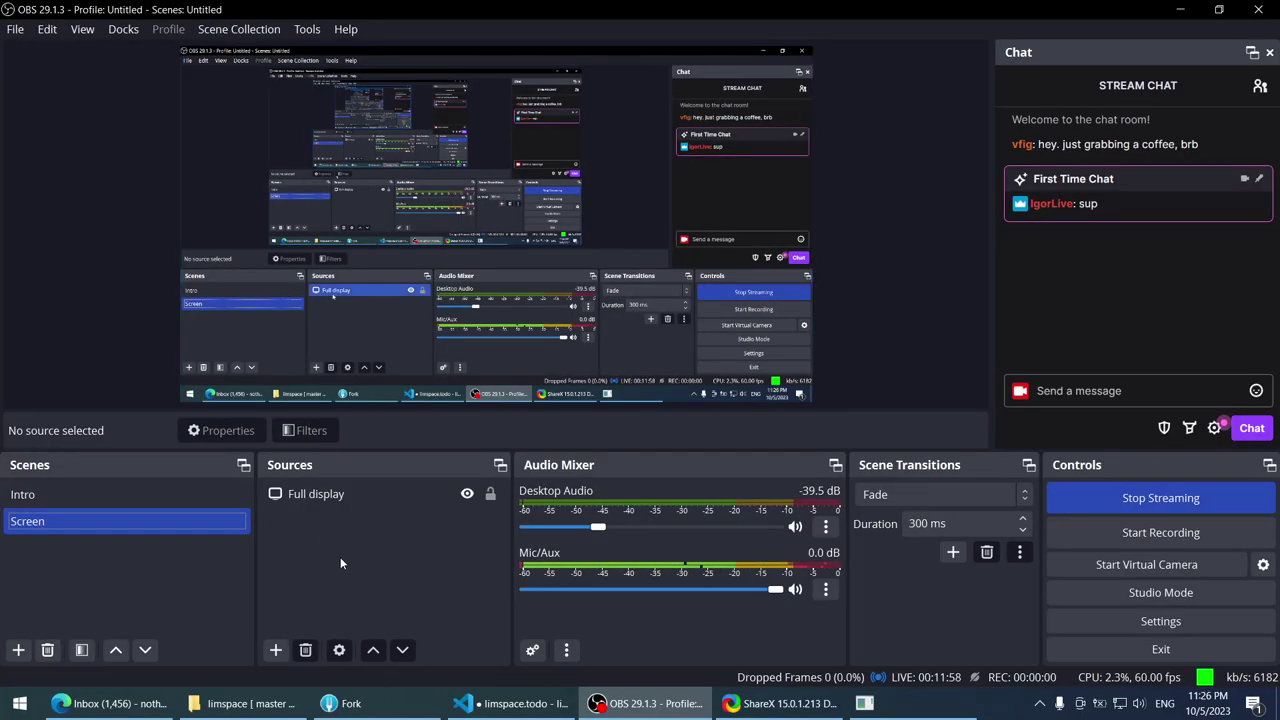
- Review the limspace todo list in VS Code down to Stream 3 and select the word Cupola
click(512, 703)
scroll(800, 335, down, 4)
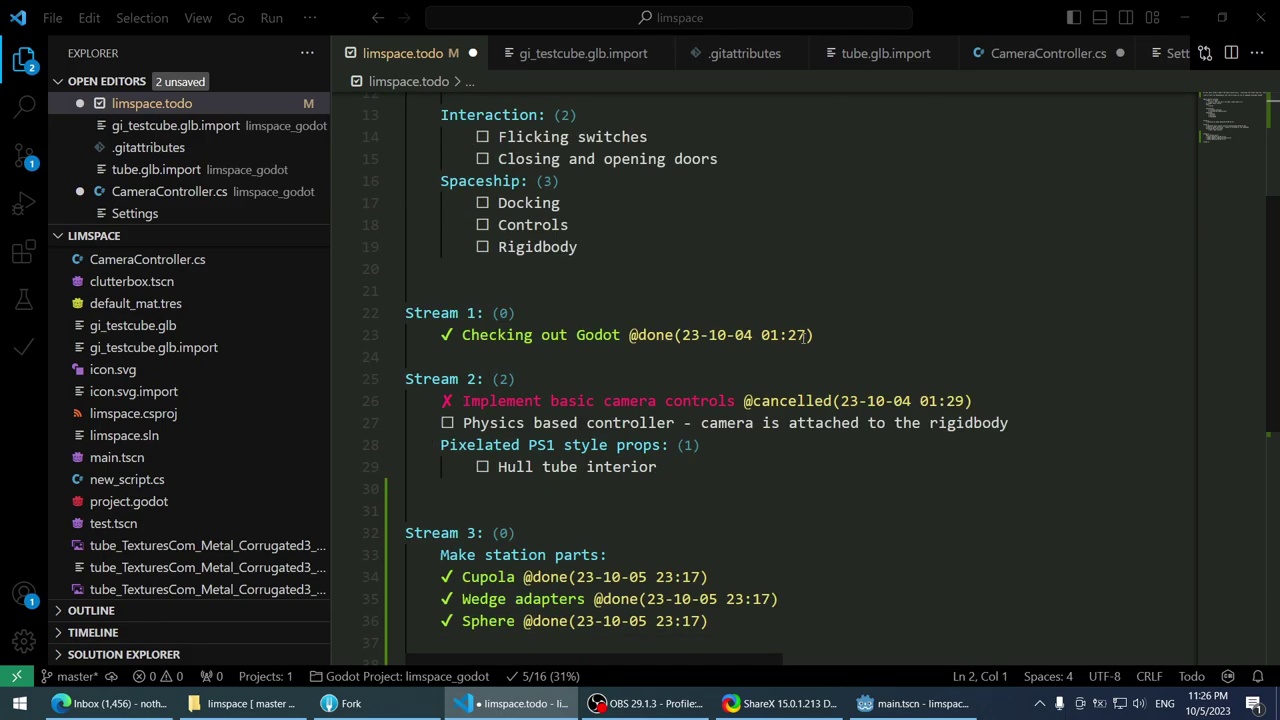
scroll(784, 366, down, 4)
scroll(784, 366, up, 2)
click(701, 517)
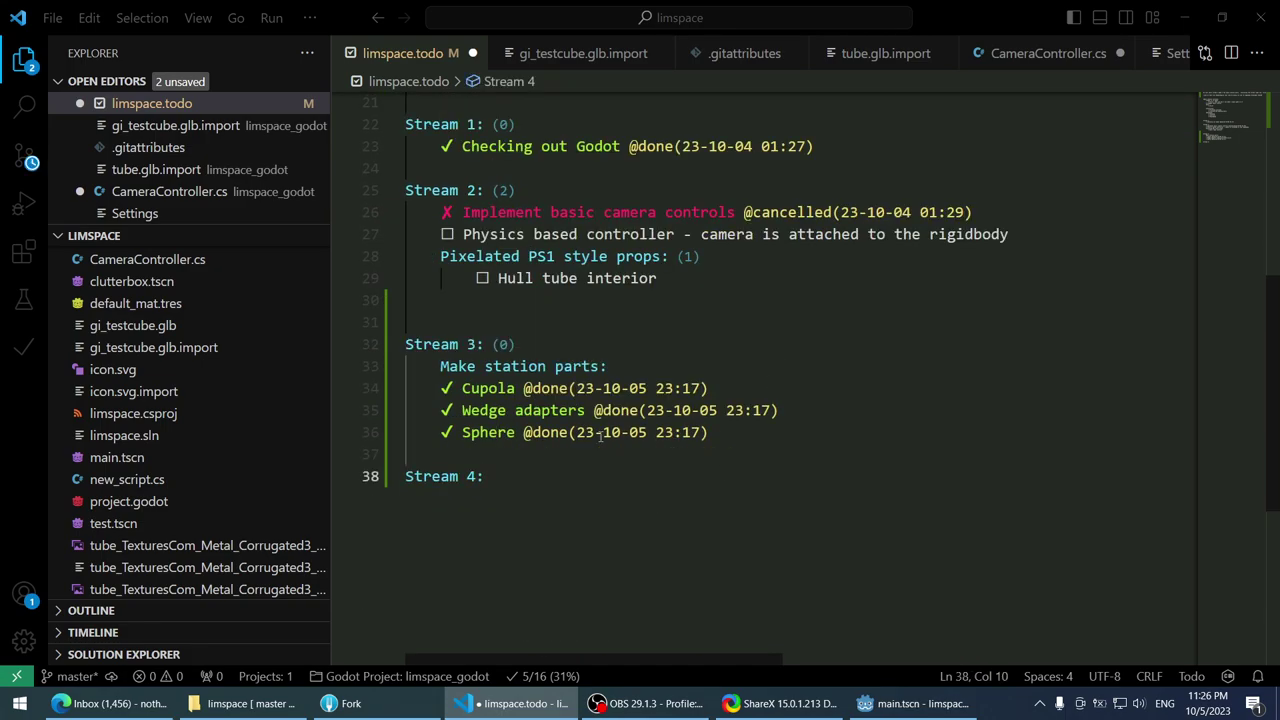
double_click(488, 388)
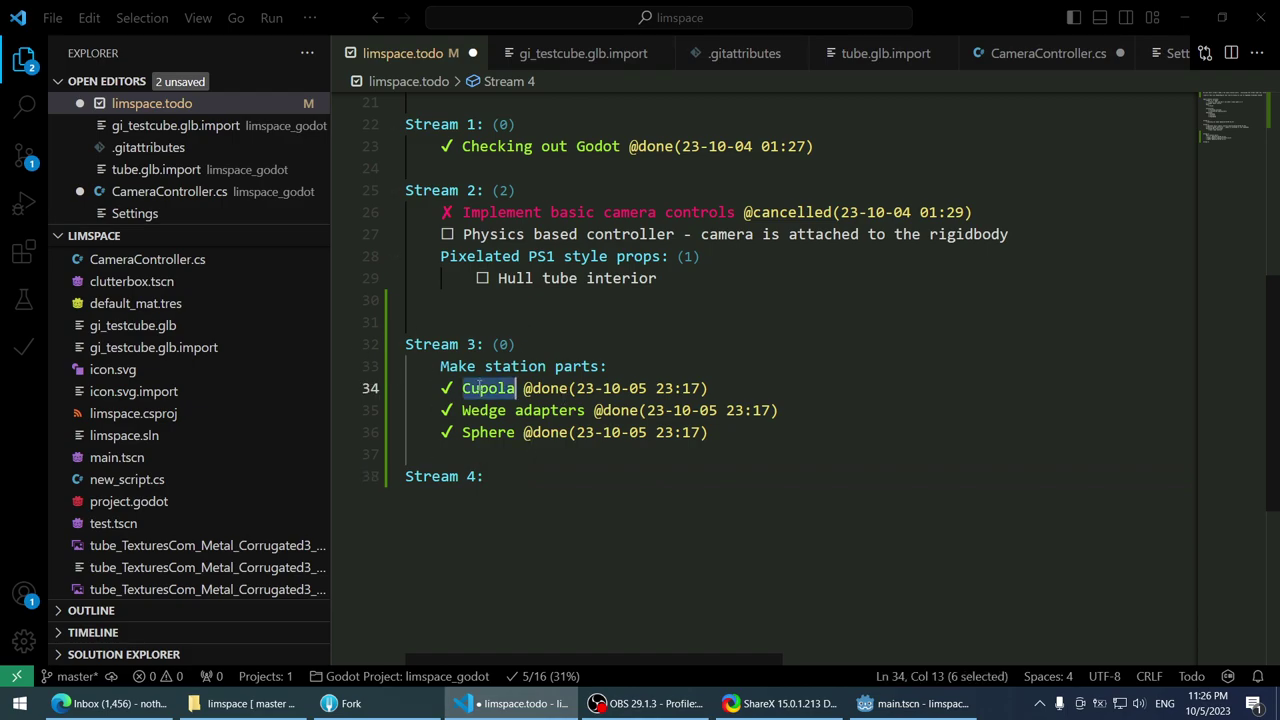
- In Godot, fly the camera toward the station parts and turn on distraction-free mode
click(905, 704)
right_drag(630, 300, 727, 230)
key(ctrl+shift+F11)
scroll(610, 303, up, 1)
- Restore the editor docks and inspect tube.glb's Advanced Import Settings, rotating the tube preview
key(ctrl+shift+F11)
scroll(82, 485, down, 1)
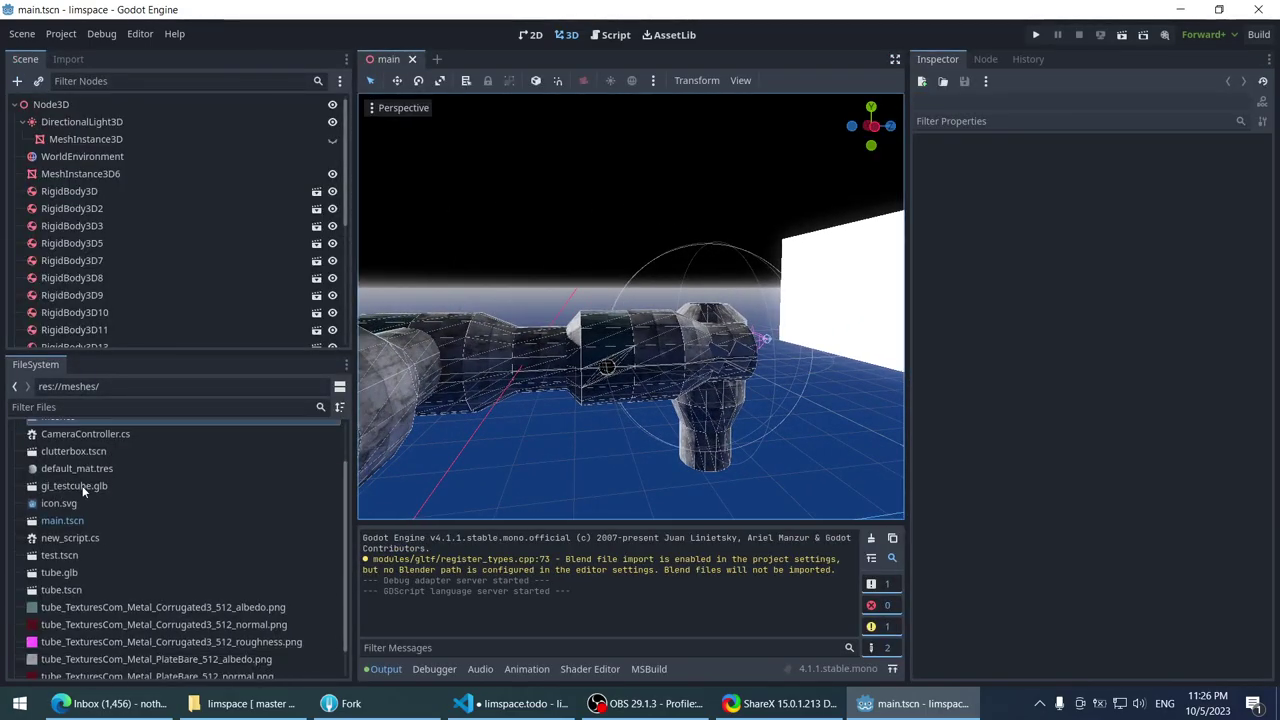
double_click(86, 571)
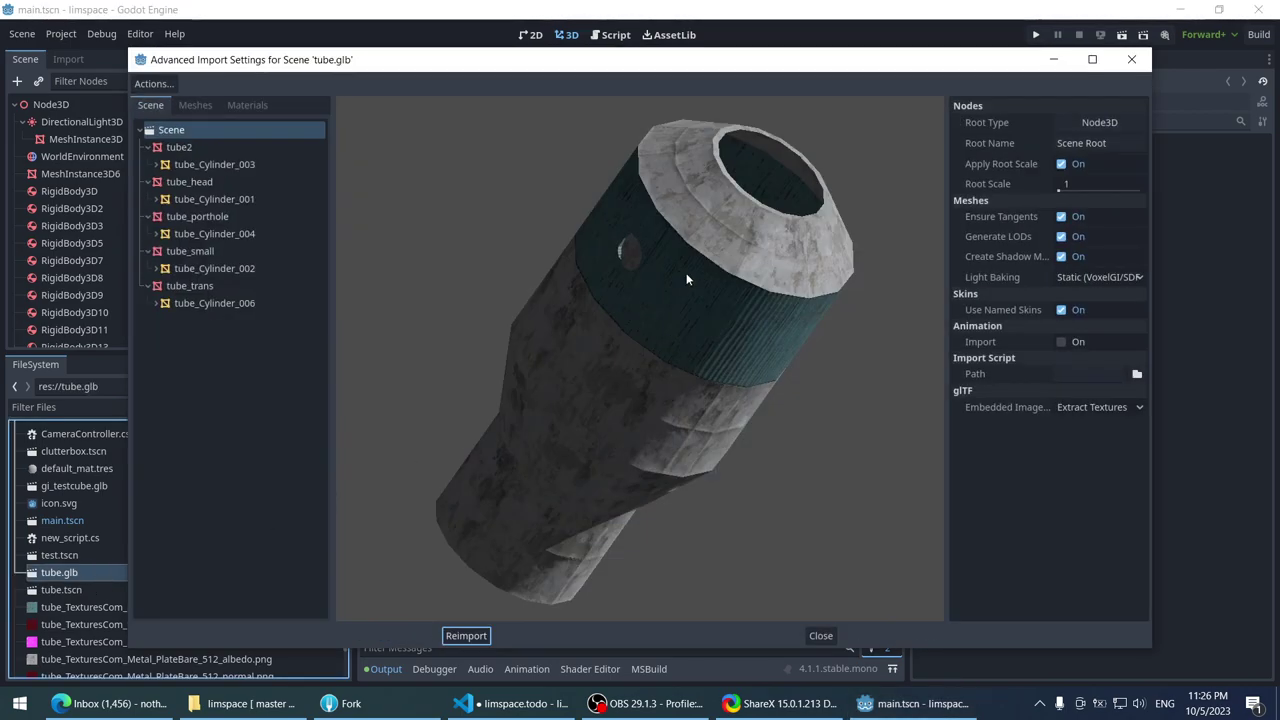
drag(870, 240, 590, 320)
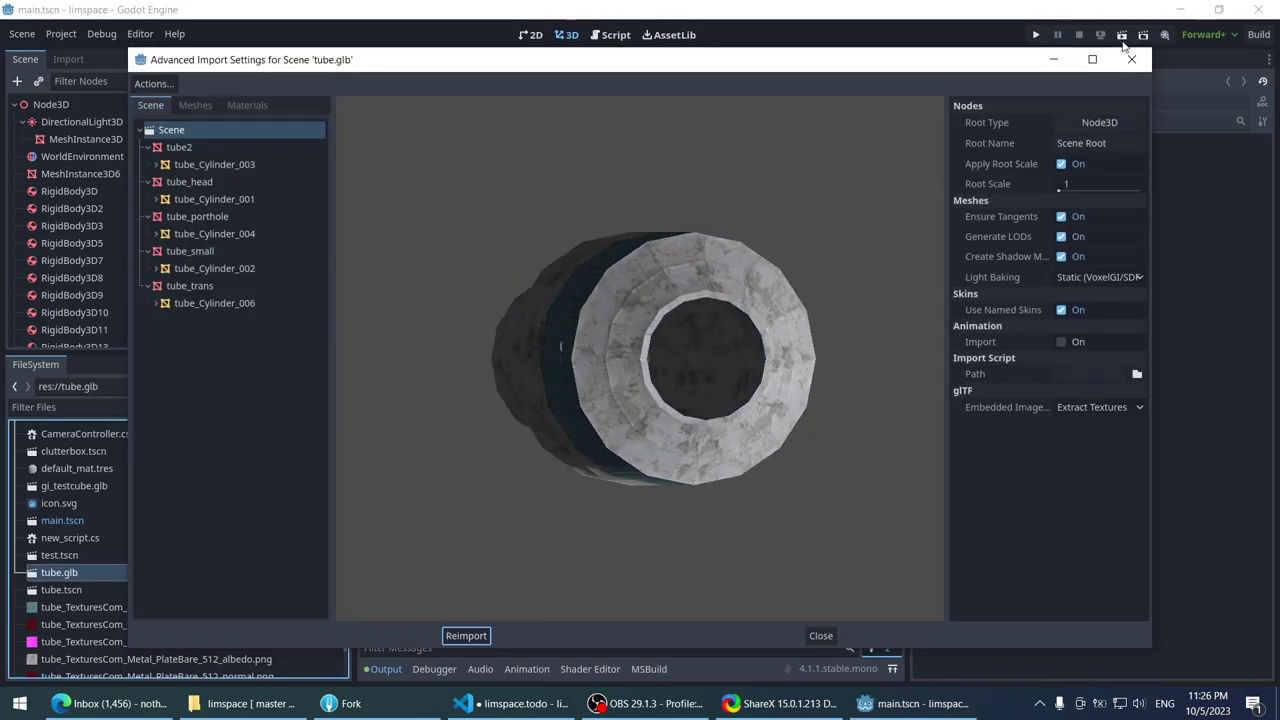
click(1131, 58)
- Open tube.tscn in its own scene tab, then launch Blender
double_click(88, 589)
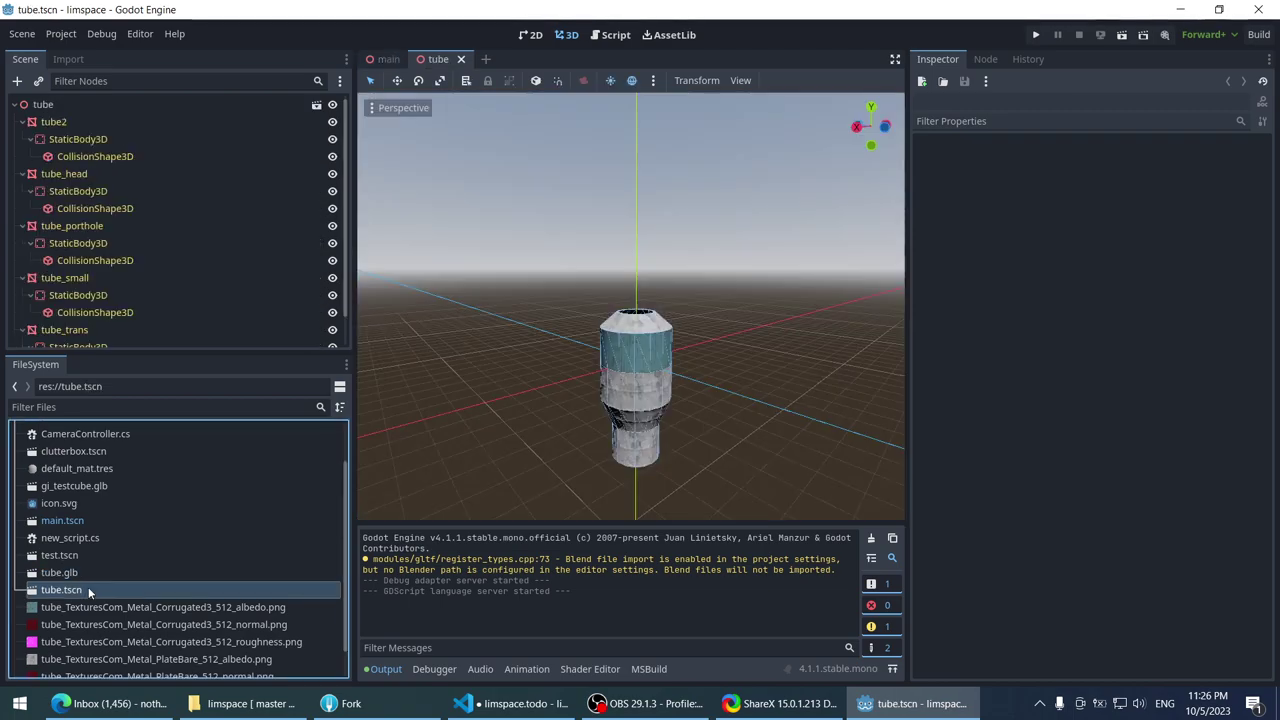
scroll(148, 485, up, 2)
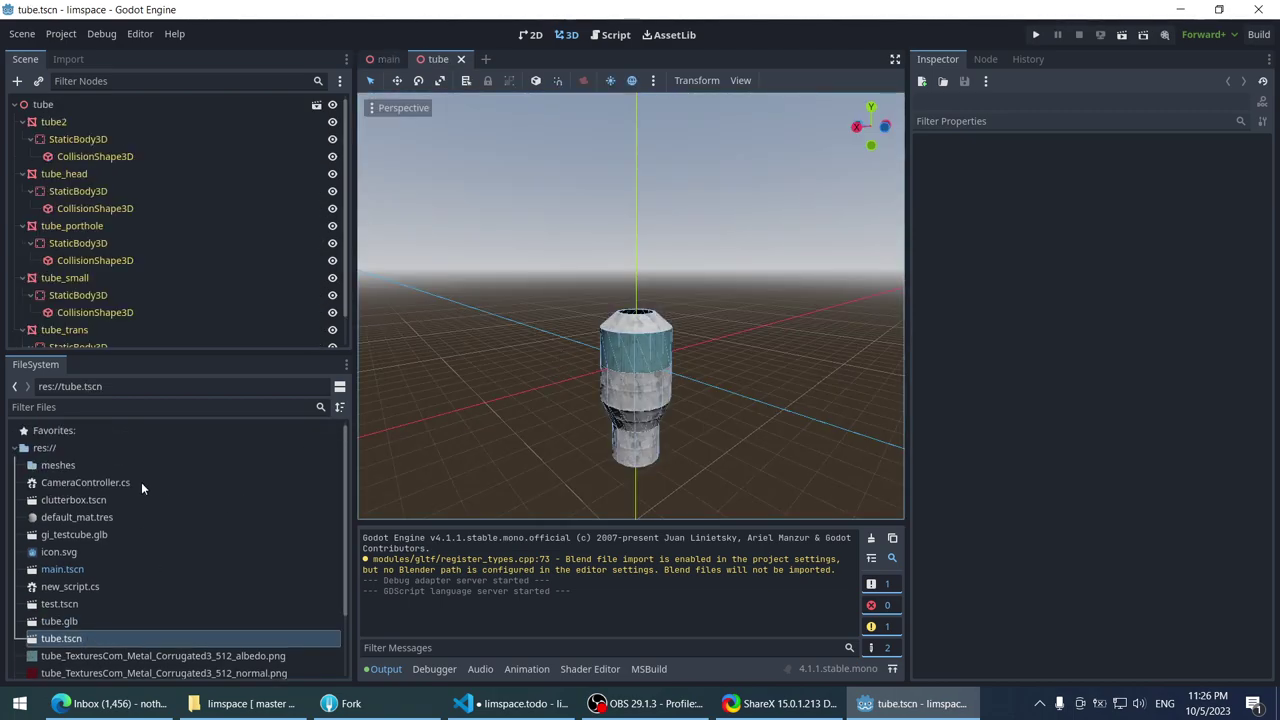
click(20, 703)
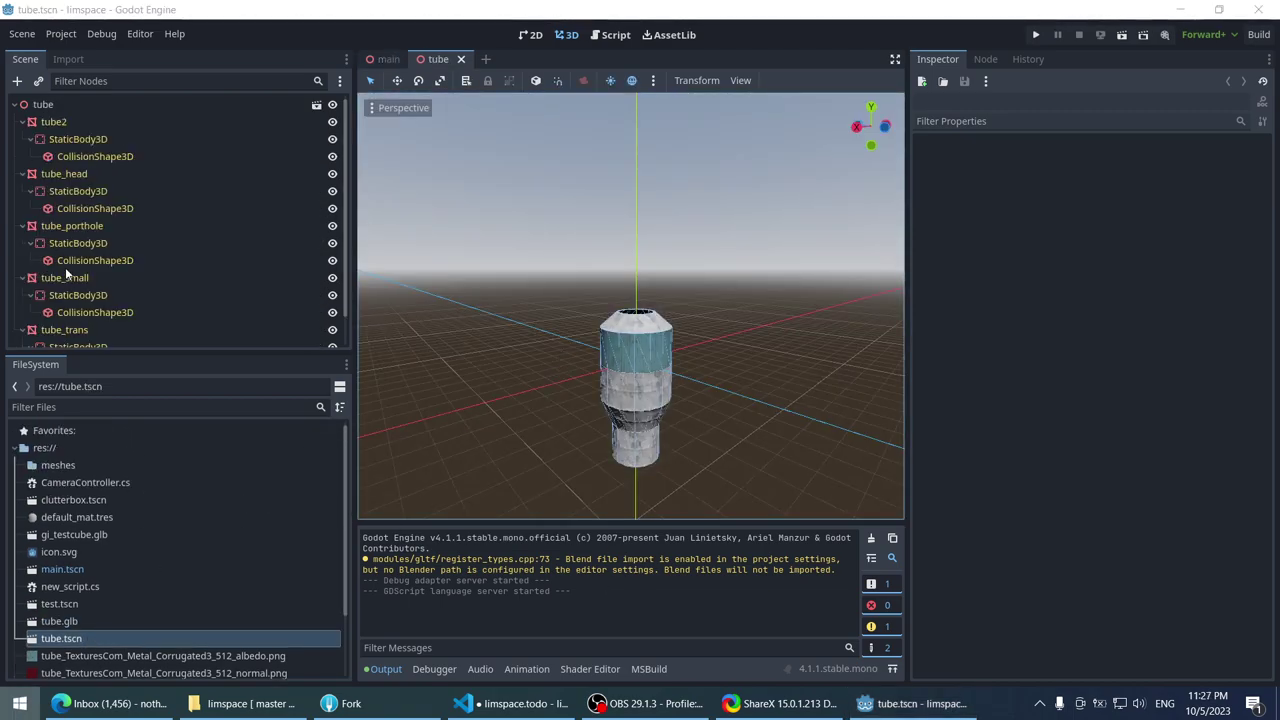
click(87, 212)
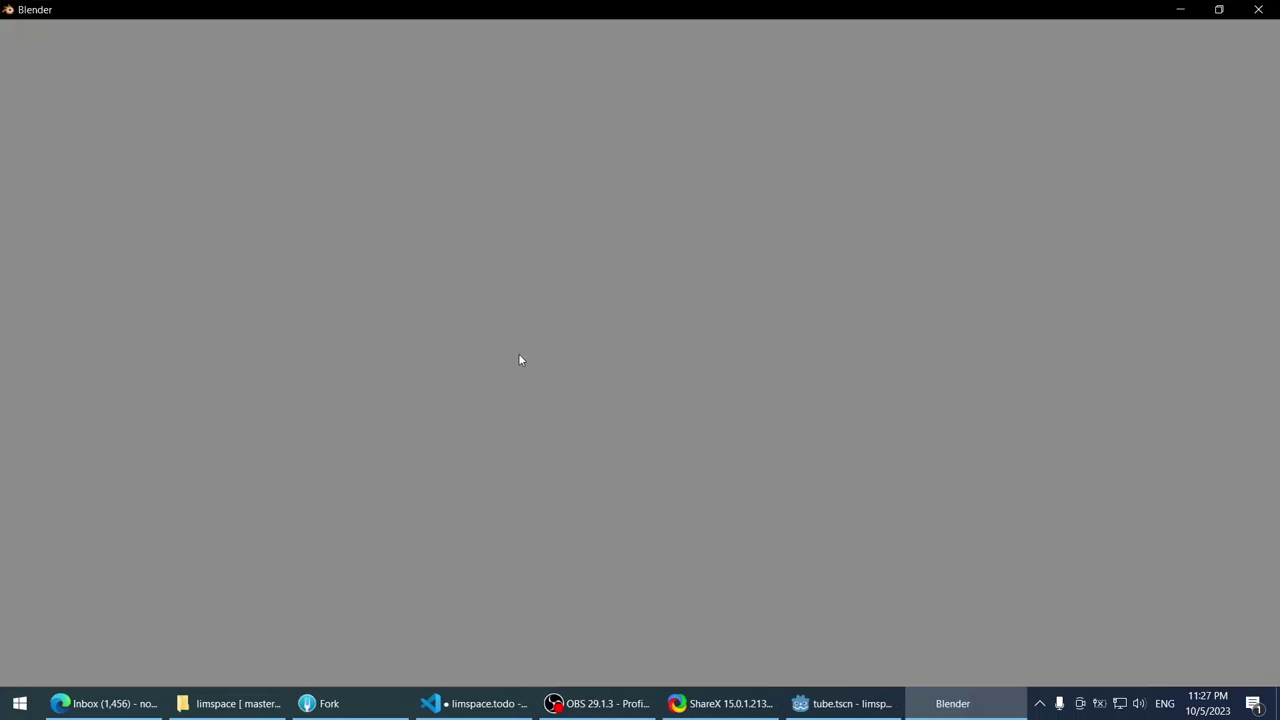
- Orbit around the Blender station model, selecting the sphere and then the cupola base
click(340, 705)
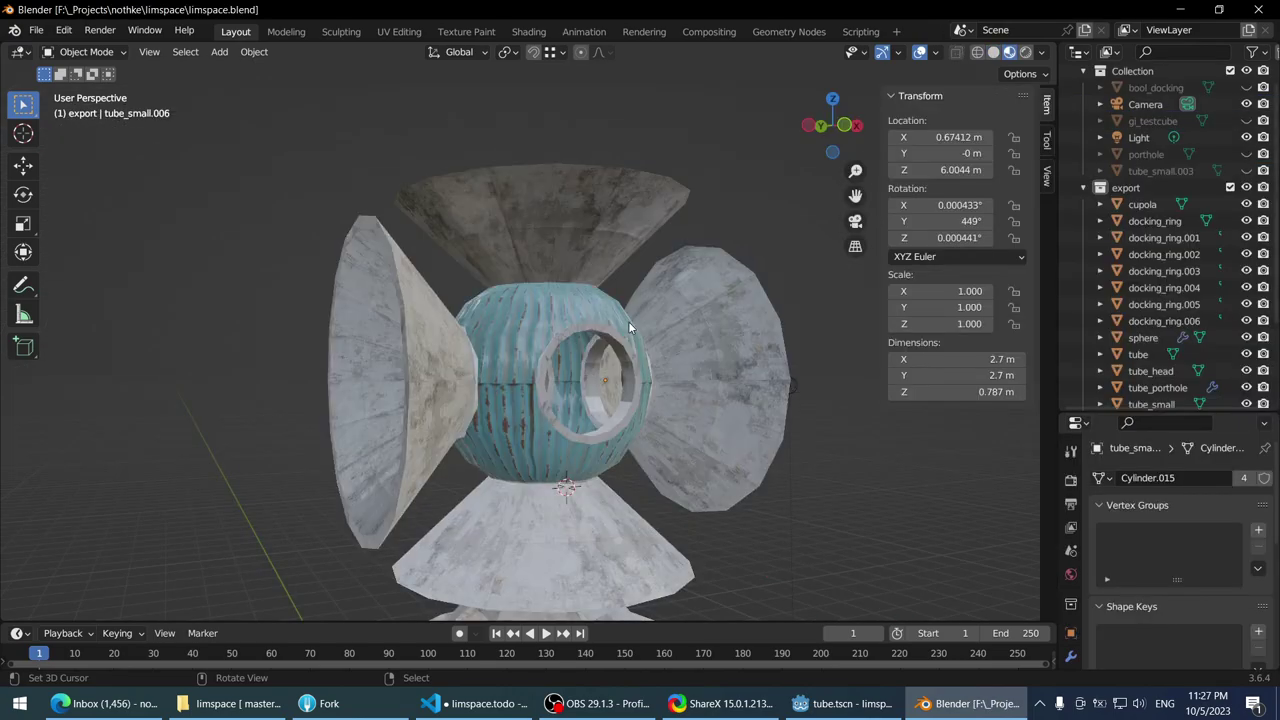
scroll(628, 321, down, 5)
middle_drag(568, 308, 542, 484)
scroll(546, 328, up, 8)
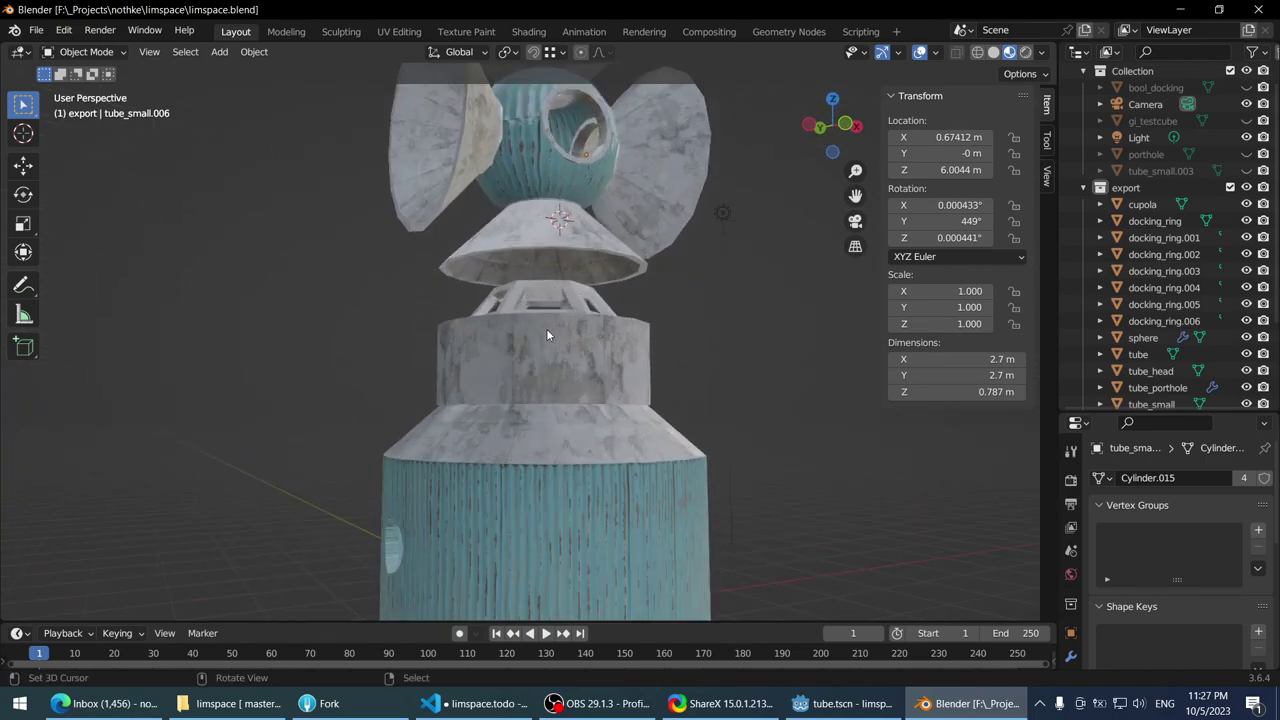
click(490, 261)
scroll(490, 261, down, 1)
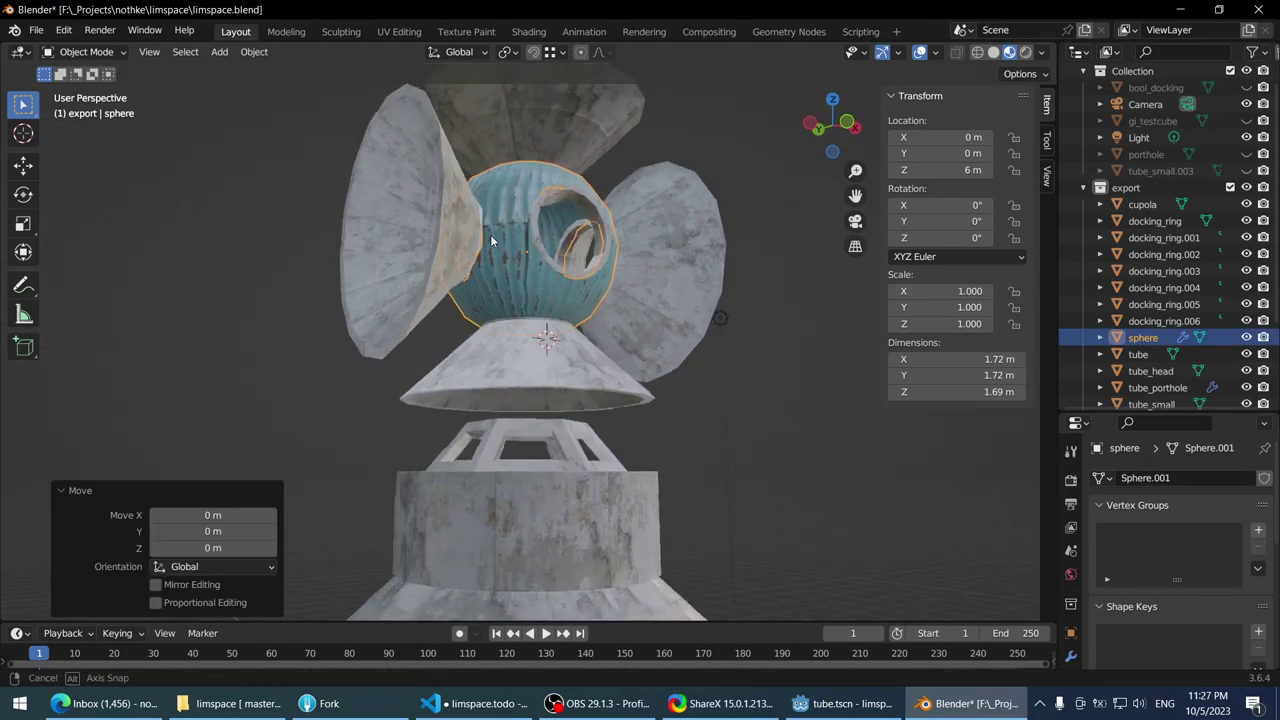
shift+click(522, 452)
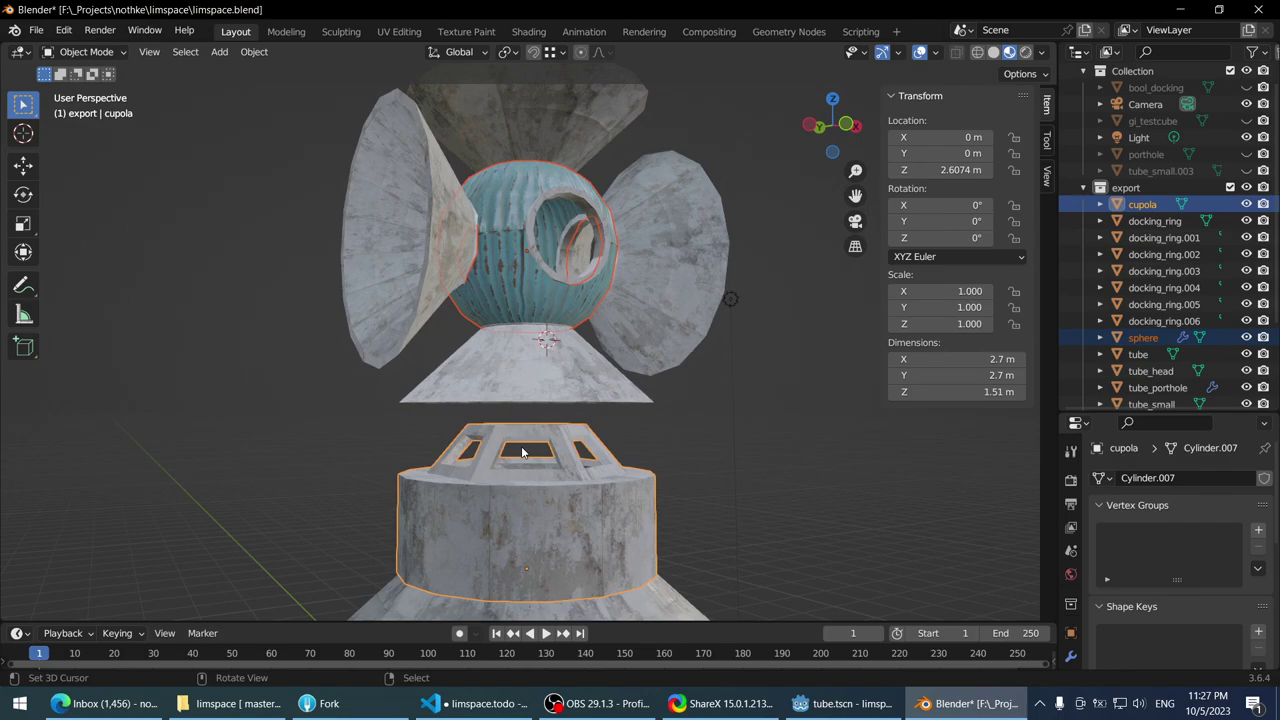
middle_drag(500, 243, 470, 230)
- Select both fan pieces and both cones, then move these docking pieces off to the left
click(420, 160)
shift+click(516, 95)
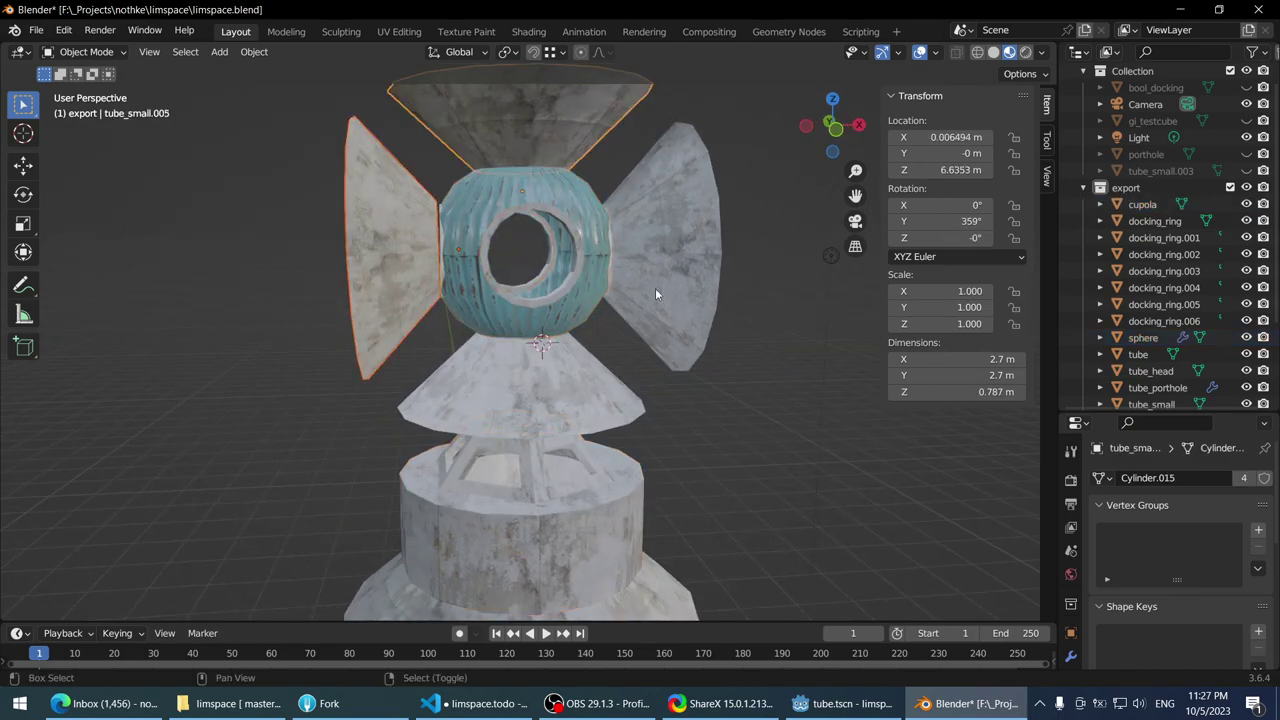
shift+click(655, 293)
shift+click(529, 380)
scroll(529, 380, down, 3)
scroll(529, 380, up, 3)
key(g)
click(608, 321)
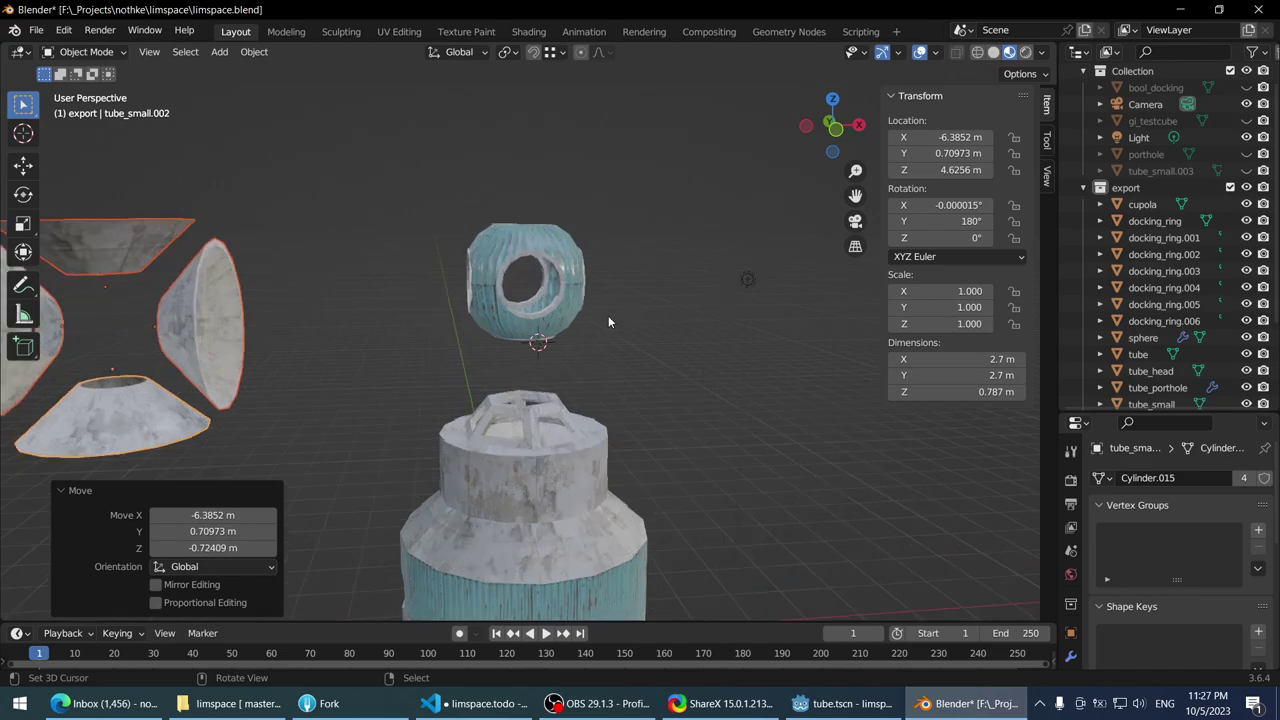
scroll(608, 321, up, 3)
- Orbit closer to look through the sphere's portholes and down to the tube head
middle_drag(608, 321, 494, 298)
shift+right_click(229, 303)
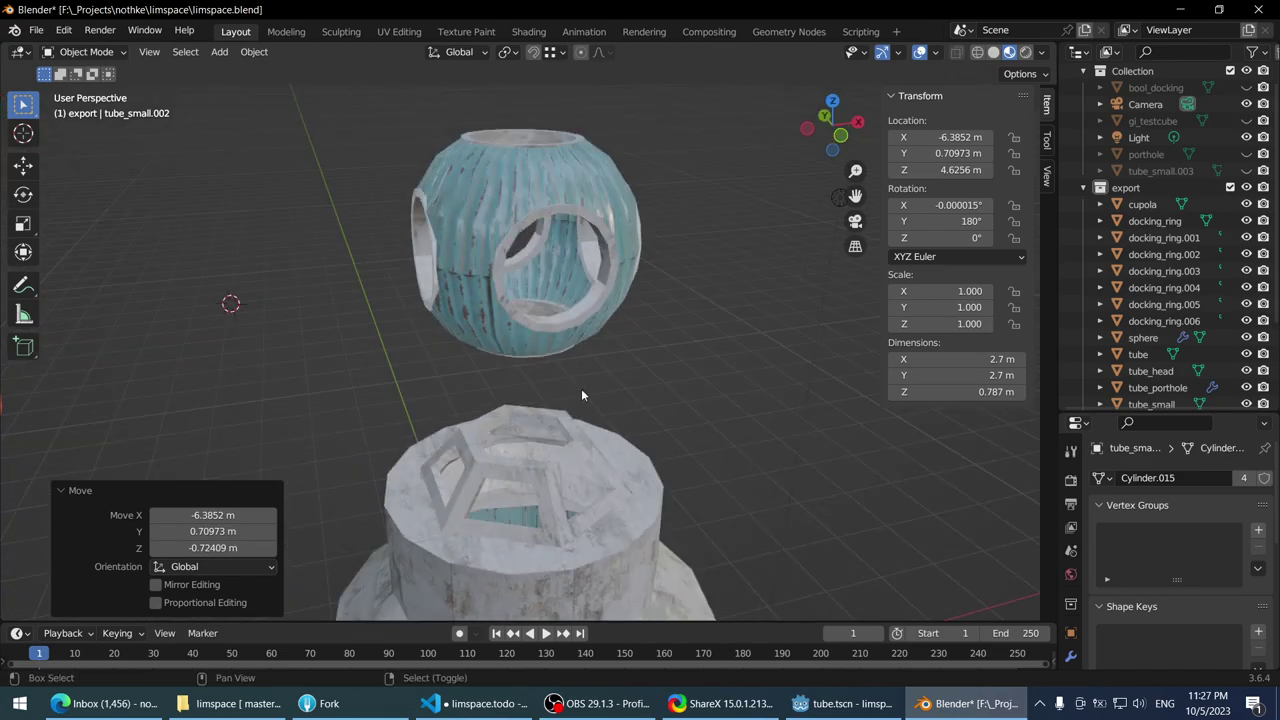
scroll(581, 388, up, 6)
middle_drag(407, 384, 498, 490)
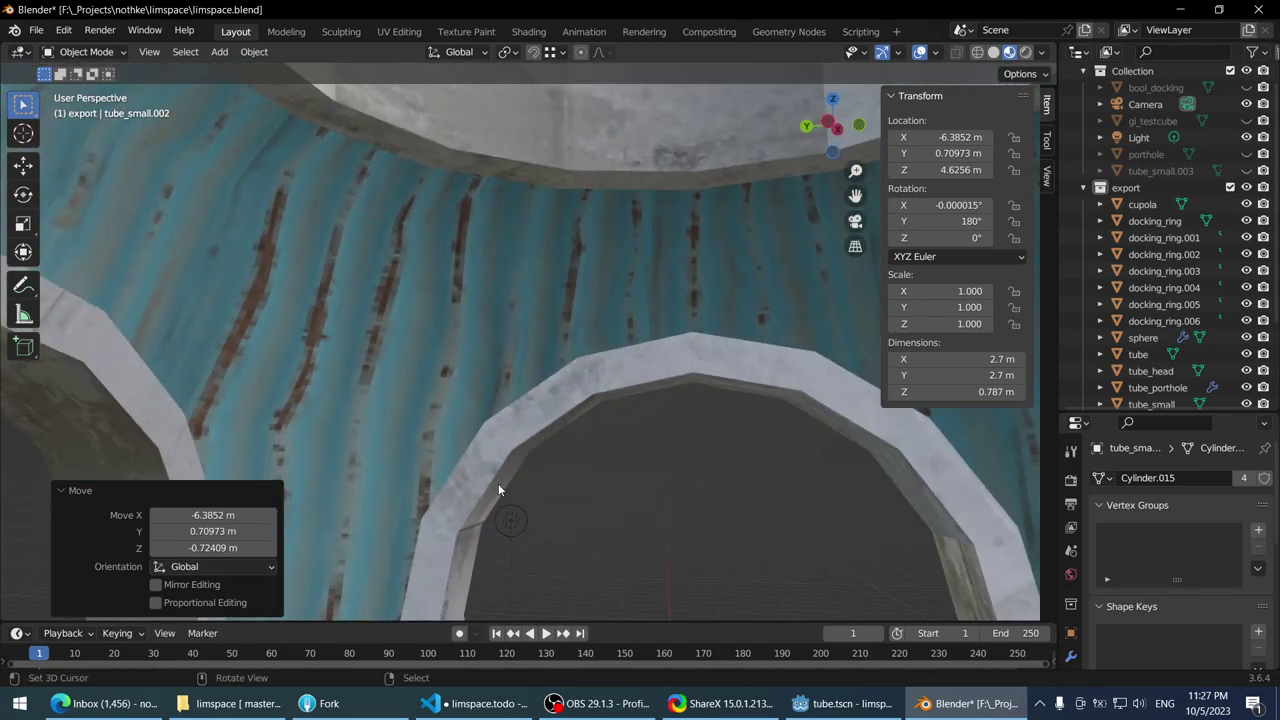
scroll(498, 490, down, 8)
middle_drag(586, 388, 520, 250)
- Try raising the cupola along Z above the tube head, undo it, and review the tower
click(595, 199)
key(g)
key(z)
click(563, 244)
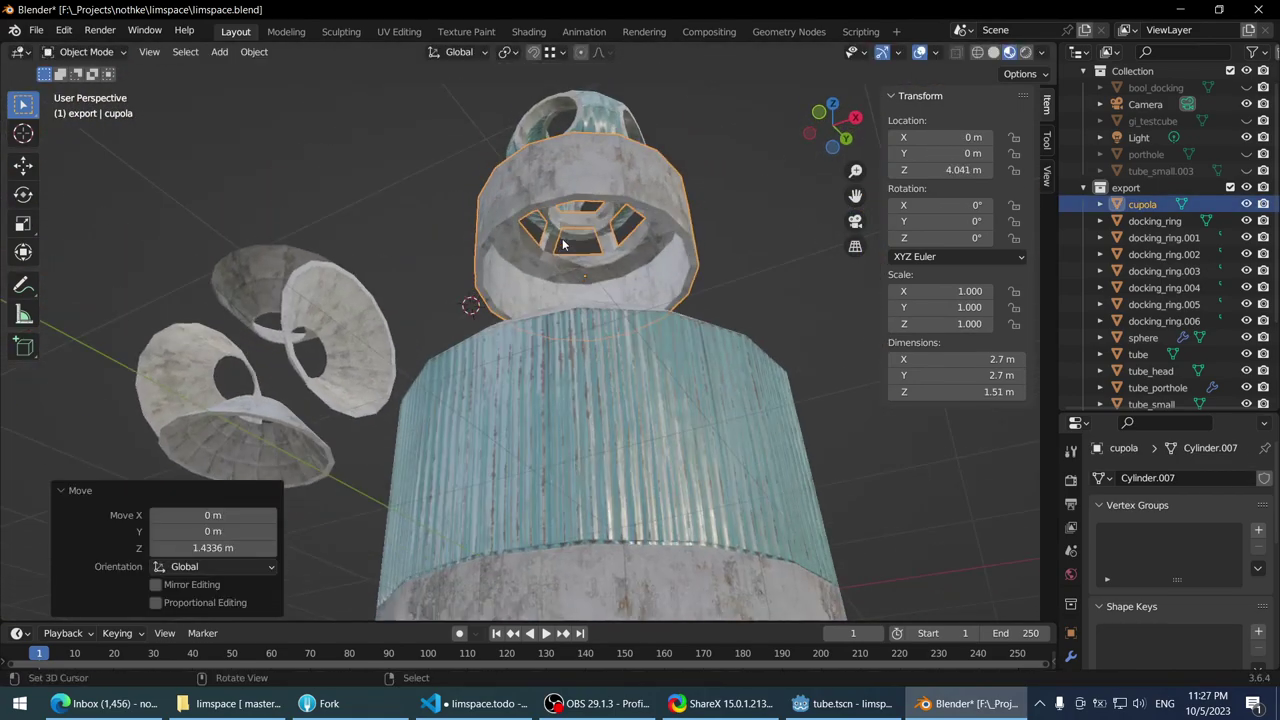
scroll(563, 244, up, 3)
middle_drag(533, 397, 482, 313)
scroll(504, 426, down, 3)
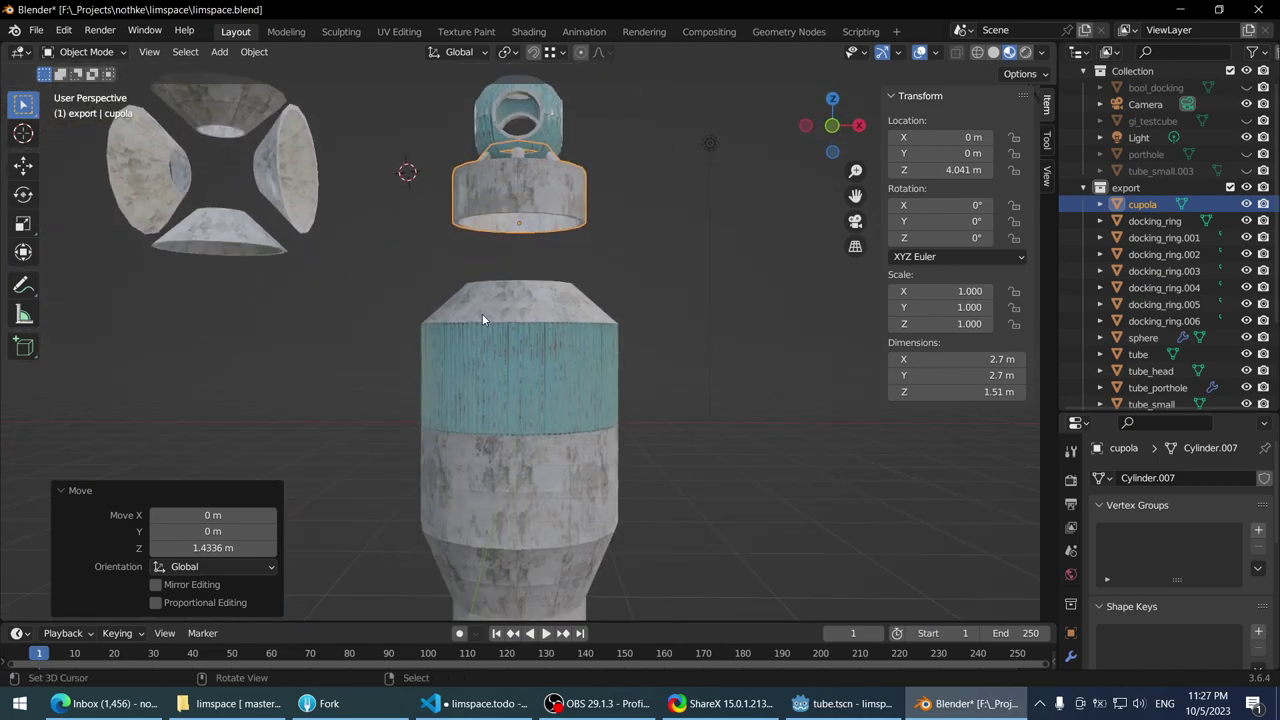
key(ctrl+z)
key(ctrl+z)
key(ctrl+z)
key(ctrl+z)
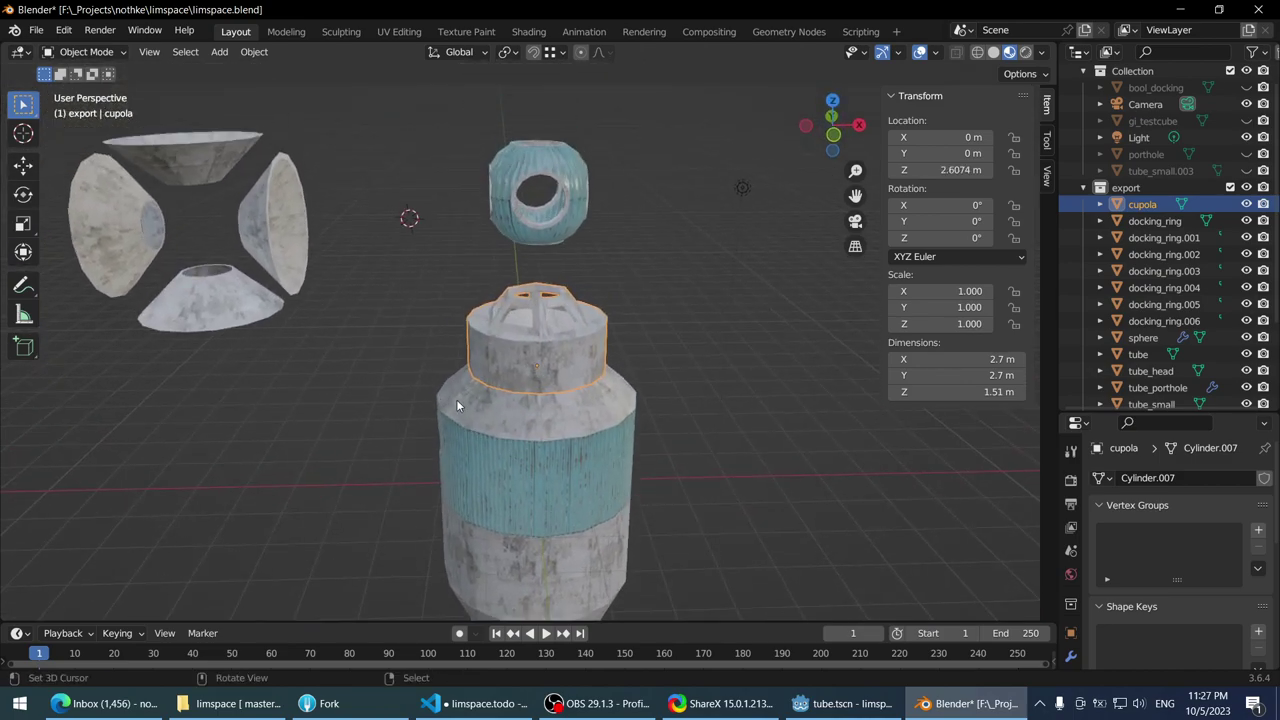
middle_drag(440, 351, 411, 394)
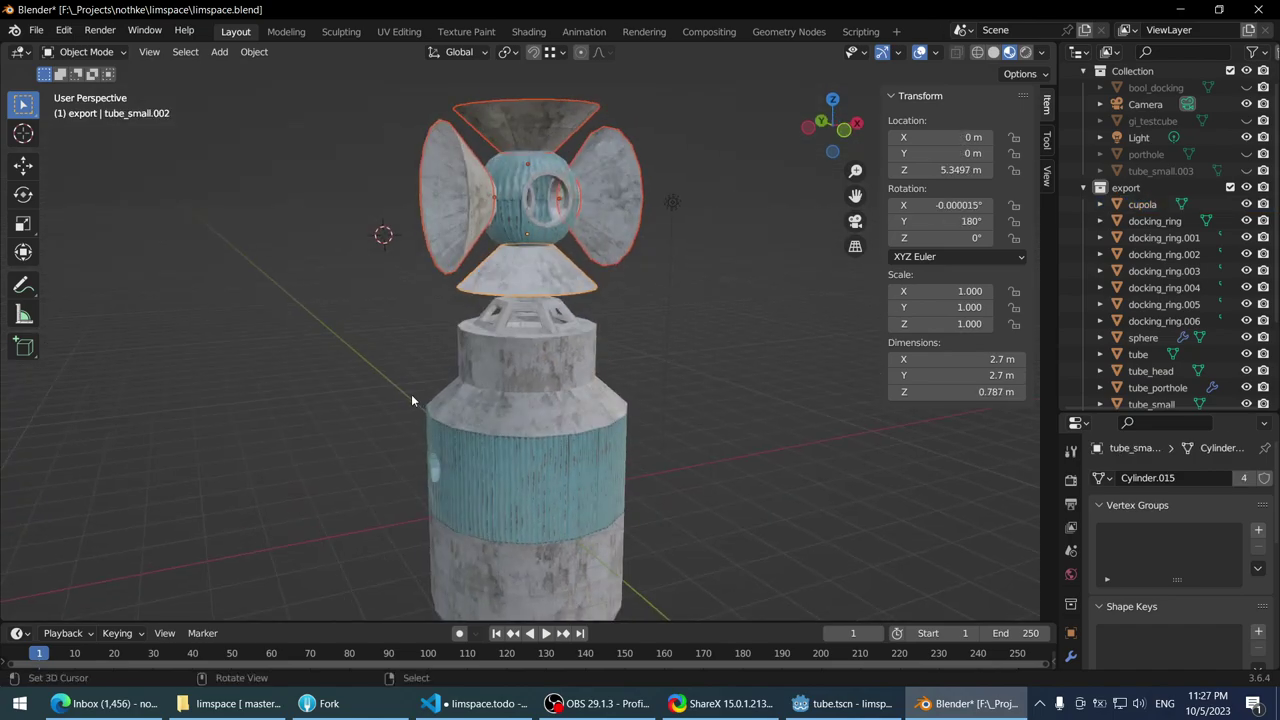
click(310, 375)
middle_drag(310, 375, 470, 400)
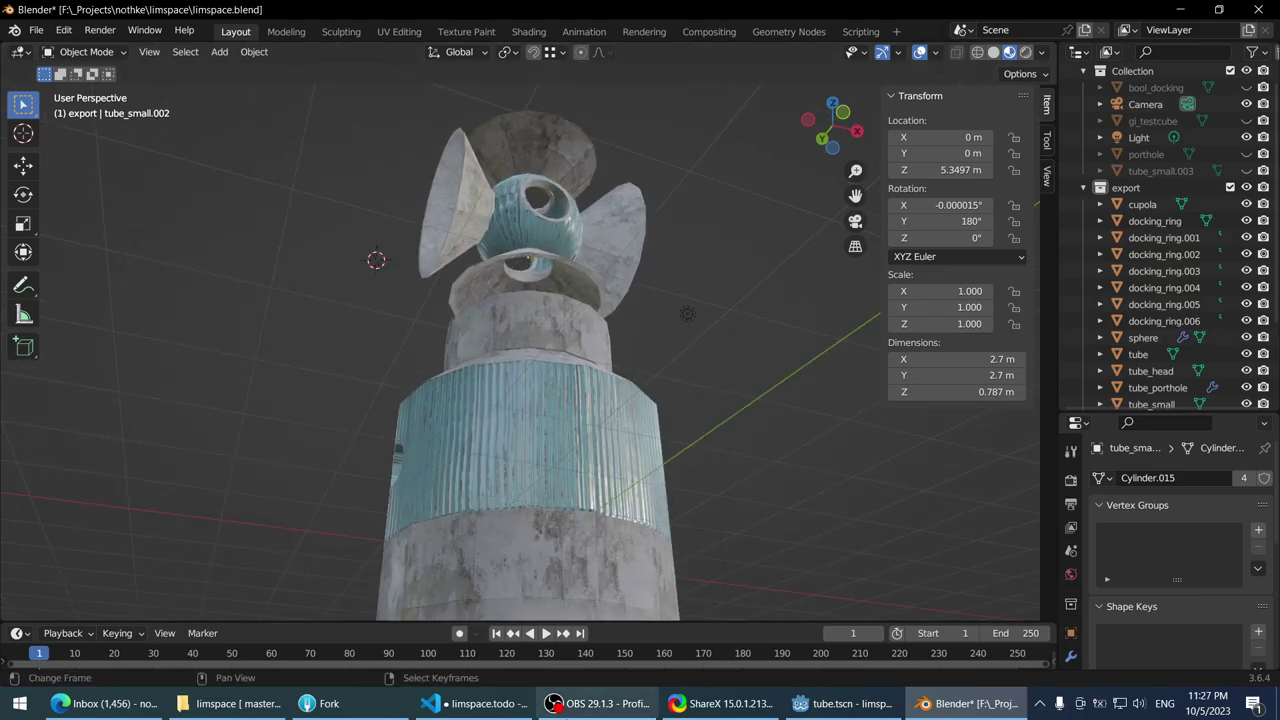
- Check the todo list and stream chat, then return to Blender
click(480, 703)
click(605, 703)
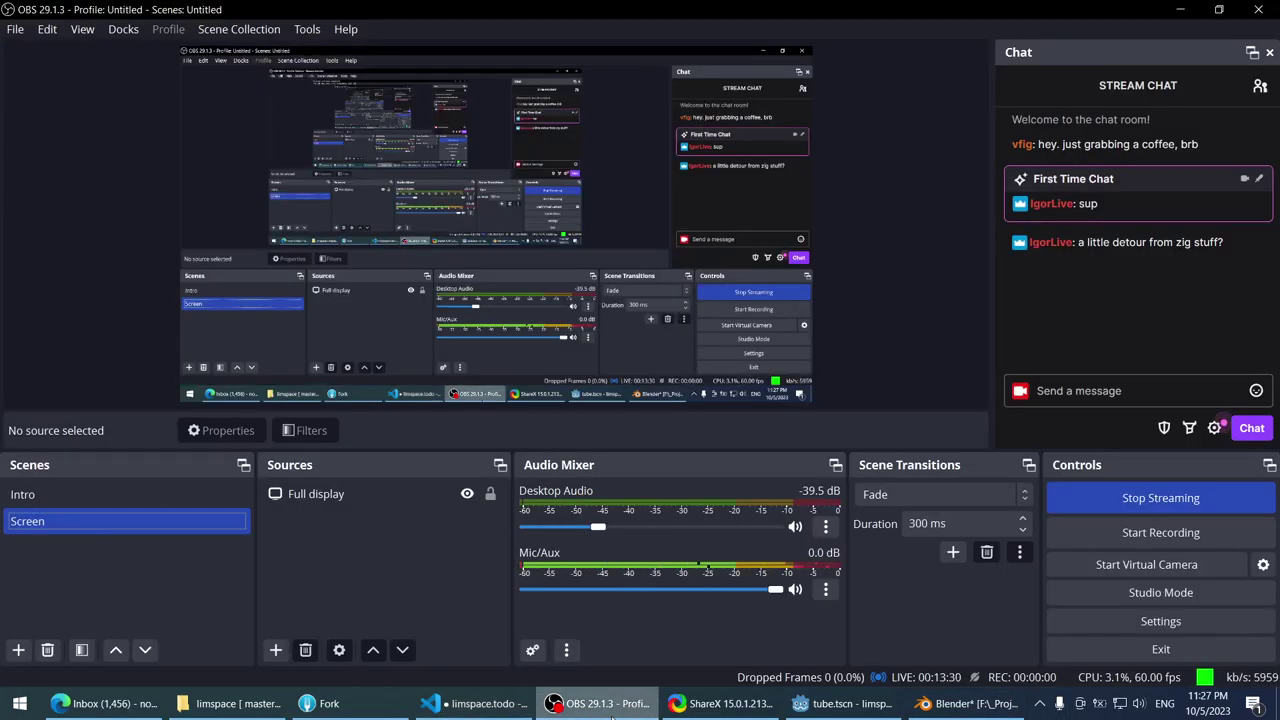
click(480, 703)
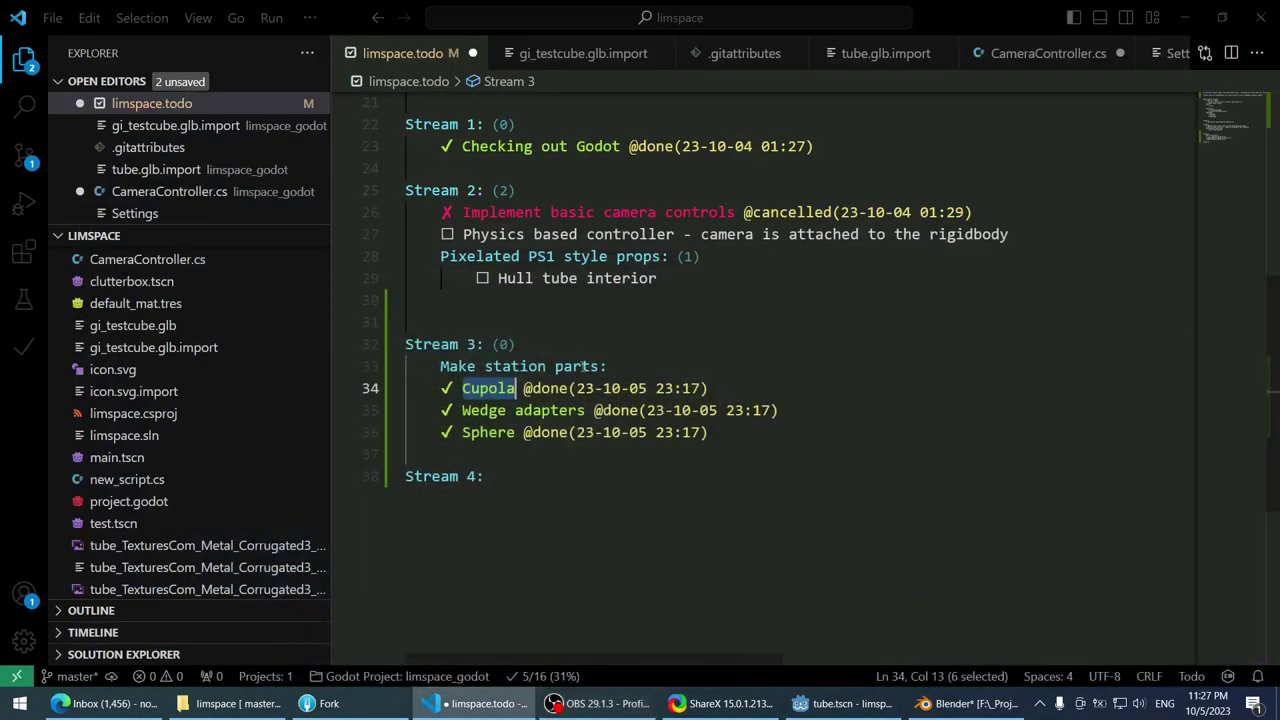
click(960, 703)
- Orbit and zoom around the tube model for a closer look
middle_drag(936, 601, 582, 210)
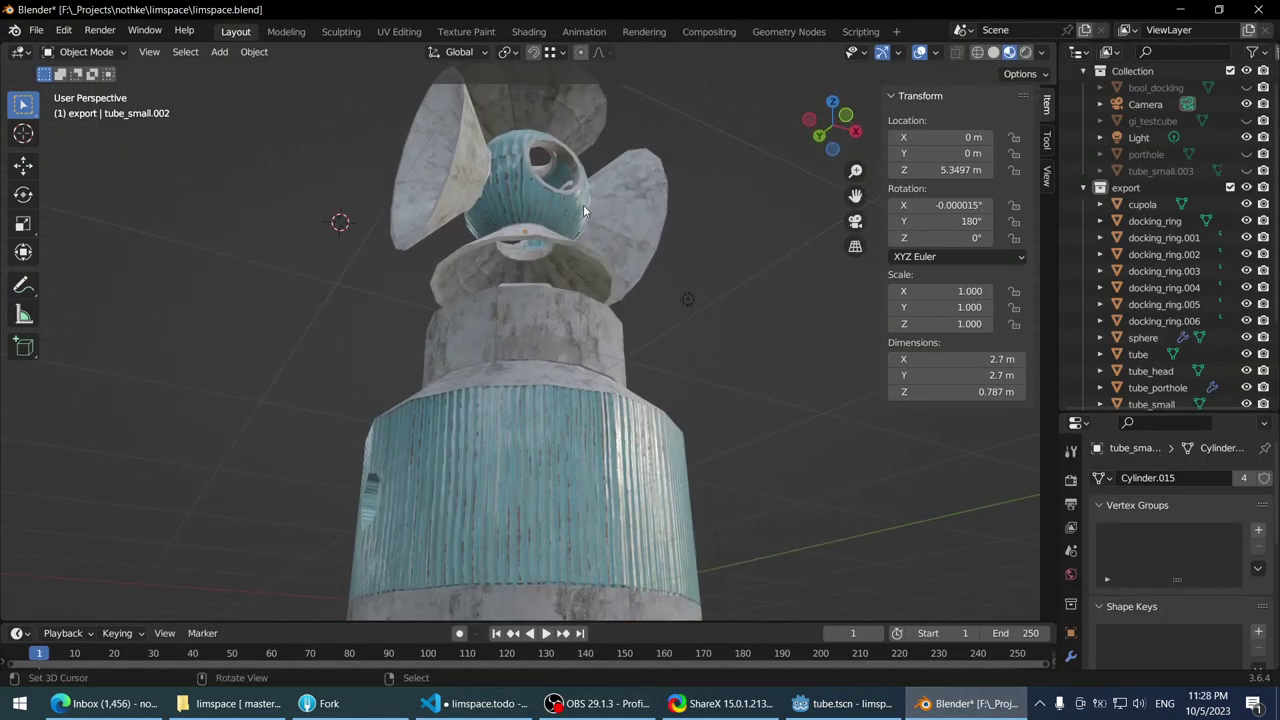
scroll(583, 204, down, 2)
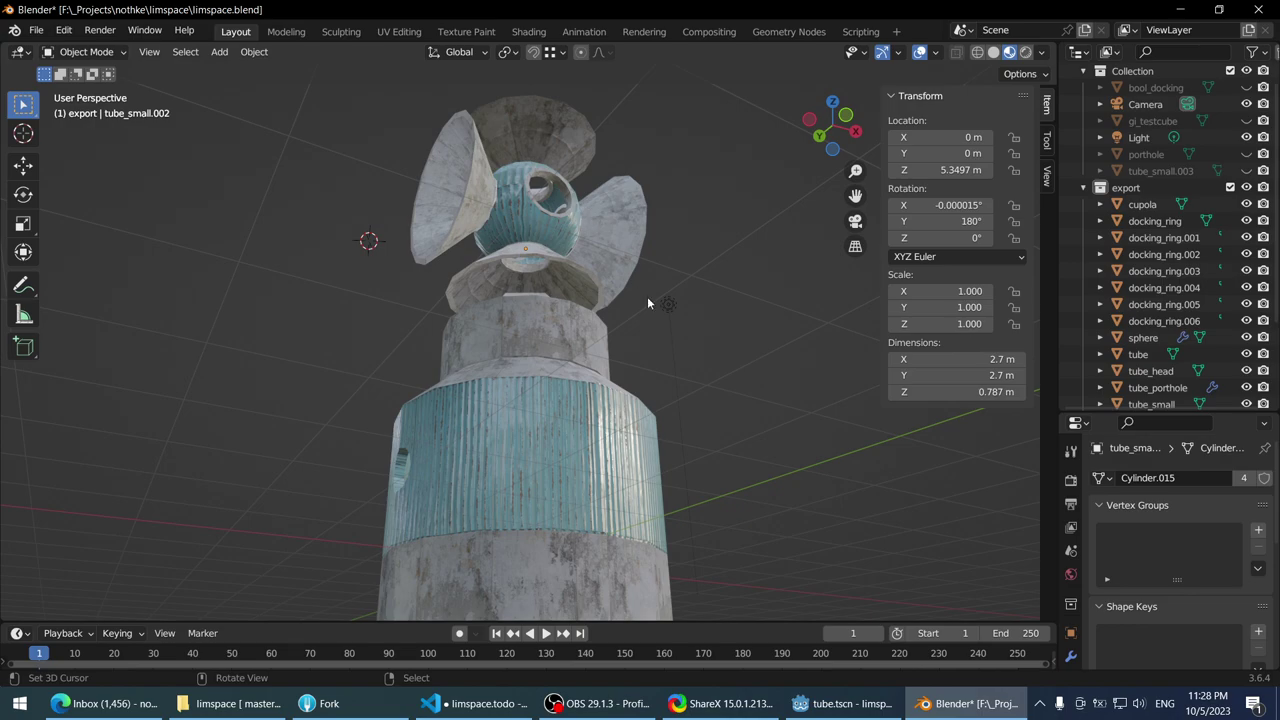
scroll(706, 311, down, 1)
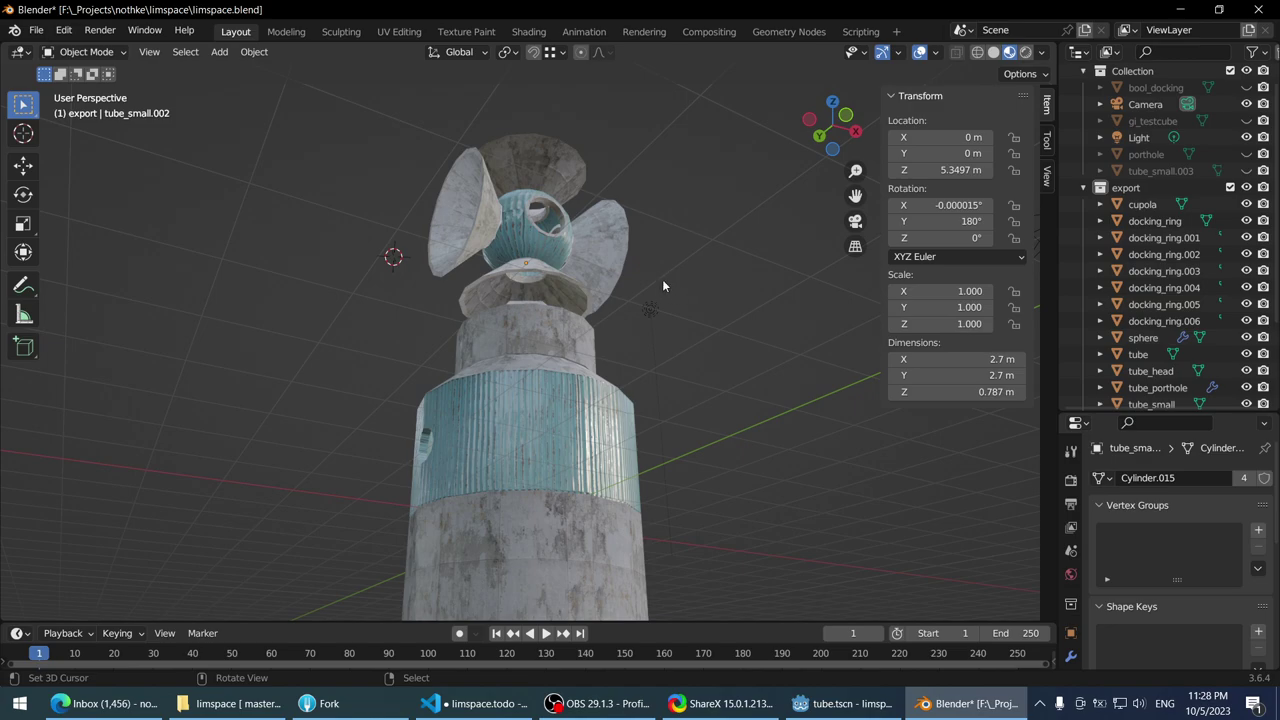
scroll(658, 291, up, 2)
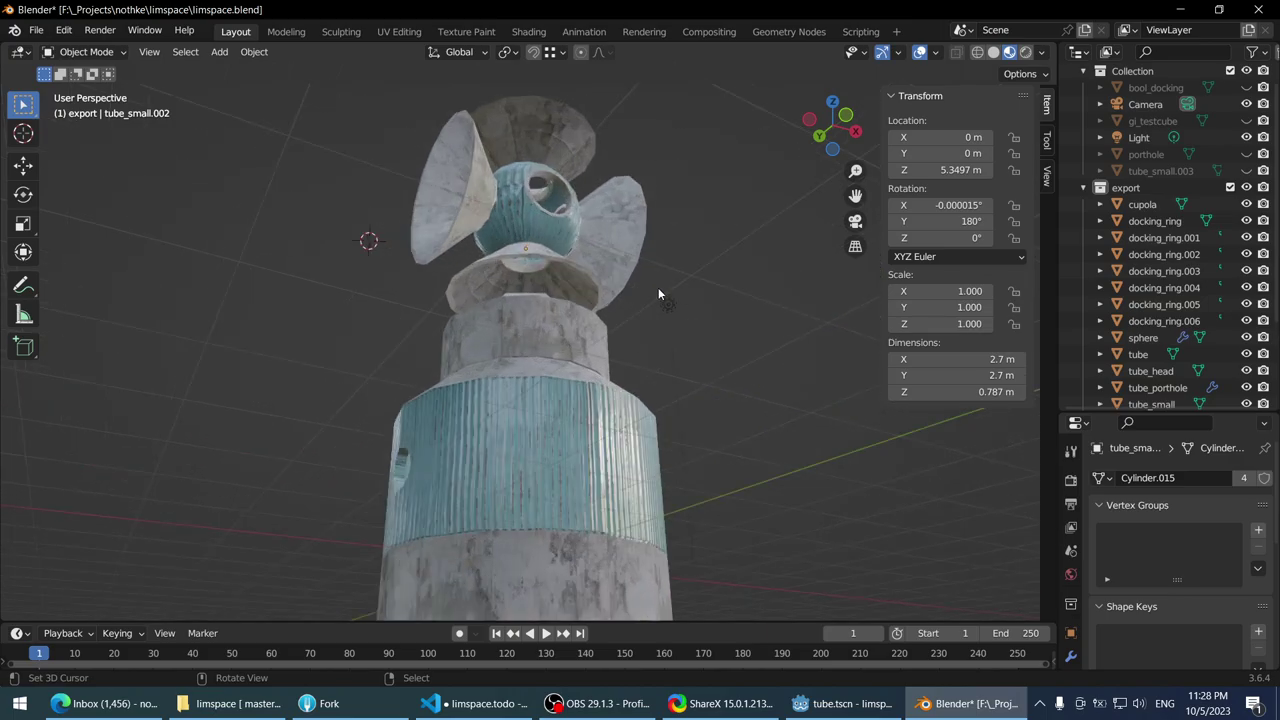
- Show the Intro 'About to start..' card in OBS, then switch back to the browser
click(597, 703)
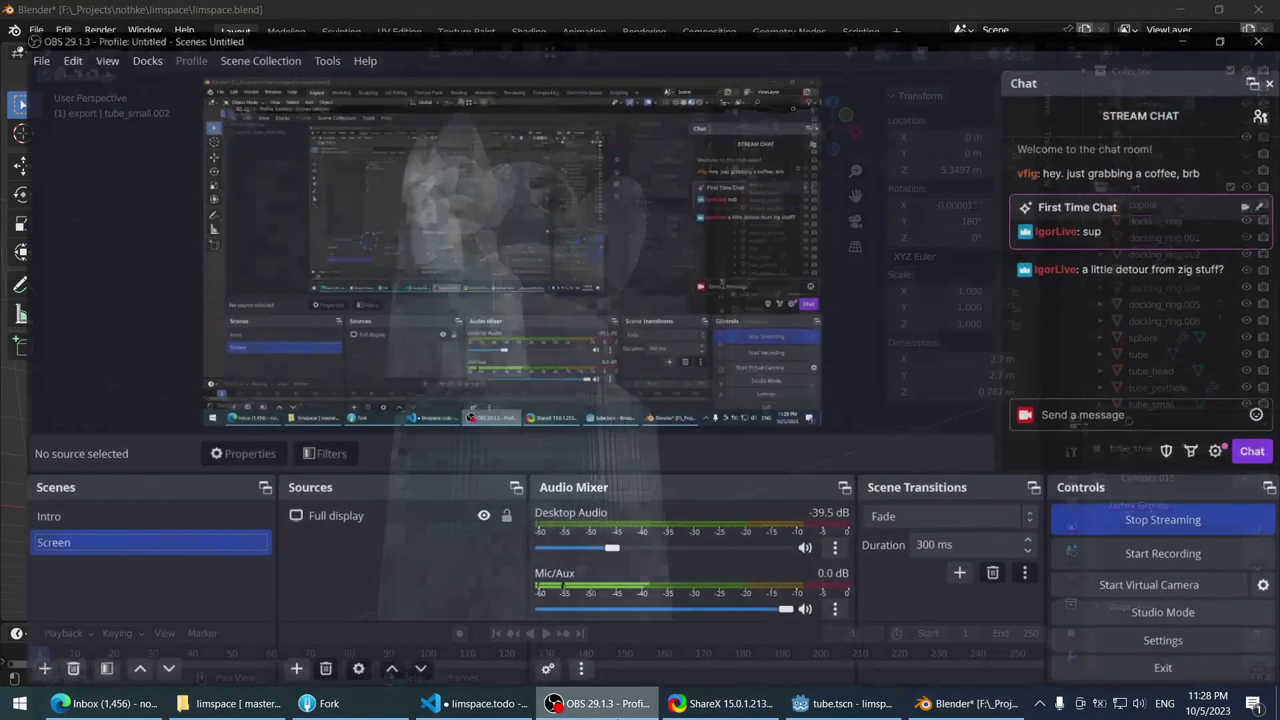
click(99, 499)
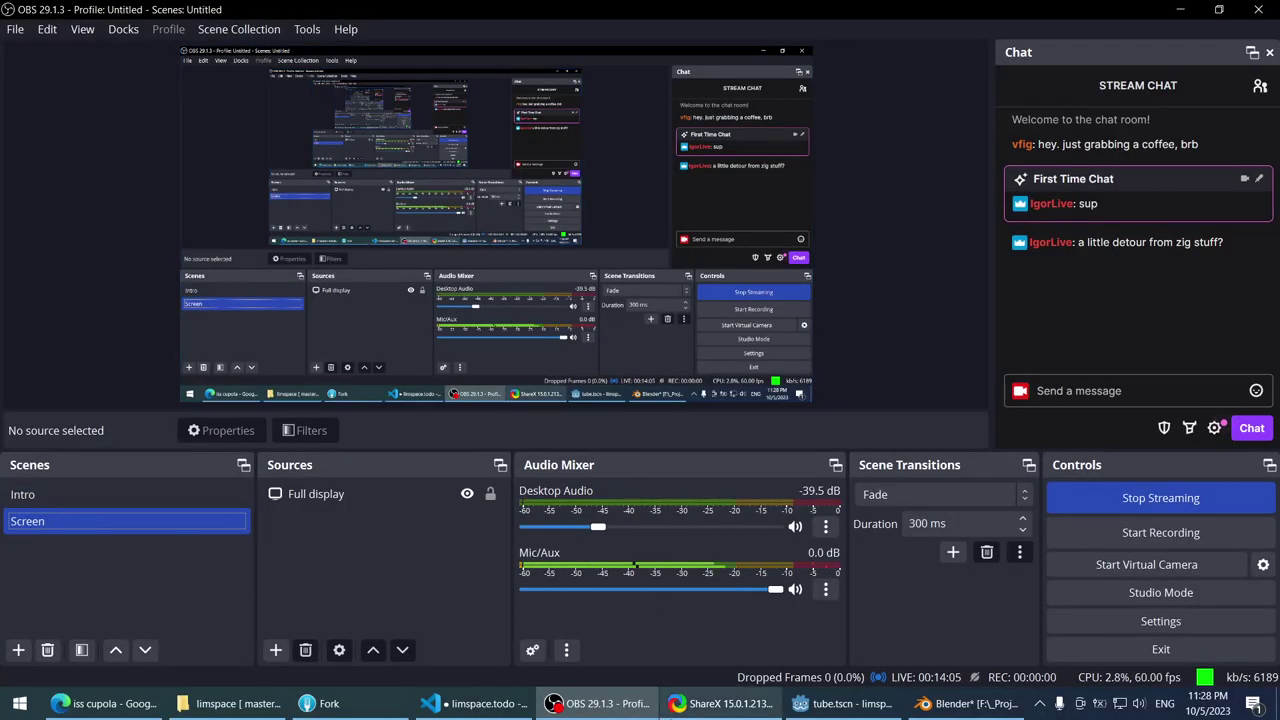
key(alt+Tab)
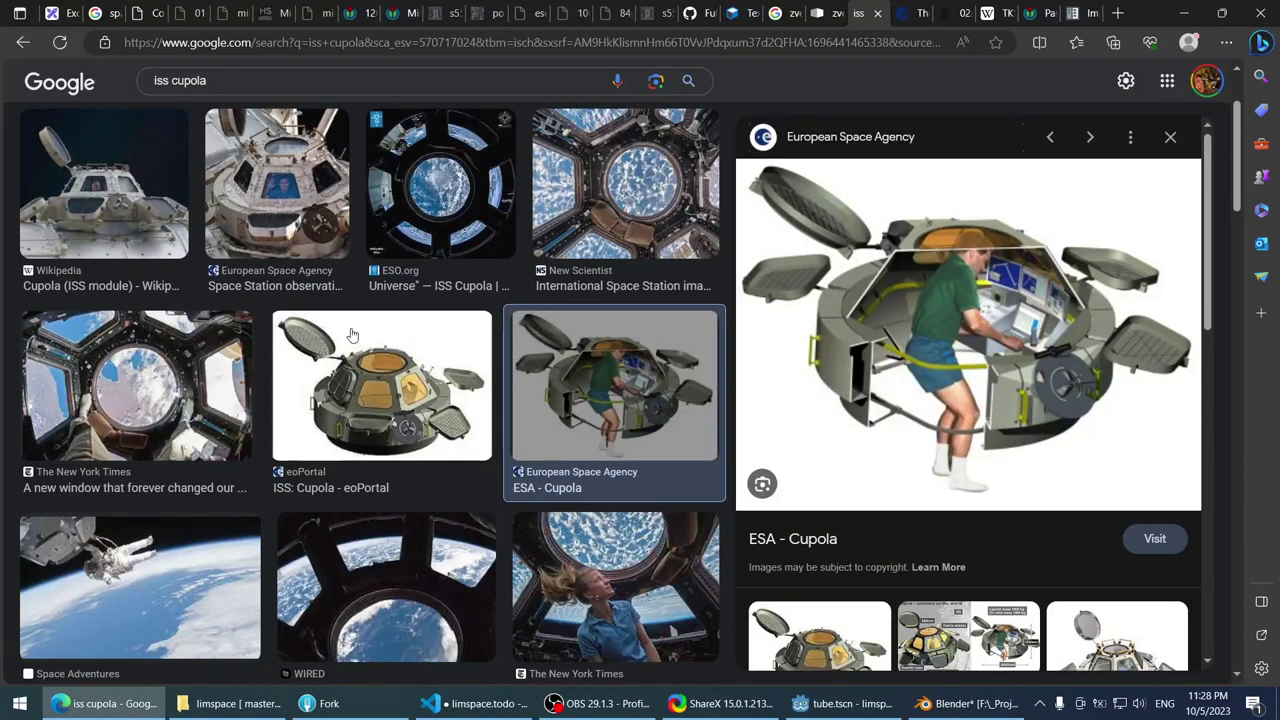
- Browse the reference tabs: Zvezda pages, station interior photos, ending at the Mir 12 June 1998 photo
scroll(352, 335, up, 2)
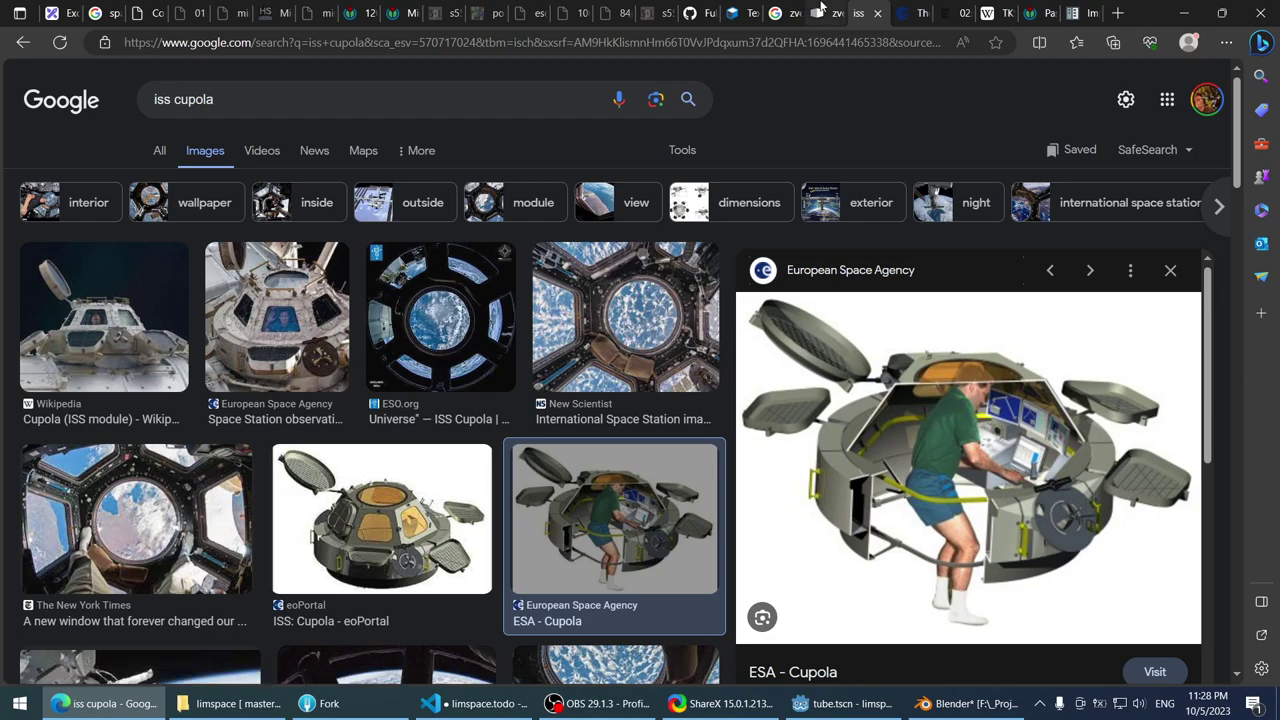
click(820, 12)
click(785, 12)
click(733, 12)
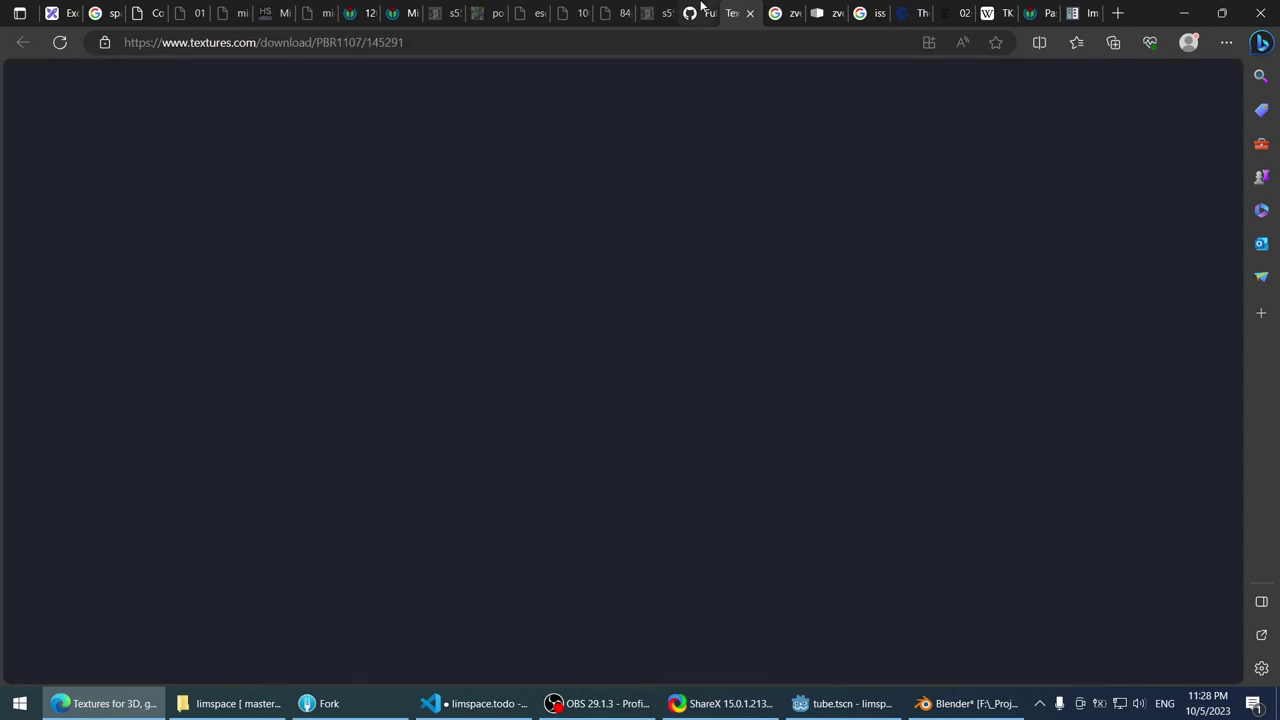
click(658, 12)
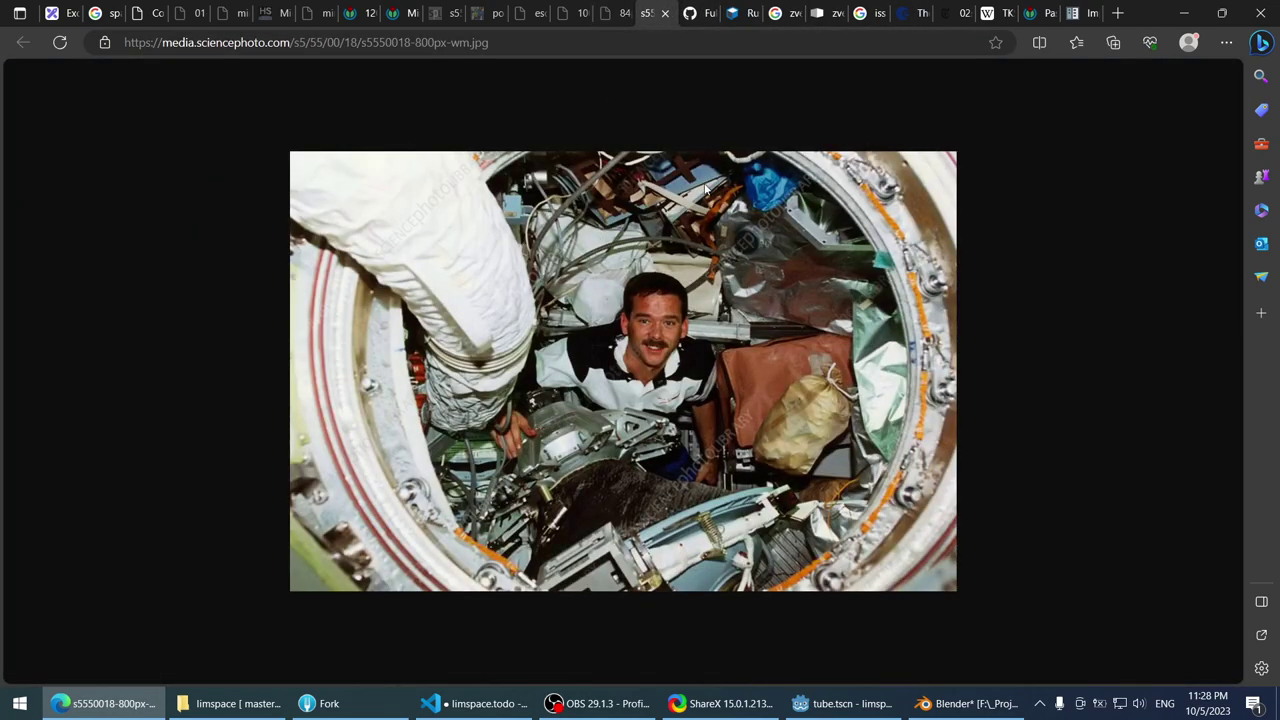
click(610, 12)
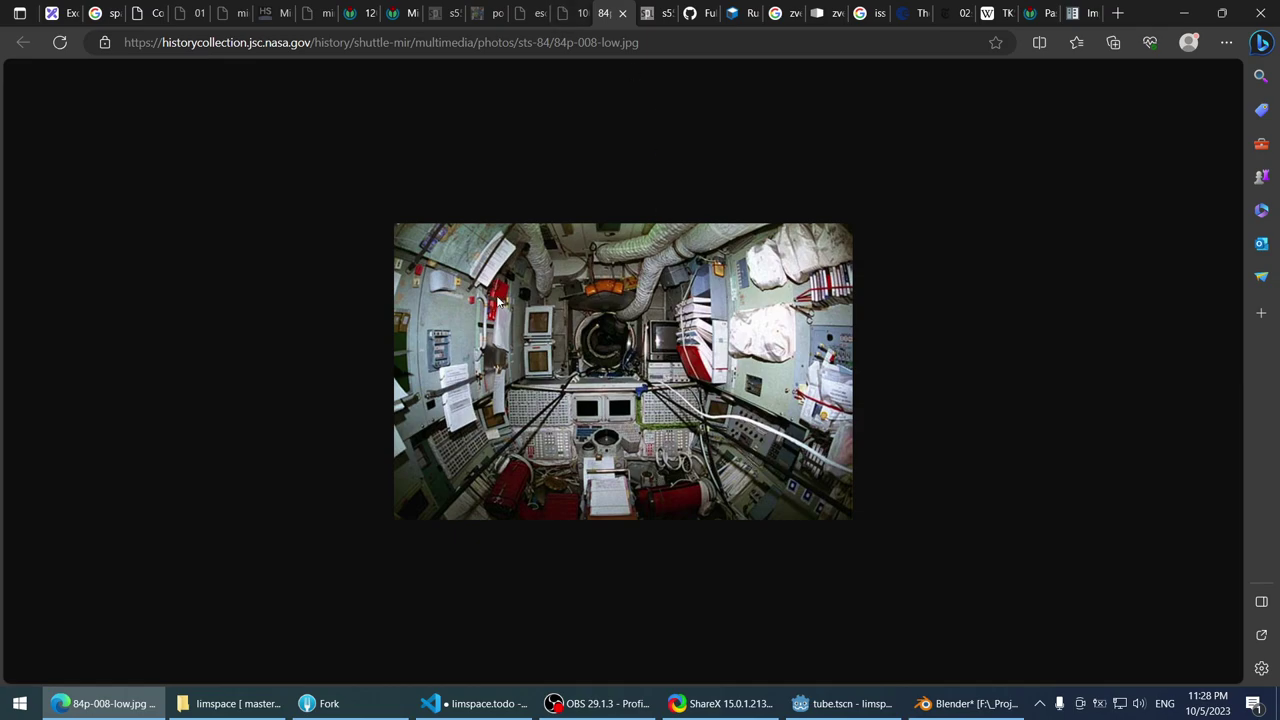
click(573, 9)
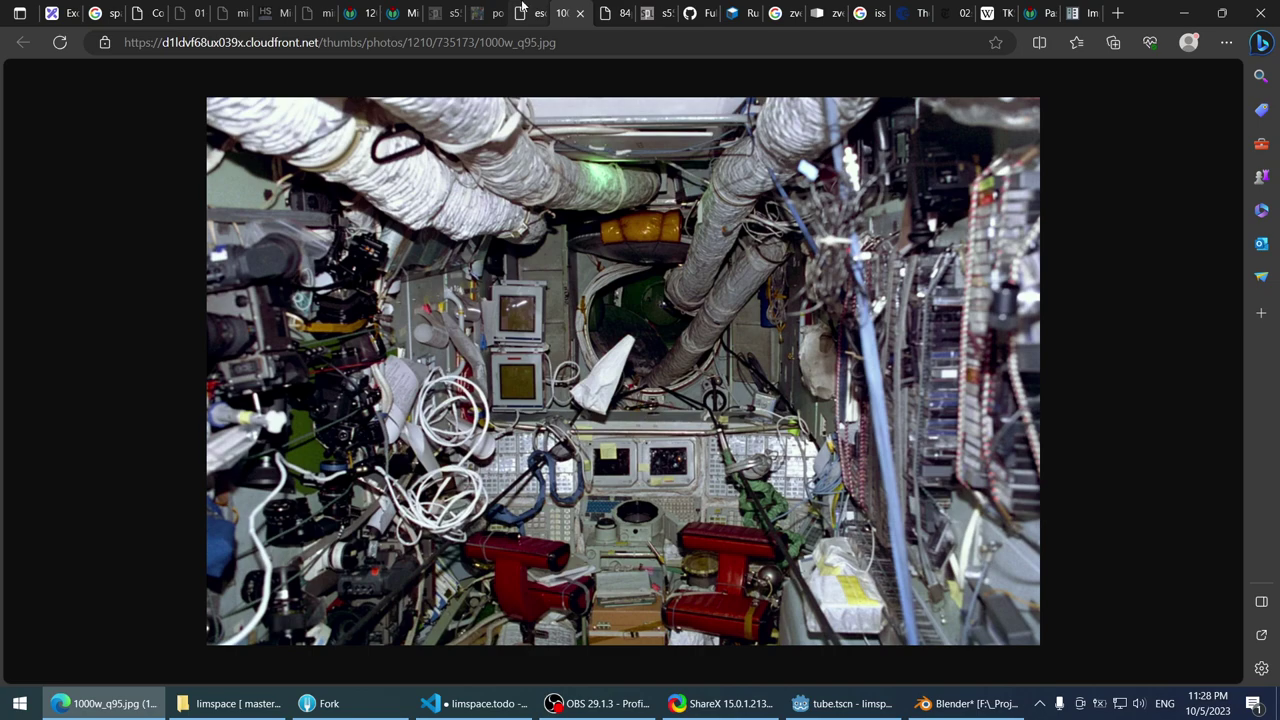
click(522, 8)
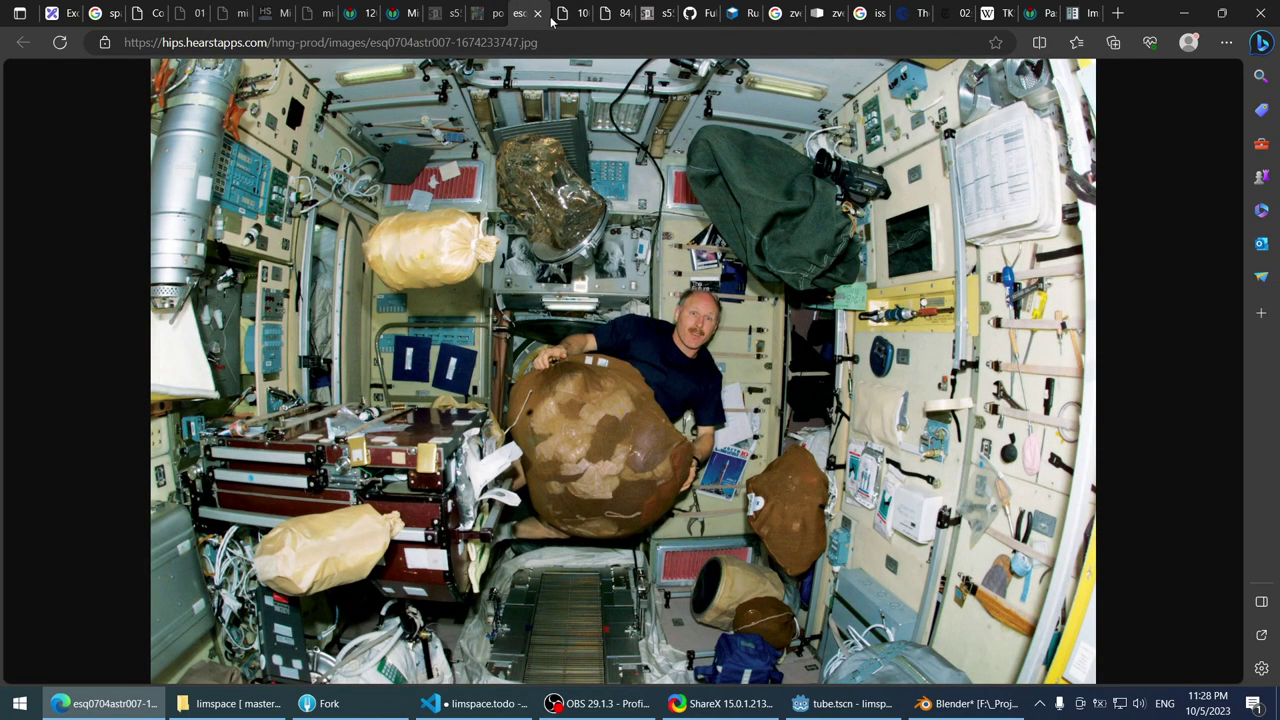
click(497, 8)
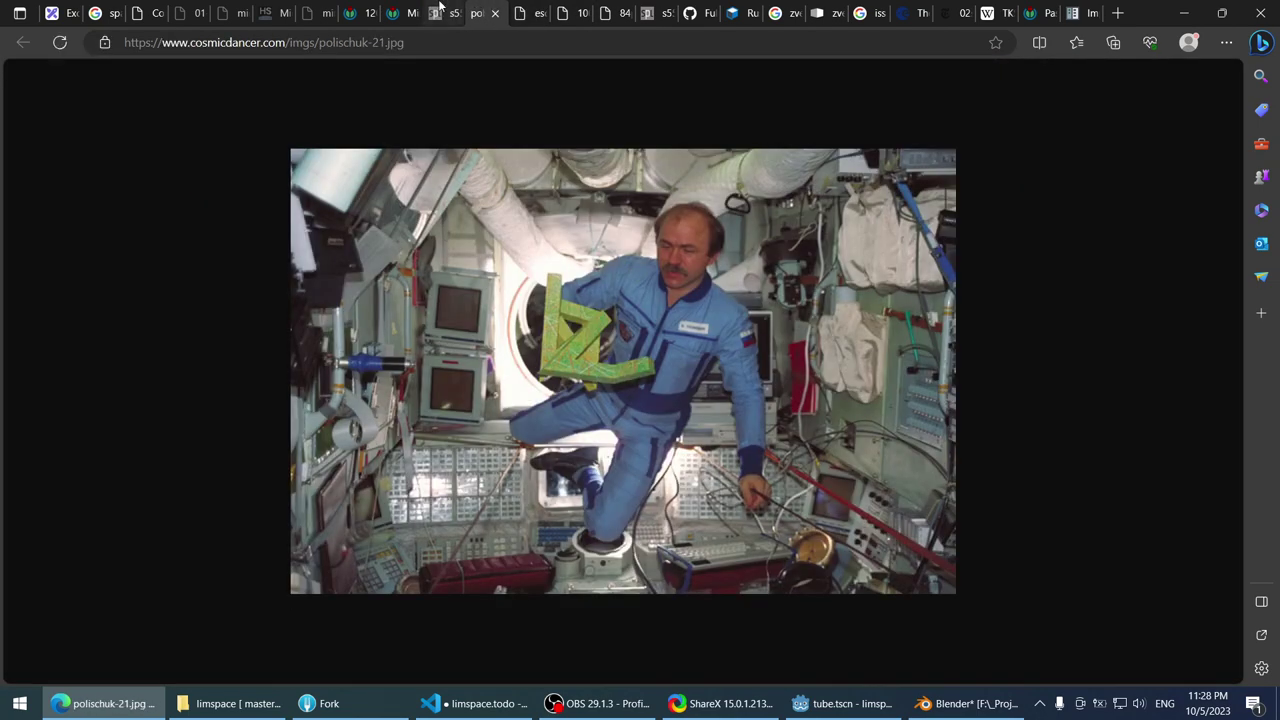
click(440, 8)
click(413, 8)
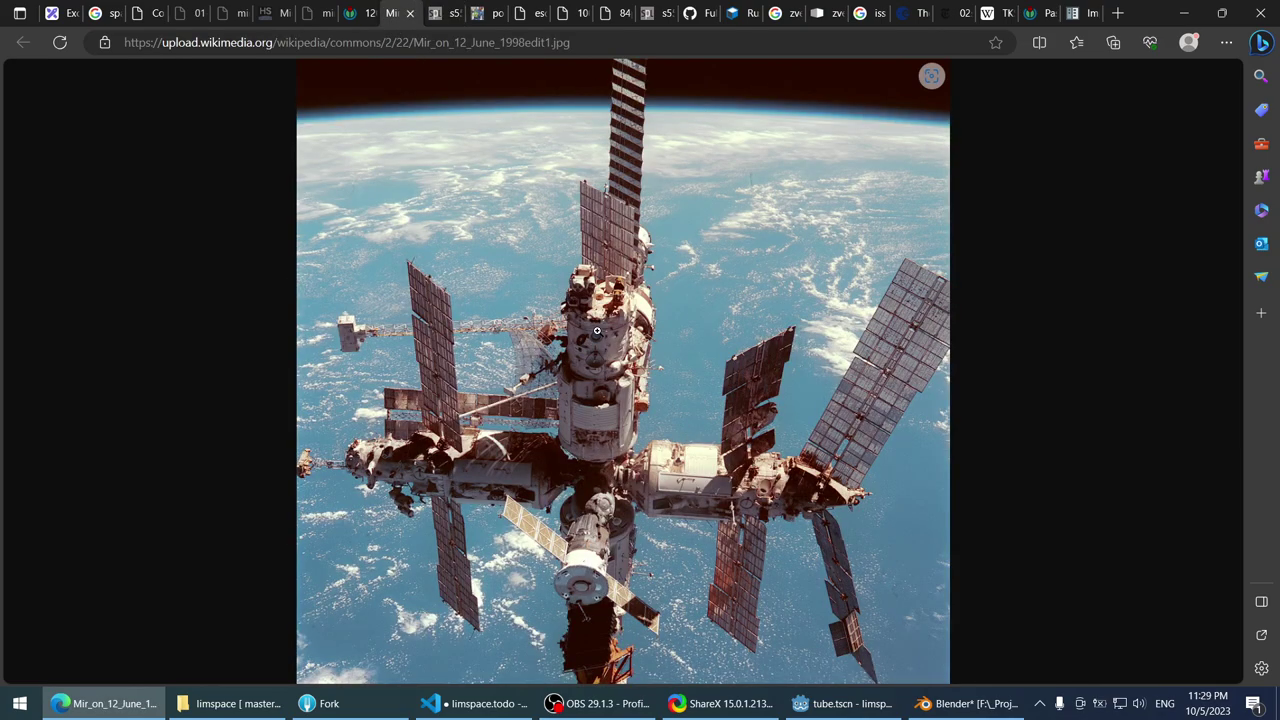
- Enlarge the Mir photo to full size, pan around it, and shrink it back to fit
click(592, 396)
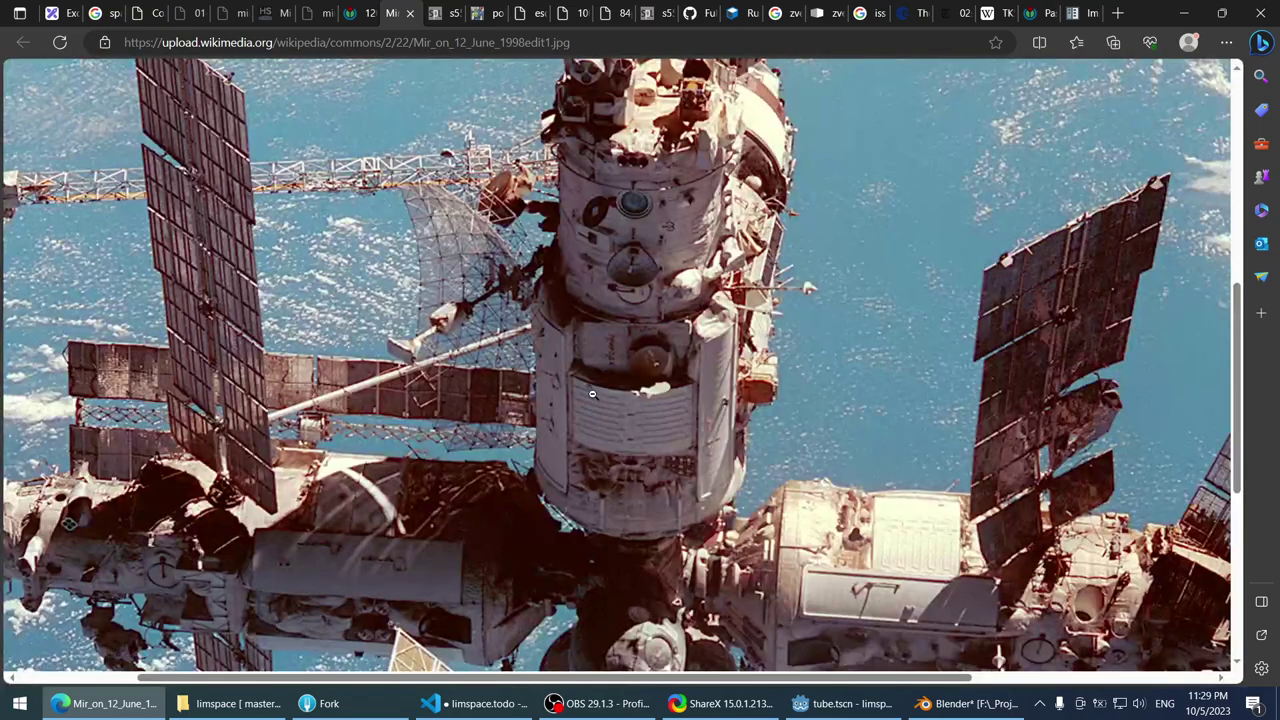
scroll(592, 396, down, 4)
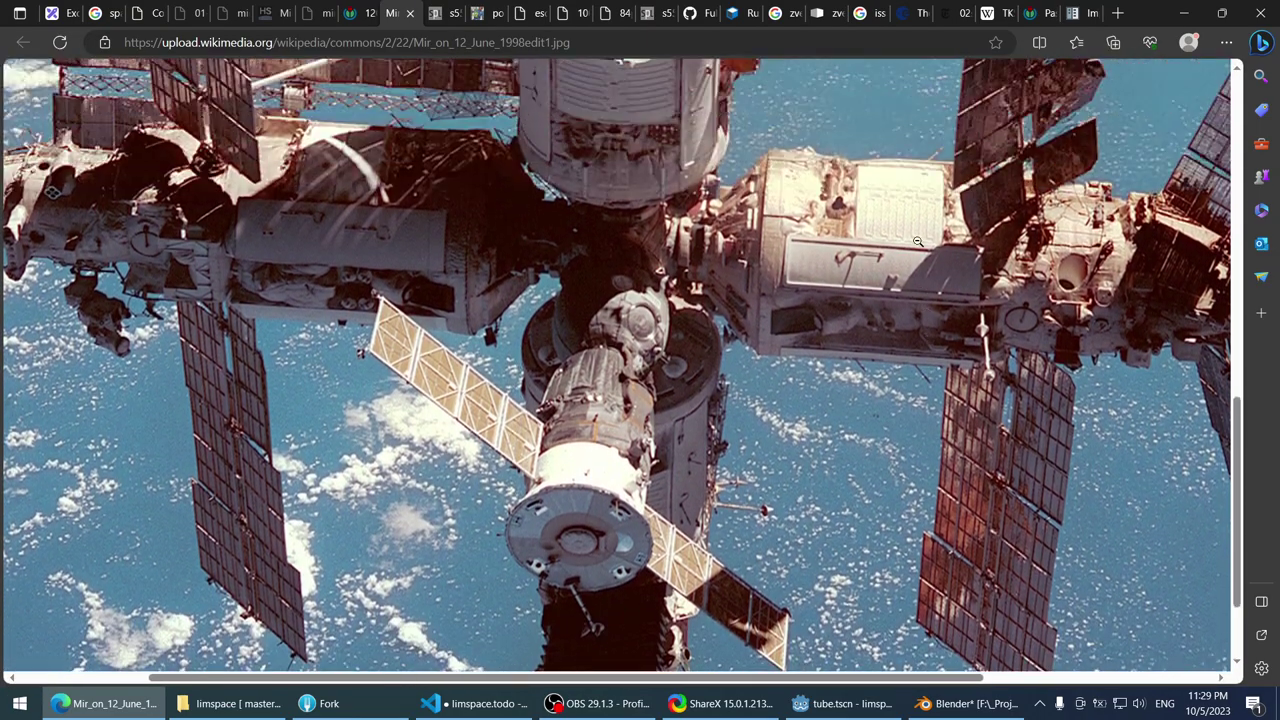
scroll(918, 241, up, 5)
scroll(870, 300, right, 2)
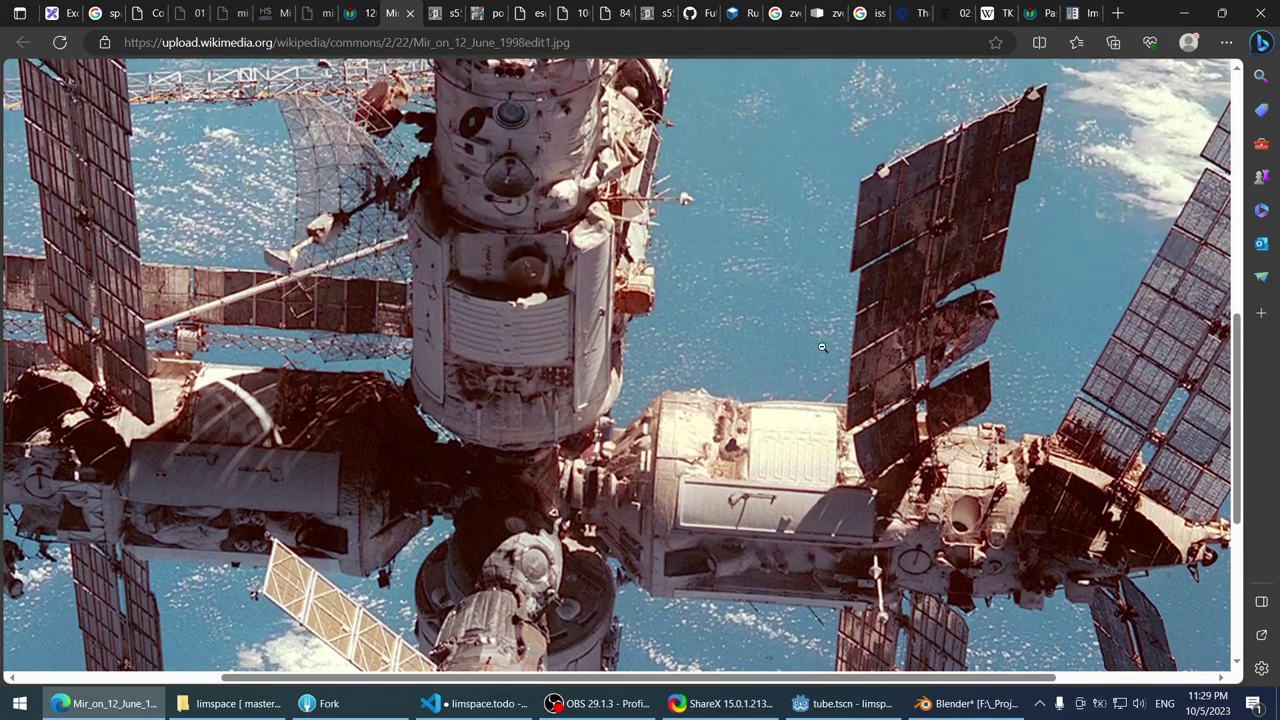
scroll(822, 347, down, 3)
scroll(521, 273, up, 4)
scroll(521, 273, left, 1)
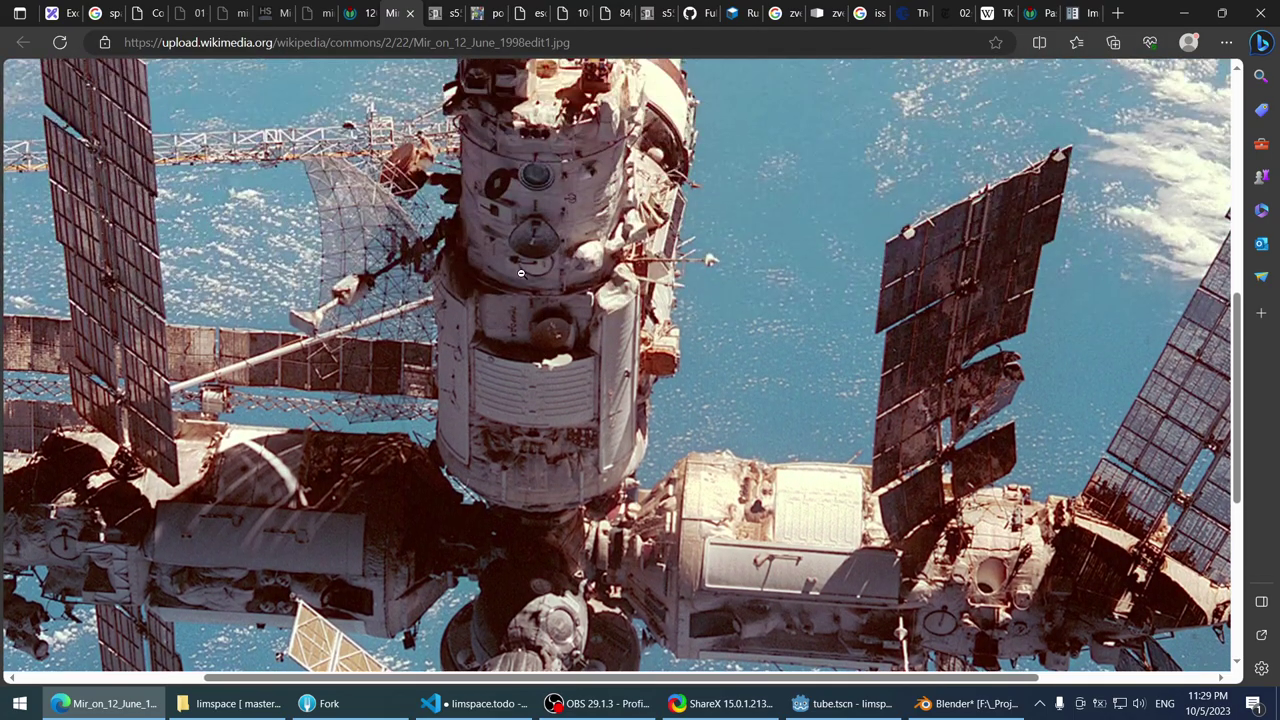
click(521, 273)
- View the 1200px Mir Space Station, Mir cockpit and Mir cosmonaut interior photos
click(366, 12)
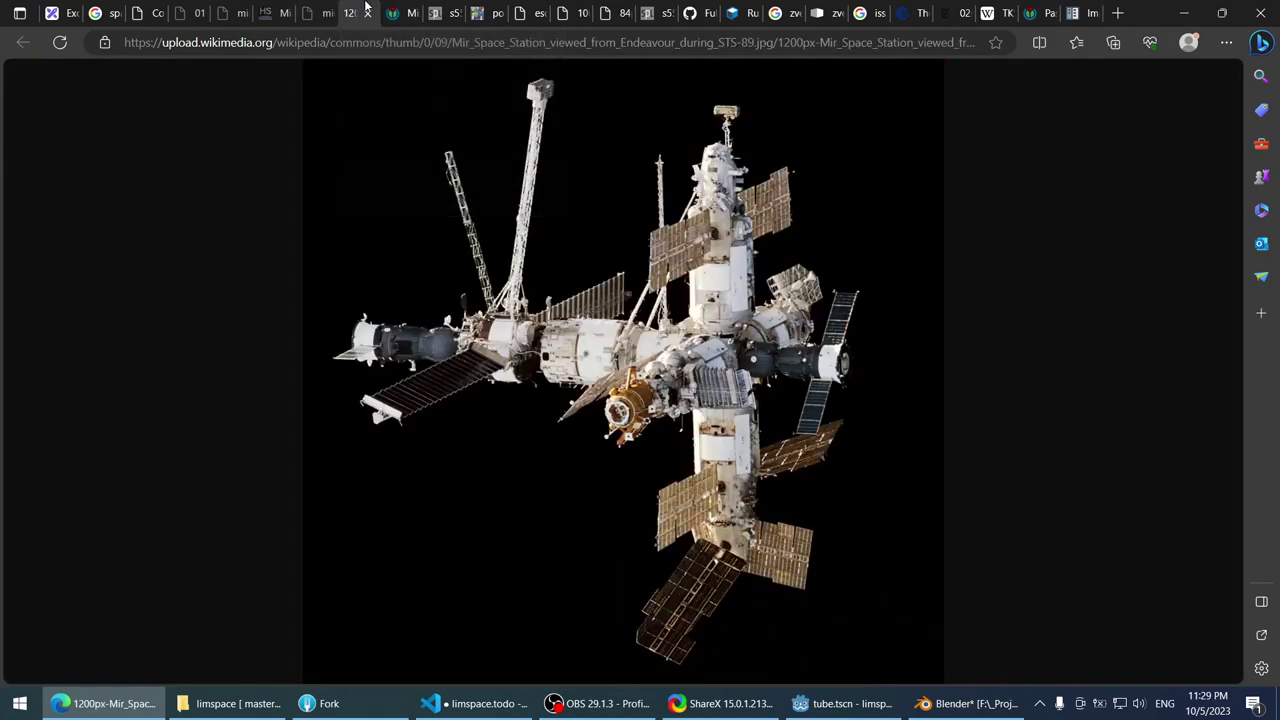
click(320, 8)
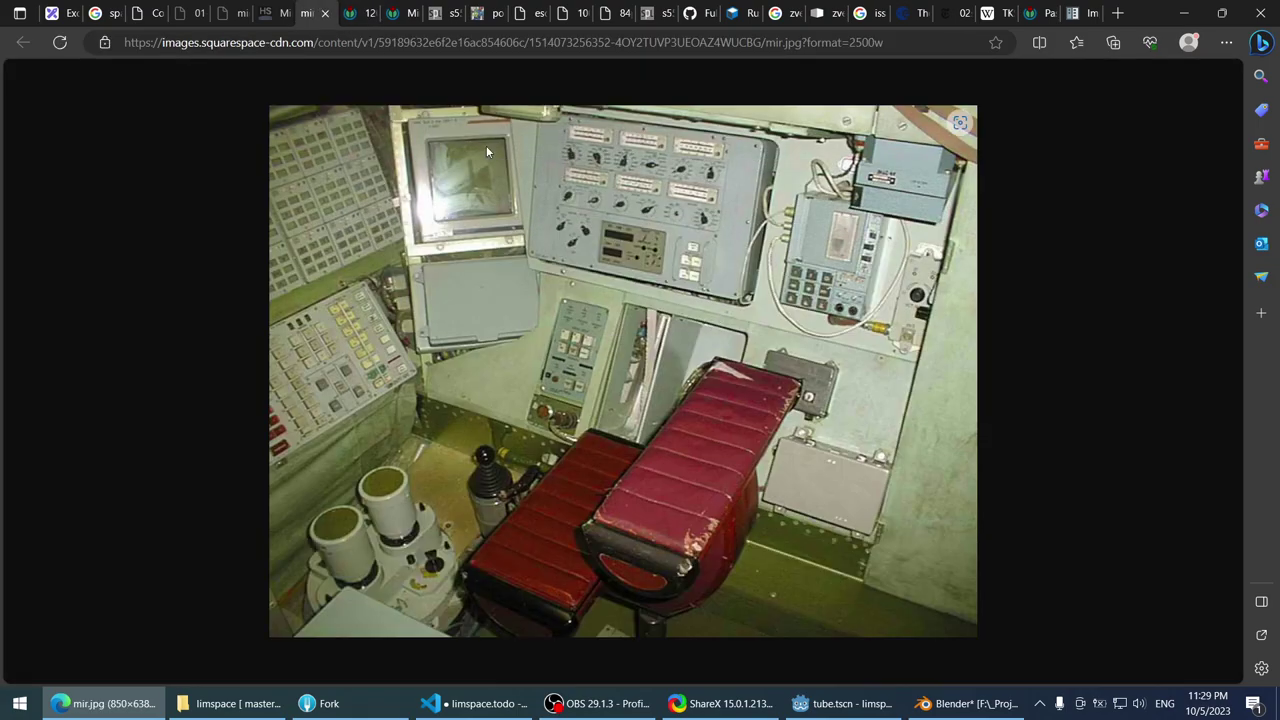
click(228, 12)
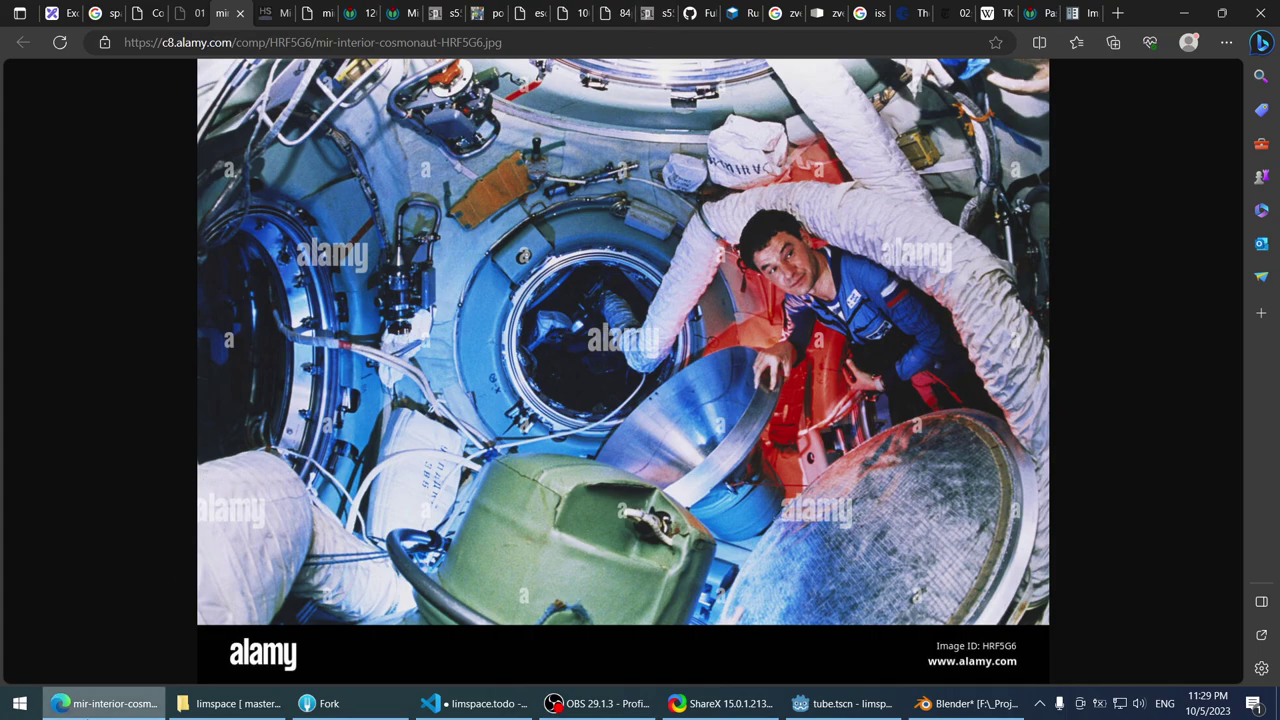
click(94, 704)
click(94, 704)
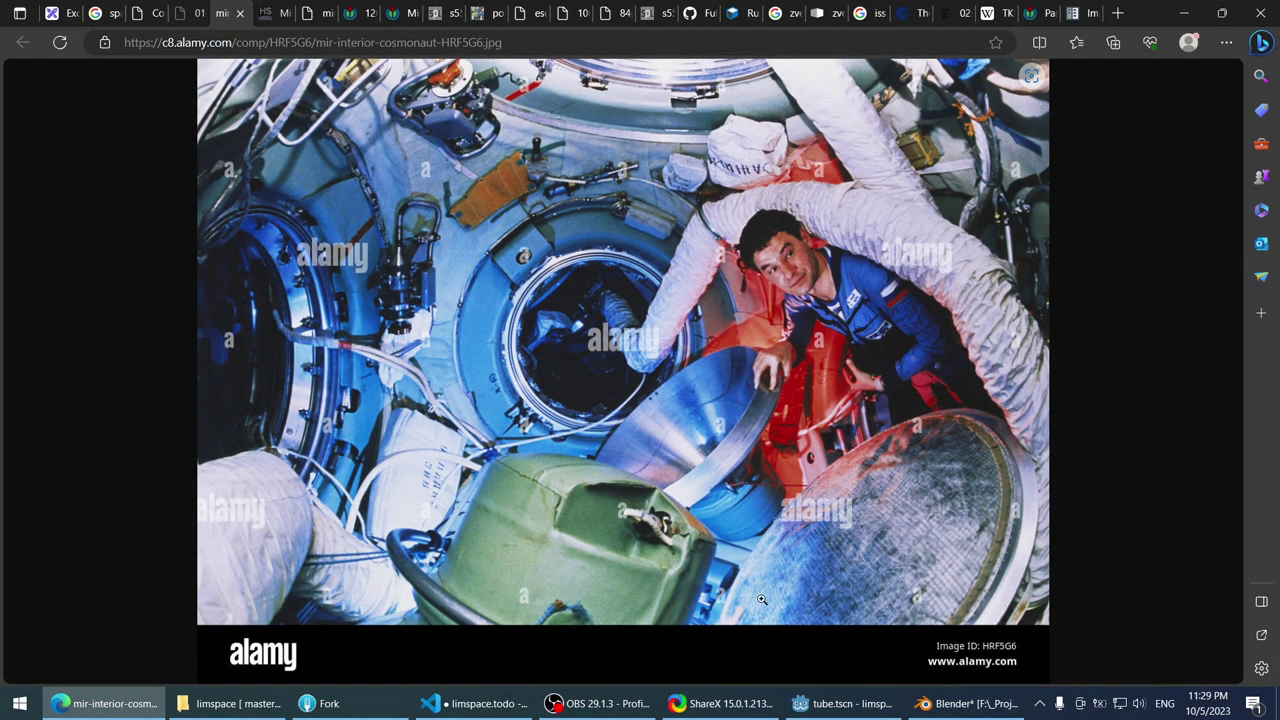
mouse_move(628, 703)
- Glance at OBS, return to the reference photo, then bring up limspace.todo in VS Code
click(600, 703)
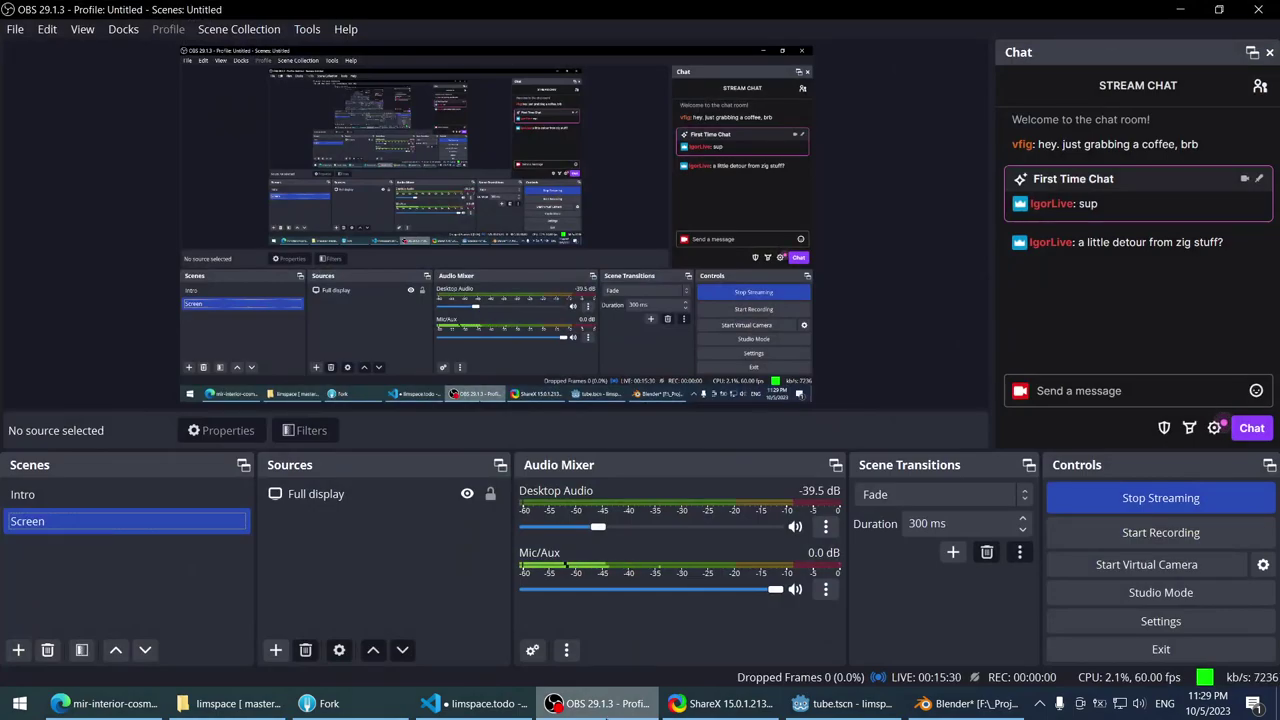
key(alt+Tab)
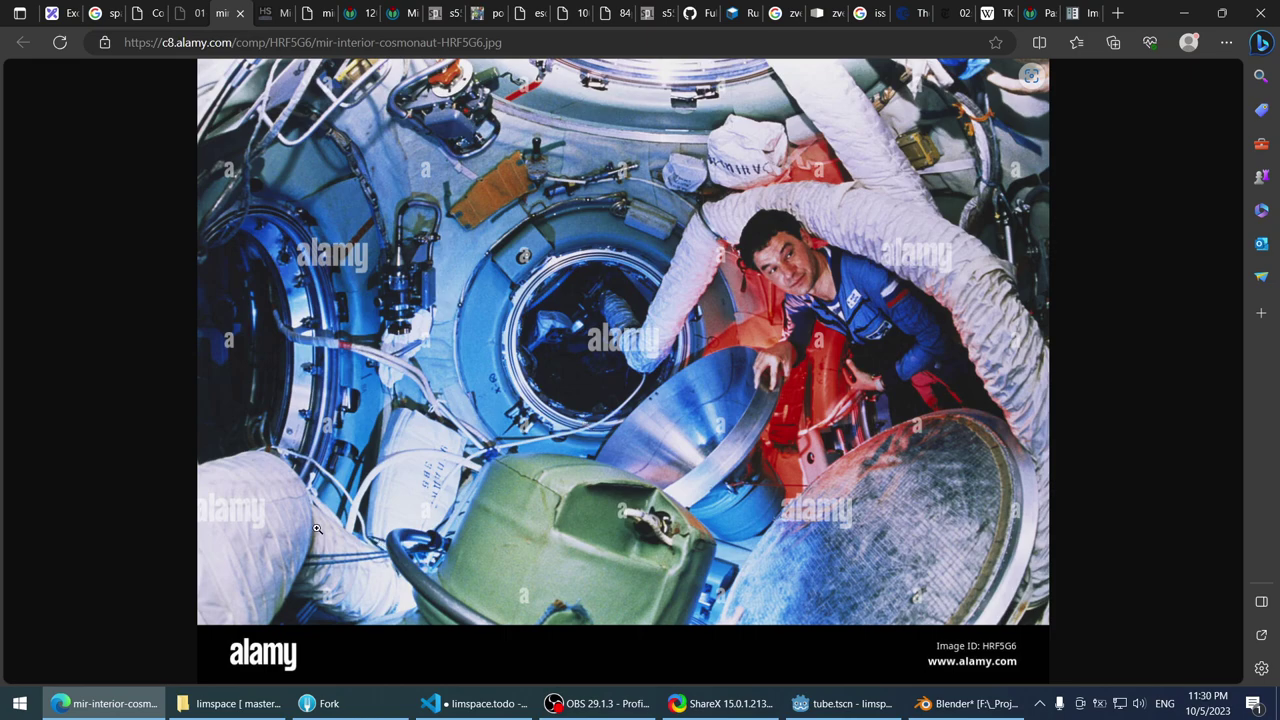
click(475, 703)
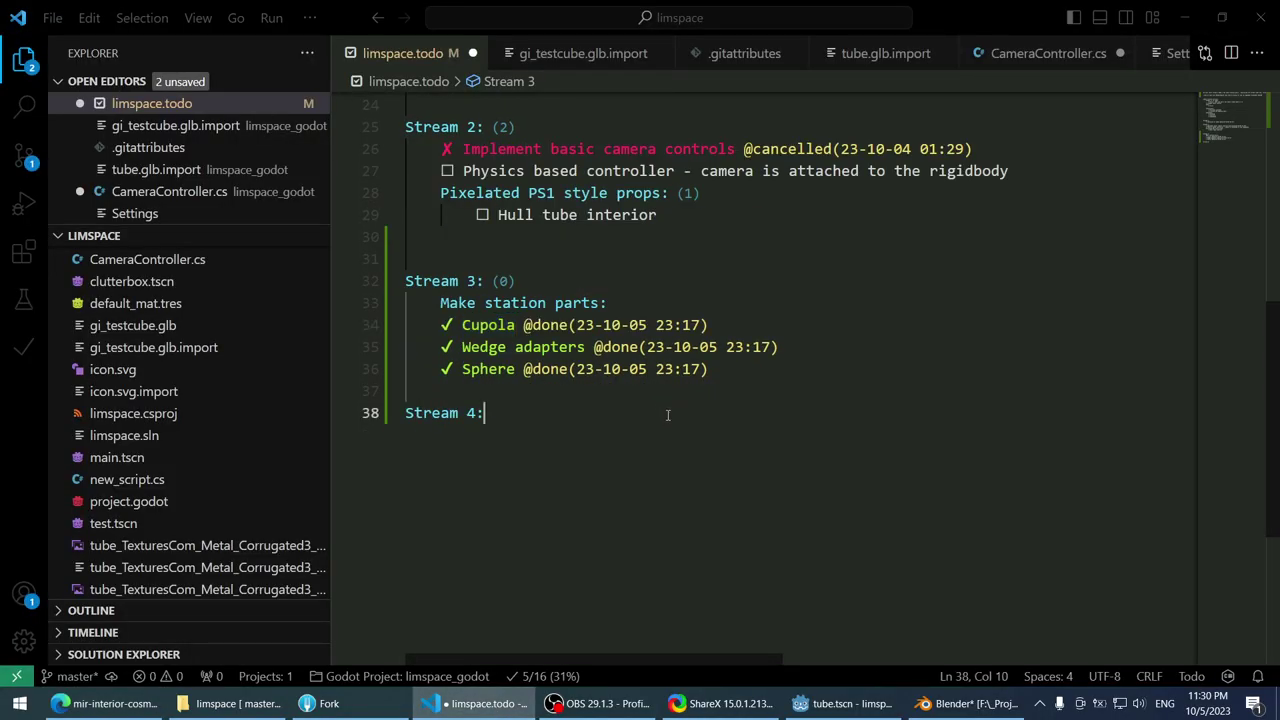
- Add the Stream 4 todo 'Reimport assets in a better way' plus a second empty todo box
key(Return)
key(ctrl+Return)
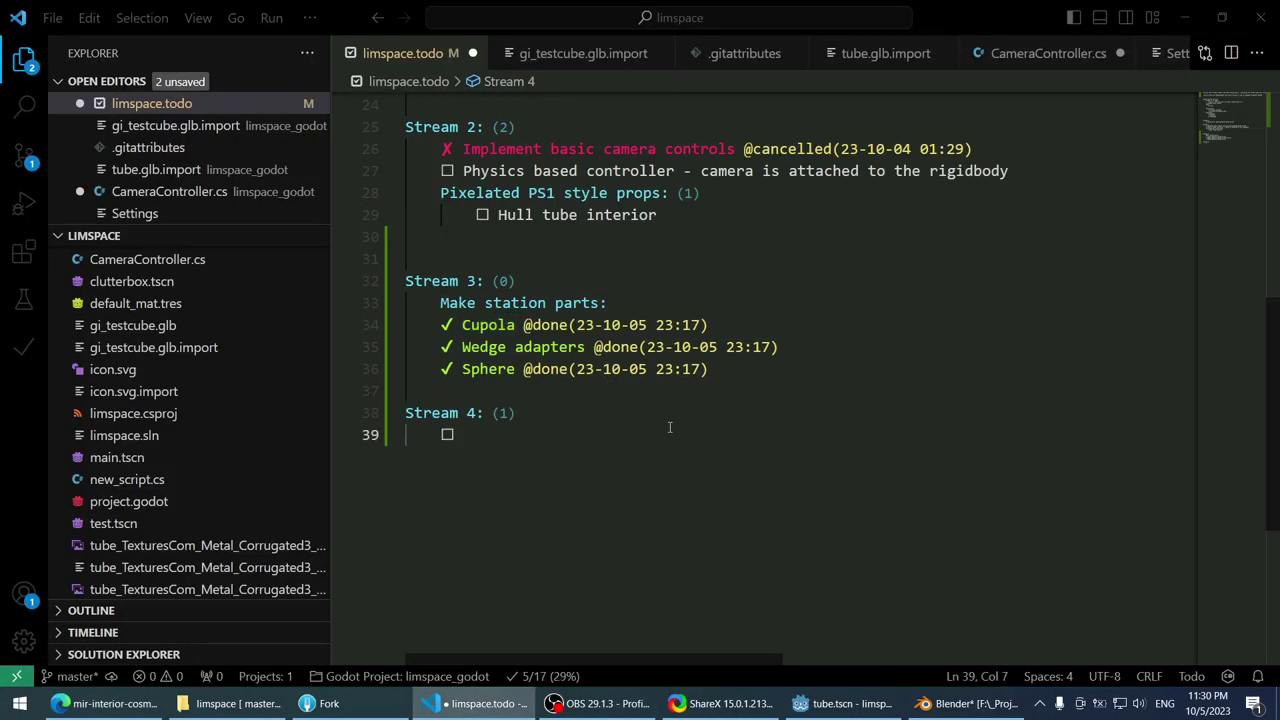
text(Redo)
key(ctrl+shift+Left)
text(Reimport assets)
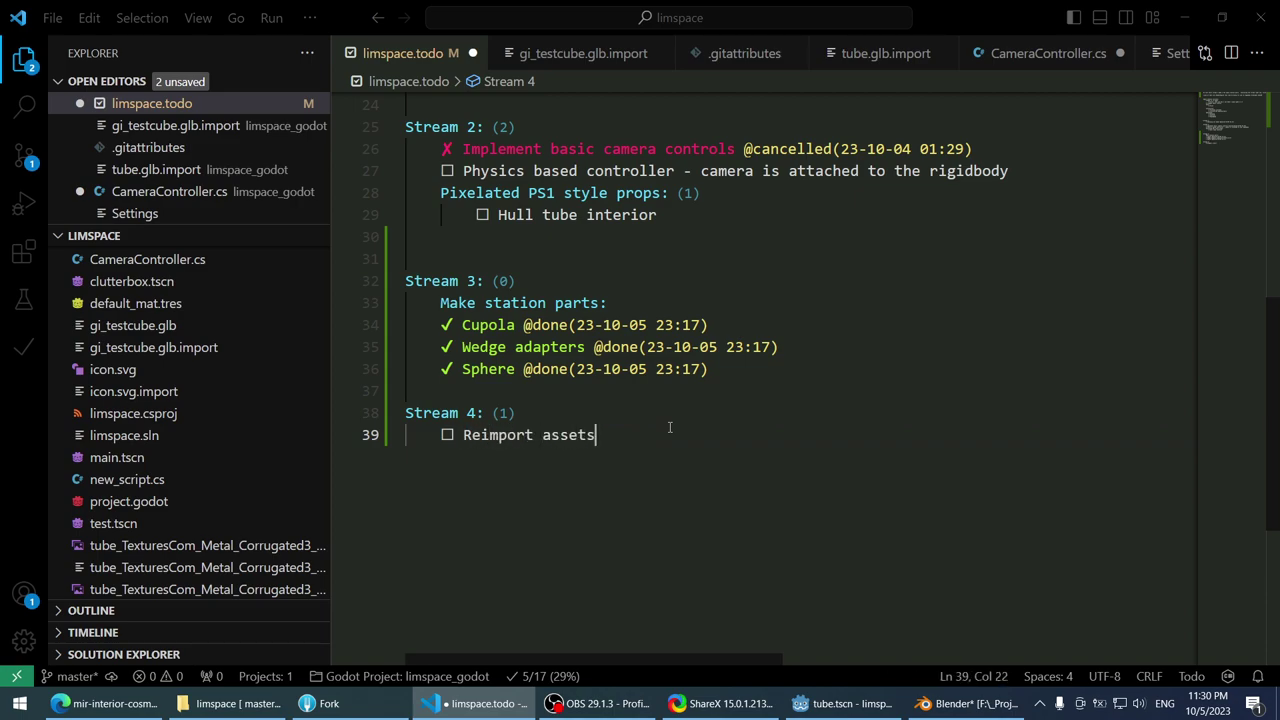
text( in a better way)
key(Return)
key(ctrl+Return)
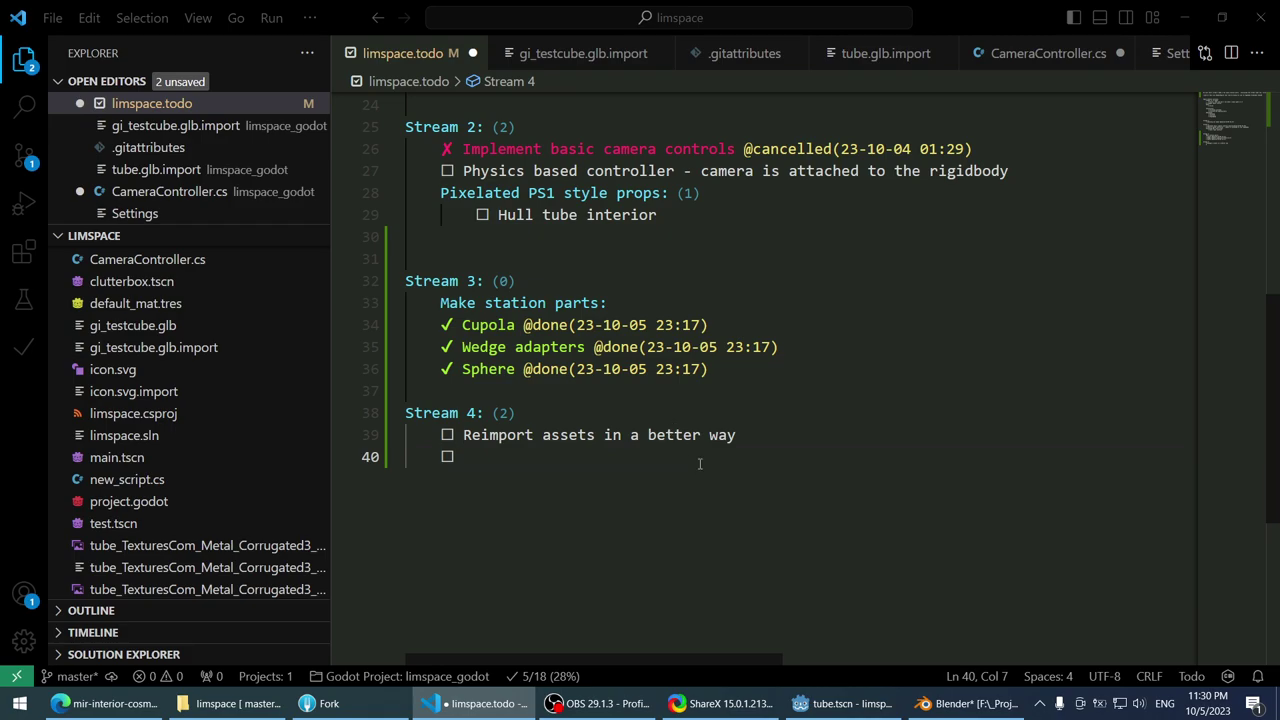
- Glance at the Blender station model, selecting all parts and clearing the selection, then return to VS Code
click(968, 703)
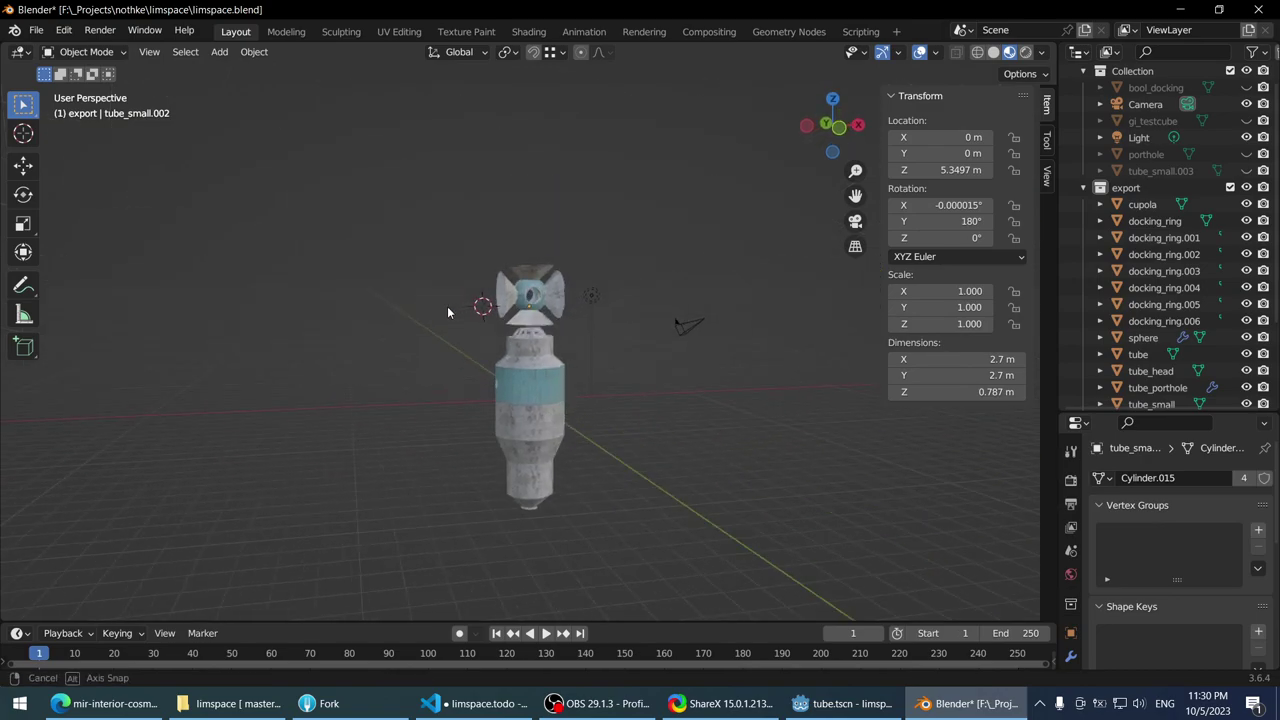
drag(376, 206, 554, 447)
middle_drag(554, 447, 504, 354)
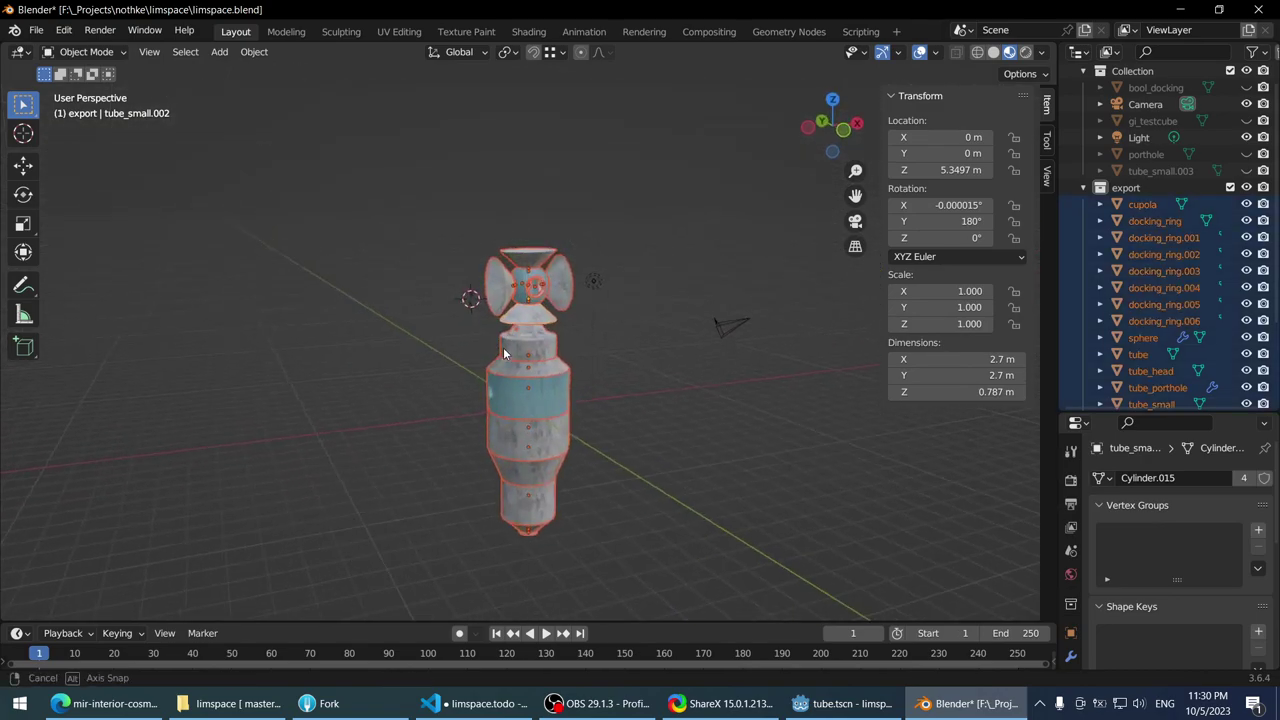
scroll(504, 354, up, 2)
click(342, 286)
scroll(400, 368, up, 5)
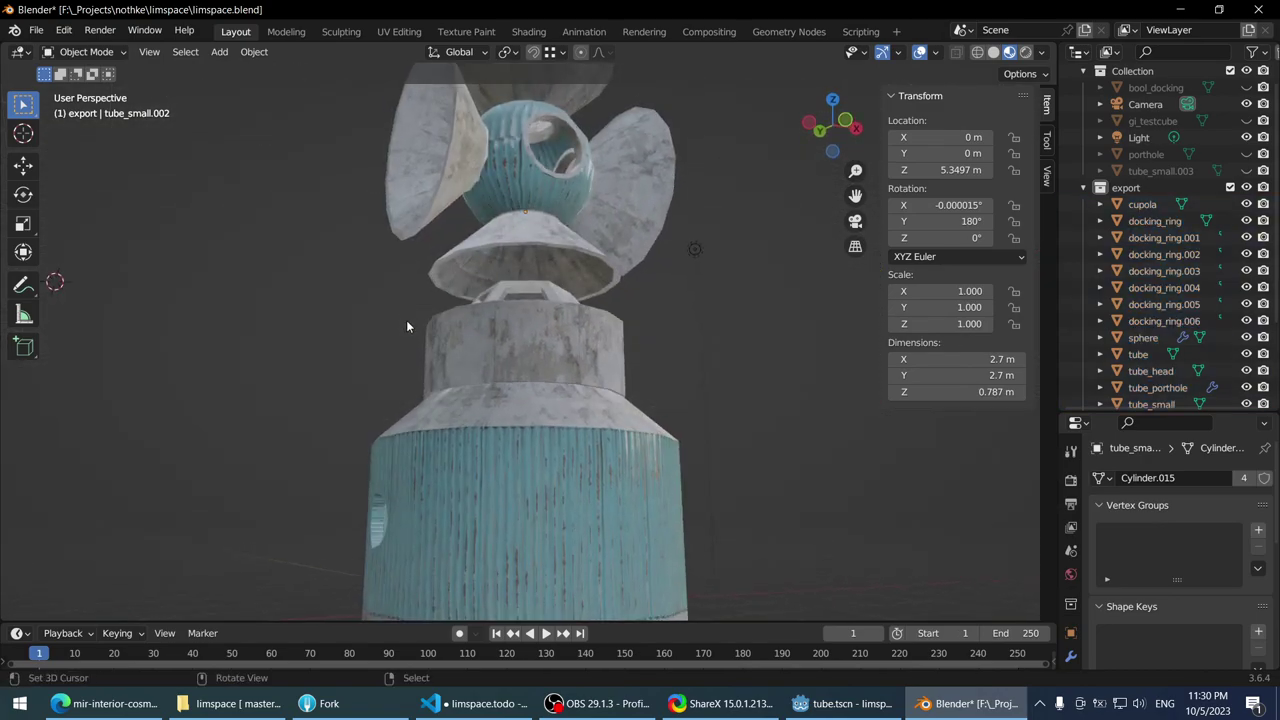
scroll(406, 325, down, 1)
key(alt+Tab)
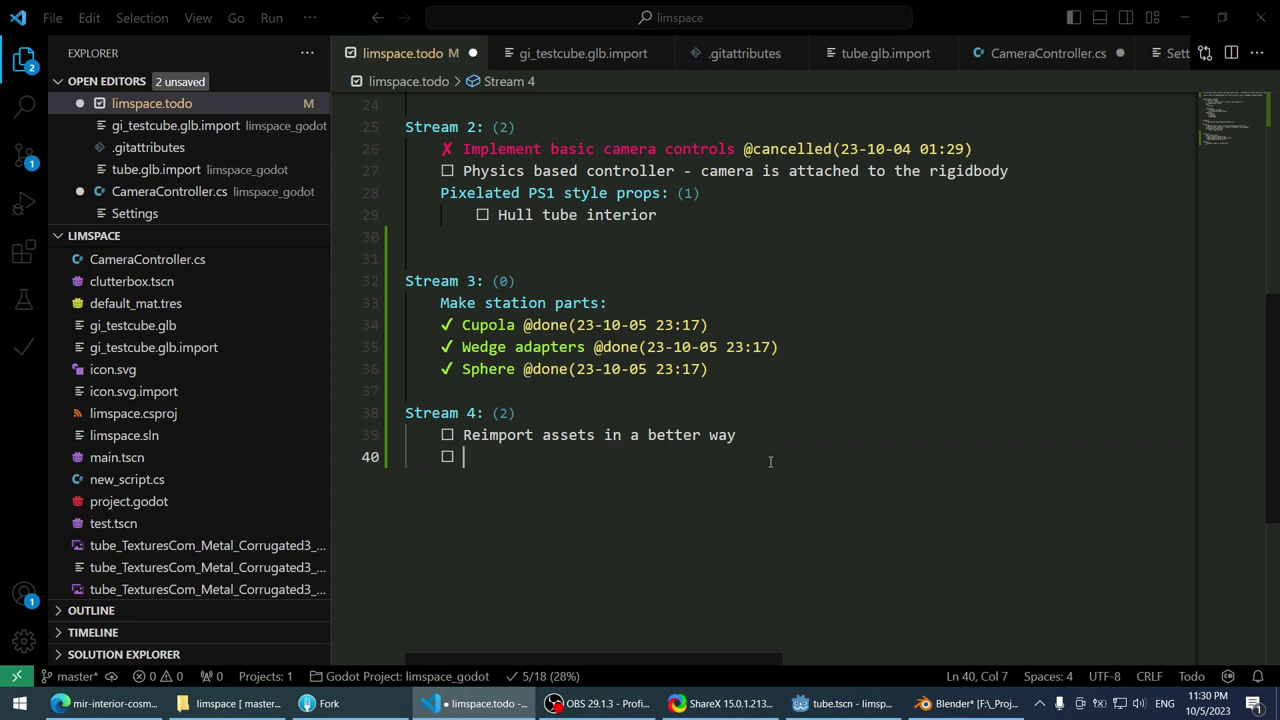
- Fill in 'Turn all parts into scenes (prefabs)' and 'Assemble a little station', adding another empty todo
text(Turn all parts into )
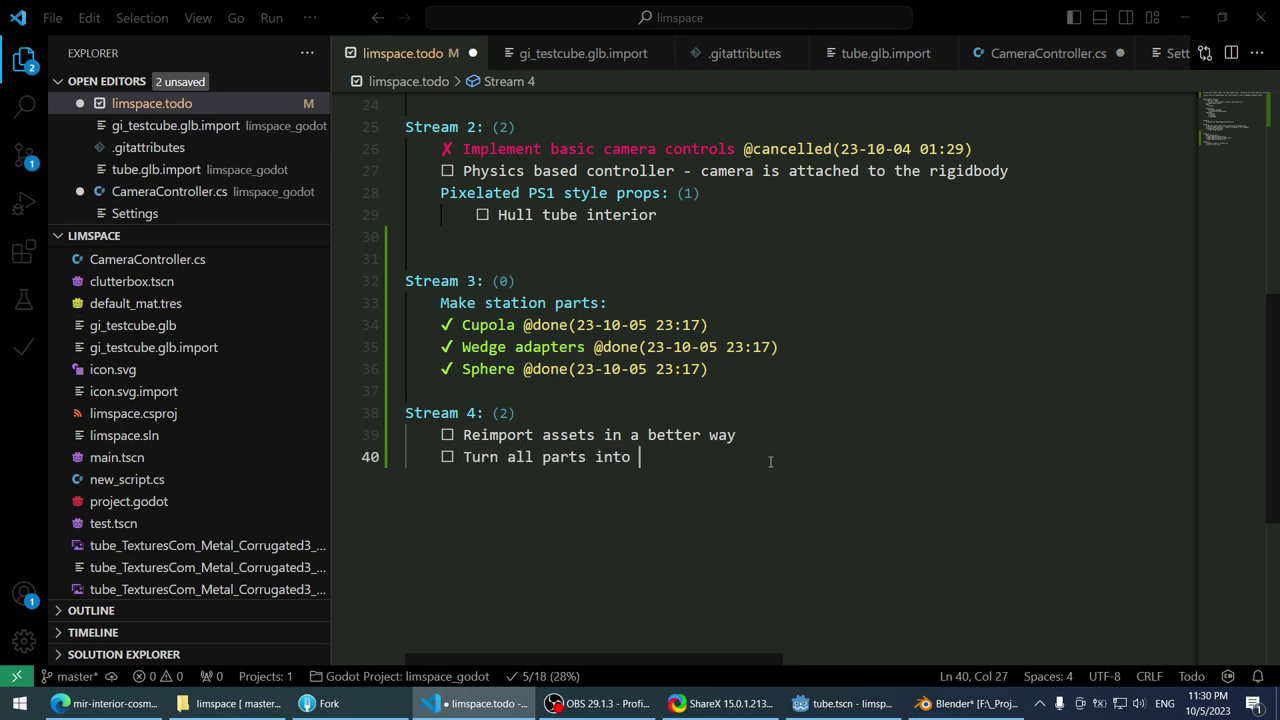
text(scenes)
text( (prefabs)
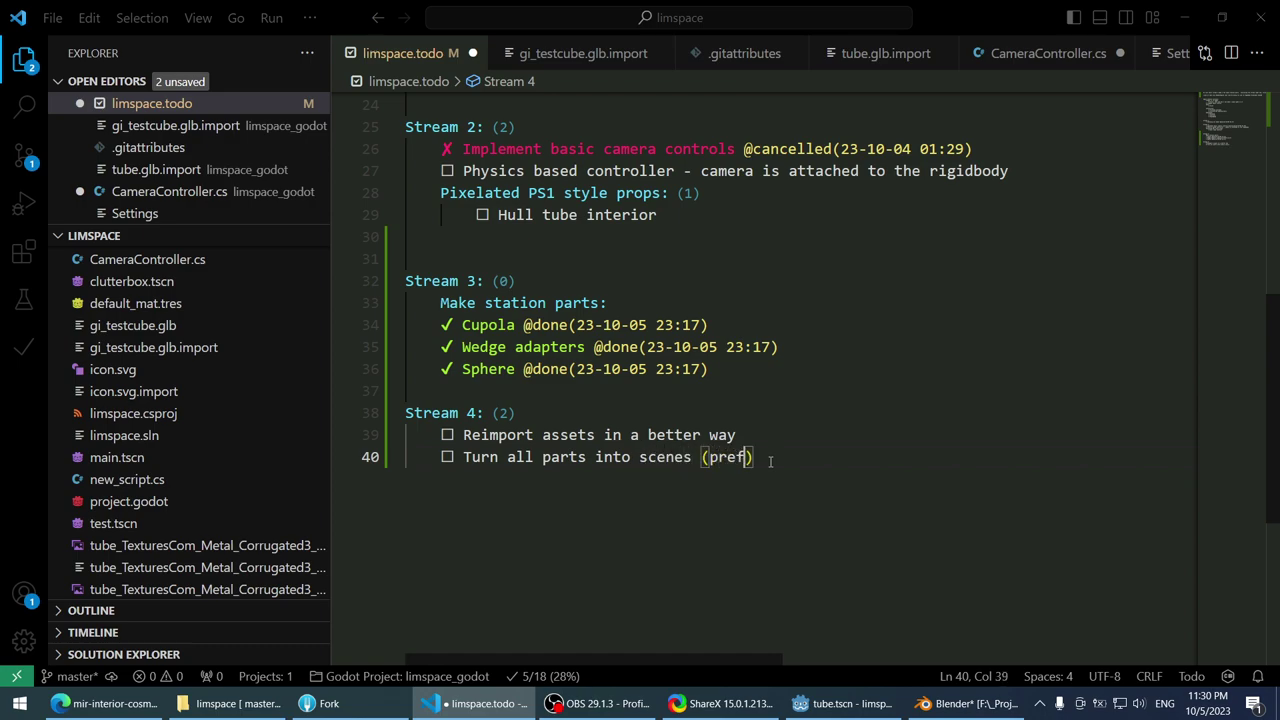
text())
key(Return)
text(Asse)
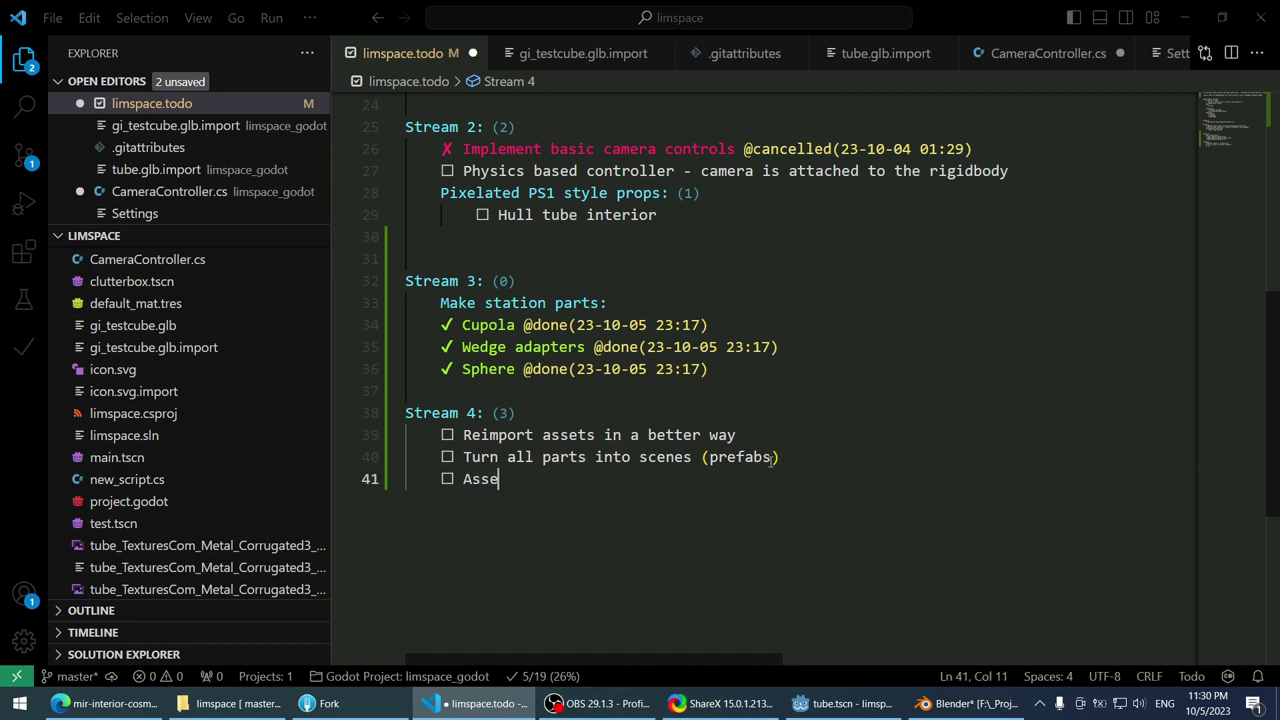
text(mble a little station)
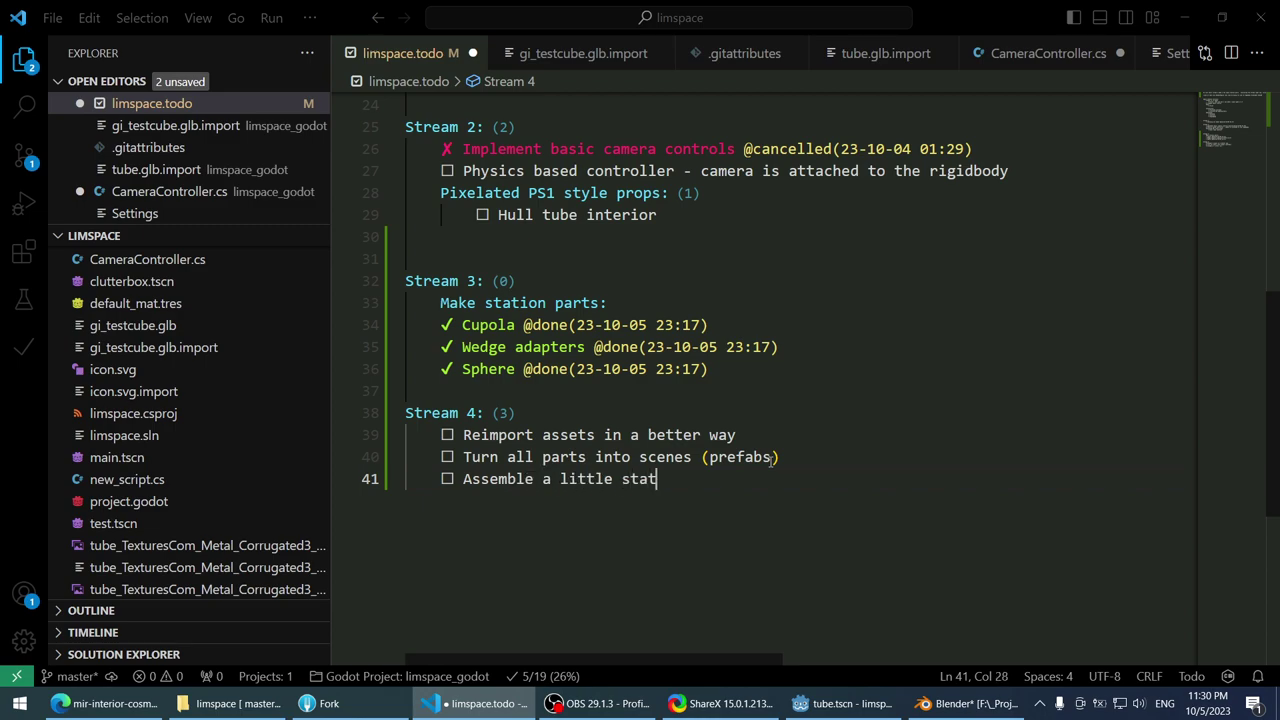
key(Return)
key(ctrl+Return)
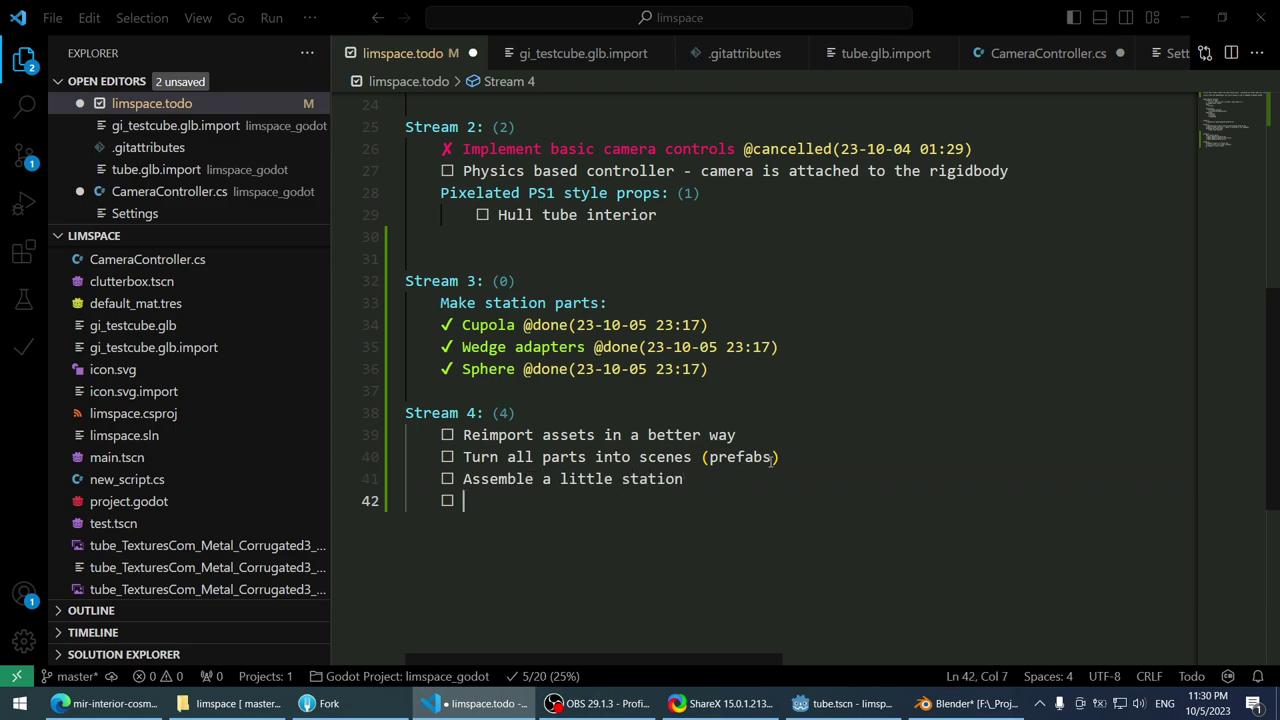
scroll(772, 457, down, 1)
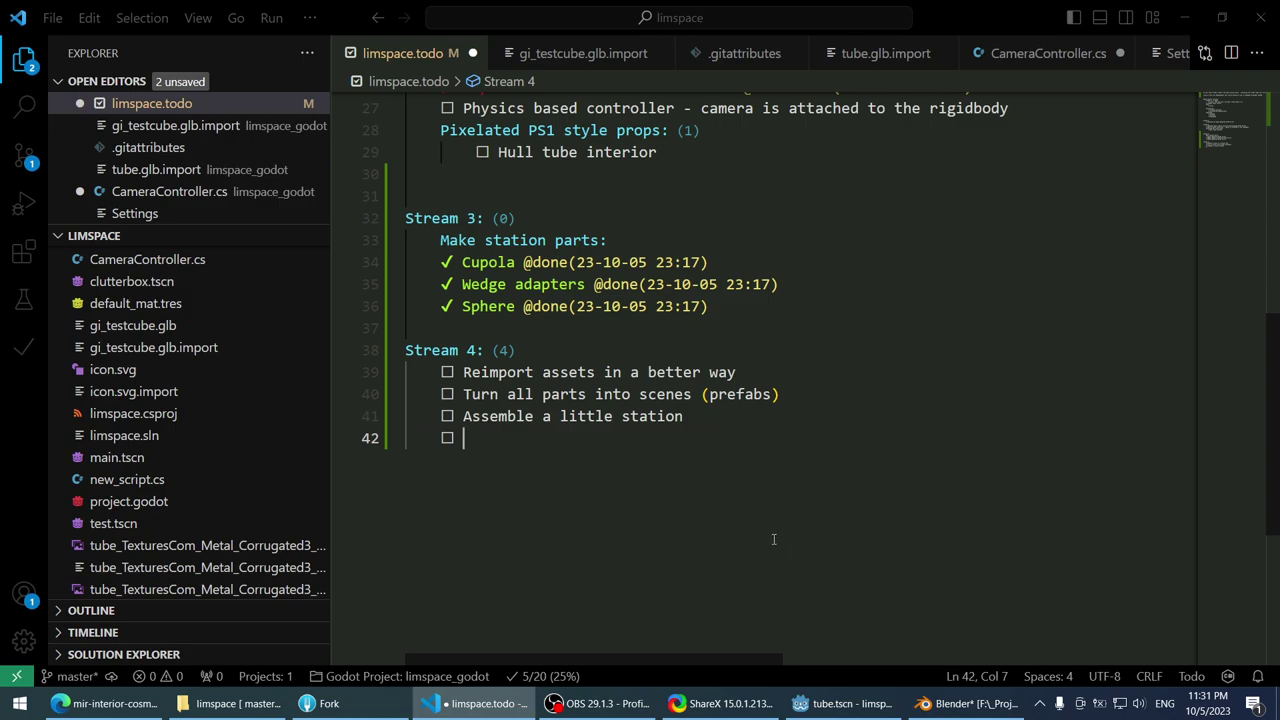
click(845, 703)
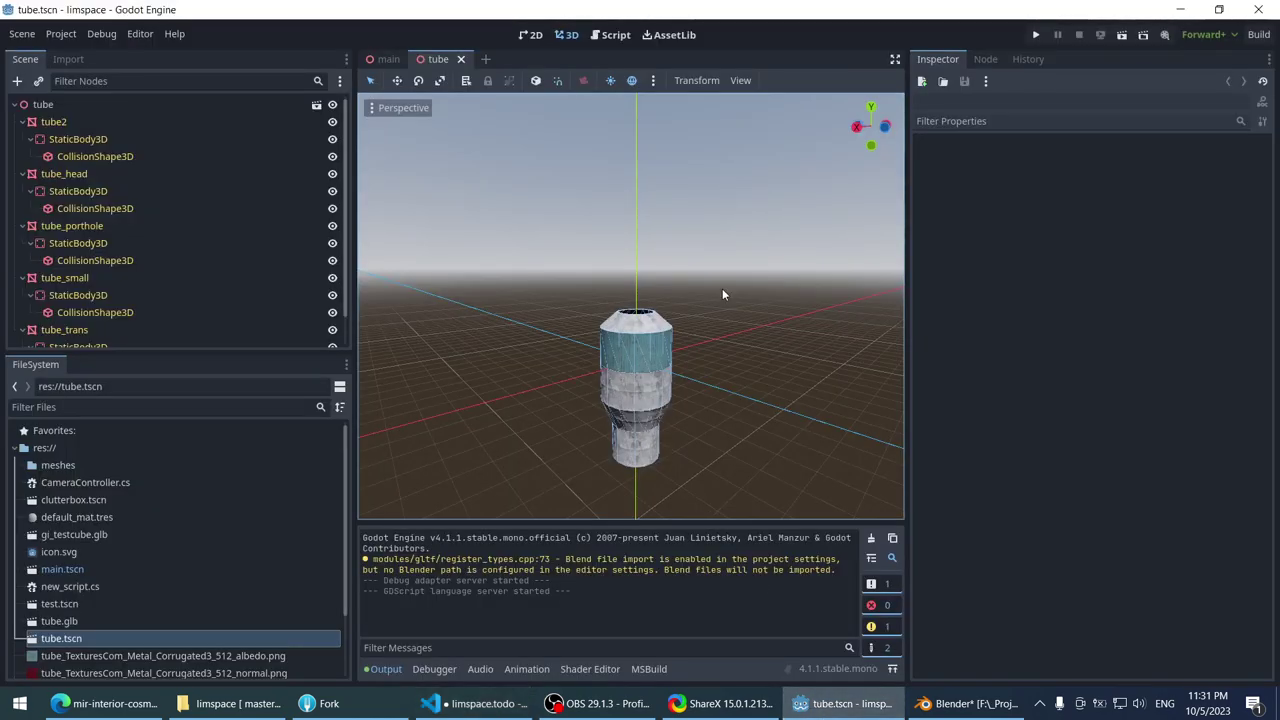
- Open the main.tscn tab, orbit the tube assembly, and run the project, then return to the todo list
click(386, 59)
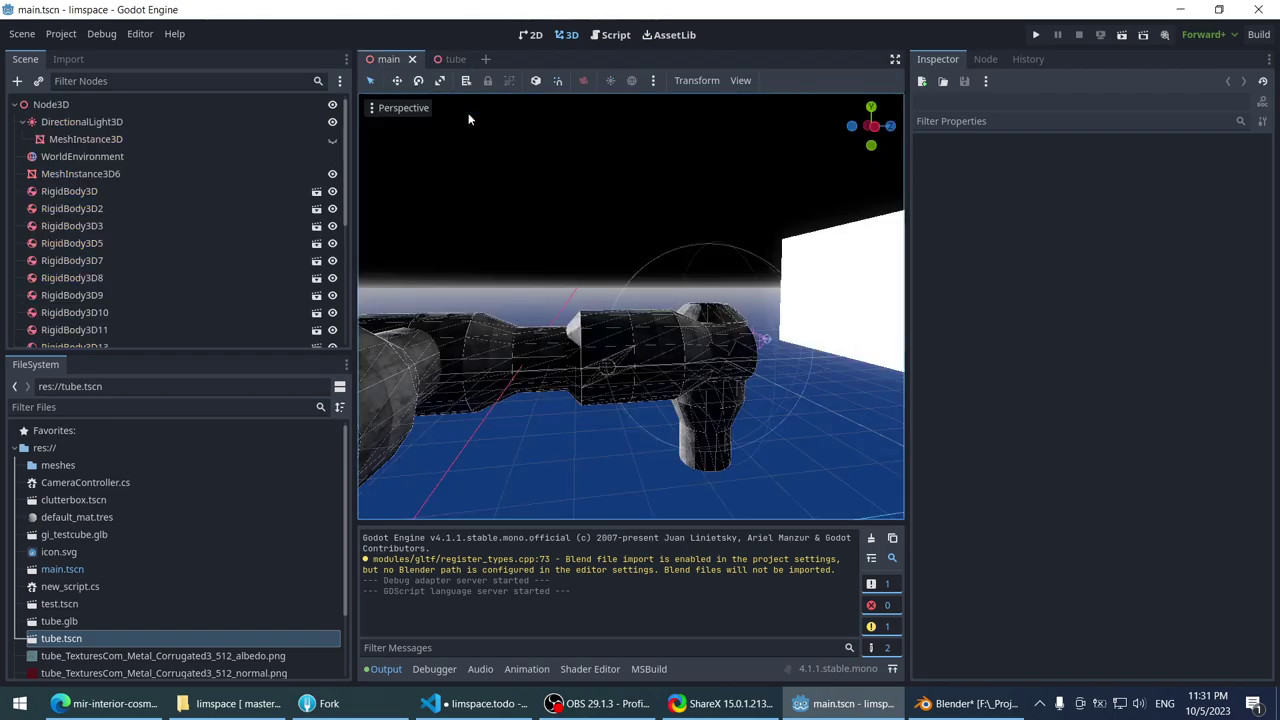
right_drag(630, 305, 975, 27)
click(1035, 36)
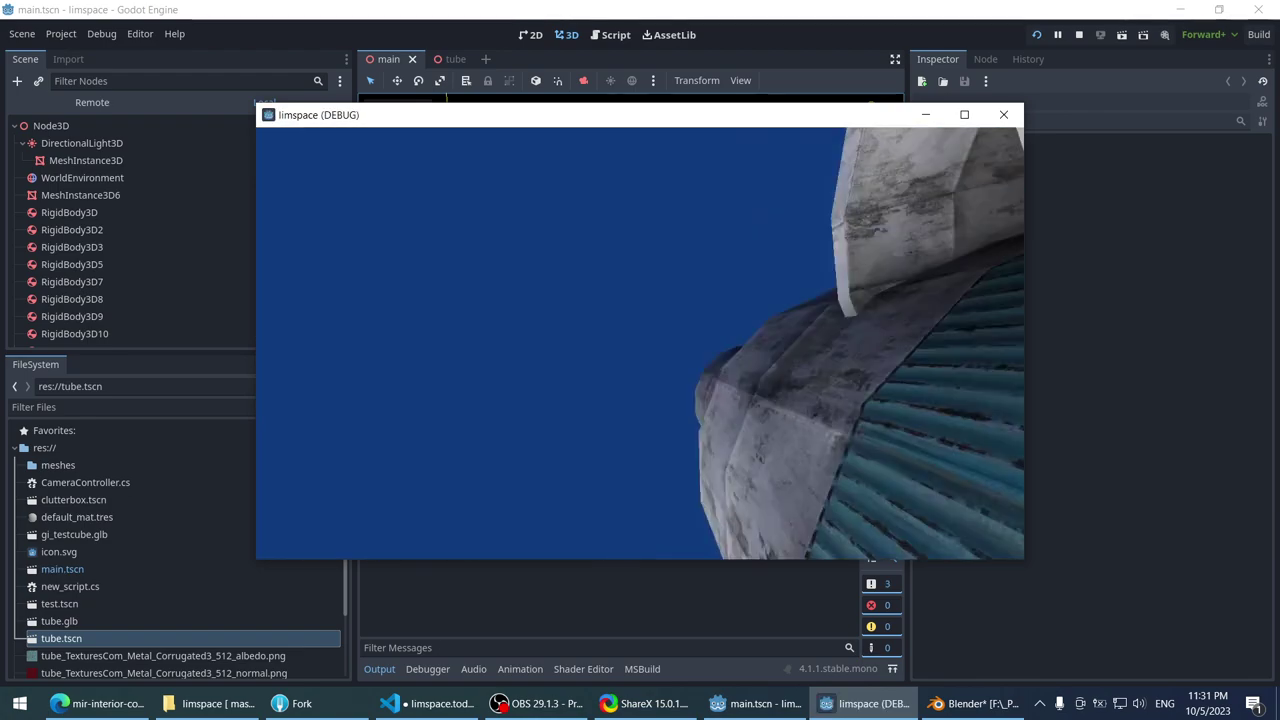
key(alt+Tab)
key(alt+Tab)
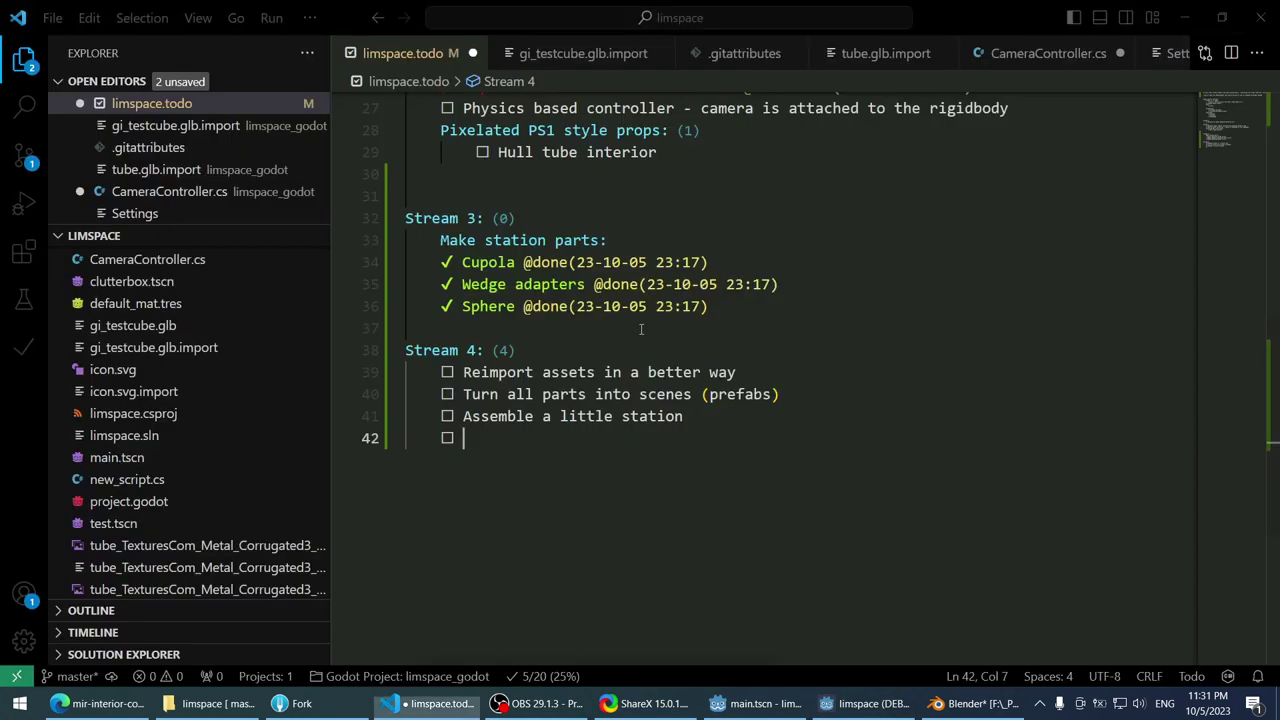
- Add an 'Integrate godot-utils' task to Stream 4 and save limspace.todo
text(Inter)
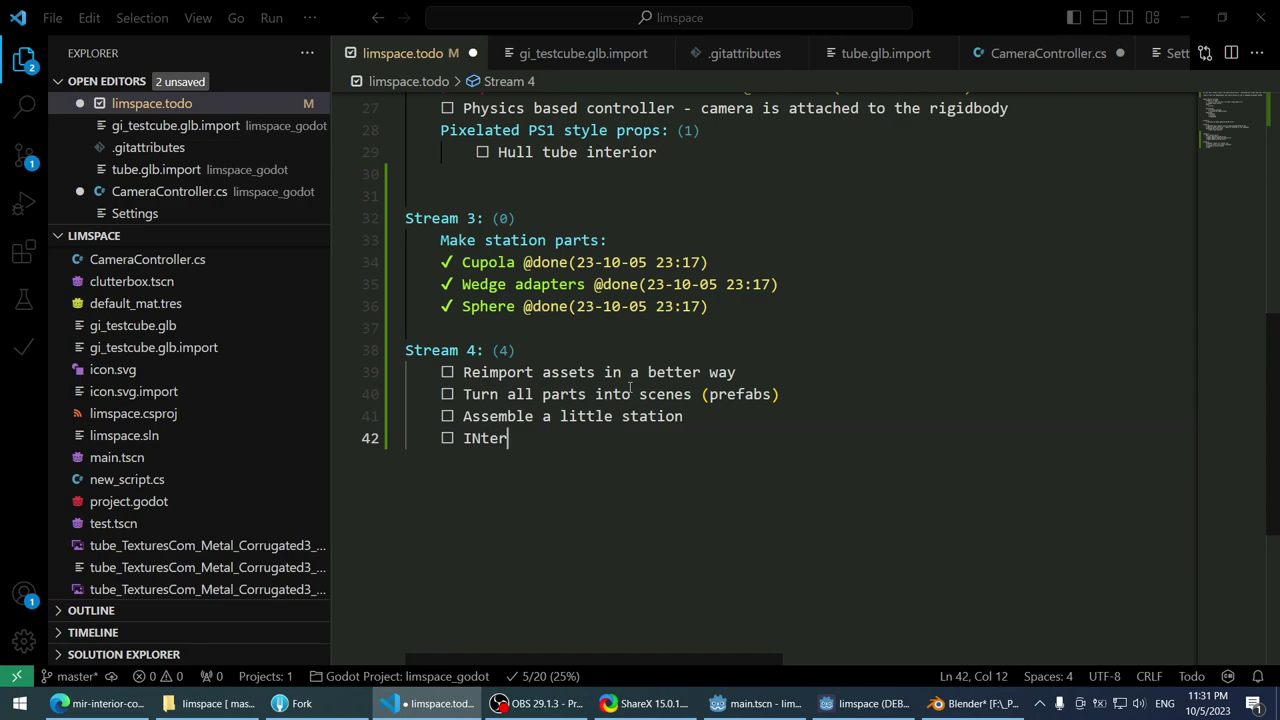
key(BackSpace)
key(BackSpace)
key(BackSpace)
text(ter)
key(BackSpace)
text(grate Godot utils)
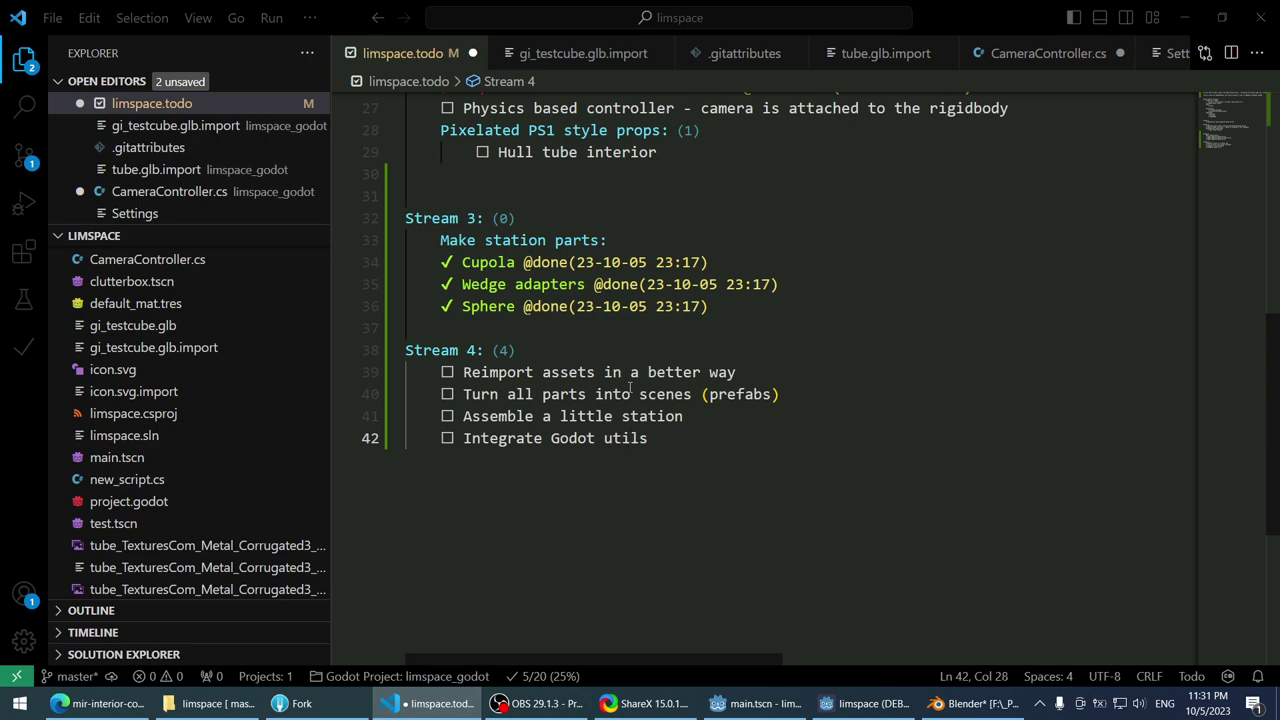
key(Left)
key(Left)
key(Left)
key(Left)
key(Left)
key(Left)
key(Left)
key(Left)
key(Left)
key(Left)
key(BackSpace)
text(g)
key(Right)
key(Right)
key(Right)
key(Right)
key(Right)
key(BackSpace)
text(-)
key(End)
key(ctrl+s)
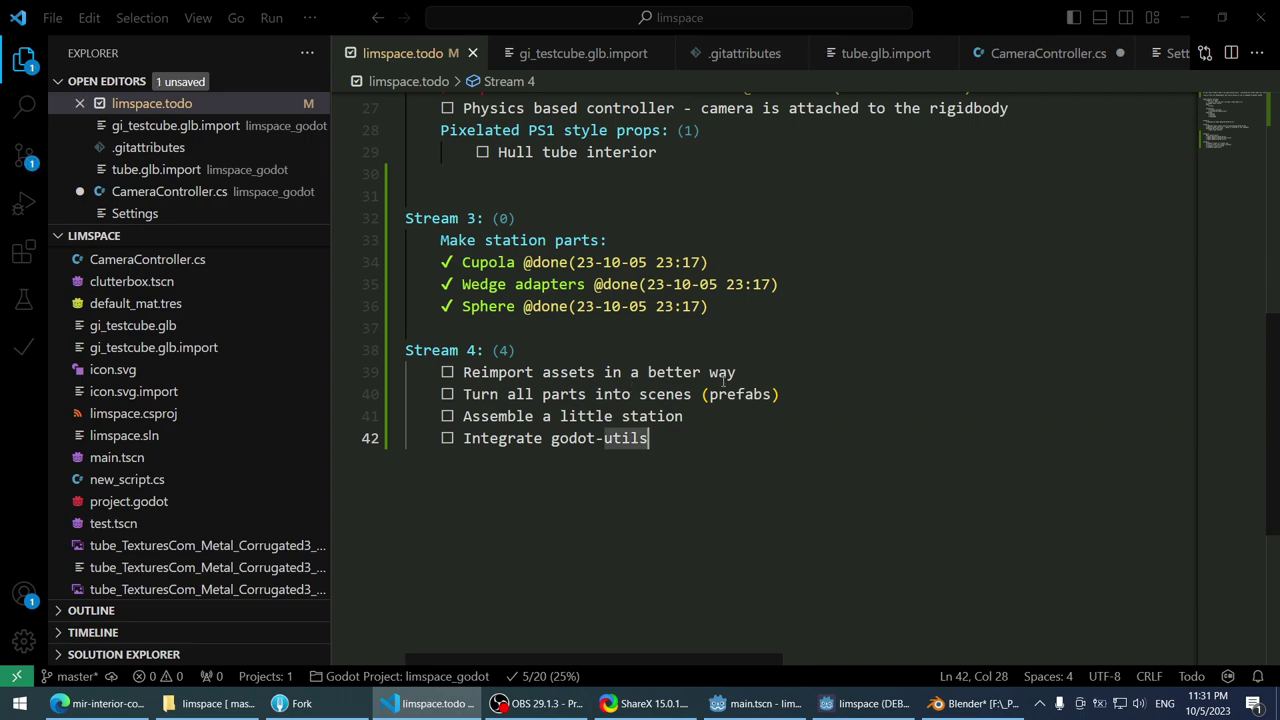
- Add a 'Before stream:' label under Stream 4 with the nested item 'Made godot-utils'
click(713, 345)
key(Return)
text(Before strtea)
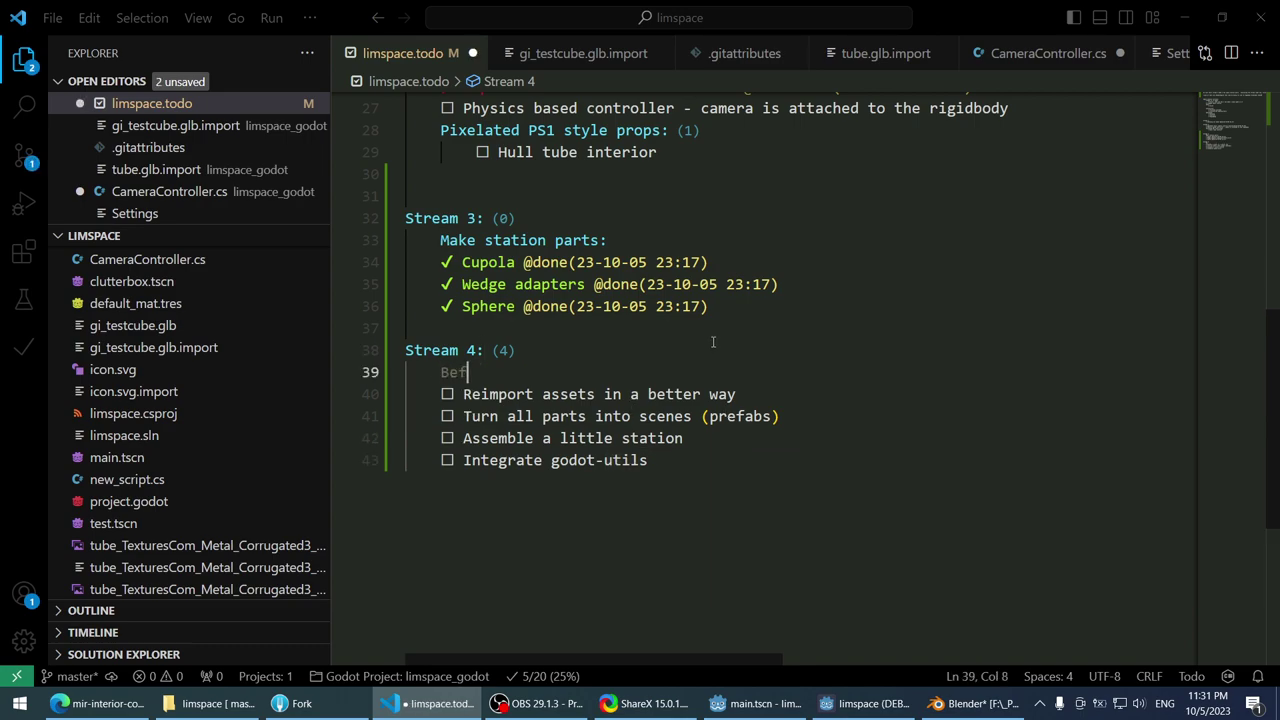
key(BackSpace)
key(BackSpace)
key(BackSpace)
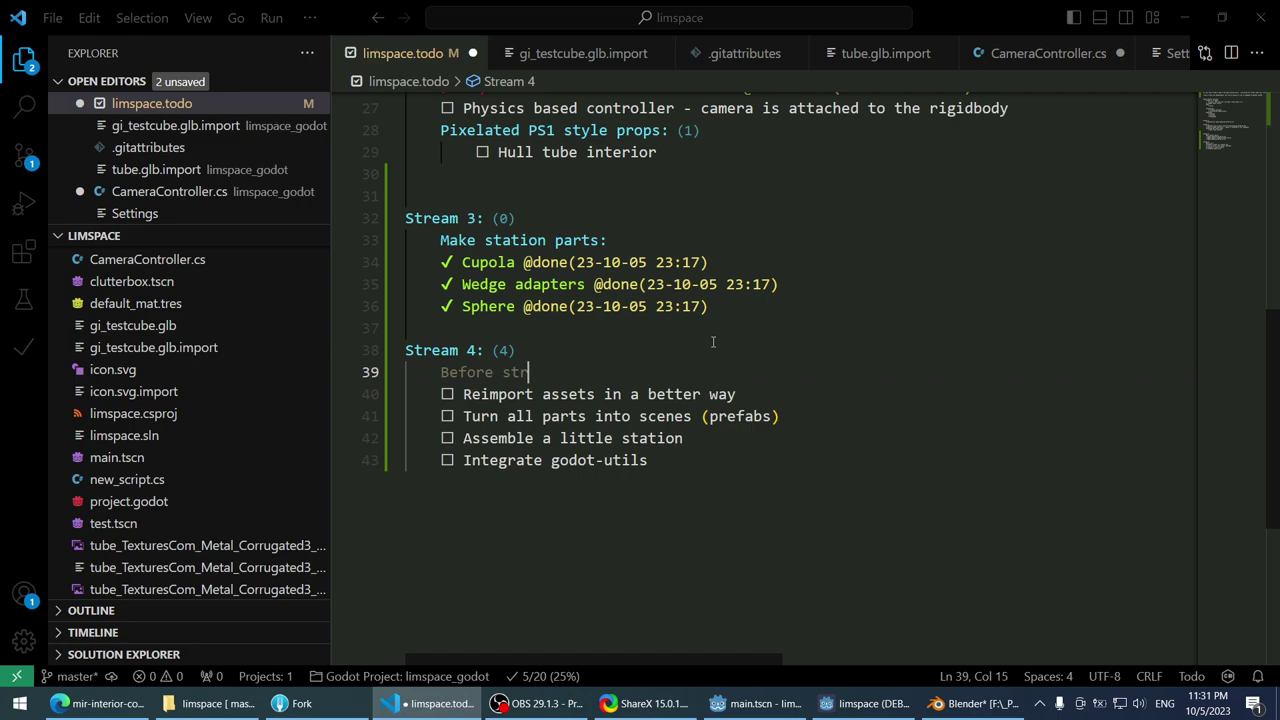
text(eam:)
key(Return)
key(ctrl+Return)
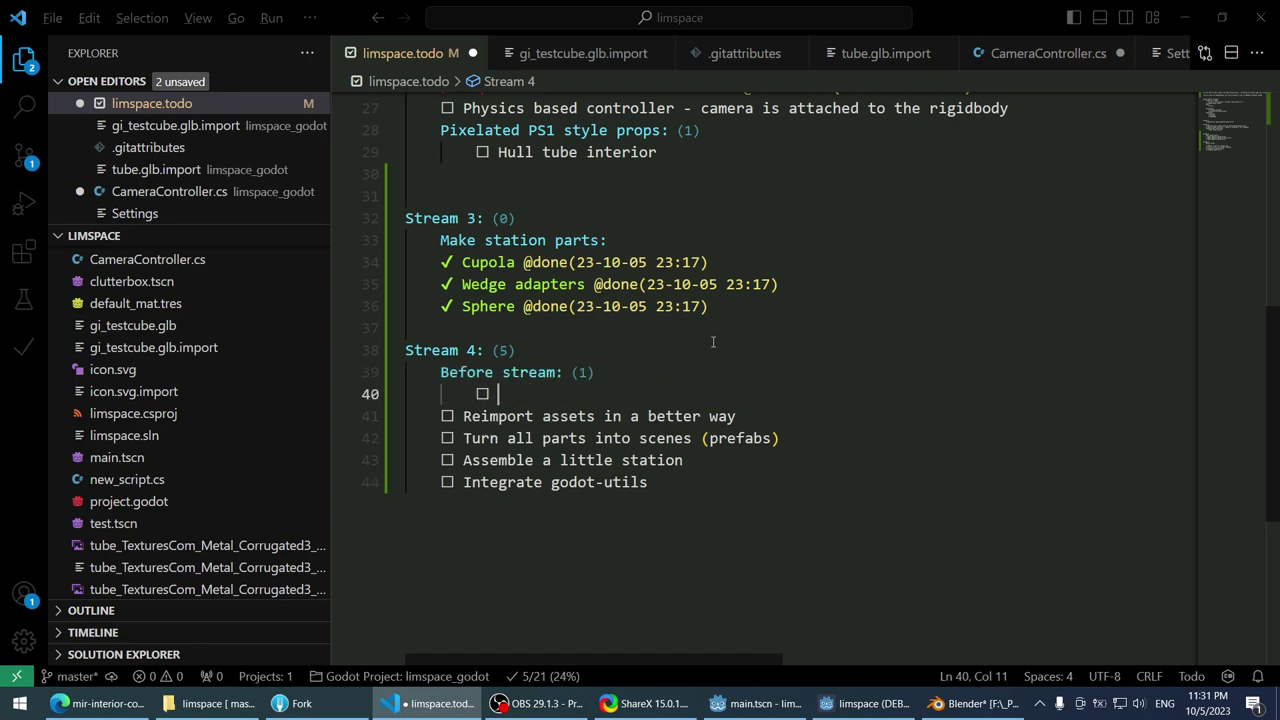
text(Made Godot)
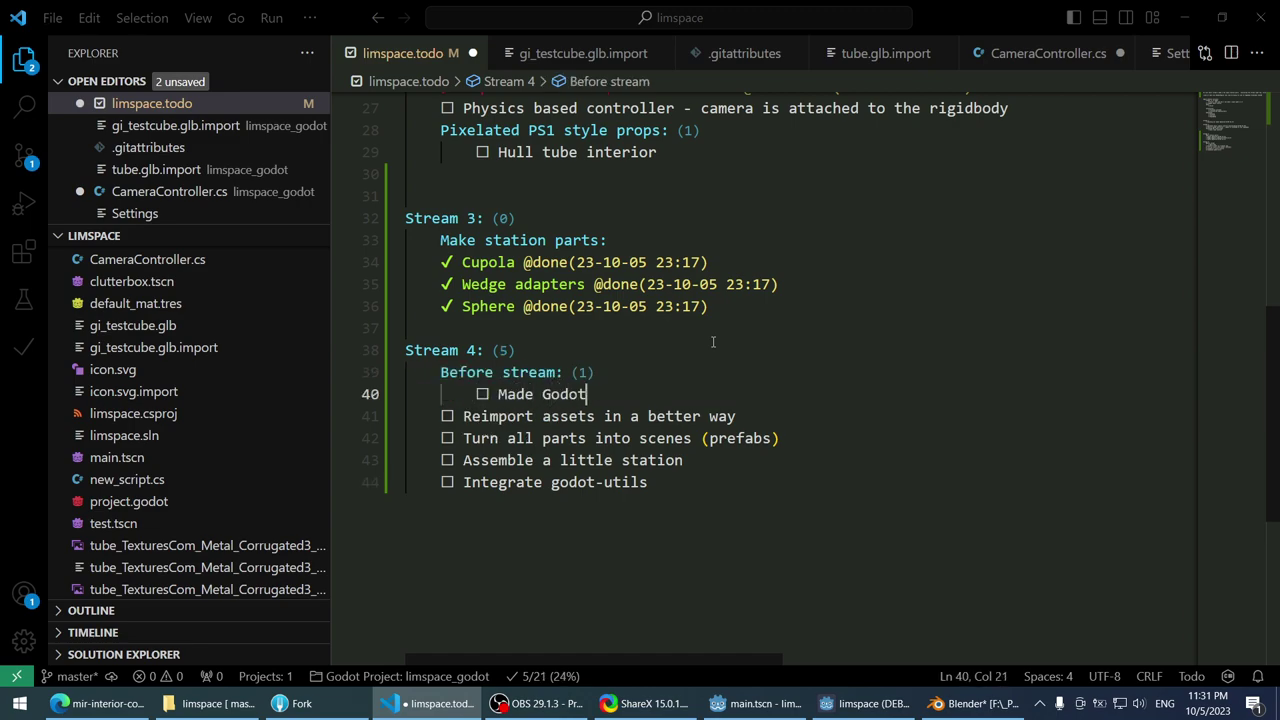
key(BackSpace)
key(BackSpace)
key(BackSpace)
key(BackSpace)
key(BackSpace)
text(godot-utils)
- Add an 'On stream:' label and indent the four stream tasks beneath it
key(Return)
key(ctrl+Return)
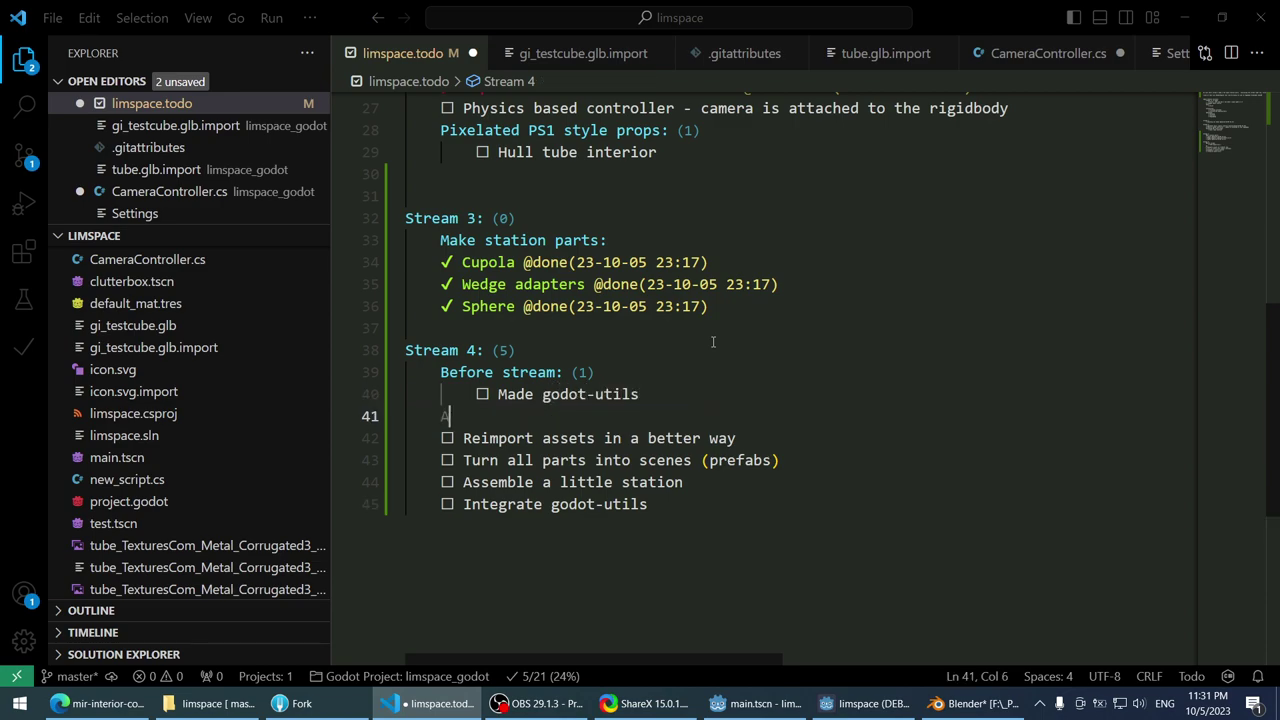
text(On stream:)
key(ctrl+Return)
key(Down)
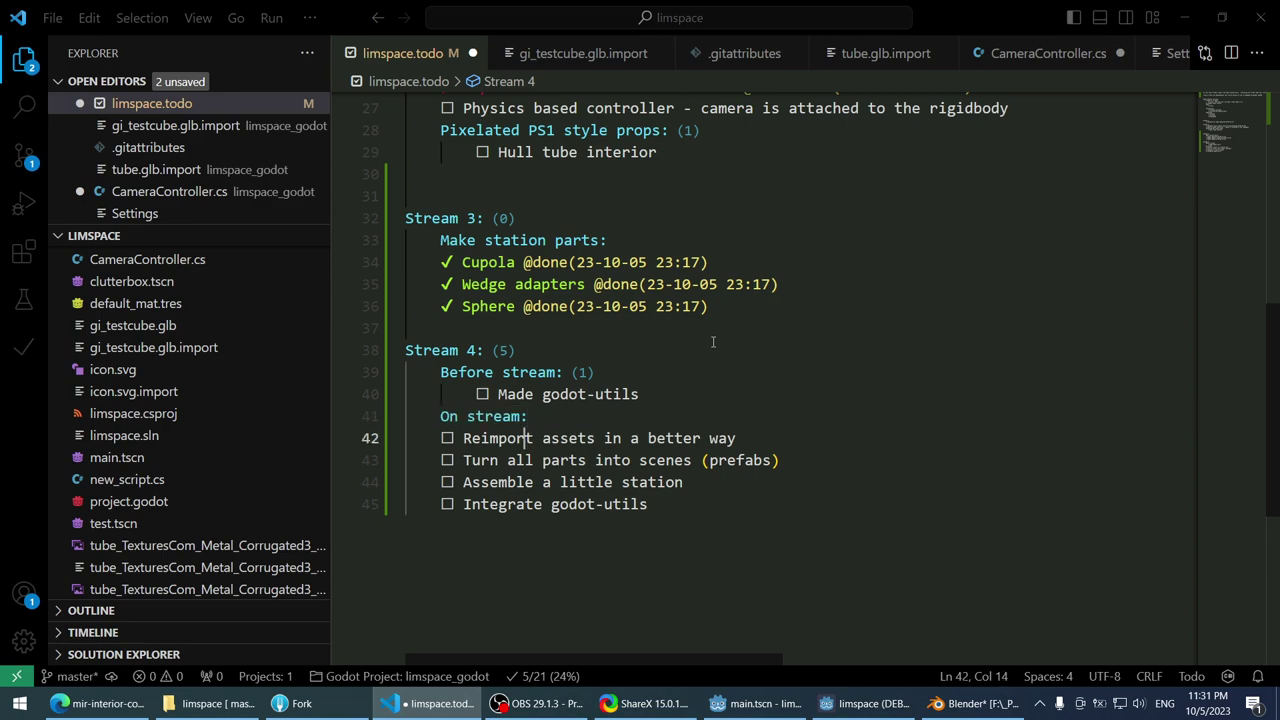
key(Home)
key(shift+Down)
key(shift+Down)
key(shift+Down)
key(shift+End)
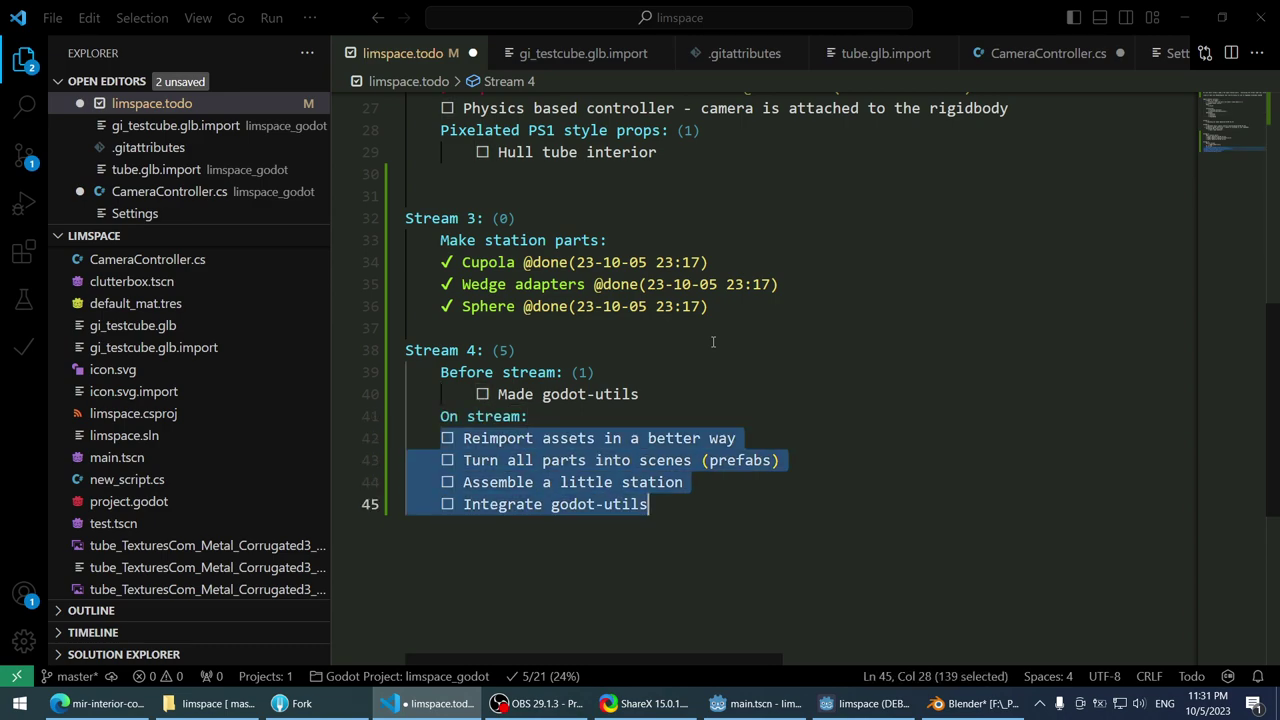
key(Tab)
click(726, 460)
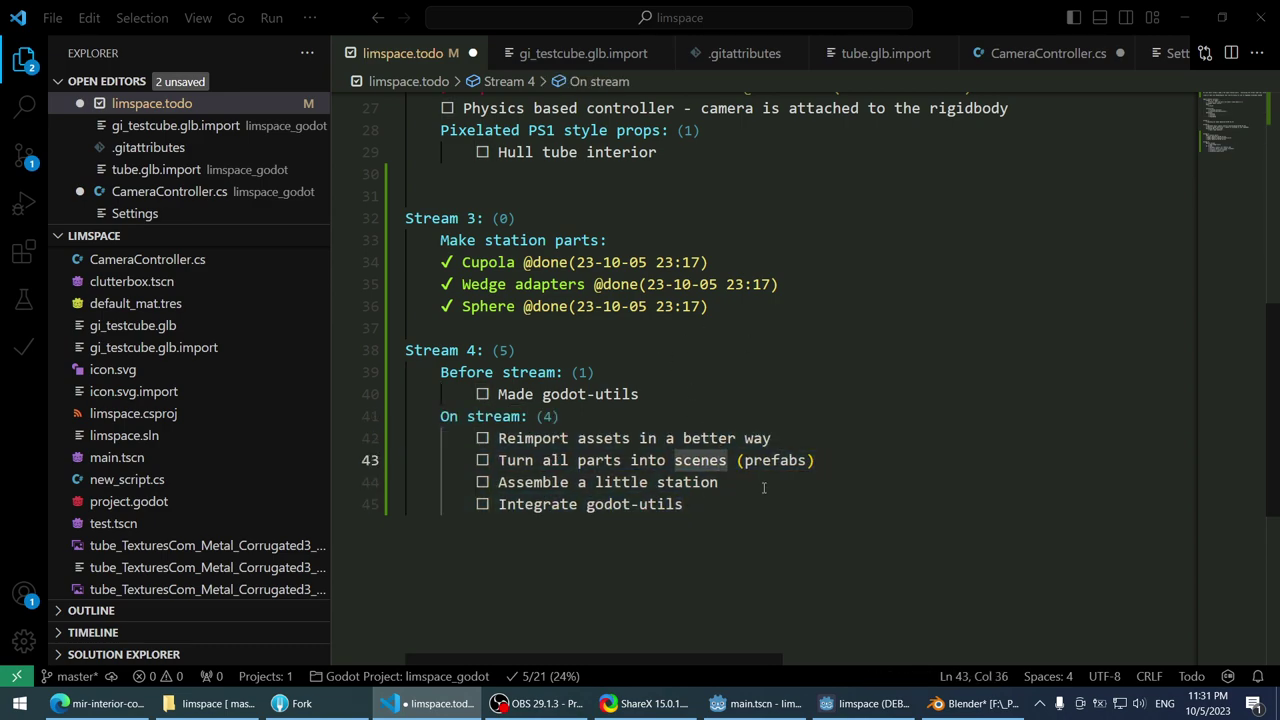
click(842, 407)
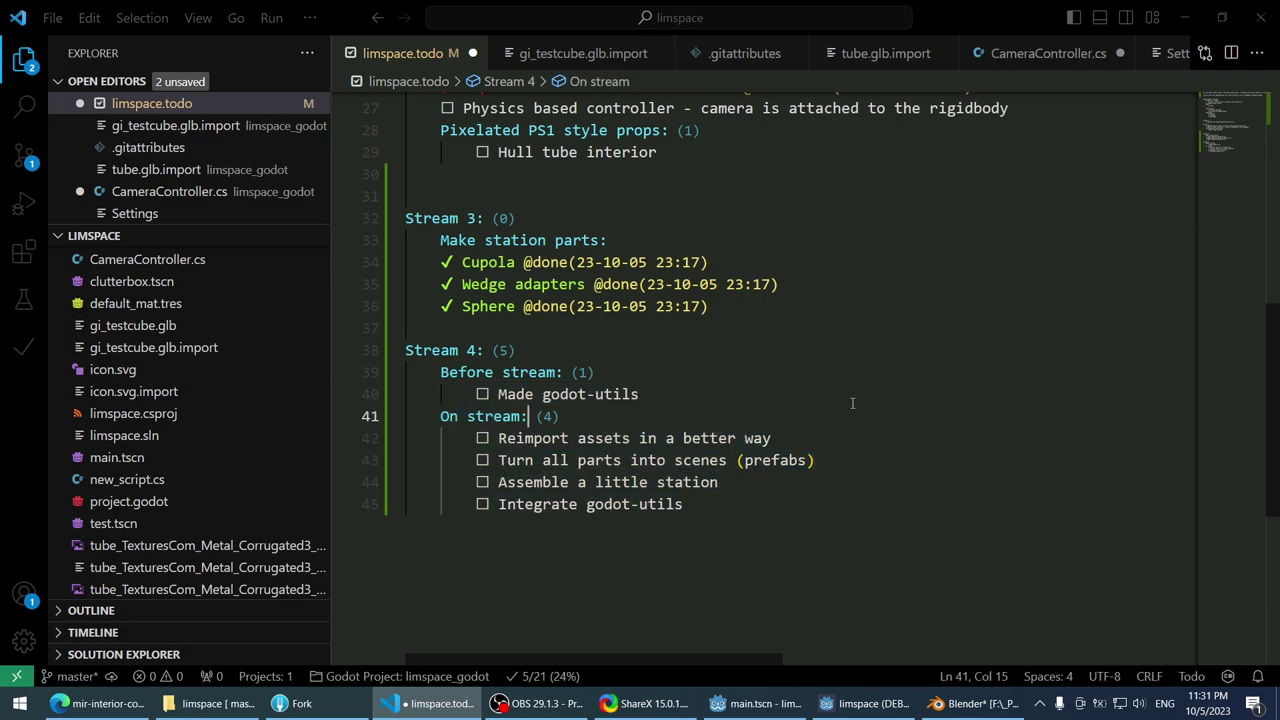
key(alt+Tab)
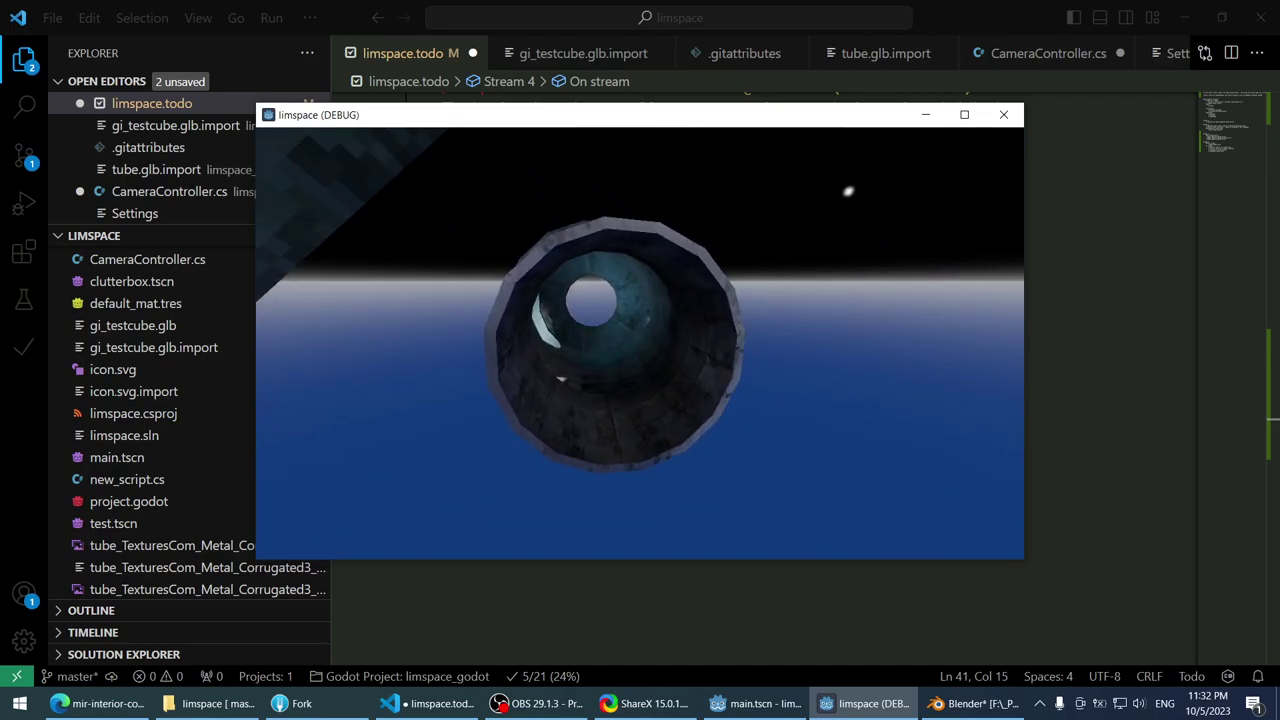
- Look up the Todo+ extension in the marketplace, then return to the Made godot-utils line
key(alt+Tab)
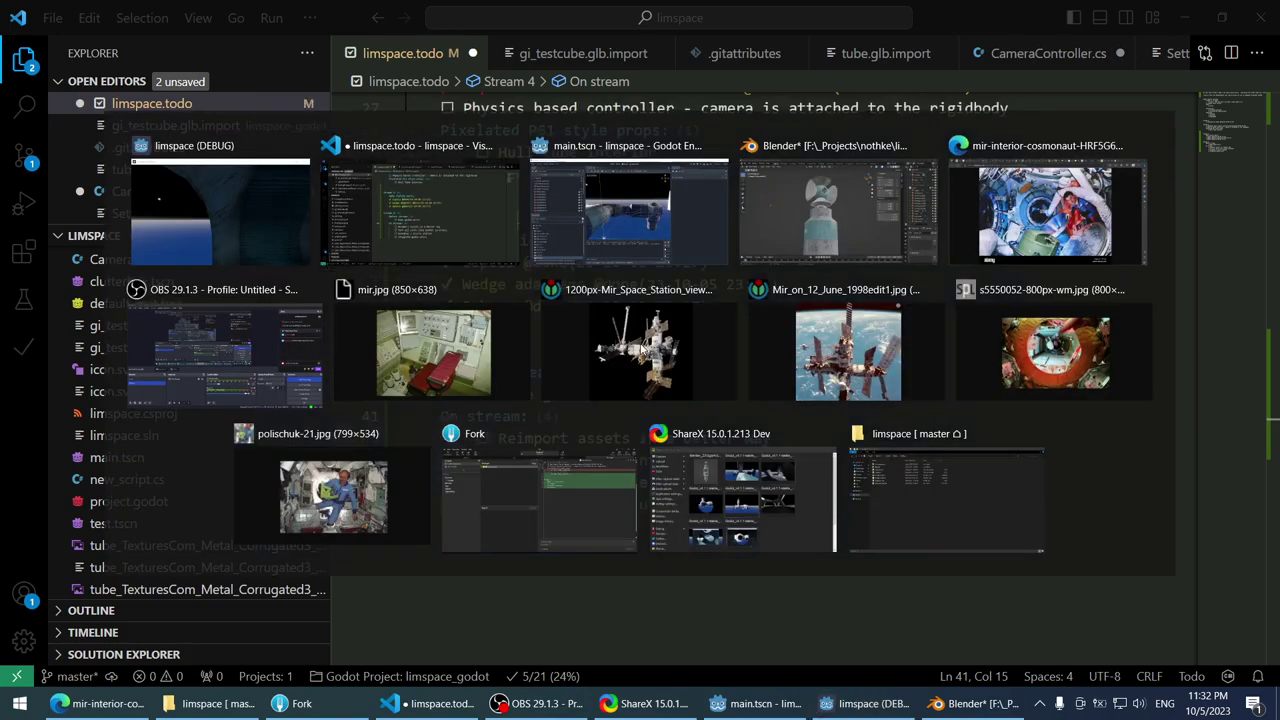
scroll(760, 340, up, 1)
scroll(760, 340, down, 1)
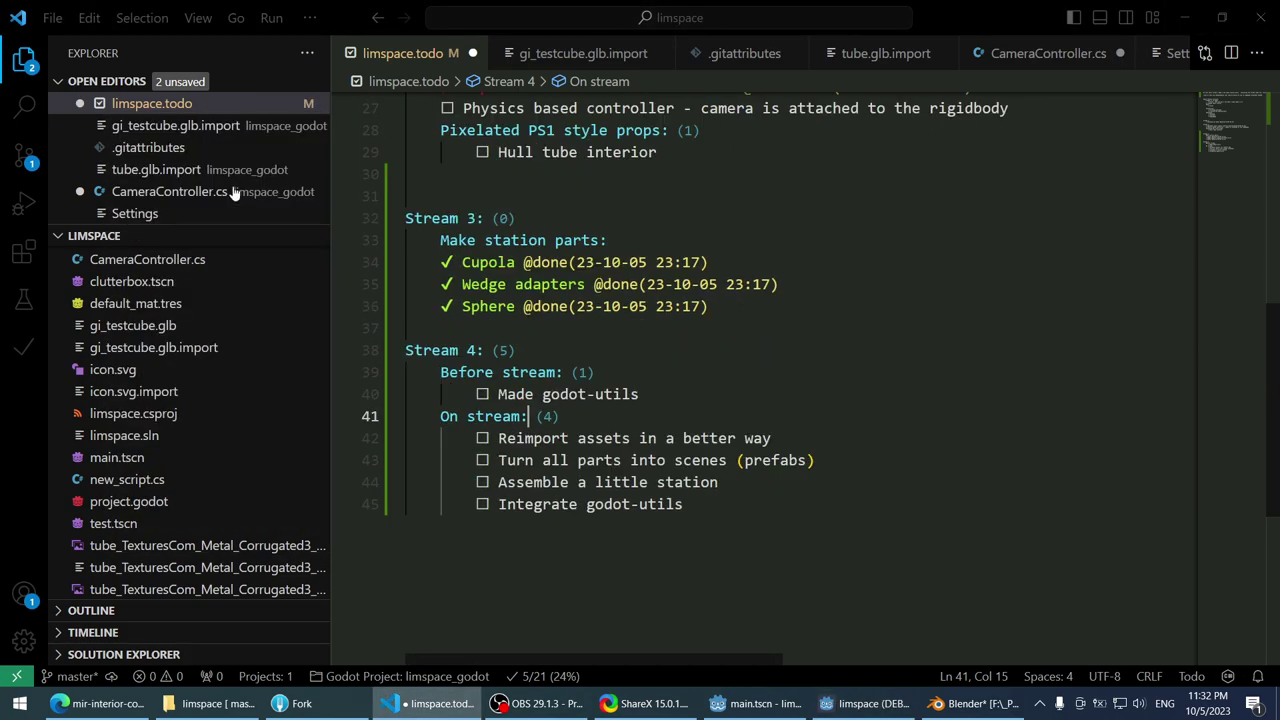
click(26, 262)
text(t)
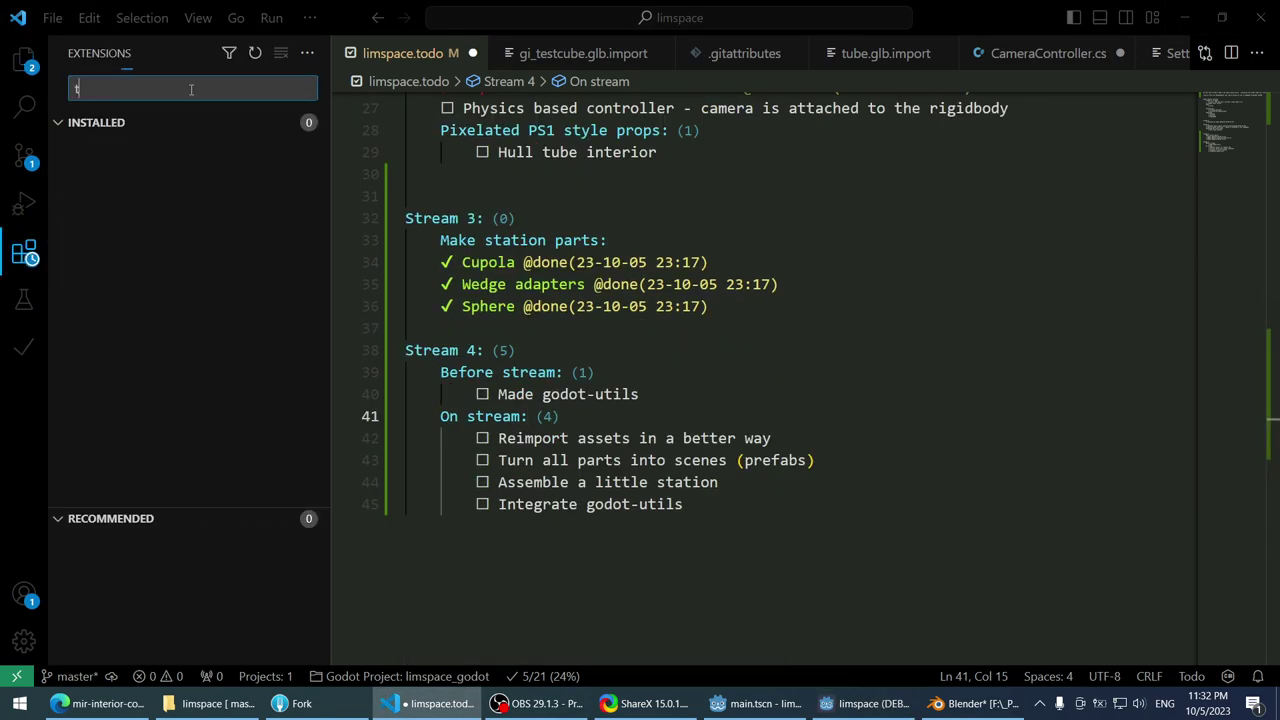
text(odo+)
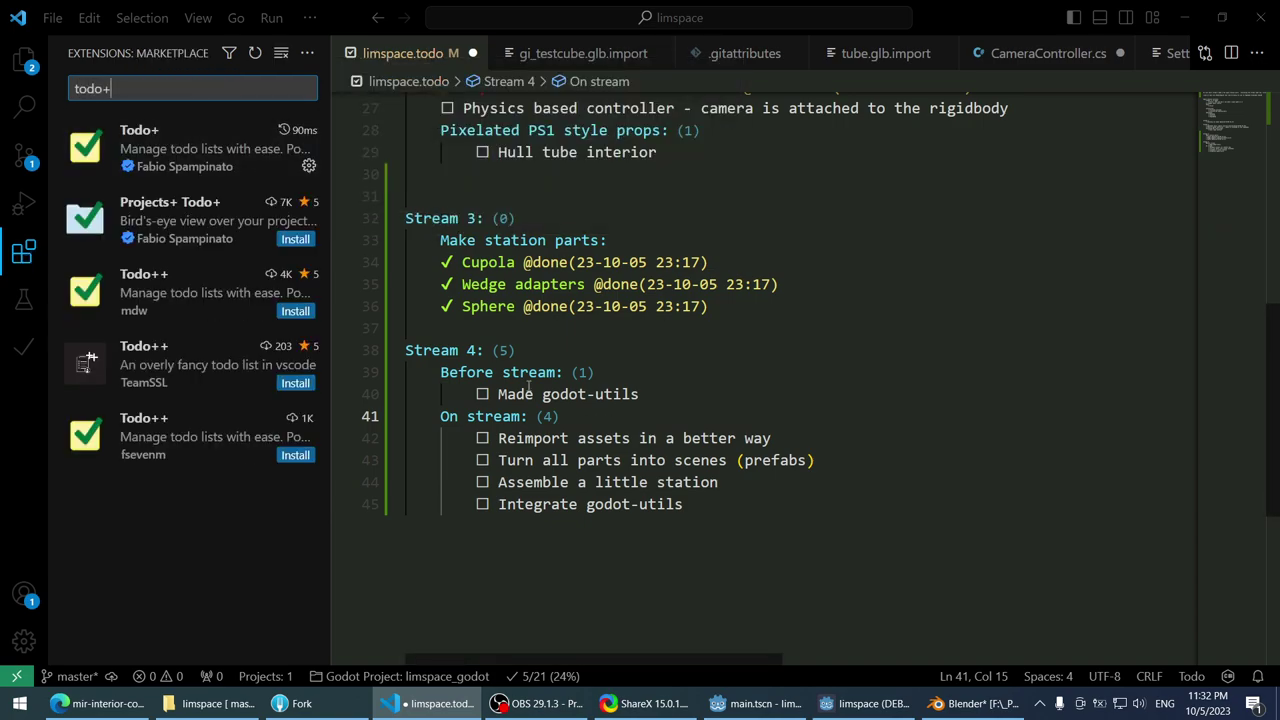
click(748, 394)
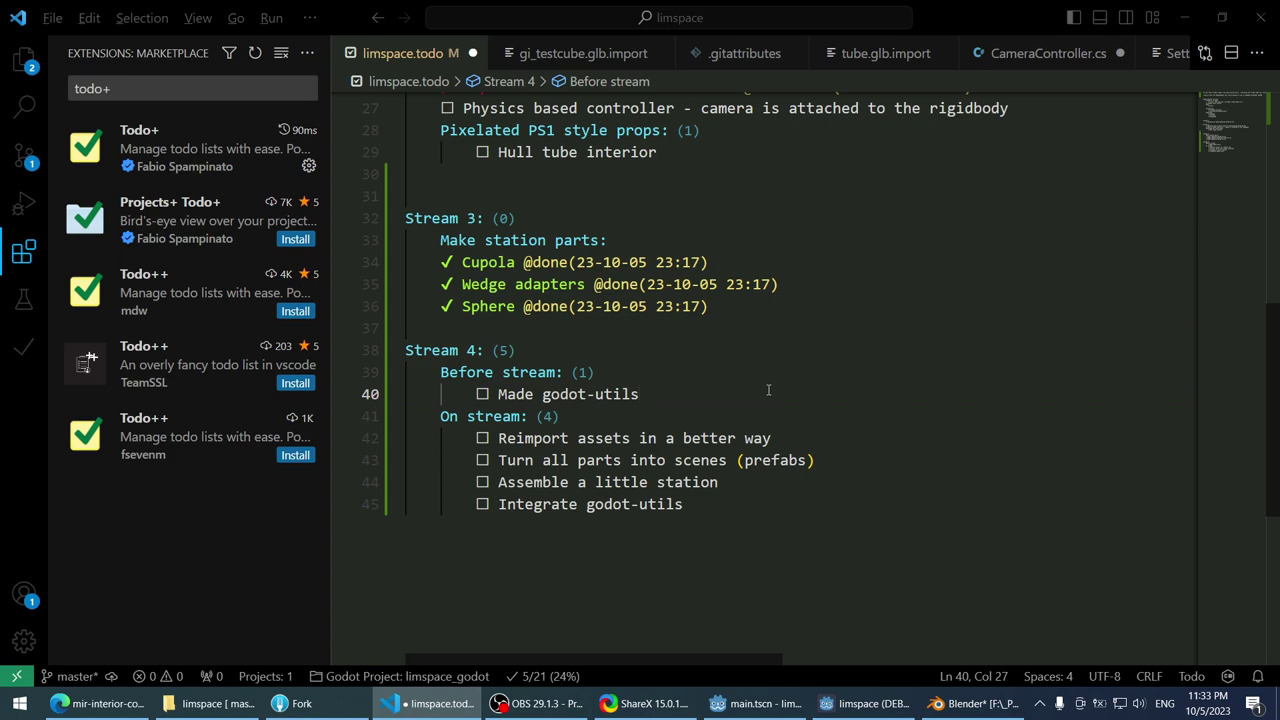
- Try Todo+ done, cancelled and started marks on Made godot-utils, then revert it to unchecked
key(alt+d)
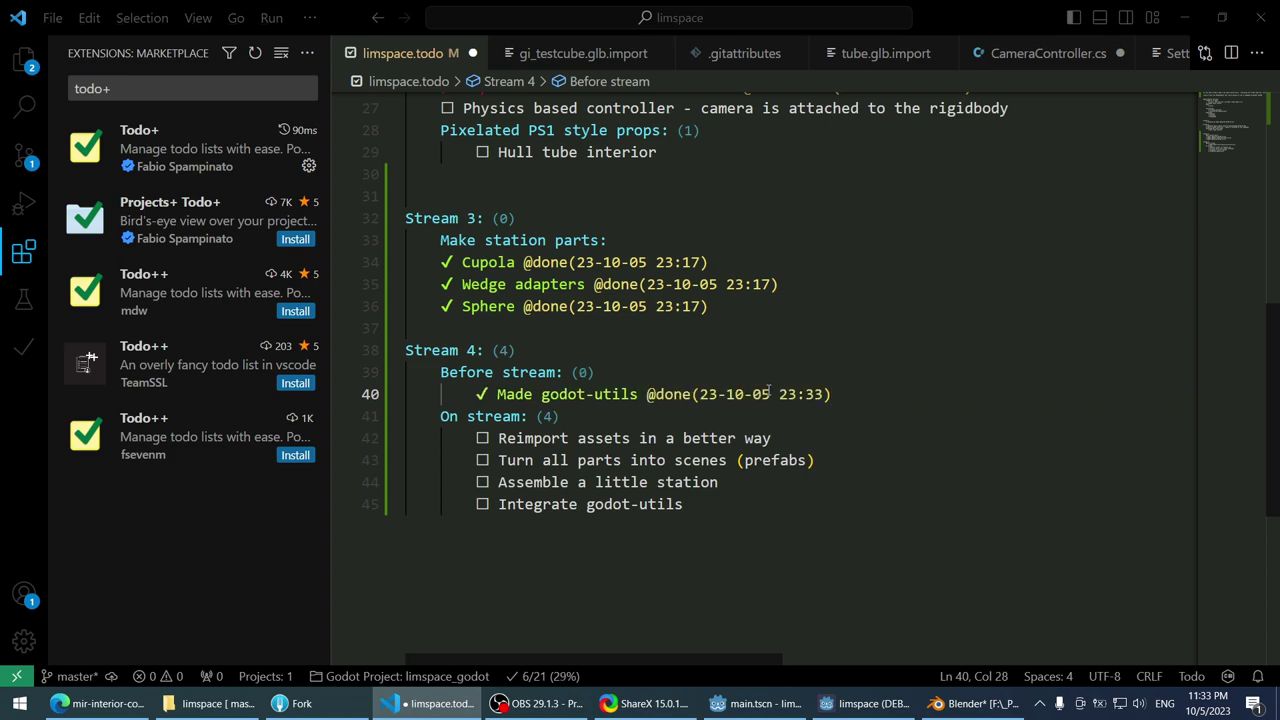
key(alt+d)
key(alt+c)
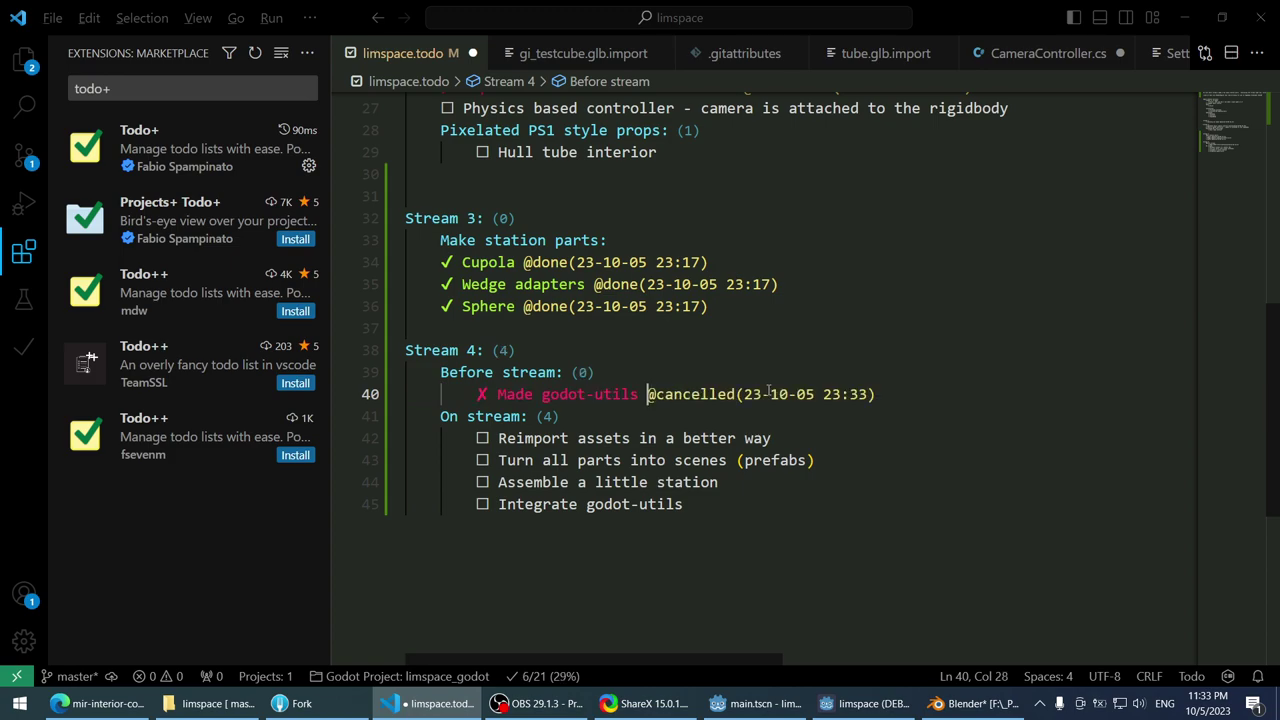
key(alt+c)
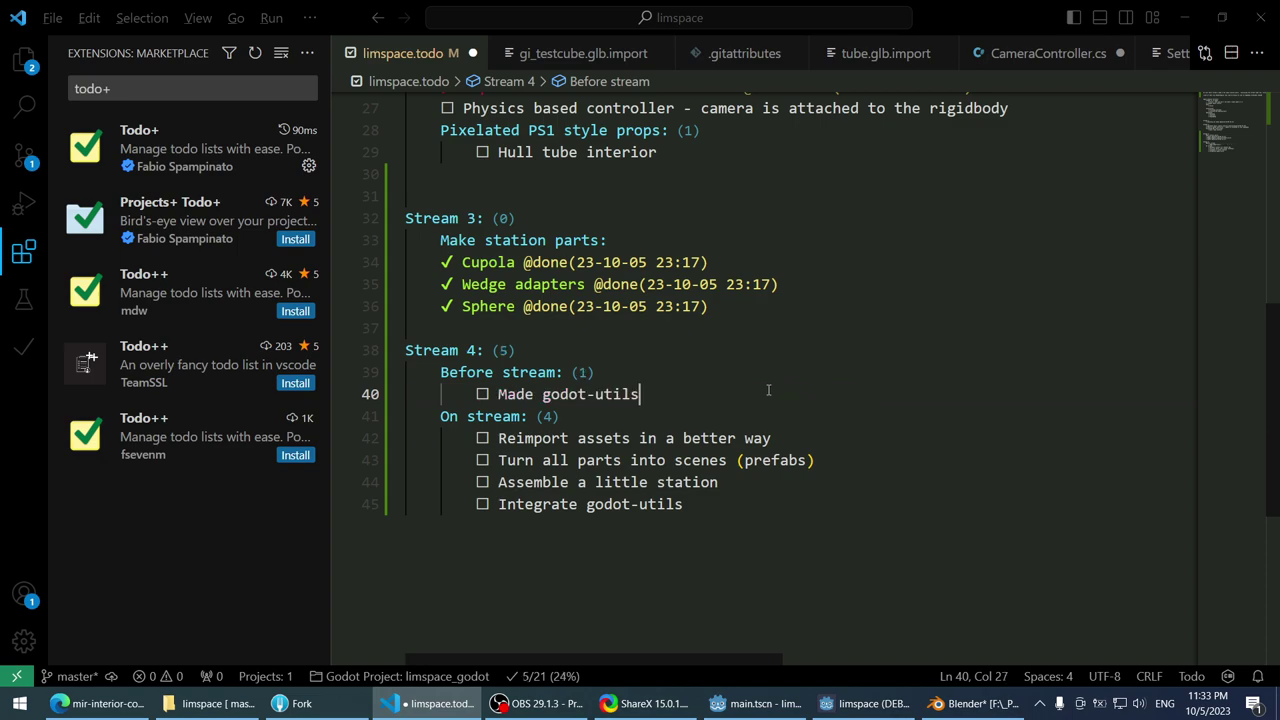
key(alt+s)
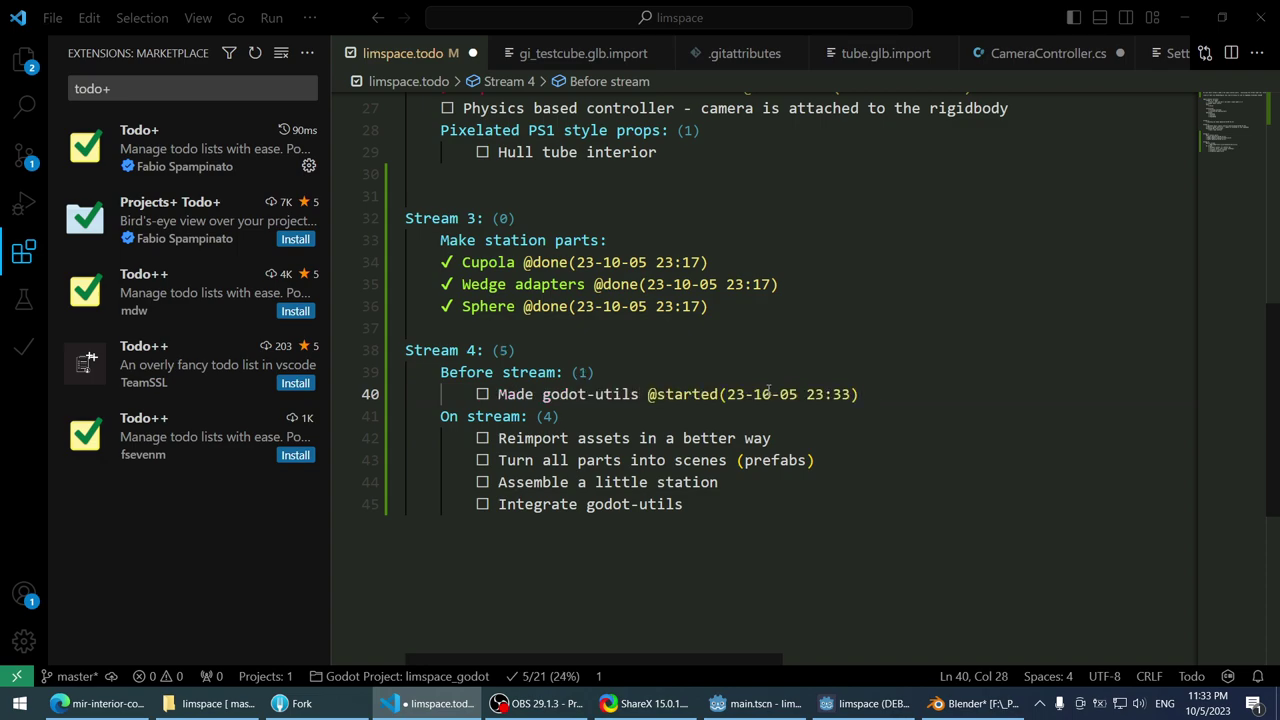
key(alt+d)
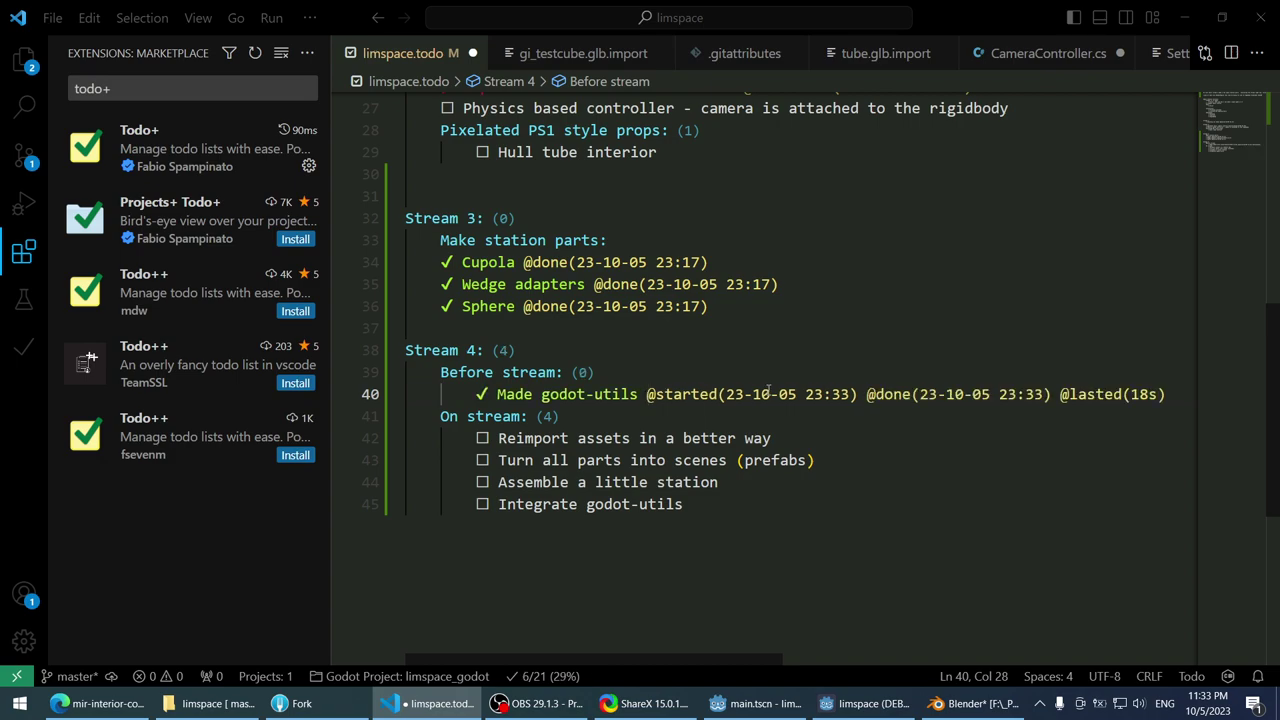
ctrl+scroll(625, 340, down, 2)
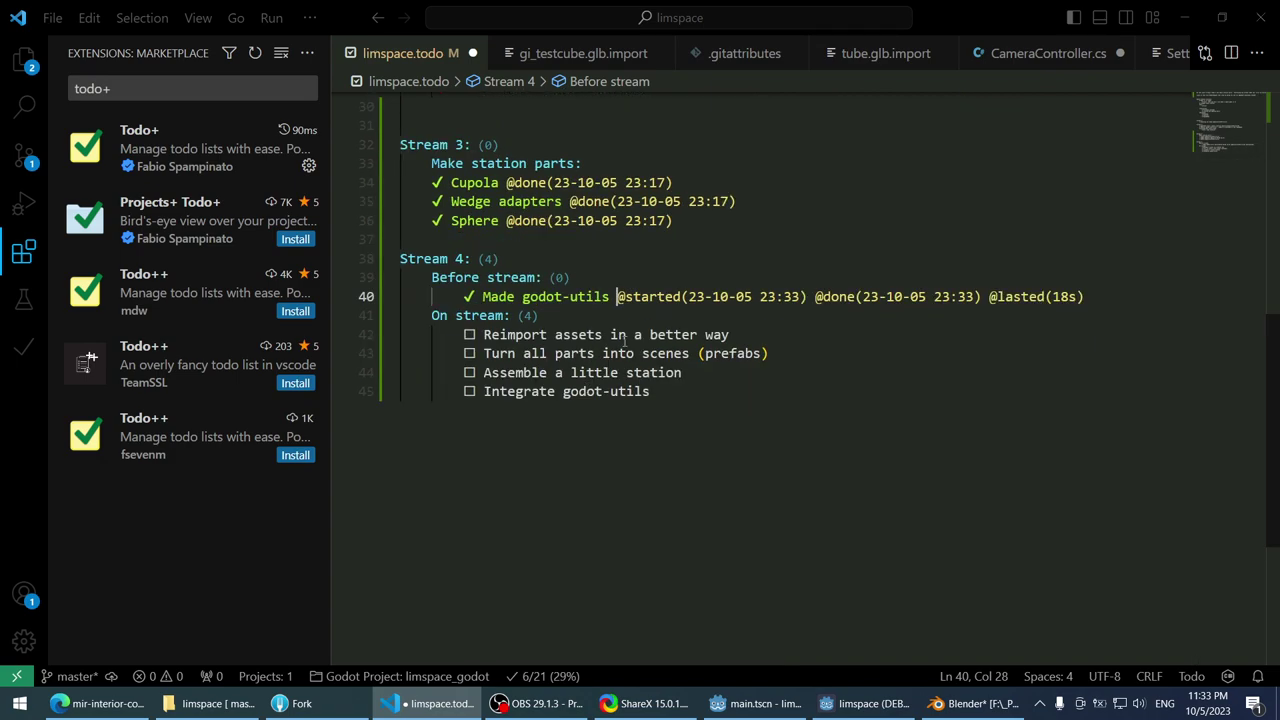
double_click(838, 294)
click(1003, 284)
double_click(1020, 296)
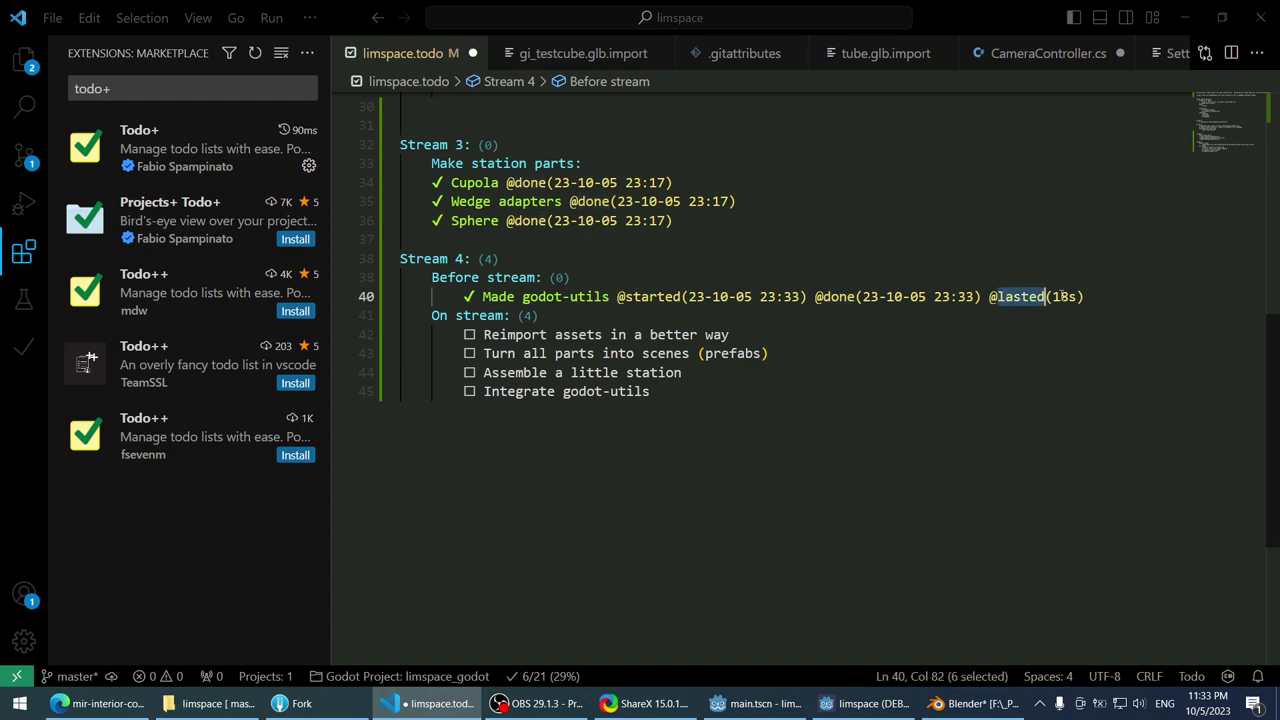
double_click(1064, 296)
key(ctrl+z)
key(ctrl+z)
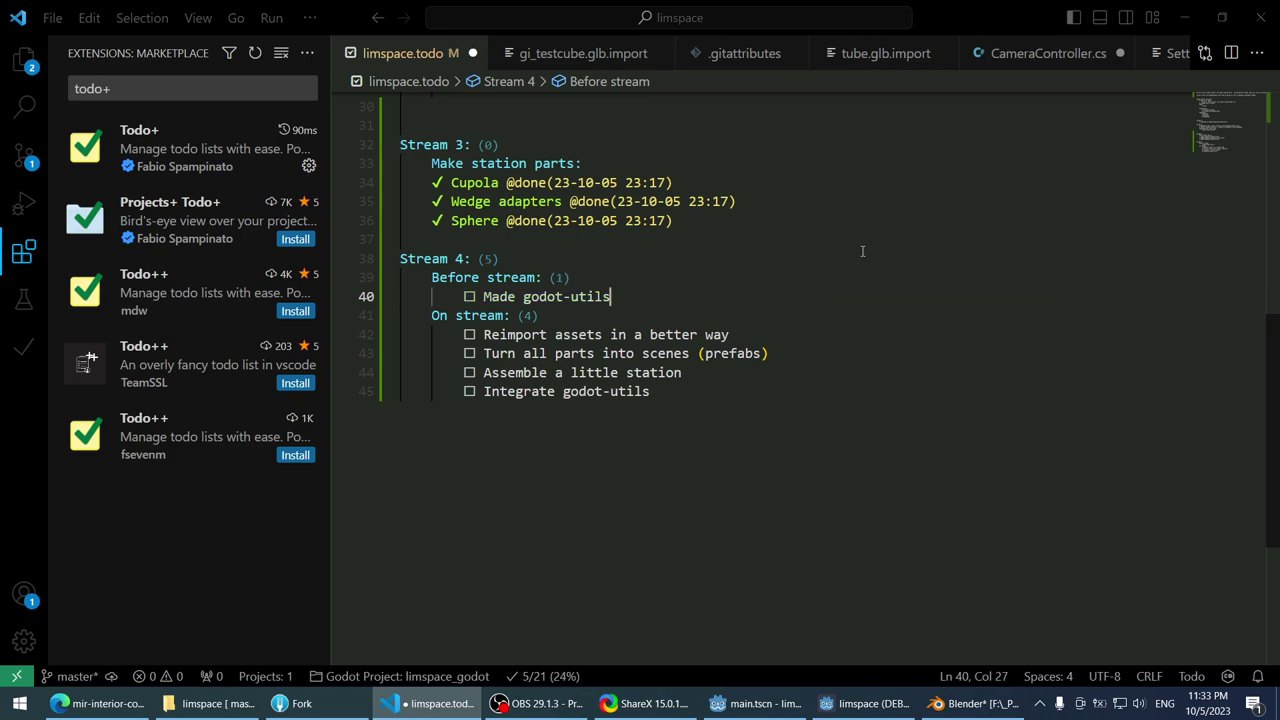
- Archive the finished items, undo the archive and empty Archive section, and save limspace.todo
scroll(730, 347, up, 1)
ctrl+scroll(730, 347, up, 2)
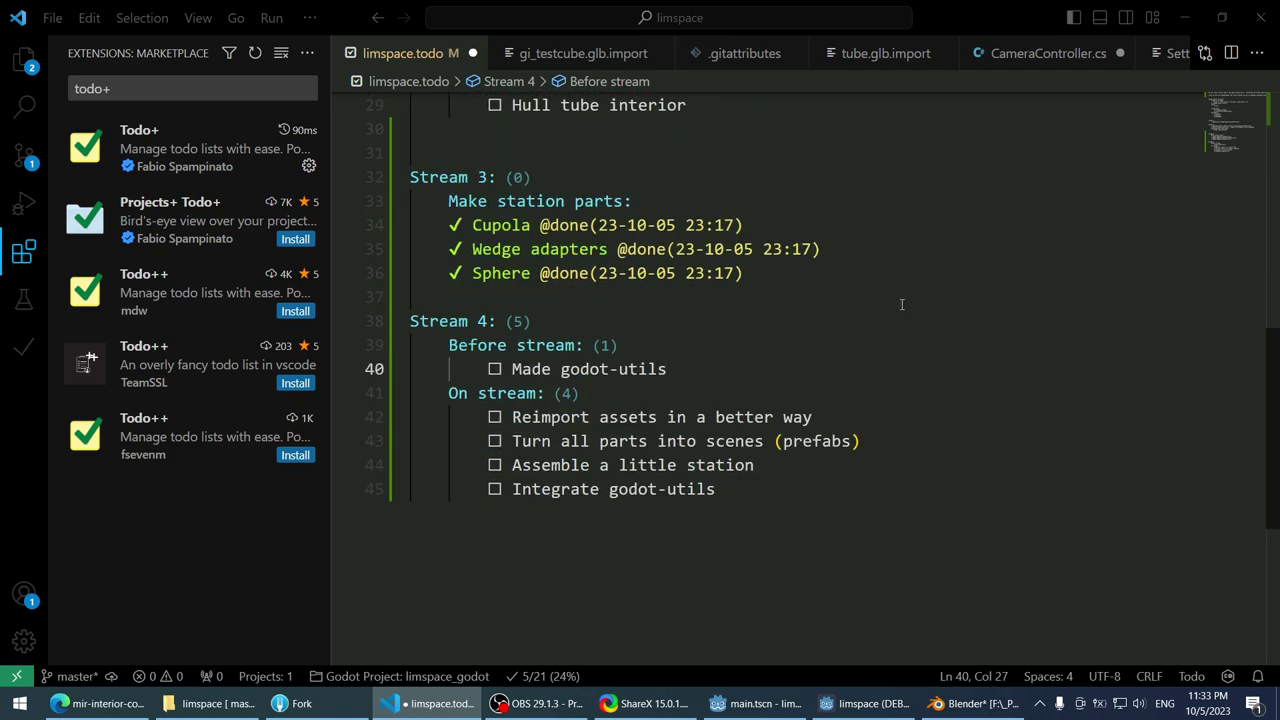
key(ctrl+shift+a)
scroll(548, 318, up, 8)
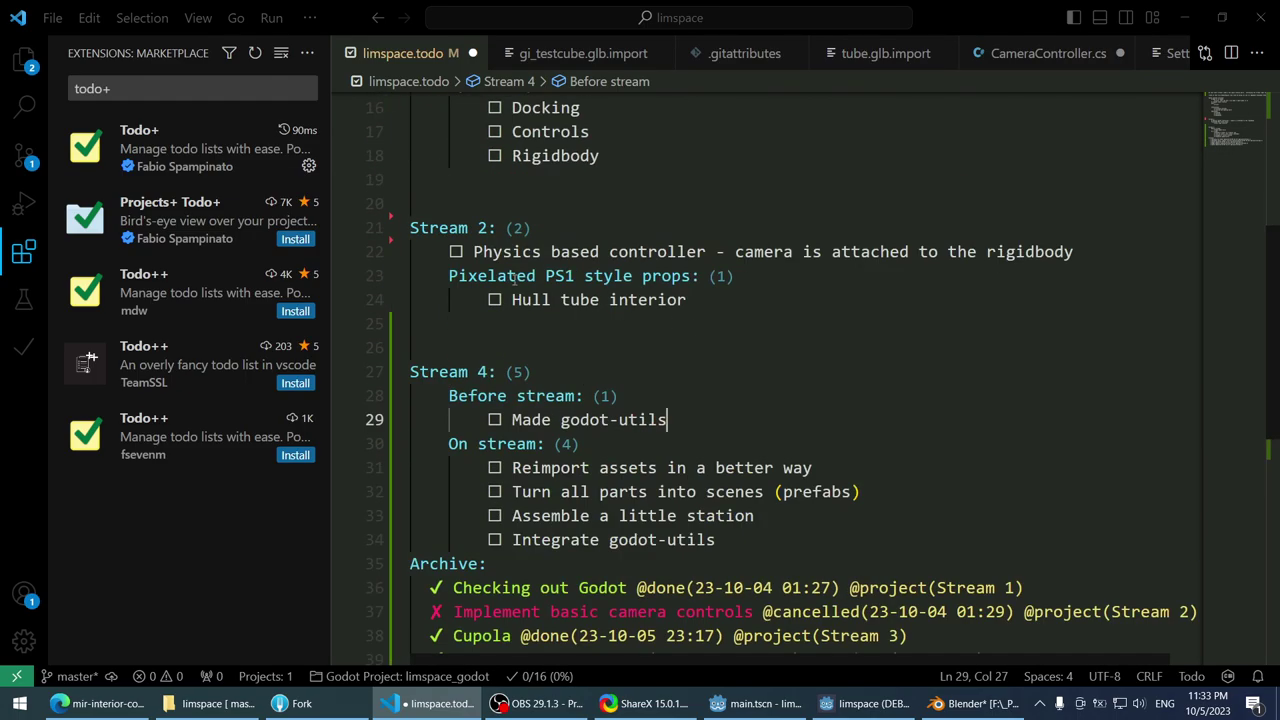
scroll(548, 318, up, 1)
scroll(580, 300, down, 10)
scroll(607, 282, up, 2)
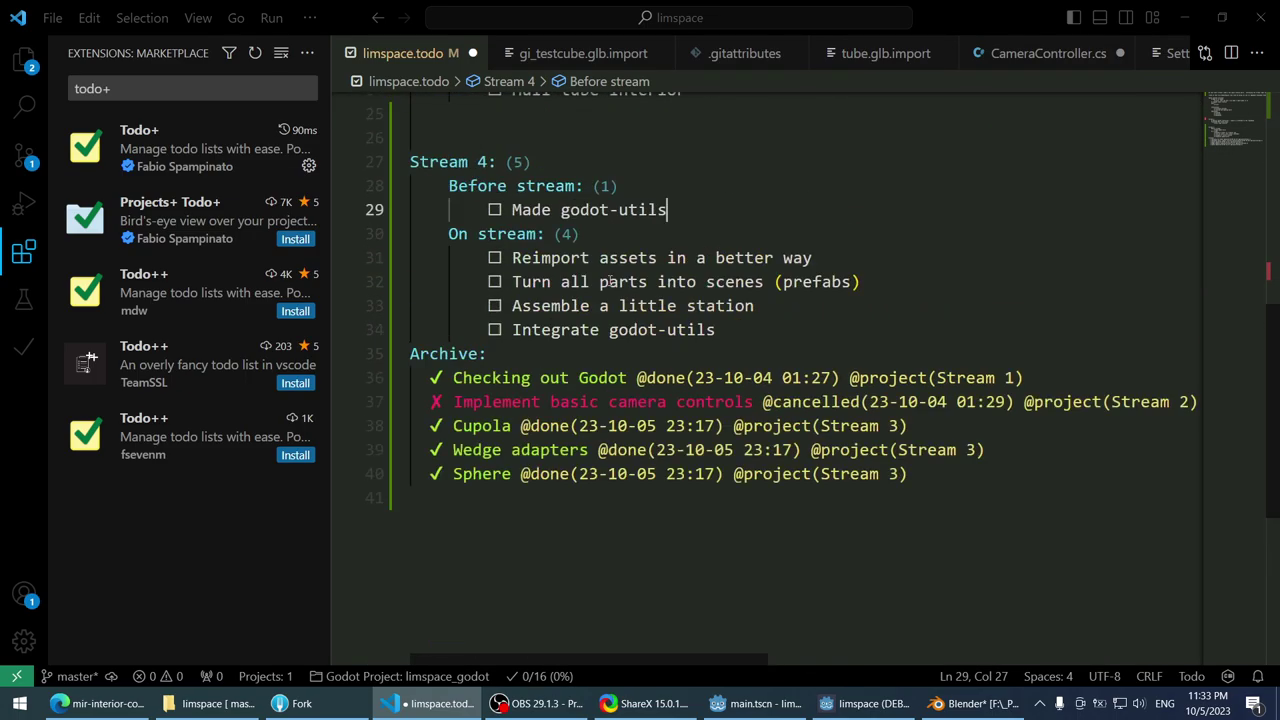
drag(916, 482, 410, 377)
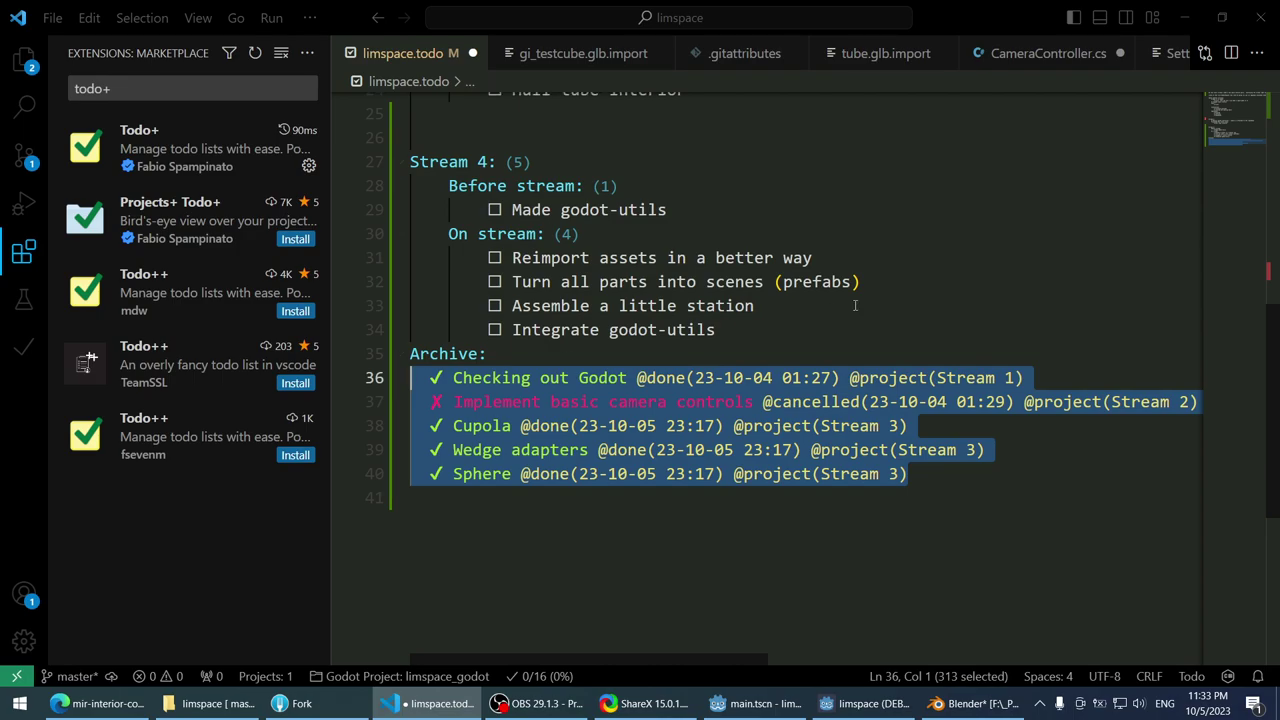
click(855, 305)
scroll(930, 254, up, 1)
key(ctrl+z)
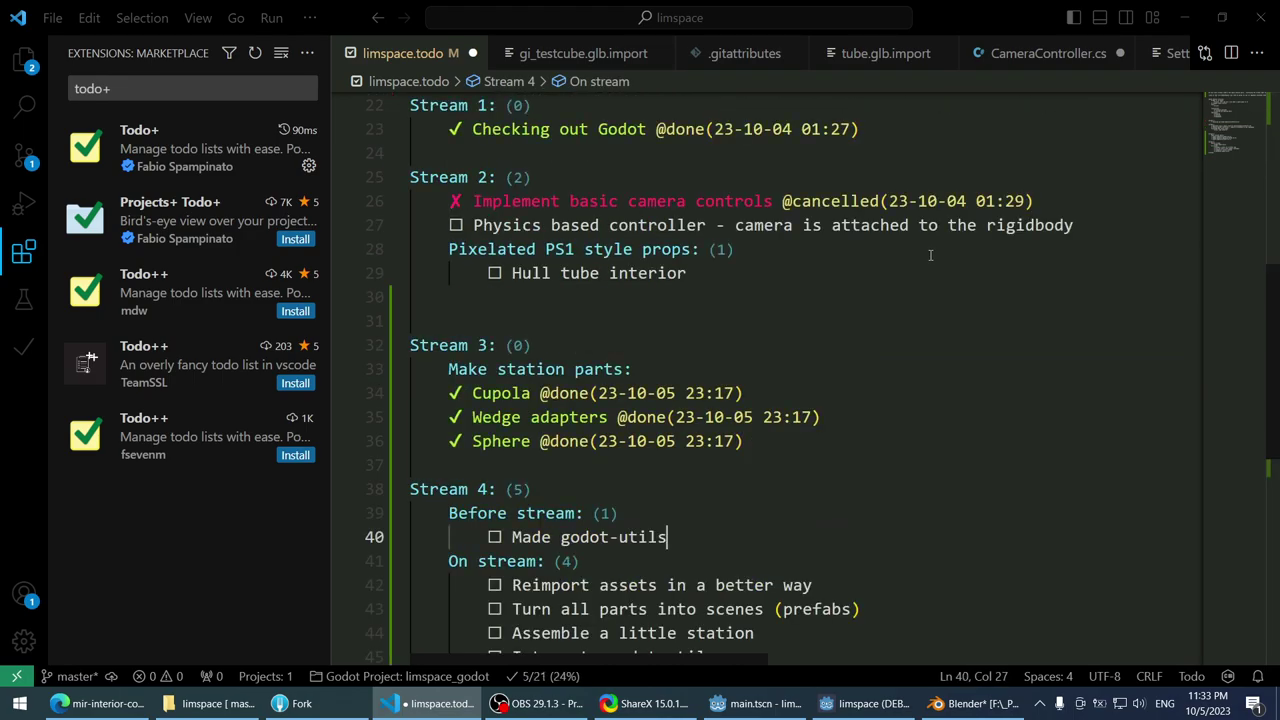
scroll(886, 354, down, 3)
scroll(598, 280, up, 2)
scroll(598, 280, up, 2)
scroll(610, 281, down, 3)
key(ctrl+z)
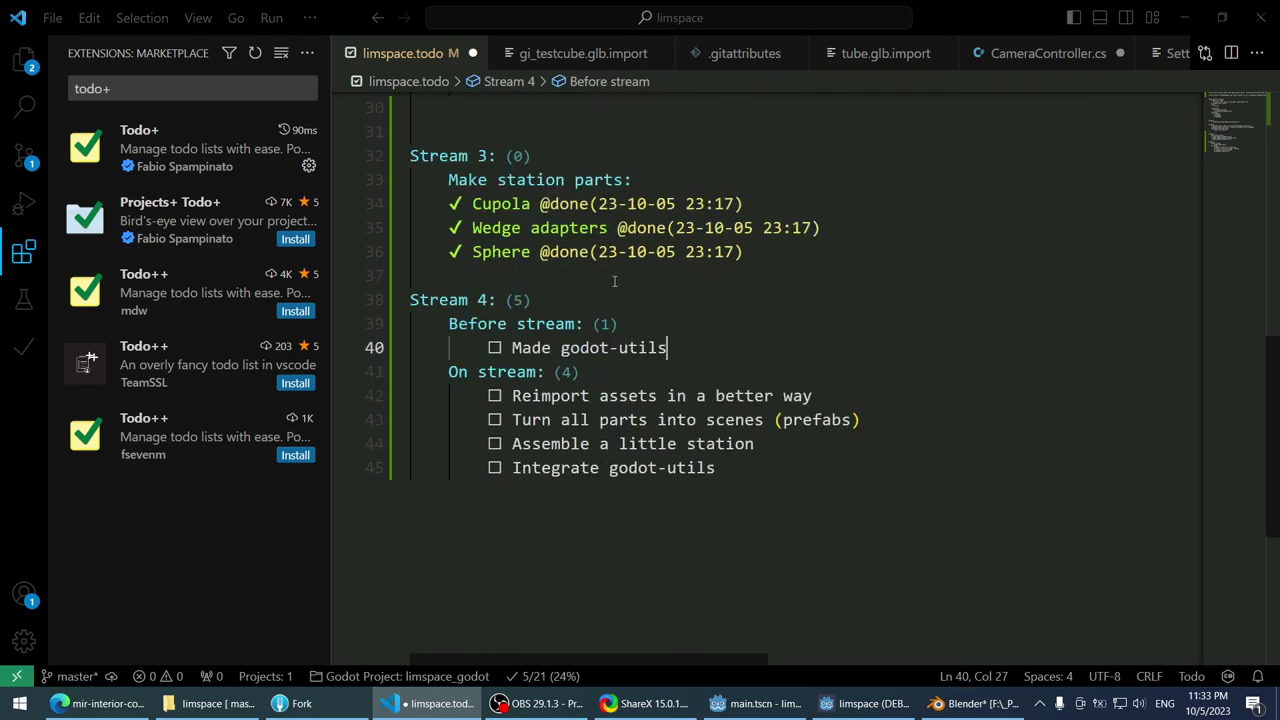
key(ctrl+s)
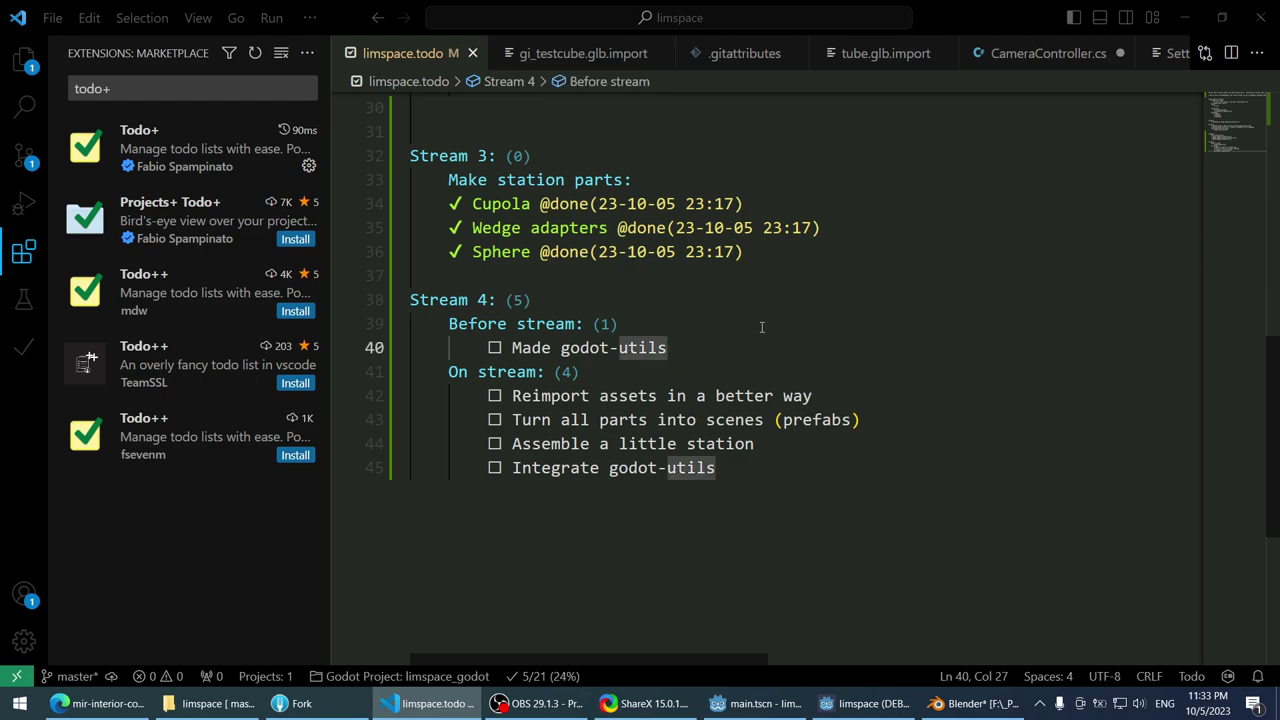
scroll(640, 310, up, 3)
scroll(543, 313, down, 4)
scroll(660, 330, up, 2)
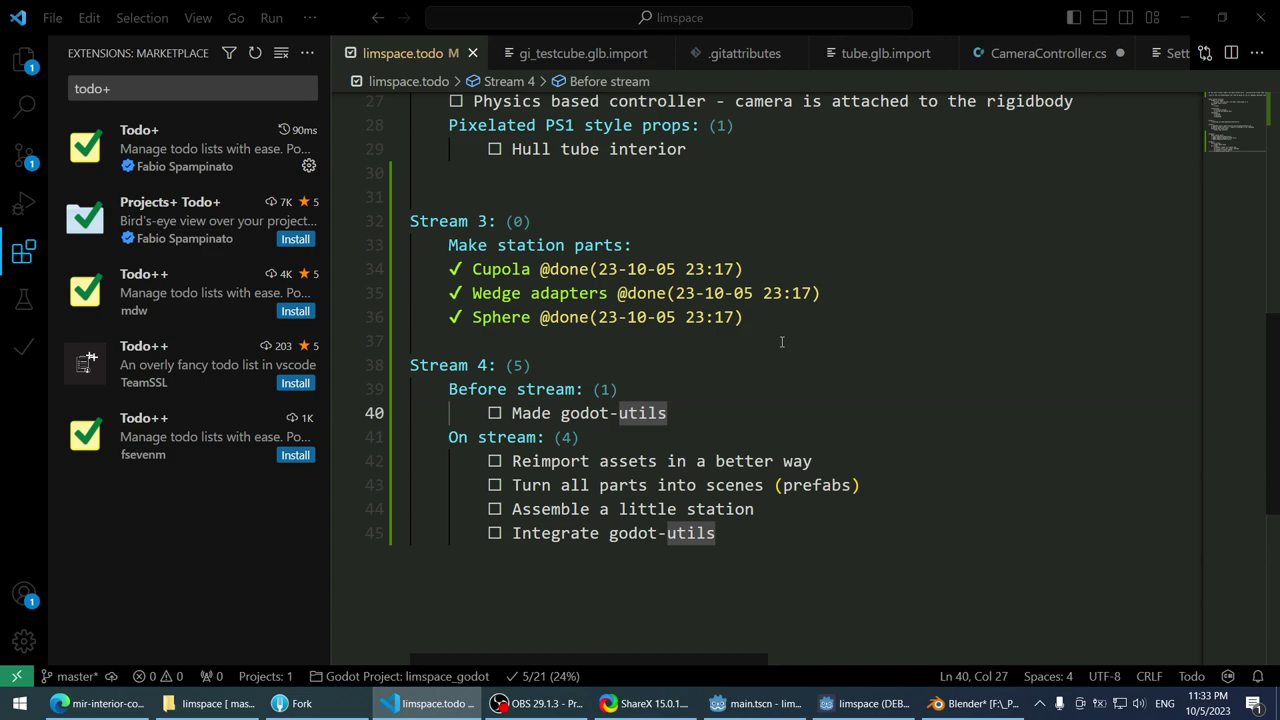
- Try the running limspace debug game, close it, and return to the Stream 4 lines in limspace.todo
scroll(820, 365, down, 1)
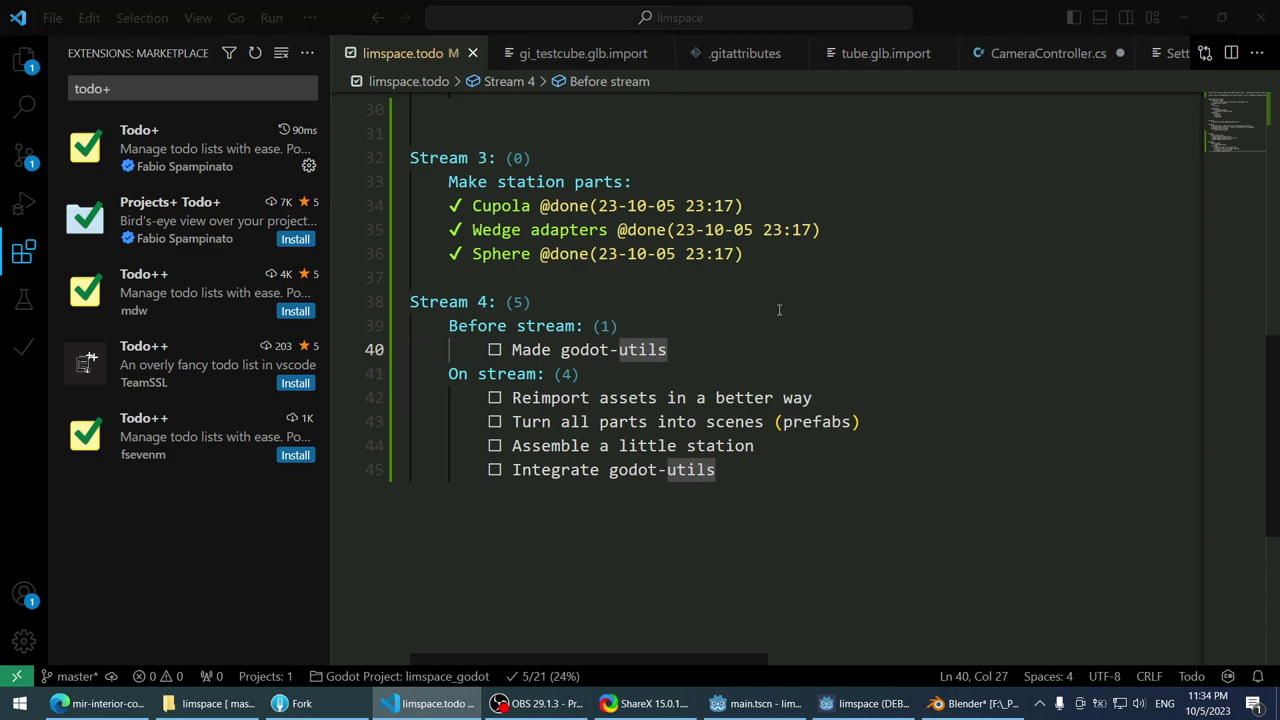
key(alt+Tab)
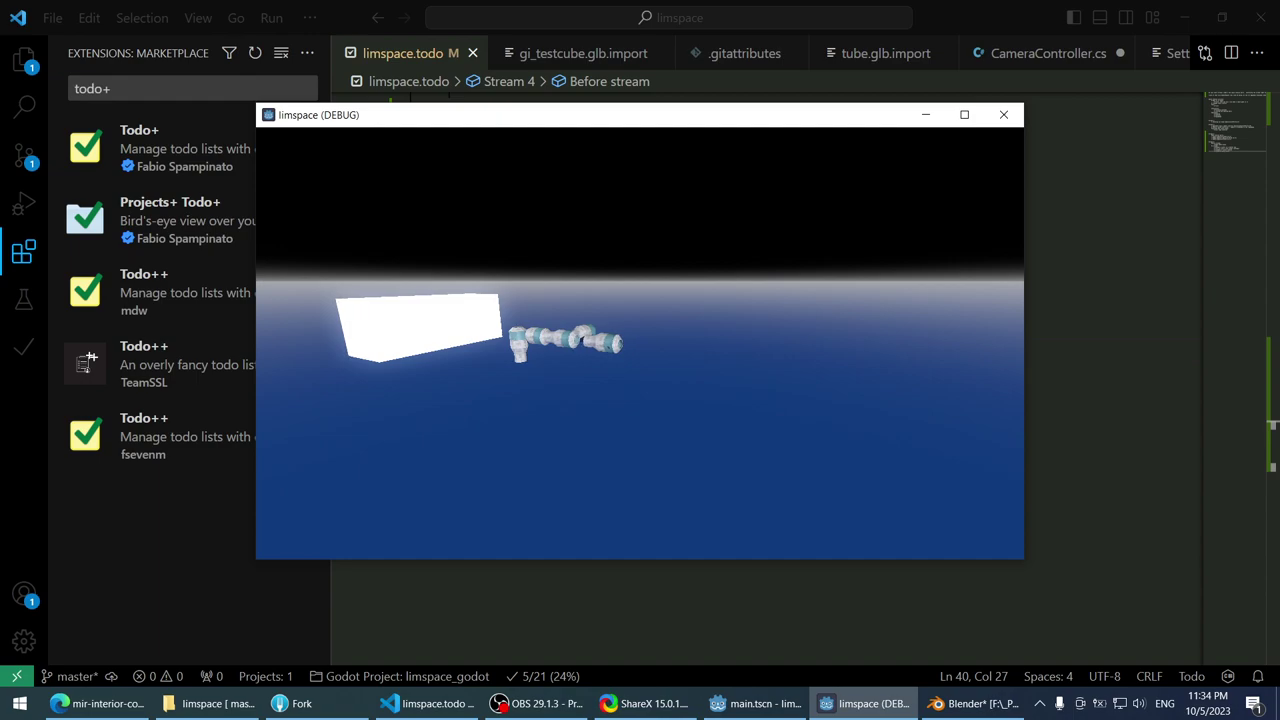
key(alt+F4)
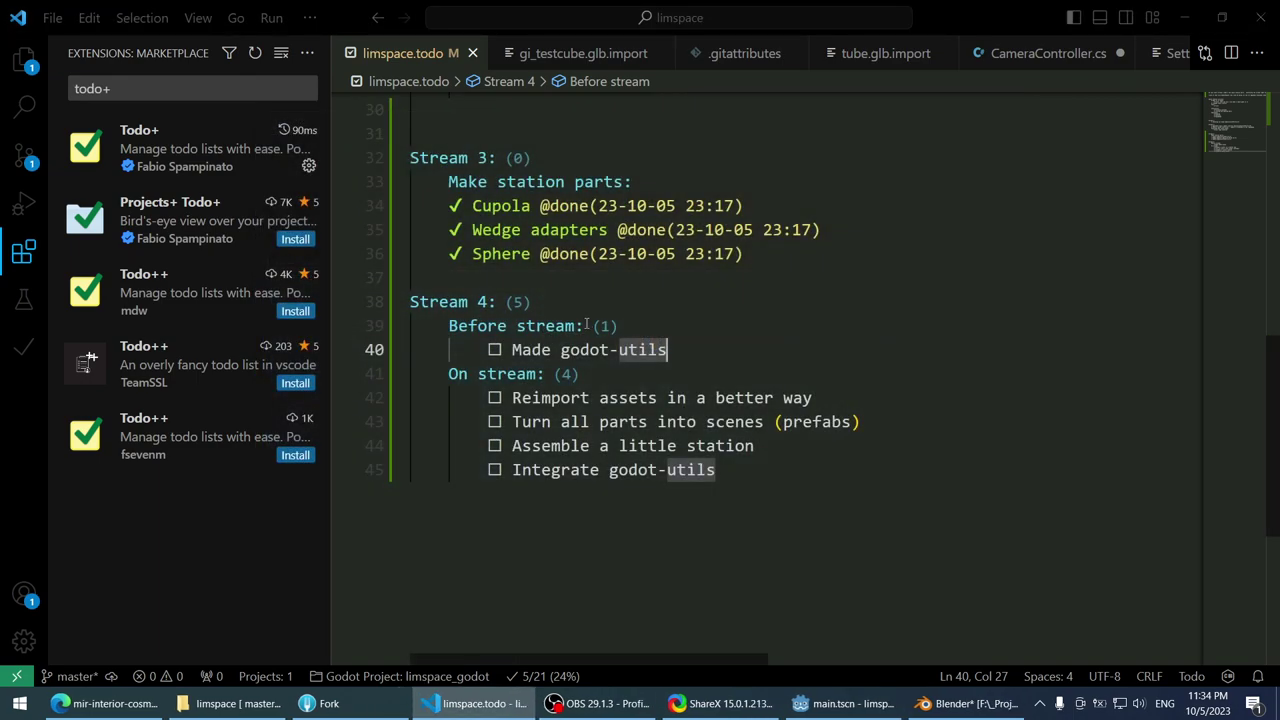
click(671, 301)
click(661, 349)
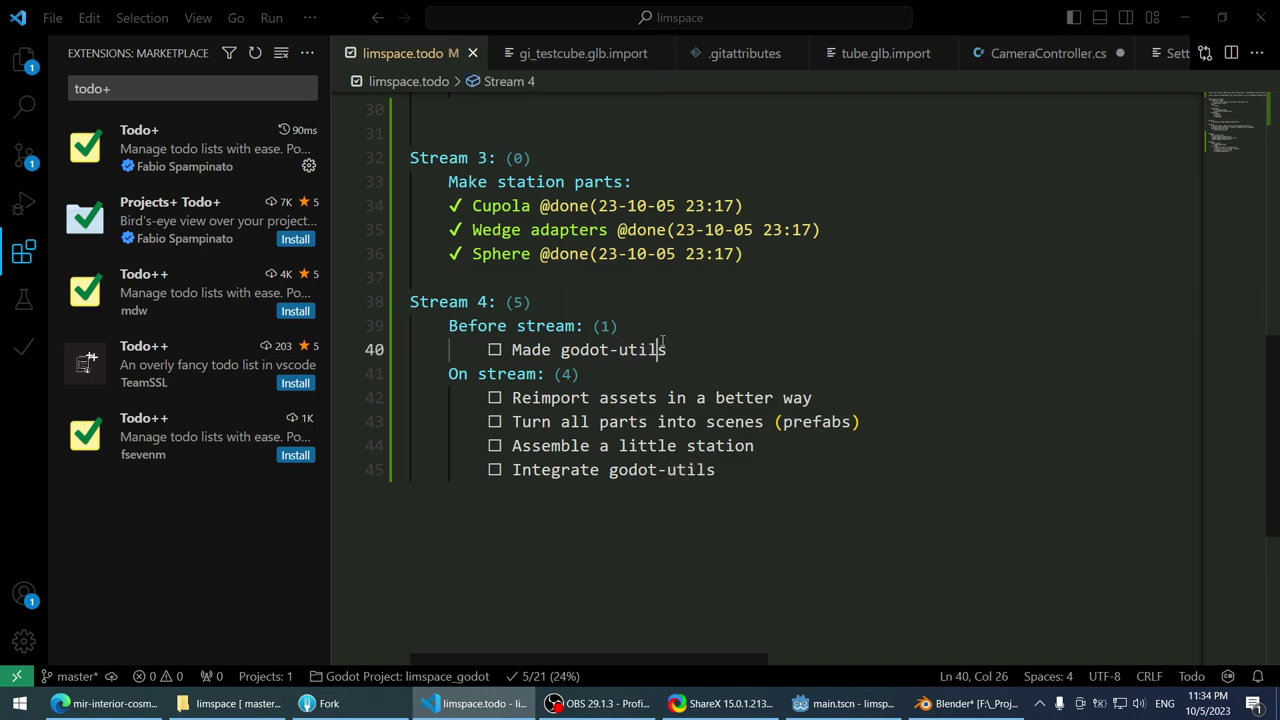
click(677, 305)
click(683, 332)
click(683, 346)
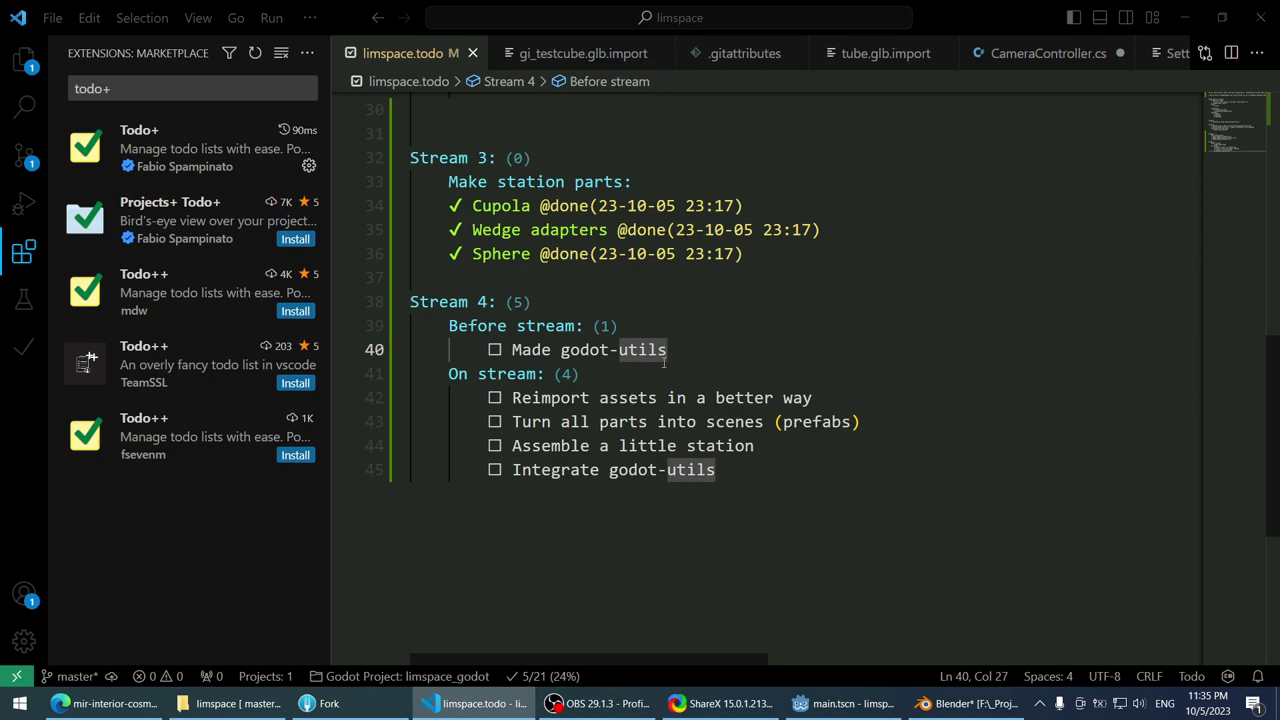
- Open GitHub in Edge and go to the godot-utils repository via the profile's repositories list
click(105, 703)
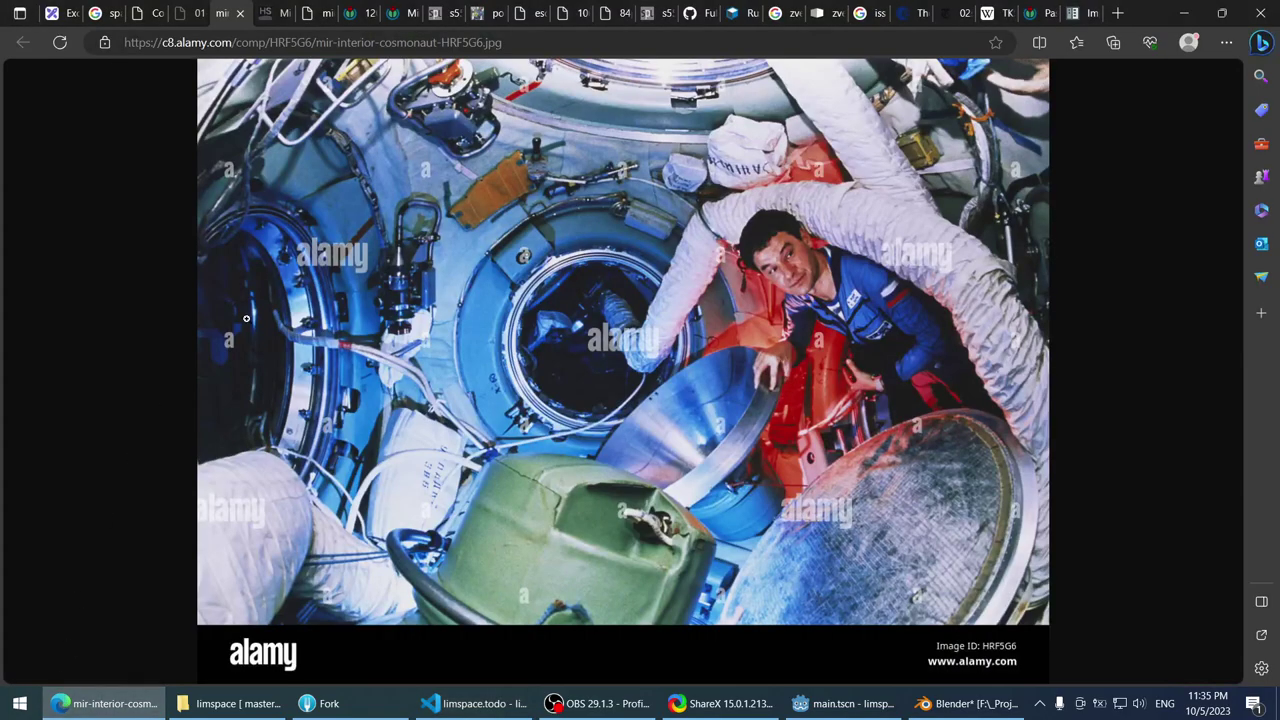
click(1117, 12)
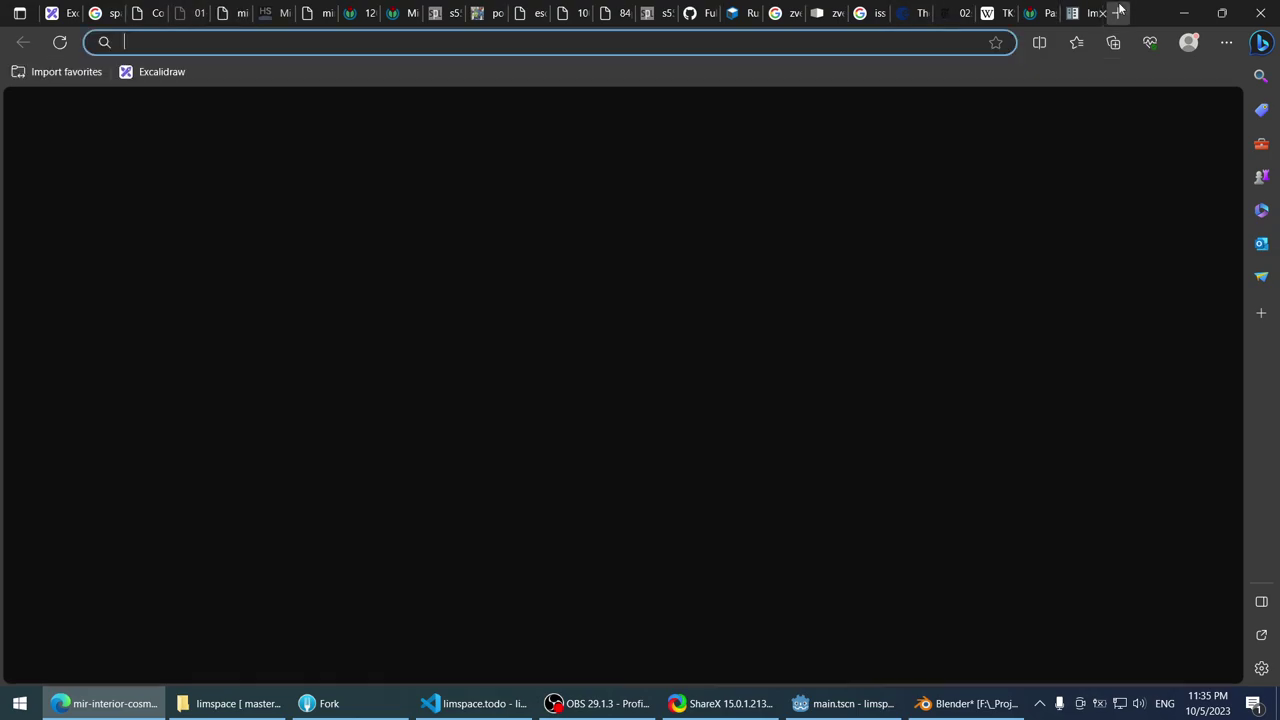
text(github)
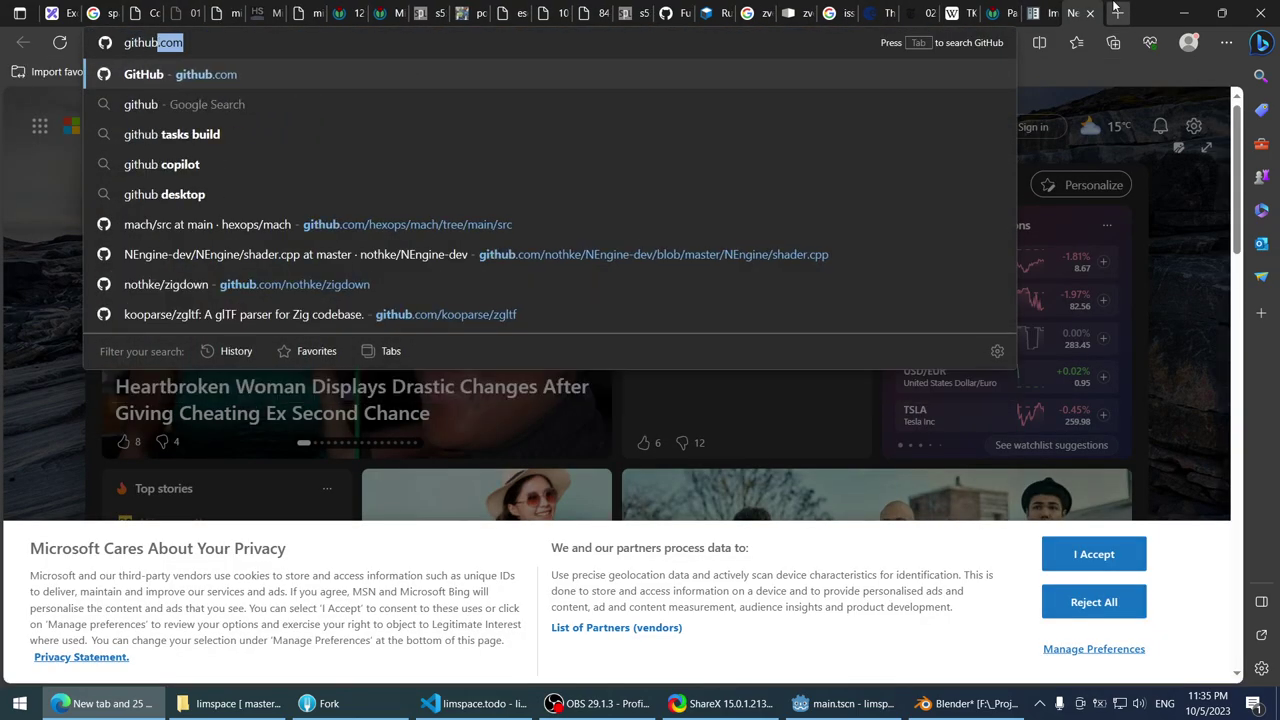
key(Return)
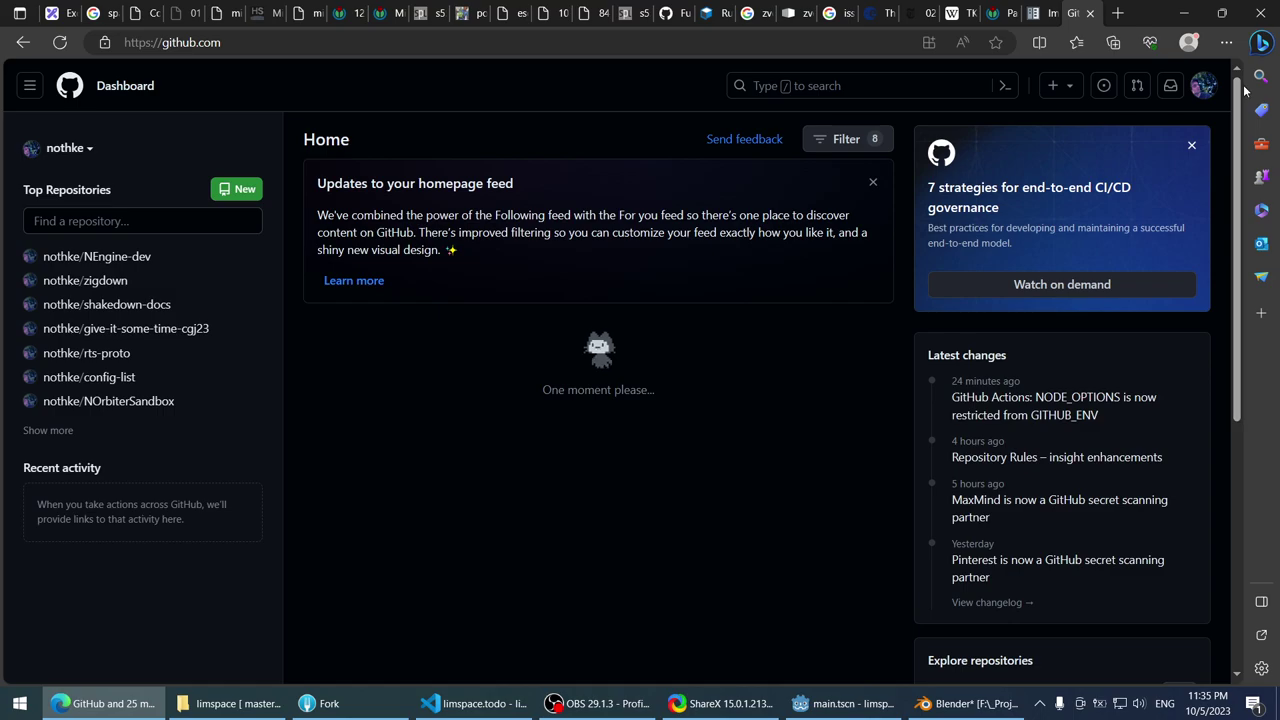
click(1203, 87)
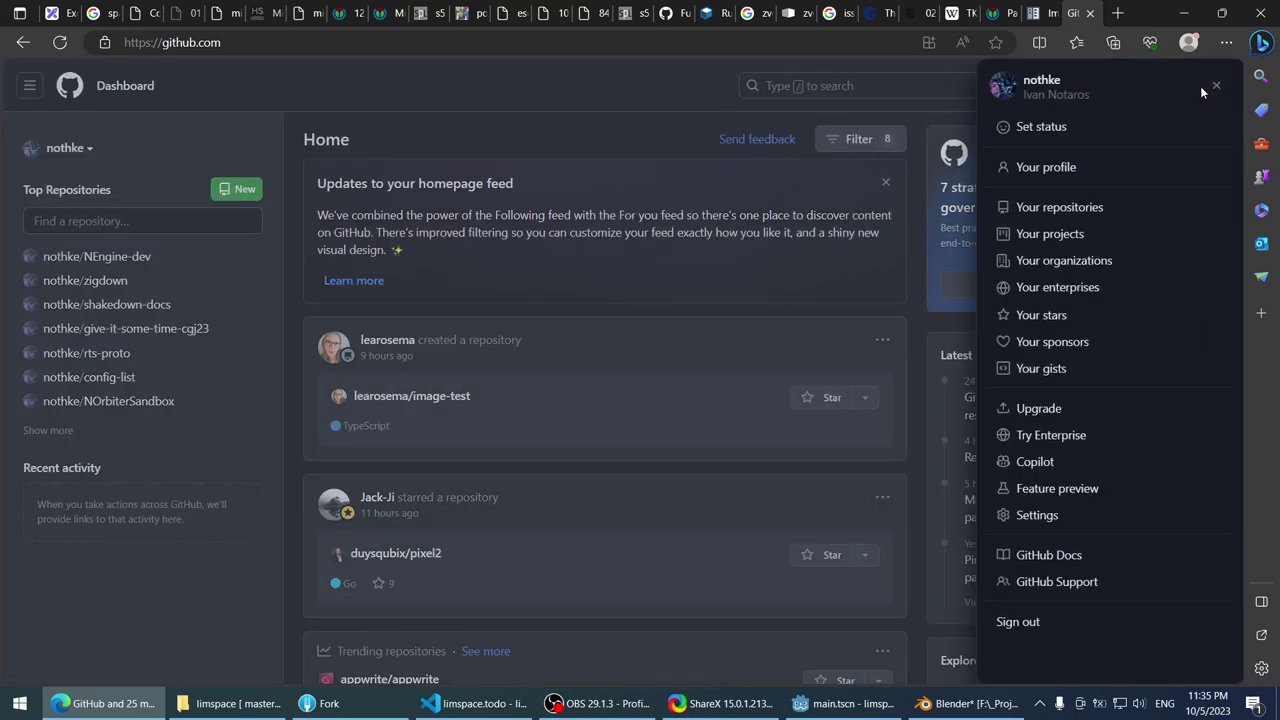
click(1050, 167)
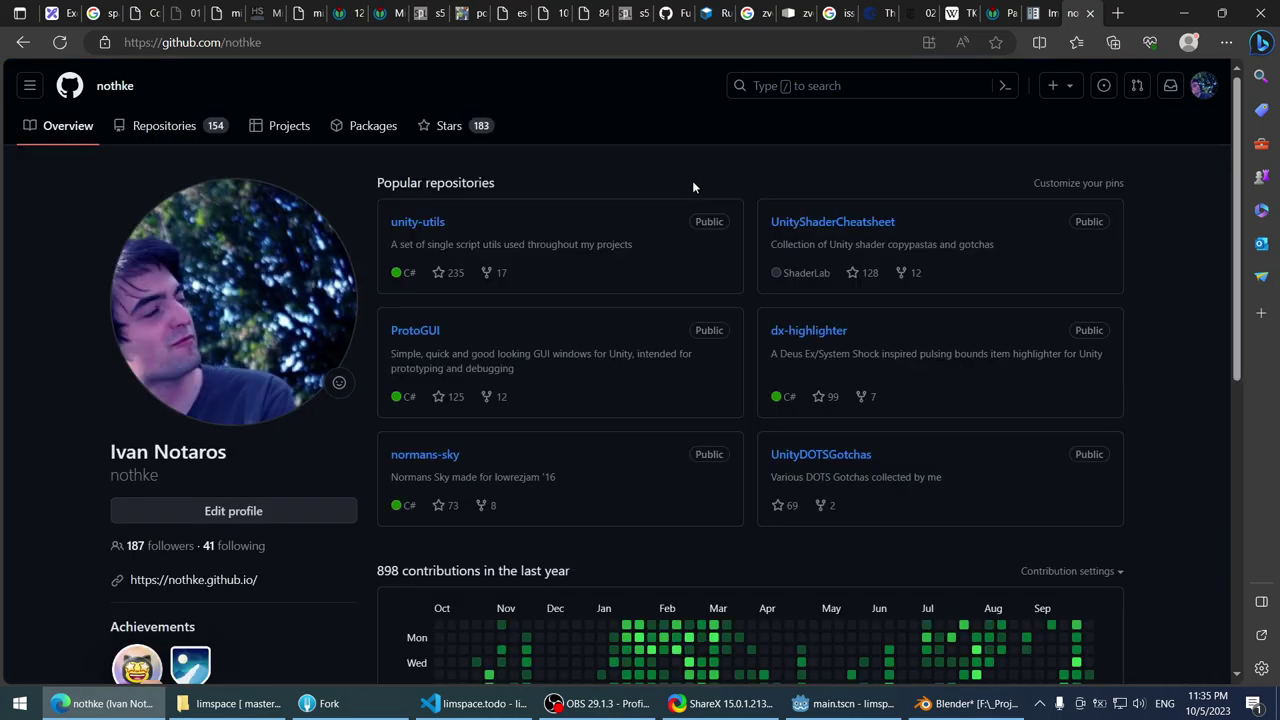
click(158, 127)
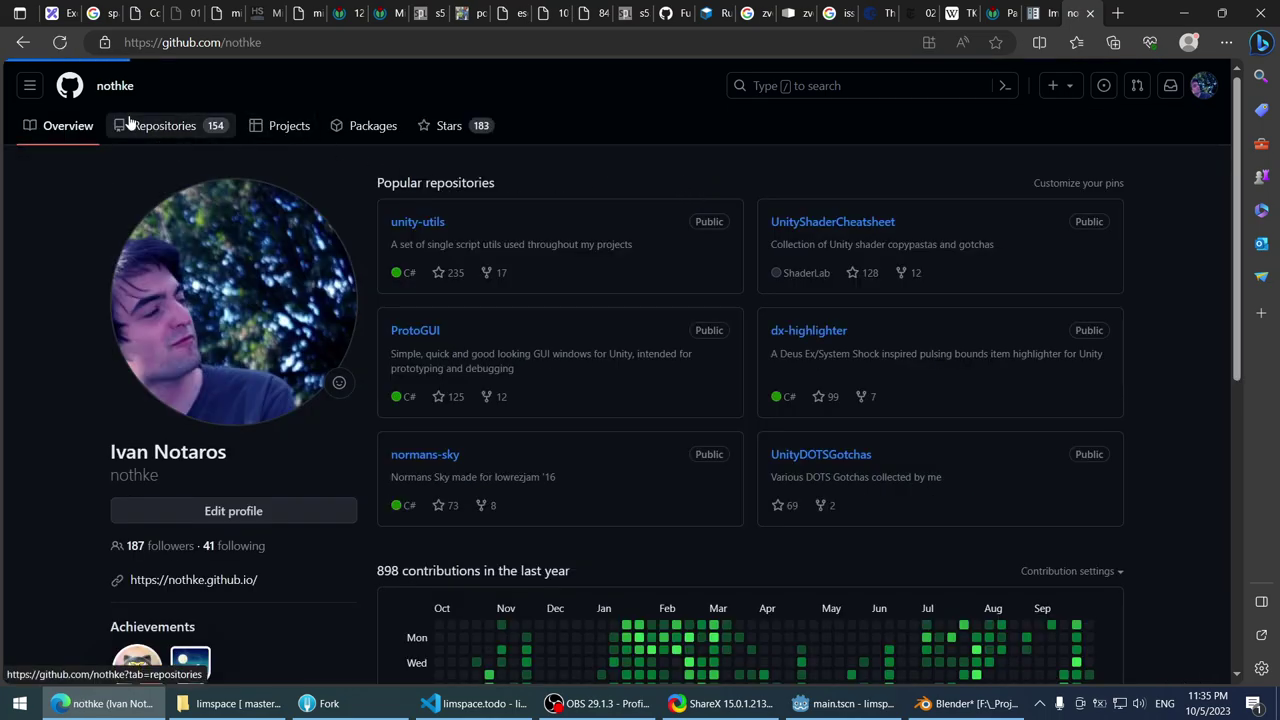
click(410, 242)
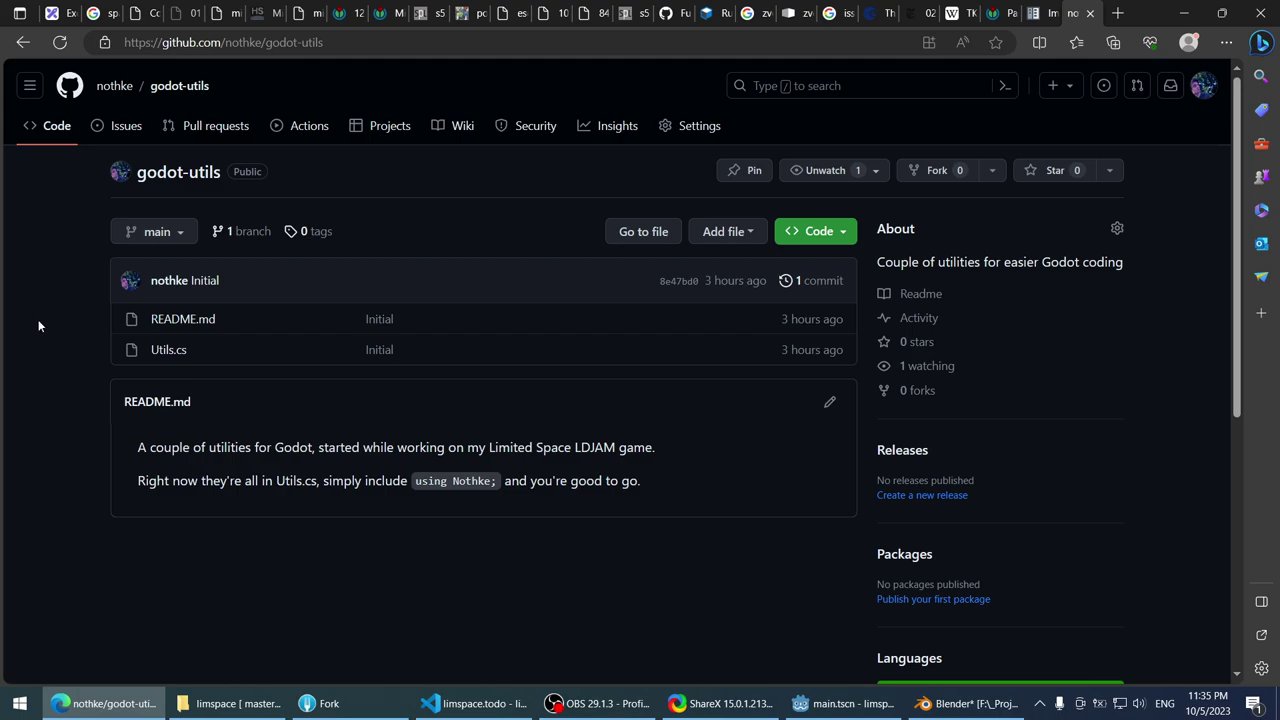
- Open Utils.cs and view the Forward and Right method definitions in the Symbols panel
click(172, 352)
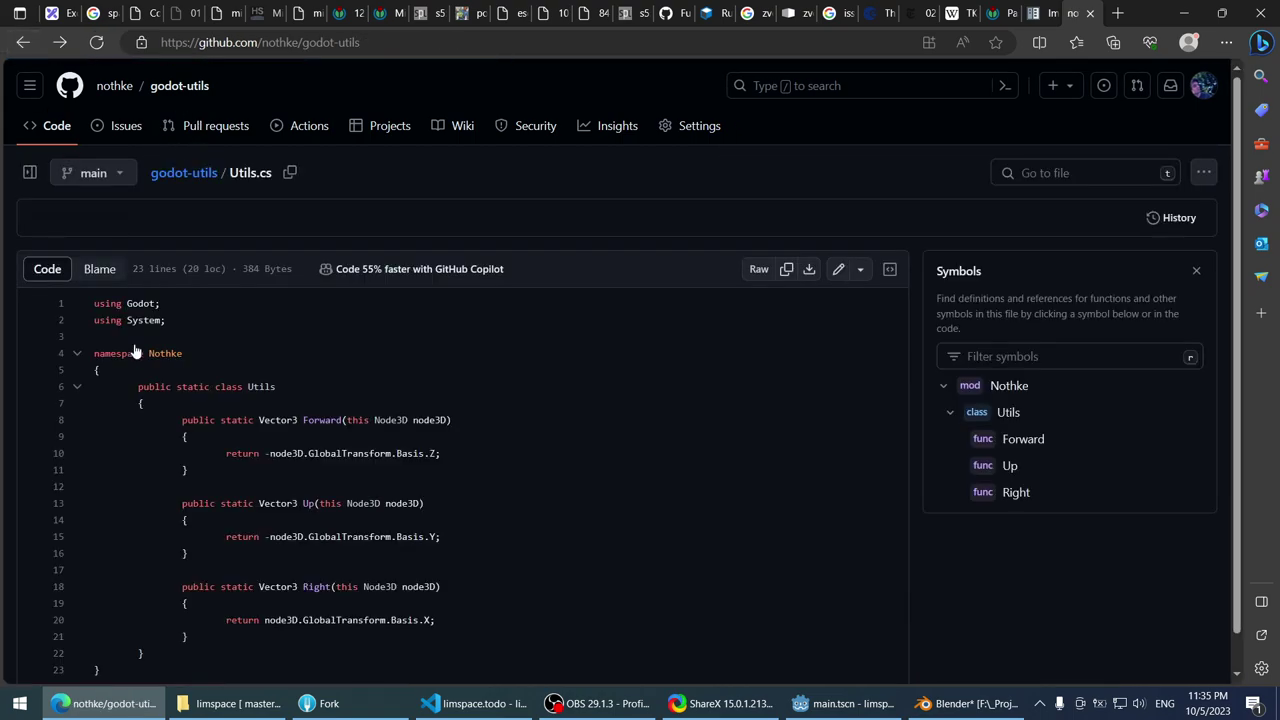
click(22, 42)
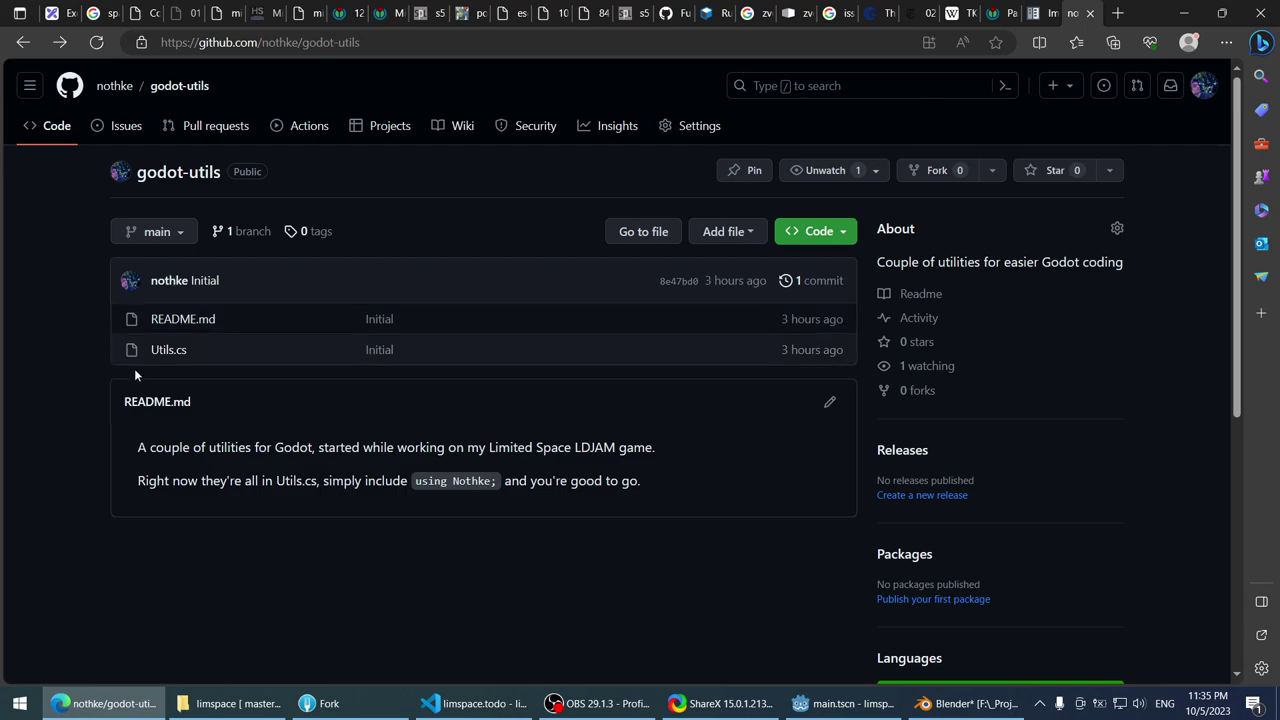
click(163, 351)
scroll(30, 254, down, 1)
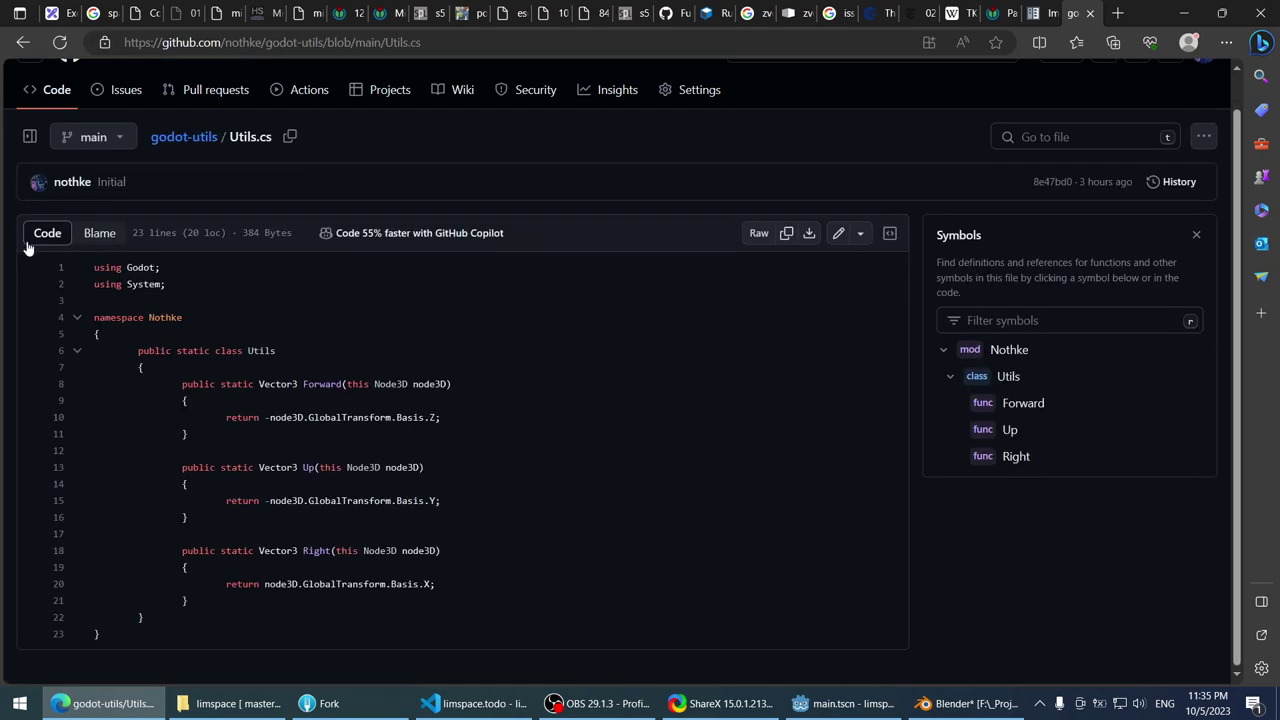
click(322, 385)
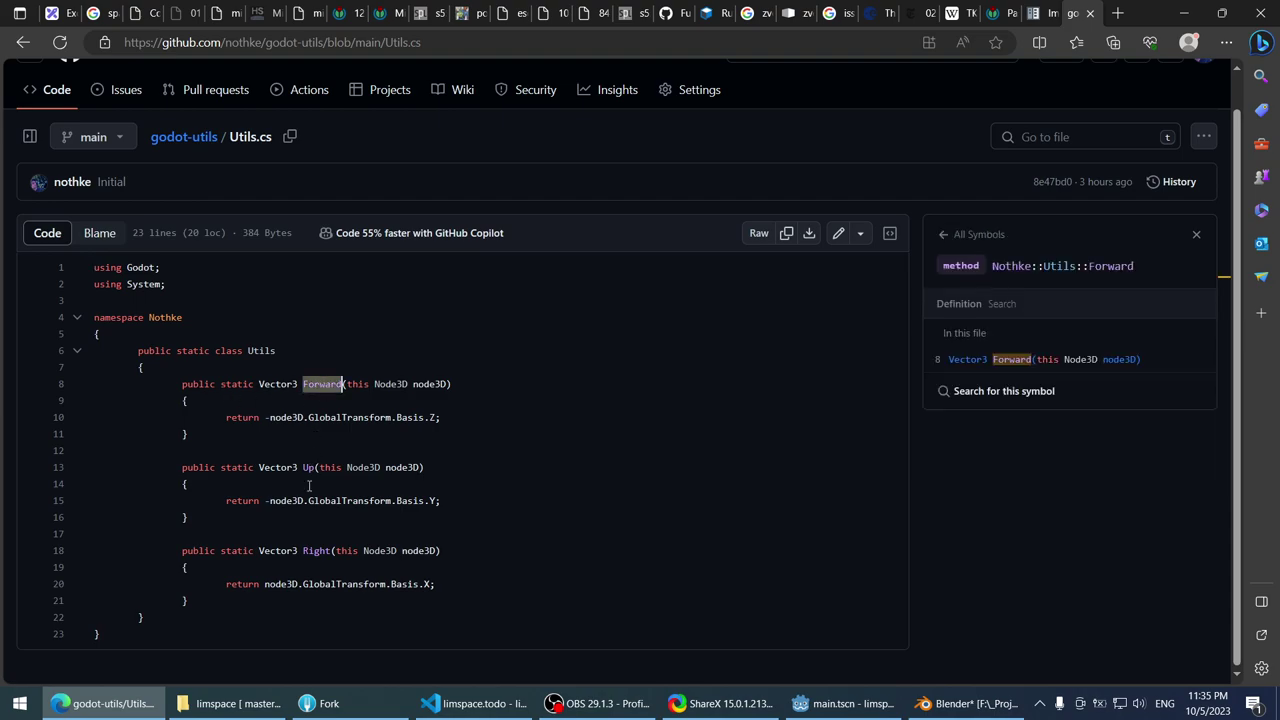
click(312, 549)
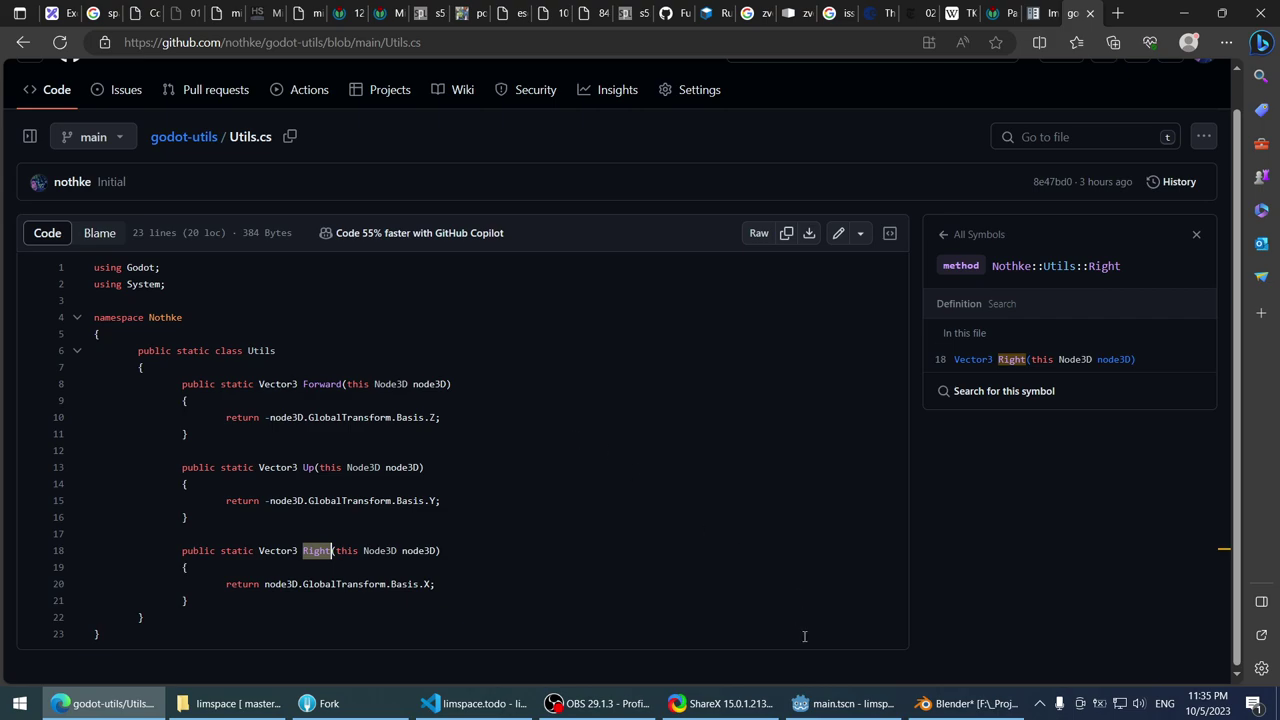
click(843, 703)
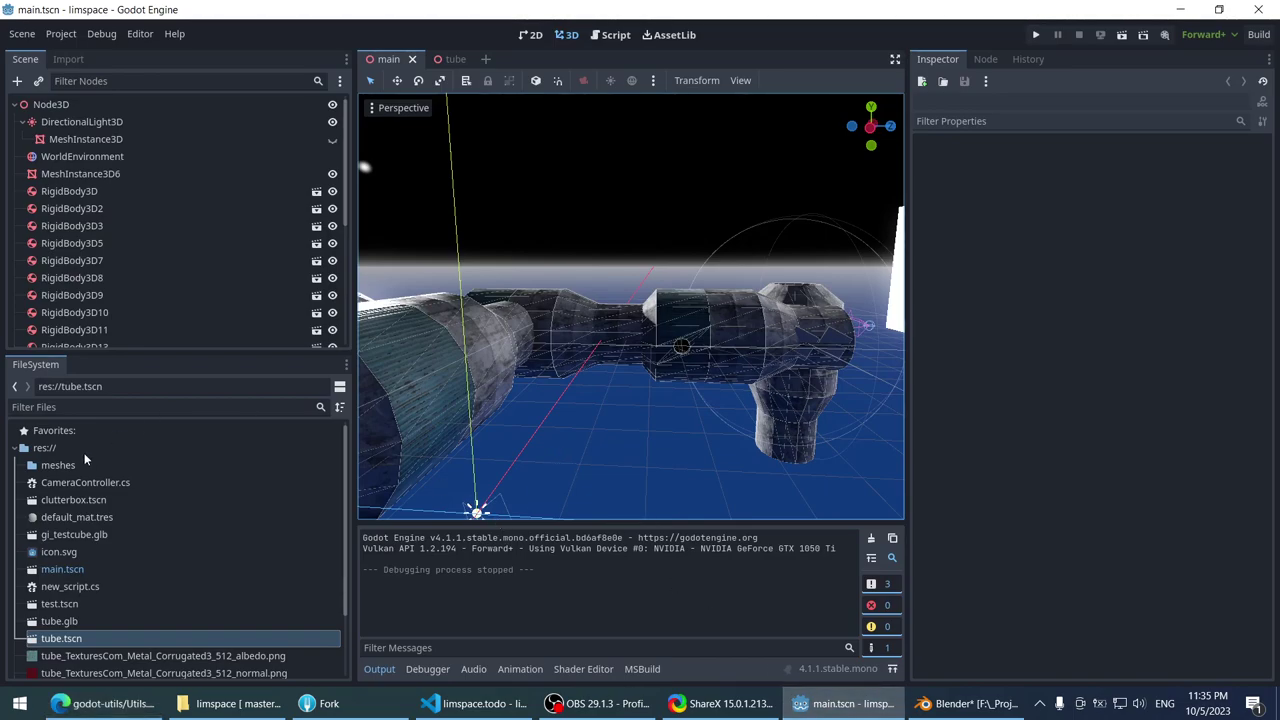
scroll(110, 456, down, 3)
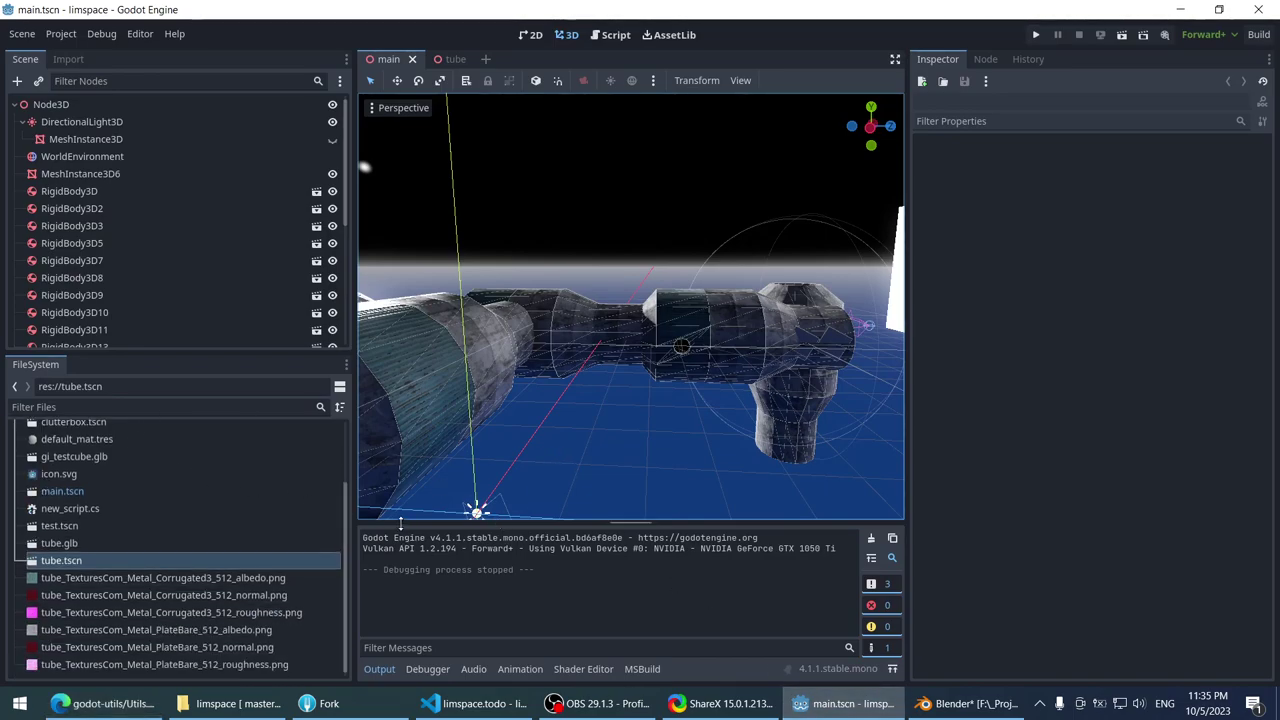
middle_drag(405, 512, 521, 260)
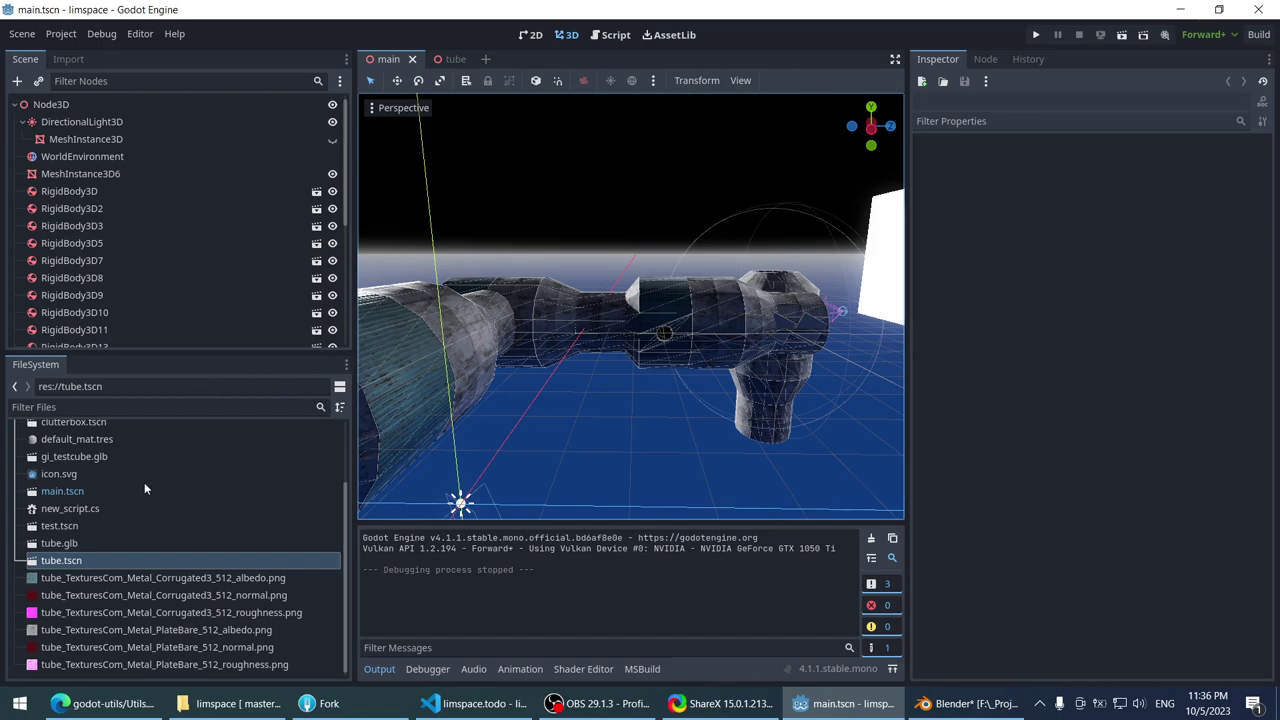
click(452, 62)
click(392, 61)
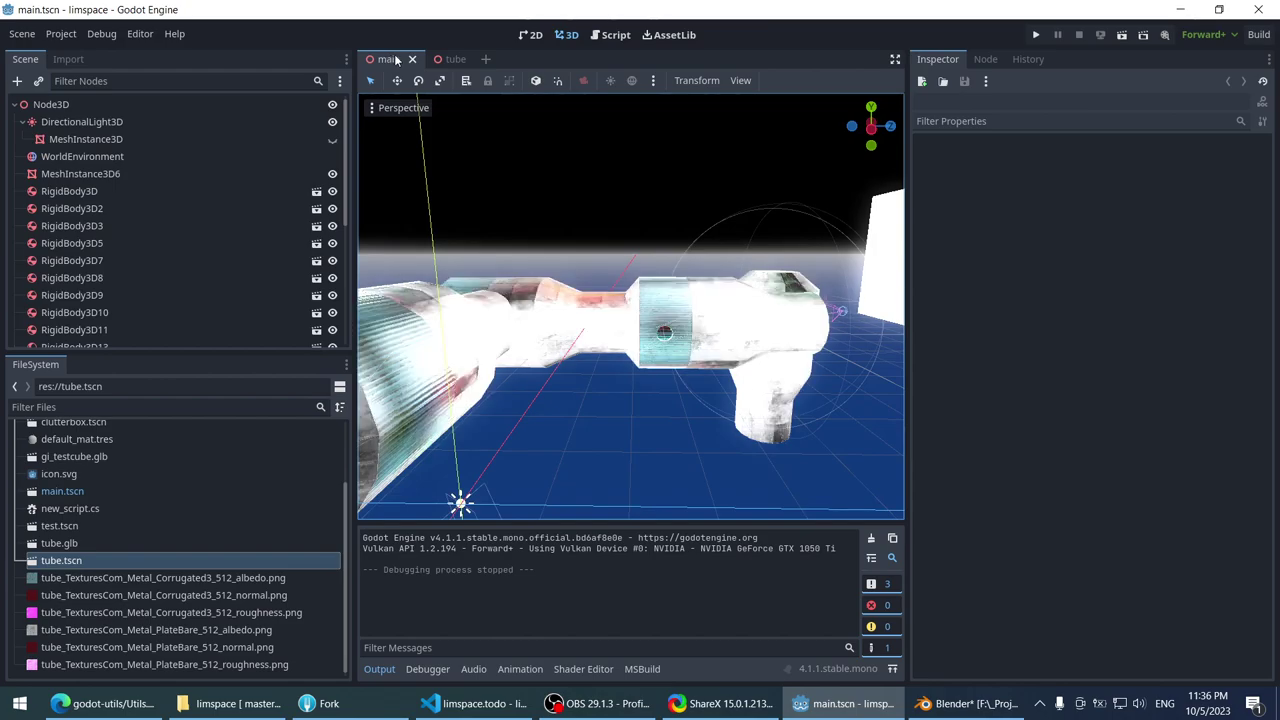
click(452, 60)
click(392, 60)
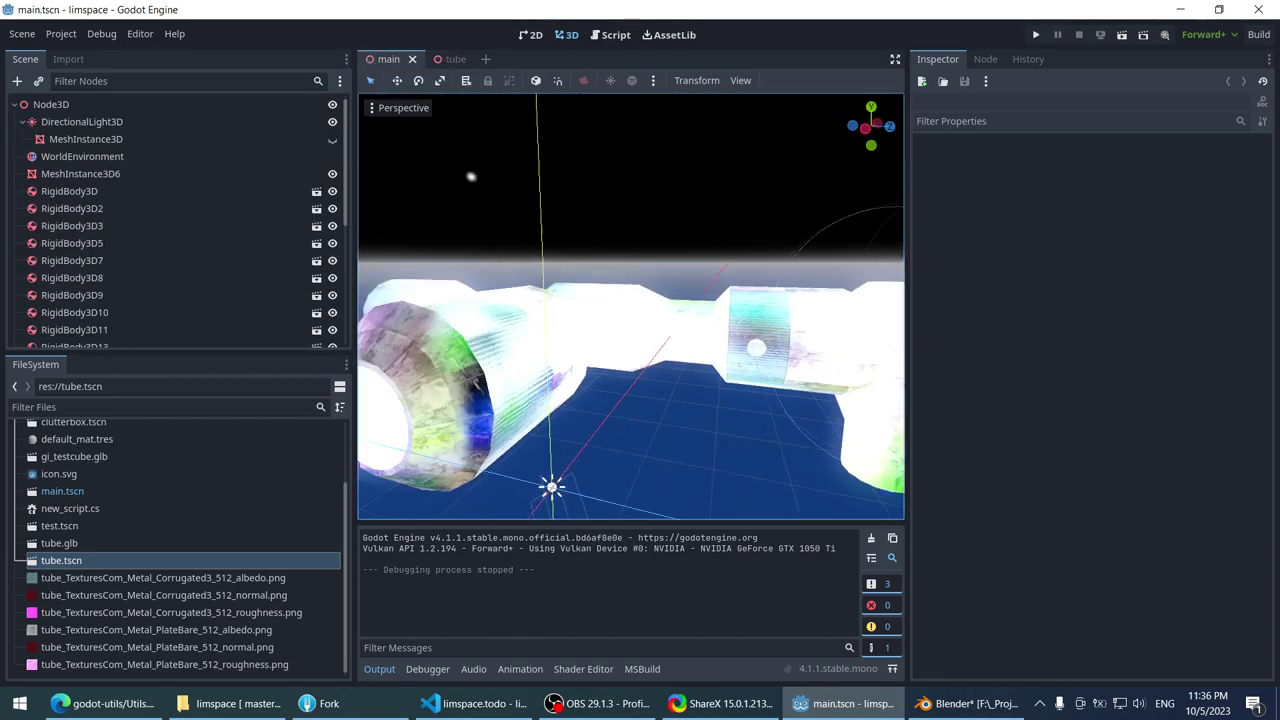
right_drag(520, 190, 547, 193)
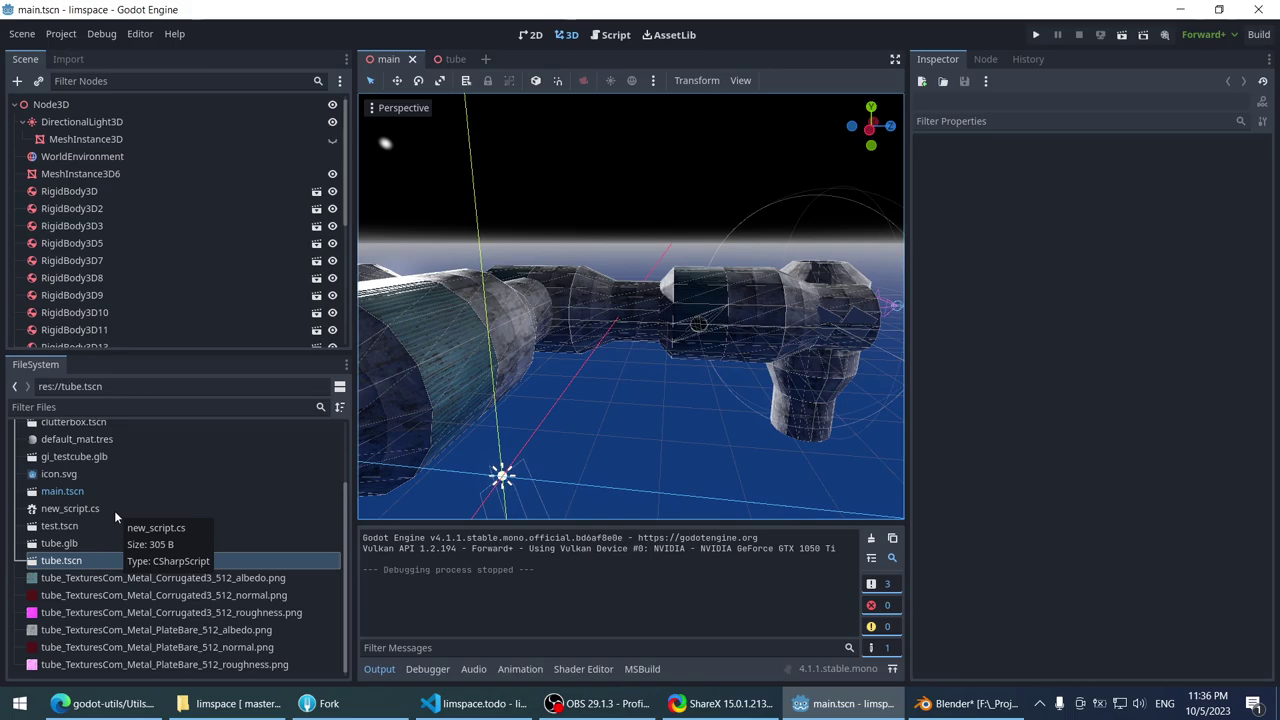
- Show the limspace project's file tree in VS Code's Explorer
key(alt+Tab)
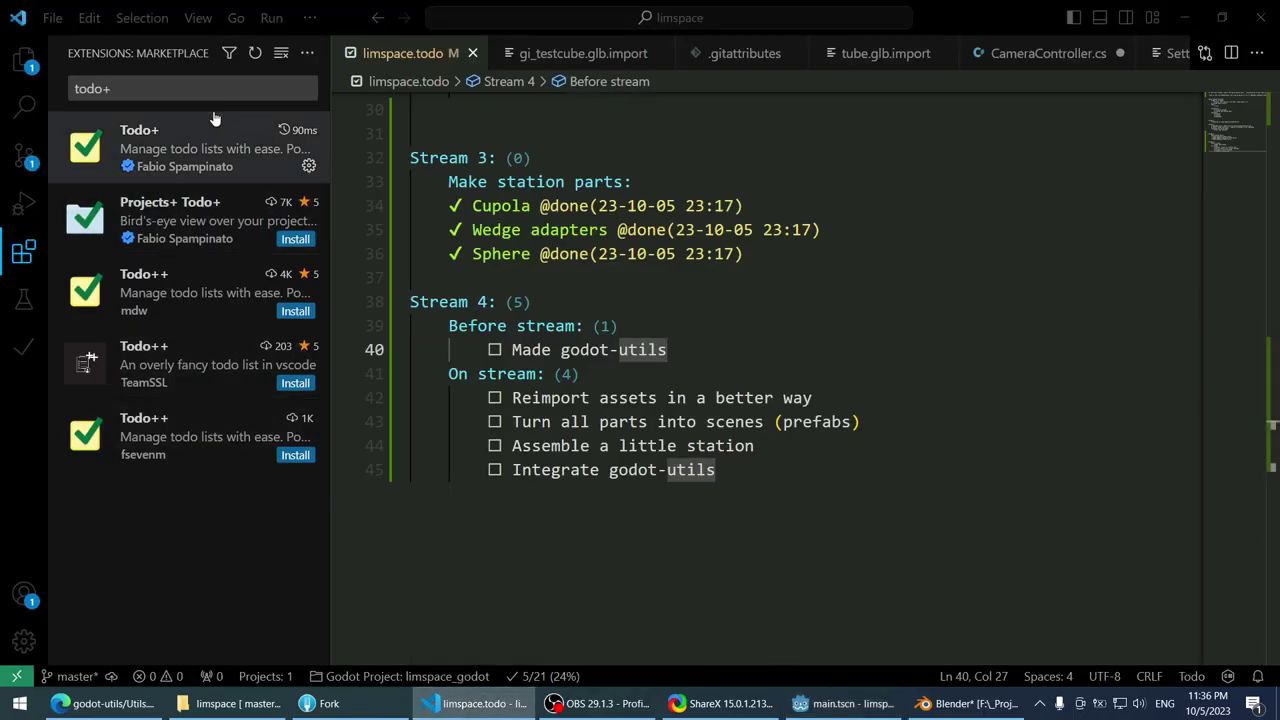
click(24, 60)
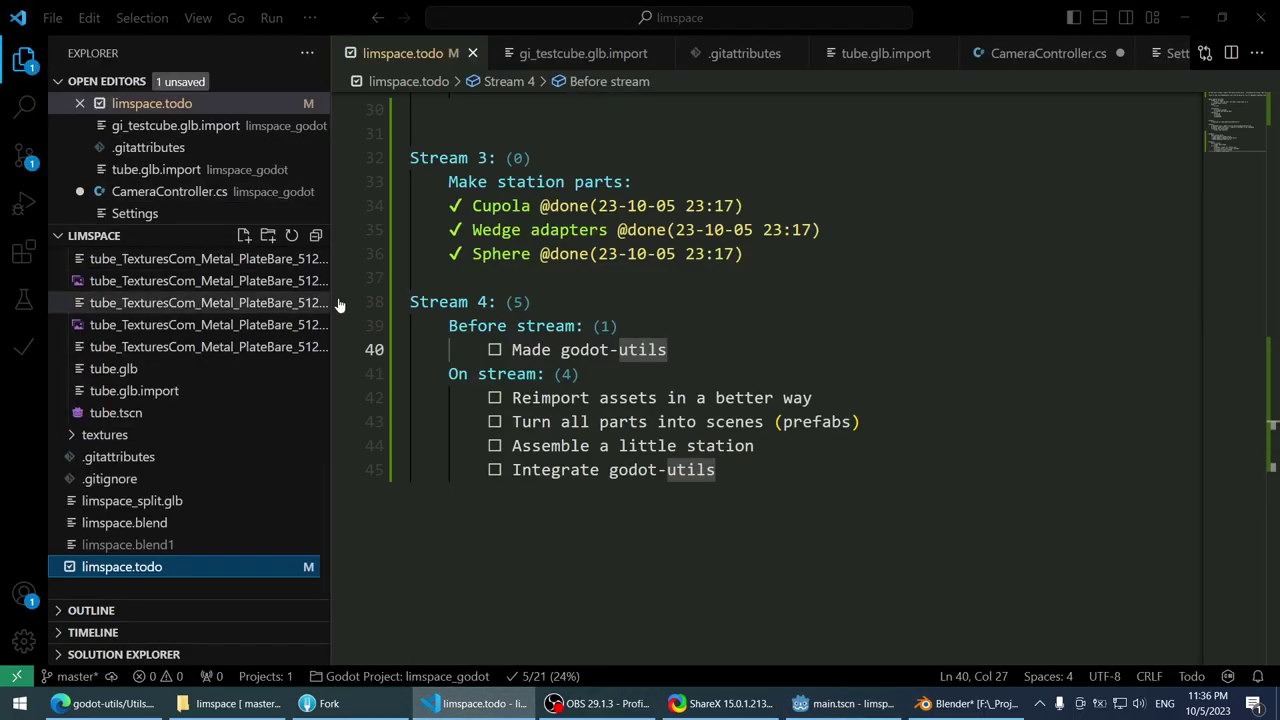
key(alt+Tab)
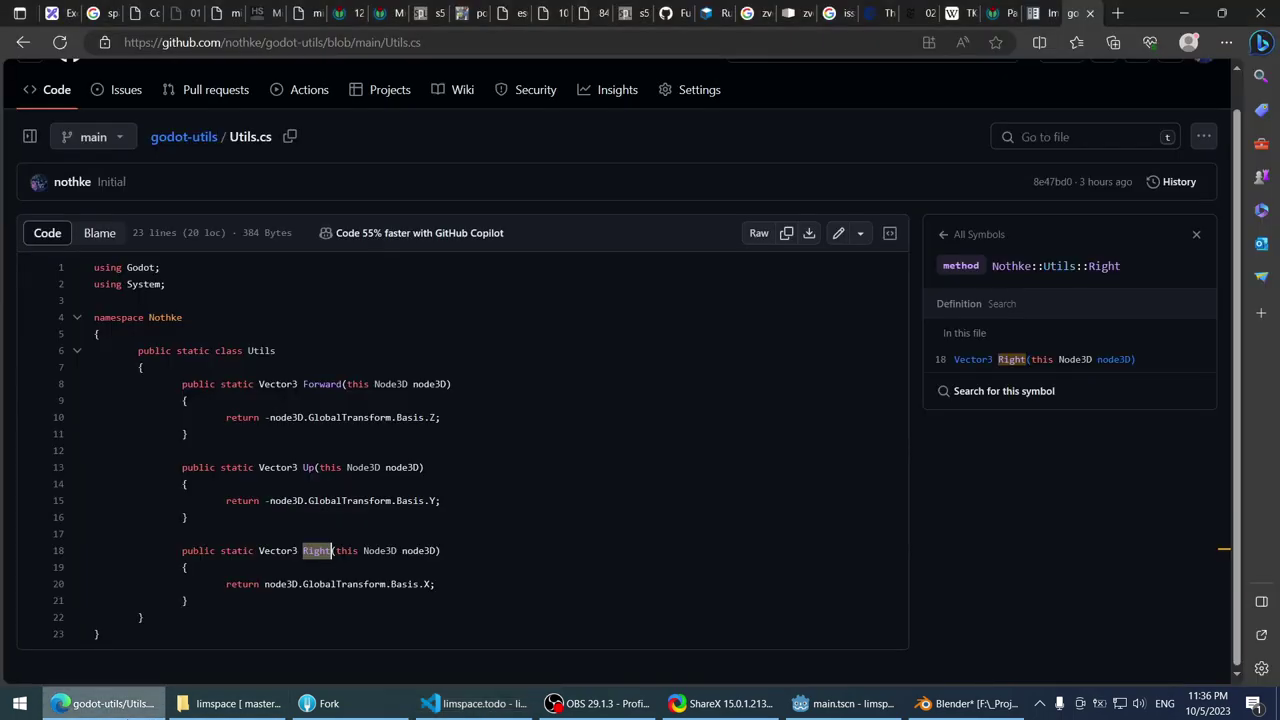
key(alt+Tab)
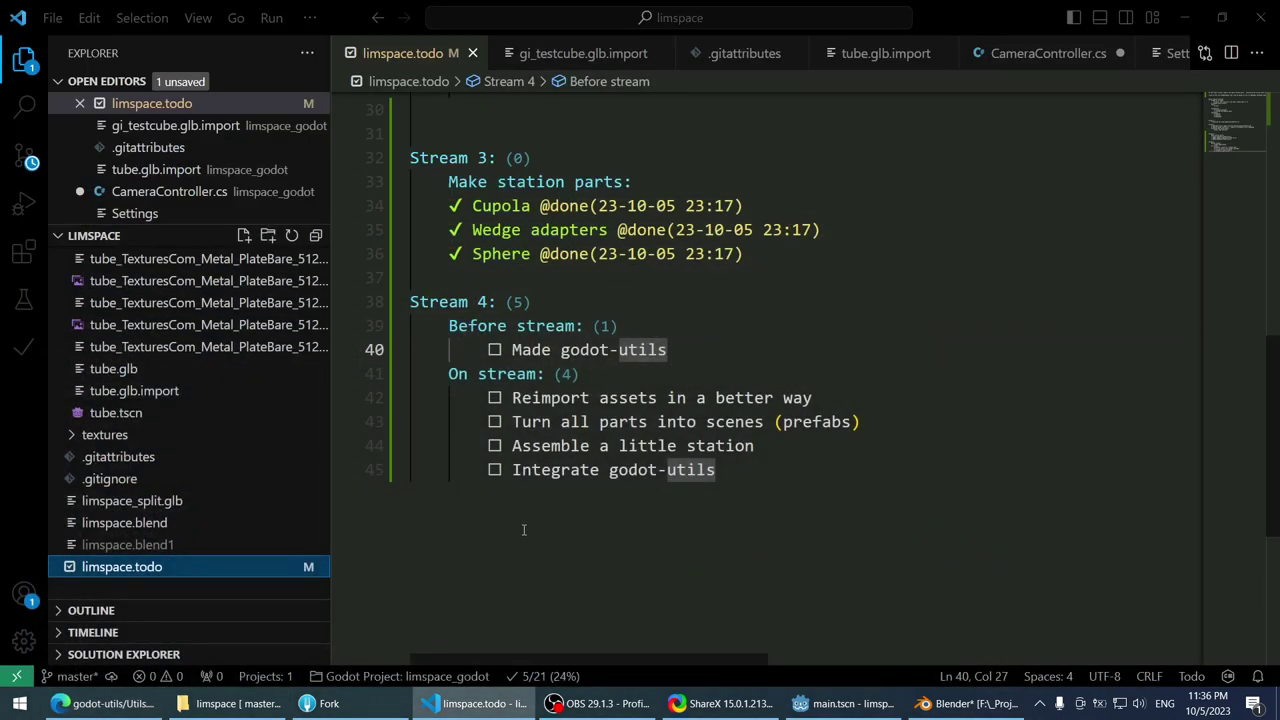
scroll(177, 390, up, 4)
- Open CameraController.cs and go to the definition of the this.Forward() call on line 44
click(182, 367)
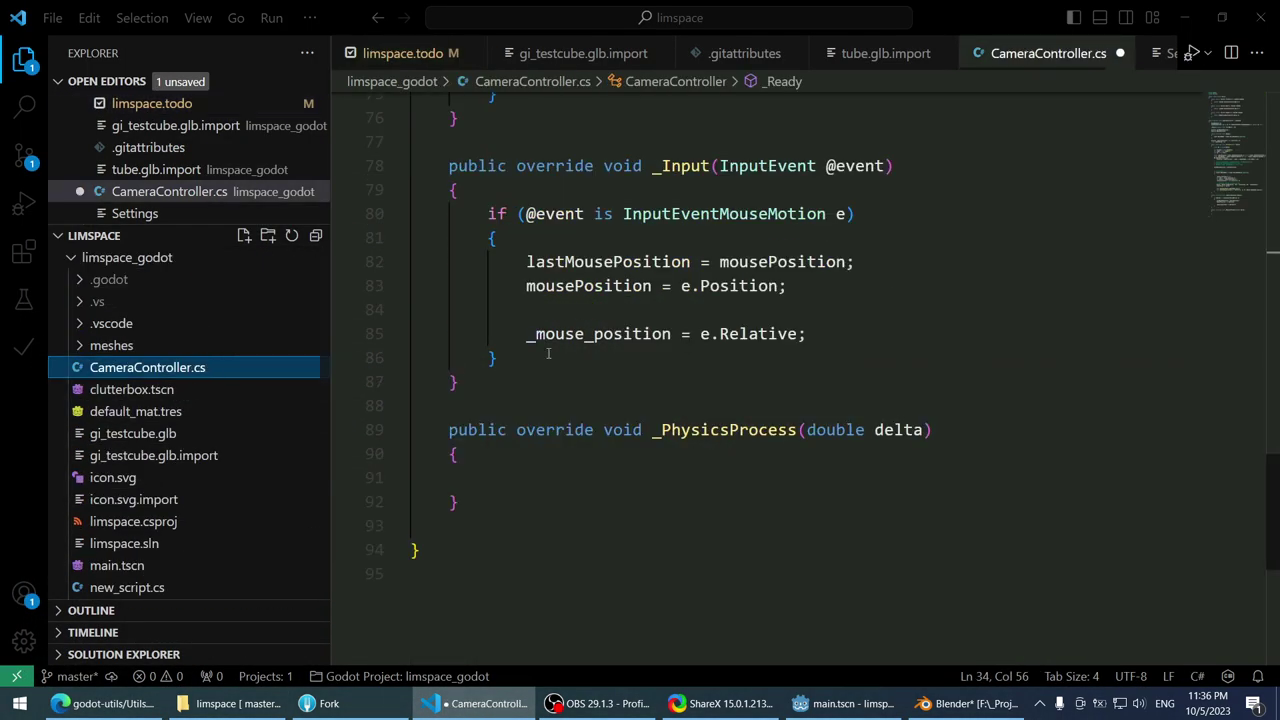
scroll(564, 345, up, 10)
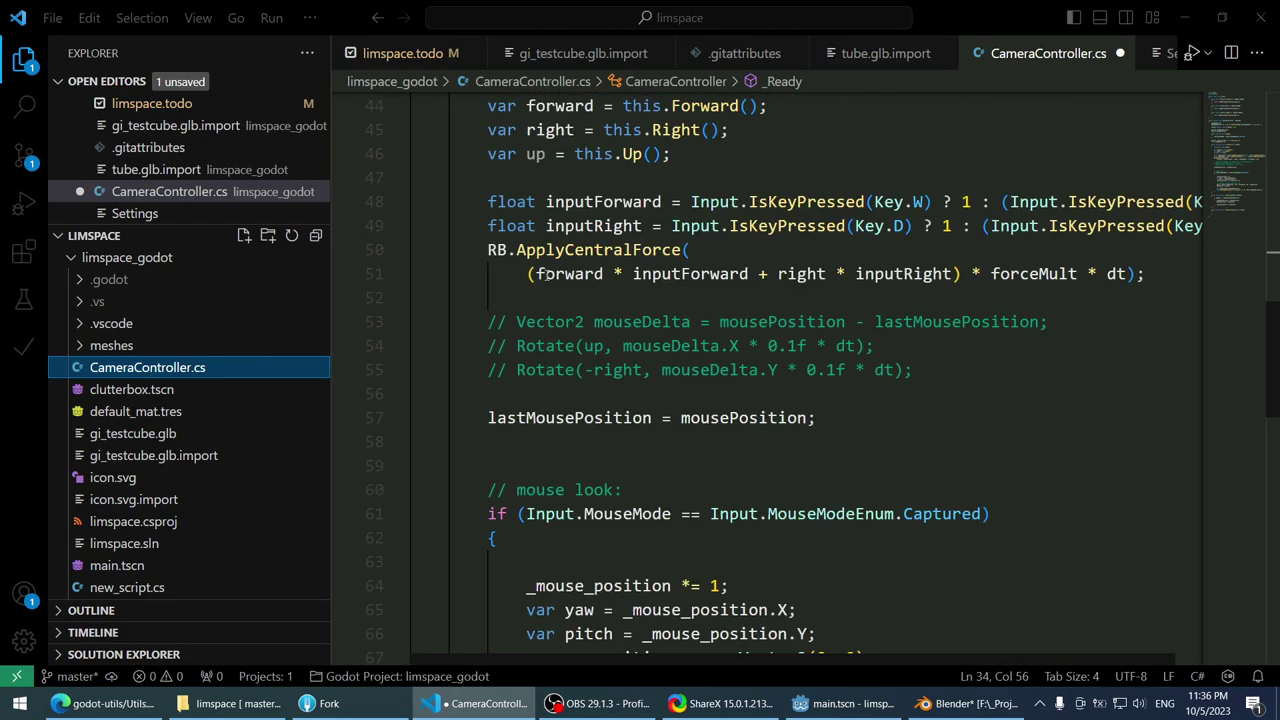
scroll(544, 279, up, 1)
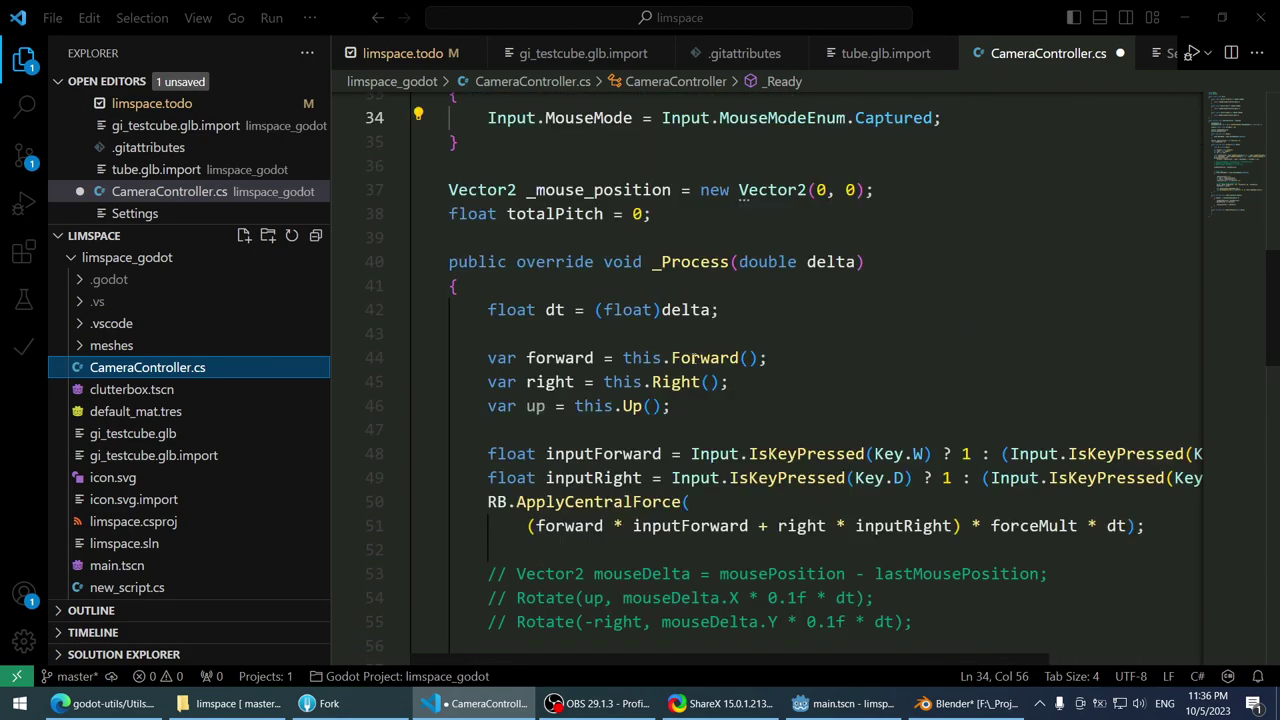
click(697, 358)
key(End)
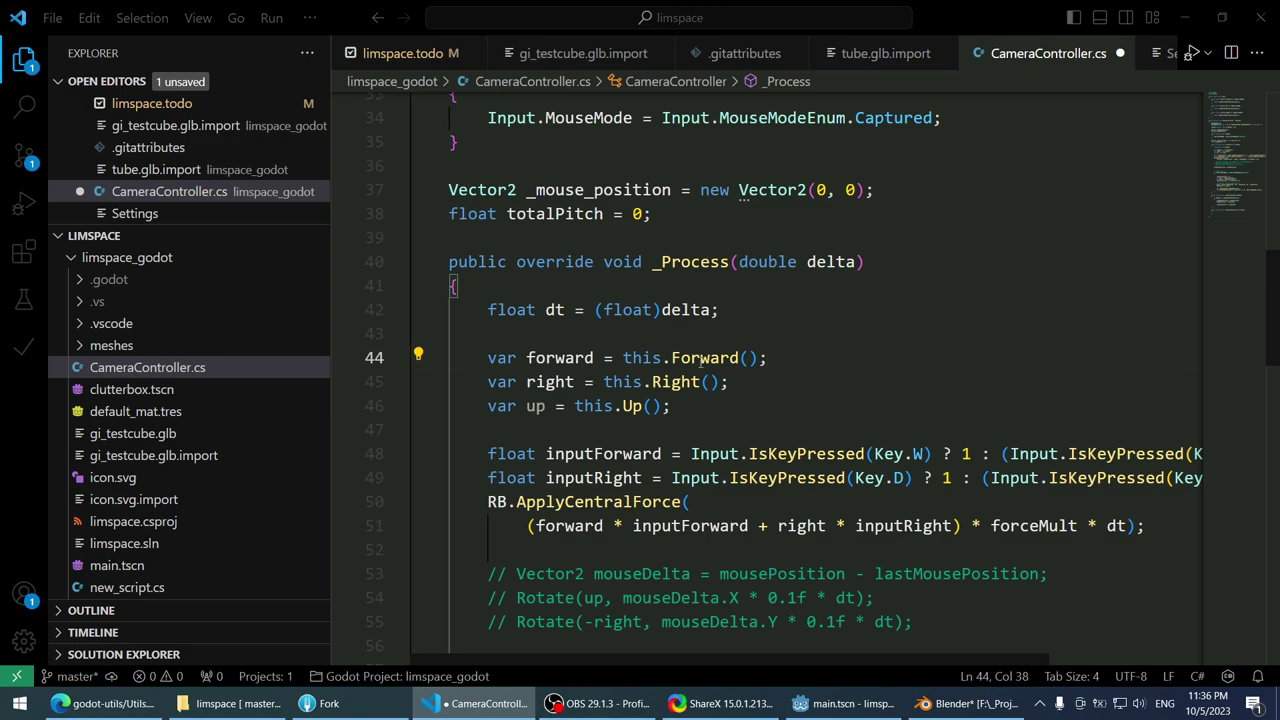
right_click(706, 358)
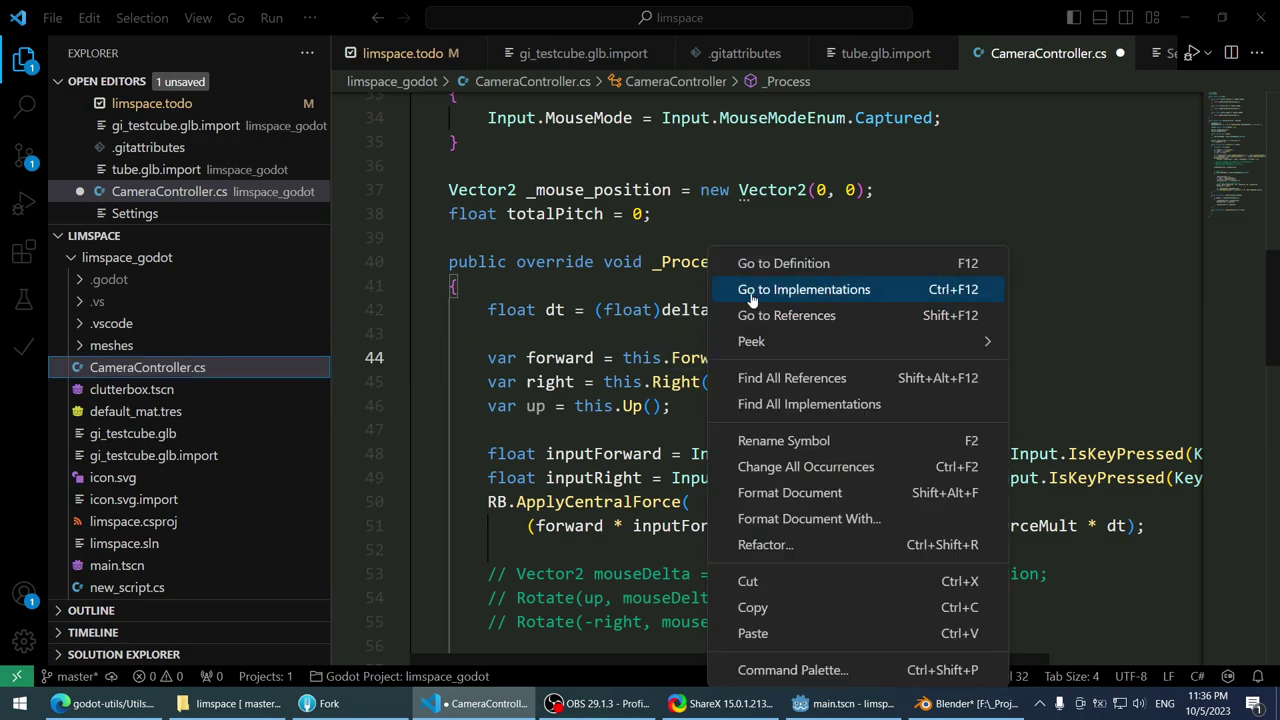
click(758, 258)
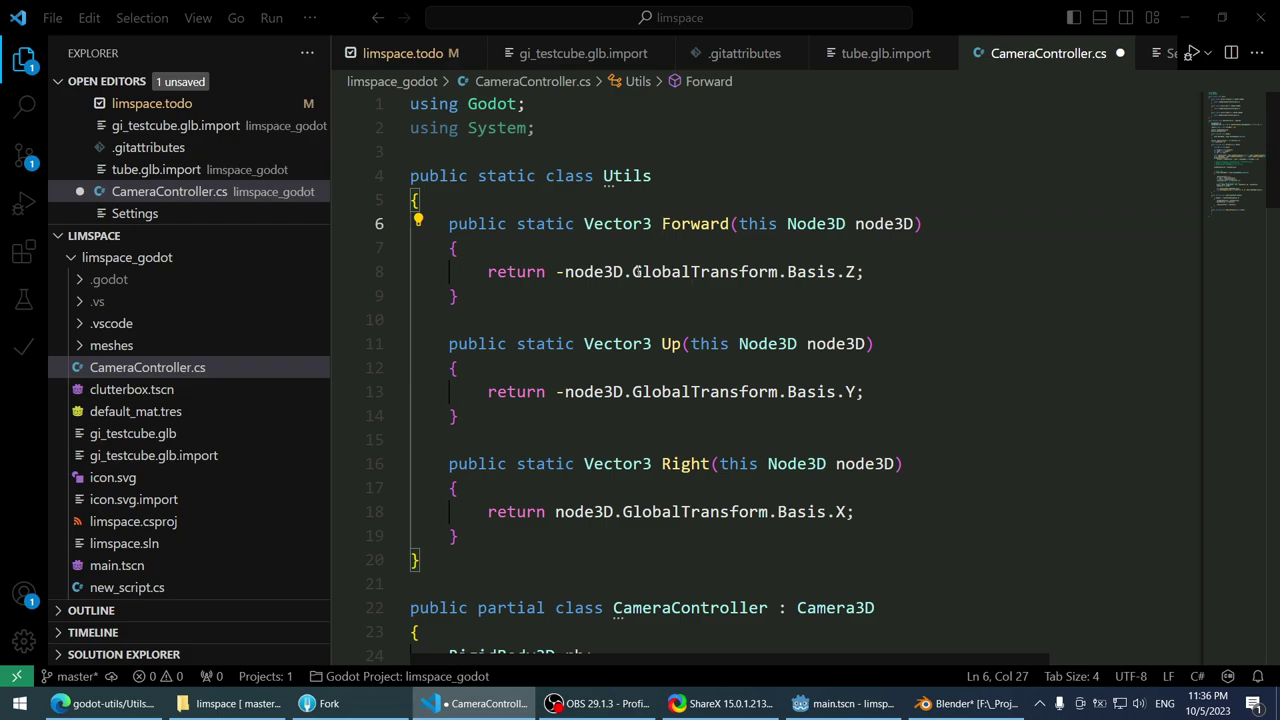
- Highlight the GlobalTransform and Basis occurrences in the Utils class
double_click(692, 268)
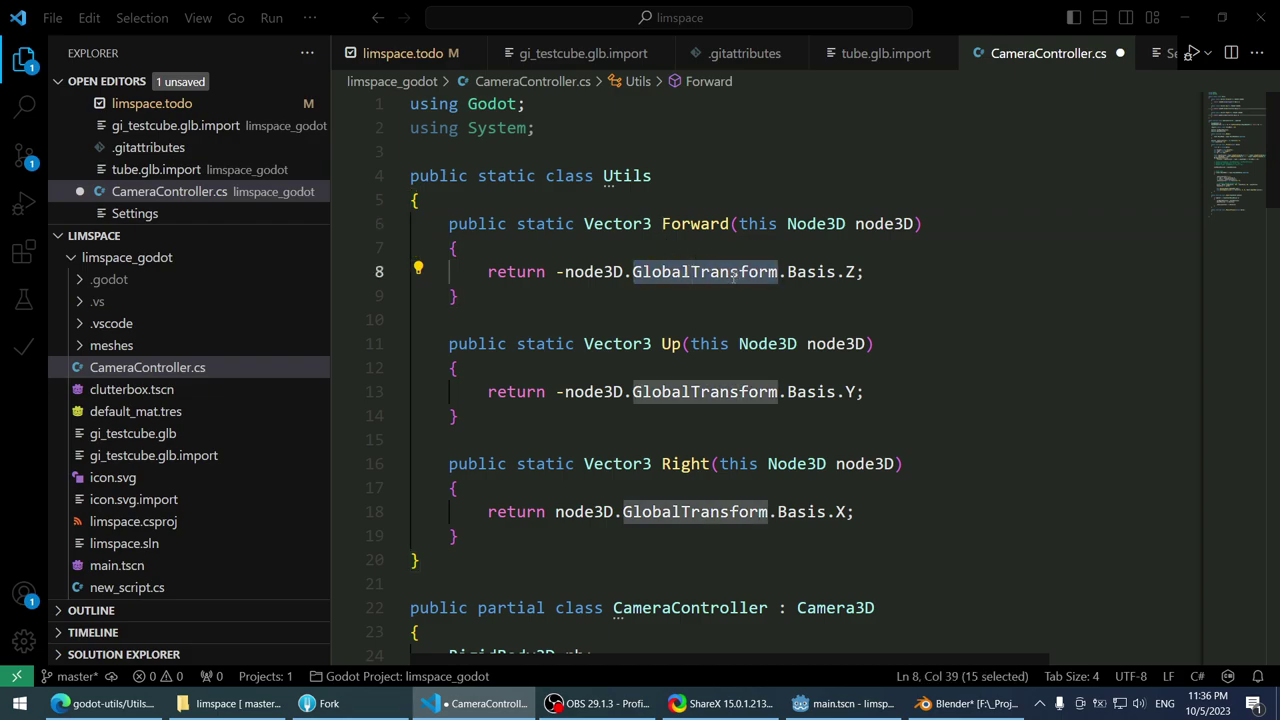
double_click(805, 271)
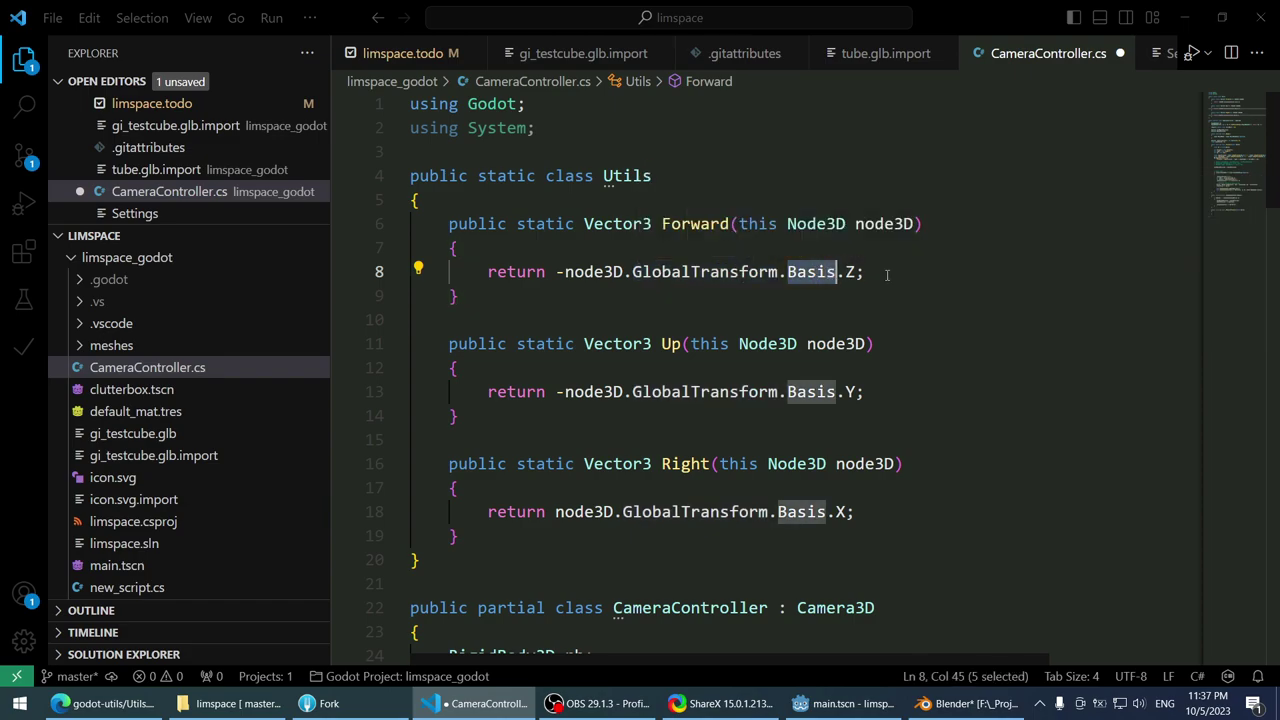
scroll(712, 332, down, 11)
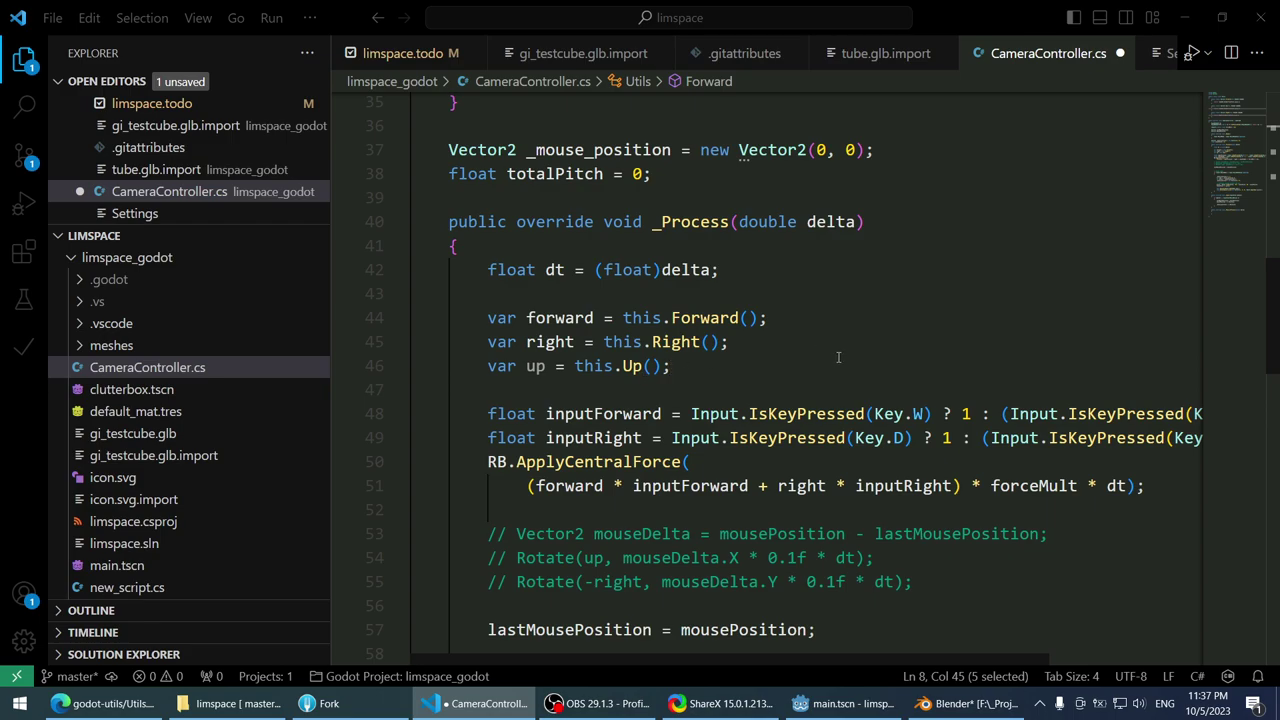
scroll(838, 357, up, 11)
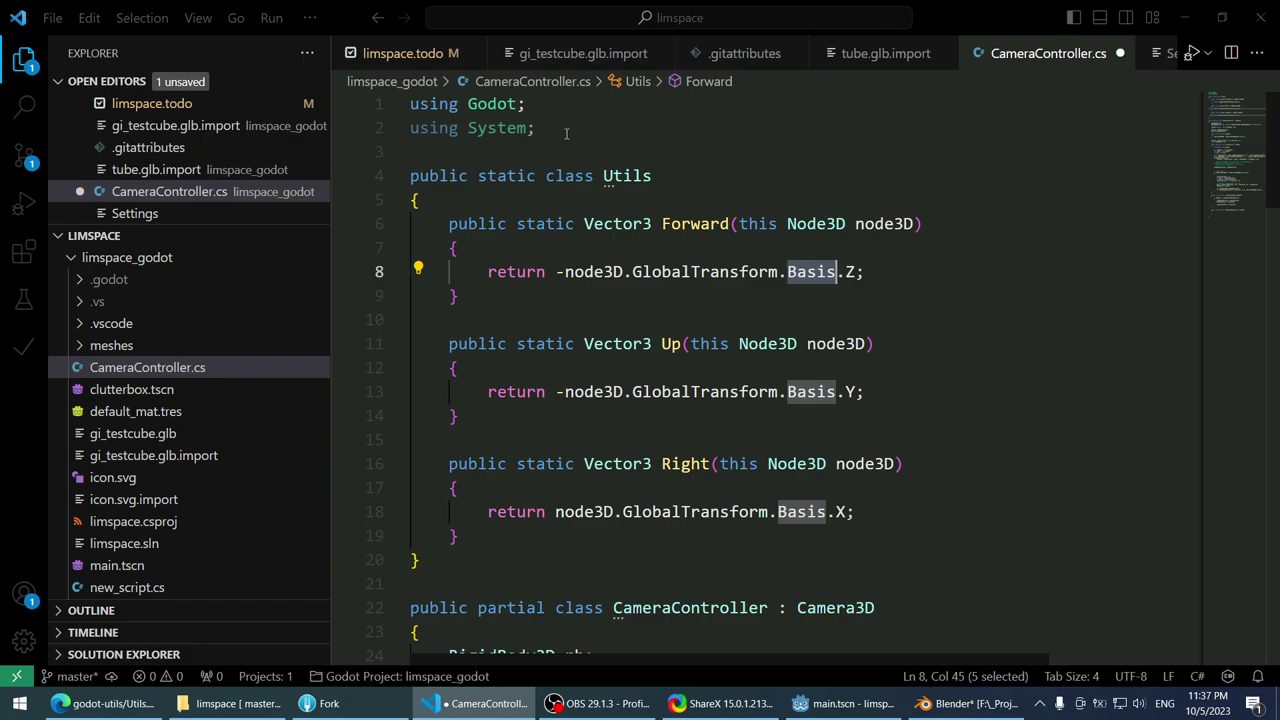
- Glance at the GitHub Utils.cs page, then bring Fork forward showing the uncommitted limspace.todo change
click(222, 704)
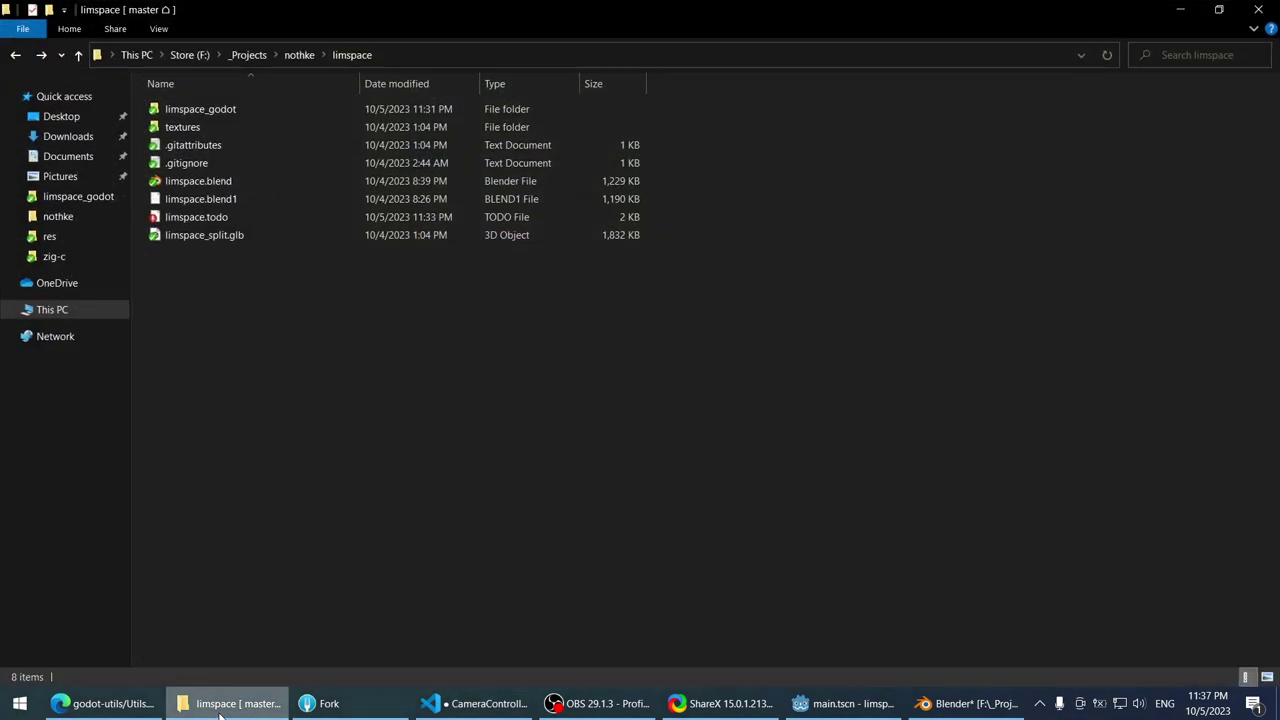
click(222, 704)
click(104, 704)
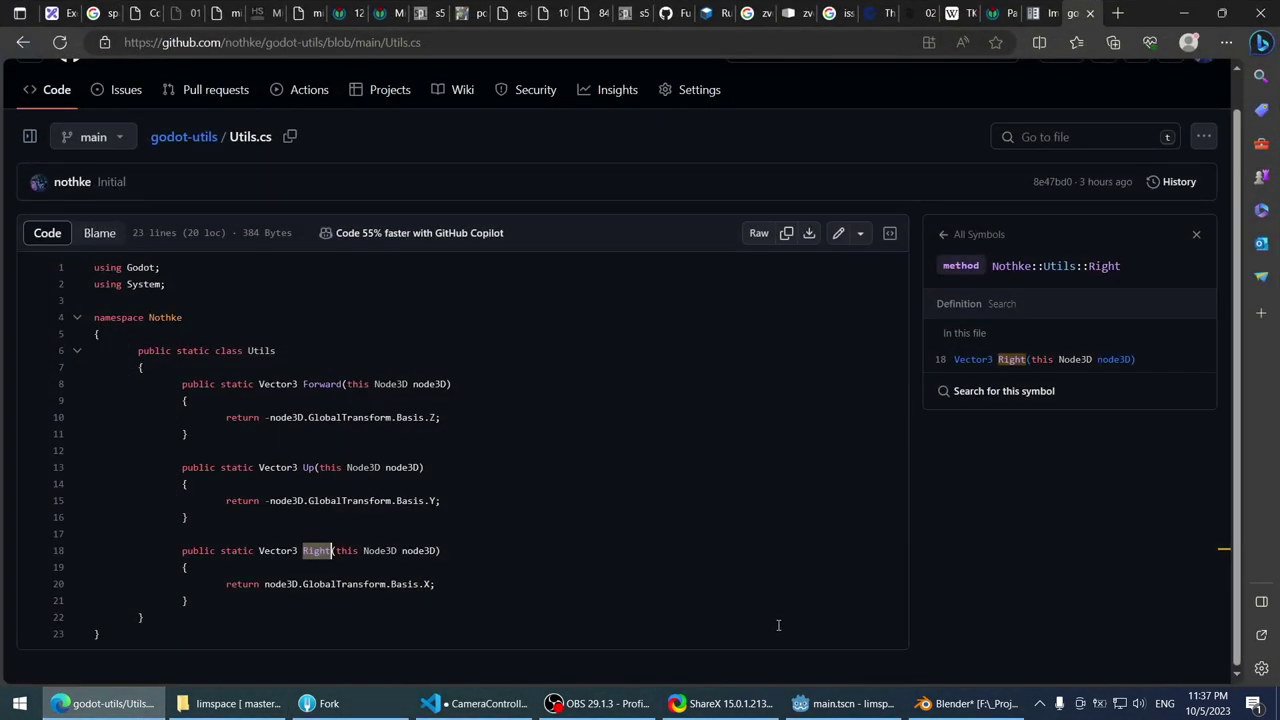
click(845, 704)
click(320, 704)
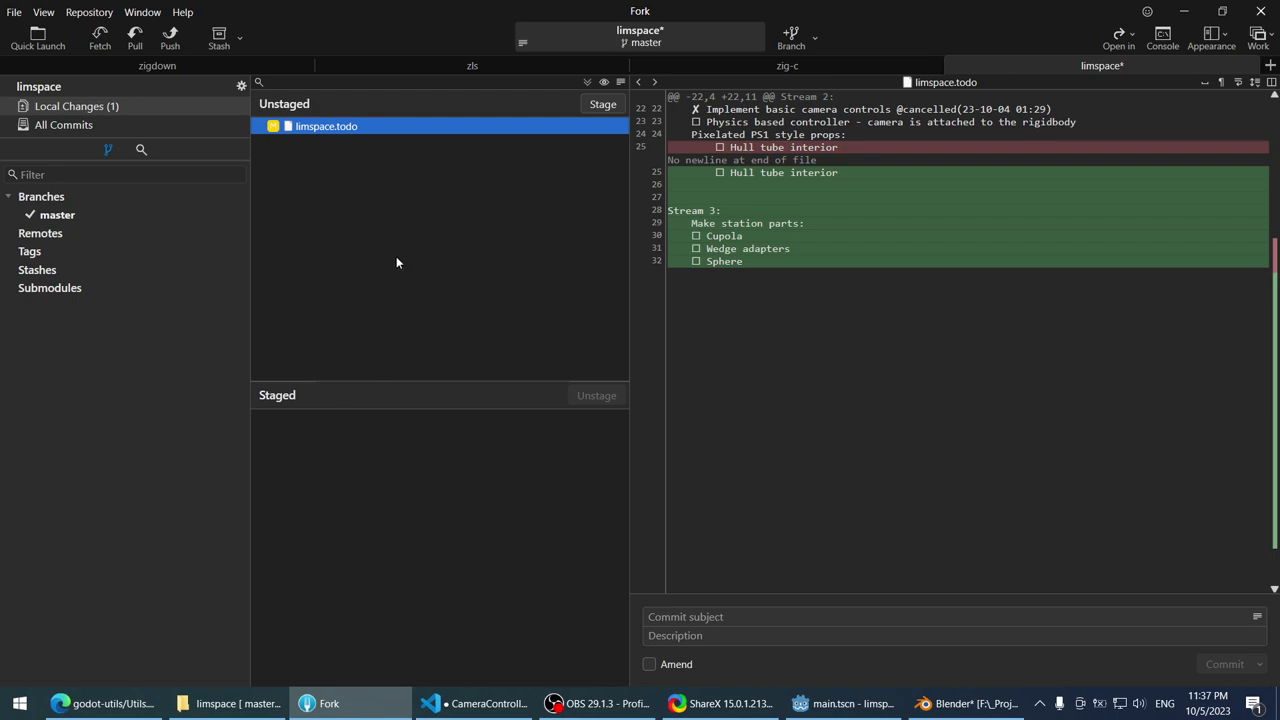
- Select and copy all the Utils.cs code on the GitHub page
click(332, 704)
click(338, 704)
click(100, 702)
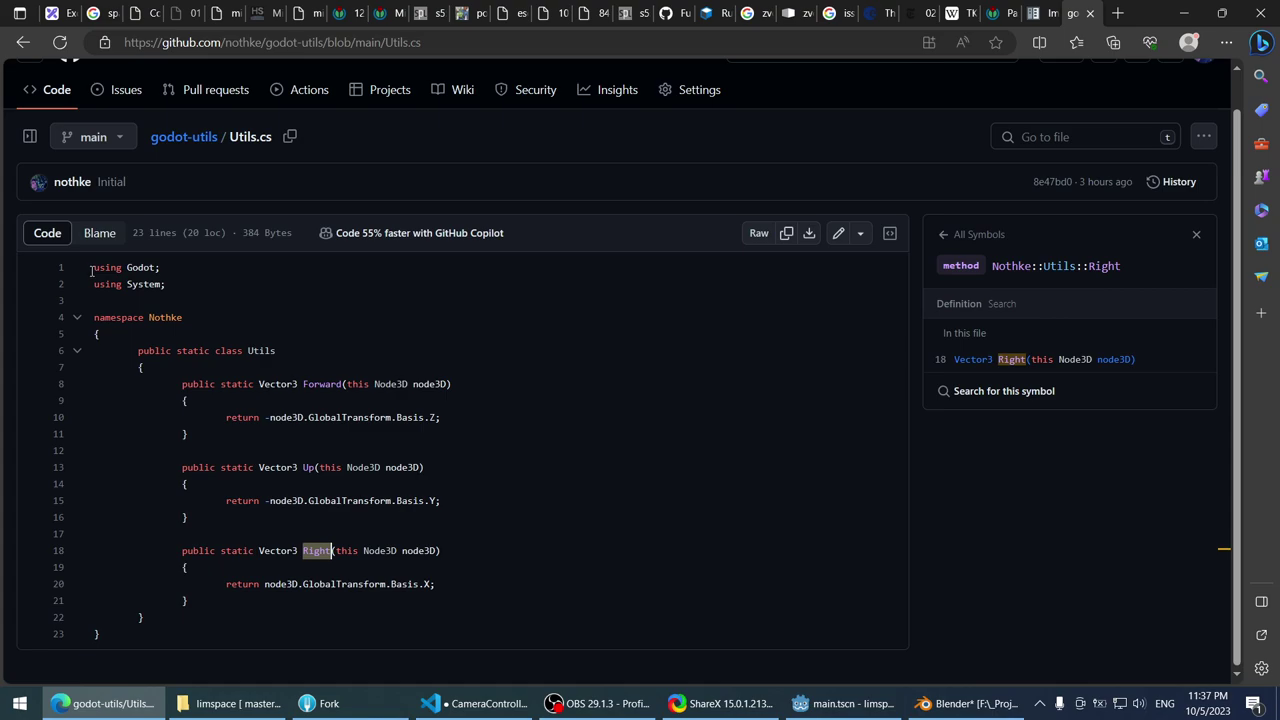
drag(91, 270, 206, 646)
key(alt+Tab)
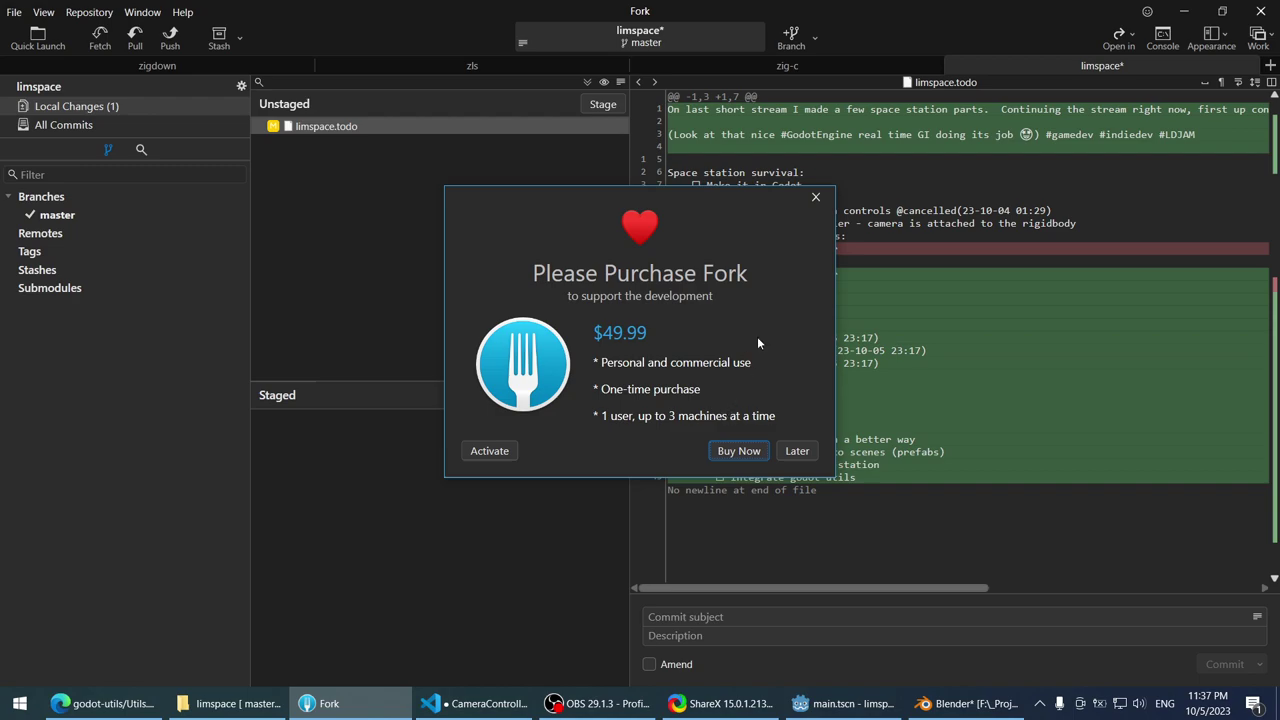
- Choose Later on Fork's purchase reminder and minimise Fork to reveal Godot's main.tscn scene
click(795, 454)
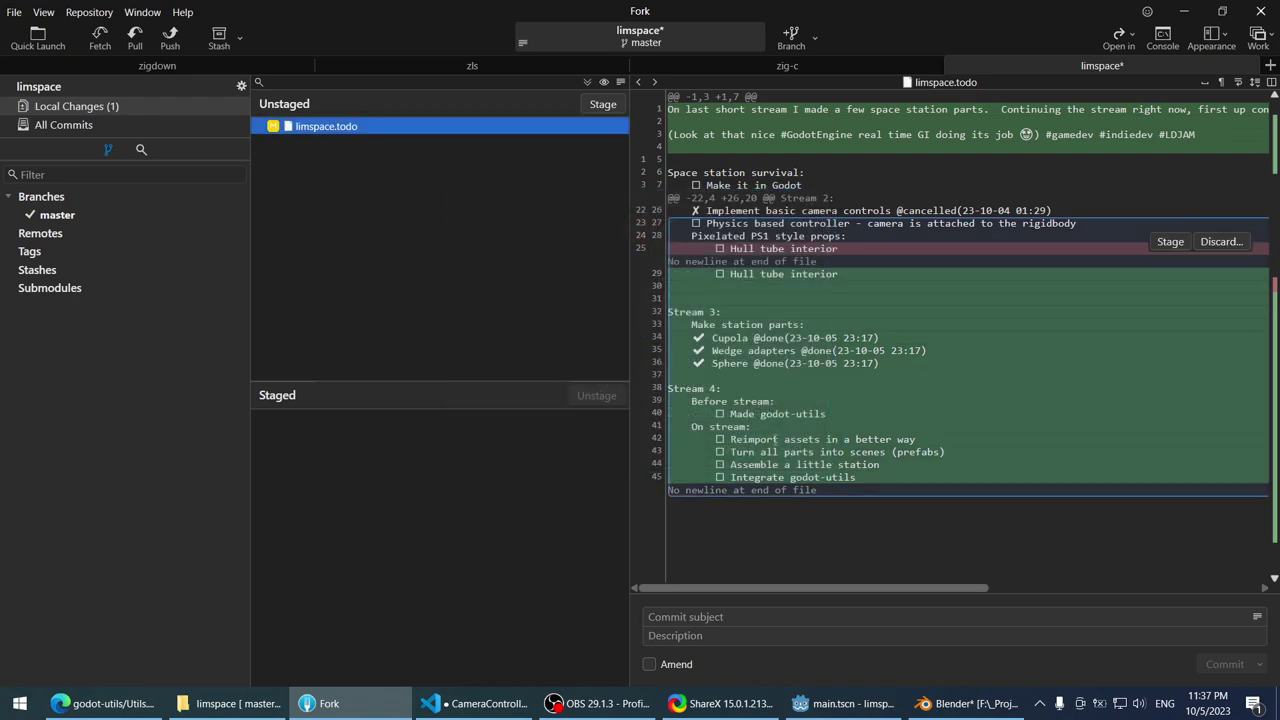
click(337, 710)
right_drag(630, 300, 630, 300)
right_drag(514, 288, 514, 288)
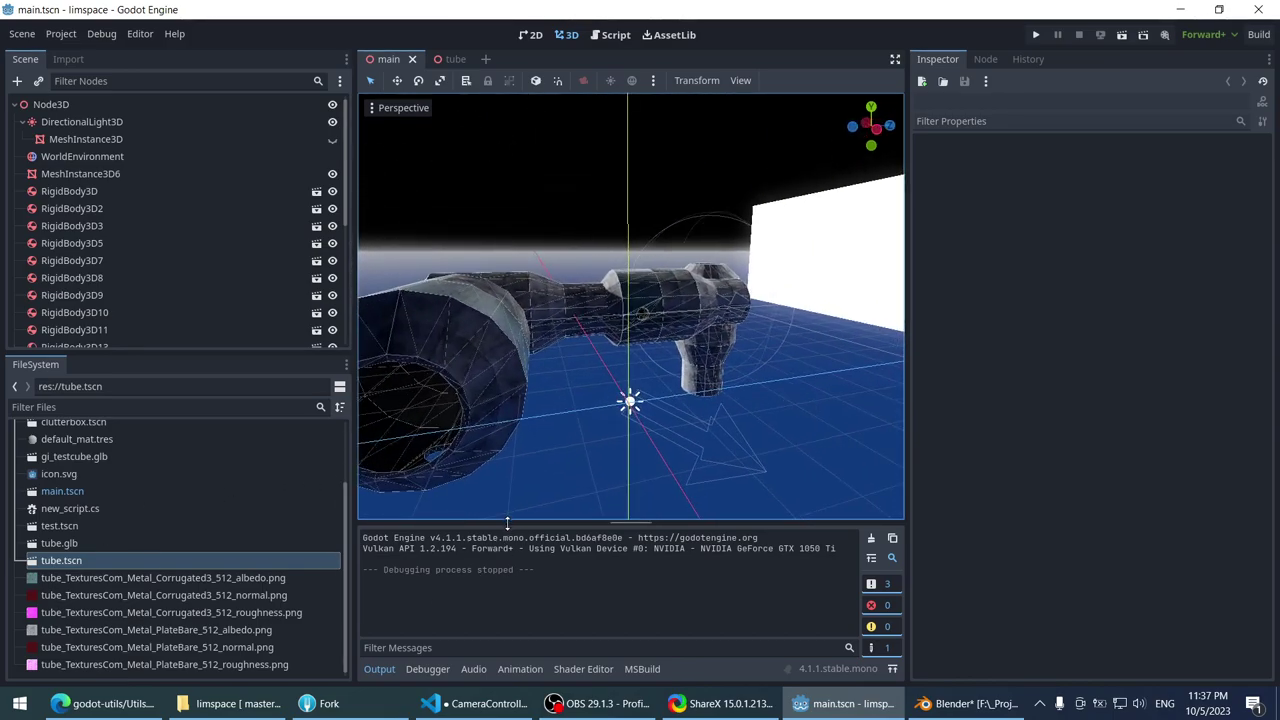
- Enlarge Godot's Output panel and browse the corrugated metal texture and tube.tscn in the FileSystem dock
drag(507, 523, 509, 493)
click(70, 577)
click(70, 560)
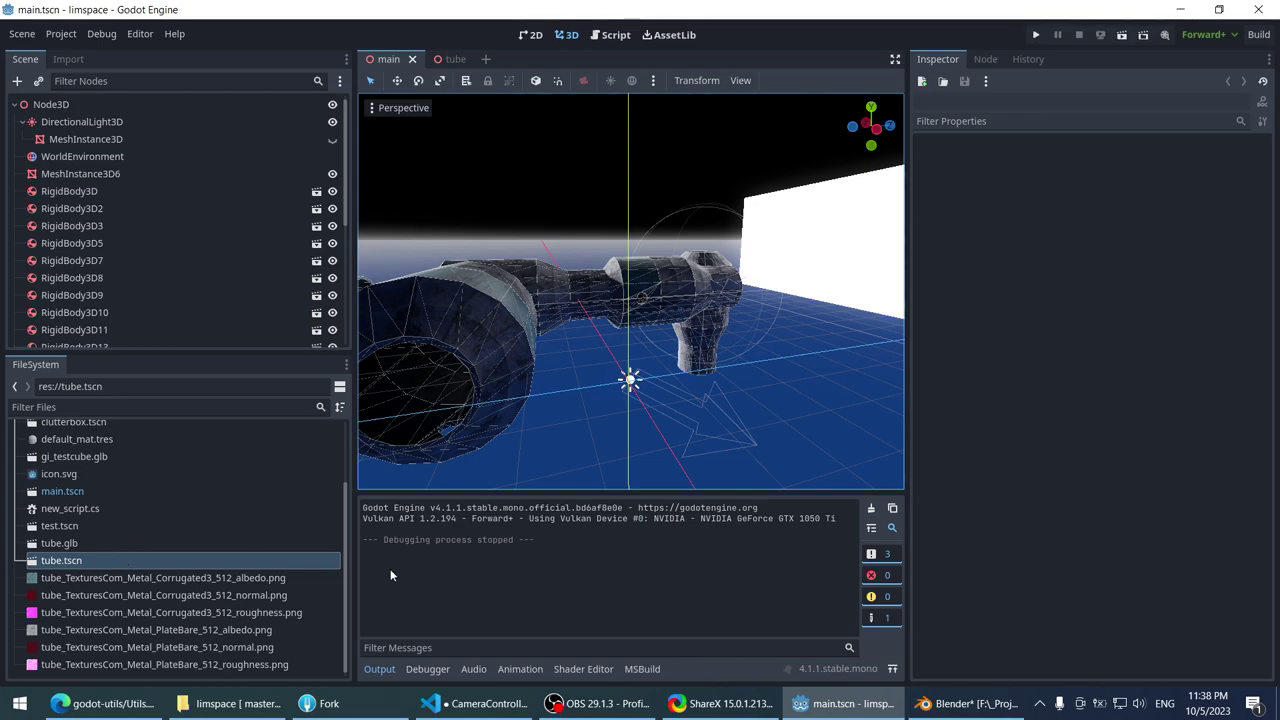
scroll(114, 524, up, 2)
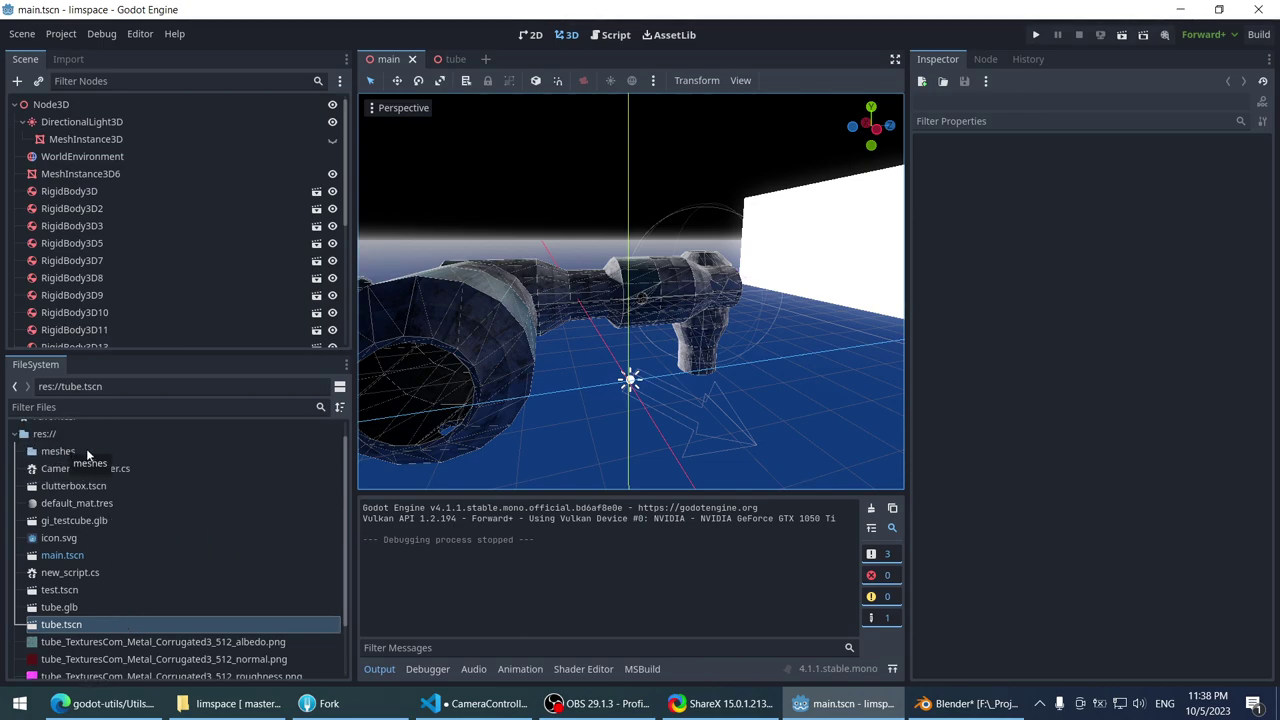
click(470, 703)
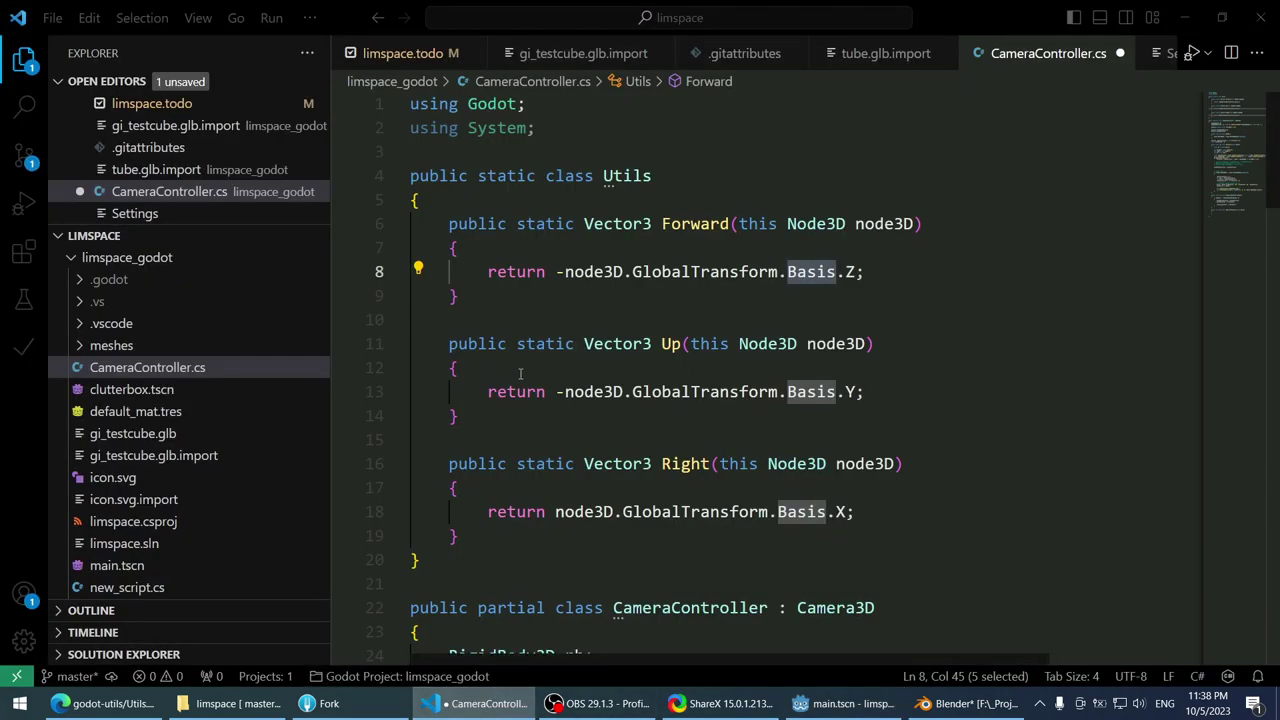
click(113, 259)
click(113, 259)
right_click(113, 259)
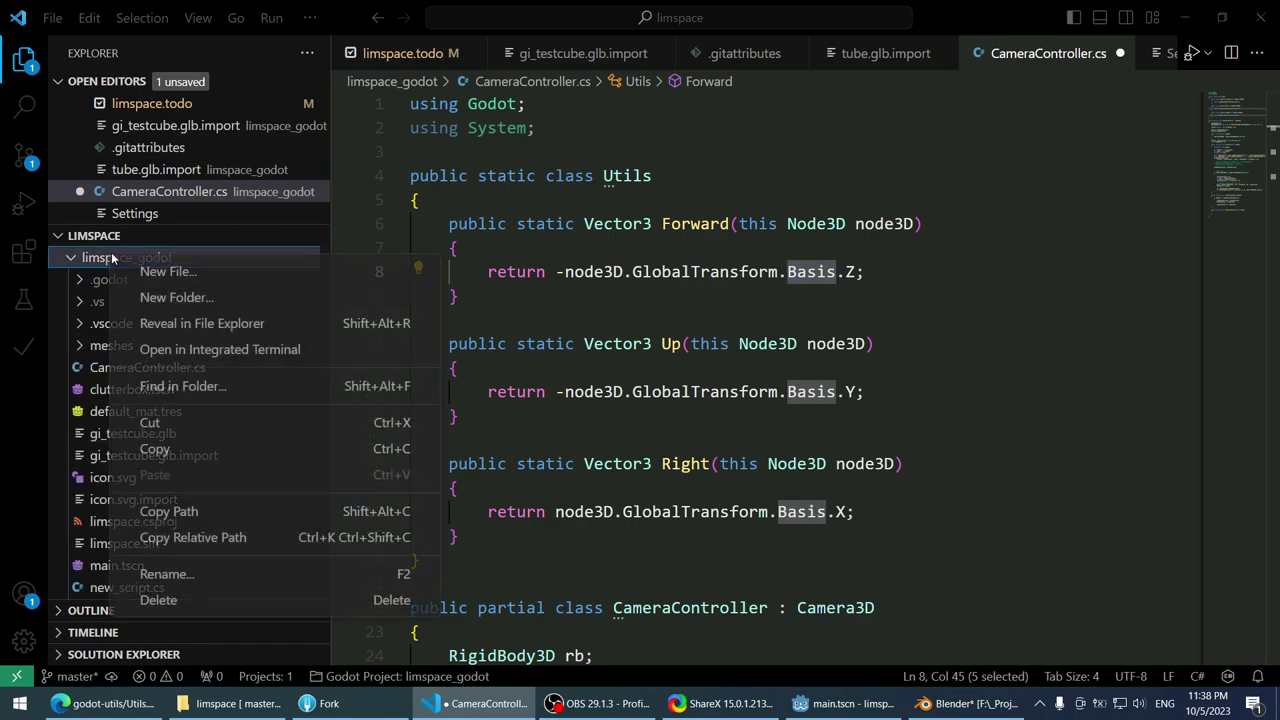
click(155, 271)
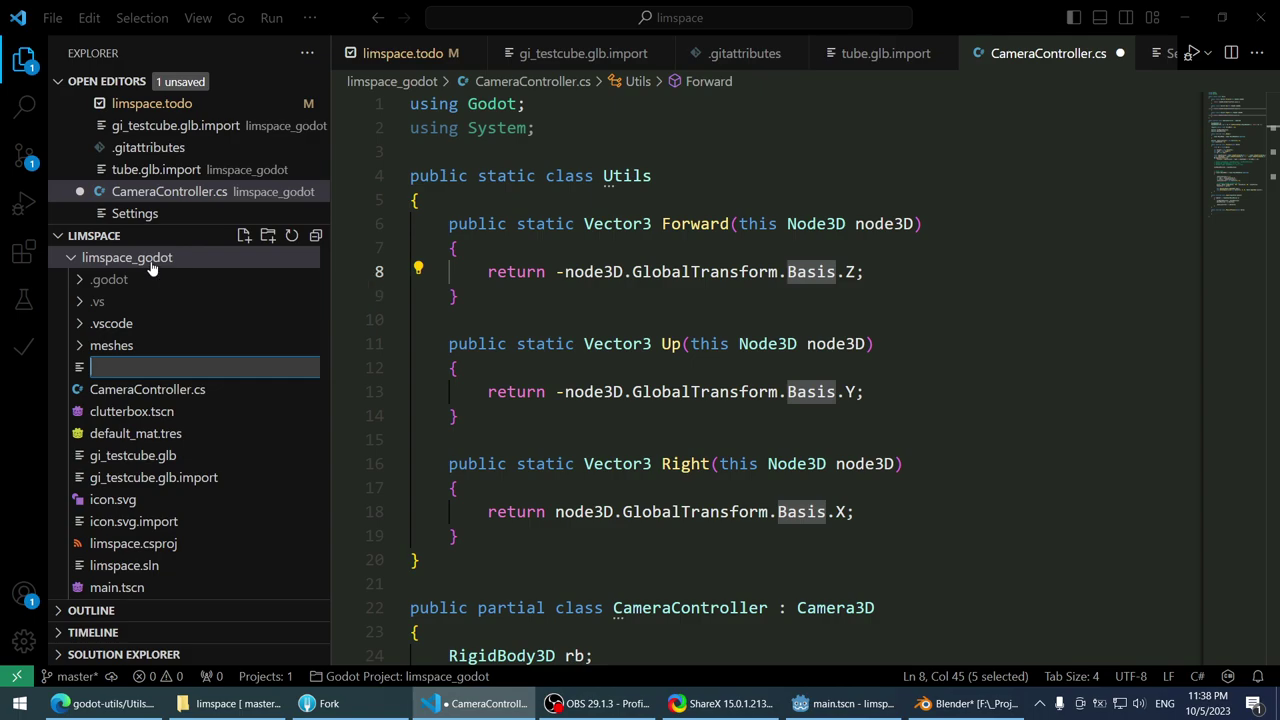
text(sc)
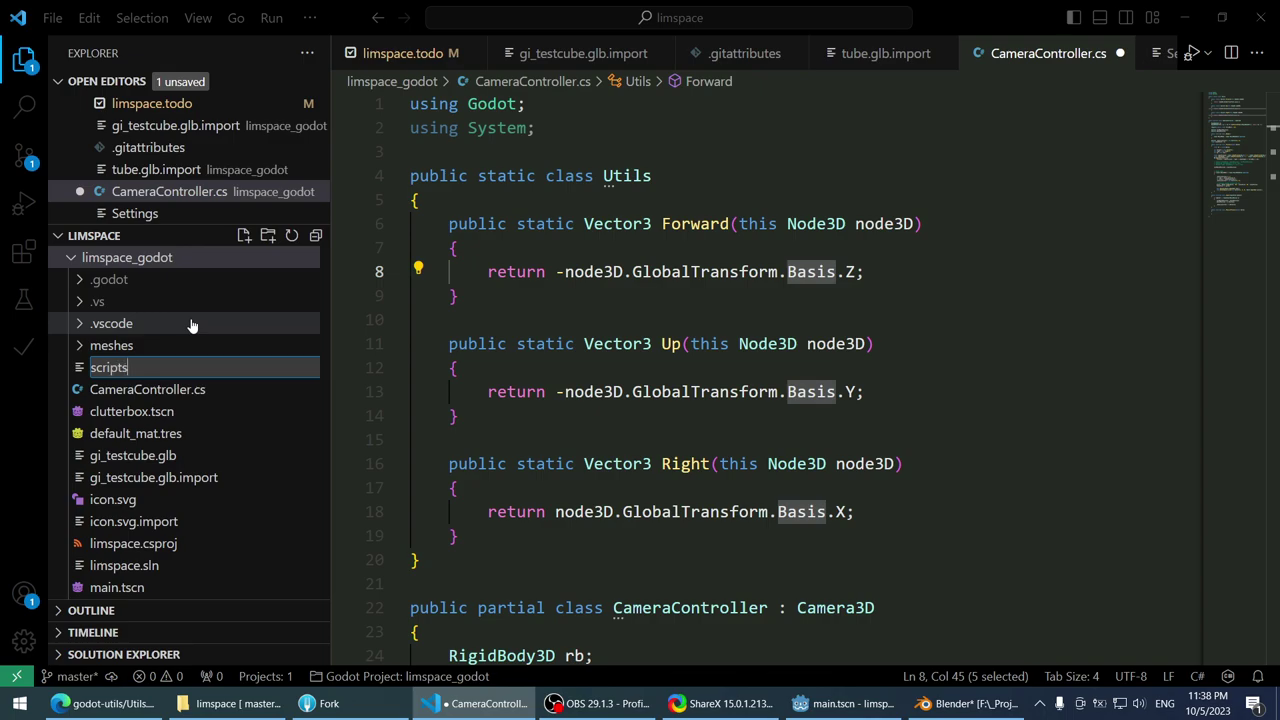
text(ripts)
key(Return)
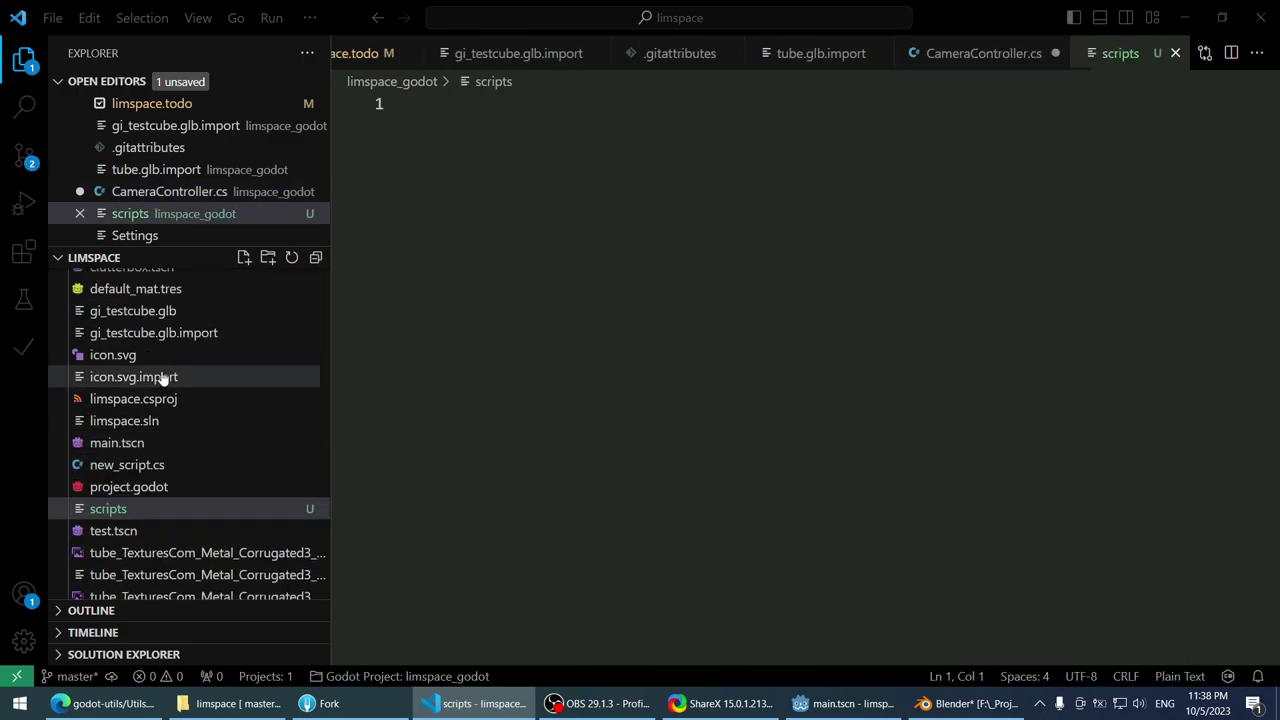
scroll(164, 374, up, 3)
scroll(260, 389, down, 4)
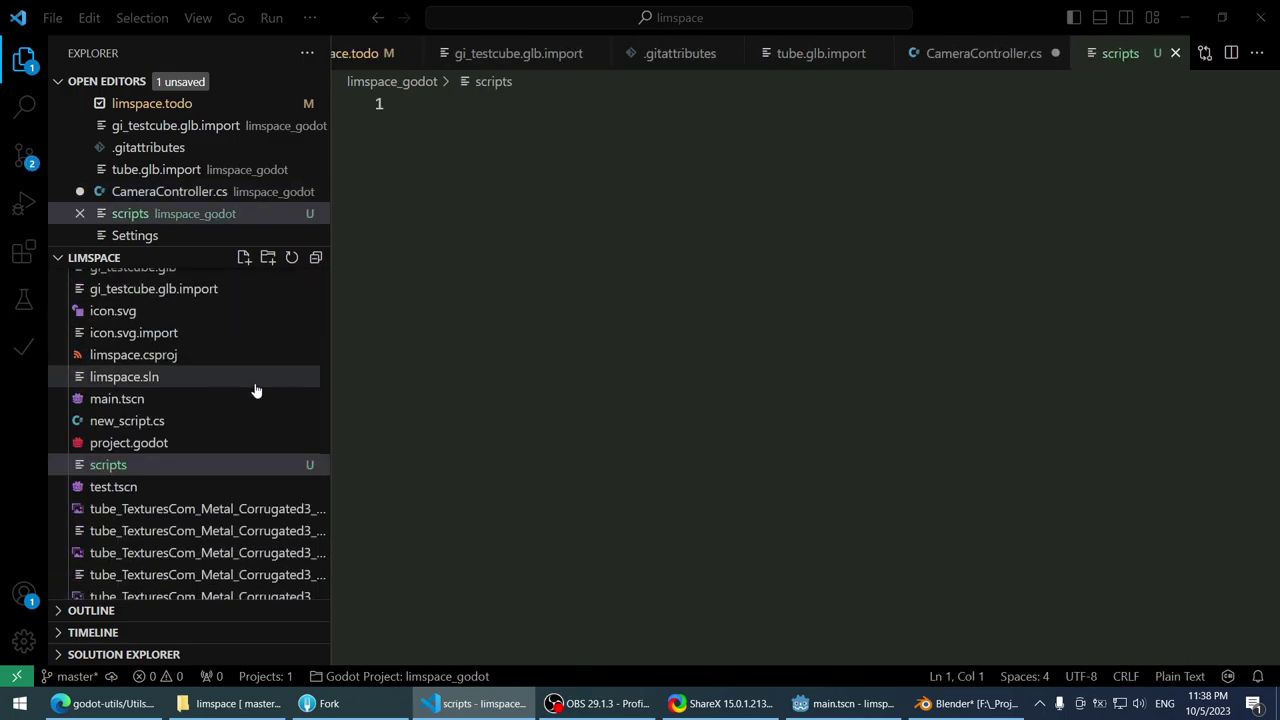
scroll(250, 400, up, 4)
click(171, 389)
scroll(140, 360, down, 2)
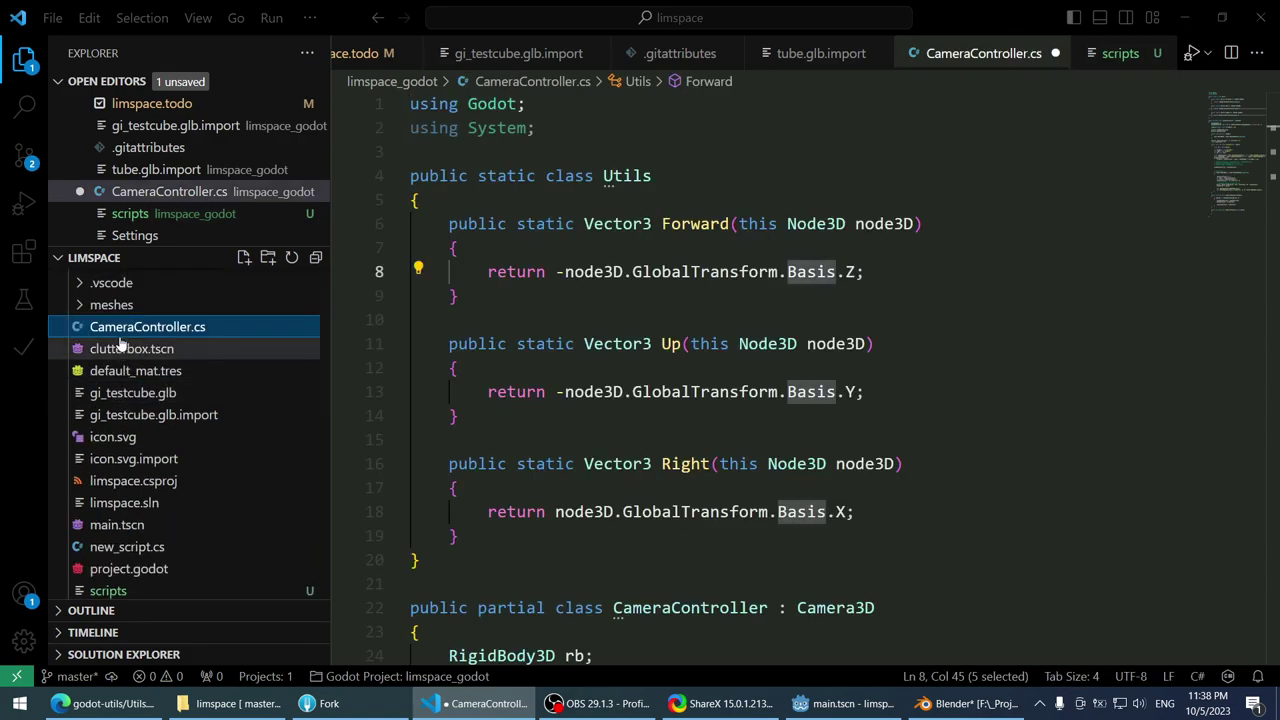
drag(119, 343, 119, 532)
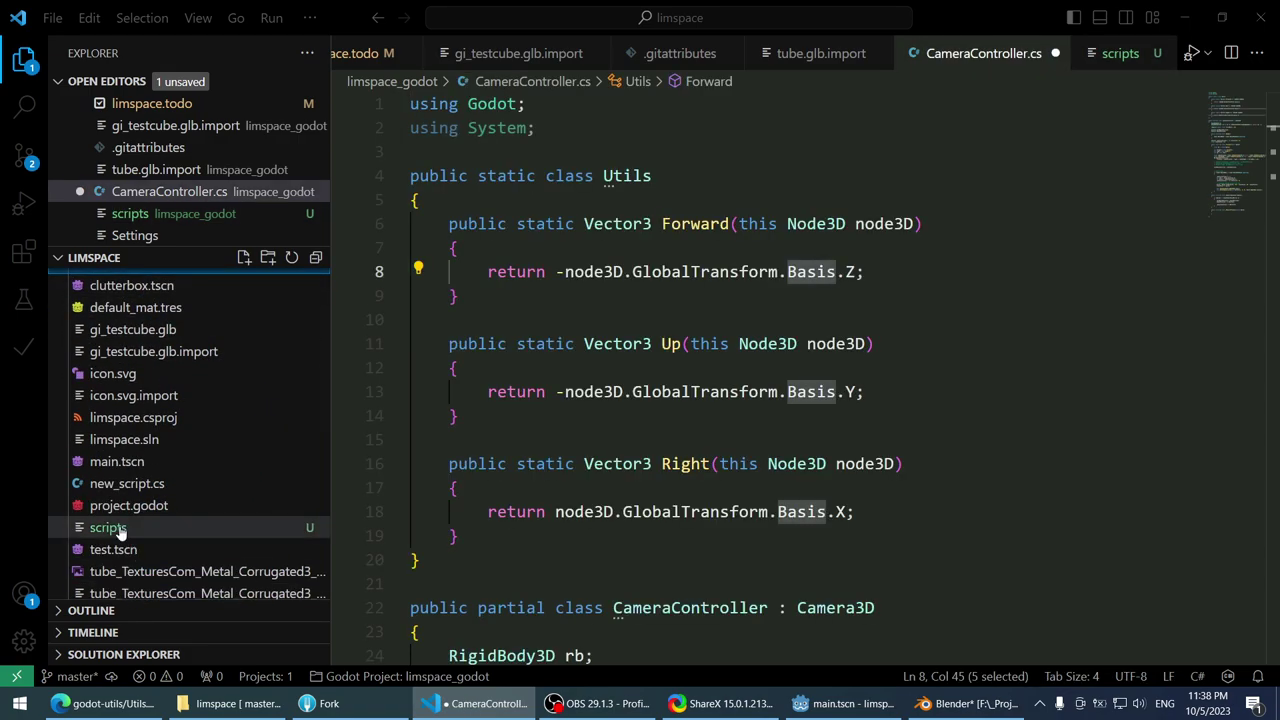
click(119, 528)
scroll(114, 520, up, 3)
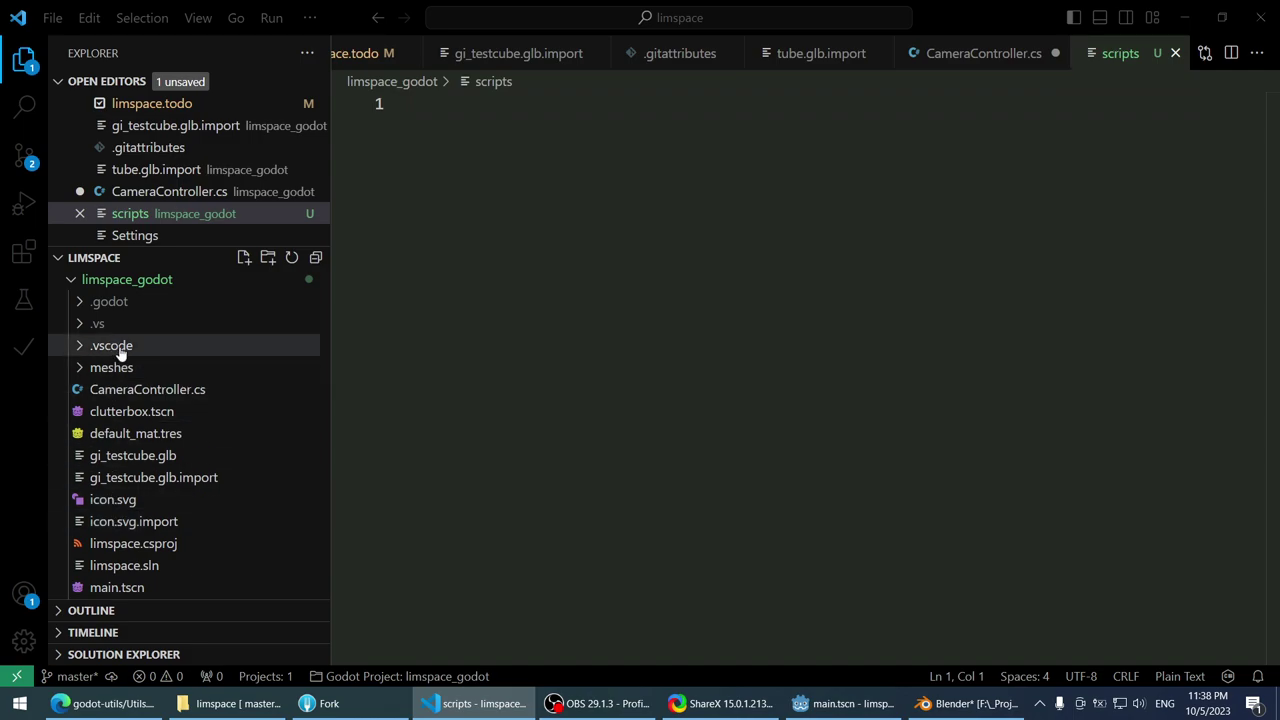
right_click(120, 282)
click(182, 295)
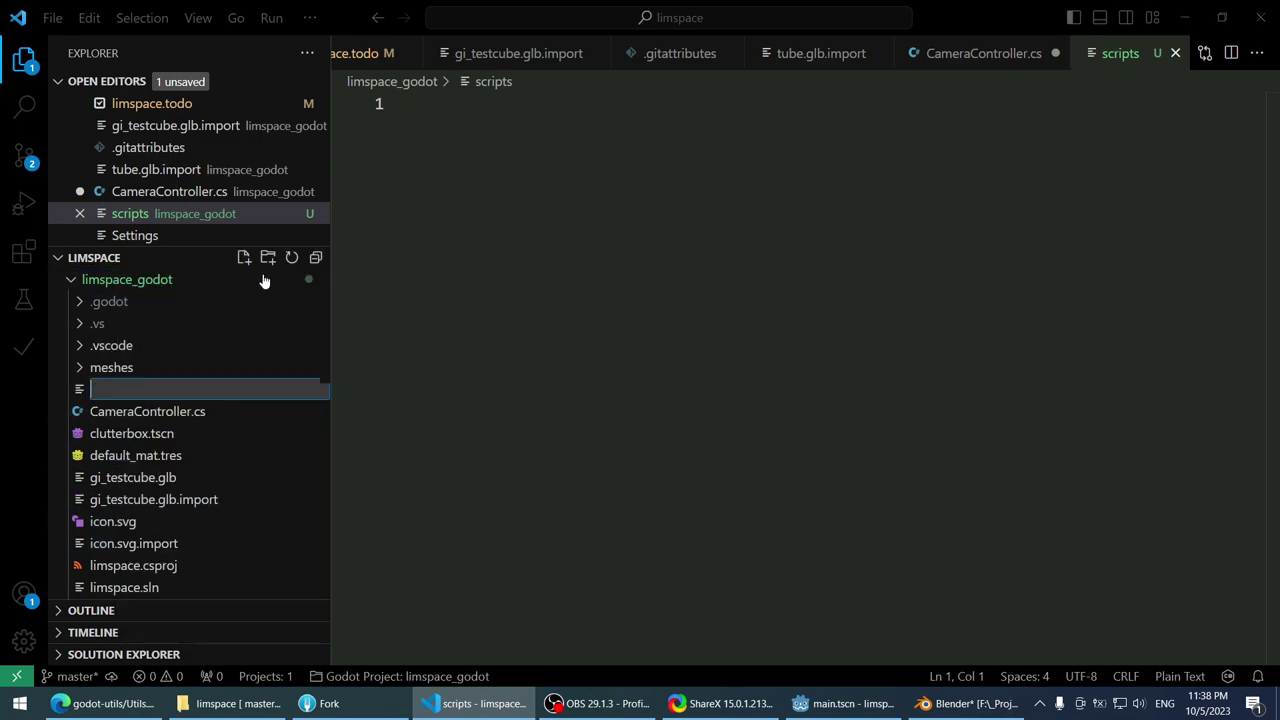
key(Escape)
right_click(207, 287)
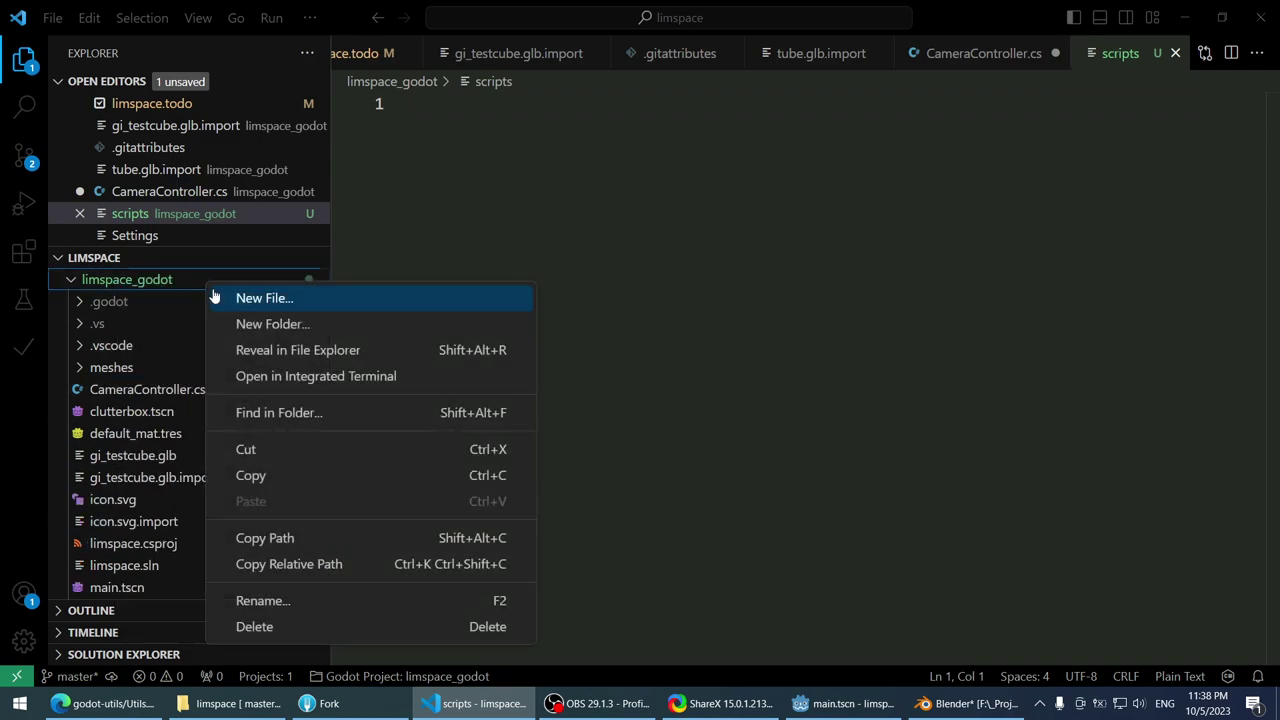
click(233, 325)
text(scripts)
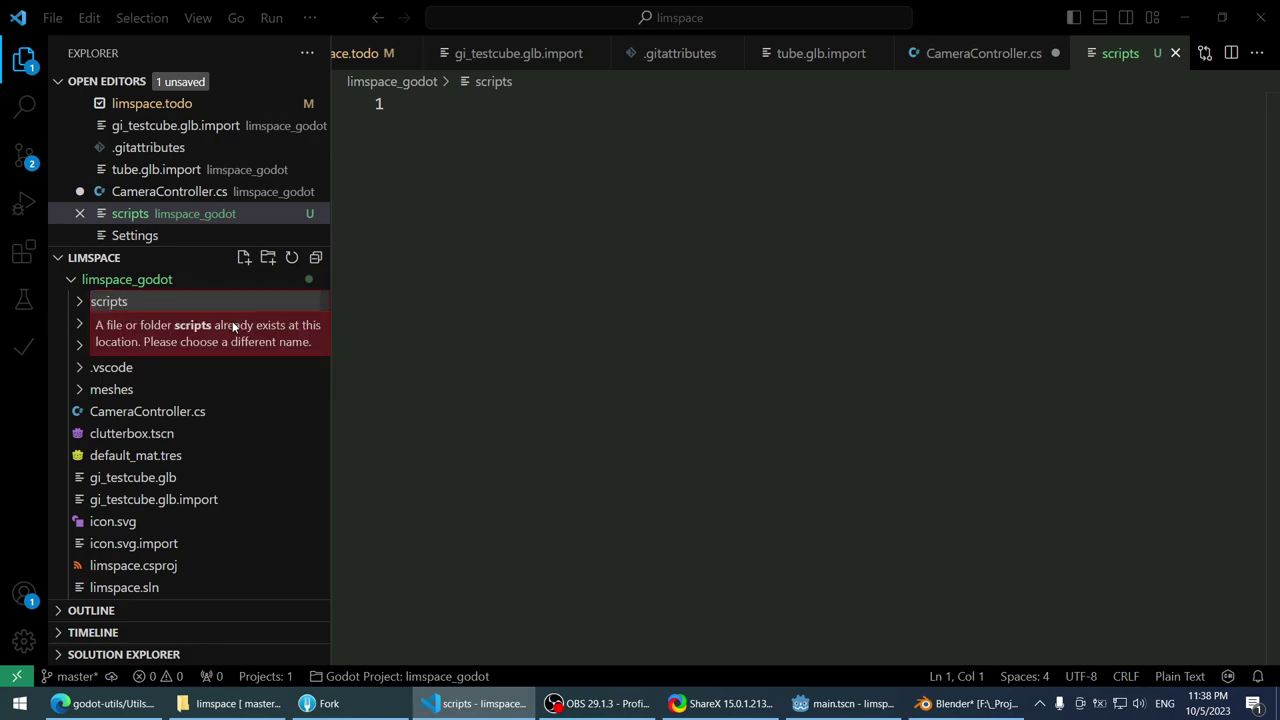
key(Escape)
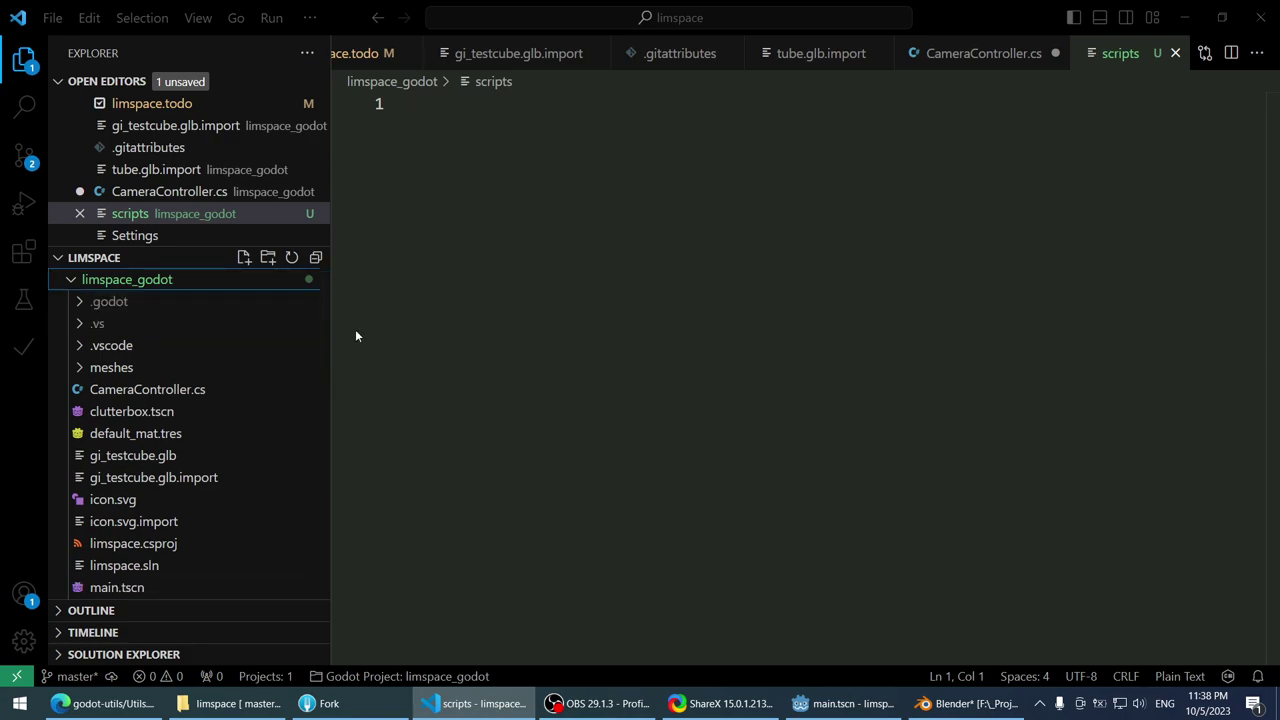
scroll(179, 432, down, 3)
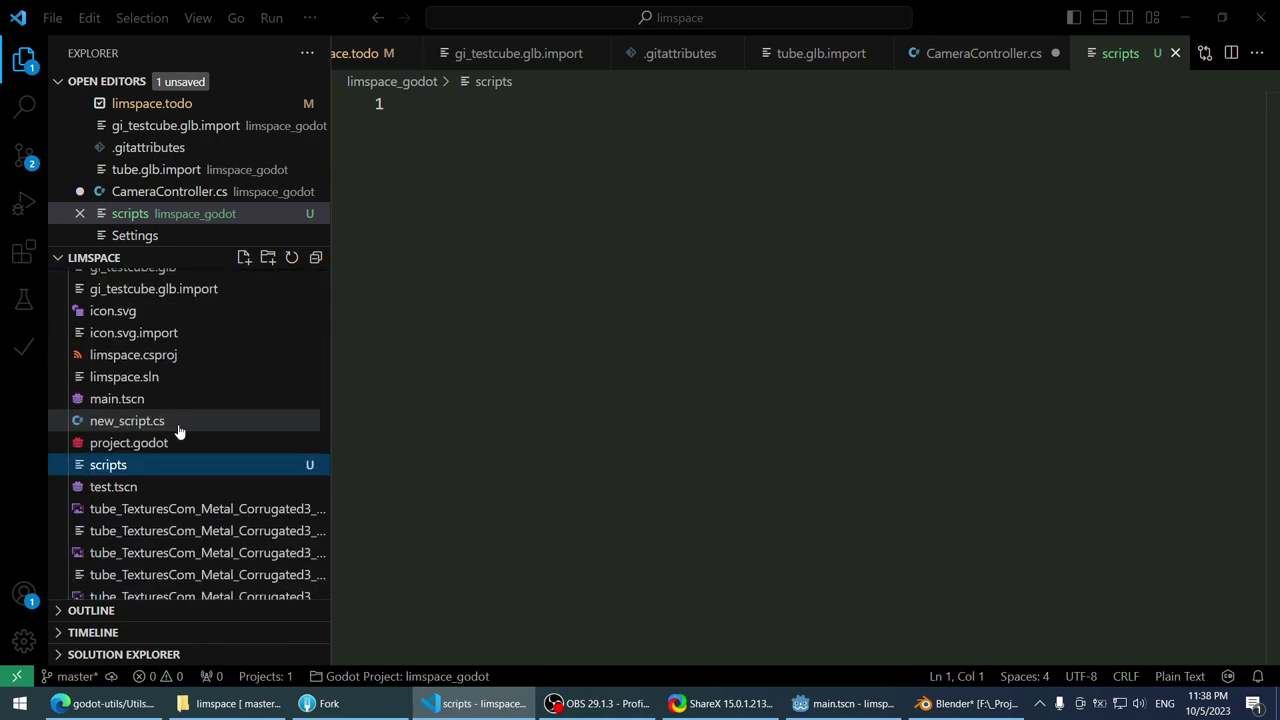
click(160, 465)
key(Delete)
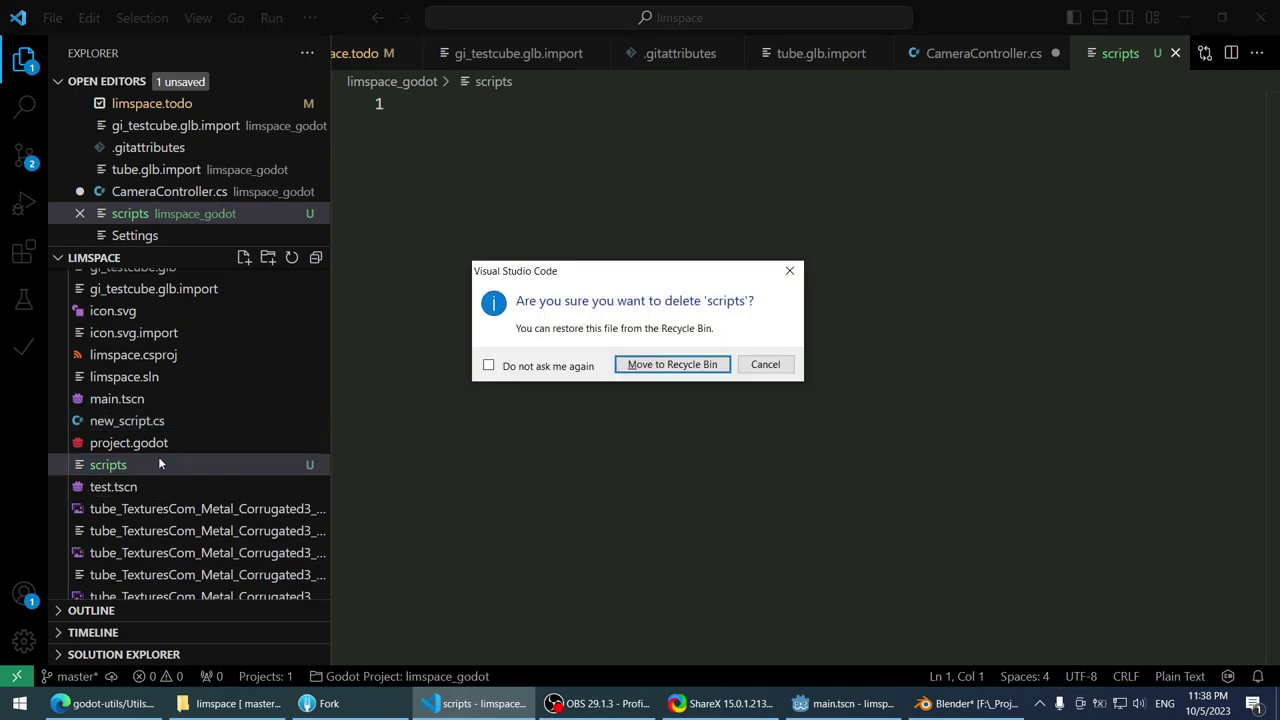
click(632, 366)
- Browse the Godot FileSystem dock to the res:// project root
scroll(214, 470, down, 8)
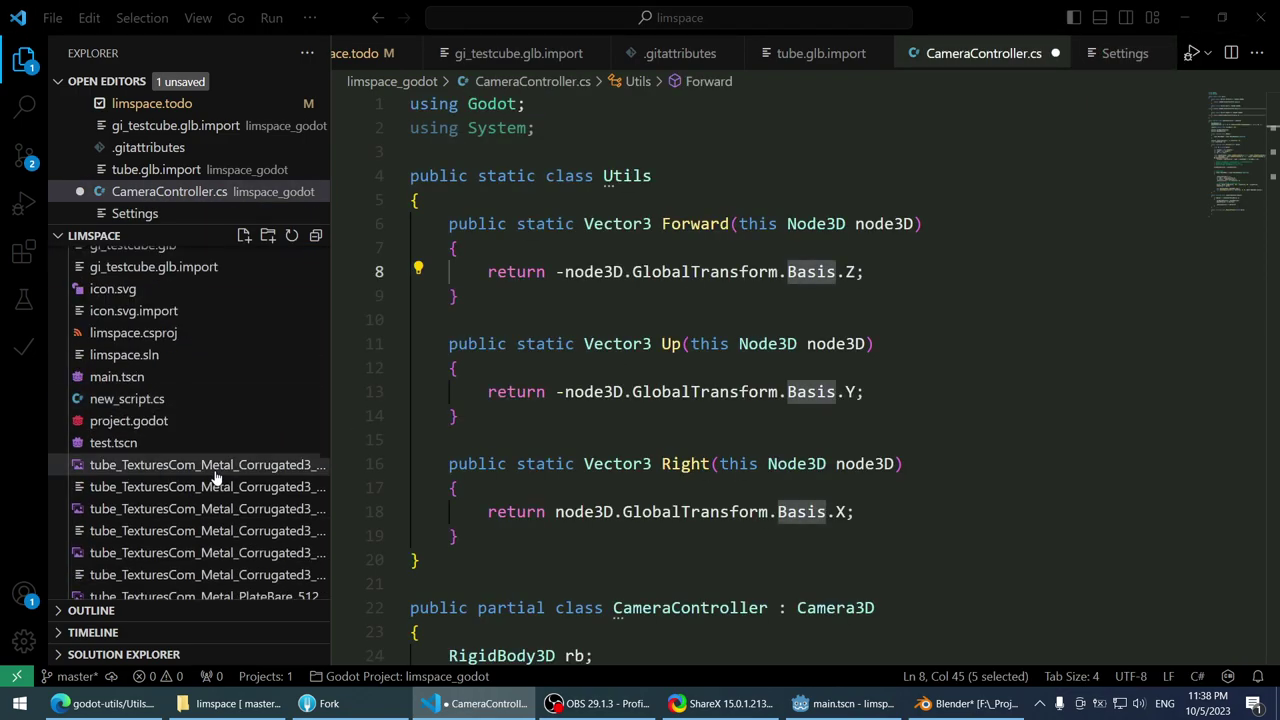
scroll(216, 480, down, 2)
scroll(220, 470, up, 10)
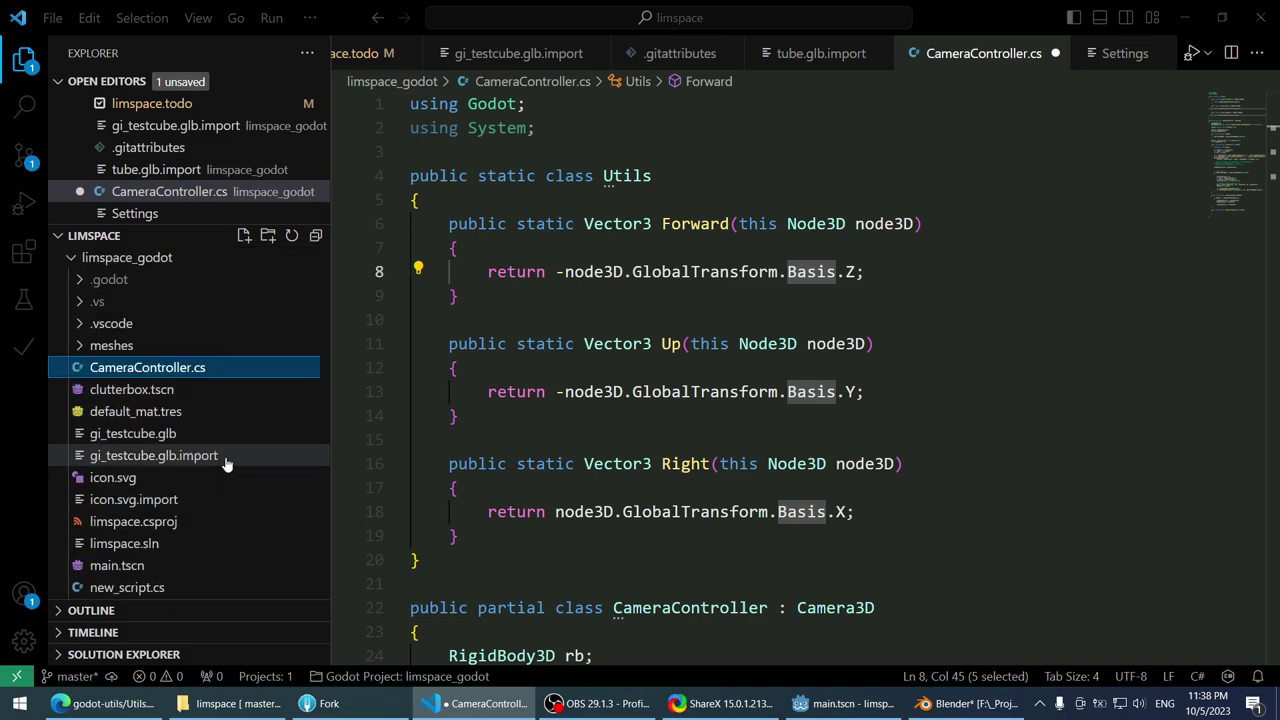
click(500, 708)
scroll(33, 483, up, 1)
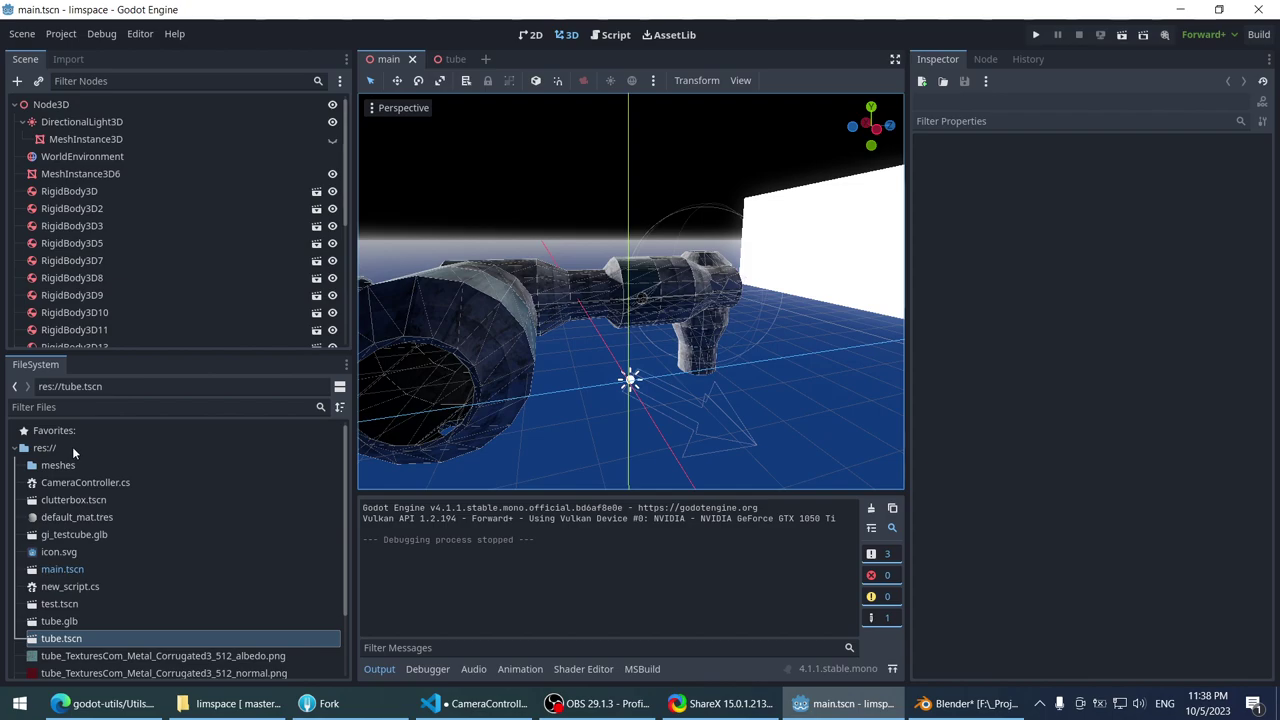
scroll(73, 448, down, 3)
scroll(85, 447, up, 3)
click(87, 432)
click(85, 447)
- Create a new folder named scripts inside limspace_godot in VS Code
key(alt+Tab)
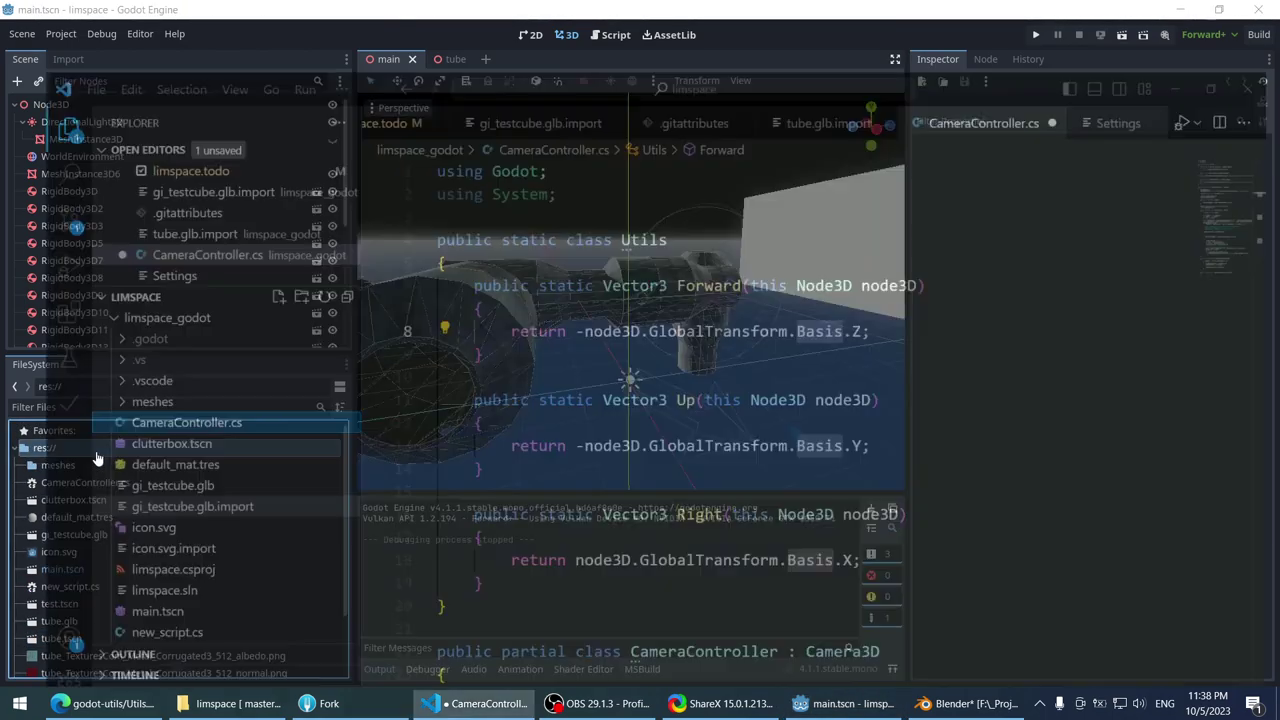
right_click(130, 265)
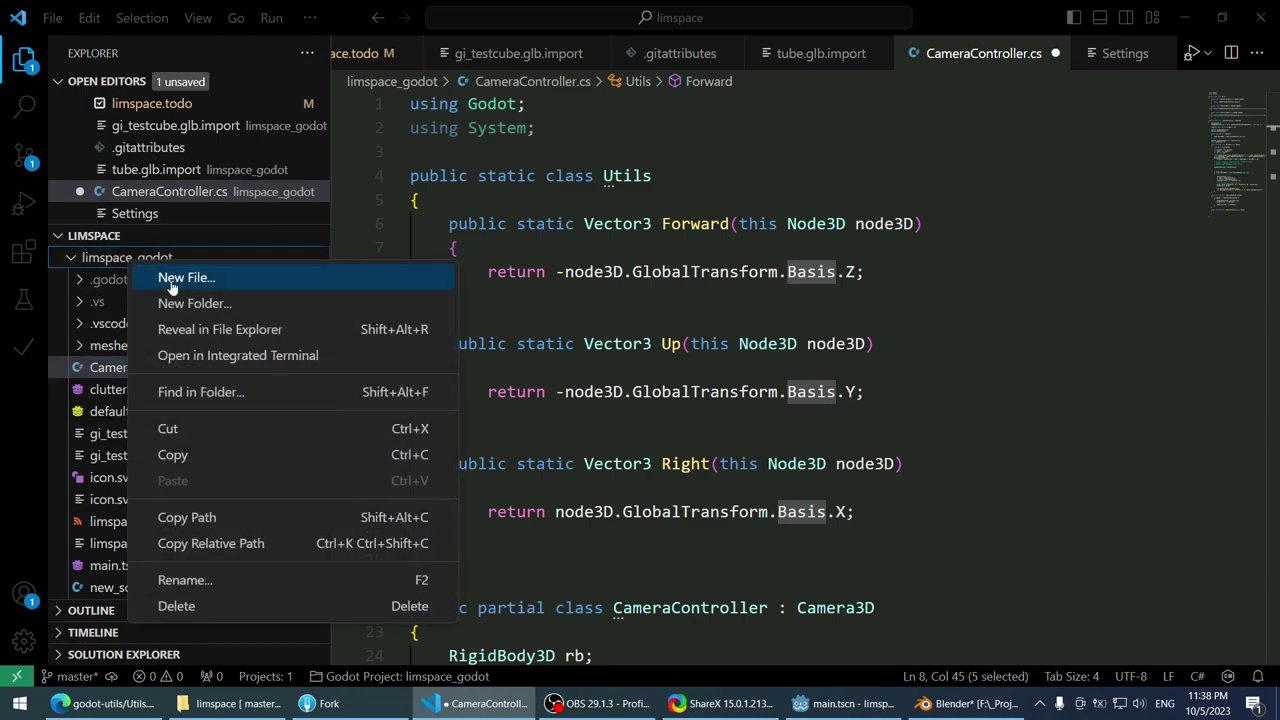
click(183, 280)
key(Escape)
right_click(152, 263)
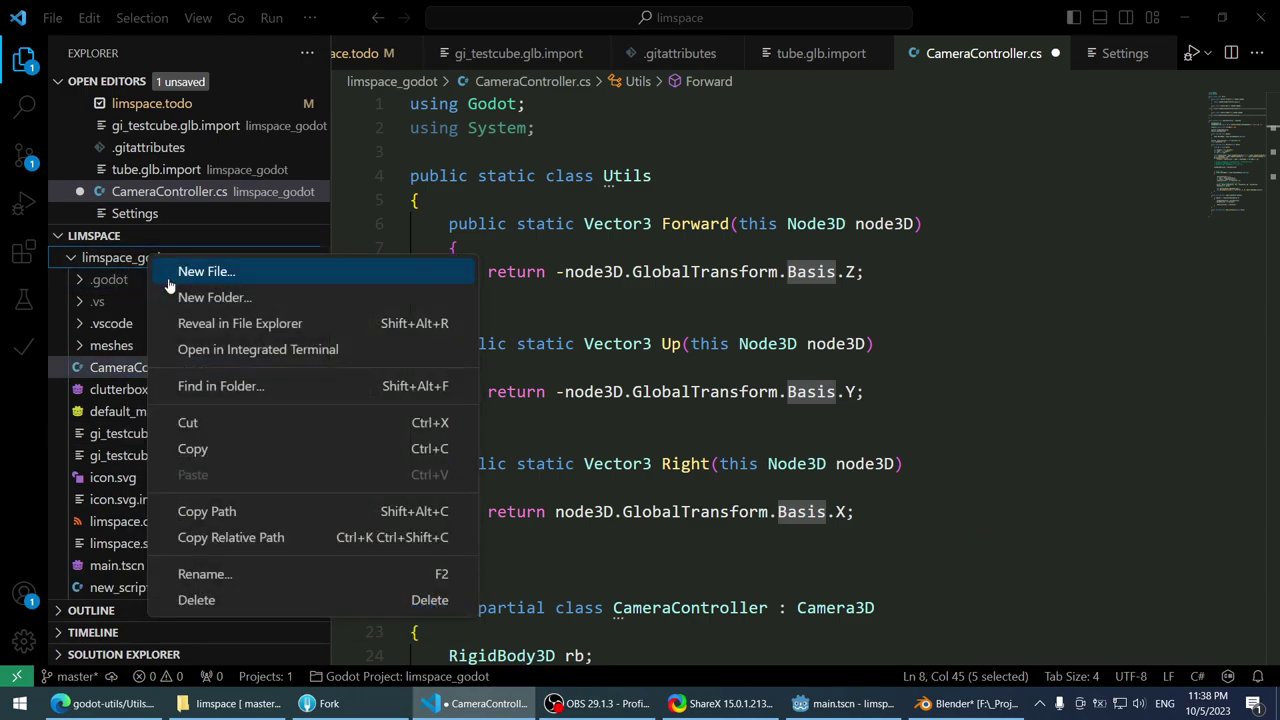
click(200, 313)
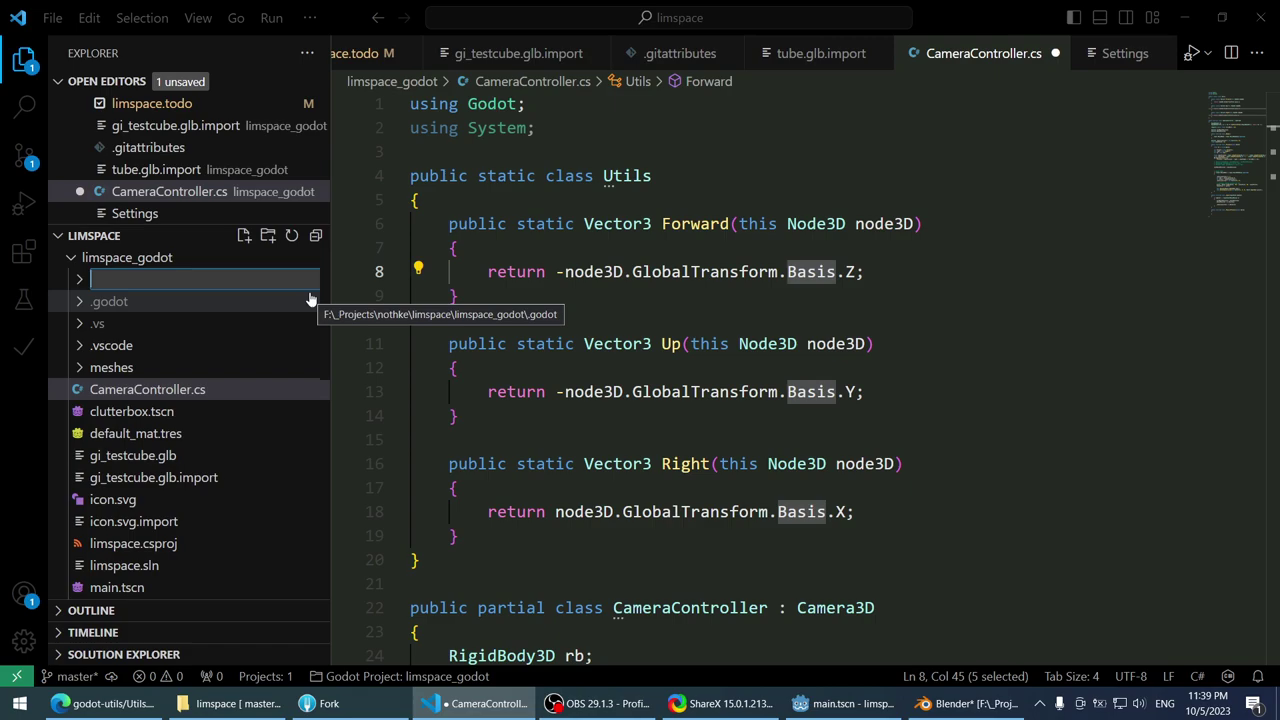
text(scripts)
key(Return)
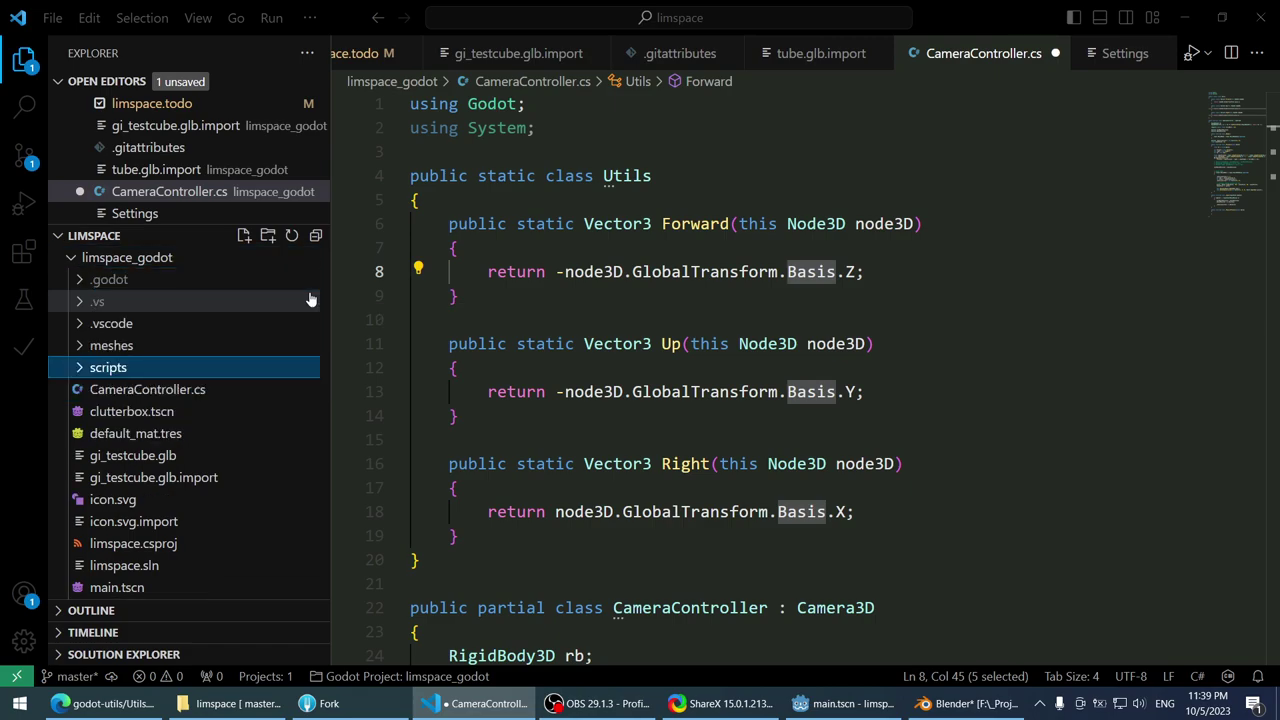
- Move CameraController.cs into the scripts folder and expand it to confirm the move
drag(200, 391, 121, 369)
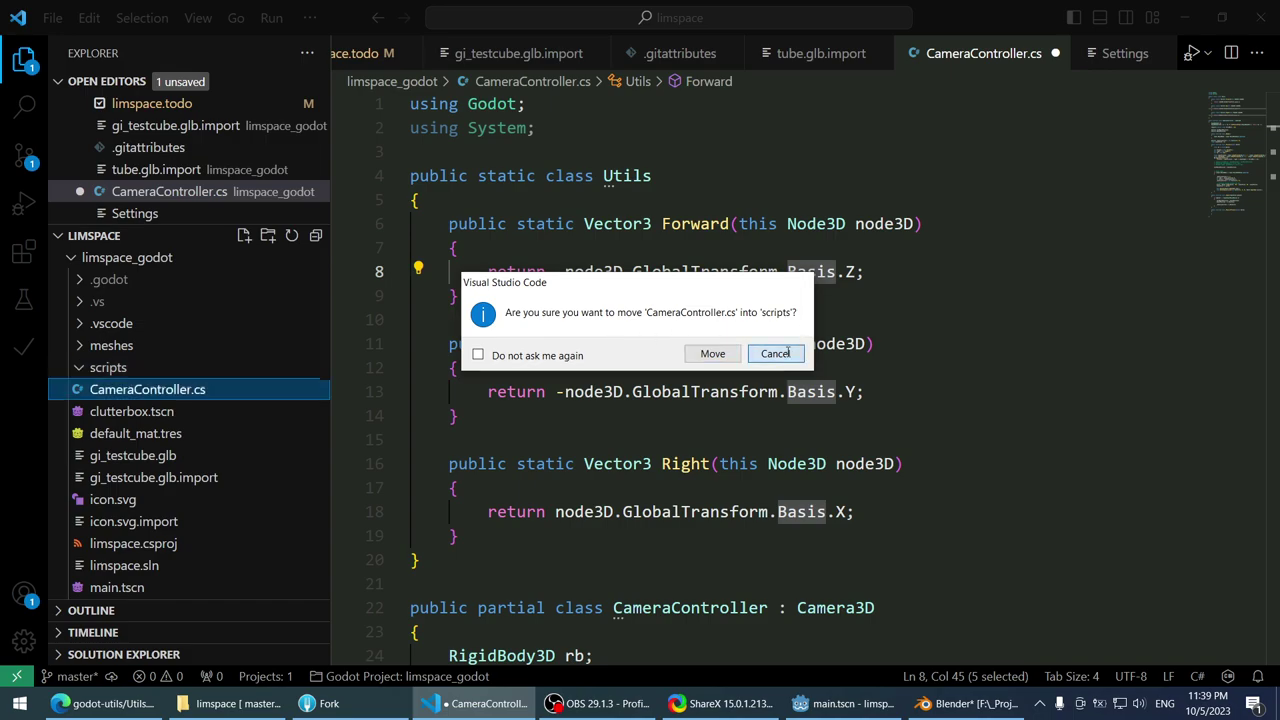
key(alt+Tab)
click(69, 494)
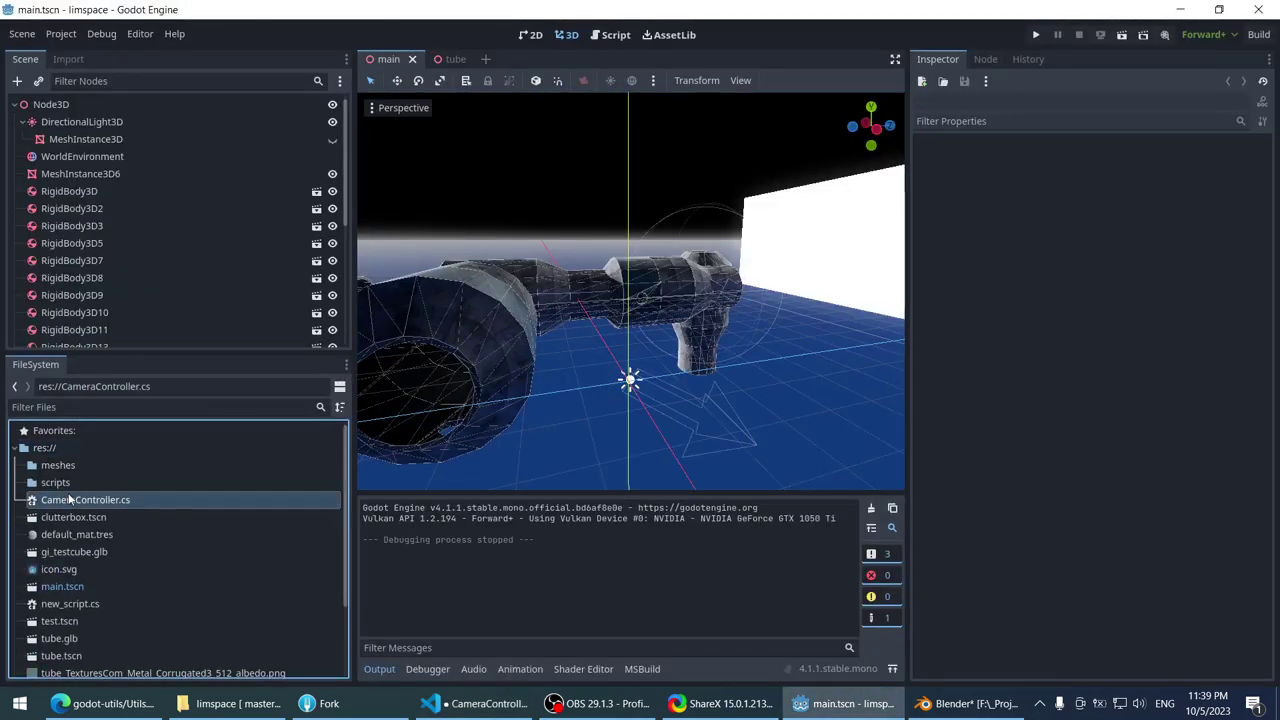
drag(48, 503, 70, 486)
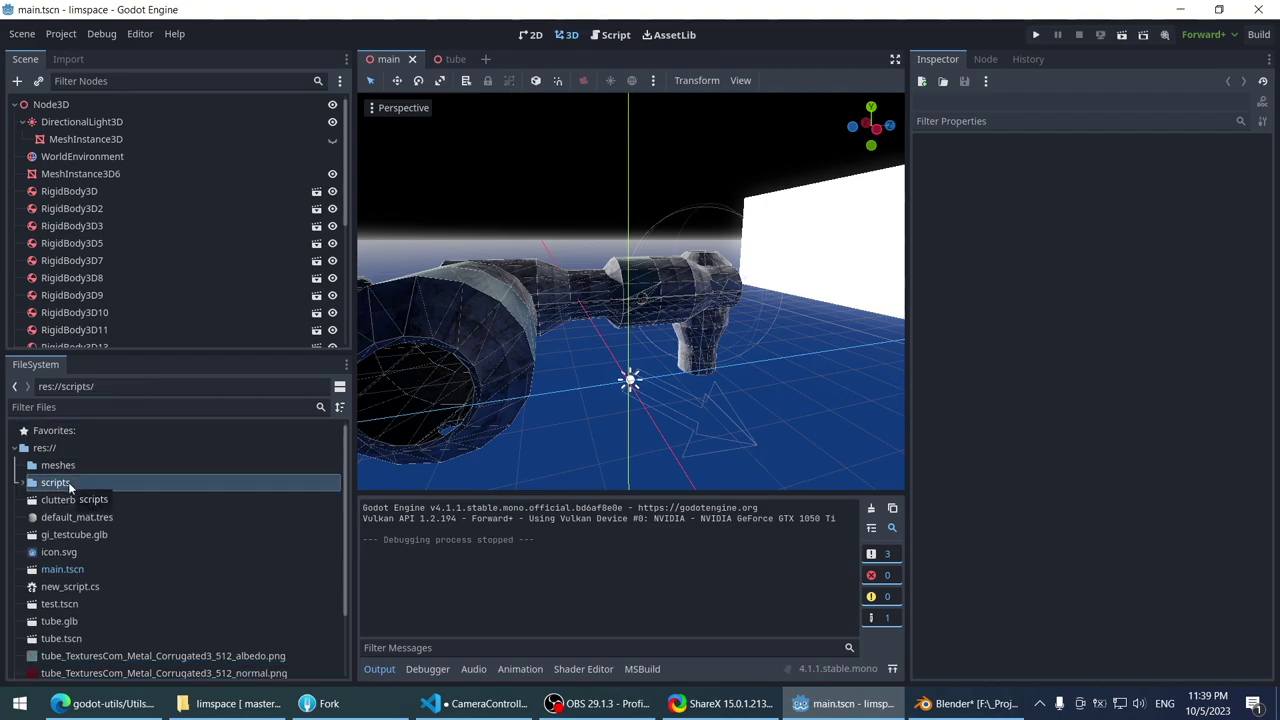
click(22, 483)
click(86, 503)
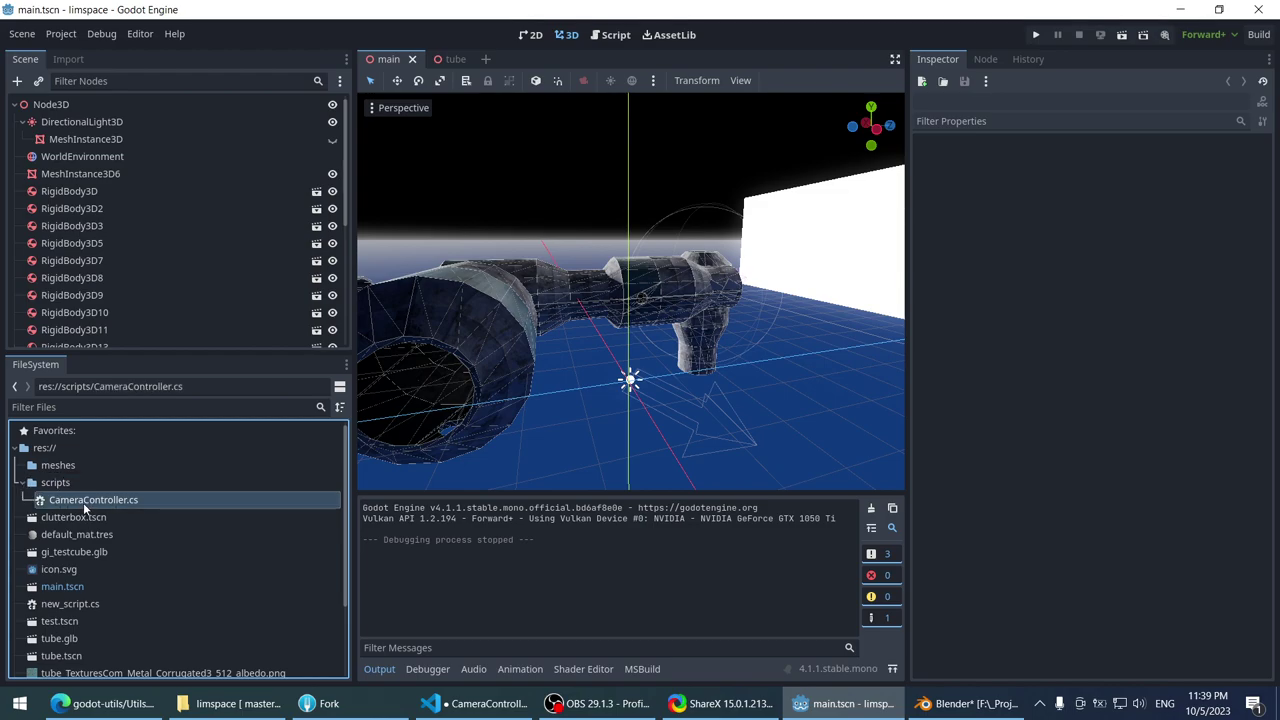
- Run the game to check it still works, then stop it
middle_drag(470, 450, 769, 80)
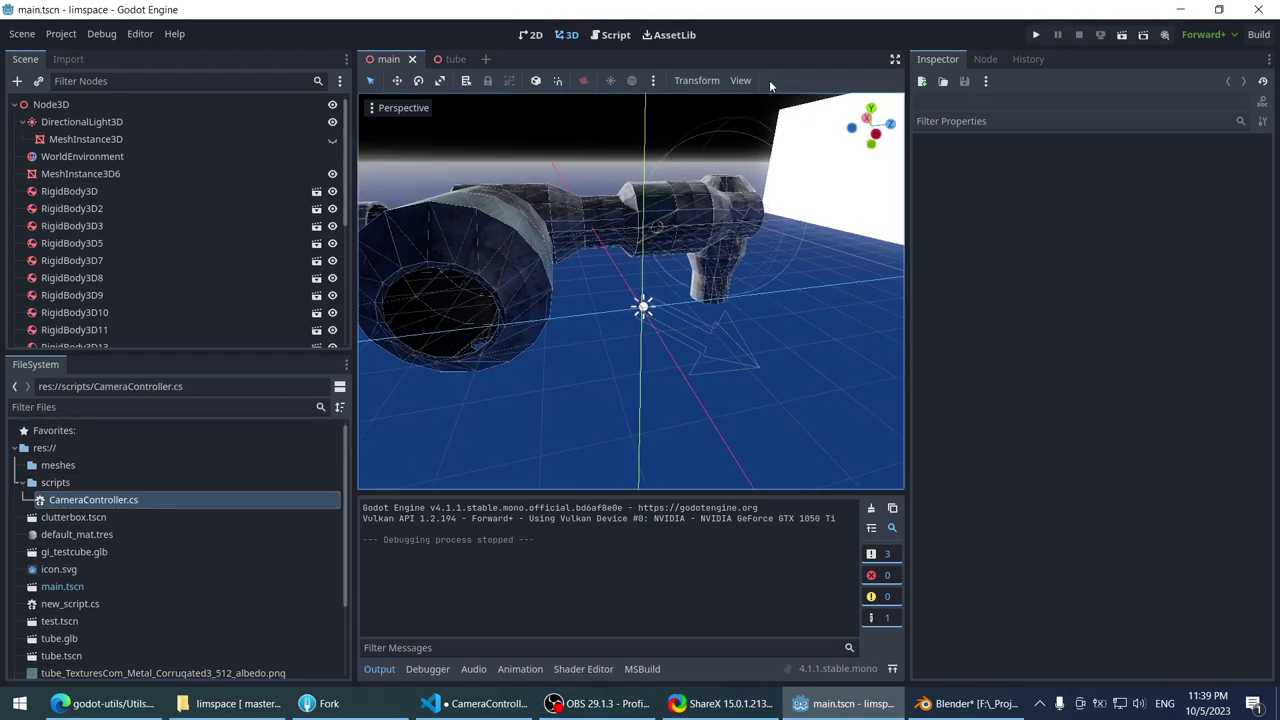
click(1037, 37)
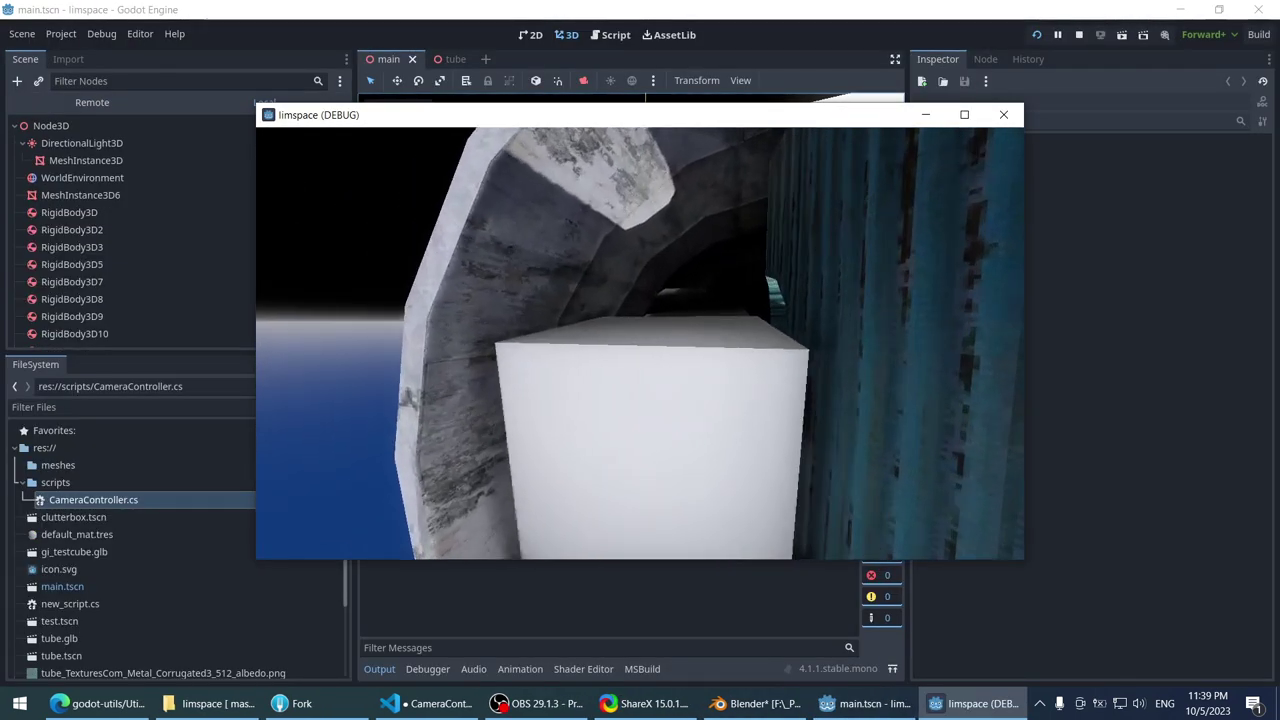
key(Escape)
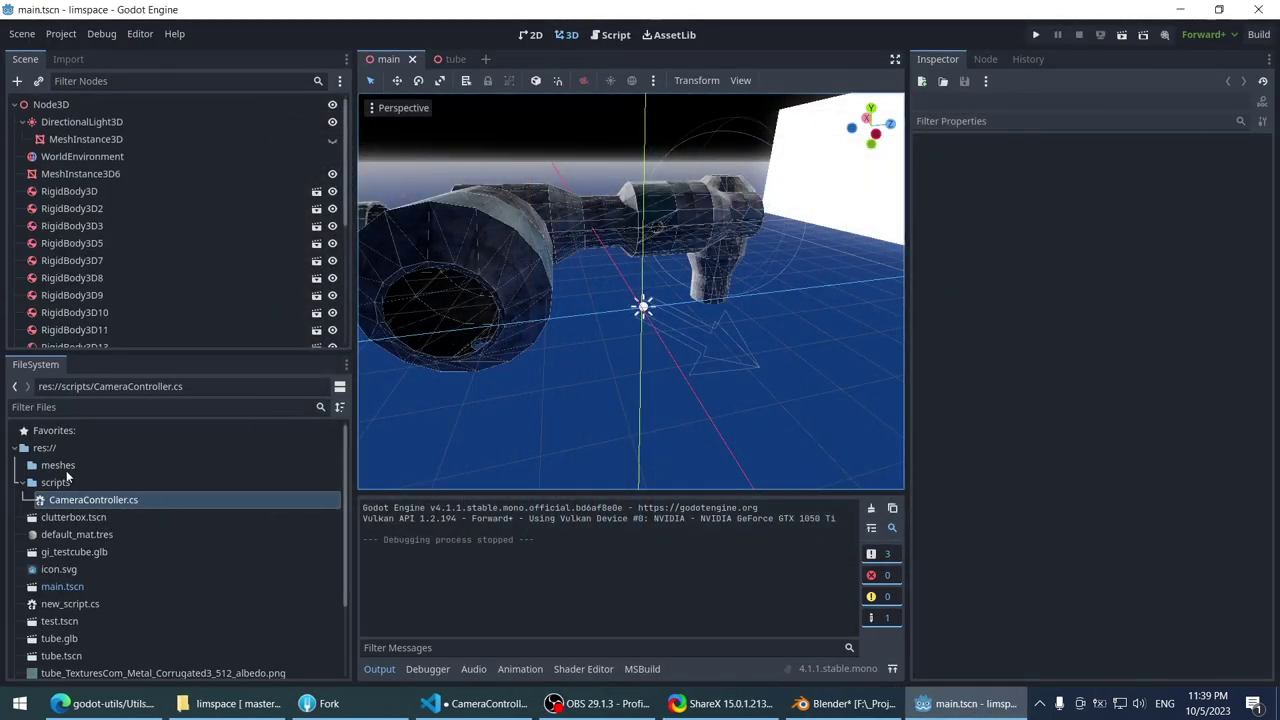
click(62, 484)
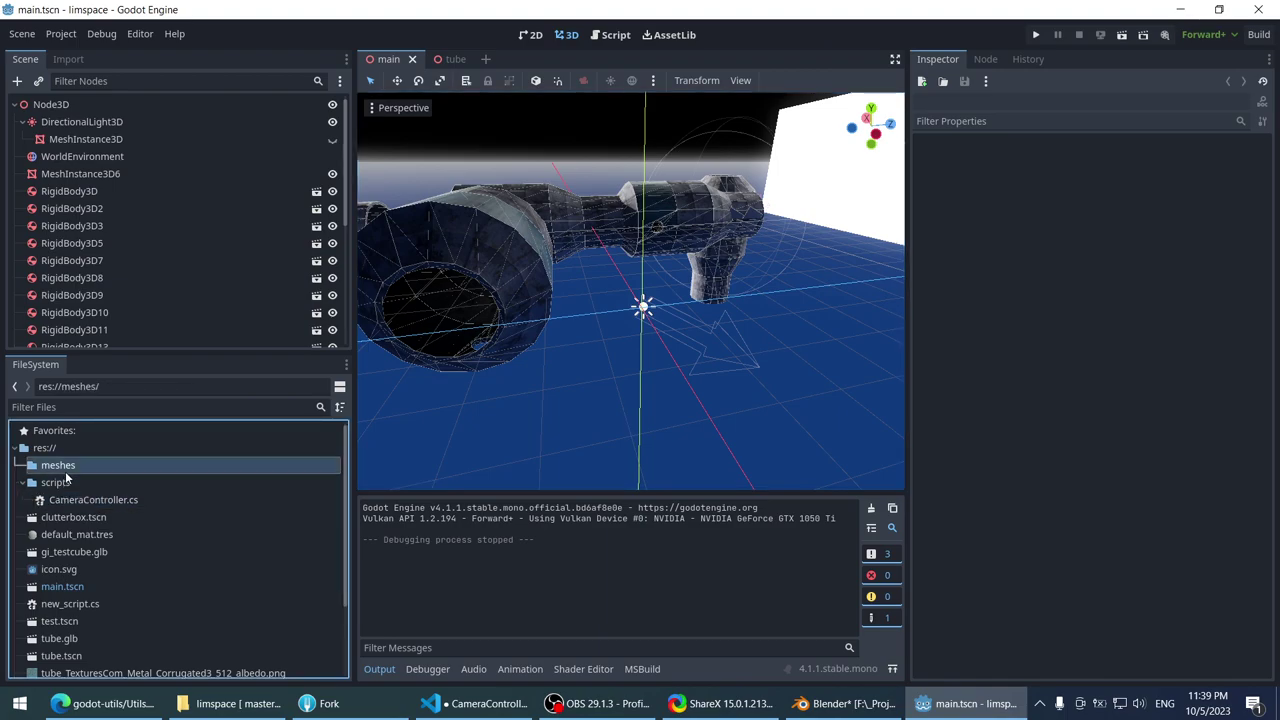
- From the scripts folder's Create New > Script, create a C# script at res://scripts/Utils.cs
click(110, 712)
click(110, 712)
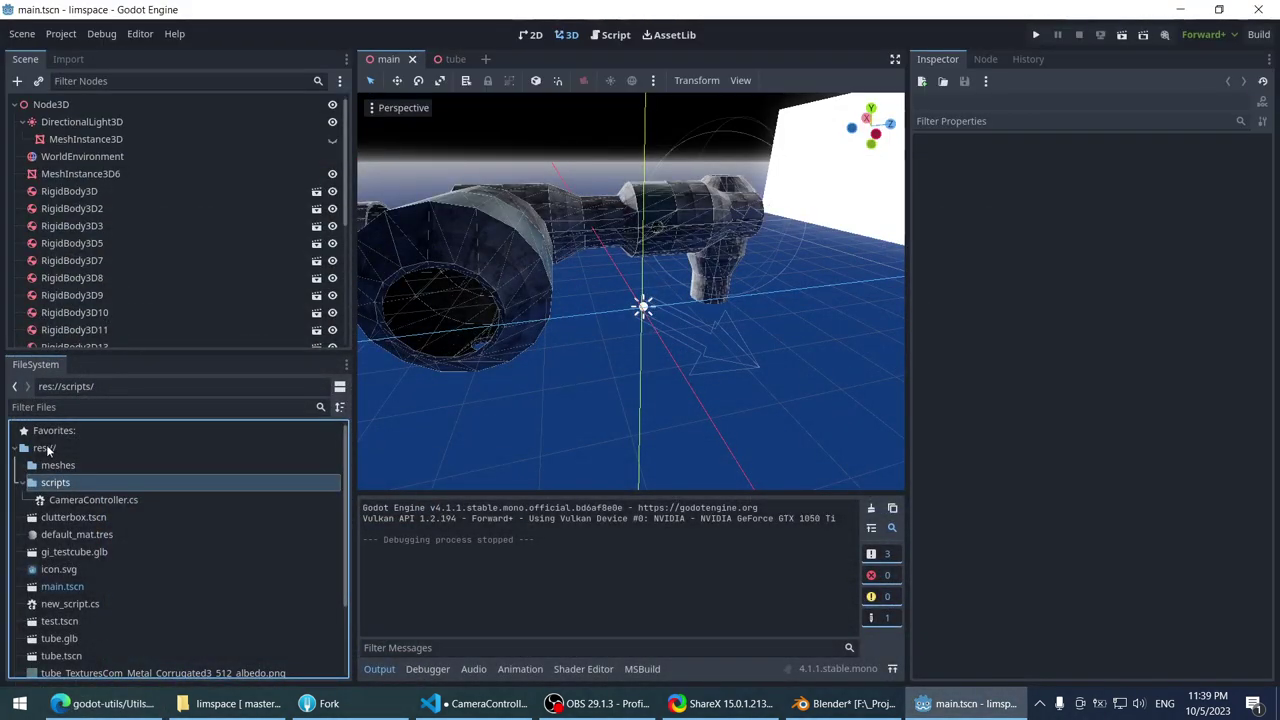
right_click(48, 484)
mouse_move(118, 464)
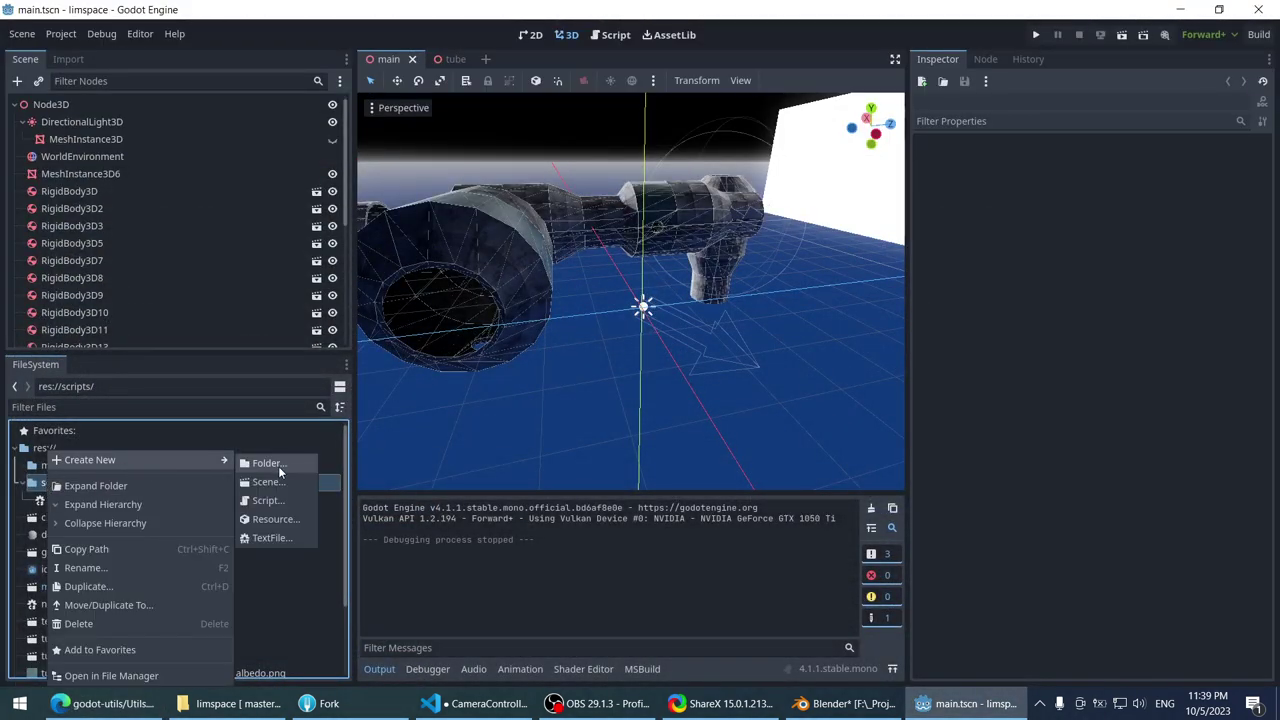
click(265, 501)
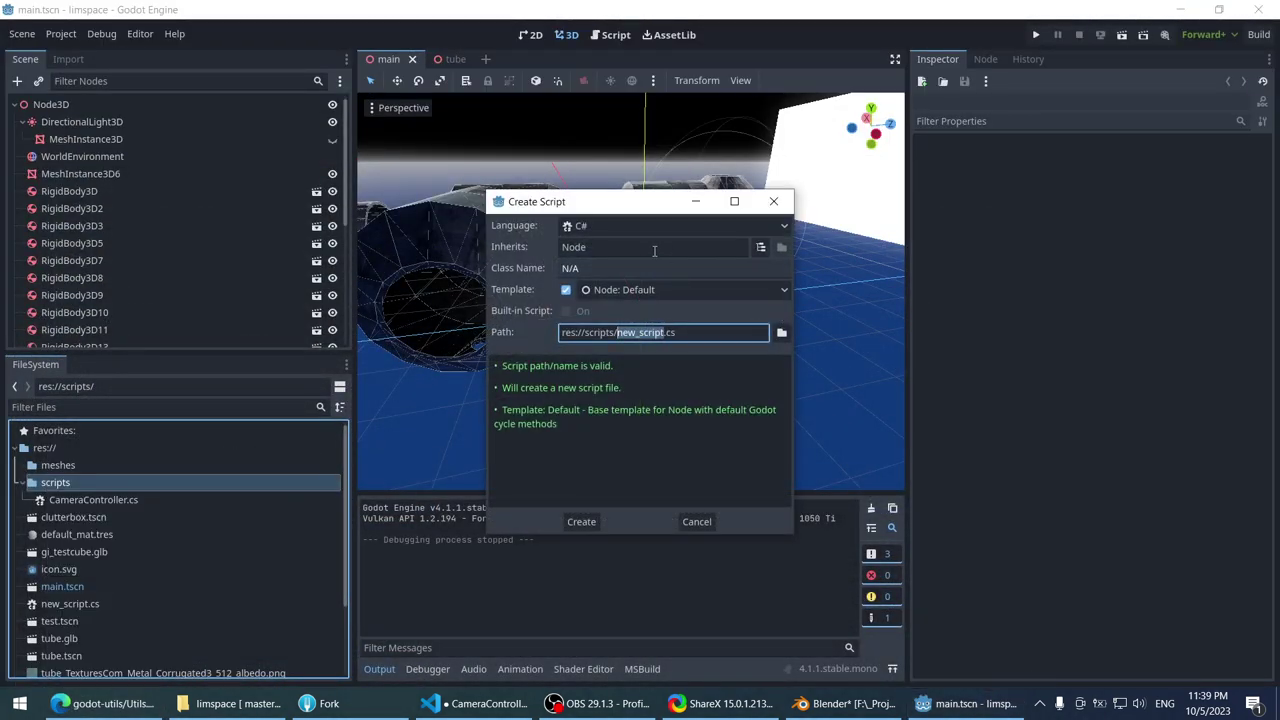
key(ctrl+v)
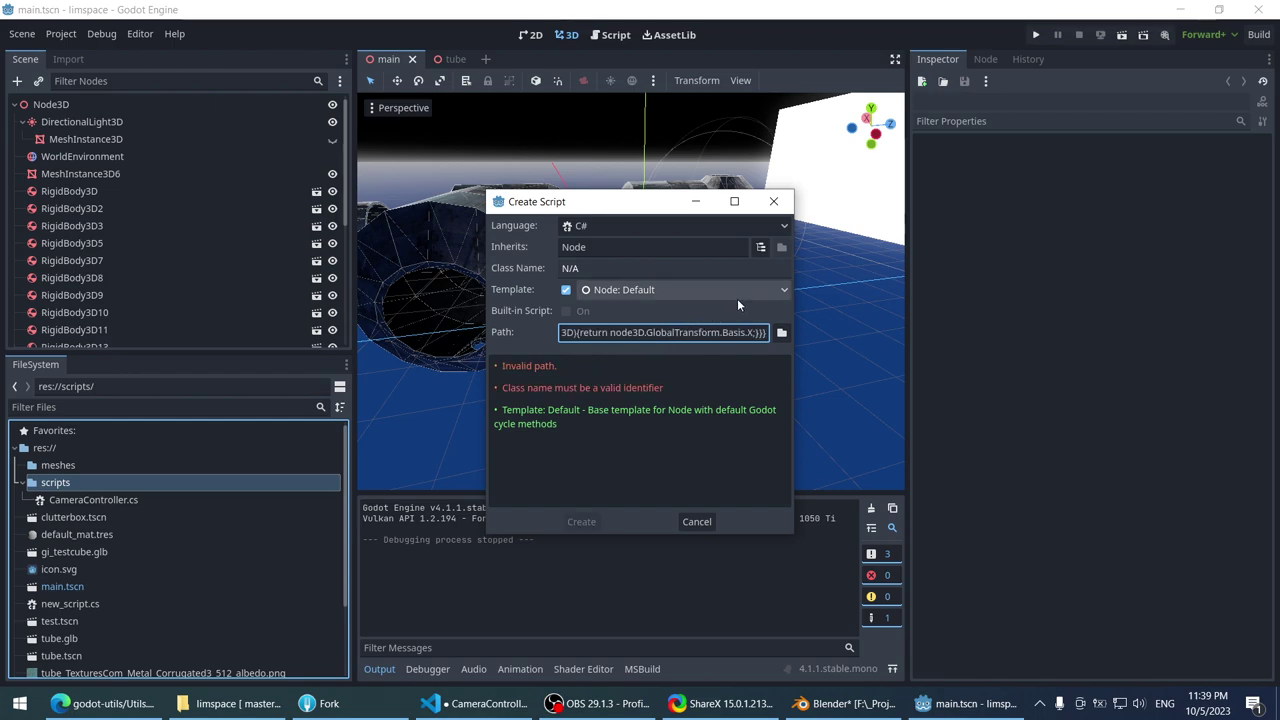
key(ctrl+z)
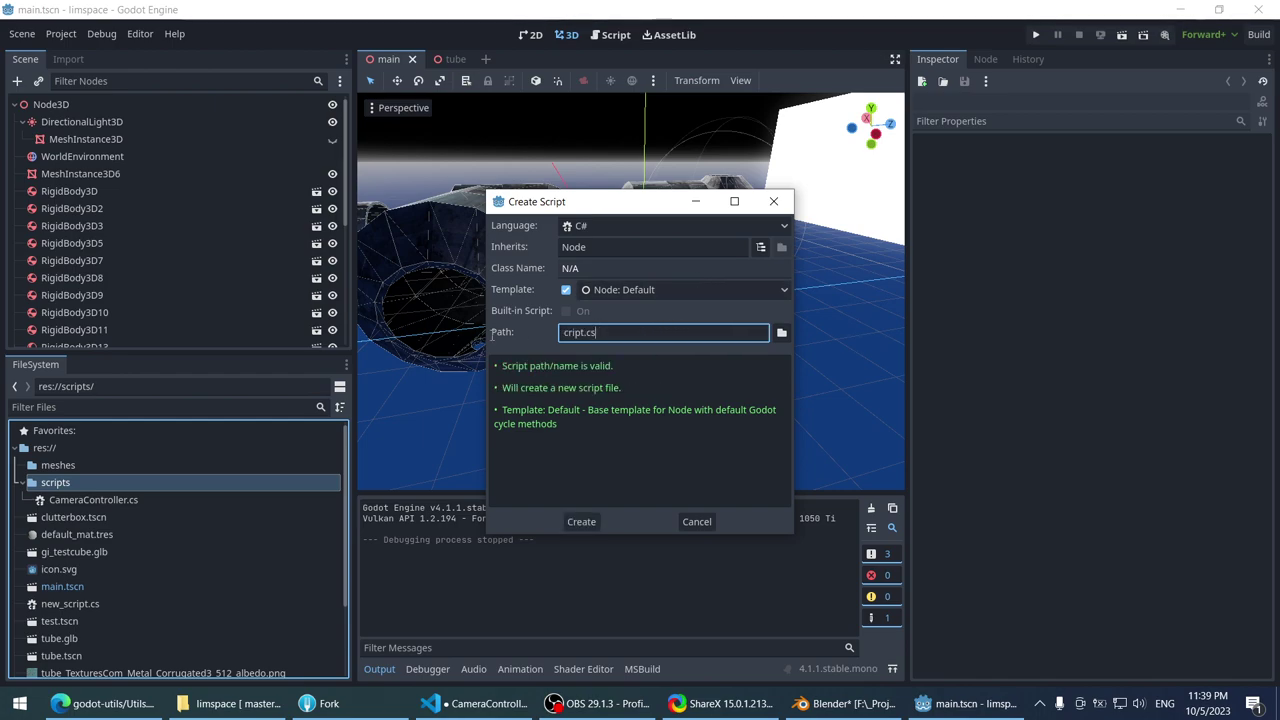
click(688, 336)
double_click(654, 332)
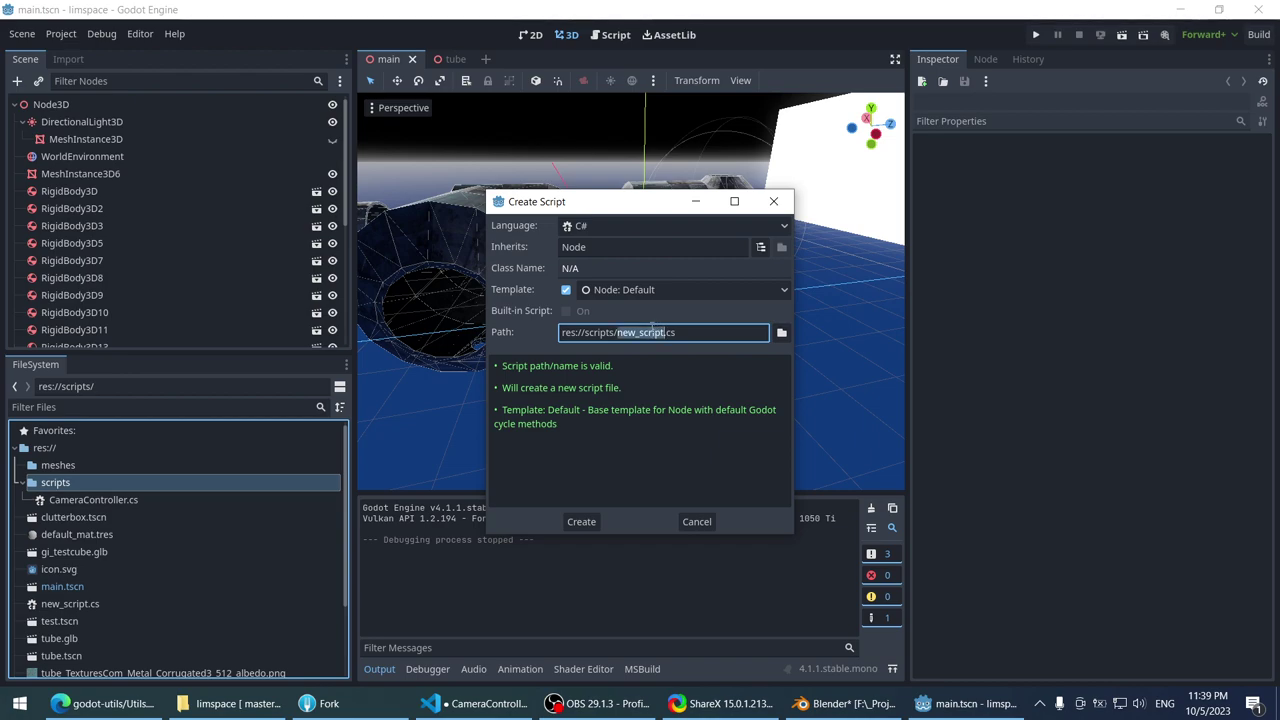
text(Utils)
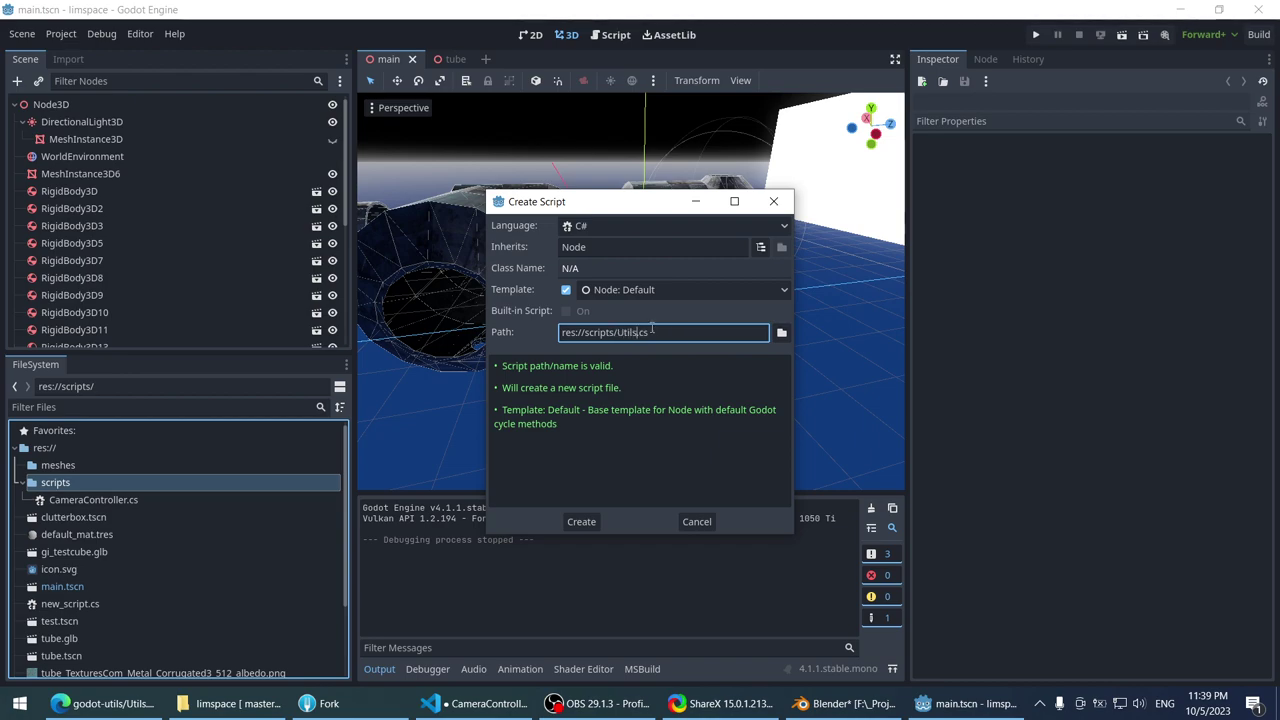
click(580, 523)
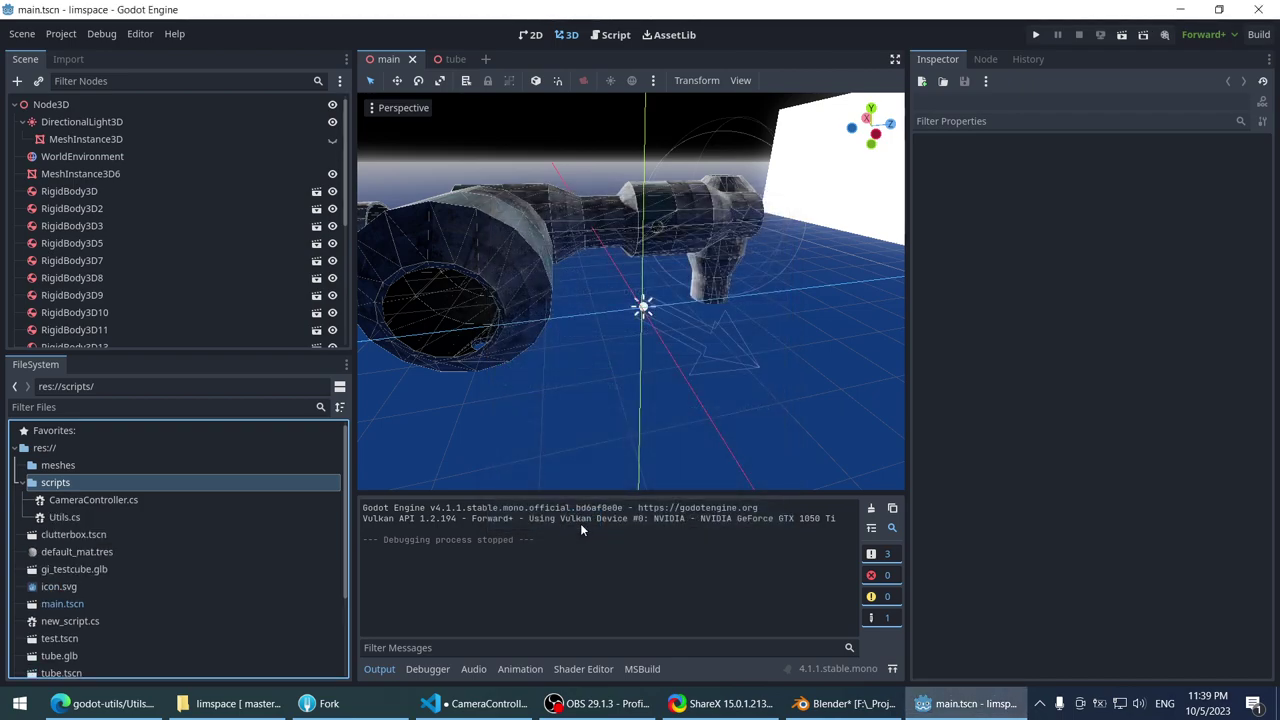
- Replace Utils.cs's default template with the pasted Nothke Utils class
click(85, 518)
double_click(66, 518)
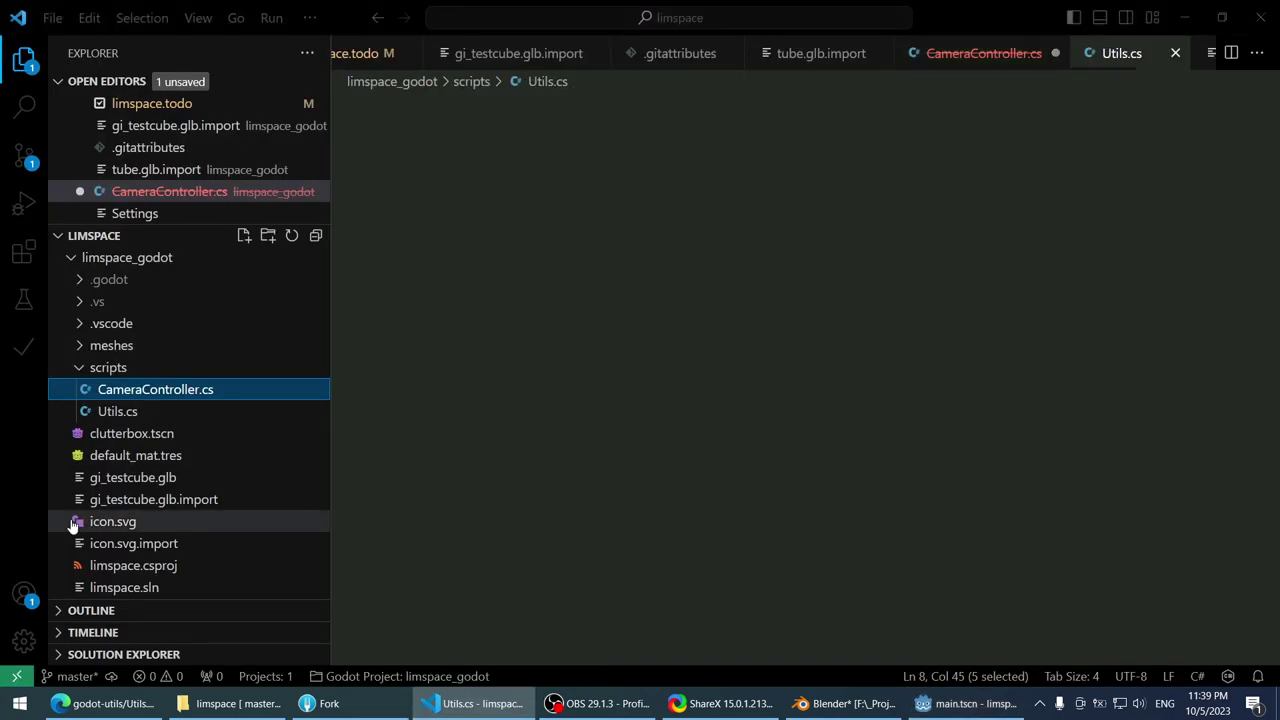
key(ctrl+a)
text(using Godot; using System;  namespace Nothke { 	public static class Utils 	{ 		public static Vector3 Forward(this Node3D node3D) 		{ 			return -node3D.GlobalTransform.Basis.Z; 		}  		public static Vector3 Up(this Node3D node3D) 		{ 			return -node3D.GlobalTransform.Basis.Y; 		}  		public static Vector3 Right(this Node3D node3D) 		{ 			return node3D.GlobalTransform.Basis.X; 		} 	} })
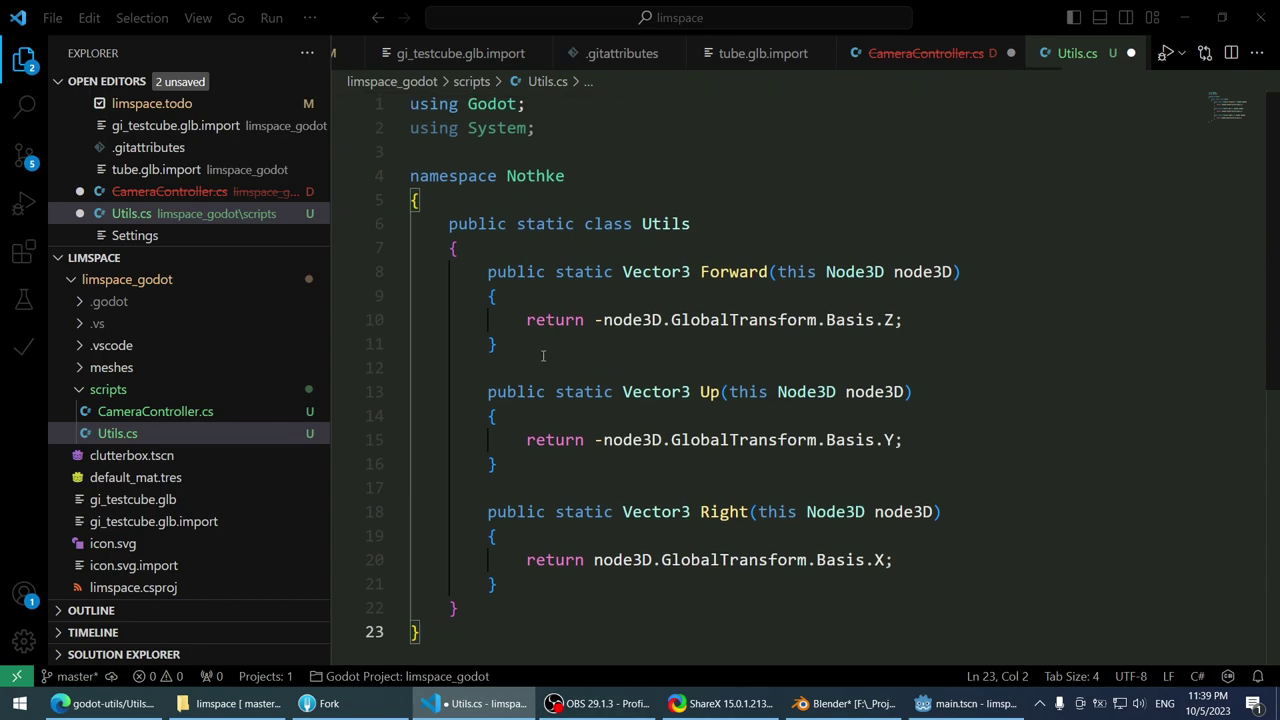
click(593, 124)
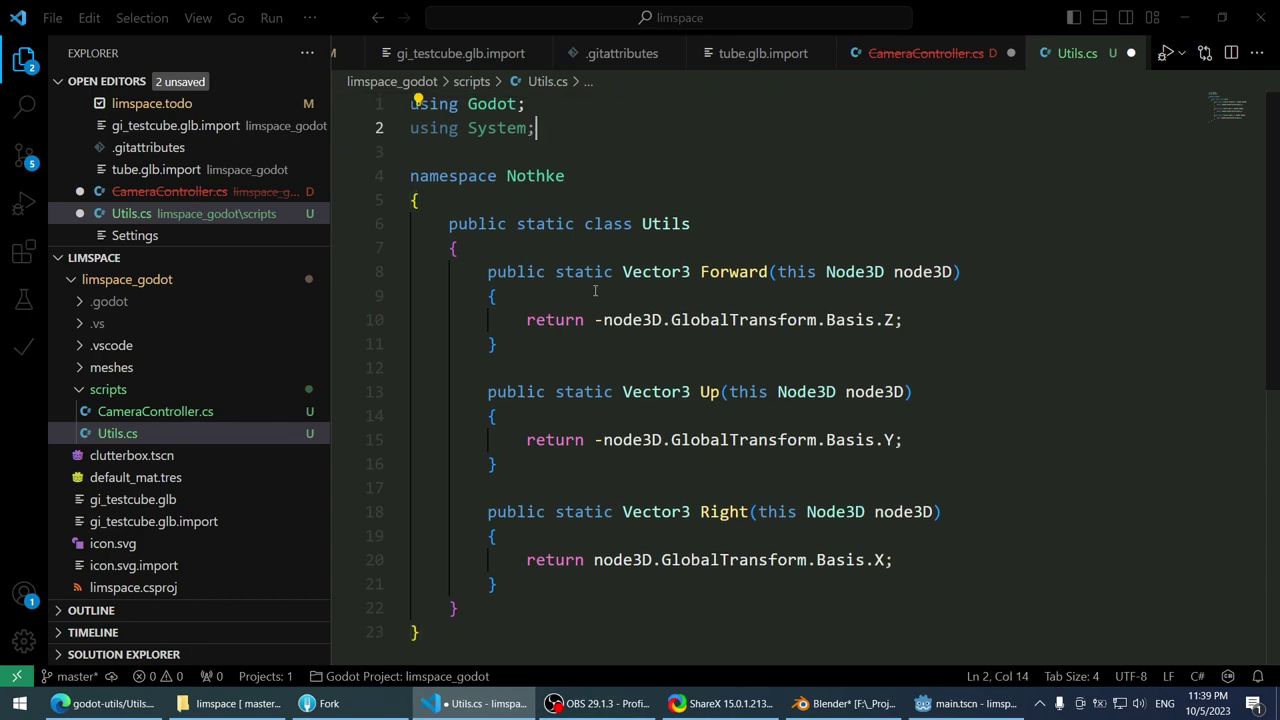
- In the moved CameraController.cs, delete the Utils class, add 'using Nothke;', and save
click(155, 411)
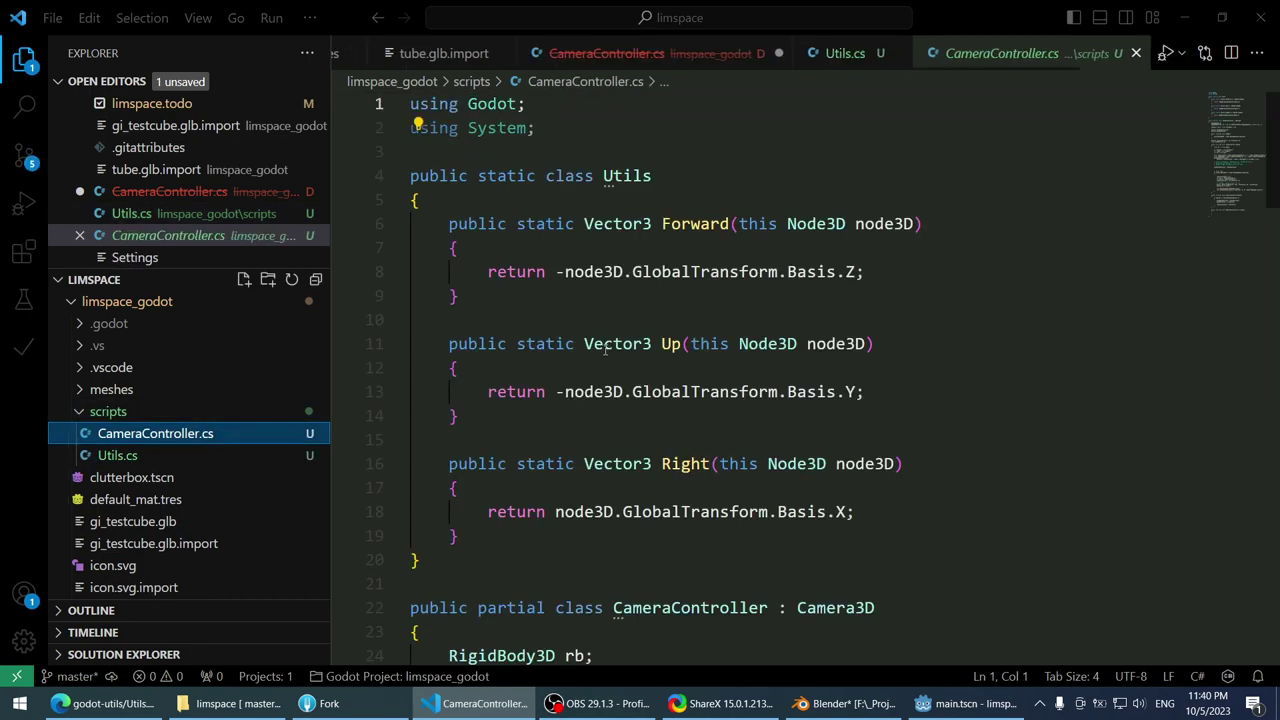
middle_click(645, 60)
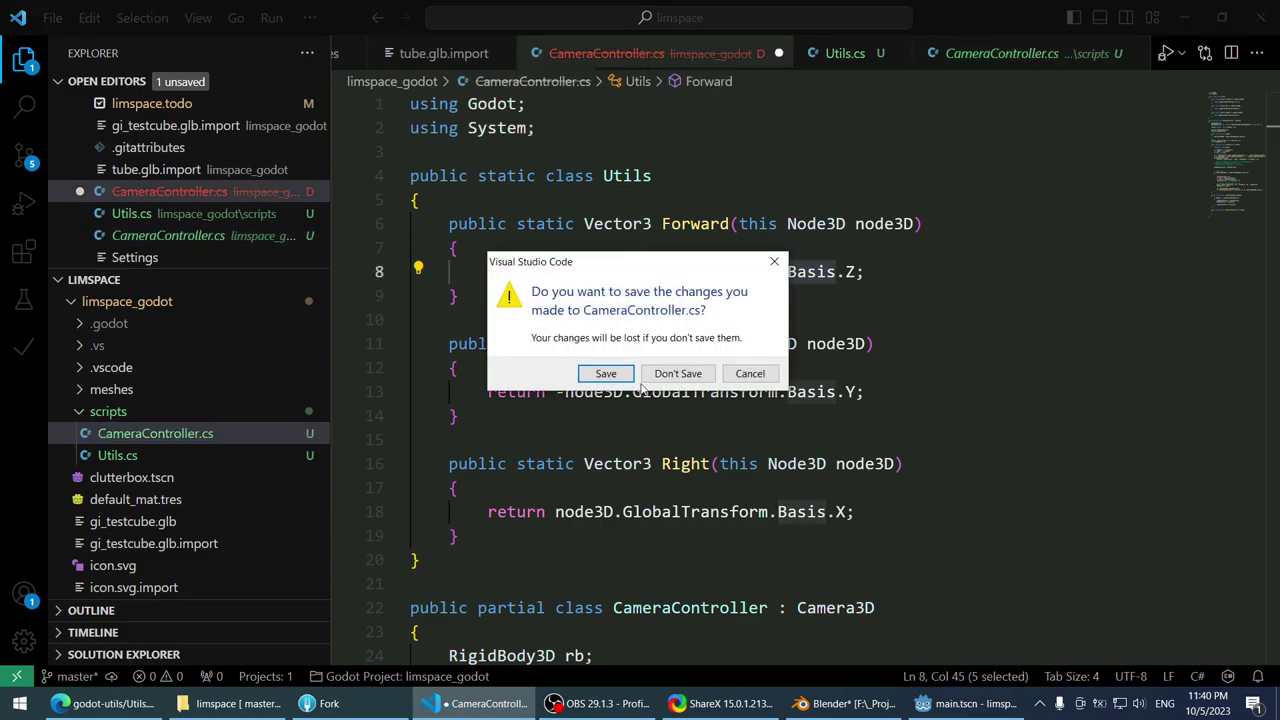
click(670, 376)
click(152, 413)
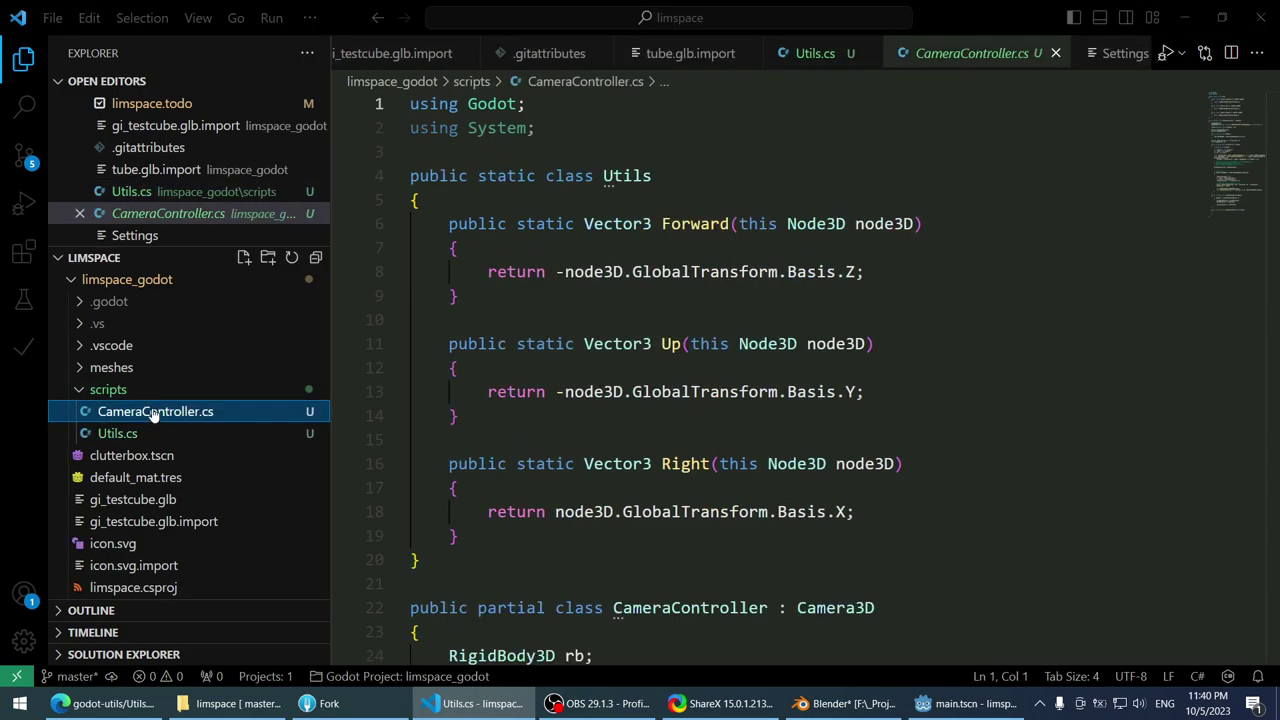
click(655, 176)
click(540, 128)
shift+click(504, 535)
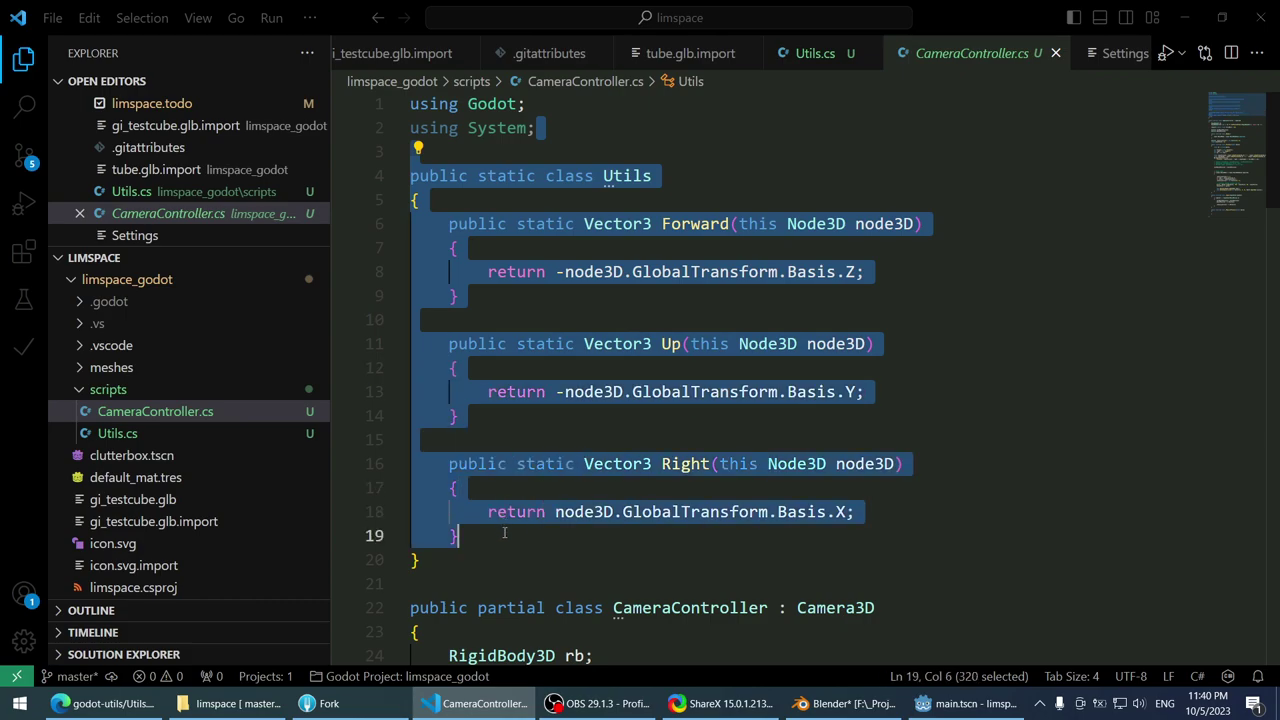
key(shift+Down)
key(Delete)
key(Return)
text(usi)
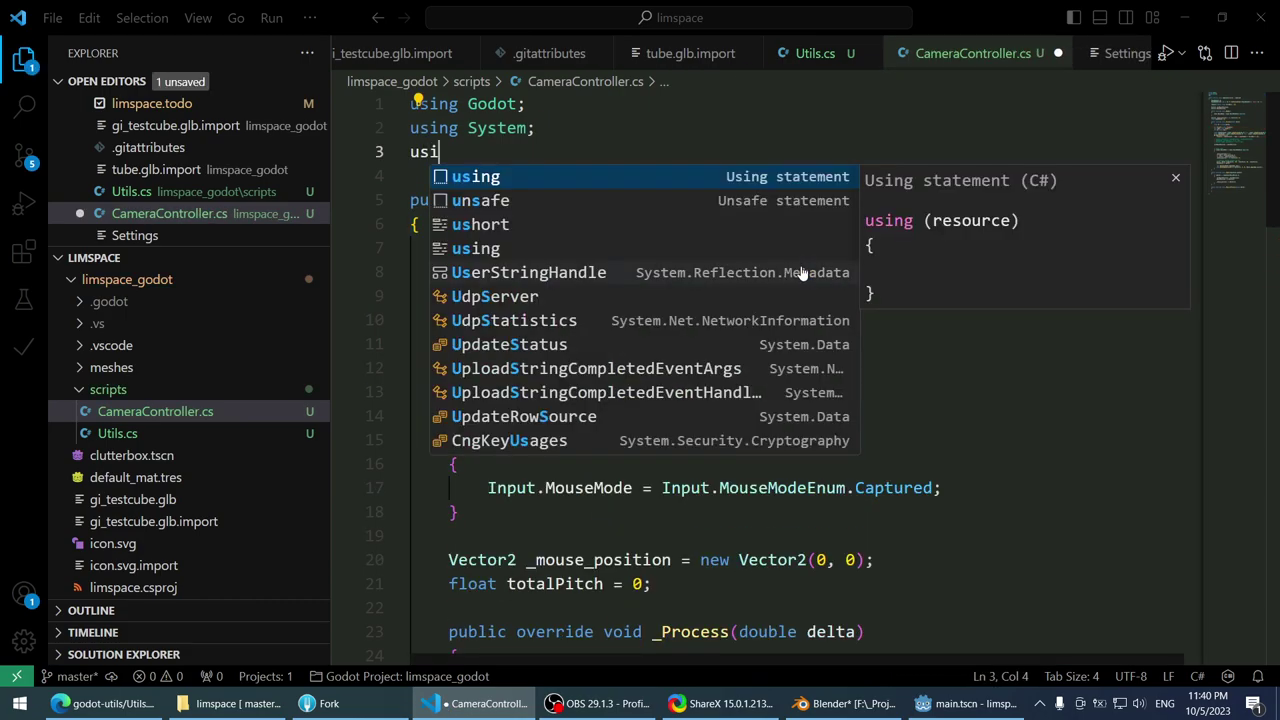
text(ng Nothke;)
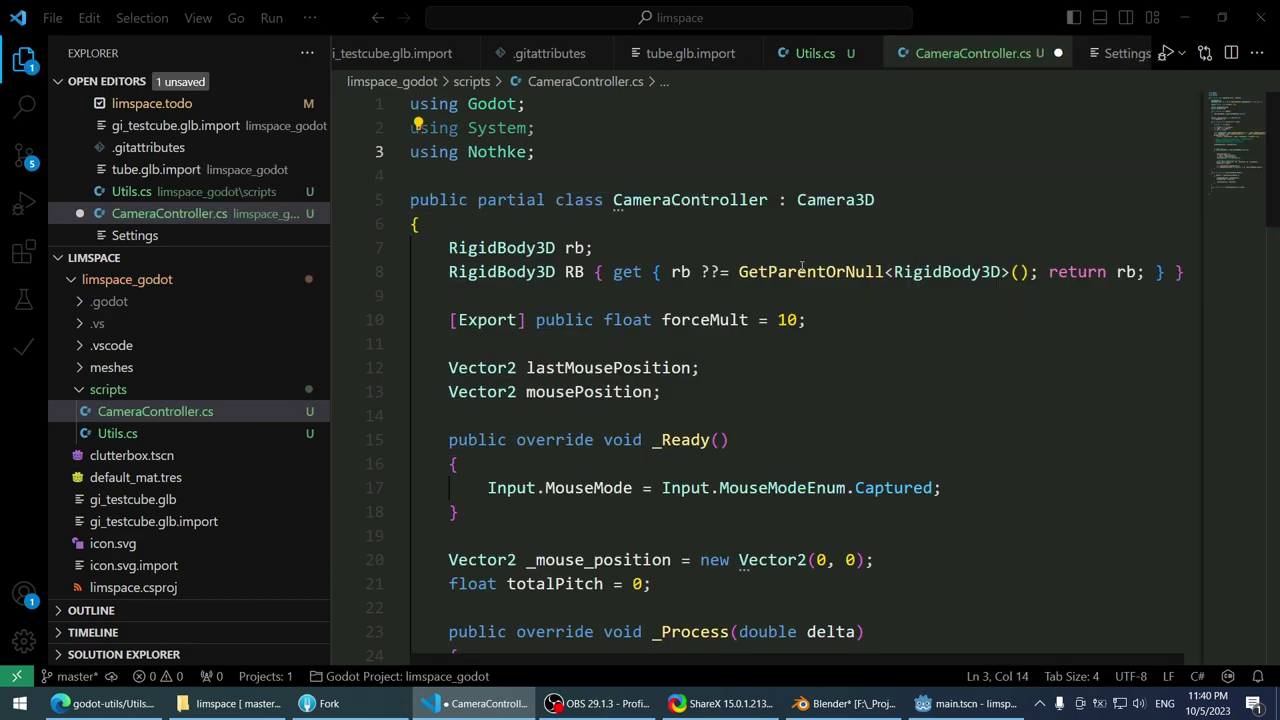
key(ctrl+s)
- Scroll through CameraController.cs and Utils.cs to review the result
scroll(871, 298, down, 5)
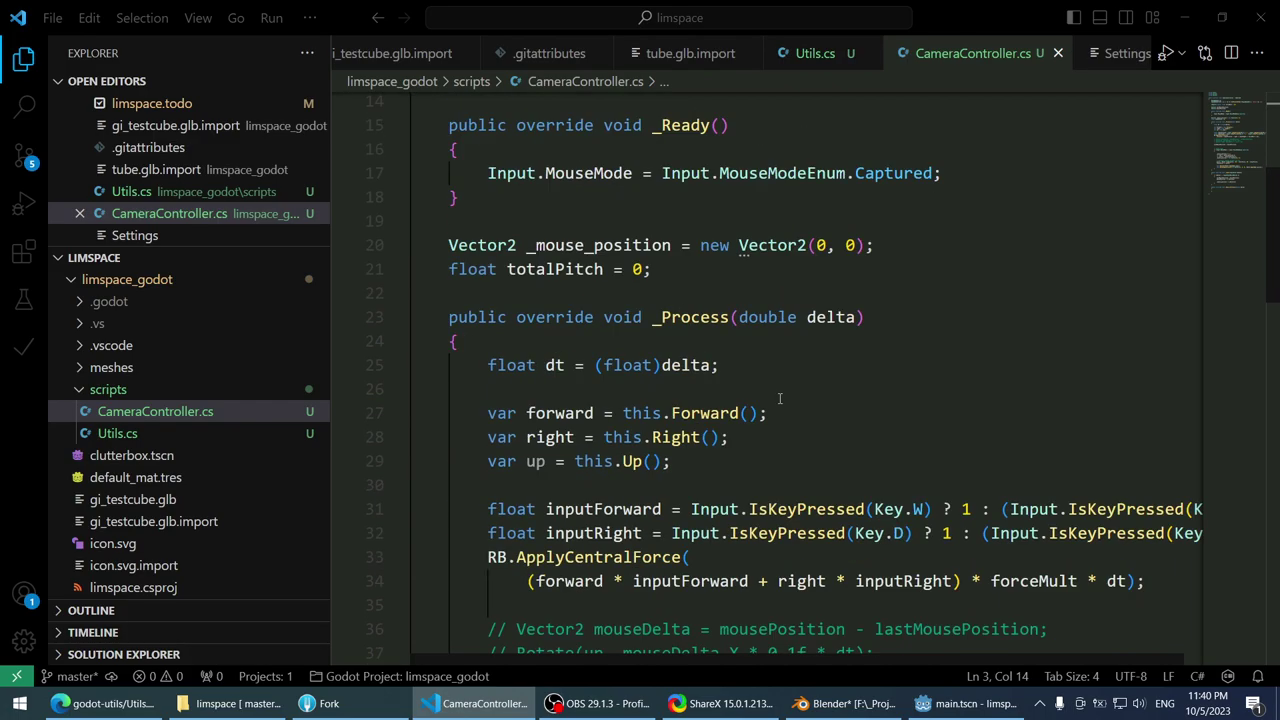
ctrl+scroll(760, 458, down, 2)
scroll(759, 458, up, 3)
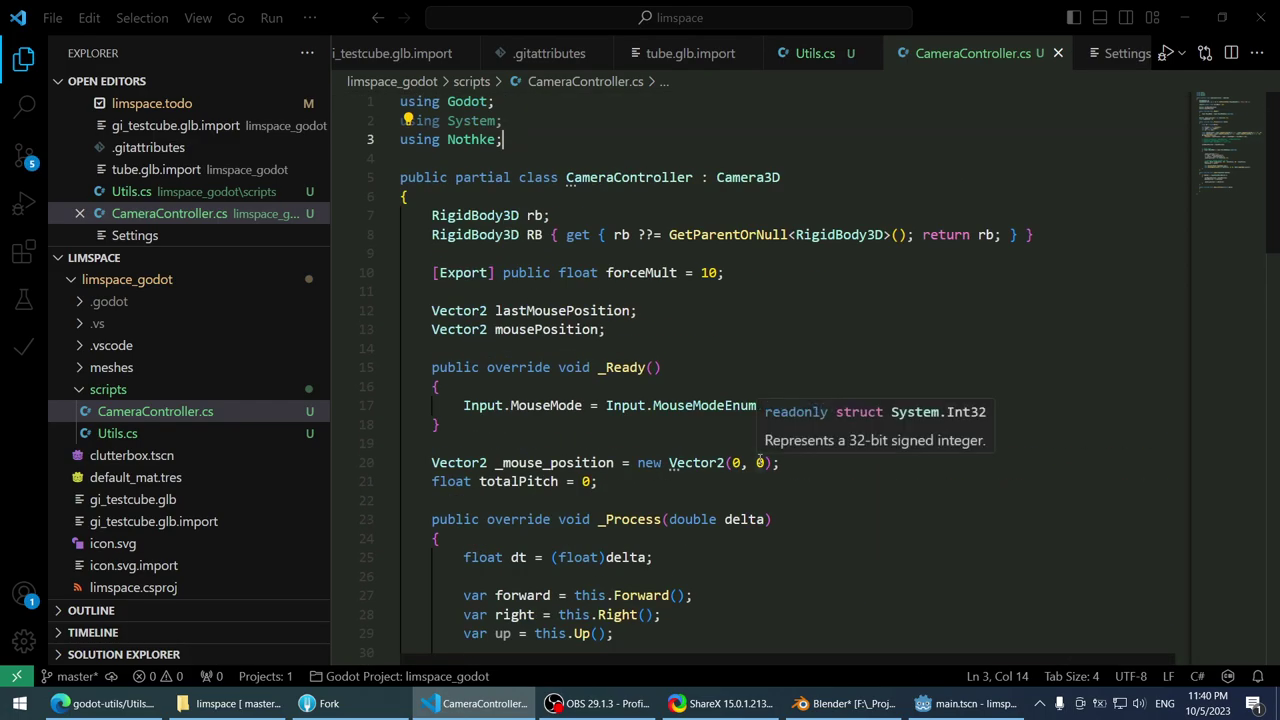
scroll(740, 459, down, 6)
scroll(729, 460, up, 2)
scroll(729, 460, up, 2)
key(ctrl+Tab)
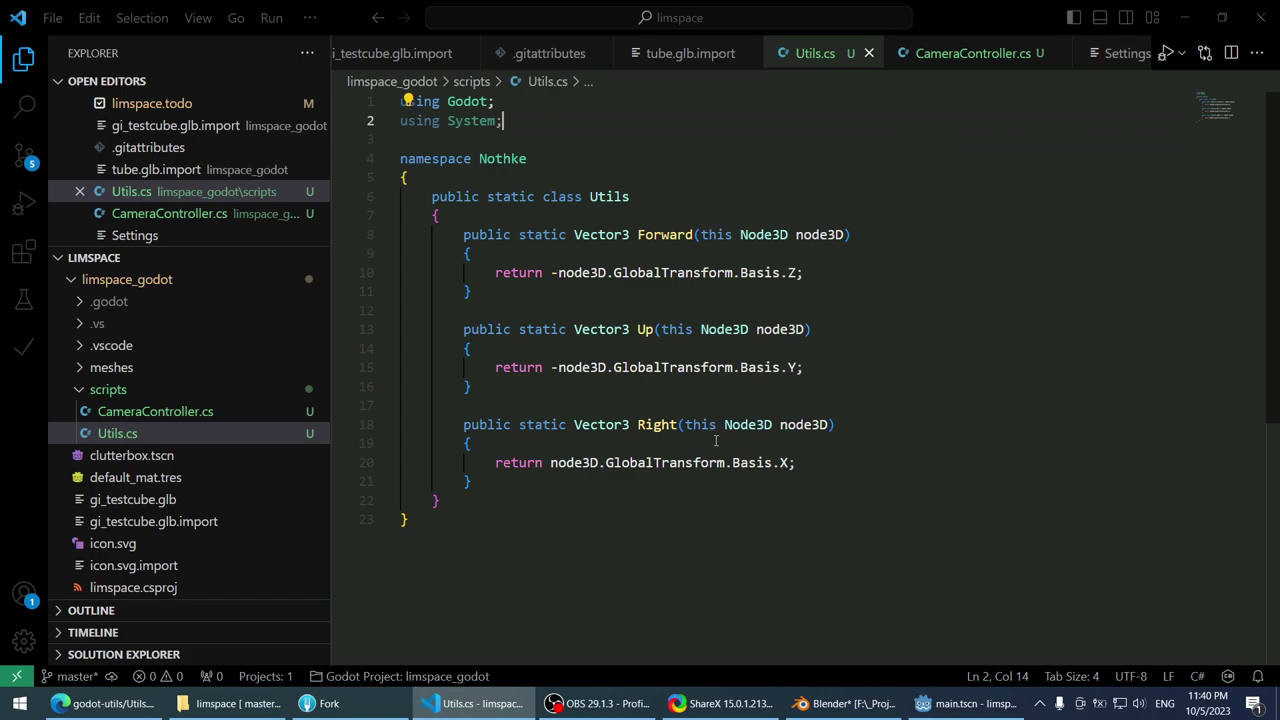
scroll(108, 524, down, 10)
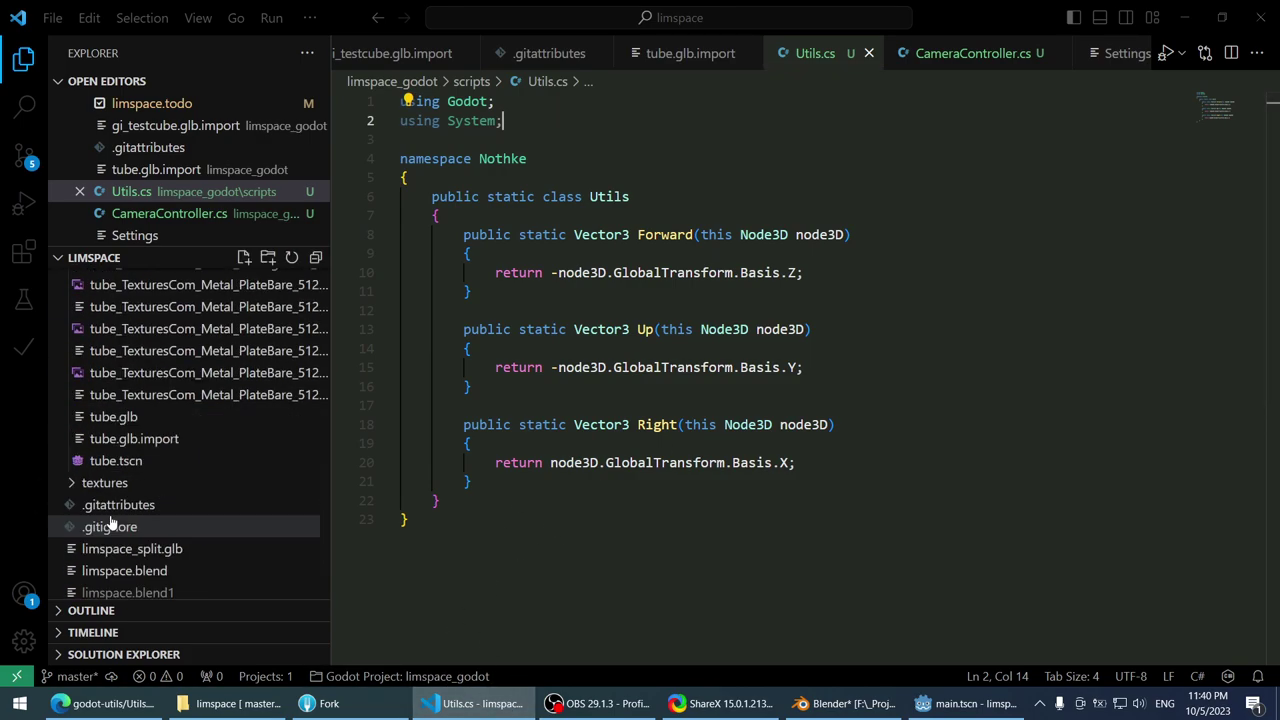
- In limspace.todo, mark 'Integrate godot-utils' and 'Made godot-utils' done with Alt+D
click(113, 576)
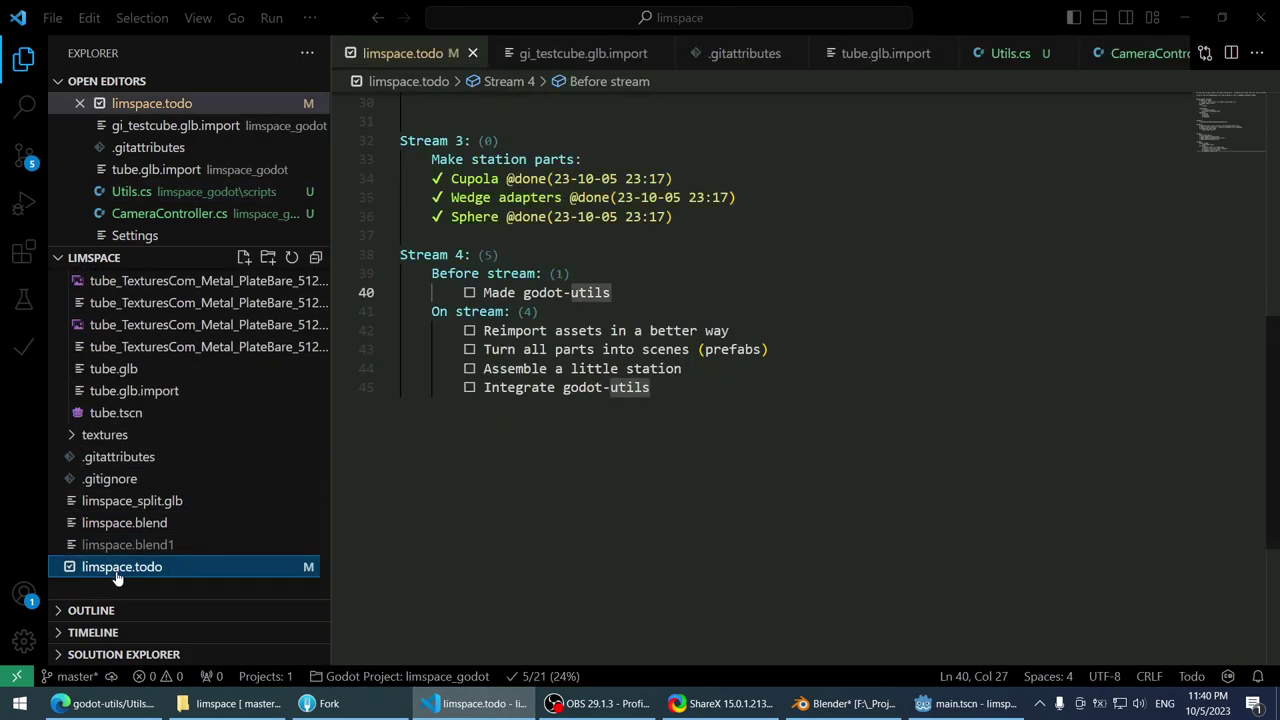
click(661, 391)
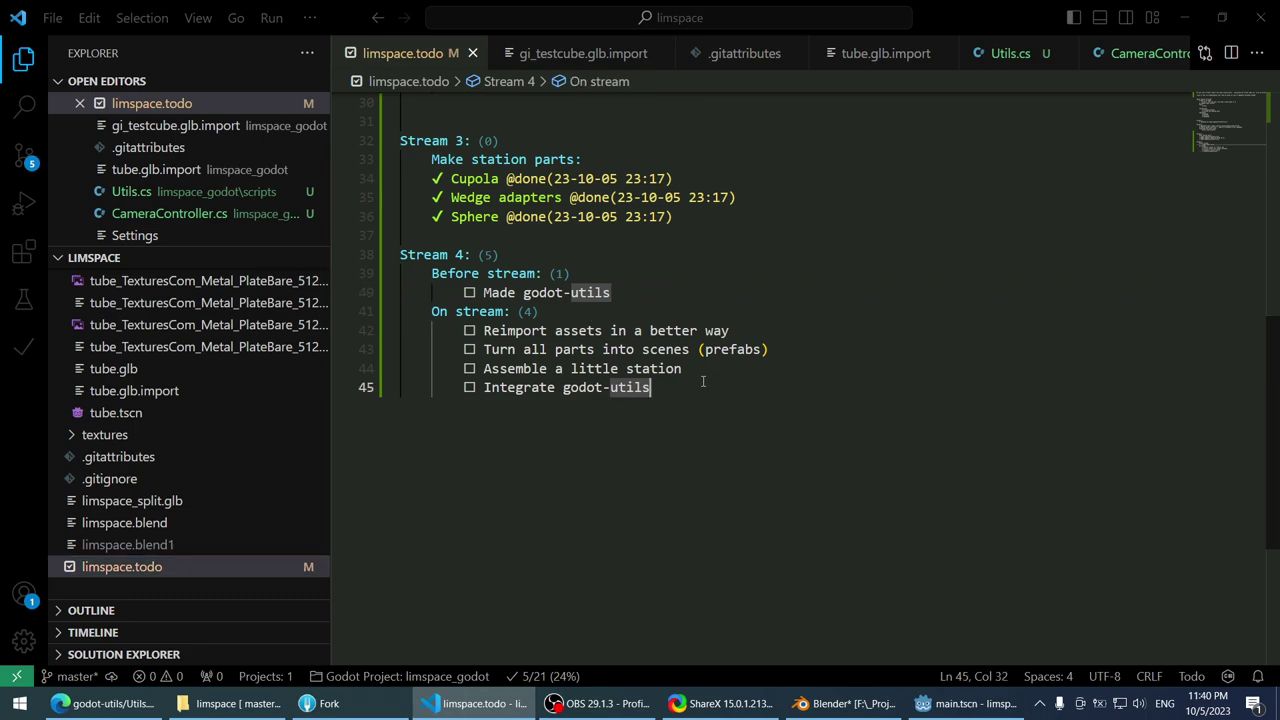
key(alt+d)
key(alt+Up)
key(alt+Up)
key(alt+Up)
key(Up)
key(Up)
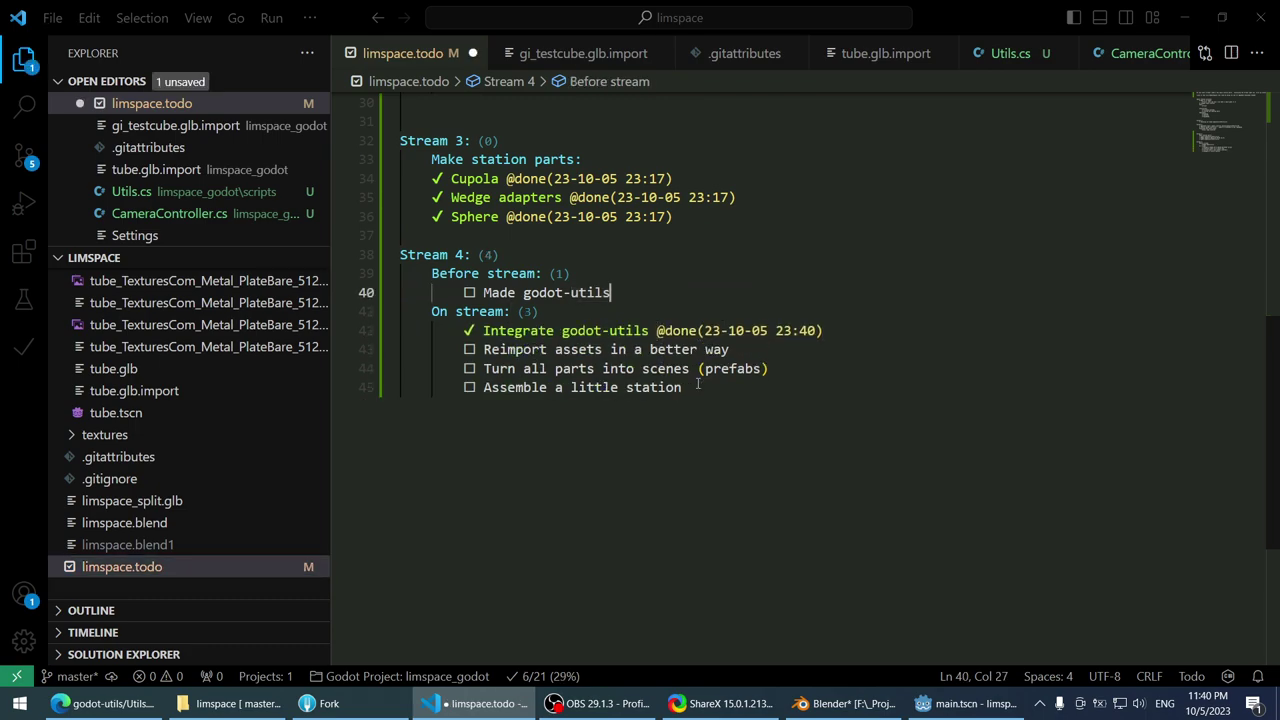
key(alt+d)
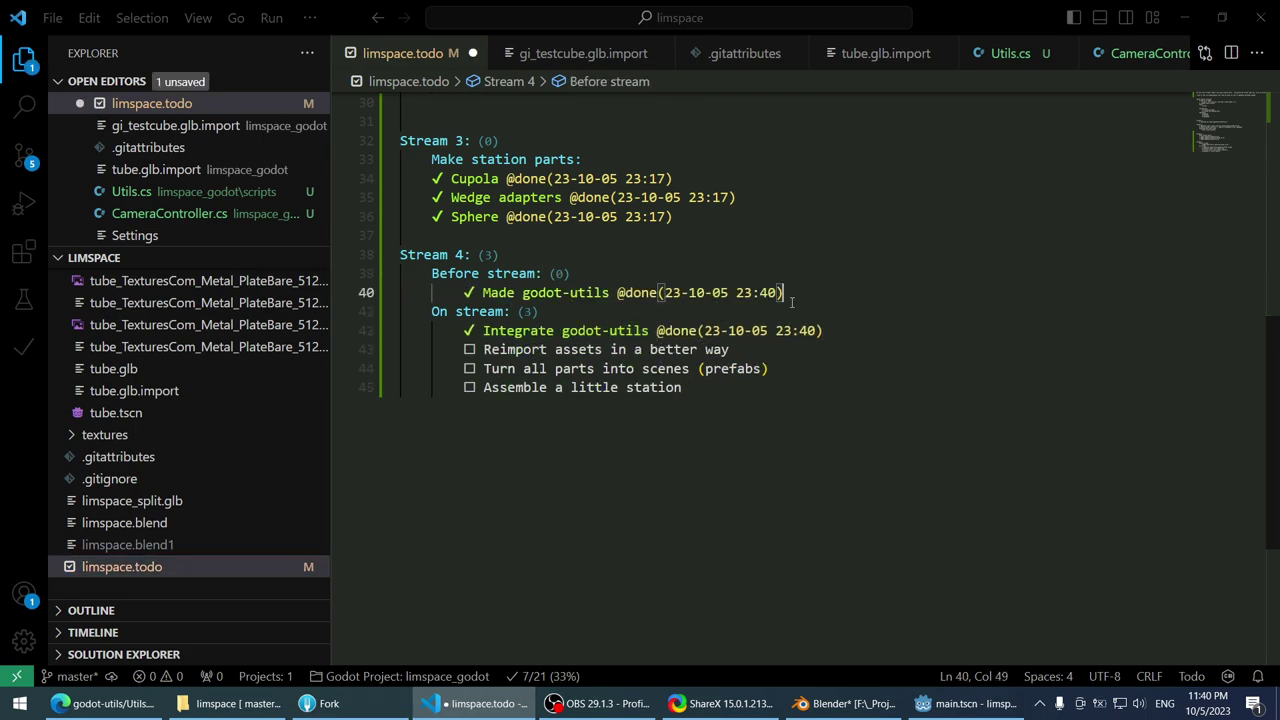
key(Down)
key(Down)
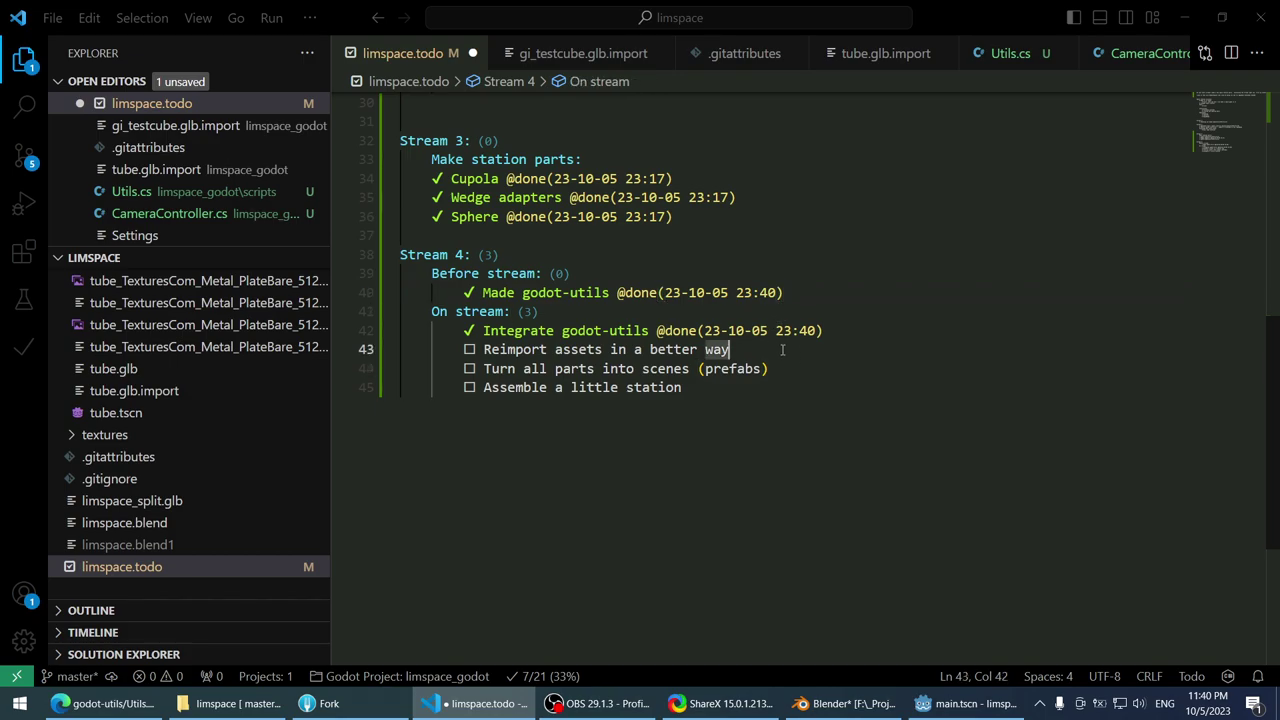
key(alt+Tab)
middle_drag(460, 450, 523, 309)
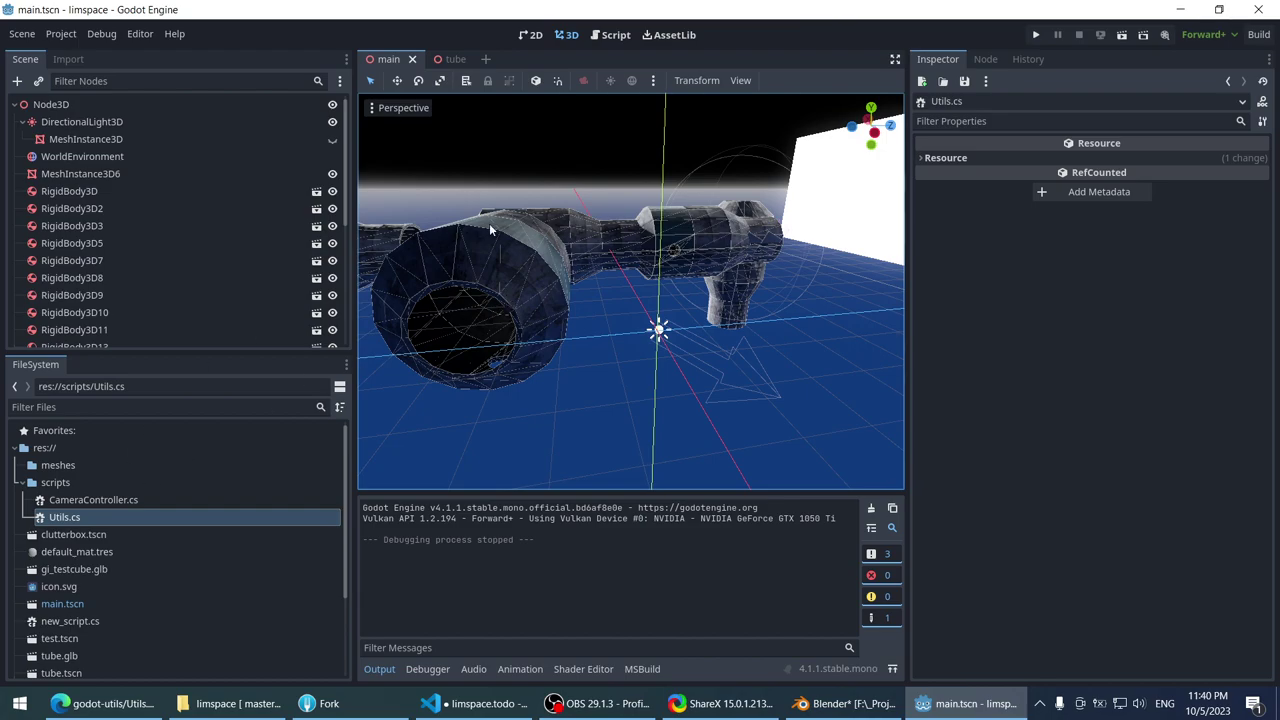
middle_drag(489, 229, 474, 251)
- Stage the limspace_godot and limspace.todo changes and commit them as 'Moved scripts and added Utils'
click(329, 703)
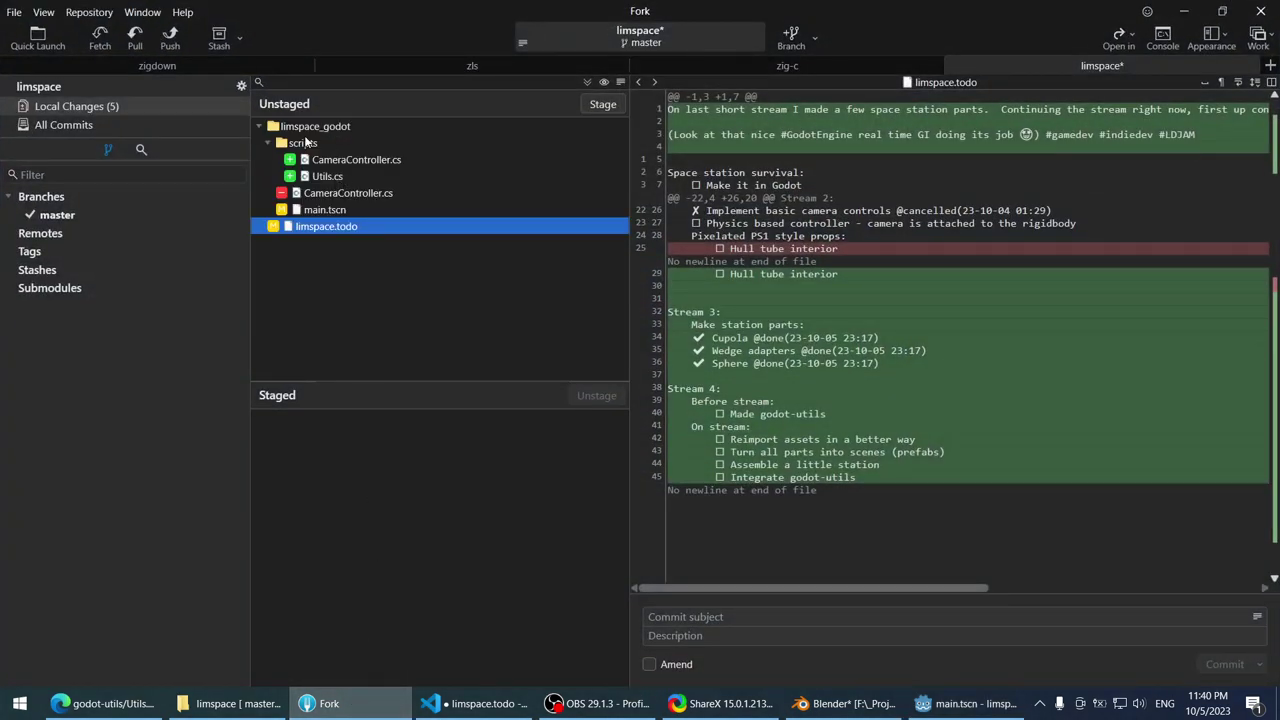
double_click(293, 126)
double_click(313, 125)
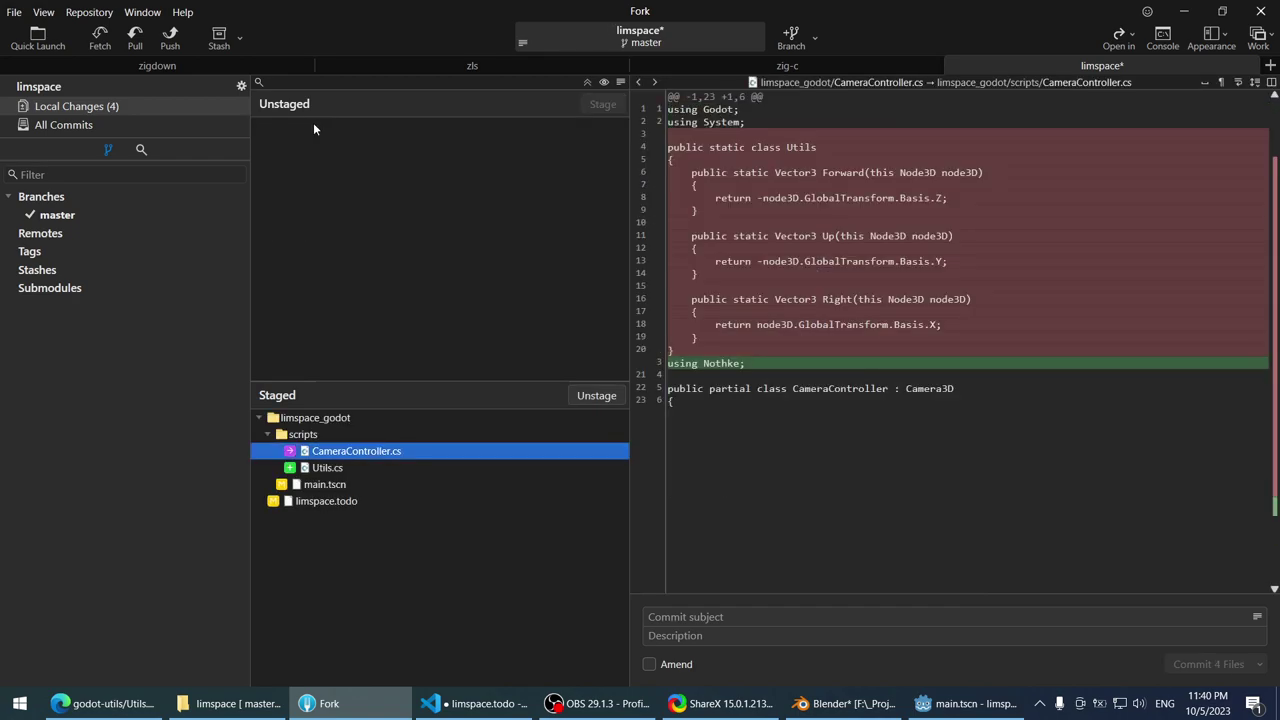
click(659, 614)
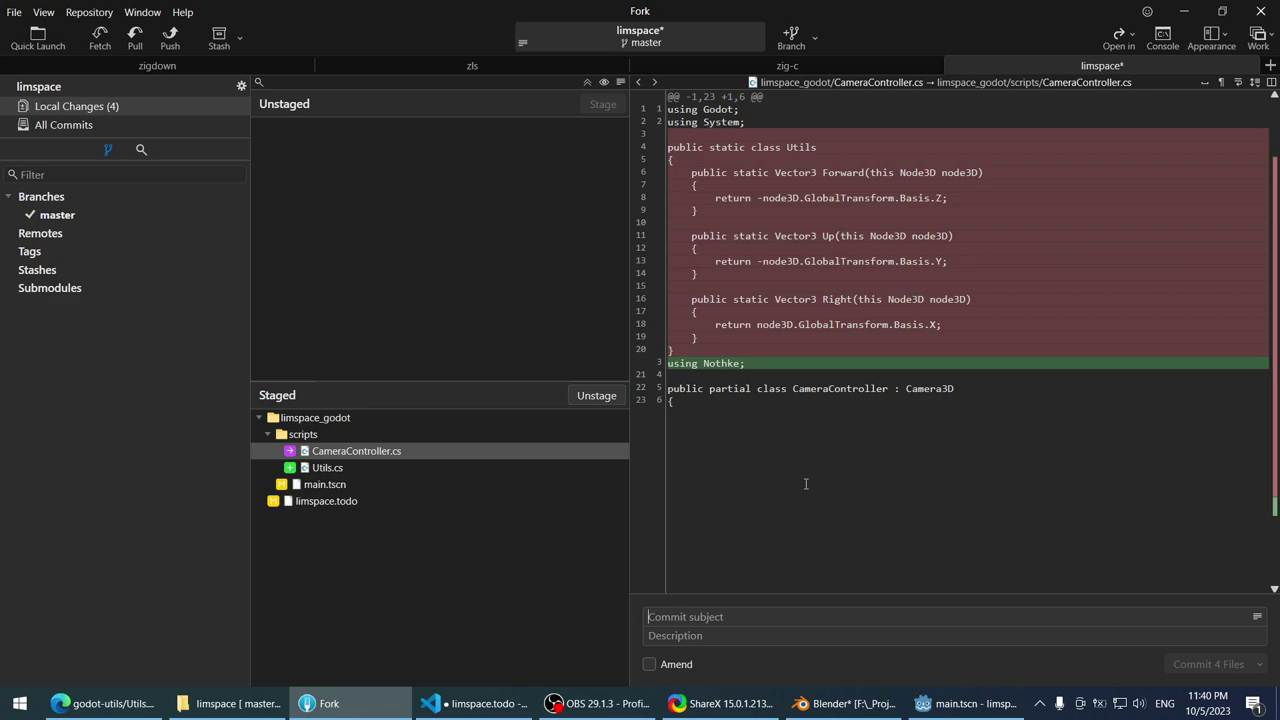
text(Mod)
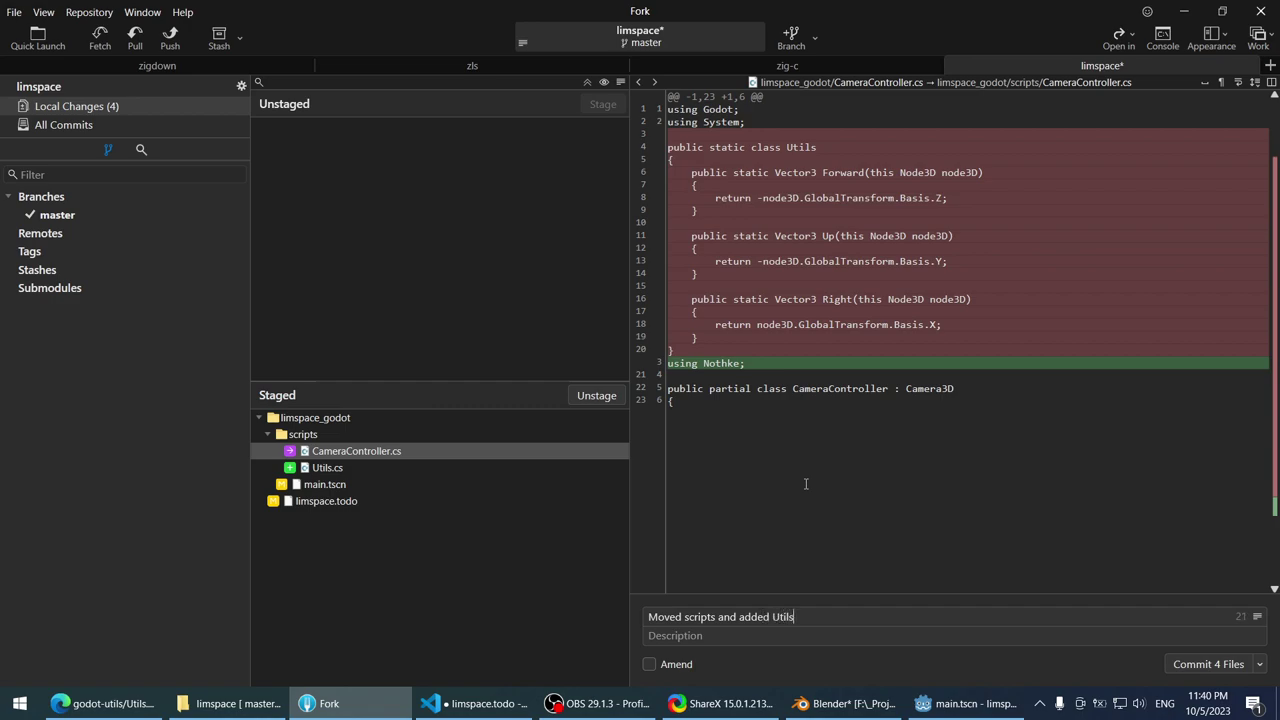
click(1183, 663)
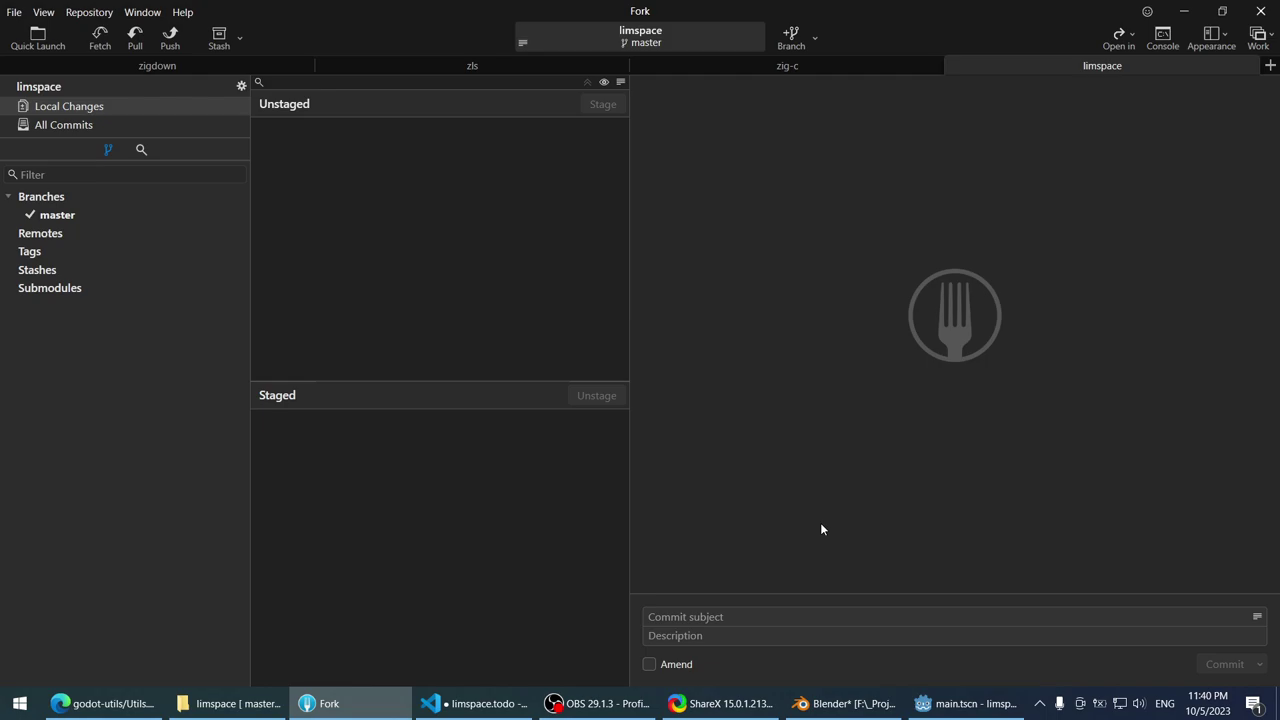
- In Utils.cs, delete the minus so Up returns node3D.GlobalTransform.Basis.Y
click(441, 705)
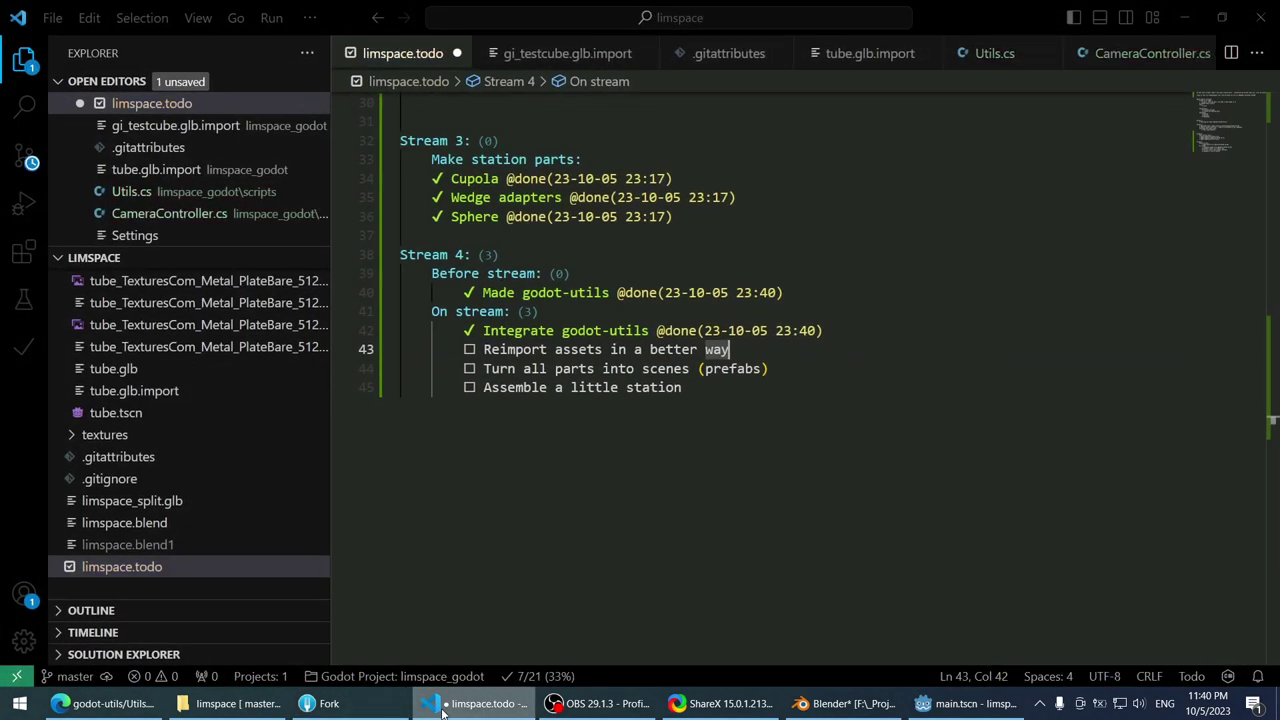
click(446, 712)
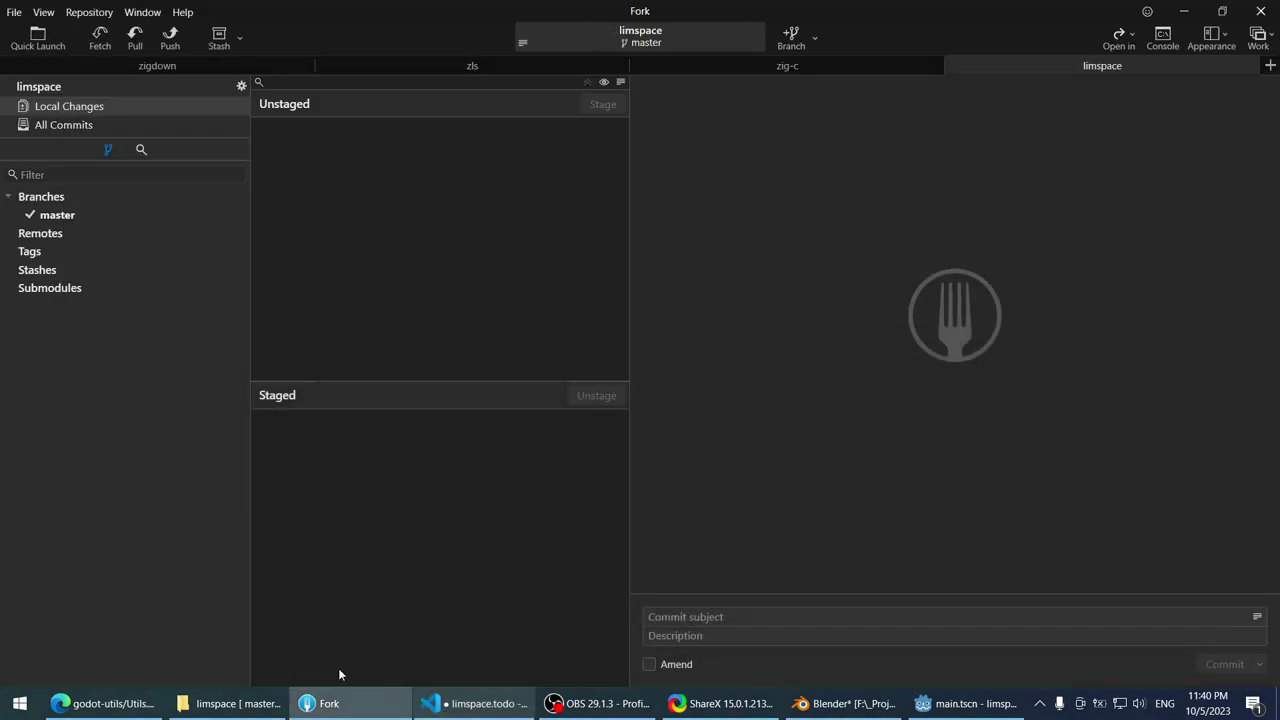
click(966, 703)
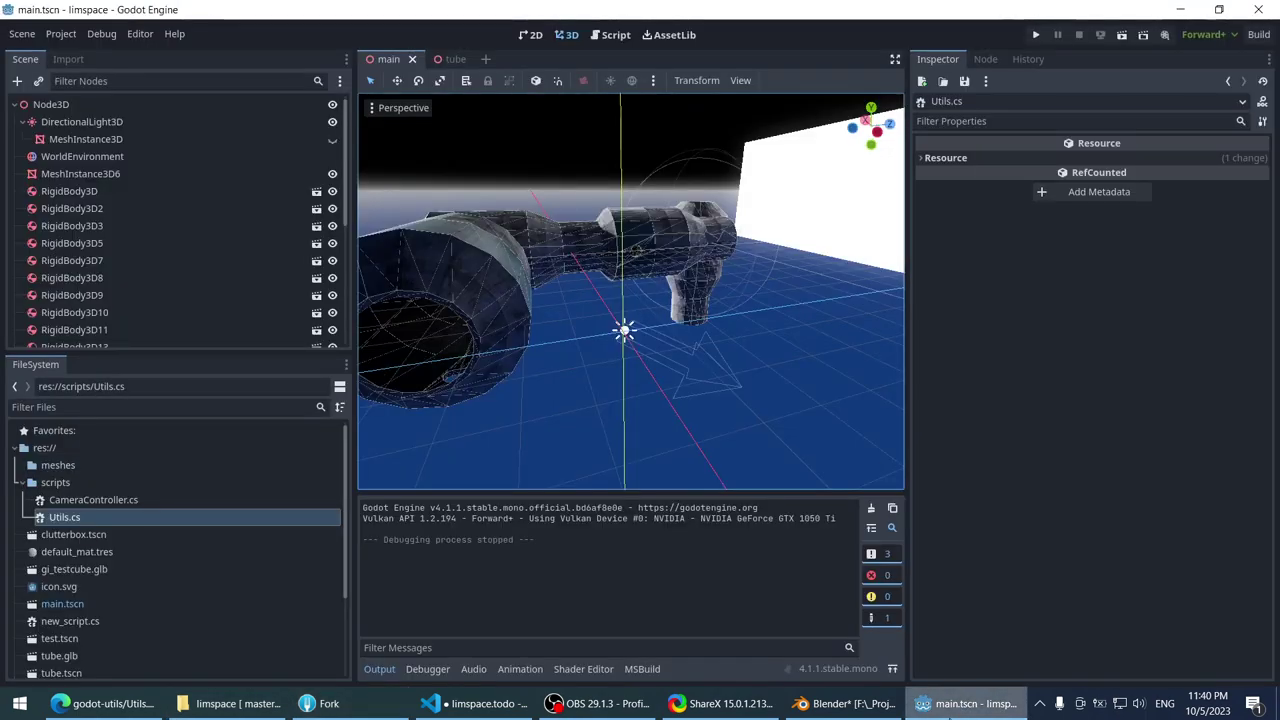
click(478, 703)
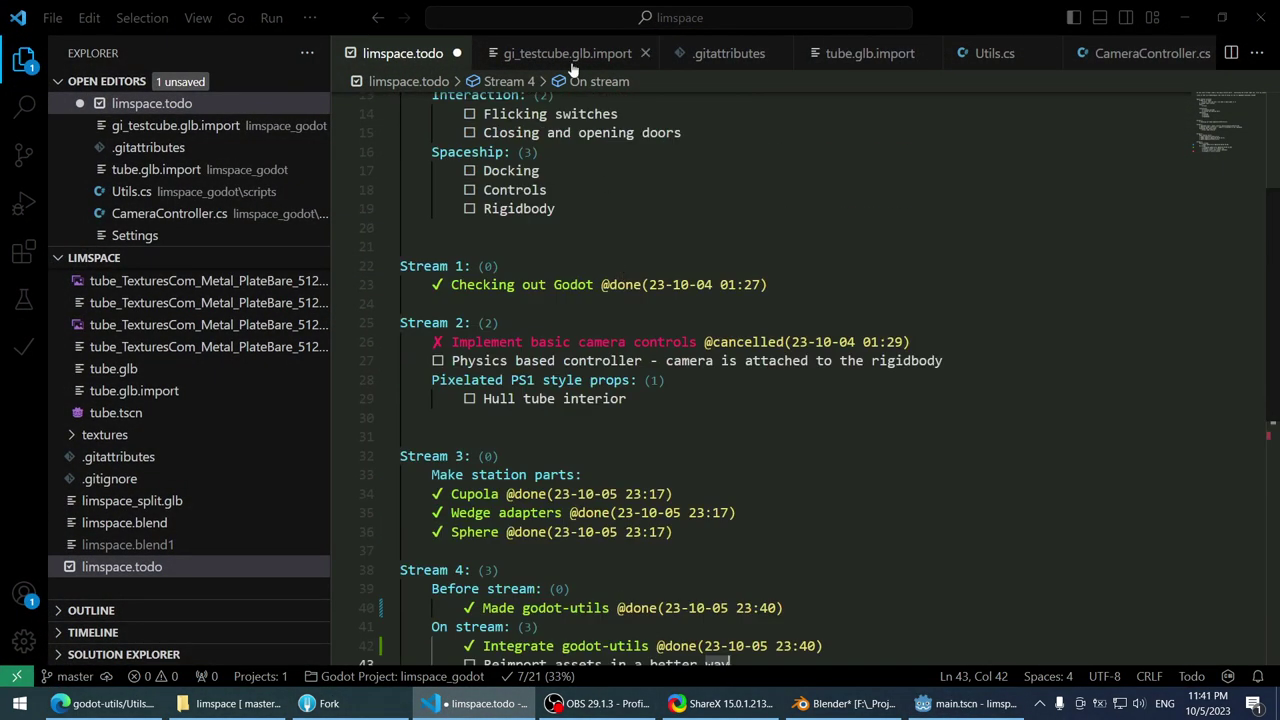
click(1138, 58)
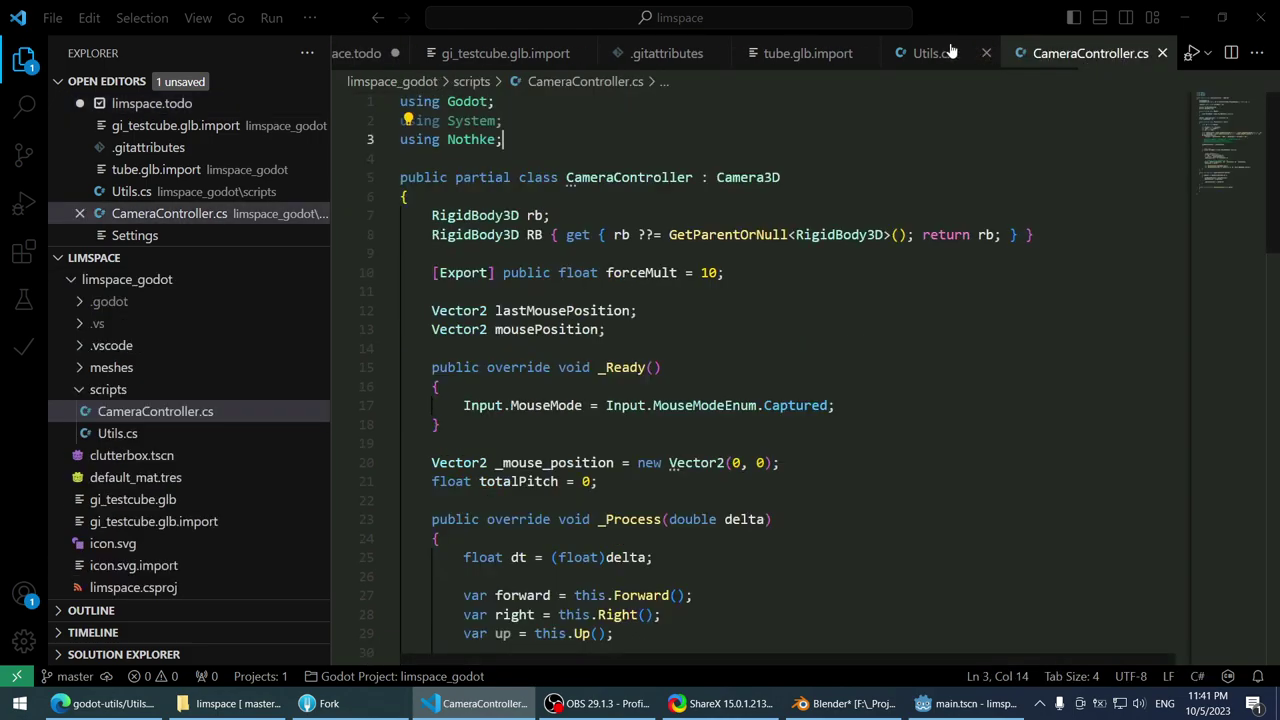
click(944, 53)
click(815, 290)
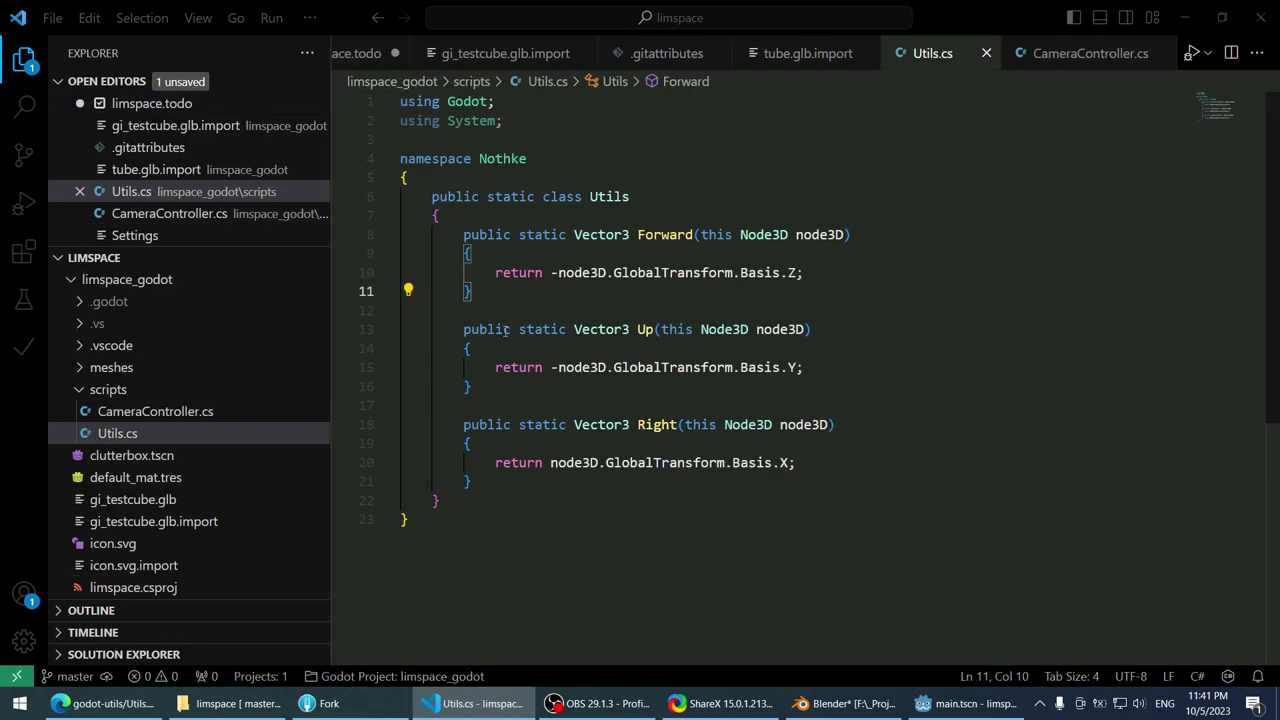
click(557, 367)
key(BackSpace)
- Save Utils.cs and duplicate the inputRight line in CameraController.cs
key(ctrl+s)
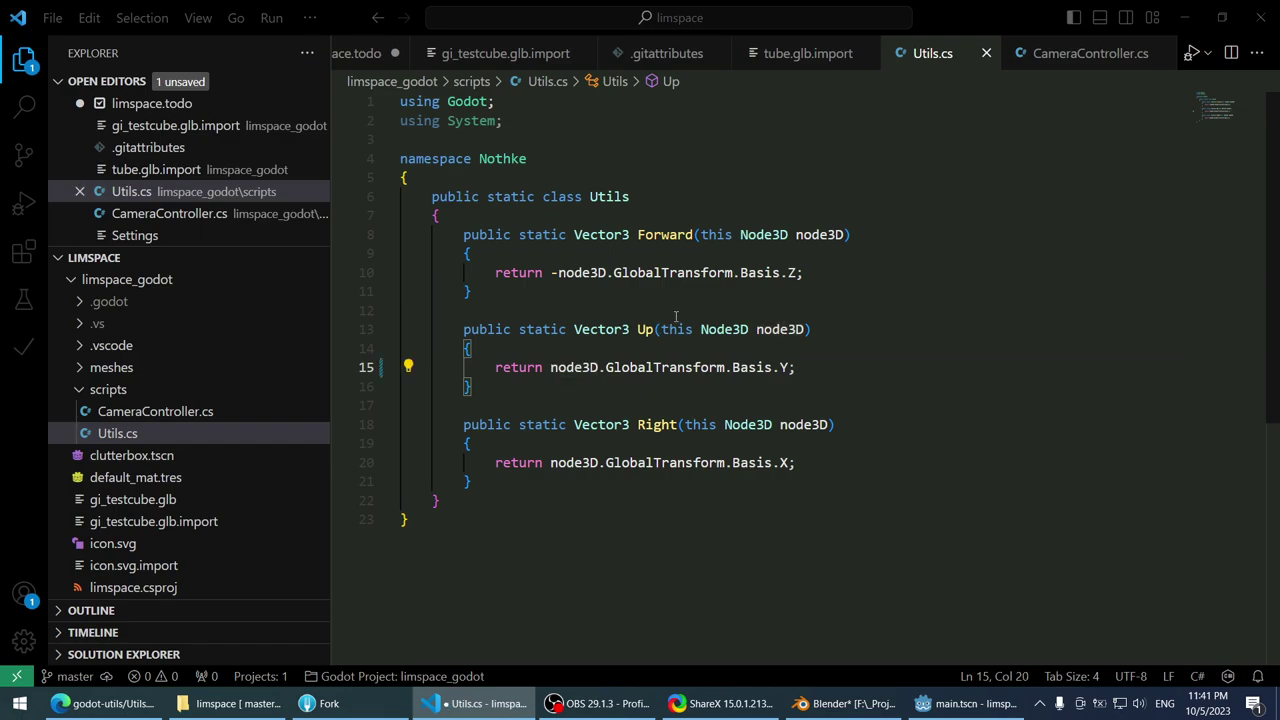
key(ctrl+Tab)
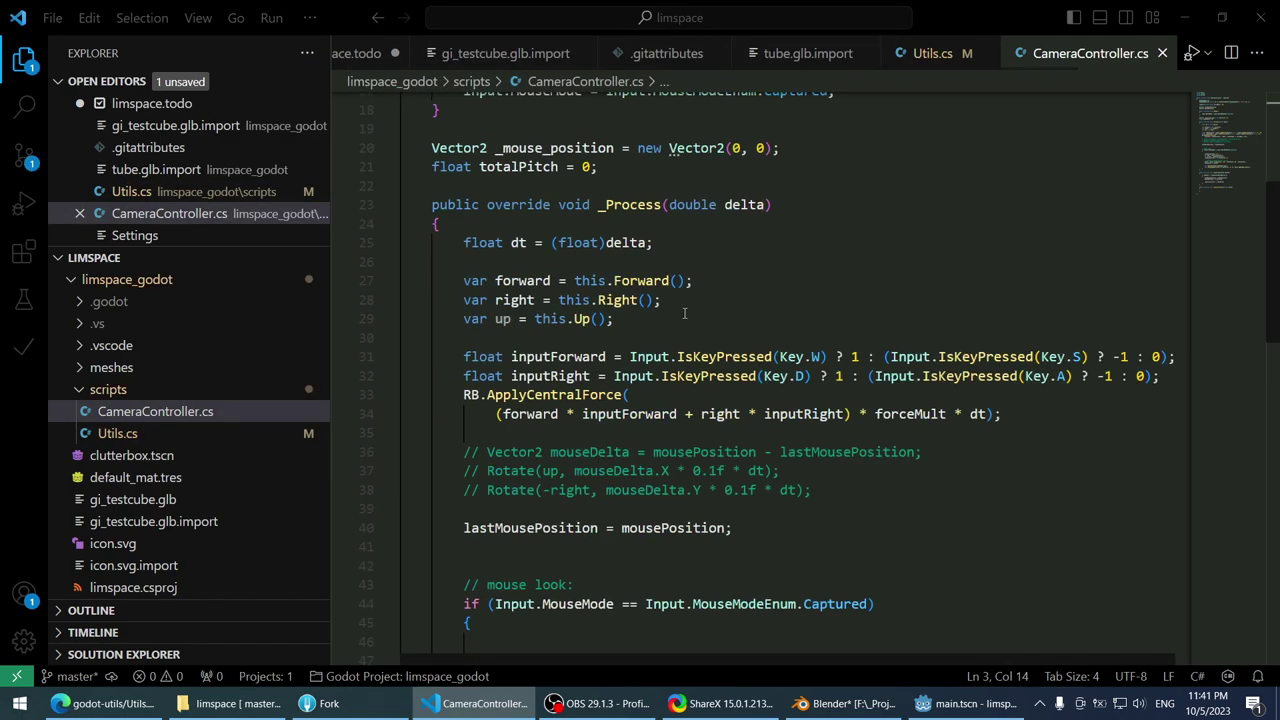
drag(672, 328, 498, 345)
click(820, 414)
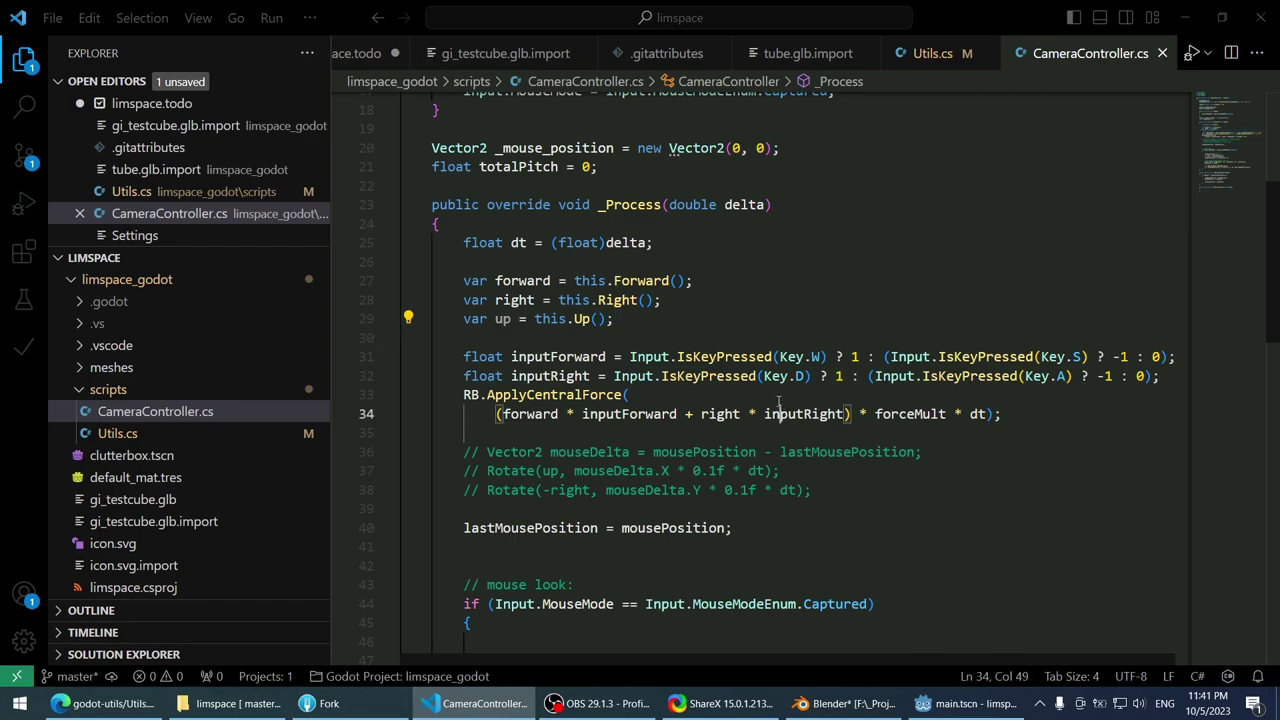
click(785, 376)
key(End)
key(shift+Home)
key(ctrl+c)
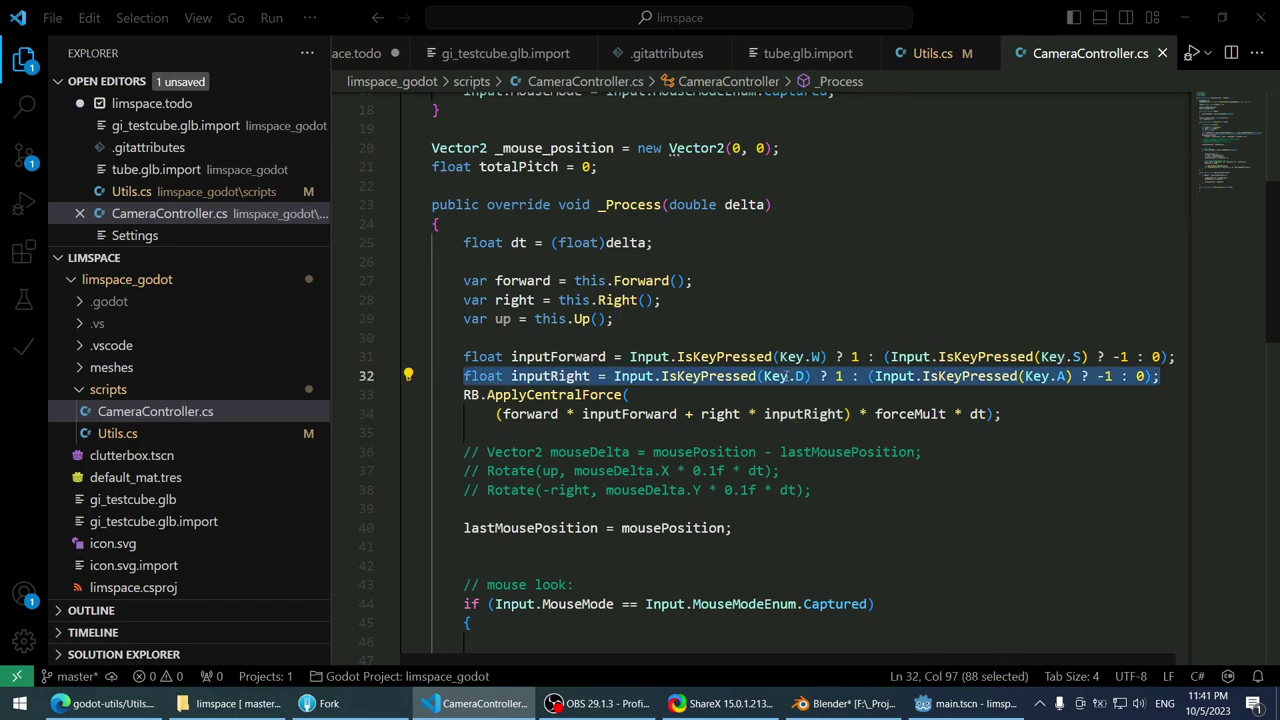
key(Down)
key(Home)
key(Return)
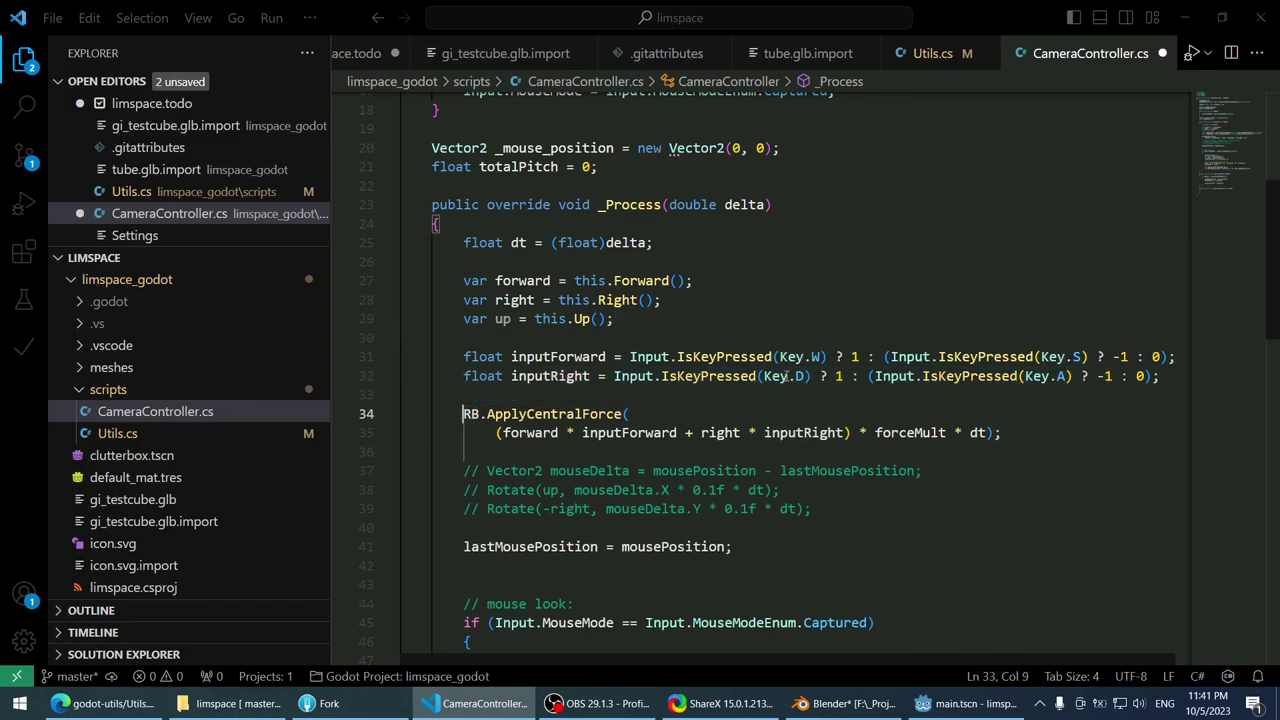
key(Up)
key(Return)
key(ctrl+v)
key(Up)
key(ctrl+shift+k)
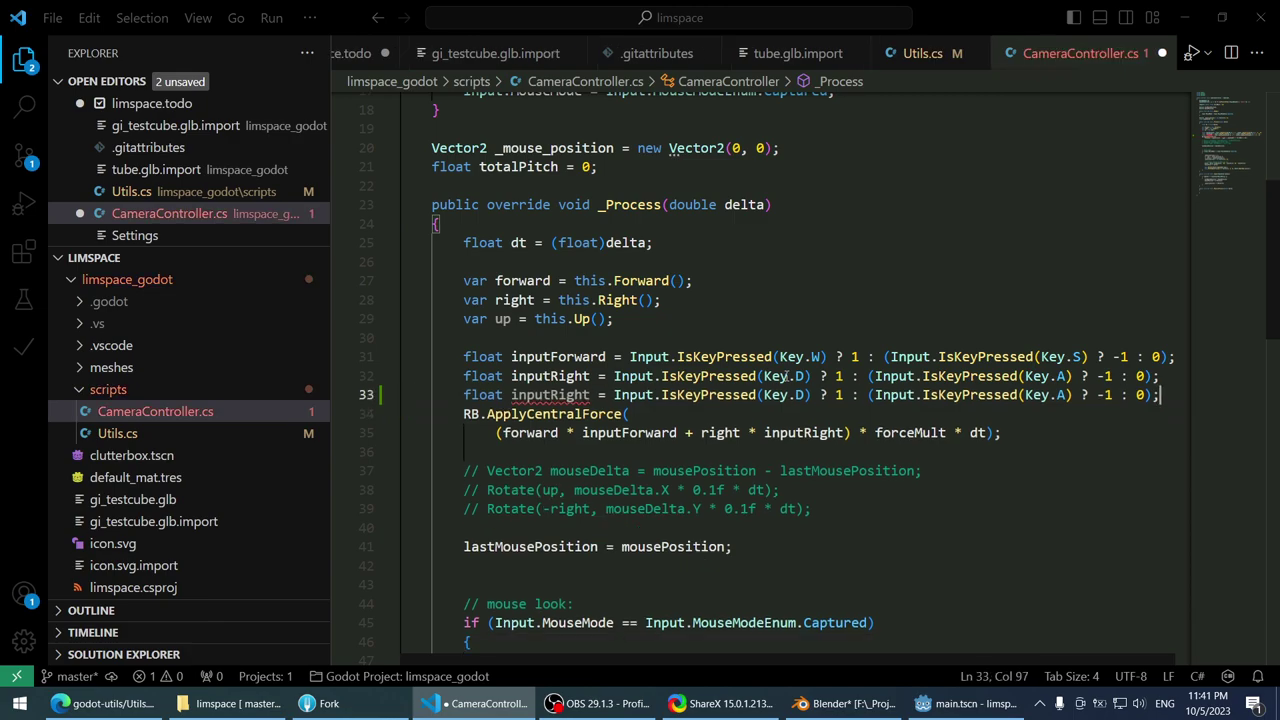
- Turn the copied line into an inputUp input using keys C and X, and save
key(End)
key(Return)
key(Up)
key(ctrl+Right)
key(ctrl+Right)
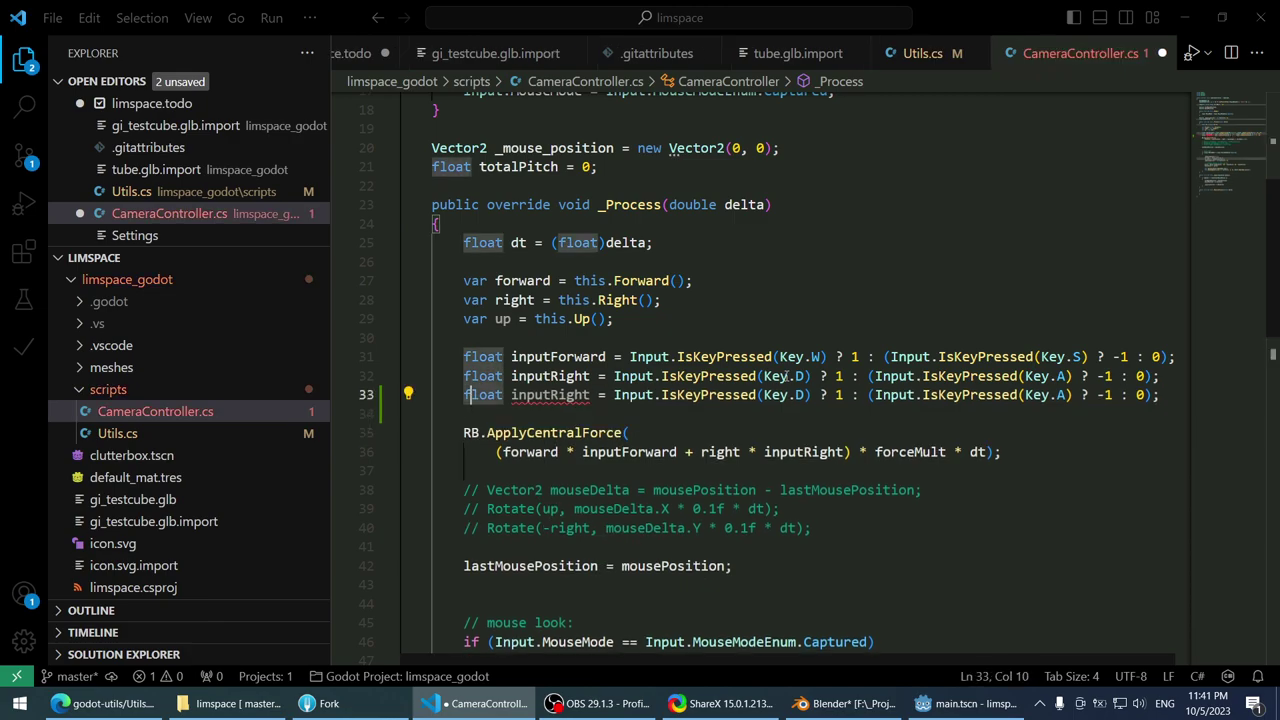
key(ctrl+BackSpace)
text(inputUp)
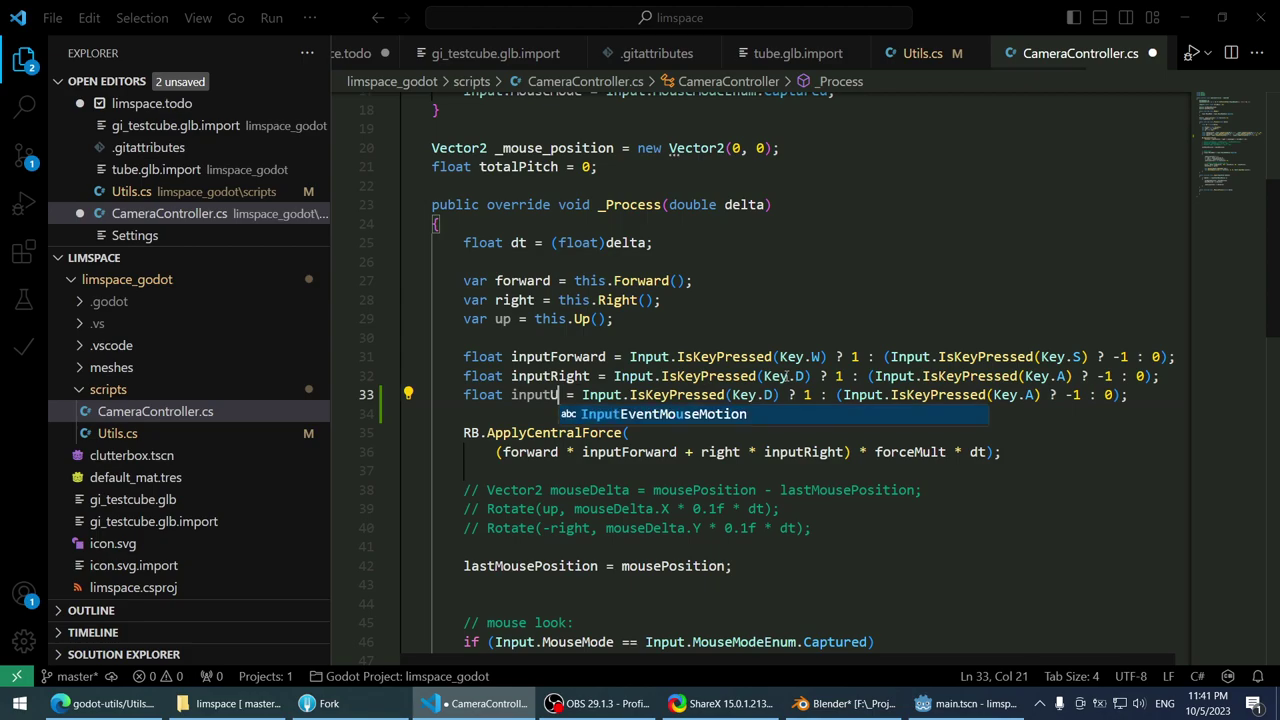
key(ctrl+Right)
key(ctrl+Right)
key(ctrl+Right)
key(ctrl+Right)
key(ctrl+Right)
key(ctrl+Right)
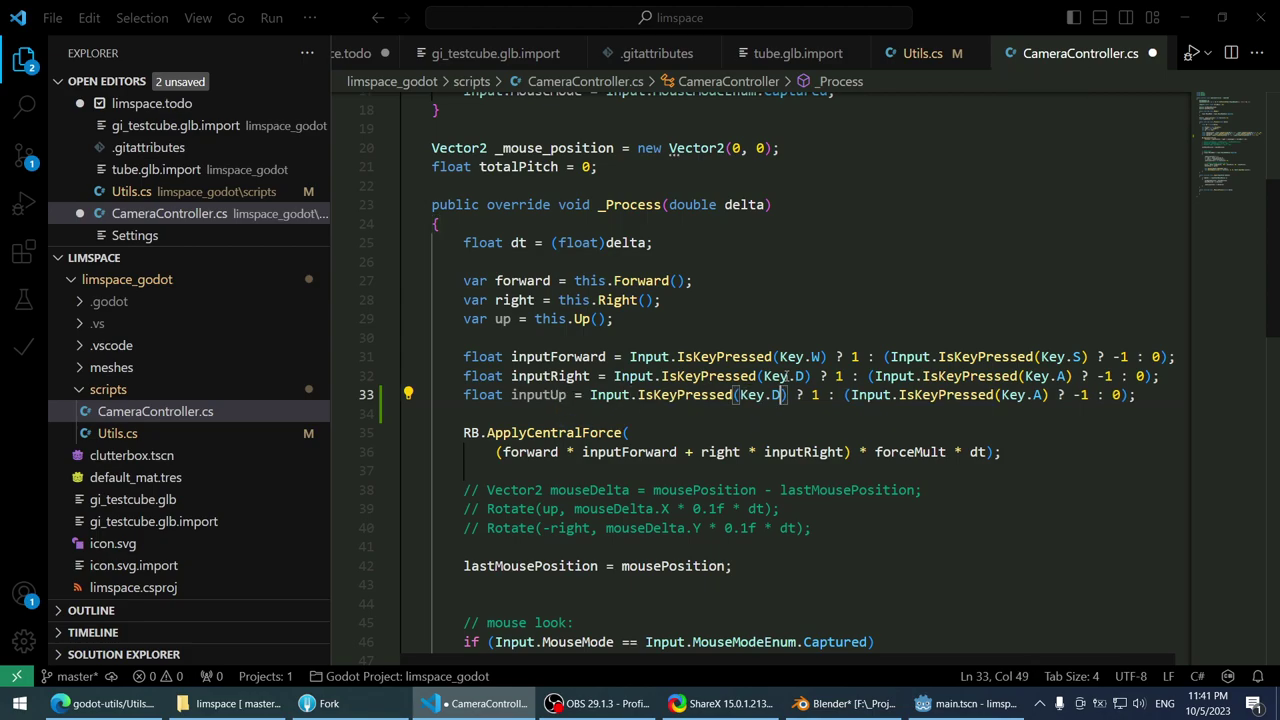
key(BackSpace)
text(C)
key(ctrl+Right)
key(ctrl+Right)
key(ctrl+Right)
key(ctrl+Right)
key(ctrl+Right)
key(ctrl+Right)
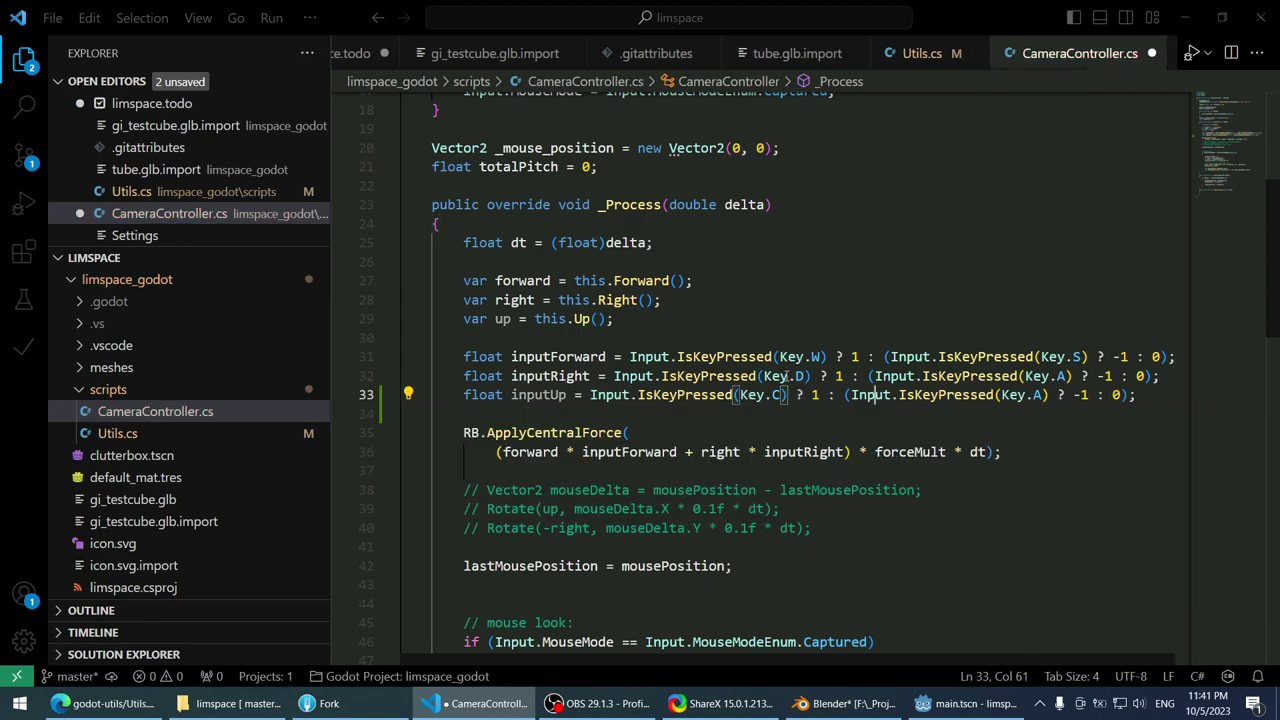
key(ctrl+Right)
key(ctrl+Right)
key(BackSpace)
text(X)
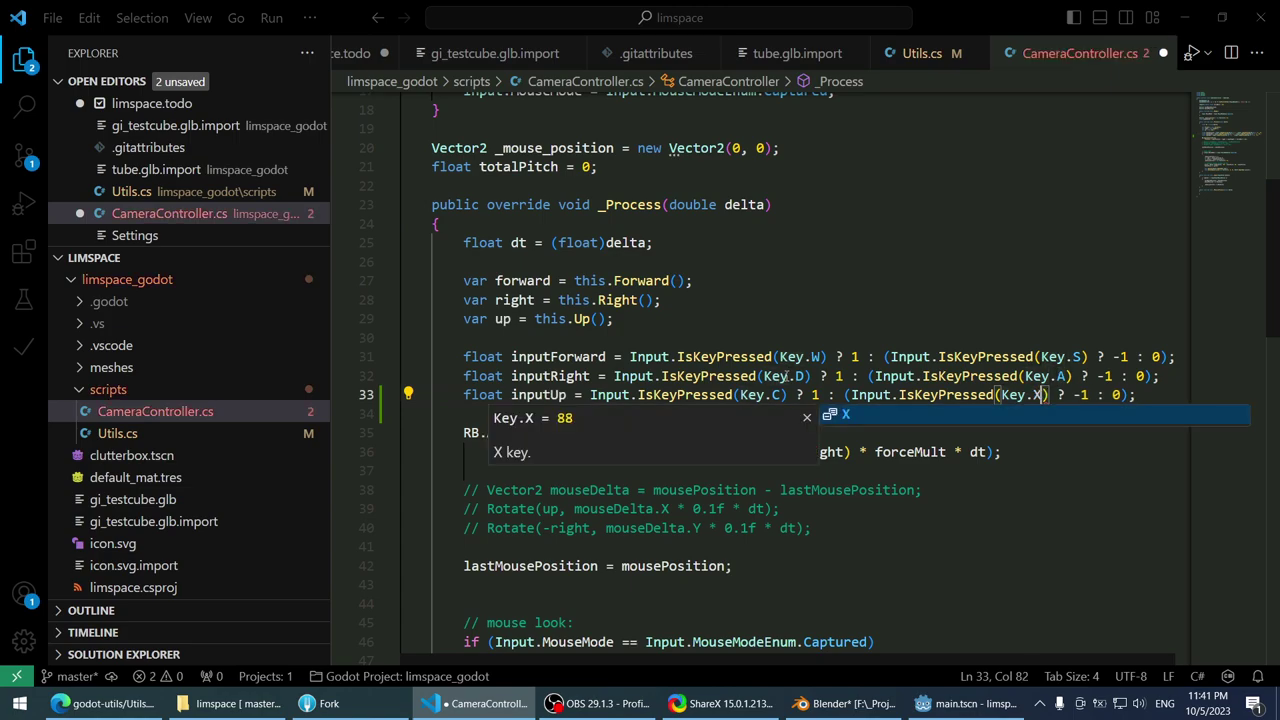
key(End)
key(ctrl+s)
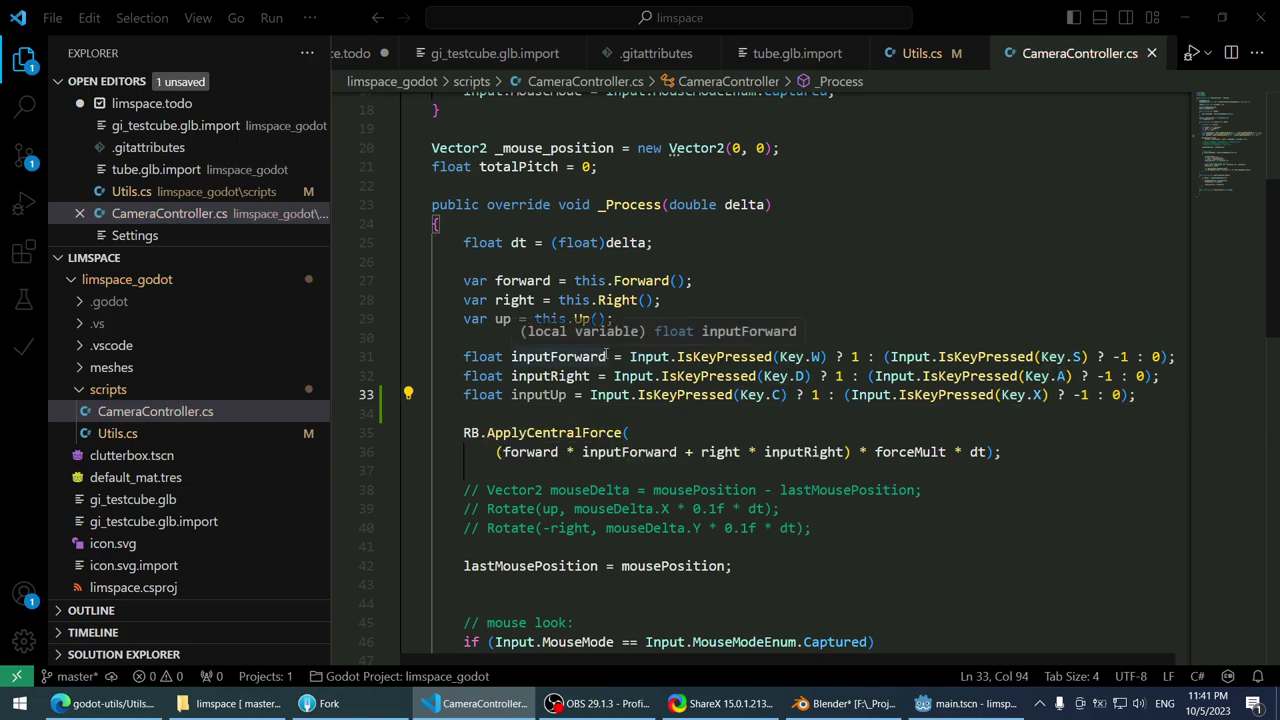
- Add '+ up * inputUp' to the ApplyCentralForce call on line 36 and run the game
key(Down)
key(Down)
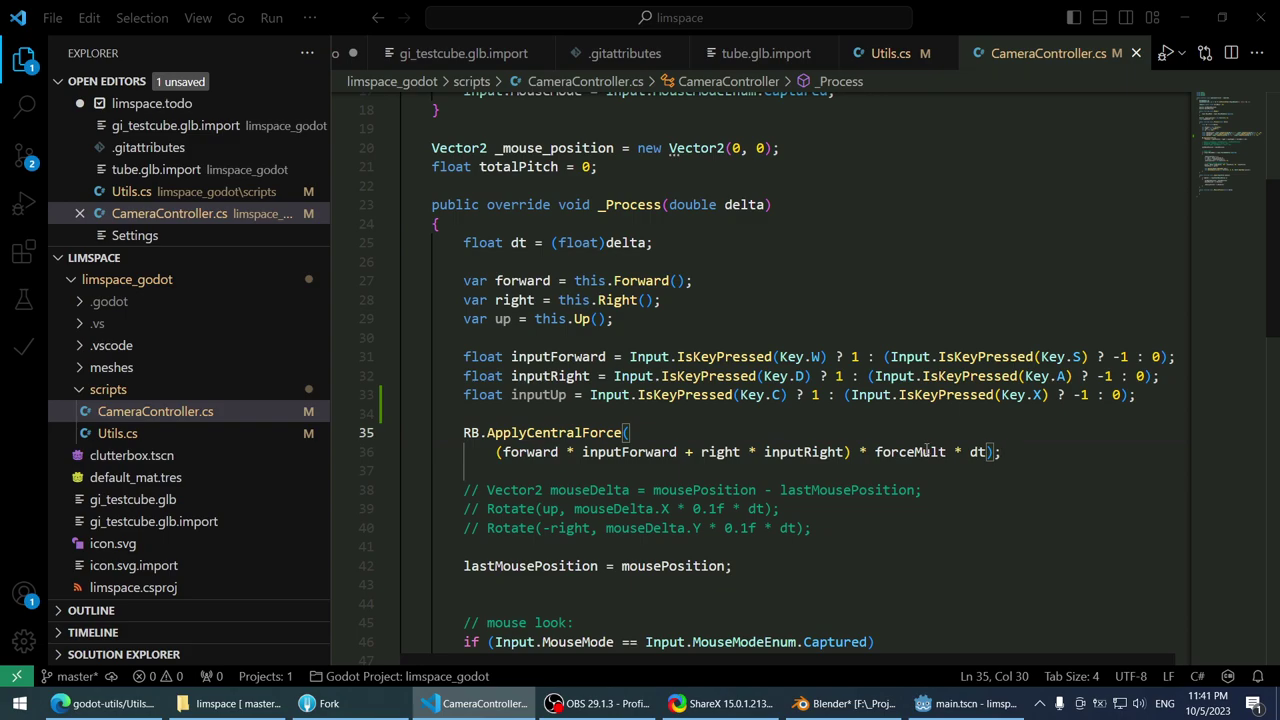
click(835, 452)
text(+ yo)
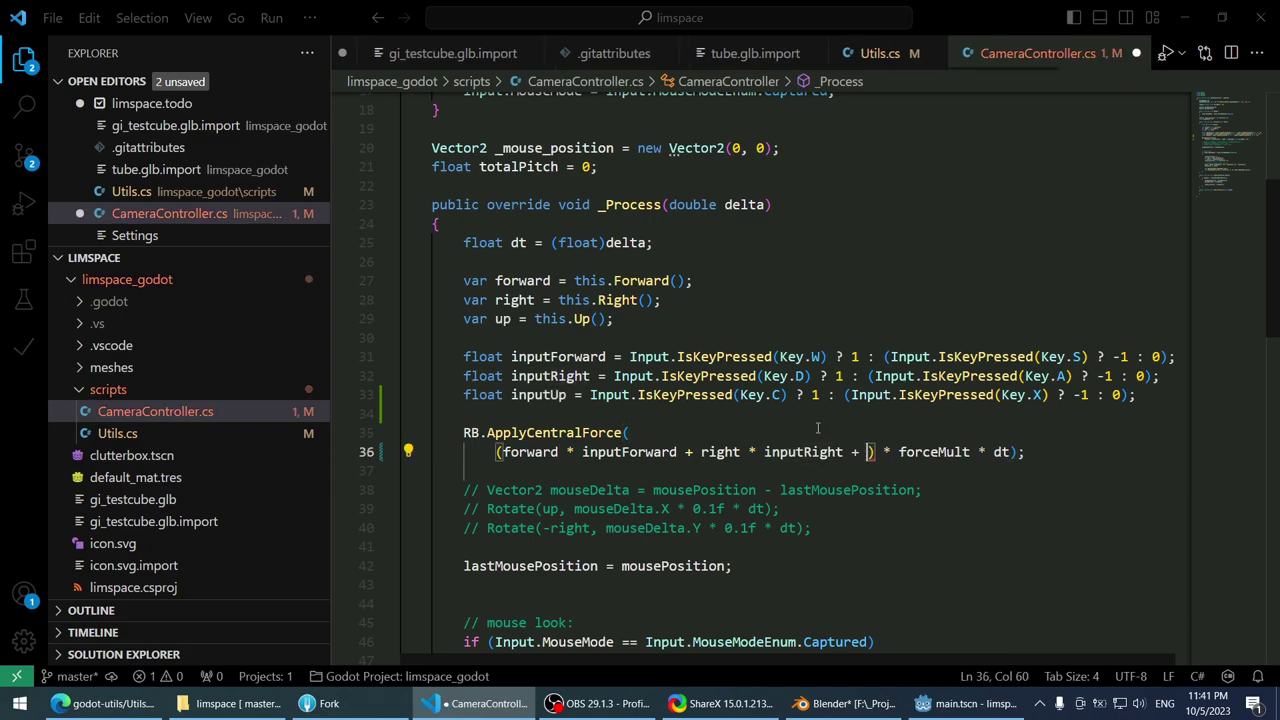
key(BackSpace)
key(BackSpace)
text(up )
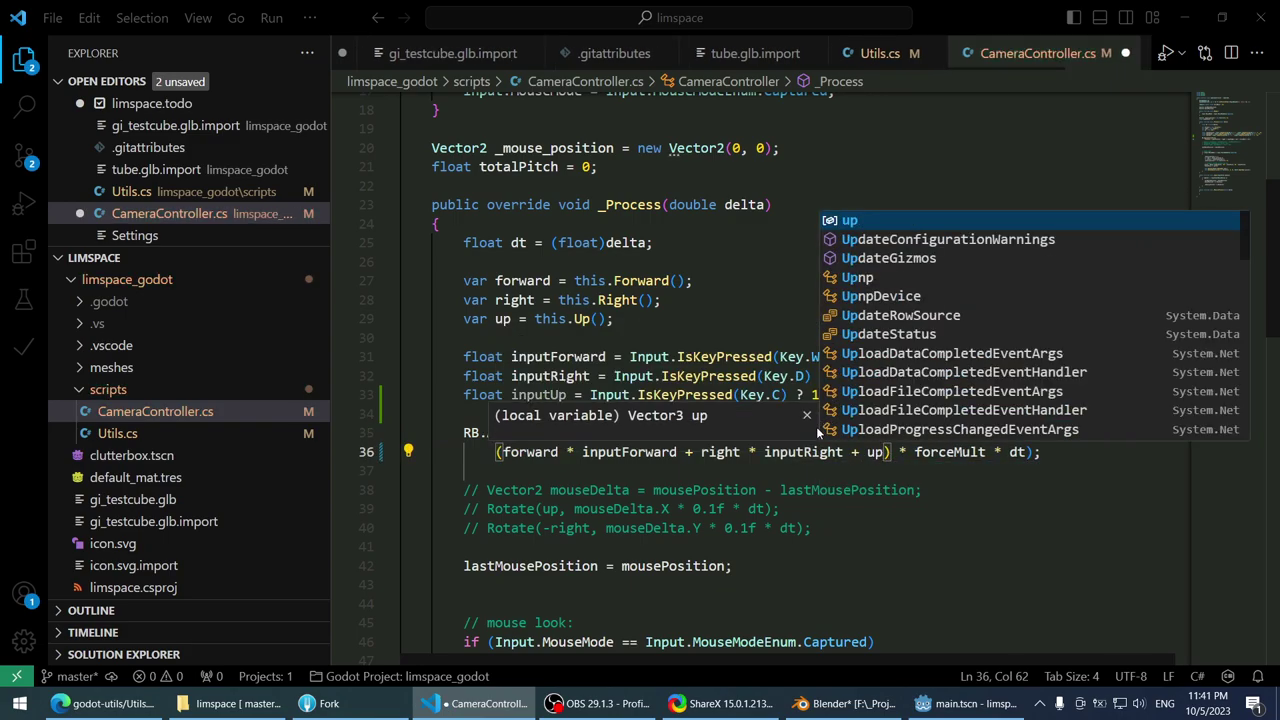
text(* inputUp)
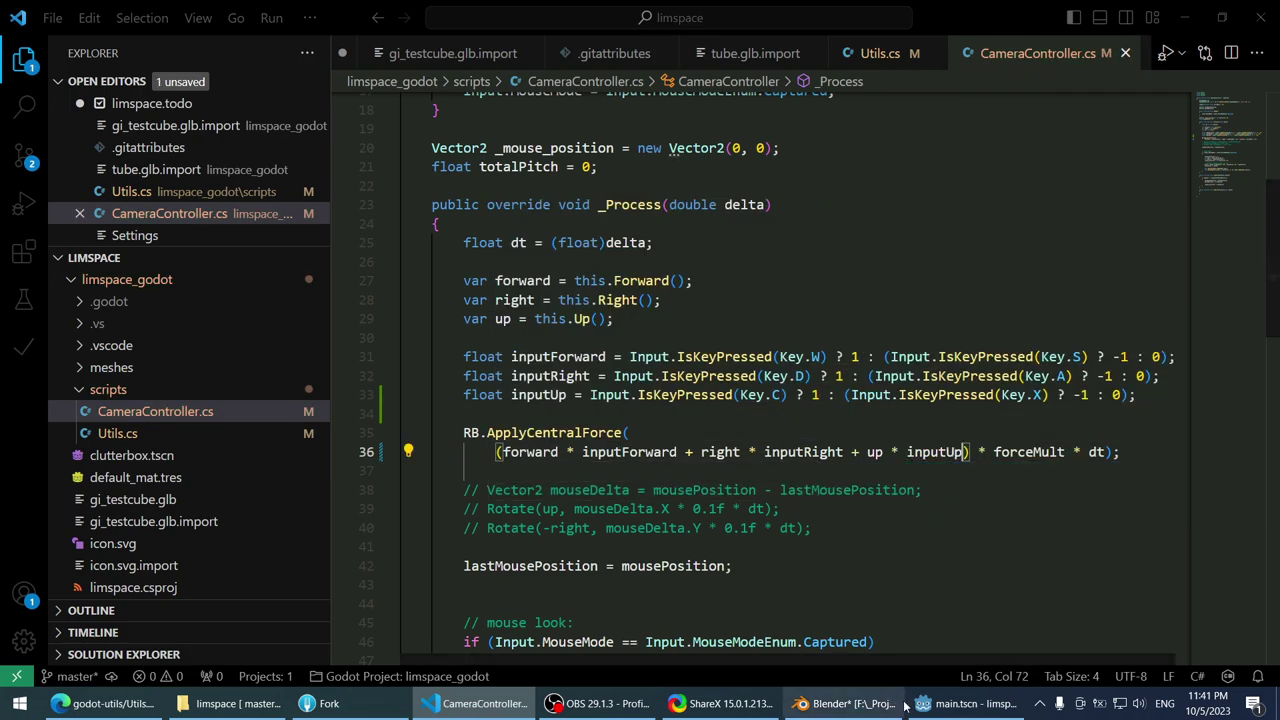
click(965, 703)
click(1036, 34)
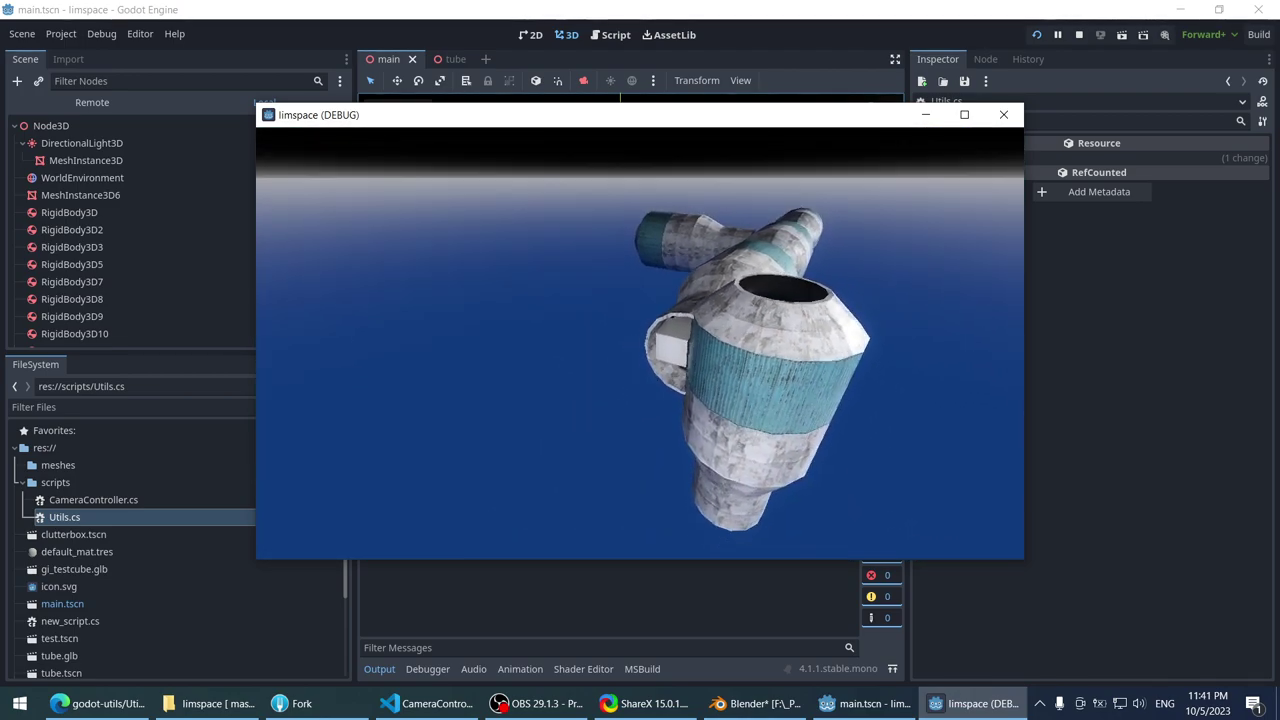
key(alt+Tab)
key(alt+Tab)
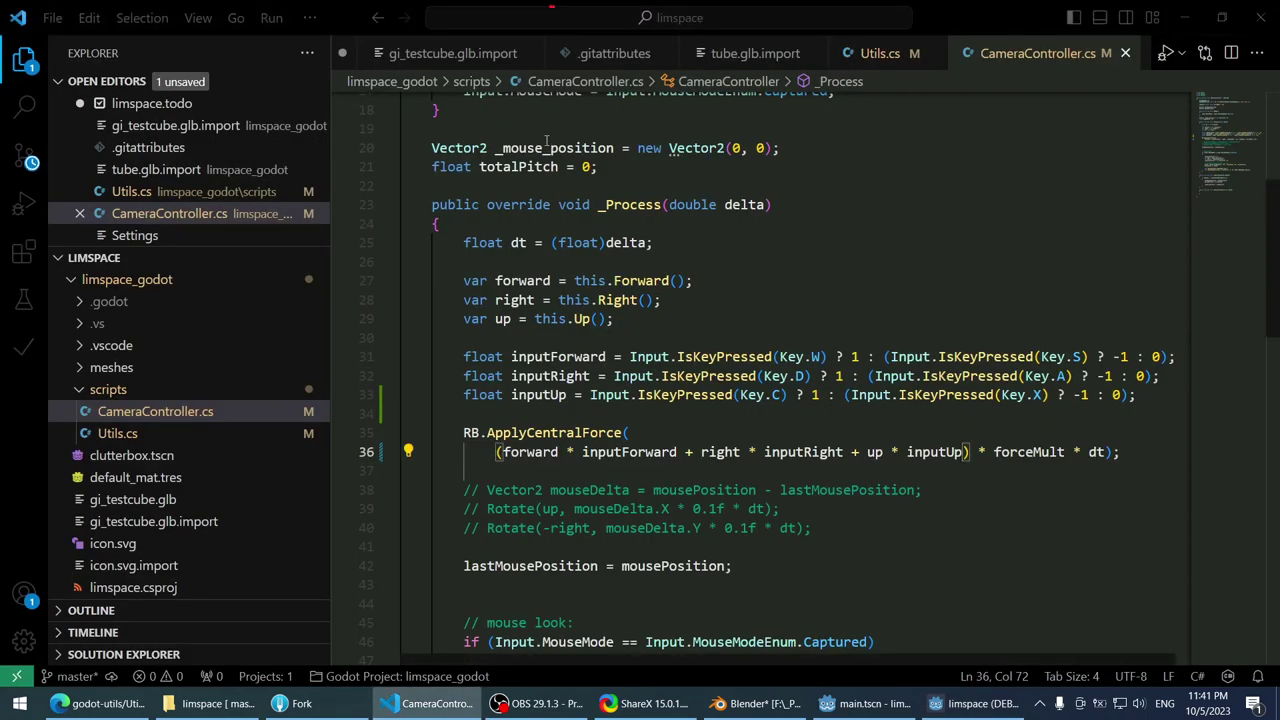
key(ctrl+Tab)
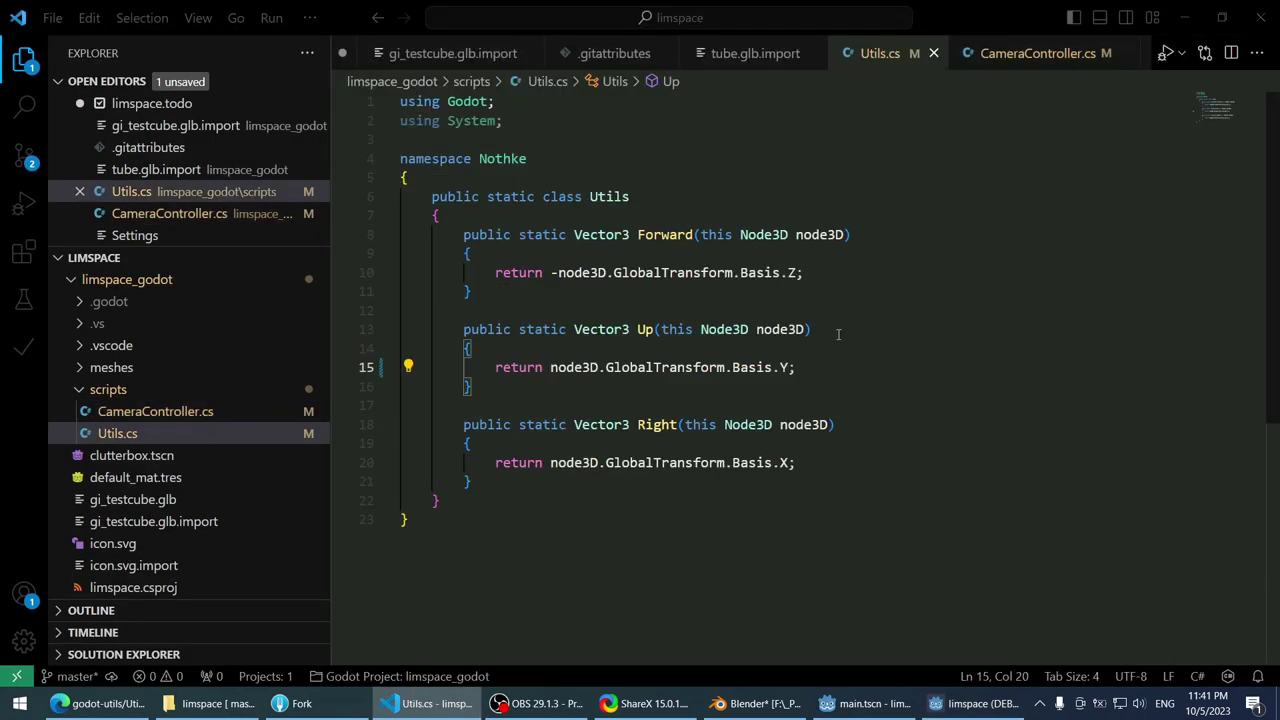
click(977, 703)
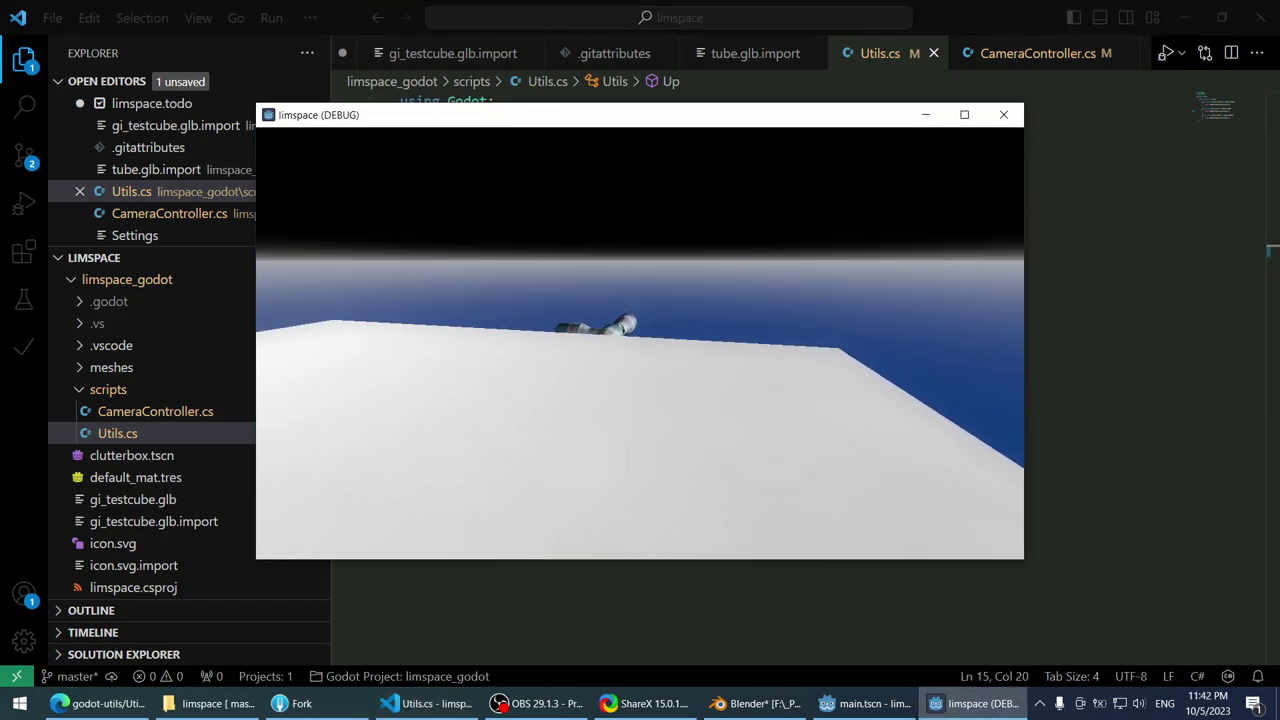
key(Escape)
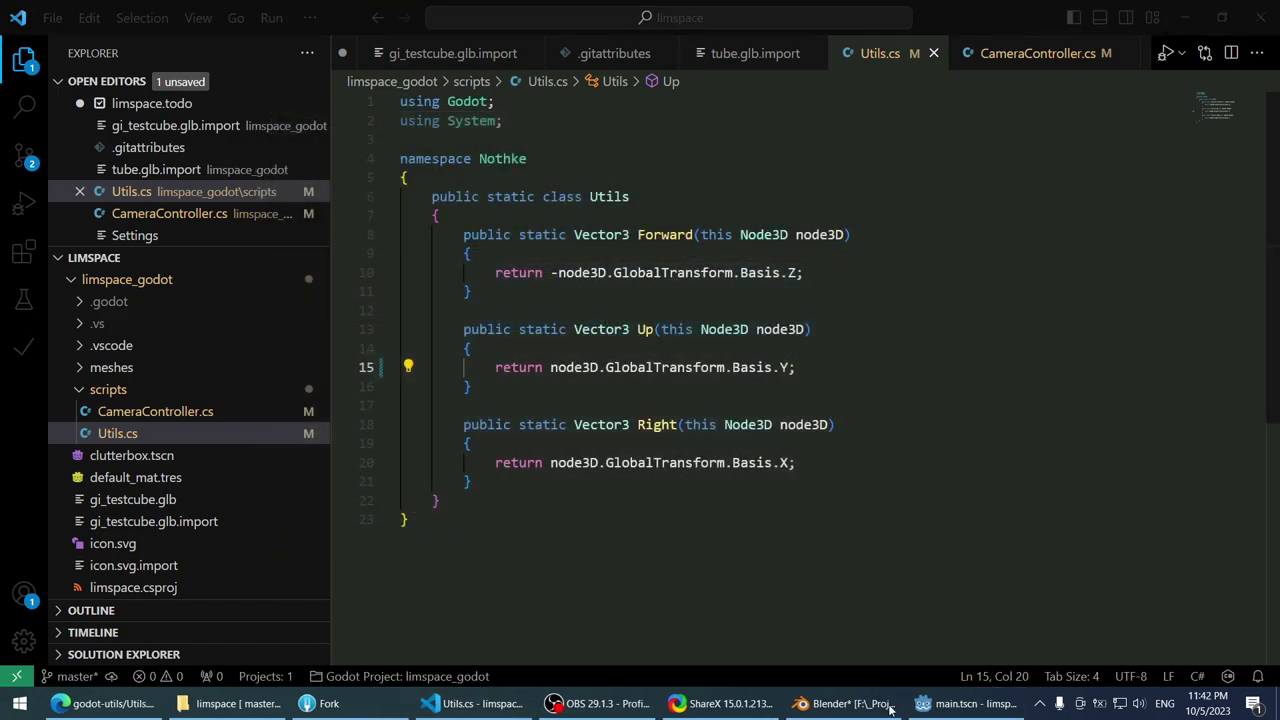
click(930, 703)
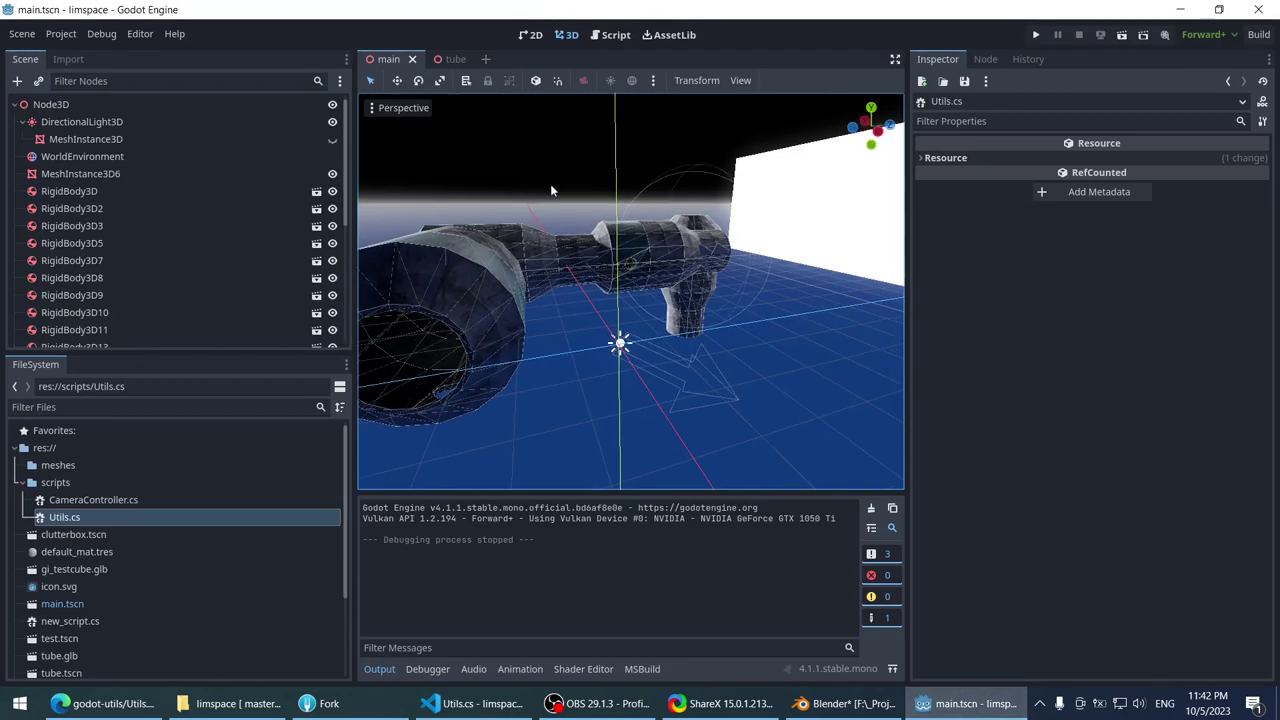
- Stage and review CameraController.cs and Utils.cs, then commit them as 'Utils Y oops'
click(322, 703)
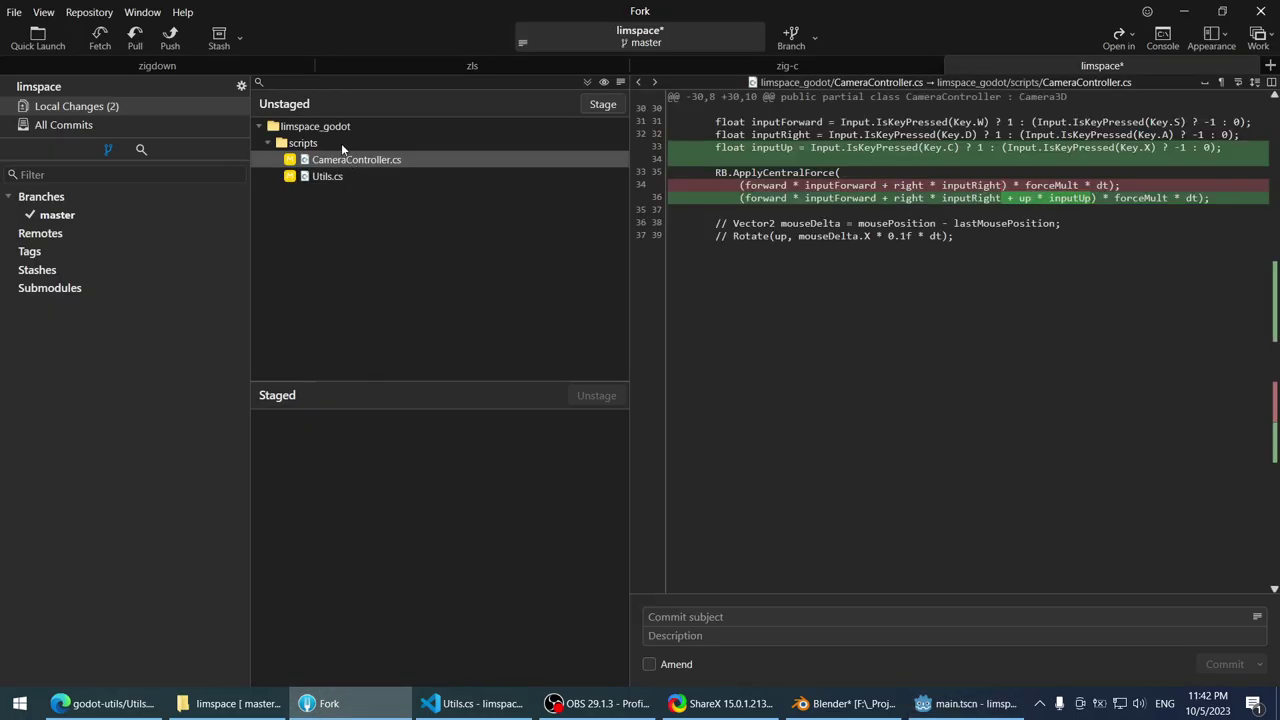
double_click(329, 126)
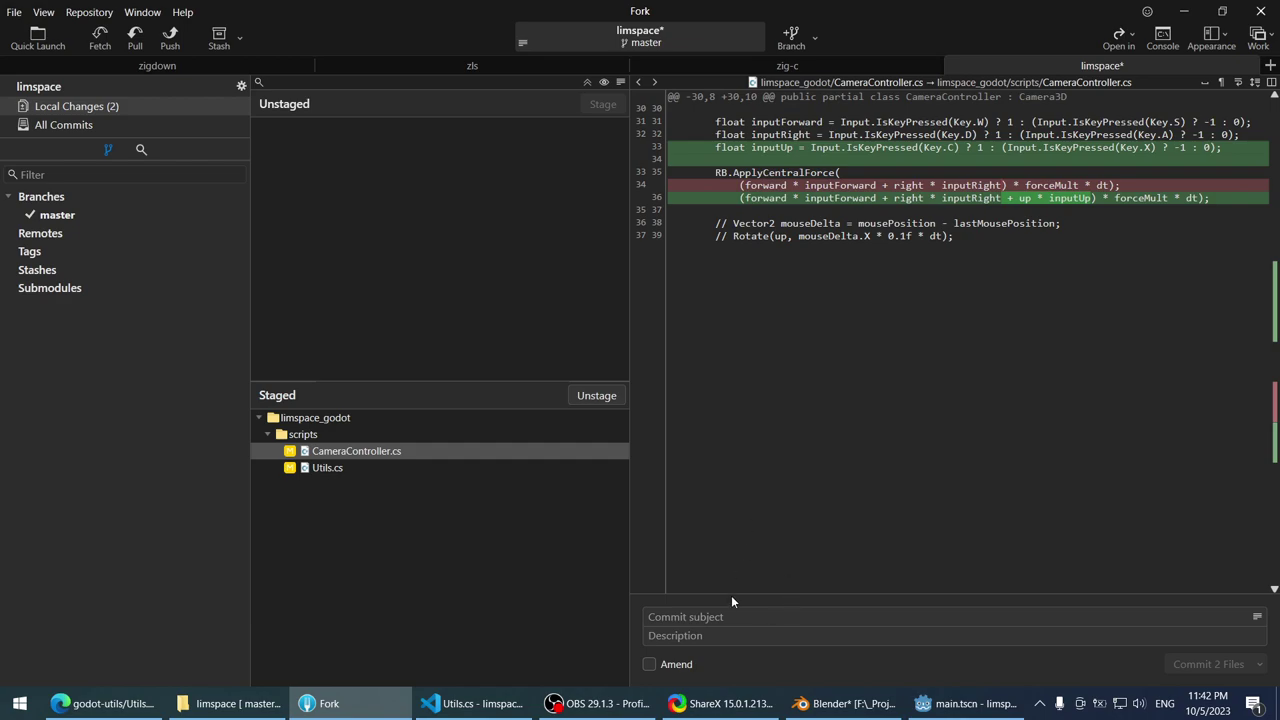
click(383, 450)
click(342, 467)
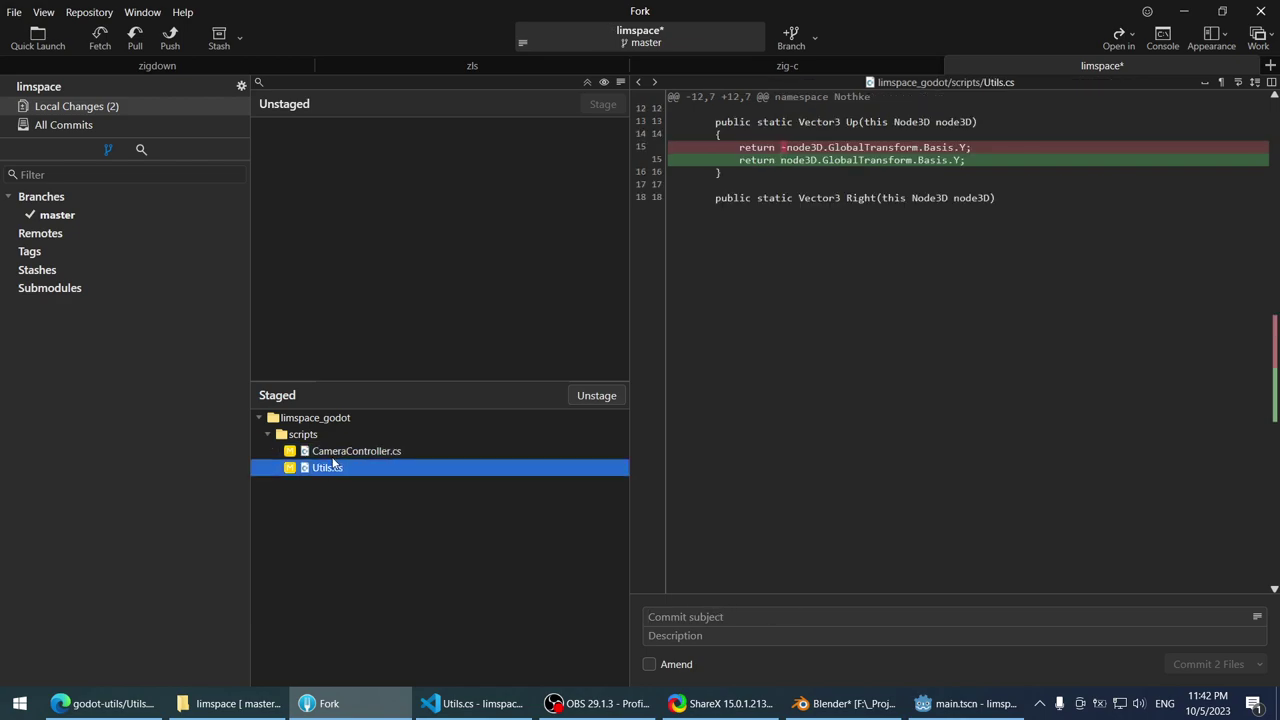
key(Up)
click(747, 616)
text(Uti)
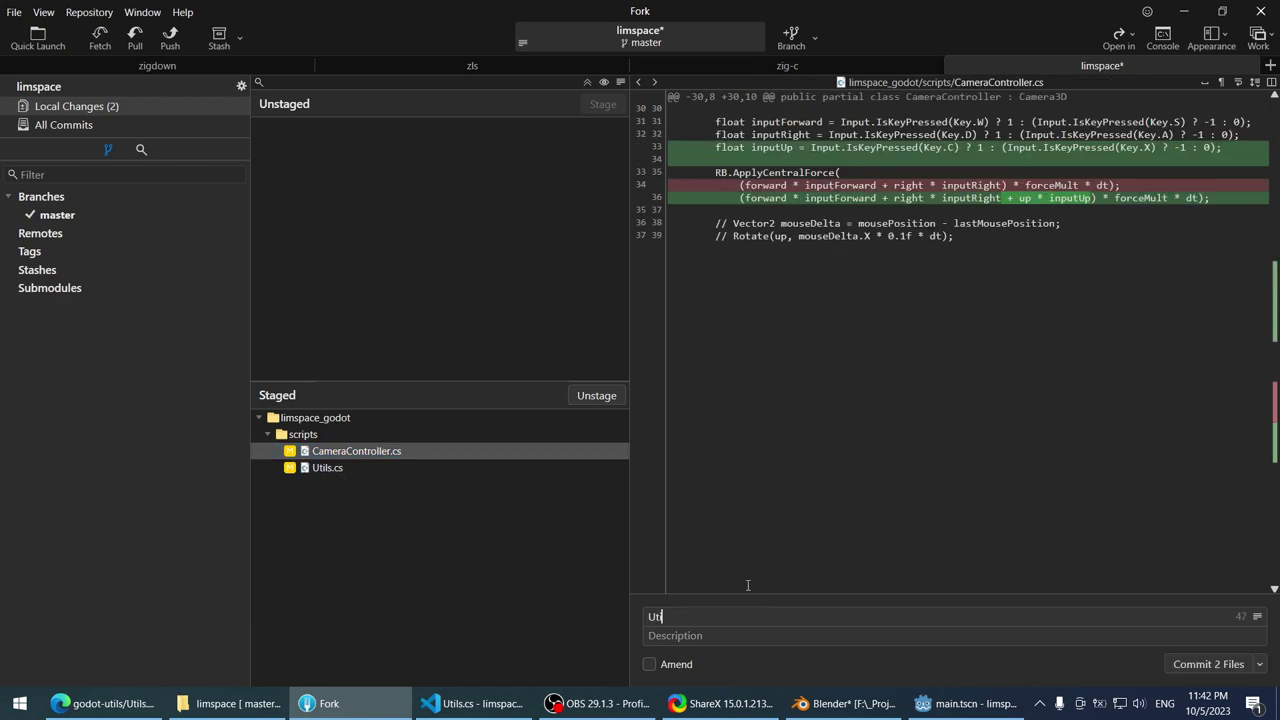
text(ls oops)
key(ctrl+Right)
text(Y)
key(ctrl+Return)
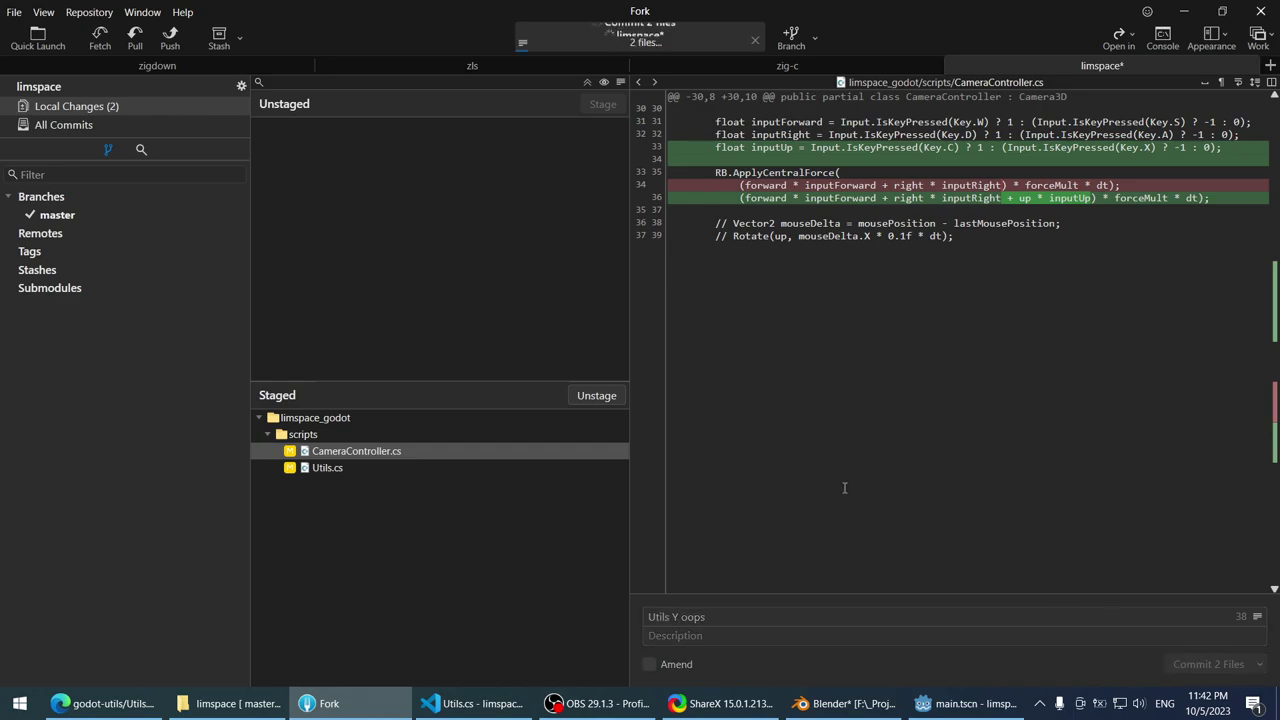
key(alt+Tab)
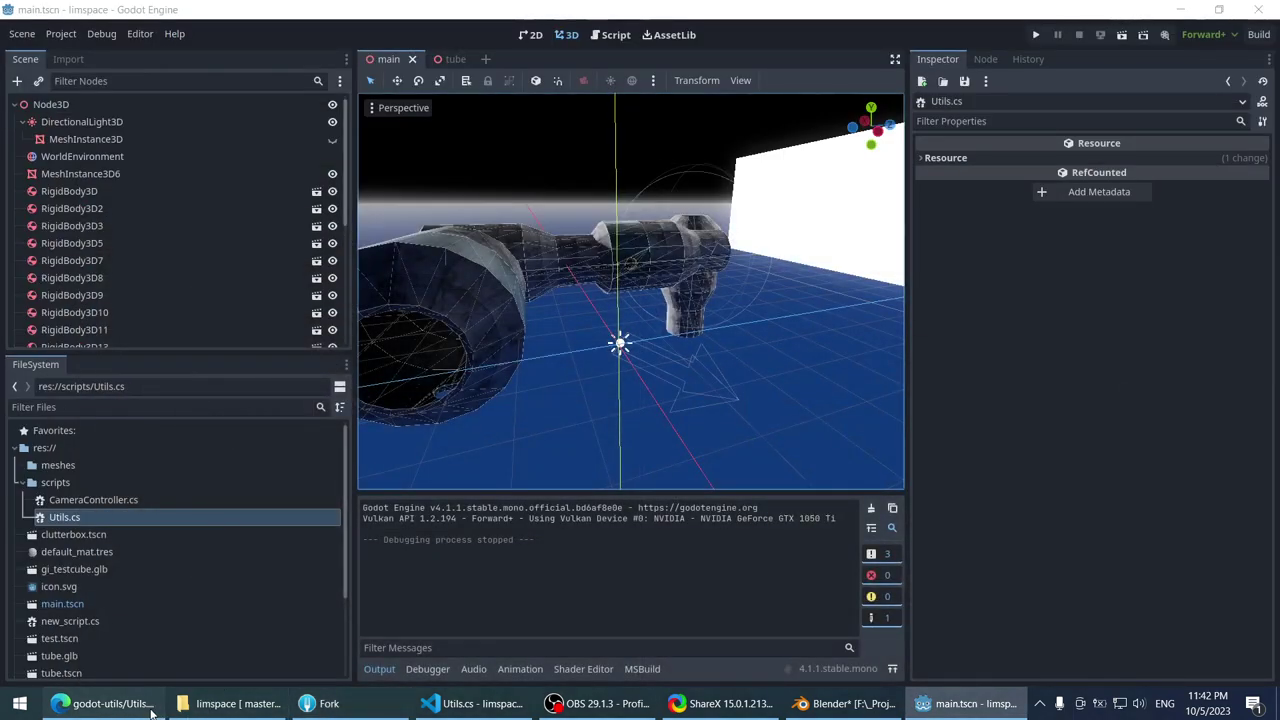
- Edit Utils.cs on GitHub, deleting the minus sign from Up's return on line 15
key(alt+Tab)
click(496, 405)
scroll(673, 338, down, 1)
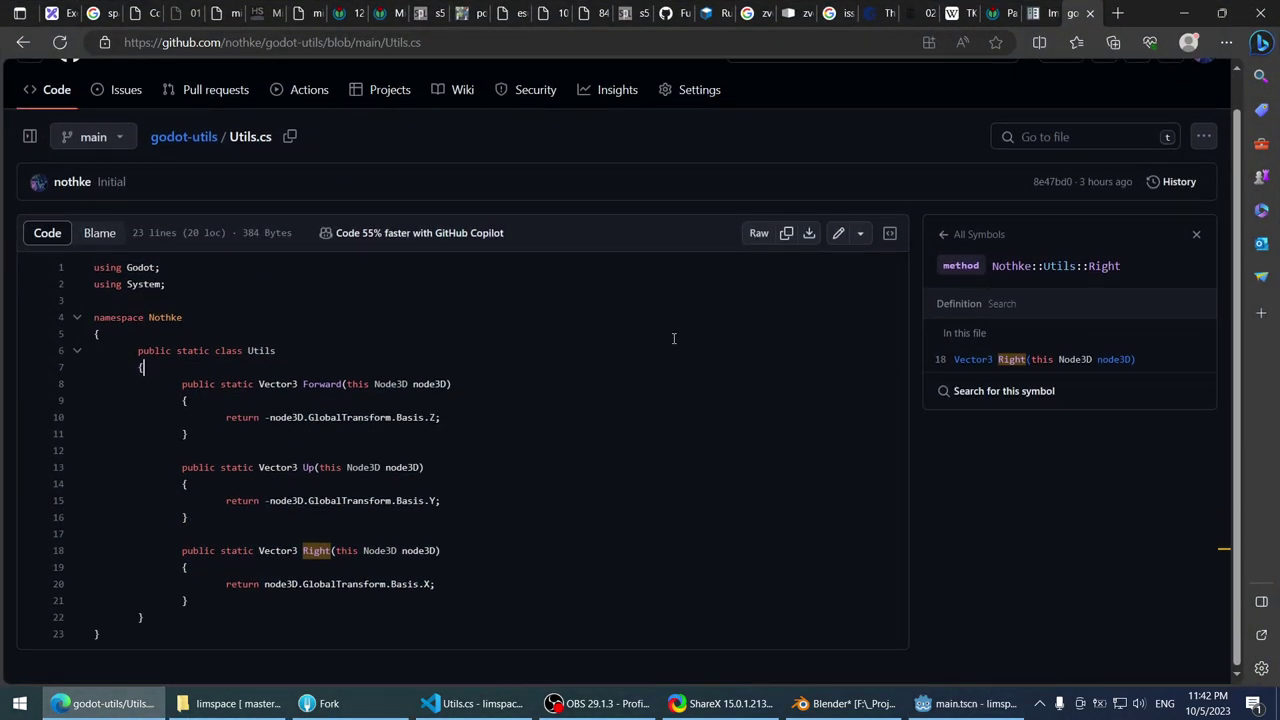
click(840, 234)
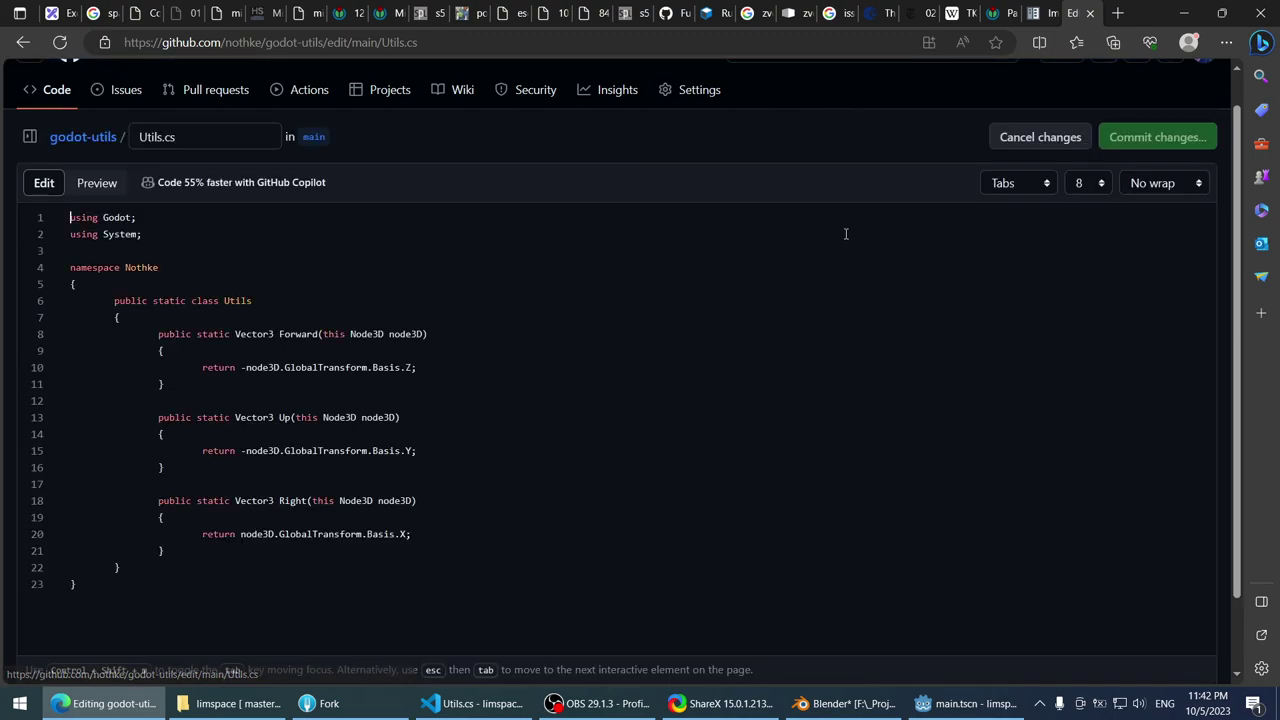
click(241, 451)
key(Delete)
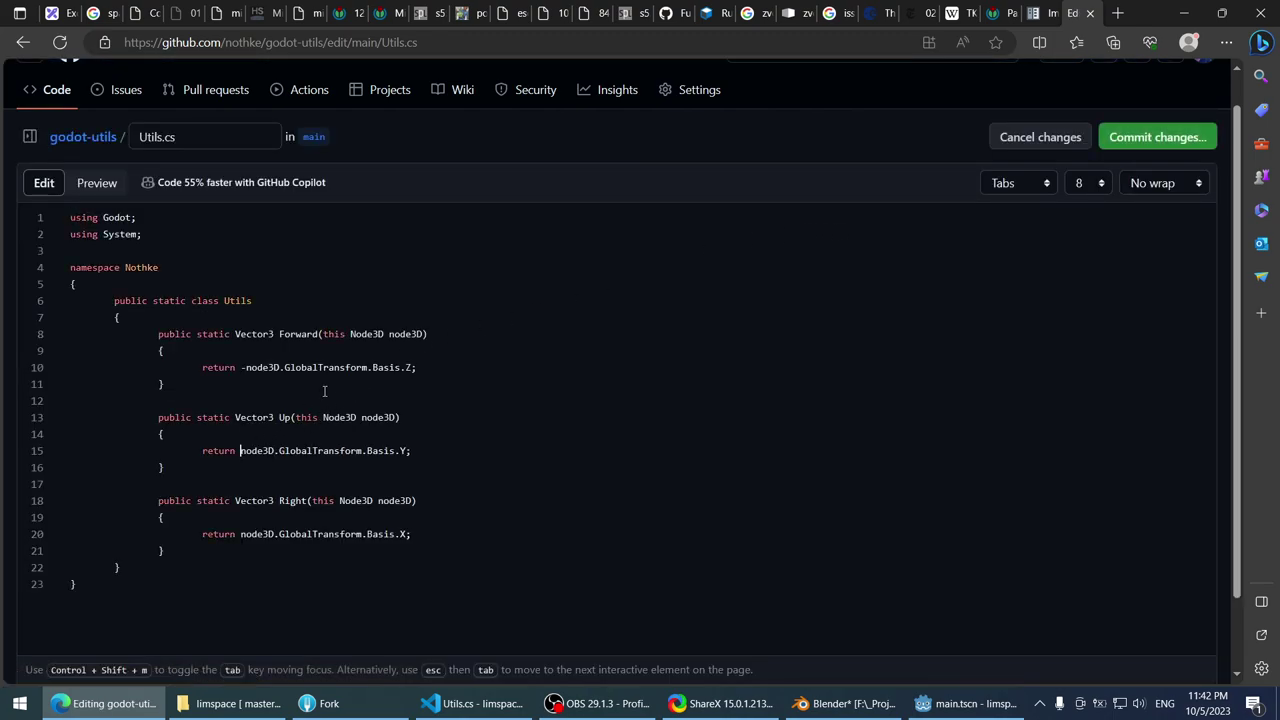
scroll(486, 357, up, 1)
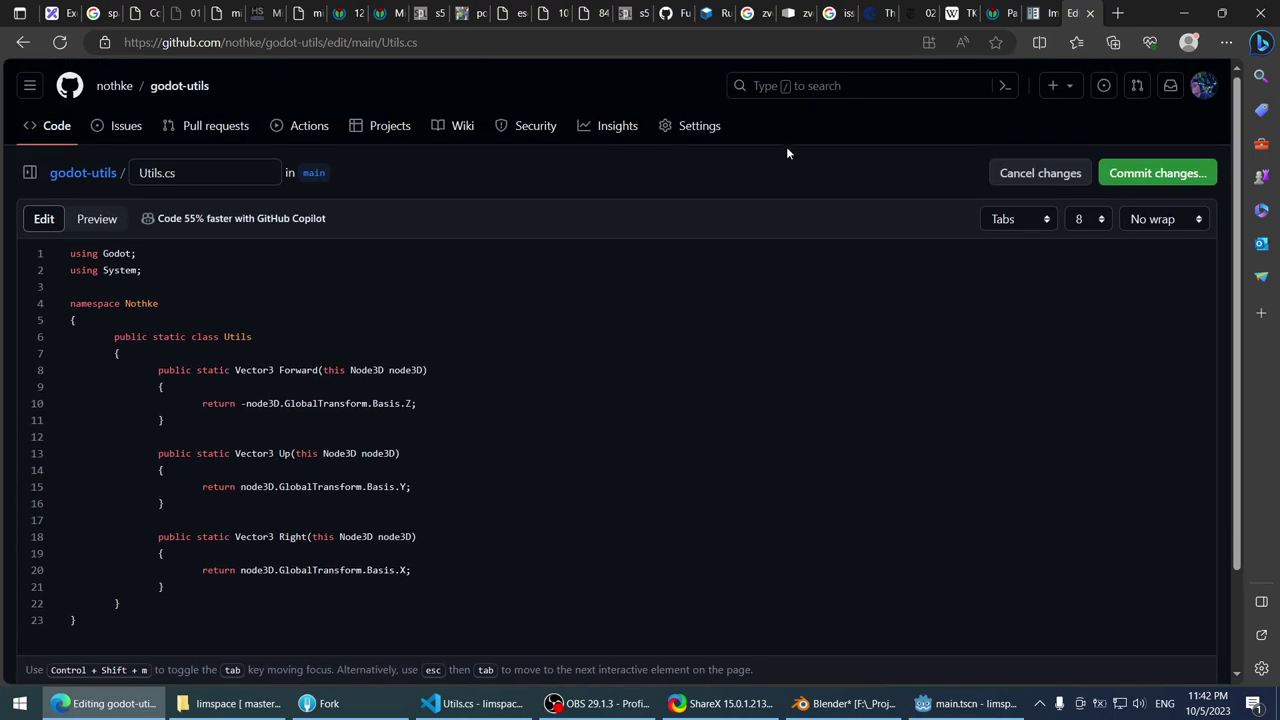
- Commit the edit to main as 'Fixed wrong inverted Y', then view the godot-utils repository
click(1150, 173)
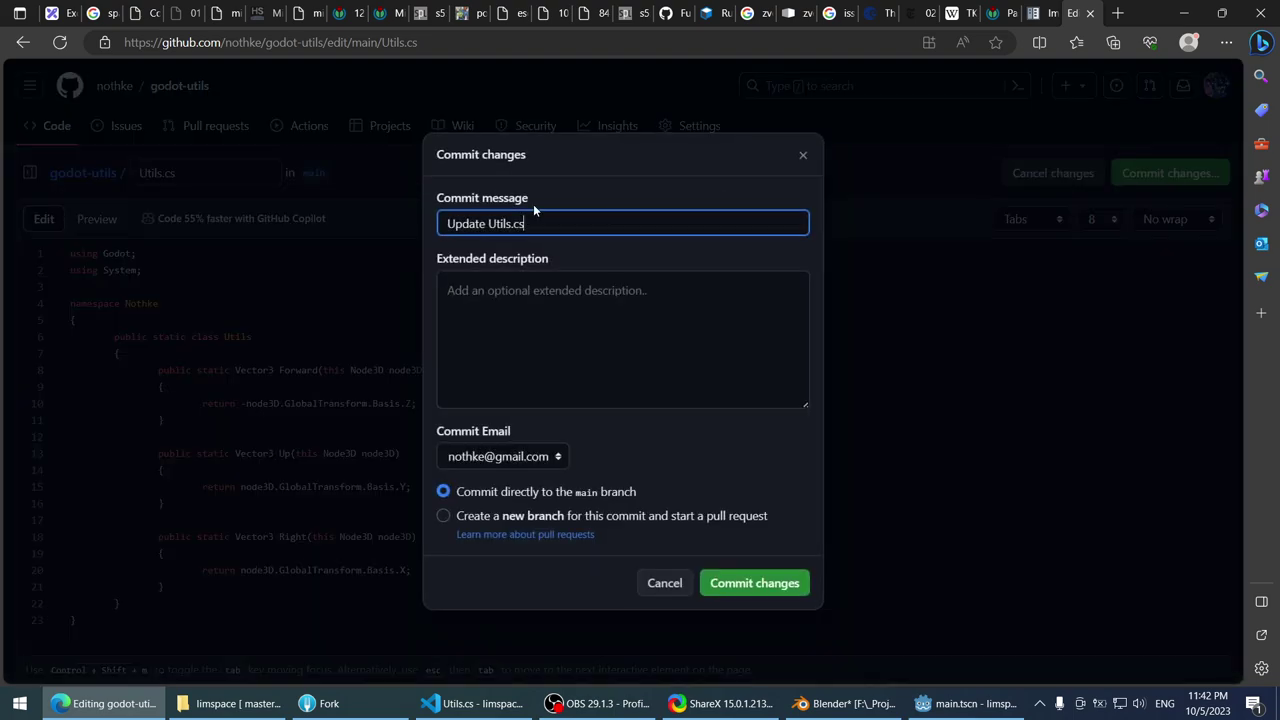
click(530, 320)
key(shift+Tab)
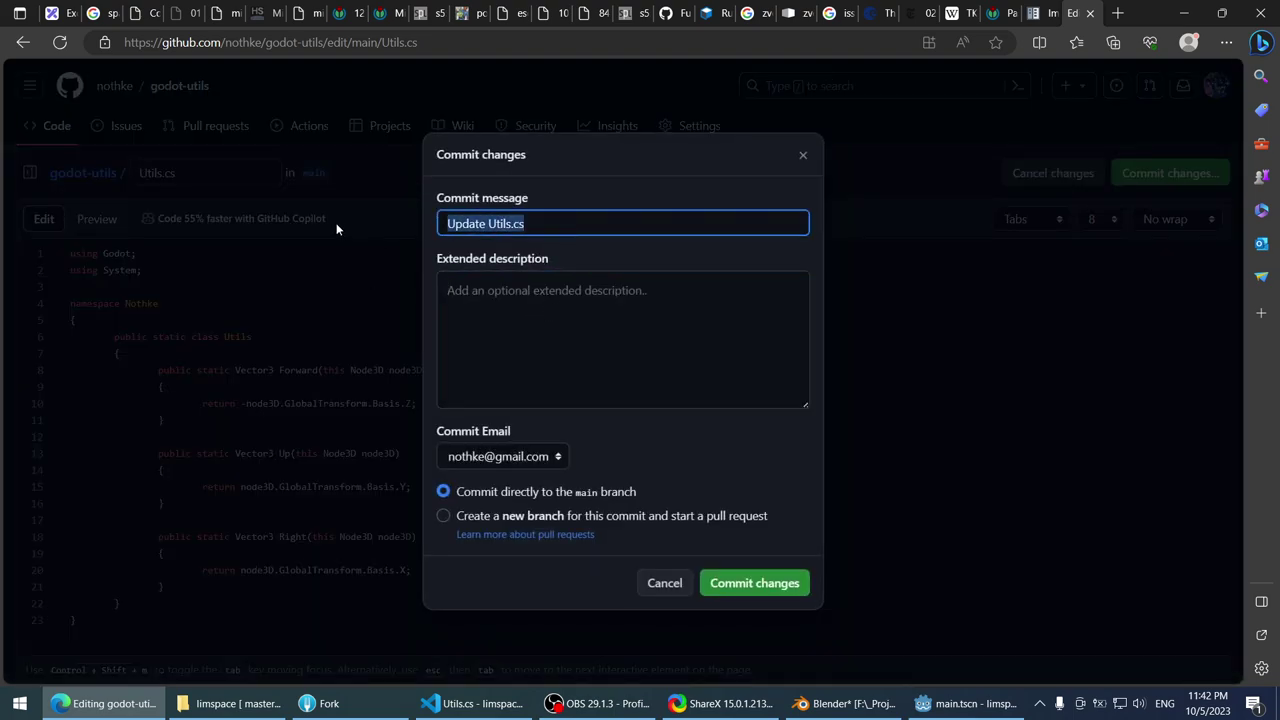
text(Fixed wrong)
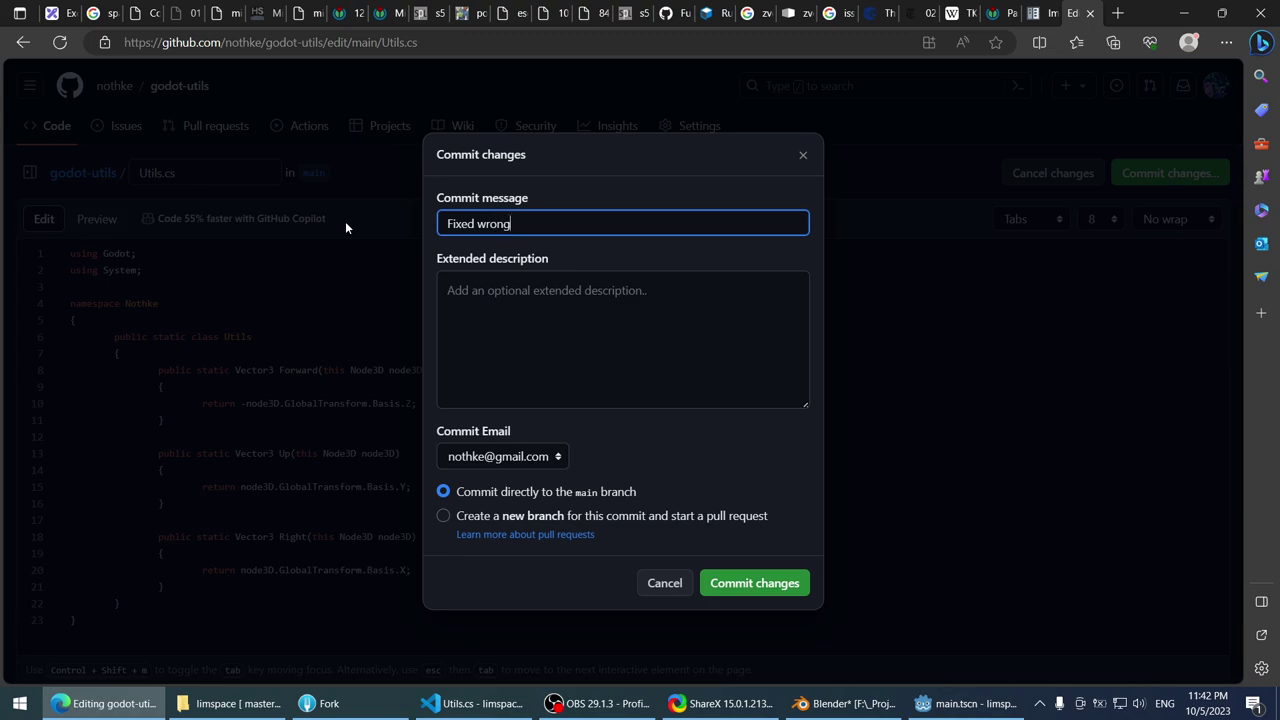
text( inverted Y)
click(721, 583)
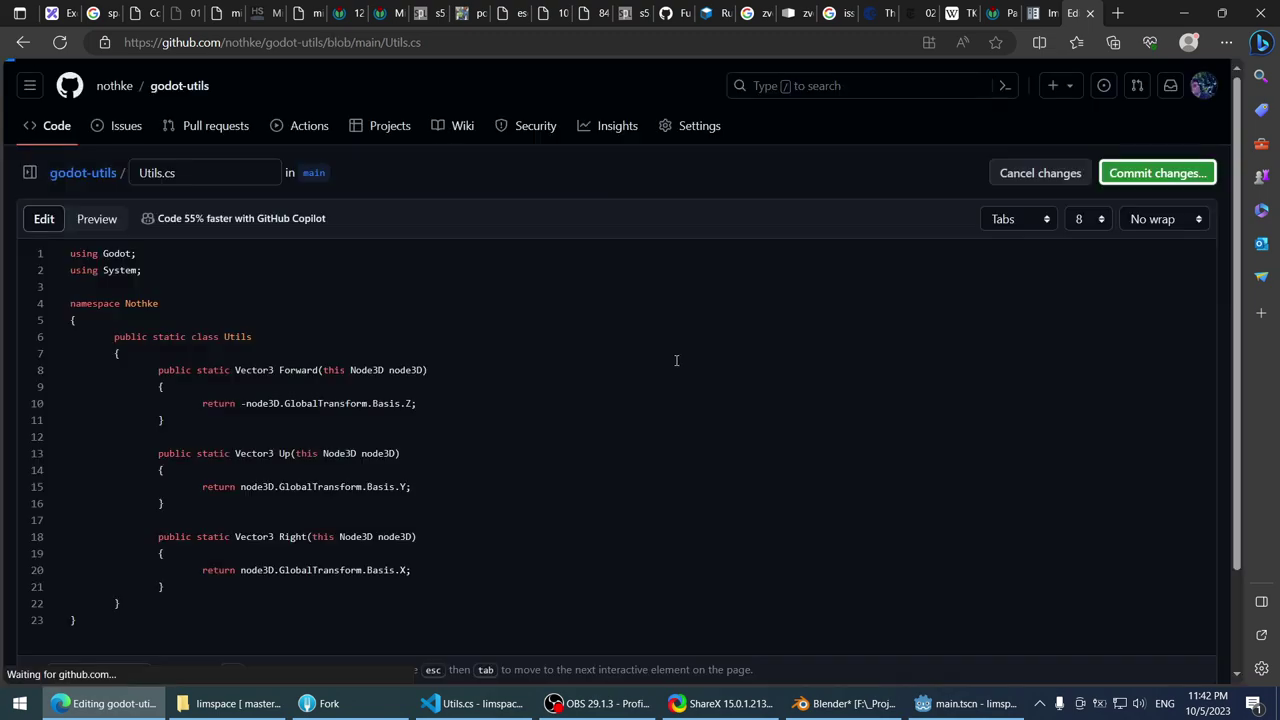
click(152, 176)
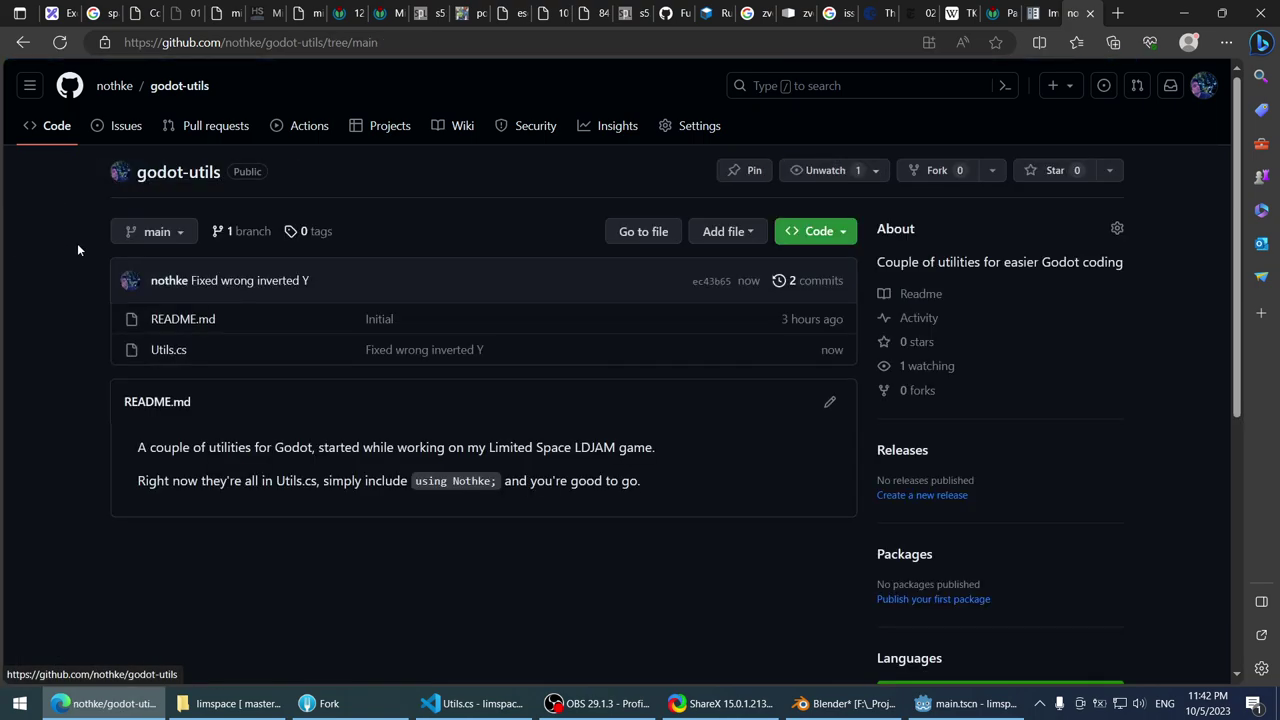
click(108, 703)
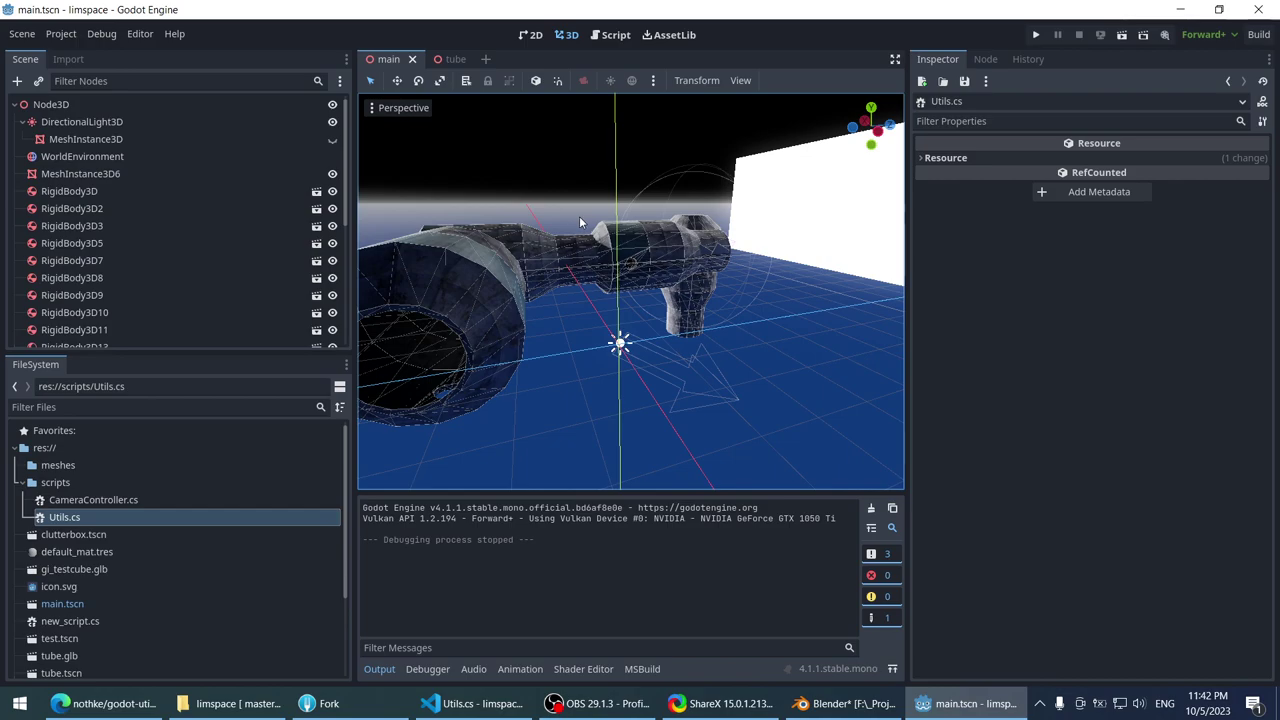
middle_drag(580, 222, 549, 322)
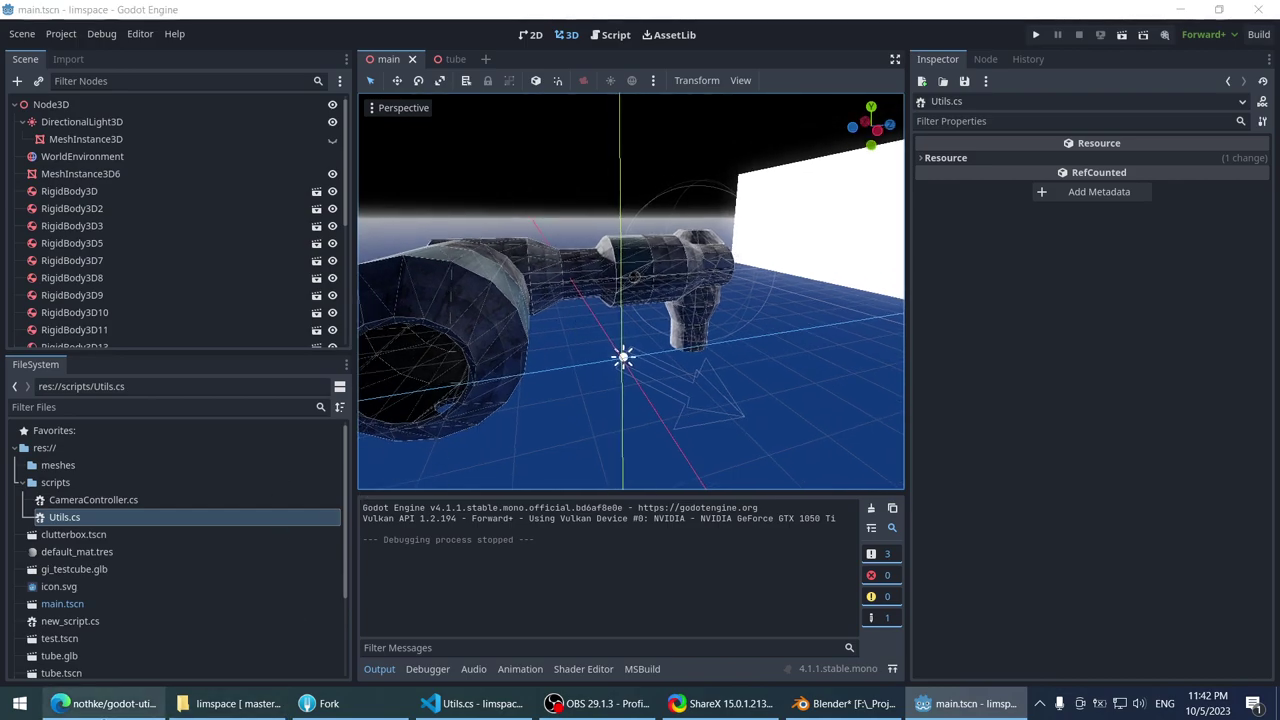
click(105, 703)
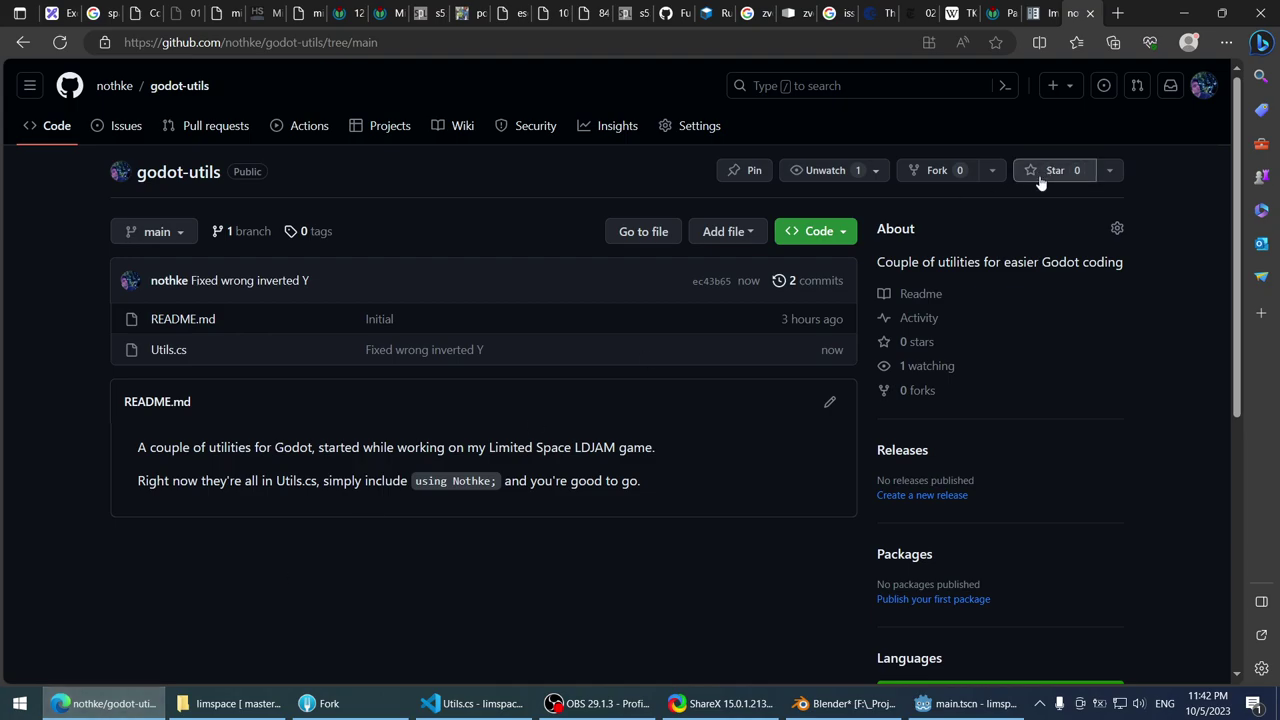
click(1184, 13)
right_drag(630, 290, 700, 292)
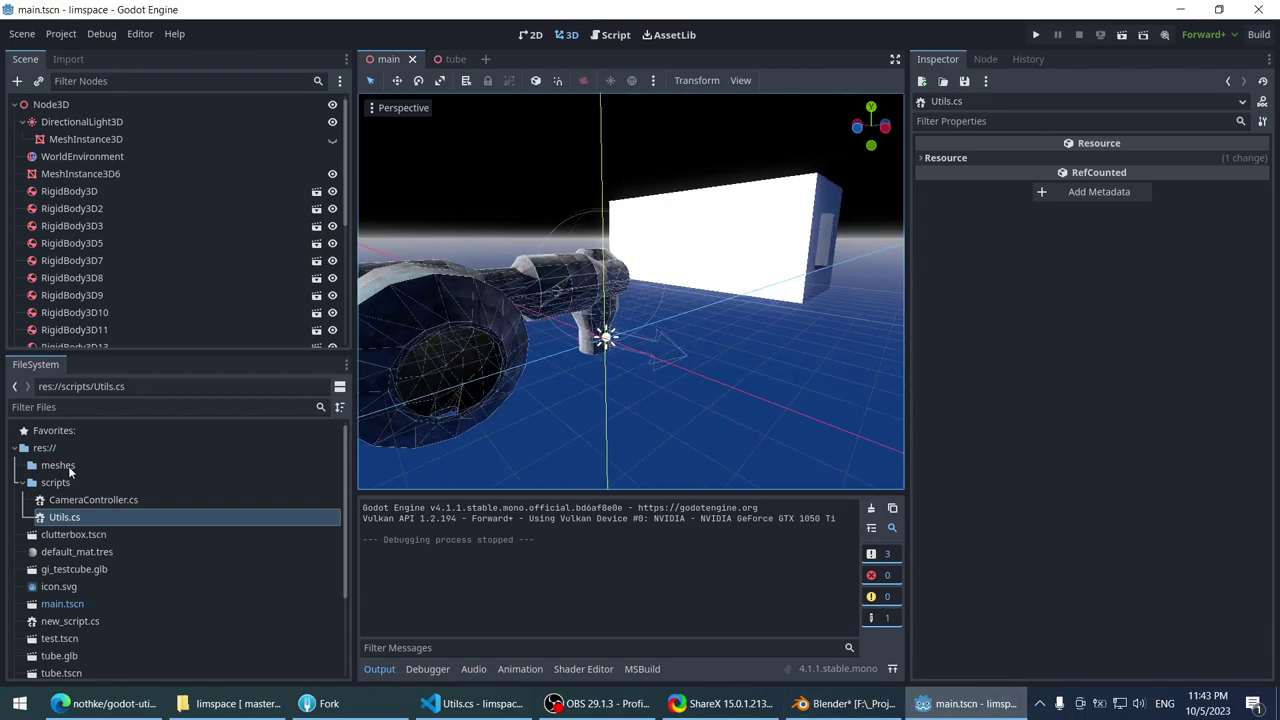
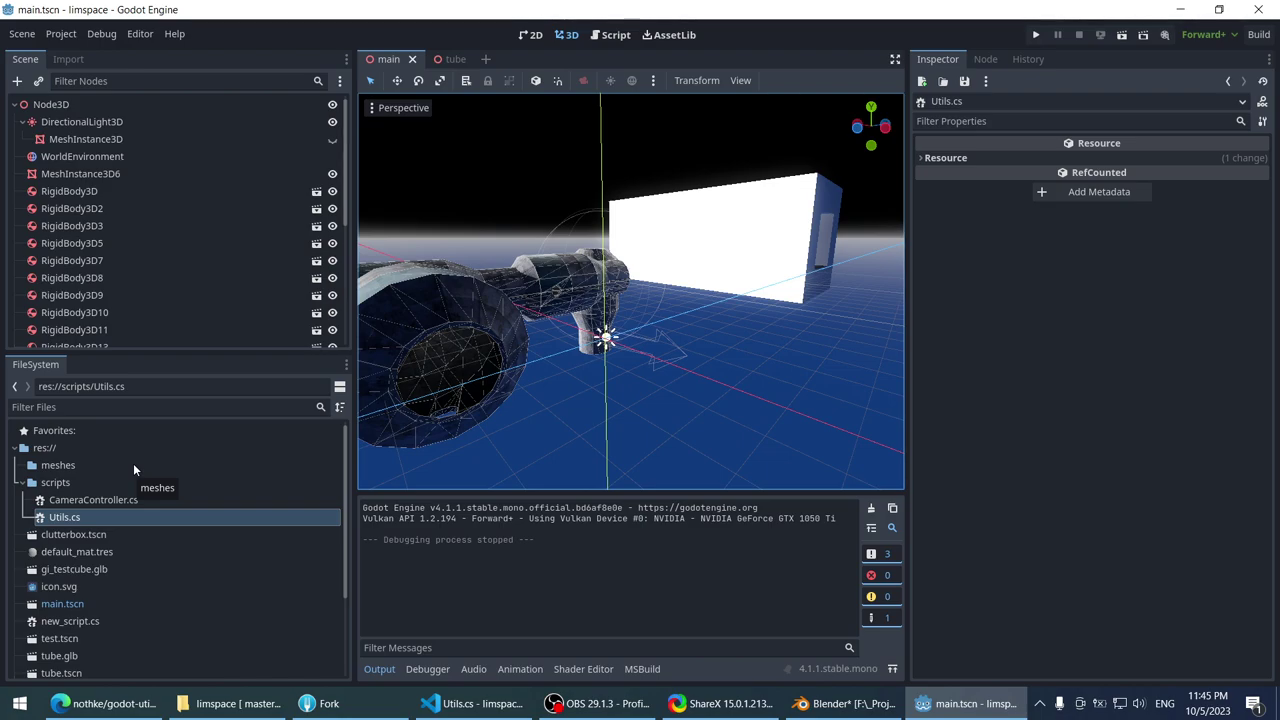
- In the browser, open the Godot Engine 3D model workflow thread from your Twitter profile and read it
click(128, 706)
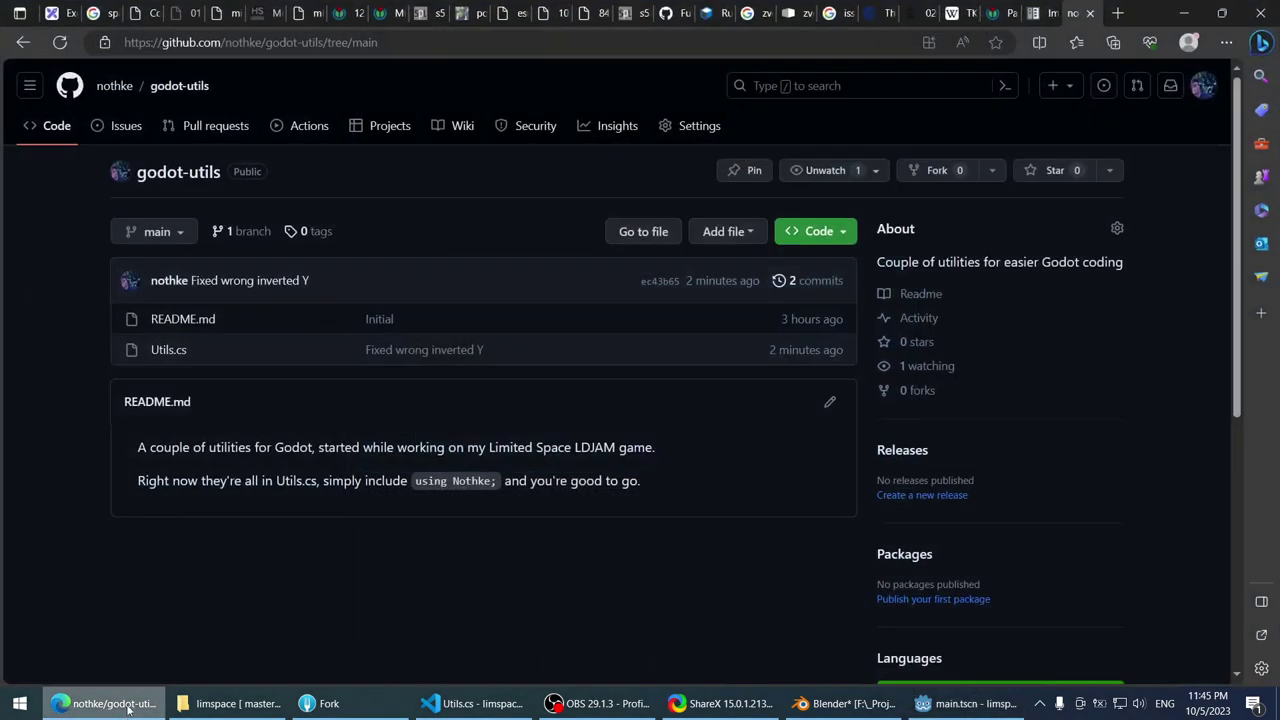
click(1118, 13)
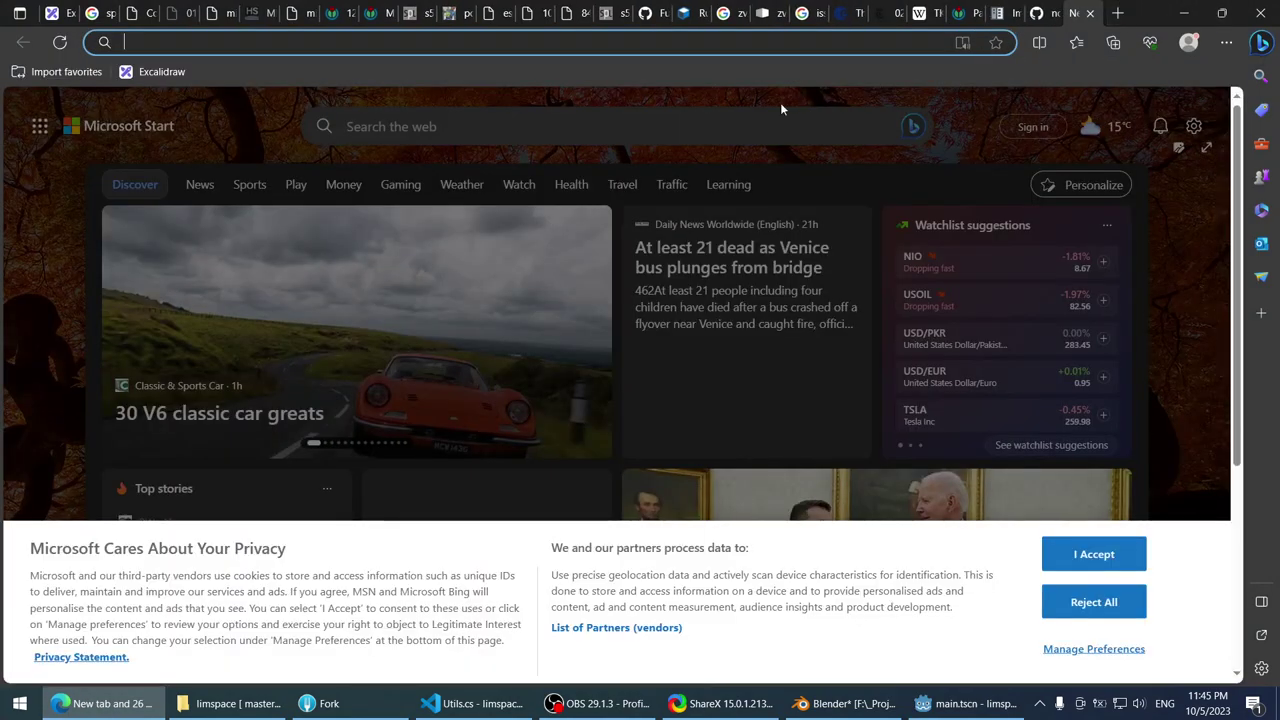
text(t)
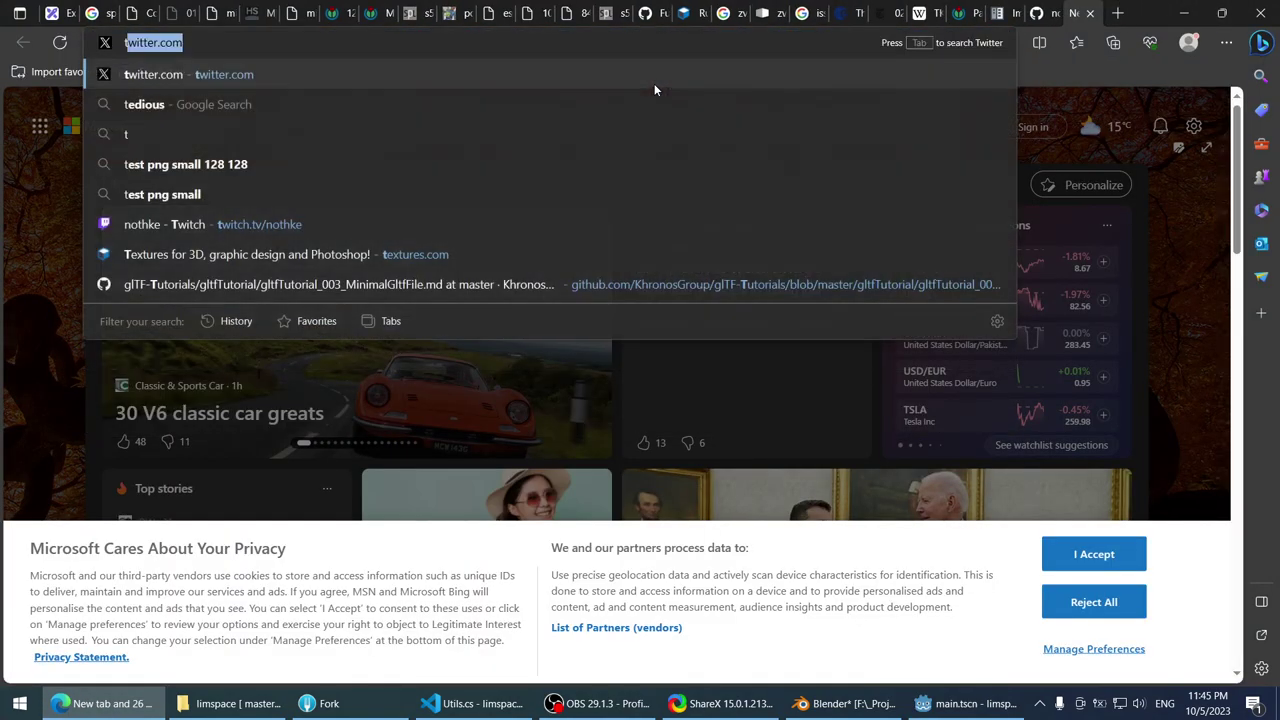
text(wi)
key(Return)
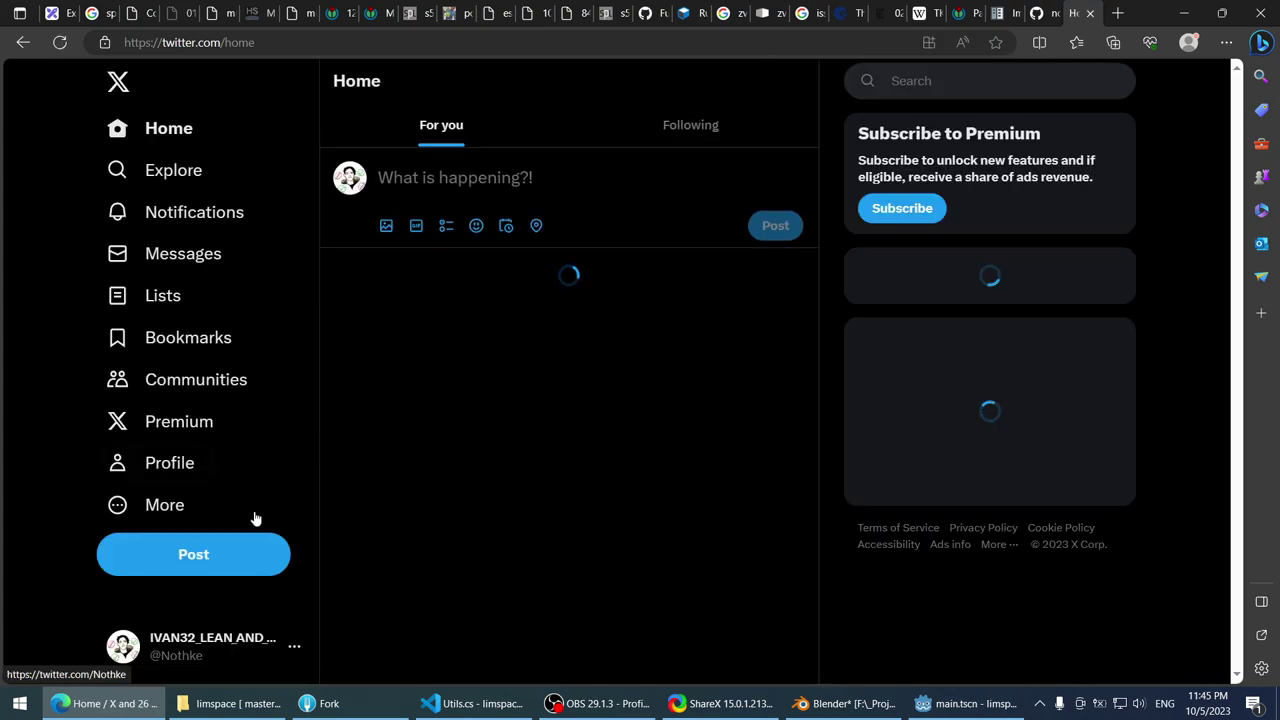
click(163, 464)
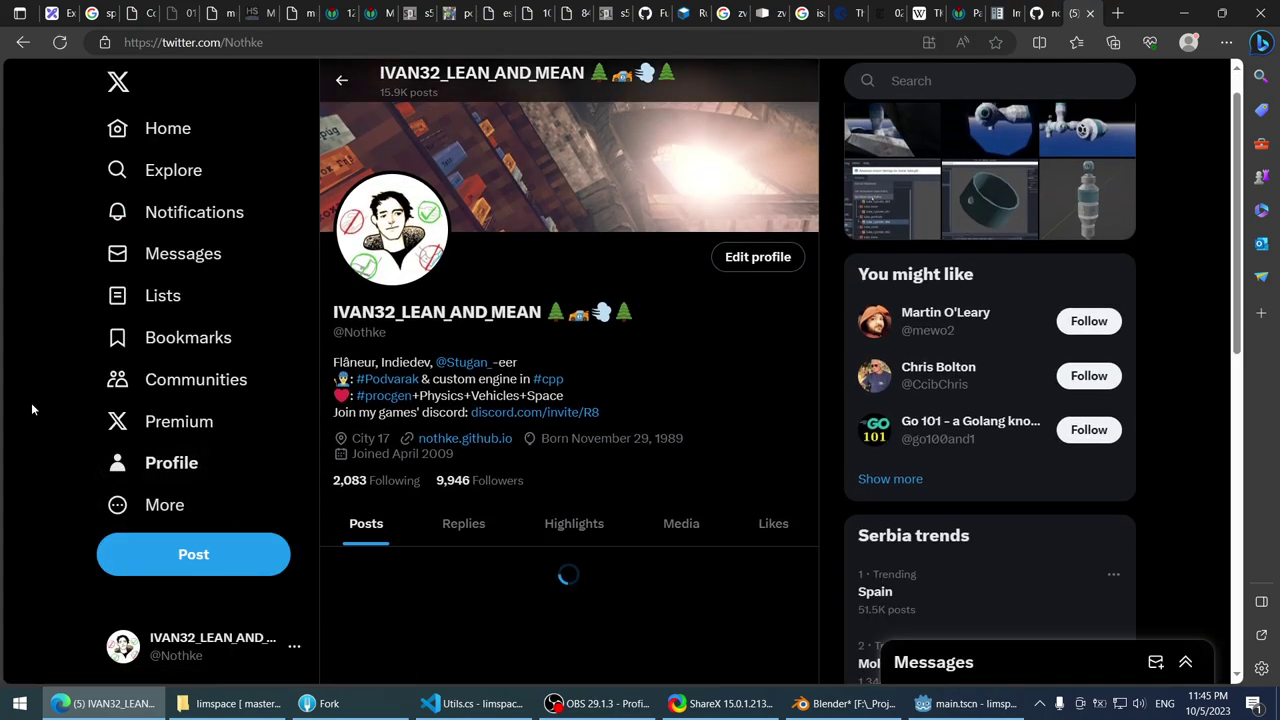
scroll(47, 350, down, 15)
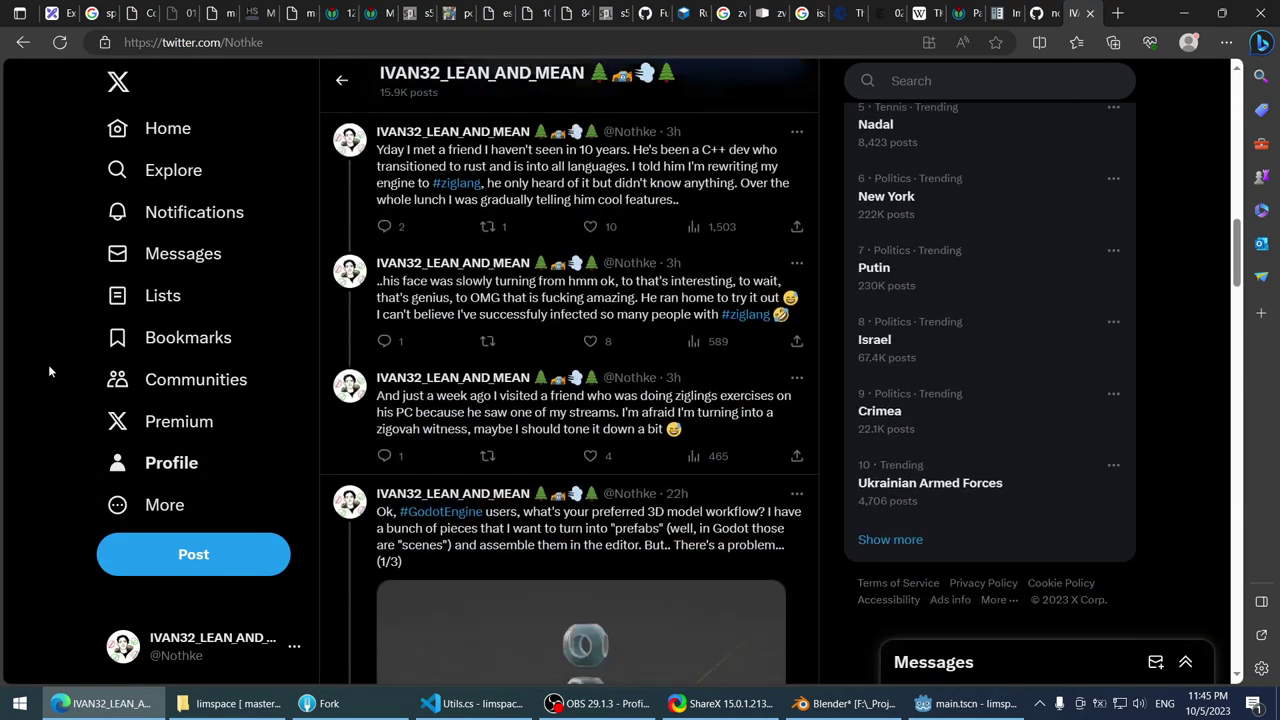
scroll(48, 368, down, 4)
click(688, 130)
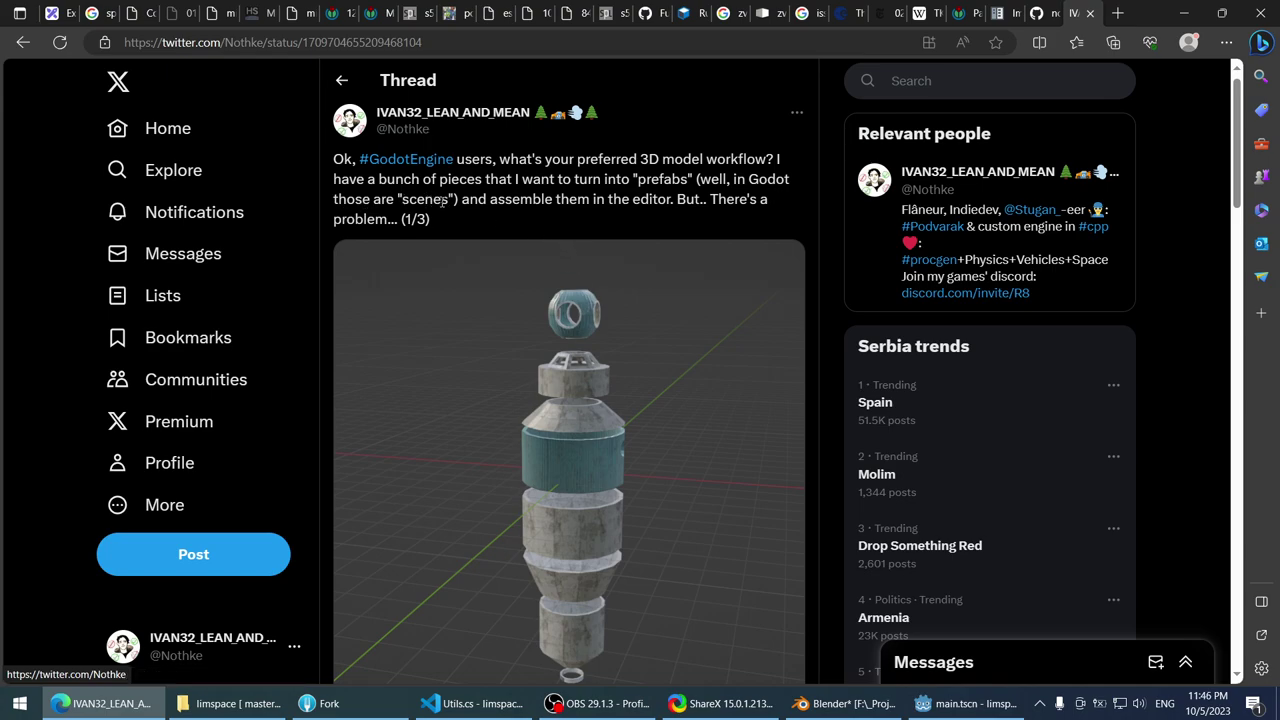
click(598, 703)
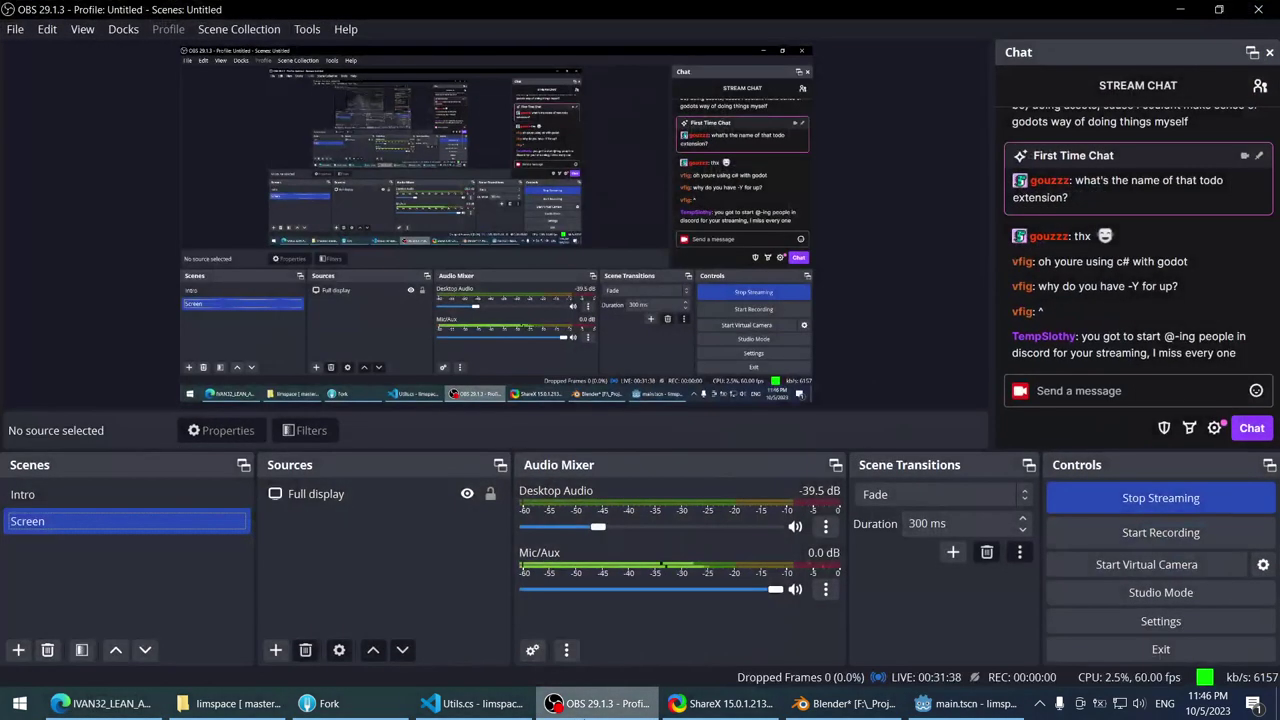
click(598, 703)
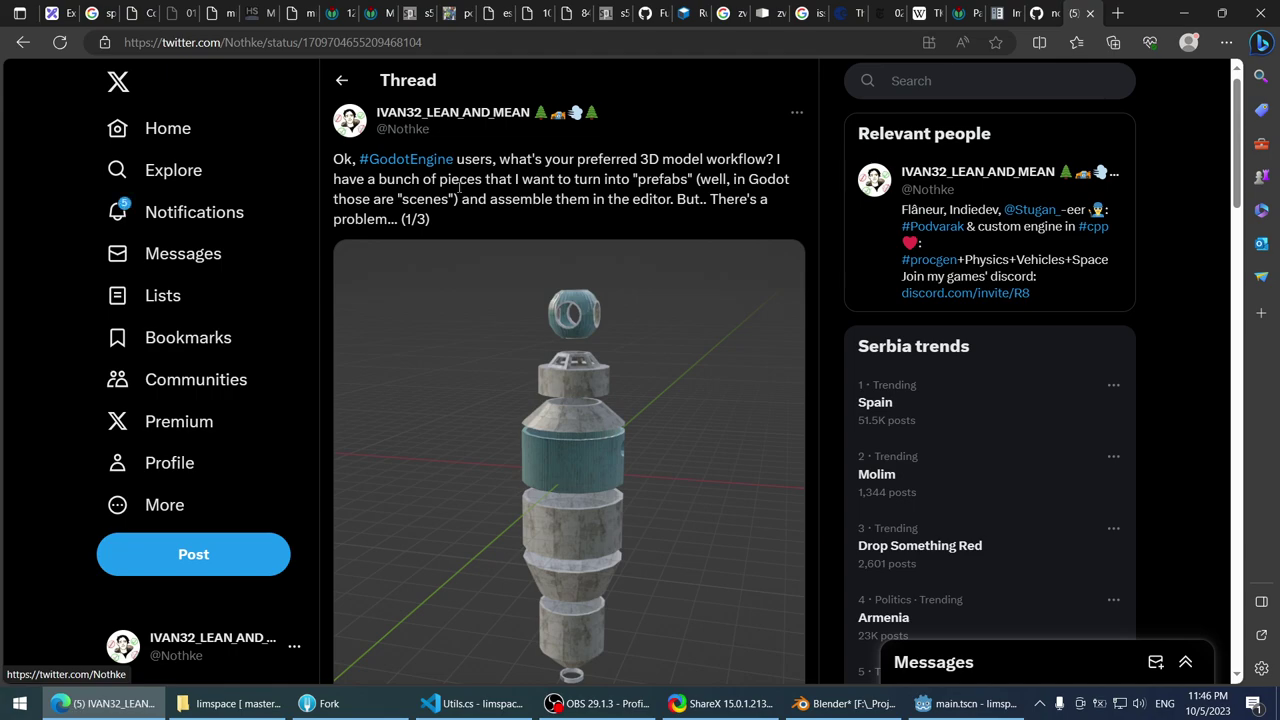
scroll(321, 240, down, 5)
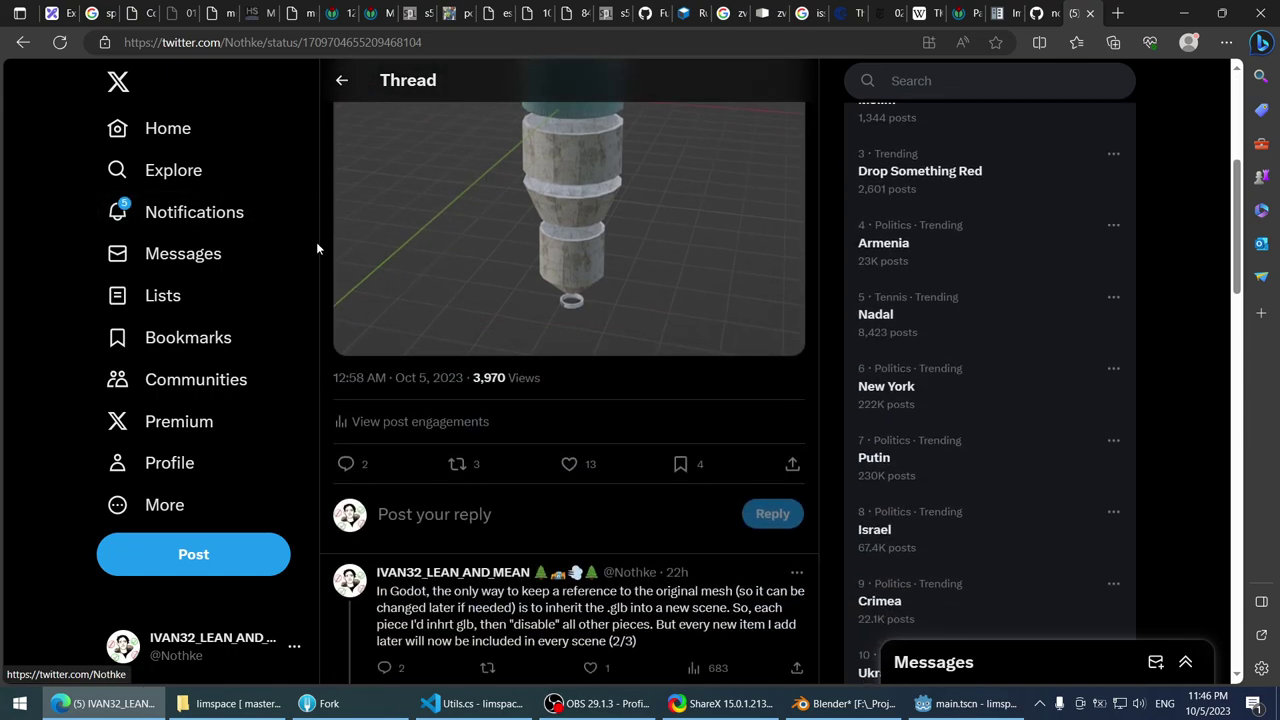
scroll(309, 258, down, 1)
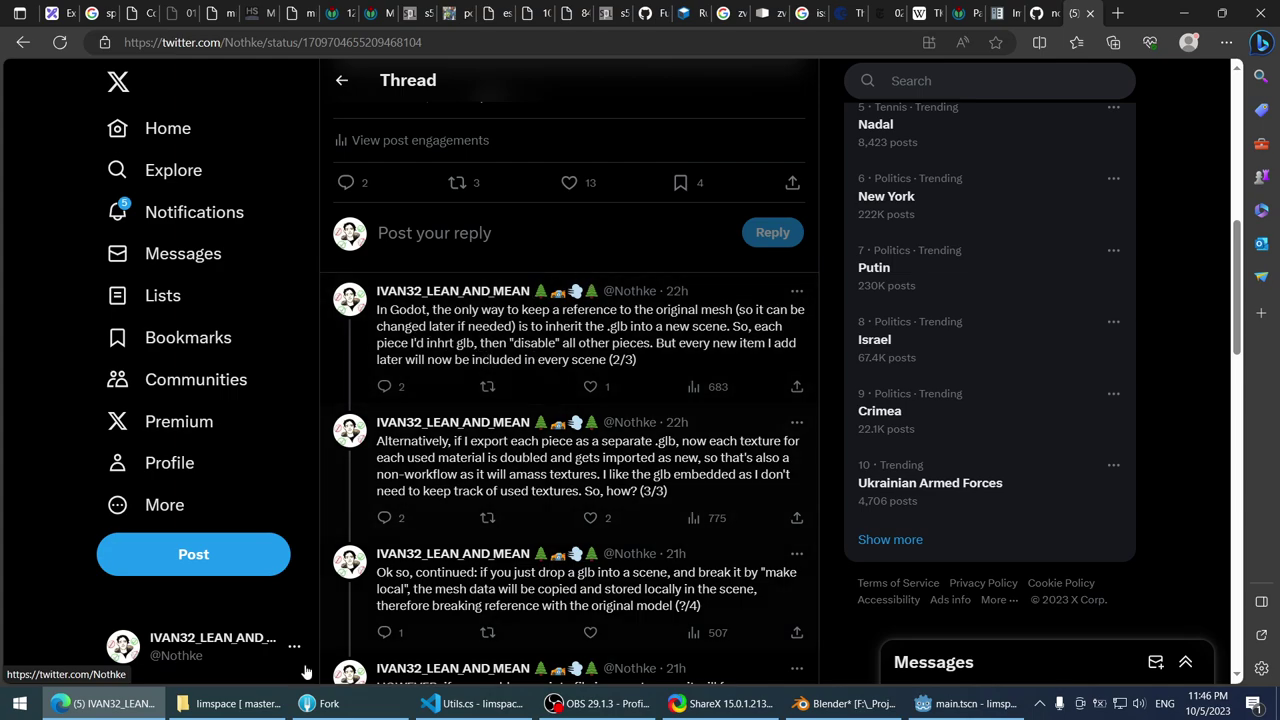
- Back in Godot, preview the tube model in tube.glb's import settings, then close them
key(alt+Tab)
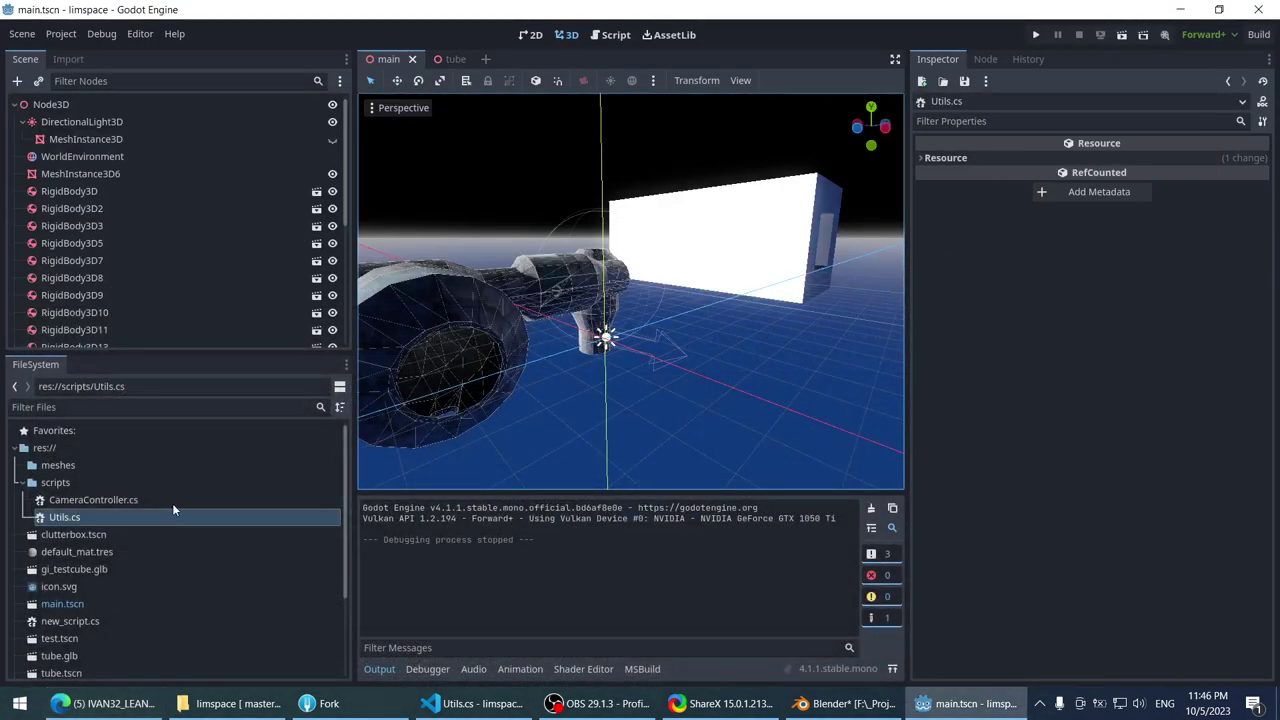
scroll(172, 503, down, 2)
click(99, 590)
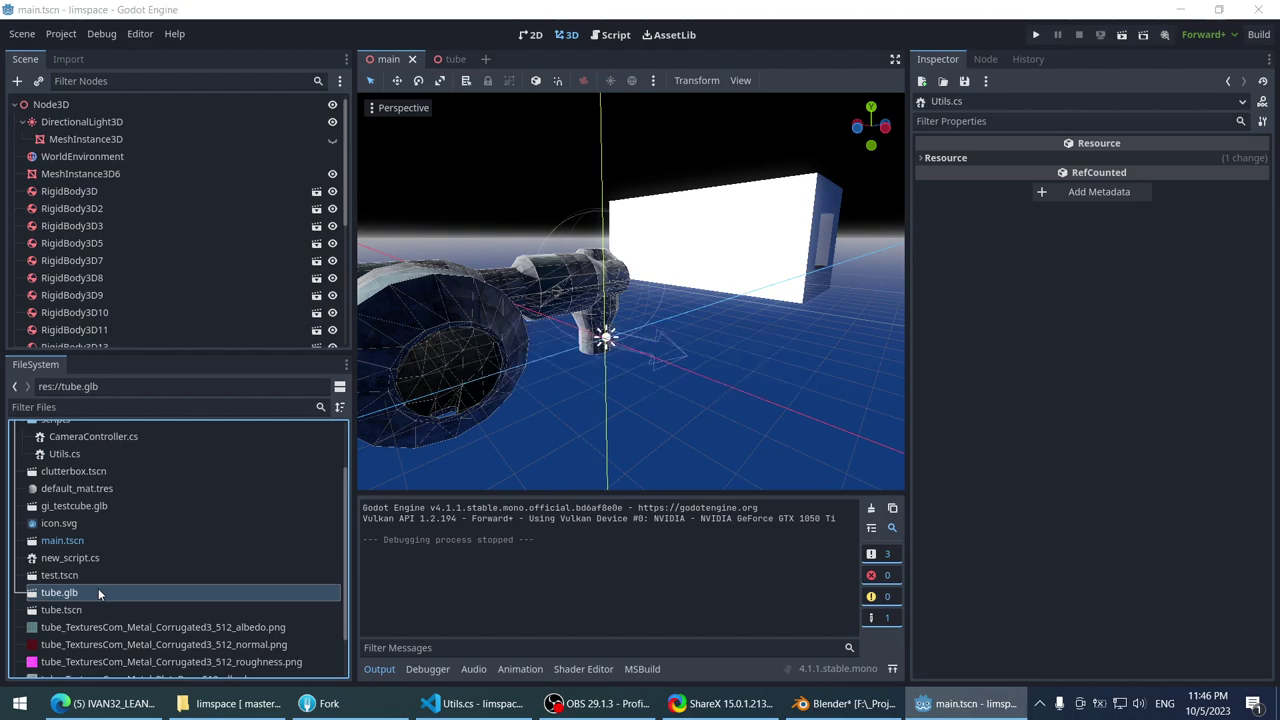
double_click(98, 590)
drag(692, 266, 680, 296)
click(1132, 62)
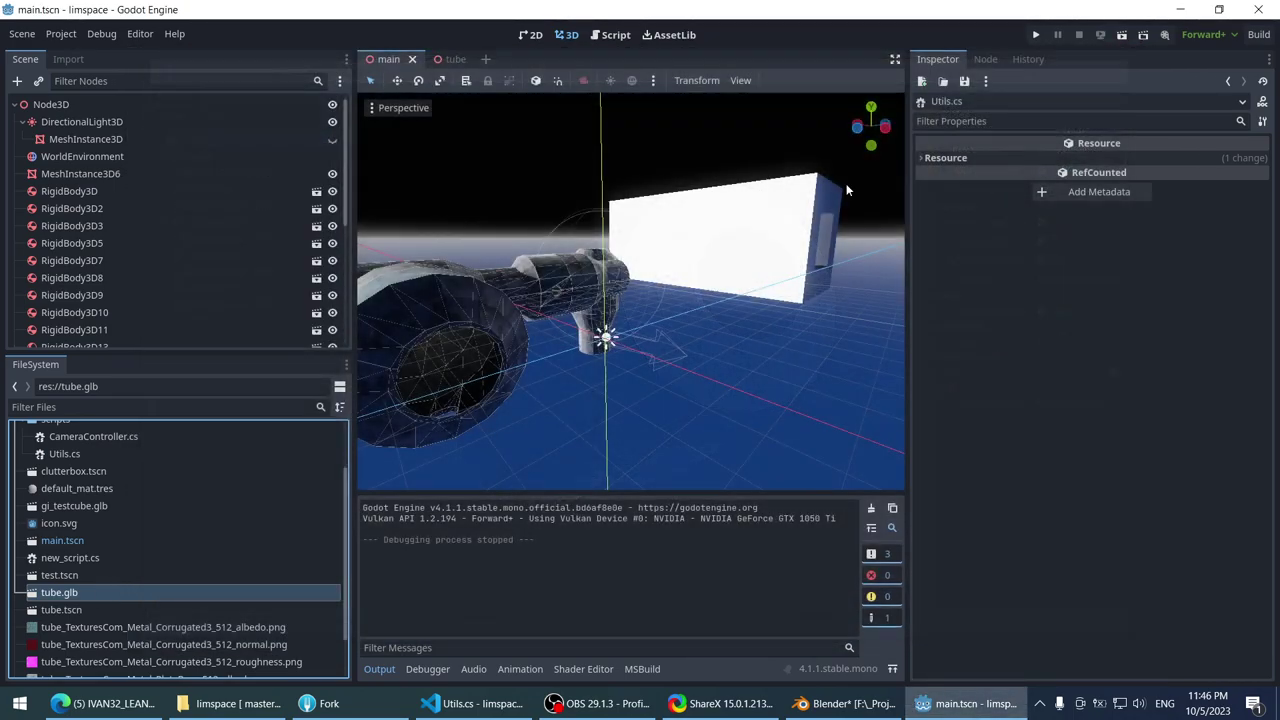
- Create a New Inherited Scene from tube.glb and dismiss the inherited-nodes warning
right_click(74, 590)
click(198, 377)
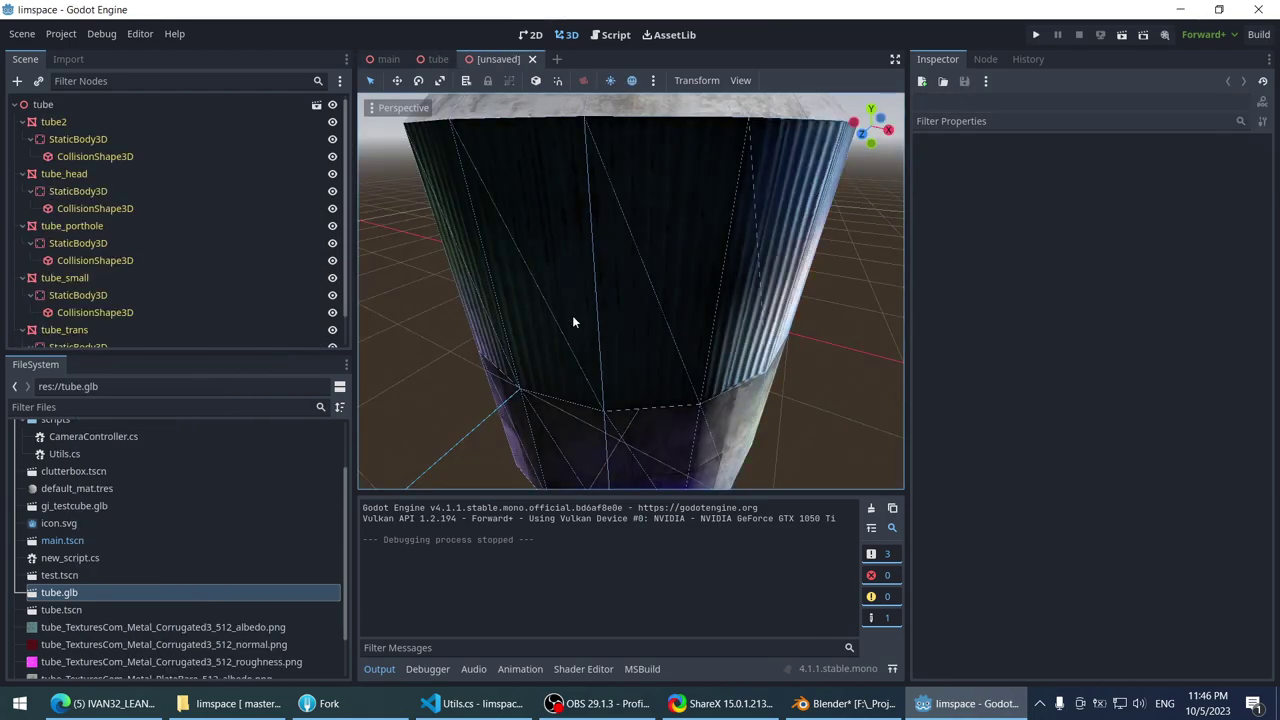
scroll(547, 335, down, 5)
middle_drag(543, 314, 594, 266)
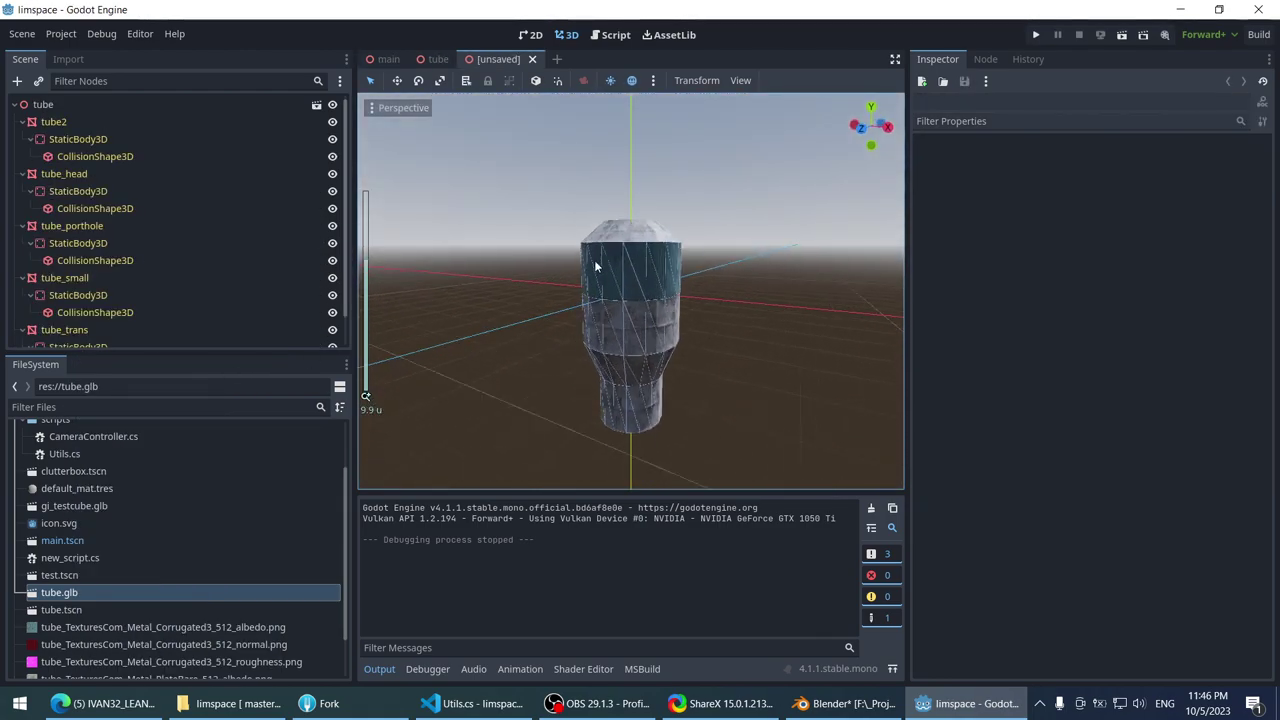
click(628, 206)
drag(628, 206, 624, 230)
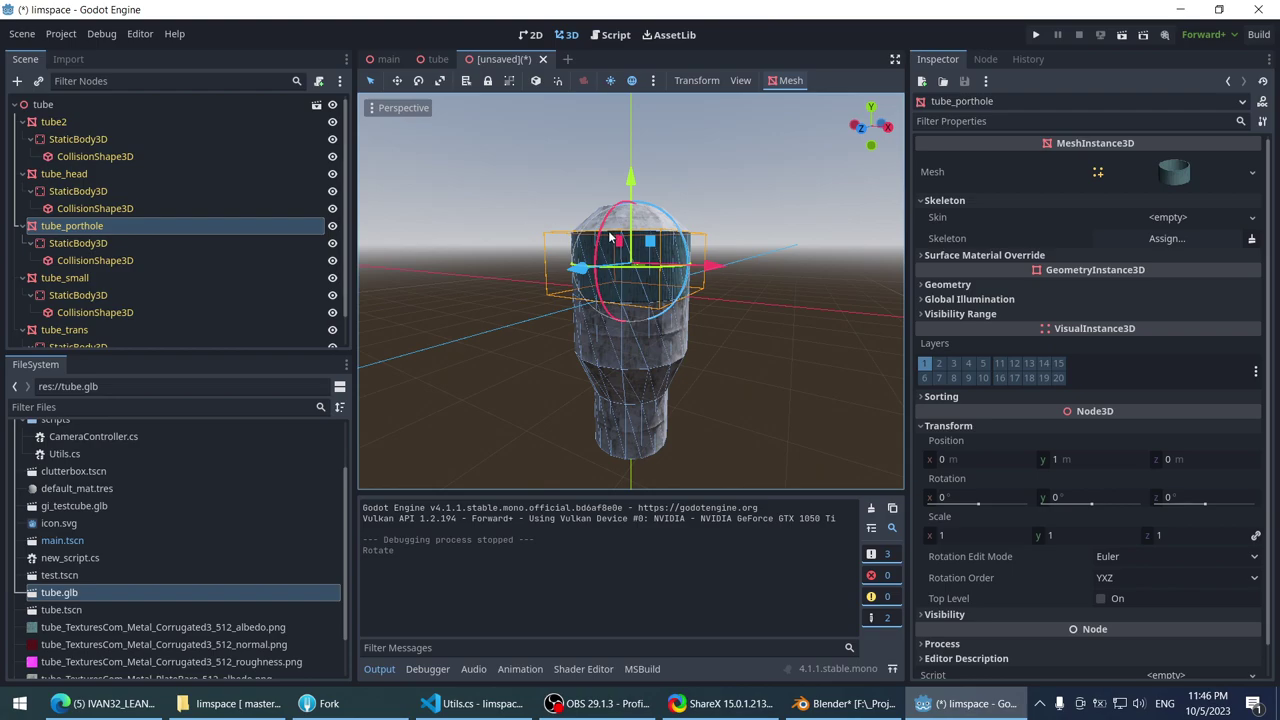
key(Delete)
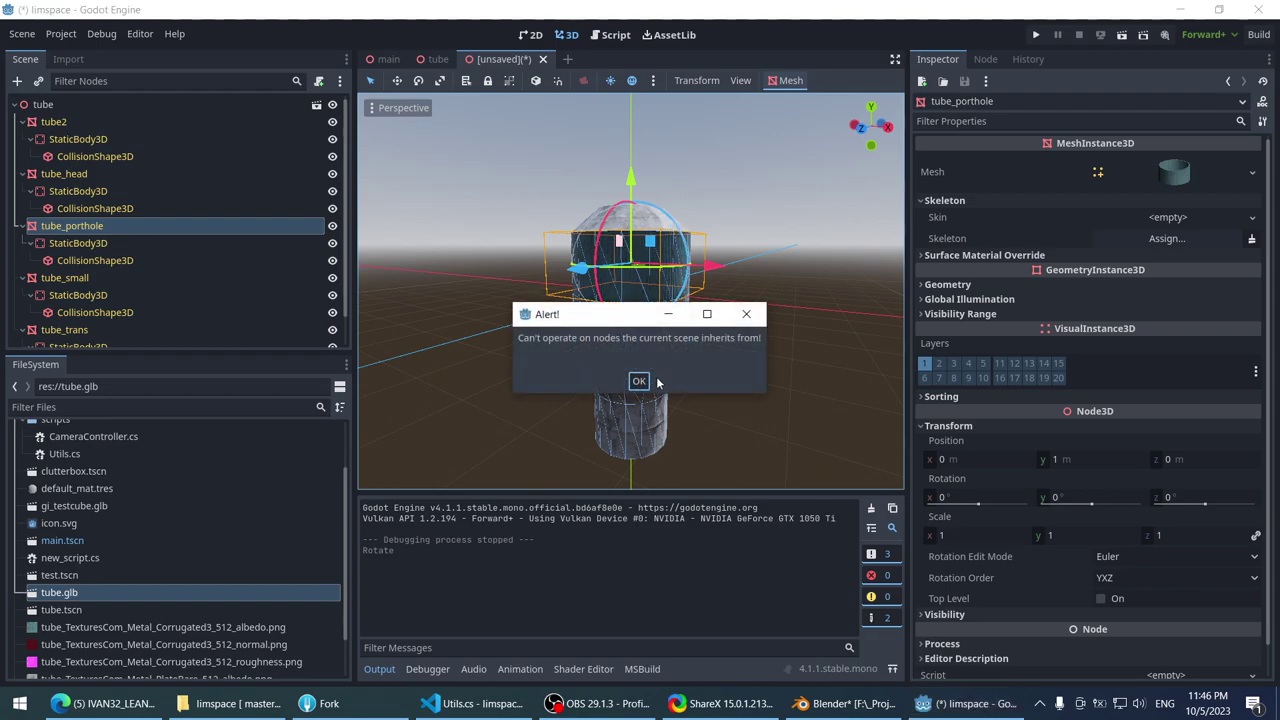
click(639, 381)
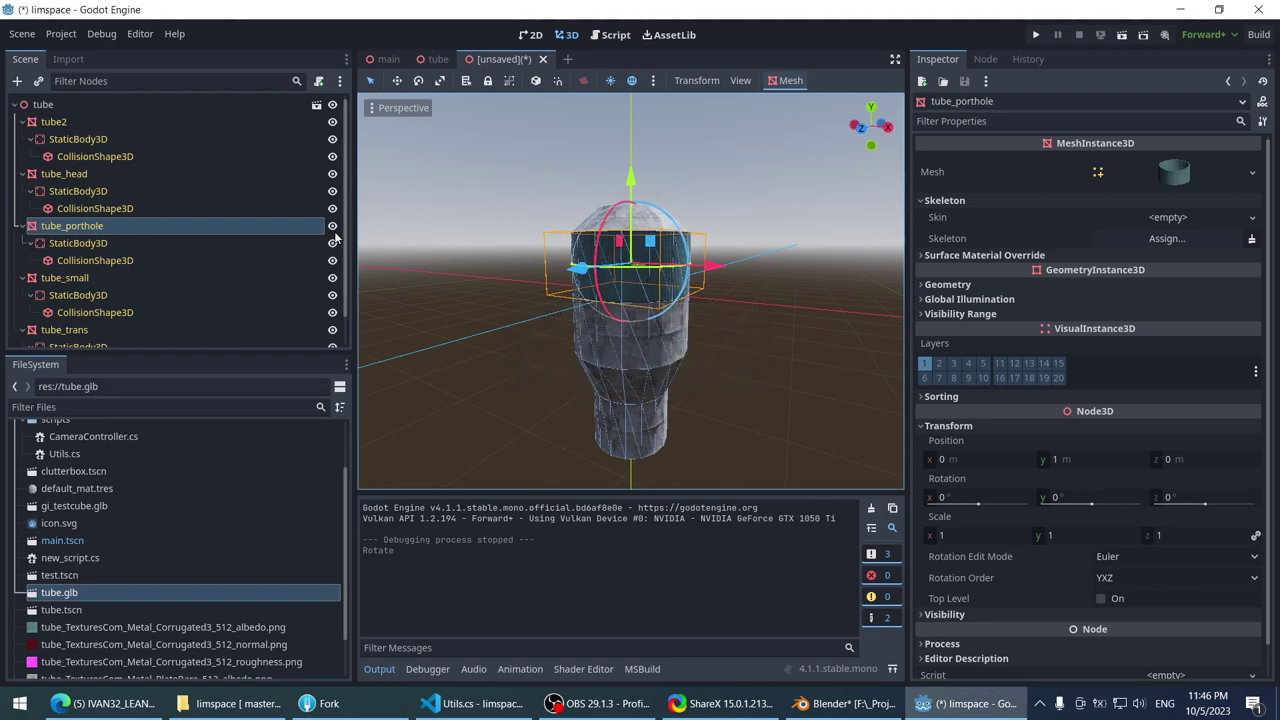
- Hide the tube2, tube_head and tube_porthole pieces with their visibility eye icons
click(332, 225)
click(332, 208)
click(332, 173)
click(332, 156)
click(332, 139)
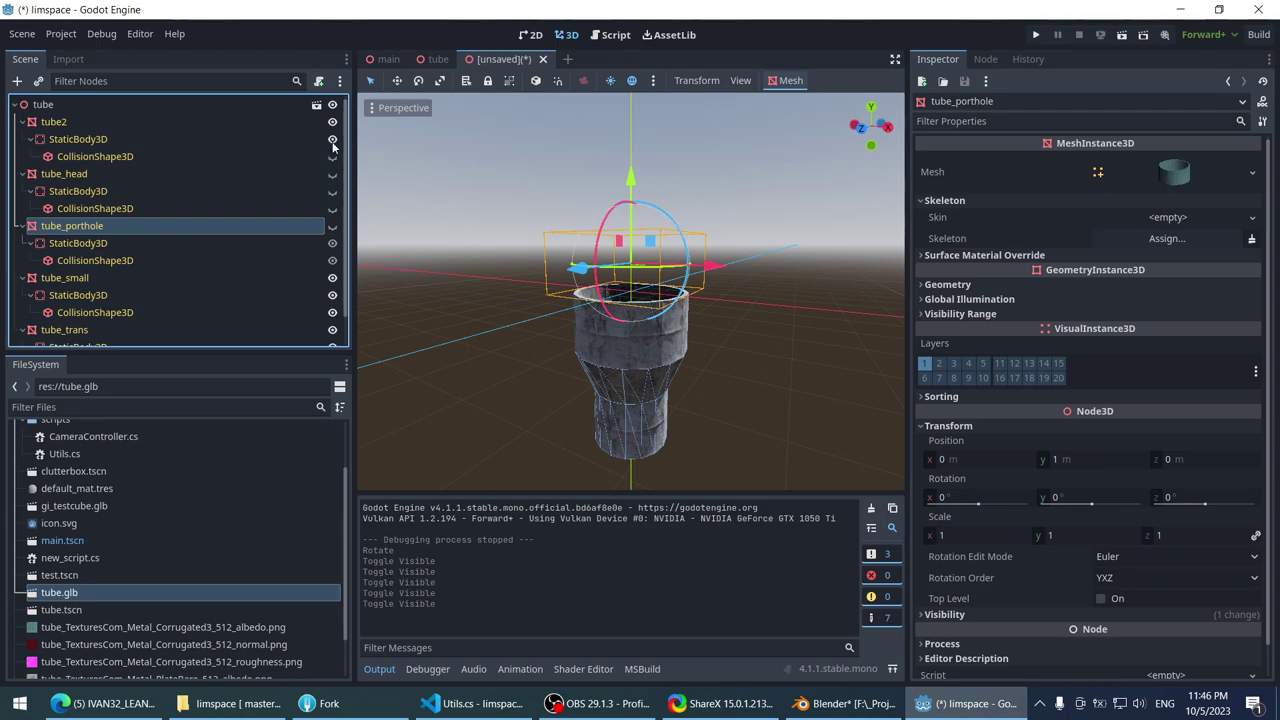
click(332, 139)
- Toggle visibility of the tube_trans and lower tube pieces, then select tube_small
click(630, 400)
middle_drag(630, 400, 536, 307)
click(531, 278)
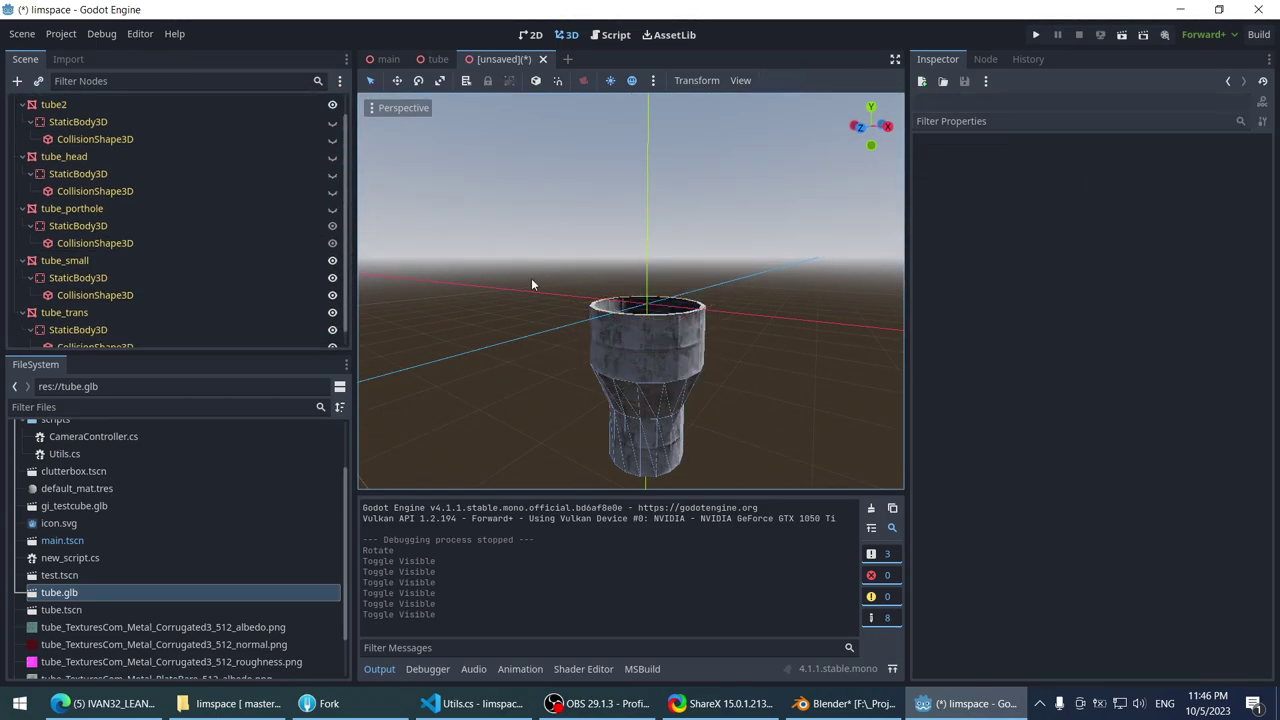
click(623, 385)
click(205, 300)
click(332, 301)
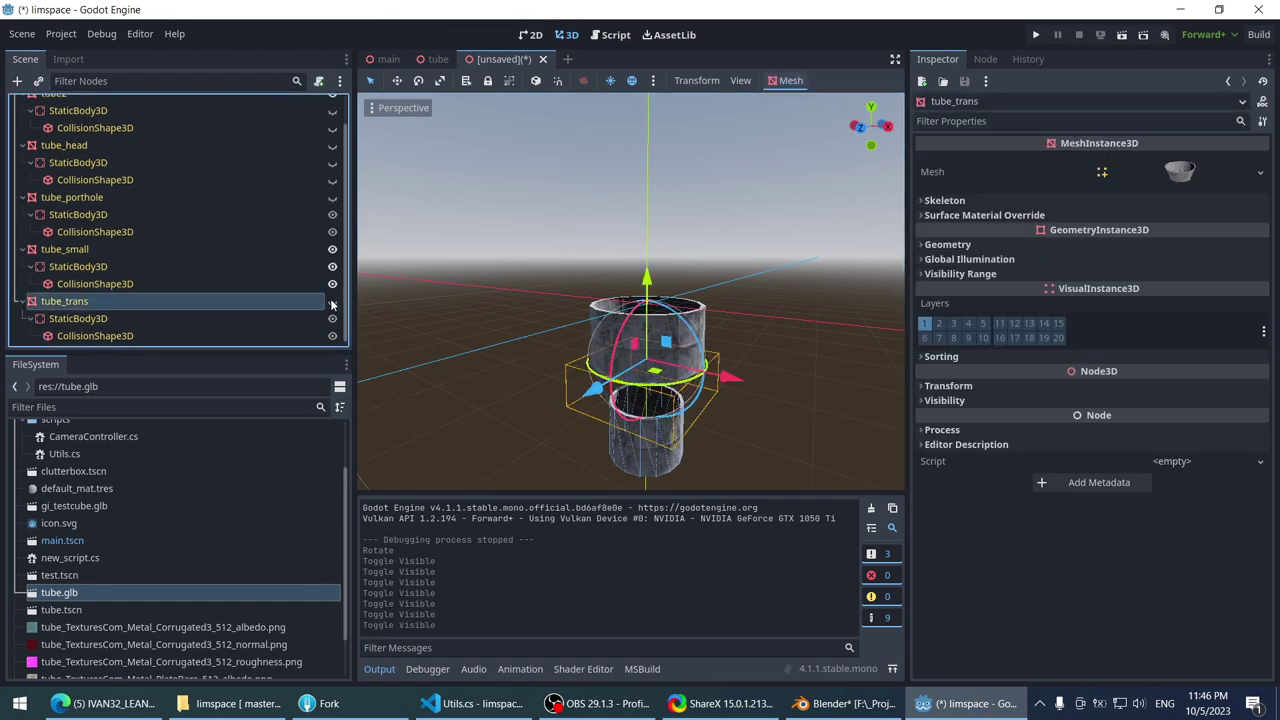
click(596, 461)
click(660, 452)
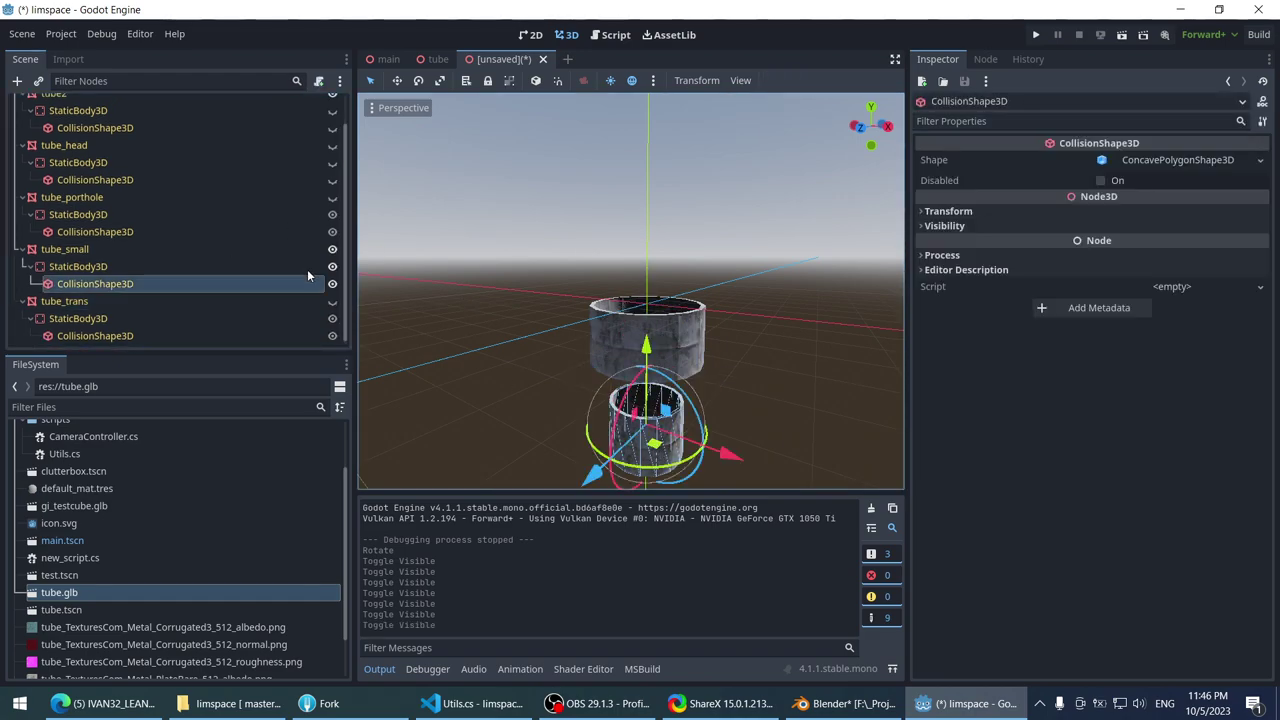
click(332, 283)
middle_drag(588, 420, 588, 380)
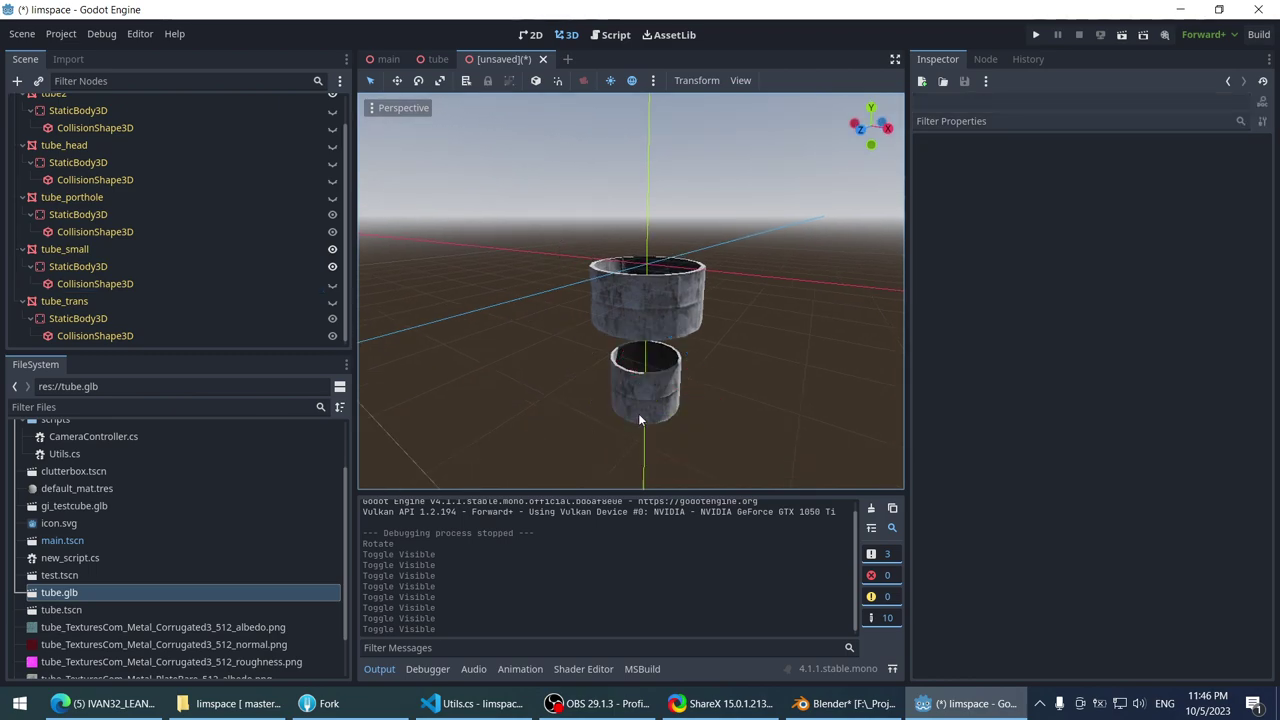
click(588, 380)
- Hide tube_small and fly the camera around the remaining tube
click(332, 249)
right_drag(600, 300, 600, 300)
middle_drag(617, 206, 540, 263)
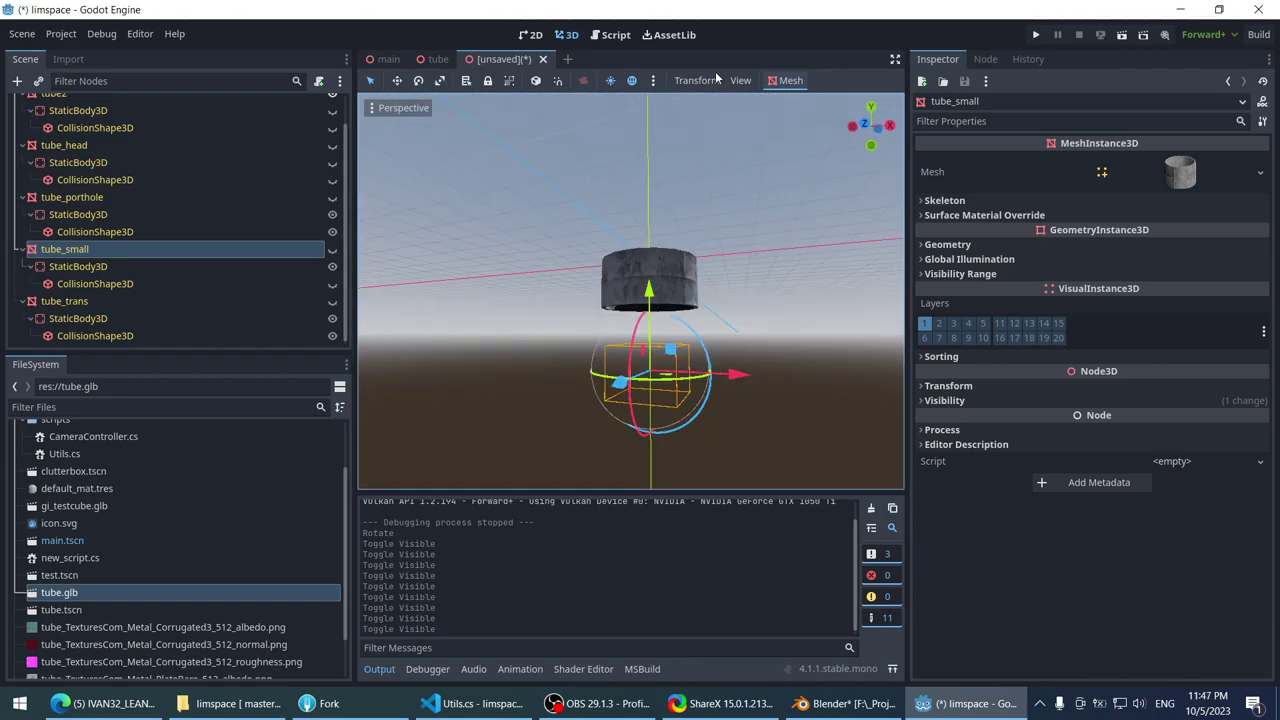
right_drag(593, 400, 593, 400)
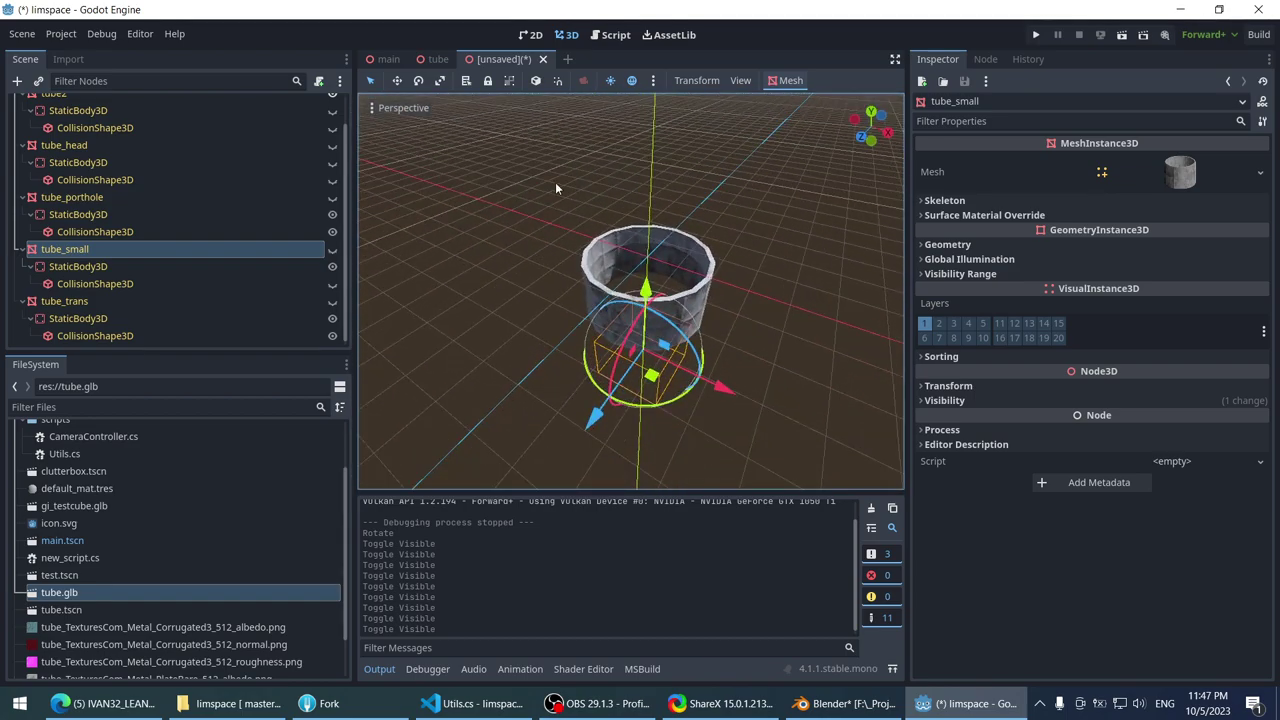
right_drag(722, 316, 590, 343)
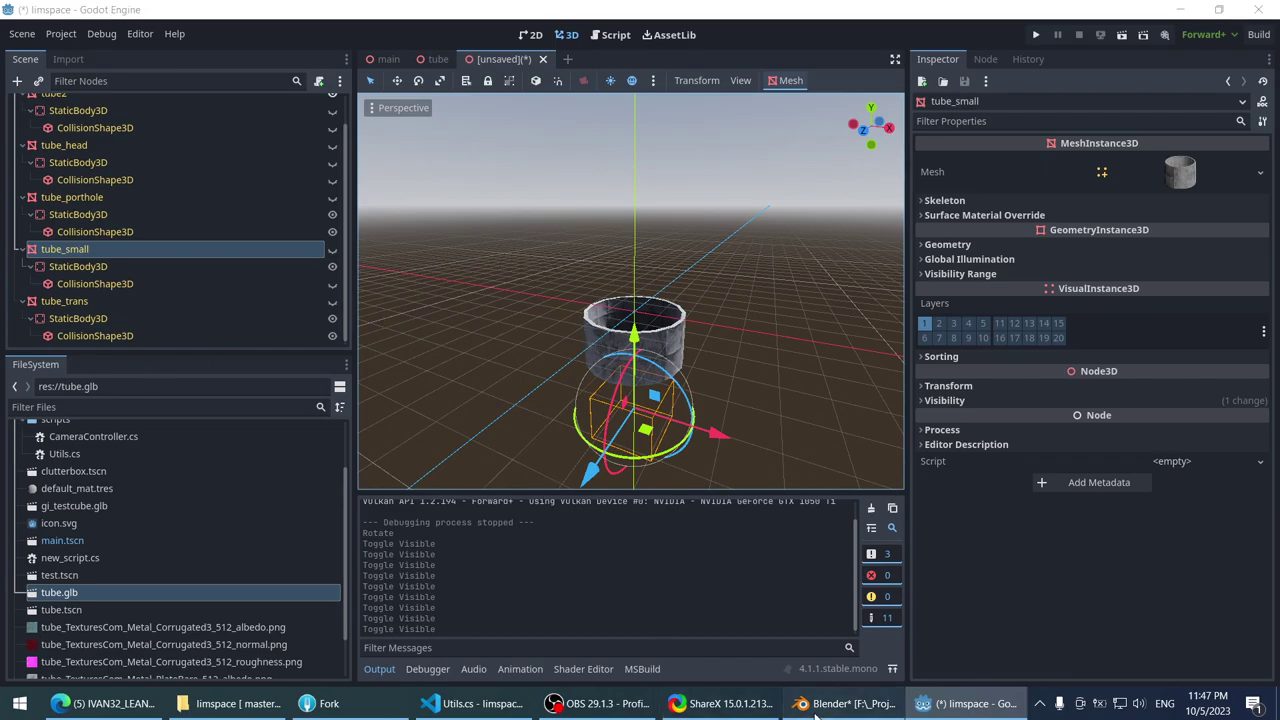
- Check the model front-on in Blender, then close the unsaved inherited scene tab
click(848, 703)
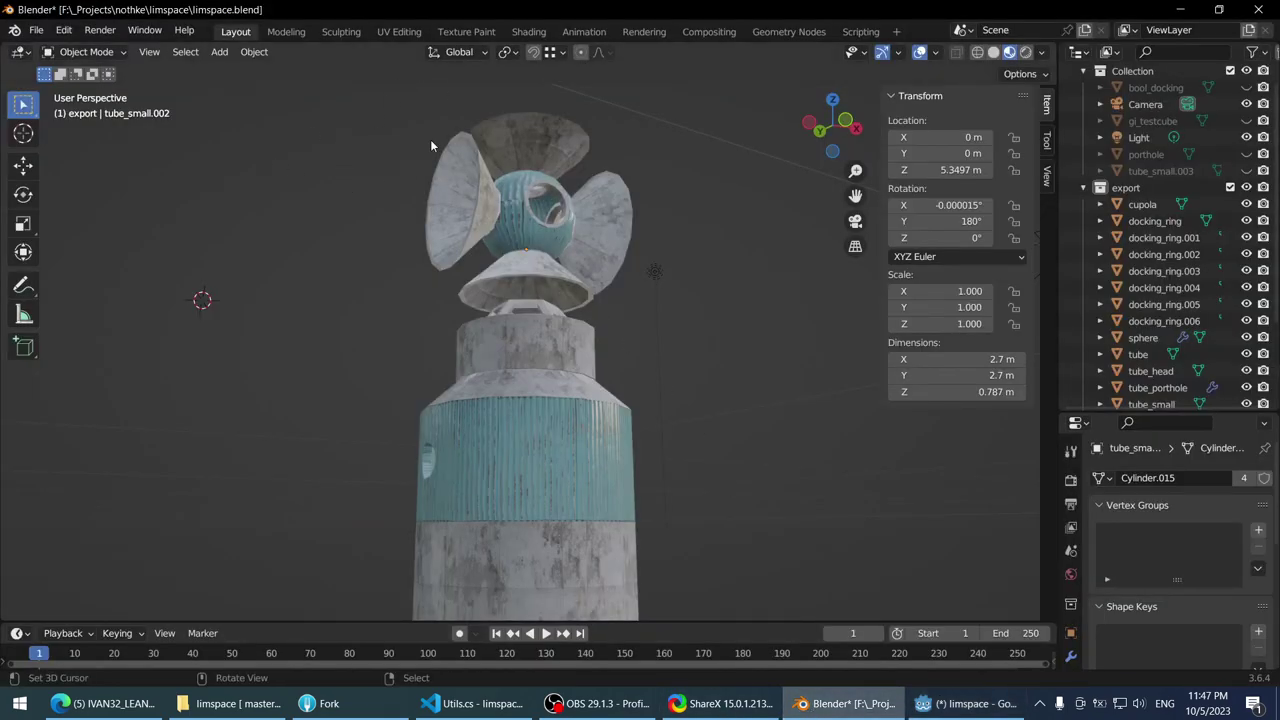
middle_drag(430, 146, 450, 150)
key(alt+Tab)
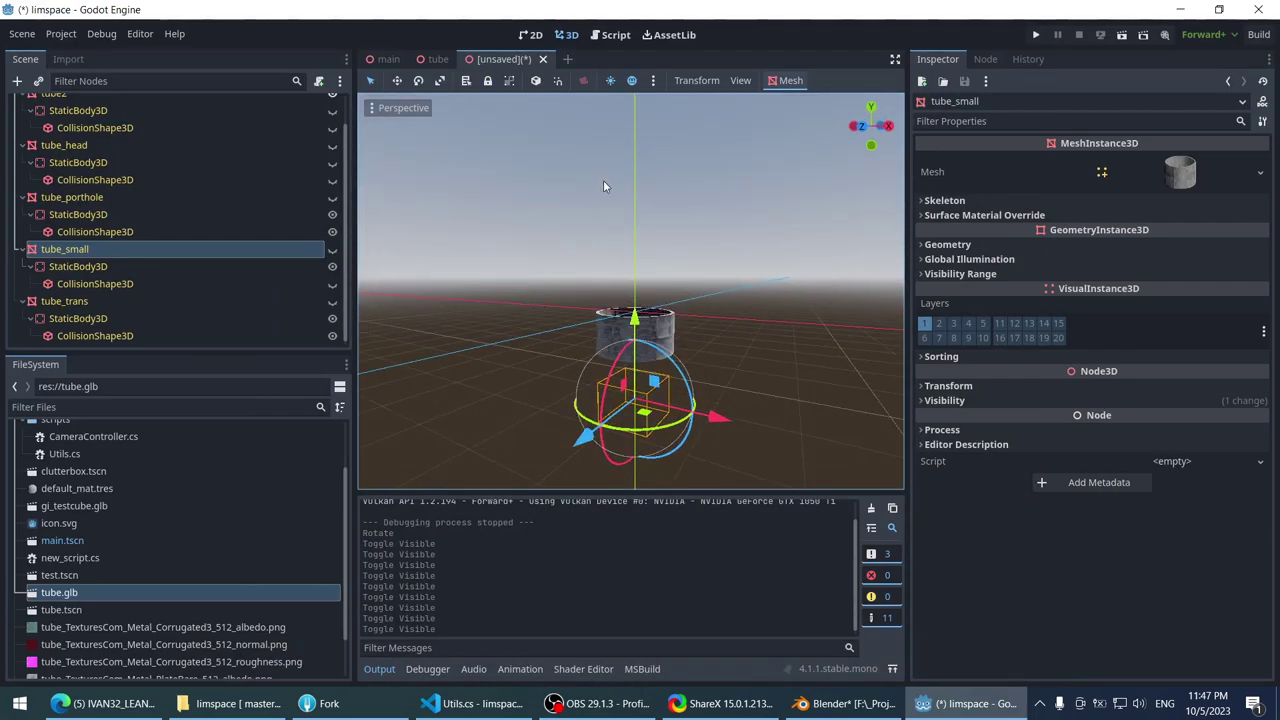
middle_click(496, 62)
- Discard the unsaved scene, drop a test tube.glb instance into the tube scene, then undo it
click(725, 370)
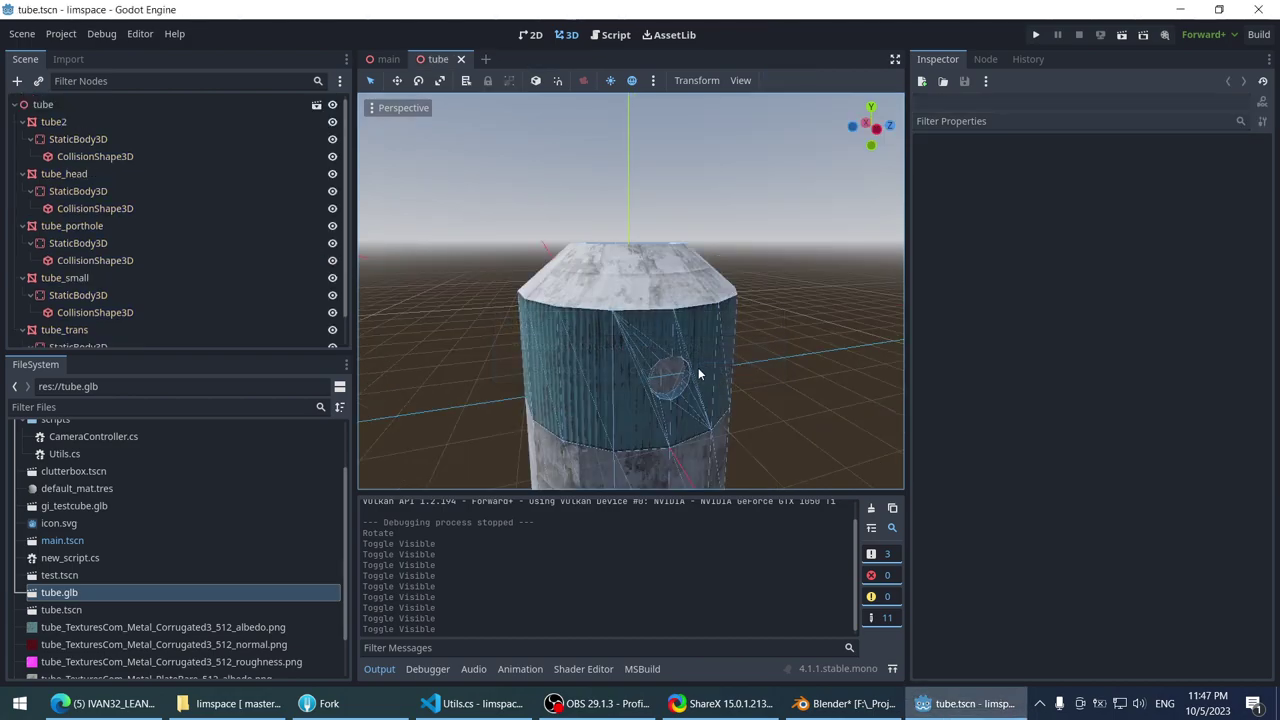
scroll(699, 374, down, 5)
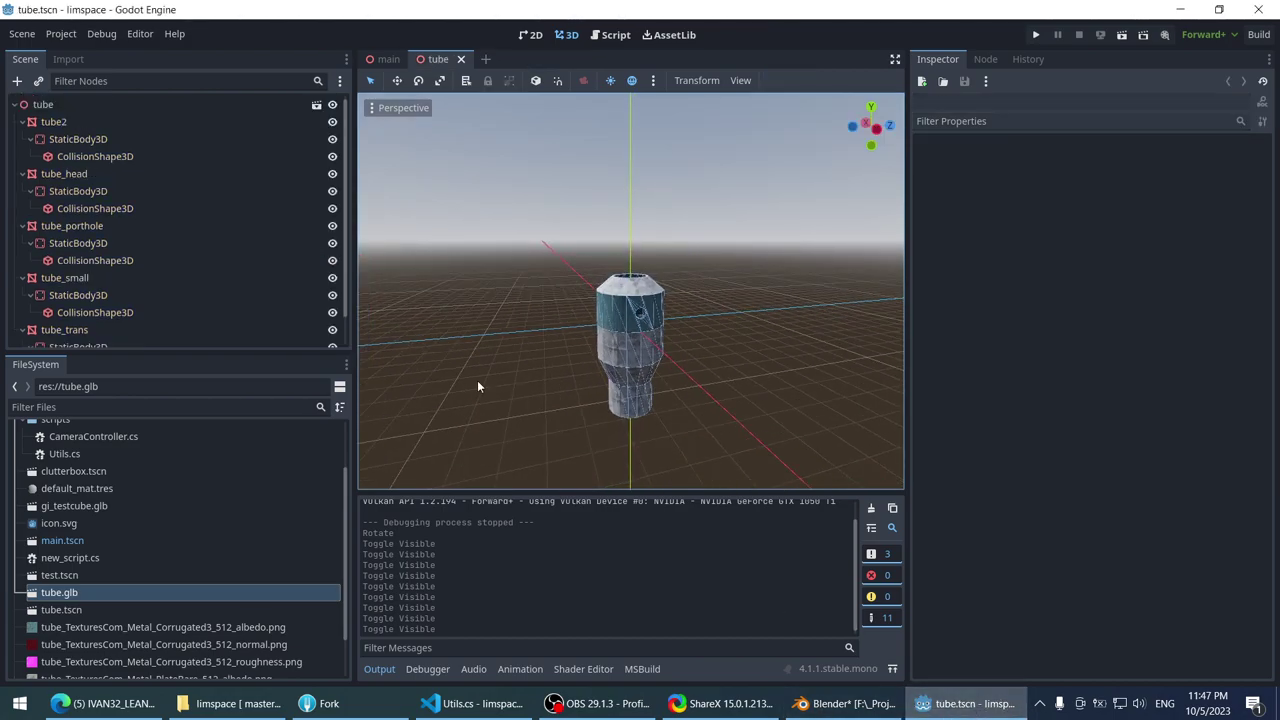
scroll(515, 290, down, 2)
scroll(536, 277, up, 4)
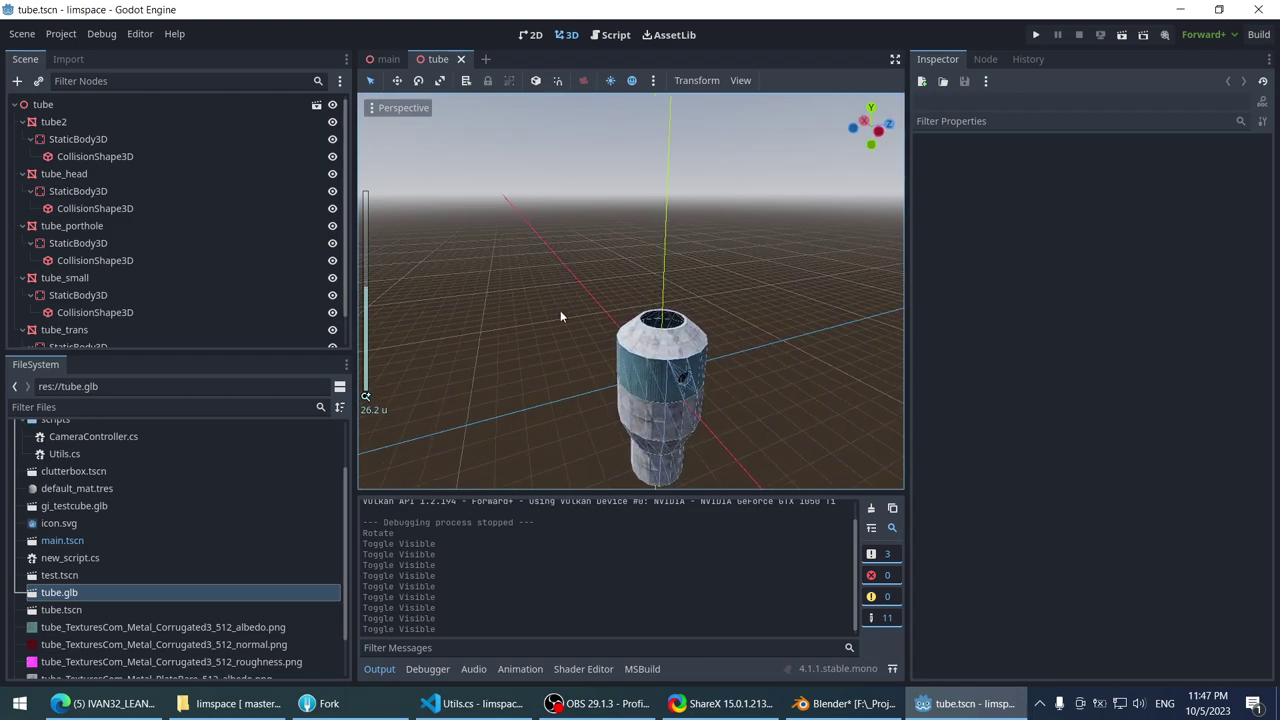
drag(59, 592, 558, 310)
scroll(500, 338, down, 4)
scroll(536, 306, up, 5)
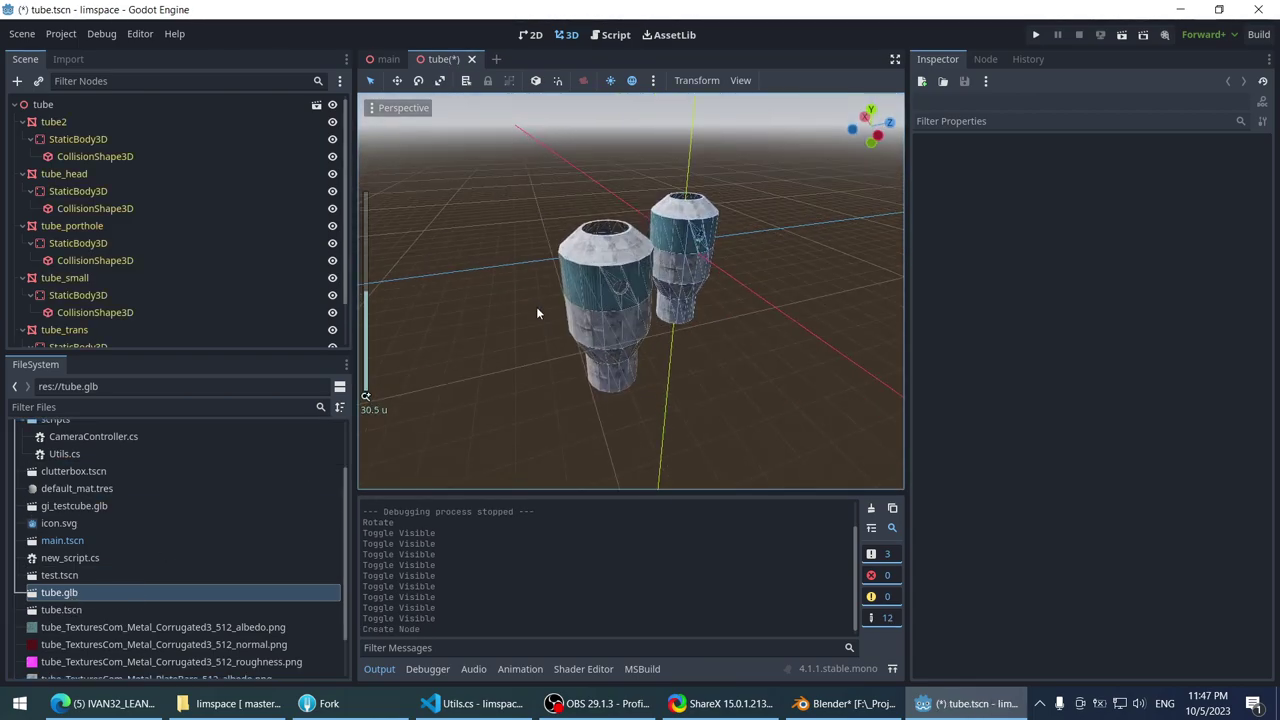
key(ctrl+z)
- Close the tube scene and add a tube.glb instance to the main scene
click(471, 59)
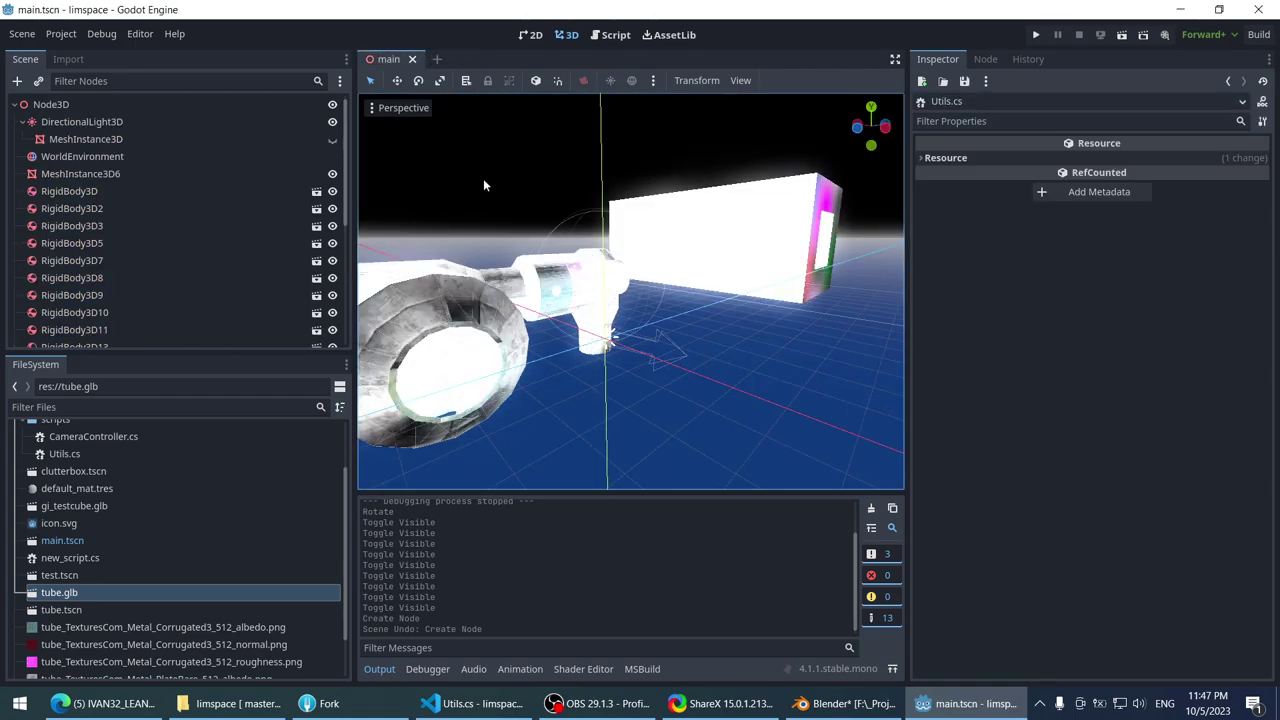
drag(59, 592, 660, 342)
scroll(655, 330, up, 8)
click(650, 325)
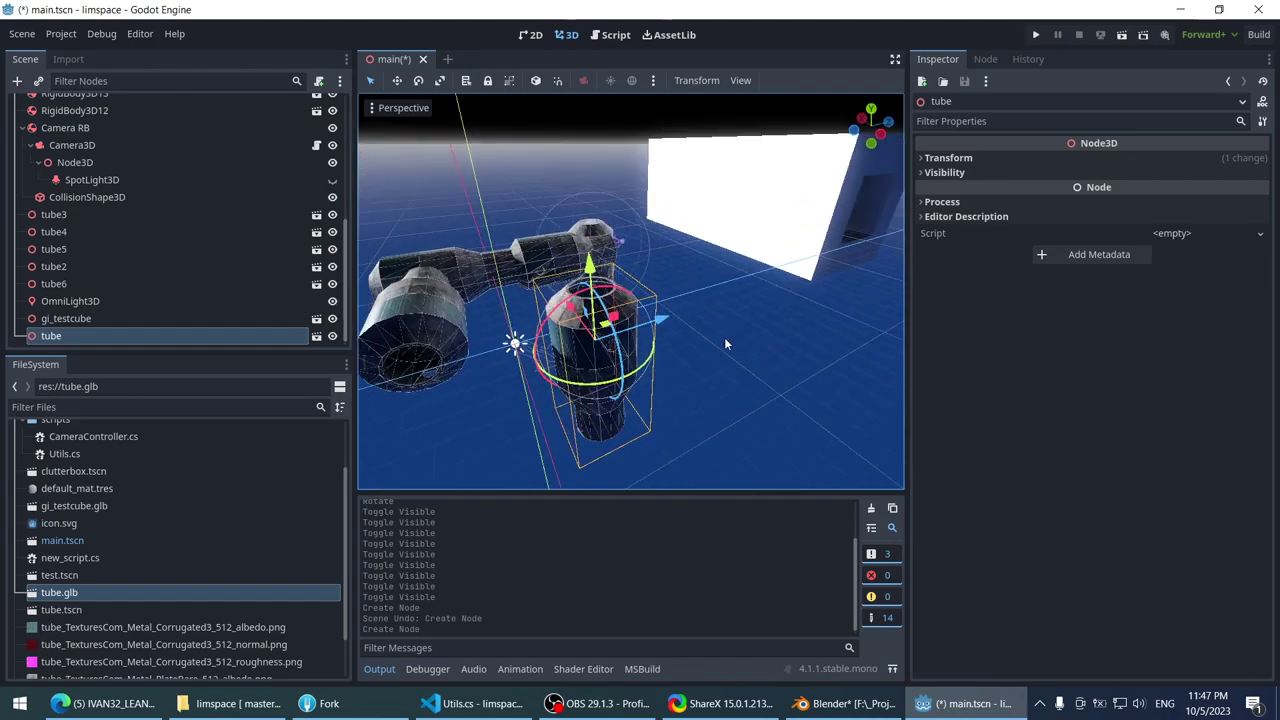
- Make the tube instance local after Save Branch as Scene fails, then inspect tube2's parts
right_click(118, 335)
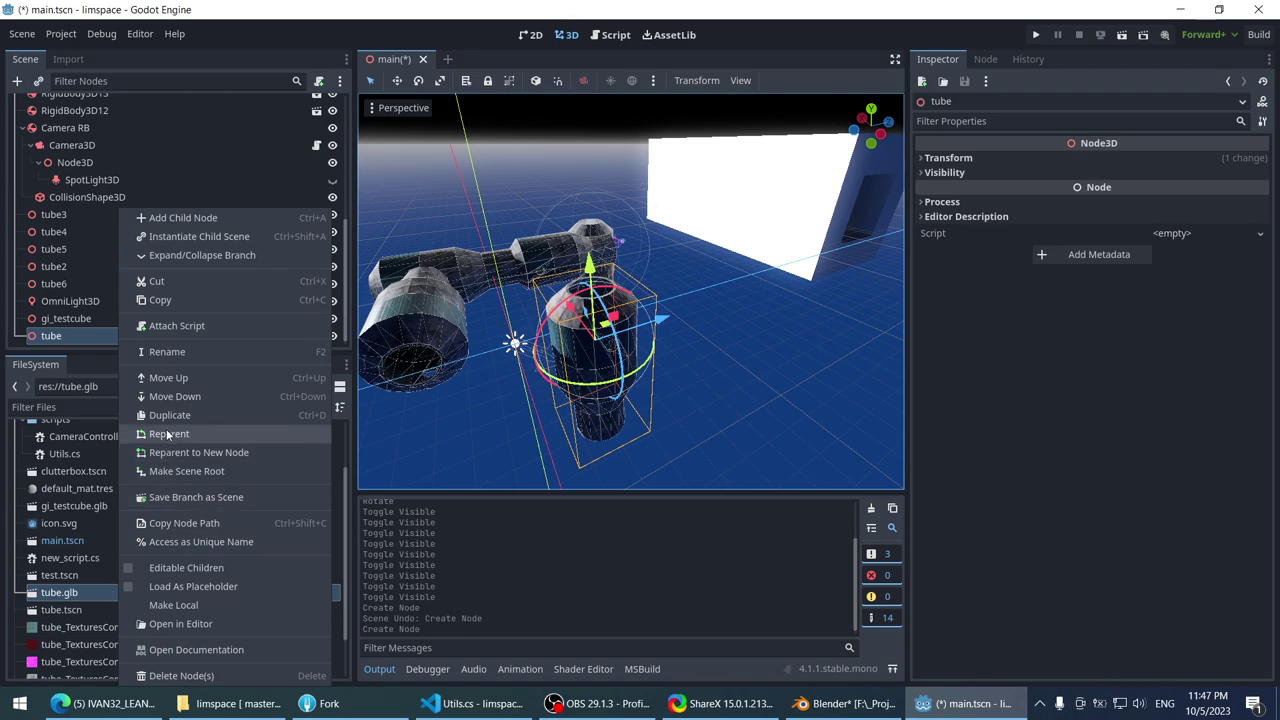
click(170, 495)
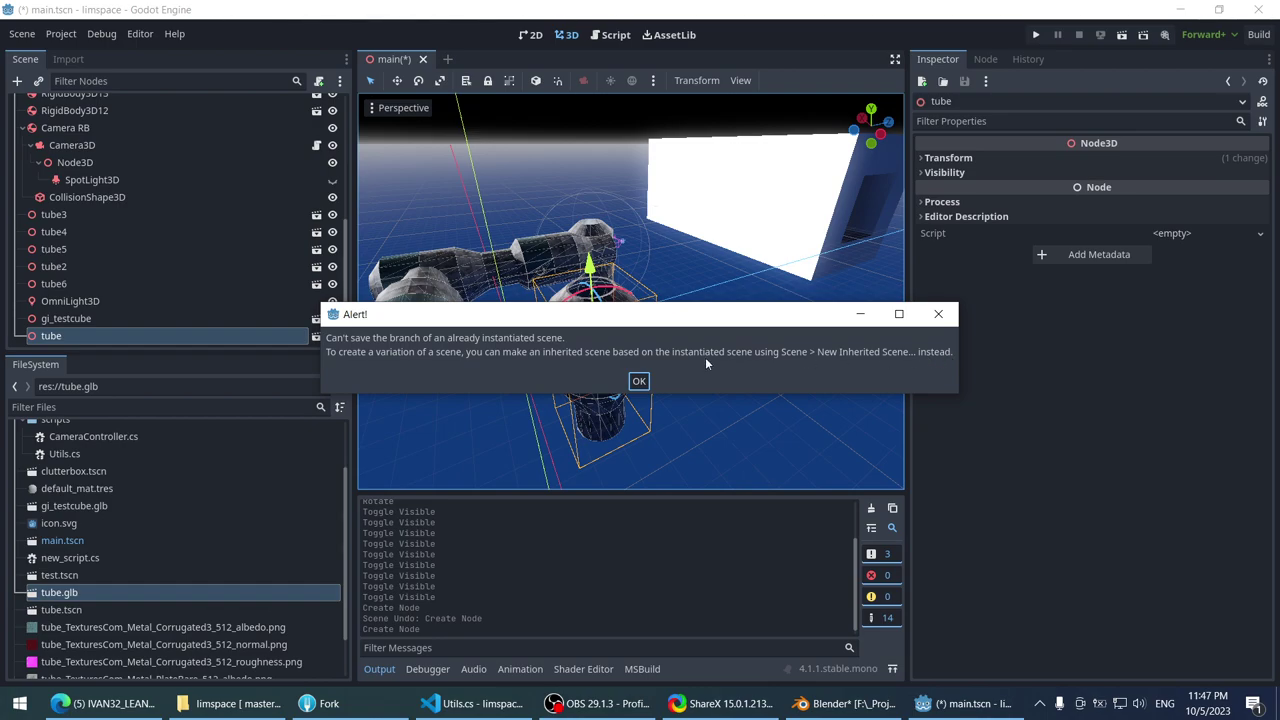
click(638, 380)
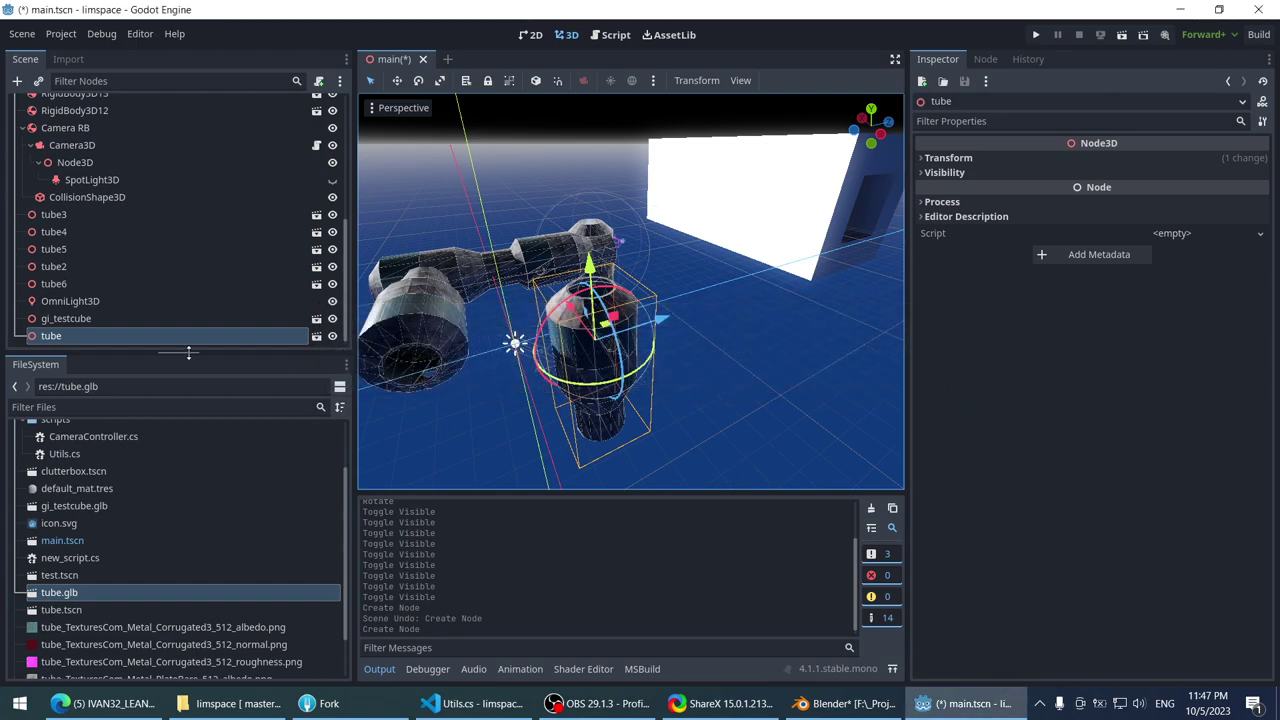
right_click(111, 333)
click(191, 607)
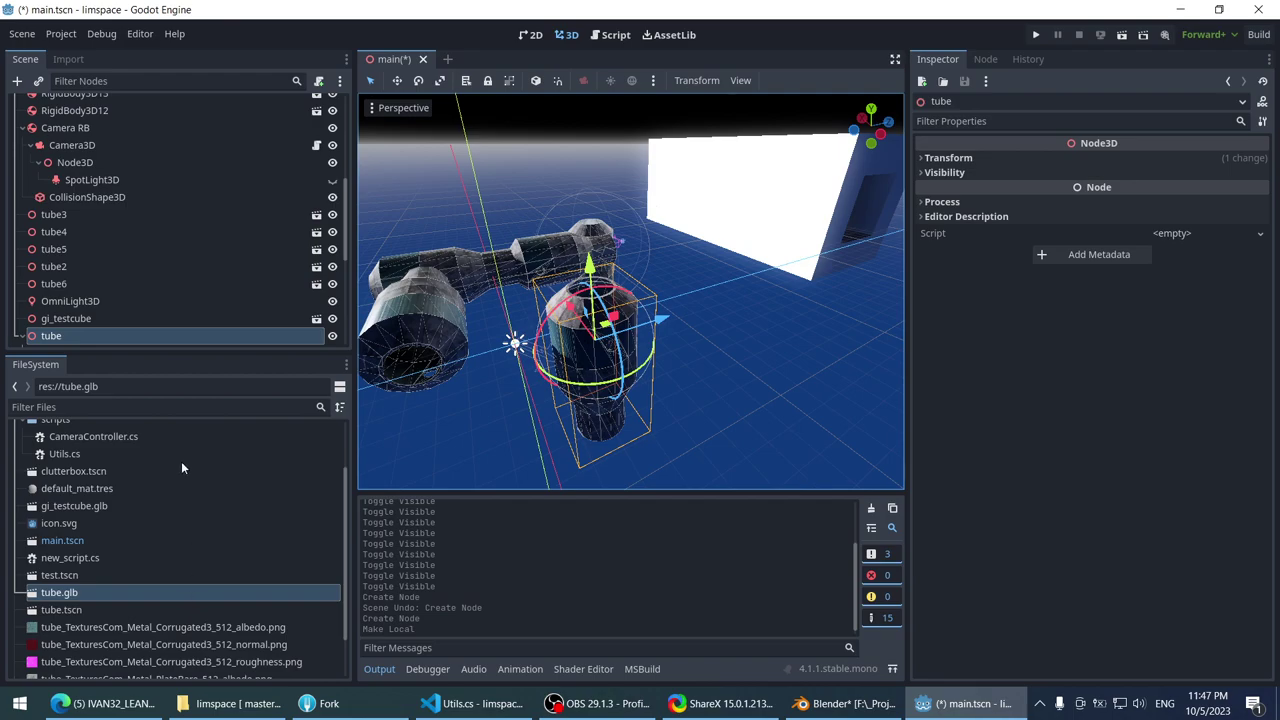
scroll(154, 204, down, 5)
click(112, 136)
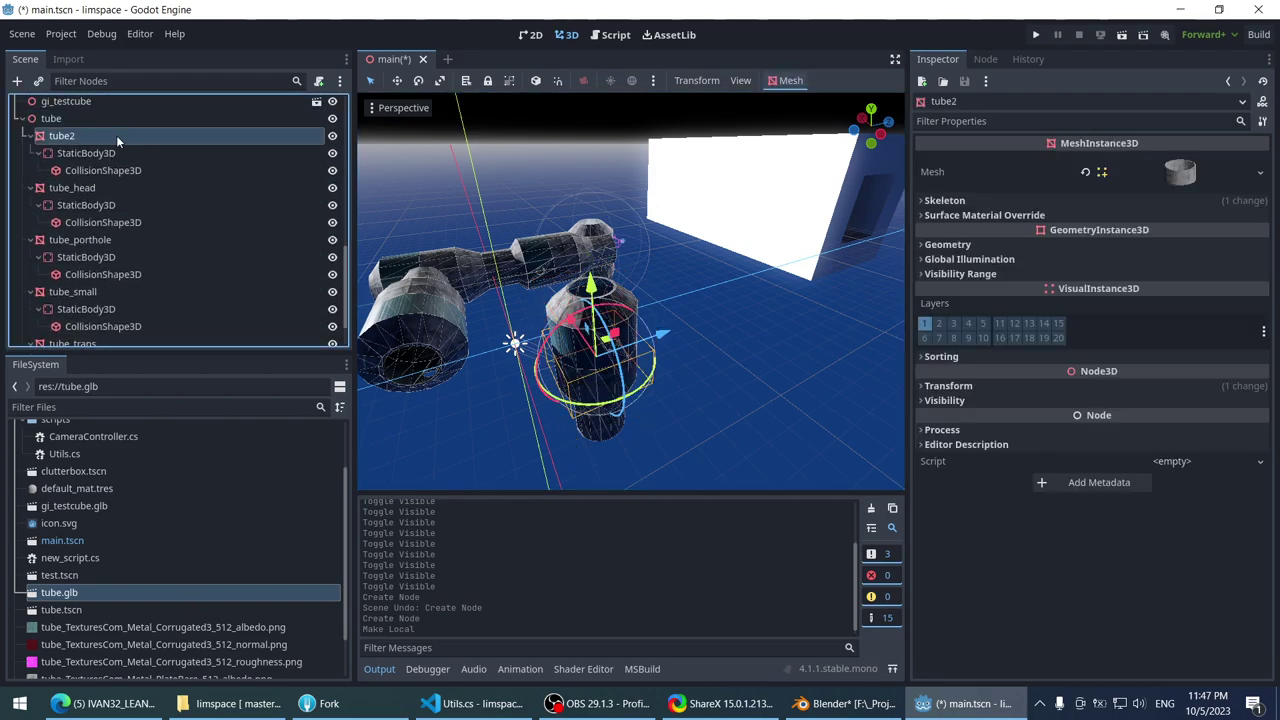
click(95, 153)
click(62, 136)
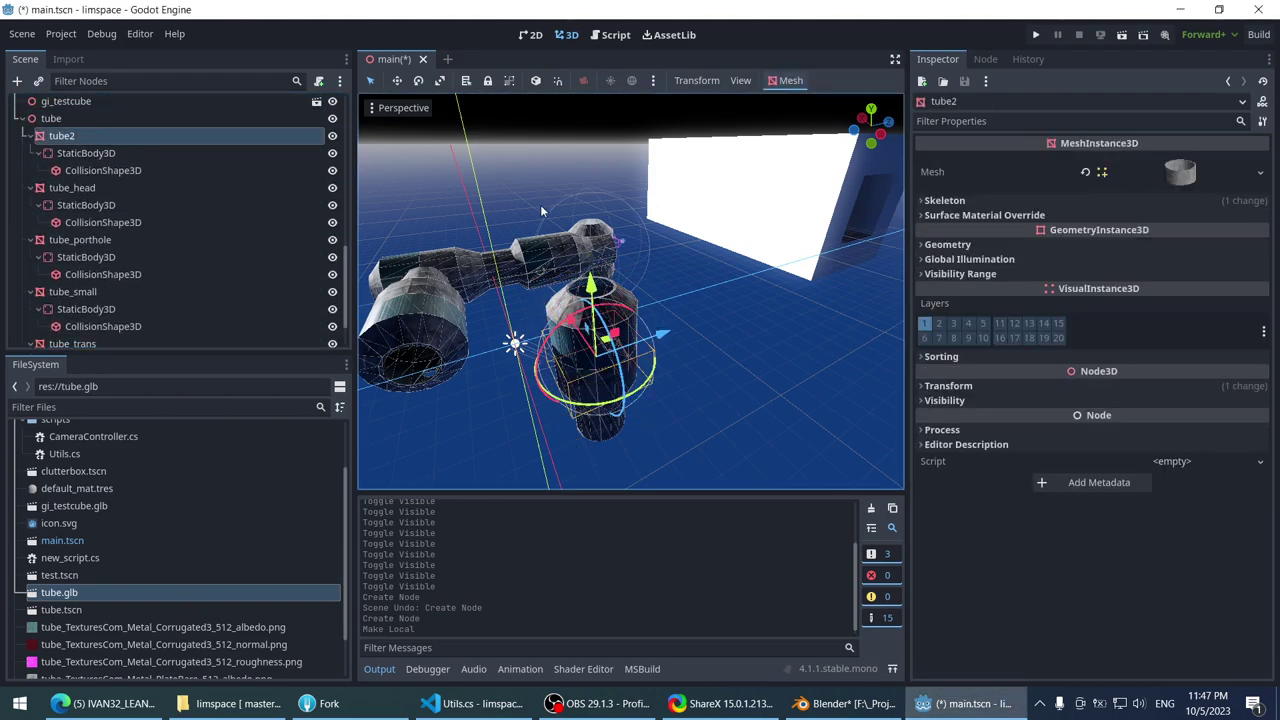
- Inspect the resource path of tube2's ConcavePolygonShape3D collision shape in the Inspector
key(f)
scroll(628, 287, up, 3)
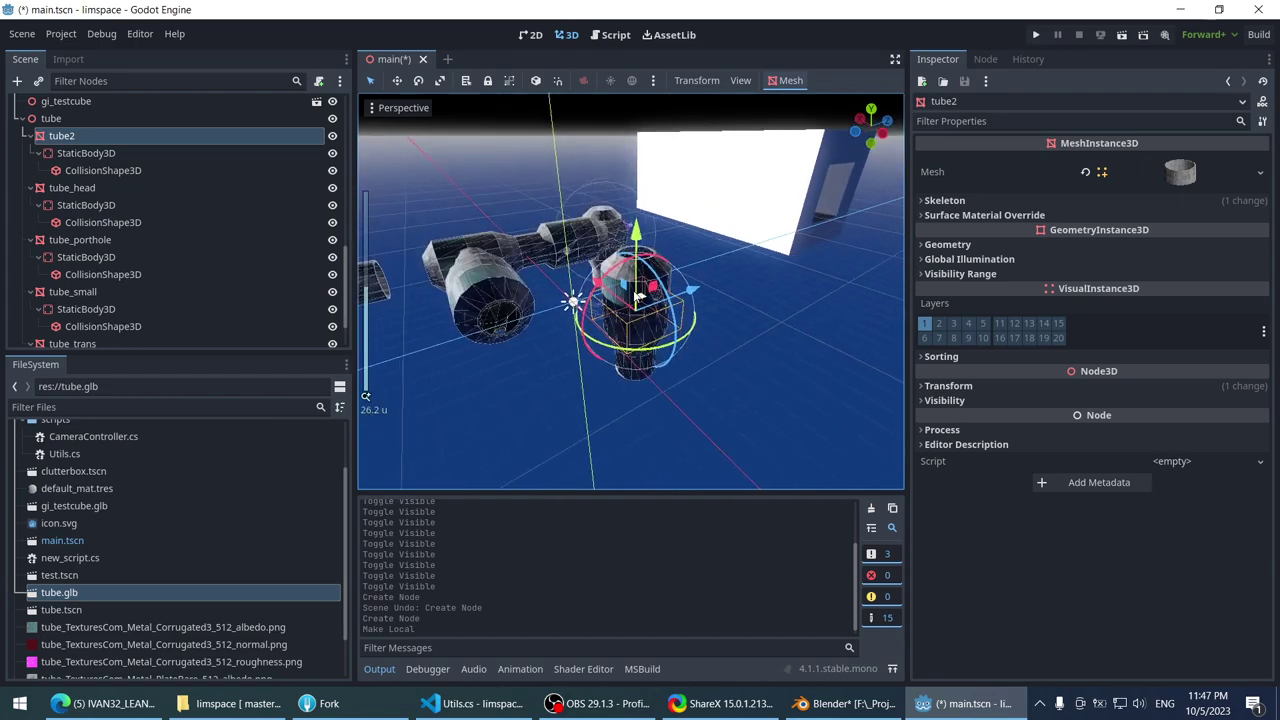
click(106, 157)
click(112, 173)
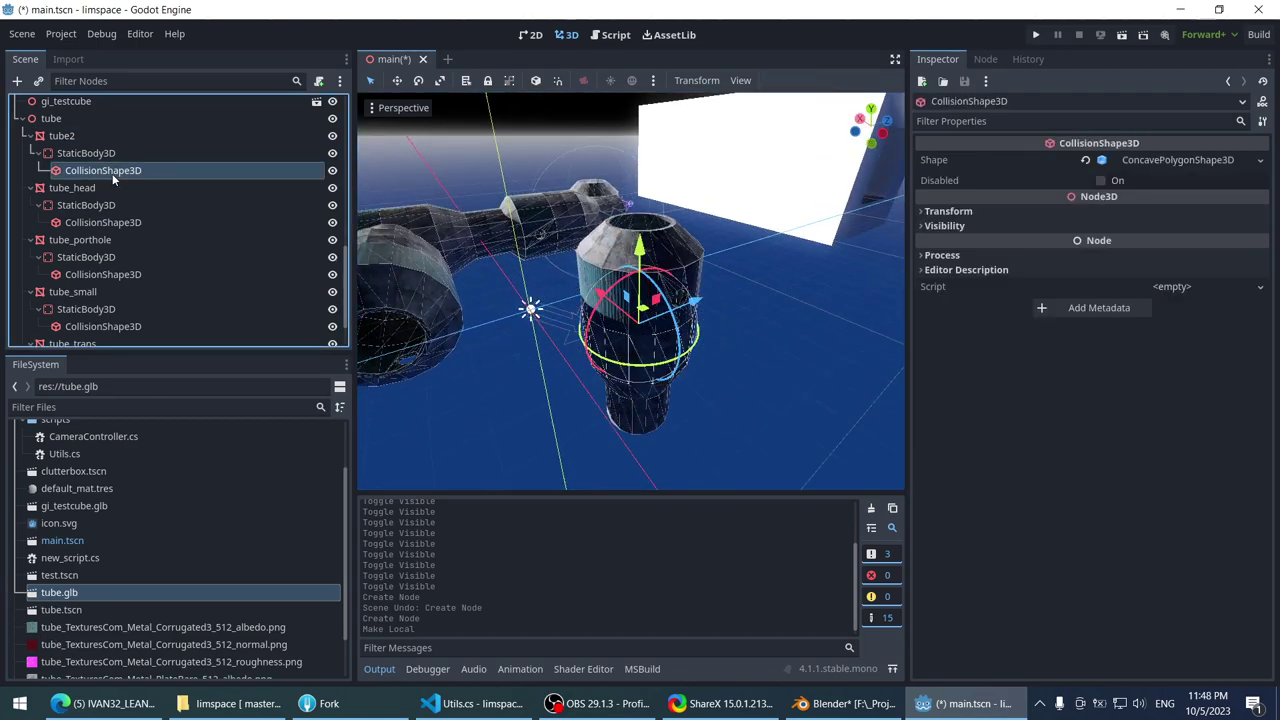
click(1147, 162)
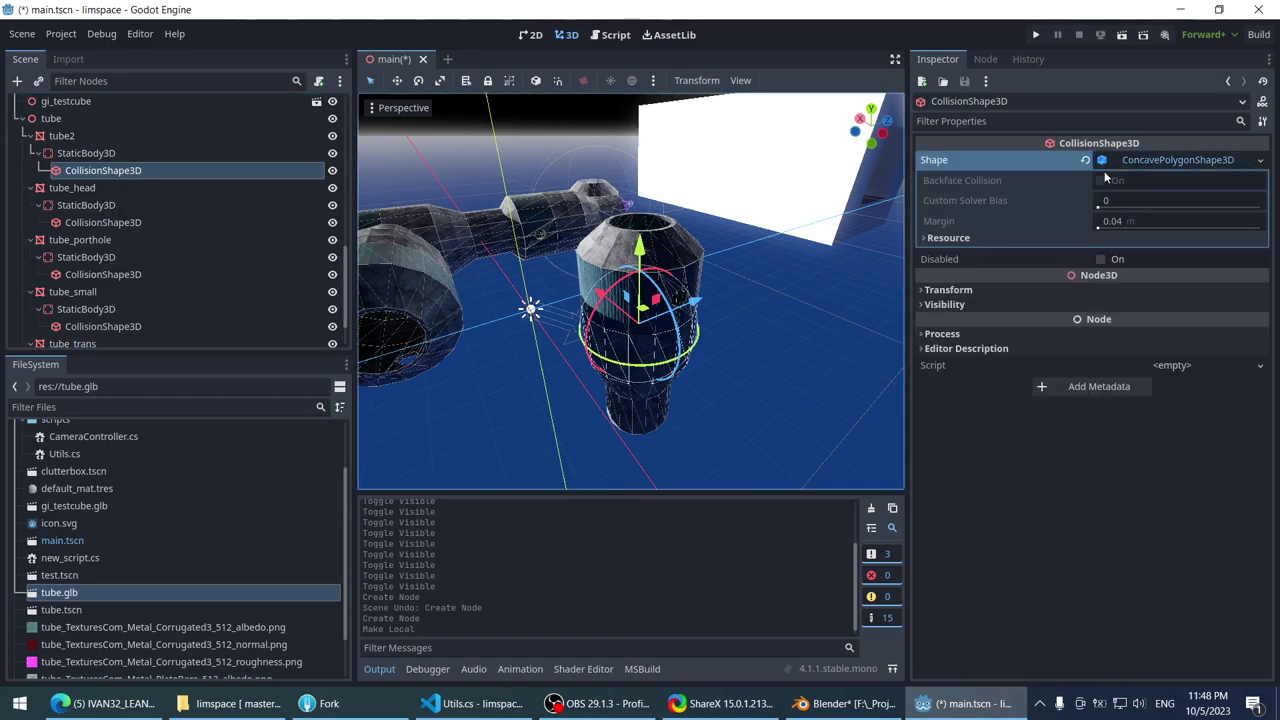
click(945, 237)
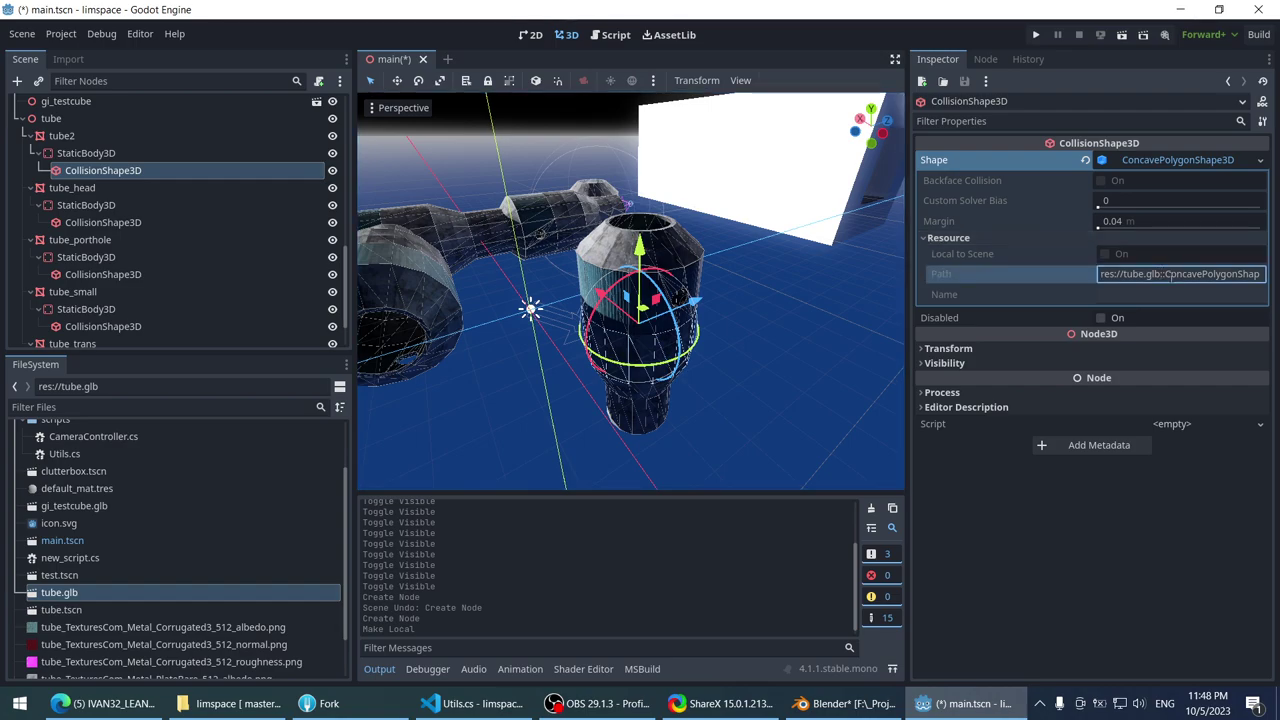
drag(1164, 274, 1051, 275)
drag(1212, 273, 1276, 277)
click(1235, 270)
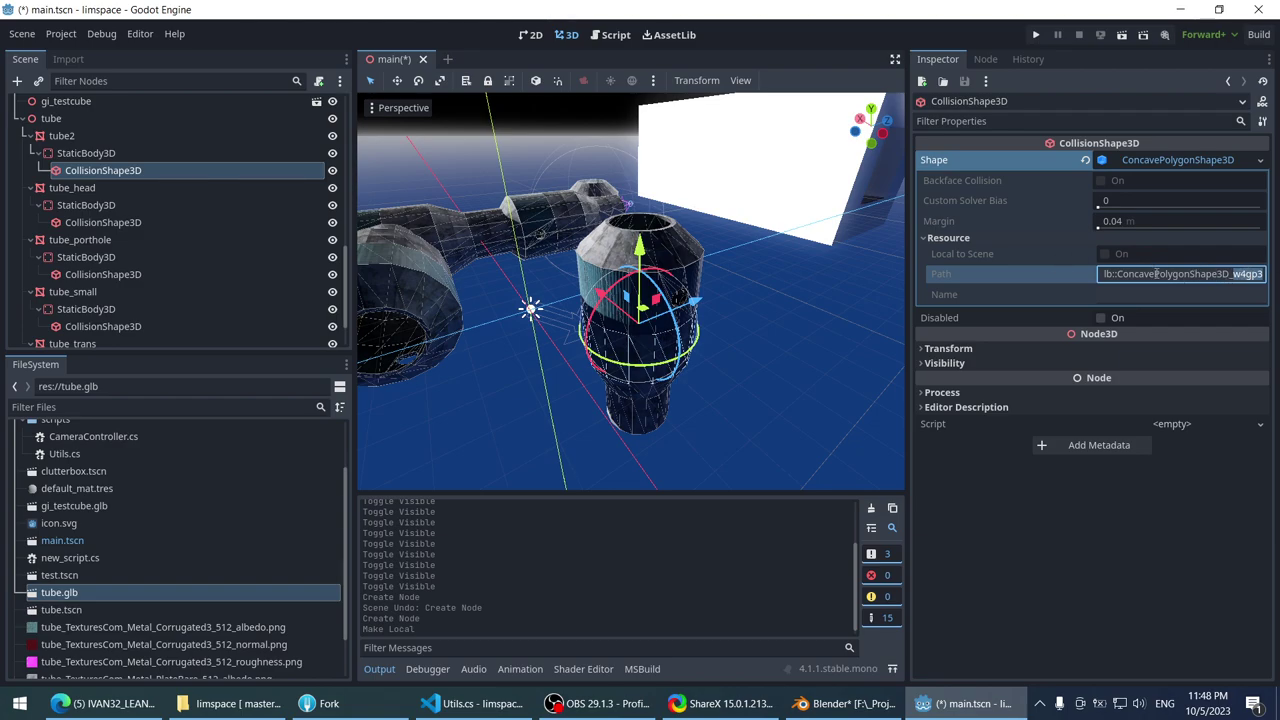
middle_drag(530, 256, 551, 257)
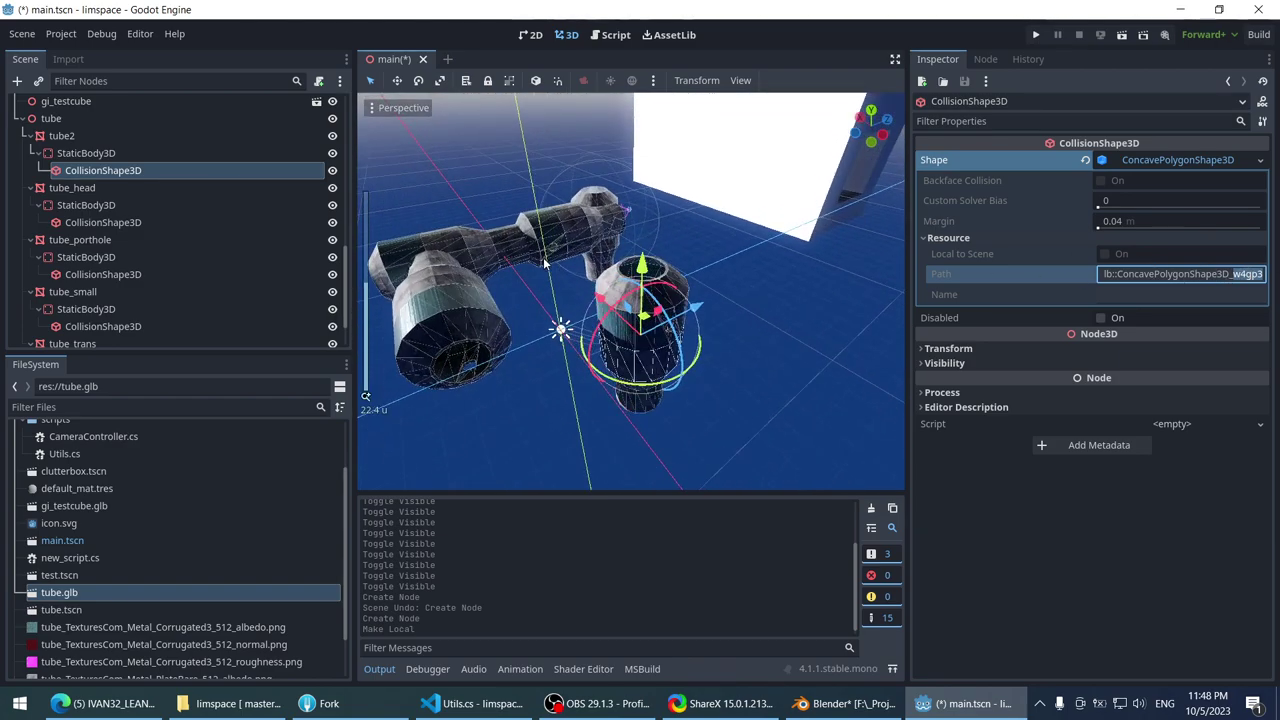
scroll(551, 257, down, 2)
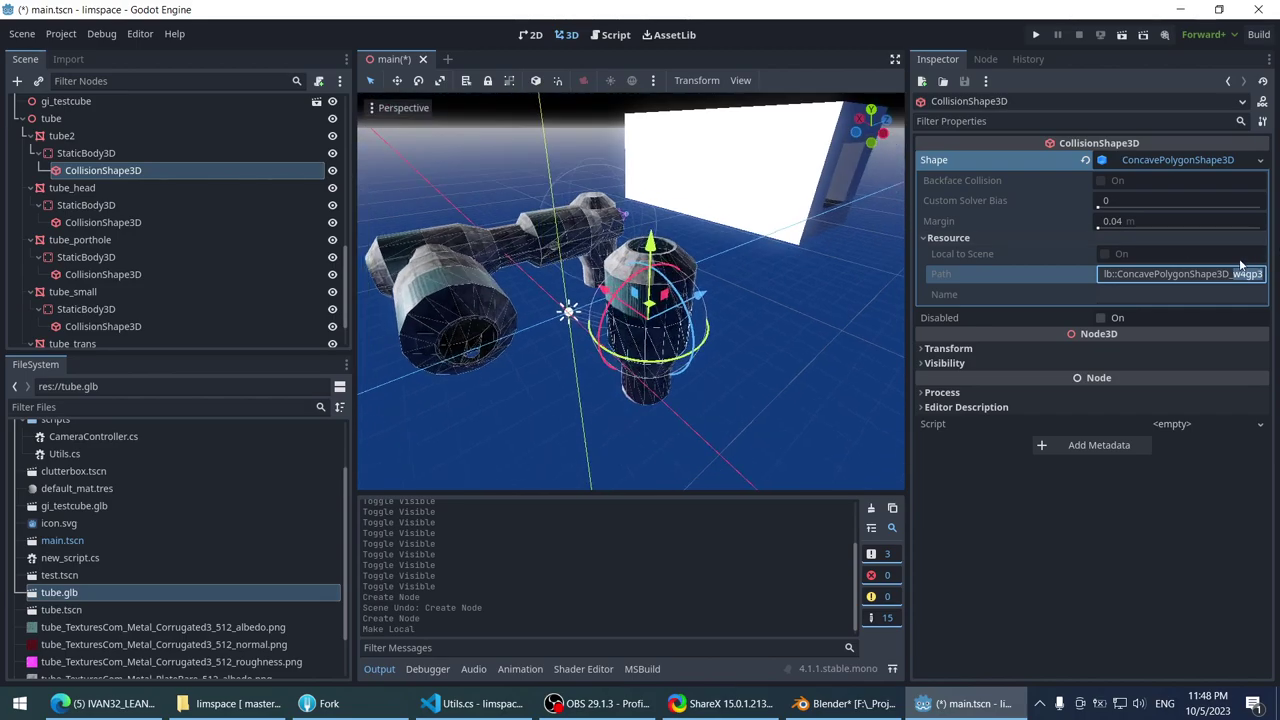
triple_click(1185, 266)
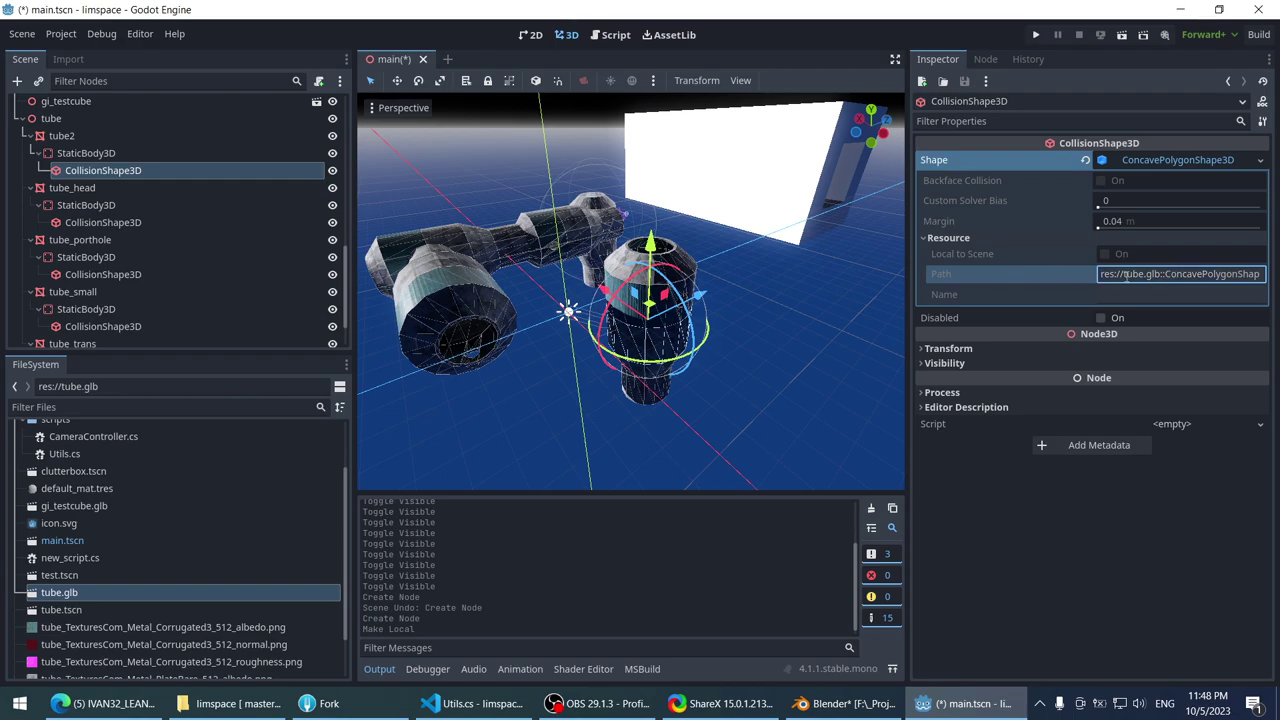
click(863, 301)
- Delete the whole tube node with its parts from the main scene
click(673, 342)
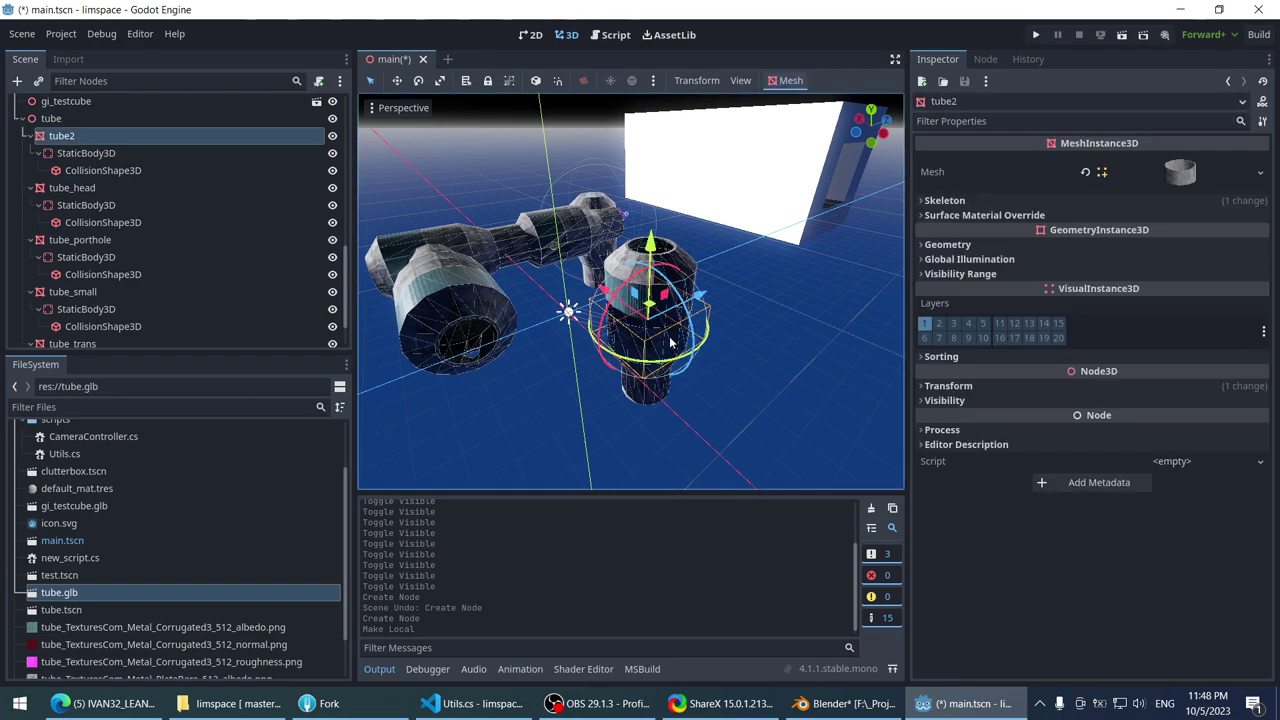
click(88, 118)
scroll(90, 124, up, 3)
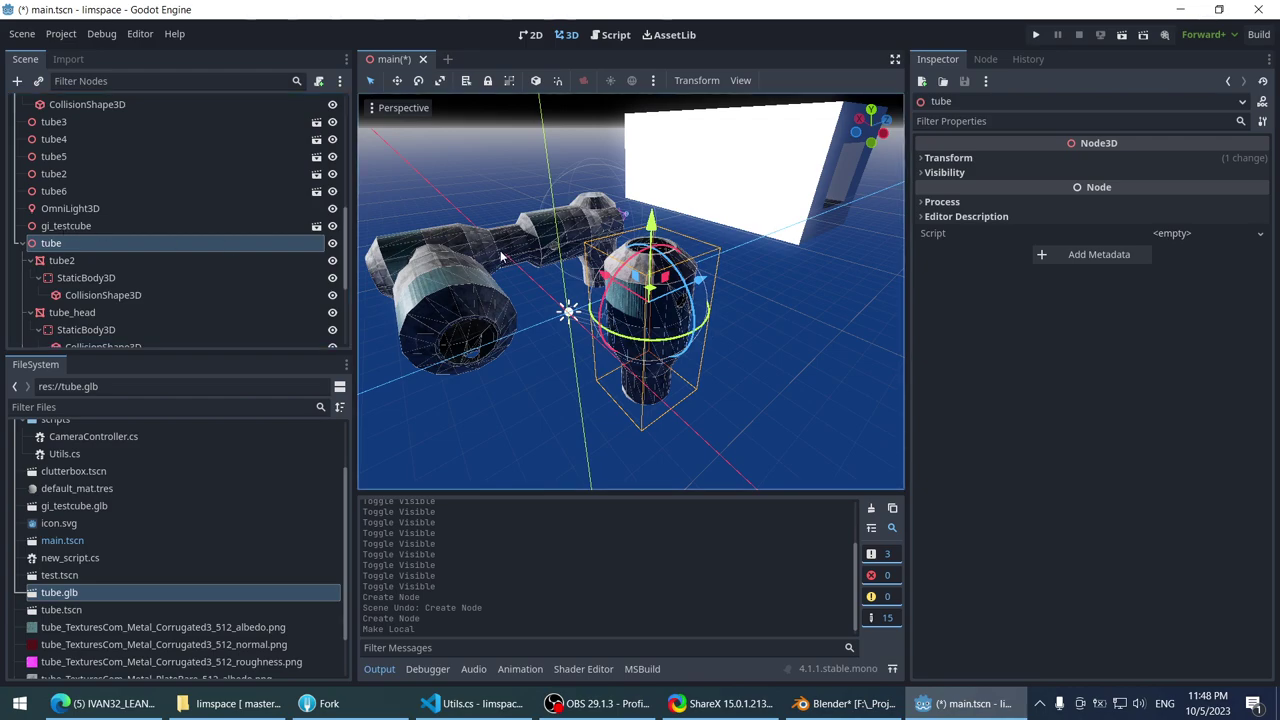
key(Delete)
scroll(570, 265, down, 3)
scroll(577, 263, up, 3)
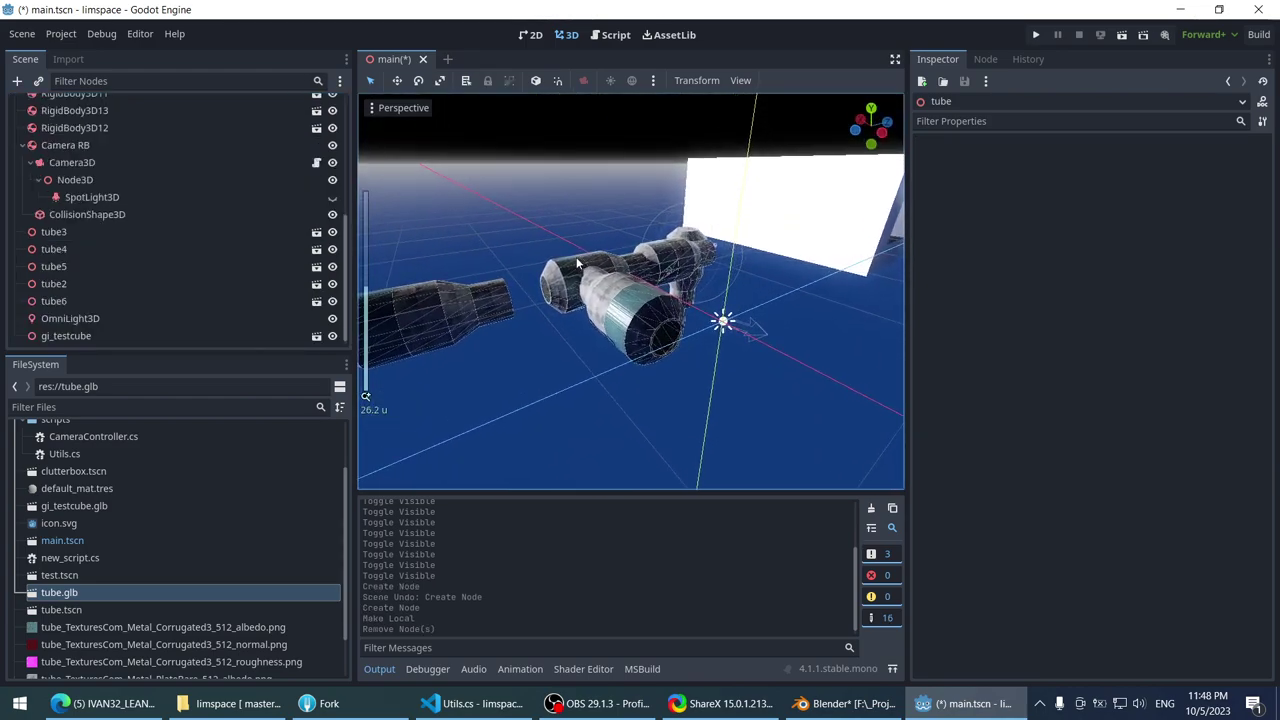
click(845, 703)
right_click(506, 238)
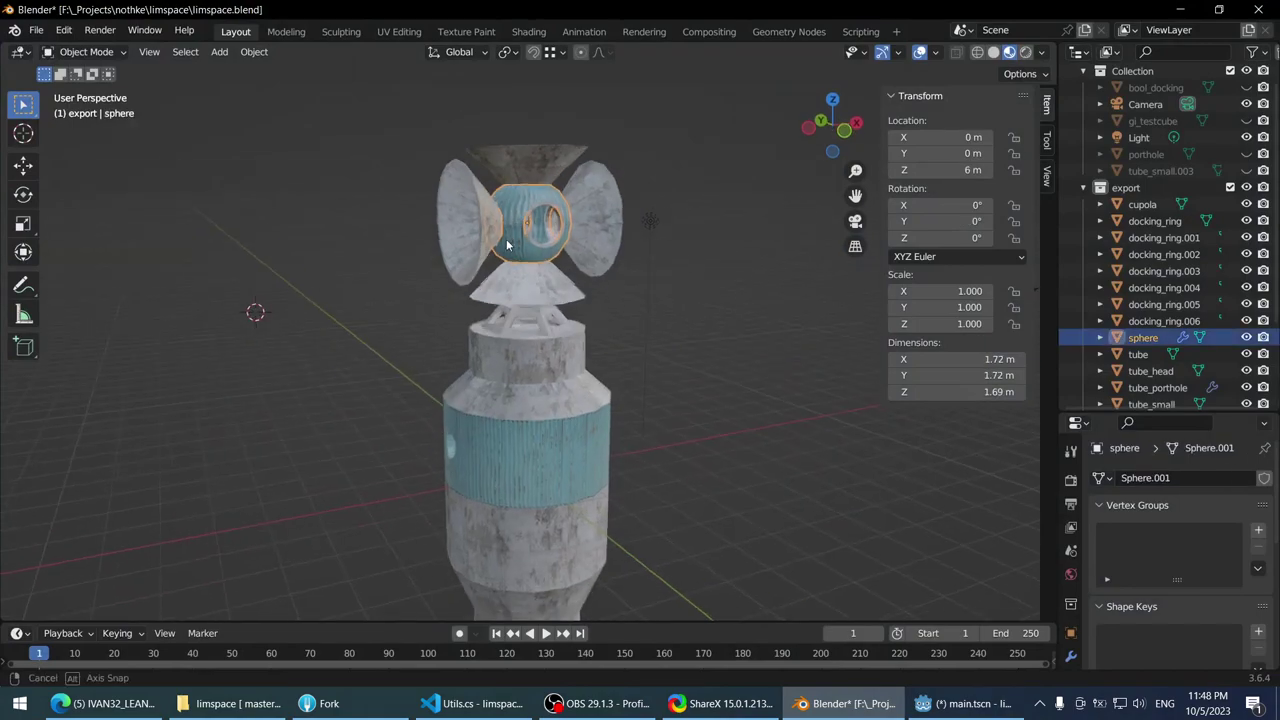
right_click(510, 288)
key(q)
click(493, 286)
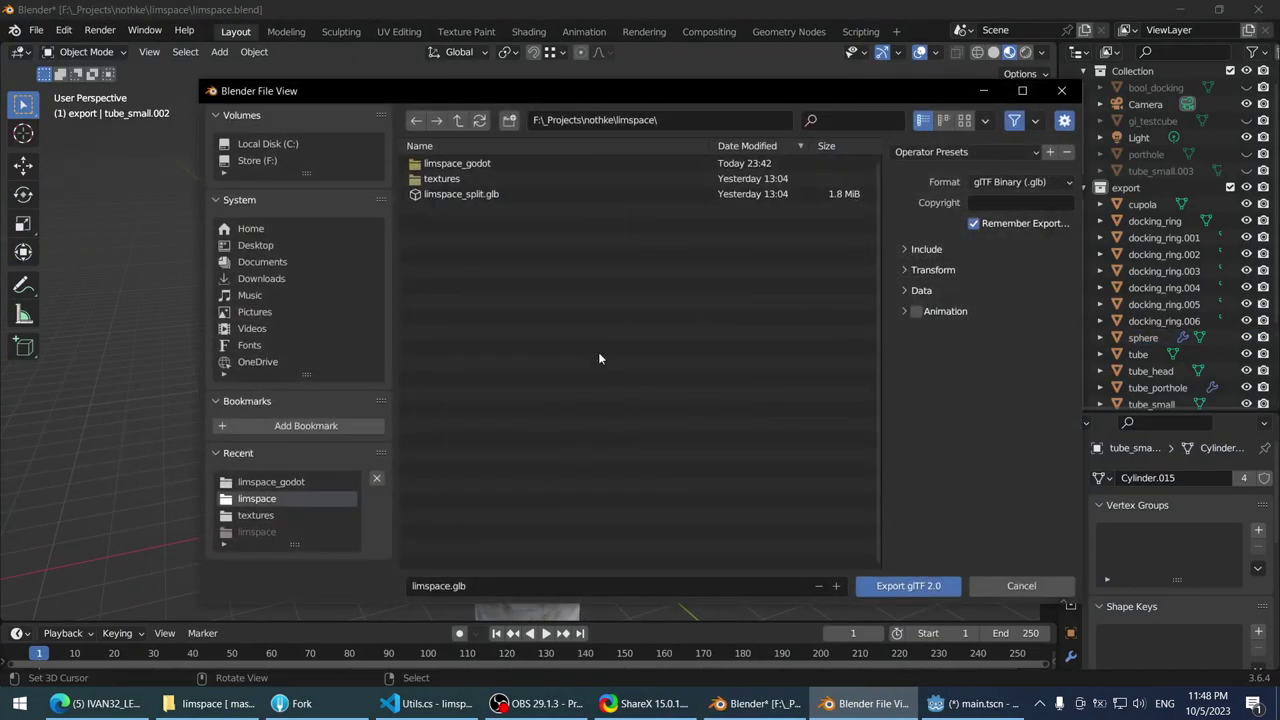
click(1022, 585)
right_click(511, 332)
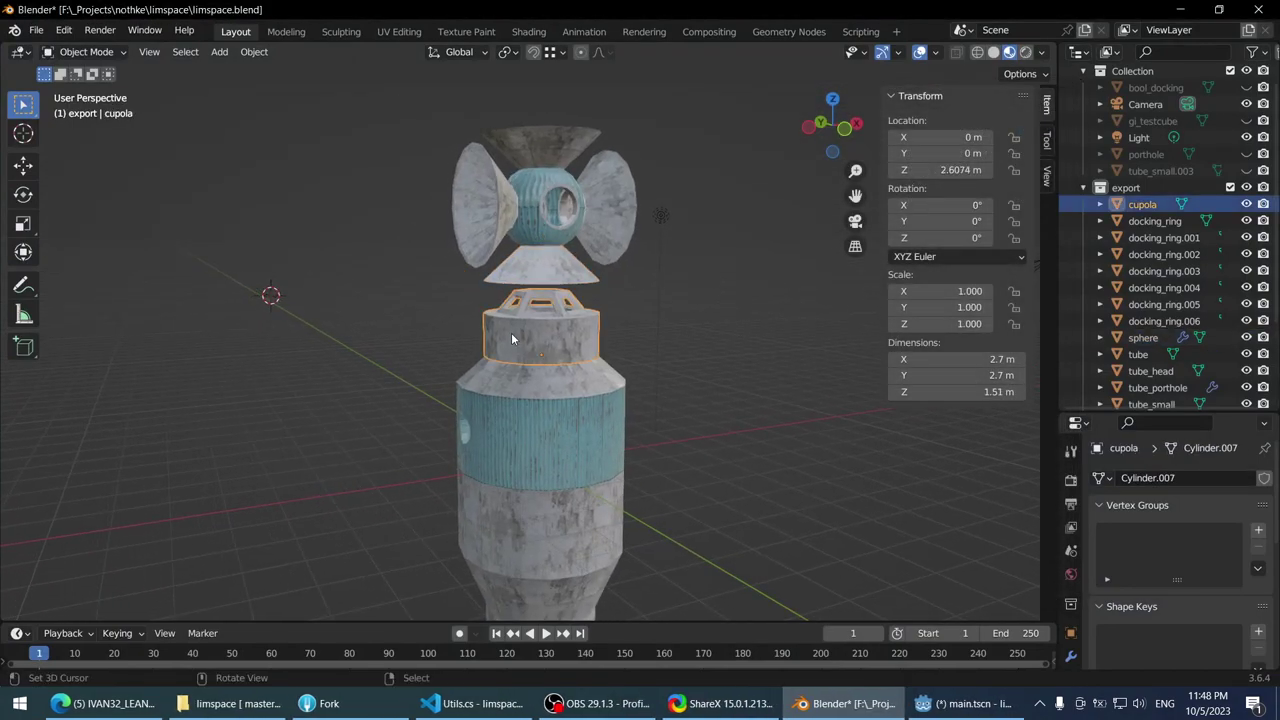
key(q)
middle_drag(519, 336, 876, 652)
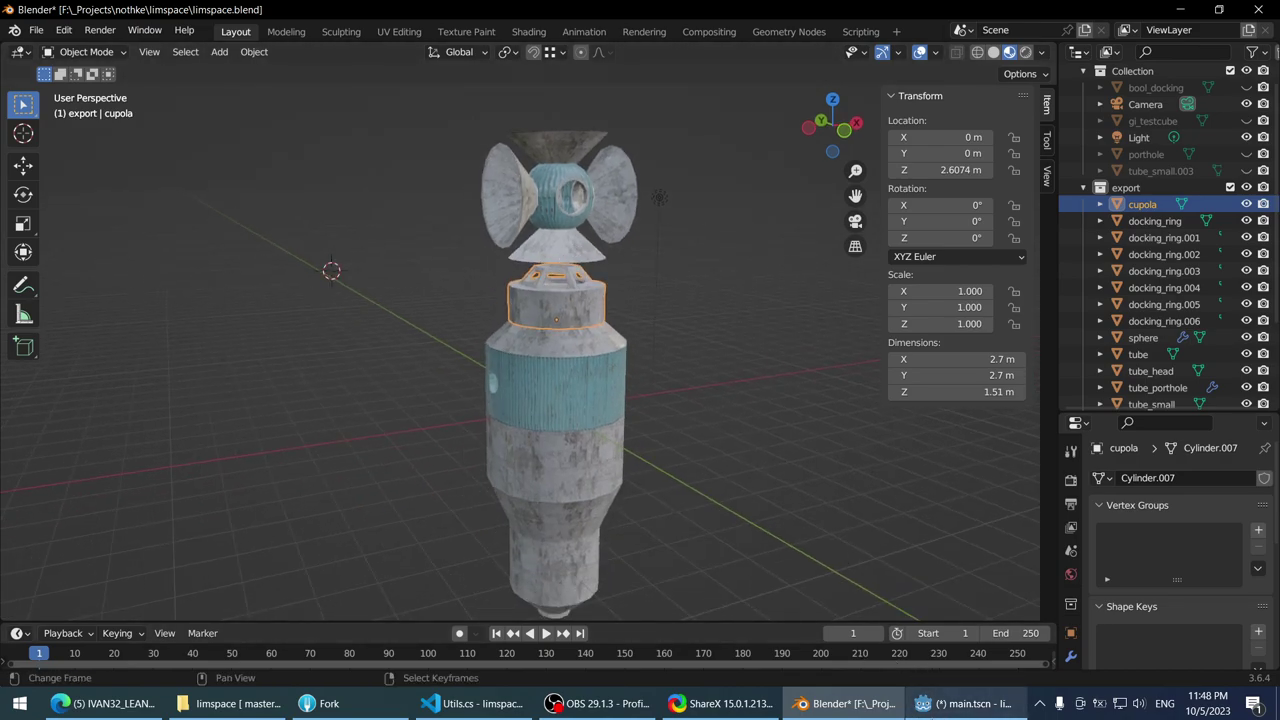
key(alt+Tab)
scroll(200, 490, down, 1)
- Browse the Corrugated3 albedo, normal and roughness textures, then switch to the Blender window
click(178, 595)
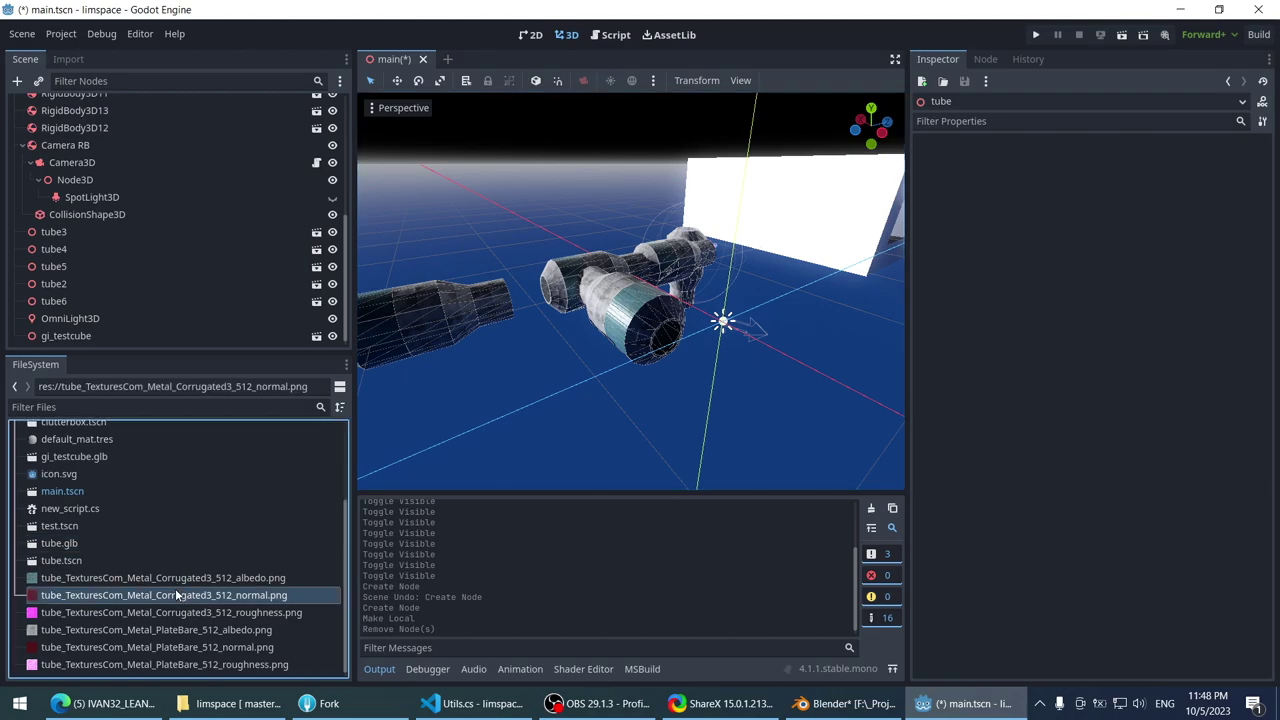
click(96, 578)
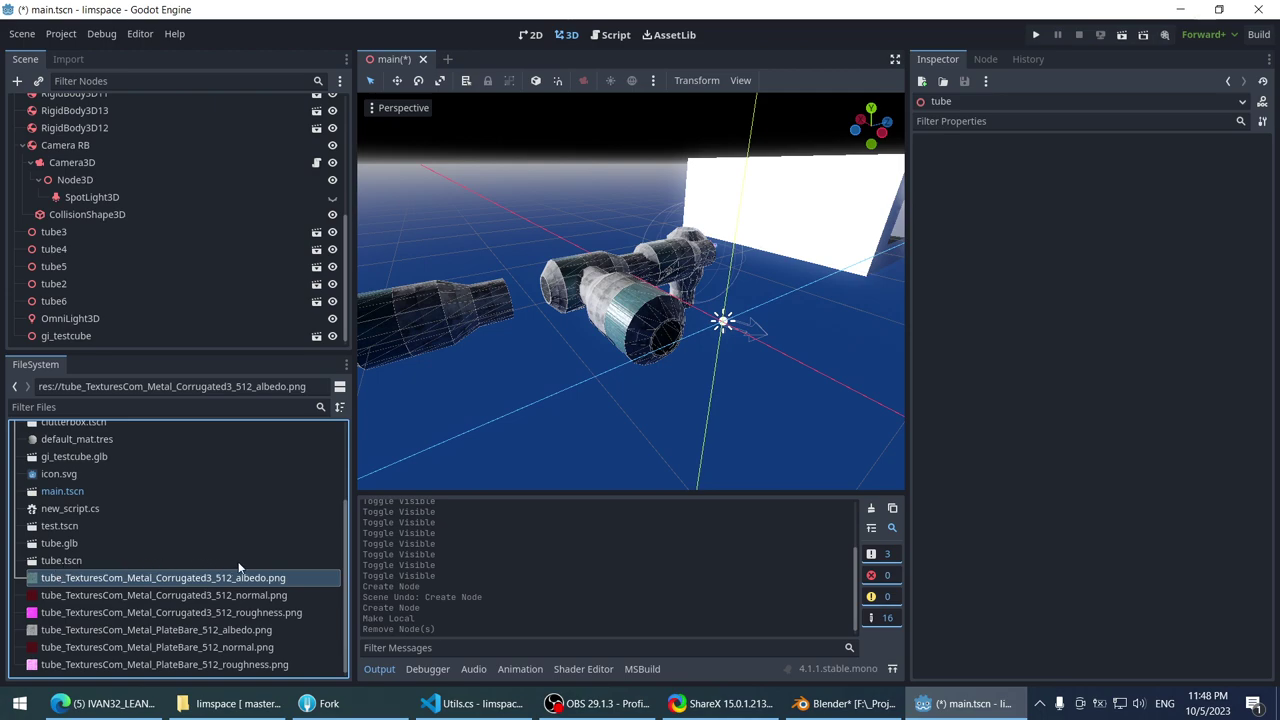
click(65, 596)
click(72, 612)
click(78, 579)
scroll(146, 471, up, 5)
scroll(191, 477, down, 3)
scroll(186, 474, up, 5)
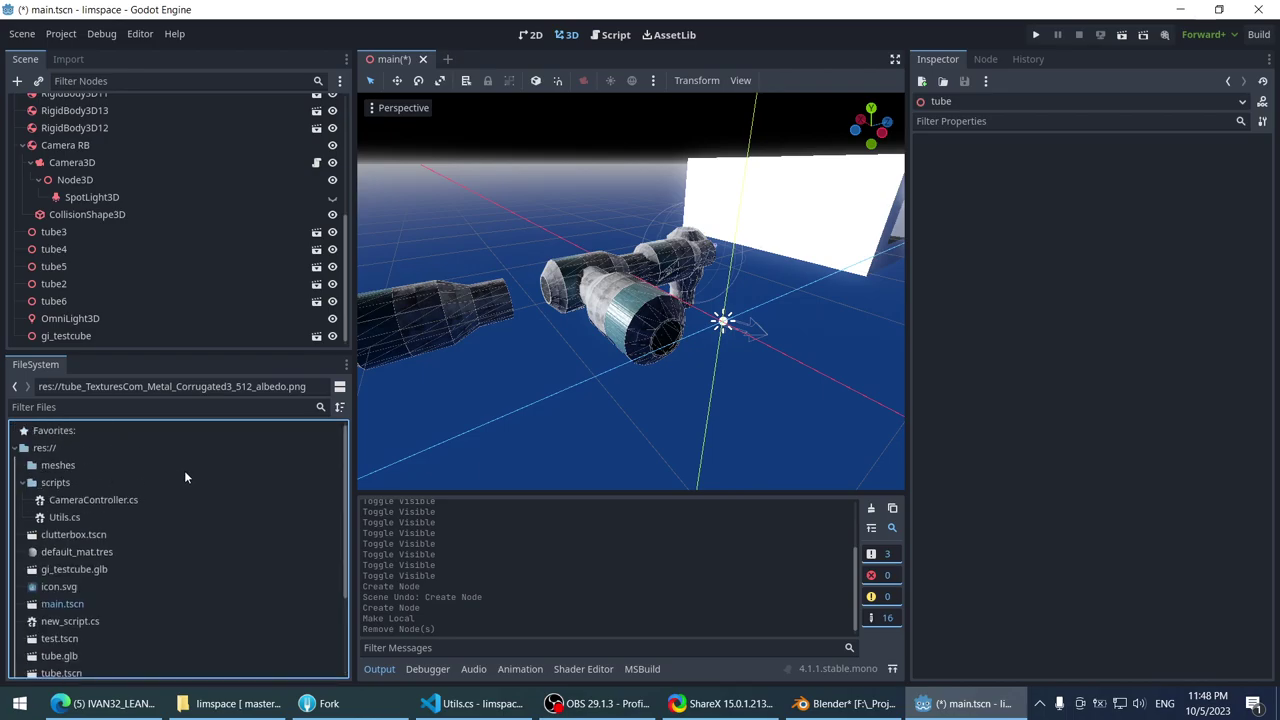
key(alt+Tab)
scroll(492, 272, down, 2)
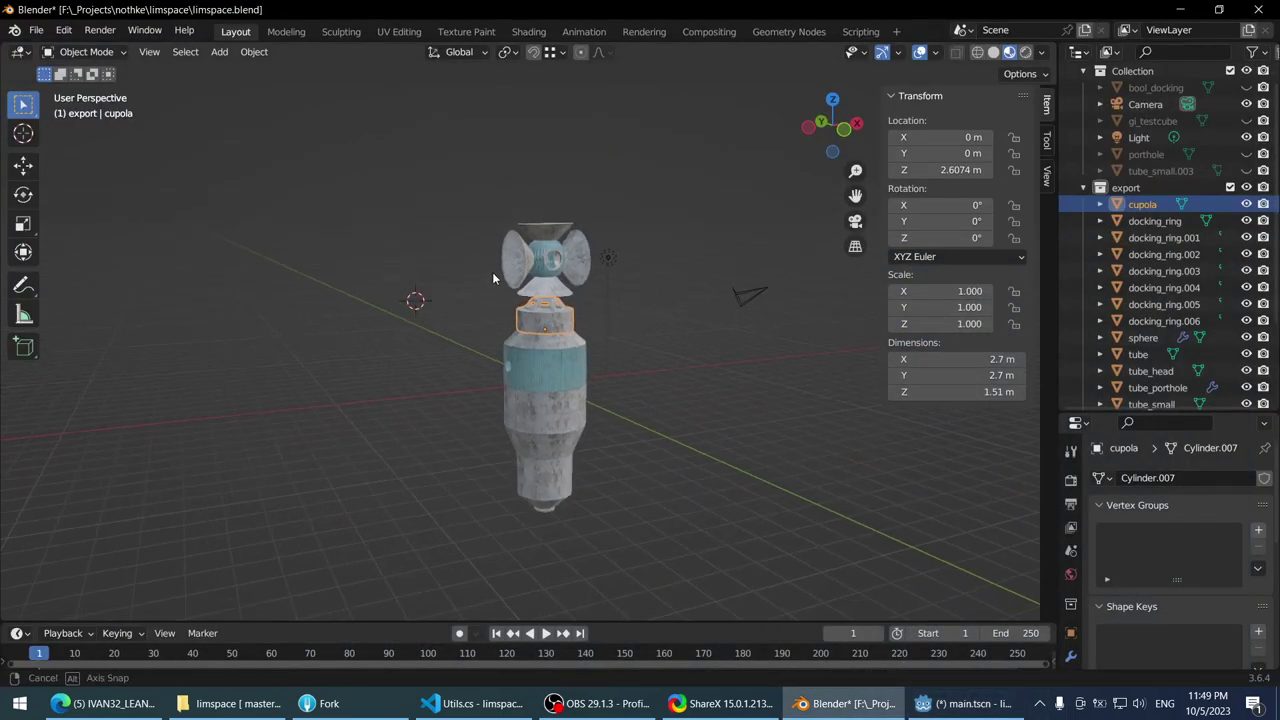
scroll(480, 300, up, 1)
- In the Twitter thread, open the import-settings screenshot post on its own
click(105, 704)
scroll(400, 260, down, 3)
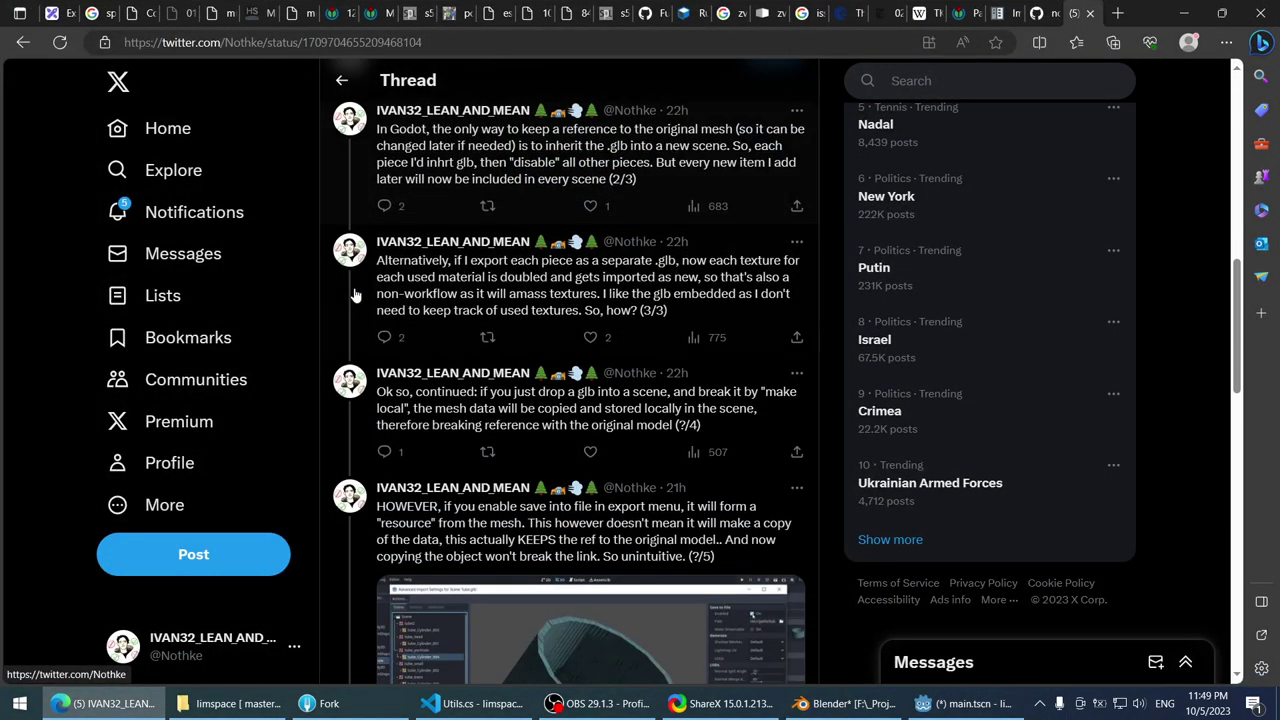
scroll(335, 293, down, 8)
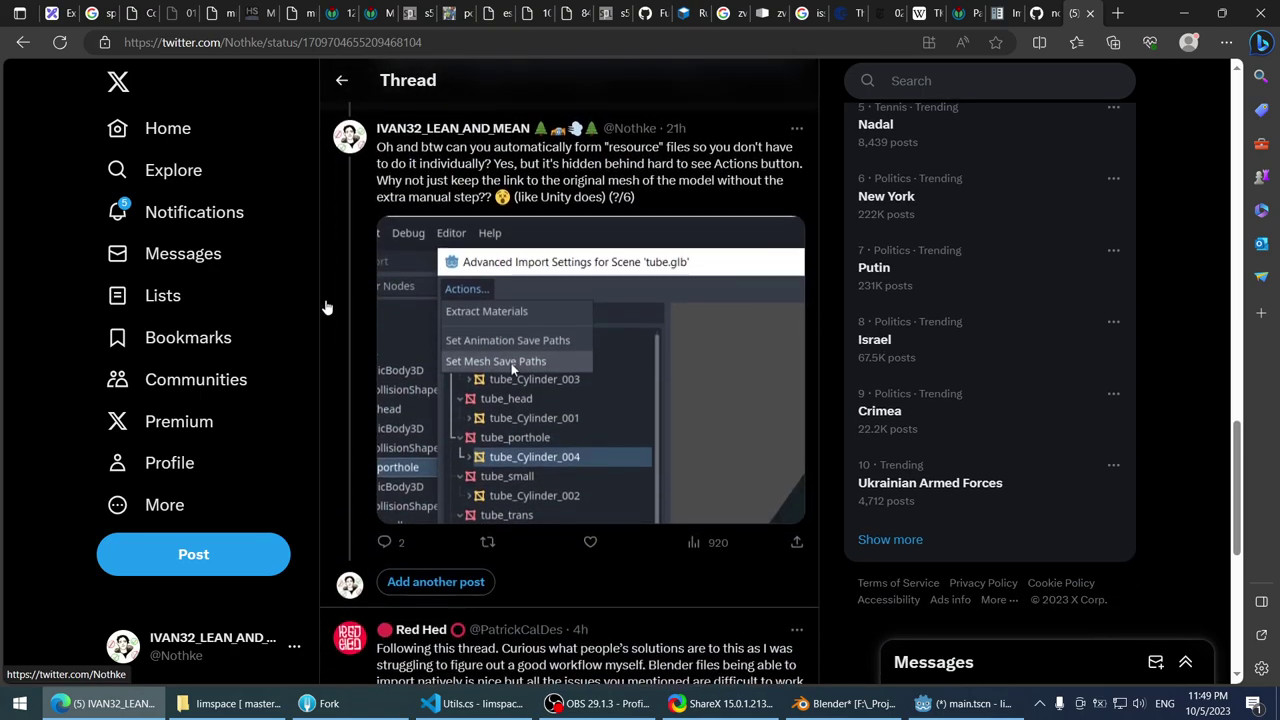
scroll(323, 312, up, 7)
scroll(323, 312, down, 3)
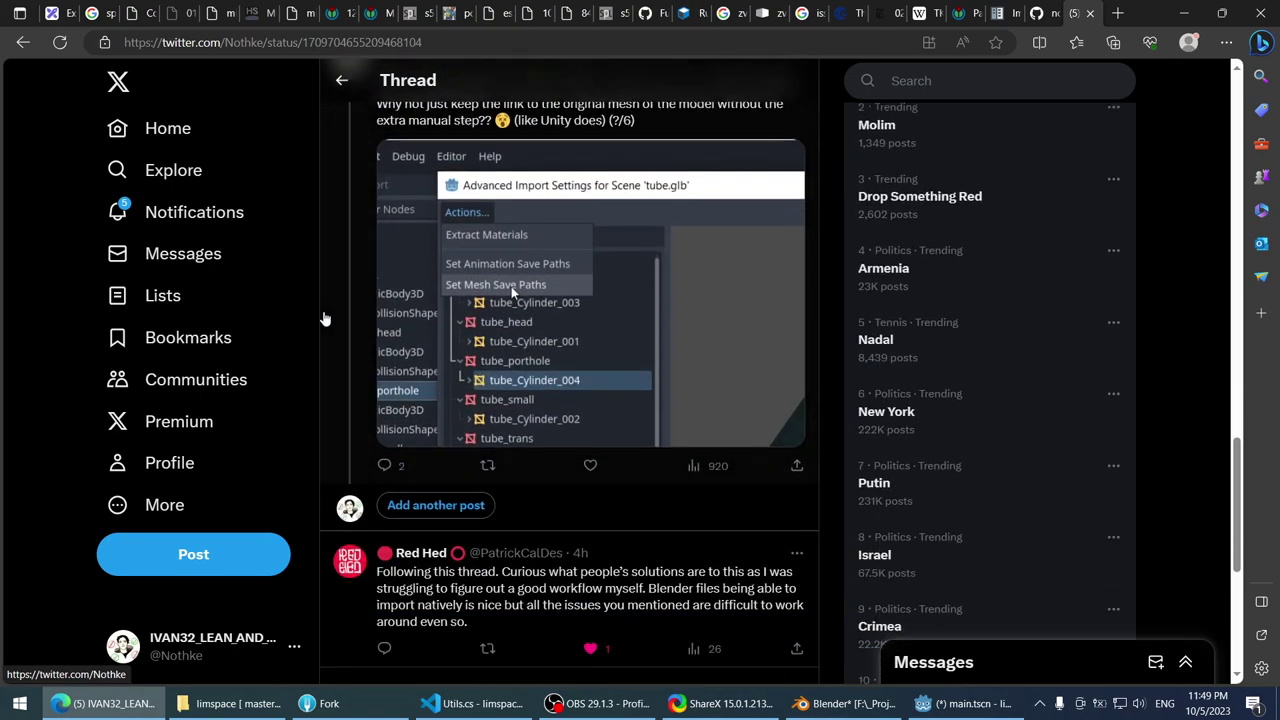
click(345, 317)
scroll(345, 318, down, 5)
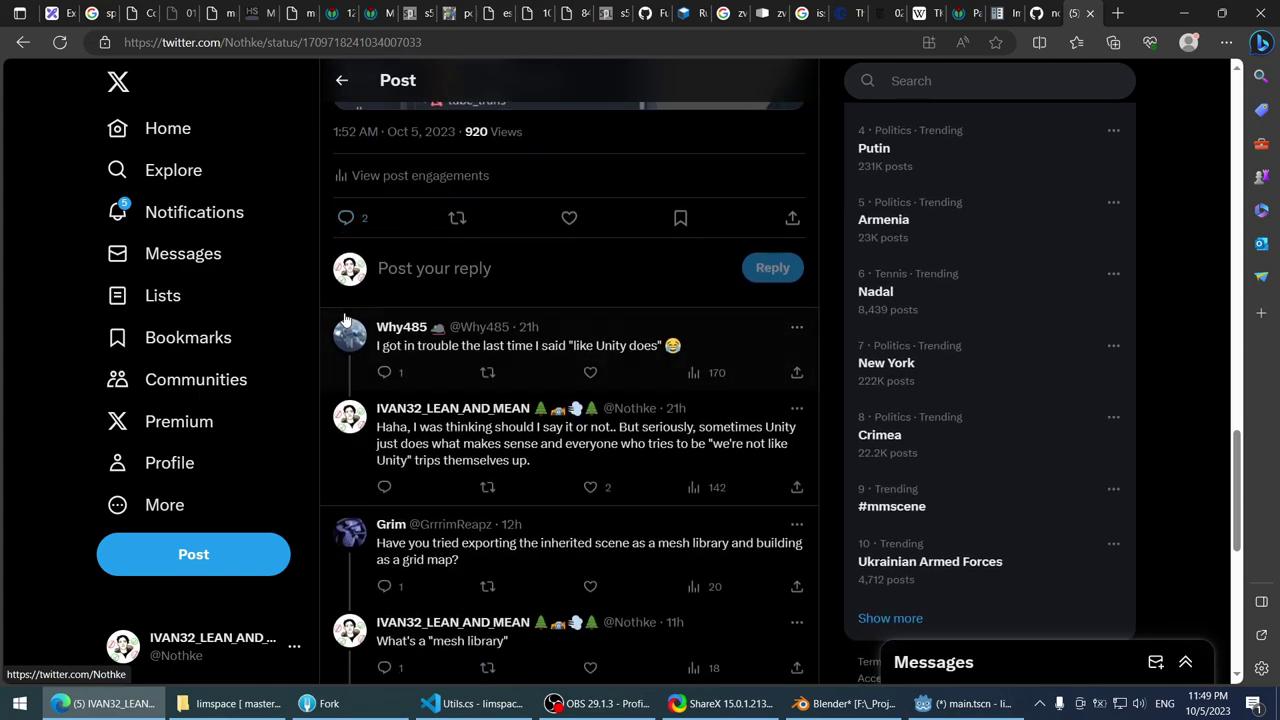
scroll(430, 325, up, 1)
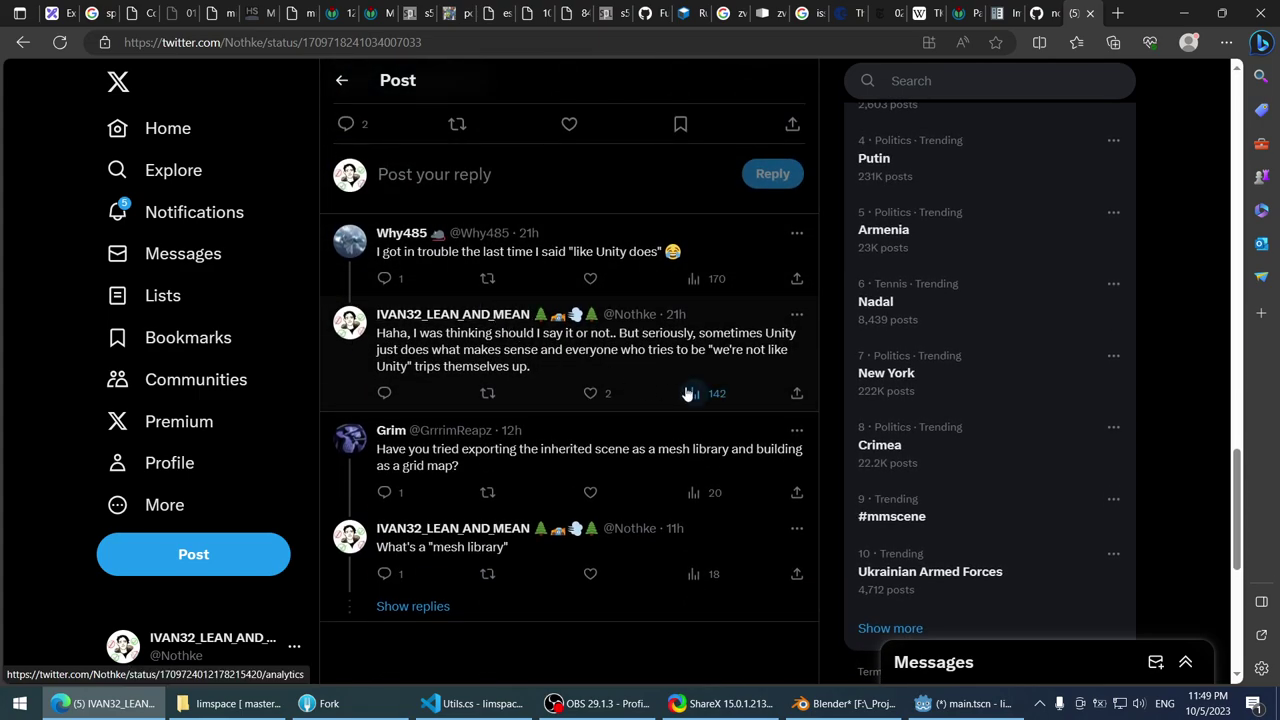
scroll(671, 388, up, 1)
scroll(671, 388, up, 15)
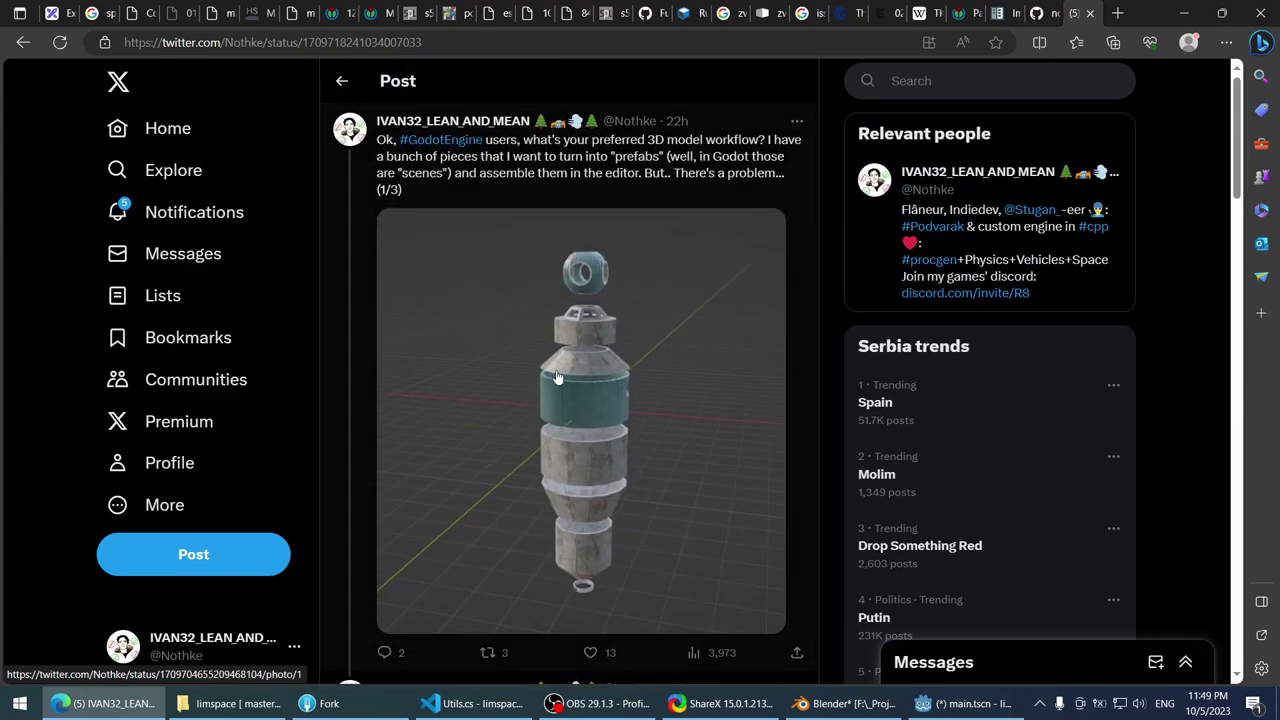
- Go back to the opening Godot workflow post and open the reply about exporting meshes to resources
click(343, 218)
scroll(350, 401, down, 15)
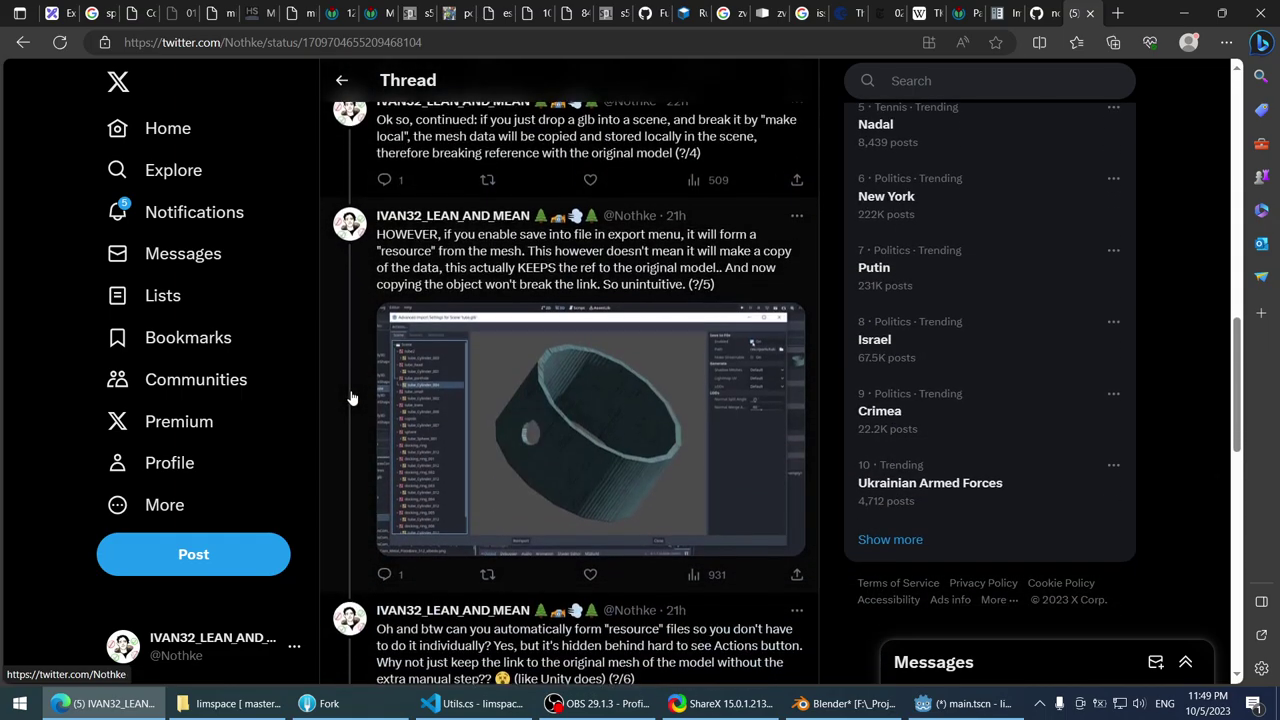
scroll(350, 401, down, 3)
scroll(346, 398, up, 10)
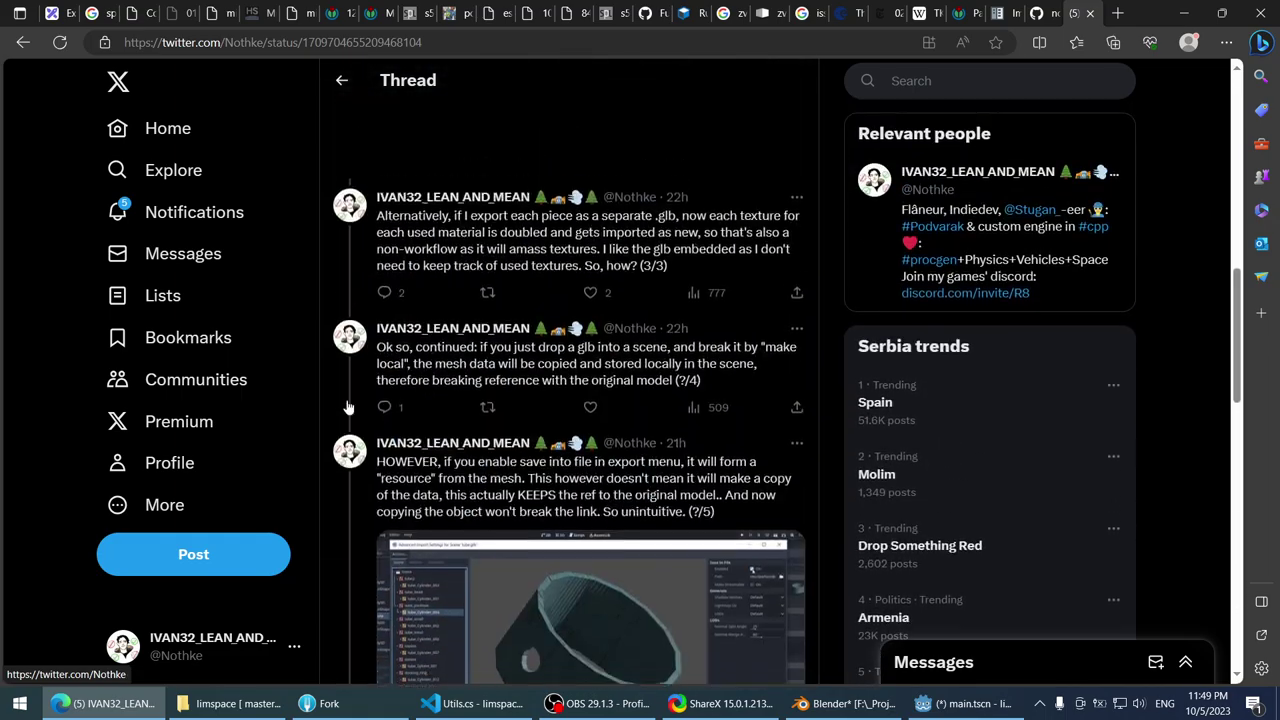
scroll(347, 407, up, 3)
scroll(400, 330, down, 8)
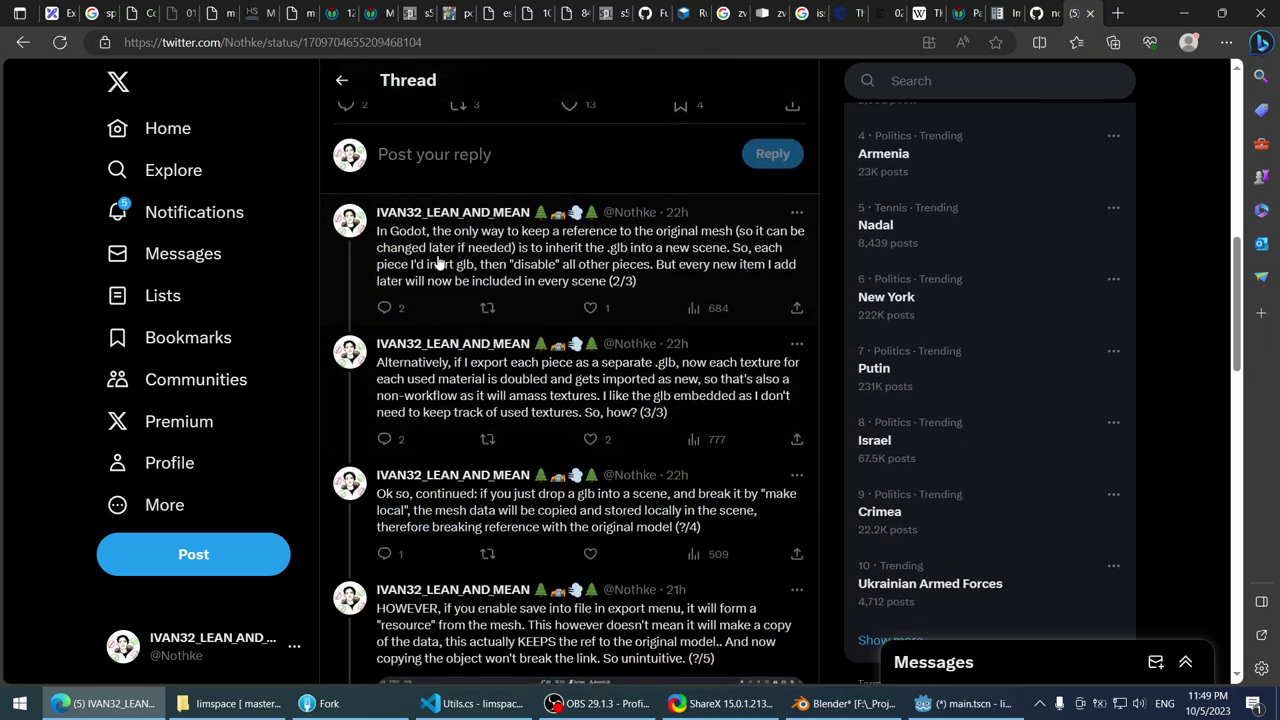
click(438, 260)
scroll(377, 334, down, 10)
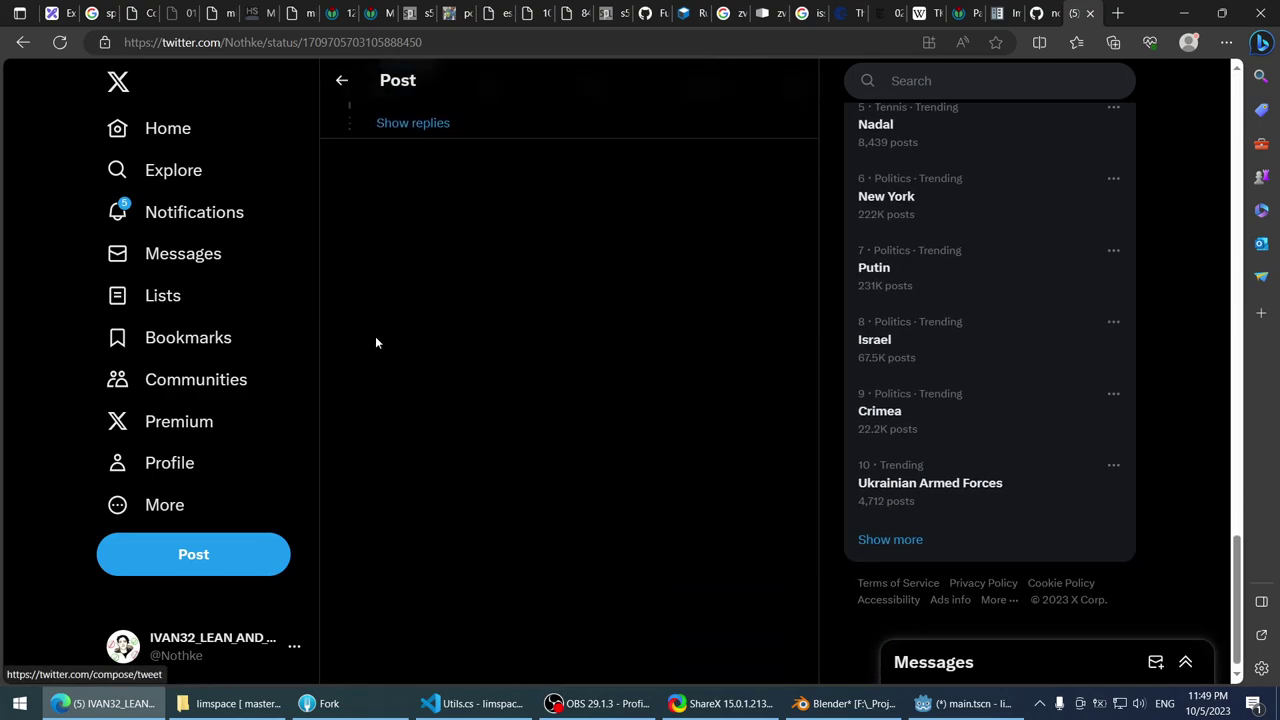
scroll(374, 340, down, 3)
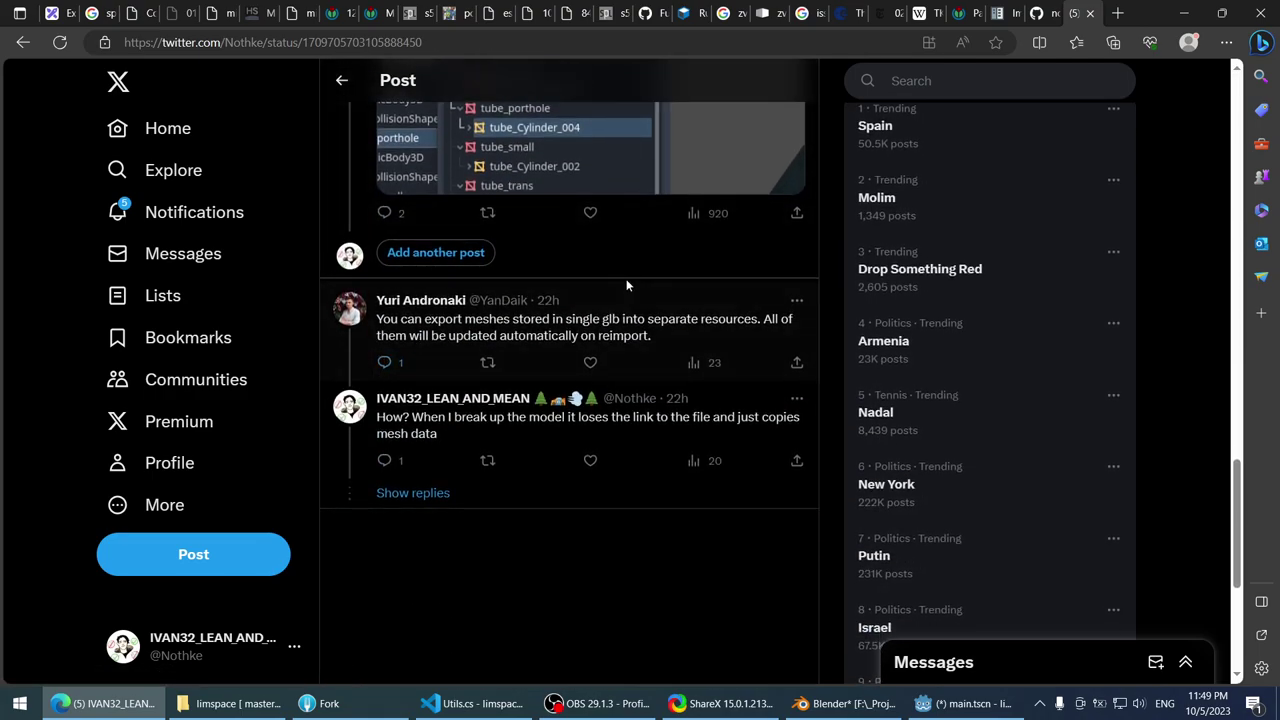
click(554, 318)
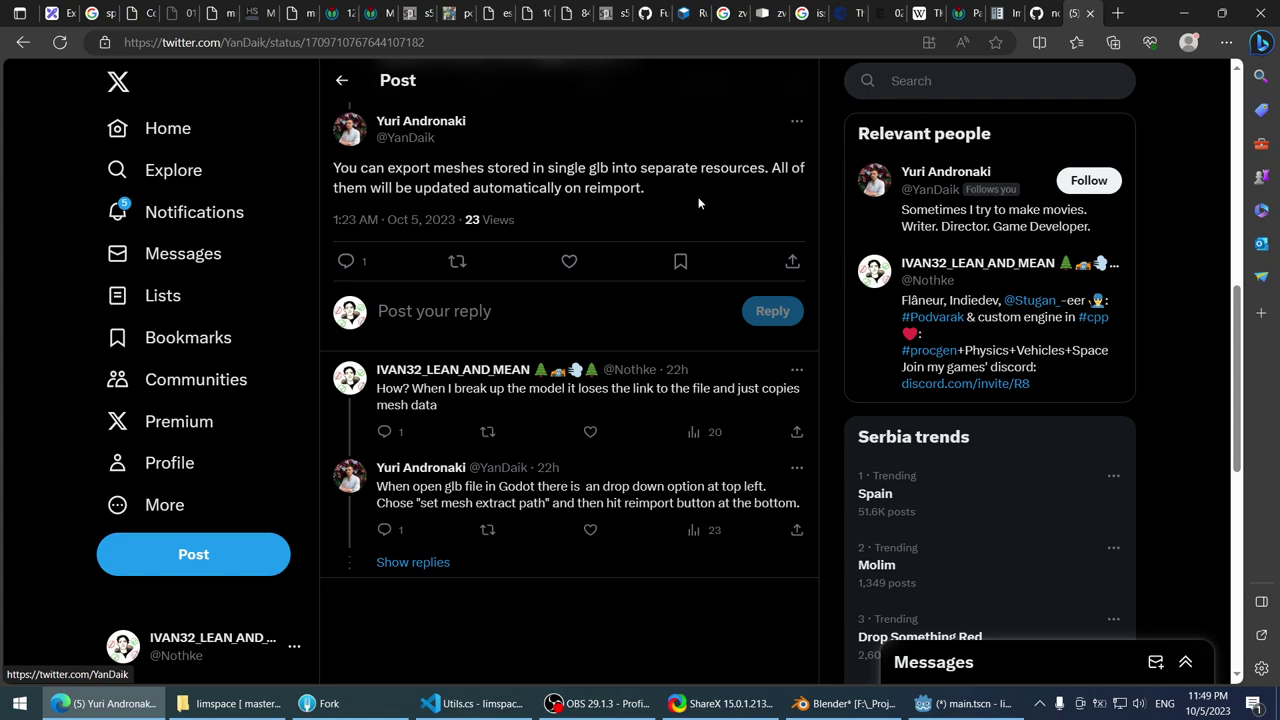
- Expand the hidden replies under the mesh-export reply and read down to the 'hidden behind Actions' answer
double_click(733, 171)
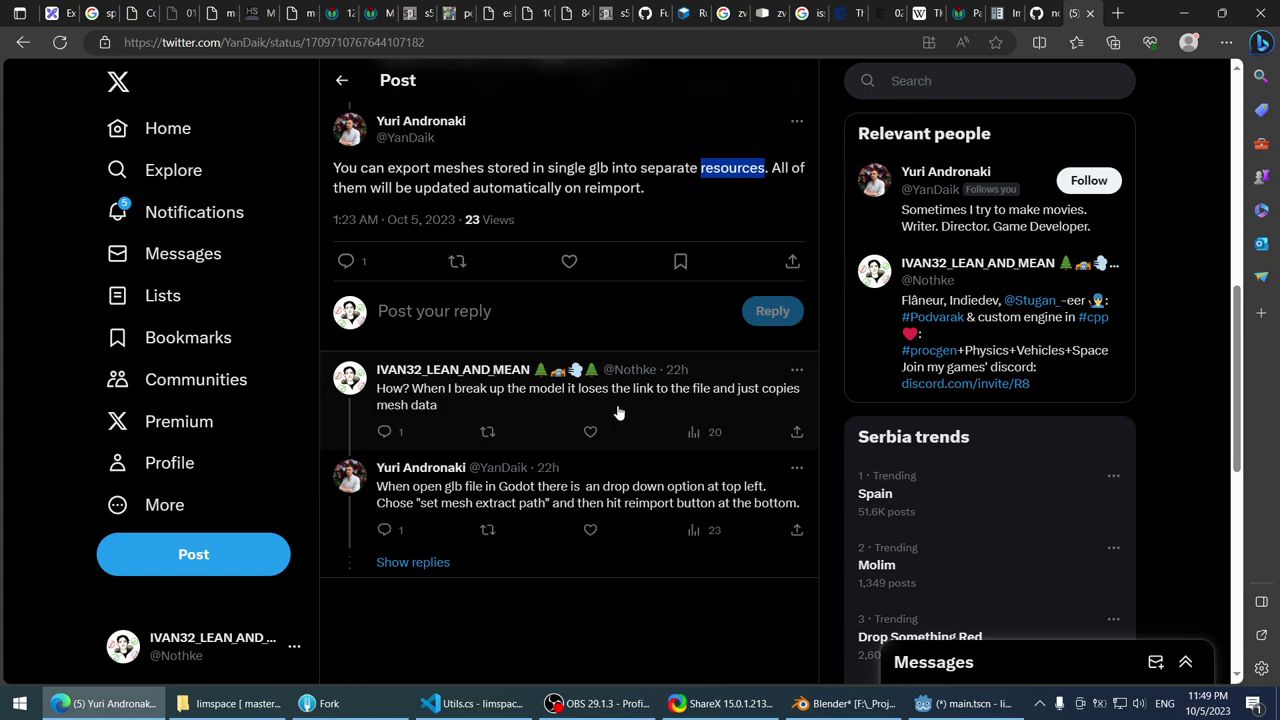
scroll(572, 400, down, 1)
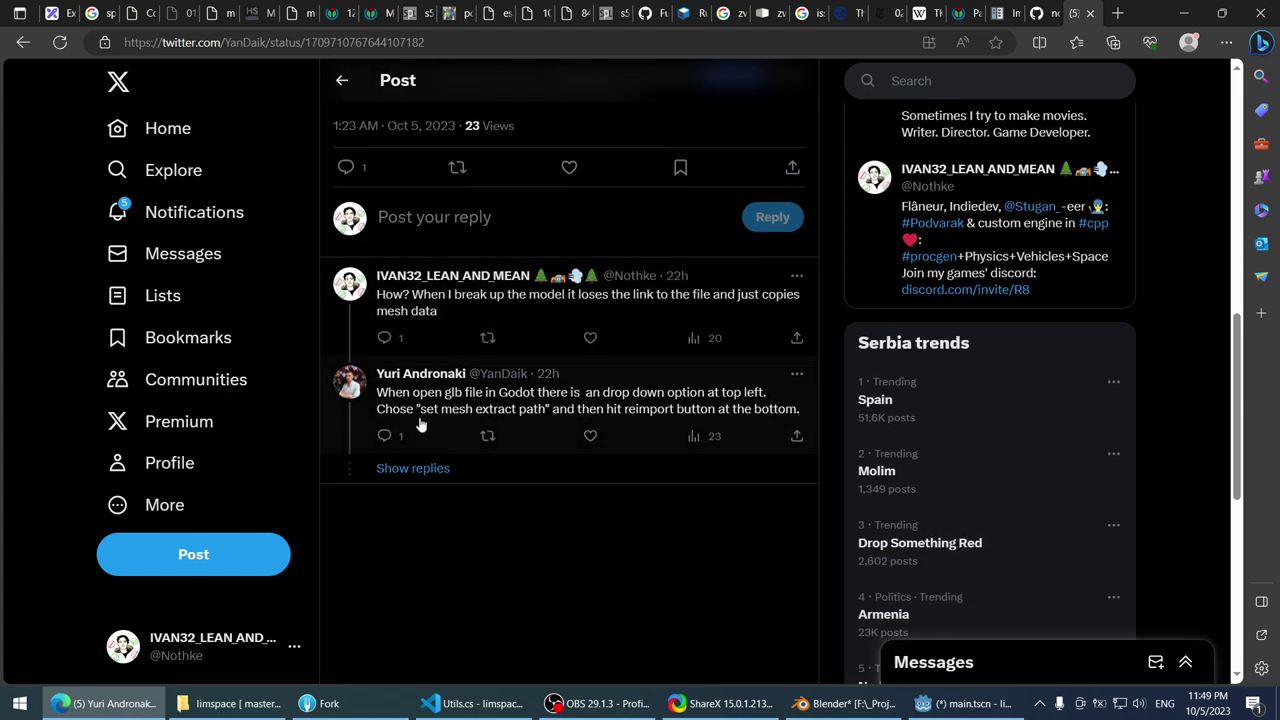
click(418, 467)
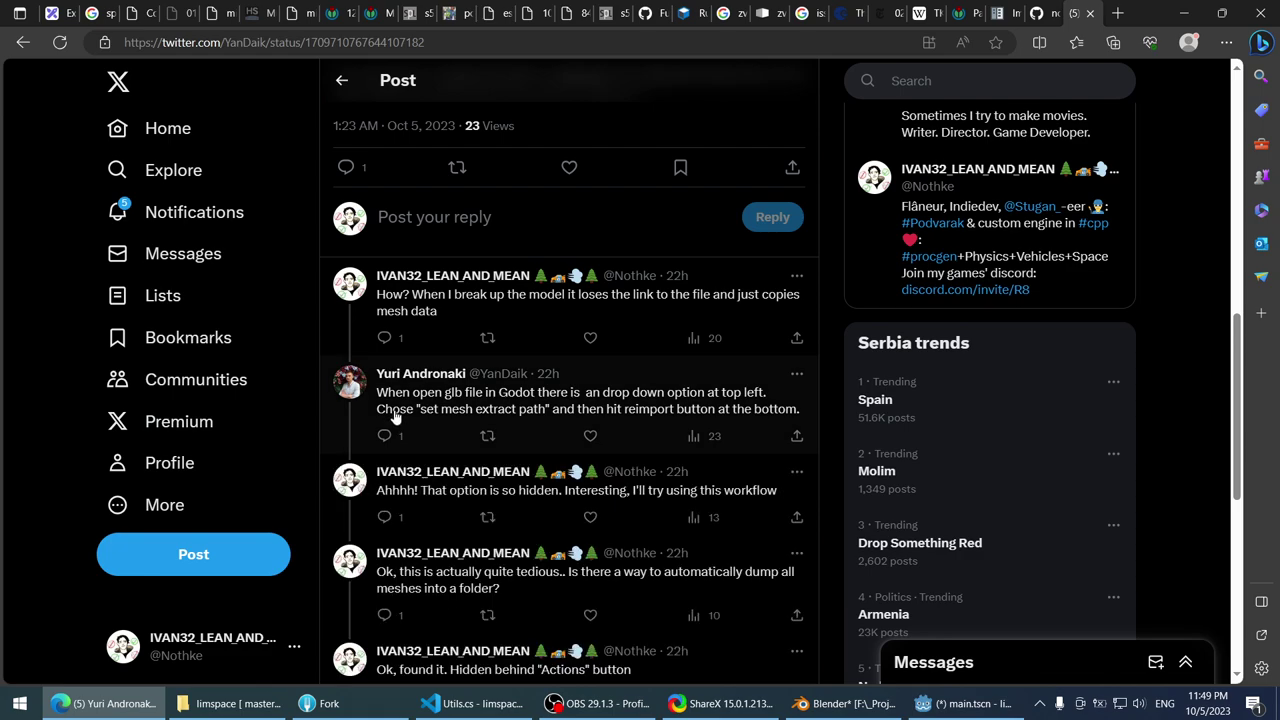
scroll(330, 380, down, 1)
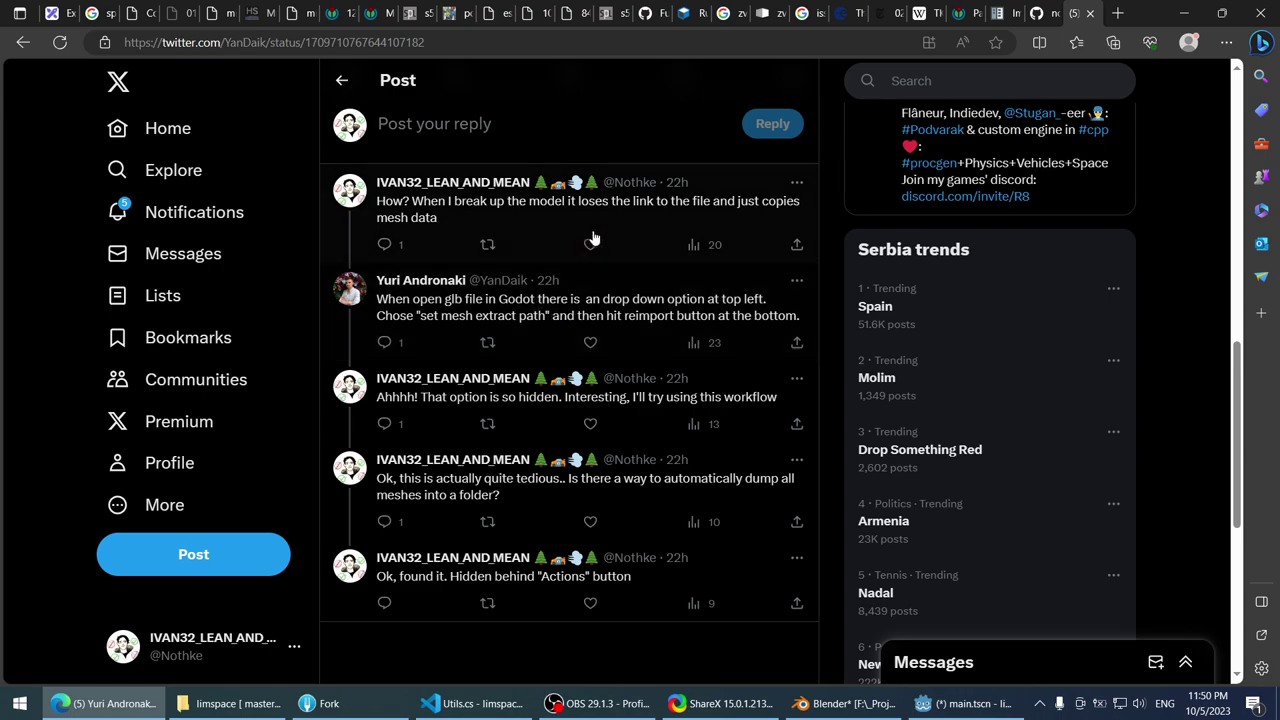
scroll(591, 237, up, 1)
scroll(529, 271, down, 2)
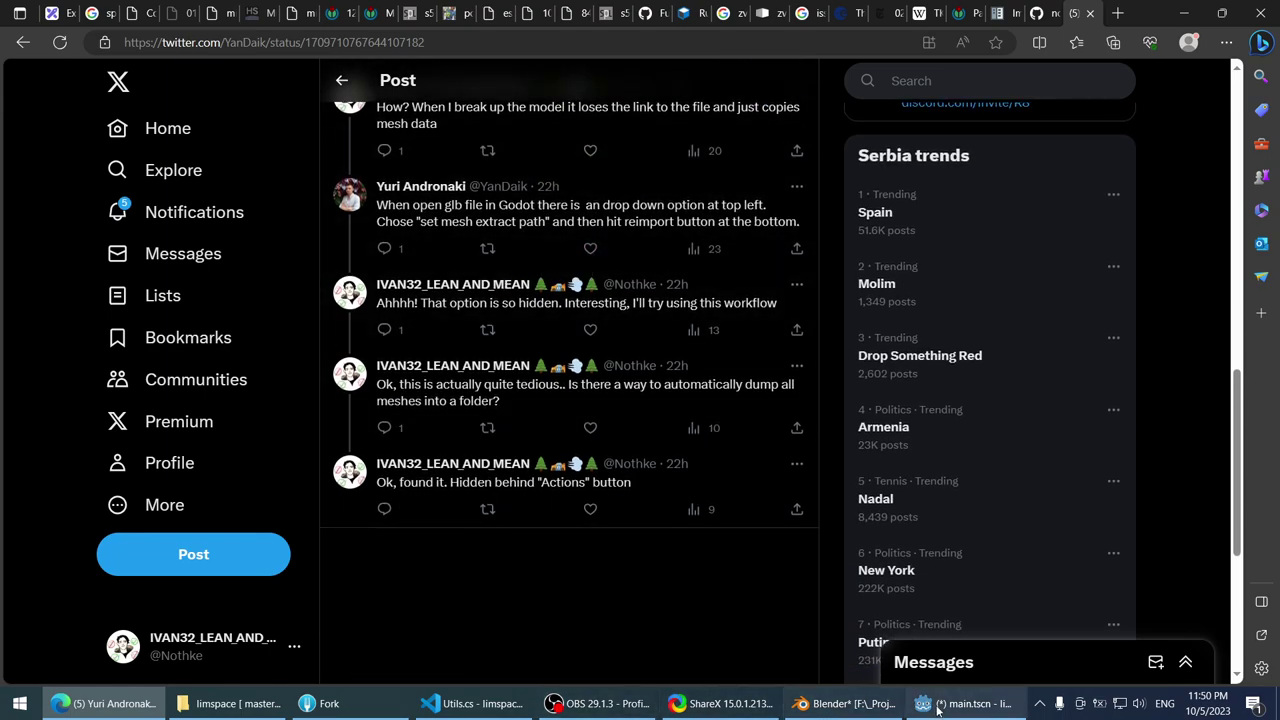
scroll(531, 334, up, 1)
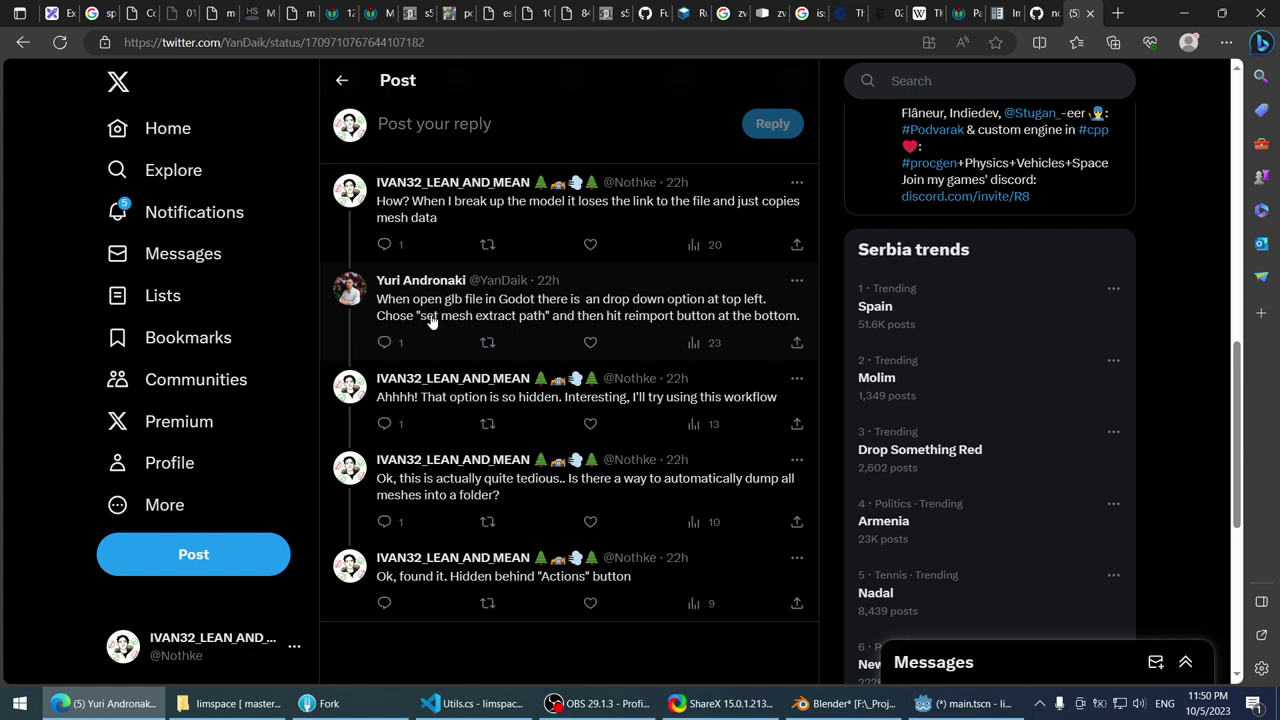
- In tube.glb's import settings, enable Save to File for tube_Cylinder_003 as 'tube' in res://meshes/
click(965, 703)
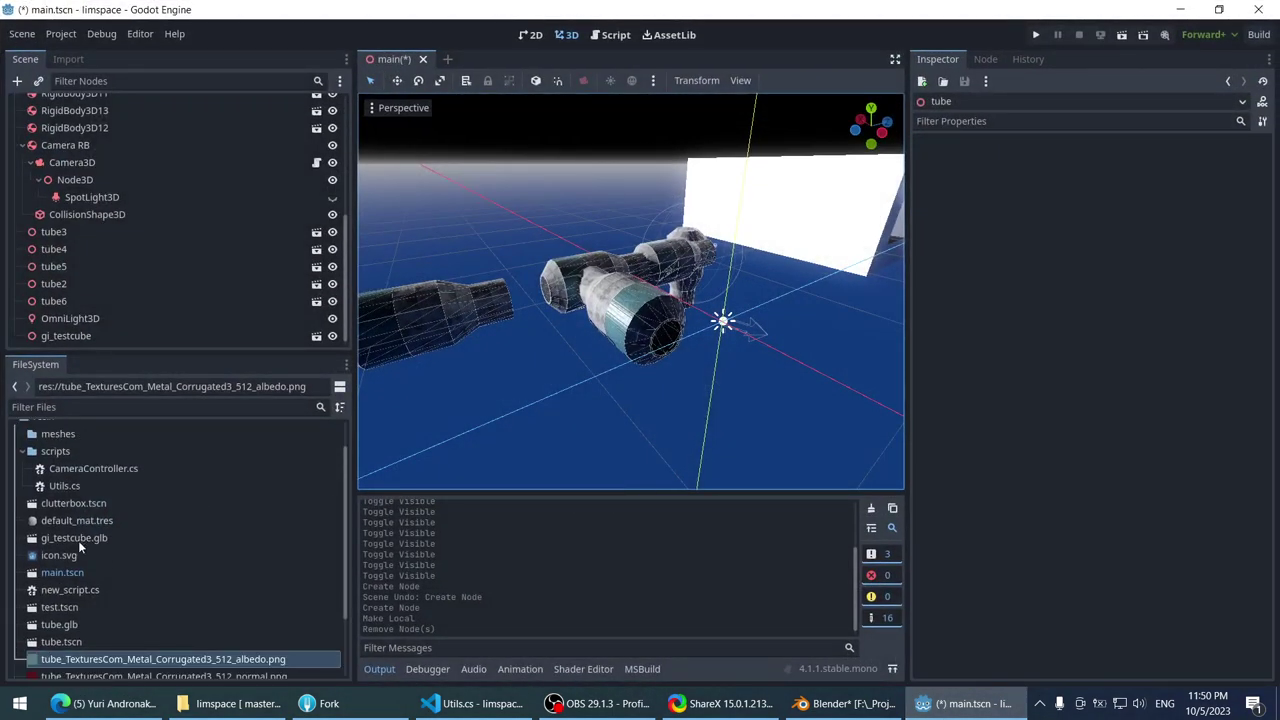
scroll(78, 545, down, 2)
double_click(75, 562)
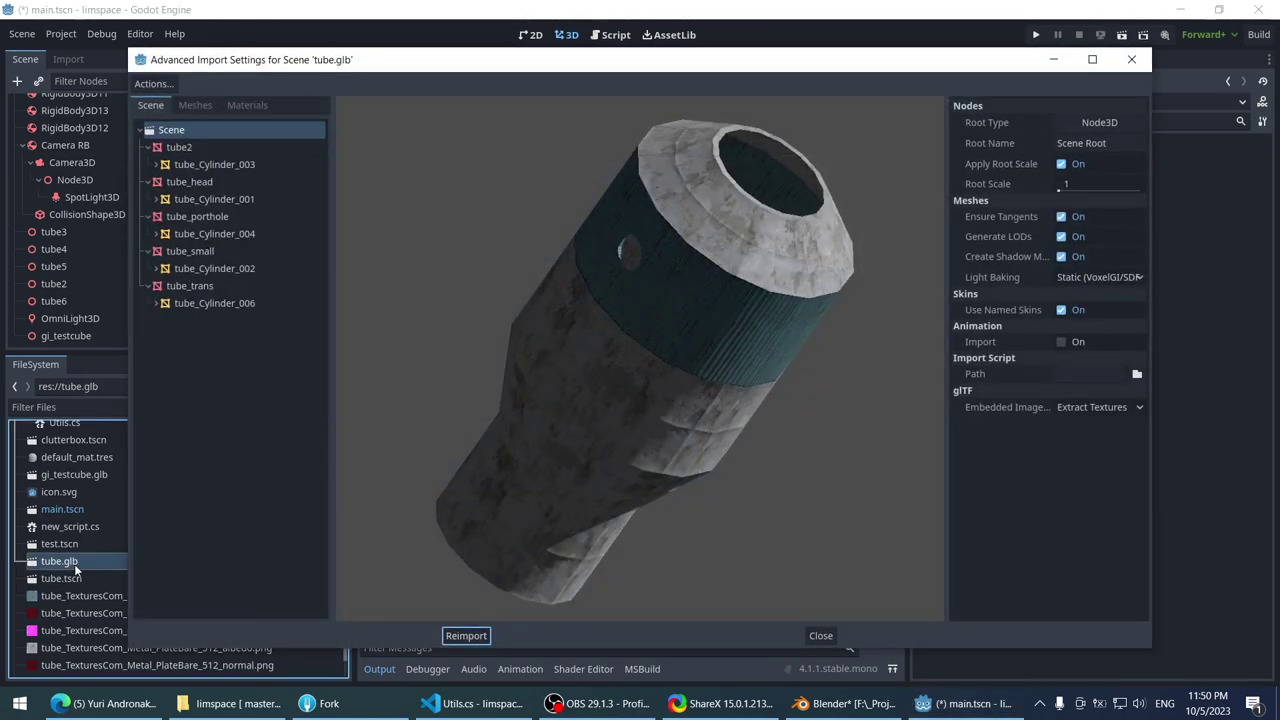
click(172, 167)
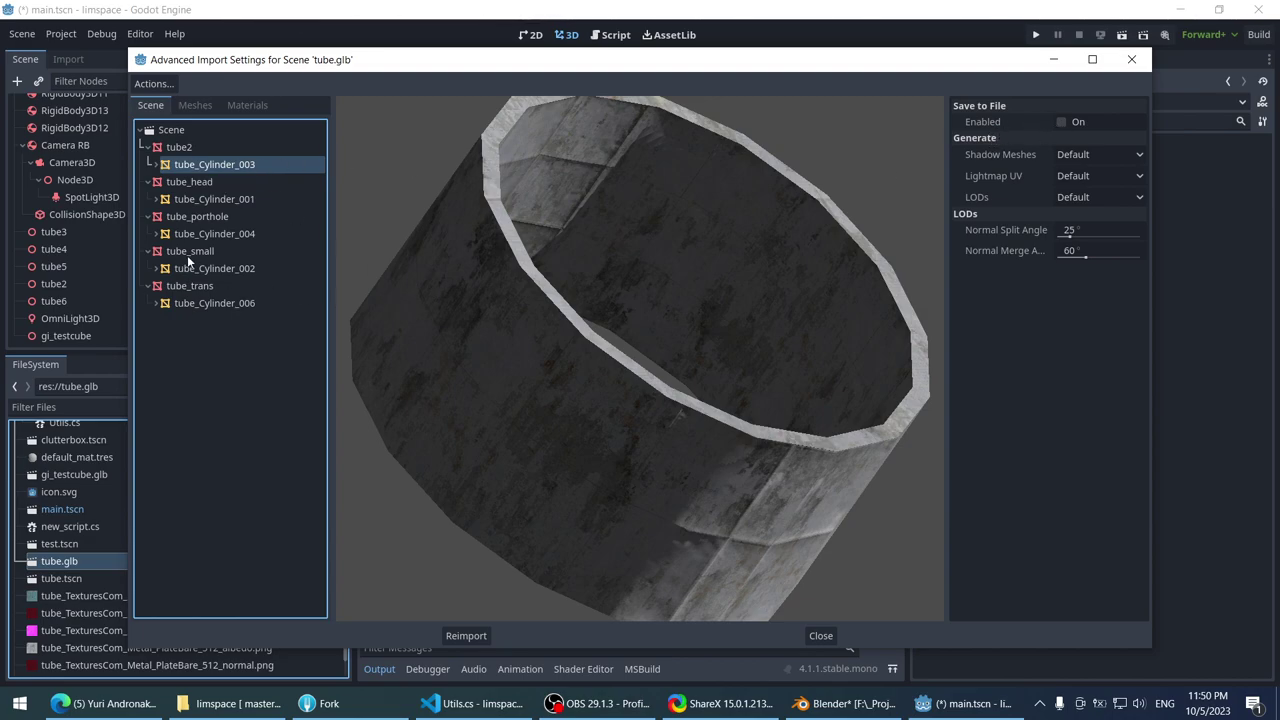
click(1062, 121)
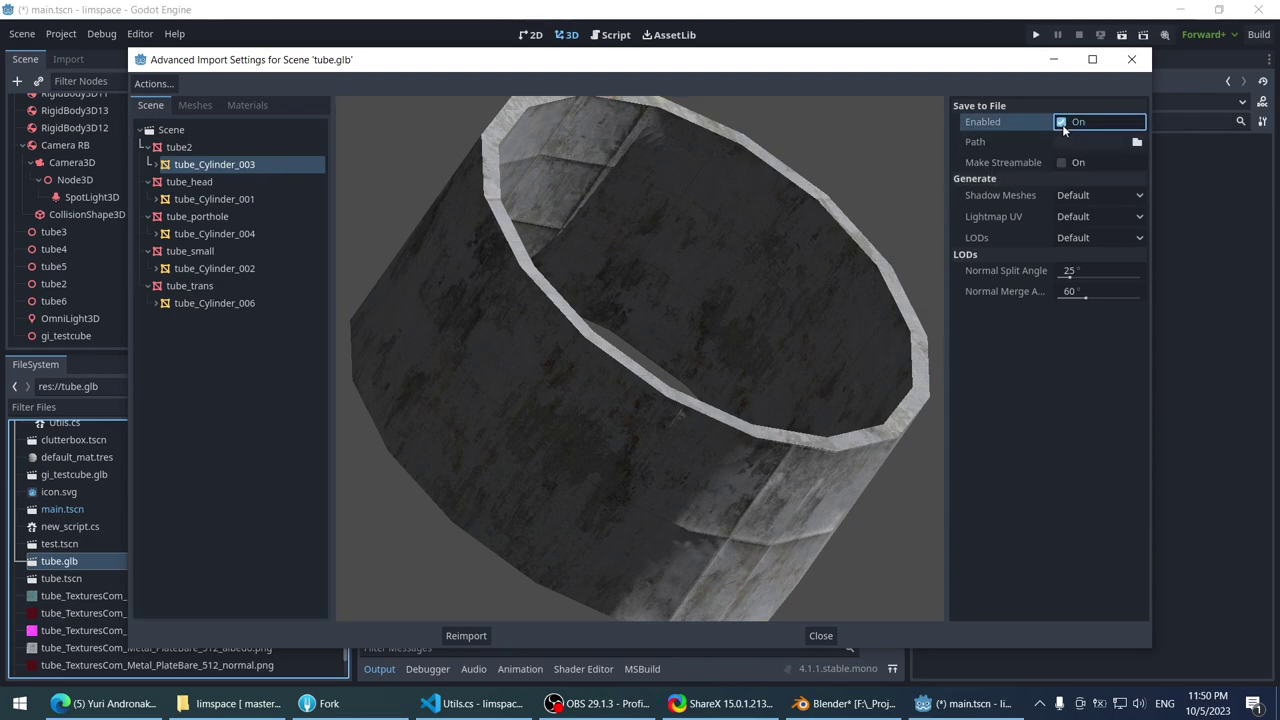
click(1078, 143)
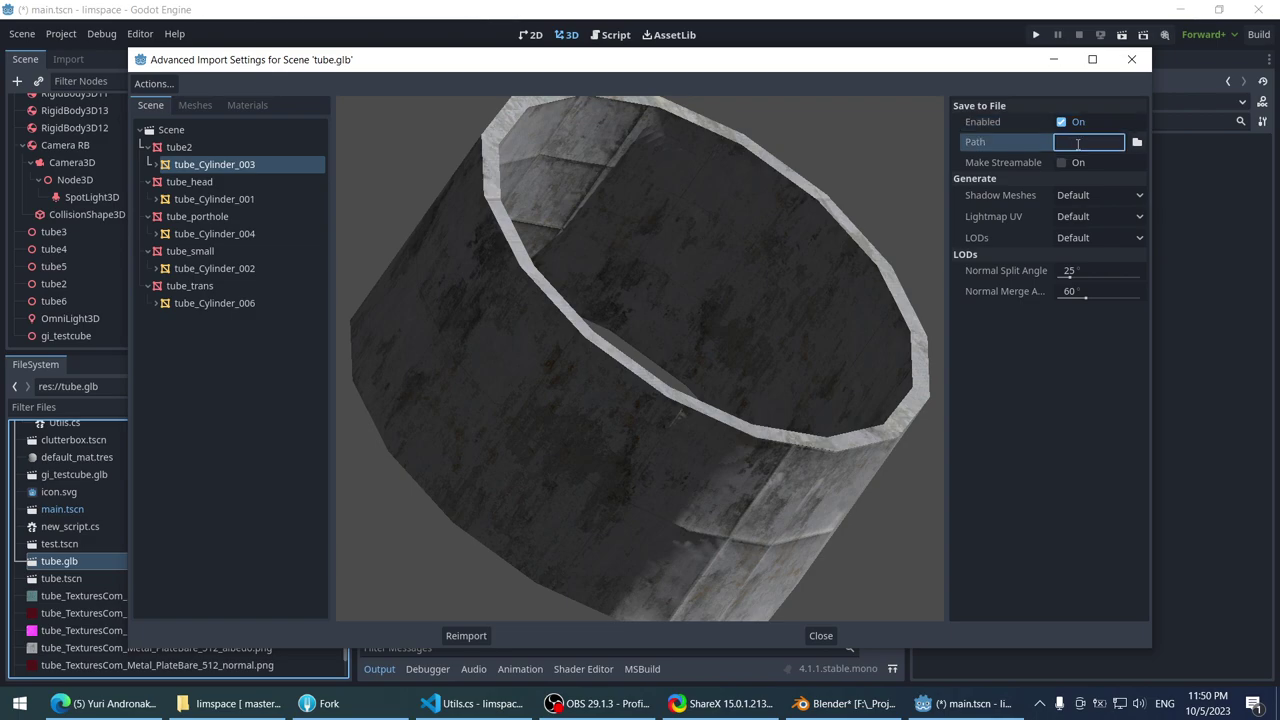
click(1137, 142)
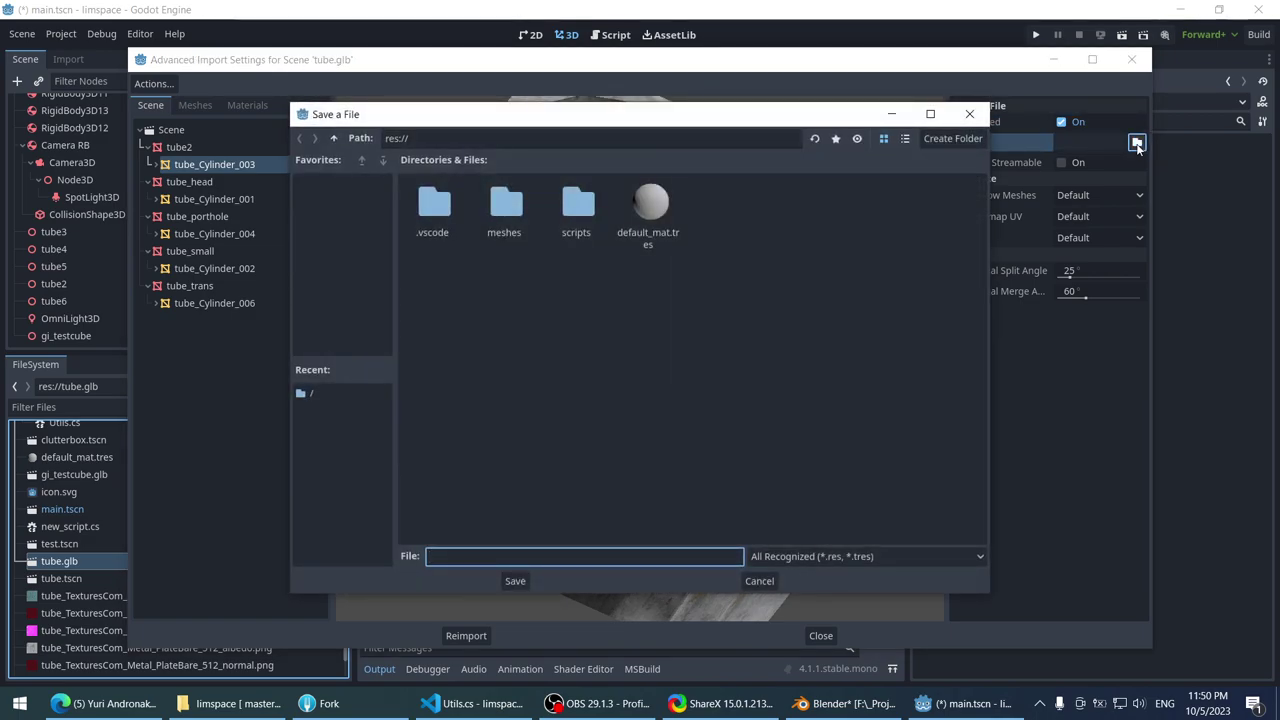
double_click(505, 205)
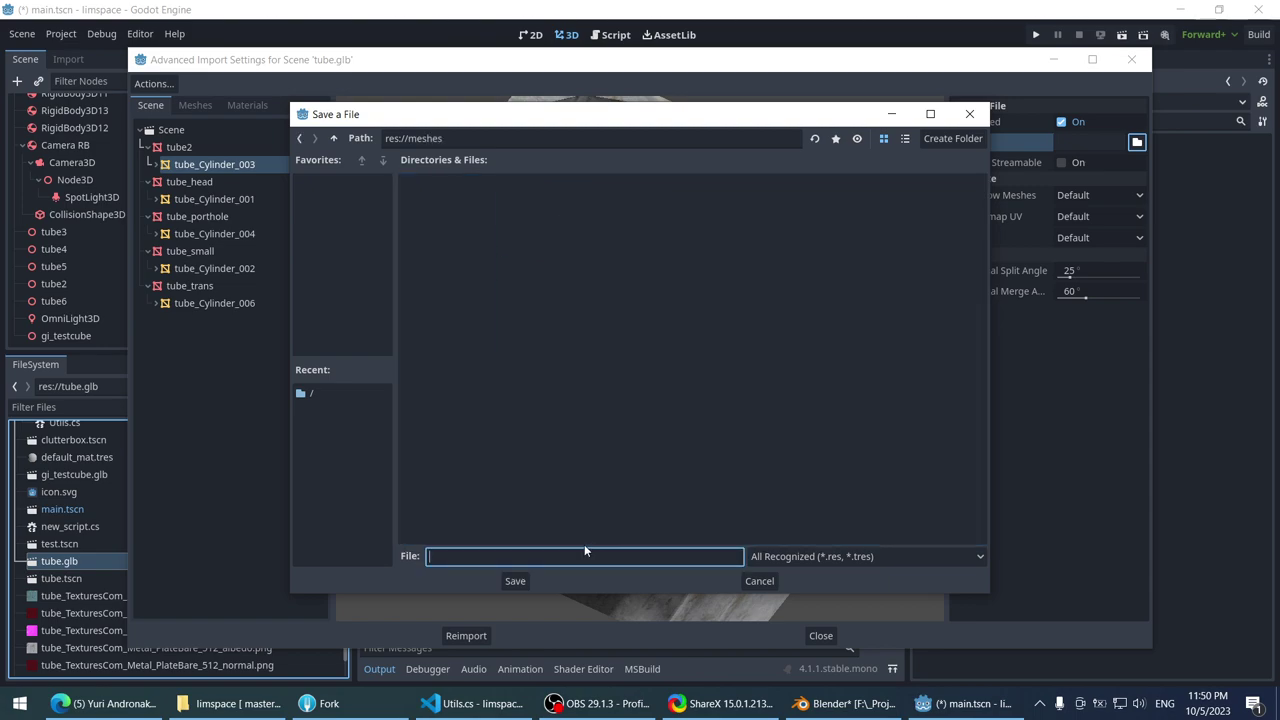
text(tube)
key(Return)
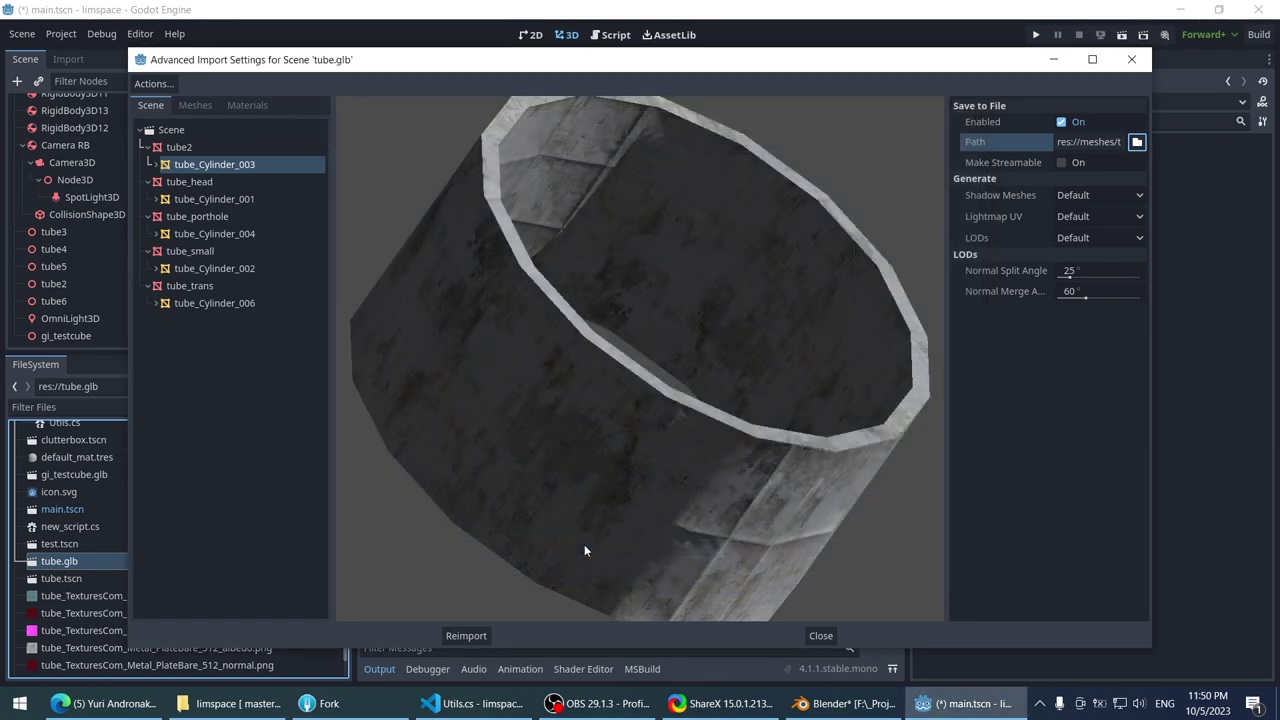
- Reimport tube.glb, place the saved tube.res mesh in the scene, then delete that Tube node
click(466, 635)
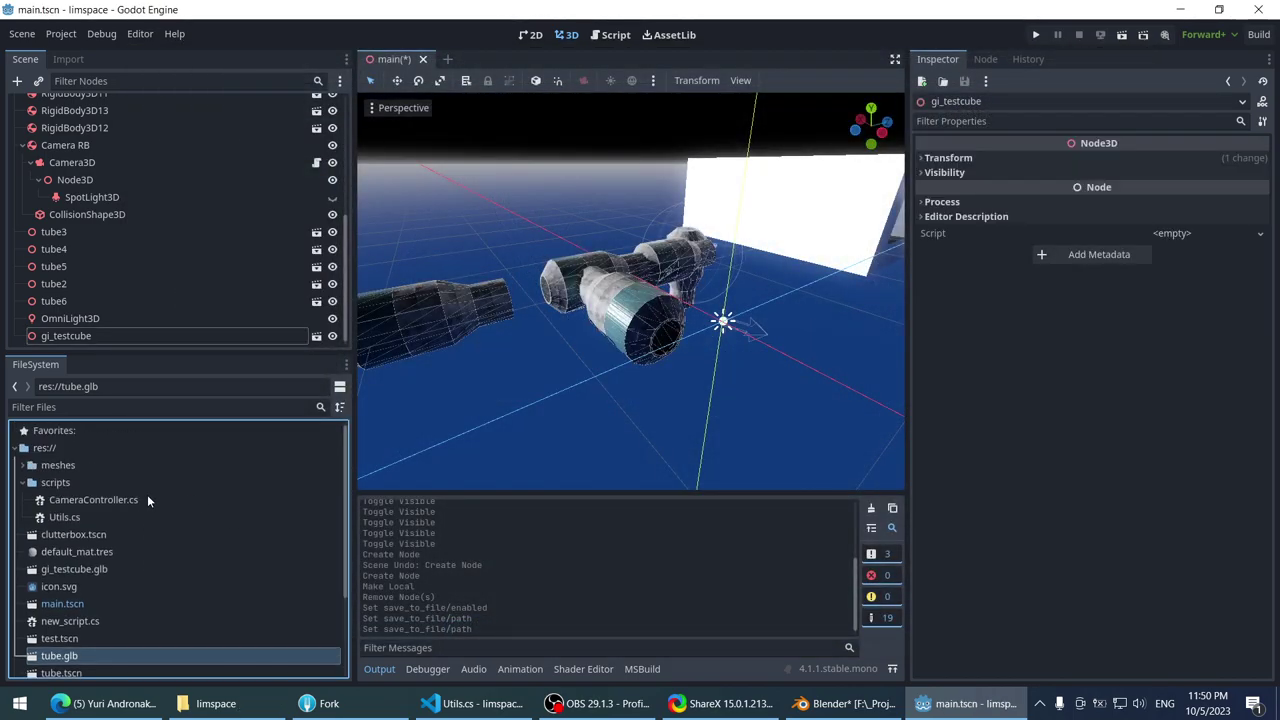
double_click(60, 466)
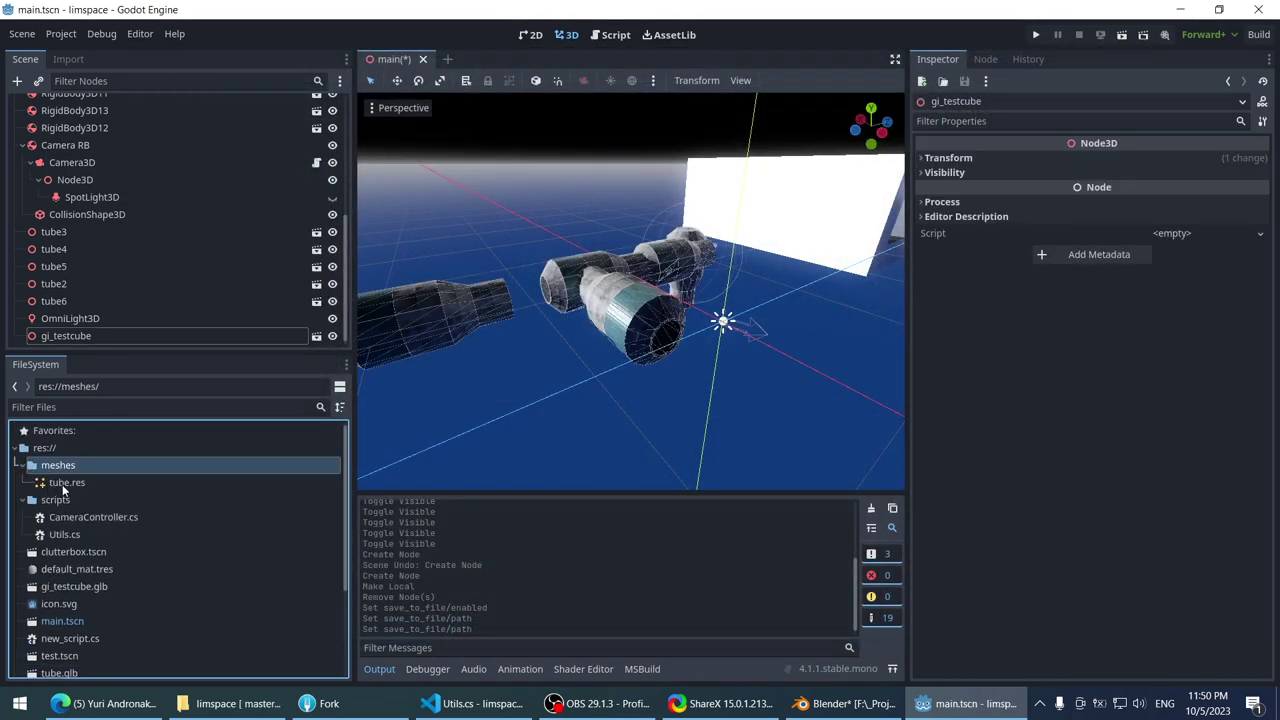
double_click(63, 483)
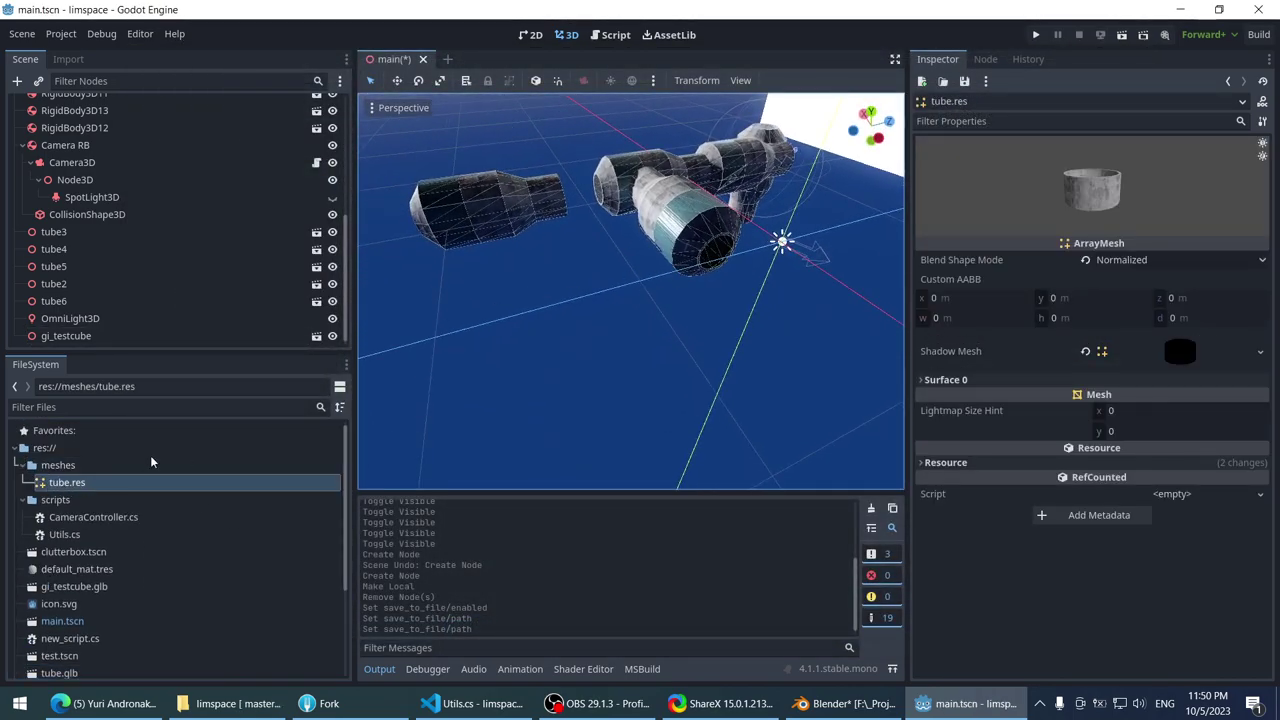
drag(96, 487, 614, 366)
key(Delete)
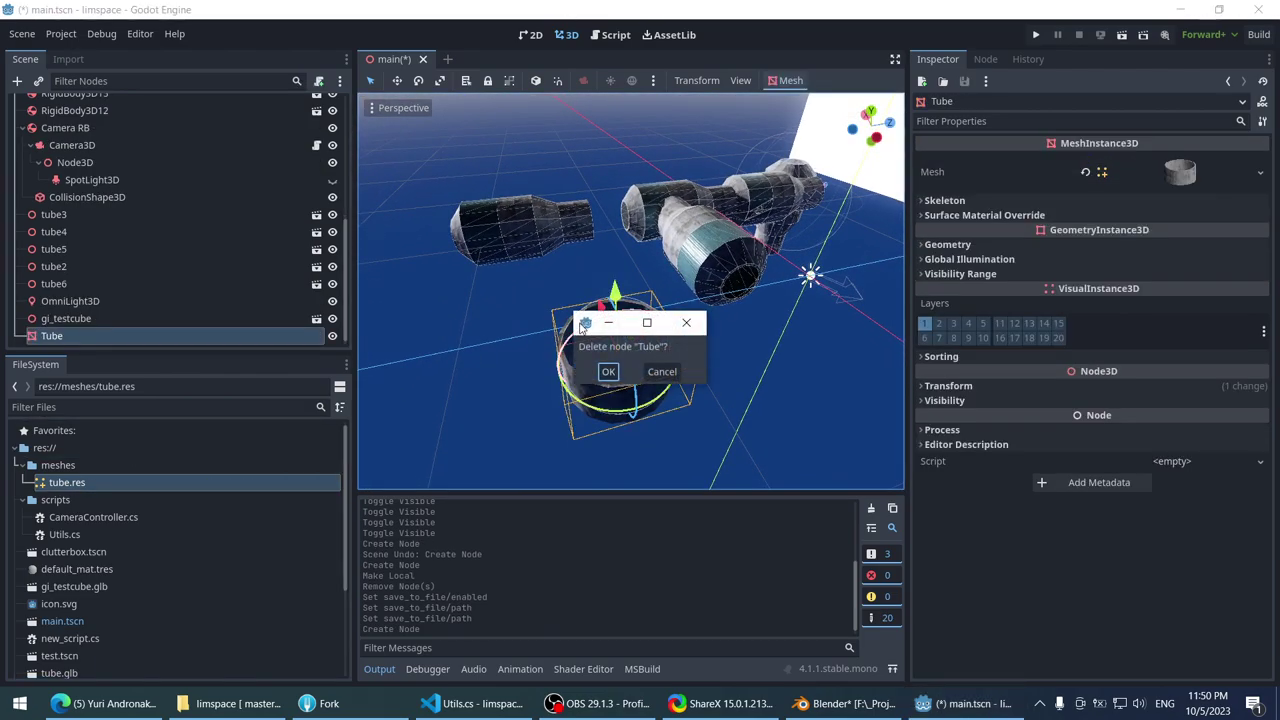
click(609, 372)
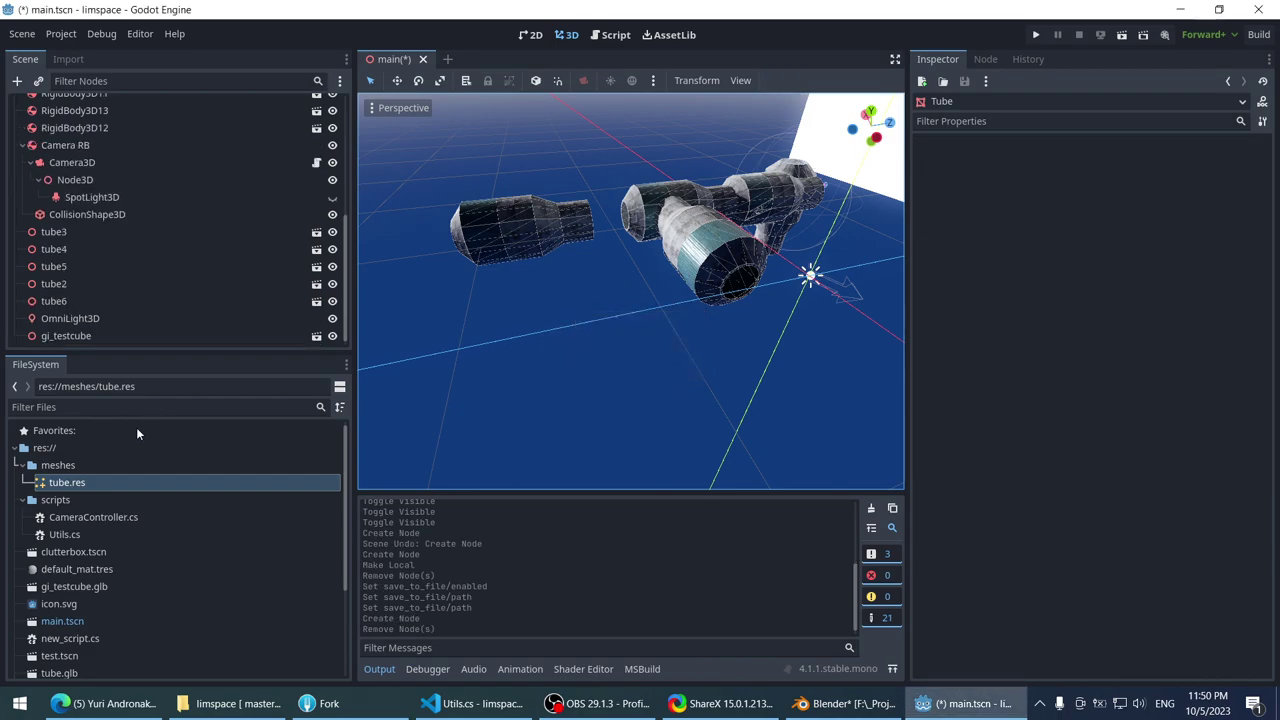
- Place tube.res in the scene again, duplicate it as Tube2, and inspect its mesh resource path
click(62, 484)
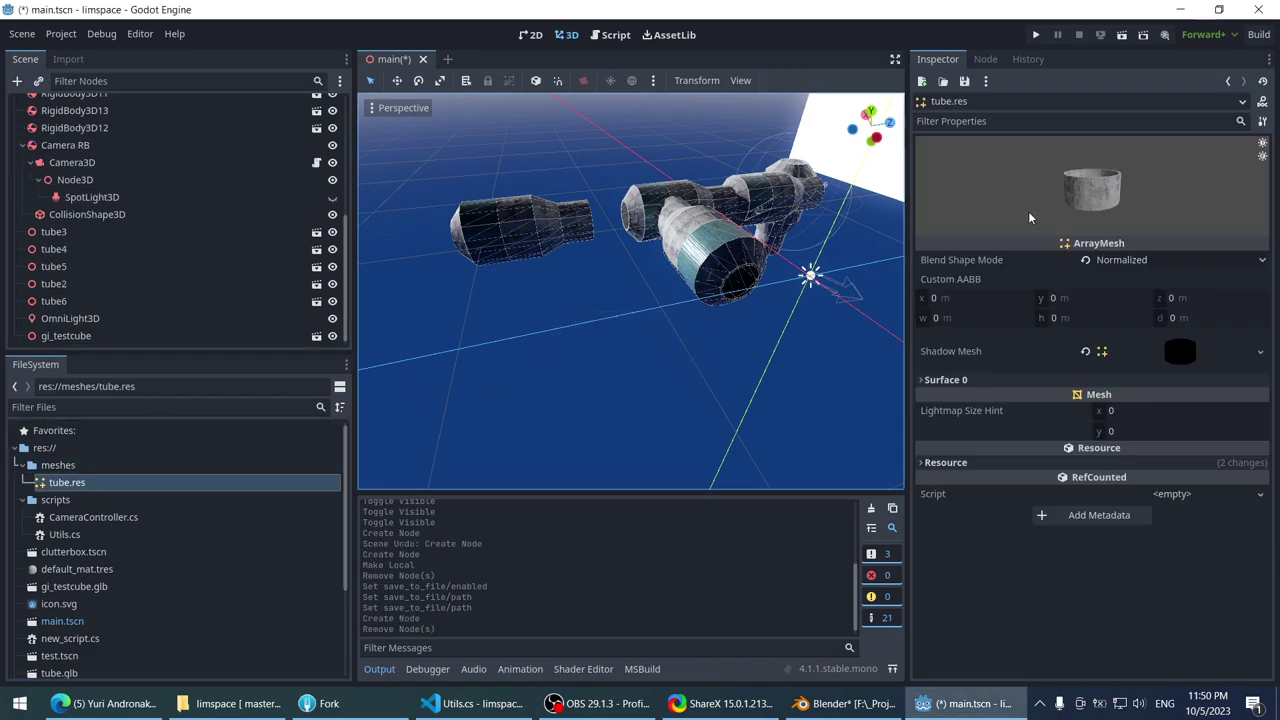
scroll(526, 298, down, 3)
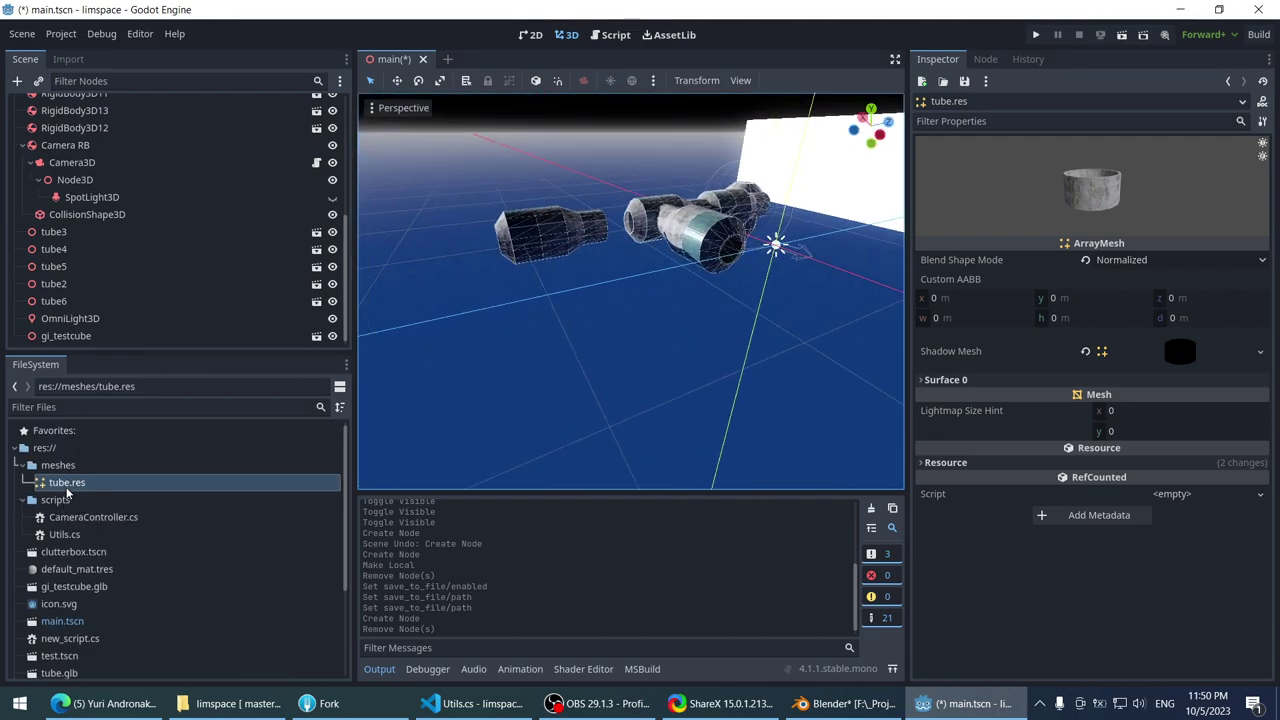
drag(67, 492, 696, 265)
key(ctrl+d)
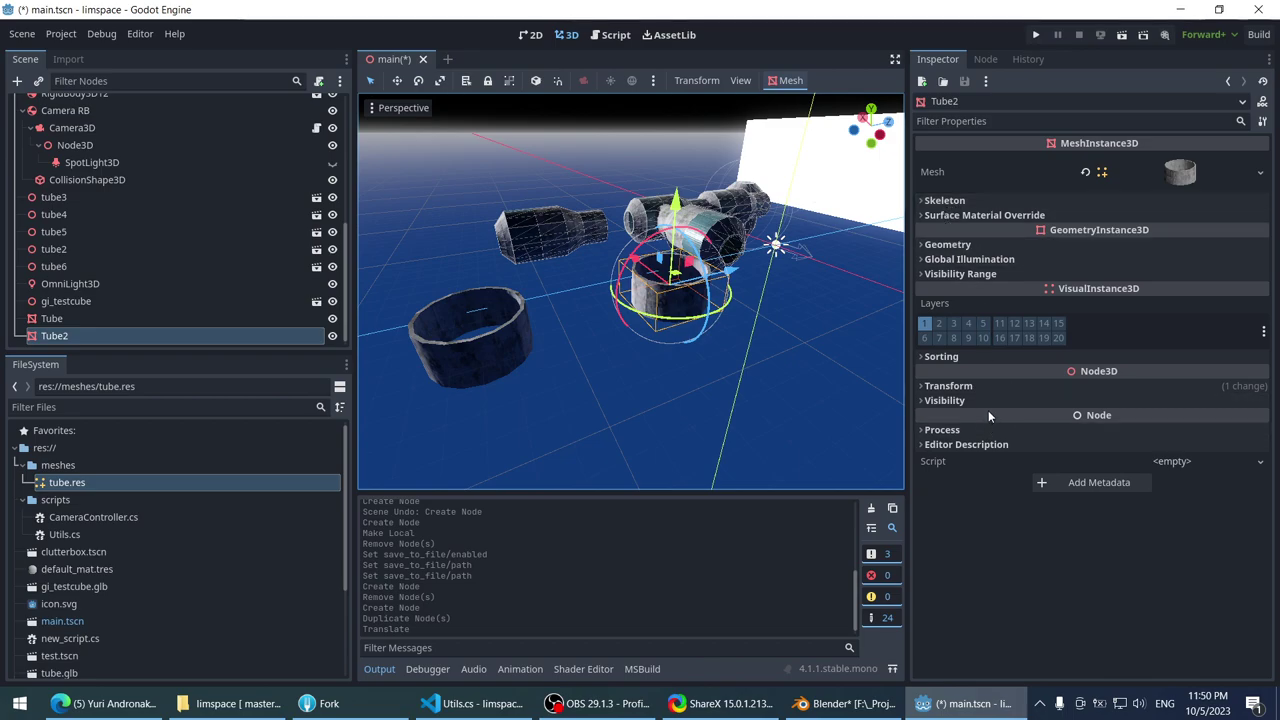
click(1168, 178)
scroll(1170, 366, down, 1)
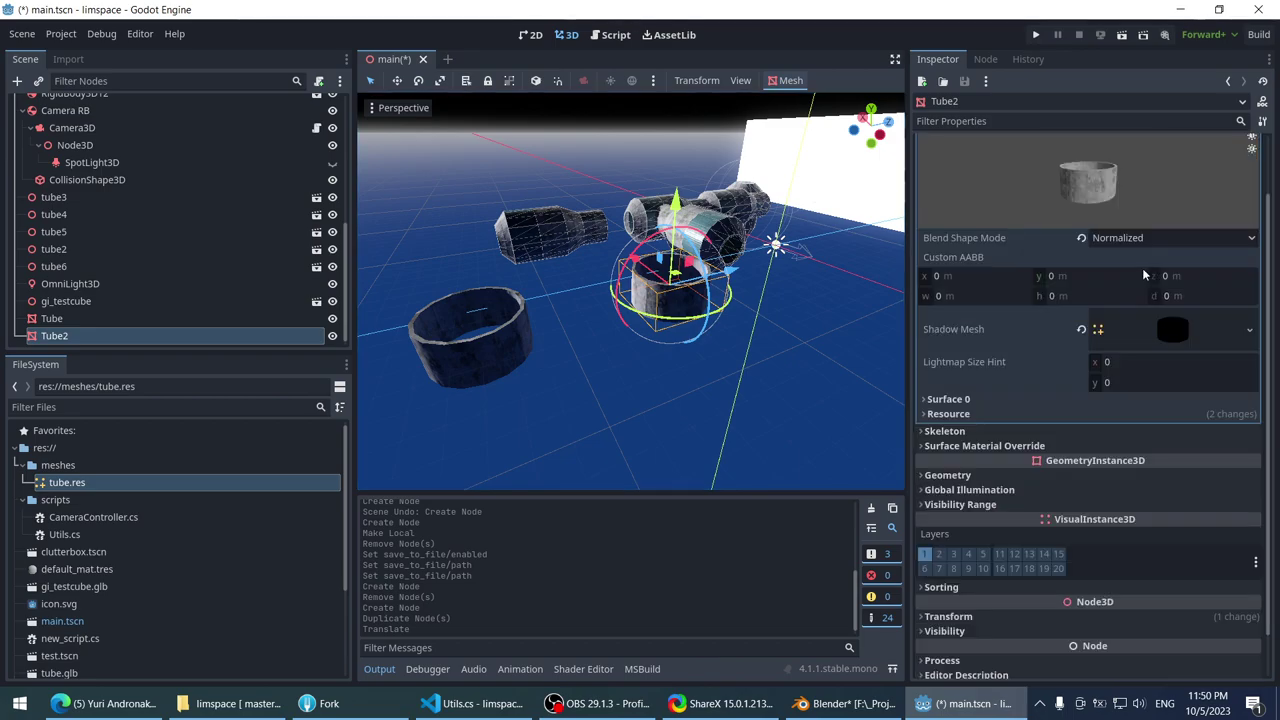
click(955, 414)
scroll(978, 398, down, 1)
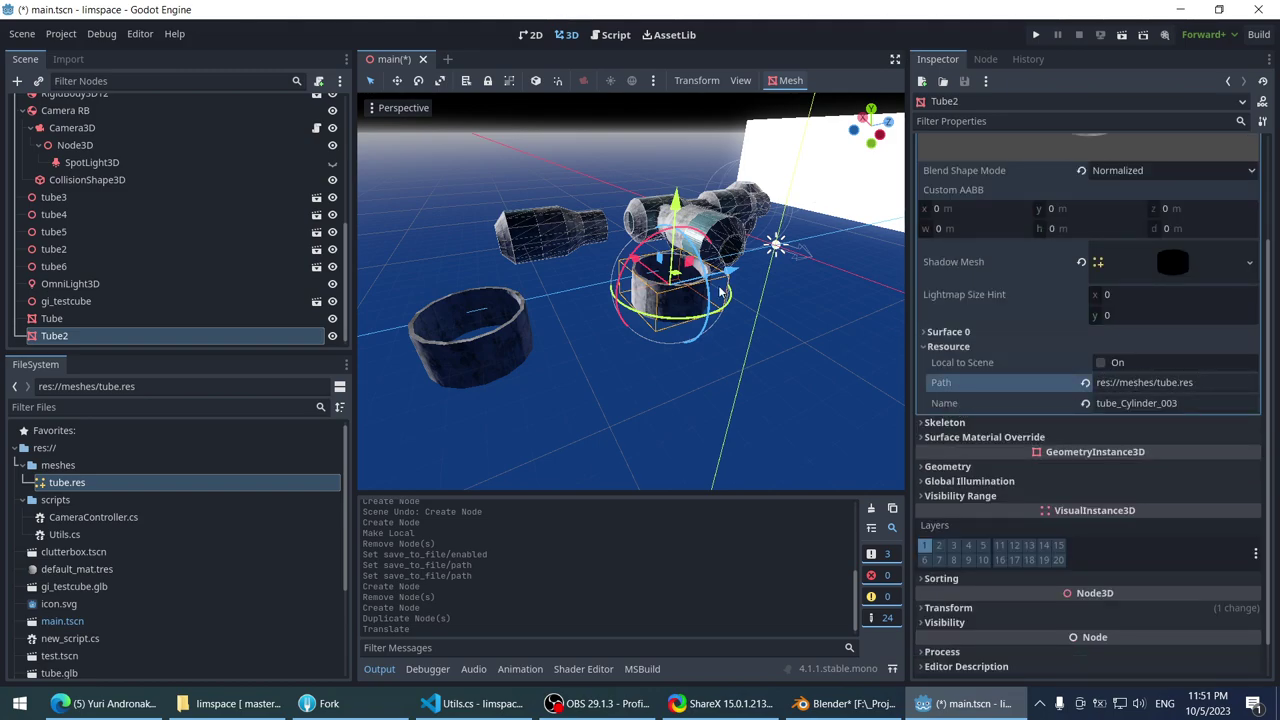
scroll(719, 290, down, 4)
scroll(590, 289, up, 2)
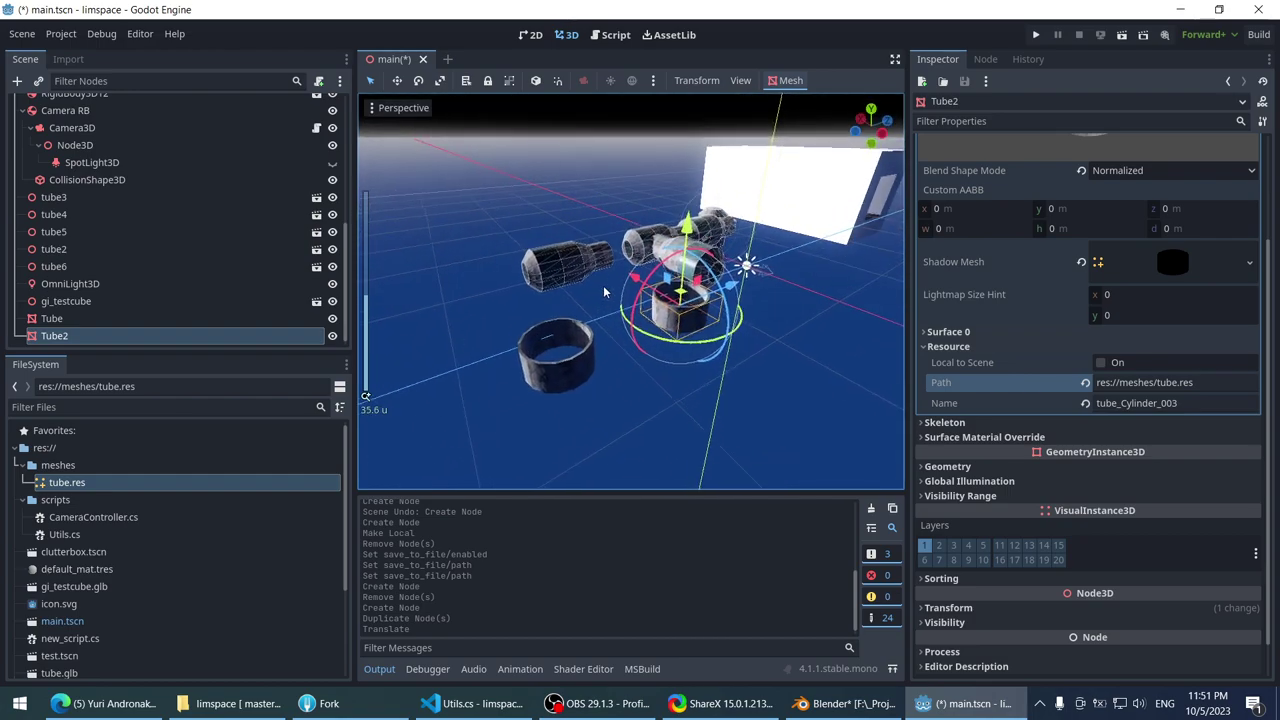
- Delete the Tube2 copy and the original Tube instance from main.tscn
key(Delete)
click(545, 358)
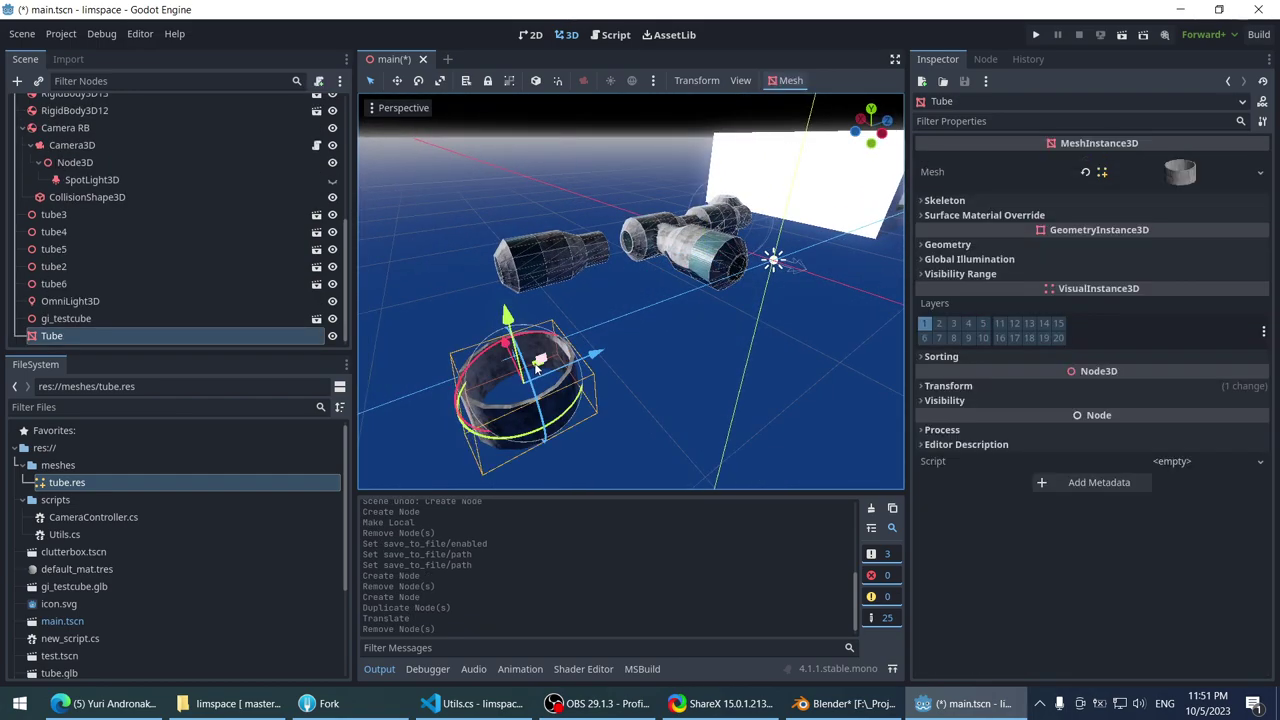
key(Delete)
scroll(516, 331, down, 2)
scroll(136, 523, down, 2)
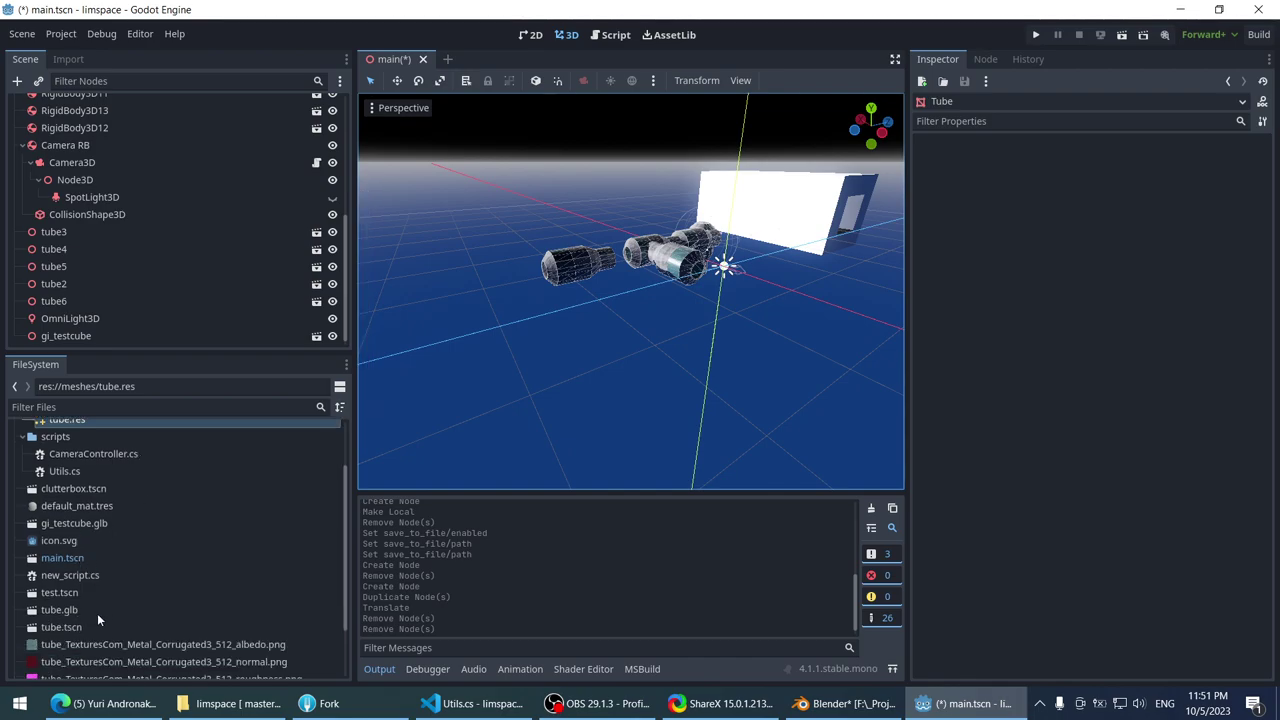
double_click(96, 613)
click(236, 167)
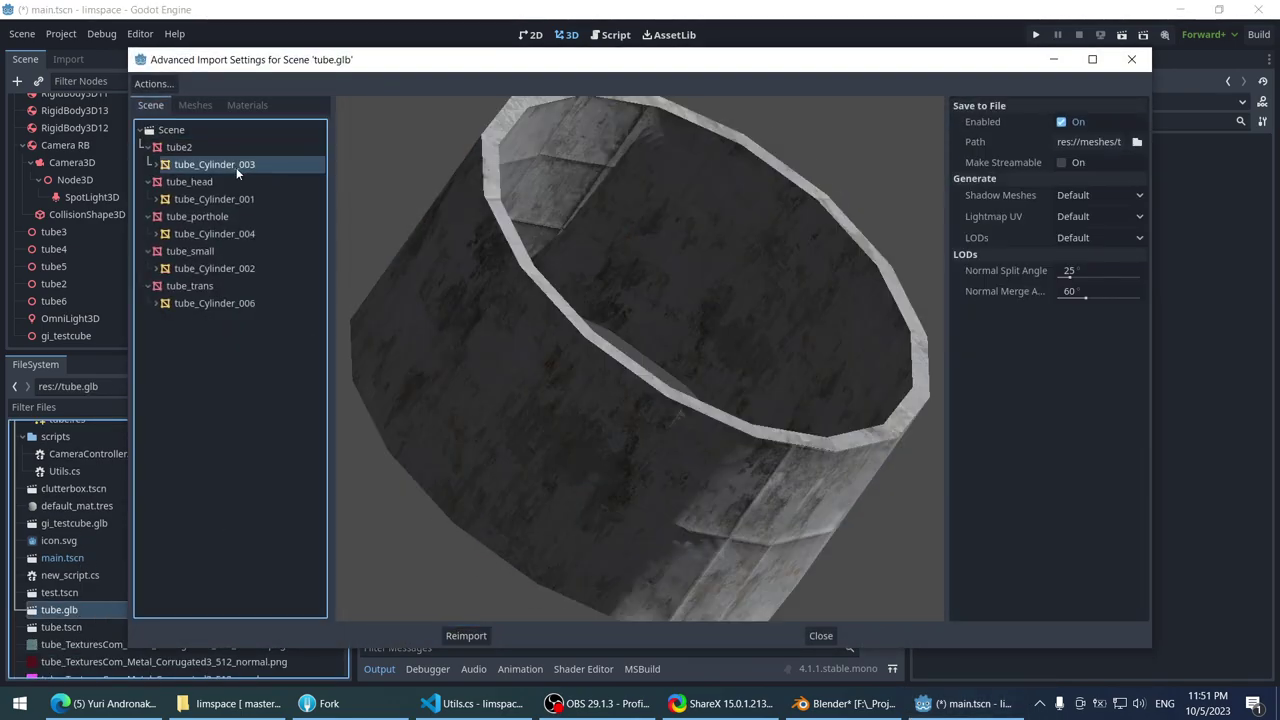
click(264, 197)
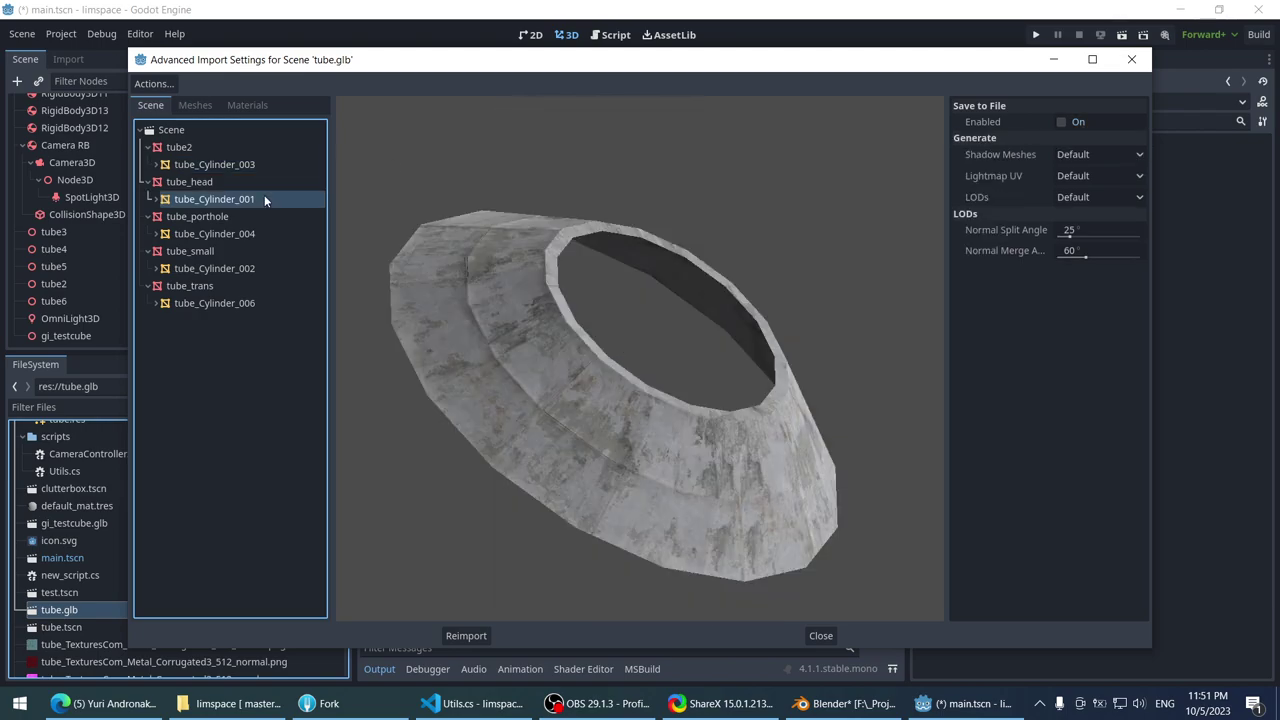
click(230, 233)
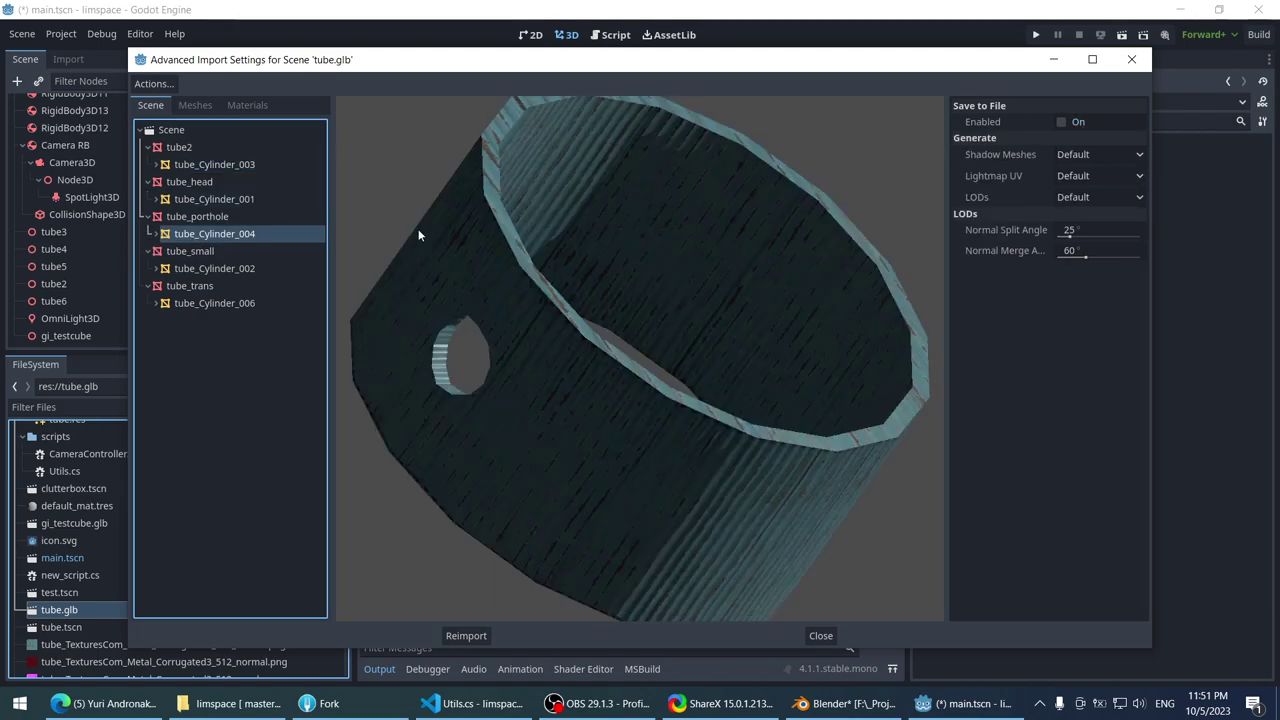
click(268, 268)
click(252, 305)
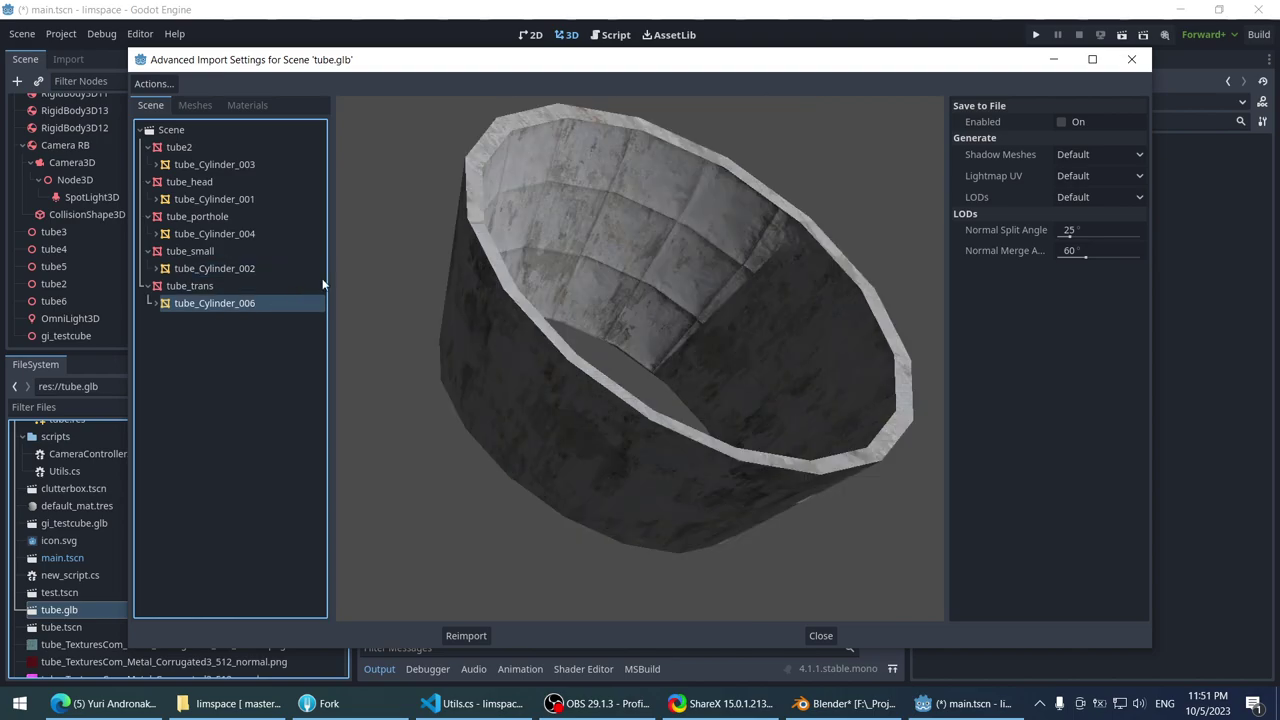
click(152, 84)
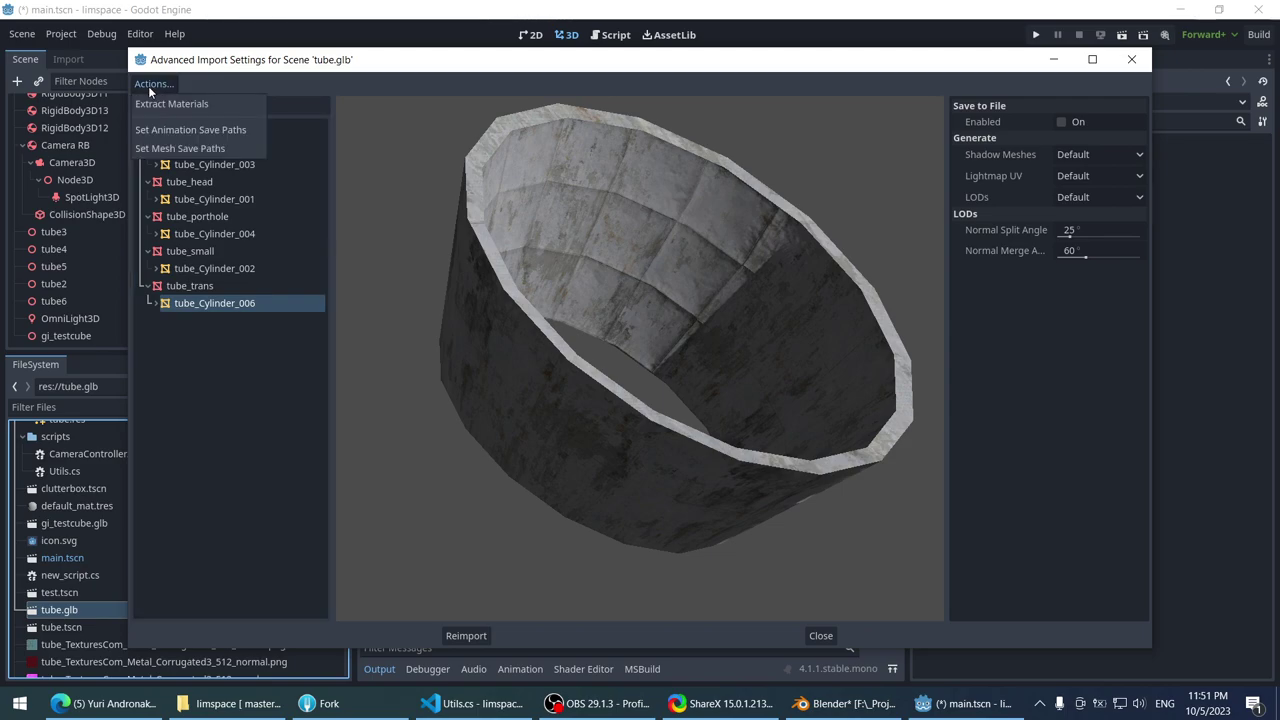
click(182, 150)
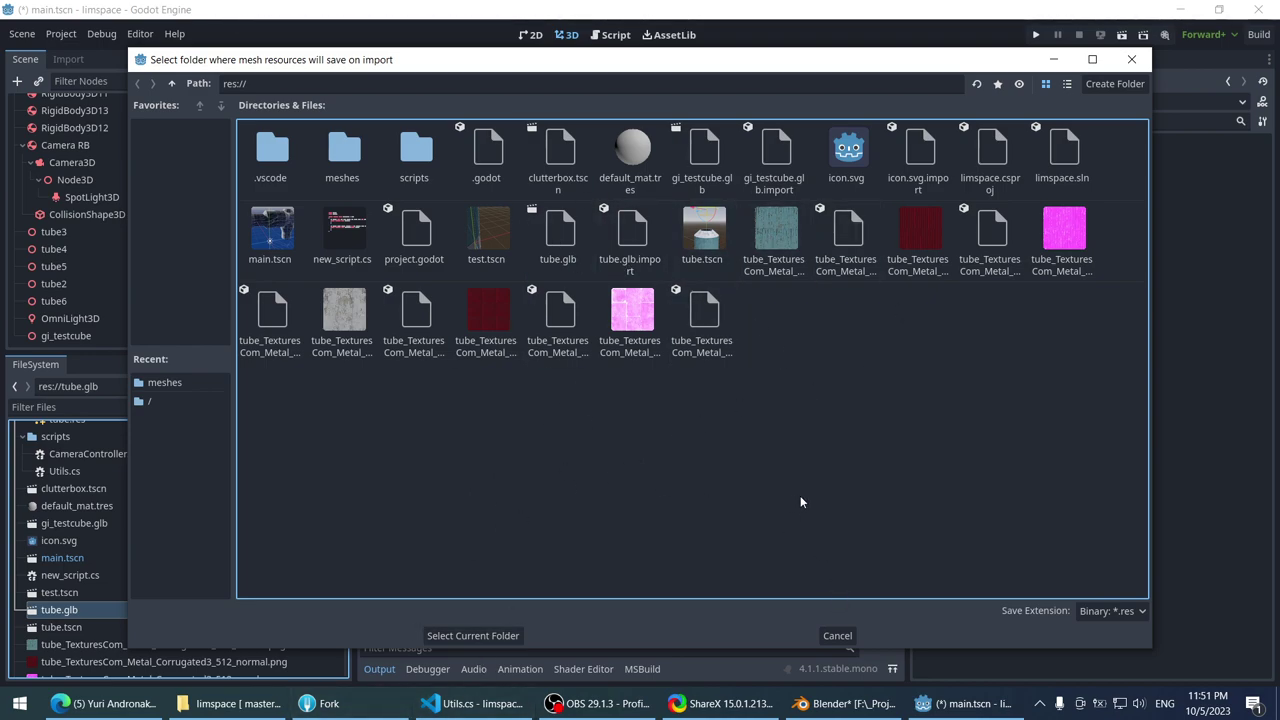
click(822, 626)
drag(434, 371, 287, 180)
click(236, 167)
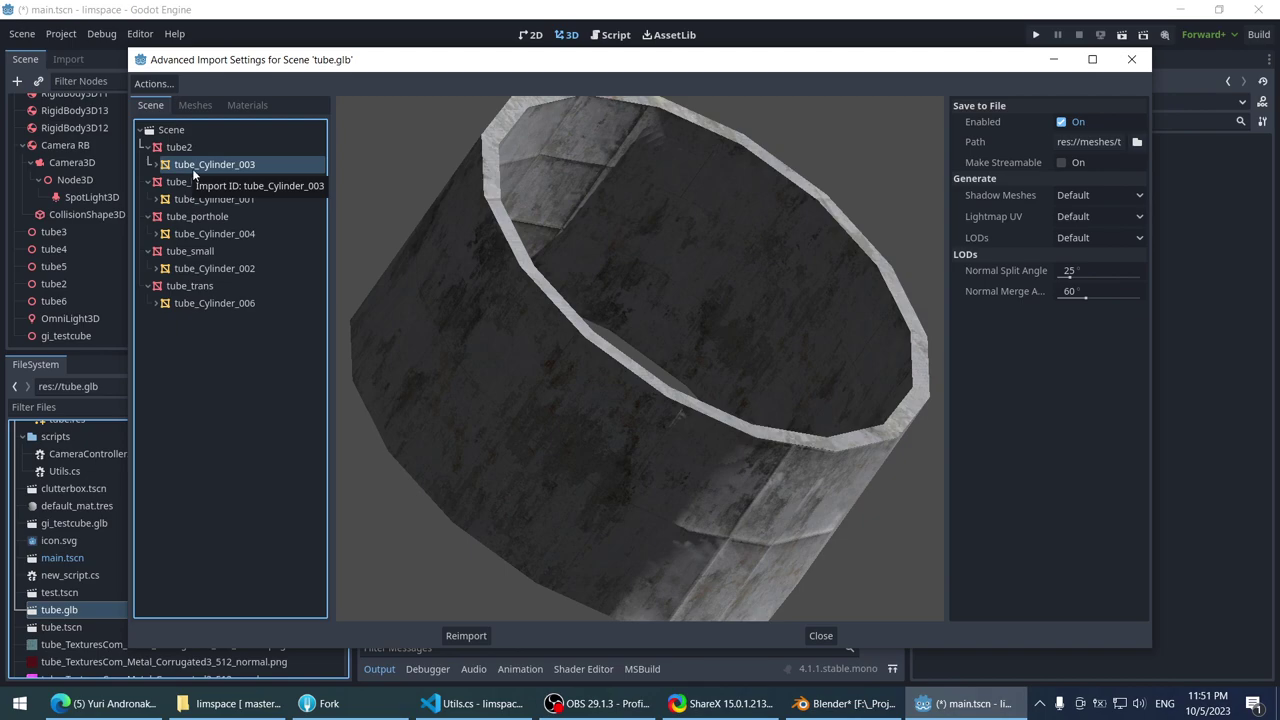
click(241, 209)
click(188, 183)
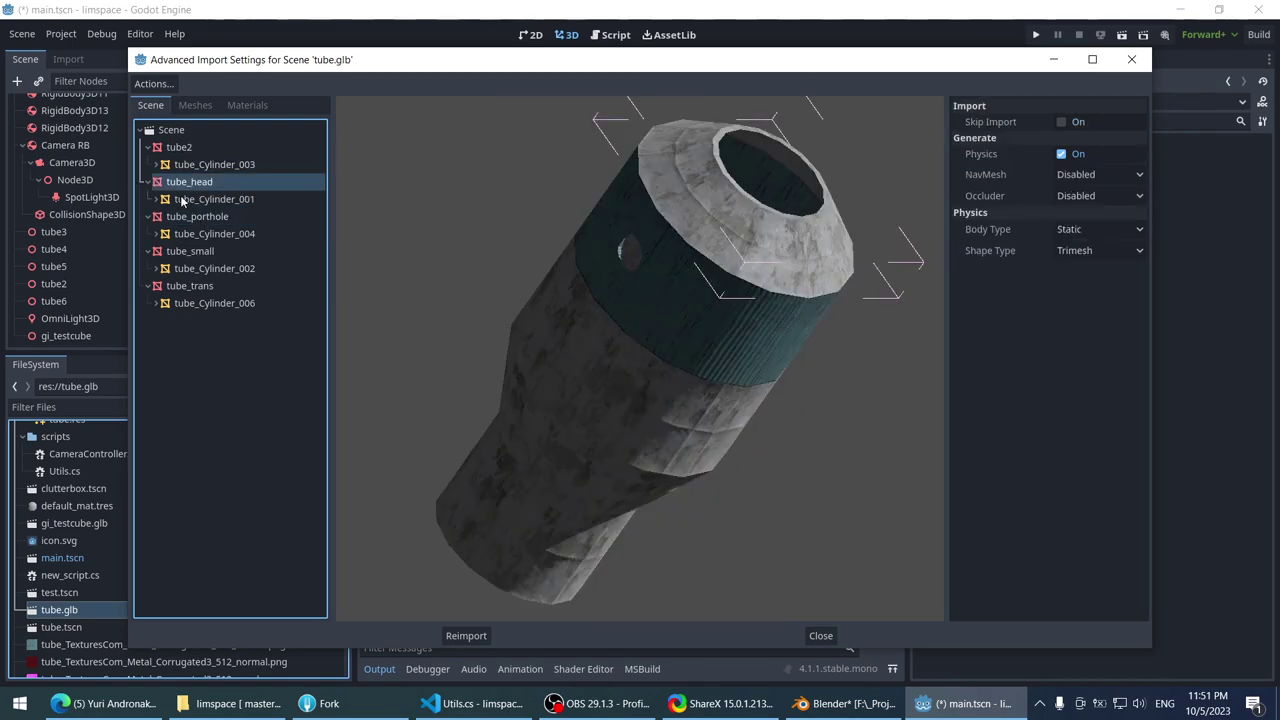
click(190, 201)
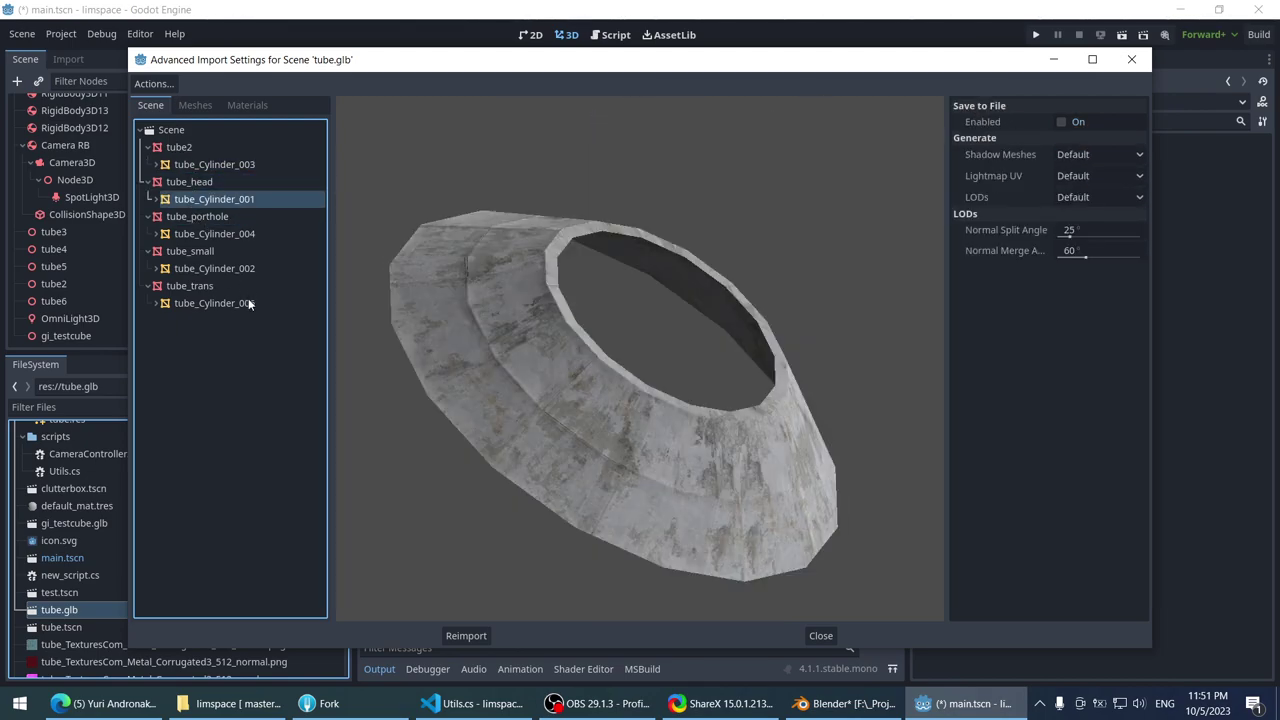
drag(741, 528, 600, 444)
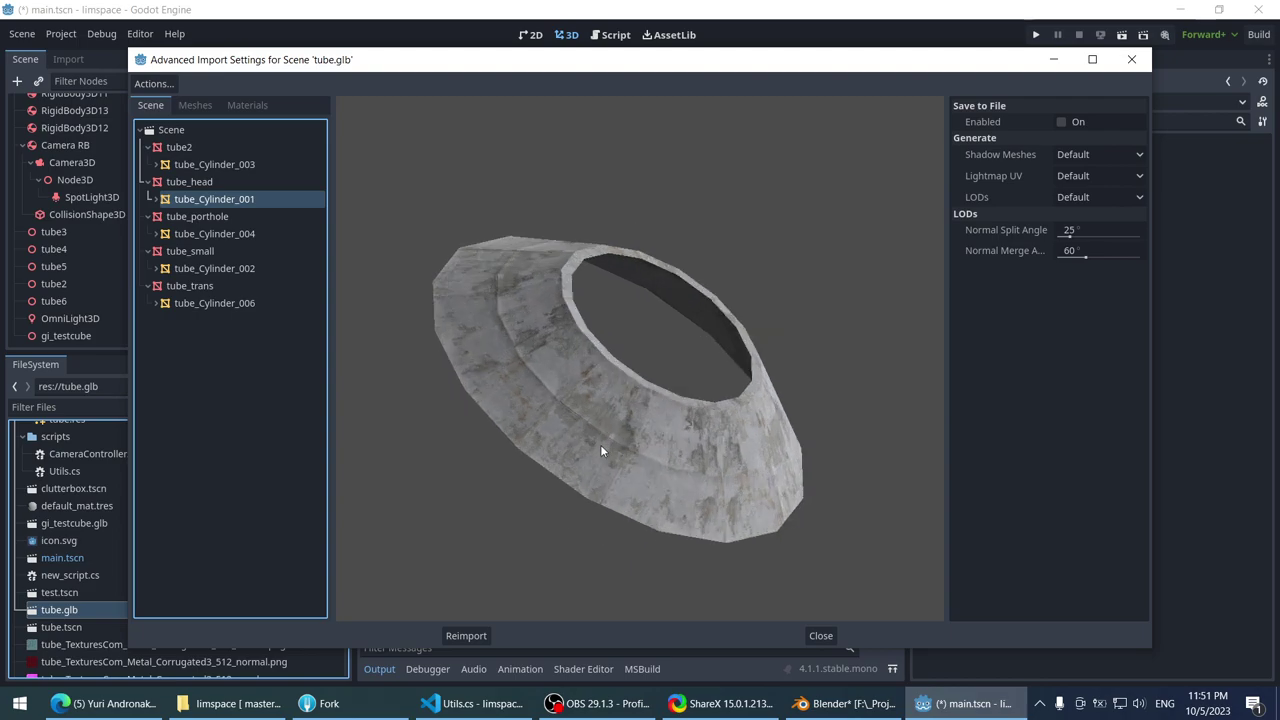
click(819, 636)
scroll(514, 335, down, 3)
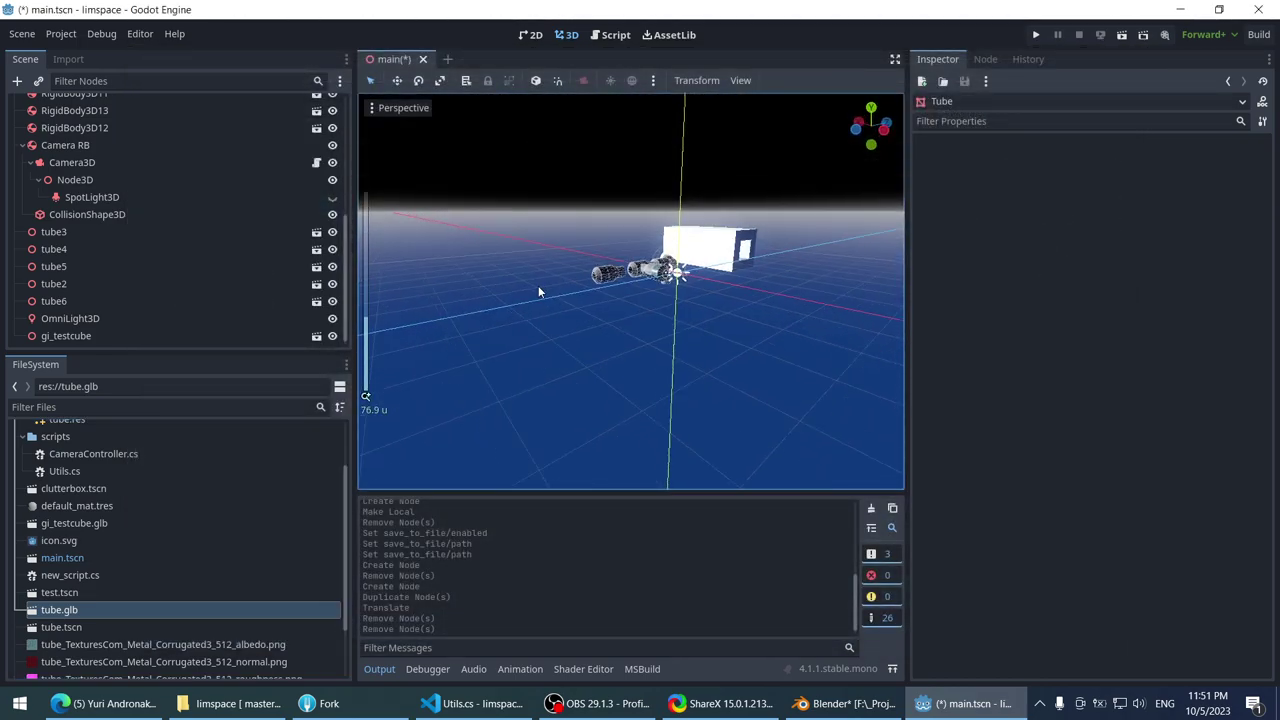
scroll(552, 288, up, 3)
middle_drag(552, 294, 557, 320)
scroll(550, 315, down, 2)
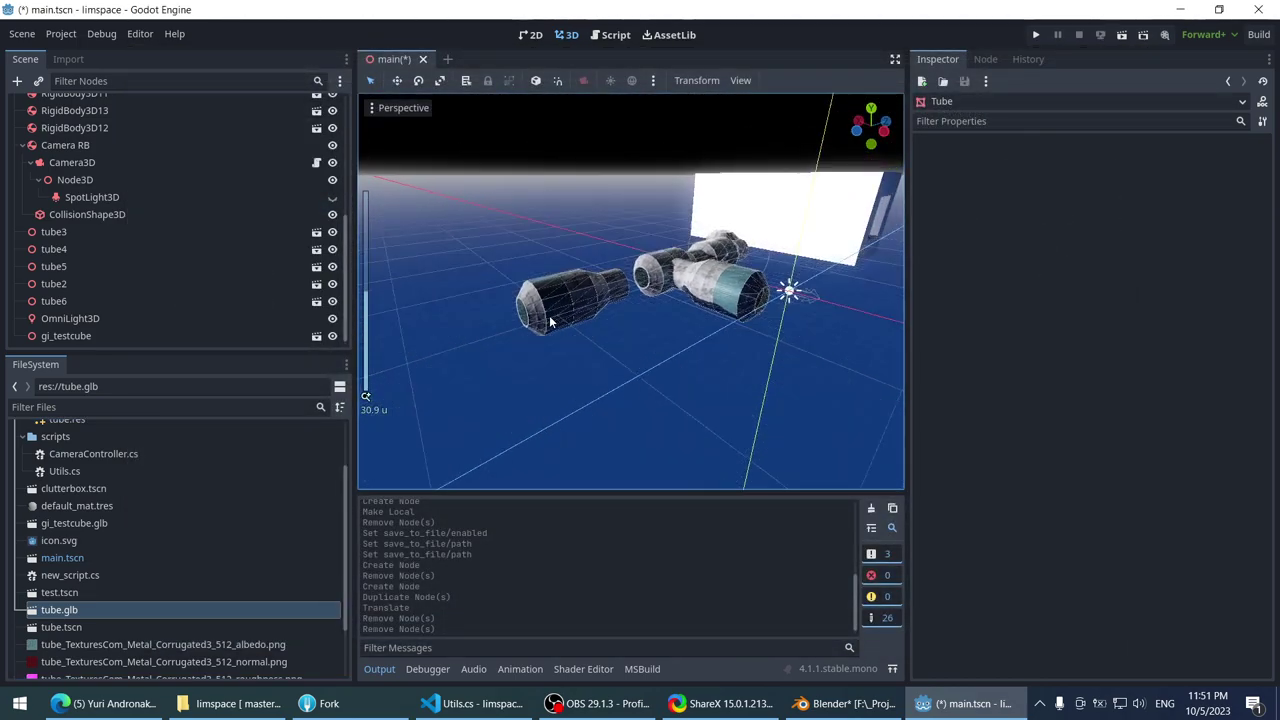
scroll(545, 309, up, 2)
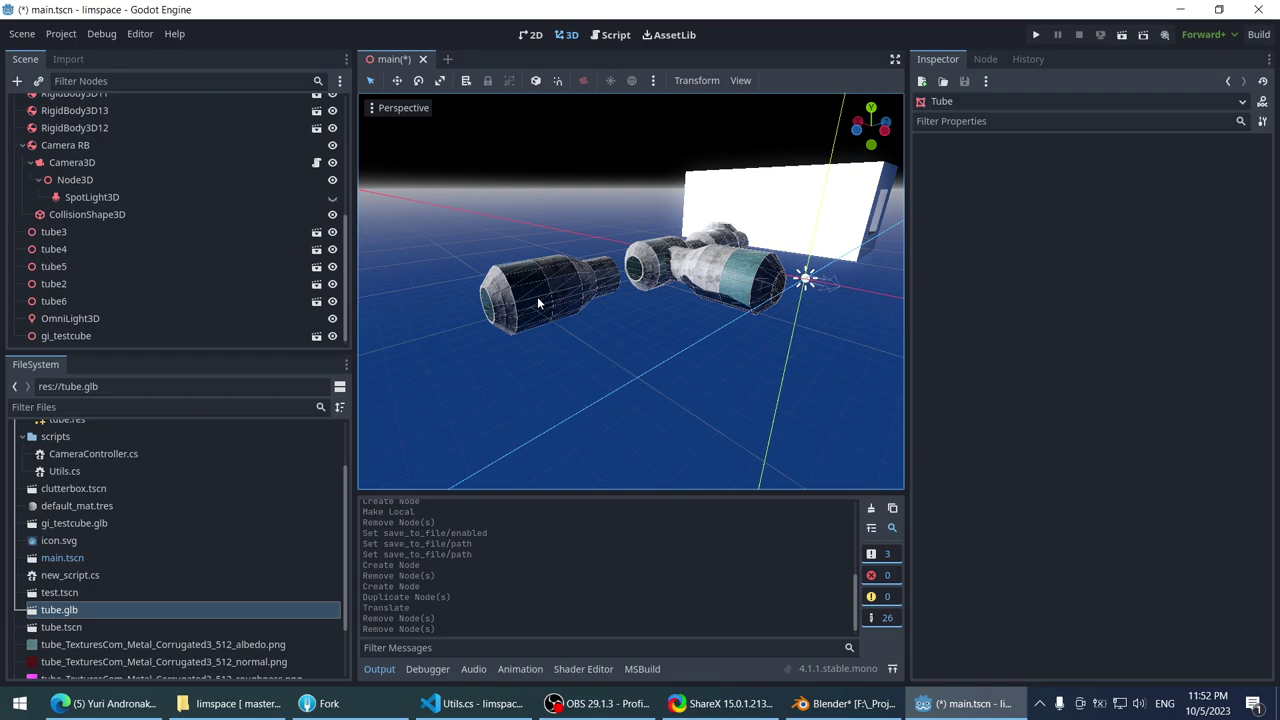
- Switch from Utils.cs in the code editor to the limspace.todo file
click(476, 703)
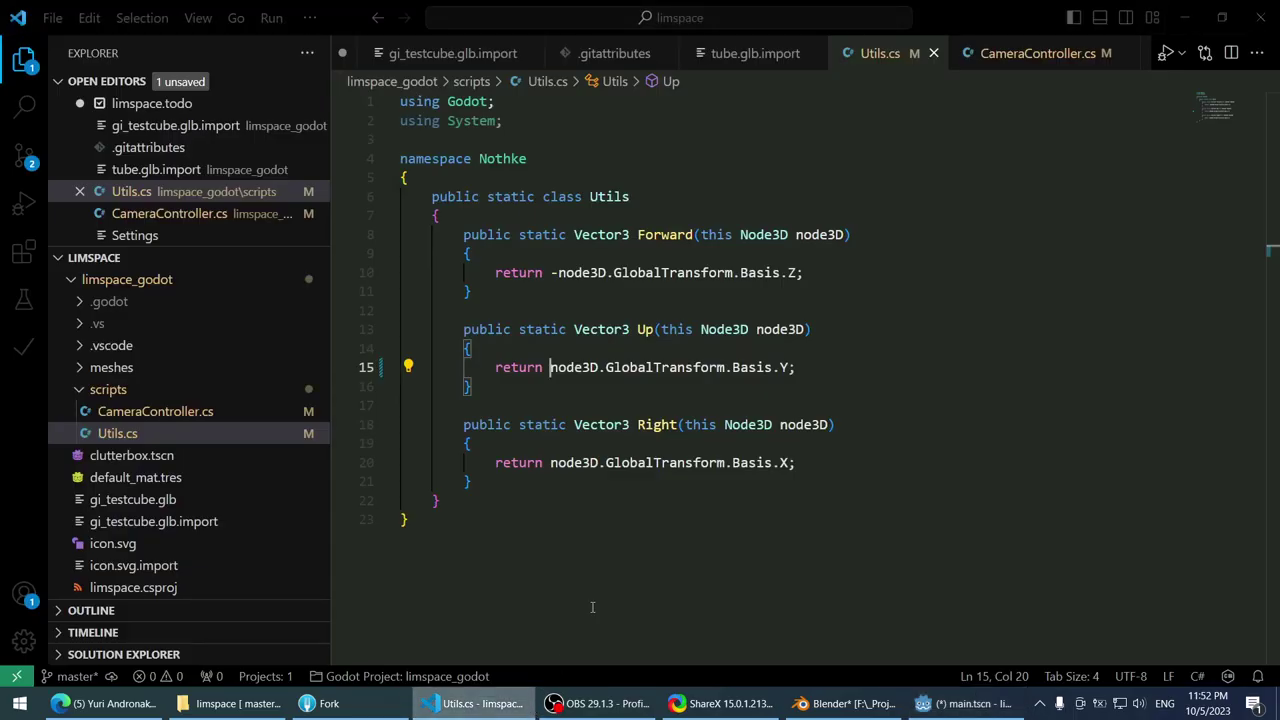
click(591, 606)
scroll(217, 500, down, 10)
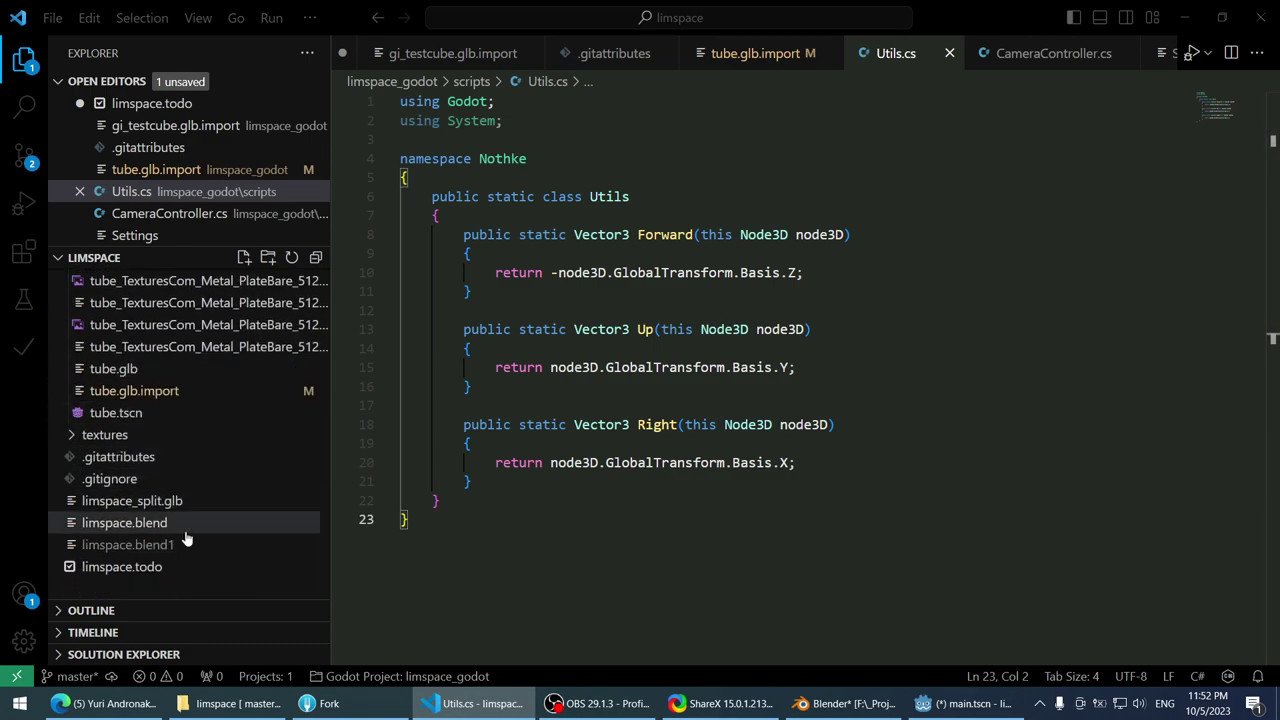
scroll(177, 380, up, 2)
scroll(180, 385, up, 10)
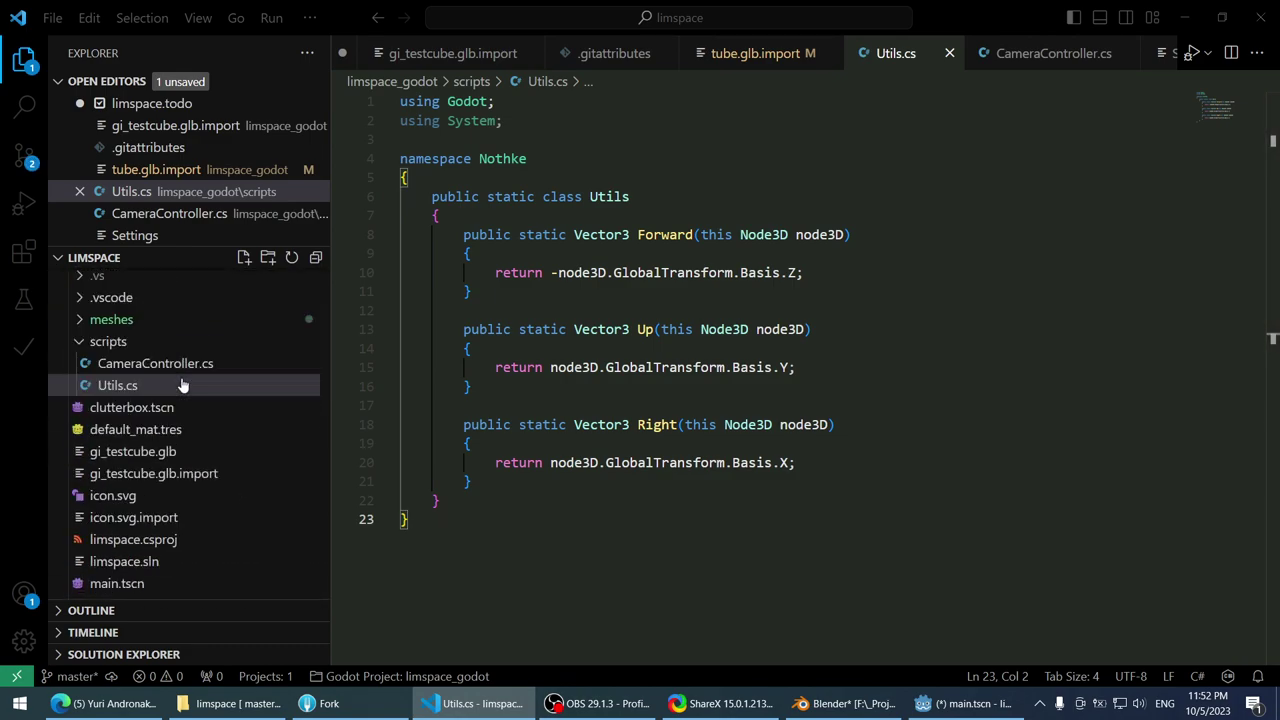
scroll(205, 385, down, 12)
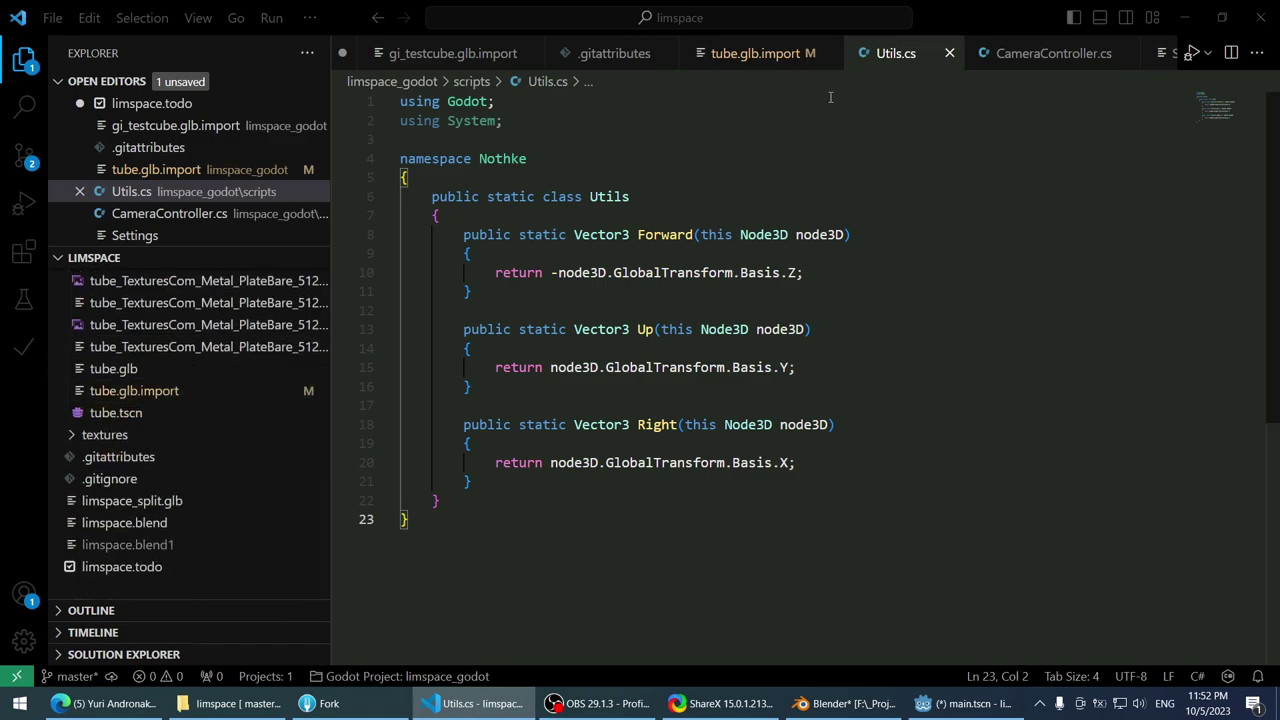
key(ctrl+Tab)
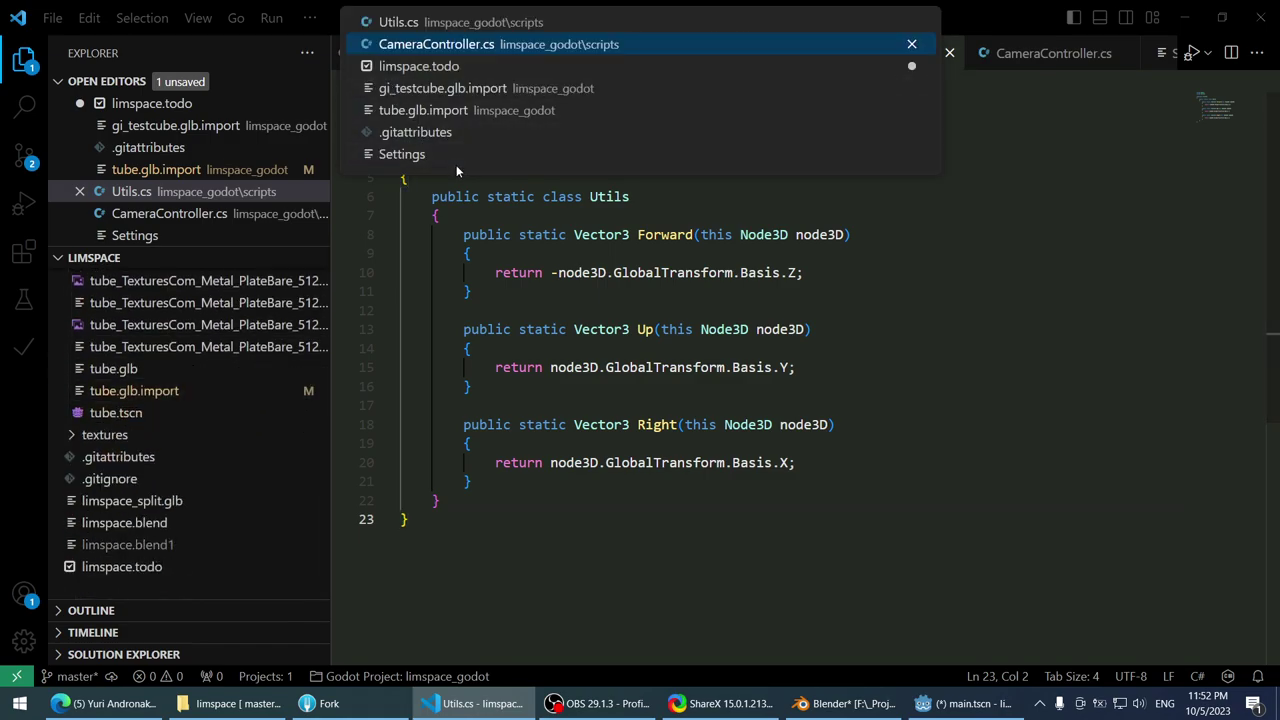
click(456, 68)
- Add an 'After stream:' heading below the last to-do with a new checkbox task under it
scroll(660, 380, down, 1)
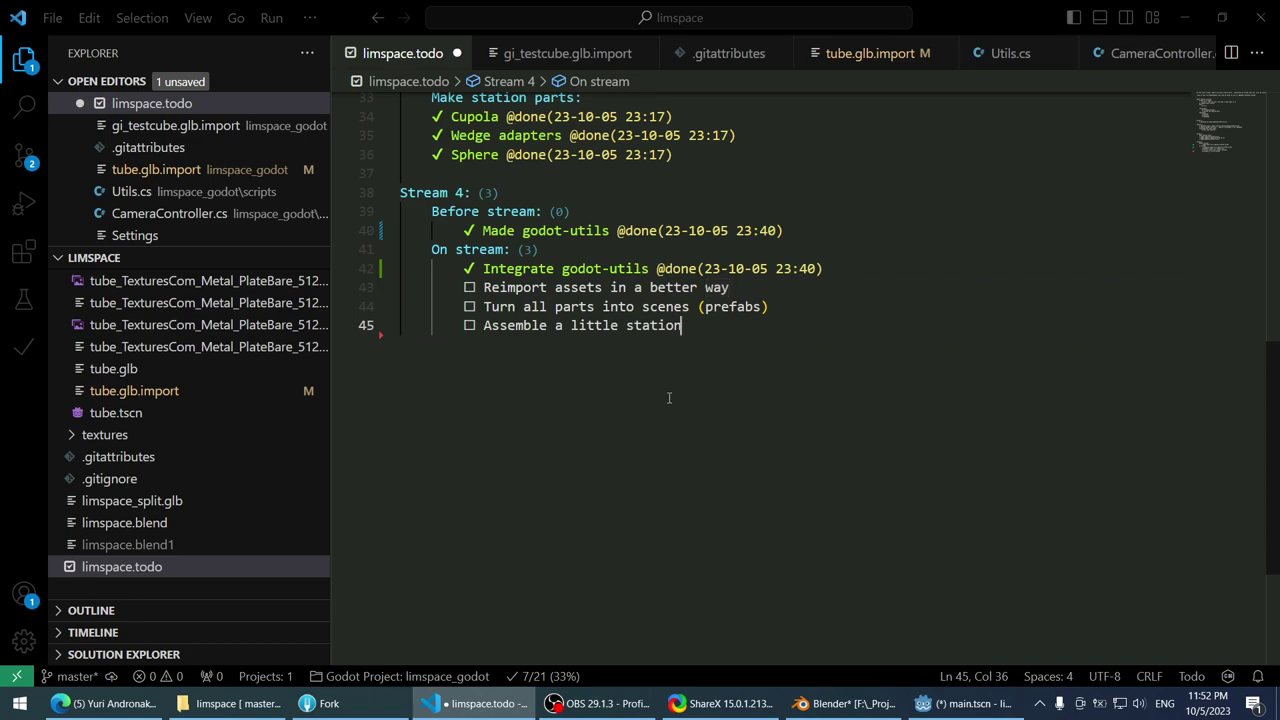
click(675, 398)
key(Return)
text(S)
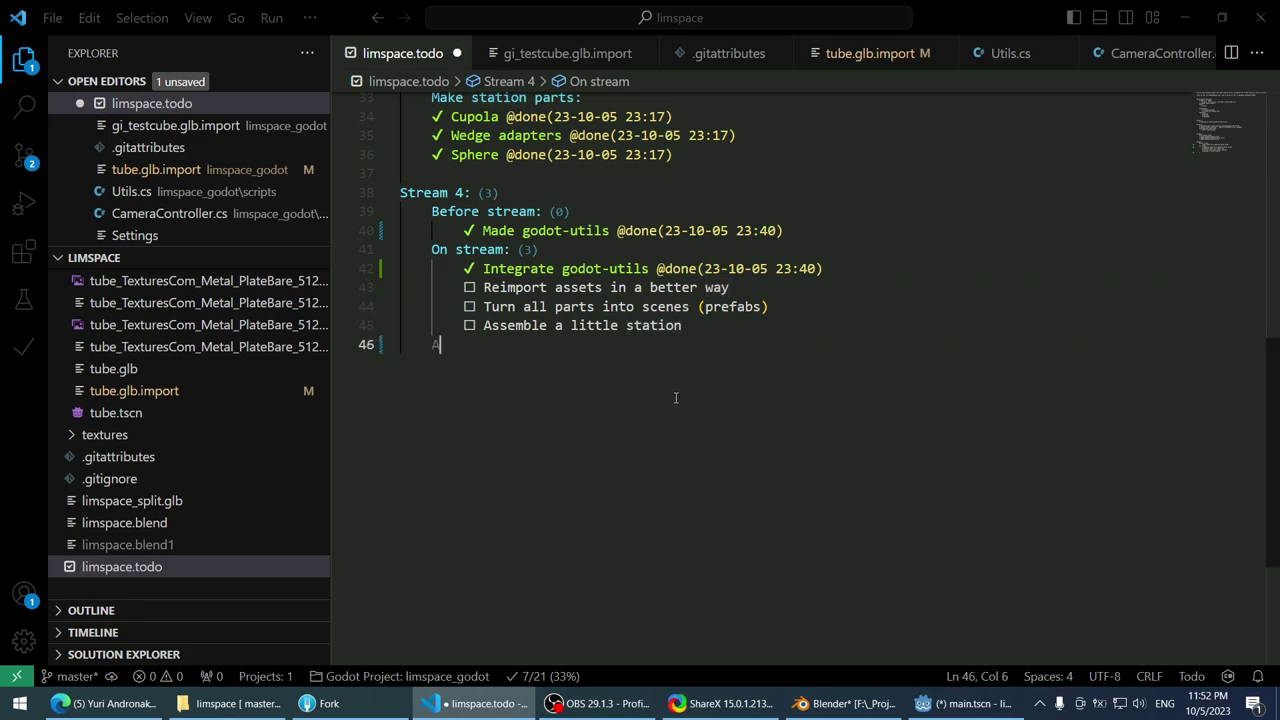
text(fter stream:)
key(Return)
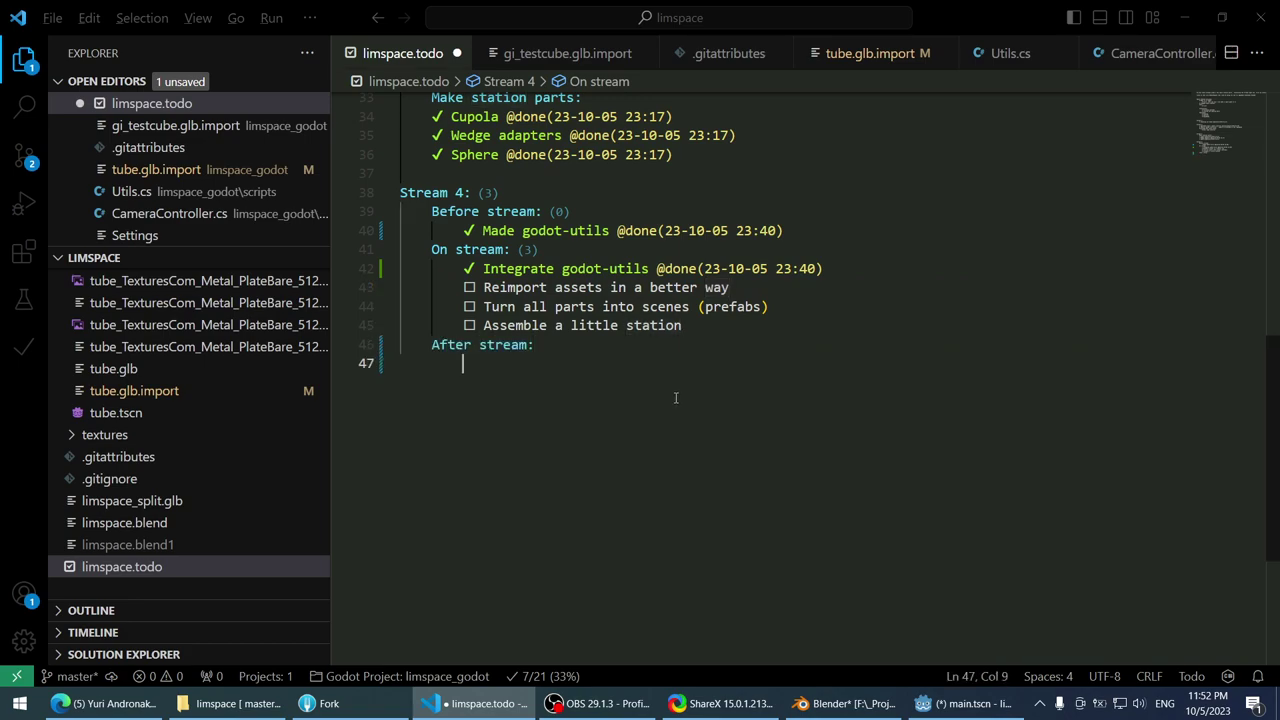
key(ctrl+Return)
text(Create strea)
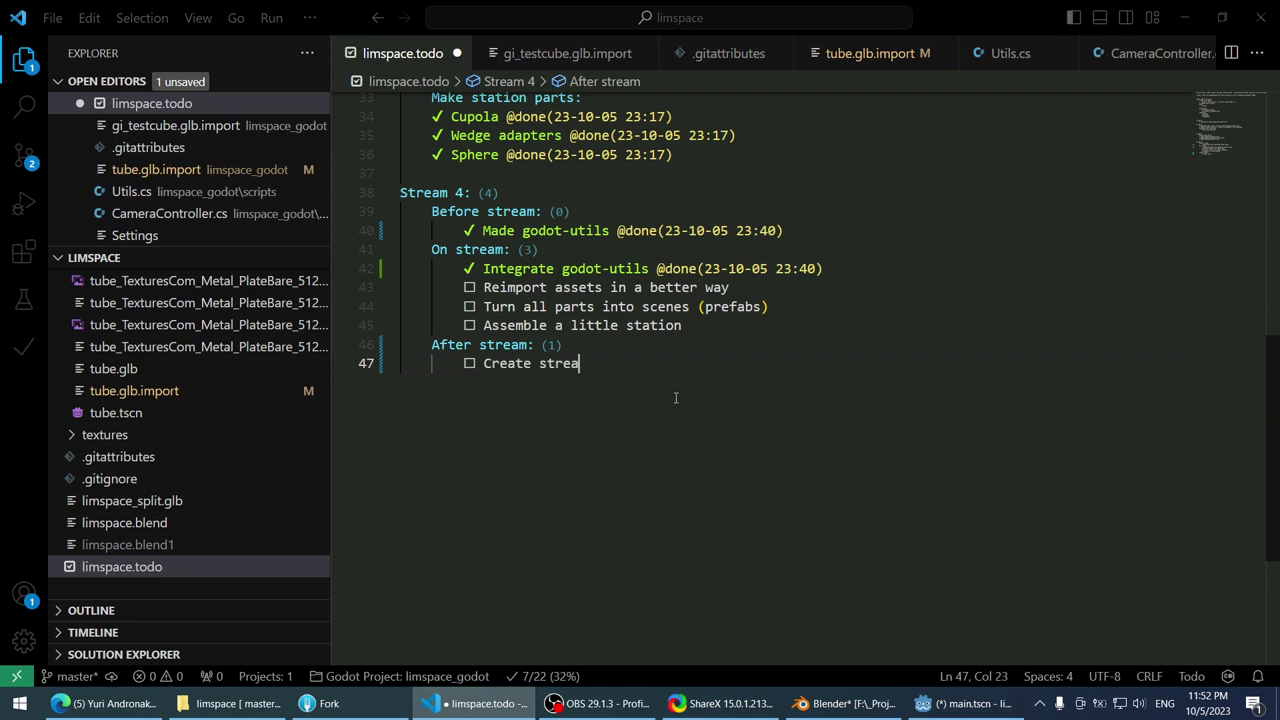
text(mer)
key(ctrl+shift+Left)
key(BackSpace)
text(streamer)
key(ctrl+shift+Left)
key(BackSpace)
text(strea)
key(BackSpace)
key(BackSpace)
text(eamee)
key(BackSpace)
key(ctrl+shift+Left)
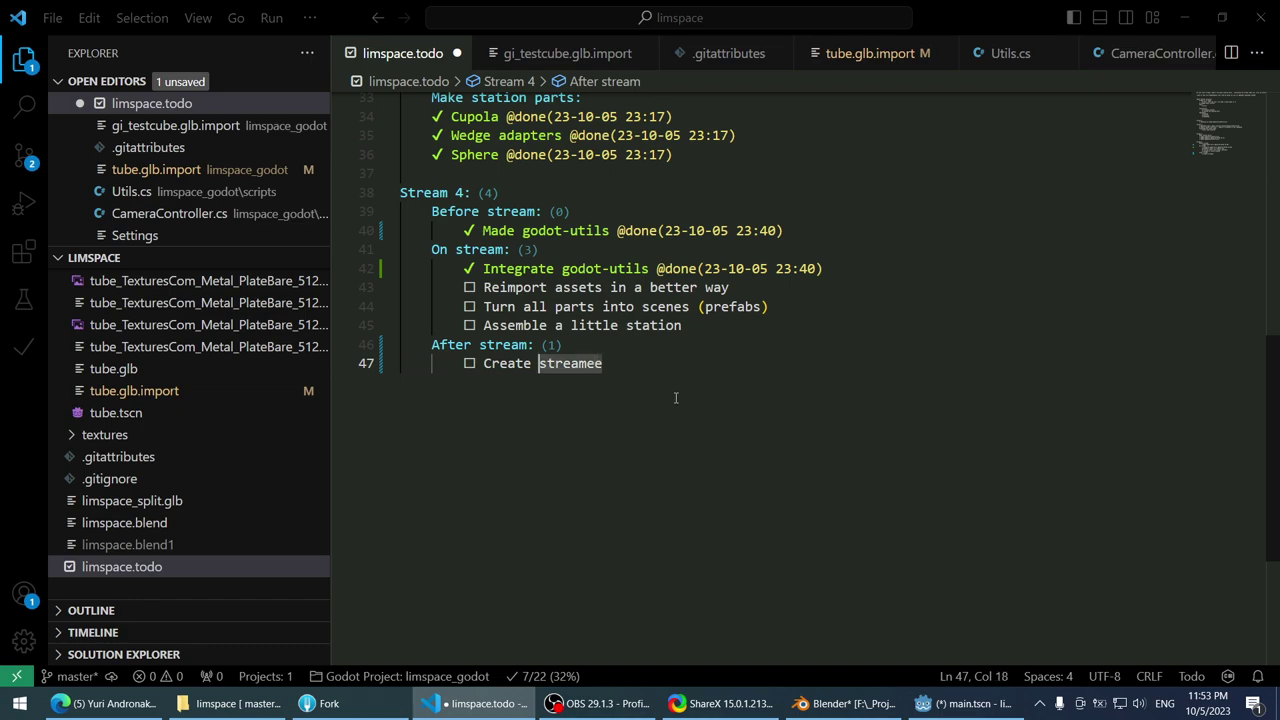
key(Left)
text(@)
key(End)
text(tag )
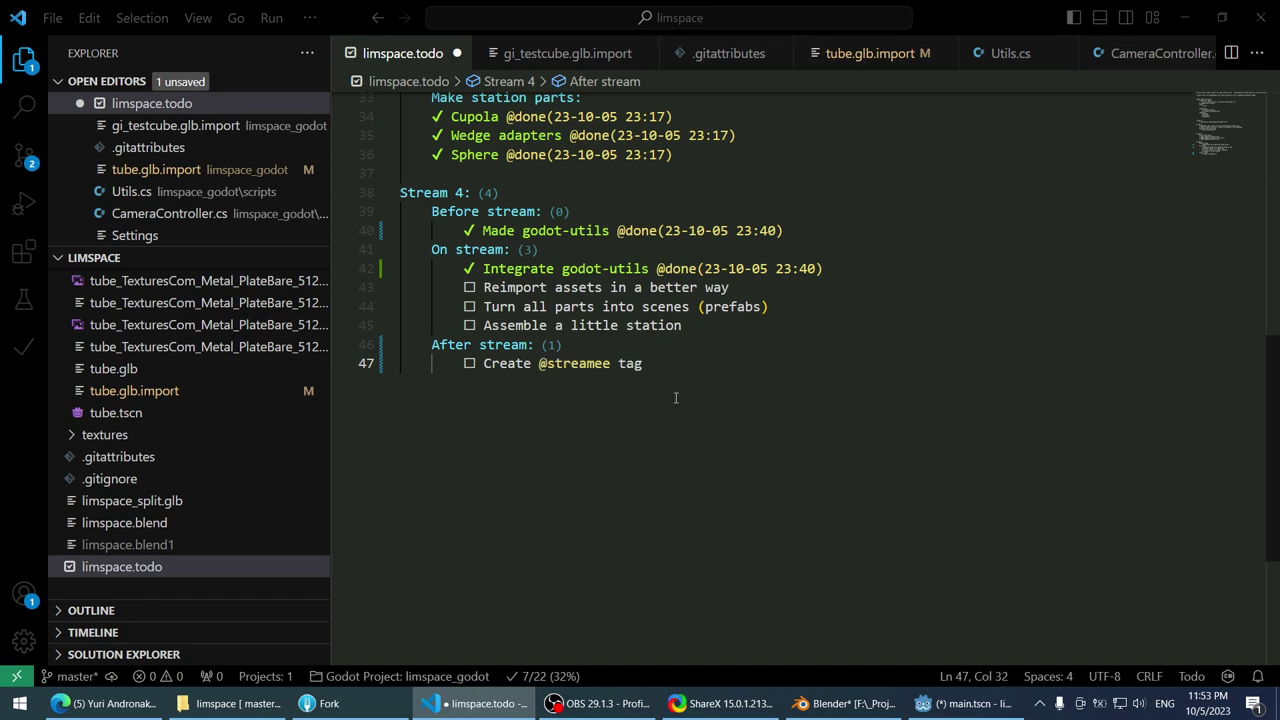
text(in discord)
- Save limspace.todo and switch back to Godot
key(ctrl+s)
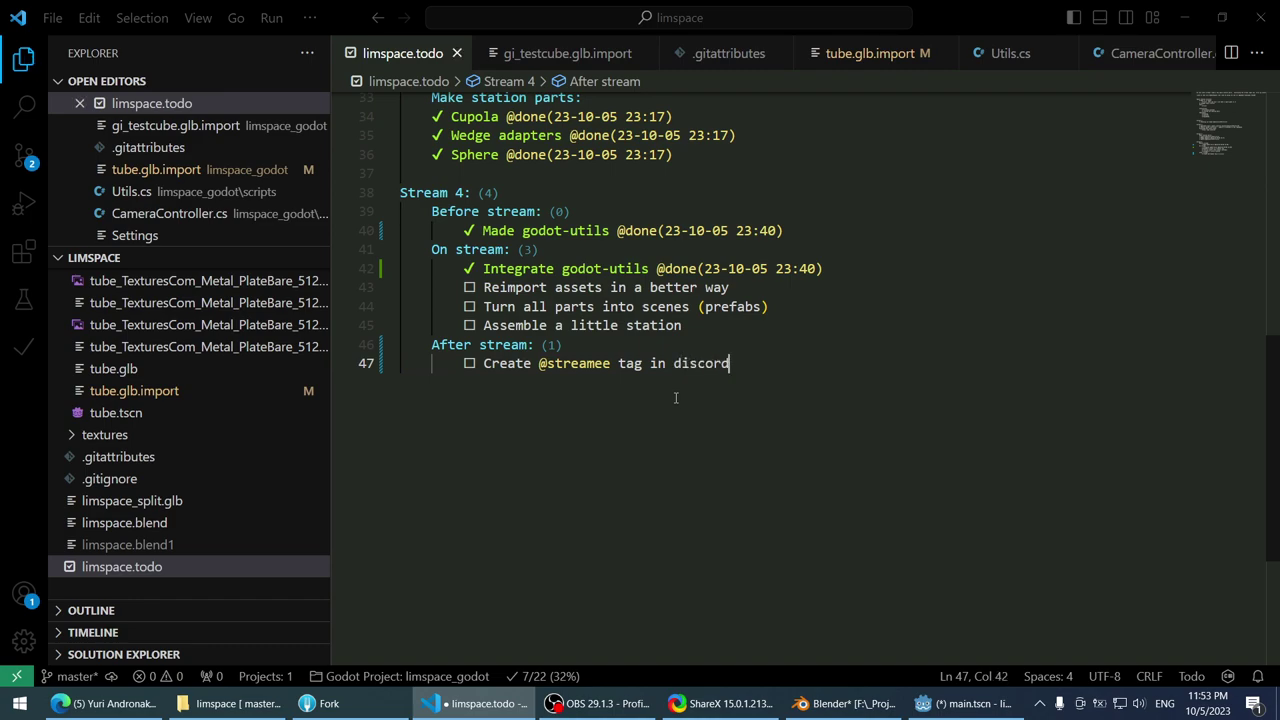
scroll(700, 390, up, 1)
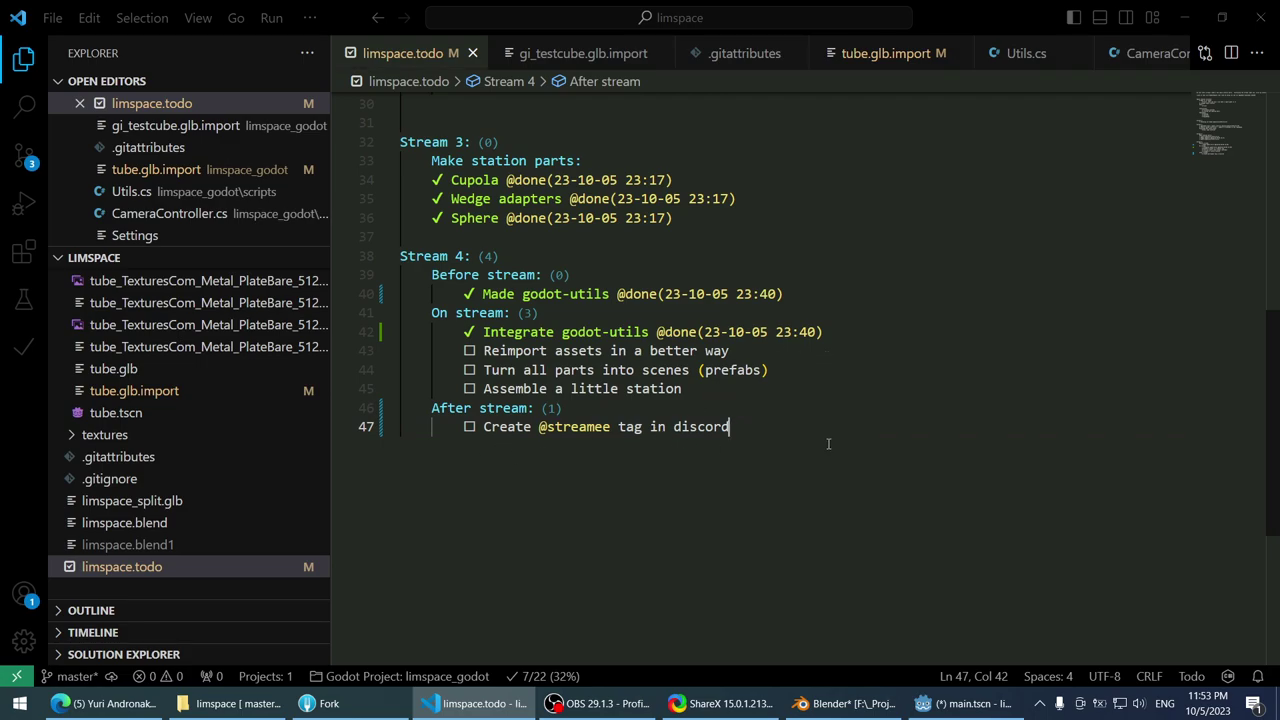
key(alt+Tab)
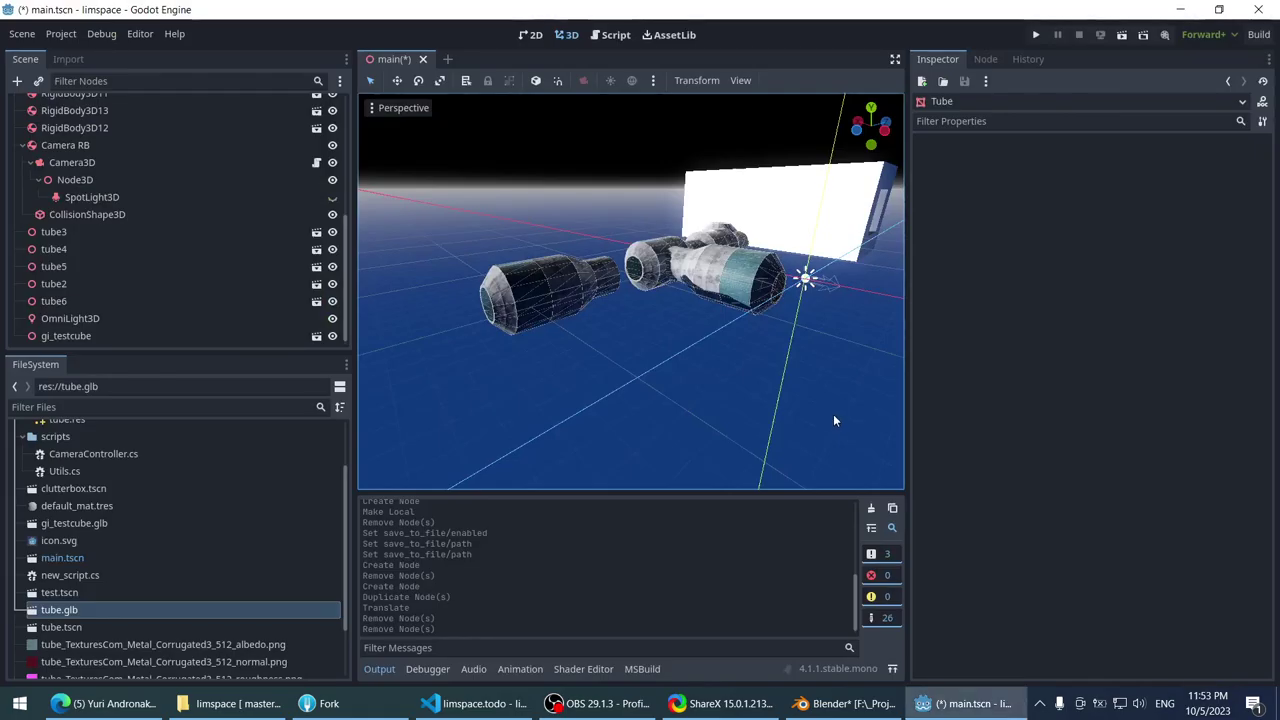
- Freelook around the station tubes in Godot's 3D view, then bring Blender forward
key(a)
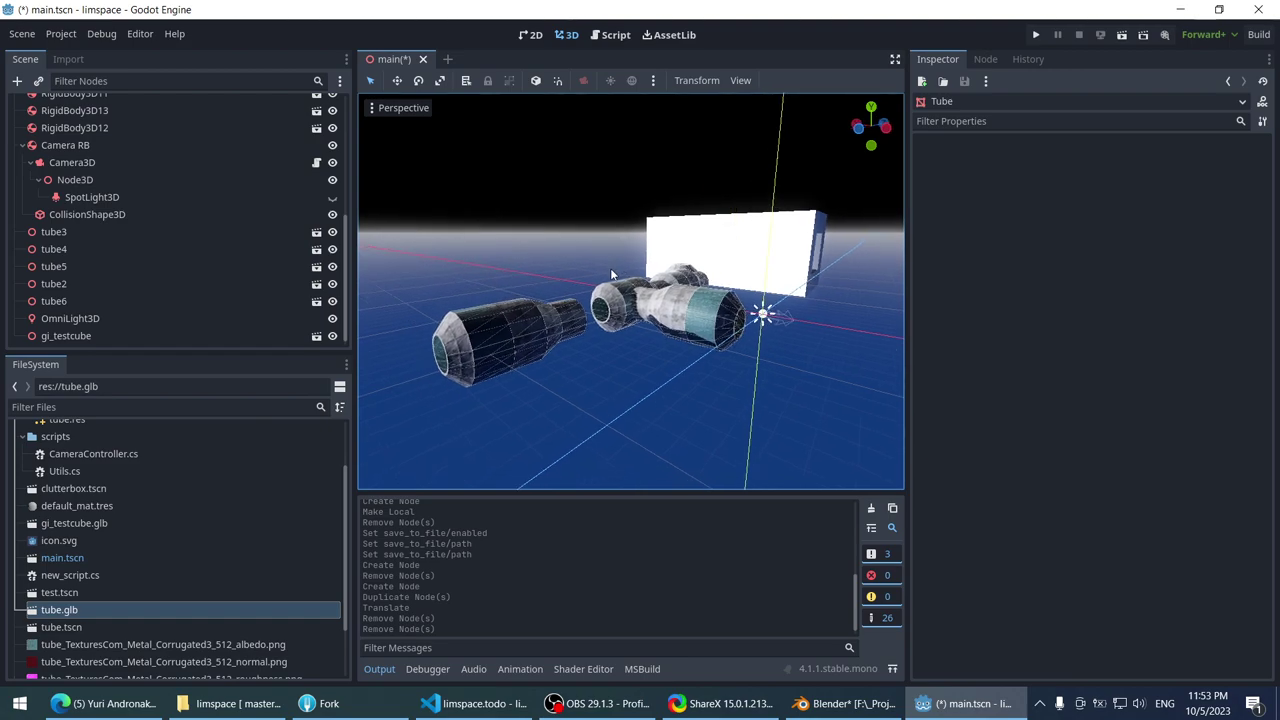
click(845, 703)
scroll(533, 297, up, 5)
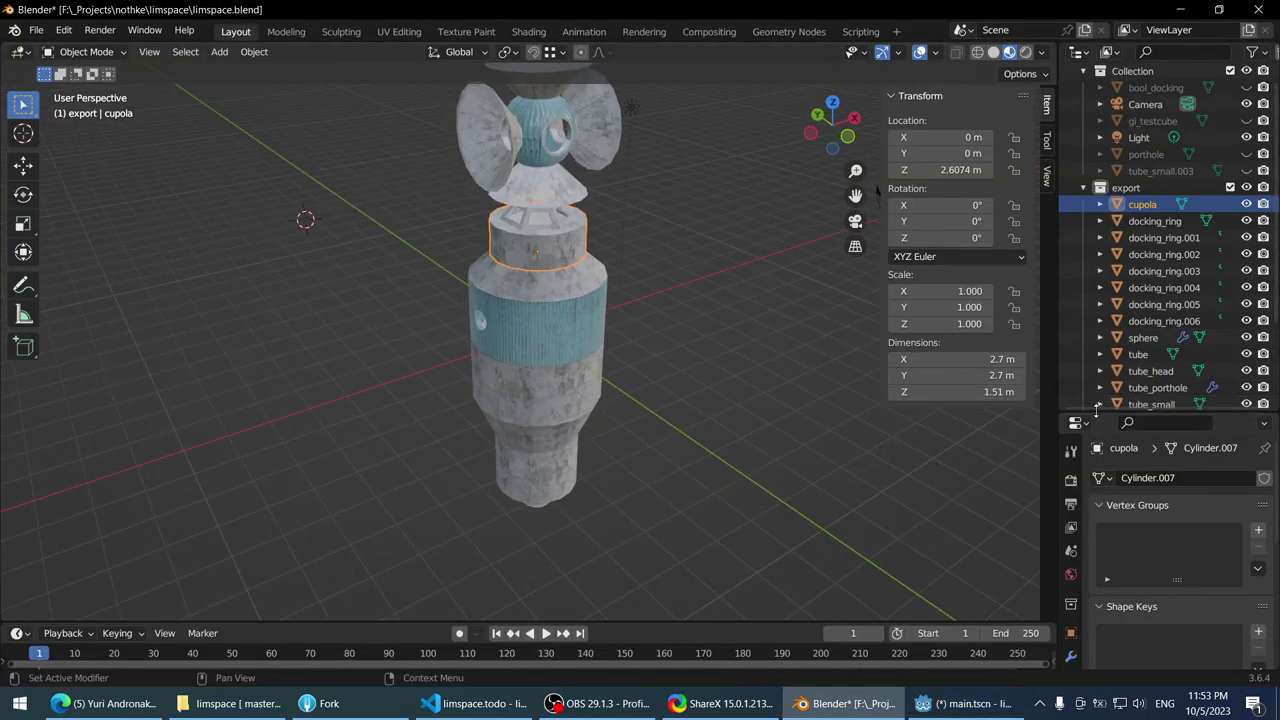
- Enlarge the Properties and side editors, then select the cupola in the station stack
drag(1099, 413, 1099, 277)
drag(1056, 341, 862, 341)
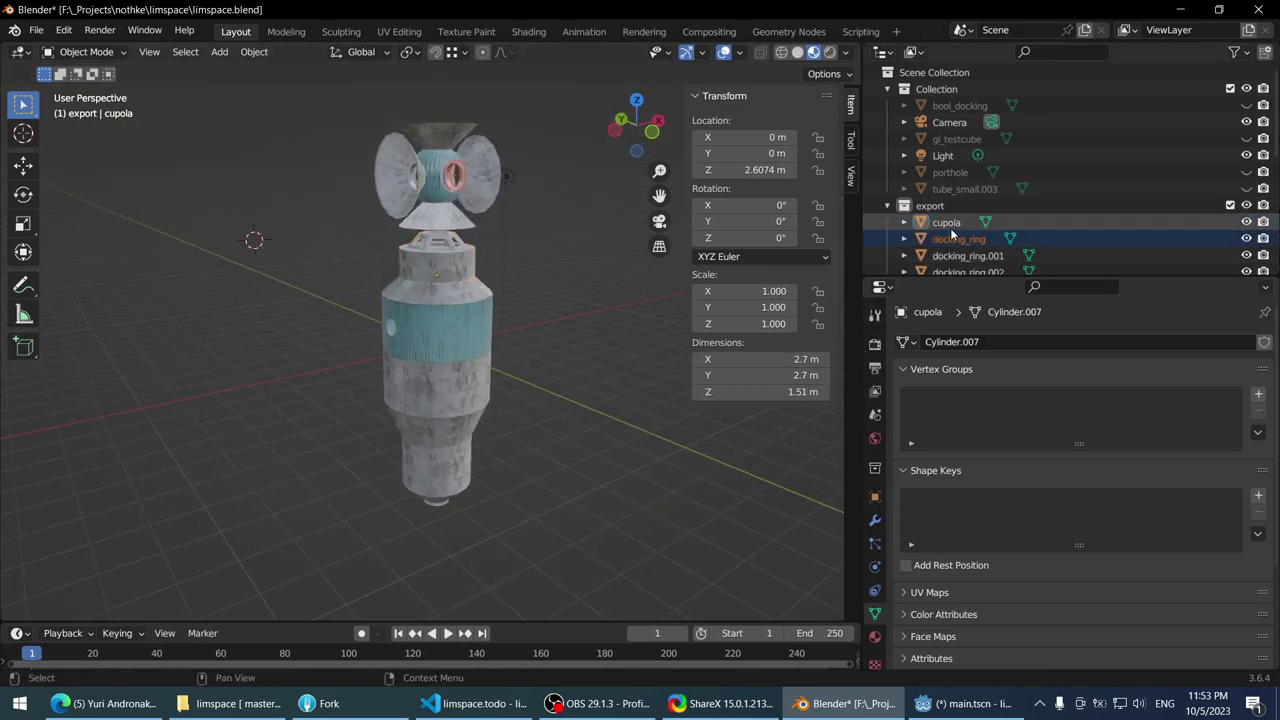
middle_drag(391, 280, 443, 292)
click(443, 292)
click(443, 292)
click(443, 292)
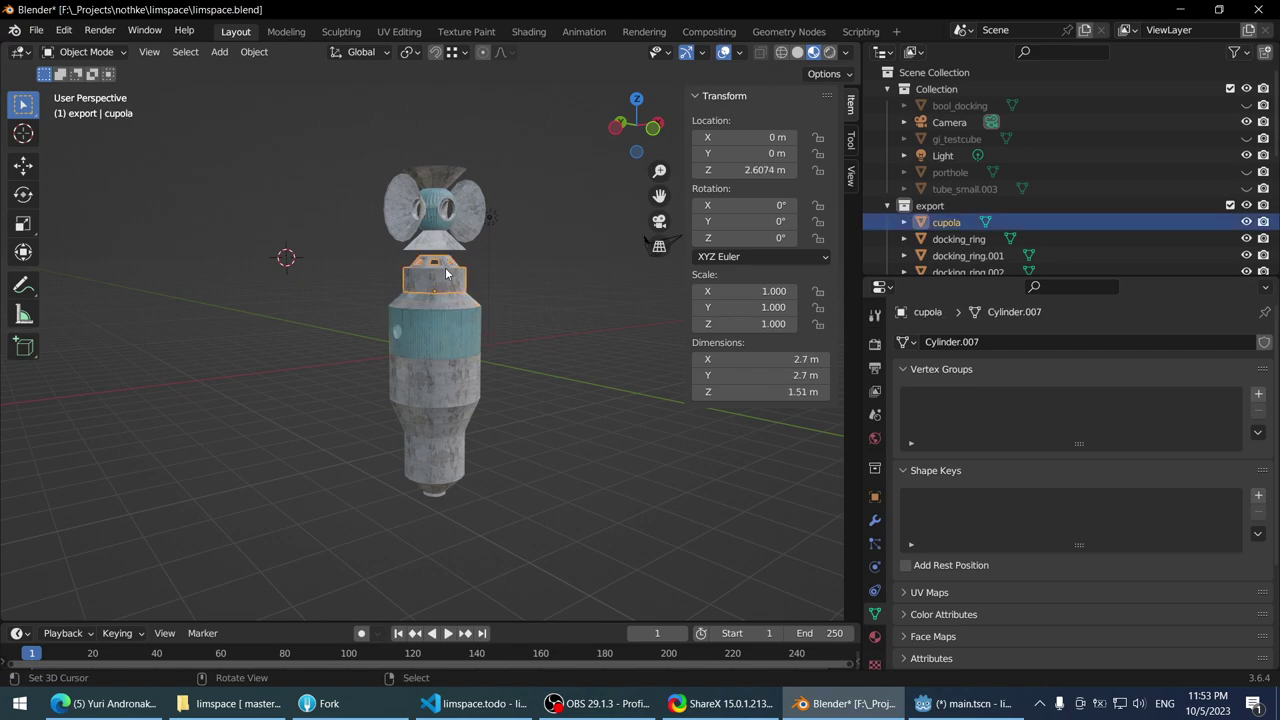
- Check the cupola's object and mesh name fields, keeping the object name cupola
double_click(949, 224)
scroll(949, 227, down, 2)
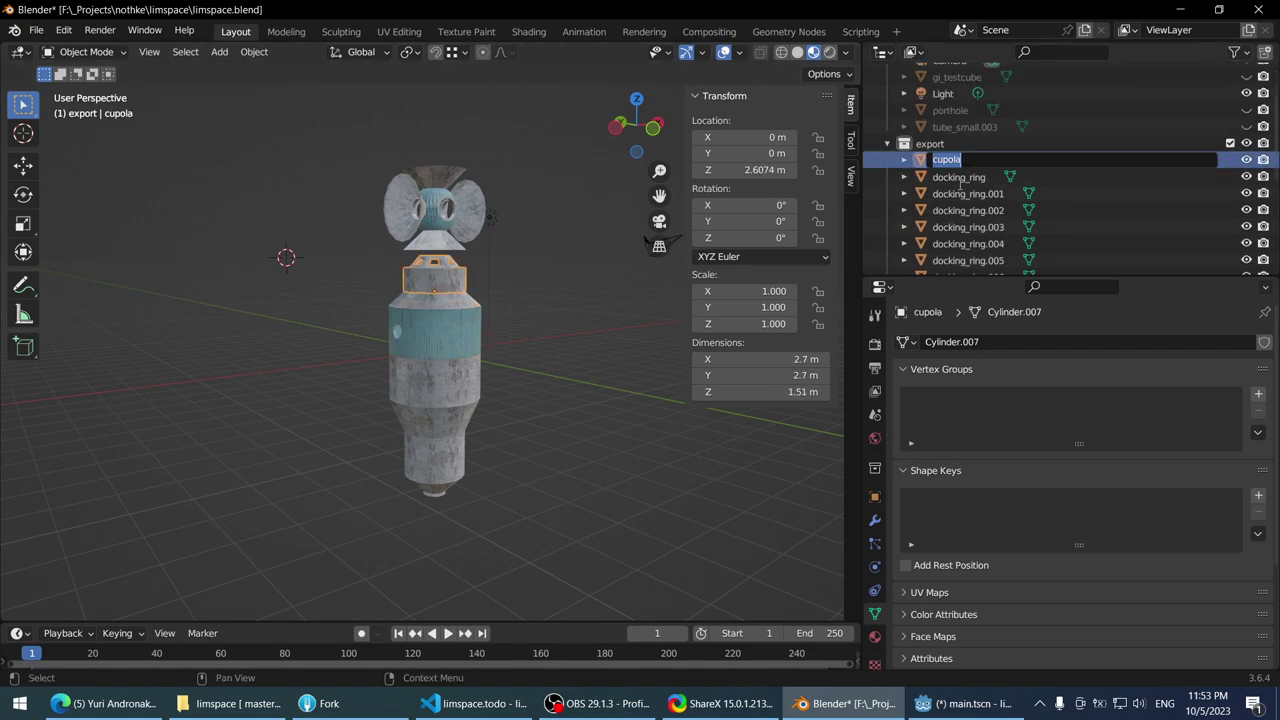
key(Escape)
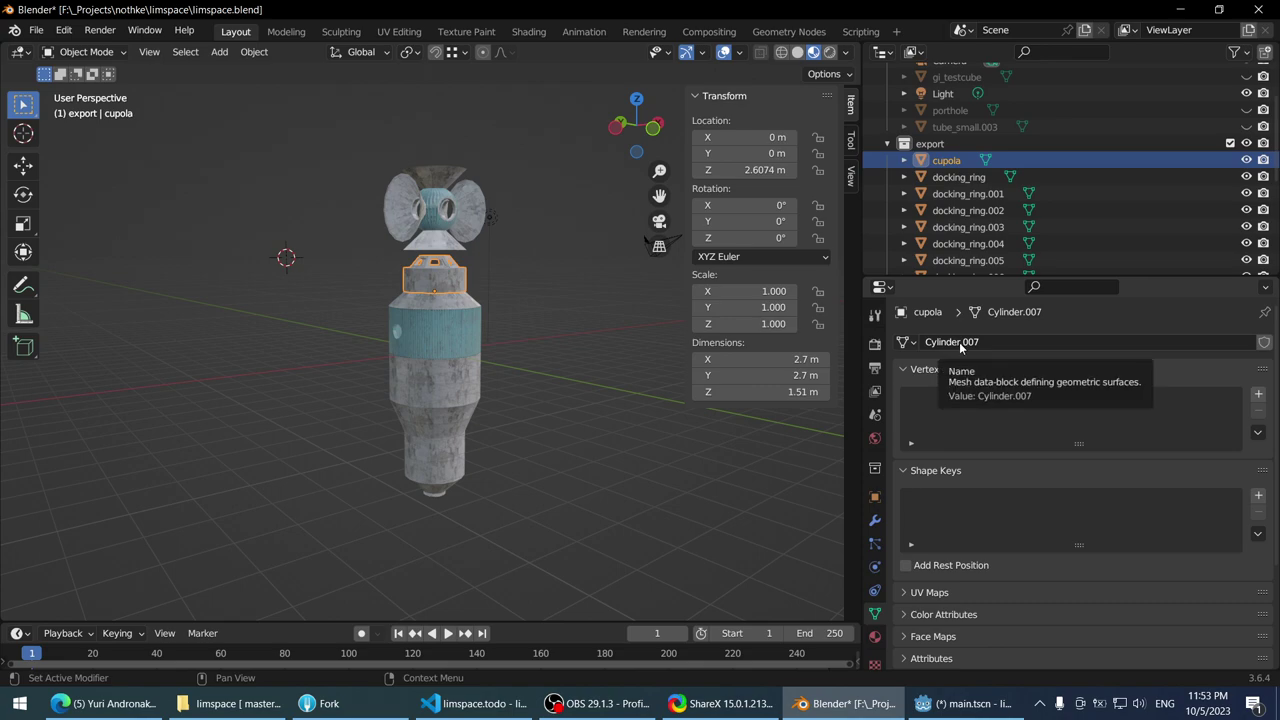
scroll(441, 244, up, 2)
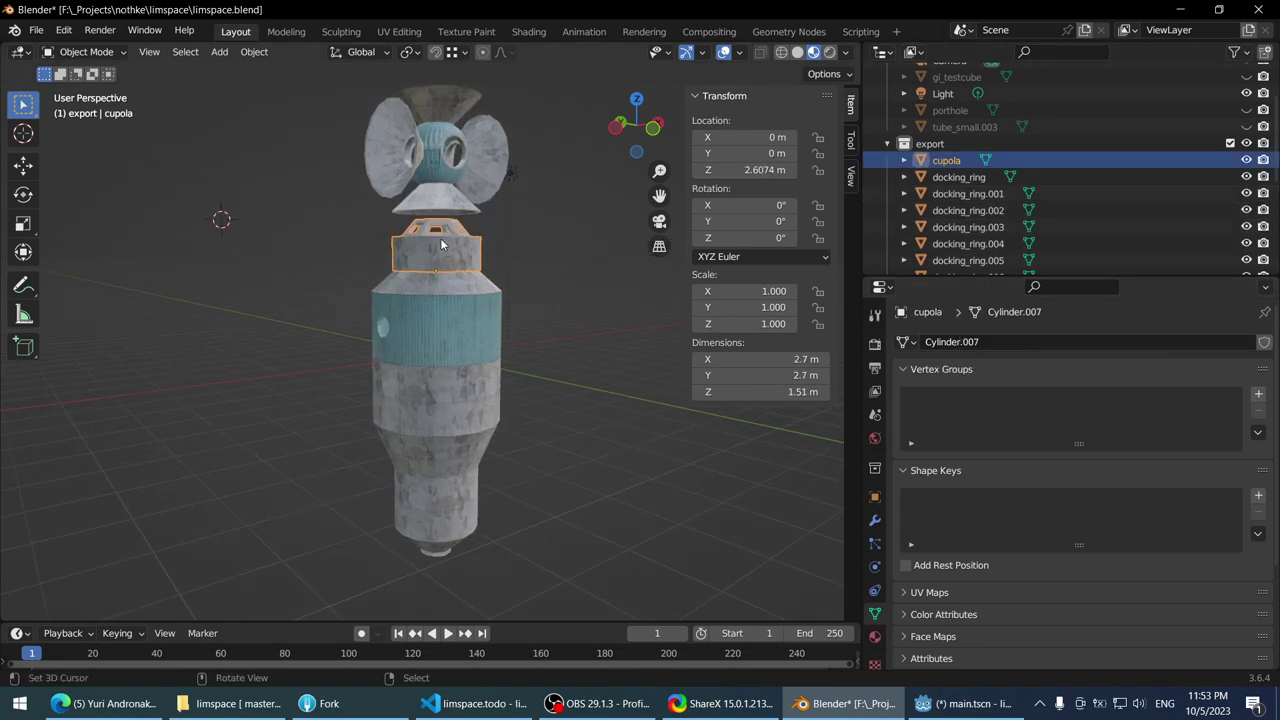
scroll(441, 244, up, 3)
click(1023, 338)
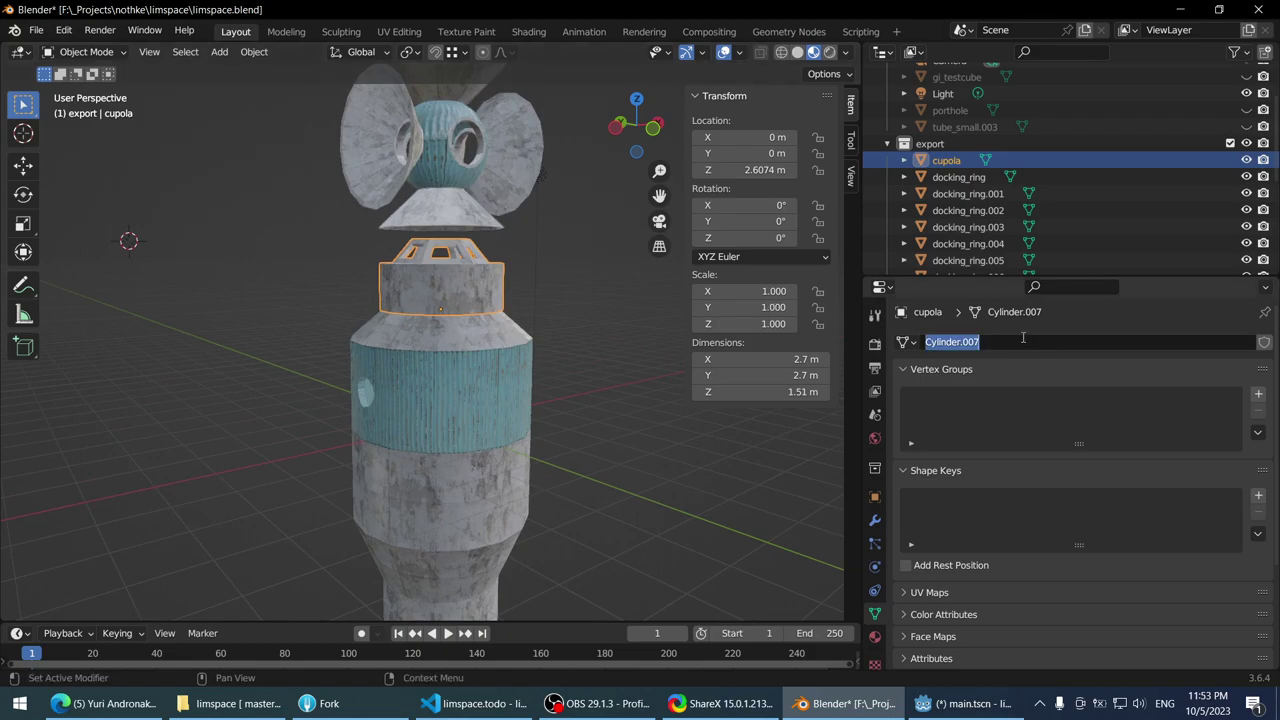
click(958, 177)
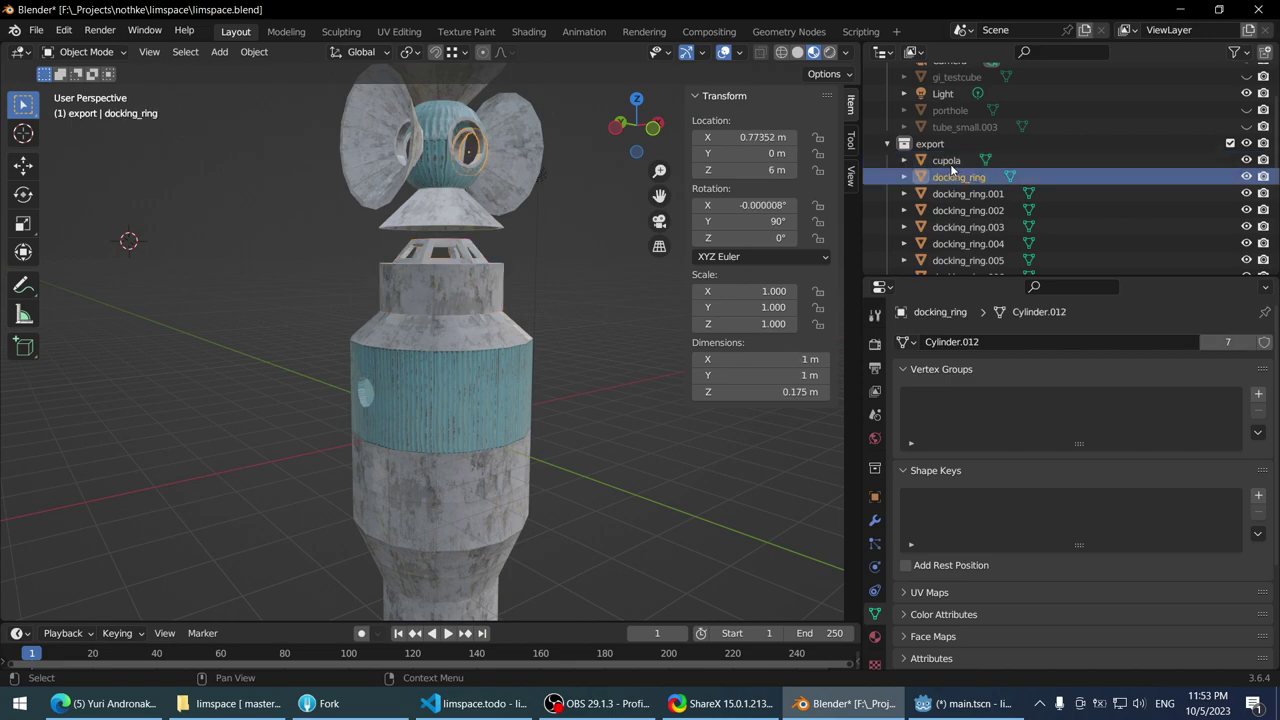
click(946, 160)
- Rename the cupola's mesh data from Cylinder.007 to cupola
middle_drag(528, 232, 530, 390)
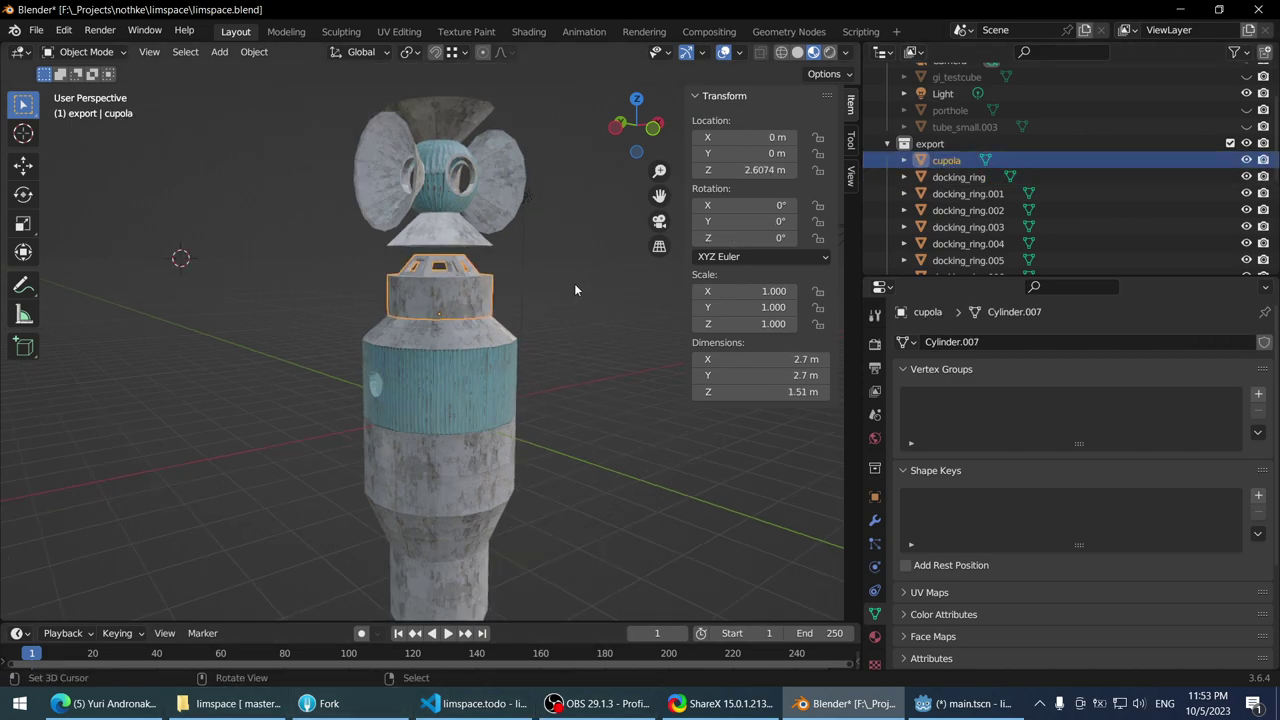
scroll(625, 456, up, 2)
click(520, 704)
click(520, 704)
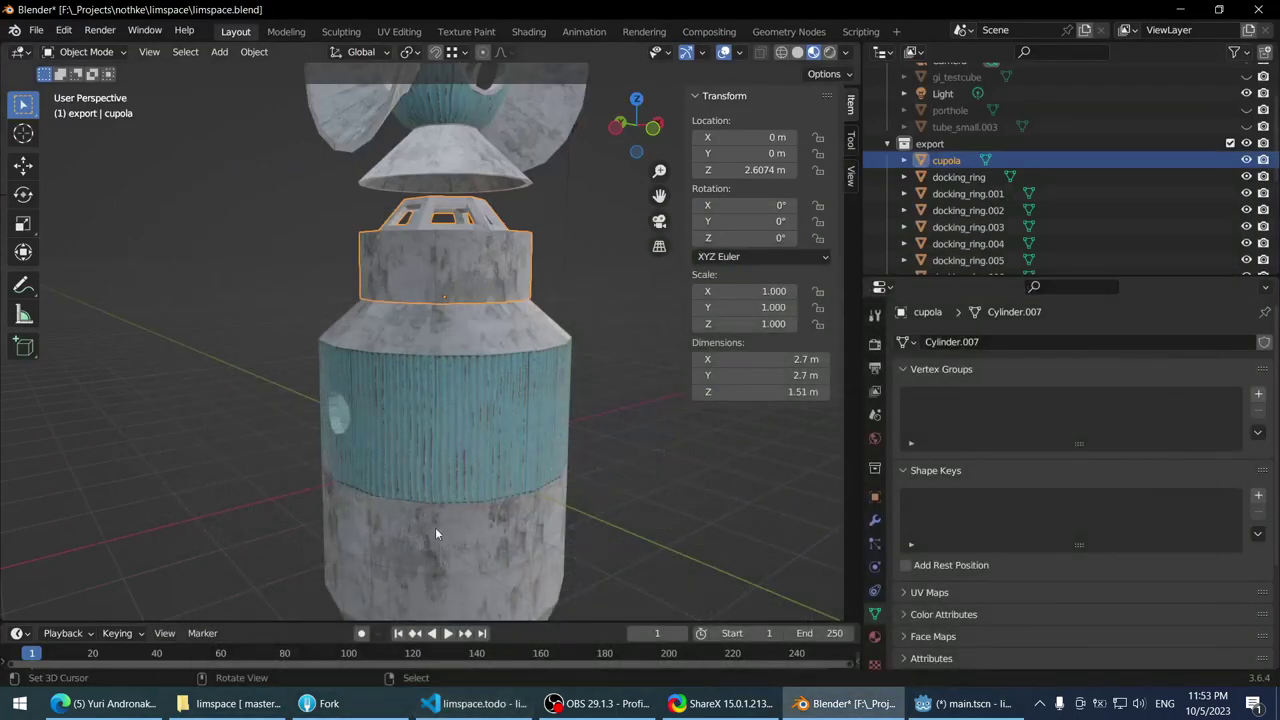
middle_drag(437, 530, 460, 311)
scroll(460, 311, down, 1)
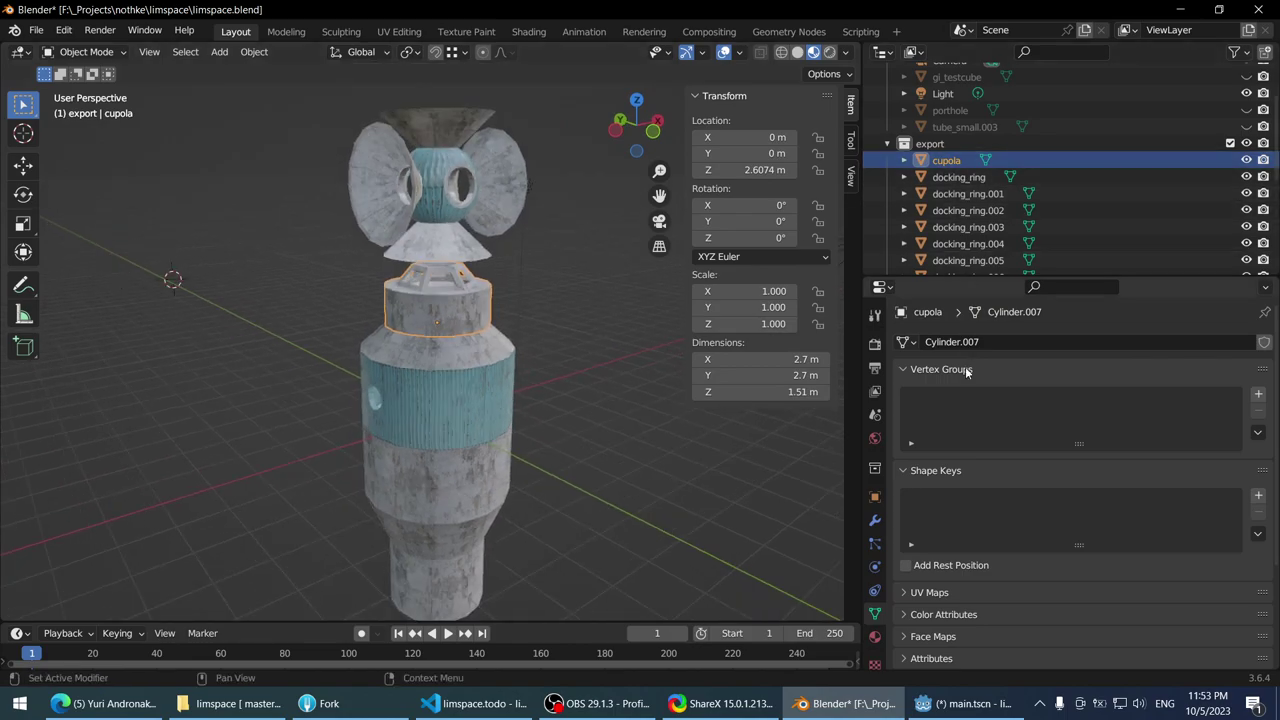
click(1006, 341)
text(cupola)
key(Return)
- Check tube_head's mesh name, leaving it as Cylinder.001
click(451, 346)
mouse_move(451, 346)
middle_down()
mouse_move(451, 285)
mouse_move(440, 334)
middle_up()
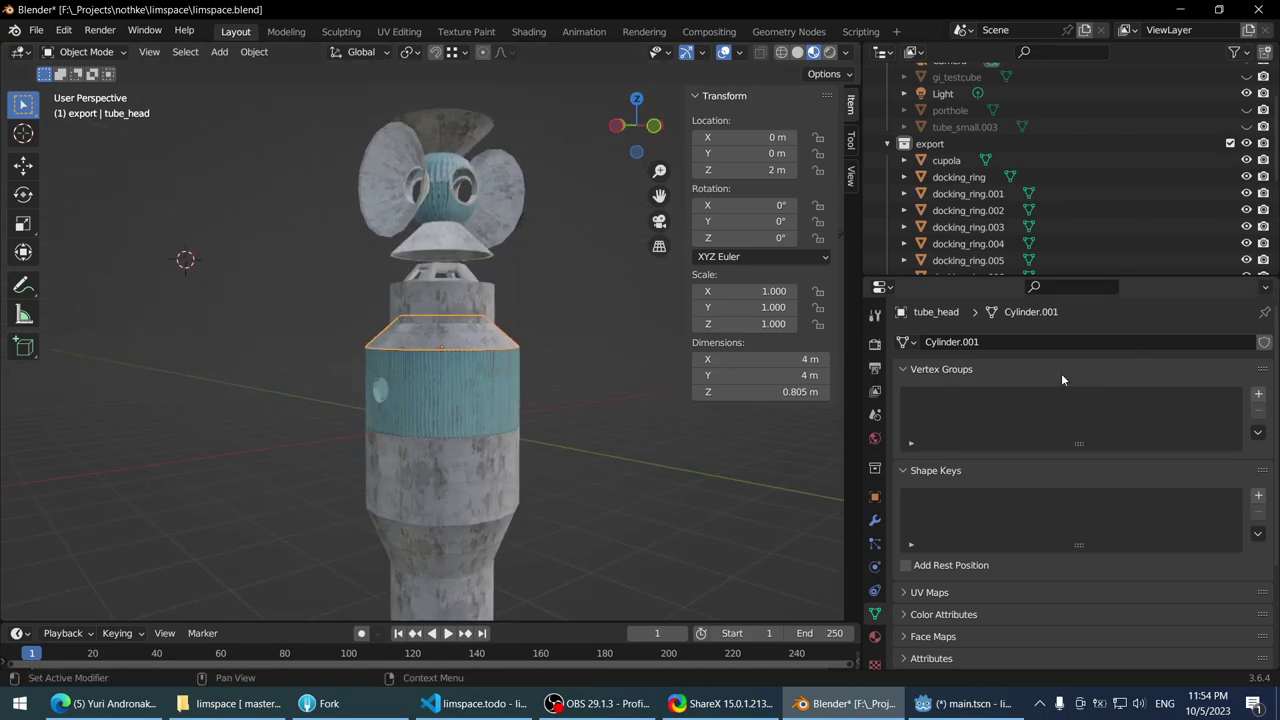
click(1035, 341)
key(Escape)
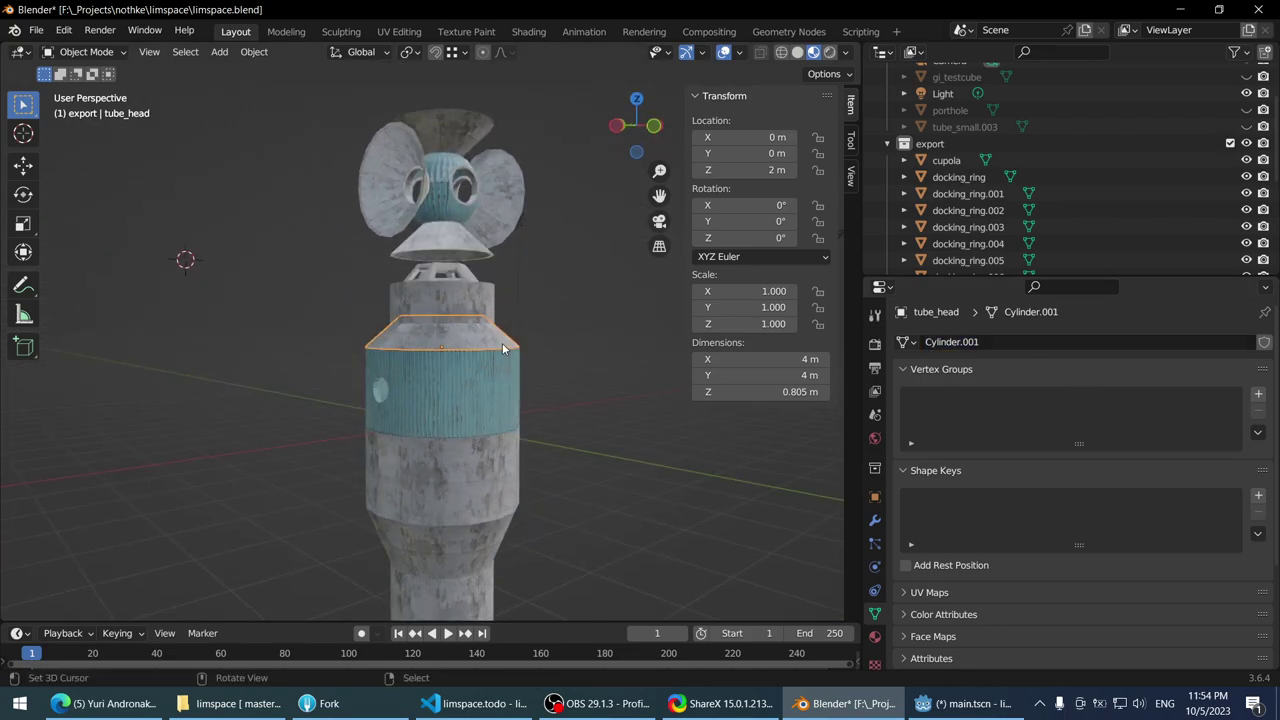
scroll(1050, 195, down, 5)
- Inspect the mesh names of tube_porthole, tube_trans, tube_small and the grey tube section
click(451, 406)
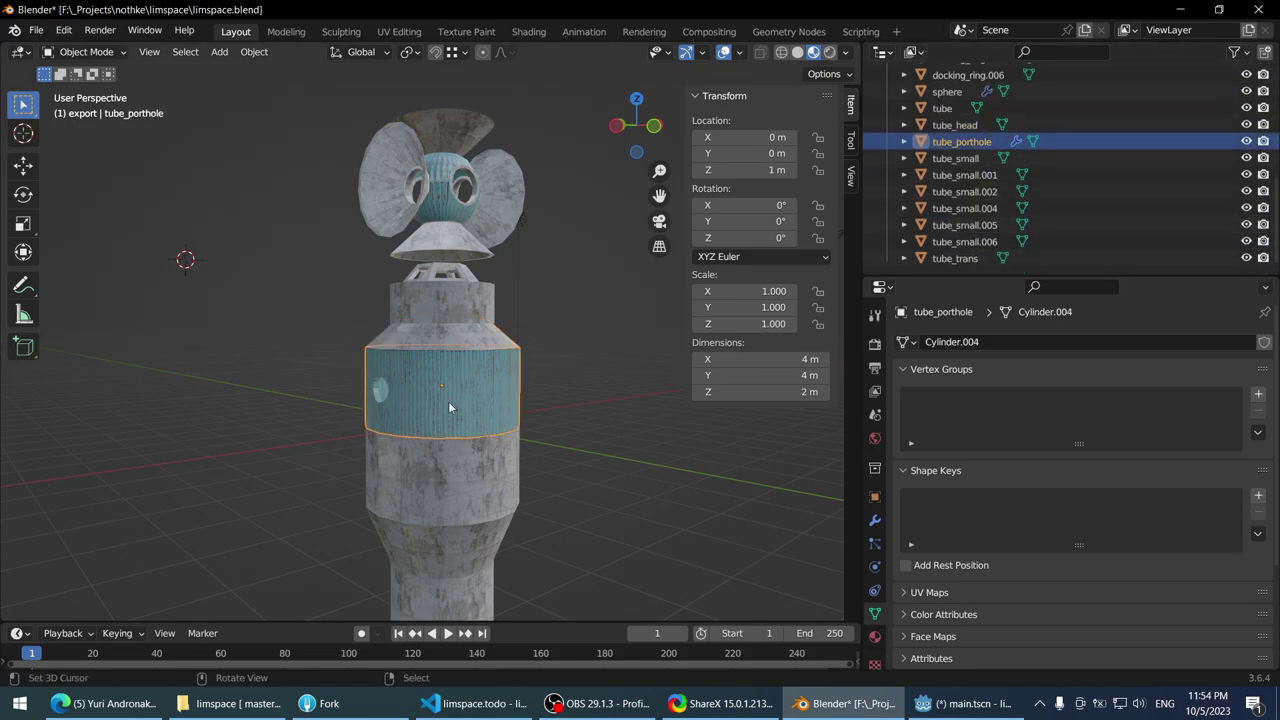
click(474, 478)
shift+middle_drag(474, 478, 471, 400)
click(474, 444)
mouse_move(474, 444)
middle_down()
mouse_move(478, 321)
mouse_move(478, 441)
middle_up()
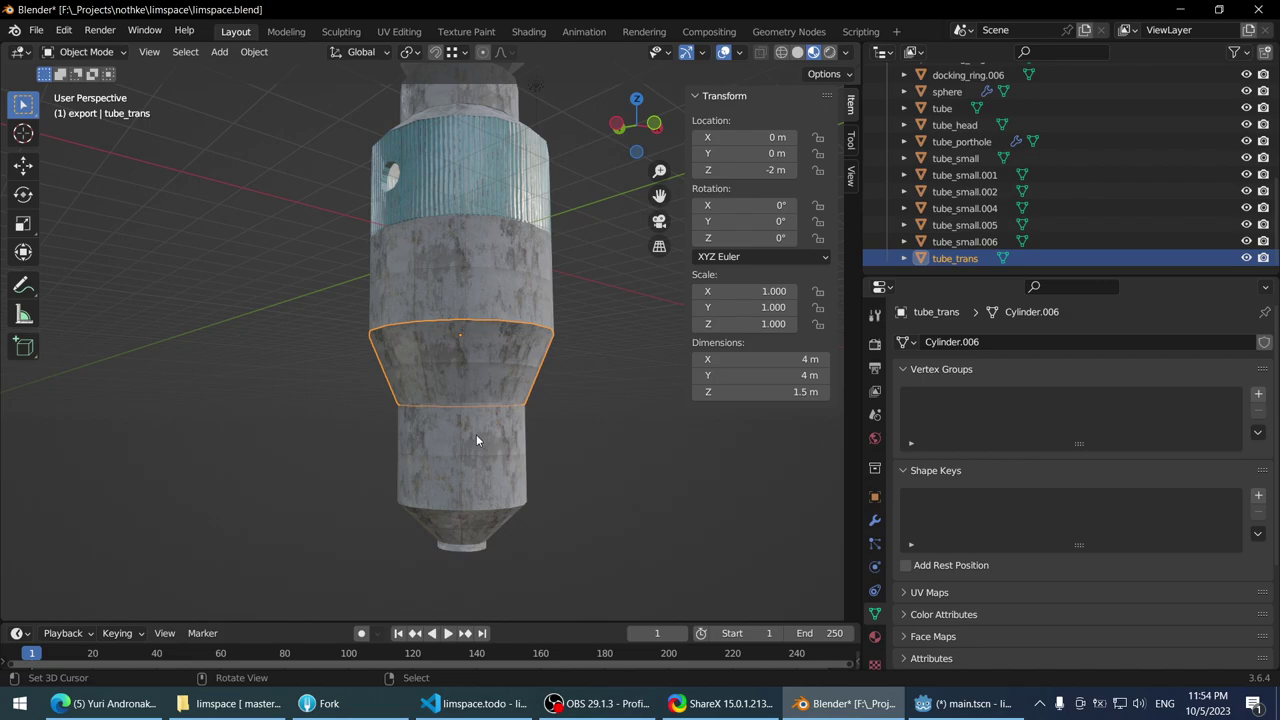
click(476, 441)
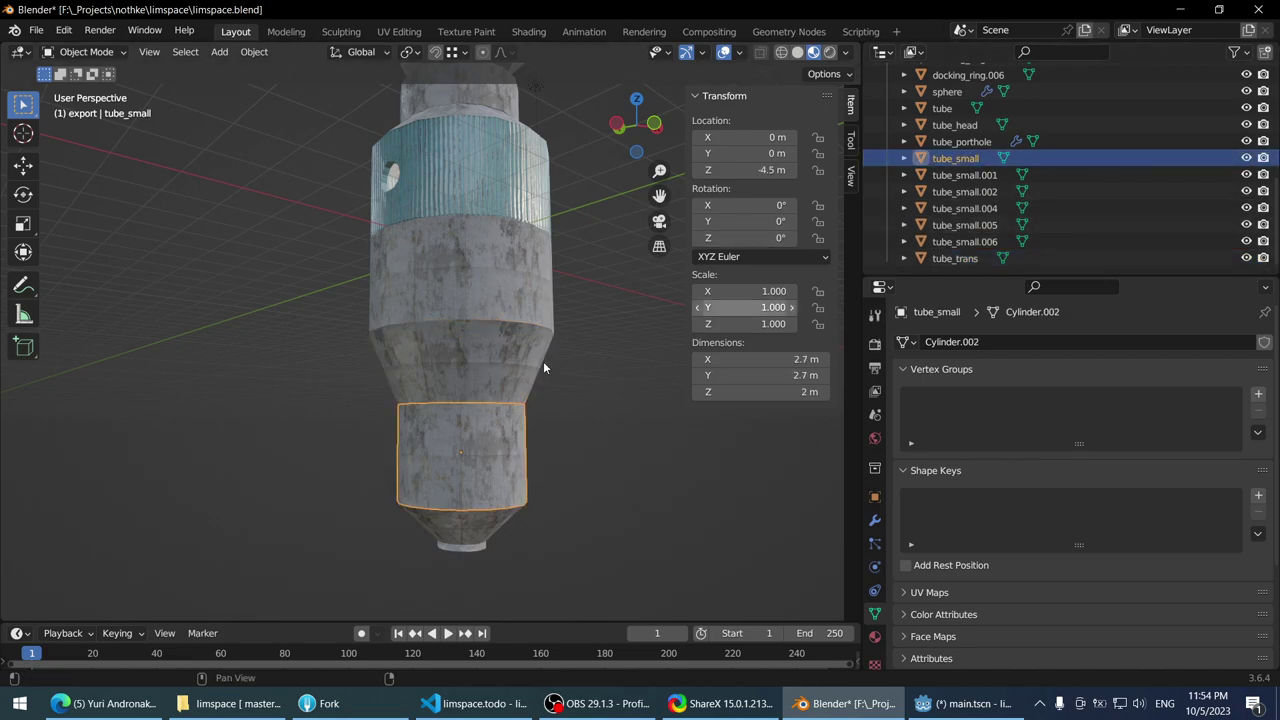
click(490, 241)
middle_drag(490, 241, 492, 222)
click(1030, 342)
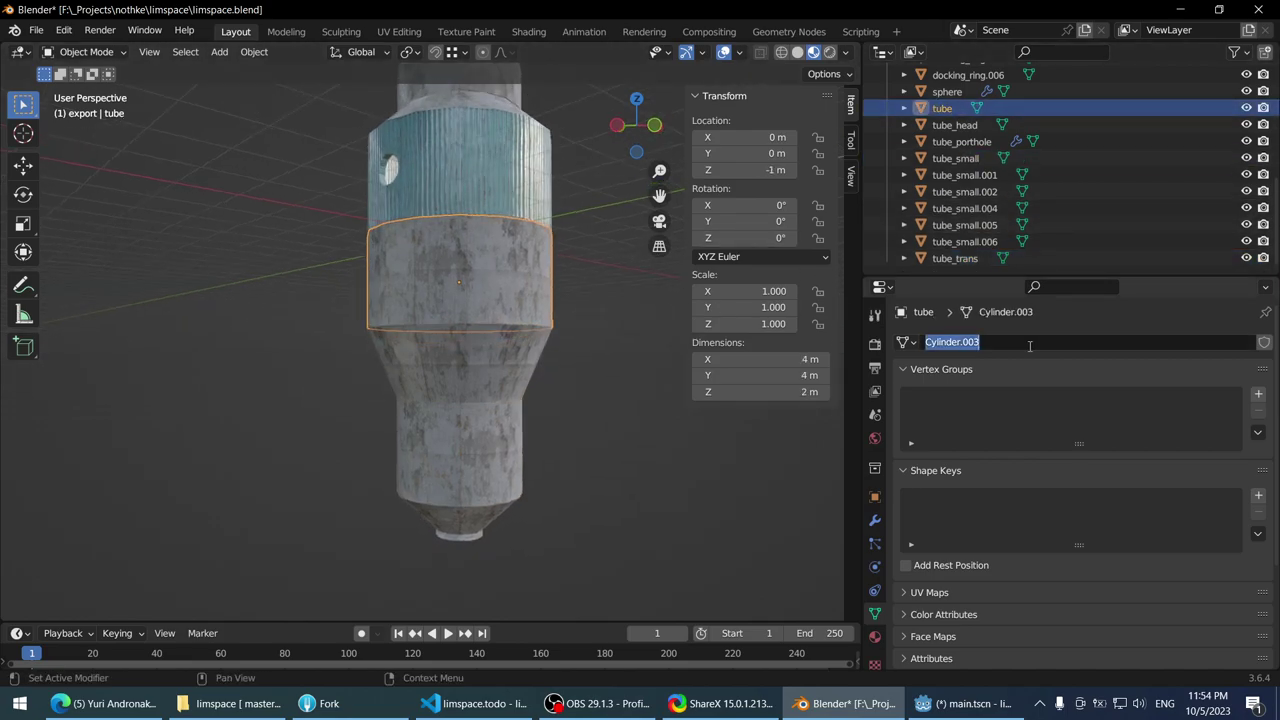
- Rename the tube's mesh data to hull_tube
text(tube)
key(BackSpace)
key(BackSpace)
key(BackSpace)
key(BackSpace)
text(hull_tube)
key(Return)
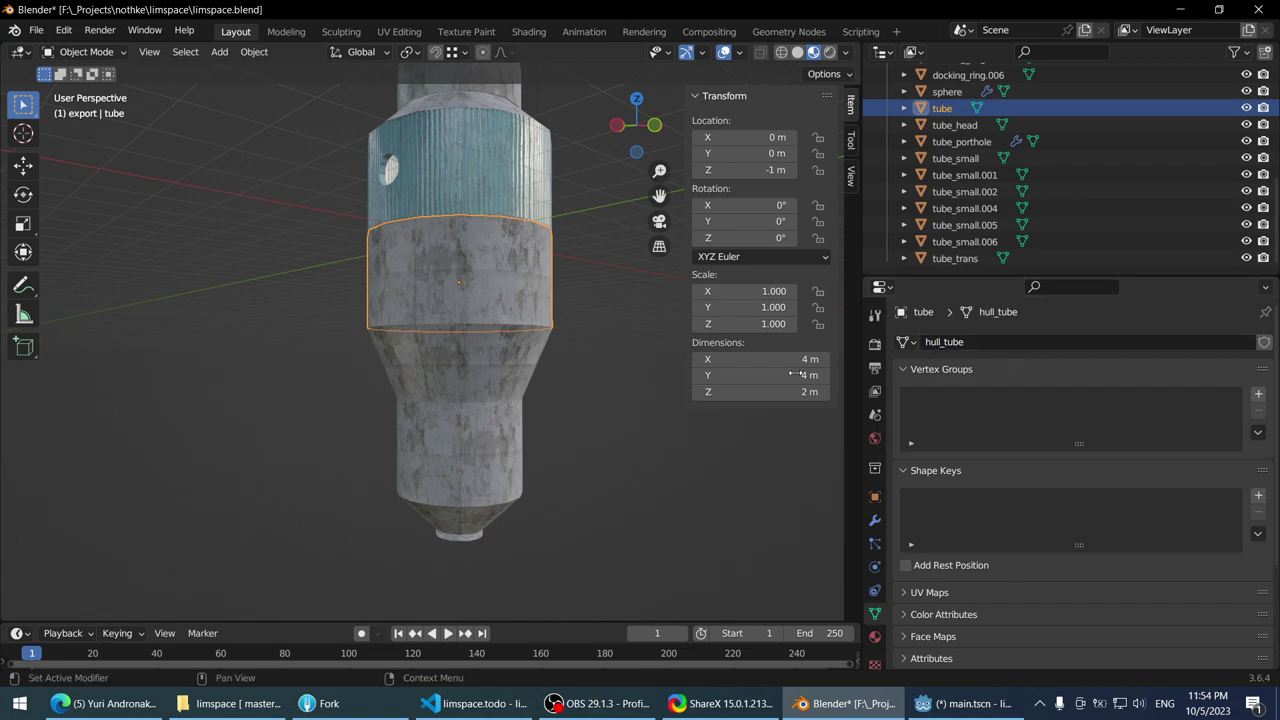
- Begin naming tube_trans's mesh hull_tr, then rename tube_small's mesh to hull_tube_small
click(449, 366)
click(1012, 342)
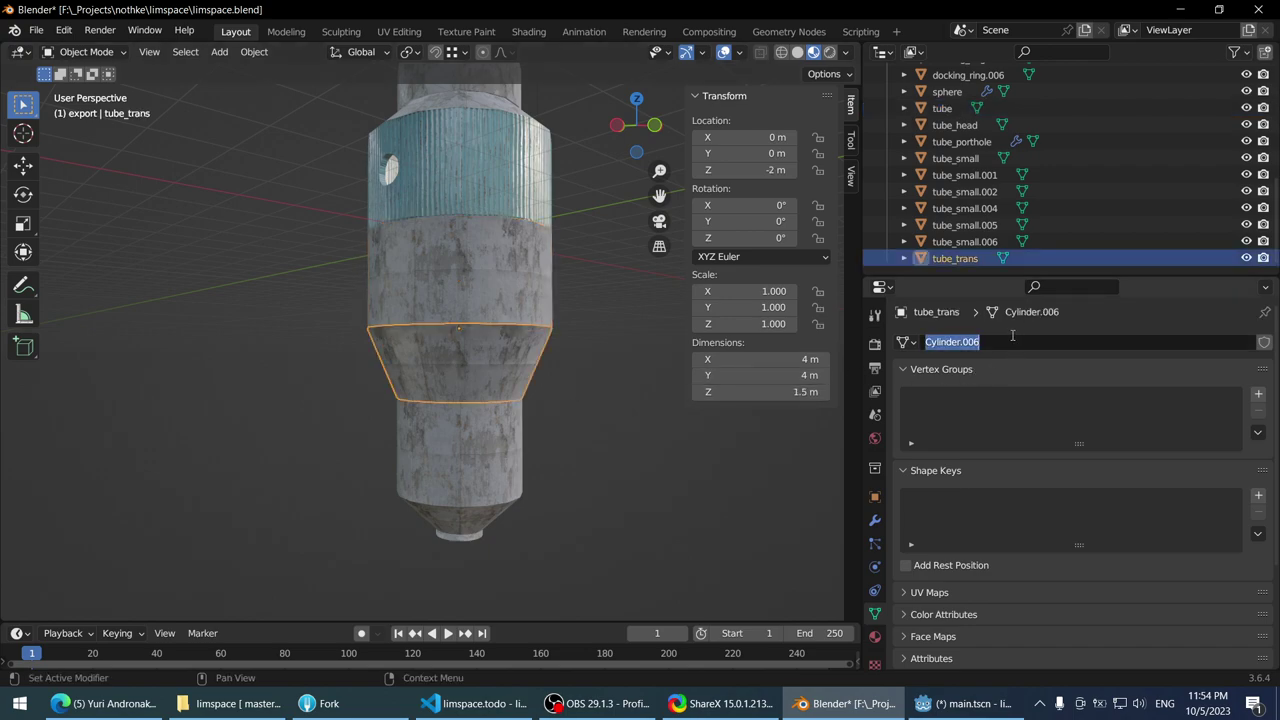
text(hull_trans)
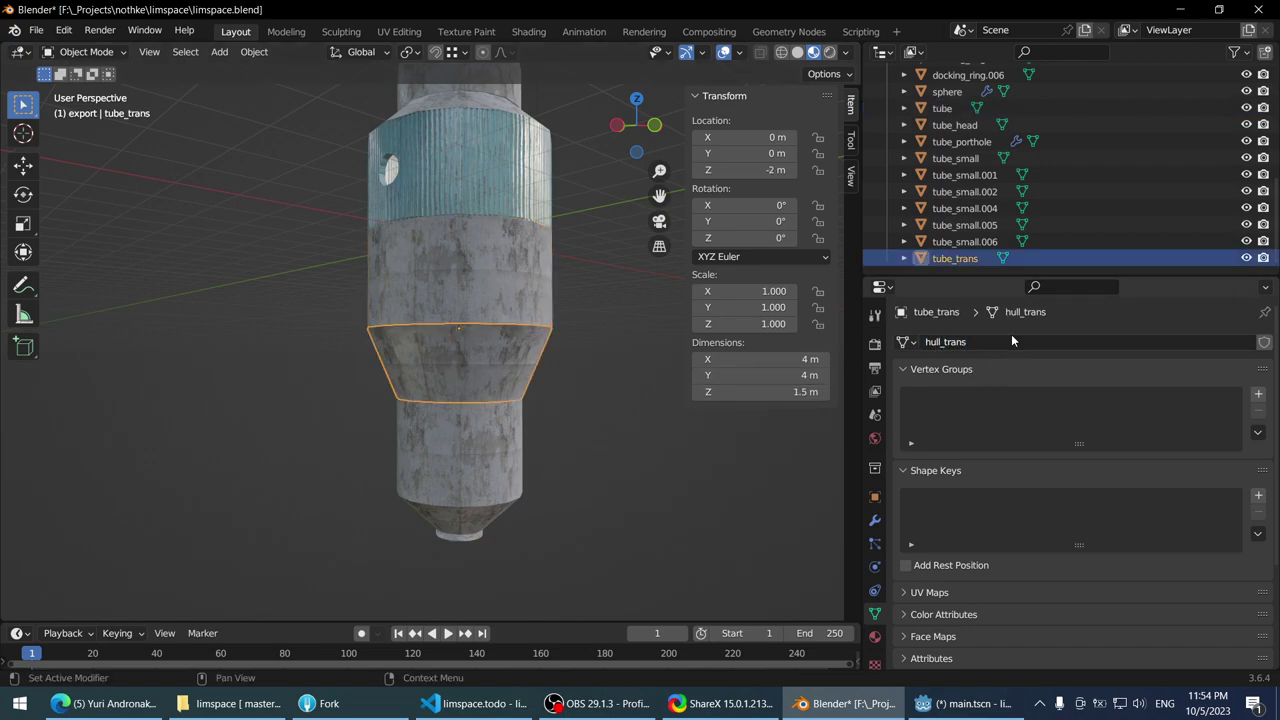
click(515, 435)
double_click(1019, 341)
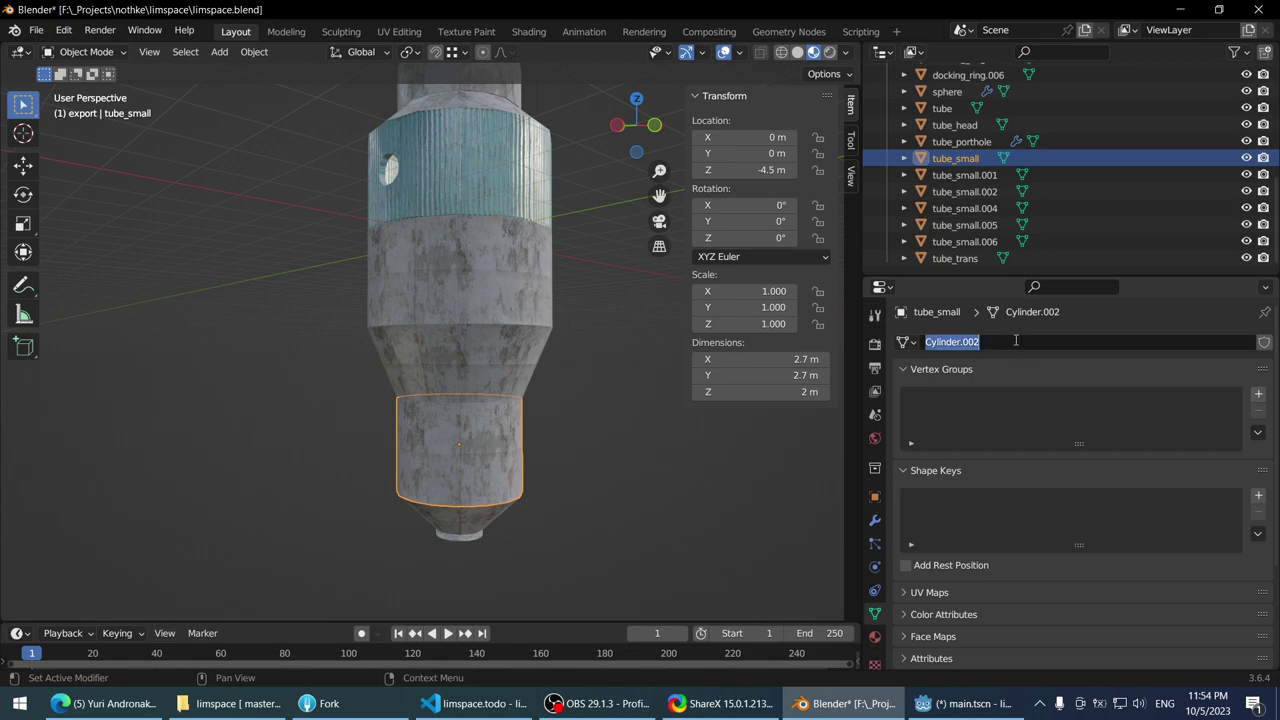
text(hull)
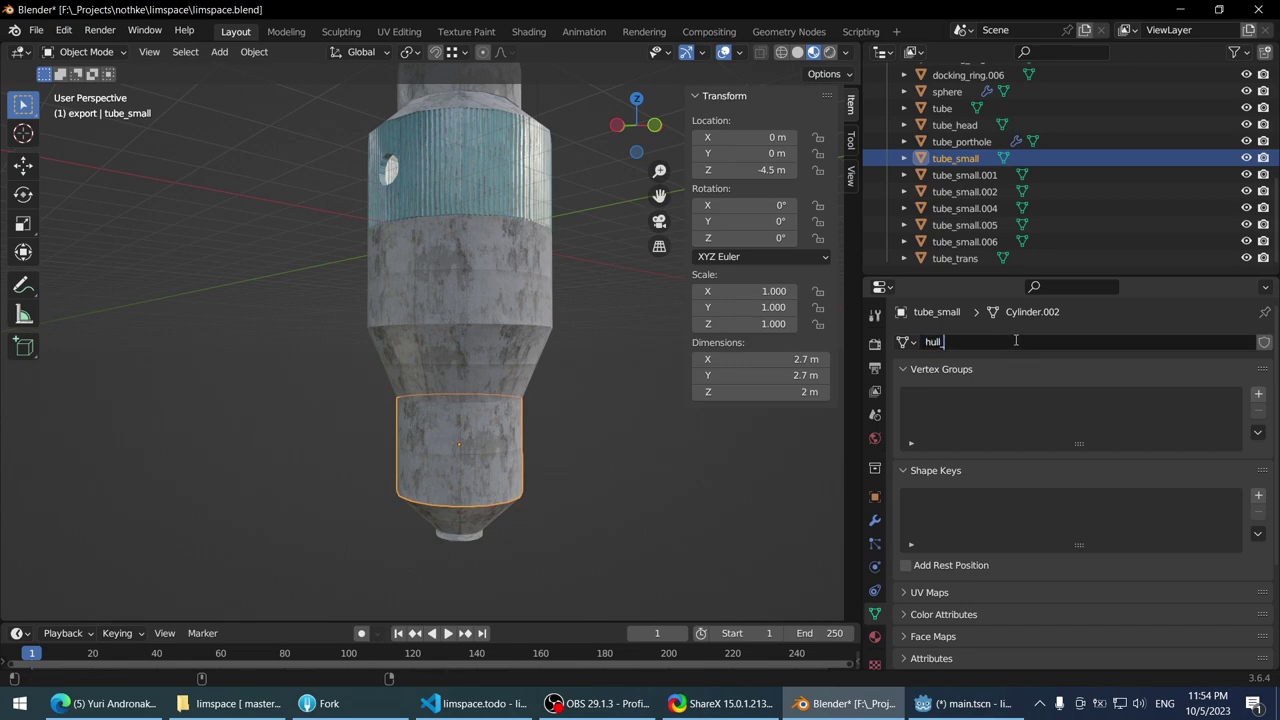
text(_tube_smal)
text(l)
key(Return)
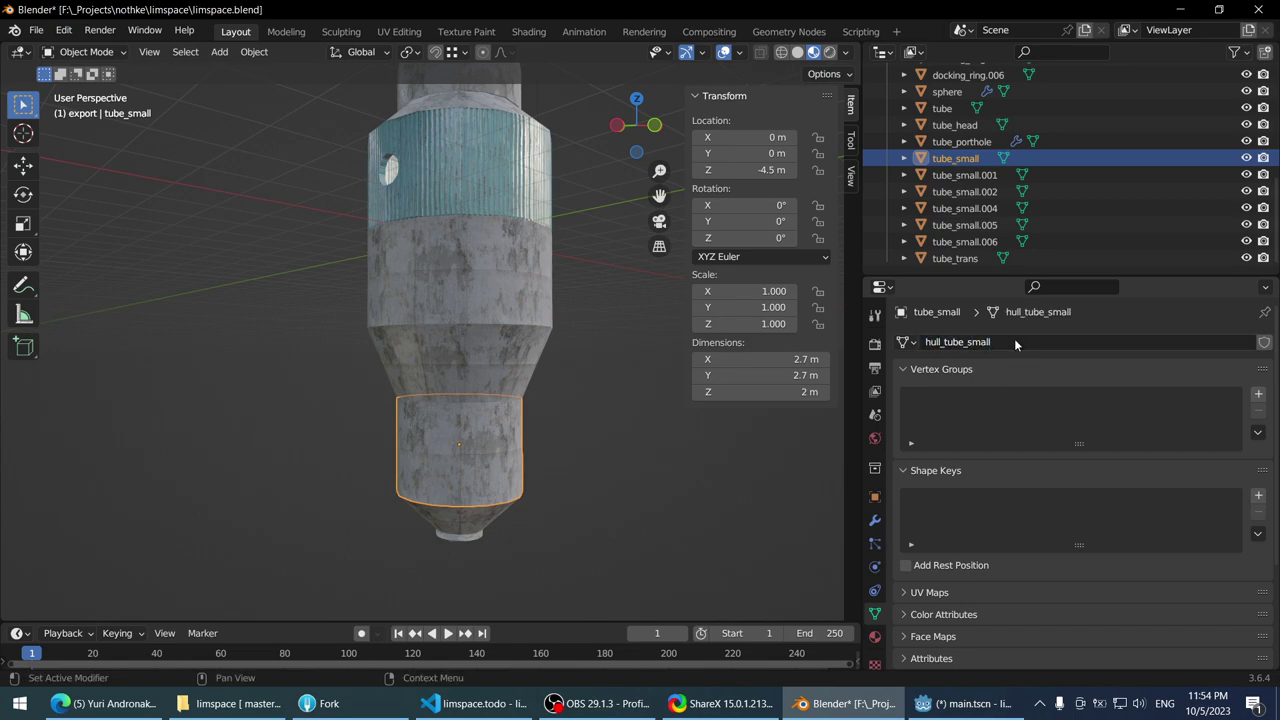
- Rename the lower cone's mesh data to hull_wedge
click(466, 505)
middle_drag(466, 505, 718, 319)
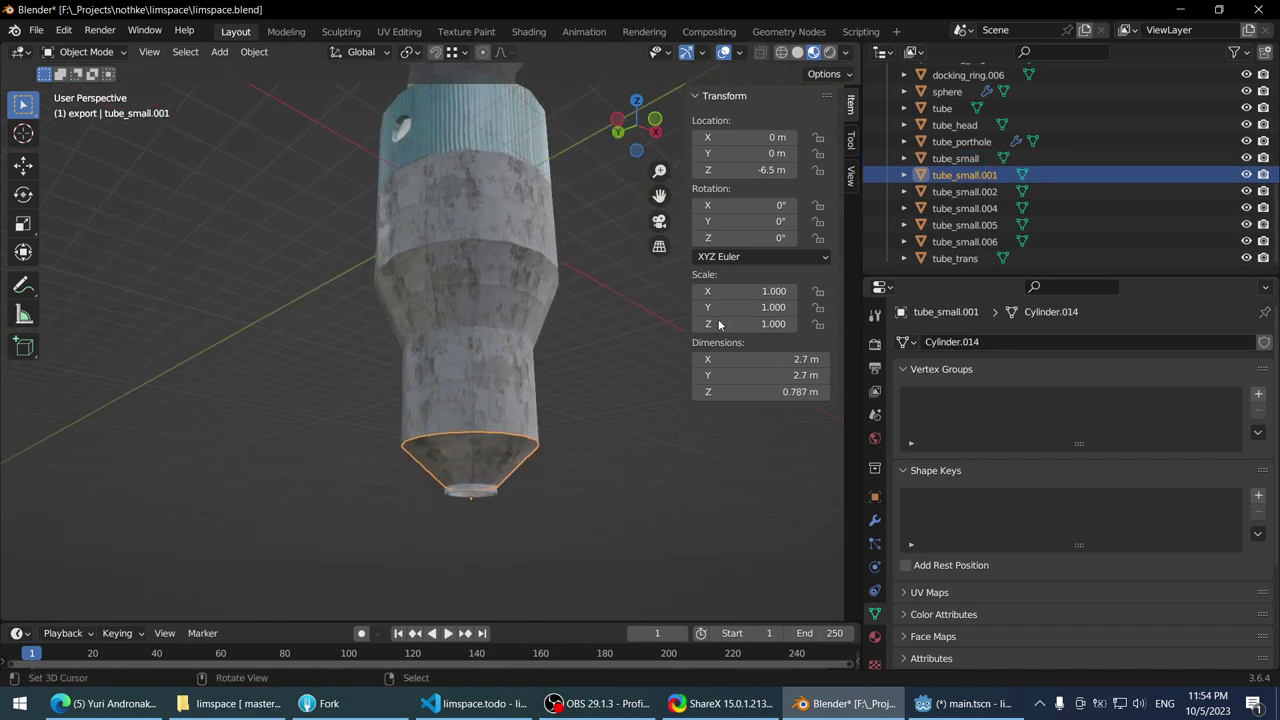
click(1035, 342)
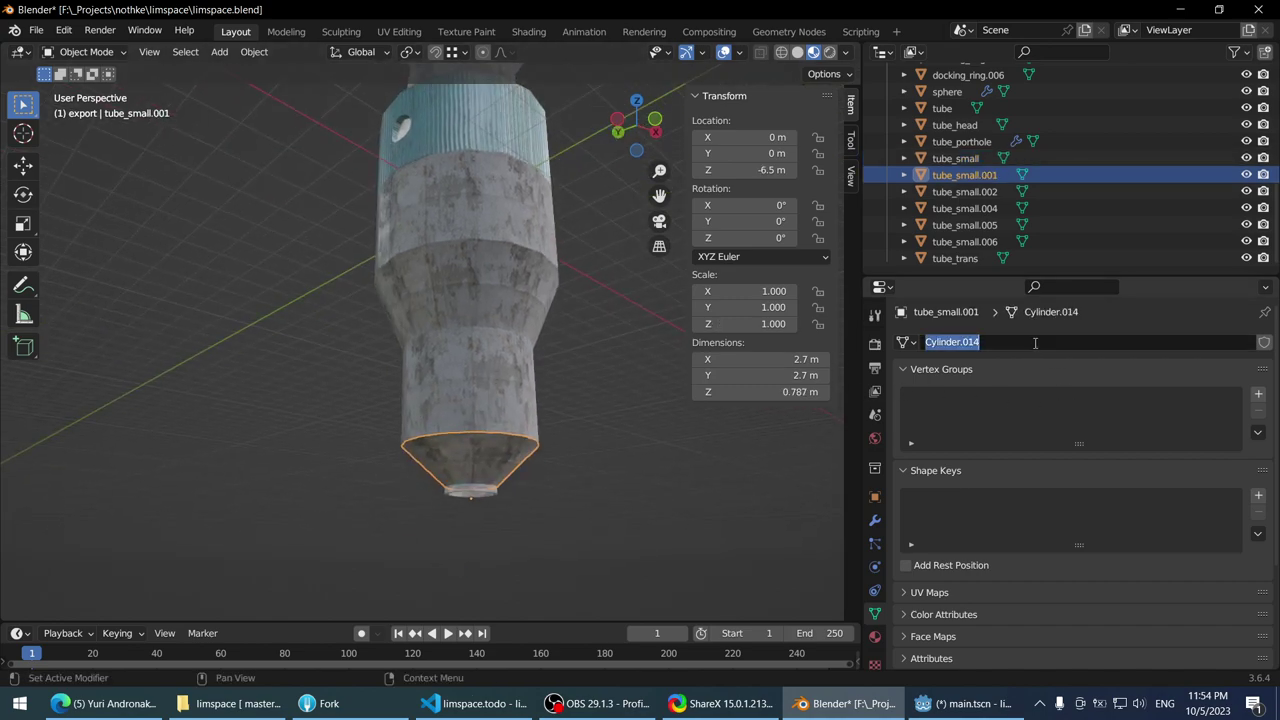
text(hull_wedge)
key(Return)
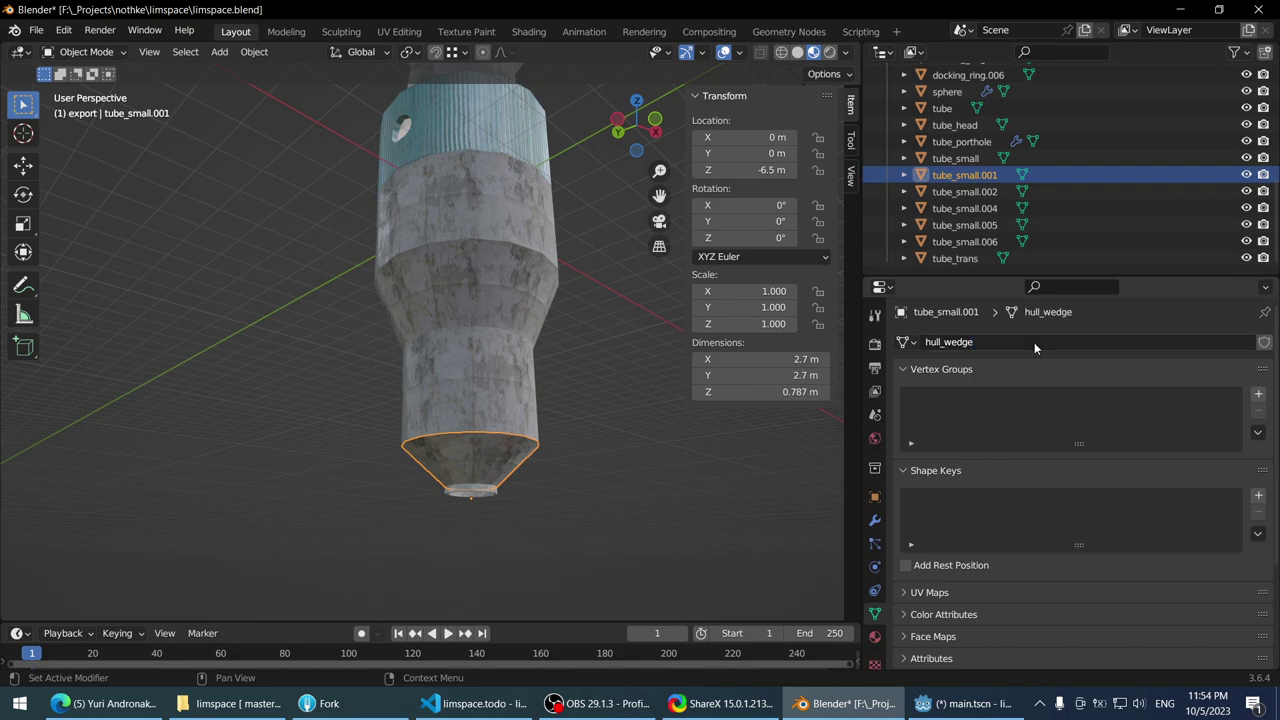
- Rename the small docking ring's mesh data to docking_port_ring
middle_drag(450, 440, 482, 398)
scroll(496, 384, up, 3)
click(497, 386)
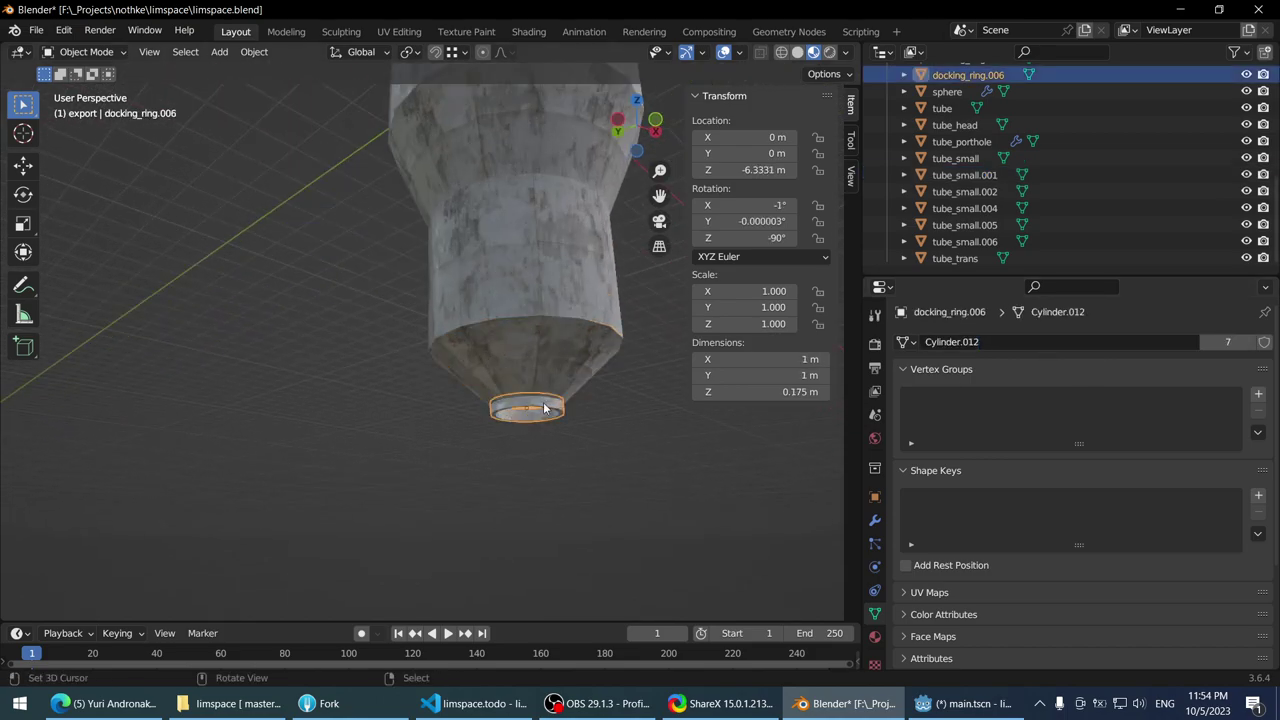
double_click(1104, 341)
text(dock)
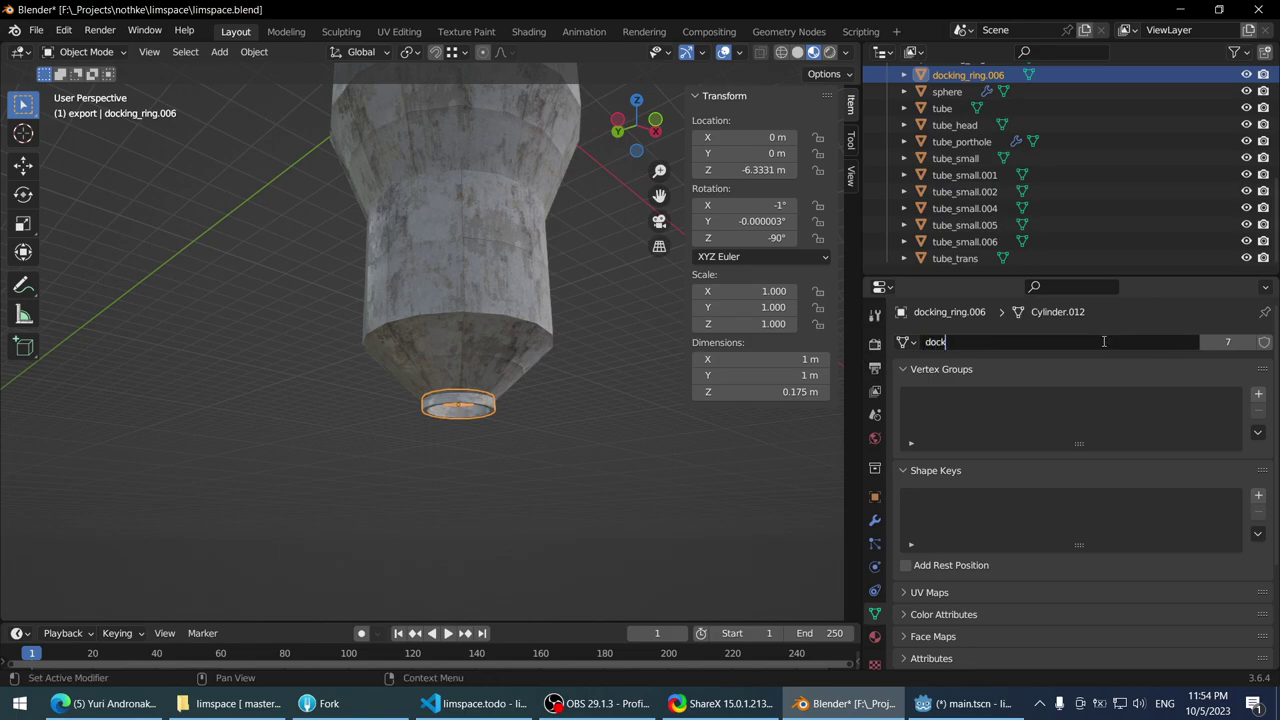
text(ing_port)
key(ctrl+a)
key(BackSpace)
text(docking_port_ring)
key(Return)
- Orbit to the docking sphere at the station top and select the cone beside it
middle_drag(574, 381, 505, 288)
scroll(505, 288, up, 4)
click(505, 232)
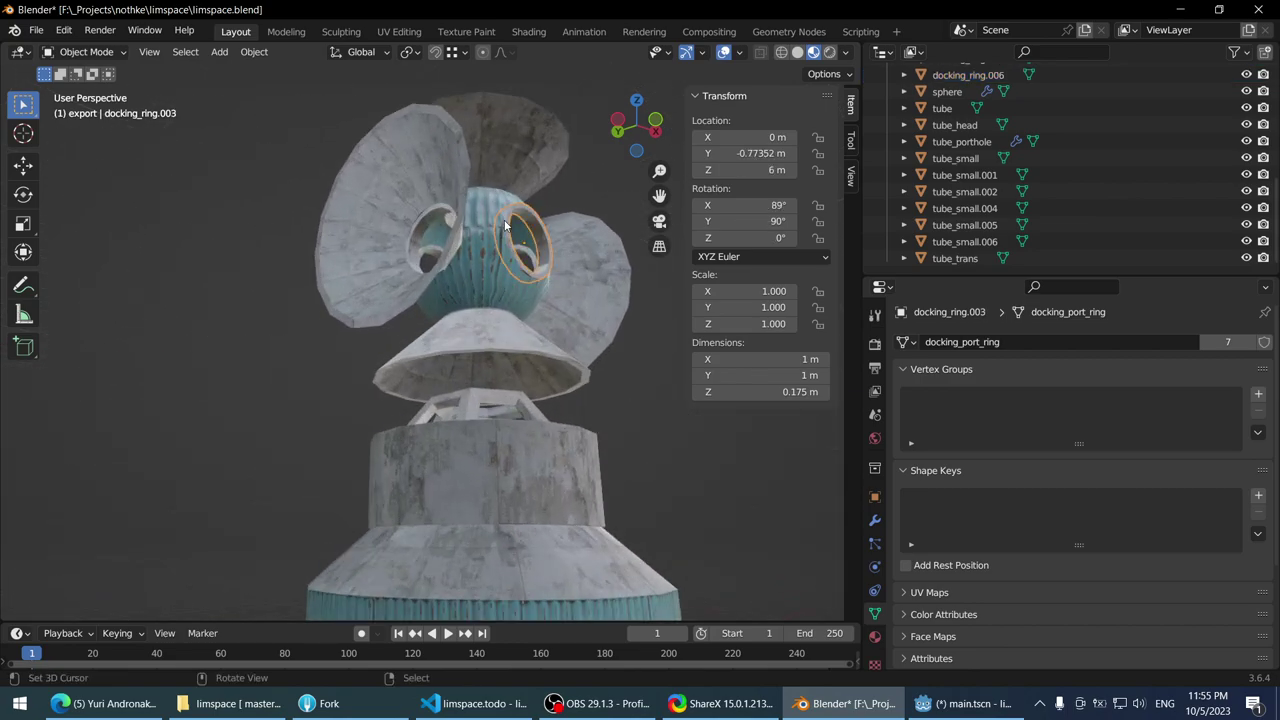
middle_drag(460, 190, 462, 281)
middle_drag(536, 244, 455, 290)
click(436, 278)
drag(455, 290, 453, 291)
middle_drag(453, 291, 432, 228)
click(434, 183)
drag(434, 183, 434, 184)
middle_drag(434, 184, 466, 200)
- Add the top, right and lower cones to the selection and delete them
click(462, 218)
shift+click(492, 302)
shift+click(431, 370)
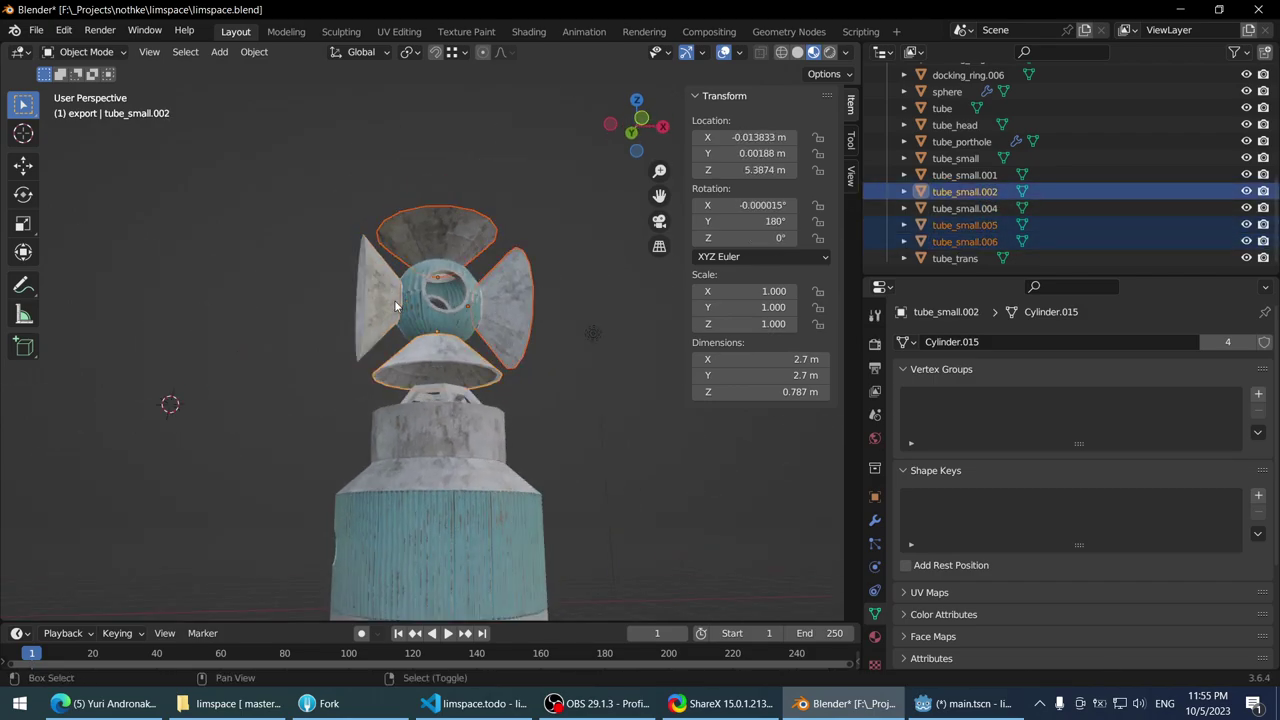
key(x)
click(396, 307)
- Select the cupola and then tube_head to check their mesh data
middle_drag(396, 307, 430, 313)
click(392, 393)
click(446, 317)
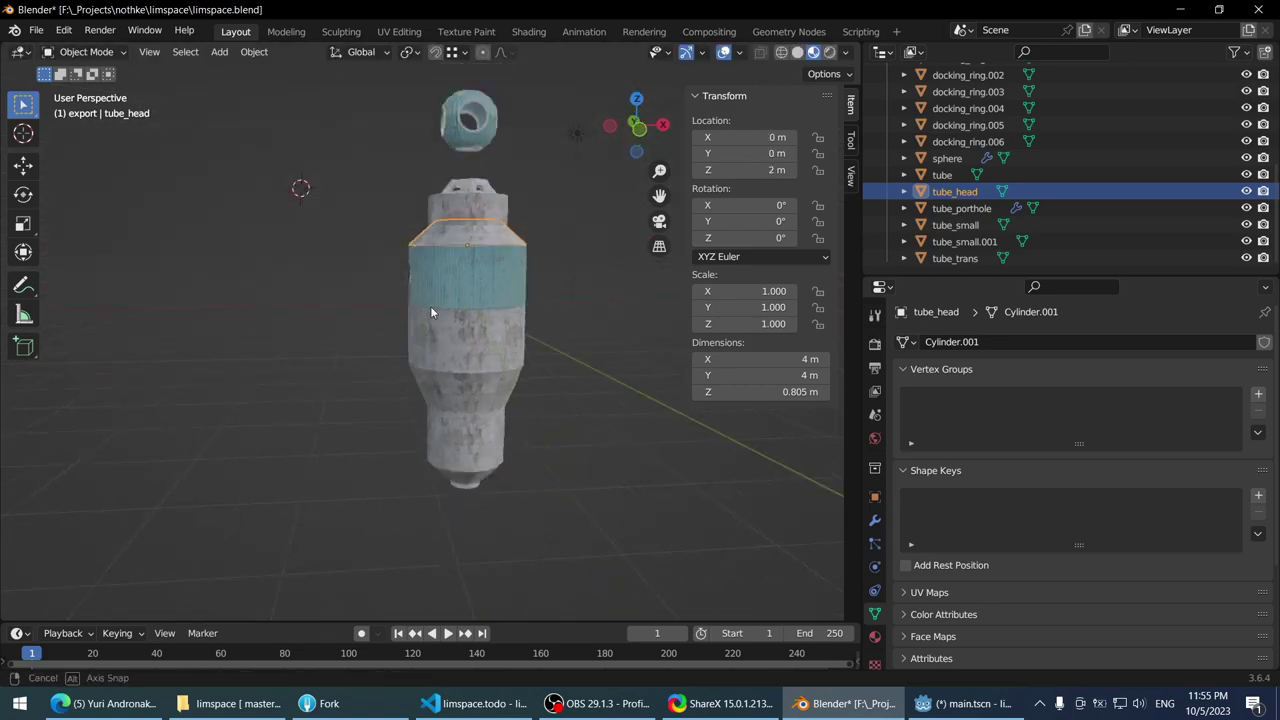
- Try lowering tube_head along Z, then undo it back to Z 2 m
key(g)
key(z)
click(455, 492)
middle_drag(455, 492, 457, 237)
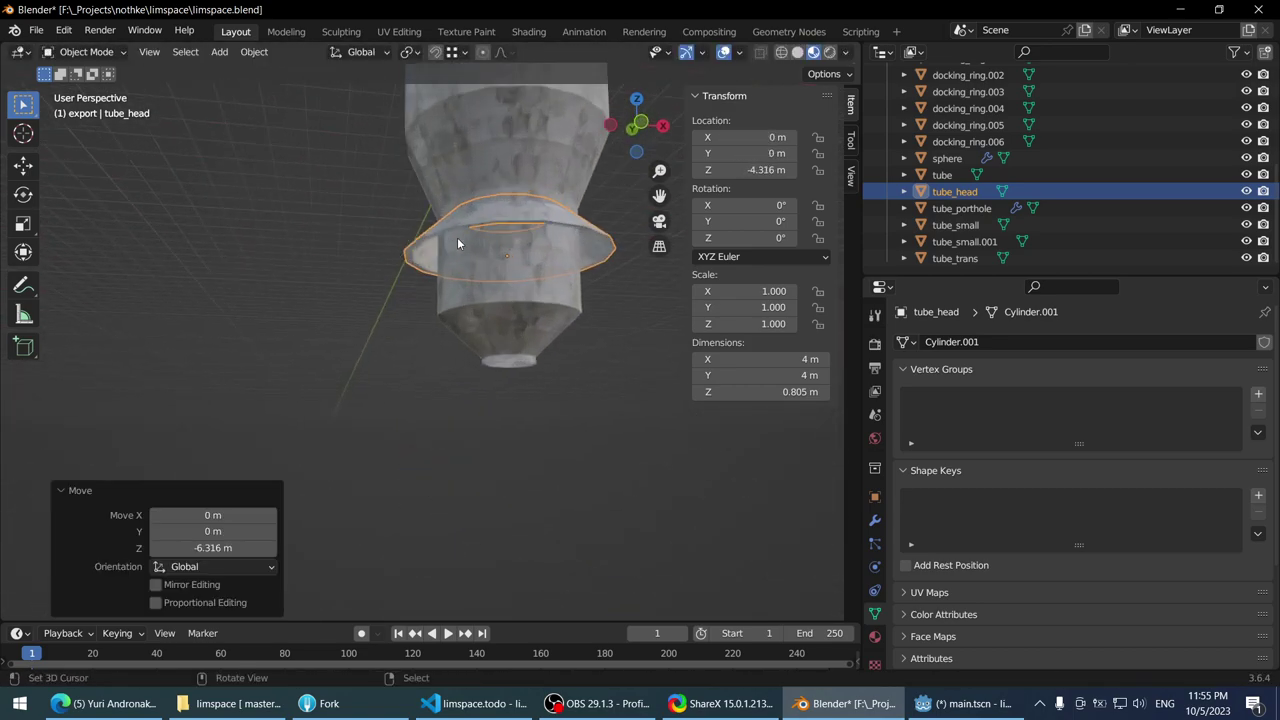
scroll(480, 235, up, 5)
key(g)
key(z)
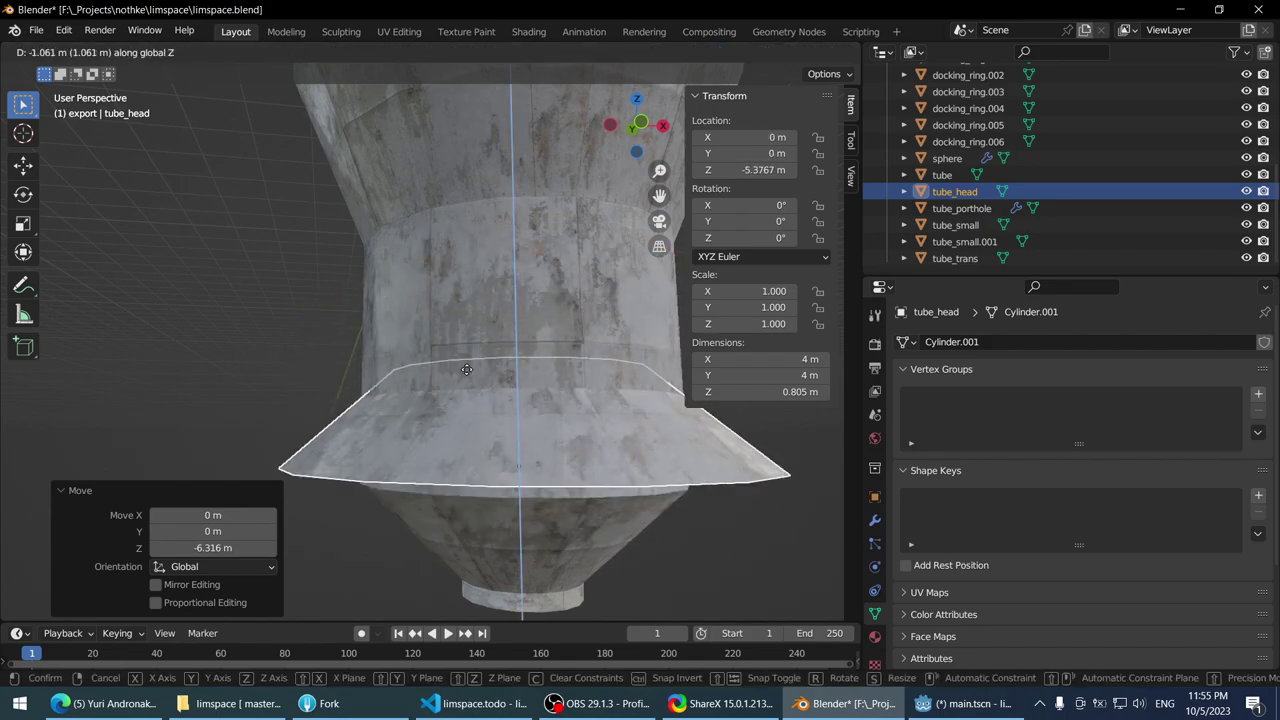
right_click(458, 342)
scroll(446, 317, down, 3)
key(ctrl+z)
middle_drag(446, 312, 474, 466)
scroll(435, 337, up, 2)
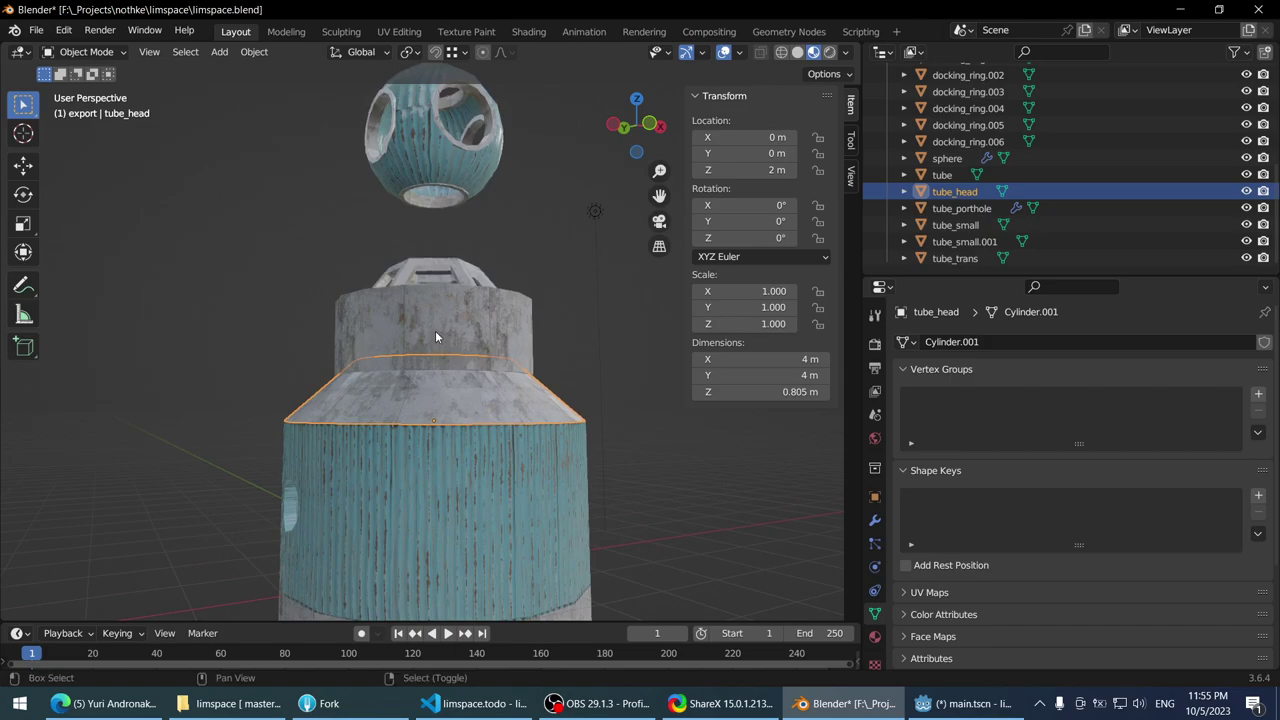
- Rename the tube_head object to tube_trans_short
double_click(955, 191)
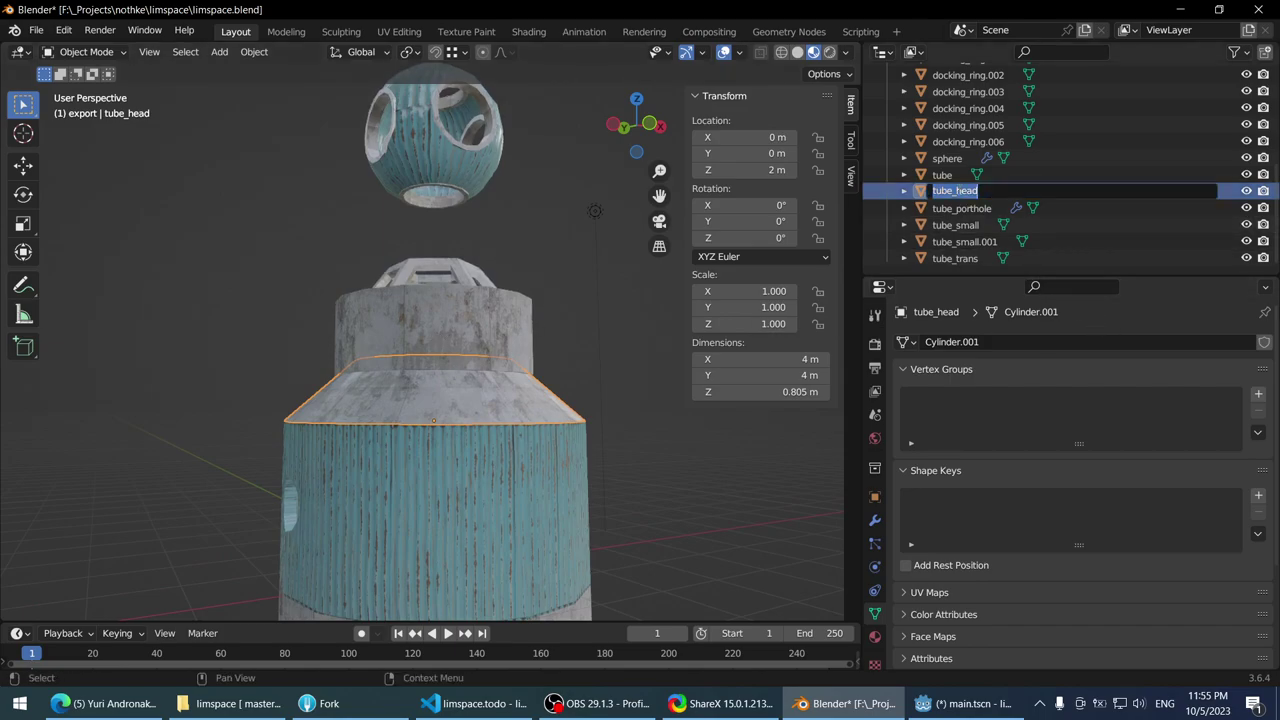
key(End)
key(BackSpace)
key(BackSpace)
text(trans_short)
key(Return)
scroll(599, 392, down, 3)
- Raise the cupola vertically to make room above the column
middle_drag(599, 392, 405, 254)
click(405, 254)
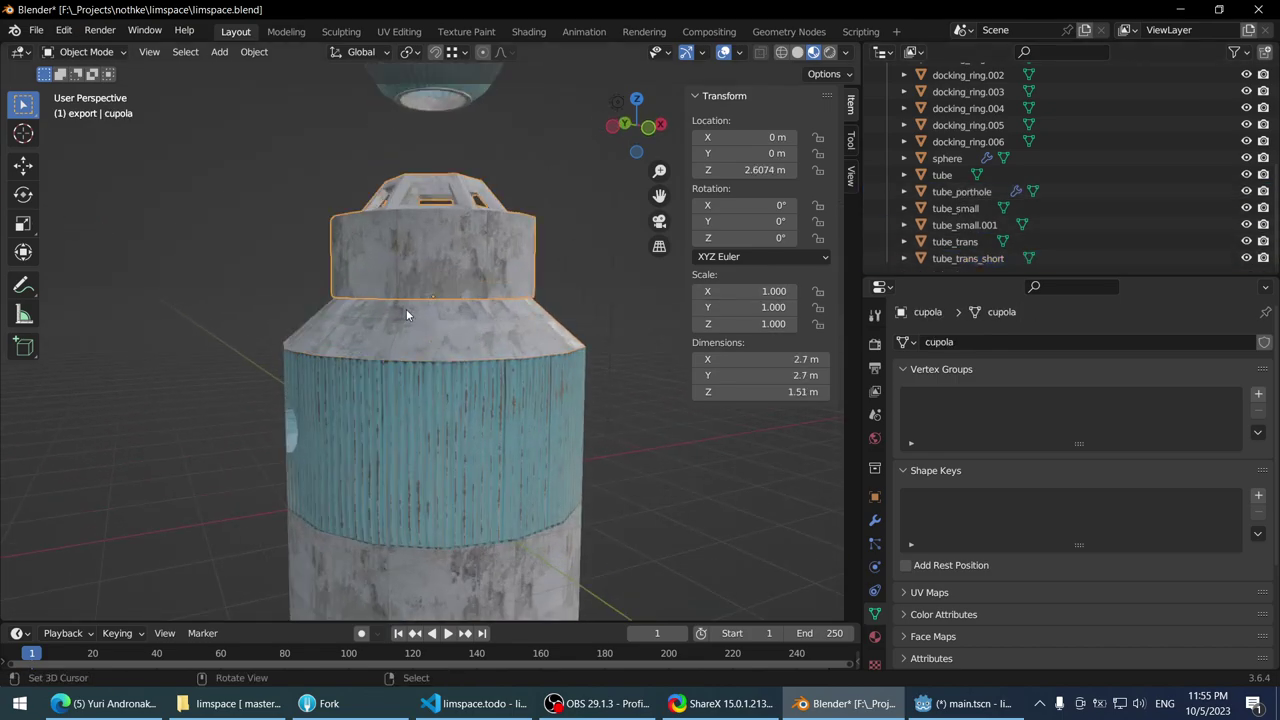
scroll(406, 309, down, 3)
click(397, 350)
middle_drag(397, 350, 425, 189)
click(471, 347)
middle_drag(471, 347, 427, 338)
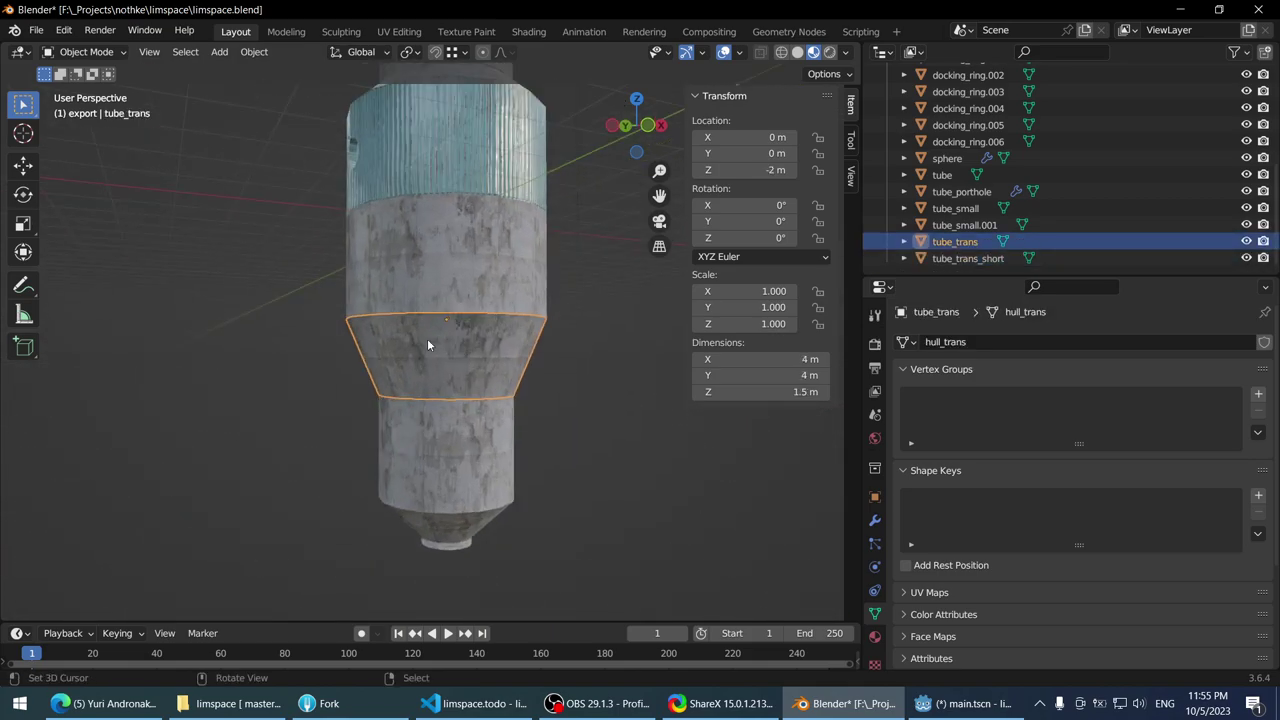
scroll(427, 338, up, 2)
middle_drag(426, 419, 418, 360)
scroll(418, 367, down, 3)
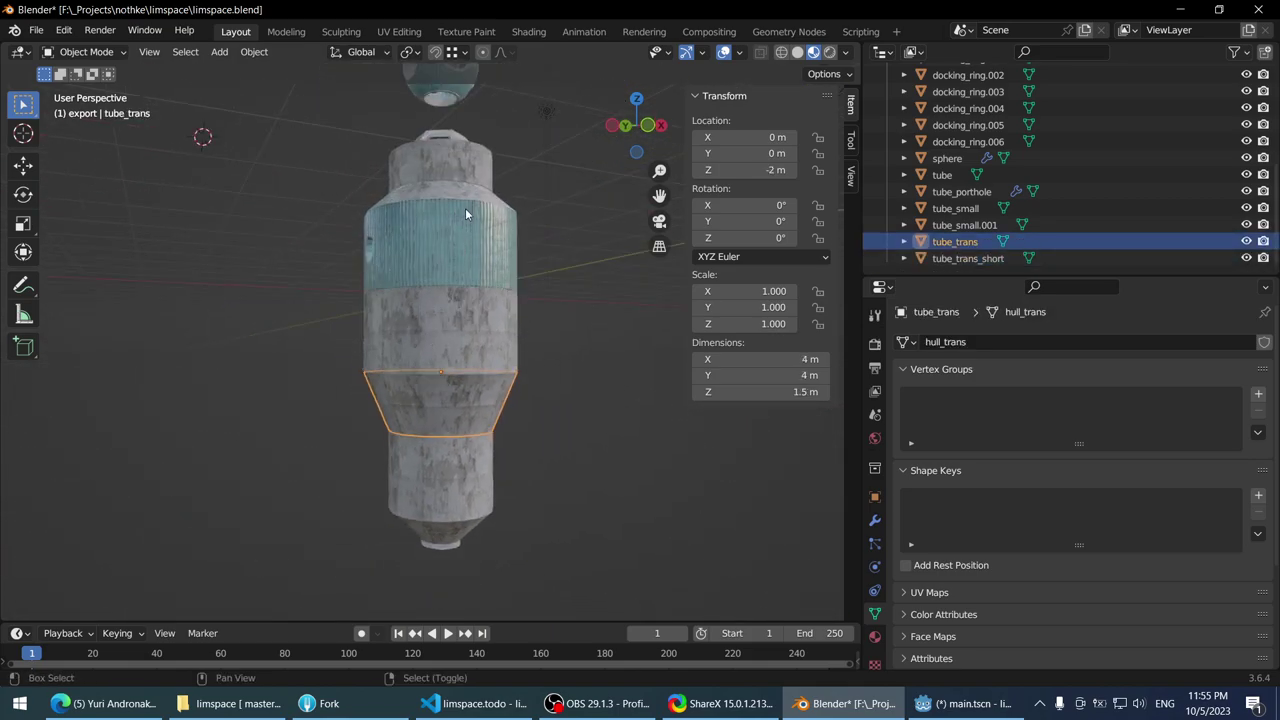
scroll(465, 210, up, 3)
click(449, 275)
key(g)
key(z)
click(473, 165)
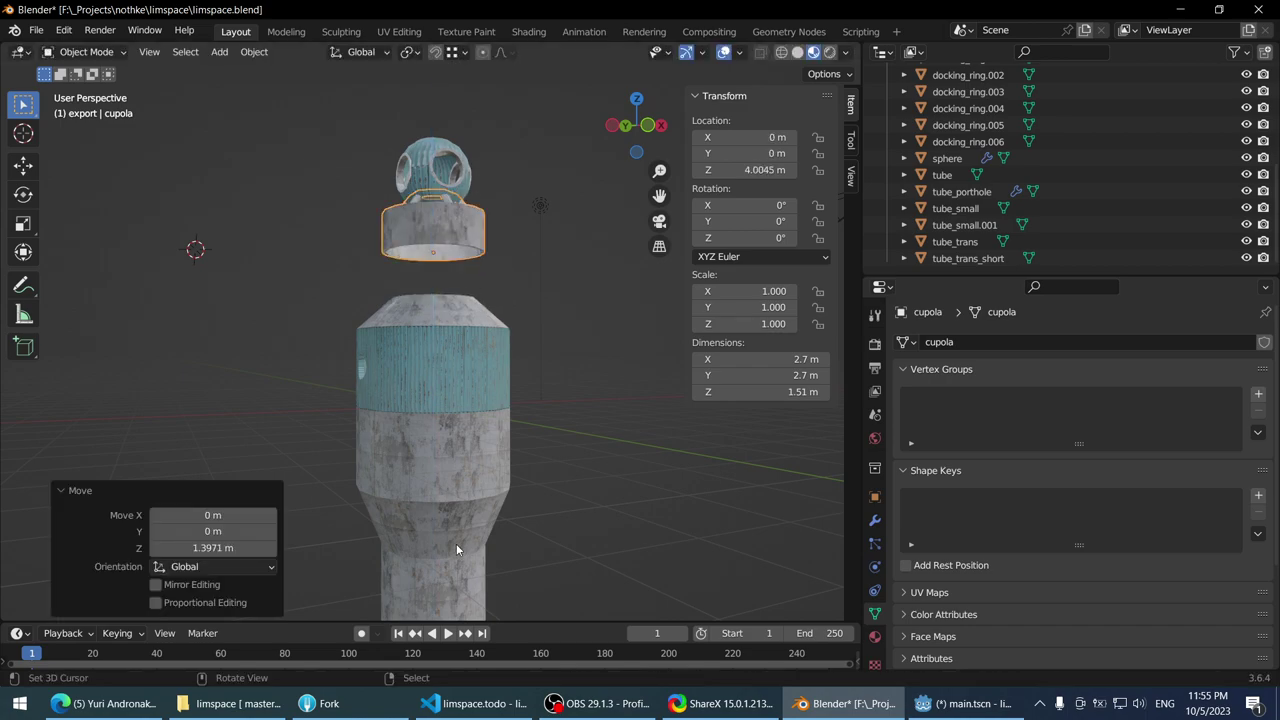
- Duplicate the tapered tube_trans section and place the copy above the column
click(456, 543)
middle_drag(444, 527, 463, 462)
key(shift+d)
key(z)
click(454, 207)
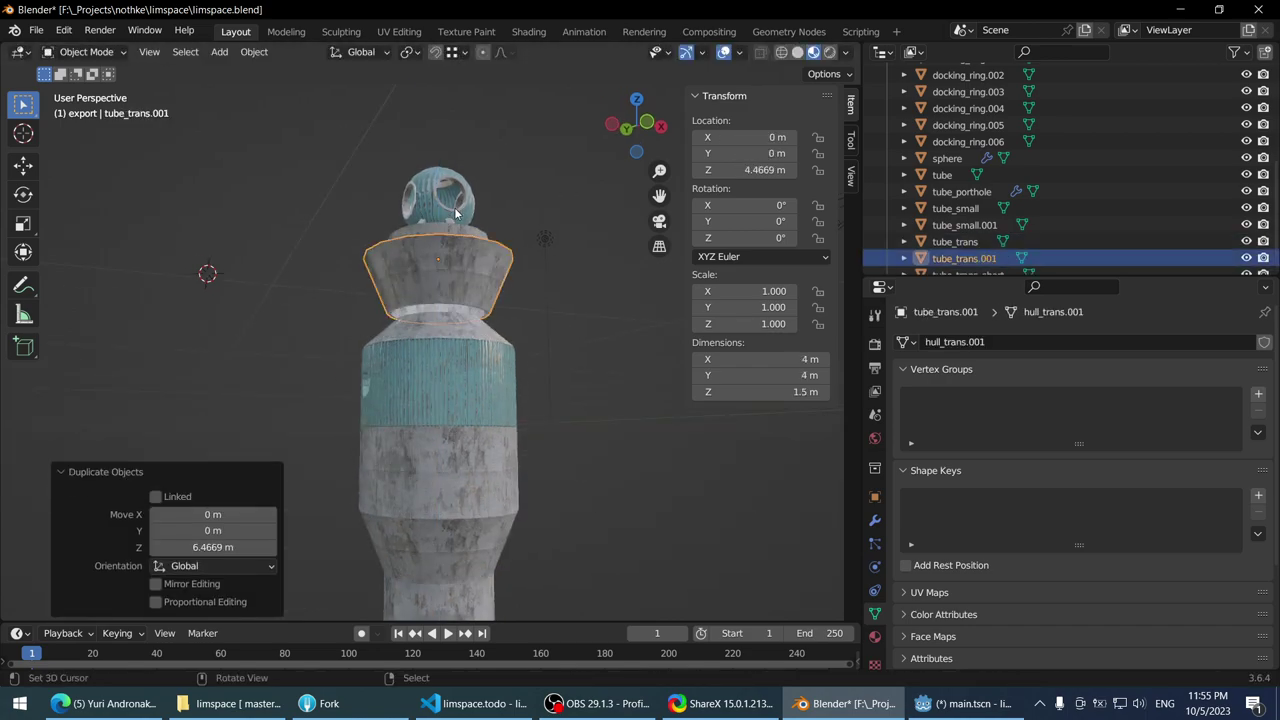
scroll(454, 207, up, 4)
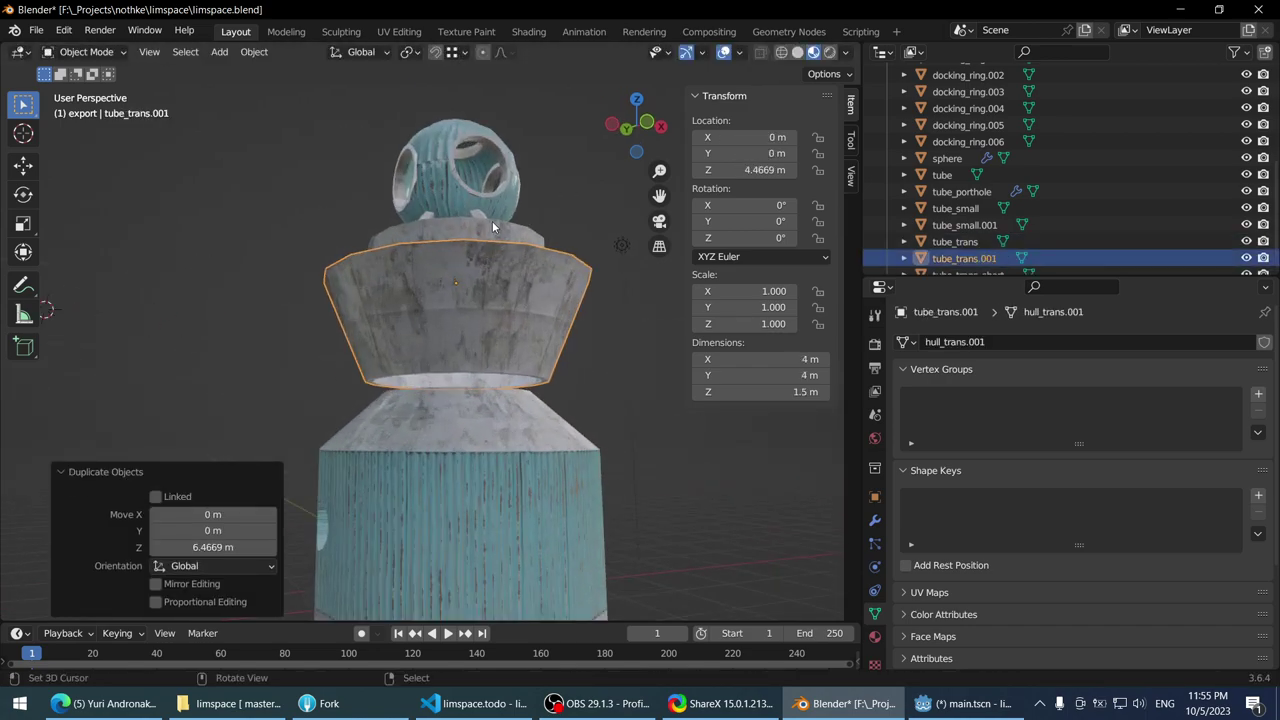
middle_drag(492, 222, 452, 256)
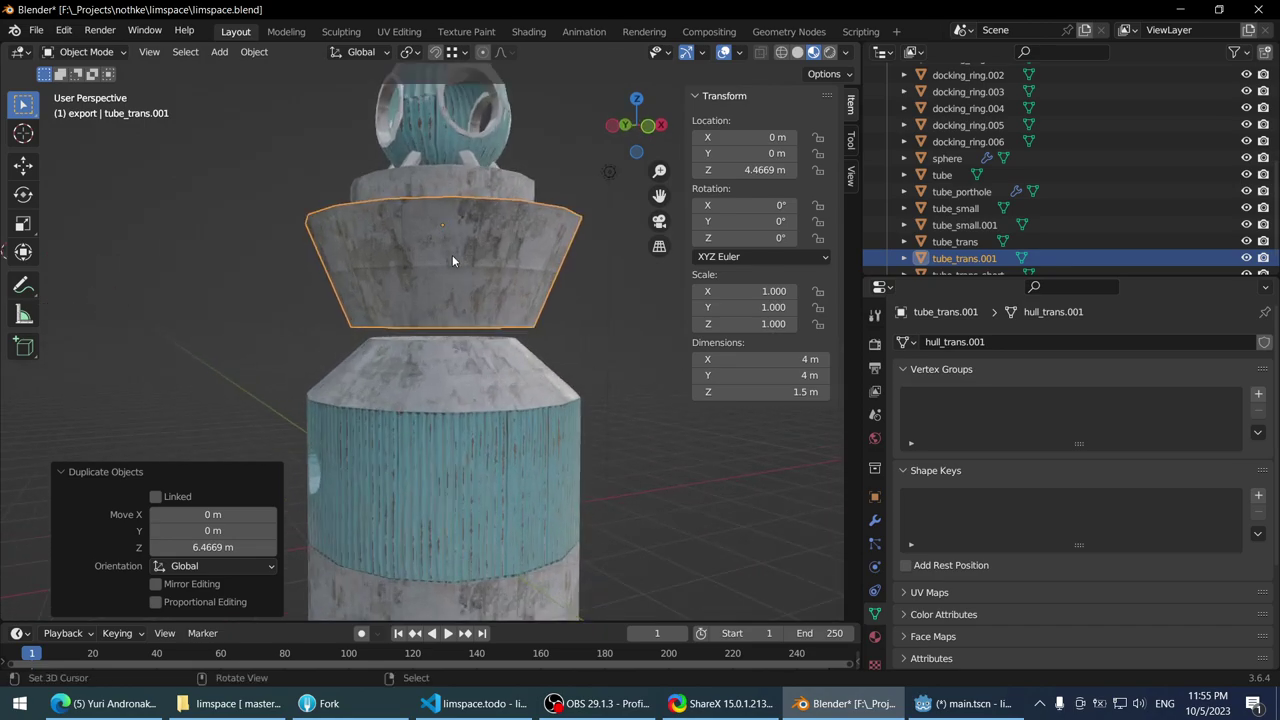
- Flip the copy upside down along Z and apply its scale
key(ctrl+m)
key(y)
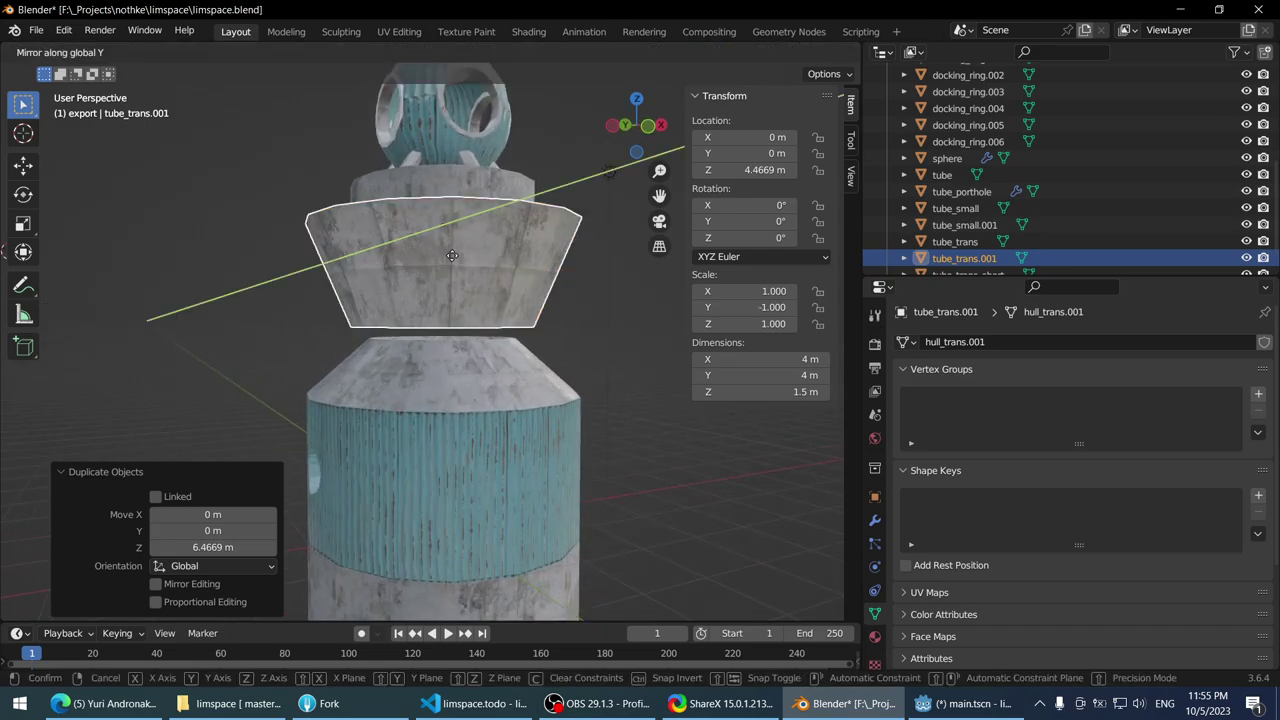
key(Escape)
key(ctrl+m)
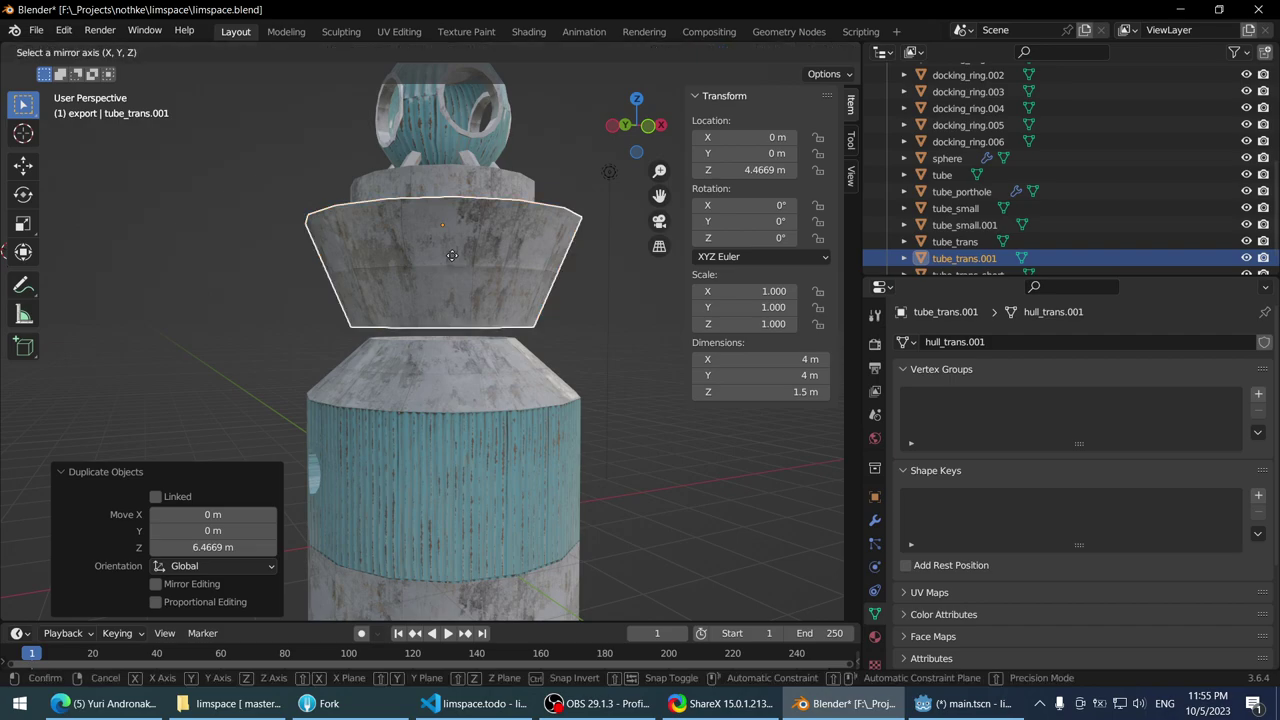
key(z)
key(Escape)
key(ctrl+m)
key(z)
key(Return)
key(F3)
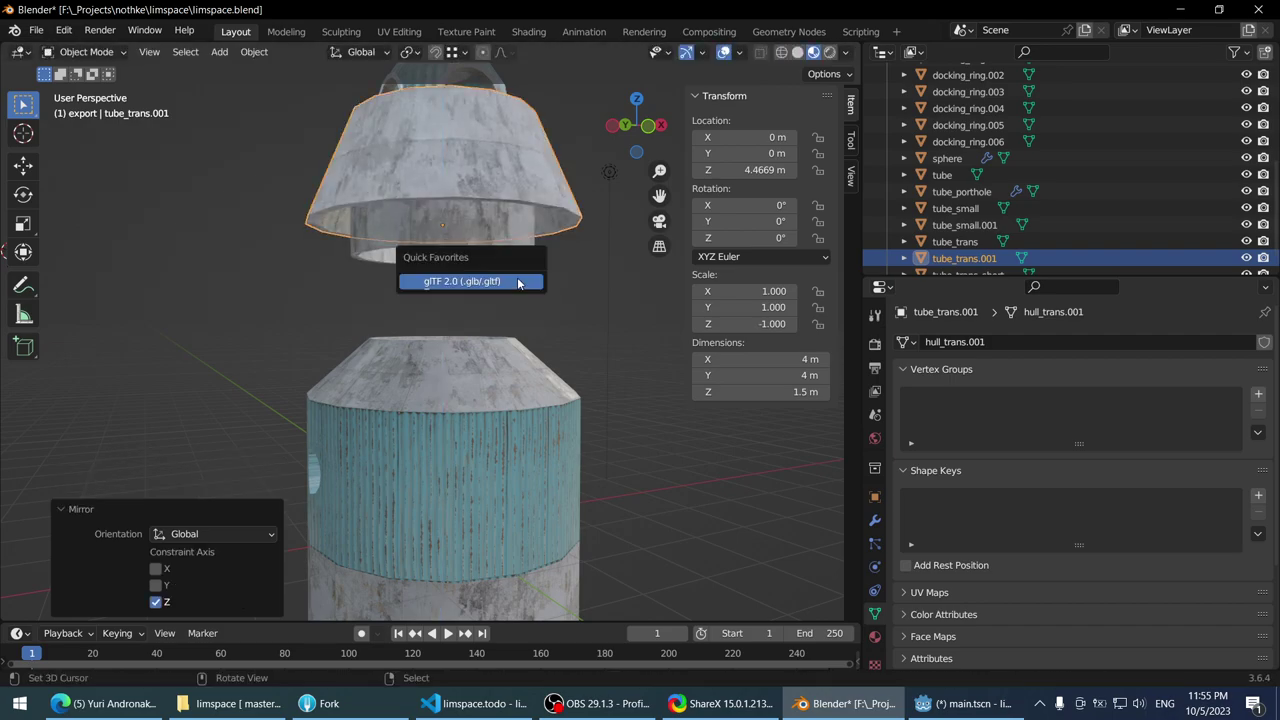
key(Escape)
key(ctrl+a)
click(470, 251)
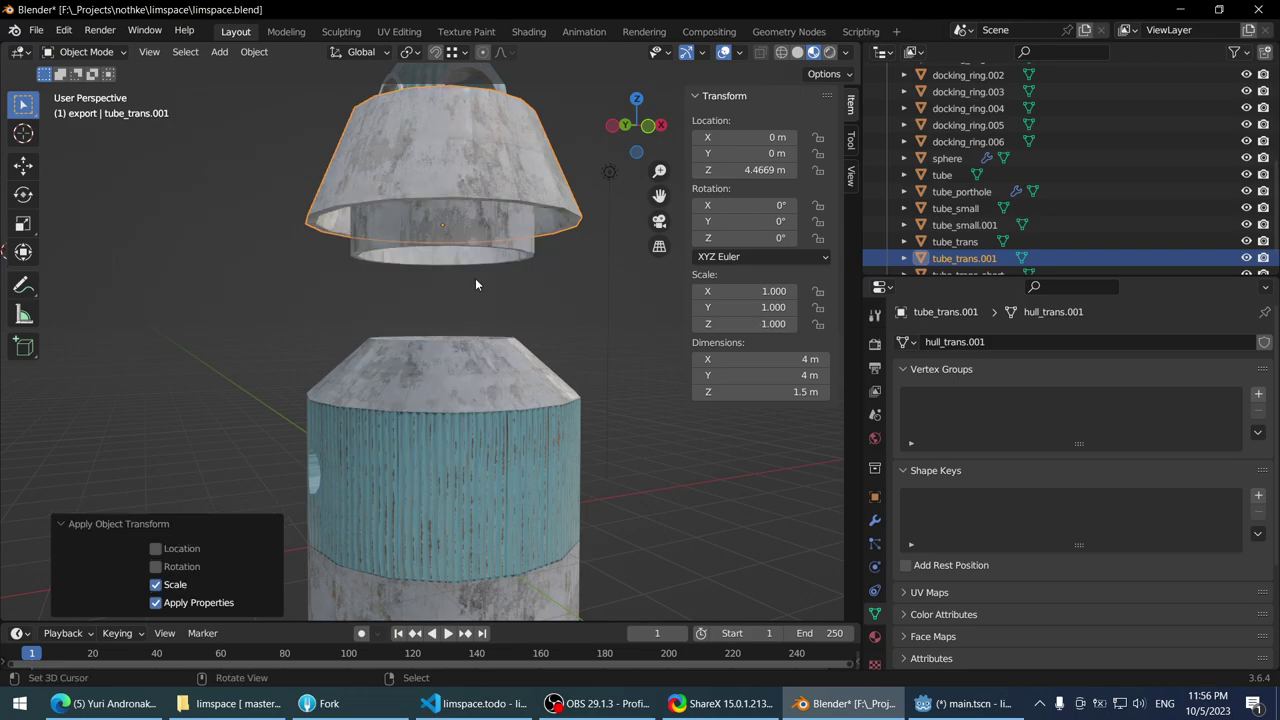
- Move the flipped copy down to Z 2 m on the blue tube
key(g)
key(z)
click(524, 398)
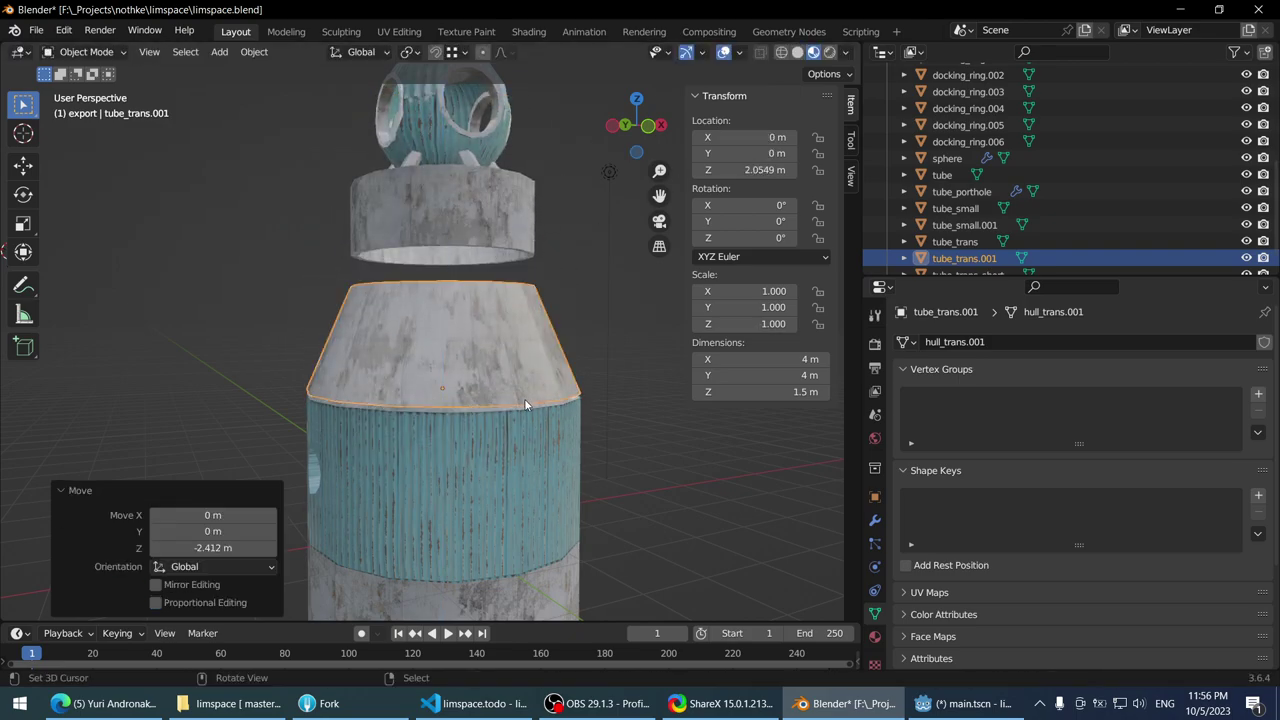
scroll(488, 300, up, 1)
scroll(472, 283, up, 2)
scroll(472, 283, down, 2)
key(g)
key(z)
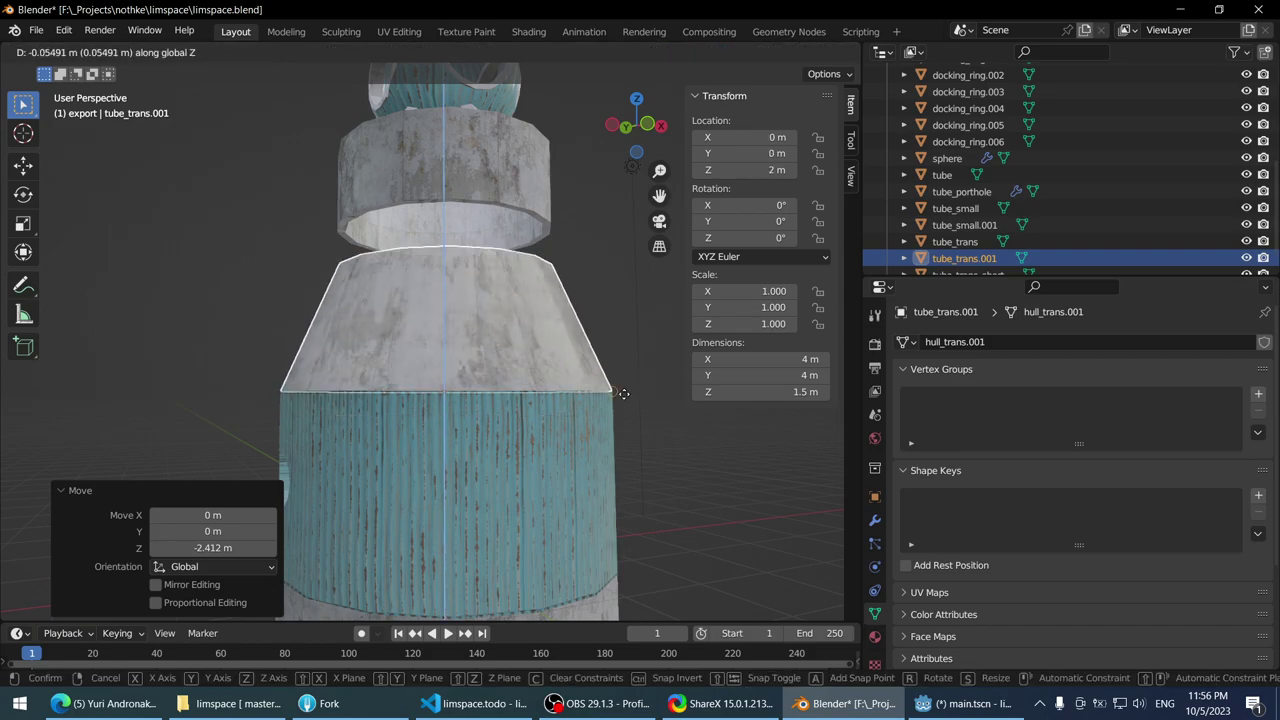
click(608, 383)
scroll(568, 359, down, 2)
- In wireframe view, delete tube_trans_short
key(z)
click(243, 287)
click(439, 274)
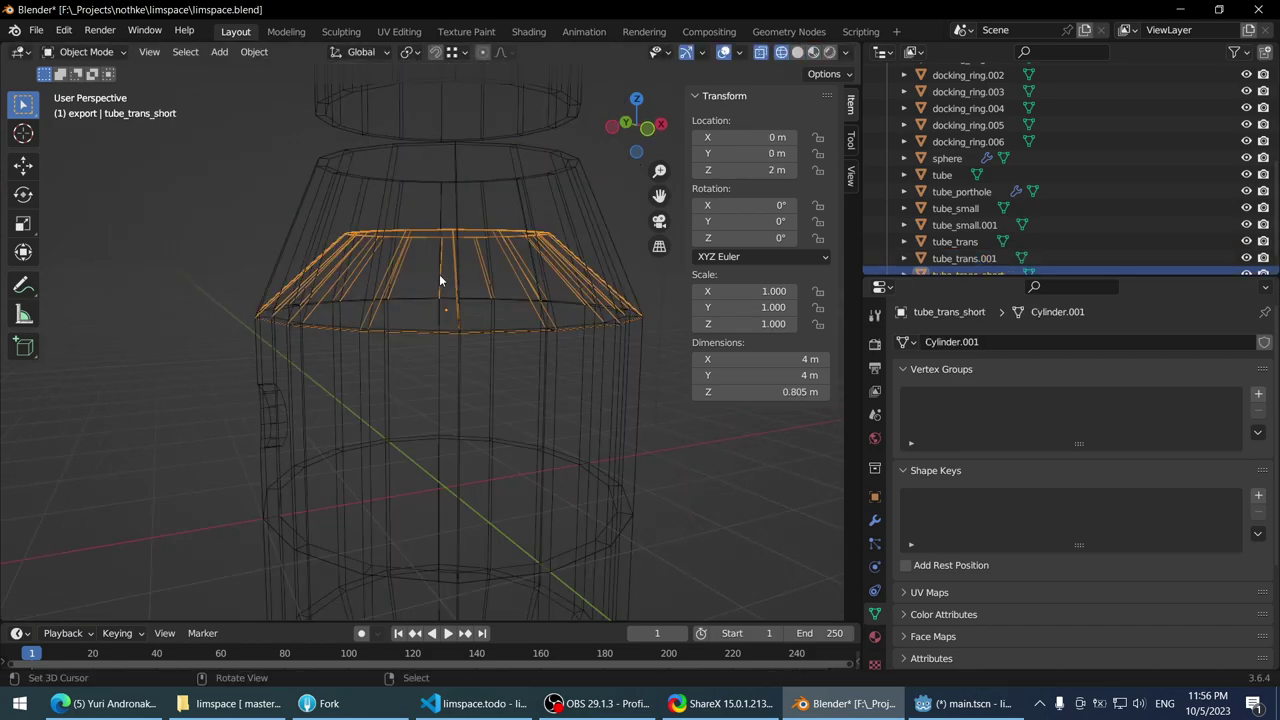
key(x)
click(450, 256)
- Select tube_trans.001 in Material Preview and enter Edit Mode on its mesh
click(446, 155)
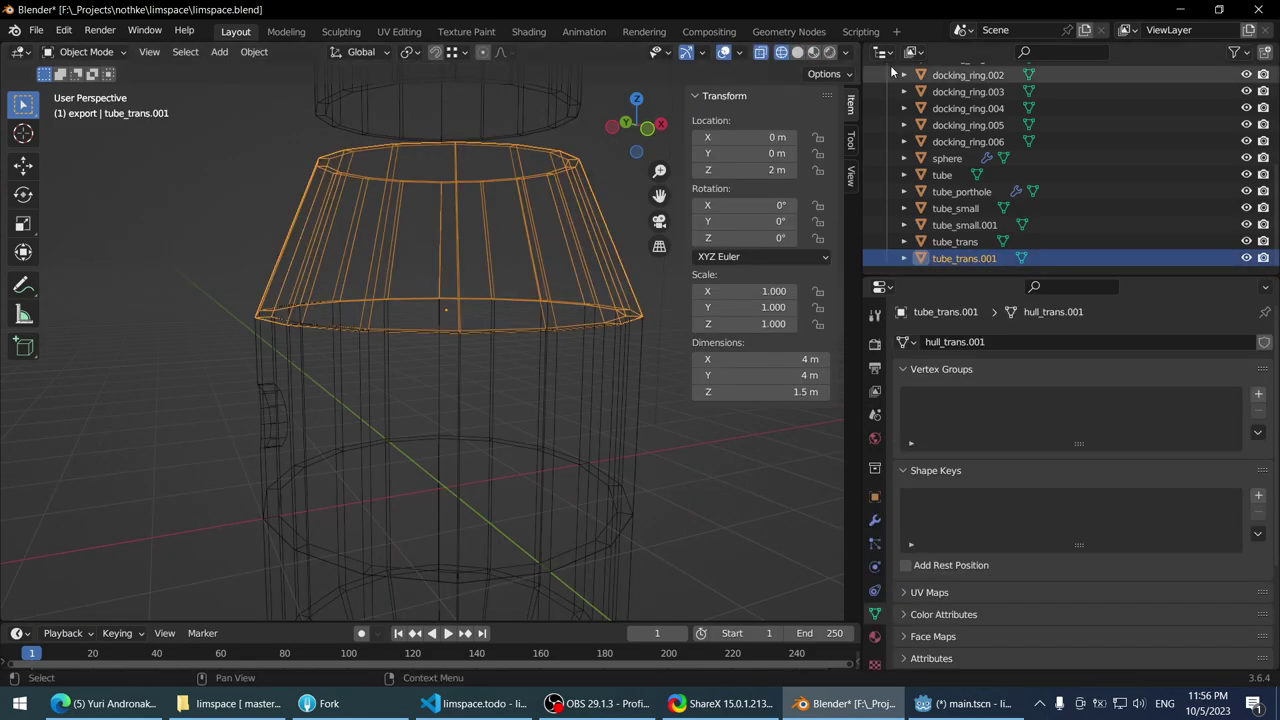
click(813, 51)
key(Tab)
scroll(420, 286, down, 2)
- Box-select the copy's top vertex ring in wireframe, undoing a trial lowering
key(z)
click(343, 280)
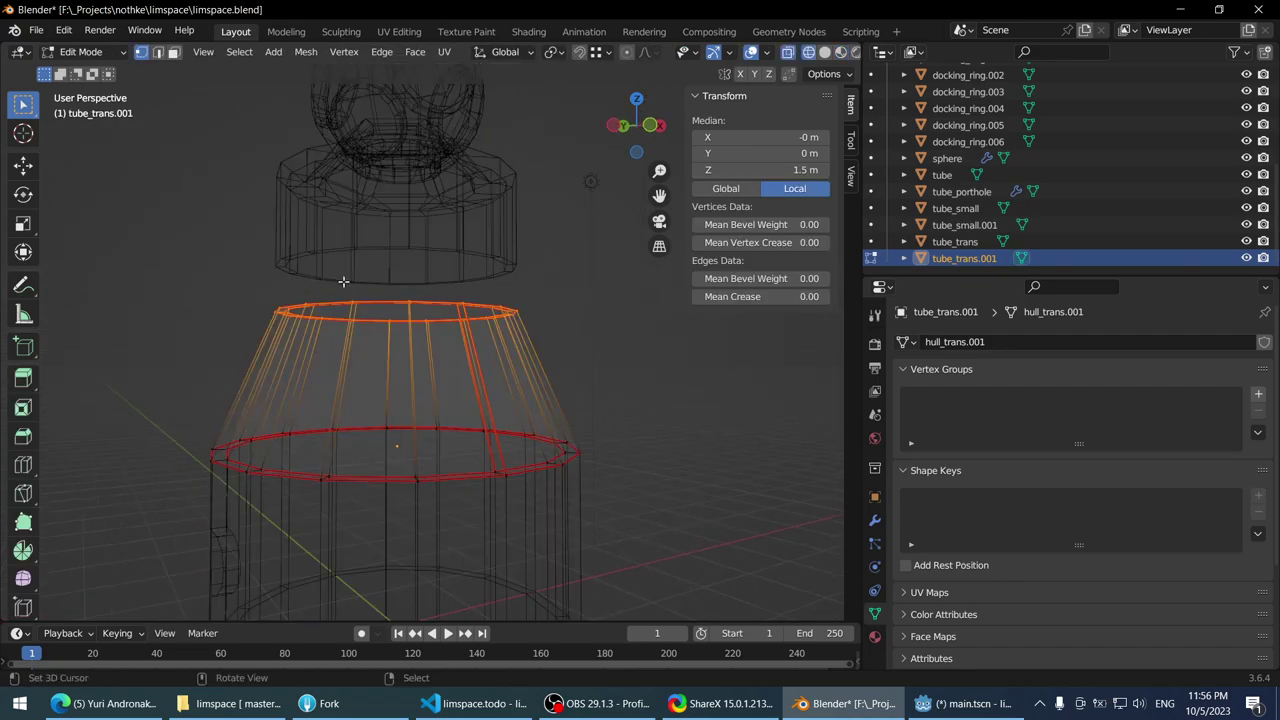
key(alt+a)
key(b)
drag(246, 267, 589, 349)
key(alt+a)
drag(210, 263, 592, 357)
key(g)
key(z)
click(592, 410)
key(shift+z)
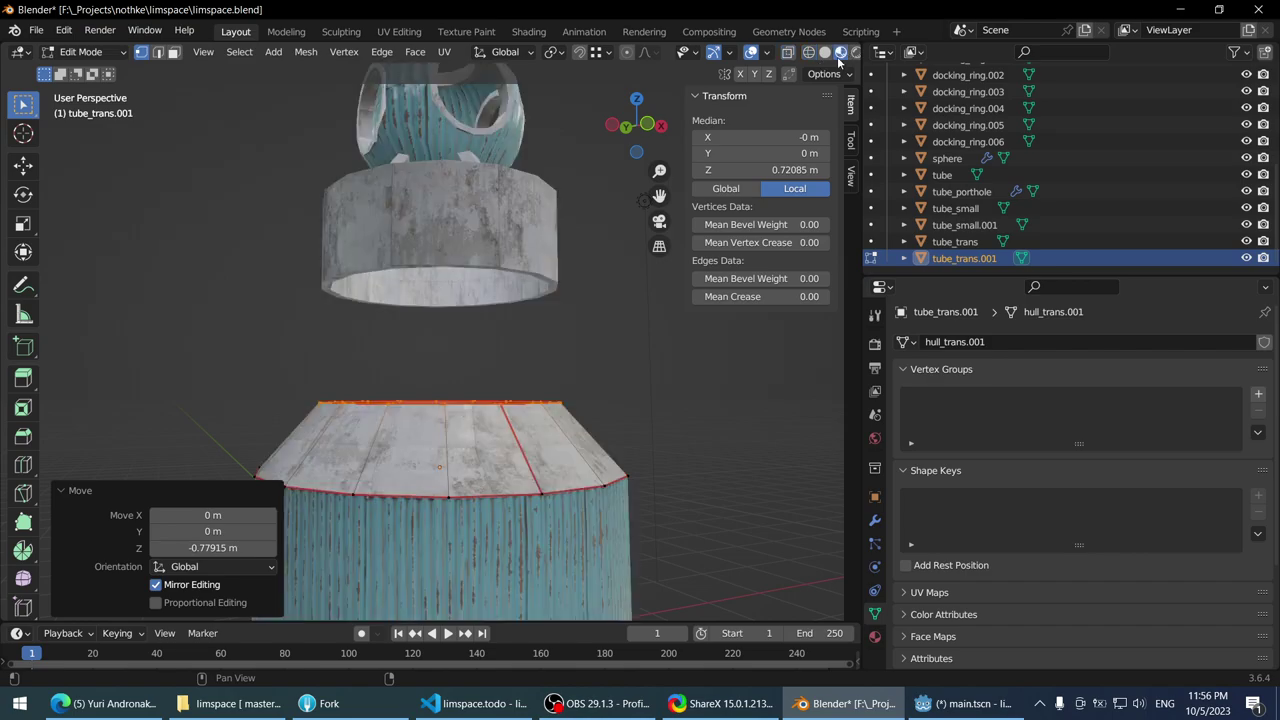
middle_drag(469, 240, 528, 200)
key(ctrl+z)
key(g)
key(z)
key(Escape)
- Lower the top edge loop to median Z 0.75 m and return to Object Mode
key(g)
key(z)
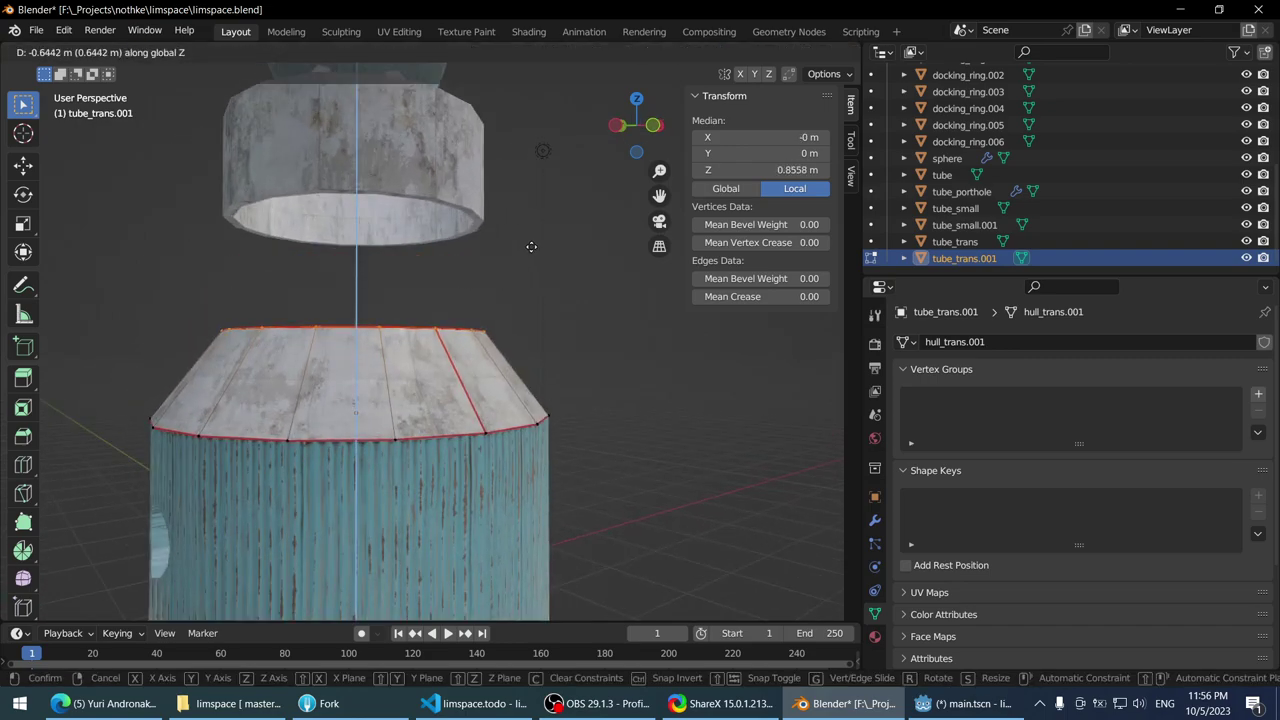
click(530, 243)
click(790, 170)
text(0.75)
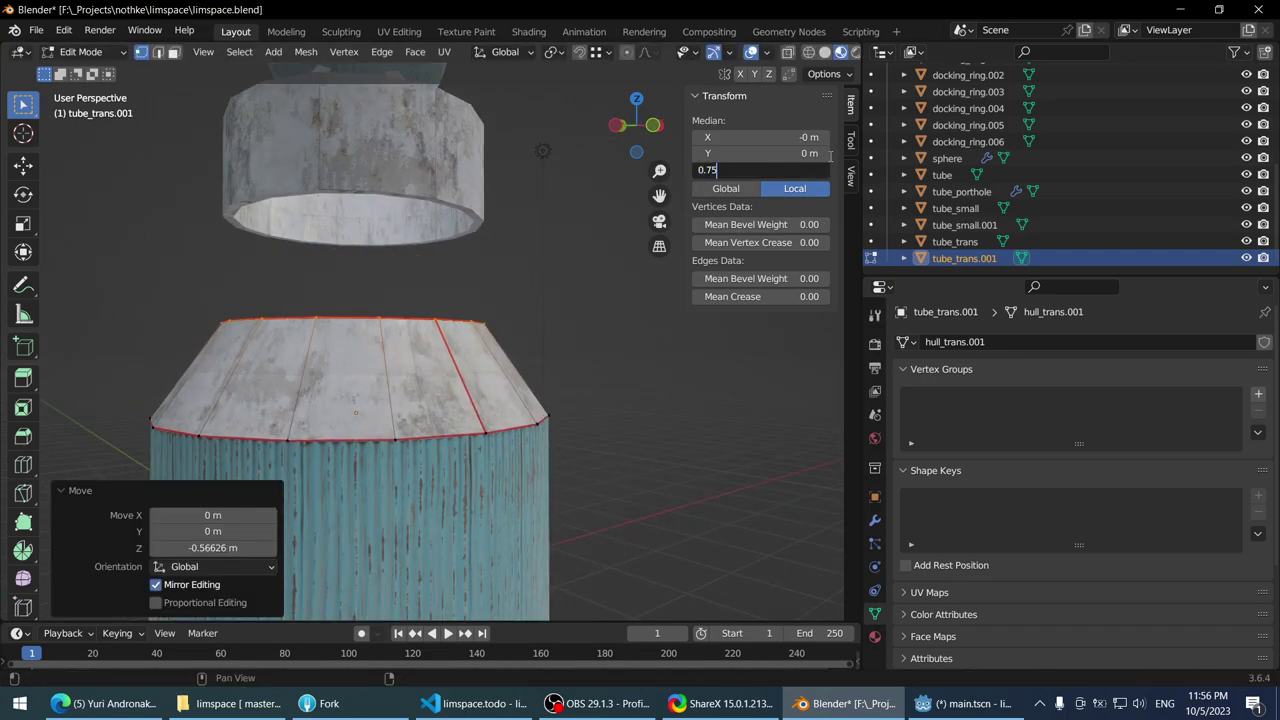
key(Return)
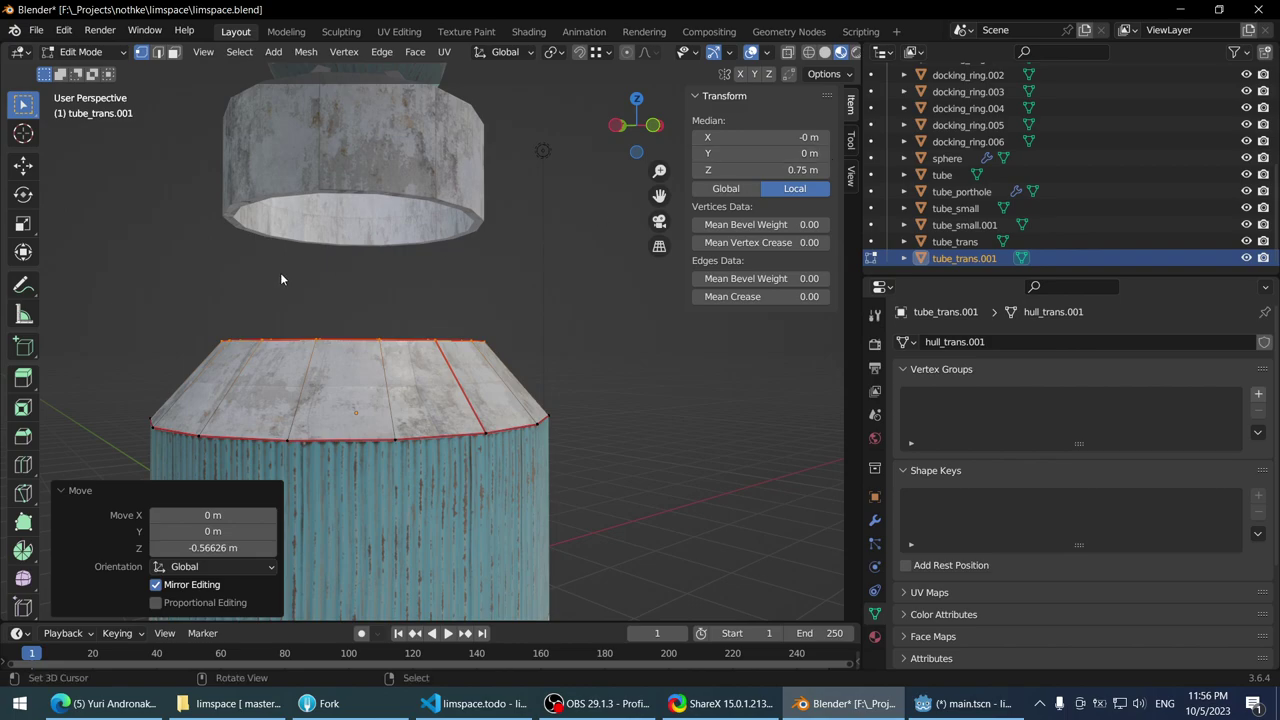
scroll(280, 272, down, 3)
key(Tab)
middle_drag(353, 285, 405, 232)
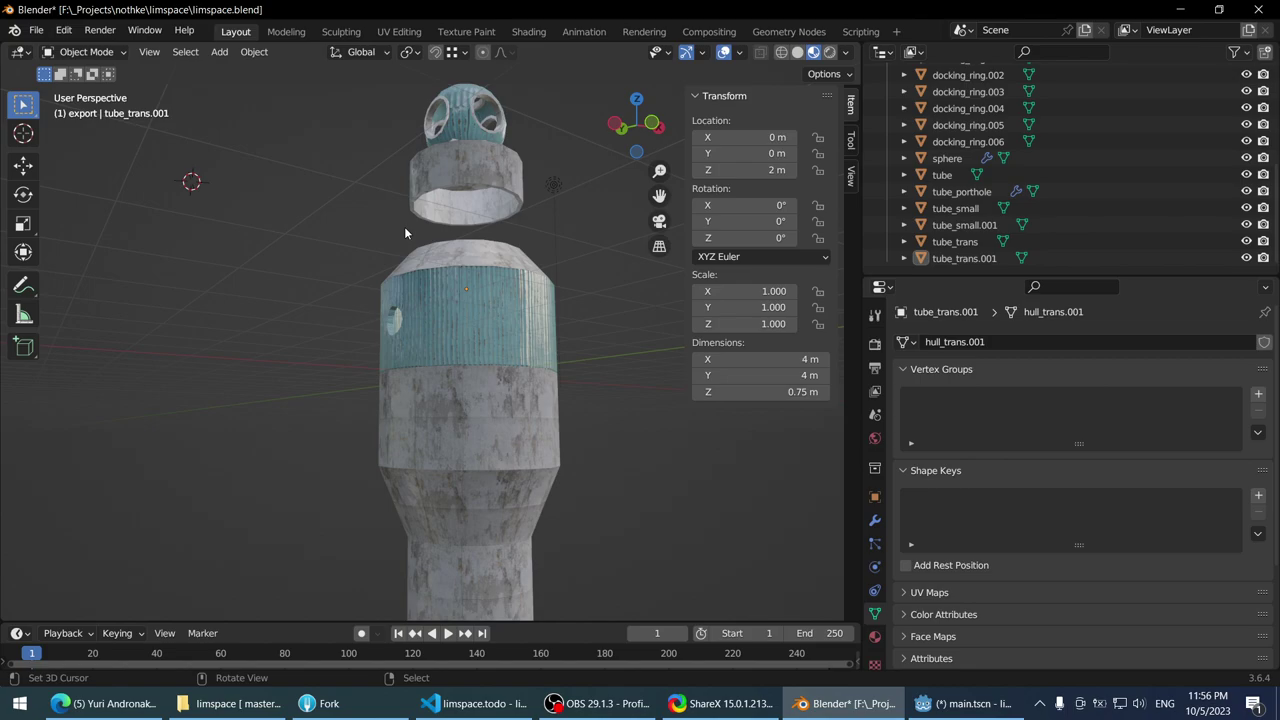
click(478, 703)
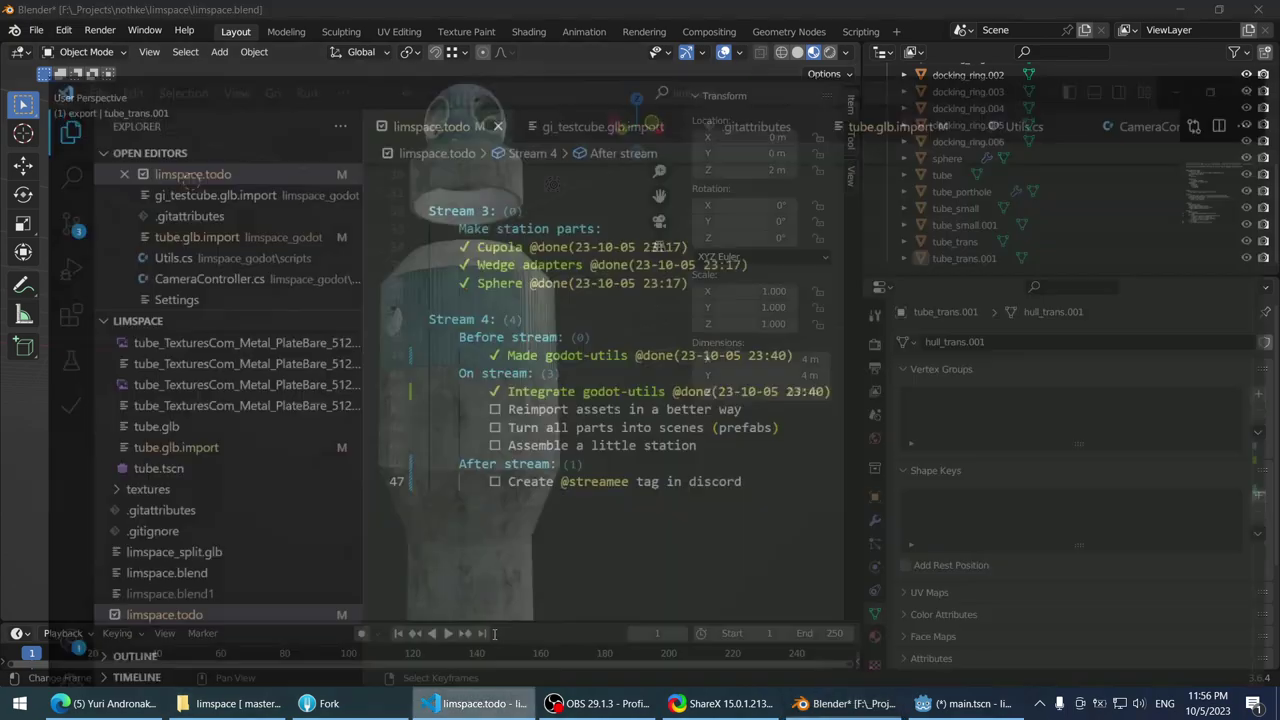
key(BackSpace)
key(BackSpace)
key(BackSpace)
text(m)
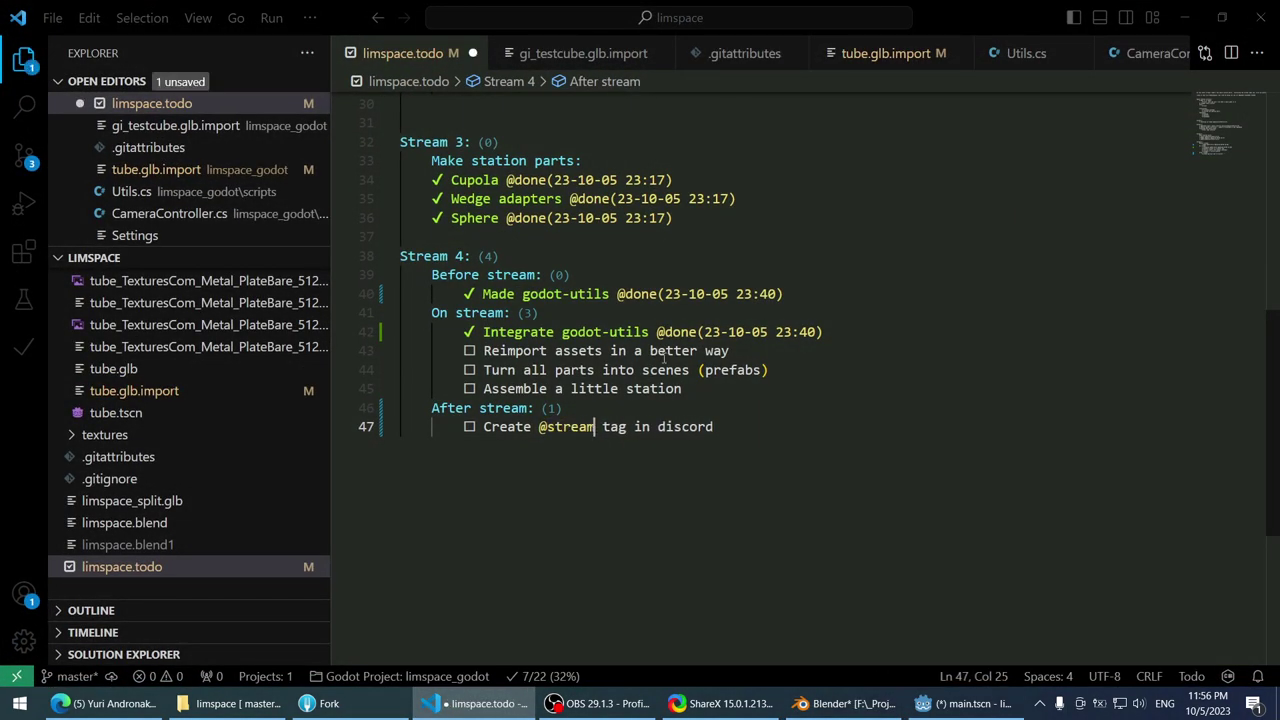
text(_anouncements)
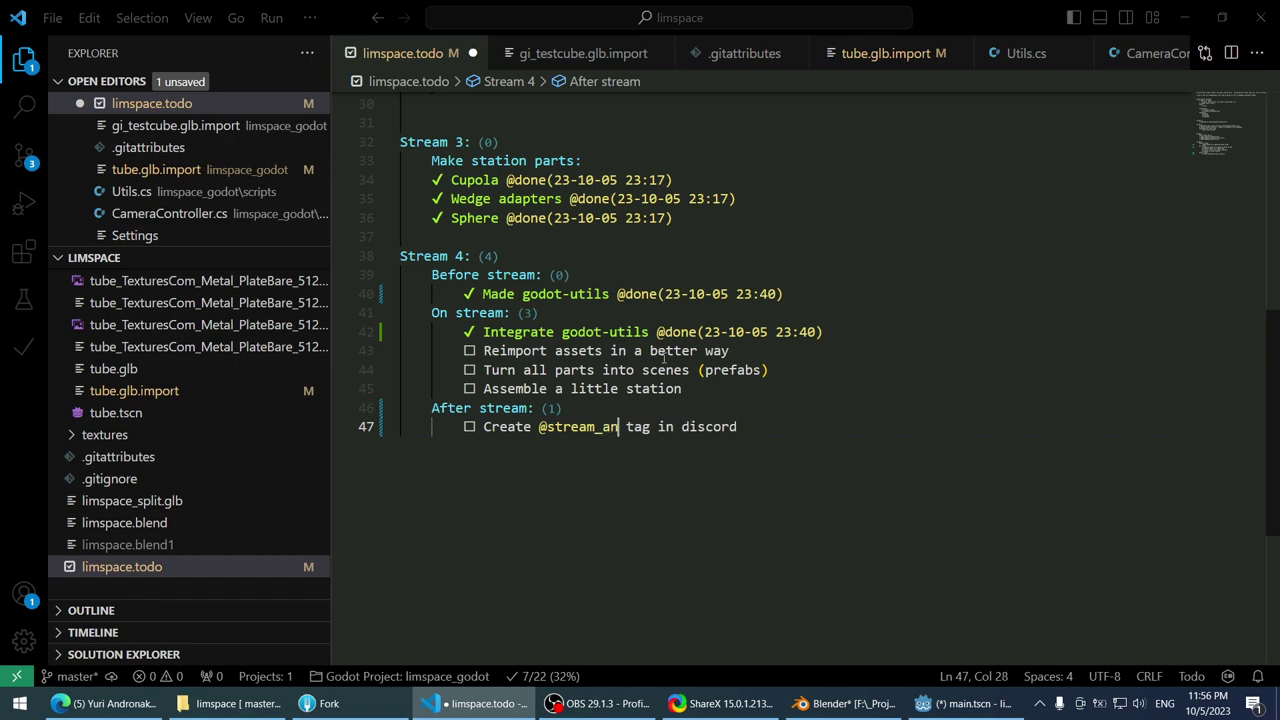
double_click(573, 427)
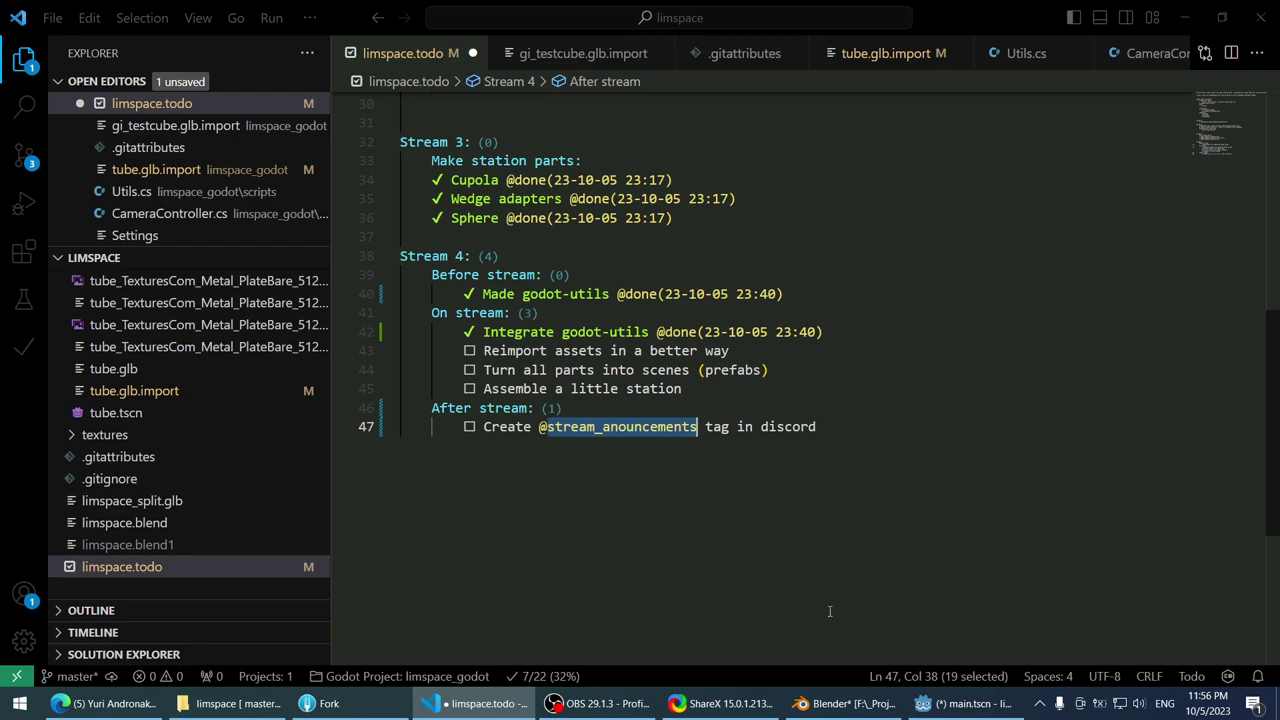
key(alt+Tab)
middle_drag(665, 80, 478, 253)
click(487, 333)
scroll(515, 266, up, 1)
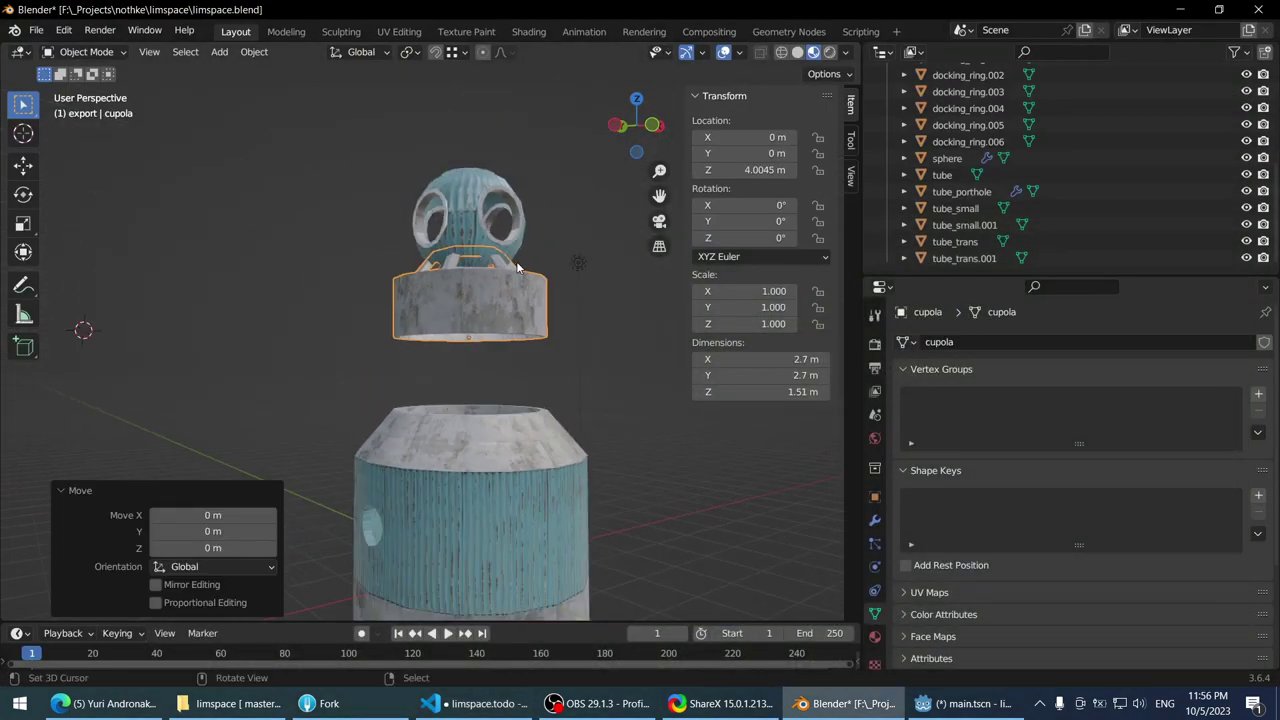
key(KP_1)
scroll(516, 261, down, 2)
scroll(486, 280, up, 7)
scroll(520, 229, down, 3)
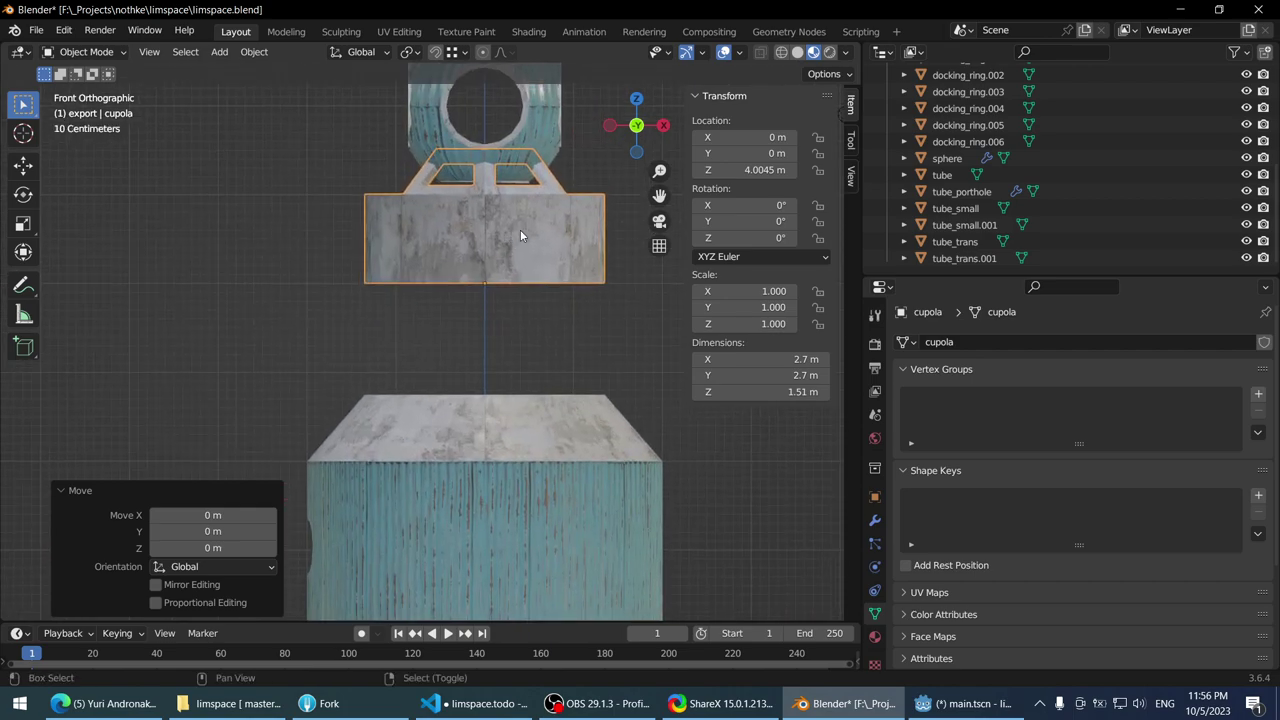
key(g)
key(z)
right_click(530, 337)
scroll(530, 337, down, 1)
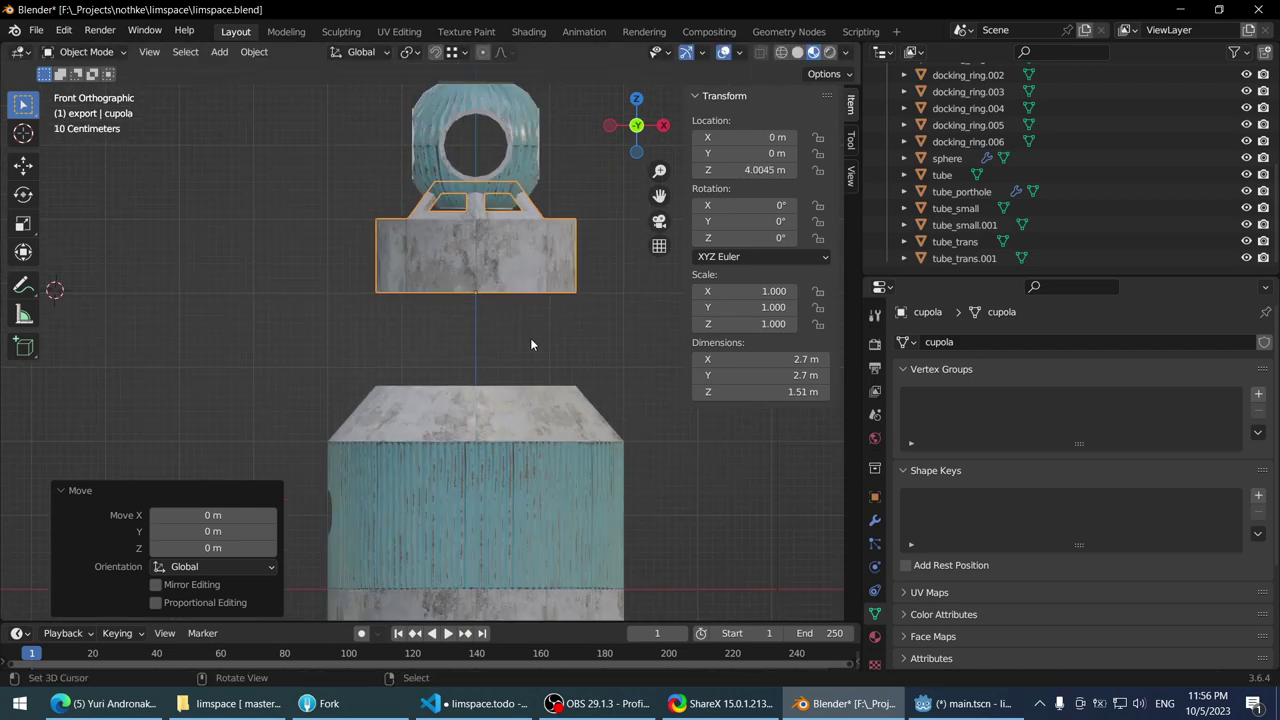
scroll(496, 271, up, 7)
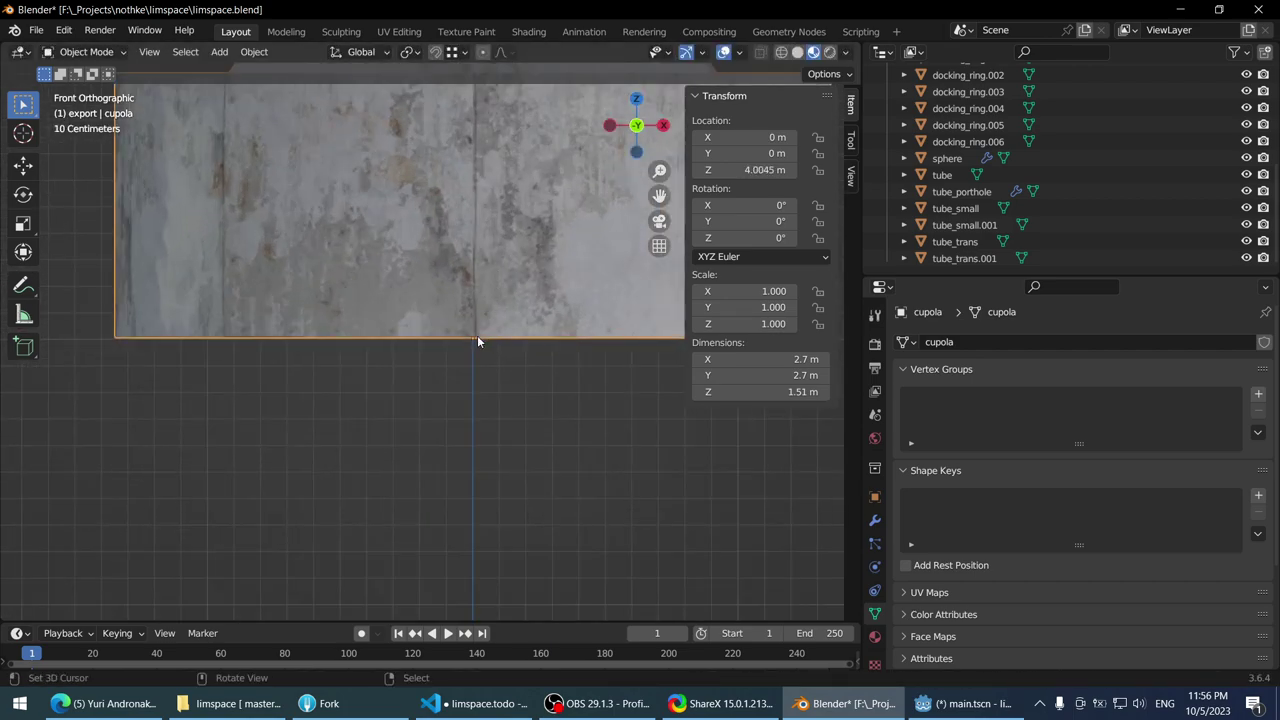
scroll(477, 341, down, 6)
key(g)
key(z)
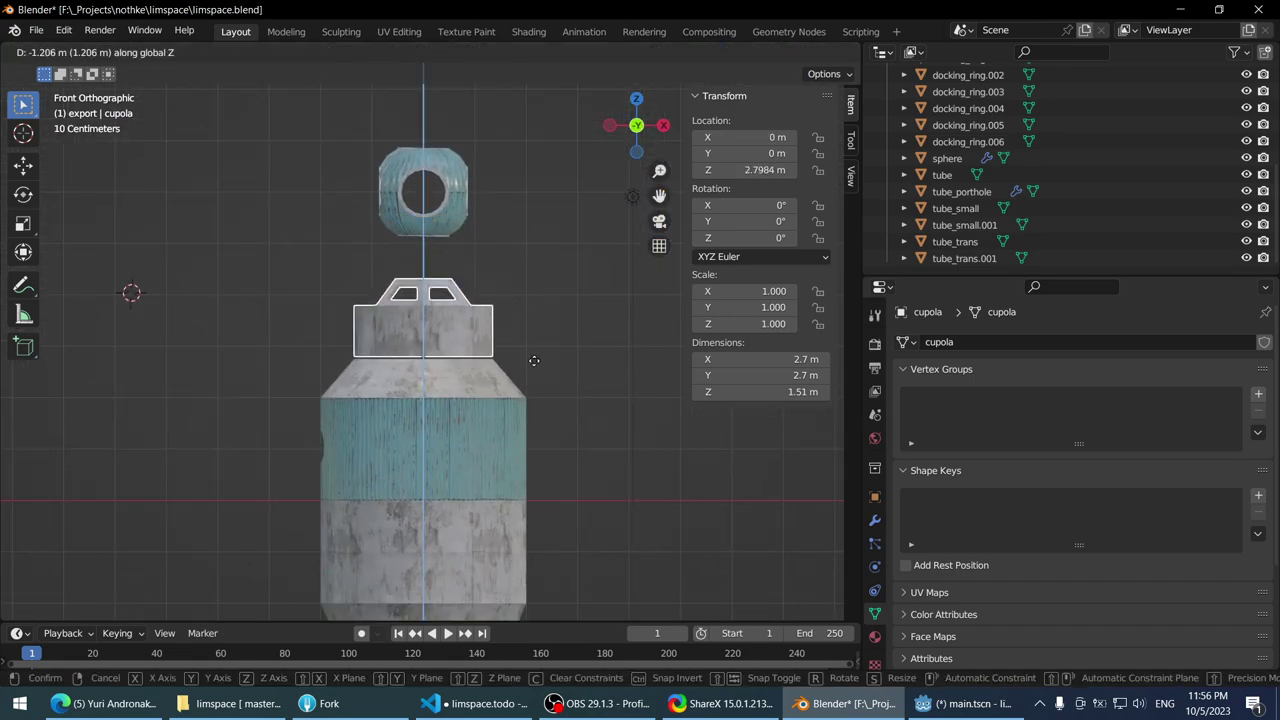
key(Escape)
scroll(518, 352, down, 3)
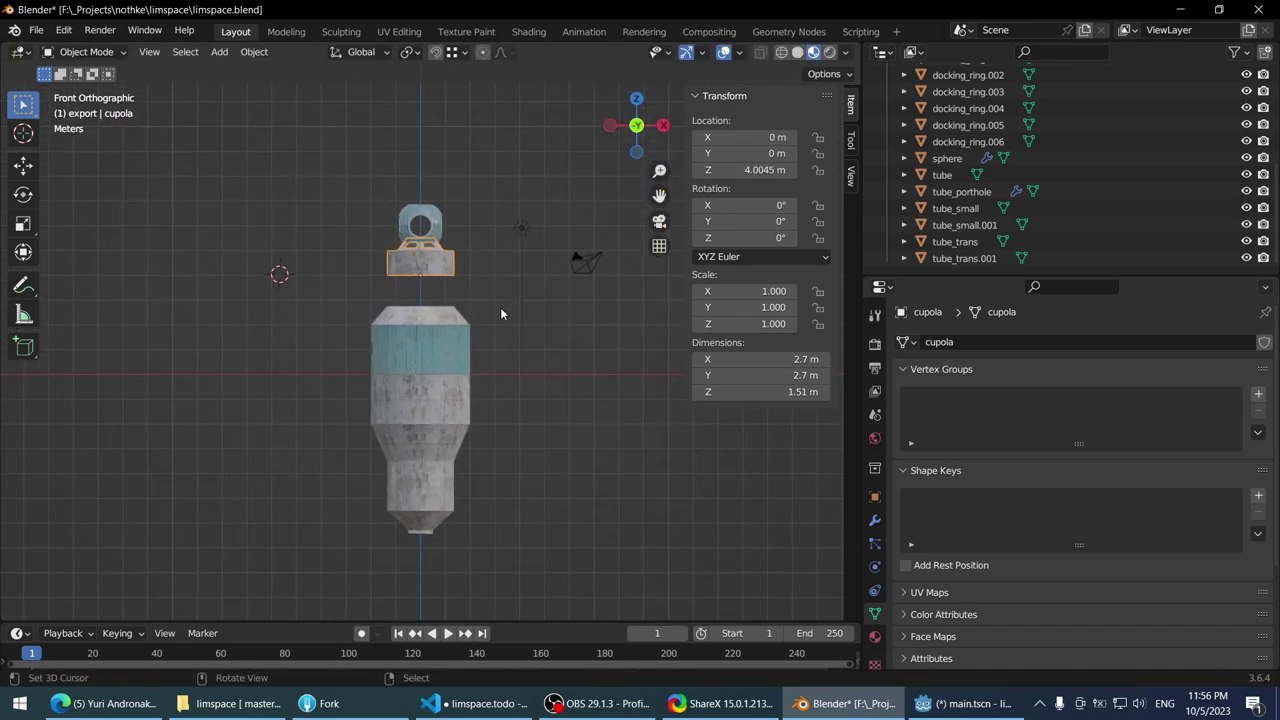
scroll(504, 300, down, 2)
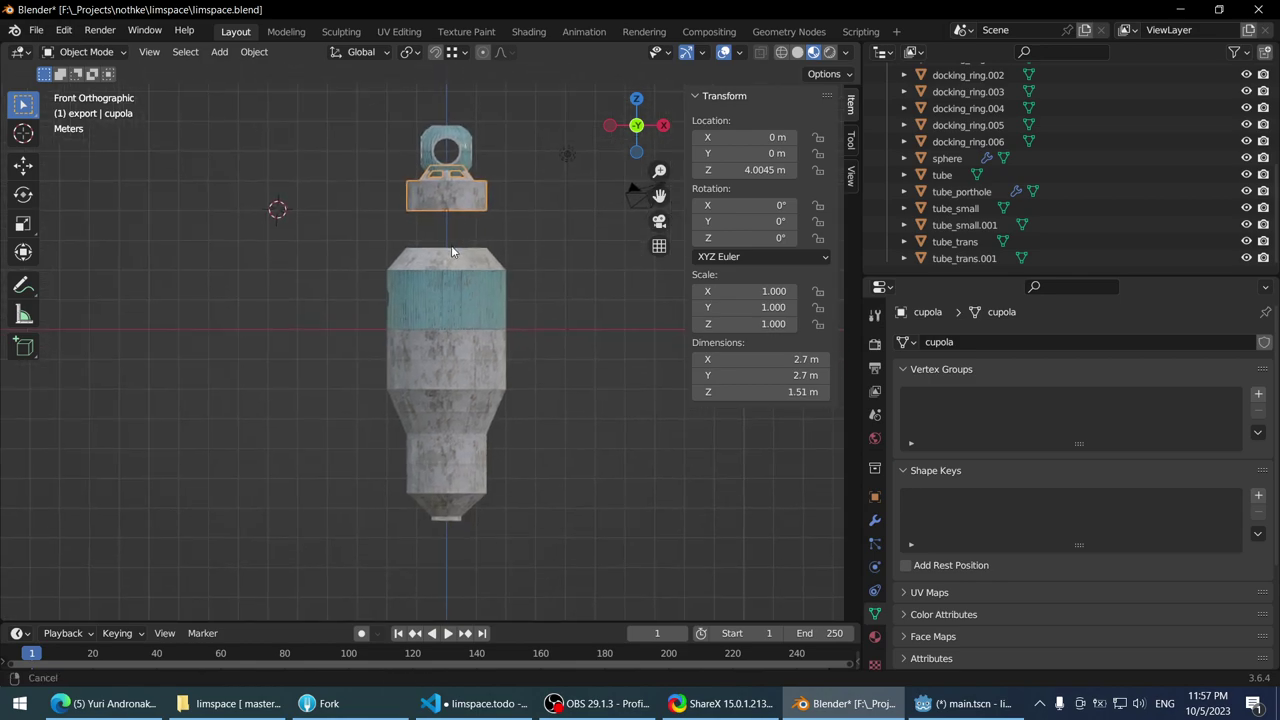
click(428, 372)
scroll(405, 342, up, 1)
scroll(405, 347, up, 1)
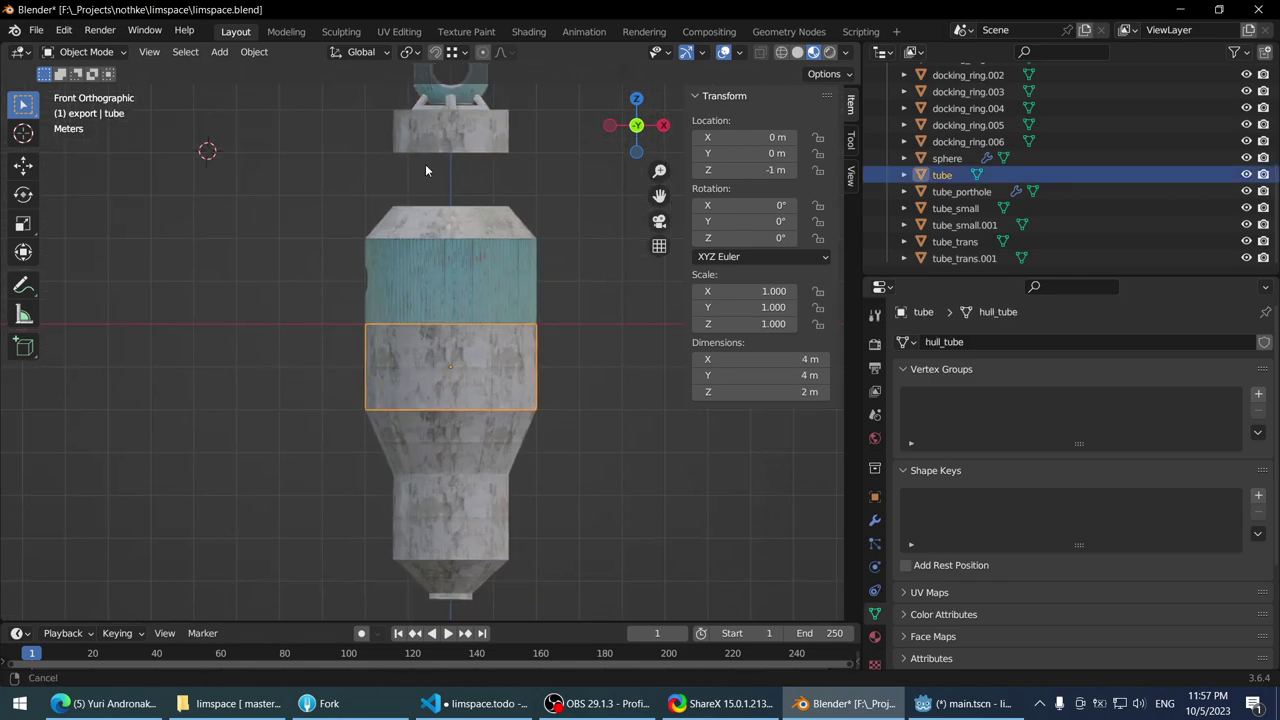
shift+scroll(465, 426, down, 5)
click(447, 418)
click(440, 451)
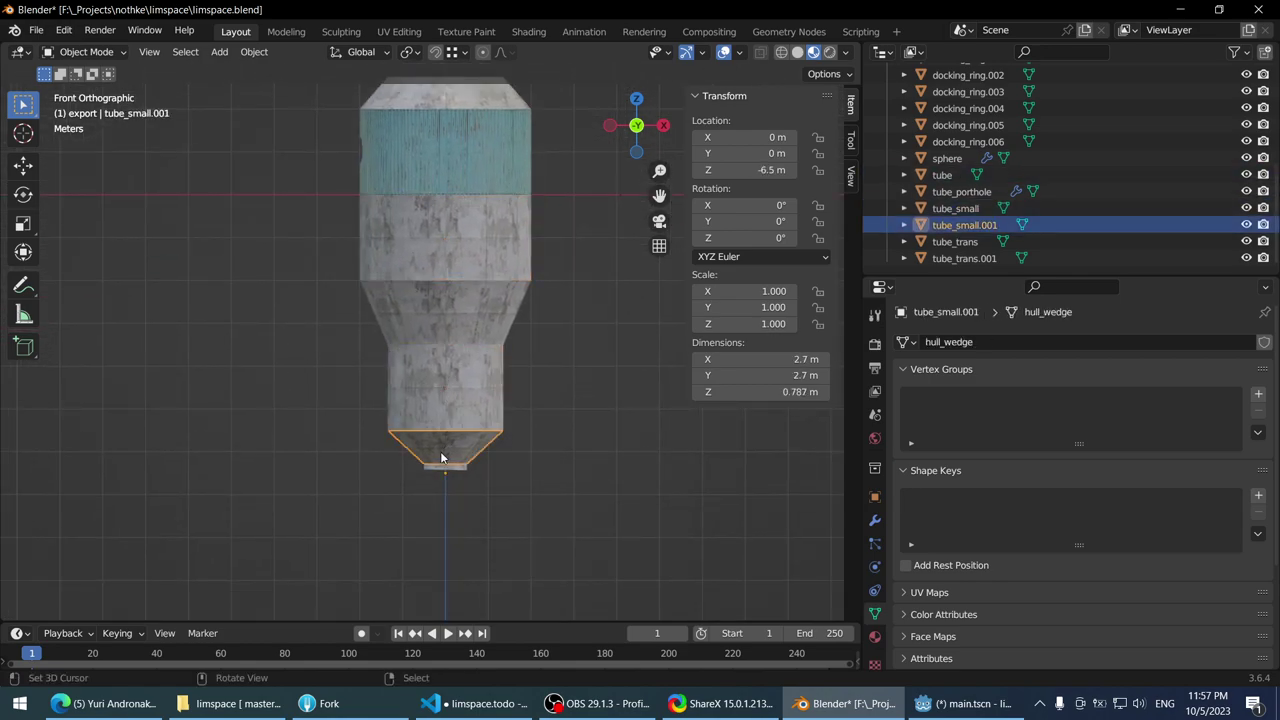
shift+scroll(460, 386, up, 3)
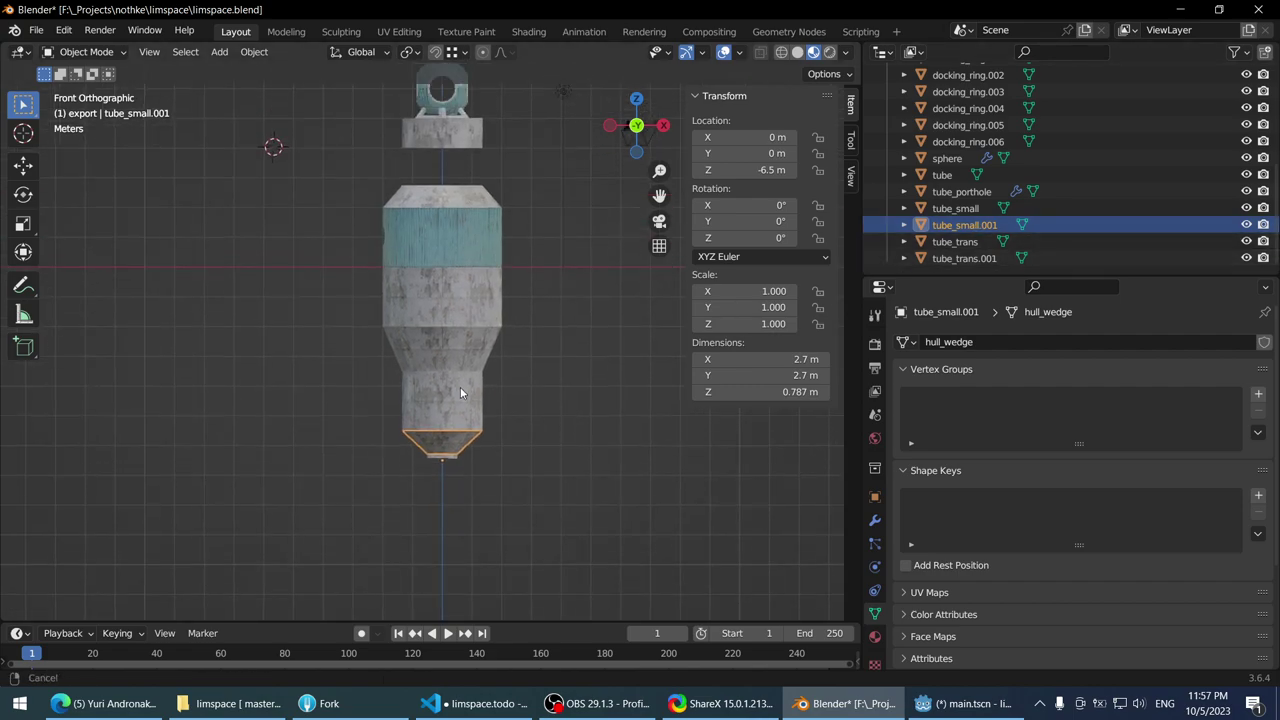
scroll(460, 386, up, 2)
- Rename tube_small.001 to hull_small_trans
double_click(983, 226)
text(hull)
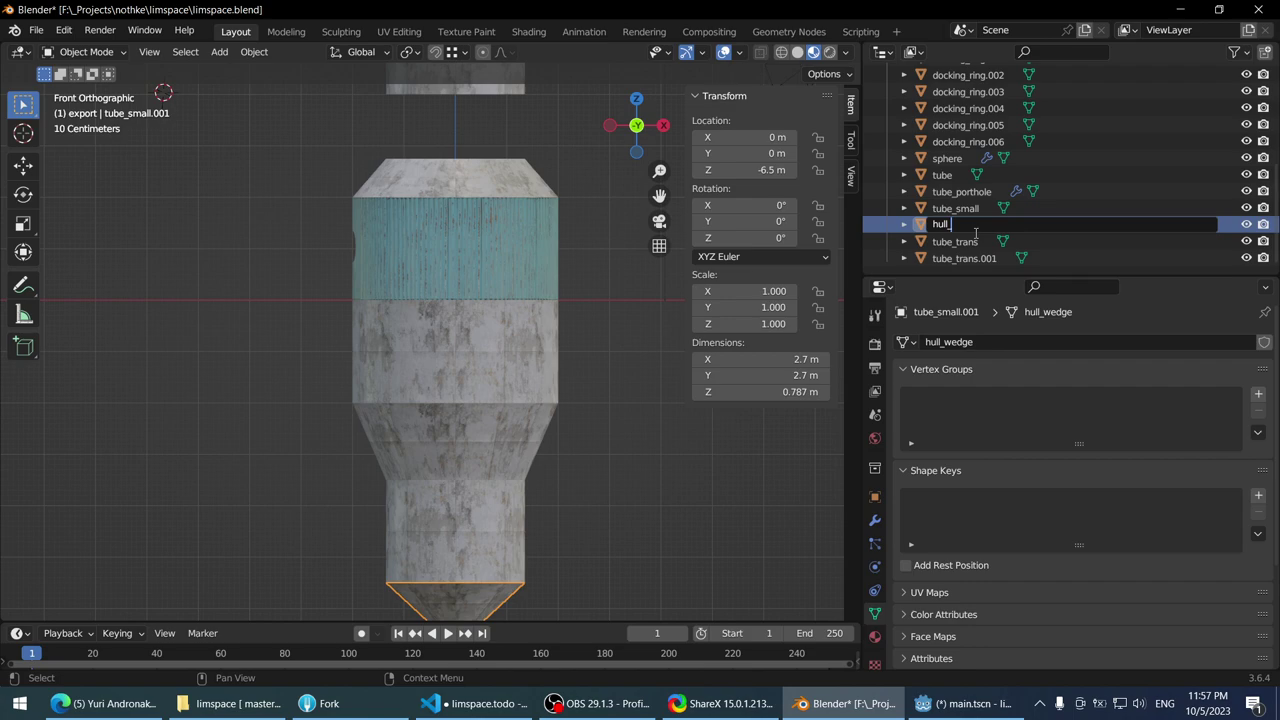
text(_small_)
text(trans)
key(Return)
- Browse the outliner objects and select the sphere object
click(966, 242)
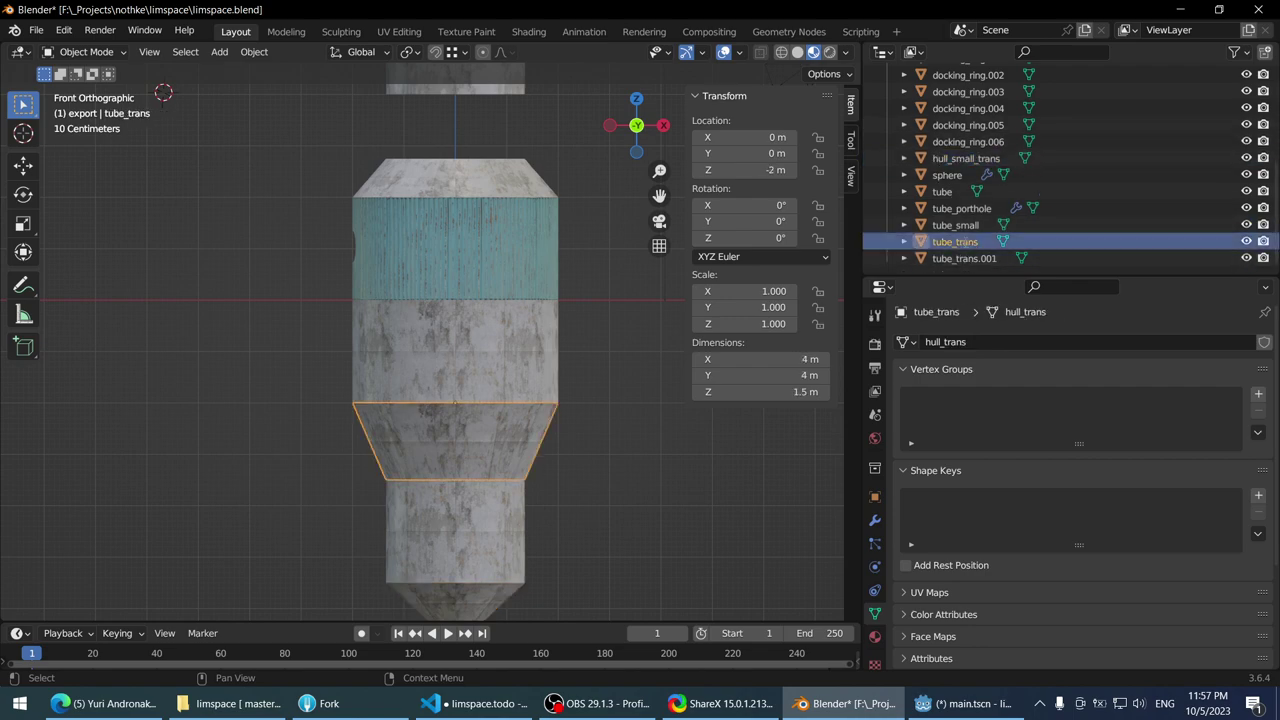
click(956, 146)
scroll(956, 146, up, 4)
click(956, 138)
click(948, 105)
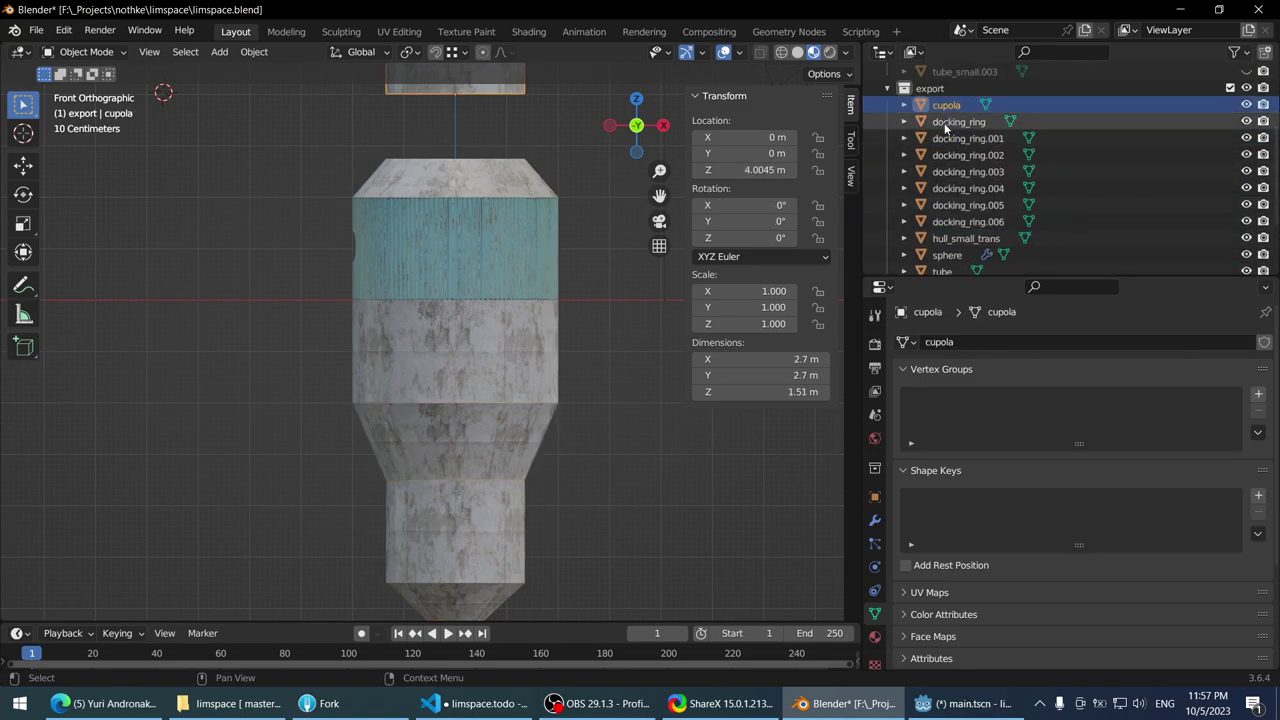
click(952, 121)
scroll(950, 150, down, 4)
click(946, 175)
- Rename the sphere object and its Sphere.001 mesh data both to hull_sphere
double_click(946, 176)
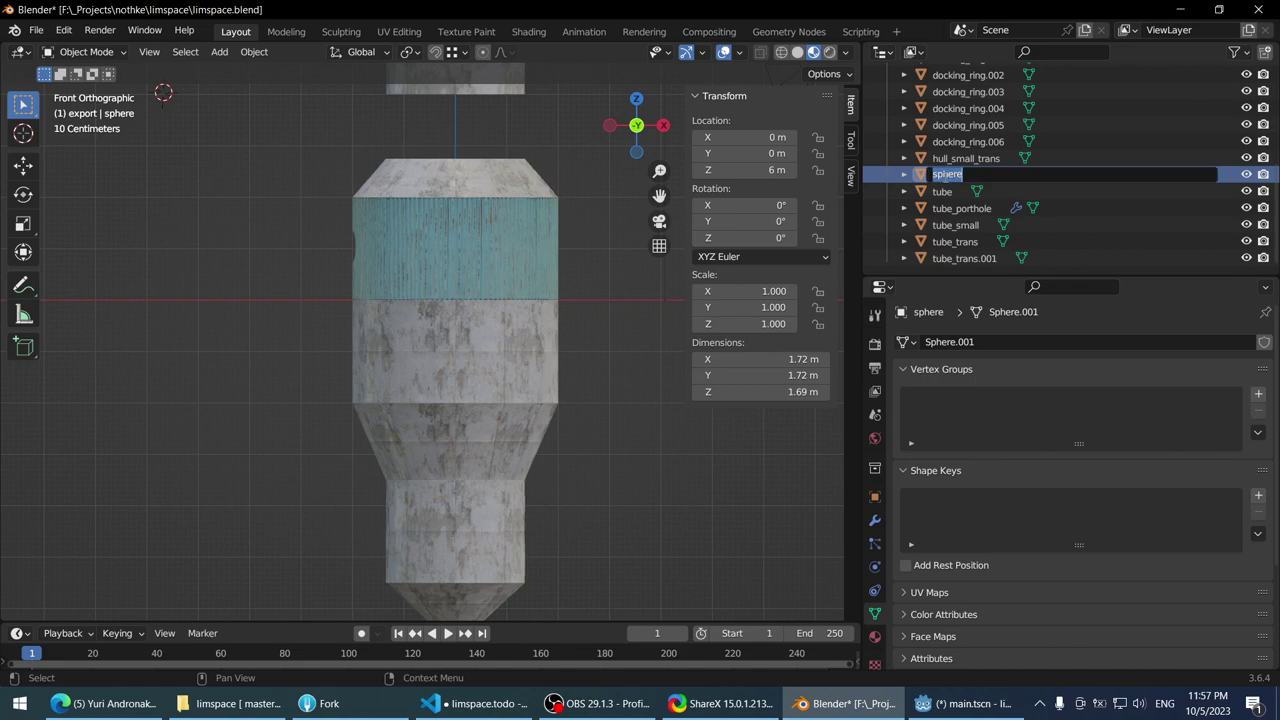
click(946, 176)
text(hull_)
key(Return)
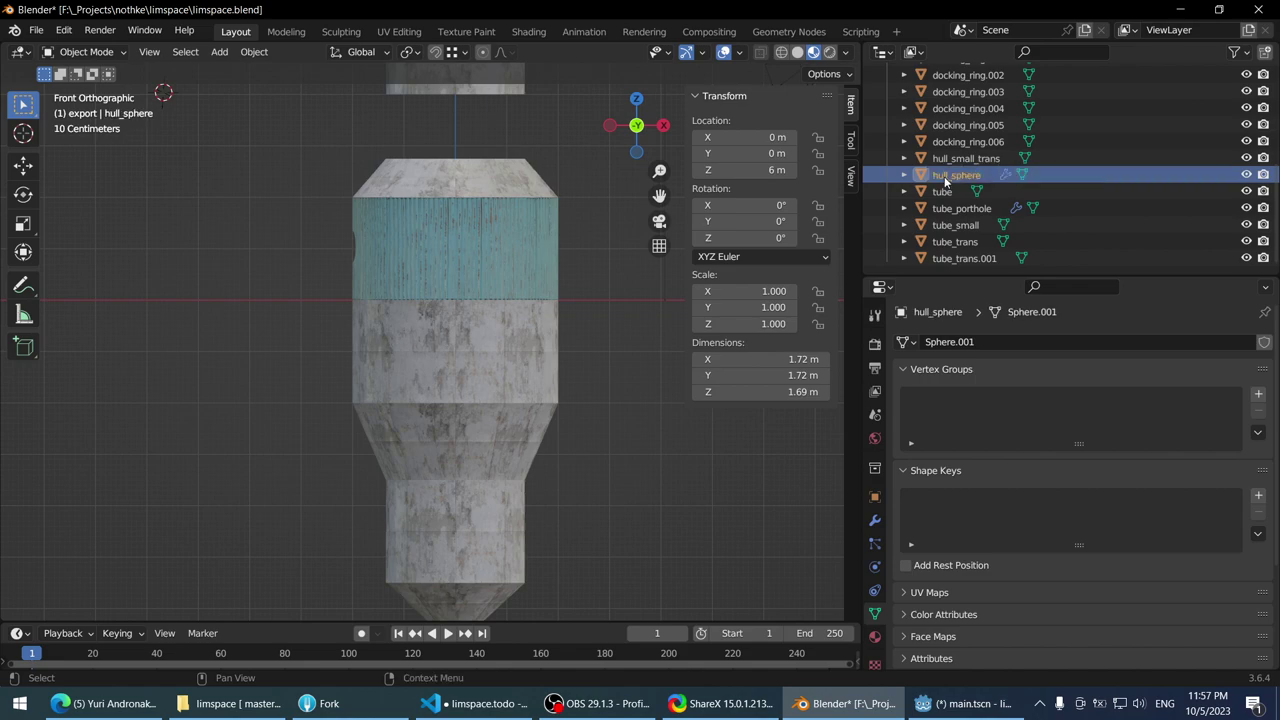
double_click(985, 344)
text(hull_s)
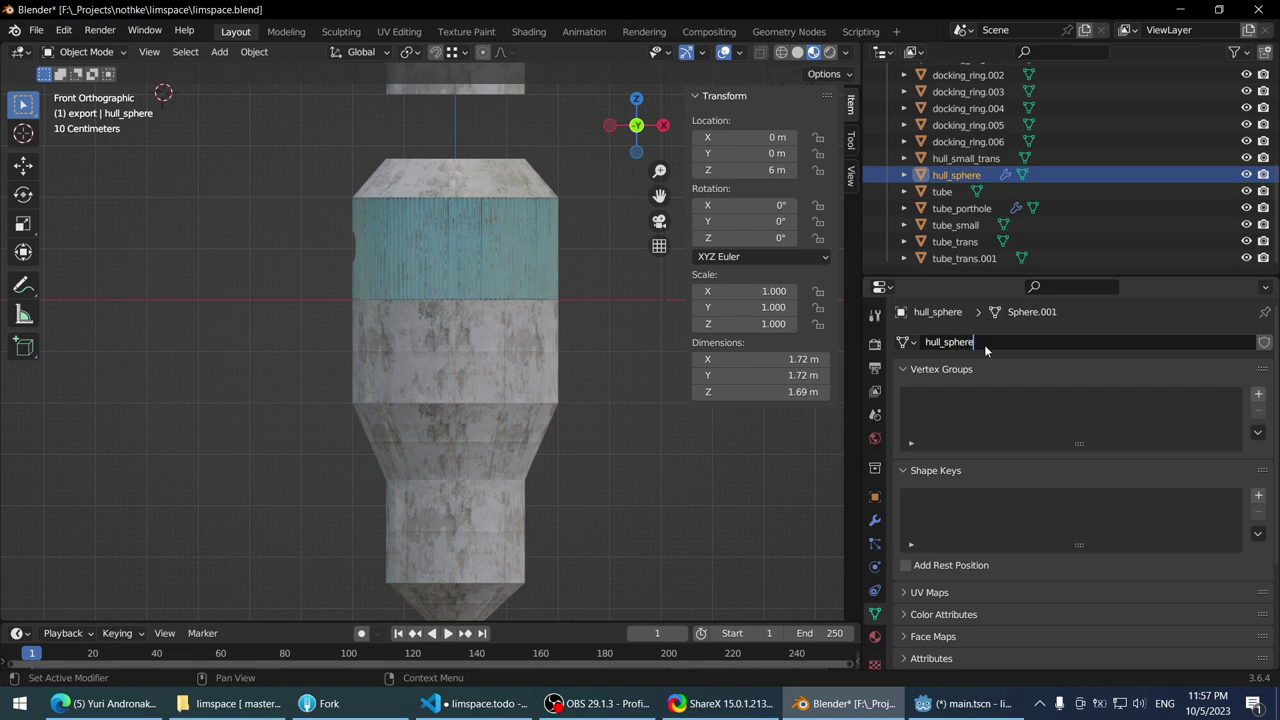
key(Return)
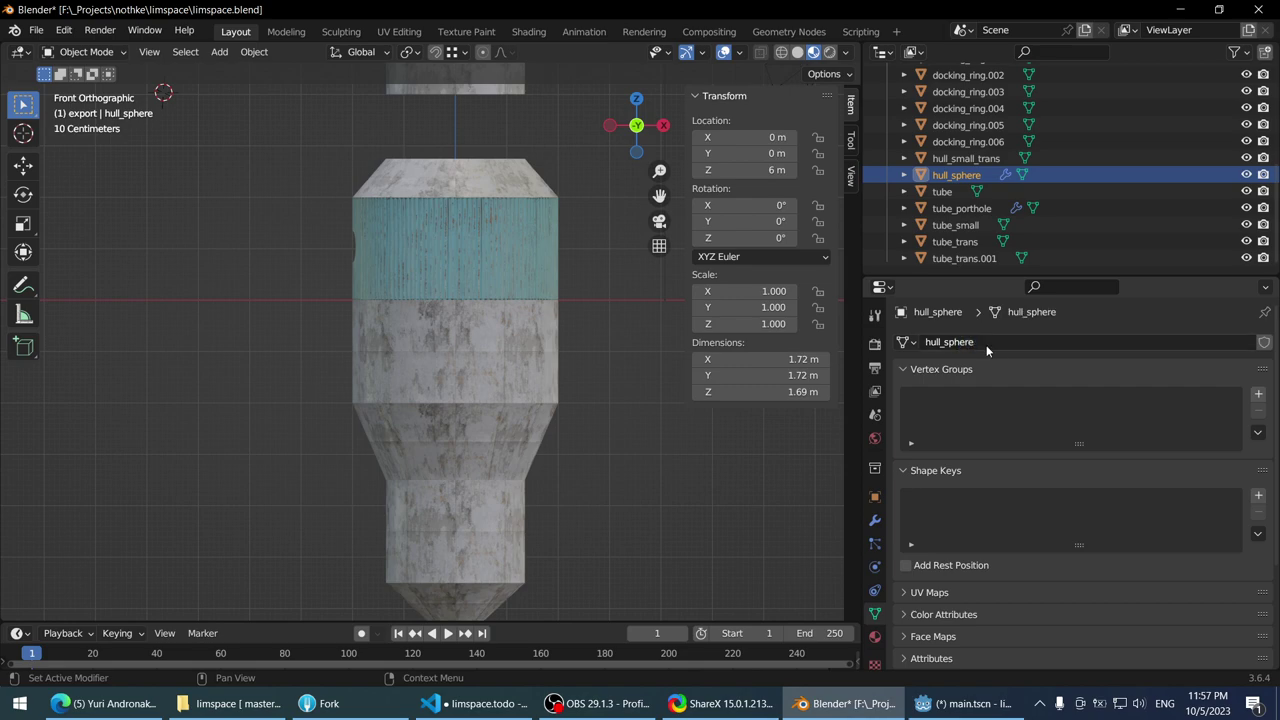
- Select the tube object and begin renaming it in the outliner
click(518, 332)
shift+middle_drag(518, 332, 515, 354)
double_click(942, 191)
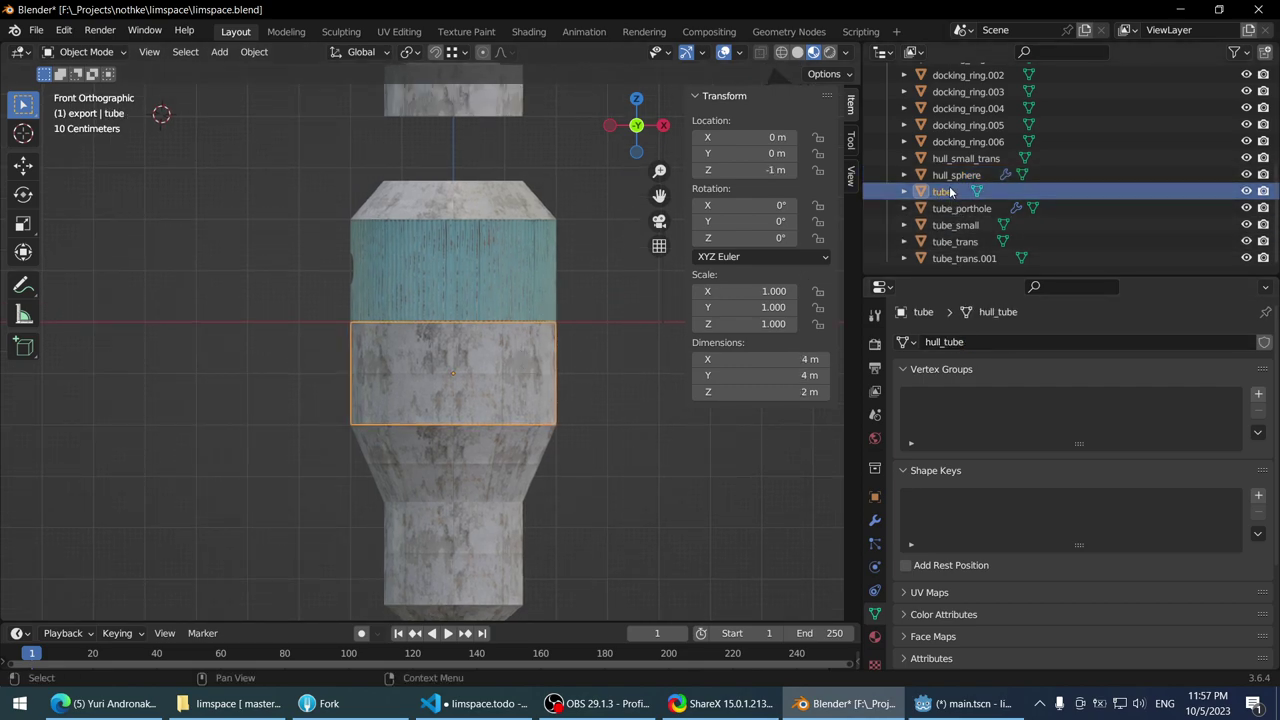
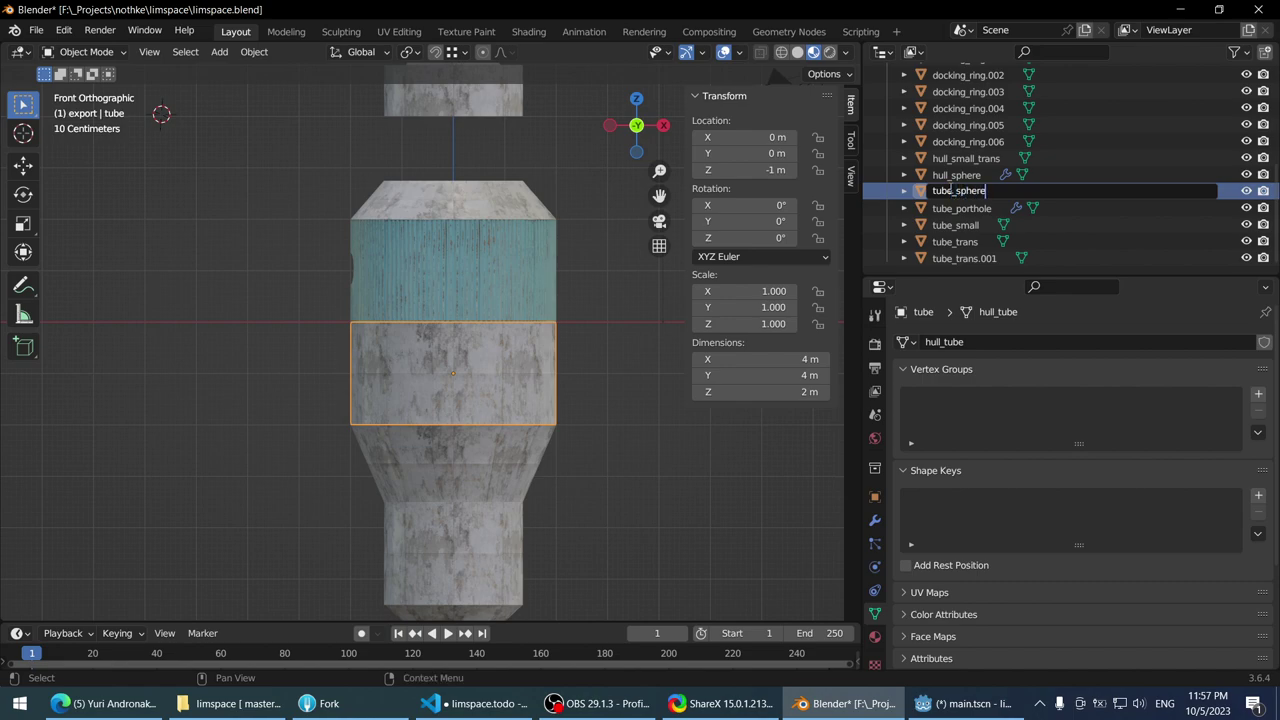
- Rename the first tube object to hull_tube and tube_trans to hull_trans
key(ctrl+a)
text(hull_tube)
key(Return)
click(984, 243)
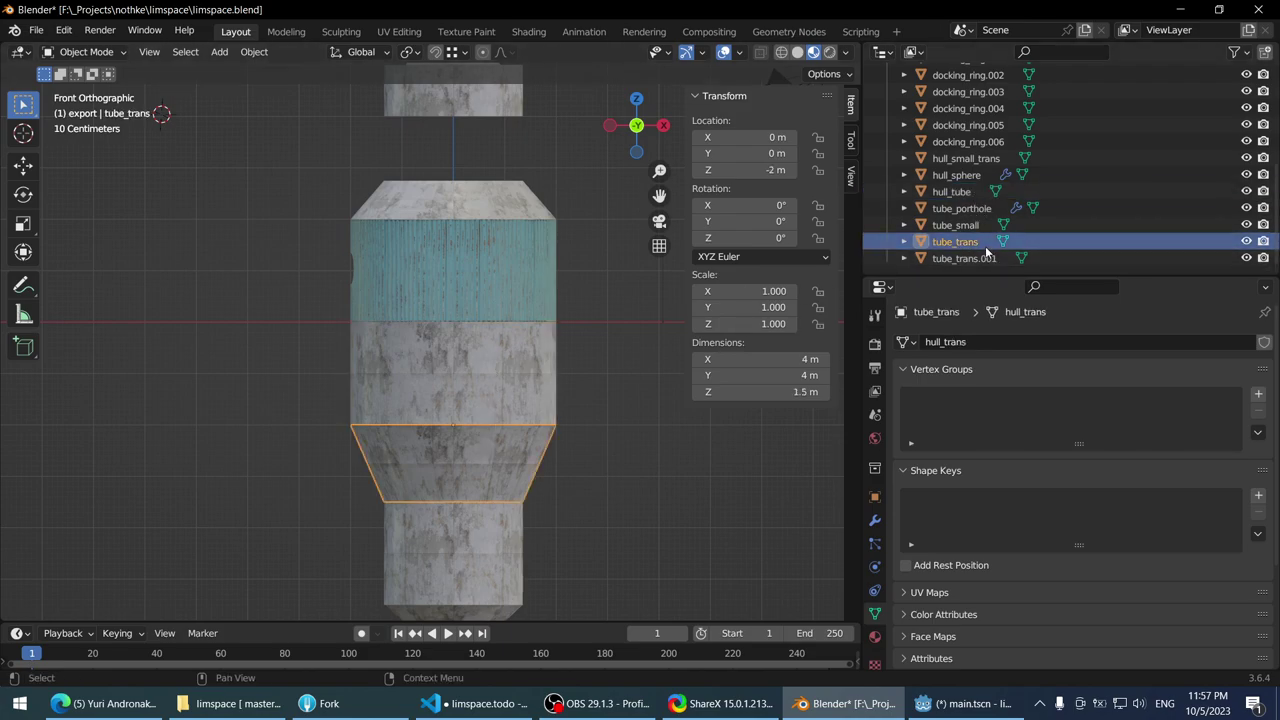
key(F2)
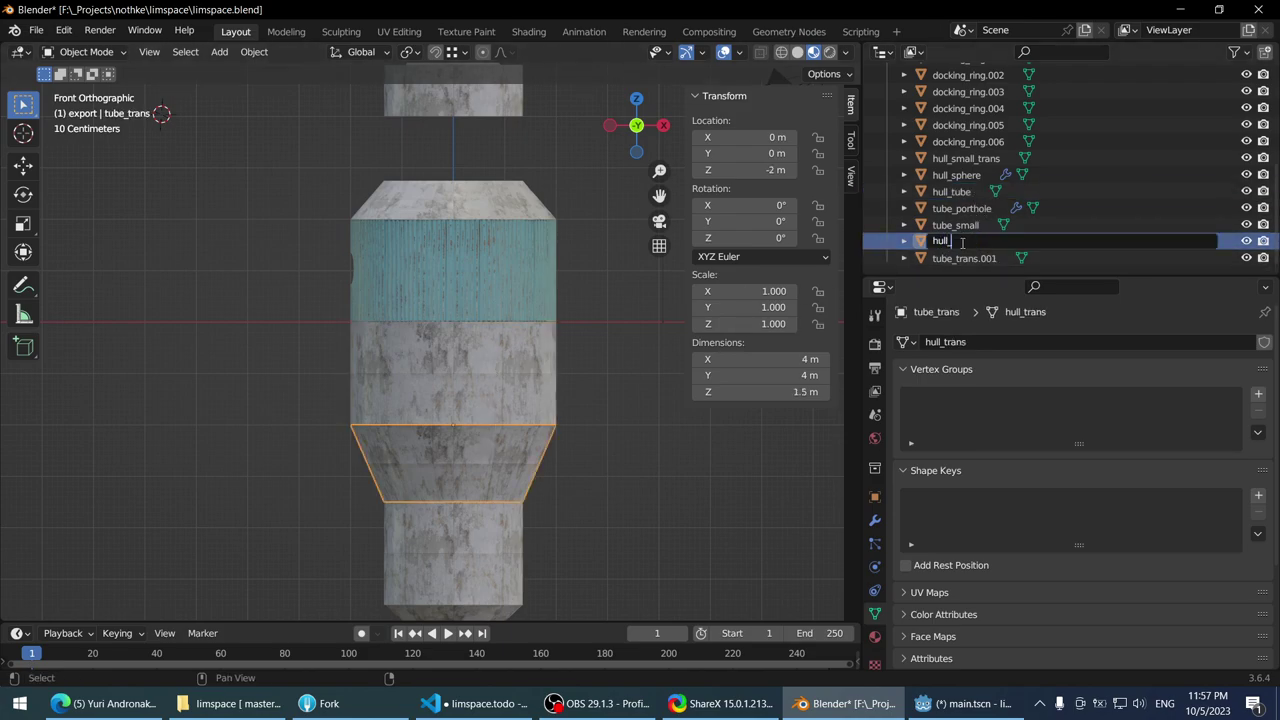
text(hull_trans)
key(Return)
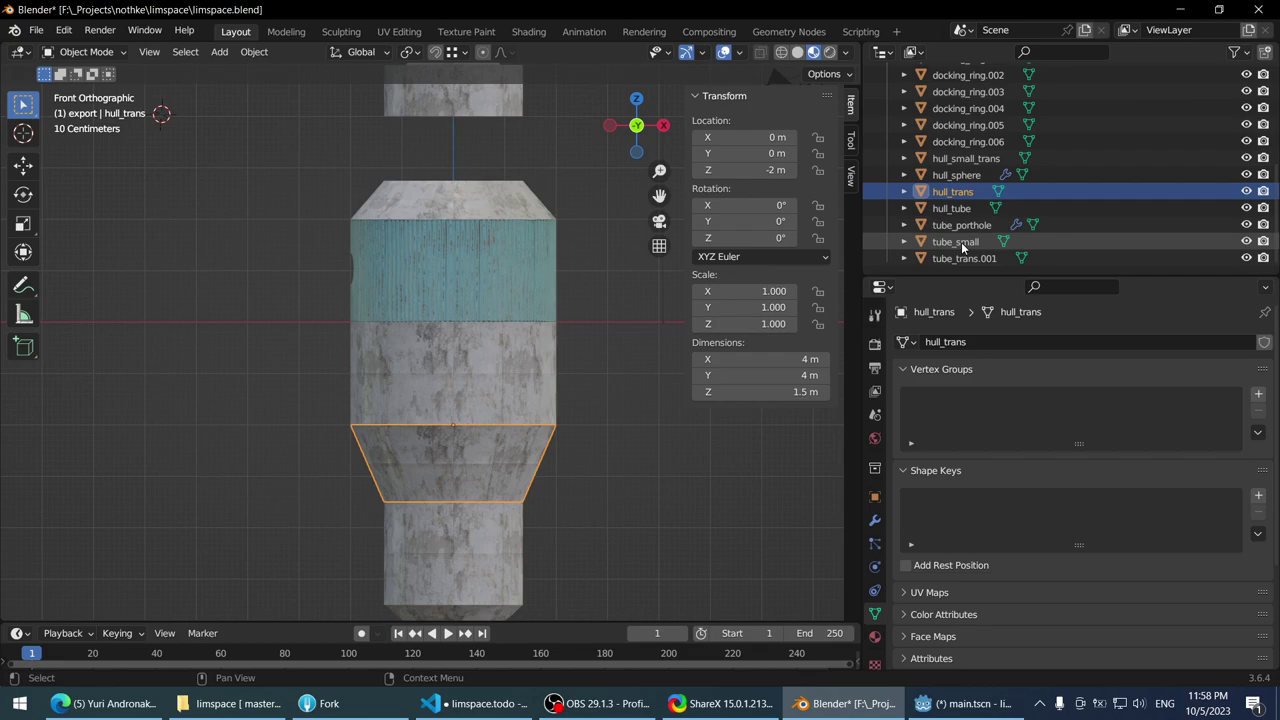
- Rename the small tube object to hull_tube_small
click(955, 242)
key(g)
click(482, 371)
key(KP_Decimal)
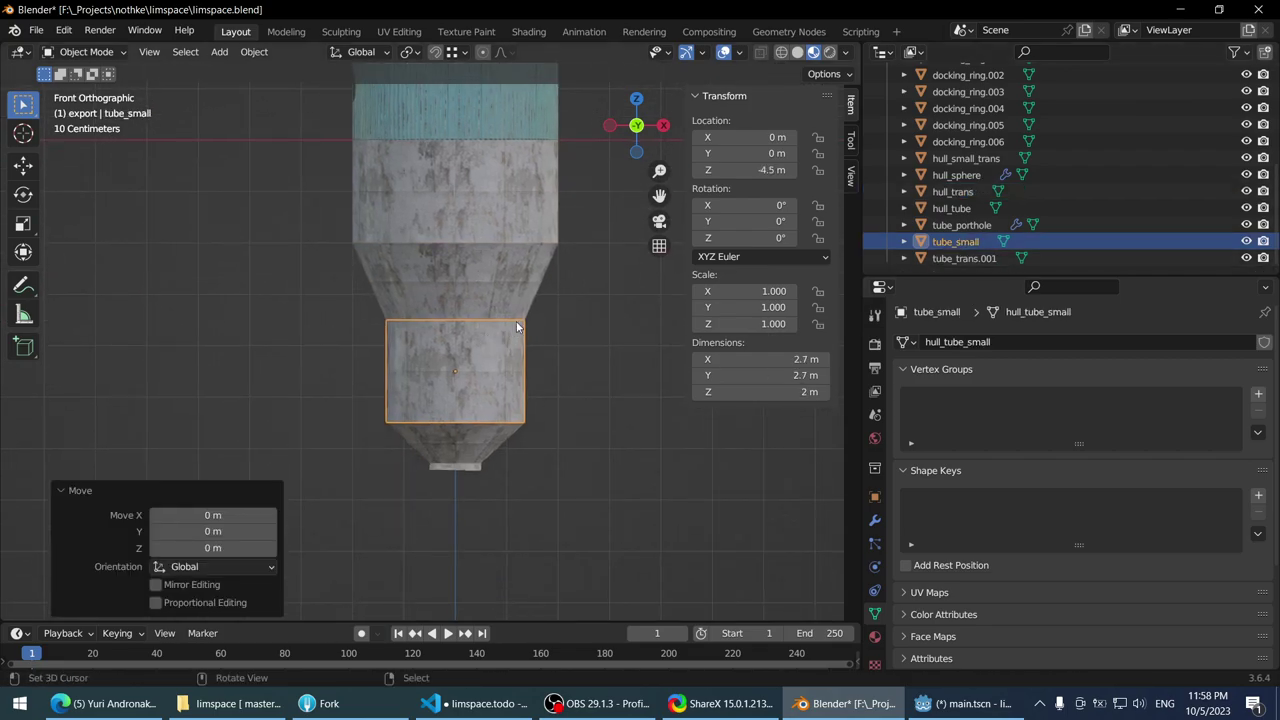
double_click(980, 241)
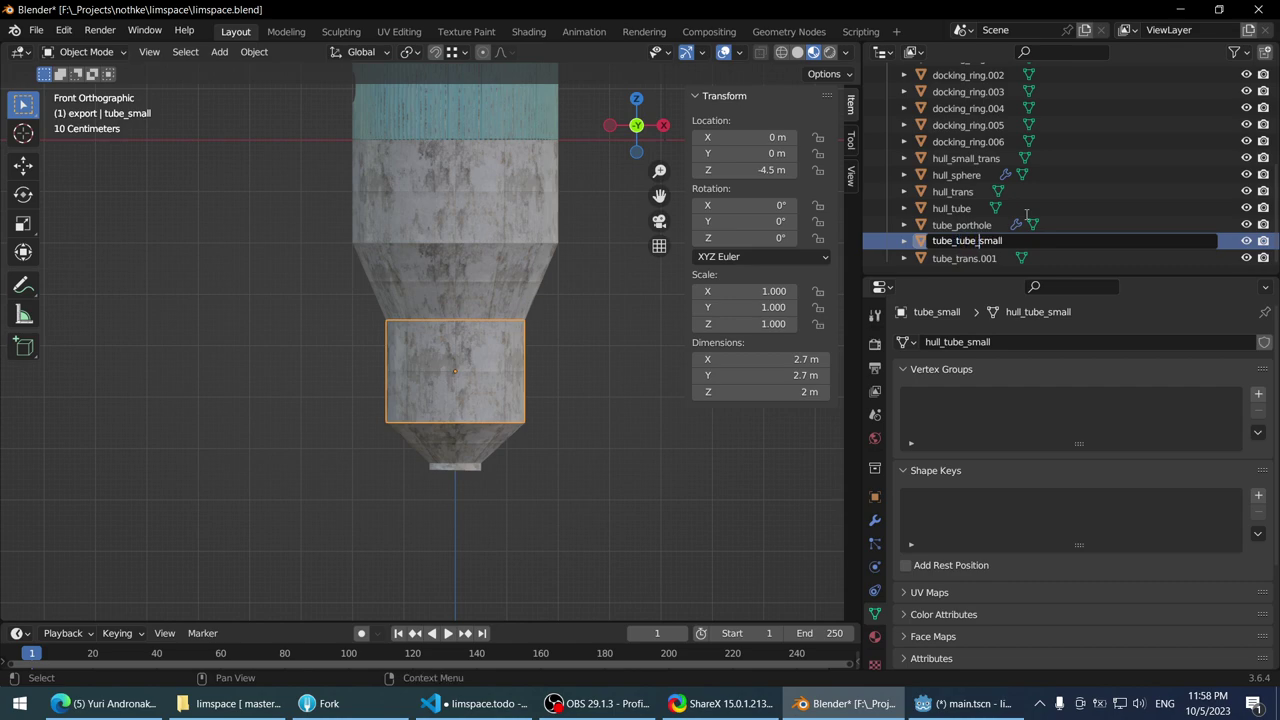
key(Return)
click(968, 242)
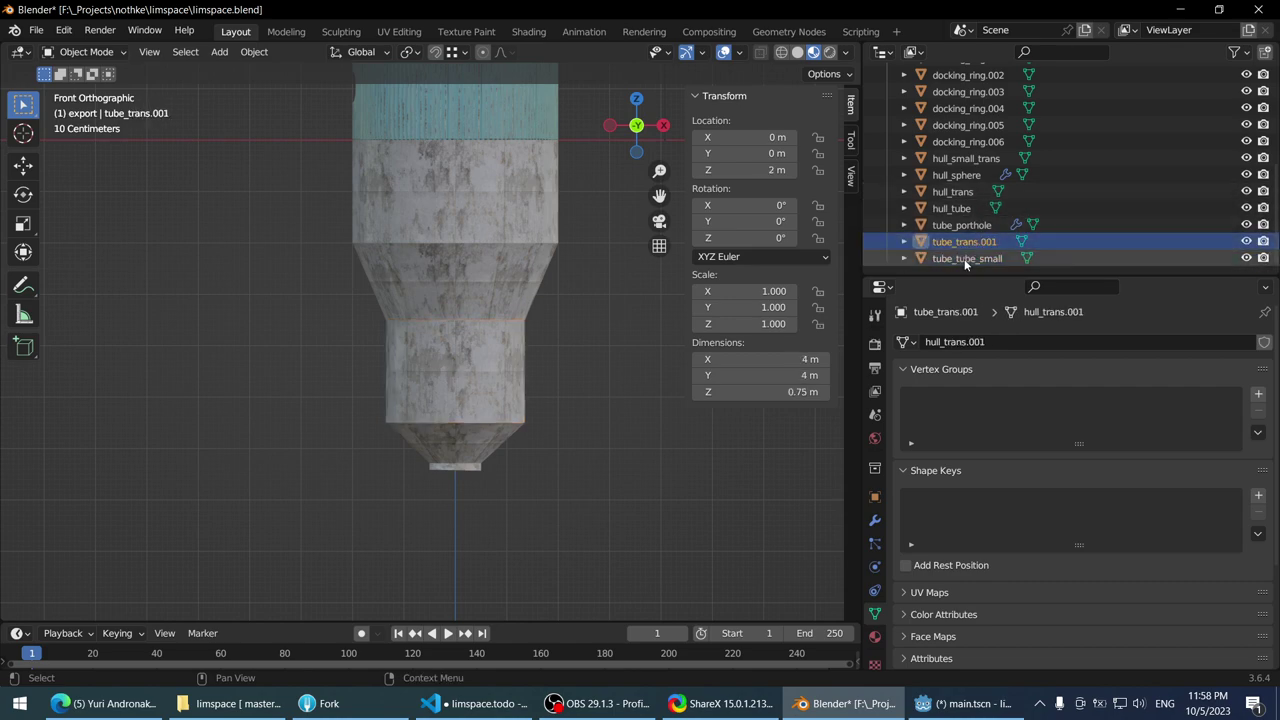
double_click(966, 258)
drag(957, 258, 860, 261)
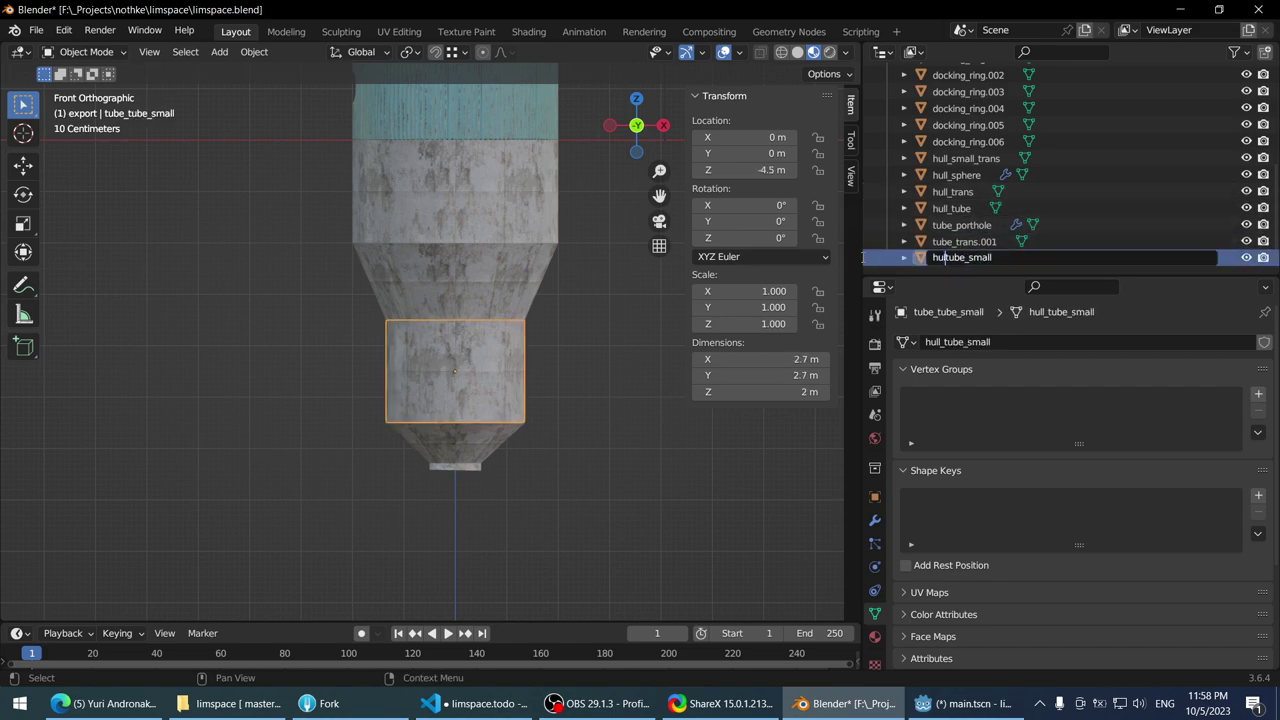
text(hull_)
key(Return)
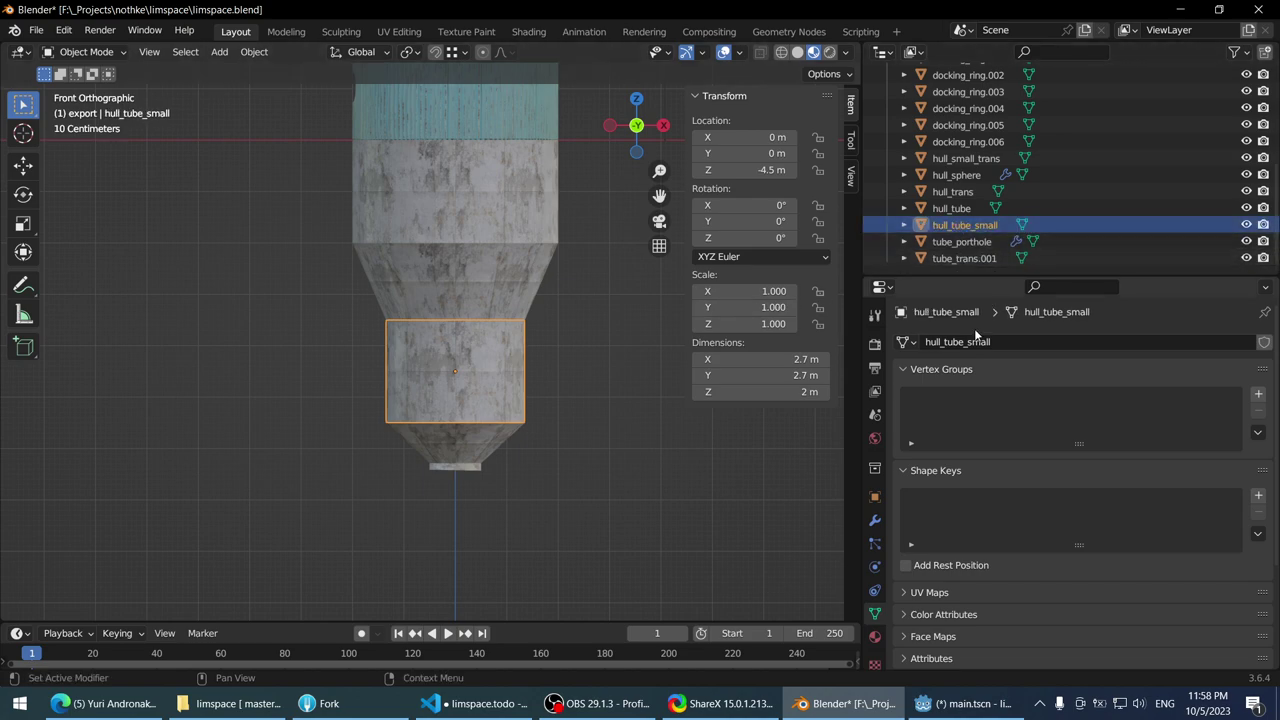
- Rename tube_porthole to hull_tube_porthole
click(962, 241)
click(962, 225)
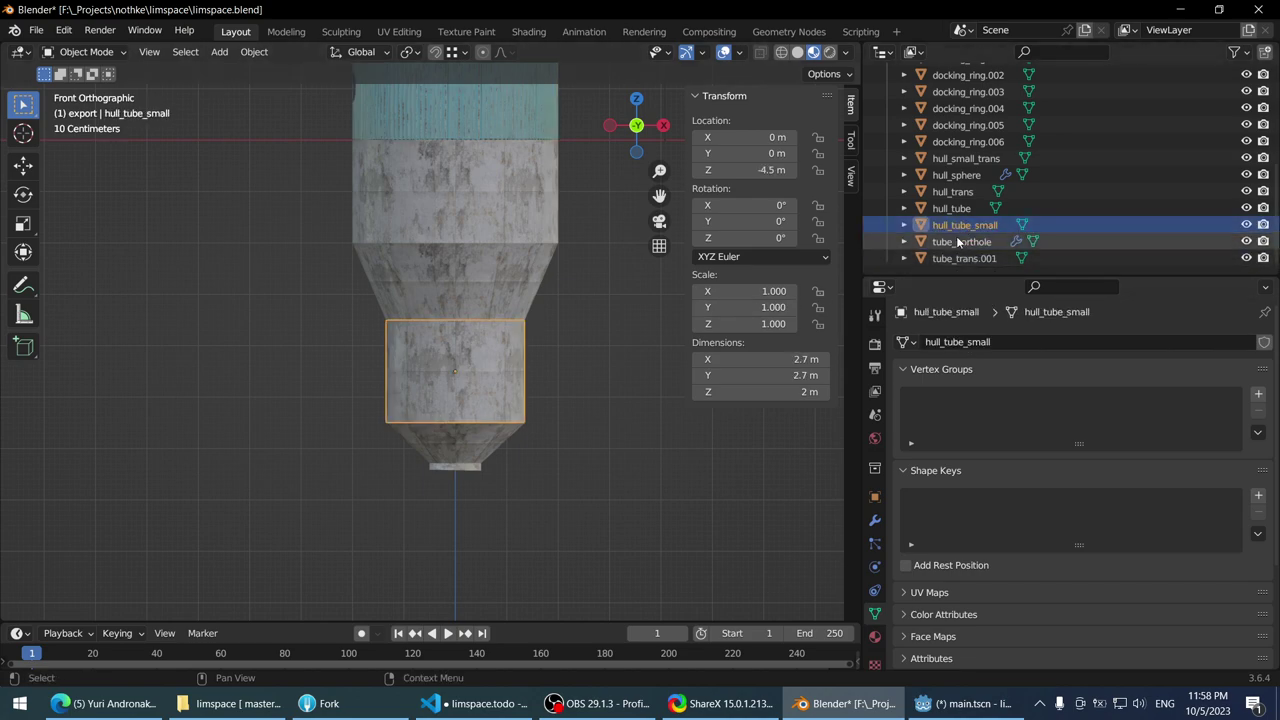
click(962, 241)
scroll(500, 420, down, 2)
scroll(499, 261, up, 1)
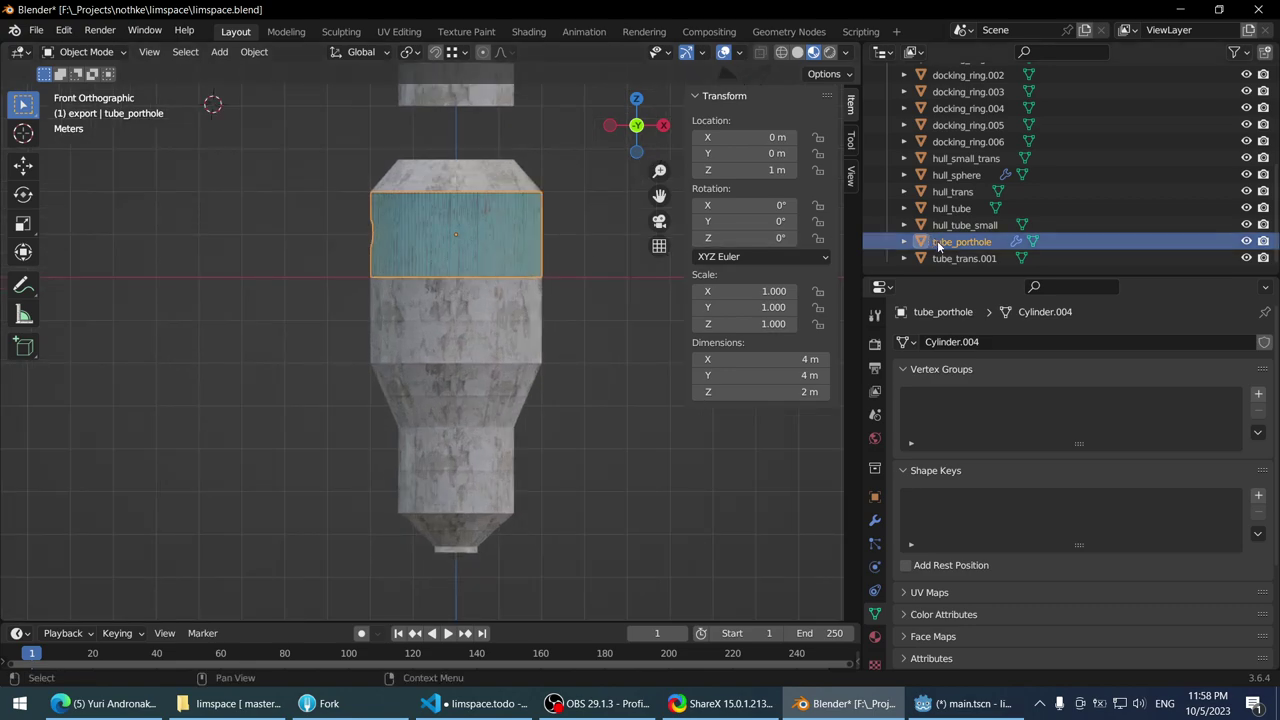
double_click(966, 242)
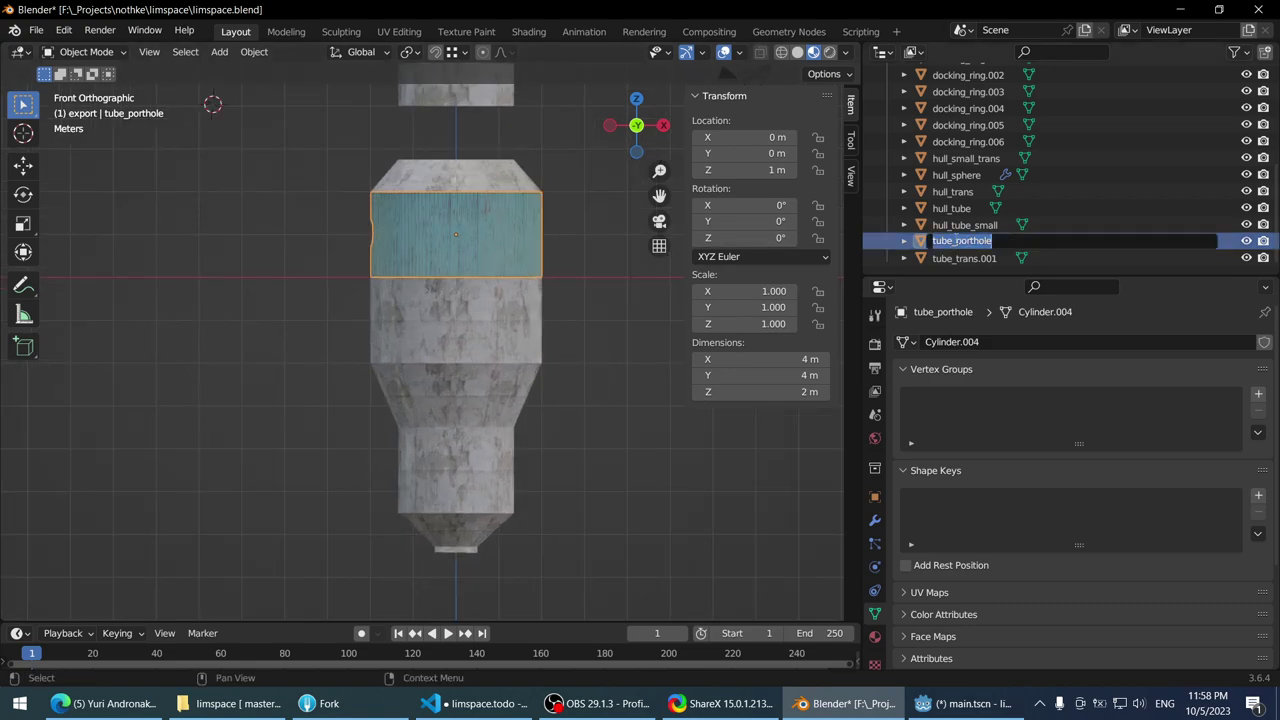
key(Home)
text(hull_)
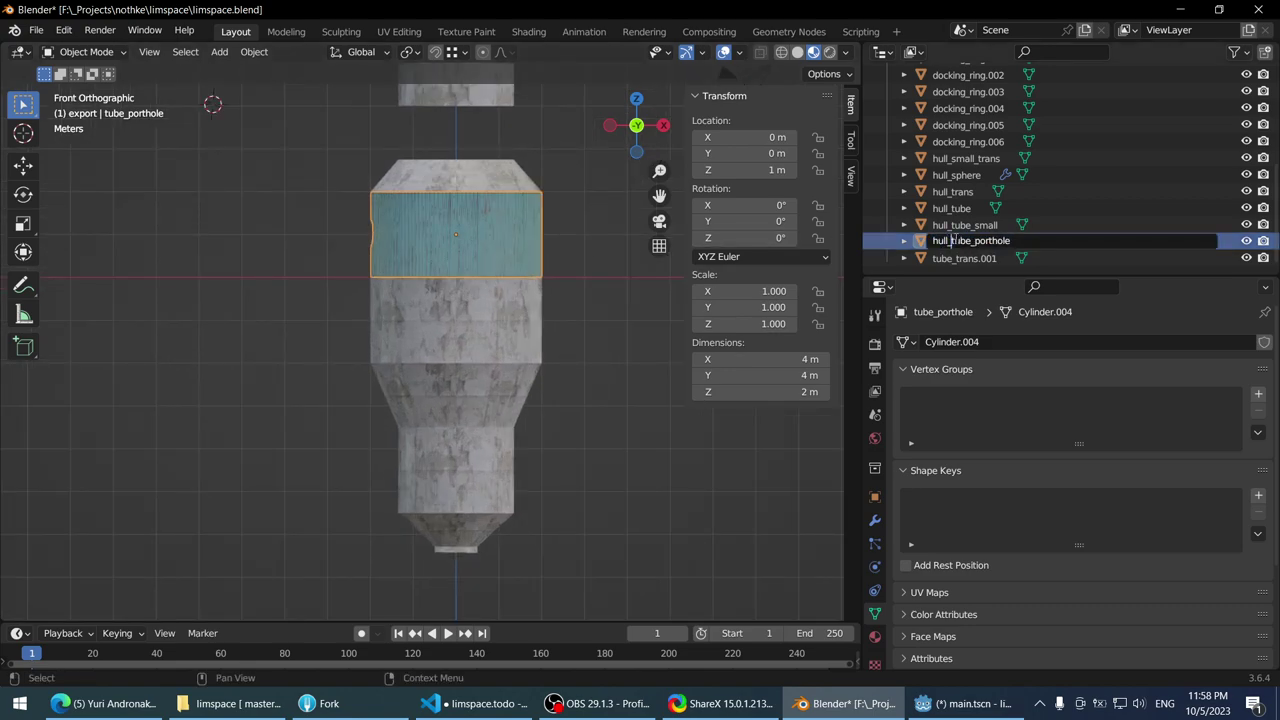
key(Return)
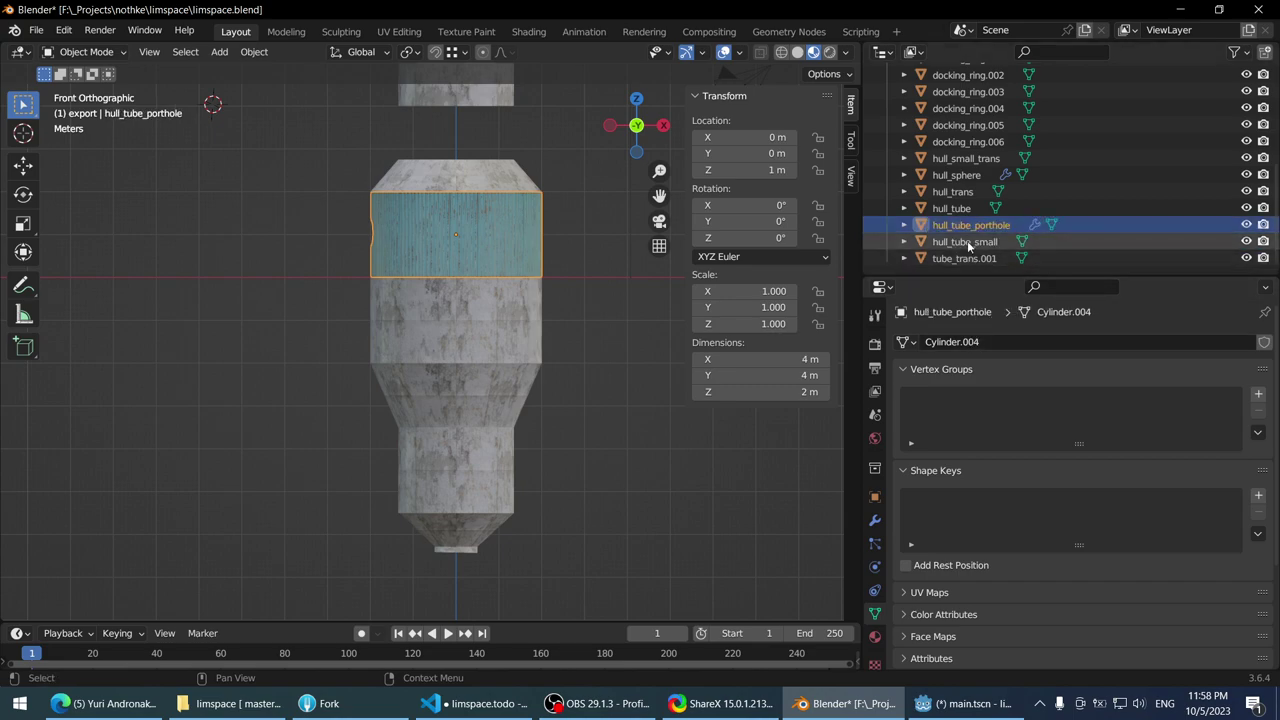
- Set the porthole's mesh data name to hull_tube_porthole
click(964, 210)
click(960, 224)
click(1000, 341)
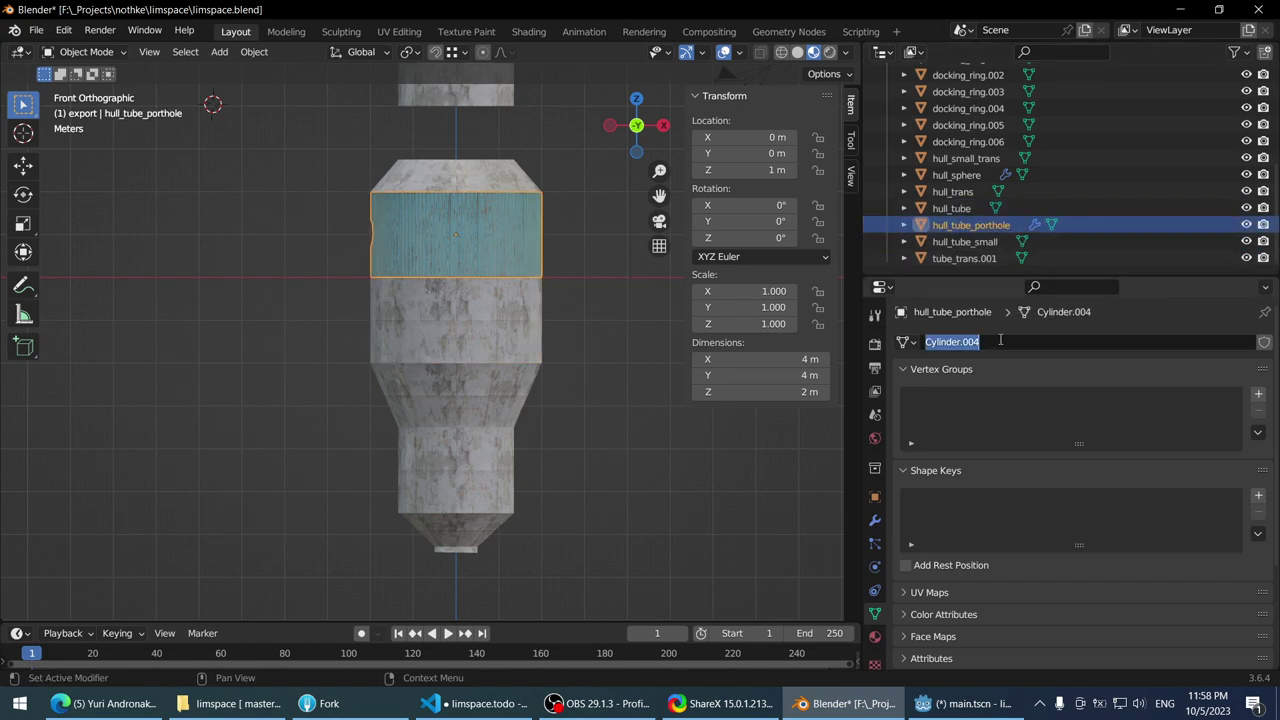
text(hull_tube_porthole)
key(Return)
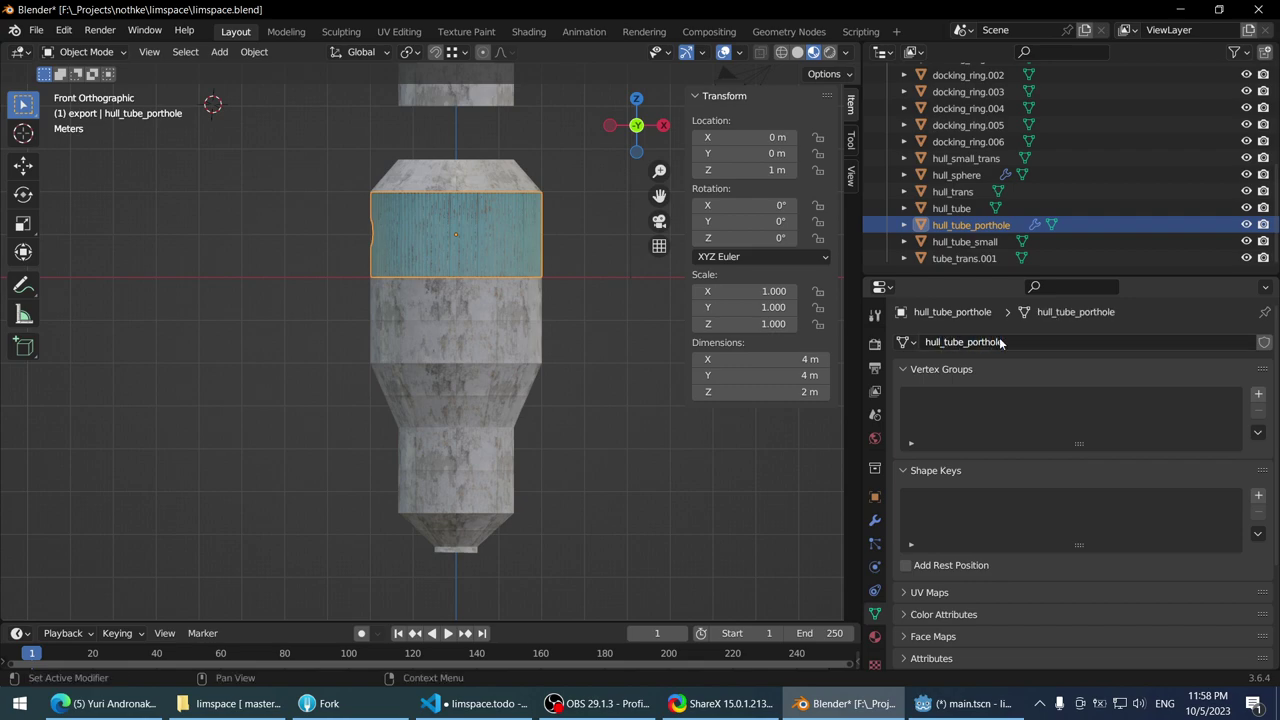
click(965, 242)
click(962, 225)
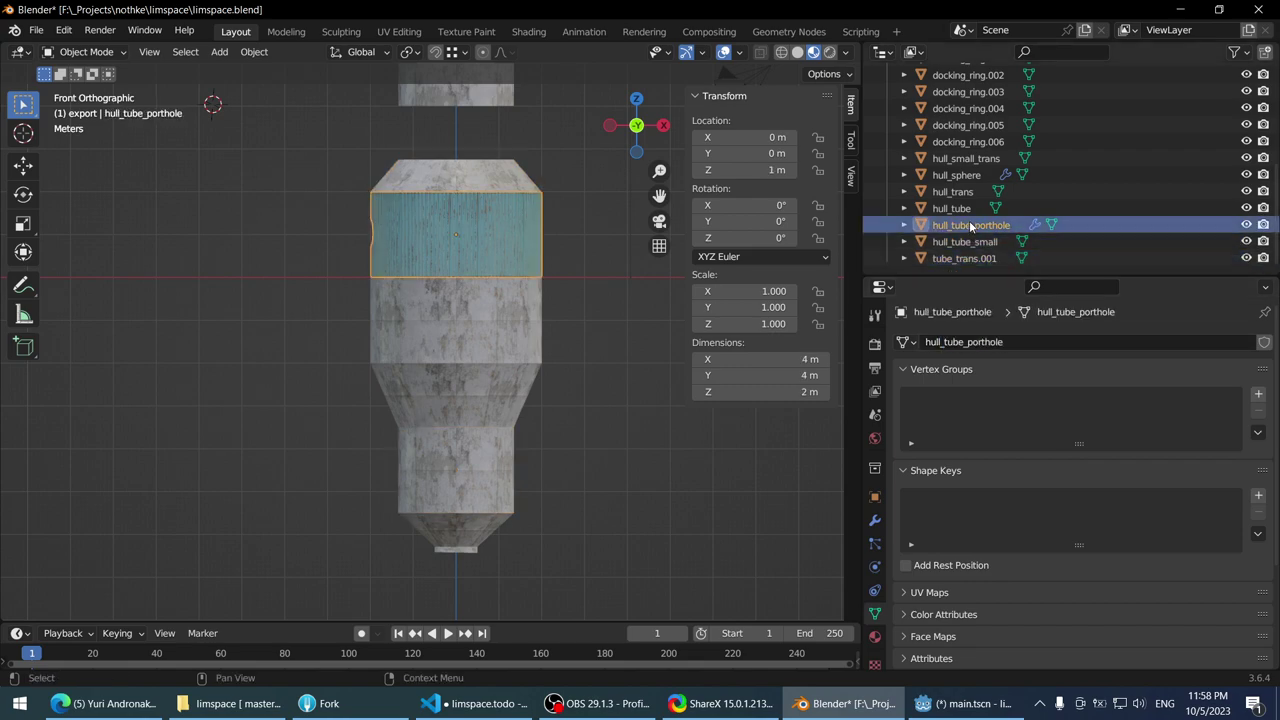
click(963, 243)
- Rename tube_trans.001 to tube_trans_short
click(938, 259)
scroll(527, 250, down, 2)
scroll(532, 297, up, 2)
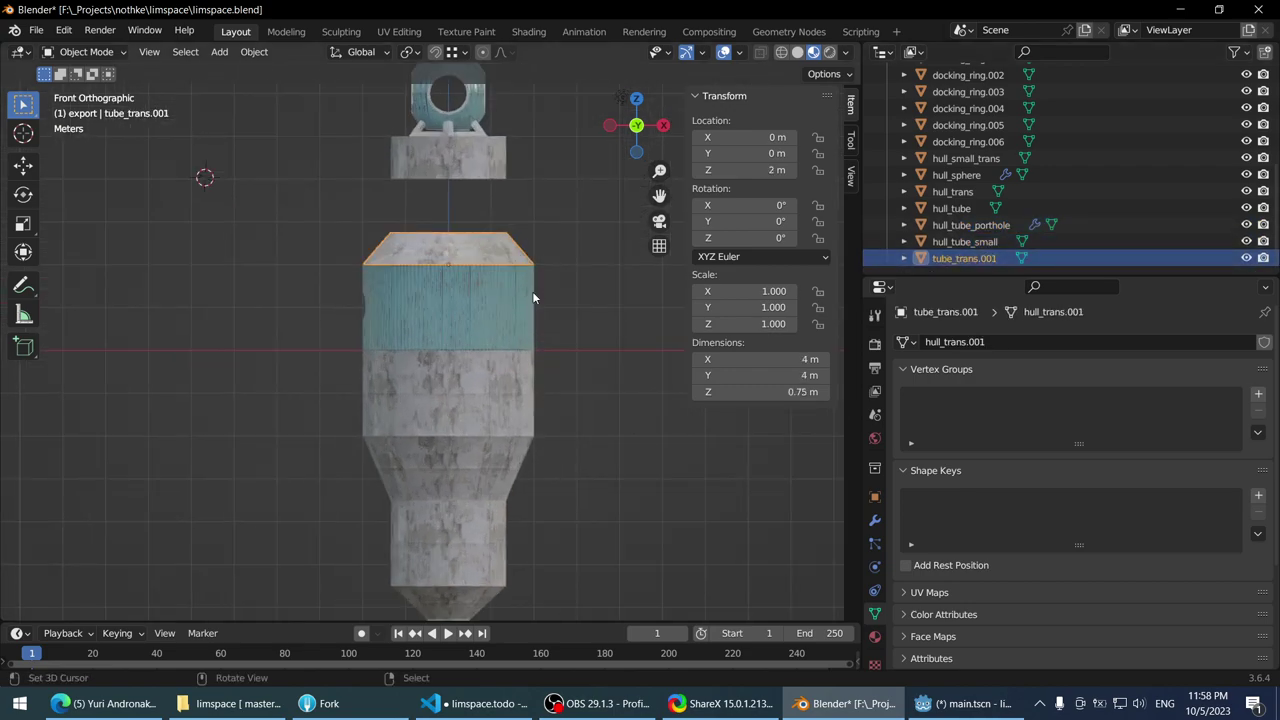
click(962, 242)
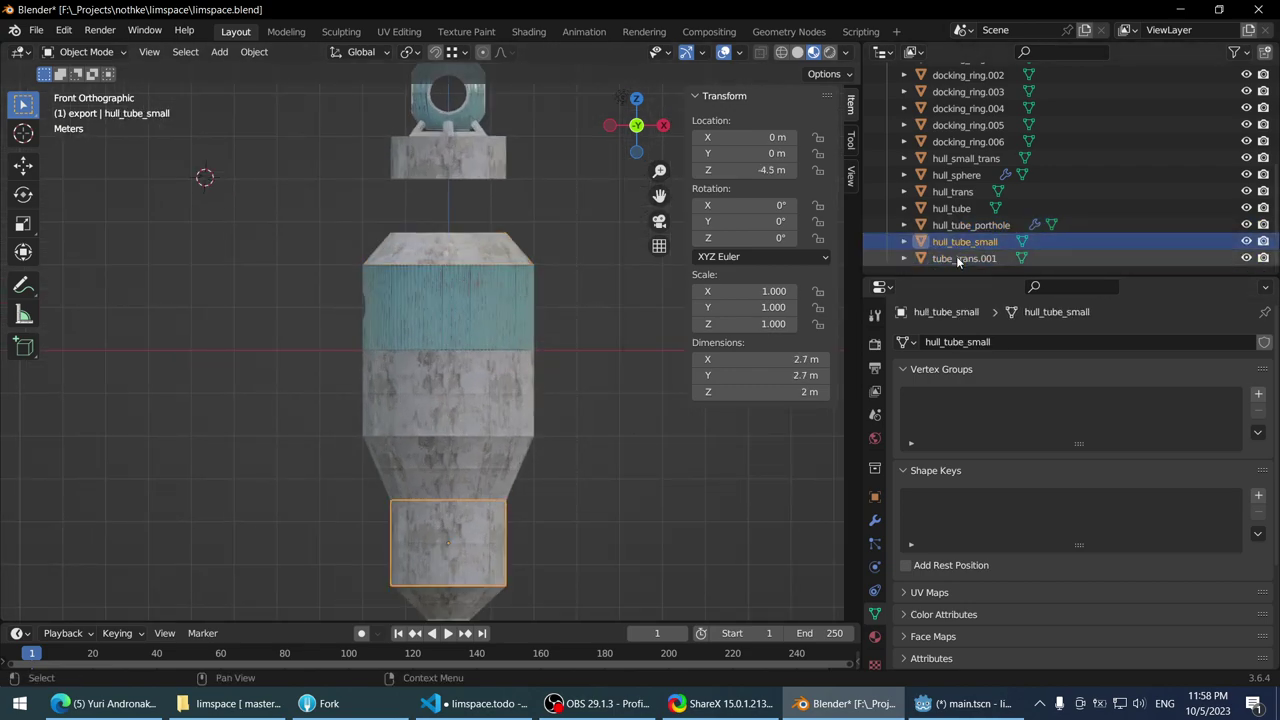
click(960, 257)
double_click(964, 258)
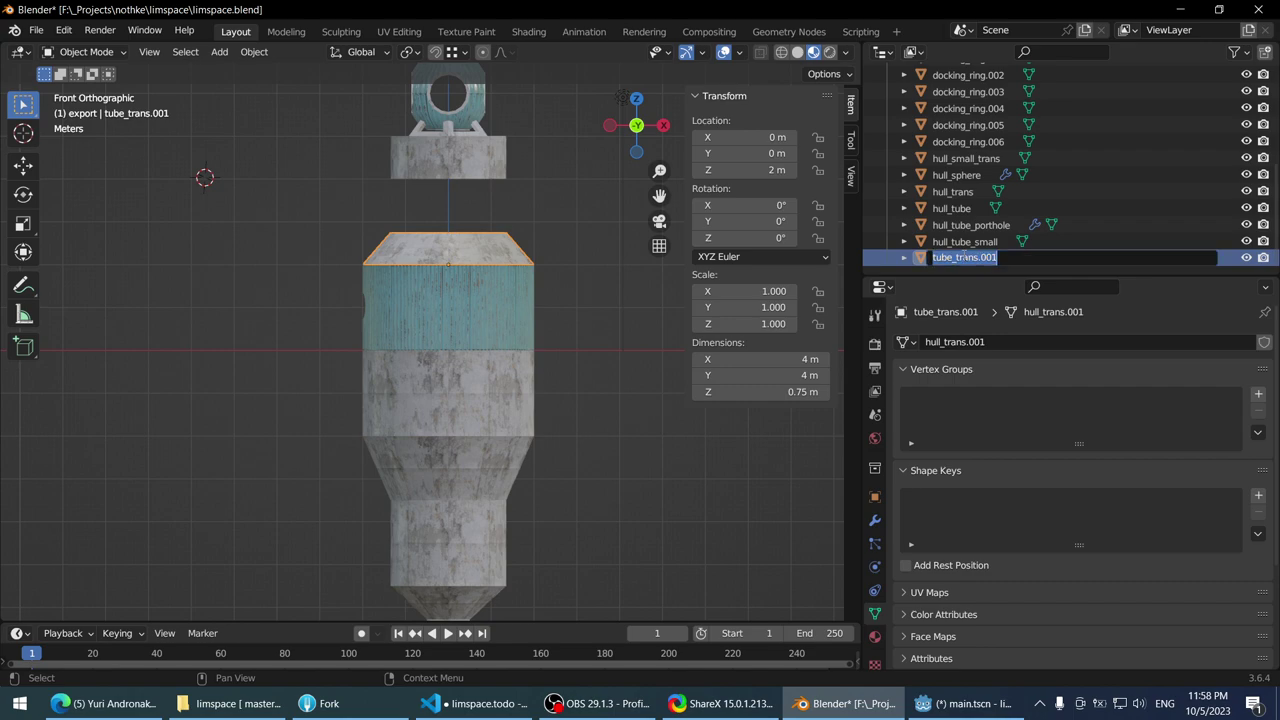
click(1012, 255)
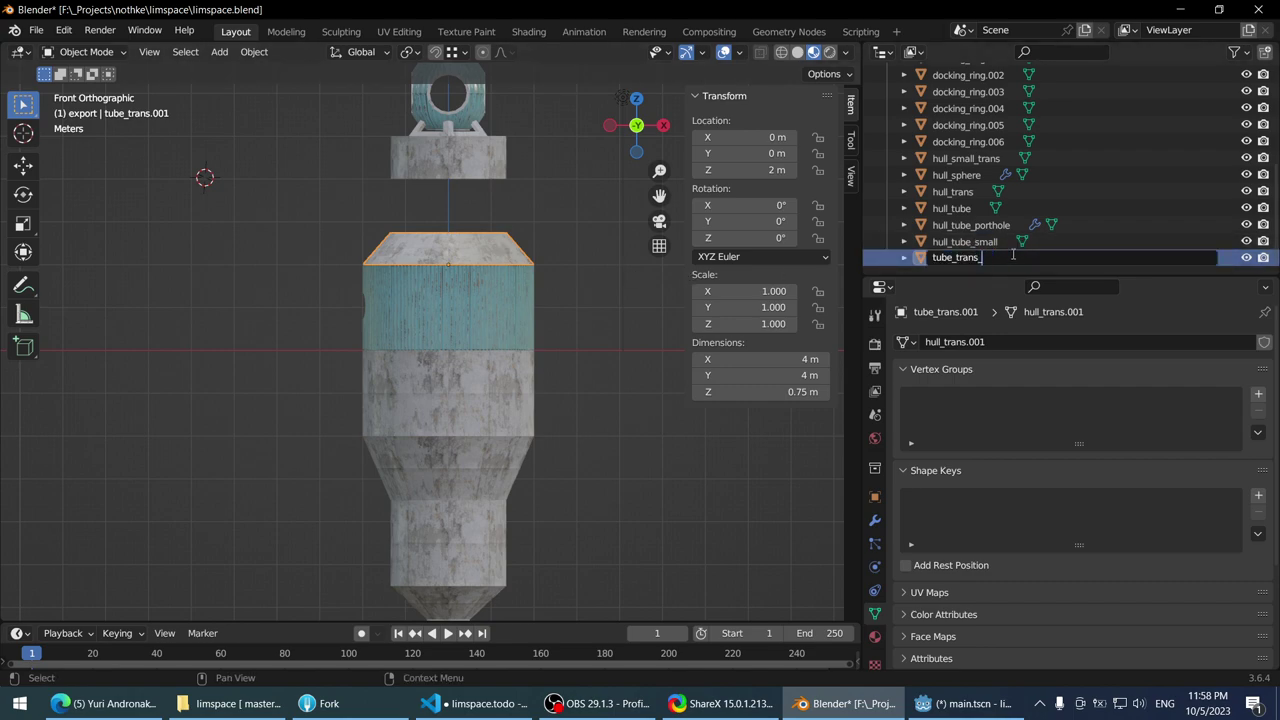
text(_short)
key(Return)
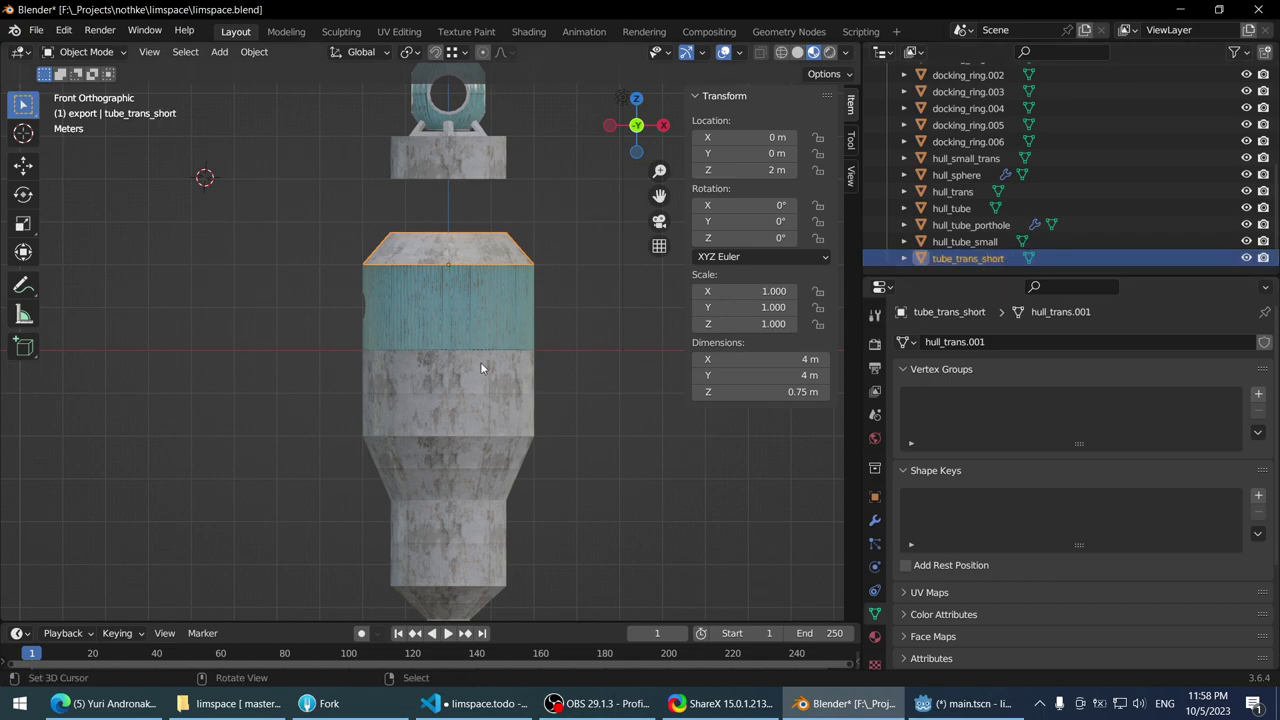
- Rename the short transition's mesh data to hull_trans_short, dropping the .001 suffix
click(1053, 341)
key(End)
key(BackSpace)
key(BackSpace)
key(BackSpace)
key(BackSpace)
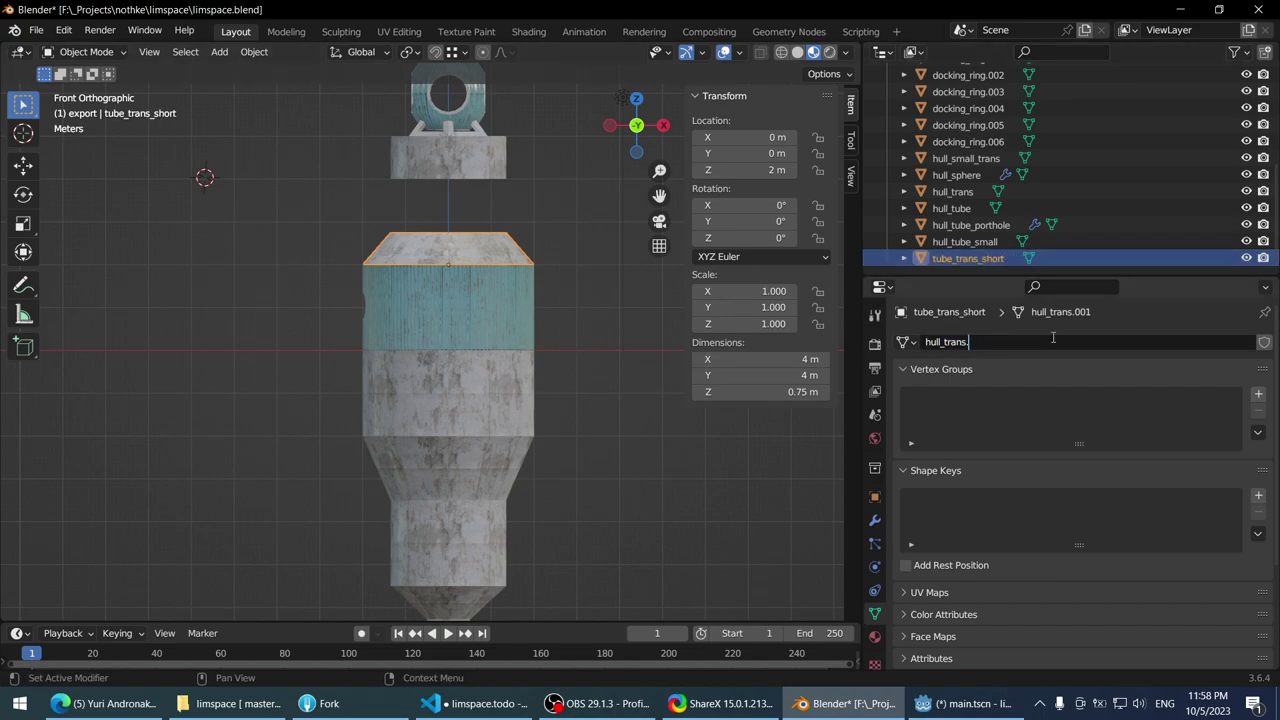
text(_short)
key(Return)
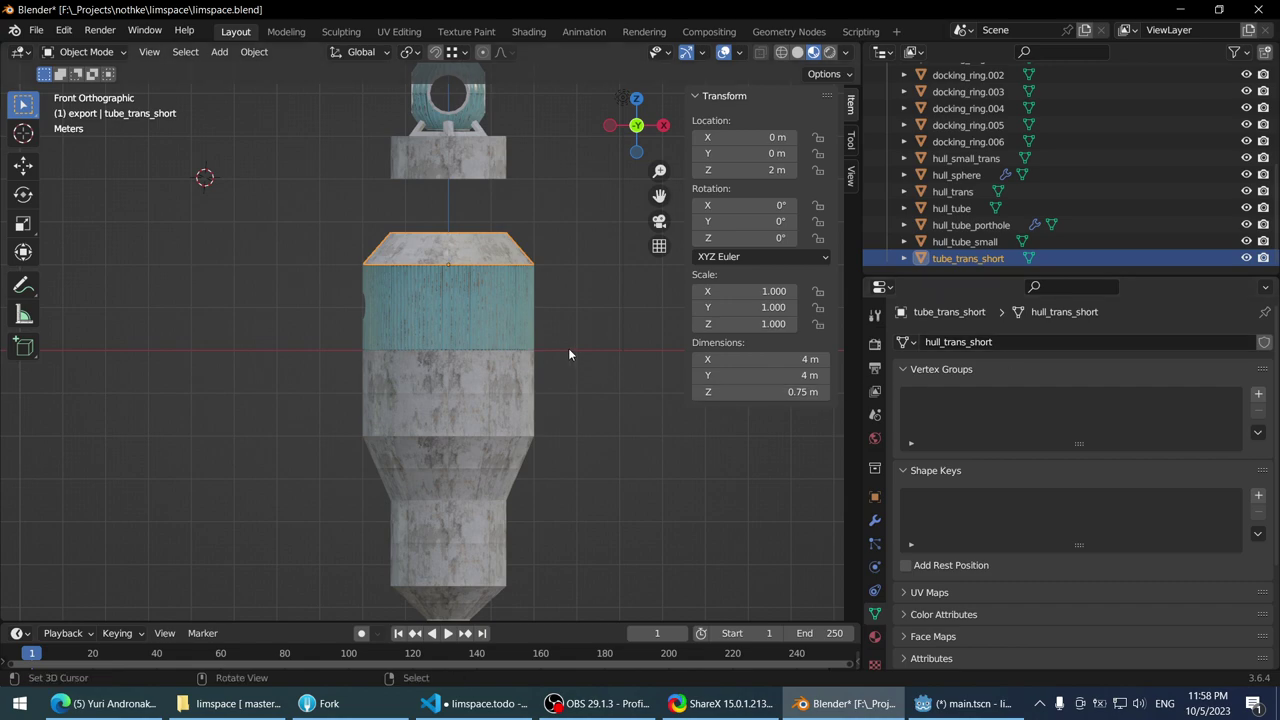
- Check the cupola, docking_ring objects and hull_small_trans in the Outliner
click(494, 296)
scroll(930, 172, up, 4)
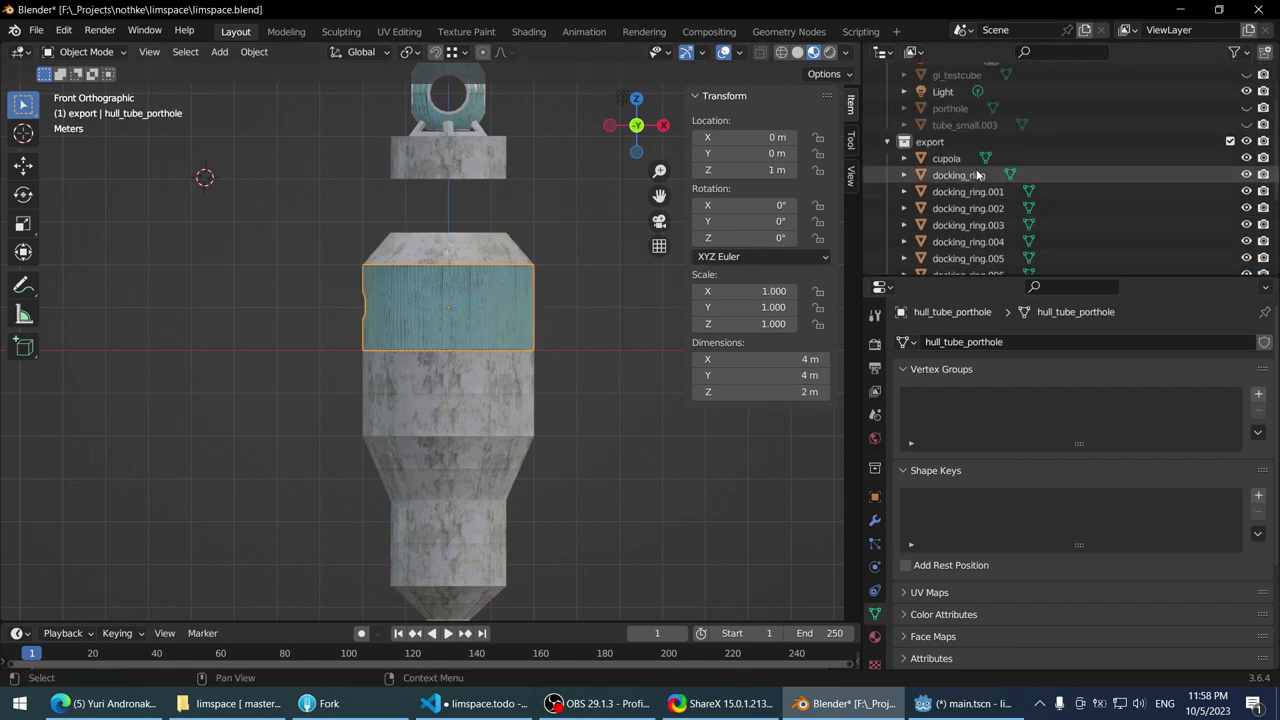
click(956, 160)
click(955, 175)
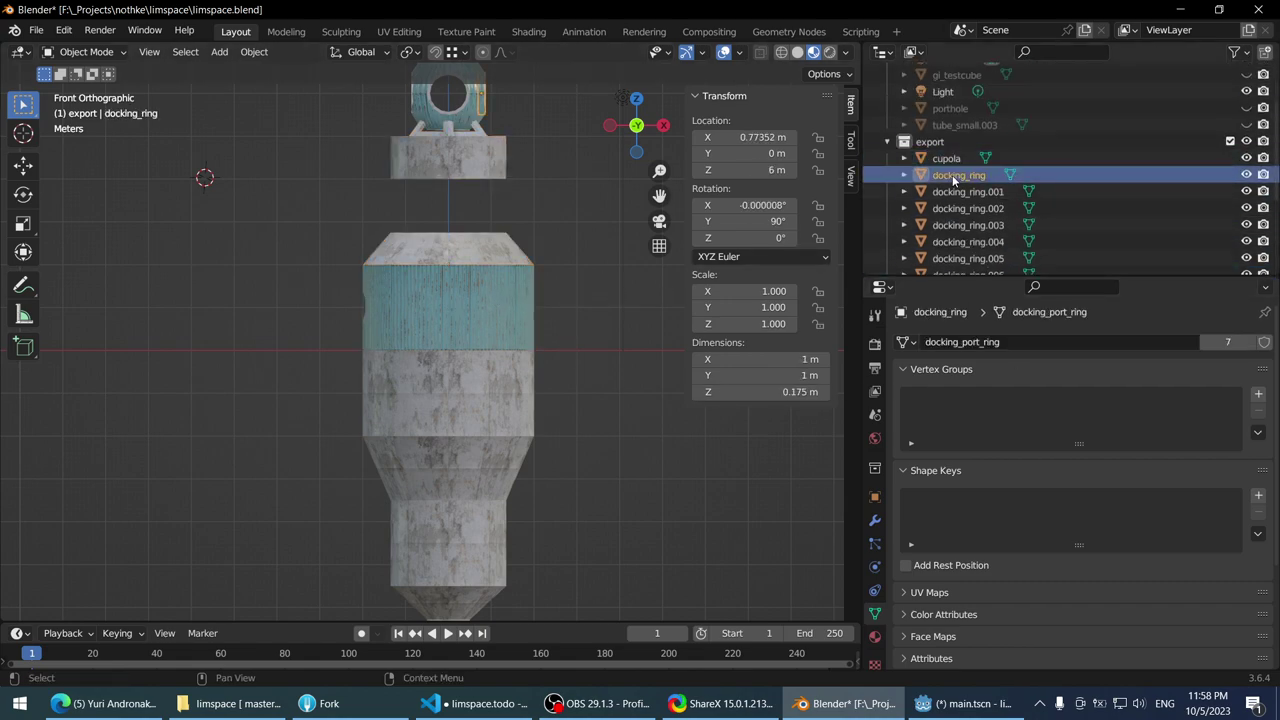
click(948, 191)
click(949, 208)
click(950, 225)
click(950, 241)
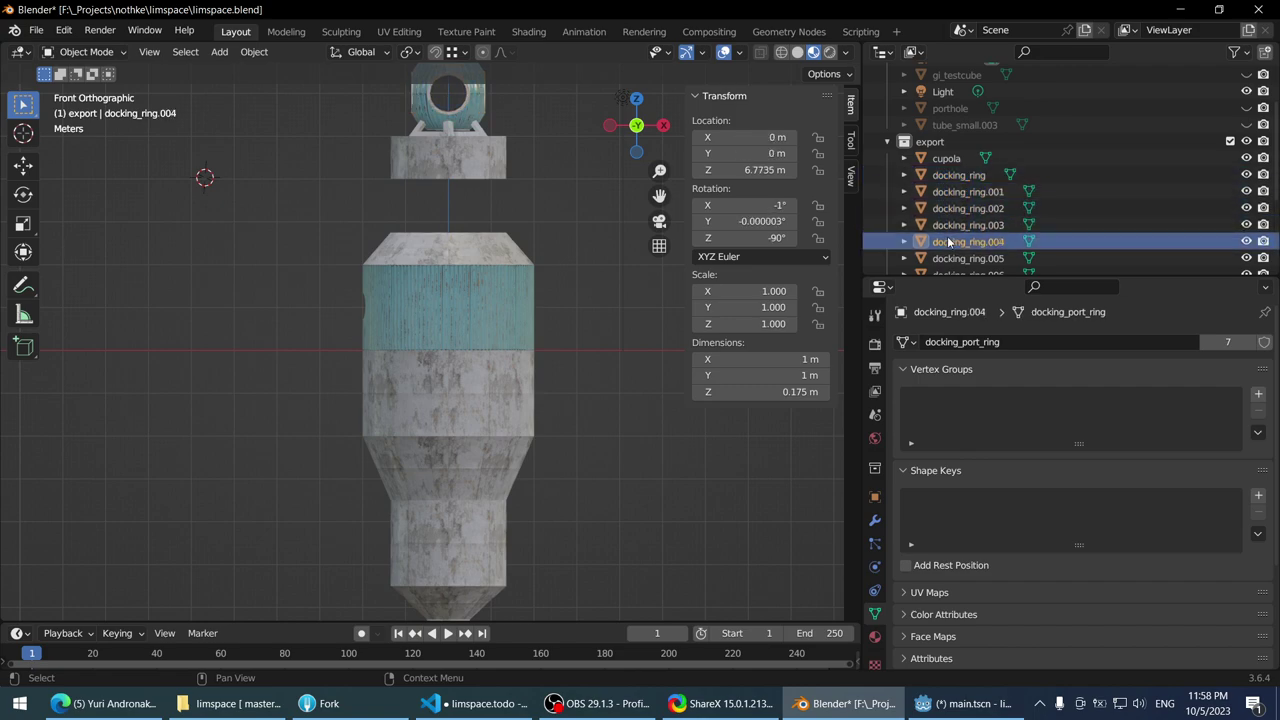
scroll(947, 230, down, 4)
click(946, 178)
click(945, 195)
click(942, 212)
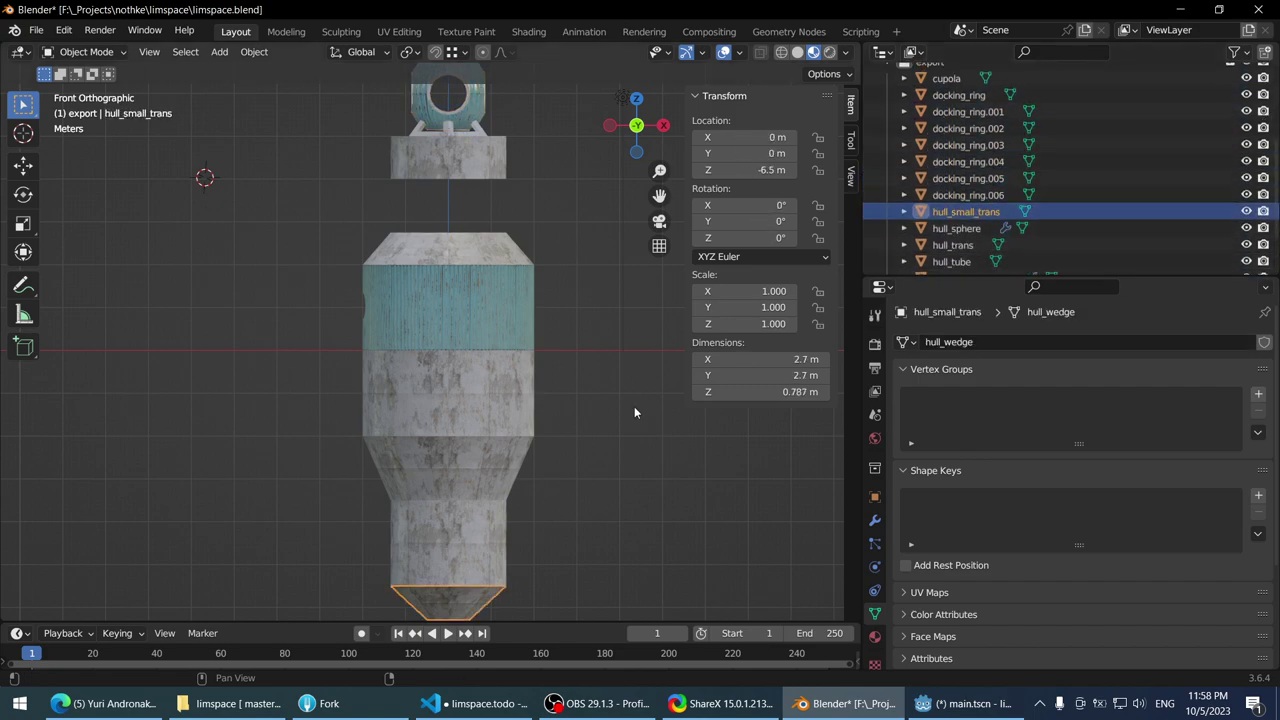
- Go through hull_sphere, hull_trans, hull_tube and the other tube pieces to find tube_trans_short
scroll(490, 324, down, 2)
scroll(472, 314, up, 6)
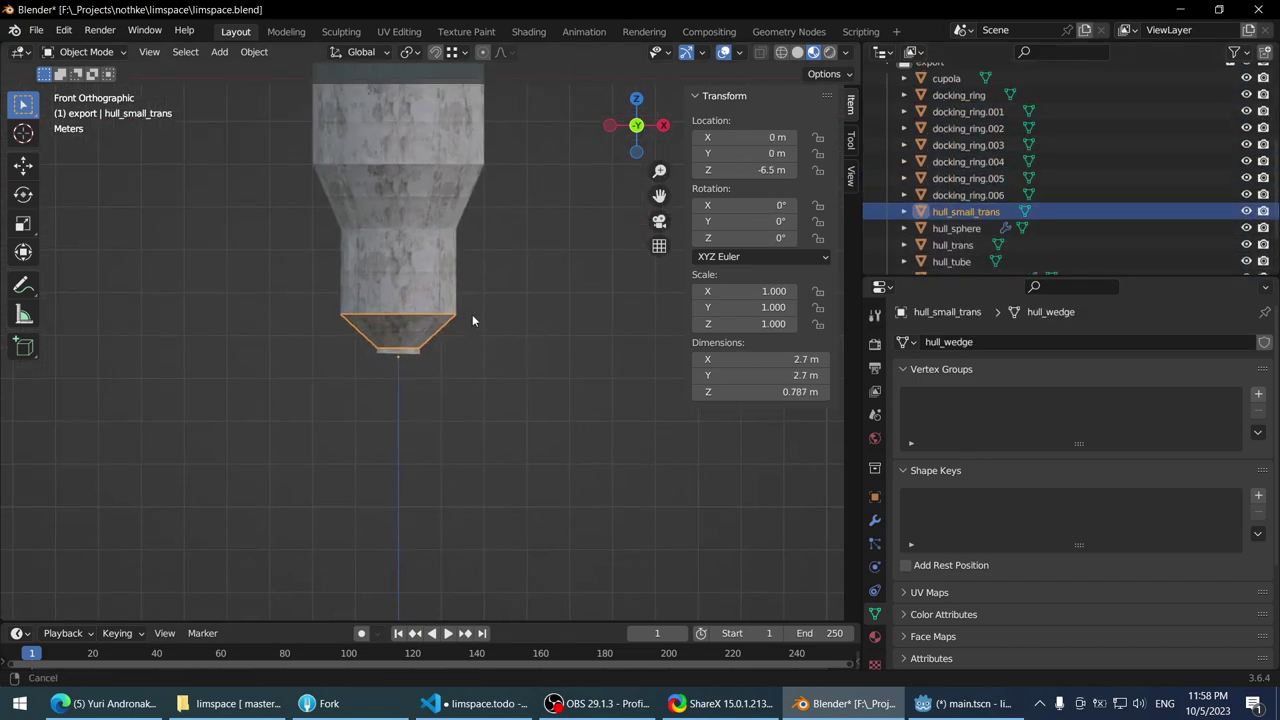
click(962, 228)
scroll(975, 230, down, 1)
click(960, 218)
click(965, 234)
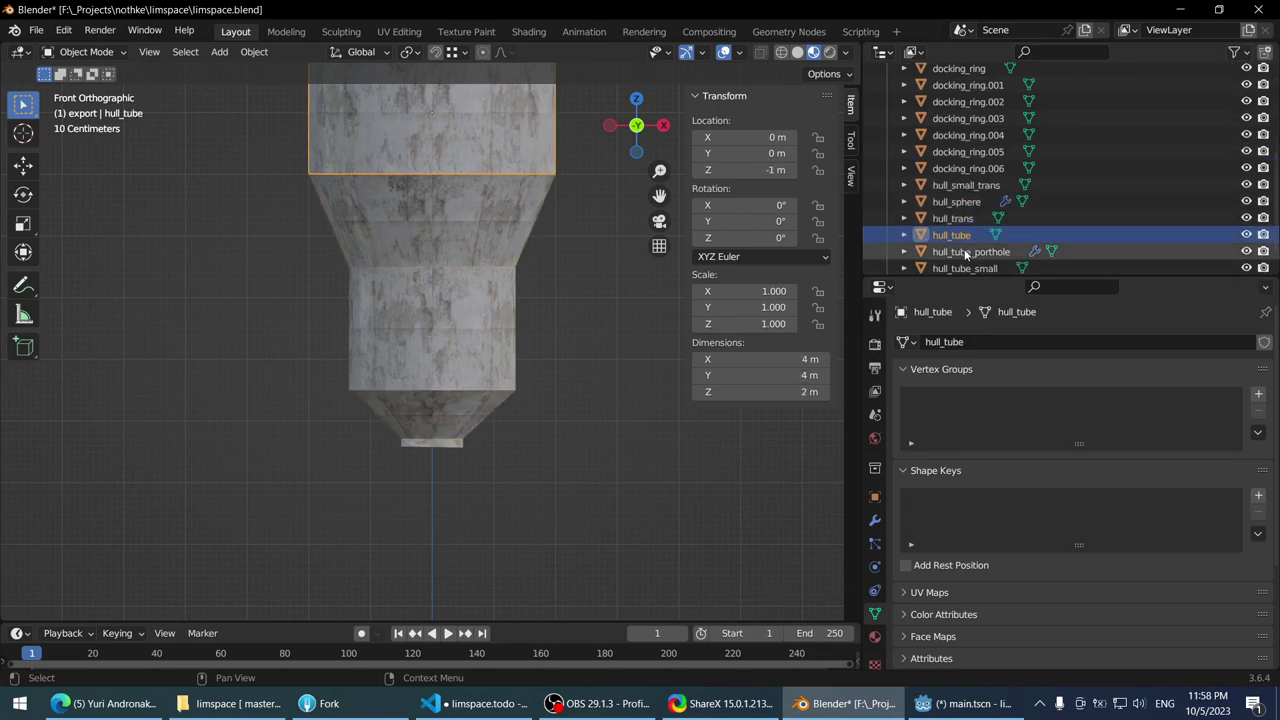
click(966, 246)
scroll(966, 243, down, 1)
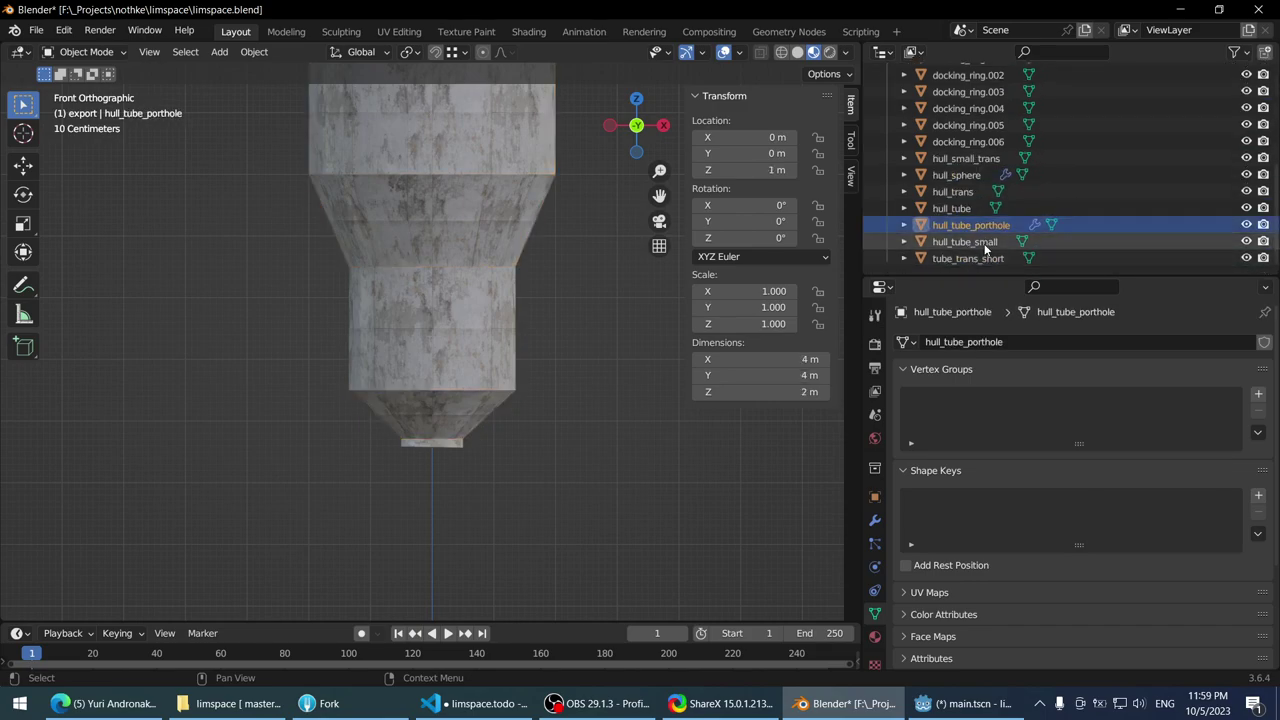
click(964, 242)
click(974, 259)
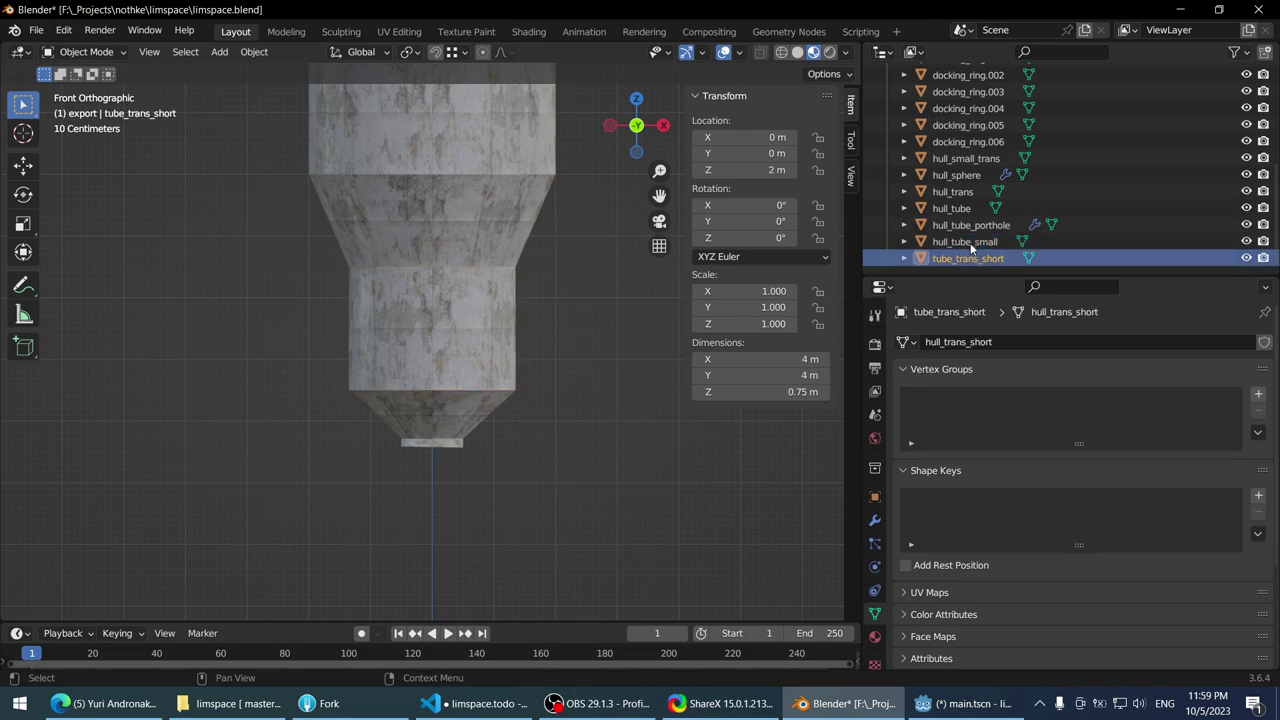
click(970, 243)
click(960, 257)
- Rename tube_trans_short to hull_trans_short
double_click(959, 257)
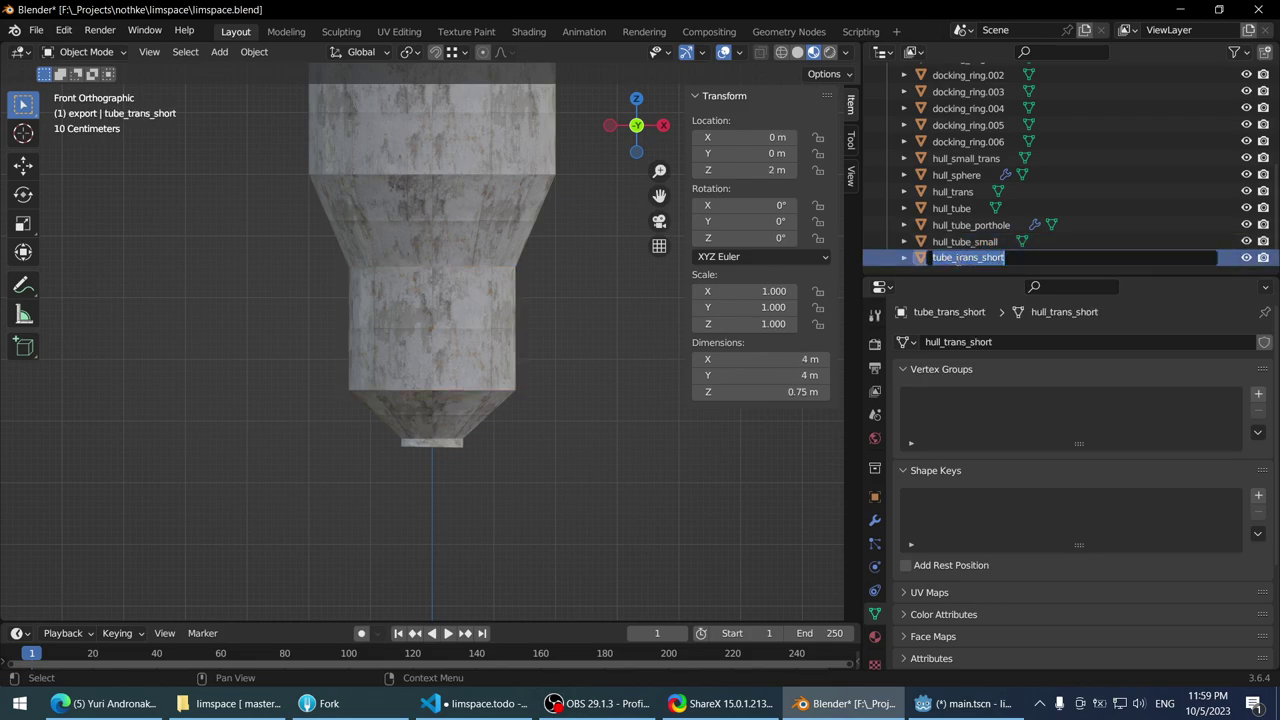
click(949, 257)
text(hul)
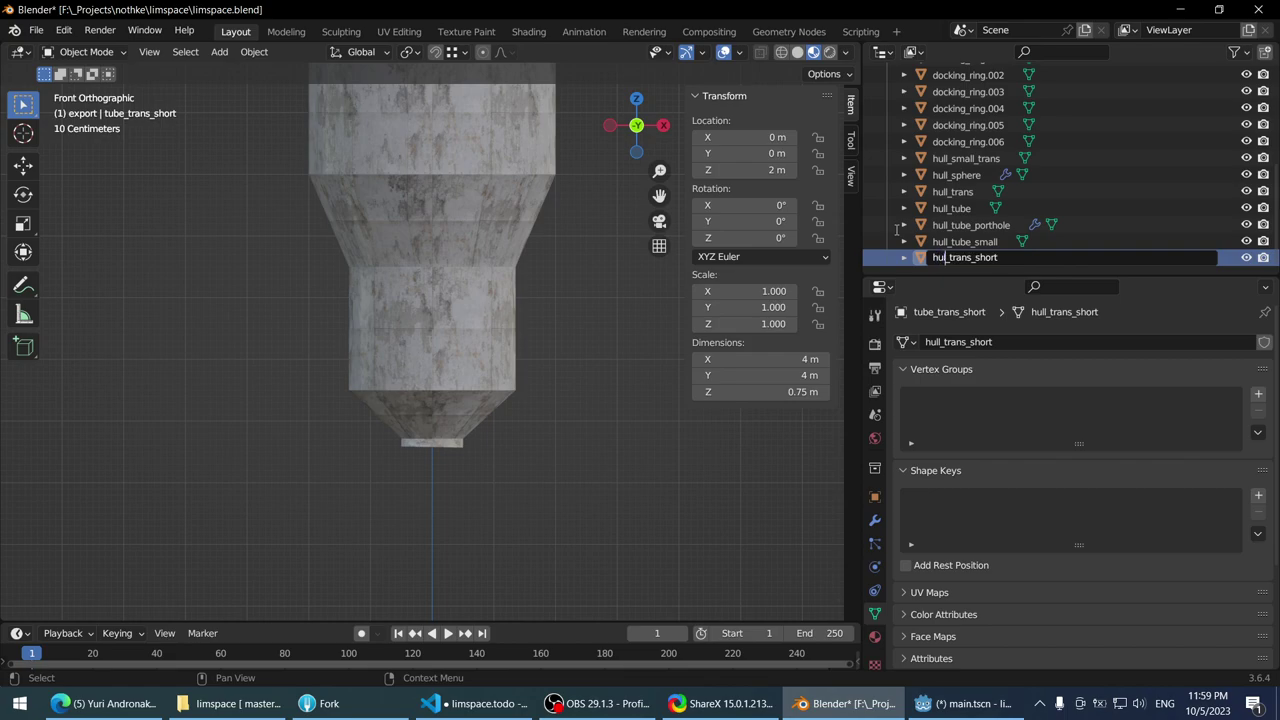
text(l)
key(Return)
key(Home)
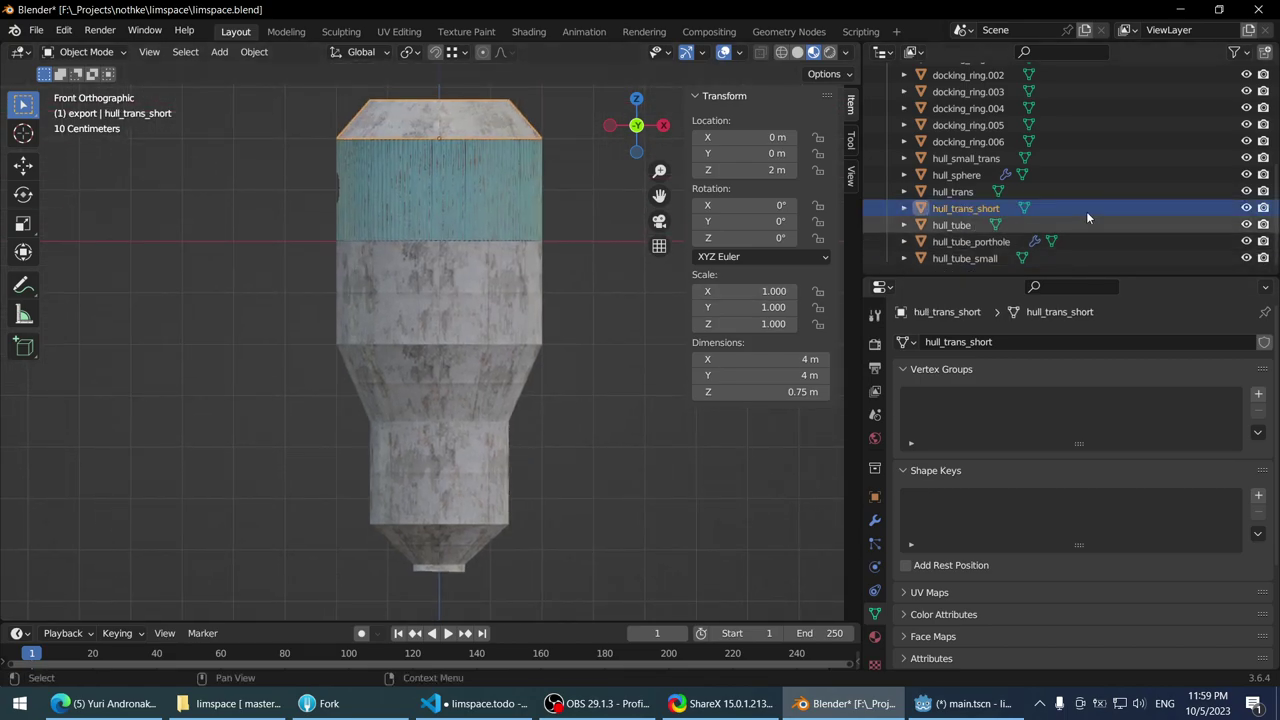
scroll(1092, 205, up, 4)
scroll(1056, 208, down, 2)
scroll(1056, 208, down, 3)
scroll(474, 220, down, 2)
- Select the cupola and all hull pieces, then apply their scale
middle_drag(474, 220, 383, 166)
click(482, 175)
scroll(482, 175, down, 2)
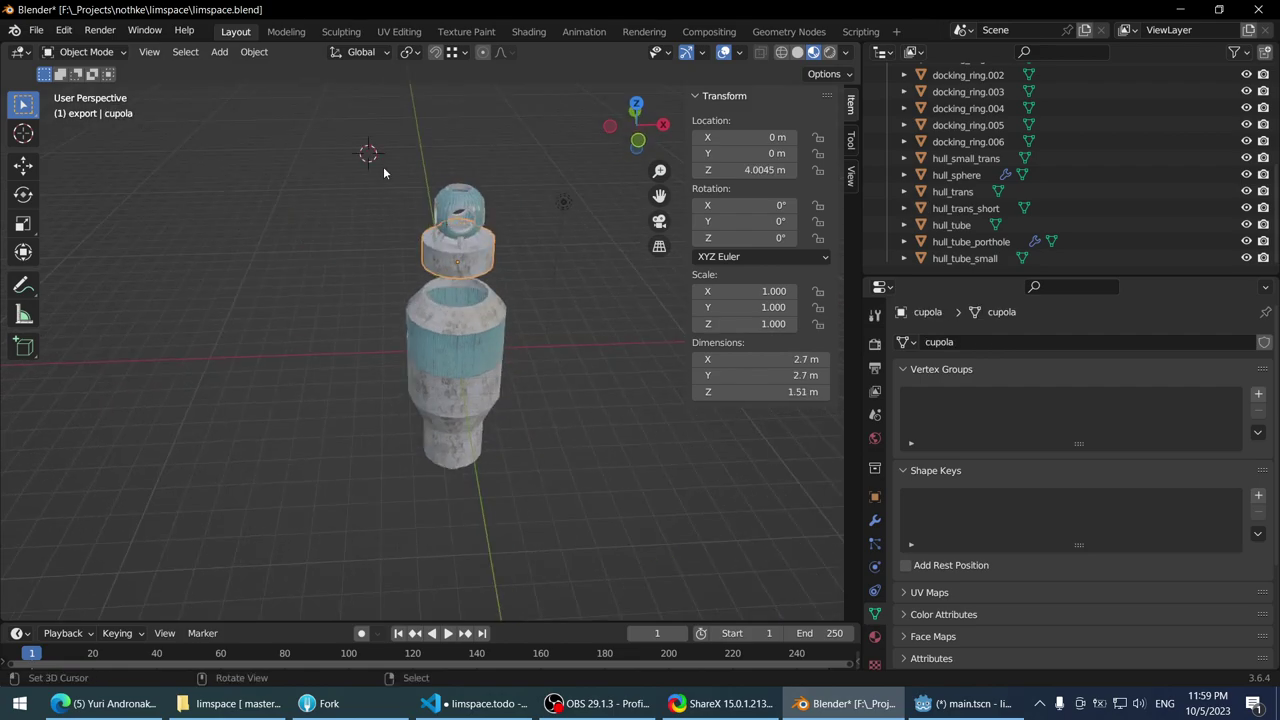
click(445, 200)
middle_drag(445, 200, 453, 179)
shift+click(427, 275)
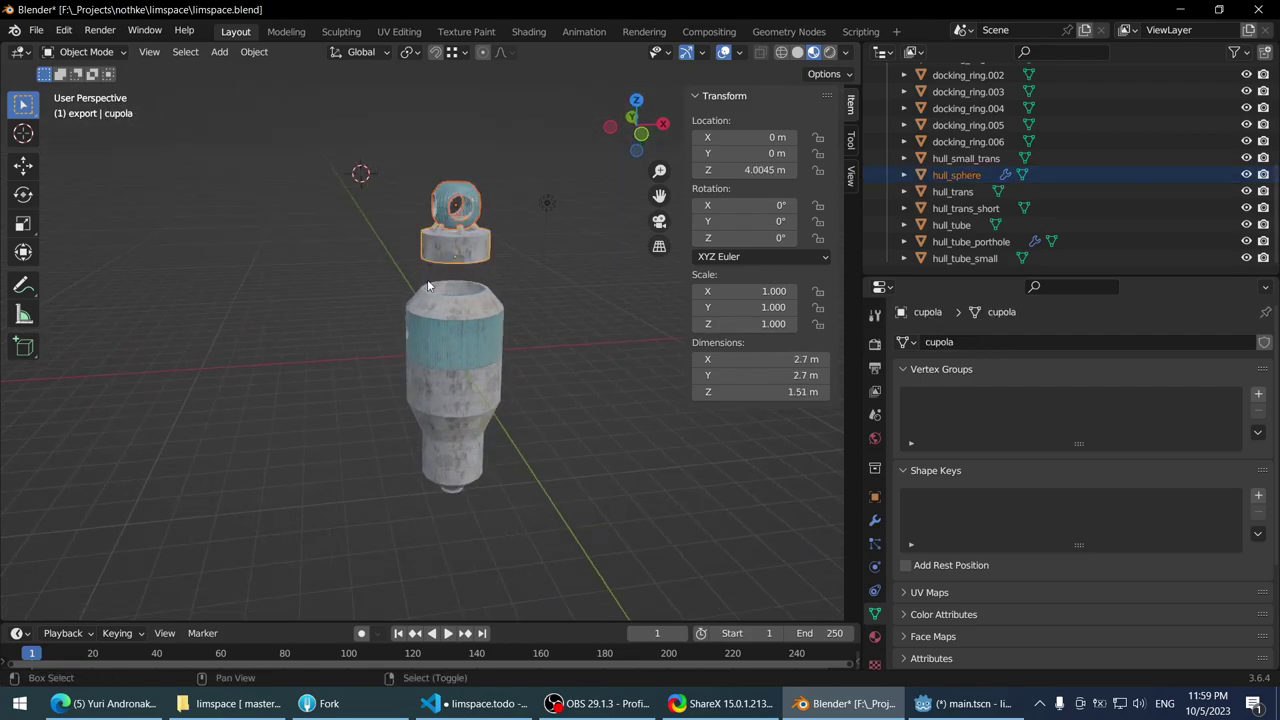
shift+click(436, 313)
shift+click(450, 340)
shift+click(452, 385)
shift+click(453, 425)
shift+click(450, 465)
middle_drag(450, 465, 414, 304)
scroll(414, 304, up, 3)
shift+click(448, 367)
key(ctrl+a)
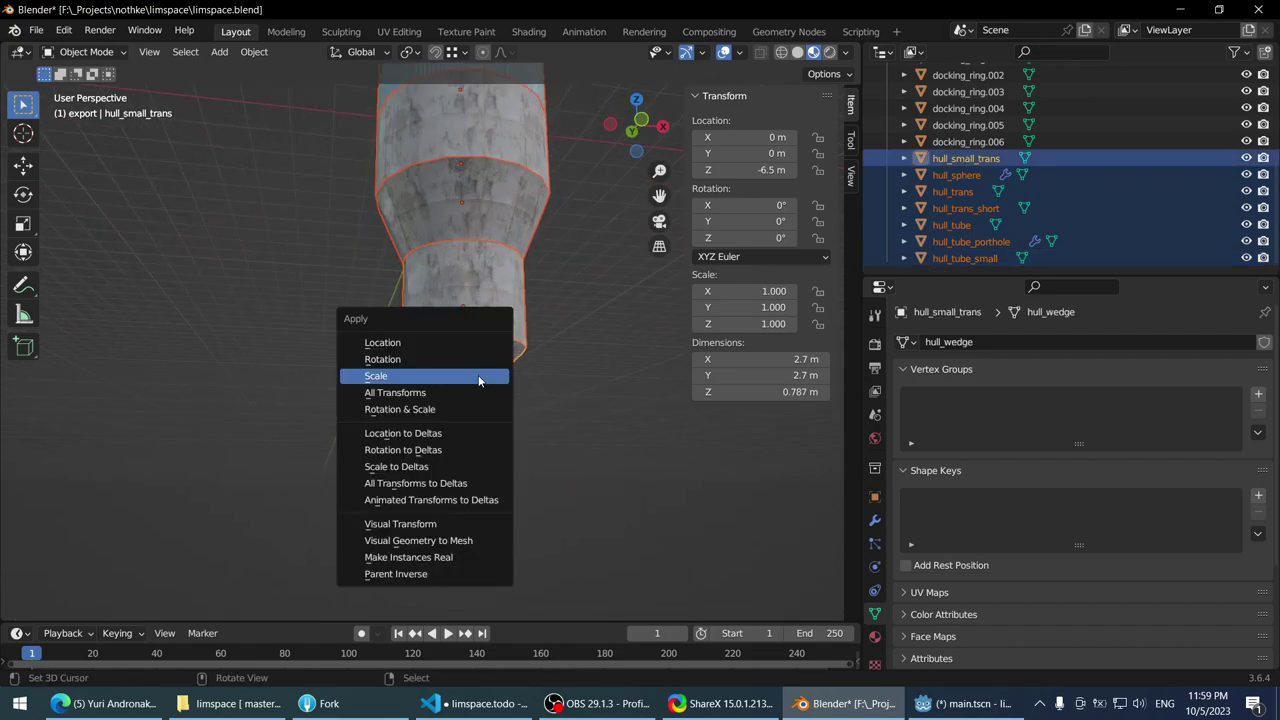
click(470, 373)
- Inspect hull_tube_small, hull_trans, hull_tube_porthole and hull_tube one by one
click(464, 309)
click(476, 200)
scroll(476, 200, down, 2)
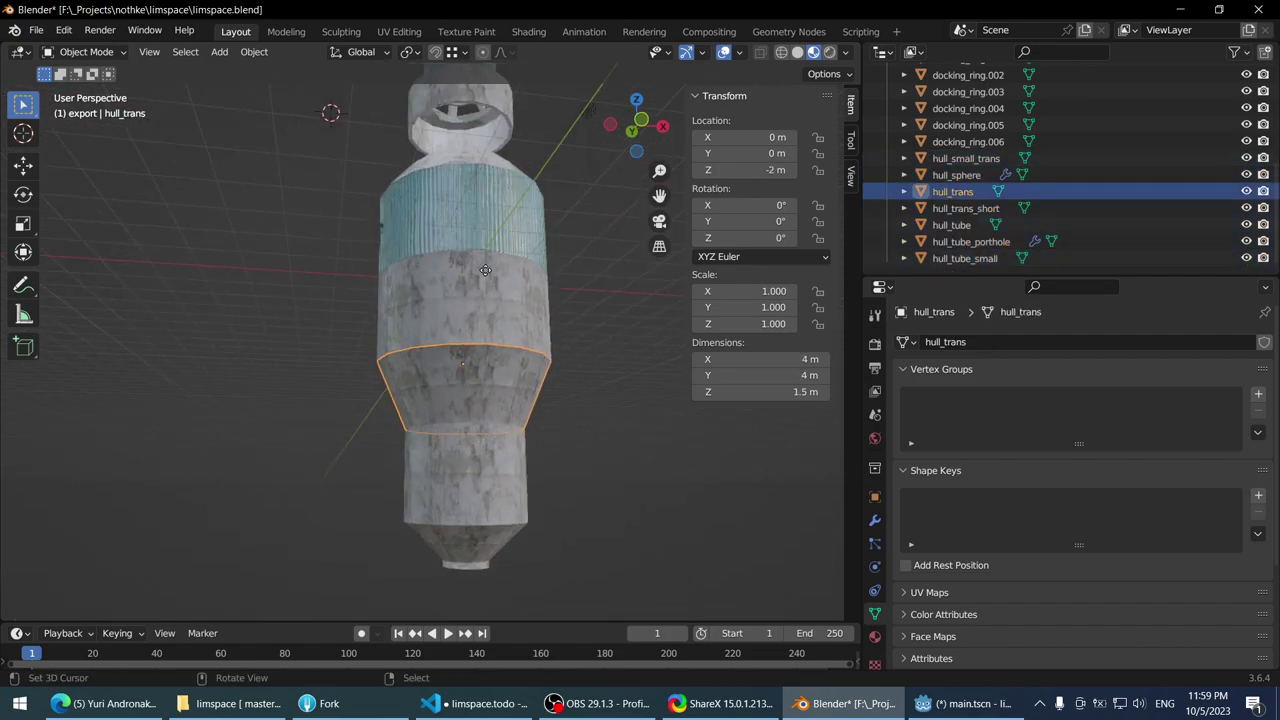
drag(470, 300, 472, 296)
click(474, 180)
scroll(466, 230, up, 4)
click(470, 309)
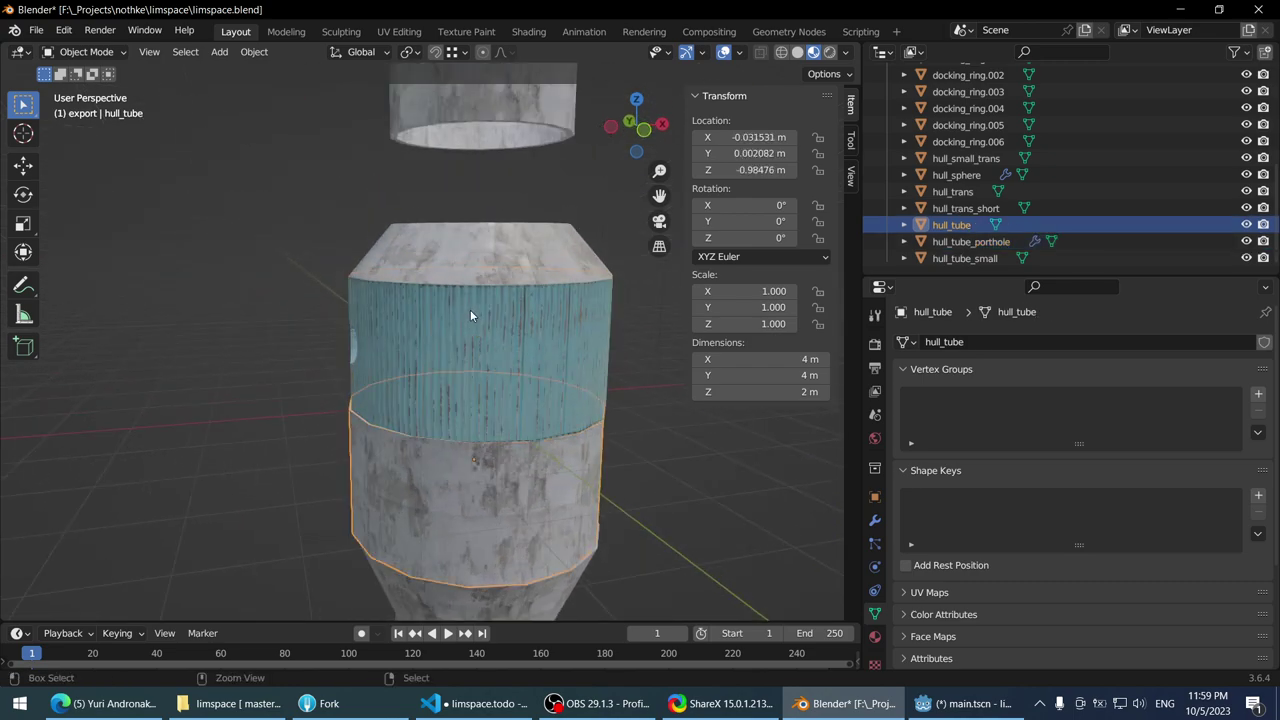
click(470, 312)
mouse_move(470, 308)
middle_down()
mouse_move(487, 428)
mouse_move(465, 288)
middle_up()
click(440, 294)
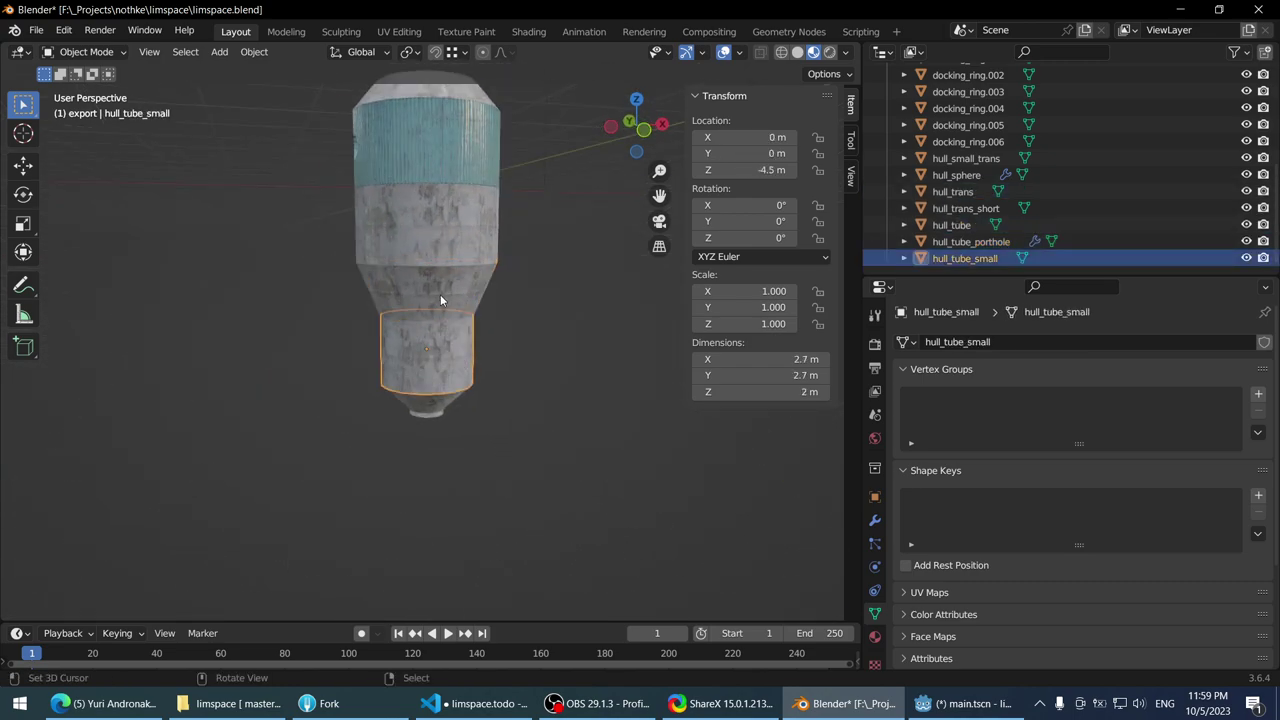
click(450, 224)
- Check hull_trans_short, the cupola, docking_ring.003 and hull_sphere
click(450, 230)
middle_drag(450, 230, 450, 277)
click(451, 280)
click(444, 182)
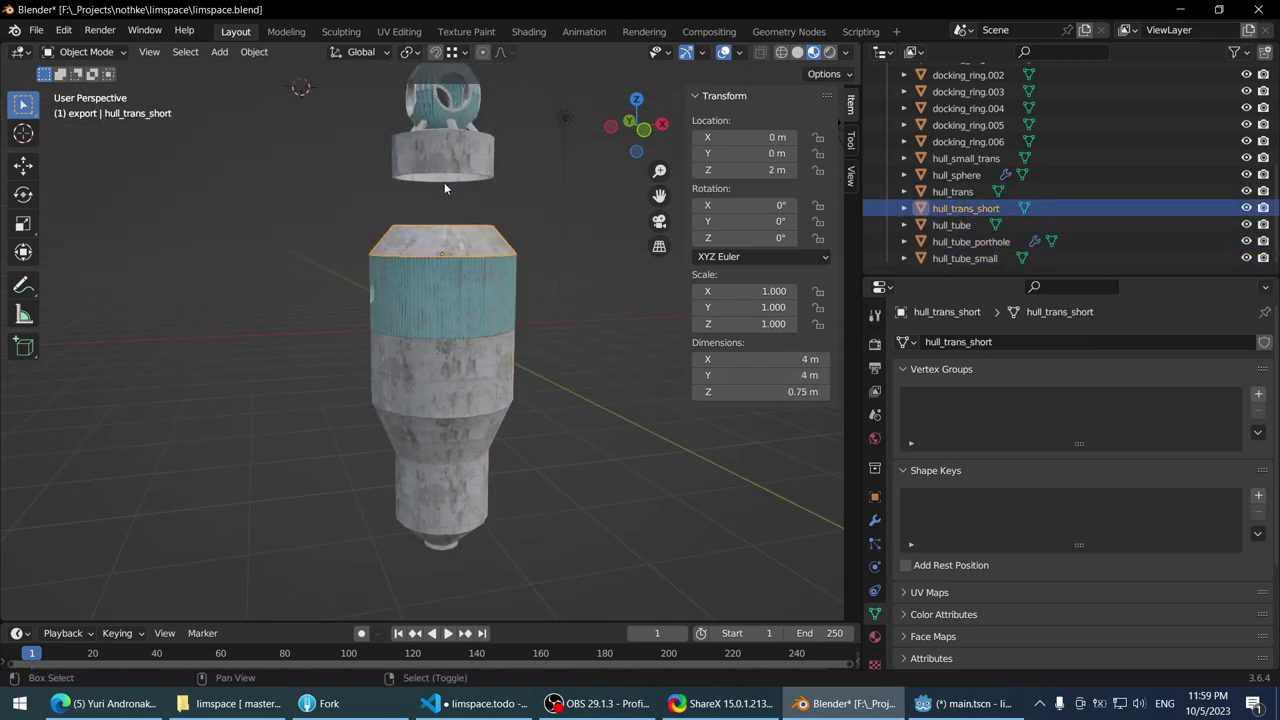
middle_drag(444, 182, 464, 314)
click(464, 314)
click(467, 225)
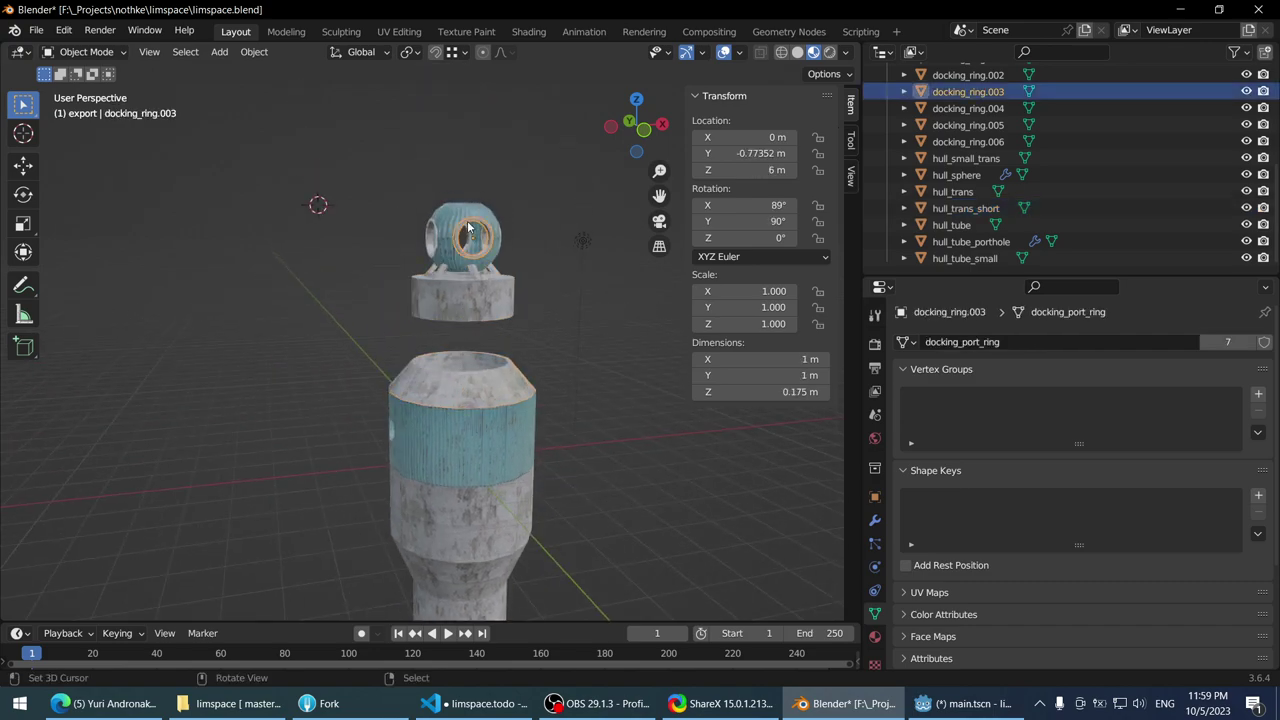
scroll(468, 228, up, 3)
click(470, 235)
- Lower the cupola along the Z axis toward the hull
middle_drag(348, 230, 480, 303)
click(443, 357)
key(g)
key(z)
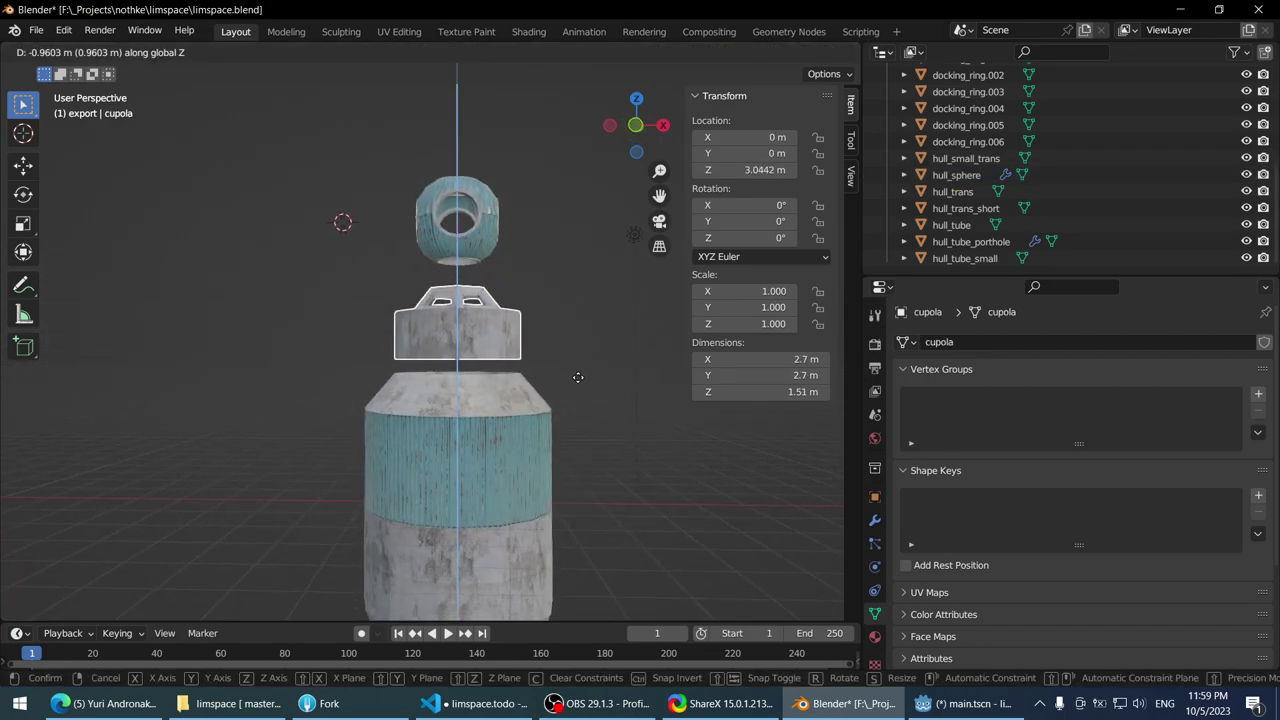
click(578, 379)
- Set the cupola's Location Z to exactly 3 m, above hull_trans_short
double_click(760, 170)
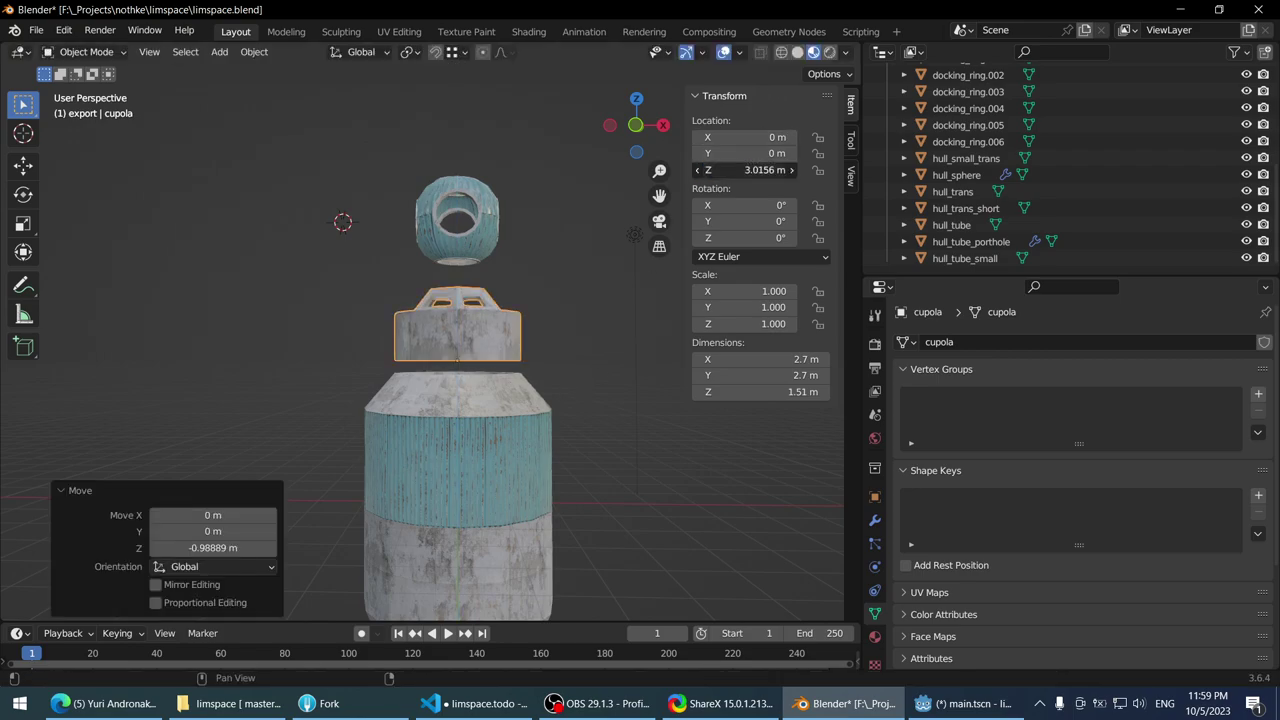
text(4)
key(Return)
double_click(760, 170)
text(3)
key(Return)
middle_drag(529, 241, 382, 364)
click(424, 379)
key(KP_1)
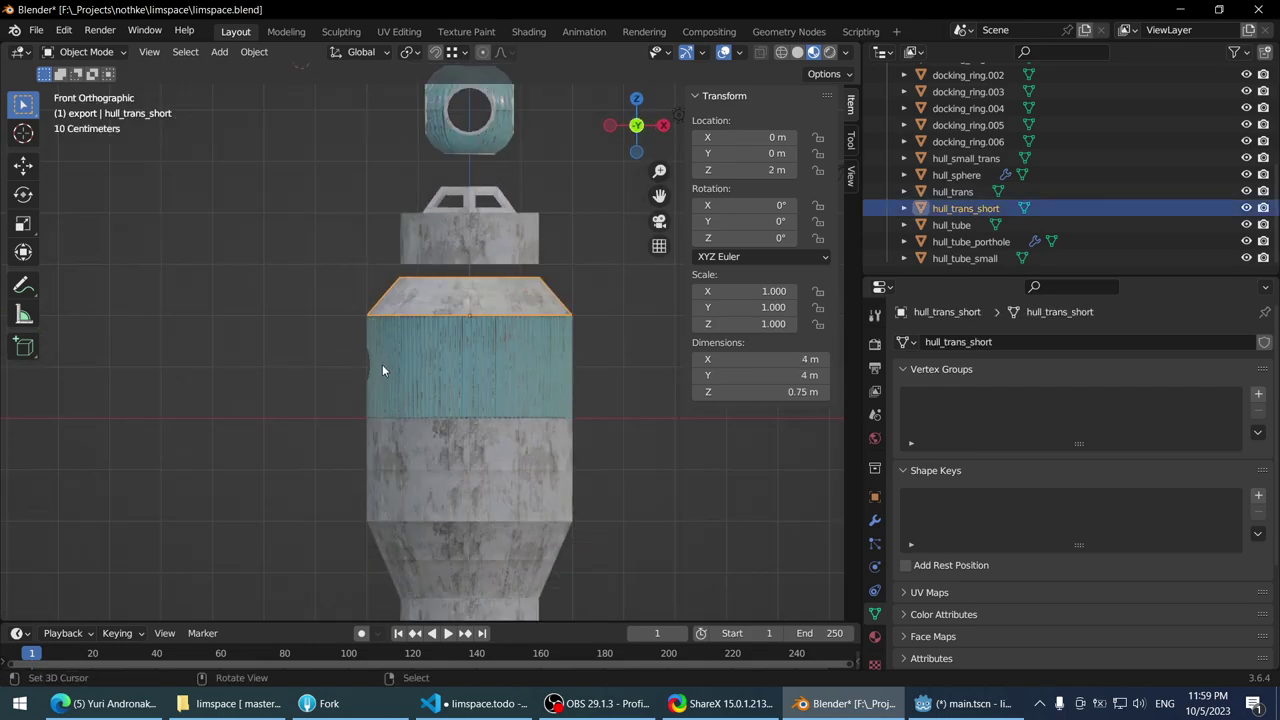
click(404, 358)
scroll(387, 334, up, 2)
click(382, 358)
shift+scroll(390, 380, down, 3)
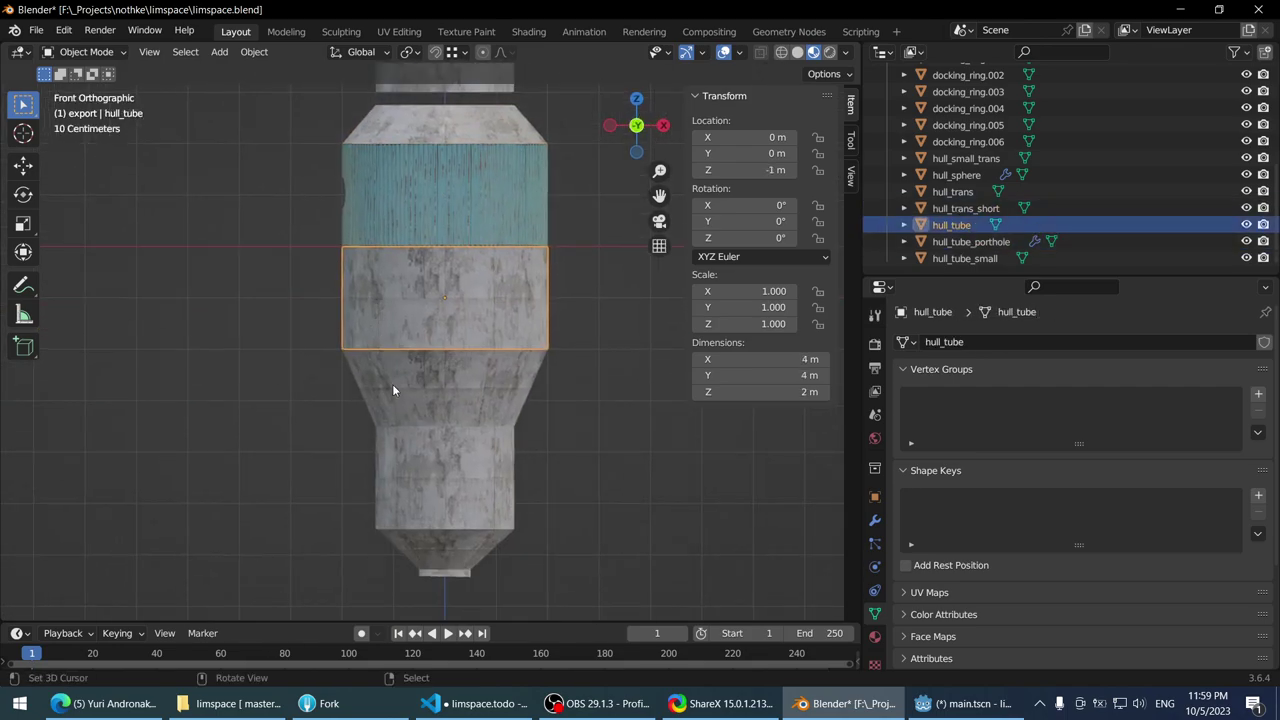
click(392, 387)
shift+middle_drag(440, 400, 448, 353)
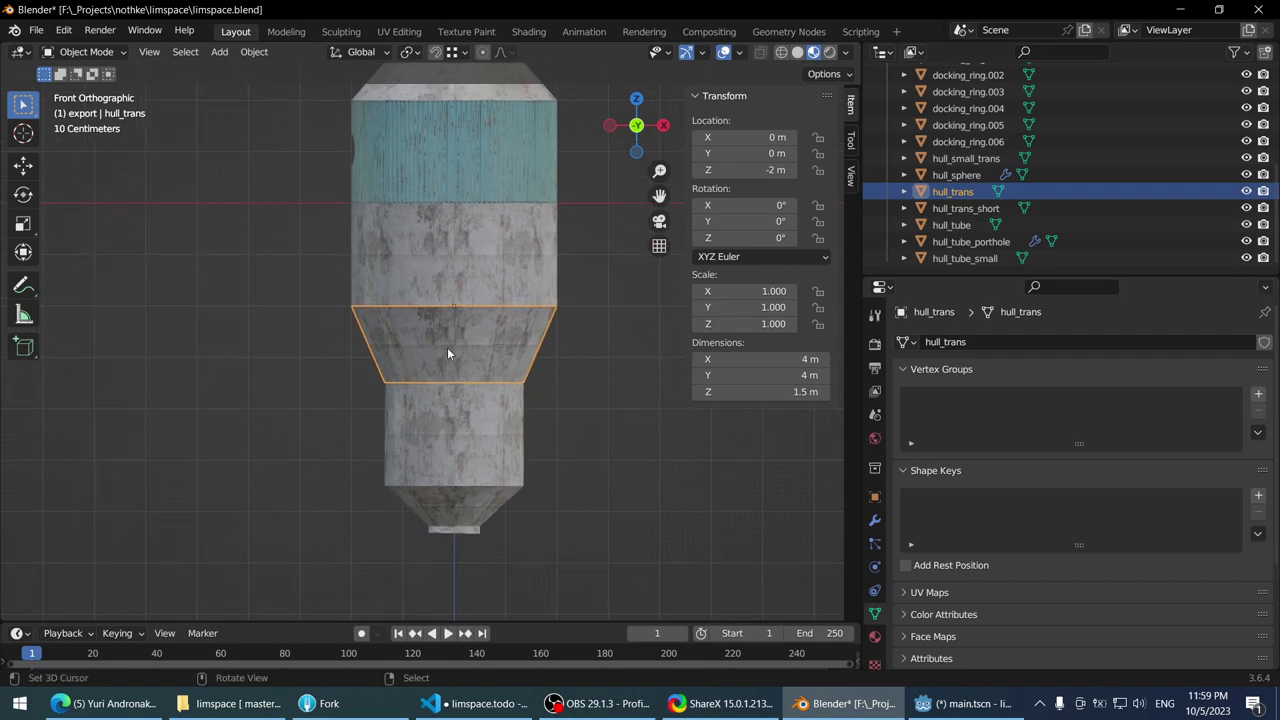
click(450, 285)
click(443, 101)
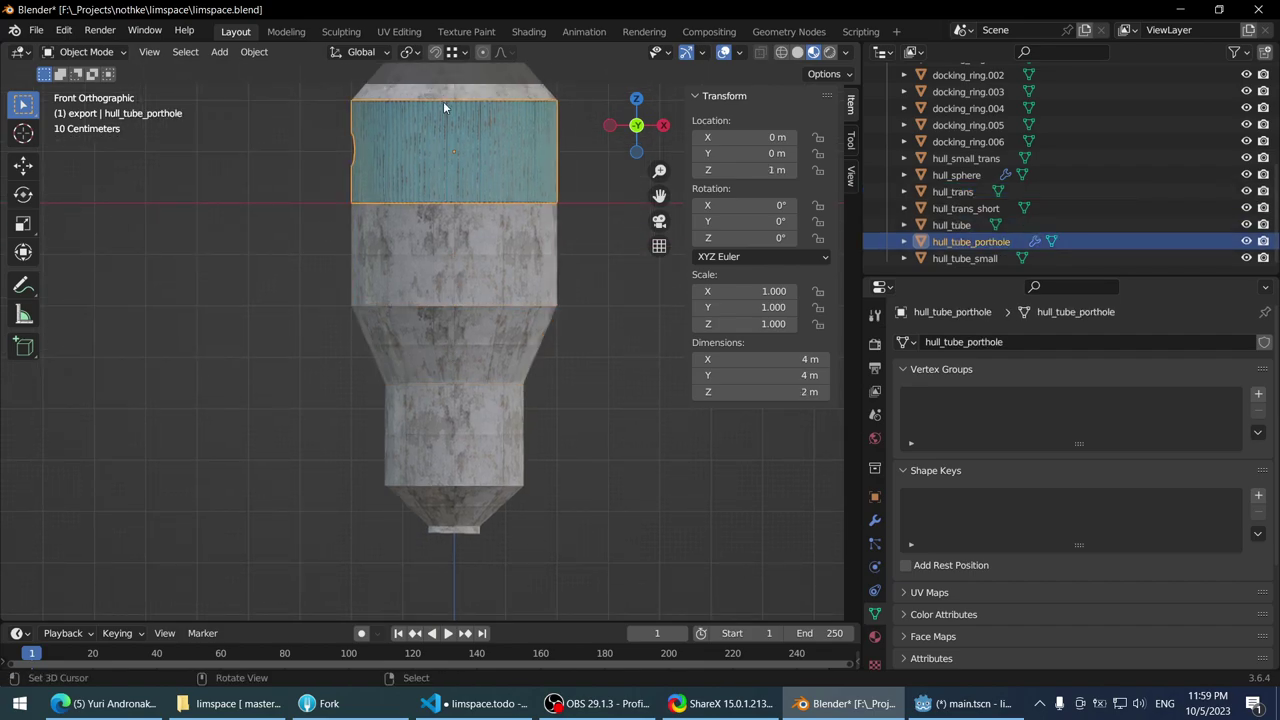
click(463, 110)
scroll(469, 172, down, 2)
click(472, 300)
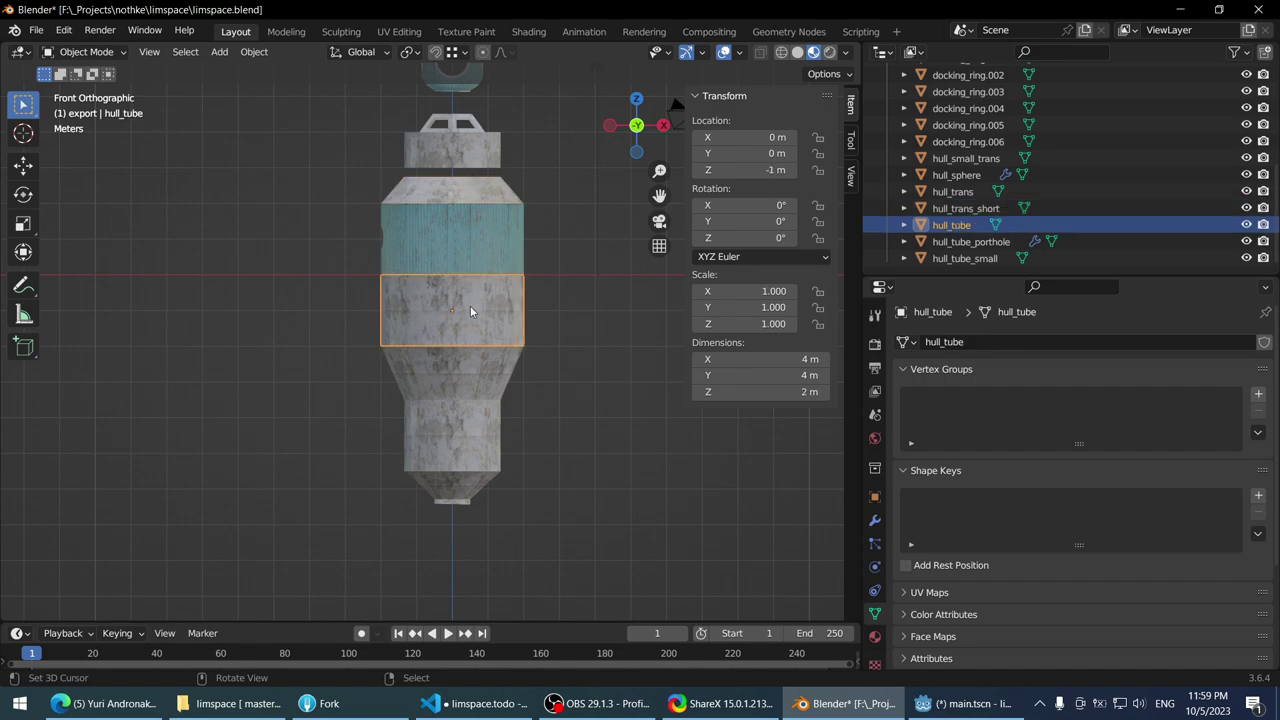
click(467, 424)
scroll(455, 343, up, 3)
shift+middle_drag(508, 203, 497, 286)
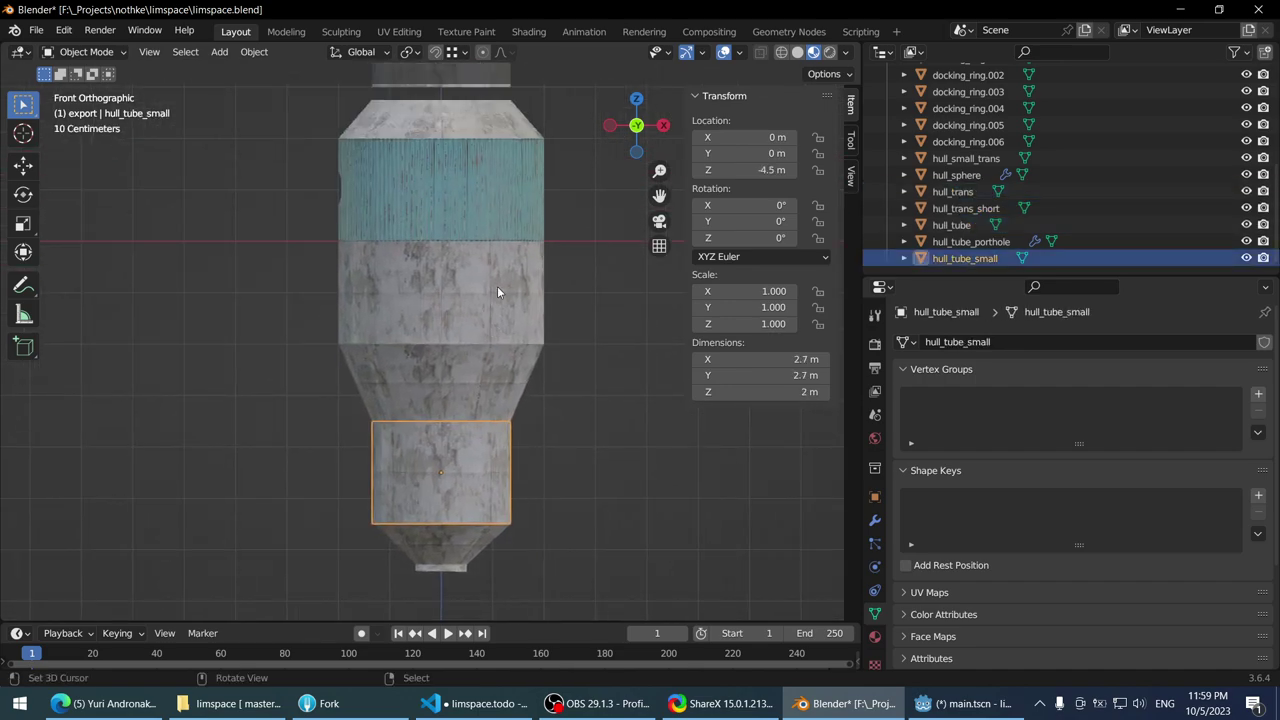
click(455, 390)
scroll(410, 295, down, 1)
key(r)
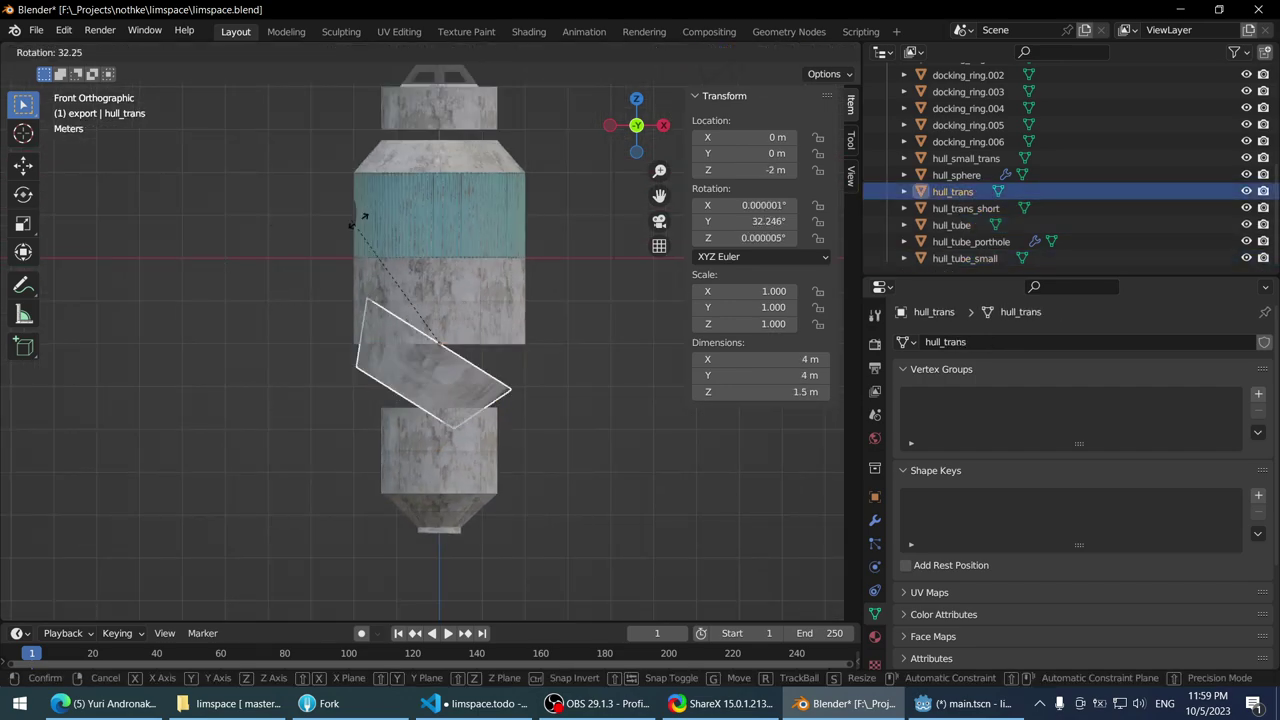
right_click(548, 398)
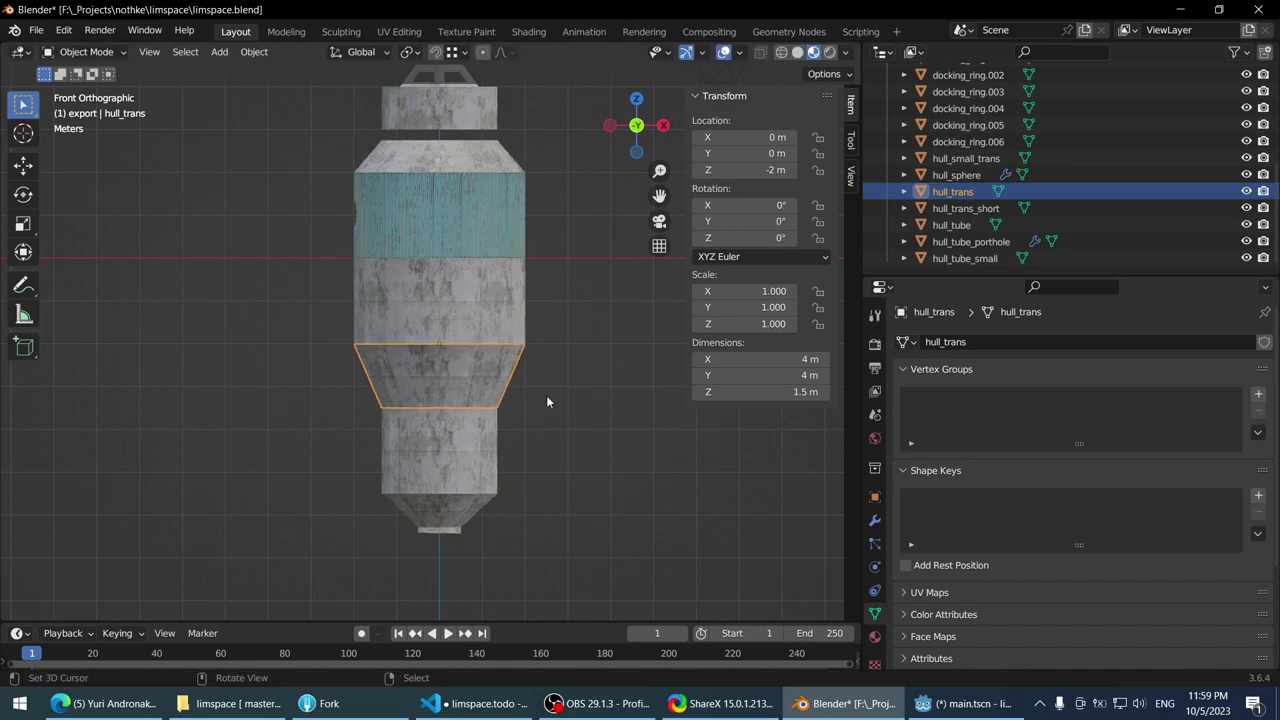
click(460, 151)
shift+middle_drag(412, 144, 443, 271)
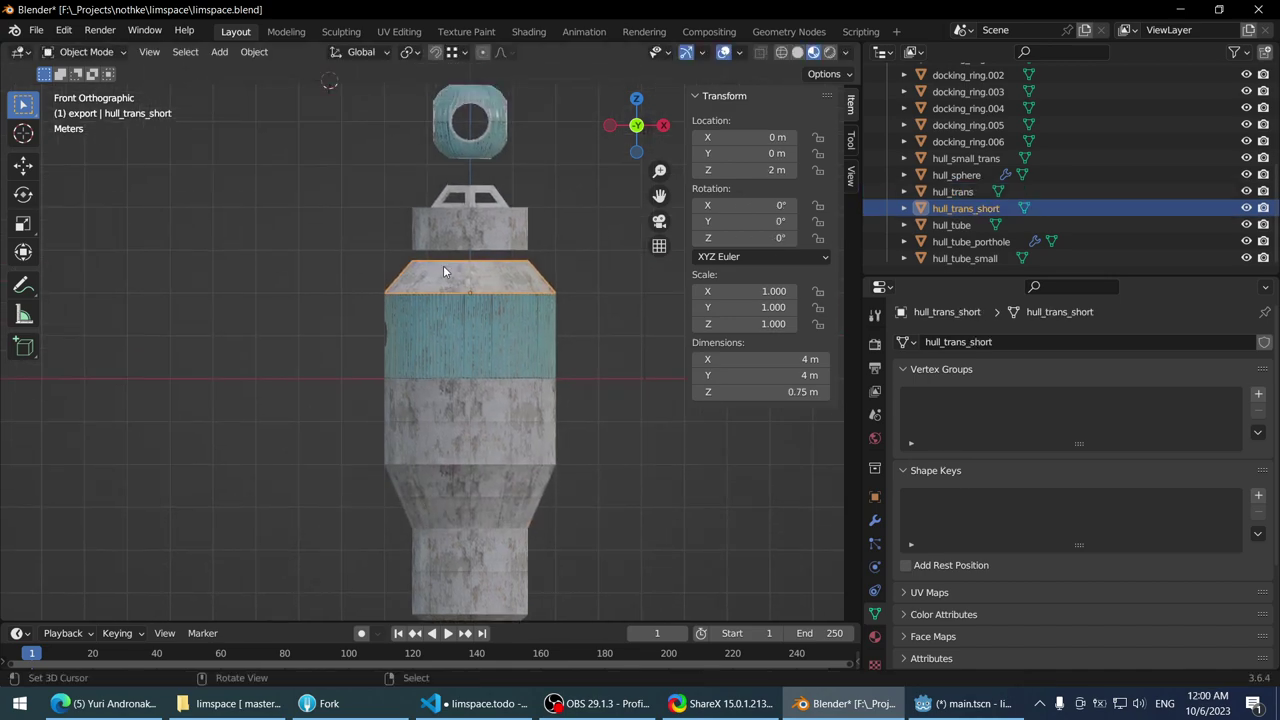
- With Affect Only Origins on, rotate hull_trans_short's origin 179°, then turn Origins off again
click(851, 140)
click(758, 217)
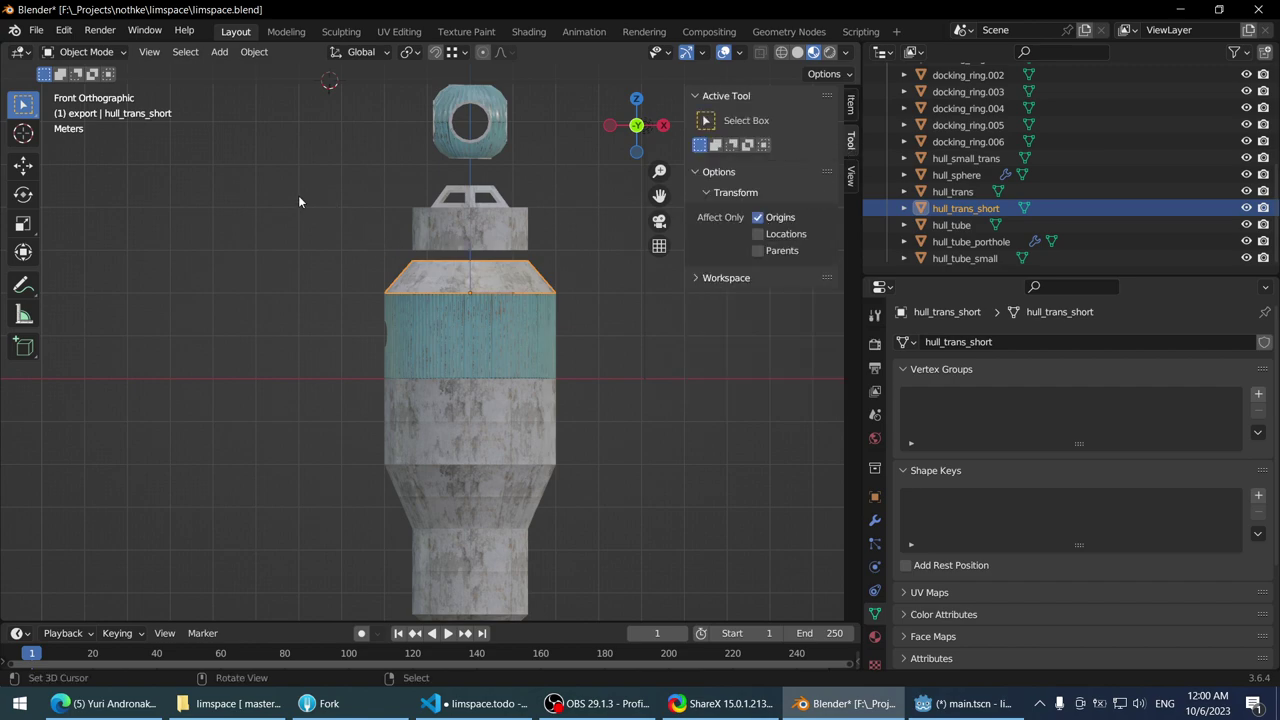
key(r)
text(1)
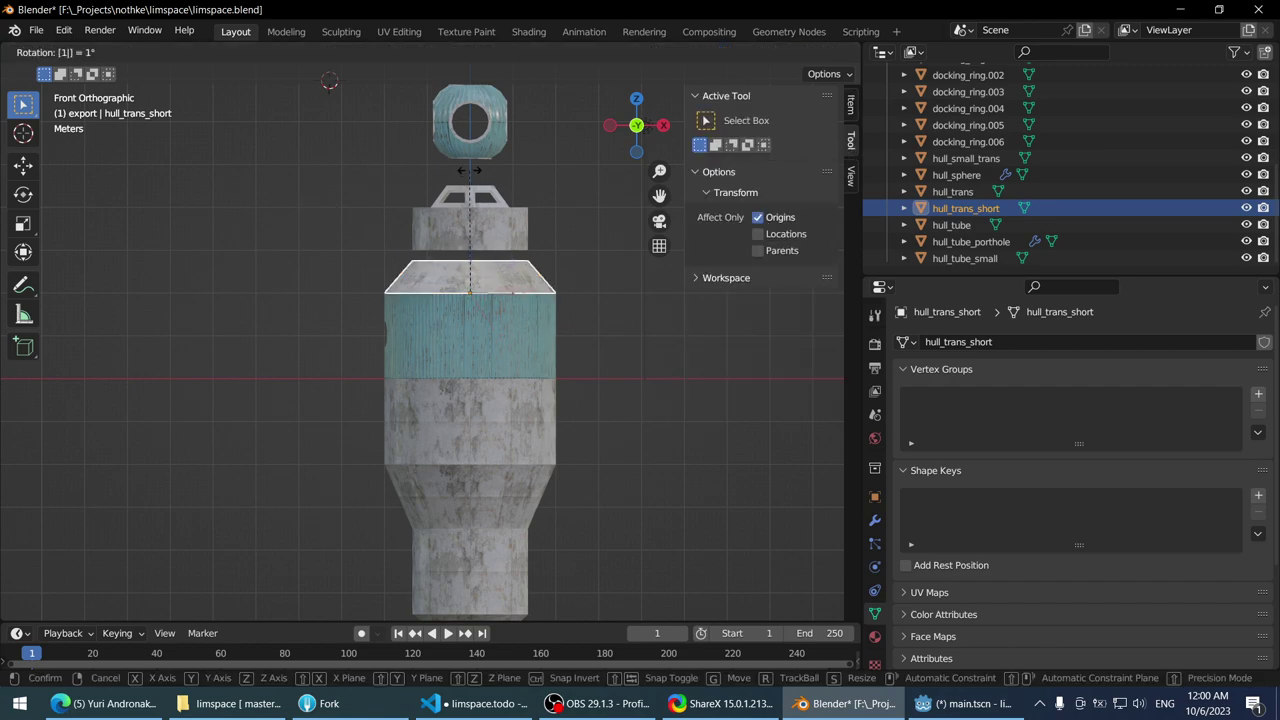
text(79)
key(Return)
scroll(470, 176, up, 2)
scroll(503, 233, down, 3)
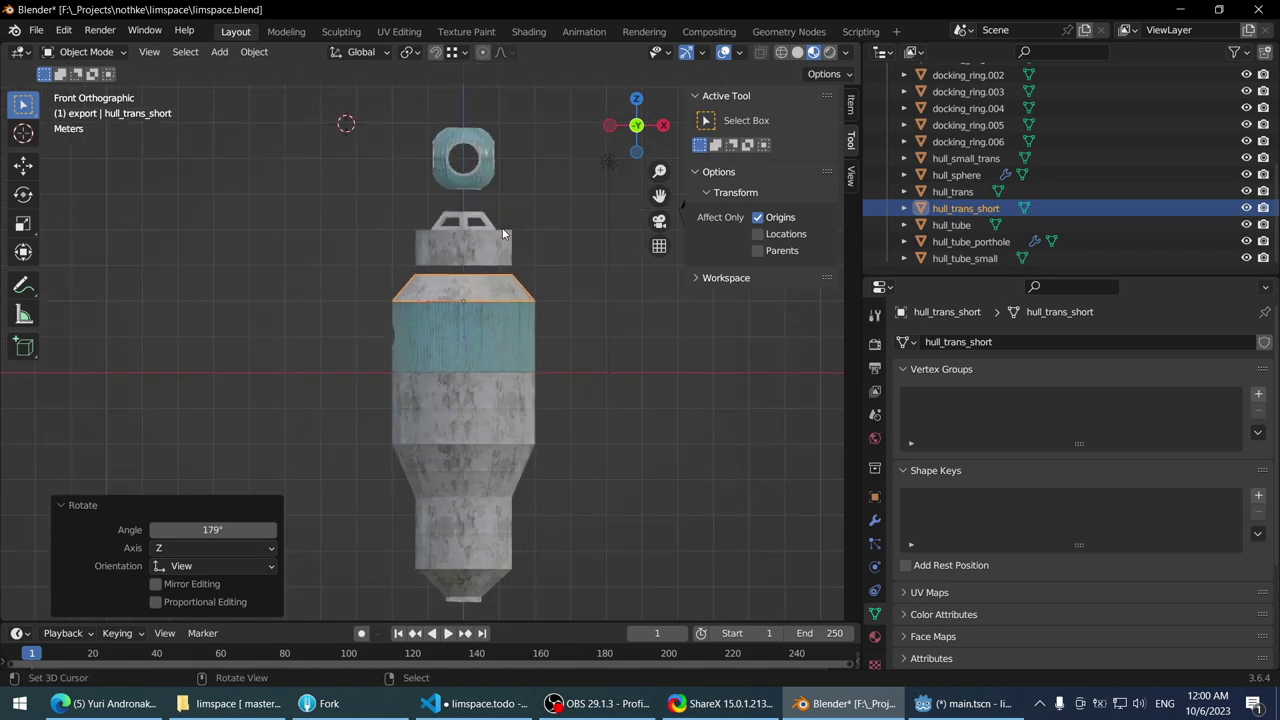
click(778, 218)
- Click through hull_tube_porthole, hull_trans and hull_trans_short, reframing the view on the model
click(492, 330)
click(472, 478)
shift+middle_drag(466, 446, 484, 371)
scroll(484, 371, up, 2)
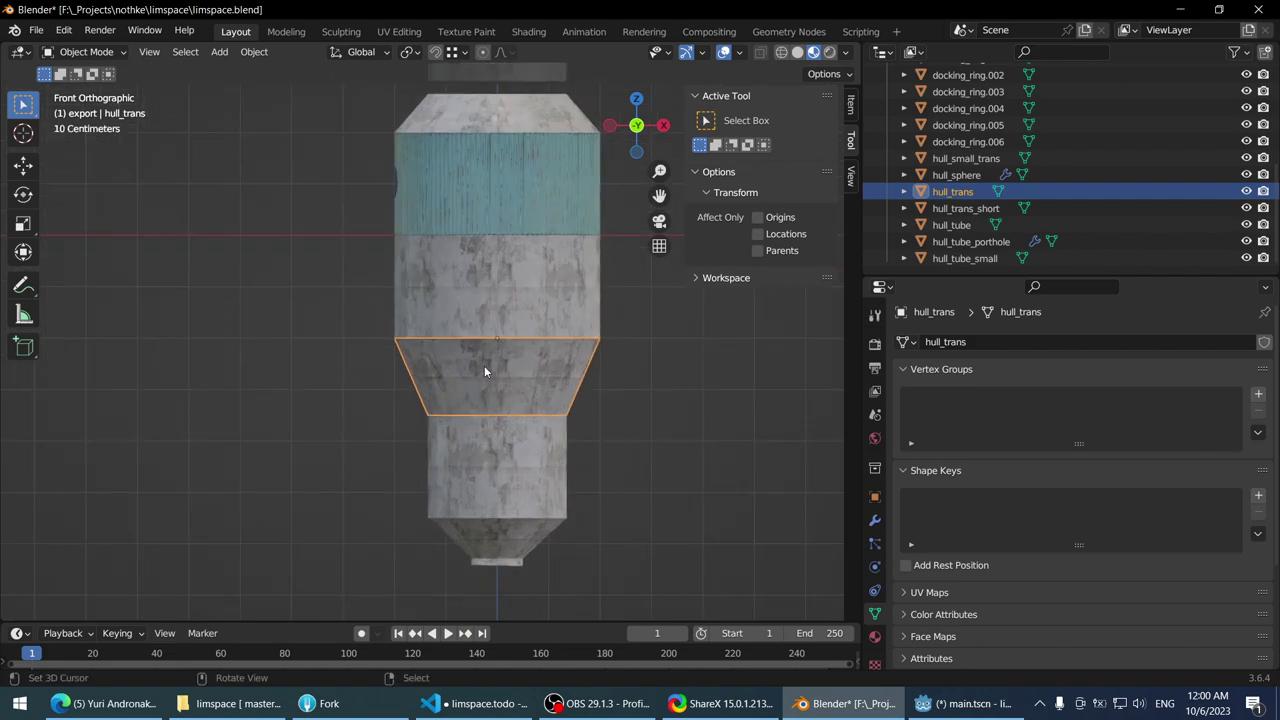
scroll(484, 365, down, 2)
click(498, 343)
click(498, 343)
click(498, 343)
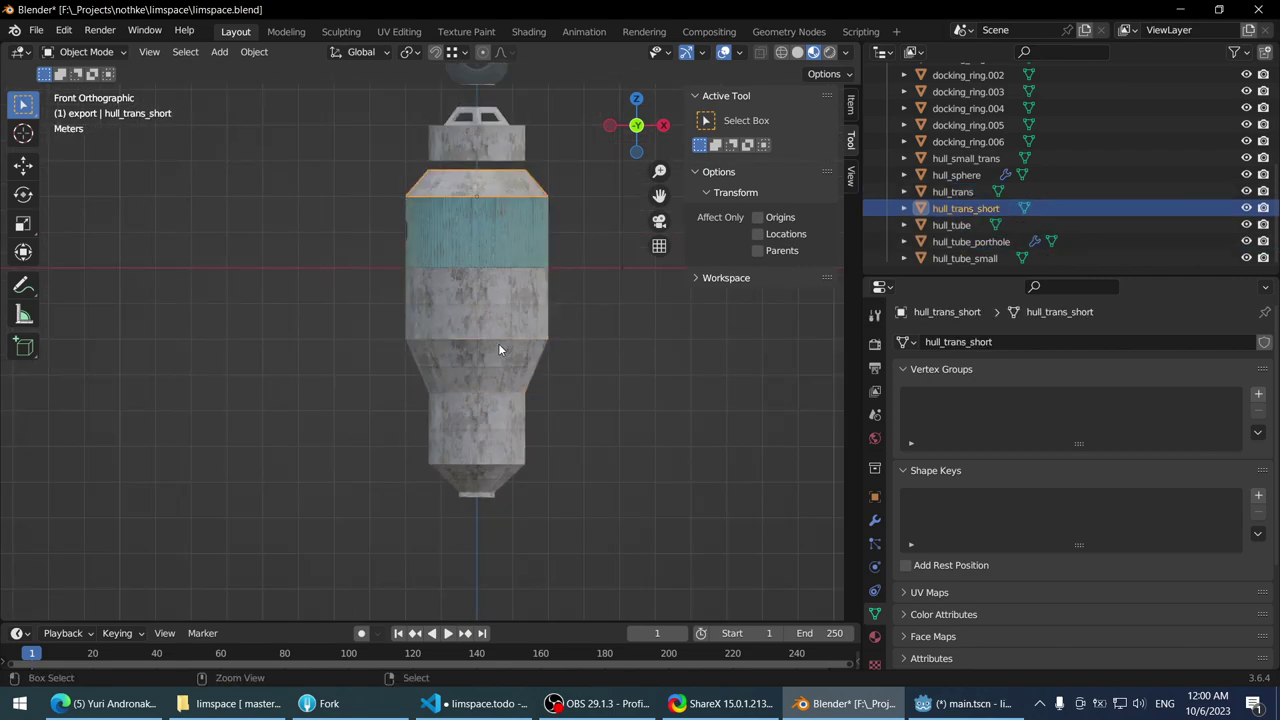
shift+middle_drag(536, 148, 540, 323)
- Enable Affect Only Origins and cycle through the cupola, porthole and hull_trans_short pieces
click(474, 276)
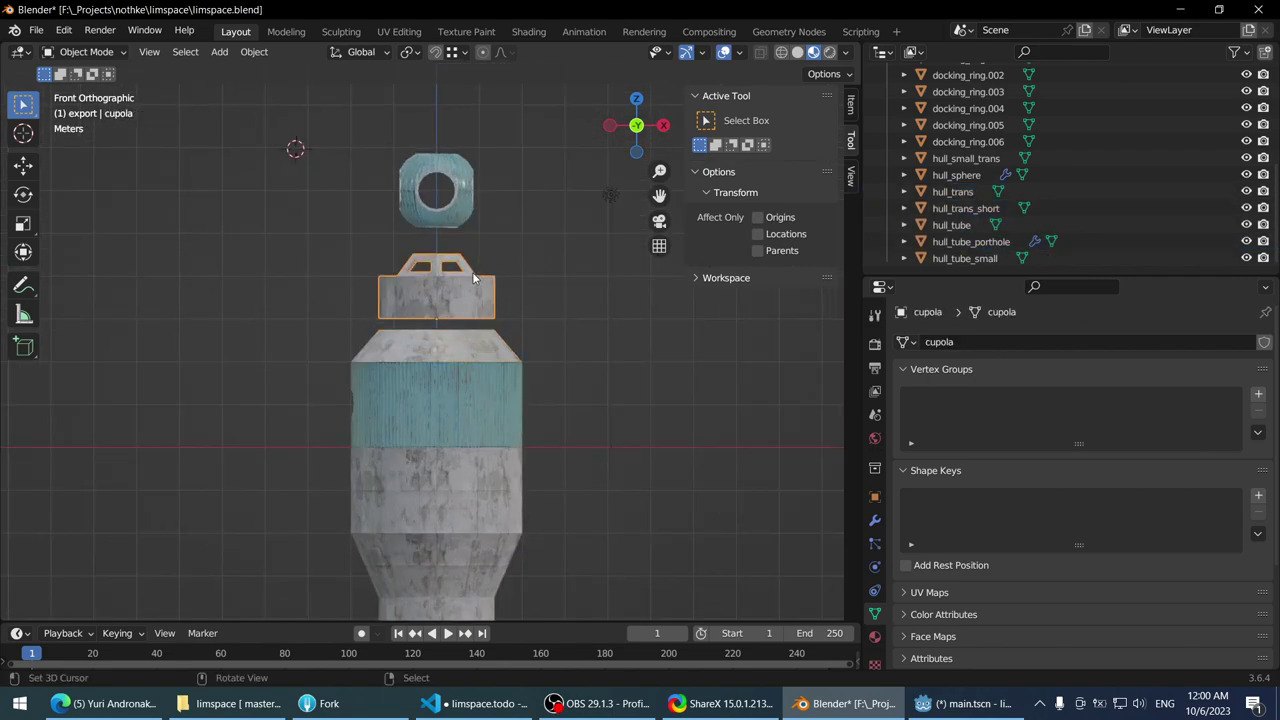
scroll(463, 320, up, 3)
click(462, 322)
click(757, 217)
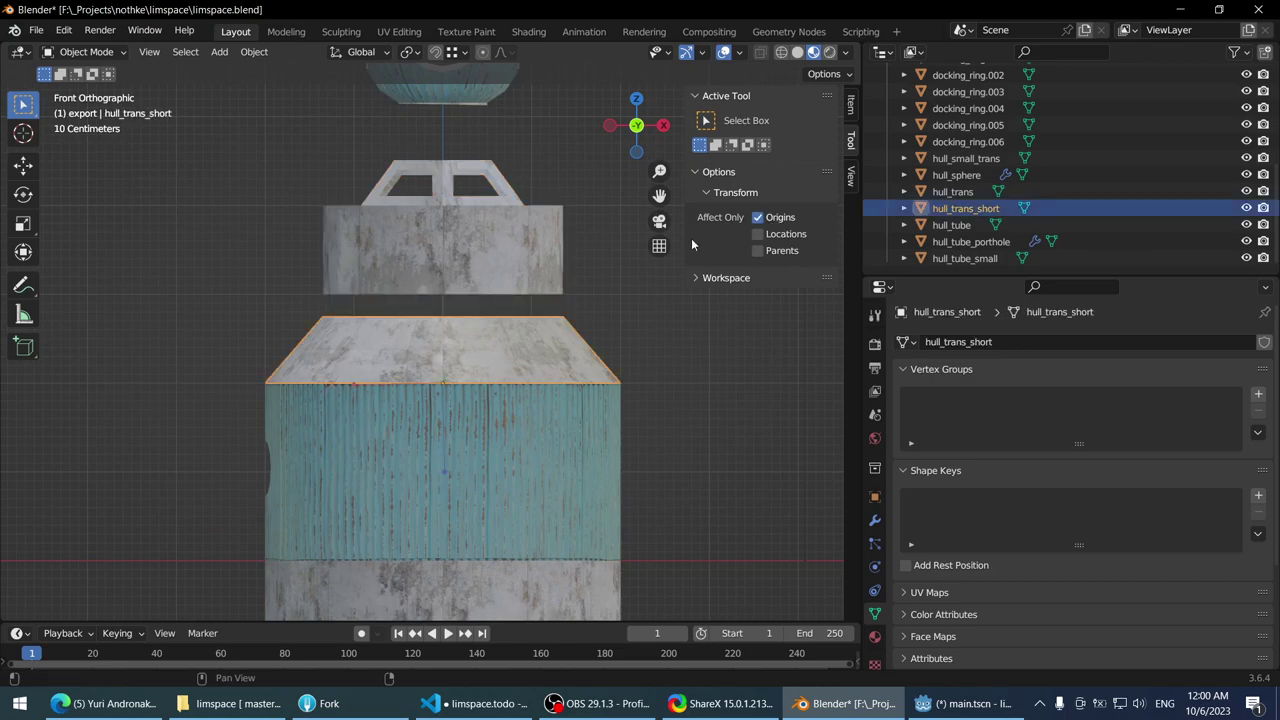
click(498, 255)
scroll(498, 258, up, 2)
click(476, 403)
click(490, 362)
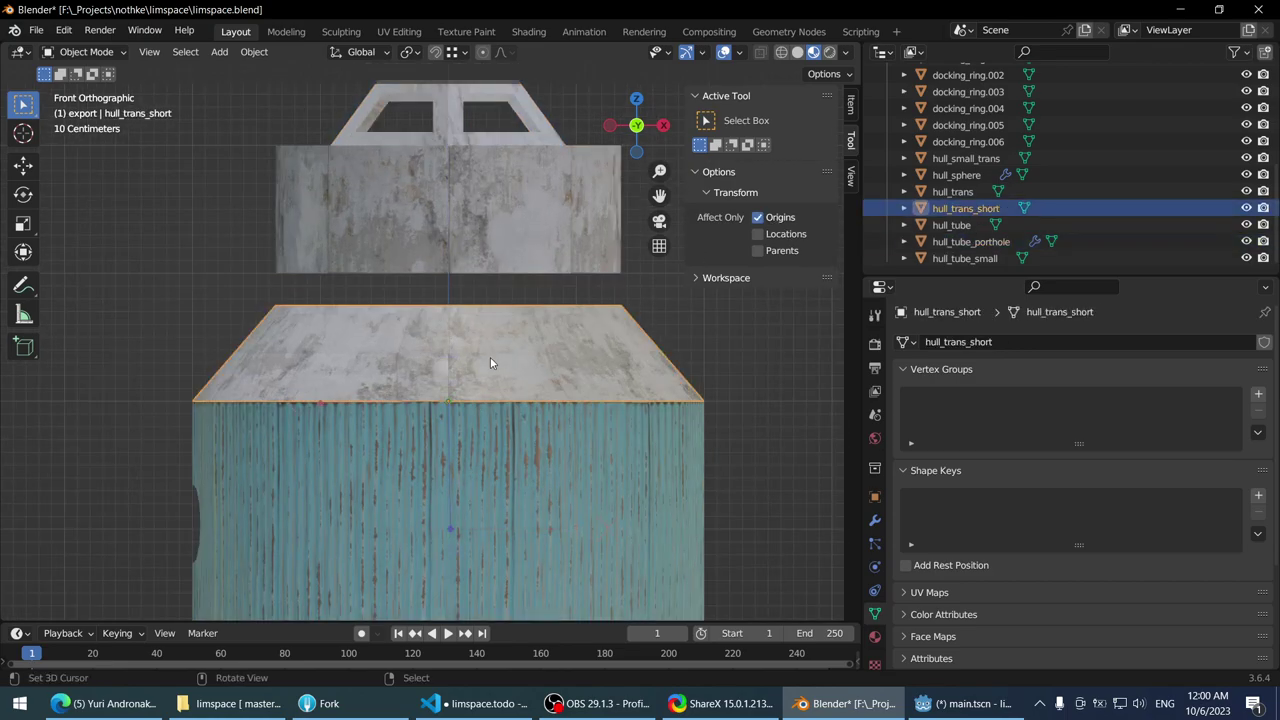
click(490, 362)
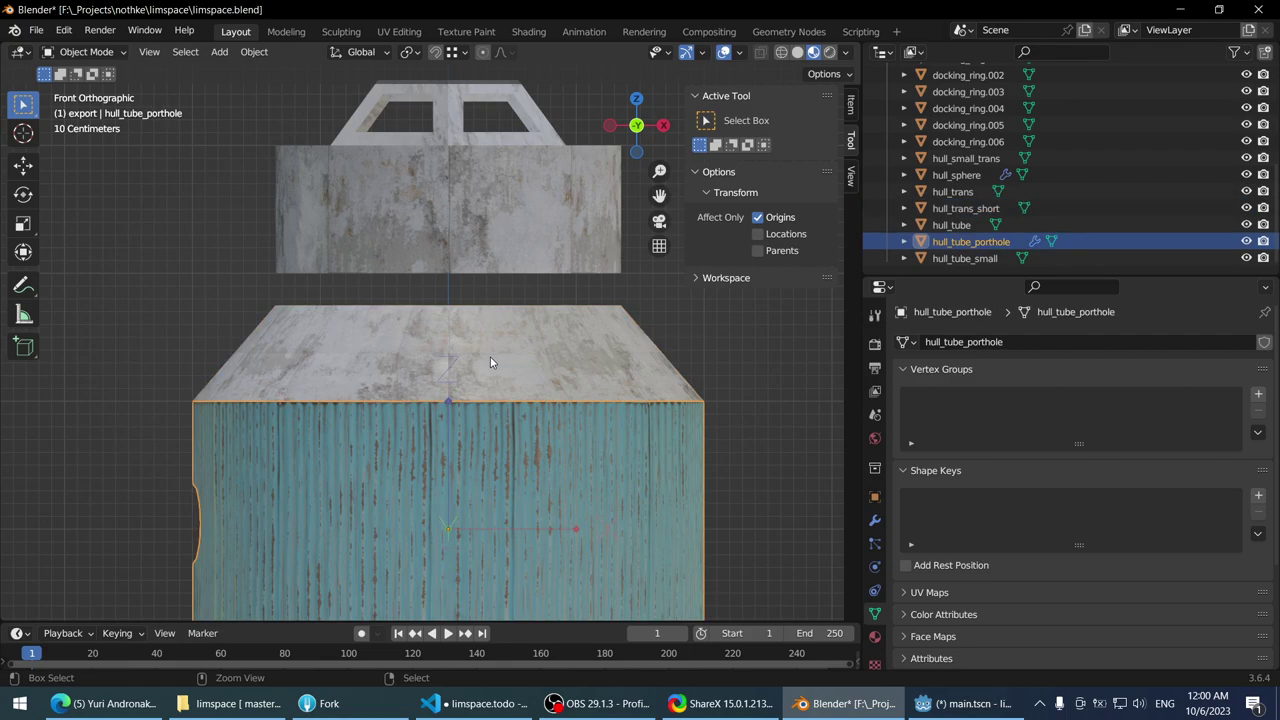
click(490, 362)
click(490, 362)
click(490, 362)
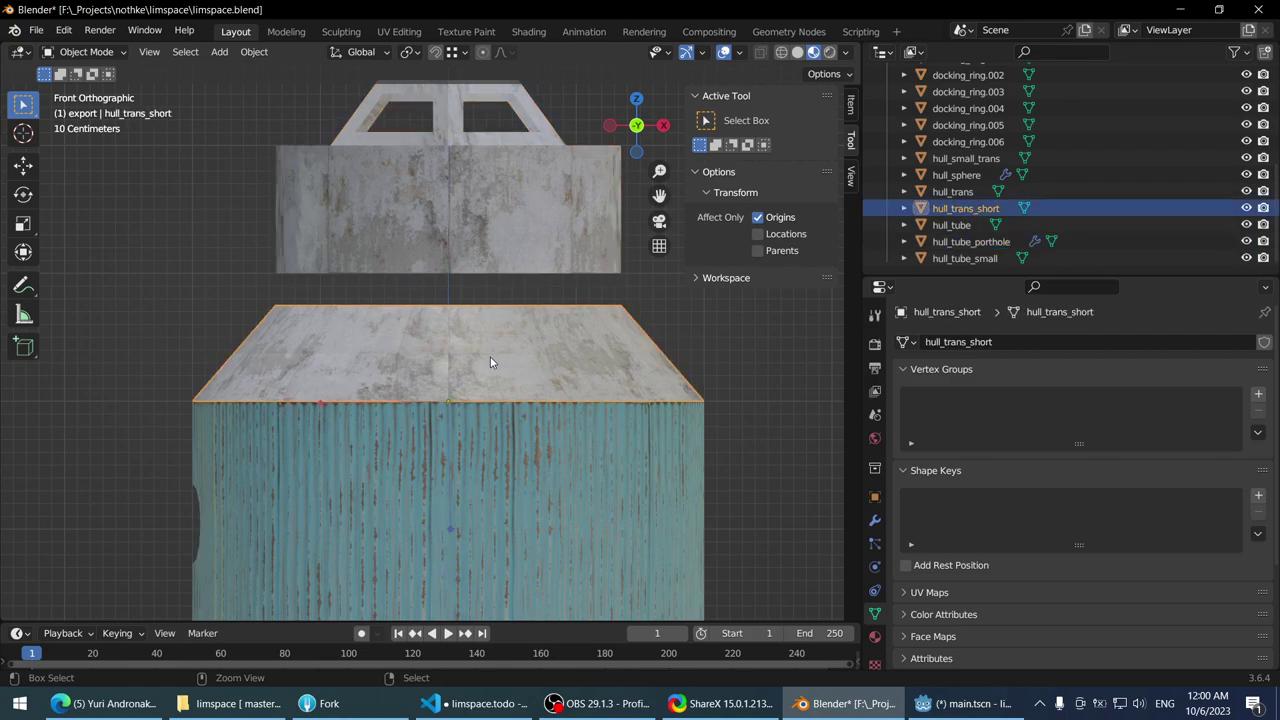
- Select hull_trans and rotate its origin 180°
ctrl+middle_drag(490, 362, 450, 184)
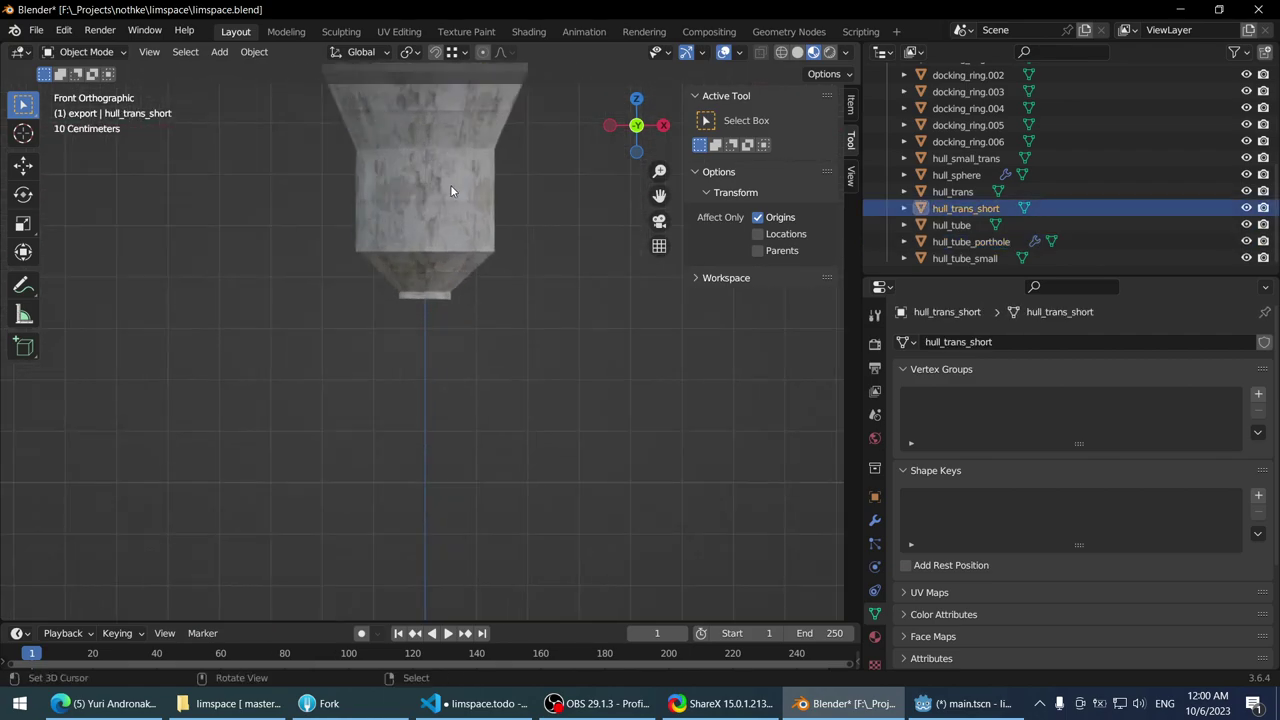
click(458, 96)
shift+middle_drag(458, 96, 468, 398)
key(r)
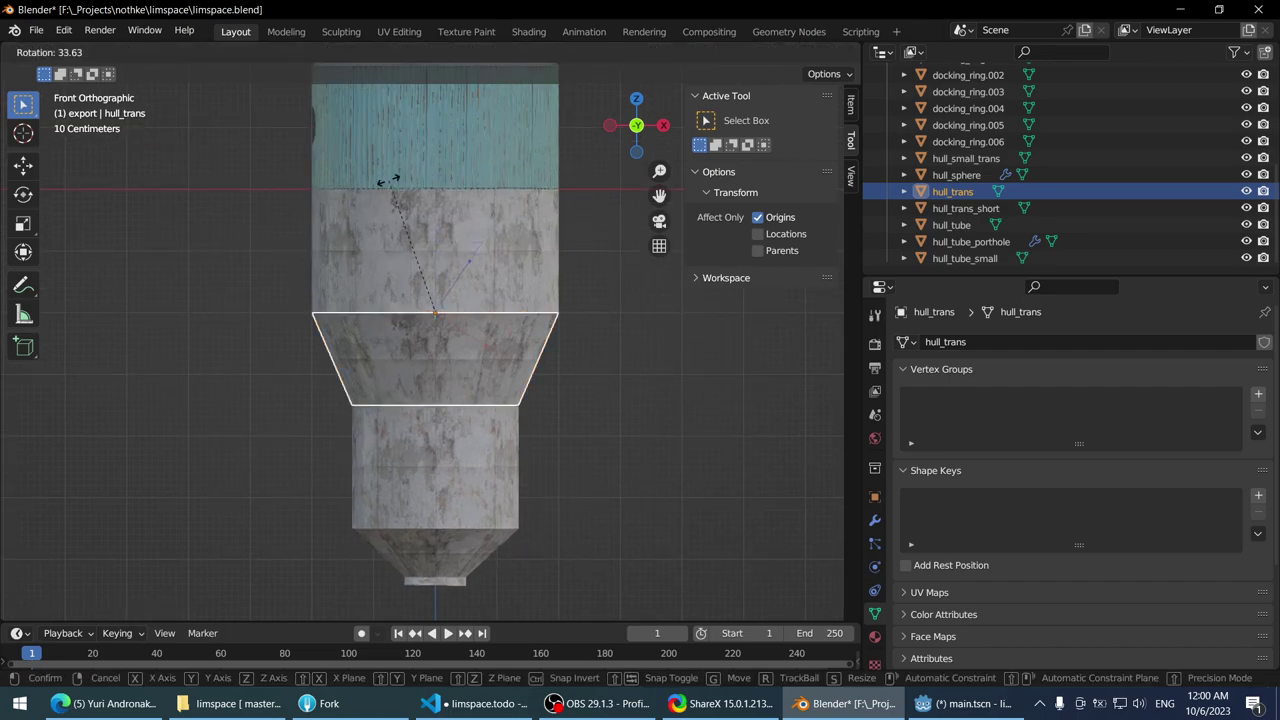
click(389, 181)
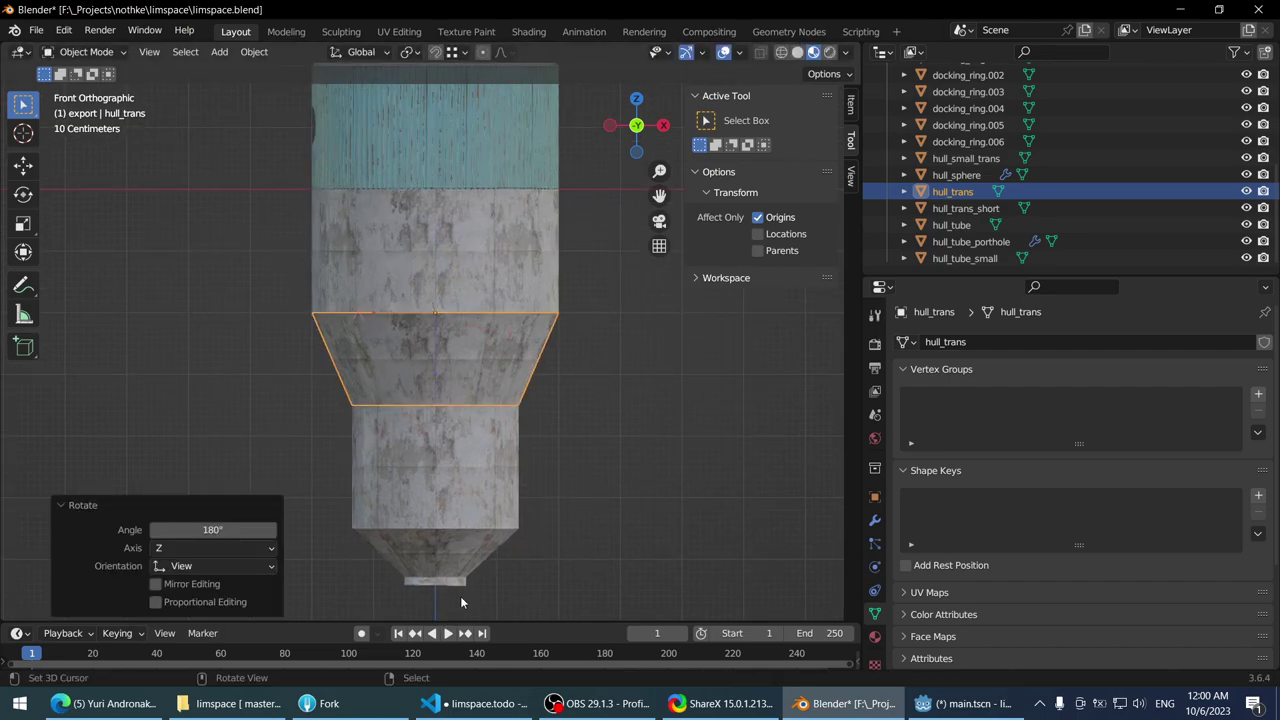
- Rotate hull_small_trans's origin 180° and raise it 1 m along Z
click(455, 562)
shift+middle_drag(455, 562, 357, 290)
key(r)
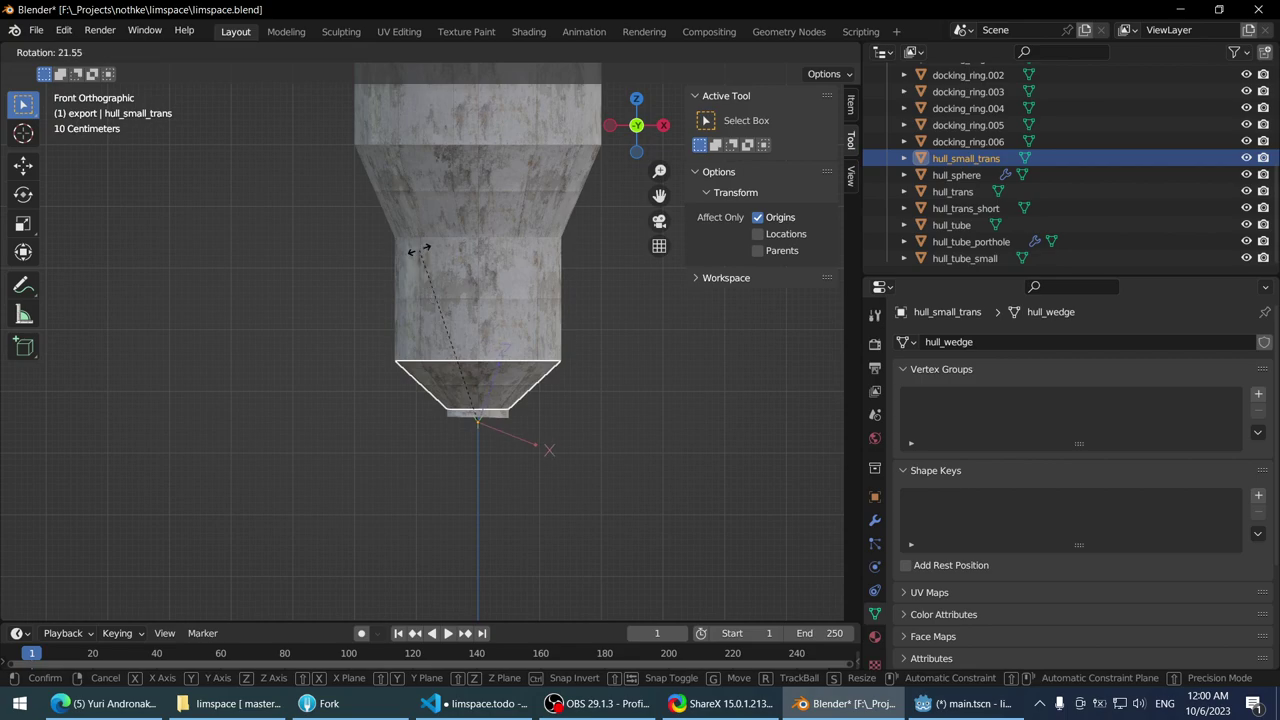
key(Return)
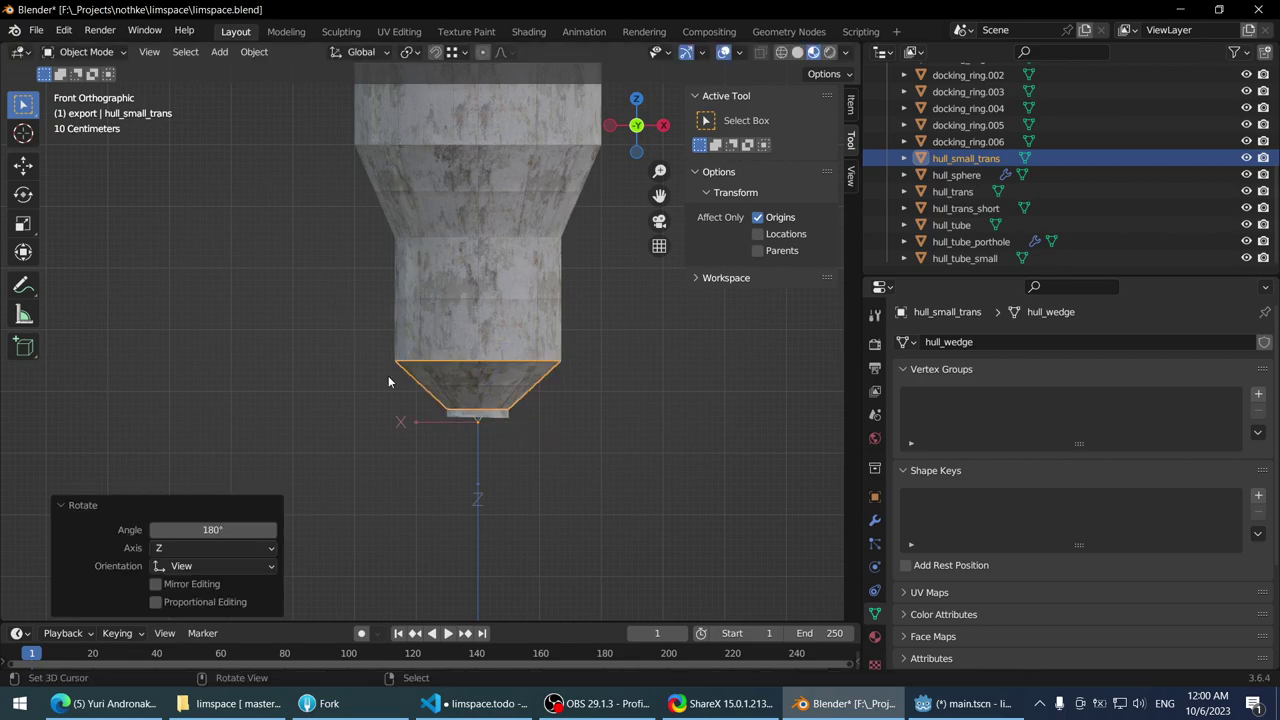
key(g)
key(z)
key(1)
key(Return)
- Reselect the hull_small_trans cone and switch Affect Only Origins back off
scroll(454, 379, up, 2)
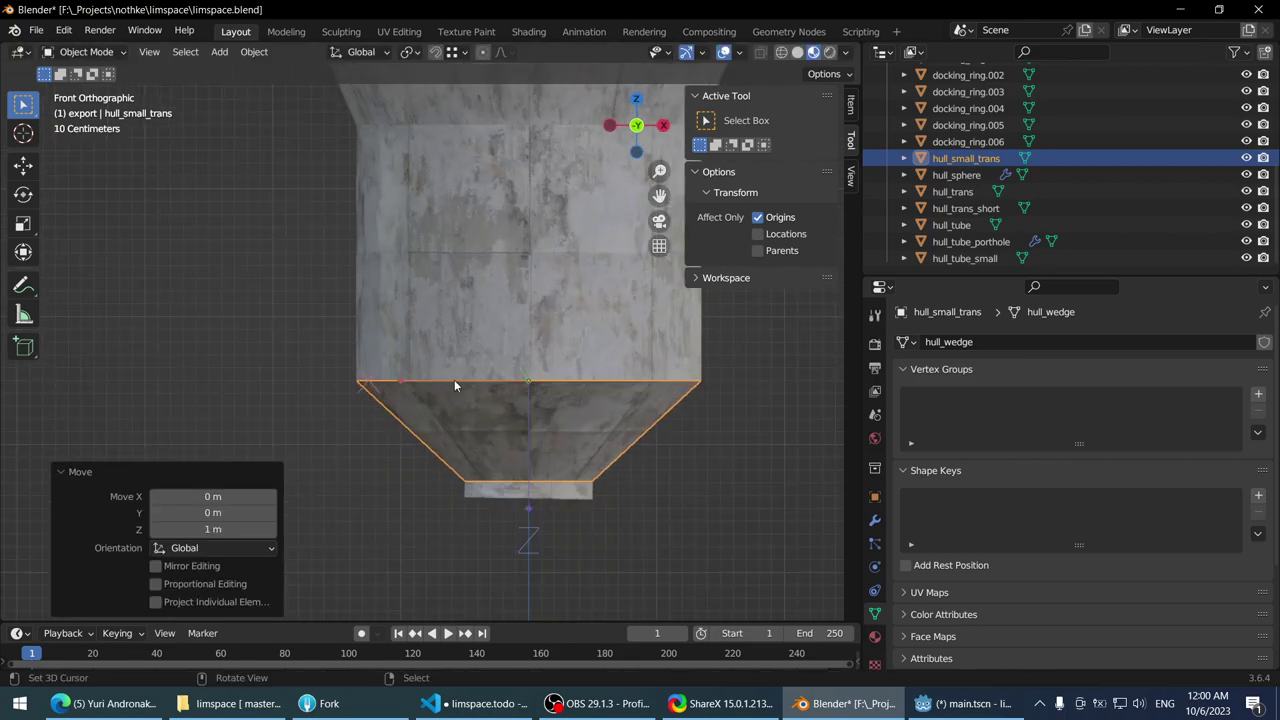
scroll(538, 362, down, 5)
click(478, 368)
click(478, 368)
click(499, 386)
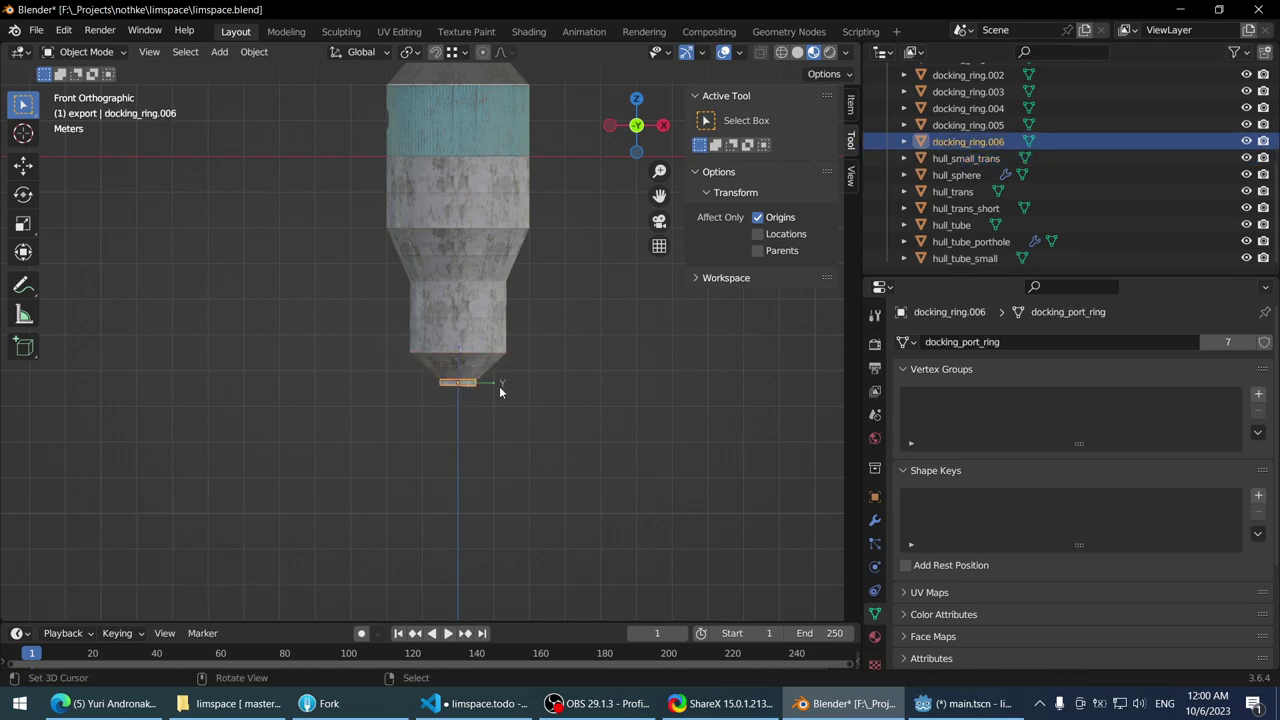
scroll(505, 375, up, 3)
click(509, 368)
scroll(555, 400, up, 2)
shift+middle_drag(558, 404, 436, 336)
scroll(436, 336, down, 3)
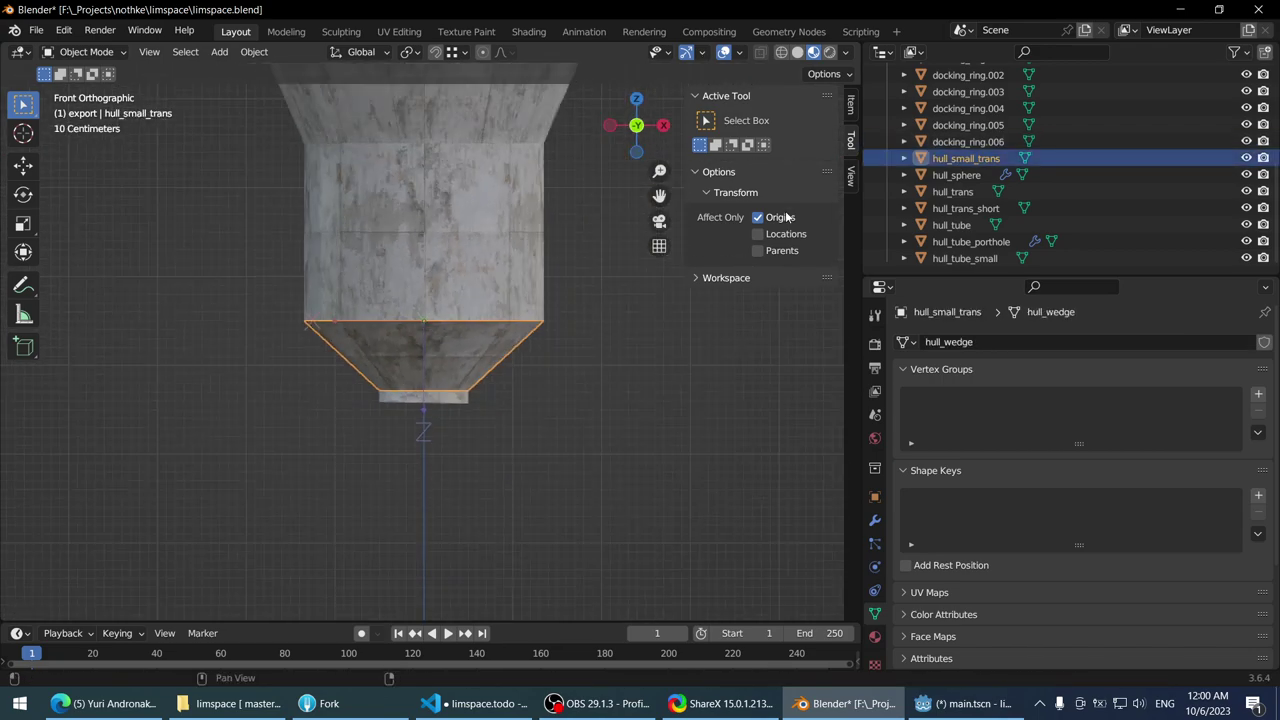
click(757, 217)
scroll(469, 273, down, 3)
middle_drag(469, 273, 465, 362)
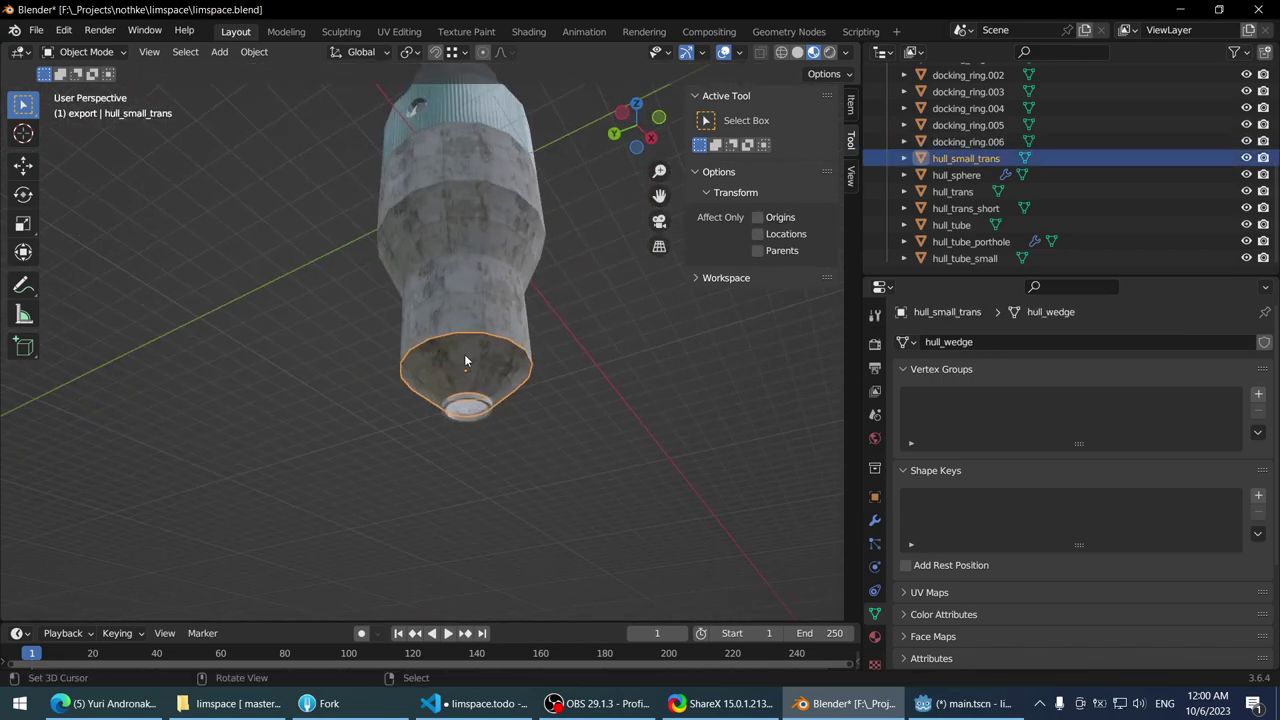
- Show the Item transform values and check hull_tube_small, hull_trans and hull_small_trans
click(851, 104)
click(482, 233)
click(480, 256)
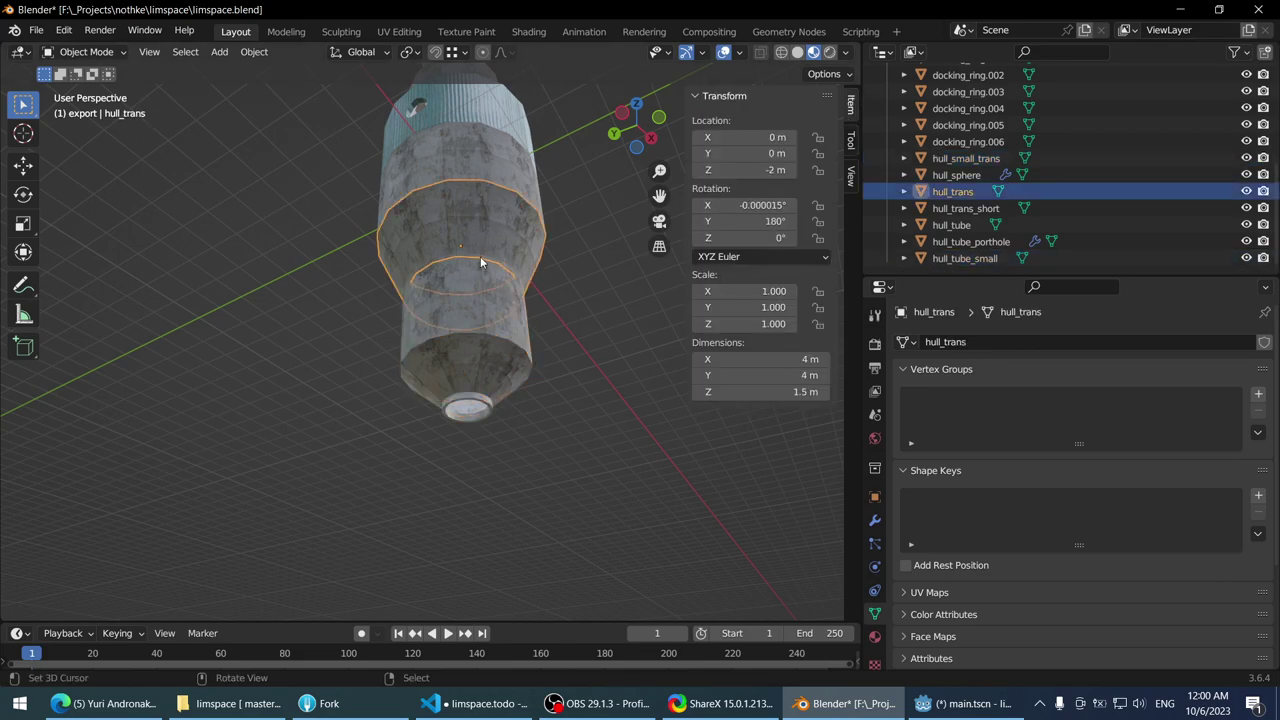
click(481, 300)
click(483, 330)
middle_drag(483, 336, 478, 290)
scroll(478, 290, up, 2)
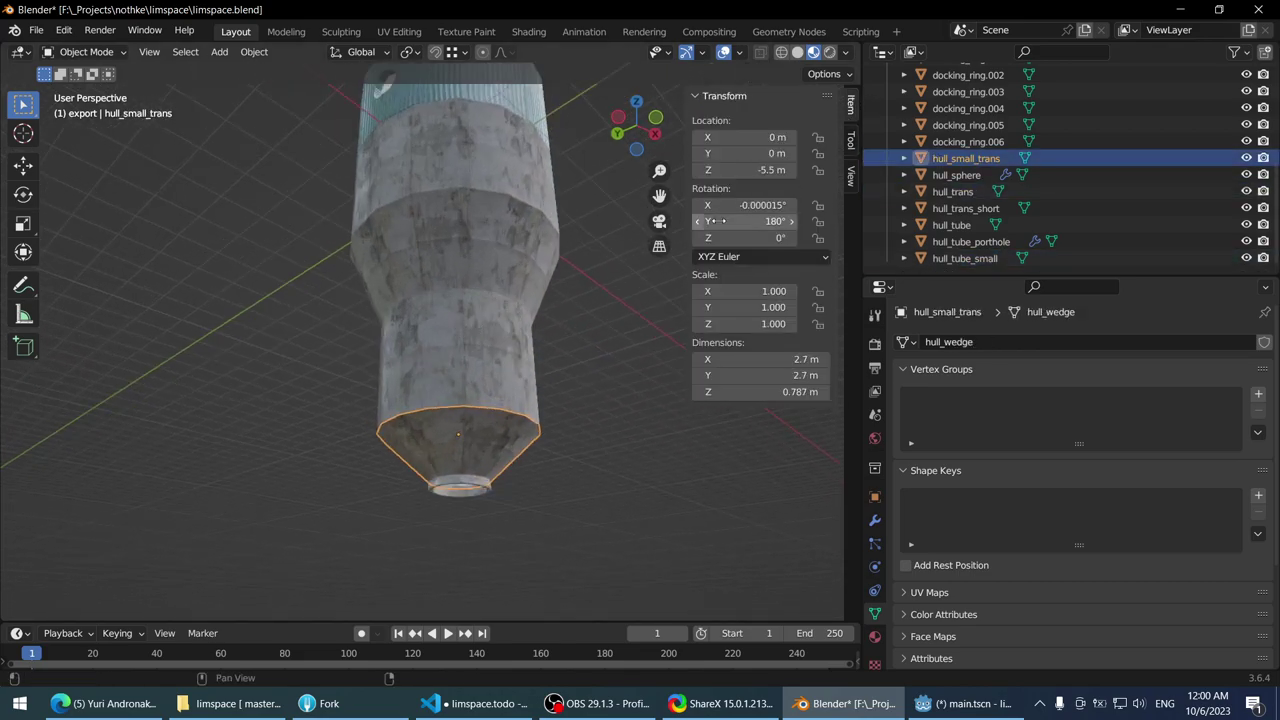
middle_drag(603, 265, 540, 320)
- Select hull_tube_small, hull_trans and hull_tube, accidentally shifting hull_tube
click(509, 337)
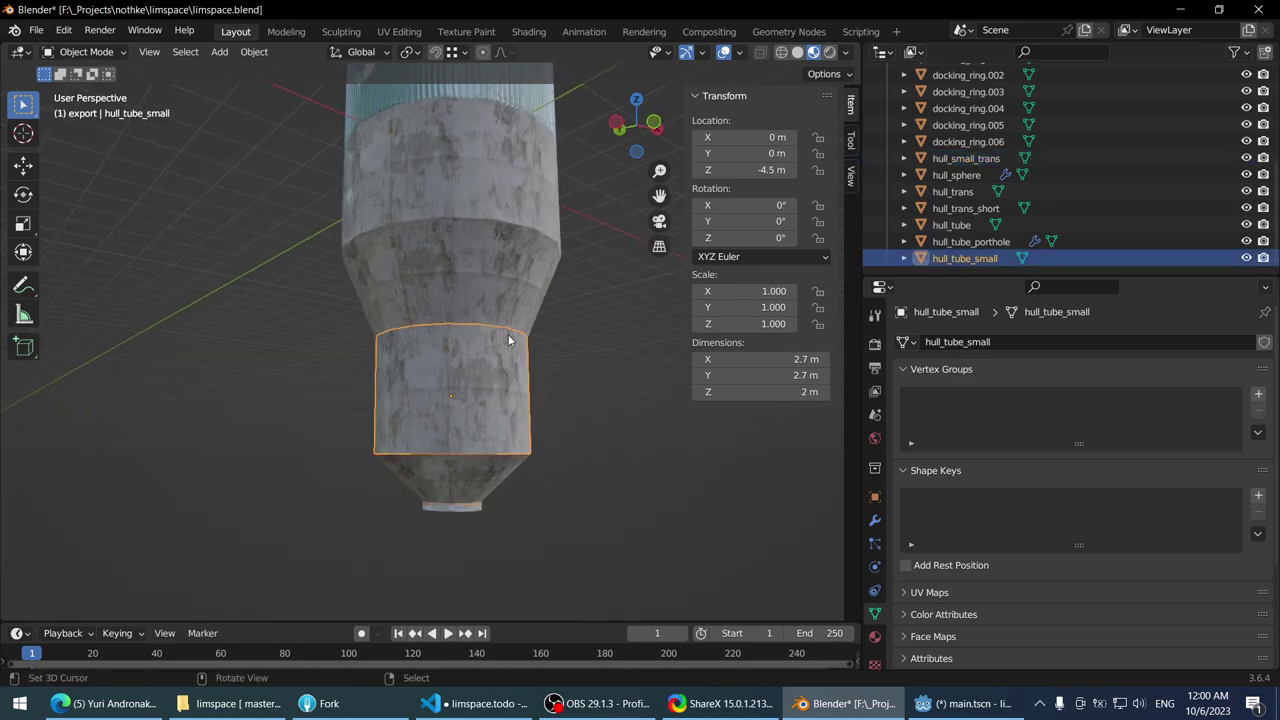
click(462, 190)
click(462, 178)
key(g)
click(462, 180)
scroll(470, 250, down, 2)
- Reselect hull_tube and undo the accidental move, returning it to 0, 0, -1 m
click(470, 175)
middle_drag(470, 175, 472, 314)
click(471, 356)
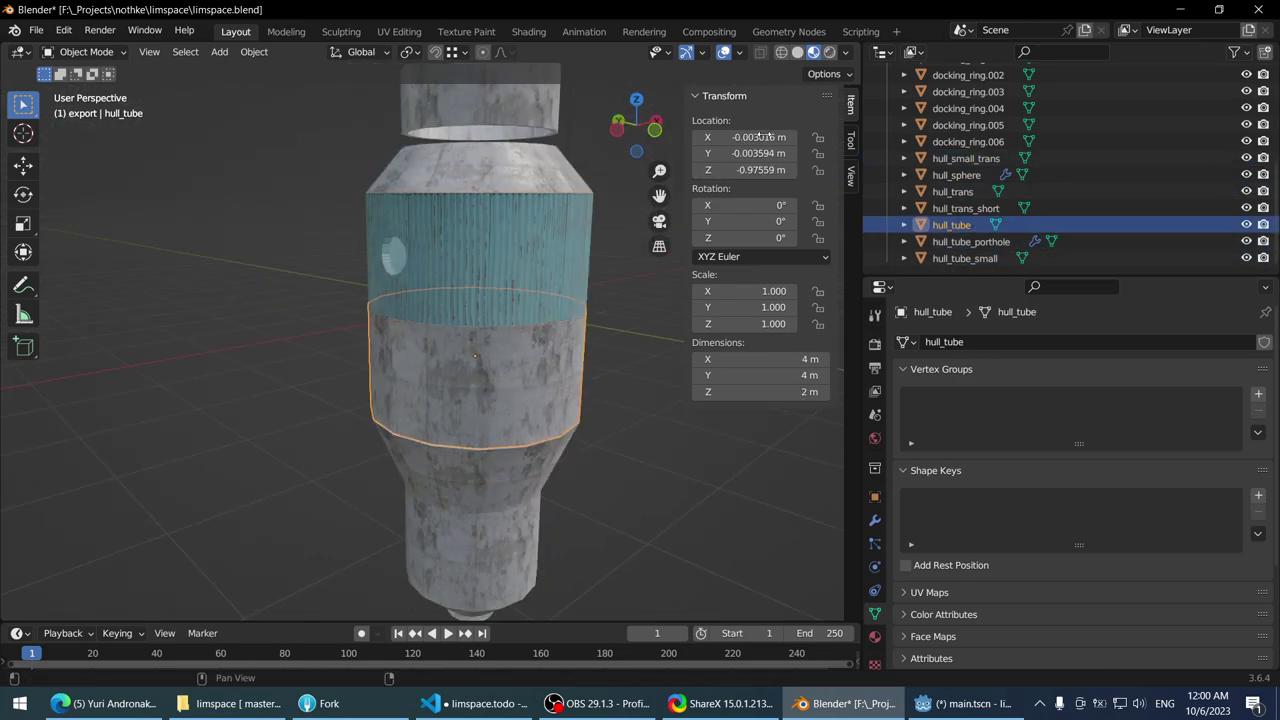
click(590, 210)
click(506, 410)
key(ctrl+z)
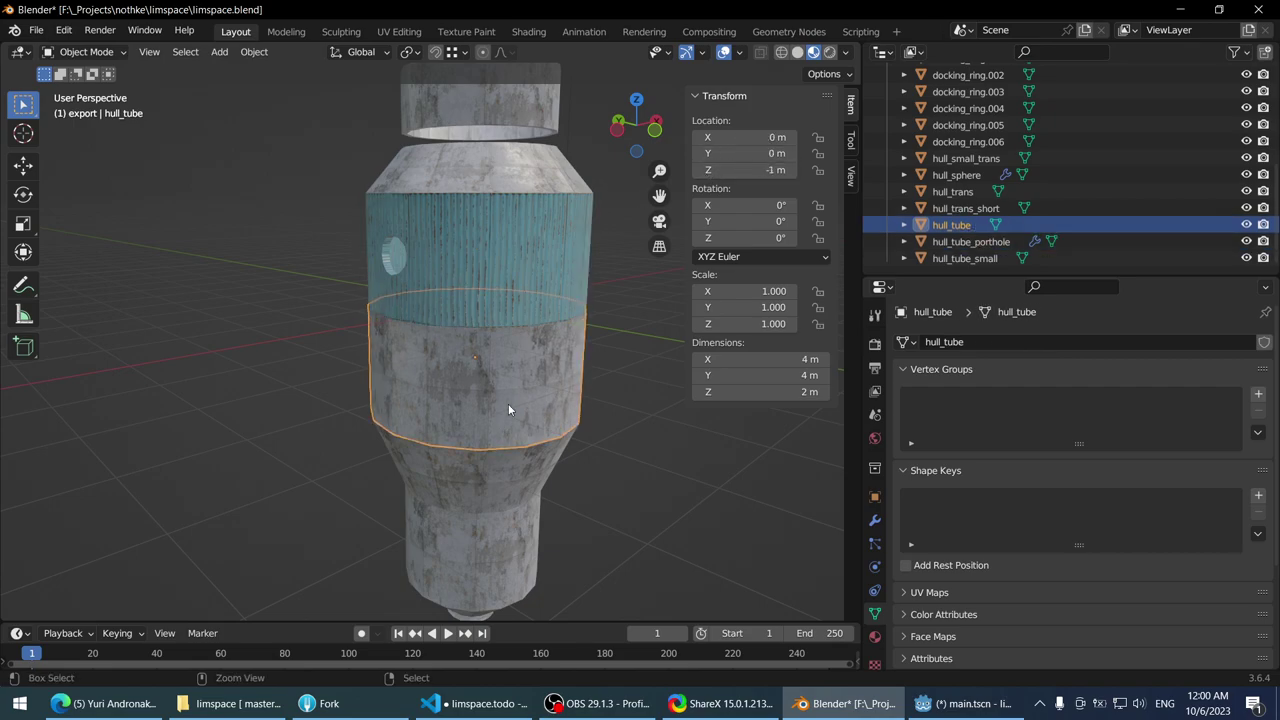
click(37, 31)
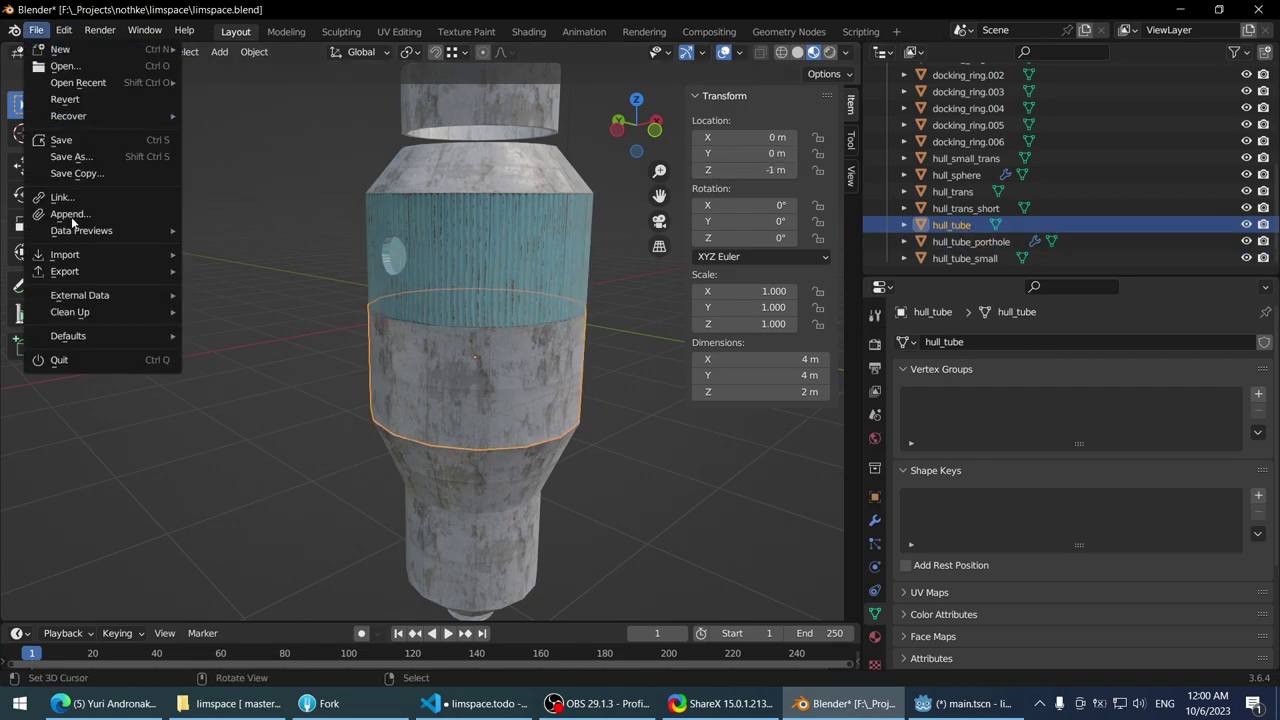
- In Preferences, change the keymap's Right Mouse Select Action to Selection Tool
mouse_move(63, 31)
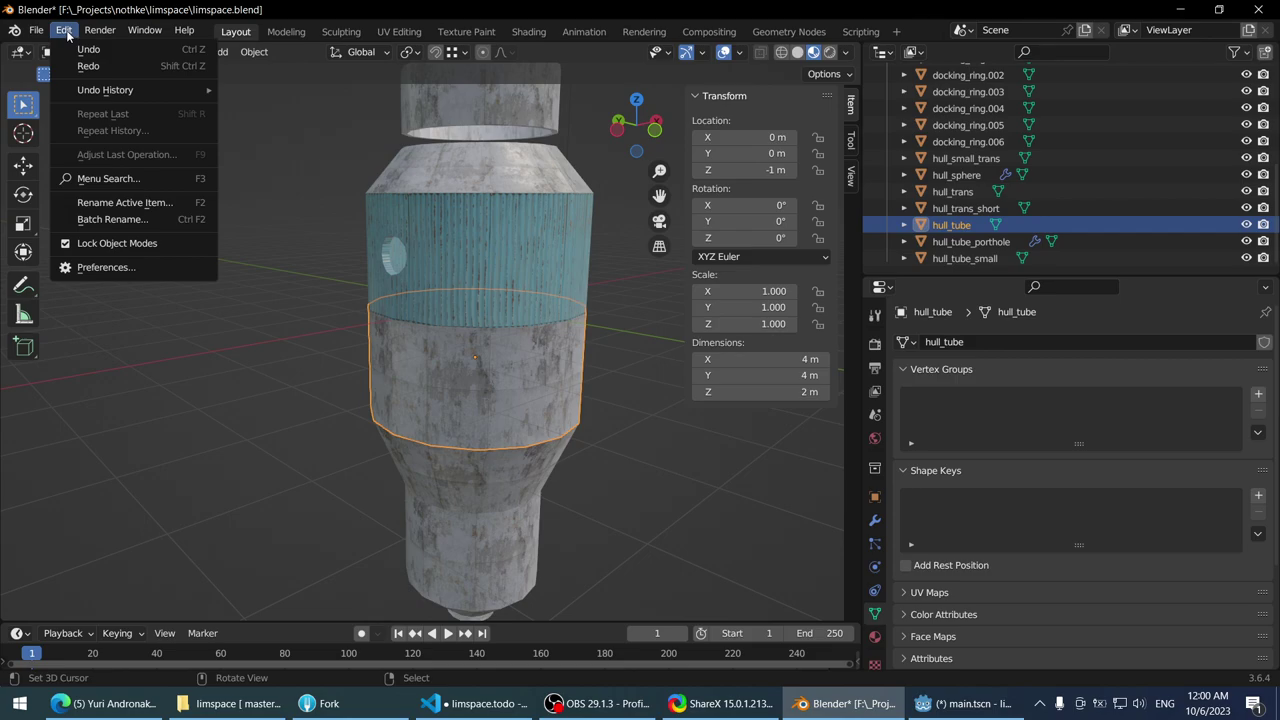
click(102, 268)
drag(111, 32, 307, 88)
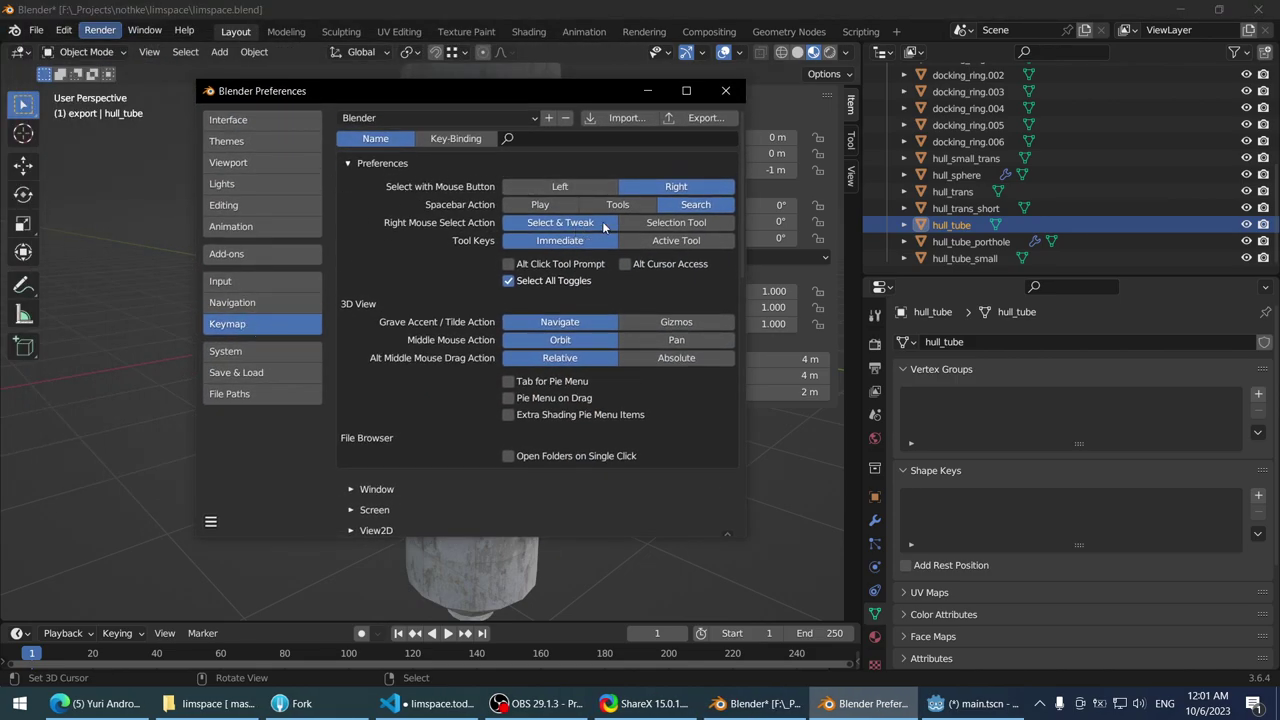
click(673, 223)
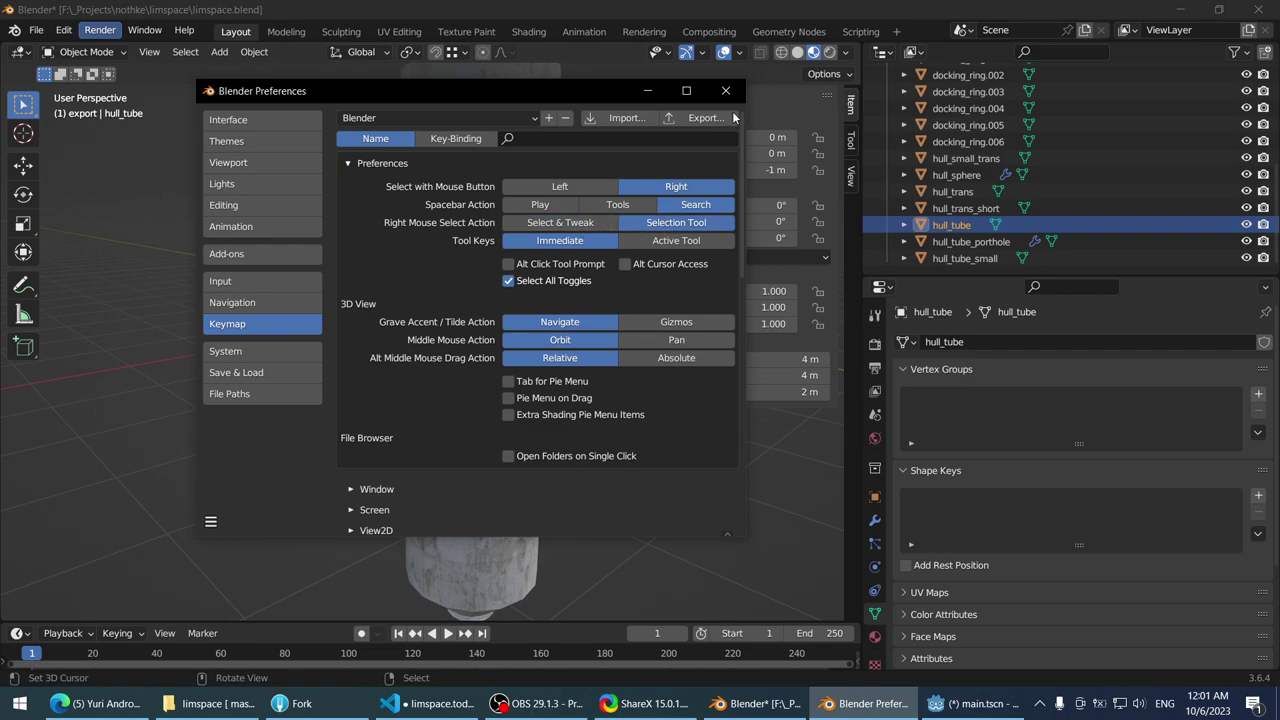
- Test-move hull_tube several times, undoing each move so it stays in place
key(g)
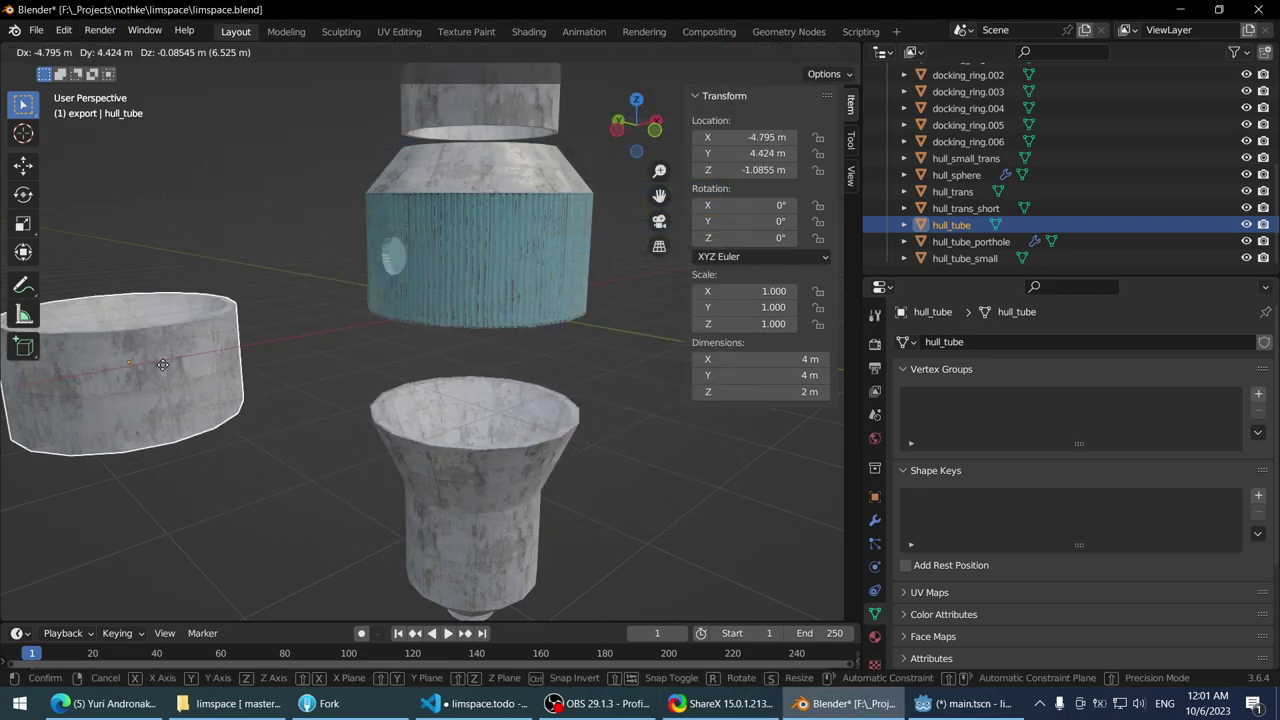
click(165, 365)
key(ctrl+z)
key(ctrl+z)
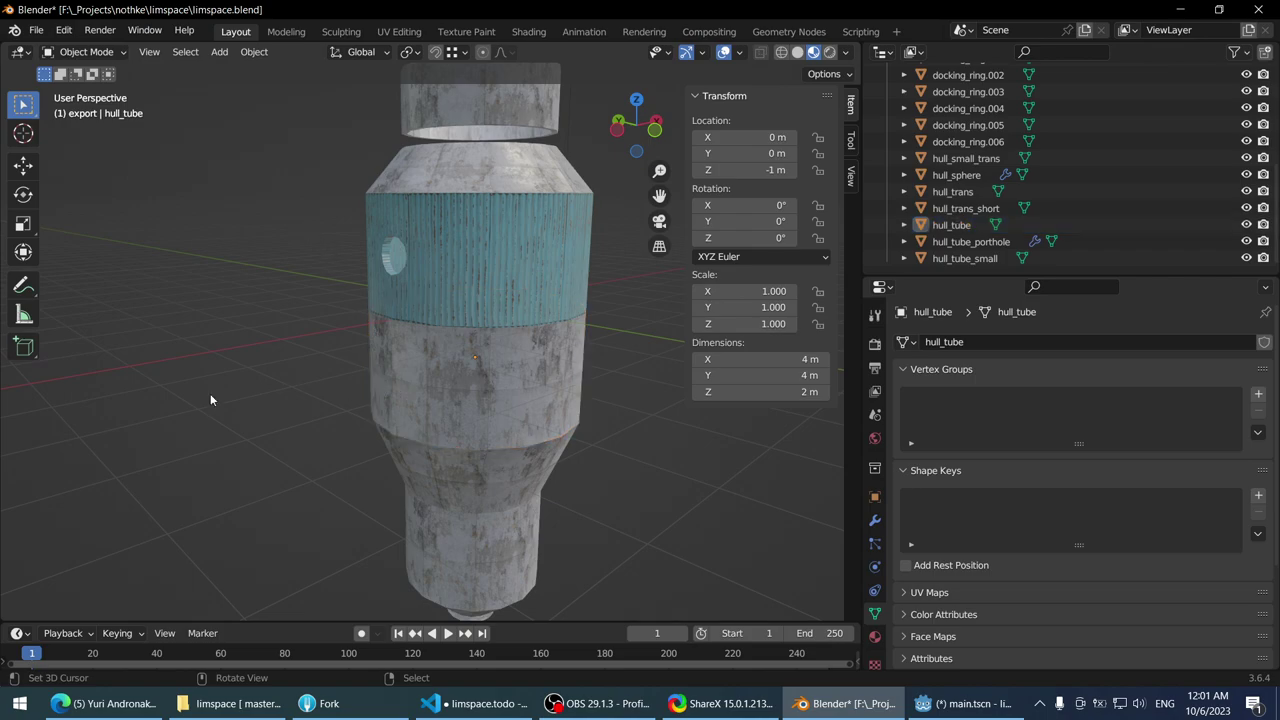
click(431, 375)
key(ctrl+z)
click(428, 366)
key(g)
click(90, 385)
key(ctrl+z)
key(ctrl+z)
- Test-move hull_tube_porthole repeatedly and undo every move
click(459, 266)
key(g)
click(175, 272)
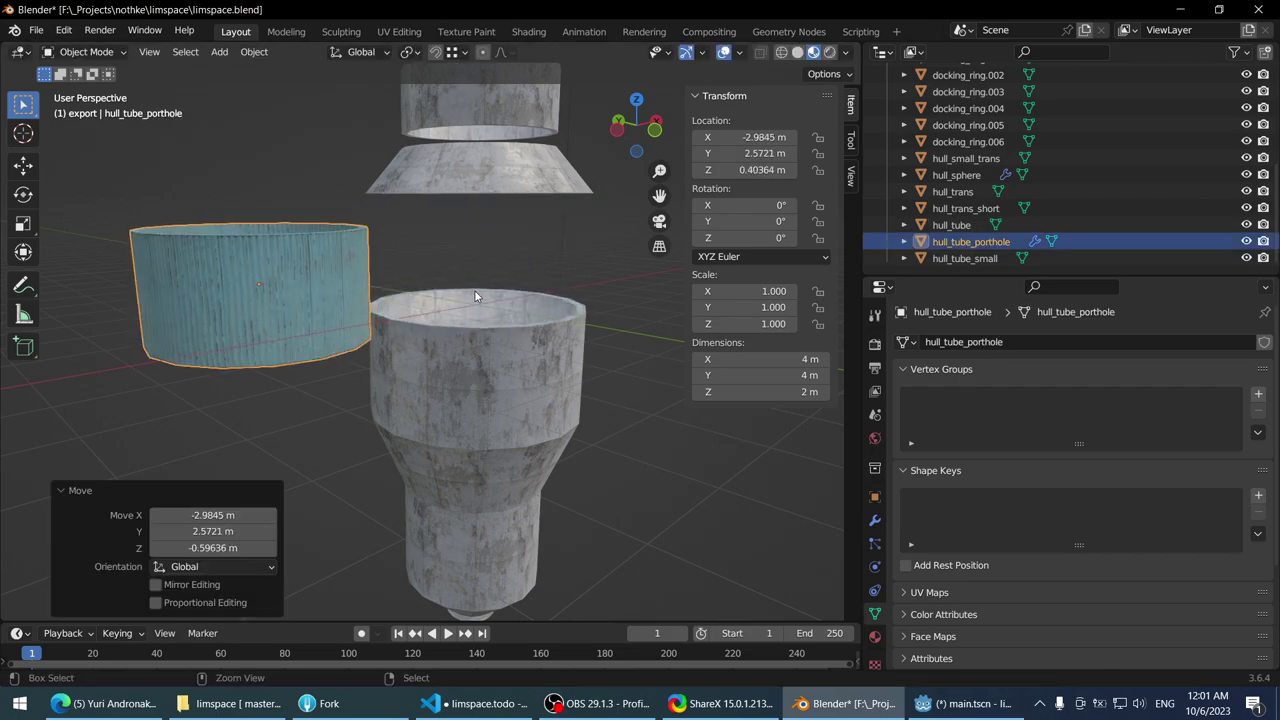
key(ctrl+z)
key(ctrl+z)
click(466, 256)
key(ctrl+z)
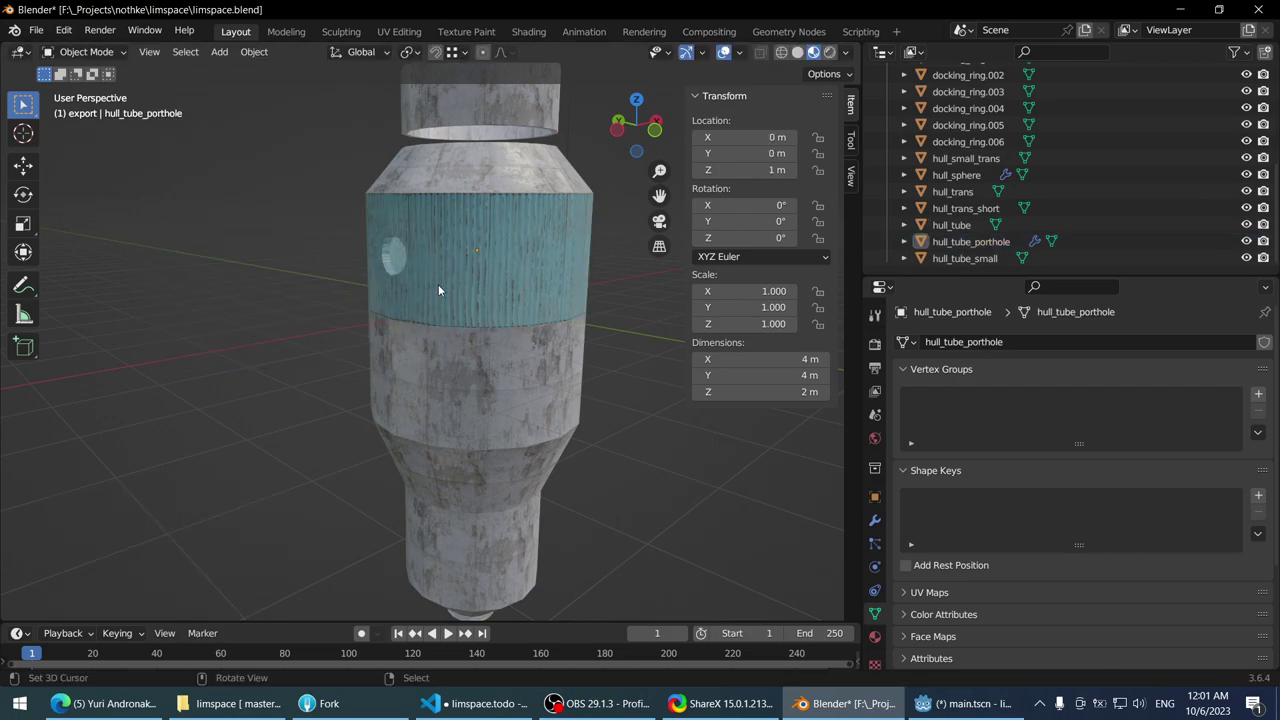
click(439, 284)
key(g)
click(278, 286)
key(g)
click(259, 301)
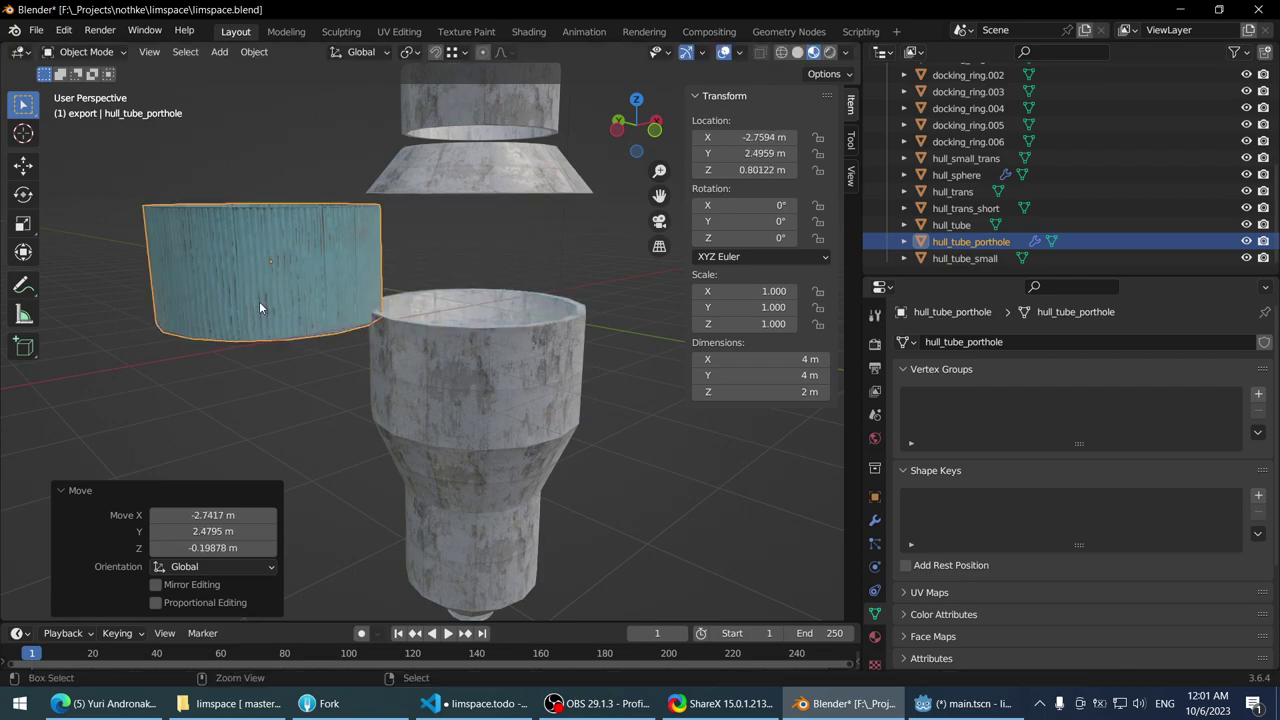
key(ctrl+z)
key(ctrl+z)
scroll(260, 295, down, 2)
- Check hull_trans_short, porthole, hull_tube and hull_trans, undoing a test move of hull_trans
click(512, 239)
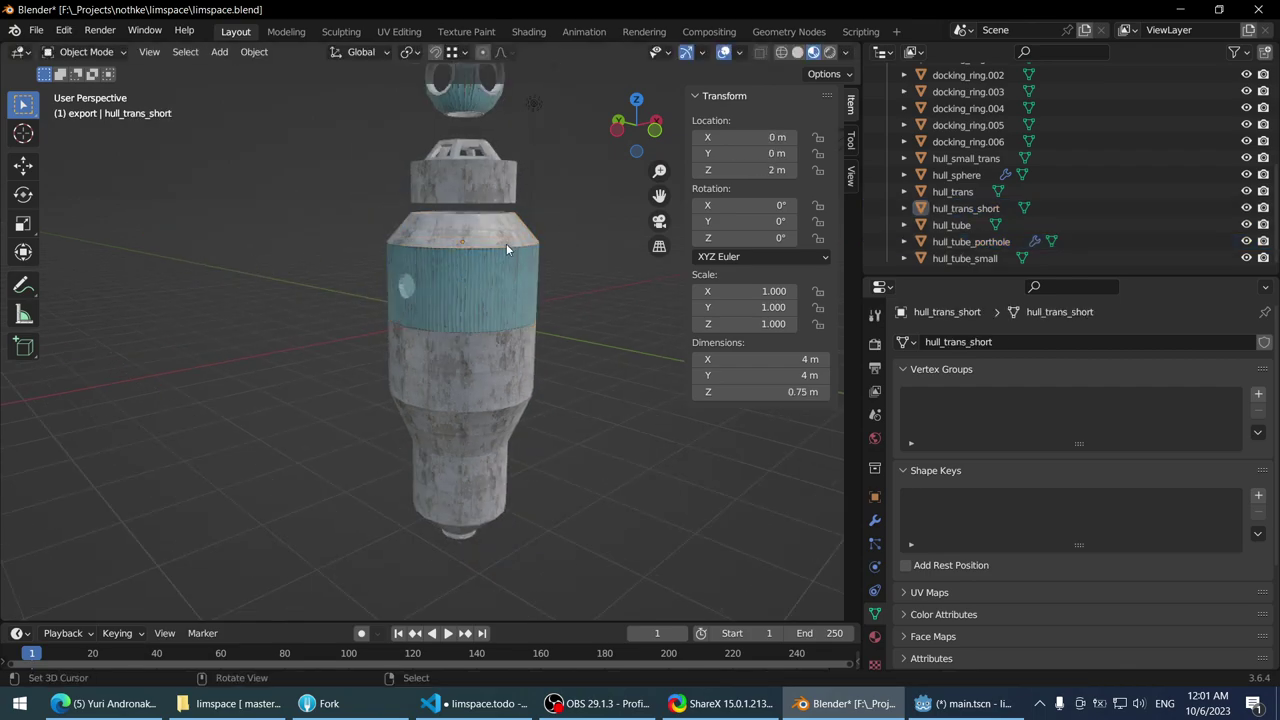
click(502, 279)
click(491, 377)
click(484, 462)
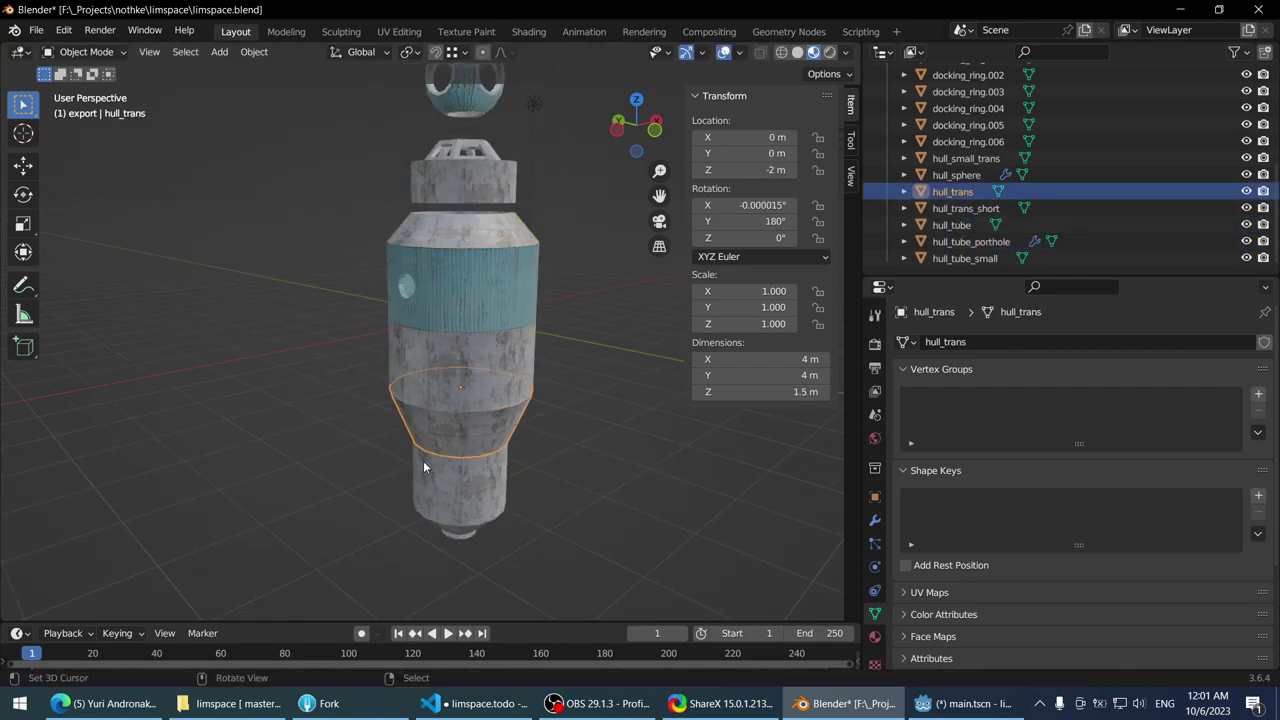
scroll(448, 390, up, 3)
middle_drag(448, 390, 432, 324)
key(g)
click(409, 378)
key(ctrl+z)
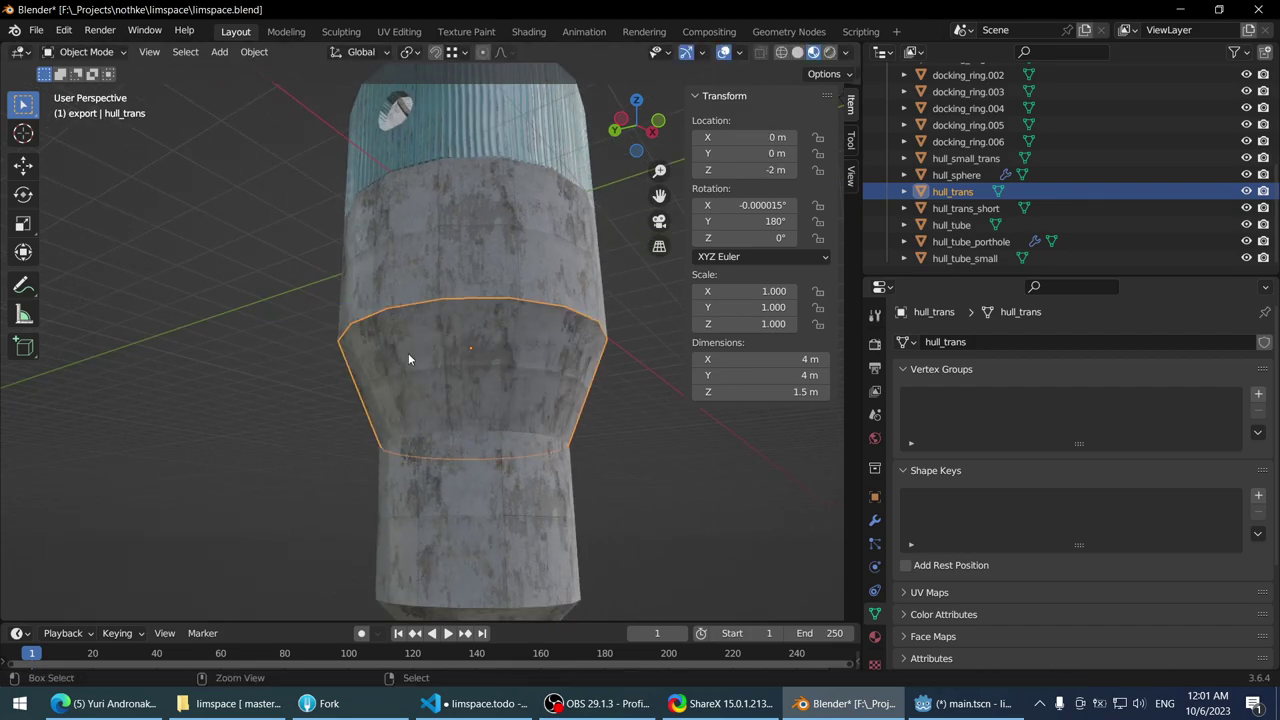
key(ctrl+shift+z)
key(ctrl+z)
middle_drag(285, 174, 305, 171)
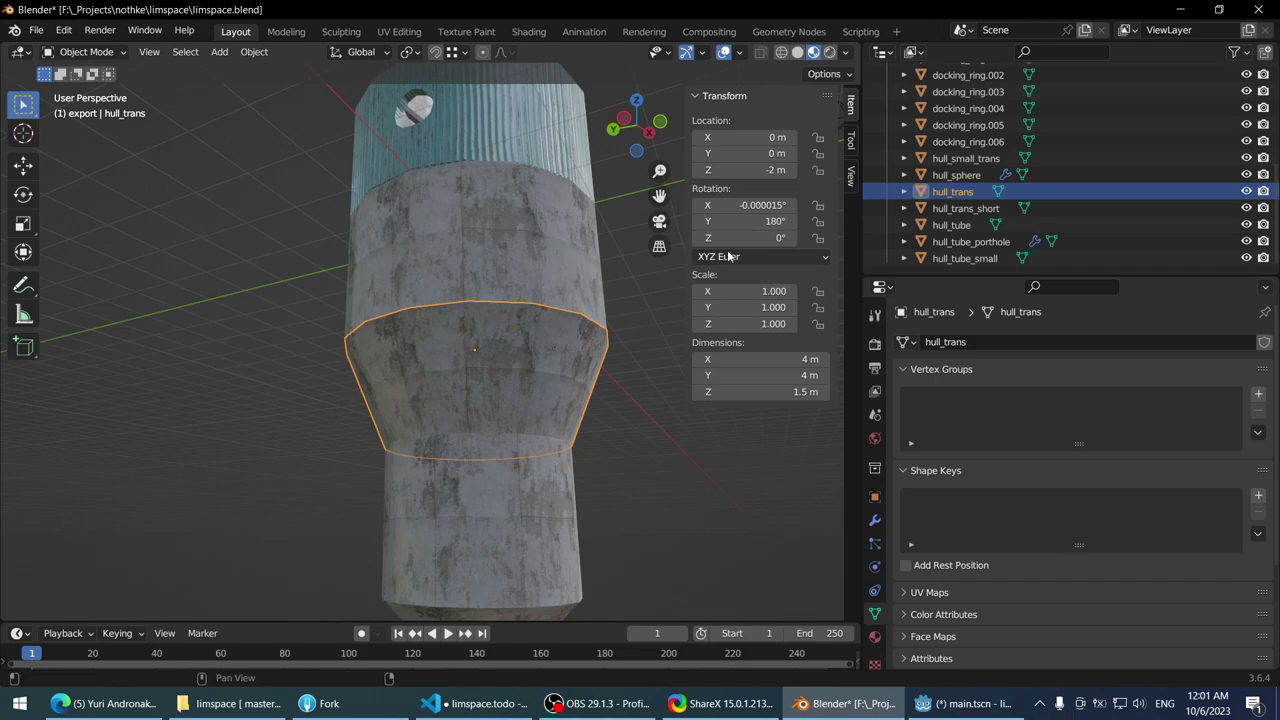
- Inspect transforms of hull_tube, hull_trans, hull_tube_small, hull_small_trans, the ring and hull_sphere
click(552, 283)
click(535, 410)
click(519, 484)
scroll(450, 313, down, 4)
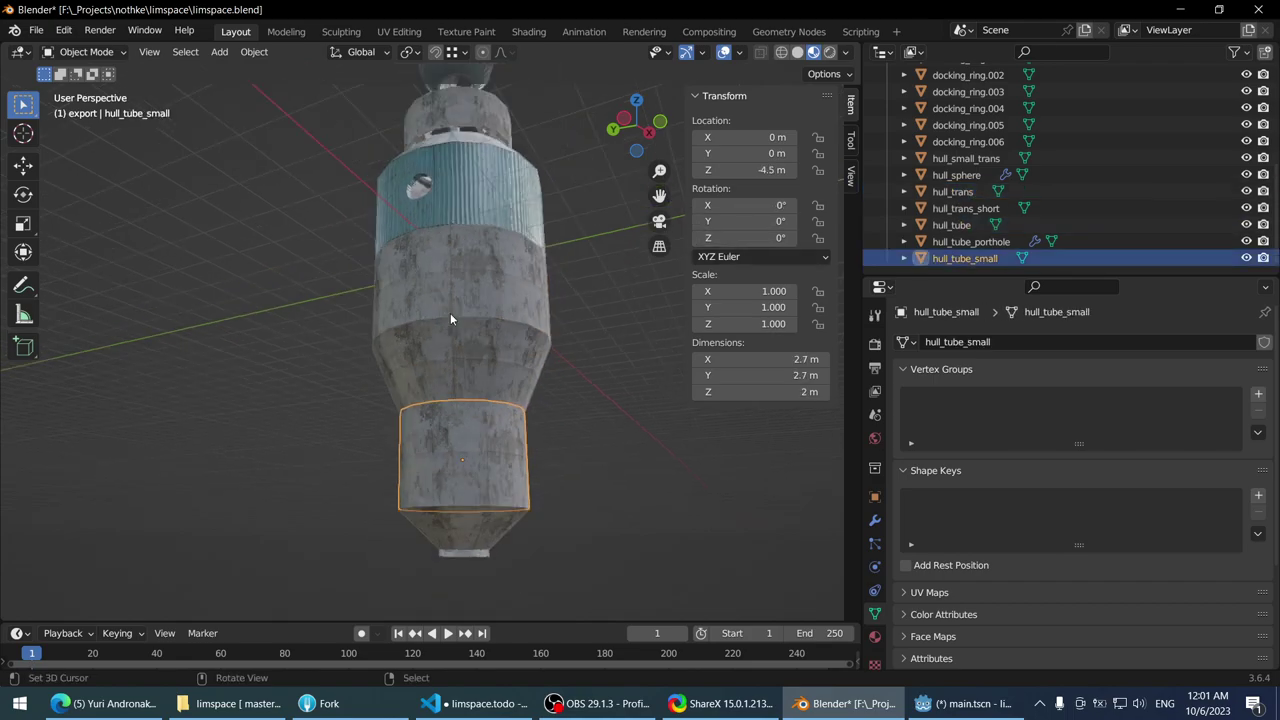
click(463, 500)
click(445, 205)
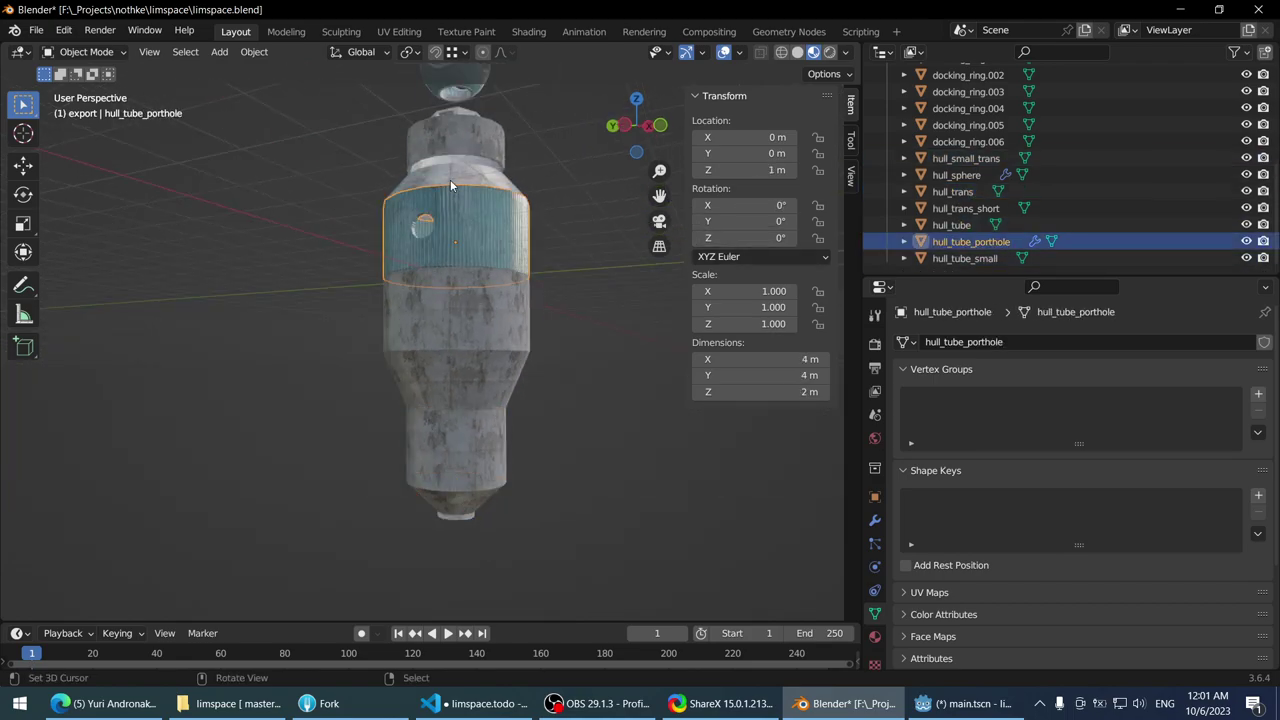
shift+middle_drag(450, 179, 459, 313)
scroll(461, 313, up, 2)
click(463, 316)
click(461, 252)
click(452, 107)
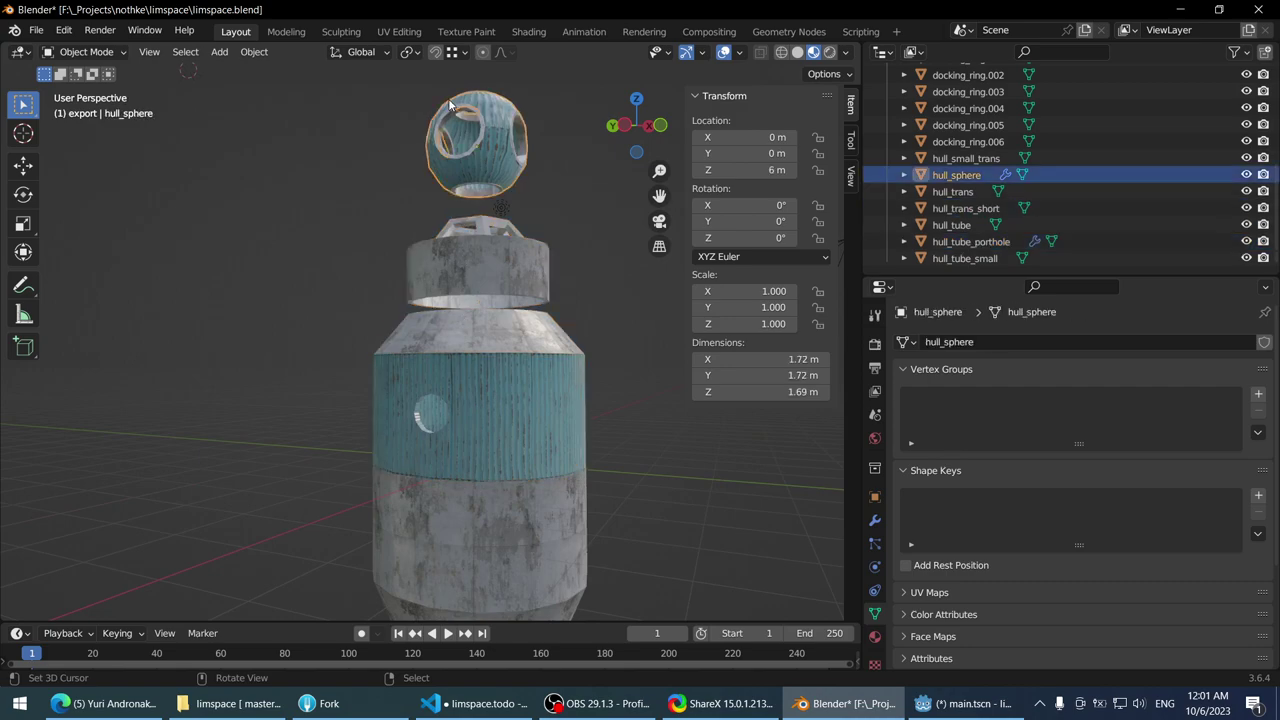
- Glance at Preferences, close it, and save limspace.blend
click(35, 30)
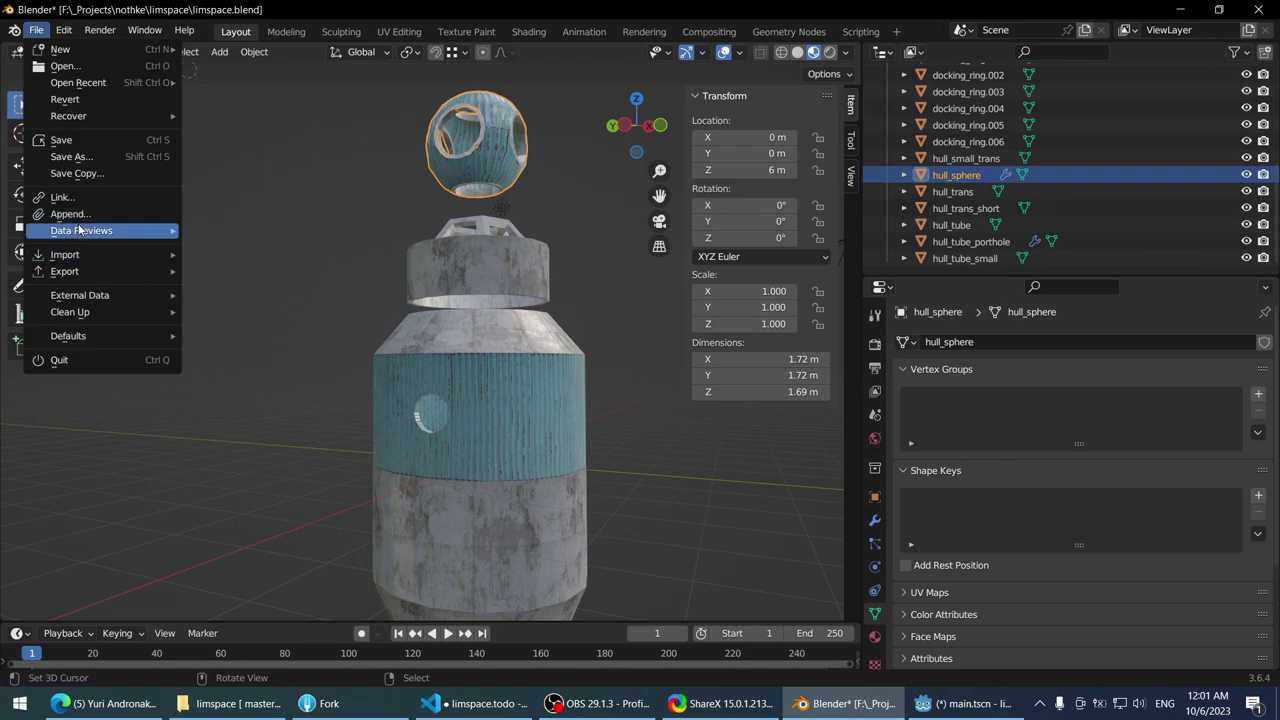
click(63, 30)
click(106, 267)
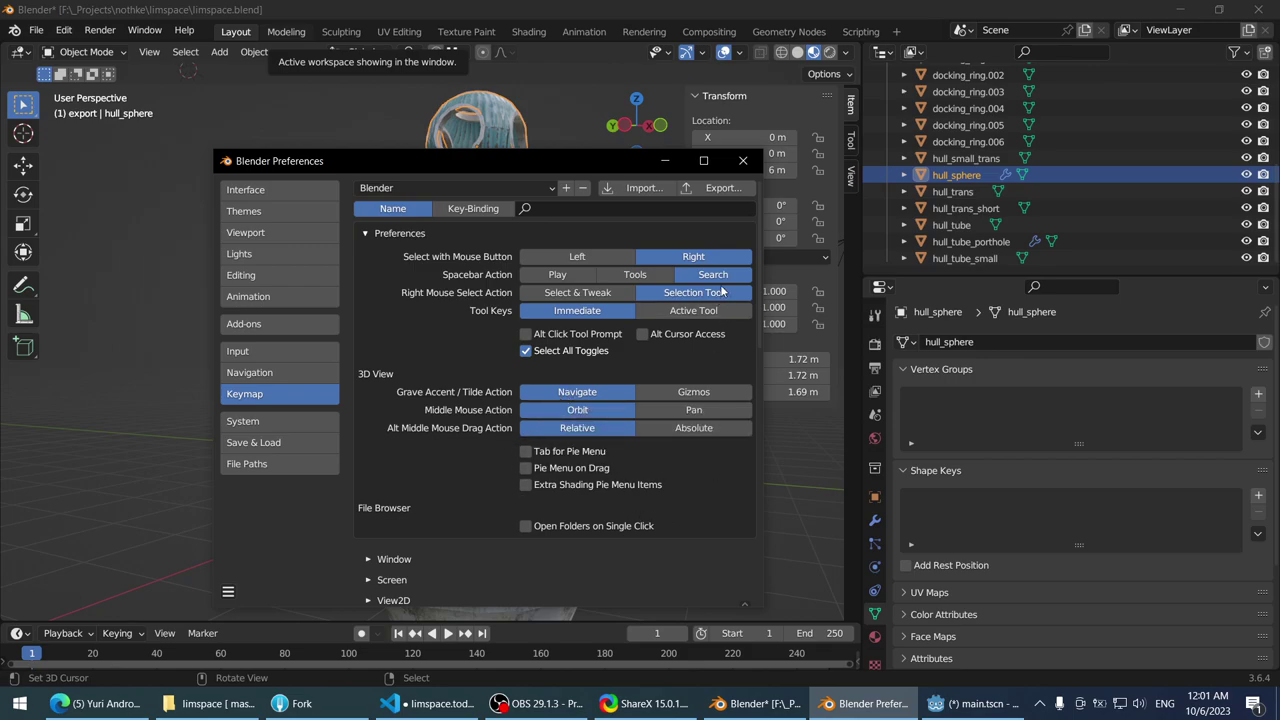
click(743, 160)
middle_drag(494, 365, 443, 356)
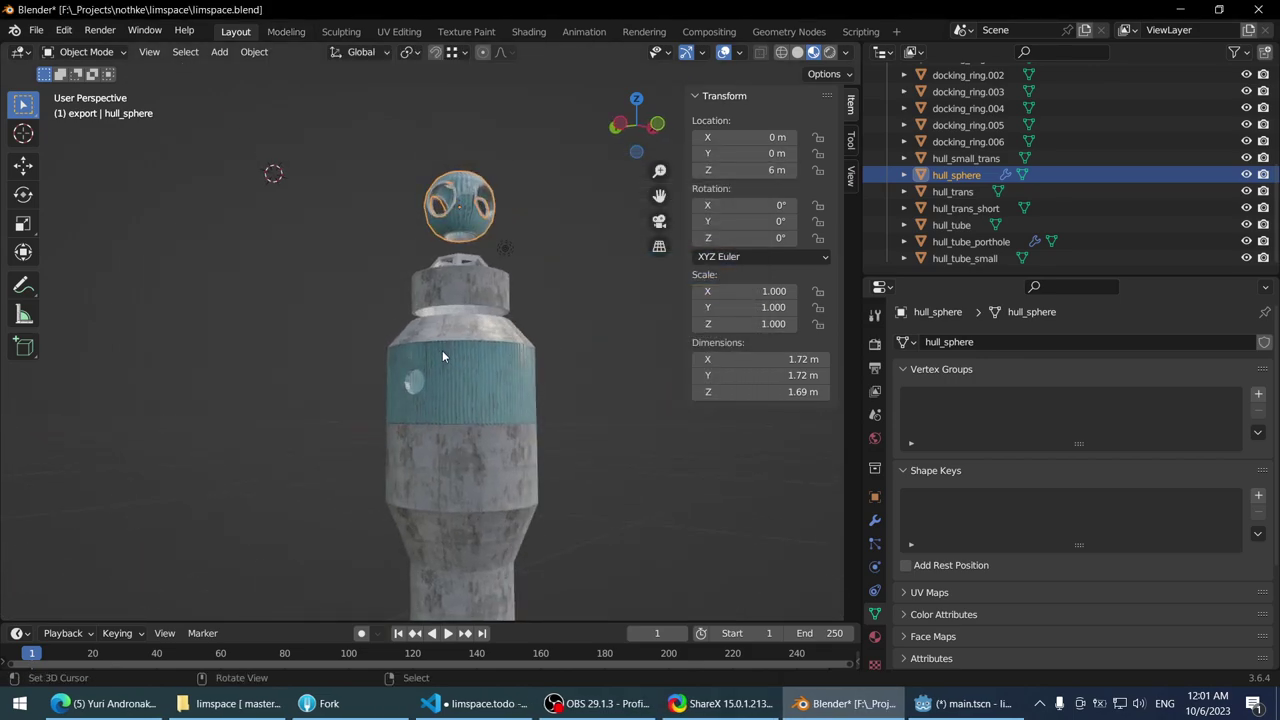
key(ctrl+s)
- Select all objects in Blender's export collection
mouse_move(320, 251)
middle_down()
mouse_move(360, 294)
mouse_move(337, 266)
mouse_move(300, 262)
middle_up()
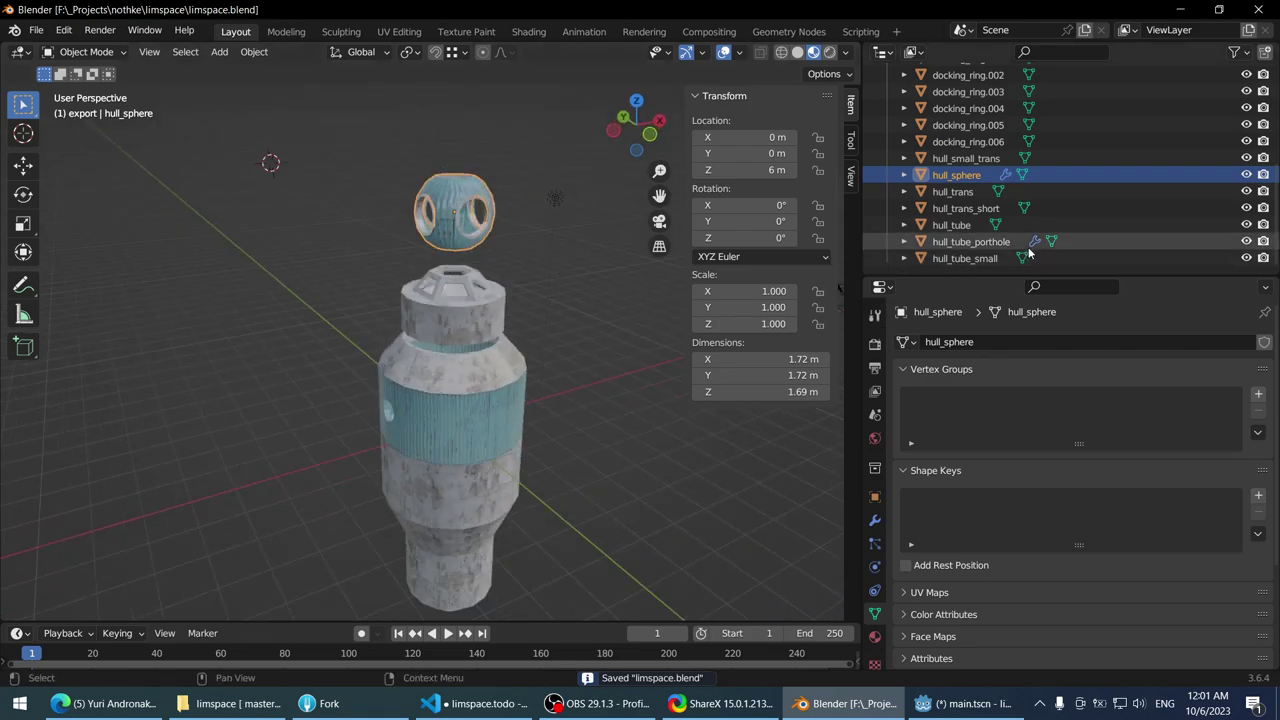
drag(1107, 275, 1107, 412)
scroll(953, 203, up, 5)
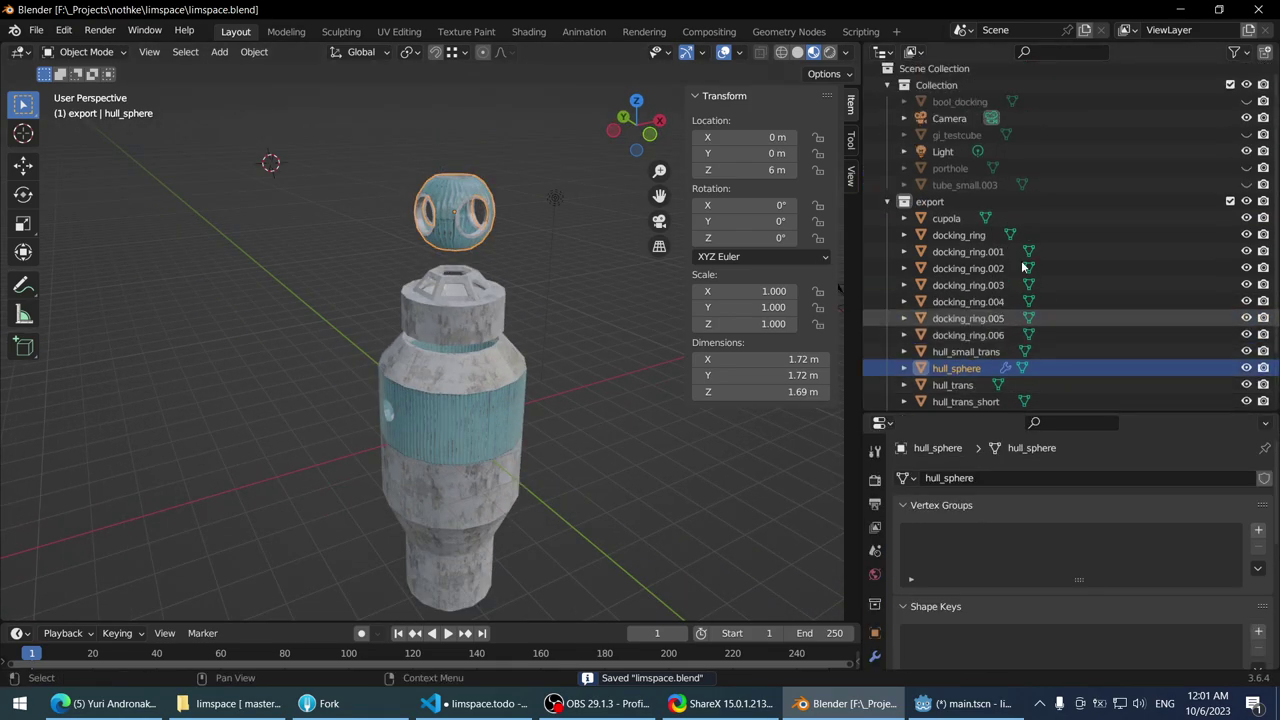
right_click(953, 203)
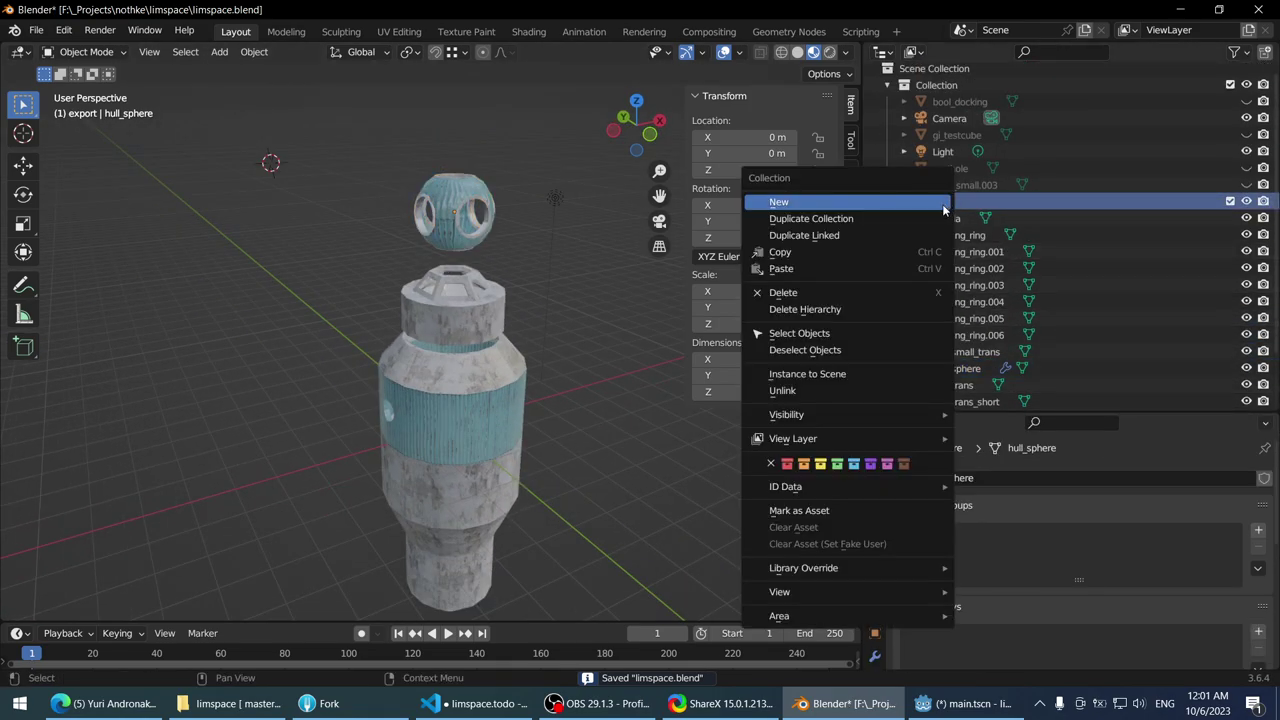
click(814, 333)
middle_drag(540, 300, 497, 281)
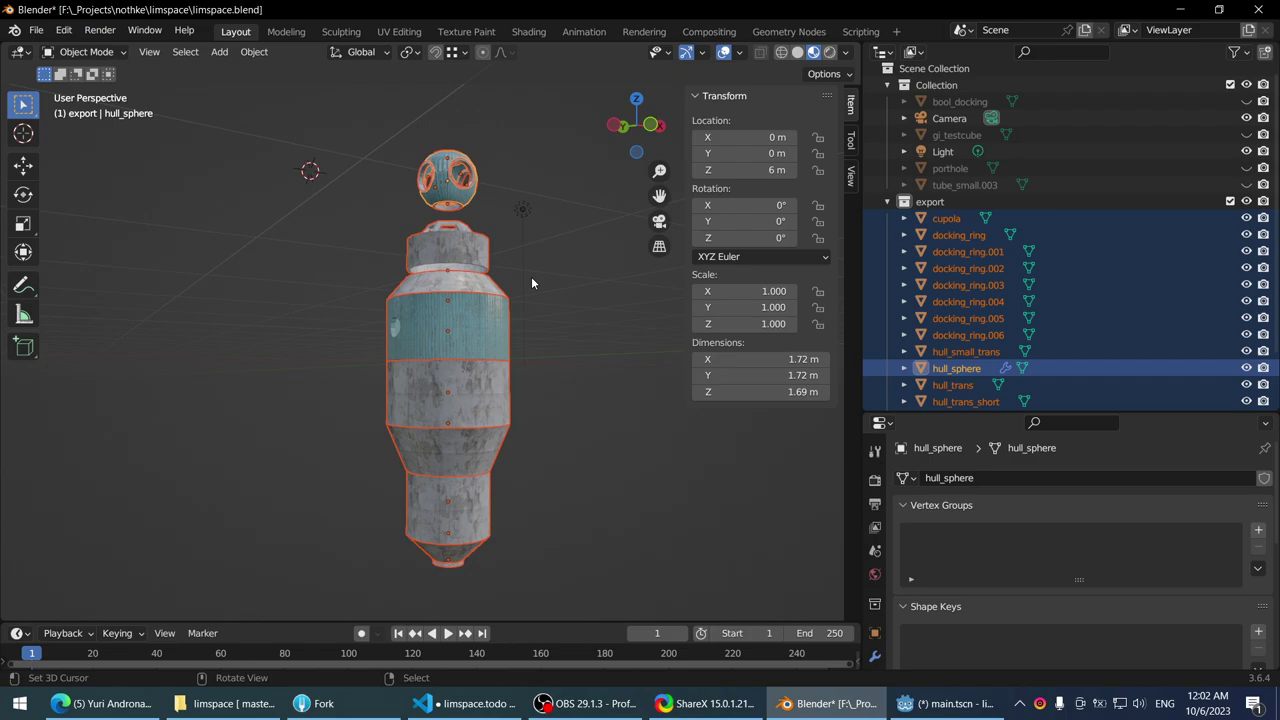
- Start a glTF 2.0 export and create a new folder named art inside limspace_godot
key(F3)
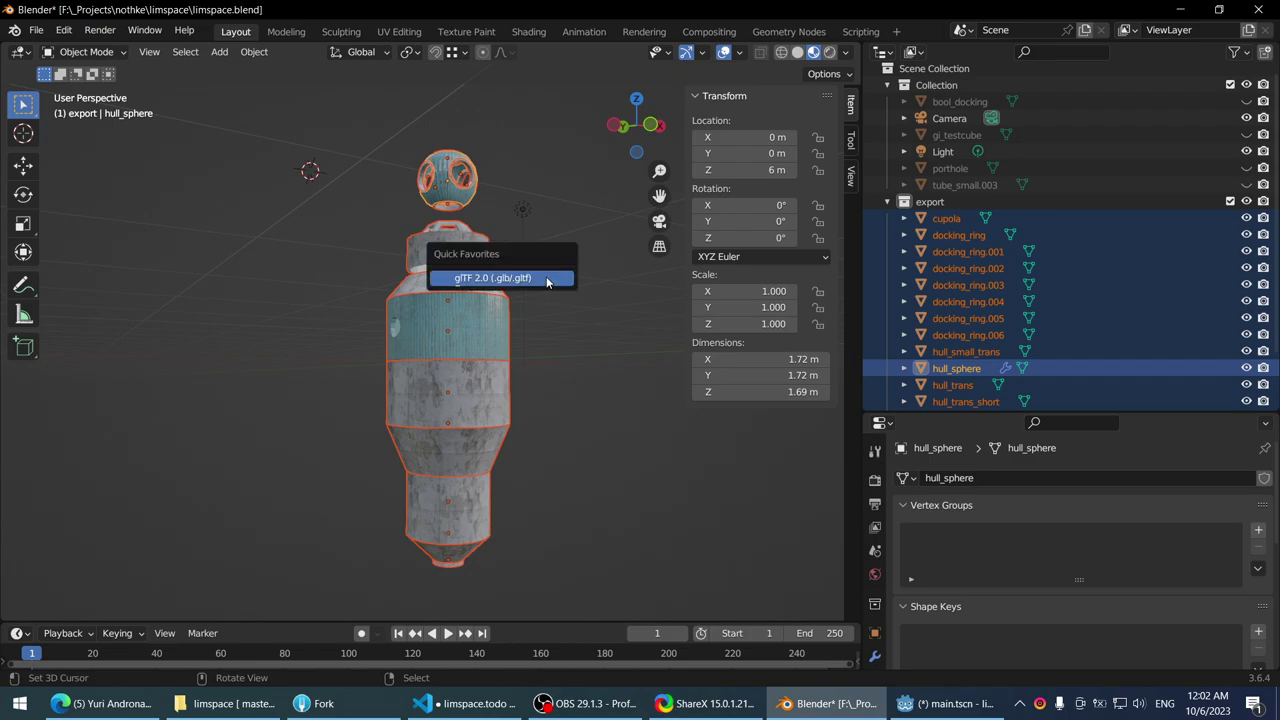
key(Return)
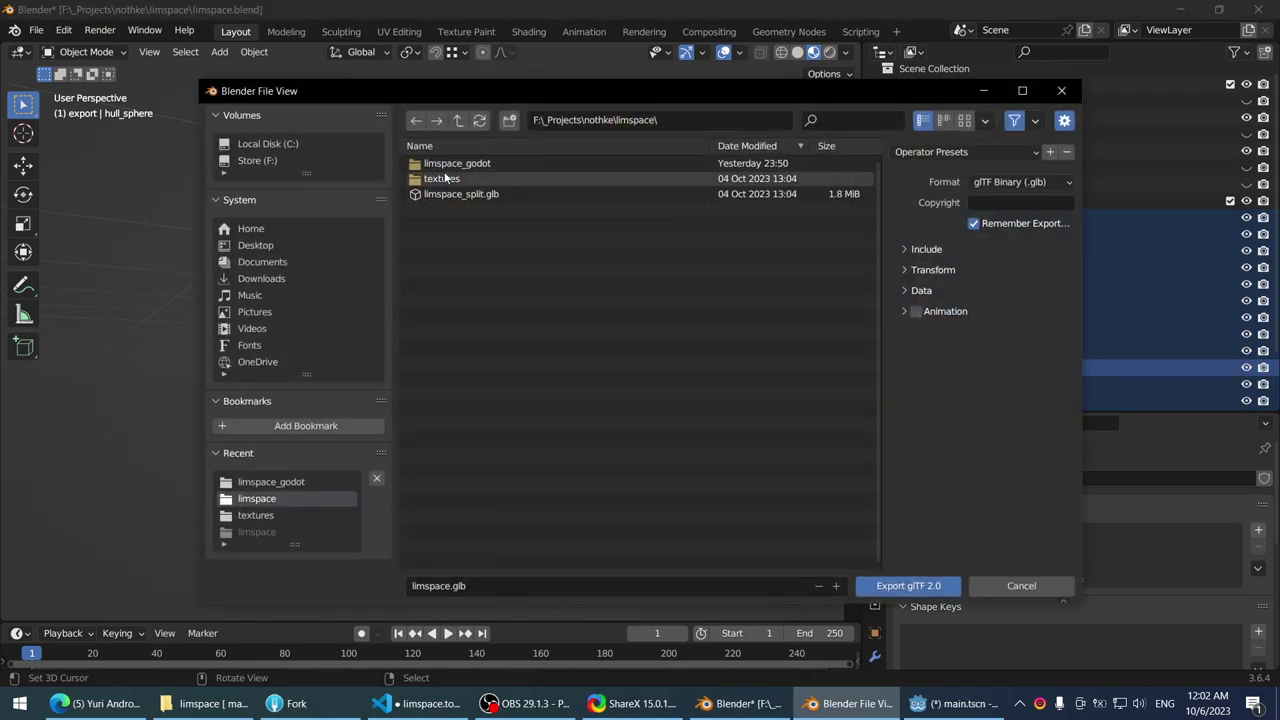
double_click(450, 164)
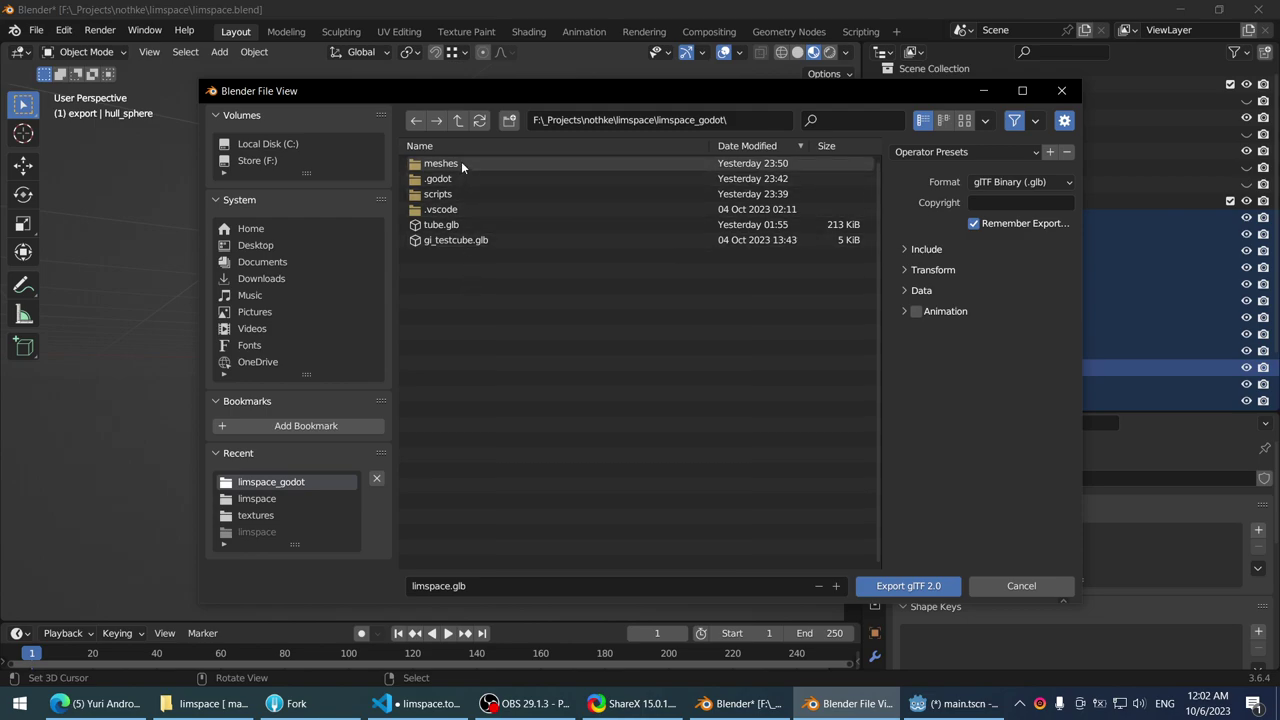
click(508, 121)
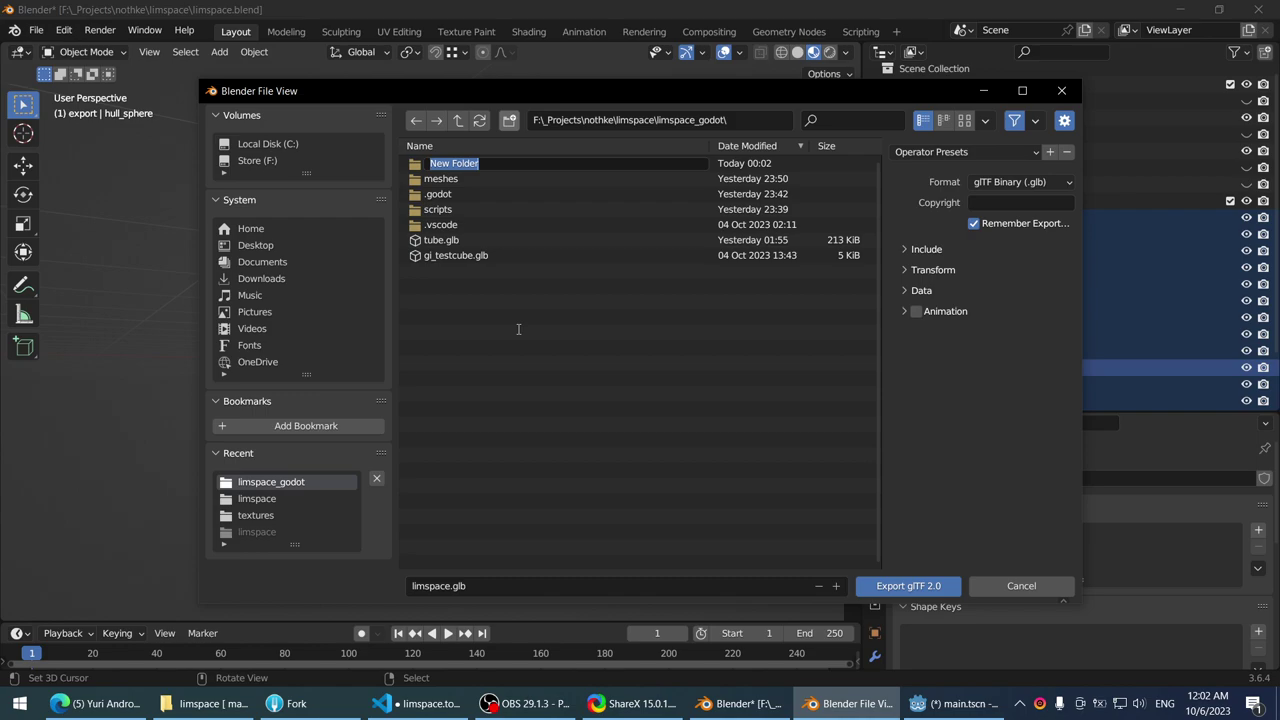
text(art)
key(Return)
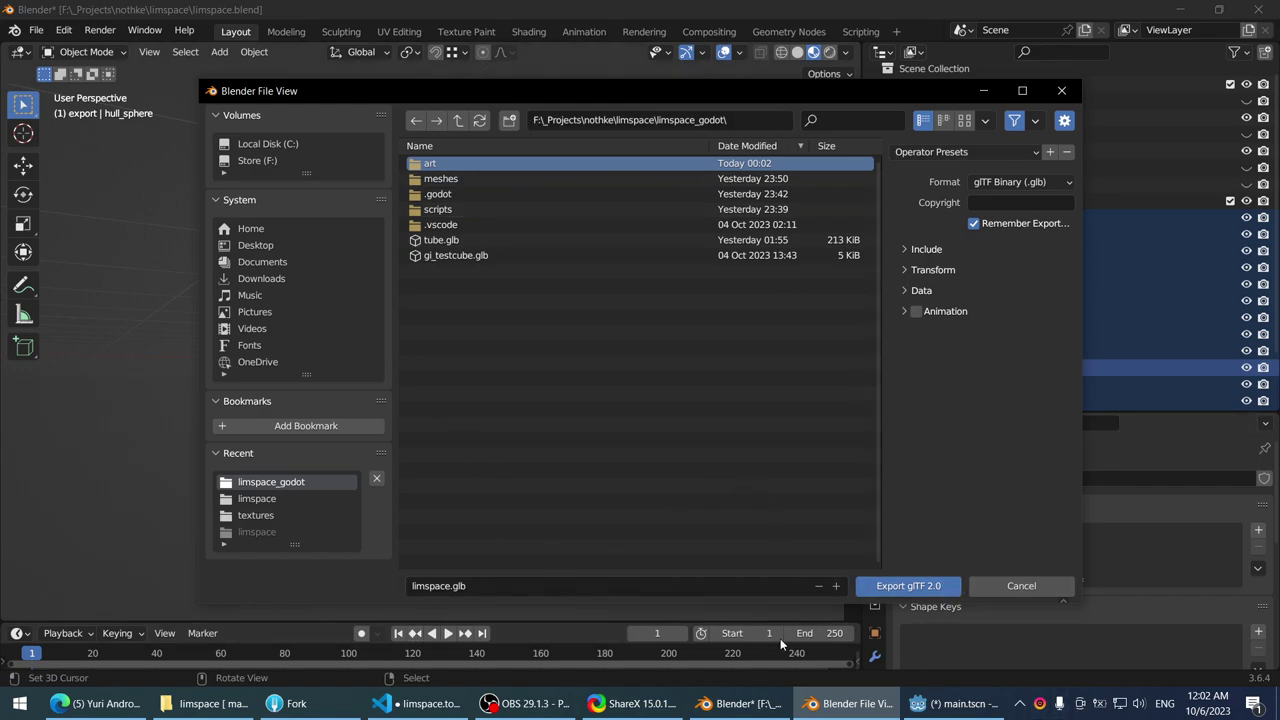
- Export the selected objects as tube.glb into the art folder
click(440, 166)
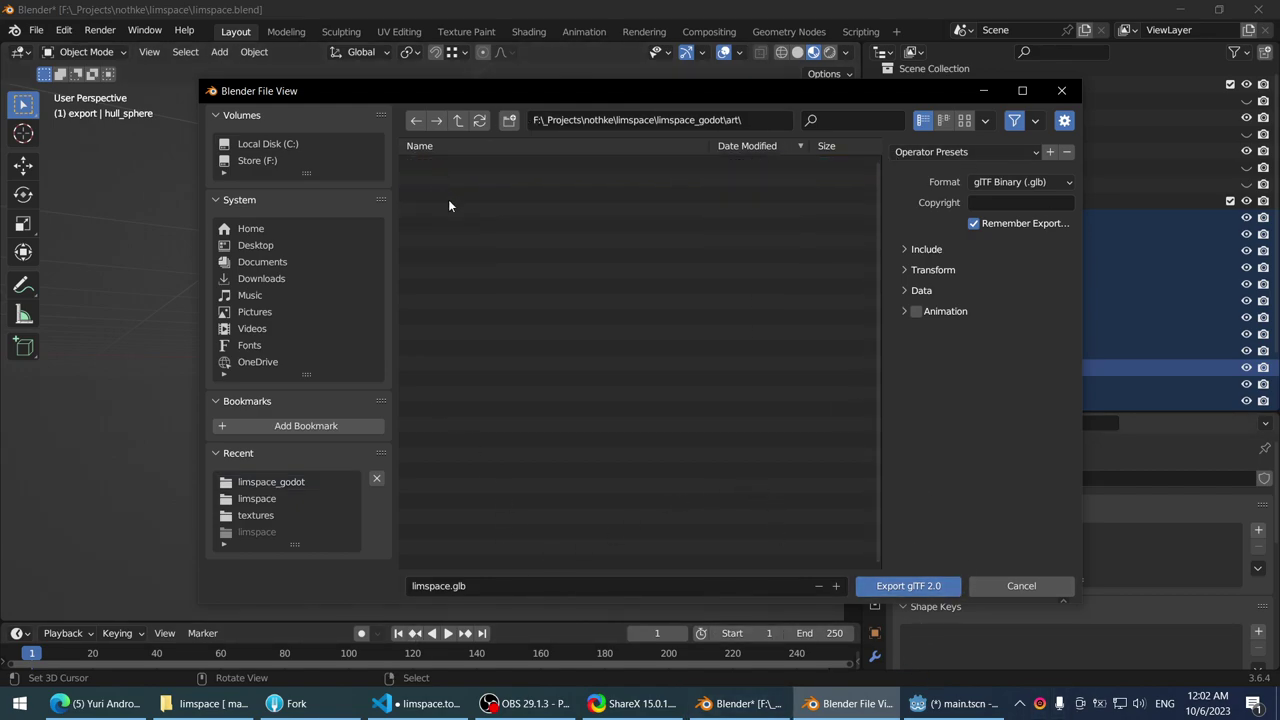
click(490, 589)
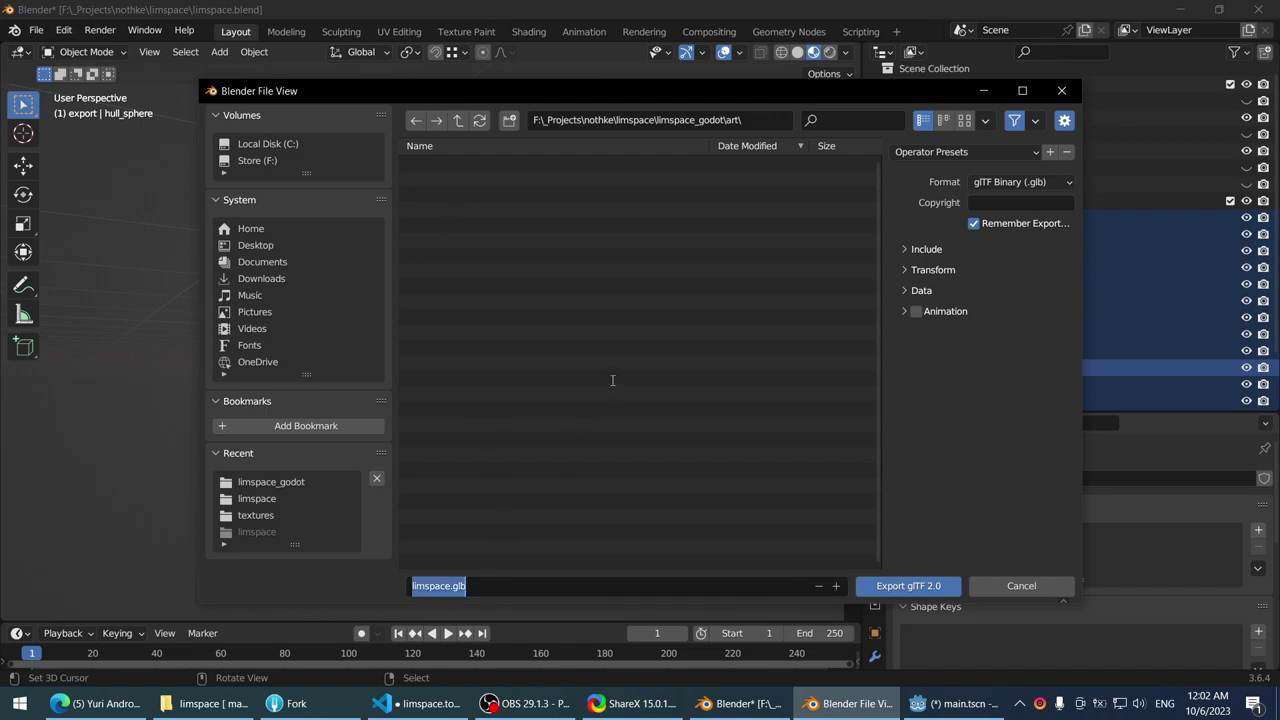
text(tube)
key(Return)
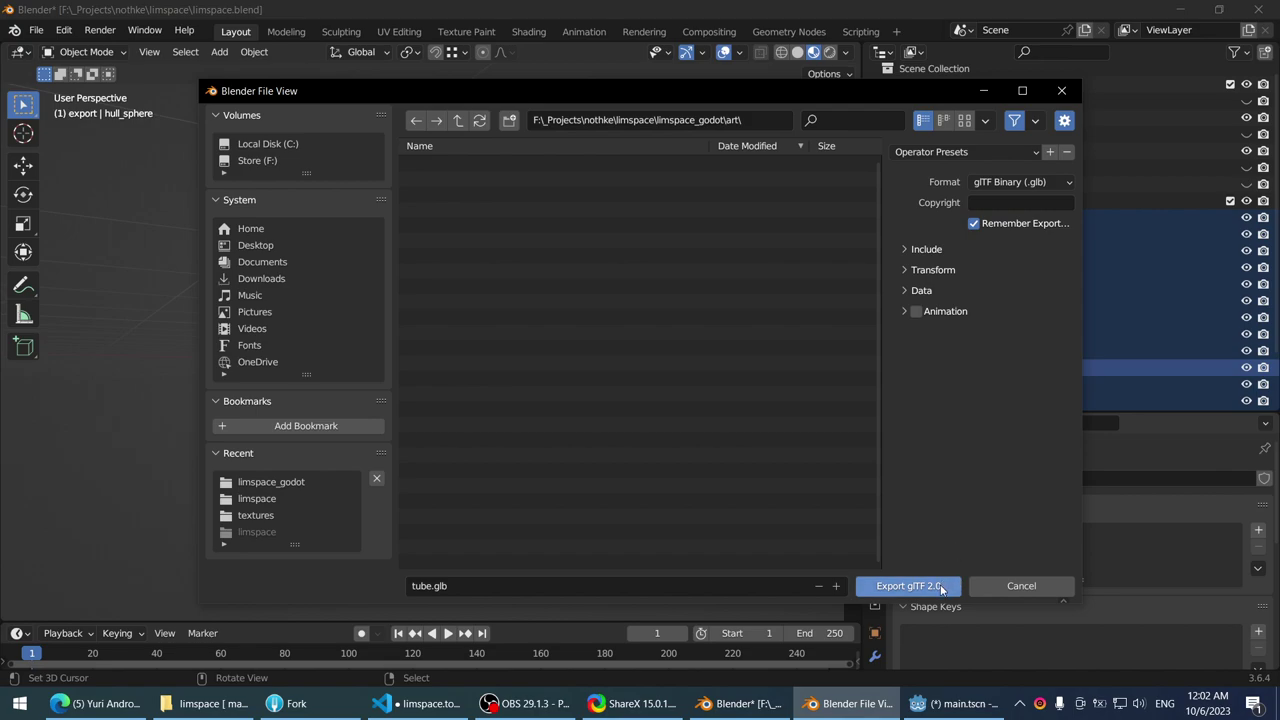
click(890, 586)
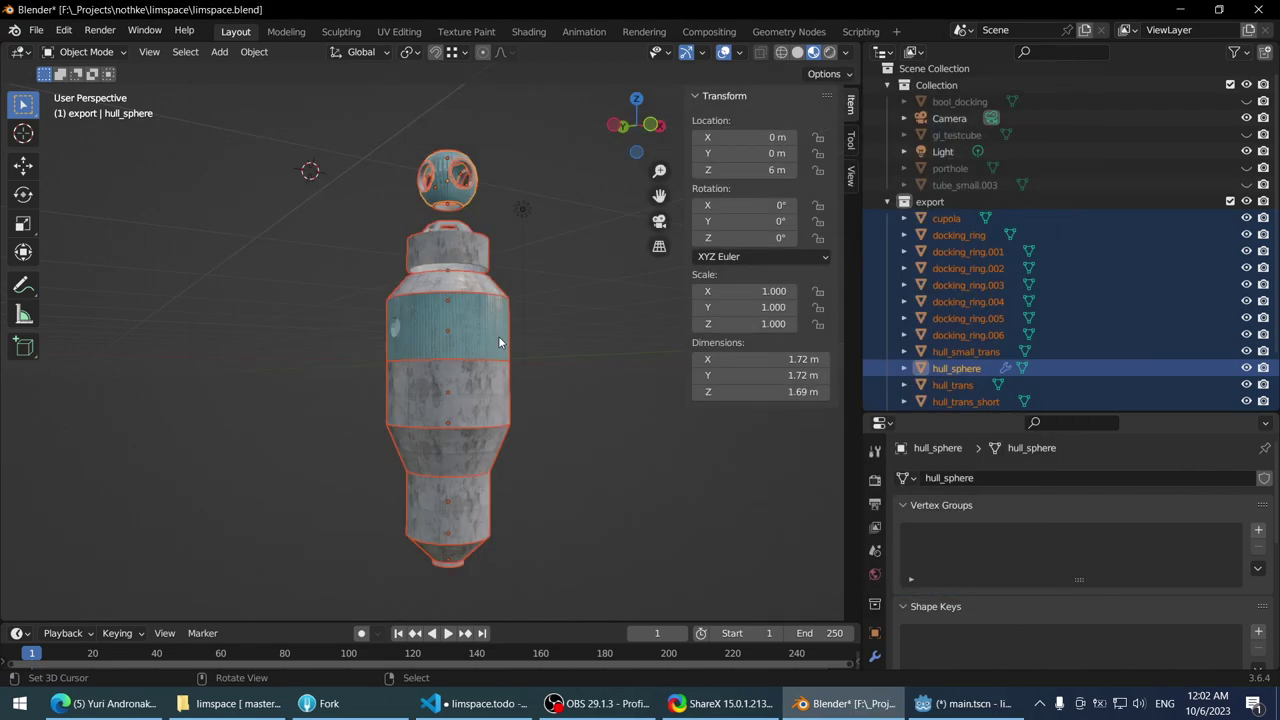
- Save the Blender file and return to Godot
scroll(400, 362, down, 3)
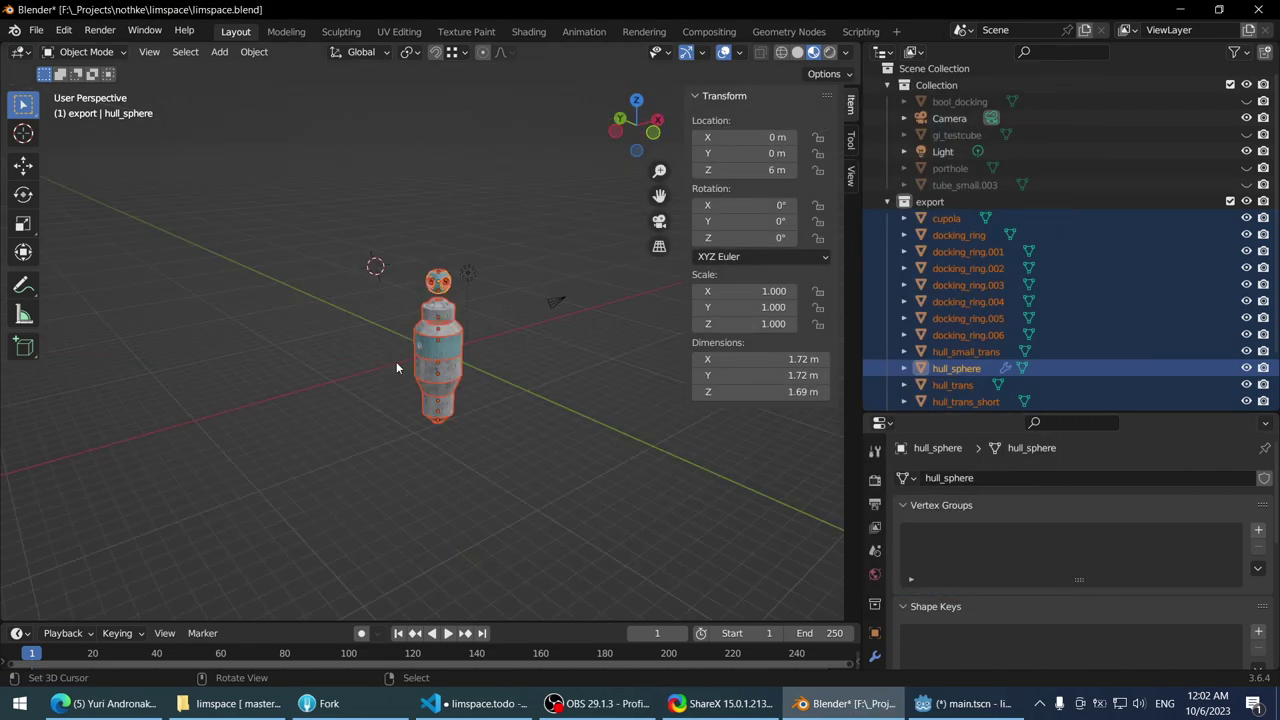
middle_drag(396, 361, 396, 340)
scroll(396, 340, up, 3)
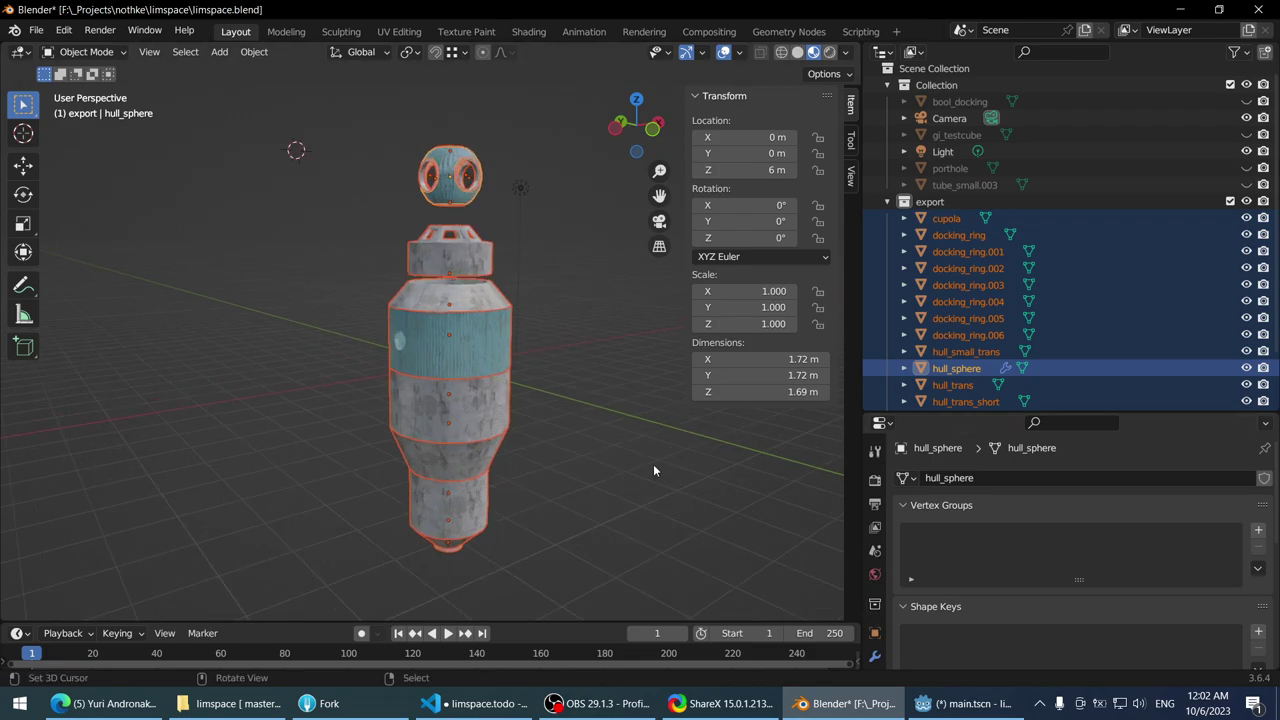
key(ctrl+s)
key(alt+Tab)
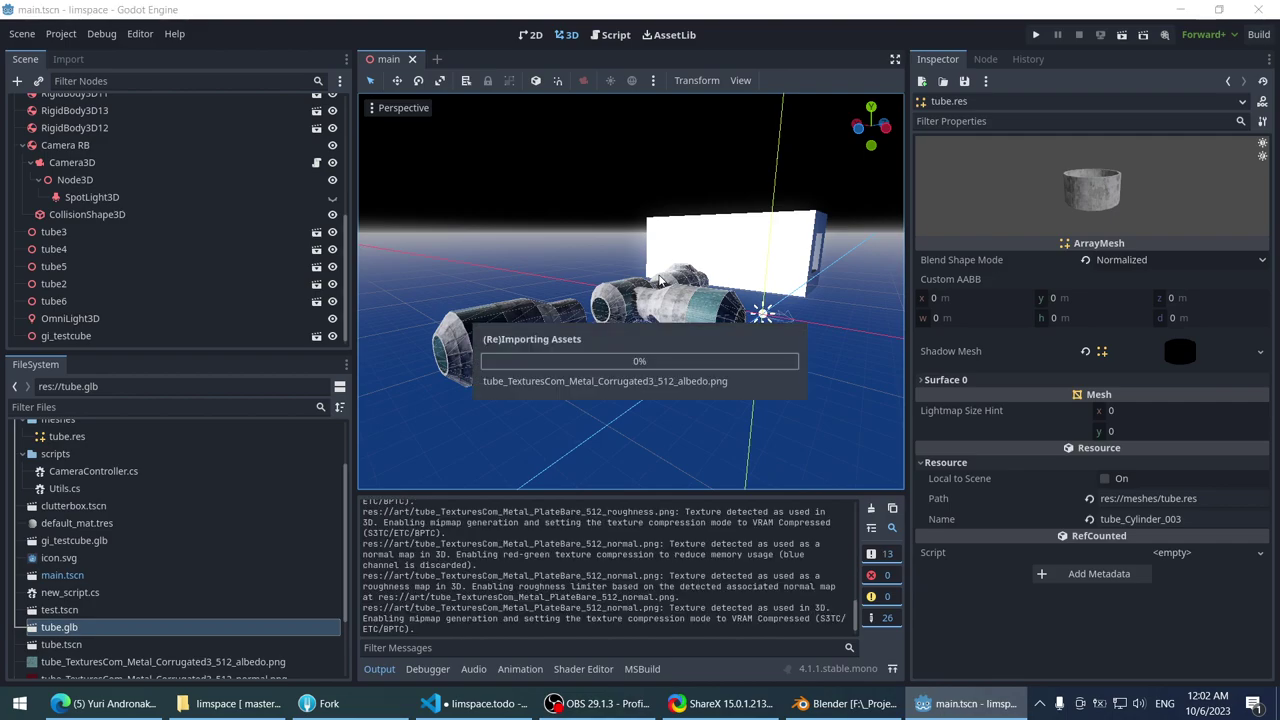
- Expand res://art and preview tube.glb's import settings, then close them
click(57, 482)
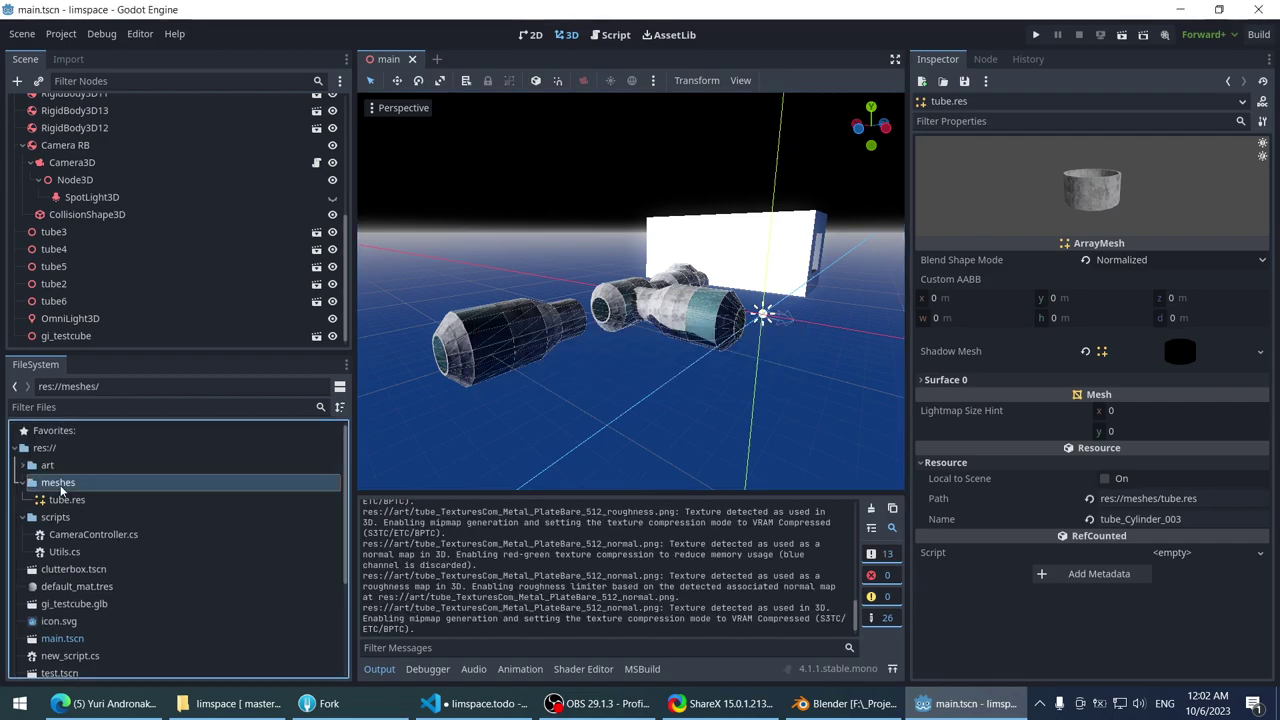
double_click(47, 465)
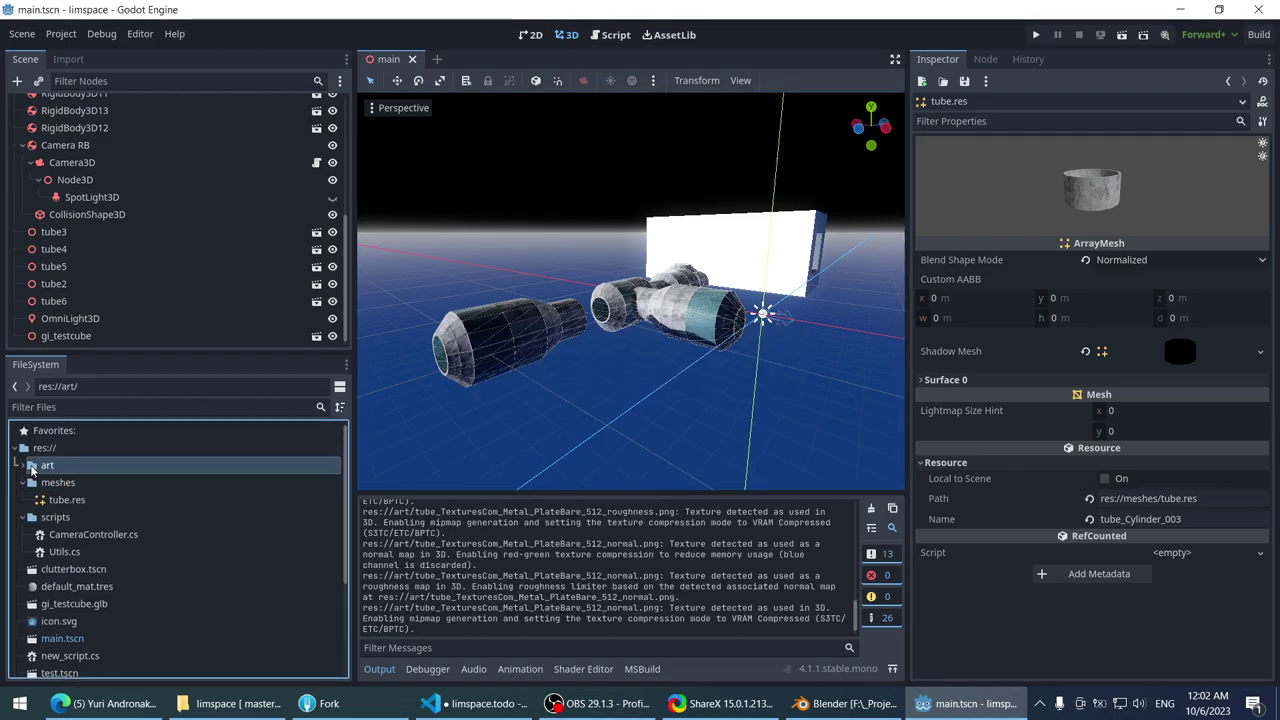
double_click(67, 485)
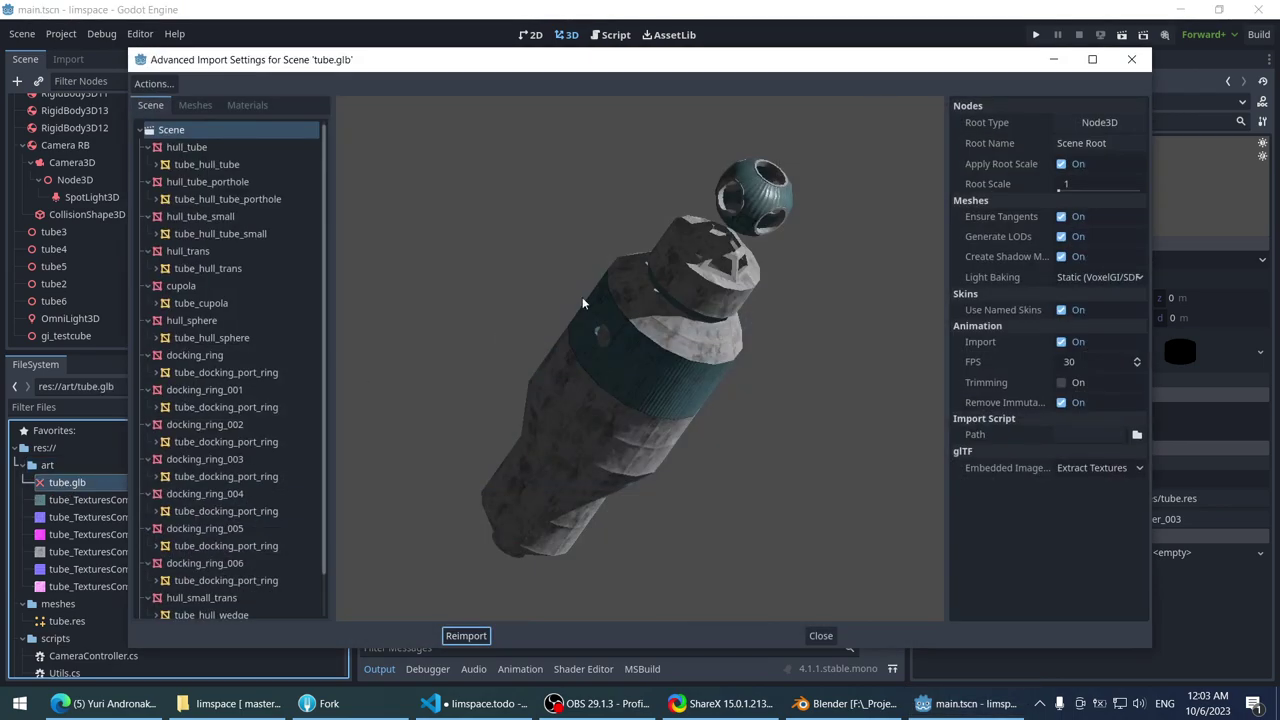
drag(584, 303, 760, 282)
click(1133, 62)
- Select tube.glb among the art folder's files and textures
click(87, 500)
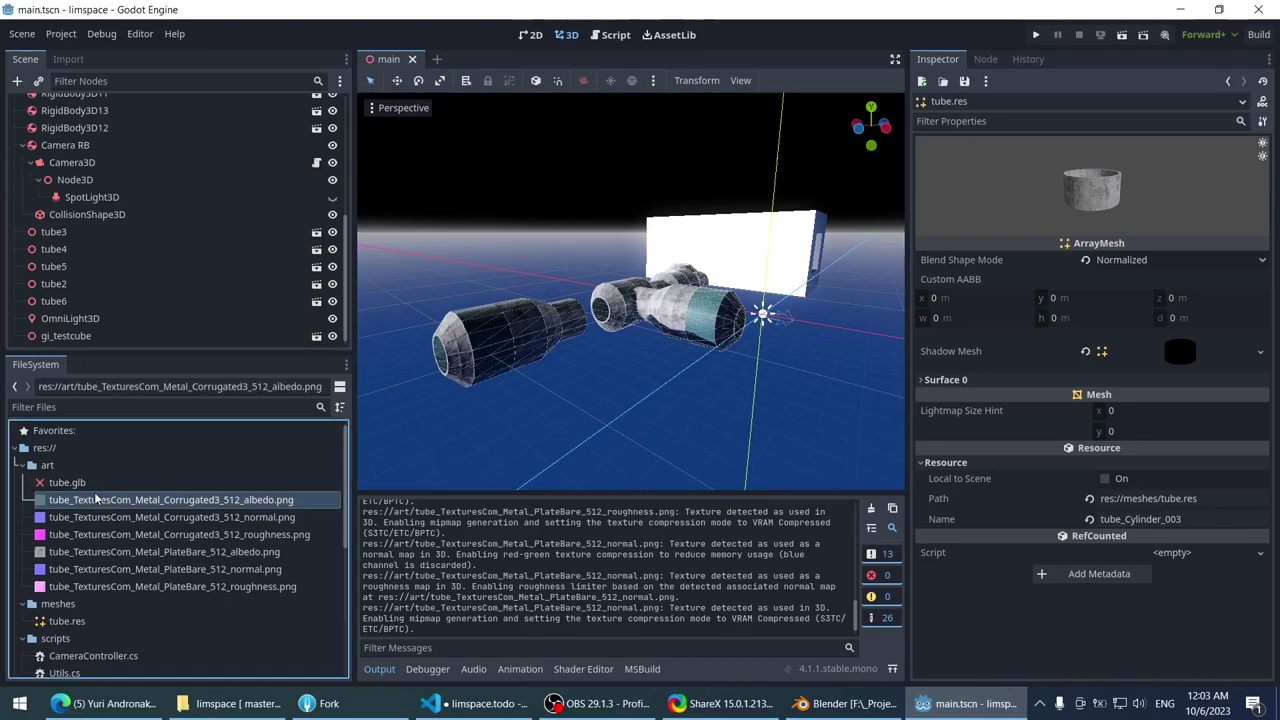
key(Down)
key(Down)
key(Up)
key(Up)
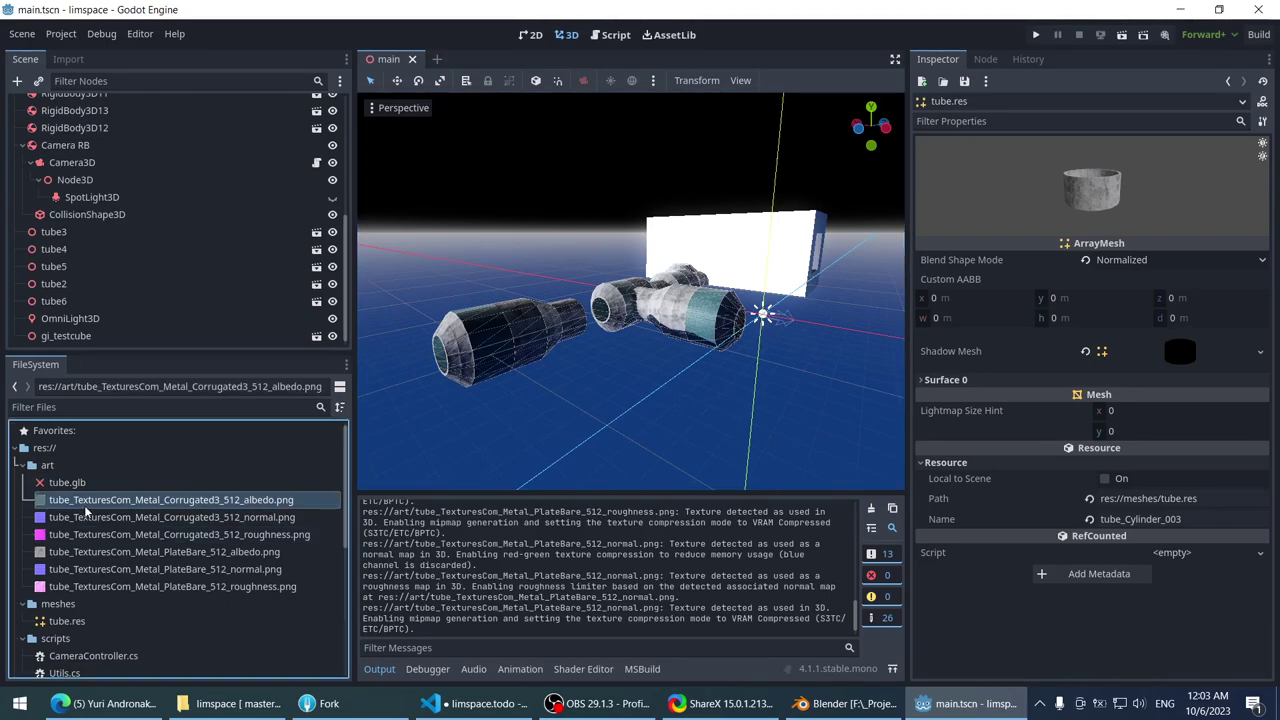
key(Up)
scroll(97, 485, down, 5)
scroll(97, 485, down, 1)
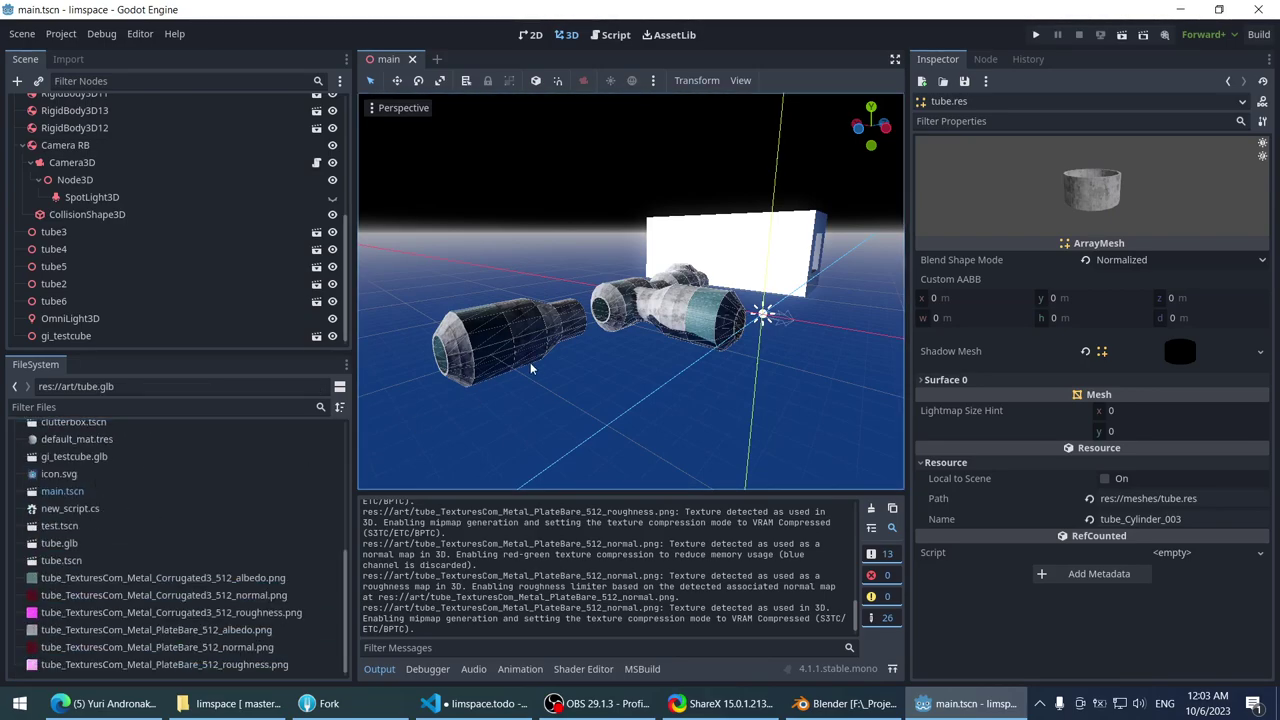
middle_drag(520, 345, 472, 243)
- Delete the tube5, tube4 and tube2 nodes from the scene
click(492, 345)
scroll(474, 250, up, 2)
key(Delete)
click(597, 320)
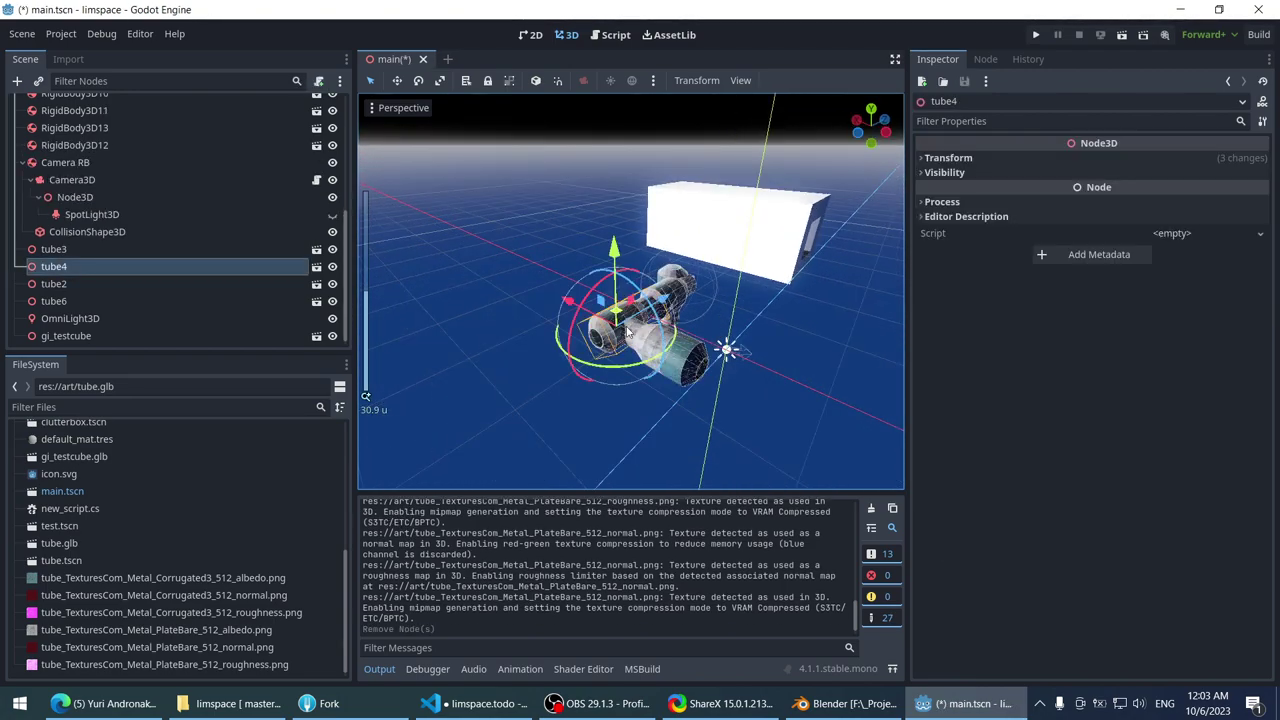
key(Delete)
click(660, 330)
key(Delete)
- Delete the tube3 and tube6 nodes from the scene
click(660, 300)
middle_drag(660, 300, 630, 330)
key(Delete)
click(630, 330)
scroll(648, 345, up, 3)
key(Delete)
scroll(646, 397, down, 3)
middle_drag(646, 397, 500, 382)
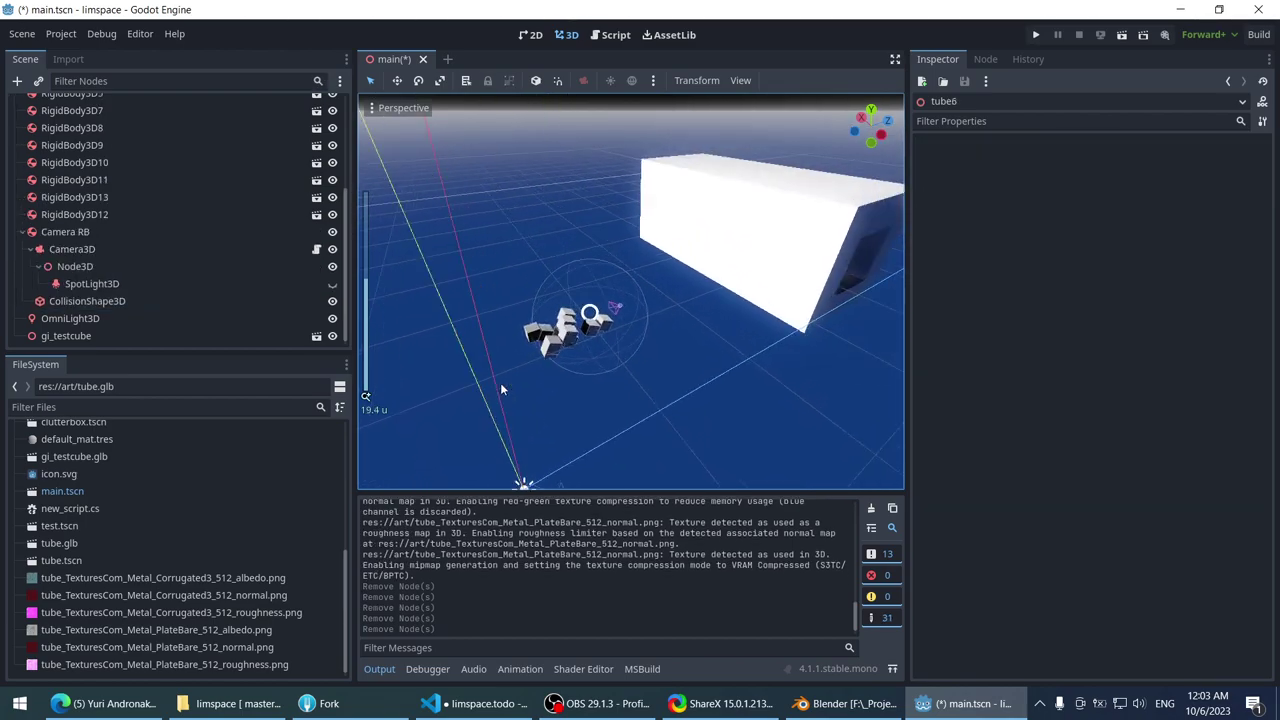
- Delete the gi_testcube node from the scene
click(633, 274)
middle_drag(633, 274, 465, 286)
key(Delete)
scroll(589, 232, up, 3)
scroll(467, 298, down, 4)
scroll(167, 293, up, 4)
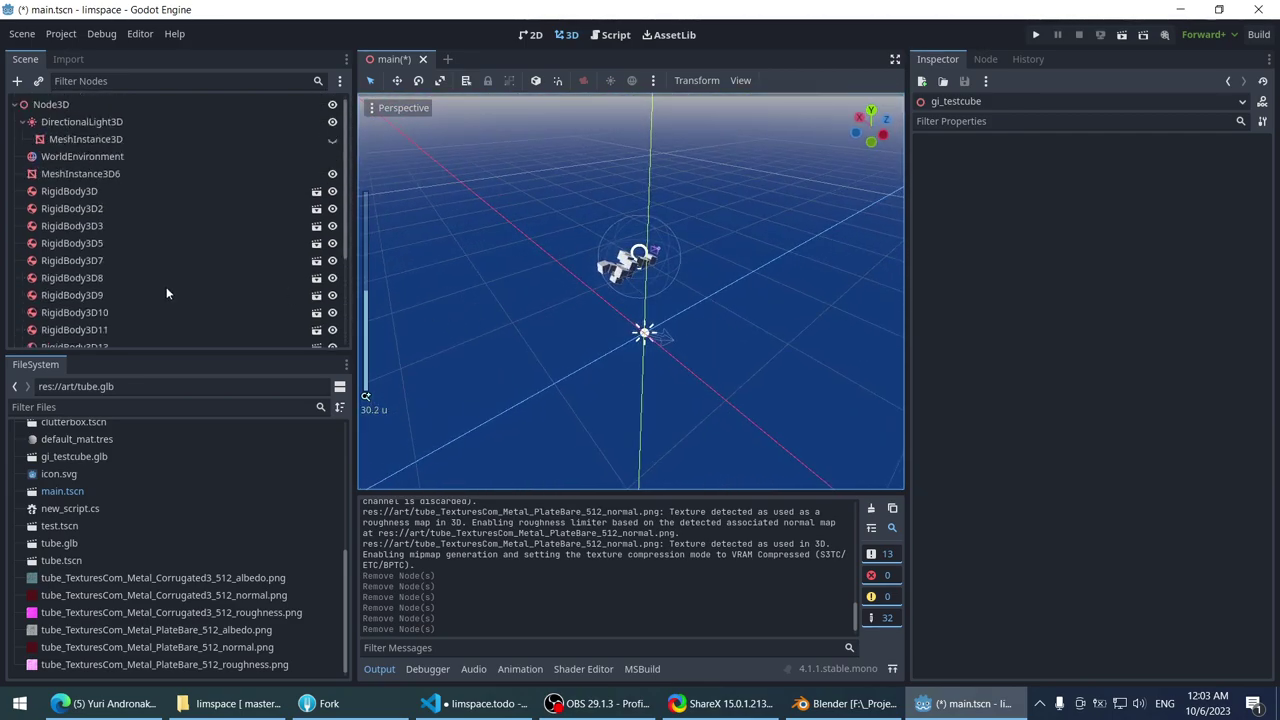
- Add a plain Node as a child of the root Node3D
click(60, 121)
click(56, 104)
right_click(59, 104)
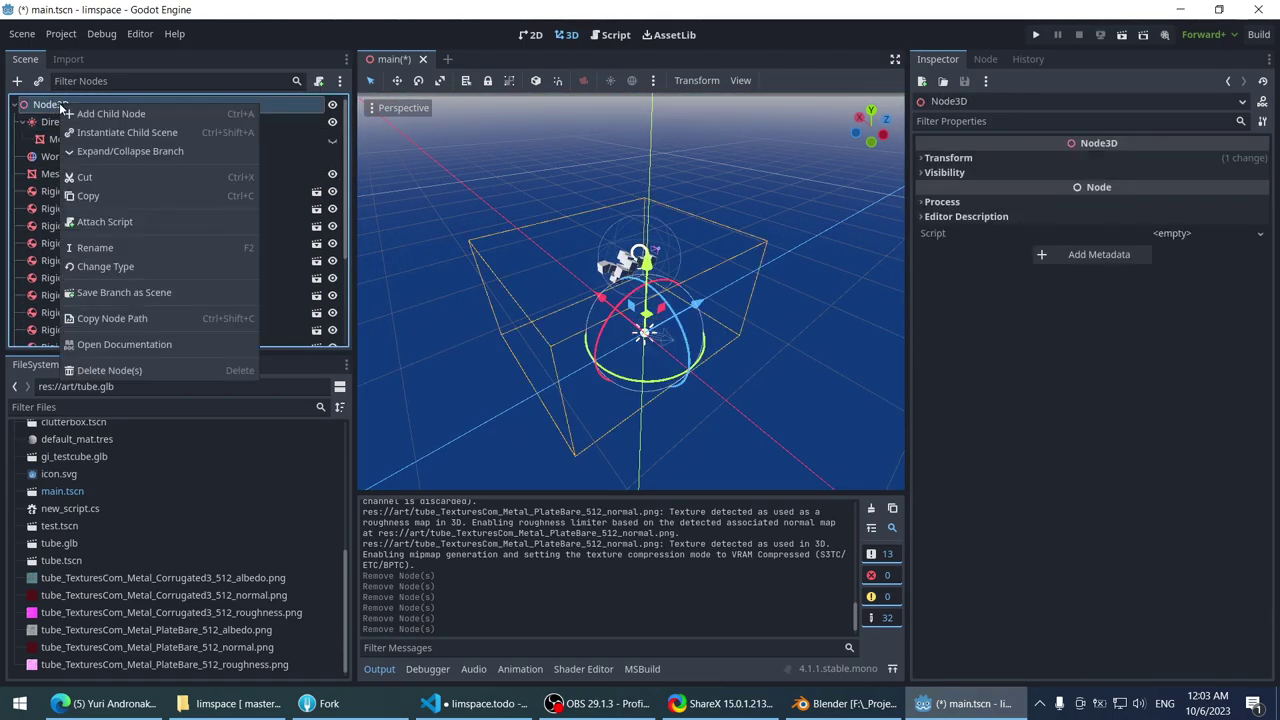
click(82, 115)
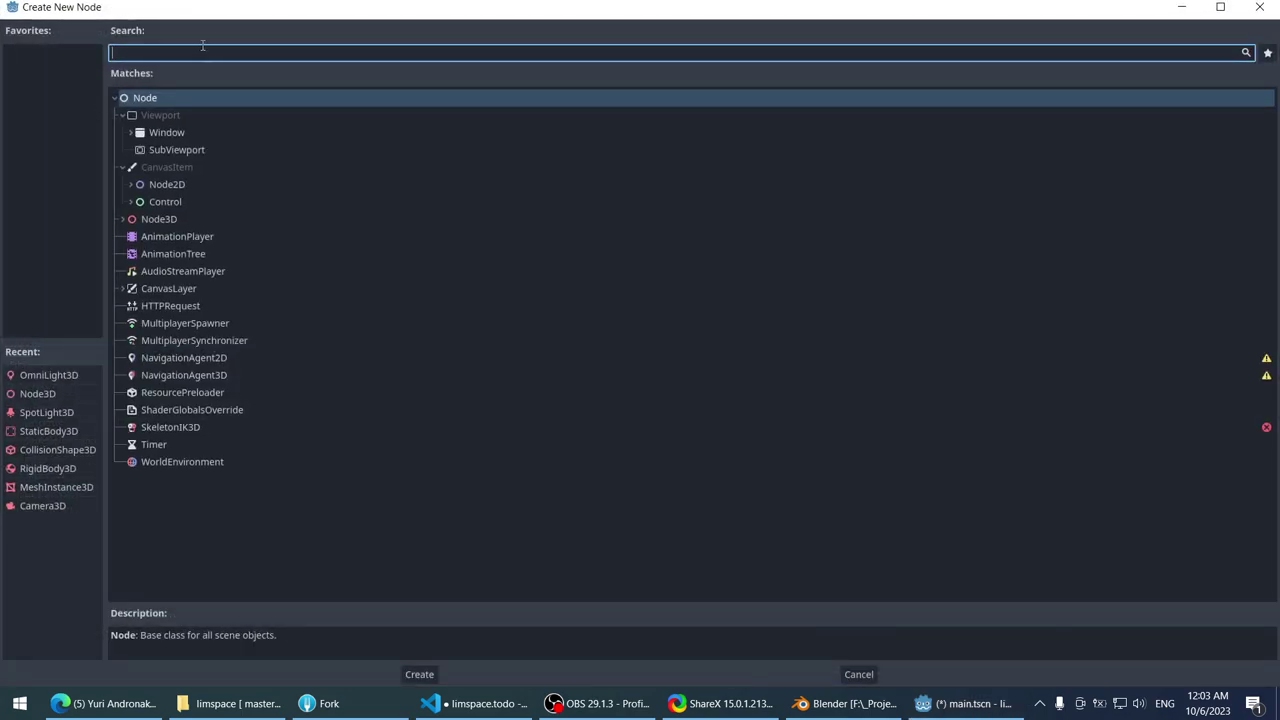
text(node)
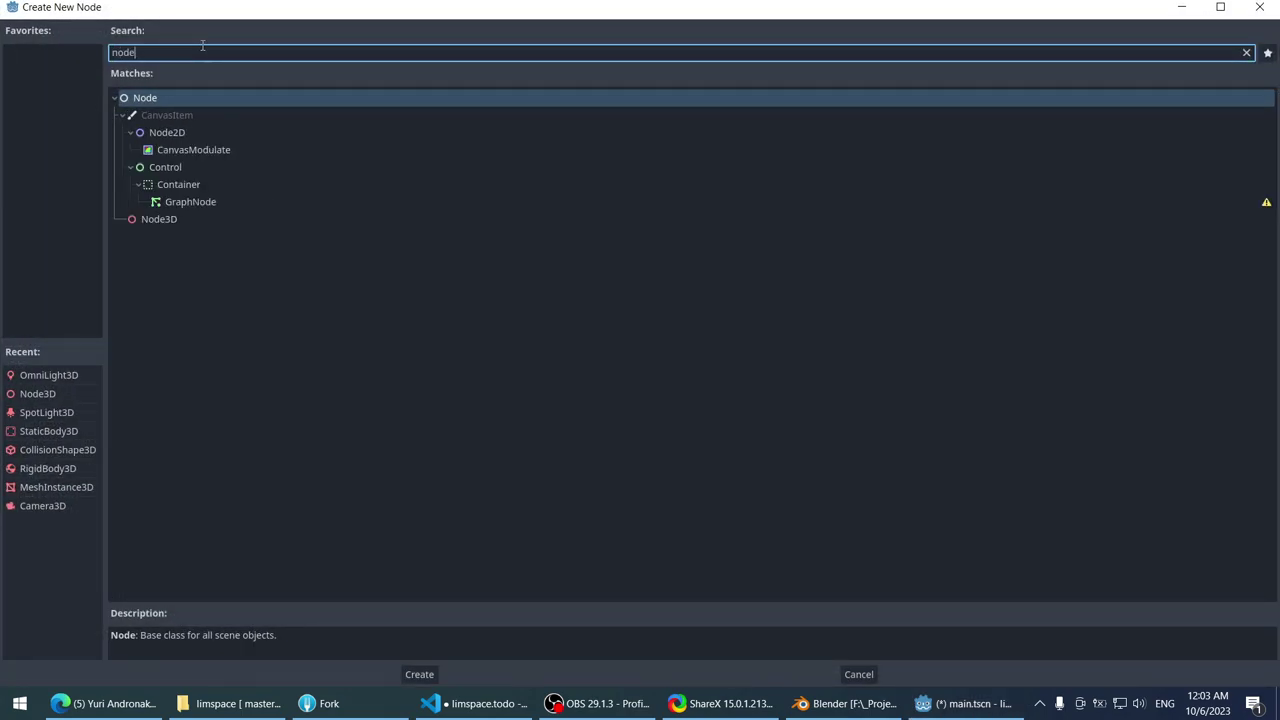
double_click(158, 98)
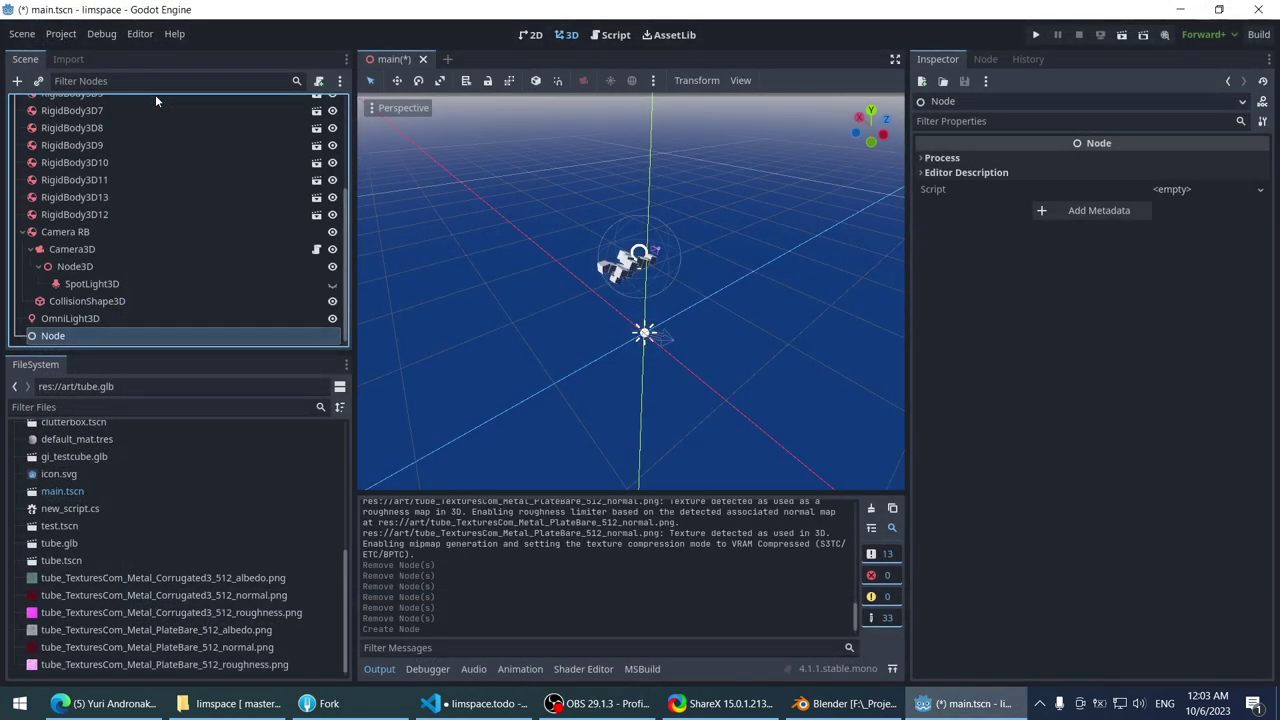
- Rename the new Node to STATION
scroll(515, 237, up, 3)
scroll(541, 192, down, 3)
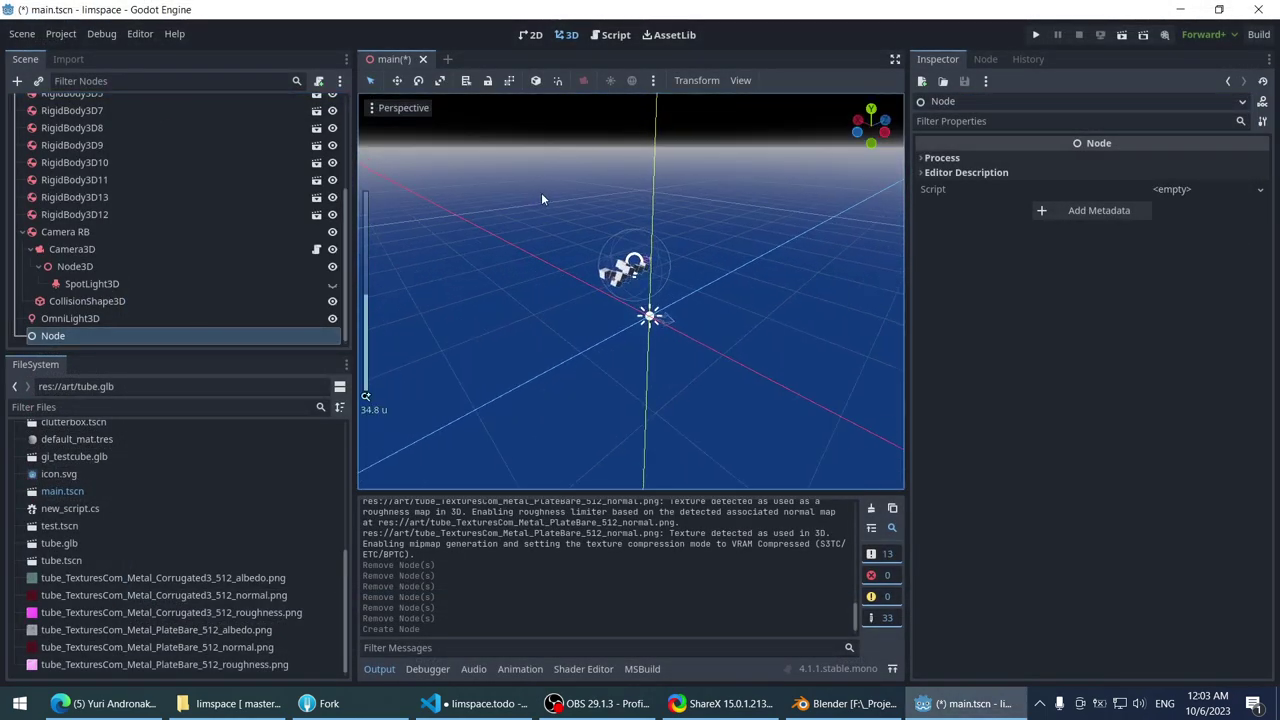
middle_drag(541, 192, 494, 221)
double_click(72, 334)
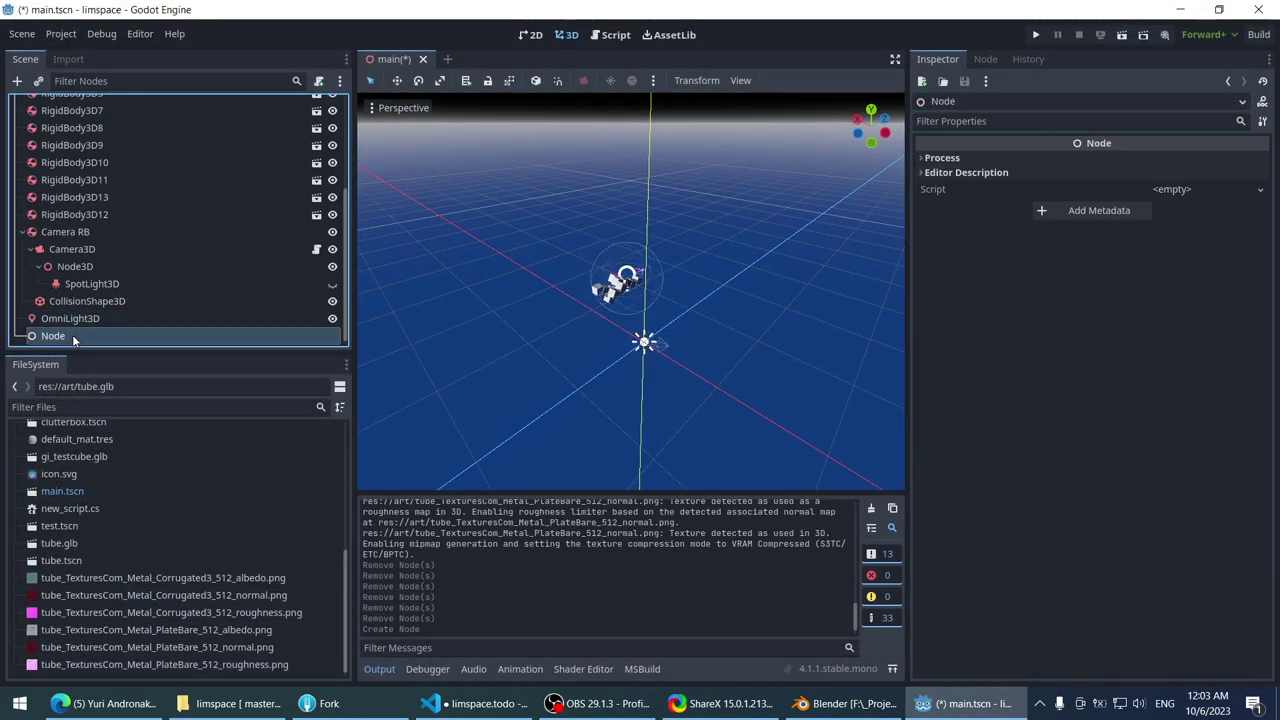
text(STATION)
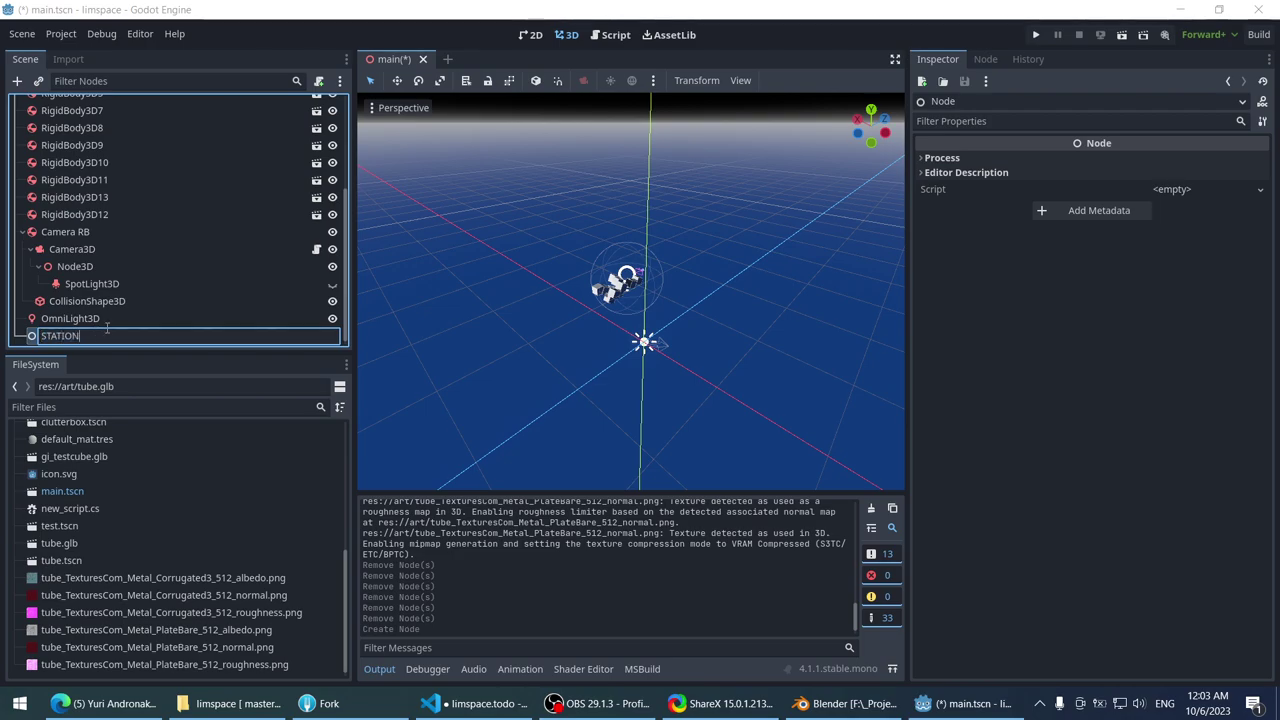
key(Return)
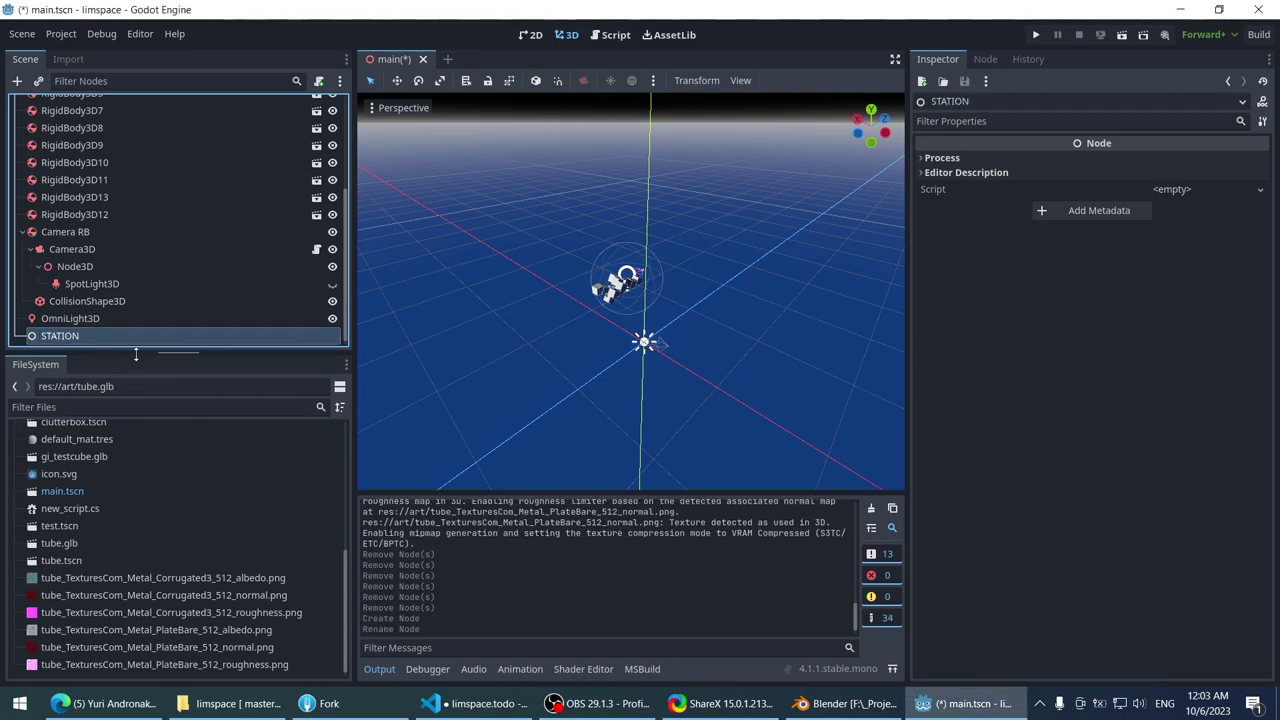
- Enlarge the scene tree panel to show more nodes
drag(100, 354, 100, 423)
scroll(571, 326, down, 5)
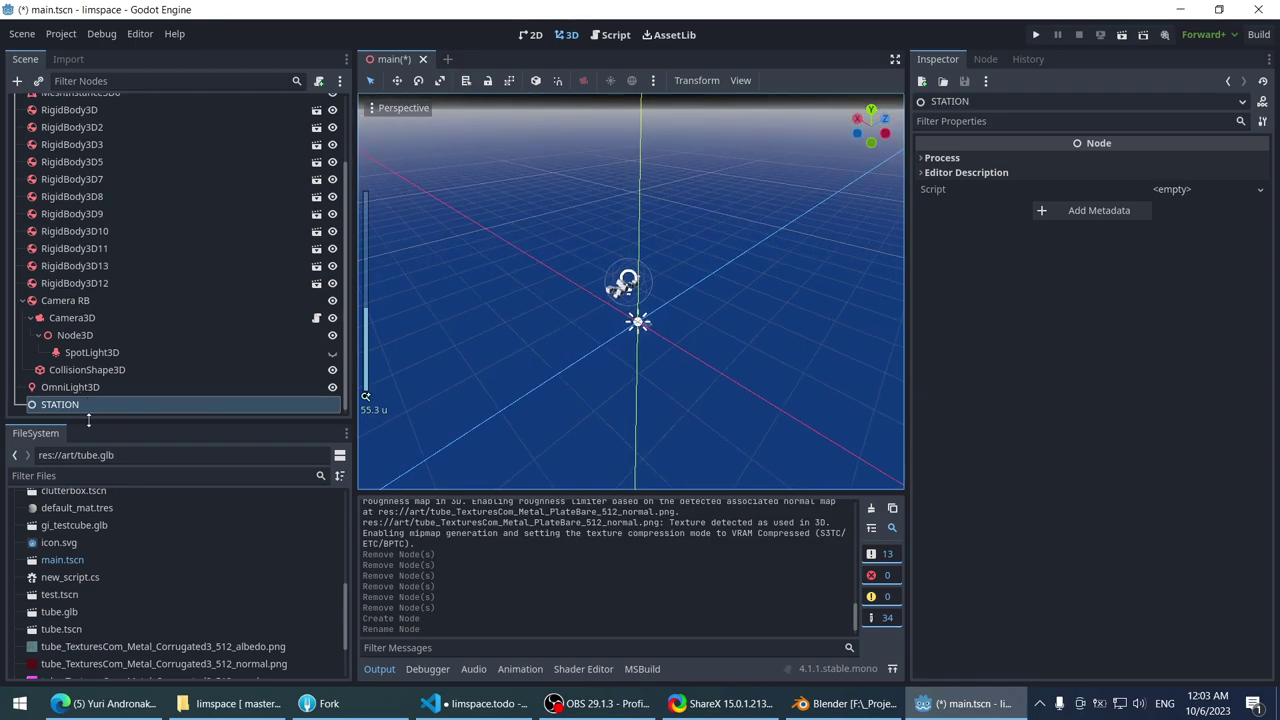
scroll(93, 572, down, 2)
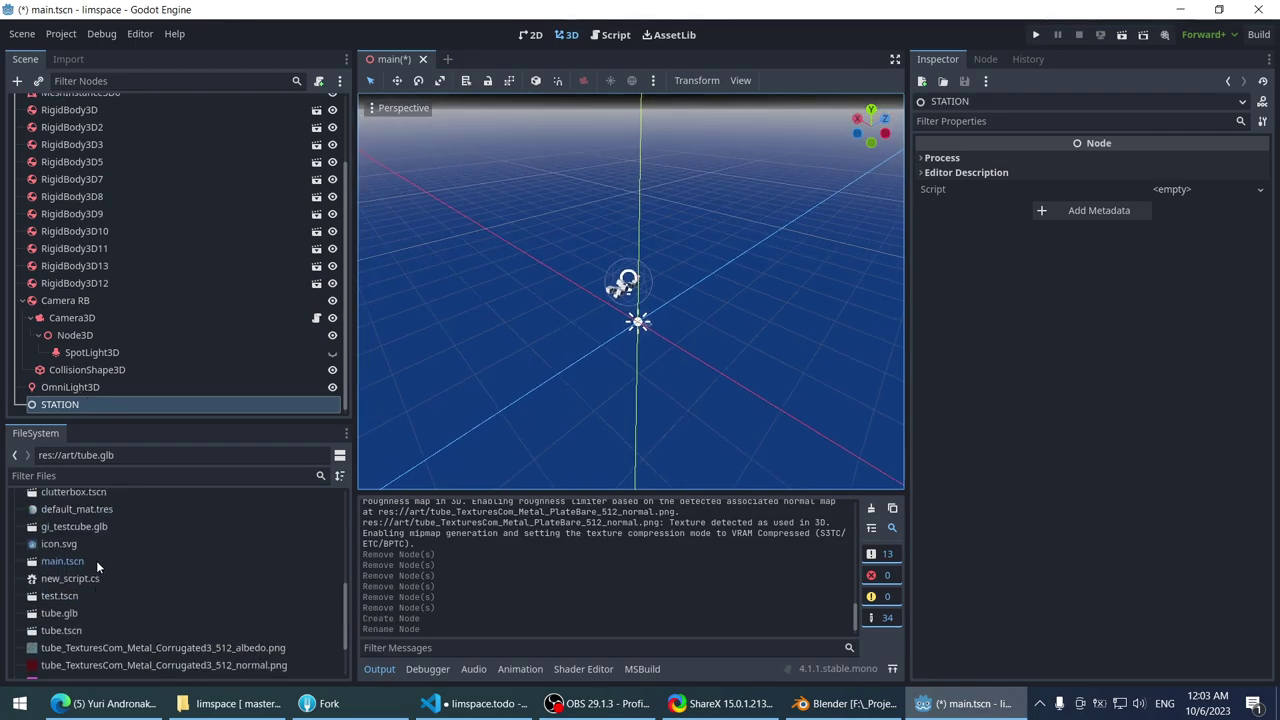
scroll(96, 560, down, 5)
scroll(72, 580, up, 1)
- Browse the art and meshes folders in FileSystem and select tube.glb
scroll(72, 576, up, 3)
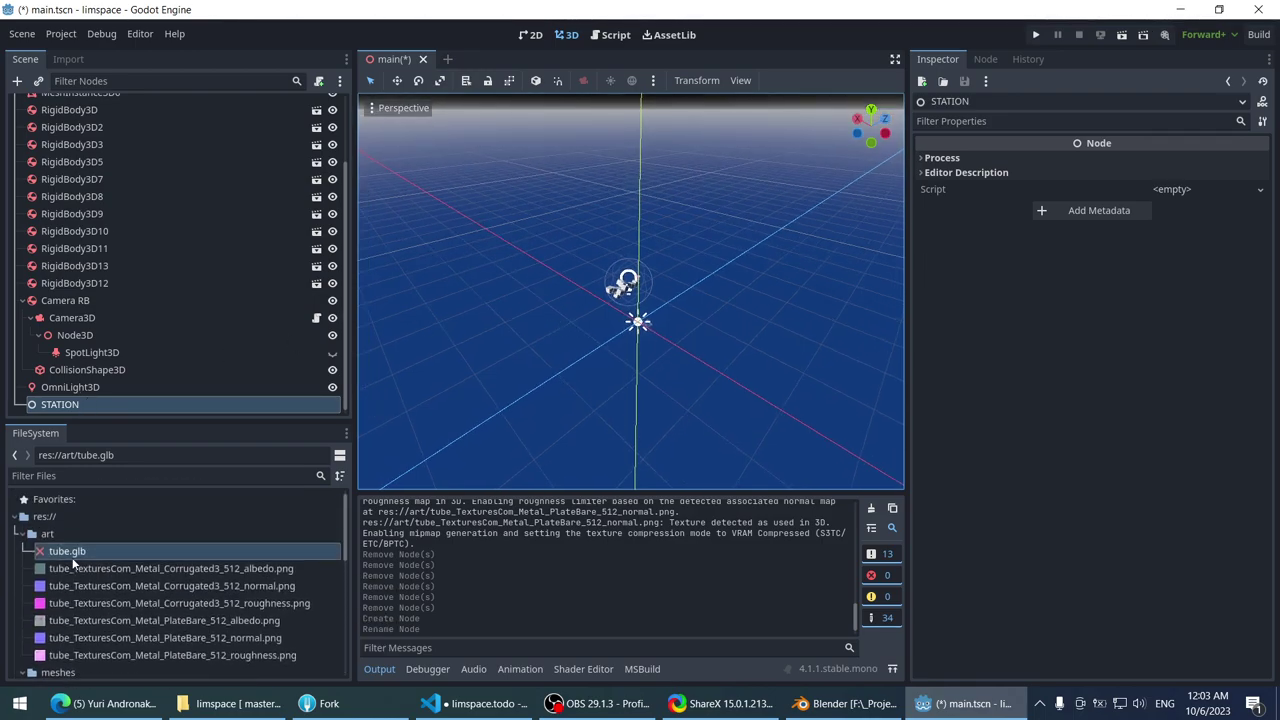
click(66, 534)
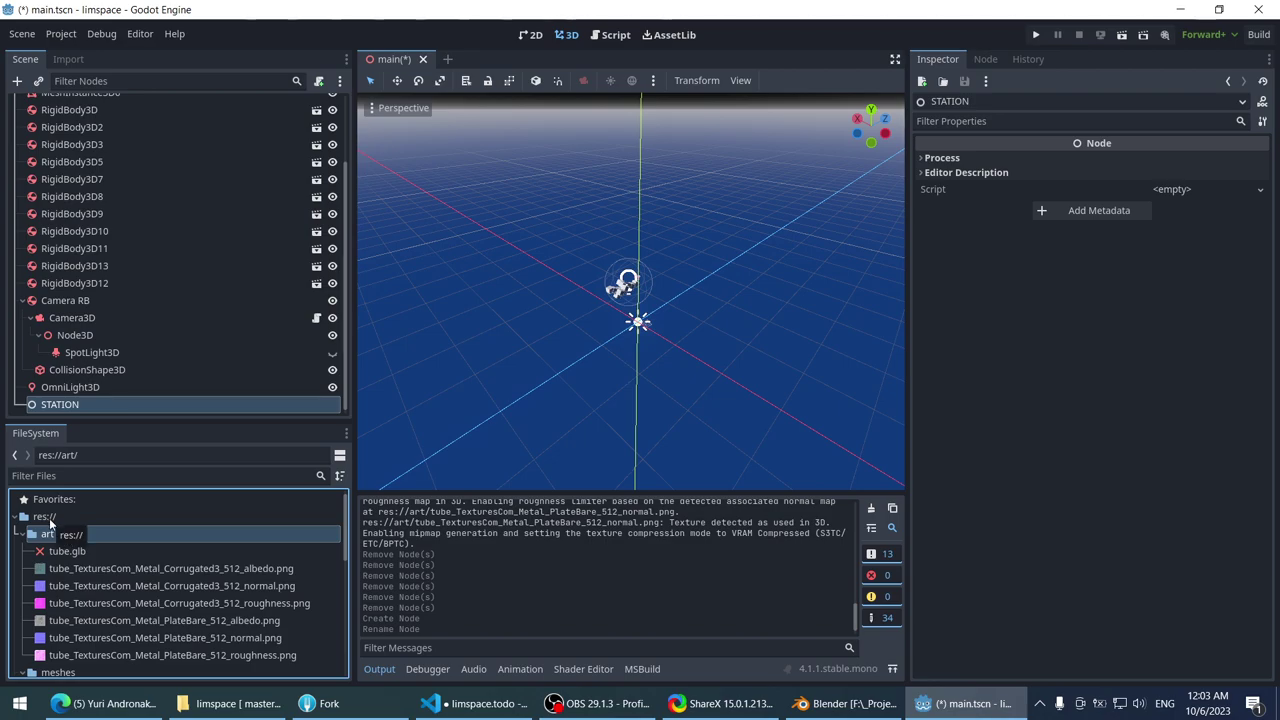
scroll(49, 521, down, 1)
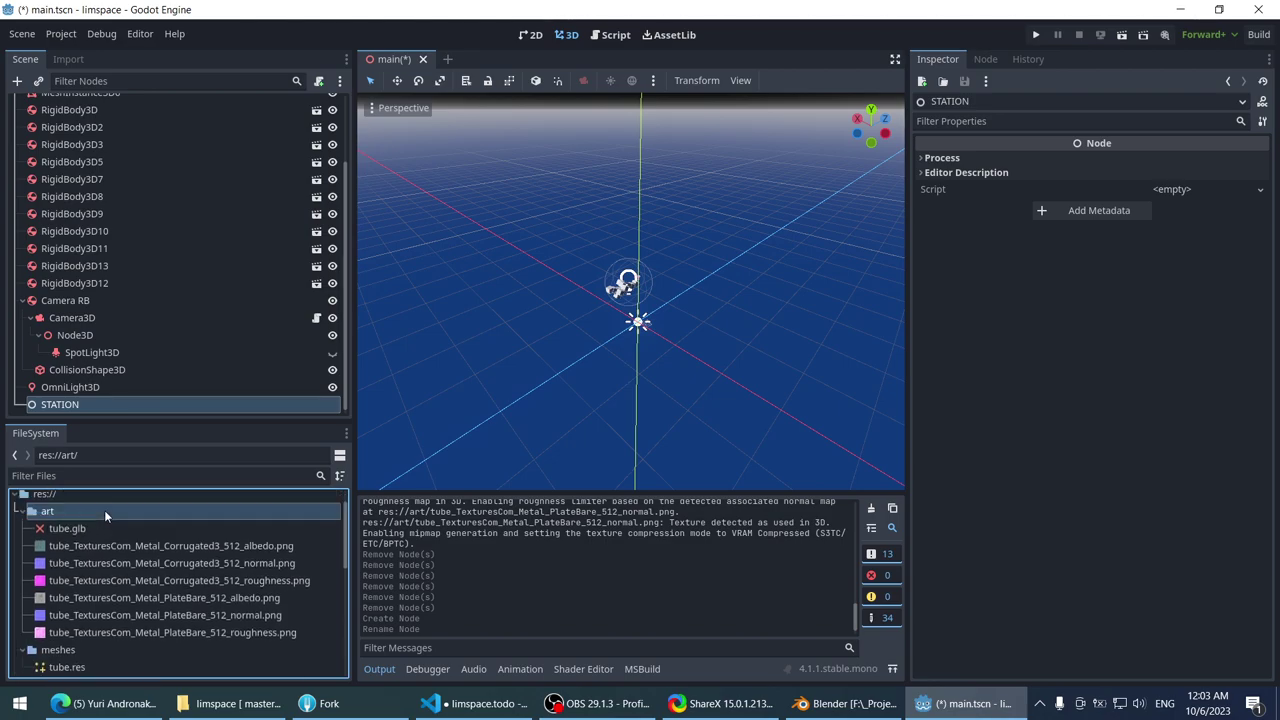
click(63, 652)
scroll(67, 520, down, 1)
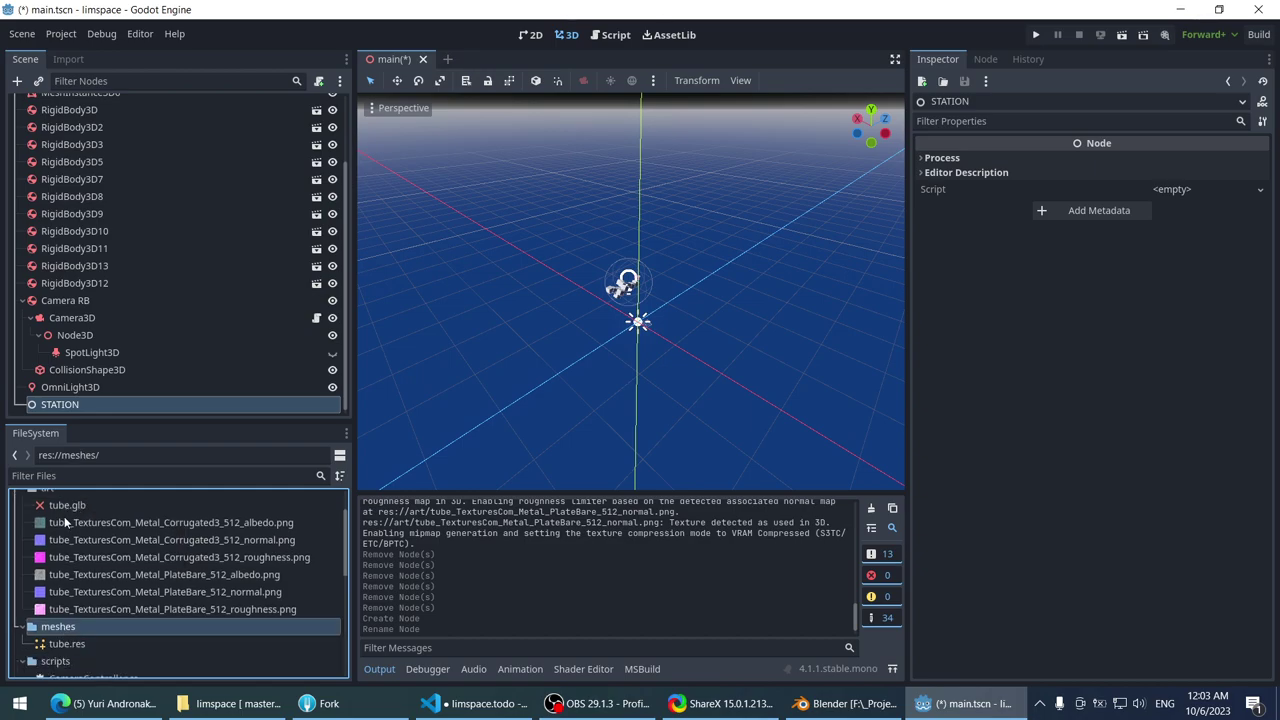
scroll(66, 521, up, 1)
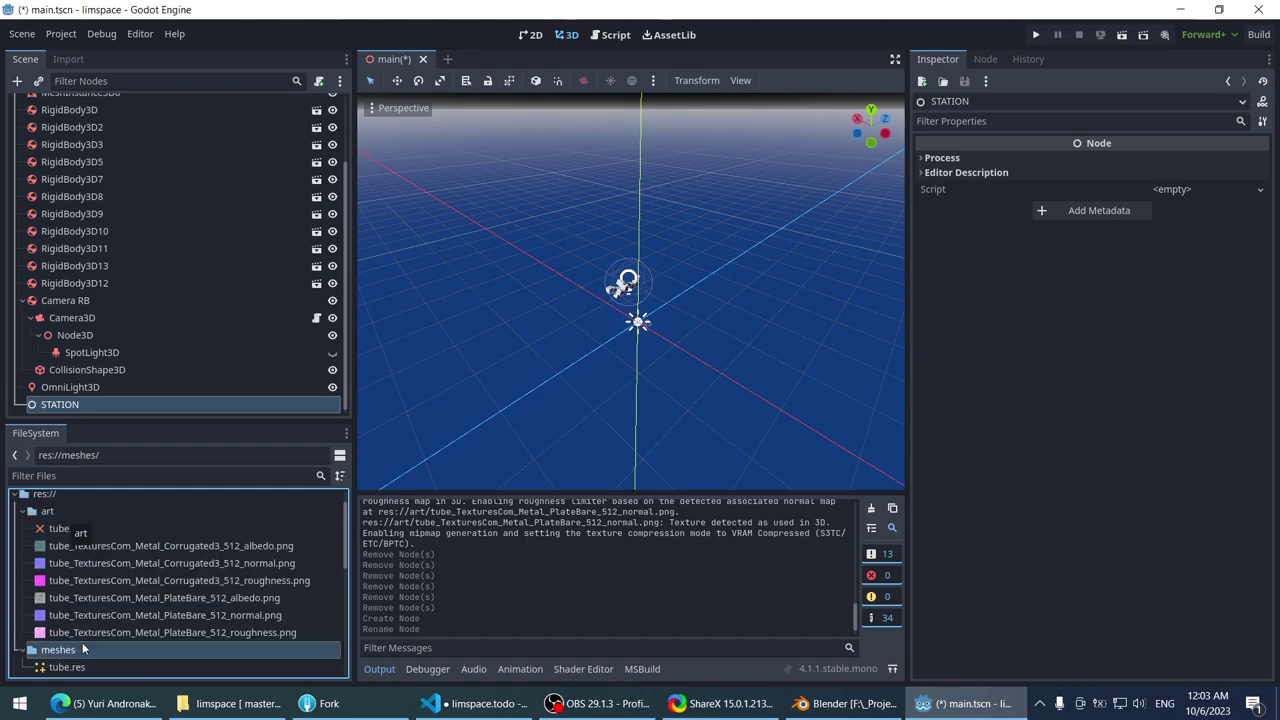
click(91, 530)
click(84, 546)
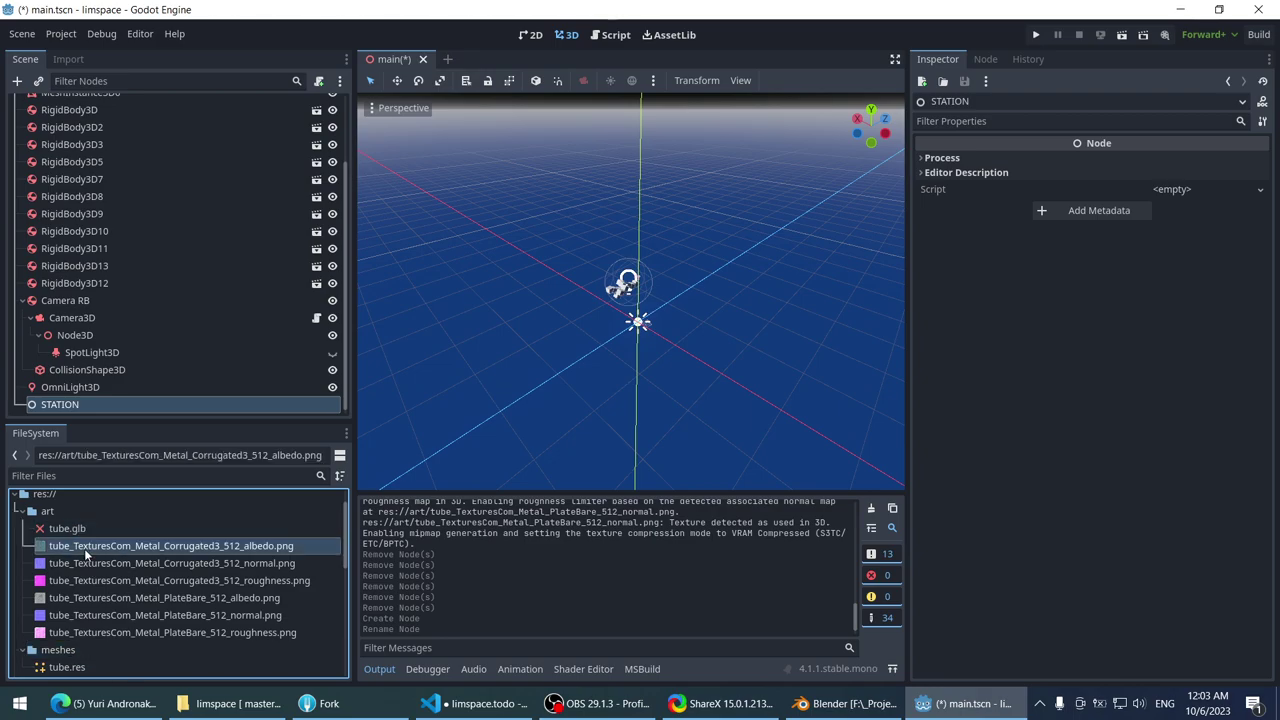
click(88, 528)
click(94, 508)
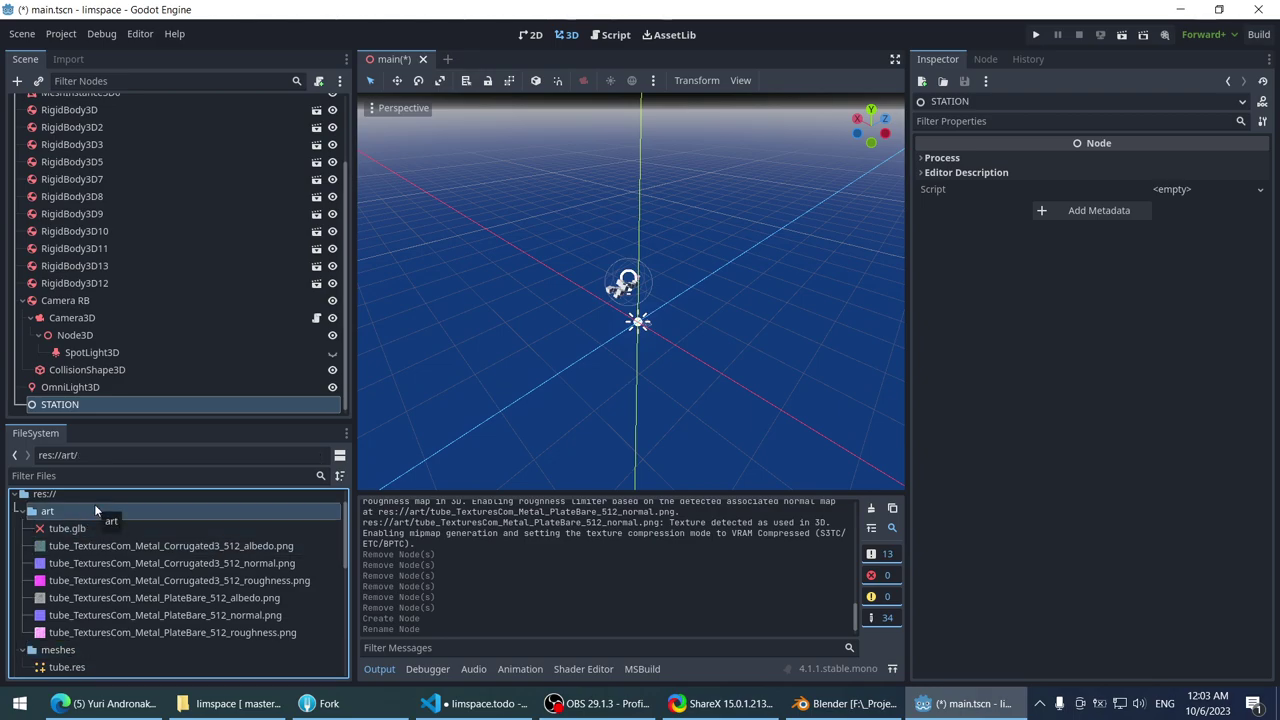
click(92, 528)
- Review tube.glb's Advanced Import Settings for the hull_tube node and mesh, then close
double_click(76, 531)
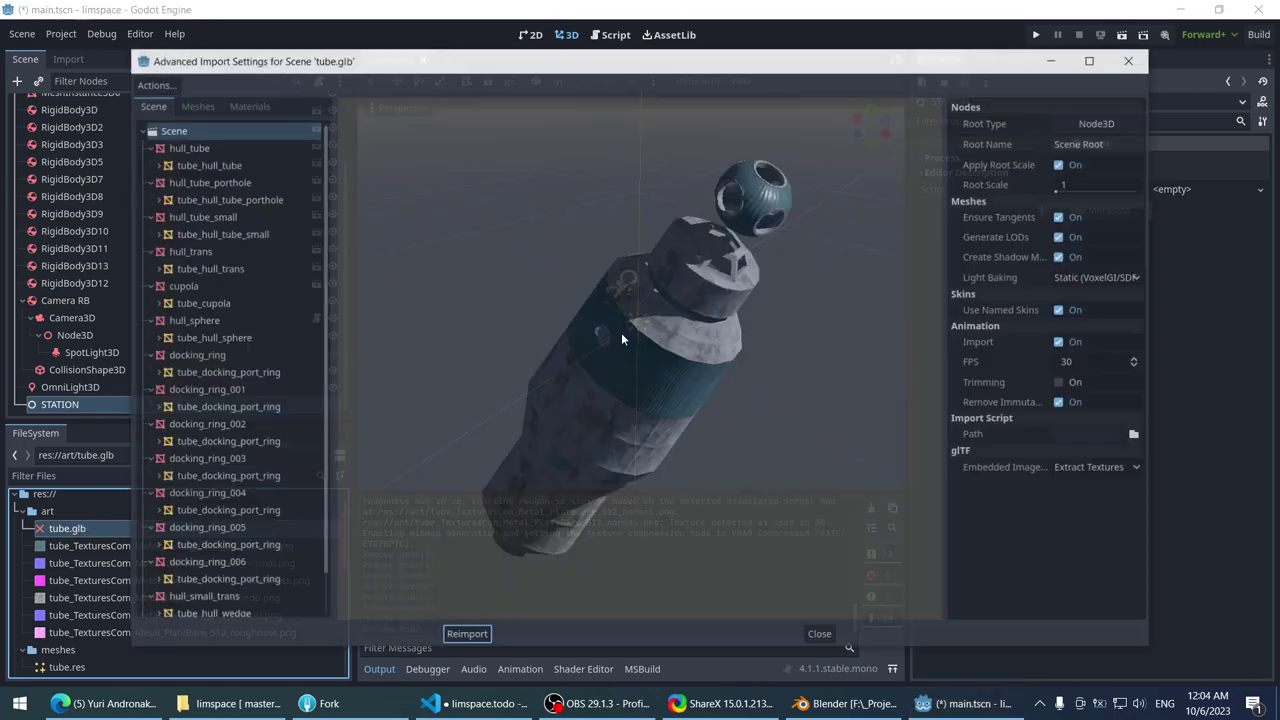
drag(604, 326, 706, 302)
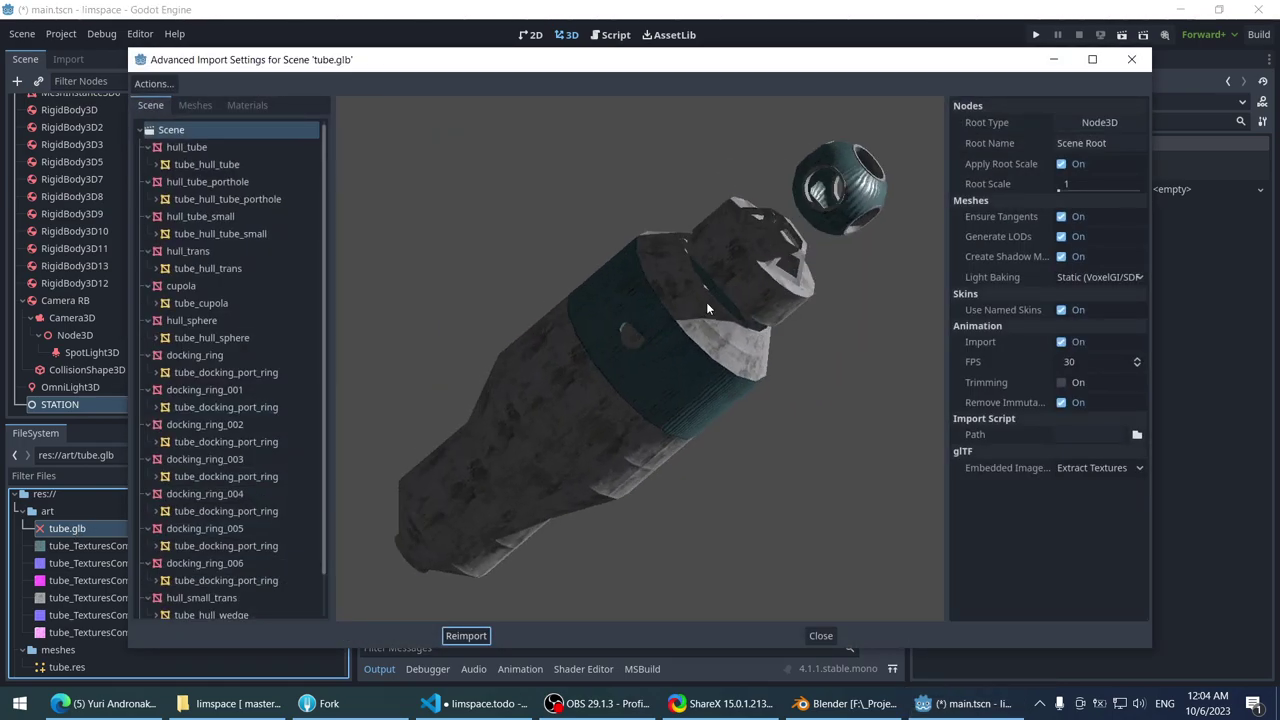
click(207, 147)
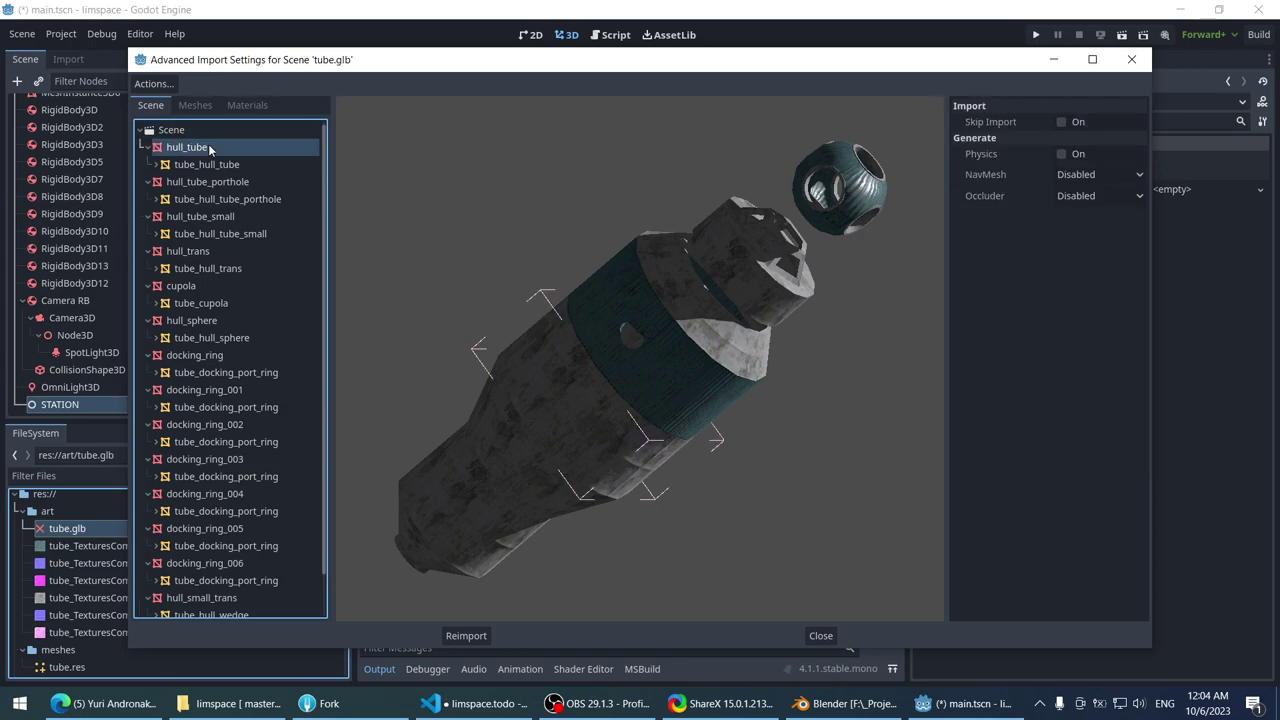
click(800, 708)
click(960, 703)
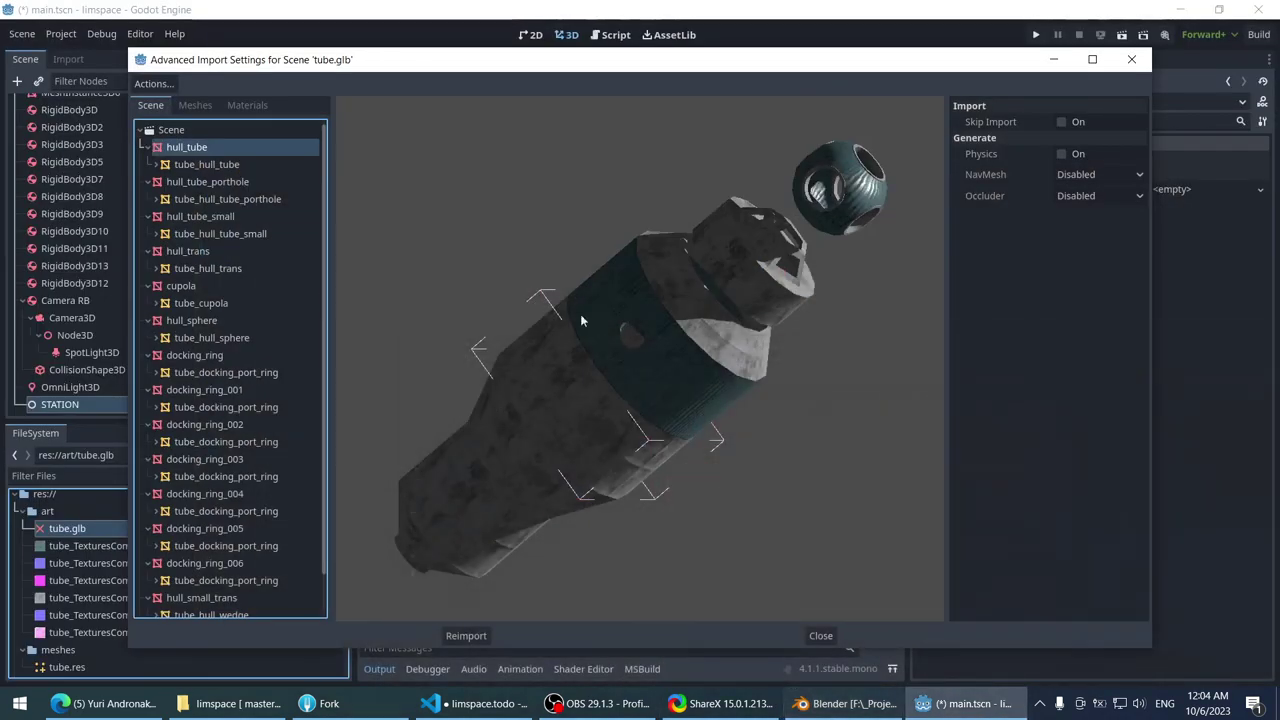
click(253, 170)
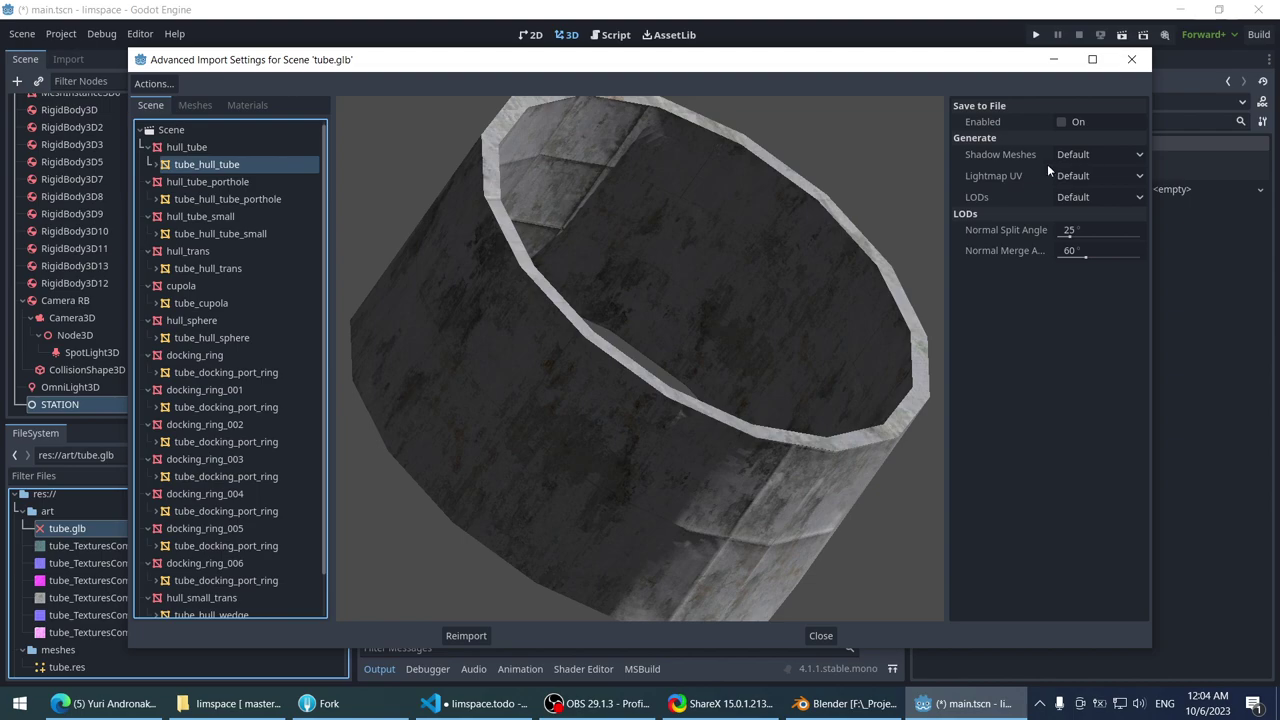
click(1131, 59)
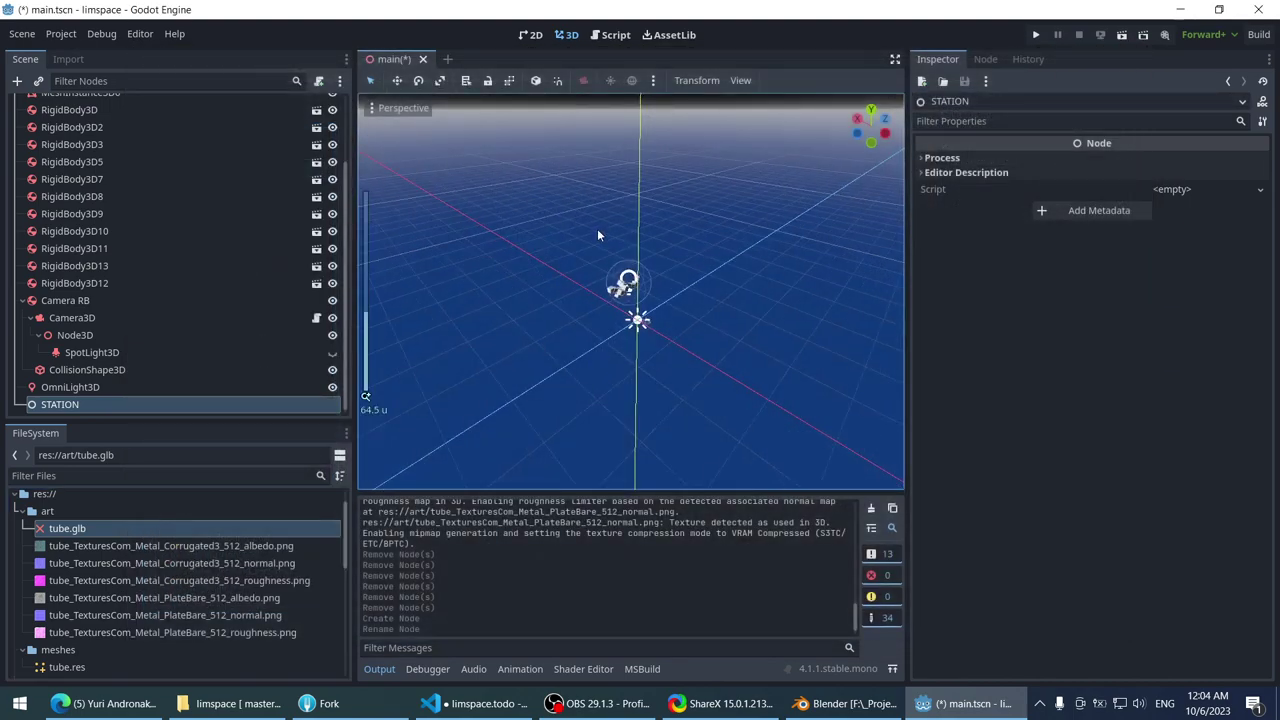
- Rename the cupola object to cupola-col in Blender's outliner
click(845, 703)
click(948, 231)
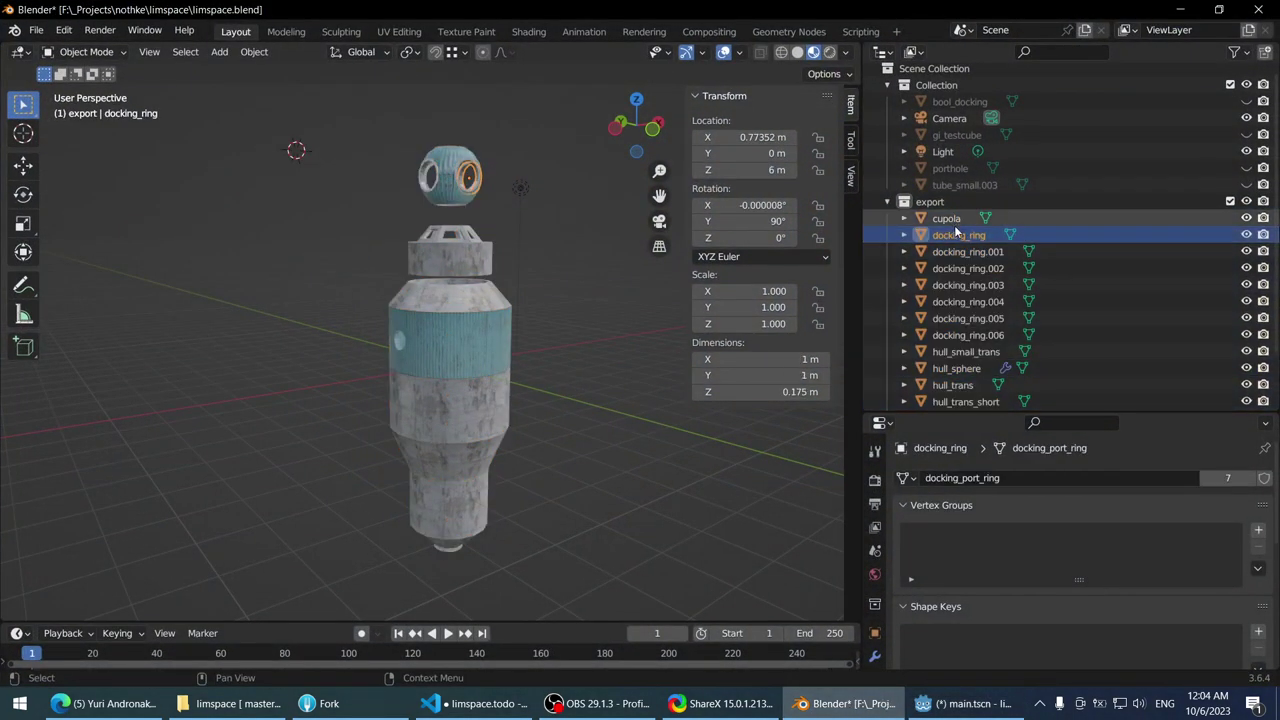
scroll(957, 228, up, 1)
double_click(950, 222)
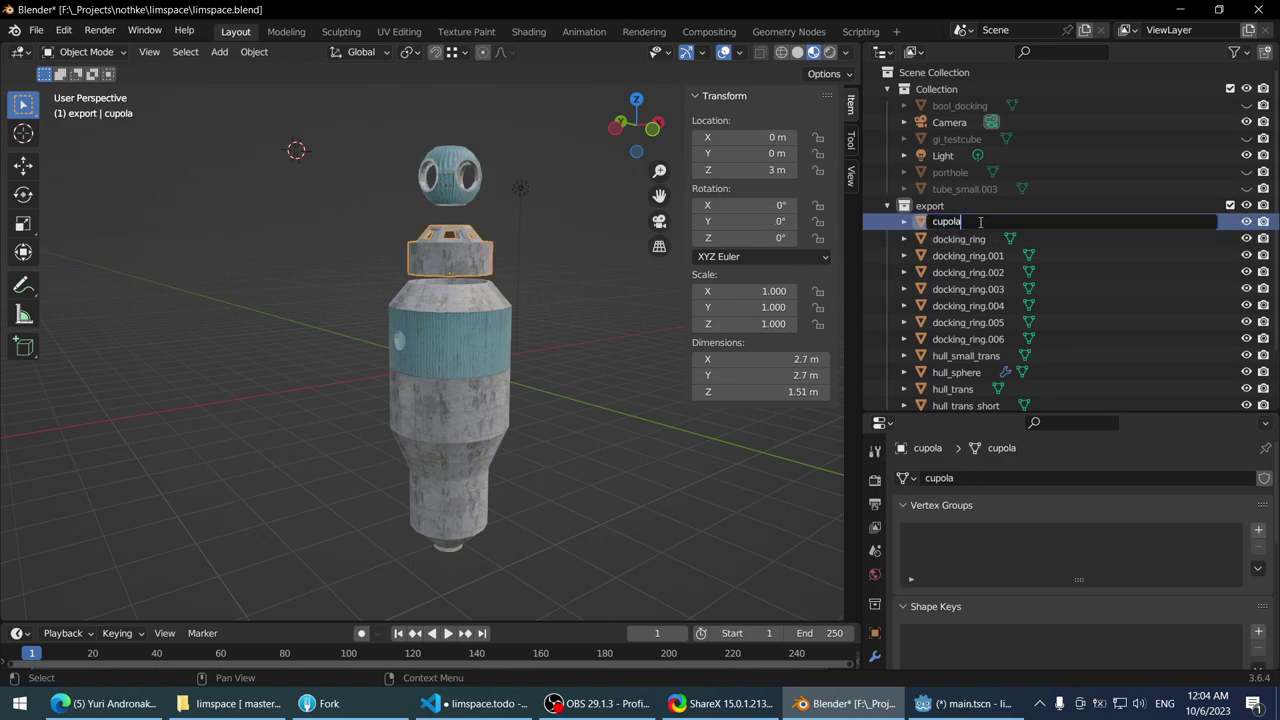
text(-col)
key(Return)
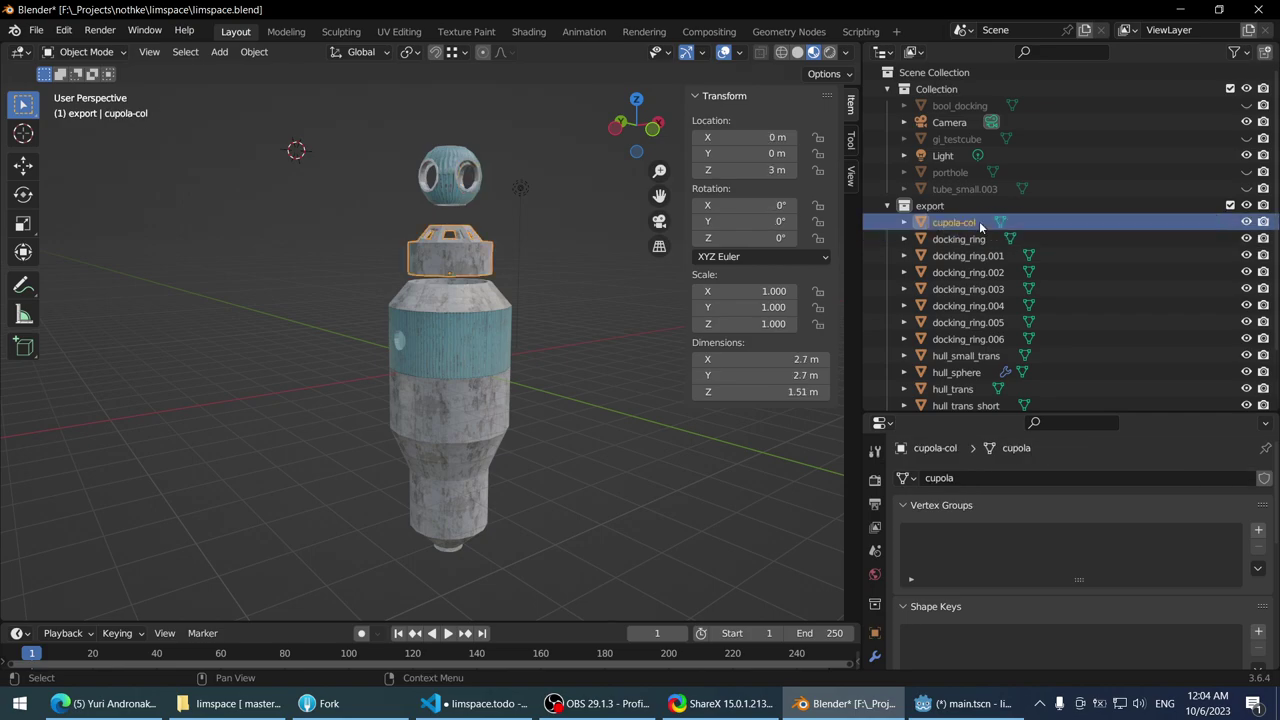
click(105, 703)
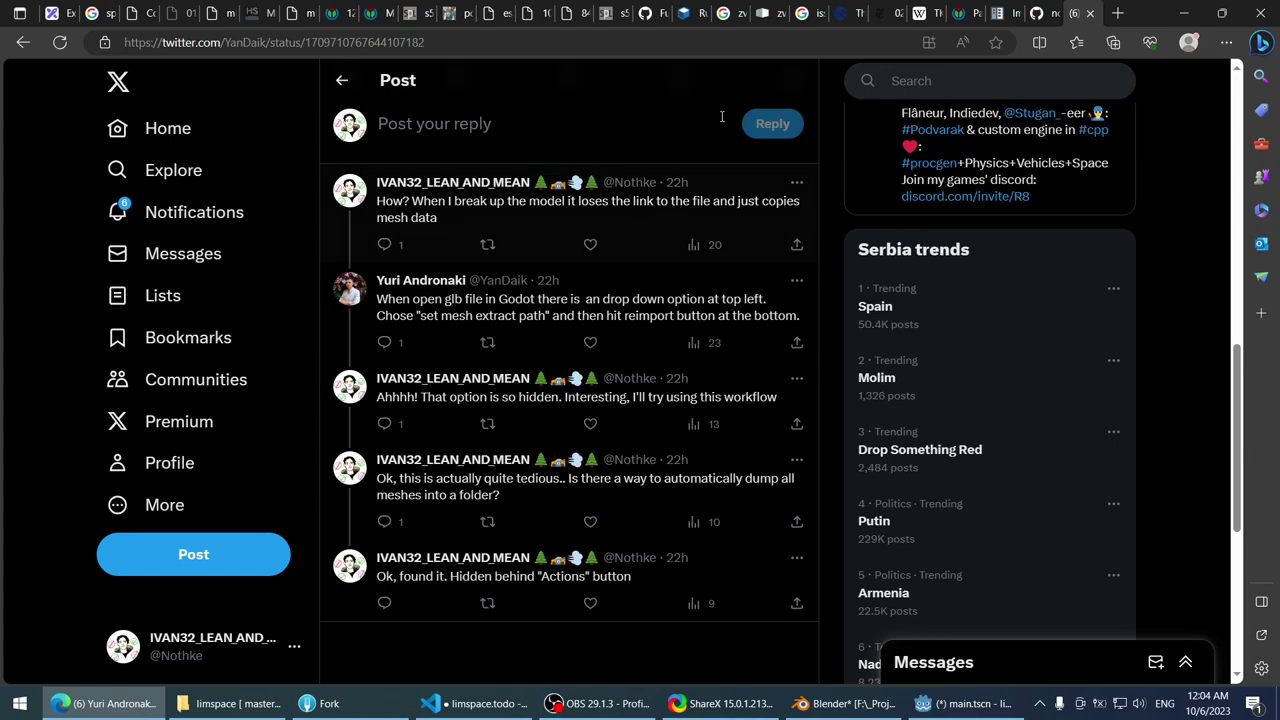
- Scroll the Importing 3D scenes docs to Create collisions and highlight the -col suffix
click(1037, 12)
click(1004, 12)
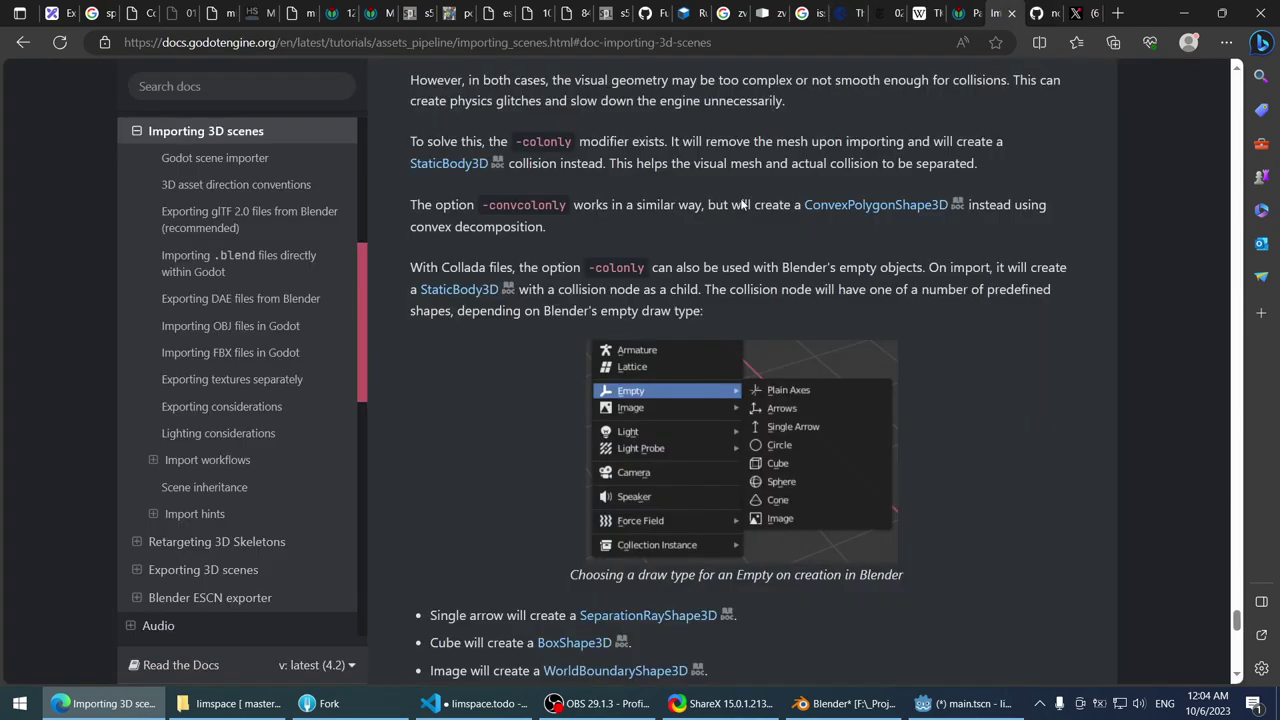
scroll(408, 214, up, 2)
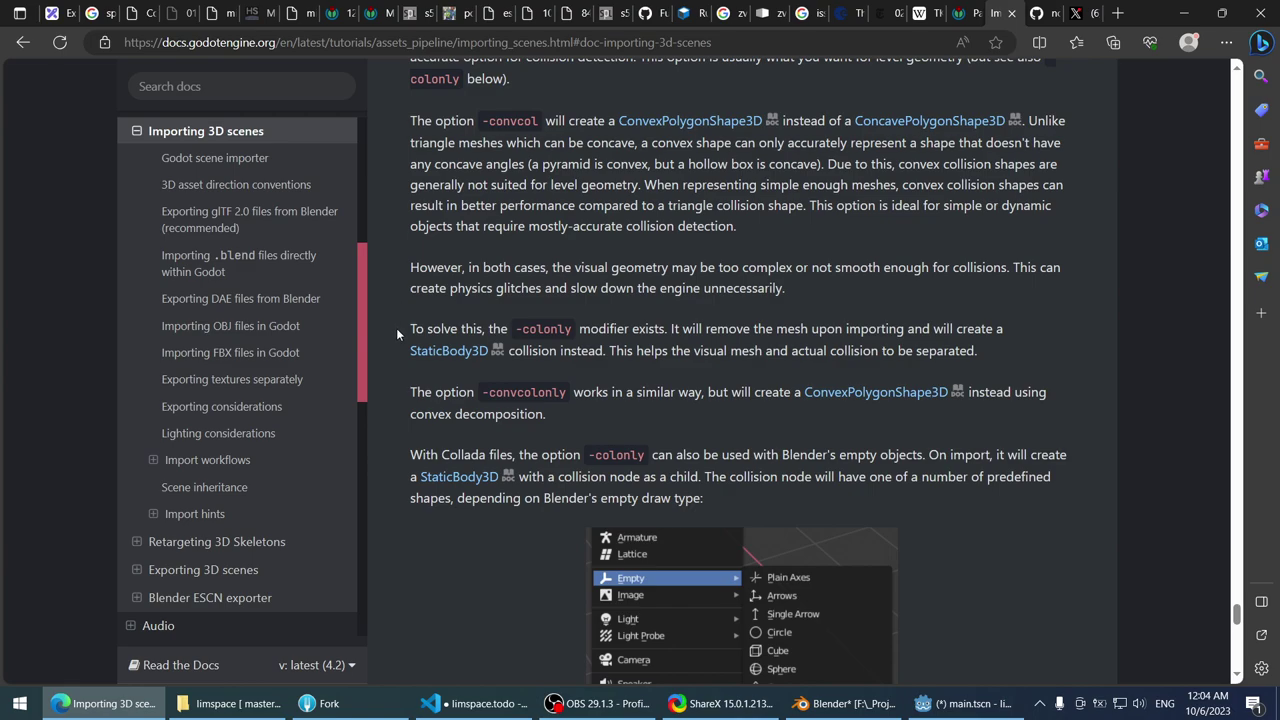
scroll(396, 328, up, 5)
scroll(408, 298, down, 2)
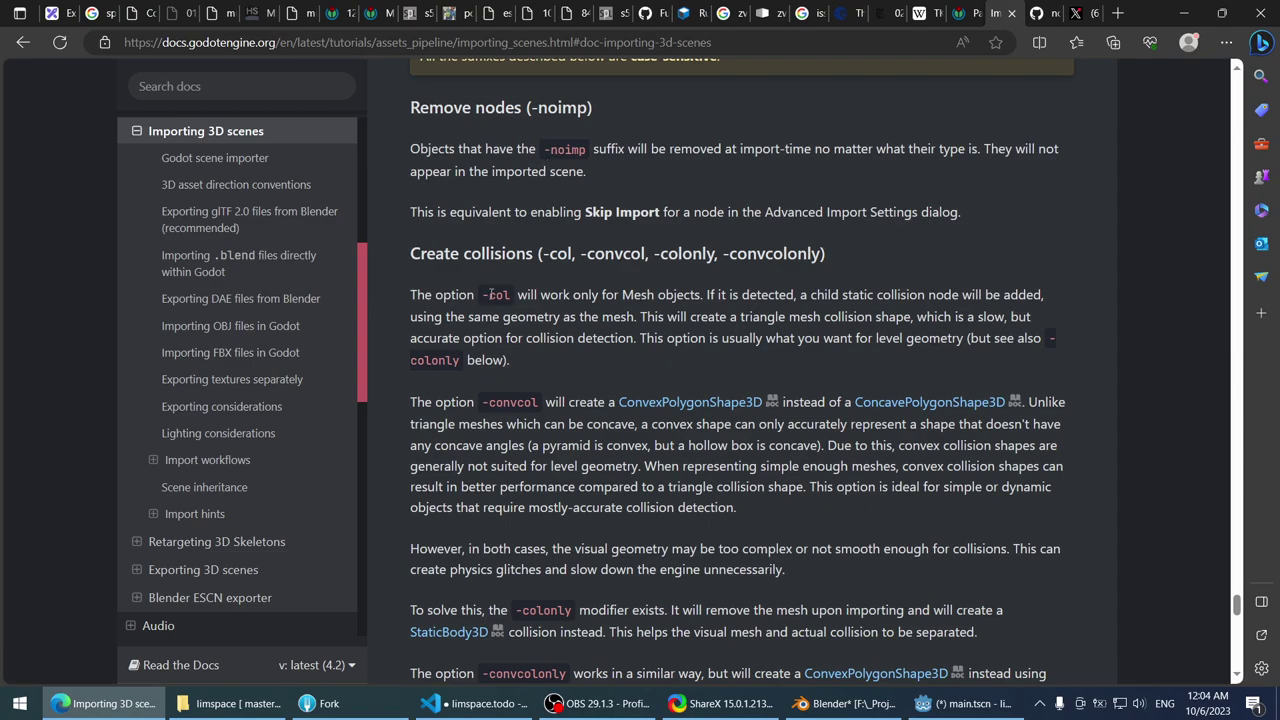
double_click(495, 295)
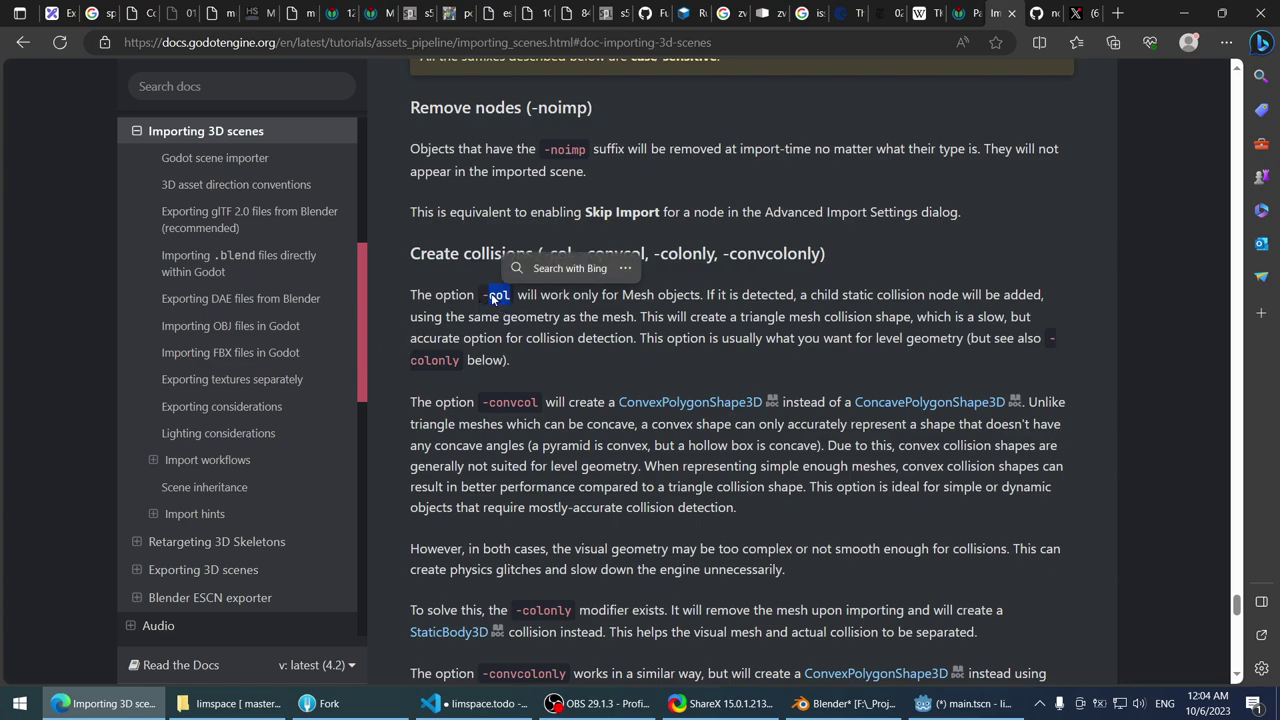
- Select all objects in the export collection, including cupola-col
click(830, 703)
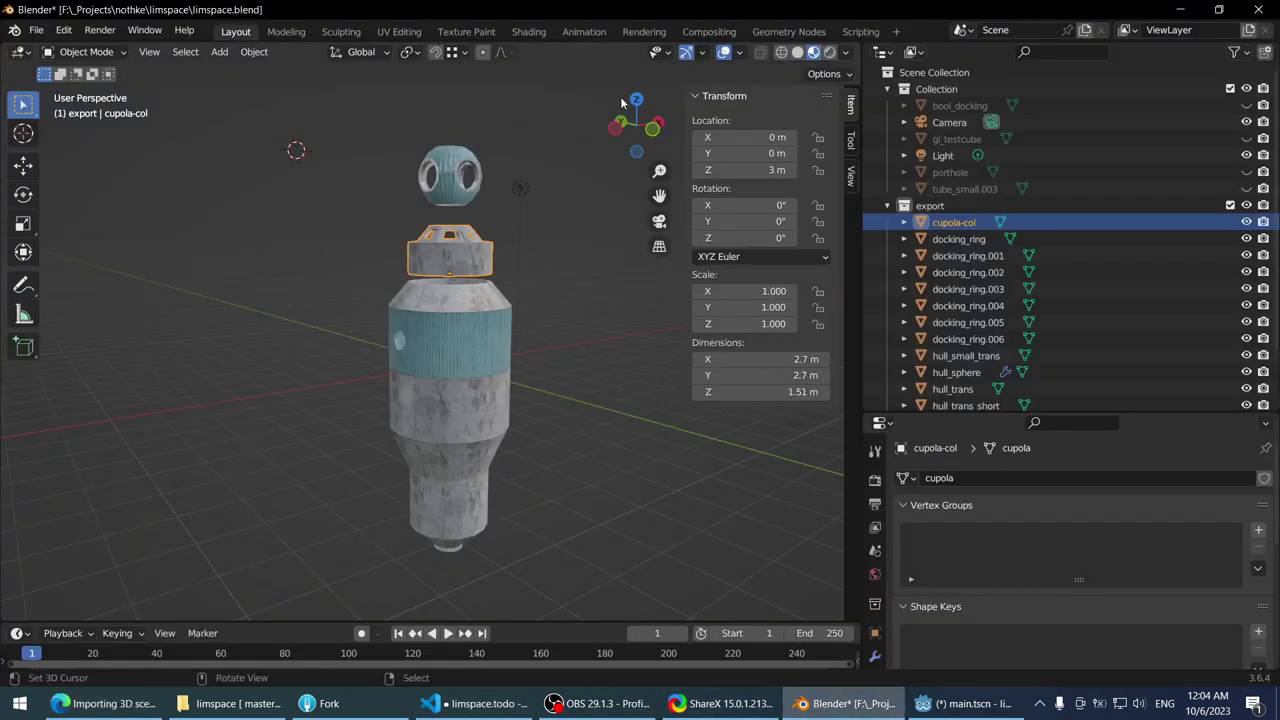
double_click(953, 221)
key(Escape)
middle_drag(574, 253, 550, 251)
click(951, 205)
right_click(951, 205)
click(922, 205)
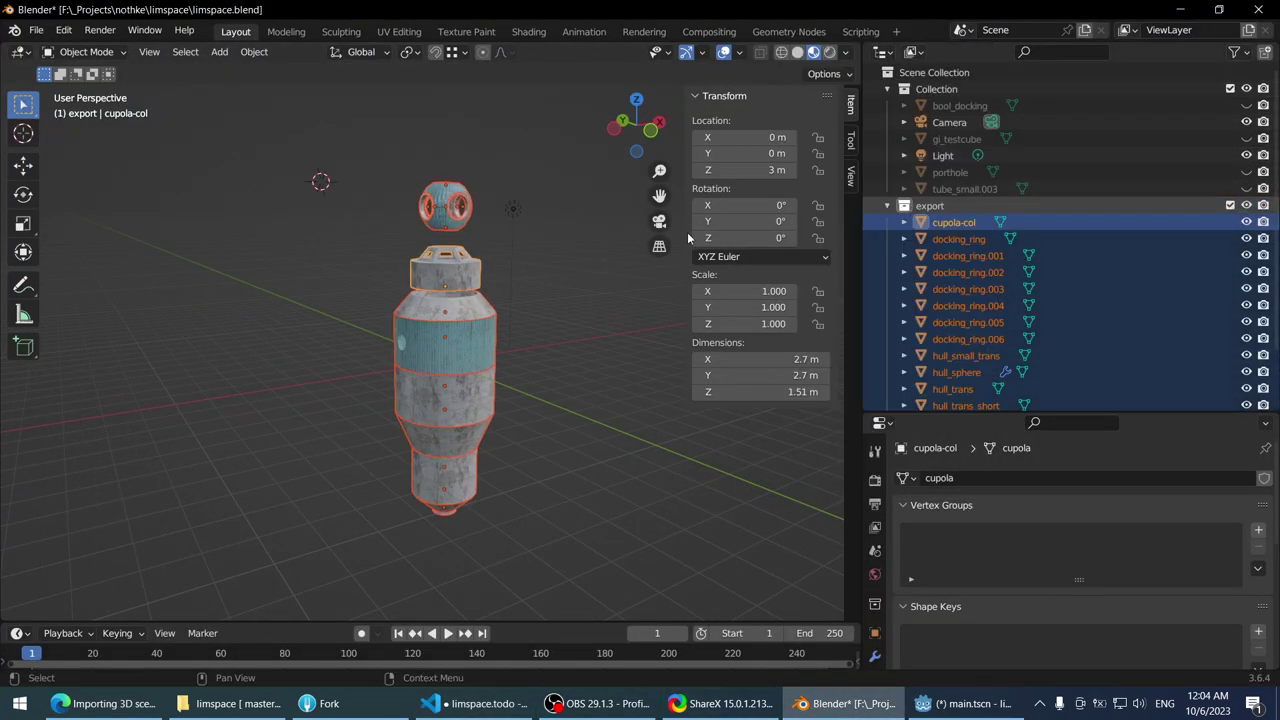
- Export them as glTF 2.0 over tube.glb via Quick Favorites
key(q)
click(571, 240)
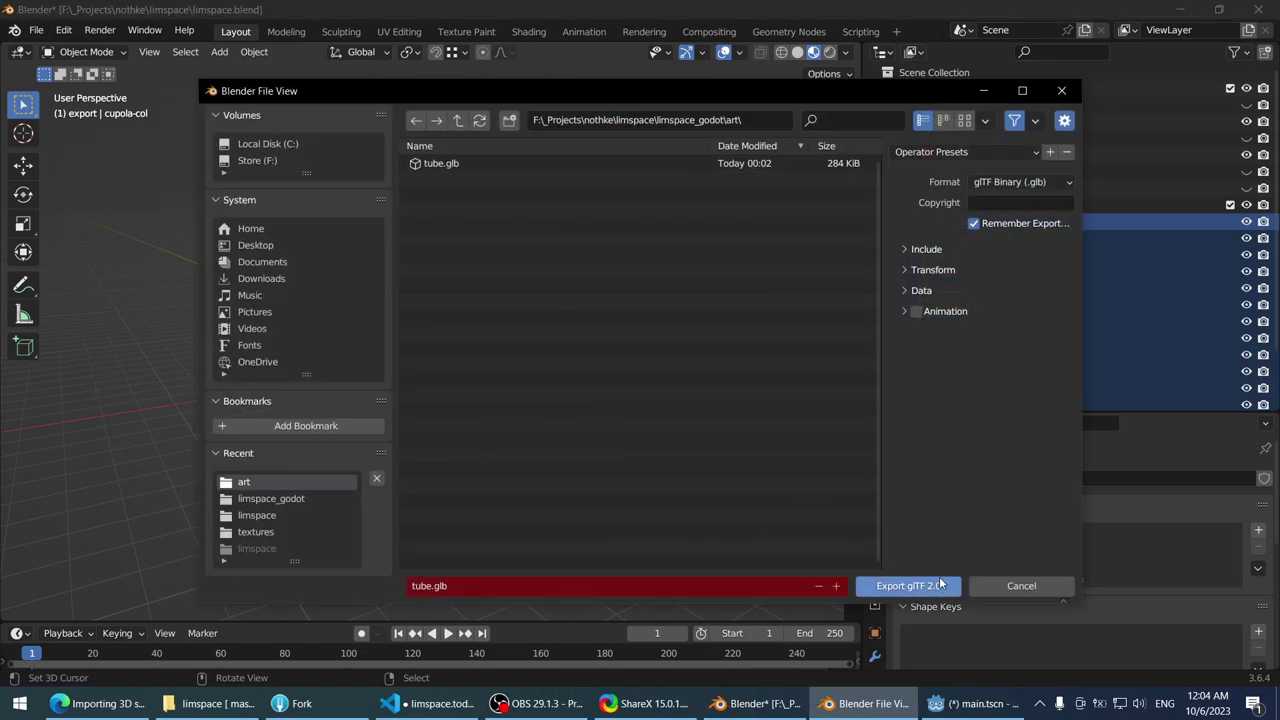
click(940, 586)
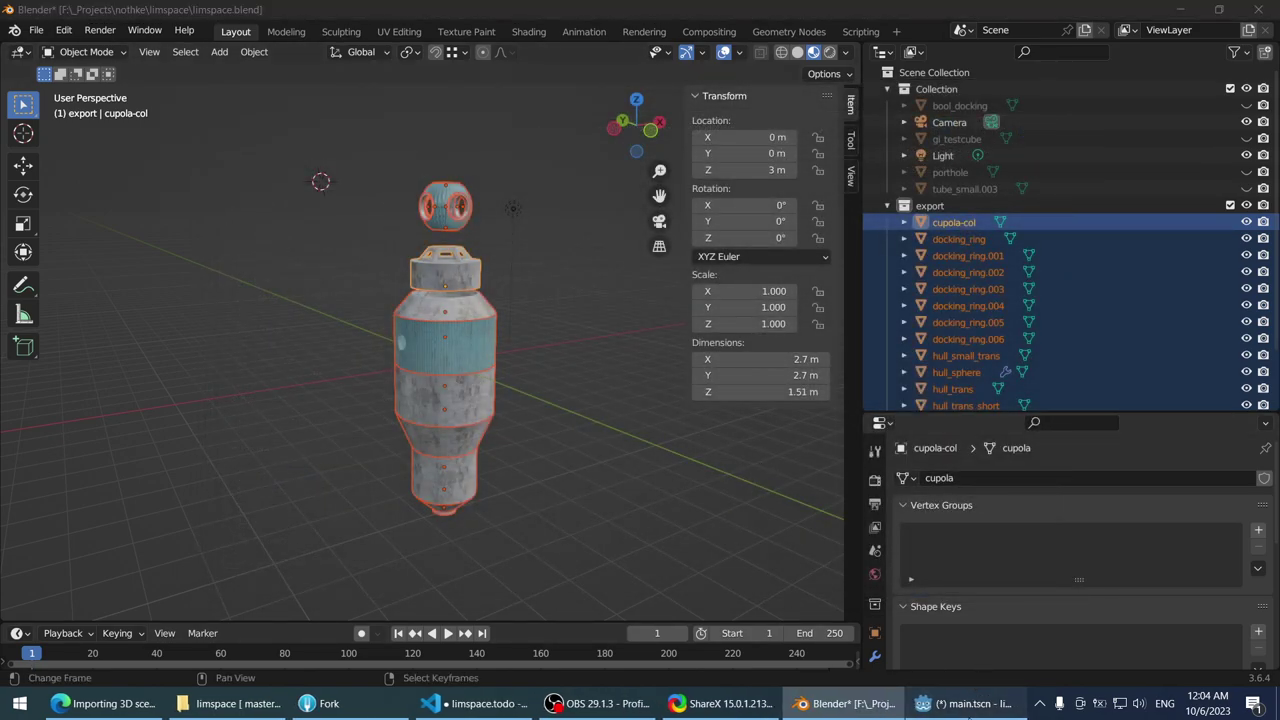
click(962, 703)
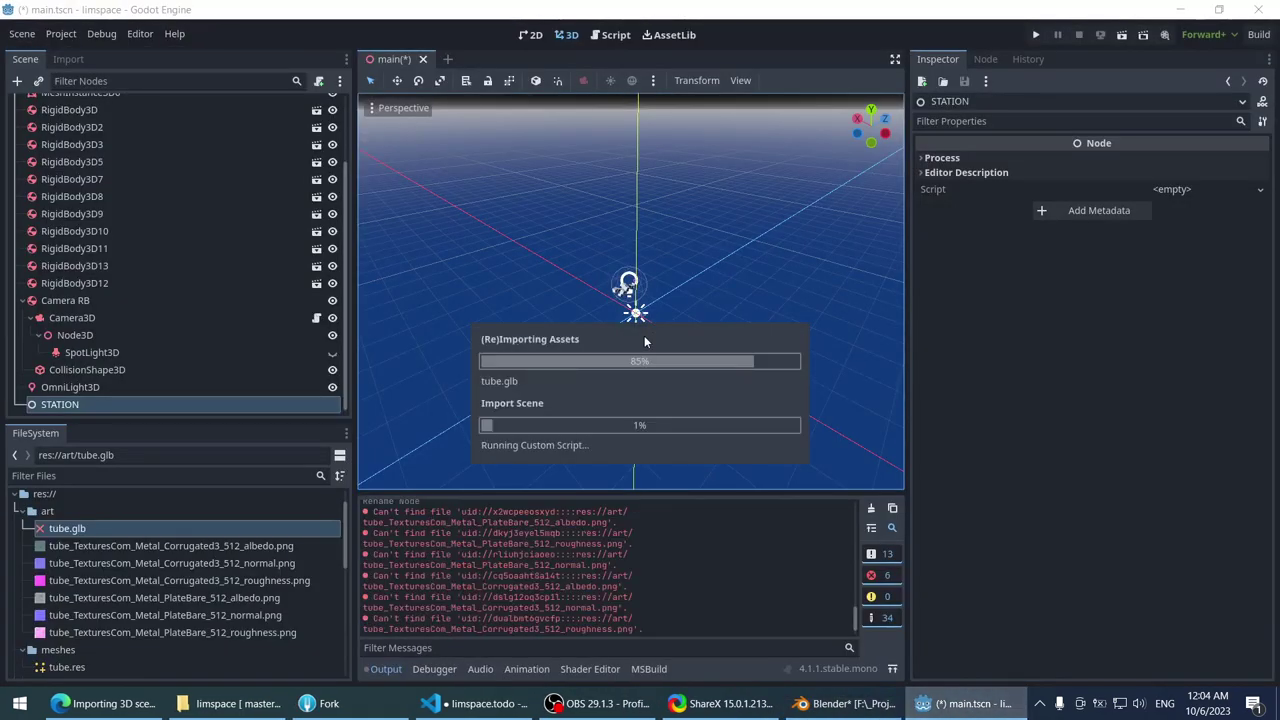
- Inspect the cupola, StaticBody3D and CollisionShape3D nodes in tube.glb's Advanced Import Settings
double_click(67, 528)
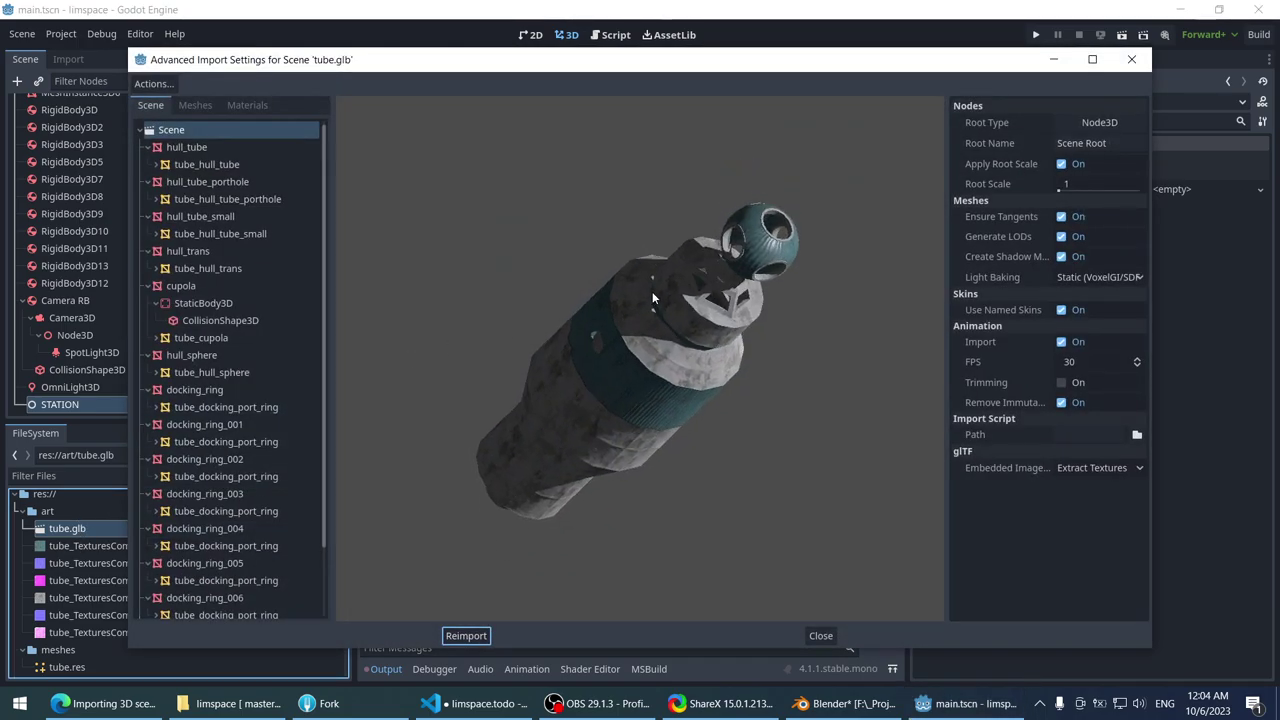
drag(652, 291, 610, 276)
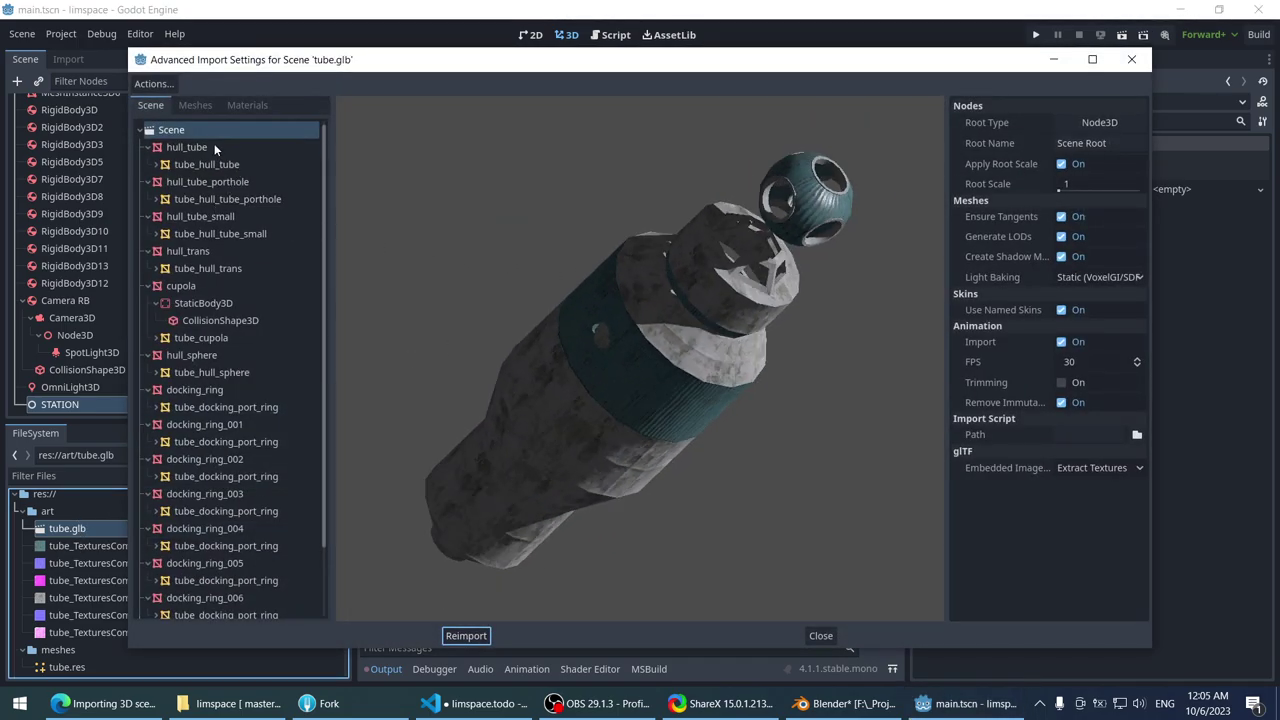
click(203, 290)
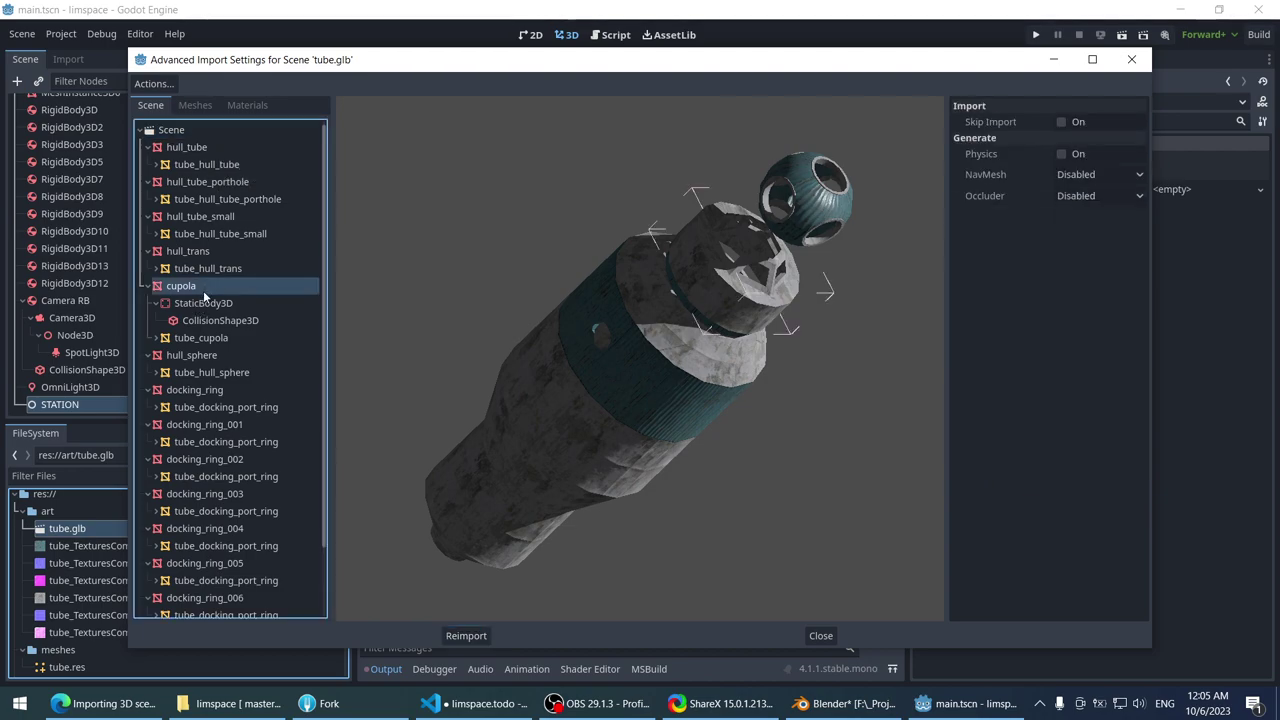
click(203, 303)
click(197, 324)
click(199, 307)
key(Up)
click(200, 320)
click(211, 286)
- Select the cupola node and enable Generate Physics for it
click(236, 302)
click(227, 325)
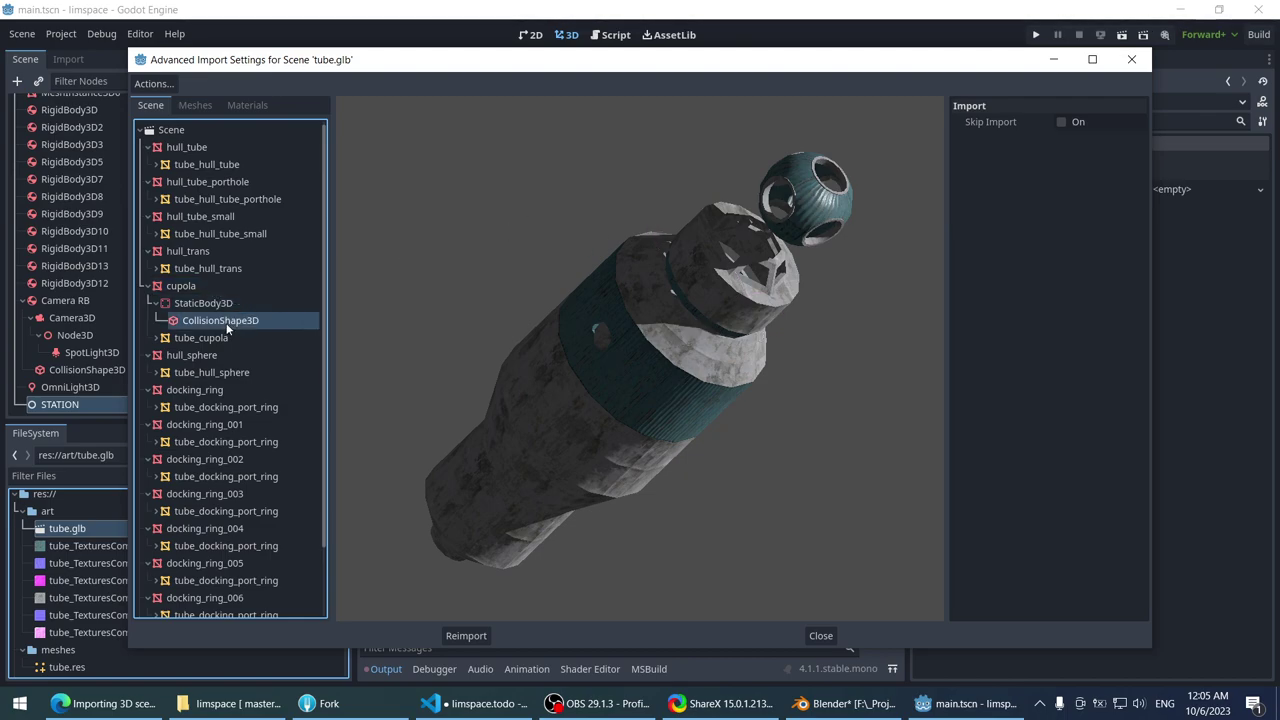
click(226, 300)
click(224, 287)
click(224, 303)
click(220, 320)
drag(530, 228, 459, 234)
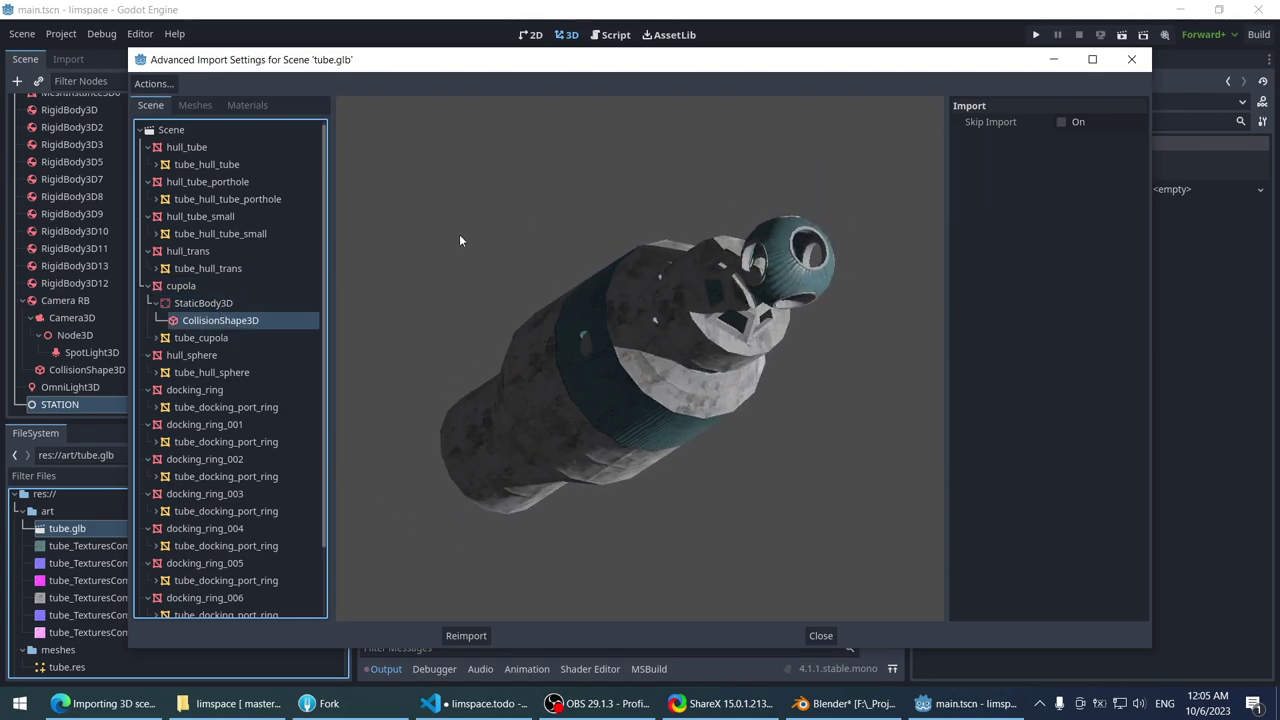
click(176, 287)
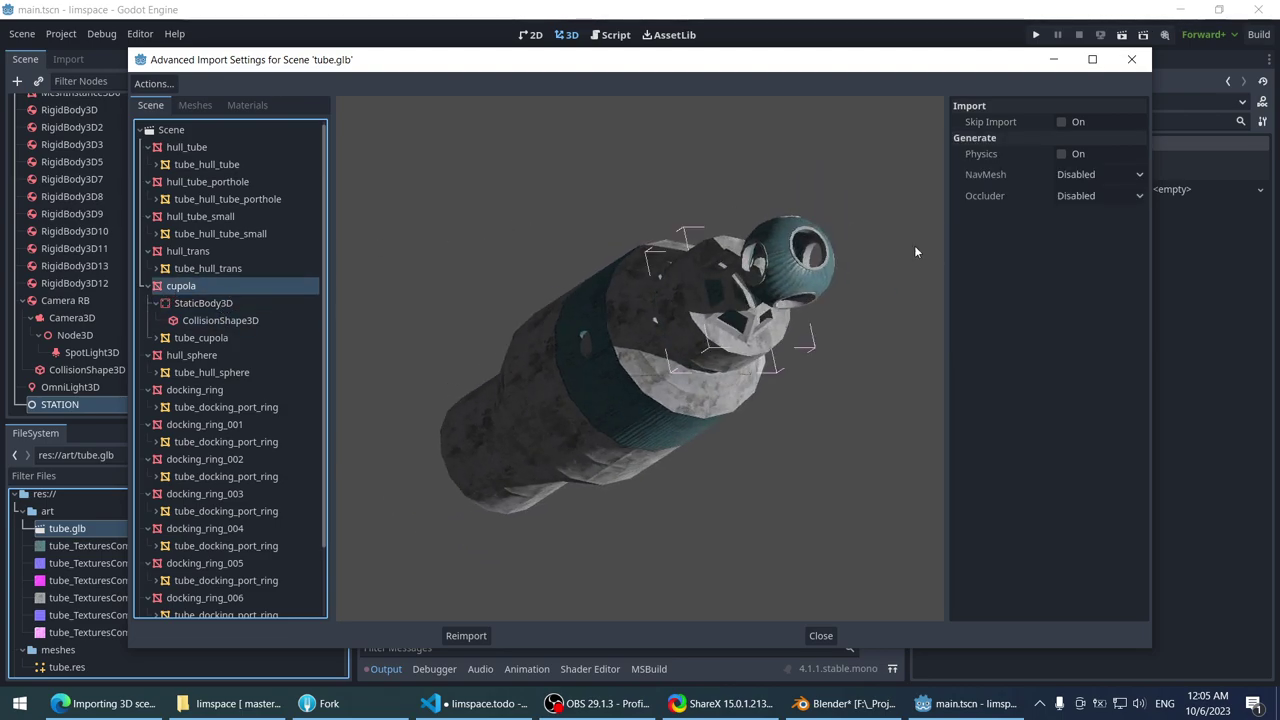
click(1065, 154)
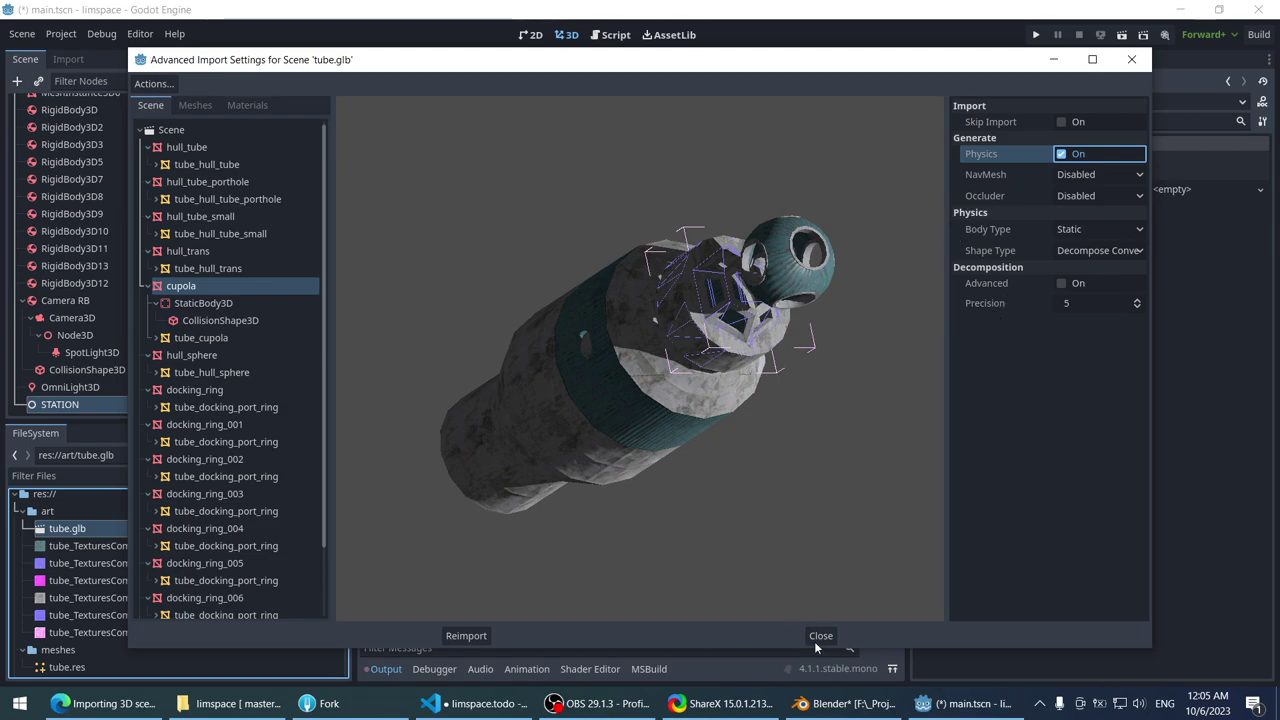
- Reimport tube.glb, then reopen and close its import settings
key(Return)
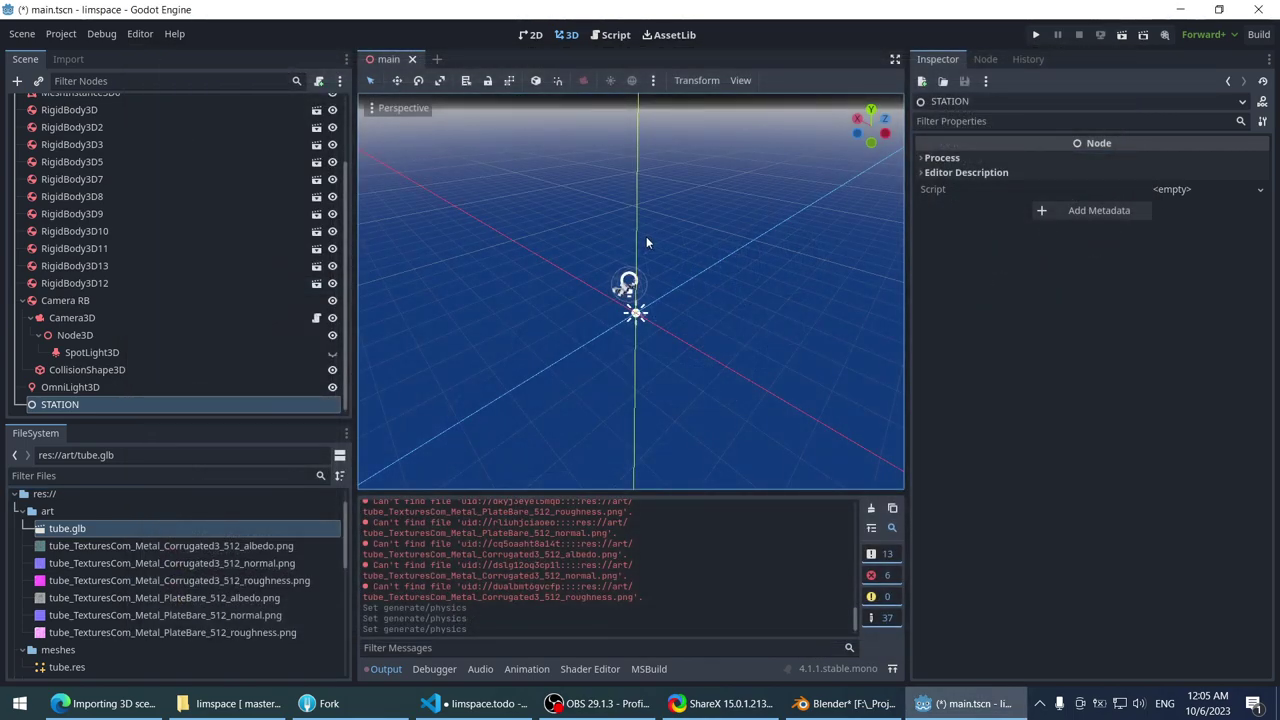
double_click(176, 528)
click(1122, 61)
scroll(515, 252, down, 5)
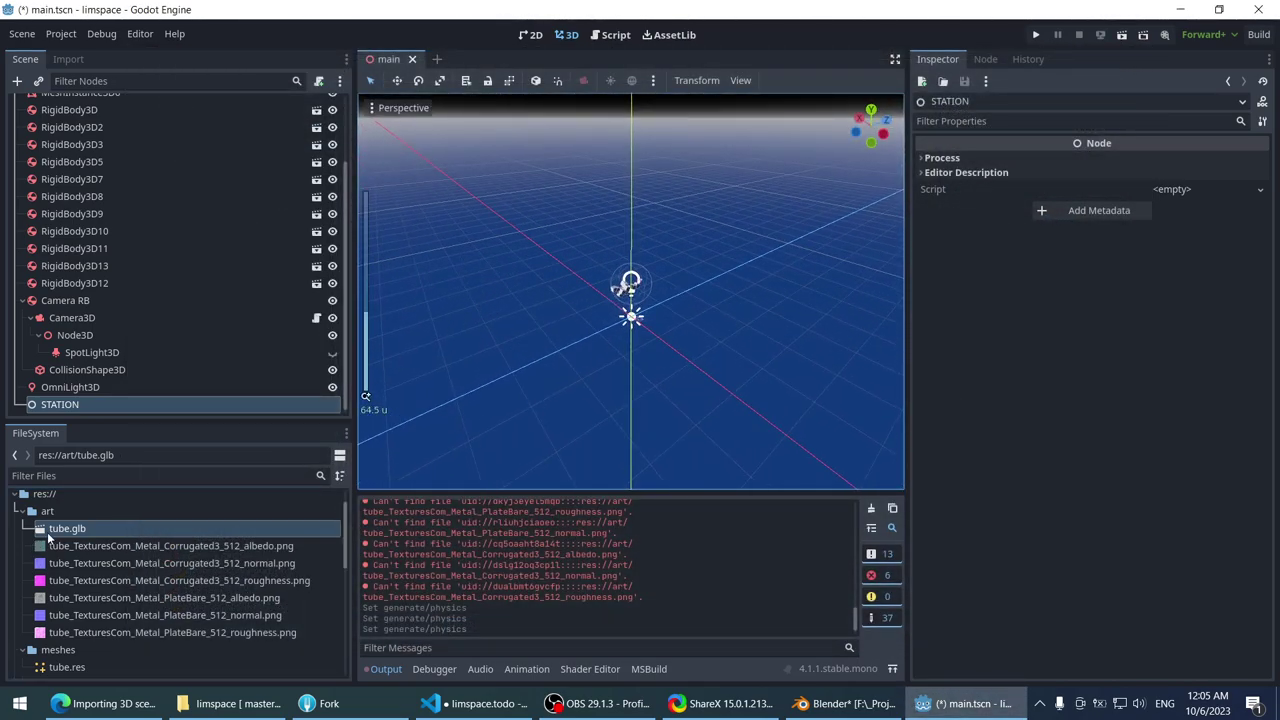
- Place tube.glb into the main scene and inspect the placed tube up close
drag(48, 537, 518, 308)
scroll(540, 310, down, 5)
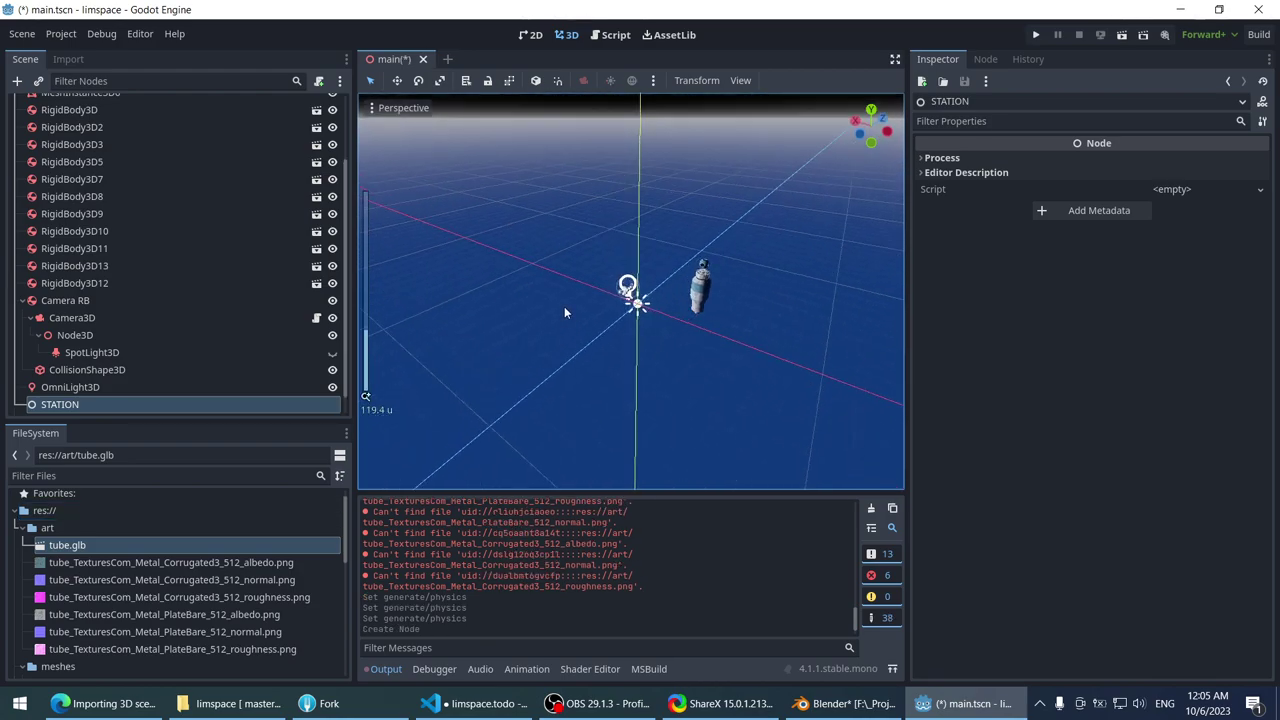
scroll(566, 300, up, 4)
middle_drag(569, 292, 651, 287)
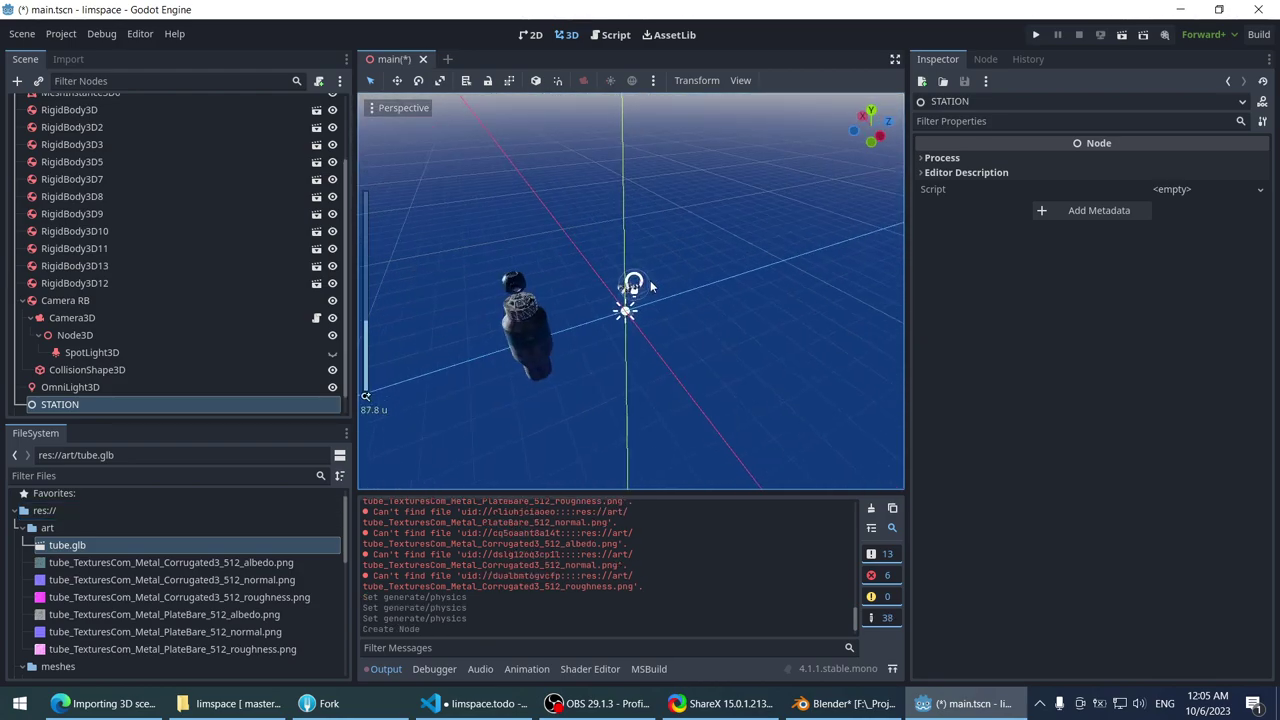
scroll(651, 286, up, 8)
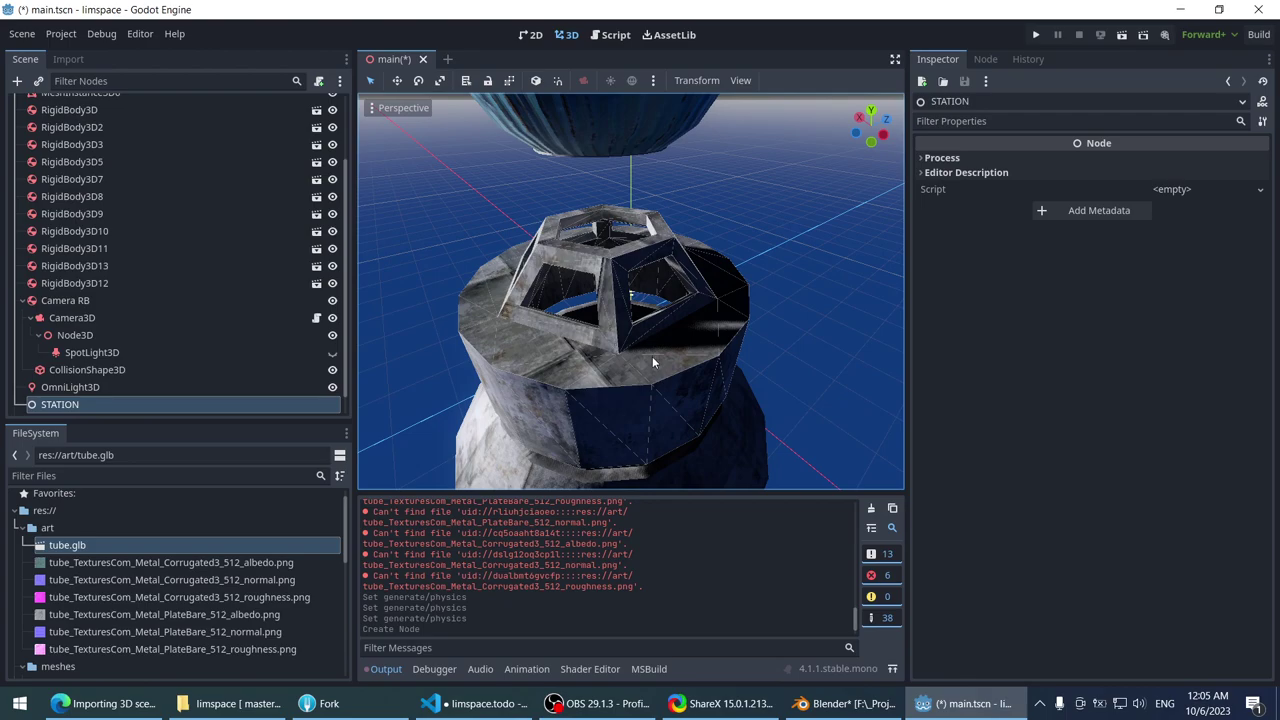
- Remove the trial tube instance from main.tscn and return to Blender
click(652, 356)
scroll(652, 355, down, 8)
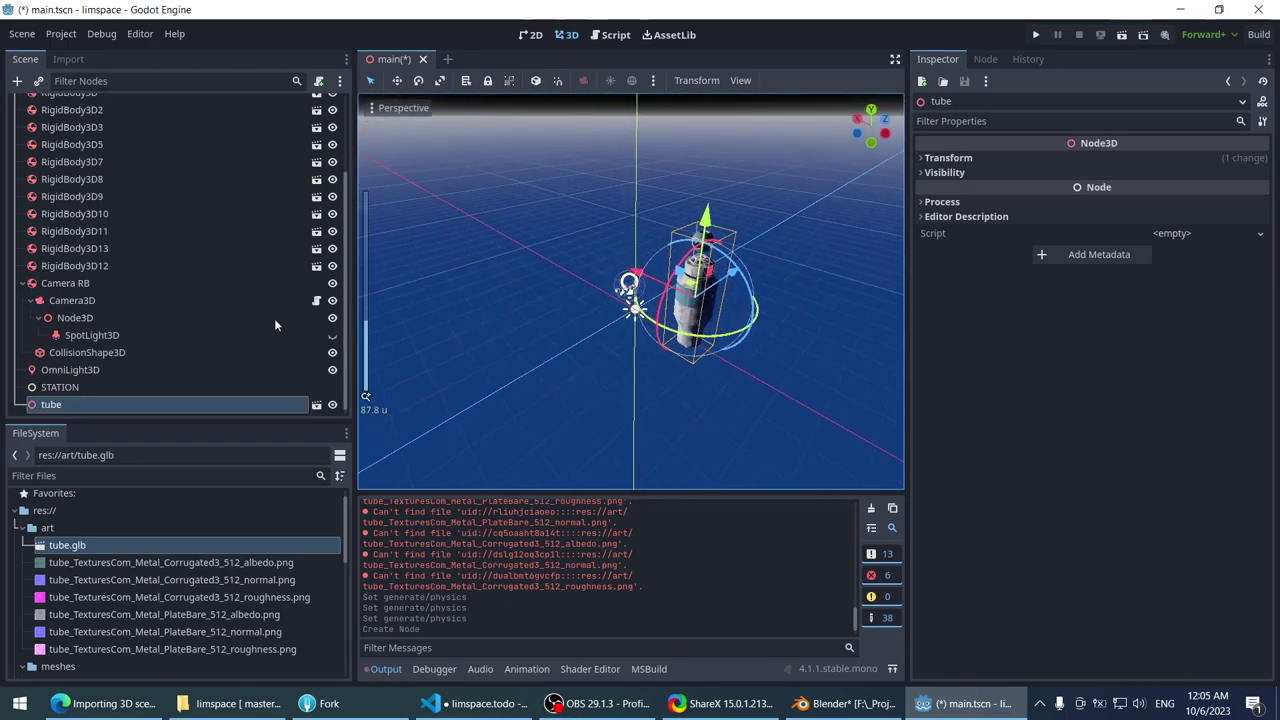
key(ctrl+z)
scroll(554, 273, up, 2)
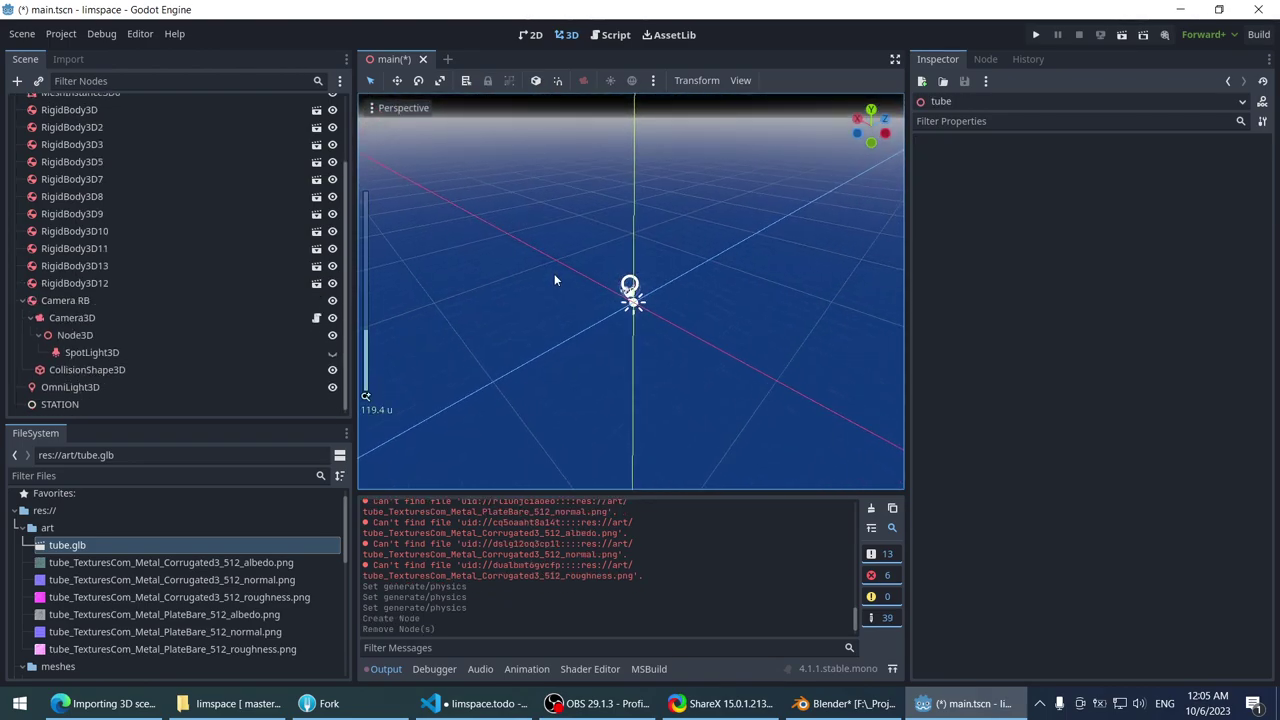
key(alt+Tab)
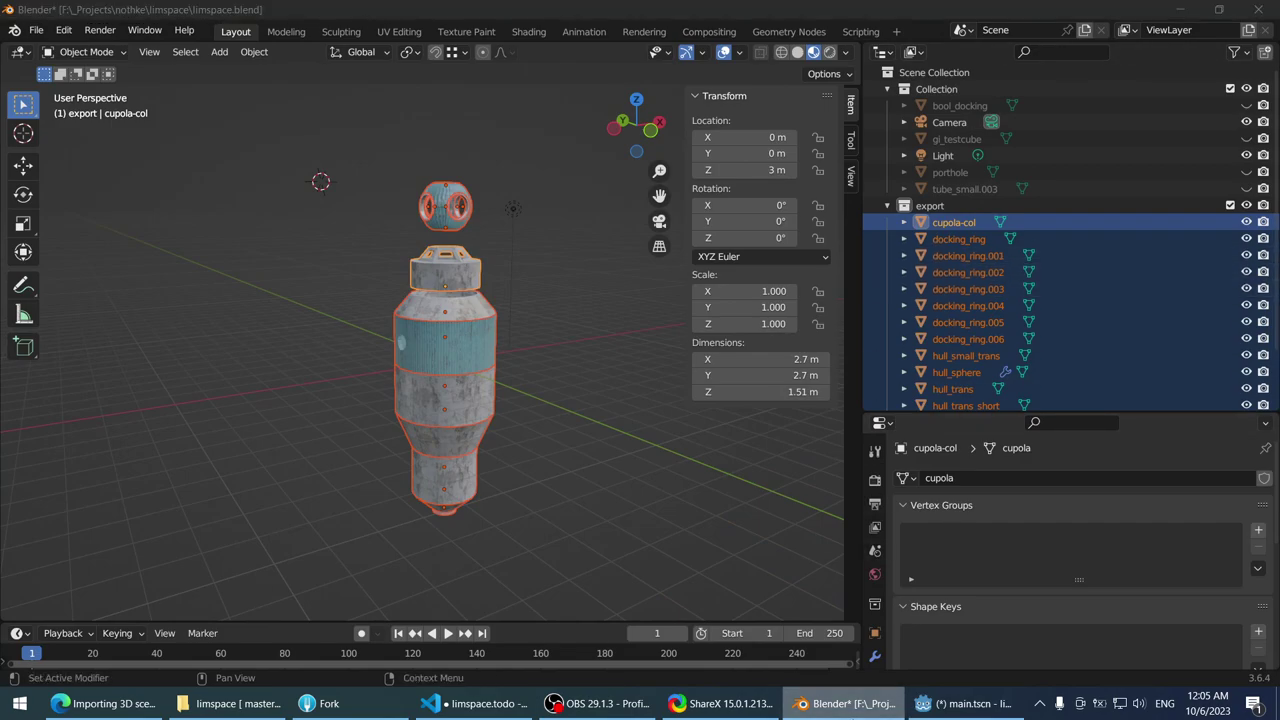
- Recheck the cupola node's physics import settings in Godot, then begin renaming docking_ring in Blender
key(alt+Tab)
double_click(94, 550)
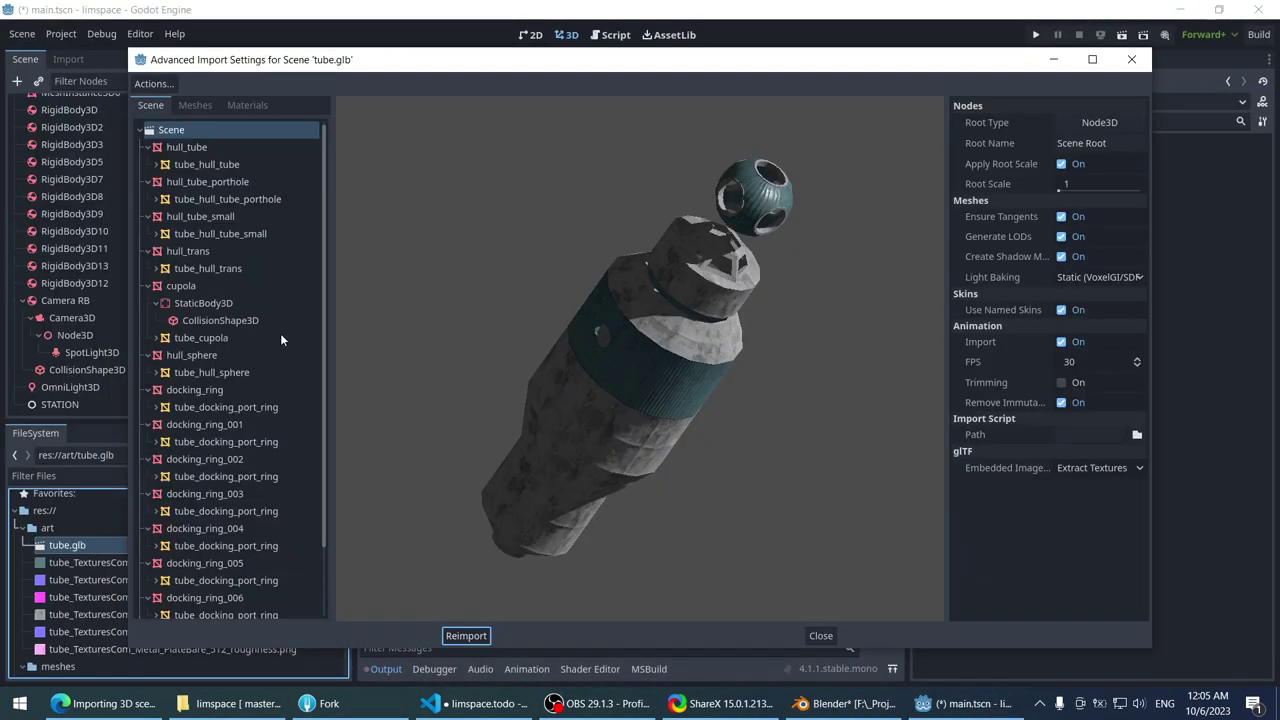
click(244, 285)
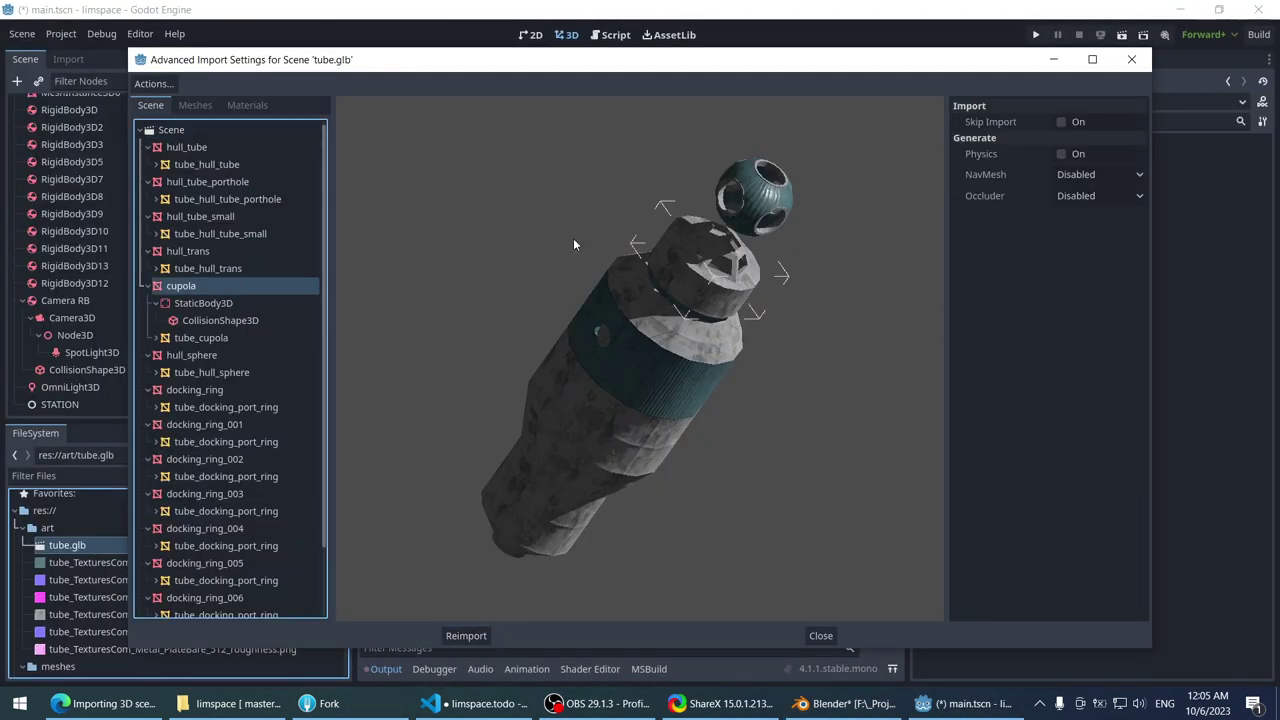
click(1131, 59)
click(893, 708)
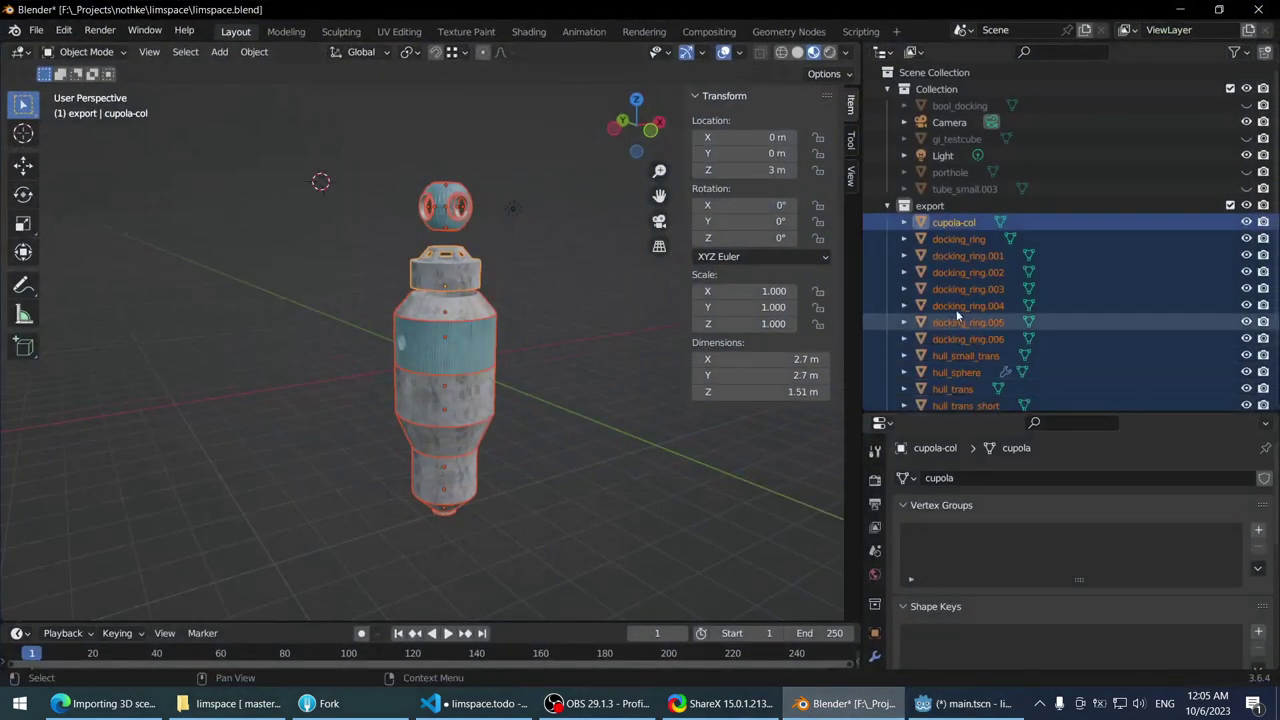
double_click(958, 238)
- Rename docking_ring to docking_ring_col and hull_small_trans to hull_small_trans-col
key(End)
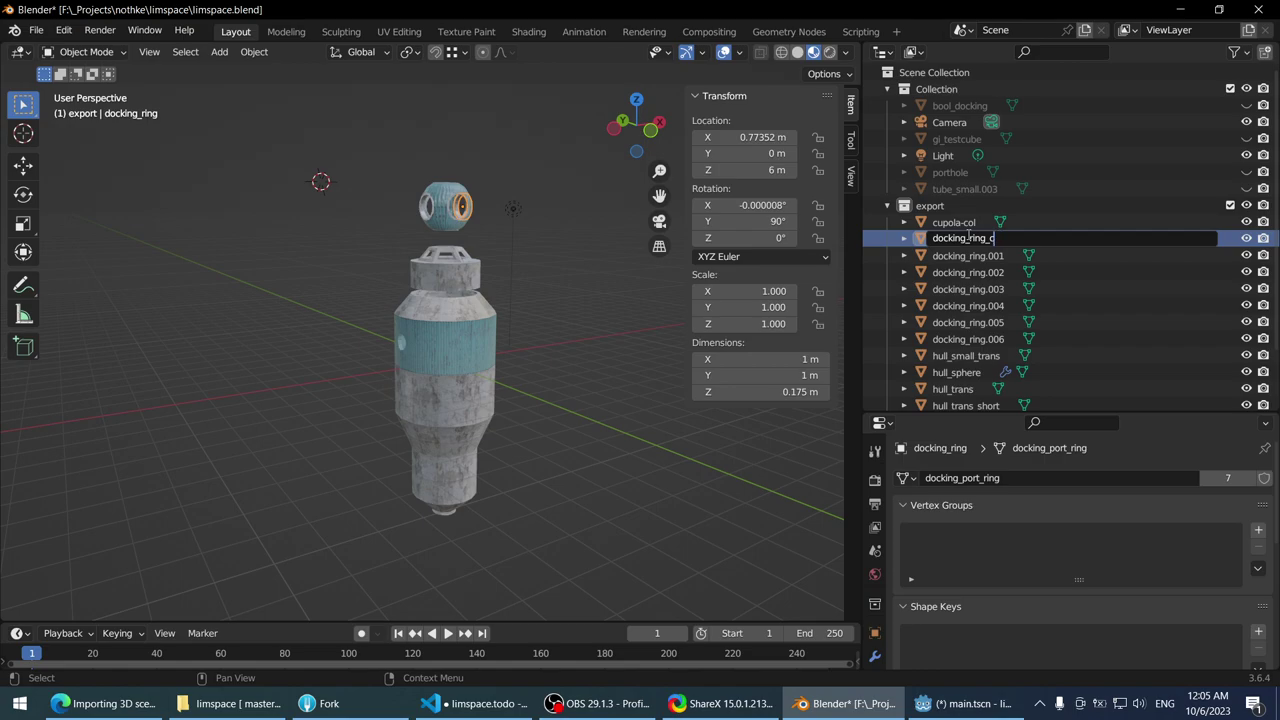
text(_col)
key(Return)
click(966, 355)
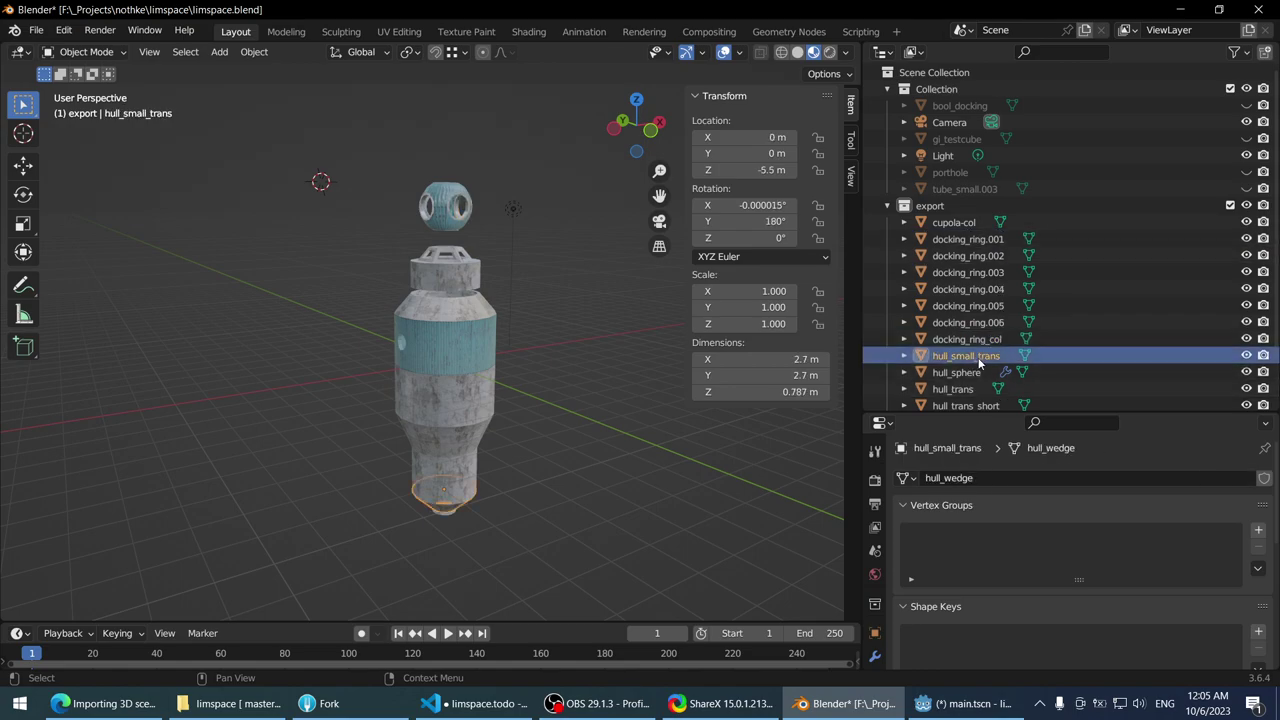
double_click(966, 355)
scroll(980, 360, down, 1)
click(1048, 303)
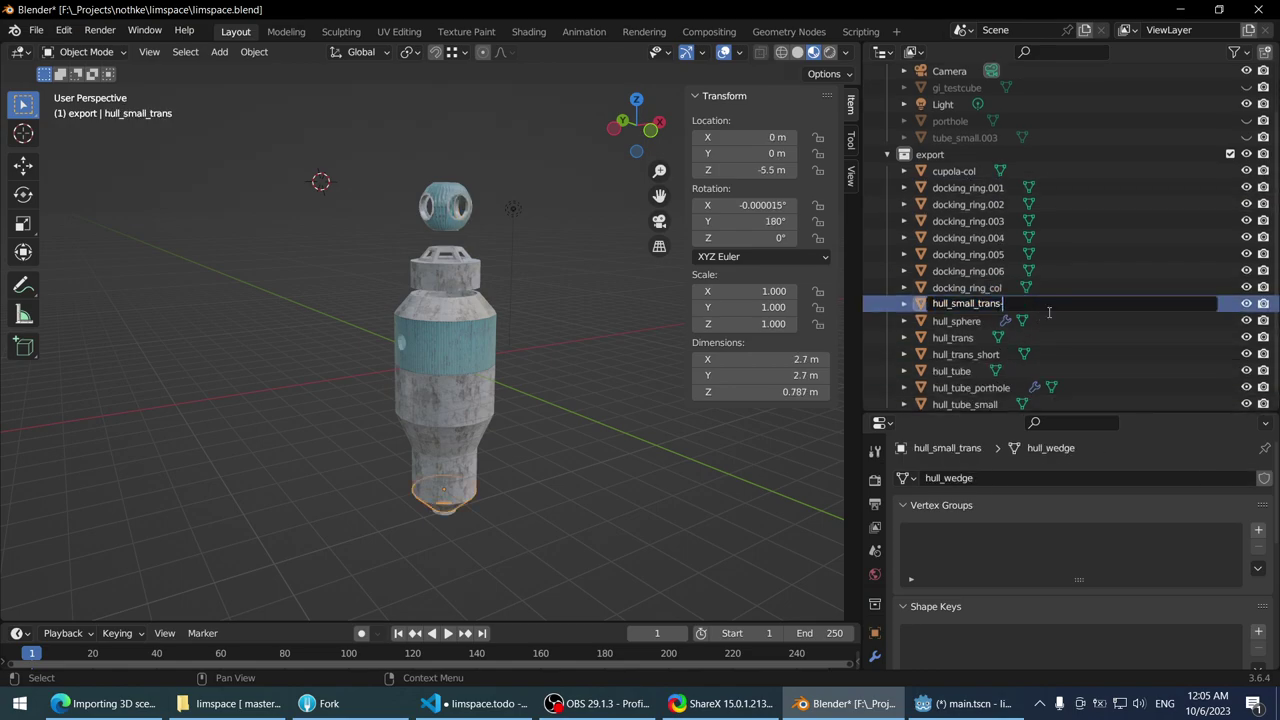
text(-col)
key(Return)
- Rename hull_sphere, hull_trans and hull_trans_short with a -col suffix
click(955, 320)
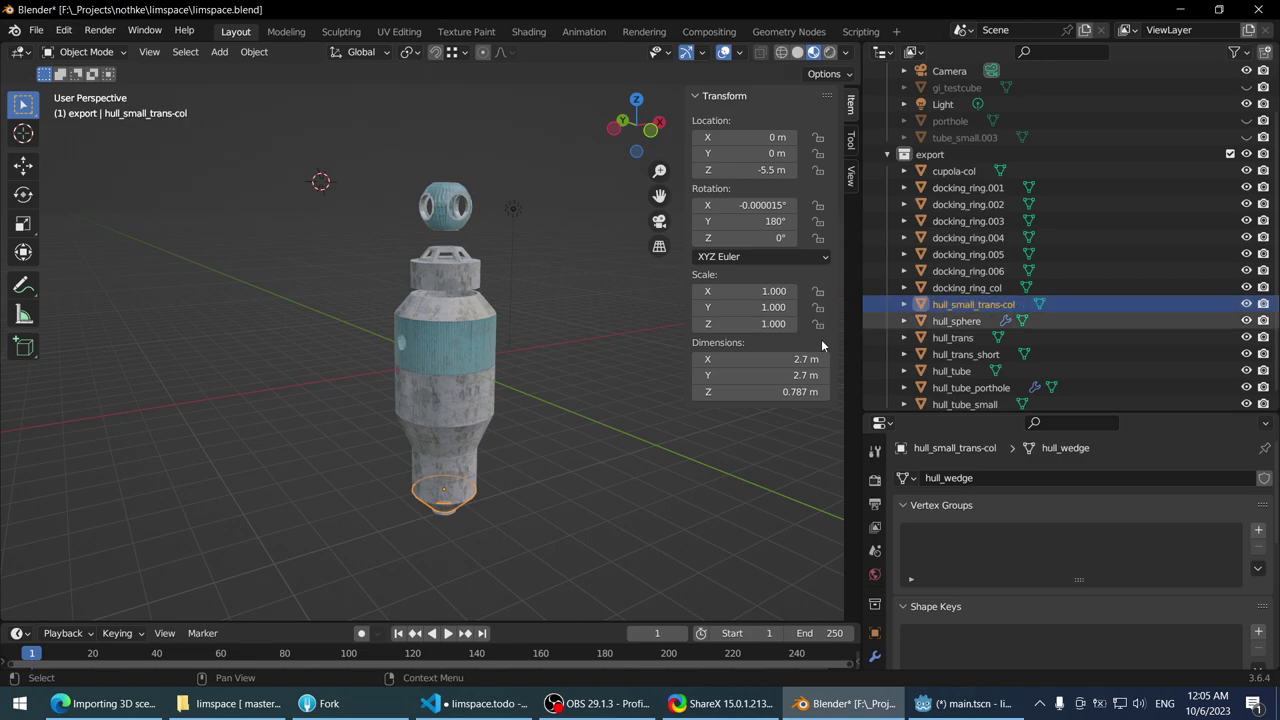
double_click(955, 320)
click(1002, 320)
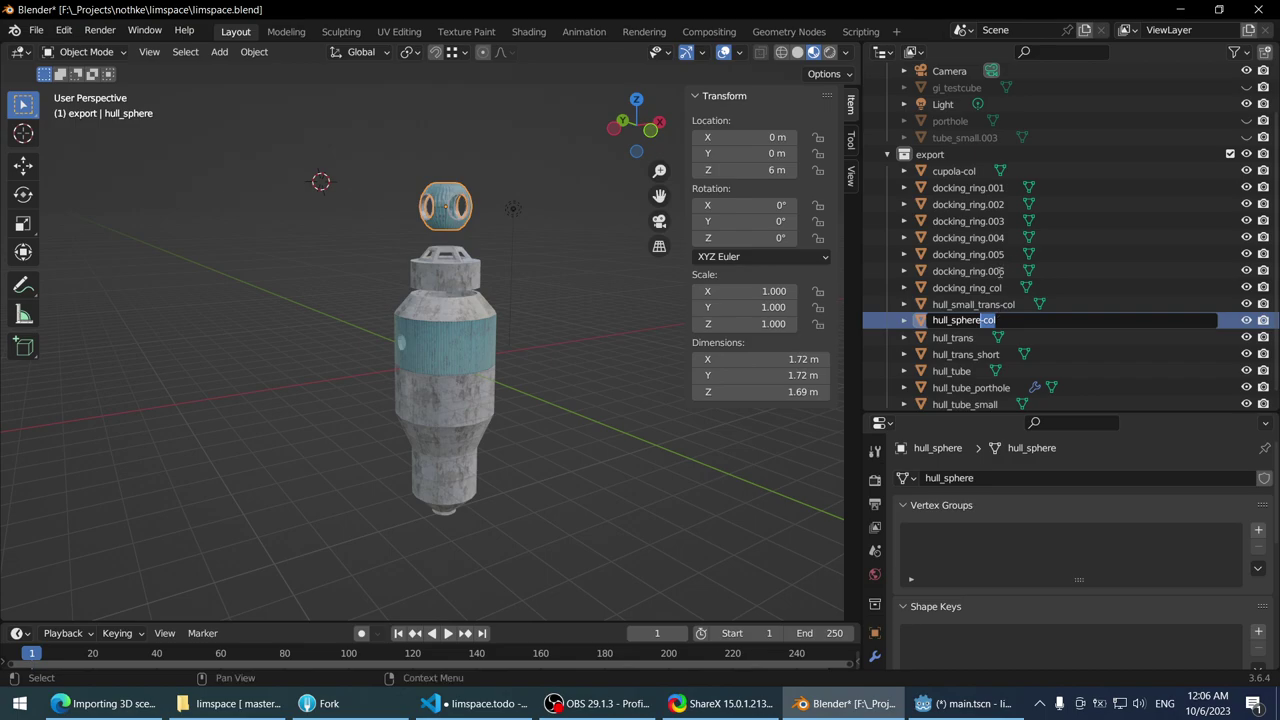
text(-col)
key(Return)
double_click(982, 338)
text(-col)
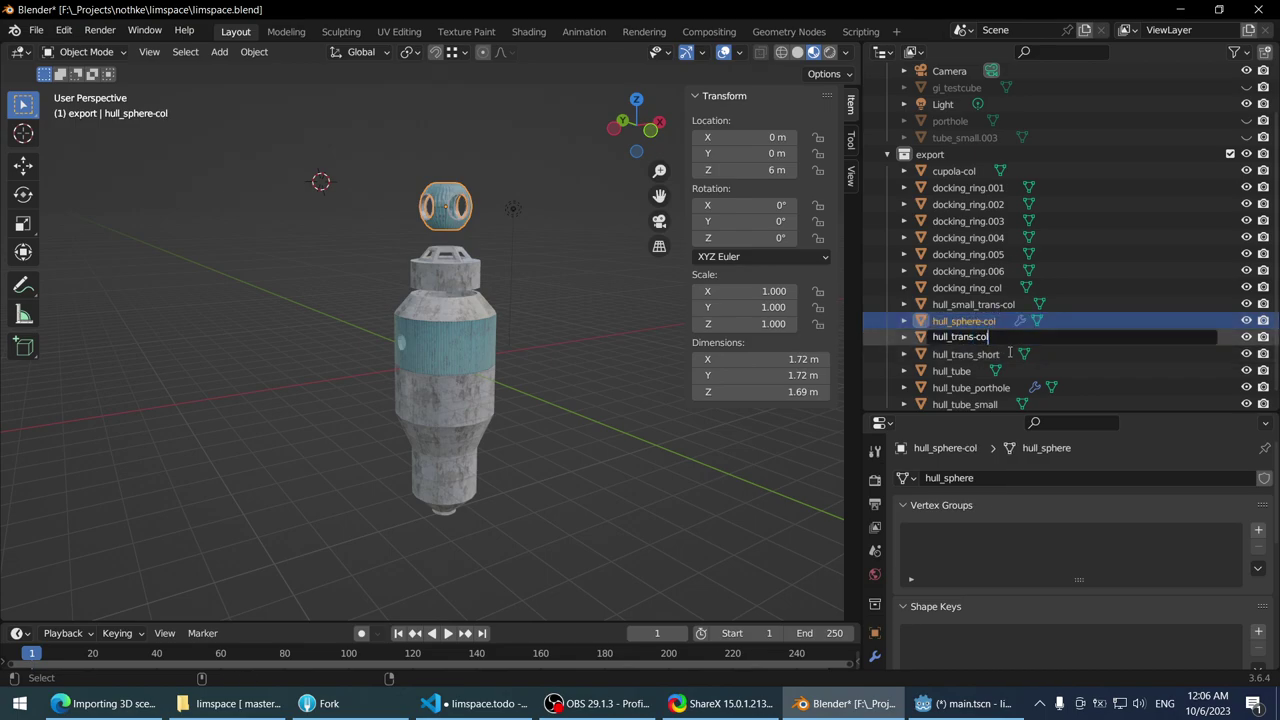
key(Return)
double_click(1009, 354)
click(1009, 354)
text(-col)
key(Return)
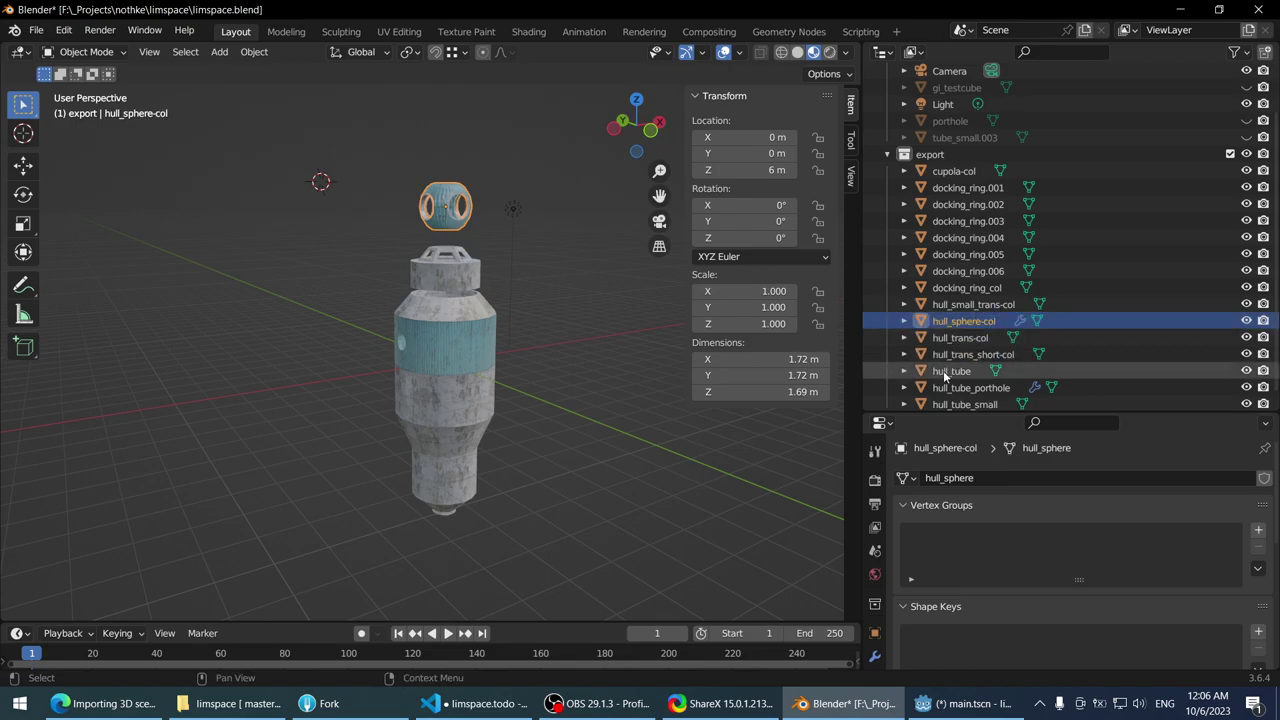
- Rename hull_tube, hull_tube_porthole and hull_tube_small with a -col suffix
click(945, 371)
double_click(1004, 370)
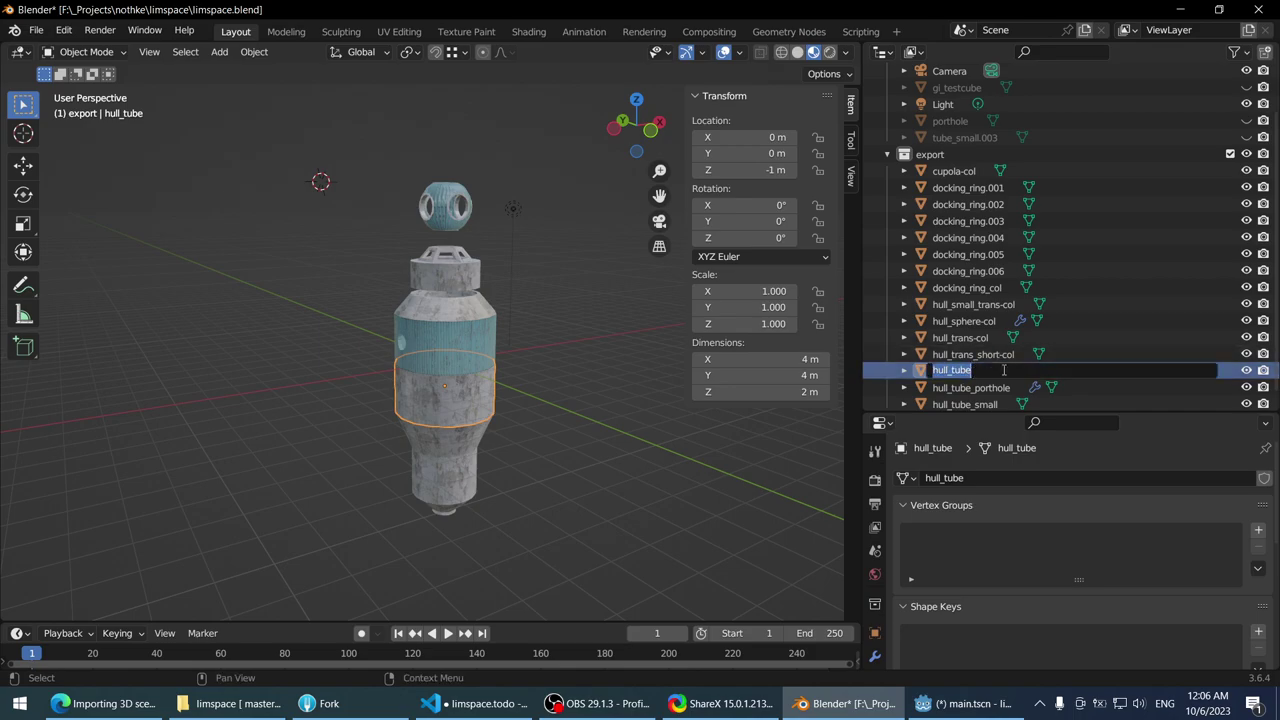
click(1004, 370)
text(-col)
key(Return)
click(1000, 387)
double_click(1000, 387)
click(1000, 387)
text(-col)
key(Return)
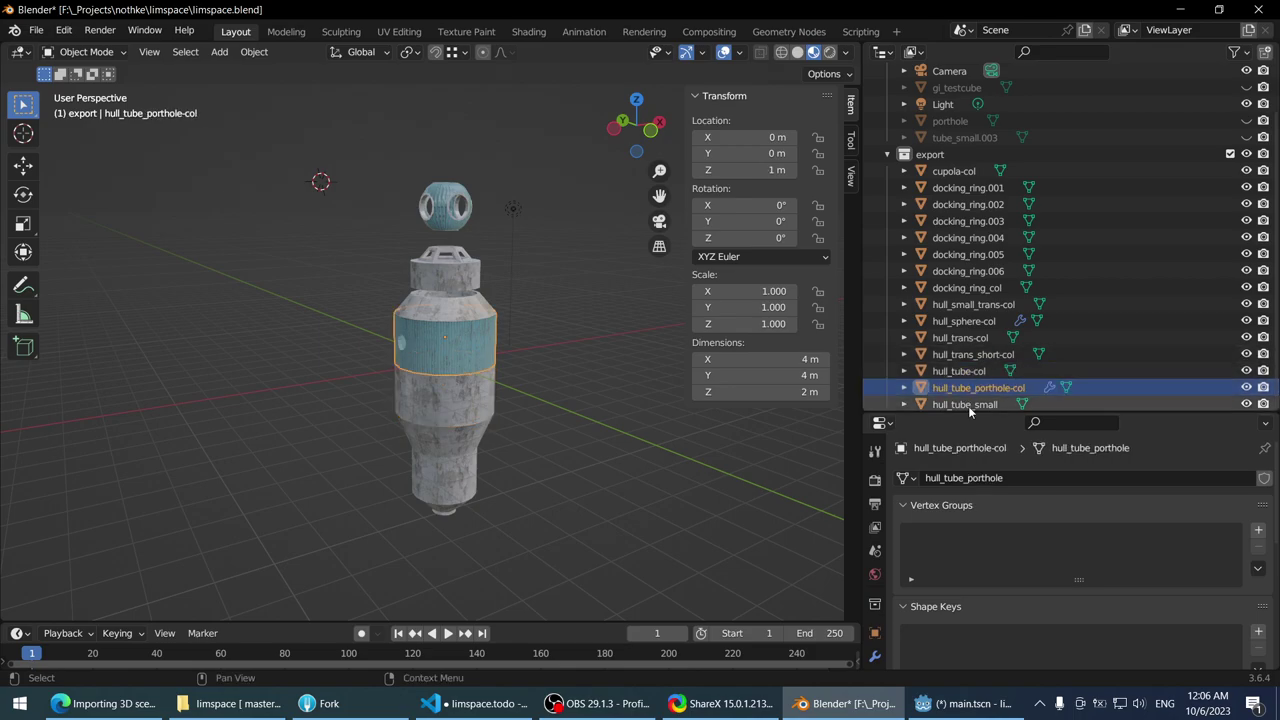
double_click(969, 404)
click(1018, 404)
key(Return)
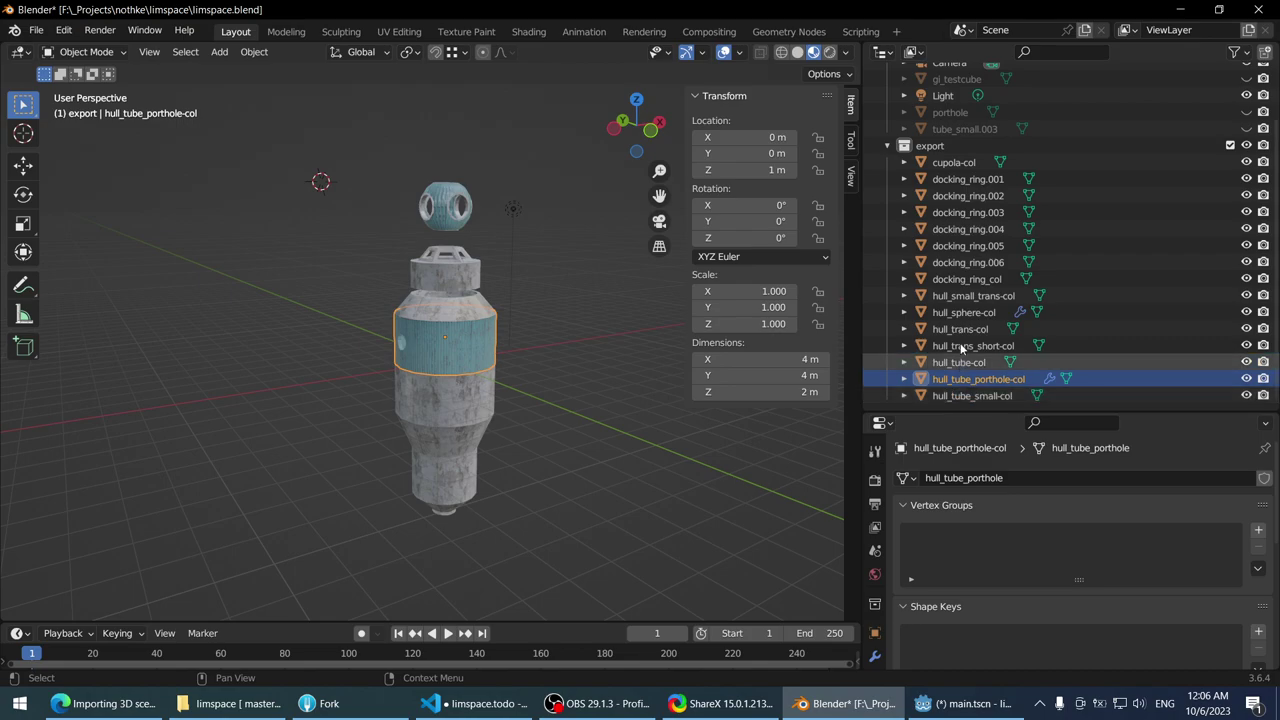
- Change docking_ring_col to docking_ring-col
click(958, 280)
double_click(954, 282)
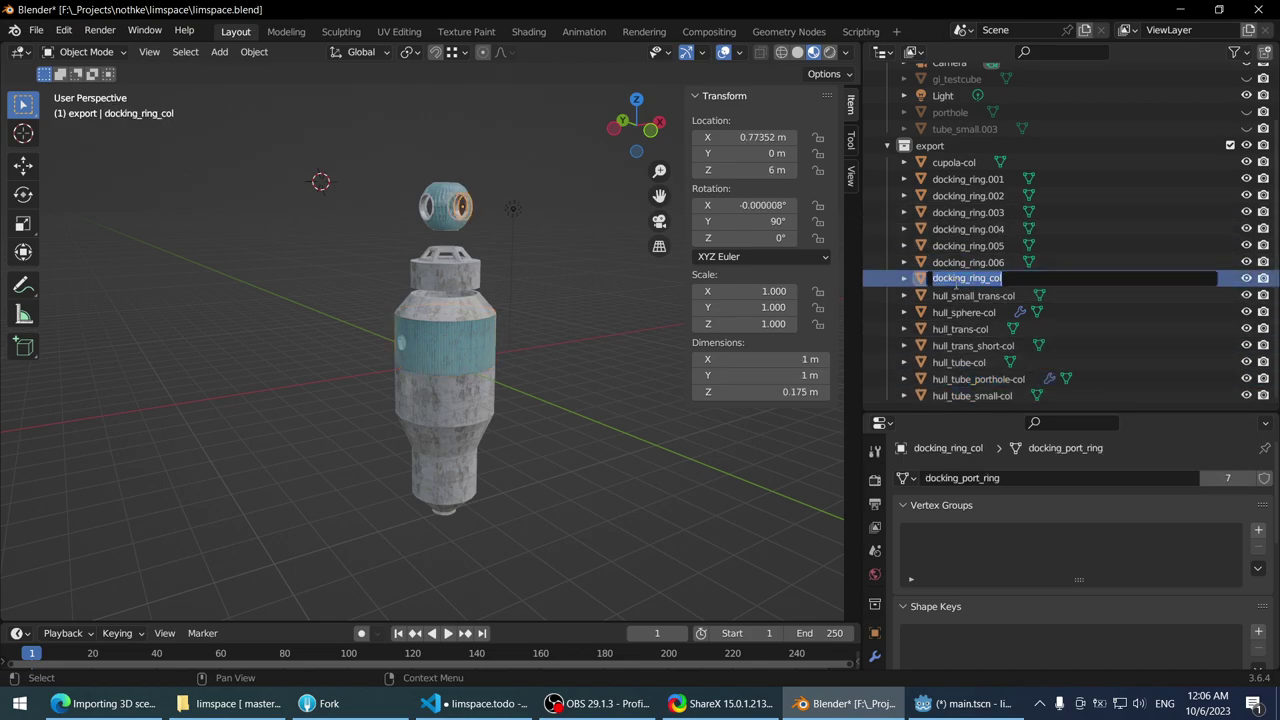
click(1007, 281)
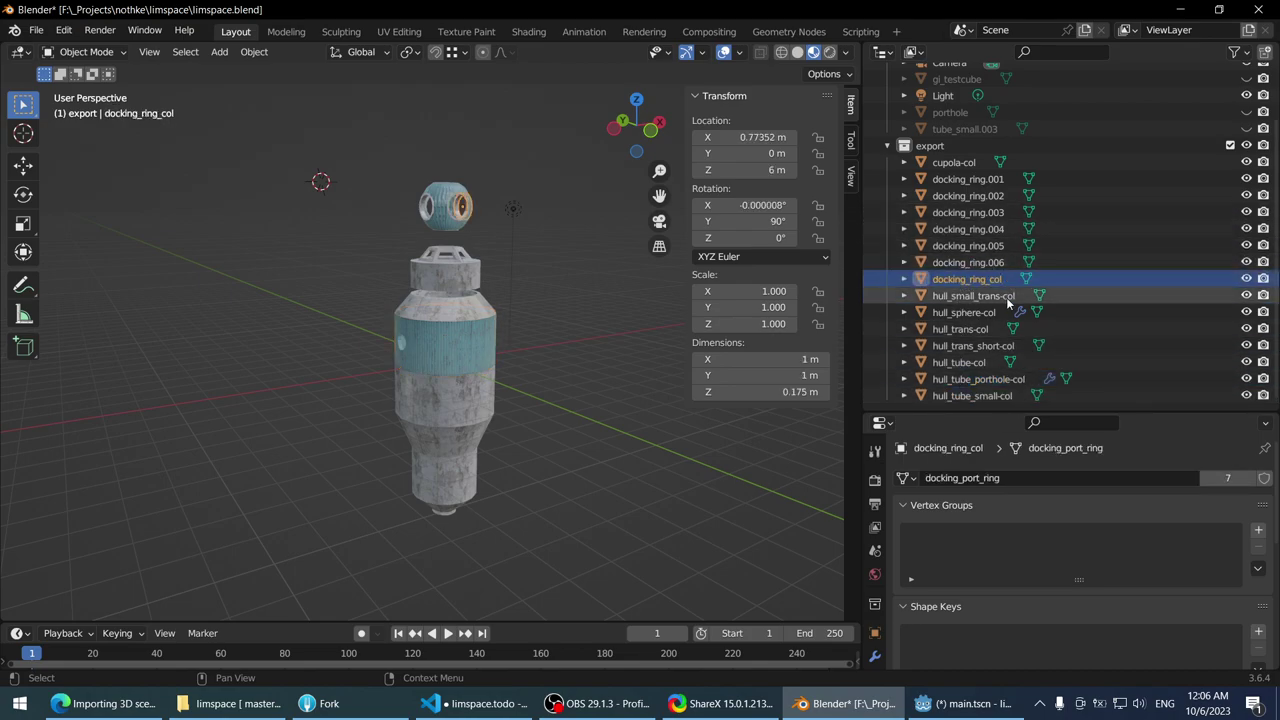
drag(1019, 280, 989, 285)
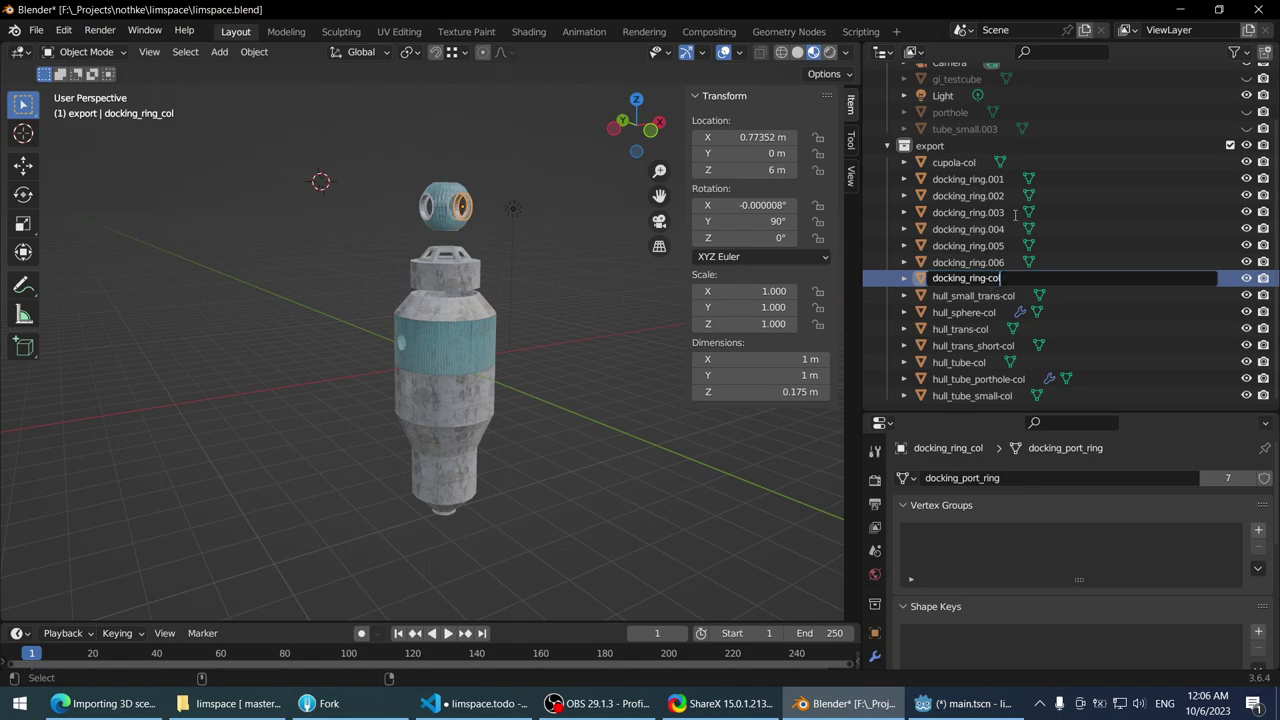
text(-col)
key(Return)
- Delete the bottom ring docking_ring.006, then undo the deletion
click(967, 179)
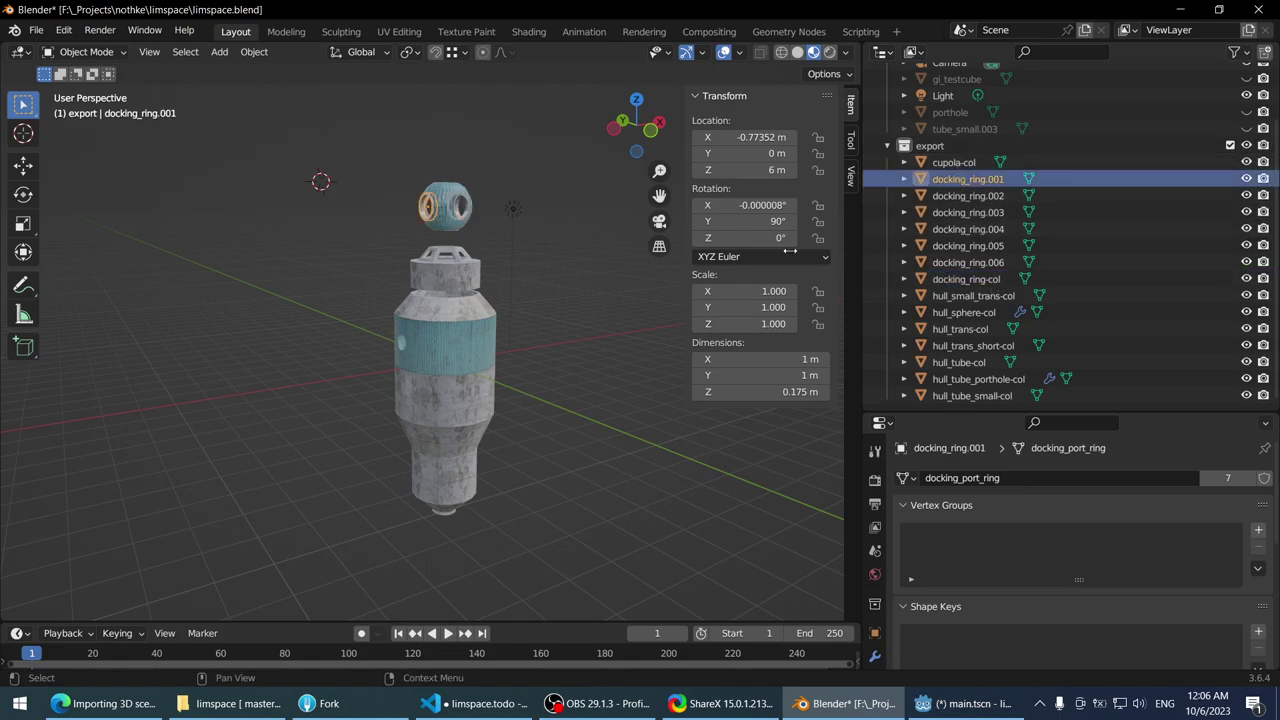
middle_drag(514, 283, 582, 220)
click(452, 366)
scroll(574, 321, up, 3)
key(Delete)
key(ctrl+z)
- Inspect docking_ring.004, hull_sphere-col and hull_tube_porthole-col around the hull
middle_drag(565, 171, 533, 324)
scroll(503, 385, up, 3)
click(487, 327)
scroll(546, 365, down, 3)
scroll(533, 331, up, 4)
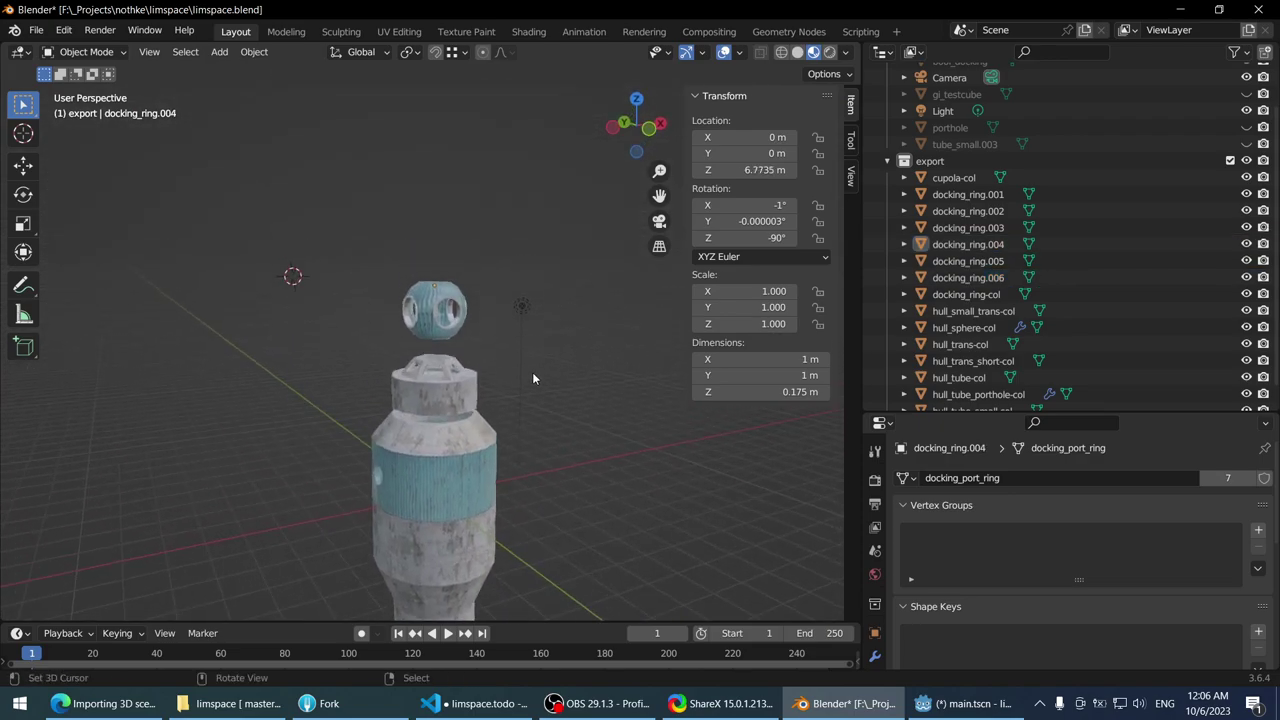
click(483, 289)
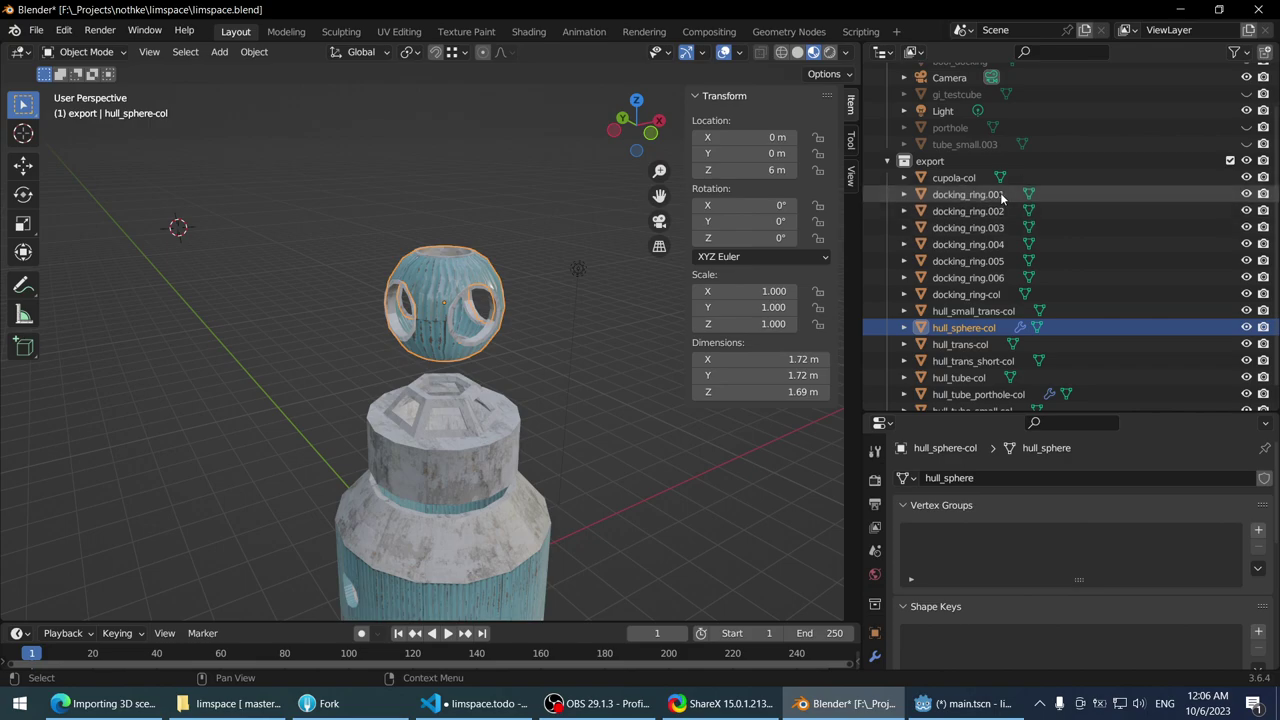
click(968, 194)
middle_drag(500, 288, 452, 281)
click(440, 230)
click(550, 268)
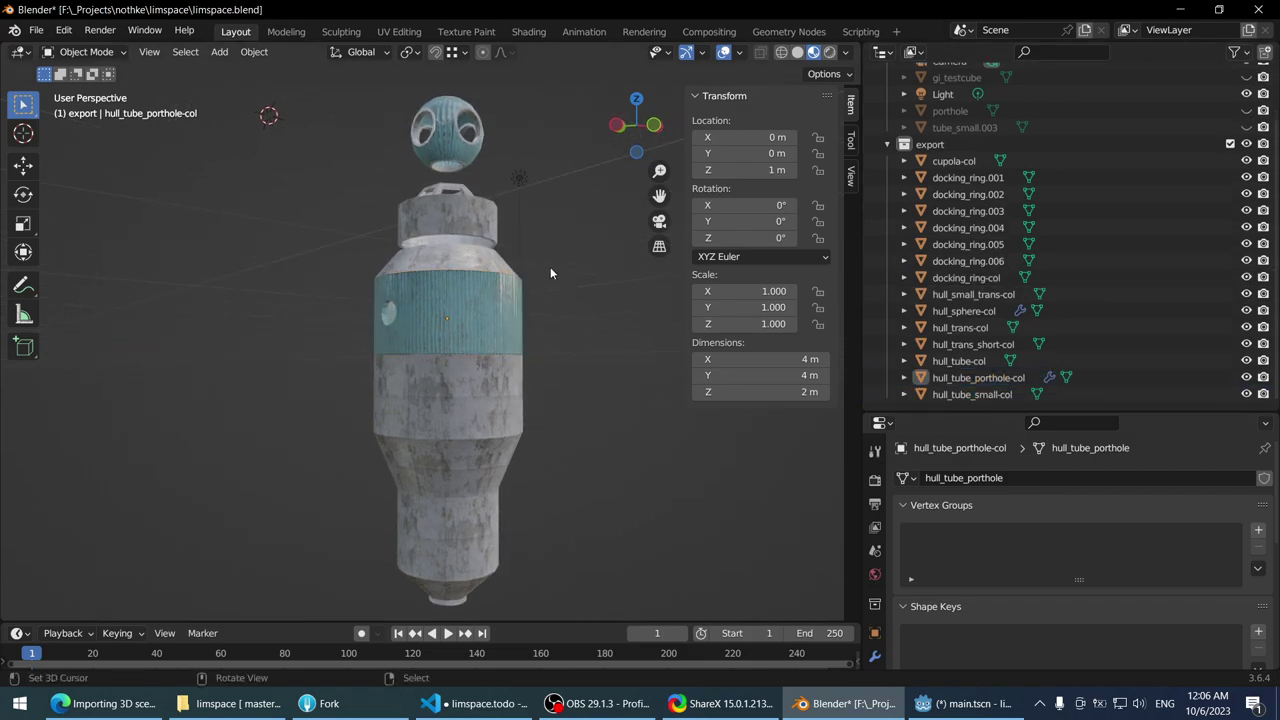
- Export all objects in the export collection as glTF 2.0, overwriting tube.glb
click(950, 146)
right_click(946, 150)
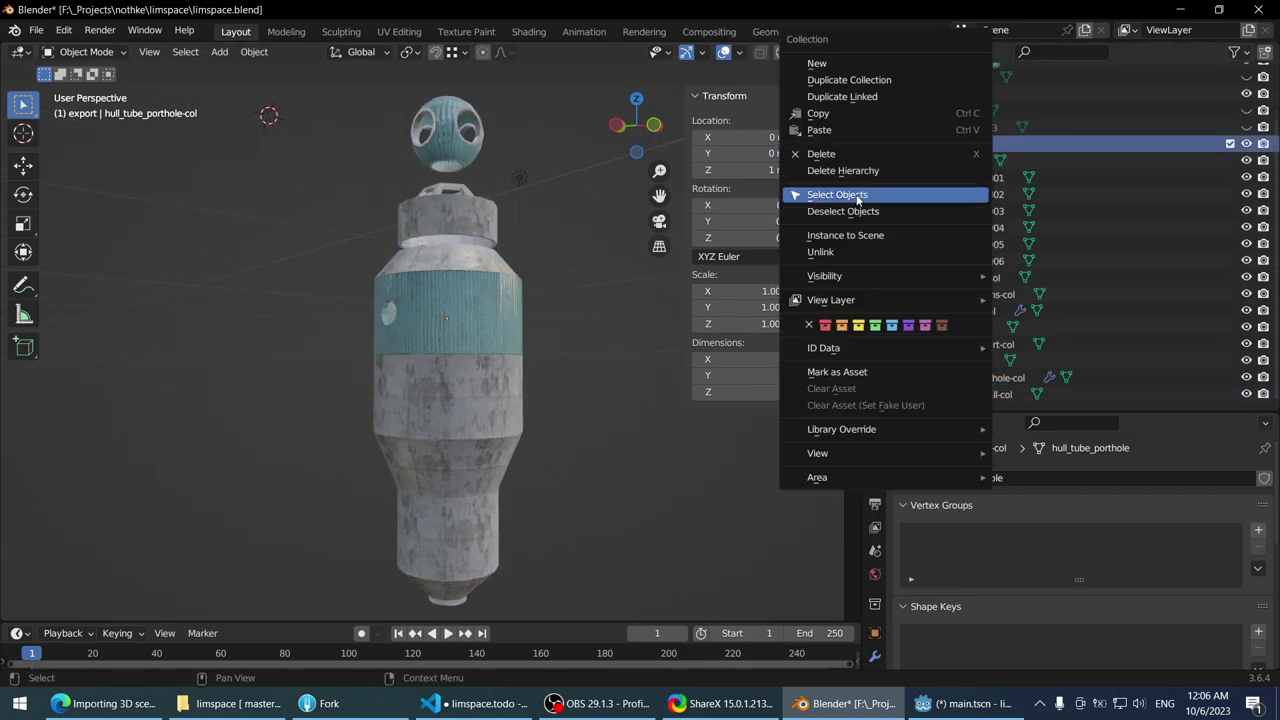
click(856, 196)
key(q)
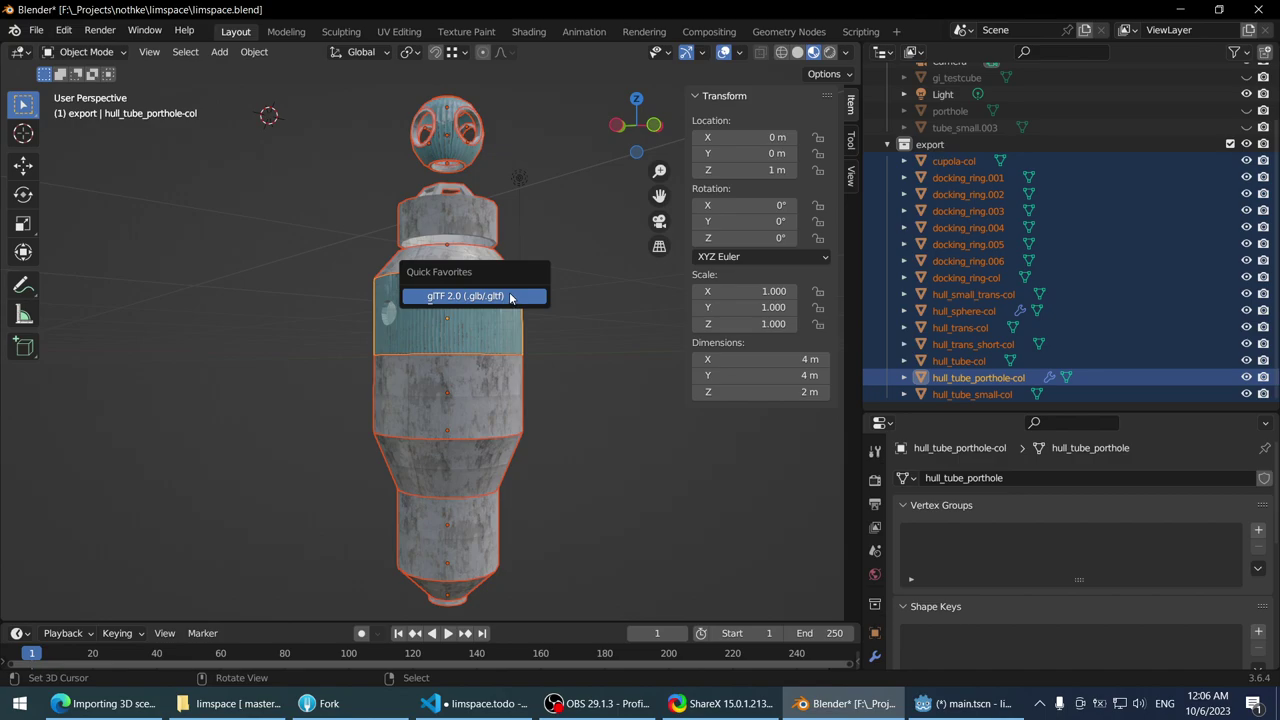
click(508, 296)
click(912, 586)
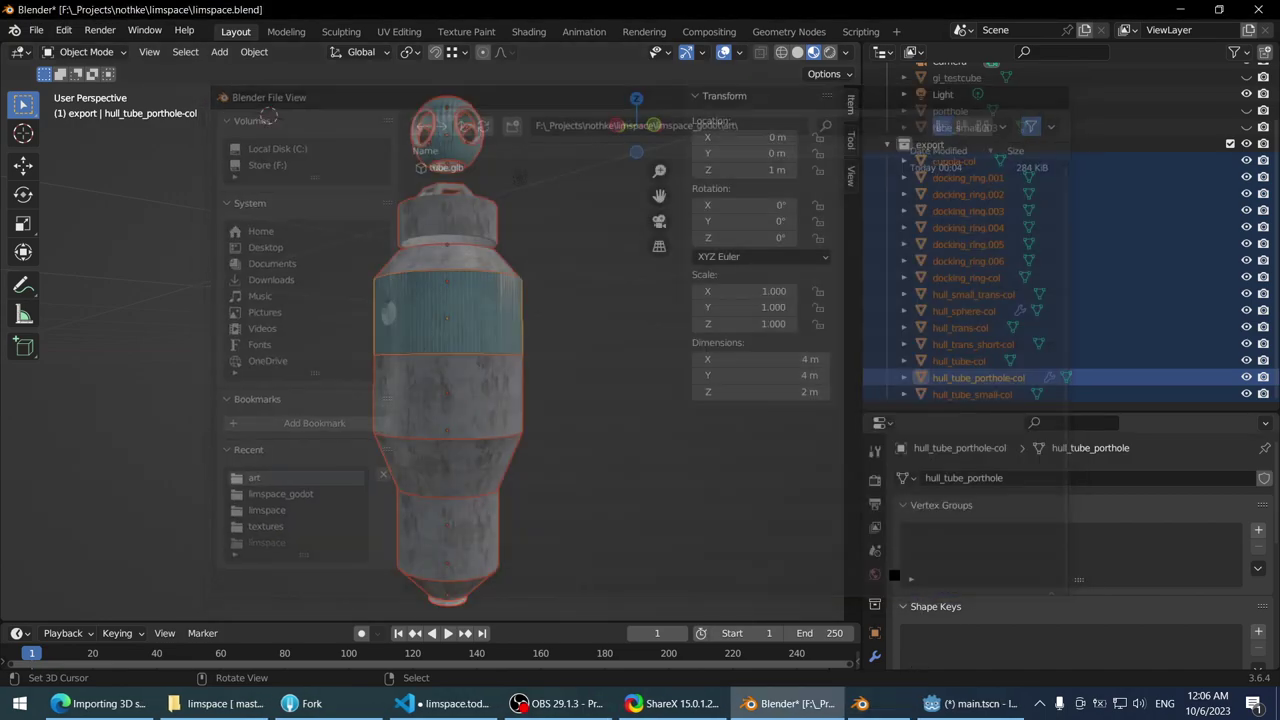
click(965, 703)
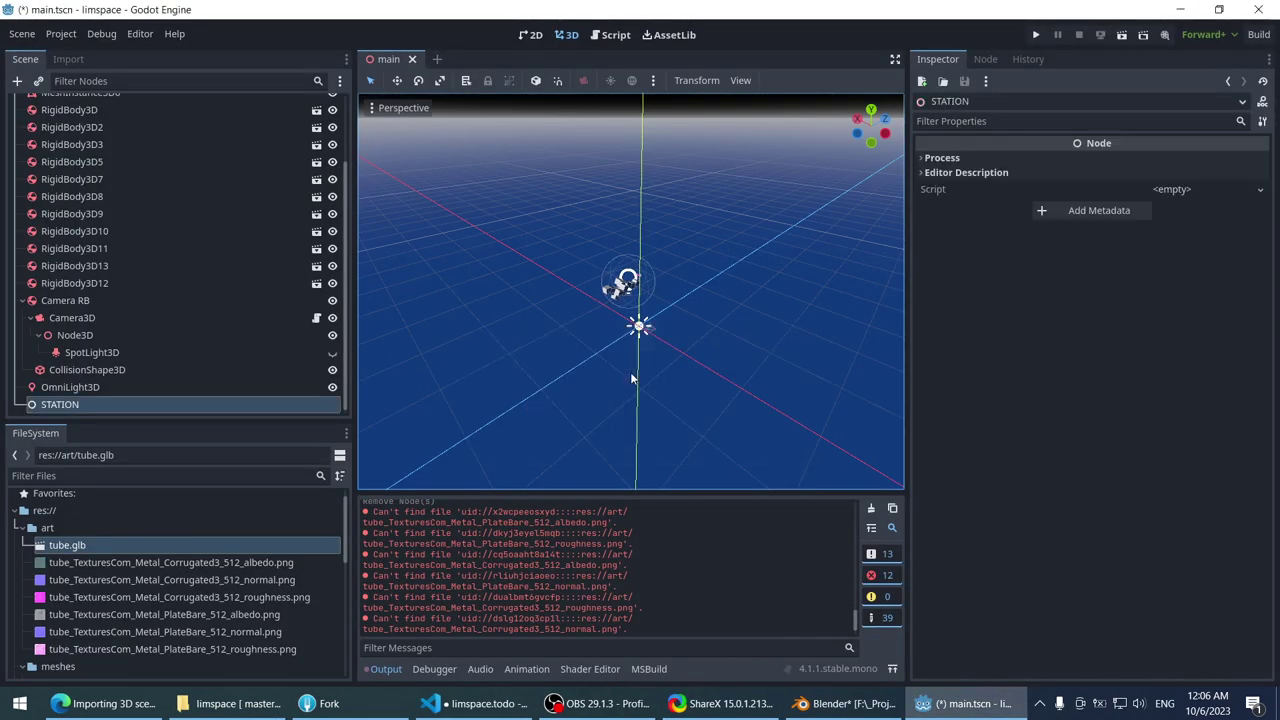
double_click(107, 545)
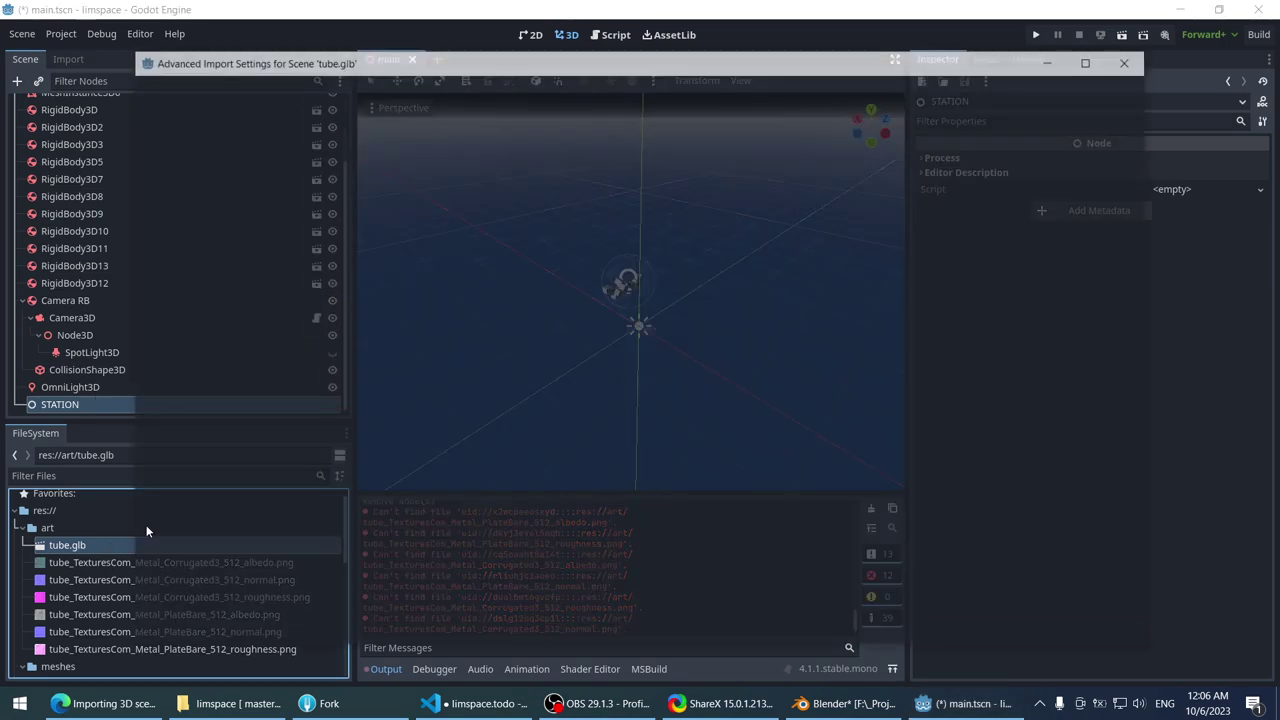
scroll(204, 350, down, 5)
scroll(225, 420, up, 5)
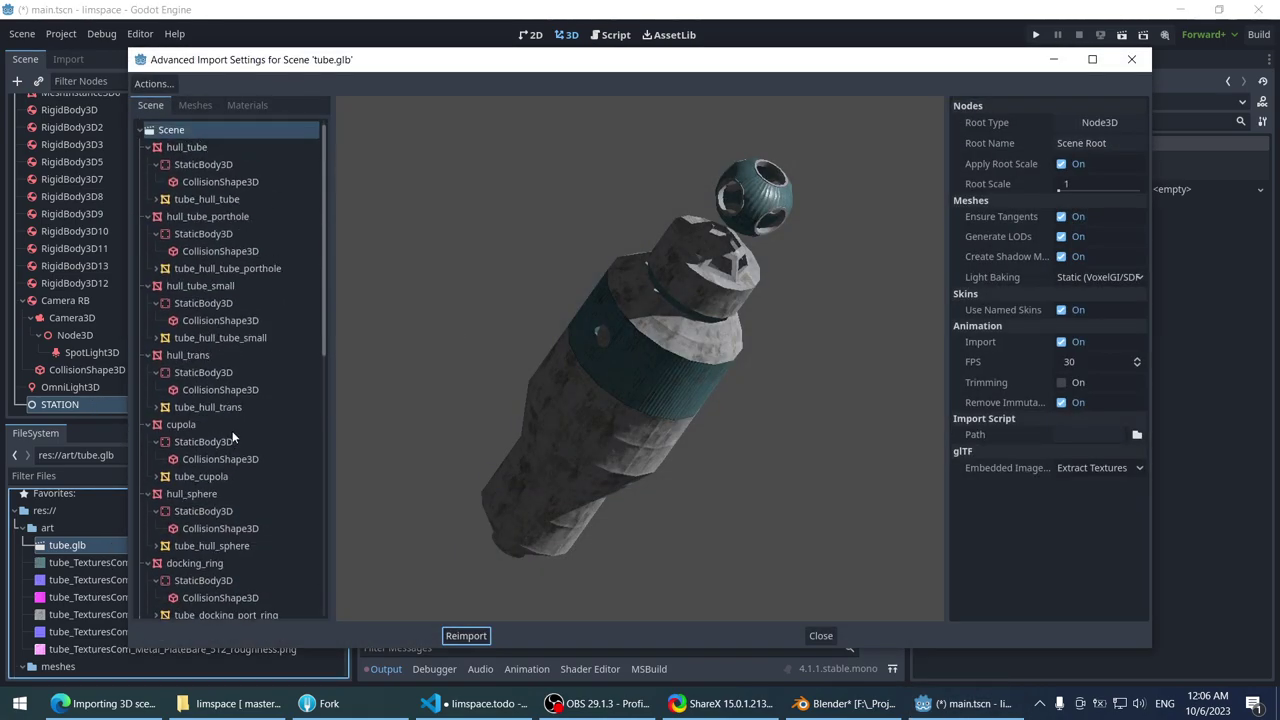
click(213, 152)
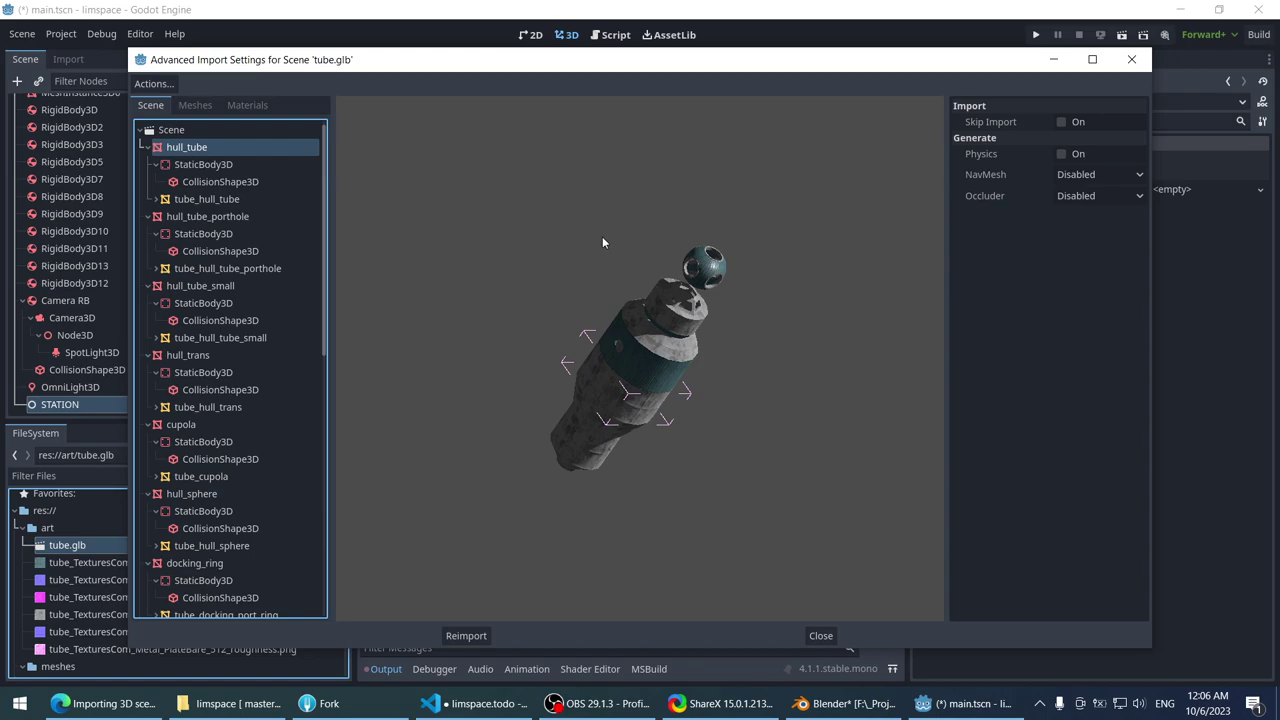
scroll(548, 286, up, 3)
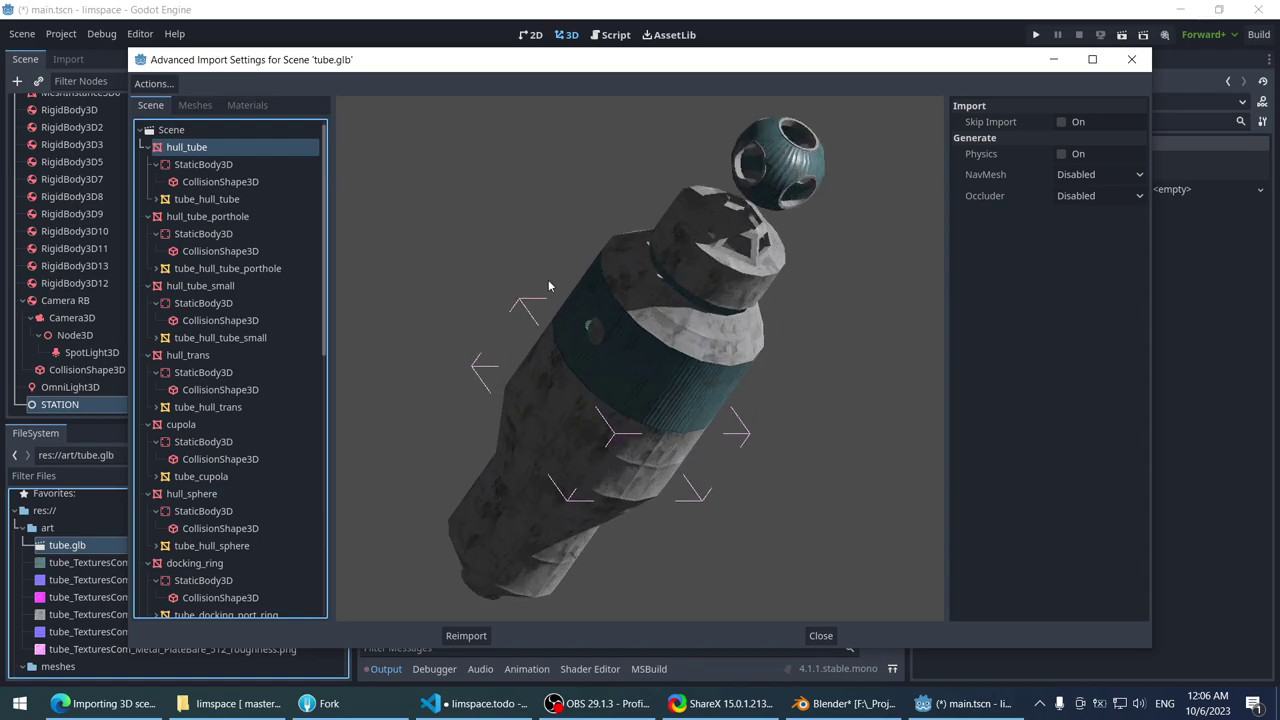
click(183, 218)
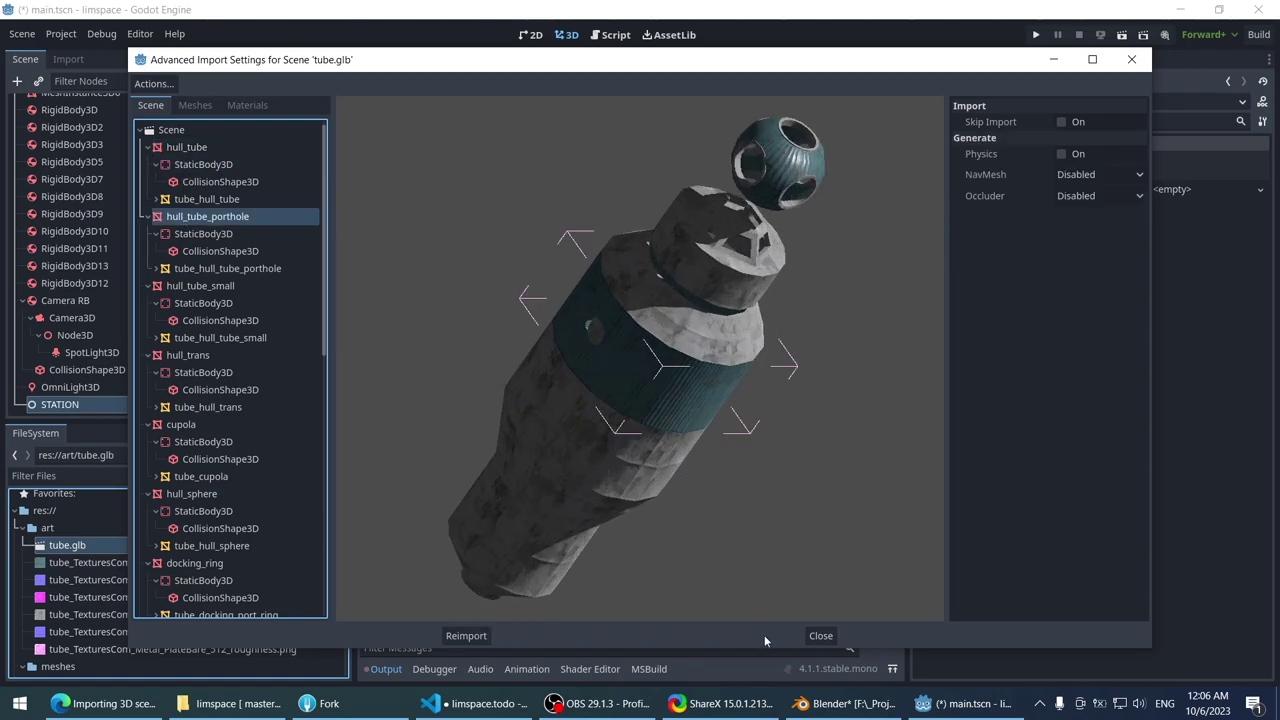
click(820, 636)
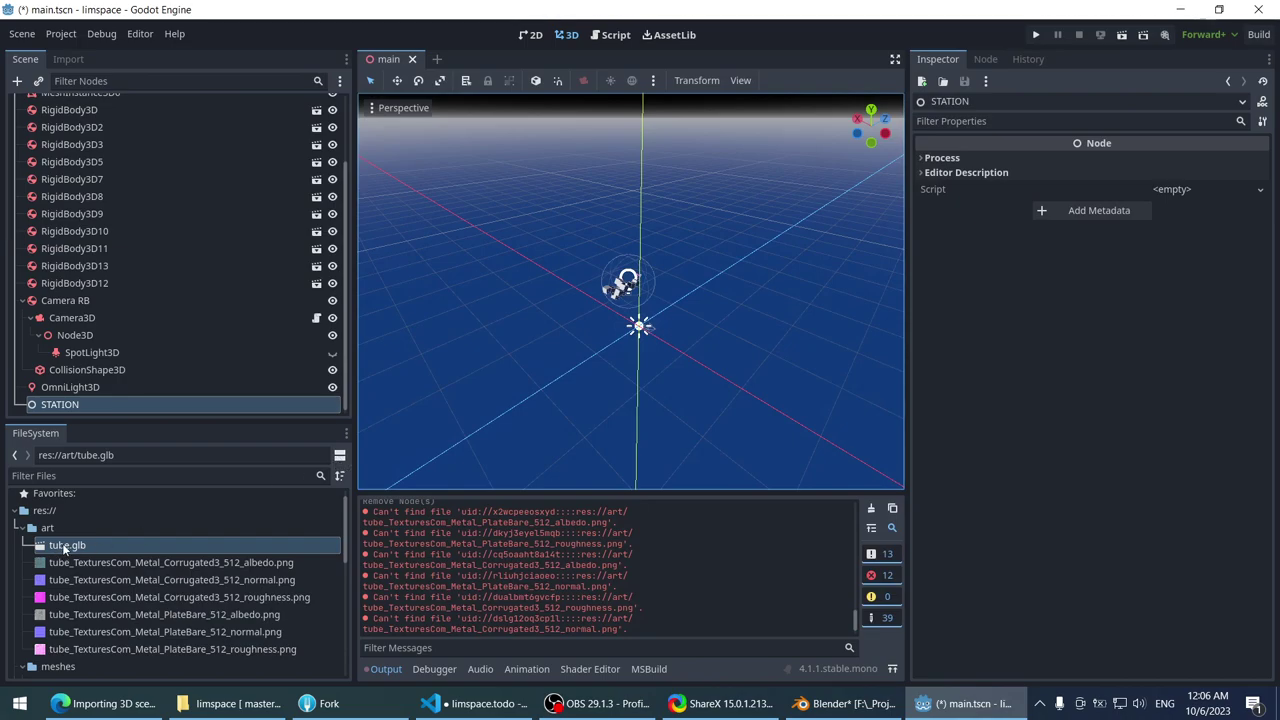
right_click(65, 548)
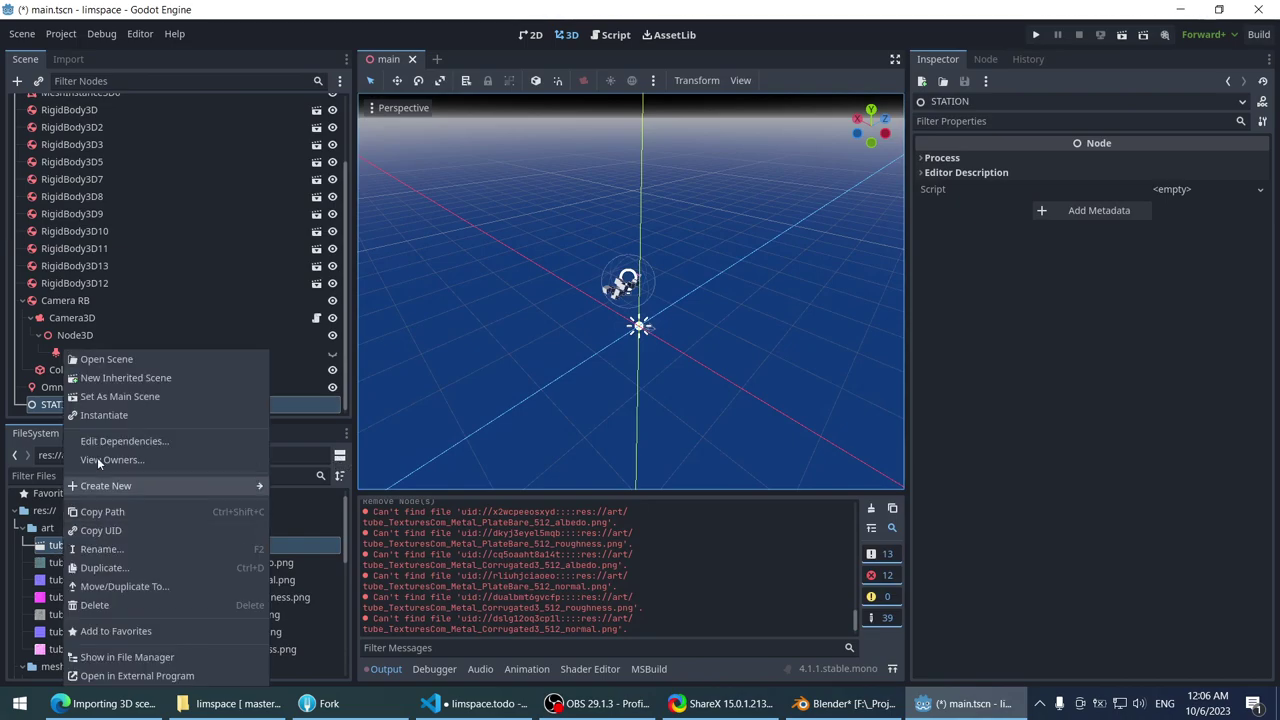
click(58, 550)
key(Left)
key(Left)
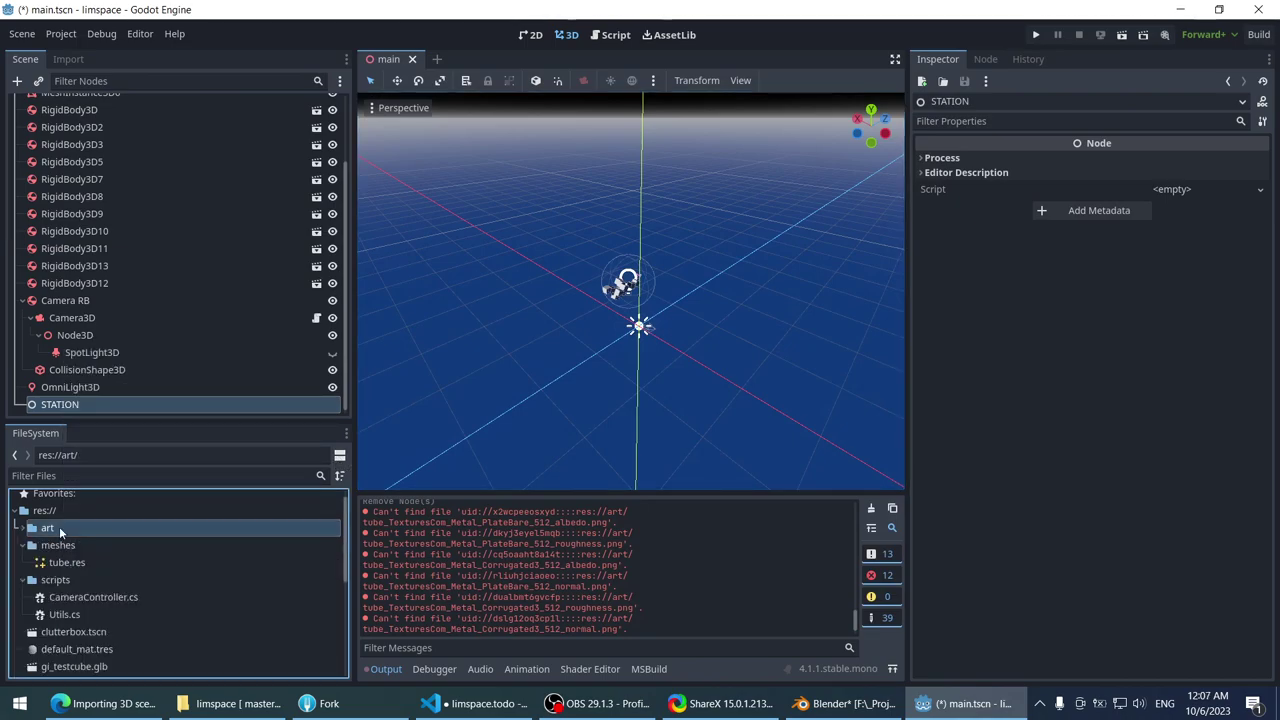
key(Right)
double_click(52, 545)
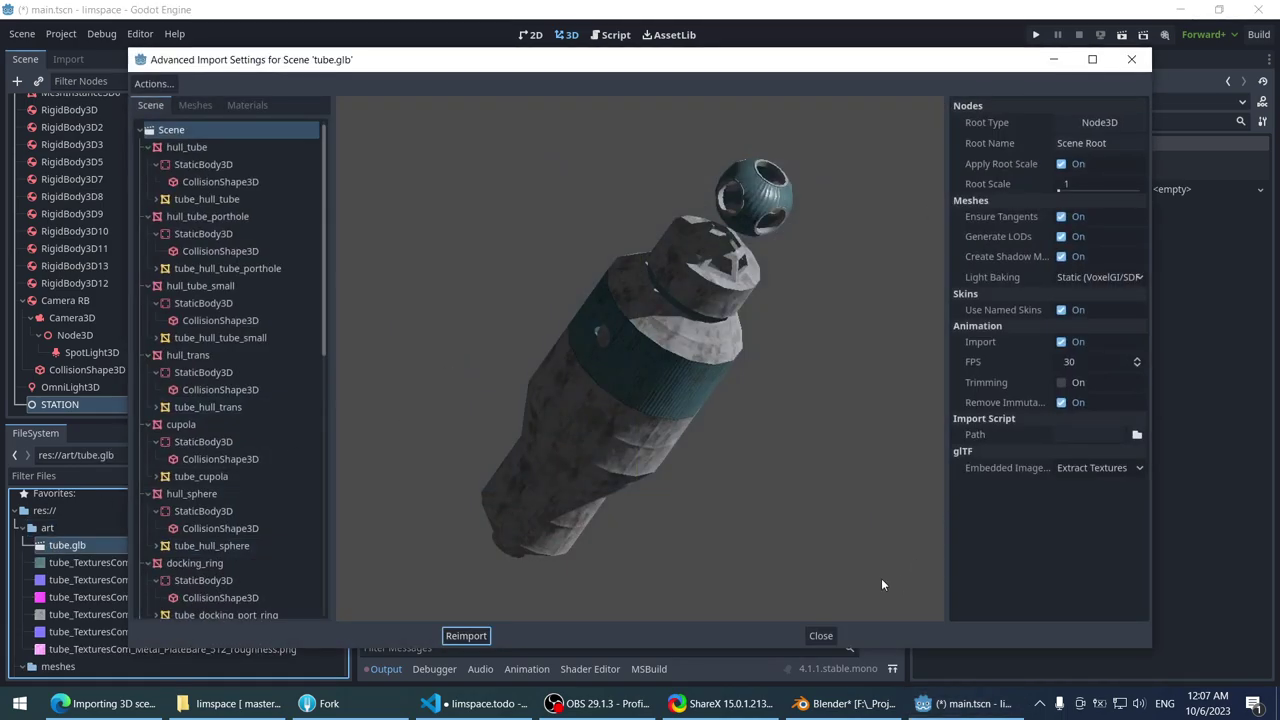
click(820, 636)
scroll(72, 614, down, 2)
- Delete the old tube.res mesh file, keeping tube.glb for now
click(80, 614)
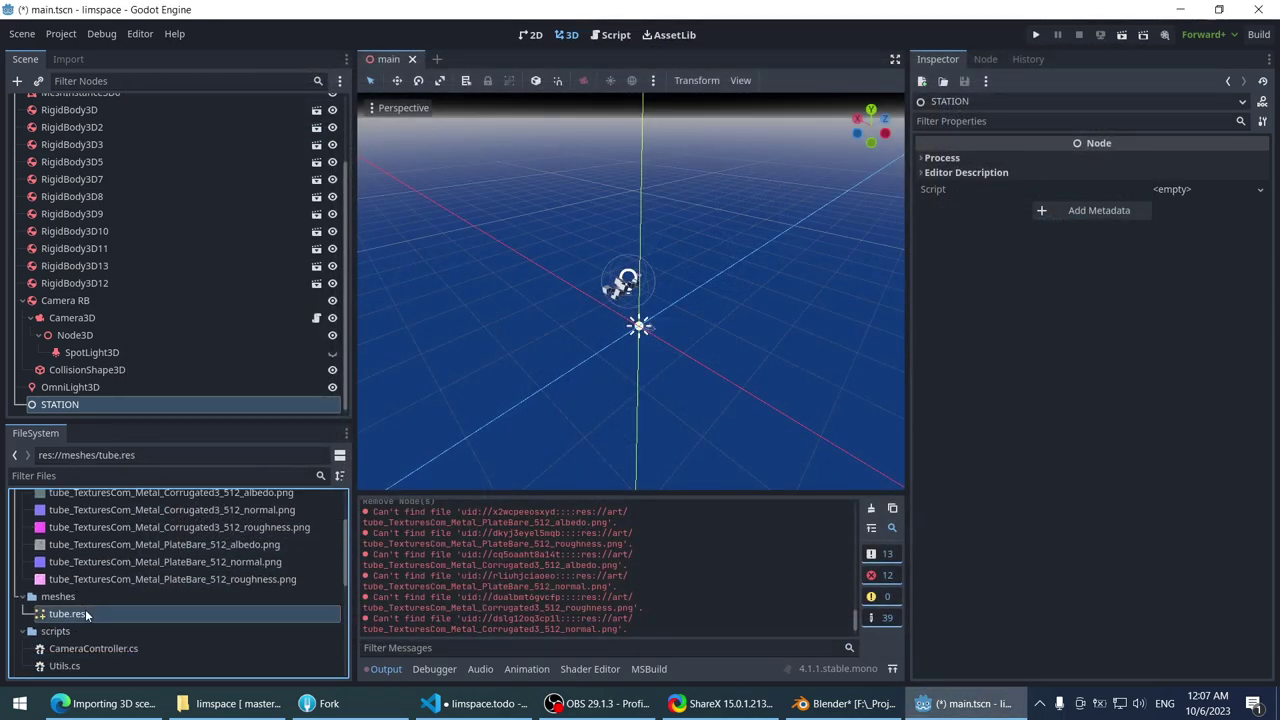
key(Delete)
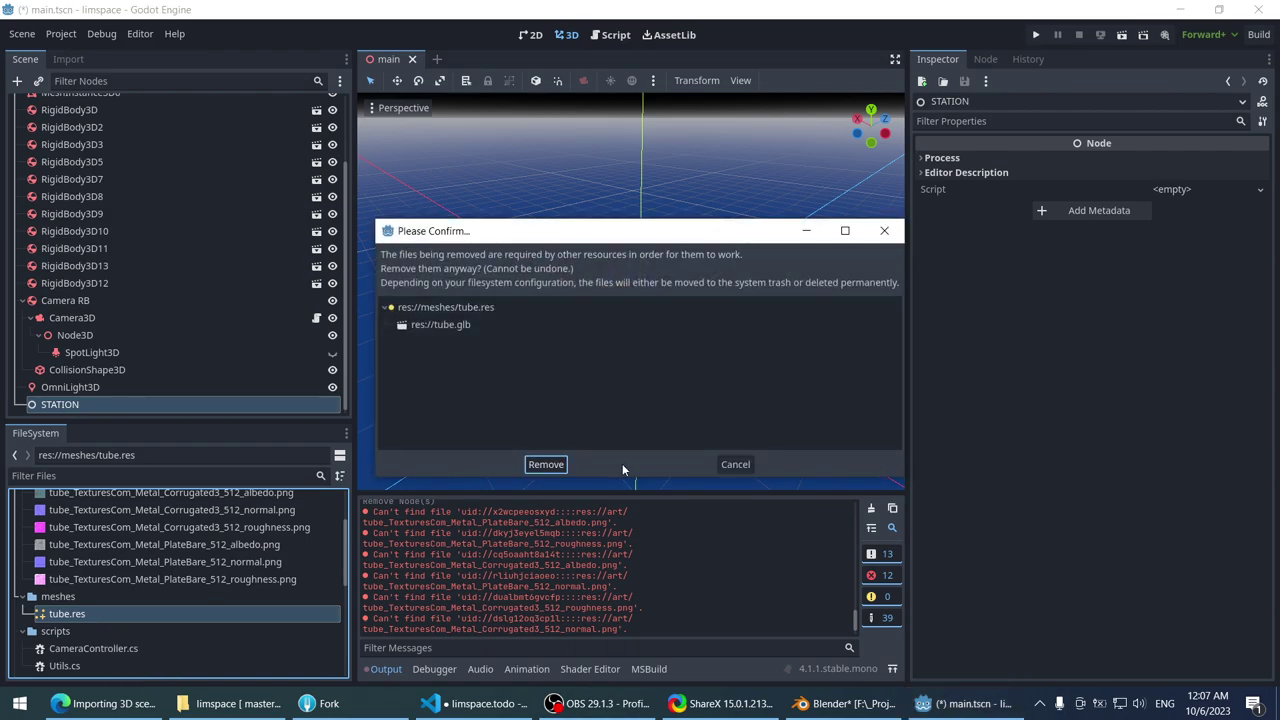
click(545, 466)
scroll(94, 598, down, 4)
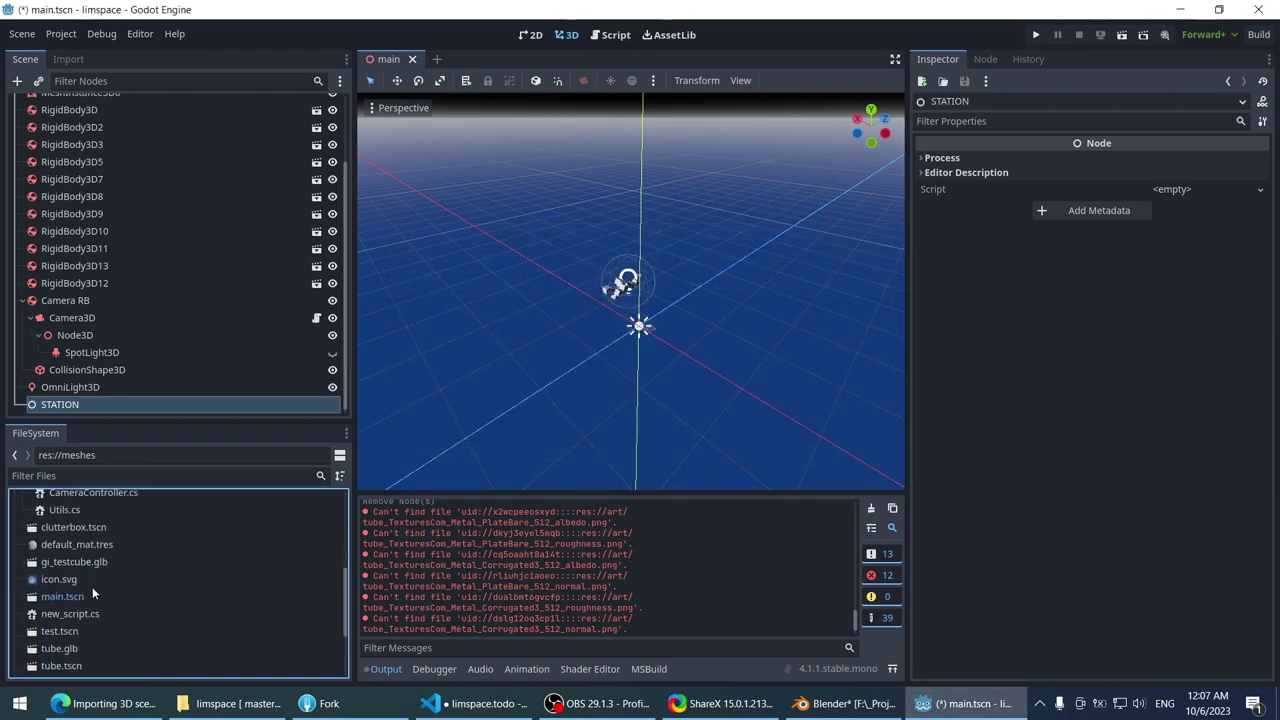
scroll(117, 617, down, 3)
click(102, 580)
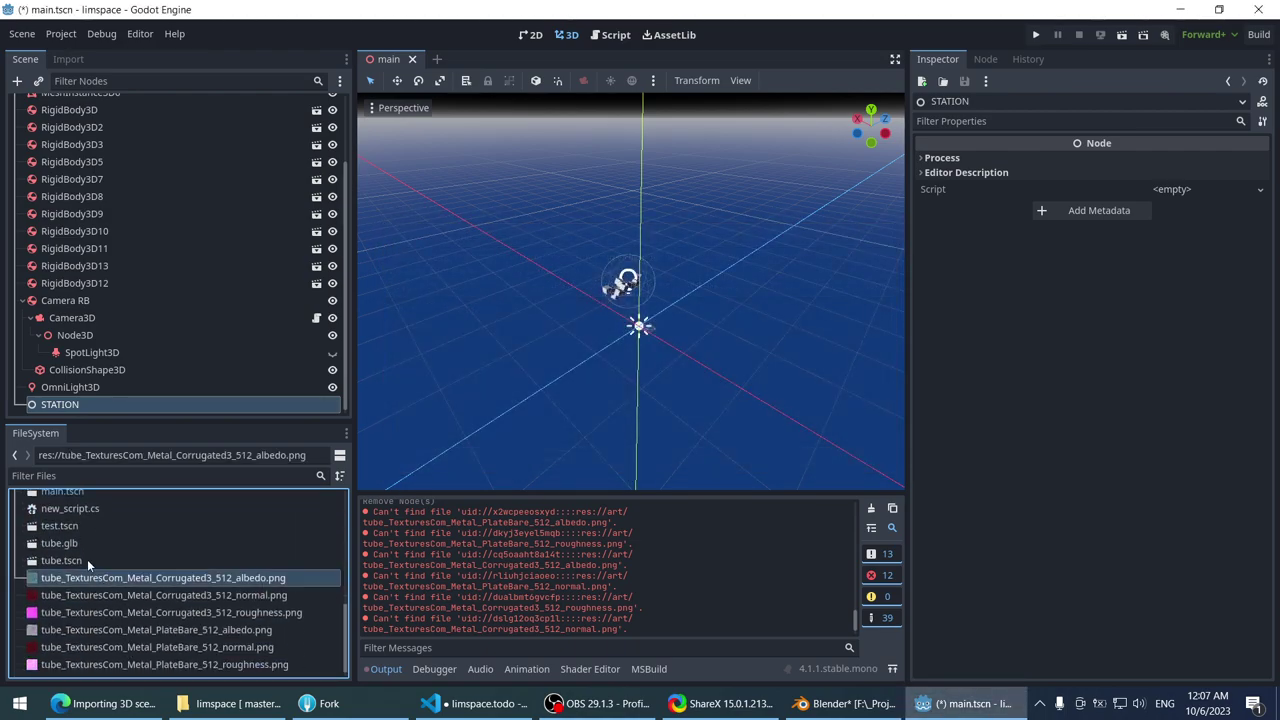
click(94, 548)
key(Delete)
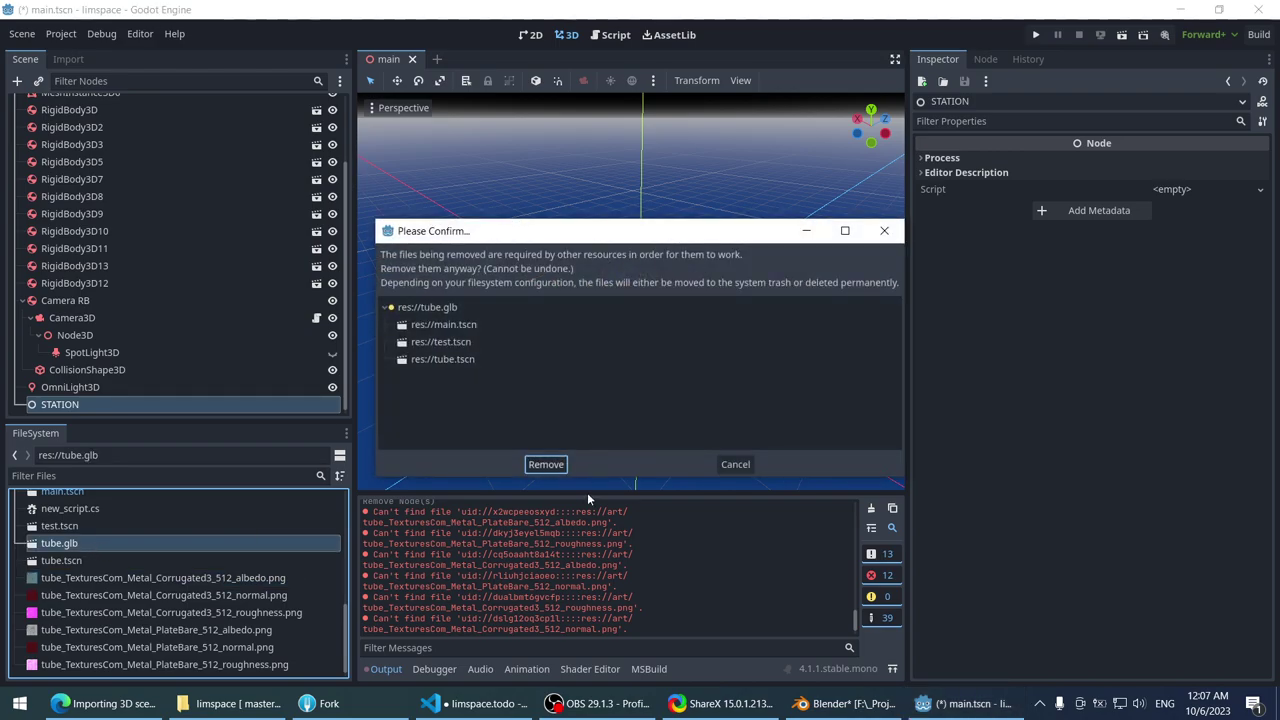
click(748, 465)
- Delete the root-level tube.tscn and the six root-level tube texture PNGs
click(135, 560)
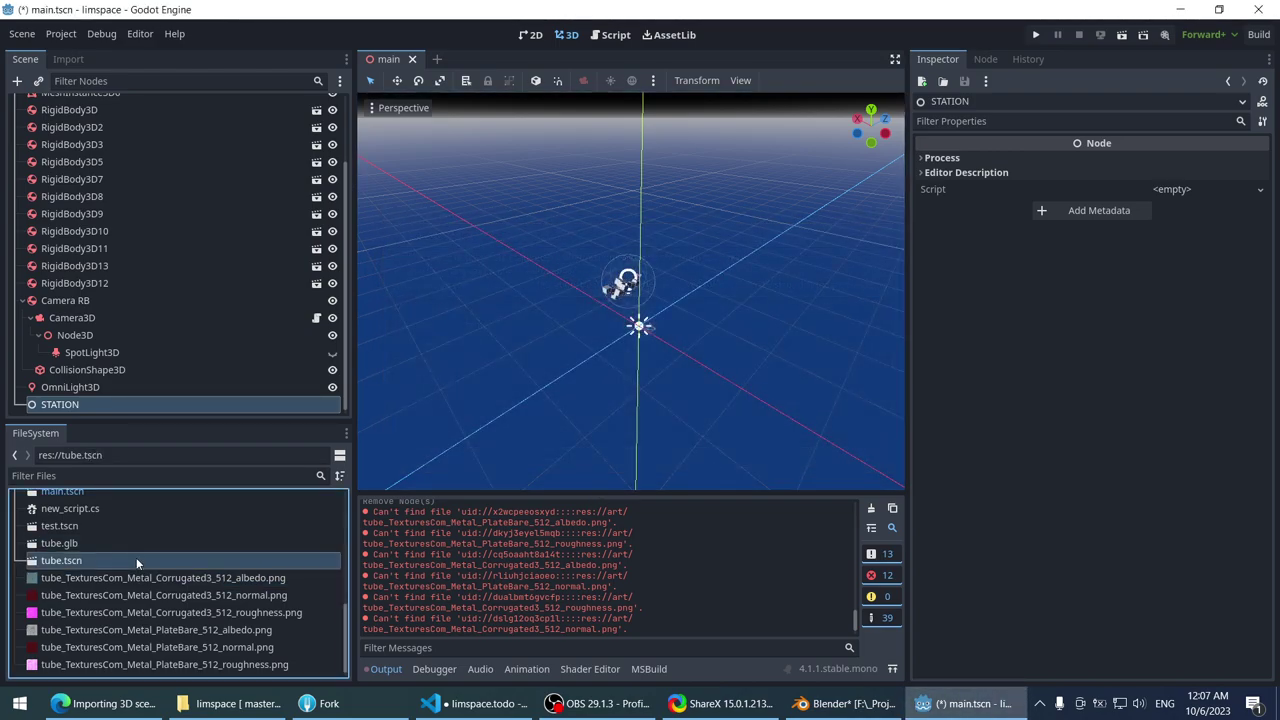
key(Delete)
click(546, 466)
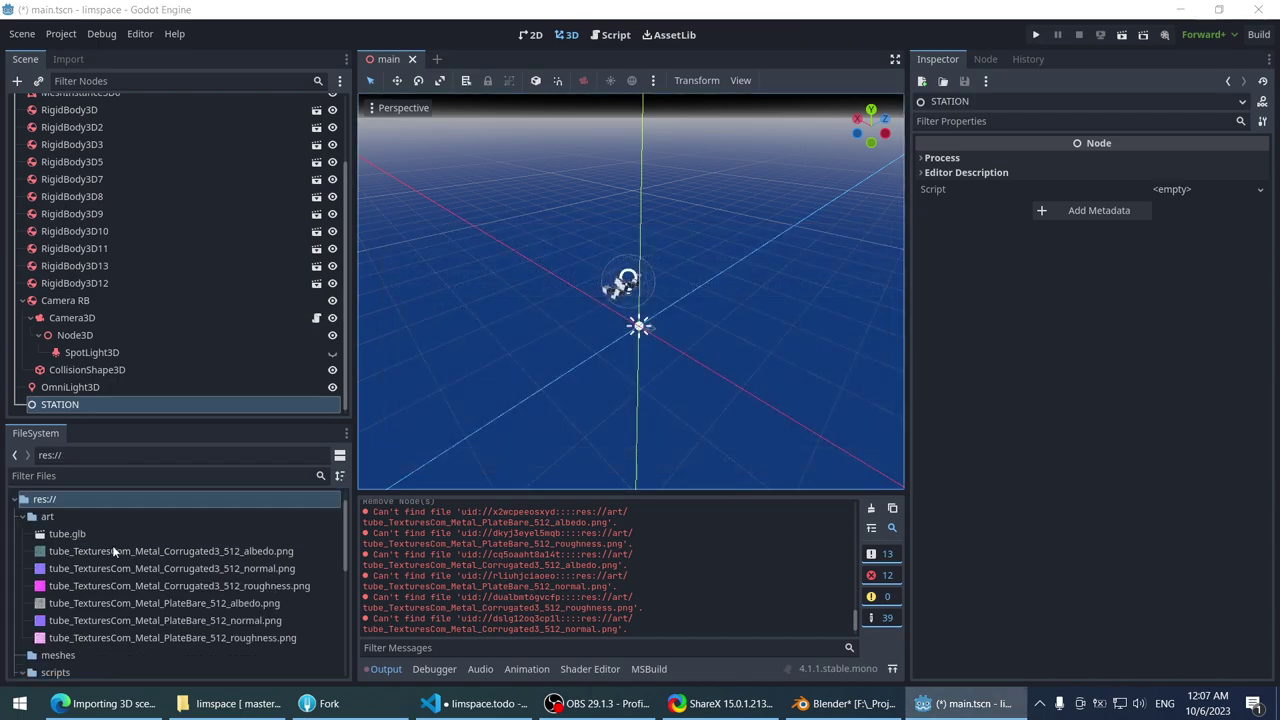
scroll(98, 563, down, 2)
scroll(110, 567, down, 3)
click(120, 578)
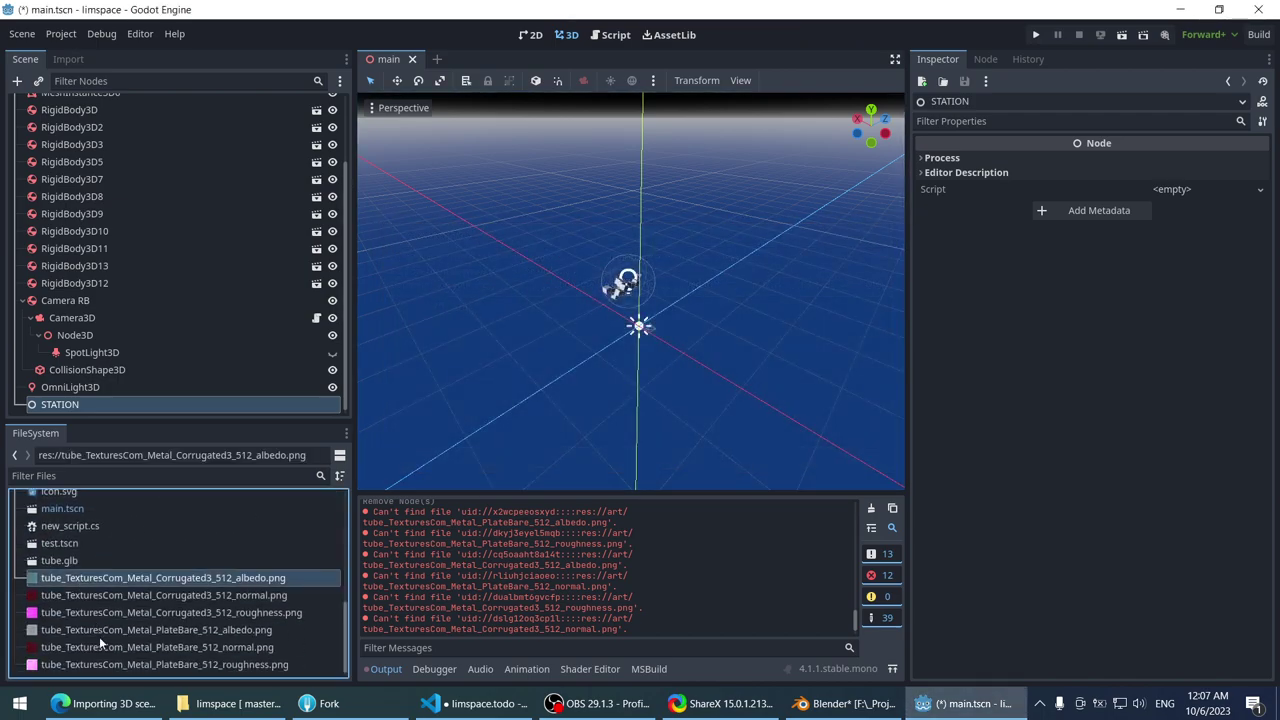
shift+click(101, 663)
key(Delete)
key(Return)
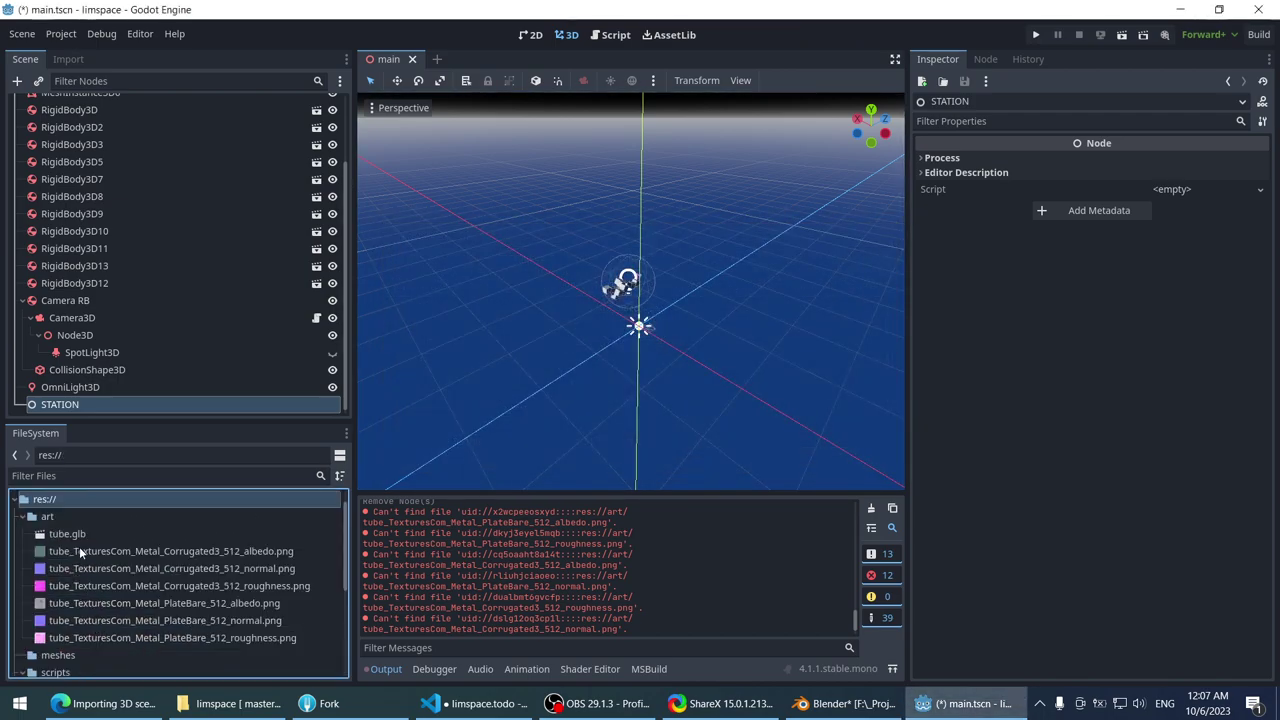
- Delete the root-level tube.glb, then delete the corrupt test.tscn scene
click(96, 664)
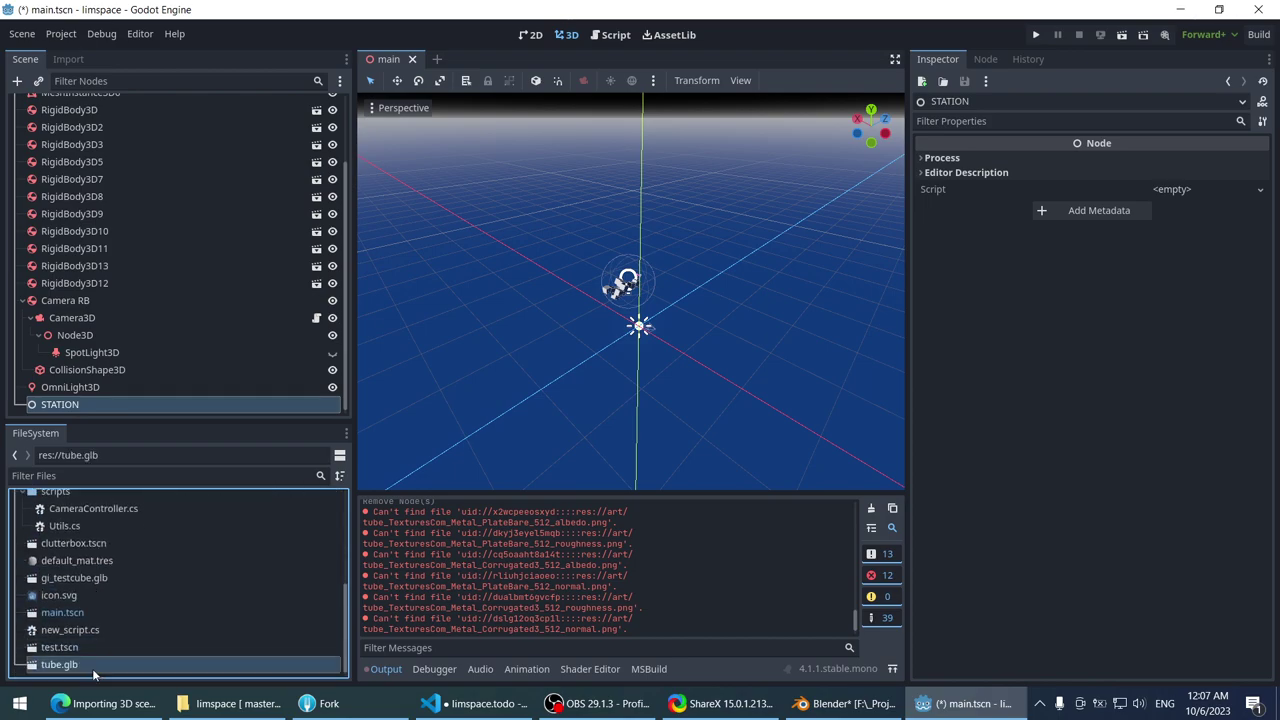
key(Delete)
key(Return)
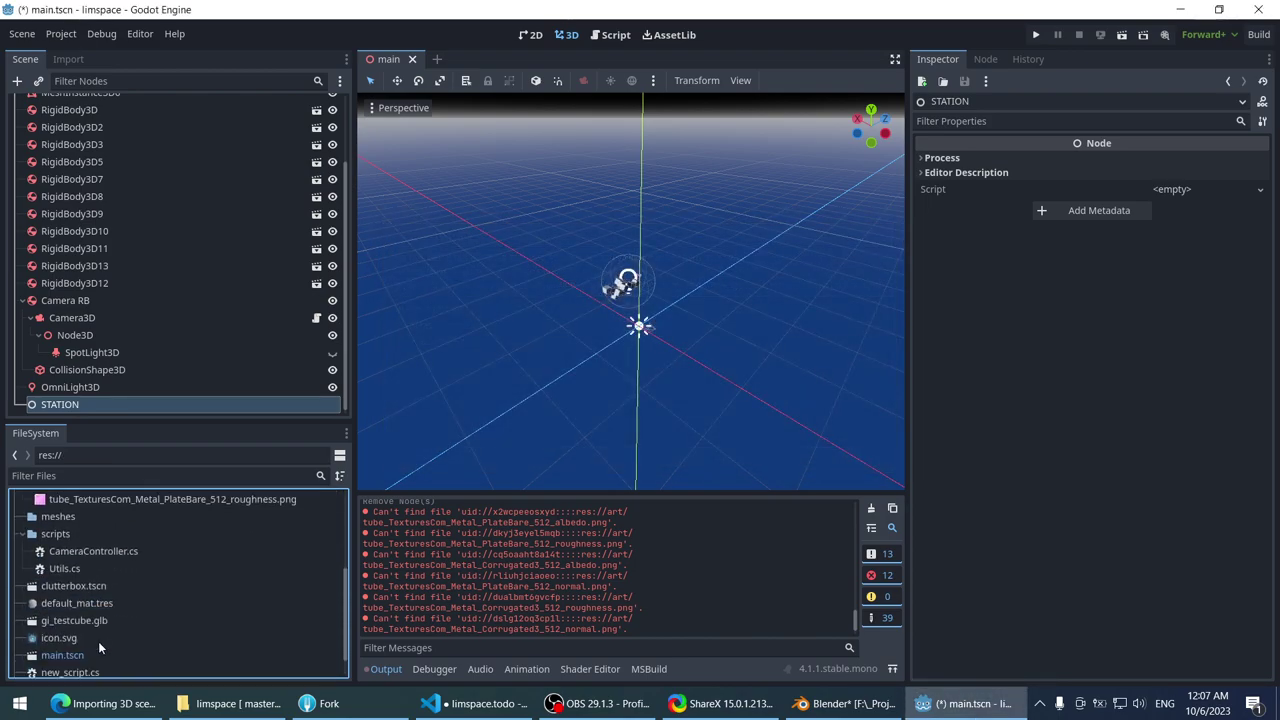
click(90, 664)
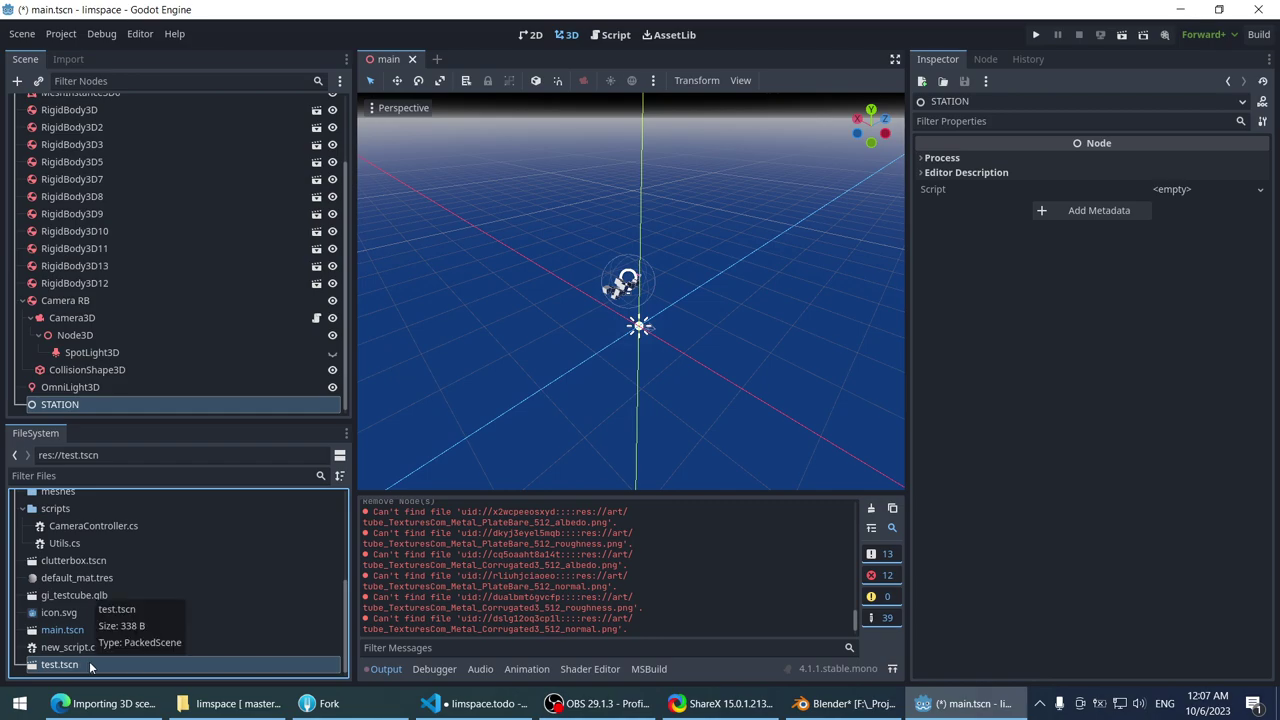
double_click(87, 663)
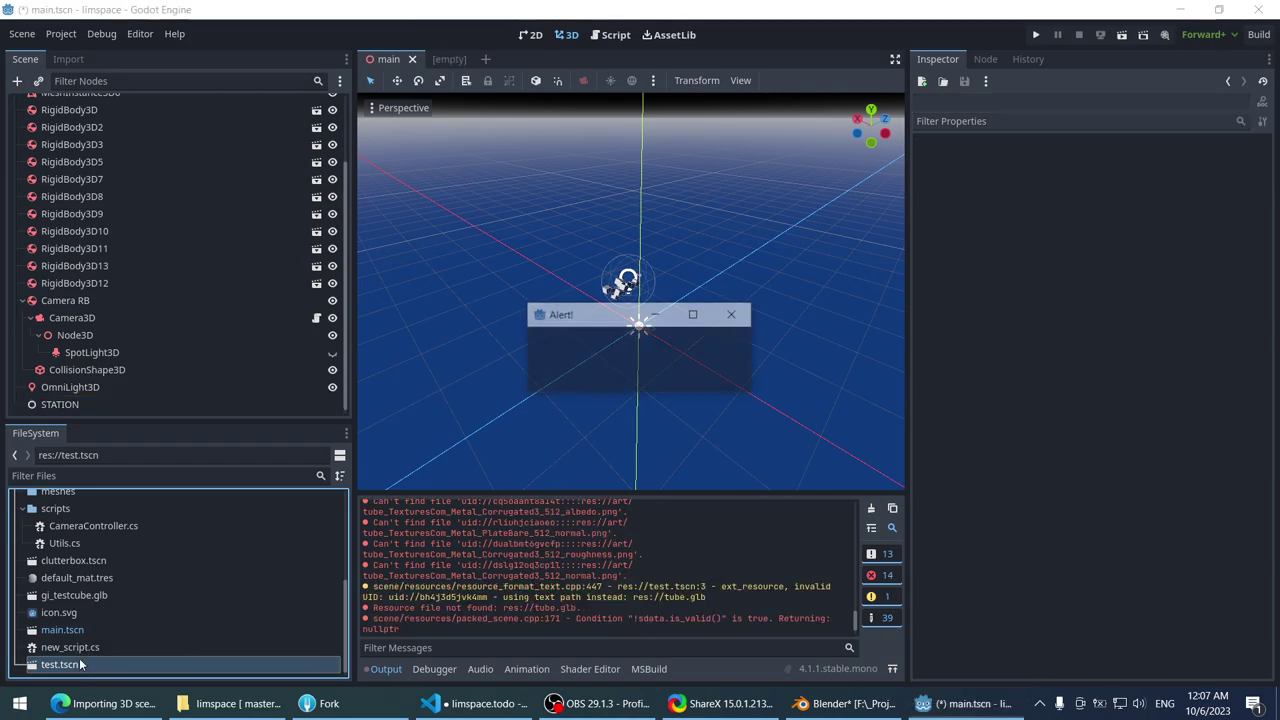
click(639, 381)
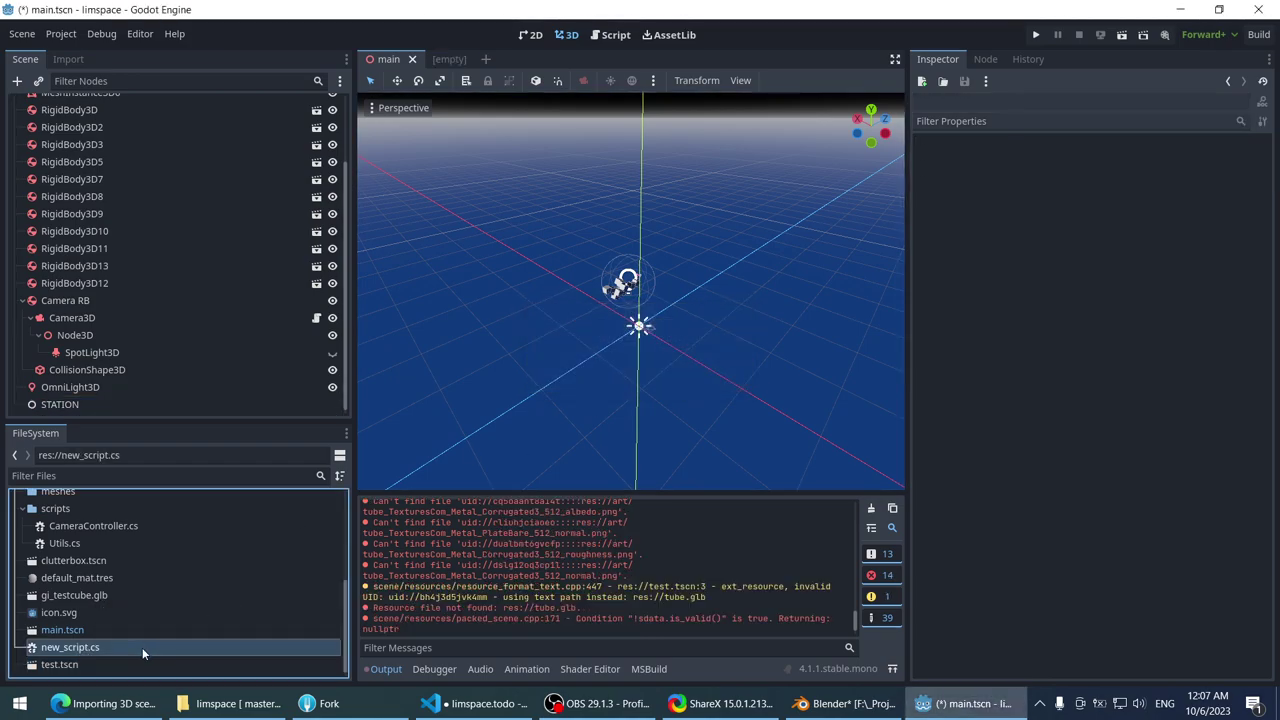
key(Delete)
key(Return)
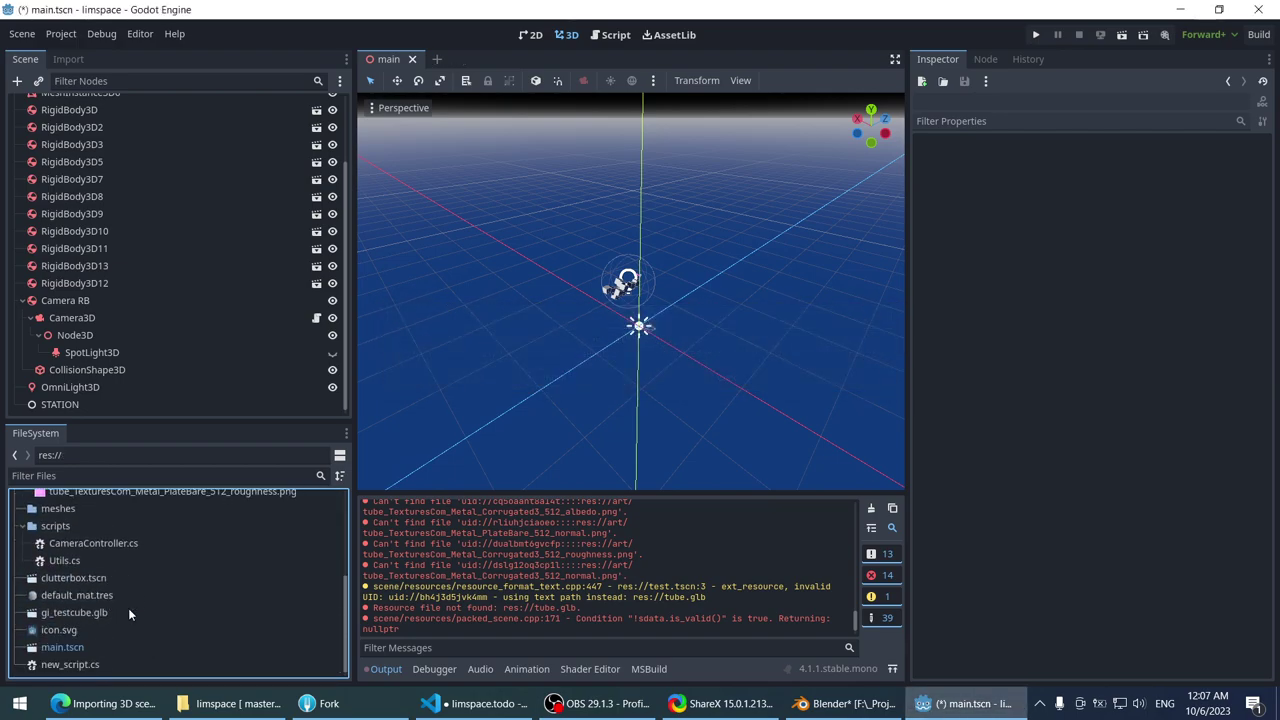
click(126, 663)
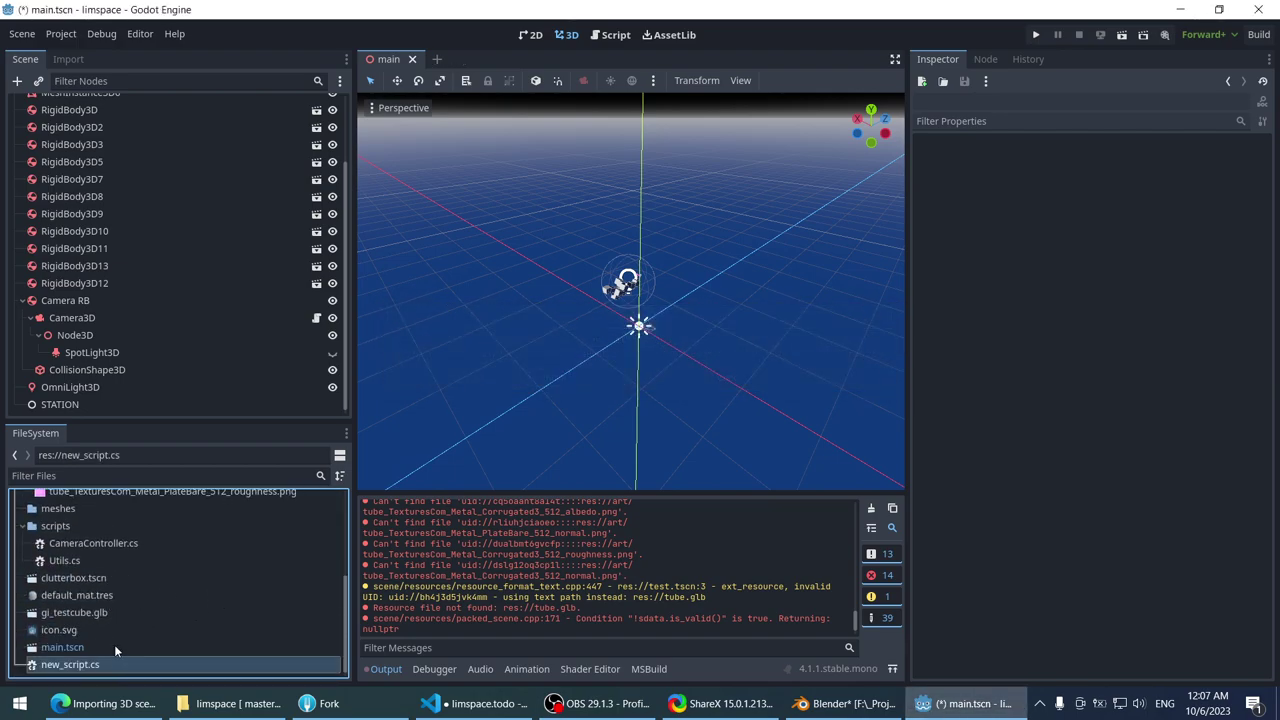
click(116, 613)
click(112, 629)
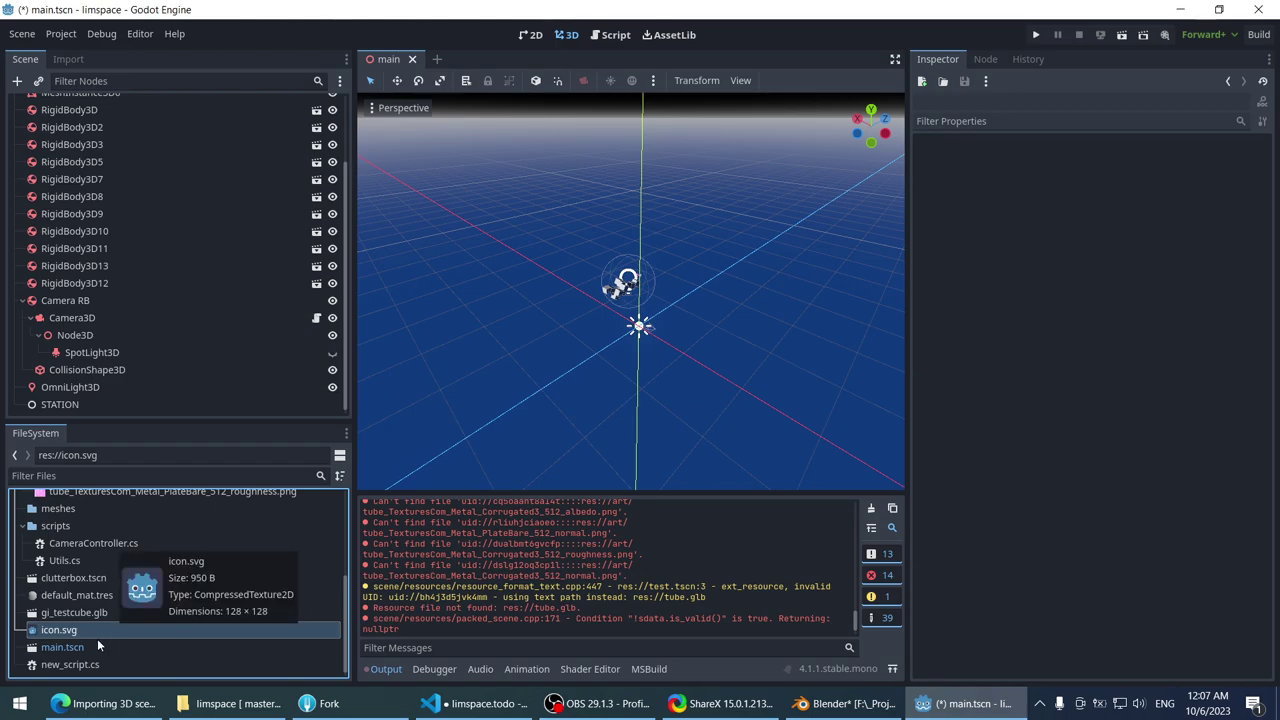
click(97, 640)
click(81, 612)
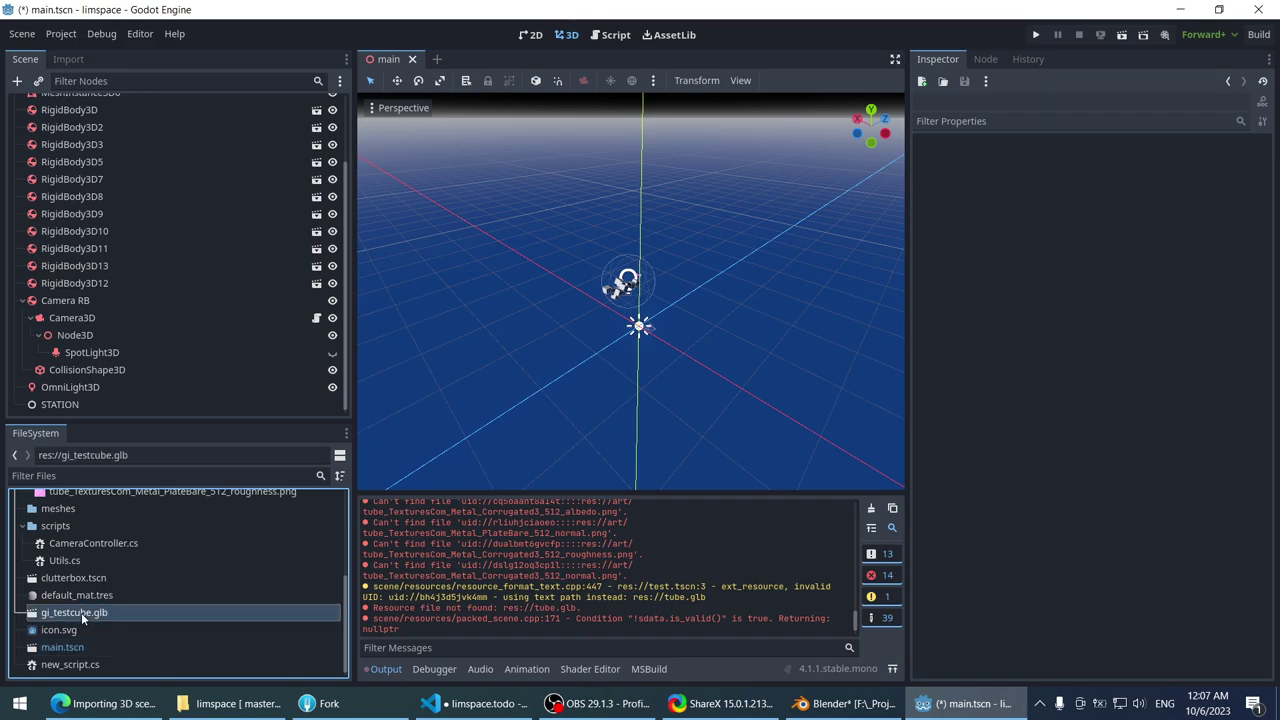
click(139, 592)
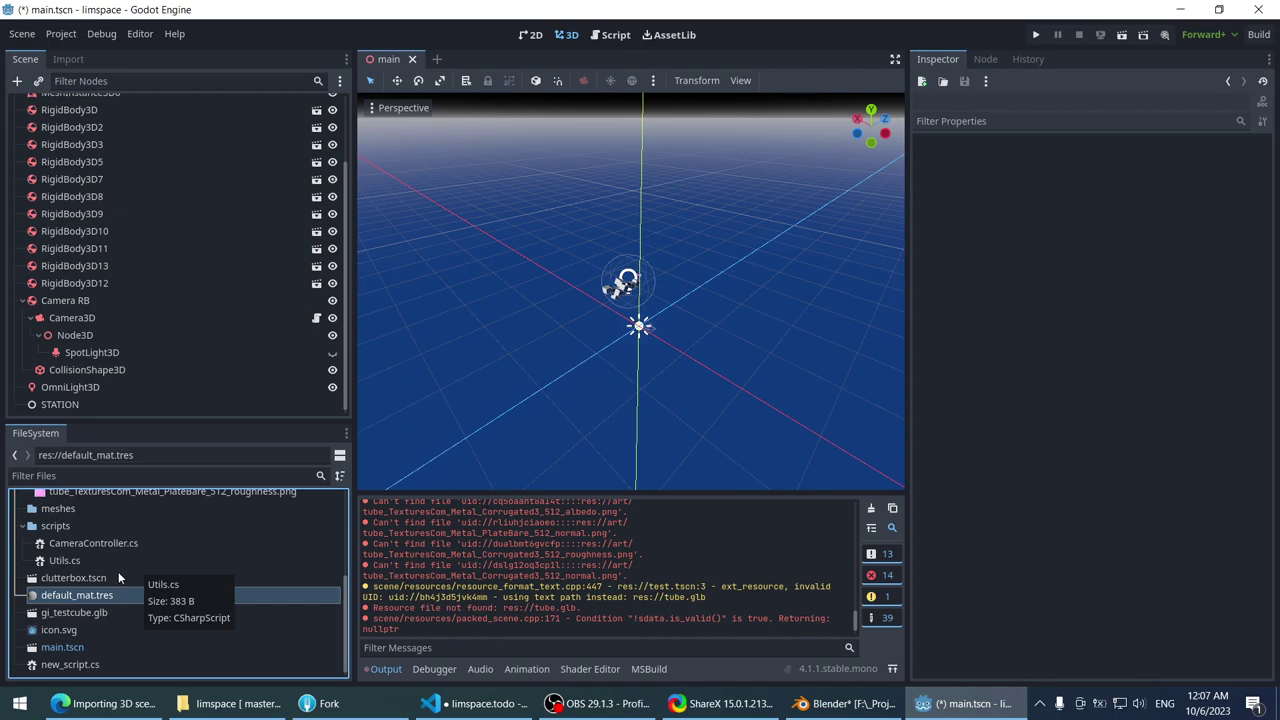
click(120, 561)
click(140, 526)
scroll(145, 525, up, 2)
click(77, 560)
scroll(88, 566, up, 3)
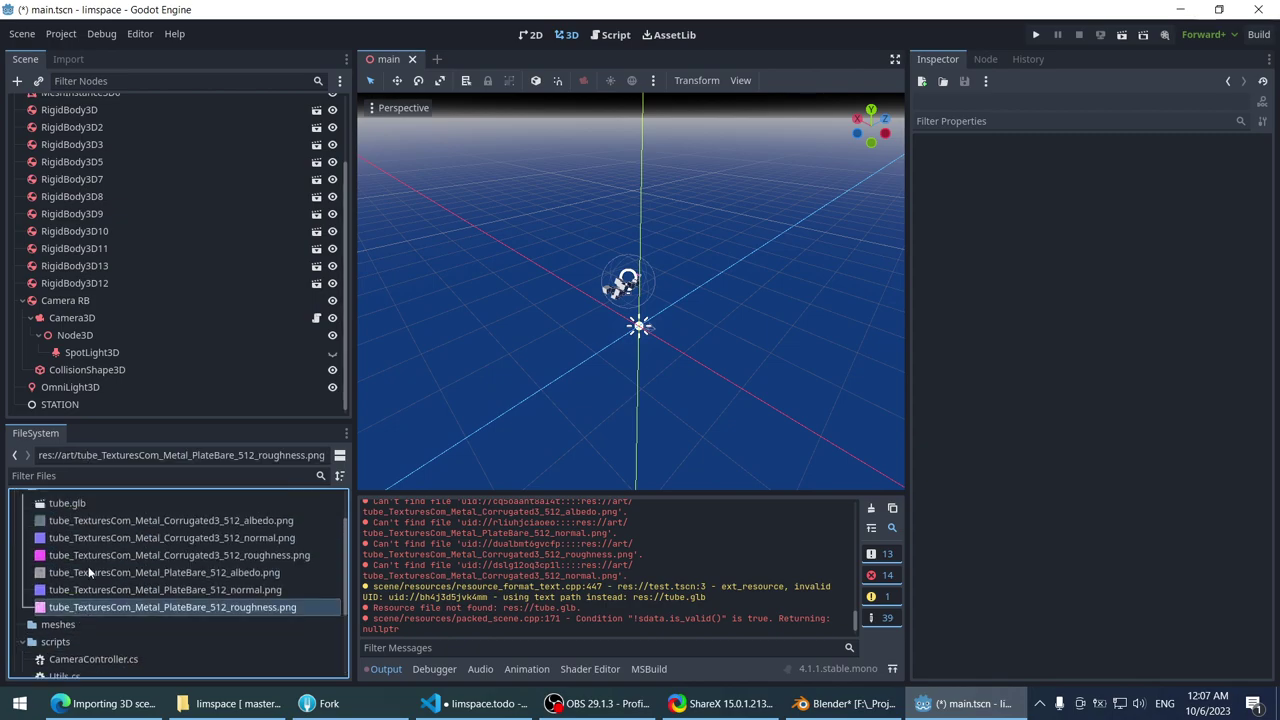
click(62, 551)
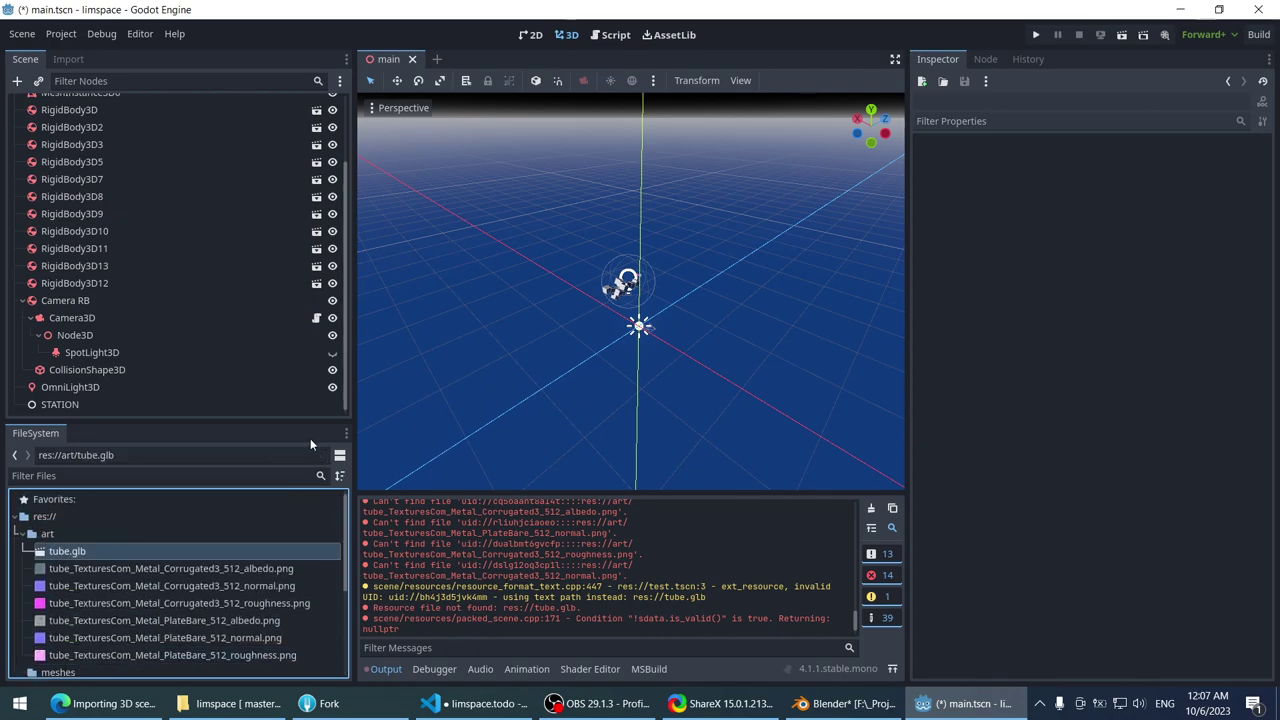
- Set tube.glb's mesh save paths to res://meshes and reimport it
double_click(68, 552)
click(152, 83)
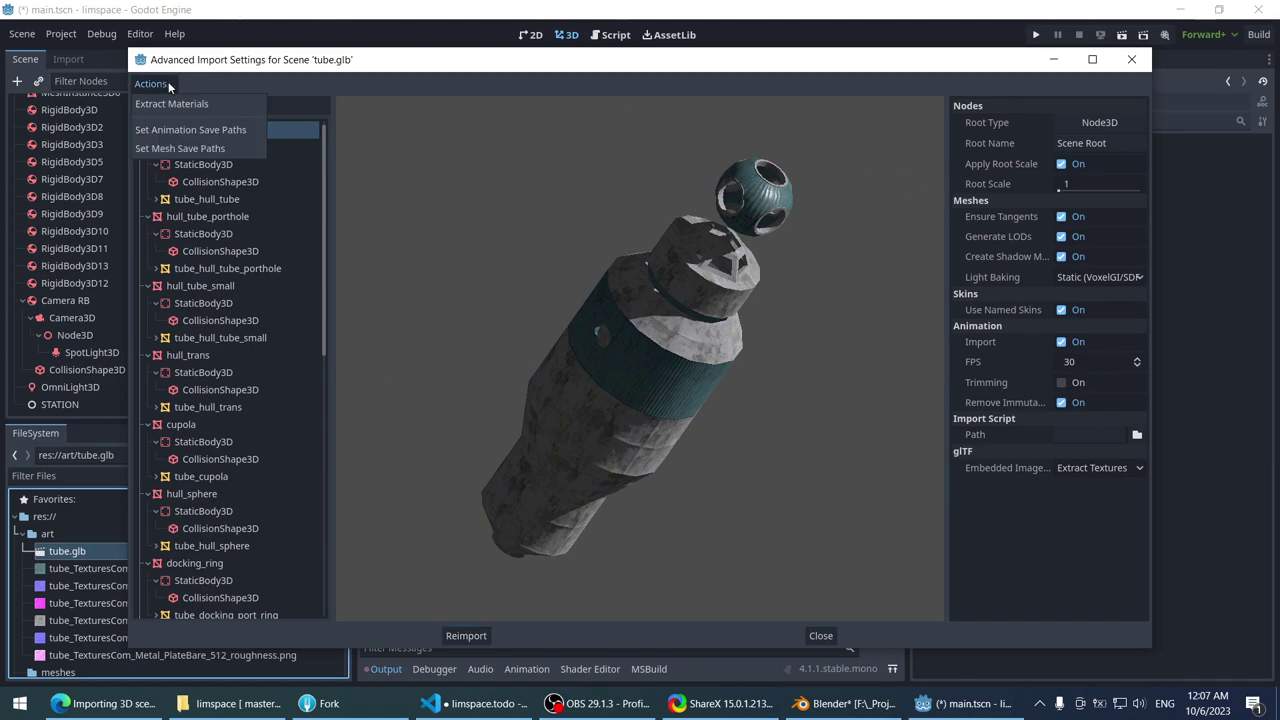
click(178, 148)
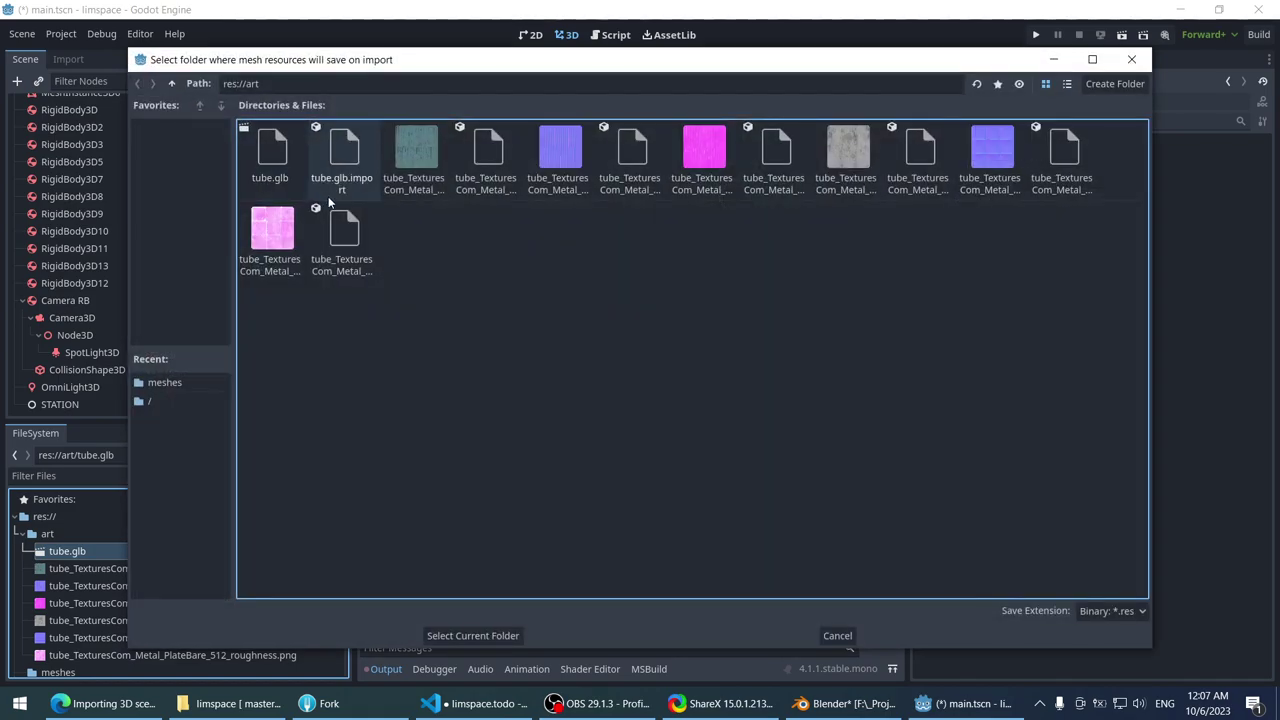
click(172, 84)
double_click(440, 148)
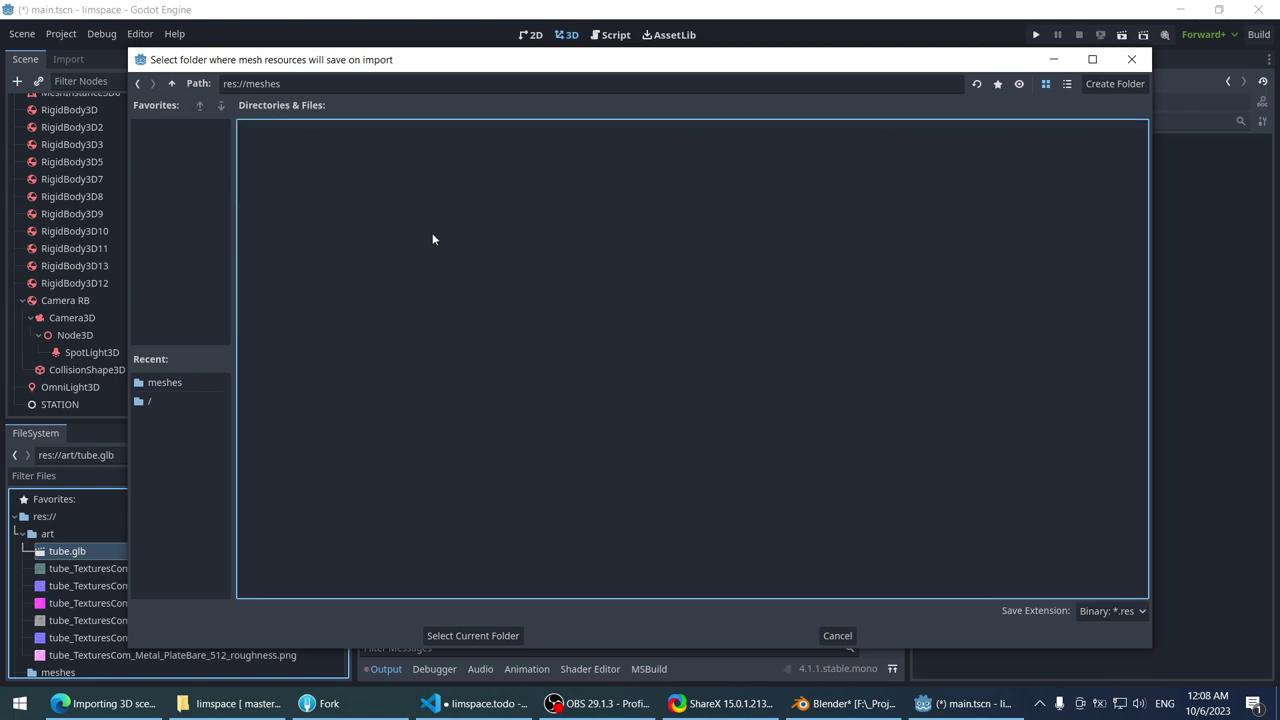
click(518, 636)
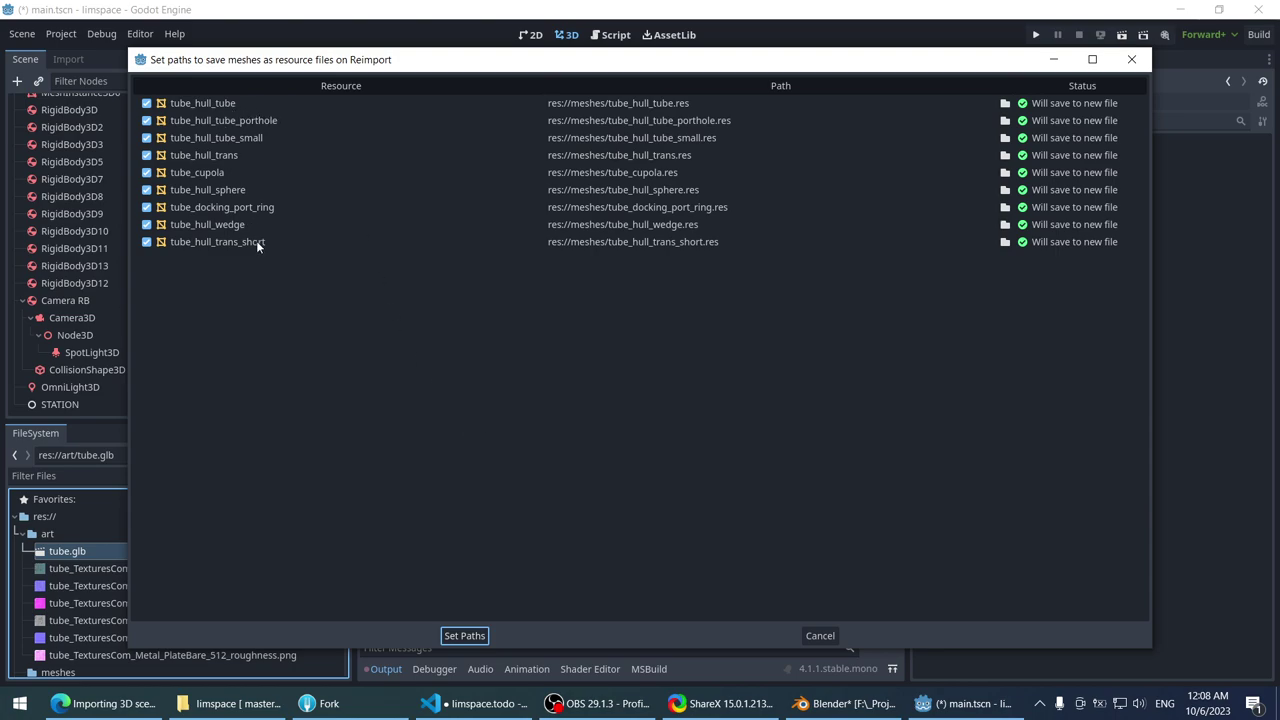
click(464, 636)
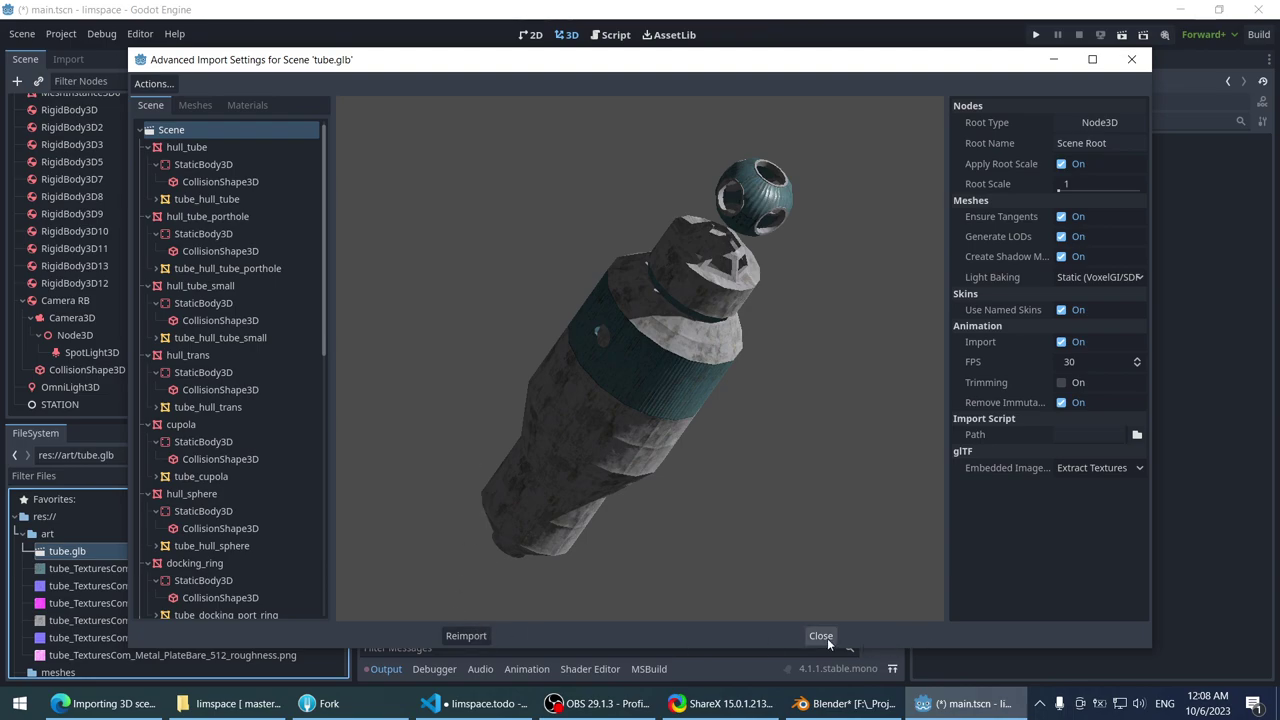
click(466, 636)
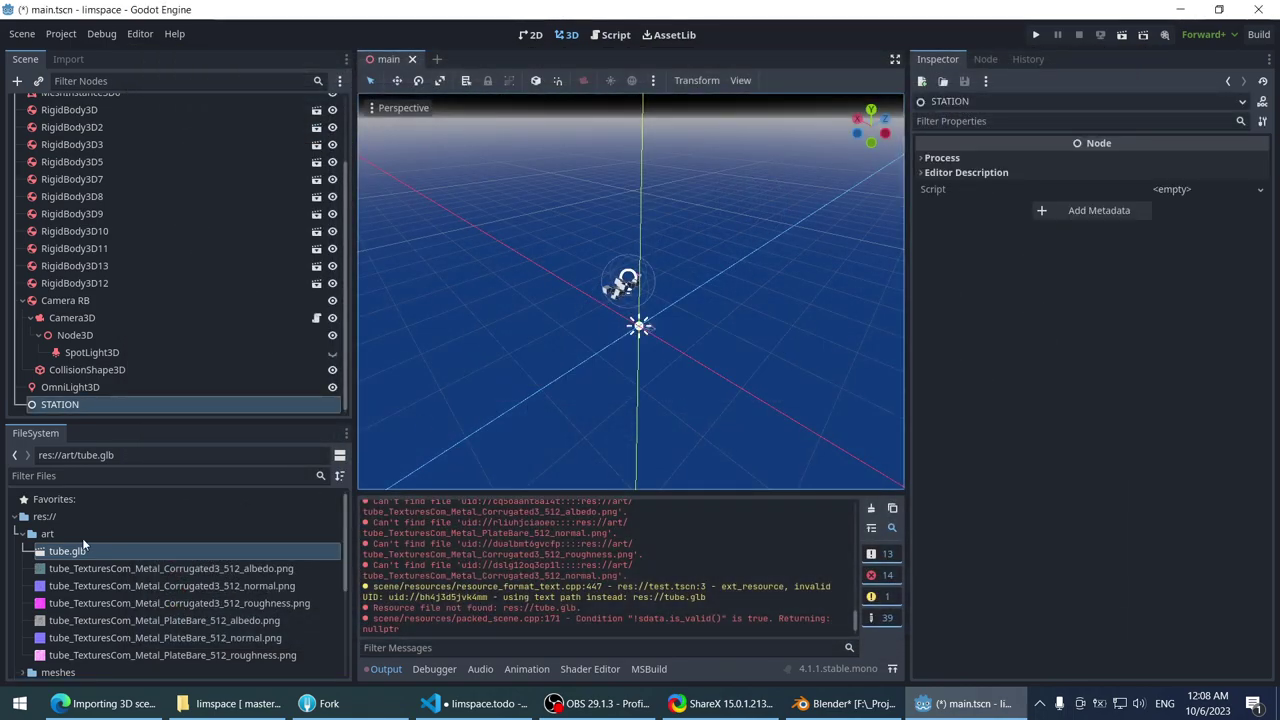
- Expand res://meshes to check the saved hull .res files
scroll(66, 543, down, 3)
double_click(61, 604)
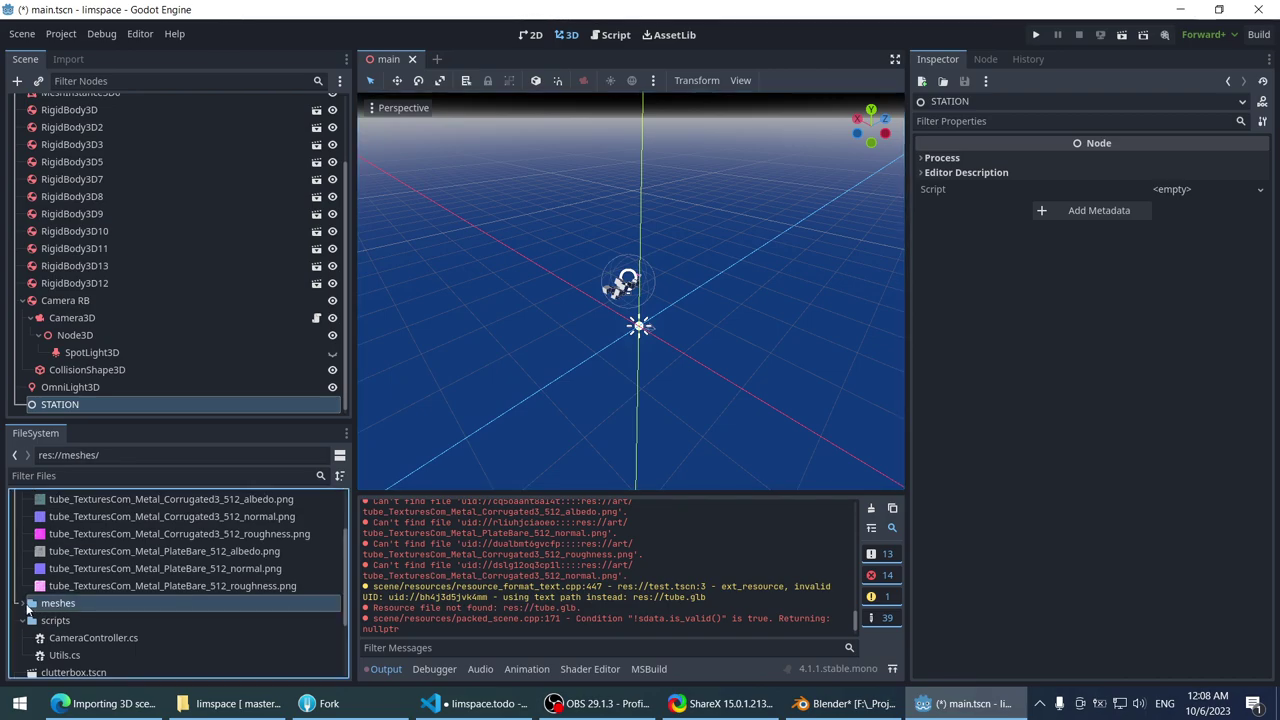
scroll(148, 578, down, 4)
scroll(582, 283, up, 2)
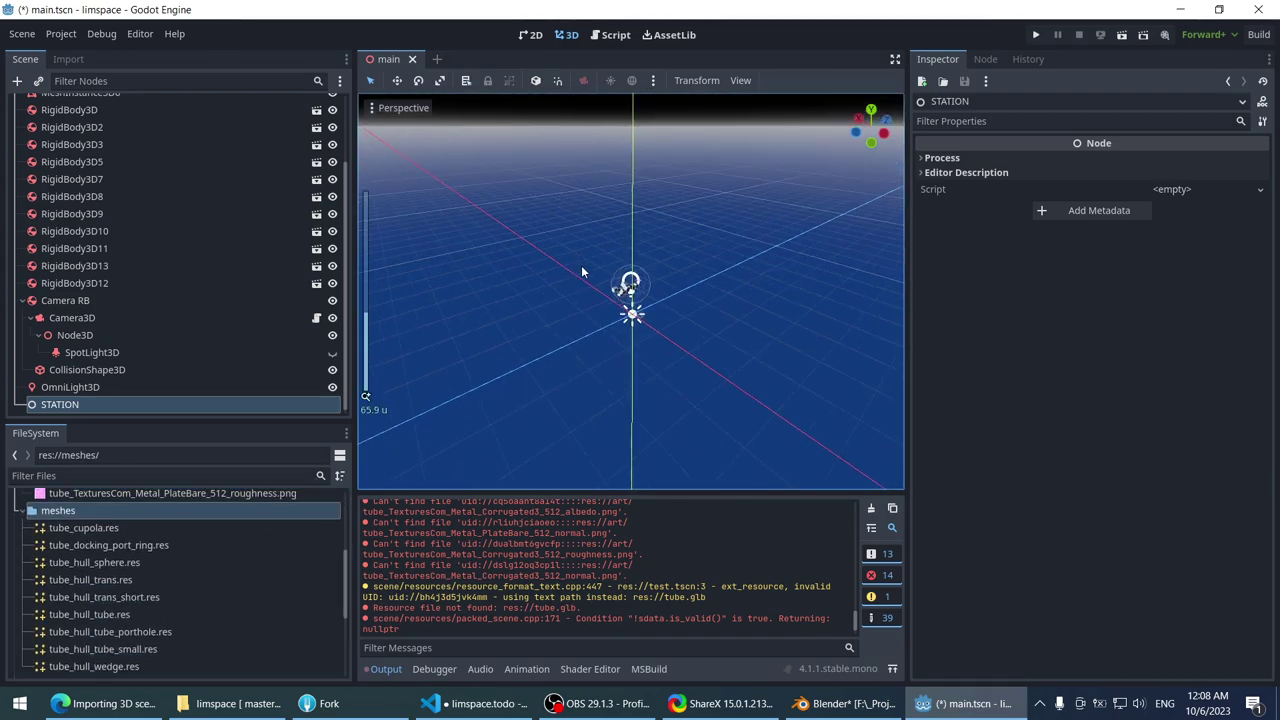
scroll(585, 276, up, 10)
- Drag art/tube.glb into the 3D viewport as a new tube node
middle_drag(585, 276, 476, 298)
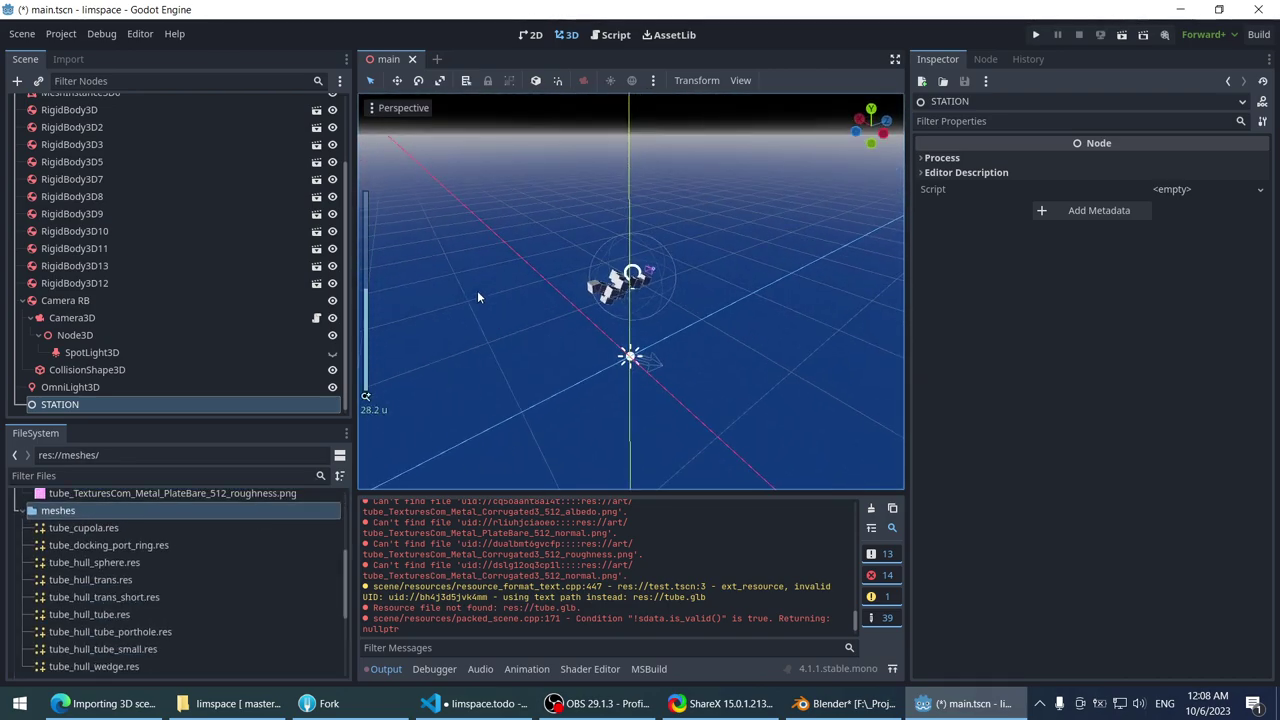
scroll(132, 225, up, 3)
scroll(132, 236, down, 3)
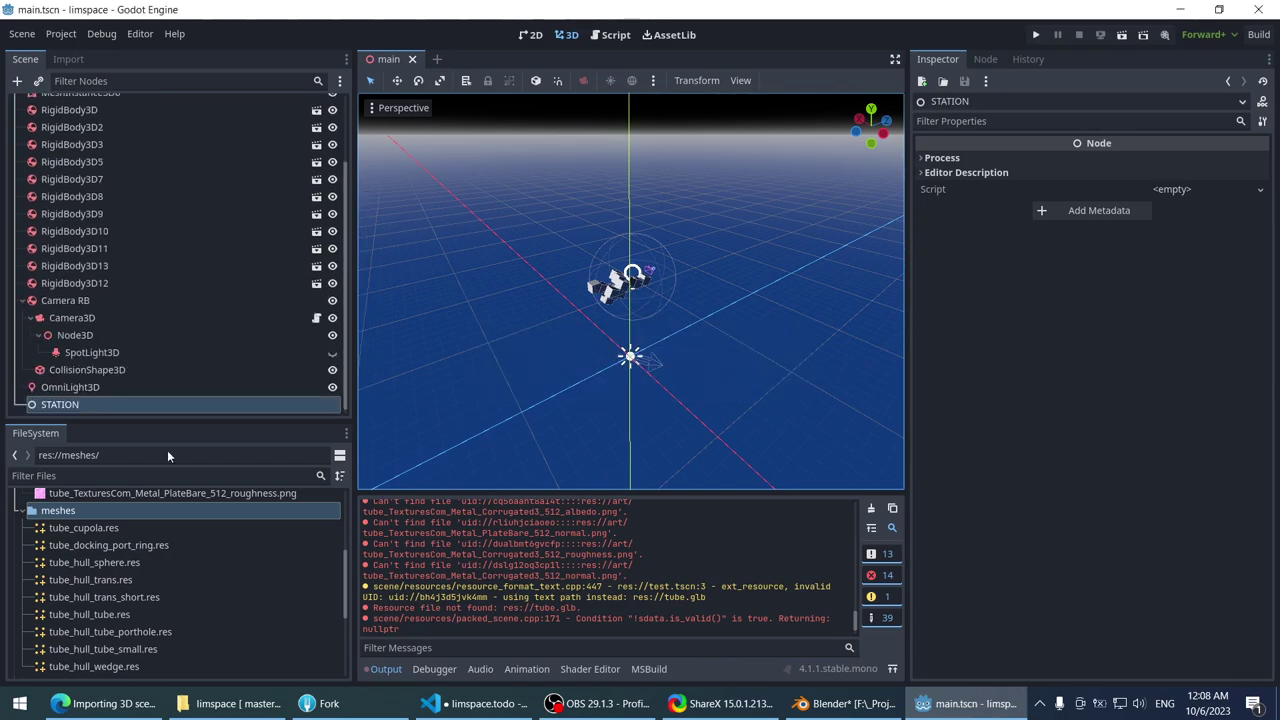
scroll(80, 510, up, 4)
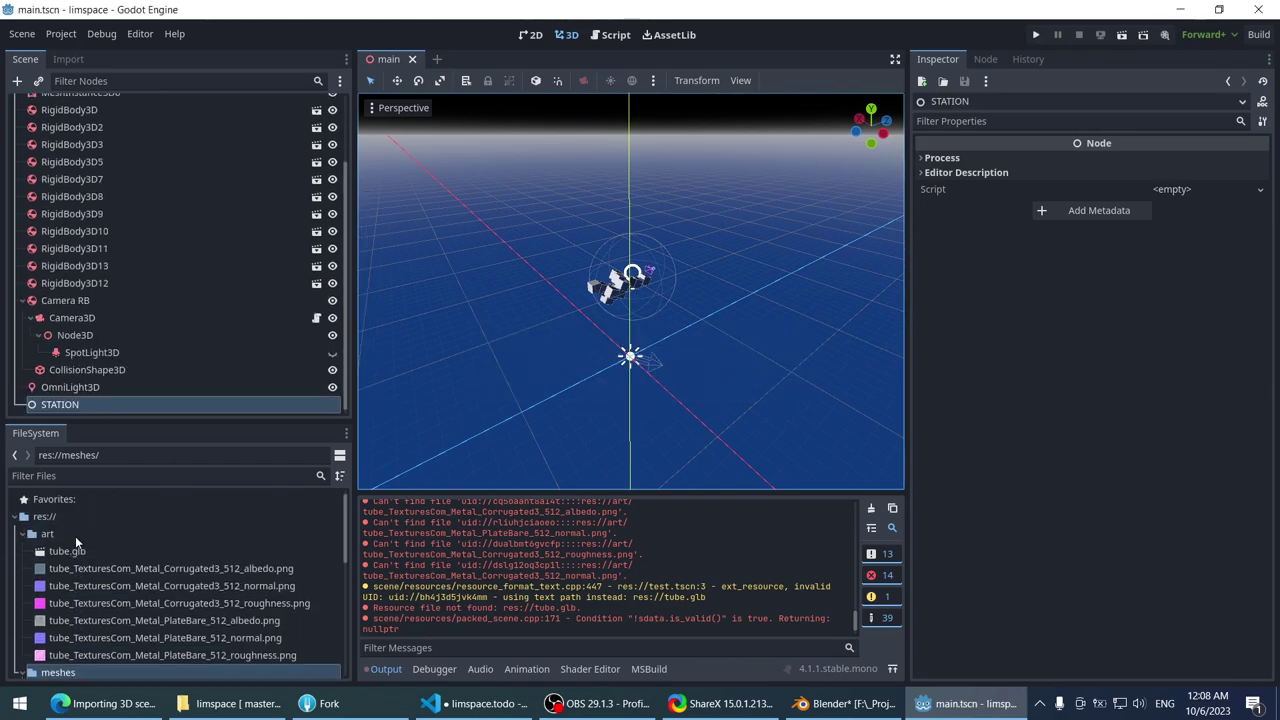
click(62, 556)
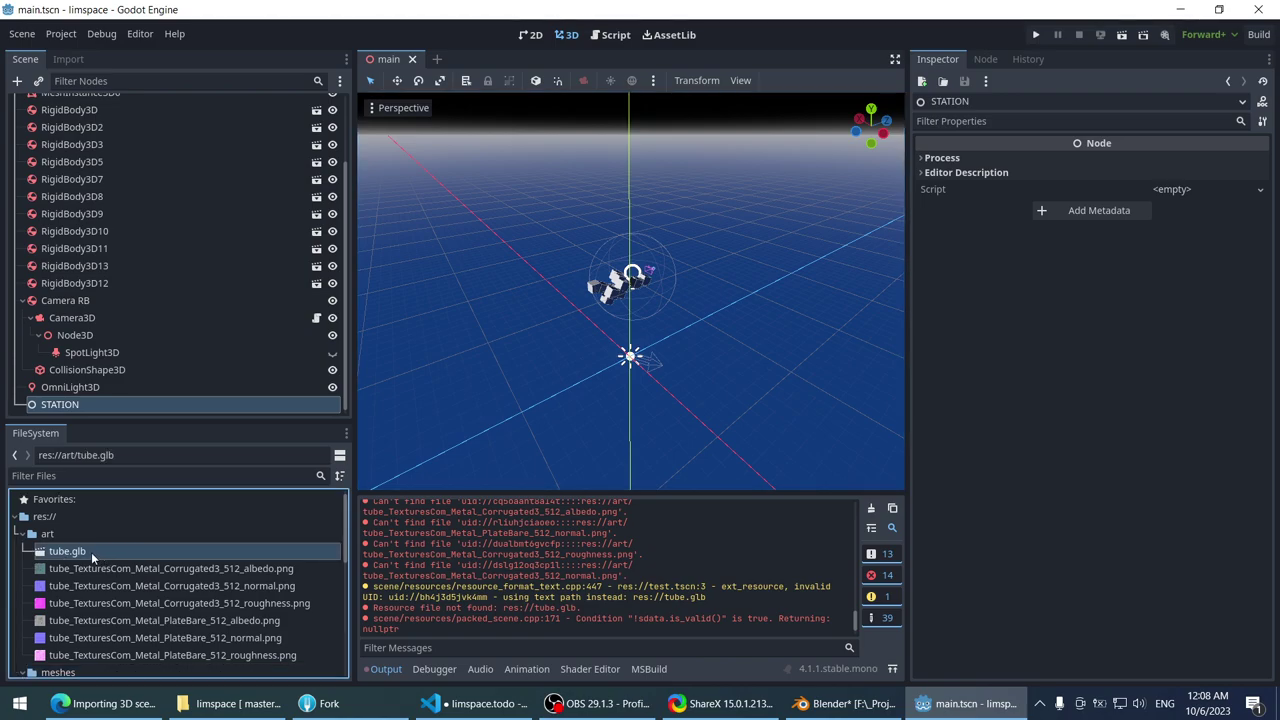
drag(72, 556, 509, 371)
- Frame the tube and make its instance local so its hull pieces become editable nodes
key(f)
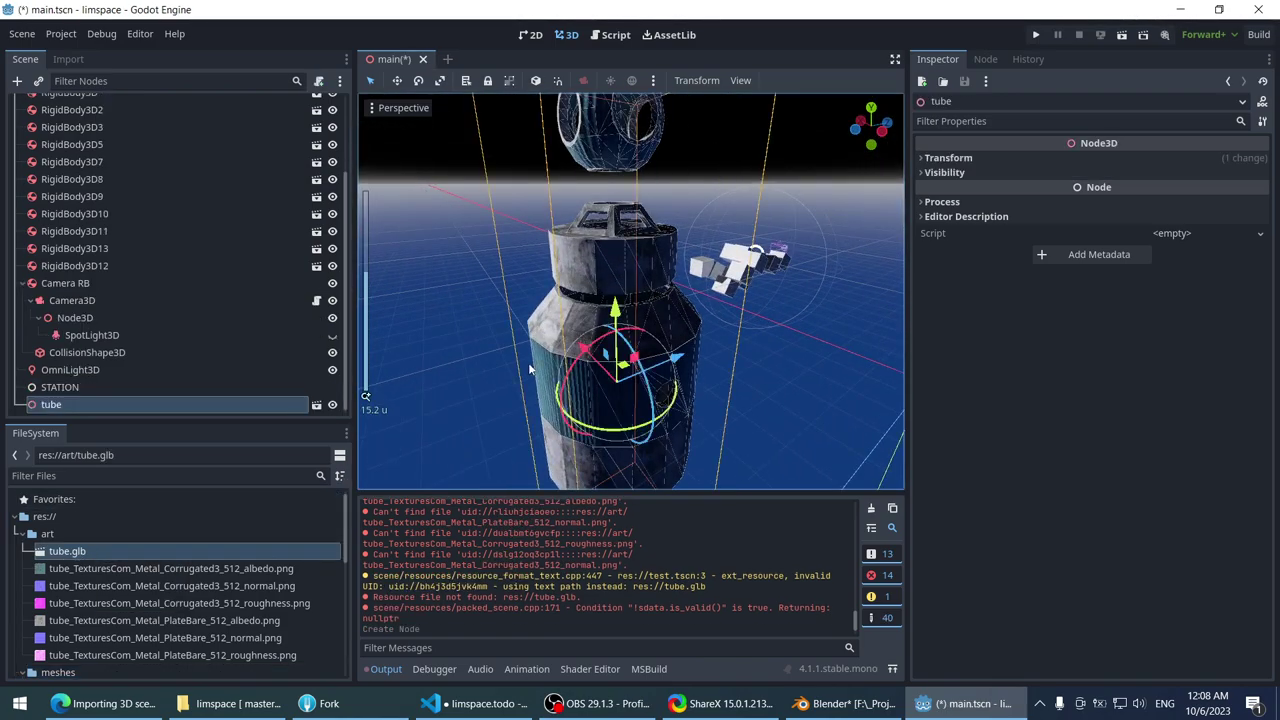
middle_drag(530, 370, 524, 335)
right_click(58, 409)
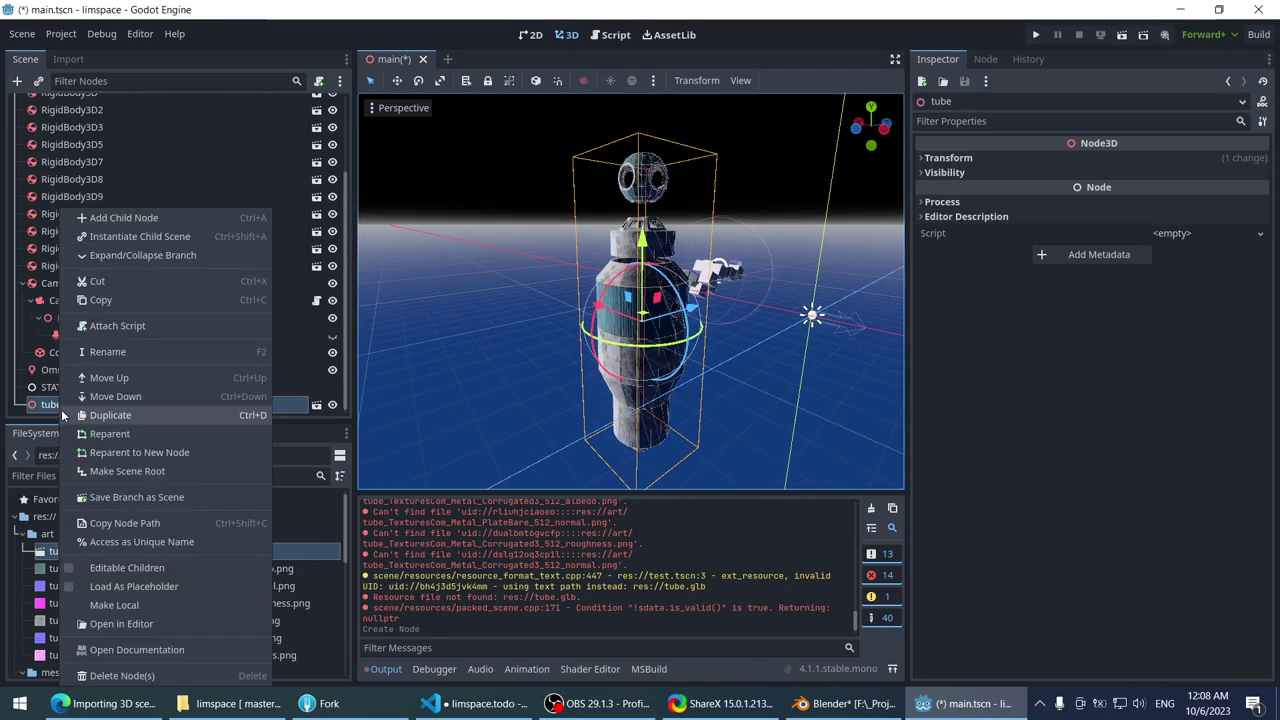
click(135, 607)
scroll(528, 248, down, 2)
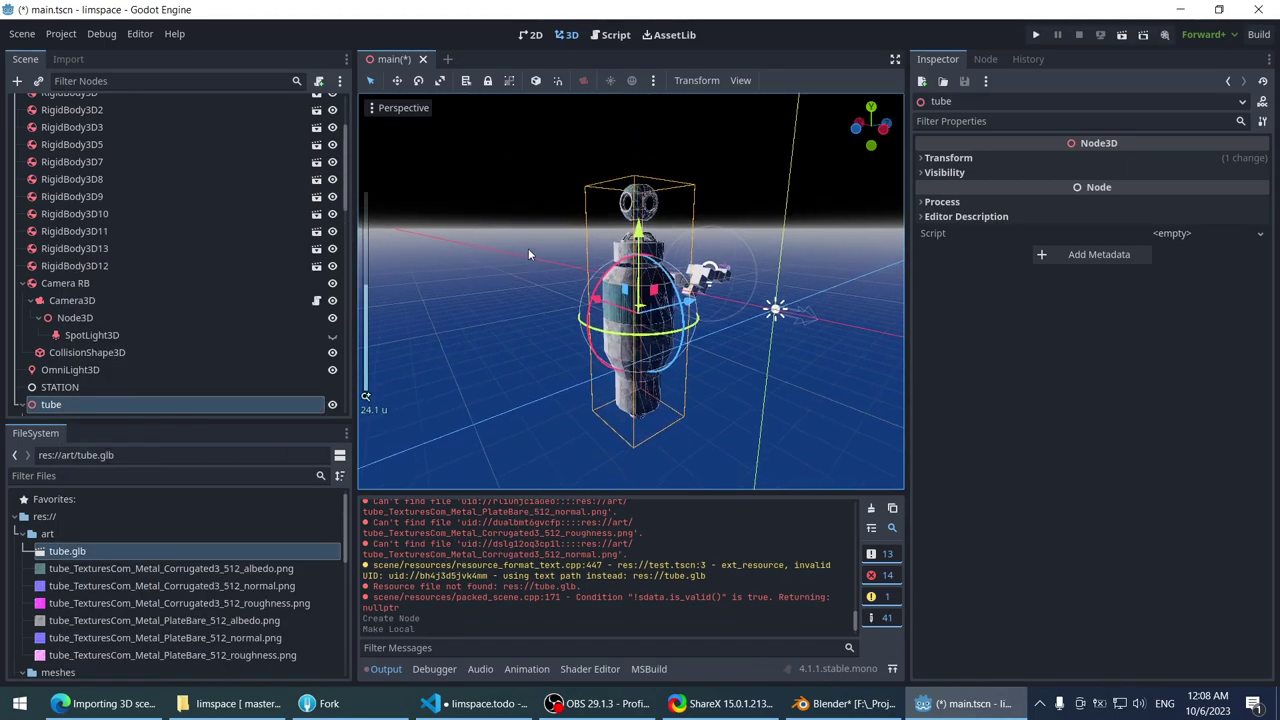
drag(491, 488, 491, 522)
- Select the cupola mesh and show its Mesh resource's saved path and name in the Inspector
click(528, 290)
click(660, 210)
scroll(499, 280, up, 3)
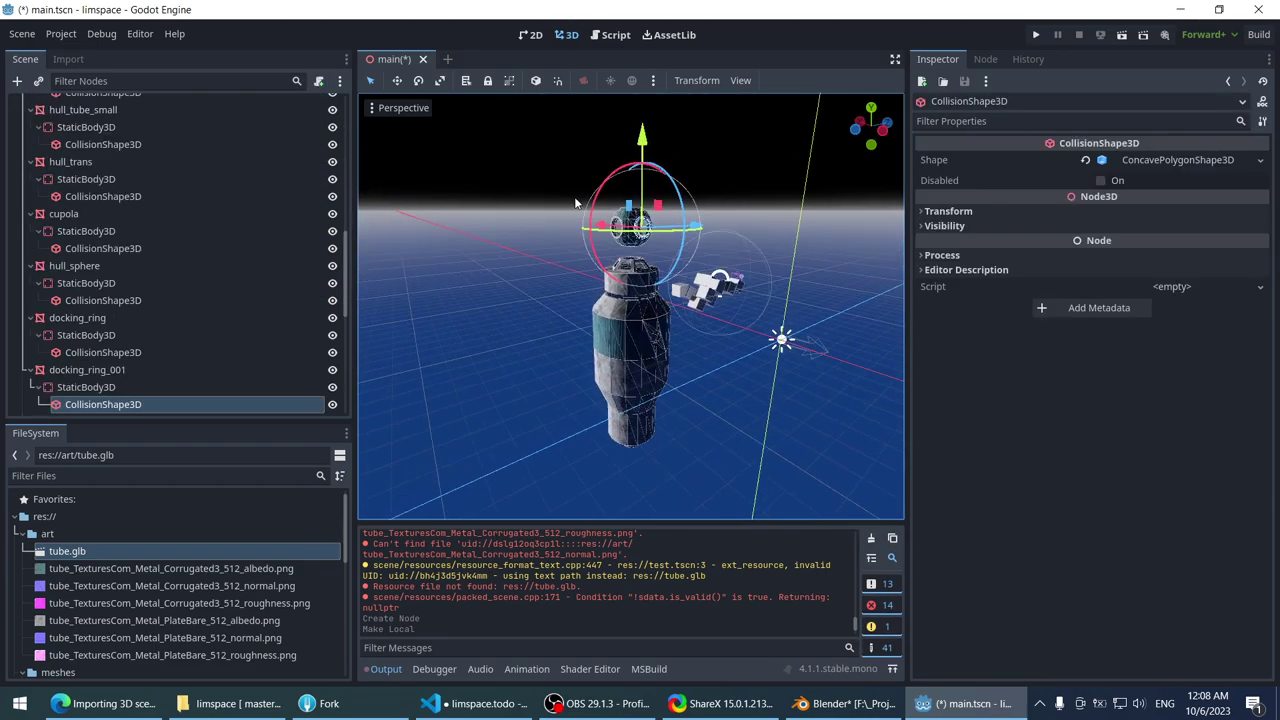
click(619, 317)
click(619, 317)
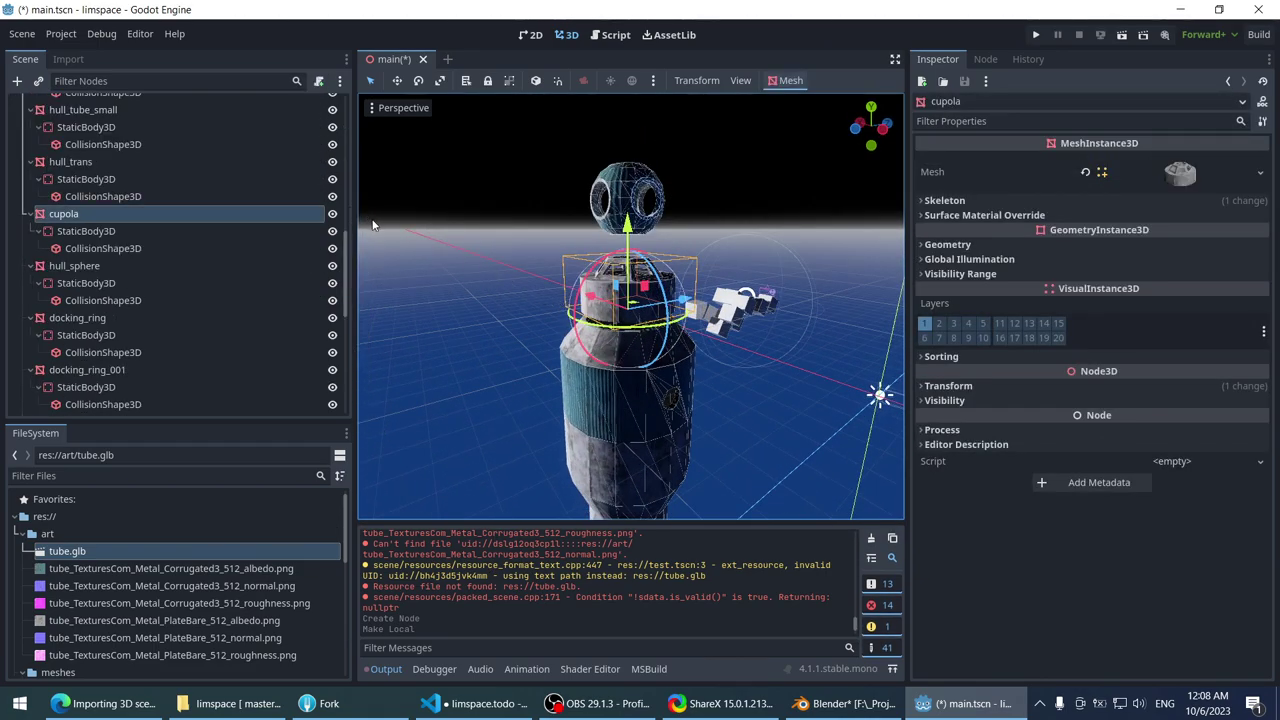
scroll(479, 210, up, 2)
middle_drag(482, 205, 468, 214)
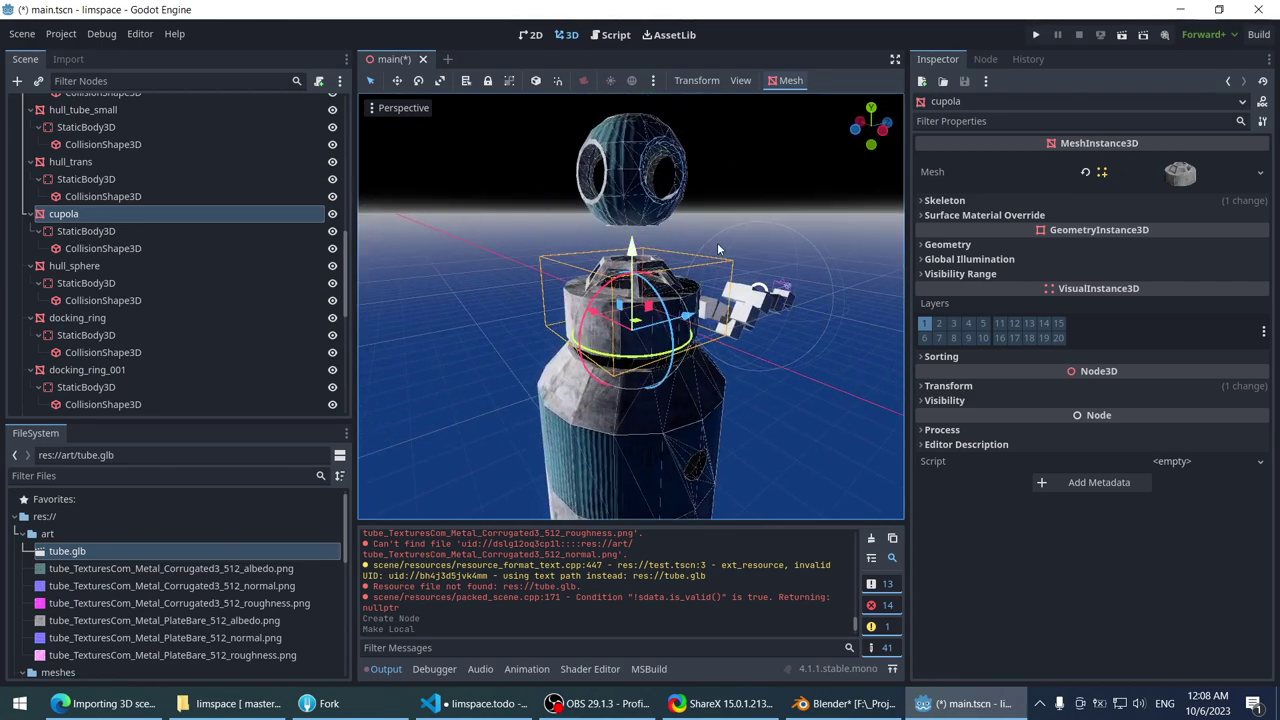
click(1169, 172)
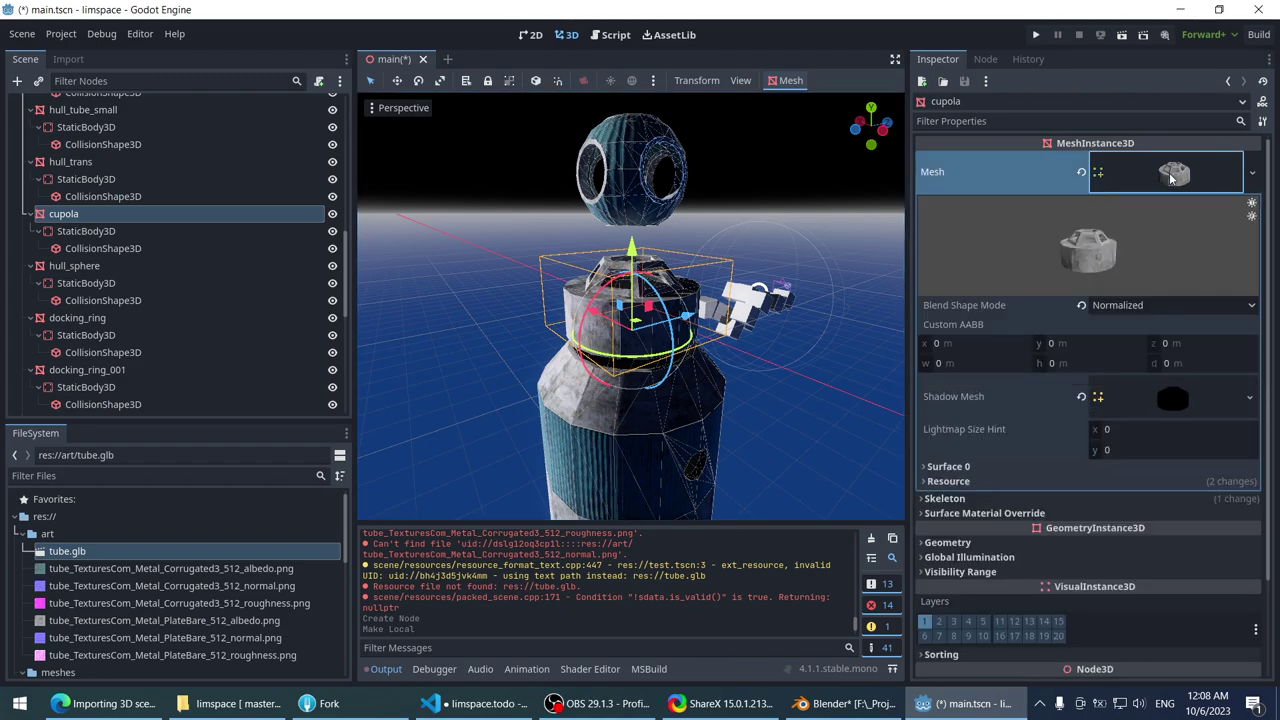
click(976, 481)
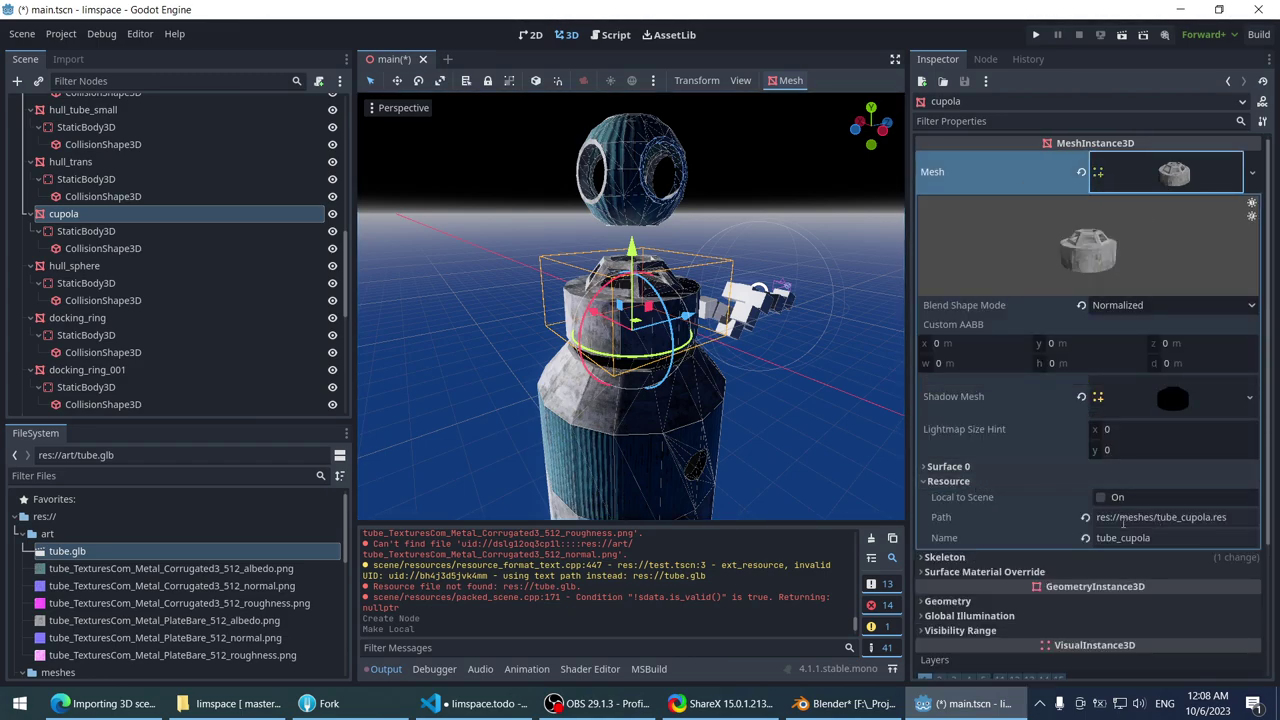
- Reselect and focus the view on the cupola, then bring up its node context menu
middle_drag(600, 250, 560, 214)
scroll(560, 212, down, 5)
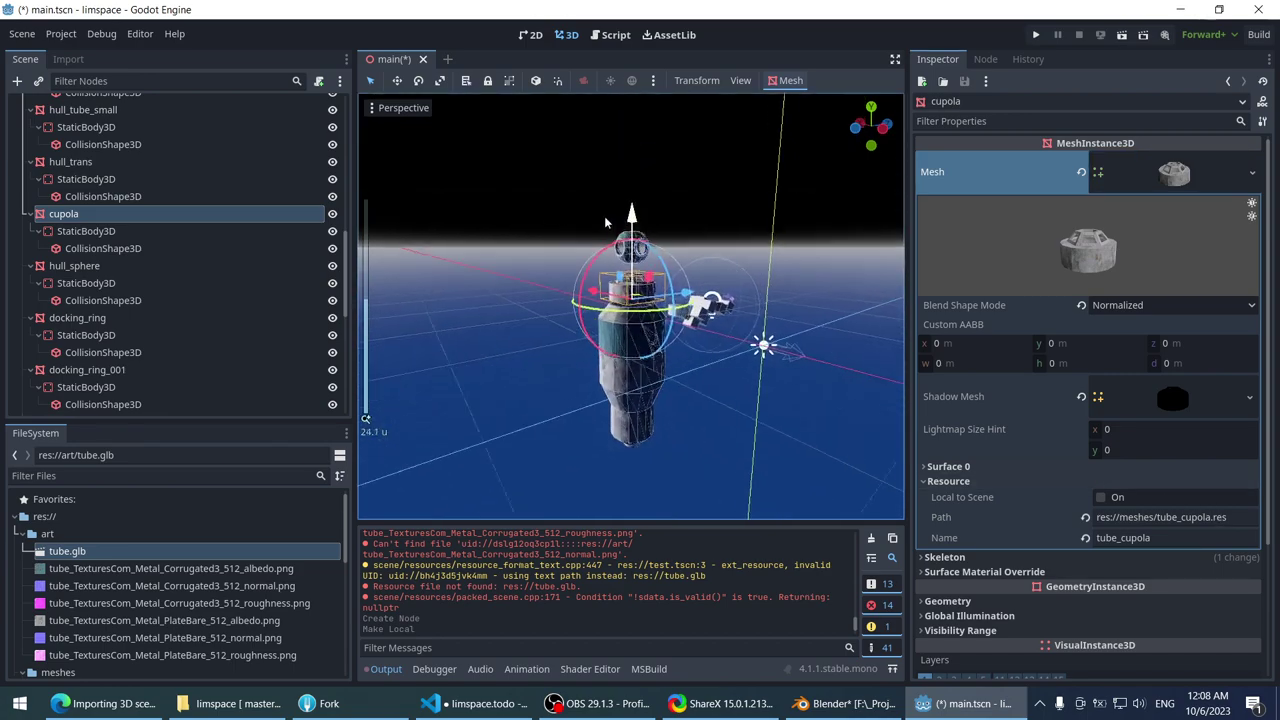
click(558, 210)
scroll(640, 351, up, 3)
click(640, 345)
middle_drag(640, 345, 516, 226)
scroll(540, 227, up, 5)
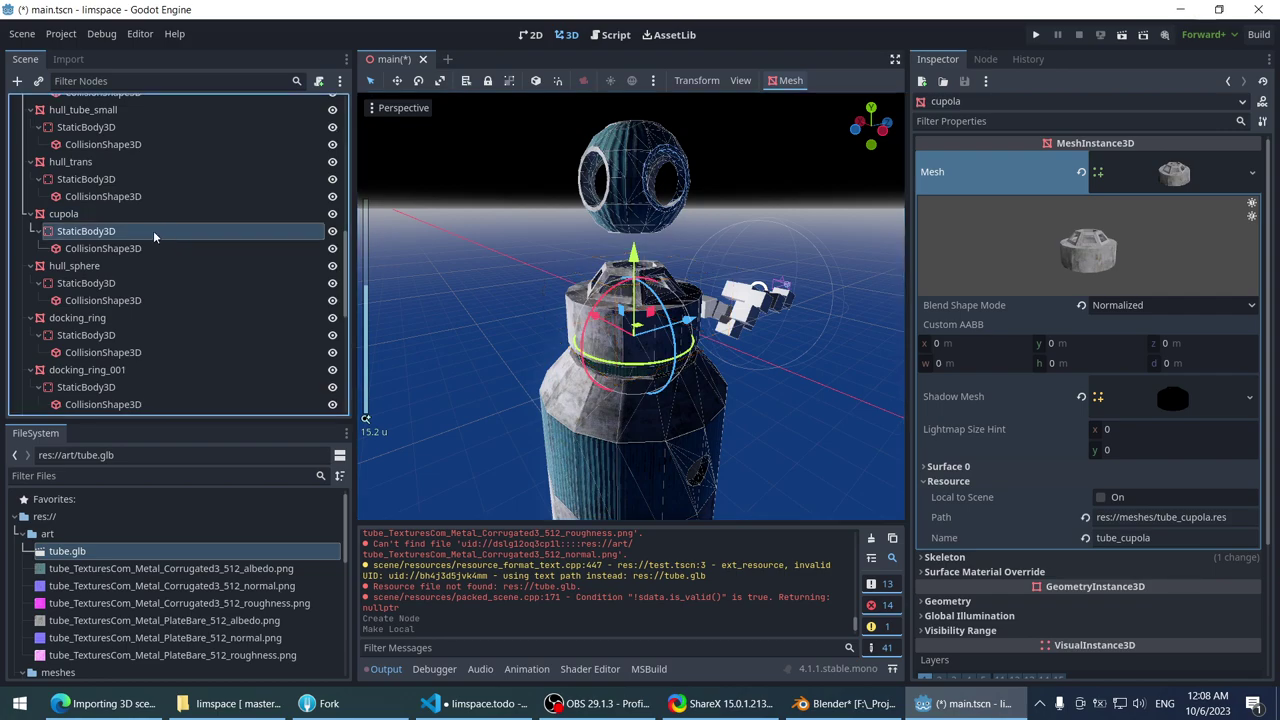
double_click(118, 214)
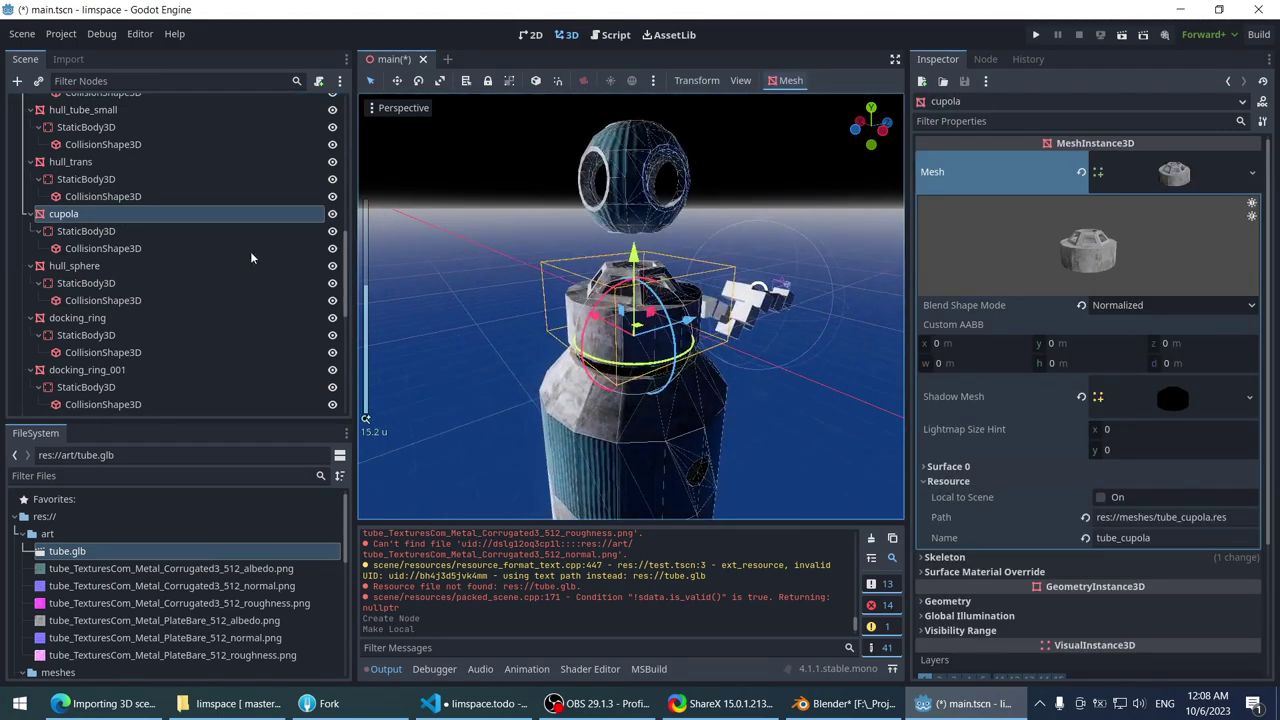
scroll(379, 220, down, 2)
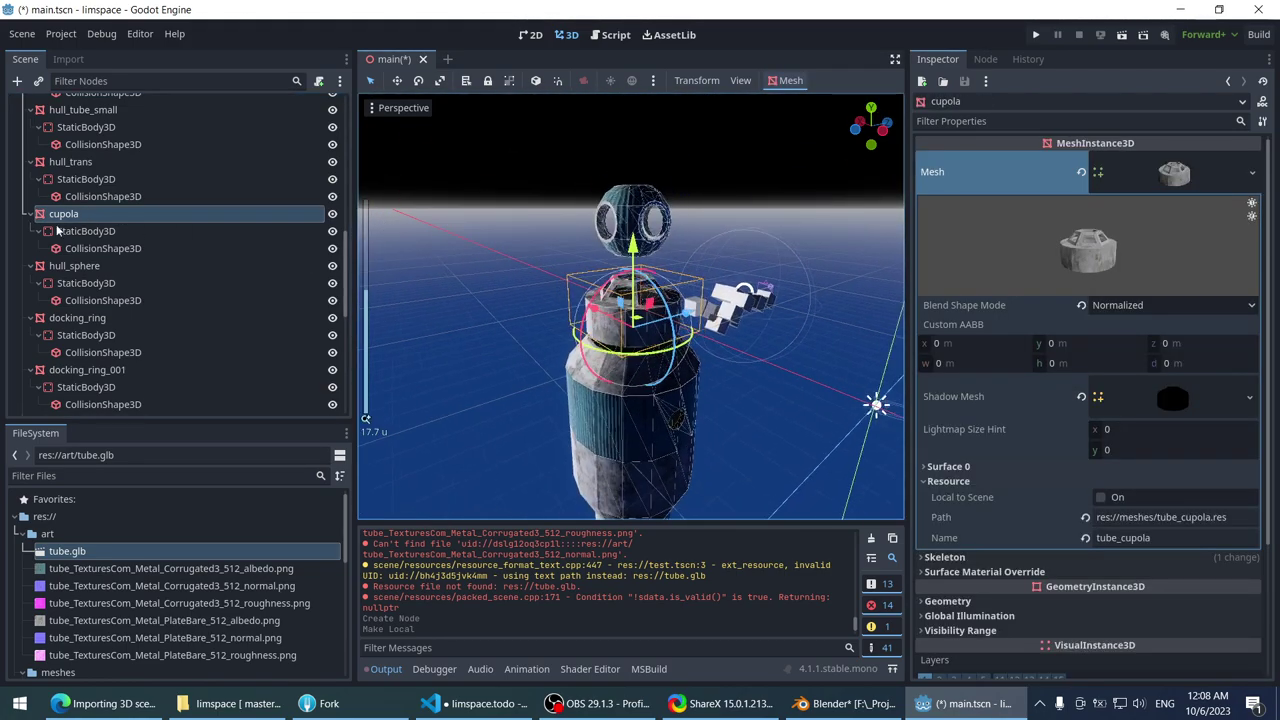
right_click(64, 216)
click(66, 218)
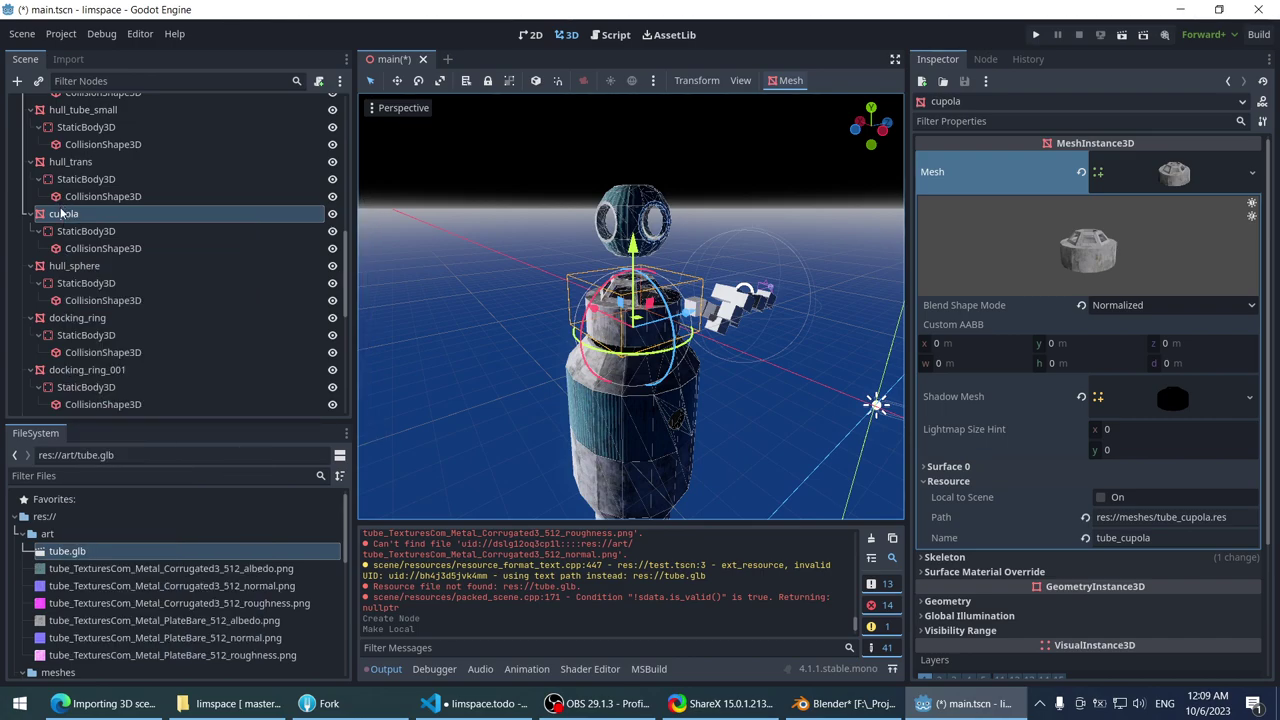
right_click(61, 216)
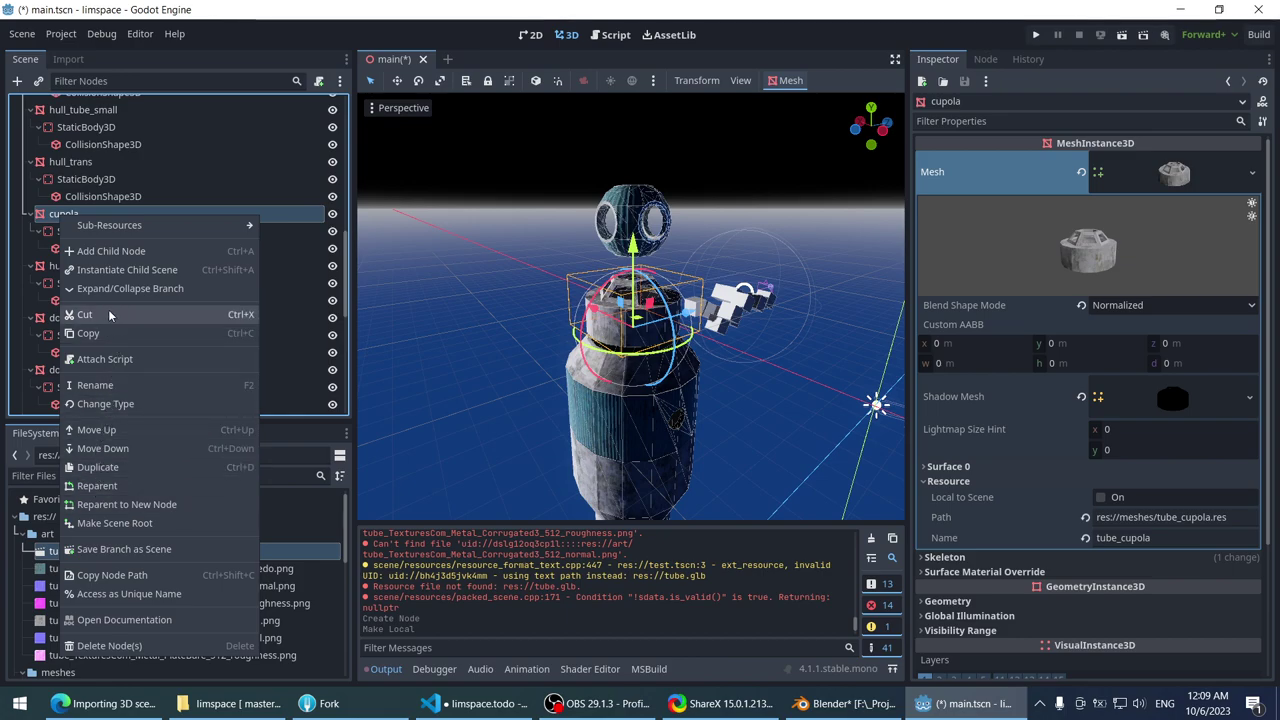
mouse_move(146, 226)
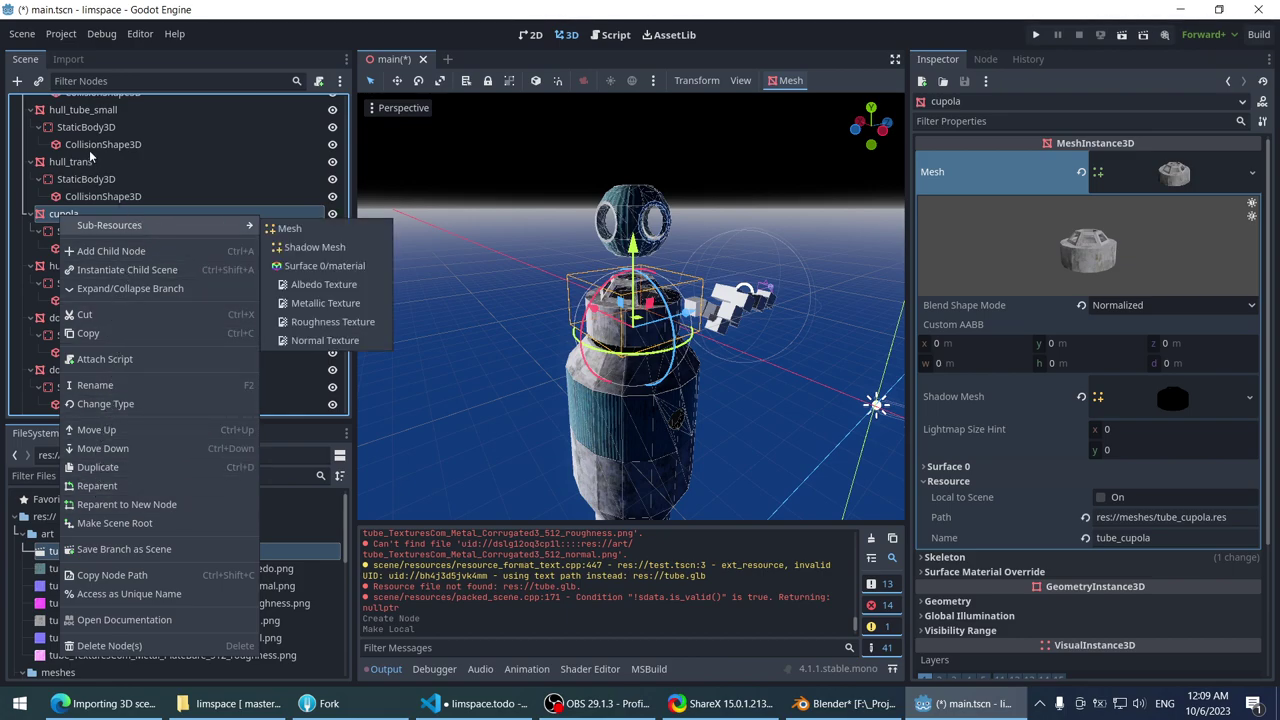
scroll(89, 160, up, 6)
- Save the hull_tube branch as a scene, with hull_tube.tscn proposed in res://
click(88, 284)
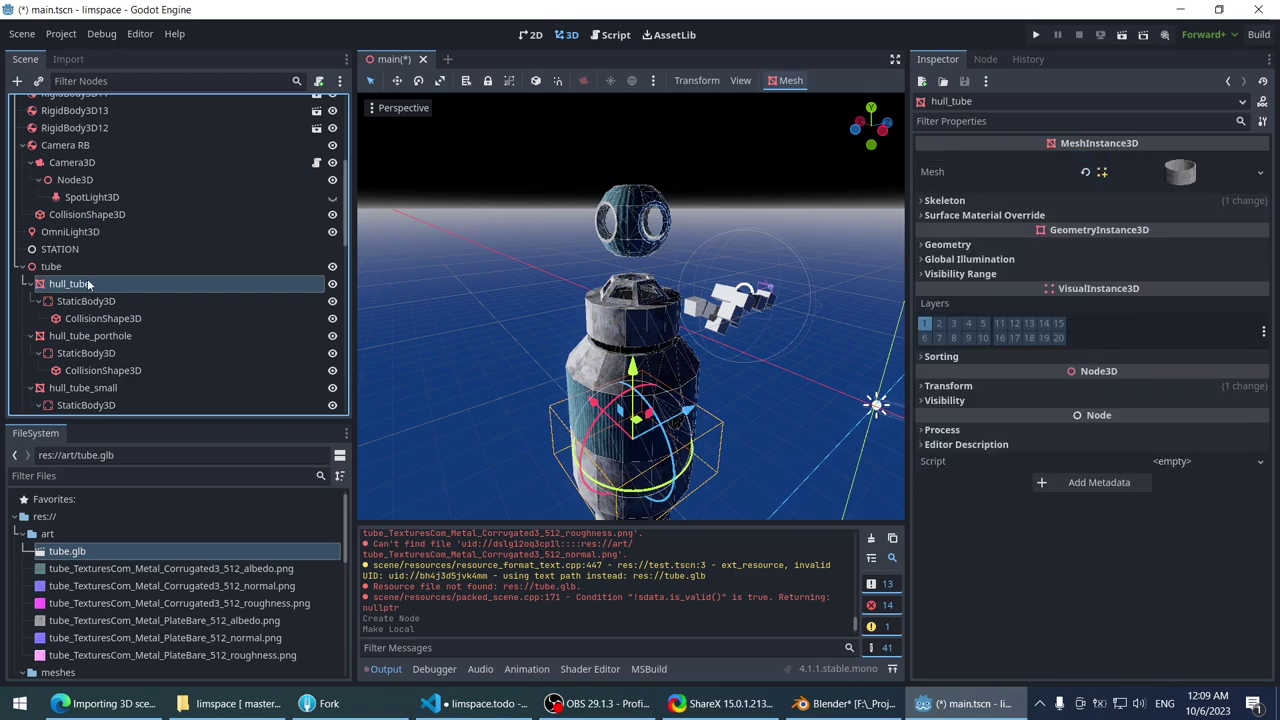
middle_drag(468, 284, 469, 276)
scroll(365, 297, up, 2)
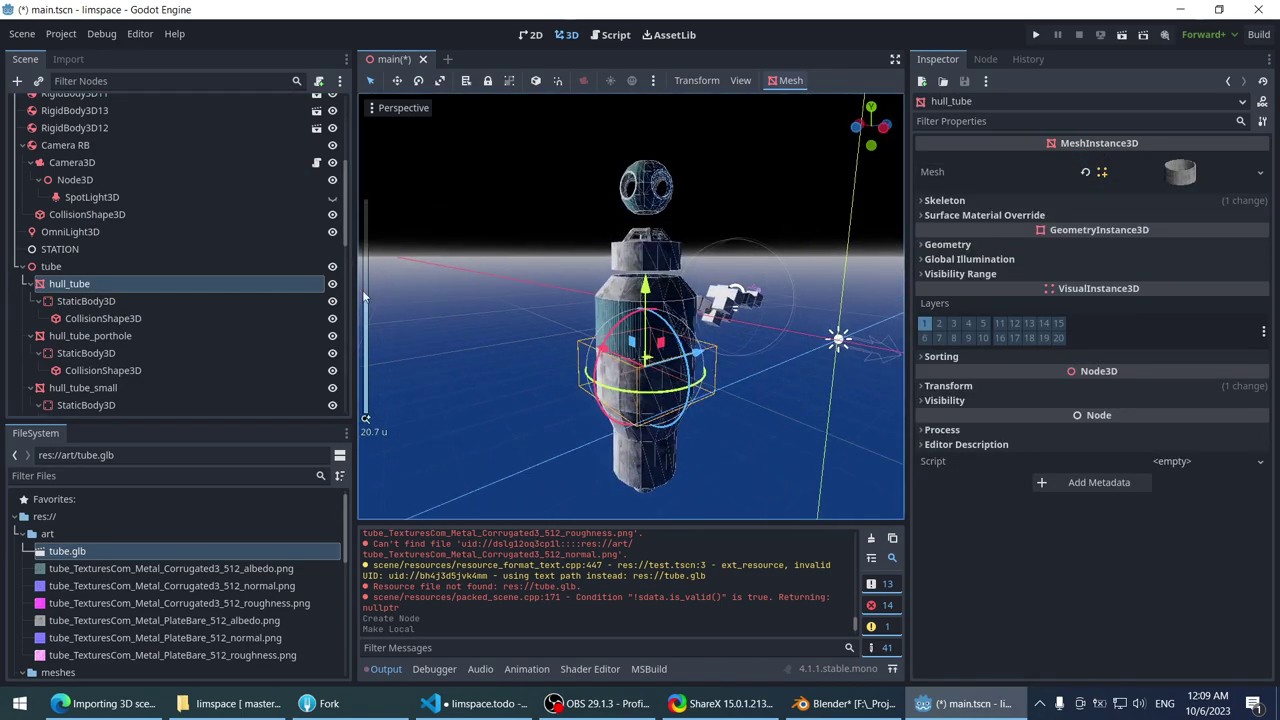
right_click(82, 287)
mouse_move(115, 258)
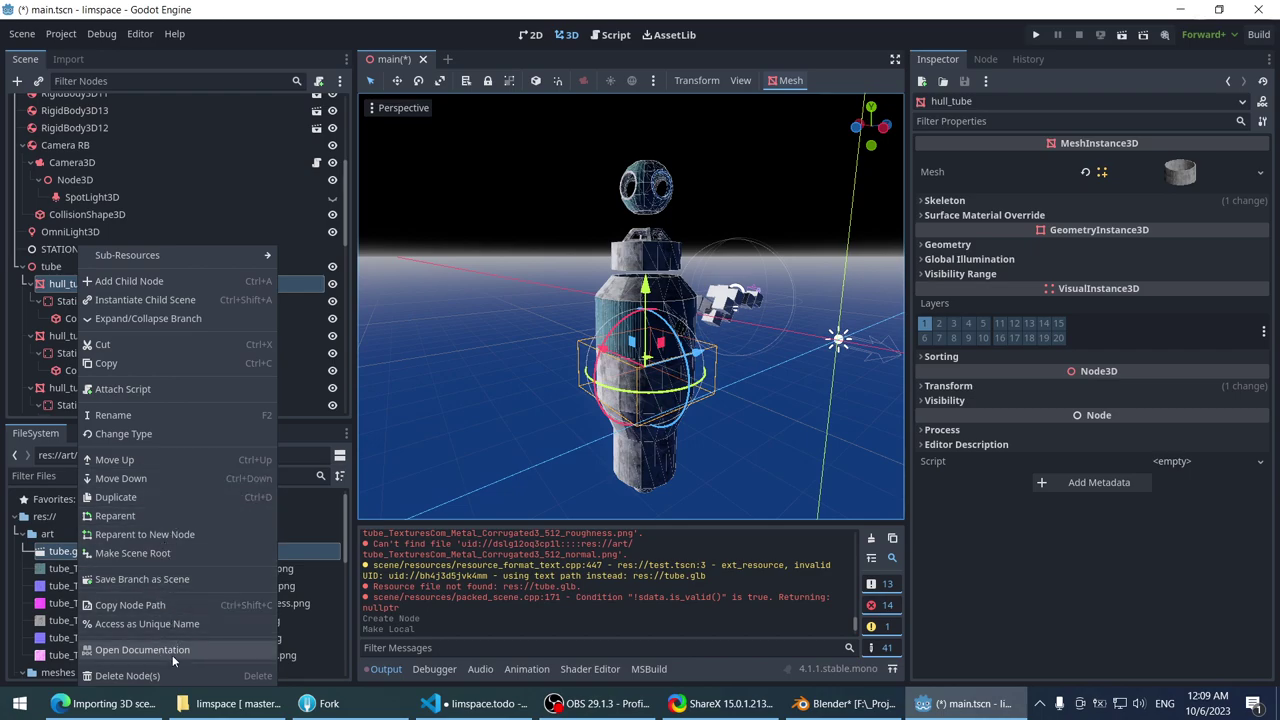
click(160, 578)
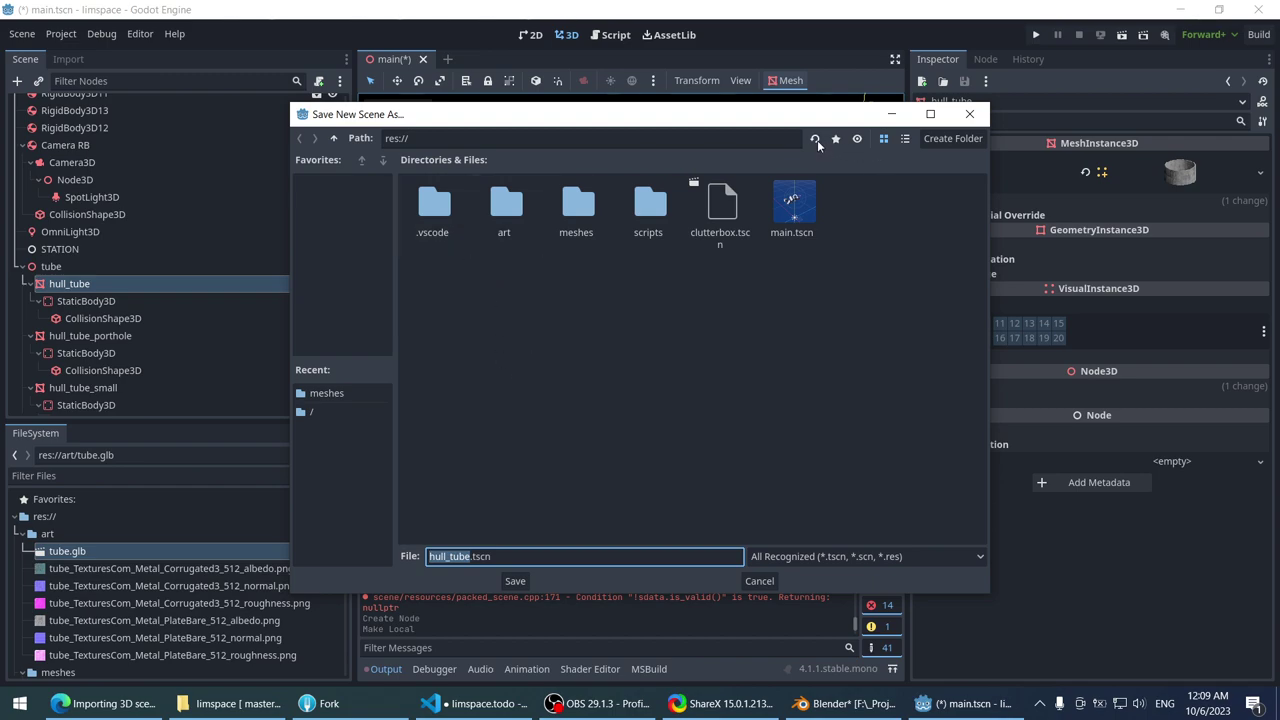
- Create a 'prefabs' folder in res:// and enter it as the save location for hull_tube.tscn
right_click(660, 305)
click(669, 314)
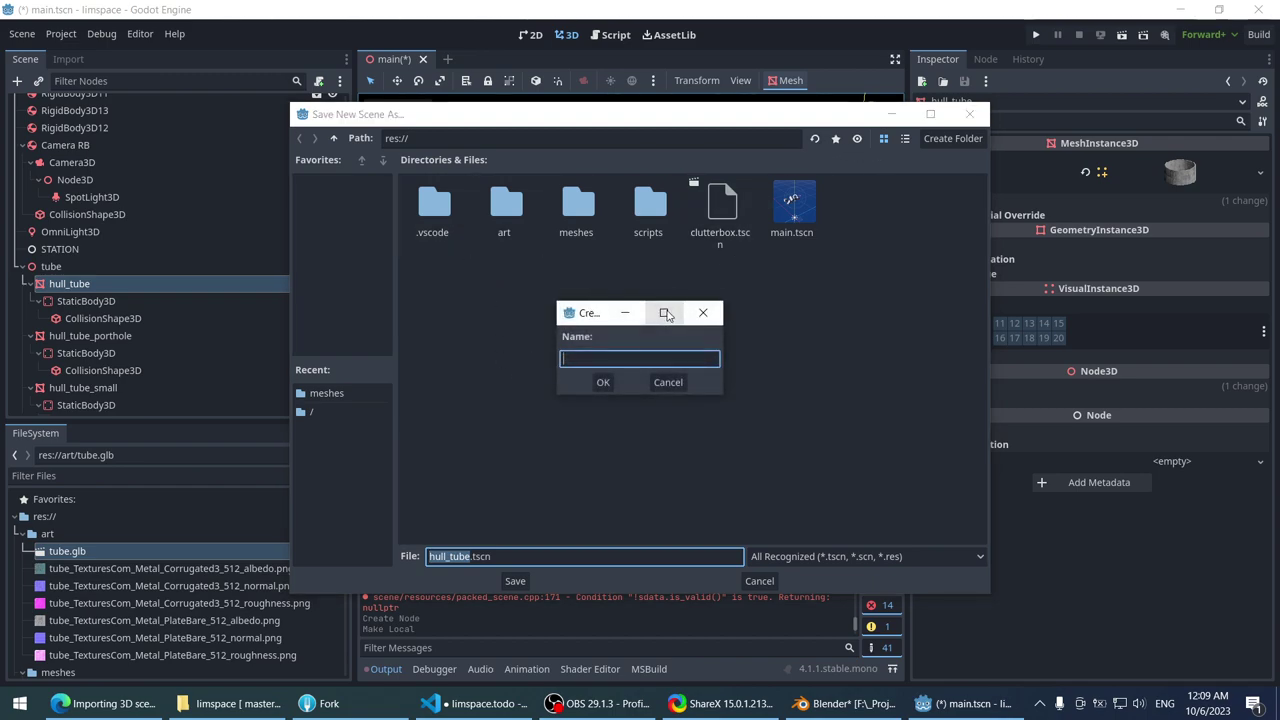
text(prefabs)
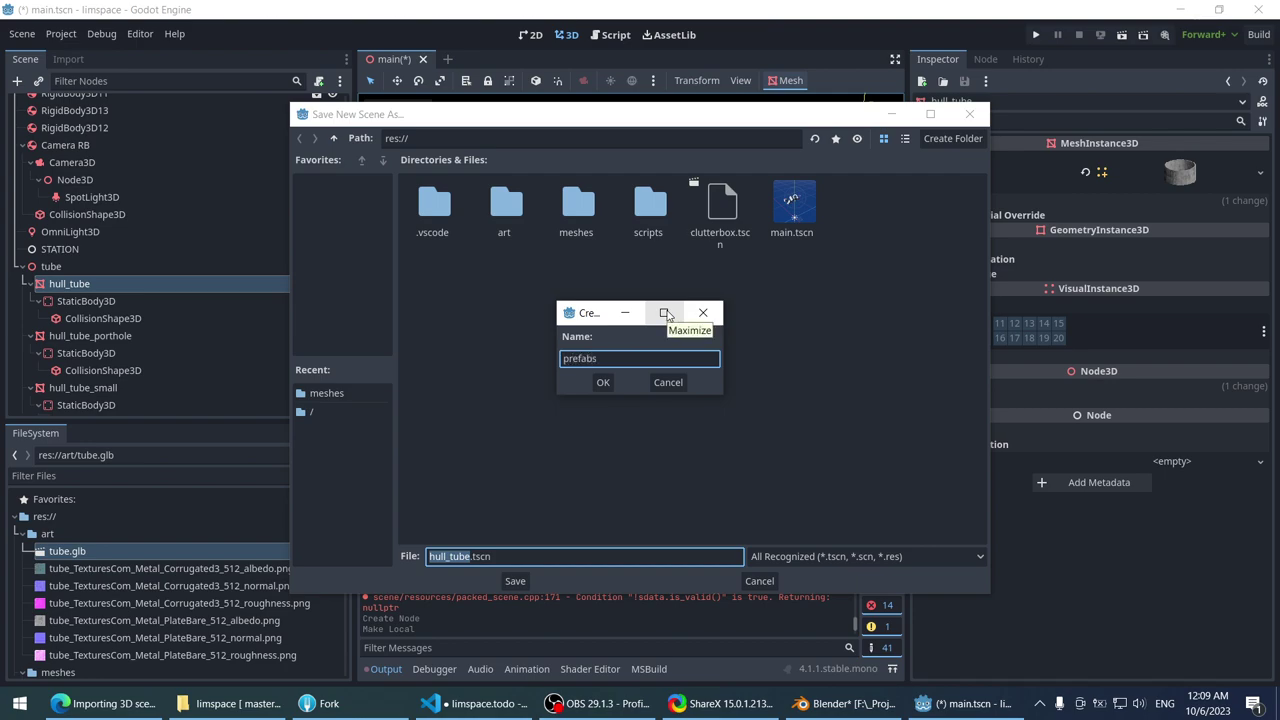
drag(604, 322, 617, 316)
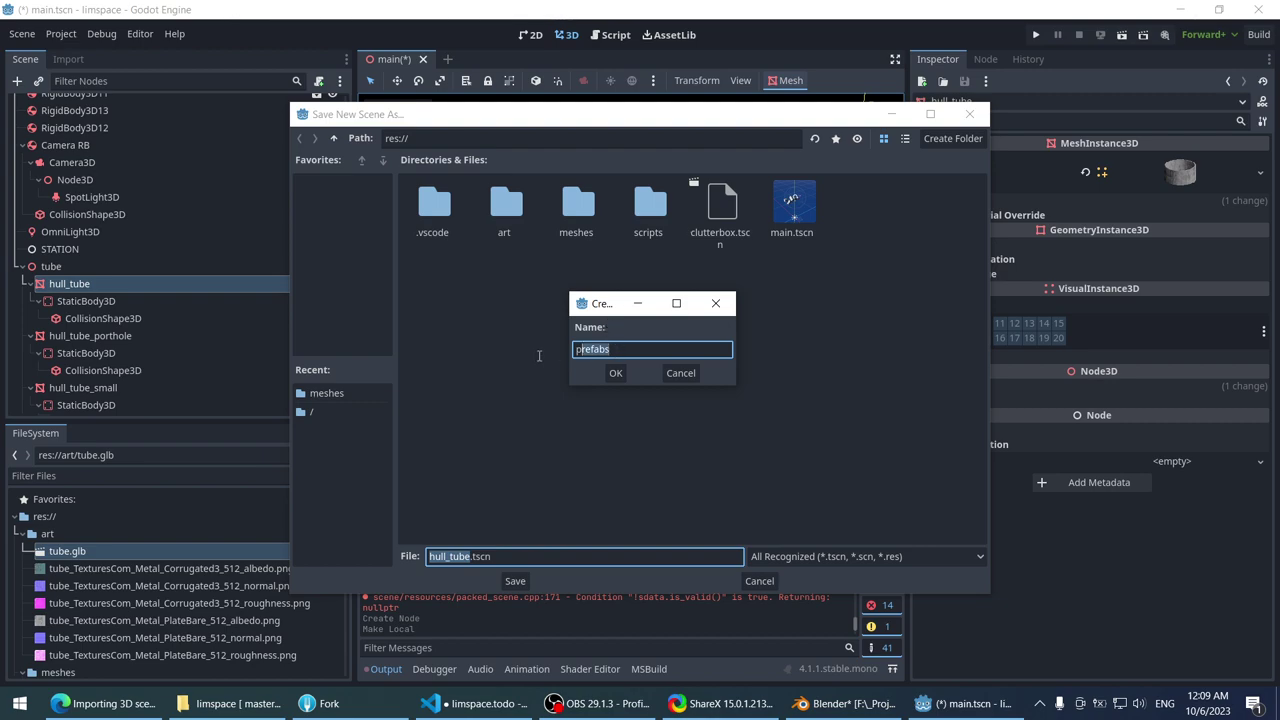
key(BackSpace)
text(Pref)
key(BackSpace)
key(BackSpace)
key(BackSpace)
key(BackSpace)
text(prefabs)
click(614, 373)
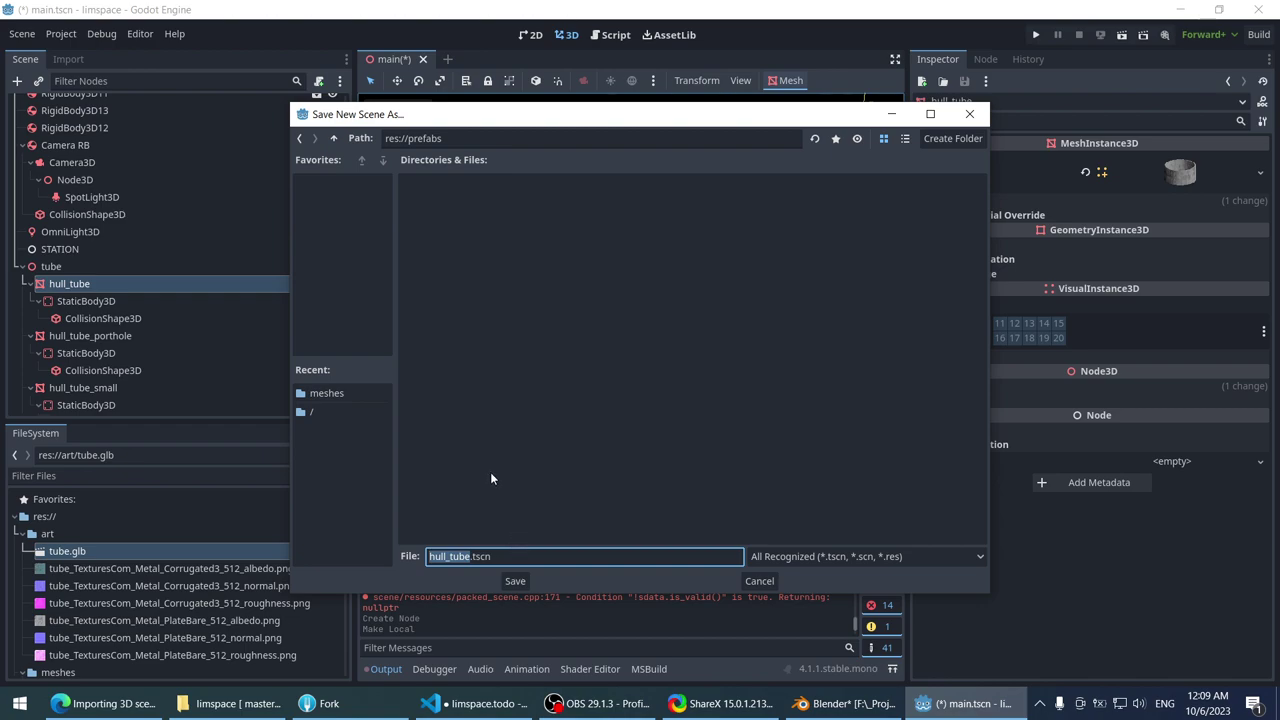
- Save hull_tube as hull_tube.tscn in res://prefabs, then inspect the tube pieces
click(512, 580)
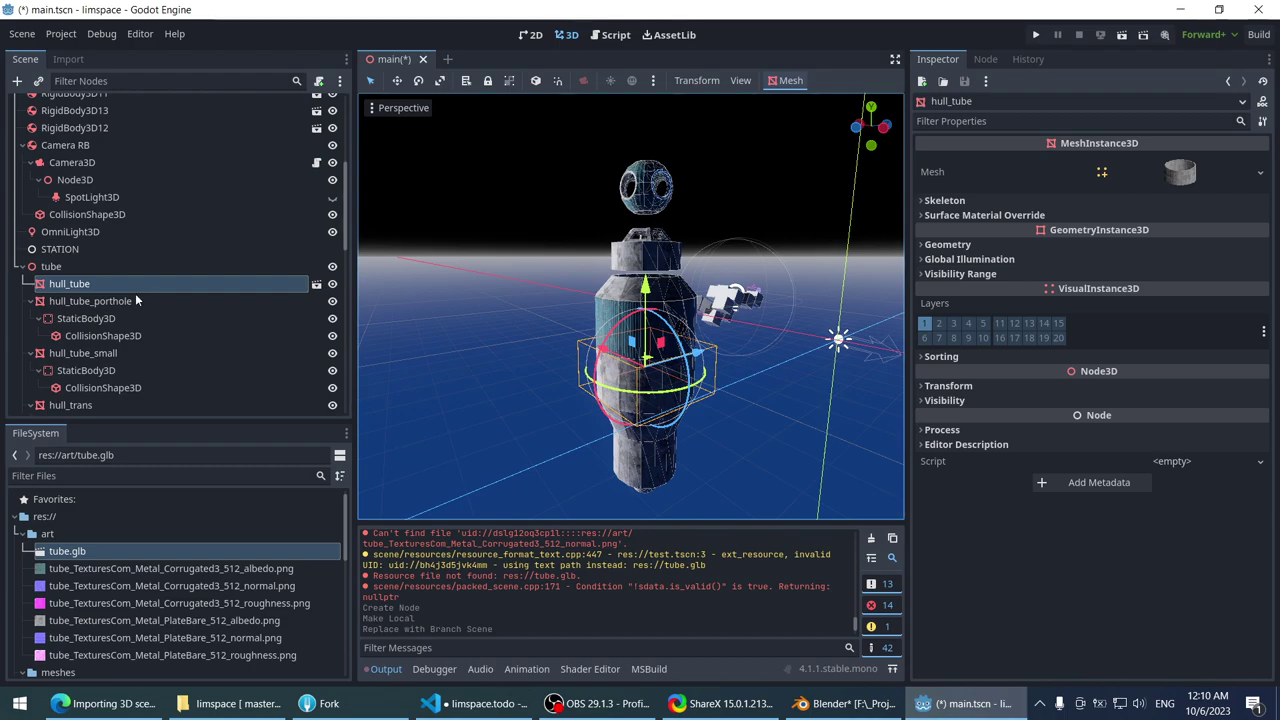
click(57, 296)
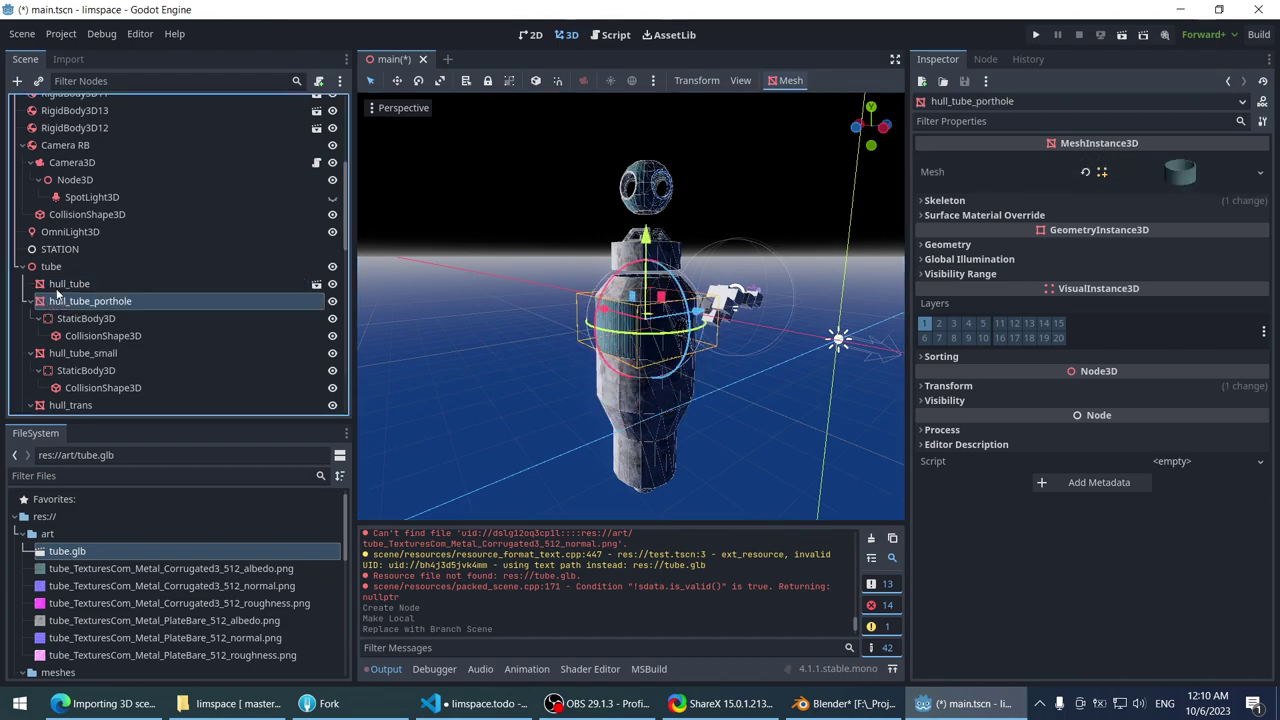
click(57, 286)
middle_drag(560, 290, 552, 307)
scroll(552, 307, down, 2)
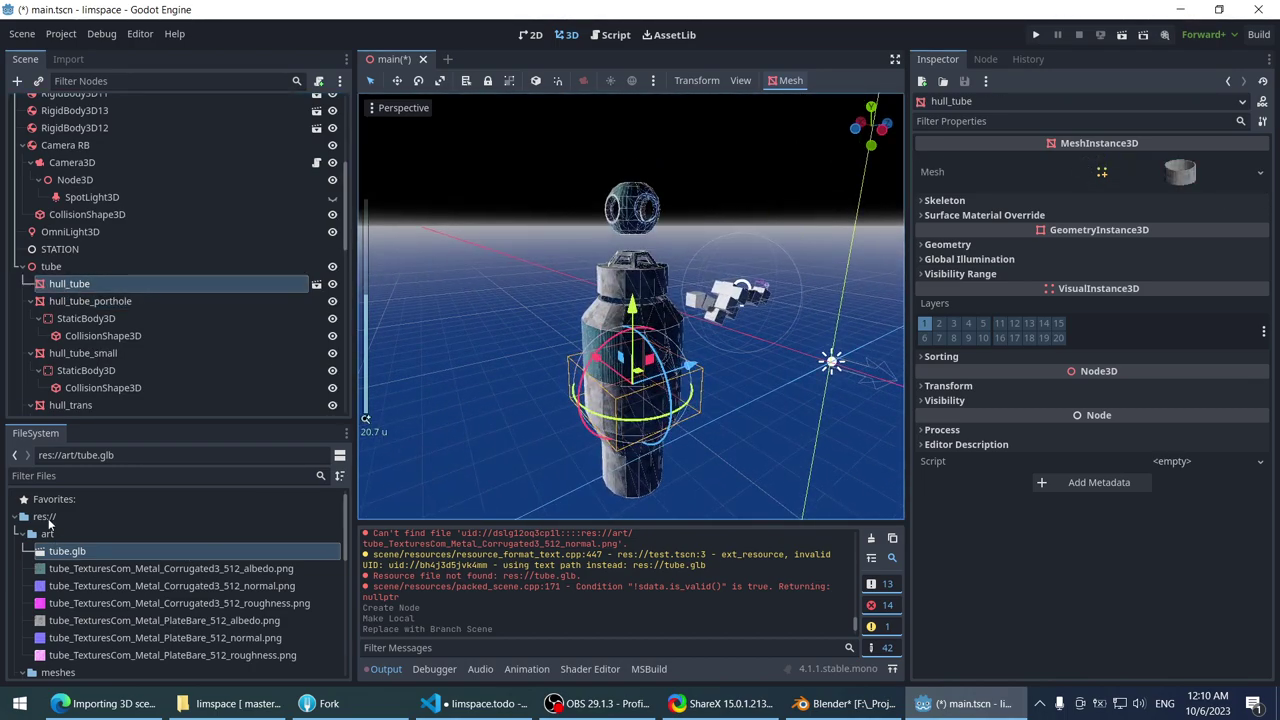
scroll(48, 522, down, 2)
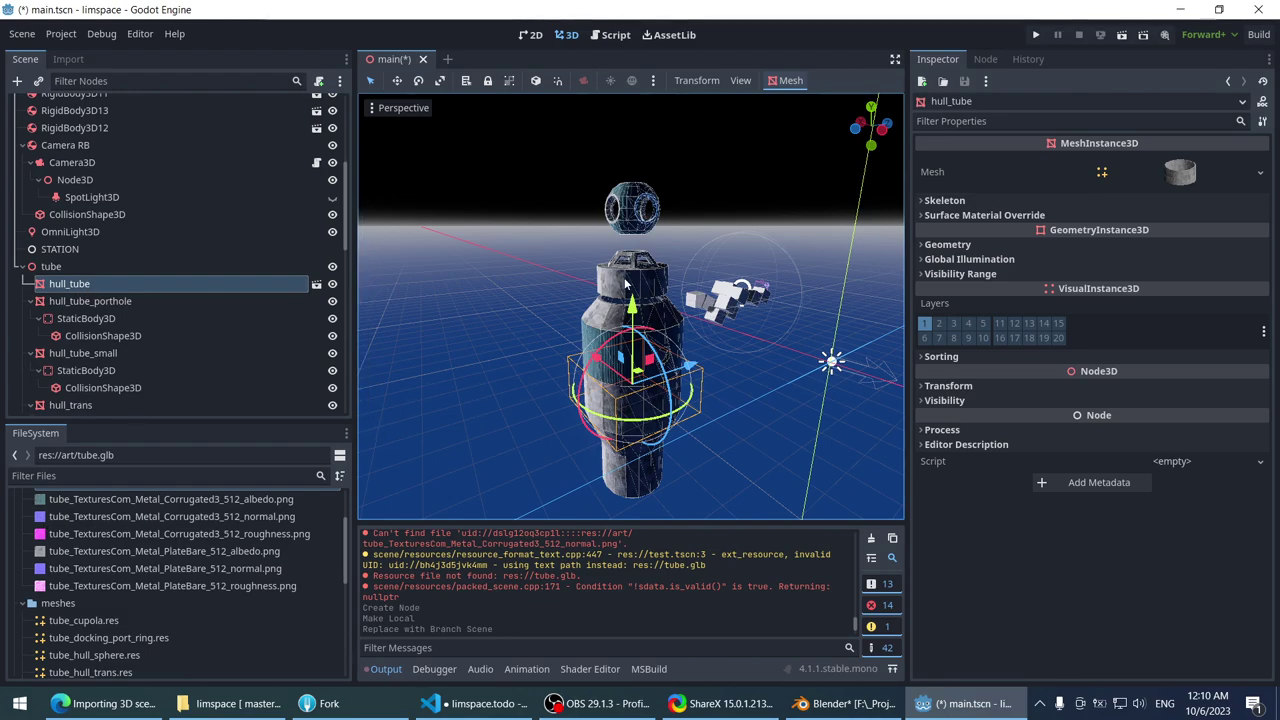
middle_drag(570, 335, 593, 345)
- Duplicate the hull_tube piece, shift the copy along X, then delete hull_tube2
key(ctrl+d)
drag(668, 386, 780, 382)
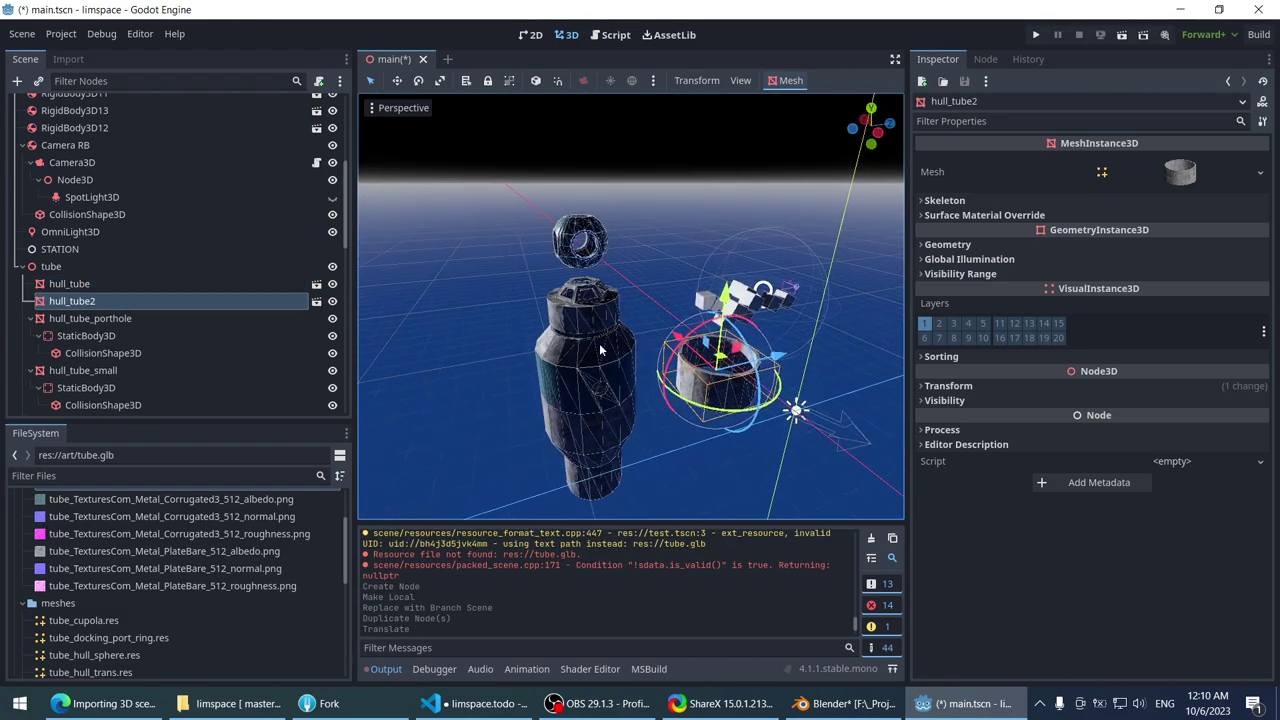
scroll(562, 287, up, 5)
key(Delete)
scroll(562, 287, down, 3)
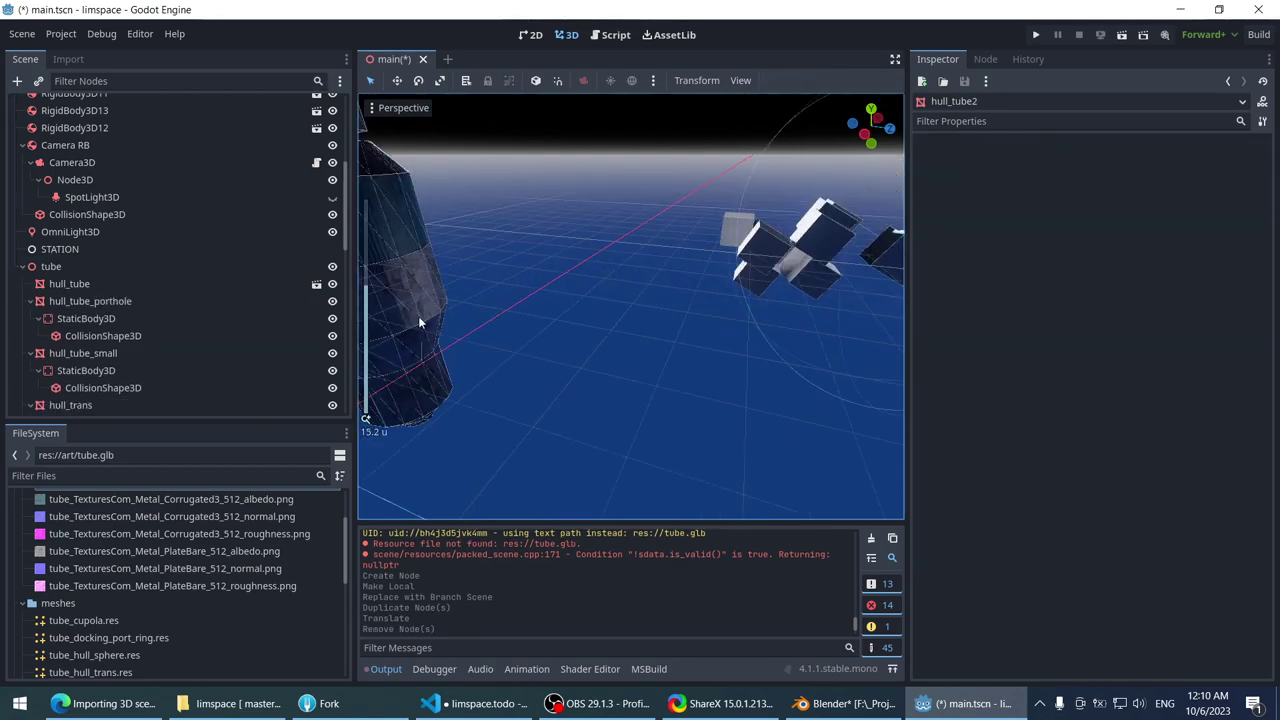
- Select a collision shape, then reselect the hull_tube_porthole piece in the viewport
middle_drag(418, 316, 530, 297)
click(547, 324)
scroll(570, 349, down, 1)
click(536, 355)
click(551, 358)
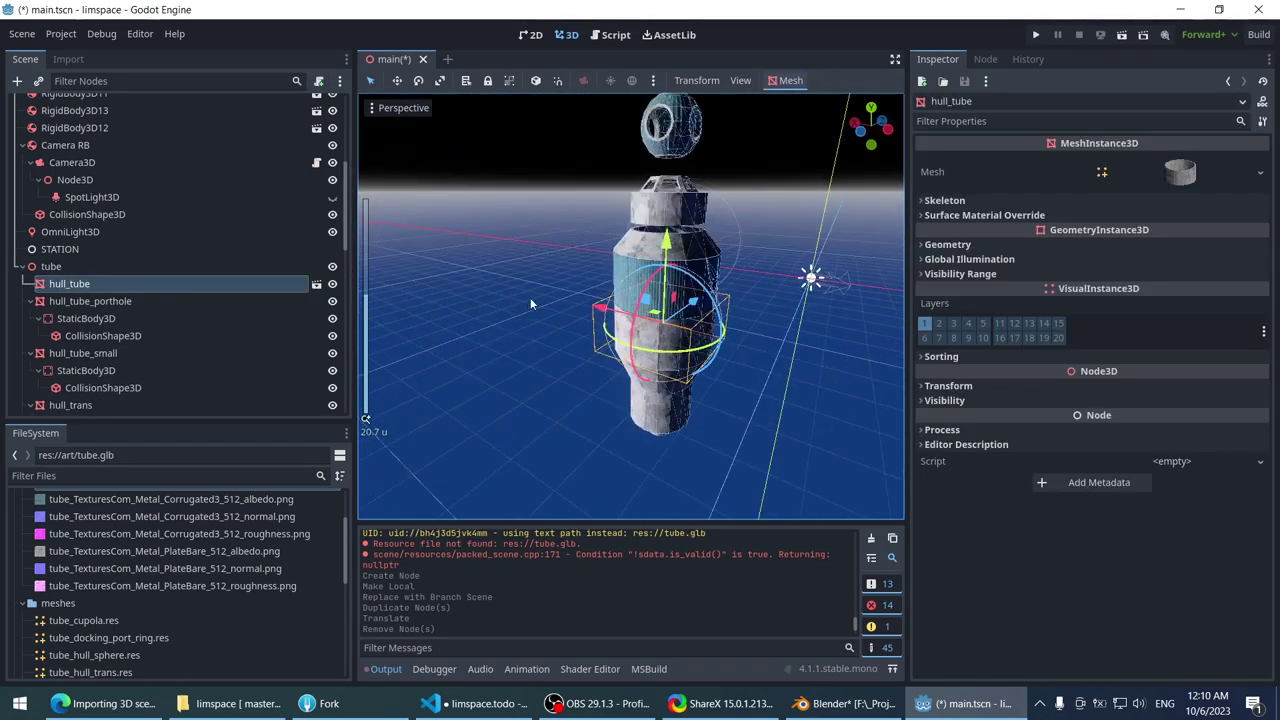
click(530, 297)
click(581, 325)
middle_drag(631, 294, 560, 318)
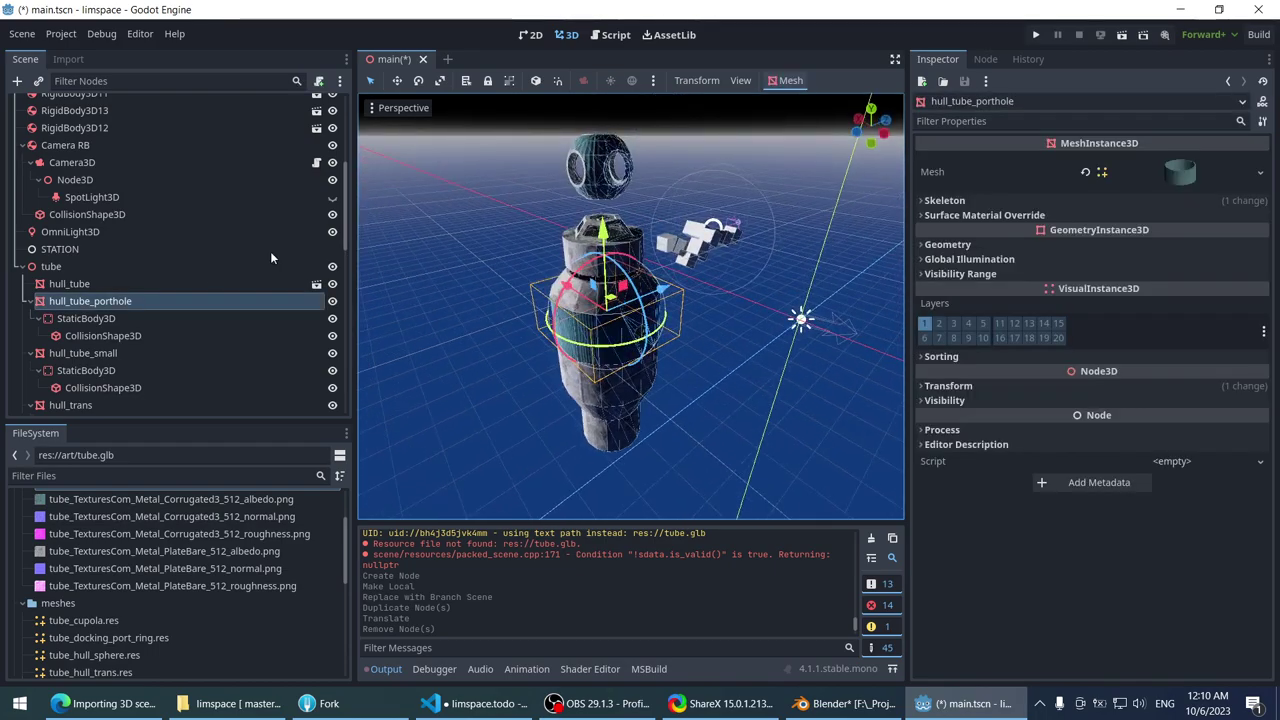
- Save hull_tube_porthole, hull_tube_small and hull_trans as branch scenes in prefabs
click(87, 300)
right_click(87, 300)
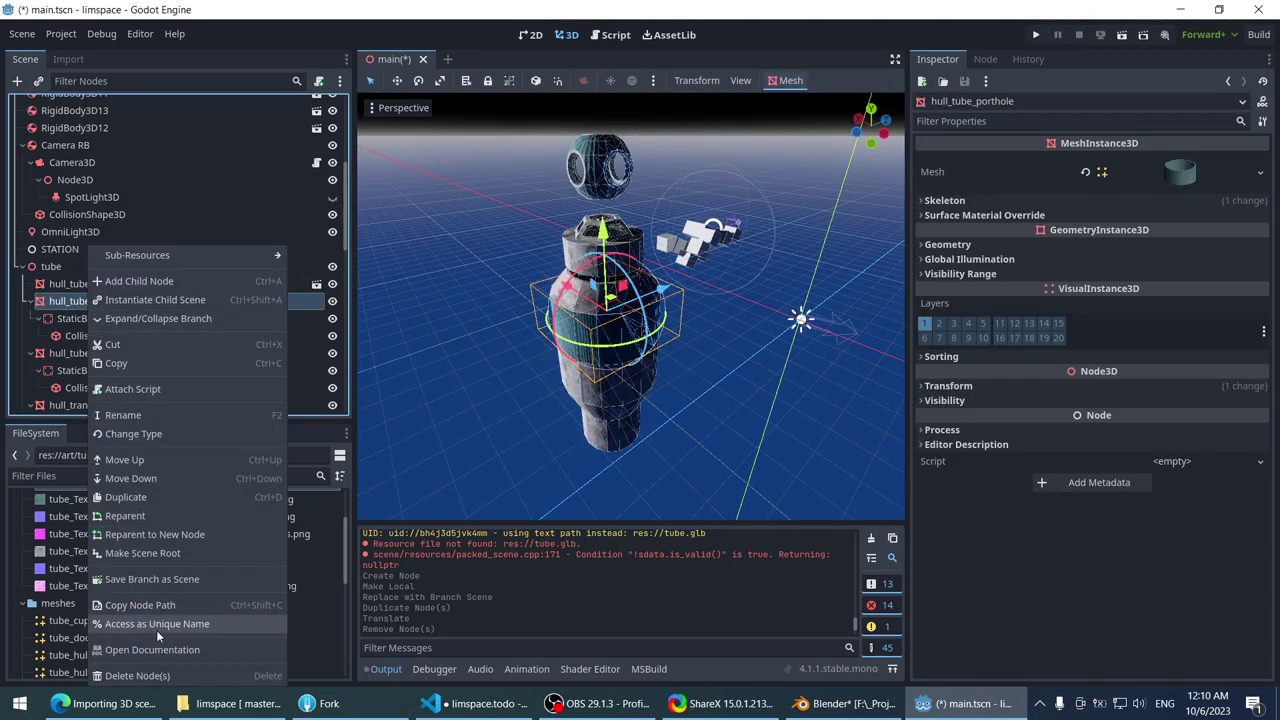
click(184, 579)
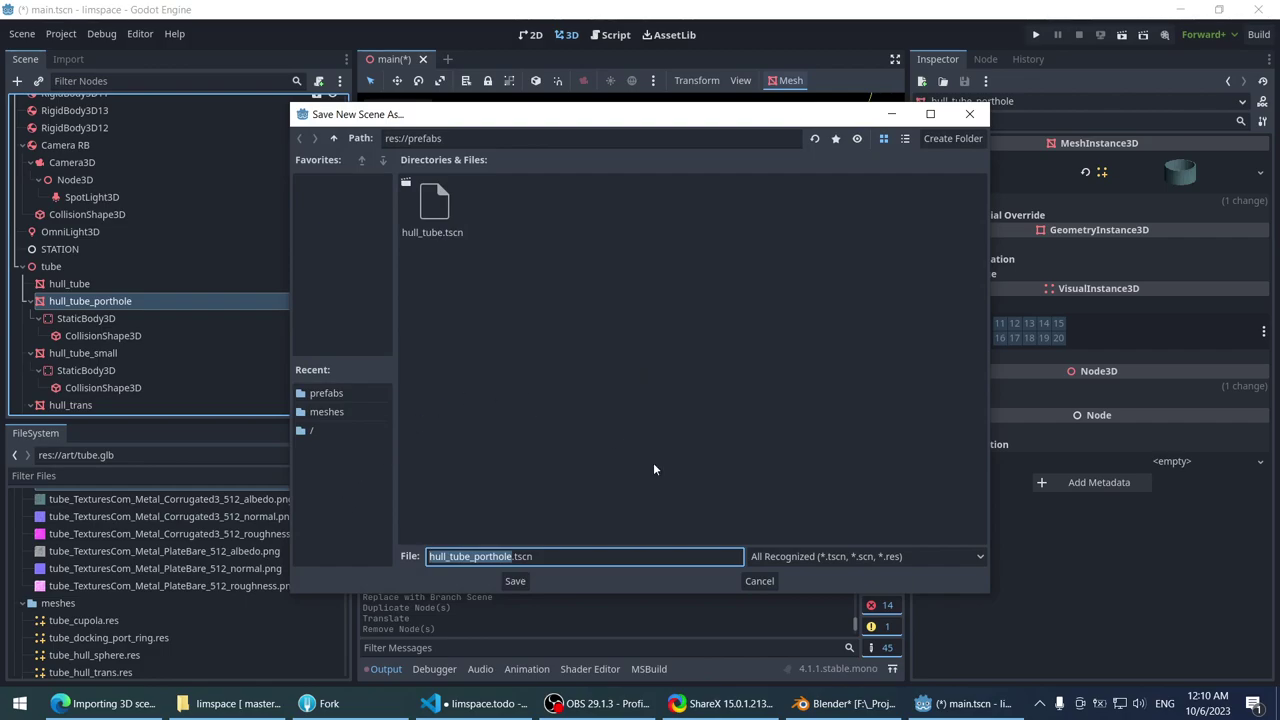
click(515, 581)
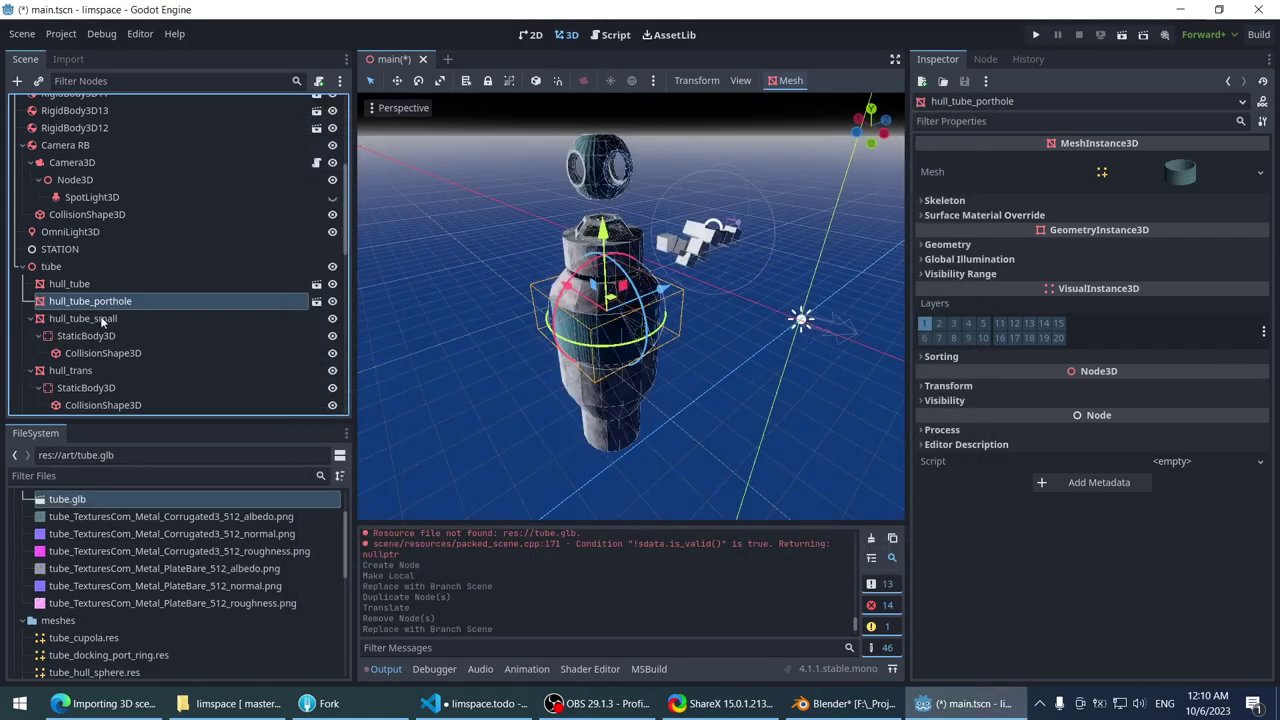
right_click(96, 320)
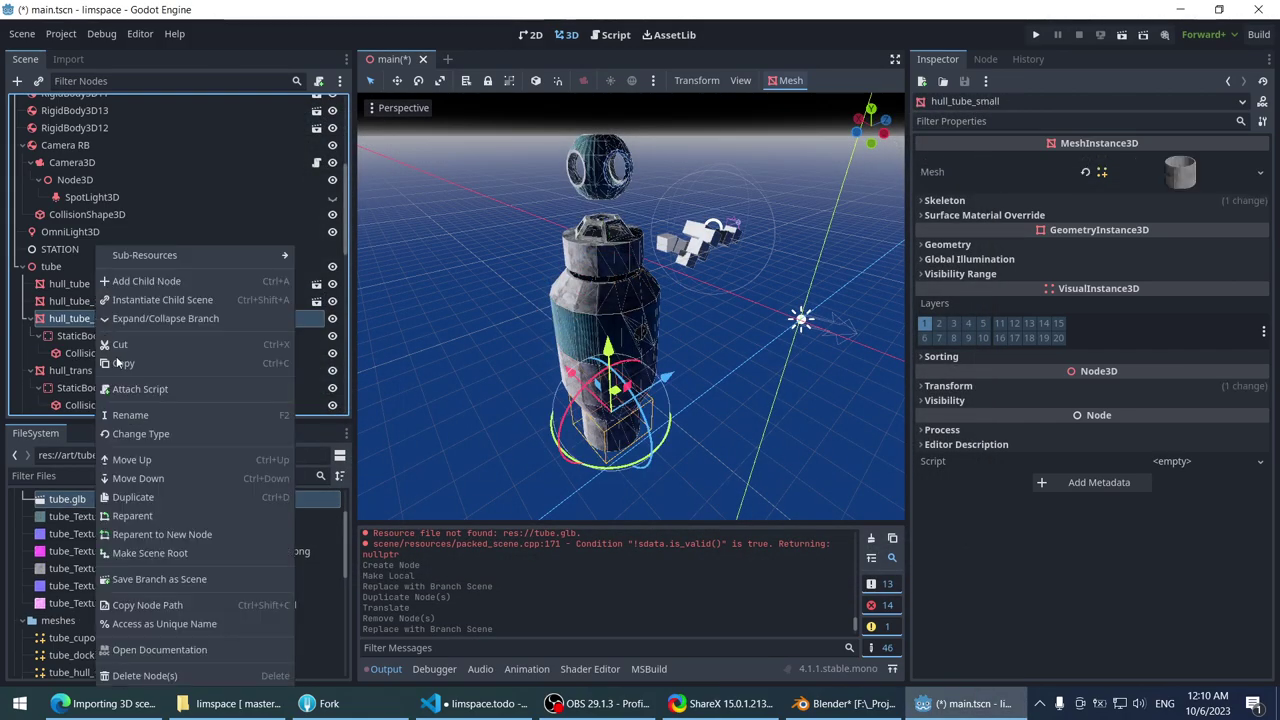
click(162, 574)
click(518, 582)
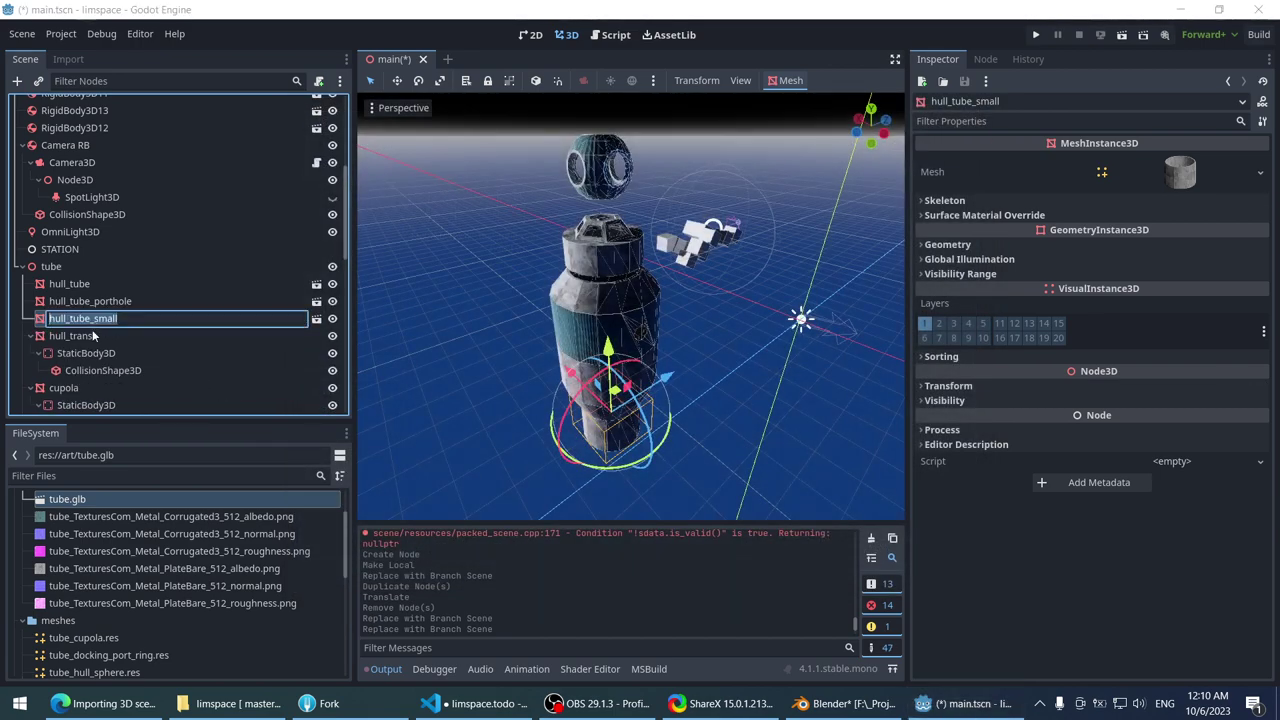
right_click(89, 331)
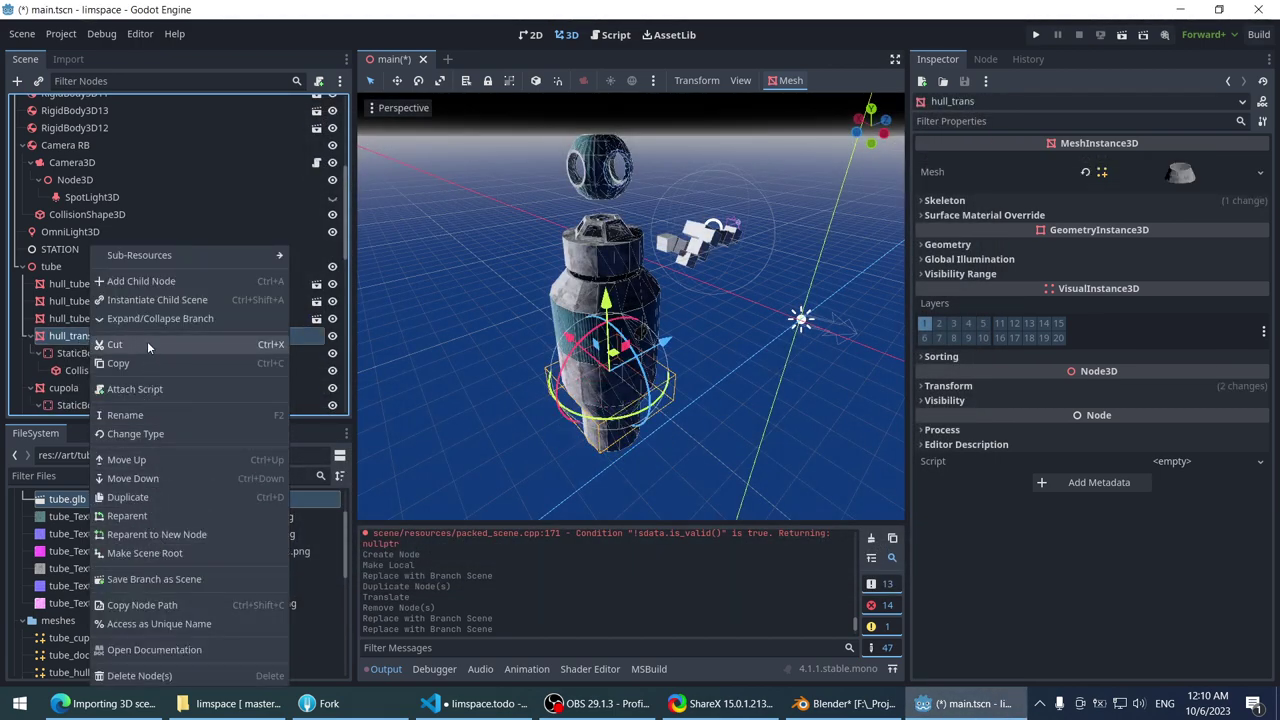
click(172, 579)
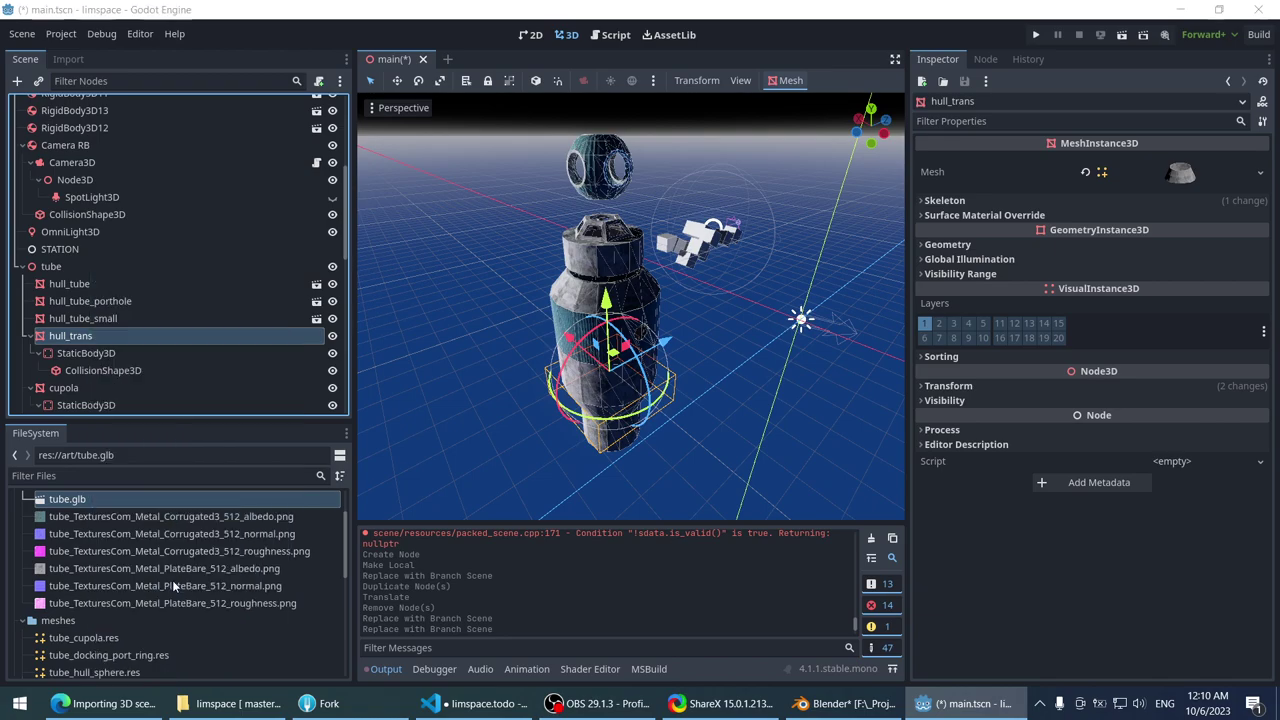
click(515, 581)
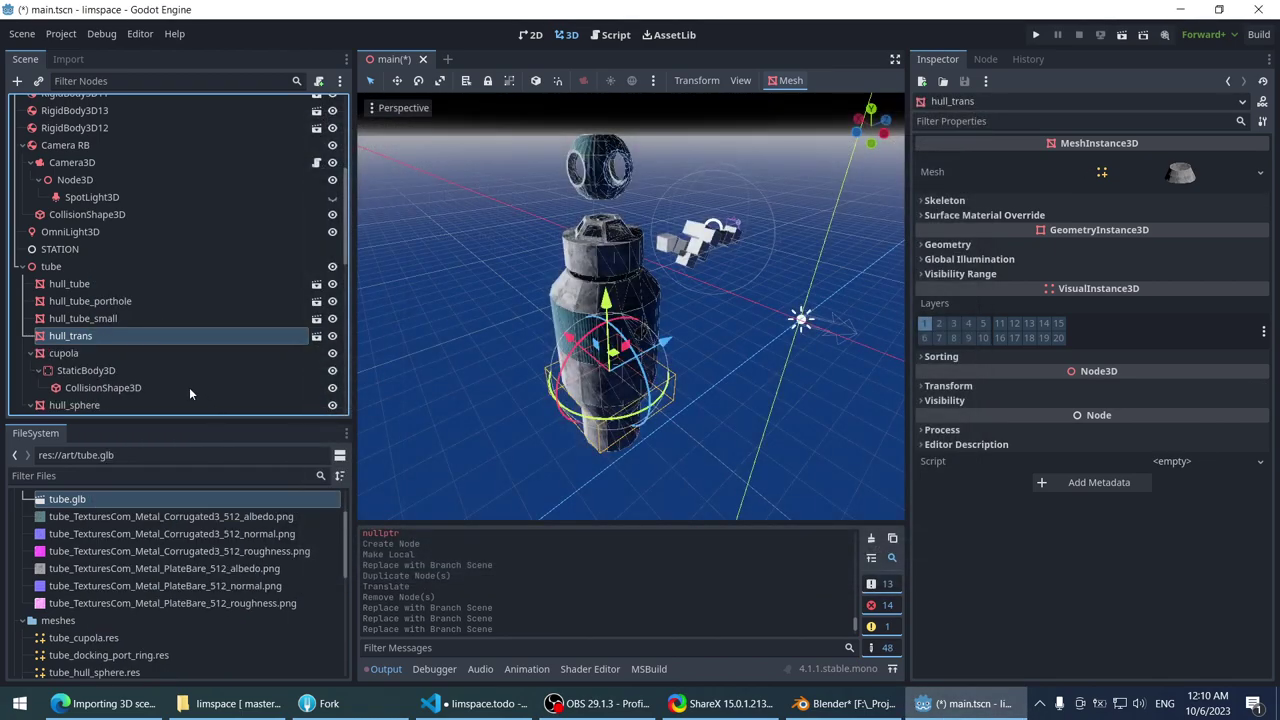
- Save cupola, hull_sphere and docking_ring as branch scenes in prefabs
right_click(132, 350)
click(236, 582)
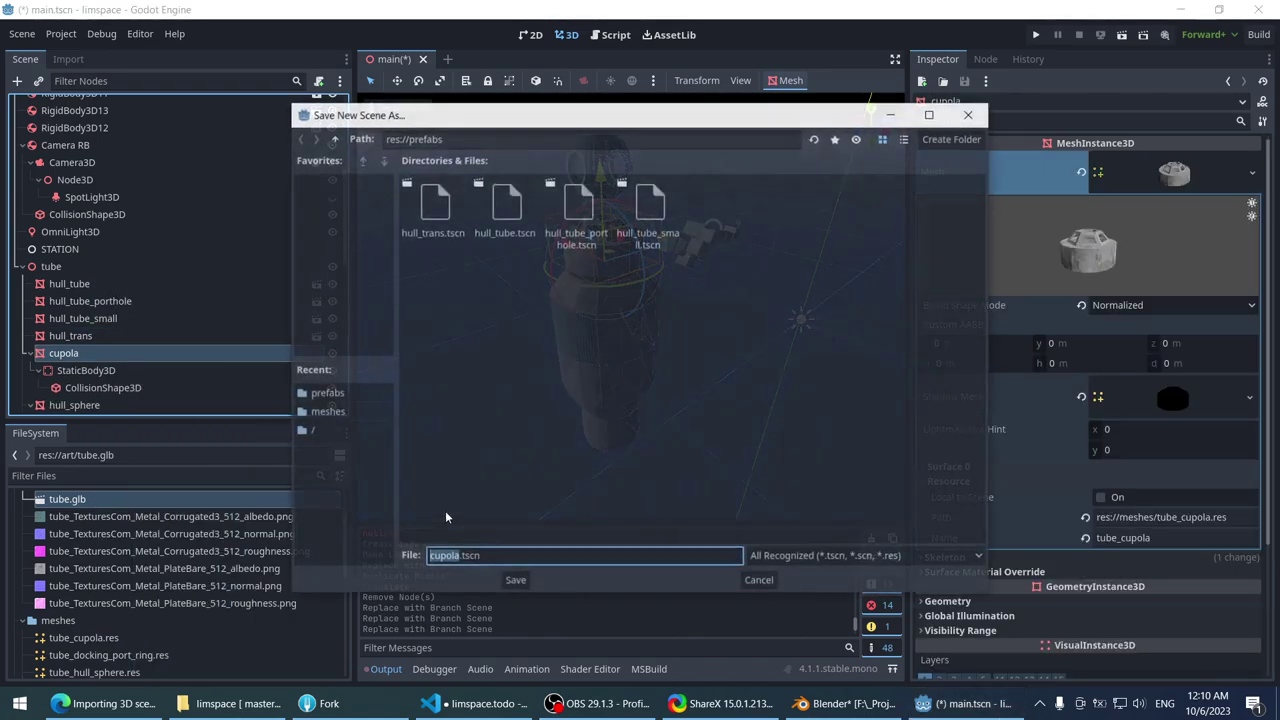
click(515, 581)
click(105, 370)
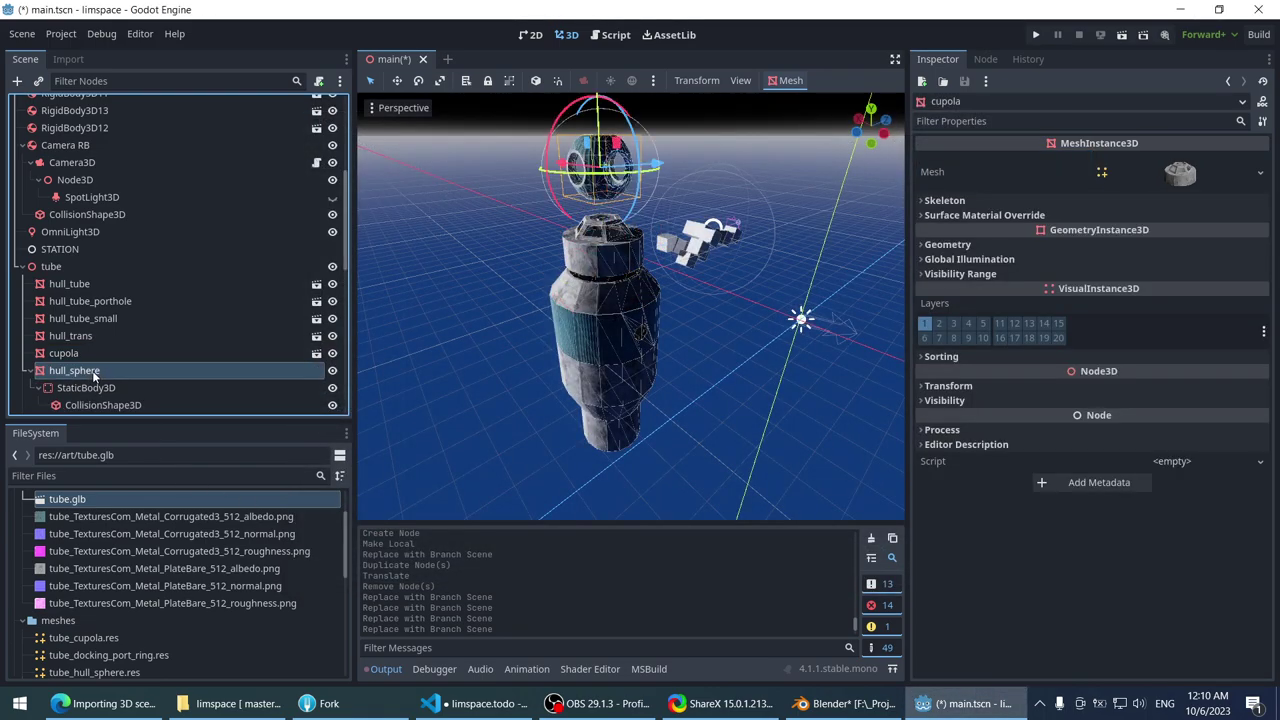
right_click(111, 372)
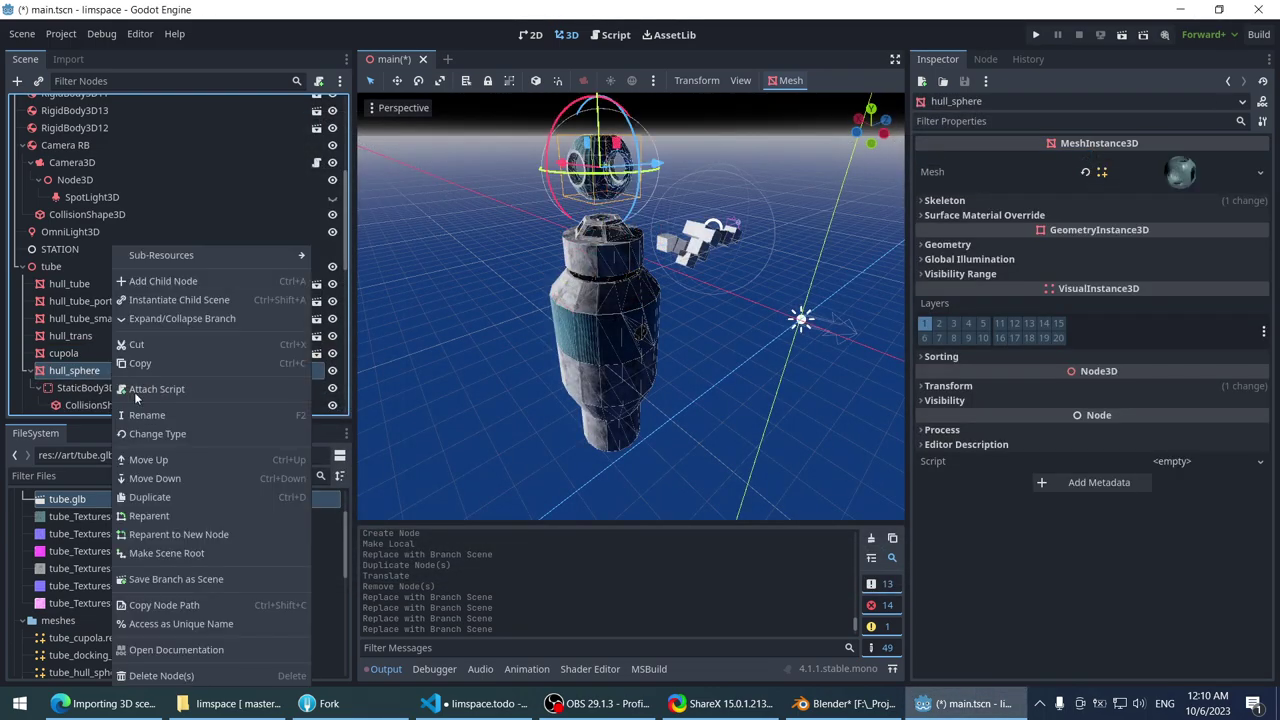
click(197, 577)
click(515, 581)
scroll(131, 322, down, 3)
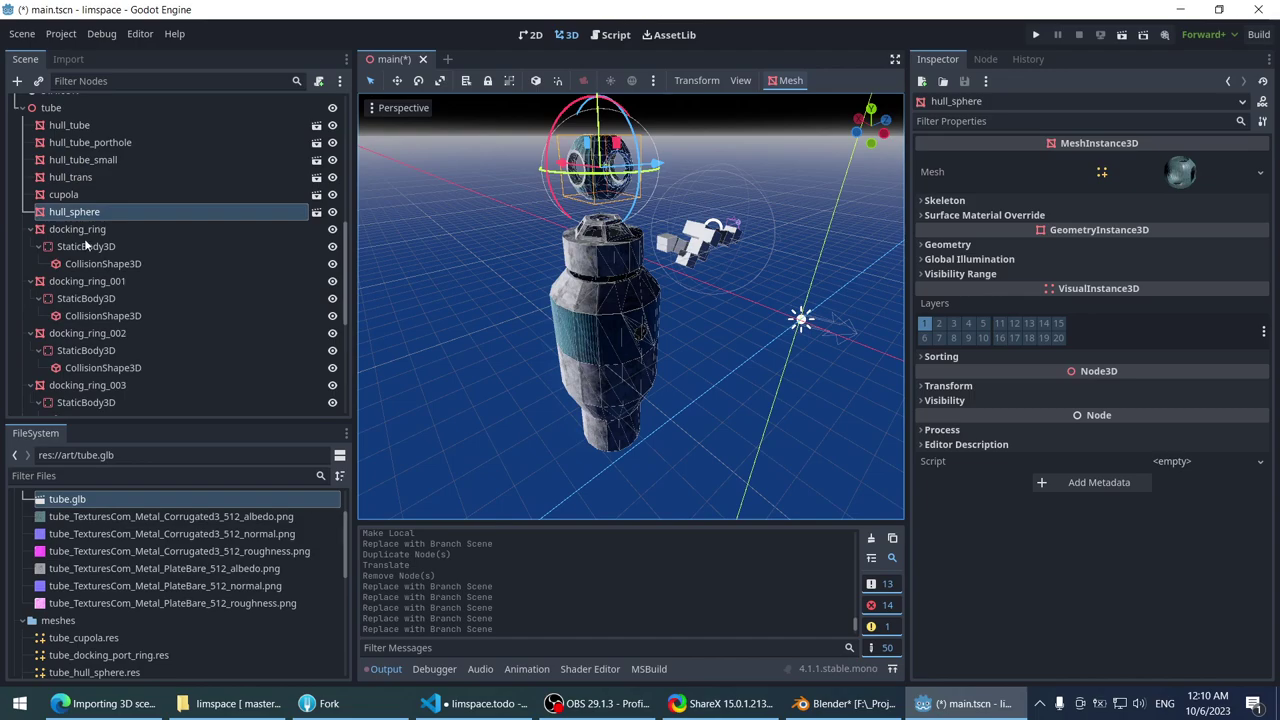
click(85, 229)
right_click(85, 229)
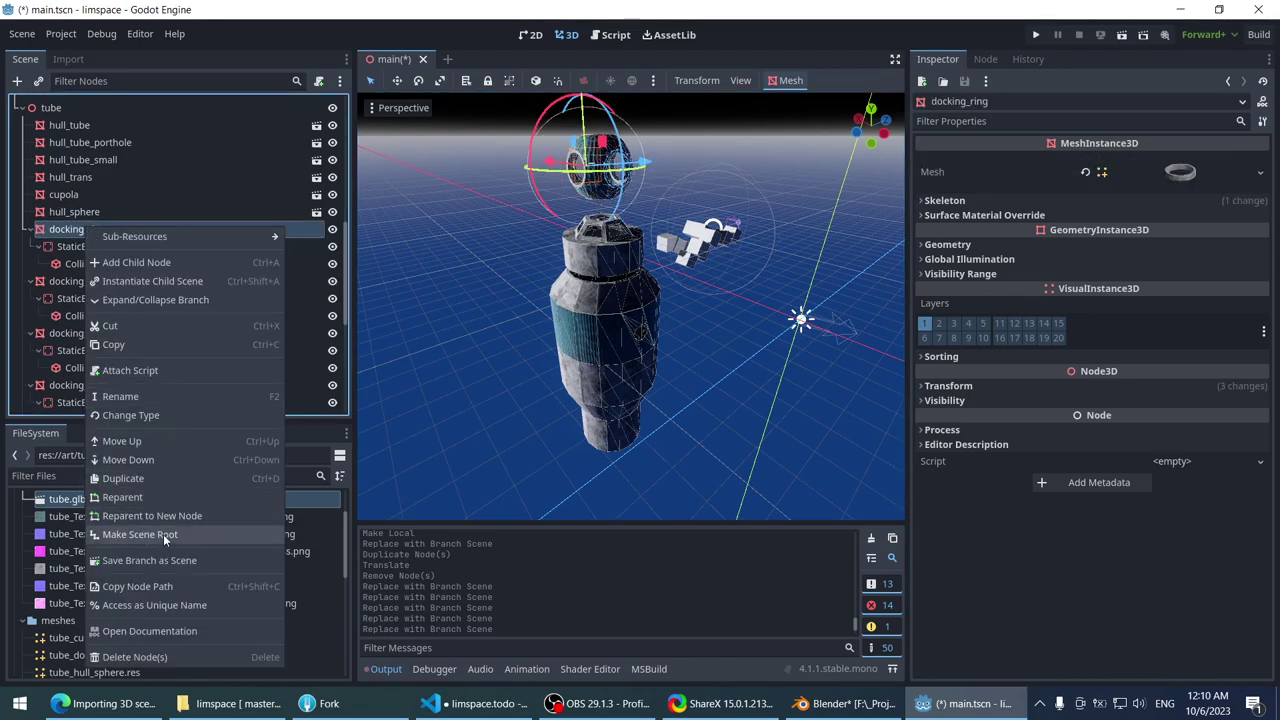
click(160, 560)
click(515, 581)
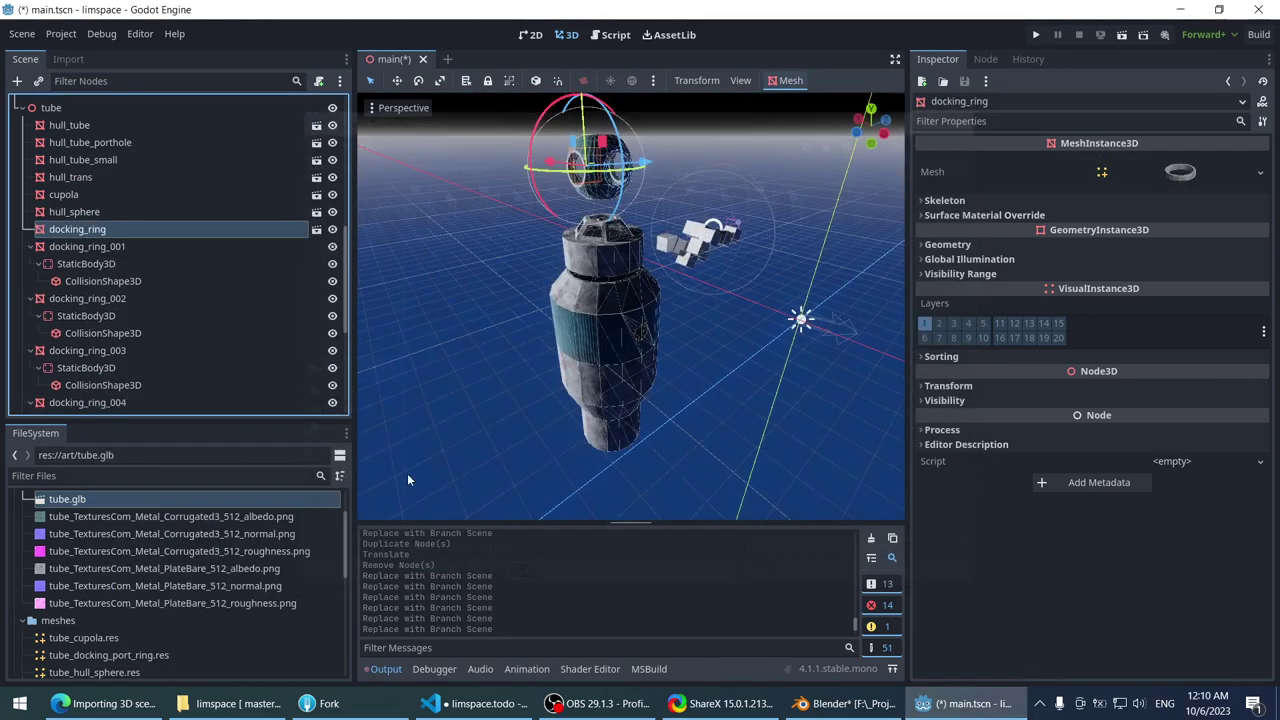
- Collapse the children of docking_ring_001 through docking_ring_006 in the scene tree
scroll(114, 252, down, 5)
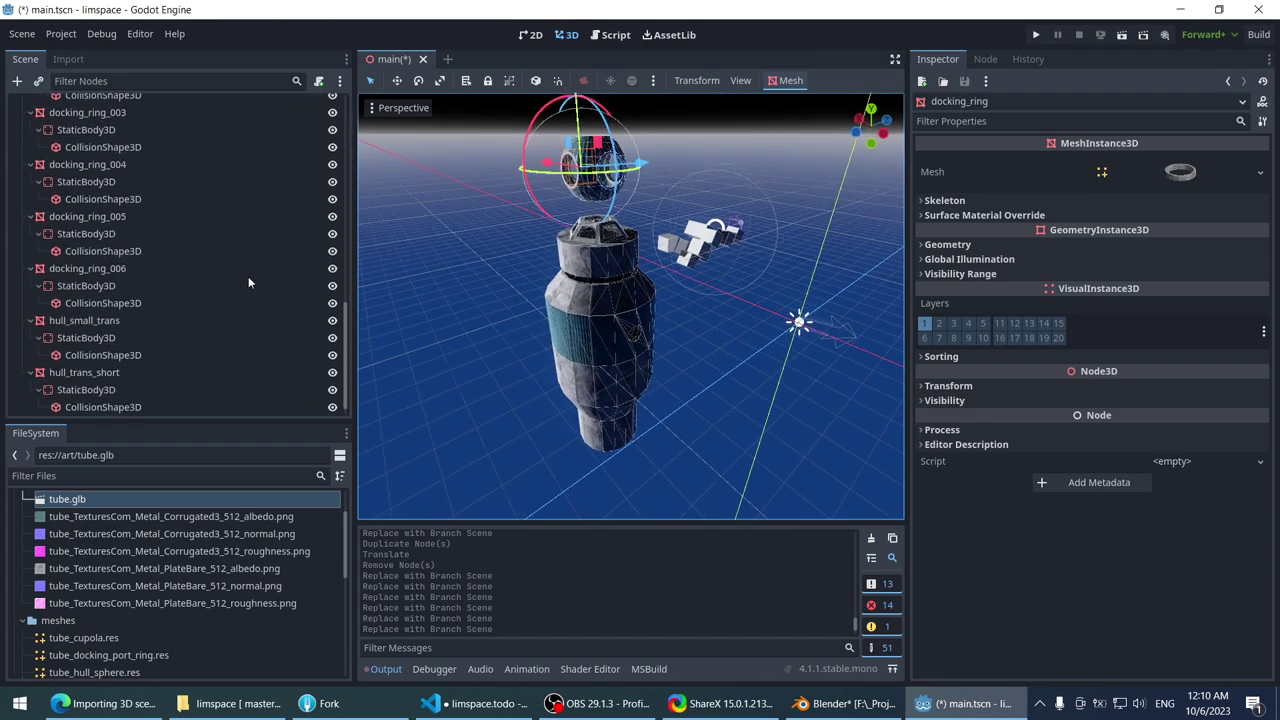
scroll(115, 383, up, 6)
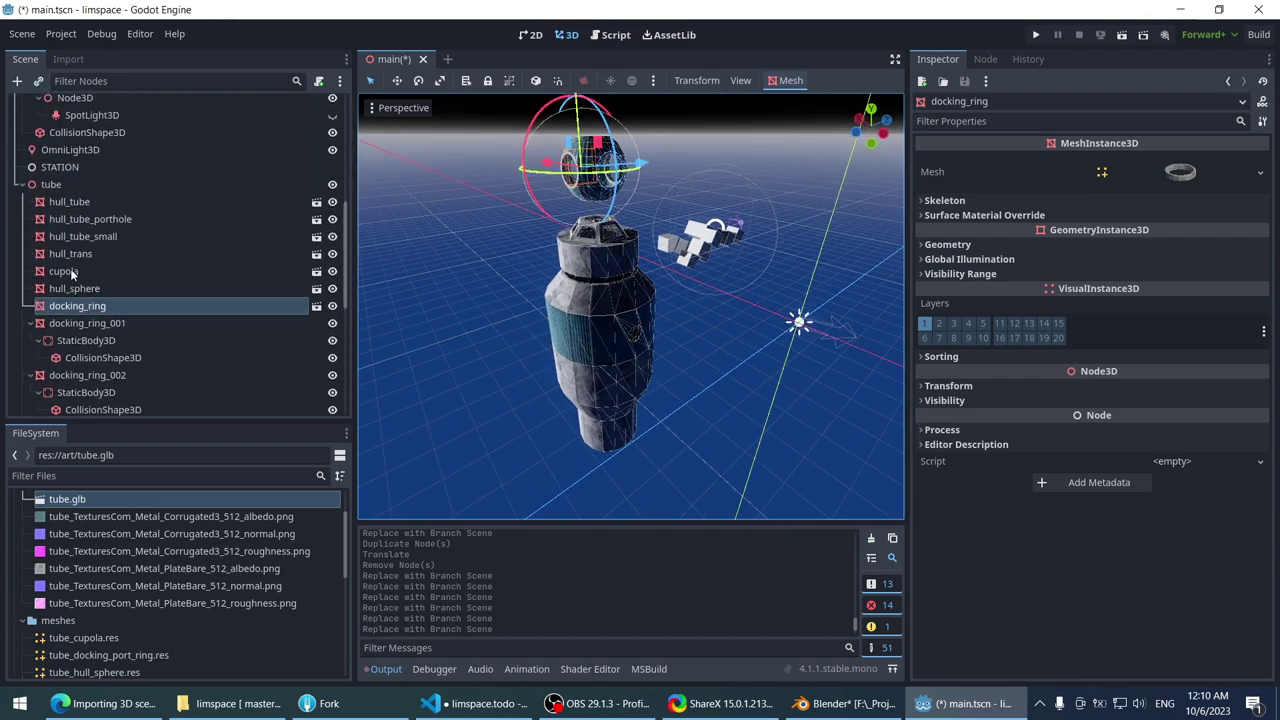
click(33, 323)
click(33, 340)
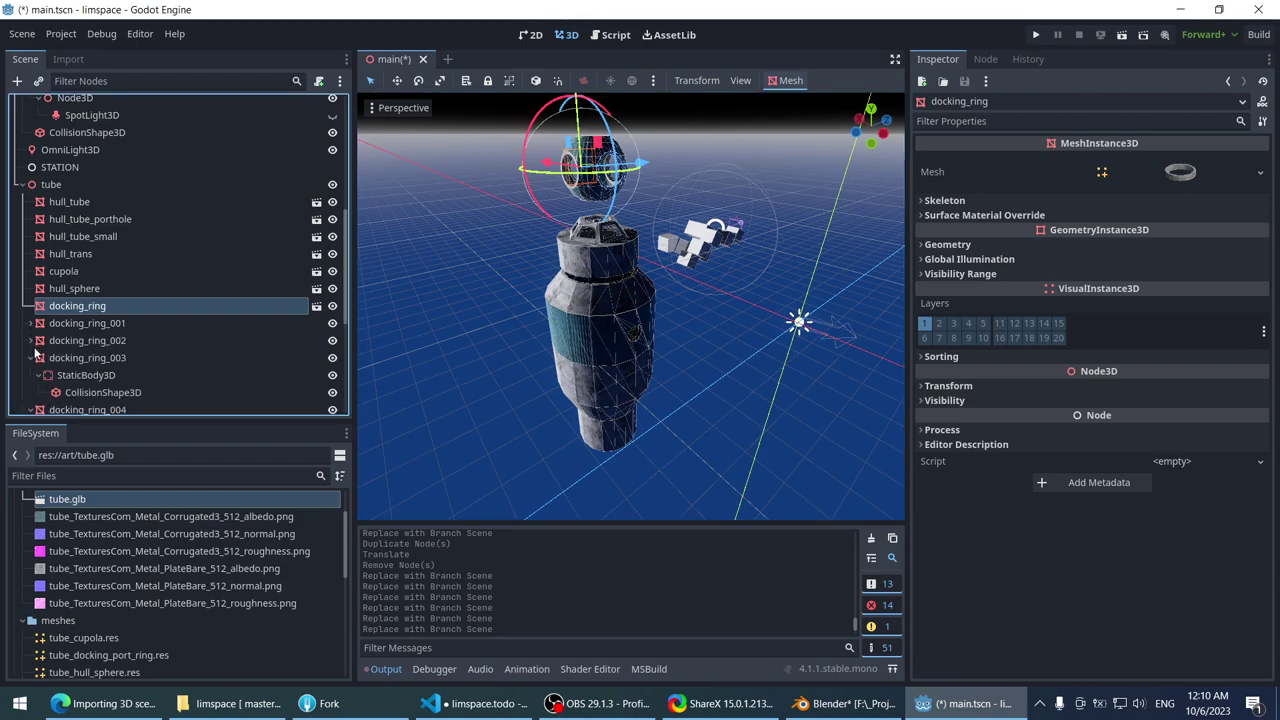
click(33, 357)
click(33, 375)
scroll(33, 383, down, 2)
click(31, 274)
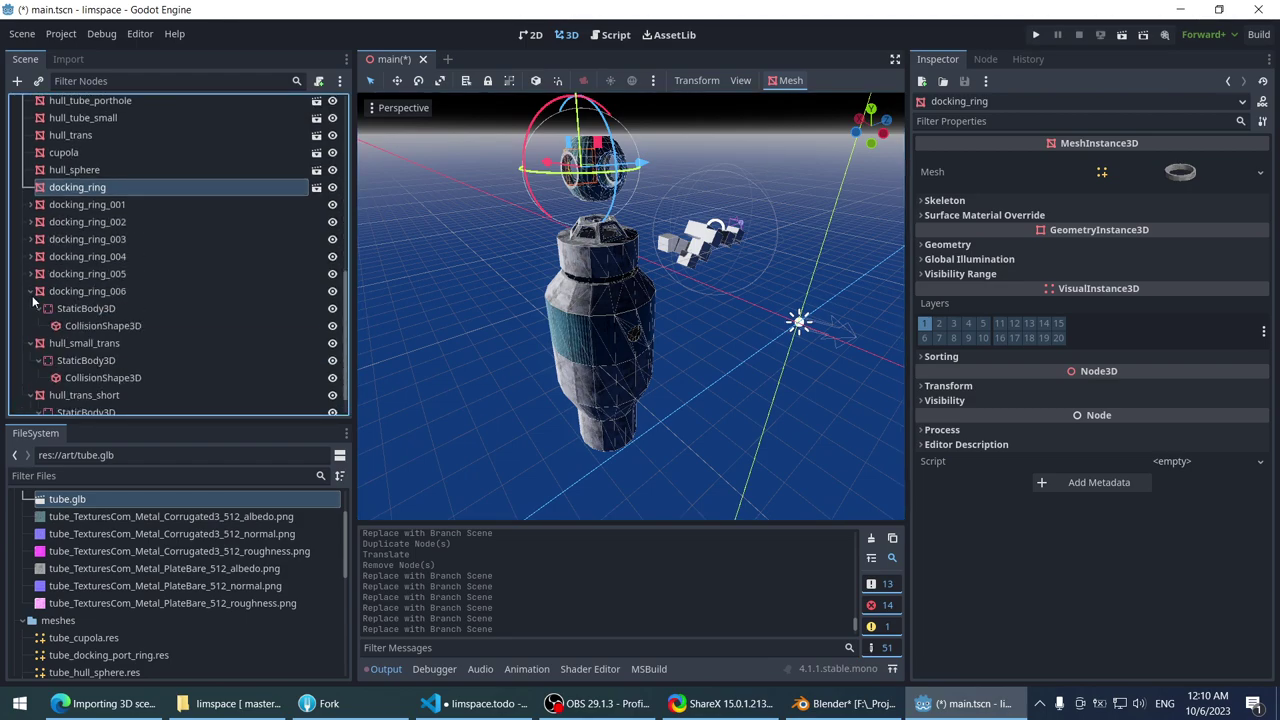
click(40, 291)
scroll(33, 300, up, 1)
click(31, 298)
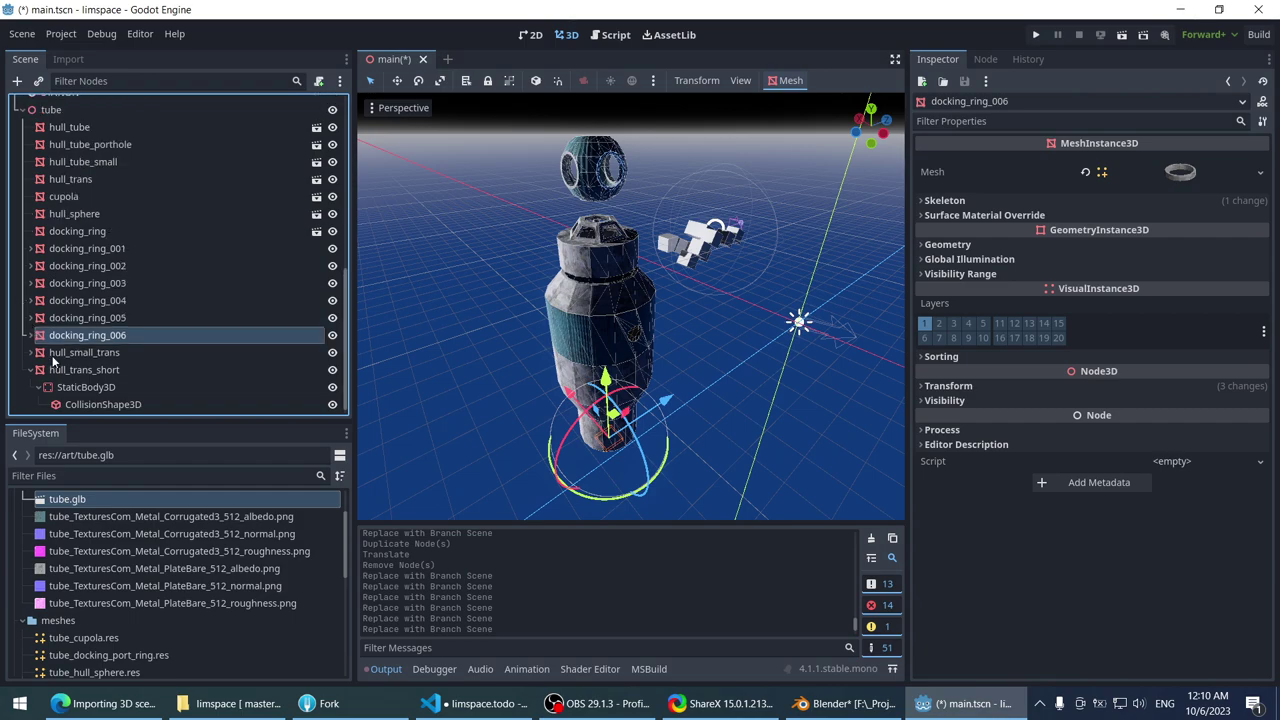
- Save hull_small_trans and hull_trans_short as branch scenes in prefabs
click(62, 369)
right_click(62, 352)
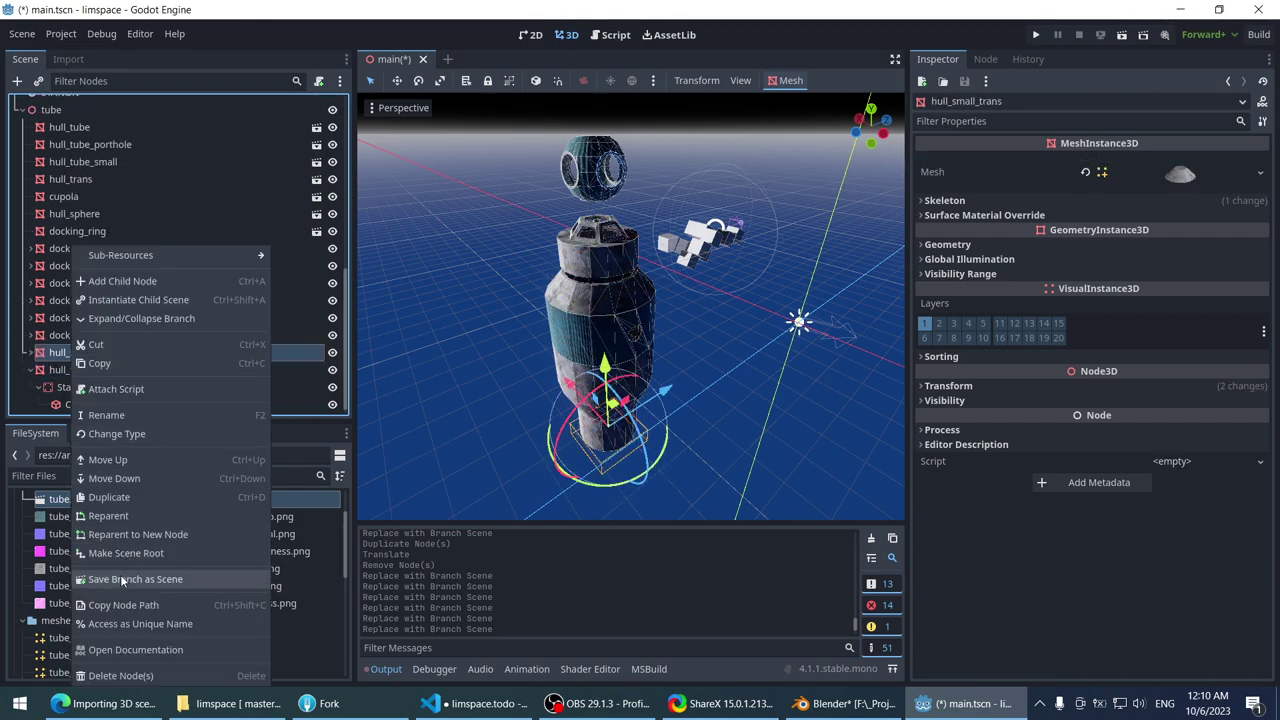
click(122, 580)
click(523, 584)
click(100, 372)
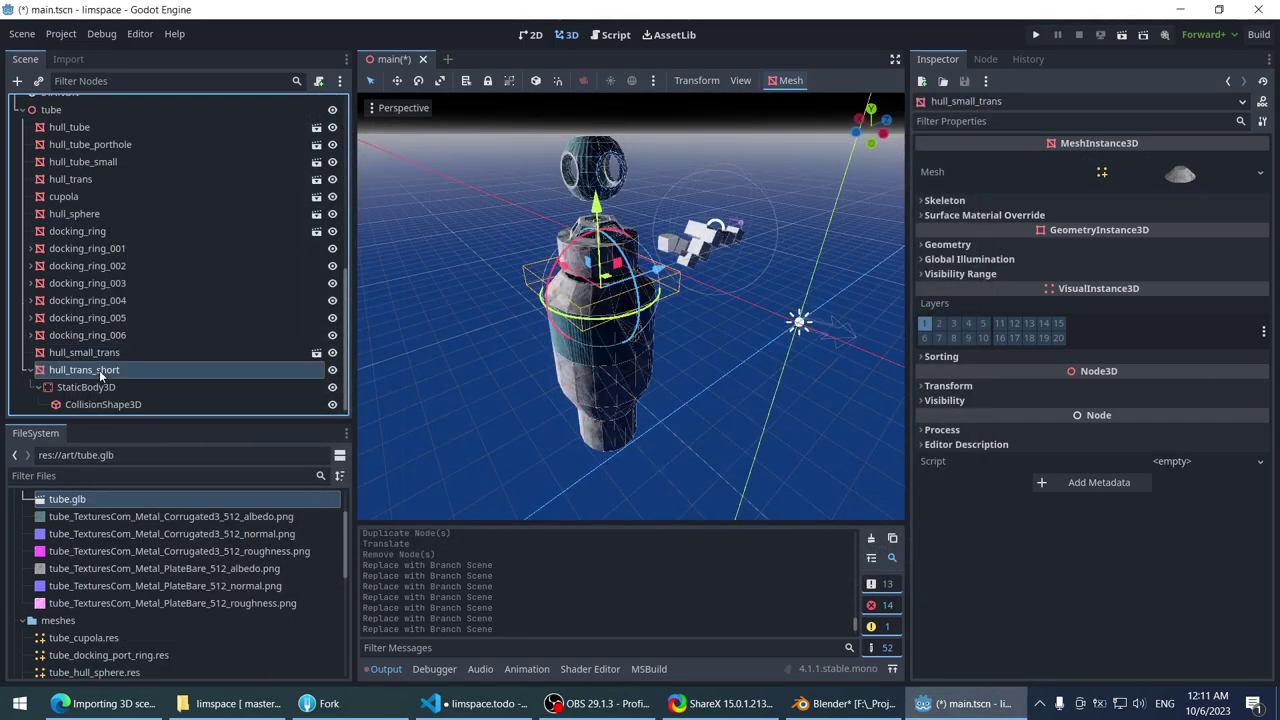
right_click(101, 373)
click(130, 366)
right_click(98, 371)
click(152, 580)
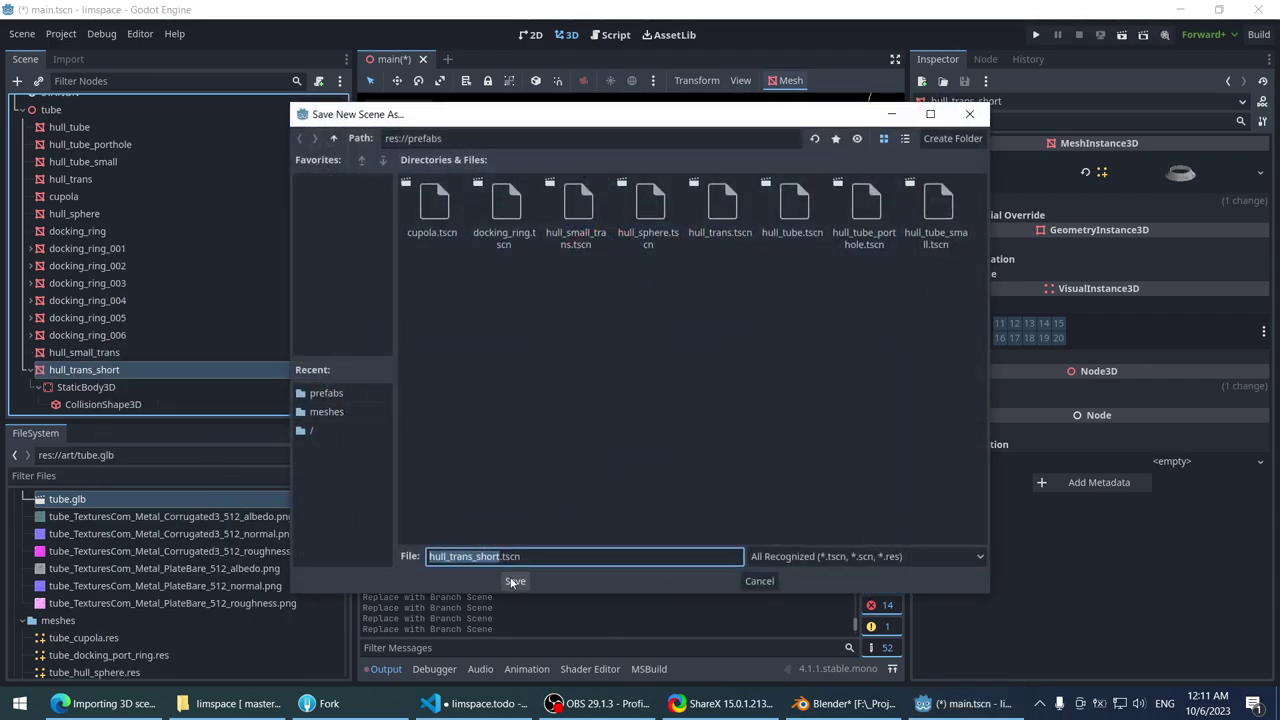
click(516, 583)
- Select the imported tube node in the scene tree
click(100, 370)
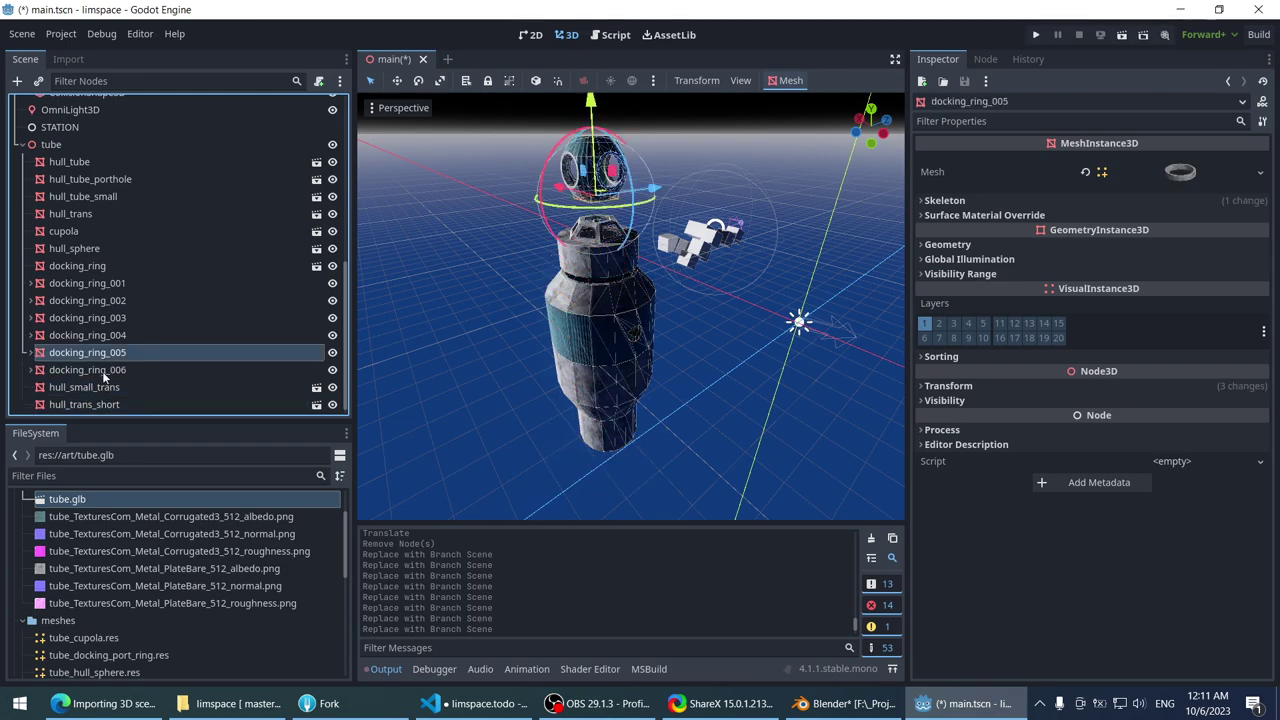
scroll(423, 240, down, 3)
scroll(444, 237, up, 2)
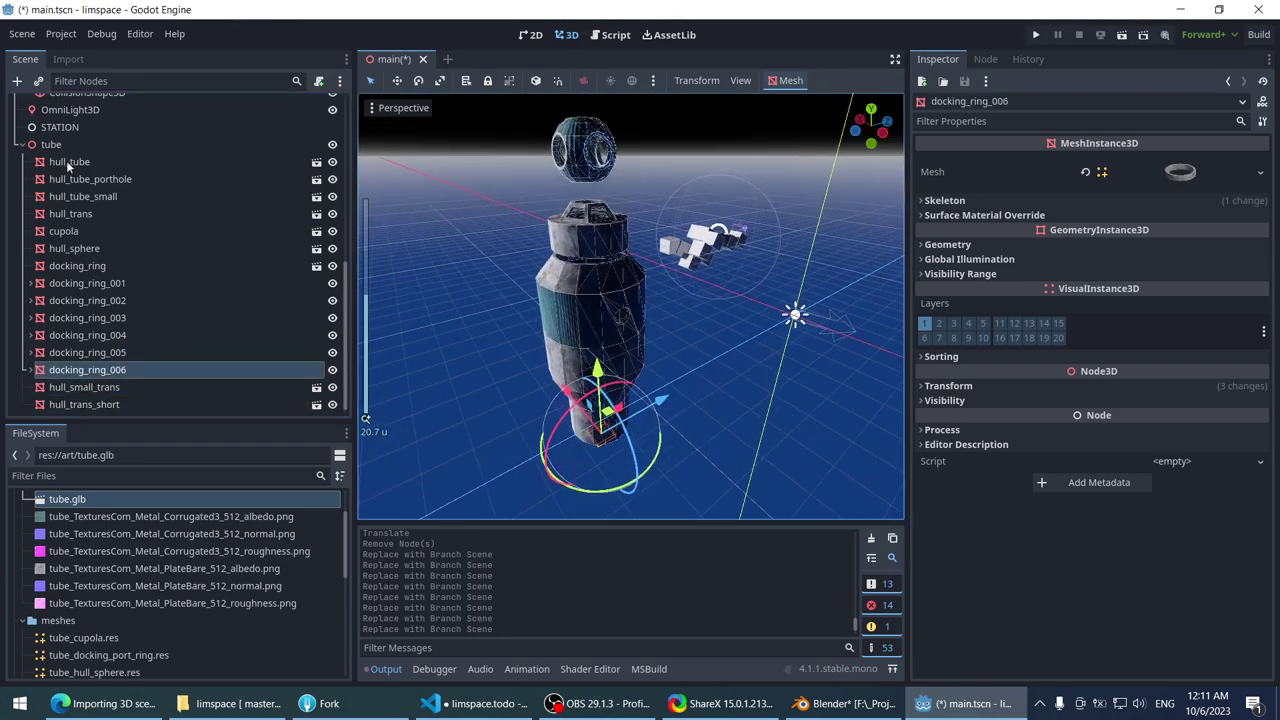
click(51, 144)
- Delete the tube node and drag prefabs/hull_tube.tscn into the viewport
key(f)
key(Delete)
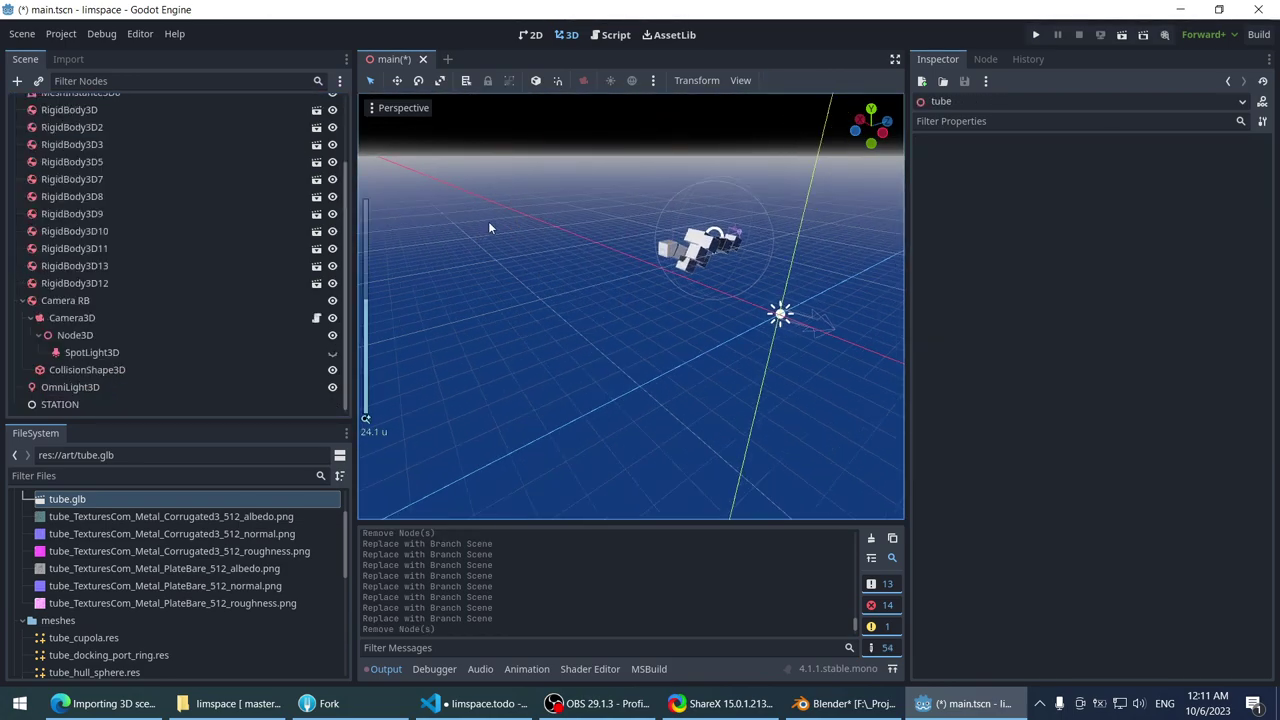
scroll(485, 240, down, 2)
scroll(120, 570, down, 5)
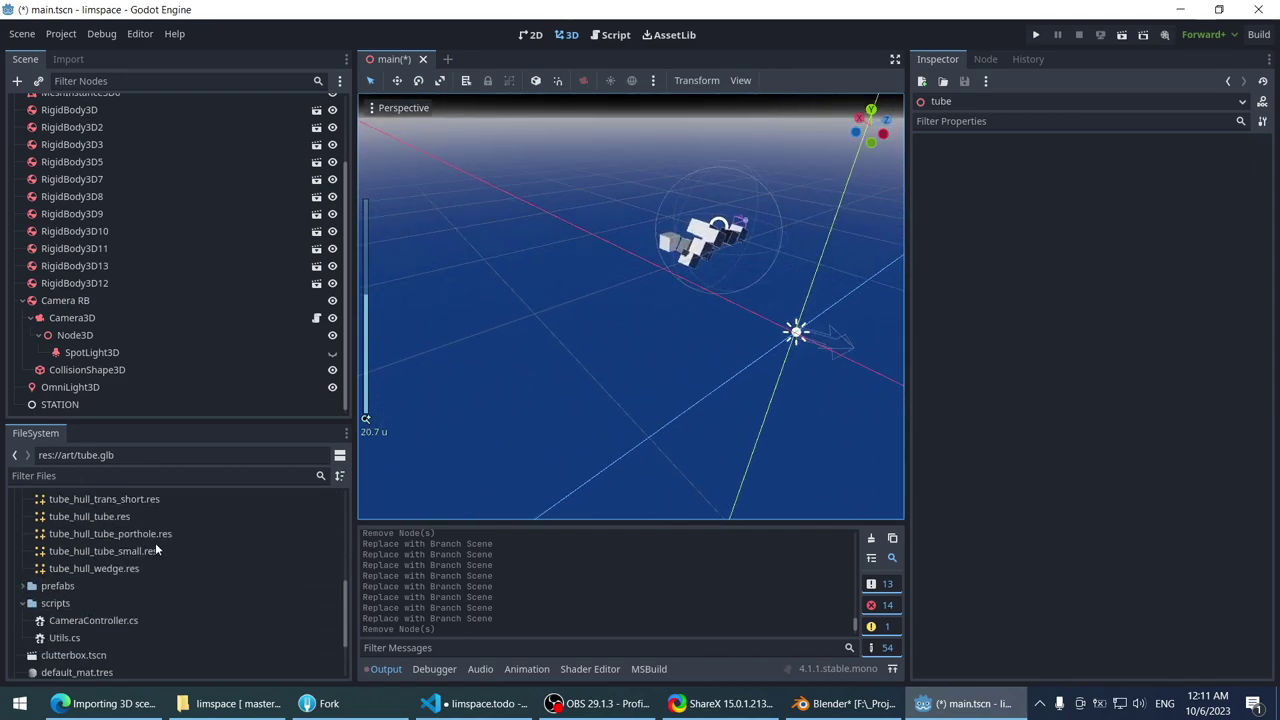
click(22, 589)
click(70, 603)
scroll(380, 480, down, 2)
scroll(191, 549, down, 3)
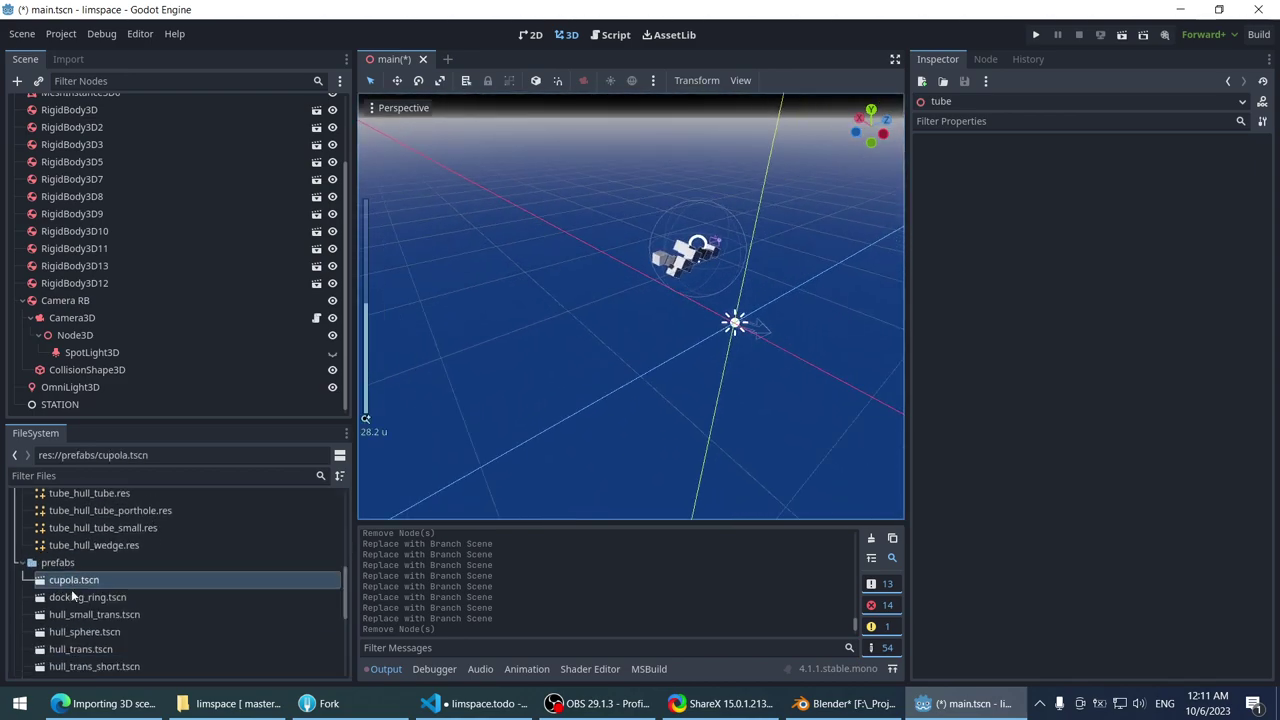
scroll(200, 545, down, 2)
scroll(106, 528, up, 4)
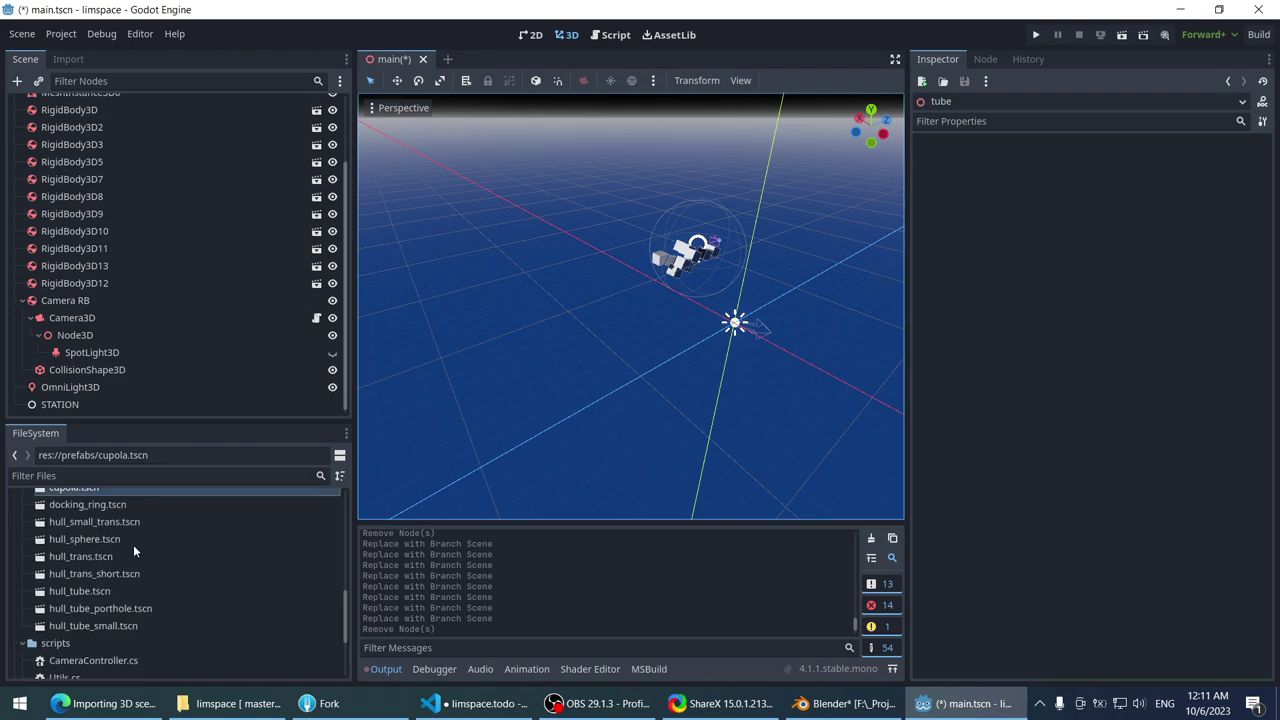
drag(101, 614, 570, 335)
- Set the hull_tube instance's Transform Position to 0, 0, 0
scroll(566, 321, up, 2)
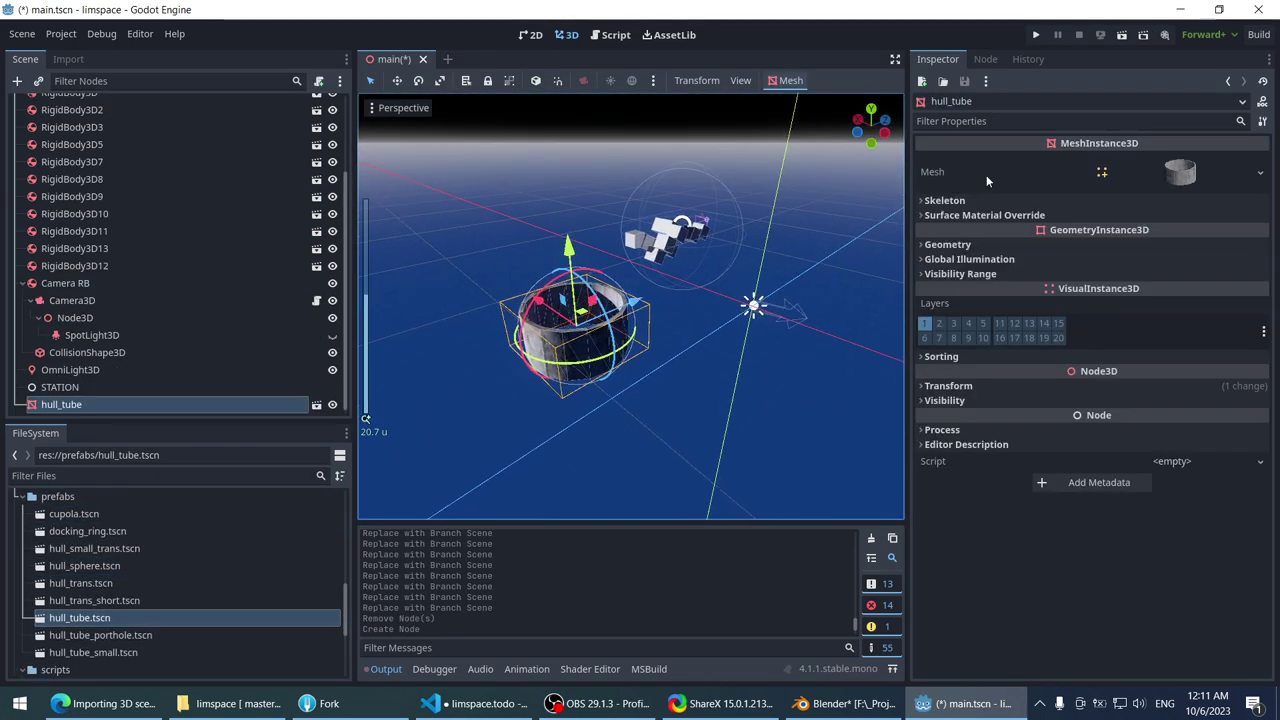
scroll(677, 216, up, 1)
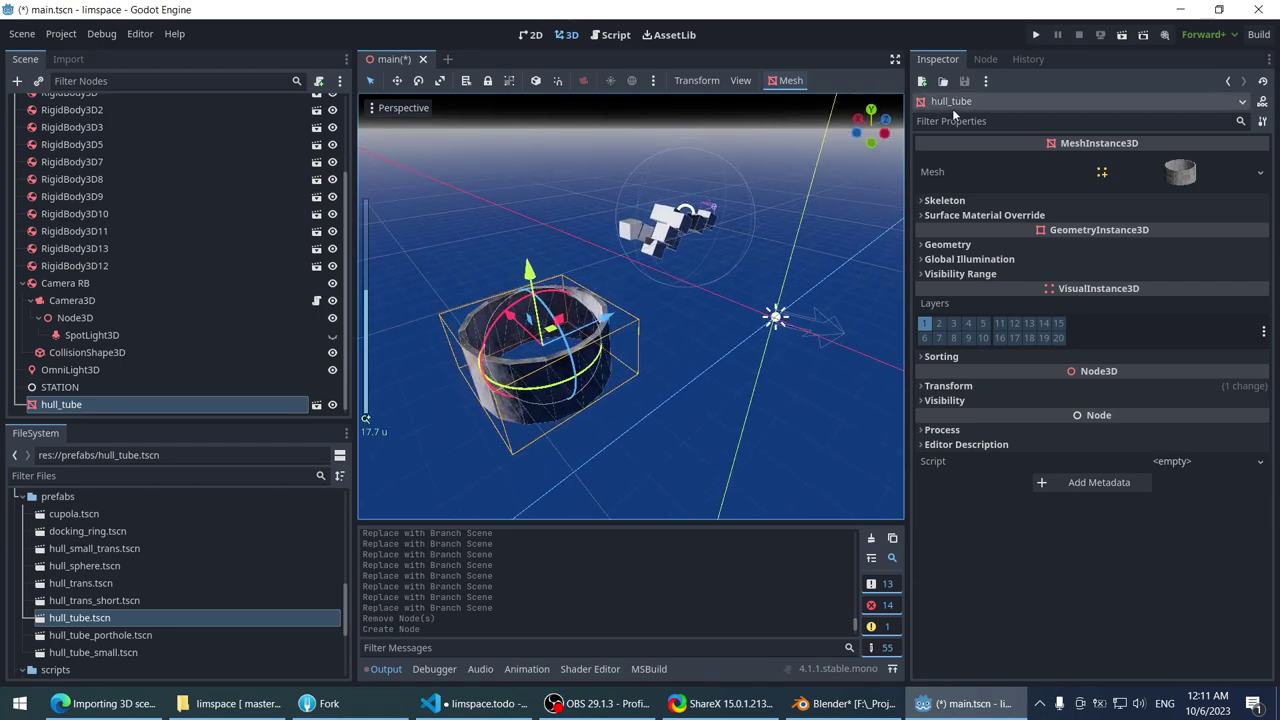
click(944, 244)
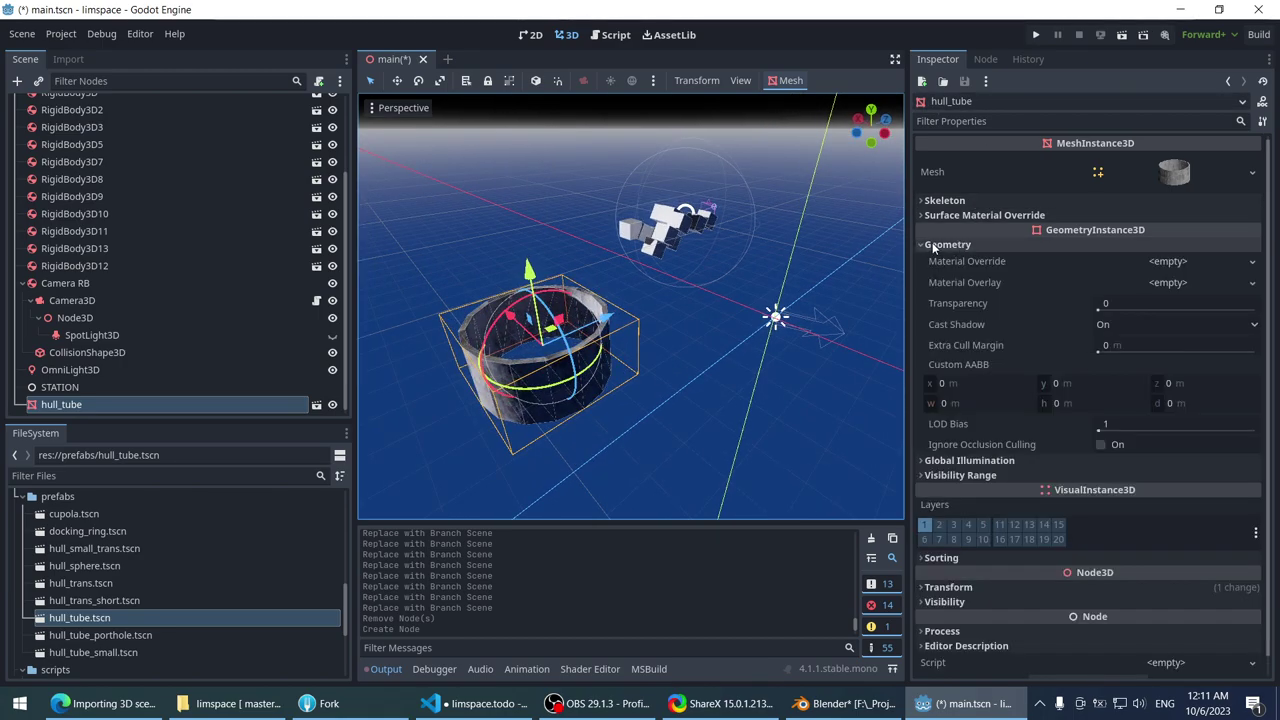
click(944, 244)
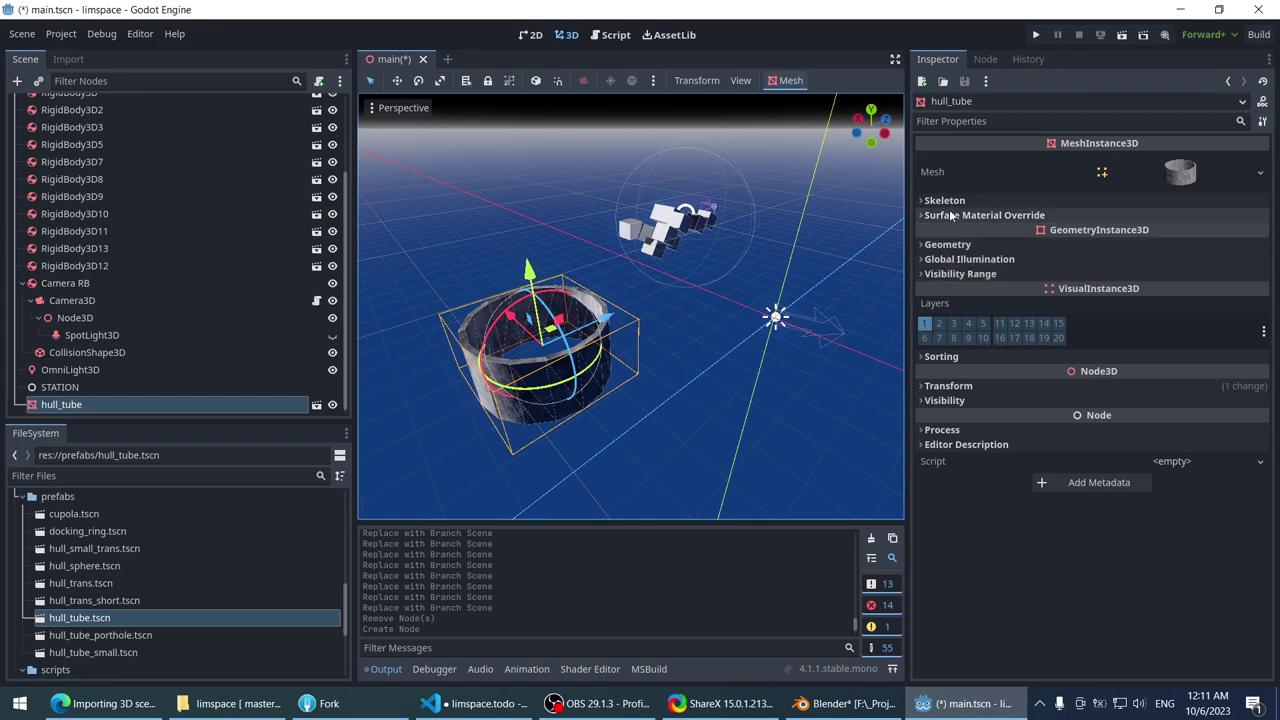
click(962, 386)
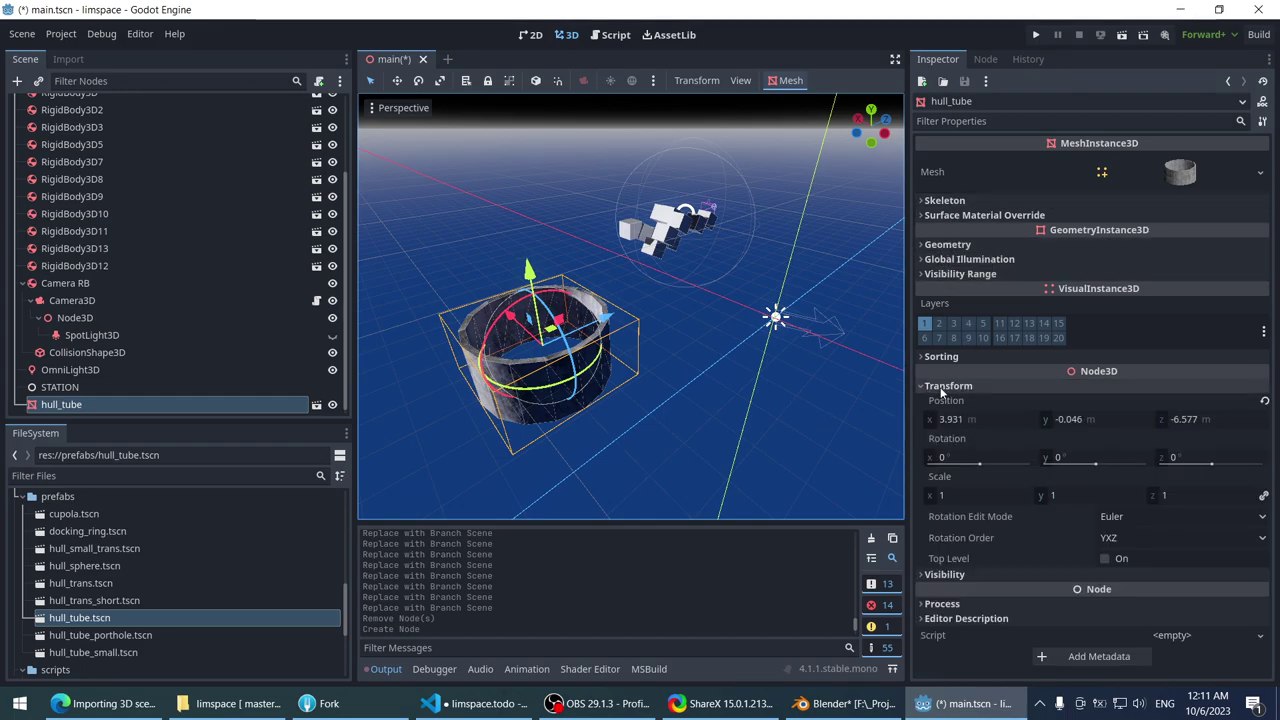
click(962, 386)
click(962, 386)
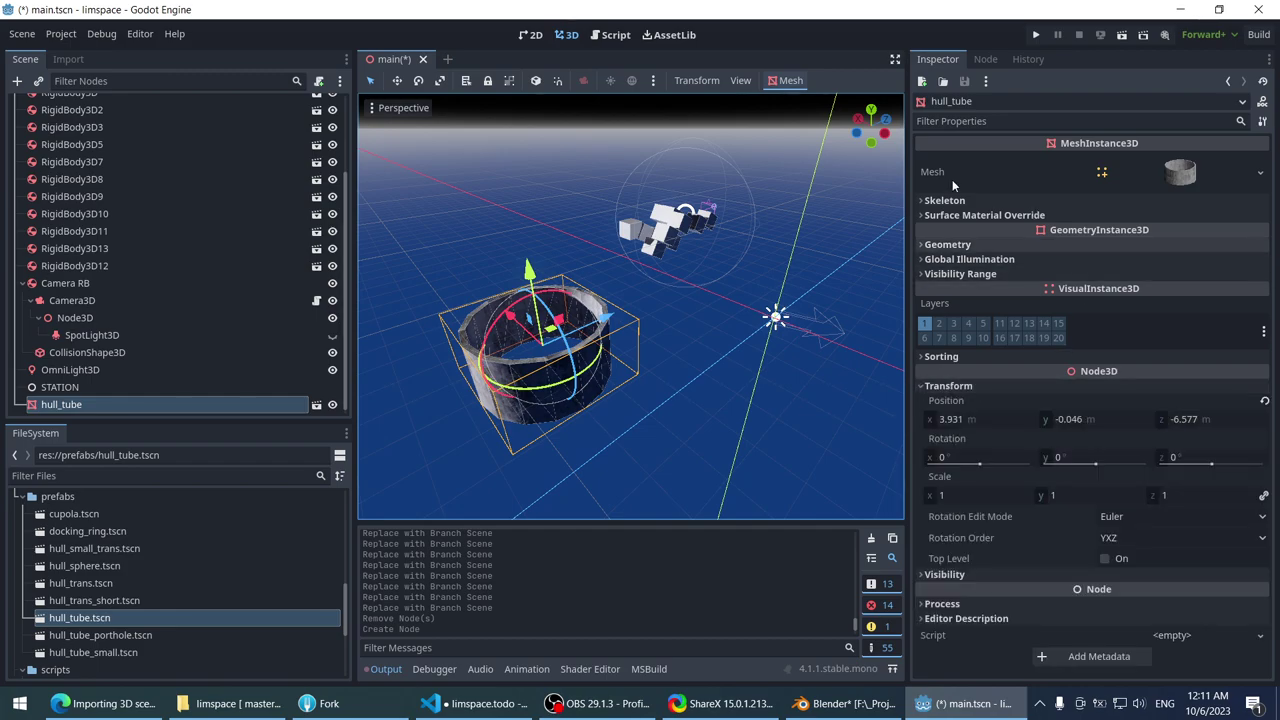
click(980, 419)
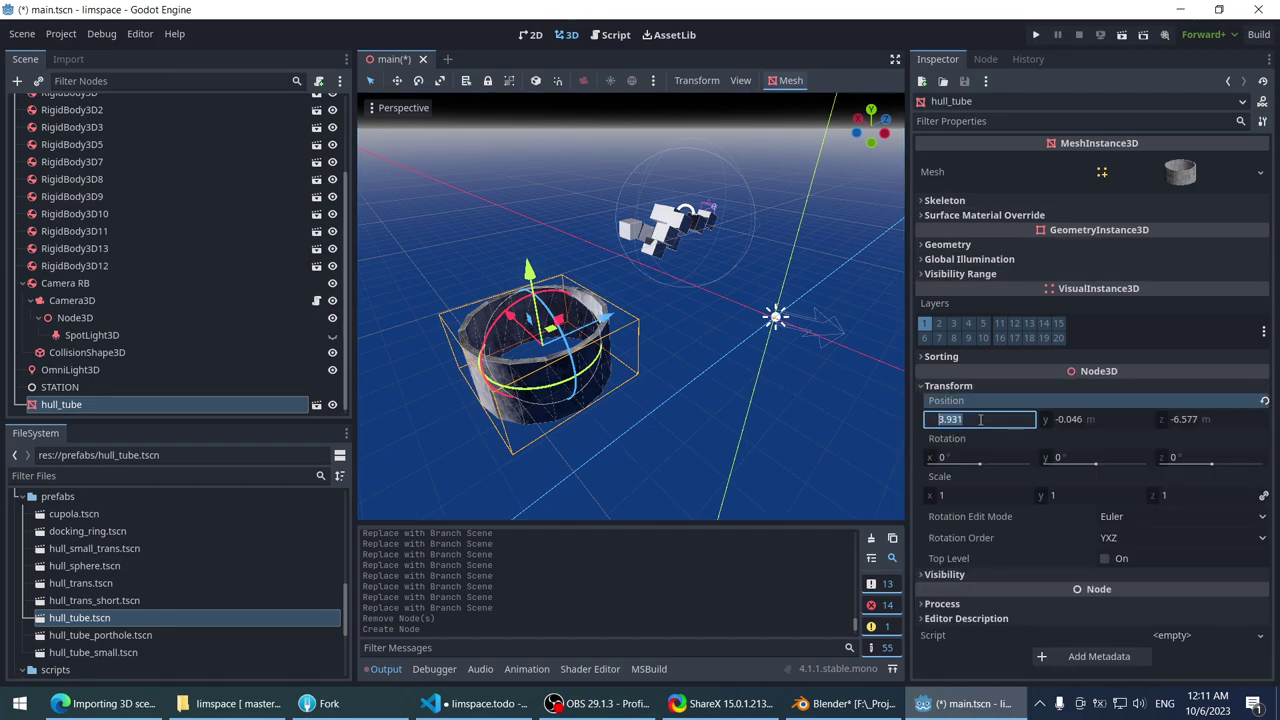
click(1115, 421)
text(0)
click(1207, 422)
text(0)
key(Return)
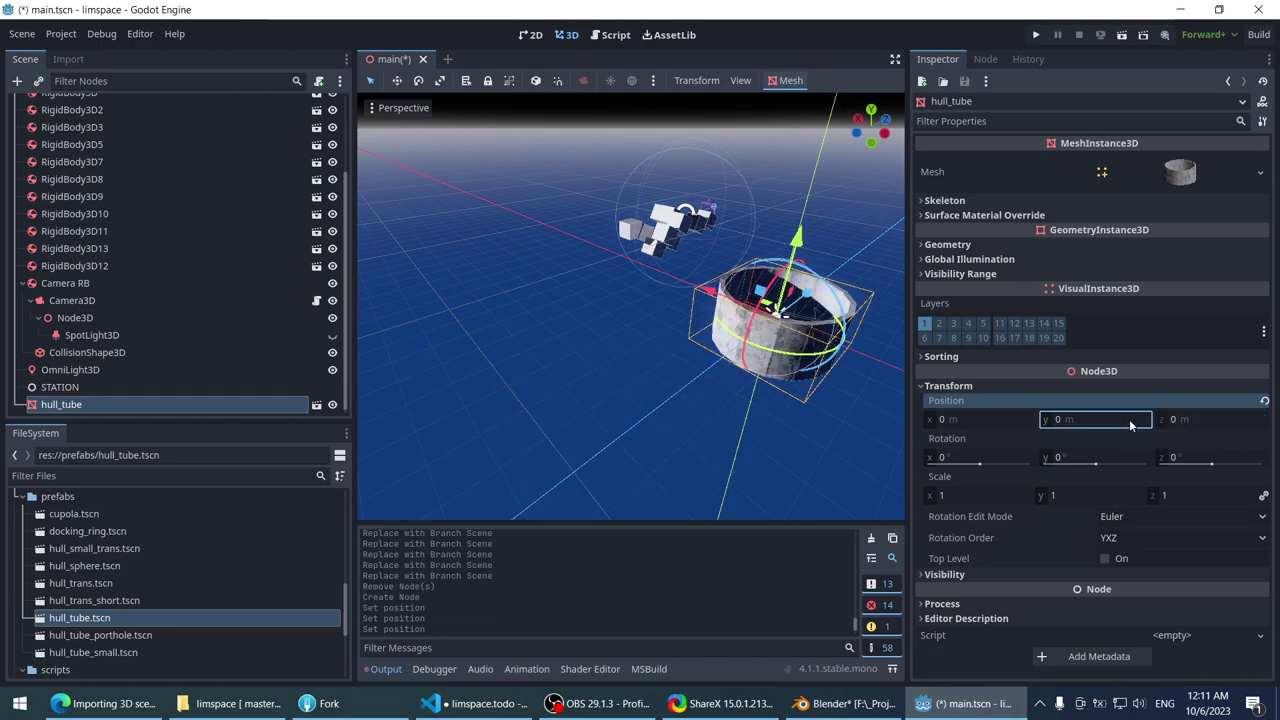
- Rotate the hull_tube instance 90° about the X axis
scroll(660, 343, down, 5)
scroll(660, 343, up, 5)
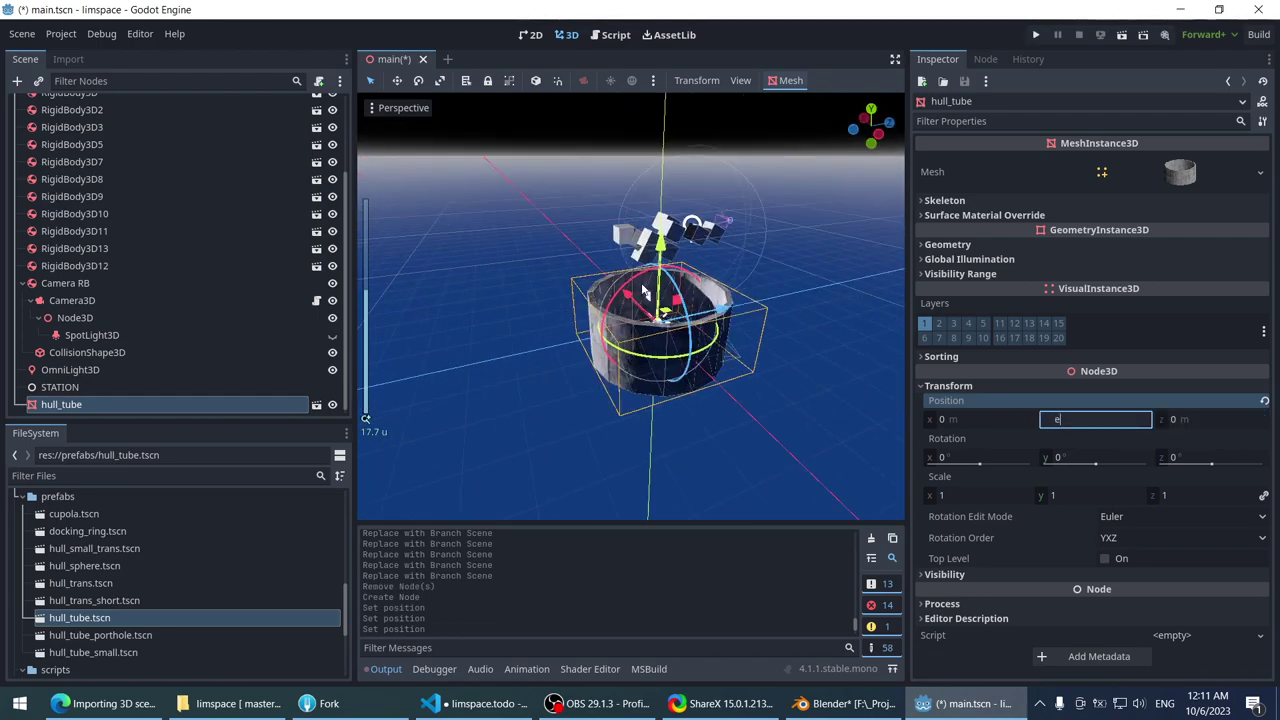
drag(655, 300, 676, 236)
scroll(545, 288, up, 4)
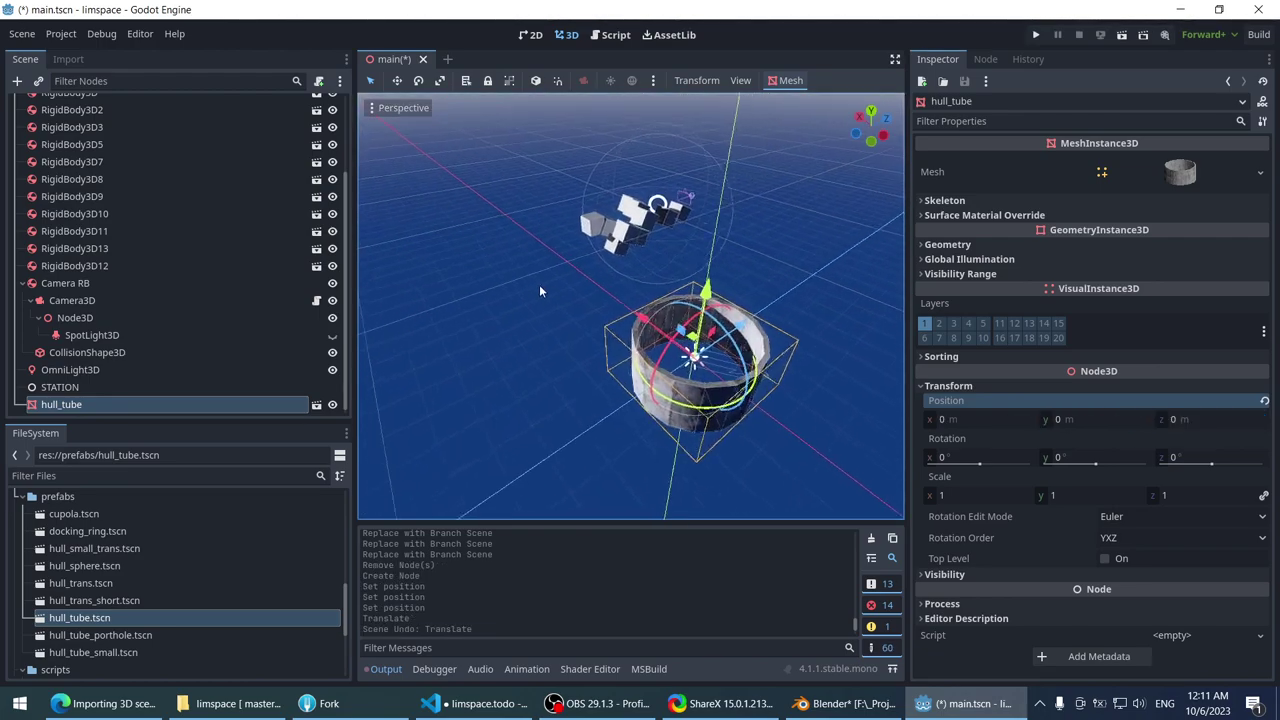
drag(660, 373, 560, 310)
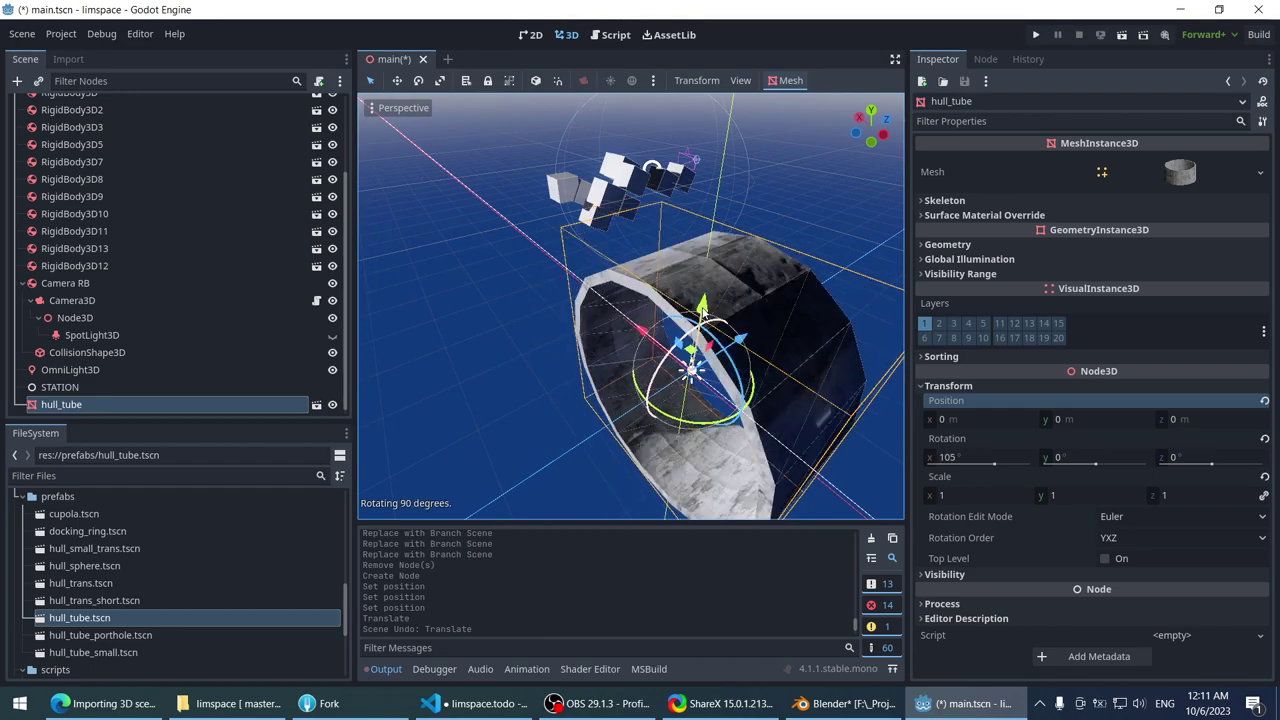
scroll(493, 299, down, 3)
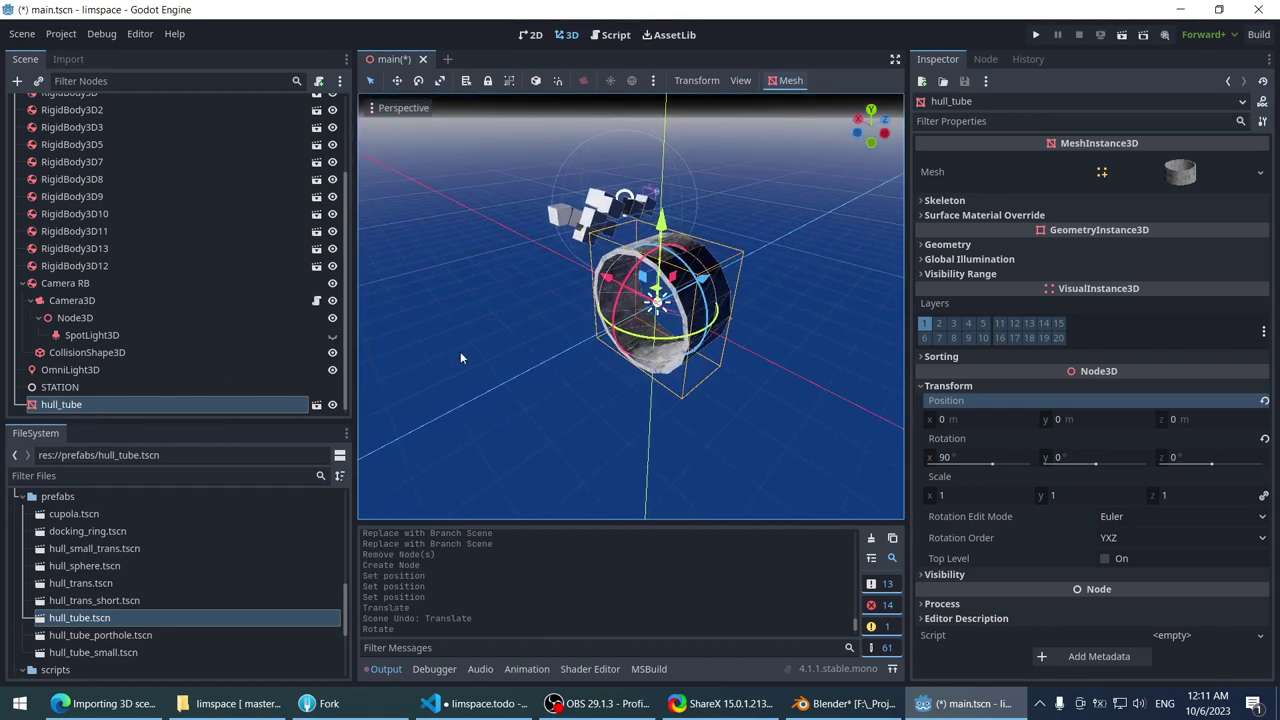
middle_drag(488, 289, 482, 292)
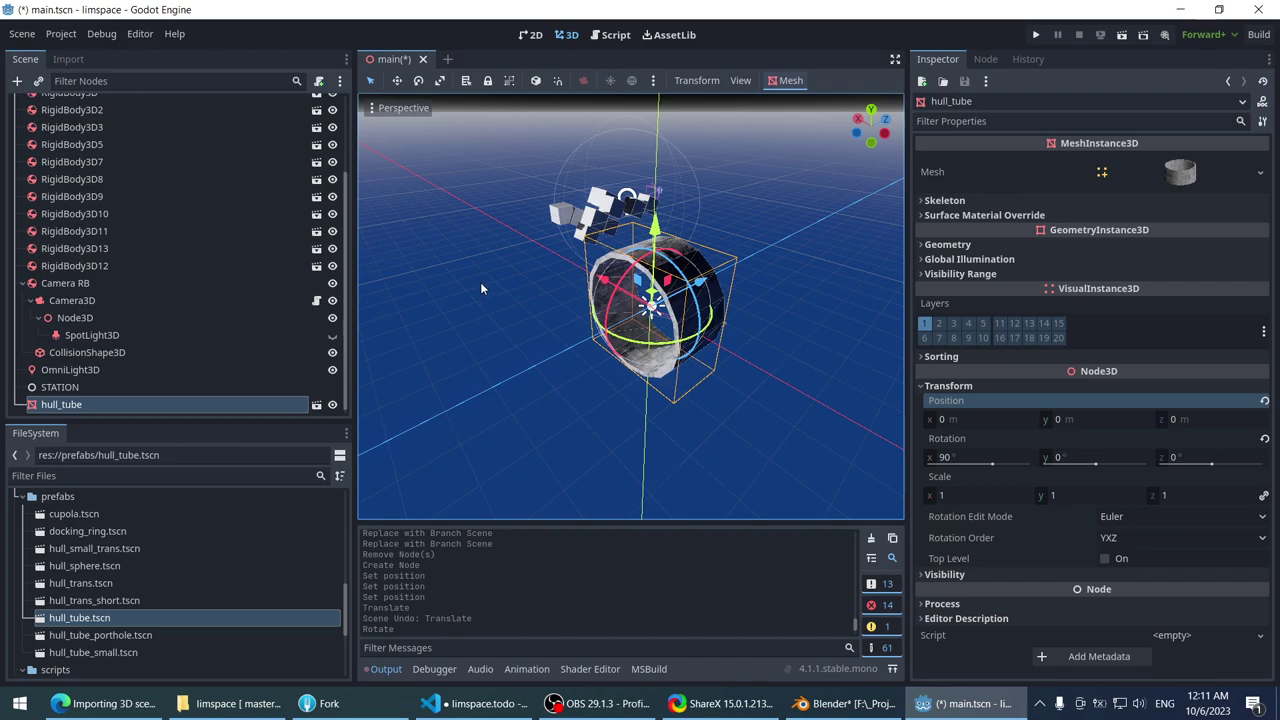
click(17, 80)
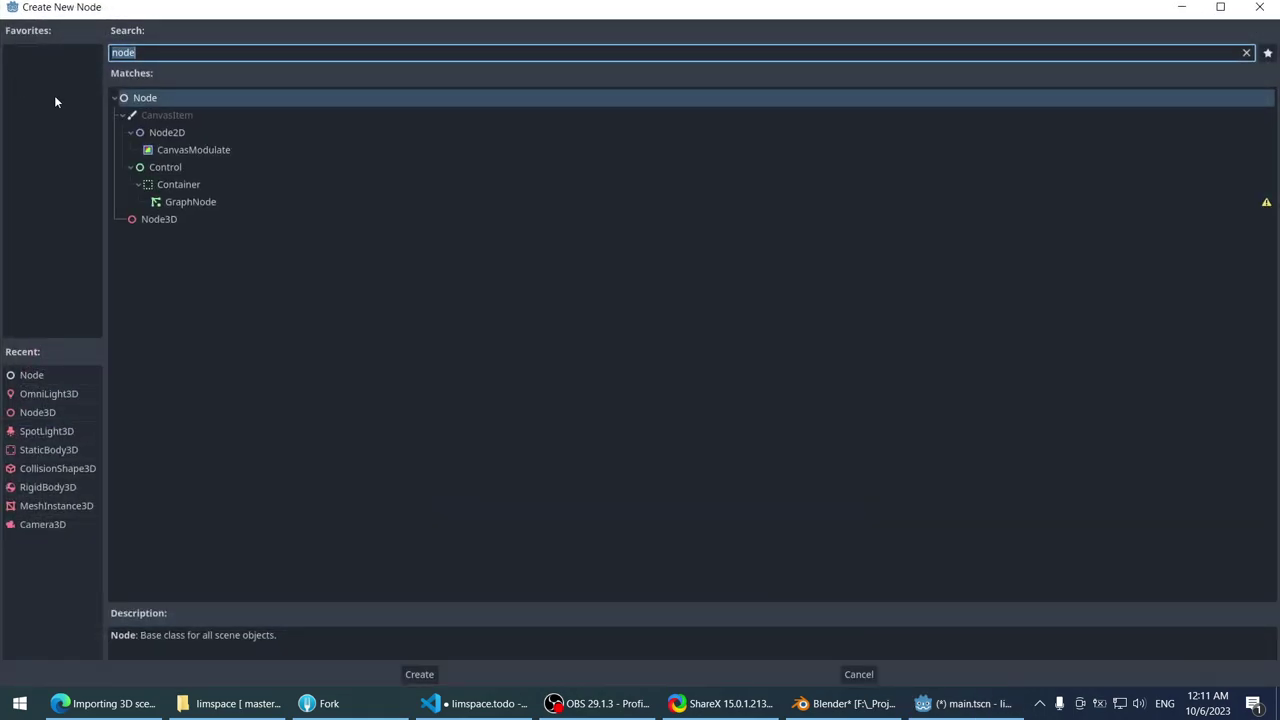
- Close Create New Node and instantiate hull_tube_porthole.tscn under hull_tube
click(1259, 9)
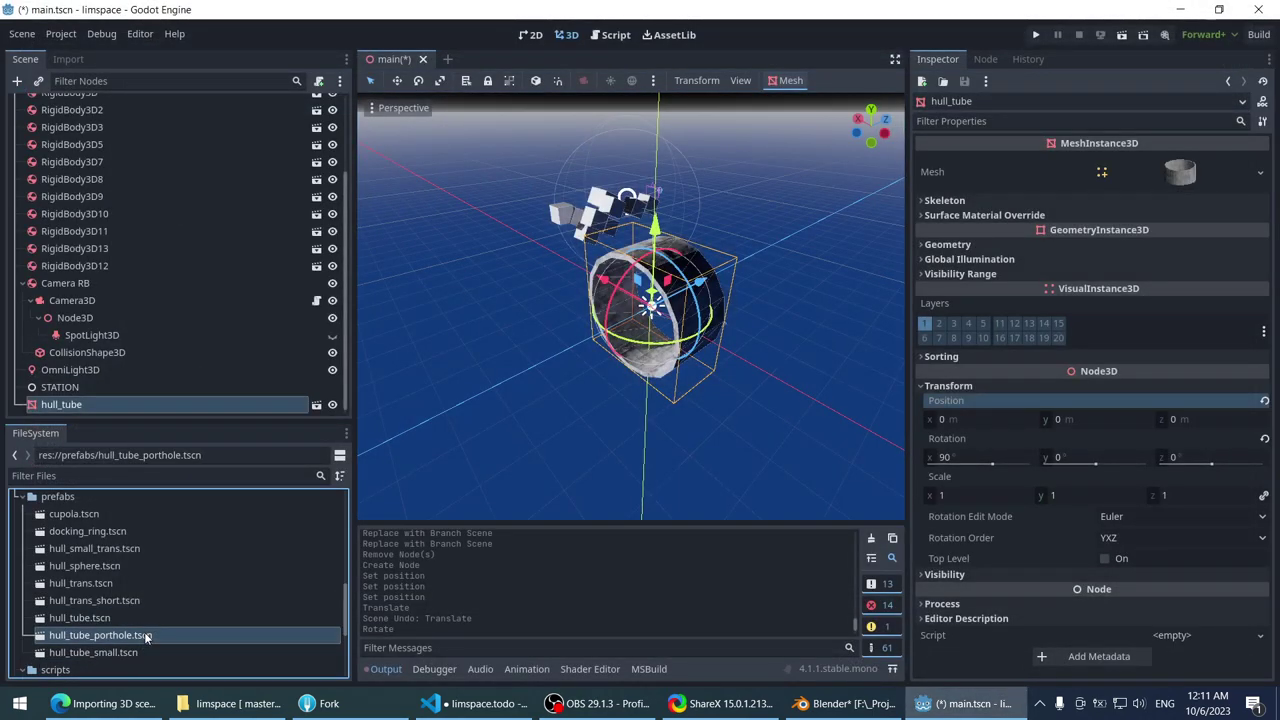
click(118, 654)
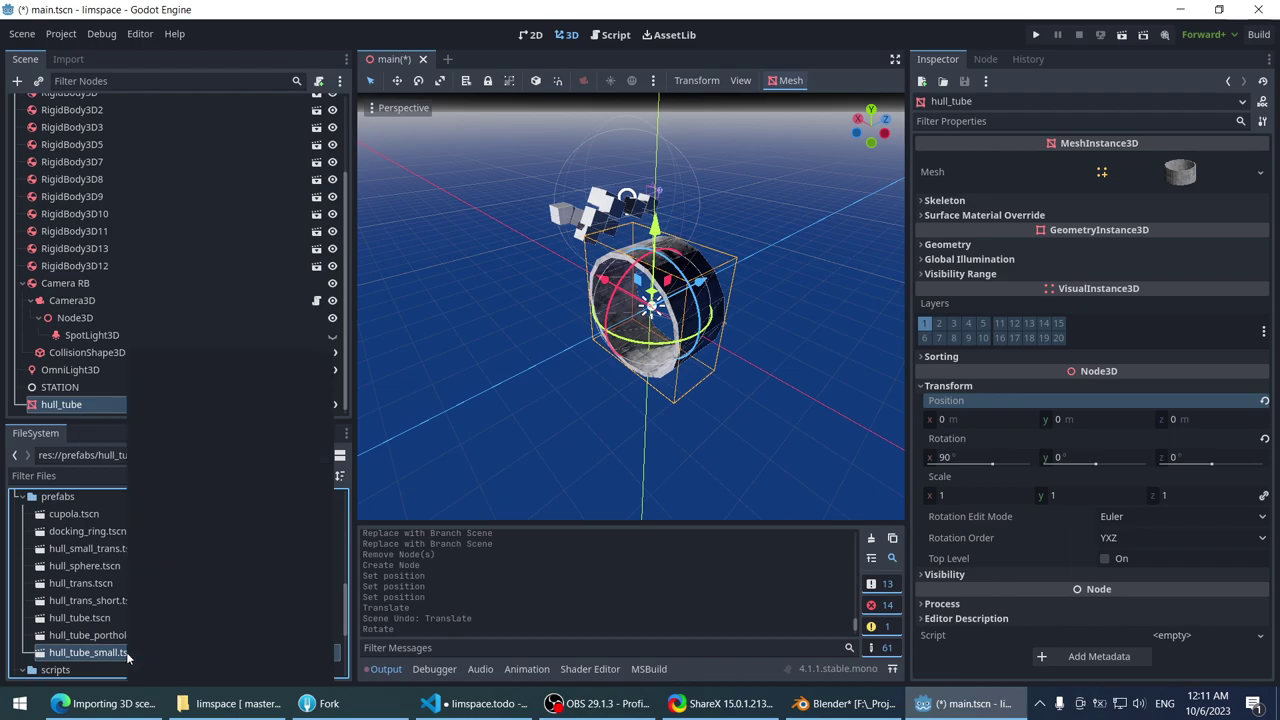
right_click(118, 654)
click(93, 636)
right_click(64, 636)
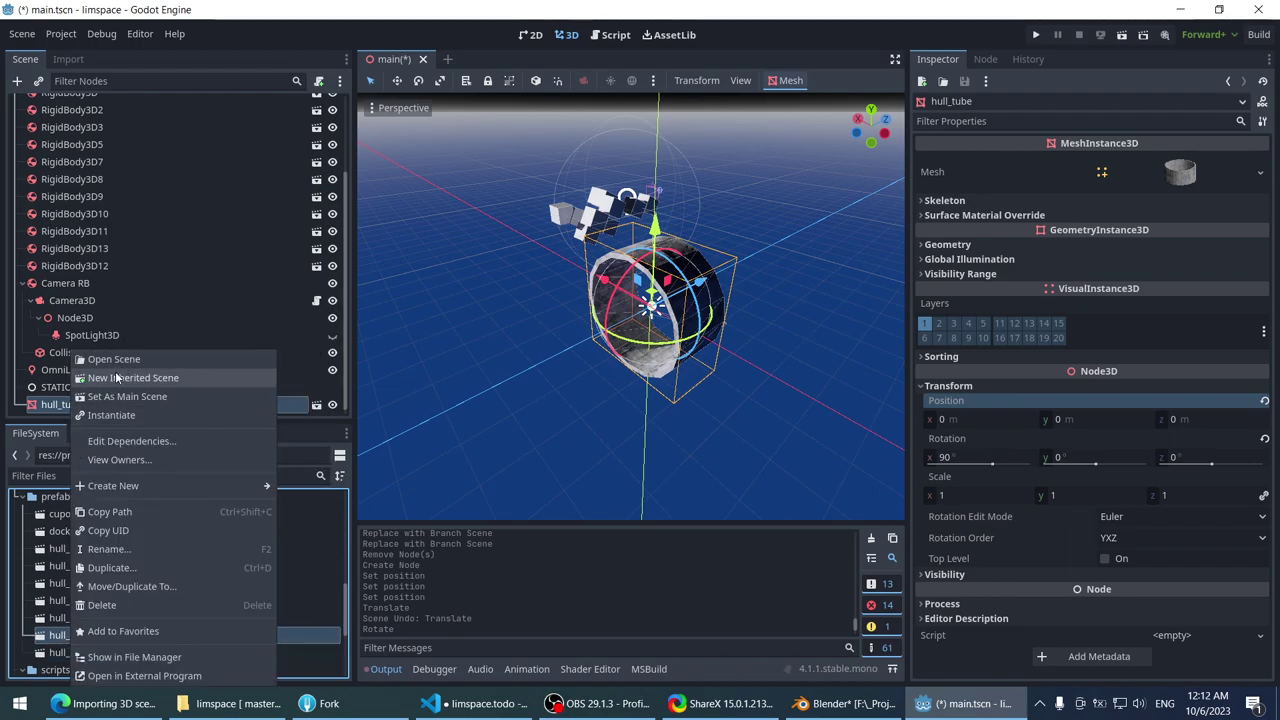
click(111, 414)
- Slide the porthole tube along Z so it extends the hull tube lengthwise
middle_drag(600, 330, 572, 328)
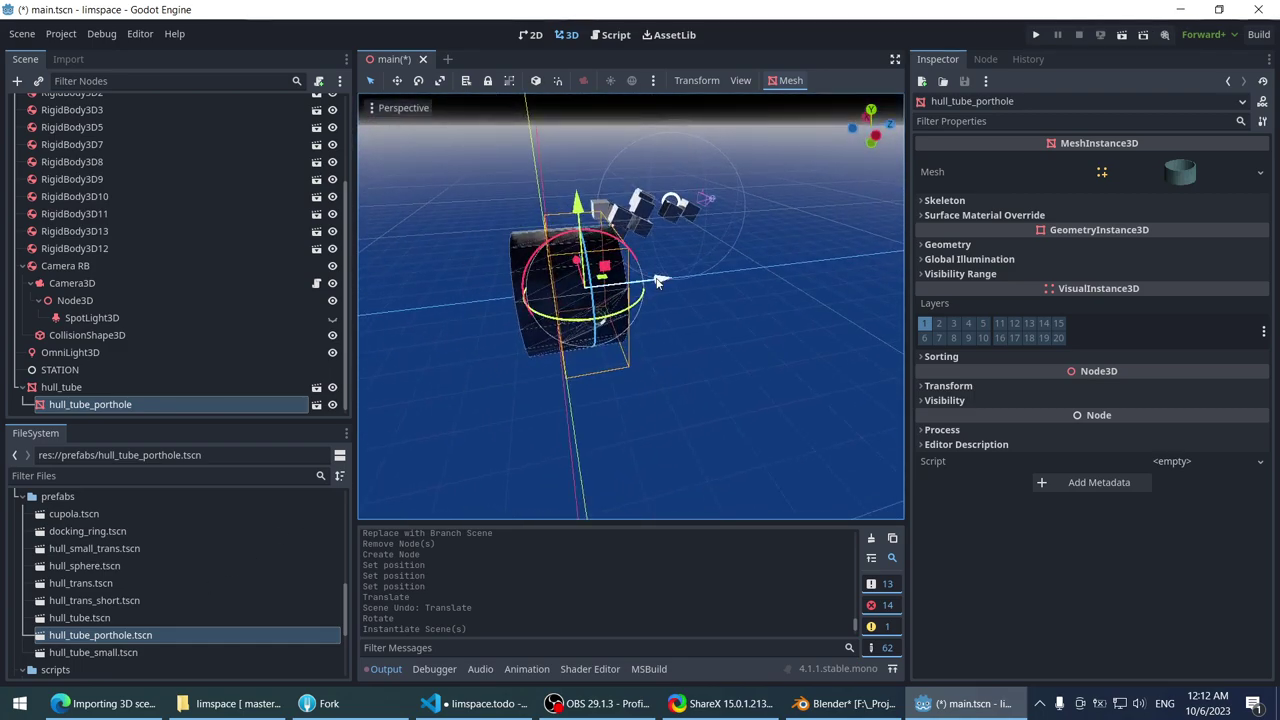
drag(655, 280, 549, 314)
middle_drag(549, 314, 645, 330)
key(ctrl+z)
drag(645, 330, 533, 348)
scroll(533, 348, up, 5)
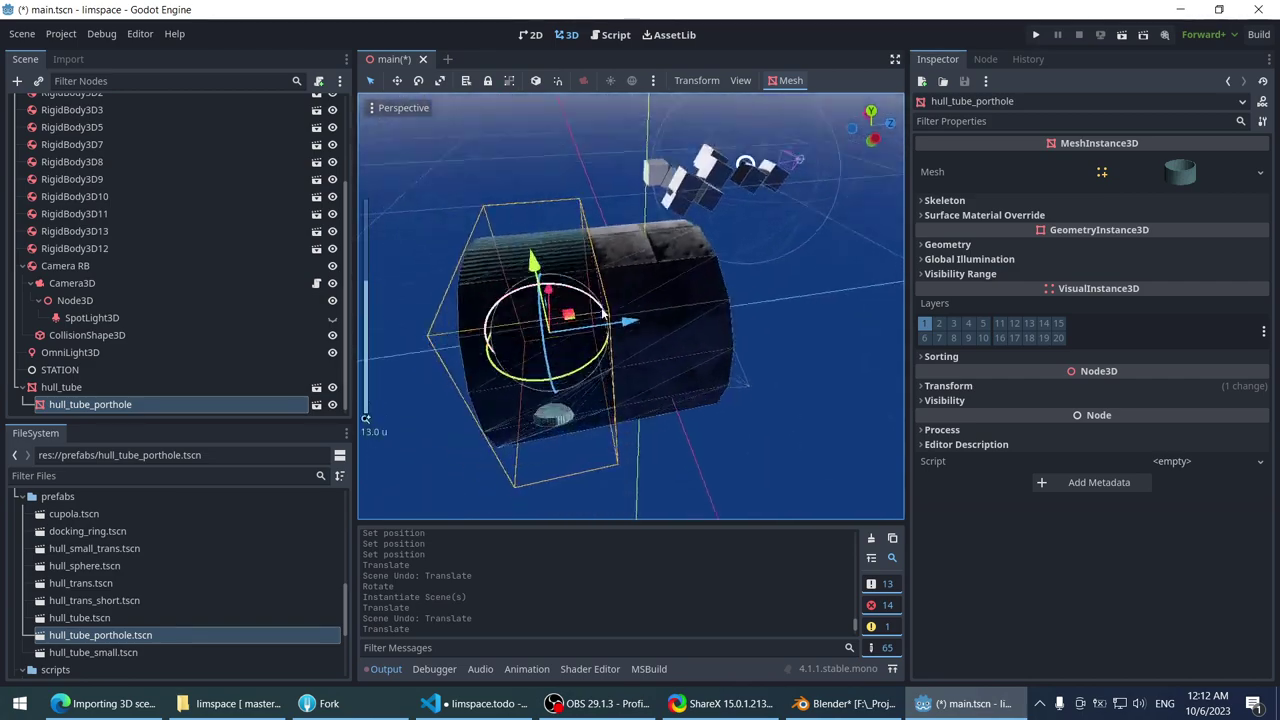
middle_drag(500, 330, 454, 309)
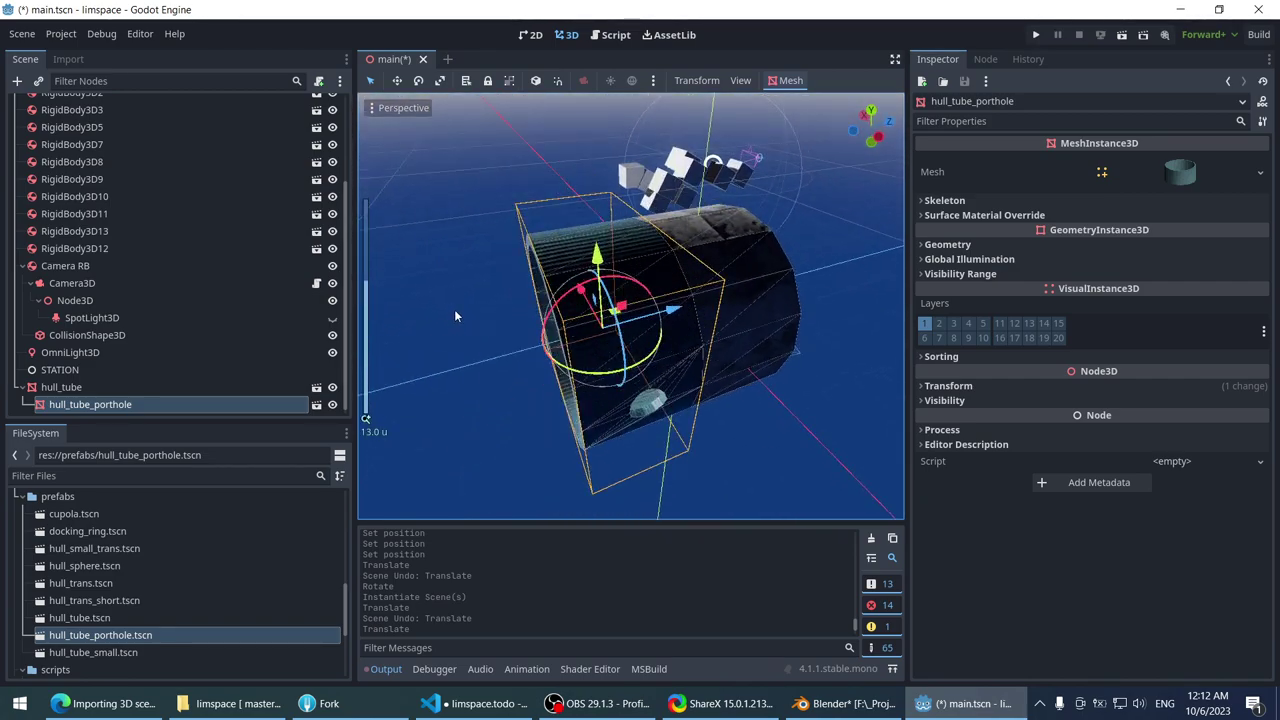
- Open hull_tube_porthole.tscn and try moving its collision shape along Y, then undo
double_click(149, 635)
scroll(460, 325, down, 5)
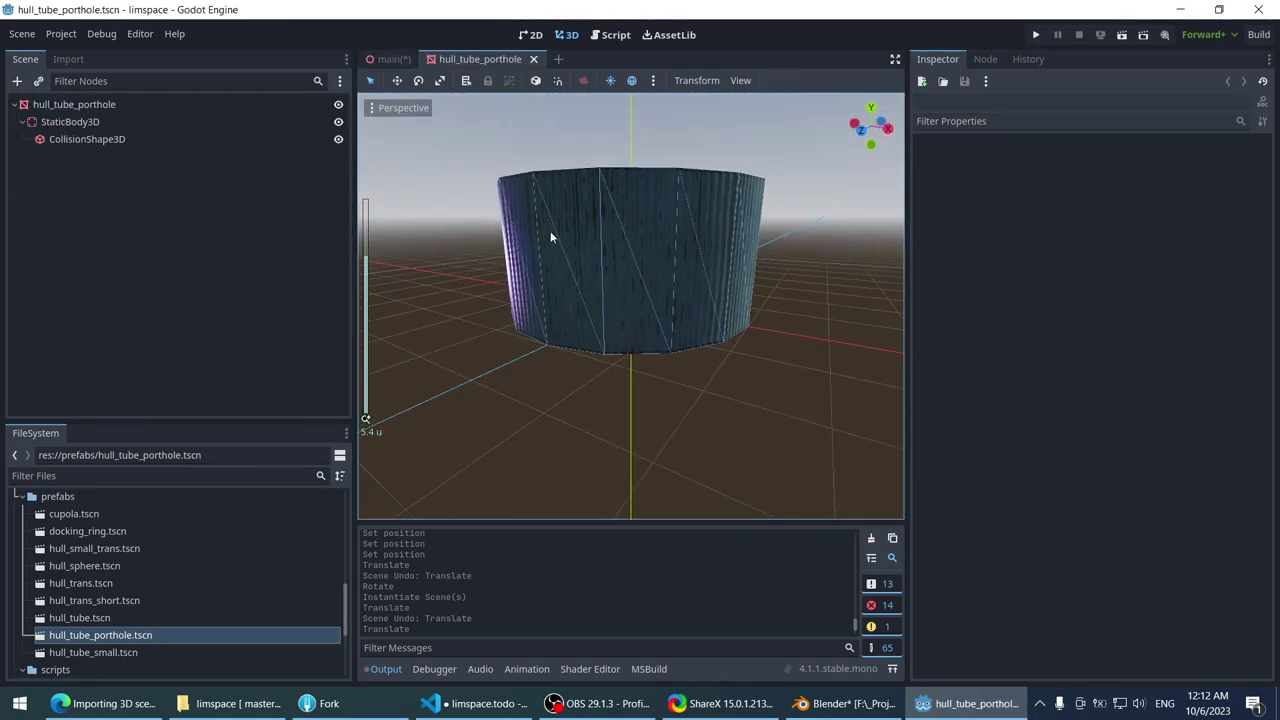
scroll(534, 229, down, 1)
middle_drag(550, 237, 712, 204)
click(530, 227)
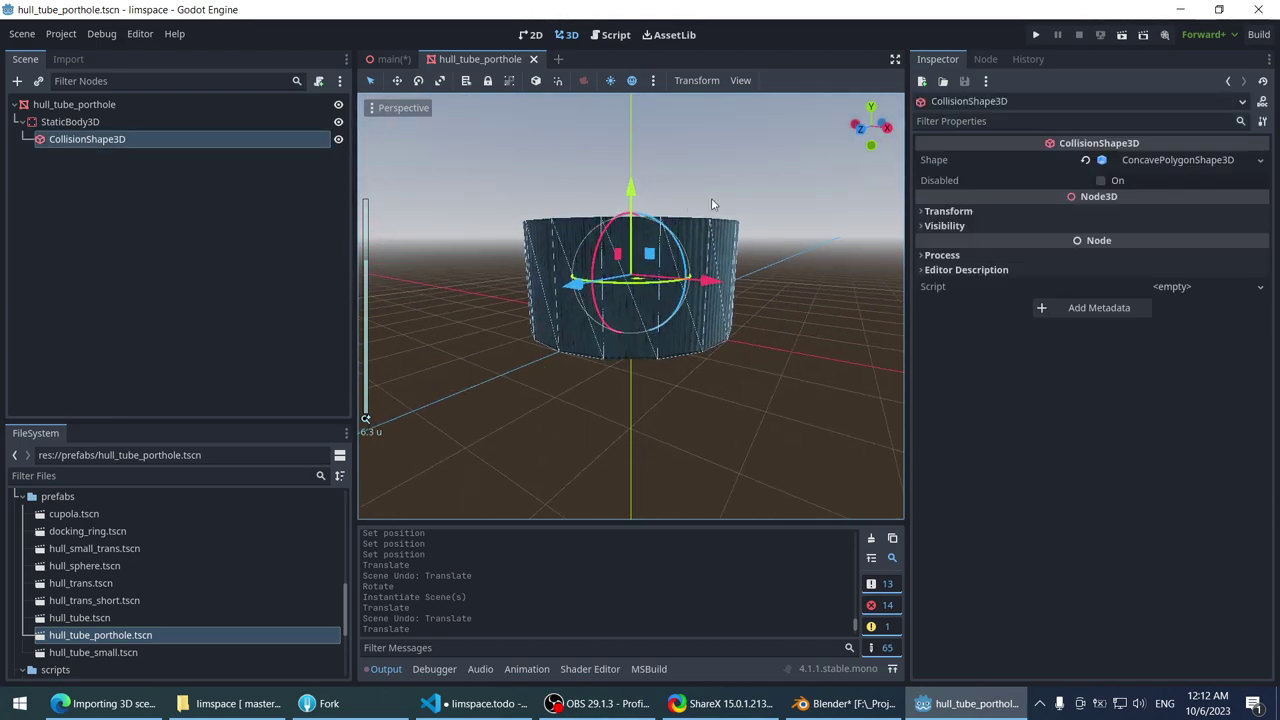
click(945, 212)
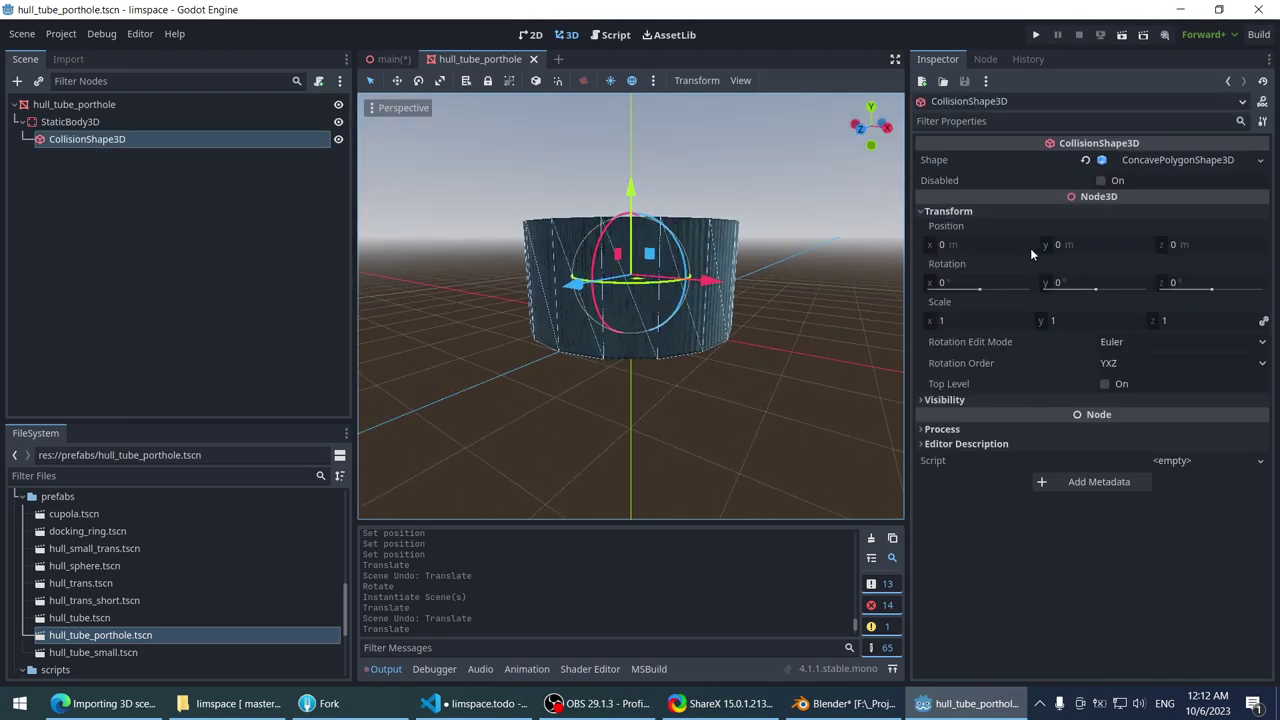
drag(631, 195, 639, 270)
key(ctrl+z)
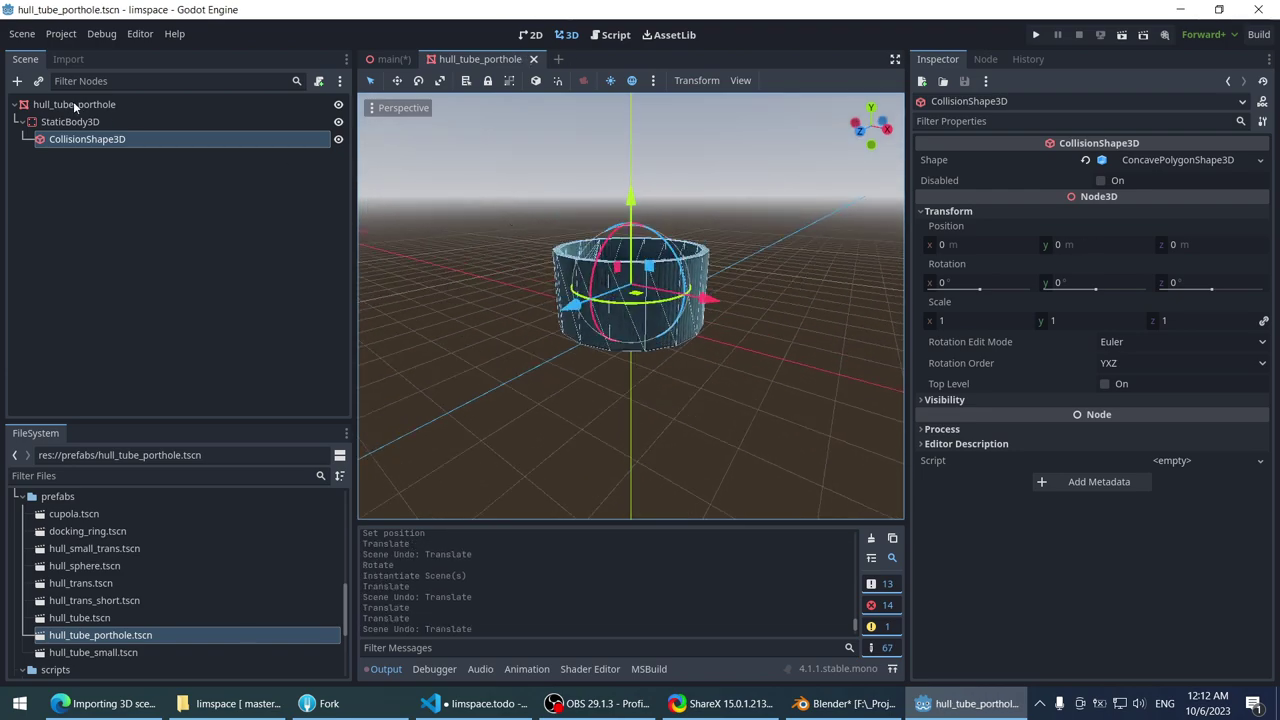
- Set the porthole root's position Y to 0, save the prefab, and close its tab
click(74, 104)
click(74, 104)
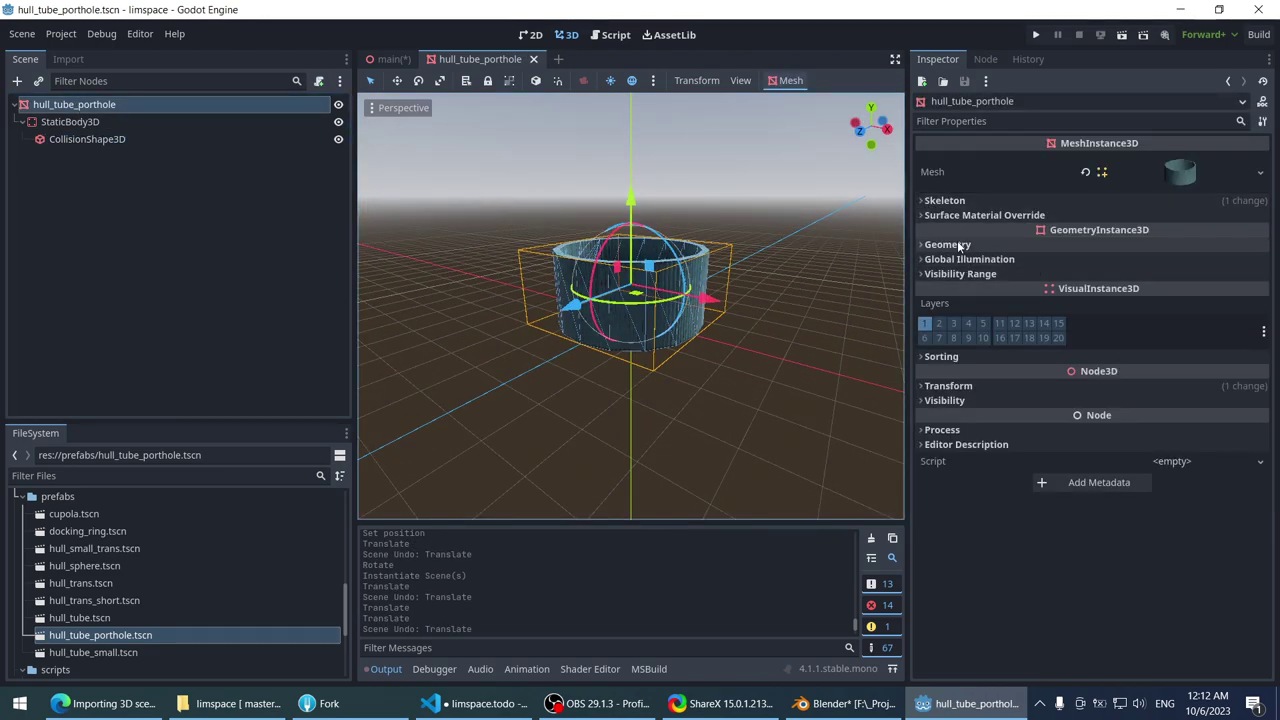
click(946, 386)
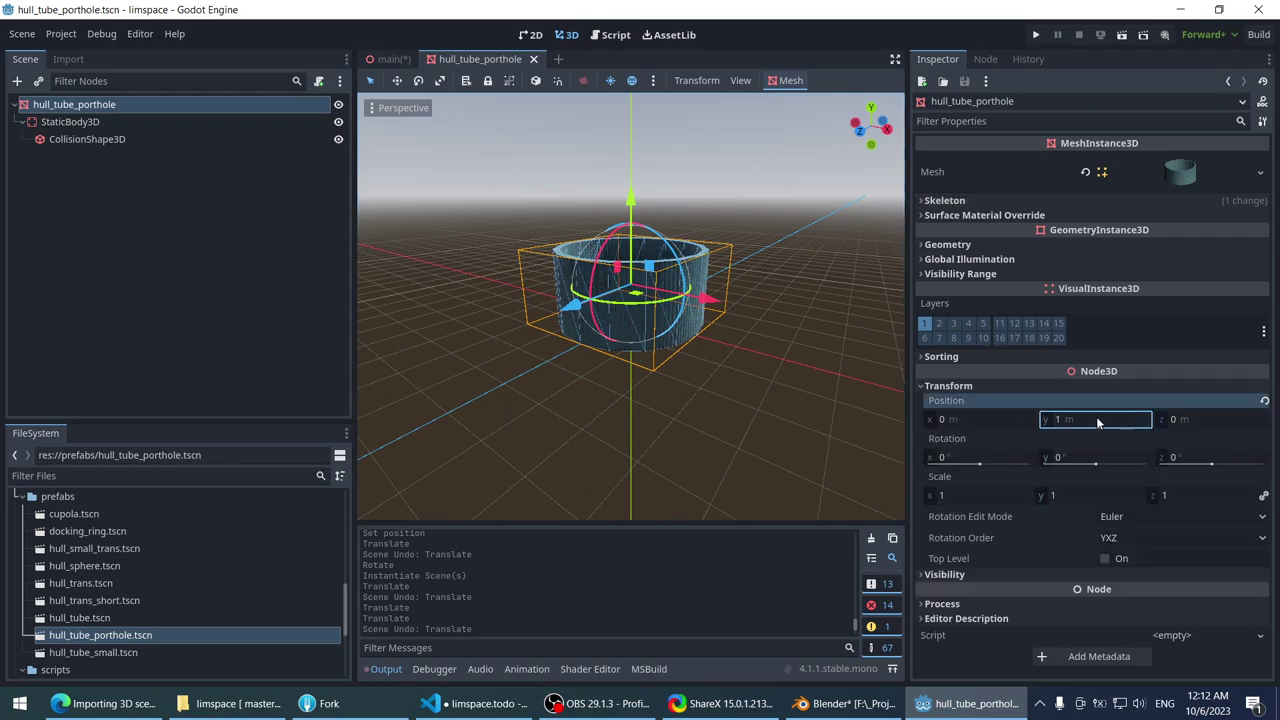
key(Return)
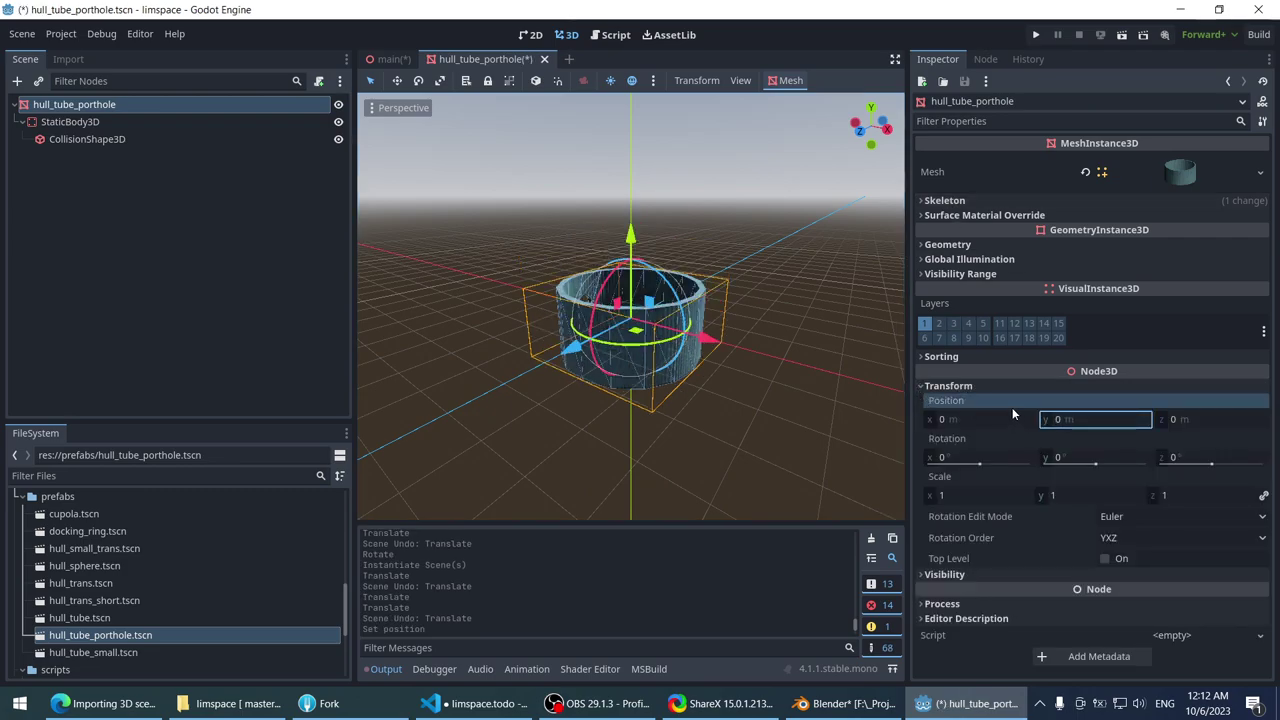
scroll(382, 107, down, 2)
key(ctrl+s)
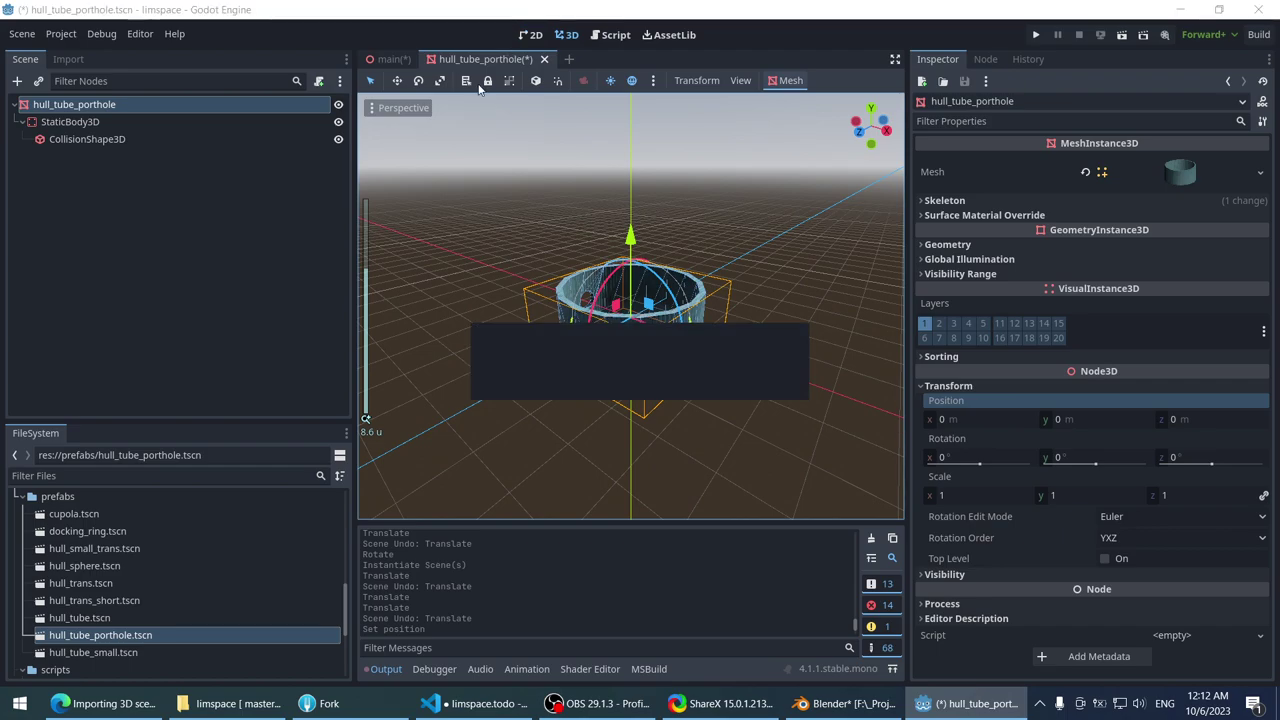
click(535, 62)
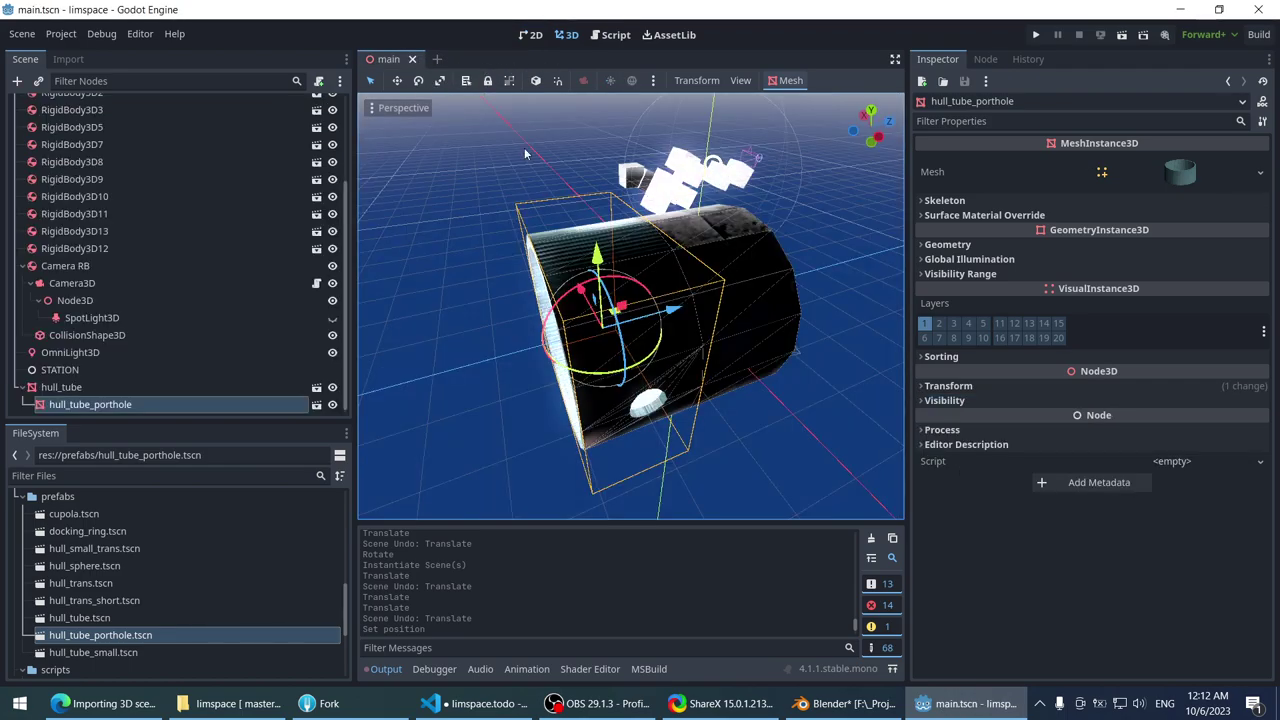
- Orbit to view the porthole tube head-on, then open cupola.tscn from the FileSystem dock
scroll(527, 318, down, 3)
middle_drag(527, 318, 614, 277)
scroll(608, 273, up, 5)
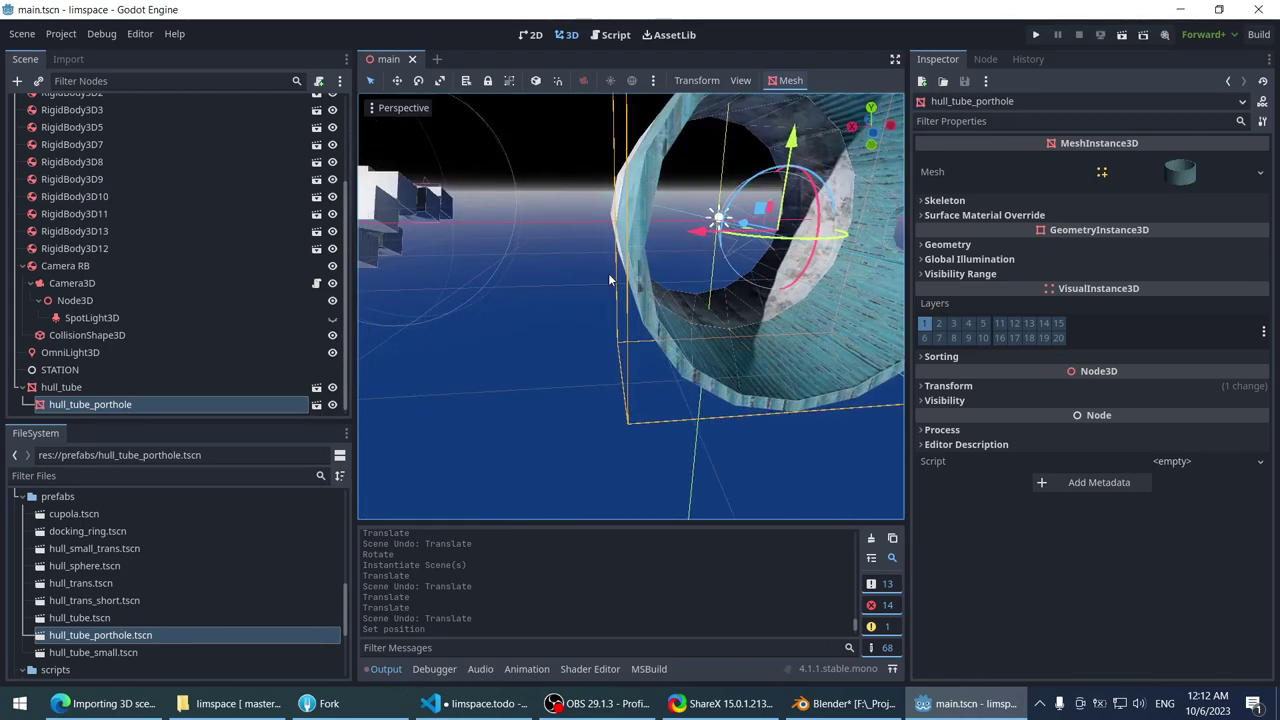
middle_drag(608, 273, 510, 275)
scroll(511, 298, down, 3)
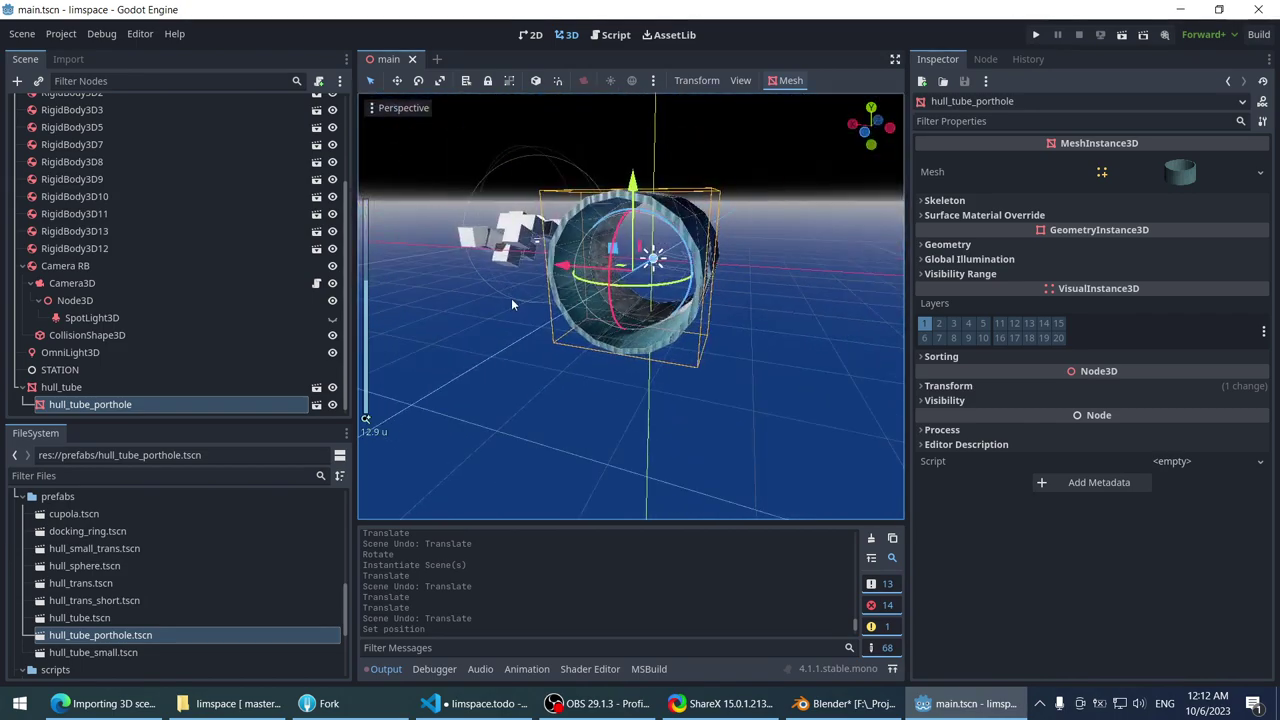
scroll(141, 585, down, 5)
scroll(137, 582, up, 4)
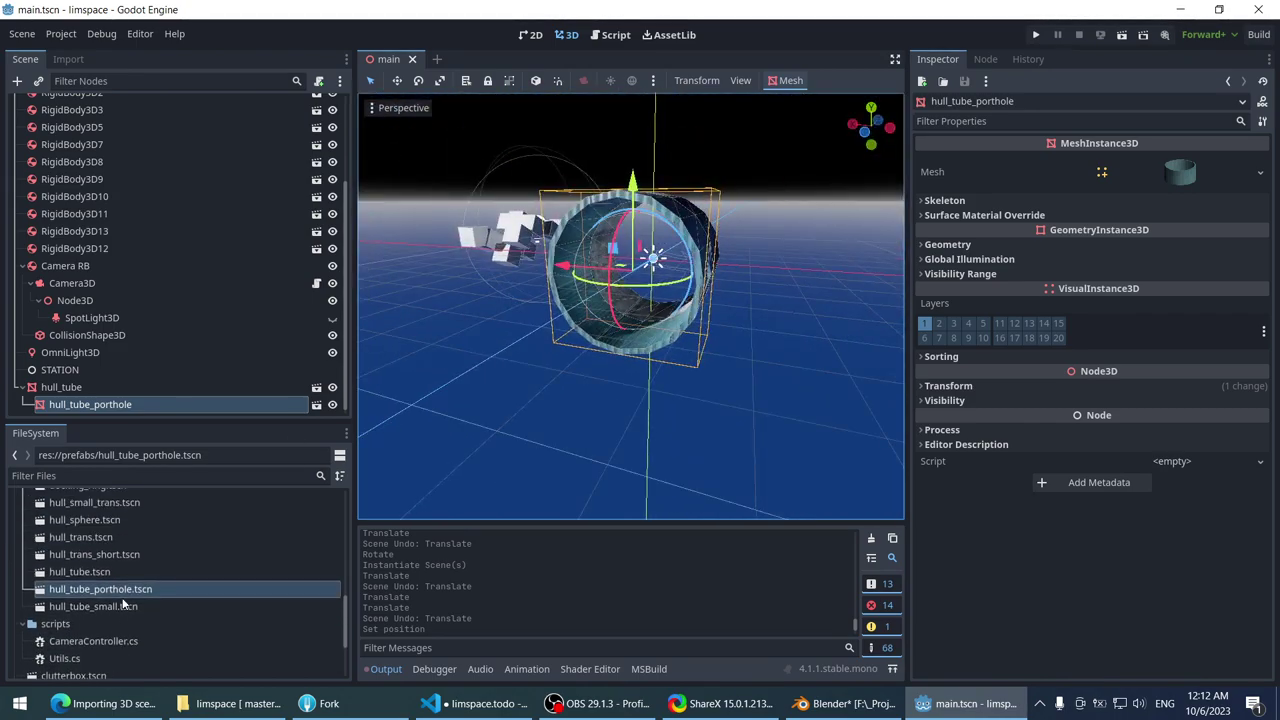
scroll(118, 526, up, 1)
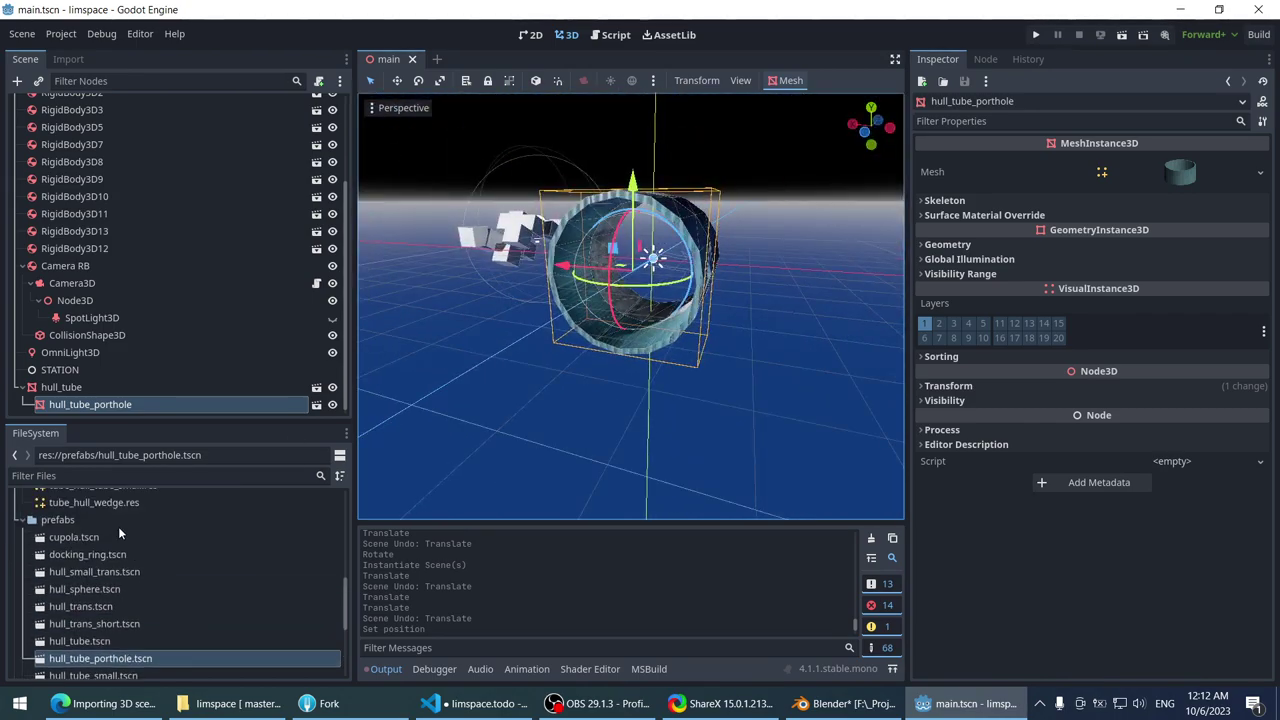
double_click(87, 537)
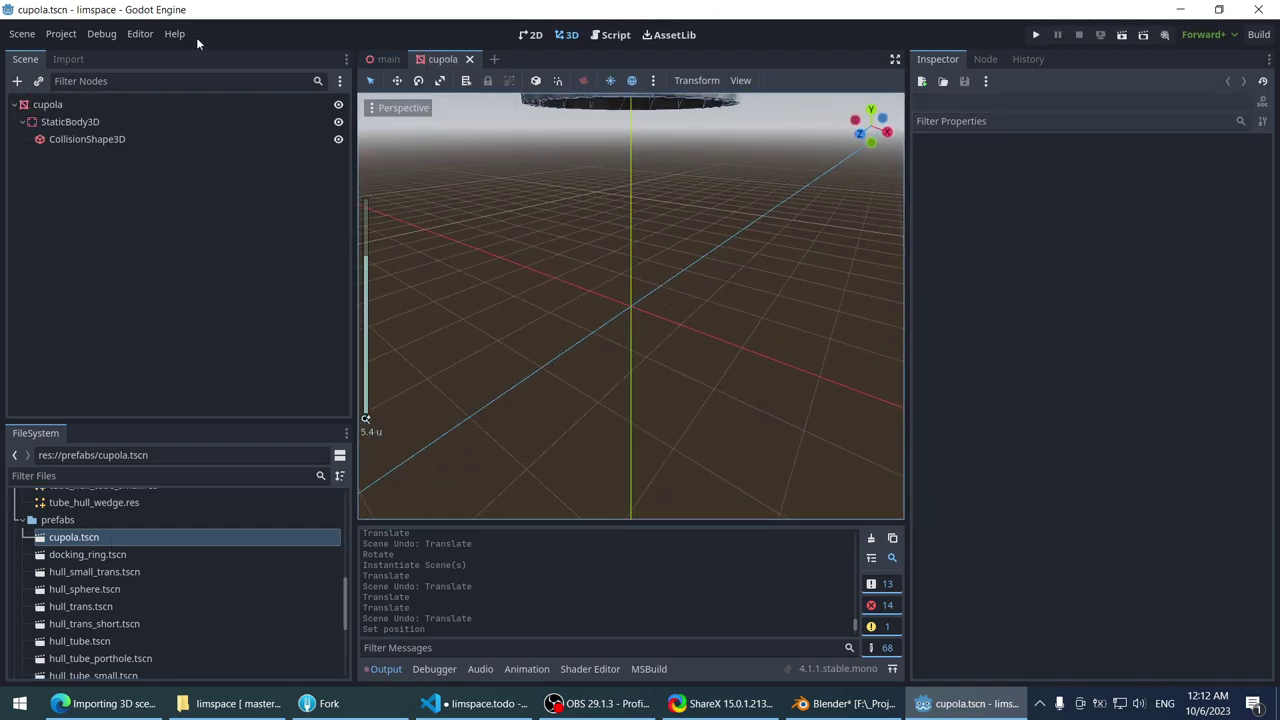
- Reopen the cupola prefab and try the Transform Dialog, dismissing it without applying
click(469, 59)
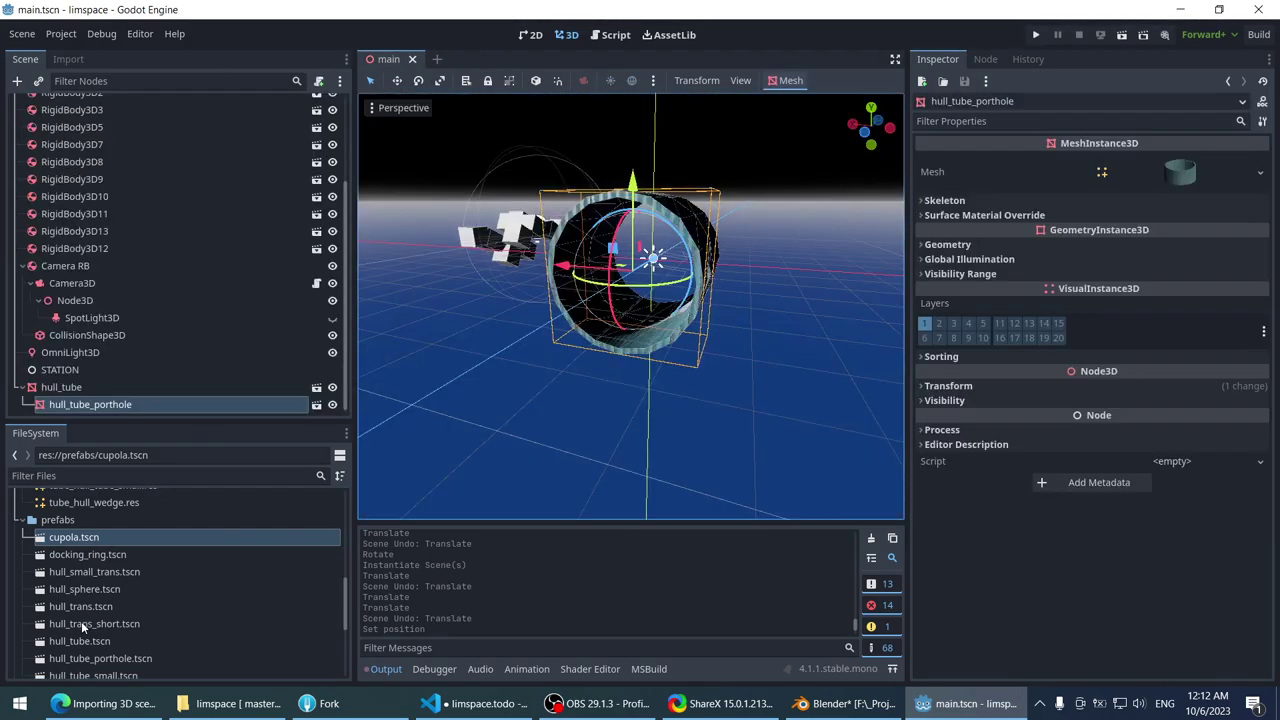
double_click(112, 537)
scroll(464, 240, down, 4)
scroll(461, 286, down, 5)
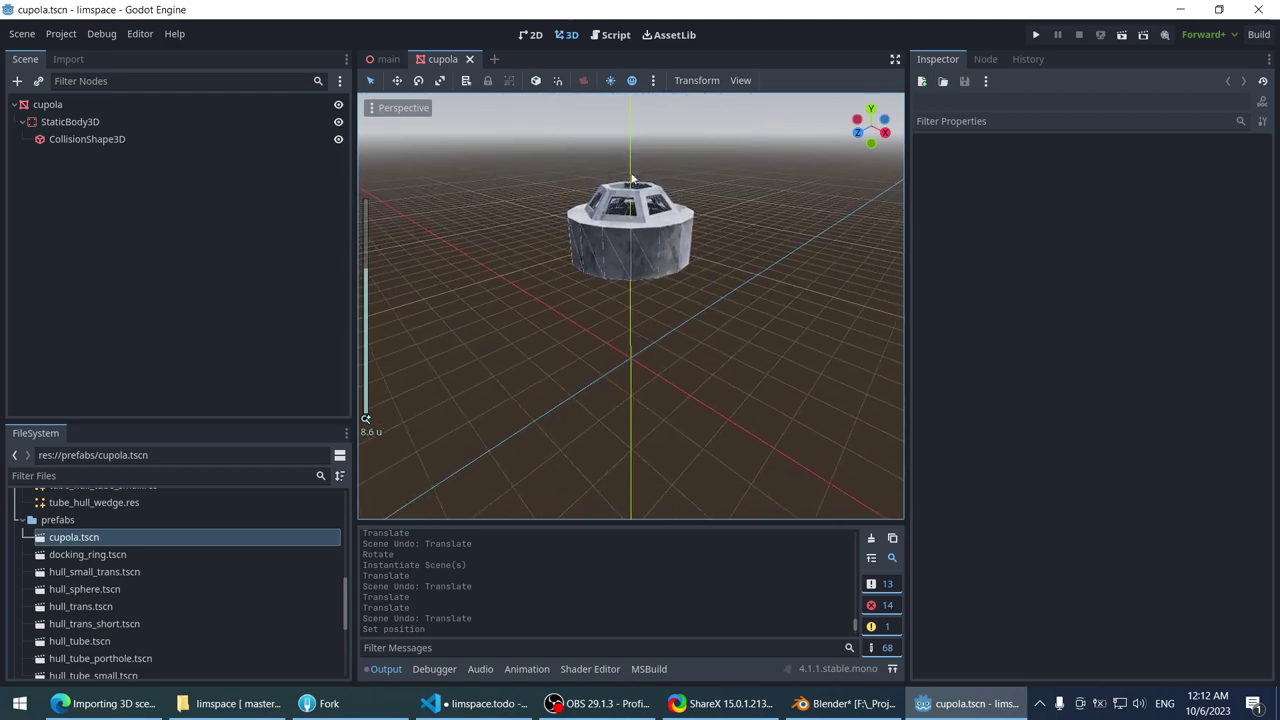
click(690, 82)
click(686, 99)
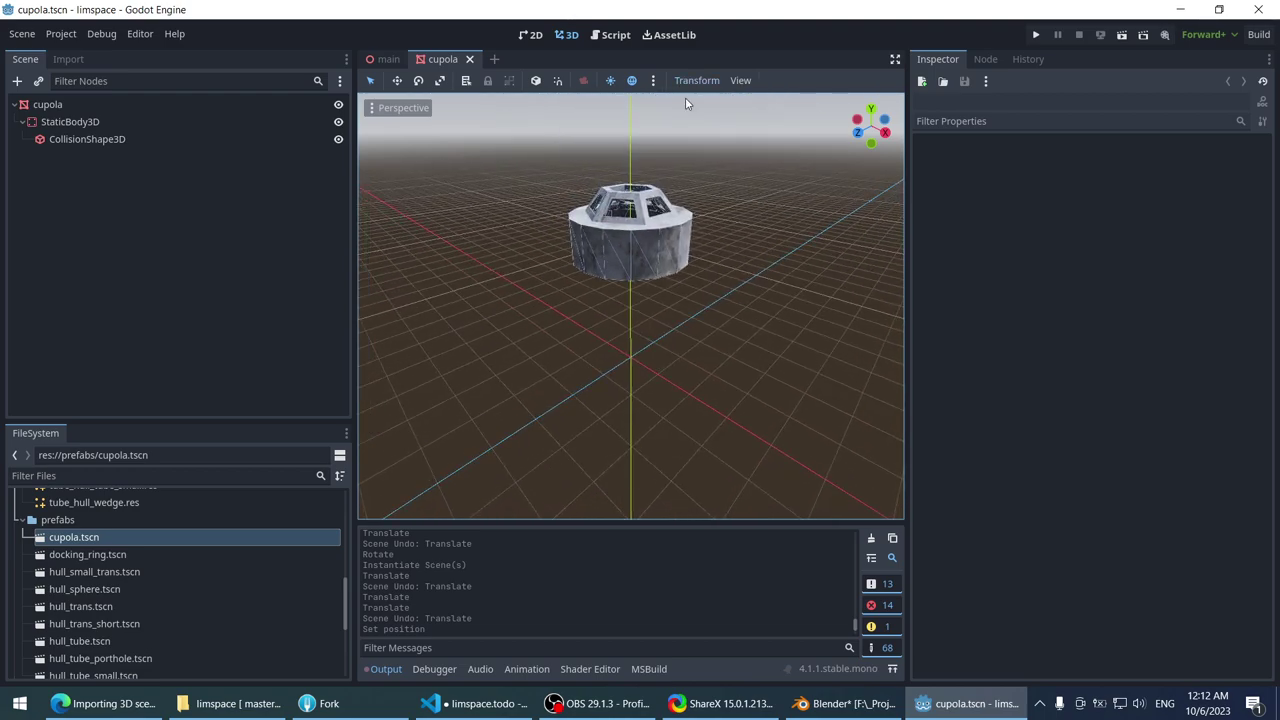
click(690, 80)
click(712, 119)
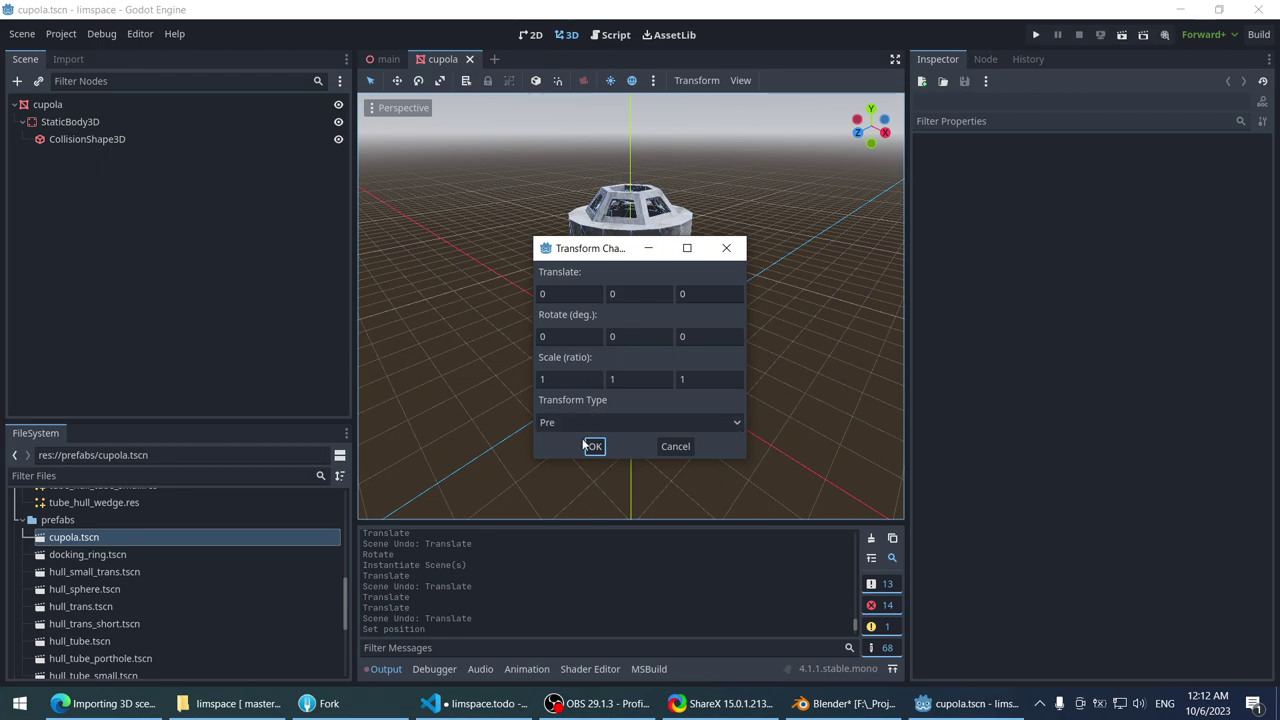
drag(583, 256, 656, 252)
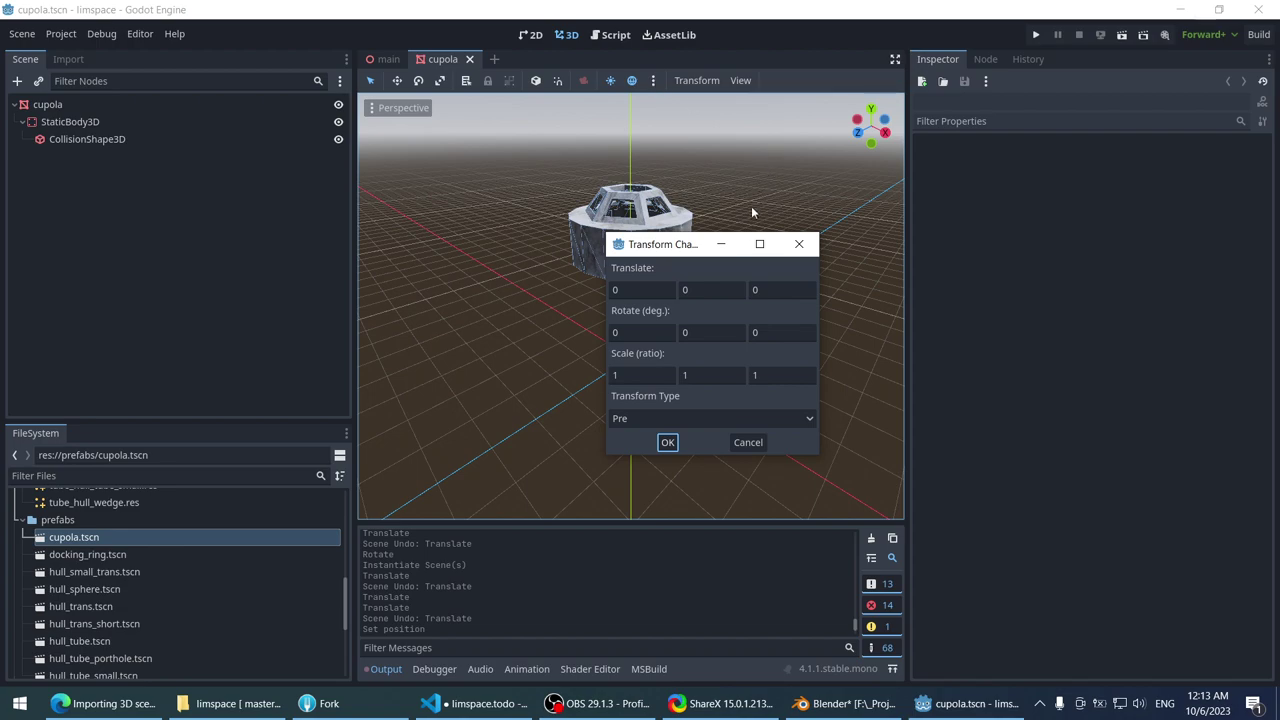
text(0)
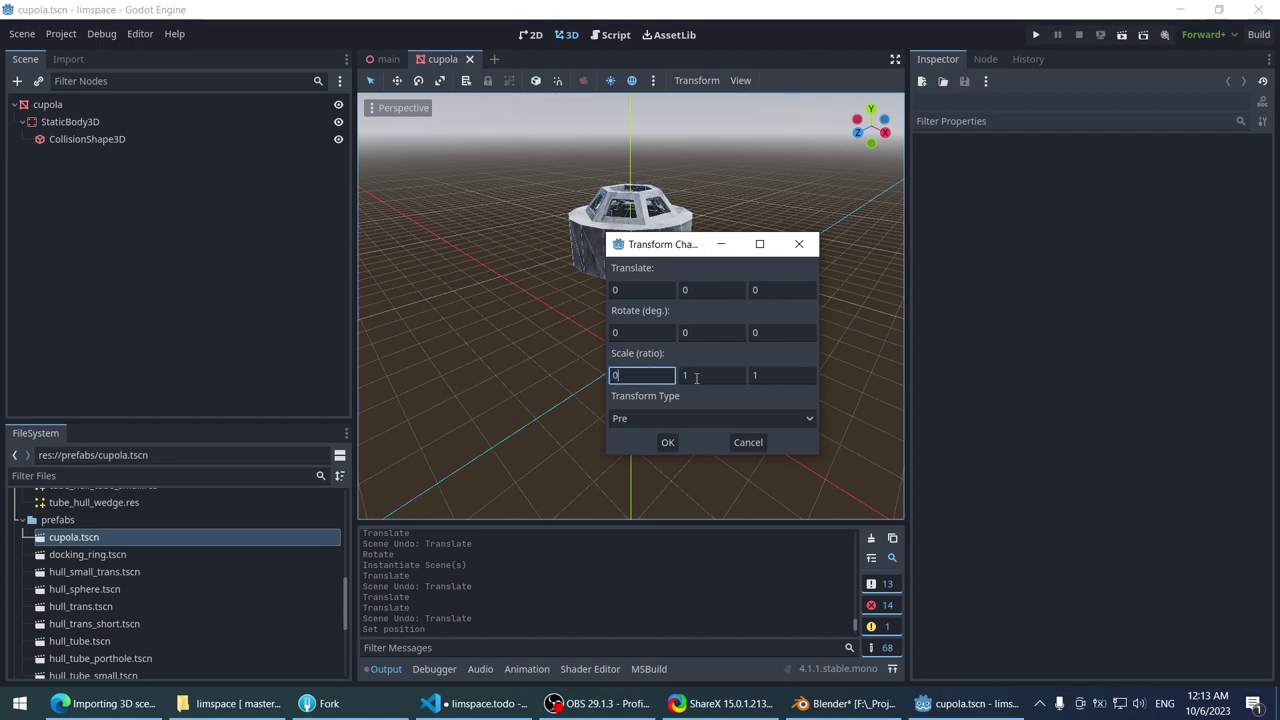
key(Tab)
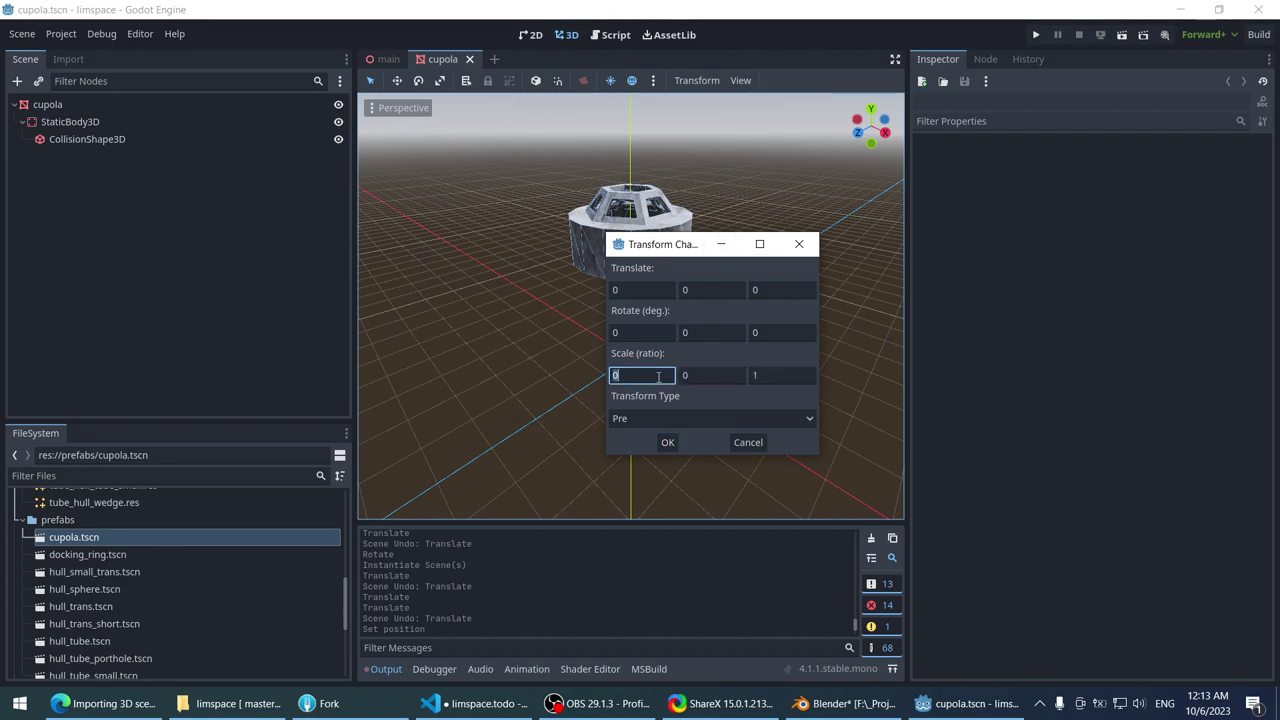
click(766, 445)
- Select the cupola root and review the Transform Dialog (Pre transform) and snap settings, leaving them unchanged
click(46, 104)
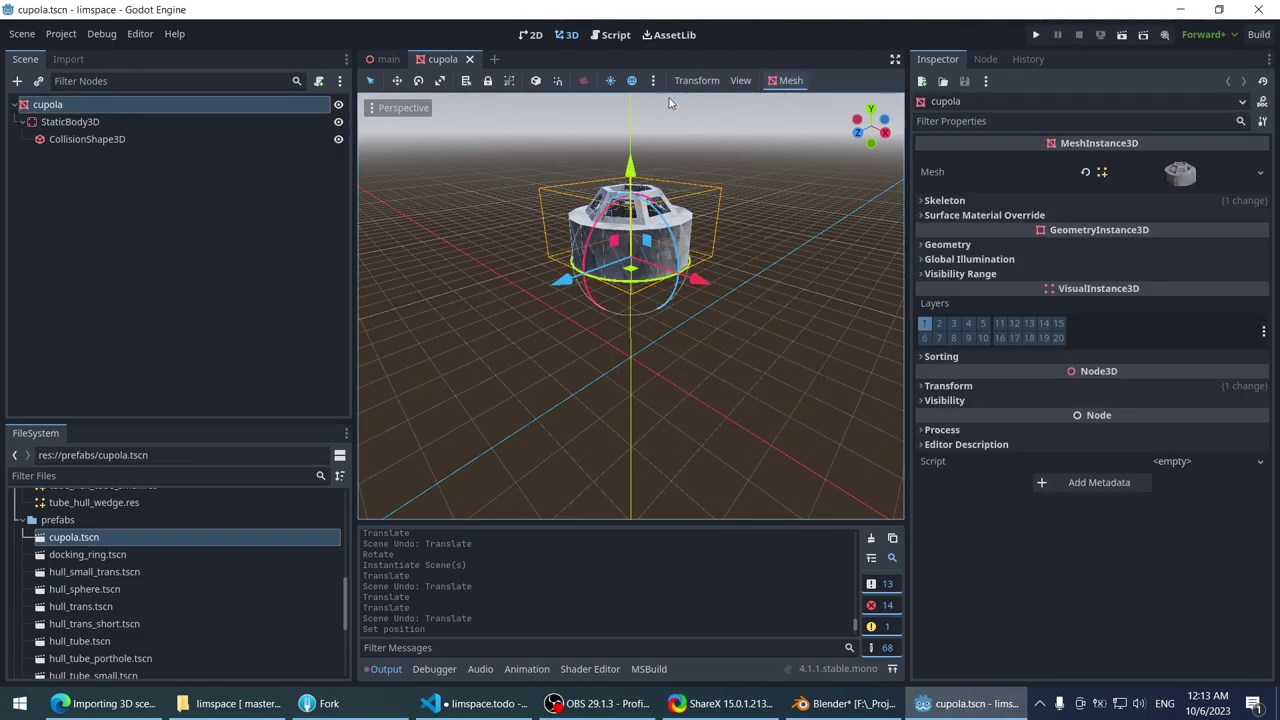
click(695, 80)
click(716, 119)
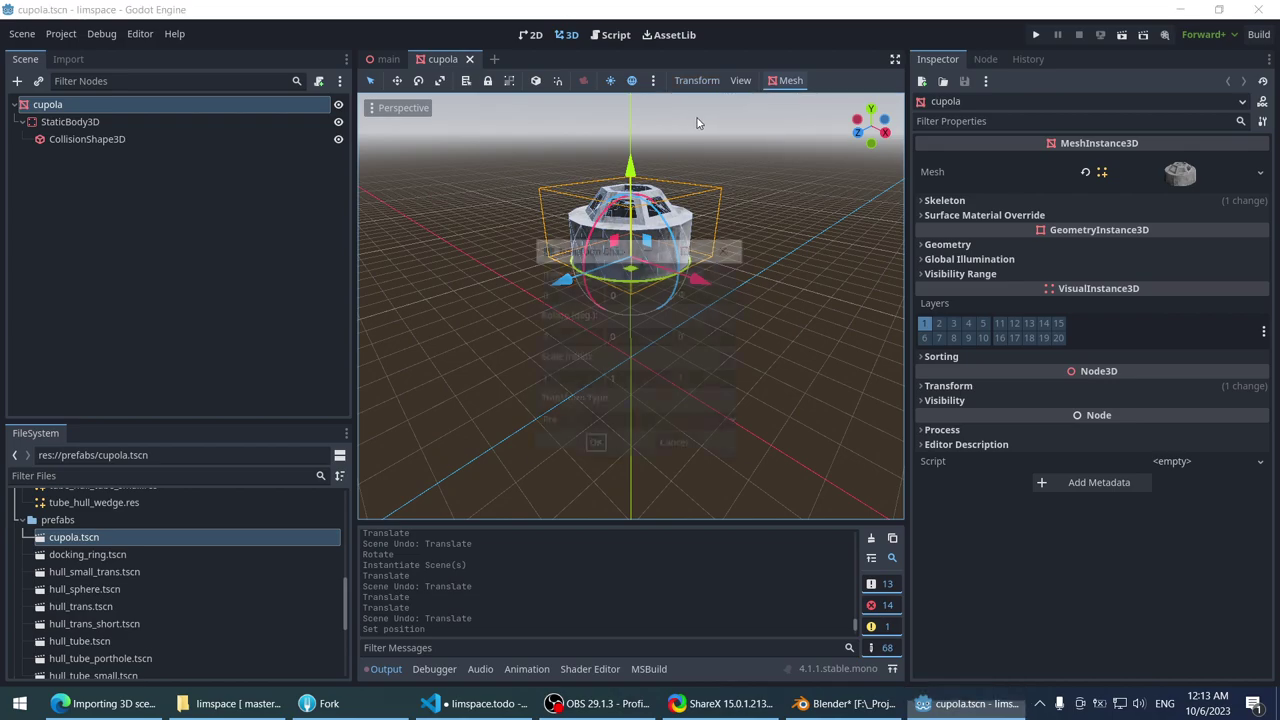
drag(604, 254, 777, 461)
click(437, 332)
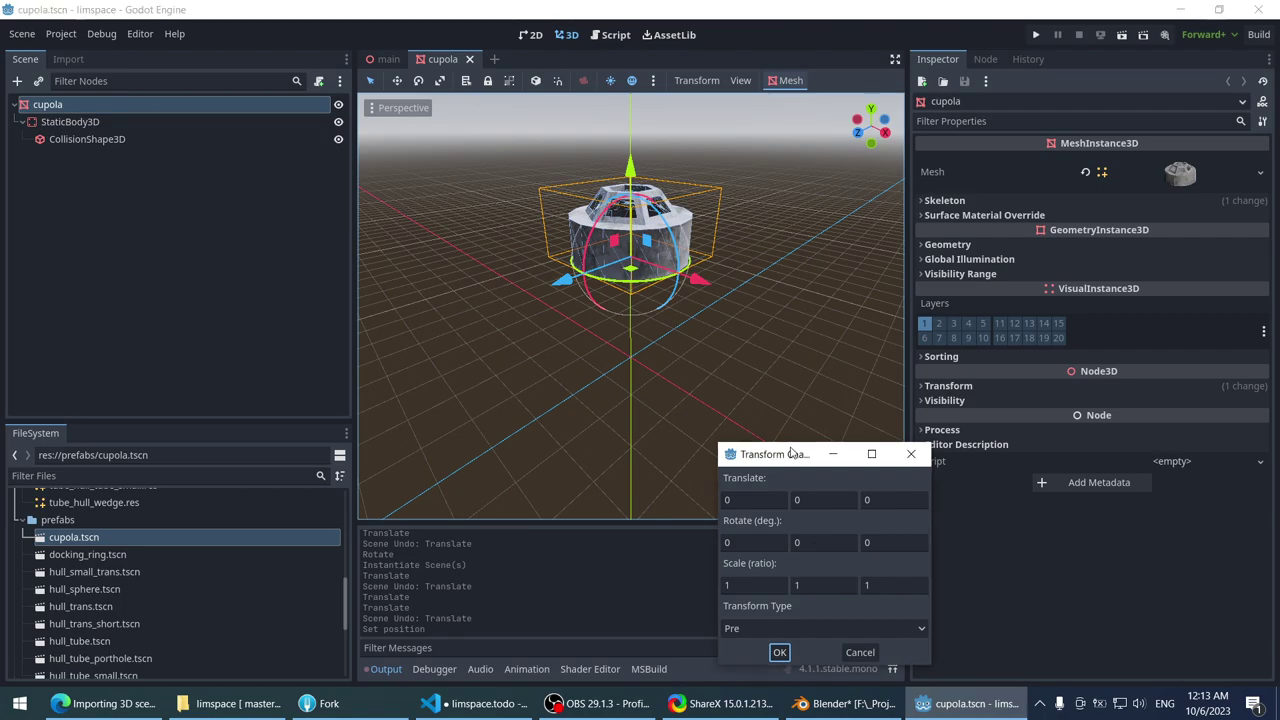
drag(790, 453, 655, 333)
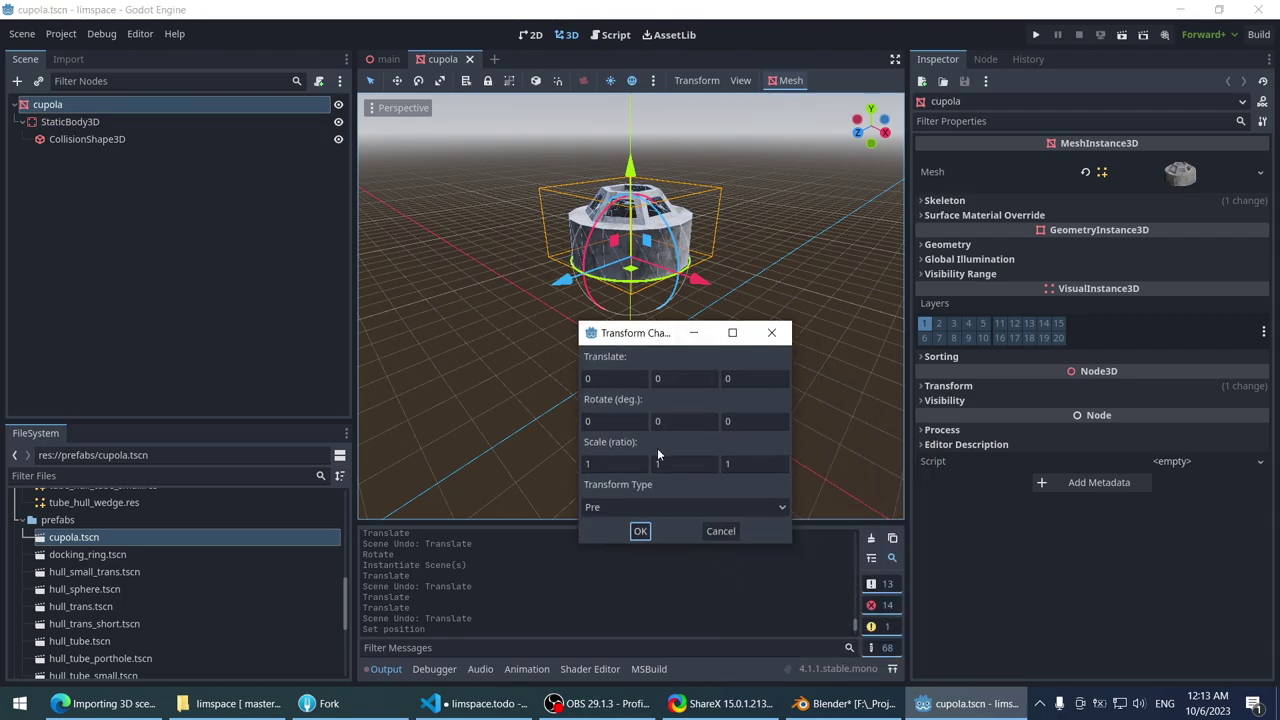
click(721, 501)
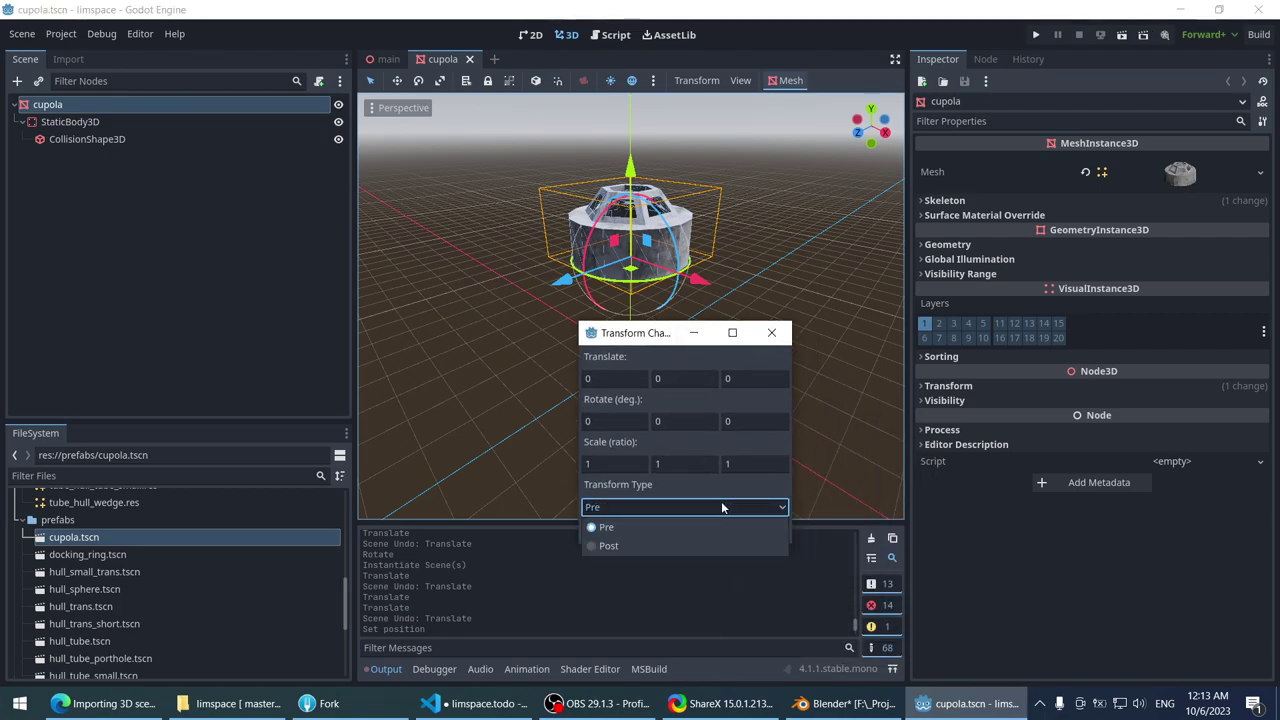
click(719, 527)
click(719, 530)
scroll(785, 412, down, 2)
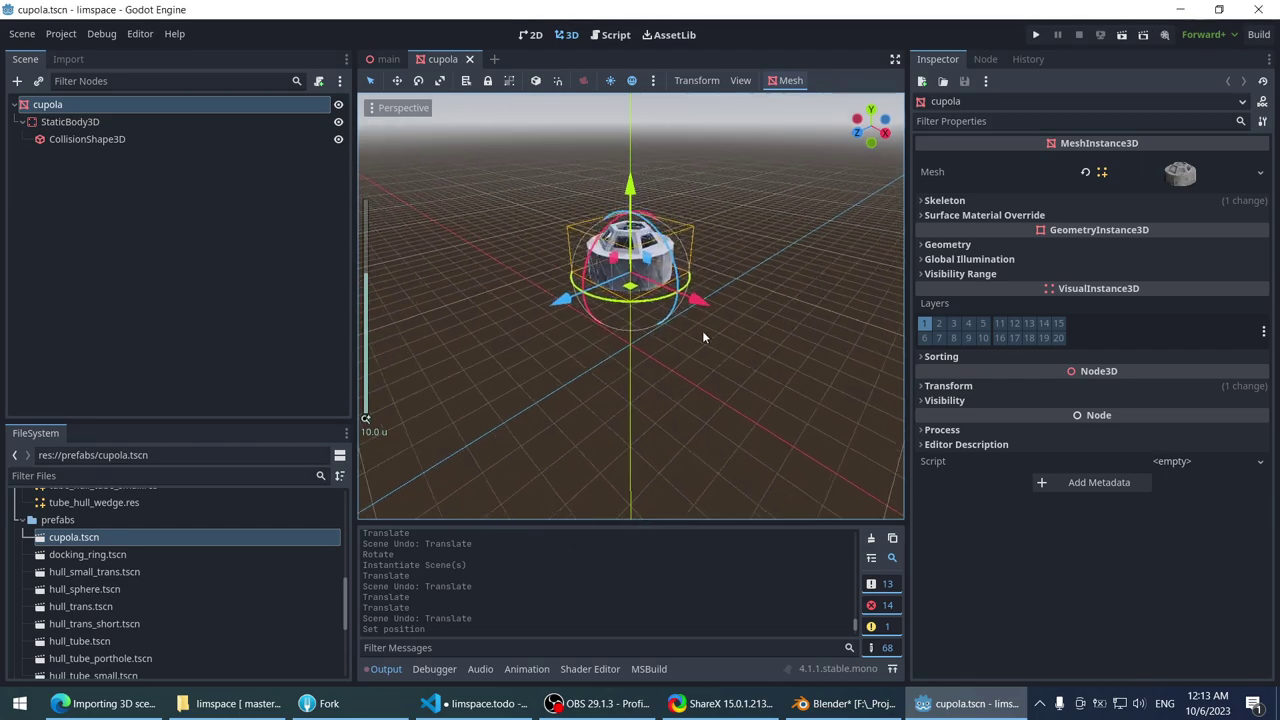
click(697, 80)
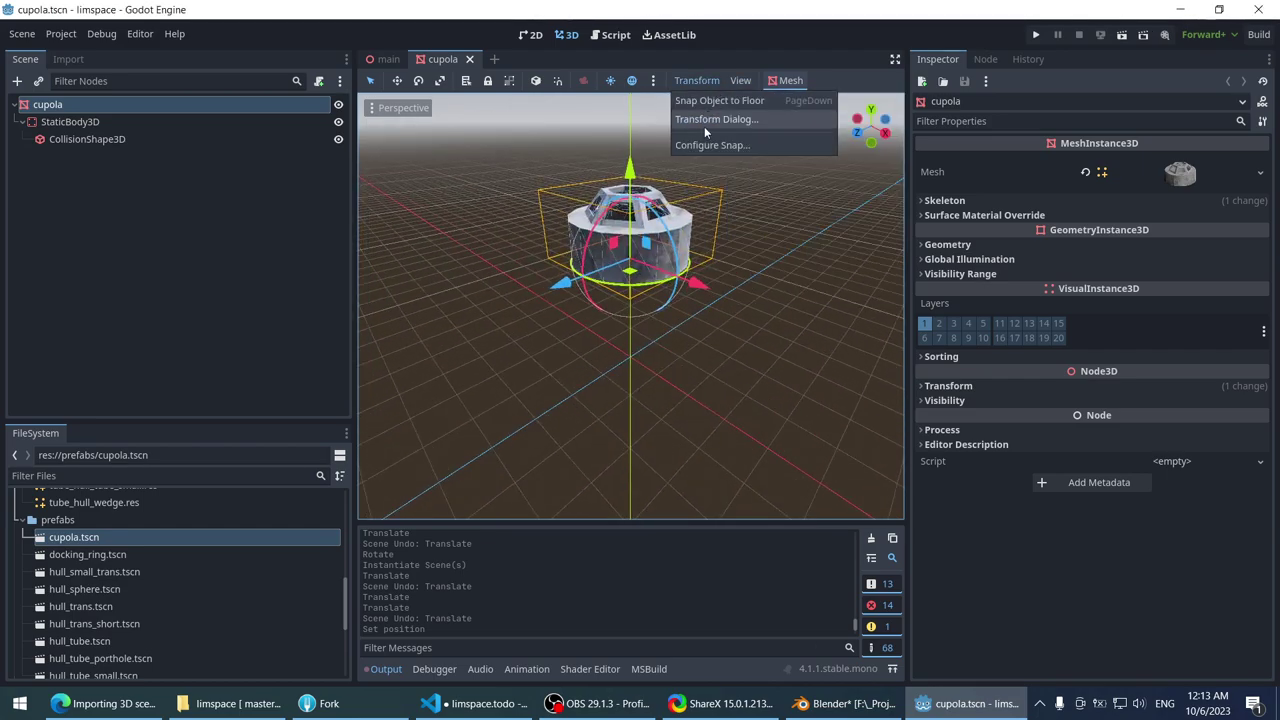
click(696, 144)
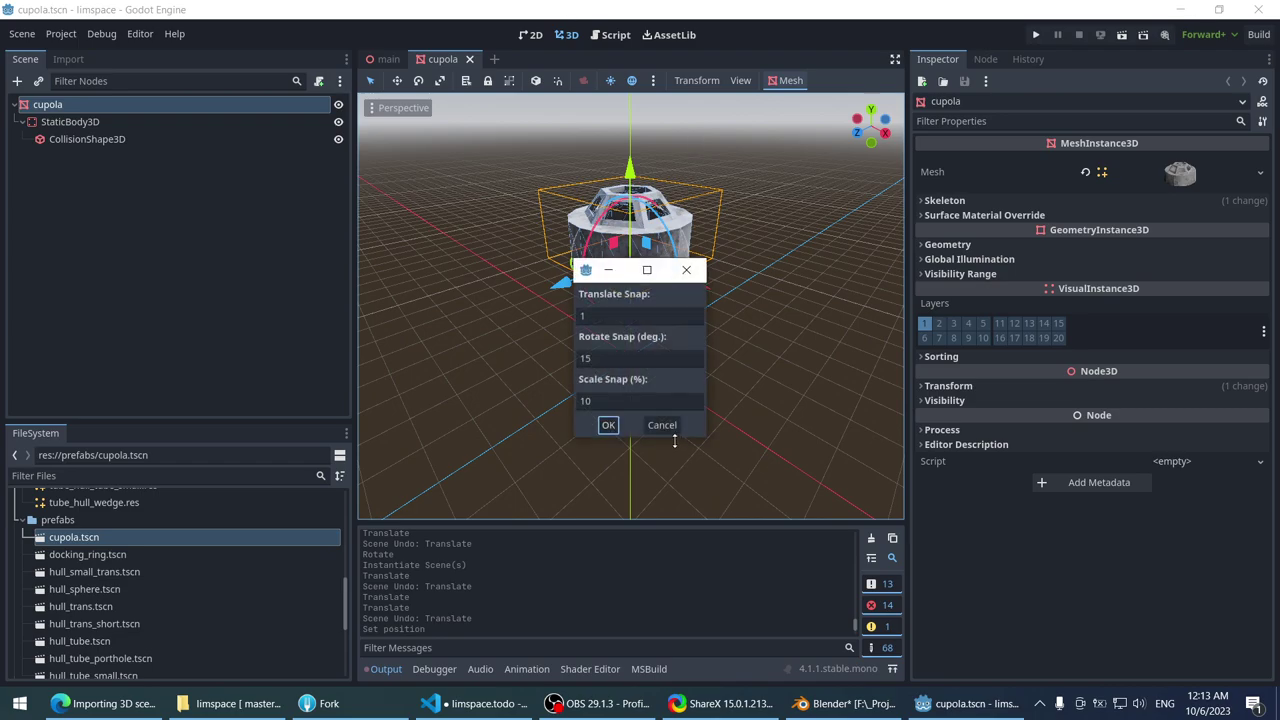
click(662, 426)
- Set the cupola's position to 0, 0, 0, save it, and open docking_ring.tscn
middle_drag(586, 394, 582, 290)
click(631, 192)
scroll(627, 270, up, 2)
click(627, 270)
click(945, 386)
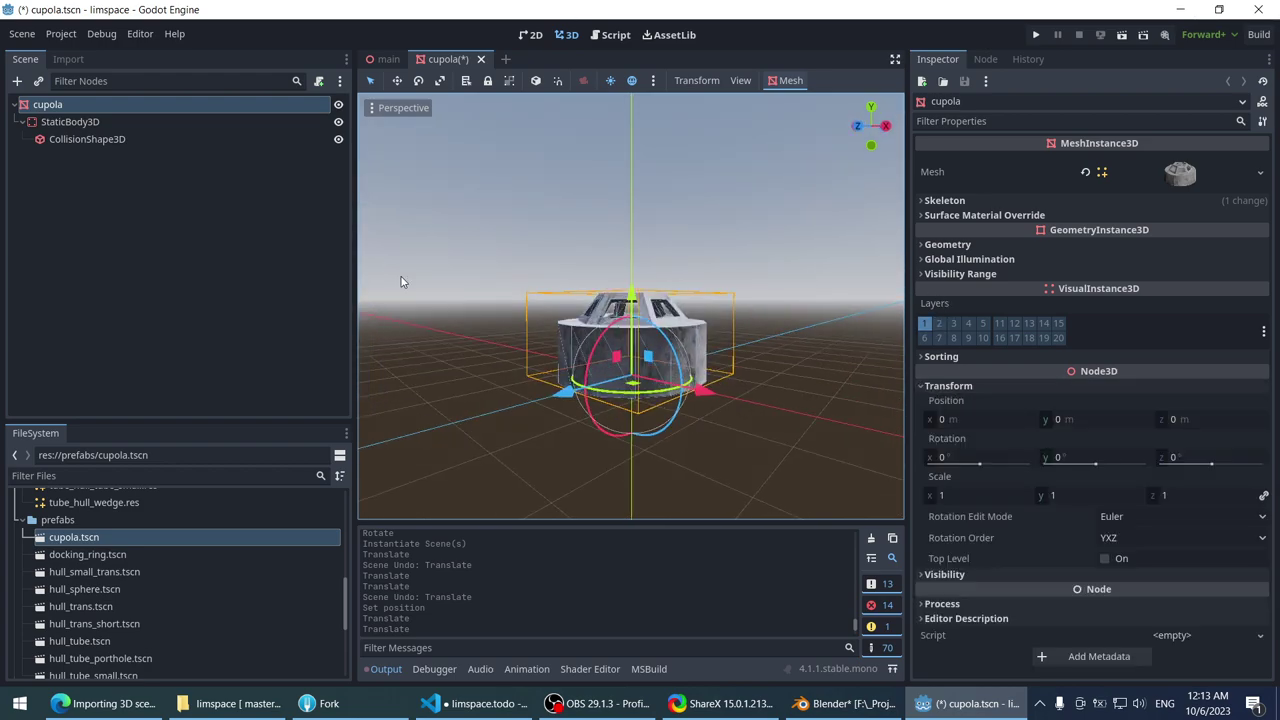
scroll(421, 268, down, 2)
key(ctrl+s)
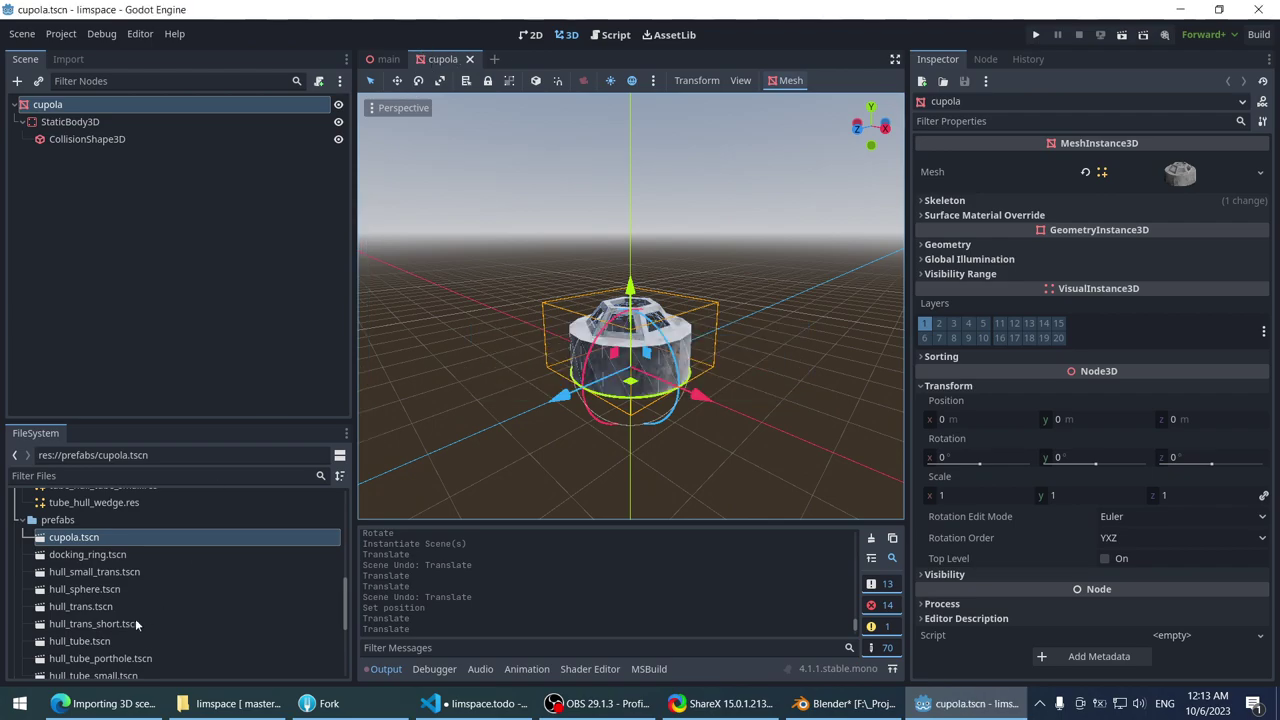
double_click(100, 555)
- Revert the docking ring's Position and Rotation to zero and save the prefab
scroll(446, 389, down, 5)
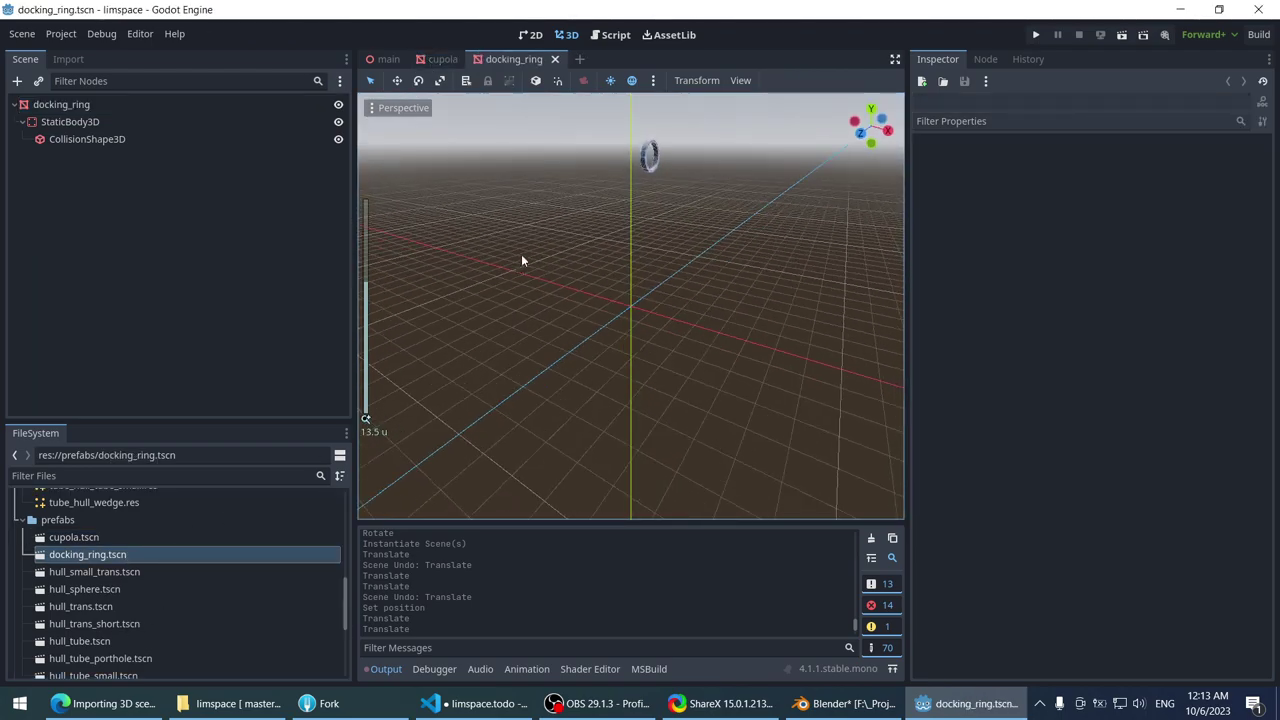
click(642, 213)
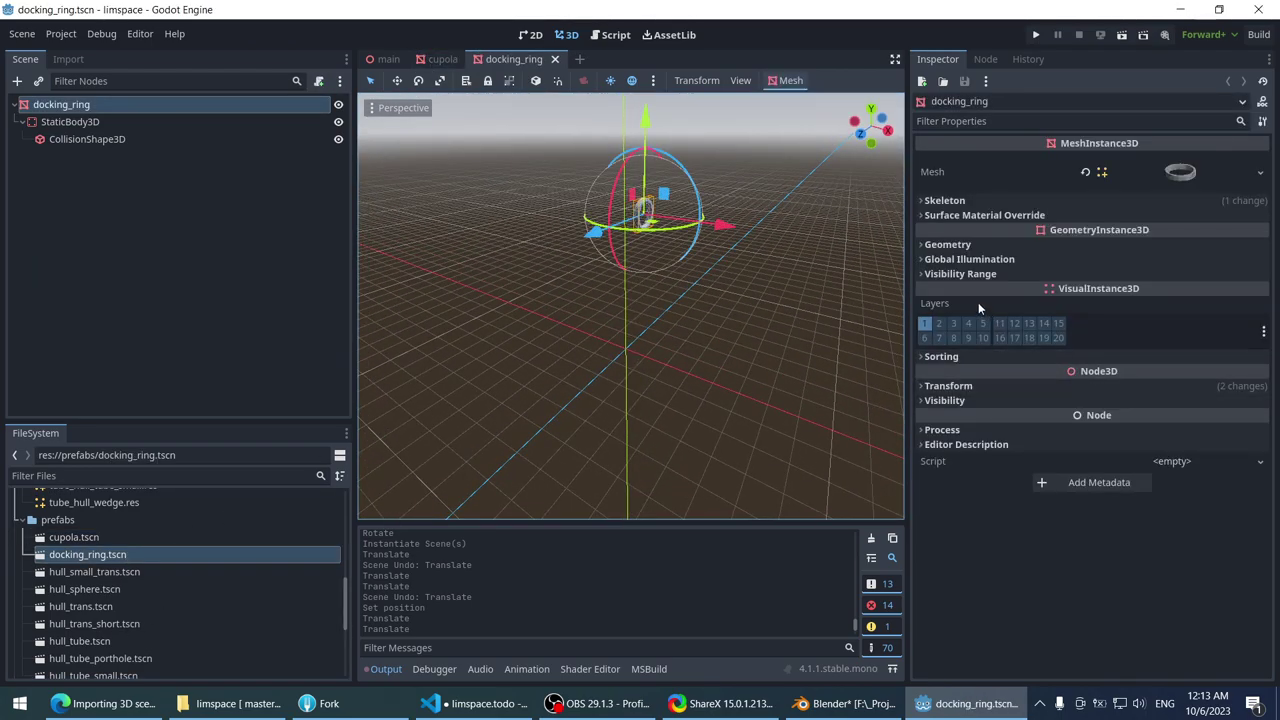
click(942, 386)
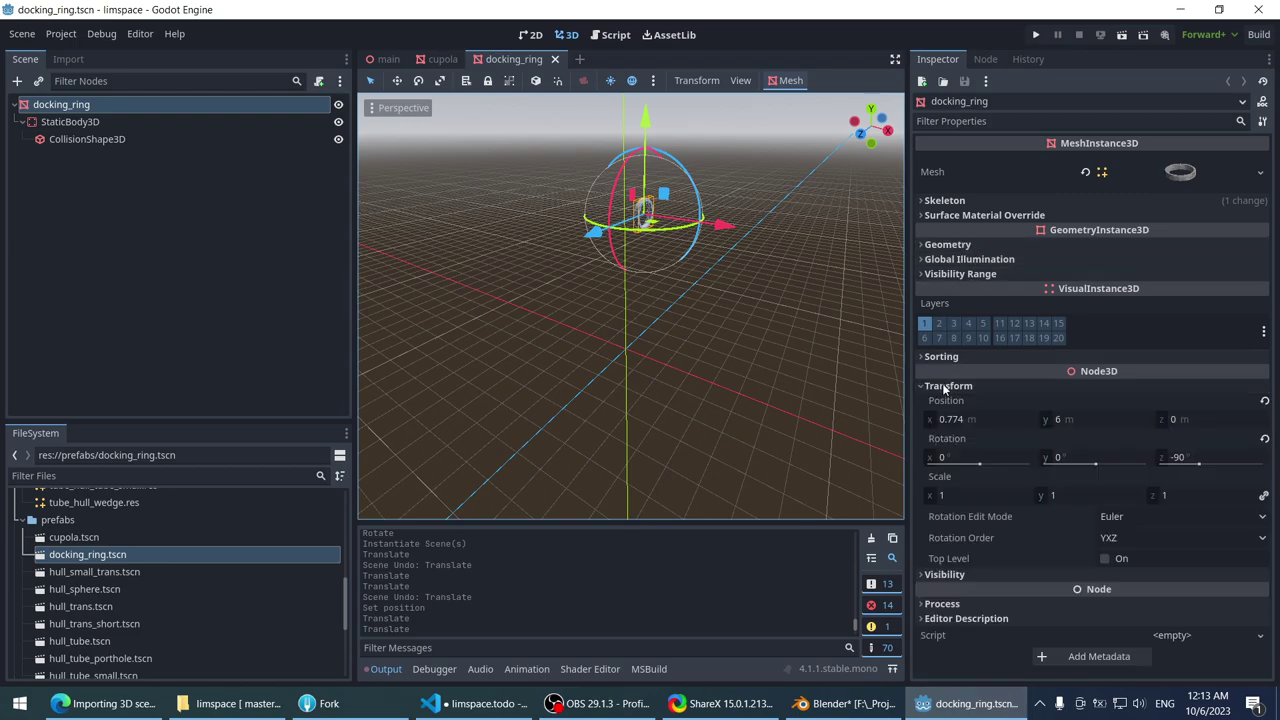
click(1264, 400)
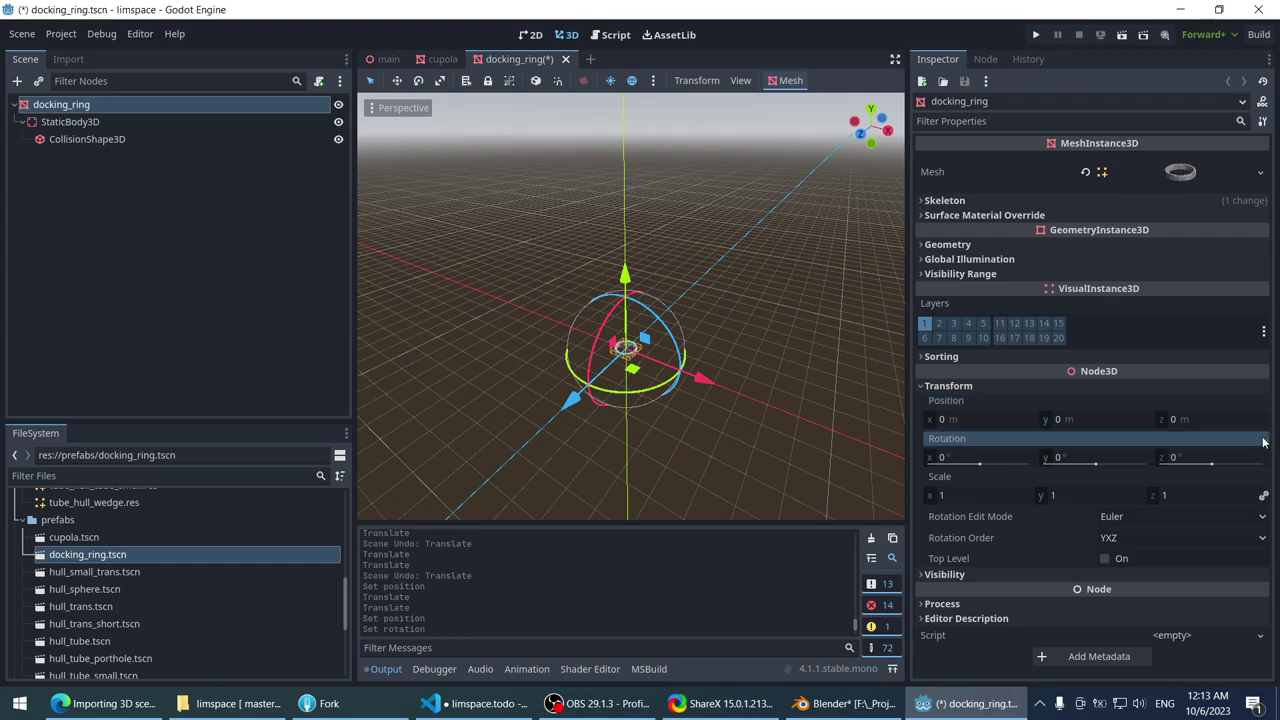
click(1264, 438)
scroll(640, 327, up, 3)
scroll(640, 327, up, 10)
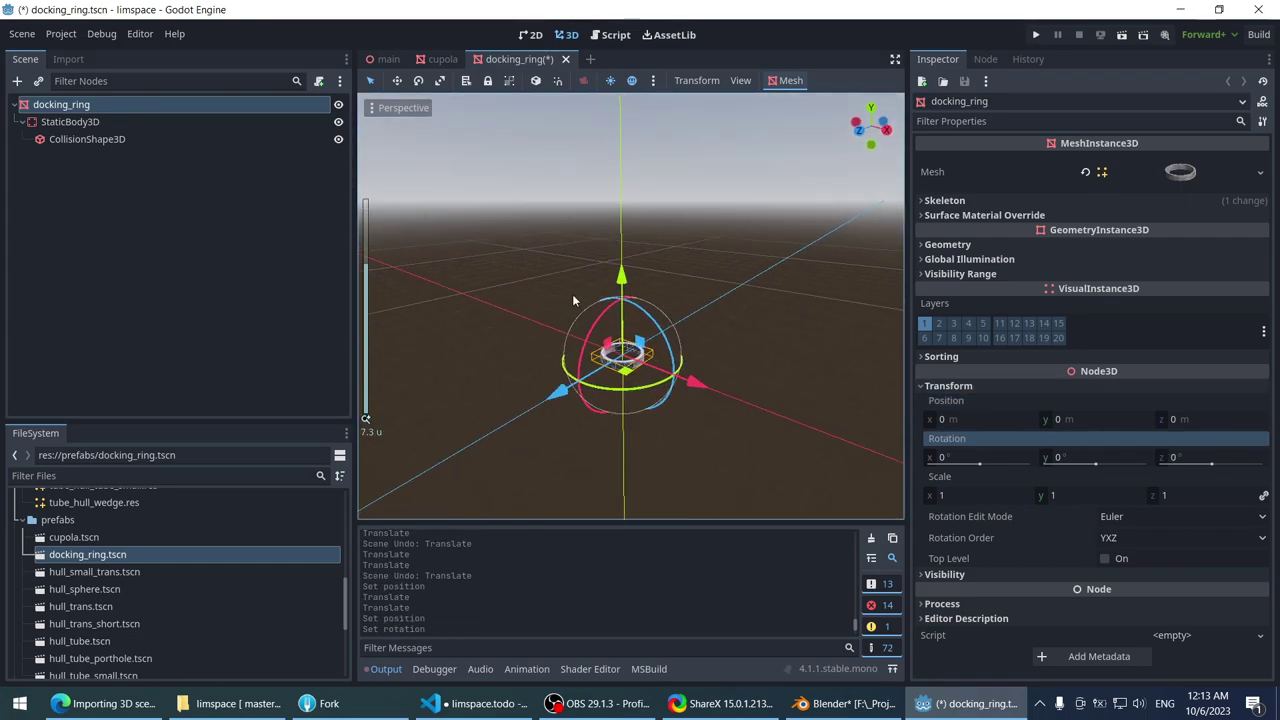
key(ctrl+s)
- Open the hull_small_trans.tscn prefab
scroll(498, 314, down, 5)
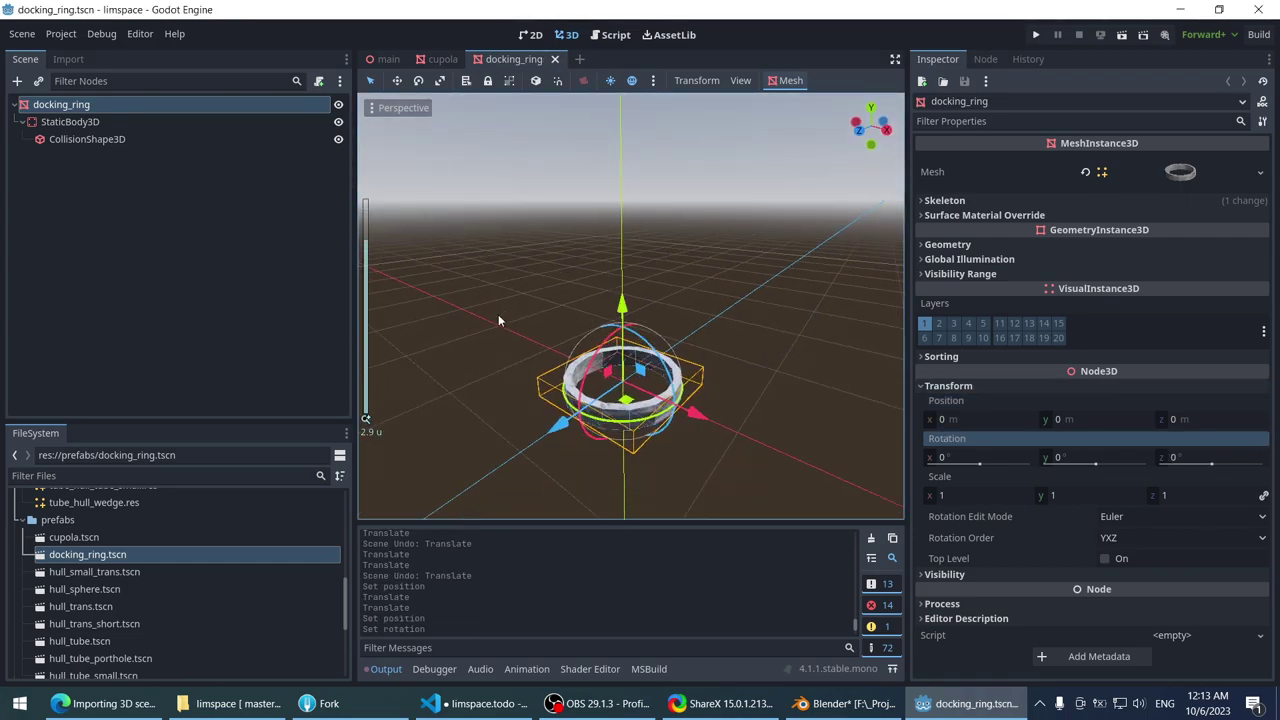
double_click(110, 572)
scroll(432, 450, down, 5)
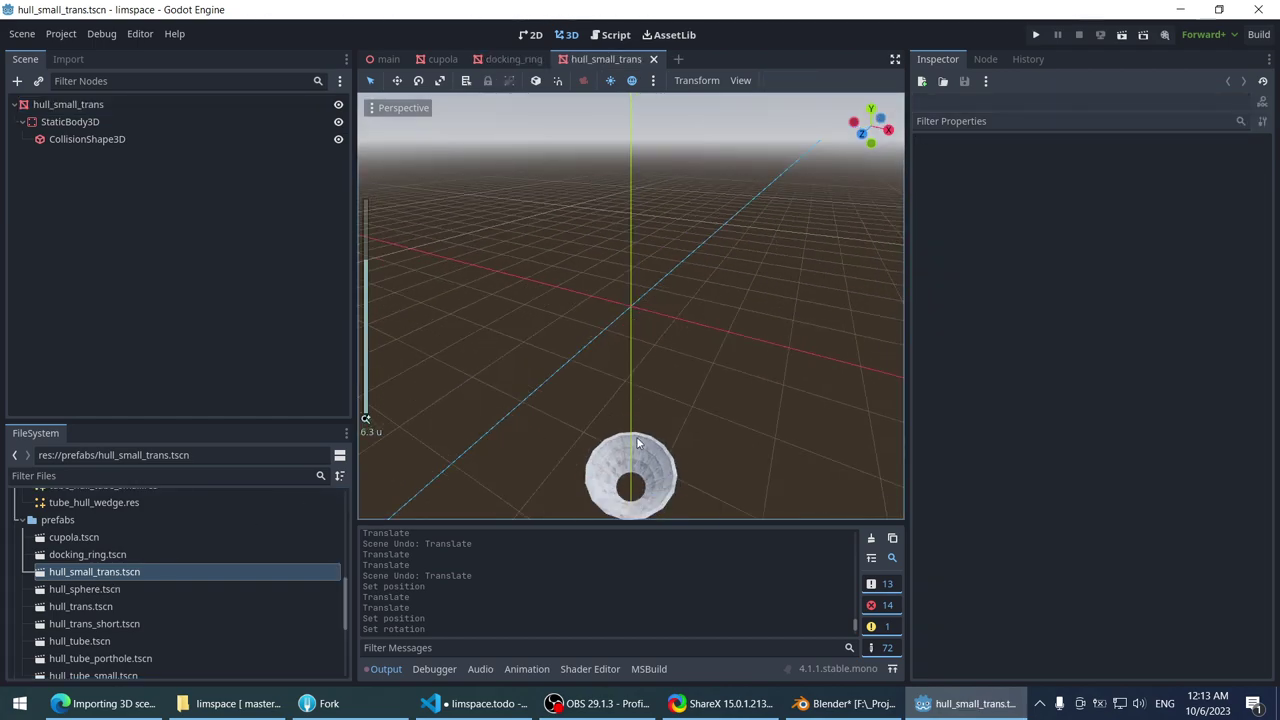
- Revert hull_small_trans Position to the origin and Rotation to 0°
click(623, 465)
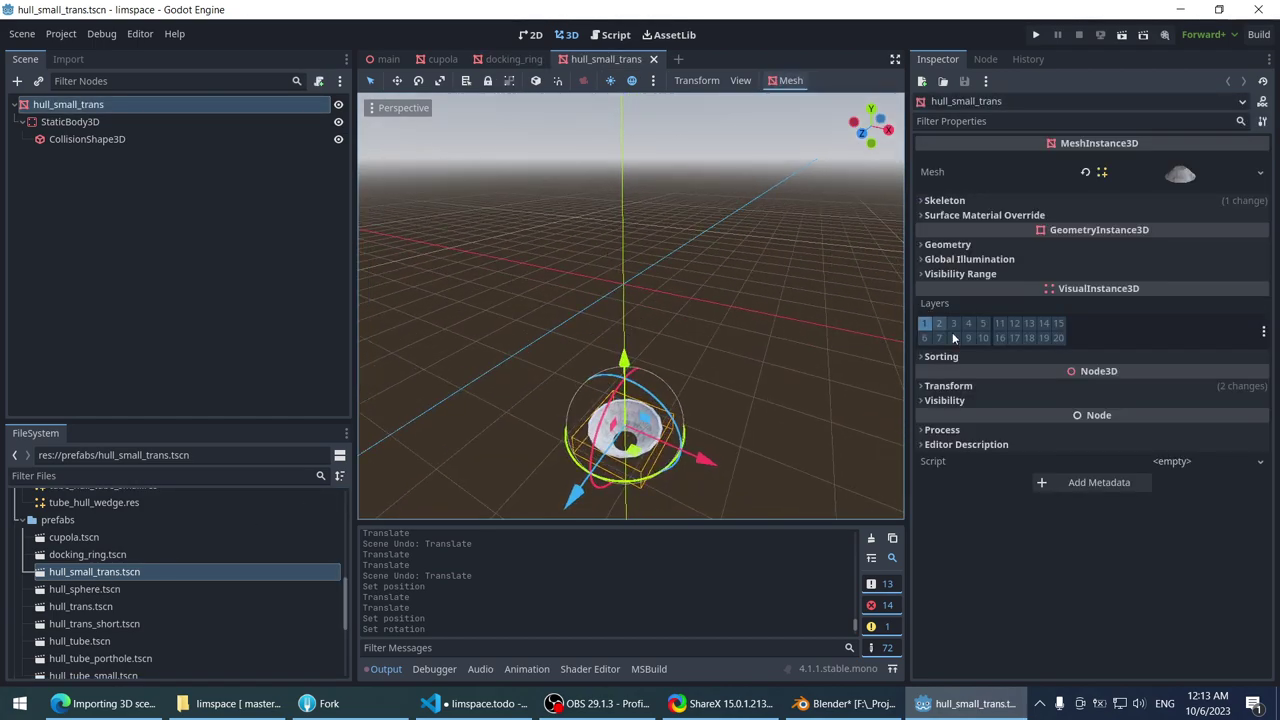
click(1198, 388)
click(1264, 401)
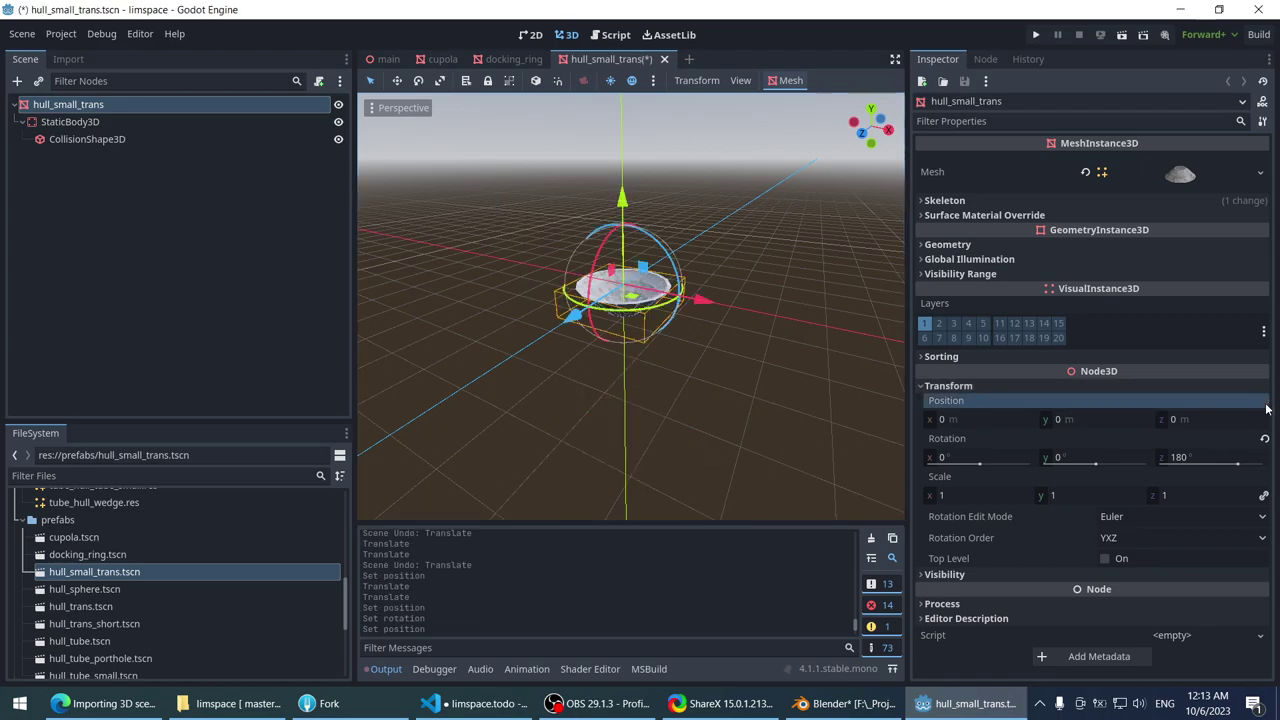
click(1264, 441)
scroll(457, 378, up, 2)
- Save hull_small_trans and open the hull_sphere.tscn prefab
key(ctrl+s)
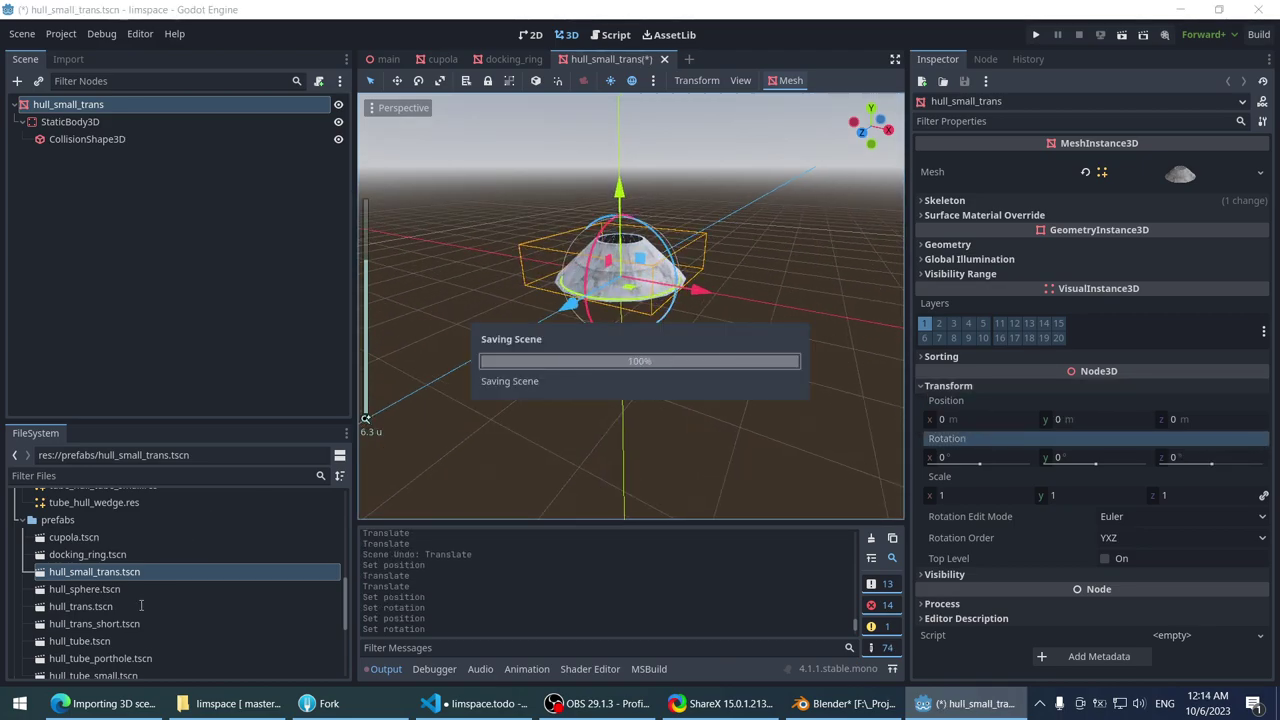
click(110, 606)
double_click(85, 589)
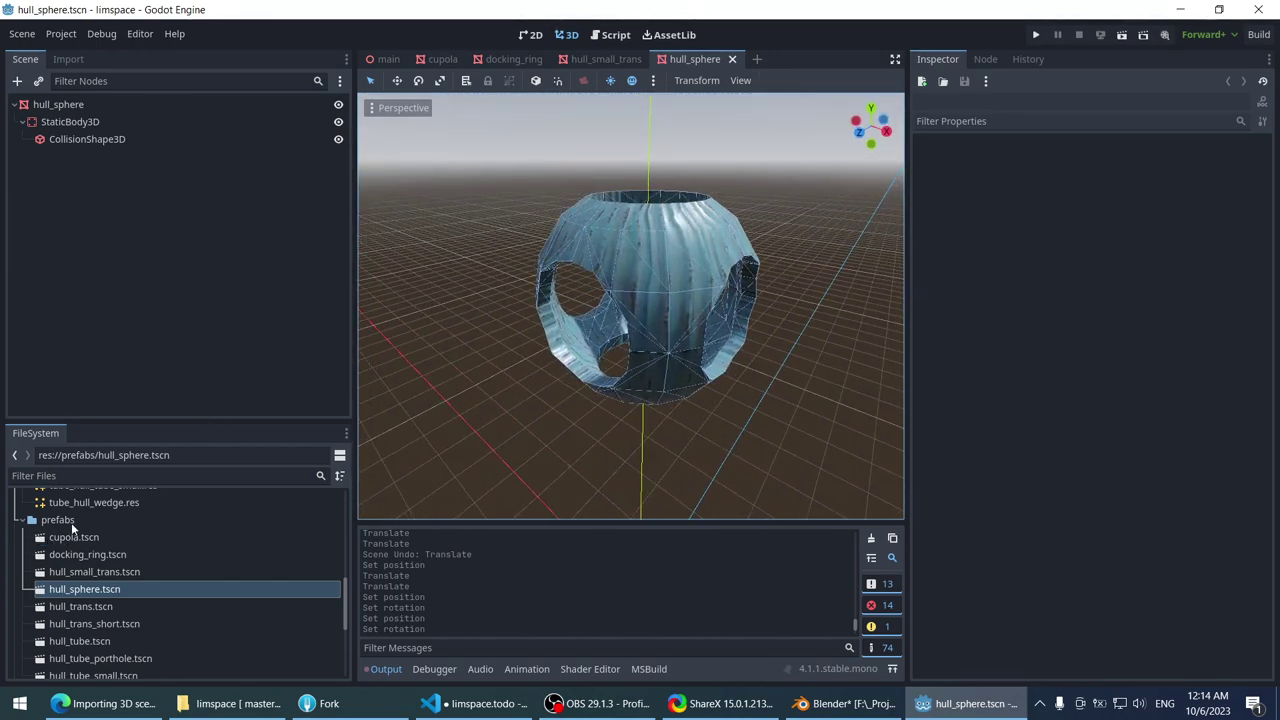
- Drag docking_ring.tscn into the viewport to instance it in the sphere scene
drag(87, 557, 108, 271)
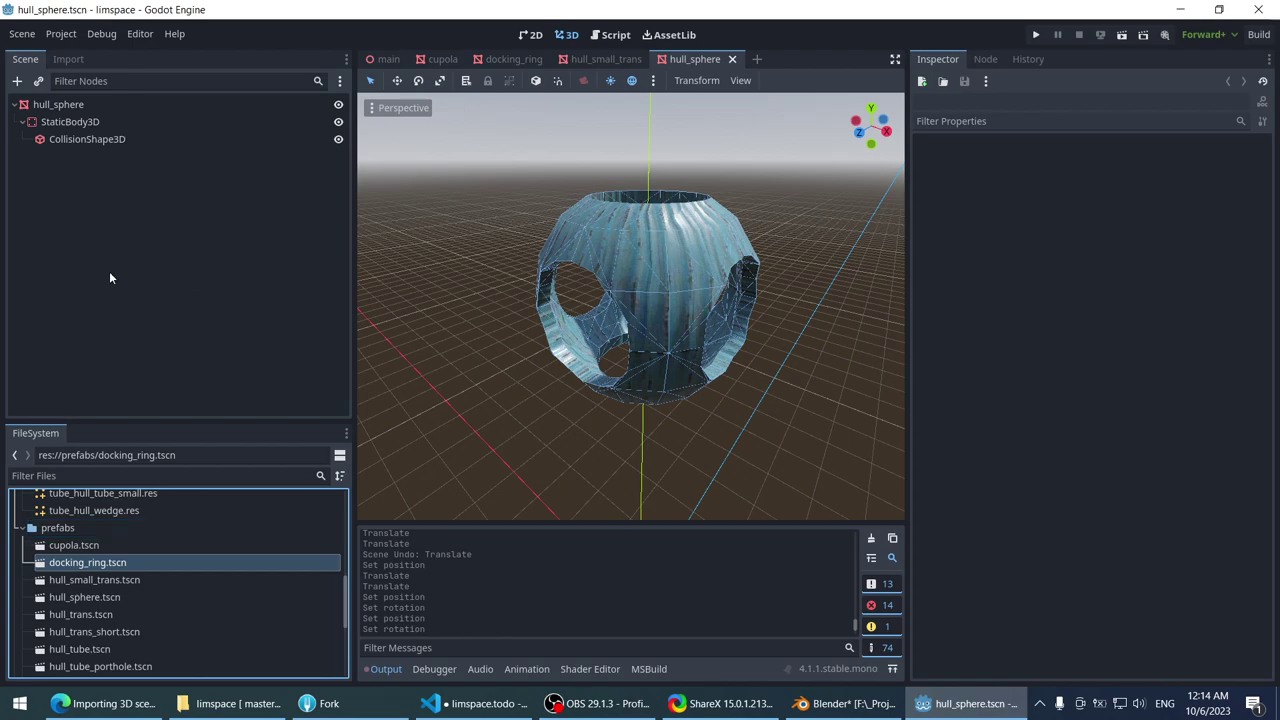
drag(152, 555, 523, 400)
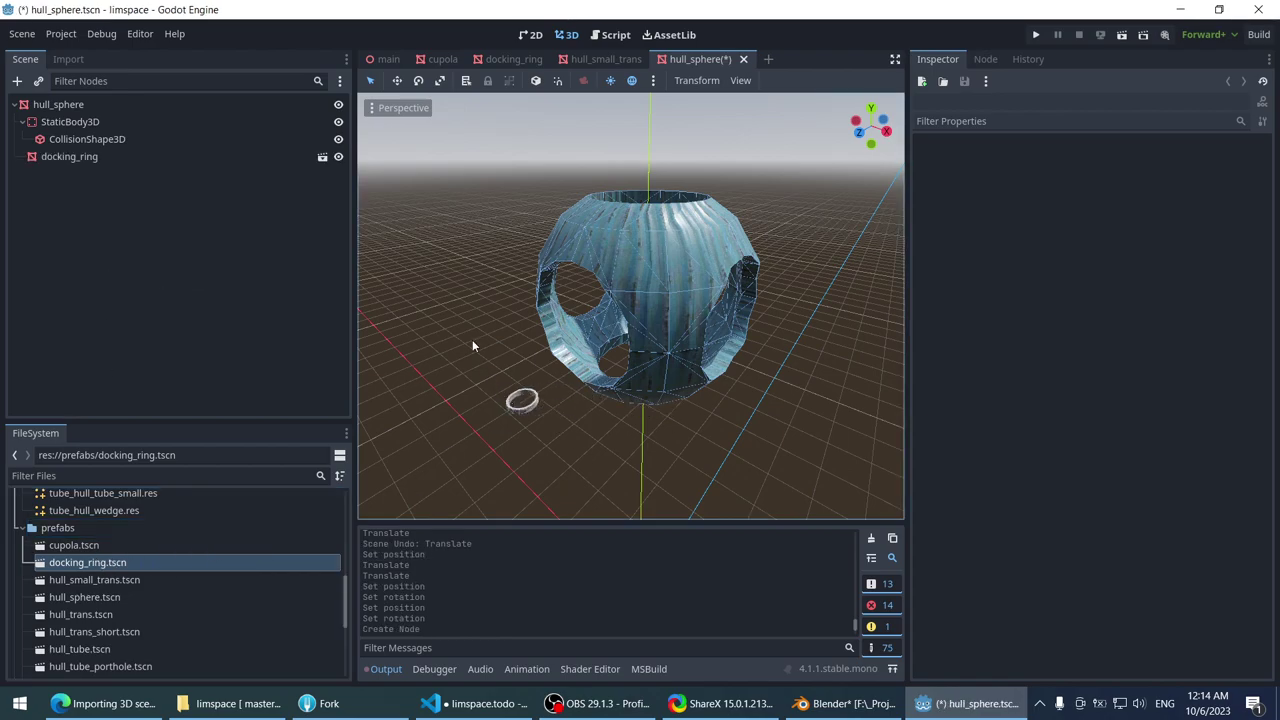
scroll(472, 339, down, 3)
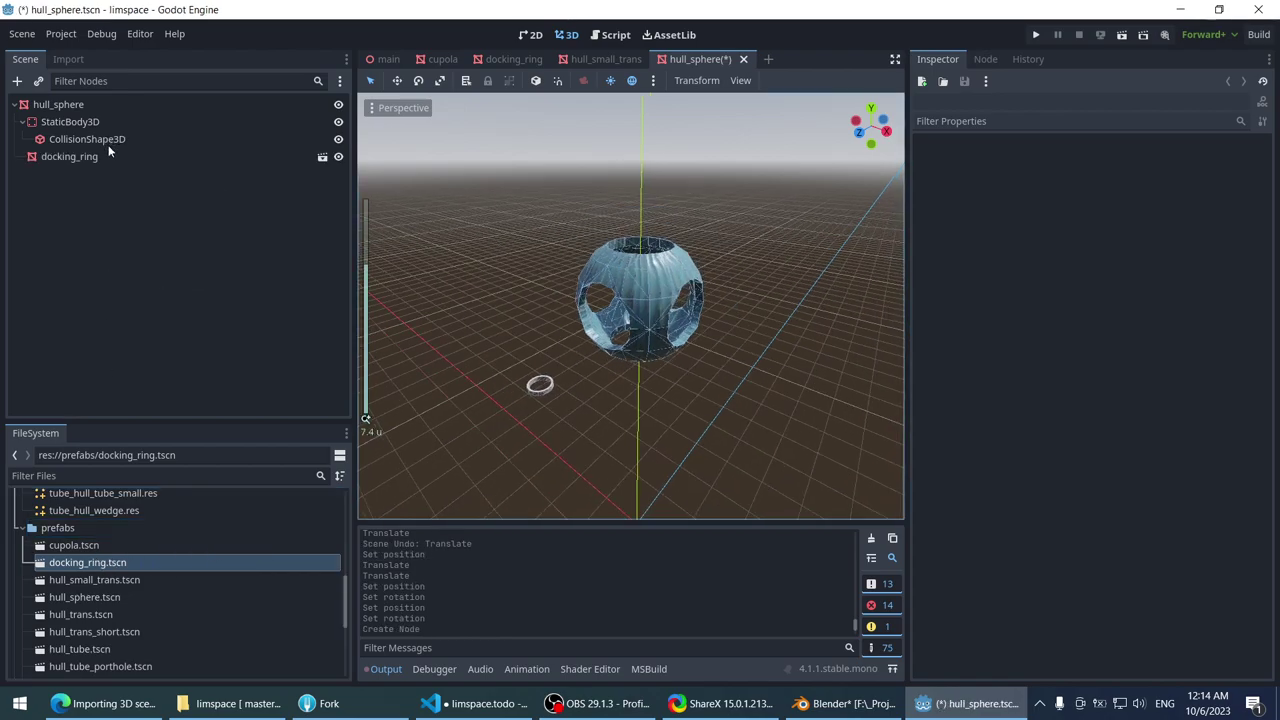
- Revert the hull_sphere Position to the origin, then select the docking_ring instance
click(670, 256)
scroll(779, 265, up, 2)
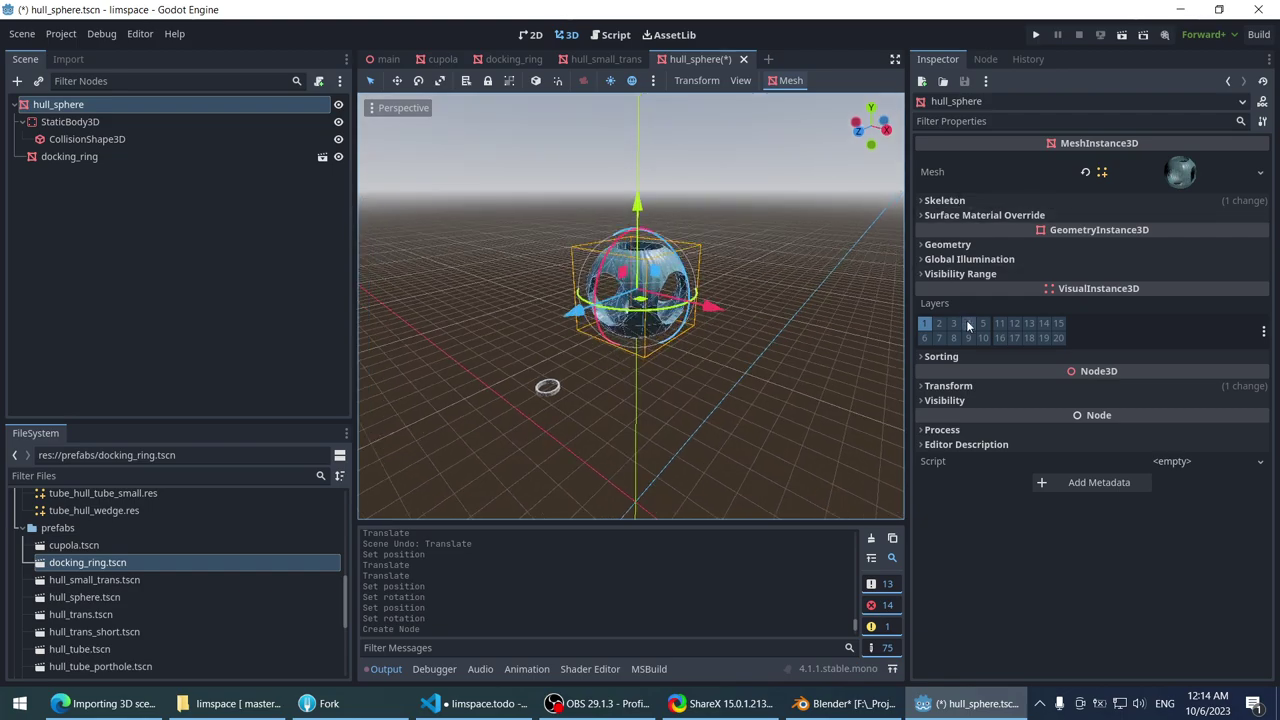
click(948, 385)
click(1256, 405)
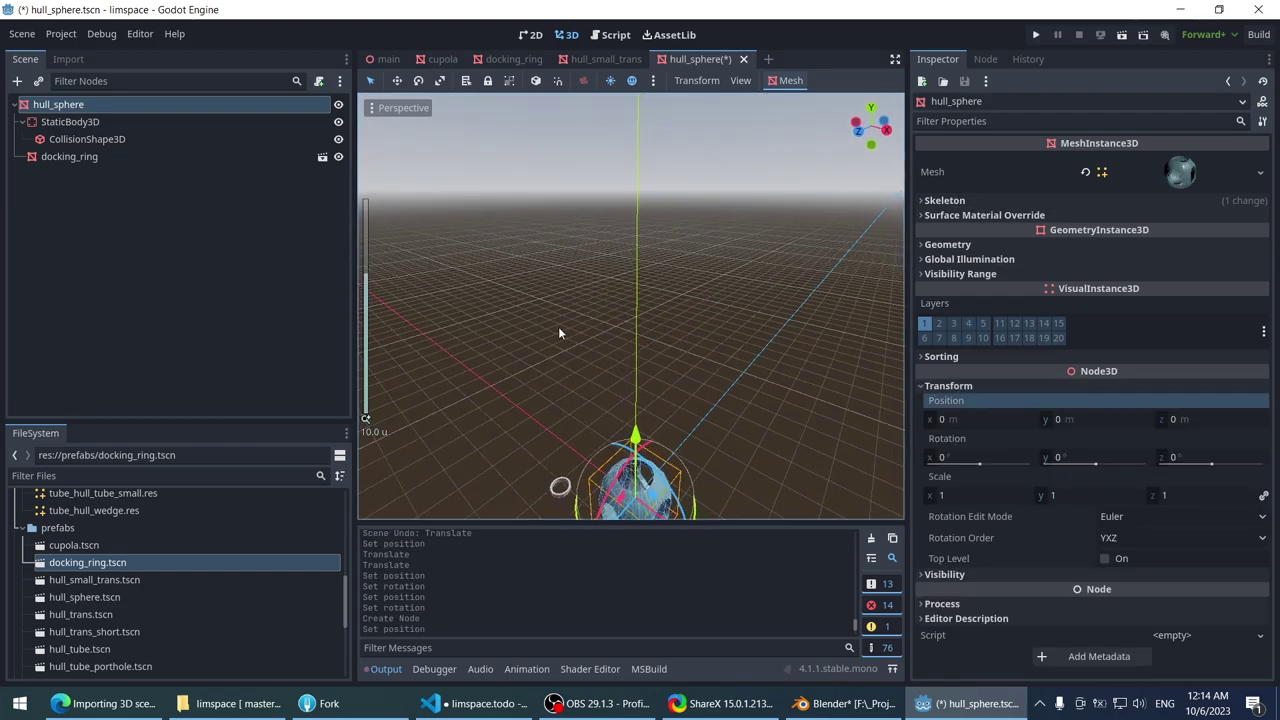
key(f)
click(584, 490)
click(570, 431)
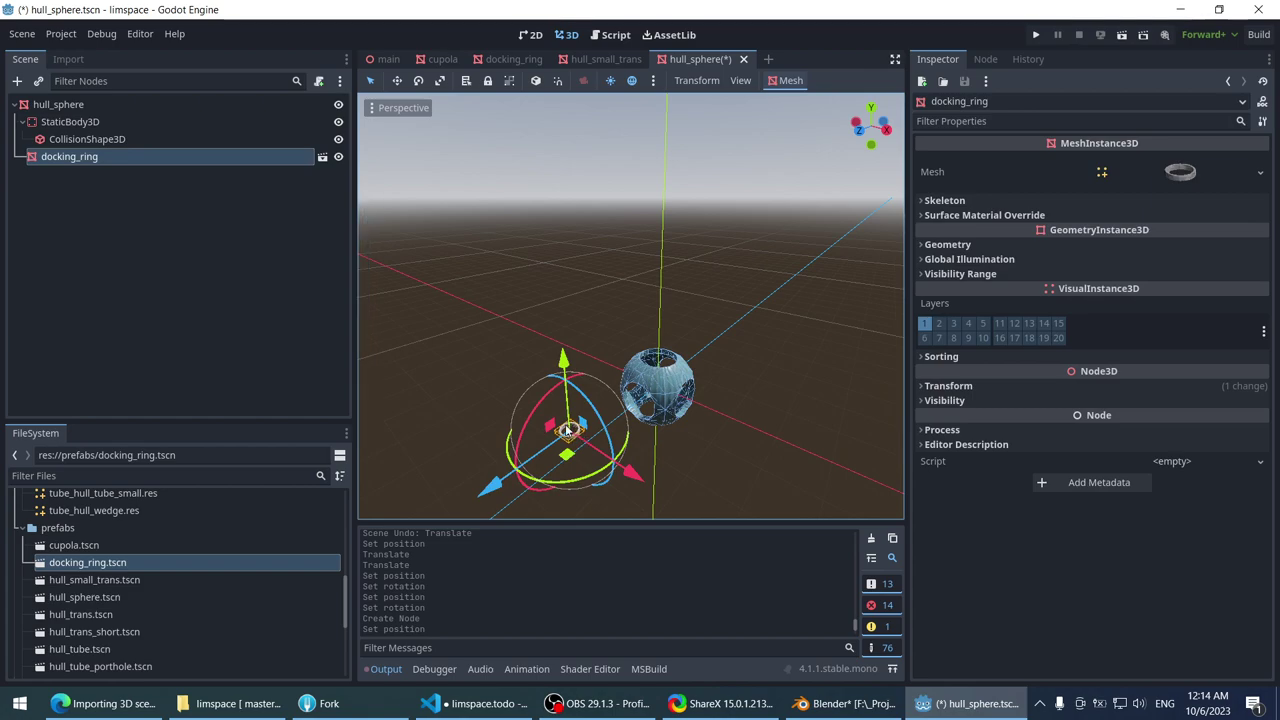
click(696, 80)
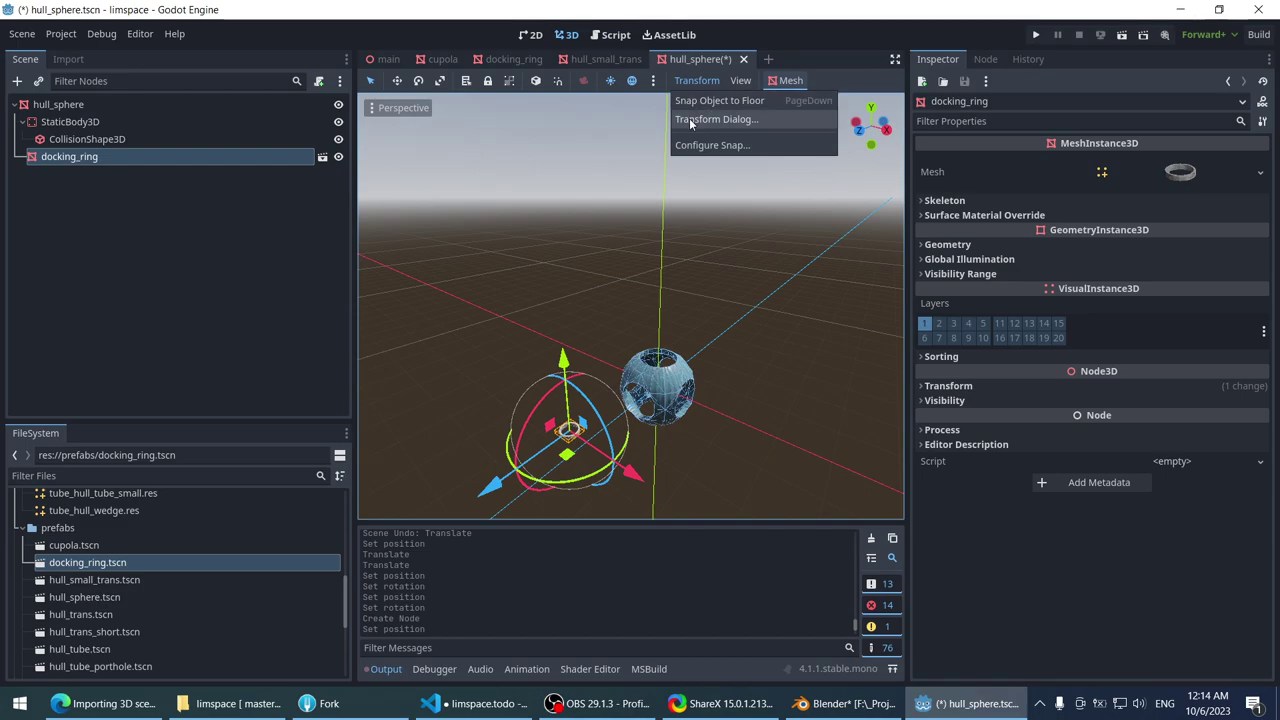
click(705, 119)
drag(628, 251, 698, 308)
click(777, 316)
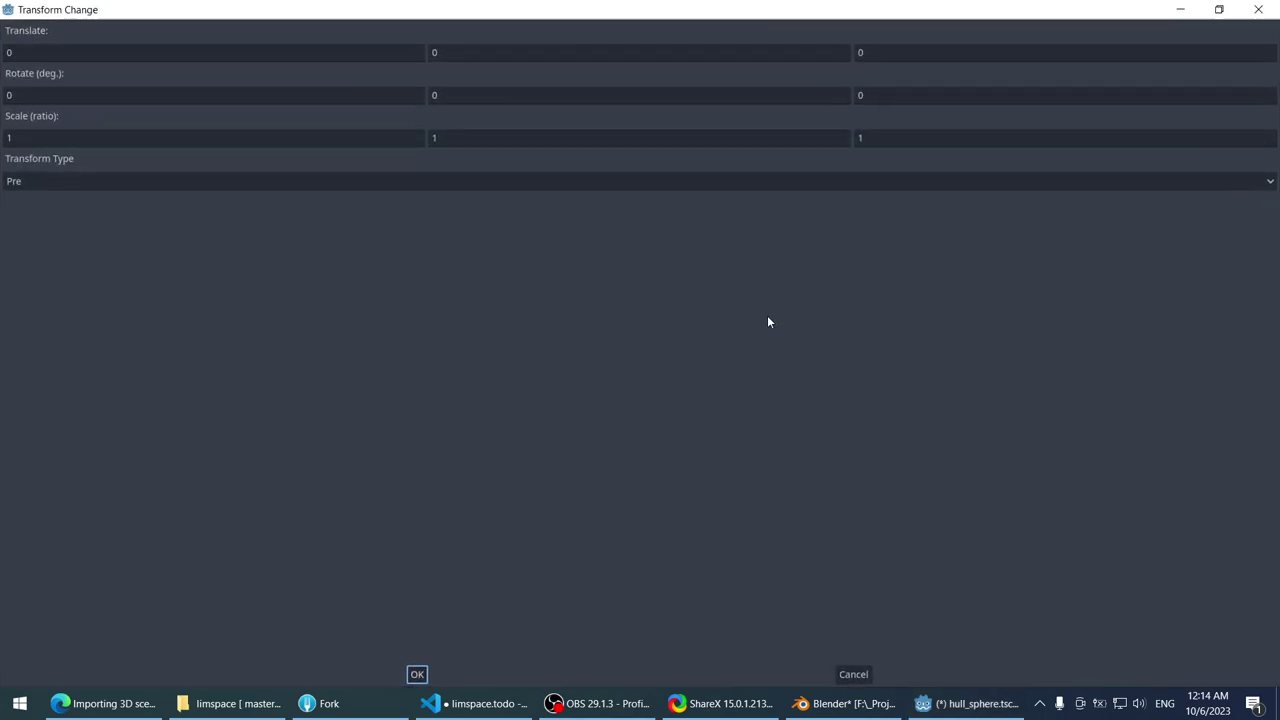
double_click(448, 17)
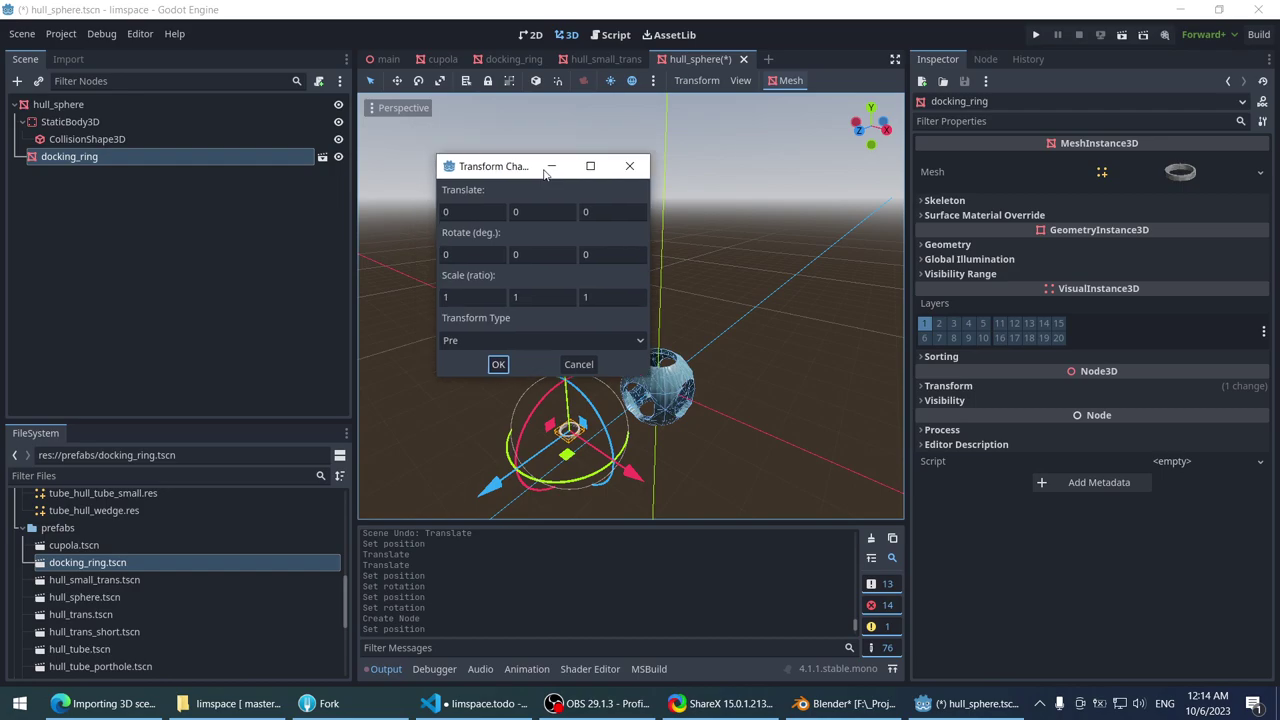
double_click(540, 172)
double_click(577, 12)
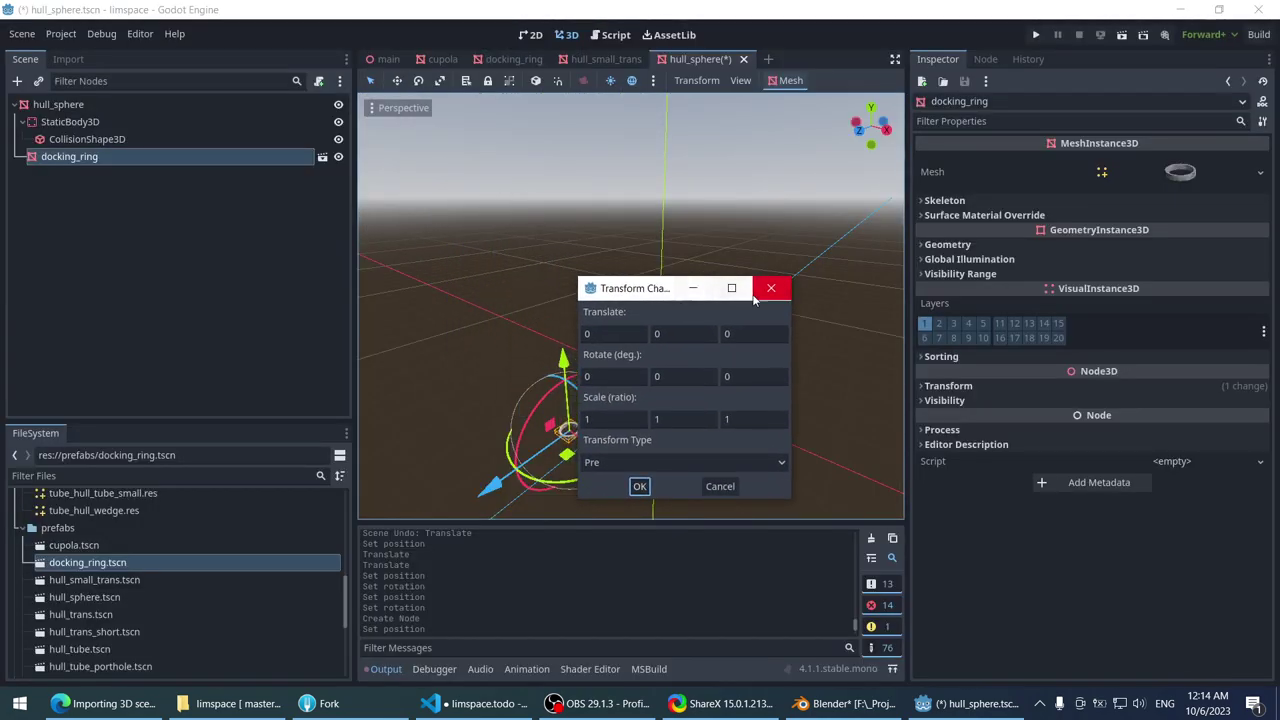
click(732, 288)
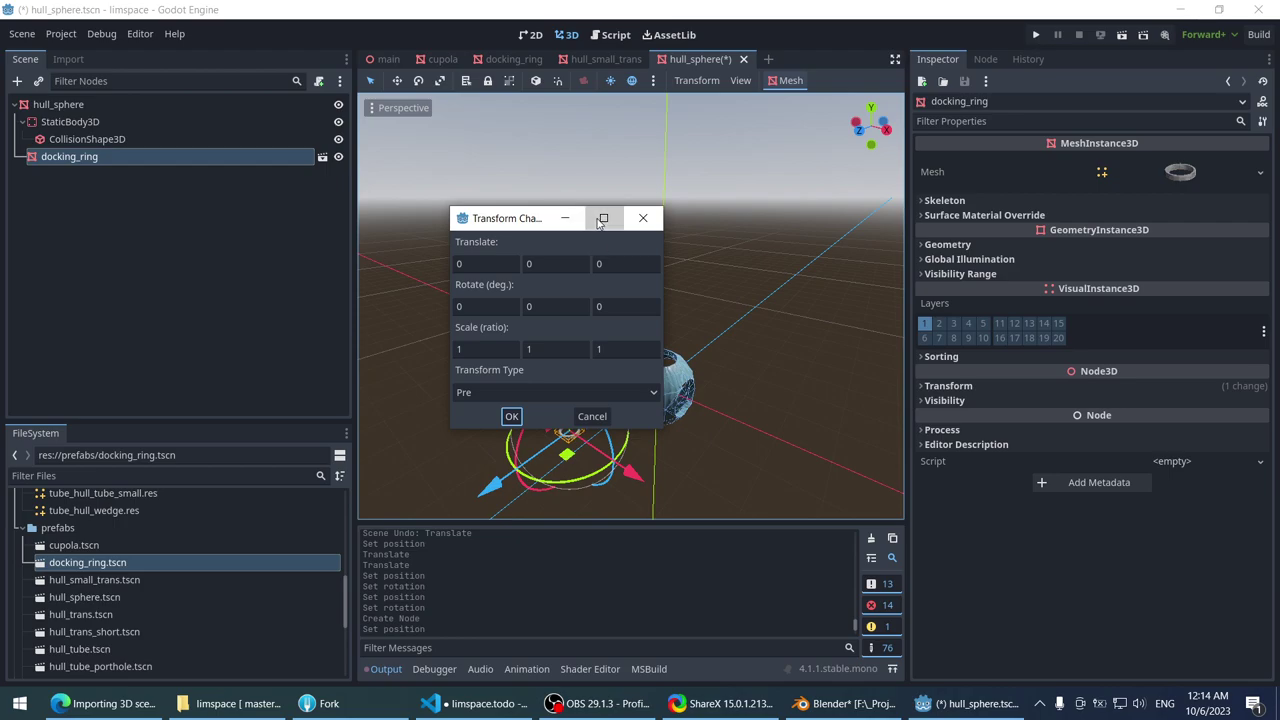
click(600, 222)
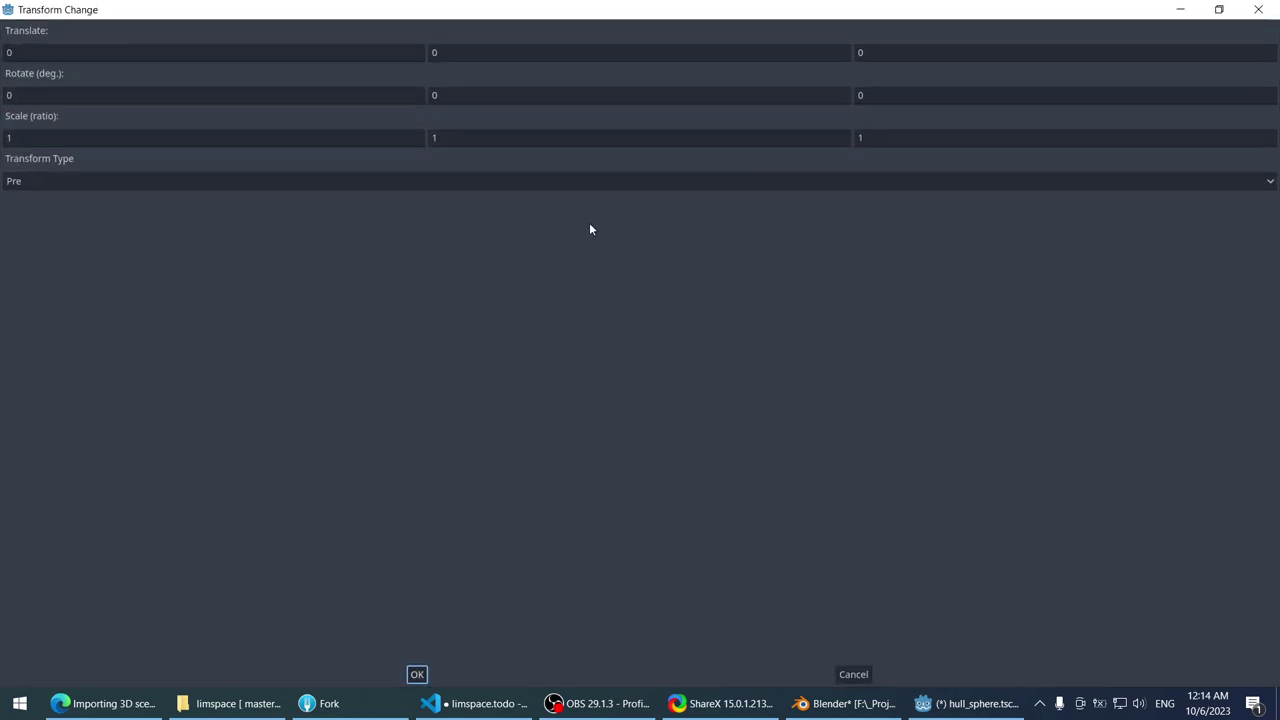
double_click(380, 4)
click(738, 275)
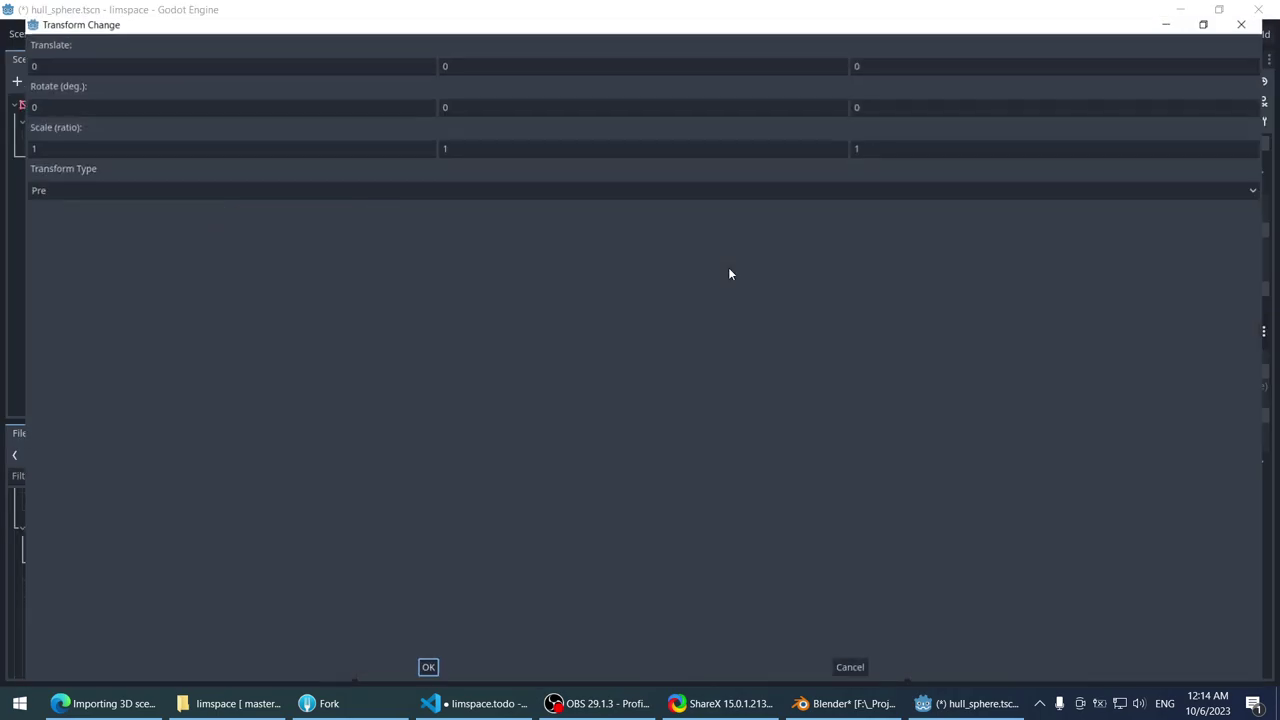
double_click(629, 4)
click(664, 194)
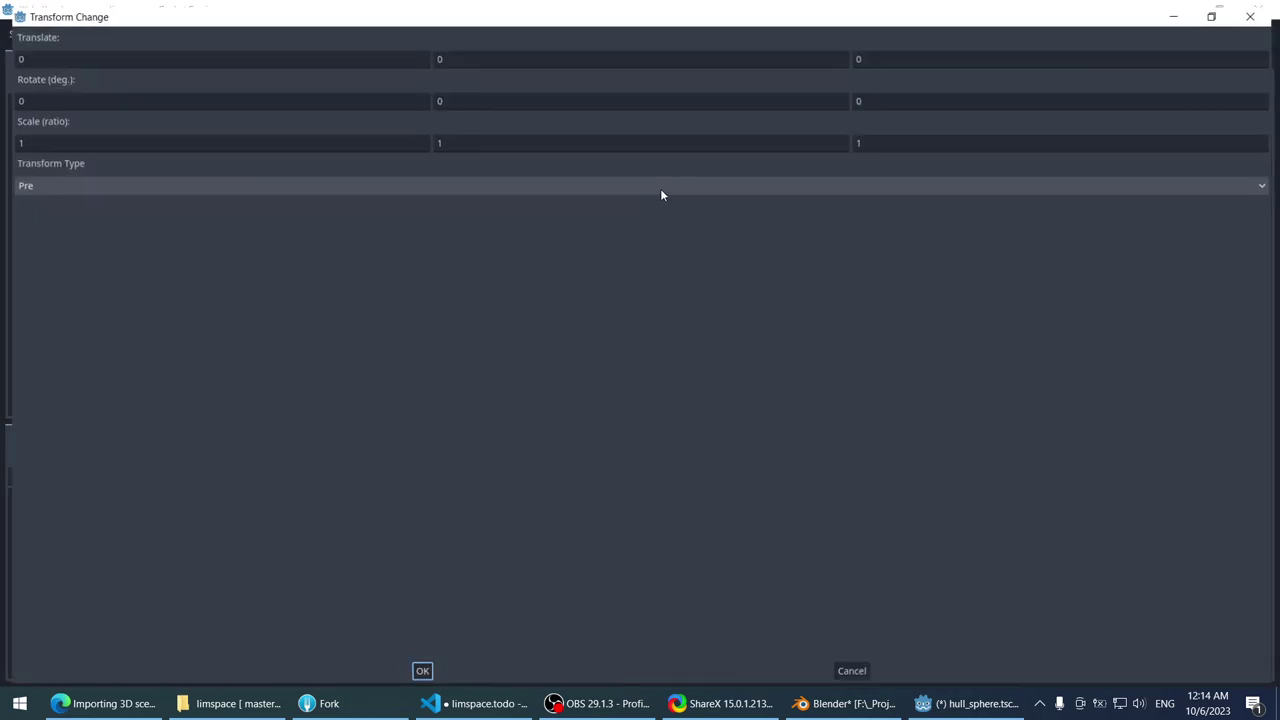
double_click(655, 5)
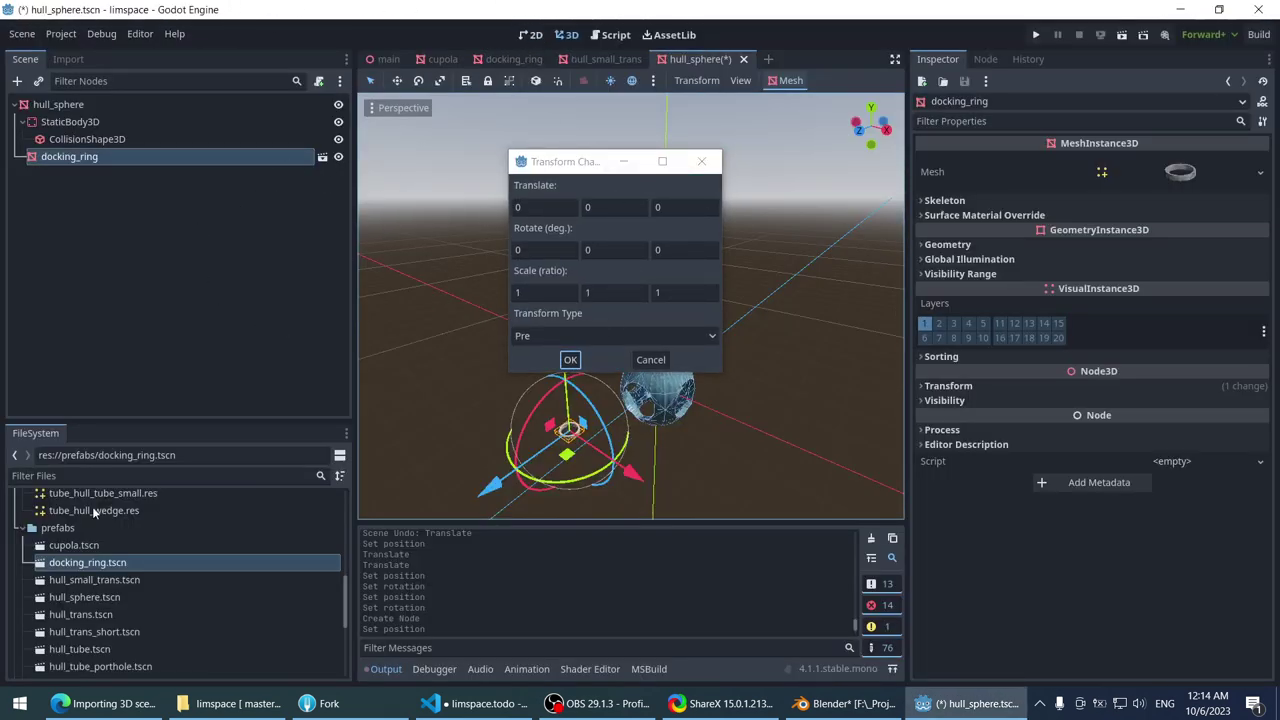
- Close the Transform dialog and expand the docking ring's Transform properties in the Inspector
click(650, 360)
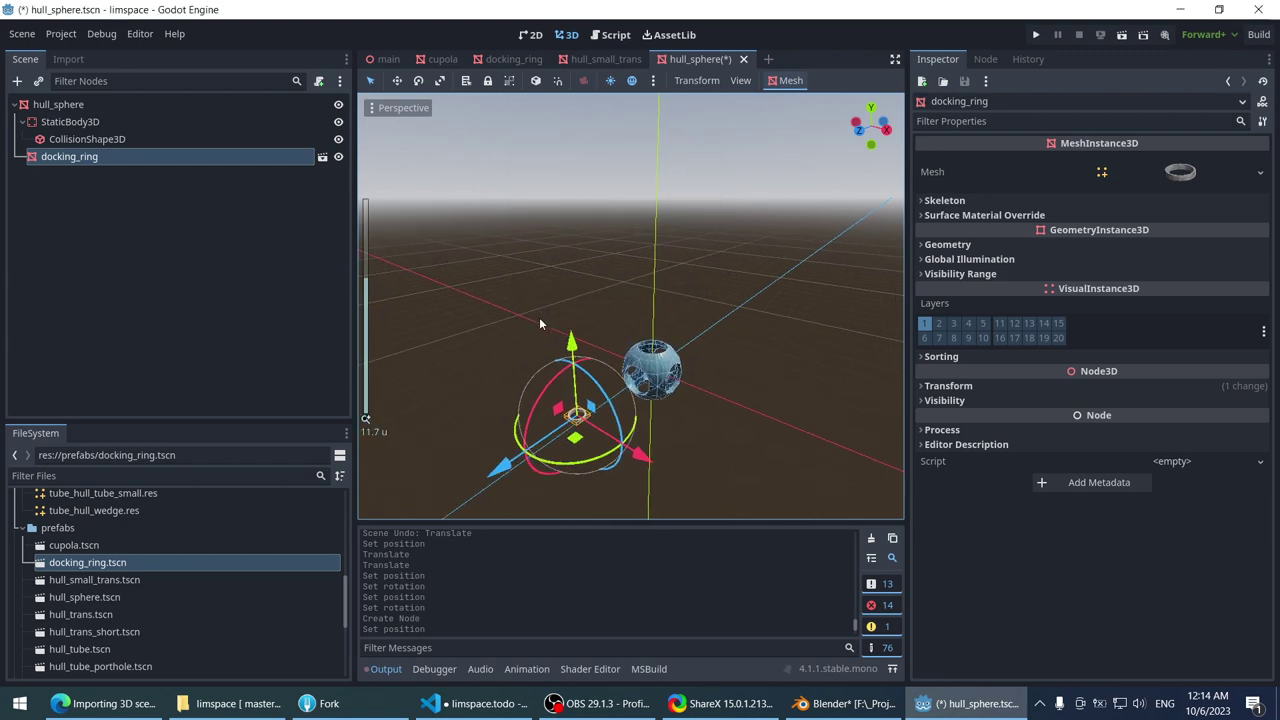
scroll(539, 317, up, 3)
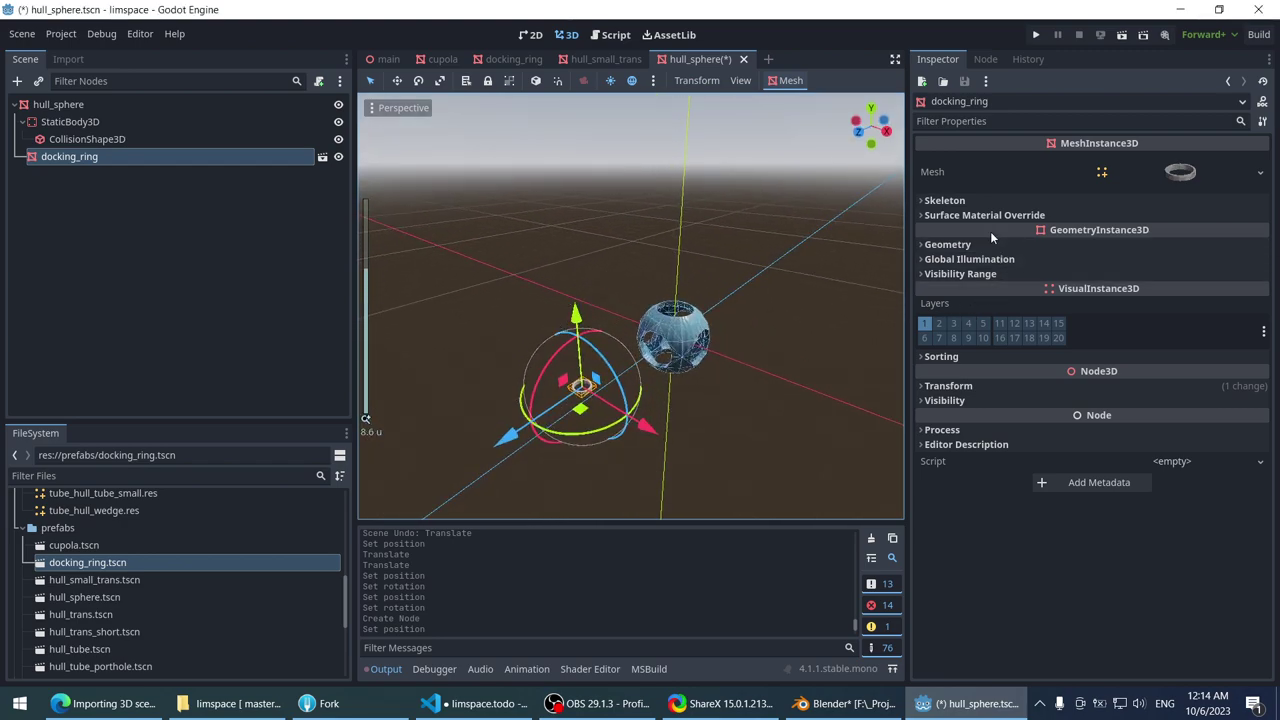
scroll(504, 154, up, 2)
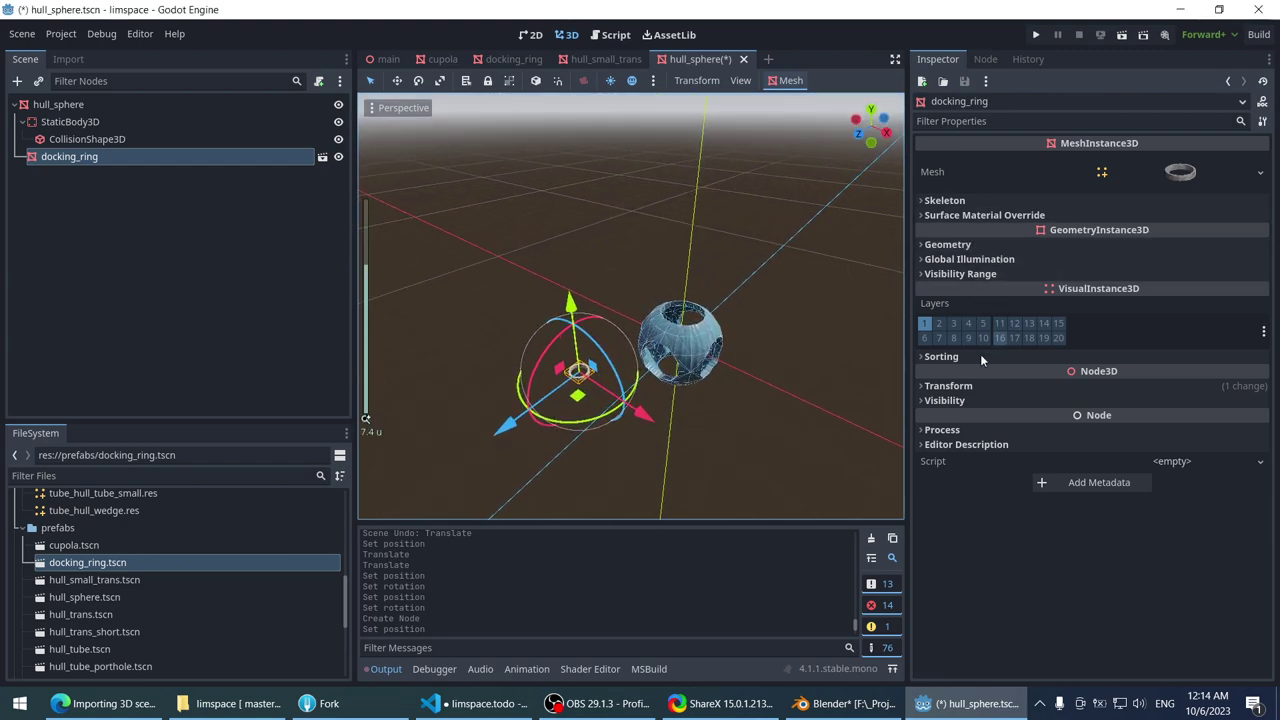
click(963, 388)
click(1011, 385)
click(1000, 386)
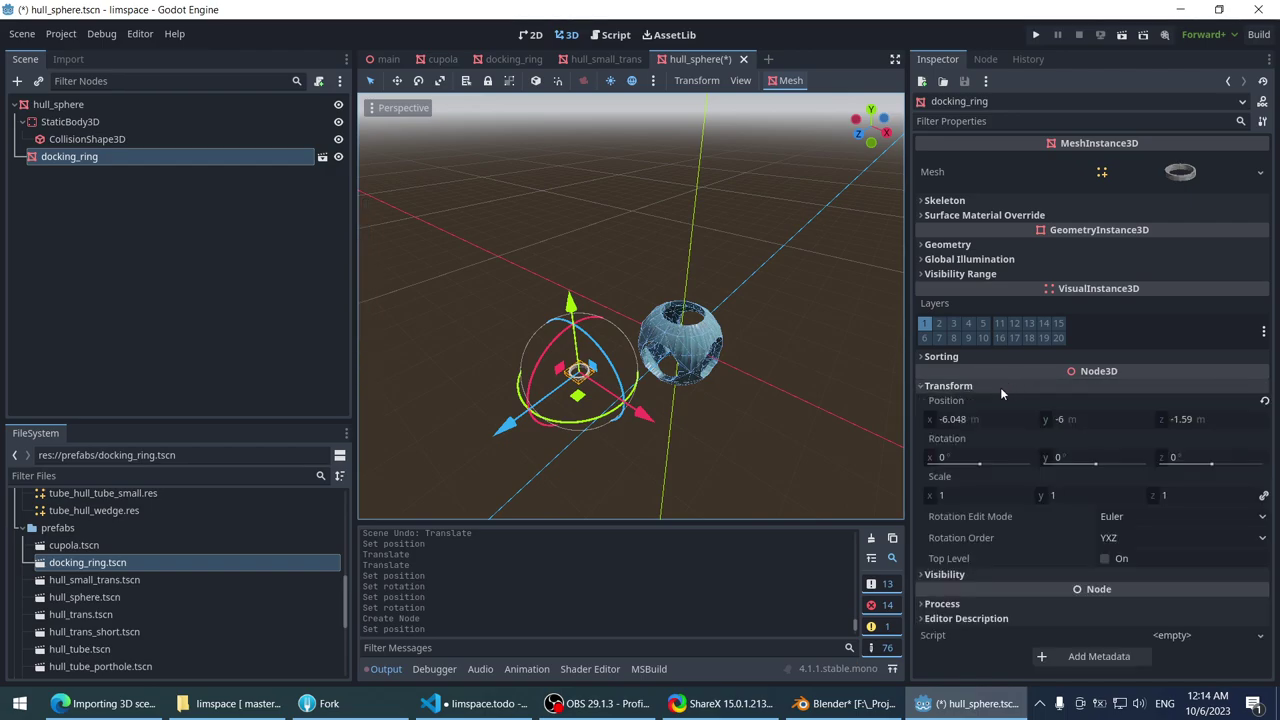
click(999, 388)
click(994, 389)
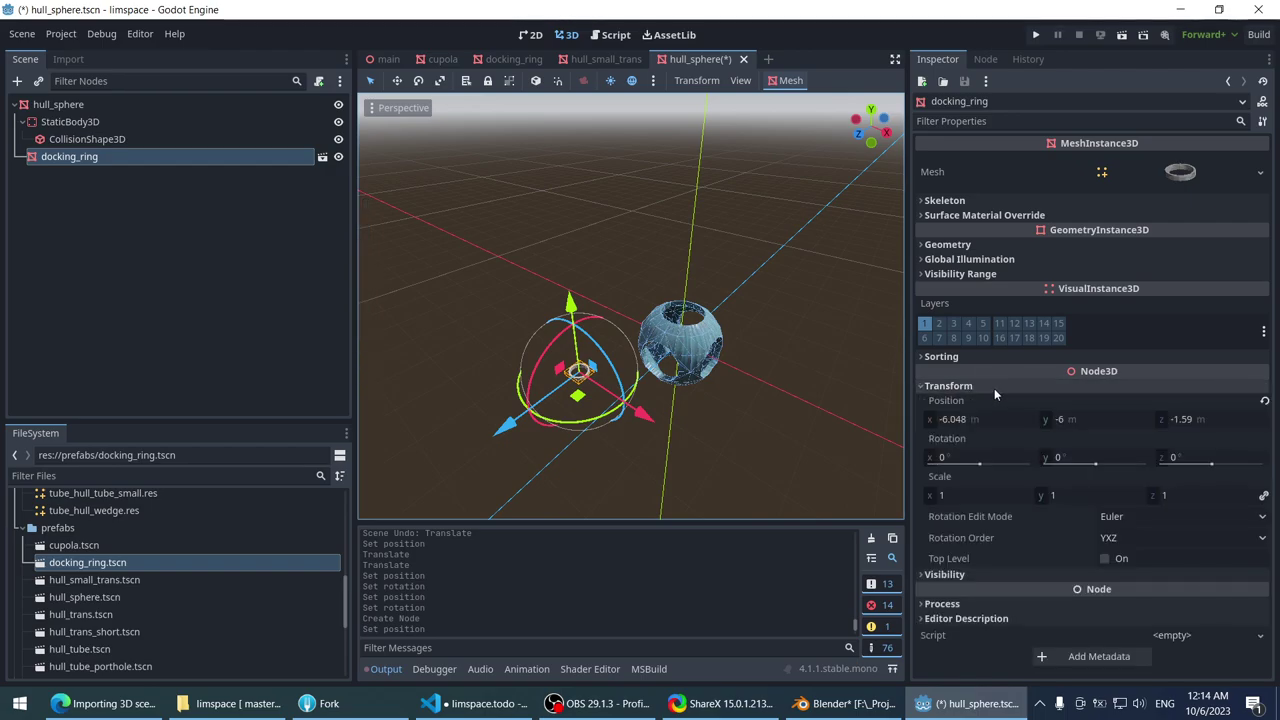
- Set the docking_ring Position x, y and z to 0
click(986, 424)
text(0)
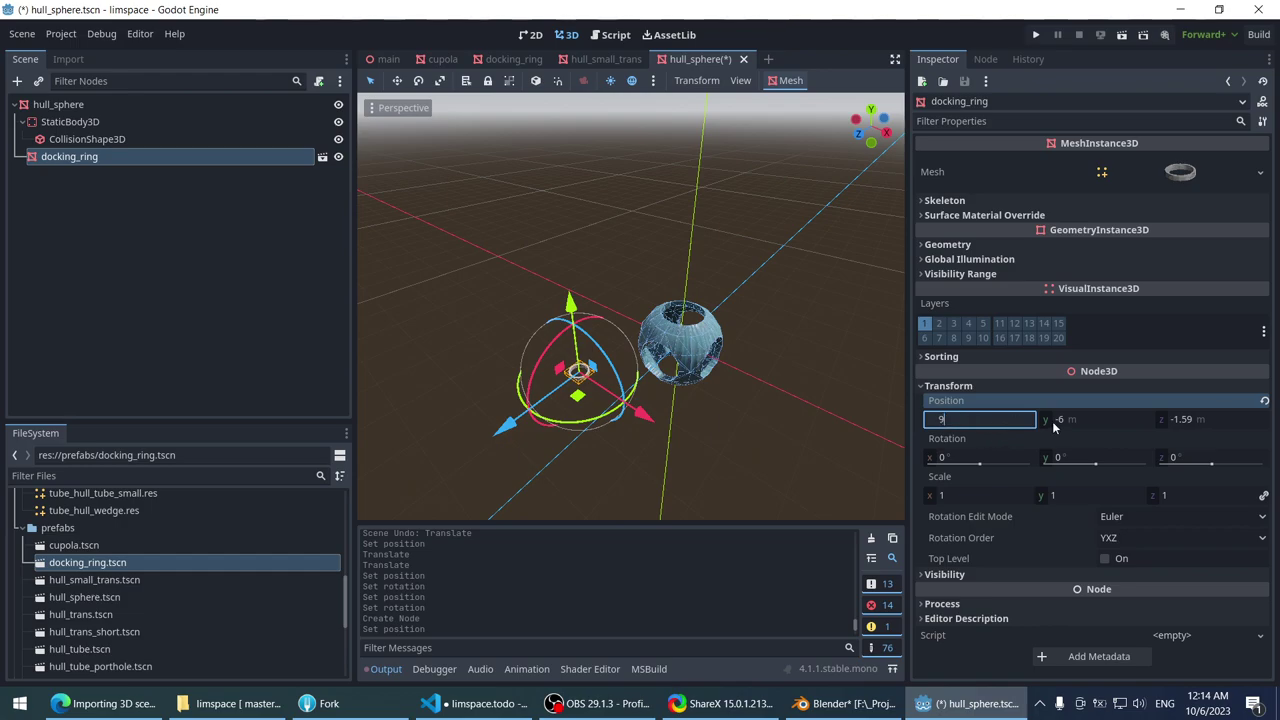
click(1117, 421)
click(1196, 421)
text(0)
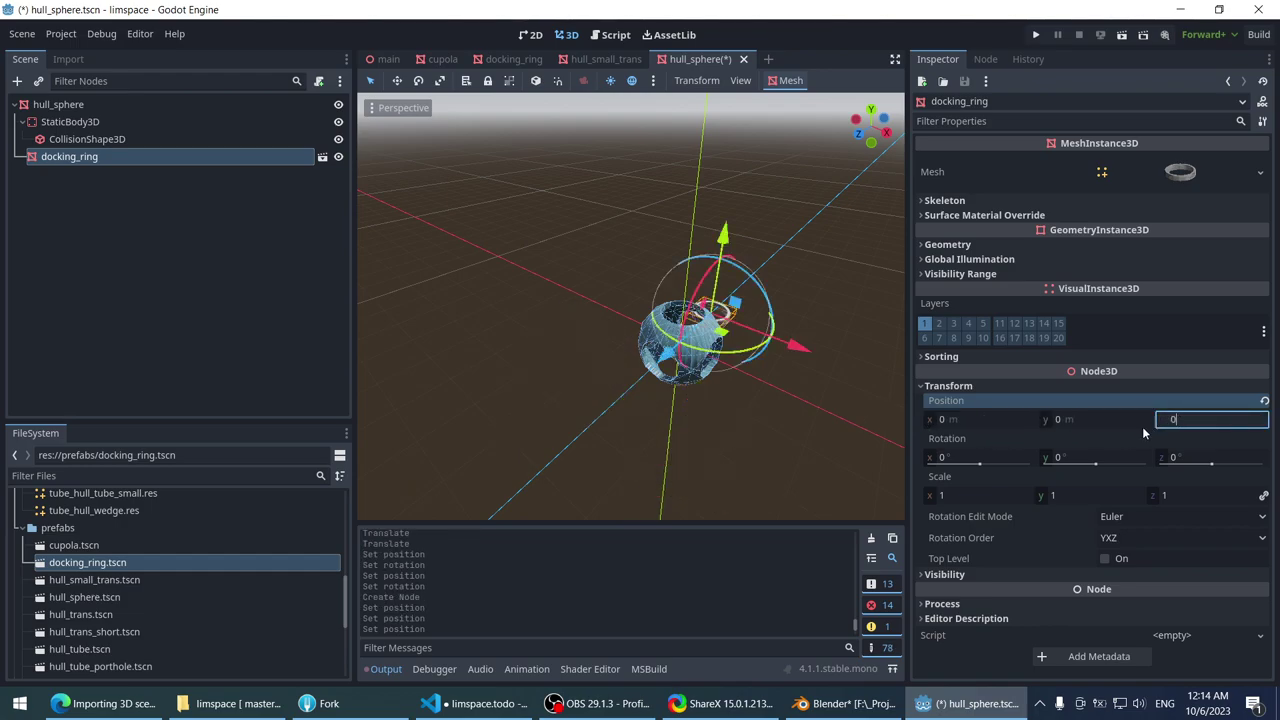
click(998, 420)
click(977, 385)
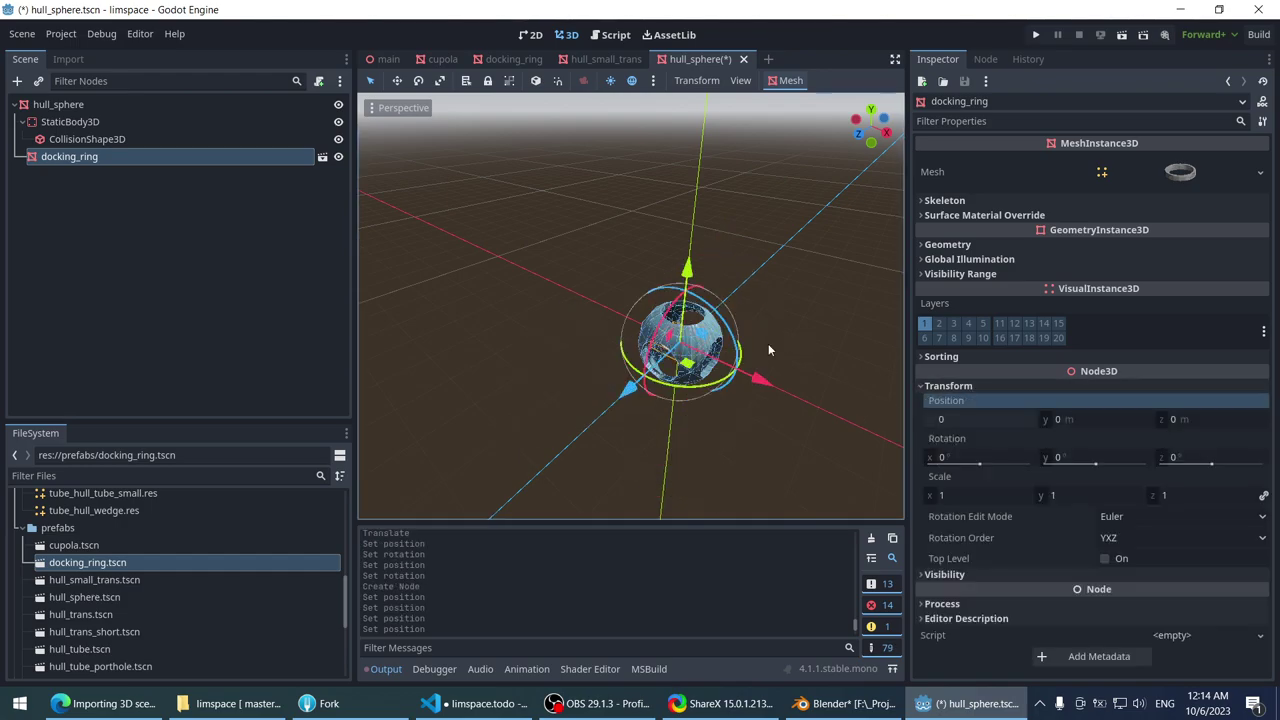
click(977, 385)
scroll(730, 325, down, 3)
scroll(691, 306, up, 3)
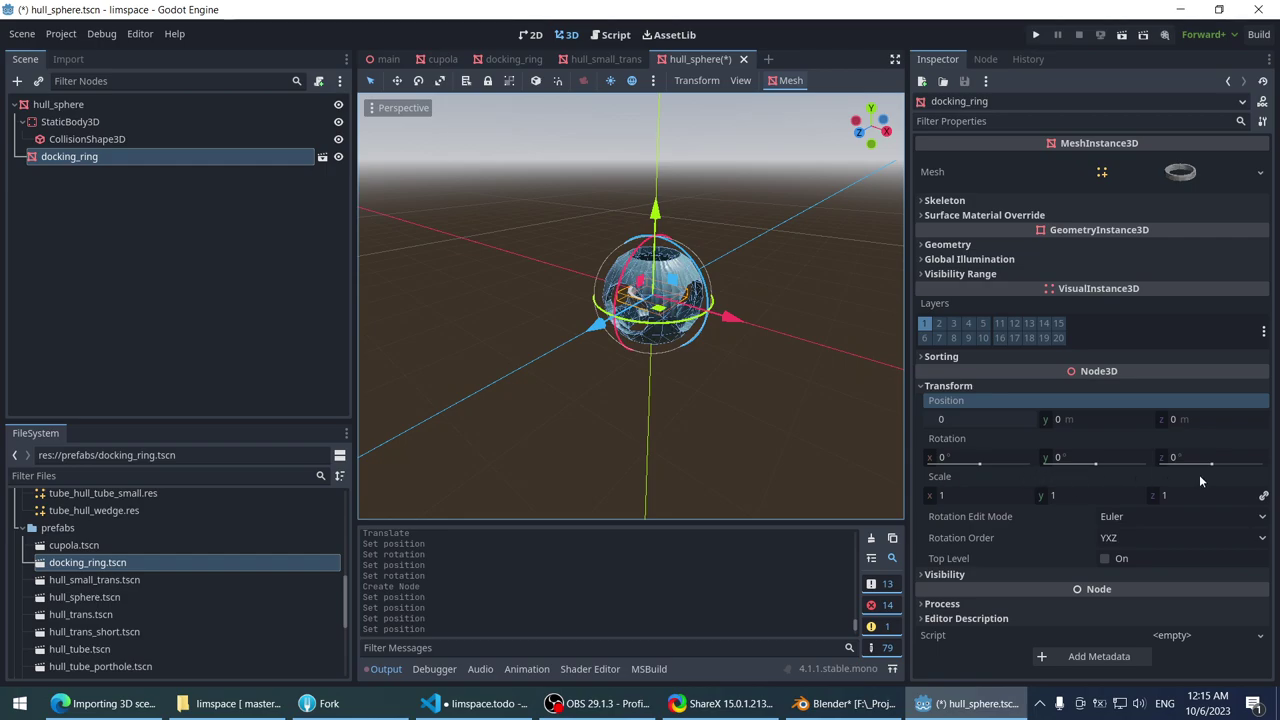
scroll(578, 222, down, 2)
- Lower the docking ring below the hull sphere to Y position -0.78
scroll(738, 242, up, 4)
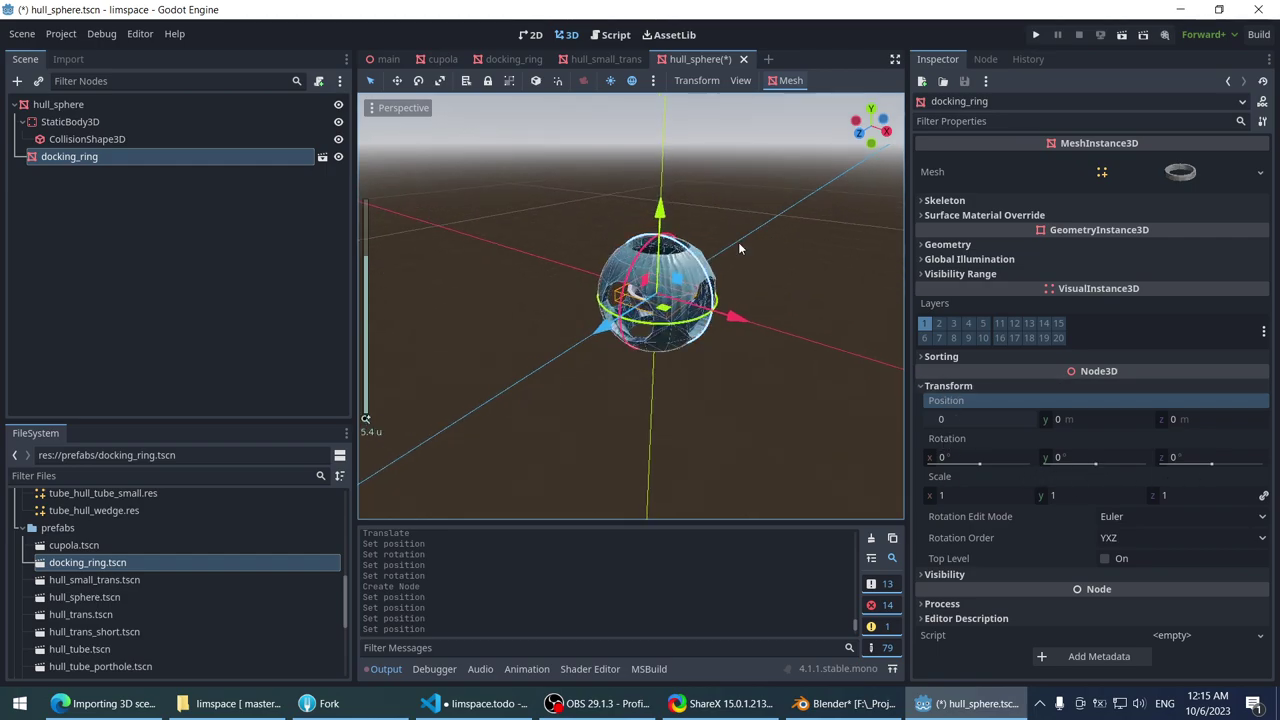
scroll(727, 242, up, 6)
middle_drag(727, 242, 700, 300)
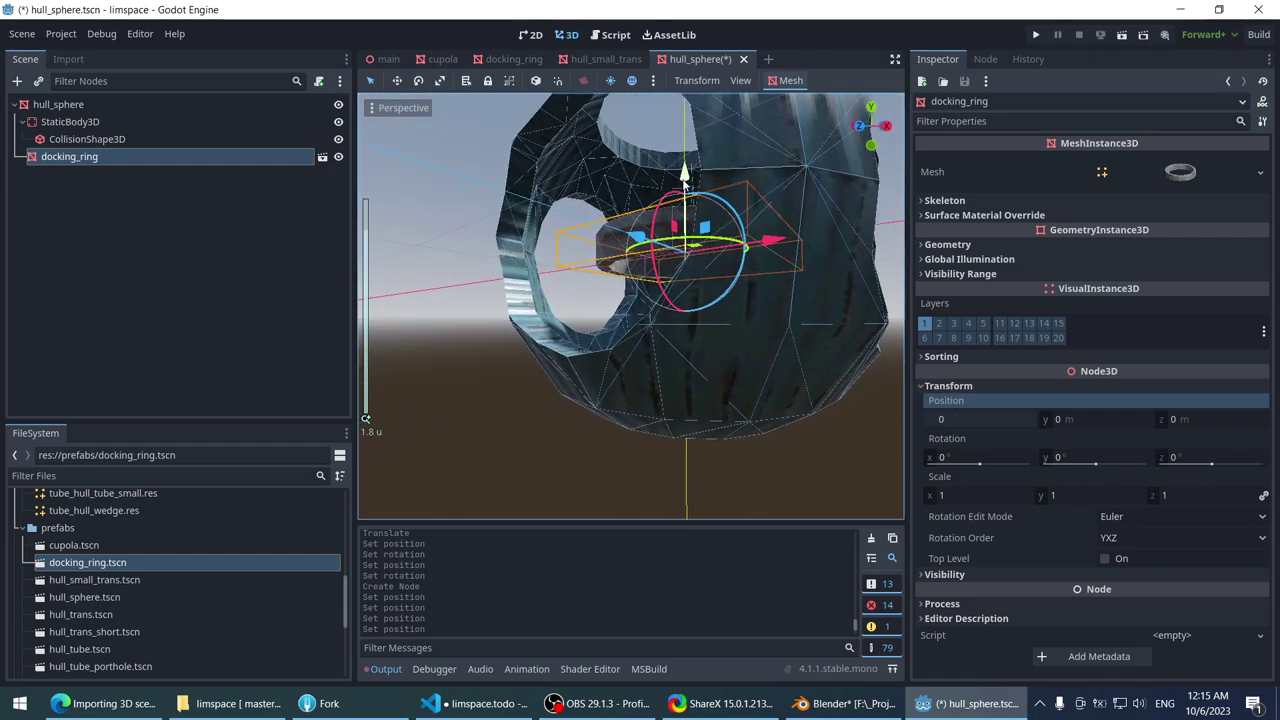
drag(687, 217, 687, 343)
middle_drag(687, 343, 672, 292)
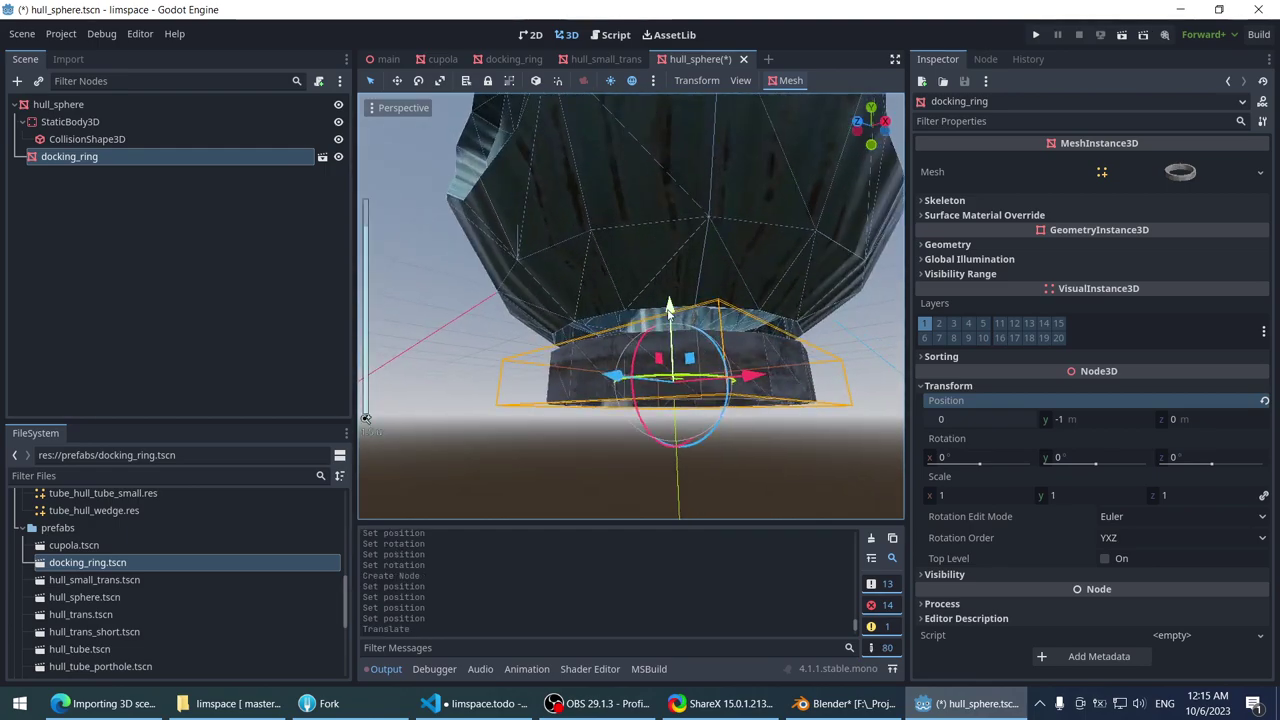
drag(672, 292, 679, 274)
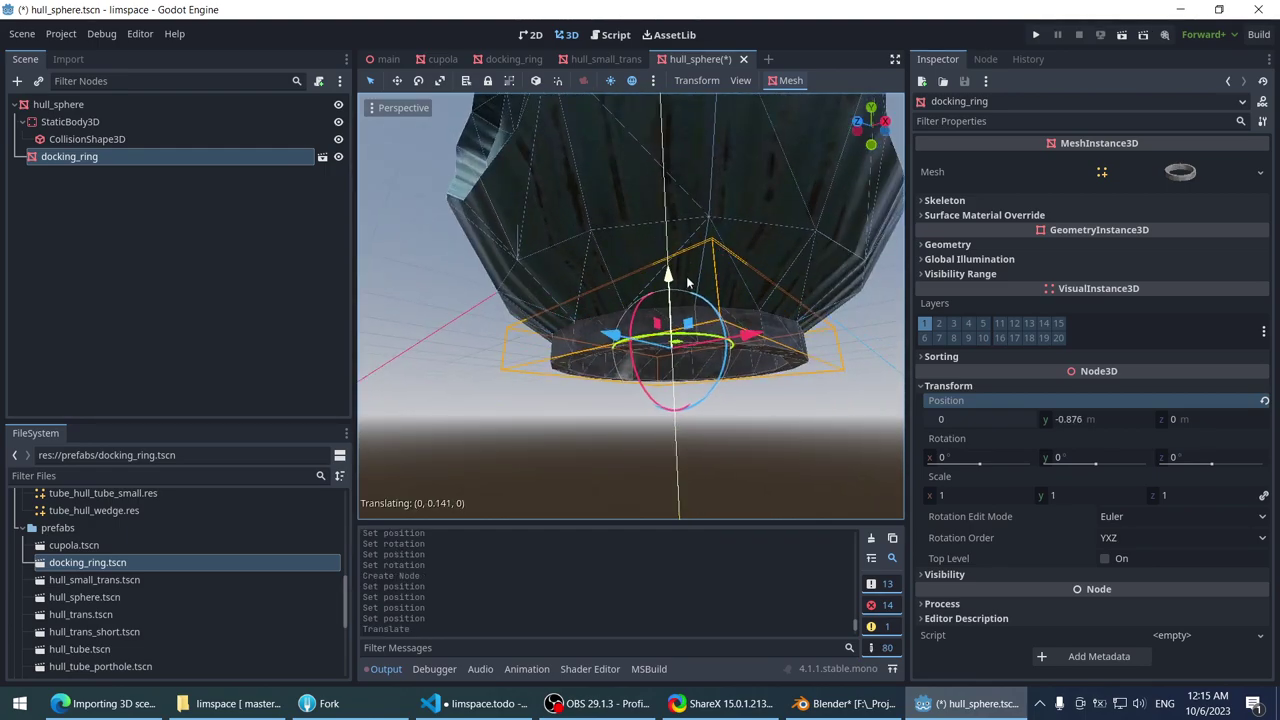
drag(1071, 419, 1088, 420)
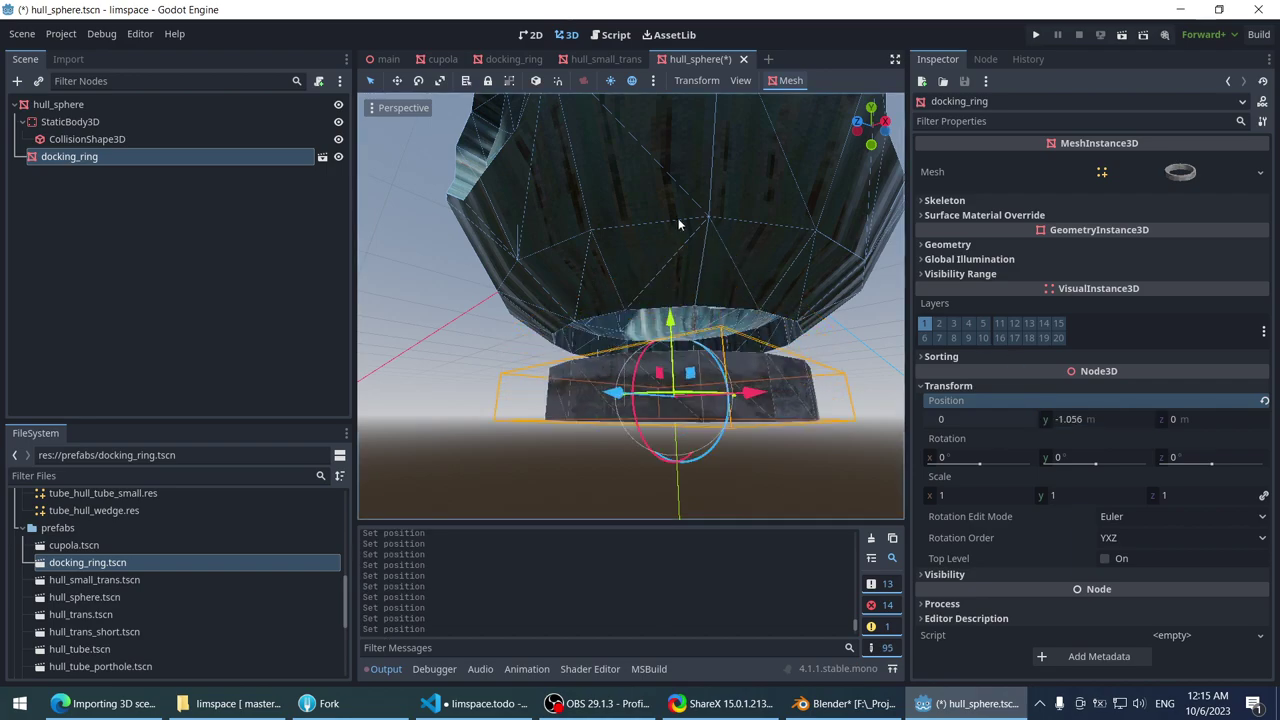
middle_drag(678, 218, 680, 365)
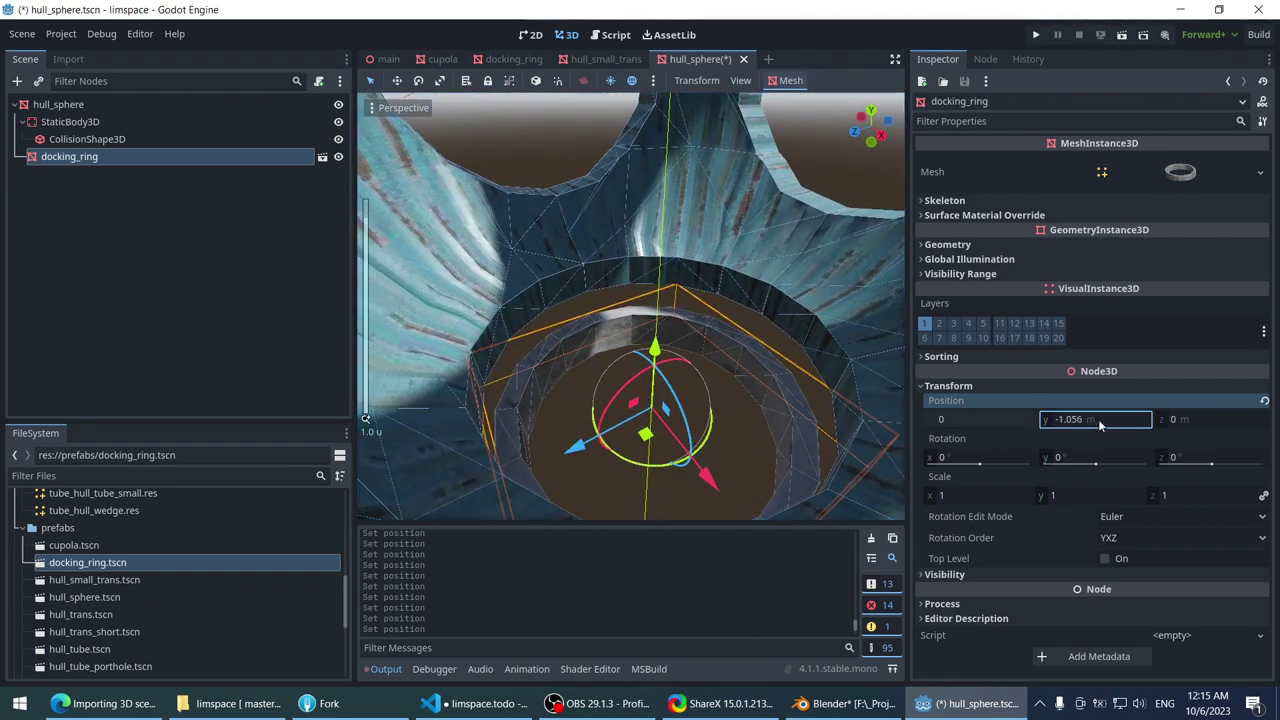
drag(1097, 423, 1130, 422)
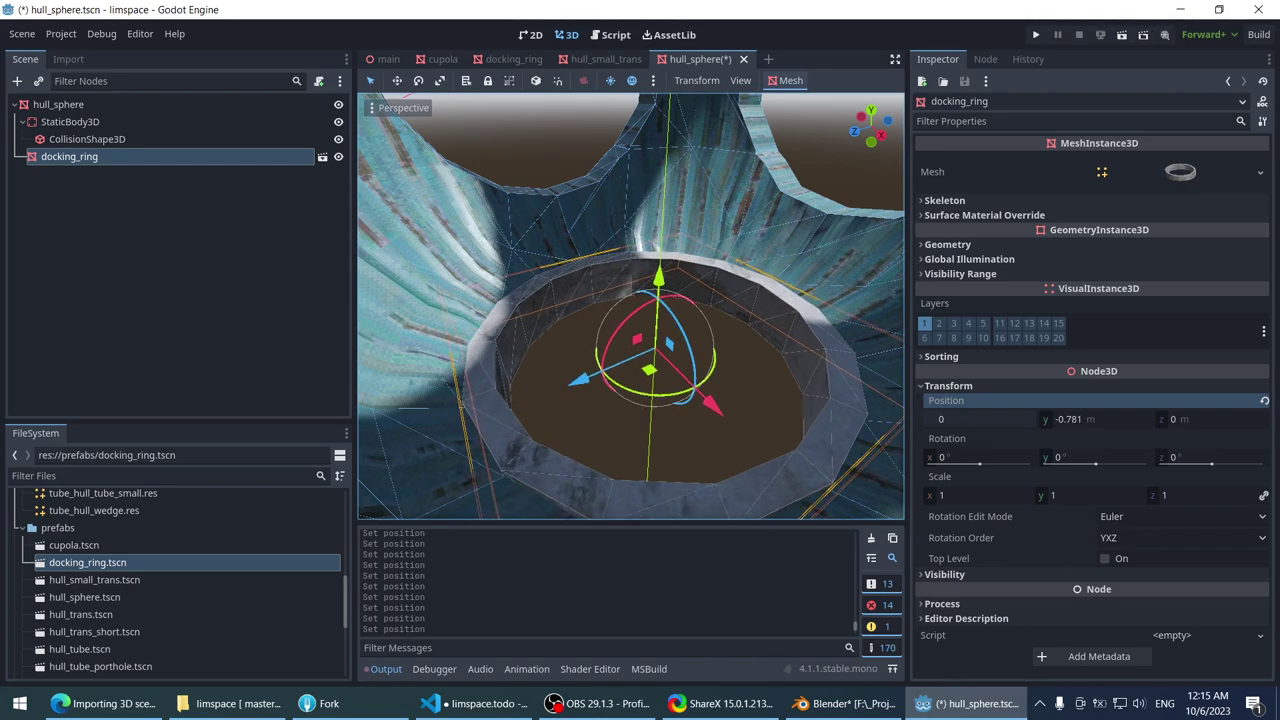
click(1100, 424)
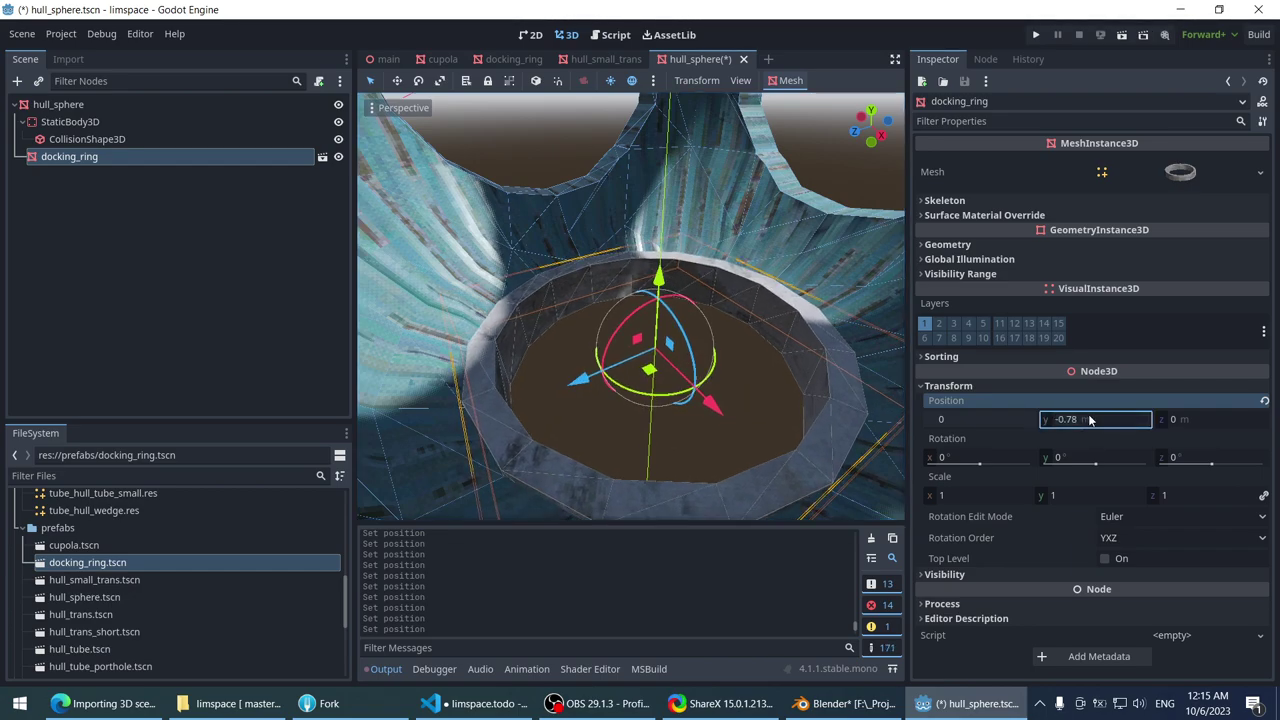
key(Return)
- Try rotating the docking ring, undoing it and toggling rotate-only versus combined gizmo modes
mouse_move(620, 300)
middle_down()
mouse_move(598, 218)
mouse_move(560, 309)
mouse_move(380, 159)
mouse_move(617, 261)
mouse_move(630, 296)
middle_up()
scroll(617, 261, up, 2)
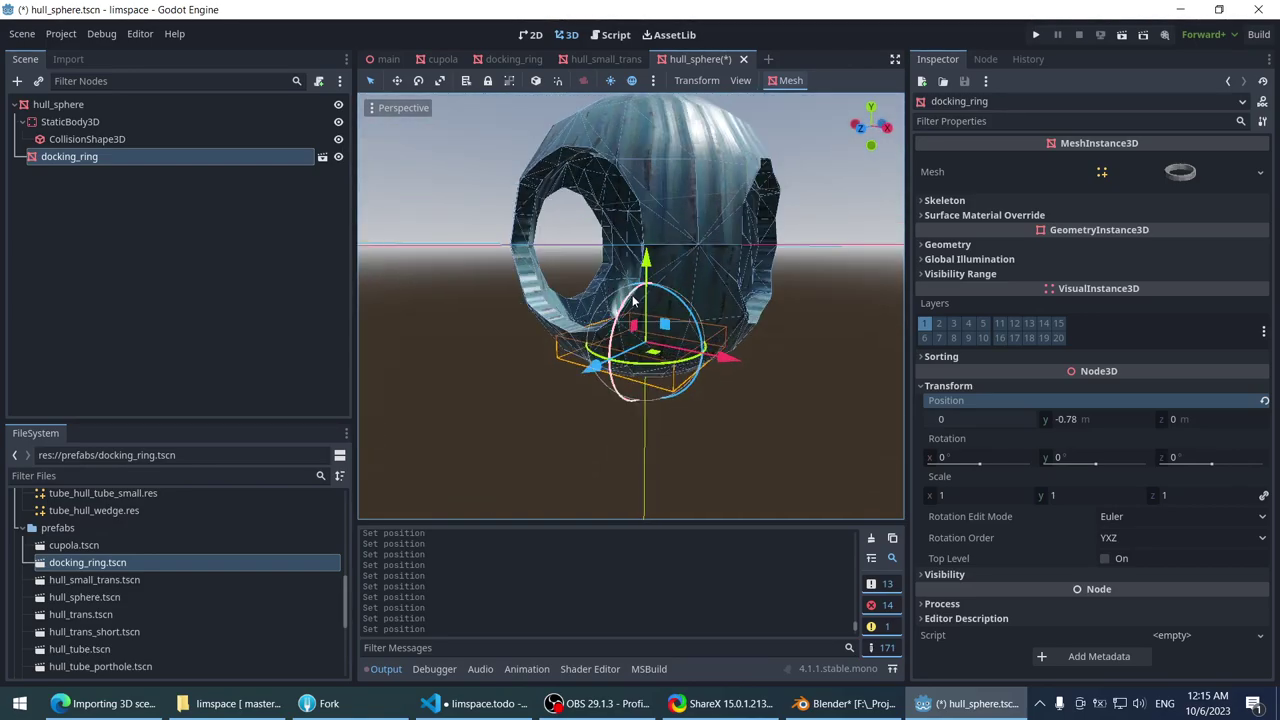
drag(632, 300, 519, 494)
key(ctrl+z)
middle_drag(519, 494, 754, 118)
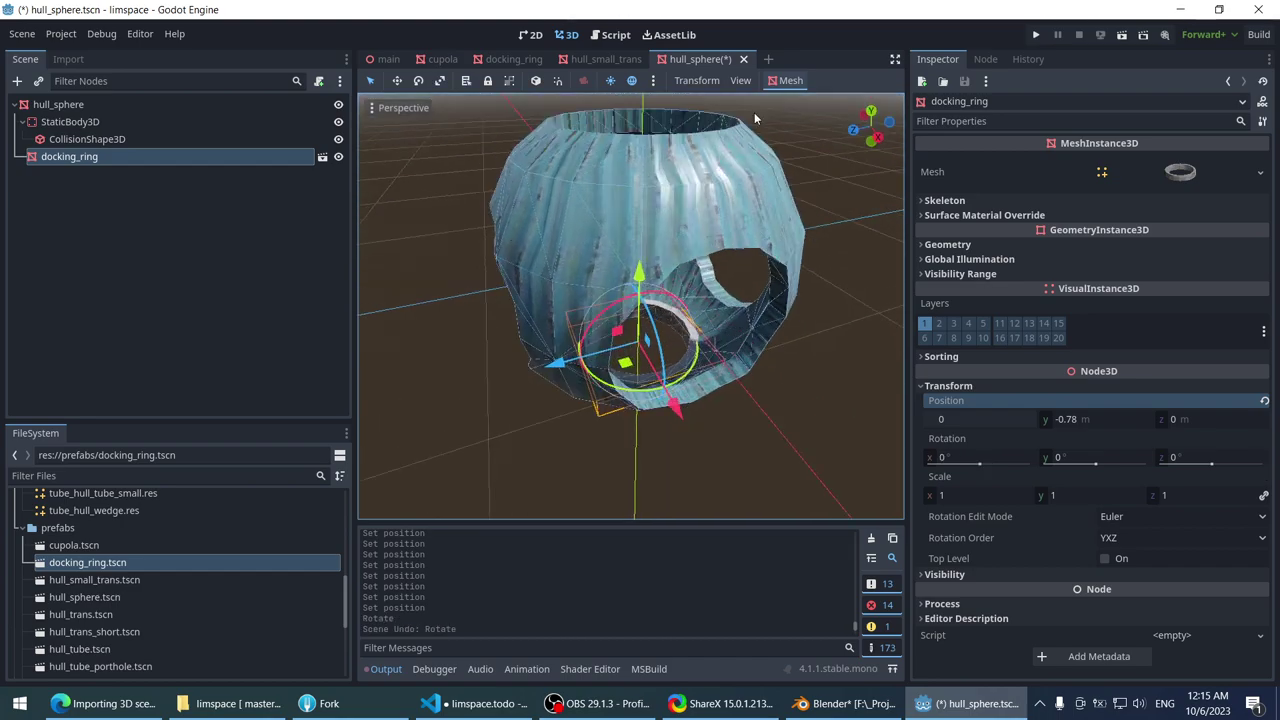
click(418, 80)
middle_drag(534, 295, 622, 318)
drag(622, 318, 571, 306)
middle_drag(571, 306, 589, 292)
scroll(589, 292, up, 2)
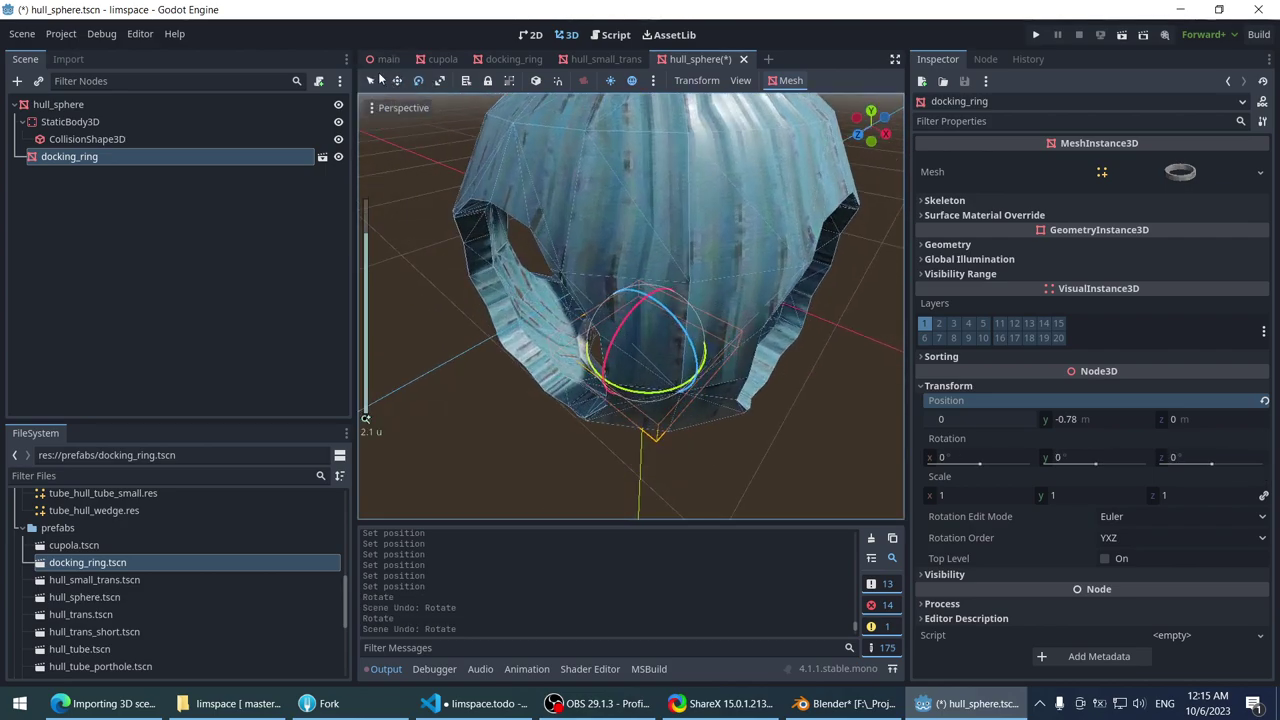
click(374, 80)
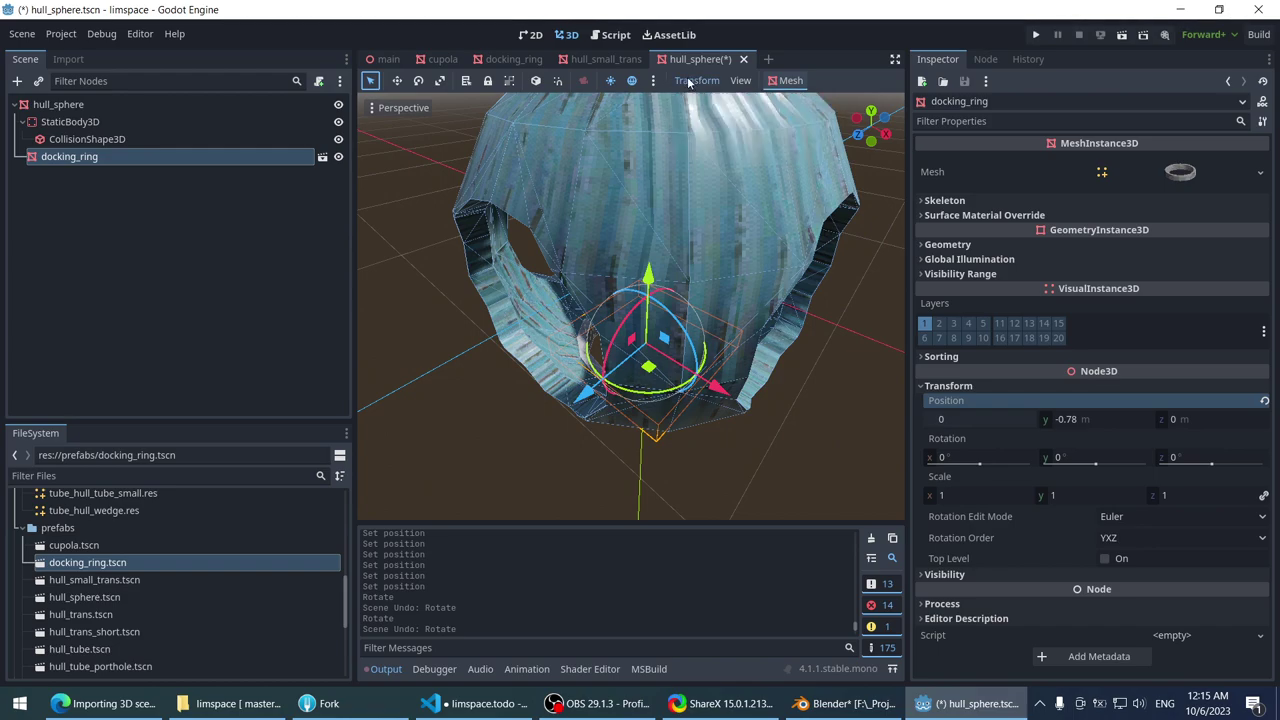
- Enable Use Local Space and flip the docking ring to -180° on X with the gizmo
click(740, 82)
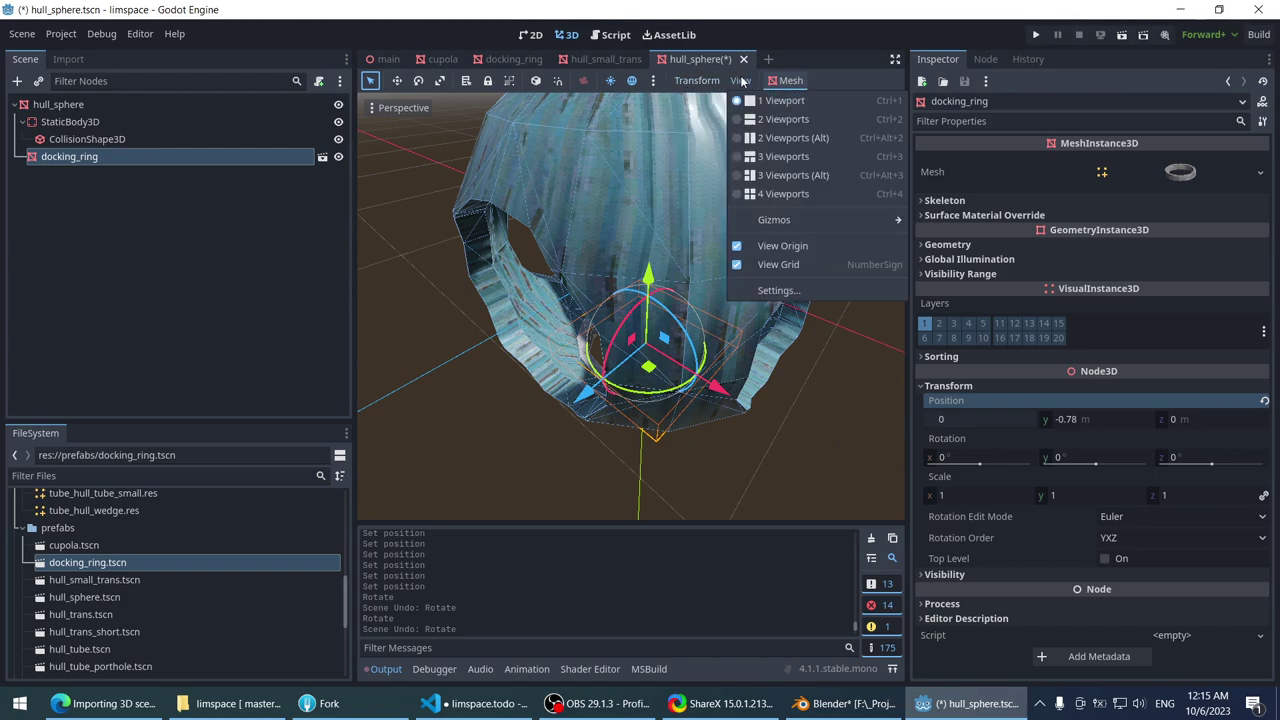
mouse_move(804, 219)
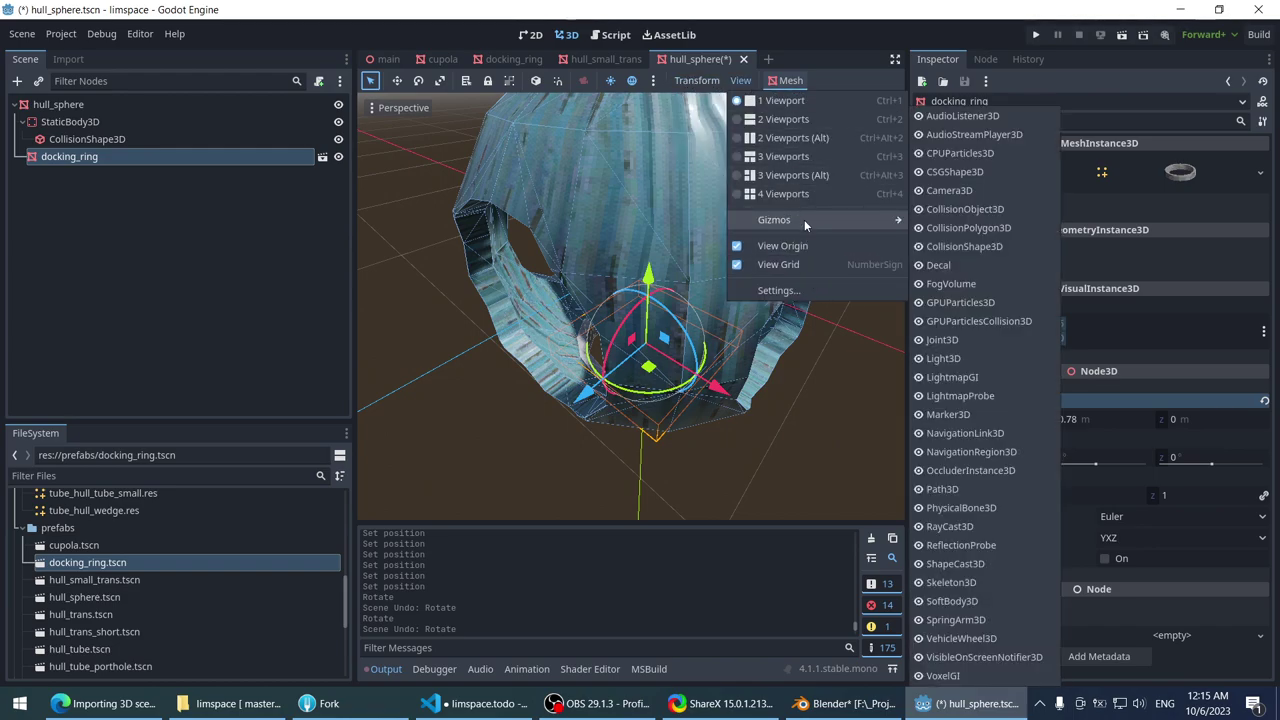
click(776, 84)
click(653, 81)
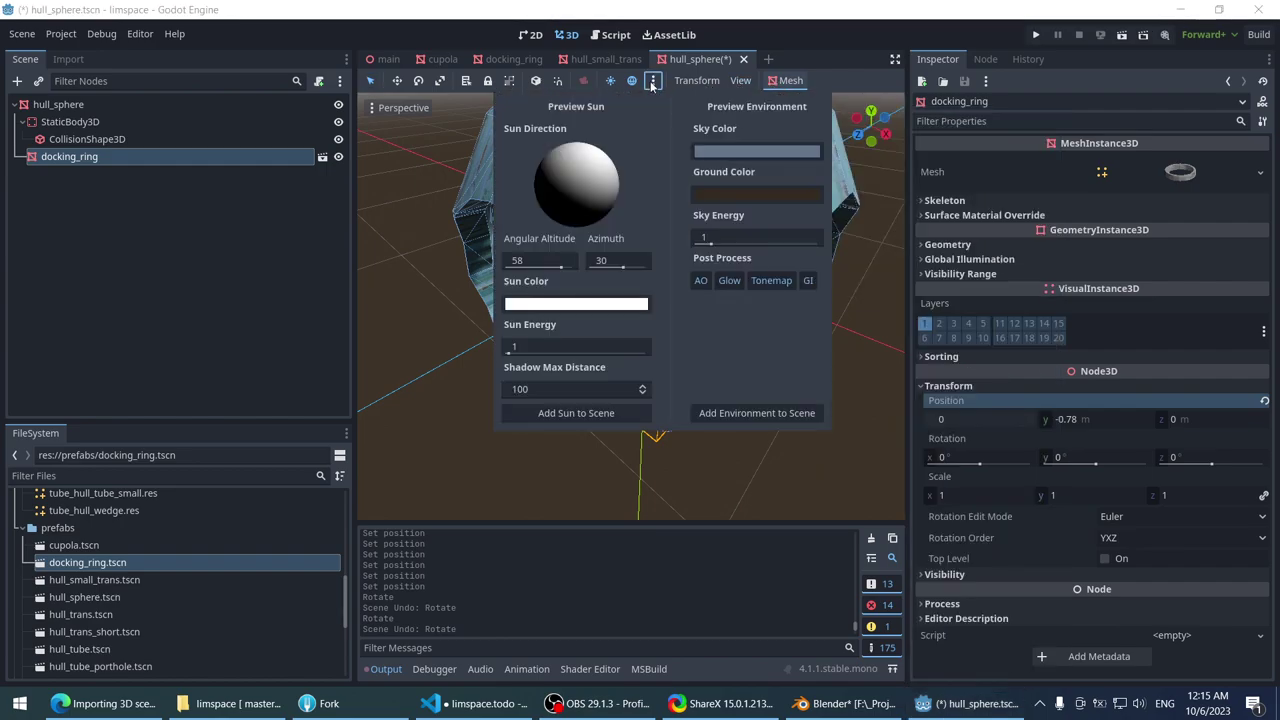
click(653, 81)
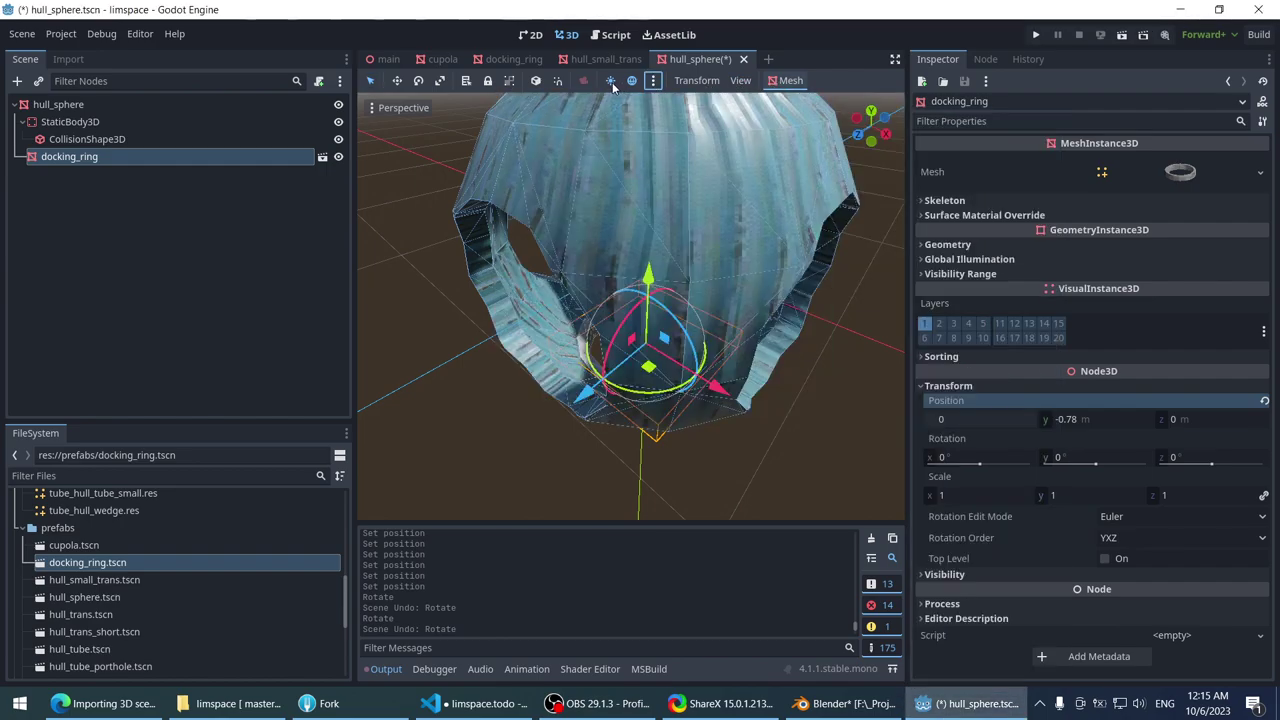
click(536, 81)
drag(605, 332, 696, 491)
middle_drag(696, 491, 480, 240)
scroll(480, 240, down, 3)
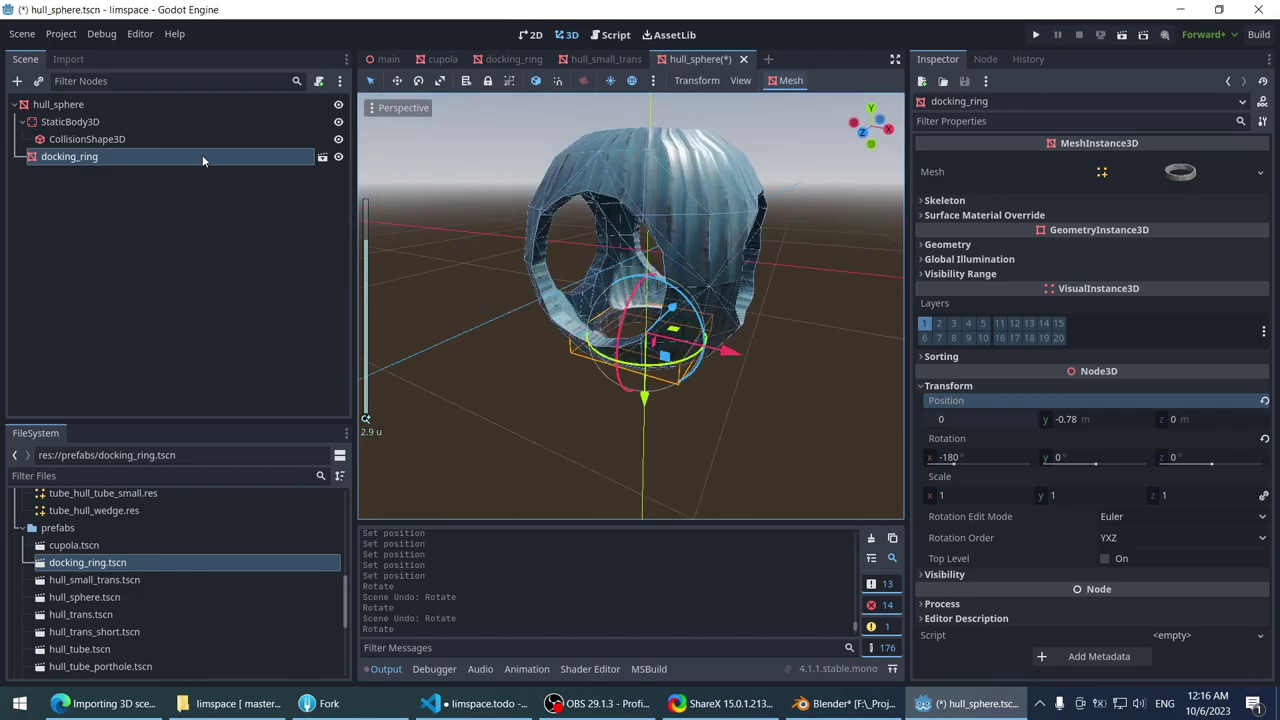
- Duplicate the docking_ring node as docking_ring2
right_click(202, 160)
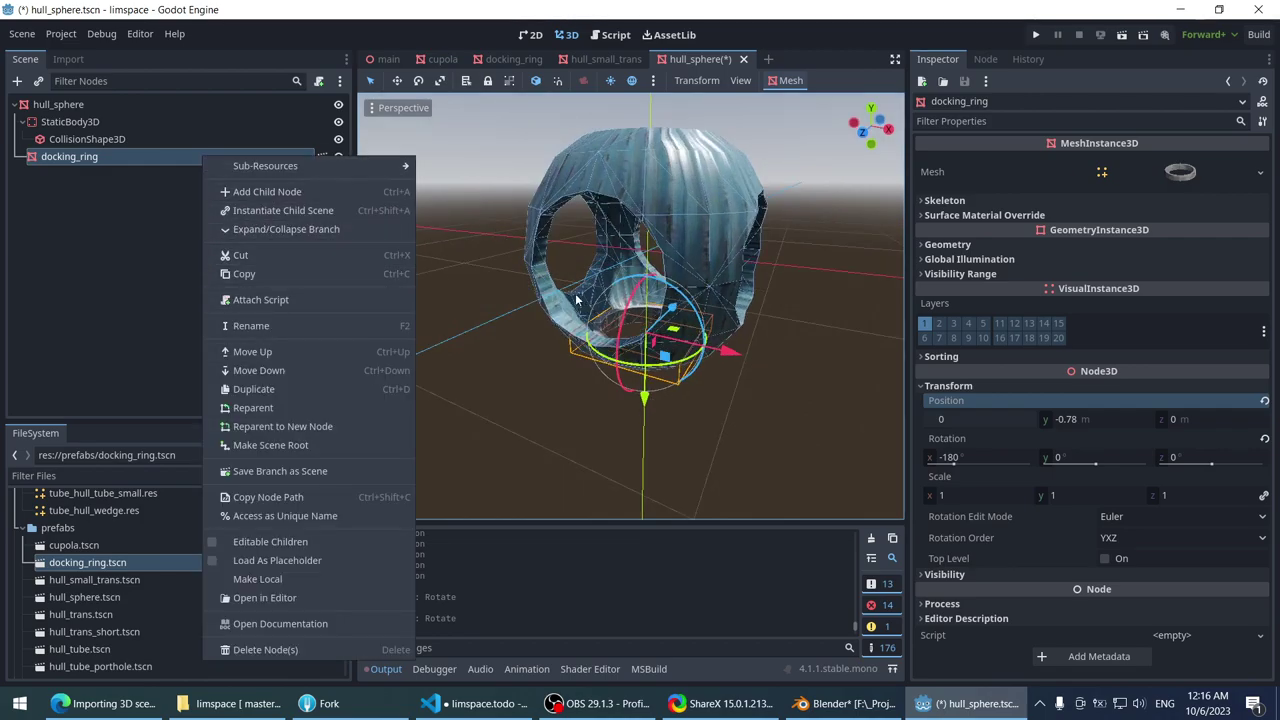
click(567, 269)
scroll(578, 251, up, 4)
key(ctrl+d)
mouse_move(650, 320)
mouse_down()
mouse_move(640, 232)
mouse_move(640, 380)
mouse_move(640, 313)
mouse_up()
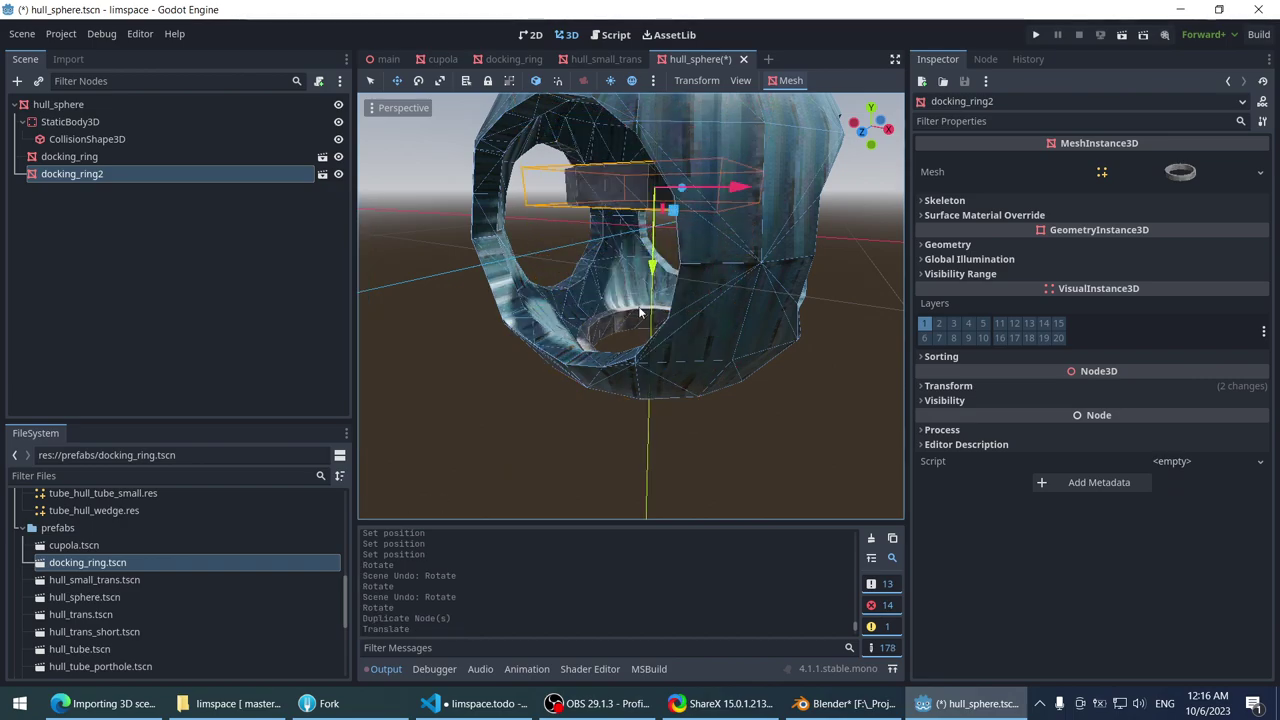
key(ctrl+z)
scroll(640, 313, down, 5)
- Set docking_ring2's Y position to 0.78, at the hull sphere's top opening
click(1040, 386)
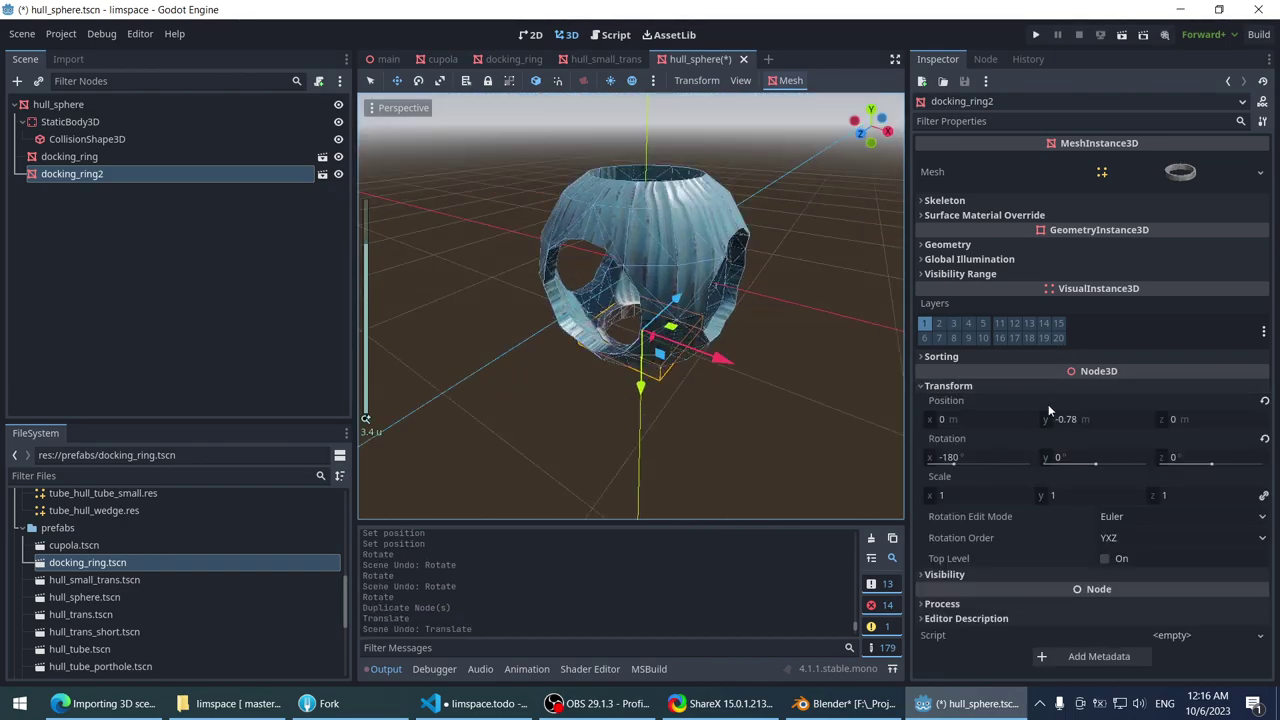
click(1092, 419)
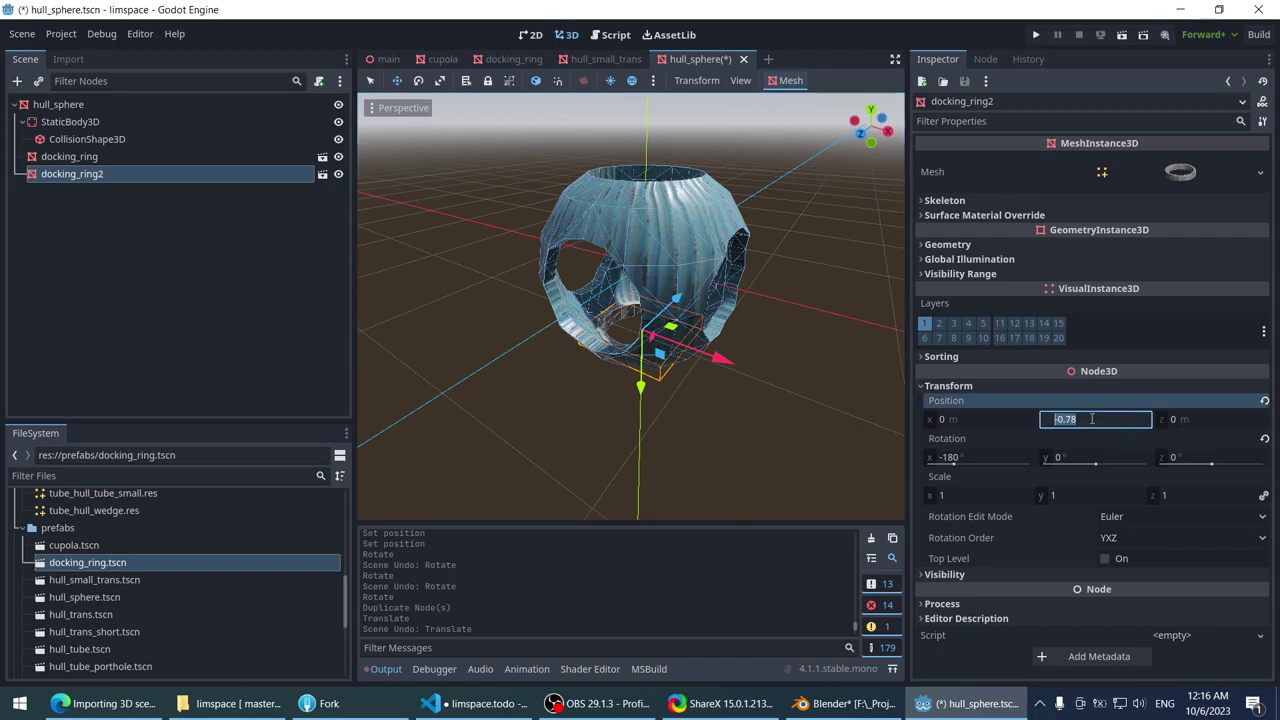
key(Delete)
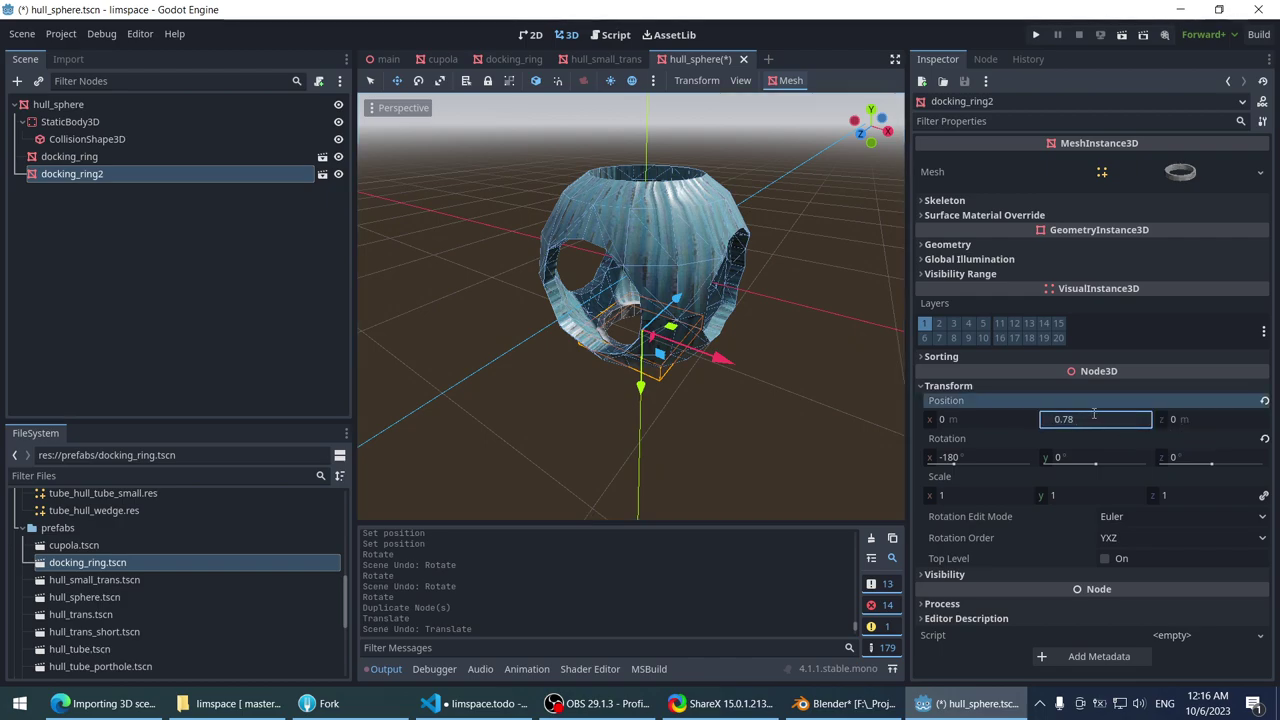
key(Return)
scroll(731, 214, up, 3)
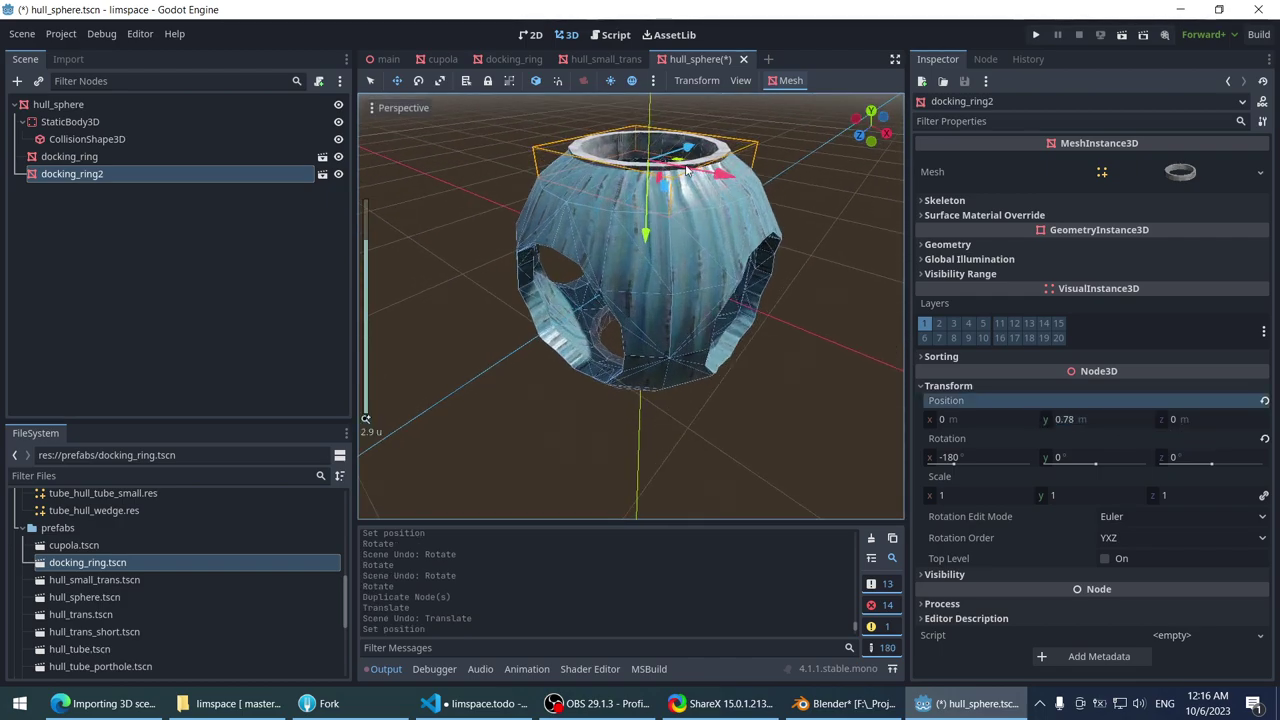
- Rotate docking_ring2 upright with the gizmo and duplicate it as docking_ring3
shift+middle_drag(767, 151, 790, 200)
click(967, 457)
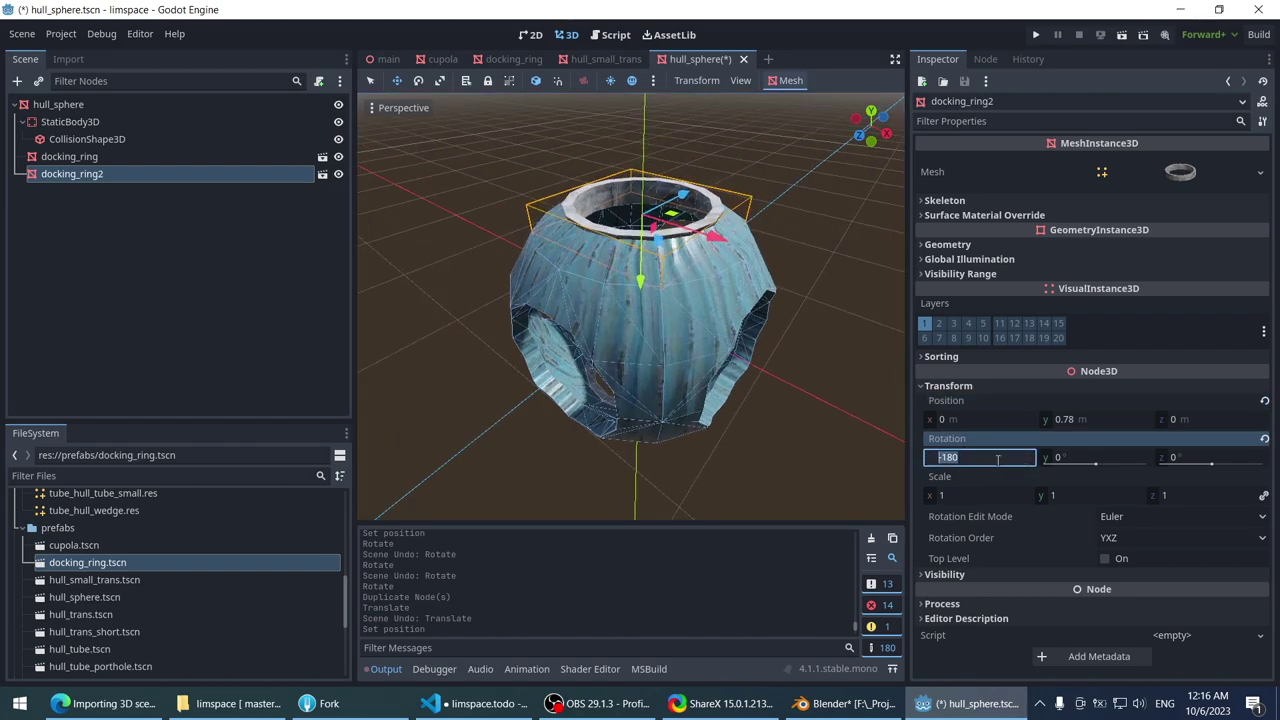
key(Return)
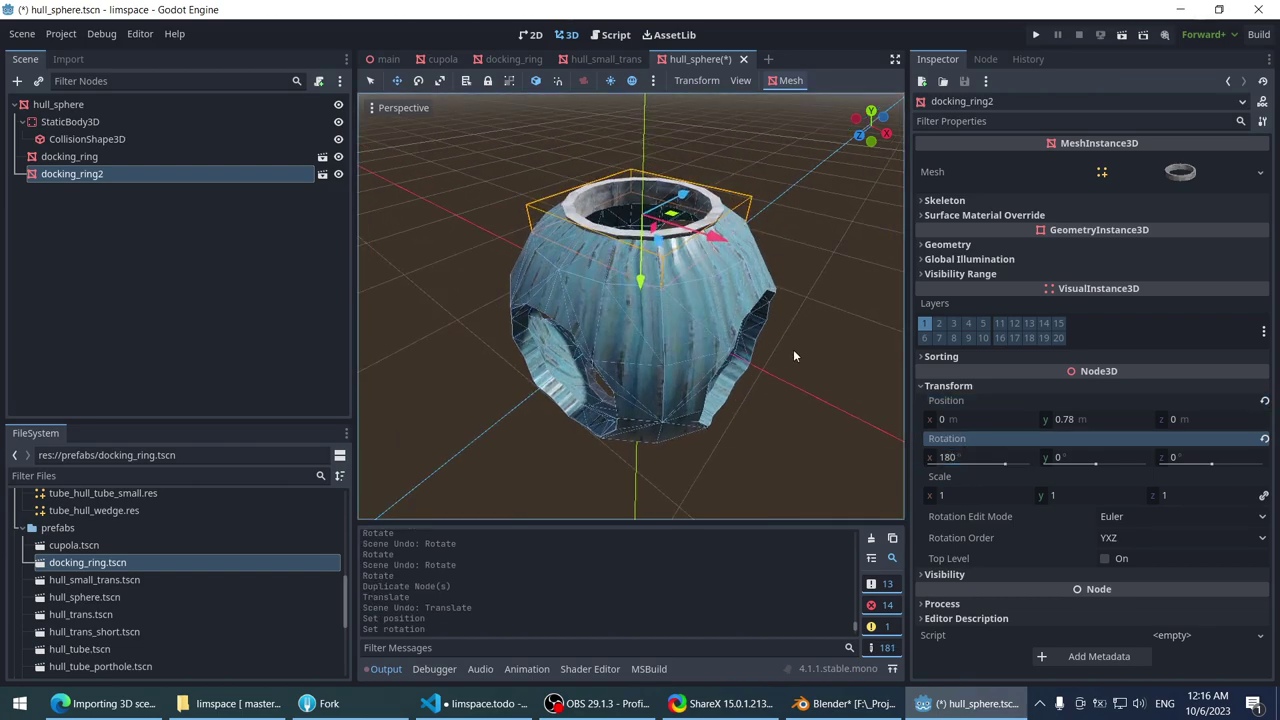
middle_drag(793, 349, 668, 200)
key(ctrl+z)
drag(621, 165, 557, 321)
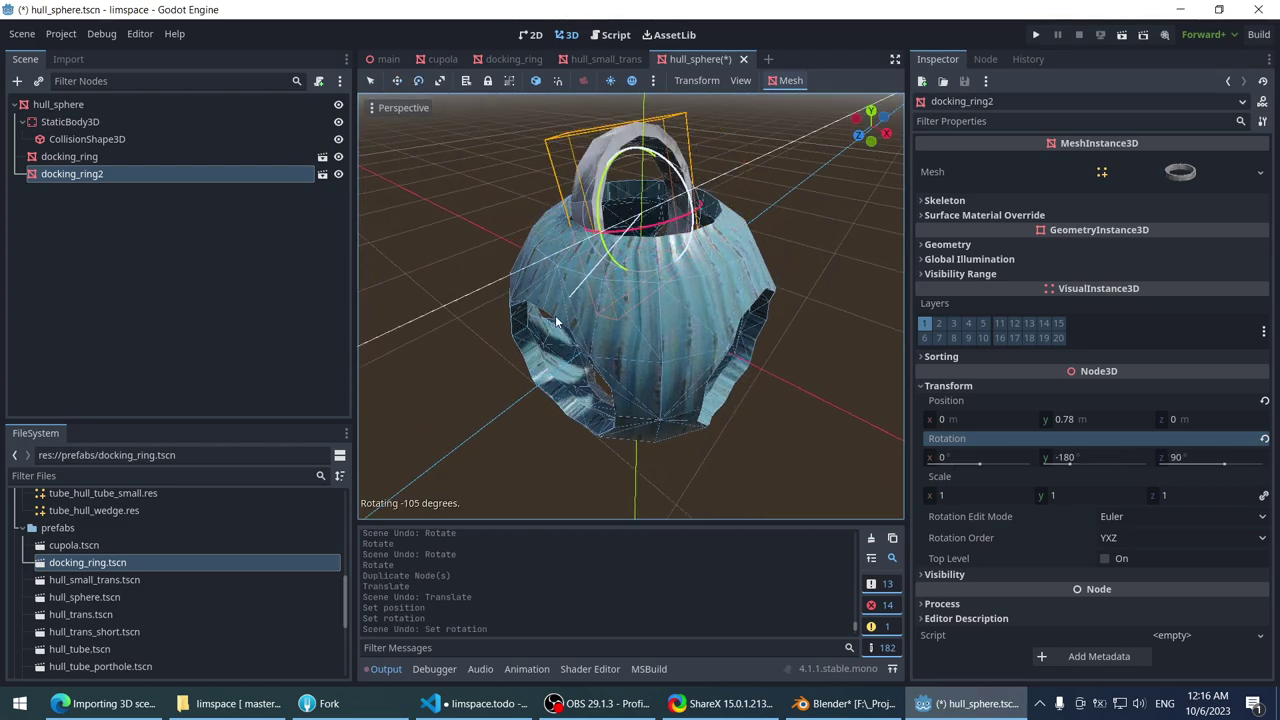
drag(517, 400, 740, 369)
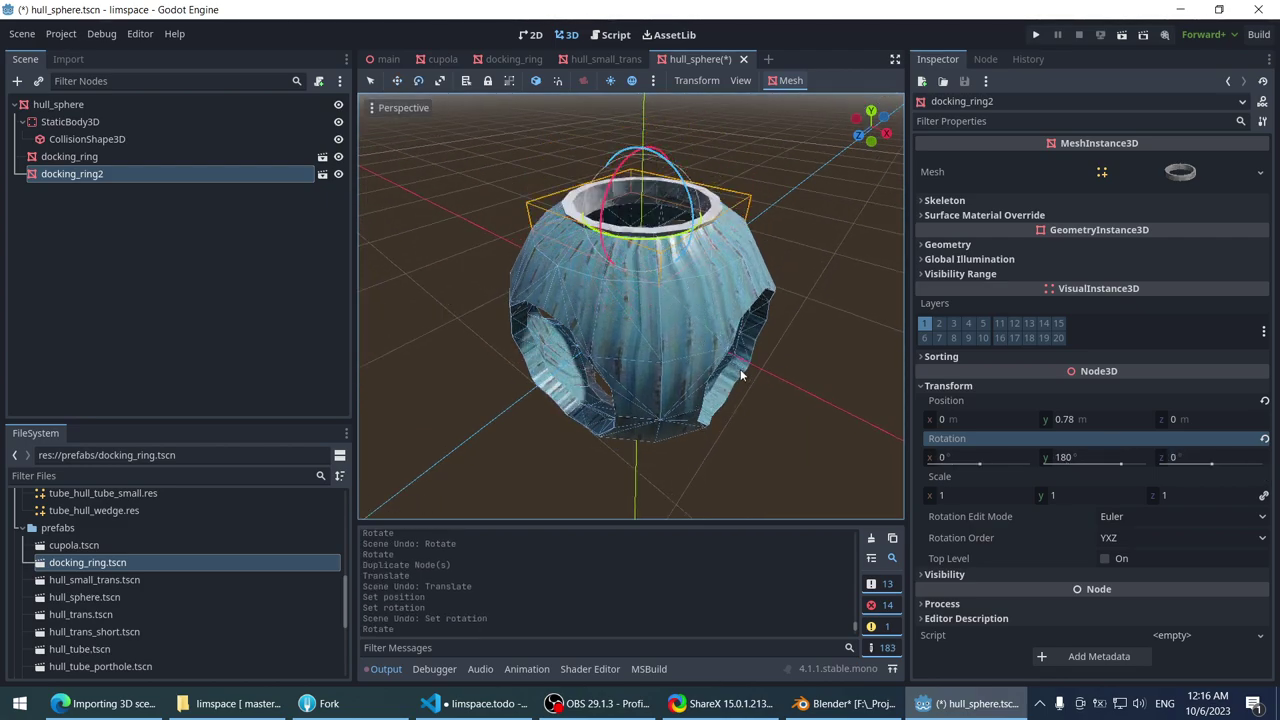
scroll(713, 197, down, 3)
middle_drag(713, 197, 836, 294)
key(ctrl+d)
scroll(576, 199, up, 2)
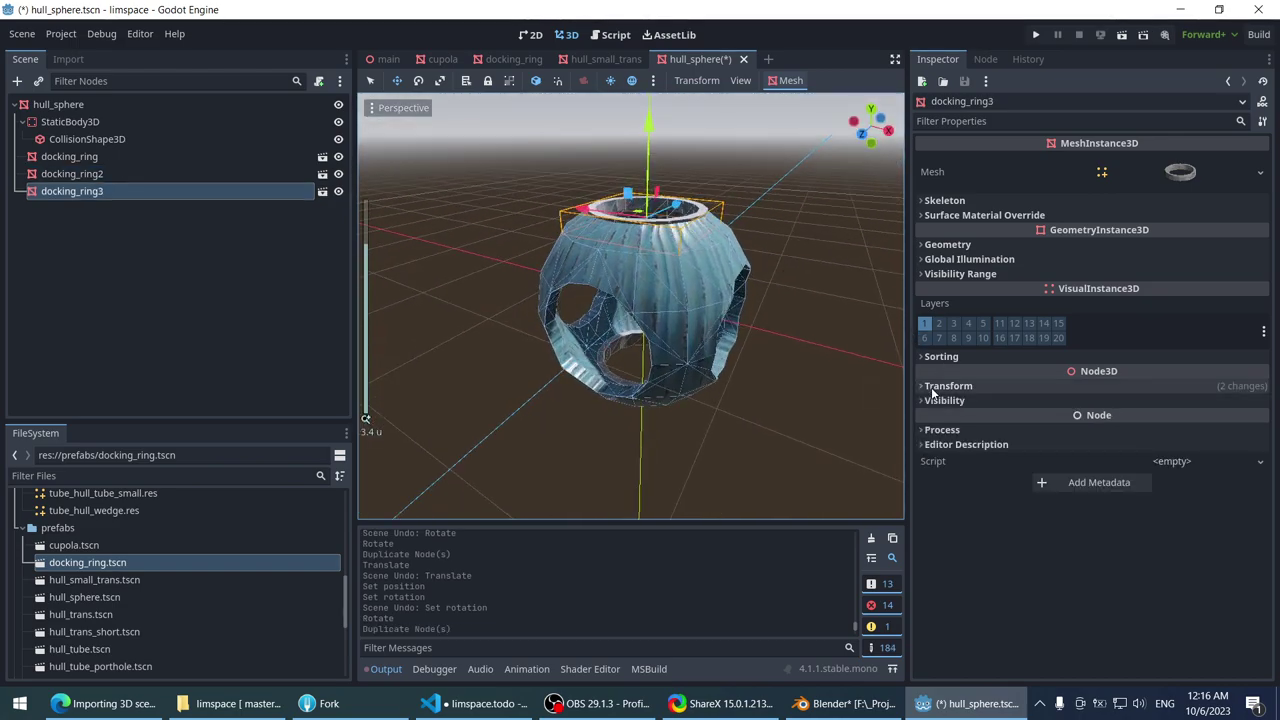
- Place docking_ring3 at position (0.78, 0, 0), resetting the mistyped Z of -0.045 to 0
click(1040, 386)
click(988, 419)
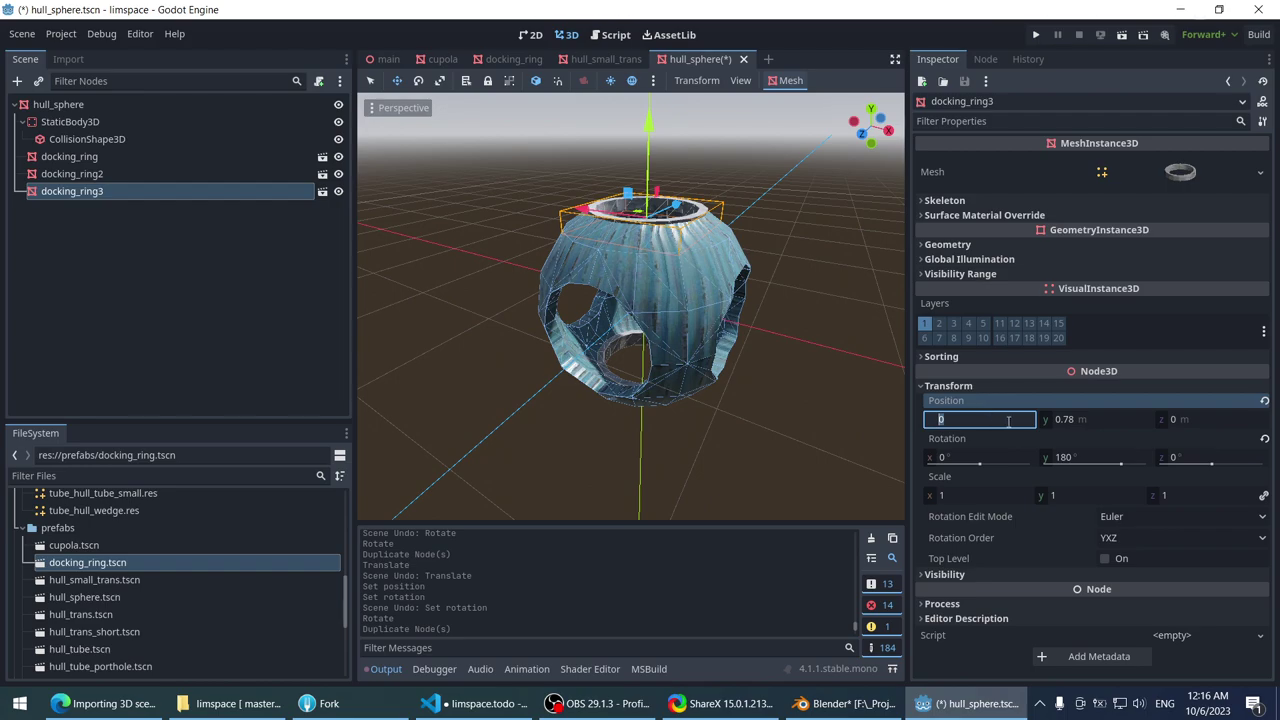
text(0.78)
key(Tab)
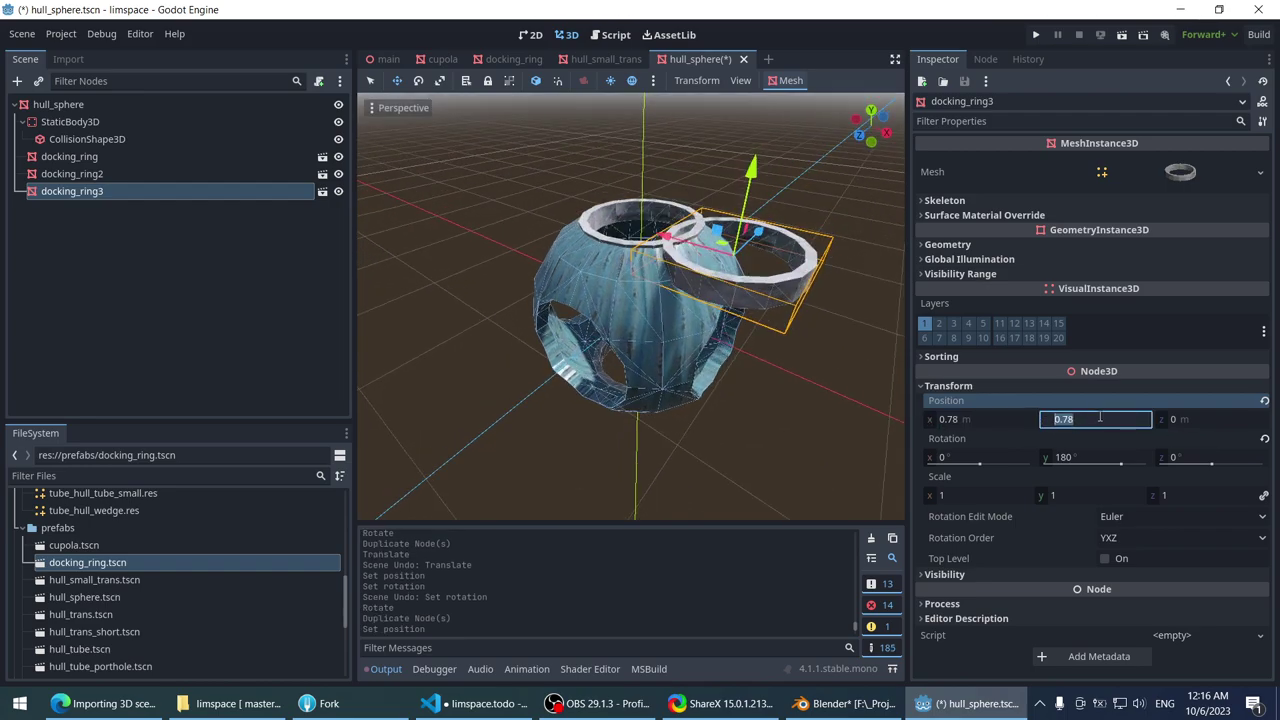
text(0)
key(Tab)
text(-0.045)
key(Return)
middle_drag(560, 250, 830, 262)
click(1204, 419)
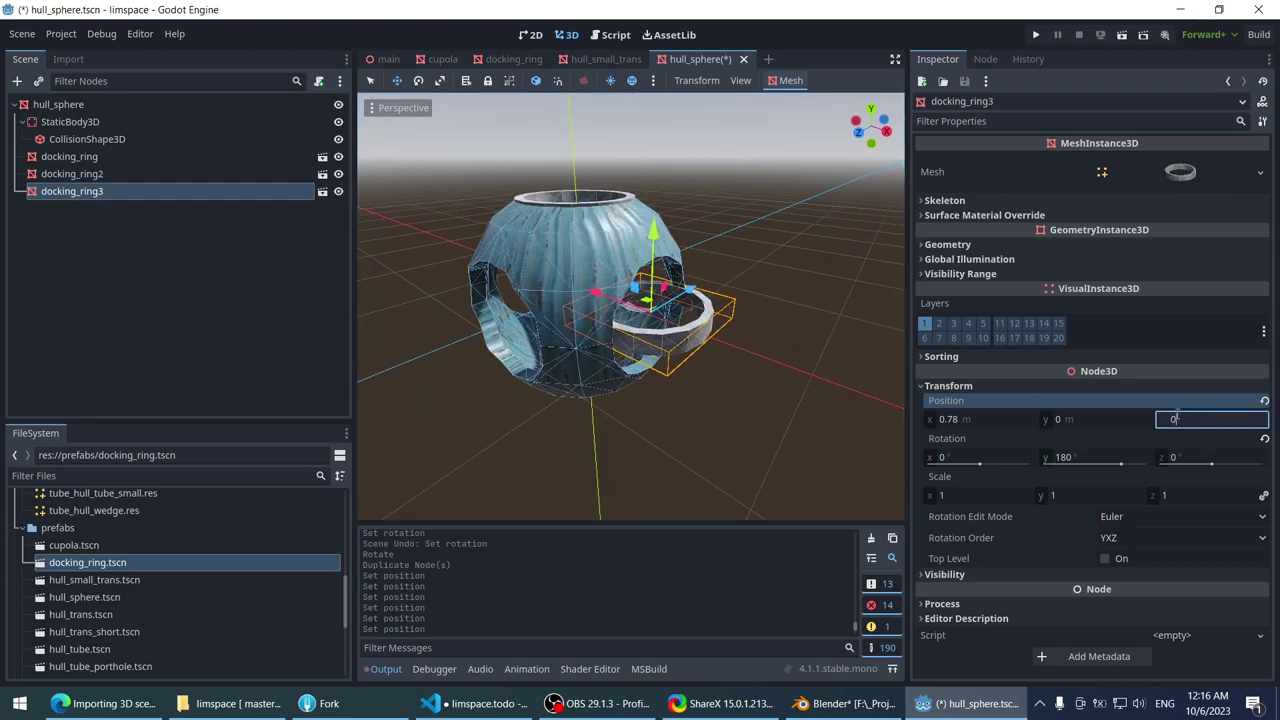
click(1079, 420)
- Rotate docking_ring3 90° on Z so it fits the right-side opening
scroll(680, 265, up, 4)
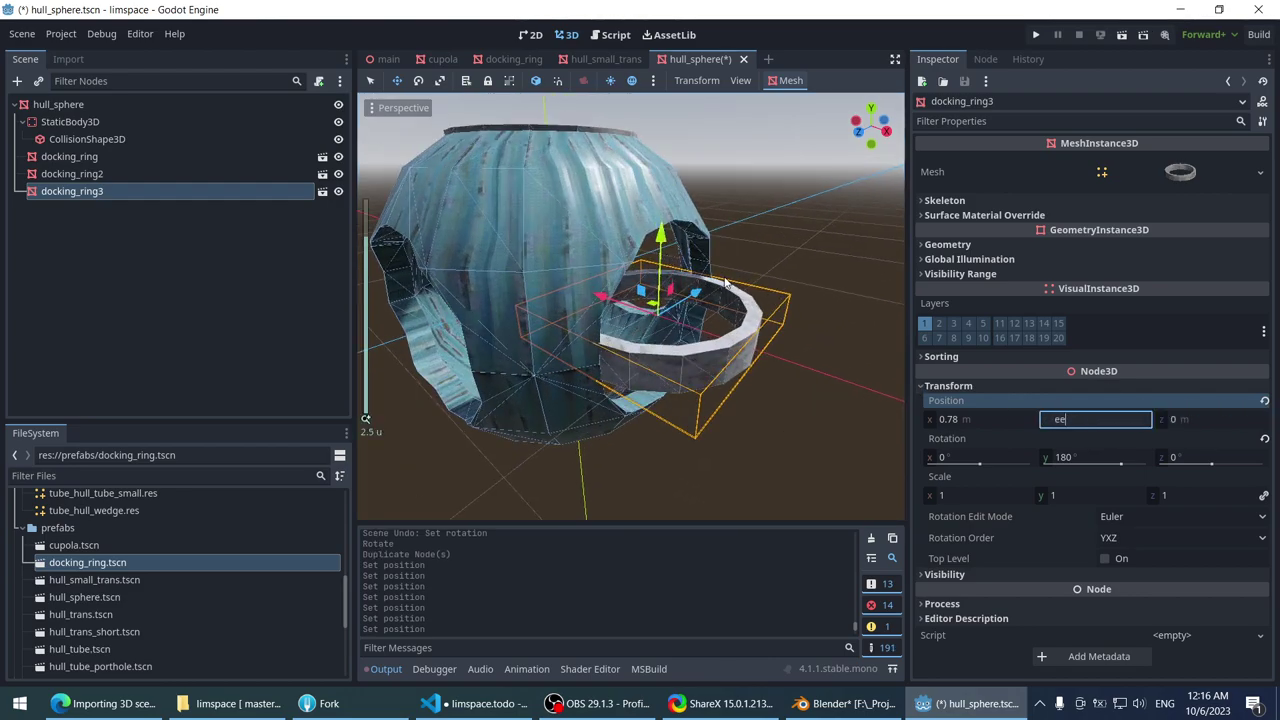
right_drag(725, 281, 711, 219)
text(eewe)
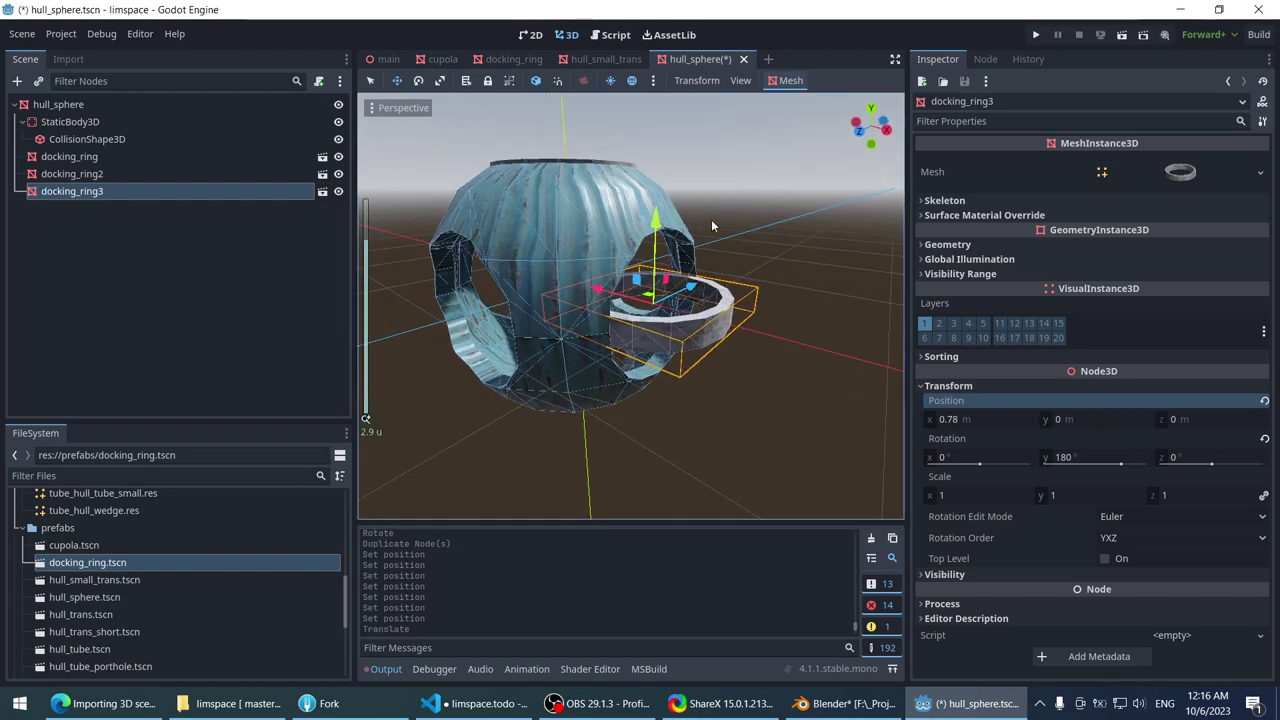
text(e)
drag(685, 255, 732, 331)
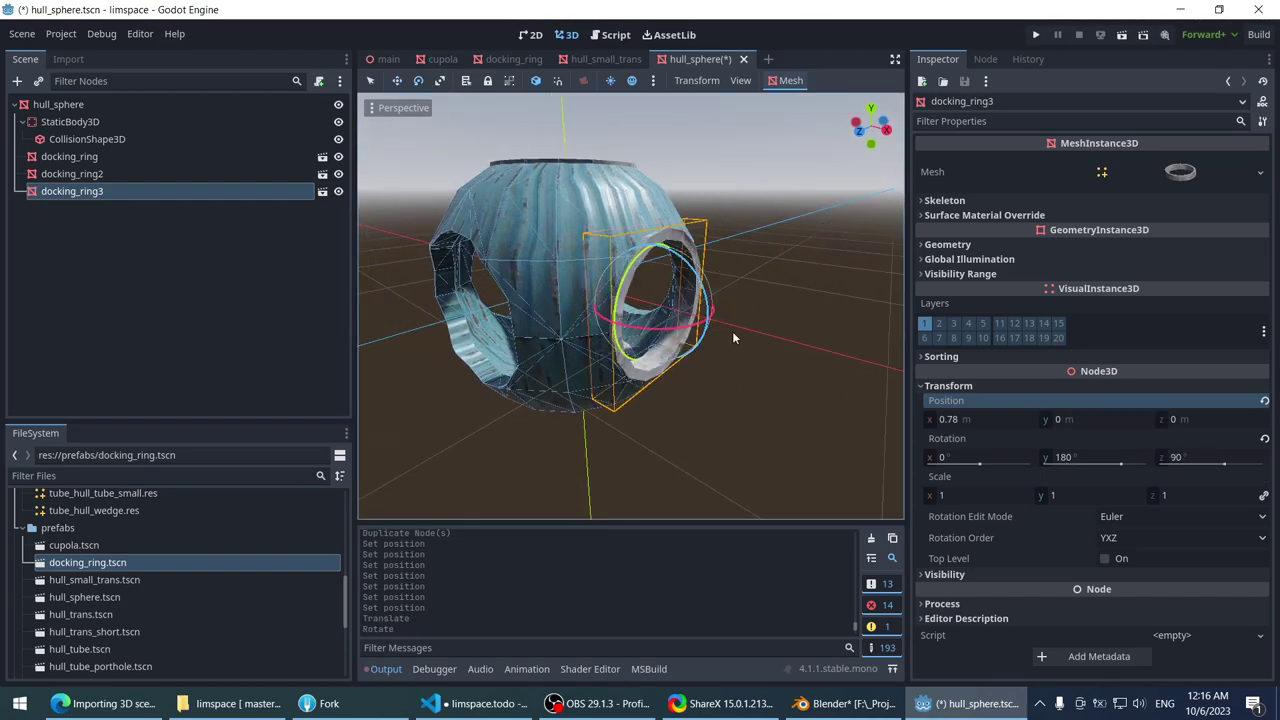
middle_drag(732, 331, 555, 273)
- Duplicate docking_ring3 as docking_ring4 and set its X position to -0.78
key(ctrl+d)
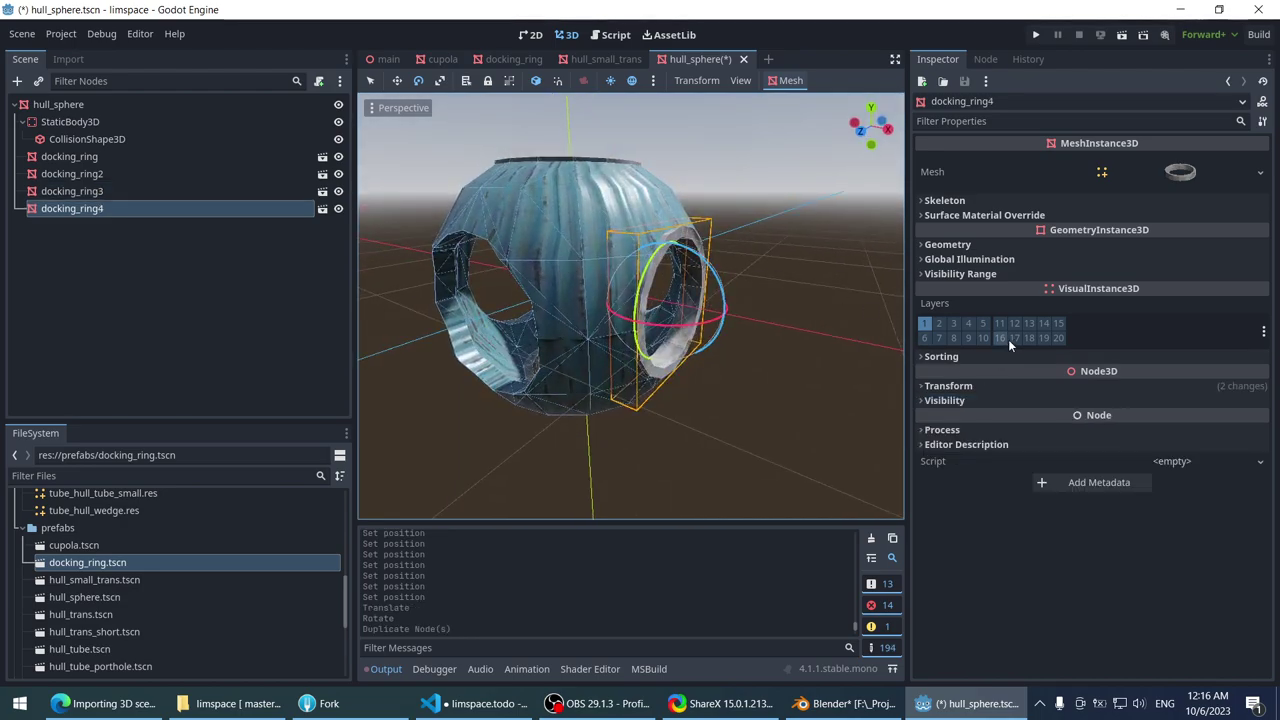
click(1010, 419)
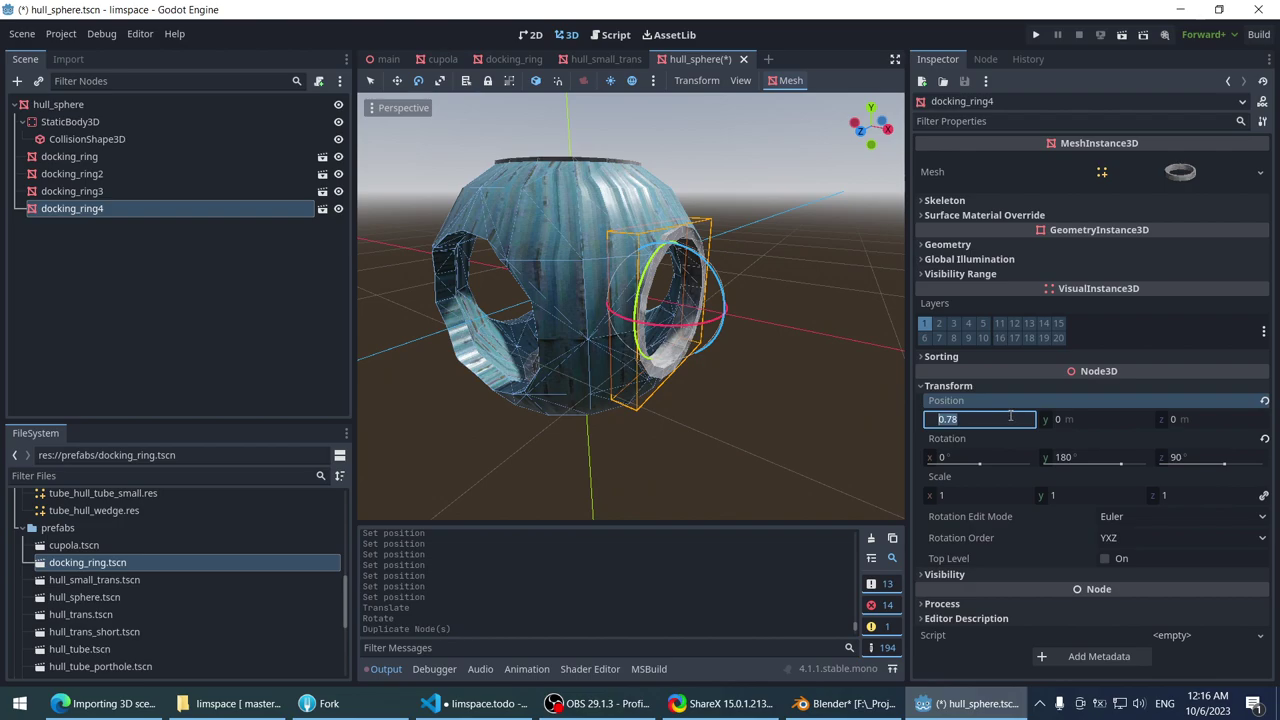
text(-)
key(Return)
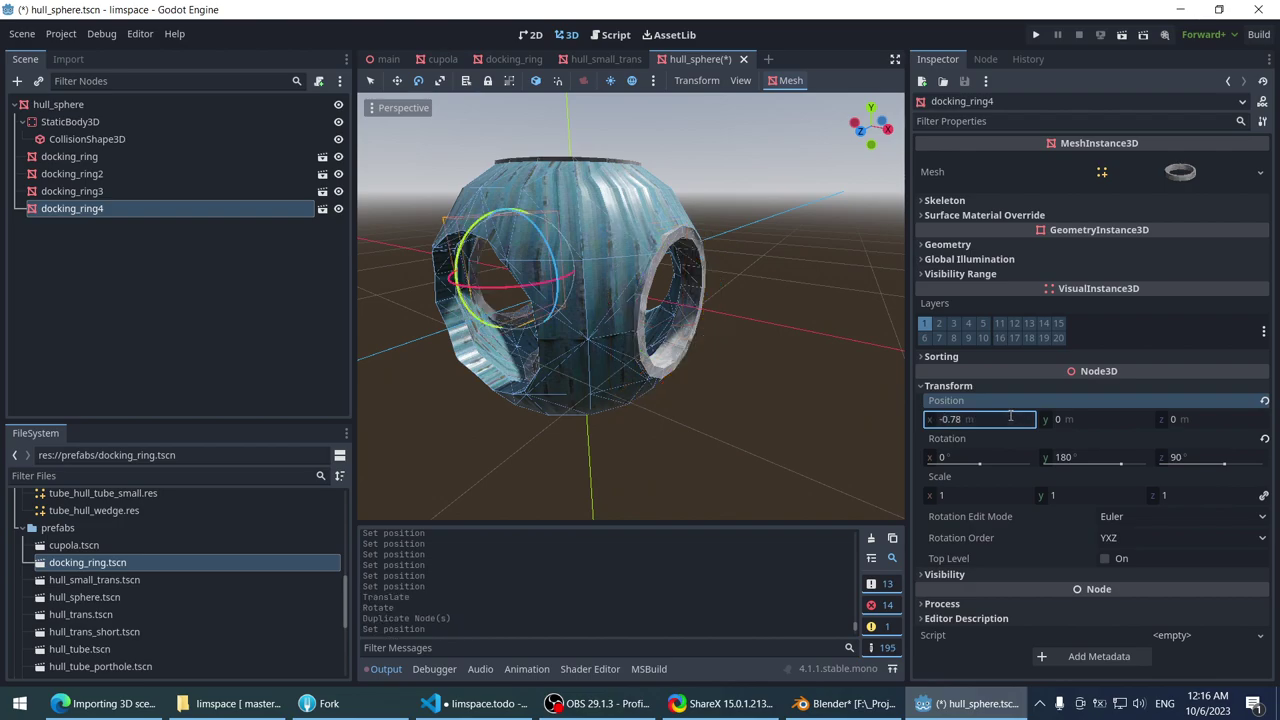
click(684, 349)
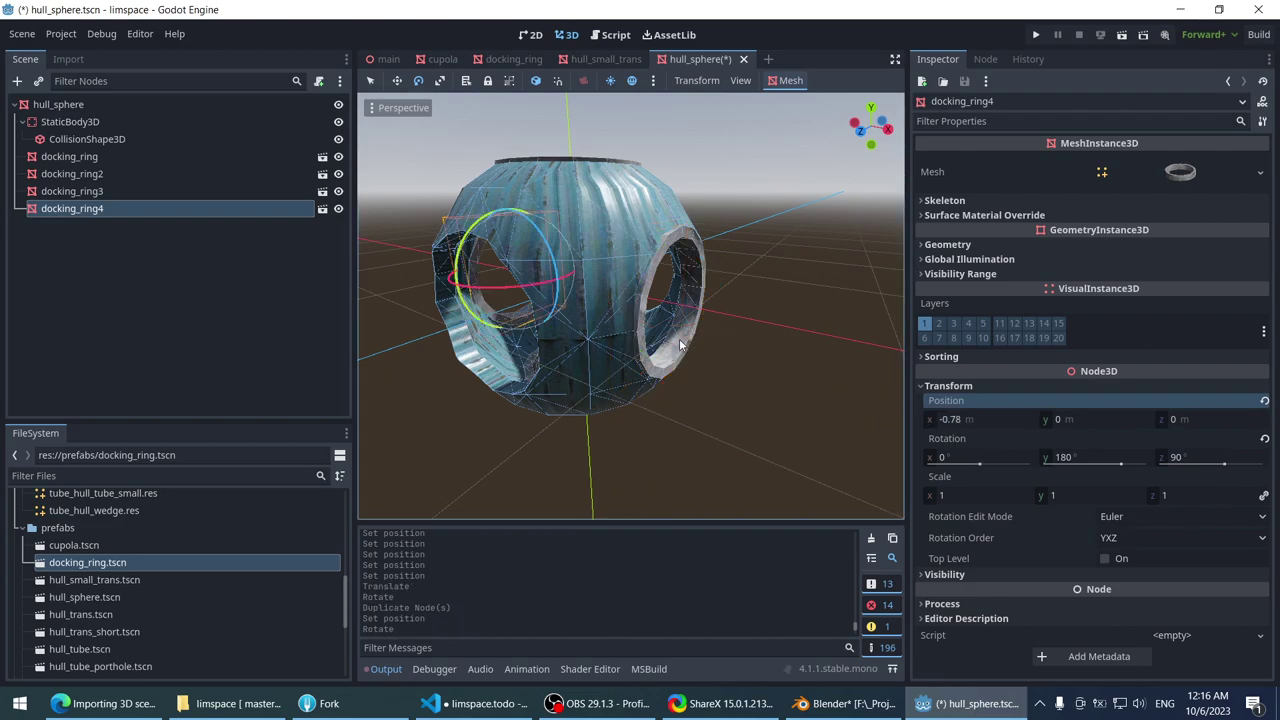
scroll(687, 331, down, 3)
- Duplicate docking_ring3 and docking_ring4 together and spin the copies about the vertical axis
shift+click(134, 190)
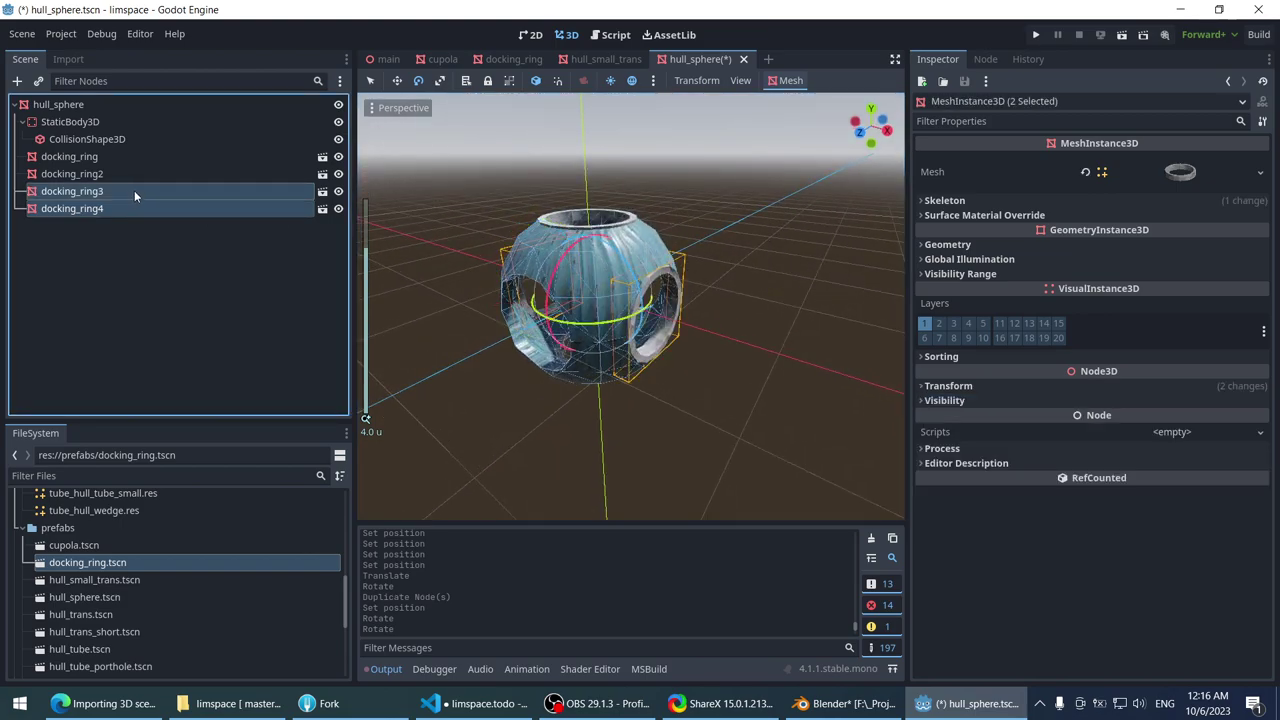
scroll(547, 259, down, 3)
key(ctrl+d)
drag(623, 327, 674, 315)
key(ctrl+z)
scroll(588, 330, up, 4)
drag(588, 330, 654, 299)
key(ctrl+z)
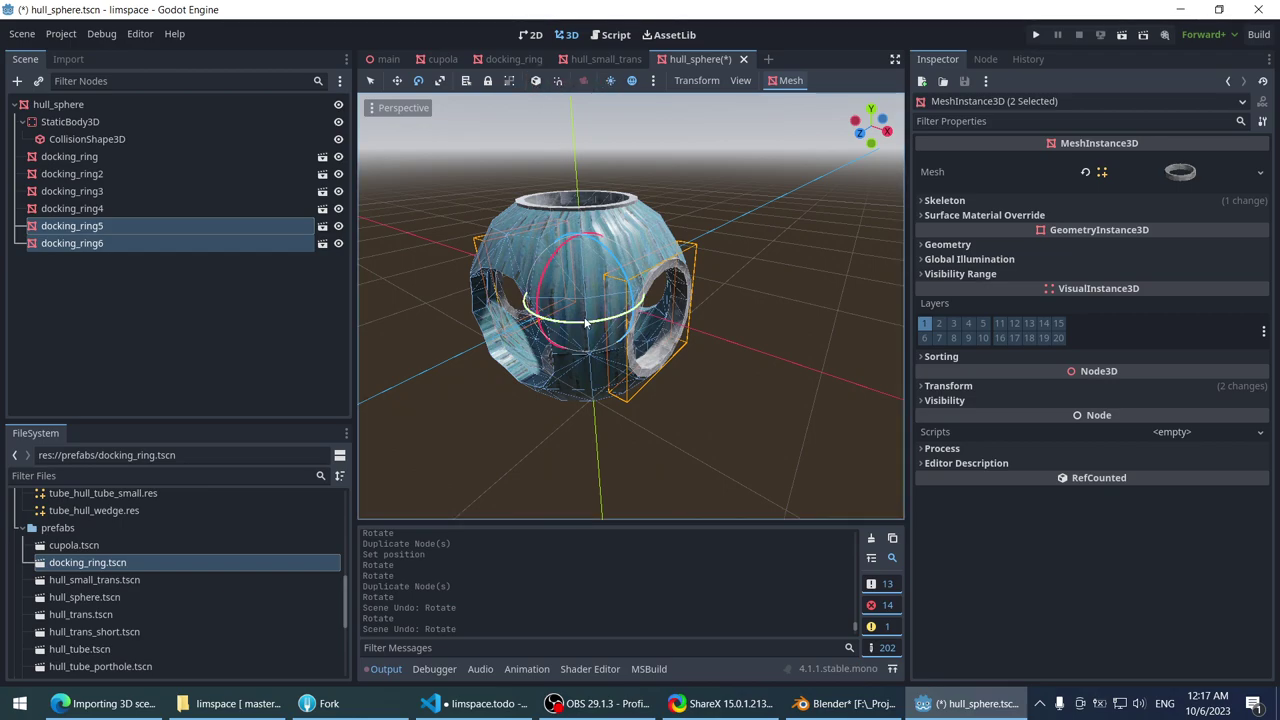
drag(586, 322, 803, 270)
middle_drag(803, 270, 674, 304)
click(674, 304)
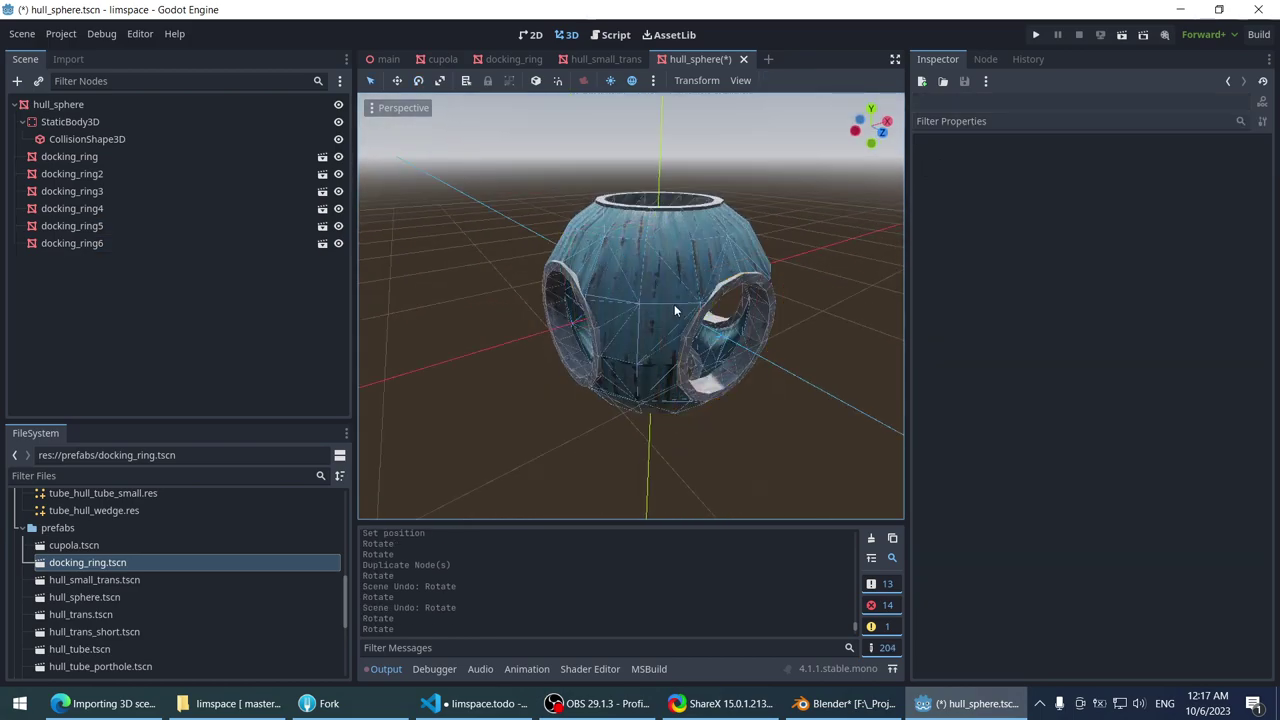
- Turn docking_ring4 so it sits in its opening
click(582, 306)
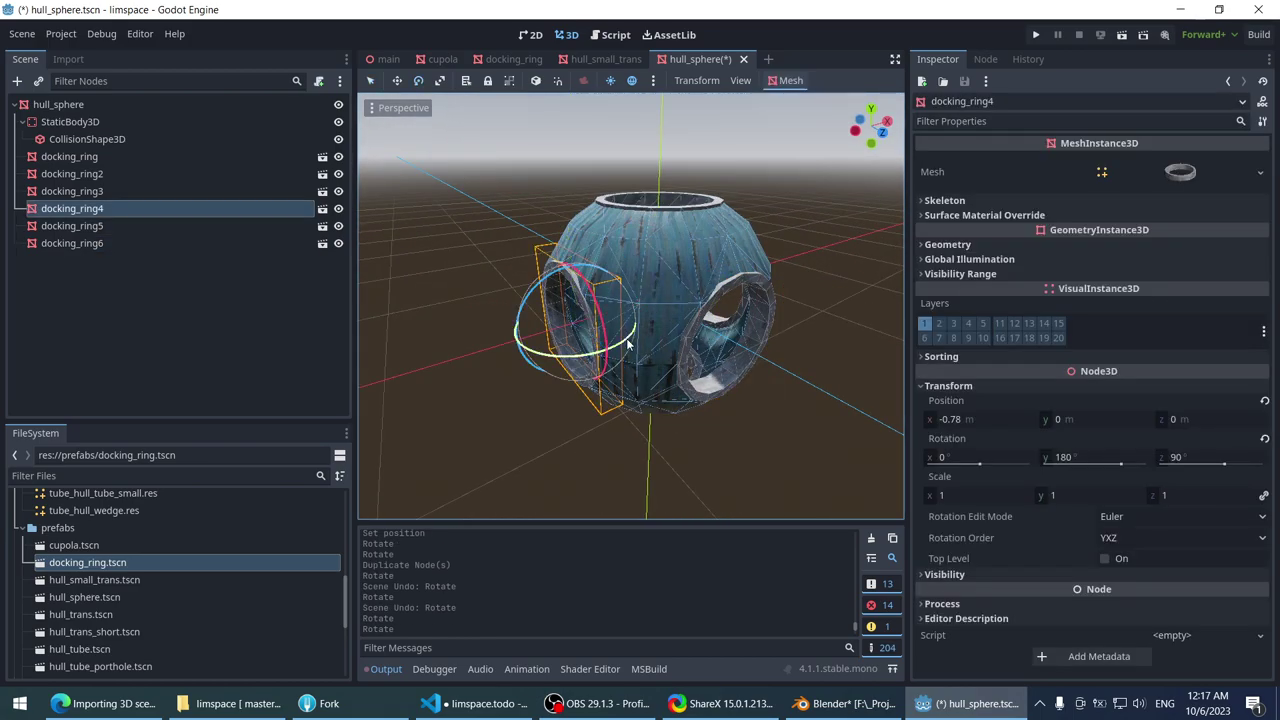
drag(628, 344, 458, 276)
middle_drag(787, 402, 500, 392)
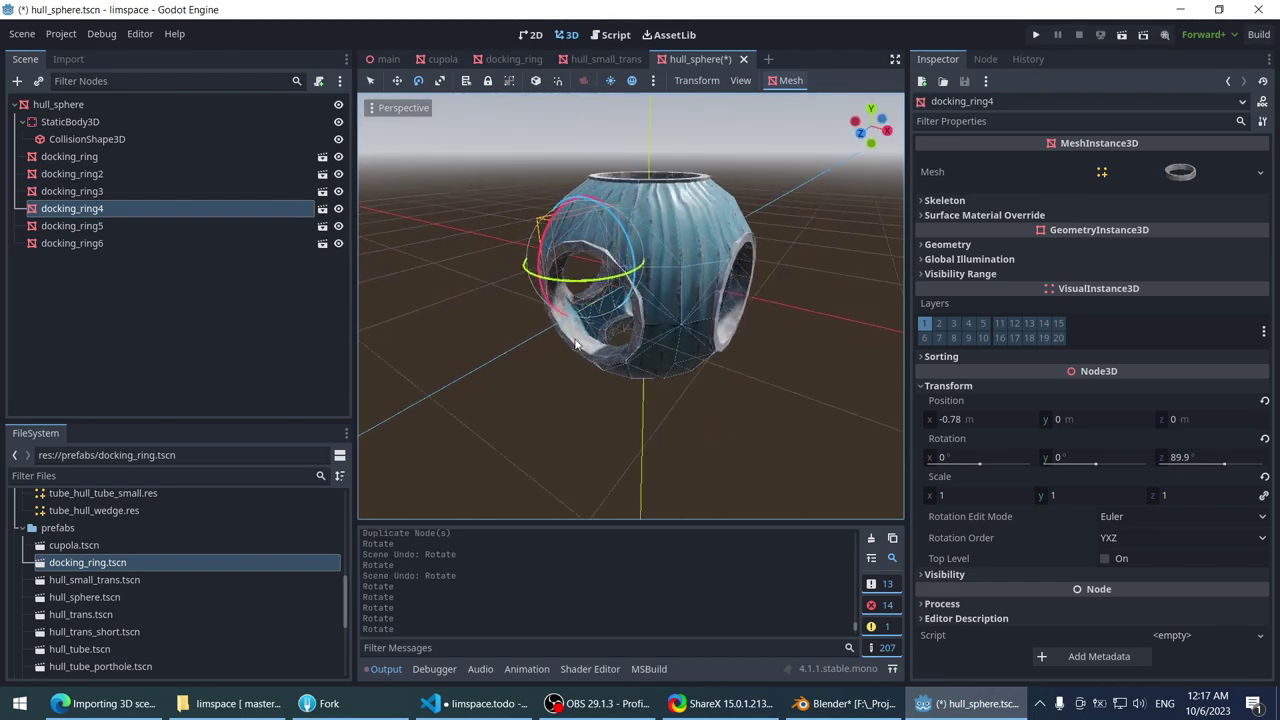
double_click(118, 209)
- Turn docking_ring6 into its opening on the hull sphere
click(107, 174)
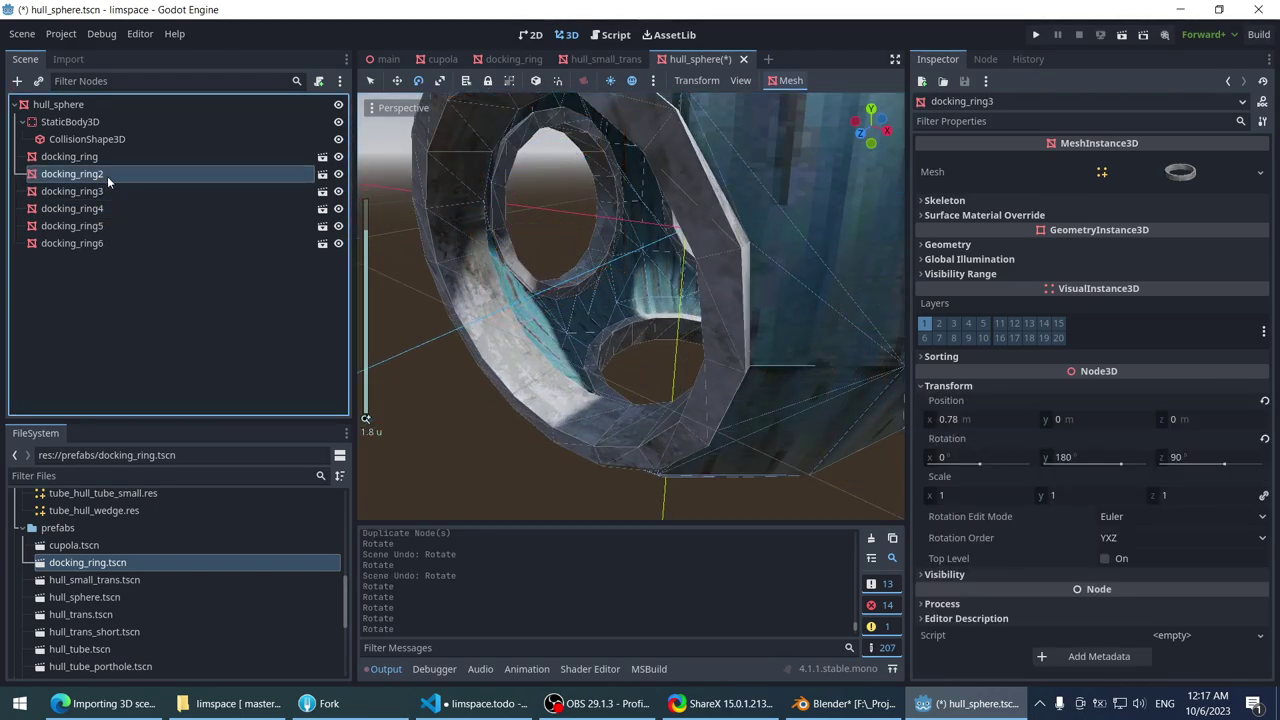
double_click(110, 157)
click(527, 304)
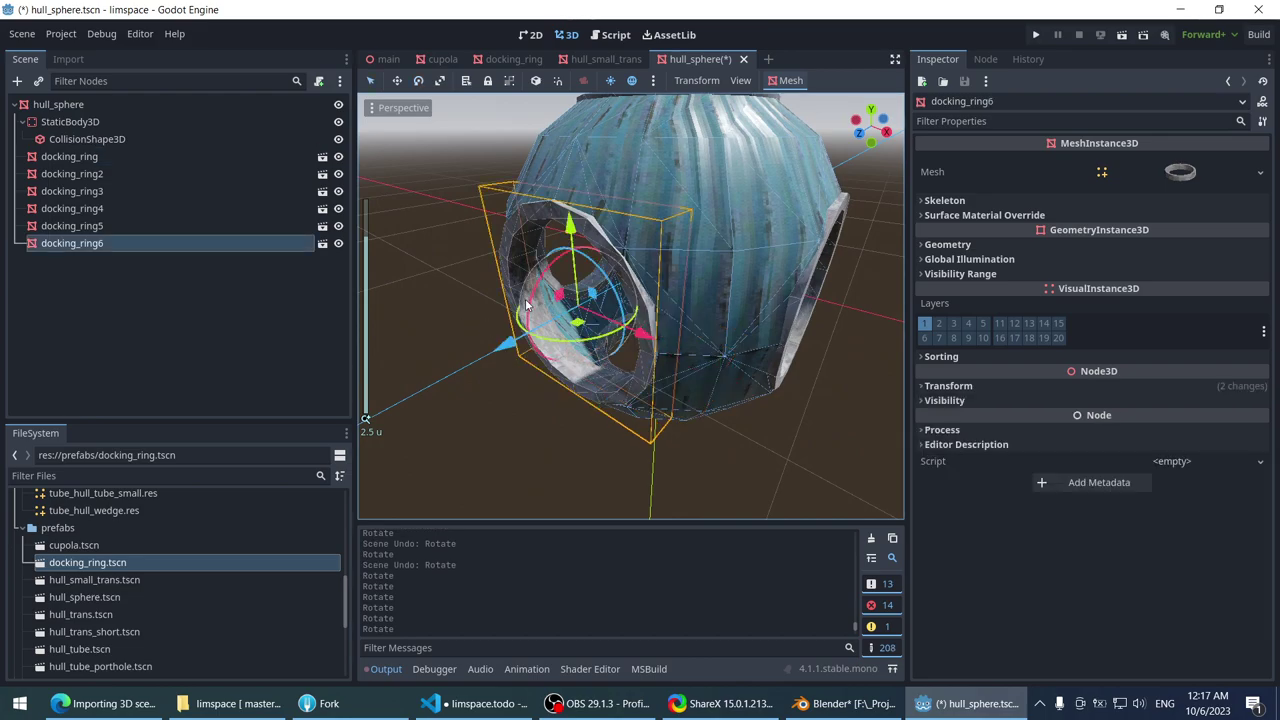
middle_drag(480, 262, 432, 246)
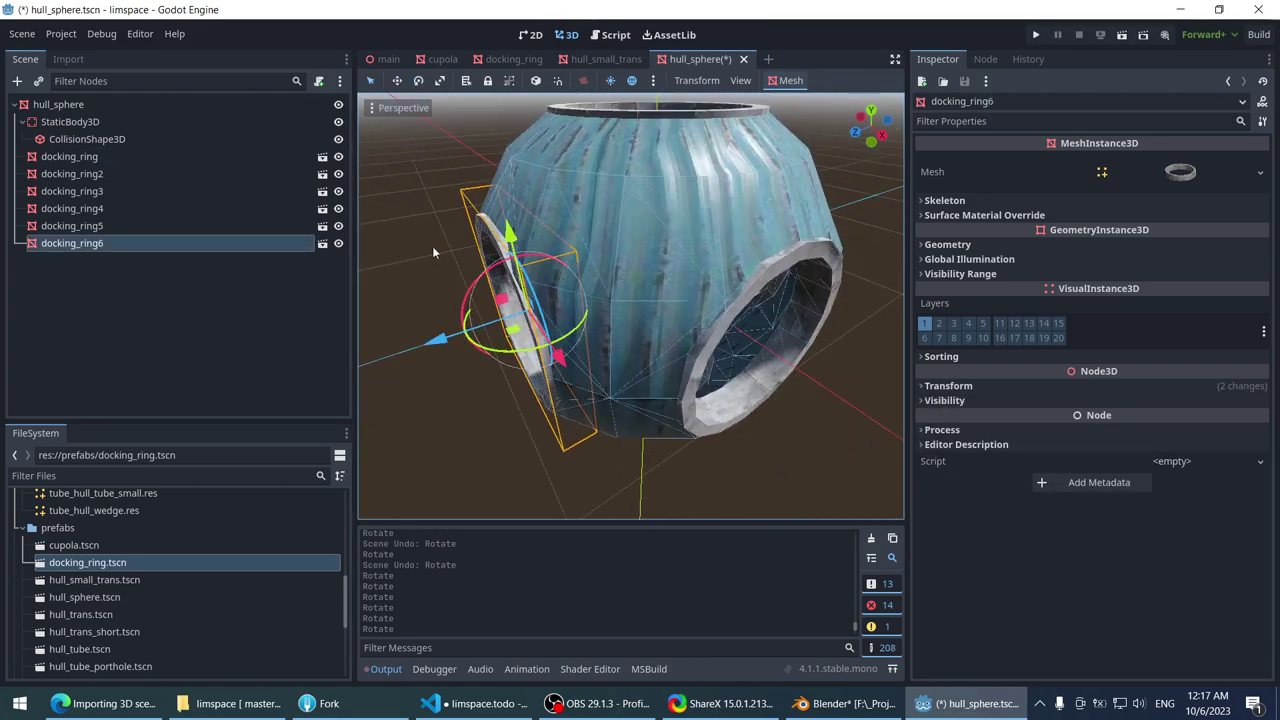
scroll(698, 243, down, 3)
middle_drag(698, 243, 636, 112)
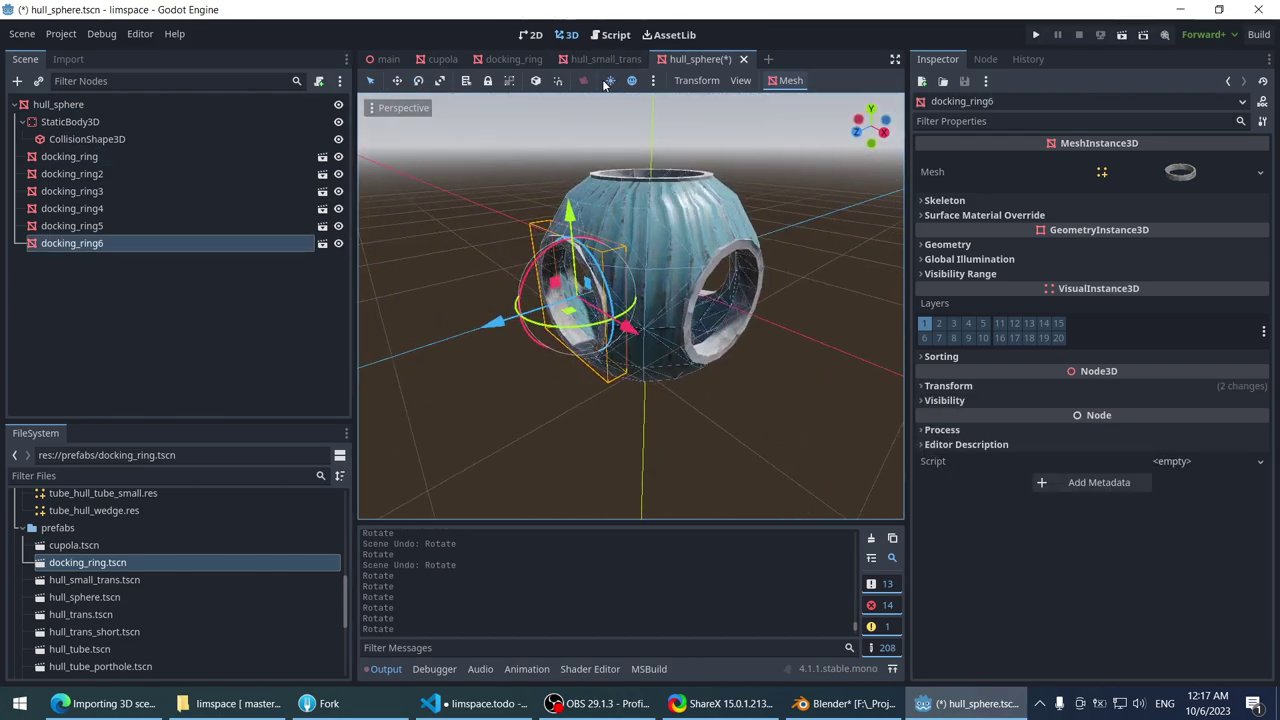
middle_drag(560, 170, 560, 300)
drag(548, 318, 545, 180)
middle_drag(545, 180, 486, 166)
- Check docking_ring5 and docking_ring4, then save the hull_sphere scene
click(673, 300)
click(684, 291)
click(490, 172)
key(ctrl+s)
scroll(484, 176, up, 2)
drag(99, 178, 93, 157)
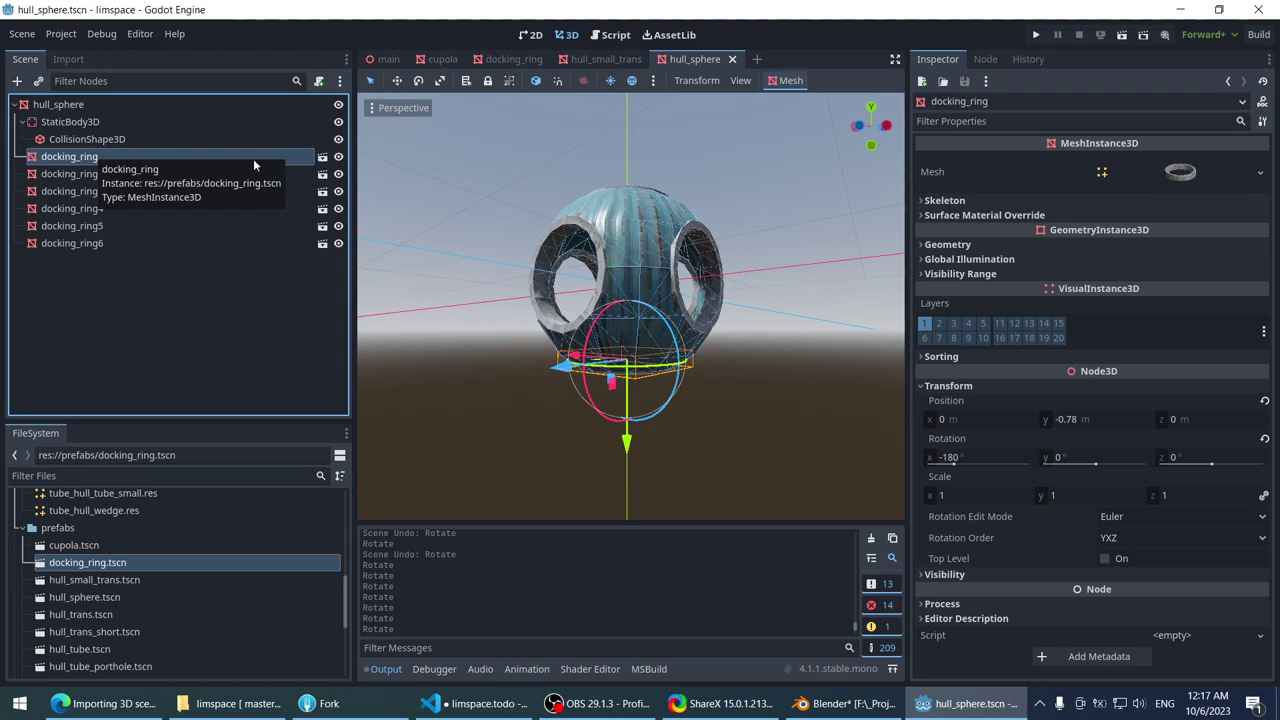
- Open the docking_ring prefab scene and briefly view the cupola scene
click(321, 157)
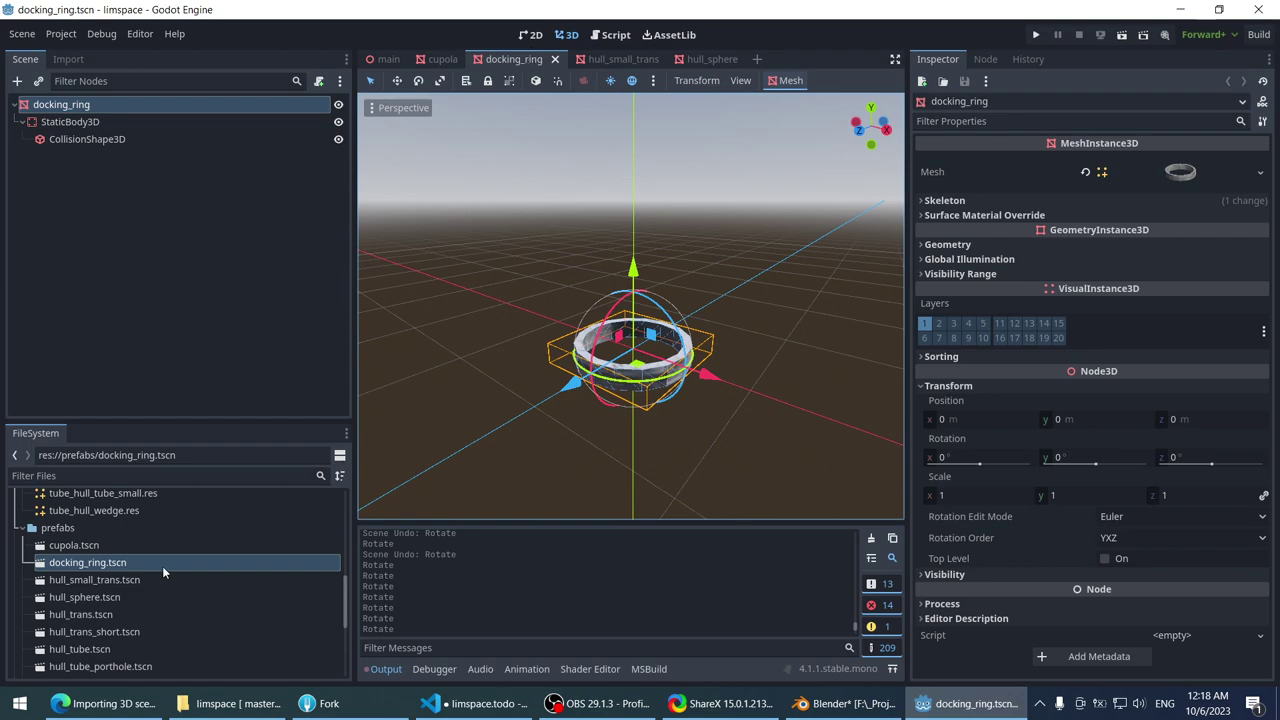
middle_drag(491, 297, 457, 302)
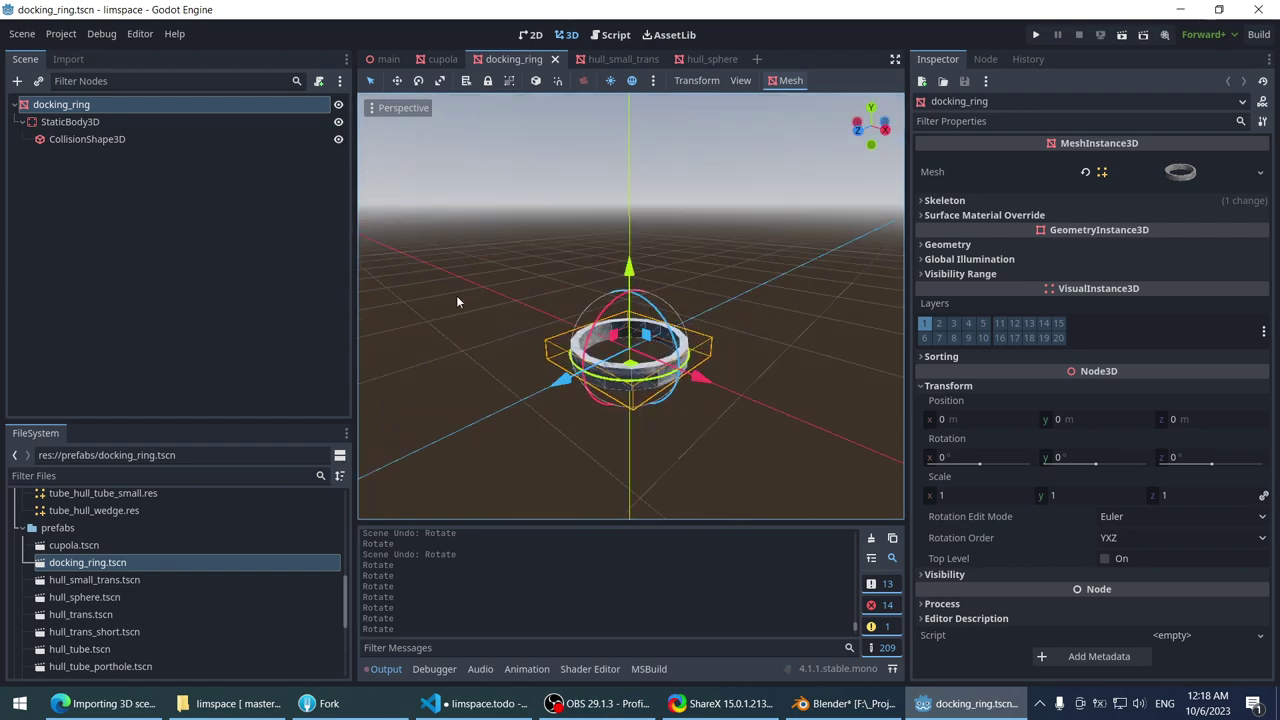
double_click(72, 547)
double_click(68, 560)
- Open hull_small_trans.tscn, hull_sphere.tscn and finally hull_trans.tscn for inspection
click(70, 579)
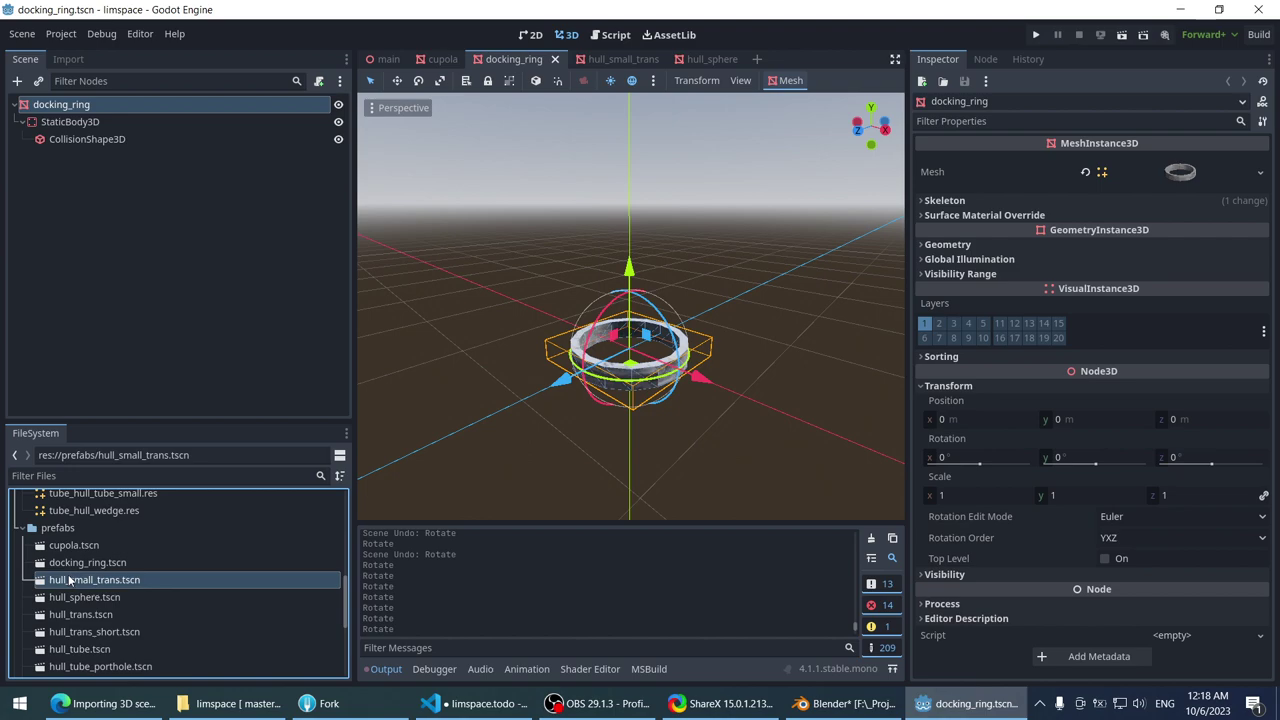
double_click(69, 579)
double_click(71, 598)
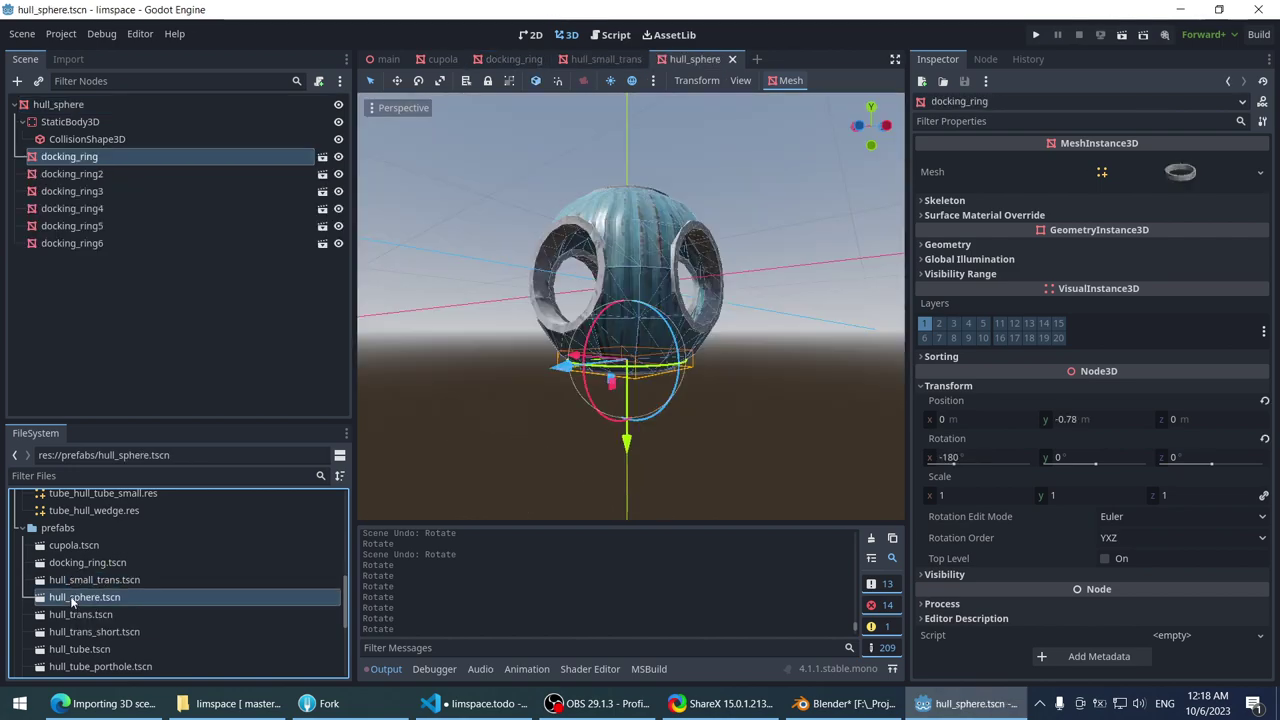
scroll(446, 418, down, 3)
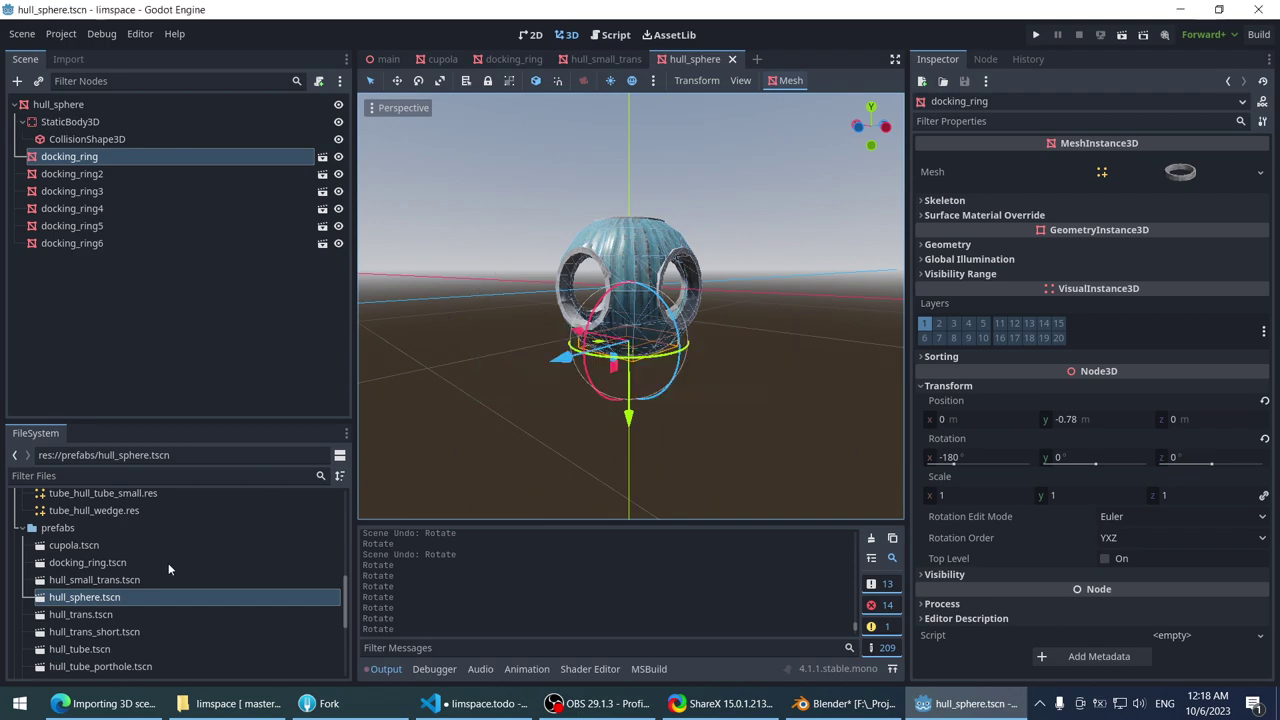
click(126, 614)
double_click(126, 613)
middle_drag(581, 295, 596, 405)
- Reset hull_trans root position and rotation to zero and save it
click(150, 106)
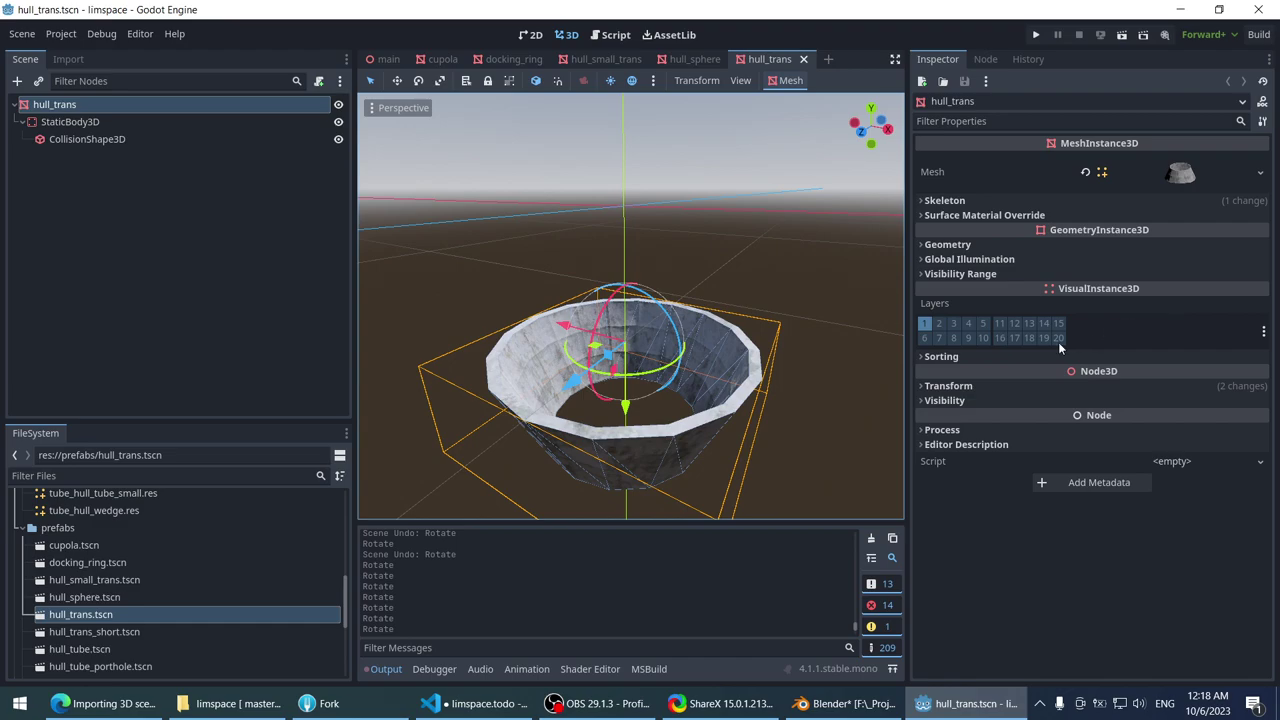
click(948, 386)
click(1264, 402)
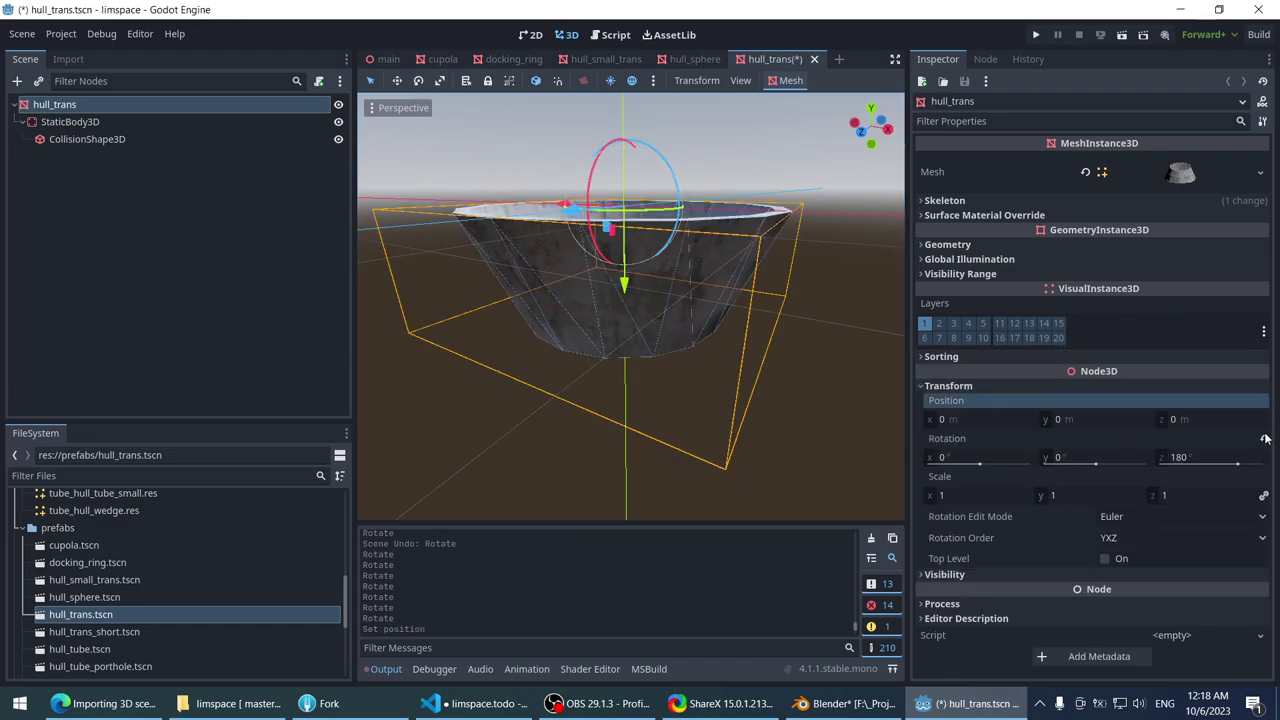
click(1265, 439)
key(ctrl+s)
- Open hull_trans_short, reset its root position to zero, and save
click(166, 633)
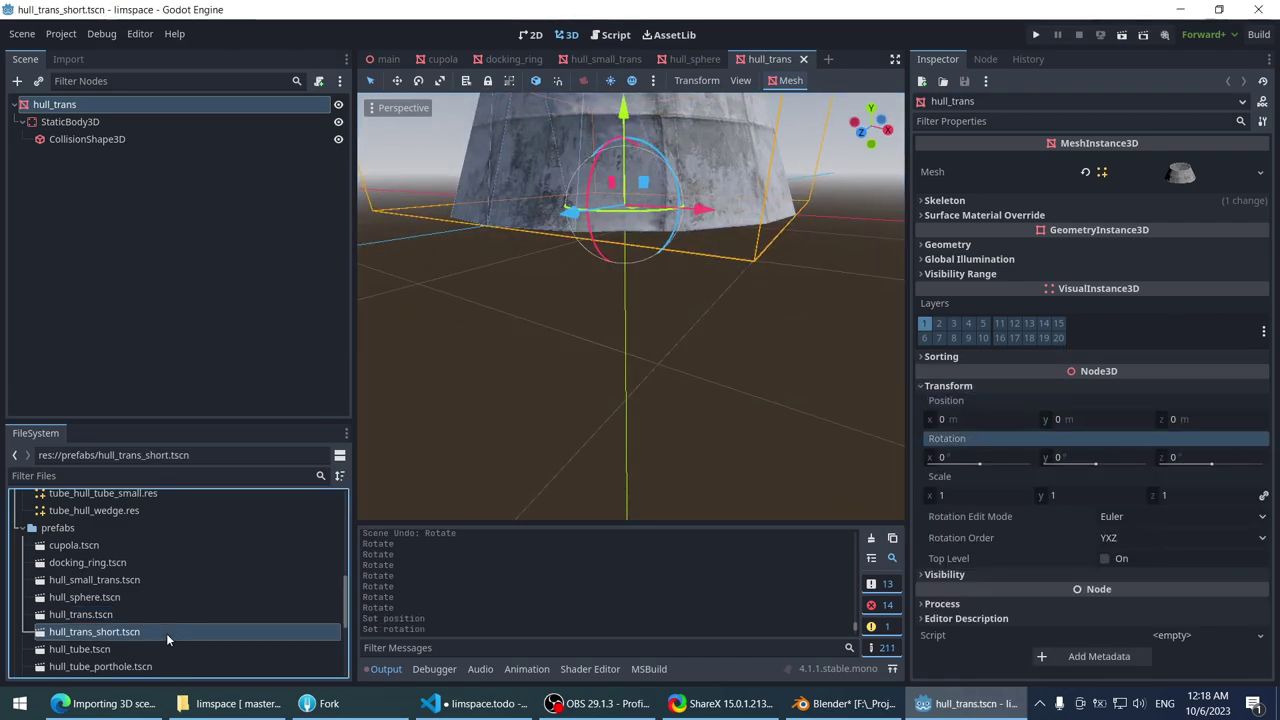
double_click(166, 633)
click(130, 105)
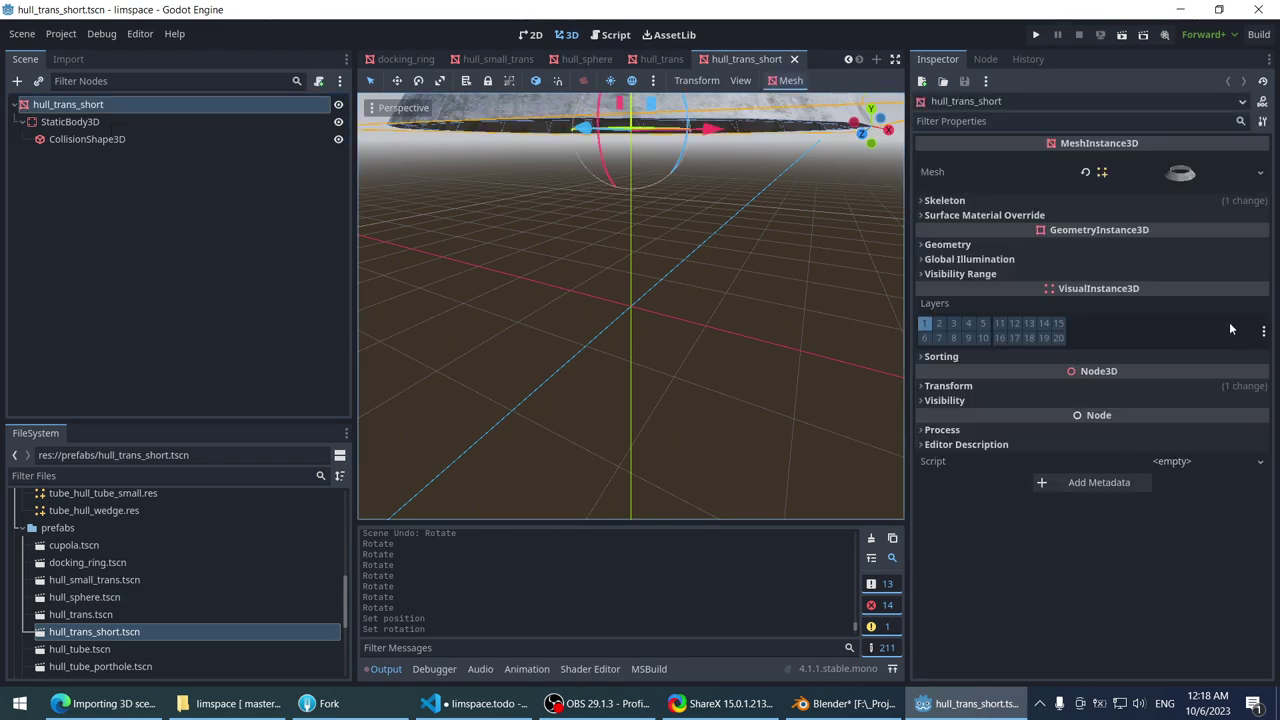
click(955, 385)
click(1265, 401)
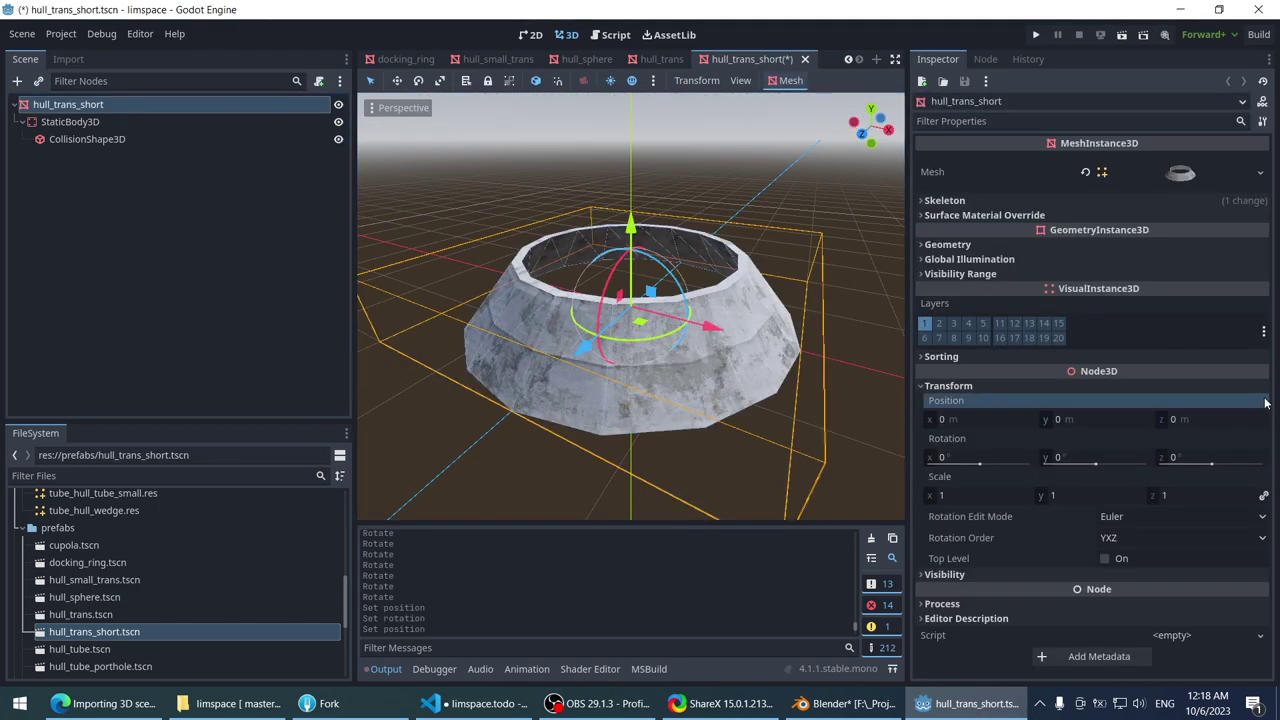
scroll(871, 363, down, 3)
key(ctrl+s)
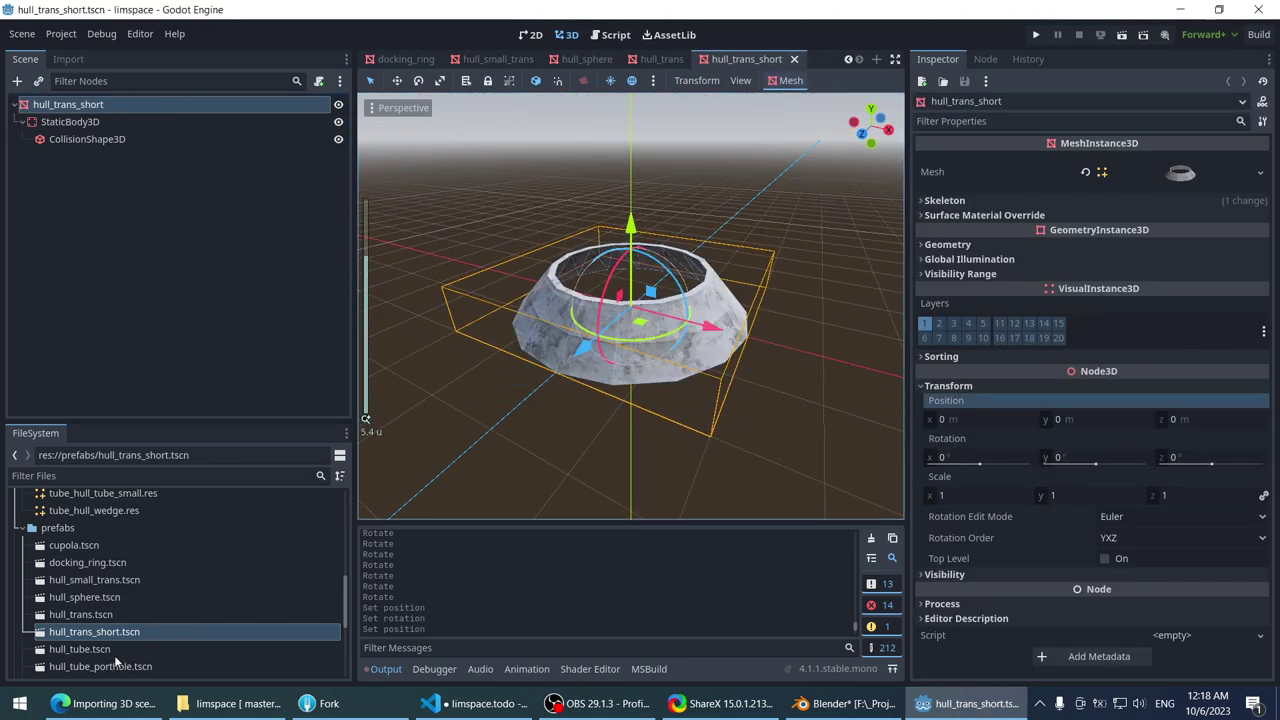
- Open hull_tube, reset its position to zero, and save
click(118, 650)
double_click(118, 650)
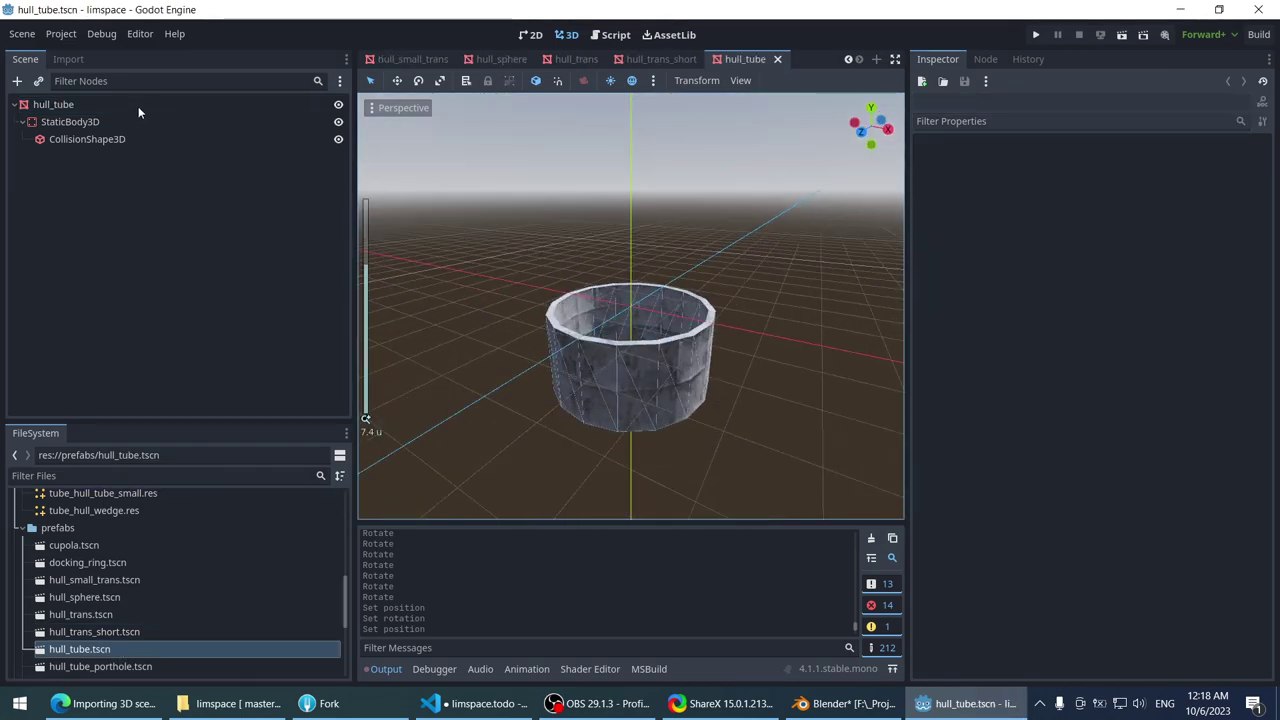
click(1045, 386)
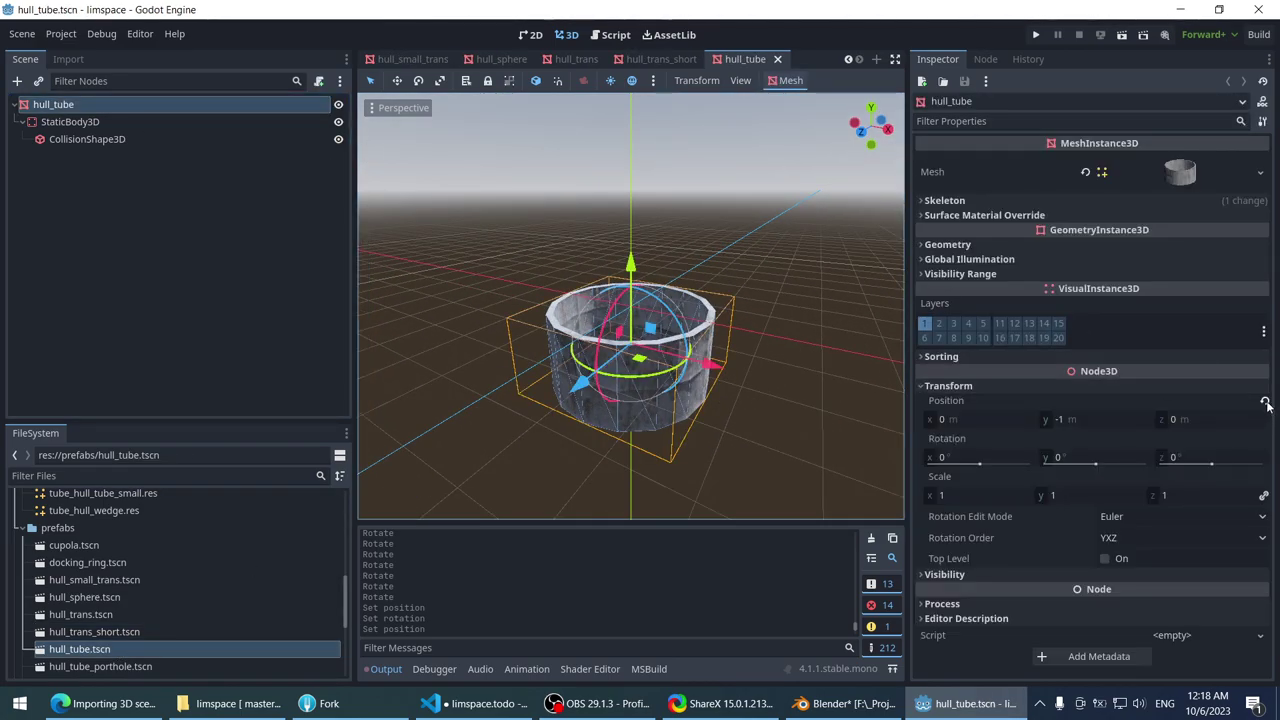
click(1265, 402)
key(ctrl+s)
scroll(124, 619, down, 2)
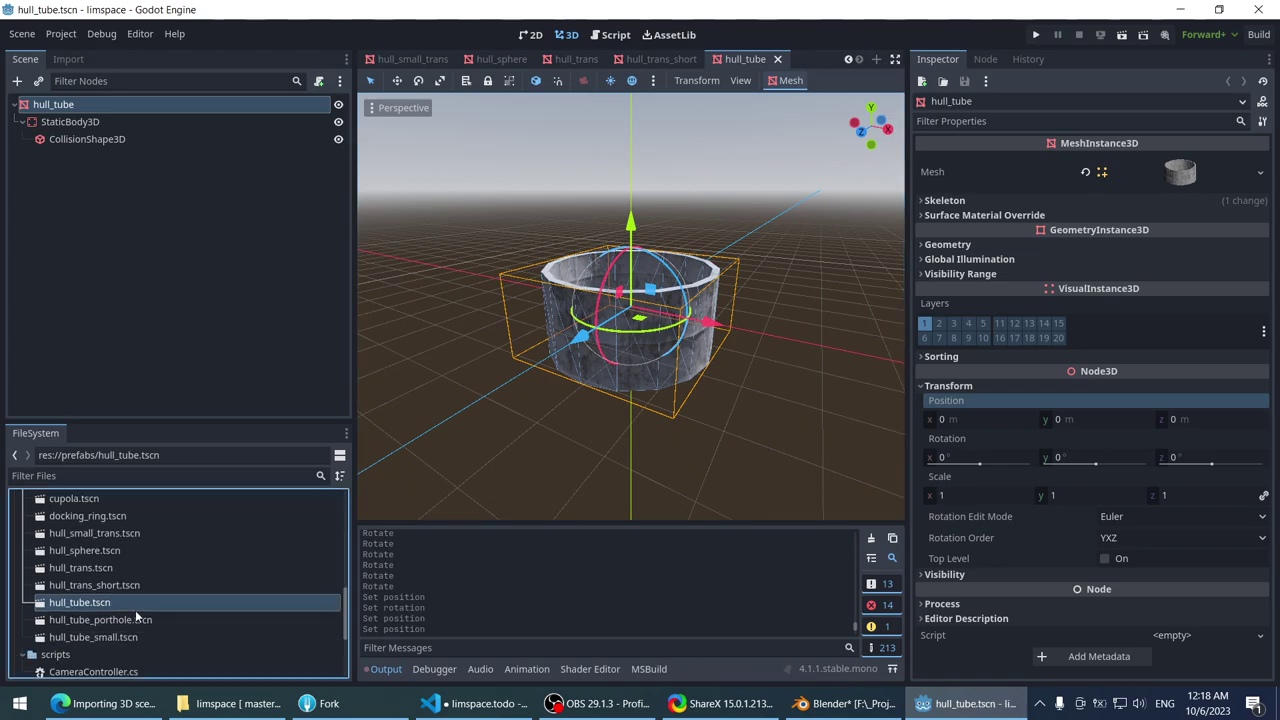
- Open hull_tube_porthole and inspect its root and StaticBody3D transform values
double_click(132, 617)
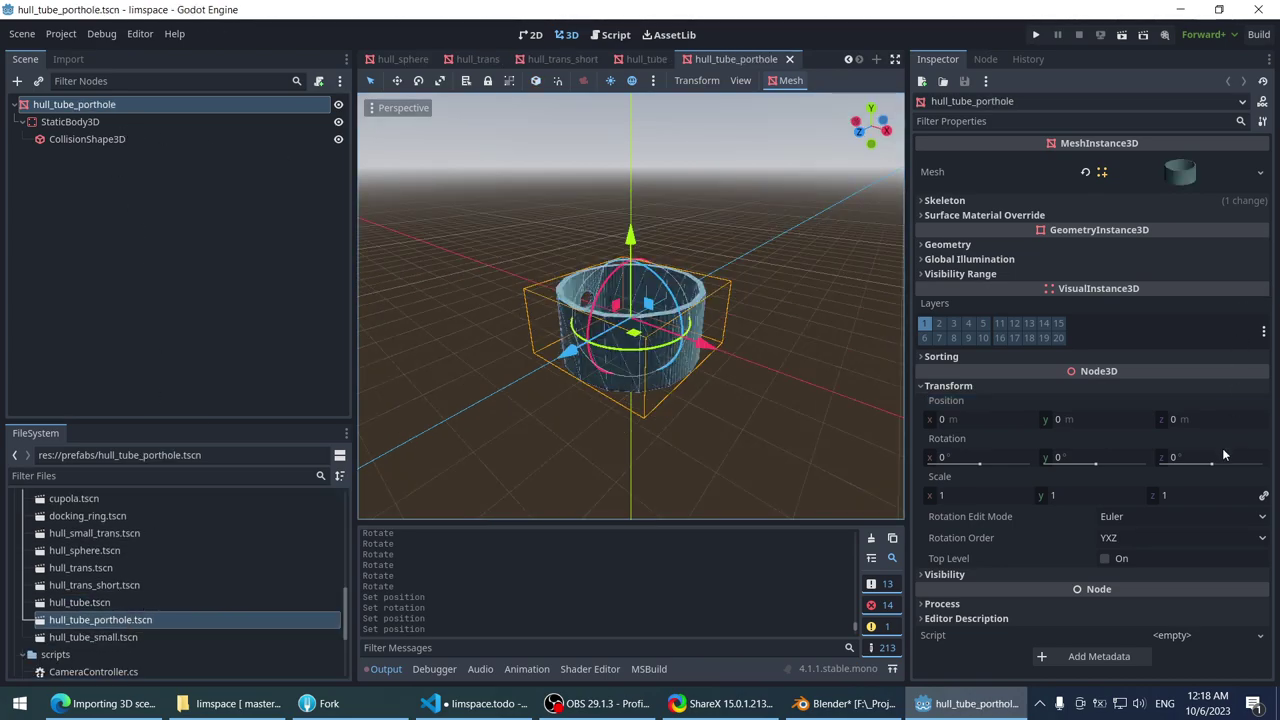
click(52, 122)
click(70, 104)
click(1050, 386)
click(1049, 388)
- Open hull_tube_small and reset its root position from y -4.5 to zero
double_click(129, 638)
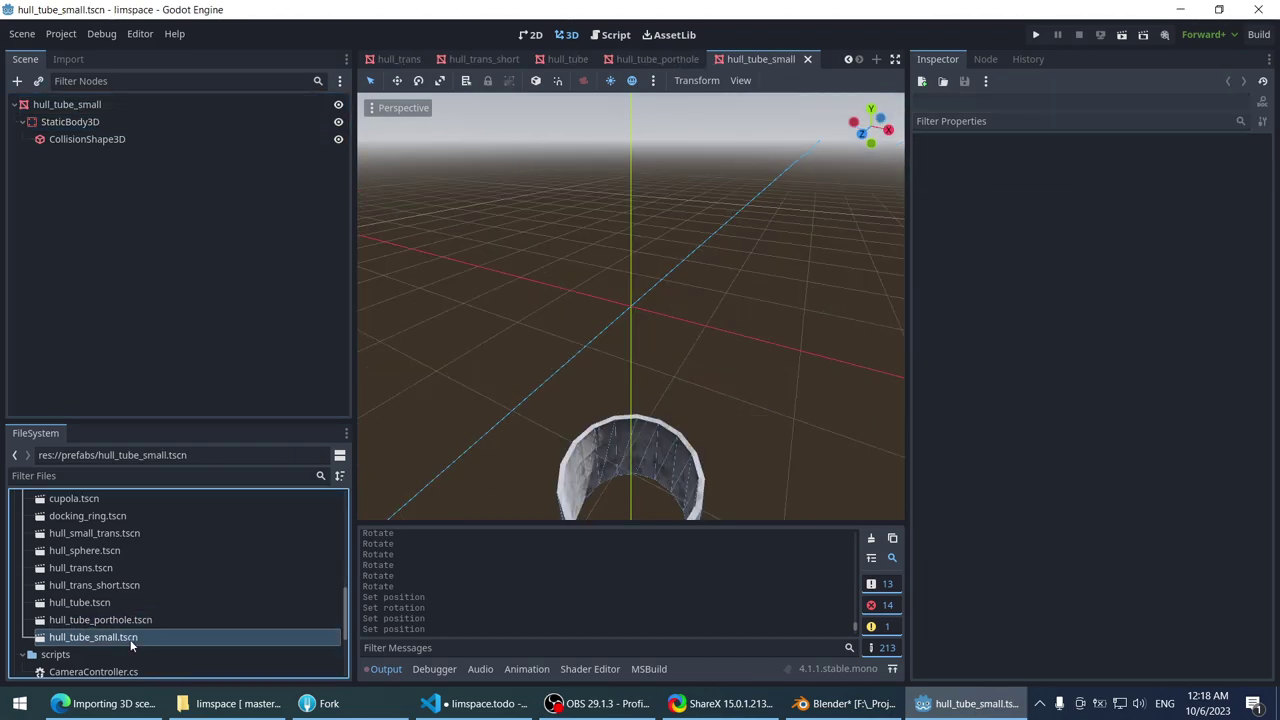
click(131, 101)
click(1028, 386)
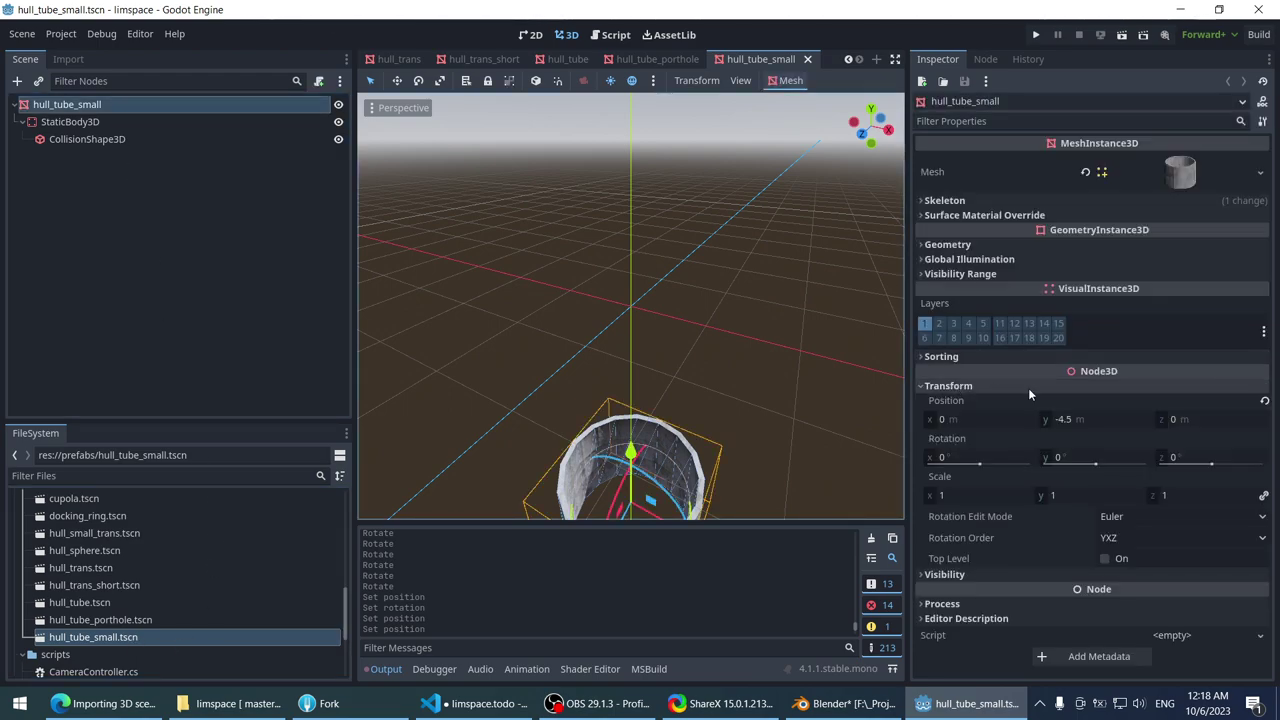
click(1264, 401)
scroll(791, 354, down, 3)
click(683, 196)
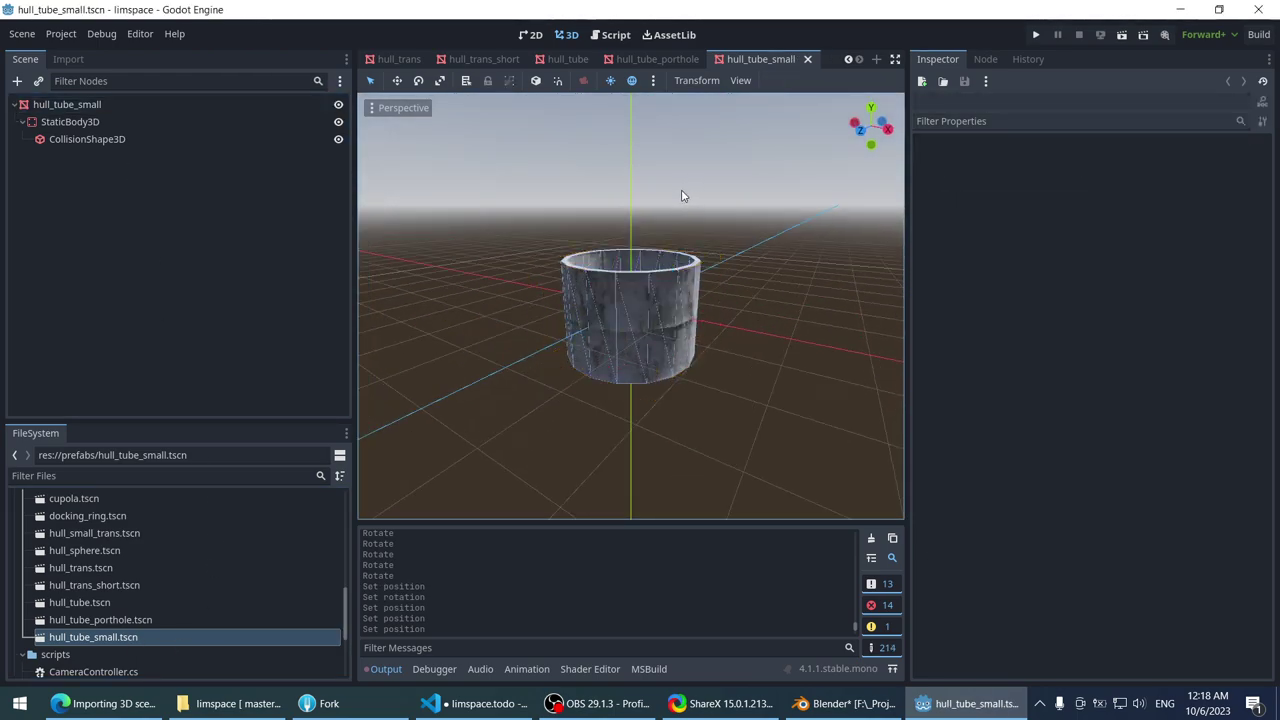
scroll(668, 223, down, 2)
- Close all open prefab scene tabs, leaving only the main scene
middle_click(740, 54)
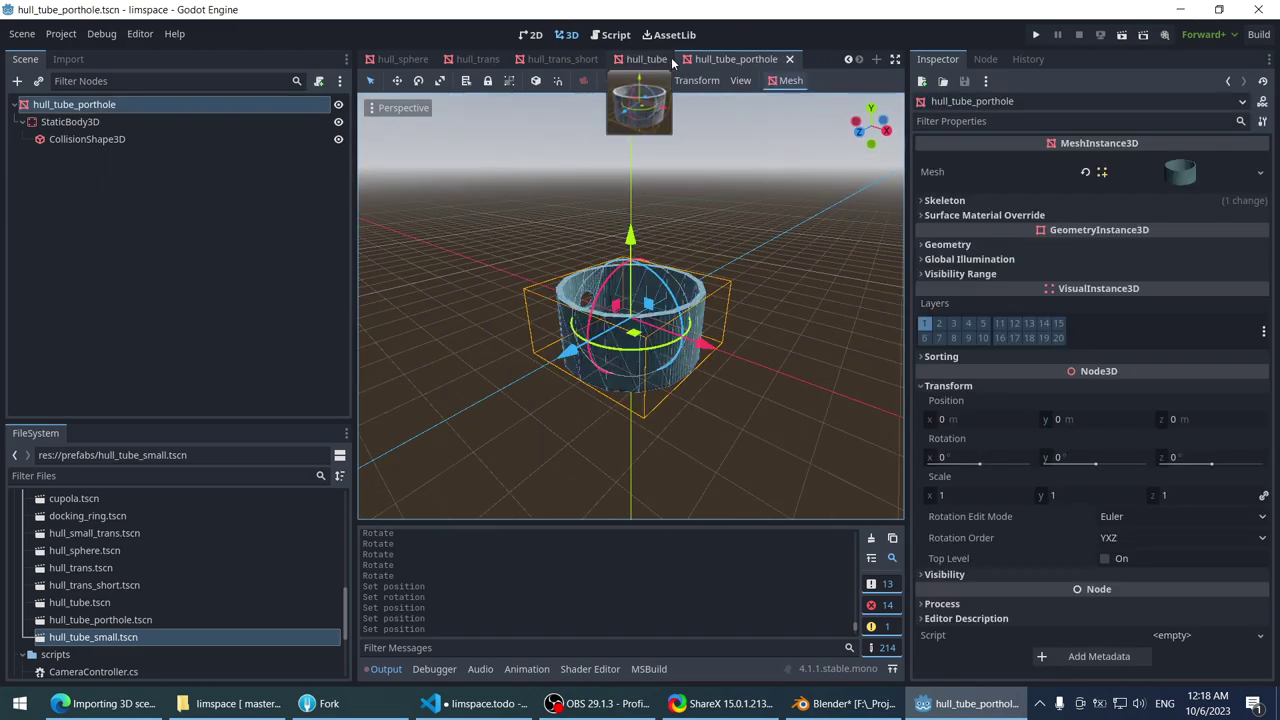
middle_click(678, 59)
middle_click(610, 59)
middle_click(610, 59)
middle_click(610, 59)
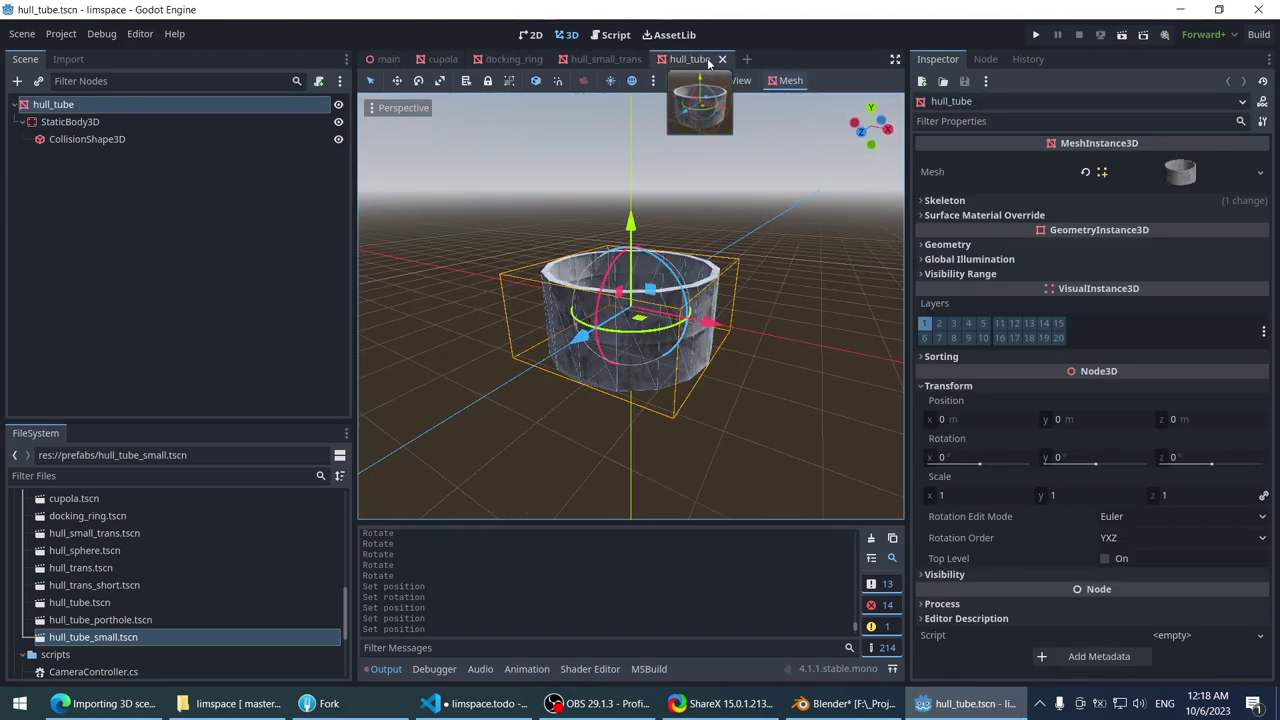
middle_click(700, 60)
middle_click(638, 62)
middle_click(514, 59)
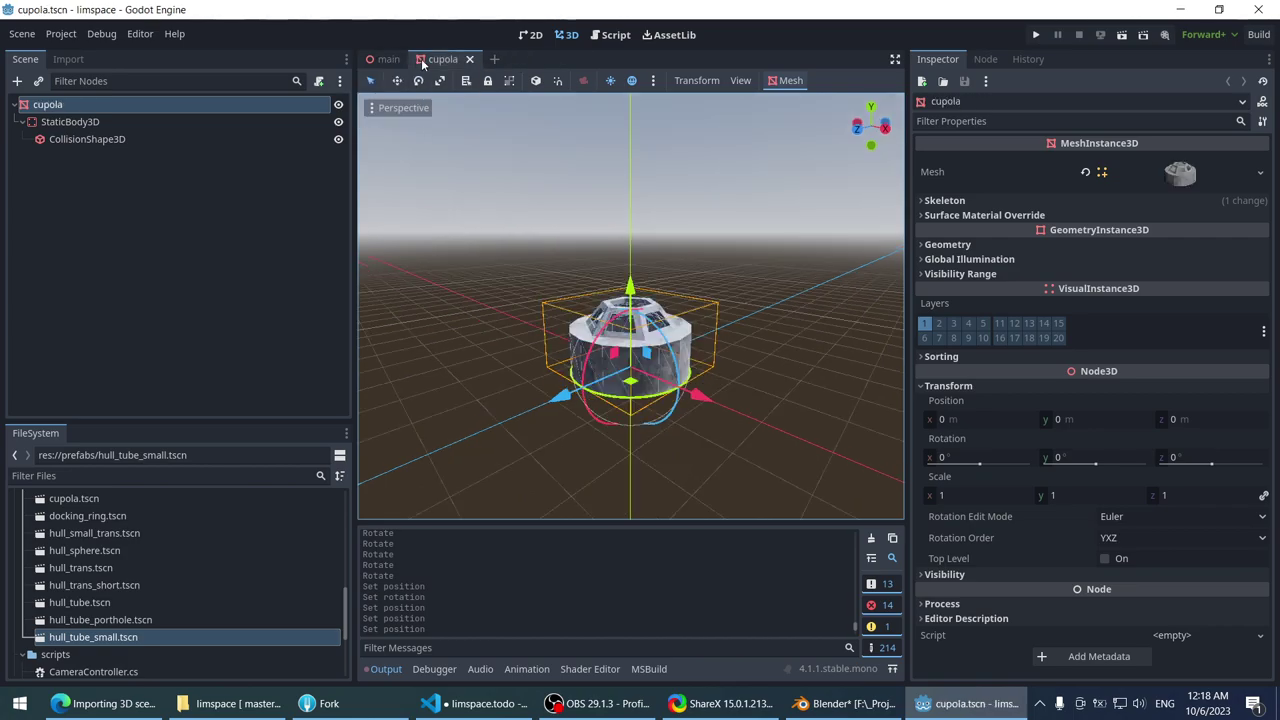
middle_click(420, 60)
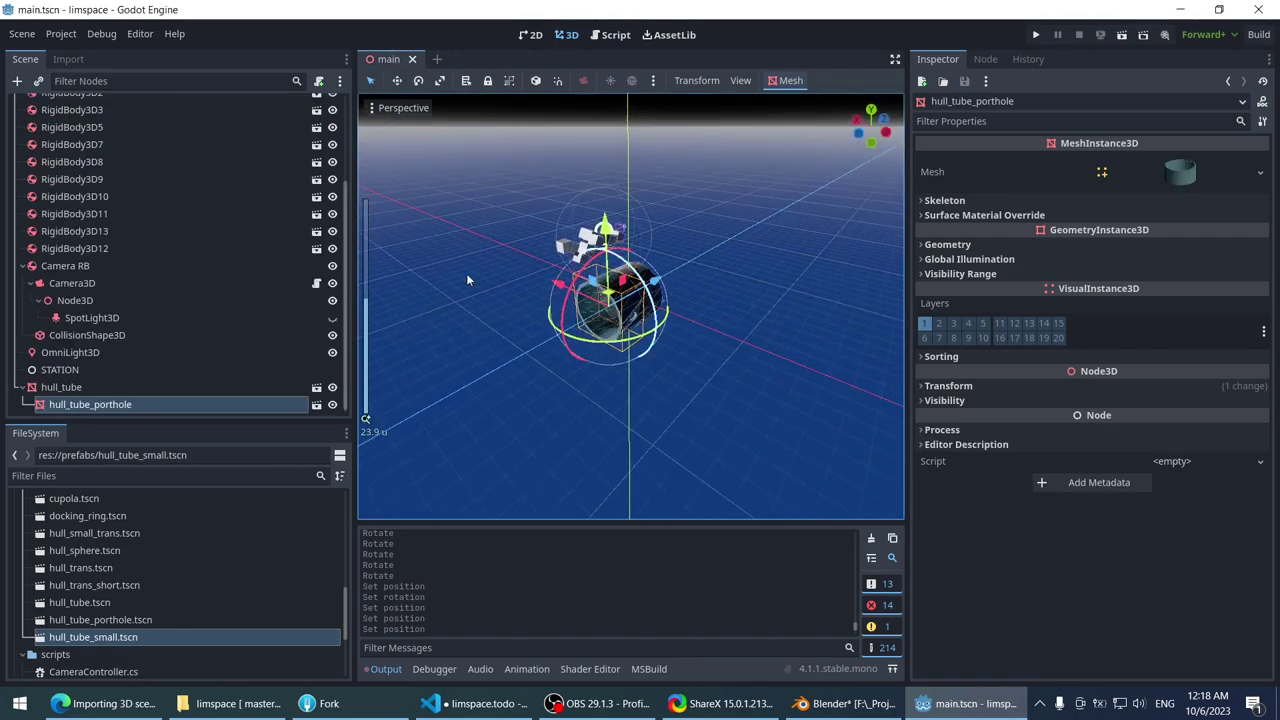
- Zoom and orbit around the hull_tube in the main scene
click(506, 250)
middle_drag(506, 250, 534, 208)
click(571, 302)
click(534, 208)
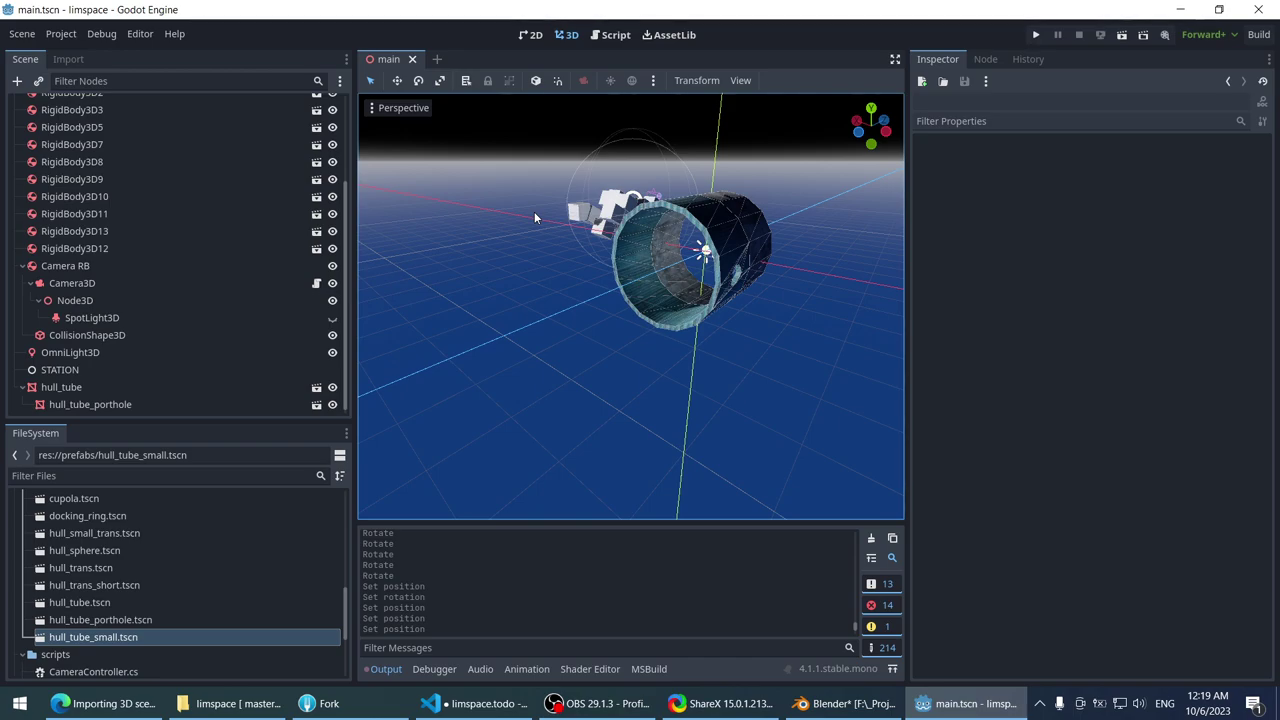
scroll(540, 240, down, 4)
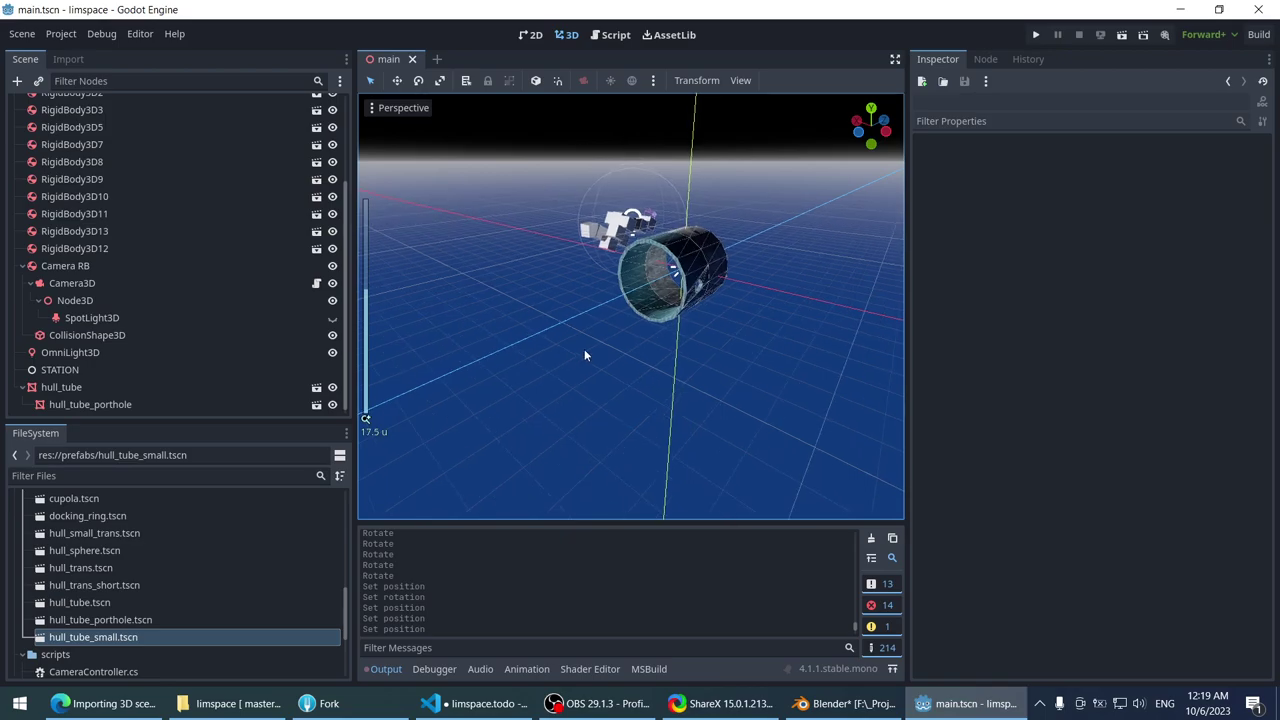
scroll(580, 329, up, 5)
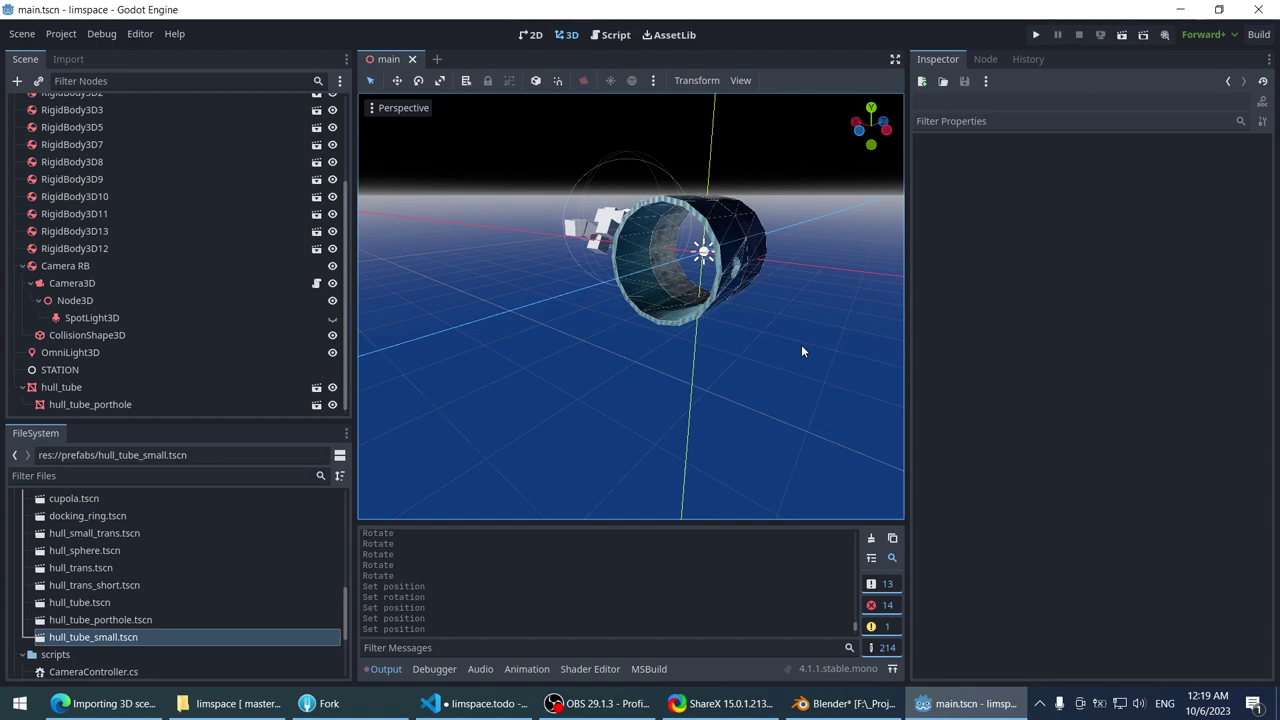
scroll(758, 331, down, 3)
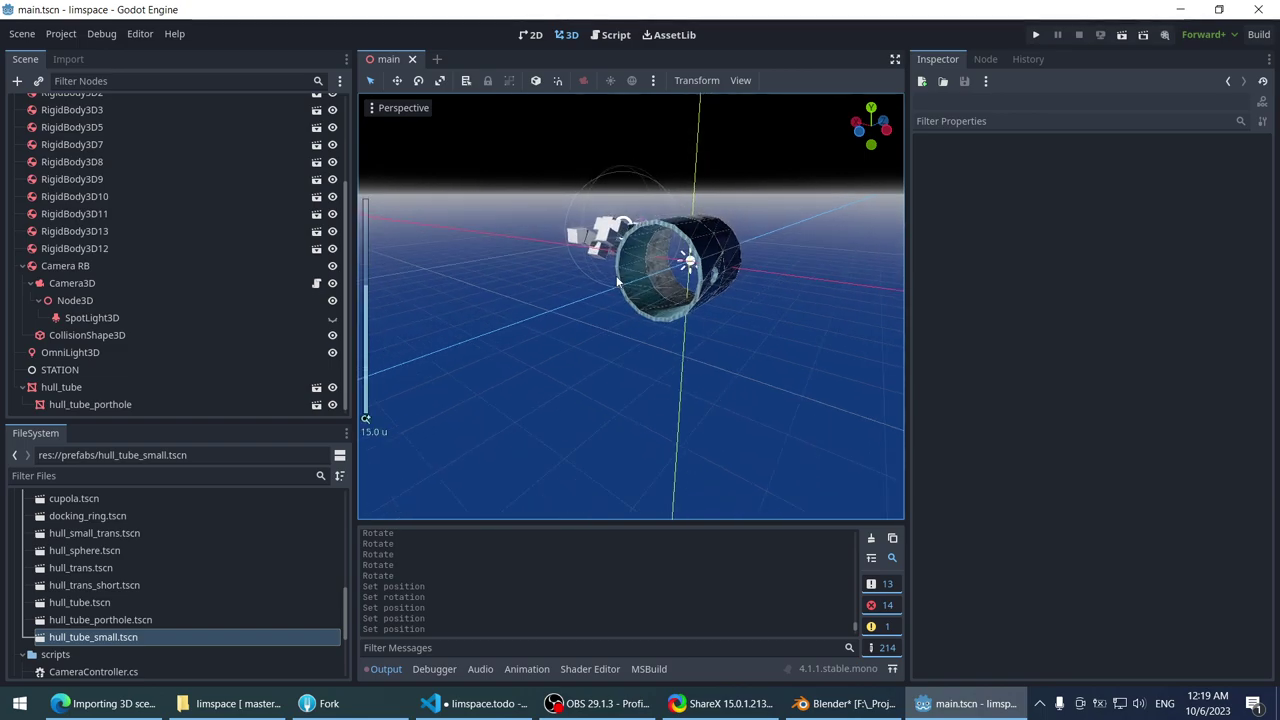
scroll(600, 300, down, 2)
scroll(590, 290, up, 5)
- Select the hull_tube_porthole piece at the tube's end
middle_drag(592, 260, 399, 349)
click(543, 238)
scroll(399, 349, down, 2)
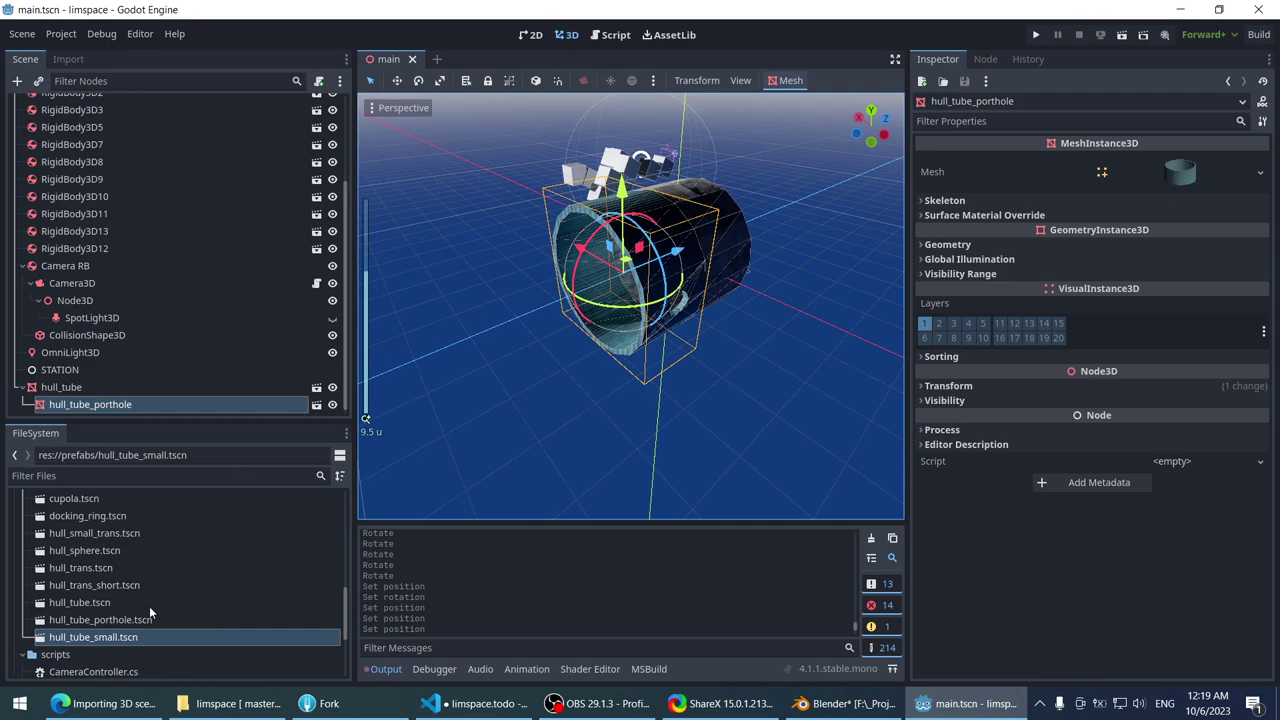
scroll(172, 500, up, 1)
- Instance hull_sphere under hull_tube_porthole and slide it along the X axis
click(68, 522)
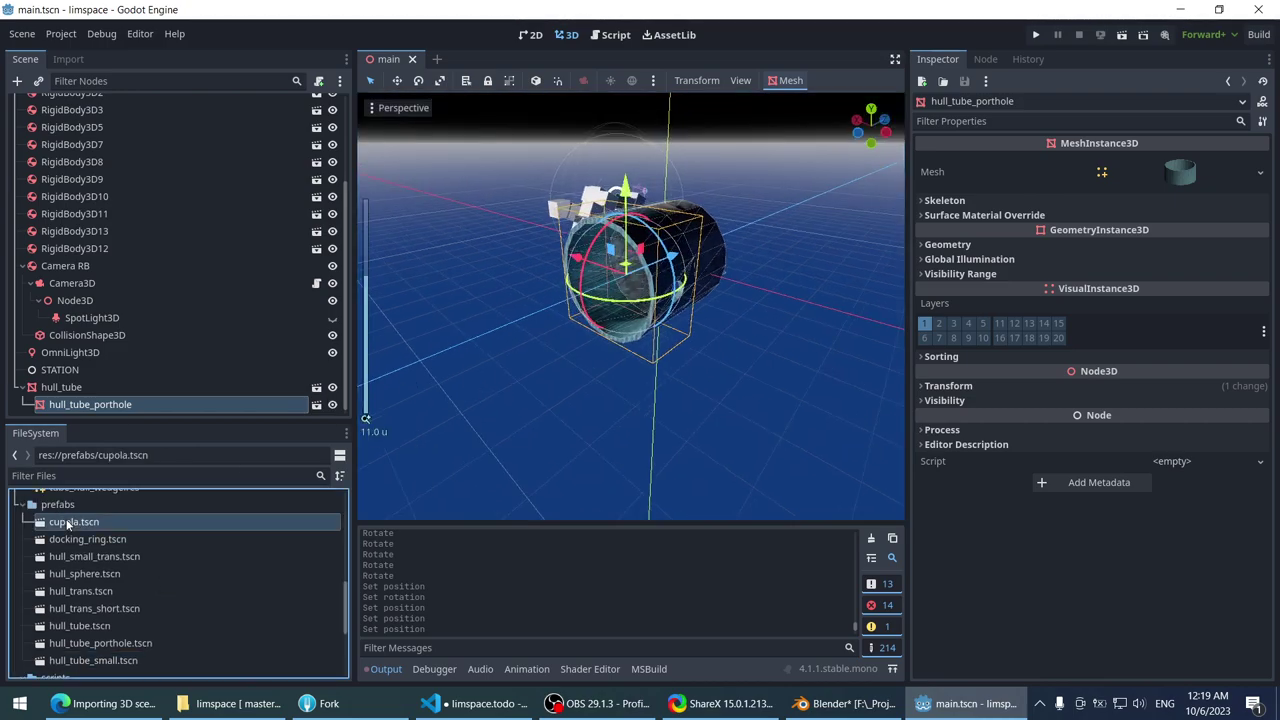
right_click(129, 521)
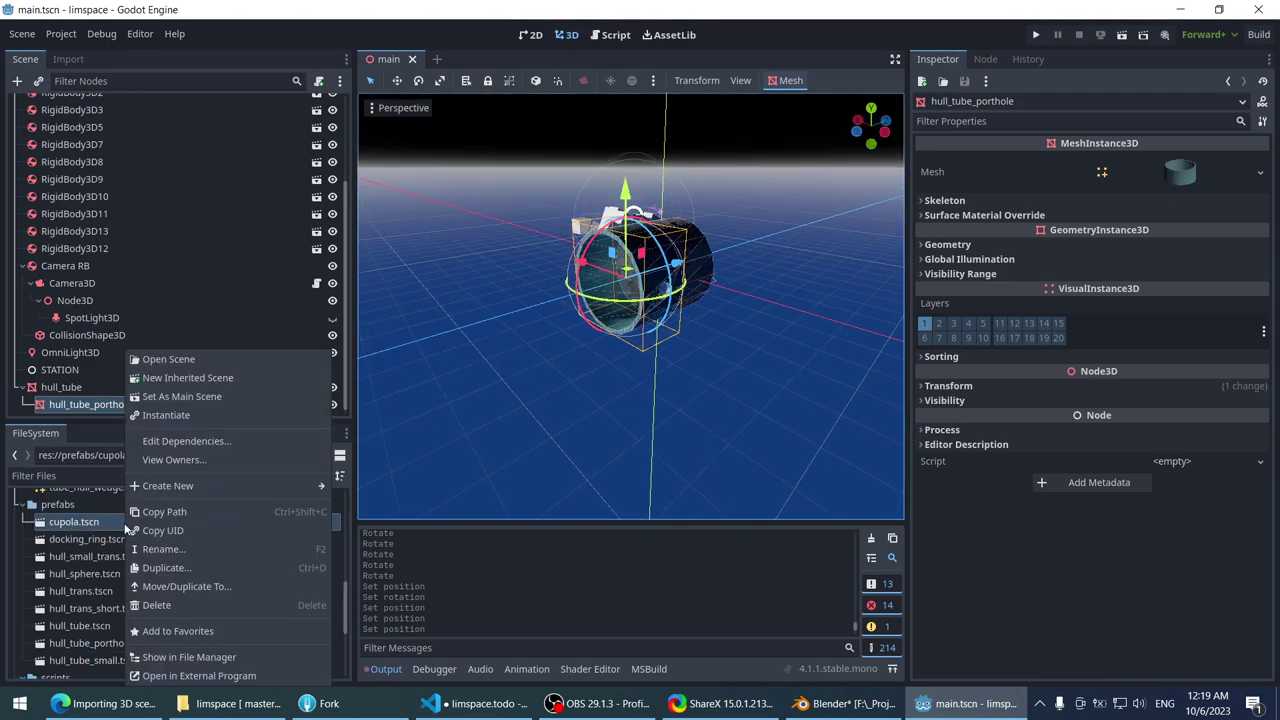
click(84, 541)
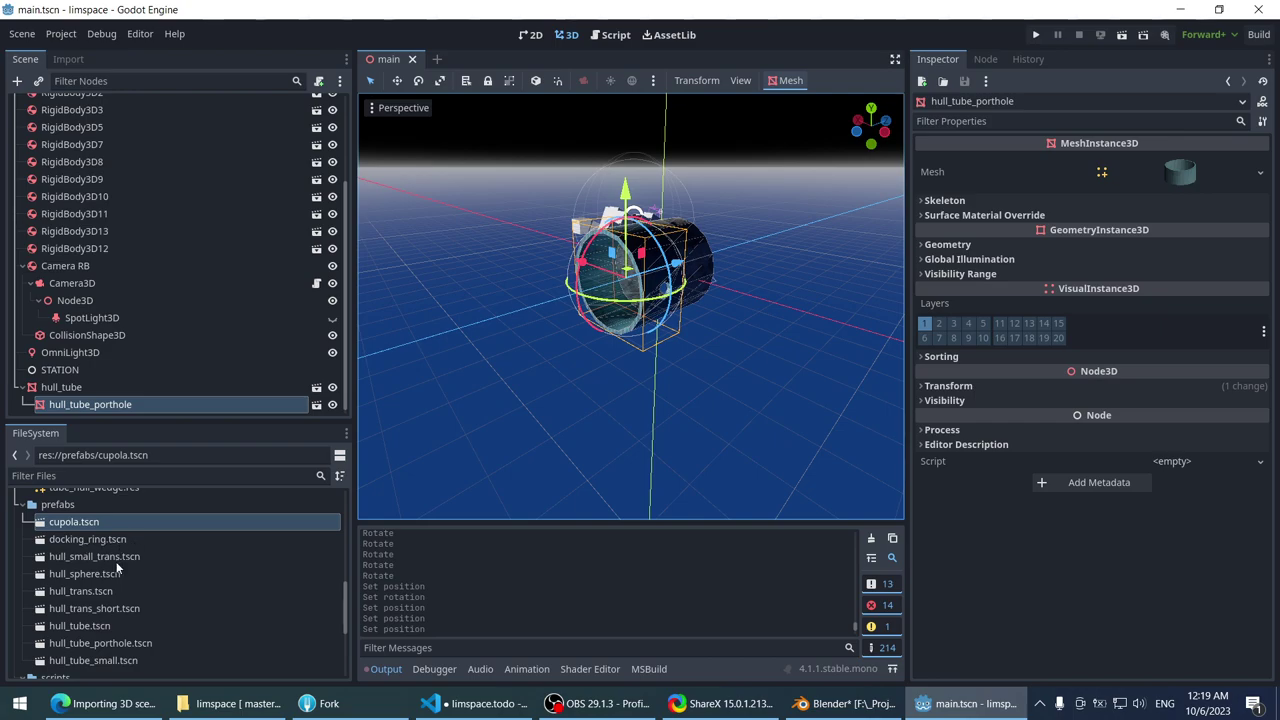
right_click(114, 574)
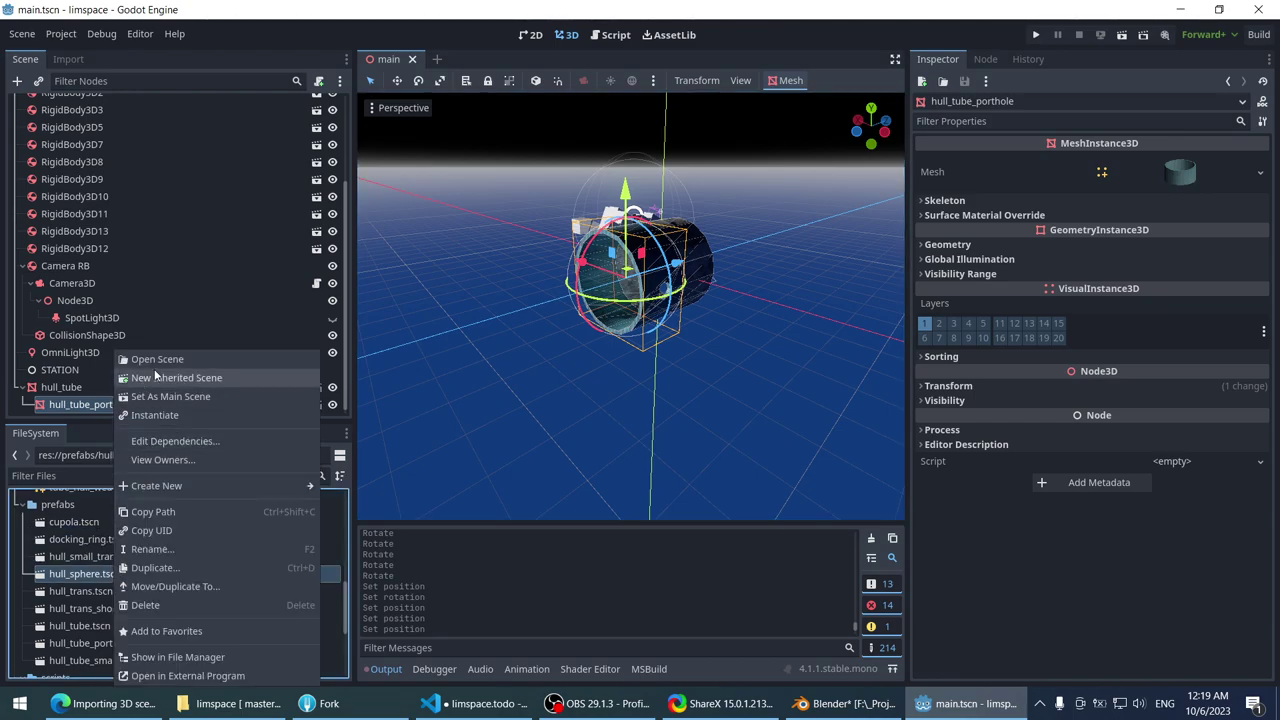
click(152, 414)
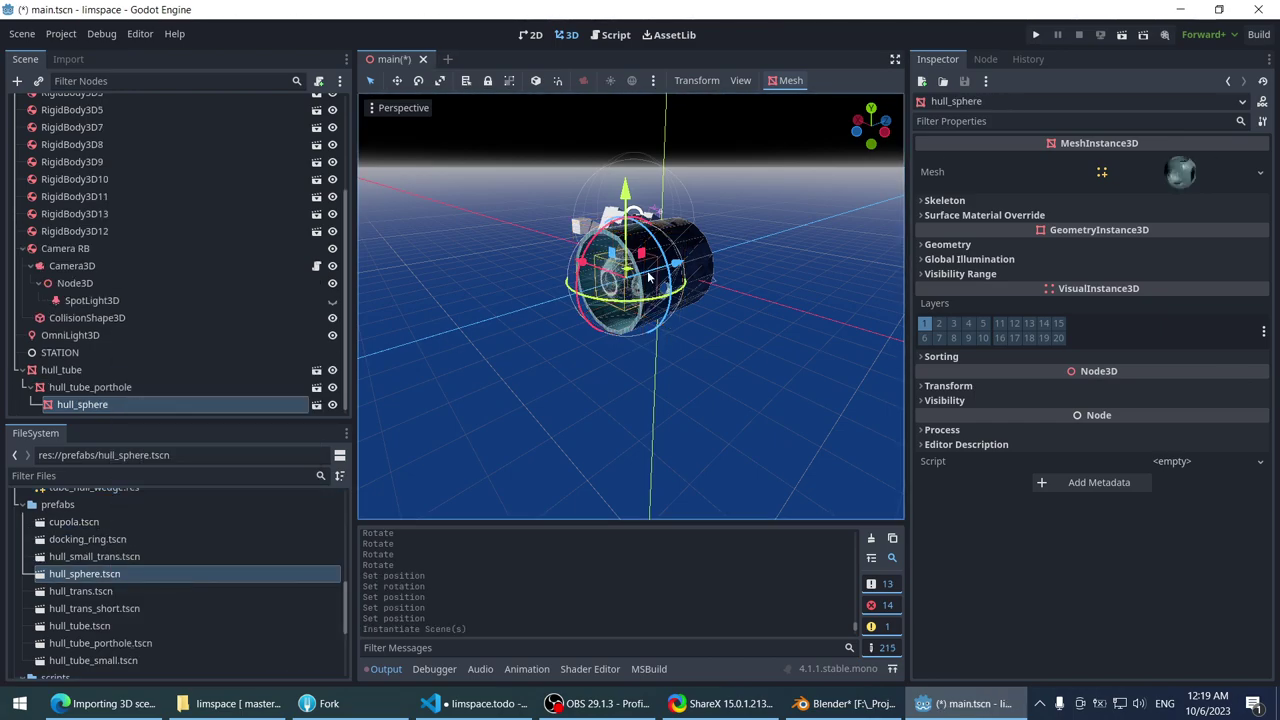
scroll(648, 278, up, 5)
drag(526, 289, 455, 287)
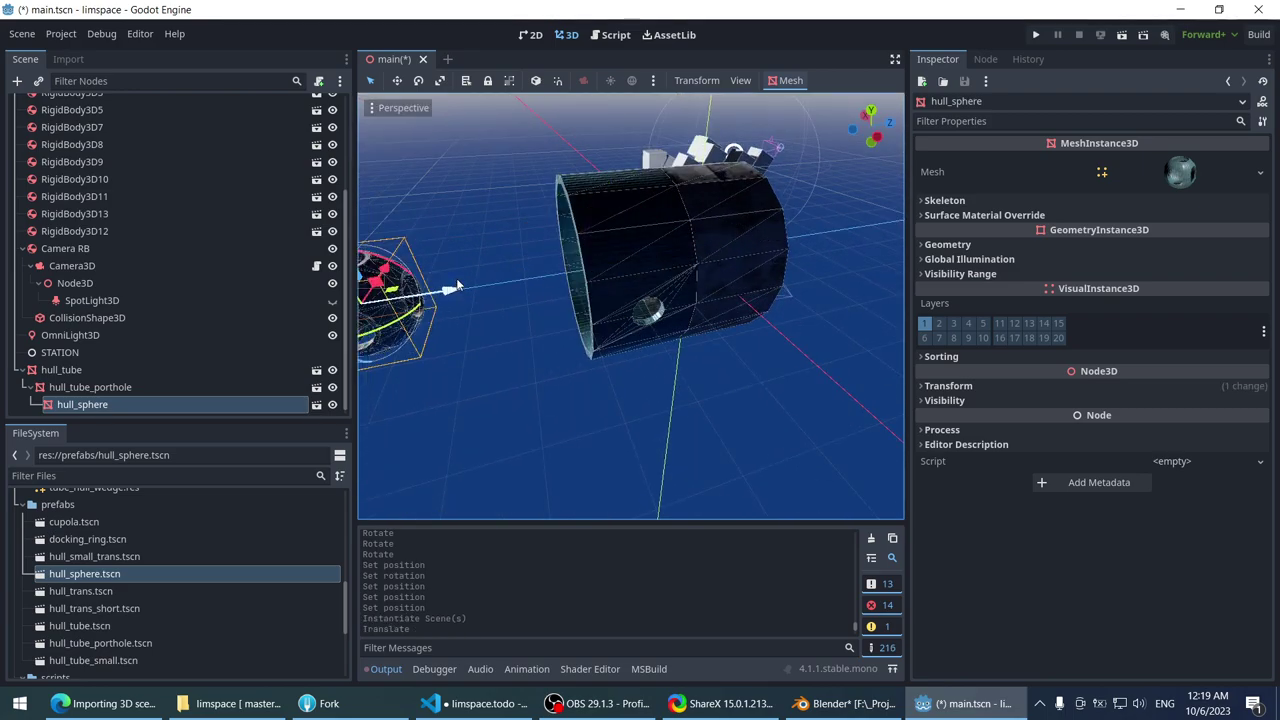
middle_drag(455, 287, 438, 398)
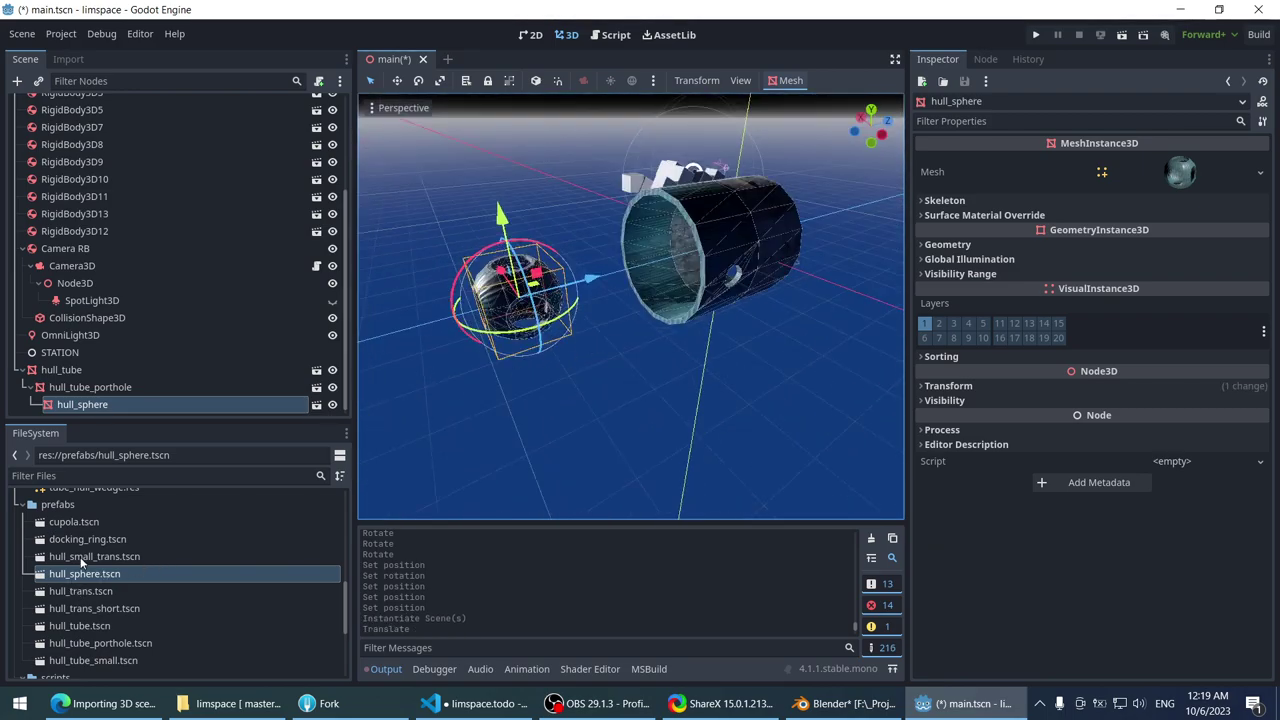
scroll(164, 556, down, 1)
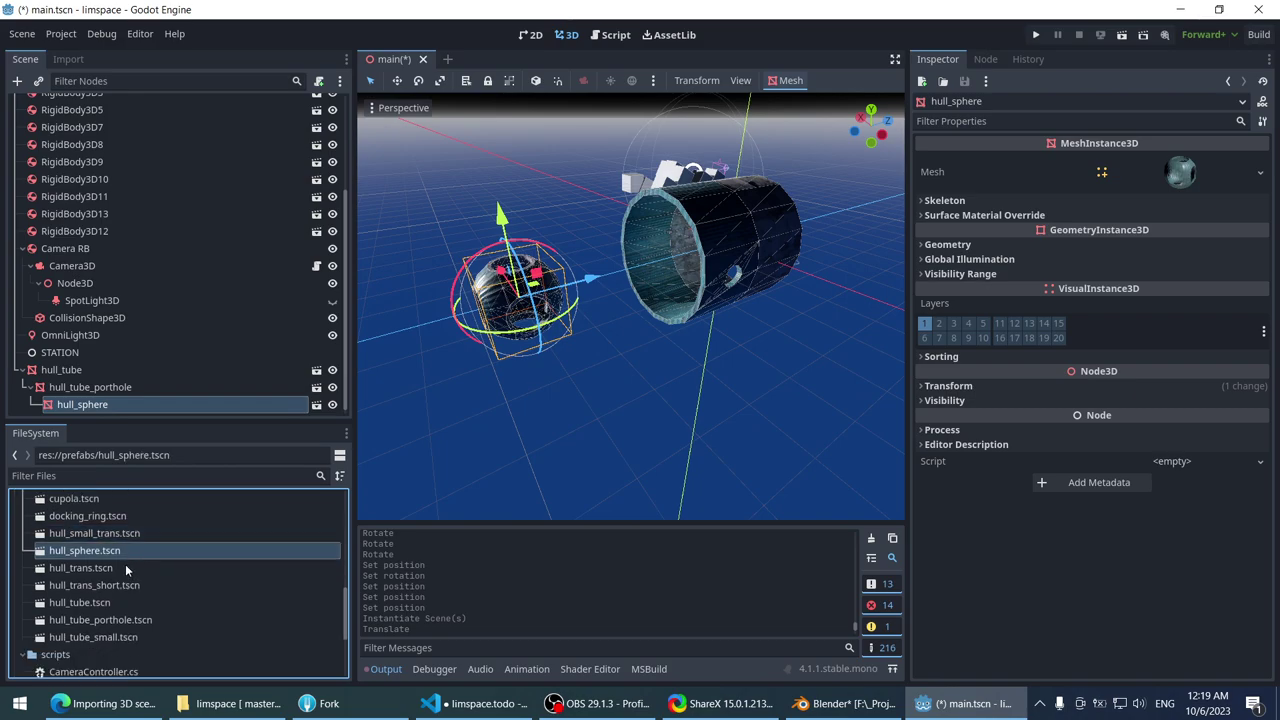
- Instance hull_trans under hull_sphere and move it about 3 units along Z toward the tube
right_click(118, 567)
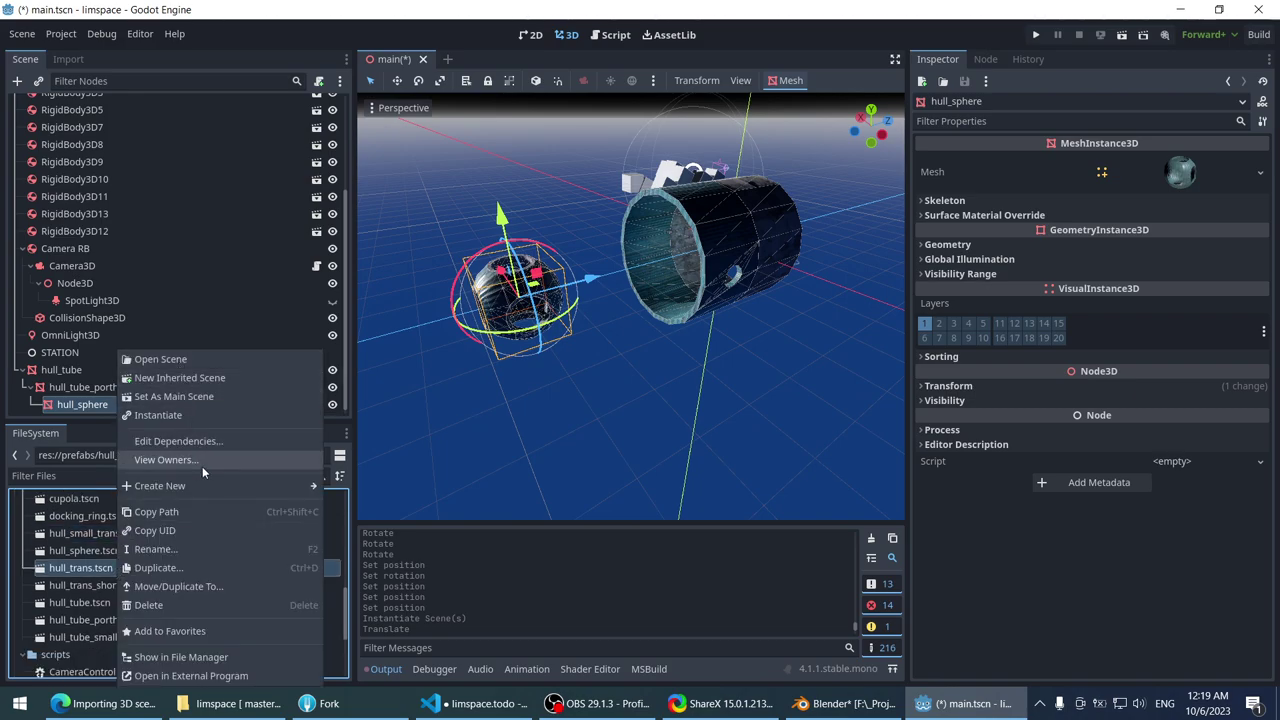
click(205, 416)
middle_drag(558, 325, 563, 312)
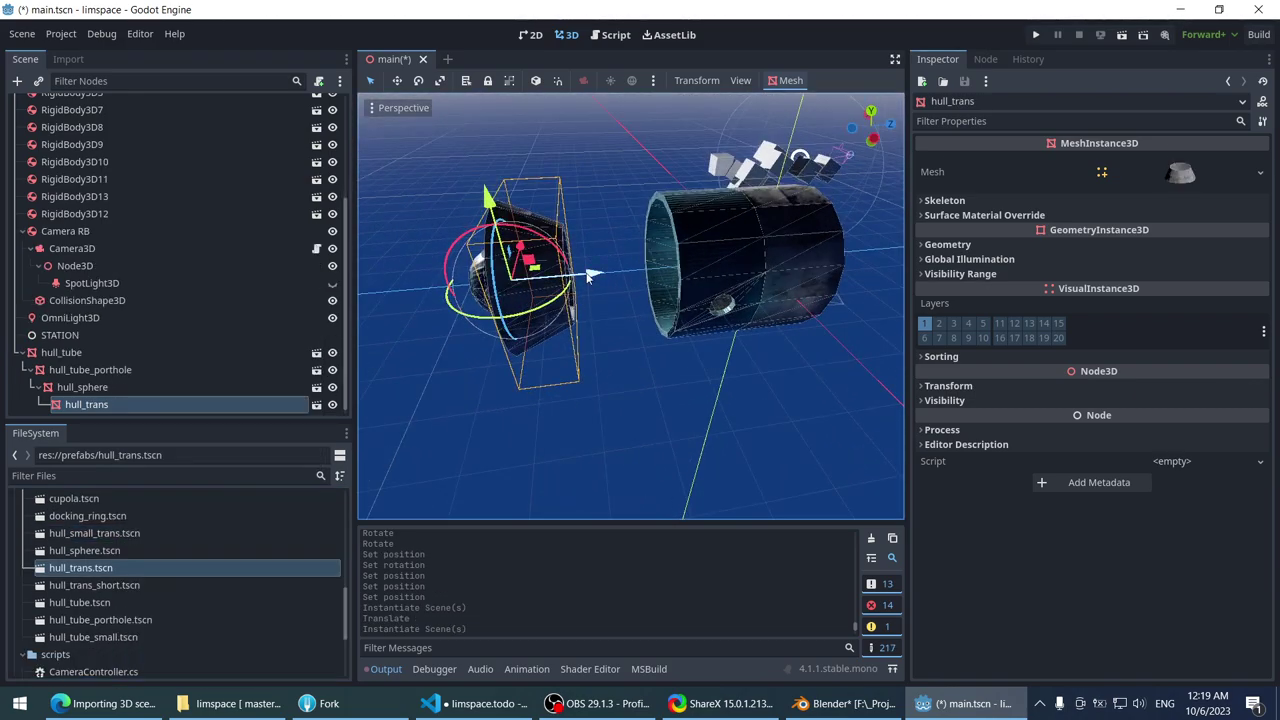
drag(590, 277, 640, 268)
middle_drag(640, 268, 565, 345)
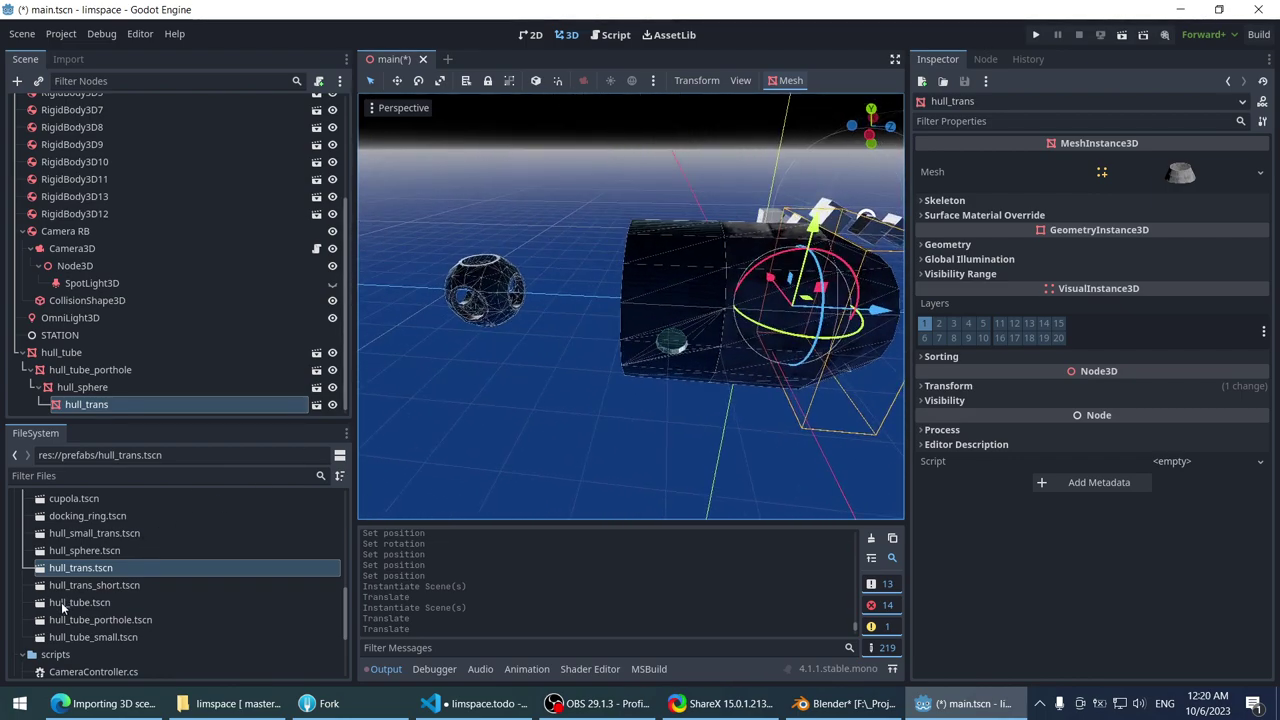
- Instance hull_trans_short under hull_trans, rotate it -105°, and shift it 3 units along Z
click(103, 586)
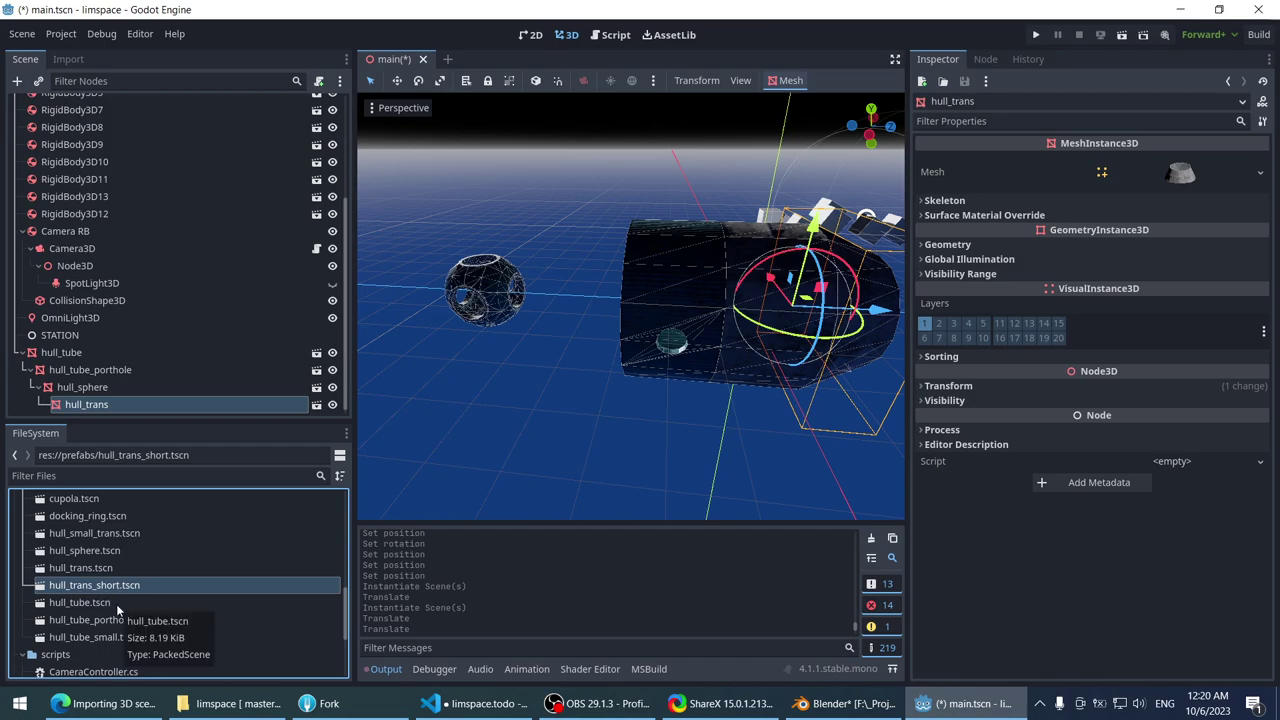
right_click(122, 586)
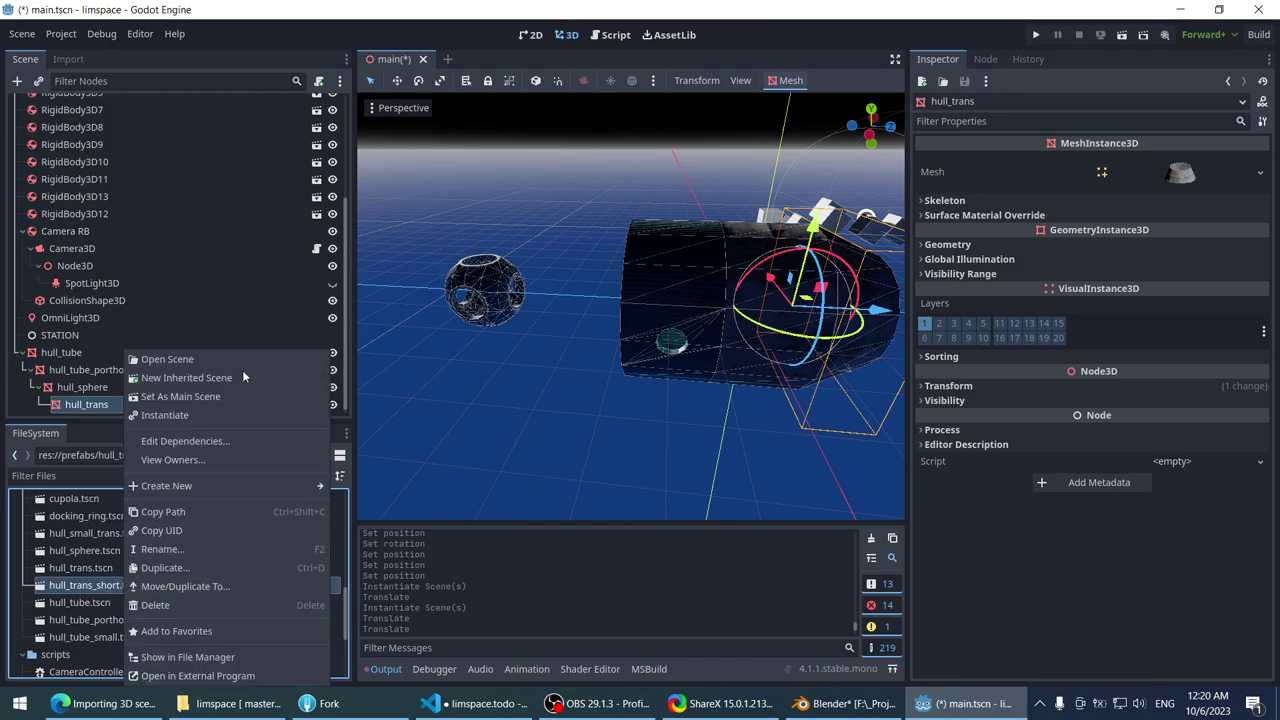
click(195, 413)
drag(879, 313, 424, 258)
key(e)
middle_drag(424, 258, 560, 290)
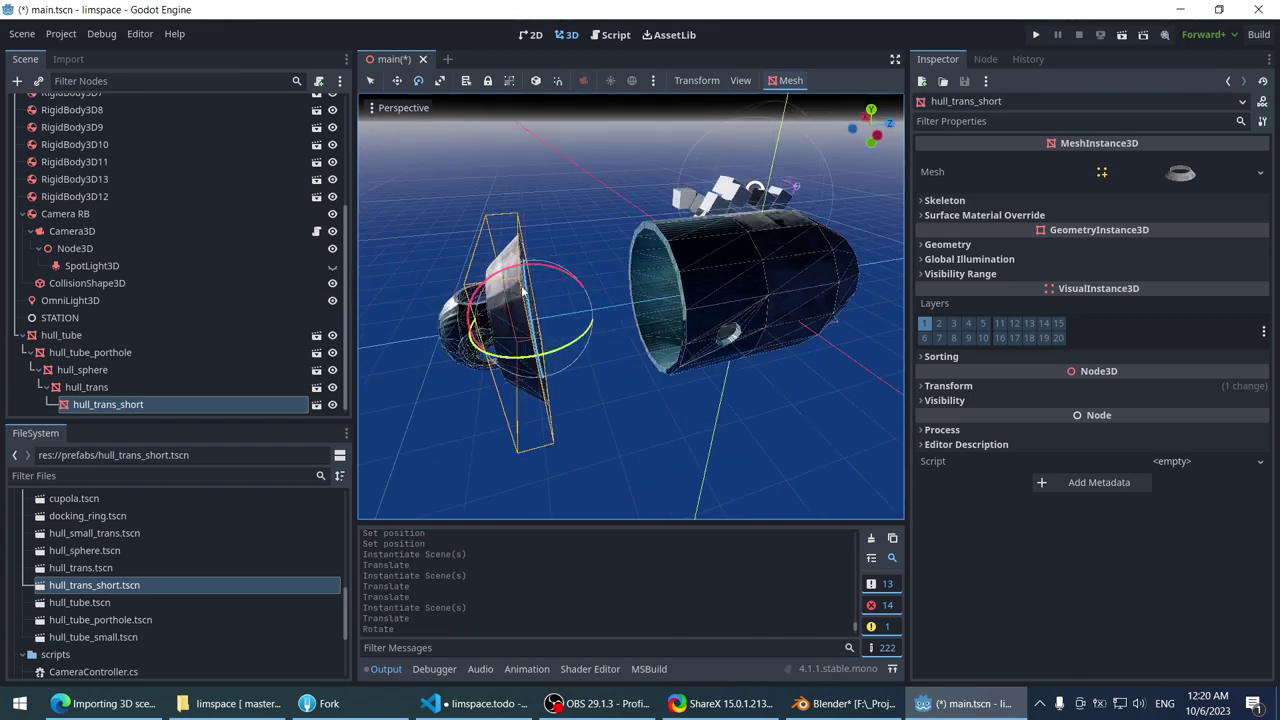
key(w)
drag(613, 306, 568, 310)
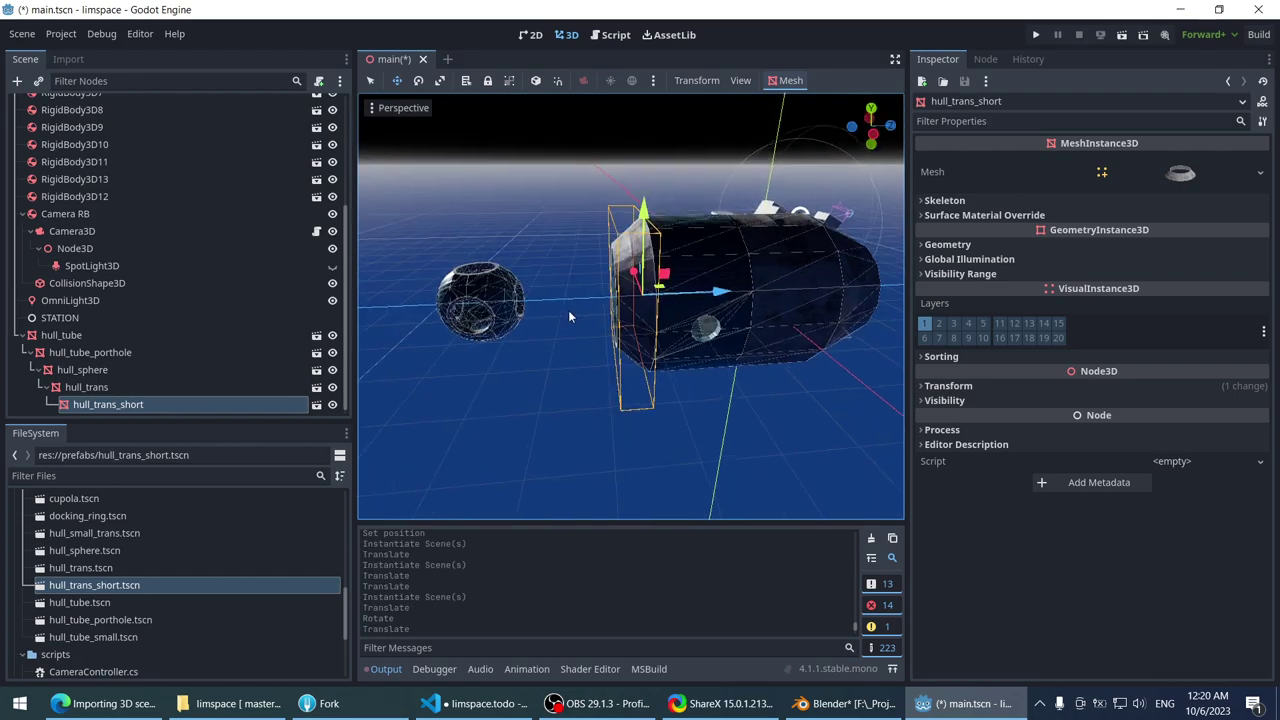
scroll(534, 320, up, 3)
click(100, 601)
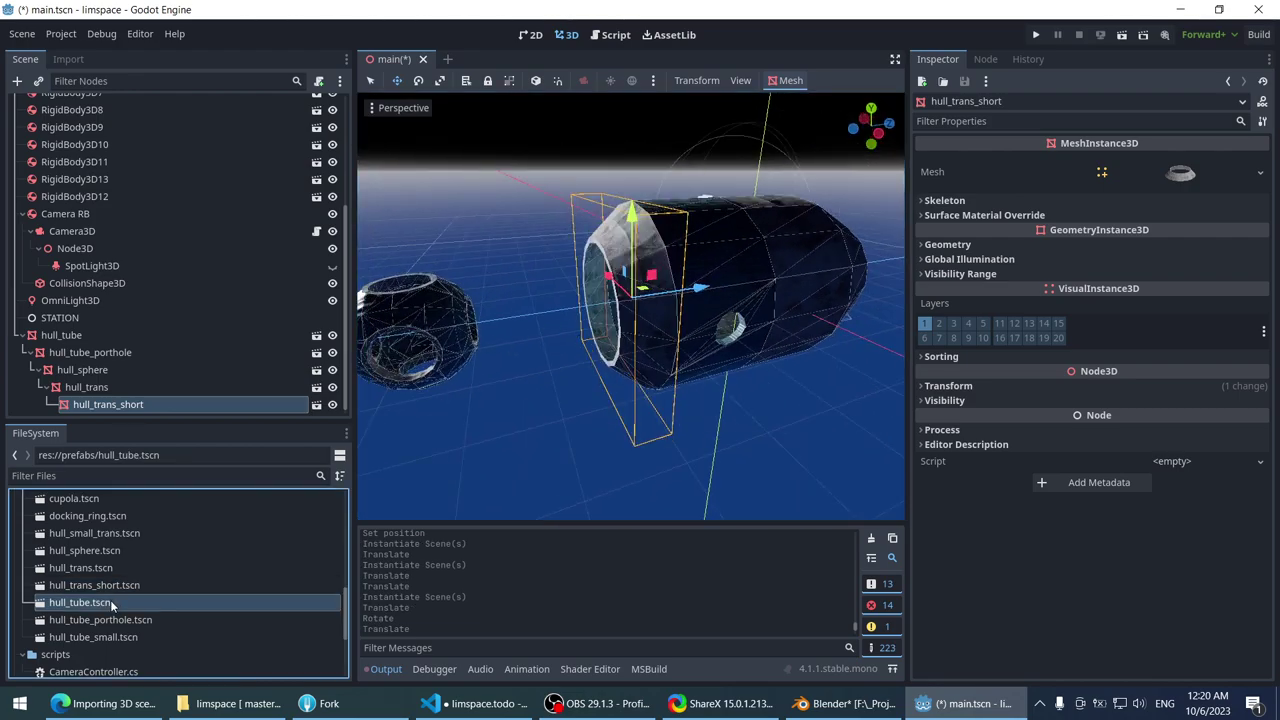
- Inspect the hull_small_trans prefab, then instance it under hull_trans_short
double_click(130, 534)
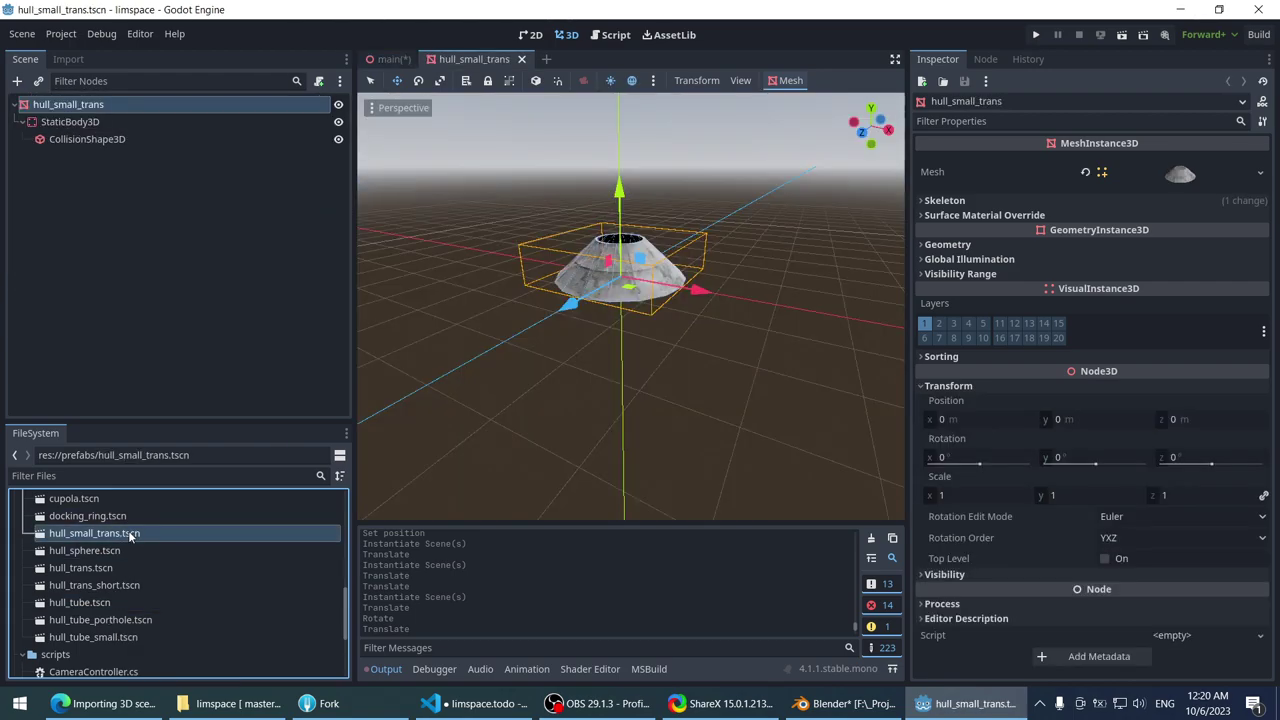
middle_click(489, 60)
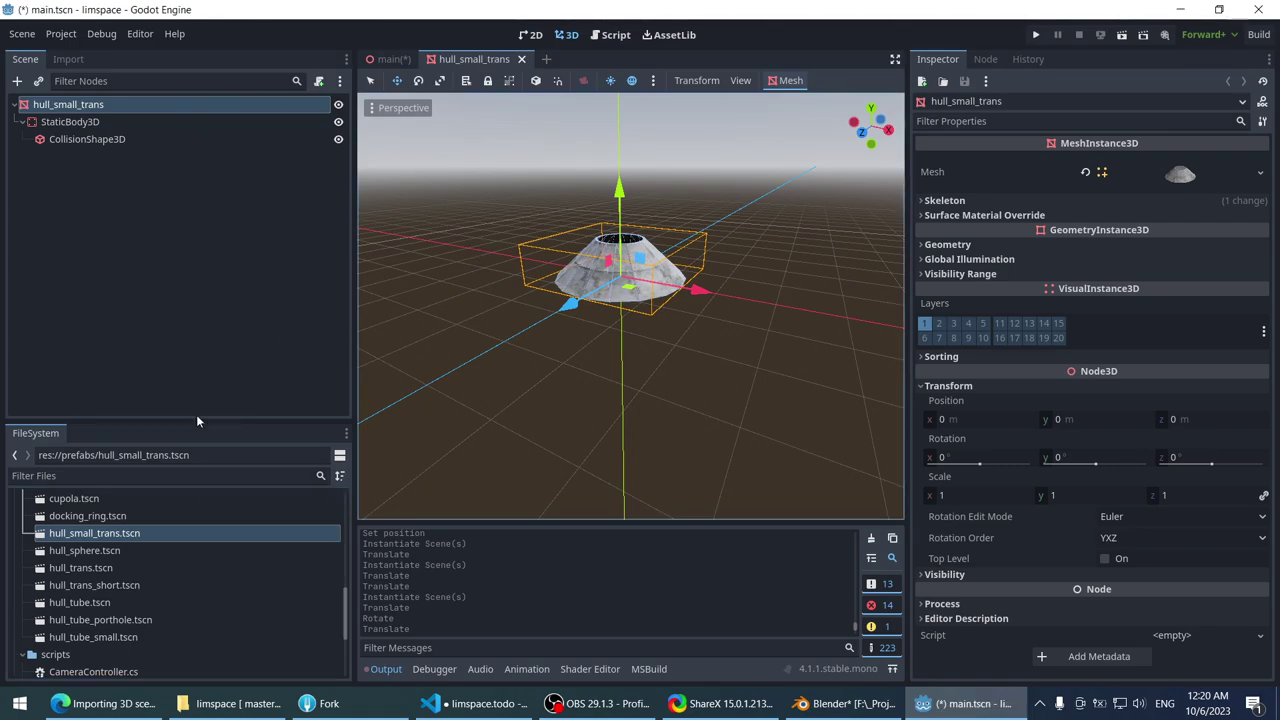
right_click(108, 516)
click(90, 538)
right_click(89, 535)
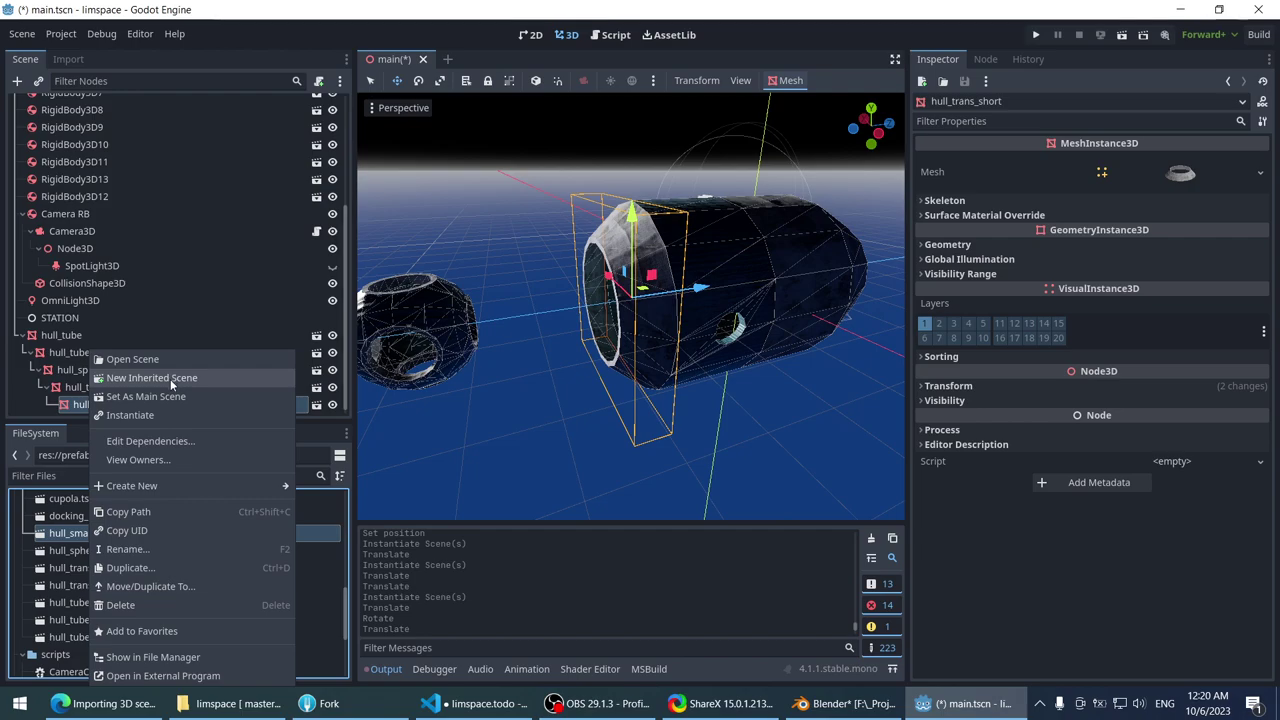
click(130, 414)
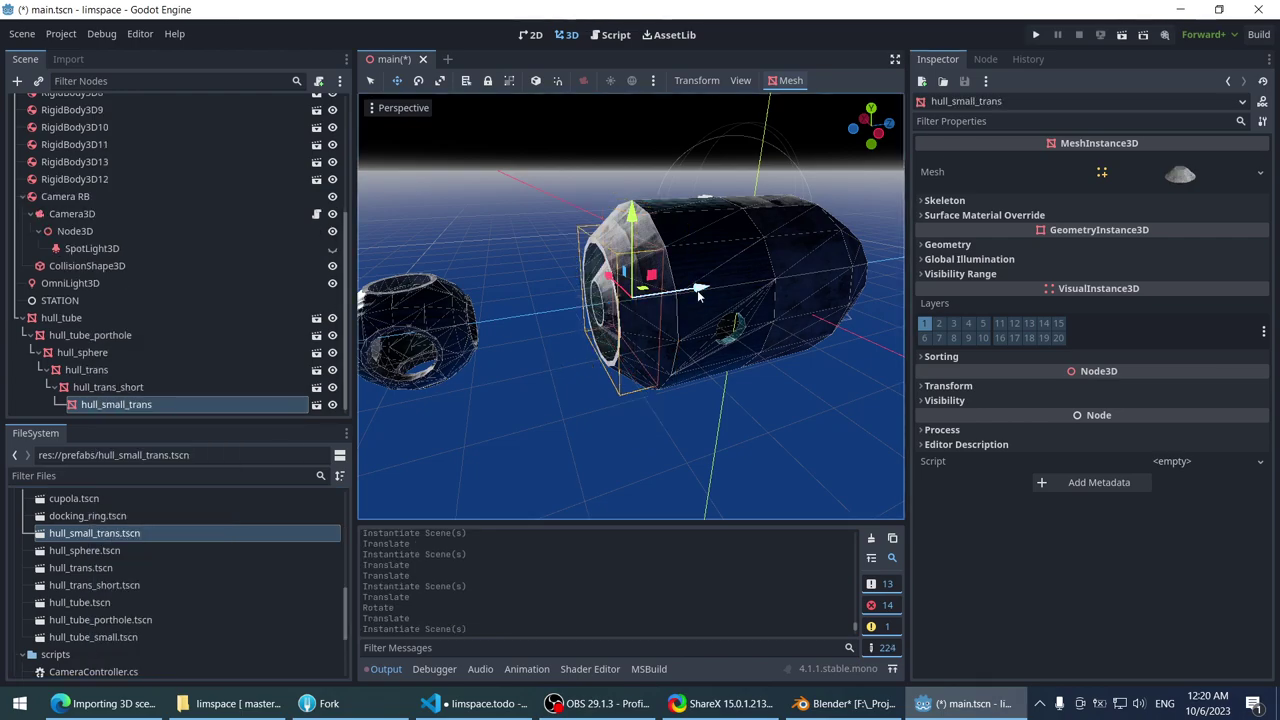
- Slide hull_small_trans along X toward the hull end, undoing the follow-up Z-axis move
drag(699, 293, 645, 308)
scroll(614, 320, up, 4)
scroll(679, 287, up, 2)
middle_drag(645, 308, 598, 204)
key(ctrl+z)
scroll(598, 204, down, 3)
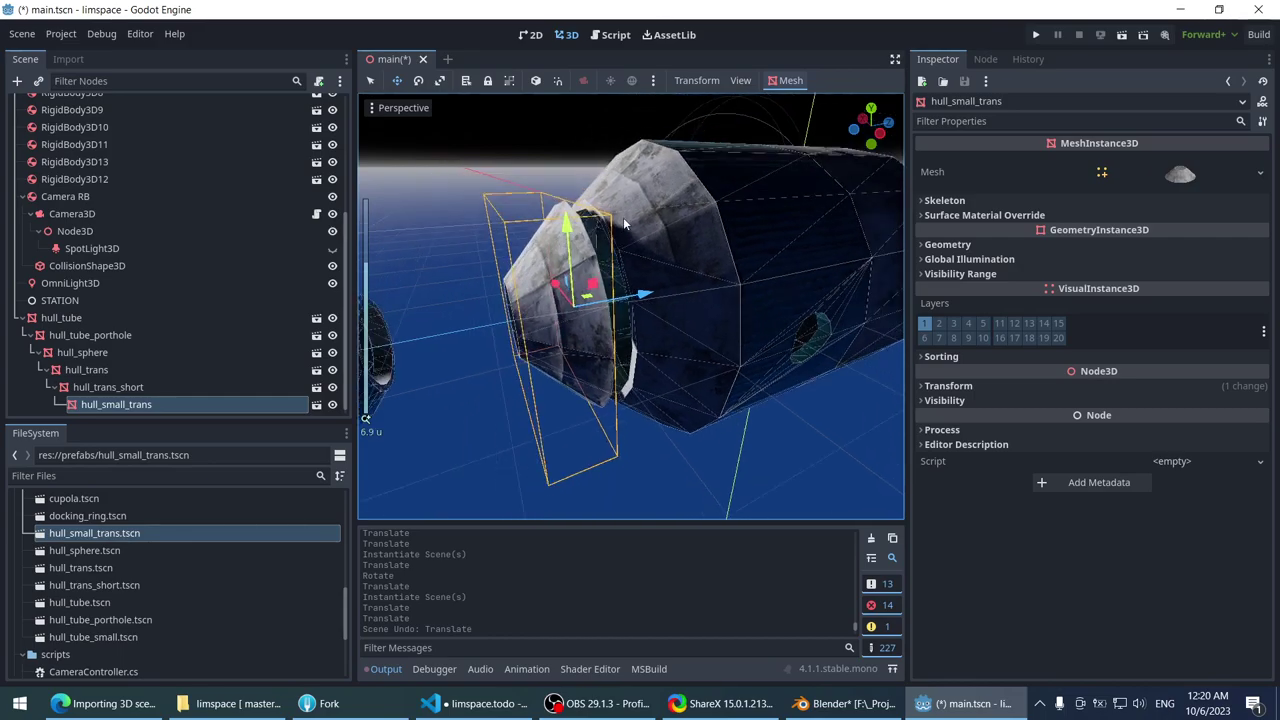
- Try Transform > Snap Object to Floor on hull_small_trans, which warns there is no floor
click(740, 80)
click(709, 79)
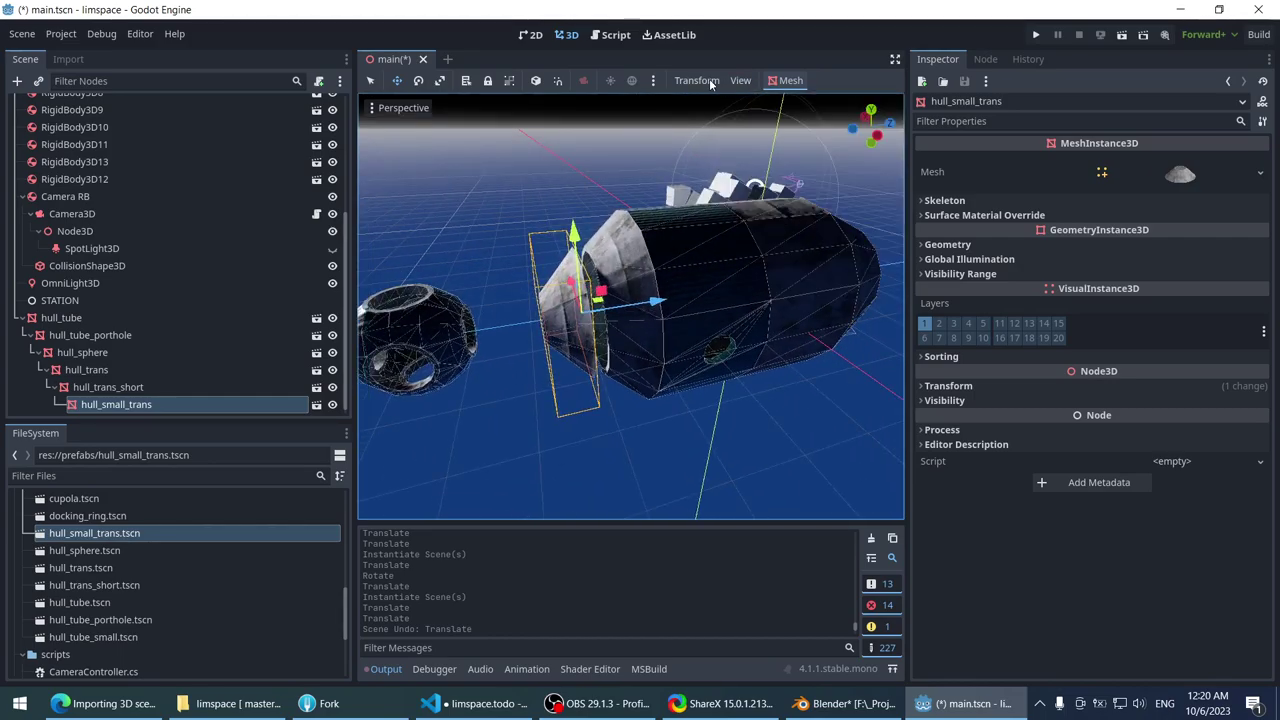
click(707, 80)
click(701, 100)
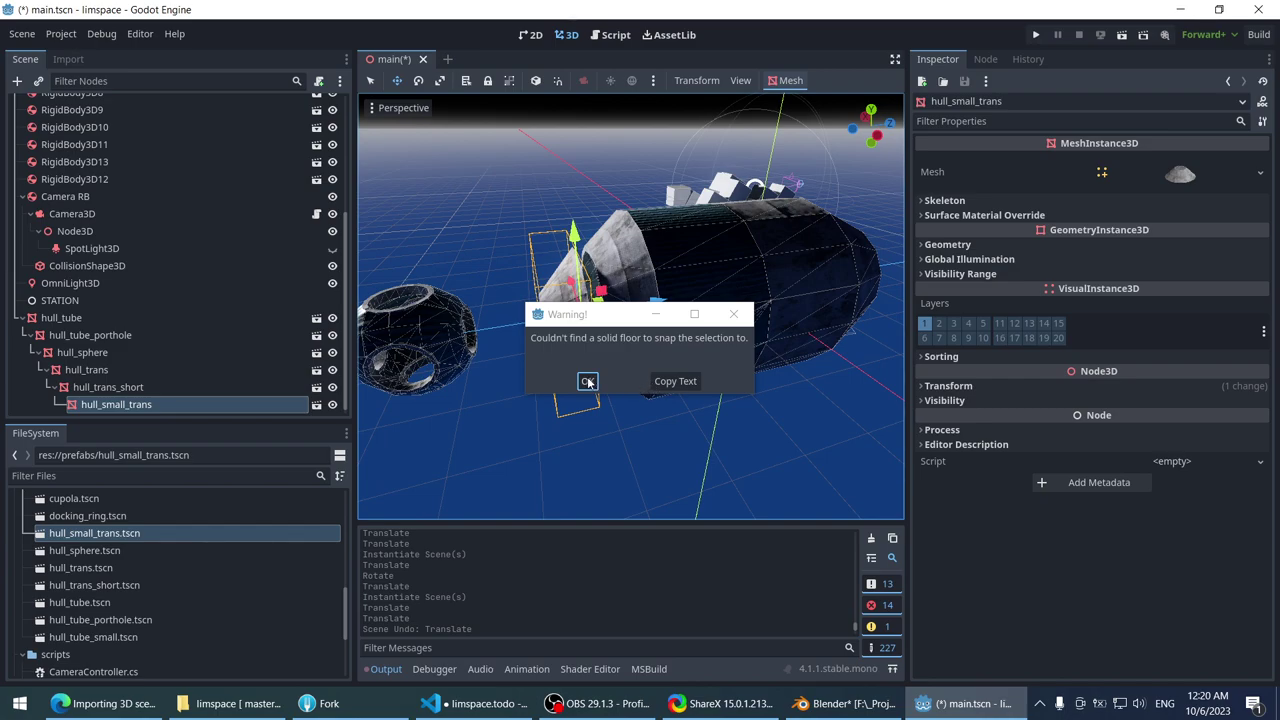
- Dismiss the no-floor warning and open Configure Snap: translate 1, rotate 15°, scale 10%
click(587, 381)
click(697, 80)
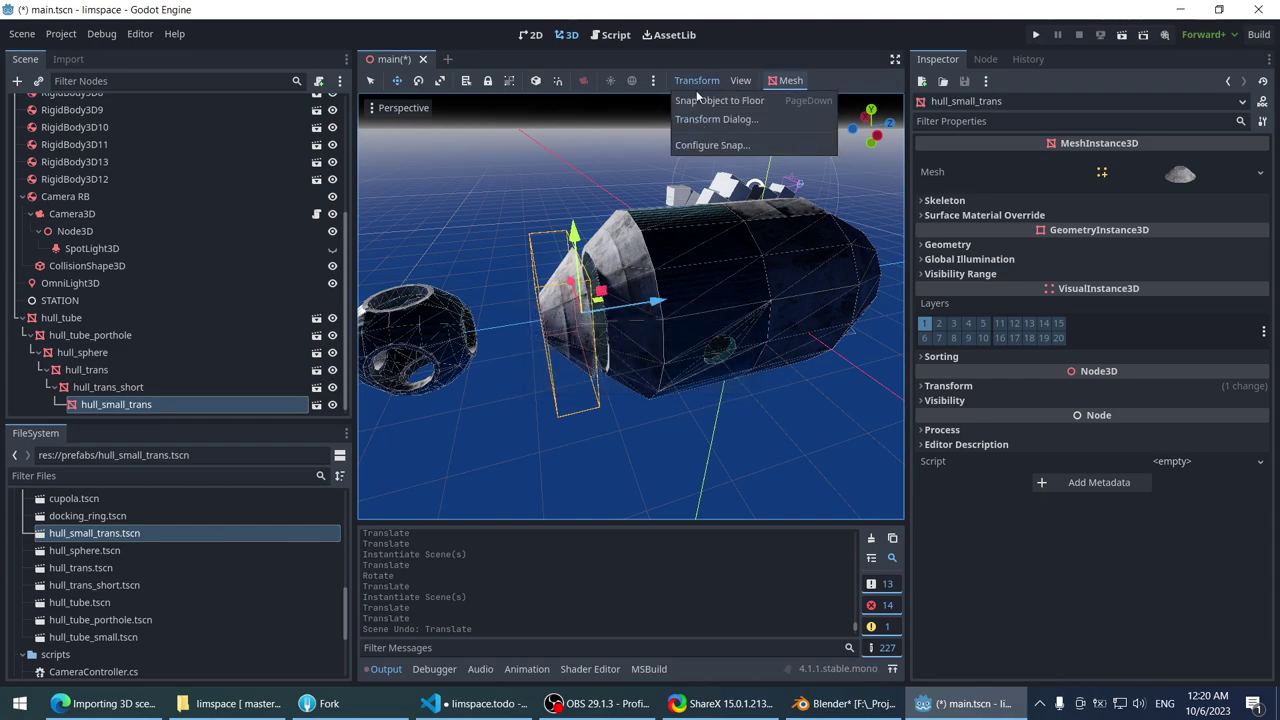
click(676, 140)
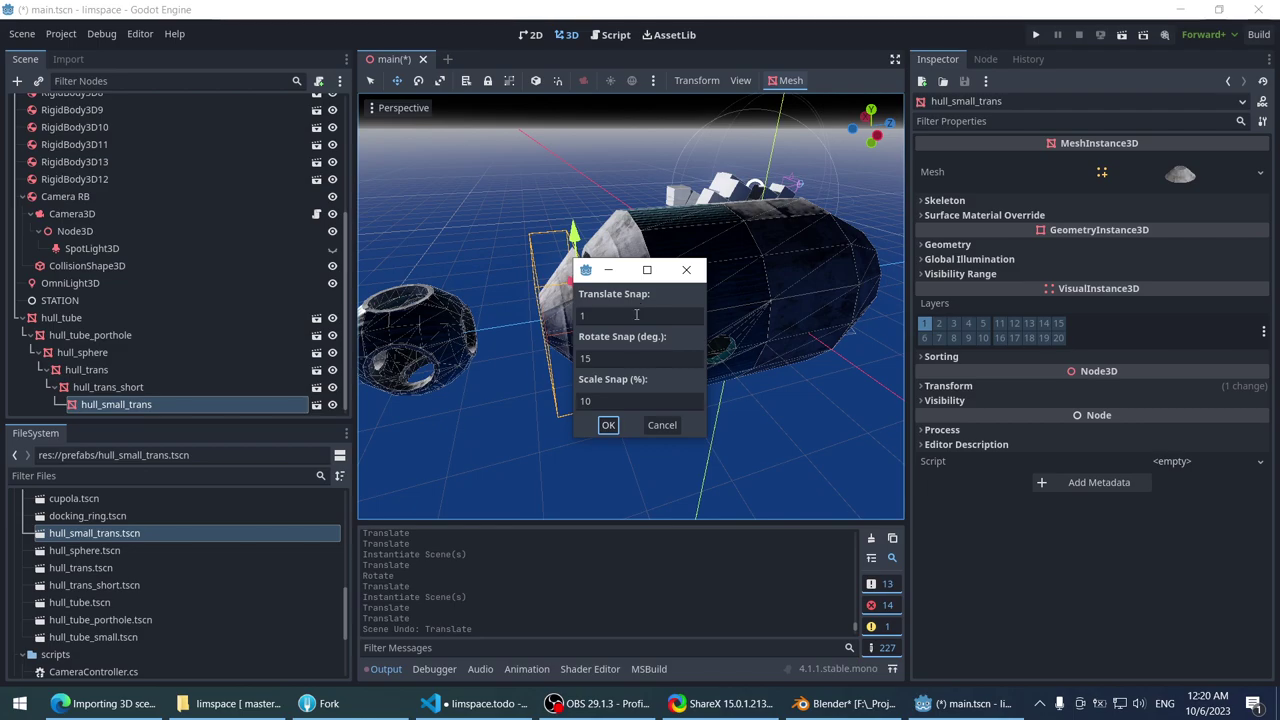
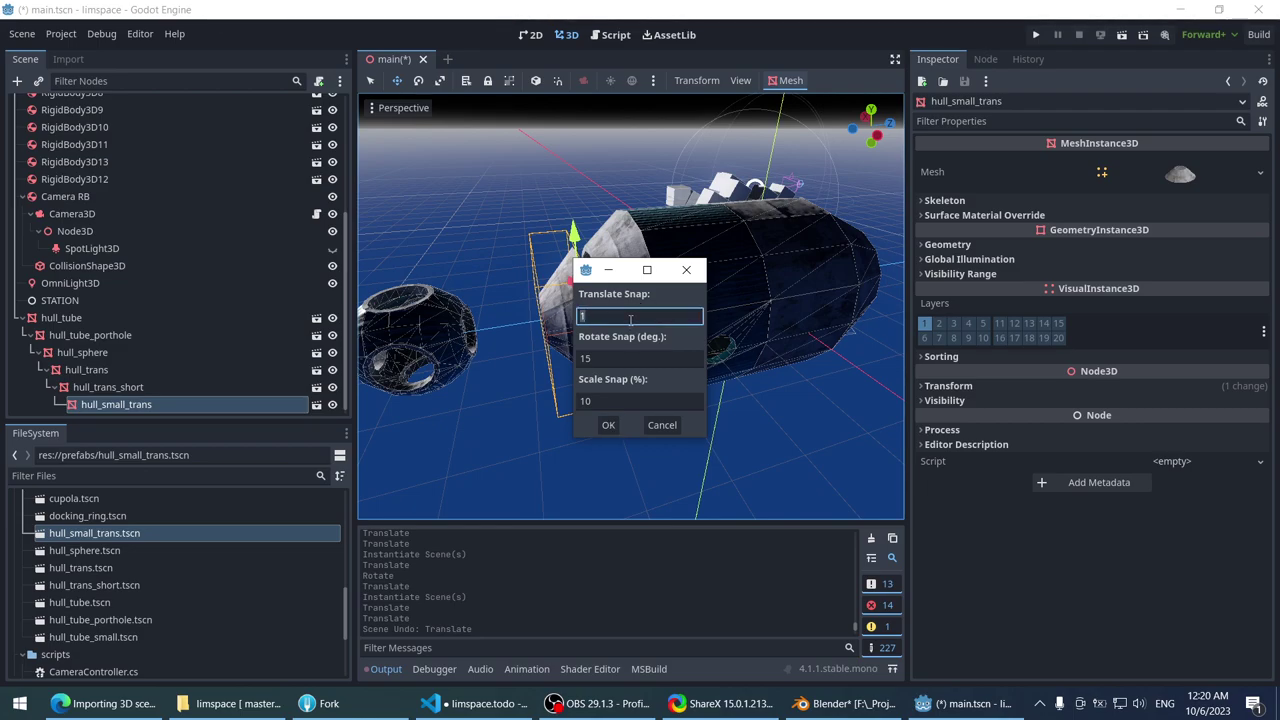
- Set the translate snap to 0.25
key(Num_Lock)
text(0.25)
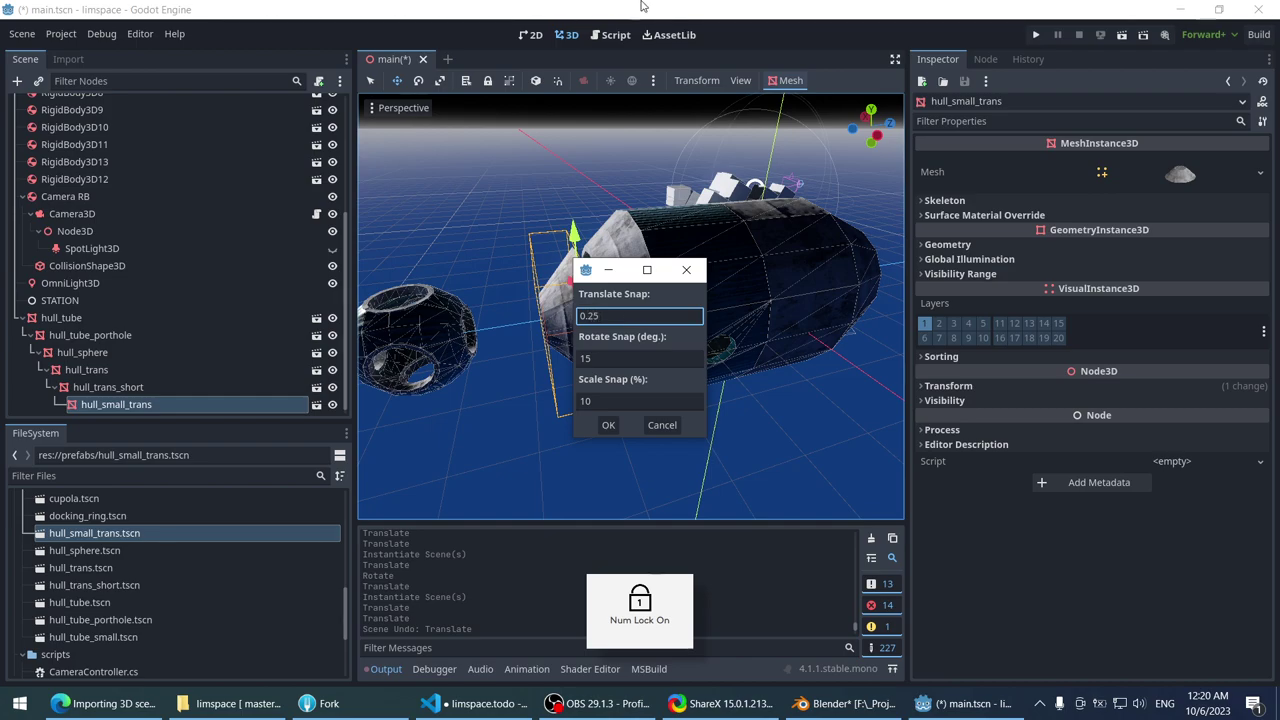
click(608, 425)
- From a lower side-on view, nudge the transition piece along its axis
middle_drag(608, 425, 651, 303)
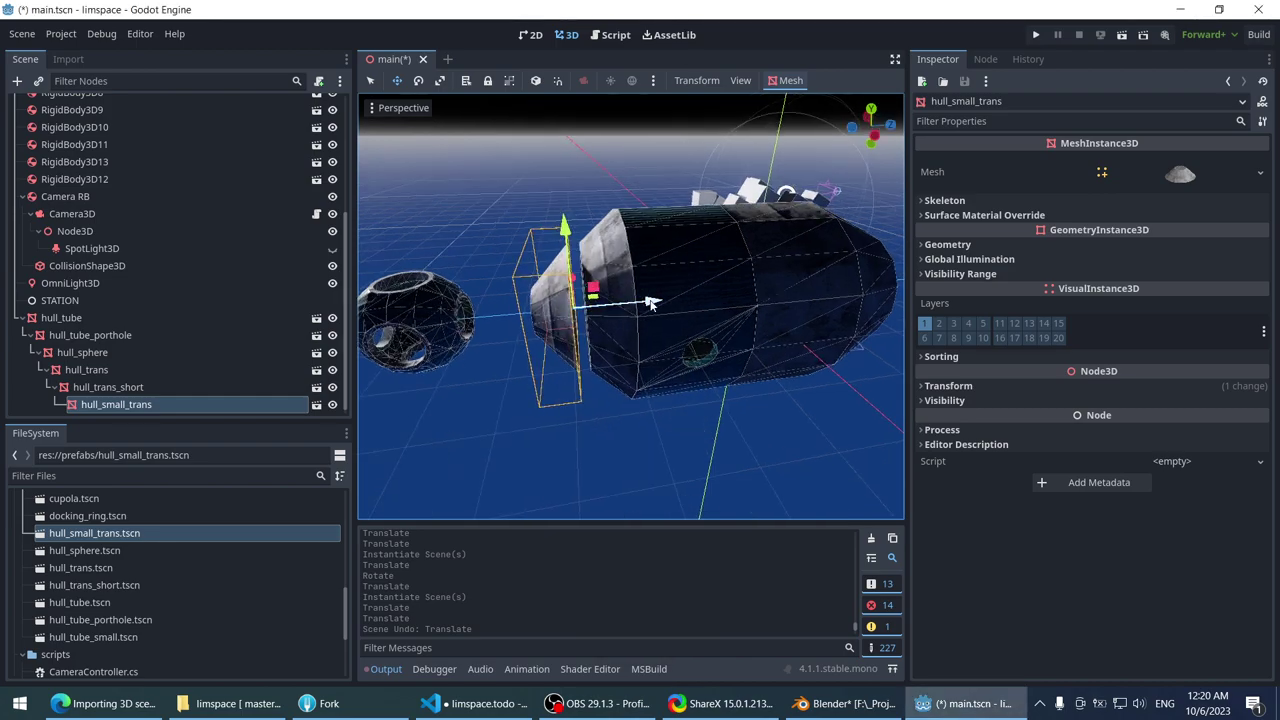
click(651, 303)
scroll(555, 185, up, 5)
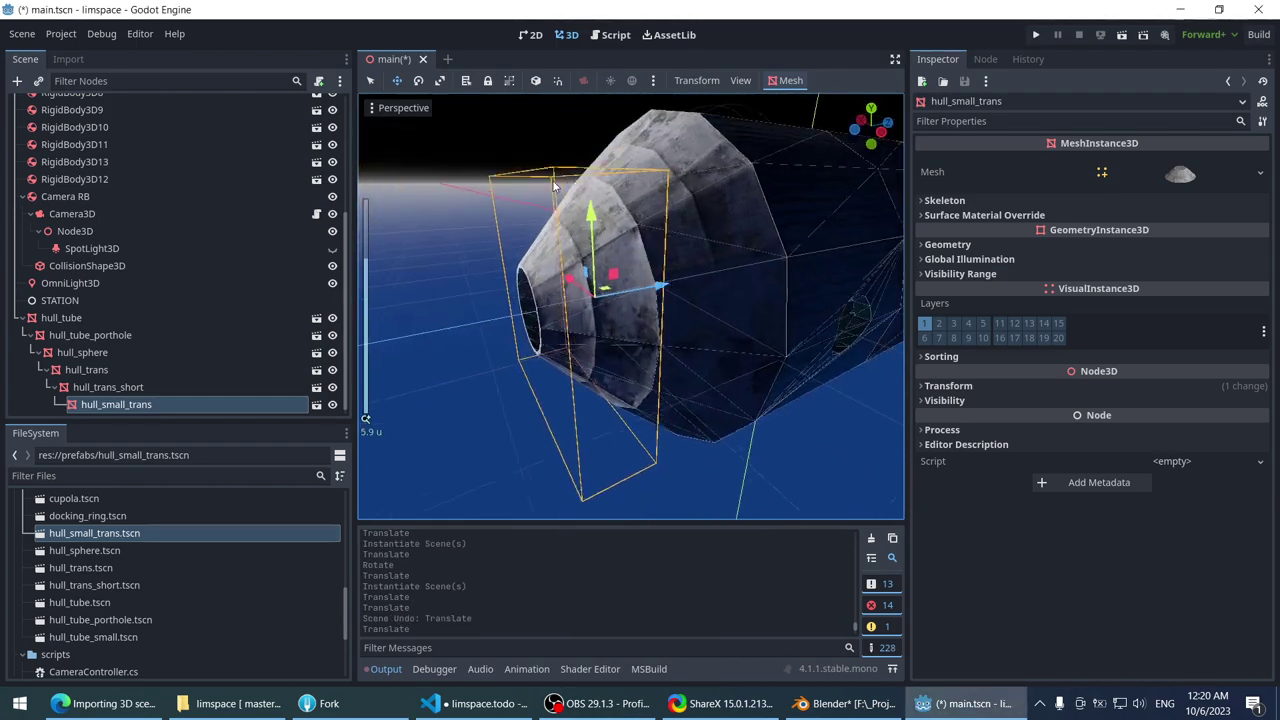
scroll(555, 185, down, 4)
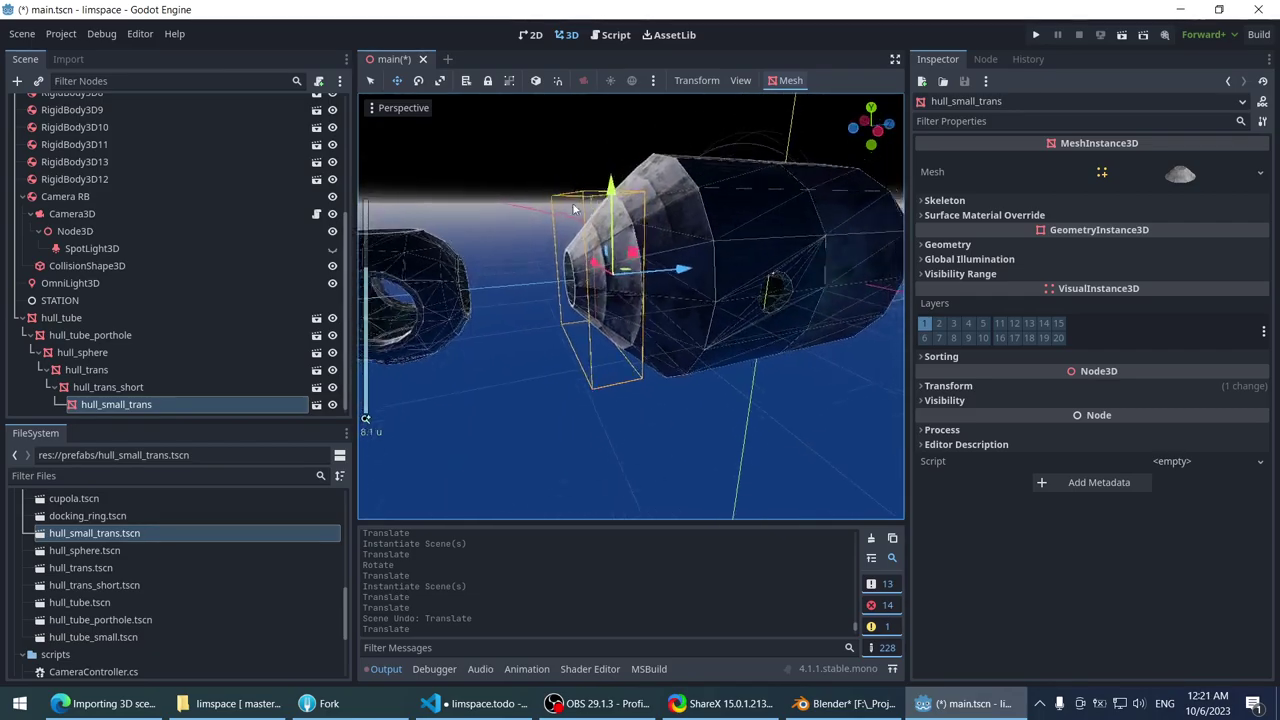
middle_drag(574, 208, 530, 208)
scroll(555, 219, down, 1)
scroll(560, 182, up, 2)
scroll(474, 197, up, 2)
- Move the hull sphere 1.25 along Z toward the tube, then undo that move
key(q)
middle_drag(578, 174, 515, 290)
click(515, 290)
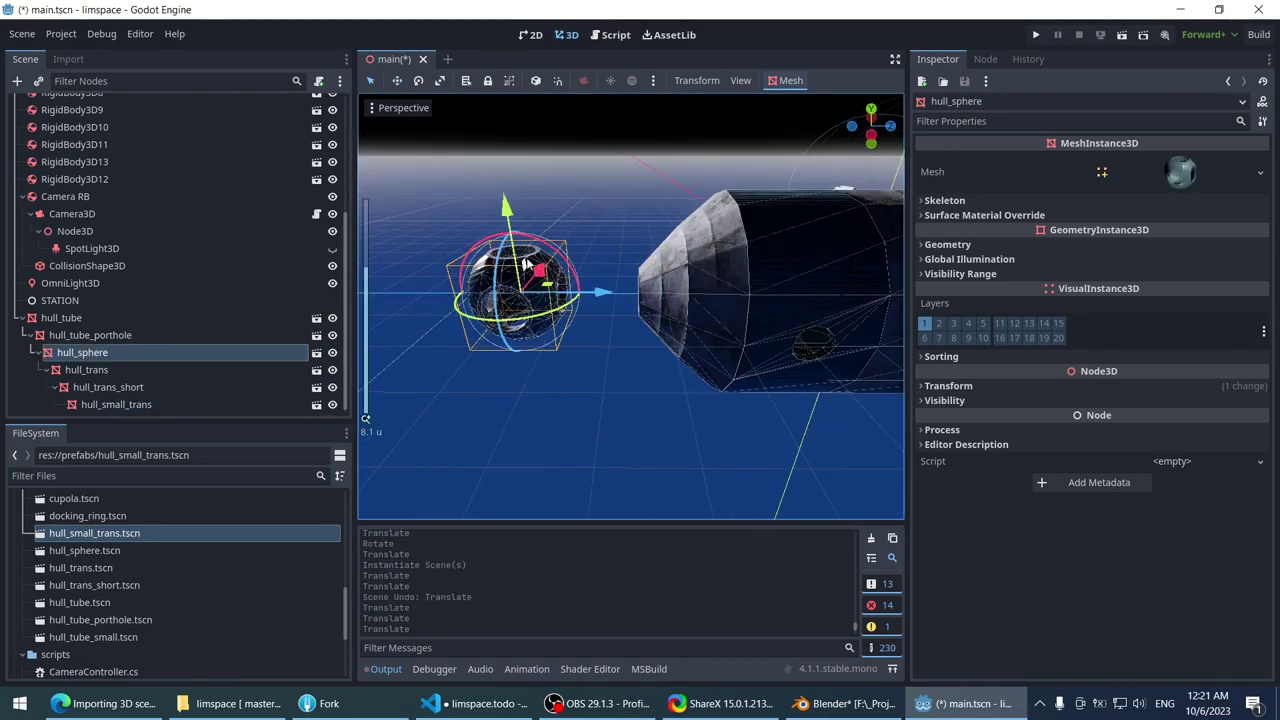
scroll(578, 276, up, 5)
drag(495, 280, 548, 248)
scroll(592, 203, down, 5)
key(ctrl+z)
- Reselect the hull sphere, then select hull_small_trans and focus it in the scene tree
click(592, 203)
click(549, 286)
scroll(548, 248, down, 3)
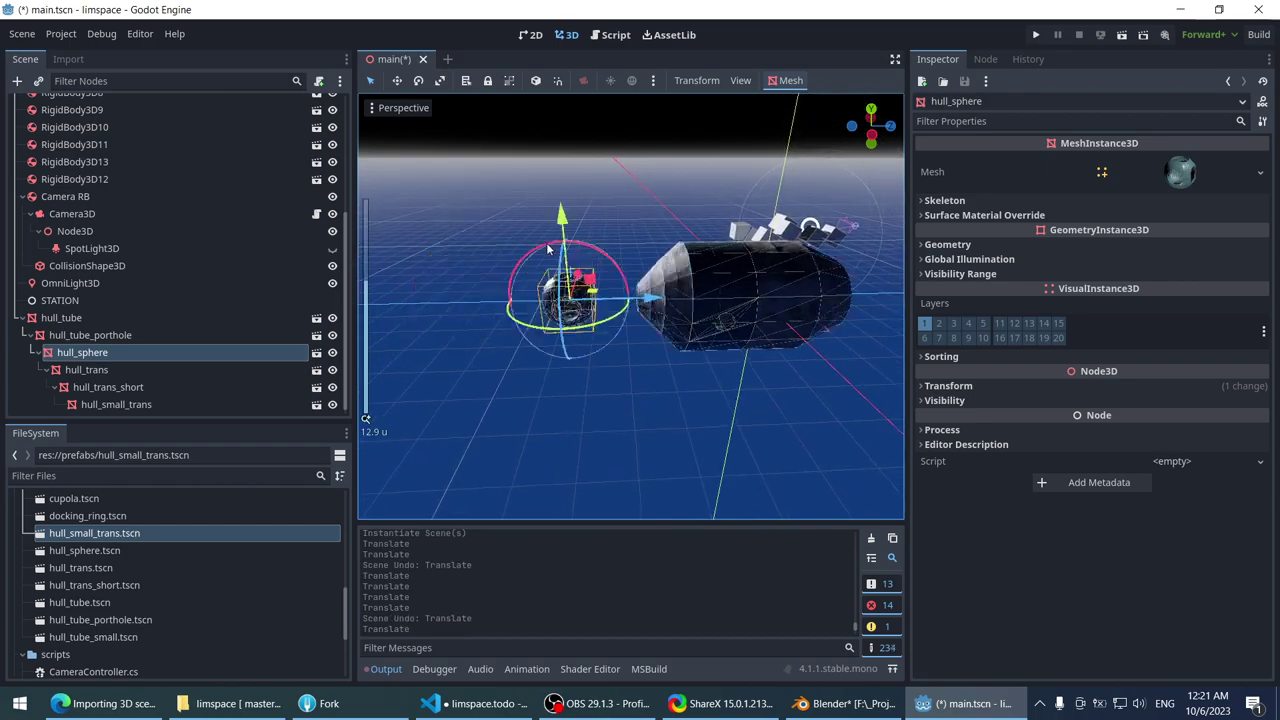
click(628, 287)
click(645, 304)
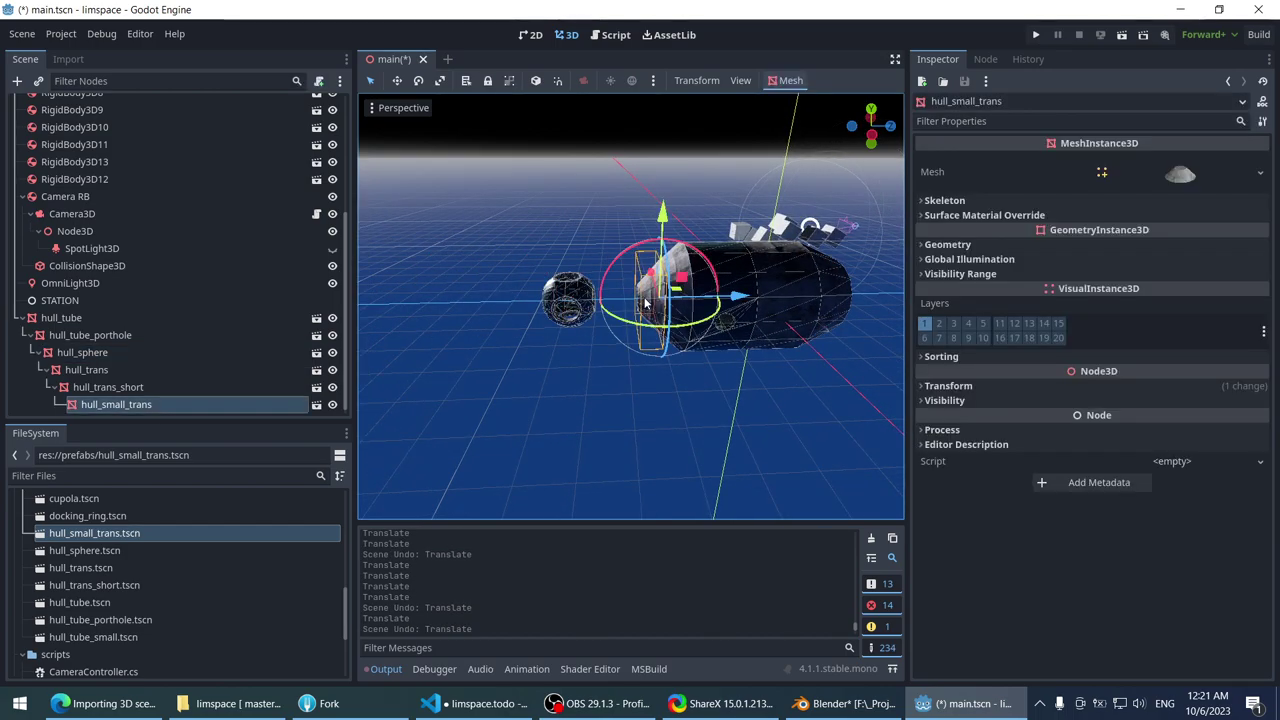
click(107, 405)
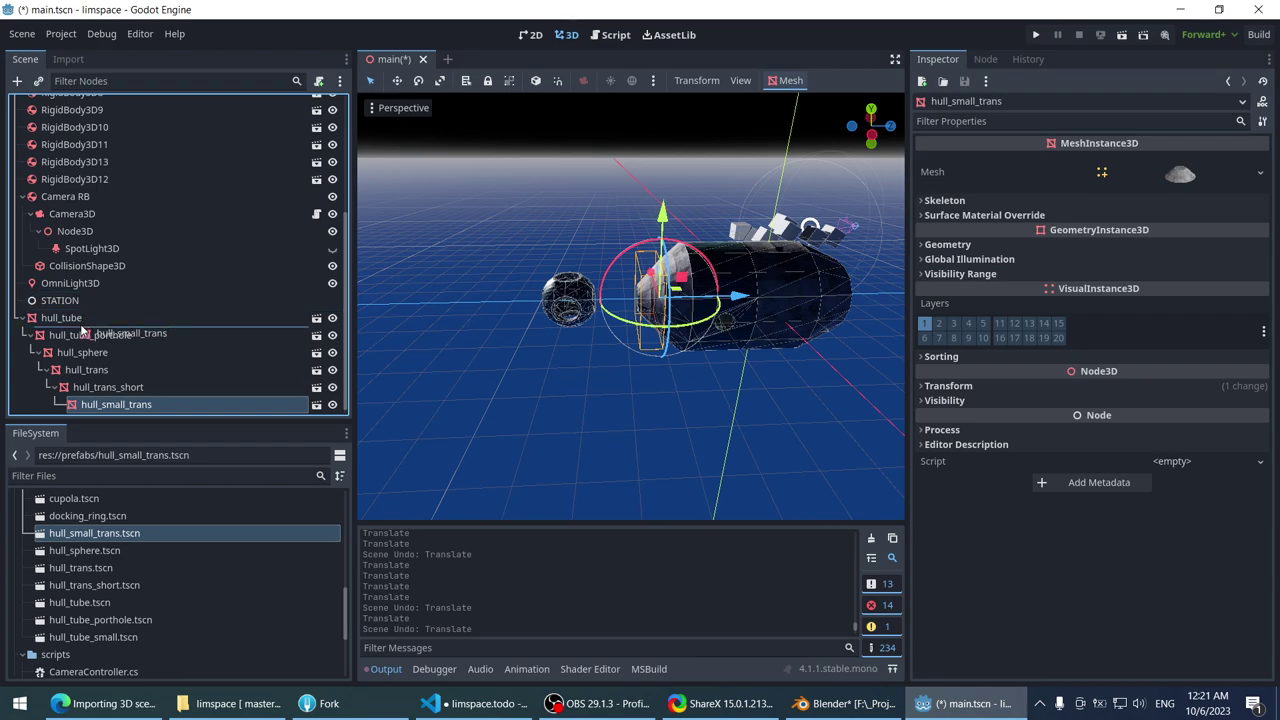
- Pull hull_small_trans and hull_tube_porthole out of the nested chain; parent hull_small_trans to STATION
drag(85, 333, 72, 316)
click(57, 370)
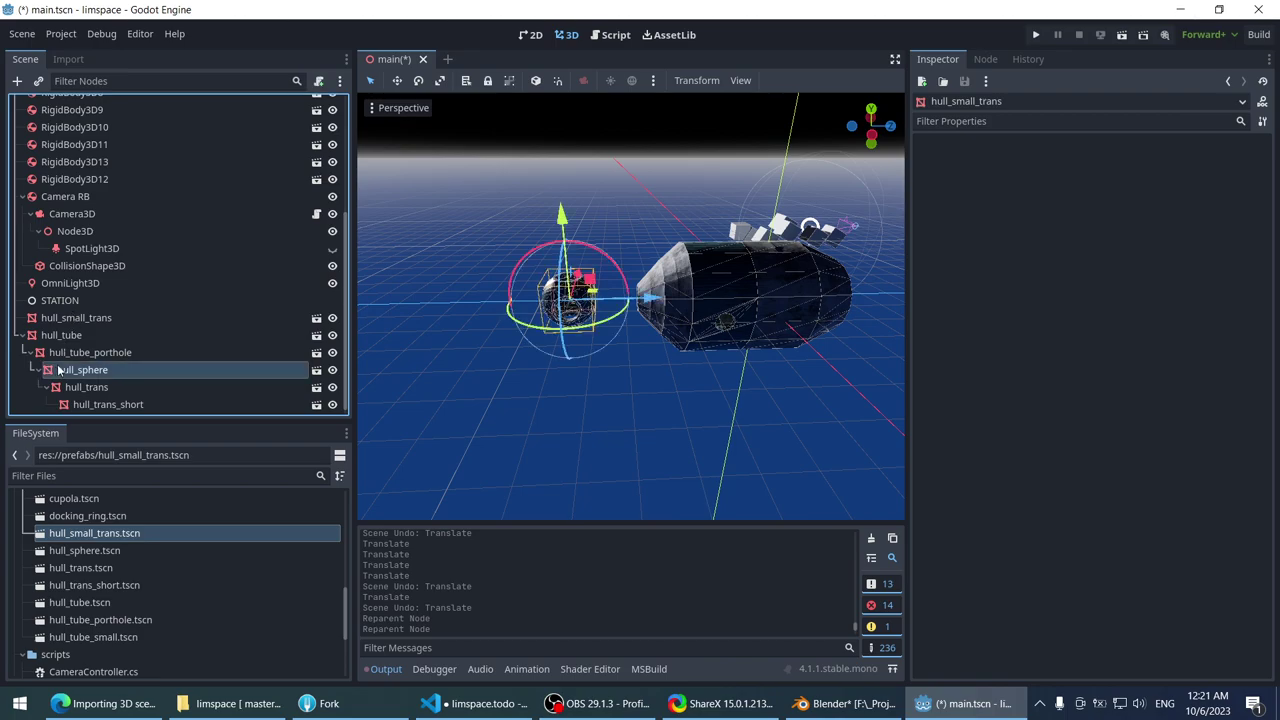
click(70, 356)
drag(72, 315, 82, 318)
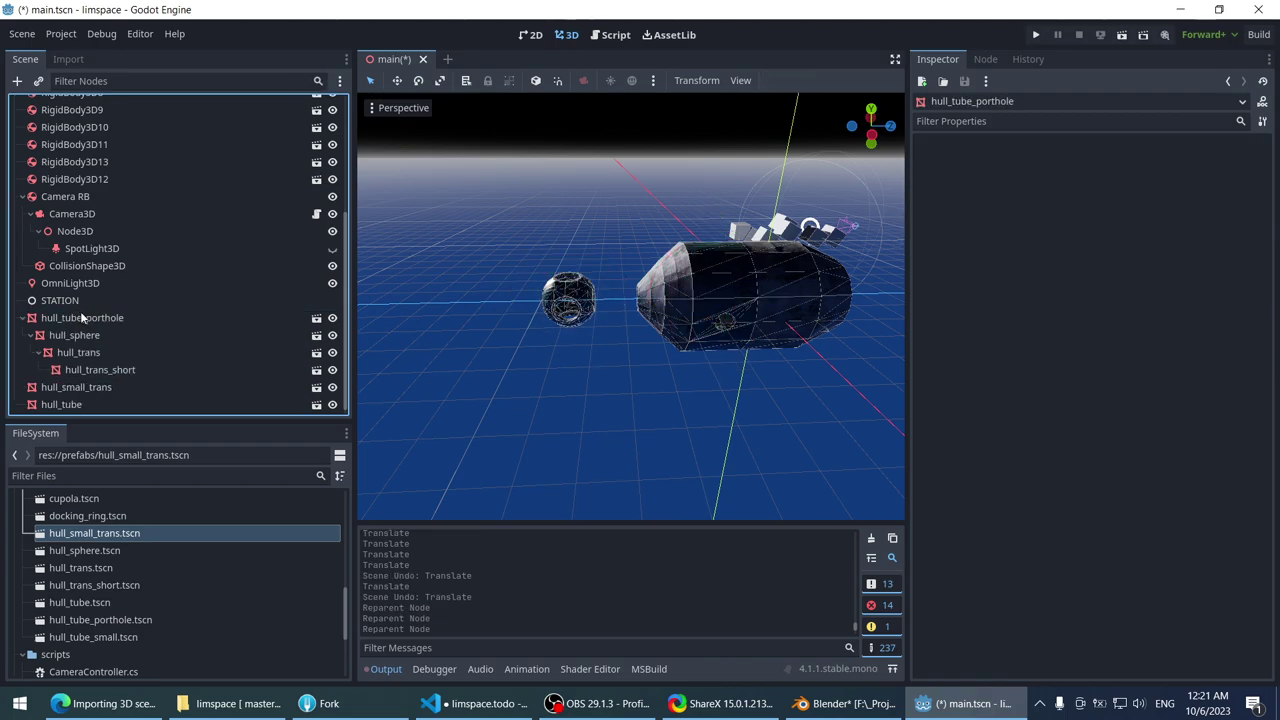
click(76, 390)
click(77, 406)
click(81, 393)
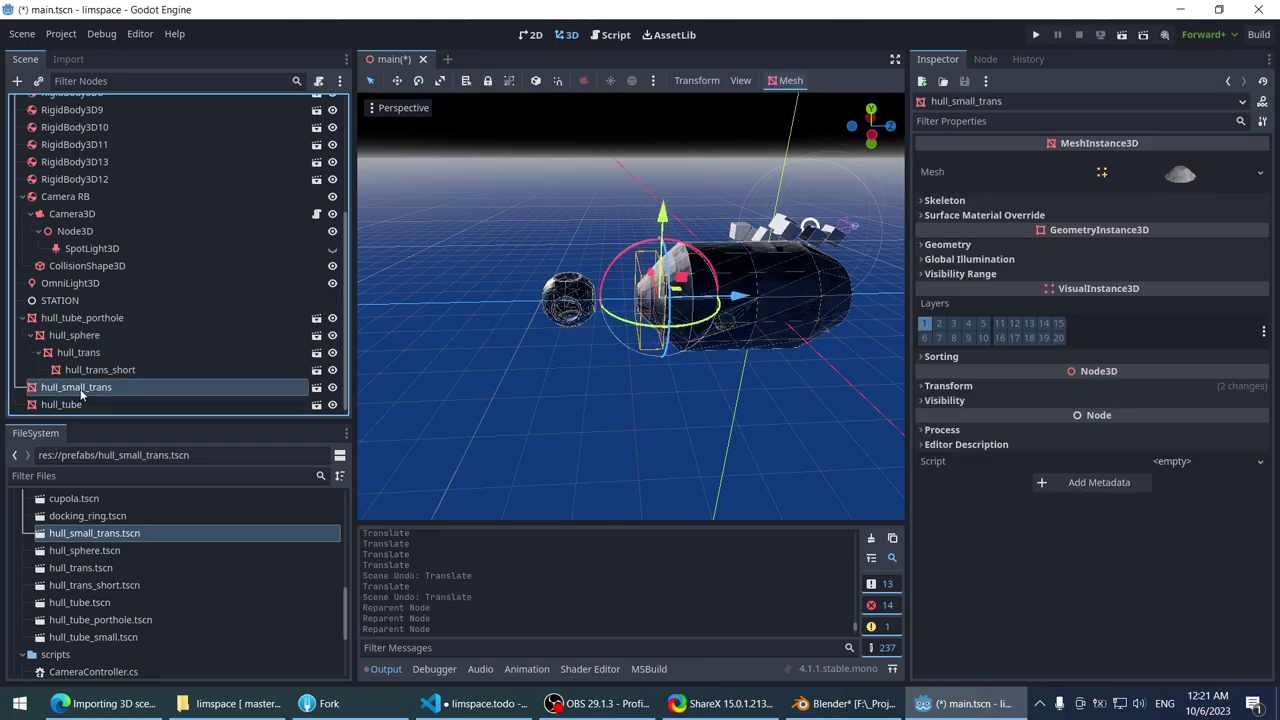
drag(79, 316, 77, 302)
- Parent hull_tube_porthole, hull_sphere, hull_trans, hull_trans_short and hull_tube directly under STATION
click(72, 351)
click(80, 353)
click(76, 353)
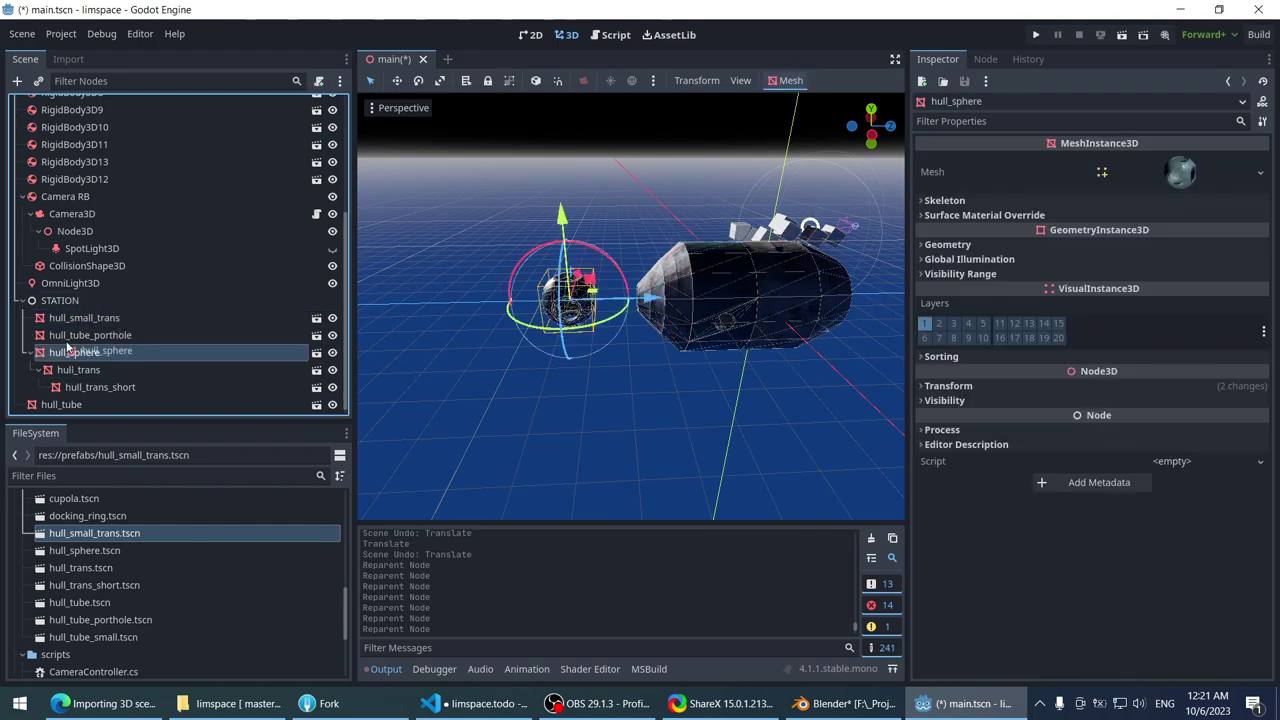
drag(61, 372, 78, 303)
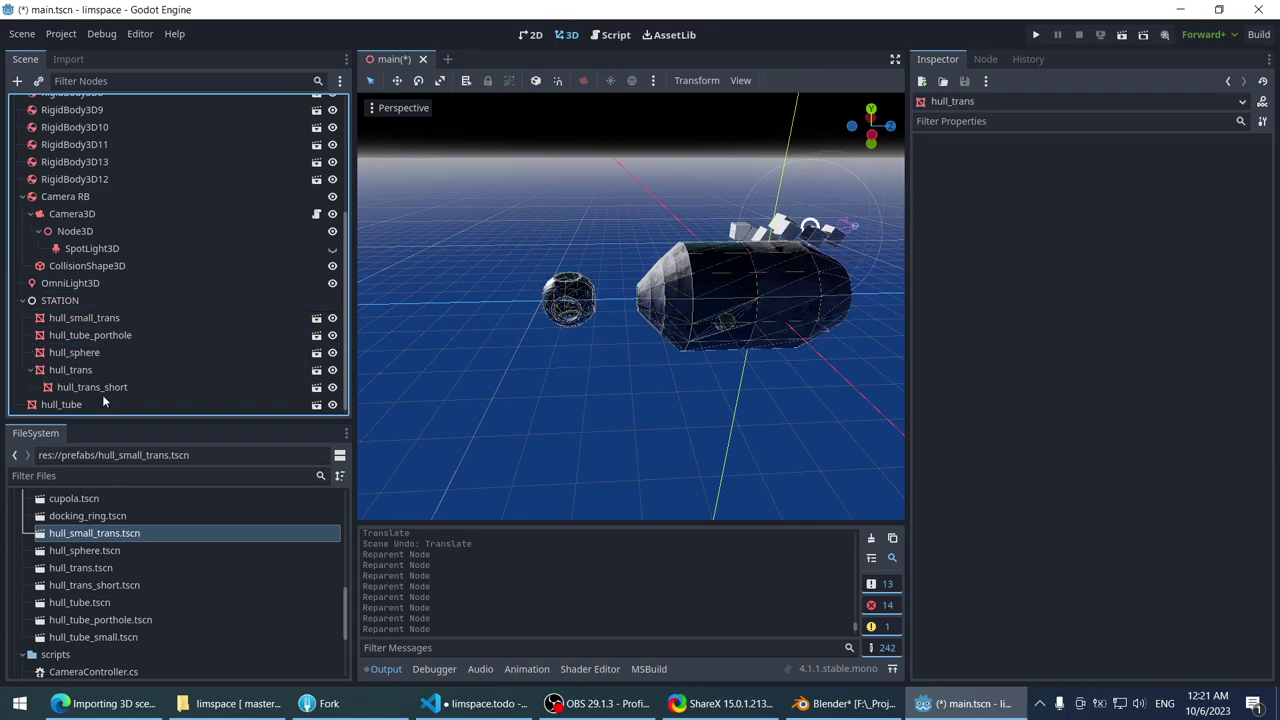
drag(105, 387, 80, 301)
click(70, 404)
- Move the hull sphere 0.25 along Z toward the tube, discarding an accidental sideways slide
scroll(533, 293, up, 5)
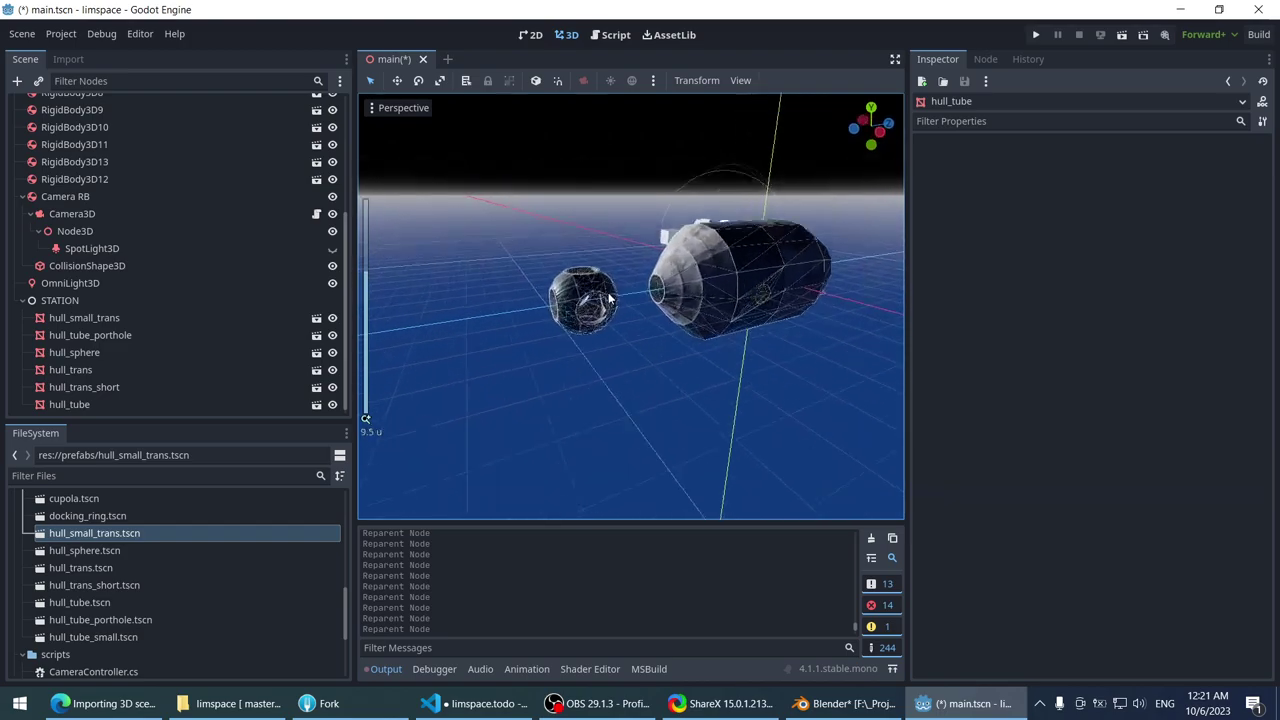
click(533, 293)
scroll(530, 292, up, 4)
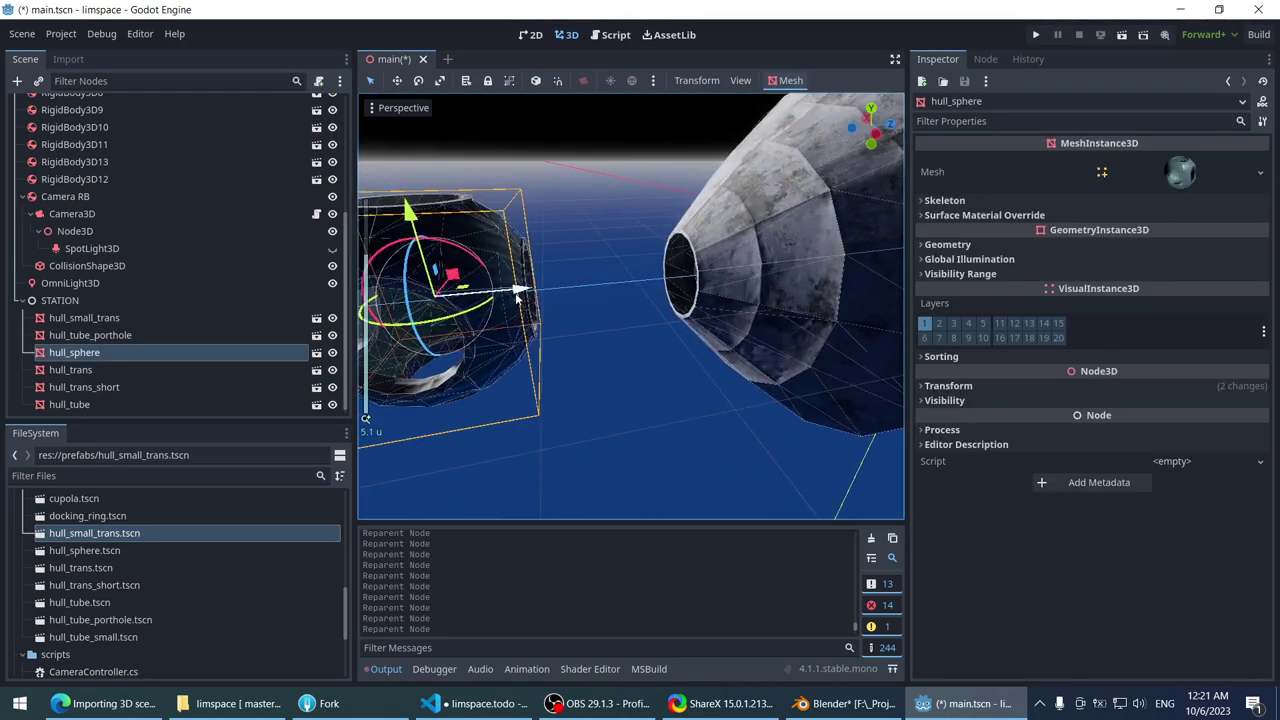
drag(517, 293, 700, 298)
key(ctrl+z)
scroll(575, 305, down, 5)
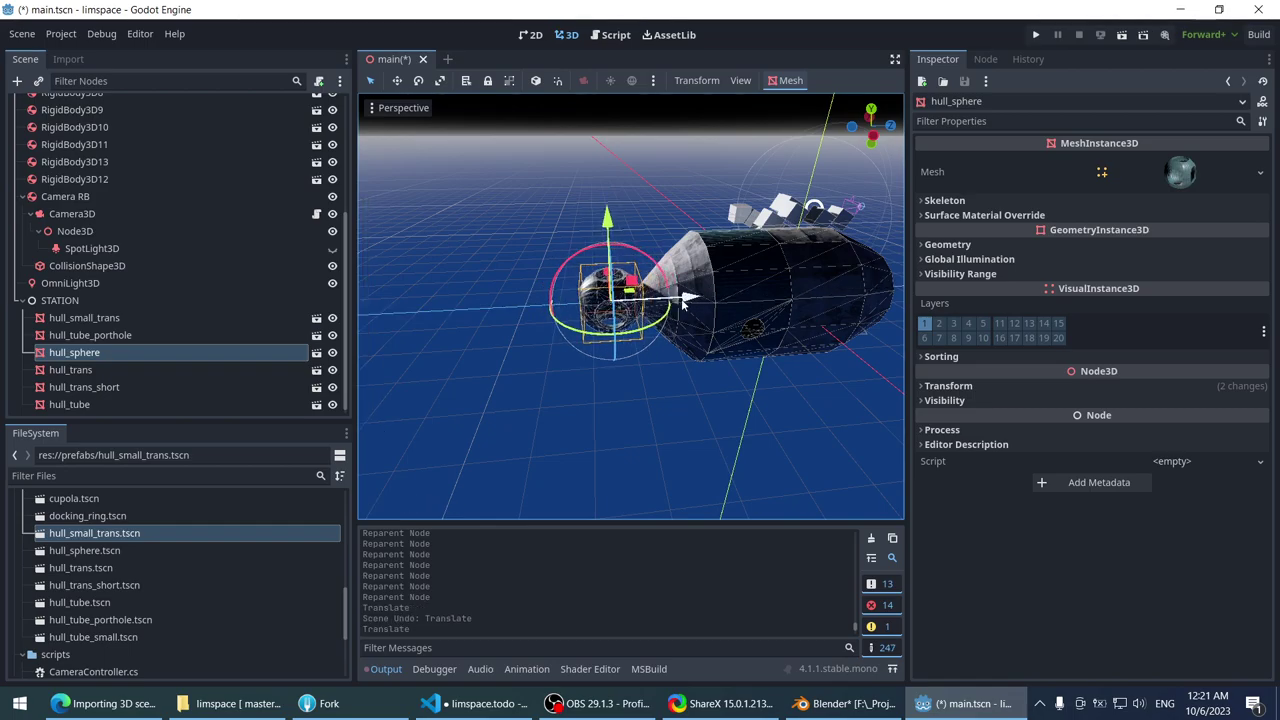
scroll(653, 327, up, 8)
drag(535, 271, 575, 257)
scroll(578, 285, down, 5)
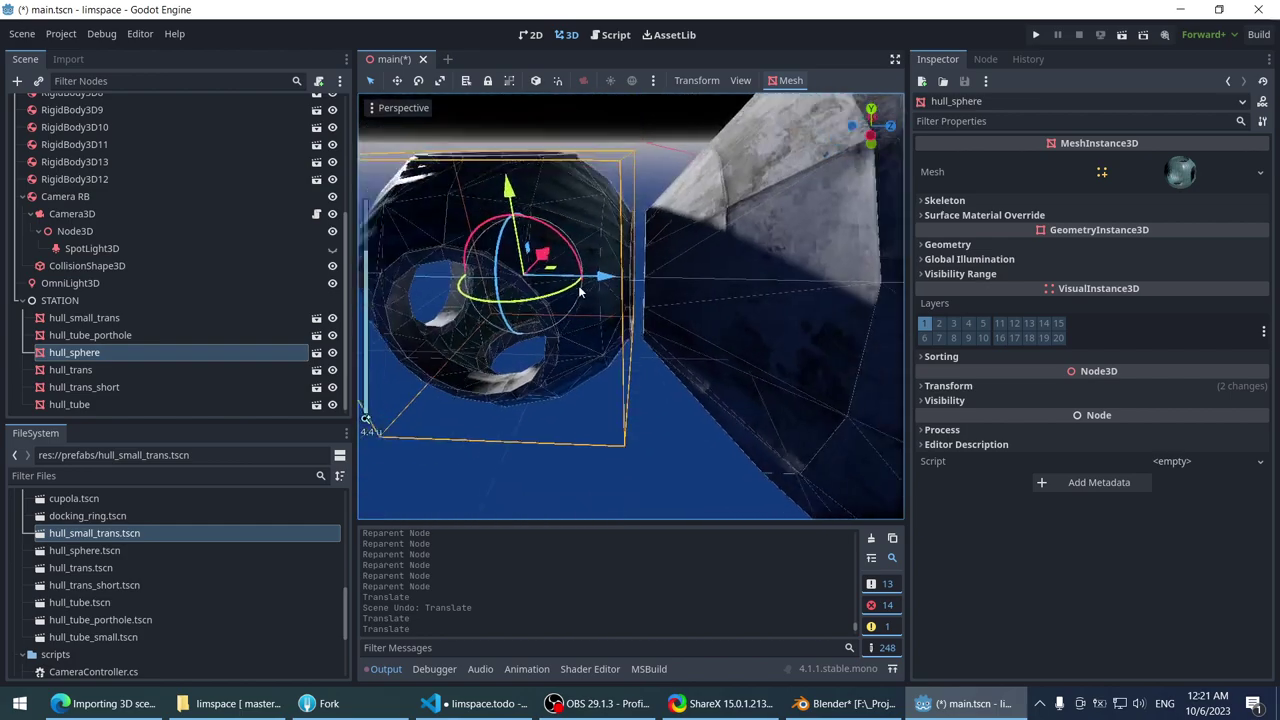
- Select the hull_small_trans piece and switch over to Blender
middle_drag(612, 278, 646, 303)
click(617, 272)
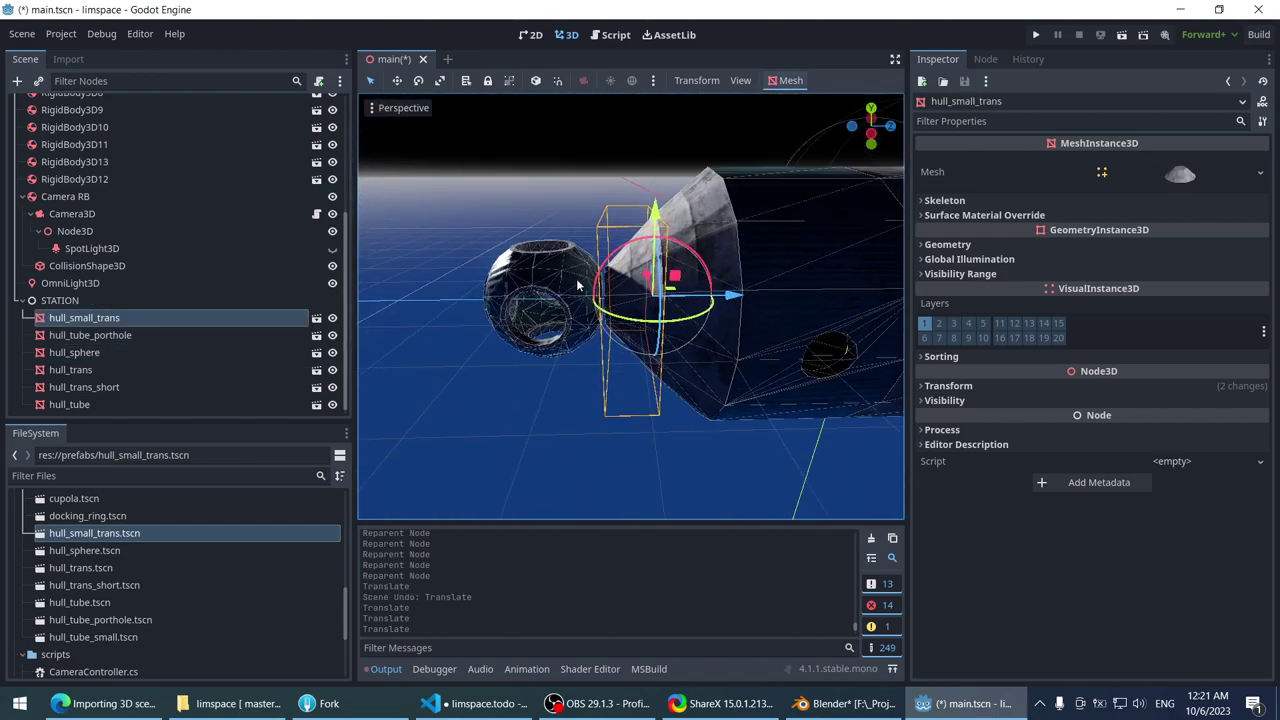
click(845, 703)
- In wireframe Edit Mode, select hull_small_trans-col's wide cone ring and set its Median Z to 0.75
click(452, 384)
scroll(452, 384, up, 3)
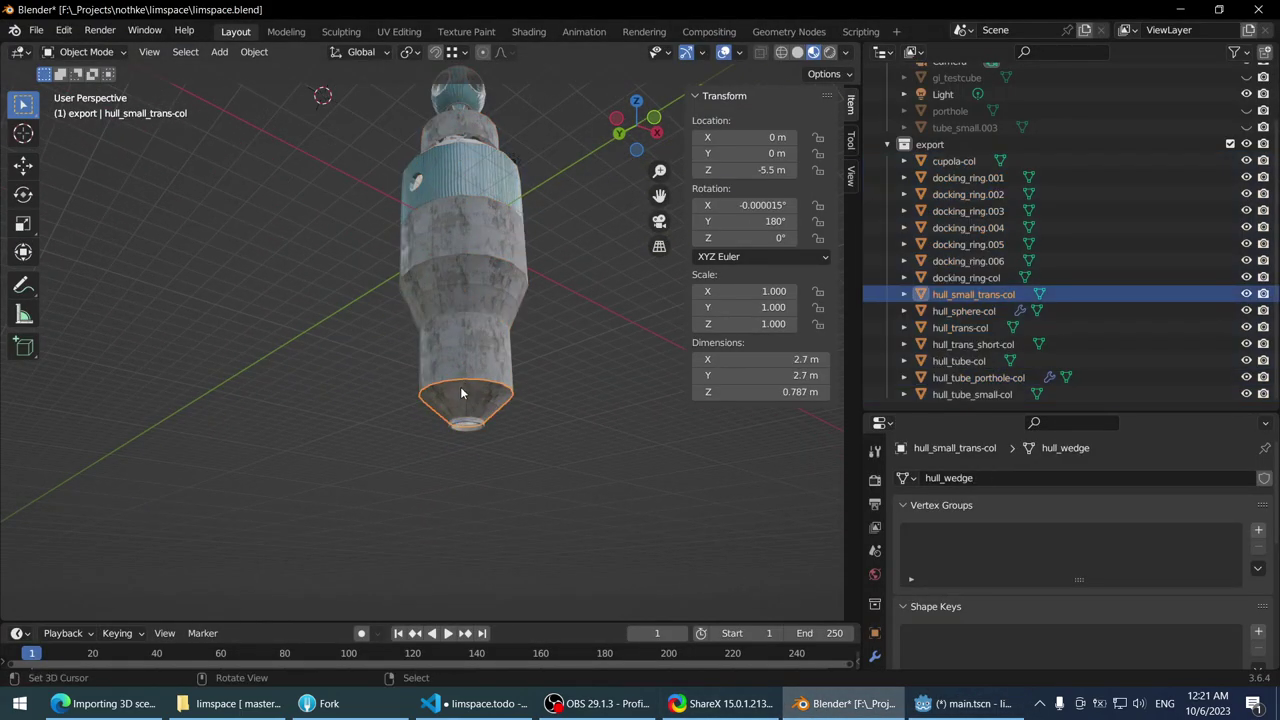
scroll(438, 392, up, 3)
middle_drag(440, 402, 443, 329)
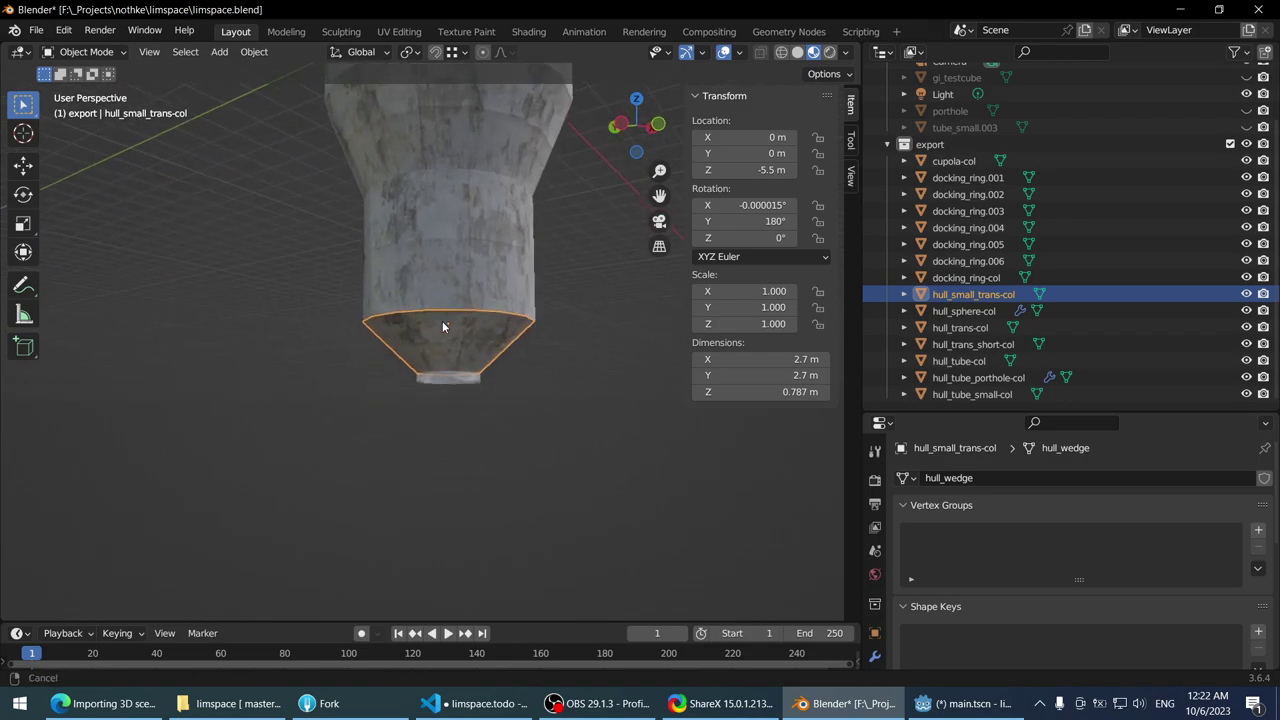
scroll(463, 354, up, 2)
key(Tab)
key(z)
click(200, 357)
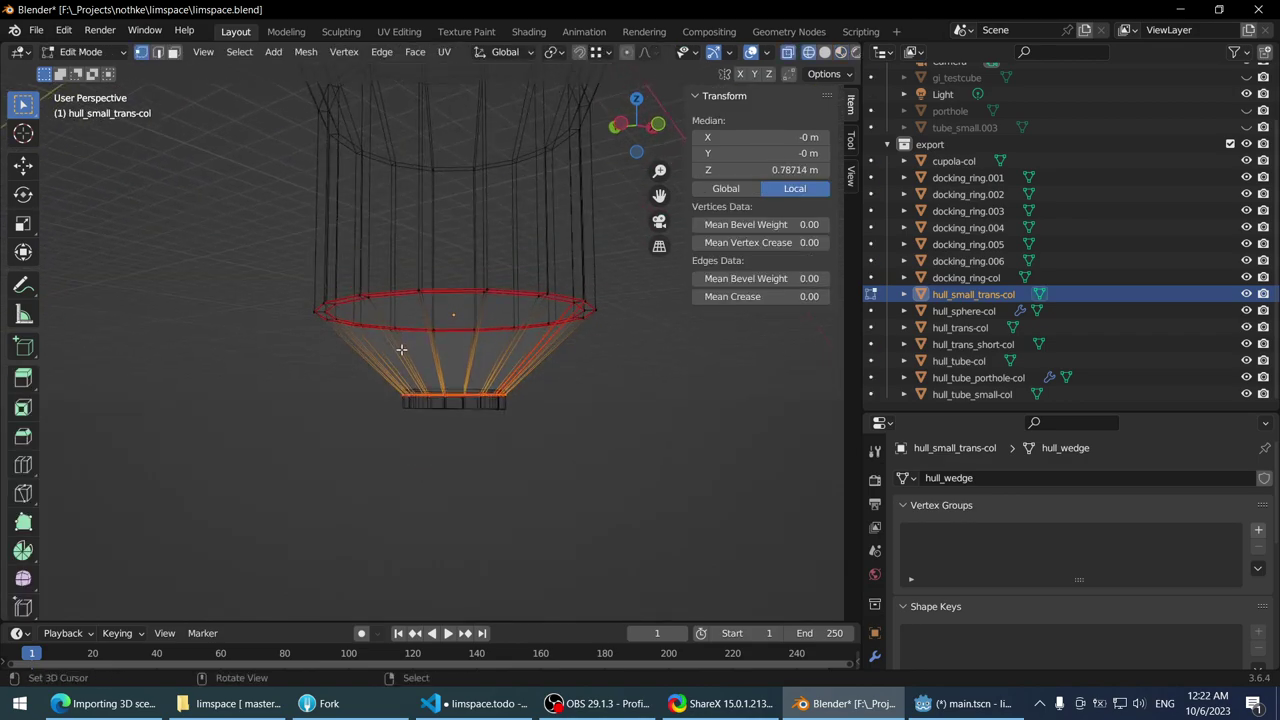
drag(357, 374, 607, 426)
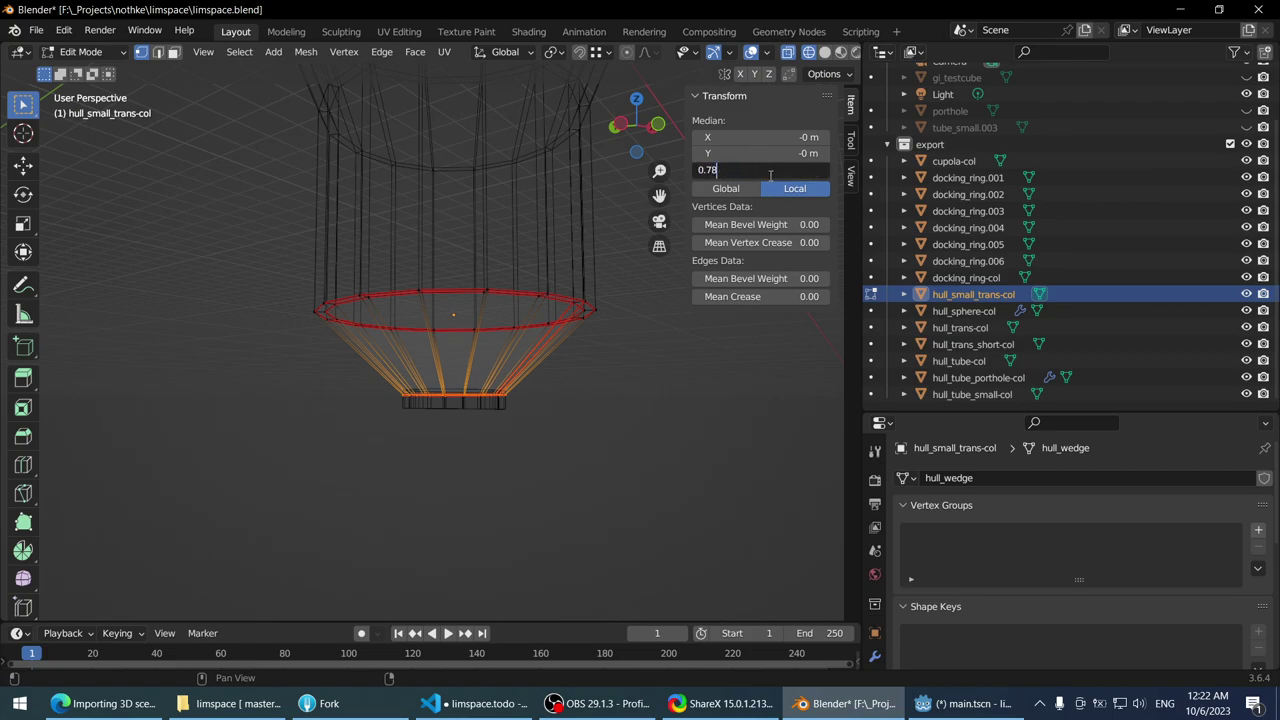
key(Return)
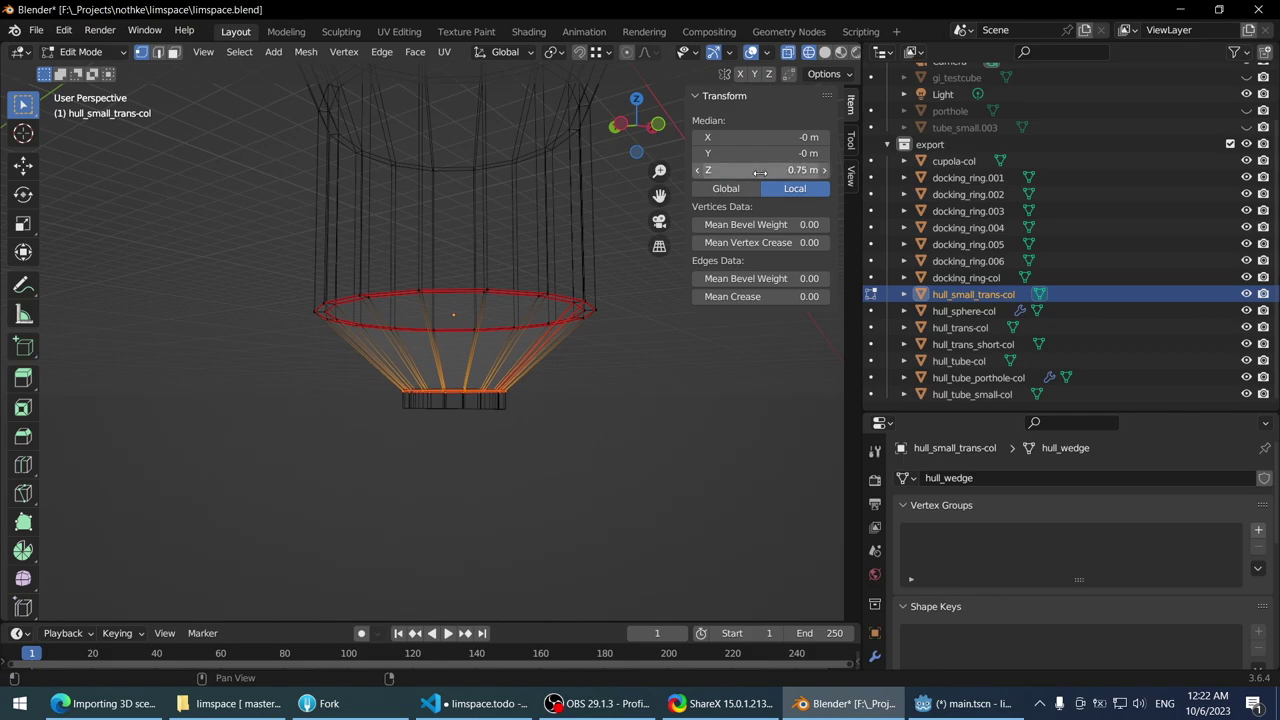
- Leave Edit Mode and save limspace.blend
middle_drag(560, 260, 372, 240)
key(Tab)
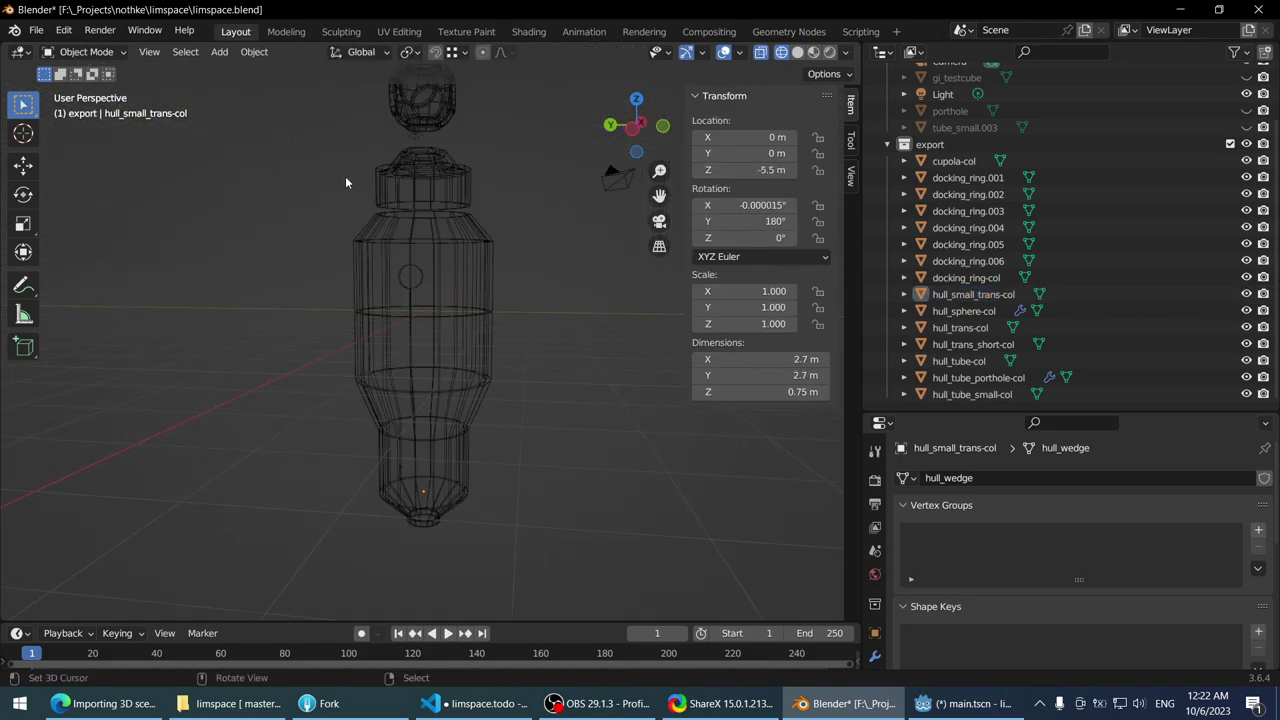
scroll(344, 163, down, 2)
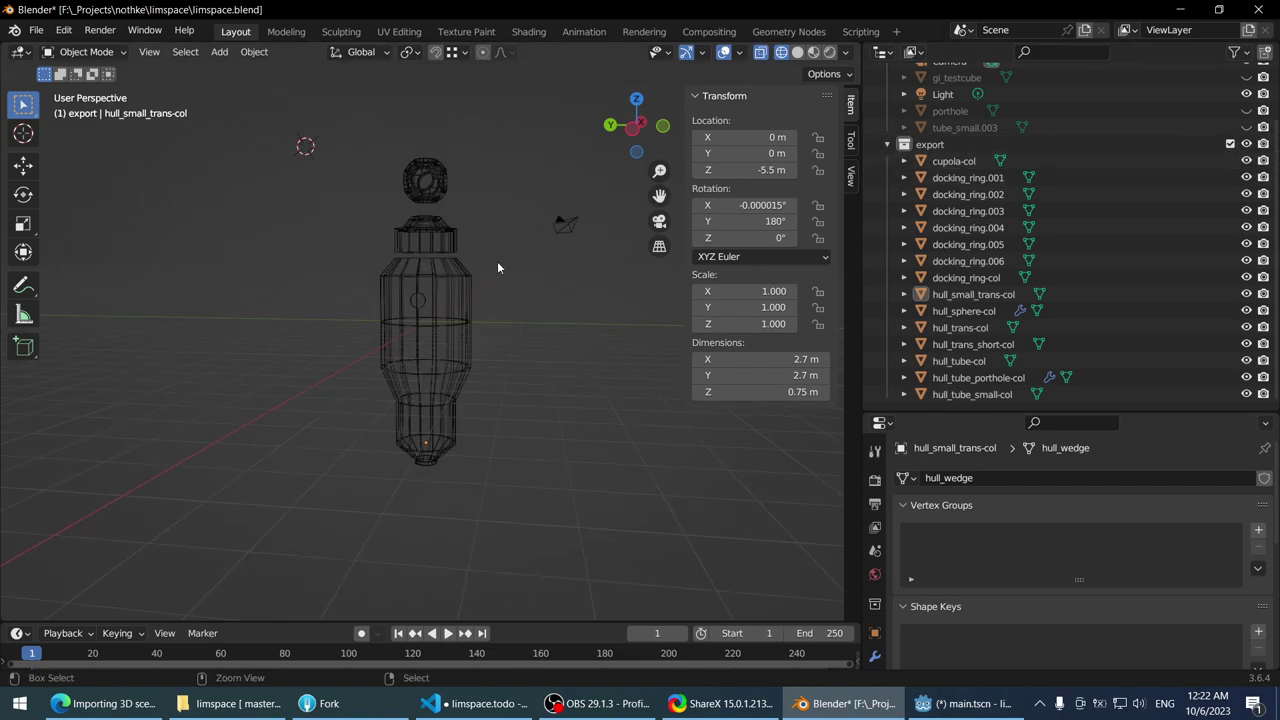
key(ctrl+s)
- Select all objects in the export collection and export them as tube.glb via glTF 2.0
right_click(958, 147)
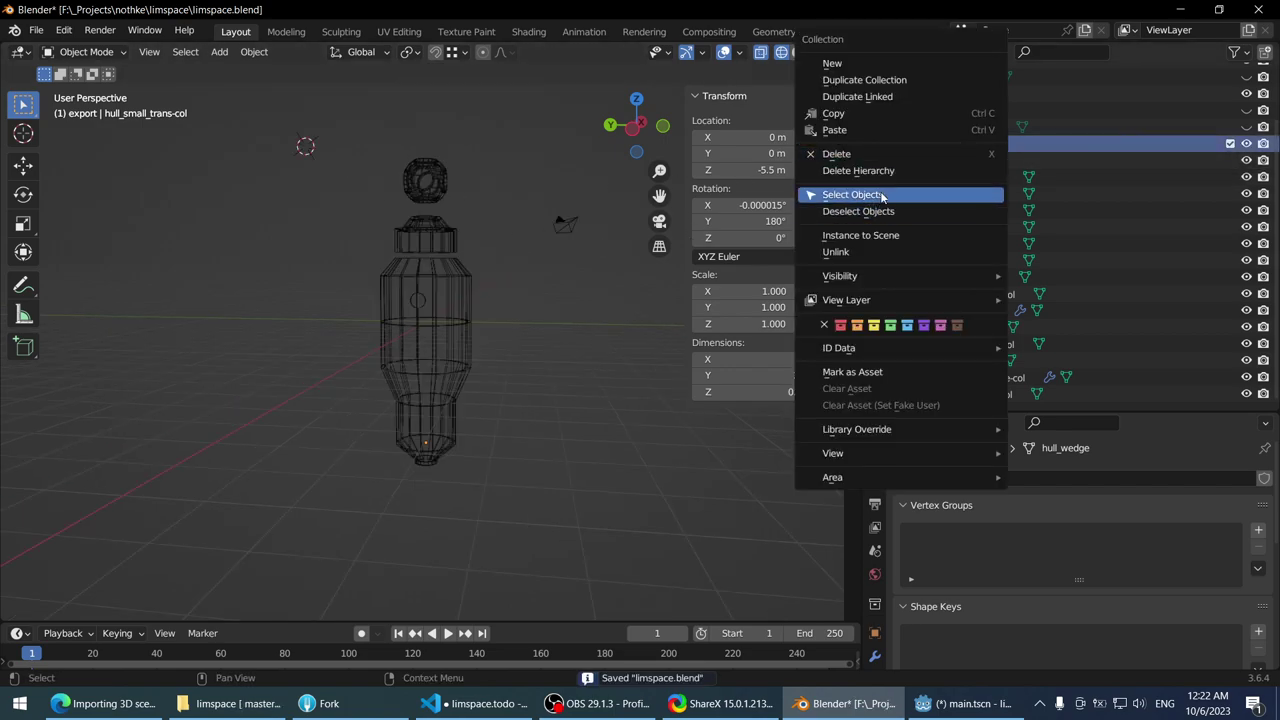
click(881, 196)
key(F3)
click(498, 291)
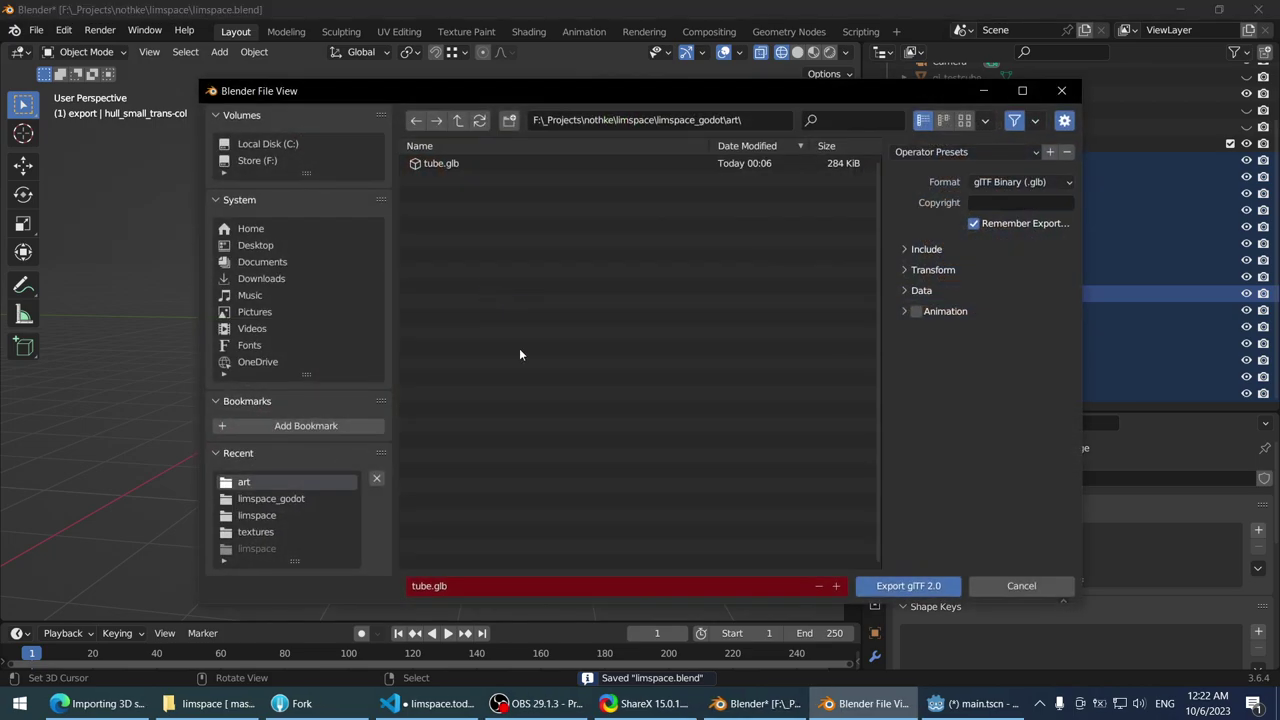
click(876, 583)
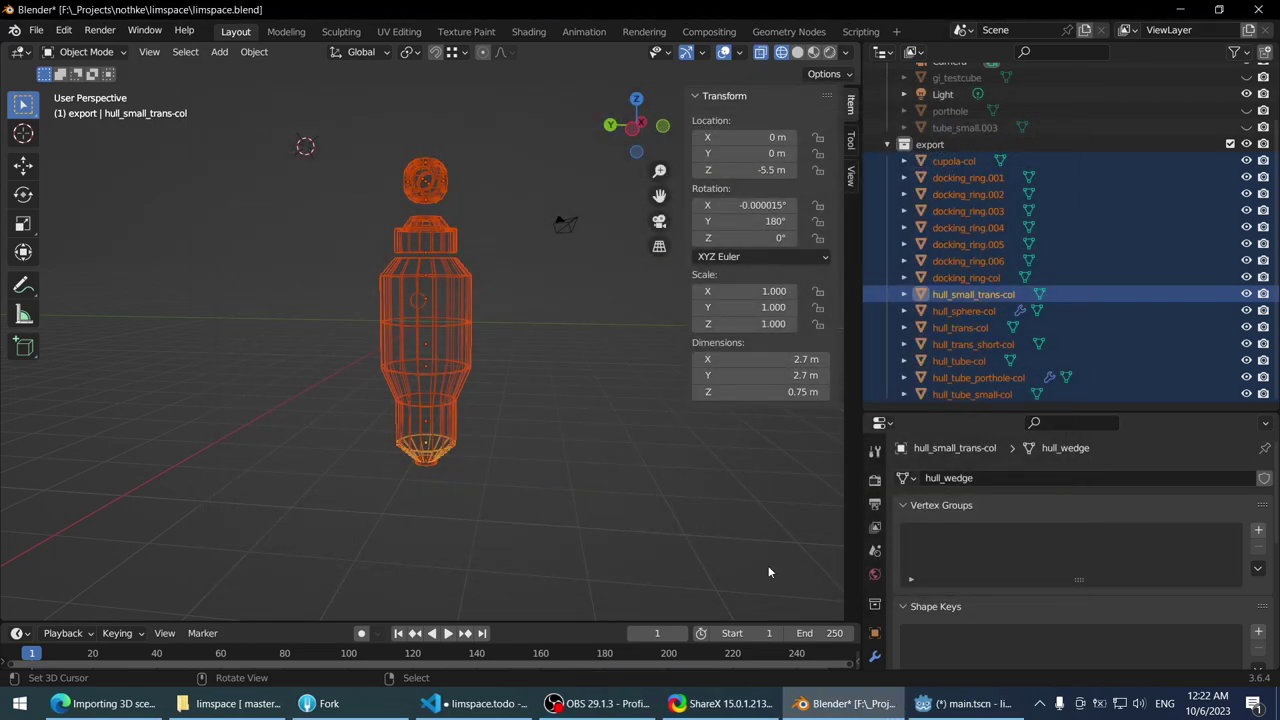
click(958, 703)
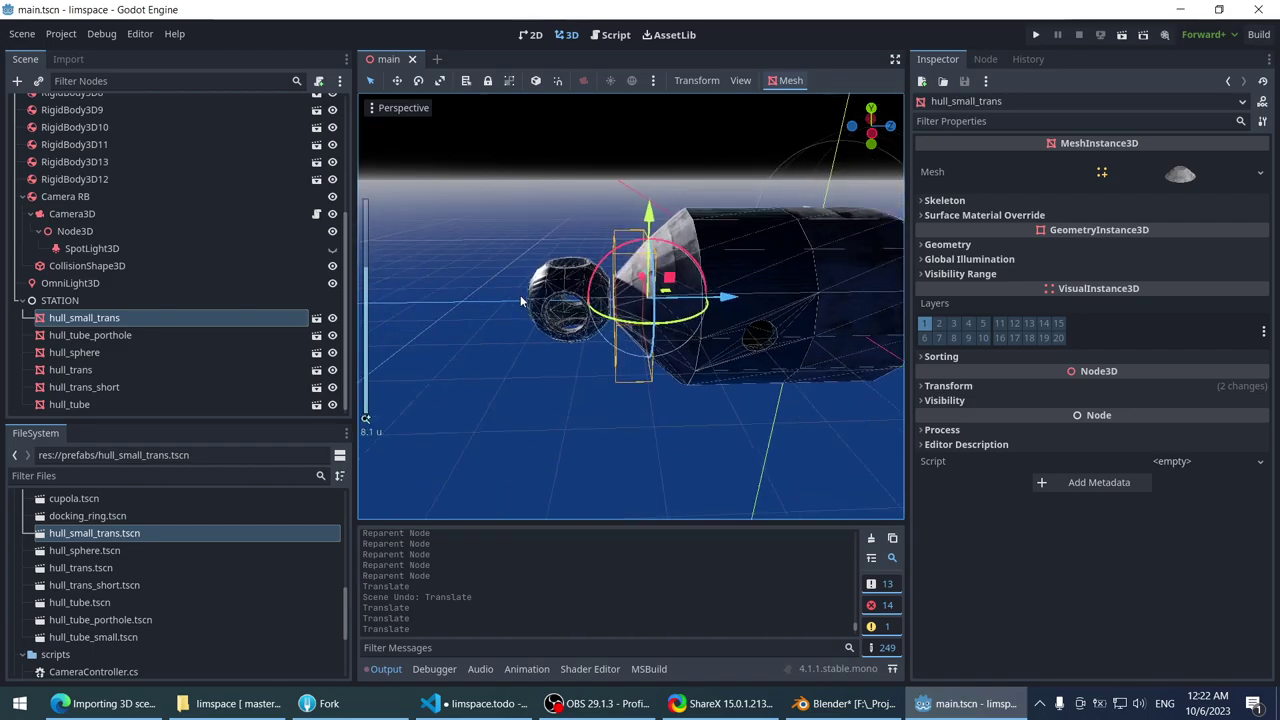
- Drag hull_sphere one 0.25 snap along Z against the shortened cone, then deselect and inspect
scroll(522, 290, up, 4)
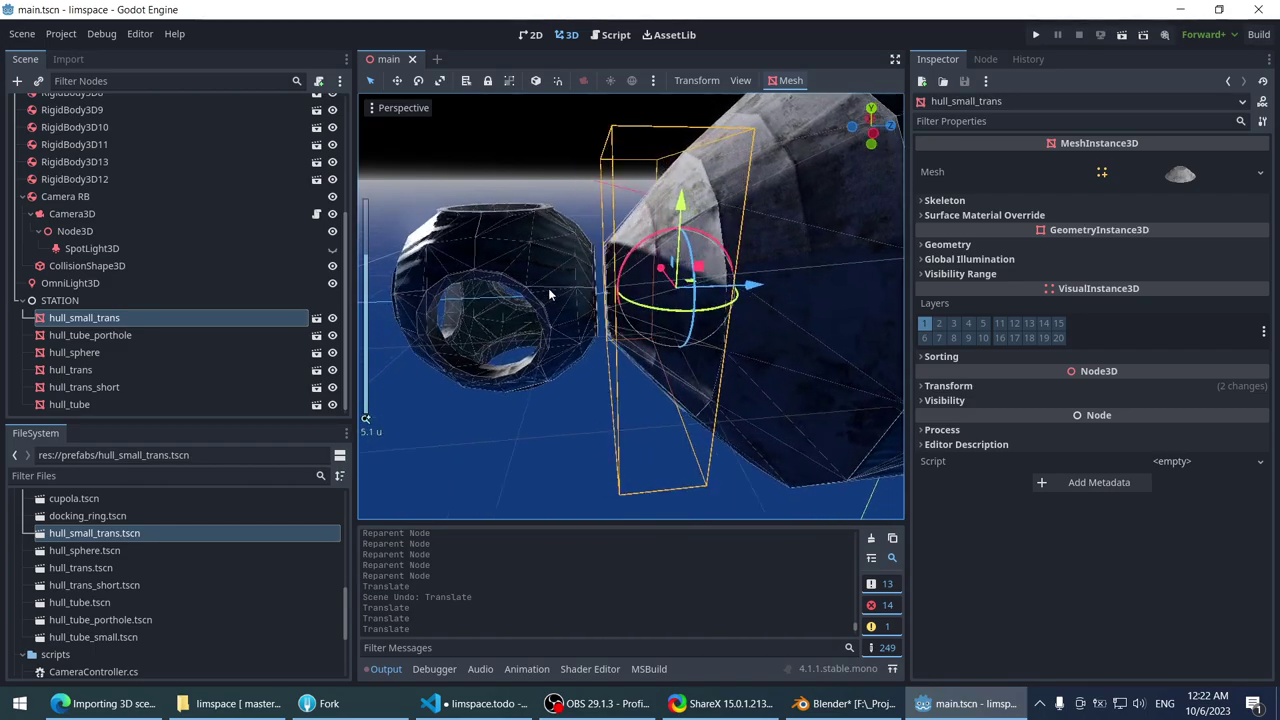
click(548, 293)
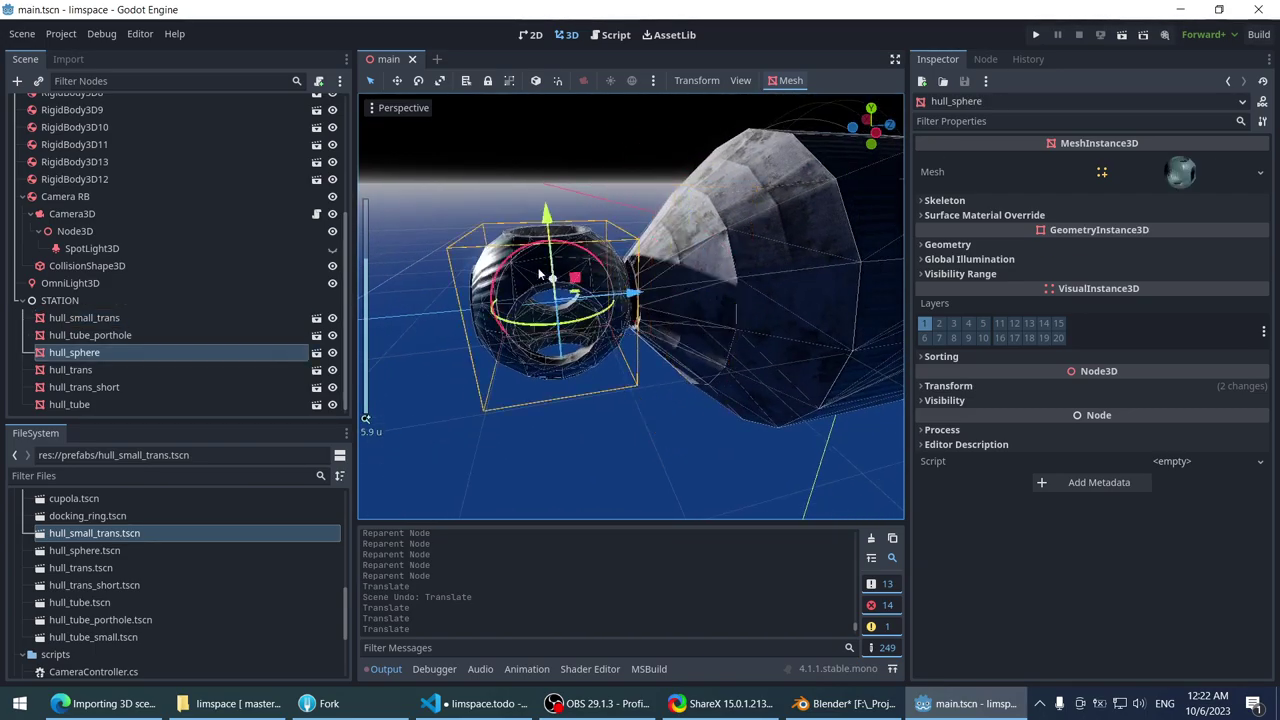
scroll(593, 305, up, 2)
drag(593, 305, 600, 314)
mouse_move(600, 314)
middle_down()
mouse_move(630, 292)
mouse_move(605, 292)
middle_up()
scroll(481, 240, down, 3)
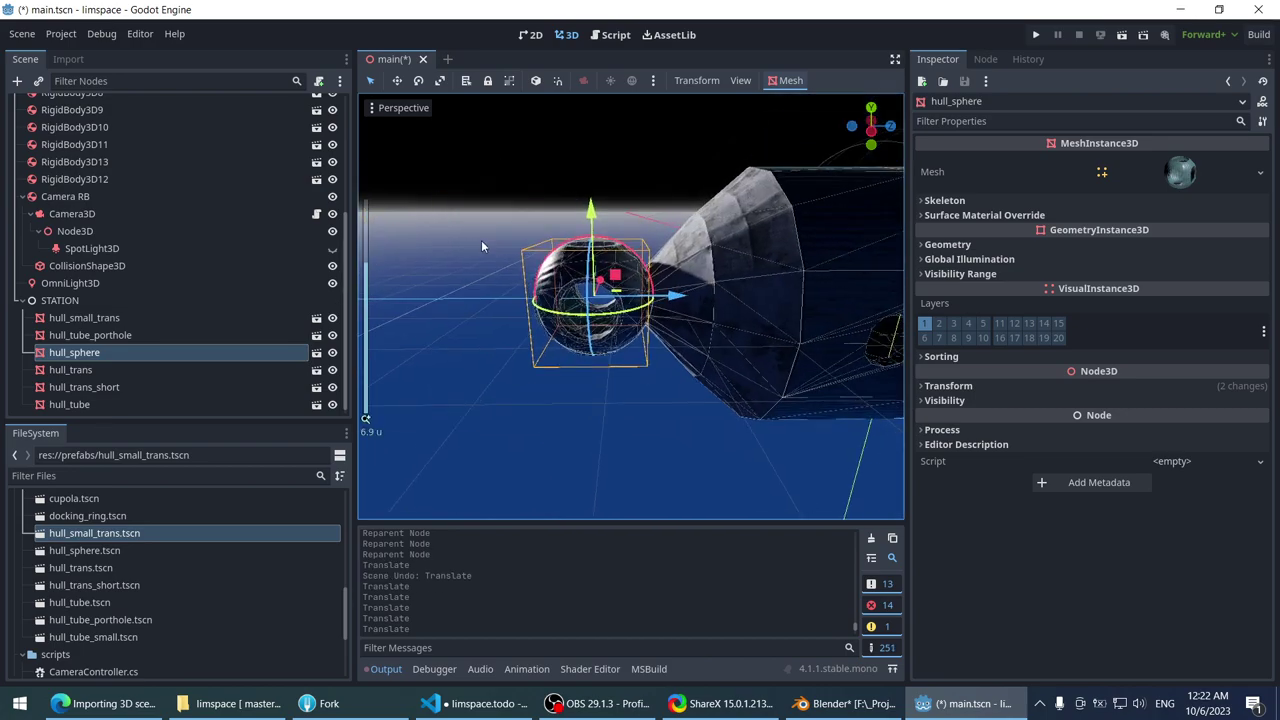
click(465, 183)
middle_drag(465, 183, 527, 307)
scroll(628, 262, down, 2)
scroll(450, 318, down, 4)
mouse_move(450, 318)
middle_down()
mouse_move(480, 329)
mouse_move(452, 325)
middle_up()
- Instance the cupola prefab as a child of STATION
click(135, 588)
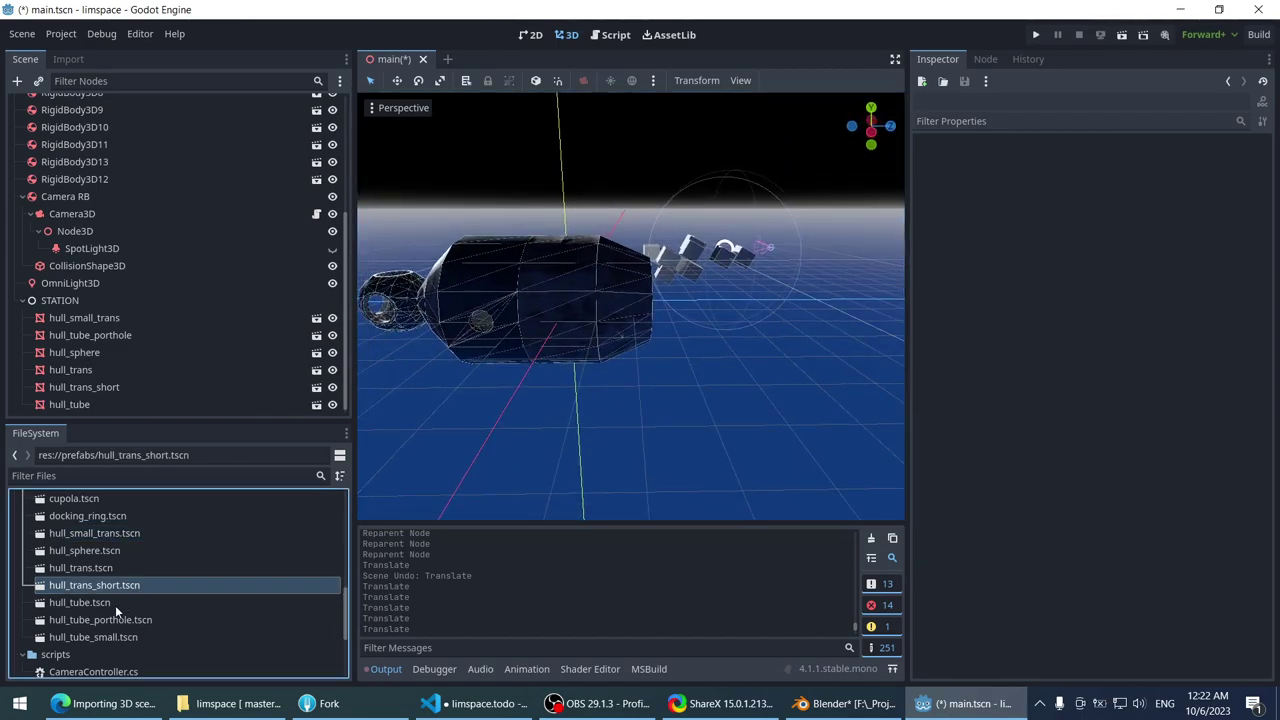
click(128, 602)
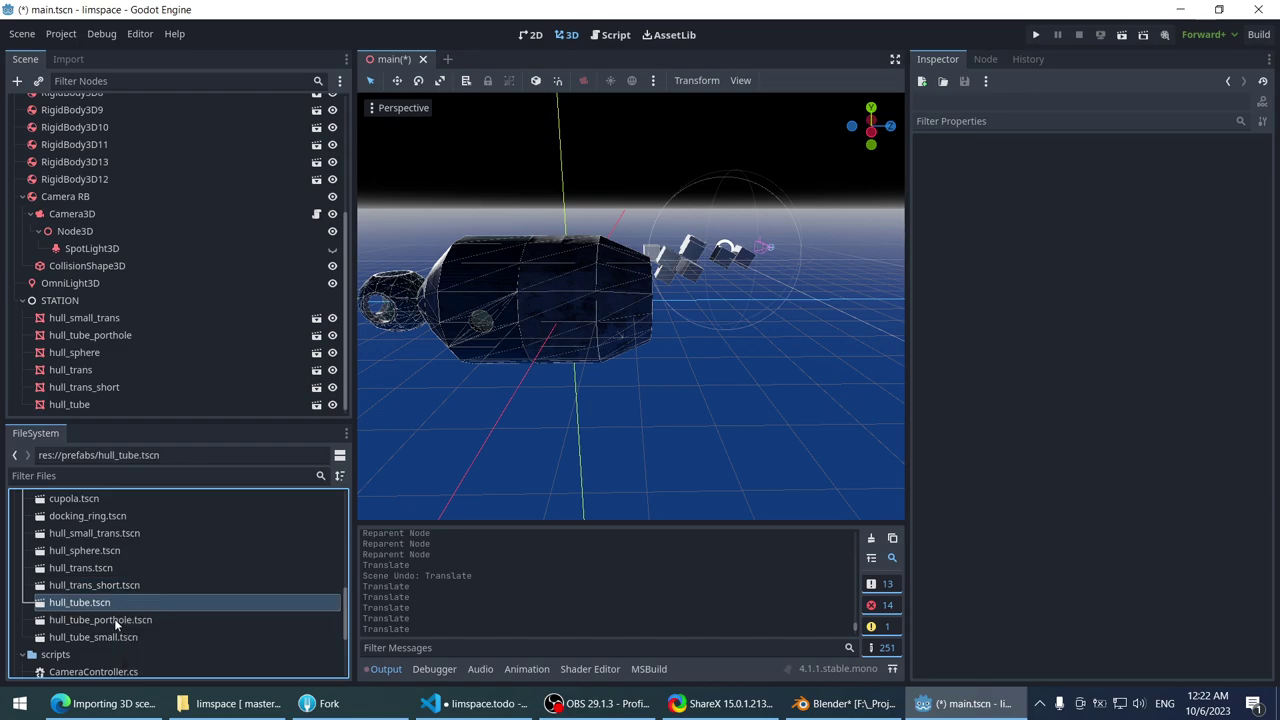
shift+middle_drag(380, 250, 566, 247)
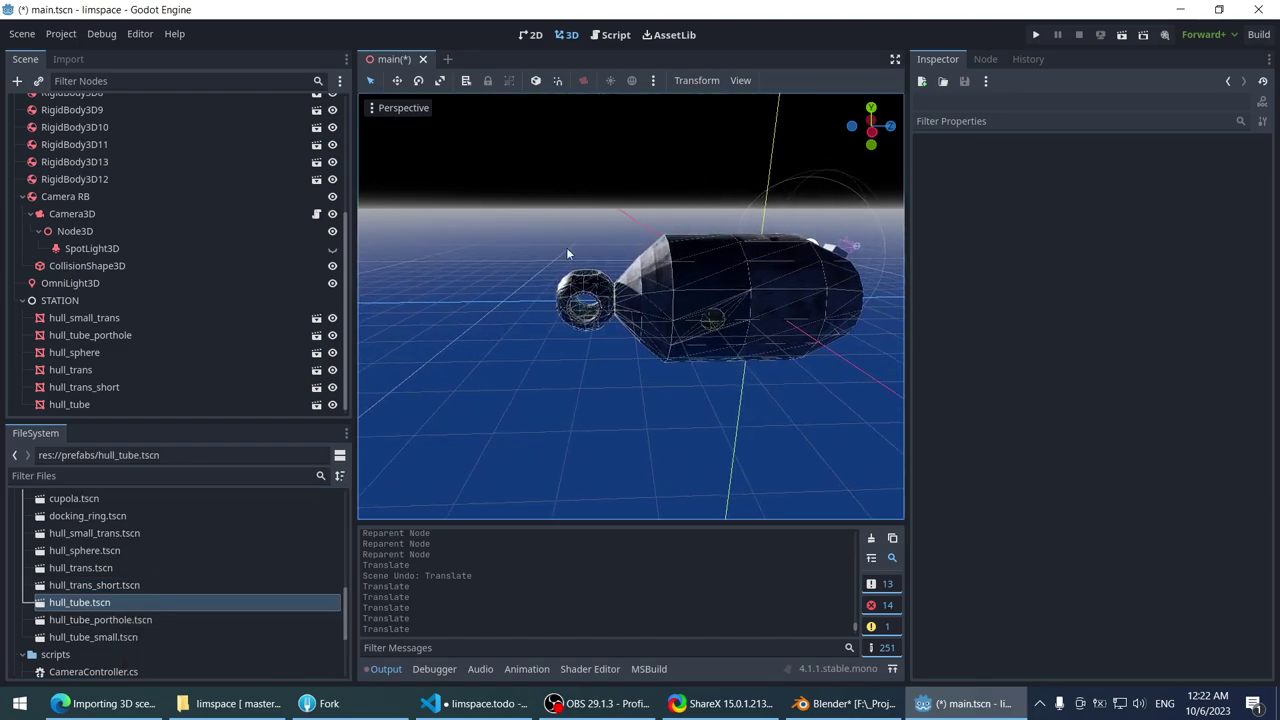
scroll(566, 247, up, 2)
click(93, 498)
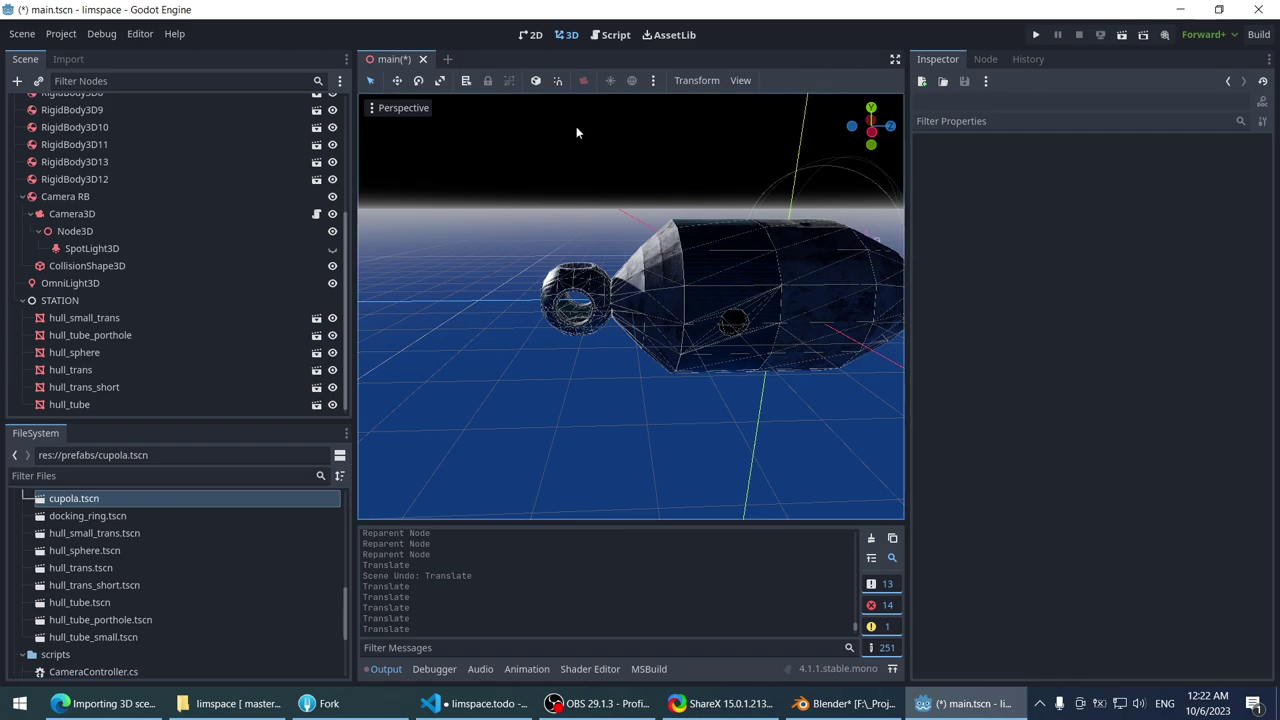
click(62, 300)
right_click(117, 509)
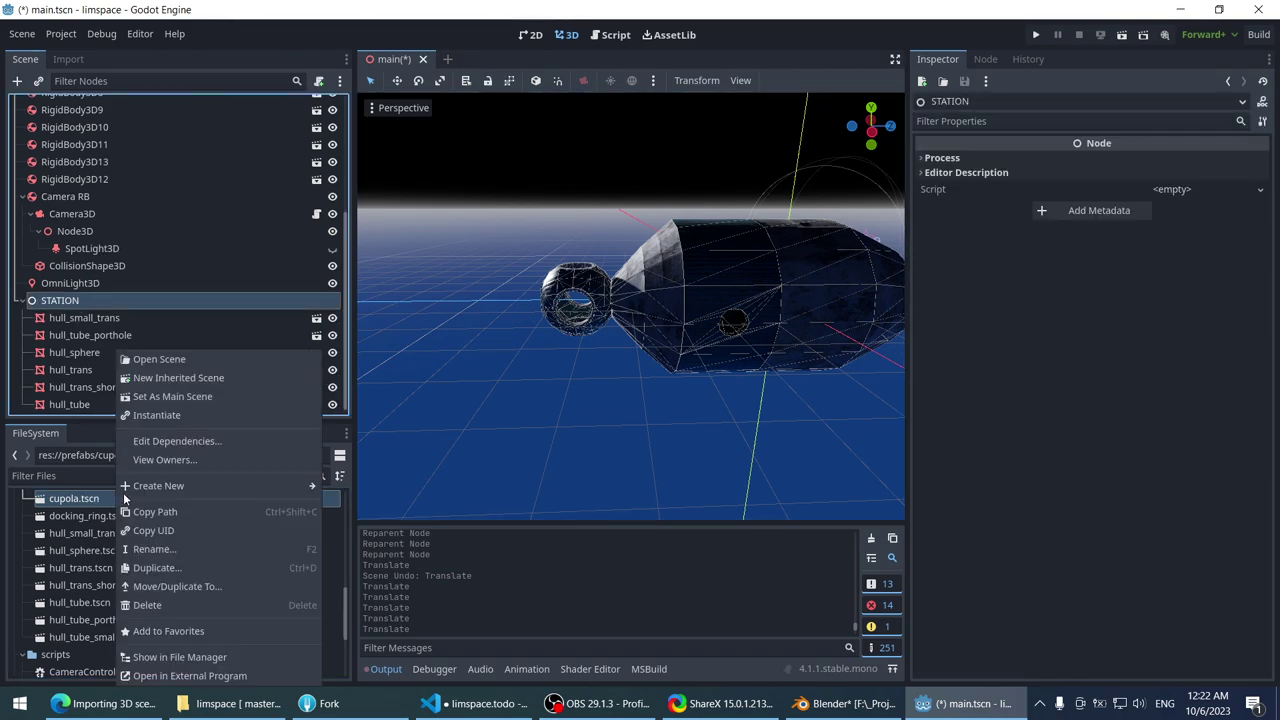
click(156, 415)
- Slide the cupola along X and raise it above the hull
click(78, 284)
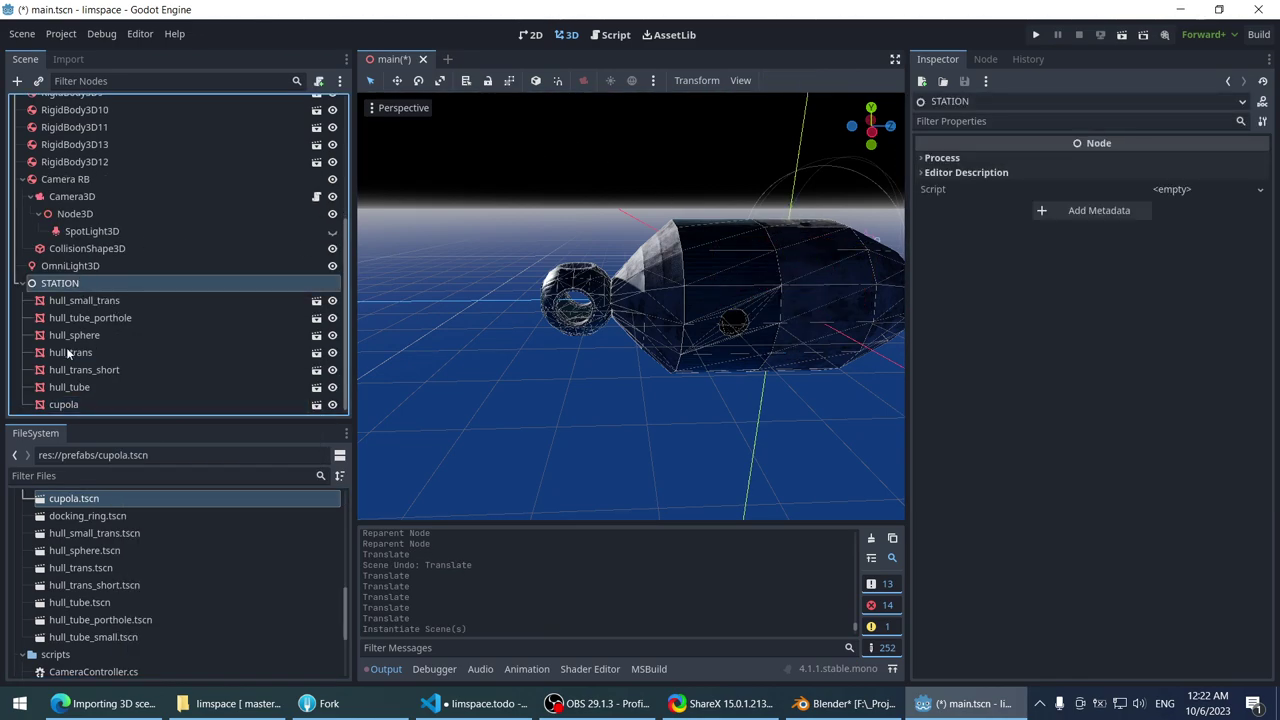
click(63, 404)
scroll(797, 302, down, 4)
drag(797, 302, 600, 283)
scroll(519, 272, up, 5)
scroll(600, 283, down, 2)
middle_drag(600, 283, 626, 247)
drag(586, 235, 600, 100)
scroll(561, 283, down, 2)
middle_drag(561, 283, 561, 352)
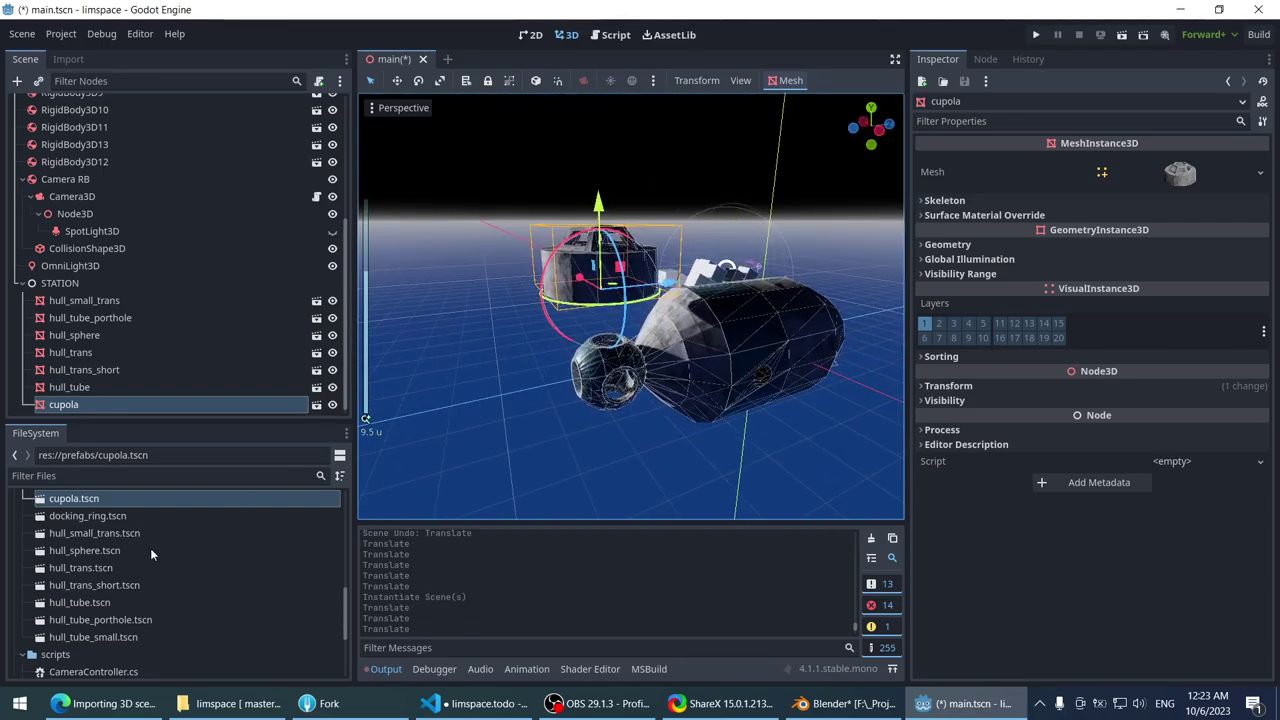
- Instance another hull_small_trans and reparent it from the cupola to STATION
click(145, 533)
click(140, 516)
right_click(120, 534)
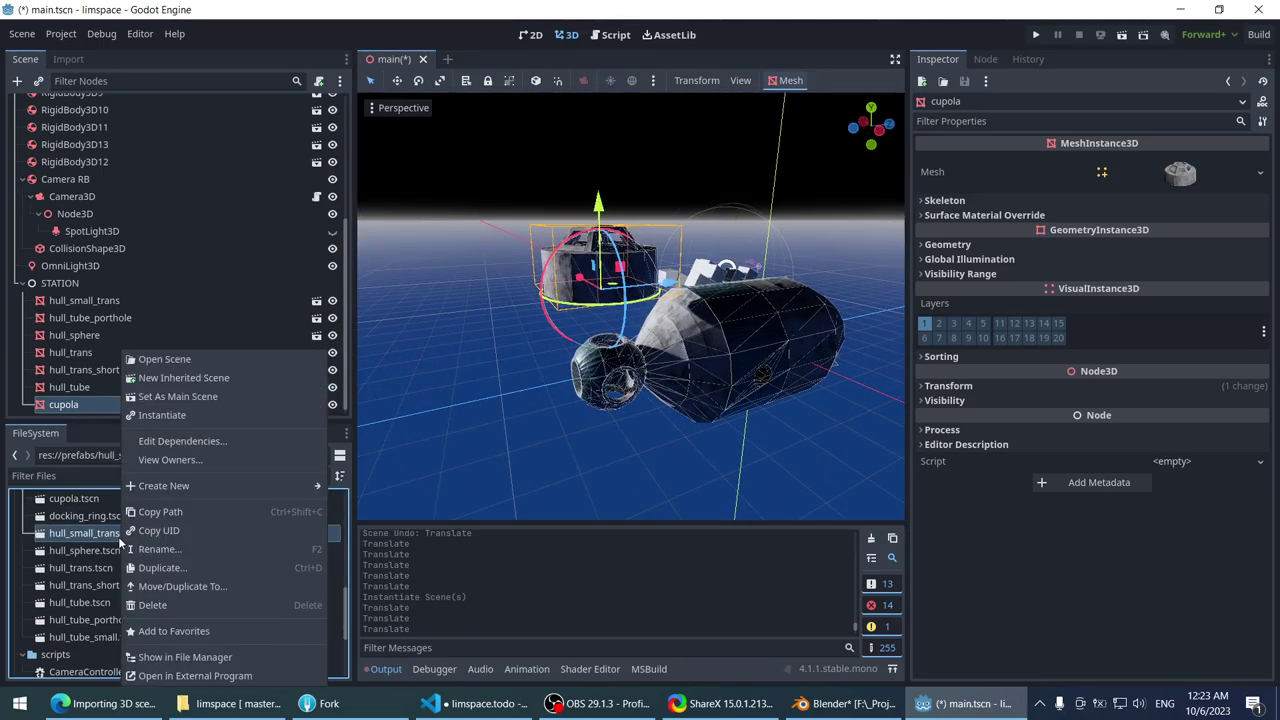
click(165, 415)
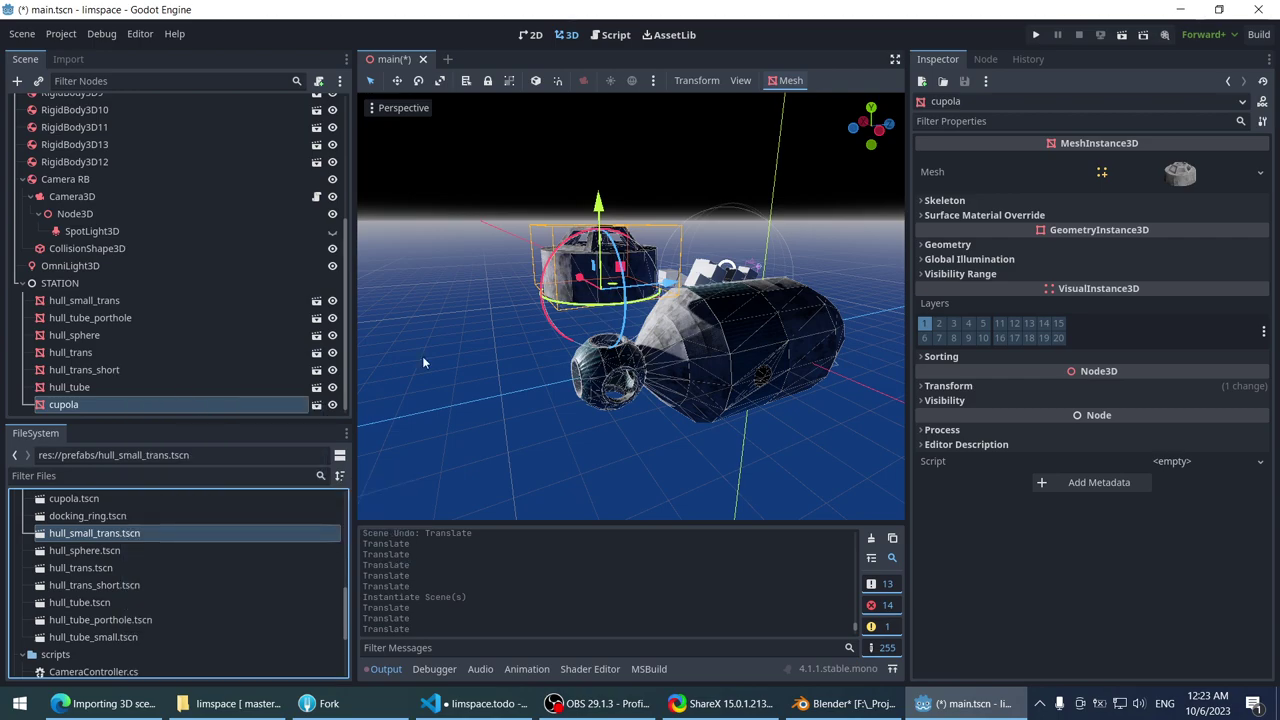
scroll(422, 356, up, 2)
middle_drag(422, 356, 445, 285)
scroll(451, 262, up, 2)
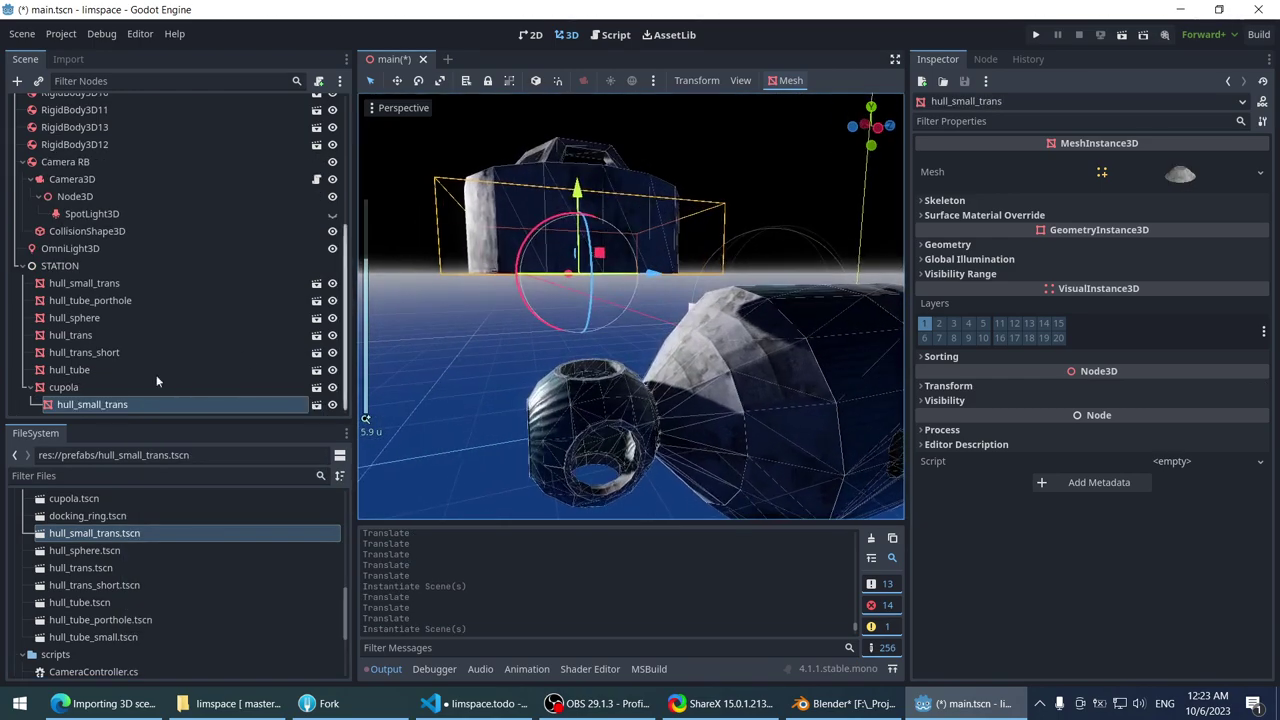
drag(105, 387, 136, 385)
- Rotate hull_small_trans2 by 165 degrees
click(136, 387)
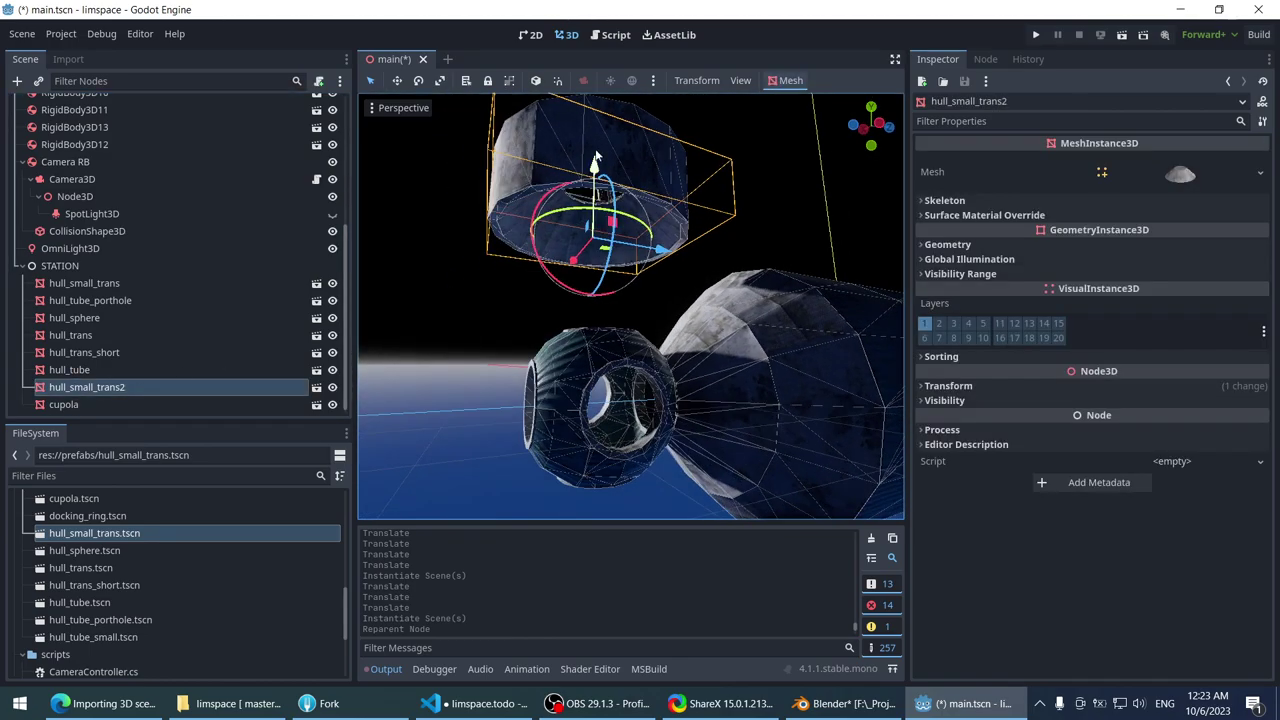
mouse_move(590, 165)
mouse_down()
mouse_move(592, 215)
mouse_move(600, 187)
mouse_up()
key(ctrl+z)
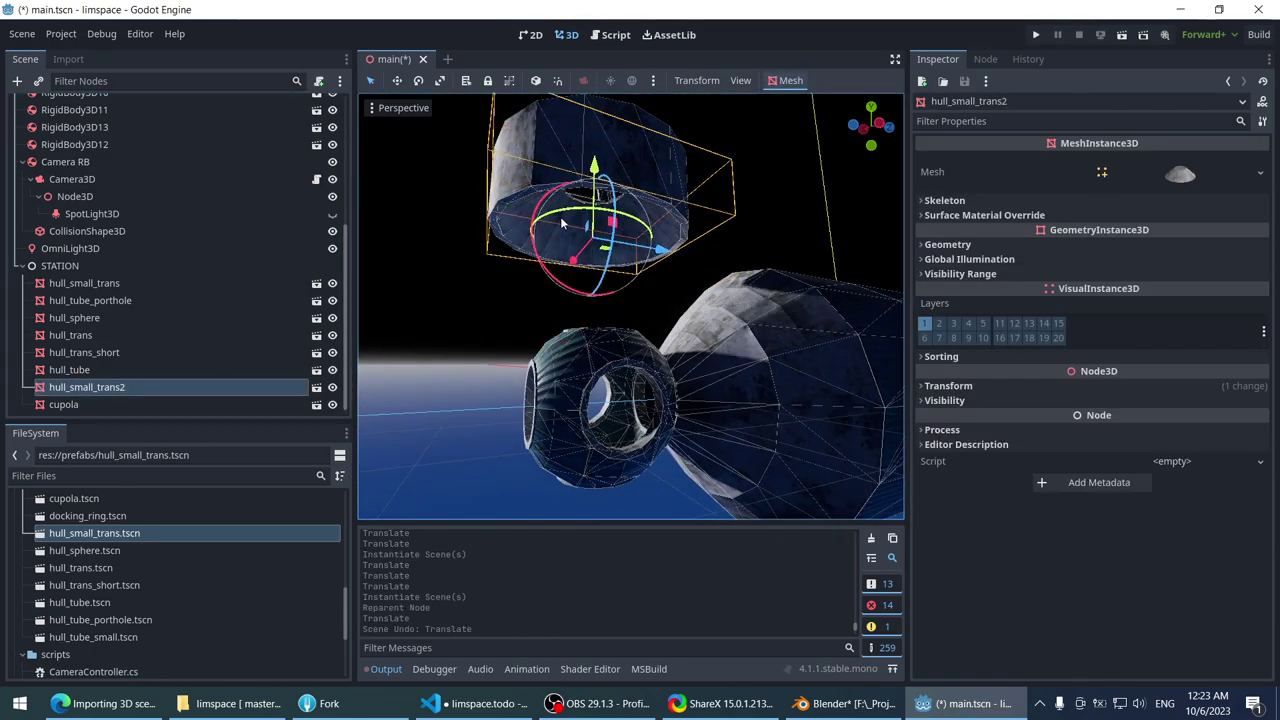
drag(545, 280, 690, 150)
middle_drag(690, 150, 690, 275)
key(q)
- Select the cupola and hull_small_trans2 together
scroll(494, 326, down, 2)
click(474, 346)
scroll(529, 400, up, 2)
scroll(496, 322, down, 2)
click(620, 322)
scroll(620, 322, up, 4)
shift+click(558, 322)
scroll(558, 322, down, 2)
scroll(615, 243, up, 3)
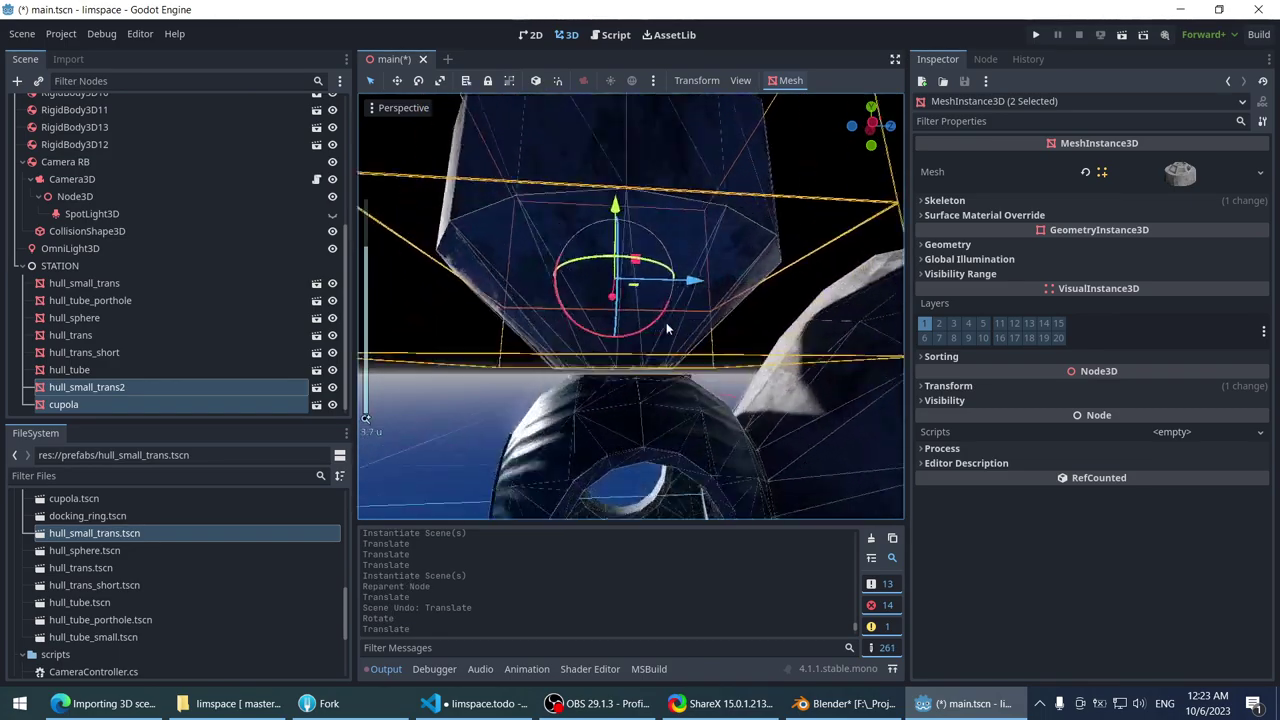
- Move the cupola and hull_small_trans2 together along Z and upward to cap the hull sphere
click(694, 279)
drag(694, 279, 709, 277)
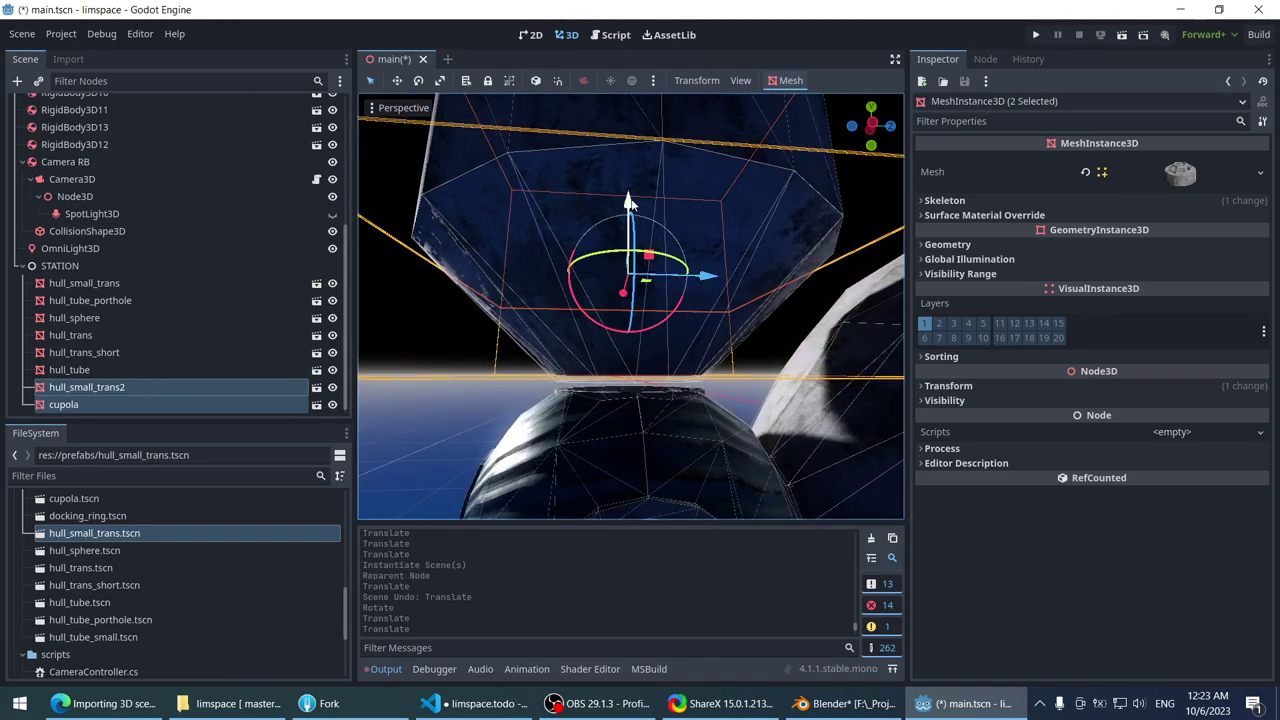
drag(628, 203, 638, 209)
drag(704, 289, 713, 279)
middle_drag(713, 279, 144, 315)
scroll(517, 358, down, 3)
click(517, 358)
scroll(527, 320, up, 2)
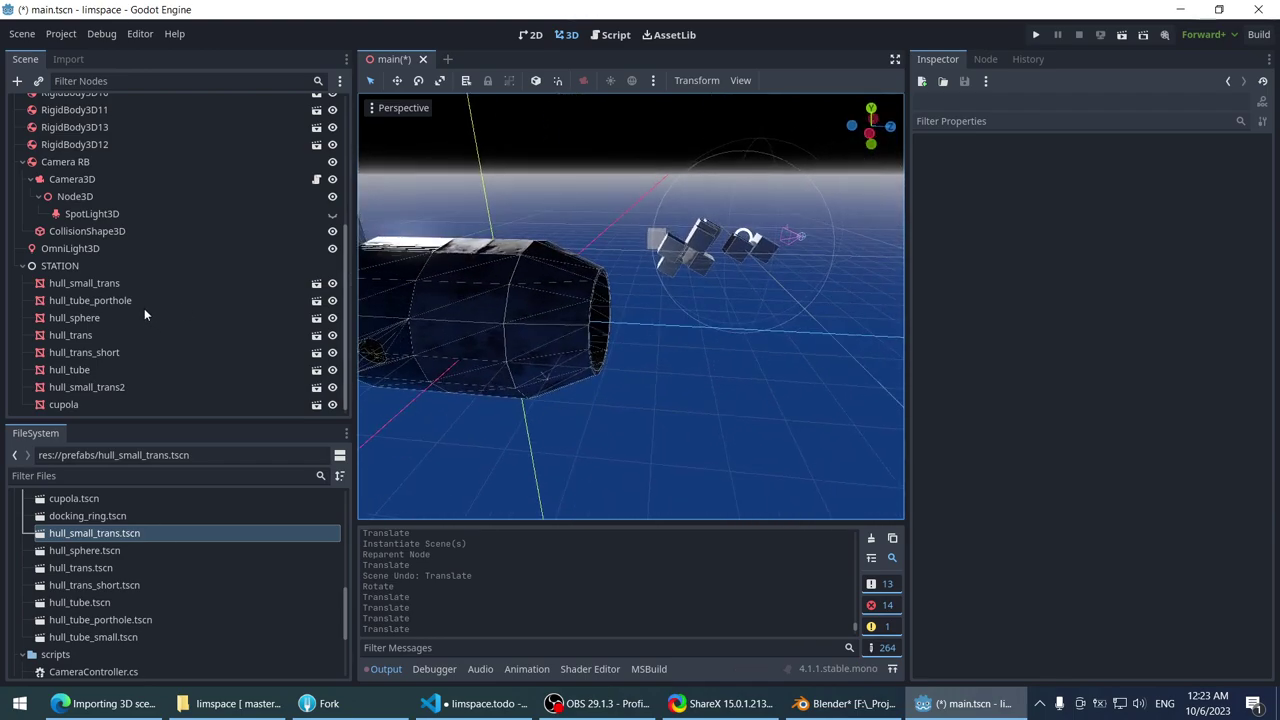
click(120, 388)
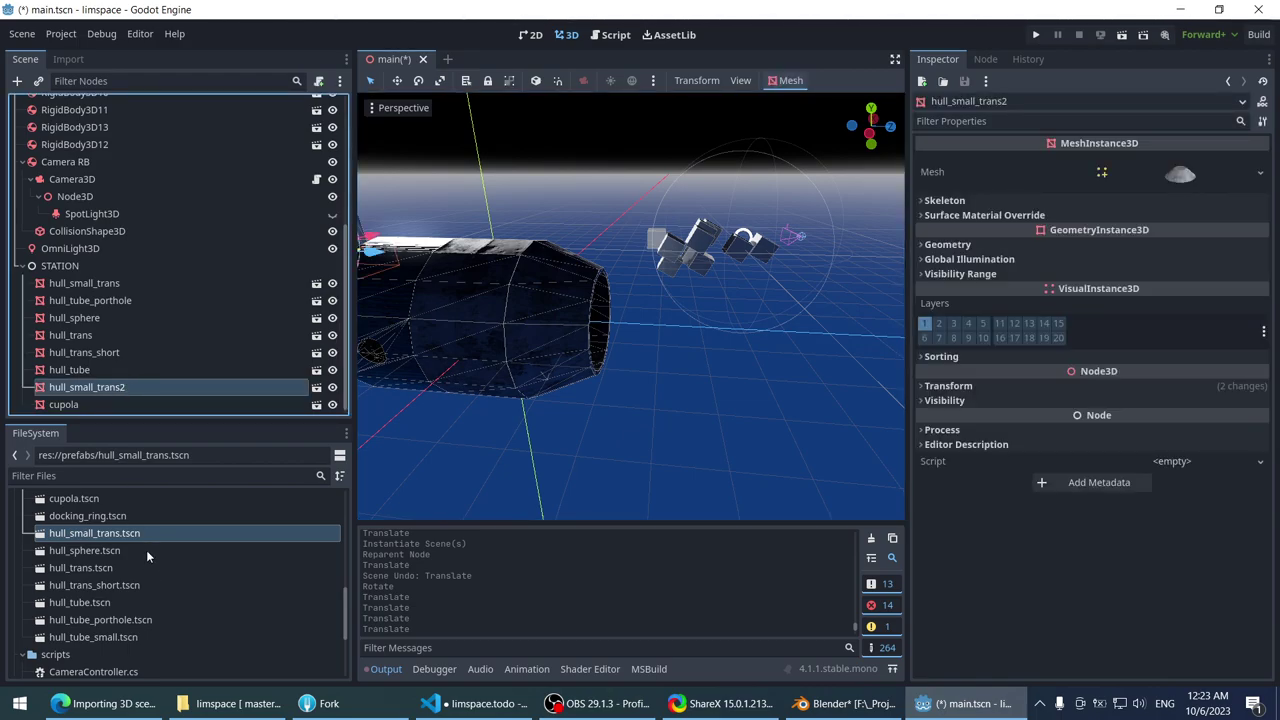
- Instantiate hull_tube_small.tscn as a child of STATION
click(127, 637)
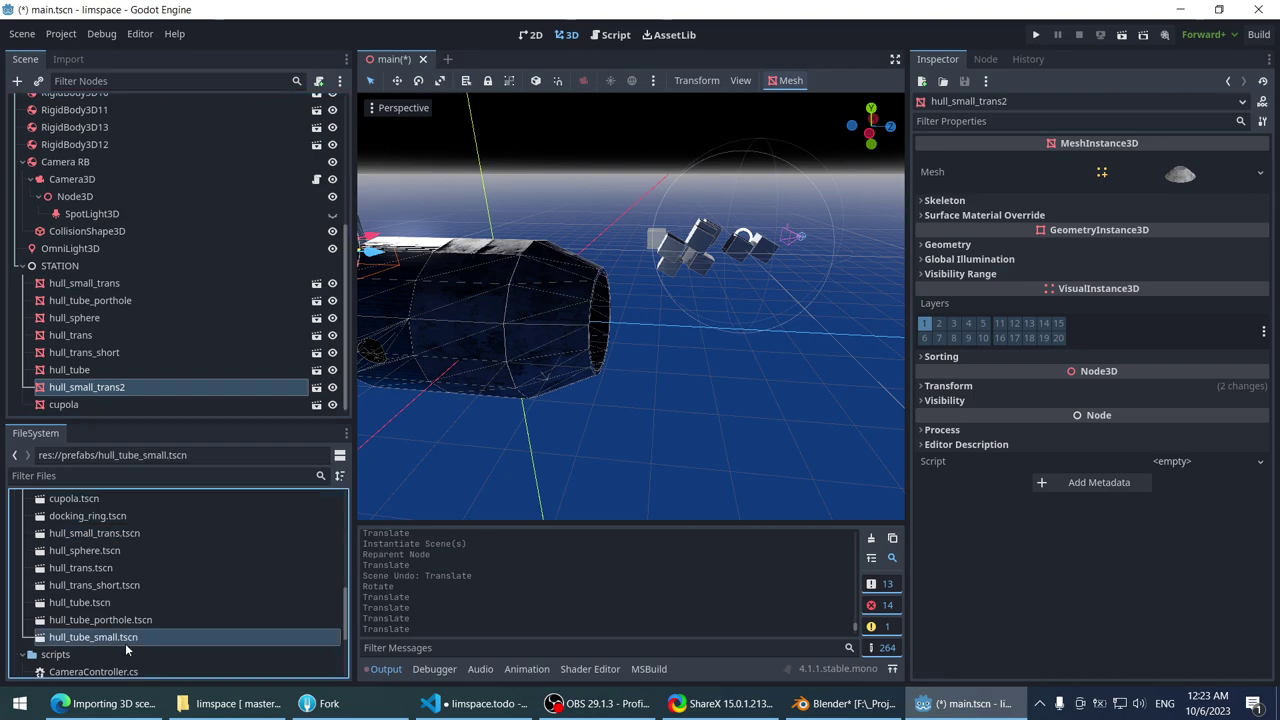
click(58, 266)
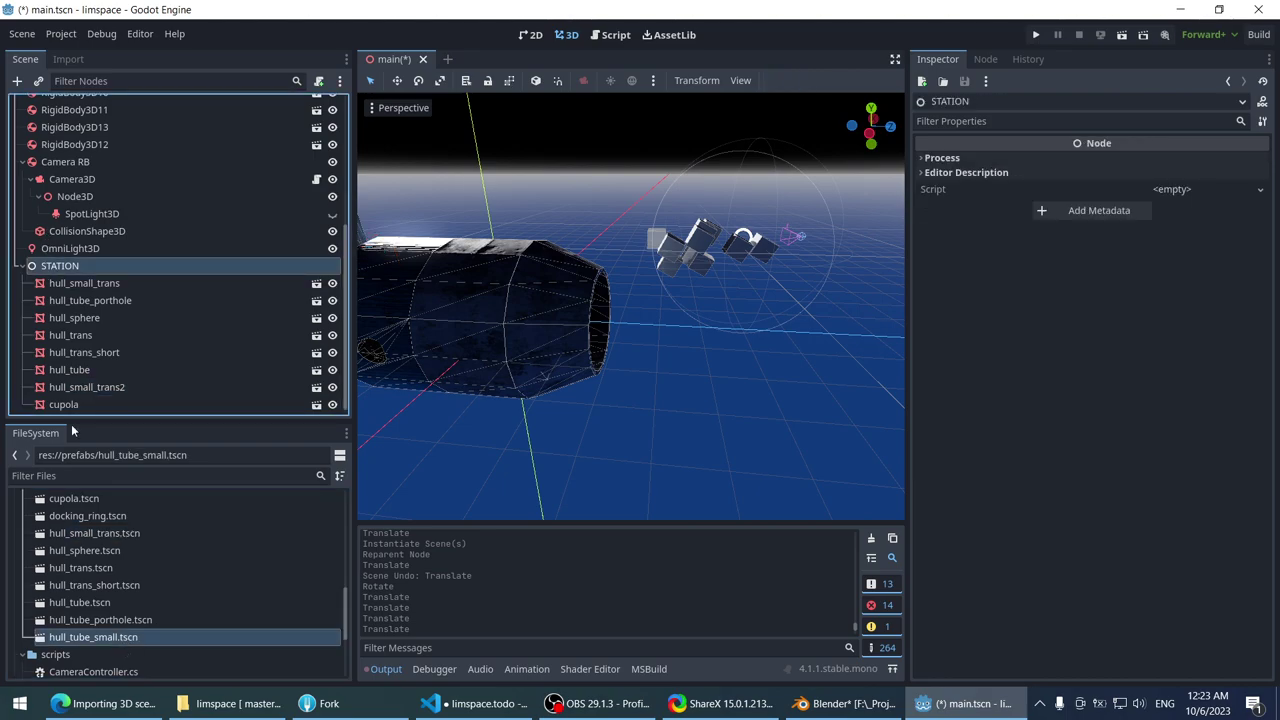
right_click(123, 637)
click(190, 416)
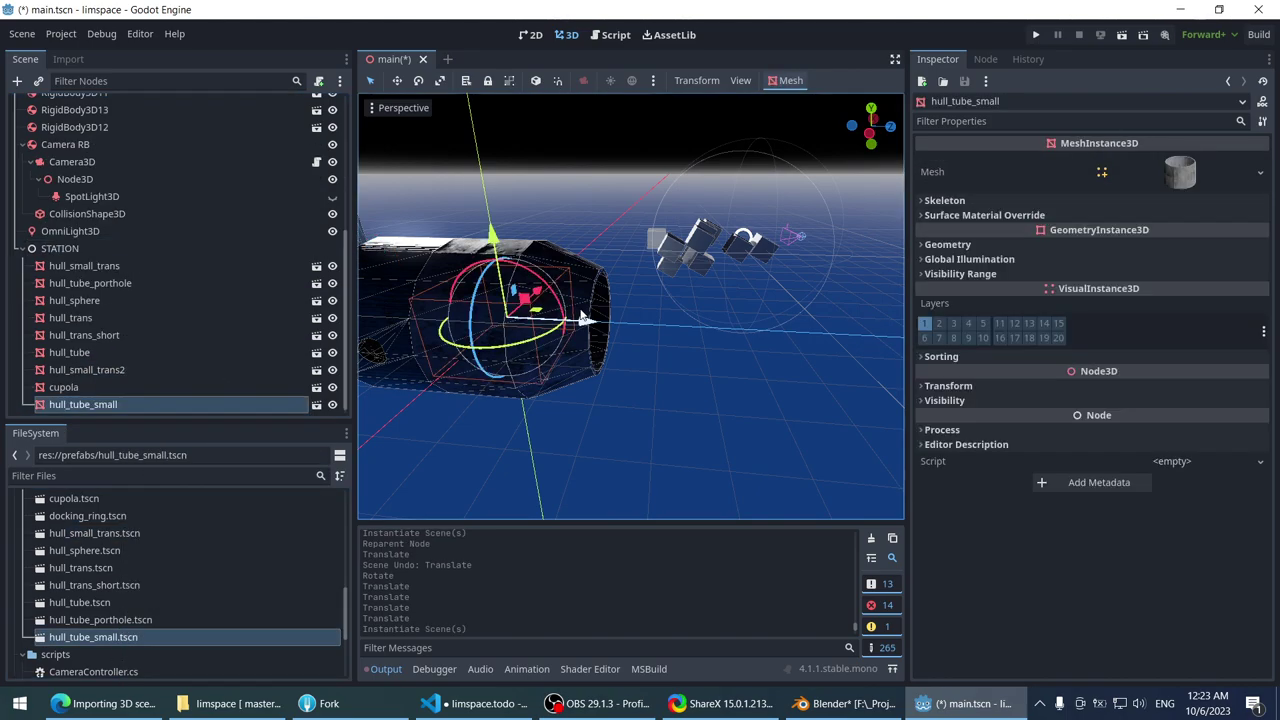
- Rotate the small hull tube 90° about X with the rotate gizmo
scroll(600, 320, up, 3)
drag(620, 318, 712, 264)
scroll(700, 315, up, 2)
middle_drag(712, 264, 500, 321)
scroll(500, 321, down, 3)
key(ctrl+z)
drag(598, 315, 477, 358)
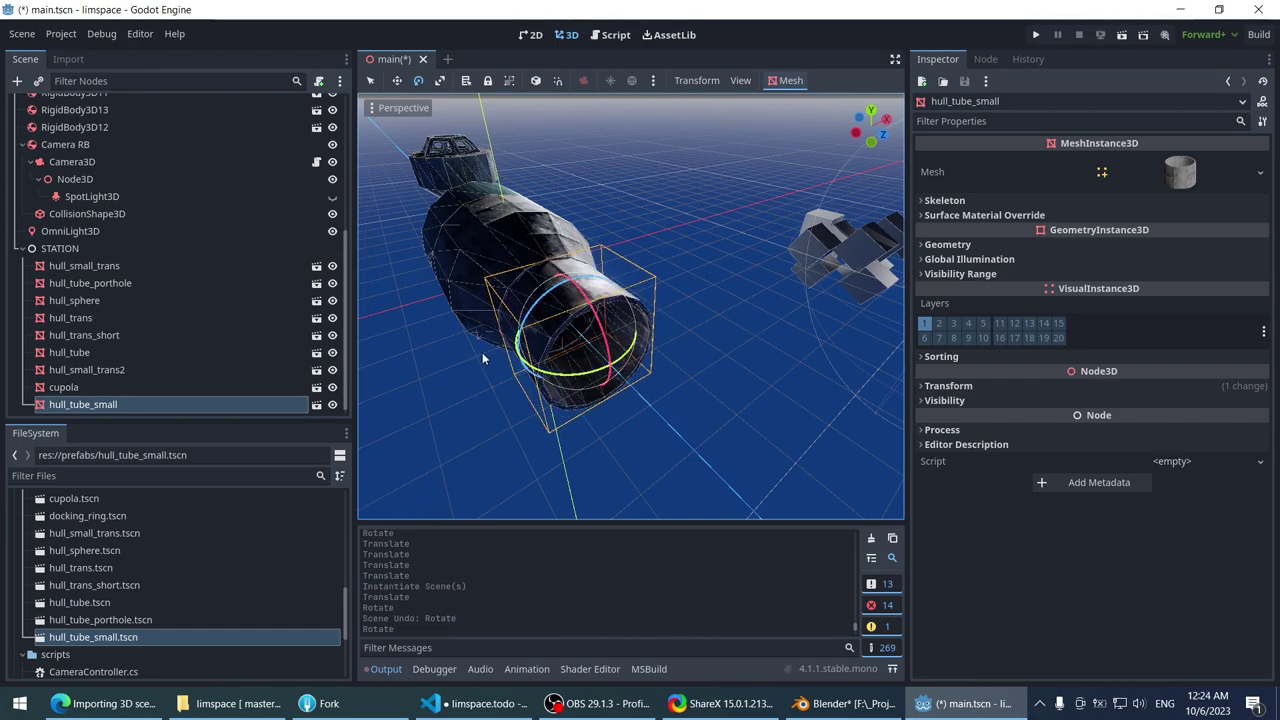
- Move the small tube along its axis toward Z 3.5 m and reveal its Transform values
middle_drag(478, 356, 503, 366)
scroll(503, 366, up, 3)
key(w)
scroll(826, 304, up, 2)
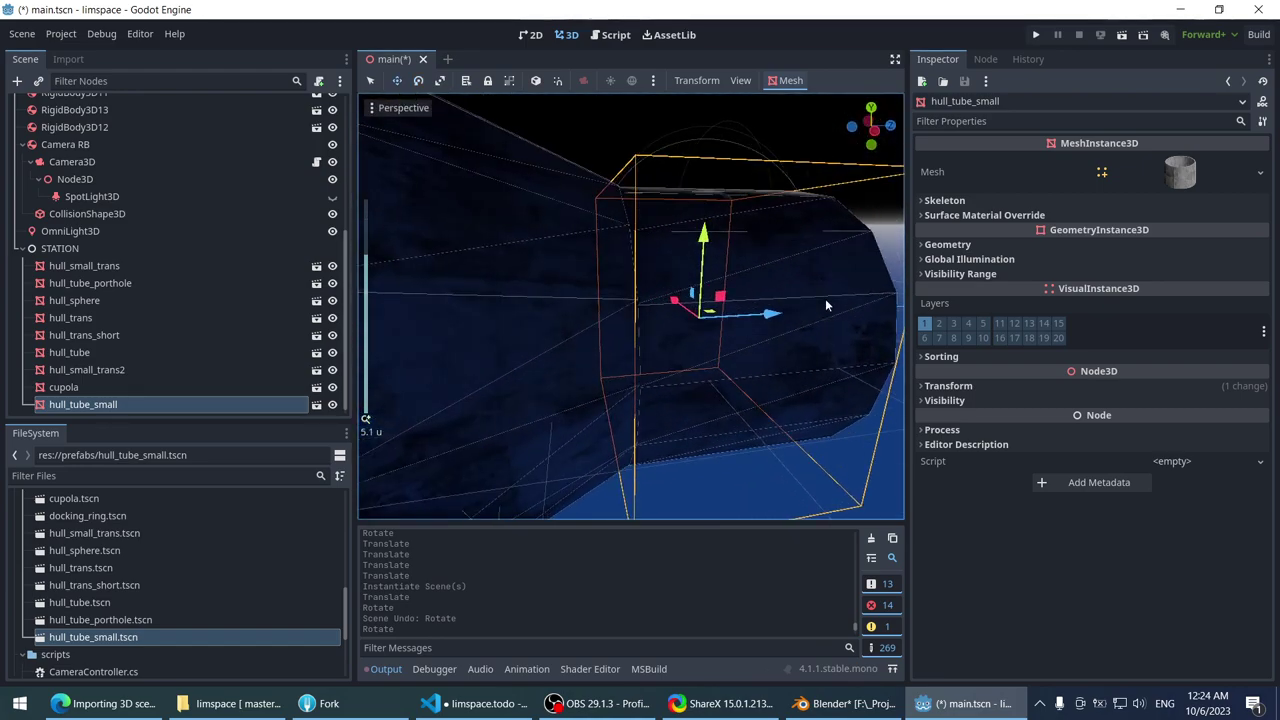
drag(768, 319, 780, 320)
middle_drag(780, 320, 690, 262)
scroll(613, 276, up, 2)
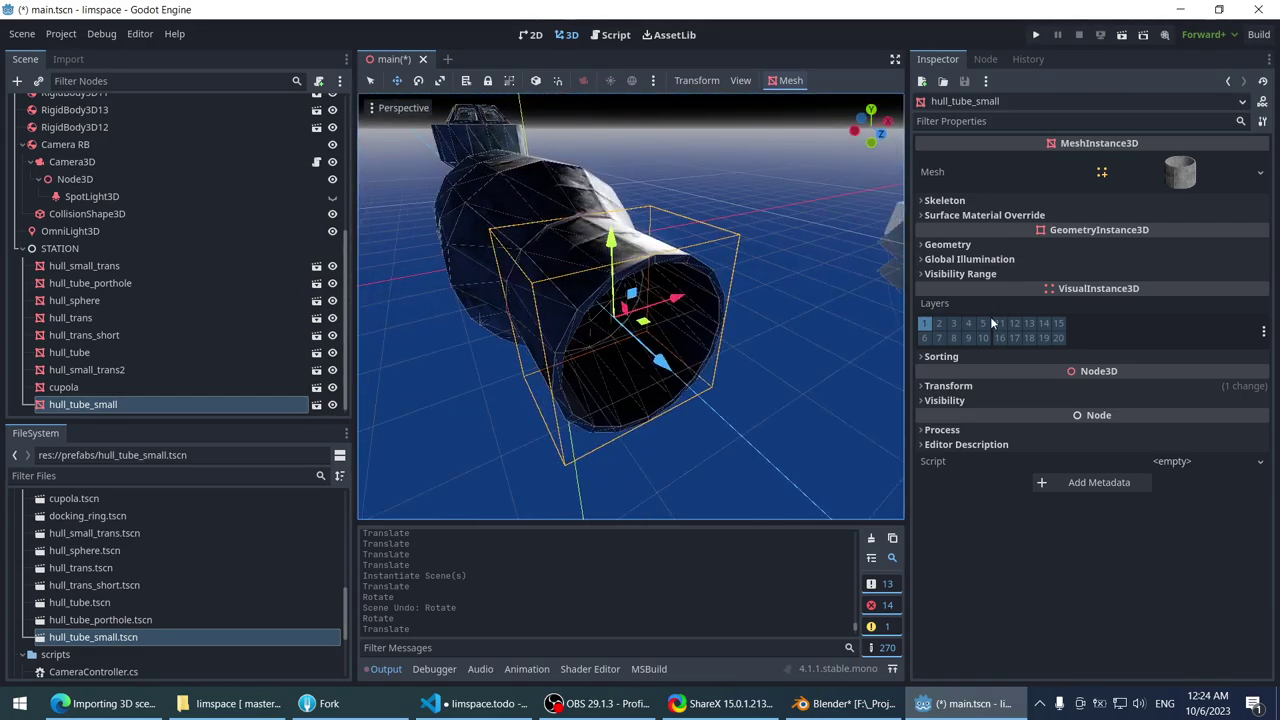
click(947, 385)
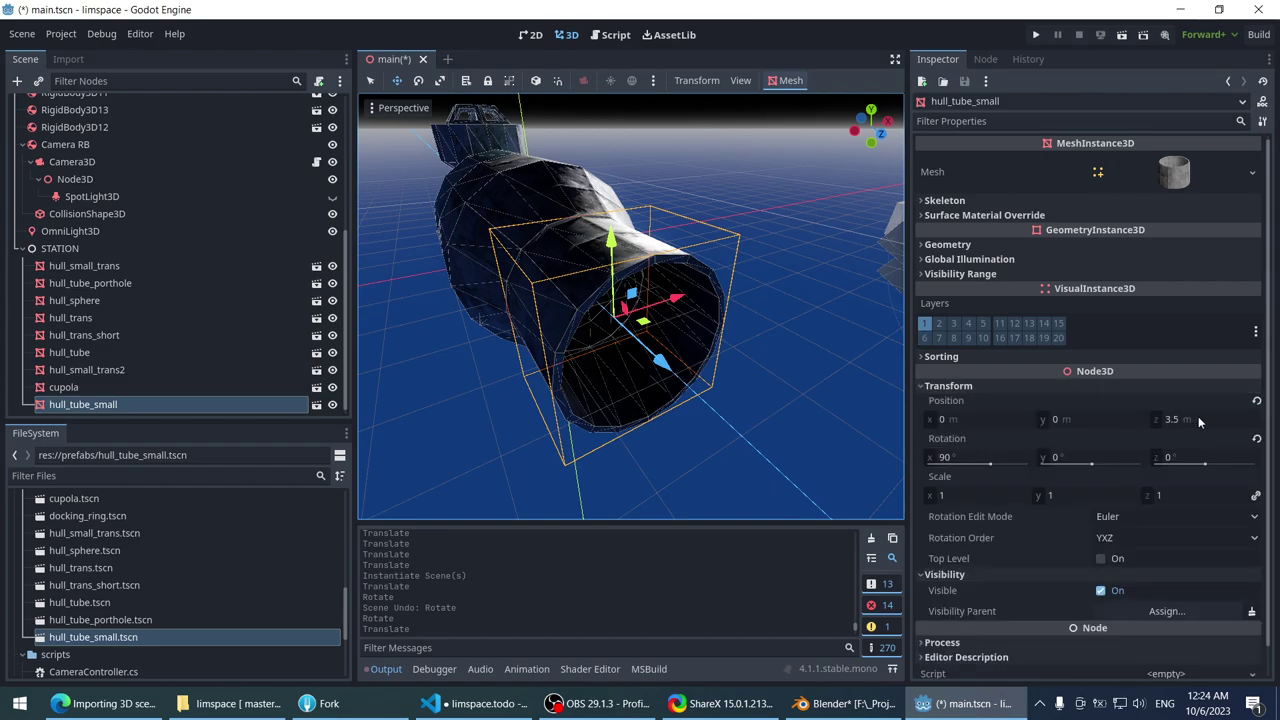
- Zero the small tube's X and Y position and drag it to Z 3.5
click(1118, 424)
click(1065, 419)
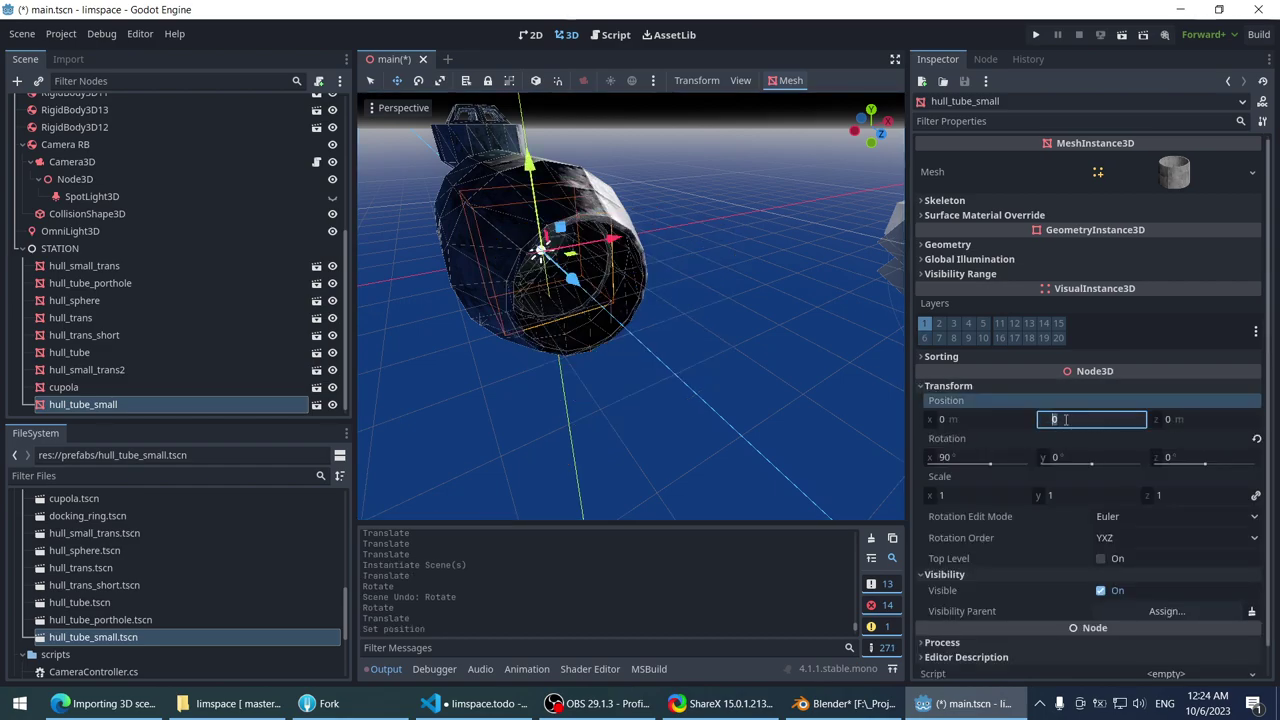
middle_drag(625, 335, 670, 325)
scroll(670, 325, up, 3)
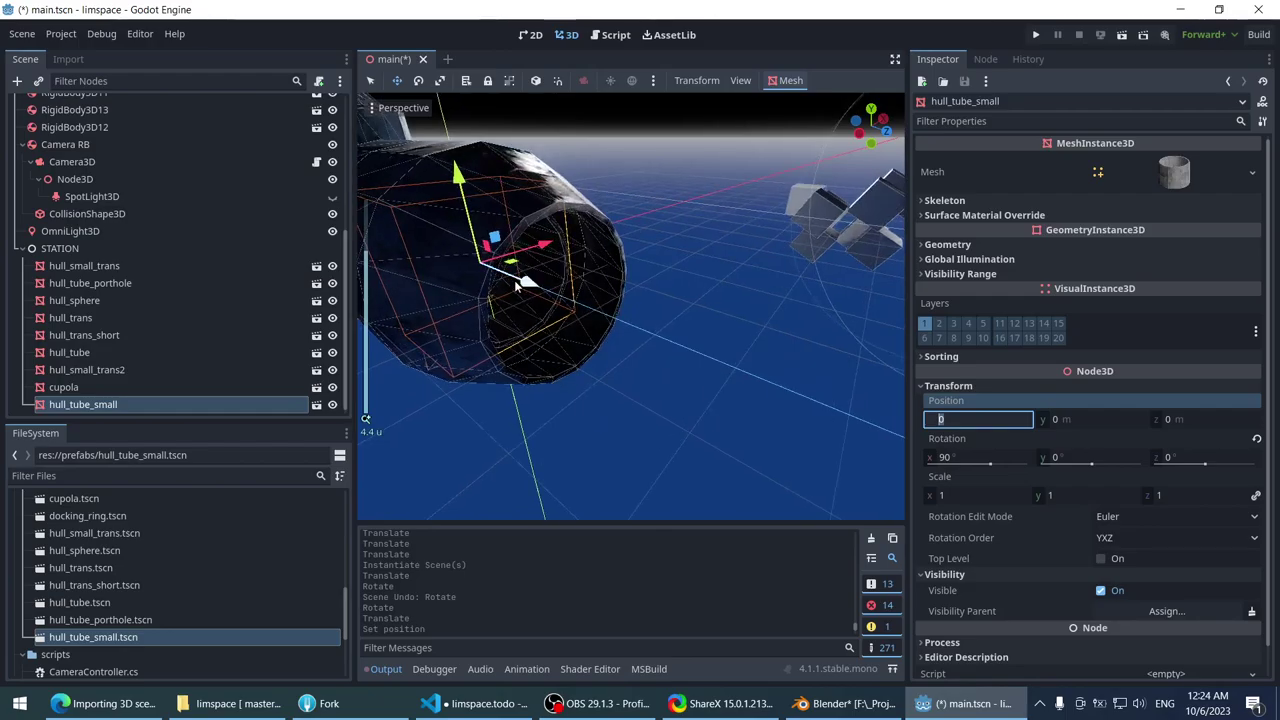
drag(537, 283, 705, 366)
middle_drag(705, 366, 464, 160)
- Orbit and zoom over the hull to inspect how the textured pieces join
scroll(698, 320, up, 3)
scroll(615, 338, up, 2)
scroll(455, 193, up, 3)
scroll(464, 160, down, 4)
middle_drag(538, 254, 653, 187)
scroll(632, 207, up, 5)
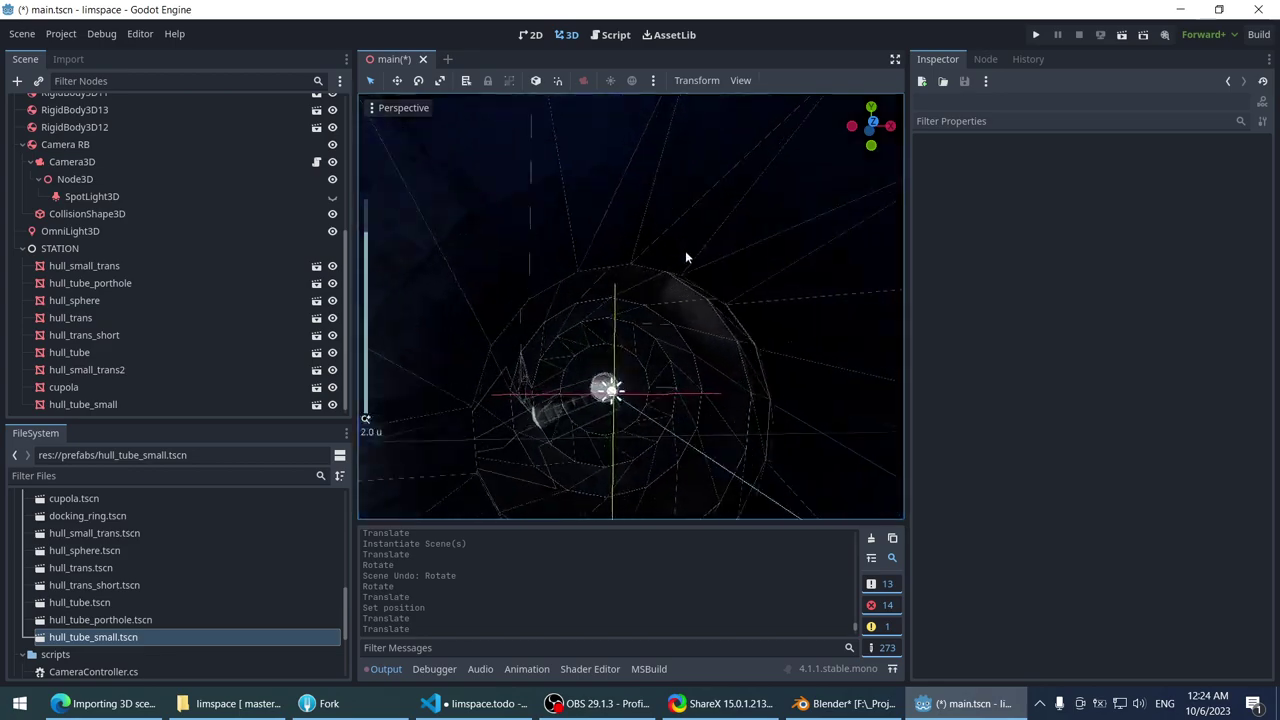
middle_drag(560, 246, 610, 287)
scroll(610, 287, down, 10)
scroll(610, 287, up, 8)
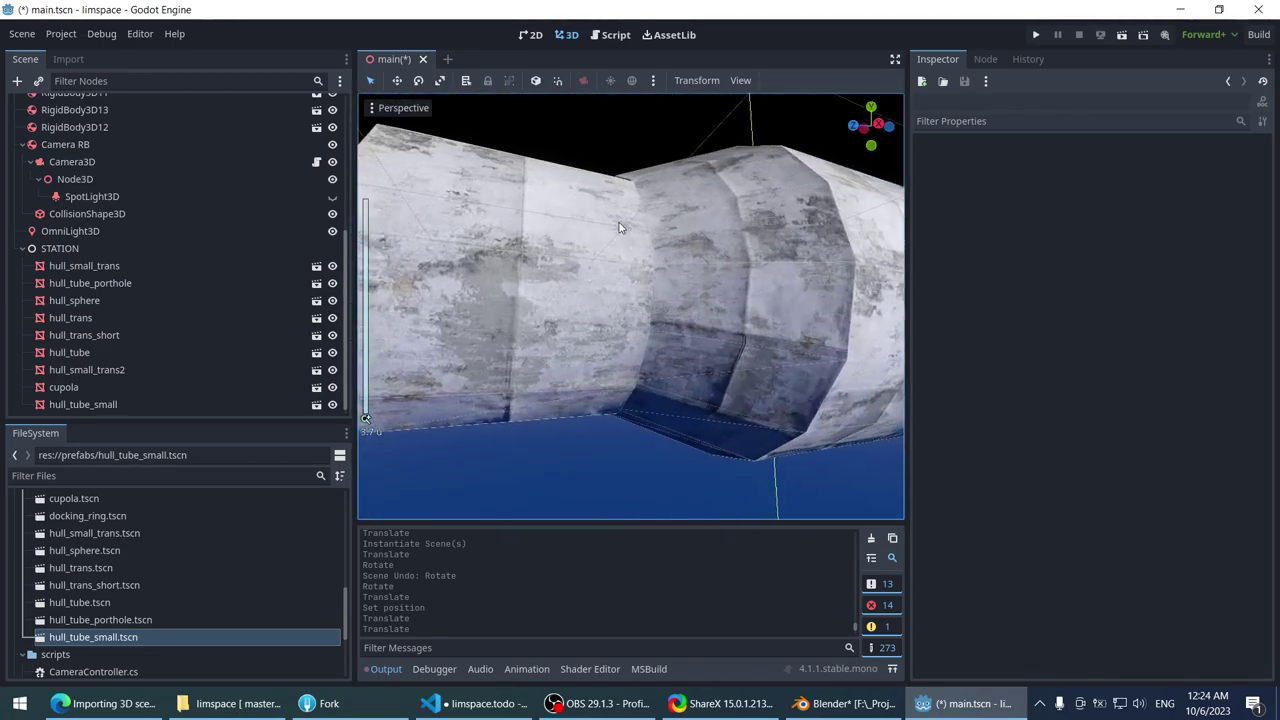
middle_drag(689, 183, 606, 280)
scroll(558, 283, down, 6)
- Zero the X and Y position of the hull_trans piece
click(637, 356)
click(1013, 386)
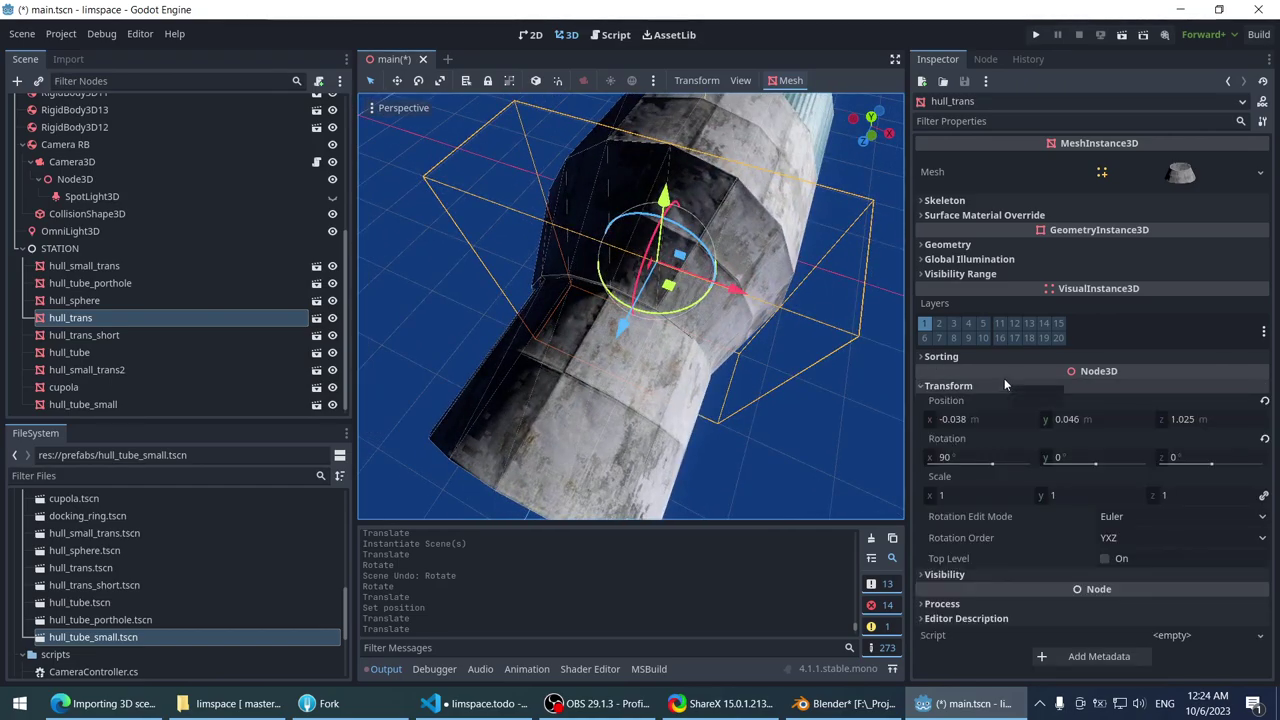
scroll(544, 343, down, 5)
scroll(595, 315, up, 4)
middle_drag(595, 315, 681, 355)
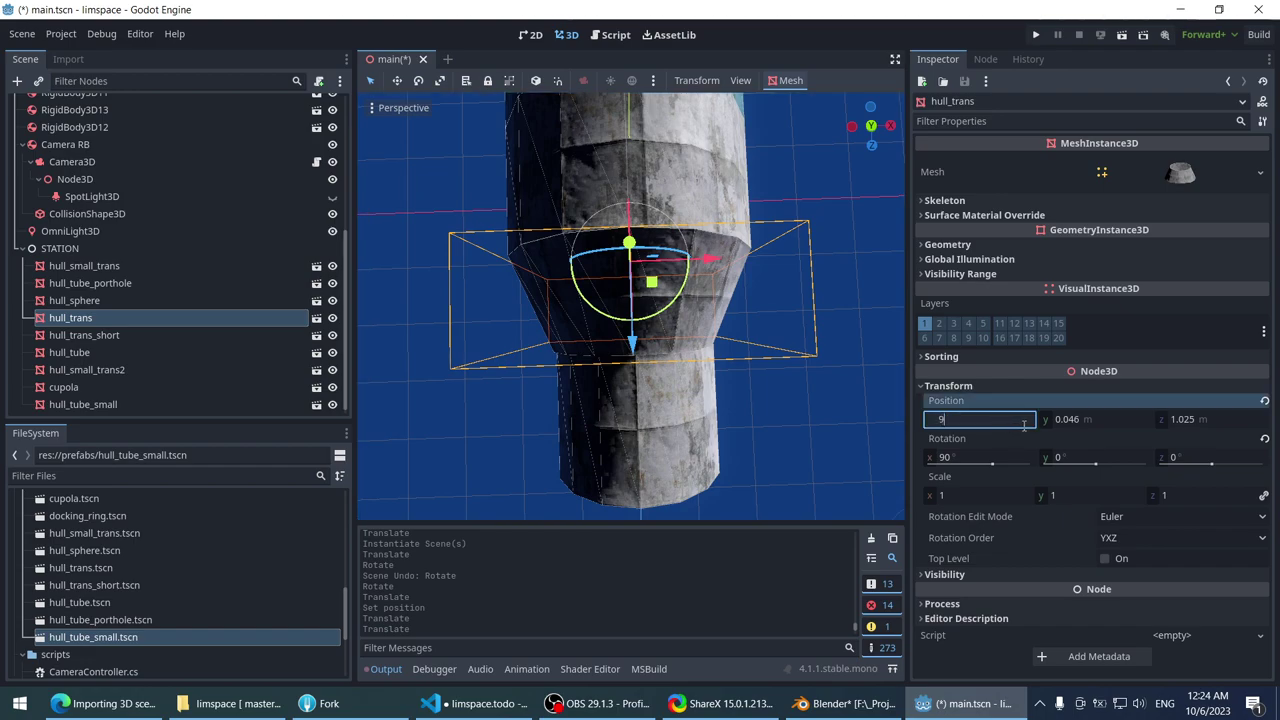
click(1095, 419)
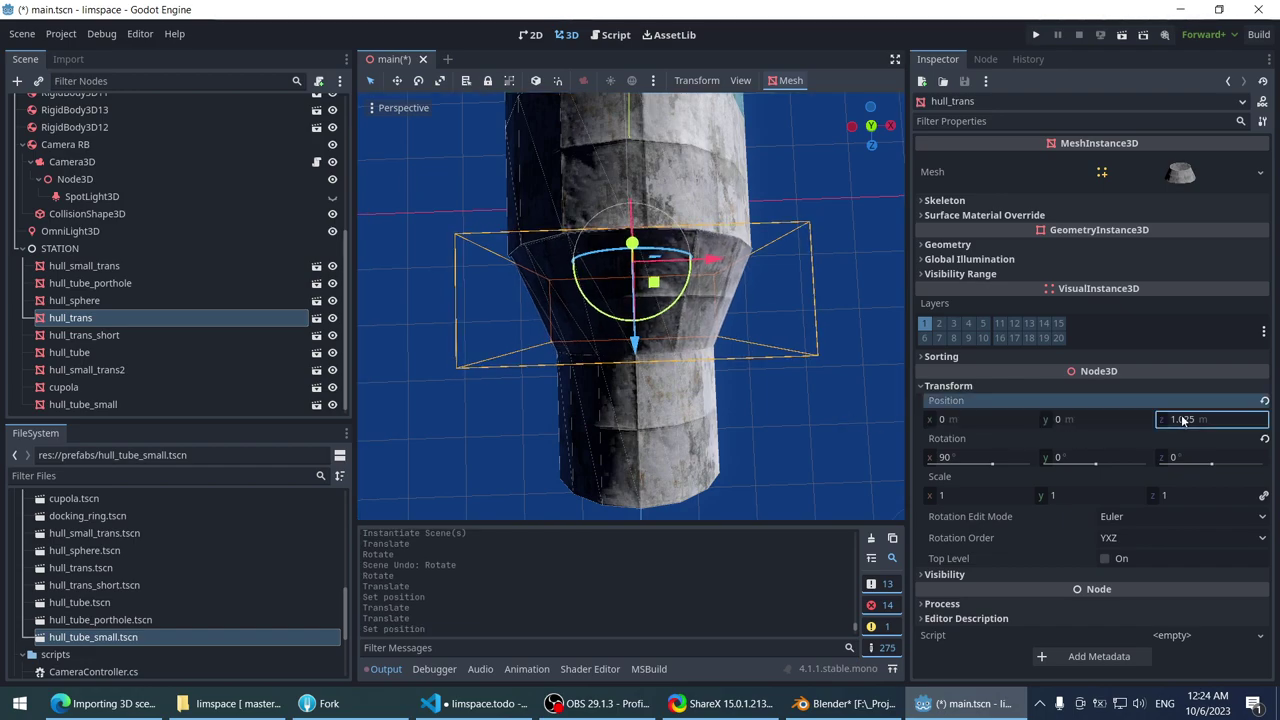
middle_drag(751, 250, 701, 287)
scroll(701, 287, down, 3)
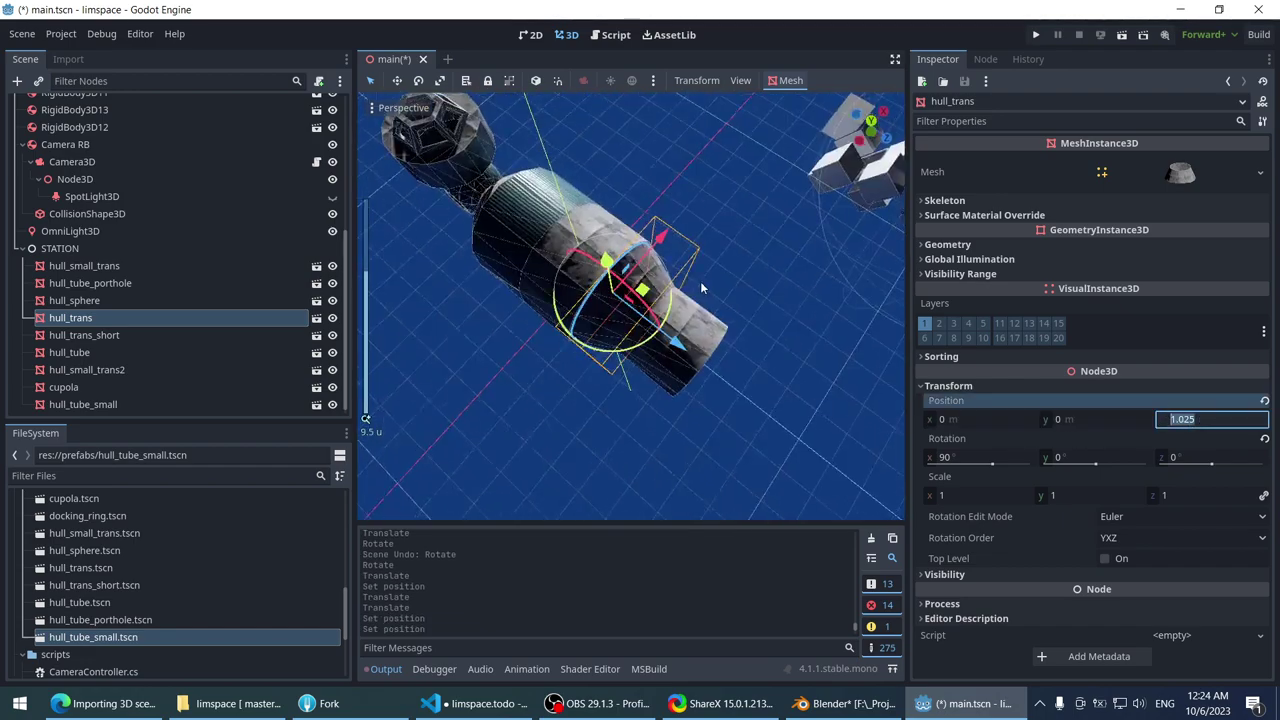
click(683, 178)
- Set the hull tube's X and Y position to 0
click(593, 277)
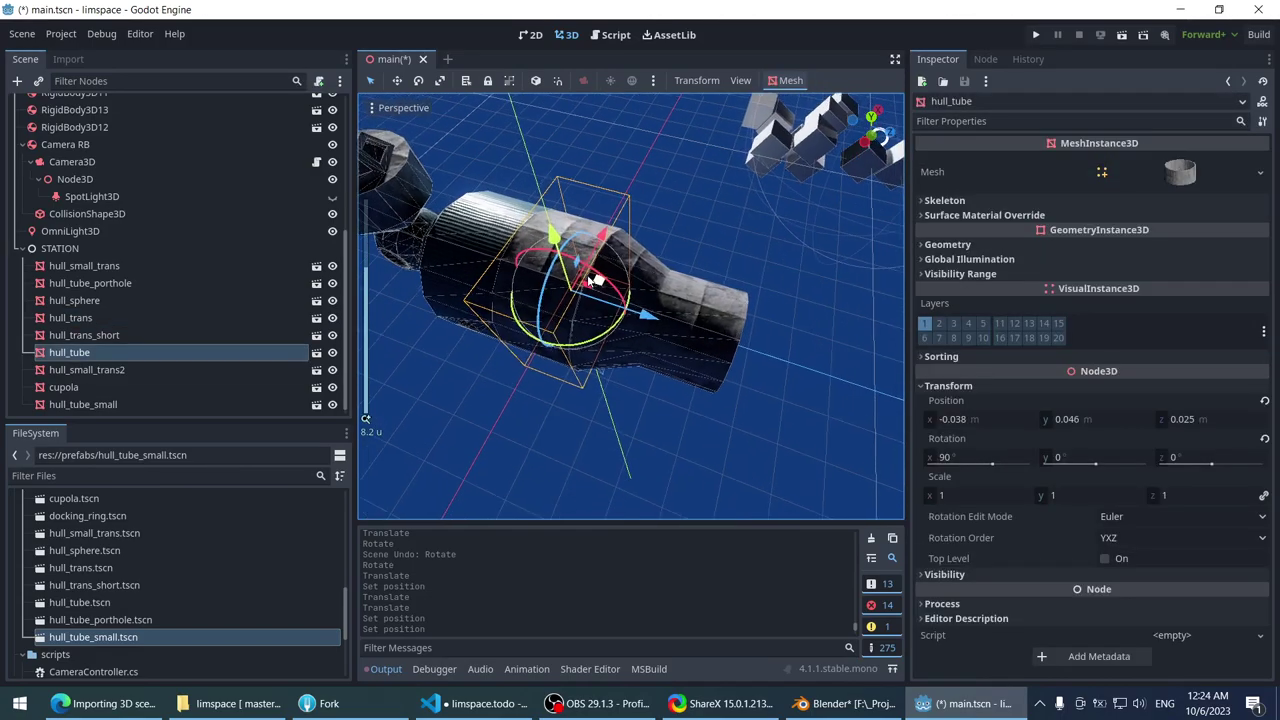
click(1005, 419)
text(0)
click(1127, 421)
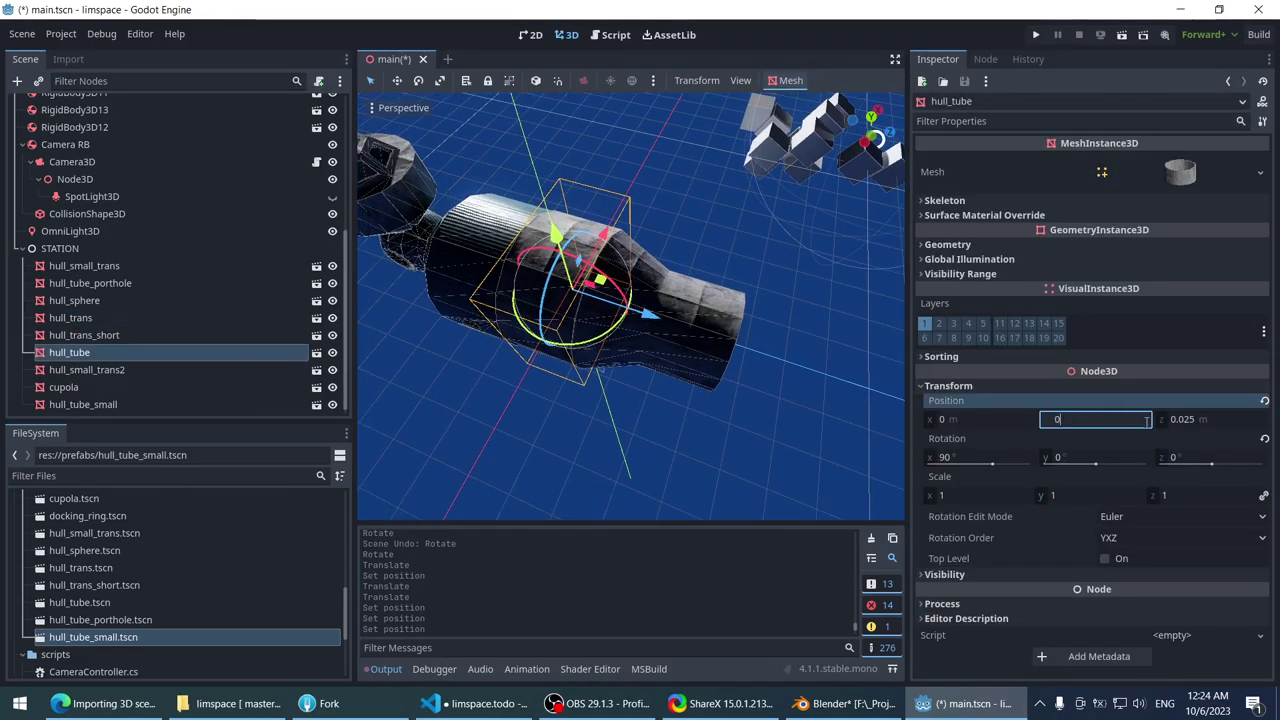
middle_drag(640, 300, 600, 290)
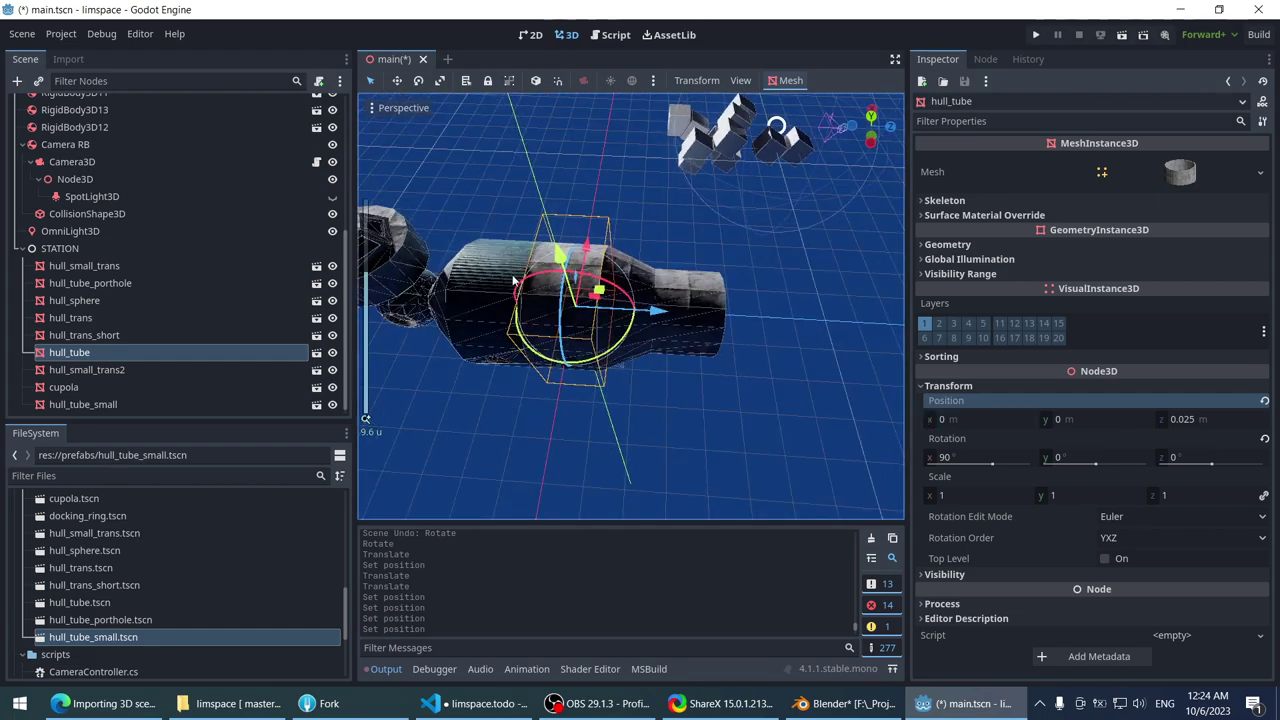
- Set the porthole tube module's Y position to 0
click(500, 300)
click(948, 386)
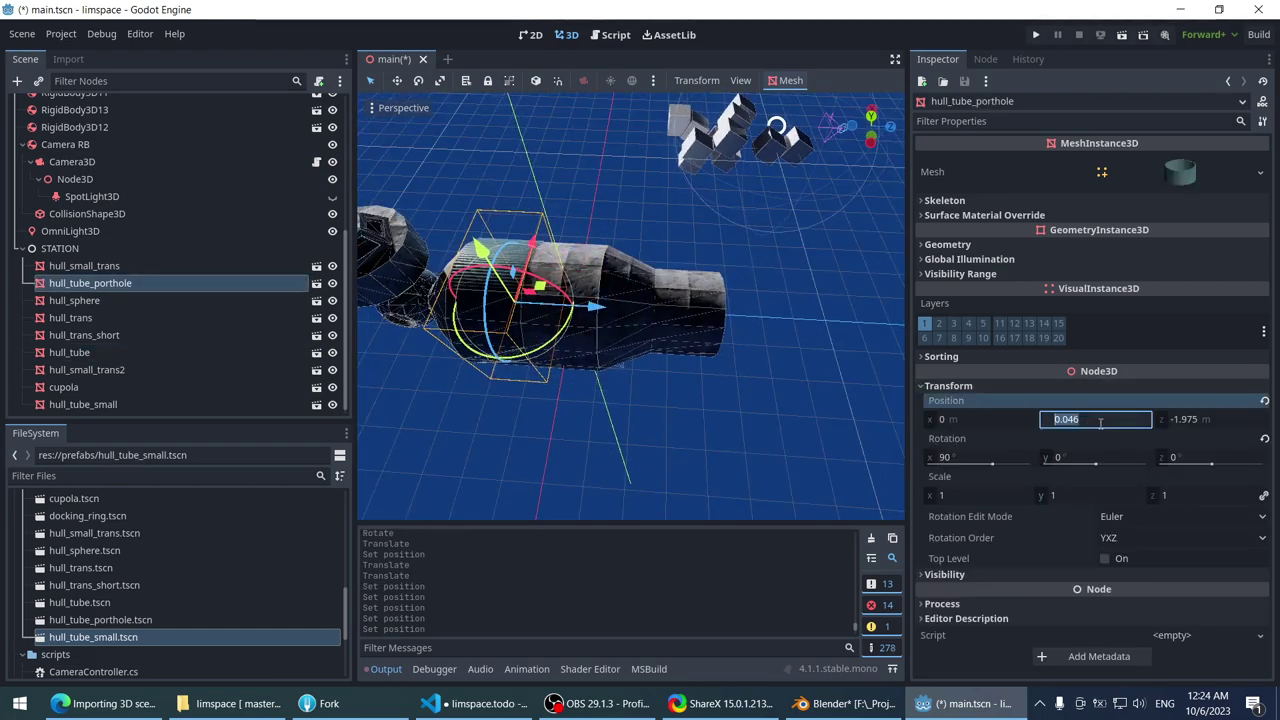
click(1069, 421)
text(0)
click(780, 420)
middle_drag(470, 260, 508, 385)
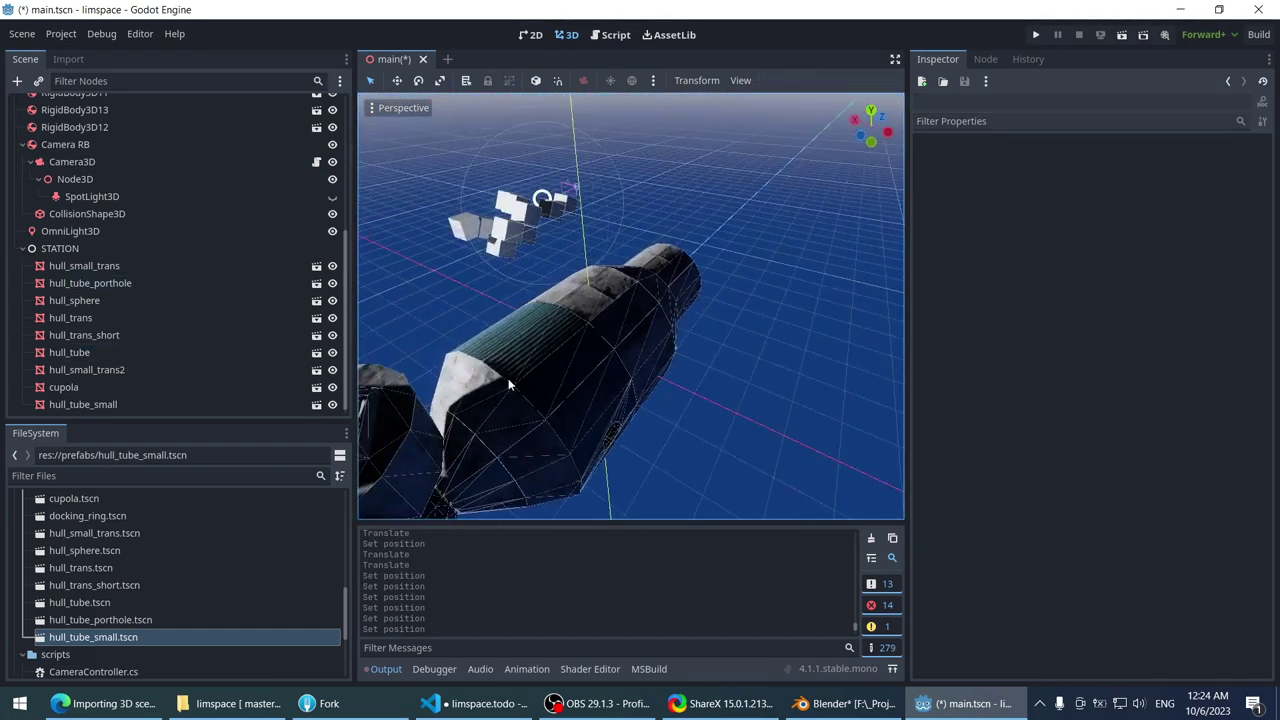
- Zero the Y position of the short transition and hull sphere modules
click(487, 409)
click(1004, 390)
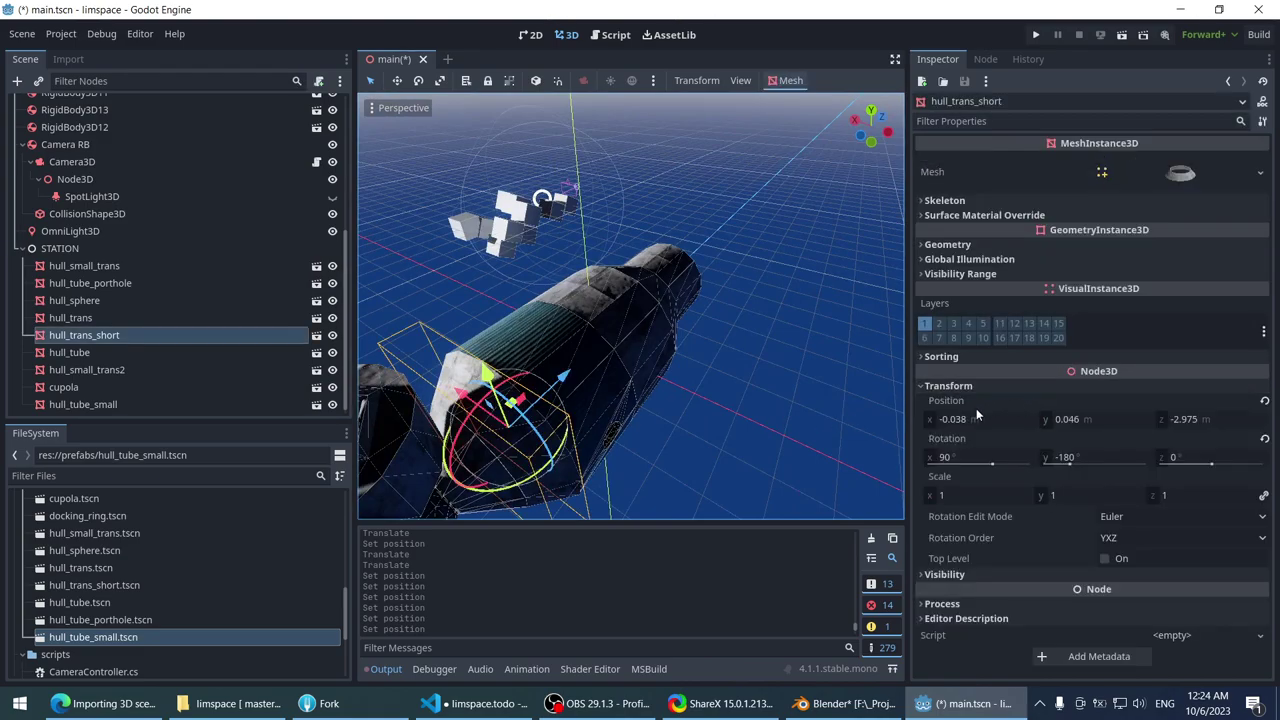
click(560, 420)
middle_drag(560, 420, 486, 406)
click(484, 404)
click(948, 386)
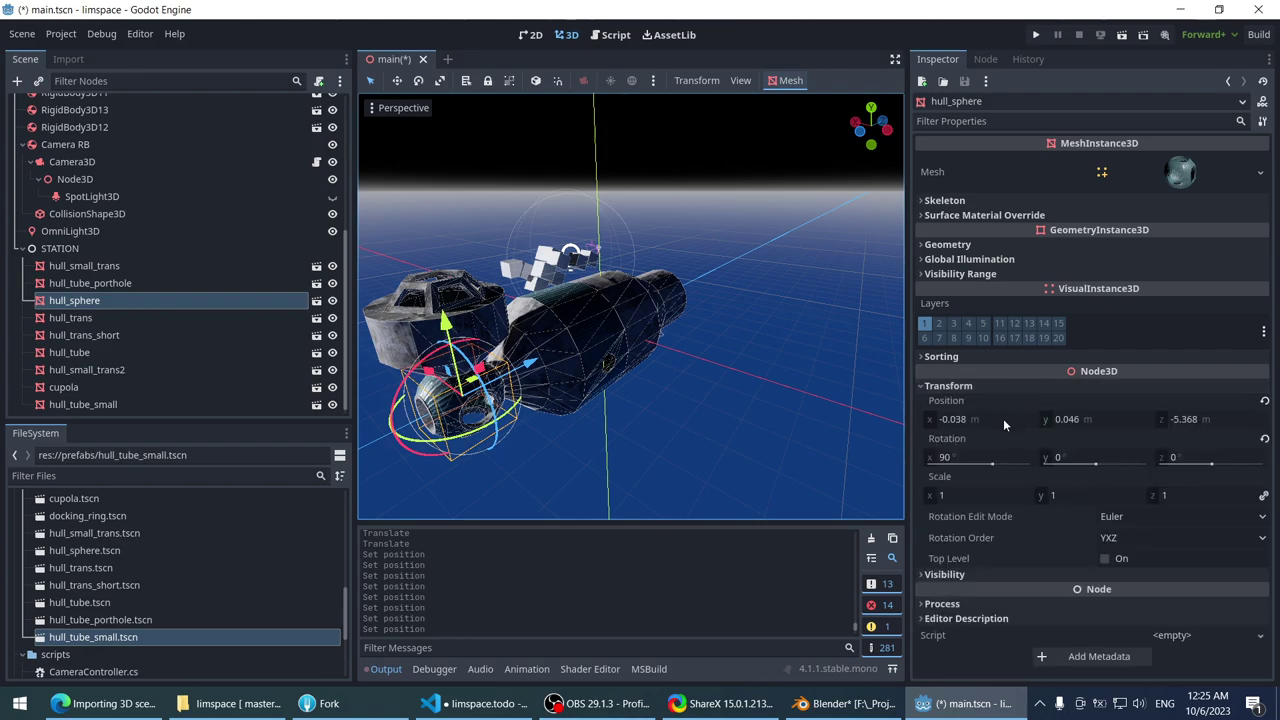
click(587, 432)
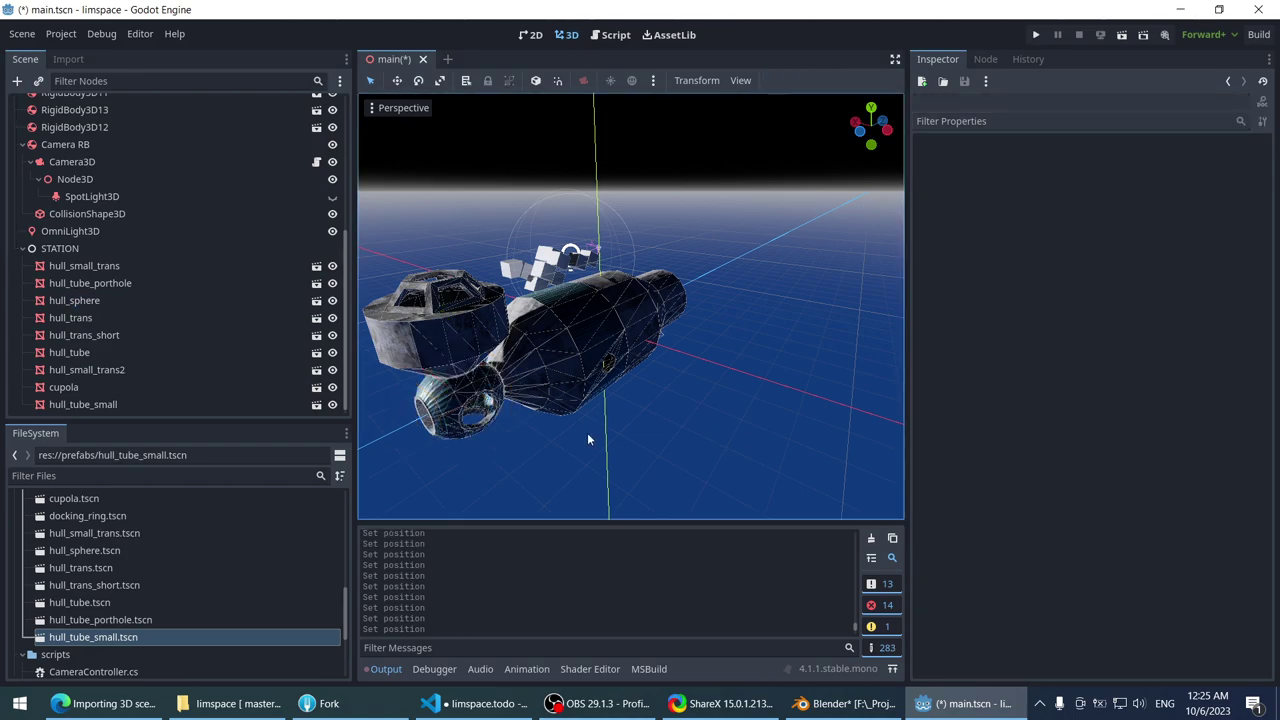
- Check the cupola's transform (Y 1.656, Z -5.344), then select the small transition piece
click(445, 346)
click(990, 388)
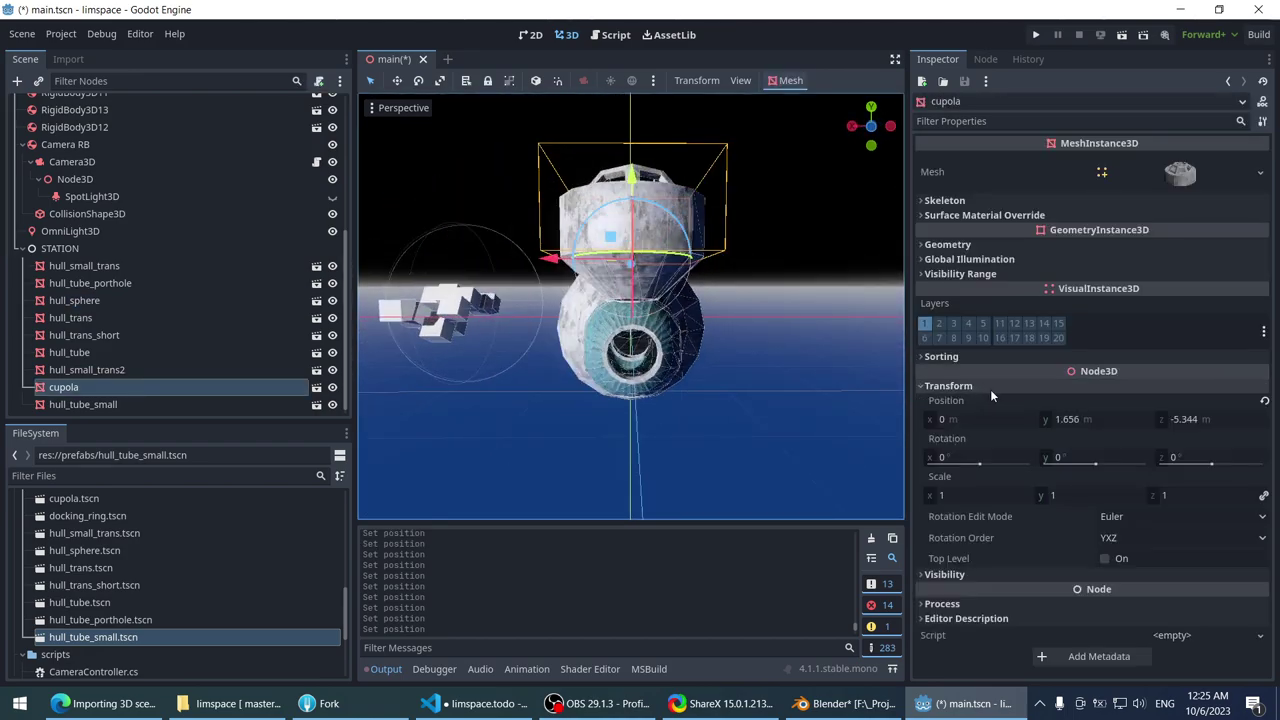
middle_drag(640, 330, 623, 288)
scroll(696, 335, down, 3)
scroll(696, 343, up, 2)
click(676, 334)
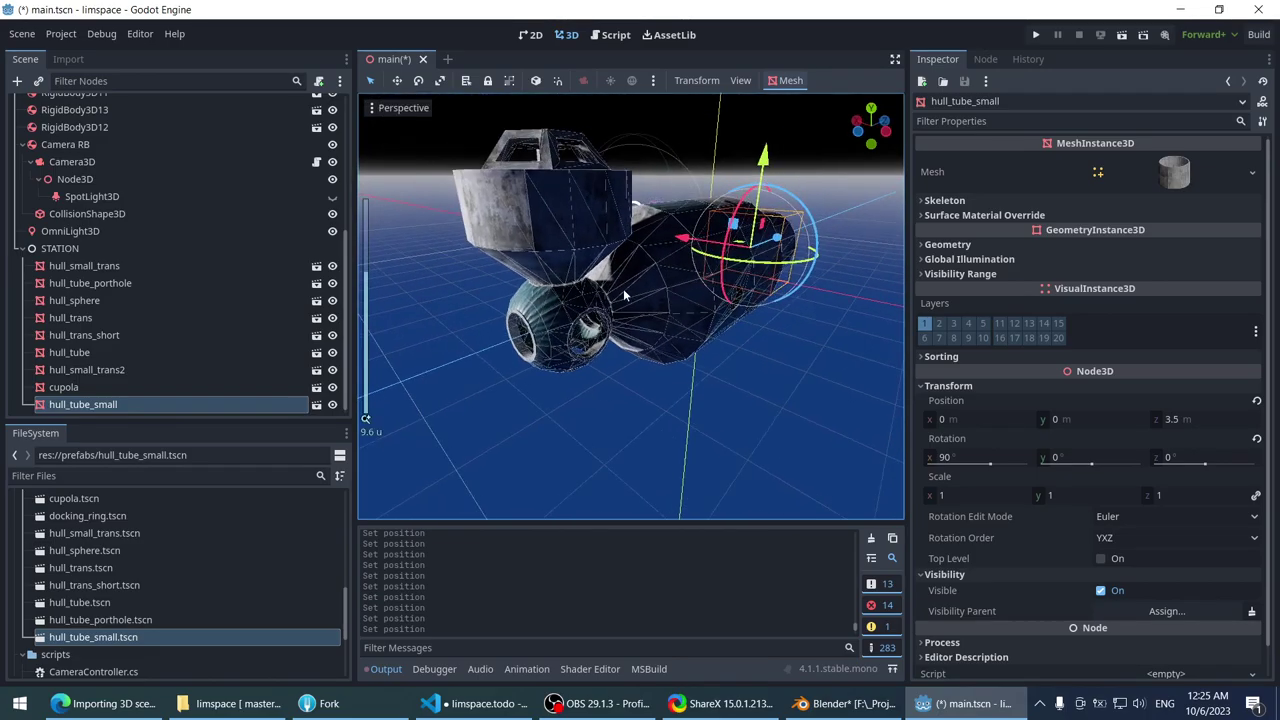
scroll(623, 288, down, 2)
click(712, 293)
middle_drag(710, 286, 672, 309)
scroll(695, 299, down, 2)
scroll(672, 309, down, 2)
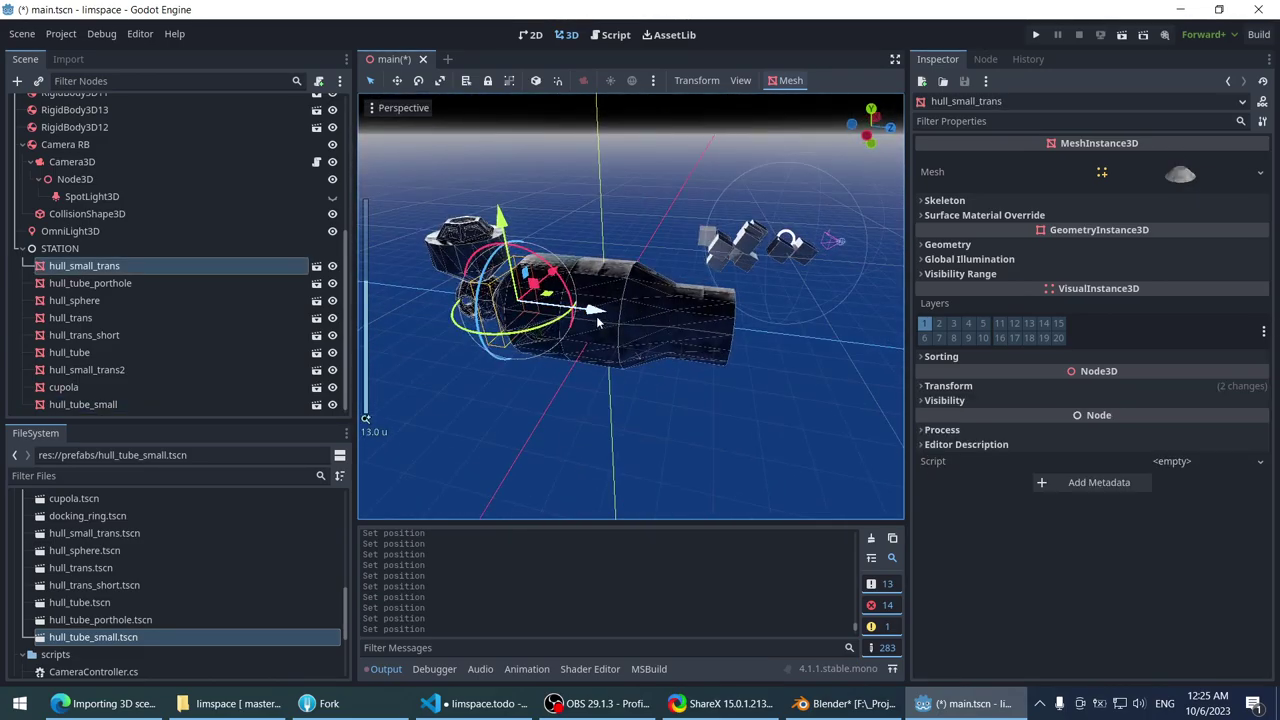
- Duplicate hull_small_trans and slide the copy toward the hull's far end
key(ctrl+d)
drag(596, 316, 866, 339)
middle_drag(866, 339, 786, 347)
scroll(812, 345, up, 2)
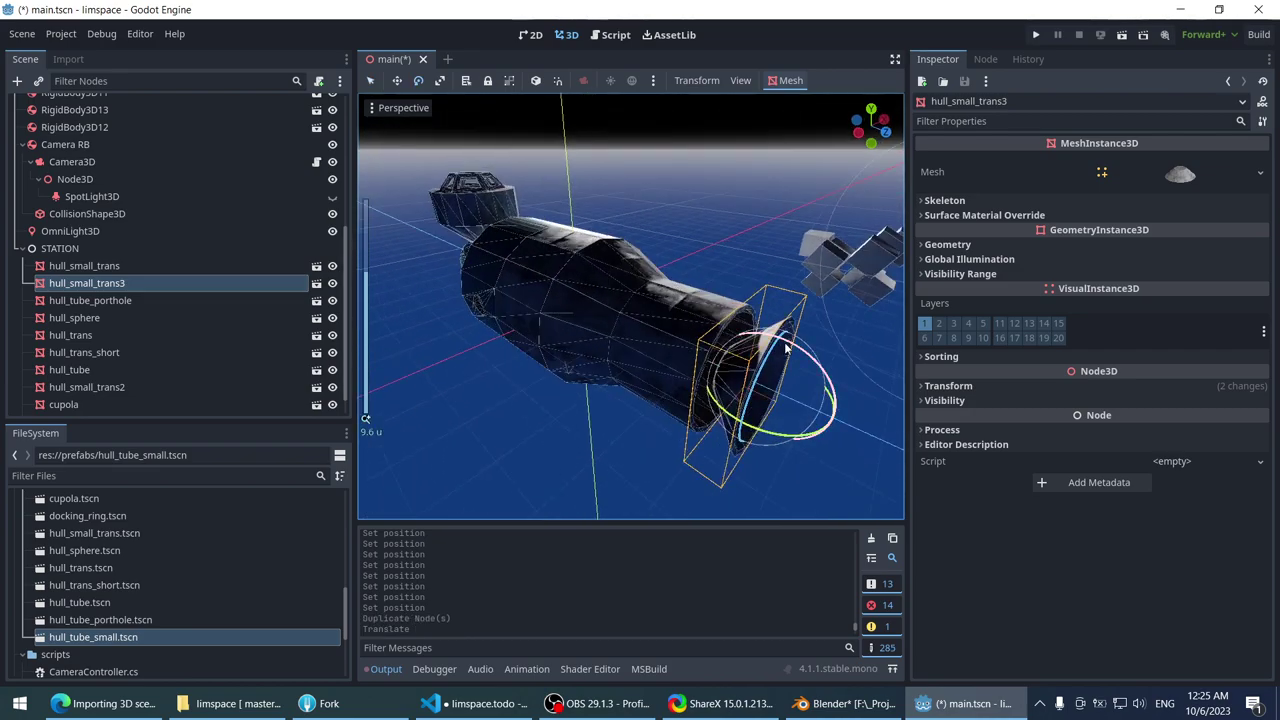
- Try several rotations of the copy to face outward, undoing each attempt
drag(918, 412, 854, 377)
key(ctrl+z)
middle_drag(854, 377, 646, 243)
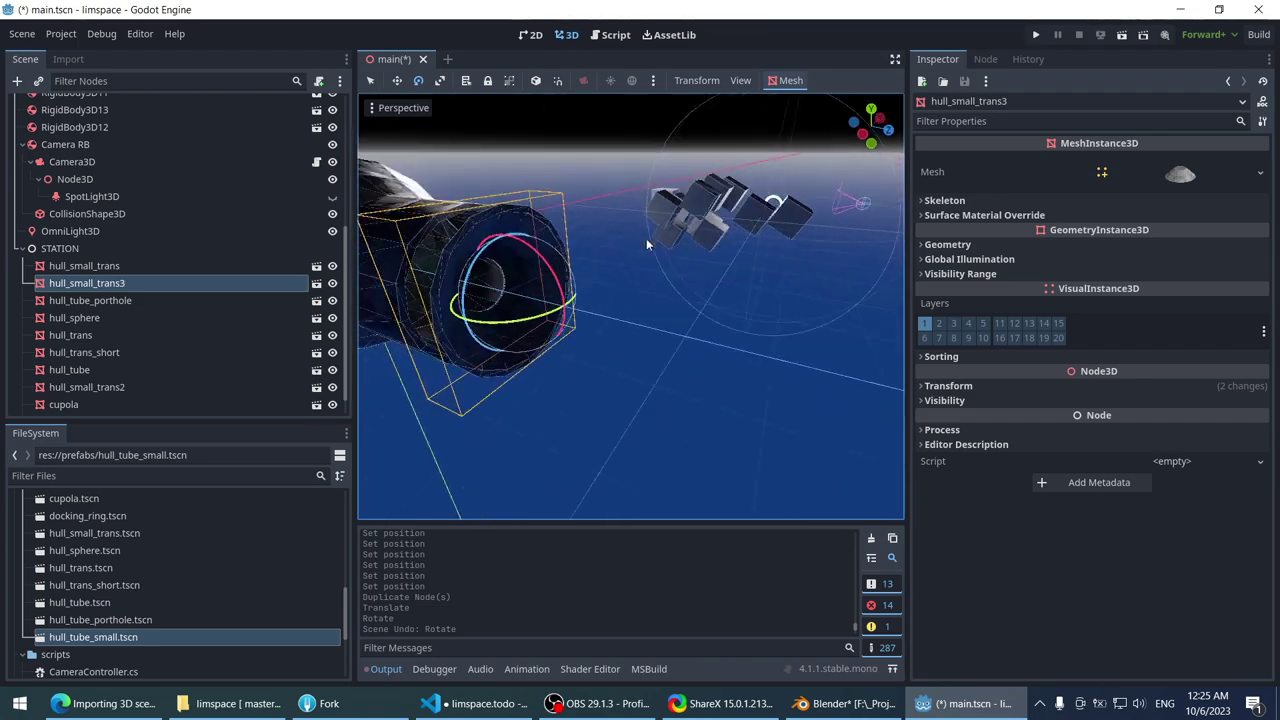
drag(539, 258, 685, 430)
drag(795, 535, 520, 470)
drag(540, 320, 470, 455)
key(ctrl+z)
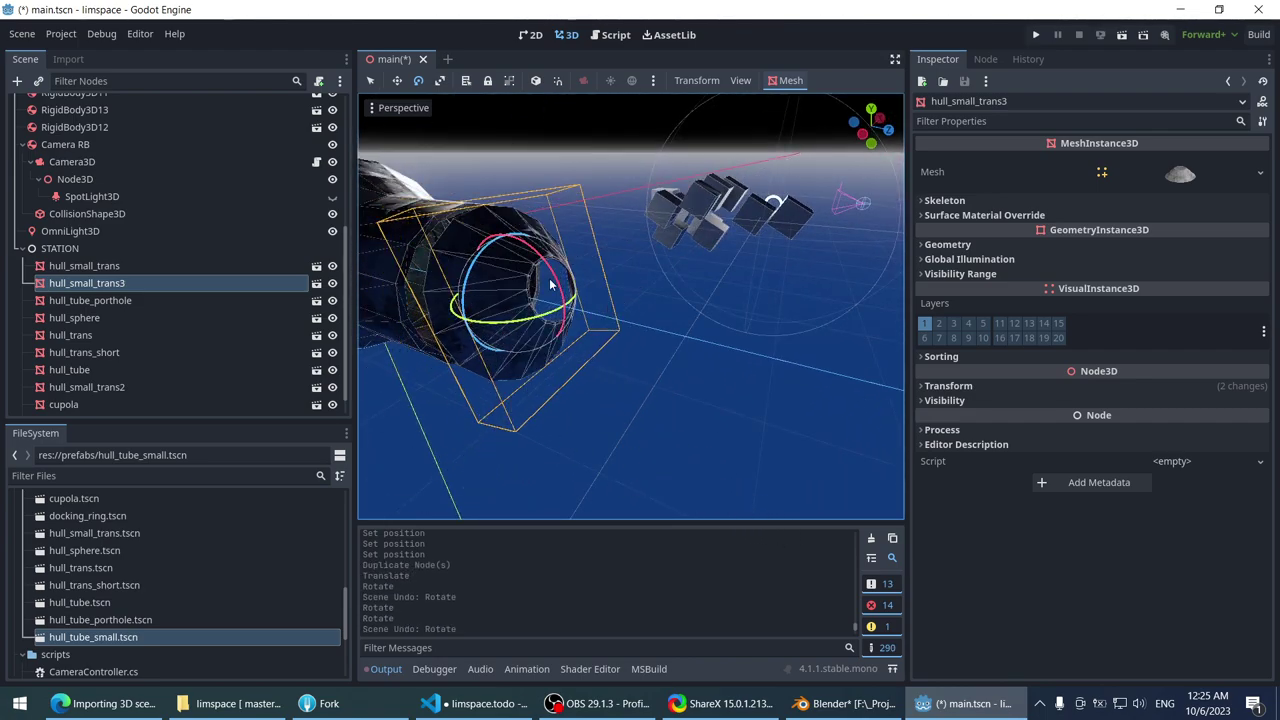
drag(537, 268, 557, 286)
key(ctrl+z)
key(ctrl+z)
- Nudge the copy along Z to the end of the hull
middle_drag(557, 286, 640, 270)
scroll(677, 258, down, 2)
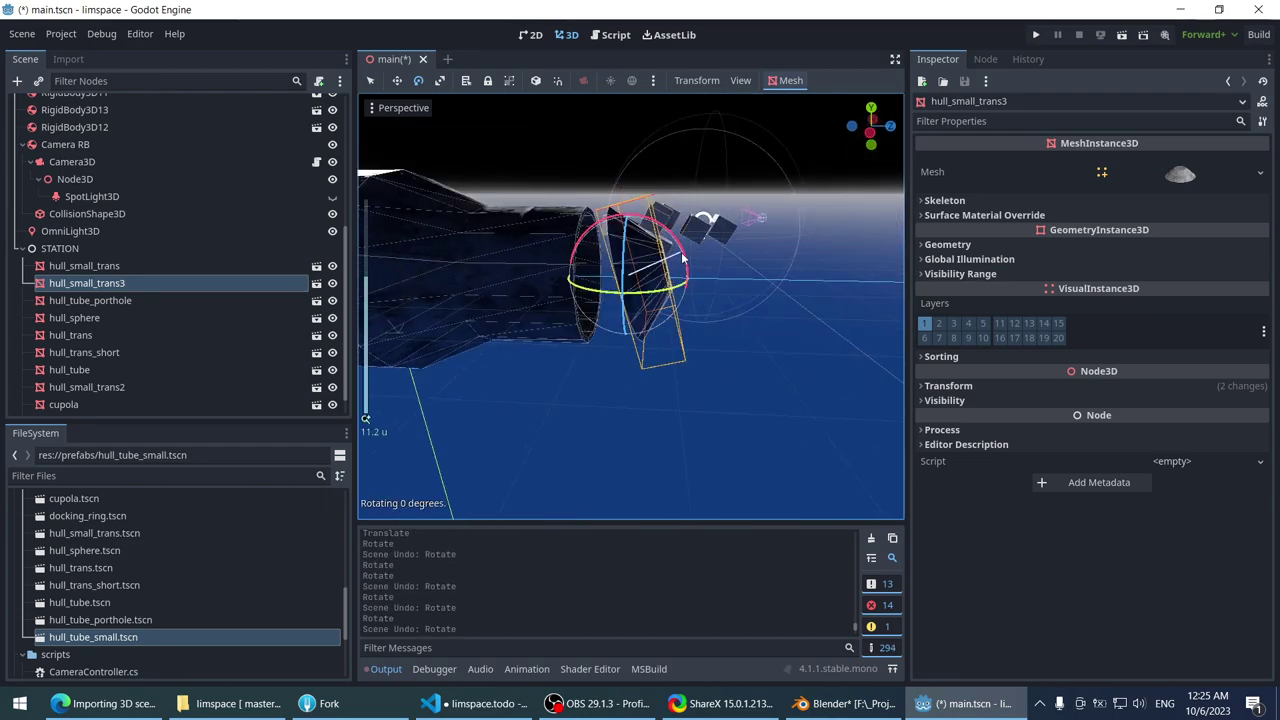
drag(683, 258, 683, 258)
middle_drag(683, 258, 683, 280)
scroll(683, 285, up, 3)
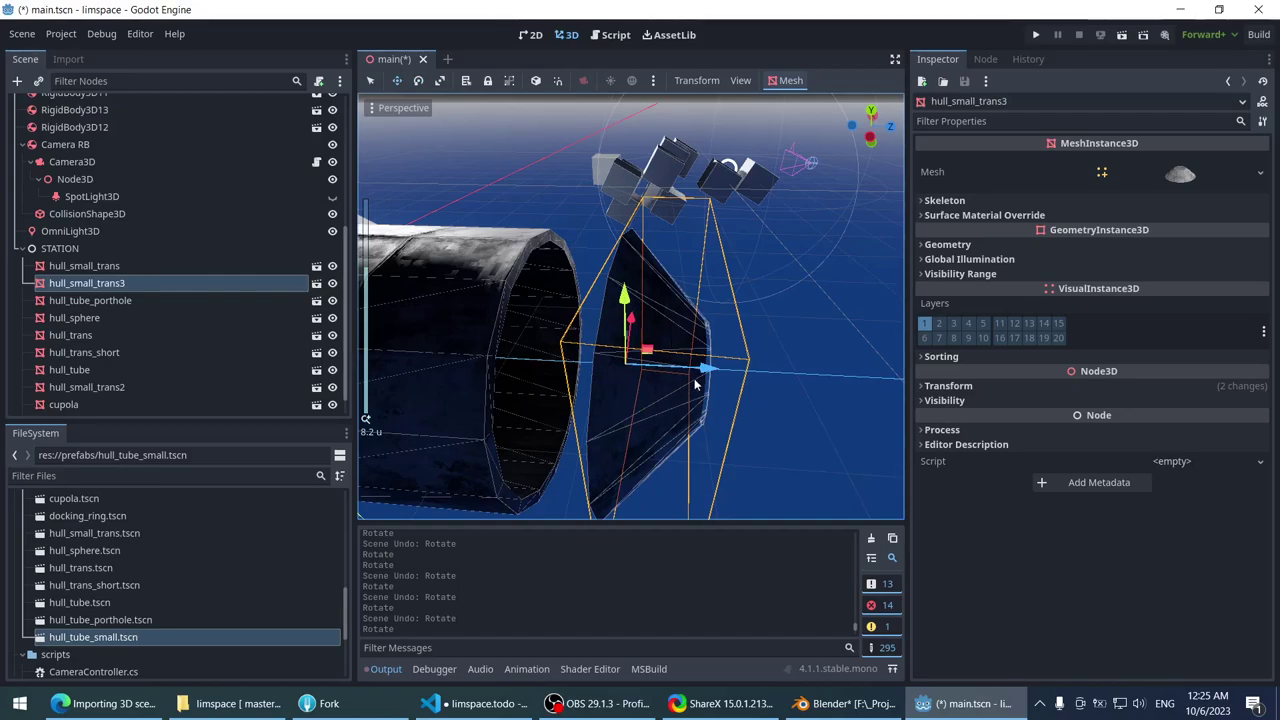
drag(695, 383, 645, 390)
scroll(645, 390, up, 3)
middle_drag(645, 390, 645, 252)
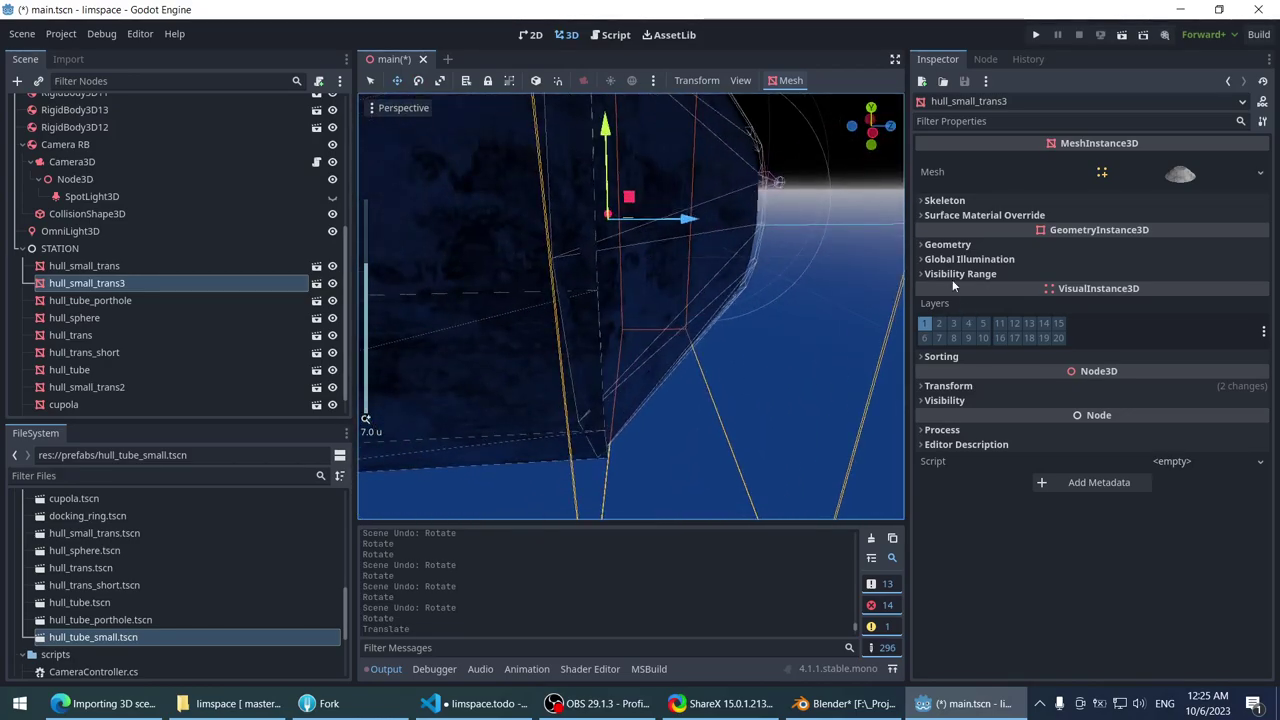
- Set hull_small_trans3 to Position 0, 0, 4.525 and Rotation 0, 0, 0
click(943, 385)
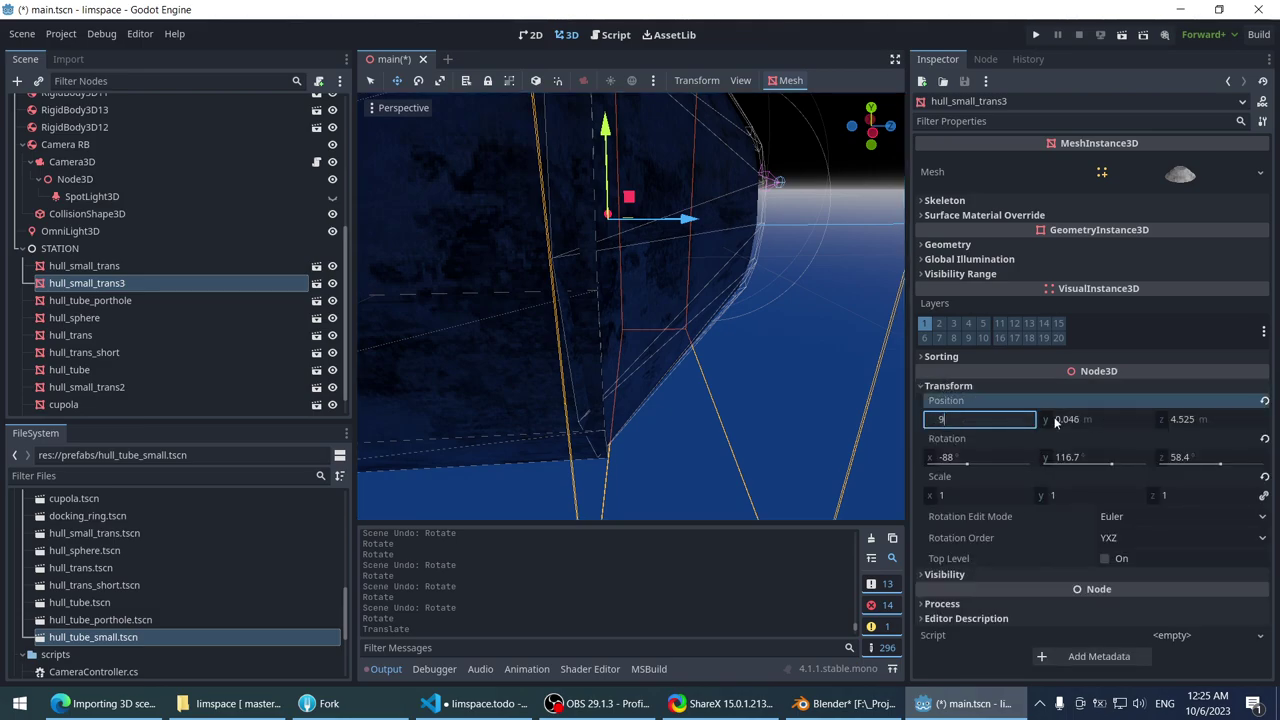
click(1094, 419)
text(0)
key(Tab)
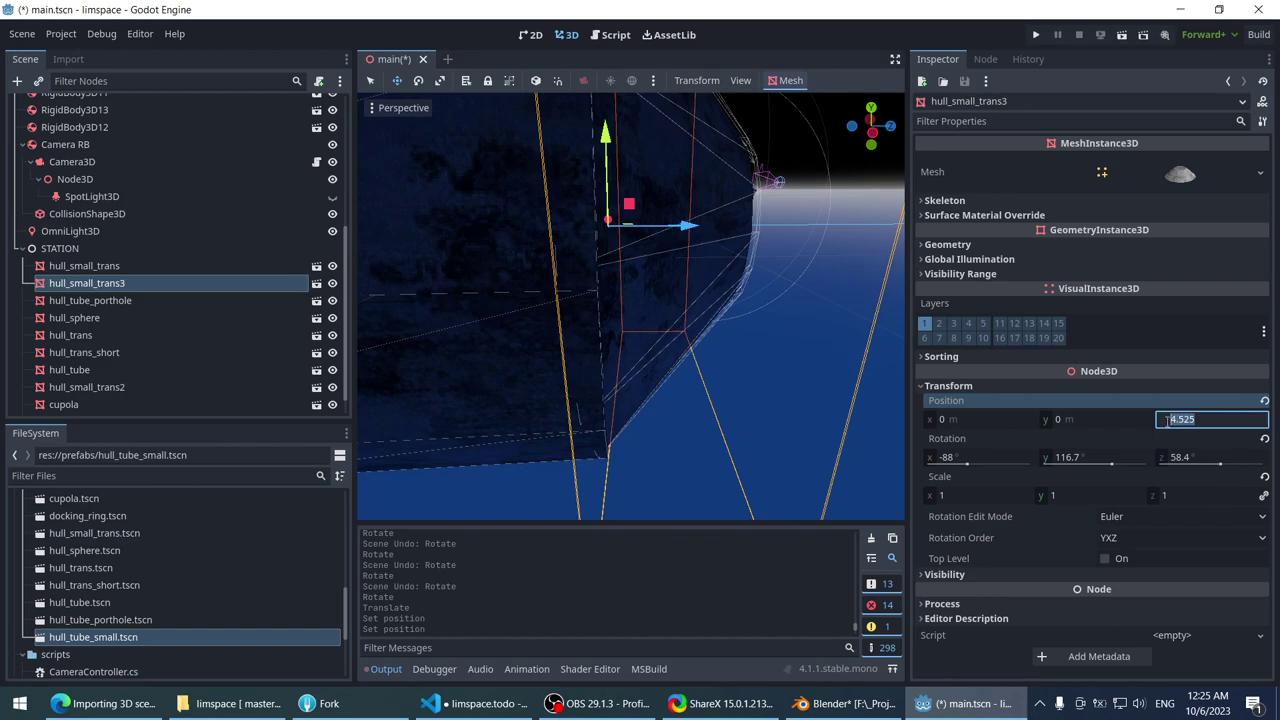
key(Tab)
text(0)
key(Tab)
text(0)
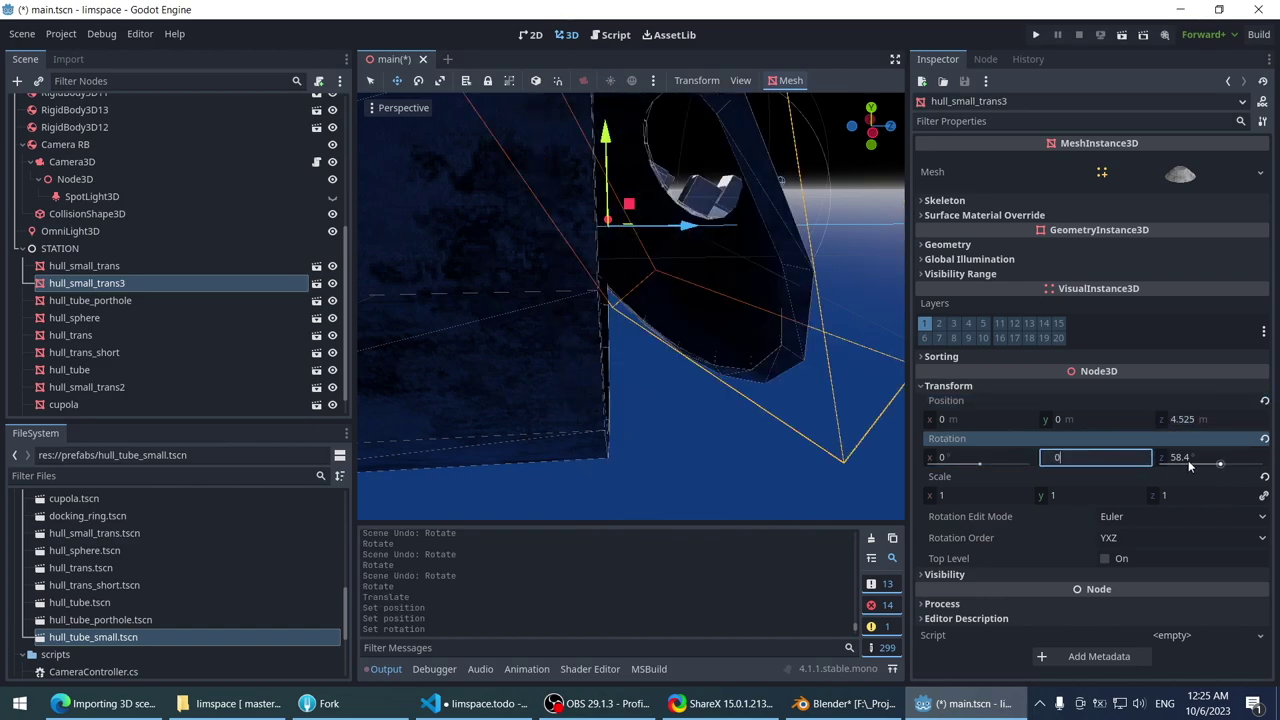
key(Tab)
text(0)
click(1089, 457)
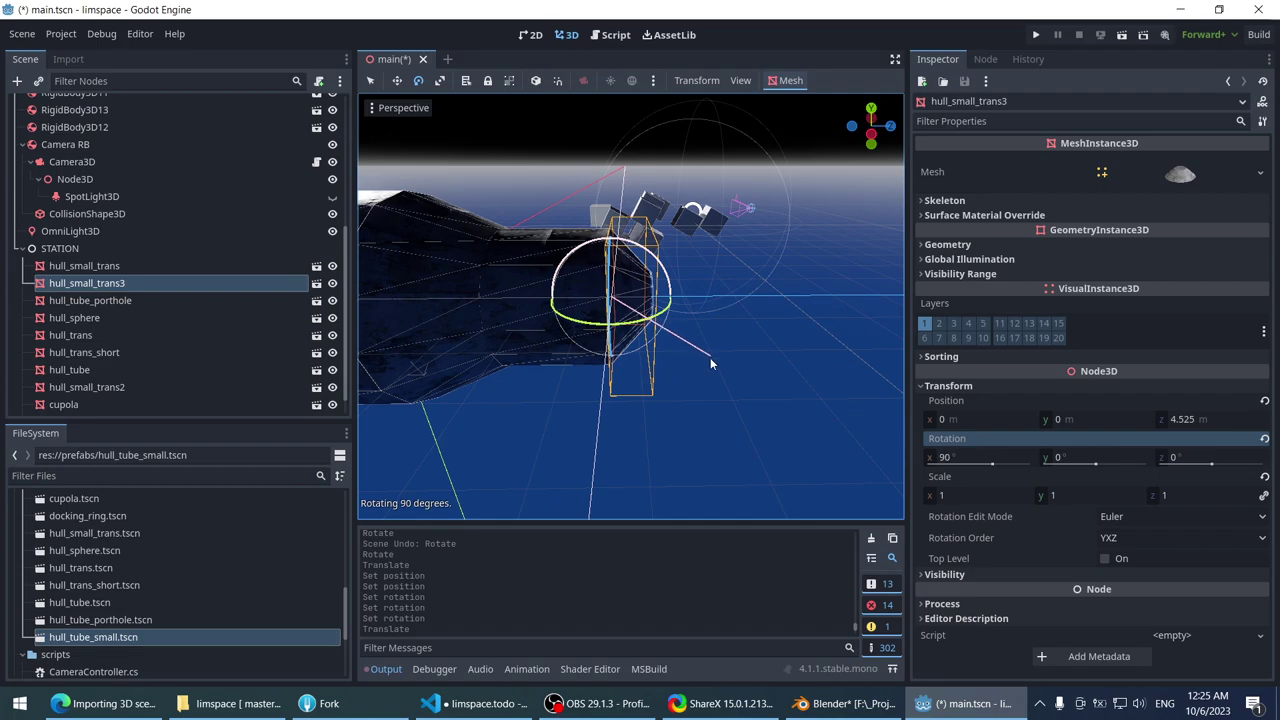
- Turn hull_small_trans3 90° on X to cap the hull end
drag(710, 357, 710, 357)
middle_drag(710, 357, 653, 262)
scroll(610, 301, down, 3)
- Look over the assembled station from a few angles, then run the limspace project
click(632, 284)
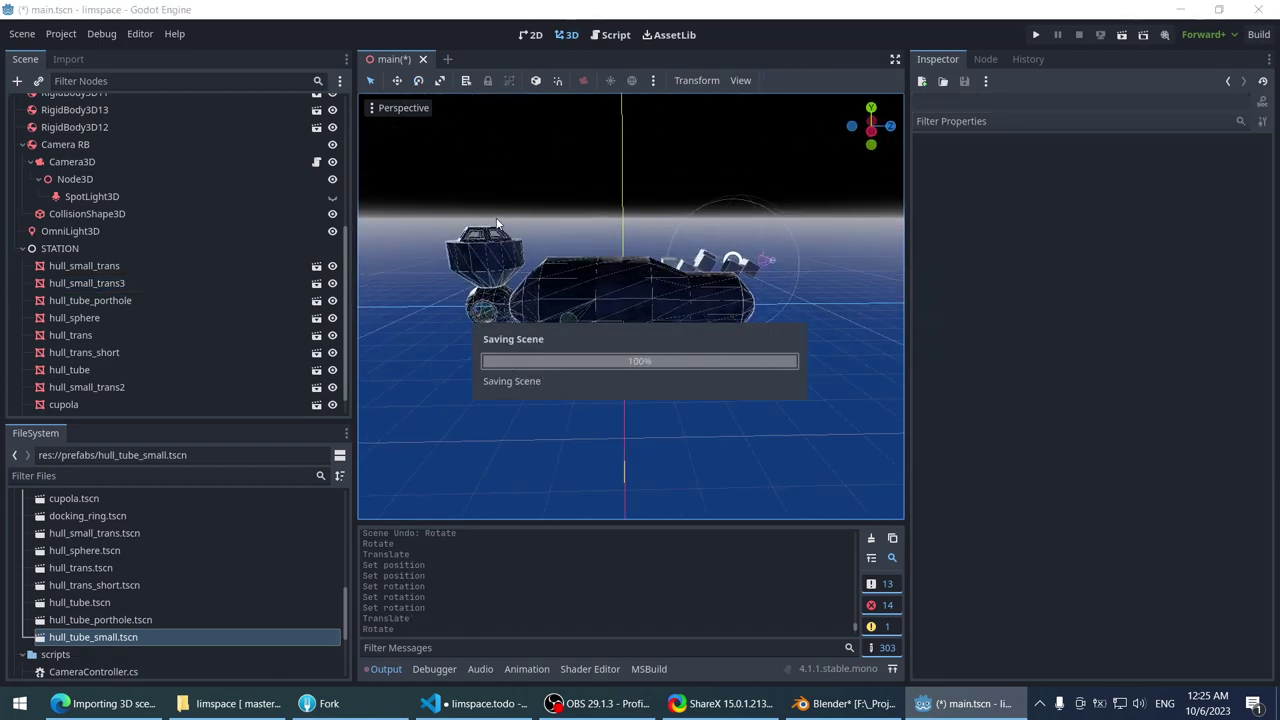
scroll(586, 220, up, 4)
middle_drag(586, 220, 782, 204)
scroll(524, 290, down, 3)
scroll(640, 242, up, 3)
scroll(782, 204, down, 3)
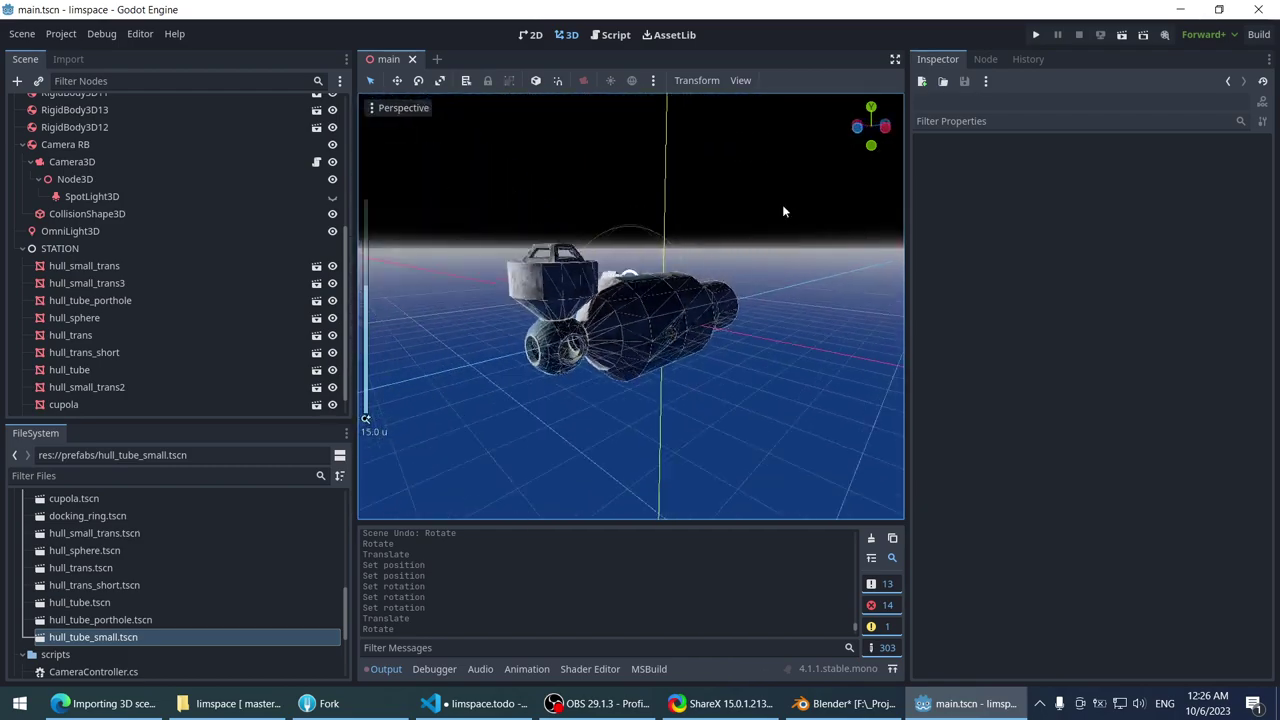
click(1037, 35)
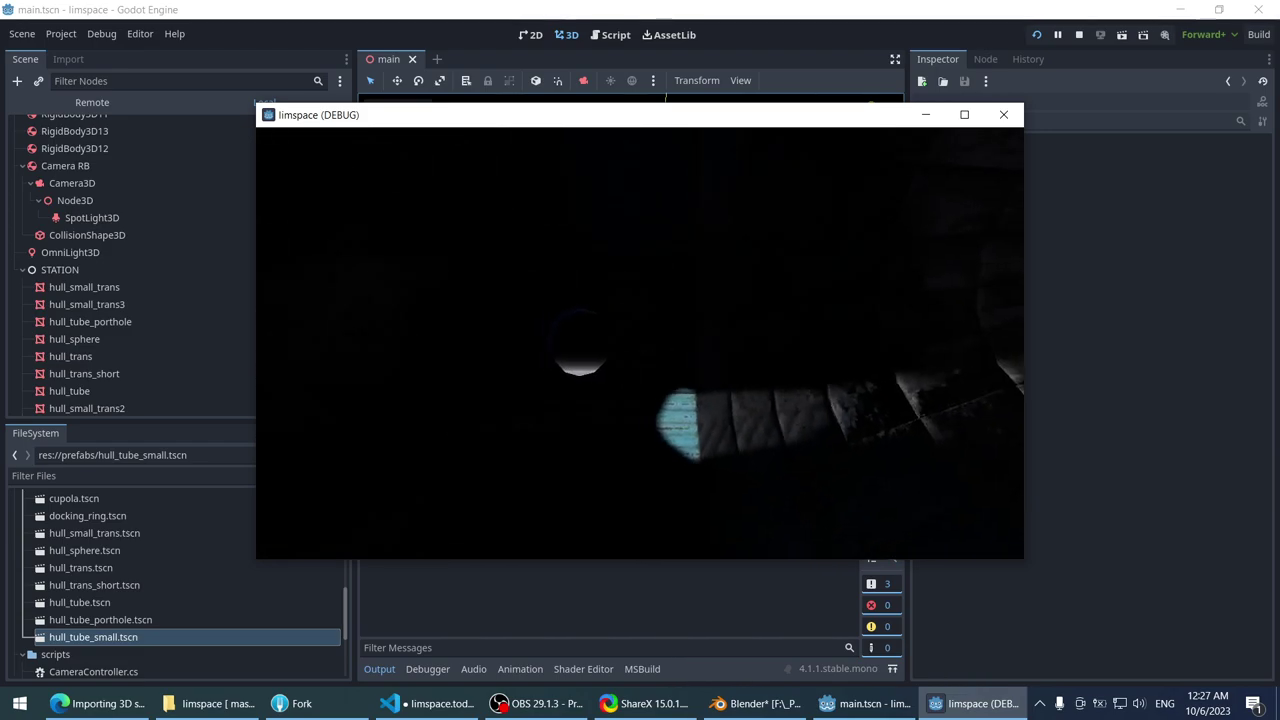
- Stop the running game, then select and frame DirectionalLight3D
key(Escape)
scroll(656, 251, down, 3)
scroll(600, 270, up, 4)
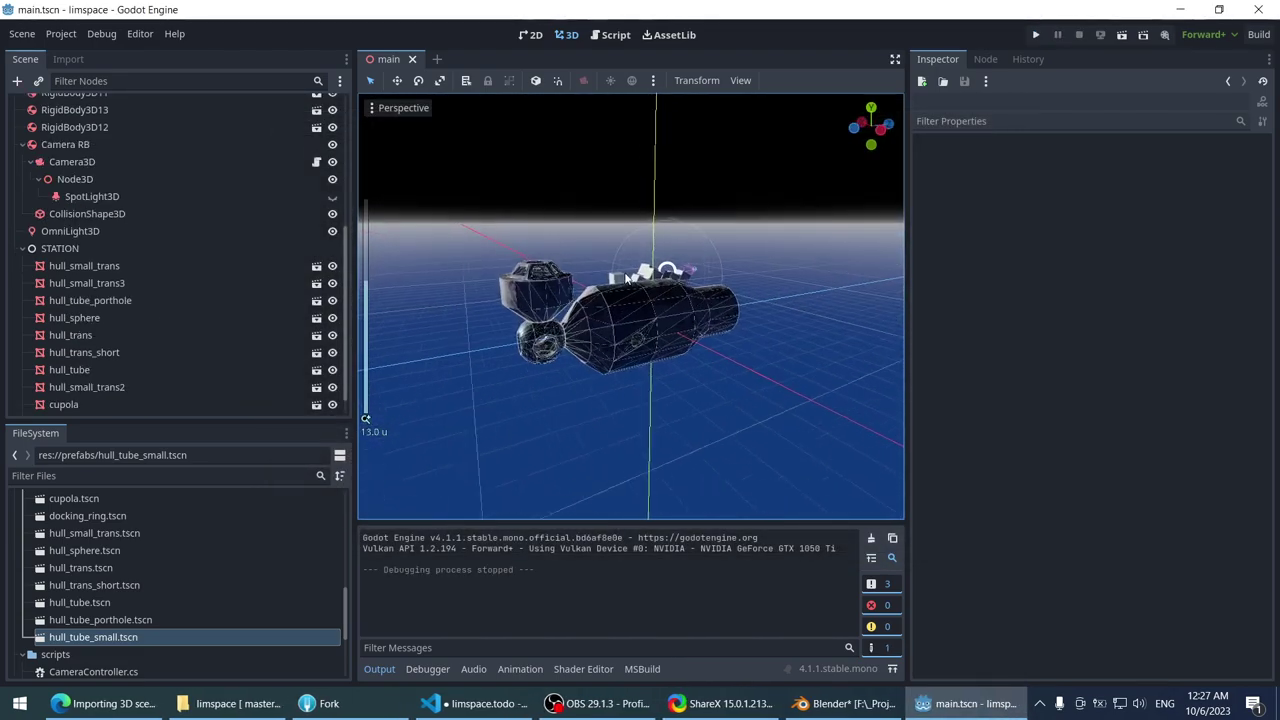
middle_drag(537, 280, 400, 200)
scroll(186, 171, up, 5)
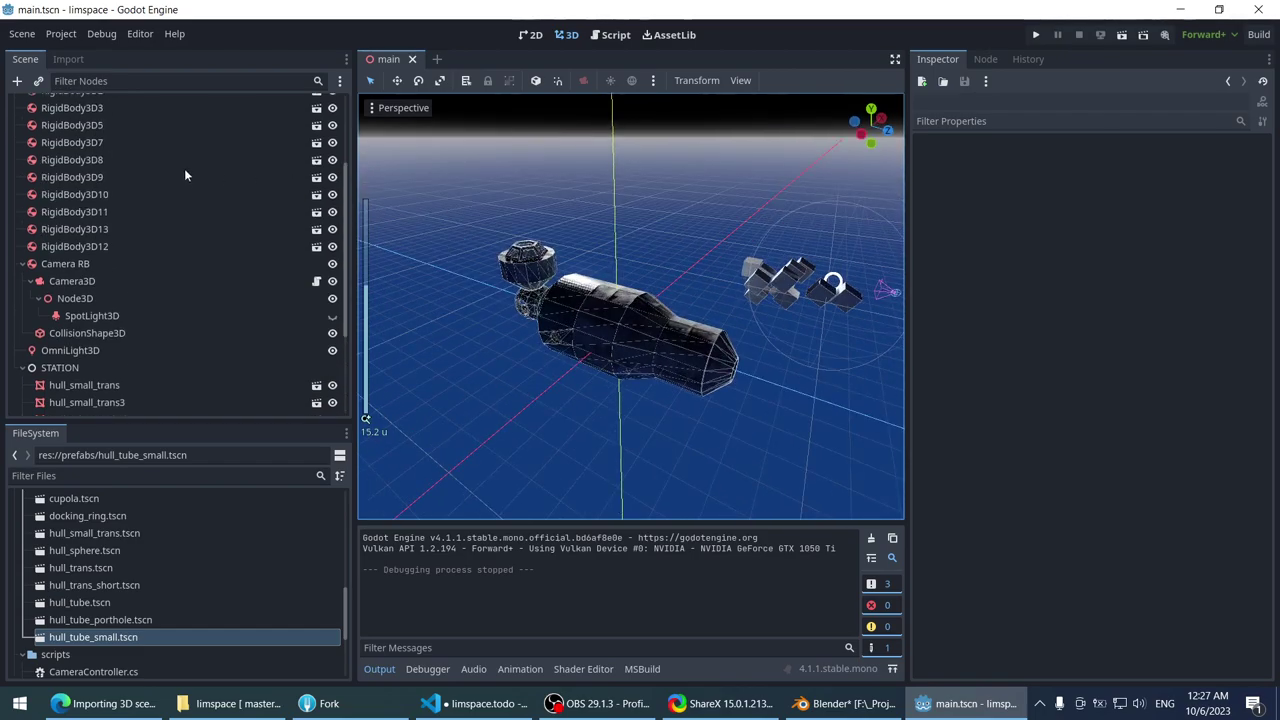
click(82, 121)
key(f)
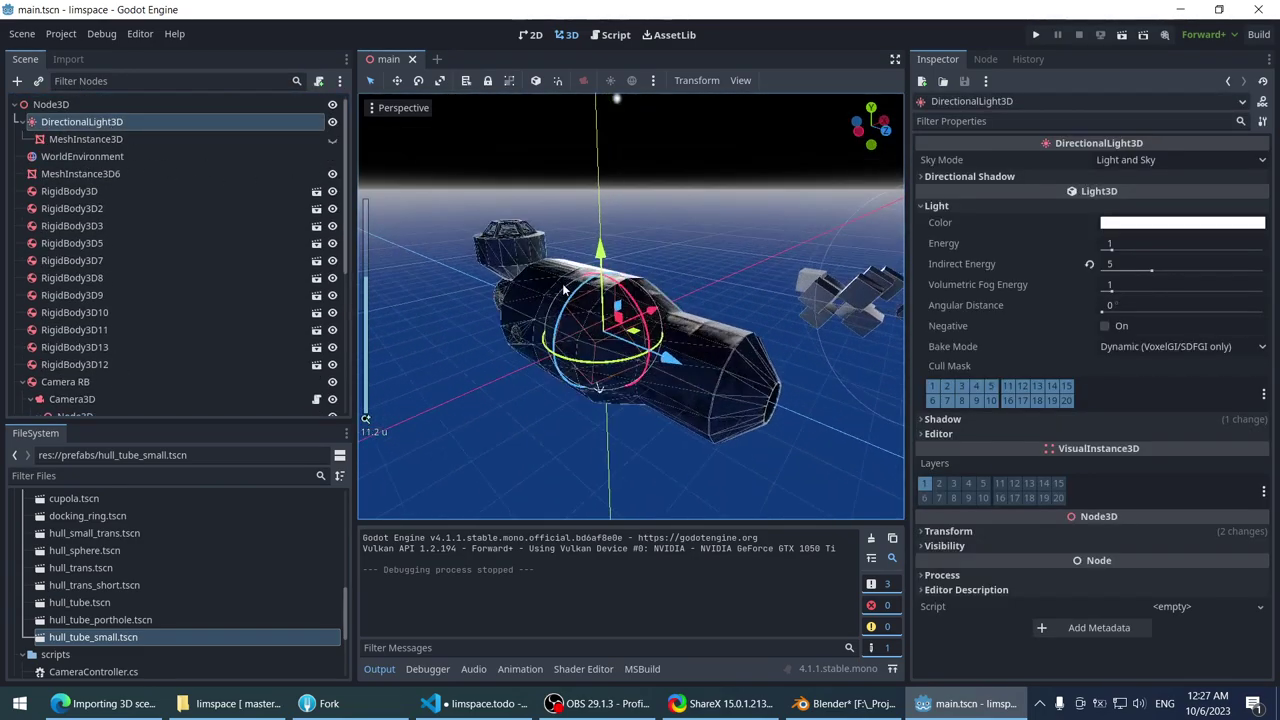
- Rotate the directional light so the sun brightly lights the station hull
drag(542, 326, 506, 466)
scroll(560, 400, up, 10)
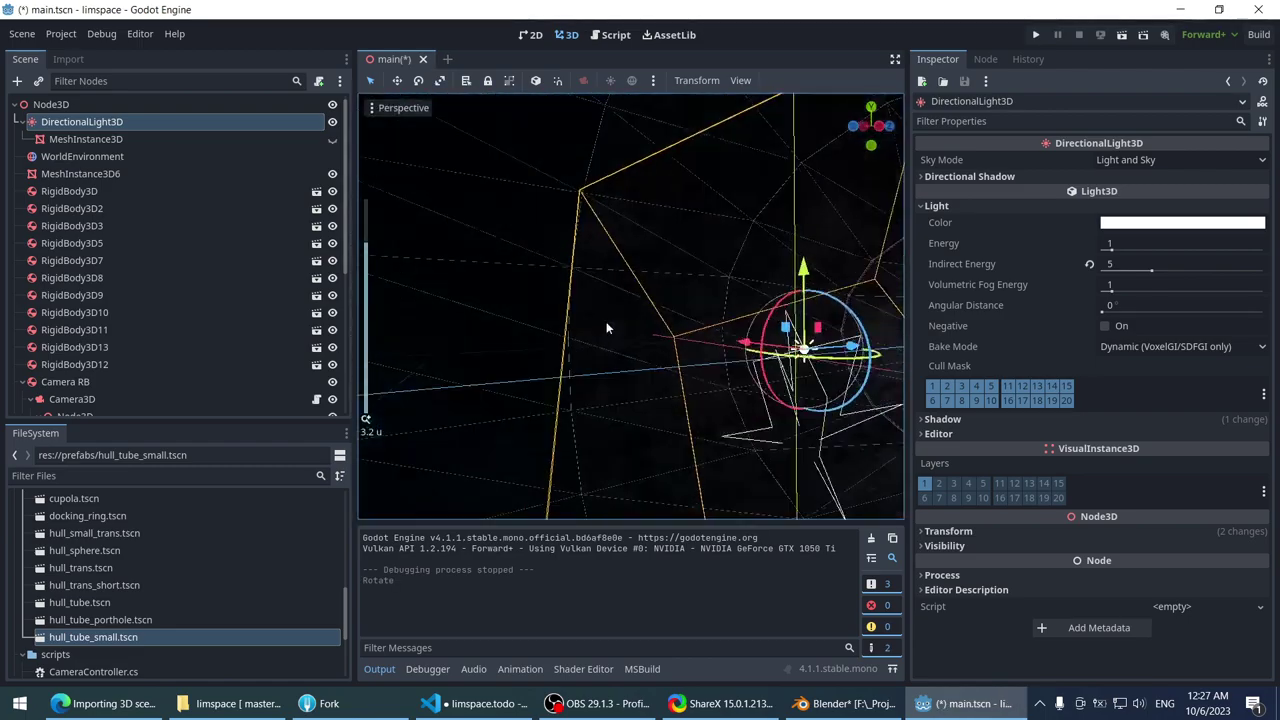
mouse_move(641, 337)
middle_down()
mouse_move(680, 230)
mouse_move(650, 250)
mouse_move(708, 275)
mouse_move(656, 280)
mouse_move(678, 300)
mouse_move(658, 322)
middle_up()
scroll(658, 322, up, 4)
middle_drag(882, 305, 770, 289)
scroll(770, 289, down, 8)
middle_drag(743, 233, 686, 376)
key(ctrl+z)
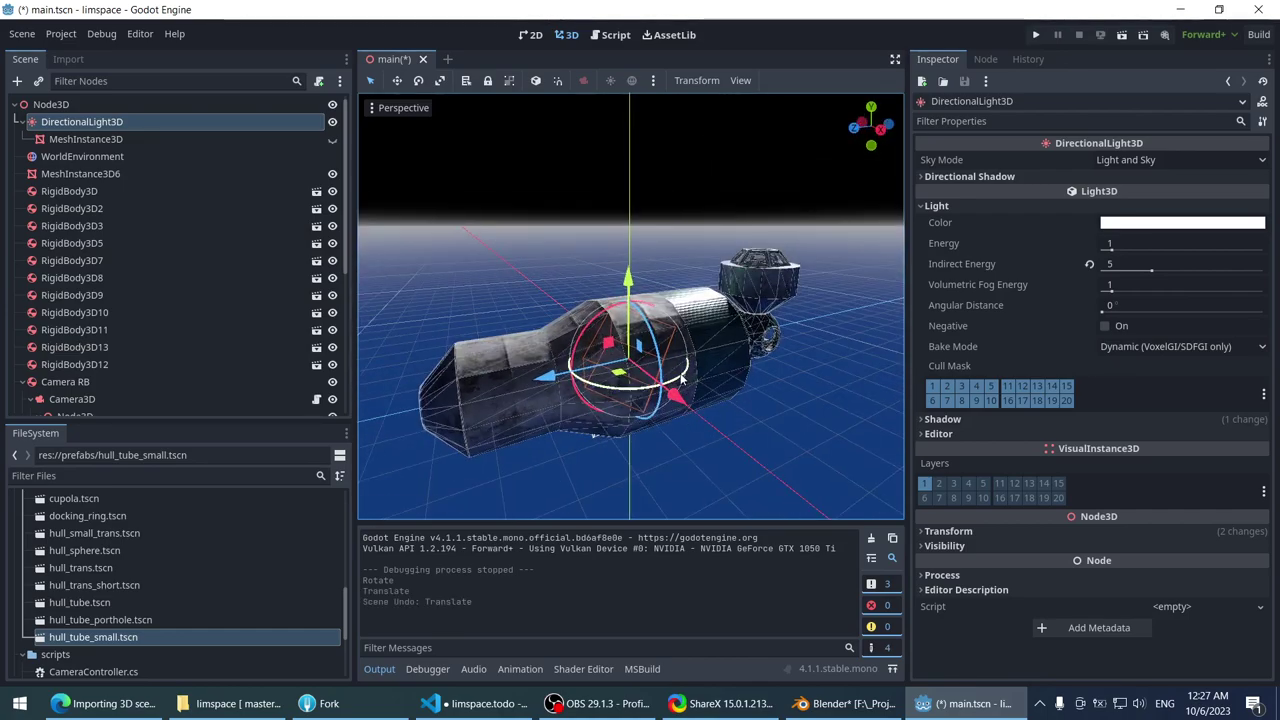
drag(687, 376, 648, 394)
middle_drag(648, 394, 630, 291)
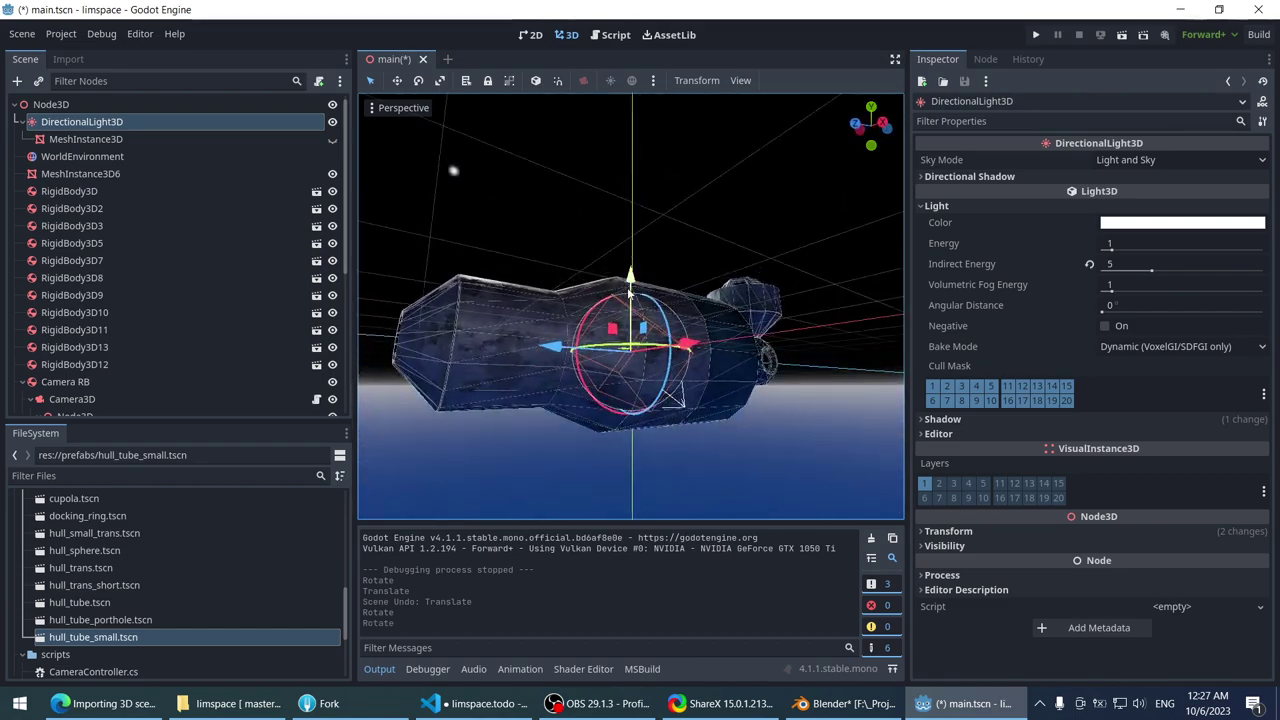
drag(657, 311, 648, 322)
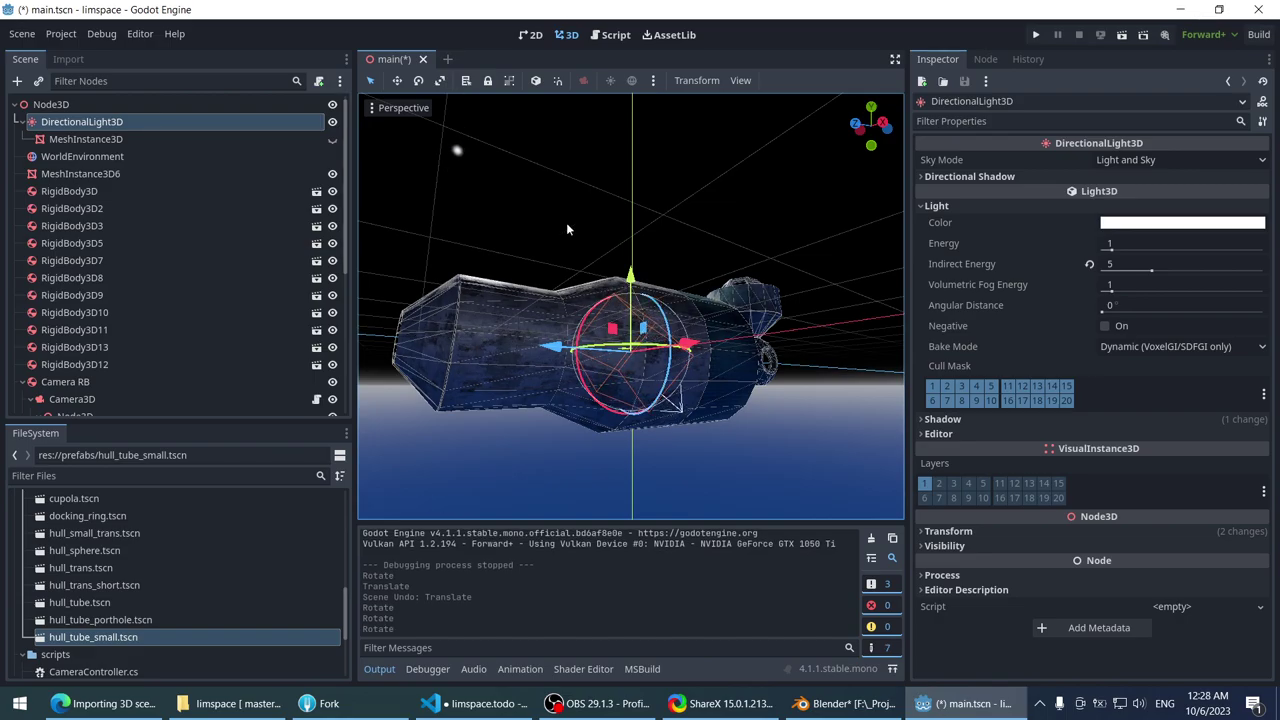
- Check the lit porthole up close and save main.tscn
middle_drag(566, 222, 662, 254)
scroll(662, 254, up, 5)
middle_drag(476, 298, 599, 284)
key(f)
scroll(623, 236, down, 8)
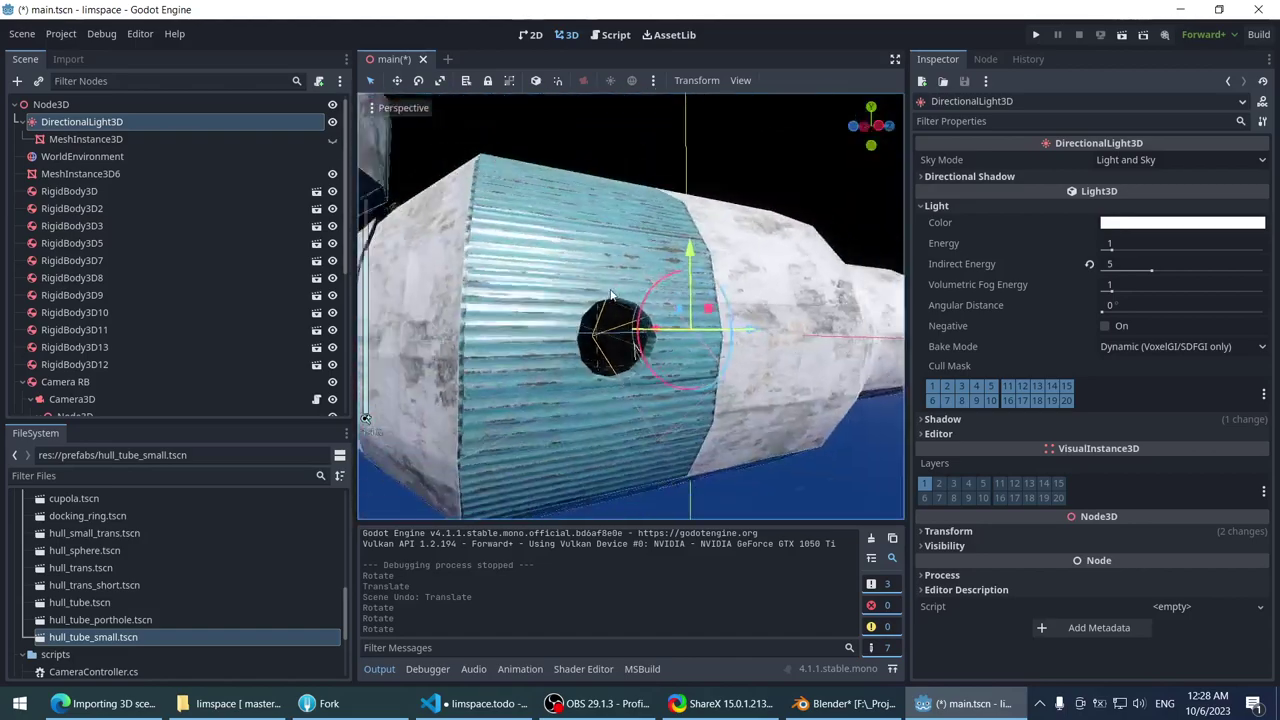
key(ctrl+s)
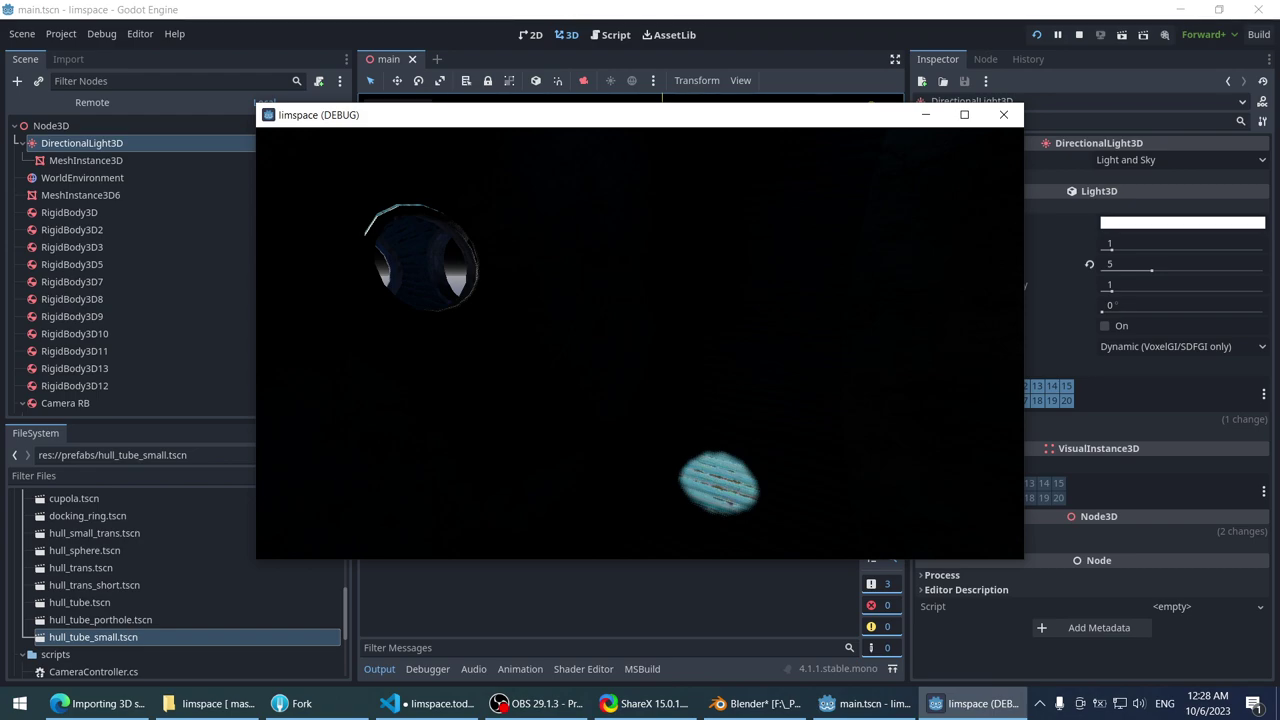
- Set the DirectionalLight3D Indirect Energy to 10 and run the game to view the cupola interior
key(alt+Tab)
click(1142, 262)
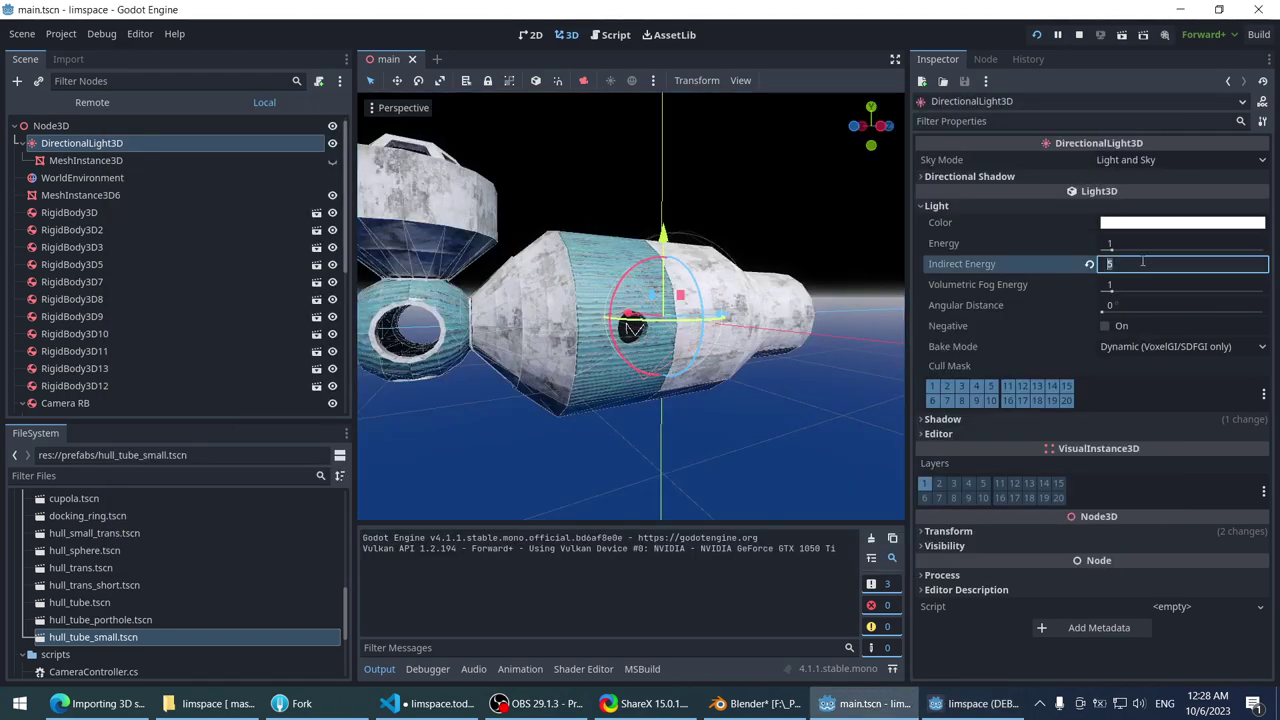
text(10)
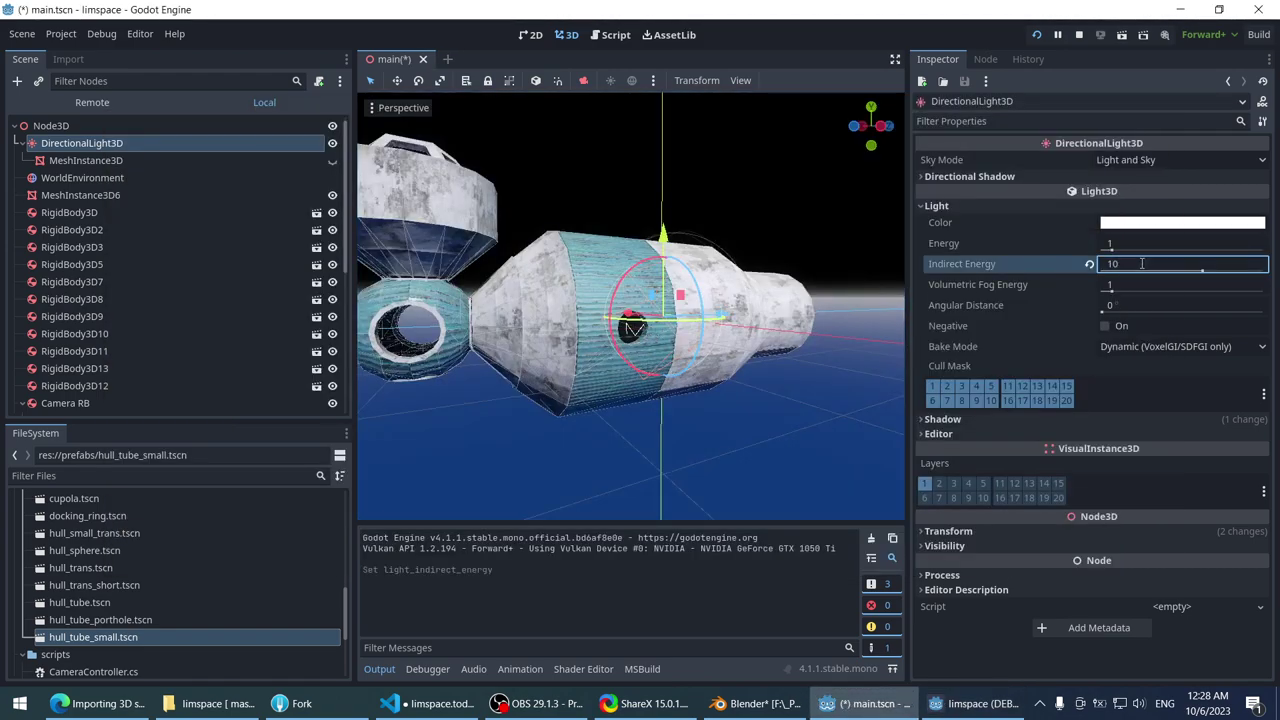
key(alt+Tab)
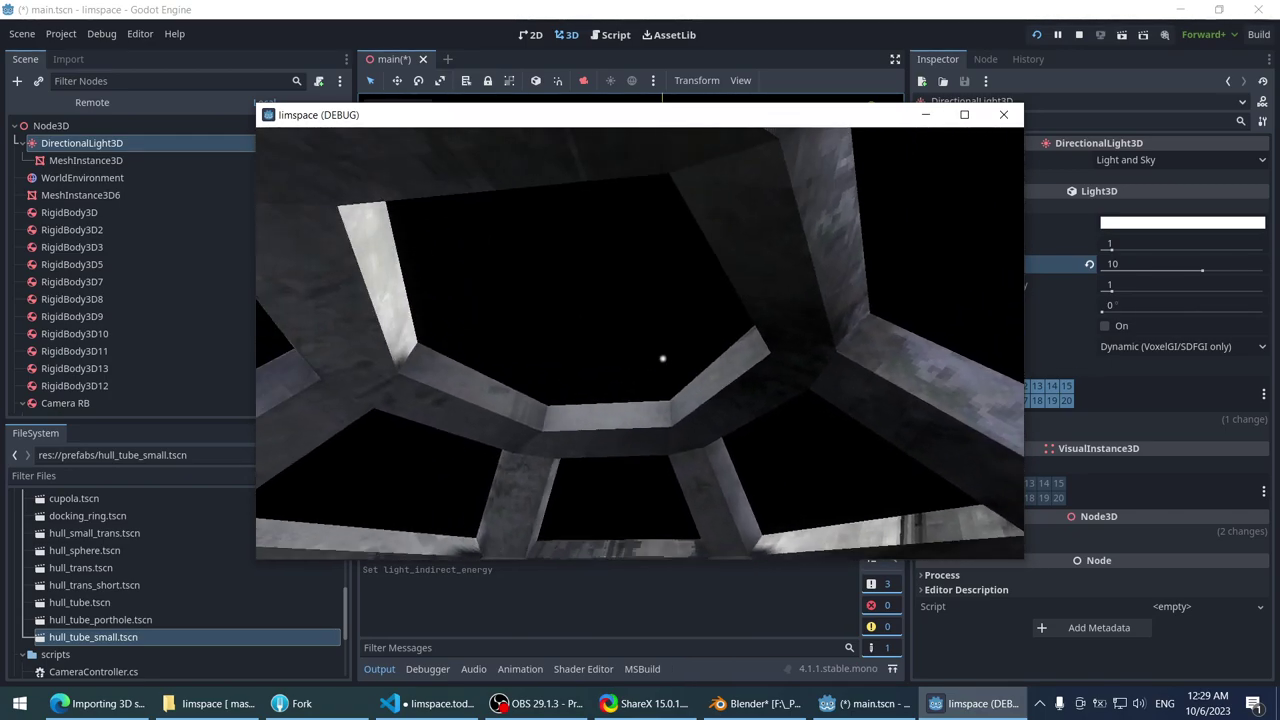
- Set the light's Energy to 2, rerun the game to view the lit interior, then close it
click(1128, 249)
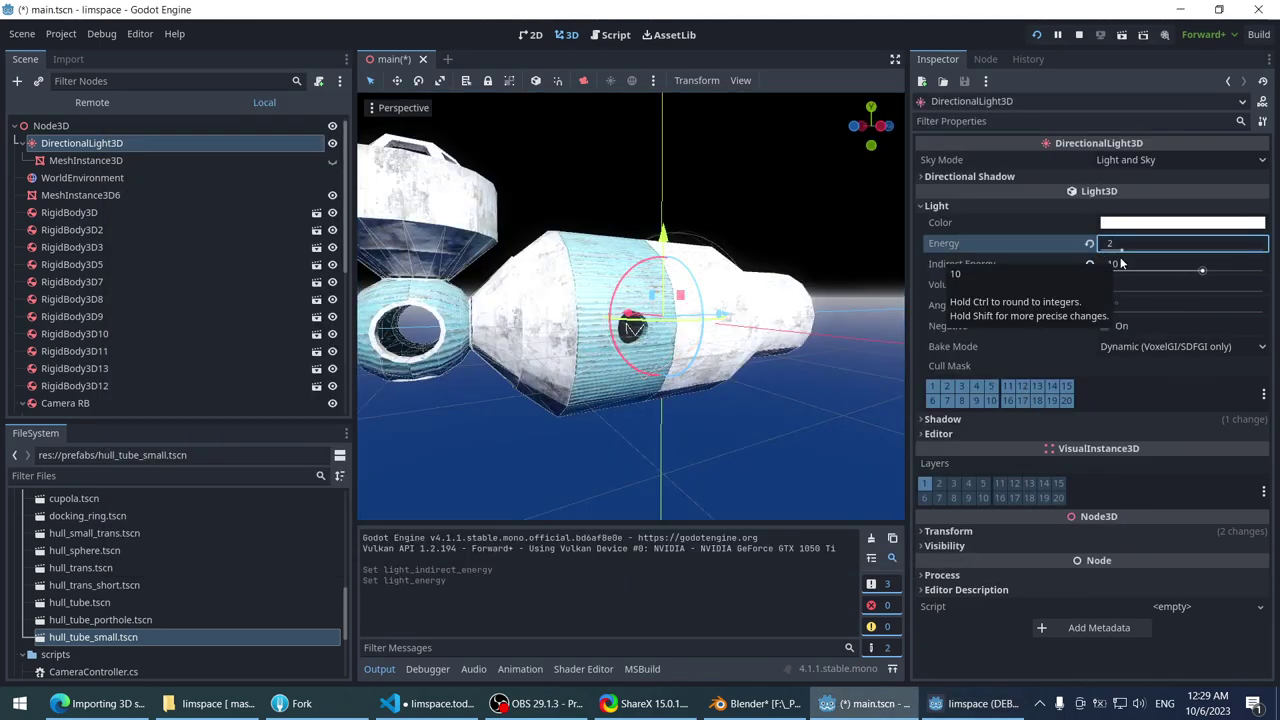
key(alt+Tab)
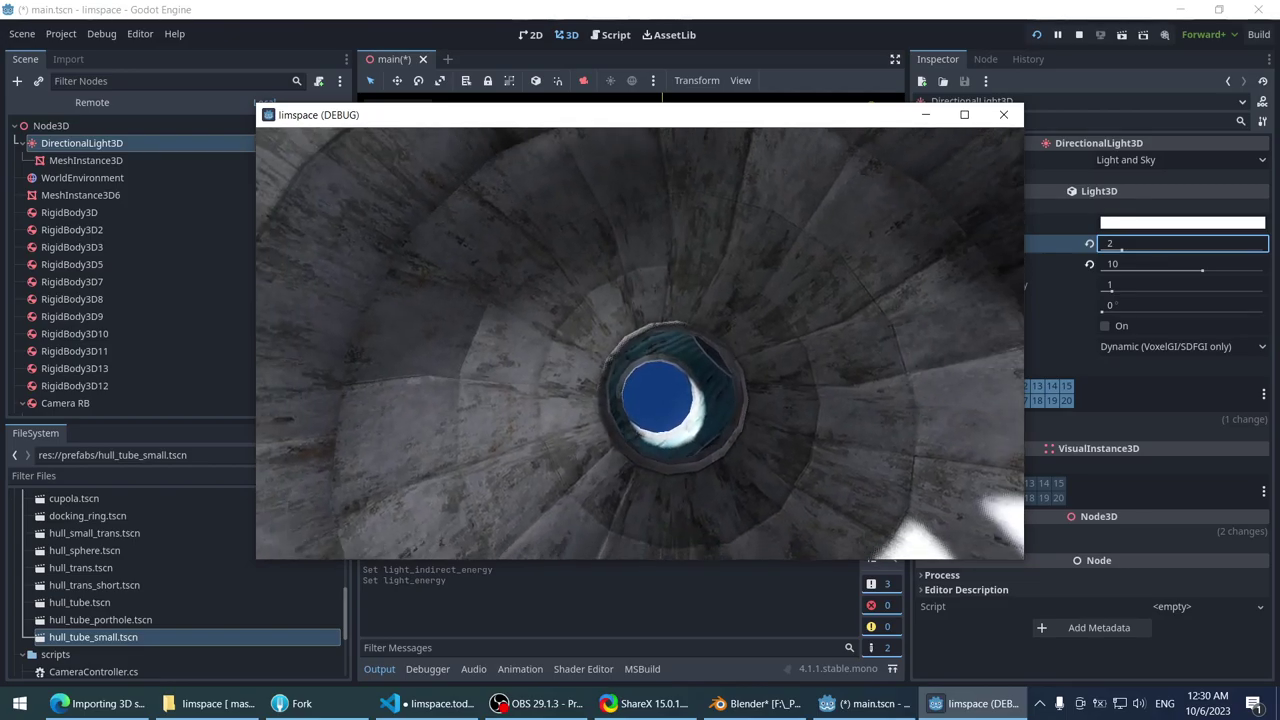
key(alt+F4)
- Open the flax demo folder from the desktop and save main.tscn in Godot
key(super+d)
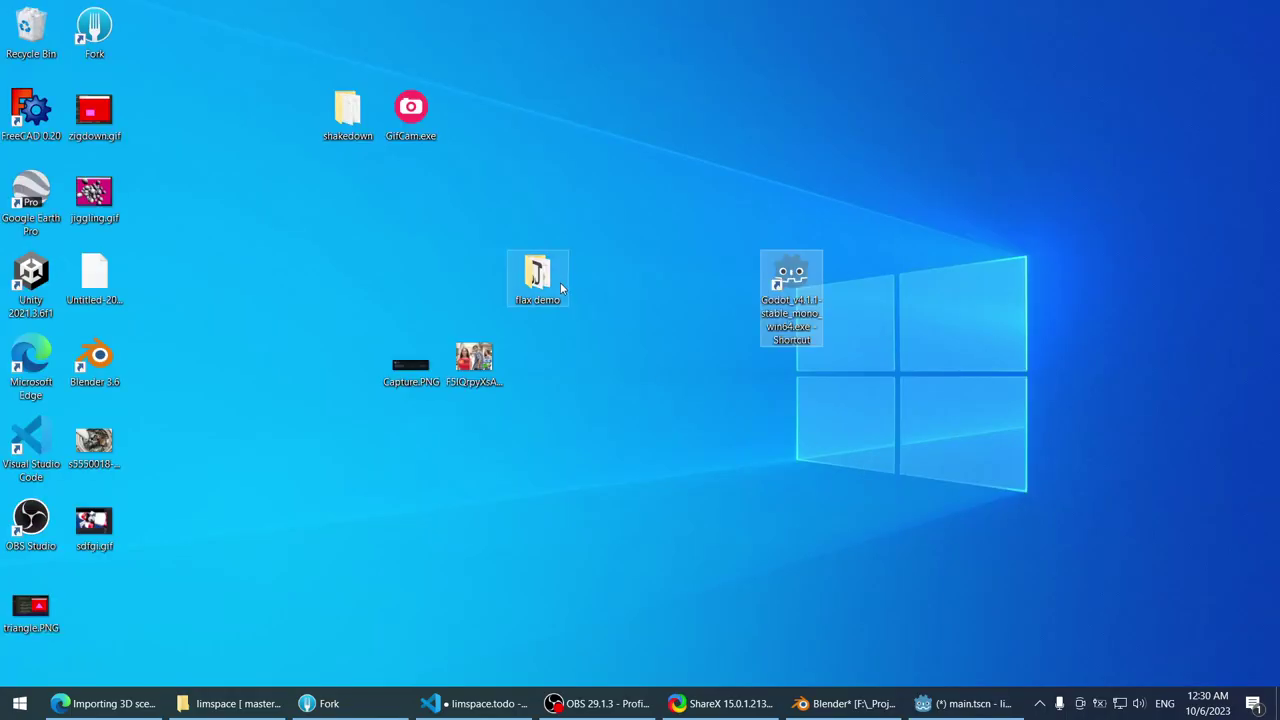
double_click(516, 268)
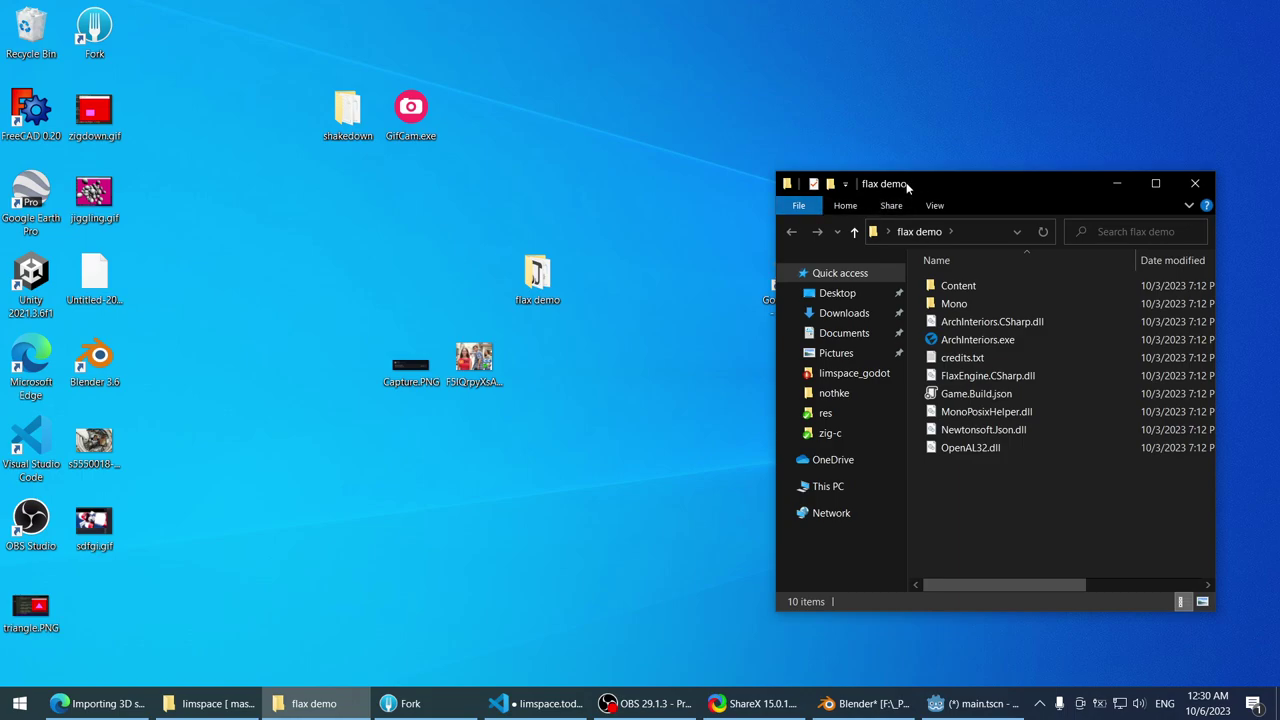
click(990, 703)
key(ctrl+s)
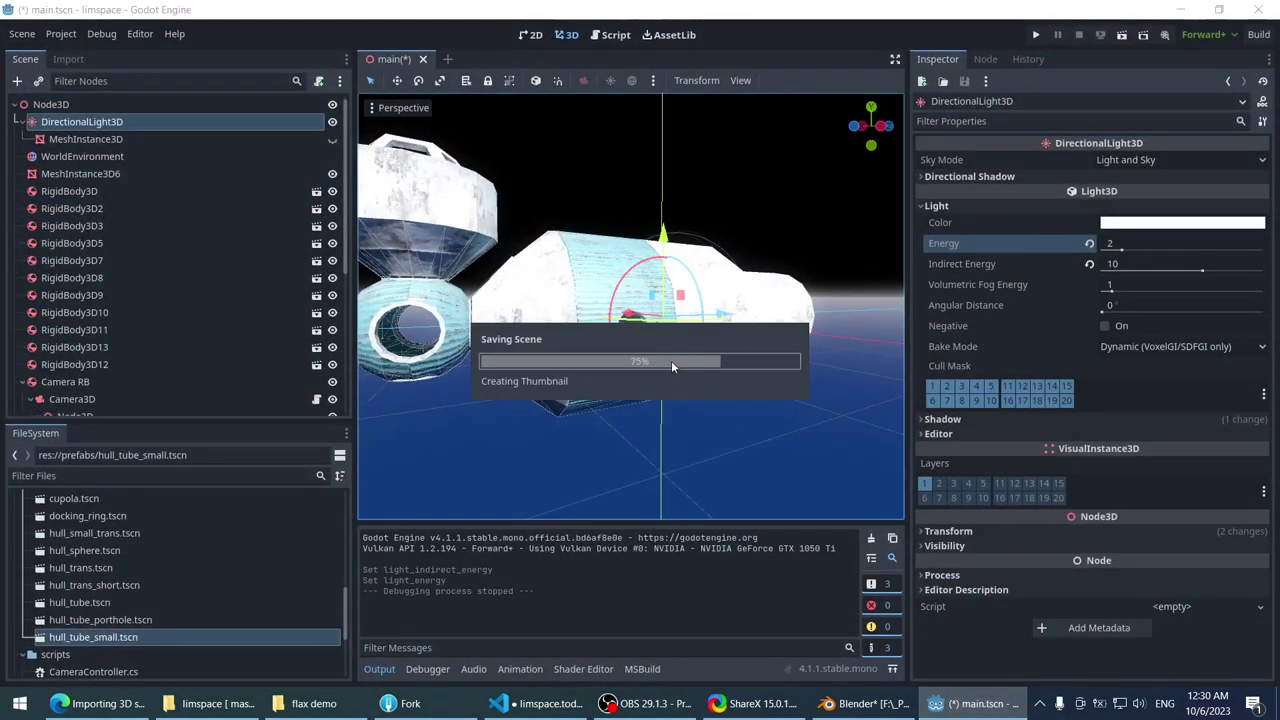
- Launch ArchInteriors.exe from the flax demo folder
key(alt+Tab)
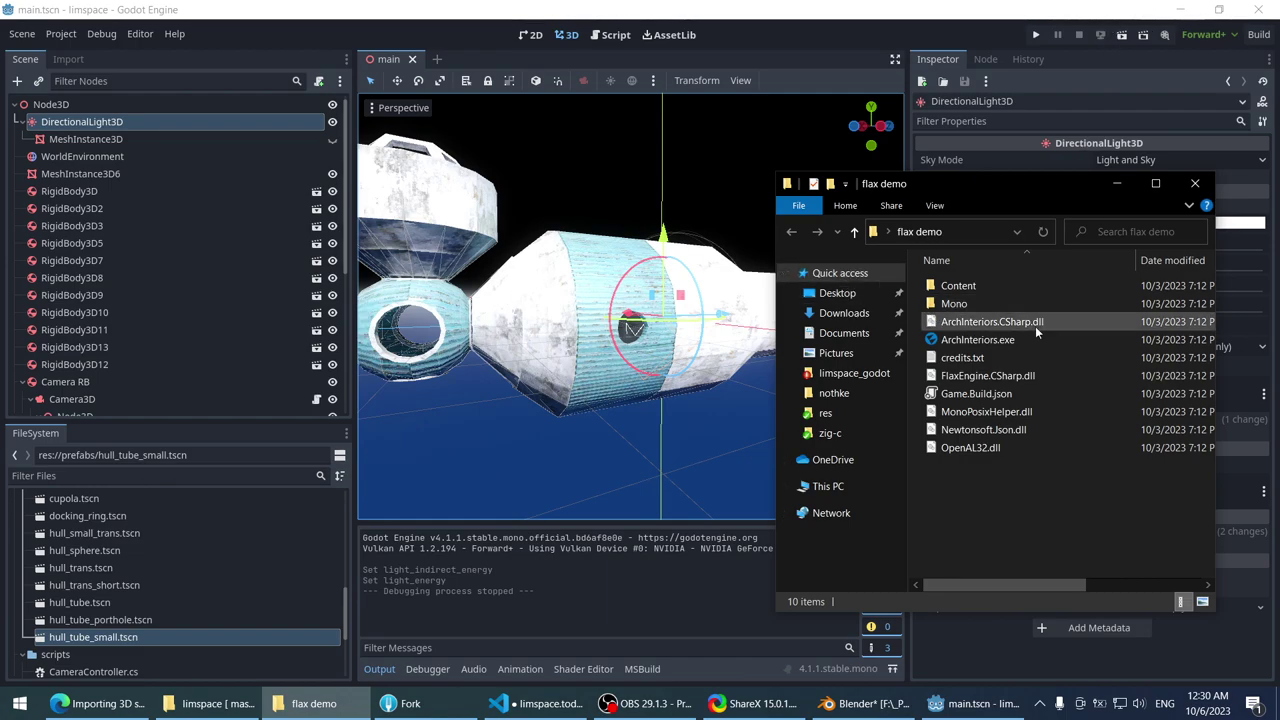
drag(978, 341, 950, 342)
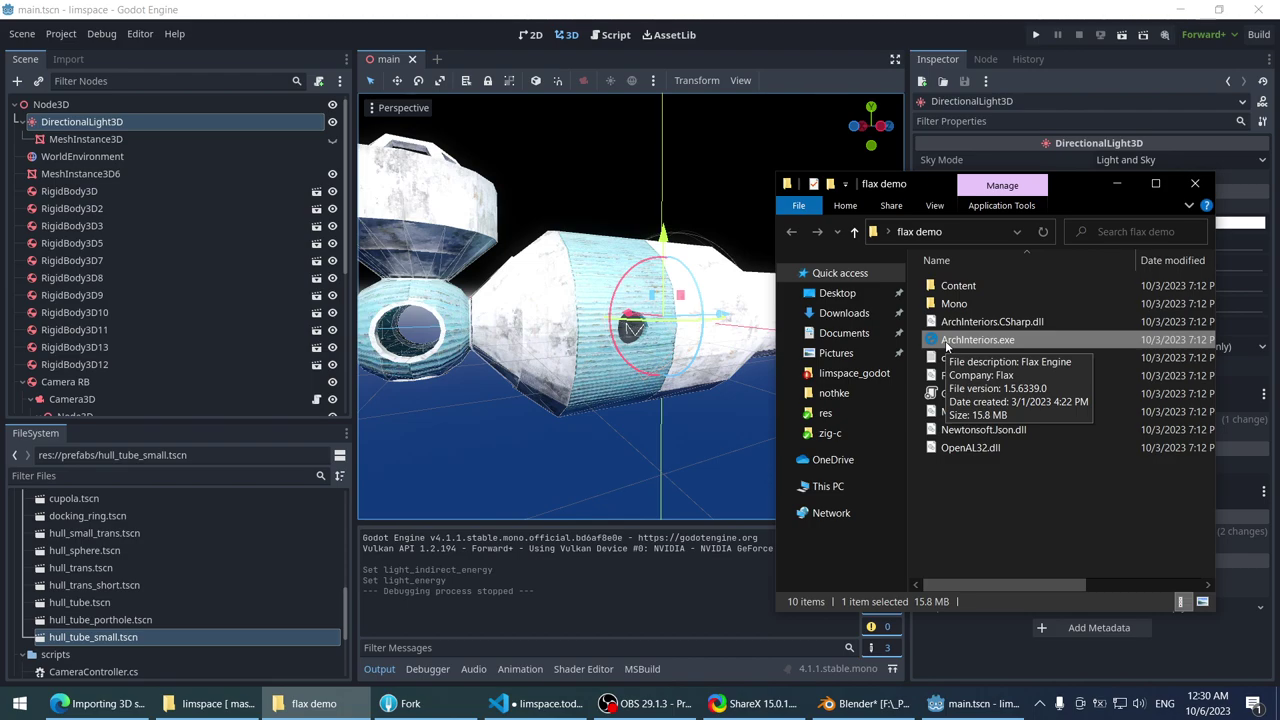
double_click(947, 342)
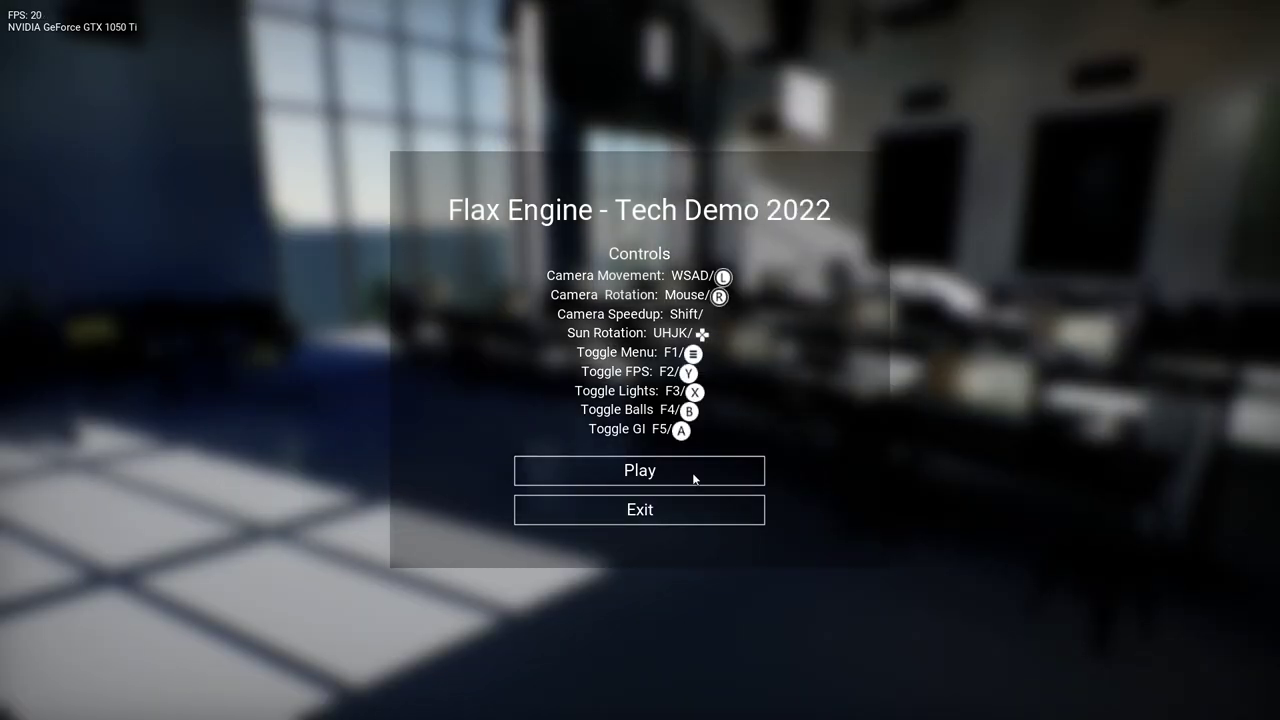
- Play through the Flax Tech Demo office scene, then exit back to the desktop
click(694, 480)
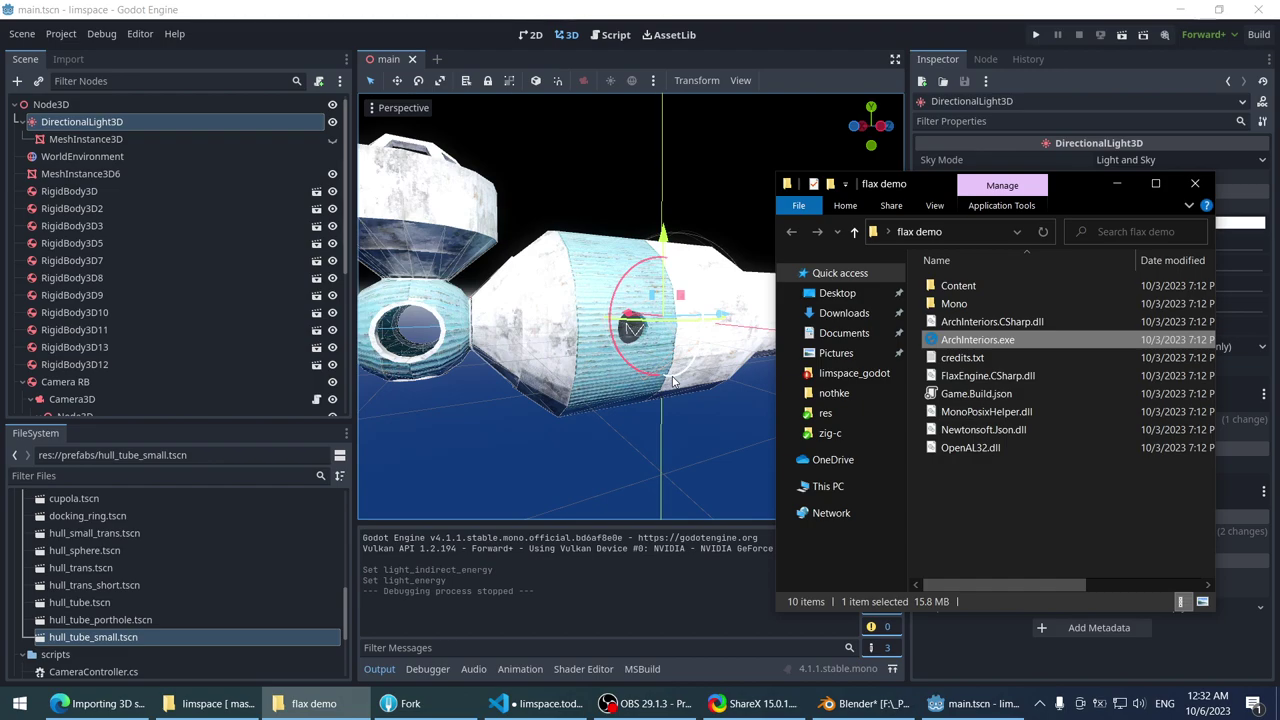
click(658, 708)
- Minimize the flax demo folder and fly the Godot camera close around the station's hull modules
click(658, 708)
click(1120, 193)
middle_drag(640, 340, 715, 345)
right_drag(715, 345, 636, 340)
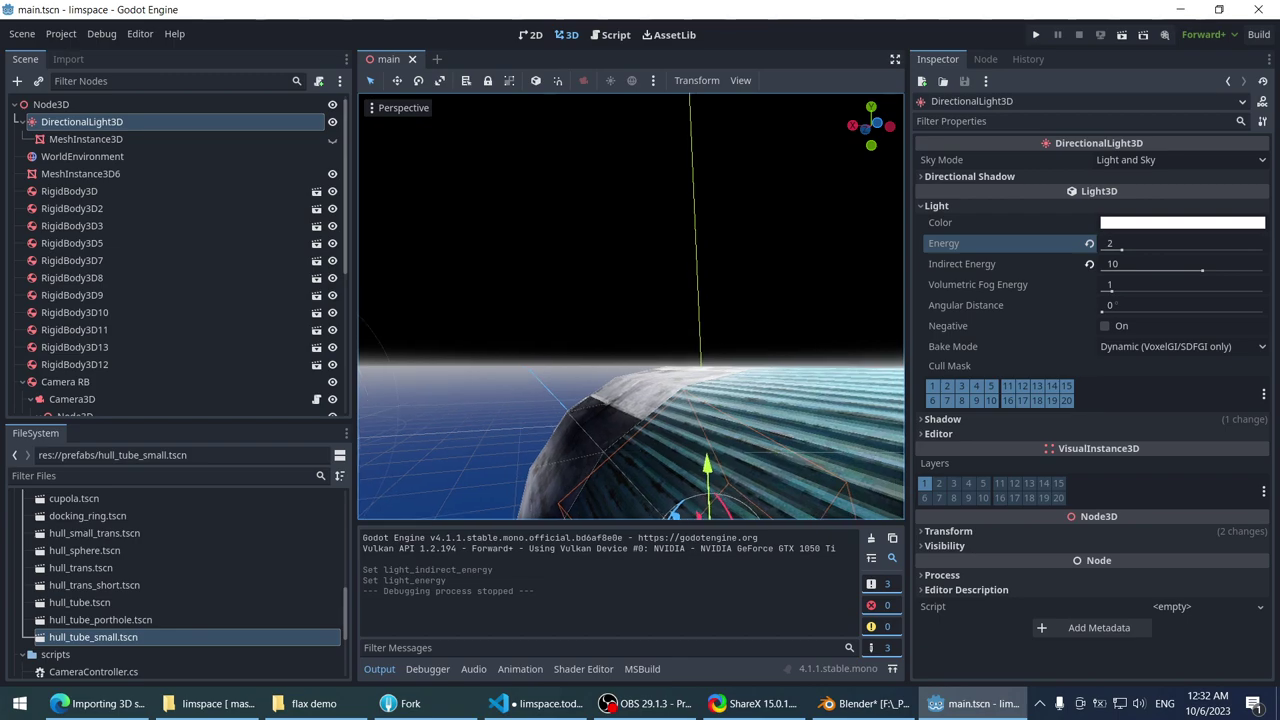
mouse_move(636, 340)
right_down()
mouse_move(608, 335)
mouse_move(626, 340)
right_up()
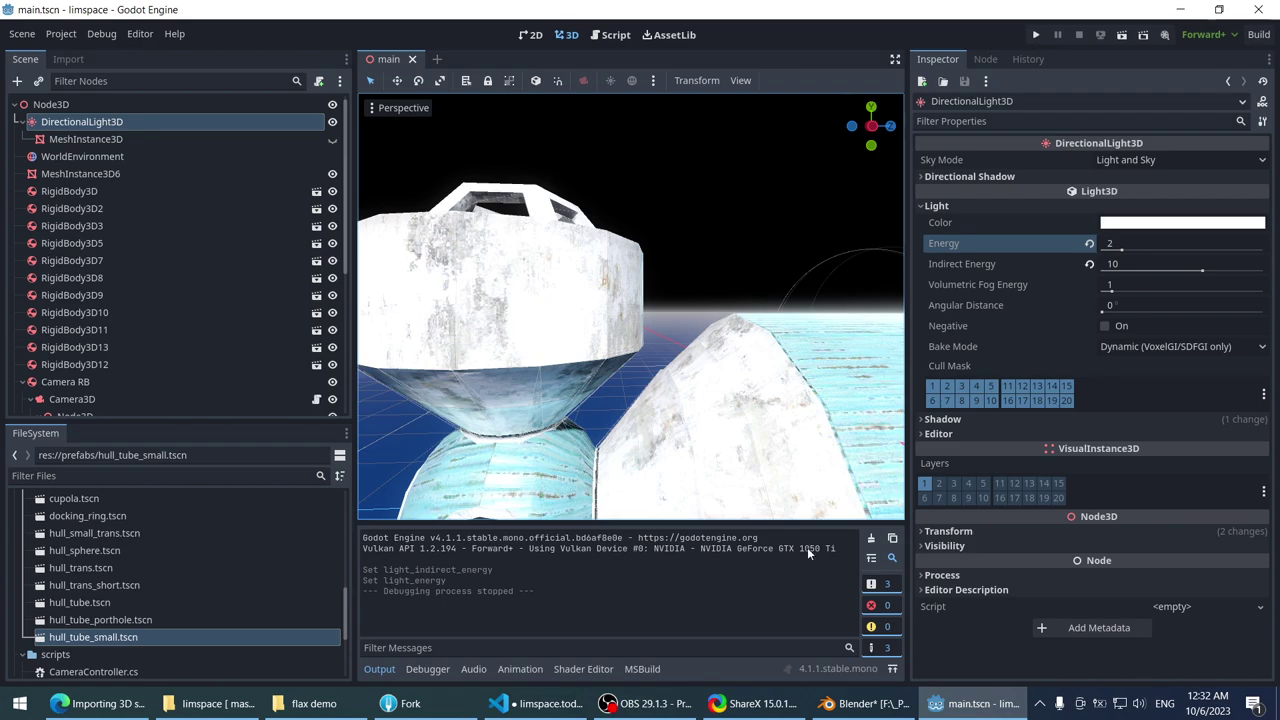
drag(775, 545, 836, 548)
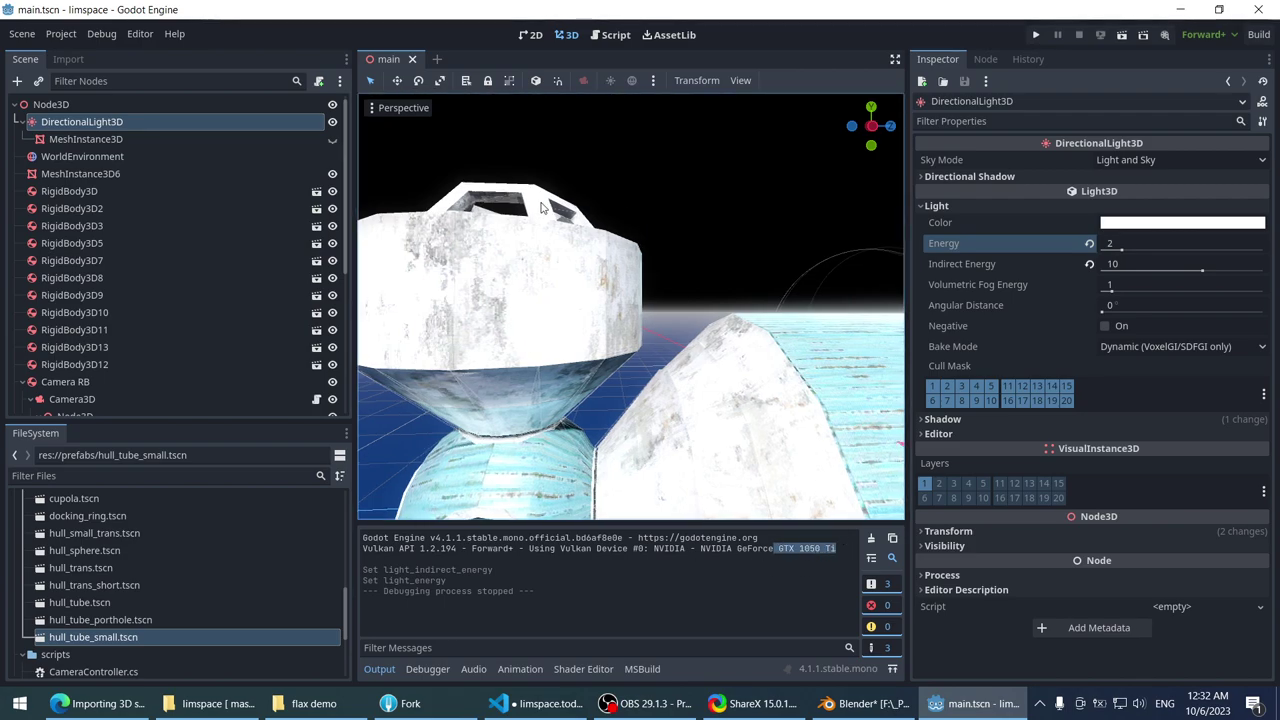
right_drag(540, 207, 507, 207)
click(435, 247)
right_drag(435, 247, 365, 247)
- Show Blender's hull models in Material Preview, then view Godot's assembled station from outside
scroll(365, 247, up, 20)
click(870, 704)
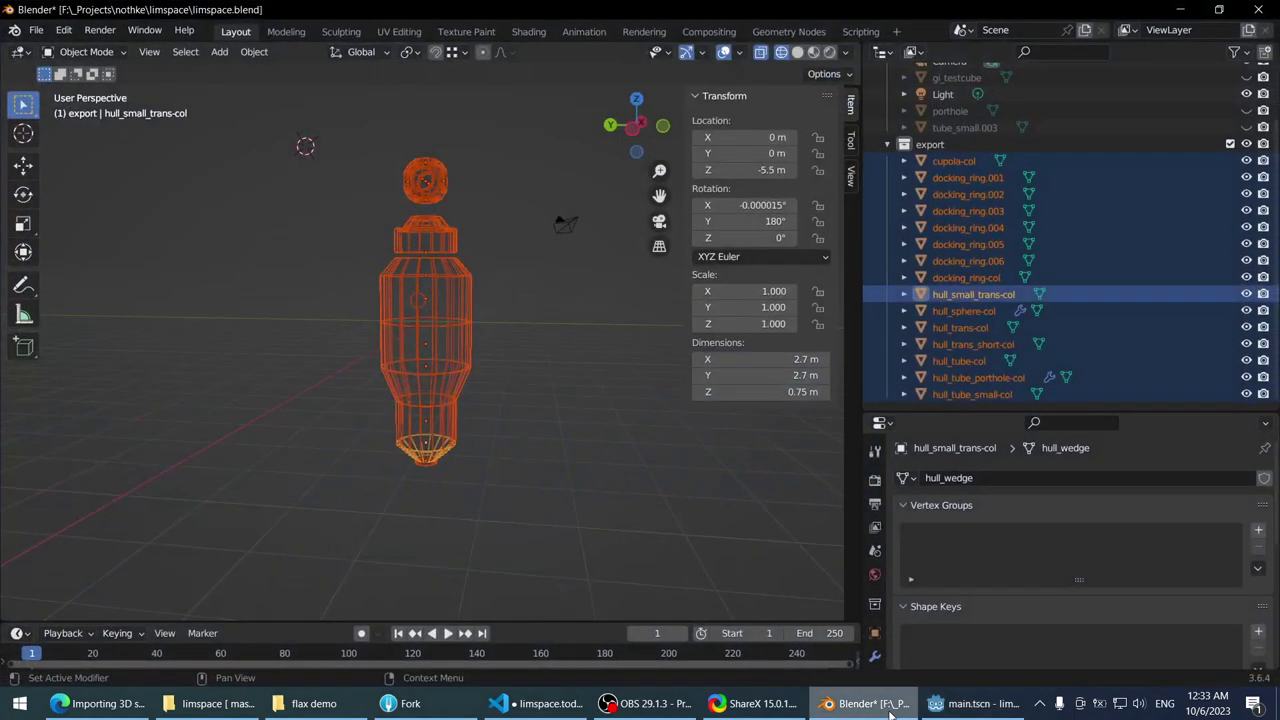
mouse_move(450, 340)
middle_down()
mouse_move(473, 360)
mouse_move(448, 326)
mouse_move(449, 341)
middle_up()
key(alt+a)
click(813, 52)
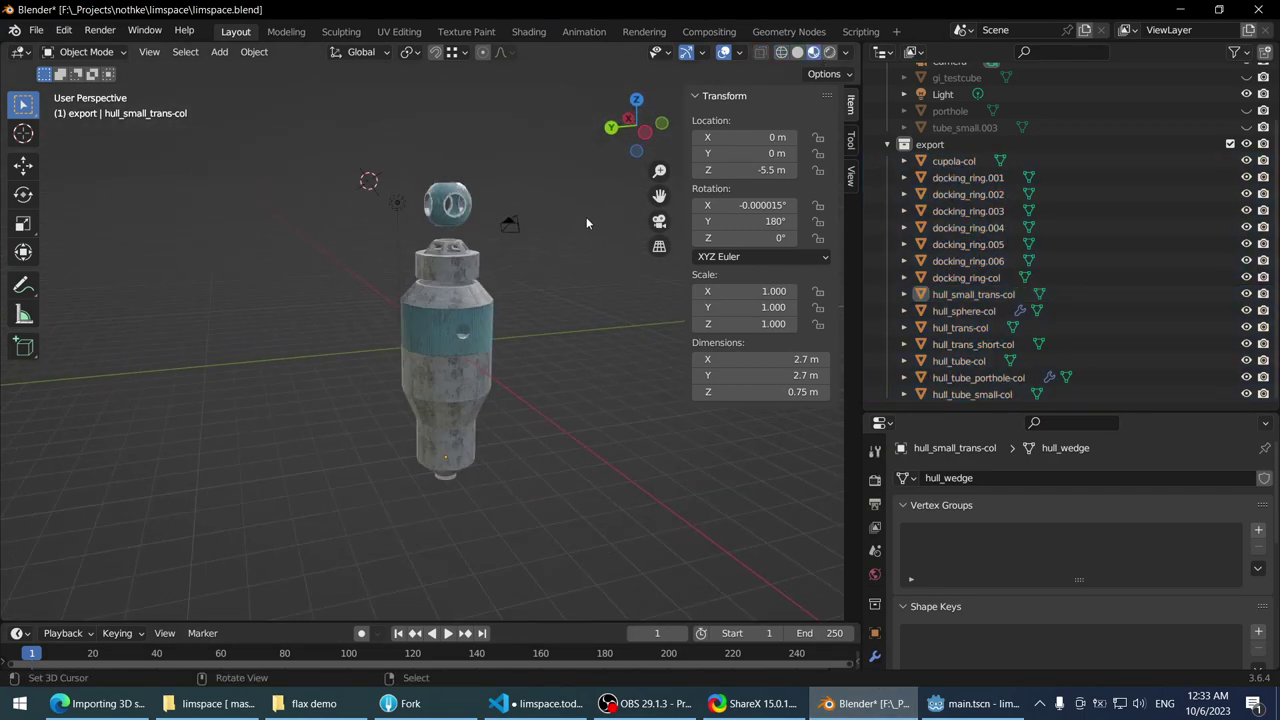
click(985, 704)
middle_drag(620, 300, 509, 306)
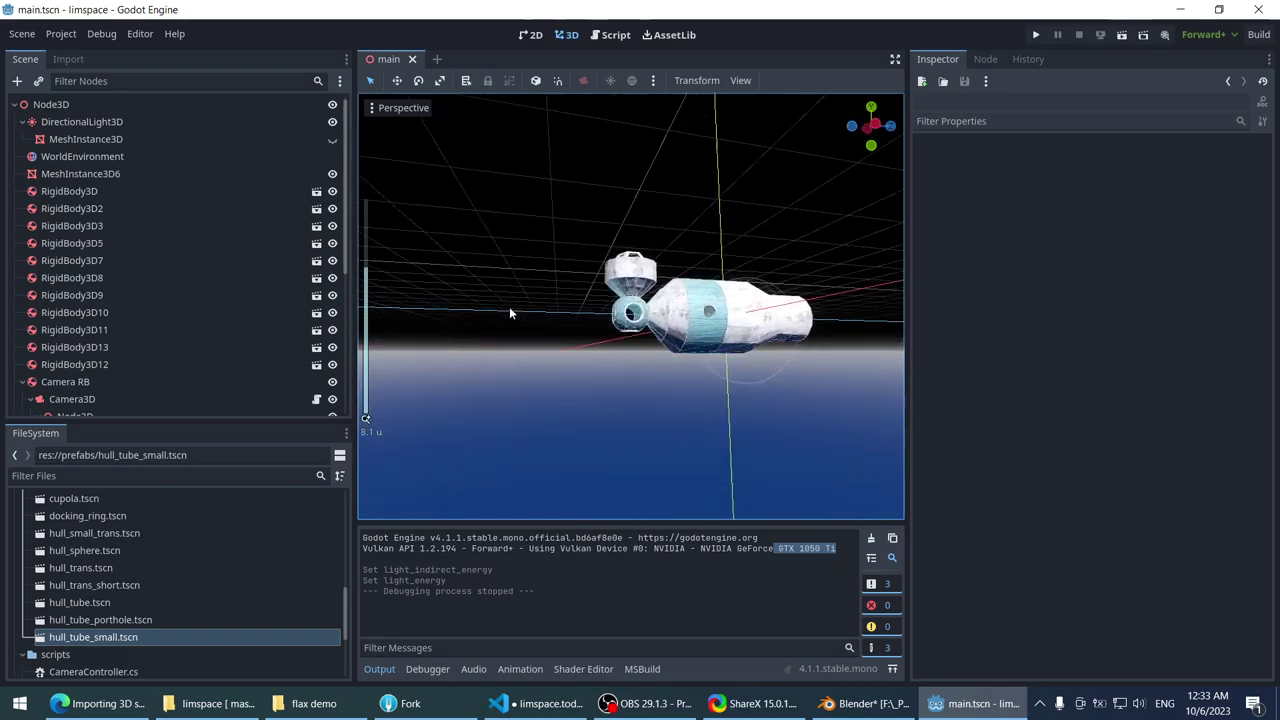
scroll(648, 285, up, 2)
middle_drag(648, 285, 640, 330)
scroll(733, 277, up, 3)
scroll(538, 292, down, 2)
scroll(640, 330, up, 5)
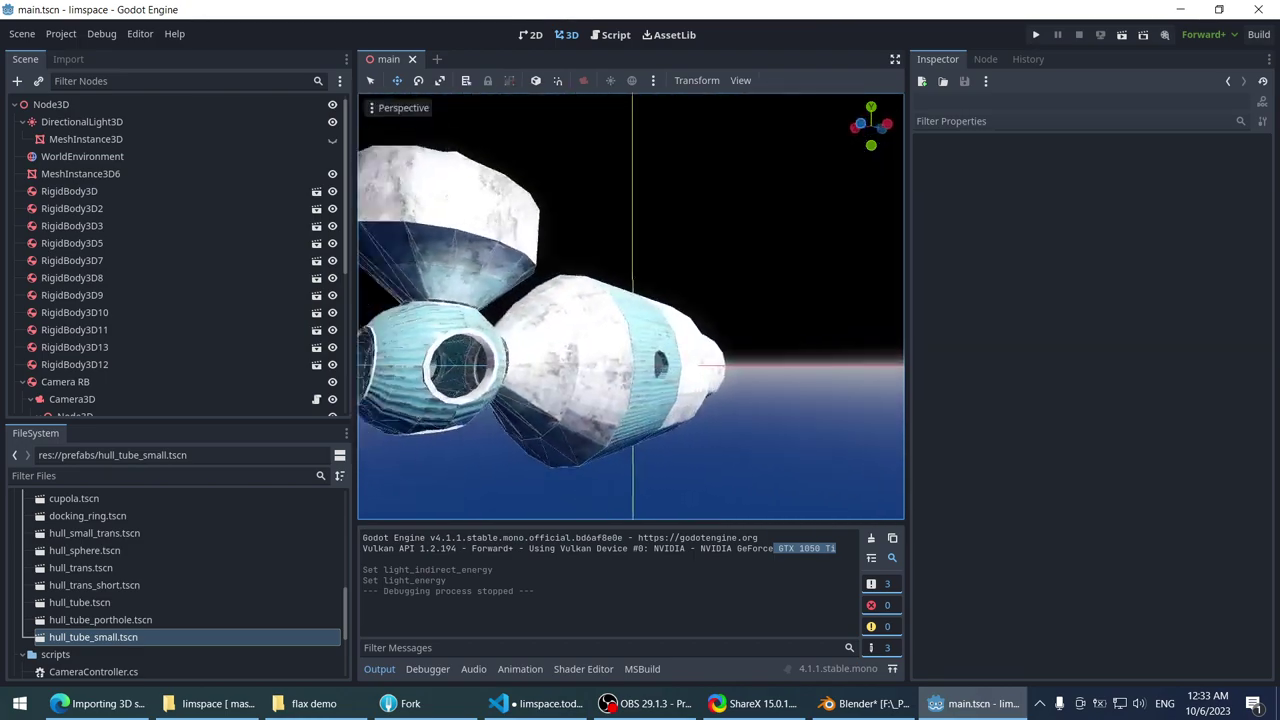
scroll(640, 330, up, 2)
scroll(640, 330, down, 6)
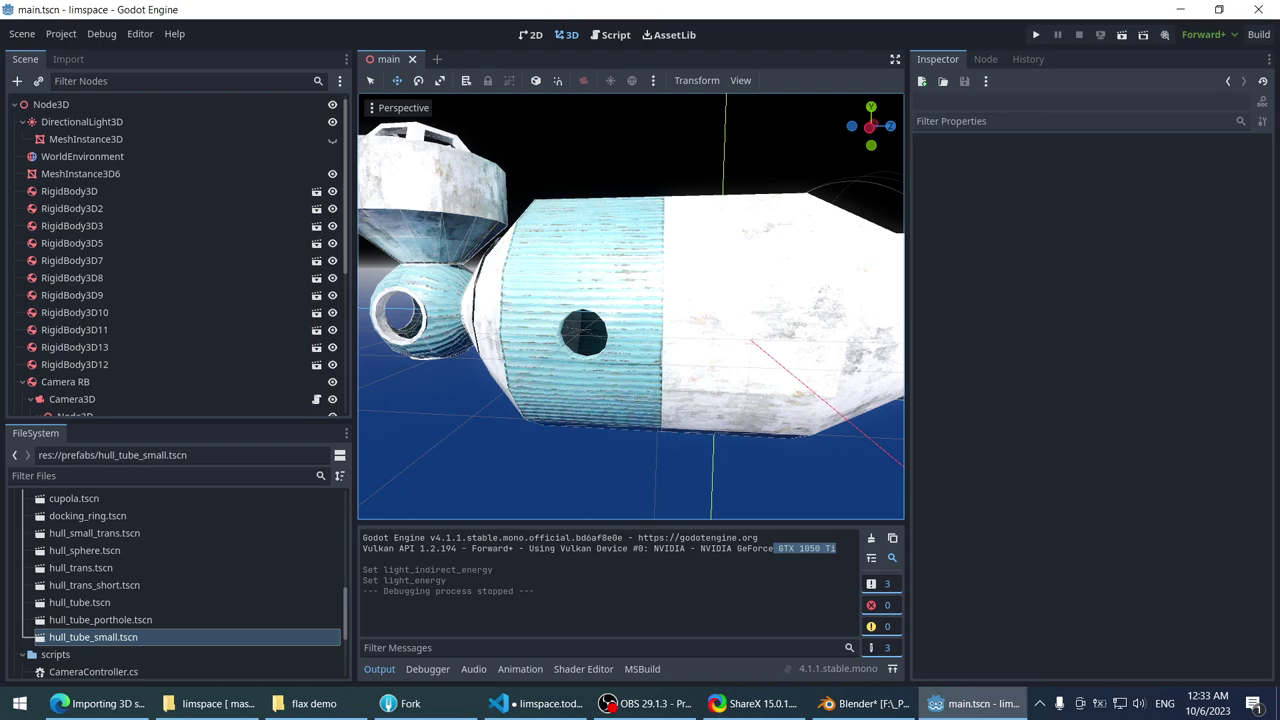
key(d)
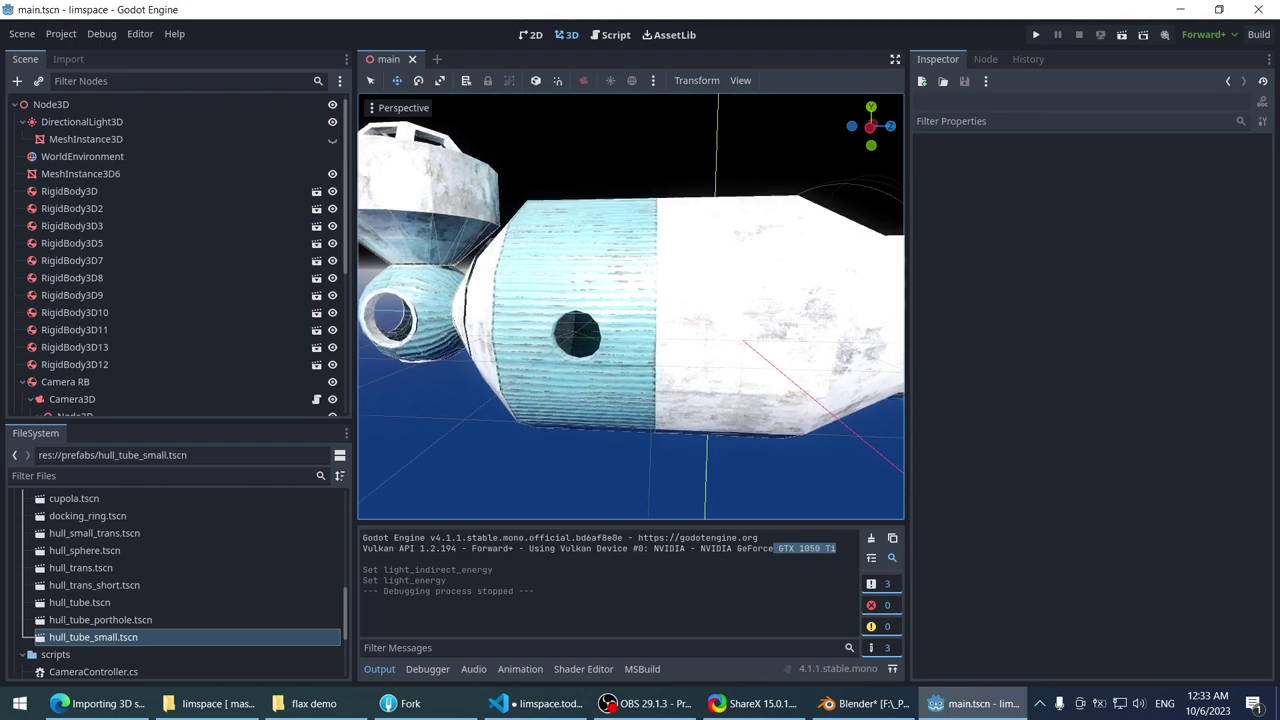
key(q)
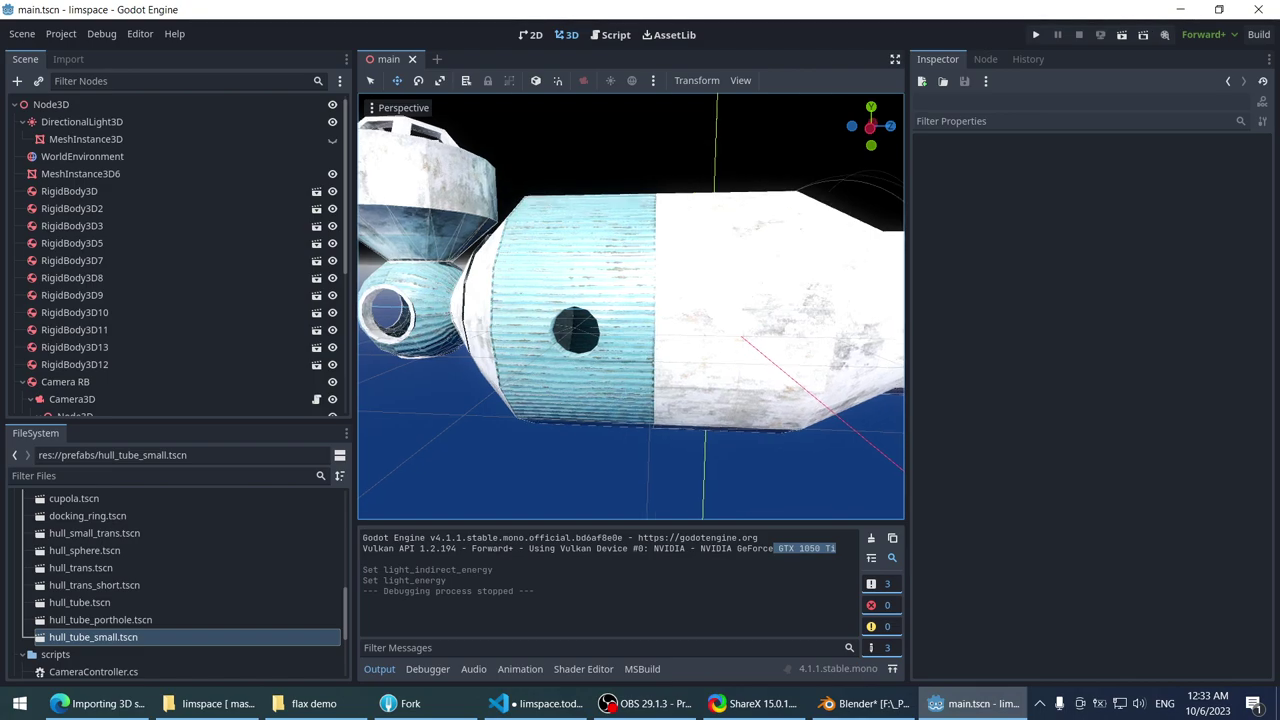
key(q)
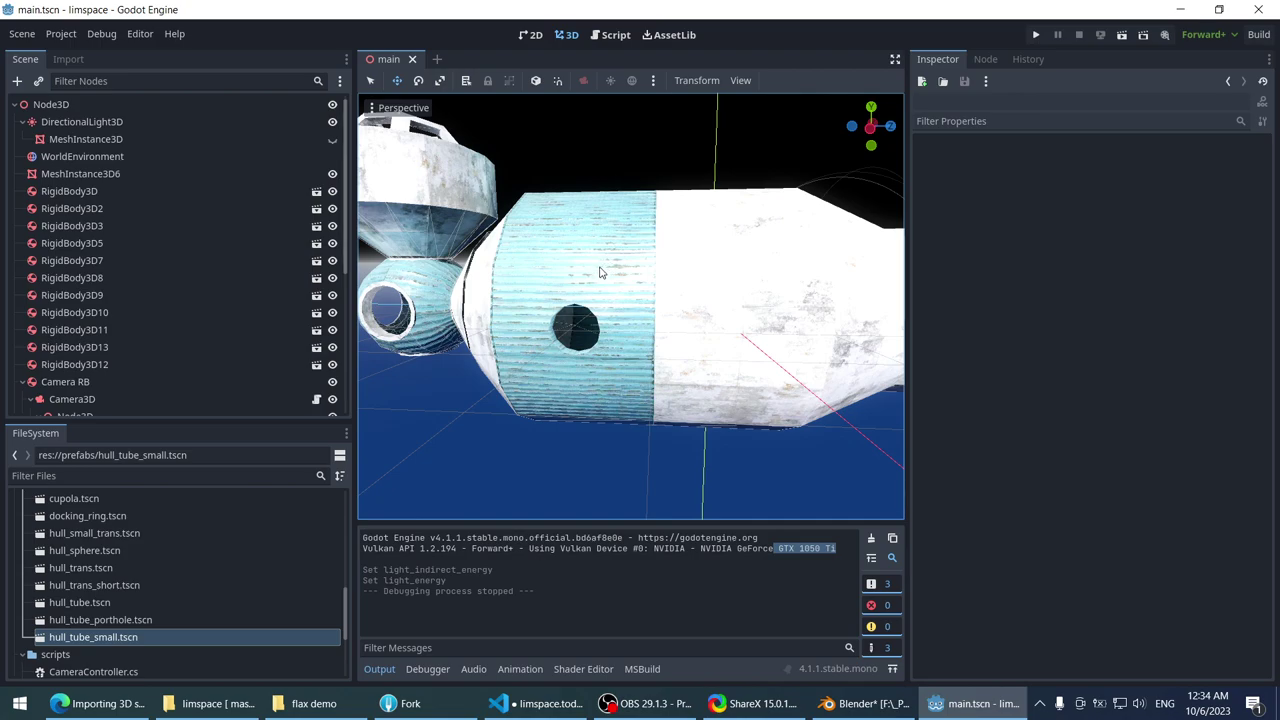
shift+middle_drag(600, 272, 757, 310)
scroll(757, 310, up, 5)
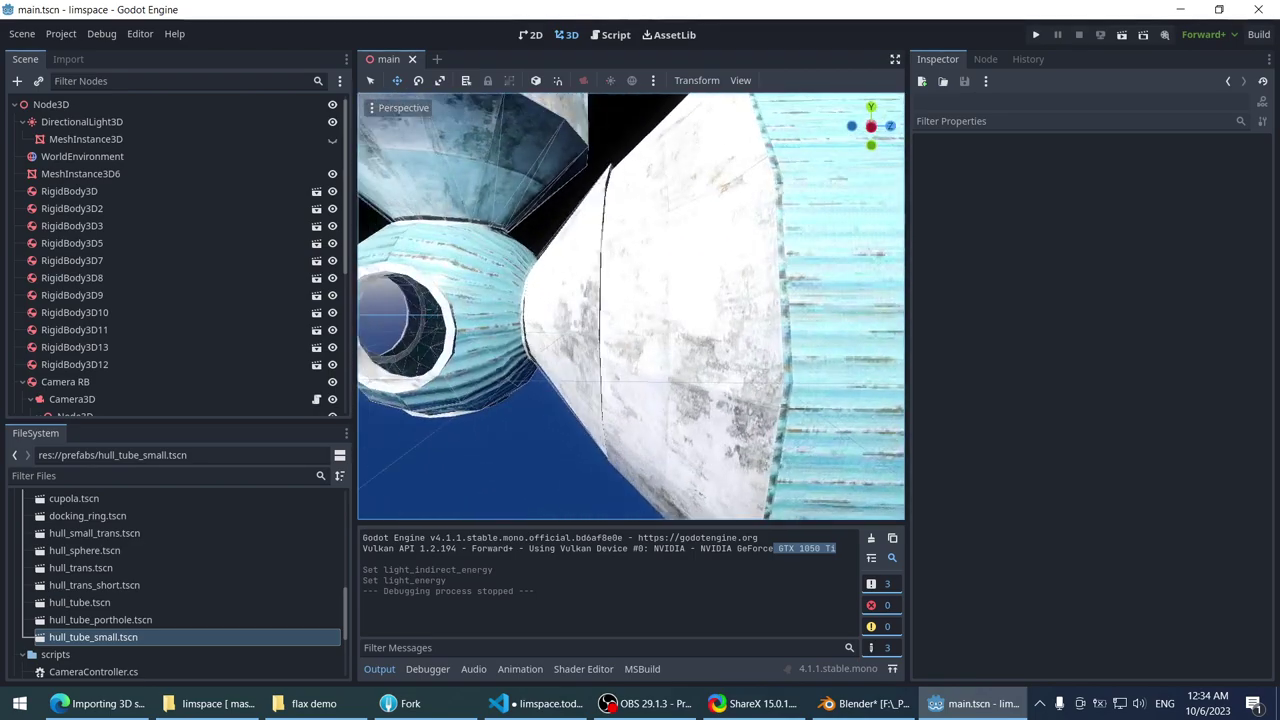
mouse_move(573, 299)
right_down()
mouse_move(560, 290)
mouse_move(573, 299)
right_up()
- Set the hull_small_trans module's position to X 9 and Y 0
click(573, 299)
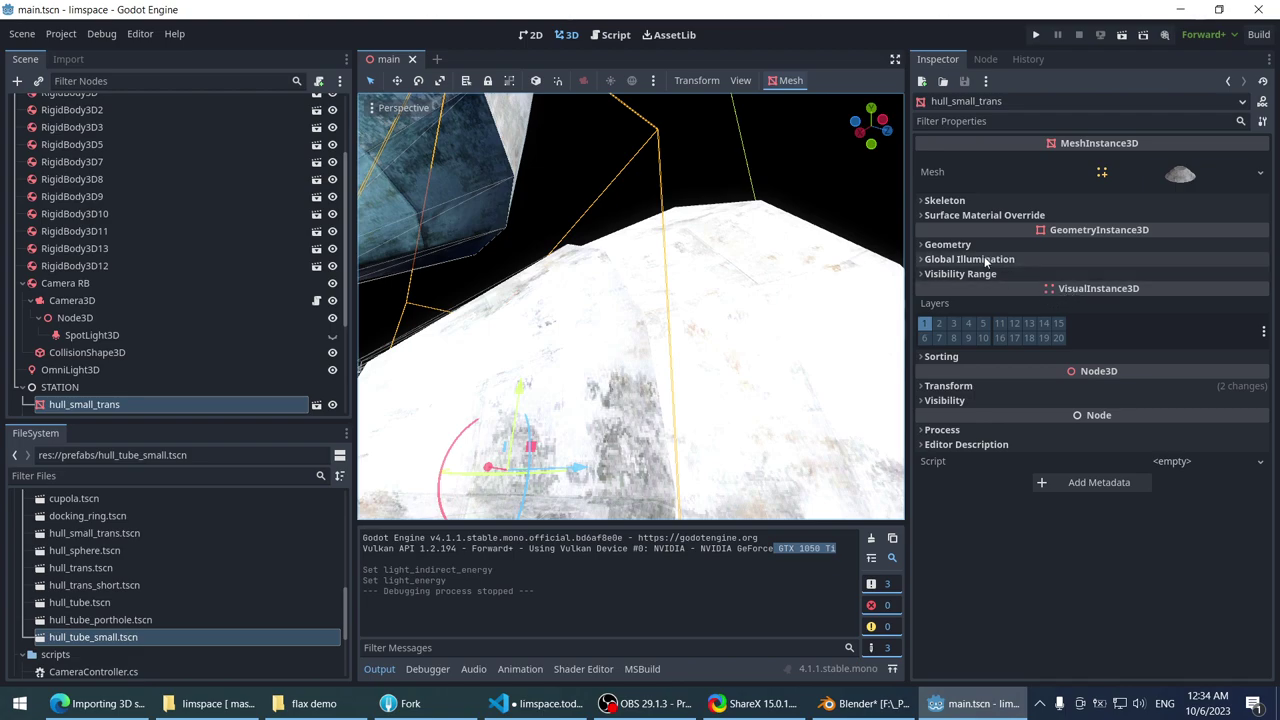
click(947, 386)
click(1000, 419)
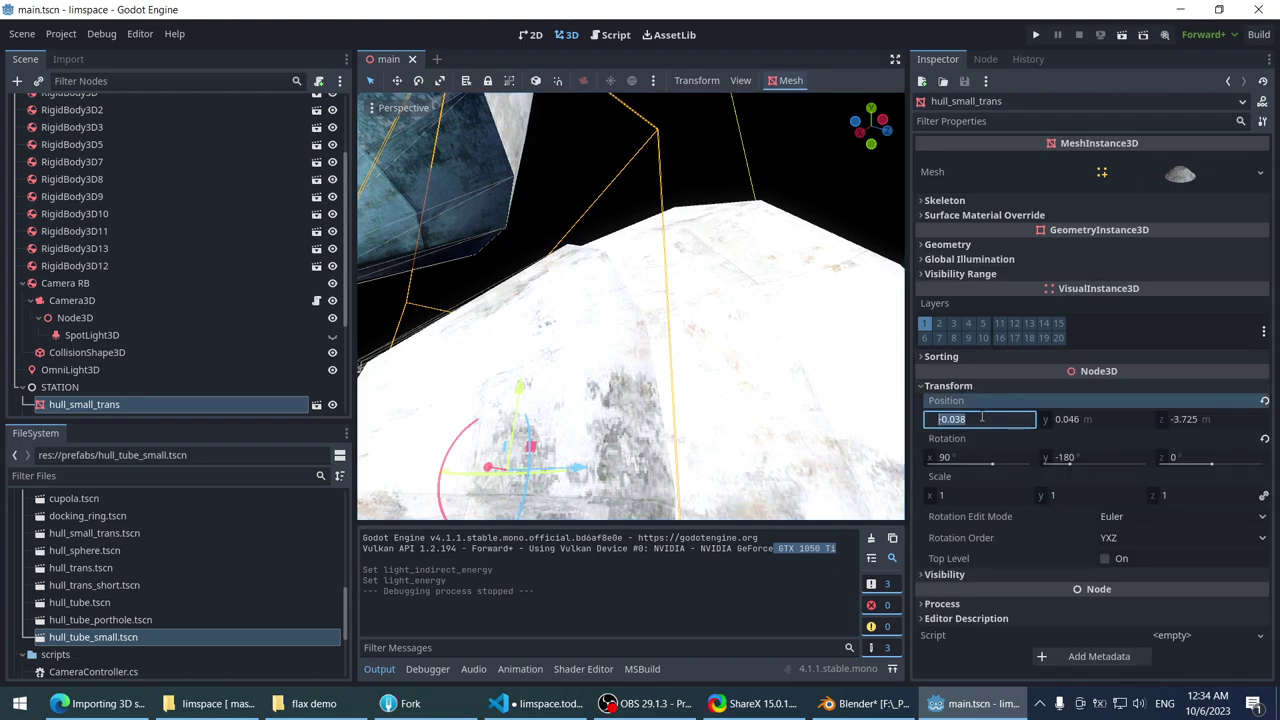
text(9)
click(1100, 419)
text(0)
click(774, 280)
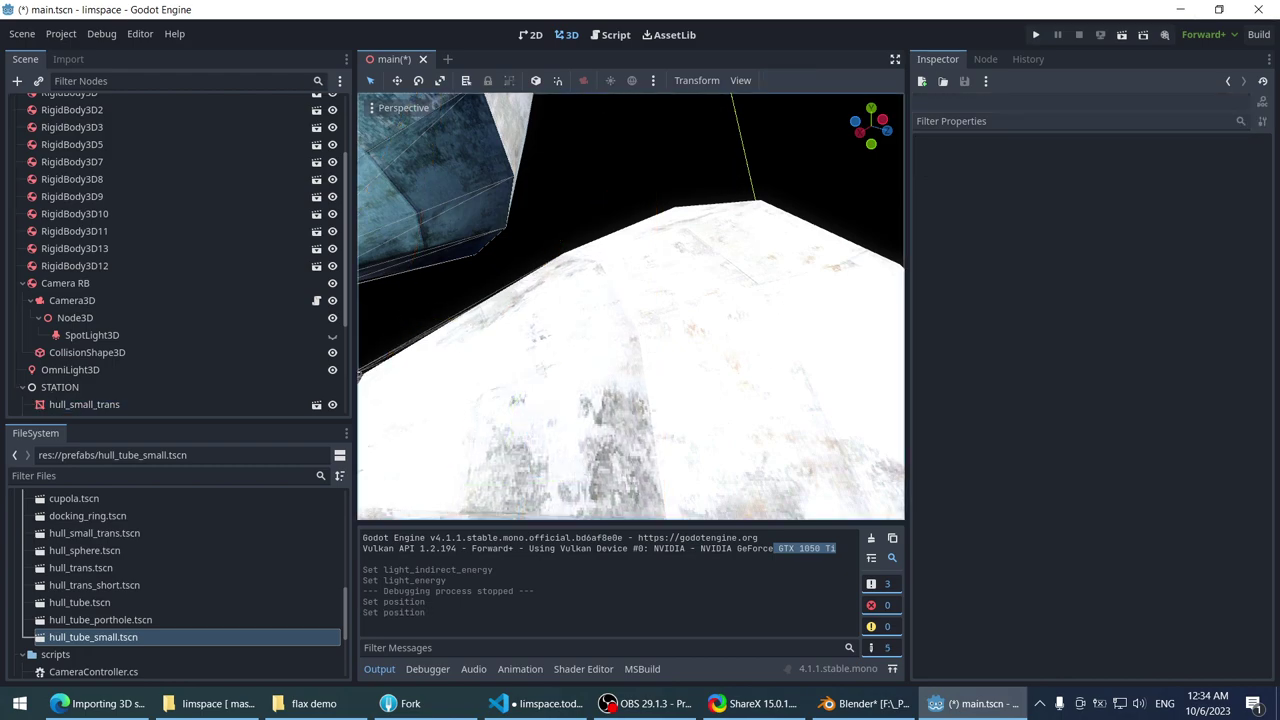
- Inspect the neighbouring hull_trans_short, hull_tube_porthole and hull_tube modules by selecting each
click(570, 330)
mouse_move(580, 317)
right_down()
mouse_move(545, 335)
mouse_move(575, 310)
right_up()
click(760, 300)
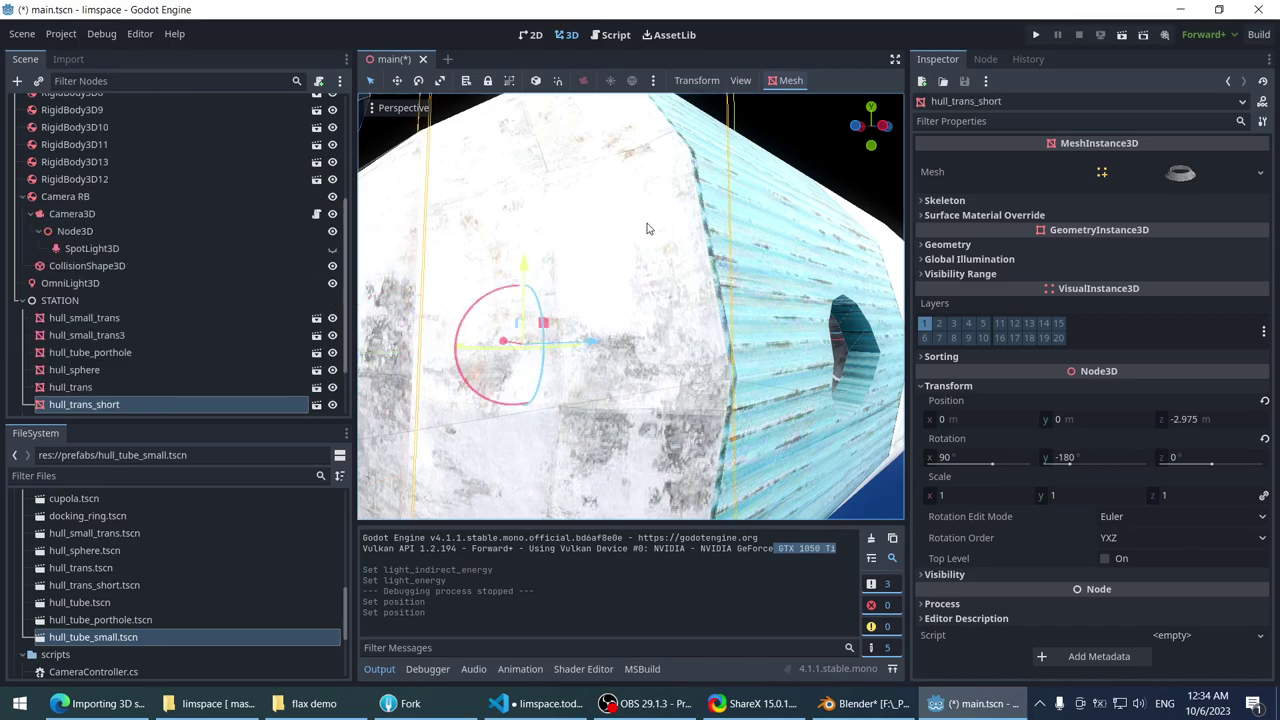
right_drag(760, 300, 730, 306)
click(647, 229)
scroll(647, 229, down, 5)
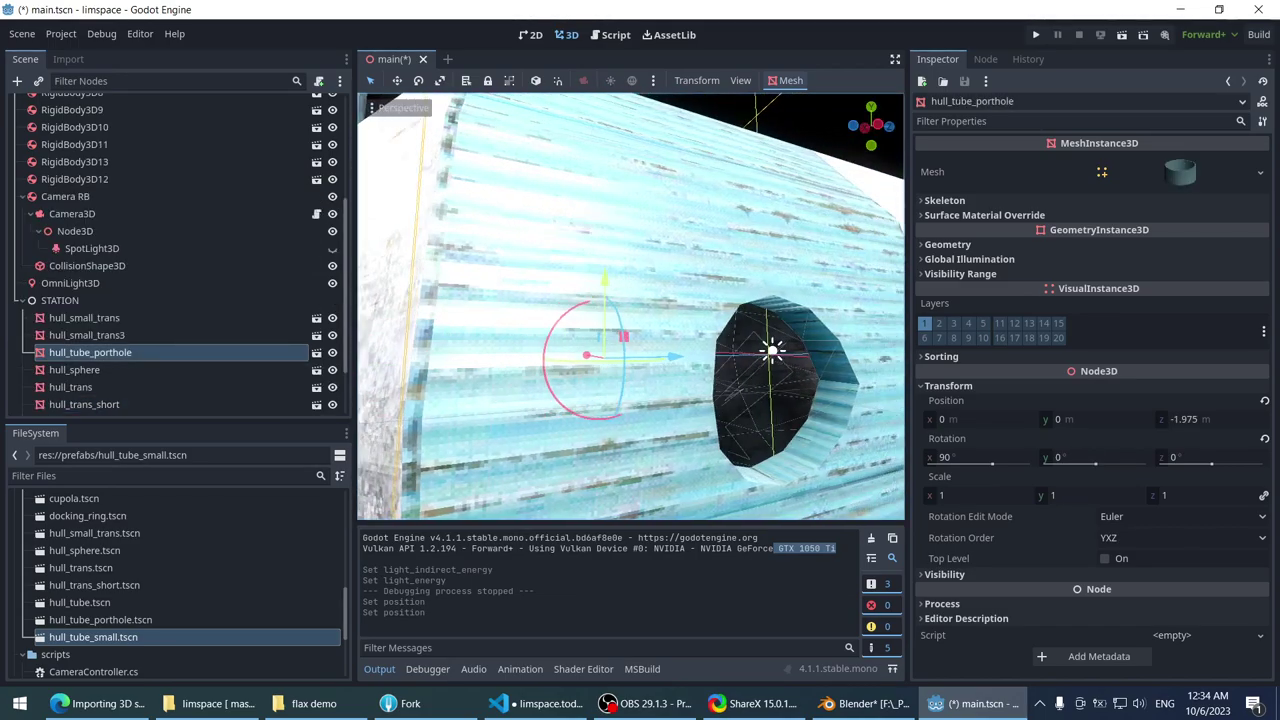
click(717, 290)
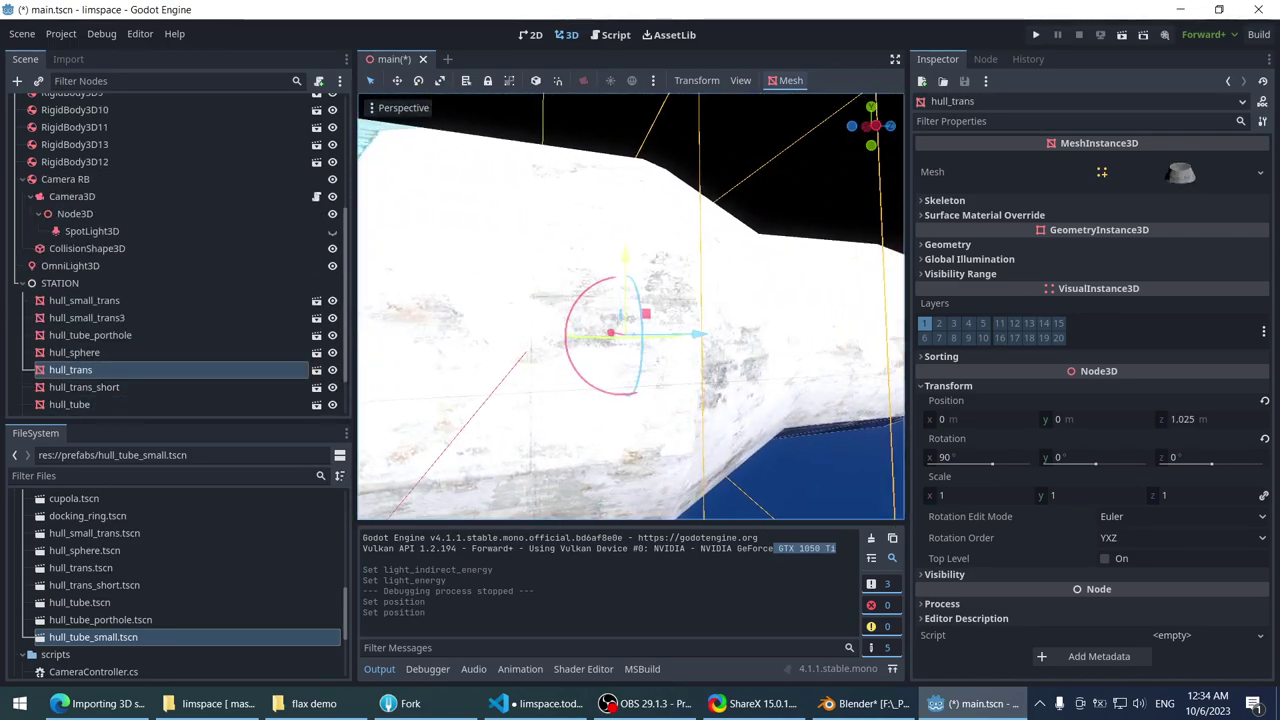
scroll(717, 290, down, 3)
- Select hull_tube_small, then hull_small_trans3, orbiting to frame the end of the tube
click(570, 390)
middle_drag(570, 390, 487, 256)
click(751, 354)
scroll(685, 330, up, 3)
click(487, 256)
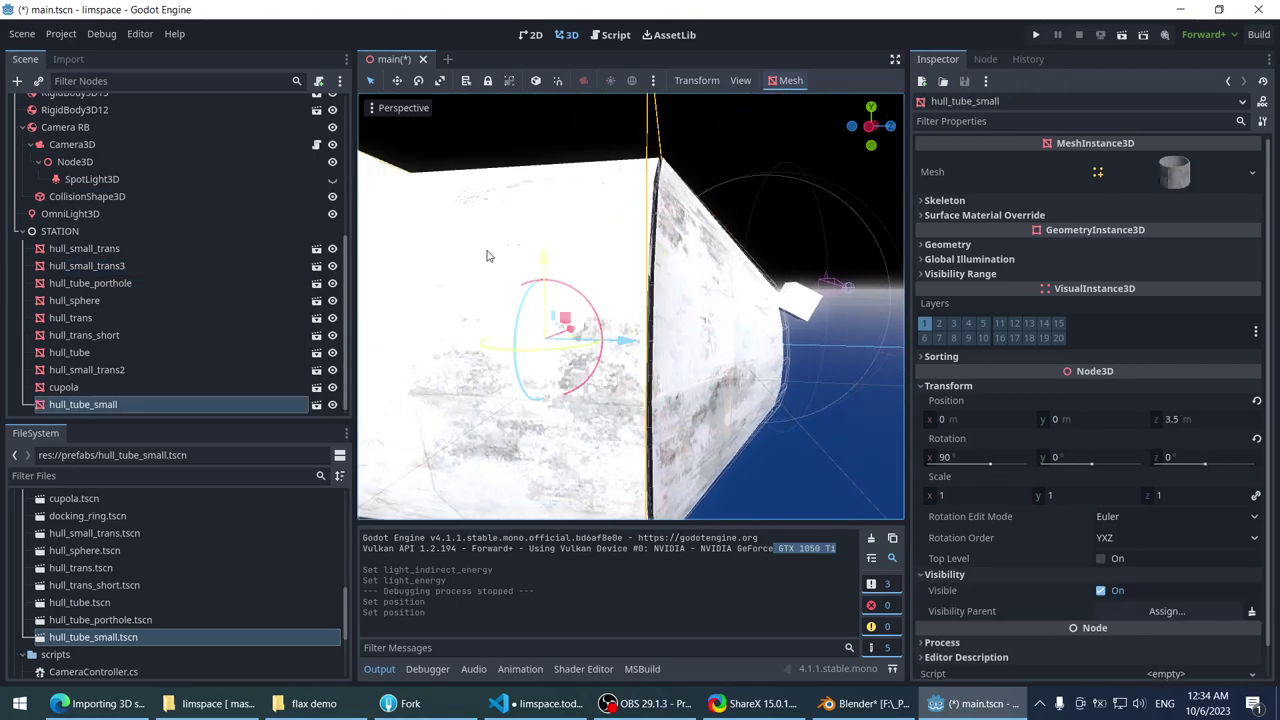
click(745, 274)
middle_drag(735, 354, 686, 313)
- Move hull_small_trans3 along Z and round its Z position to exactly 4.5 m
key(g)
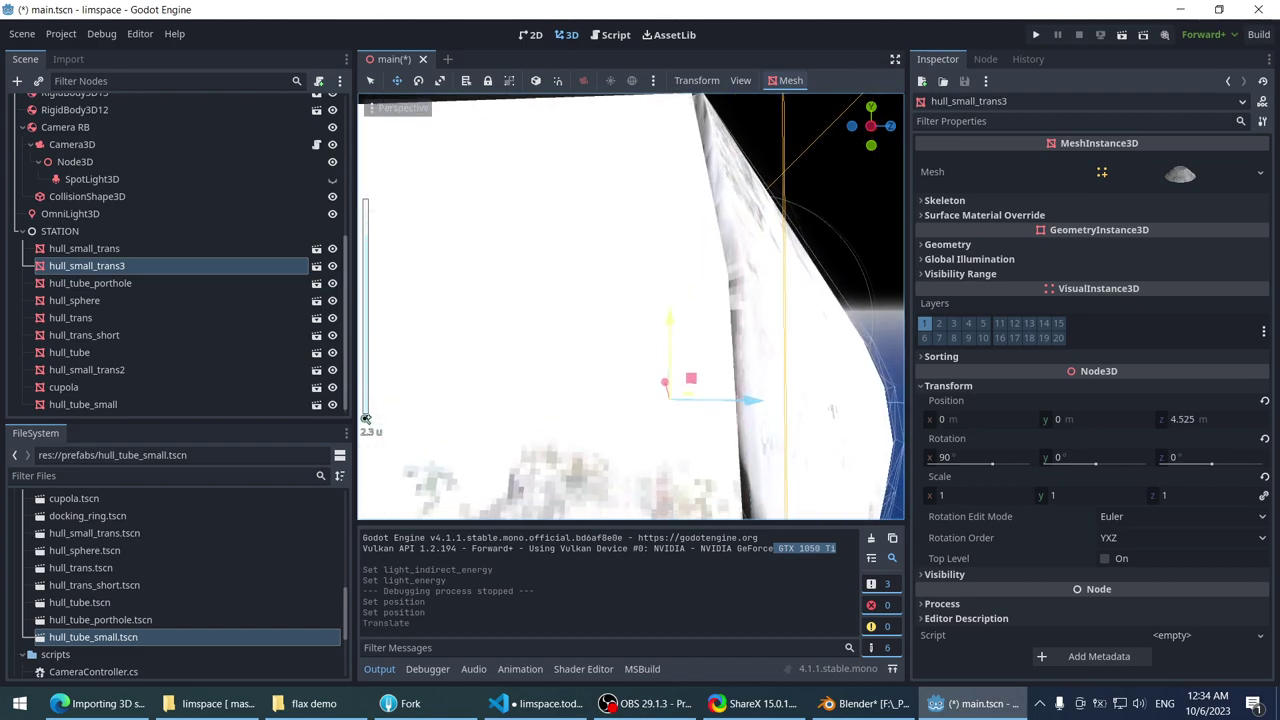
click(712, 325)
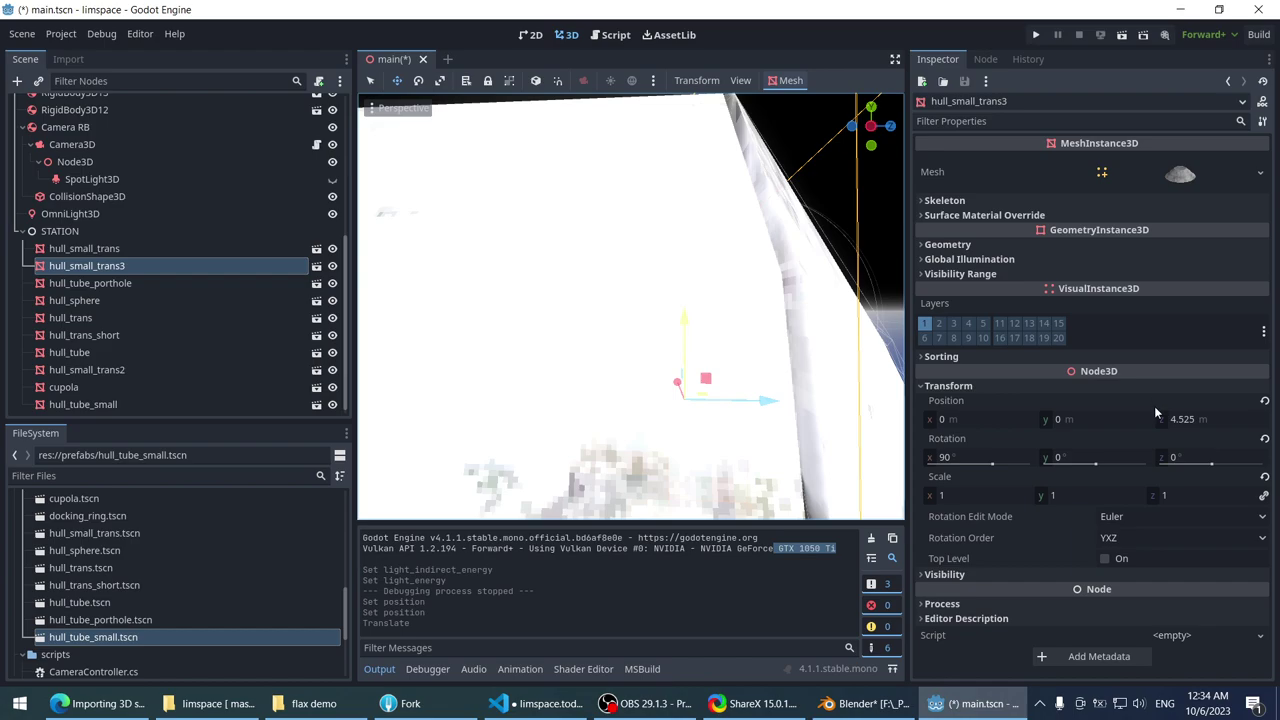
middle_drag(720, 290, 673, 273)
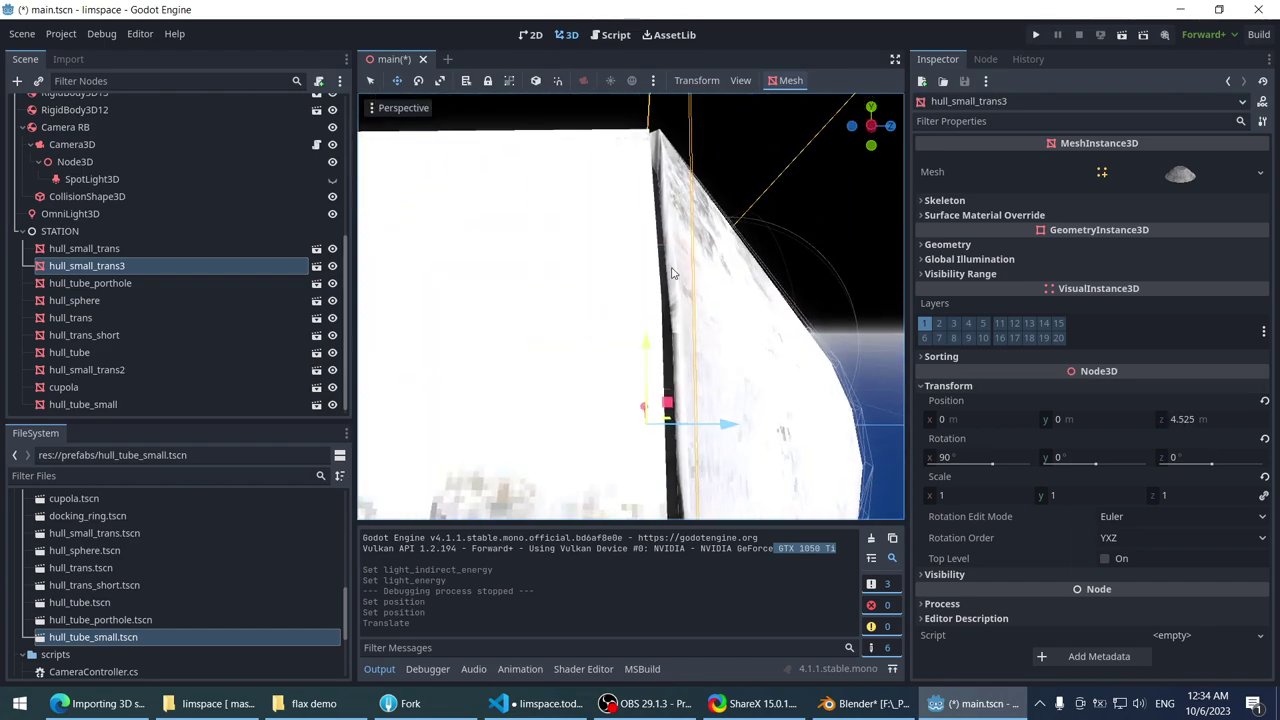
mouse_move(716, 417)
mouse_down()
mouse_move(768, 432)
mouse_move(722, 425)
mouse_up()
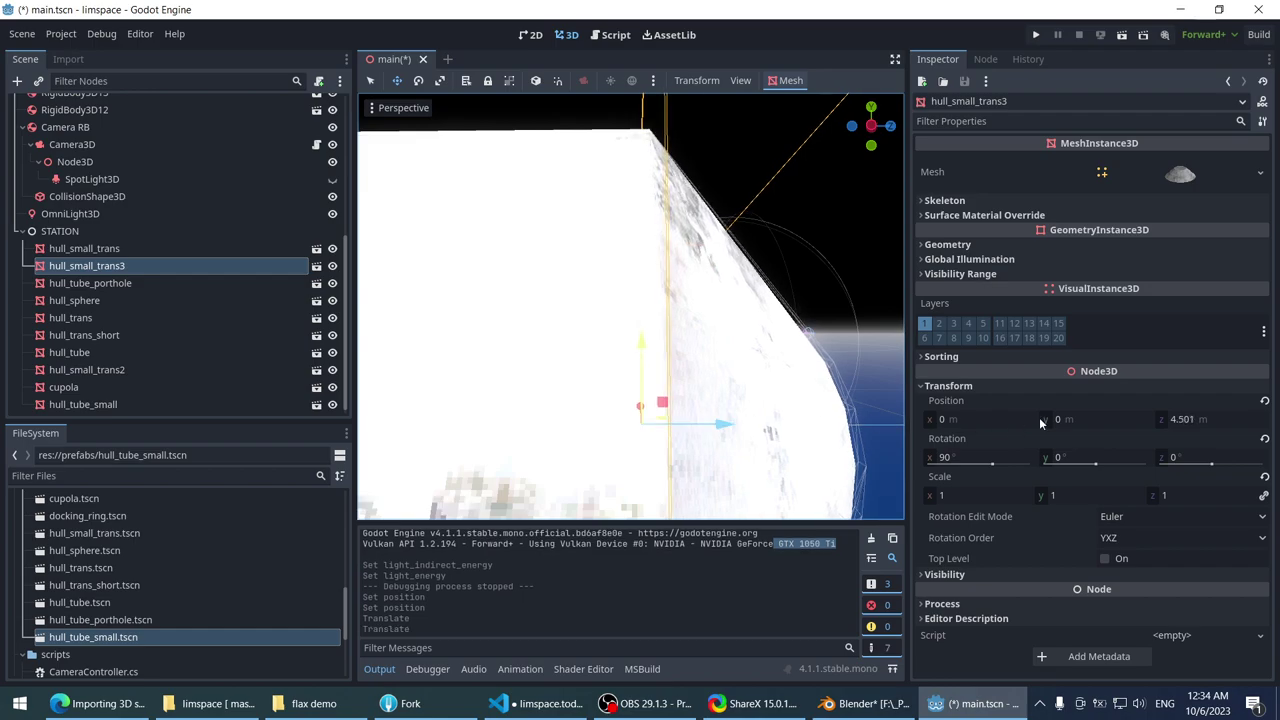
click(1218, 419)
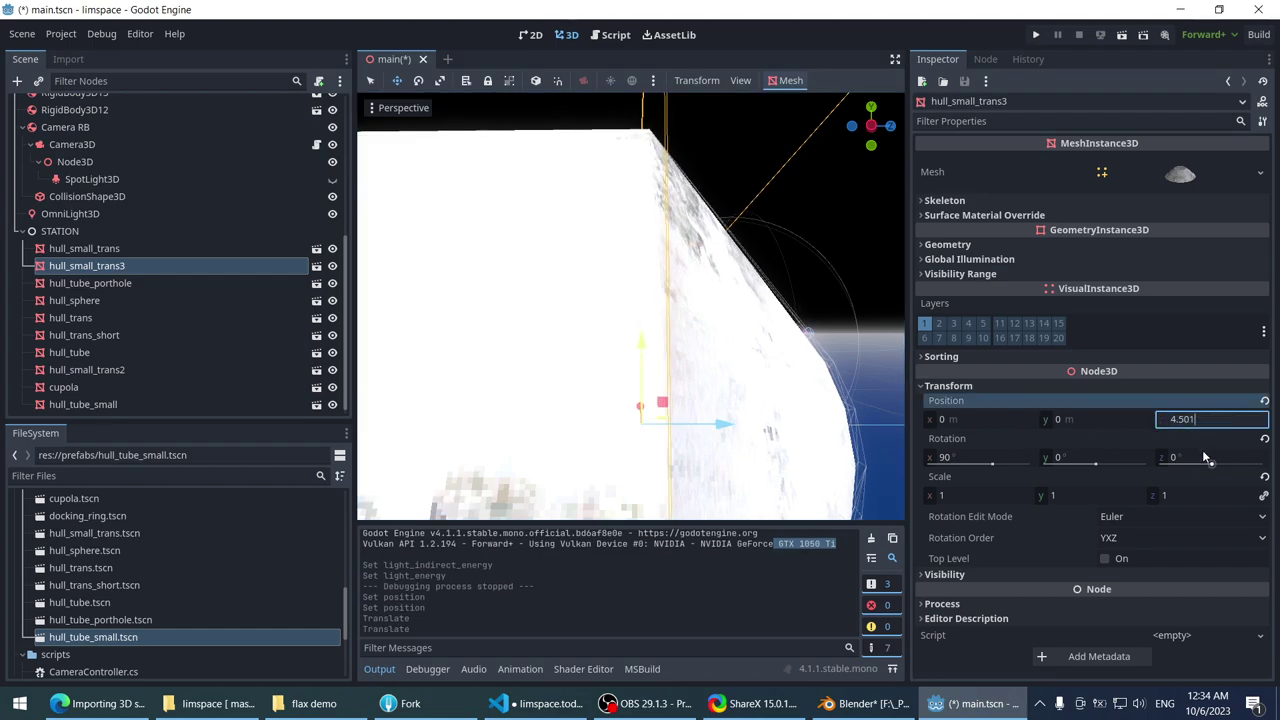
key(BackSpace)
key(BackSpace)
key(Return)
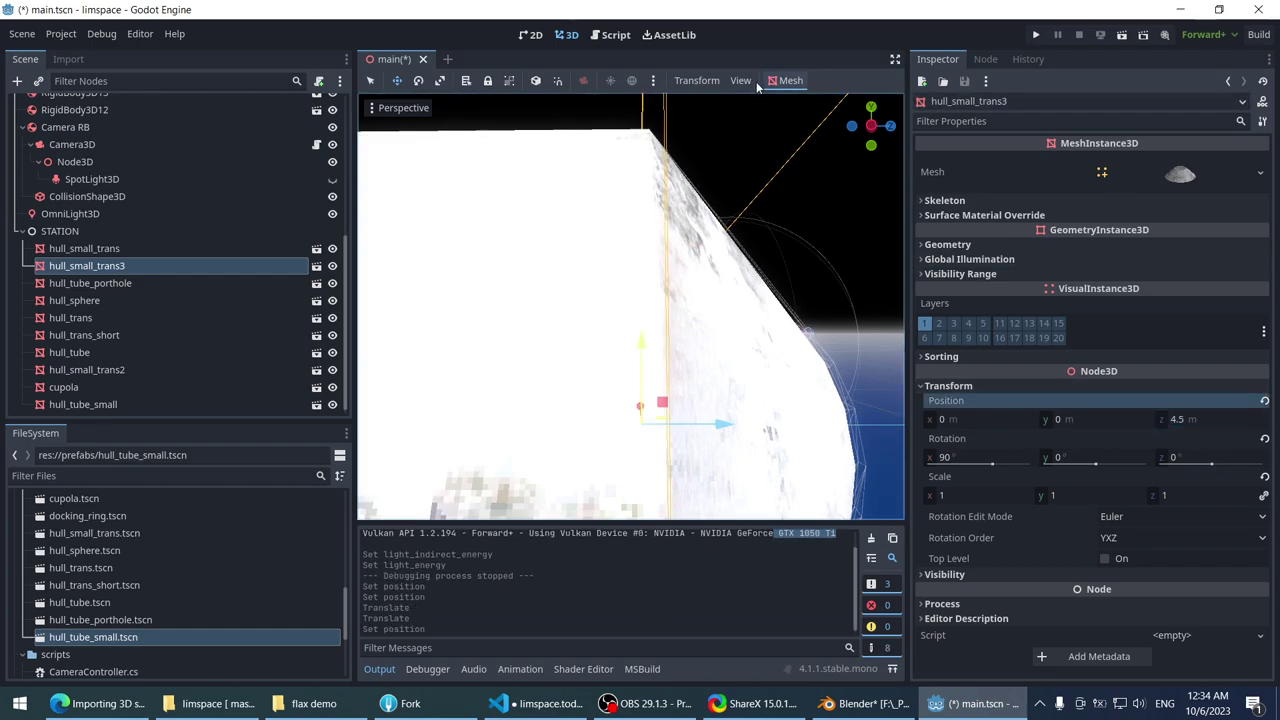
click(740, 80)
- Check the Configure Snap settings, showing a 0.25 translate snap, and close them
click(740, 80)
click(716, 80)
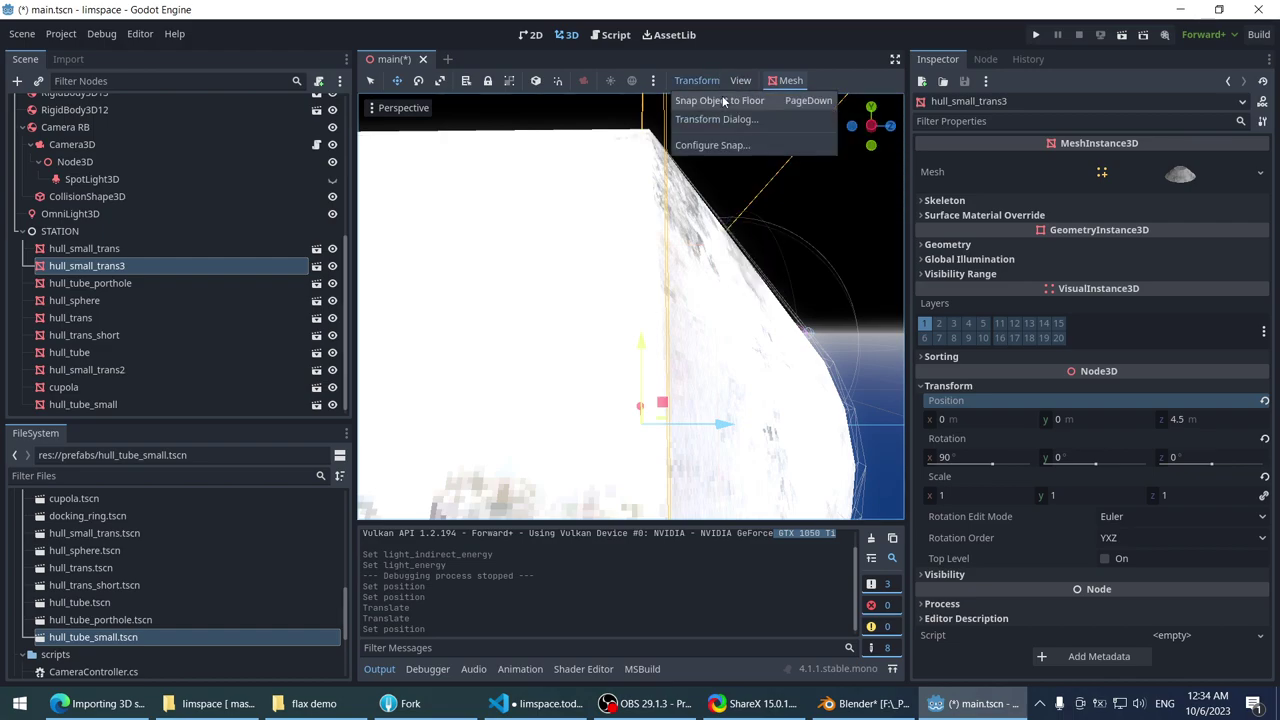
click(725, 145)
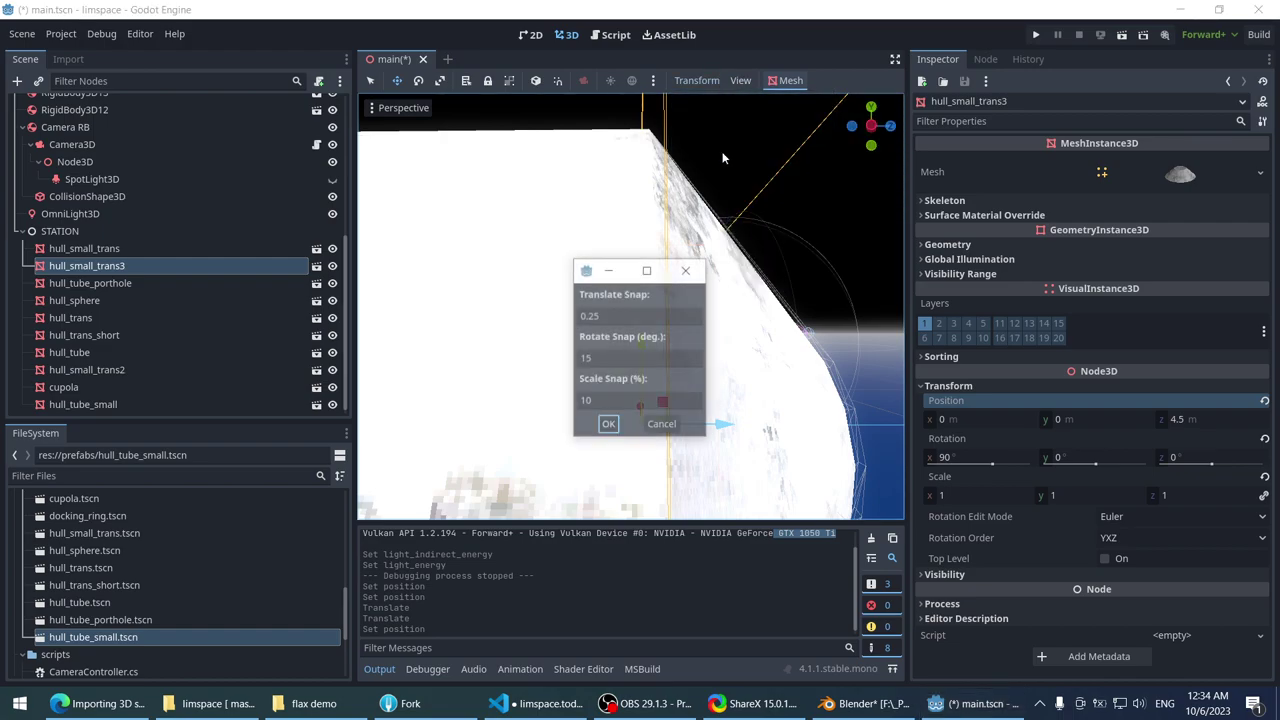
click(684, 271)
- Test a gizmo move of the hull module, undo it back to Z 4.5, and reopen snap settings
middle_drag(684, 271, 745, 328)
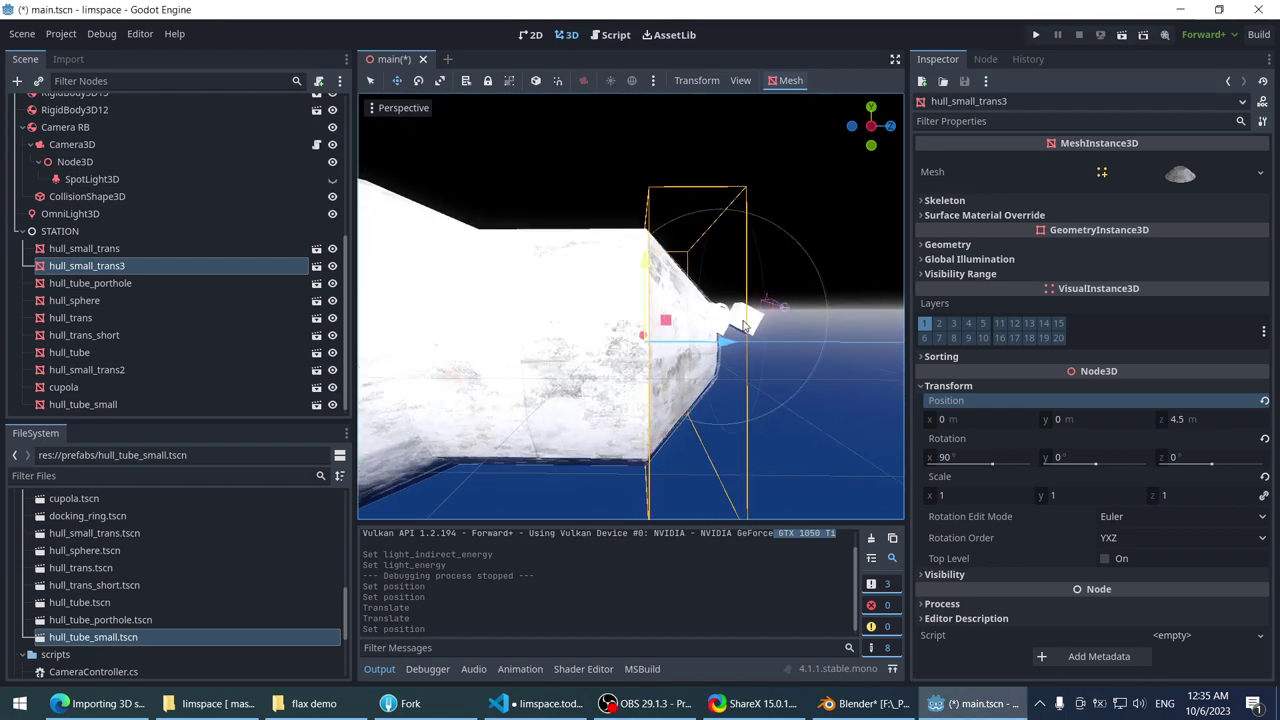
drag(745, 330, 859, 334)
scroll(740, 357, up, 2)
key(ctrl+z)
key(ctrl+z)
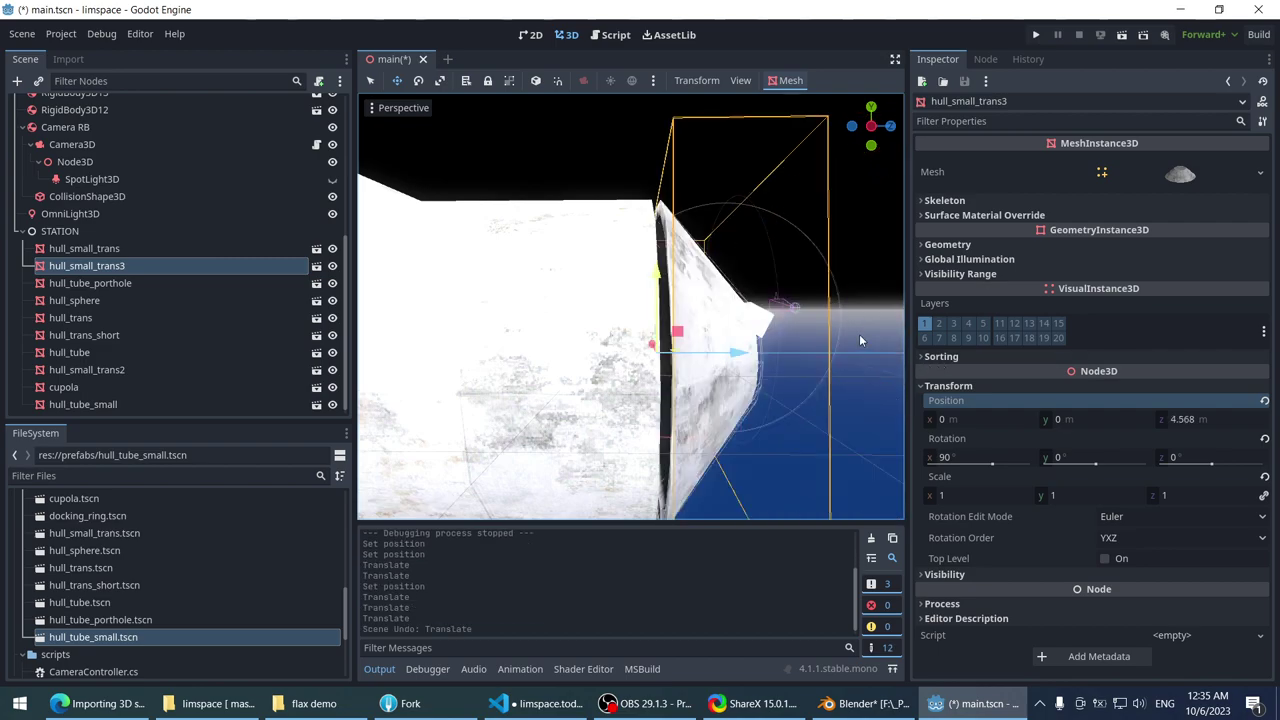
click(690, 80)
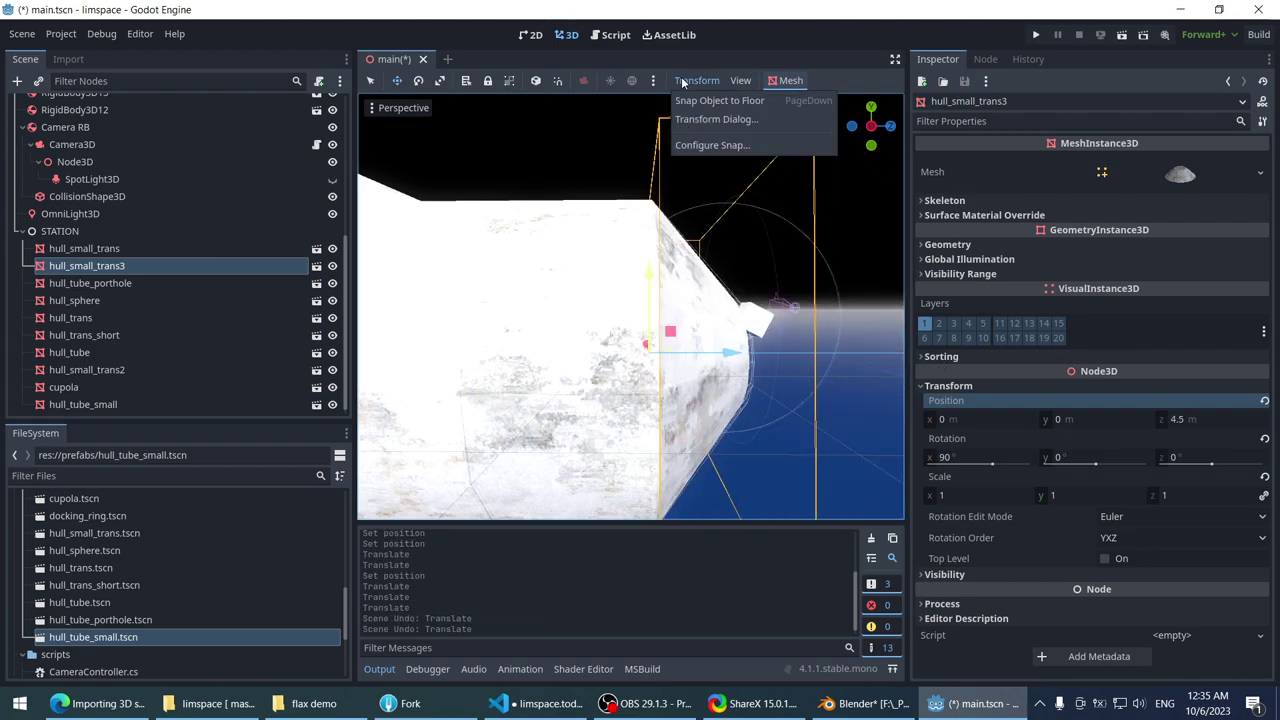
click(697, 146)
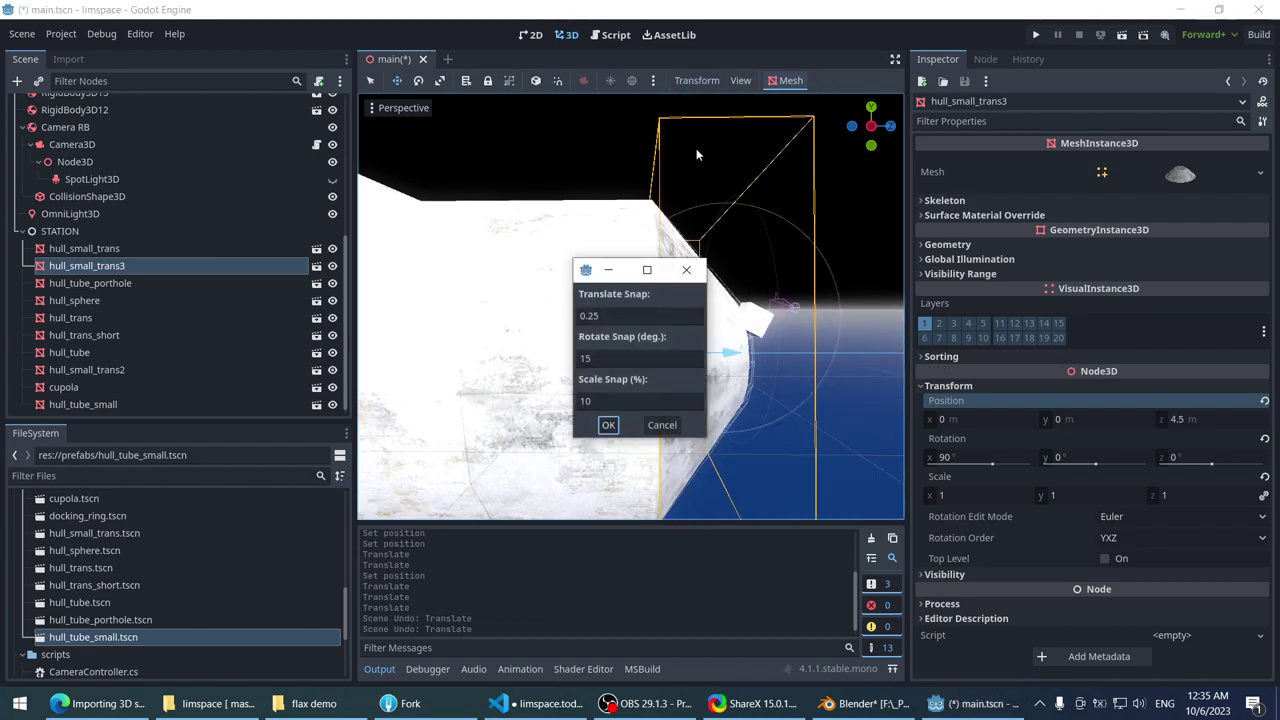
- Close the snap settings and fly to a level side view of the station's end
click(668, 430)
middle_drag(594, 158, 500, 185)
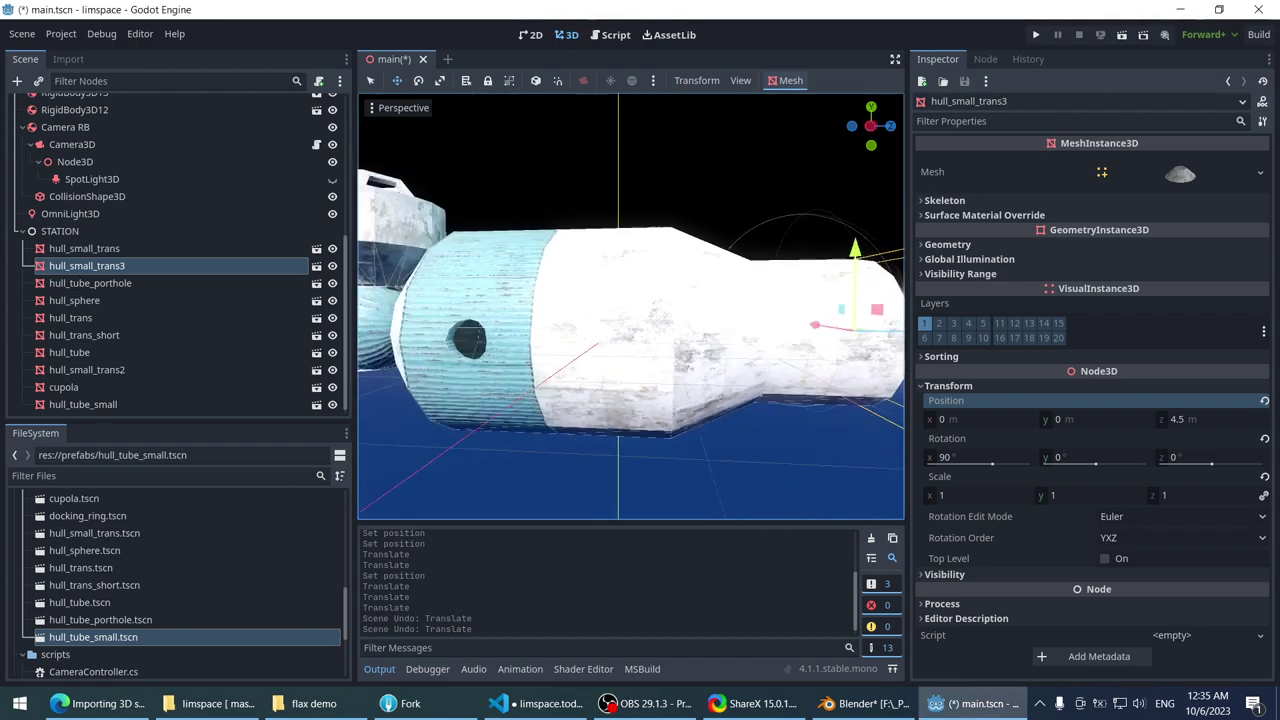
right_drag(500, 185, 365, 420)
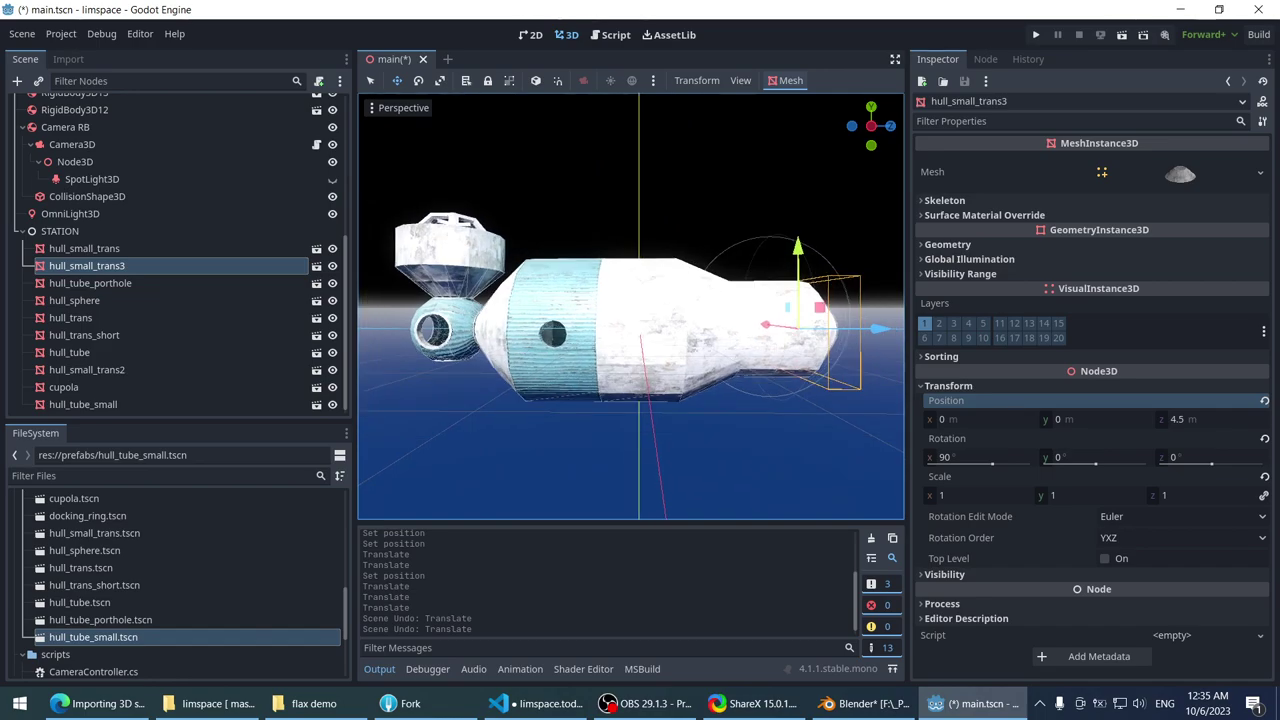
right_drag(365, 420, 480, 400)
scroll(630, 306, up, 3)
- Browse the viewport's View options without changes, then bring up the Perspective display and camera menu
click(741, 81)
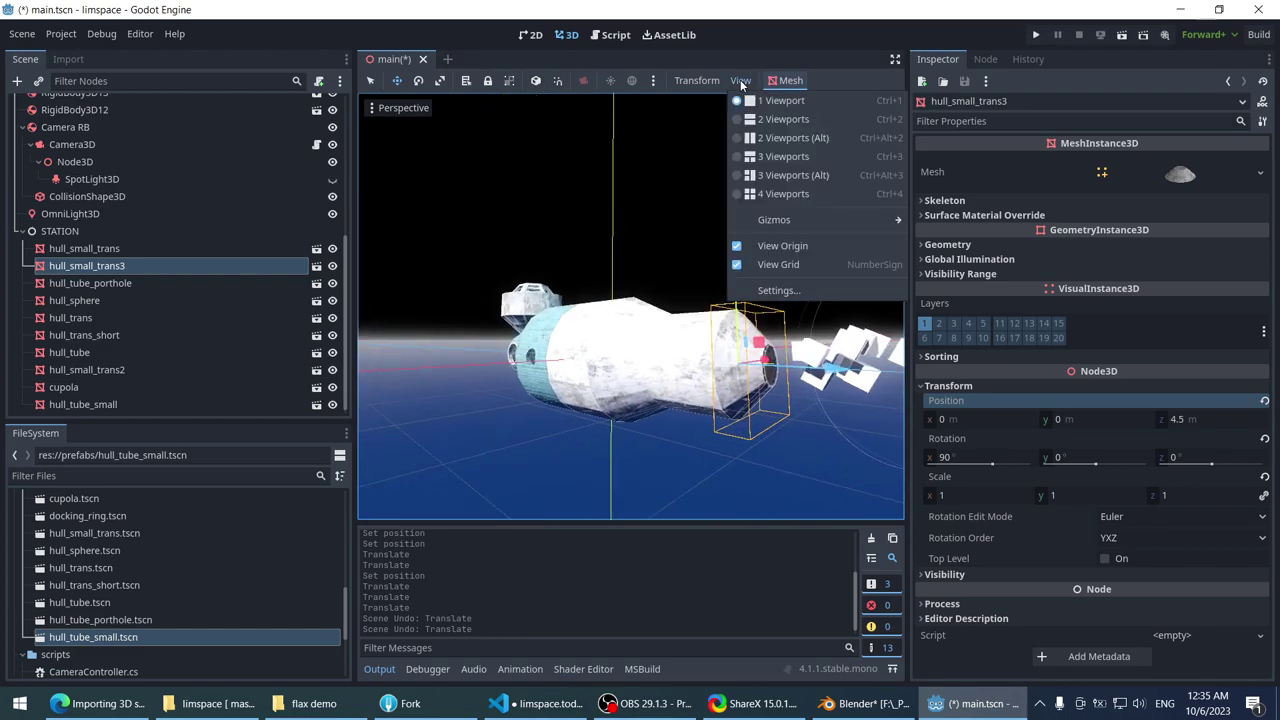
mouse_move(760, 220)
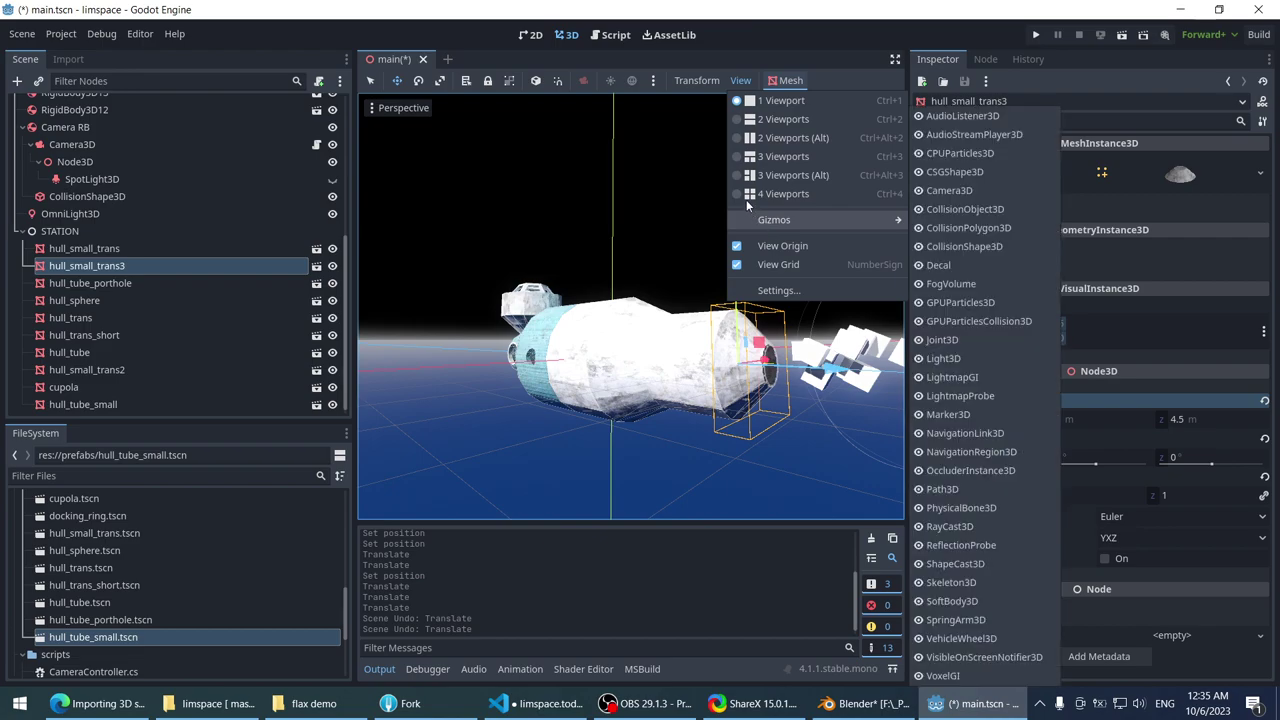
click(476, 137)
click(399, 108)
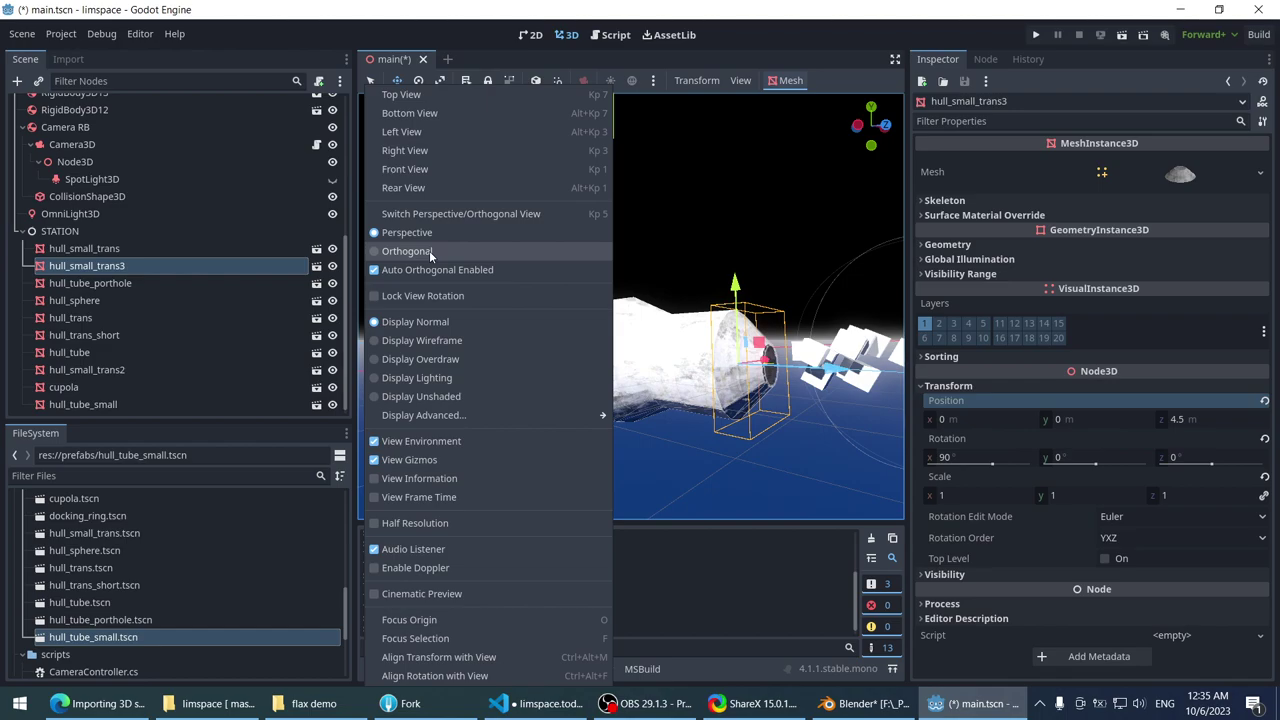
- Render the viewport in wireframe and move closer to the hull side-on
click(427, 340)
click(763, 243)
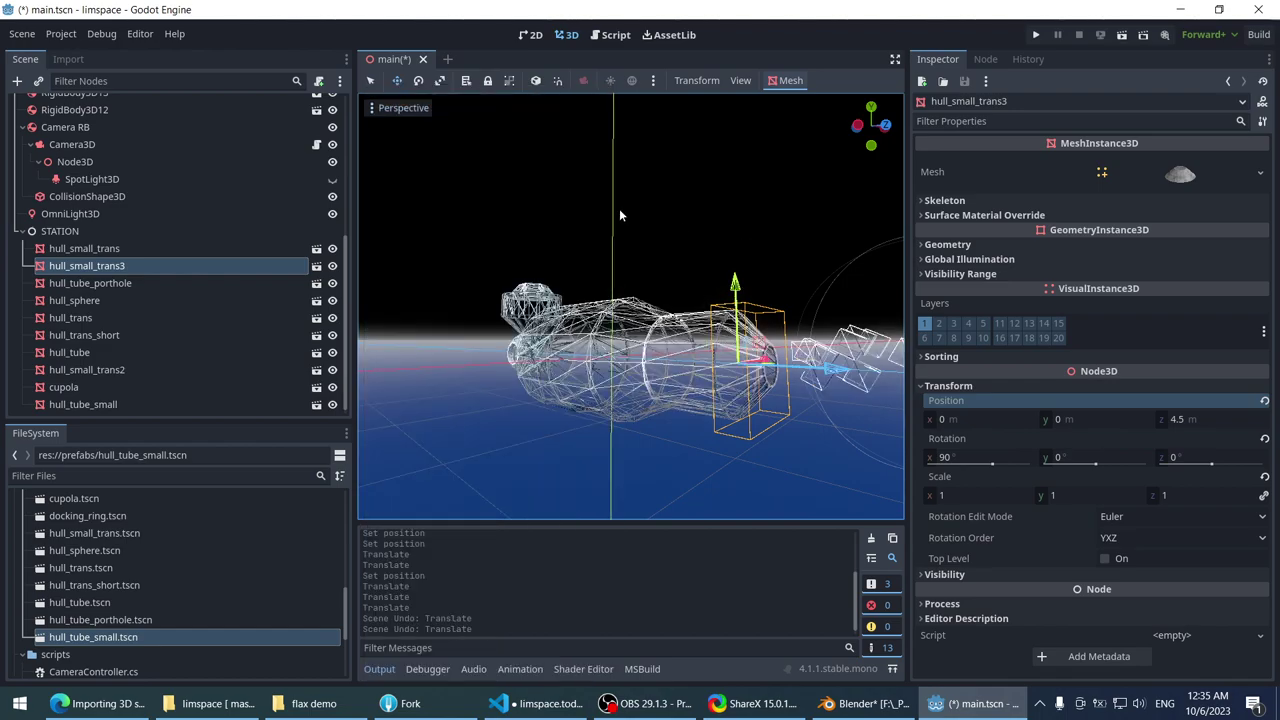
right_drag(619, 208, 599, 187)
key(w)
- Switch between orthogonal side and top views, zooming in and out over the station
key(KP_1)
scroll(599, 187, down, 6)
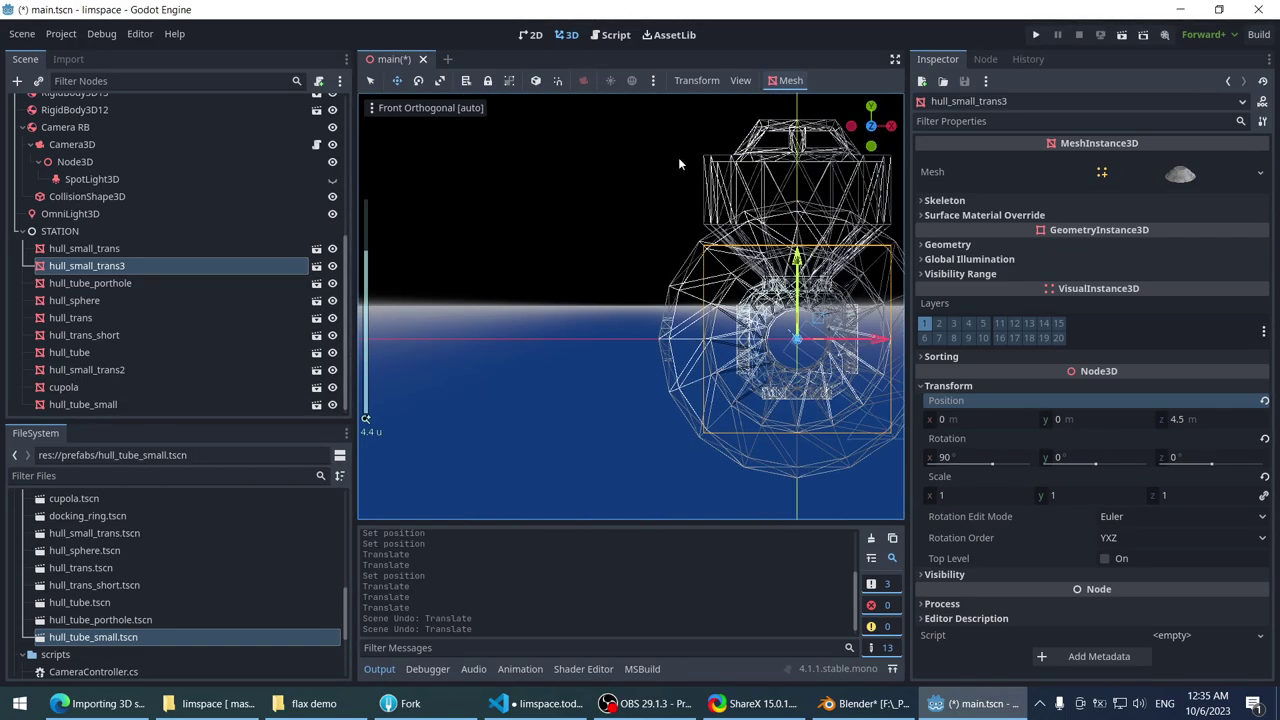
key(KP_7)
scroll(607, 197, down, 6)
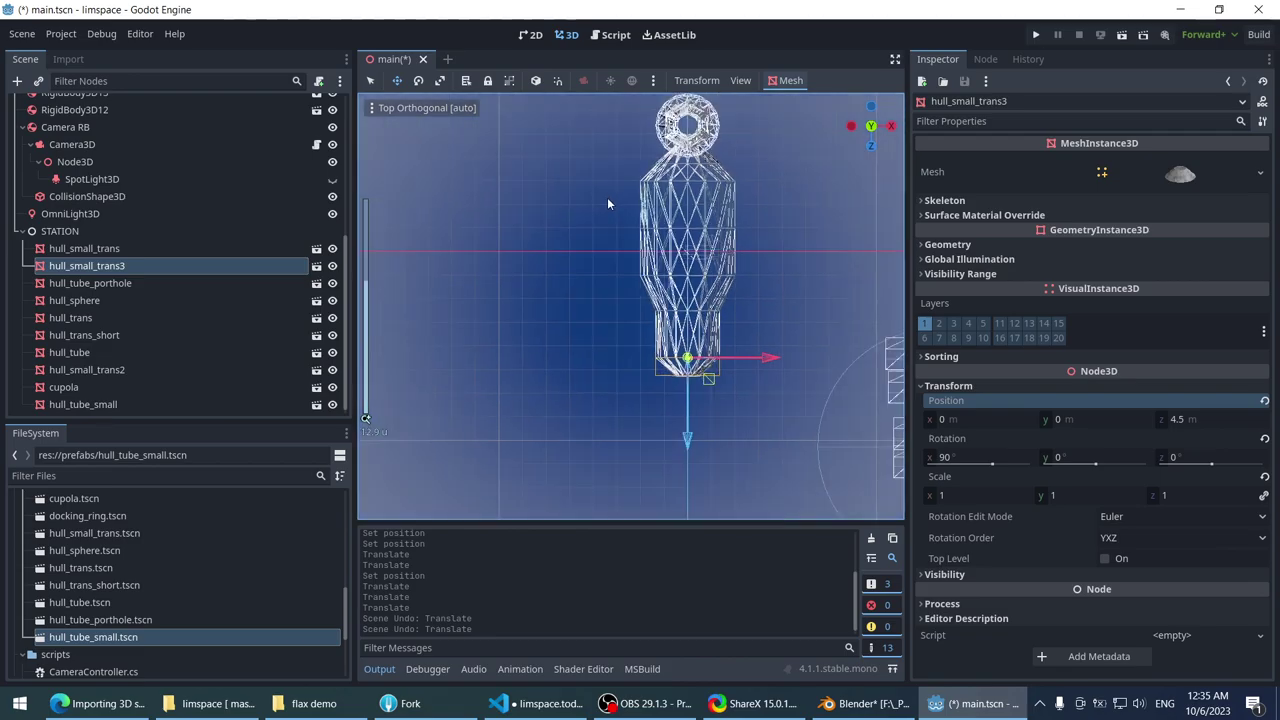
scroll(582, 201, up, 6)
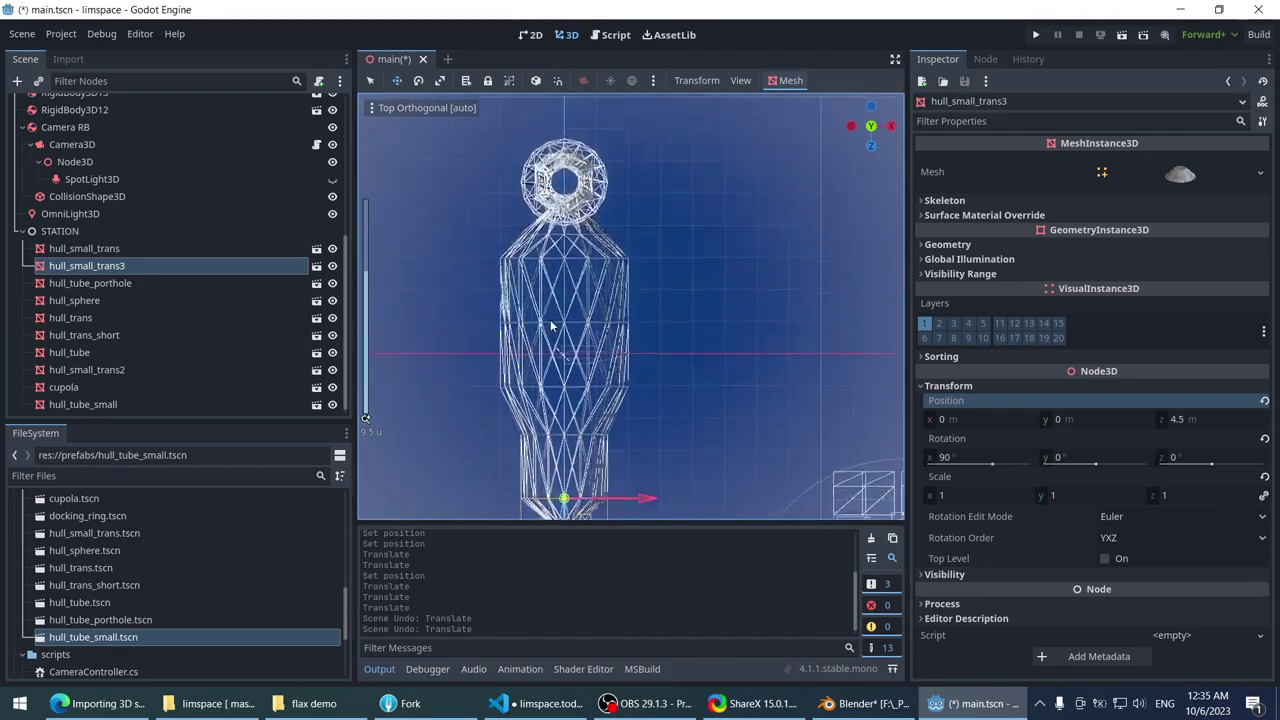
scroll(600, 295, up, 6)
scroll(700, 380, down, 5)
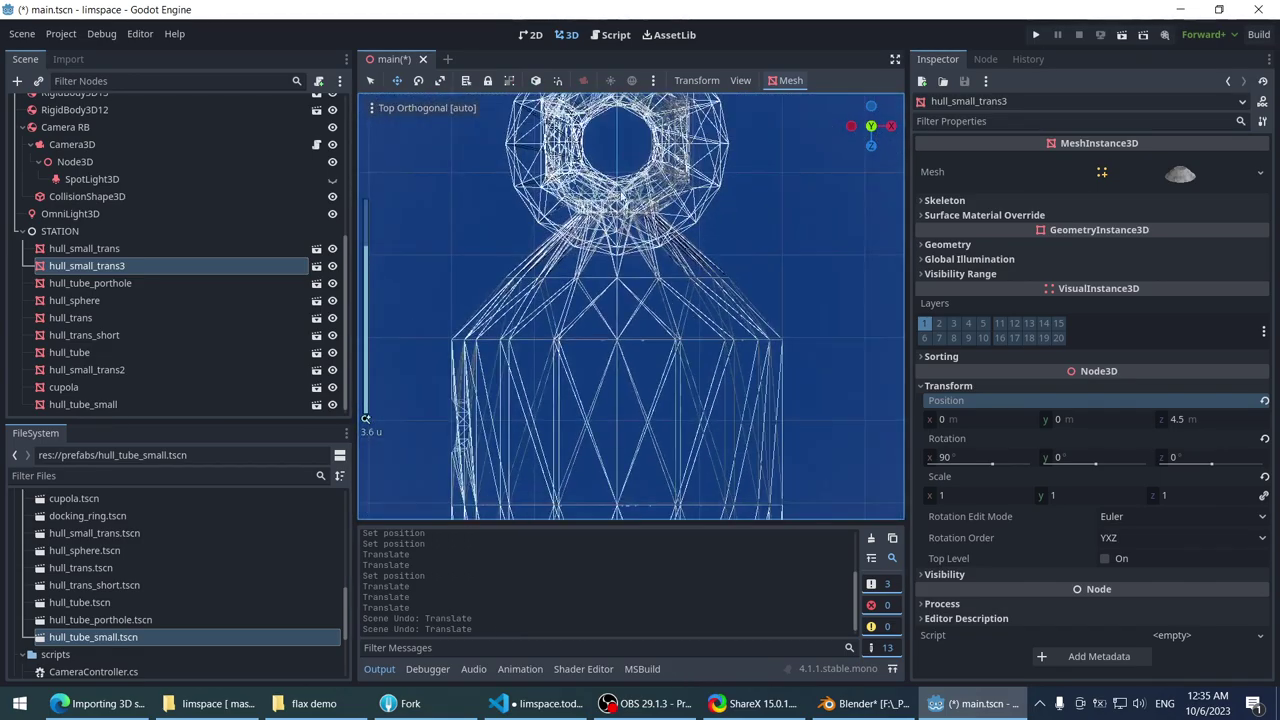
scroll(616, 388, up, 4)
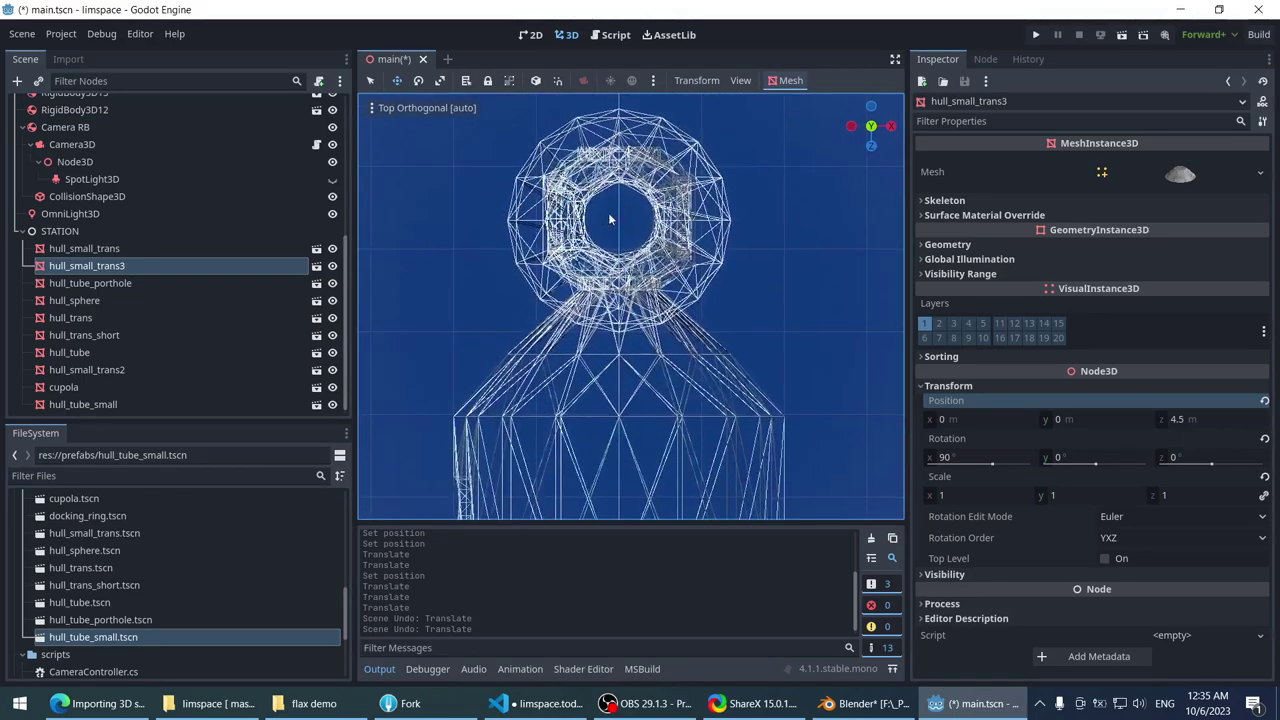
scroll(618, 263, up, 4)
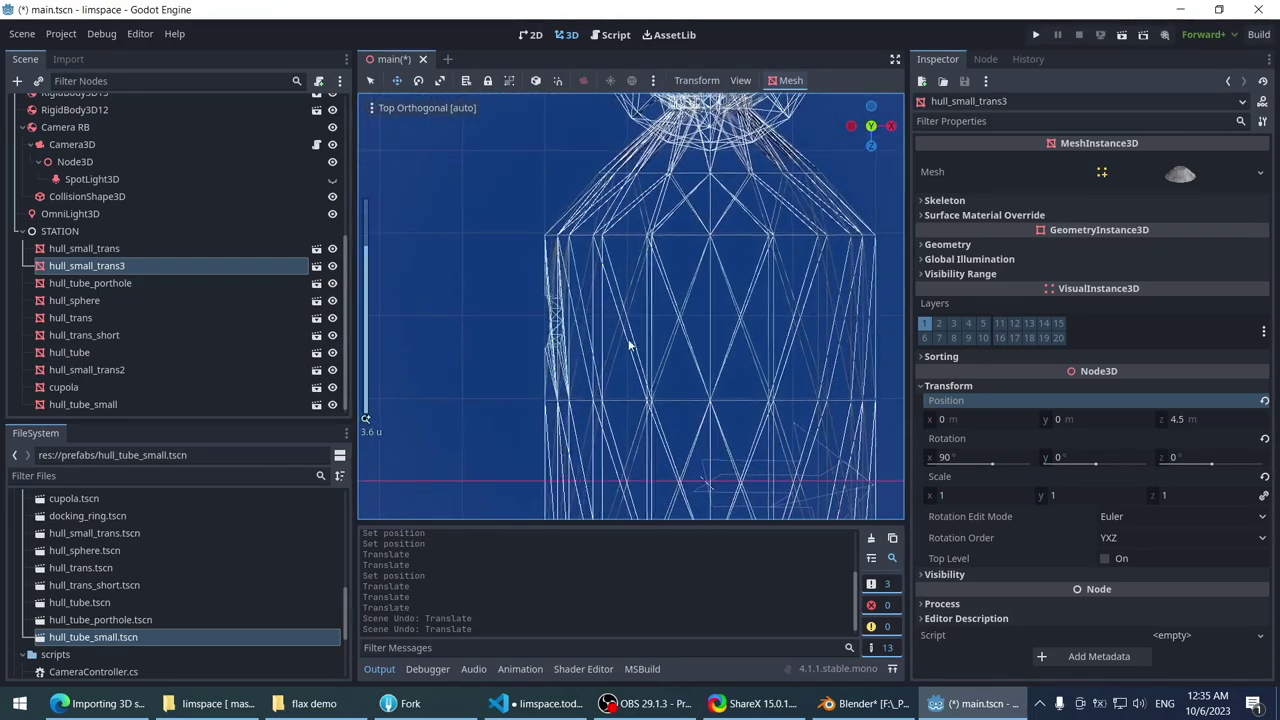
scroll(648, 355, down, 10)
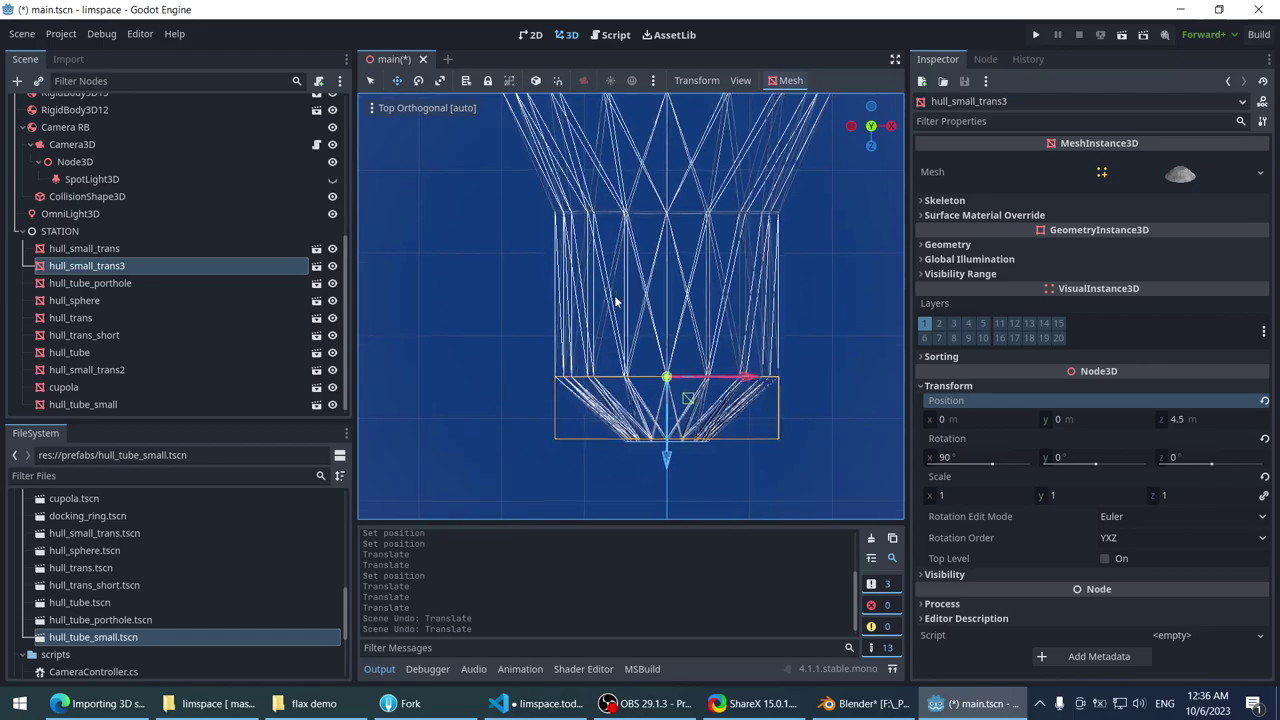
scroll(632, 209, down, 2)
scroll(640, 240, up, 8)
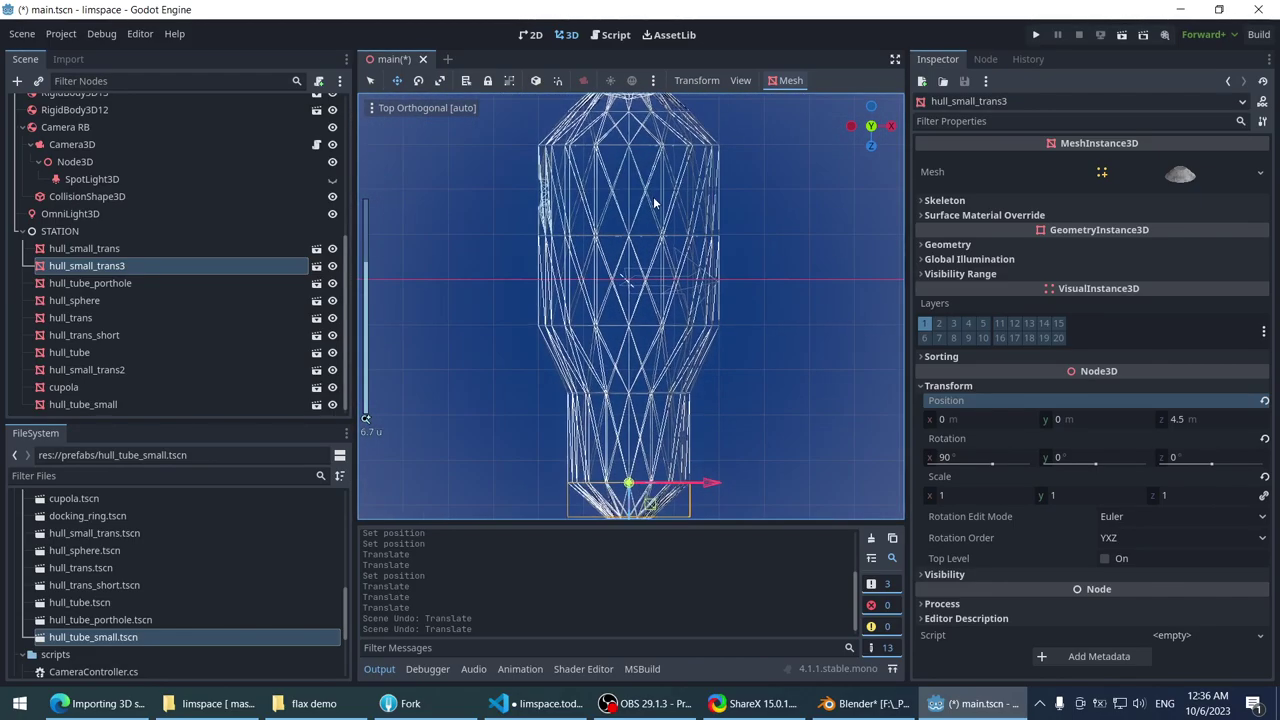
scroll(637, 240, down, 8)
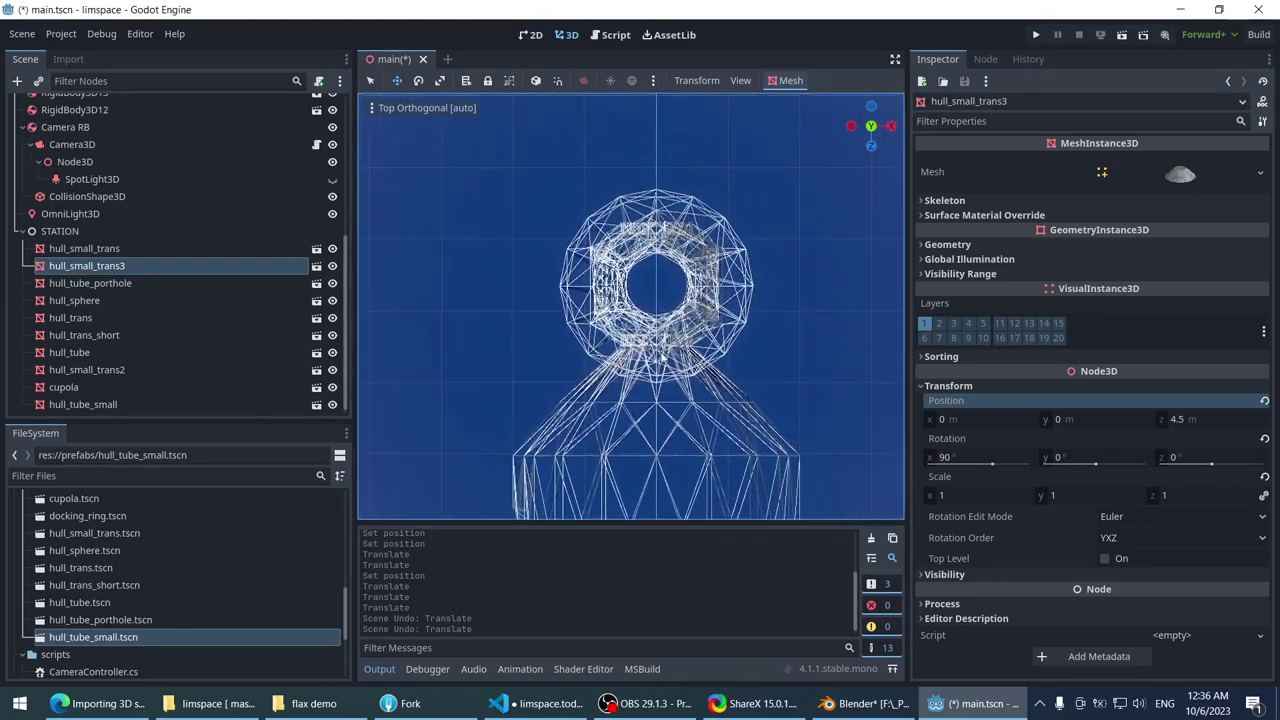
- Settle on the right-side orthogonal view and pan the whole station into frame
key(KP_1)
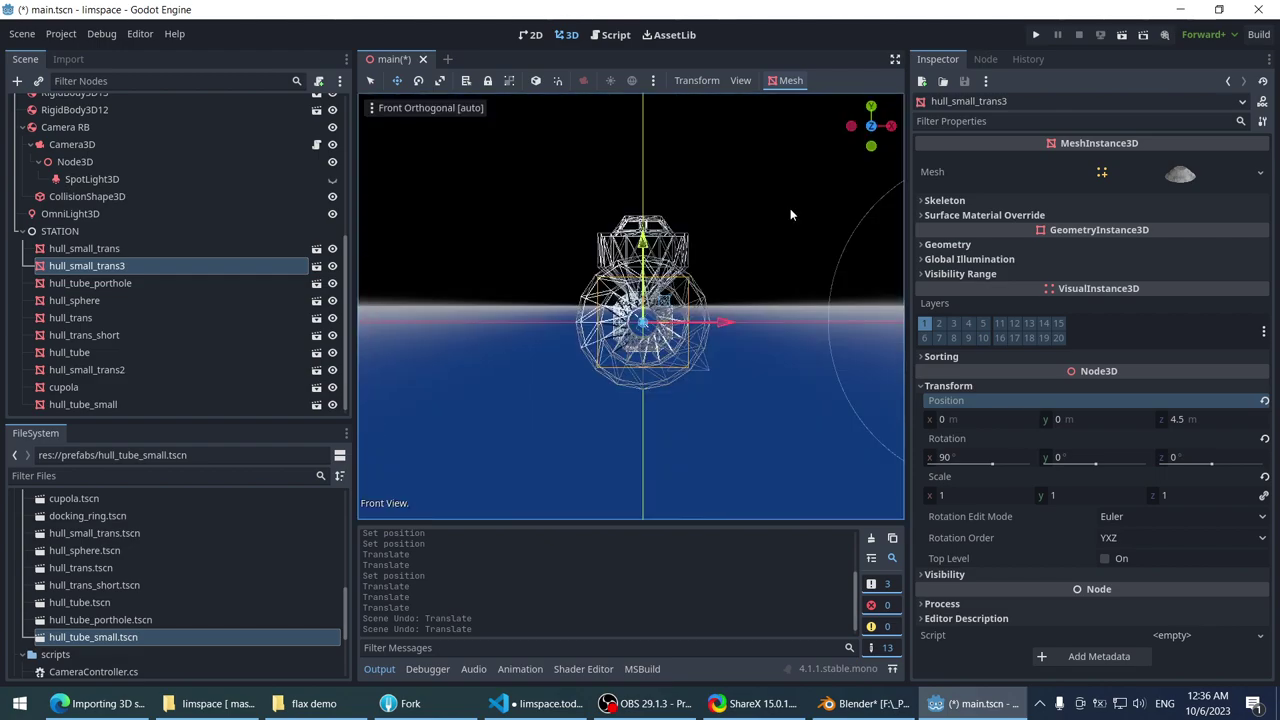
key(KP_3)
scroll(700, 230, down, 9)
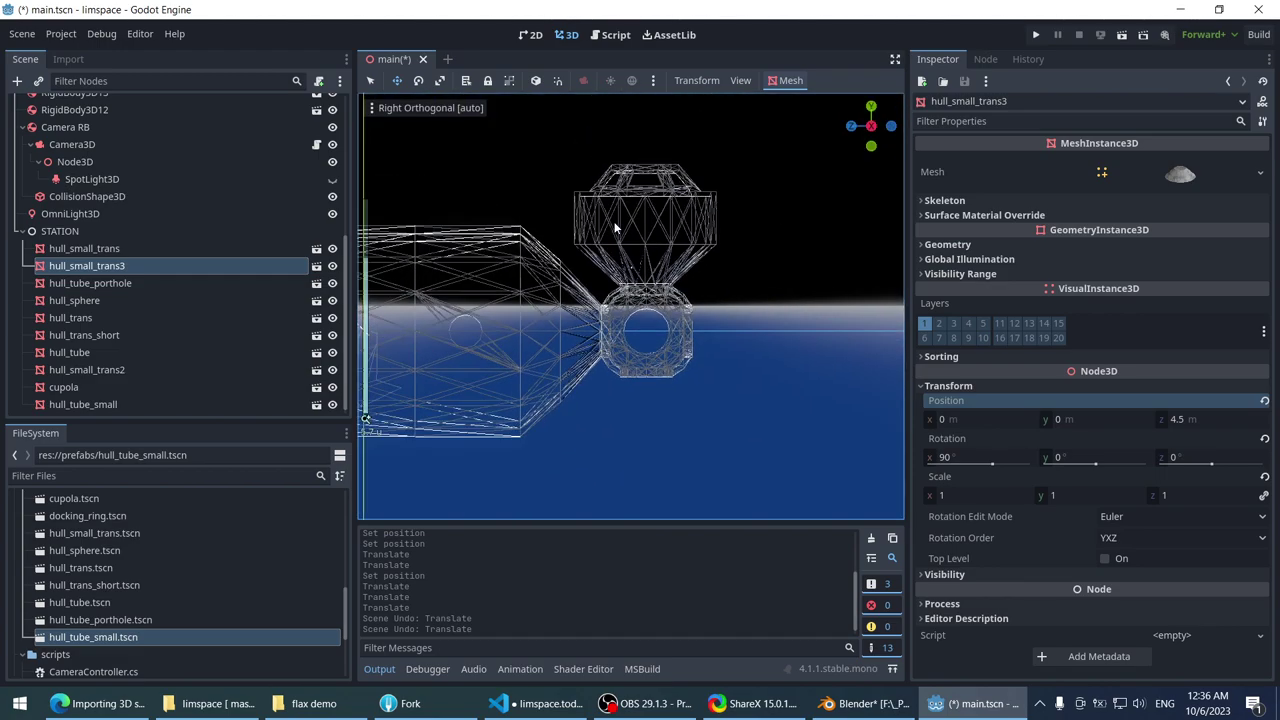
scroll(600, 247, up, 8)
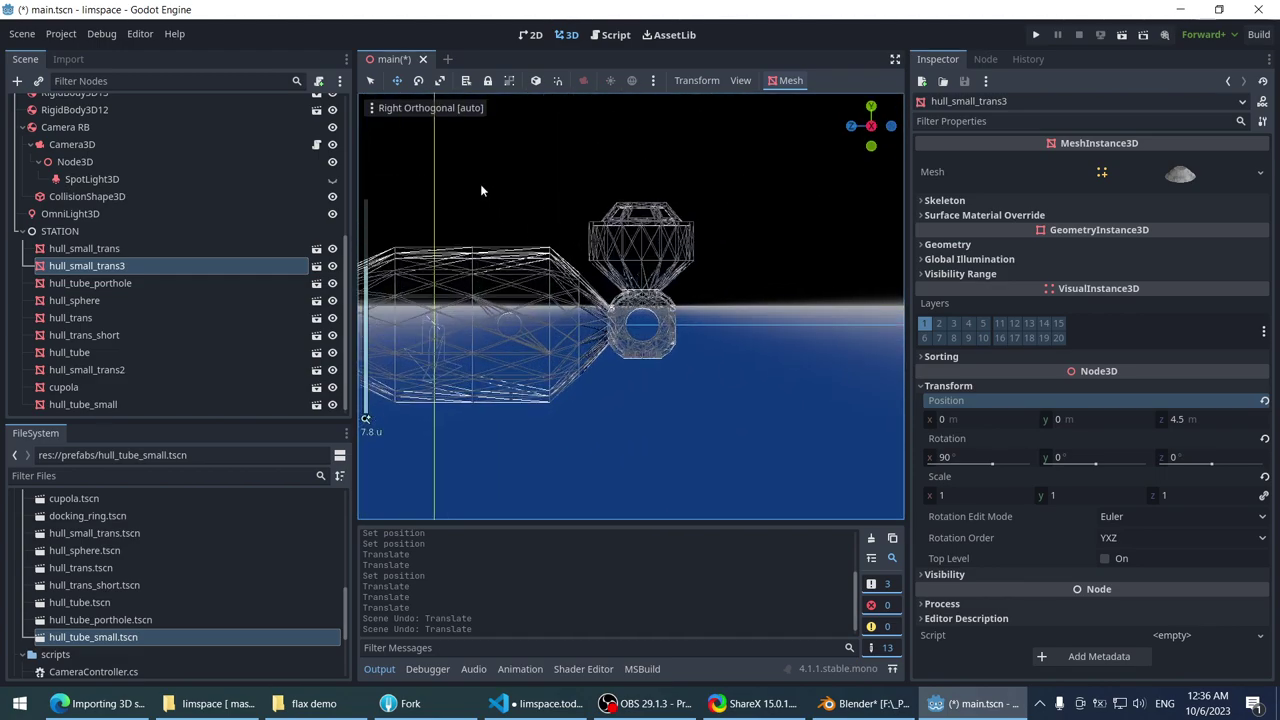
middle_drag(500, 191, 672, 180)
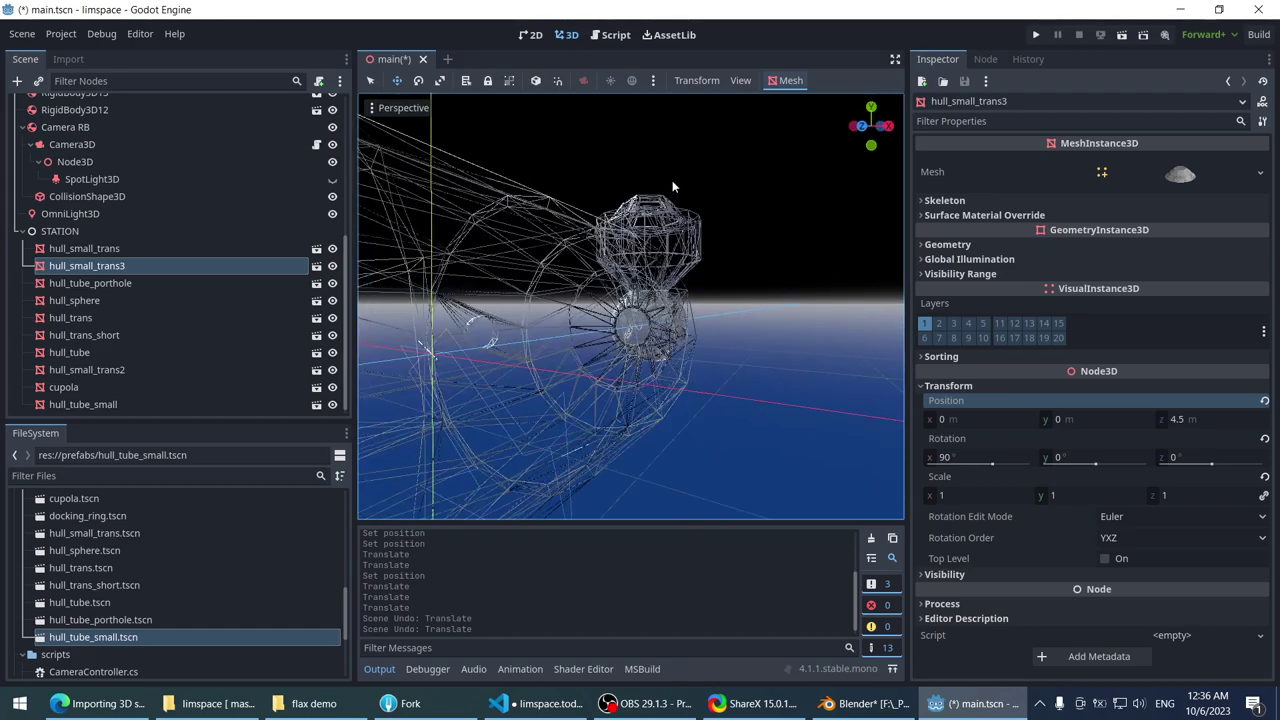
key(KP_3)
shift+middle_drag(728, 244, 561, 198)
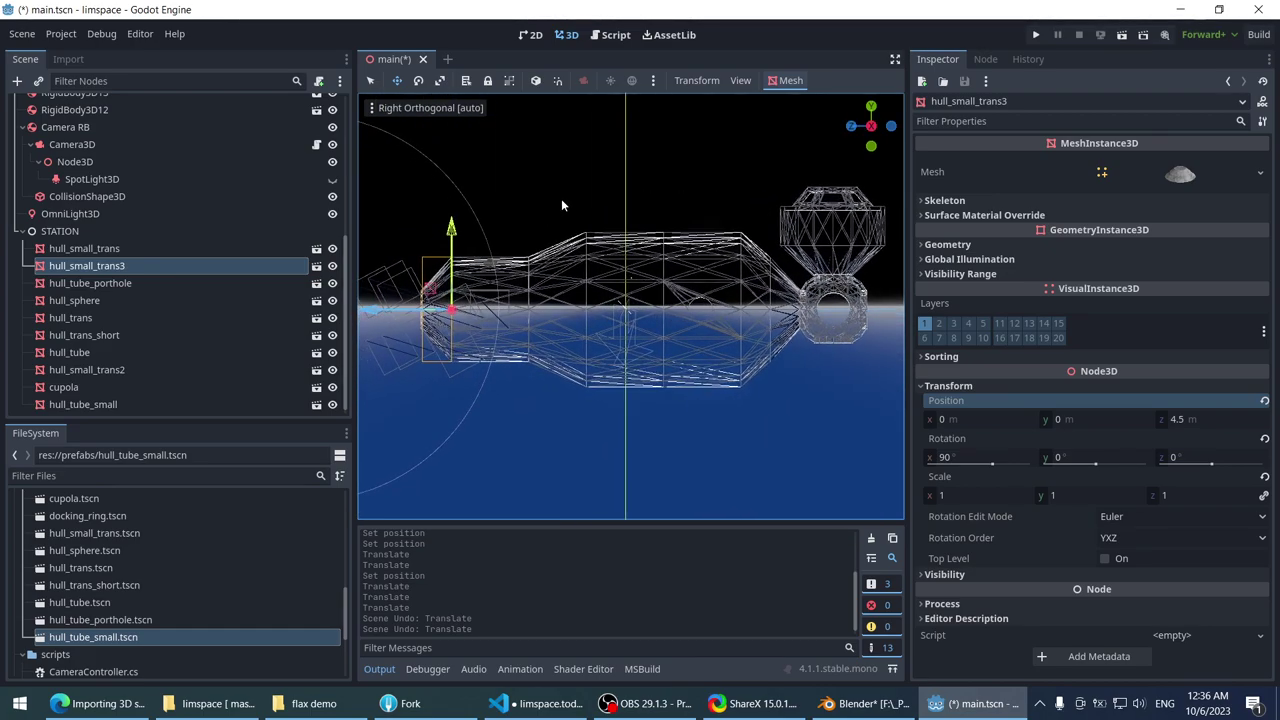
- Select the STATION group and zoom out to show the complete assembly
click(102, 230)
scroll(512, 242, down, 8)
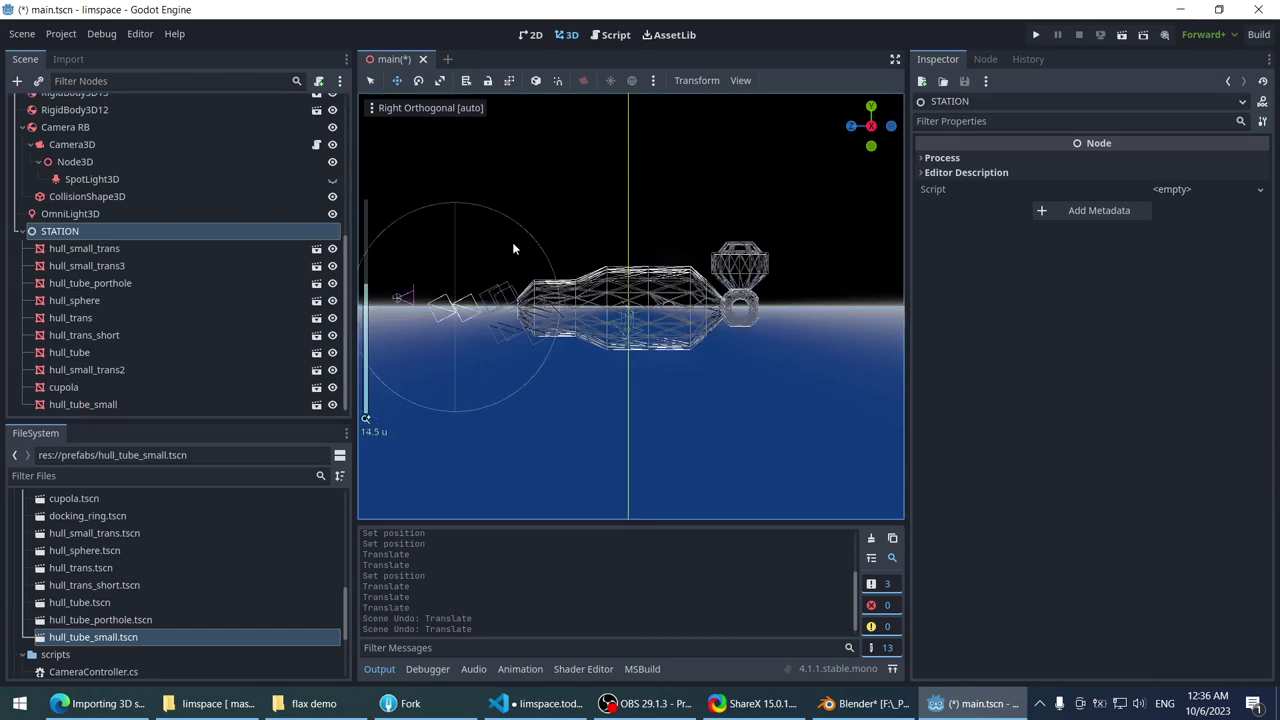
scroll(508, 247, down, 5)
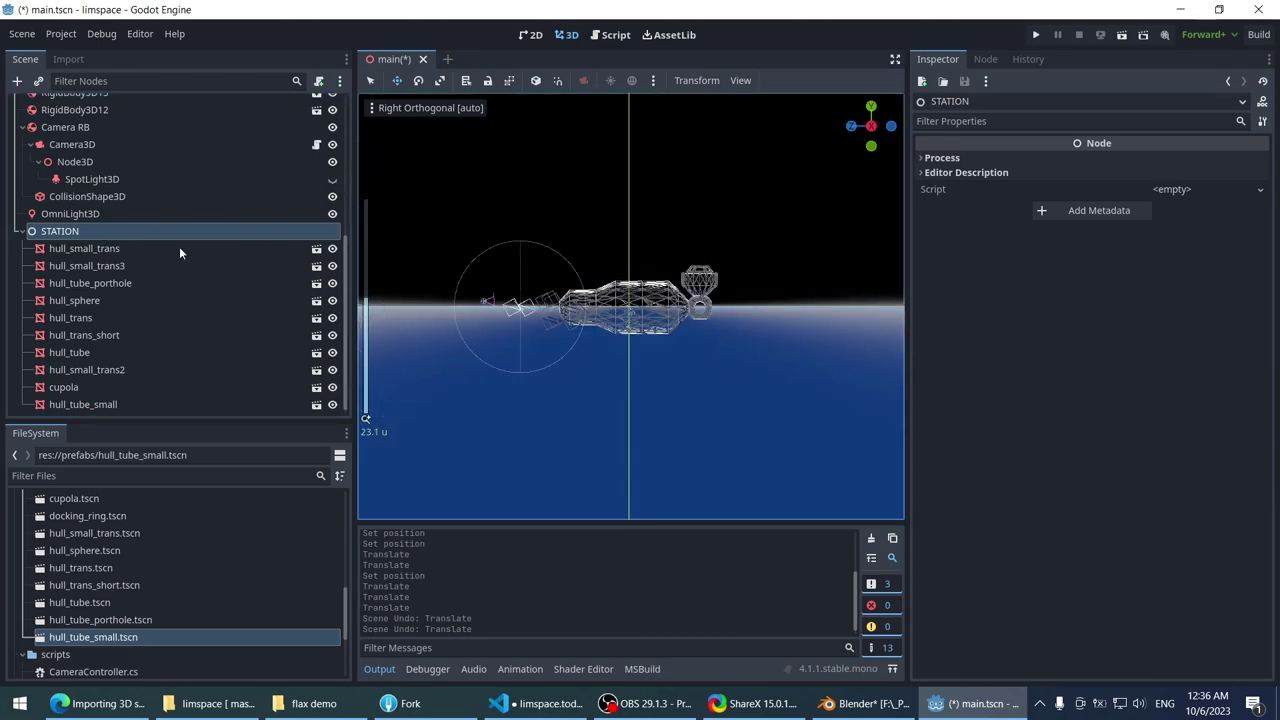
- Add an empty Node under STATION and place it first among STATION's children
double_click(128, 238)
right_click(116, 231)
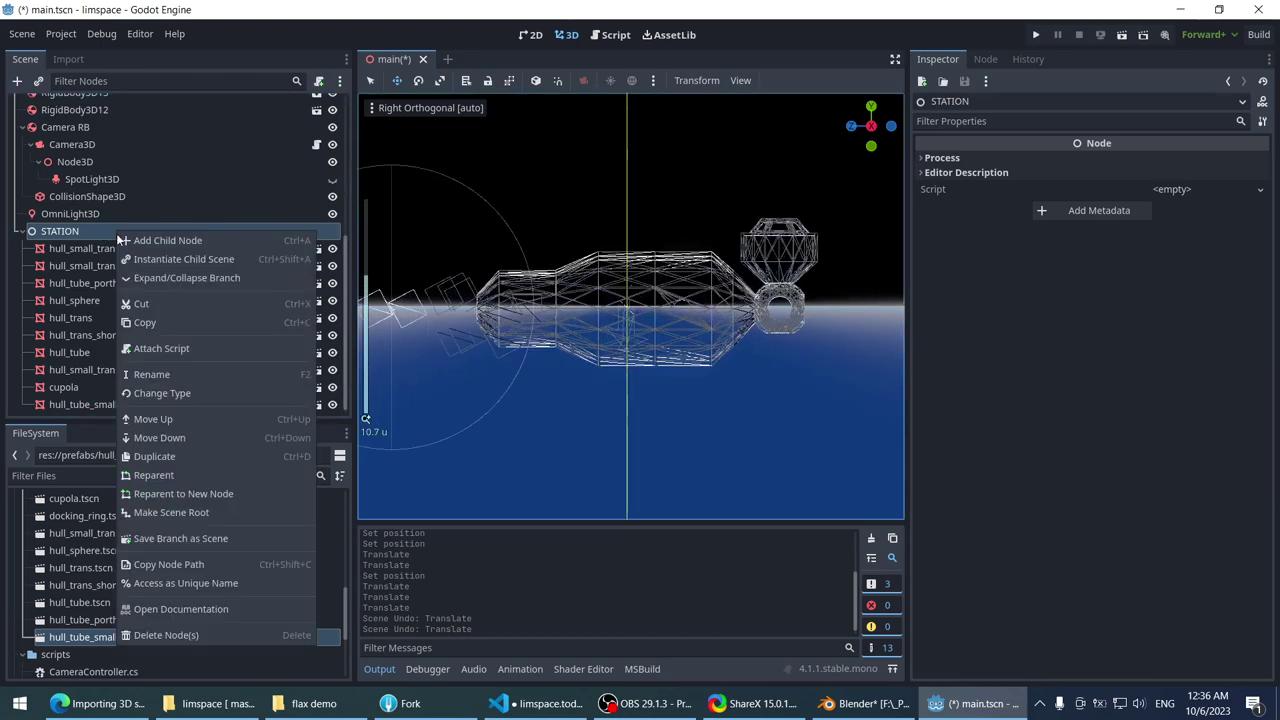
click(142, 237)
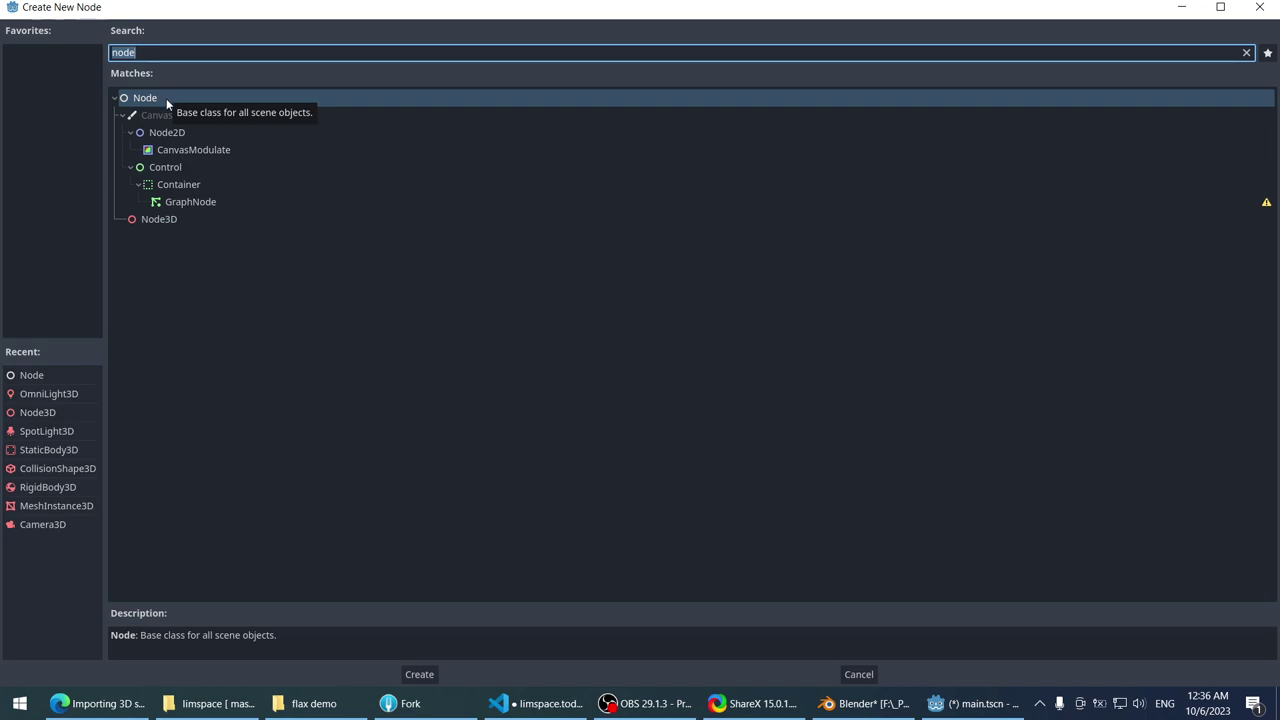
double_click(166, 98)
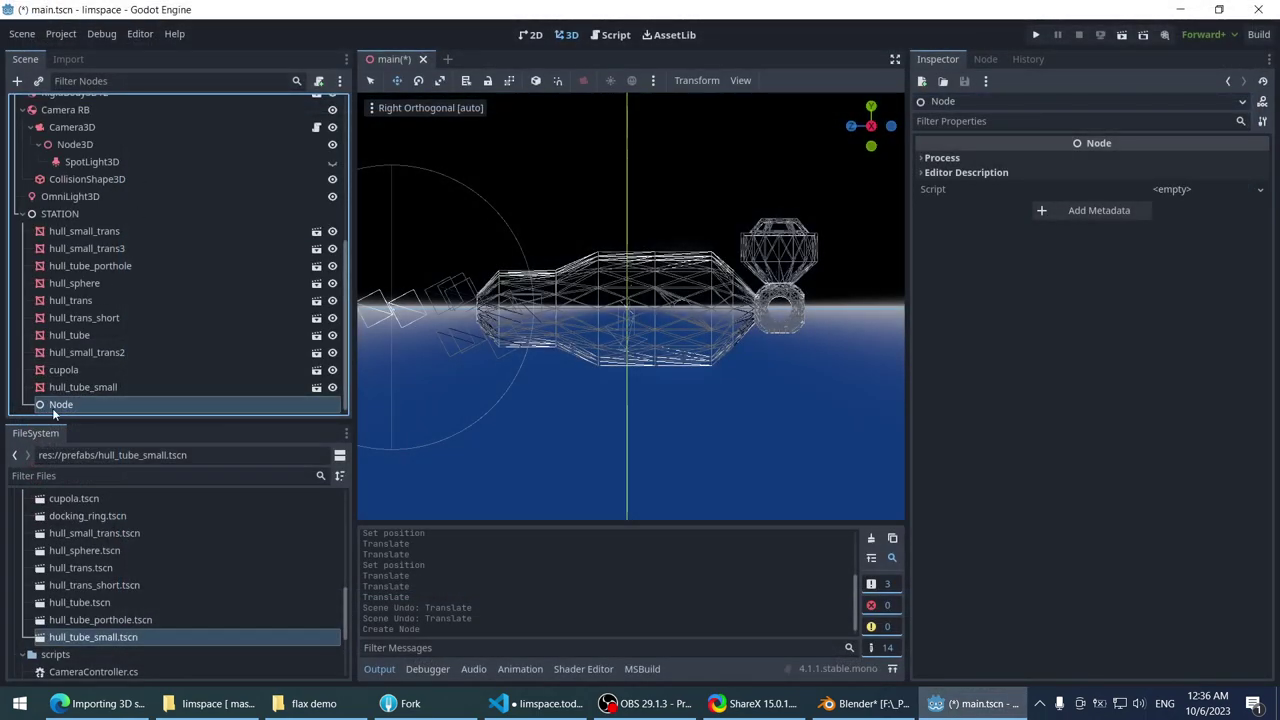
drag(61, 404, 88, 225)
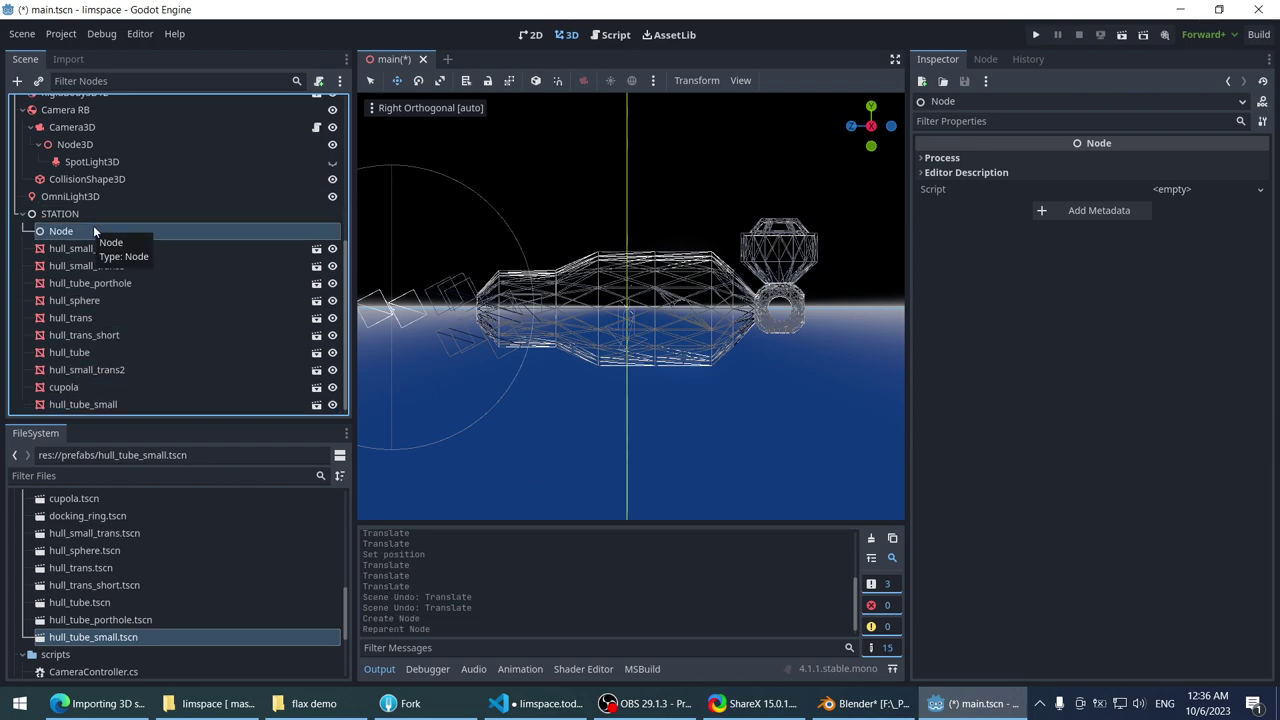
- Try moving the four hull modules into the Node, then undo so they stay under STATION
click(71, 247)
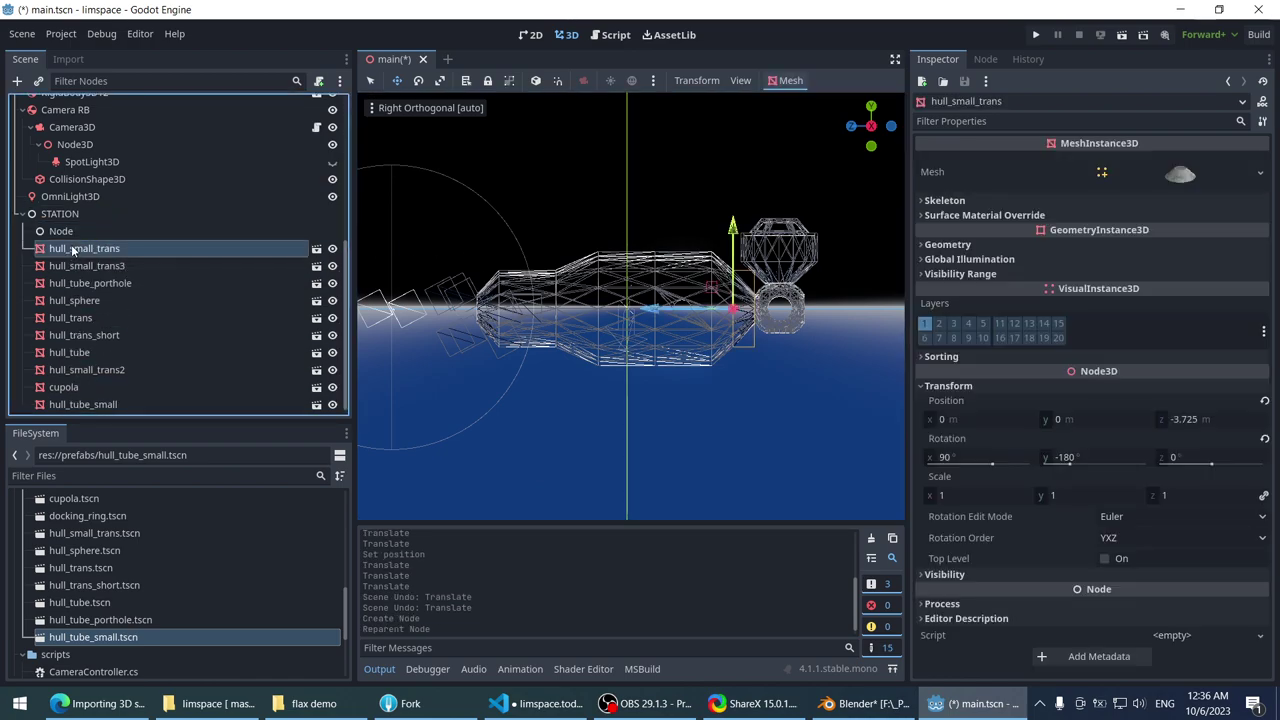
ctrl+click(130, 266)
ctrl+click(126, 283)
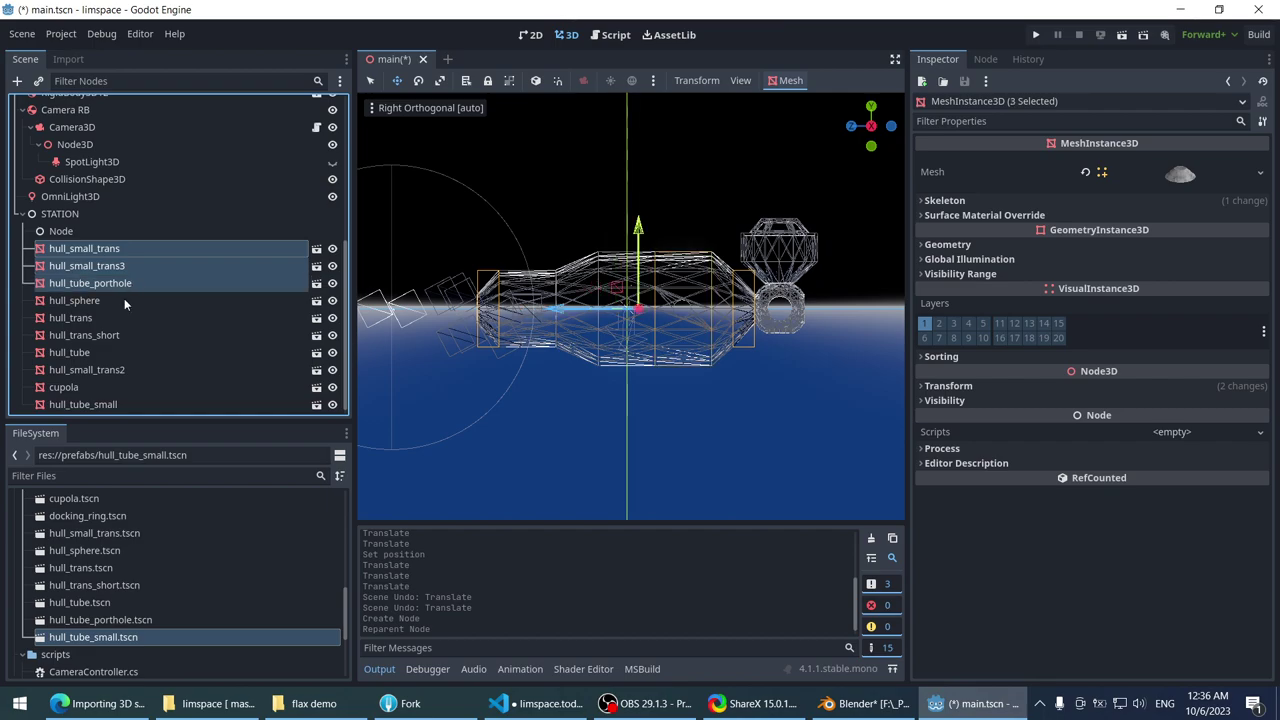
ctrl+click(123, 301)
click(498, 297)
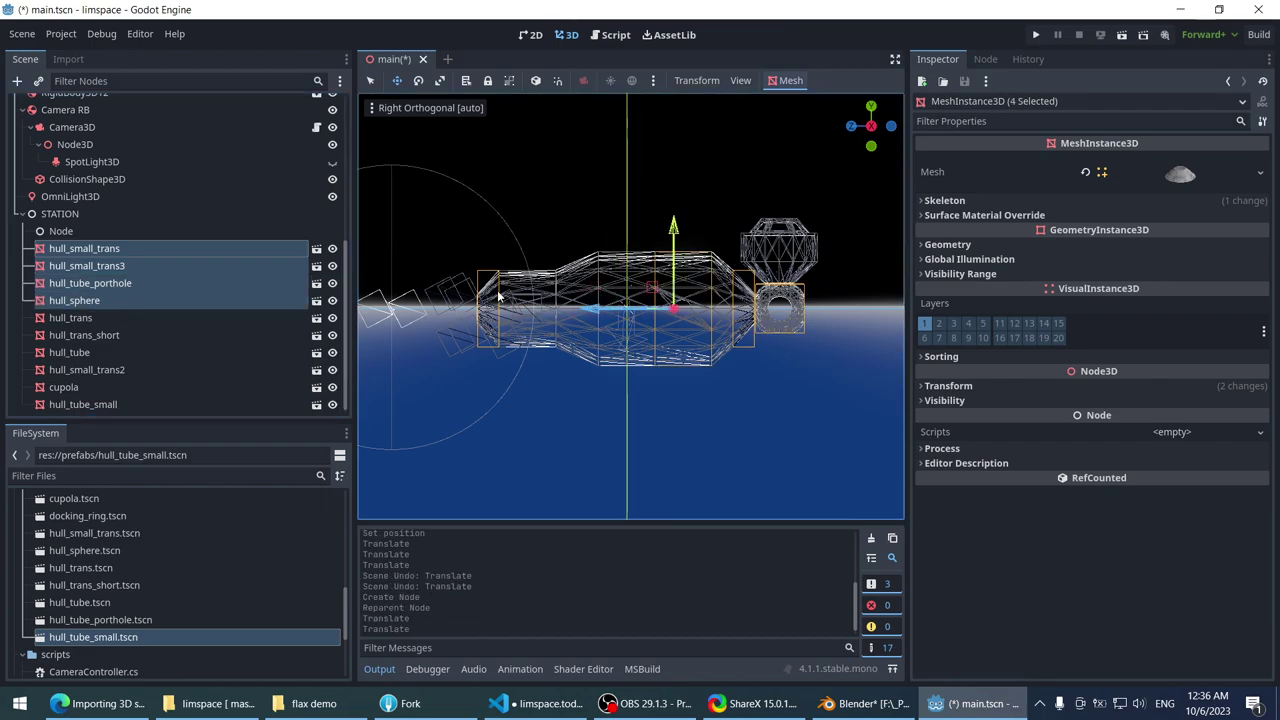
click(60, 231)
click(85, 248)
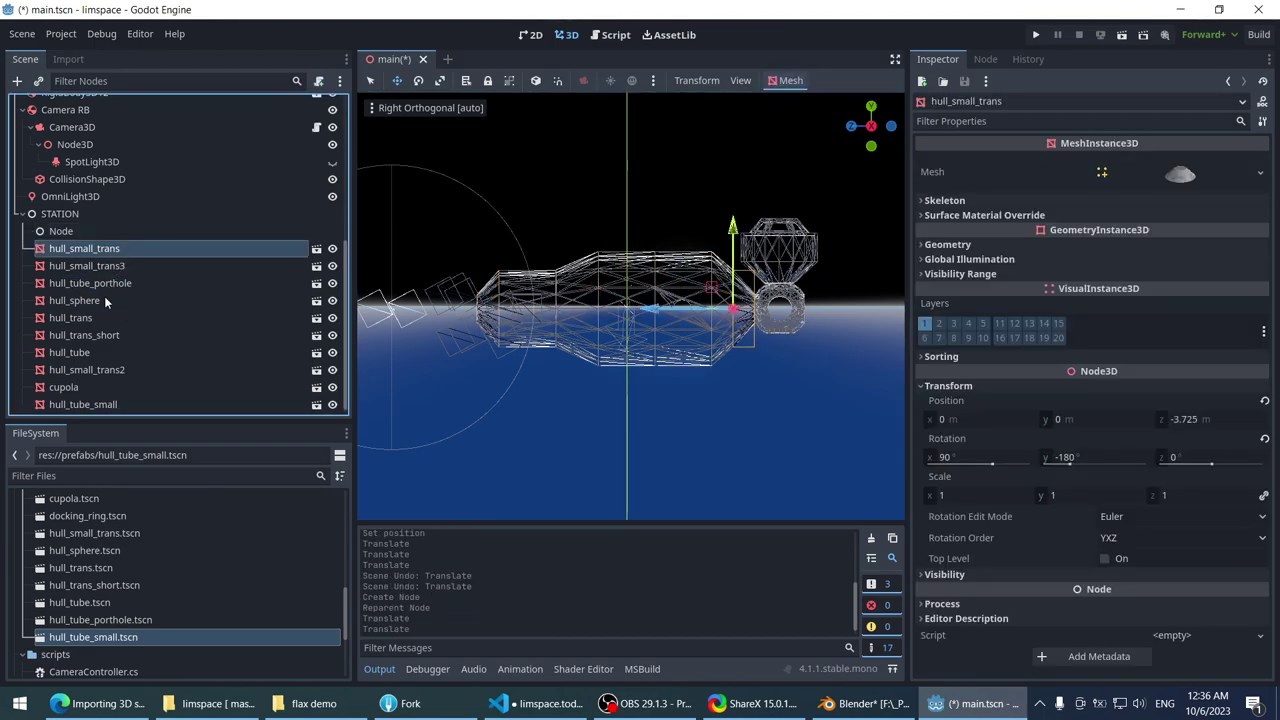
shift+click(104, 300)
drag(105, 240, 104, 233)
click(104, 233)
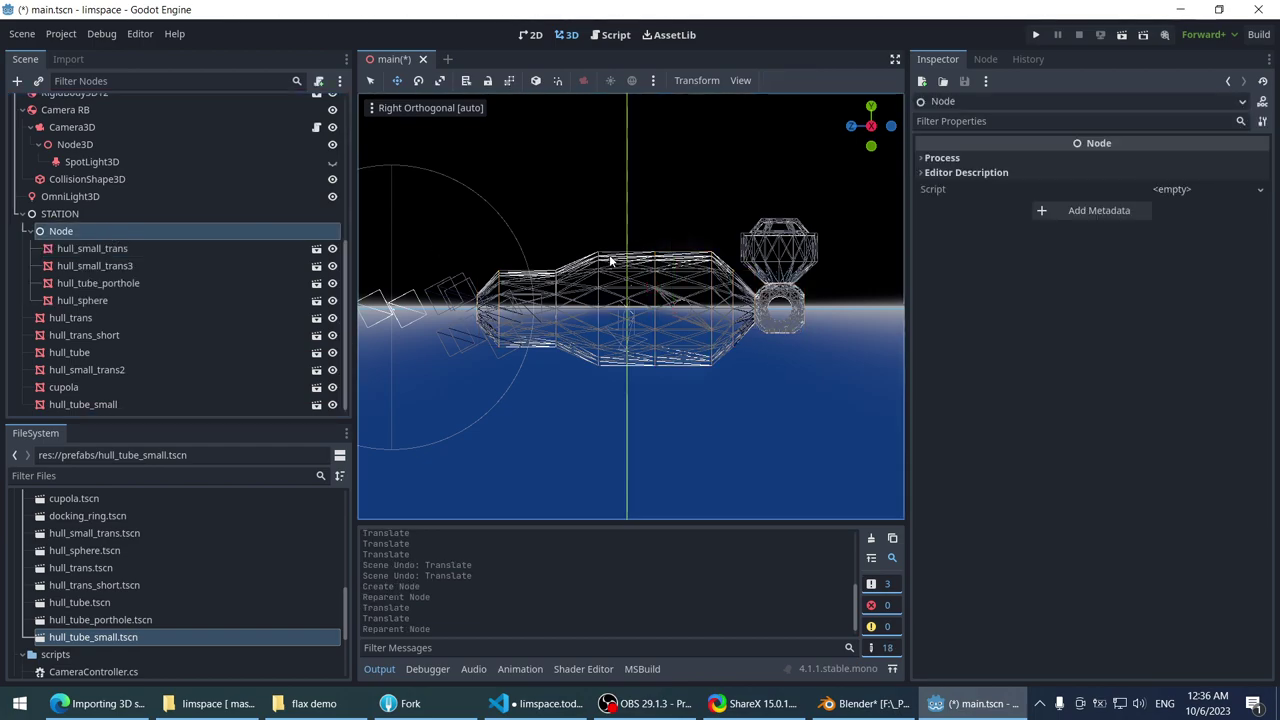
scroll(608, 267, down, 3)
scroll(608, 267, up, 10)
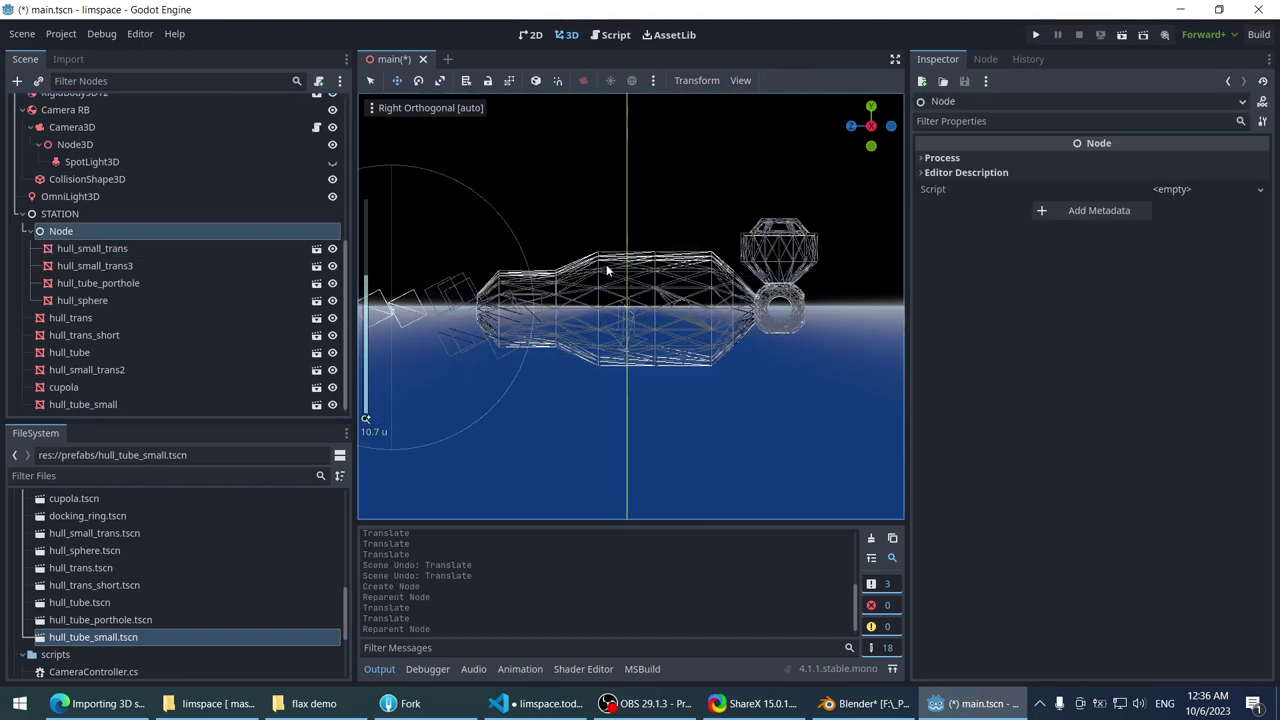
key(ctrl+z)
- Check the hull modules under STATION one by one, ending on hull_tube
click(105, 248)
click(105, 236)
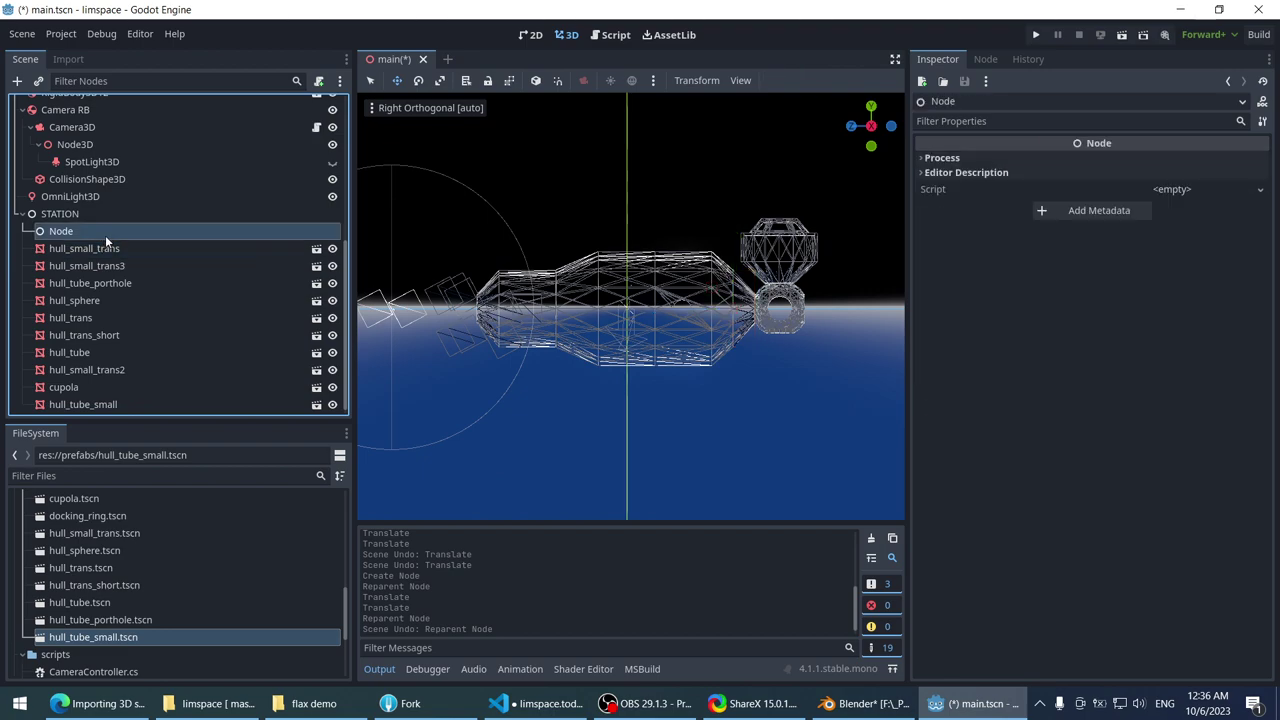
click(77, 219)
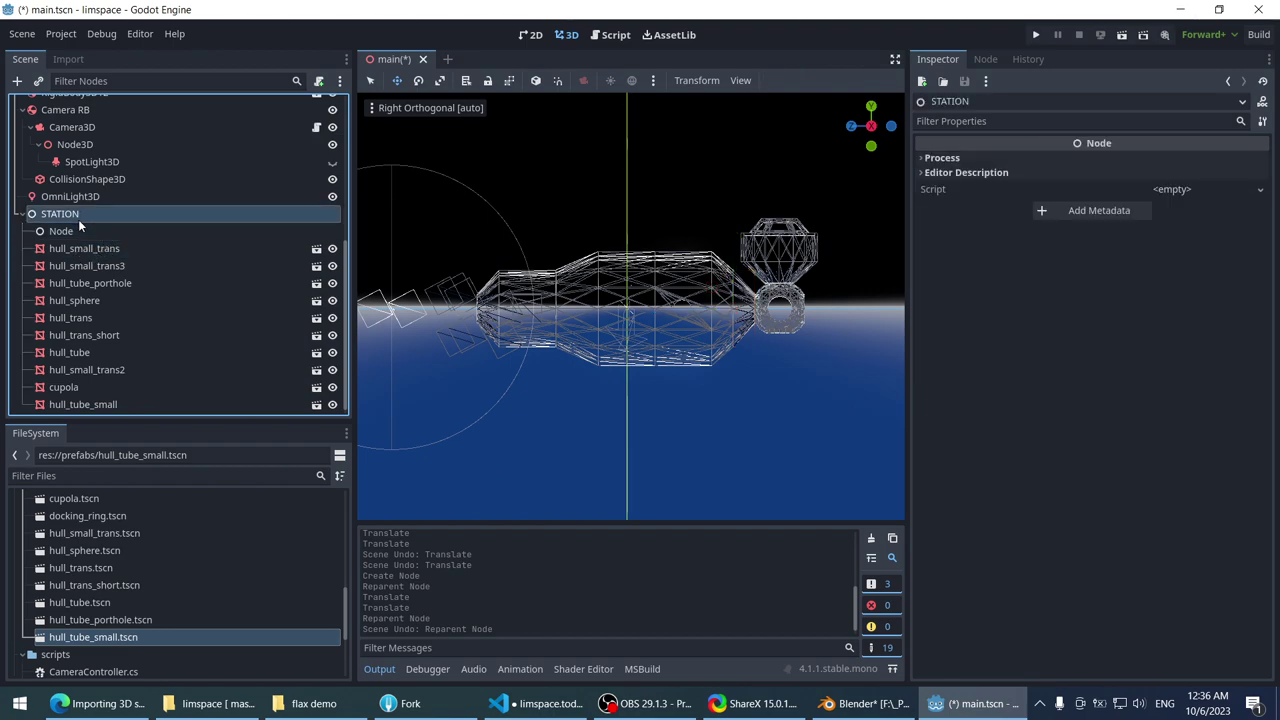
click(72, 248)
click(76, 265)
click(79, 300)
click(82, 335)
click(86, 352)
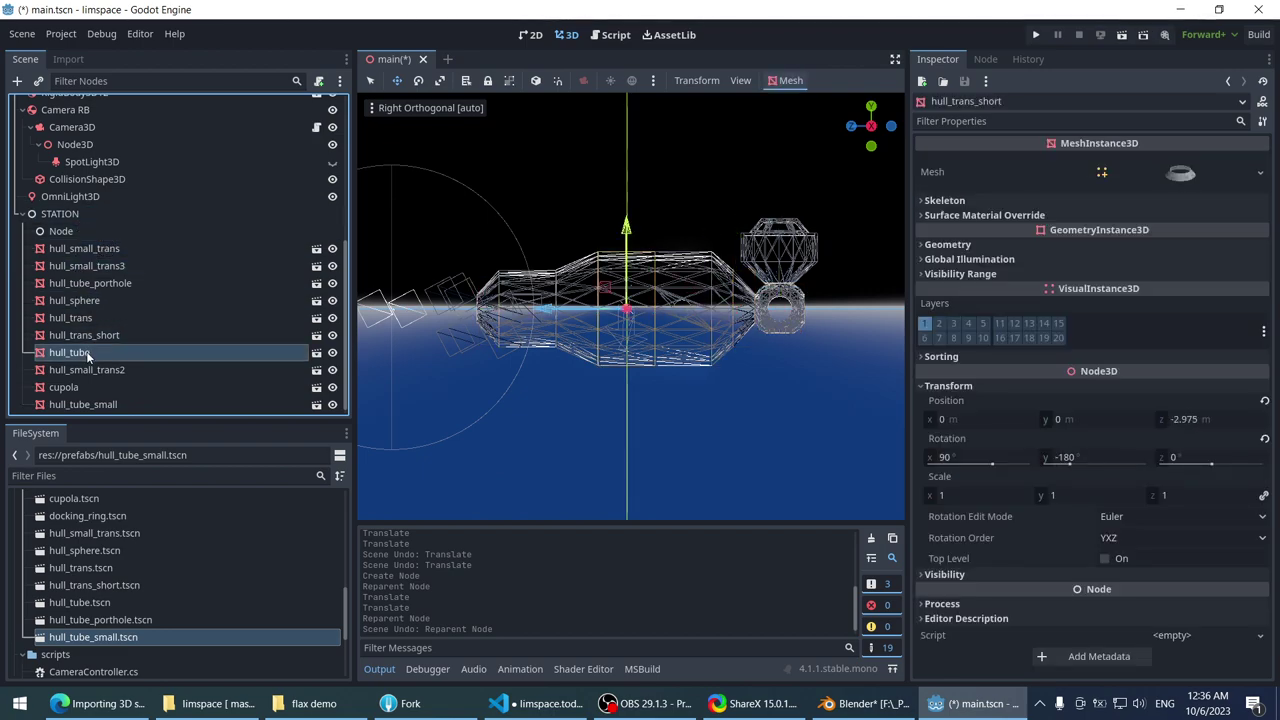
- Reparent hull_tube under a new Node3D parent
right_click(90, 360)
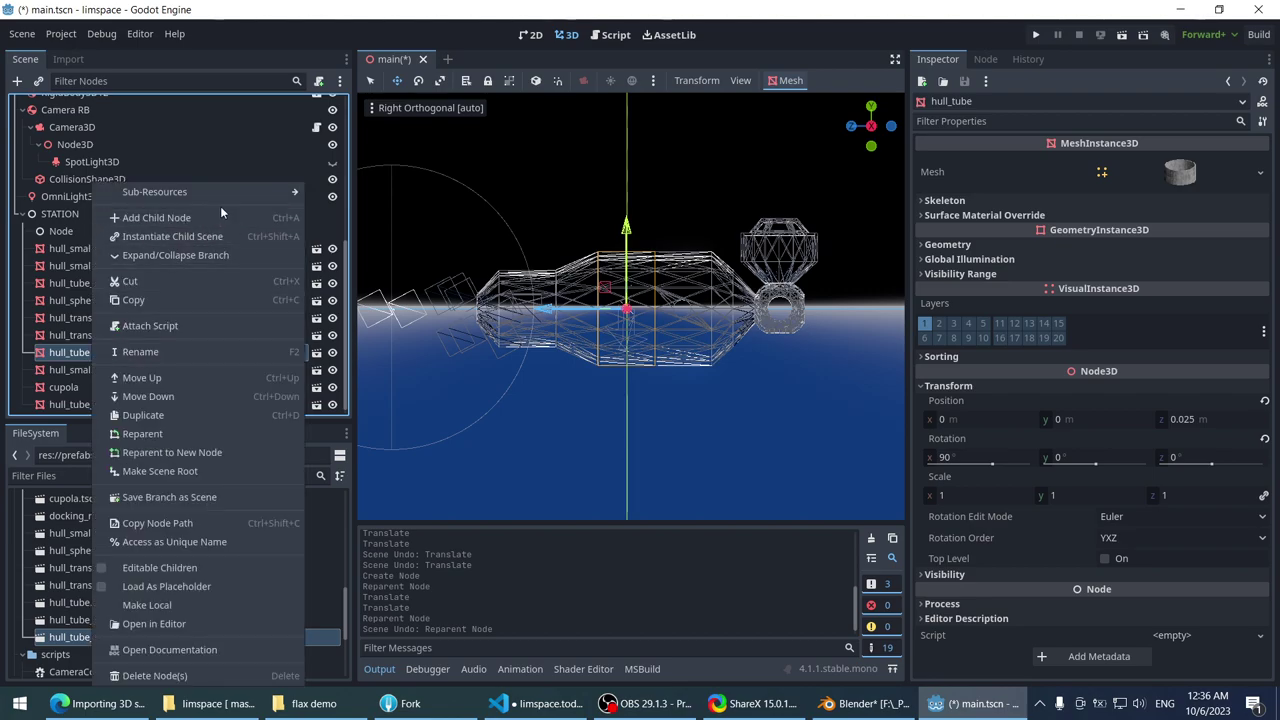
click(243, 456)
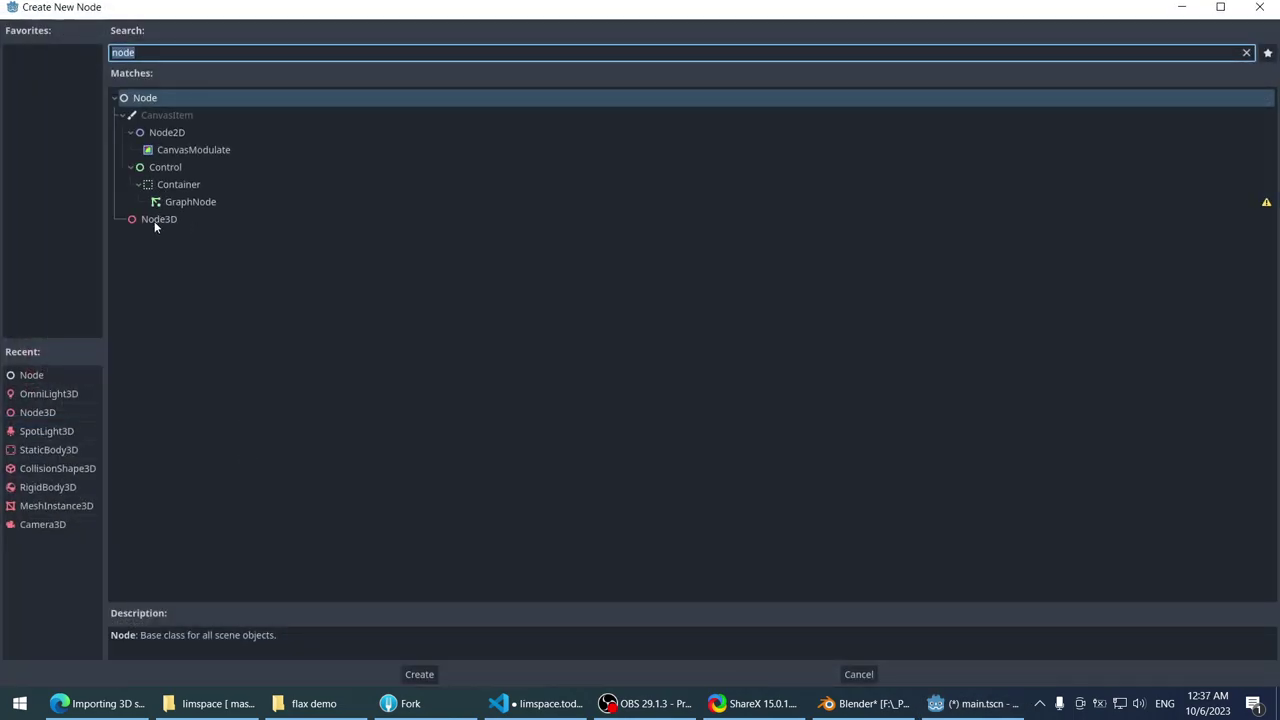
double_click(156, 219)
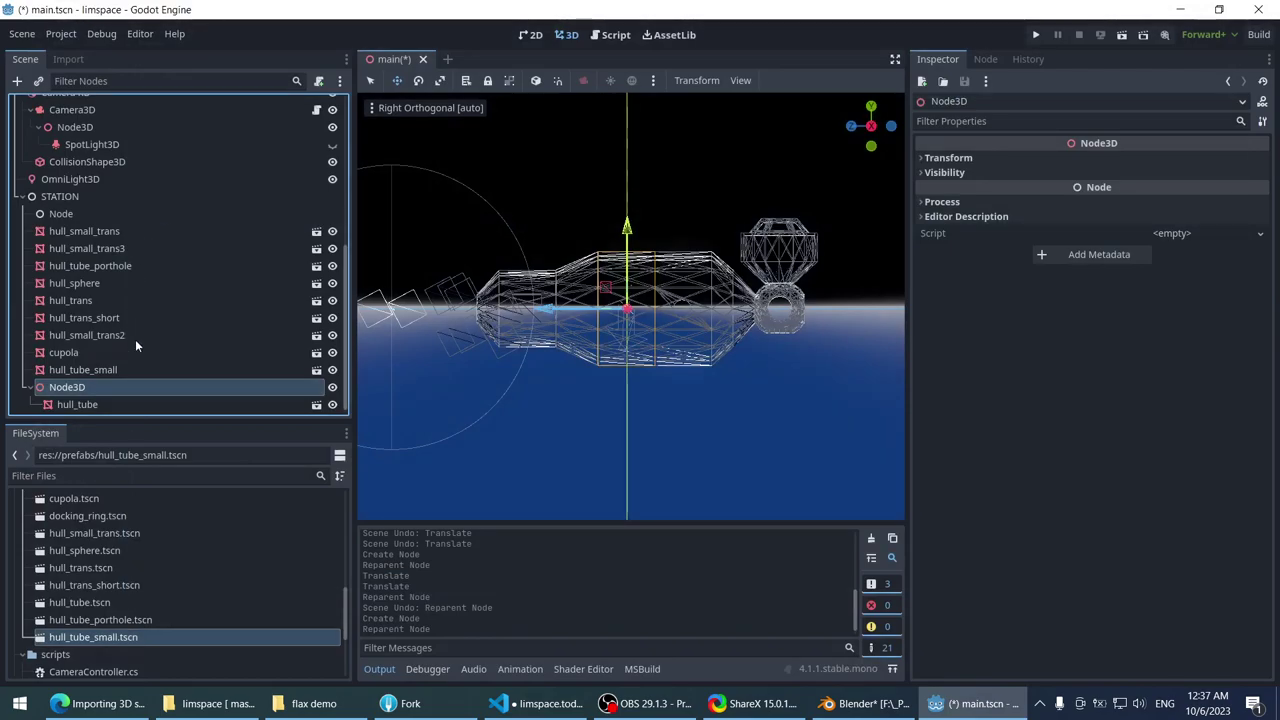
scroll(435, 264, up, 3)
click(107, 404)
click(115, 387)
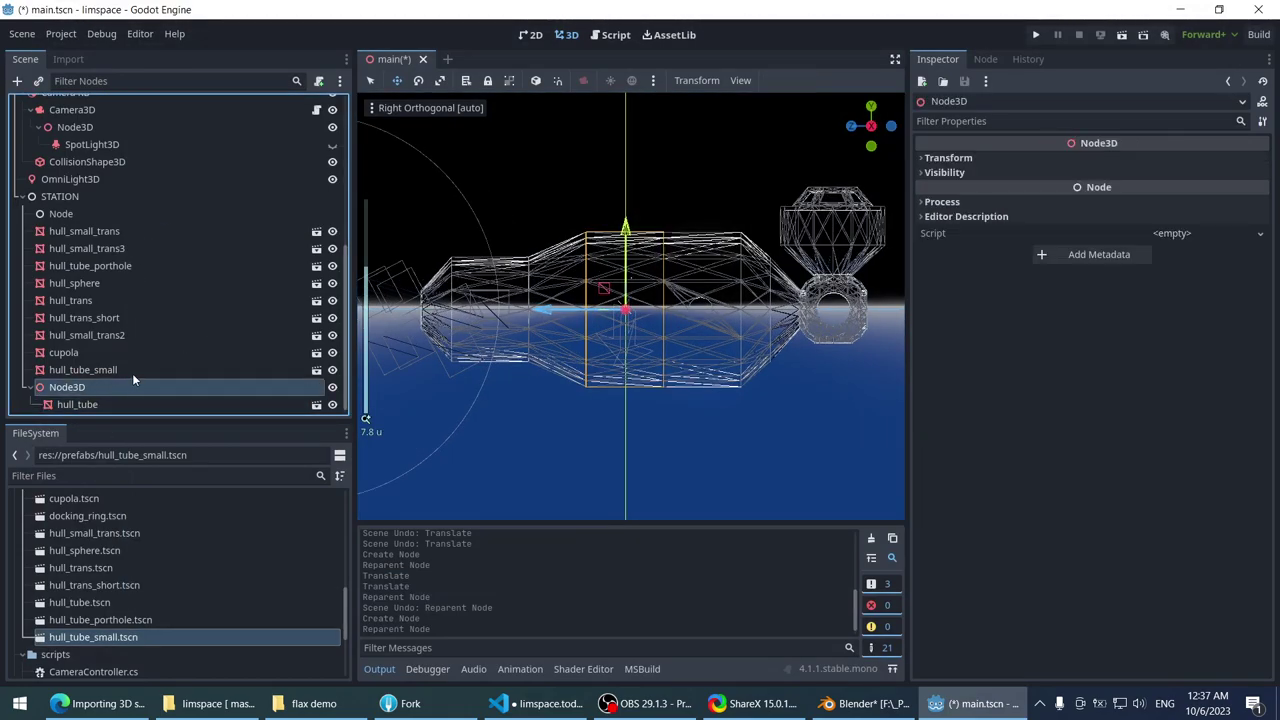
- Rename the new Node3D to module_core
key(F2)
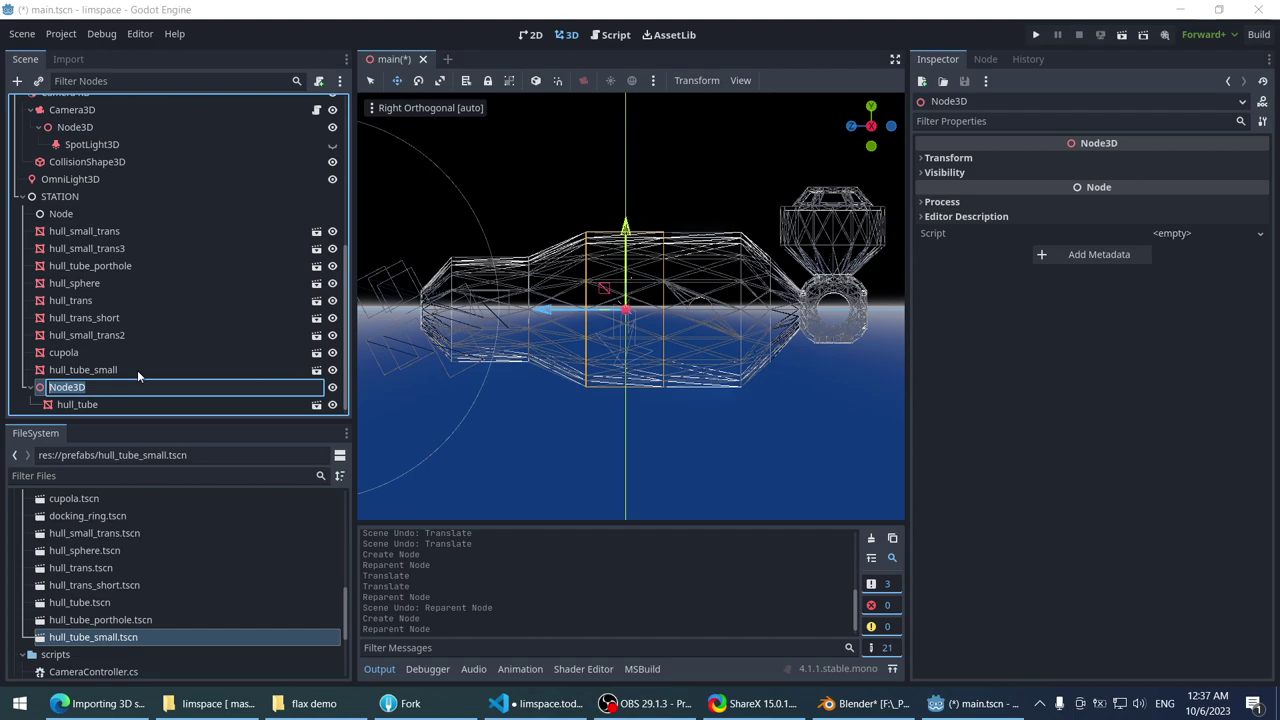
text(module_cor)
key(Return)
key(F2)
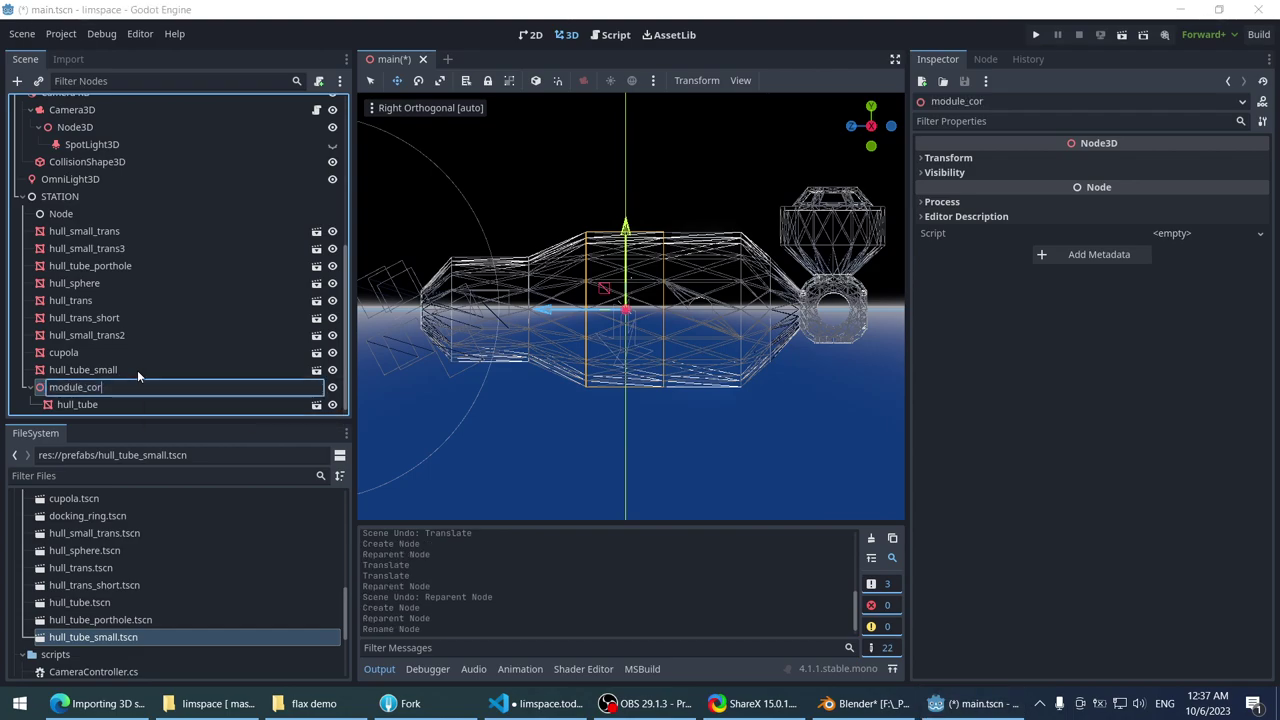
key(End)
text(e)
key(Return)
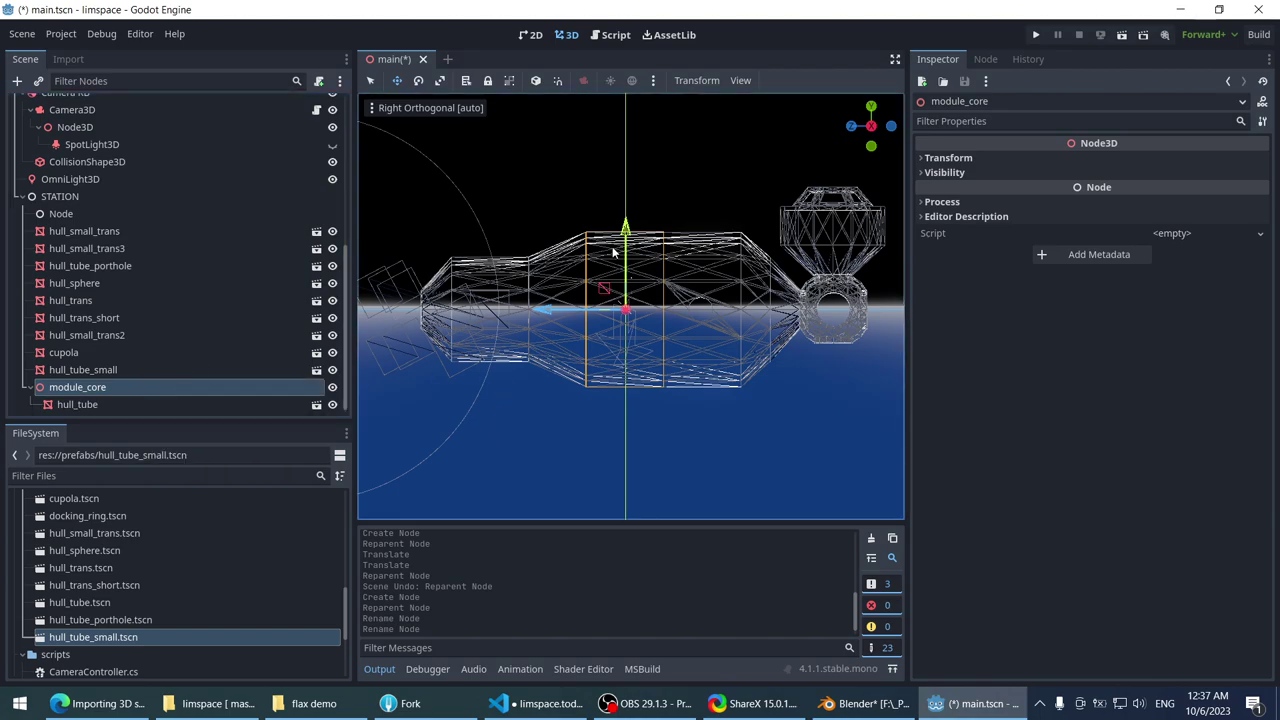
click(972, 160)
click(973, 158)
drag(530, 296, 551, 286)
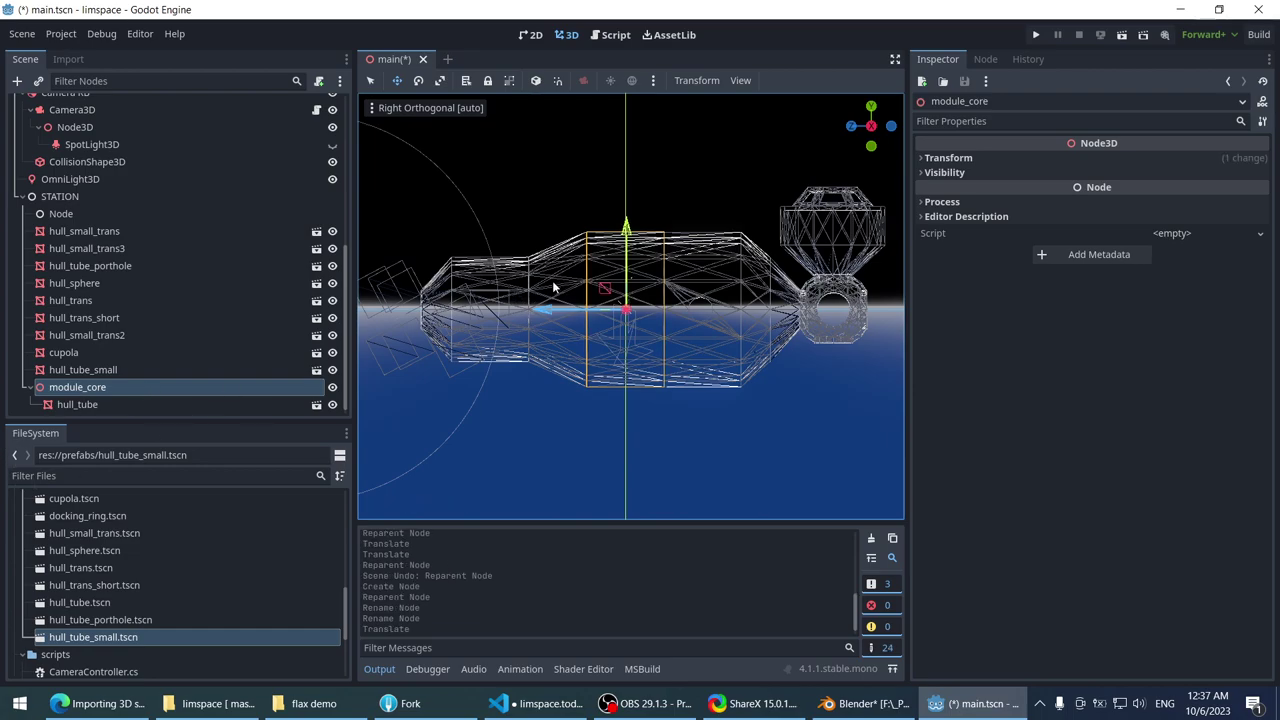
key(ctrl+z)
key(q)
click(548, 270)
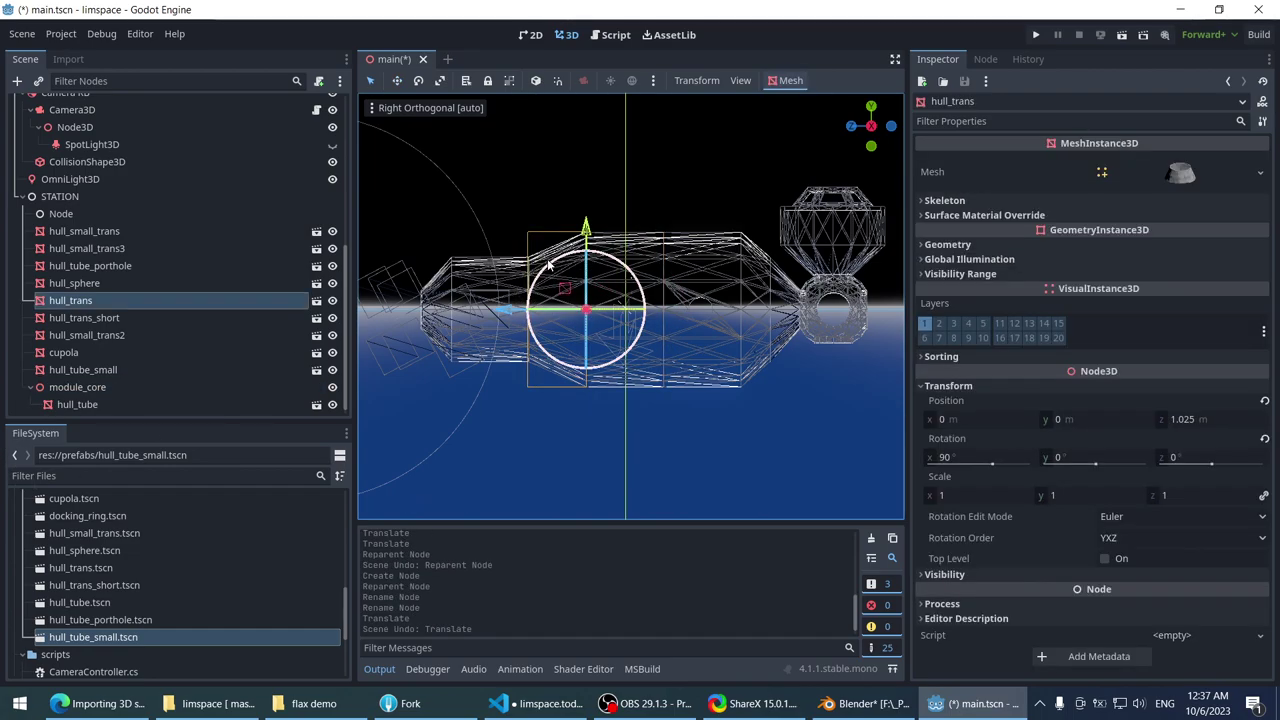
shift+click(493, 272)
shift+click(442, 282)
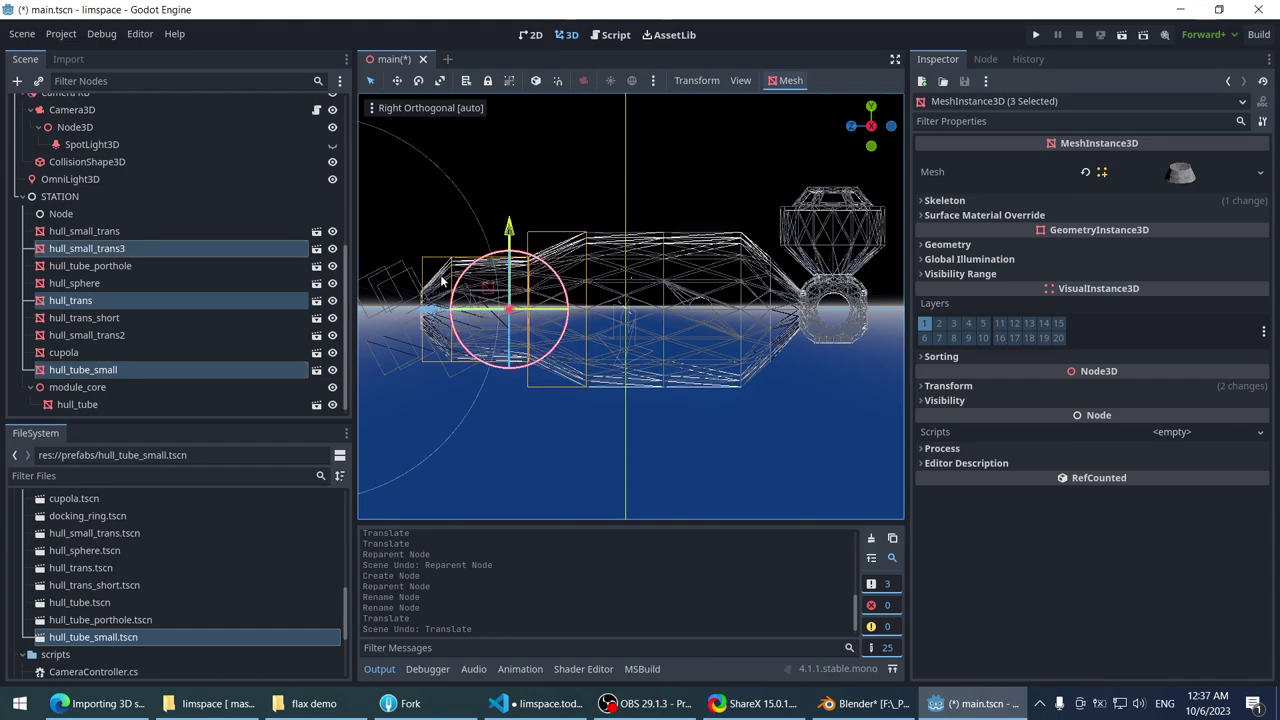
shift+click(655, 250)
shift+click(699, 250)
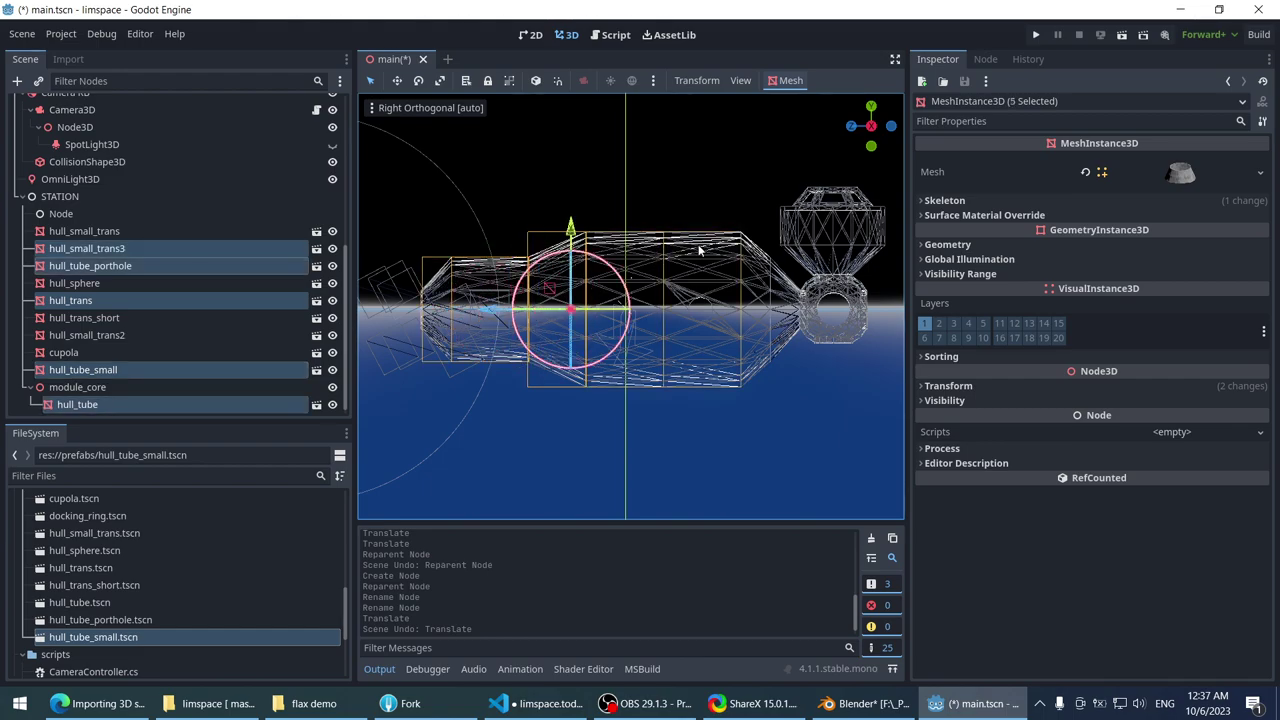
shift+click(774, 280)
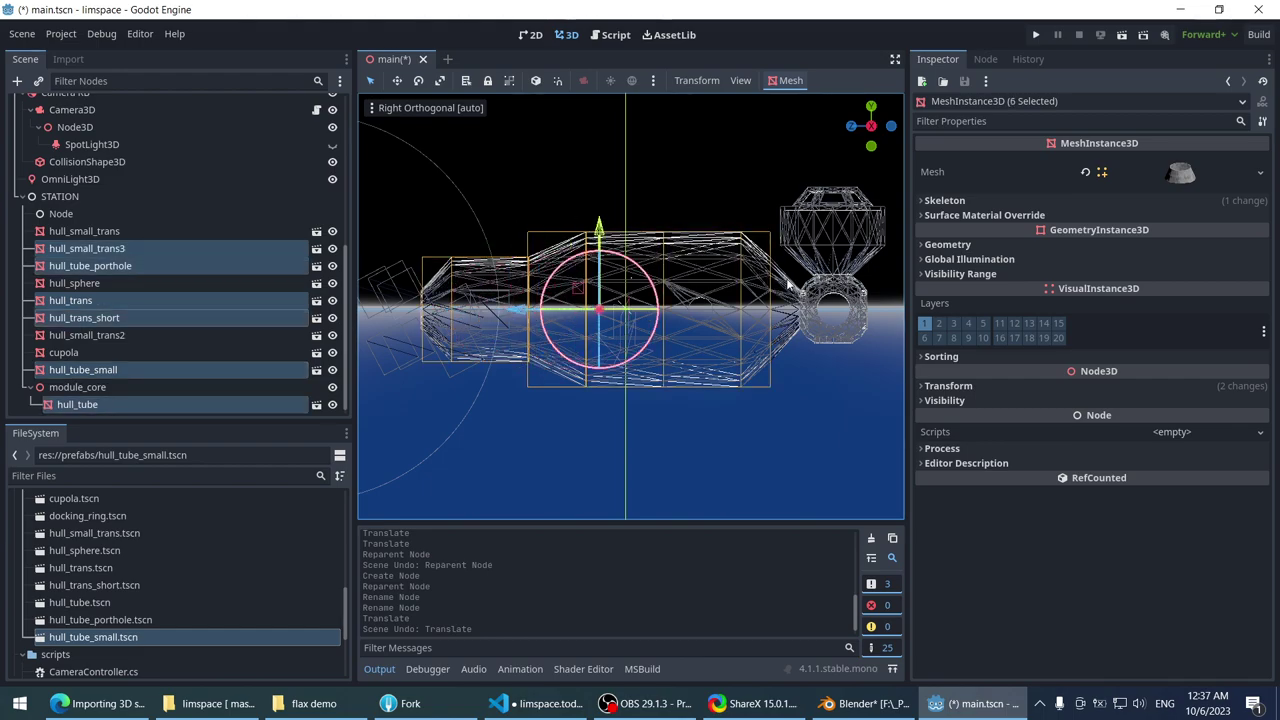
shift+click(788, 284)
key(ctrl+s)
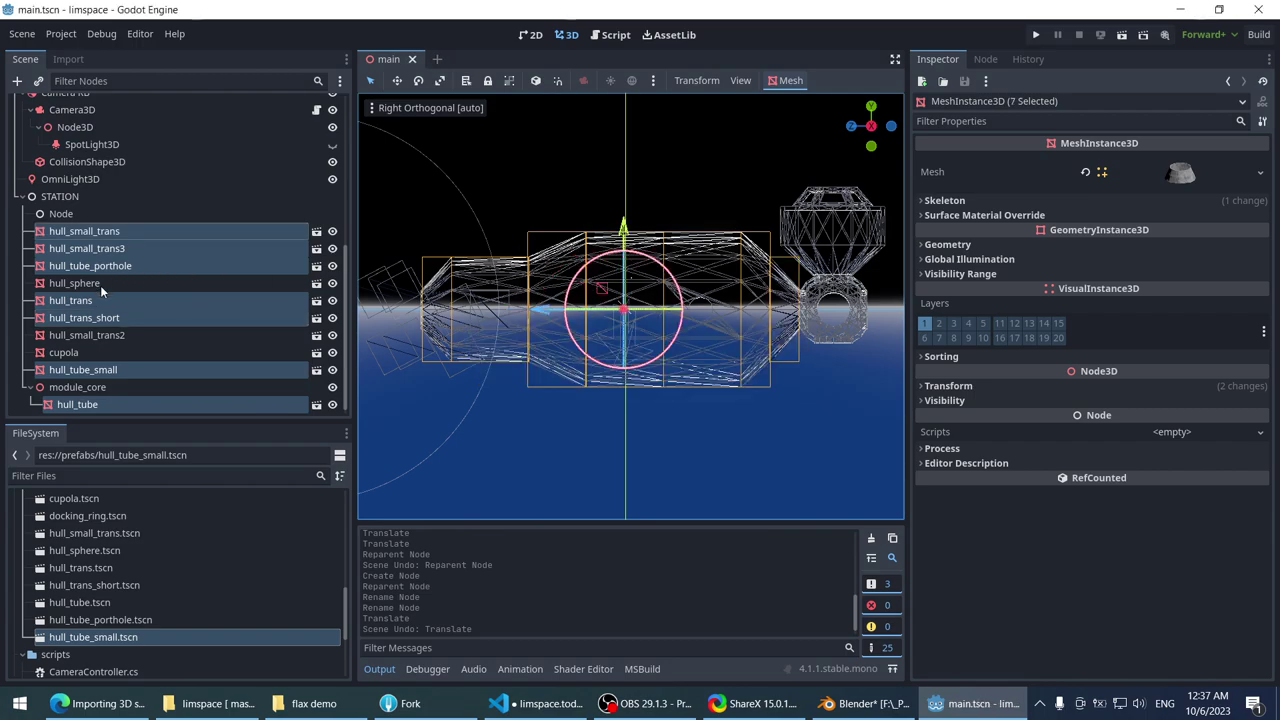
drag(94, 317, 96, 384)
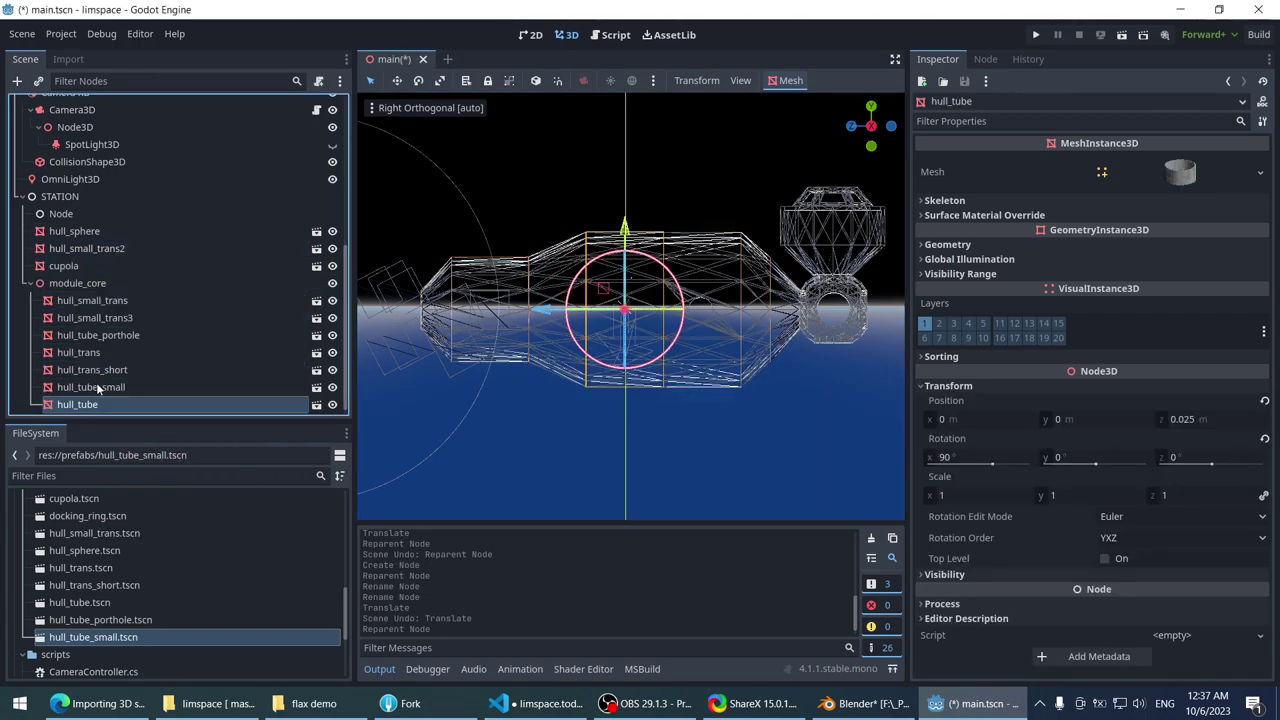
click(127, 285)
click(120, 316)
click(112, 333)
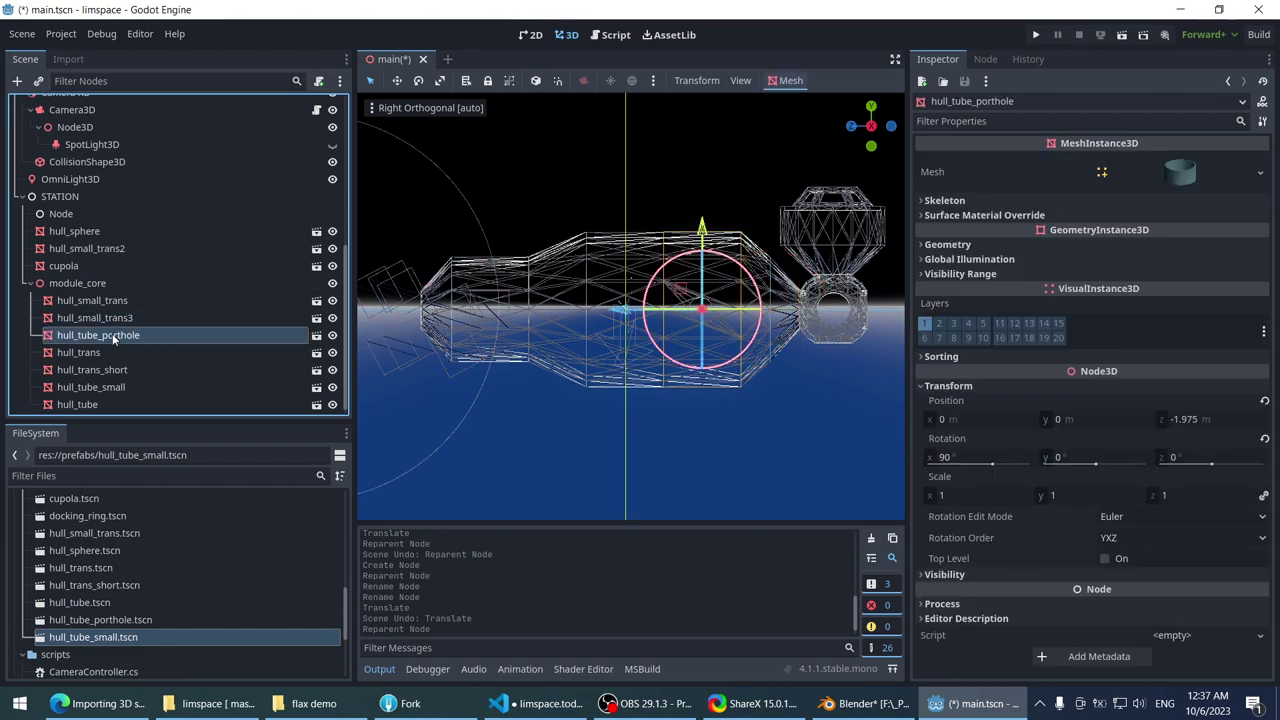
click(806, 244)
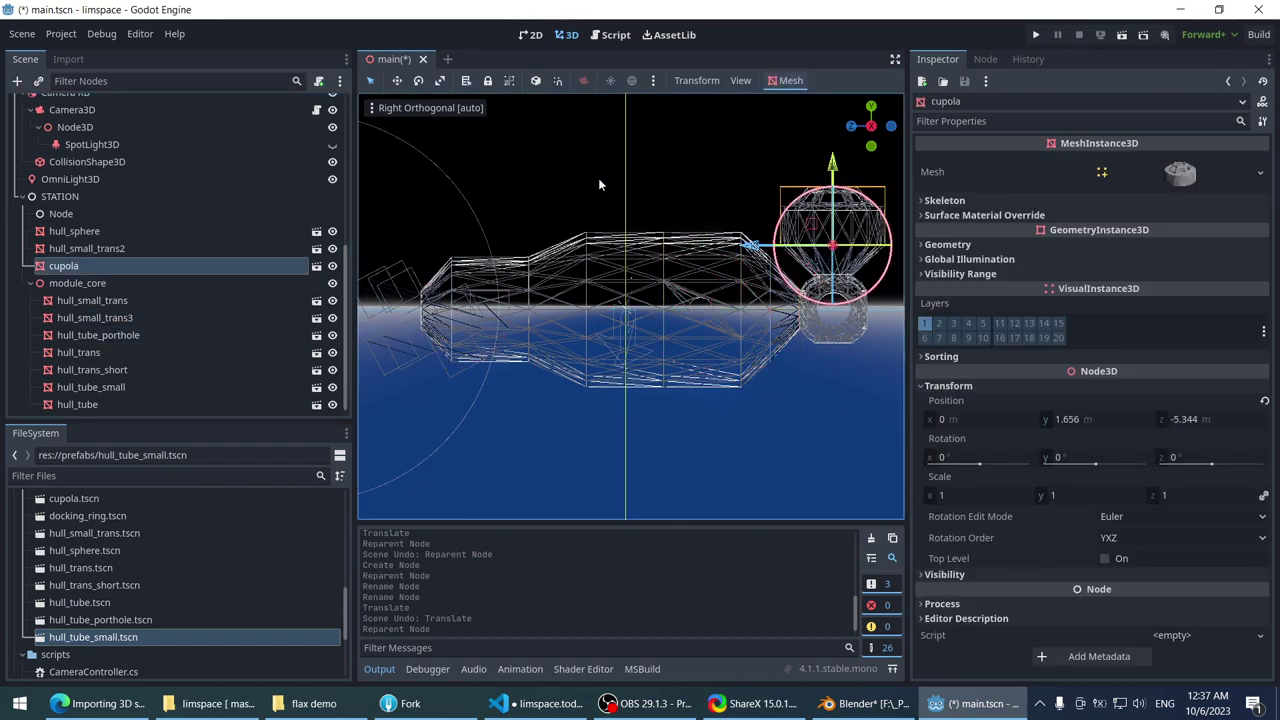
click(80, 284)
scroll(632, 304, down, 1)
drag(545, 310, 428, 313)
key(ctrl+z)
scroll(765, 221, down, 5)
scroll(765, 230, up, 4)
scroll(641, 260, up, 4)
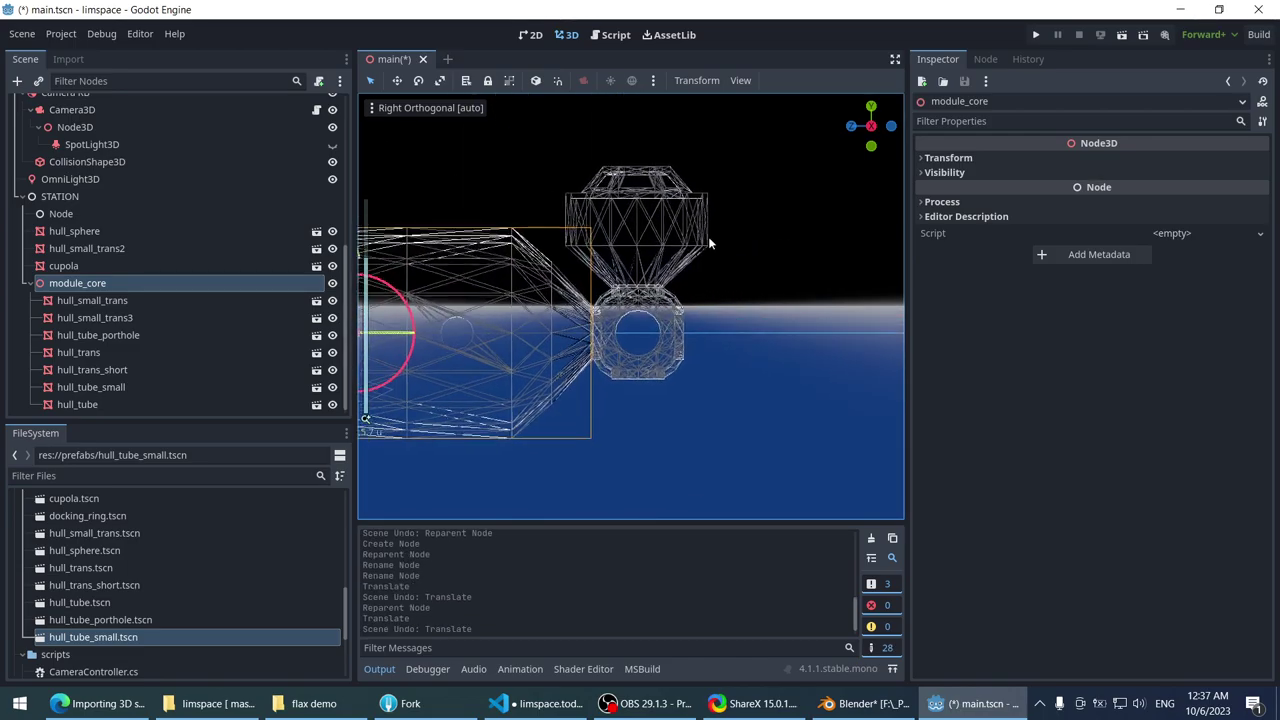
click(660, 300)
scroll(660, 300, down, 3)
middle_drag(640, 240, 620, 207)
scroll(620, 207, up, 3)
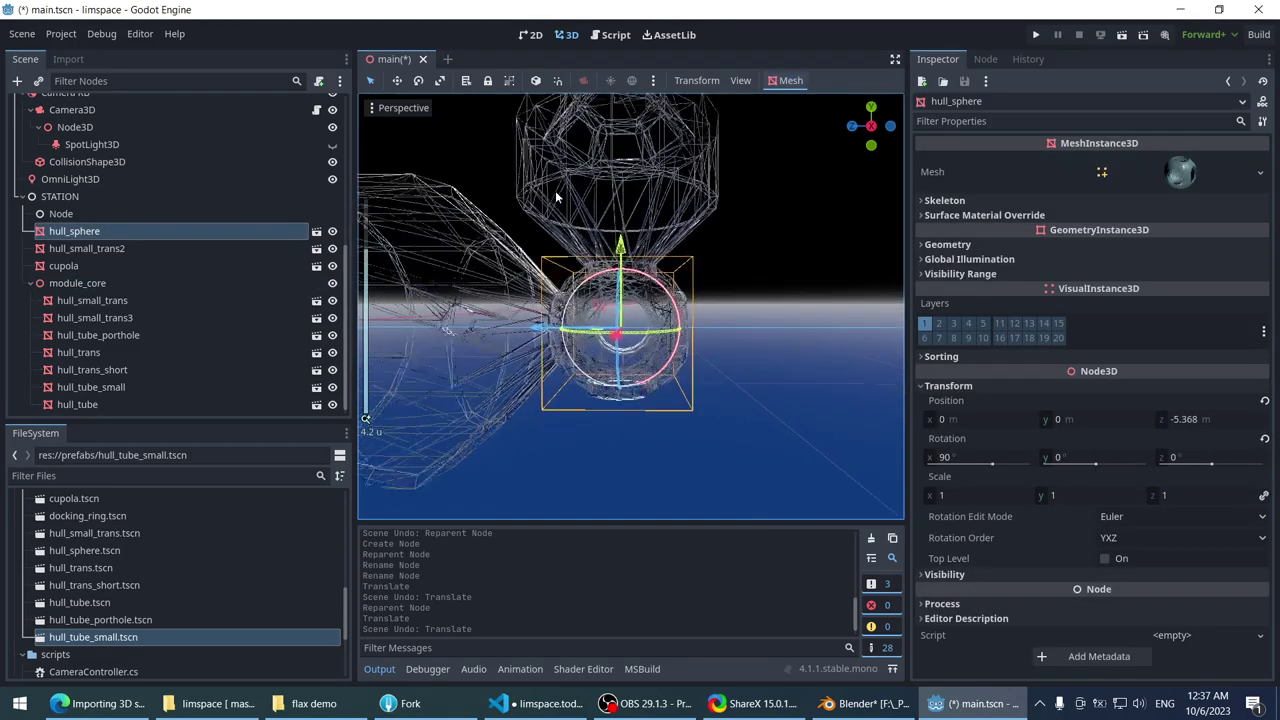
scroll(560, 250, down, 8)
click(500, 280)
key(KP_1)
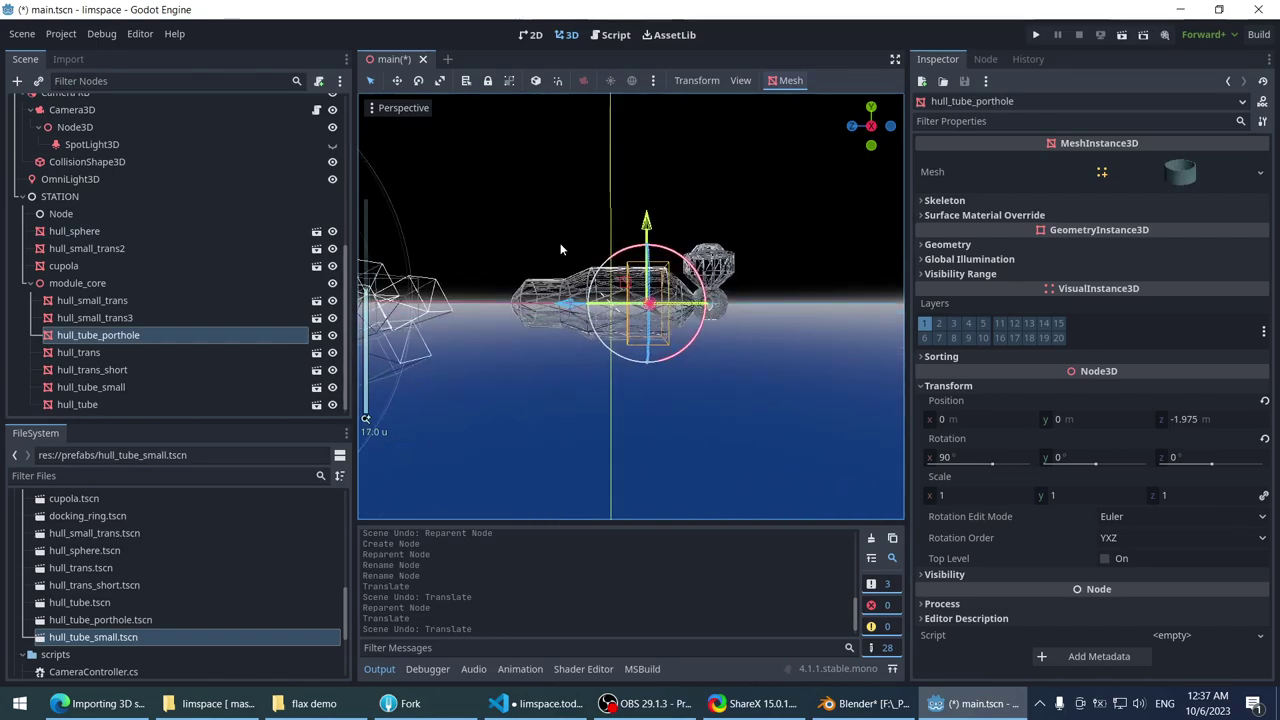
key(KP_7)
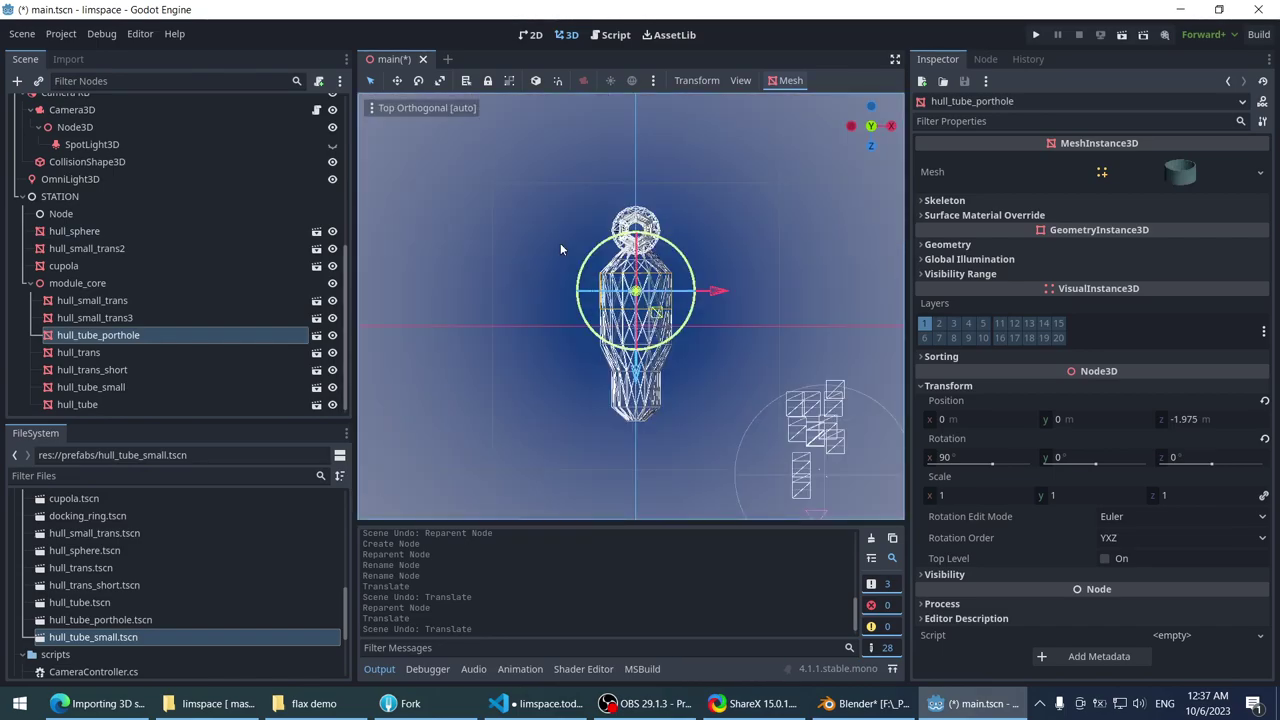
key(KP_3)
click(110, 283)
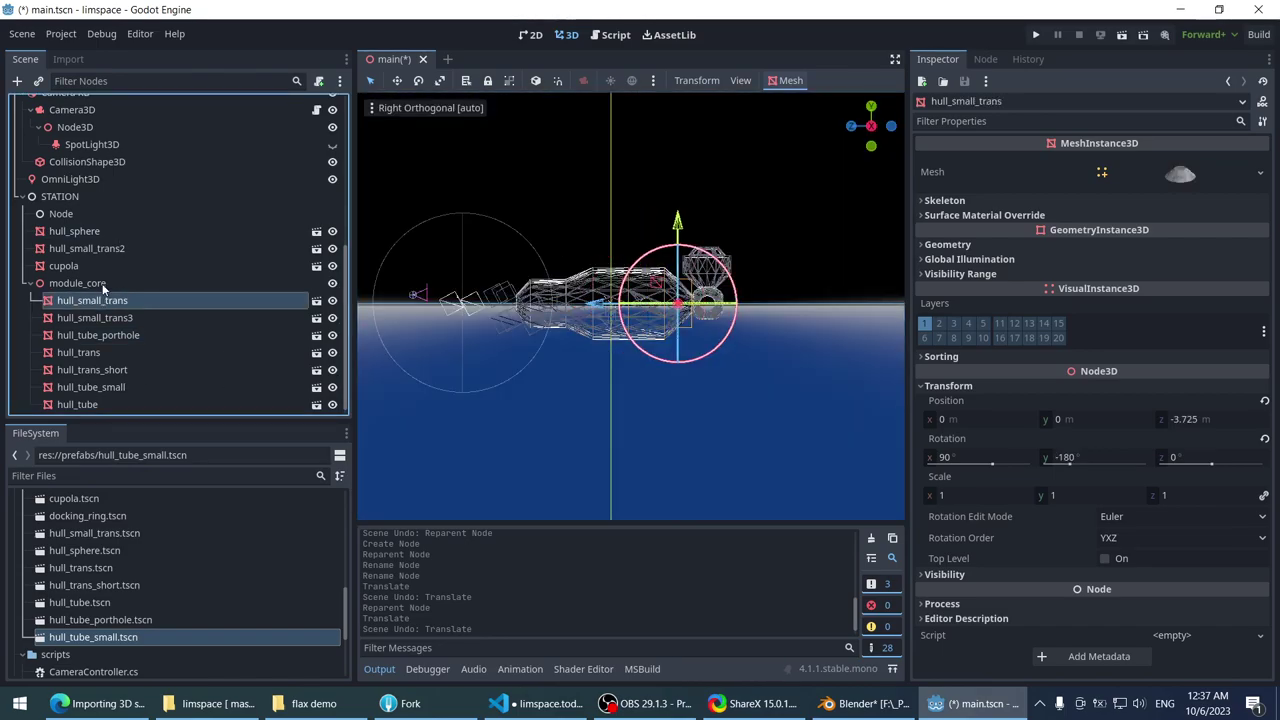
- Duplicate module_core and drag the copy along Z past the hub, checking front, top and side views
key(ctrl+d)
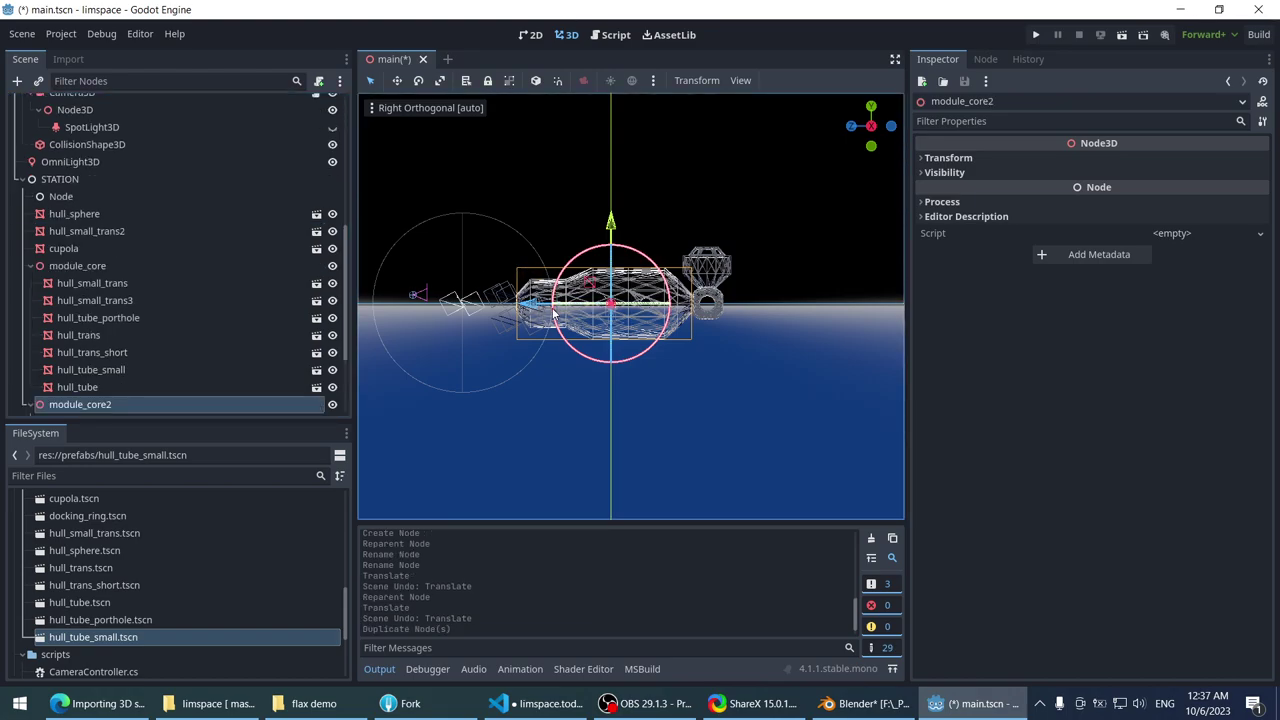
drag(548, 304, 730, 314)
scroll(730, 314, up, 5)
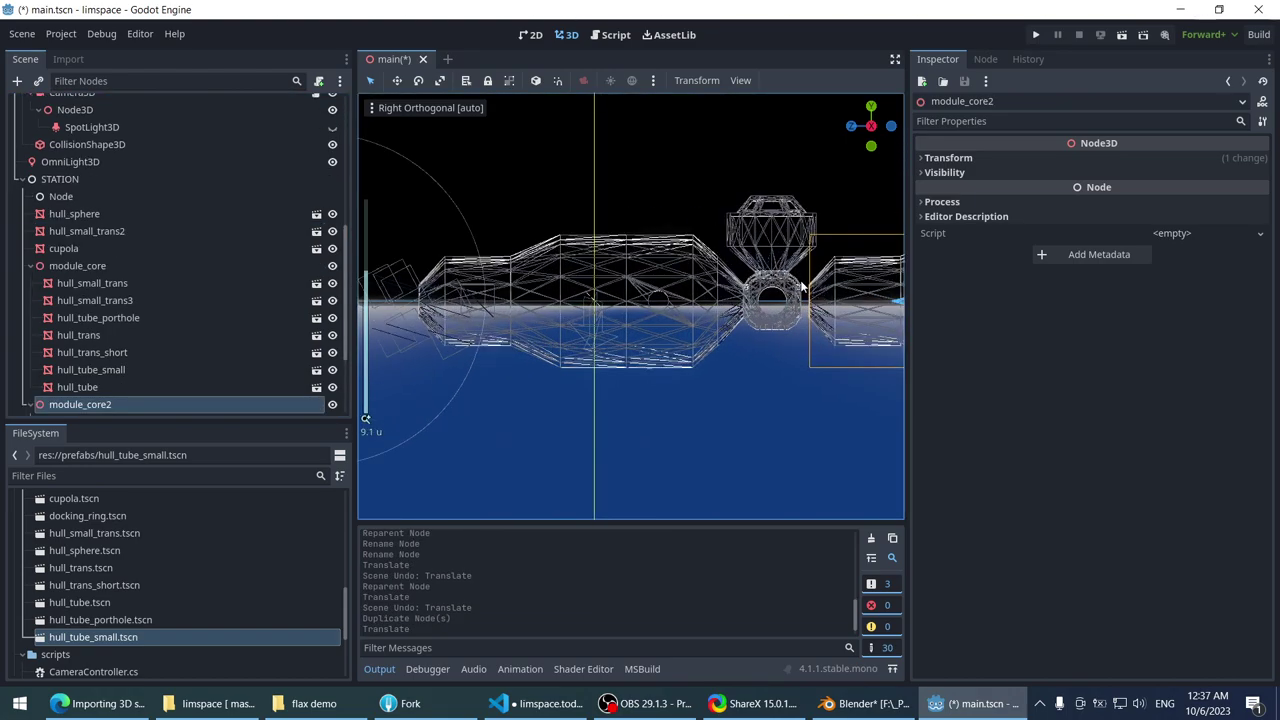
middle_drag(622, 260, 748, 285)
key(KP_1)
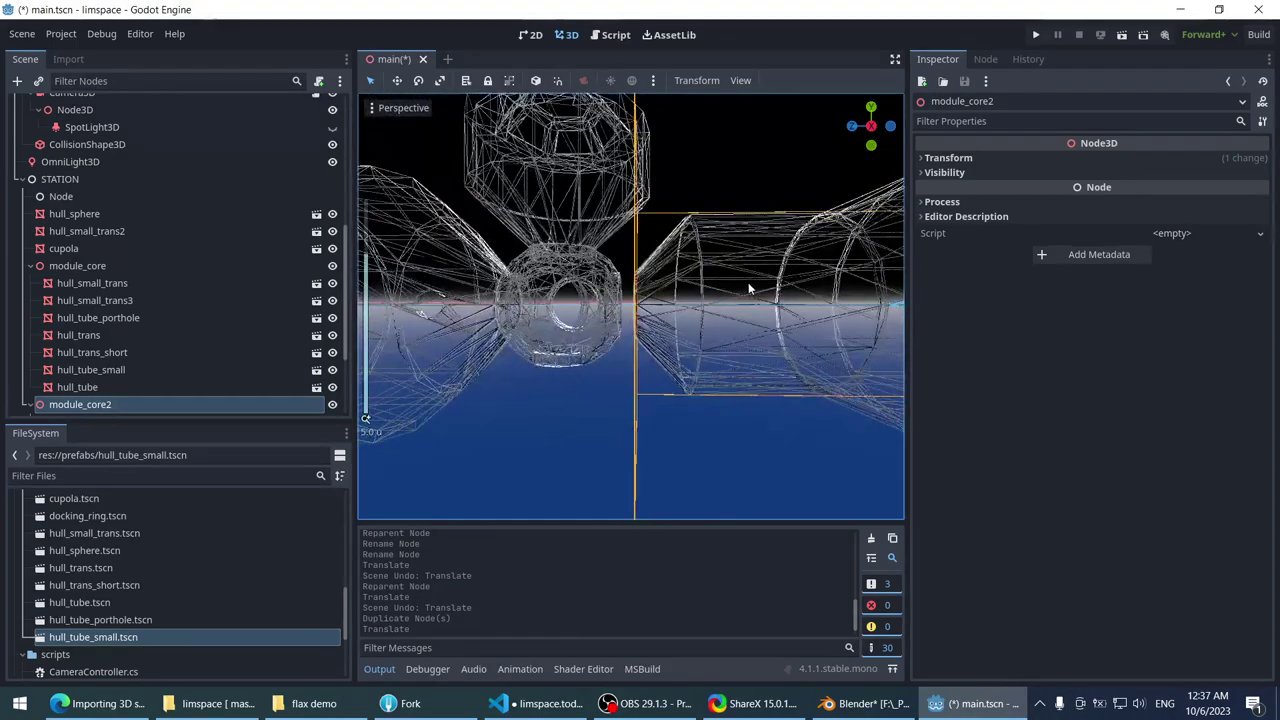
key(KP_7)
key(KP_1)
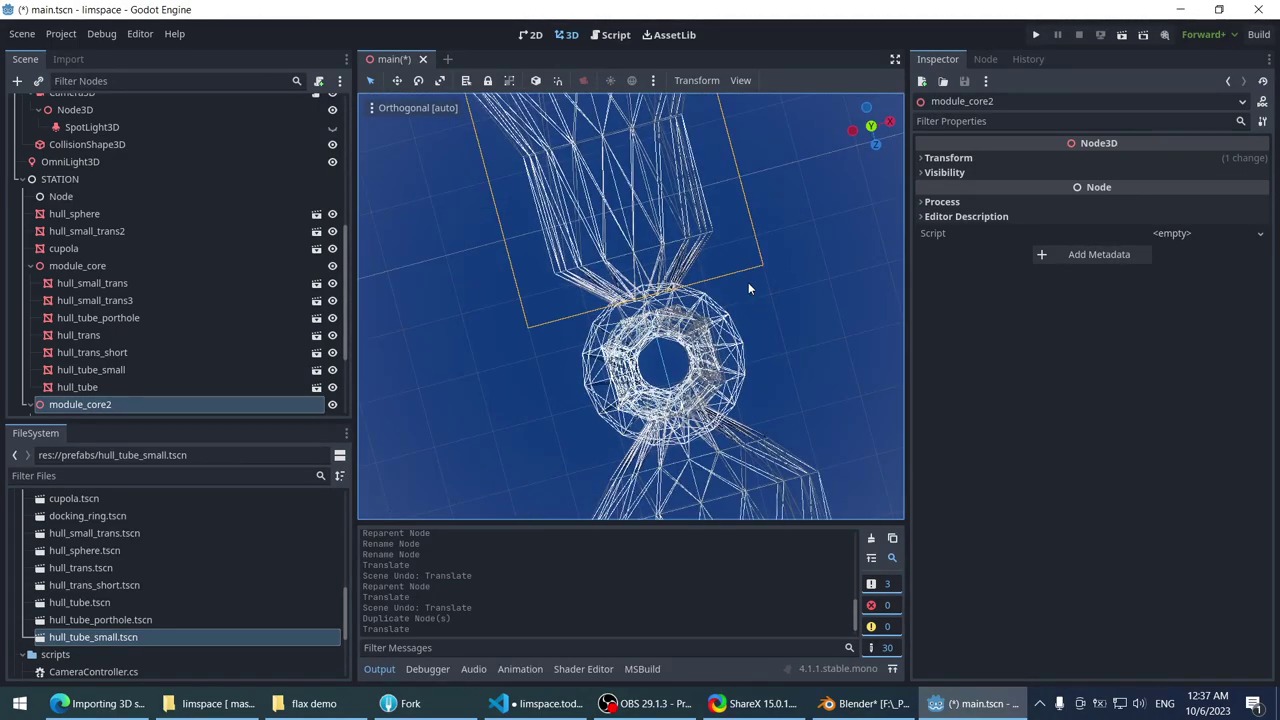
key(KP_3)
scroll(721, 289, down, 2)
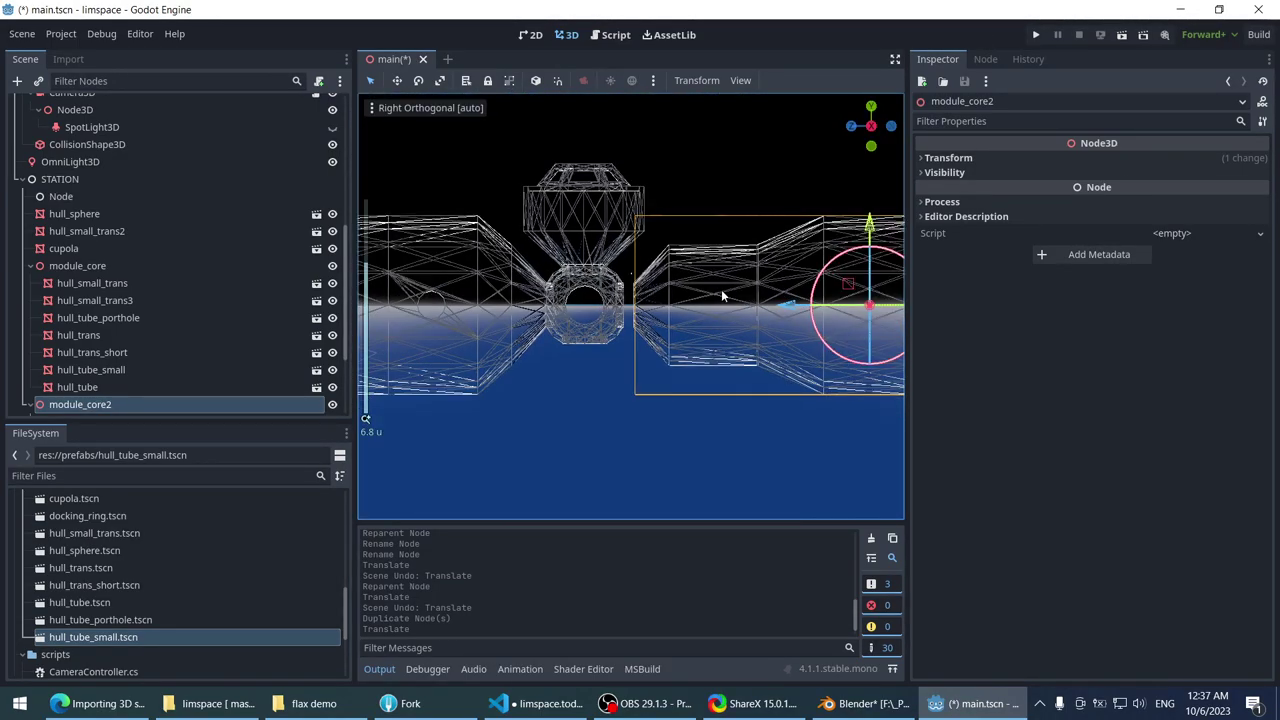
middle_drag(721, 289, 665, 305)
key(KP_3)
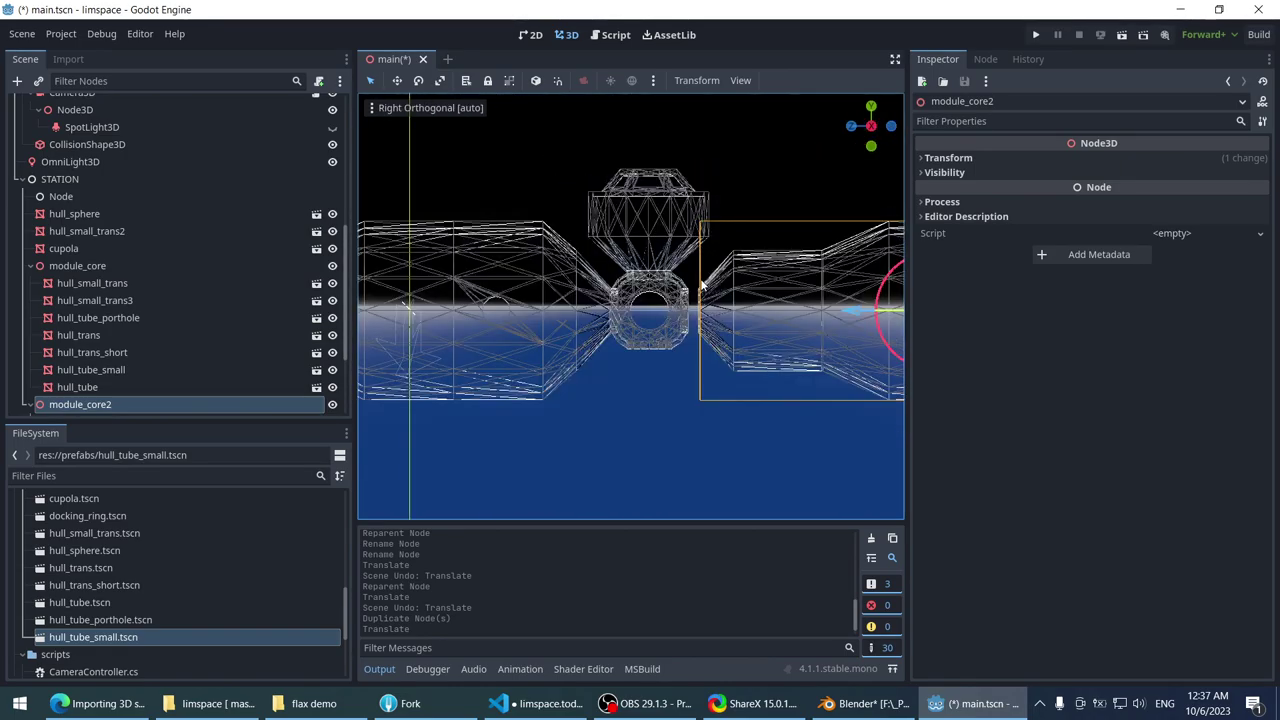
scroll(548, 312, down, 3)
scroll(548, 312, up, 3)
shift+middle_drag(480, 346, 591, 253)
- Fine-tune module_core2's Z position opposite the hub, then collapse module_core in the tree
key(w)
drag(694, 289, 689, 289)
scroll(671, 257, up, 1)
scroll(671, 258, up, 1)
drag(766, 282, 742, 292)
scroll(575, 180, down, 2)
scroll(560, 184, down, 1)
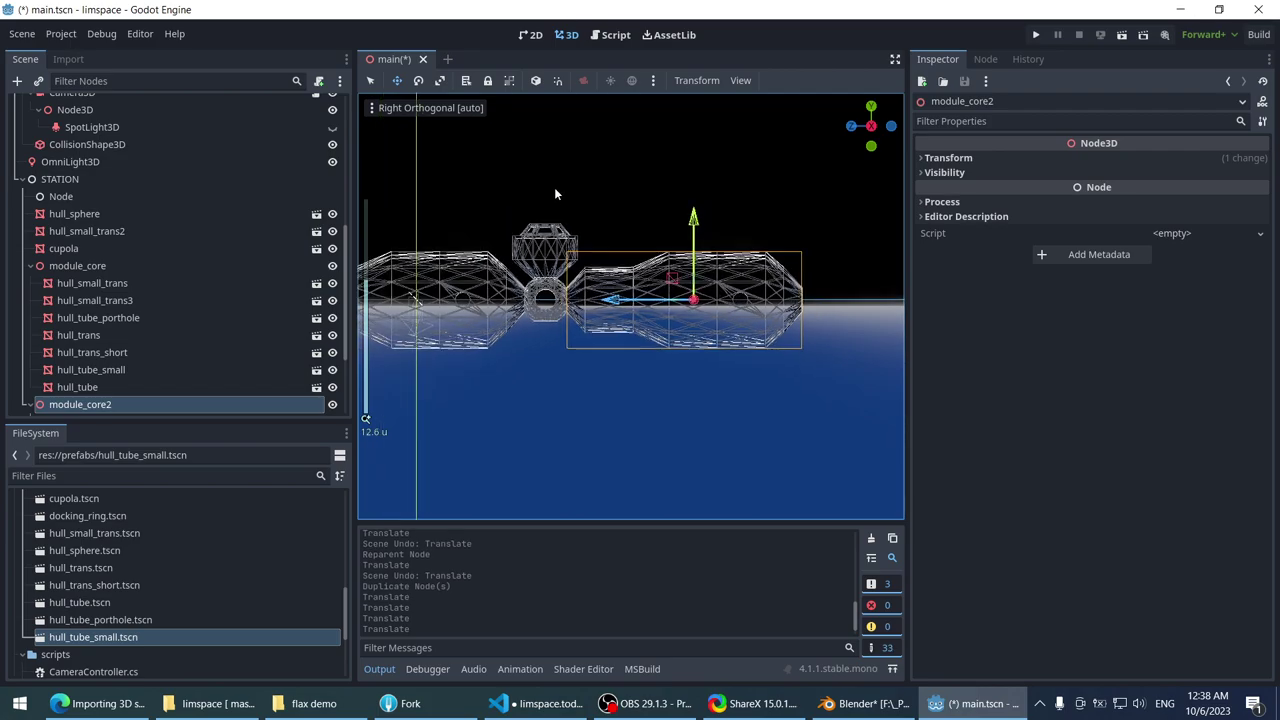
shift+middle_drag(553, 188, 600, 203)
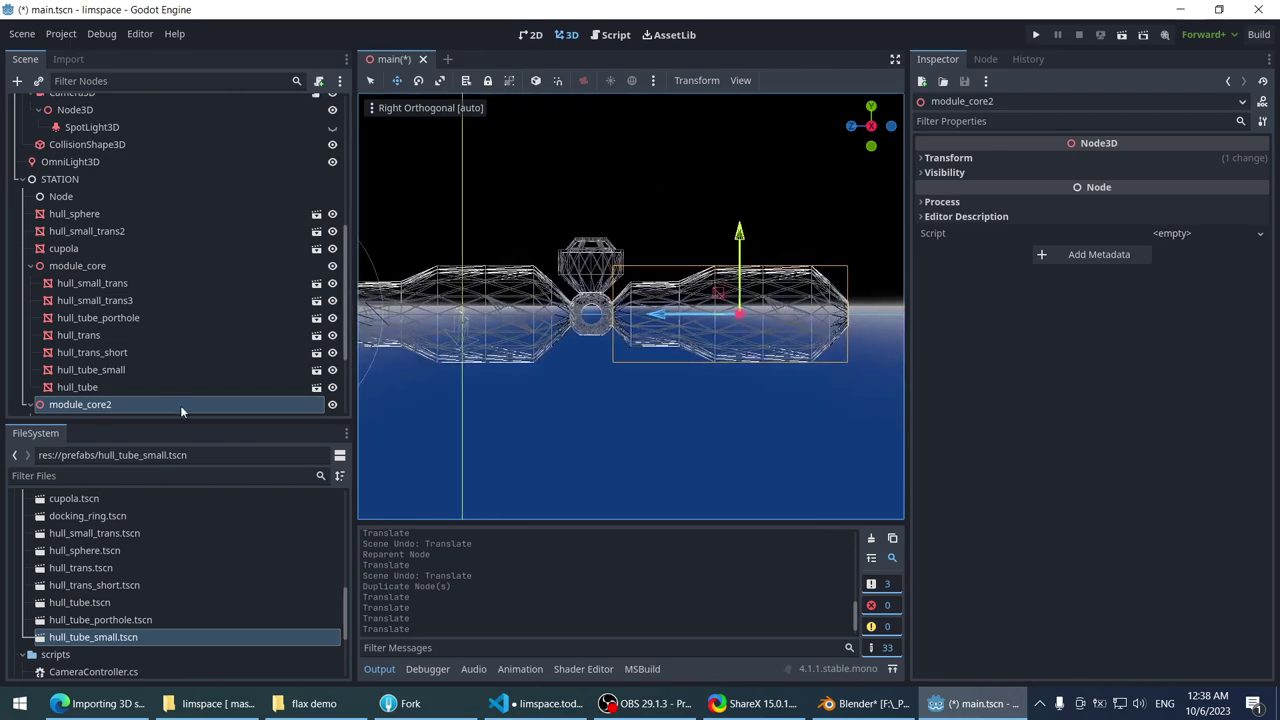
click(31, 266)
- Duplicate module_core2 as module_core3, leaving the original's name unchanged
right_click(83, 410)
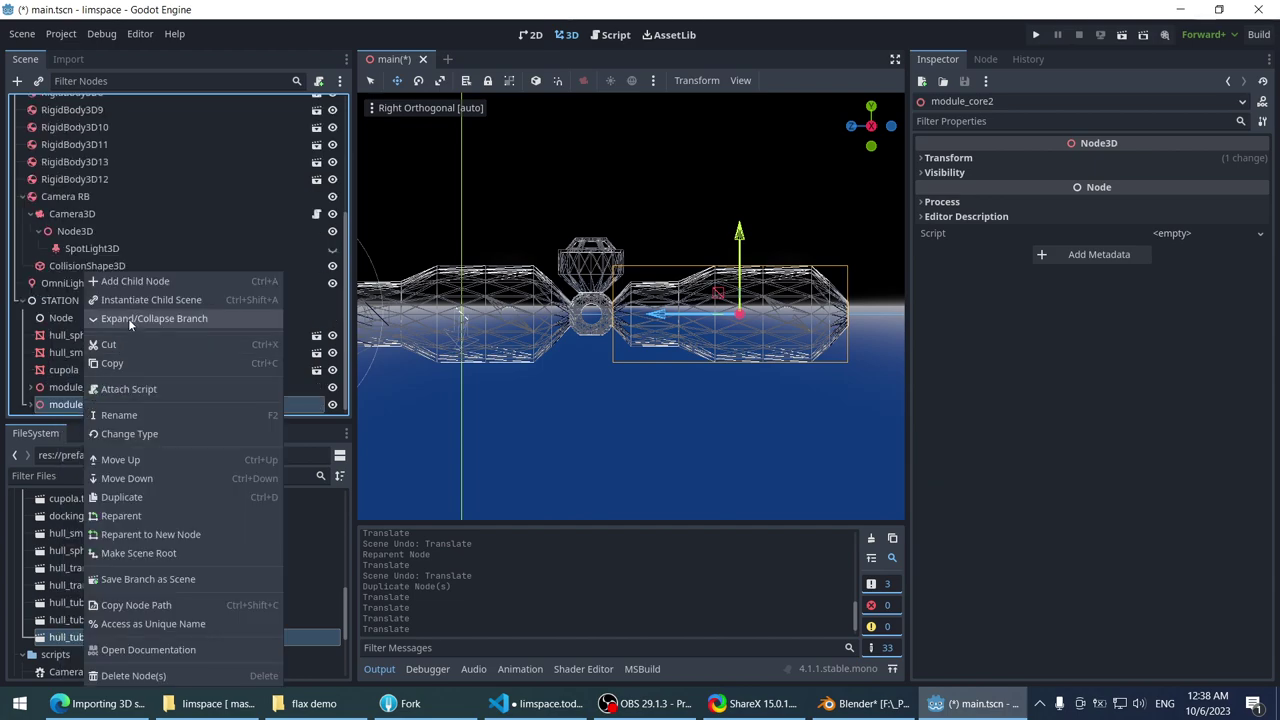
click(60, 410)
click(60, 410)
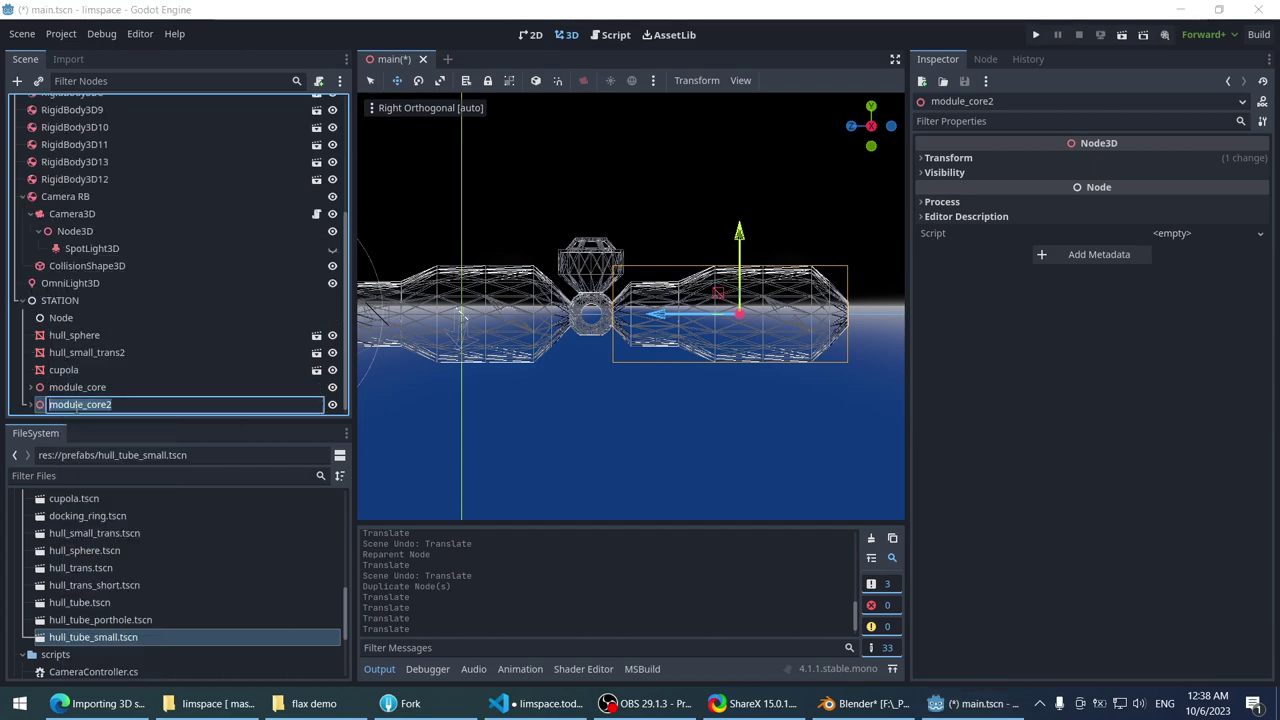
key(Escape)
key(ctrl+d)
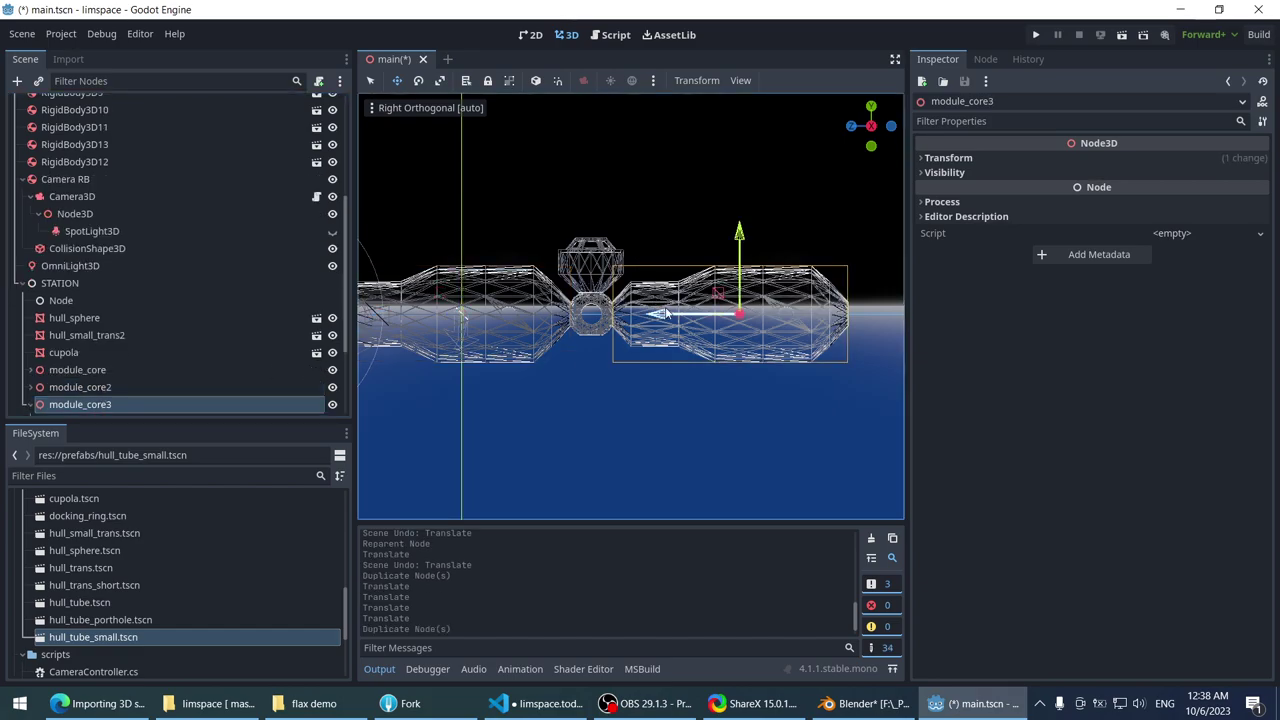
- Rotate module_core3 -90° to stand upright and position it below the hub sphere
drag(694, 282, 853, 238)
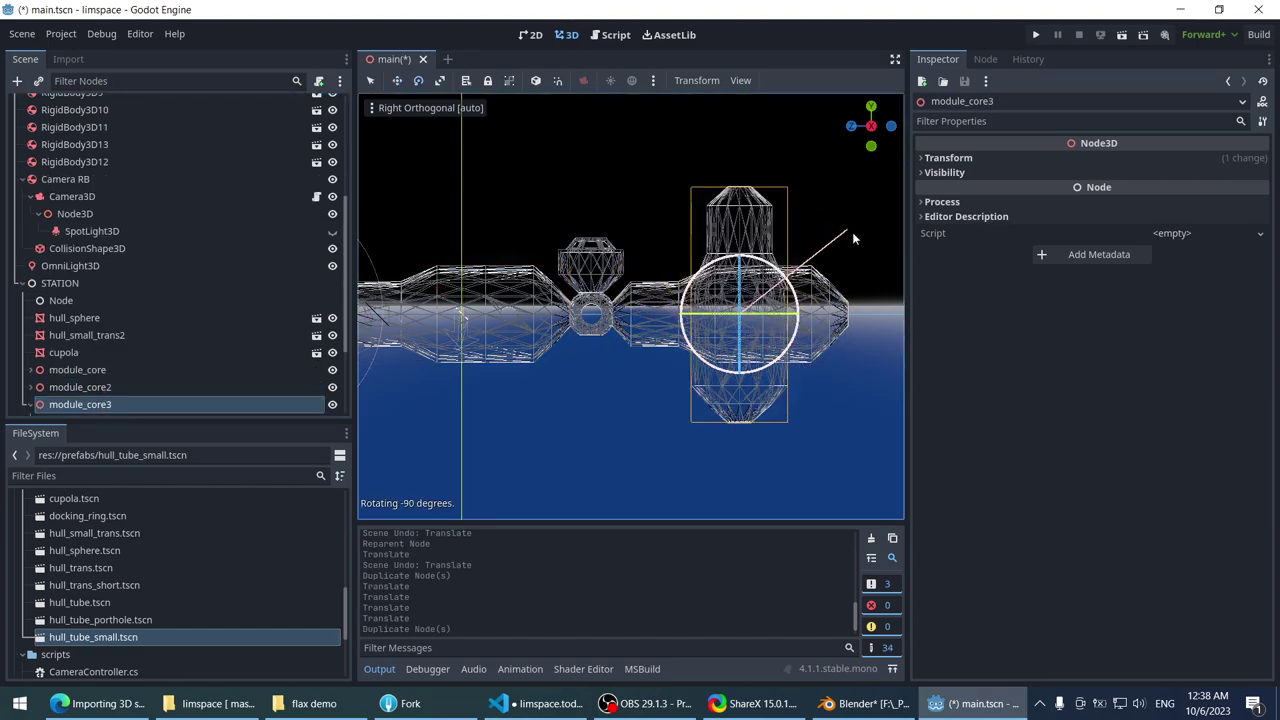
shift+middle_drag(686, 371, 712, 296)
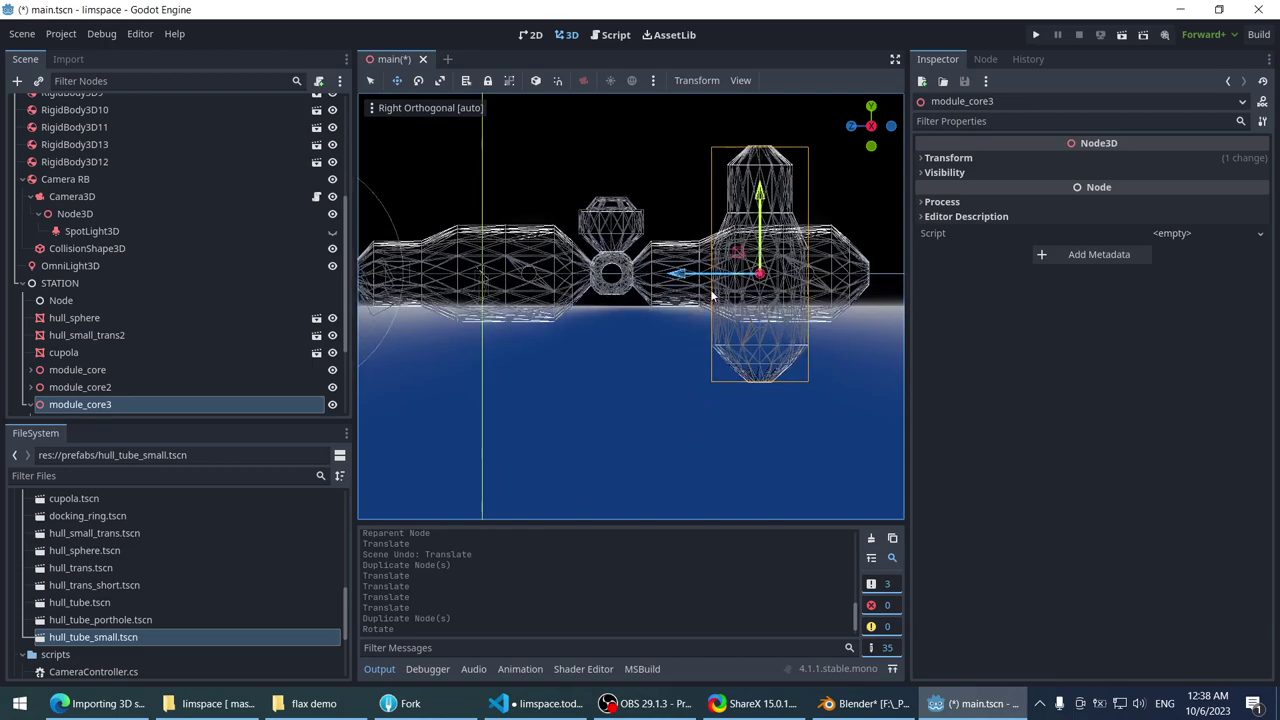
drag(752, 262, 578, 418)
scroll(470, 403, up, 5)
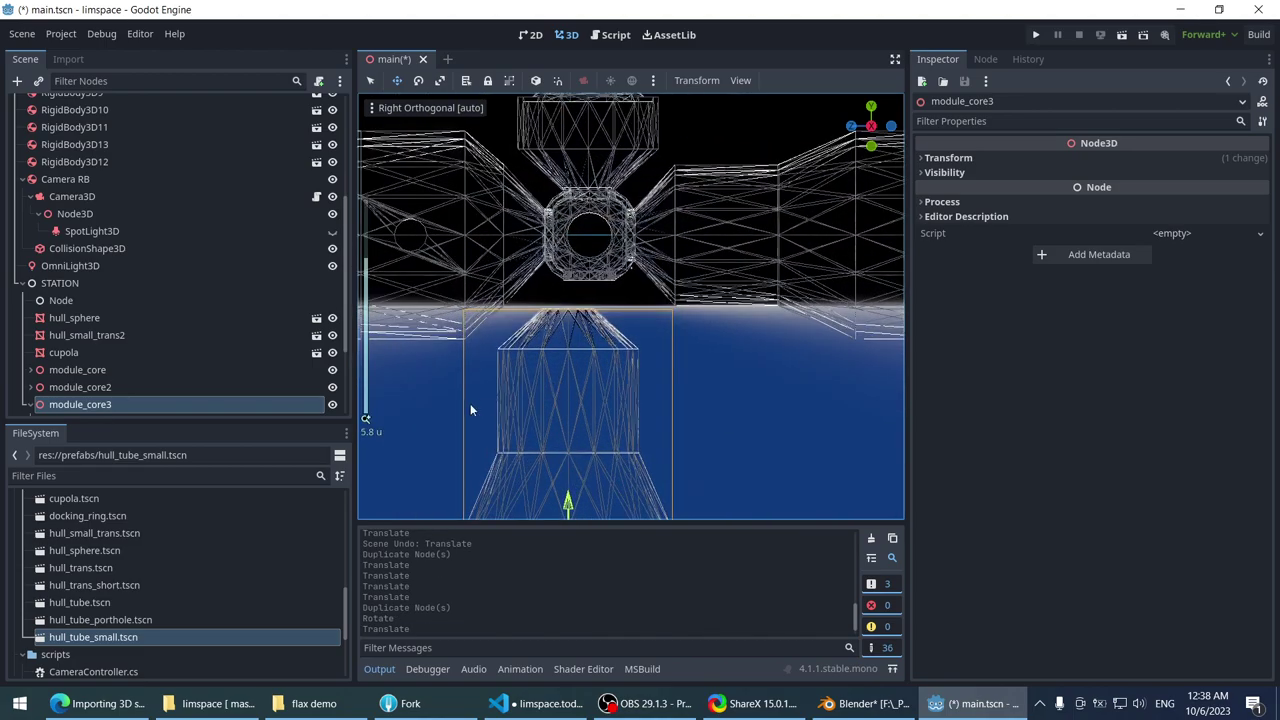
drag(597, 482, 612, 450)
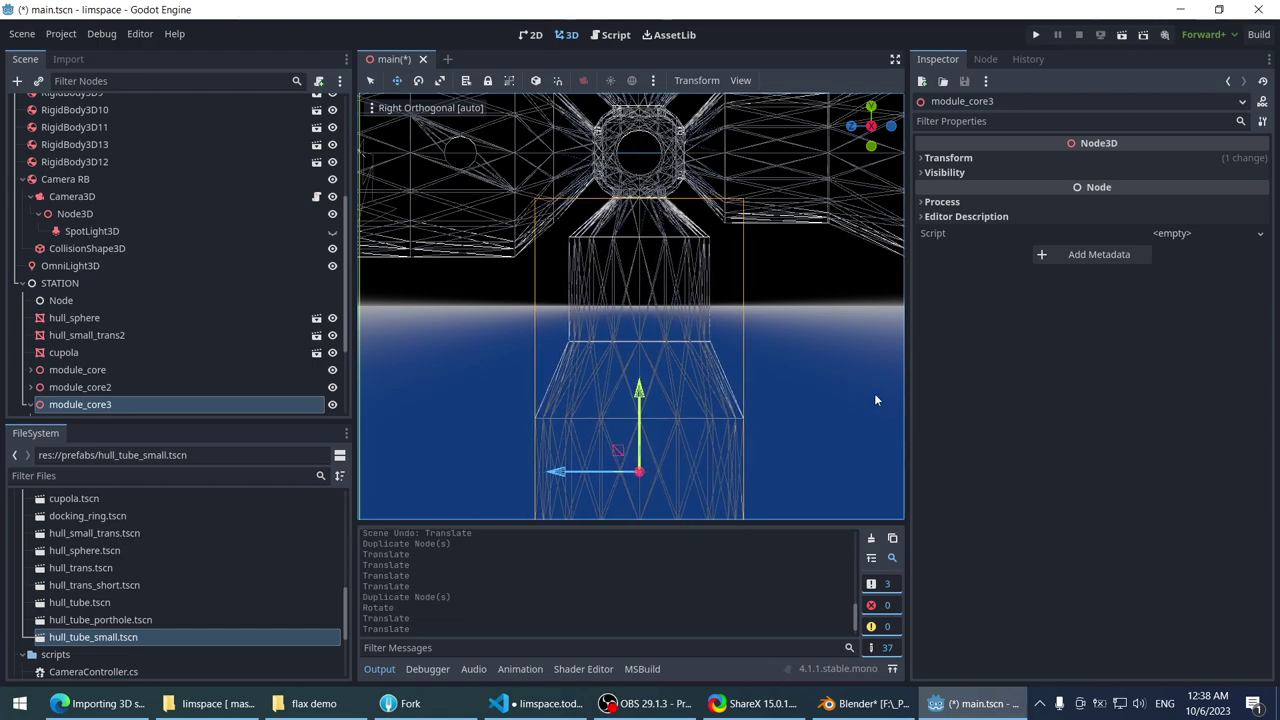
- Switch the viewport from wireframe to Display Normal shading, viewed from an angled perspective
scroll(768, 374, down, 5)
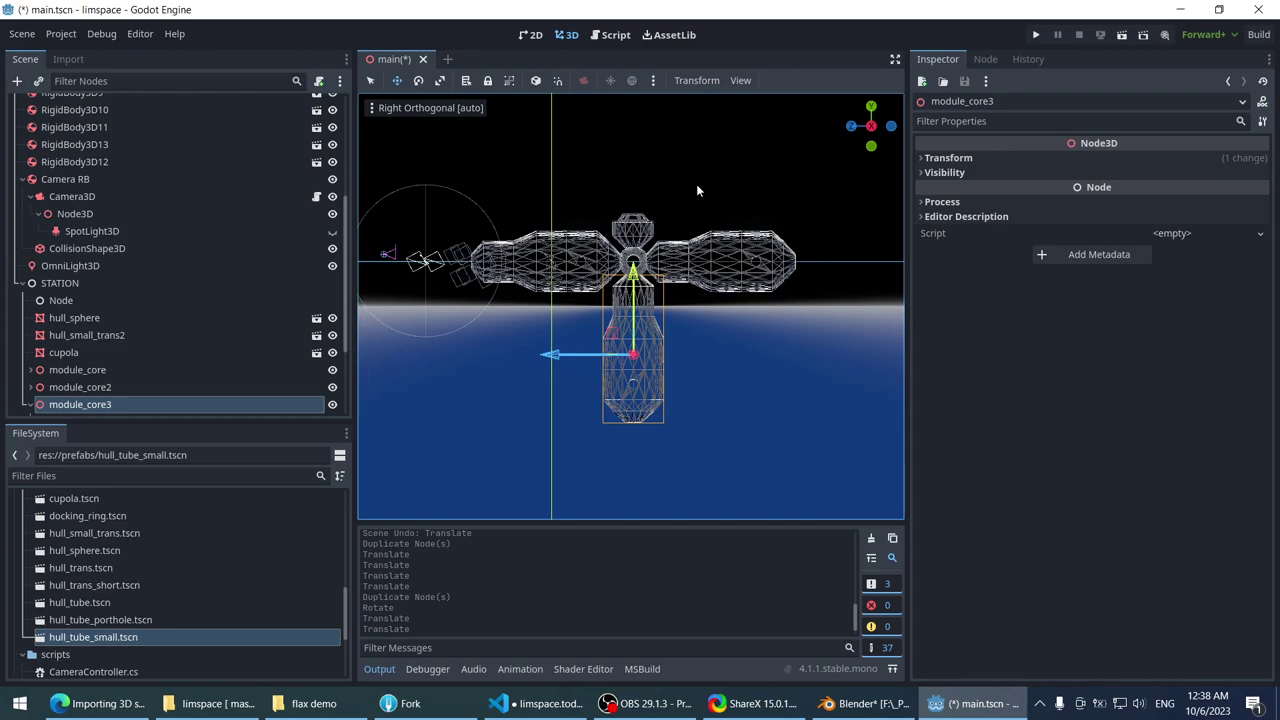
middle_drag(696, 184, 391, 131)
scroll(590, 219, down, 2)
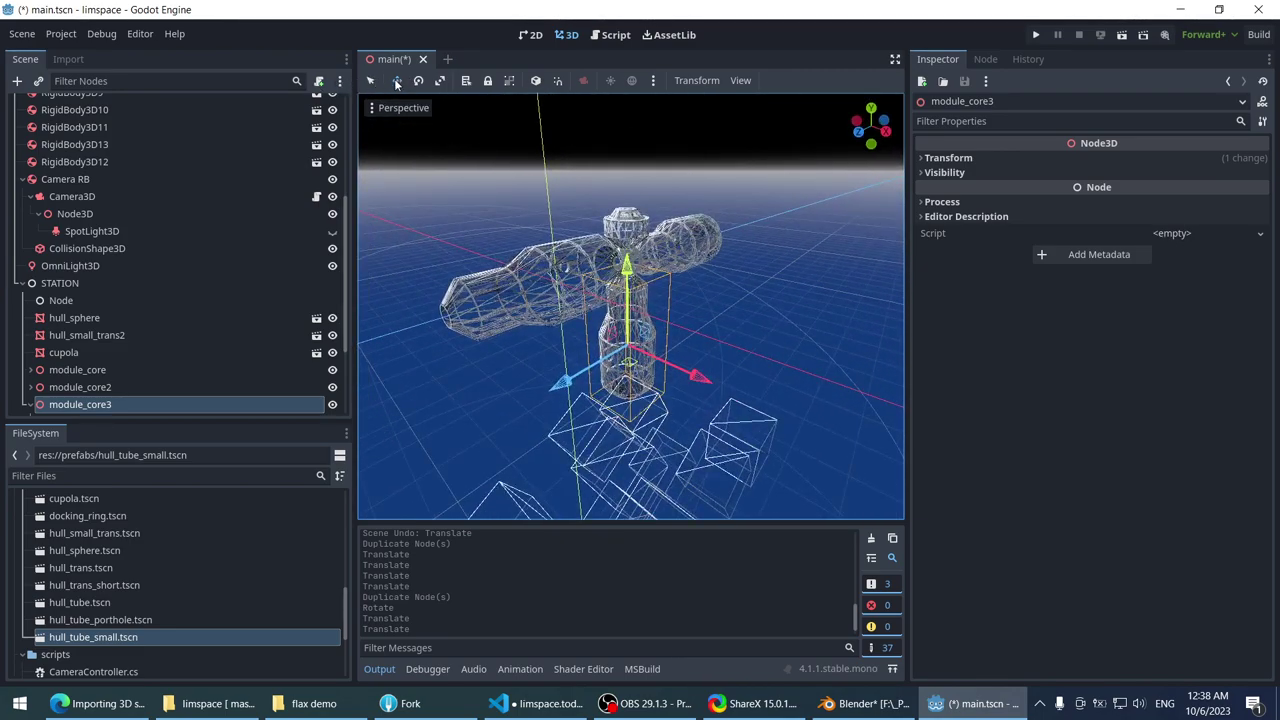
click(395, 107)
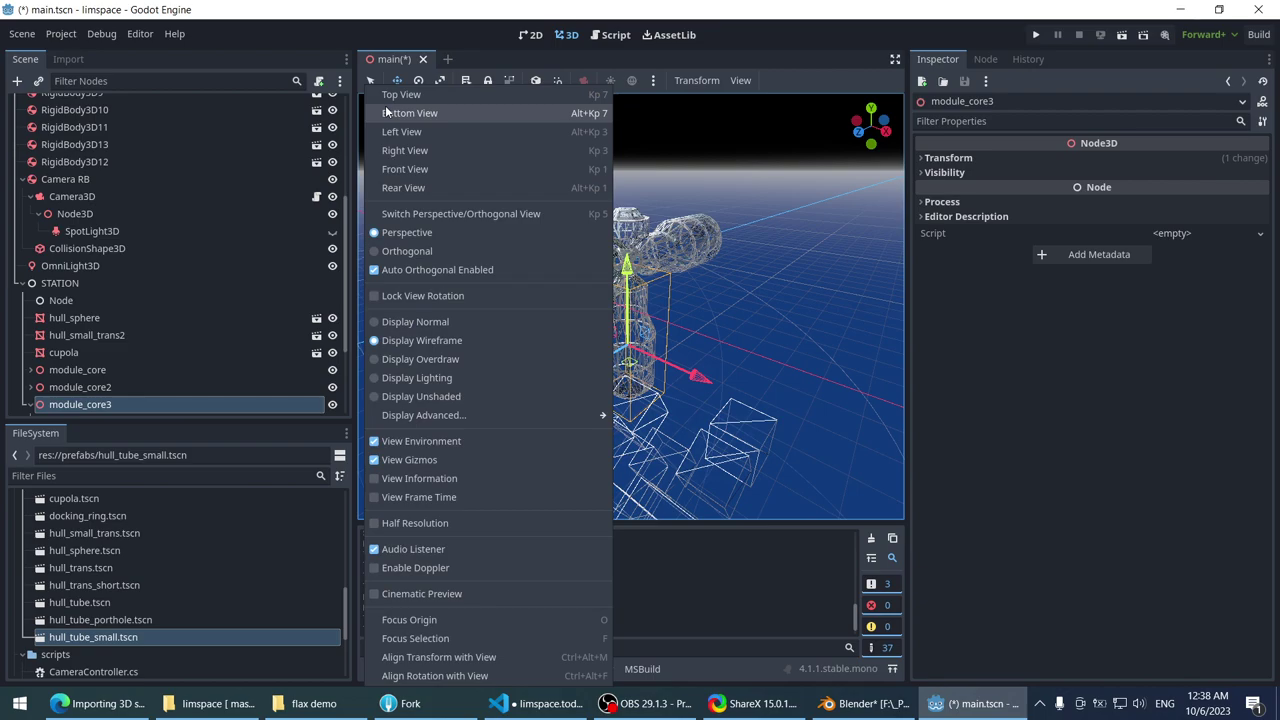
click(447, 322)
click(723, 291)
middle_drag(770, 325, 770, 283)
scroll(770, 283, up, 3)
- Save and run the limspace game with F5, then stop it after checking the station
key(F5)
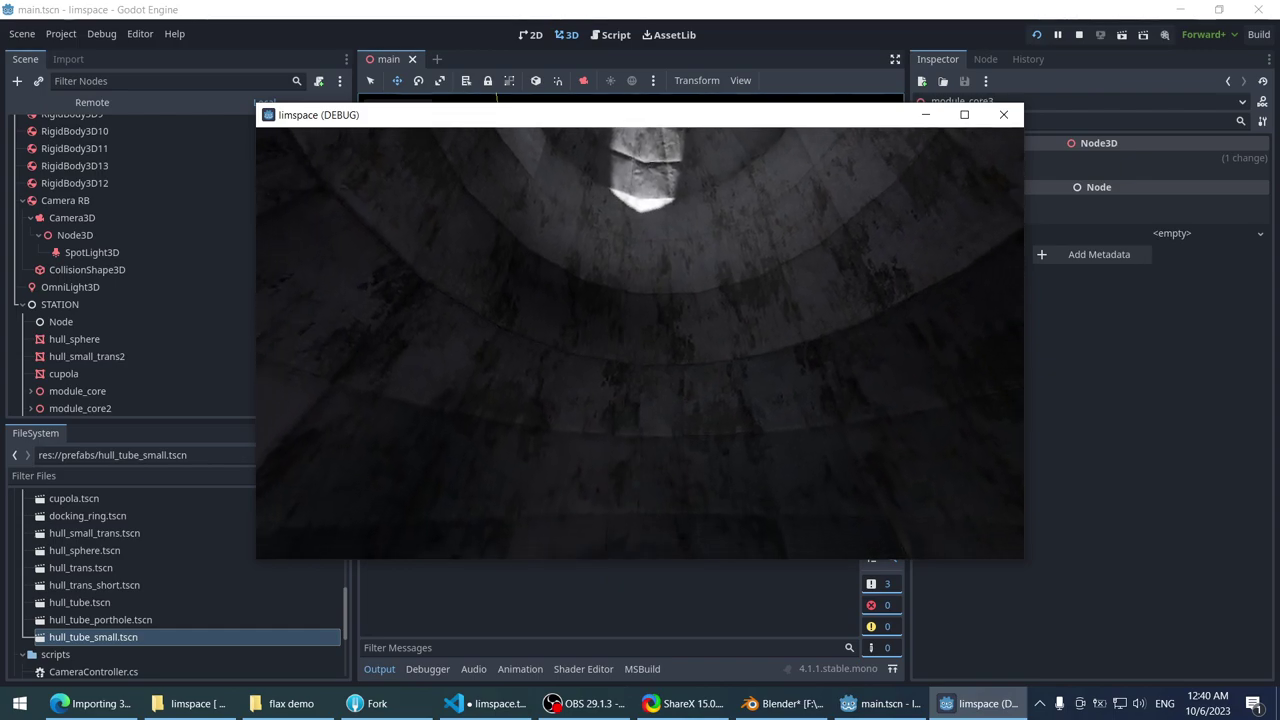
key(Escape)
middle_drag(644, 291, 680, 295)
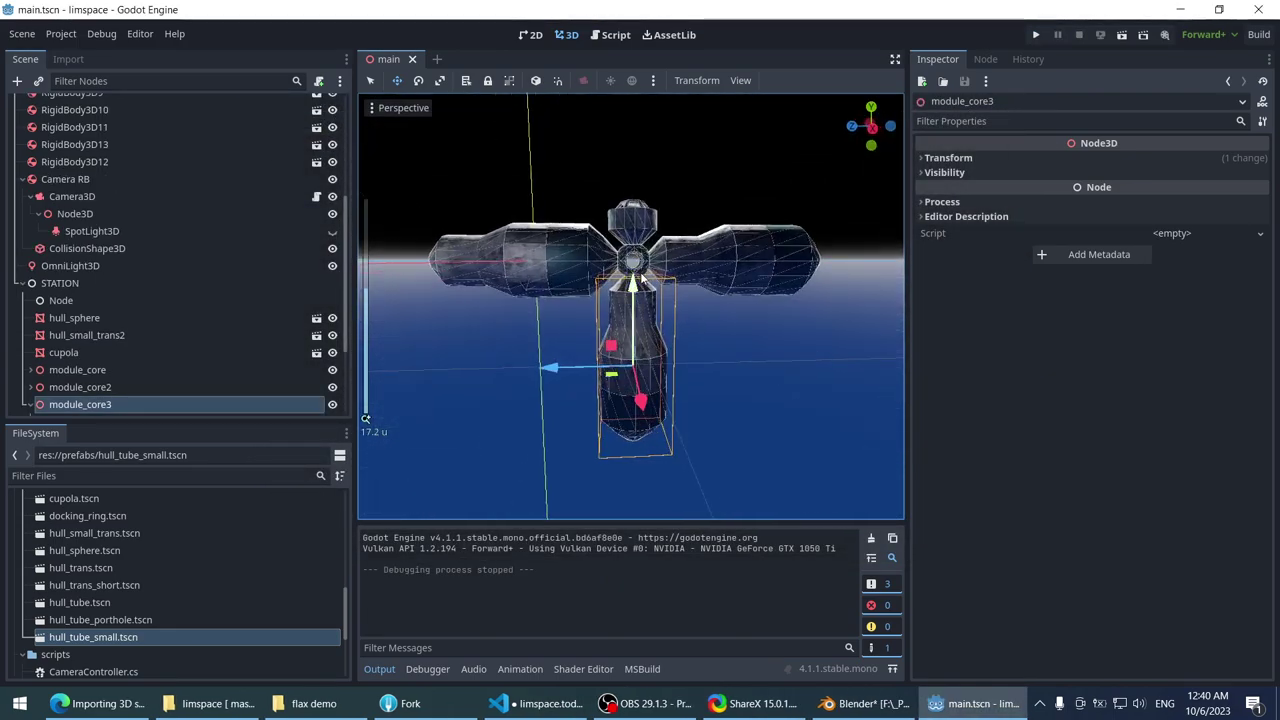
- Delete the hull_trans, hull_tube_porthole, hull_trans_short and hull_small_trans pieces from the lower arm
scroll(693, 300, up, 3)
scroll(693, 300, down, 6)
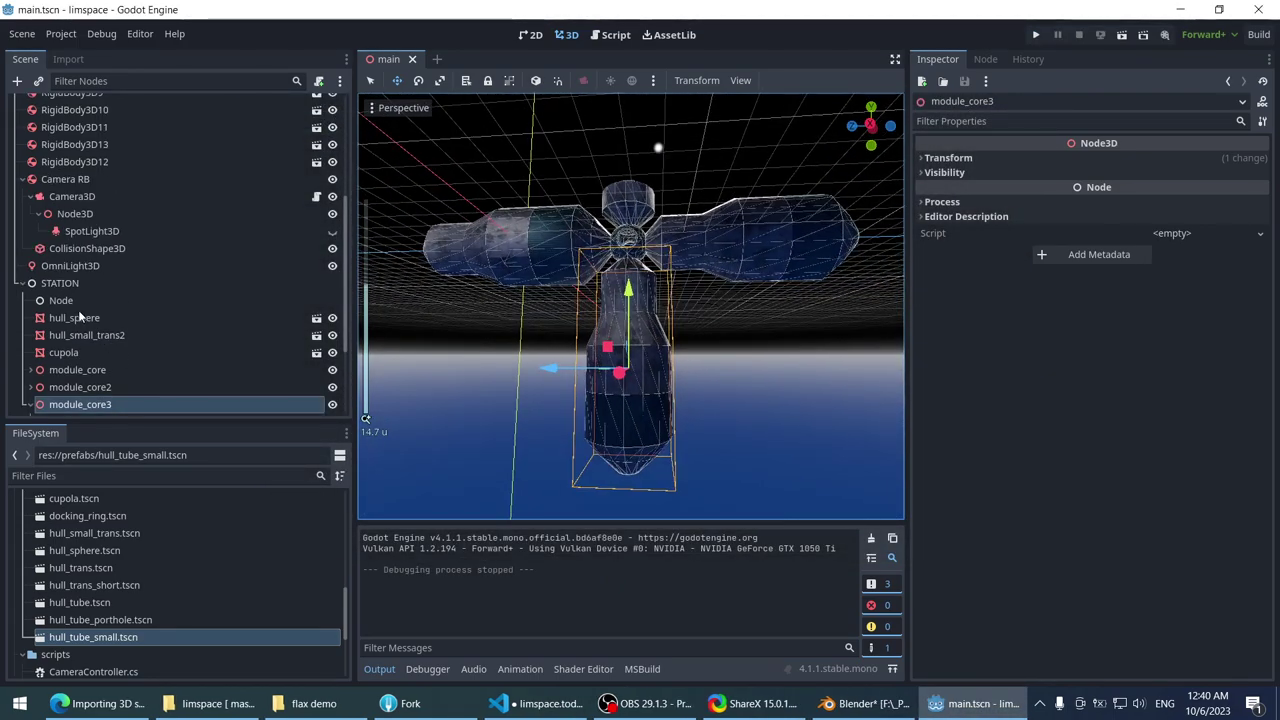
click(60, 283)
middle_drag(600, 300, 623, 283)
scroll(630, 308, up, 4)
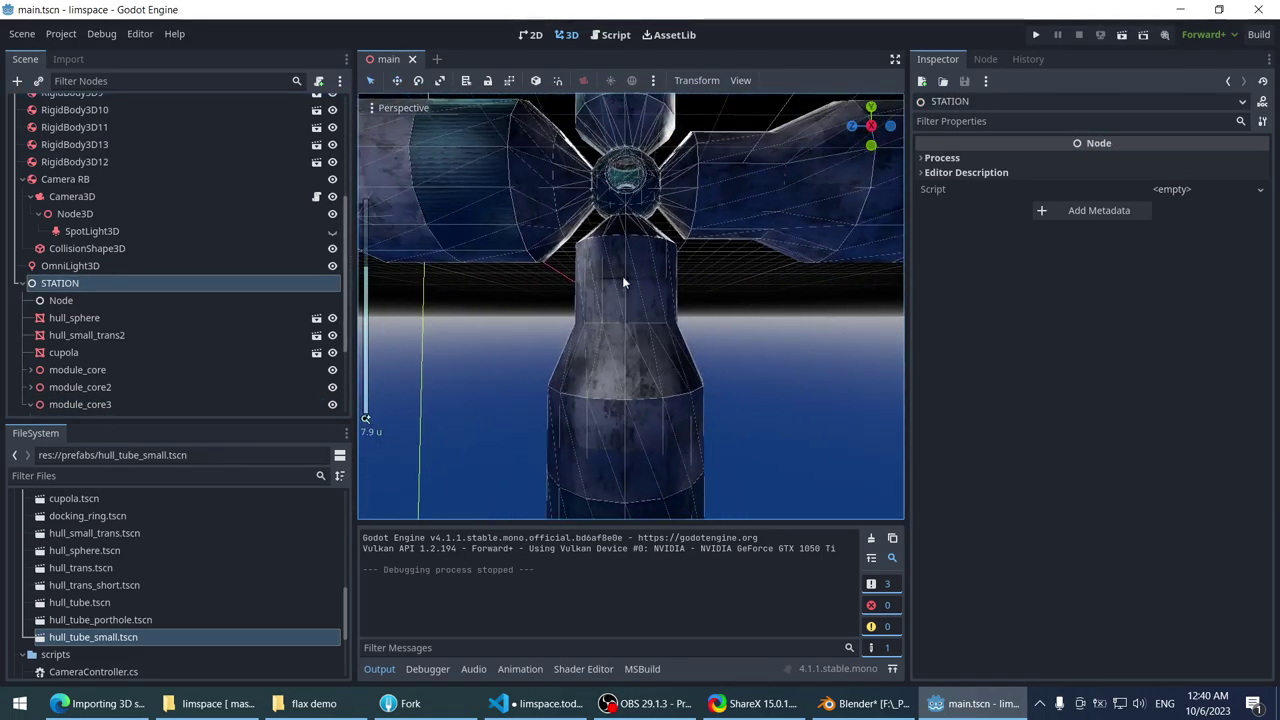
click(623, 283)
scroll(640, 300, down, 2)
click(690, 365)
click(665, 365)
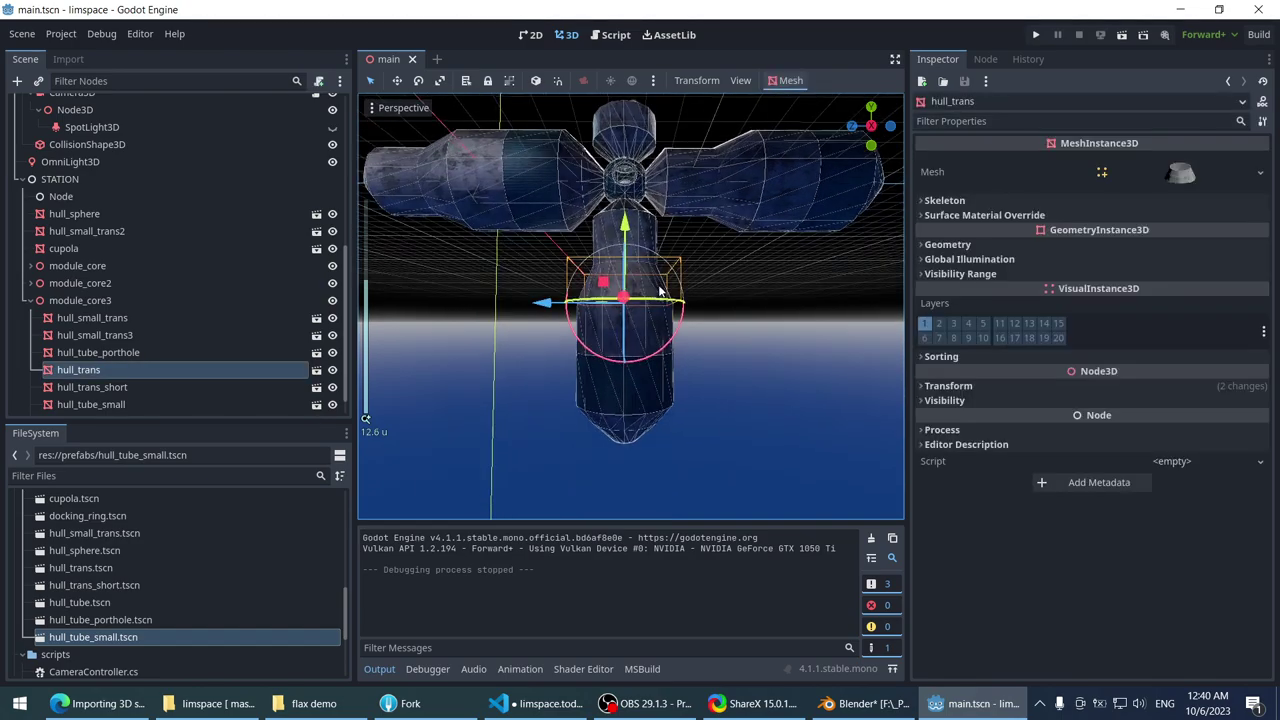
middle_drag(665, 365, 626, 321)
key(Delete)
click(628, 400)
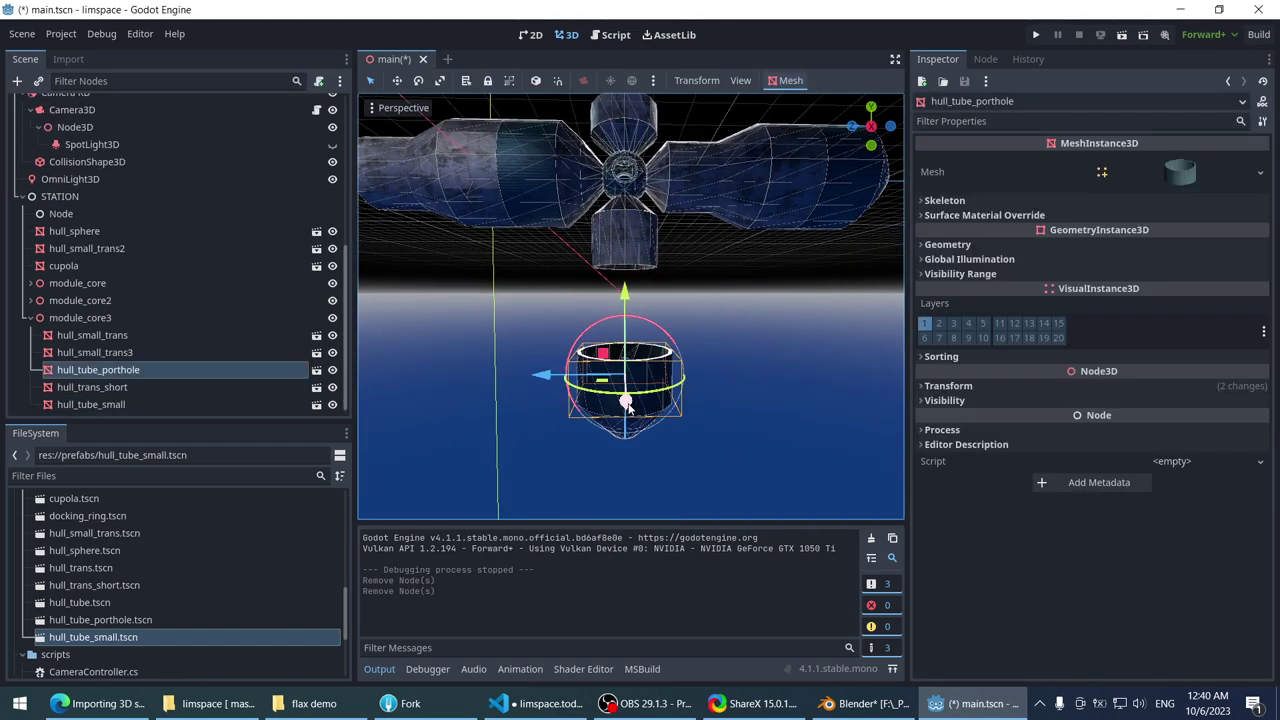
key(Delete)
click(626, 418)
key(Delete)
middle_drag(626, 418, 597, 295)
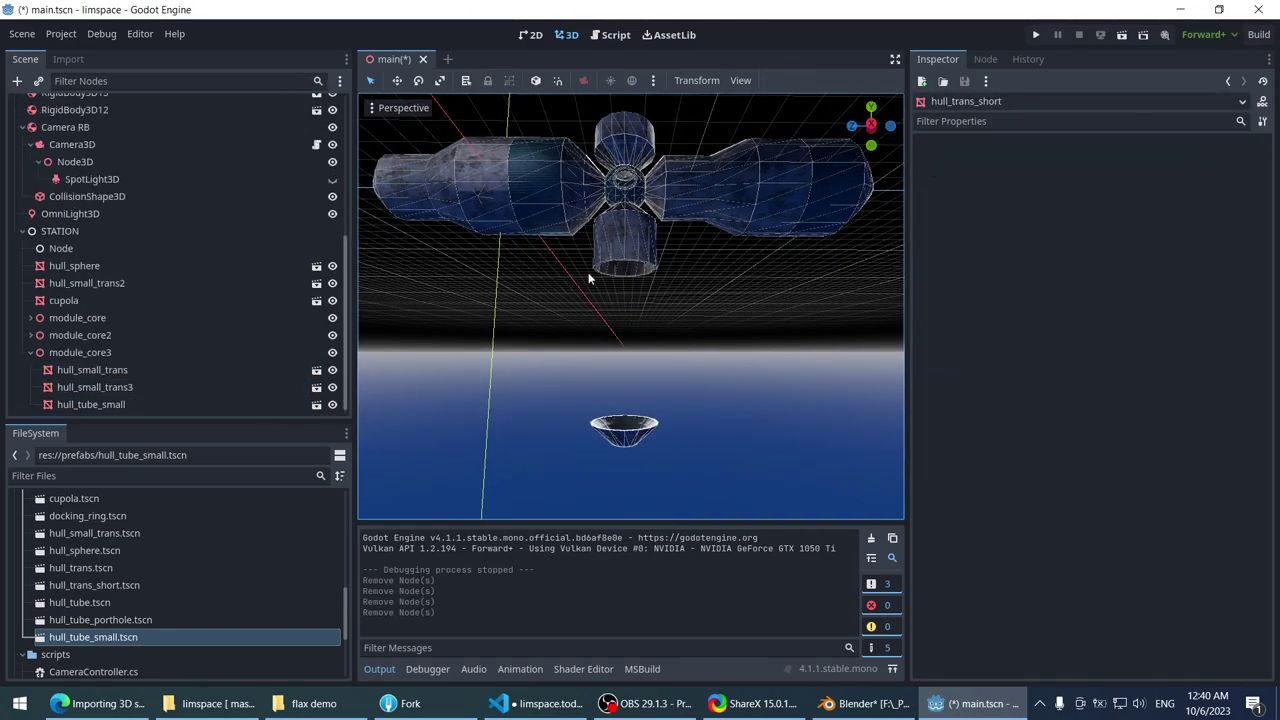
key(Delete)
- Duplicate the hull_tube_small tube and move the copy down along Y
middle_drag(626, 443, 595, 344)
scroll(595, 344, up, 3)
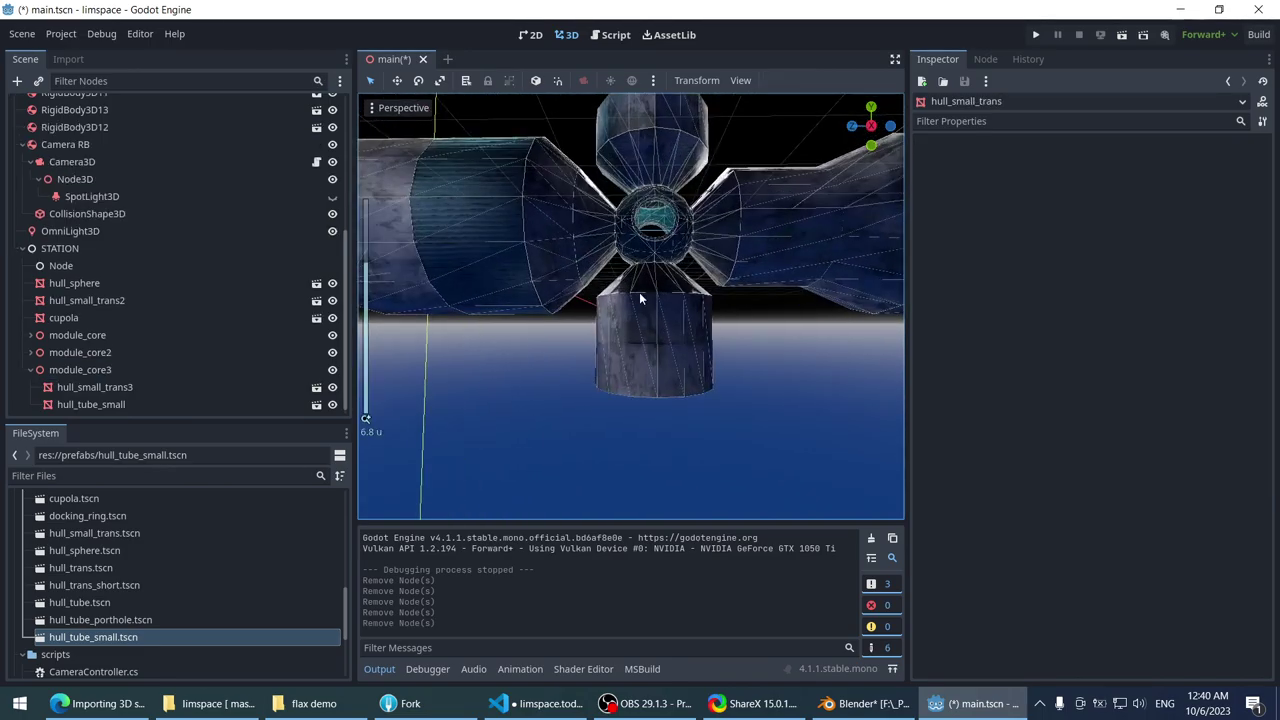
click(645, 300)
scroll(718, 278, up, 2)
middle_drag(718, 278, 690, 295)
click(678, 270)
click(632, 360)
key(ctrl+d)
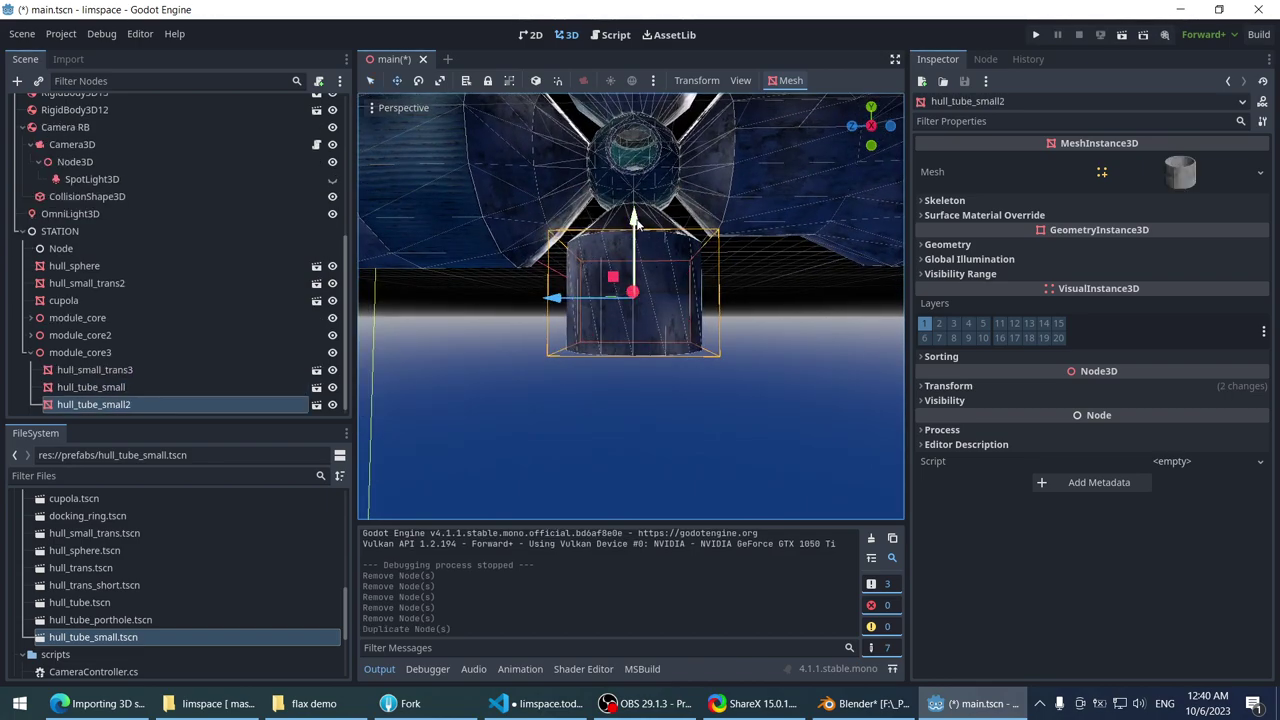
drag(663, 252, 661, 321)
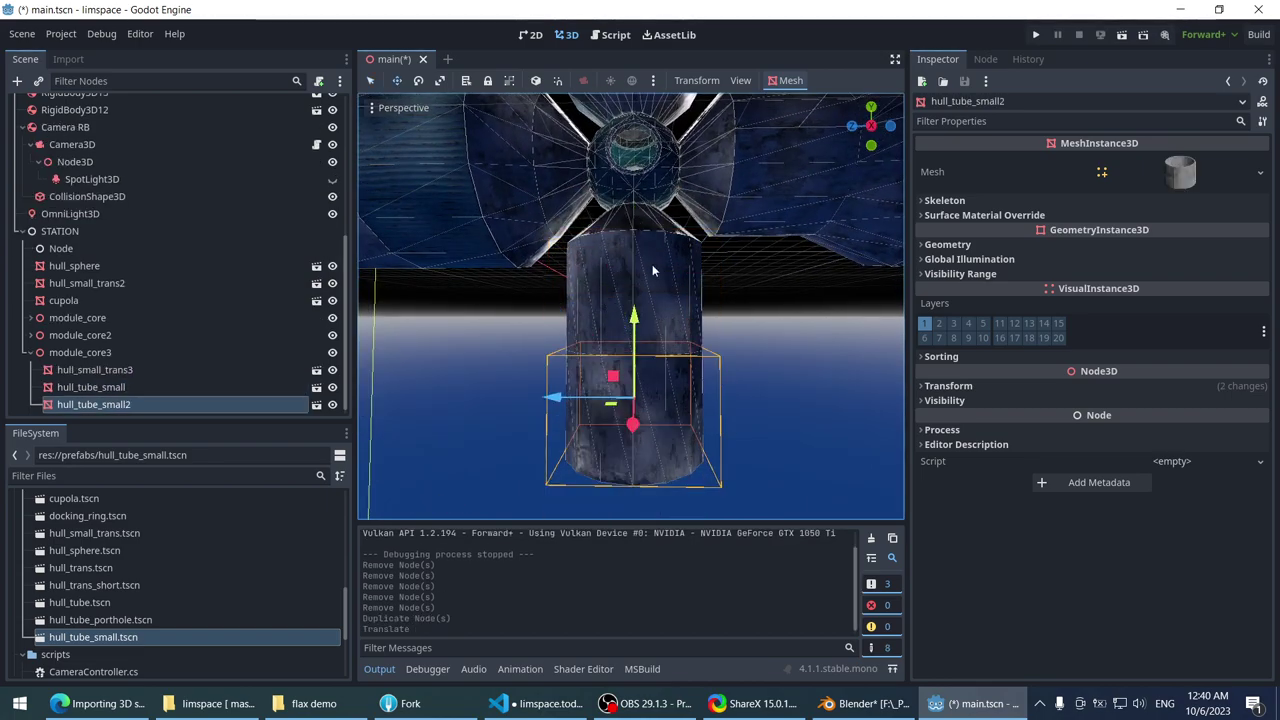
scroll(622, 235, down, 3)
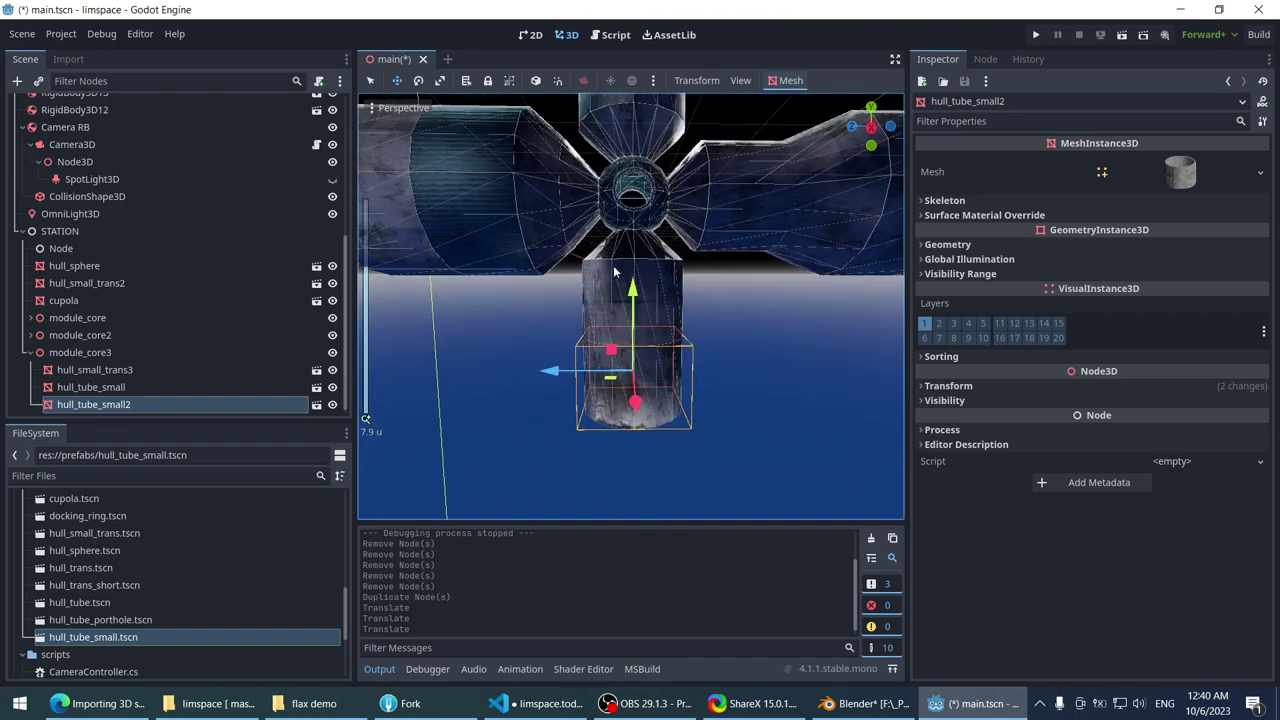
- Duplicate the connector piece, move it below the tube and flip it 180° to face downward
click(630, 256)
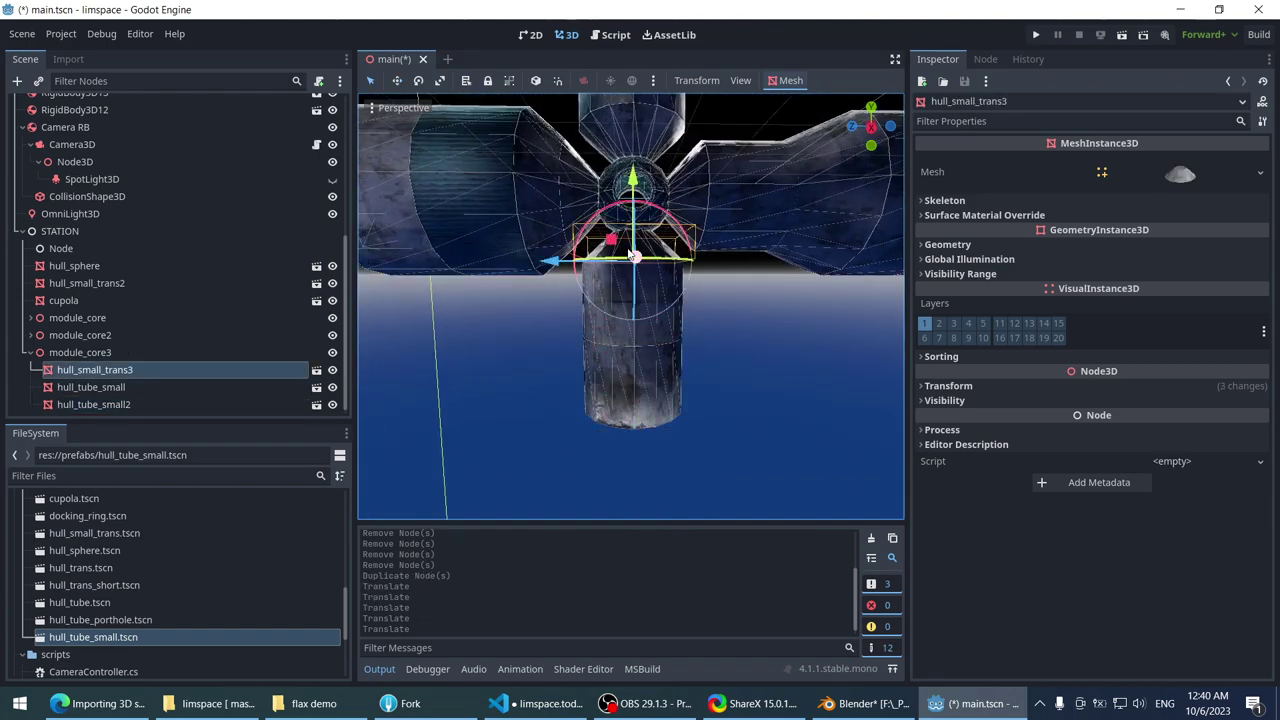
key(ctrl+d)
drag(630, 180, 621, 360)
key(e)
scroll(621, 360, up, 2)
shift+middle_drag(615, 380, 607, 408)
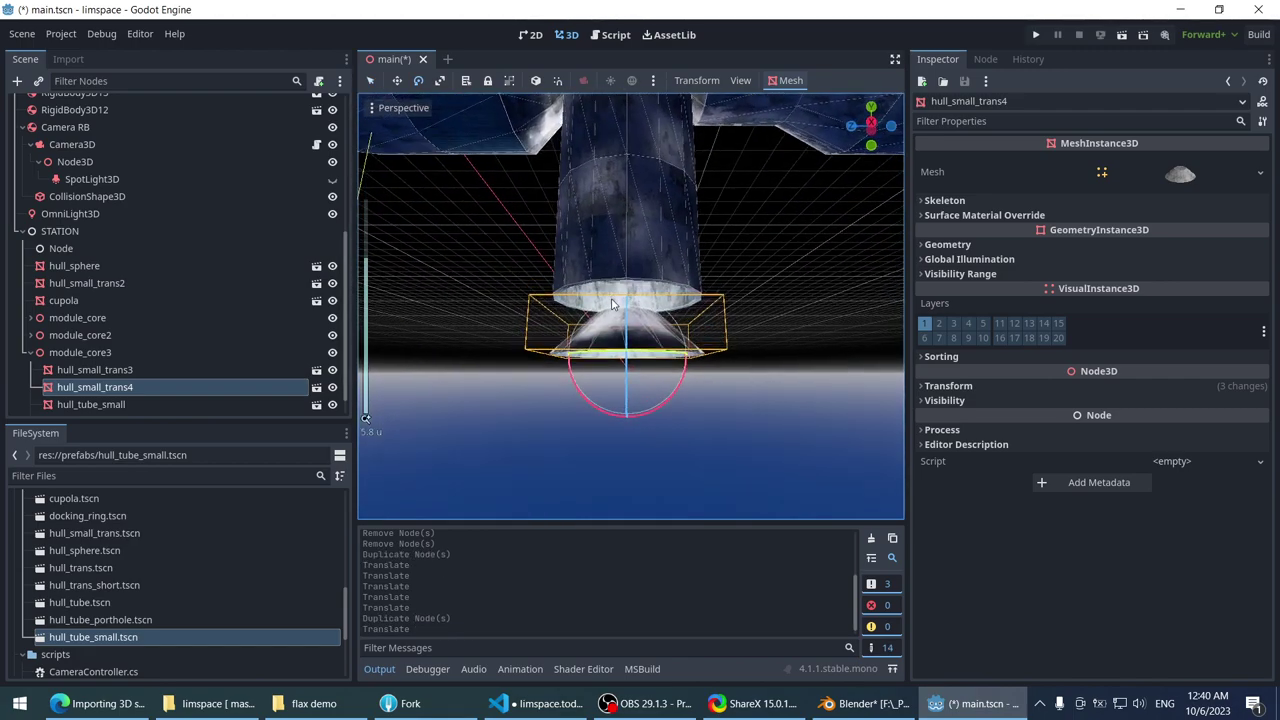
drag(565, 372, 700, 250)
scroll(516, 243, up, 1)
key(w)
middle_drag(516, 237, 535, 330)
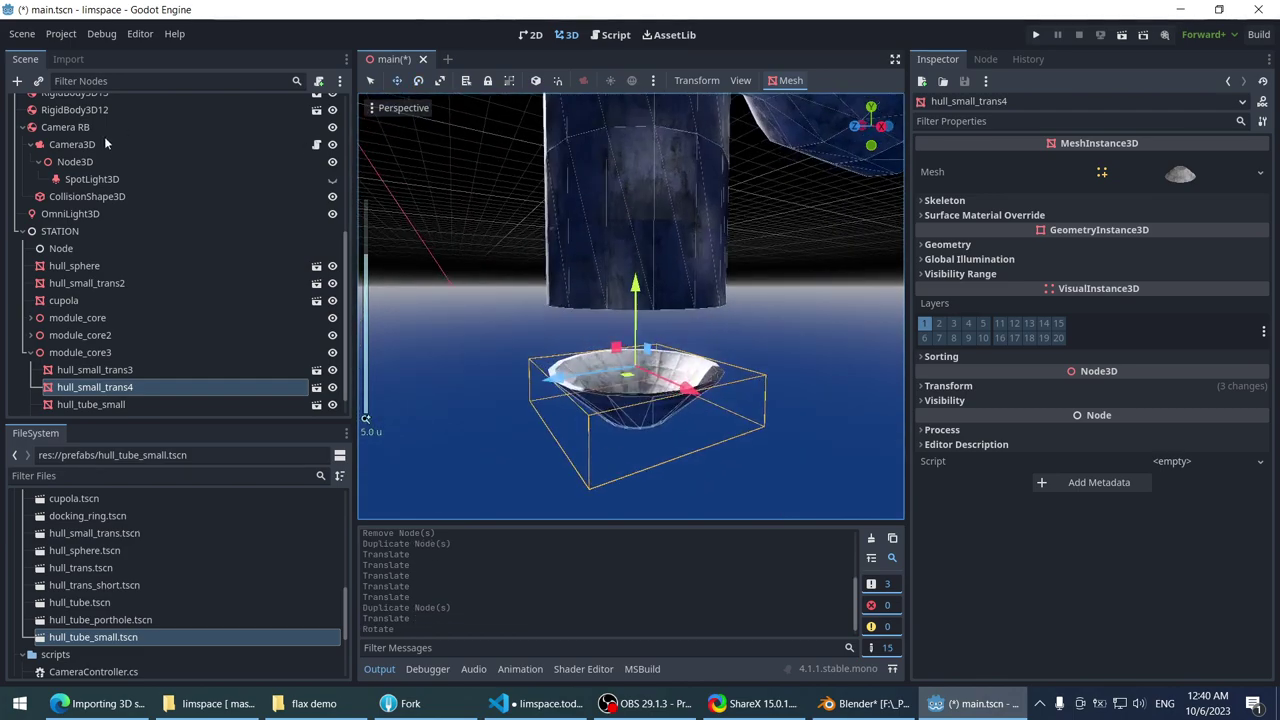
scroll(100, 136, up, 5)
click(82, 121)
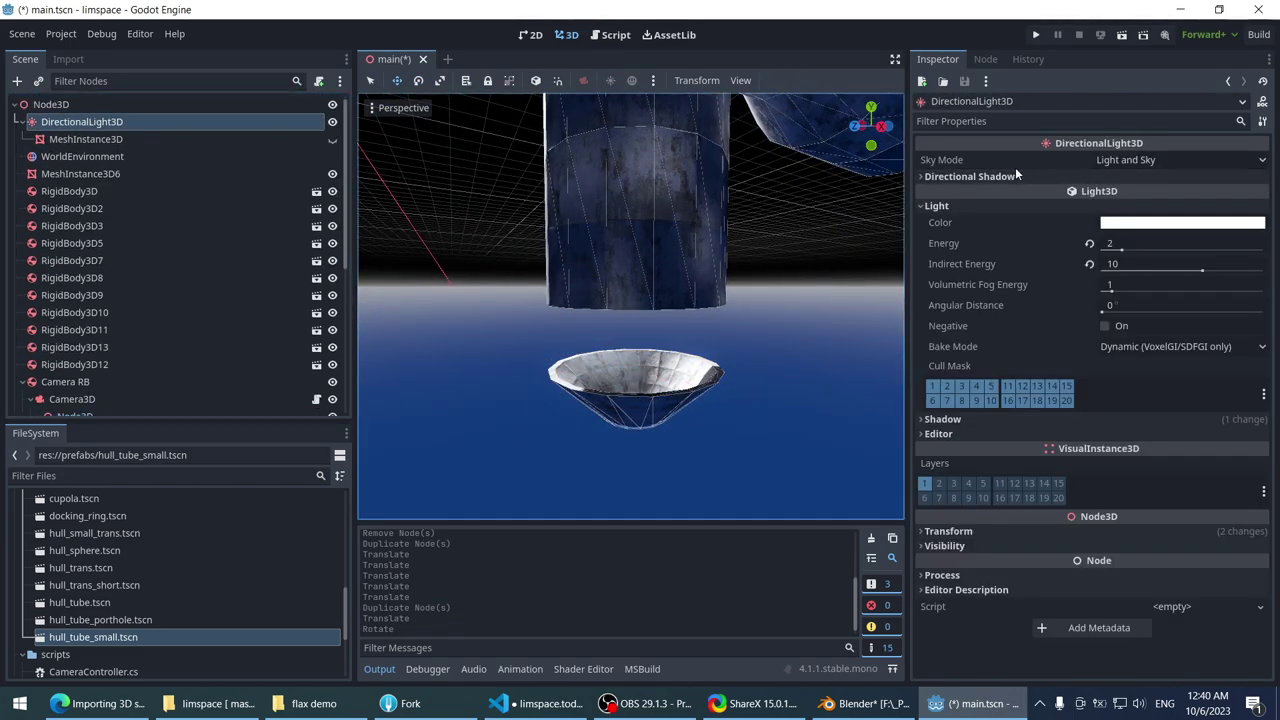
- Set the DirectionalLight3D Energy to 1 and Indirect Energy to 5
click(1139, 243)
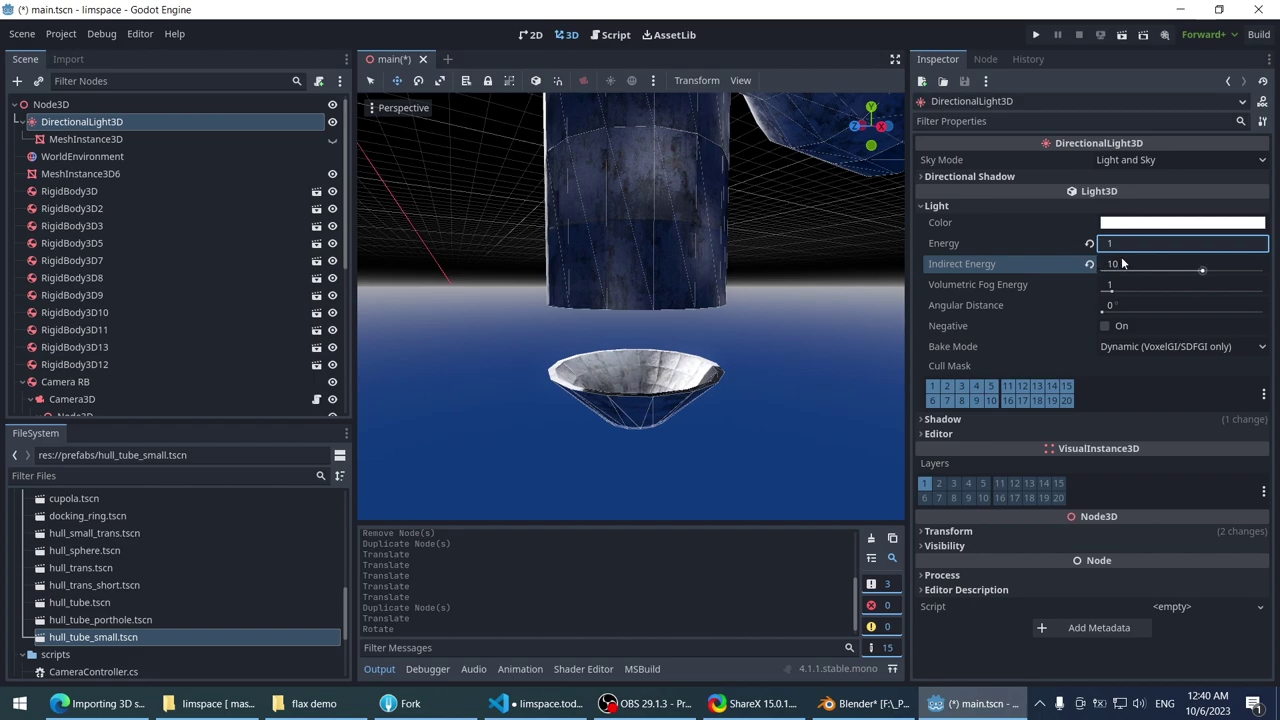
key(Return)
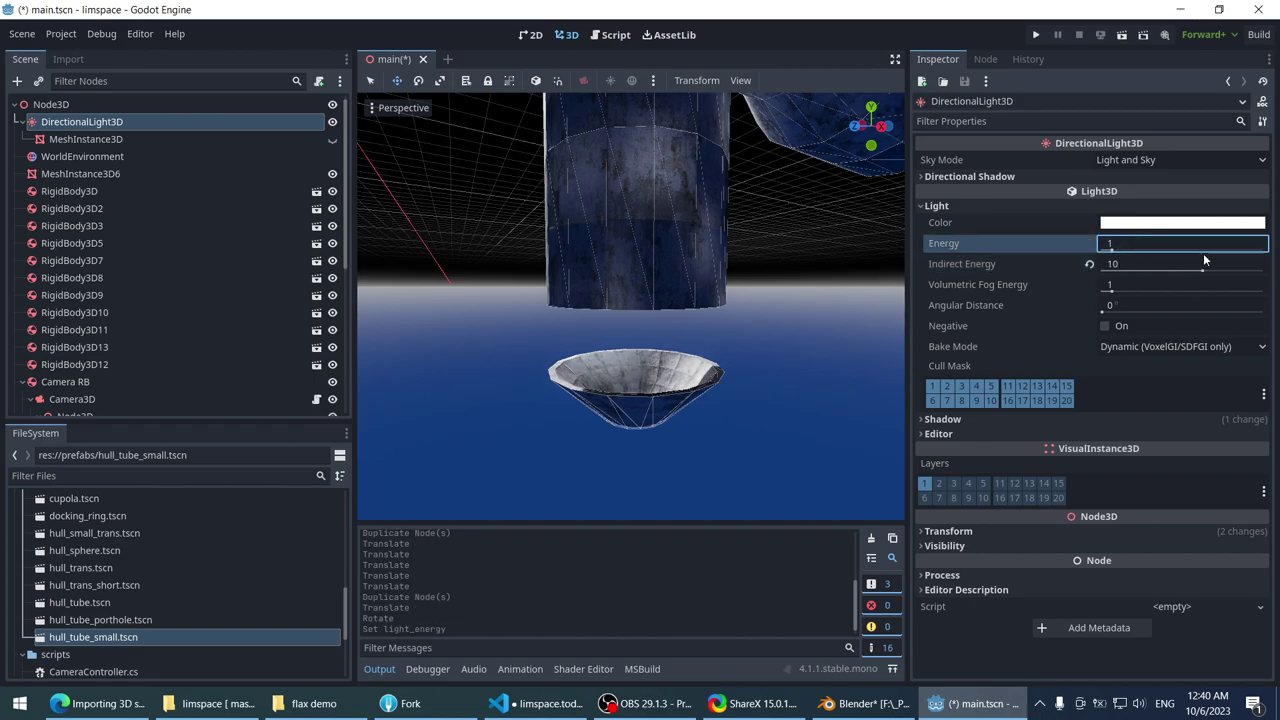
click(1203, 264)
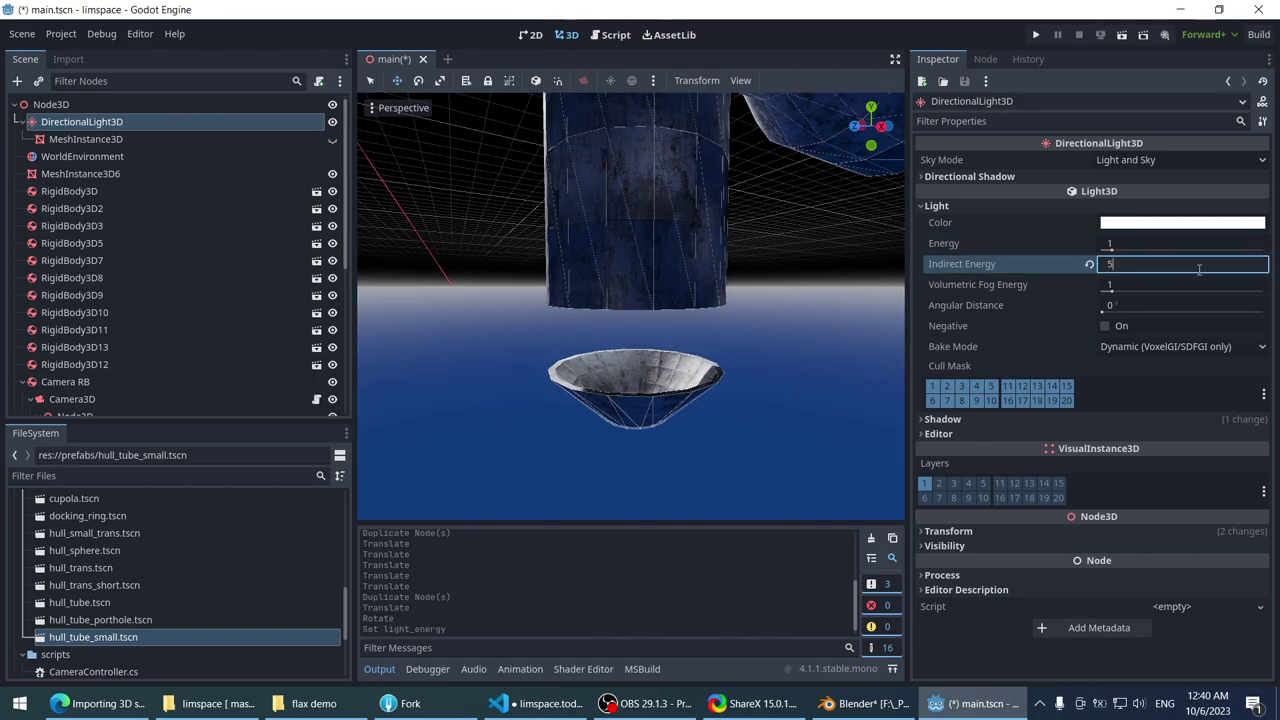
text(5)
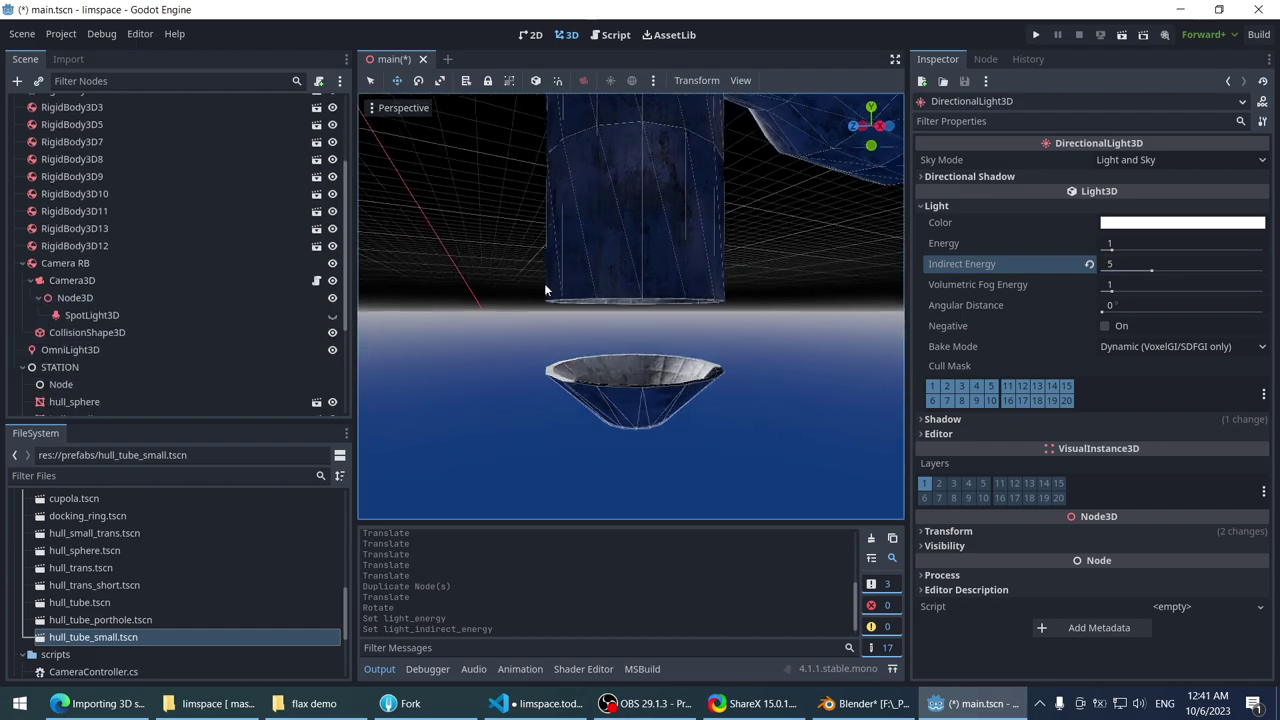
- Raise the flipped connector hull_small_trans4 along Y against the tube's end and inspect the fit
click(590, 369)
scroll(600, 360, up, 3)
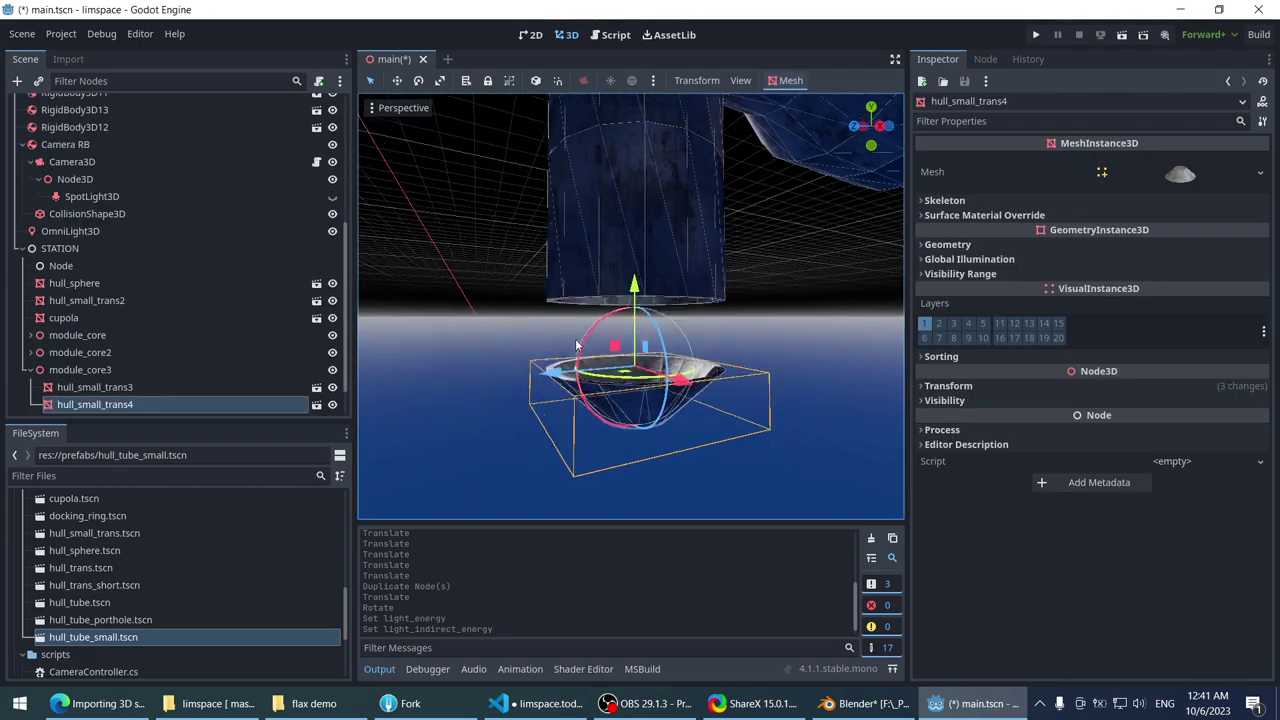
drag(634, 310, 634, 222)
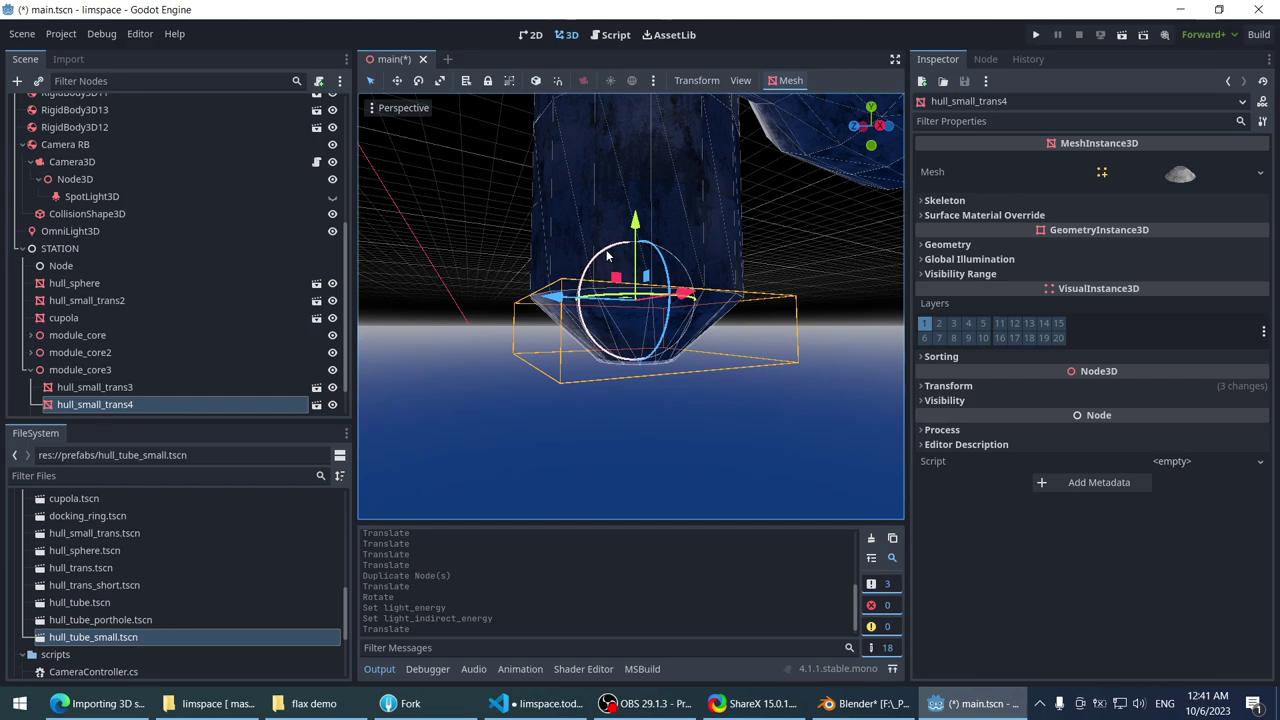
click(468, 265)
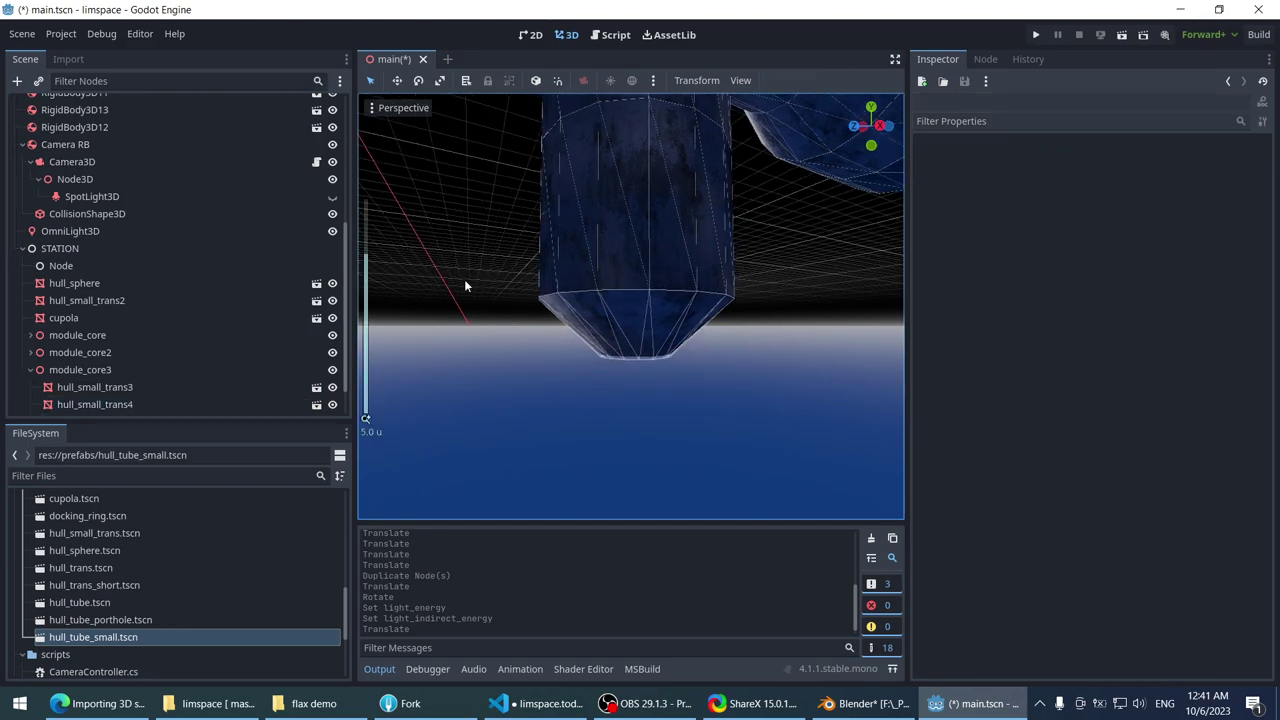
scroll(480, 284, up, 5)
middle_drag(540, 272, 557, 237)
key(ctrl+shift+F11)
middle_drag(548, 280, 738, 350)
key(shift+F11)
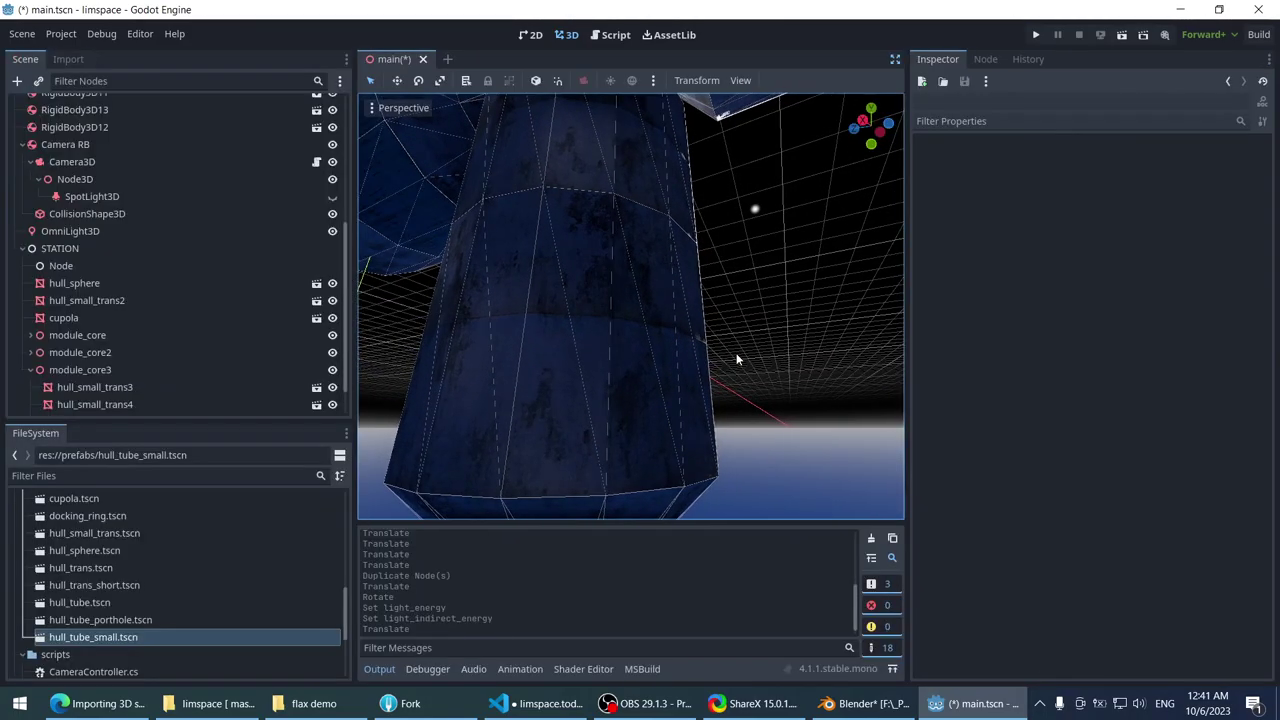
key(shift+F11)
key(shift+F11)
- Replay the station animation from its first frame in Blender, then orbit the textured station in Godot
click(865, 703)
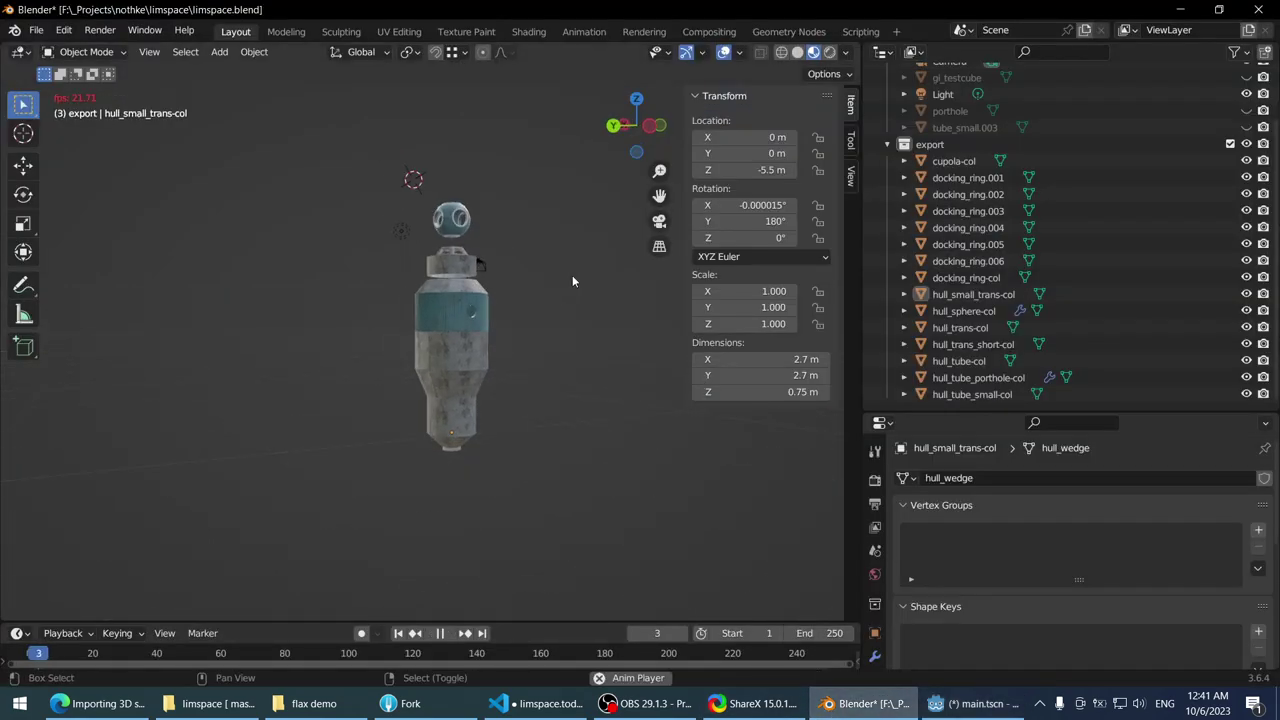
alt+scroll(555, 270, down, 11)
key(ctrl+space)
key(ctrl+space)
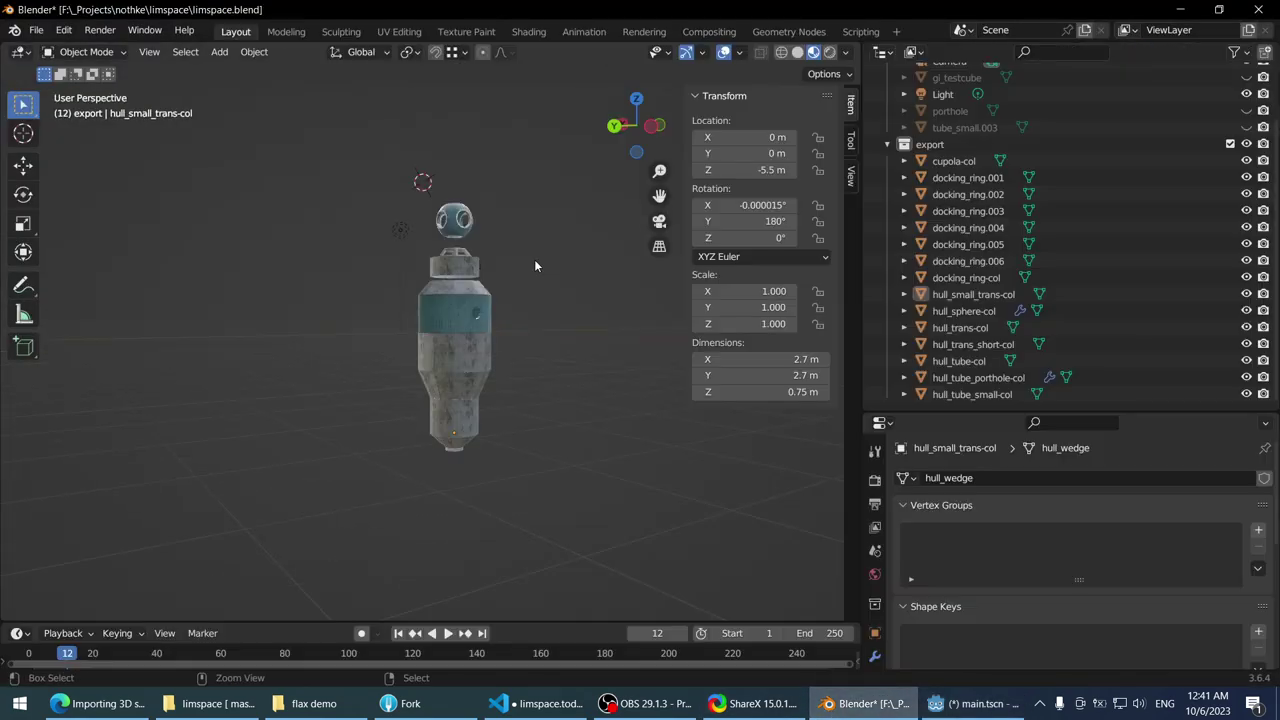
key(shift+Left)
key(space)
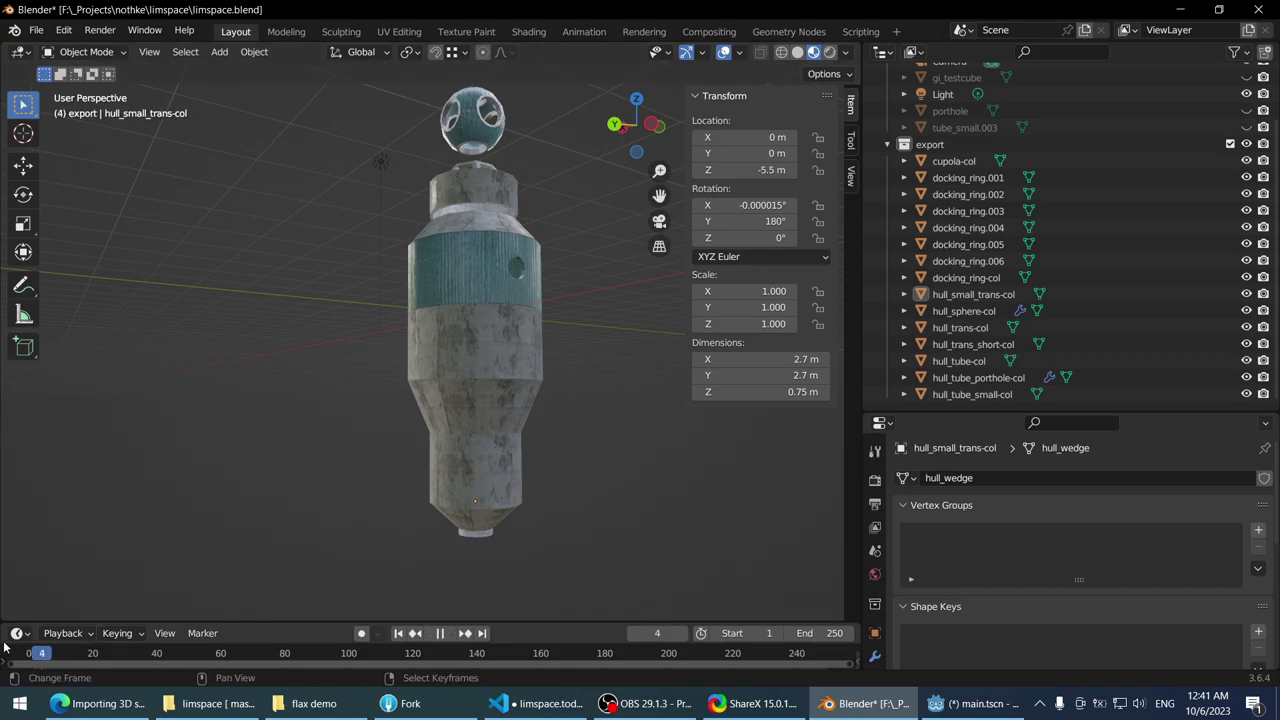
key(alt+Tab)
middle_drag(646, 191, 600, 415)
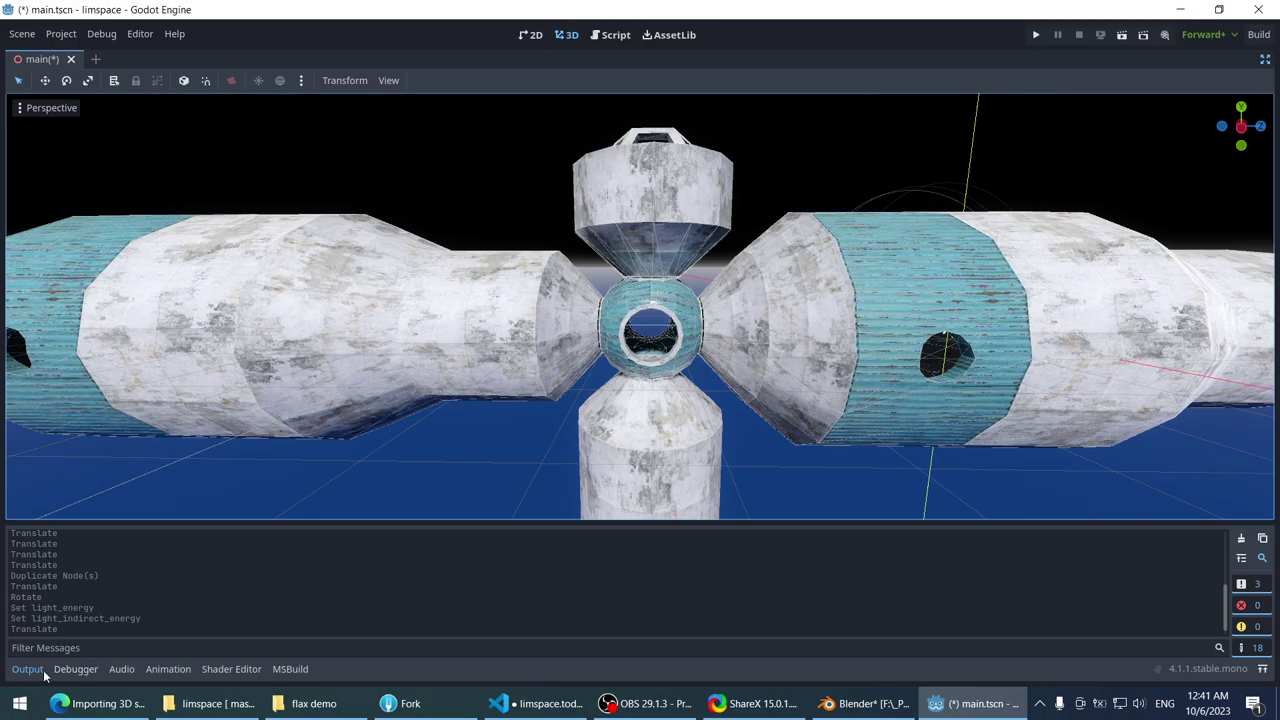
middle_drag(44, 677, 463, 465)
scroll(502, 331, up, 2)
click(381, 670)
click(377, 588)
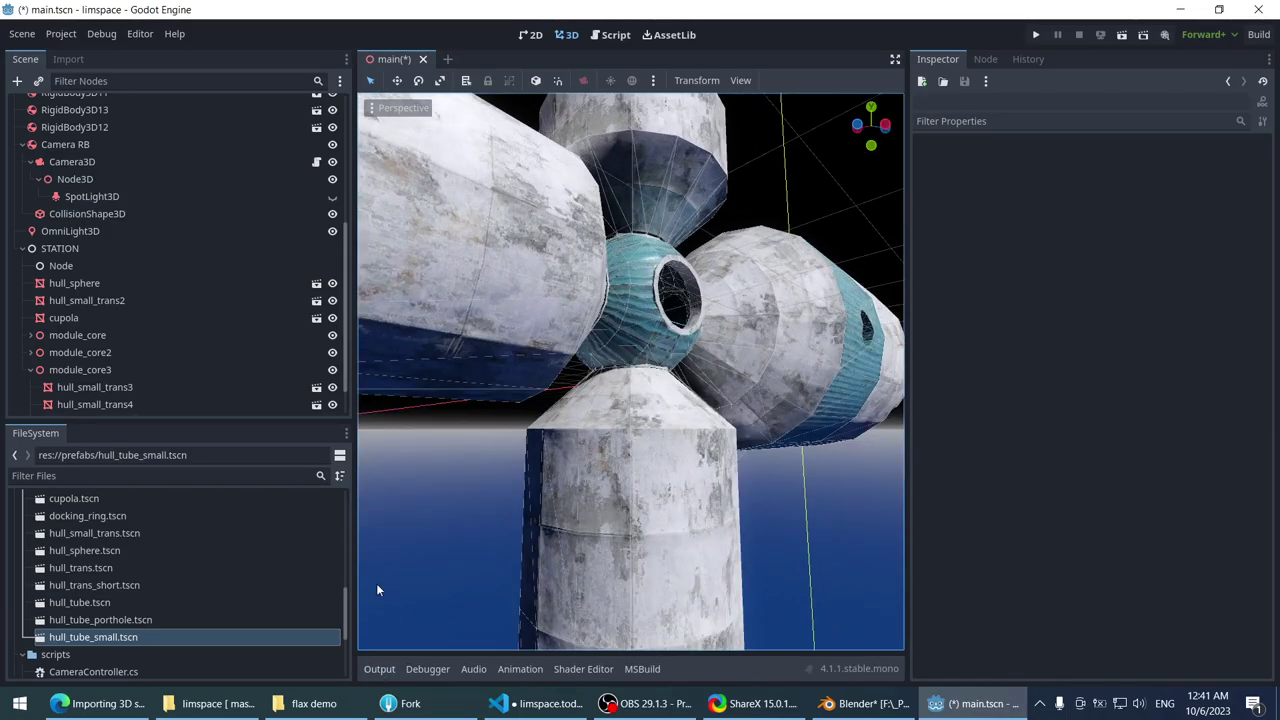
middle_drag(500, 392, 548, 348)
key(ctrl+shift+F11)
key(ctrl+shift+F11)
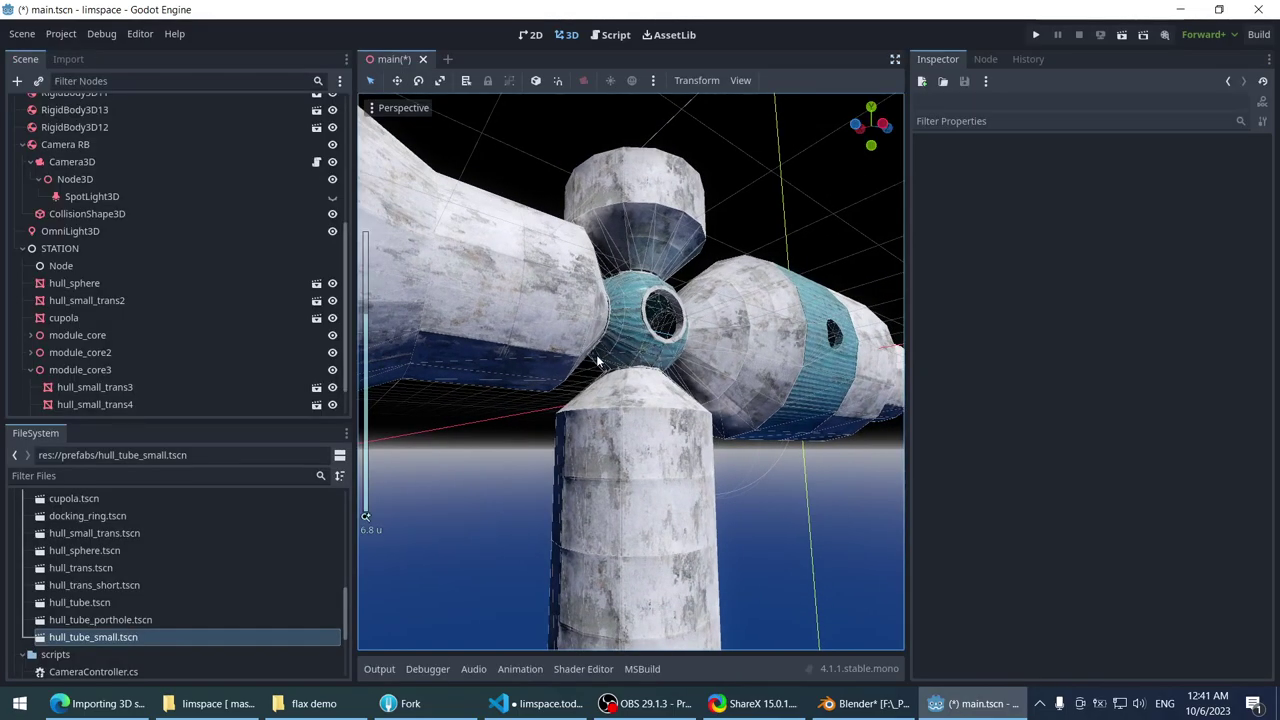
scroll(577, 235, down, 1)
scroll(577, 235, up, 3)
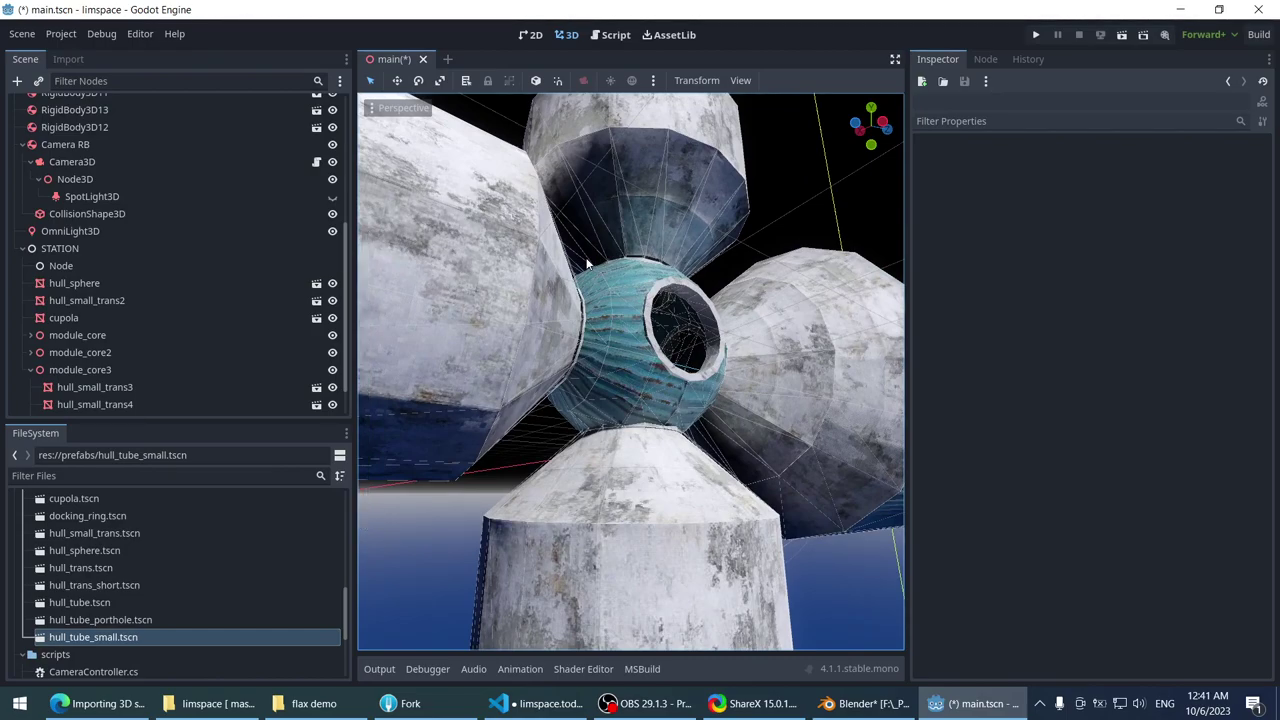
scroll(587, 263, down, 2)
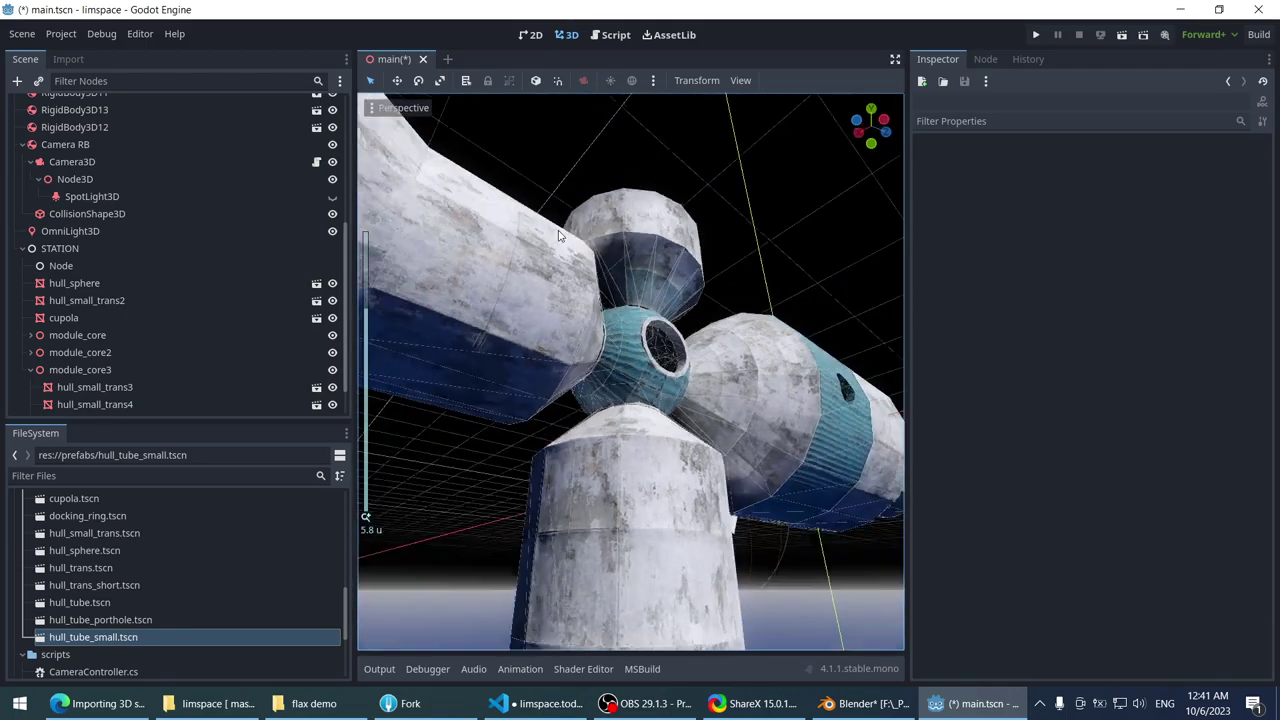
scroll(587, 263, up, 2)
key(ctrl+shift+F11)
scroll(578, 313, up, 10)
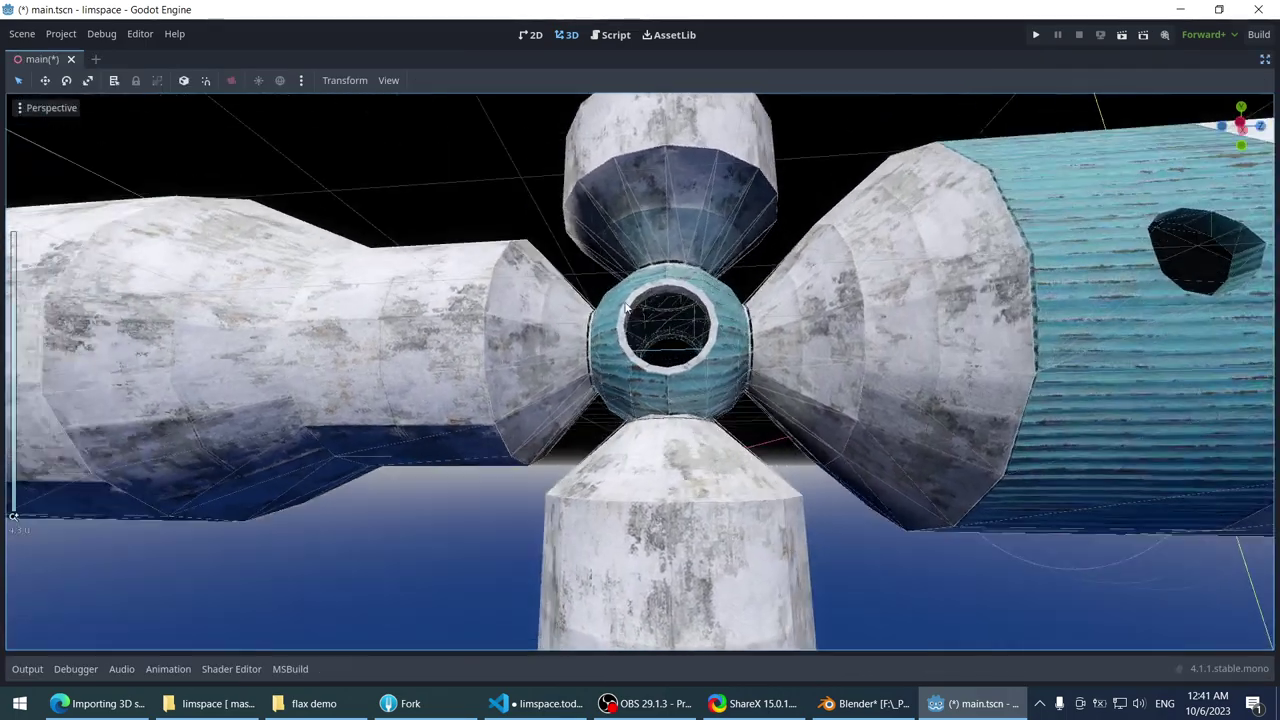
scroll(625, 388, up, 10)
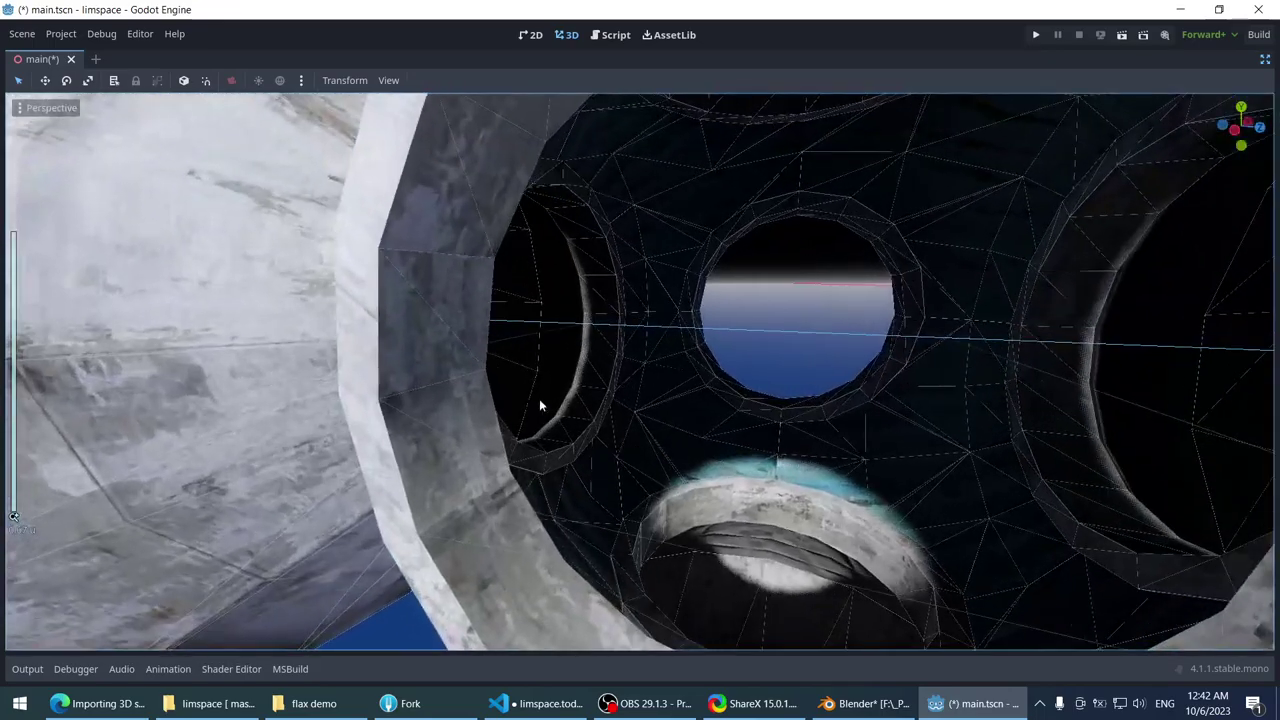
scroll(862, 366, down, 8)
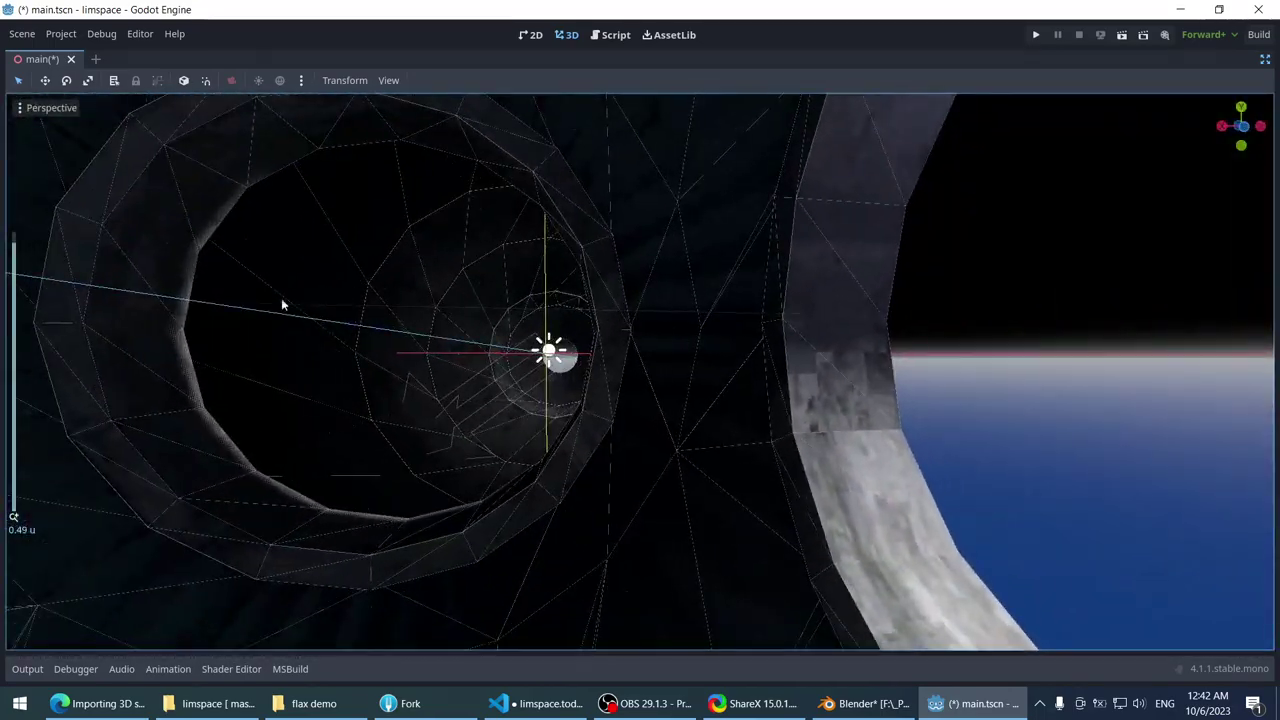
middle_drag(561, 282, 572, 214)
scroll(566, 414, up, 3)
middle_drag(500, 185, 509, 195)
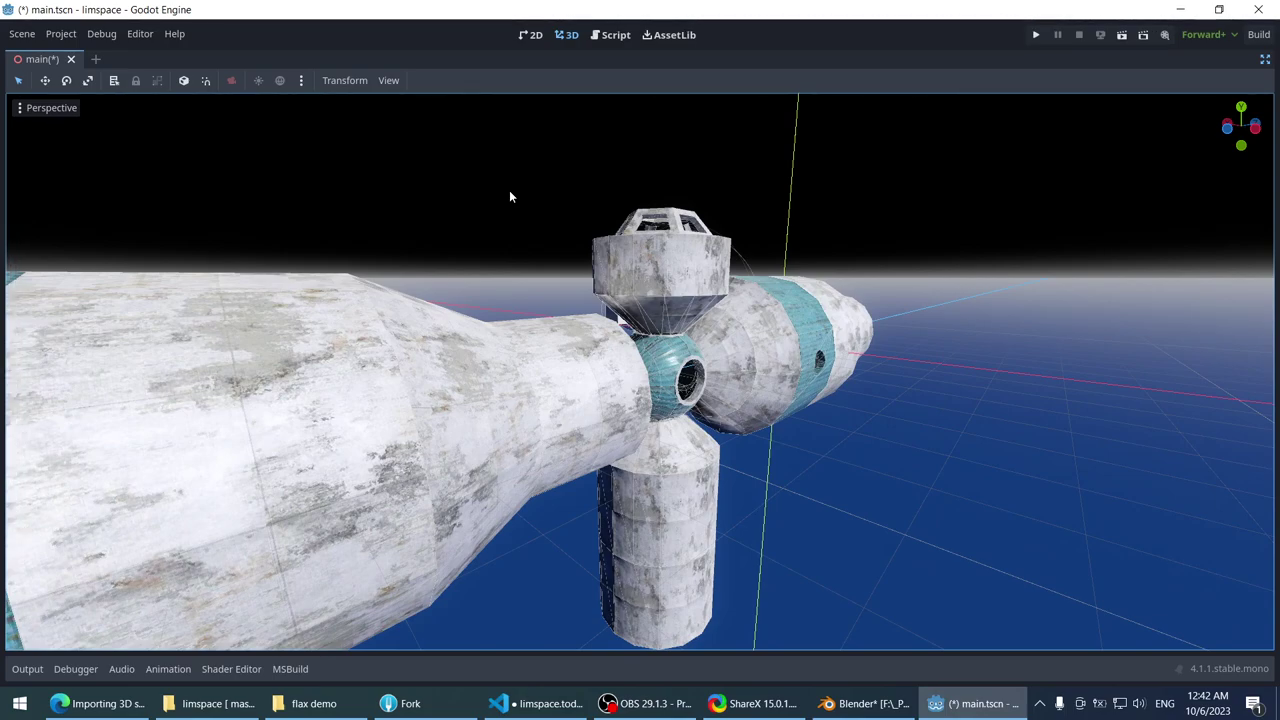
scroll(509, 196, down, 5)
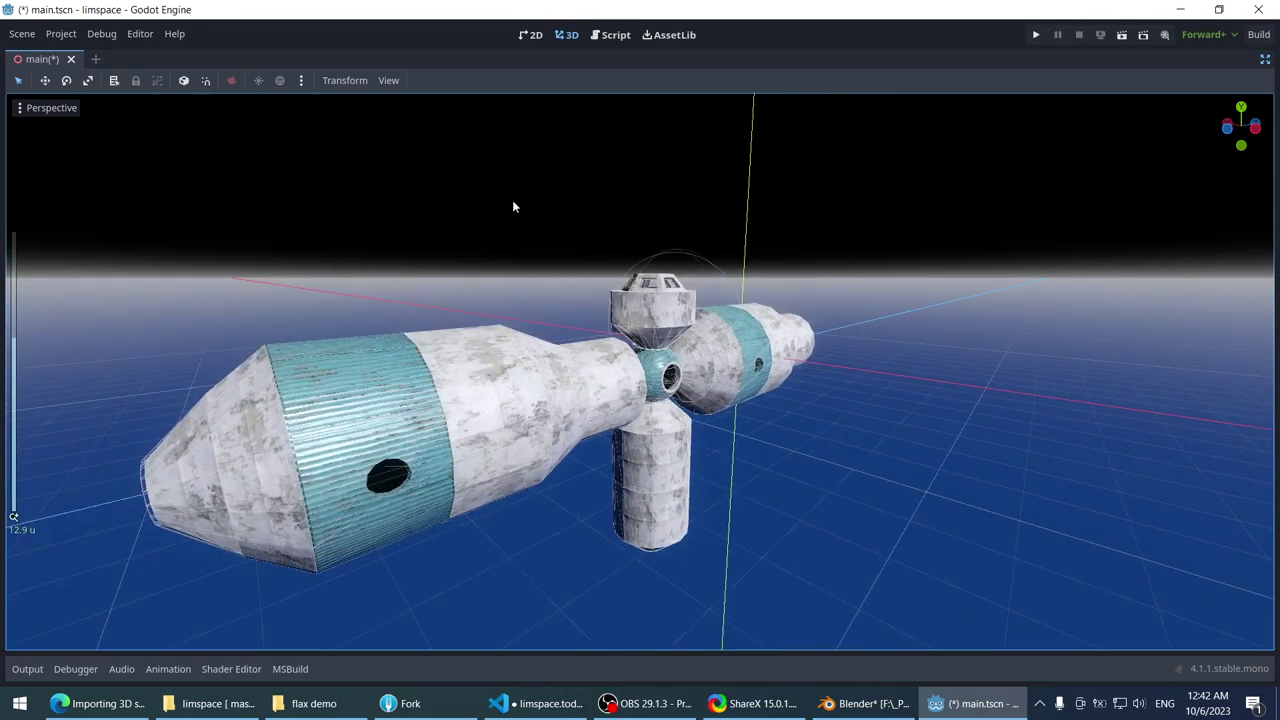
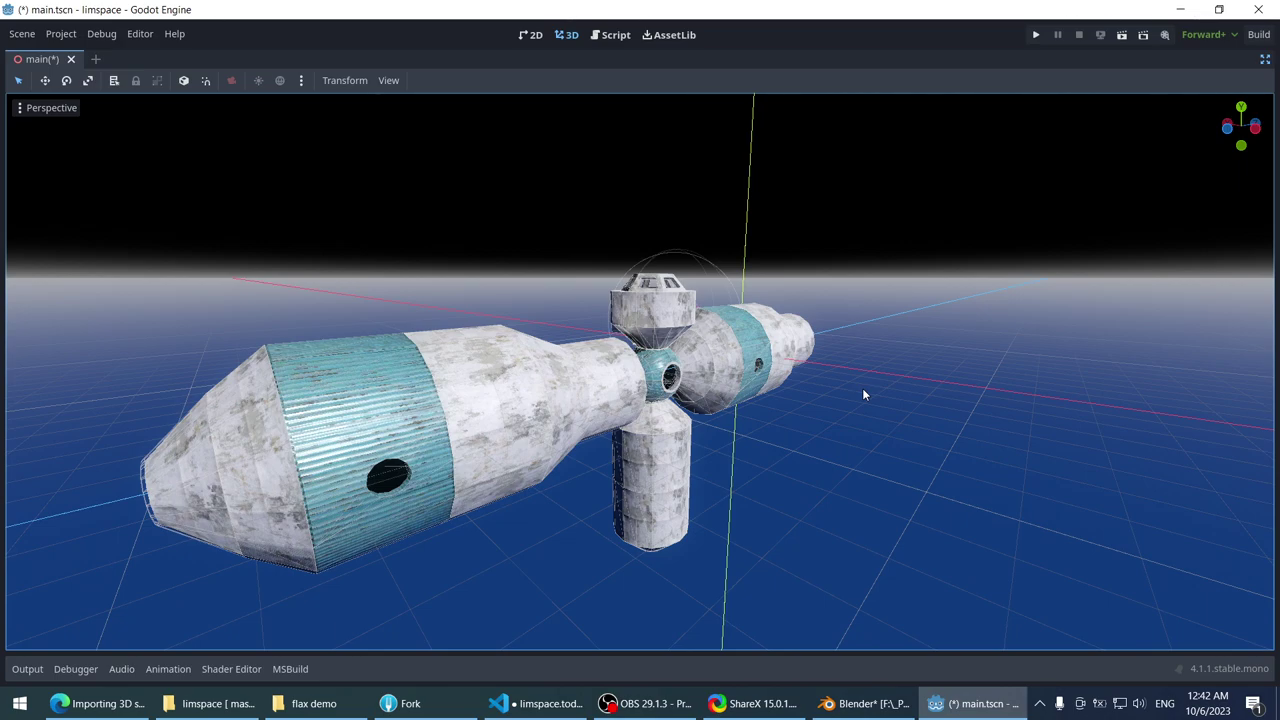
- Orbit the station from side, front and interior views, then save main.tscn
middle_drag(857, 388, 571, 286)
scroll(638, 483, up, 5)
middle_drag(638, 483, 582, 330)
scroll(582, 330, up, 8)
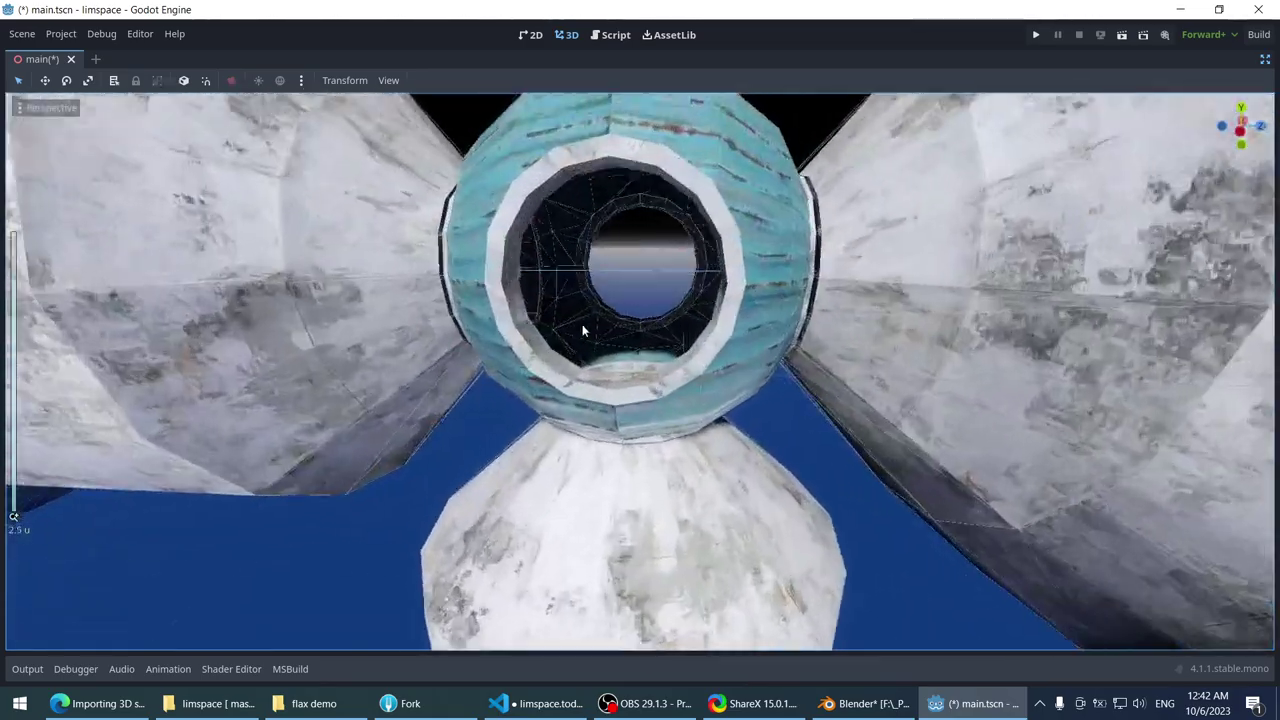
scroll(582, 324, up, 5)
middle_drag(602, 222, 855, 389)
scroll(513, 374, up, 2)
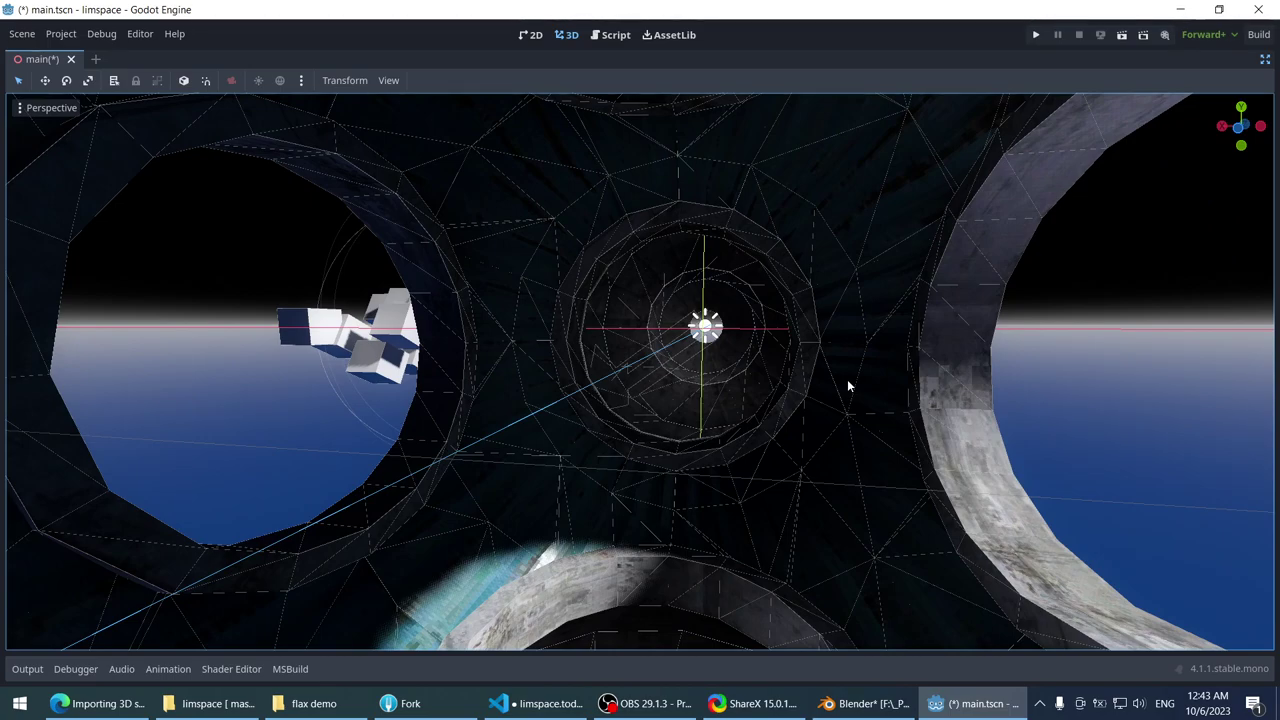
middle_drag(847, 385, 925, 374)
scroll(925, 374, down, 3)
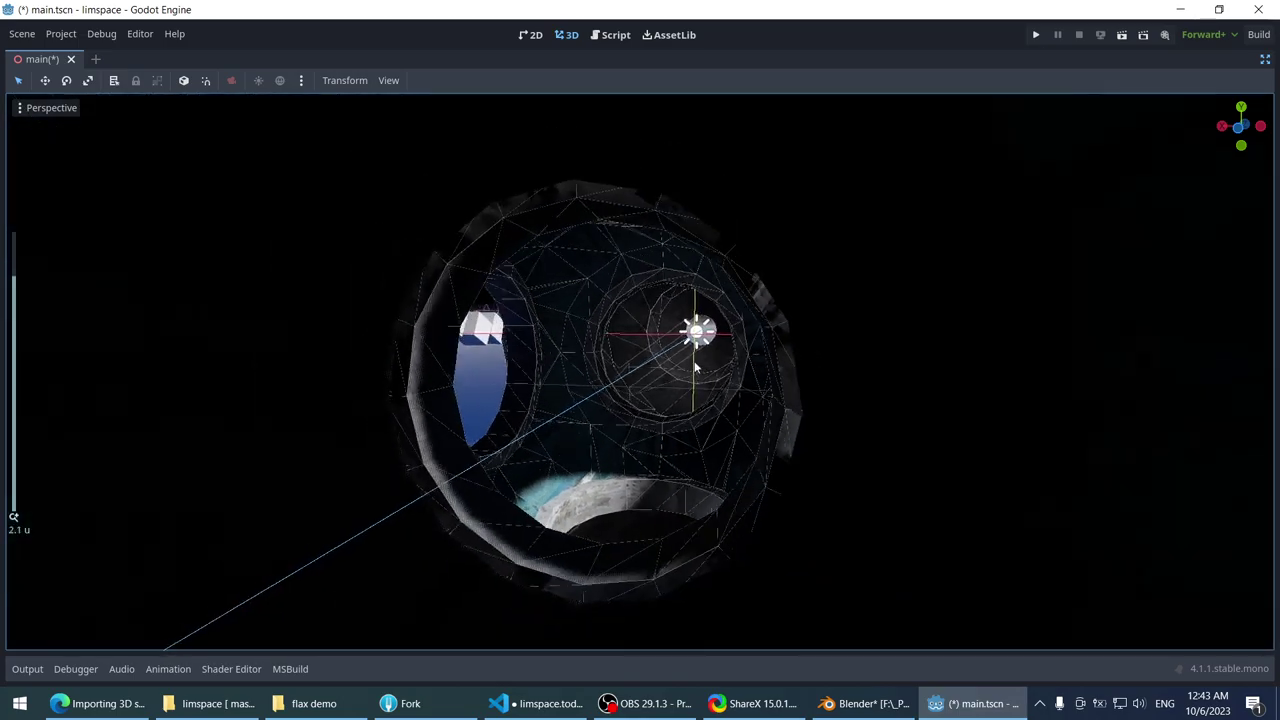
scroll(686, 357, up, 4)
middle_drag(686, 357, 551, 291)
key(ctrl+s)
- Select and inspect the cone mesh, then exit distraction-free mode to restore the editor docks
scroll(579, 307, down, 5)
scroll(606, 346, up, 2)
scroll(612, 317, down, 2)
scroll(561, 322, down, 5)
scroll(640, 320, up, 6)
scroll(661, 337, up, 8)
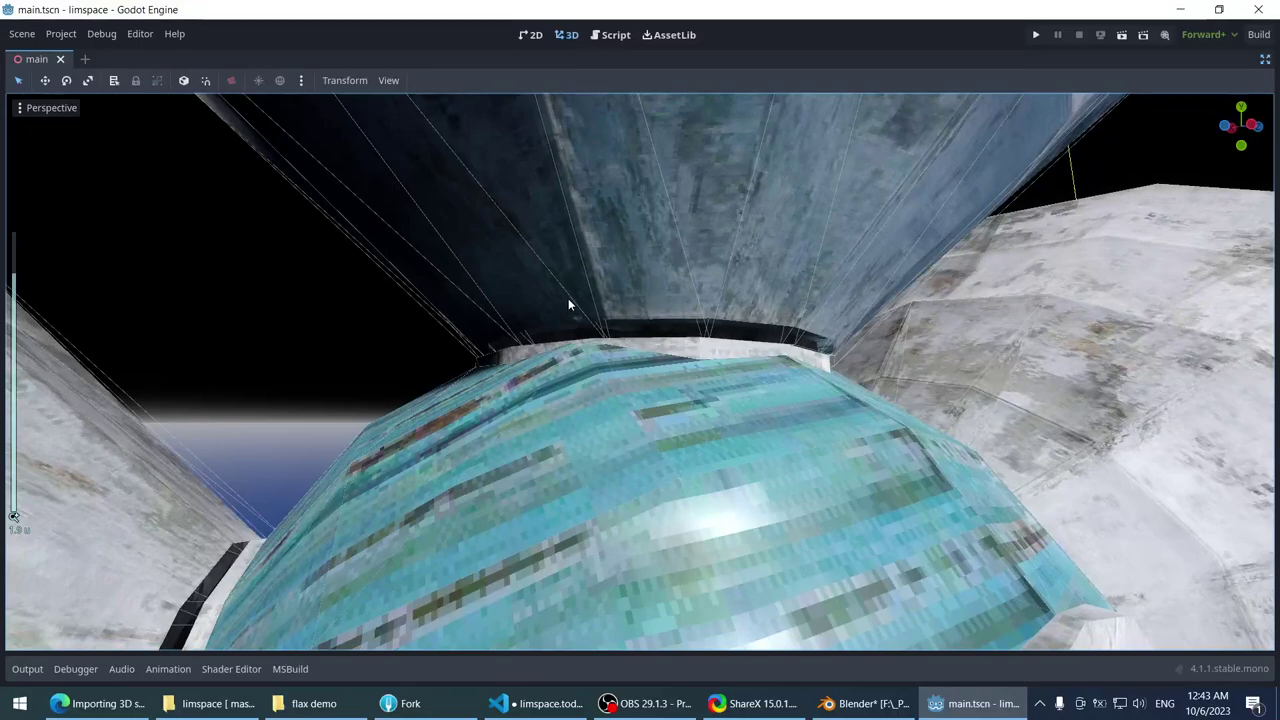
scroll(577, 306, down, 8)
click(540, 333)
scroll(540, 333, down, 8)
middle_drag(463, 277, 547, 298)
scroll(534, 314, up, 6)
key(ctrl+shift+F11)
scroll(547, 298, up, 3)
- Reparent the cupola to a new Node3D via Reparent to New Node
click(189, 286)
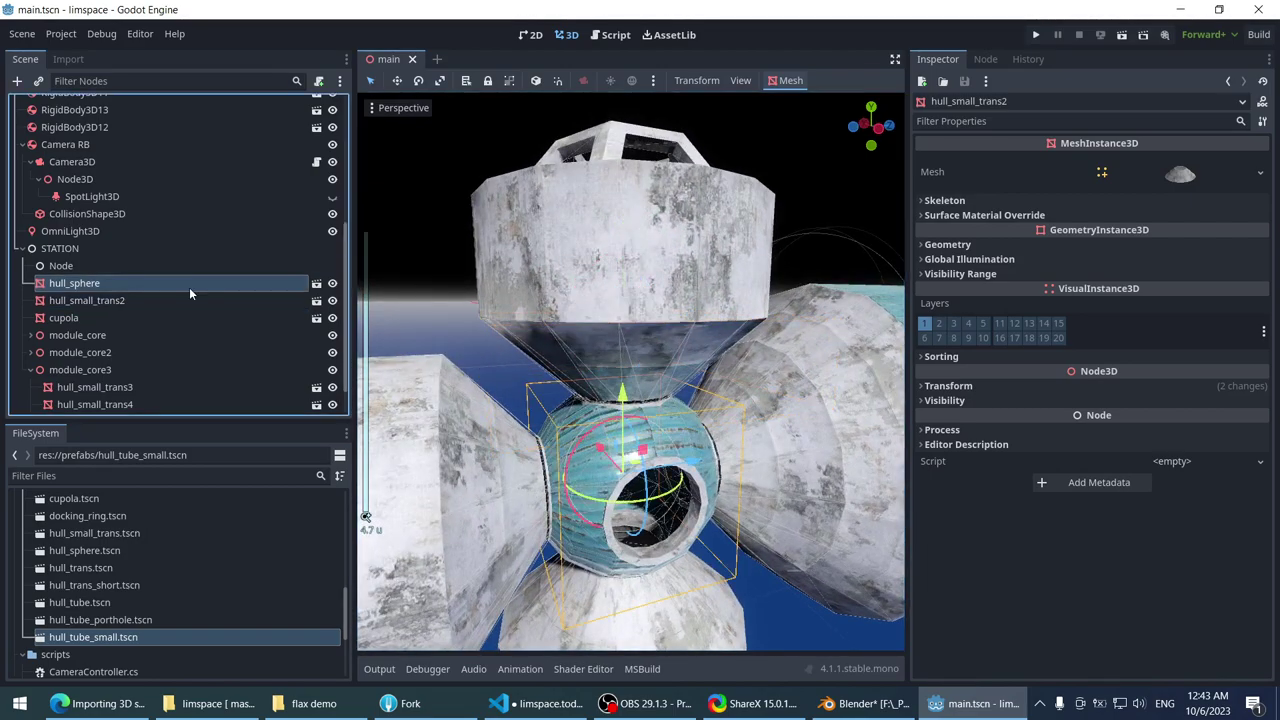
click(510, 228)
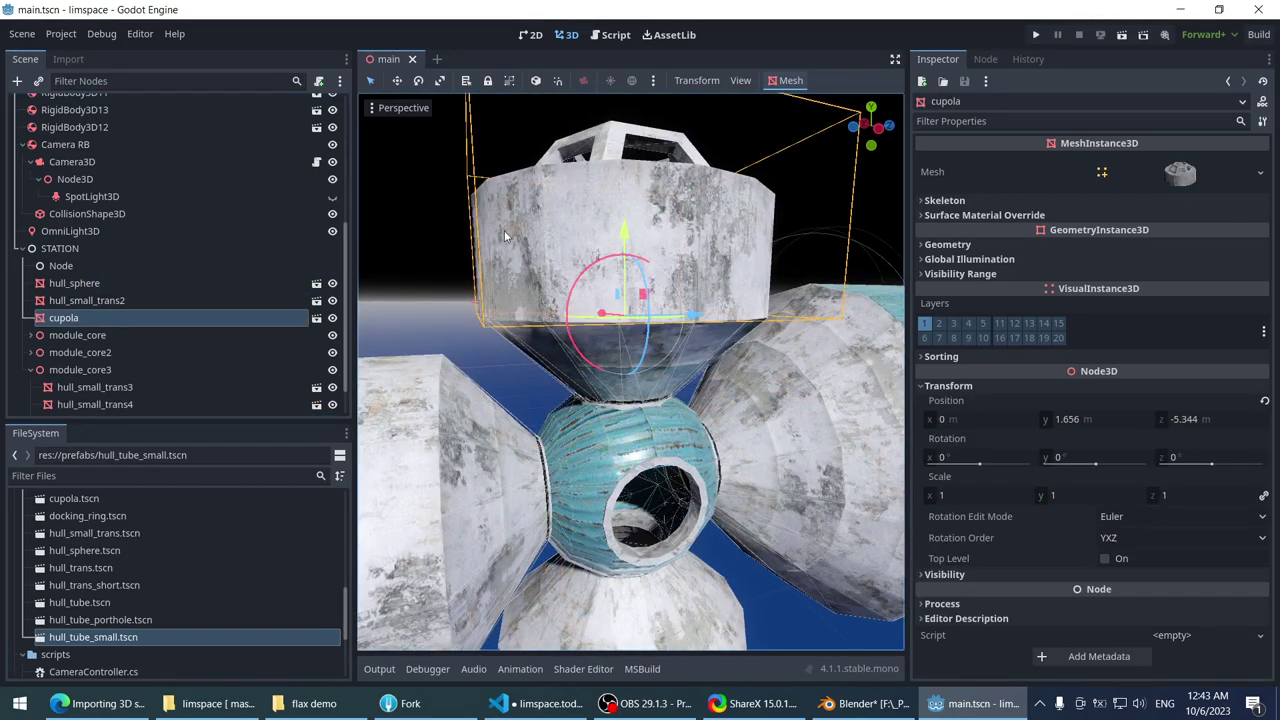
right_click(107, 317)
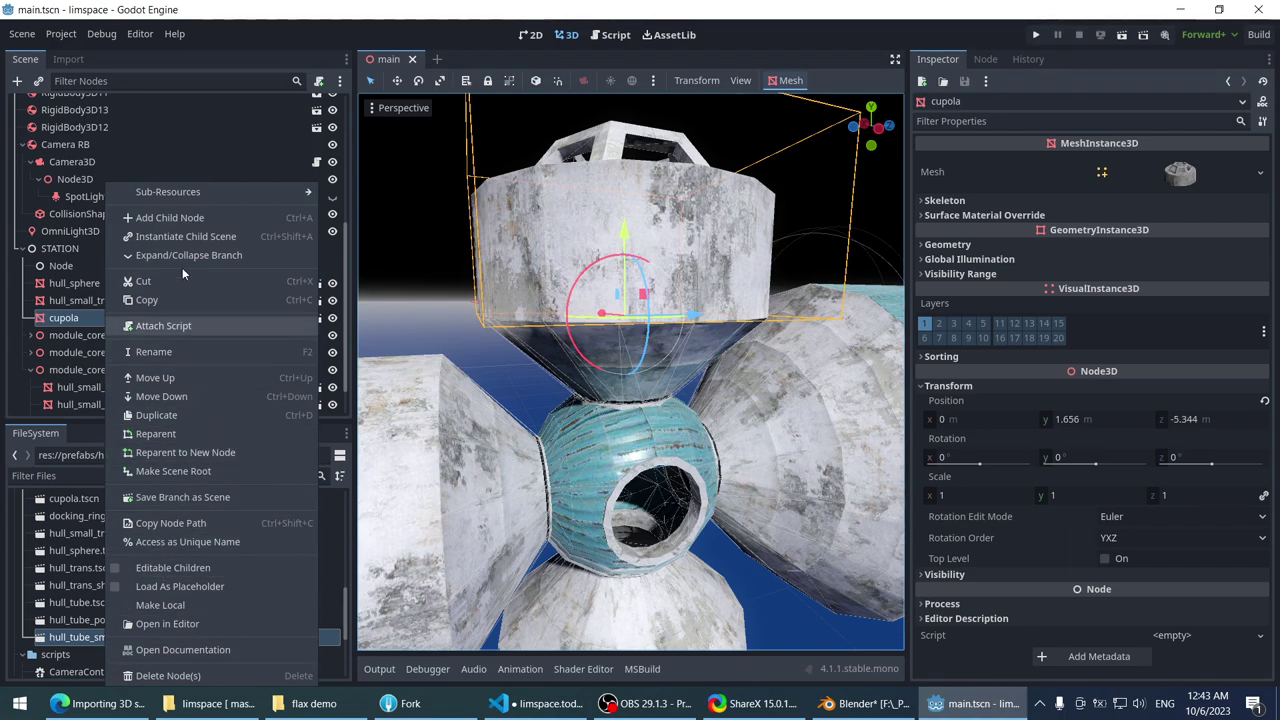
click(219, 451)
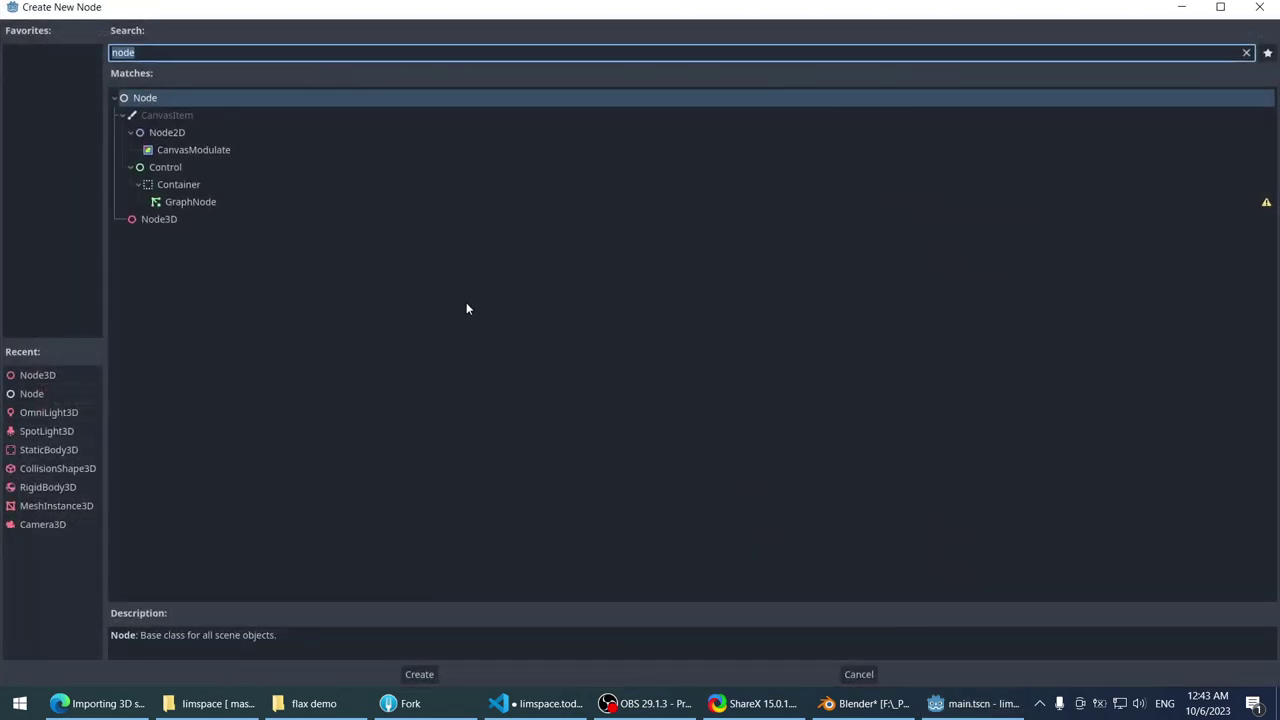
double_click(160, 217)
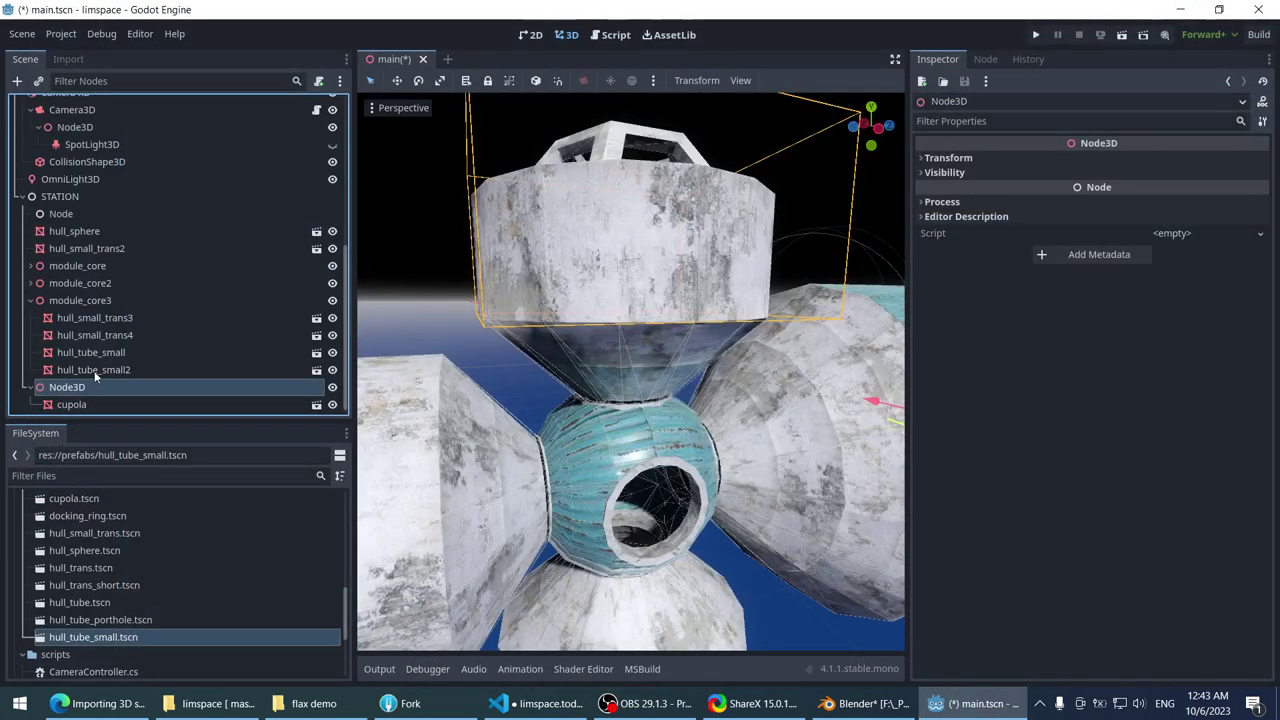
- Move hull_small_trans2 under the new Node3D and rename that node module_cupola
scroll(505, 258, down, 5)
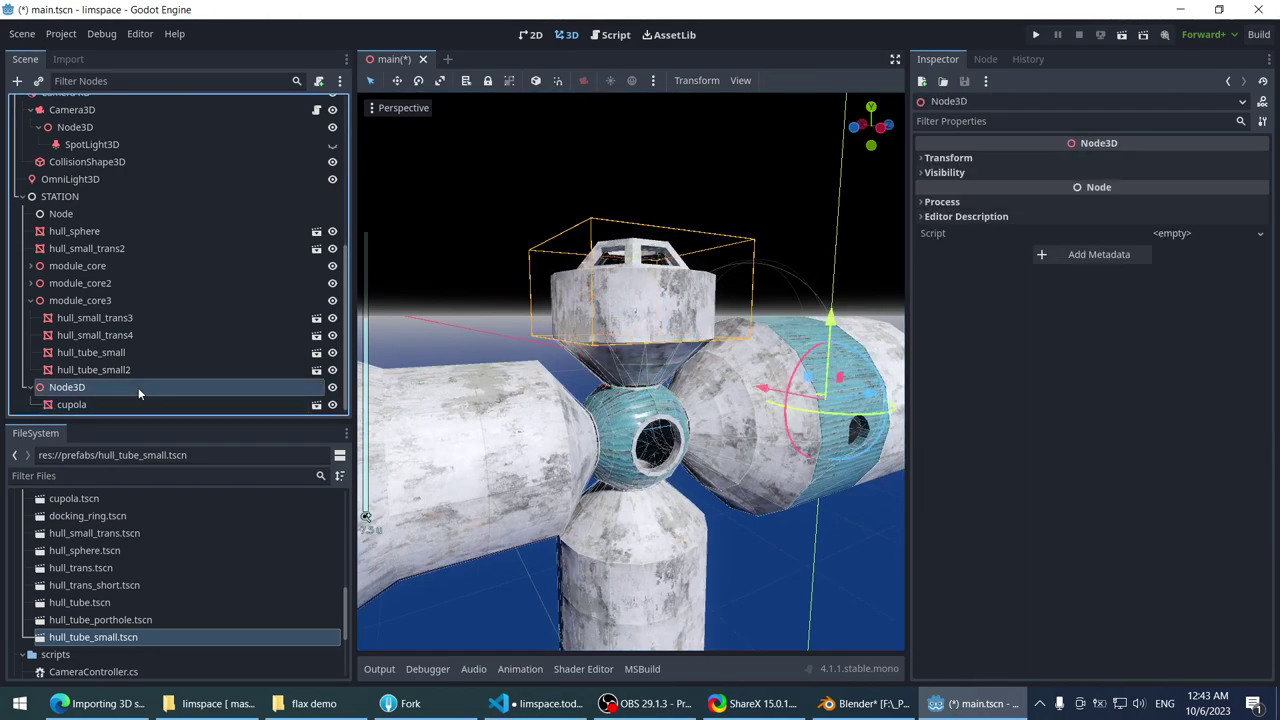
click(127, 400)
click(427, 304)
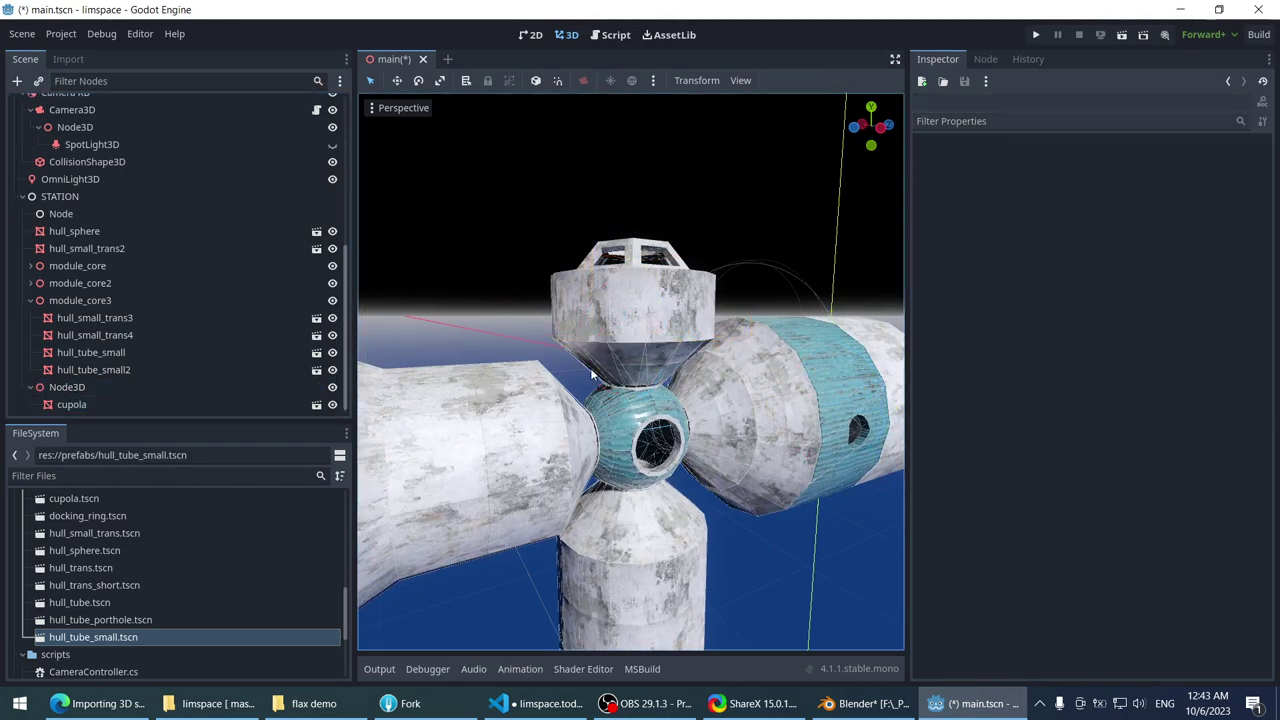
click(615, 369)
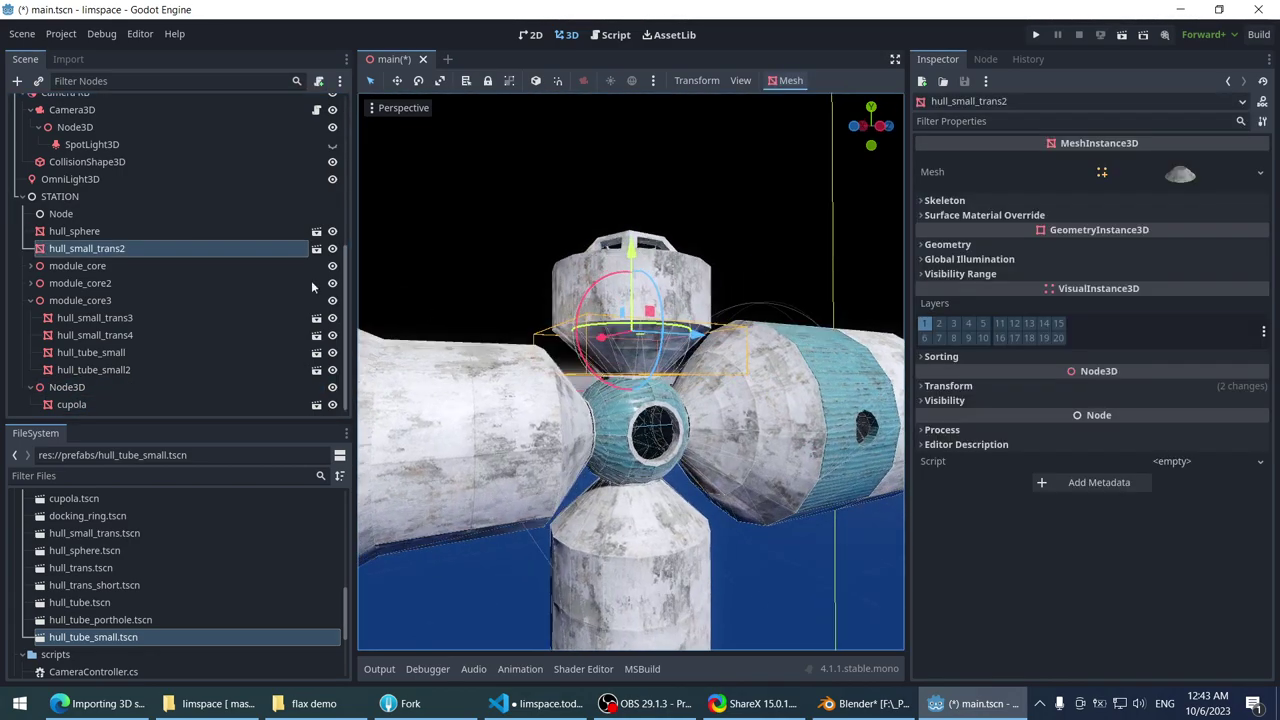
drag(80, 252, 110, 405)
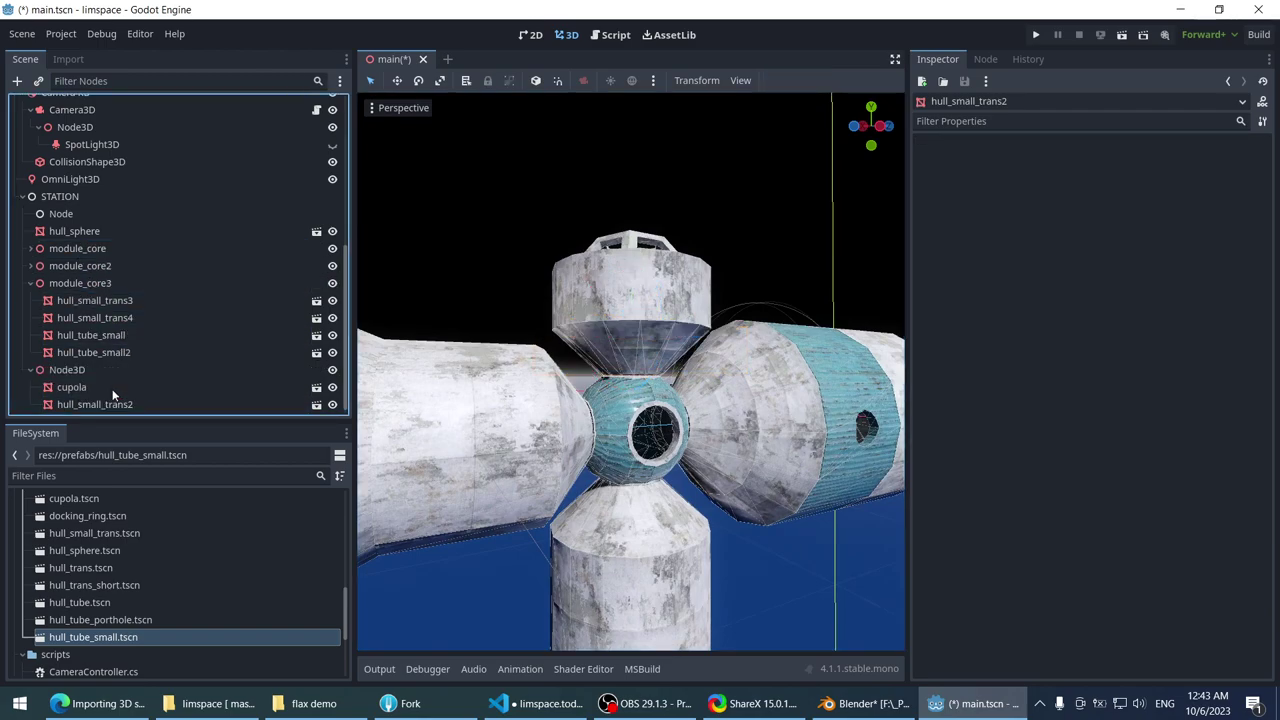
click(107, 372)
click(107, 369)
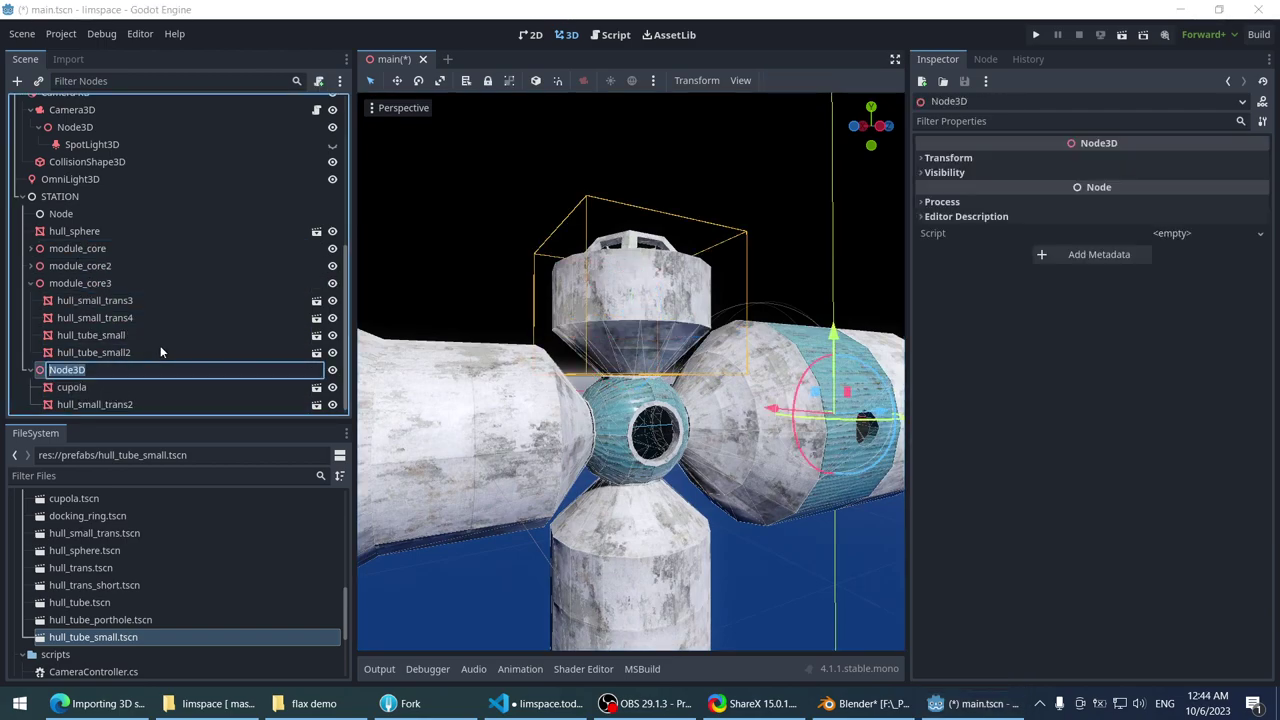
text(module_cupola)
key(Return)
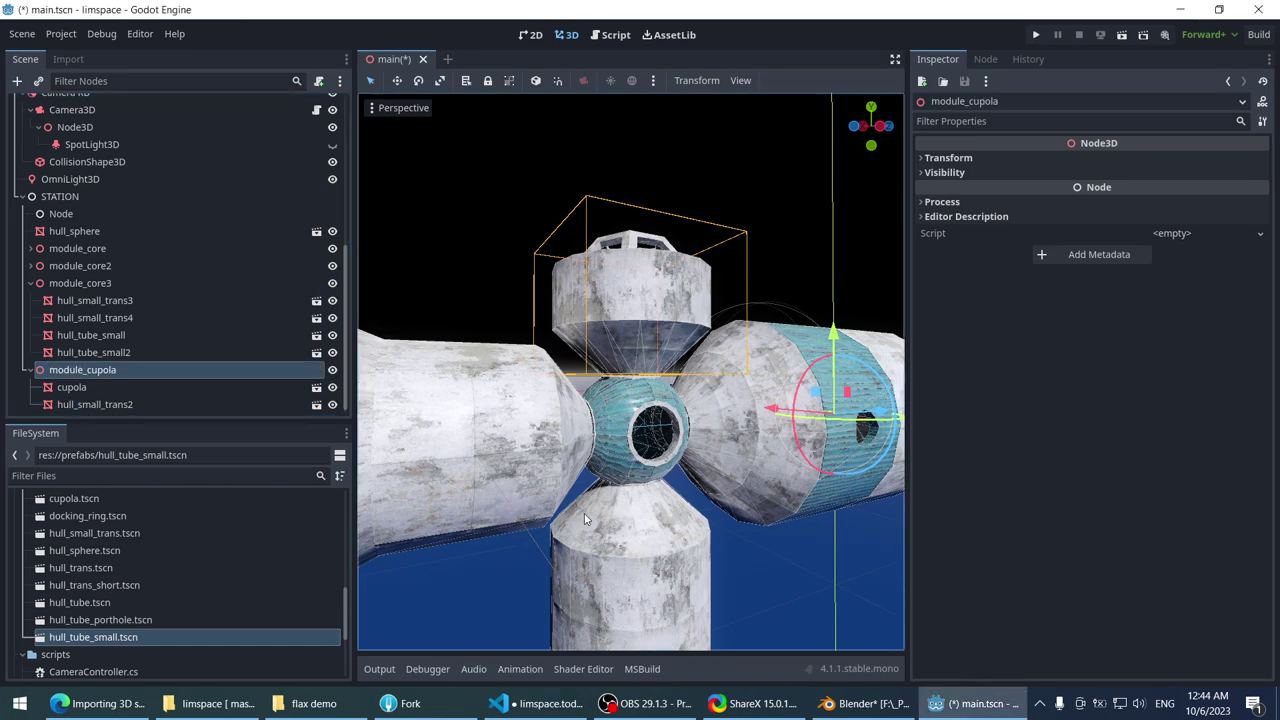
- Rename module_core3 to module_small
click(588, 510)
scroll(588, 510, down, 3)
click(188, 283)
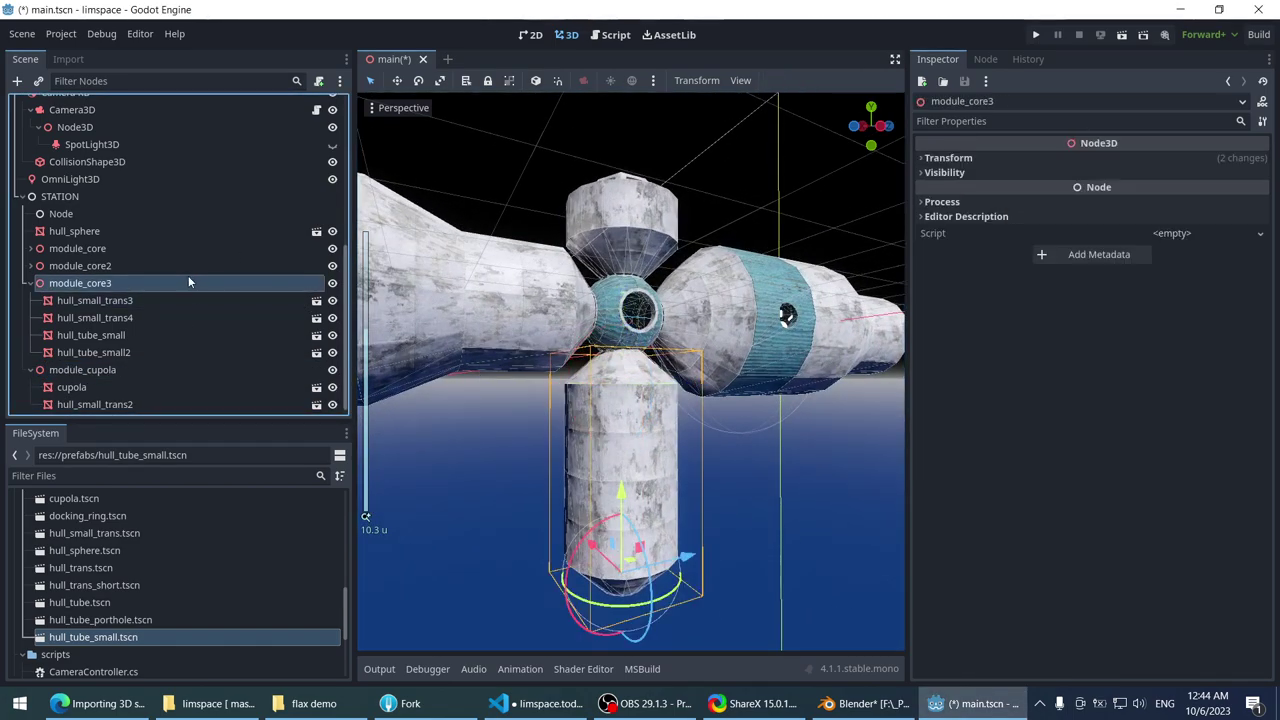
click(188, 283)
click(194, 289)
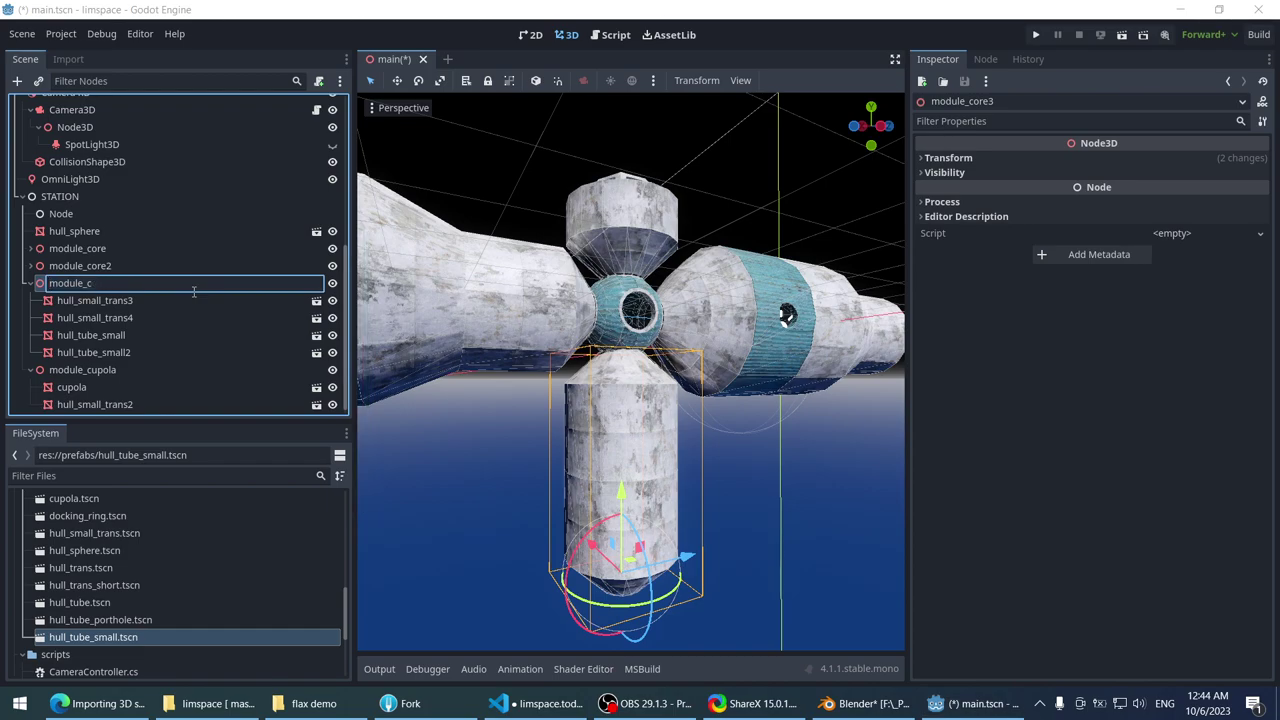
key(BackSpace)
text(small)
key(Return)
scroll(436, 330, down, 4)
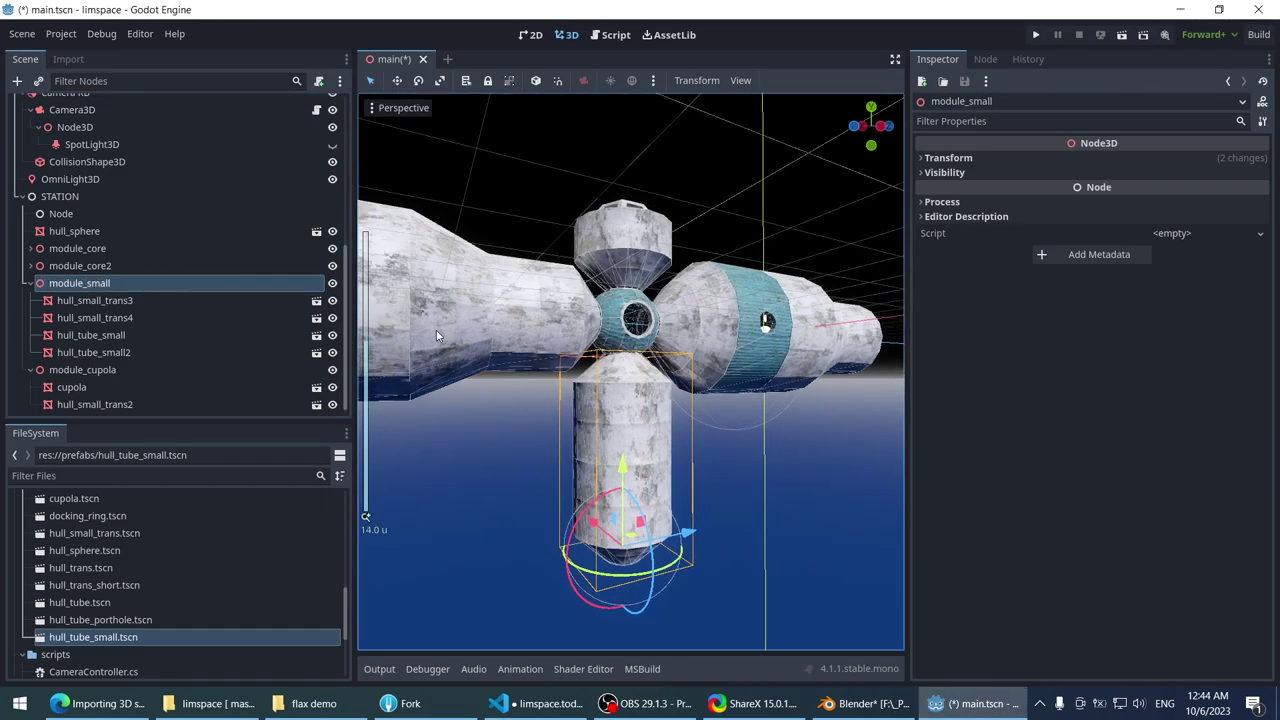
middle_drag(648, 240, 551, 218)
- Orbit the station and click through module_small, hull_sphere and the Node entry in the tree
click(584, 218)
scroll(690, 289, up, 3)
scroll(660, 281, down, 5)
scroll(709, 231, up, 2)
scroll(678, 377, up, 4)
scroll(575, 298, down, 4)
middle_drag(555, 276, 587, 345)
click(586, 343)
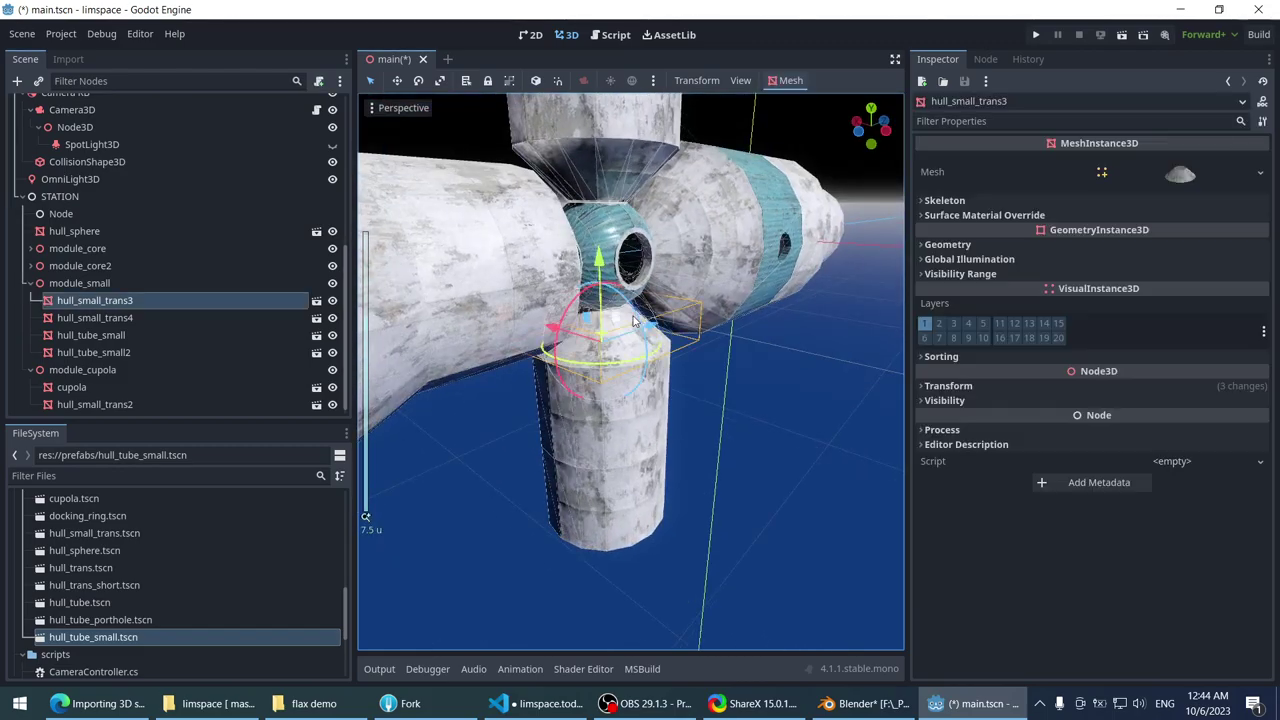
click(130, 281)
click(91, 214)
click(83, 230)
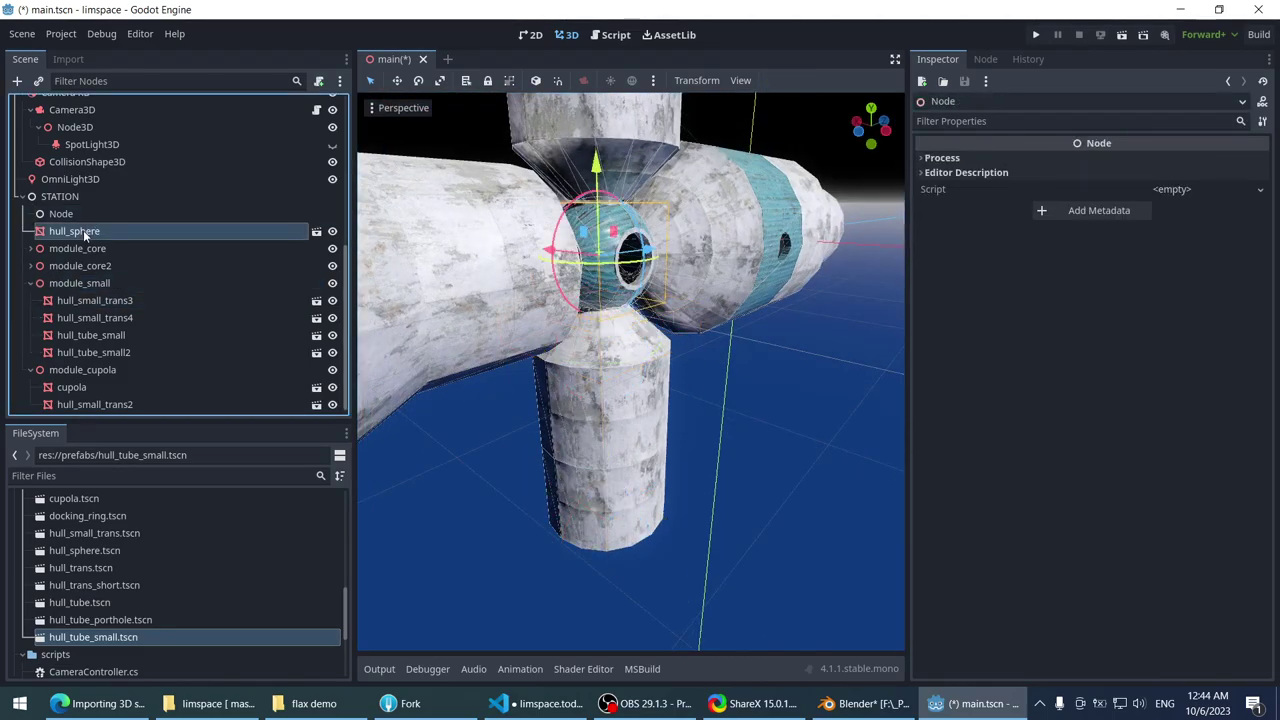
click(65, 285)
- View module_small from below and other angles, checking hull_small_trans3
scroll(554, 341, down, 4)
middle_drag(554, 341, 470, 280)
scroll(382, 316, up, 2)
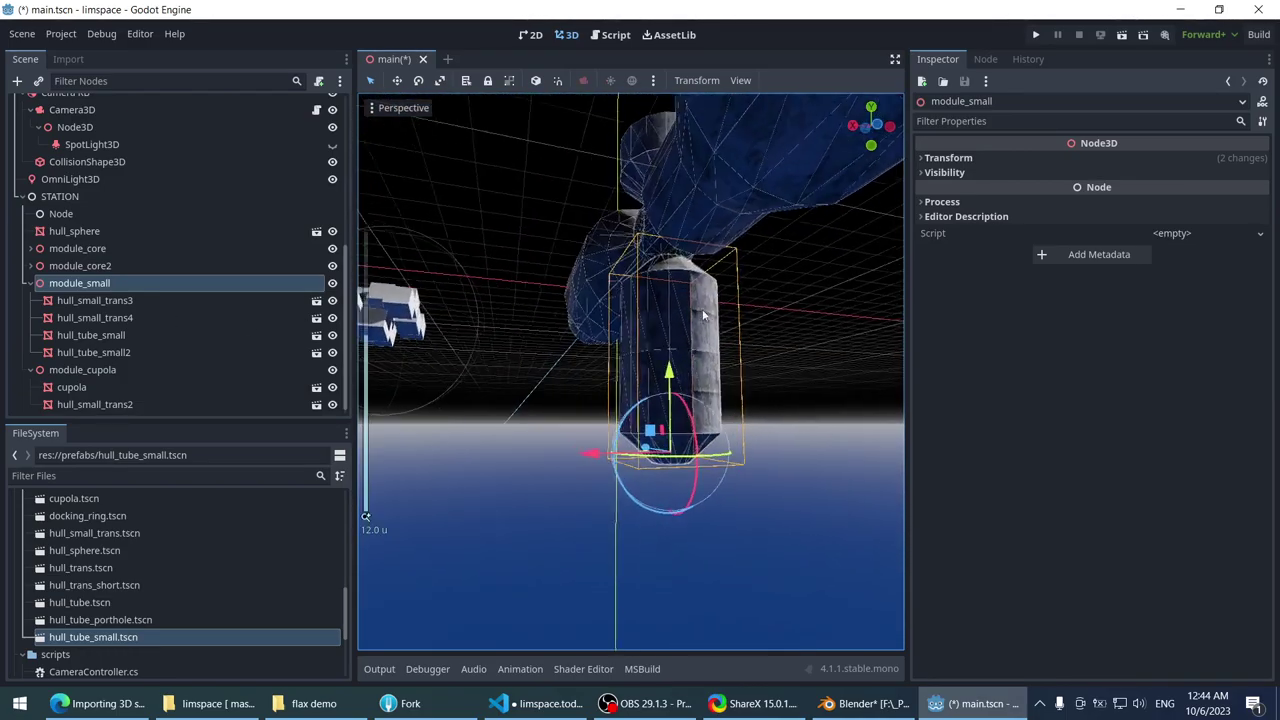
middle_drag(440, 330, 520, 335)
click(121, 299)
click(123, 288)
scroll(550, 291, down, 2)
- Try raising module_cupola with the Y gizmo, then undo the move
click(661, 225)
click(82, 369)
scroll(520, 335, up, 4)
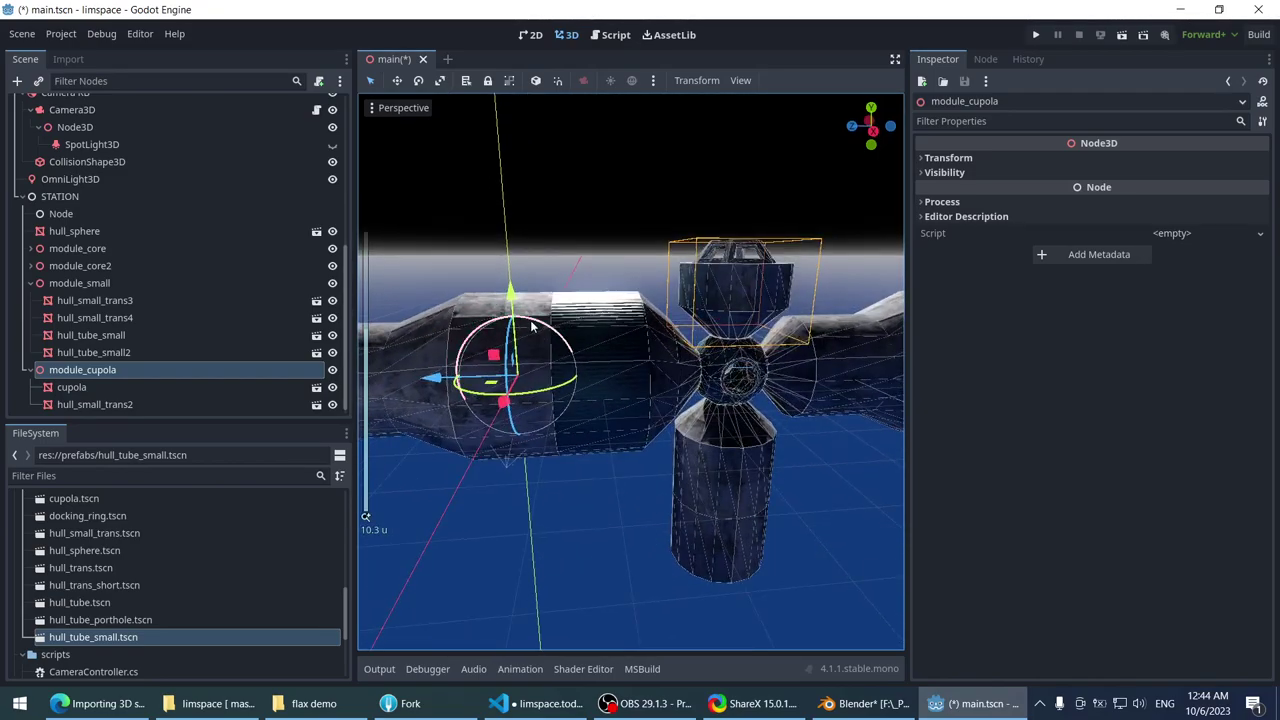
scroll(723, 236, down, 4)
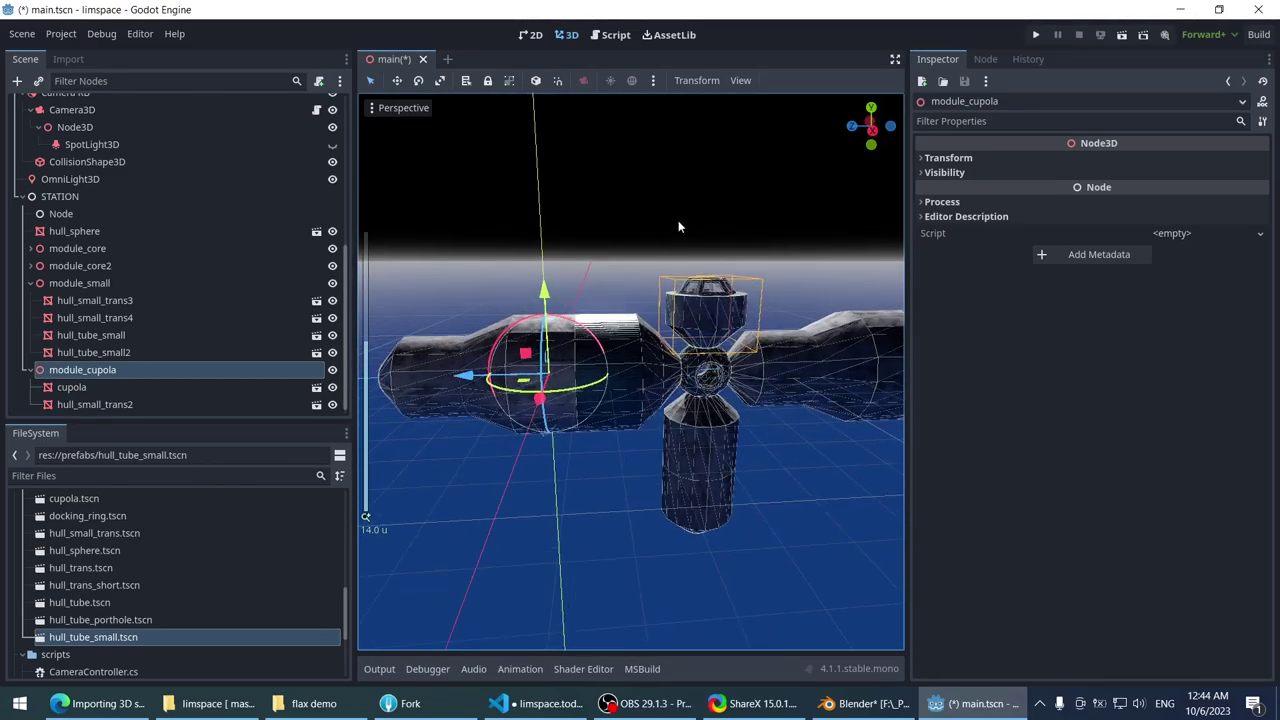
middle_drag(602, 209, 588, 236)
drag(546, 288, 599, 216)
key(ctrl+z)
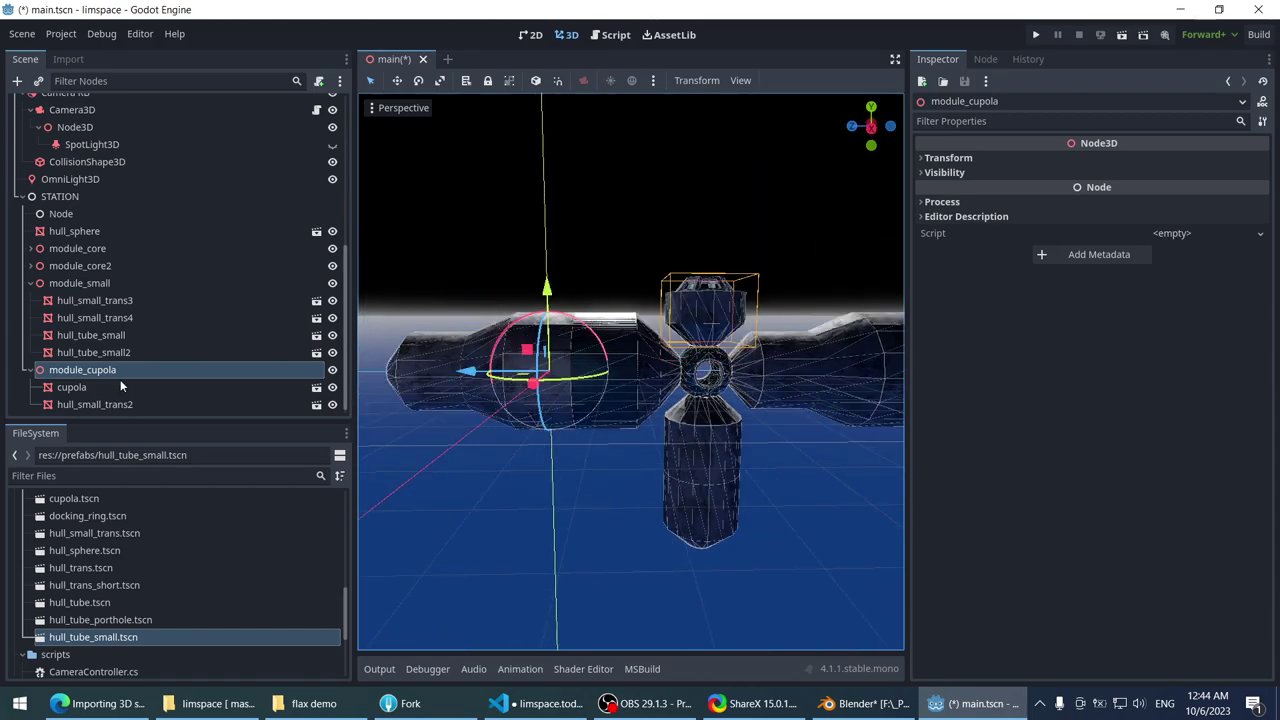
- Reselect the cupola and module_cupola, then undo the module_cupola rename
click(116, 383)
middle_drag(580, 330, 609, 214)
scroll(587, 262, up, 2)
click(160, 370)
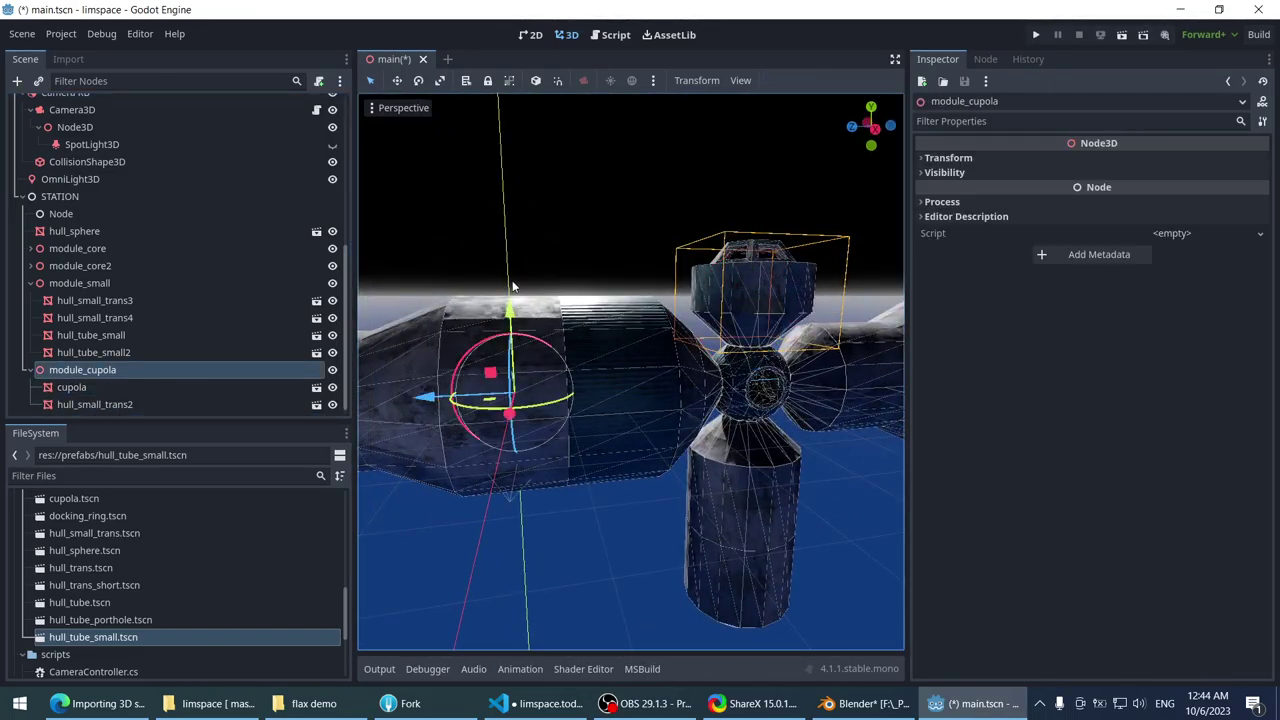
key(ctrl+z)
key(ctrl+z)
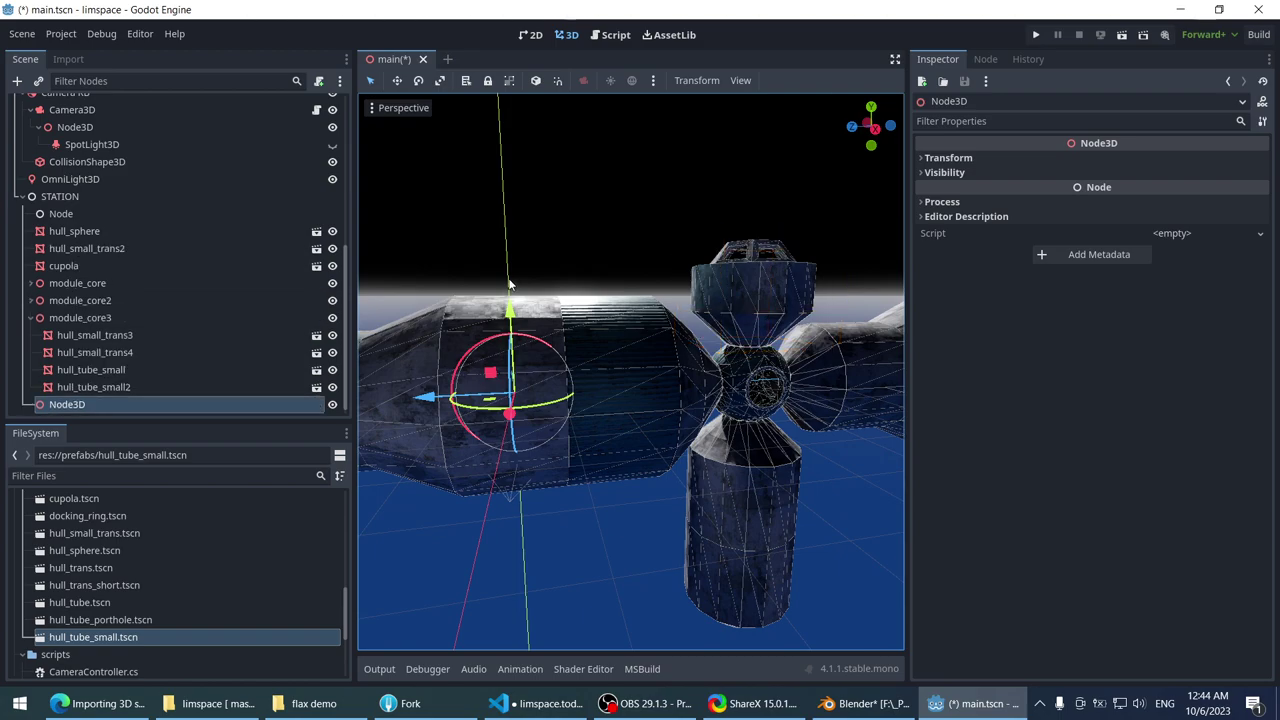
- Undo the extra Node3D and redo to restore the lower tube's end cap, viewing from below
scroll(508, 287, down, 3)
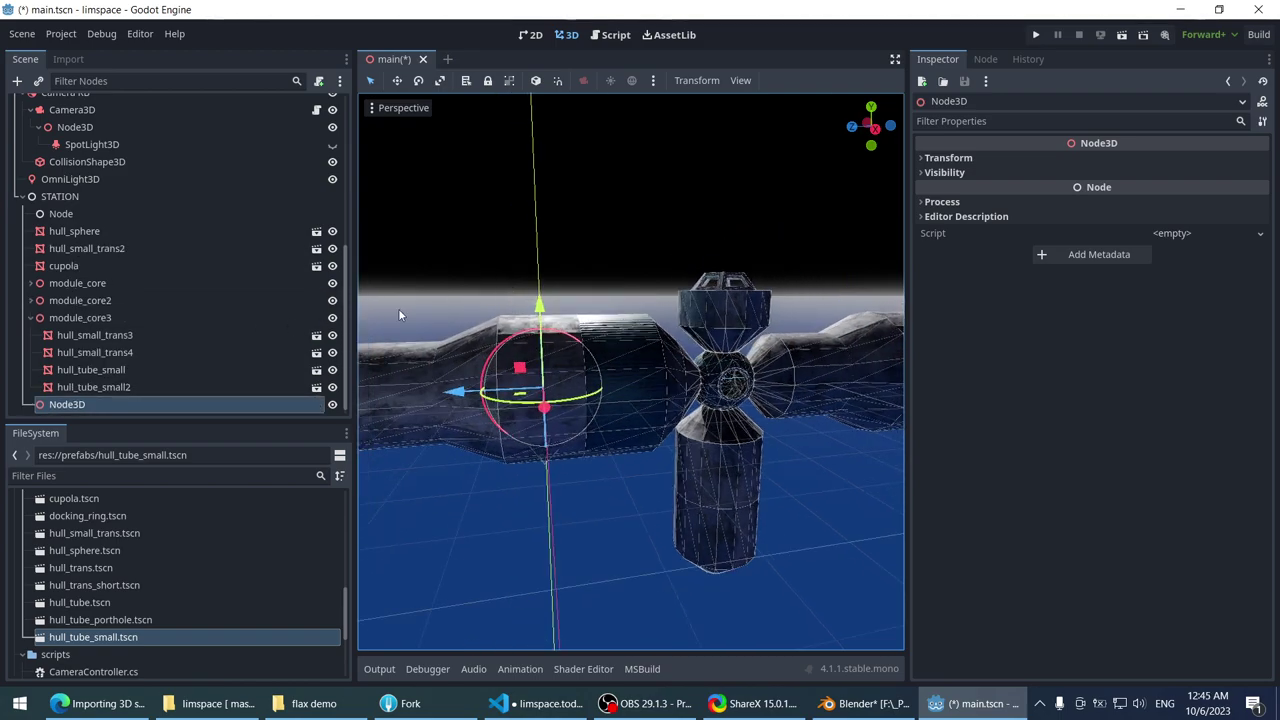
key(ctrl+z)
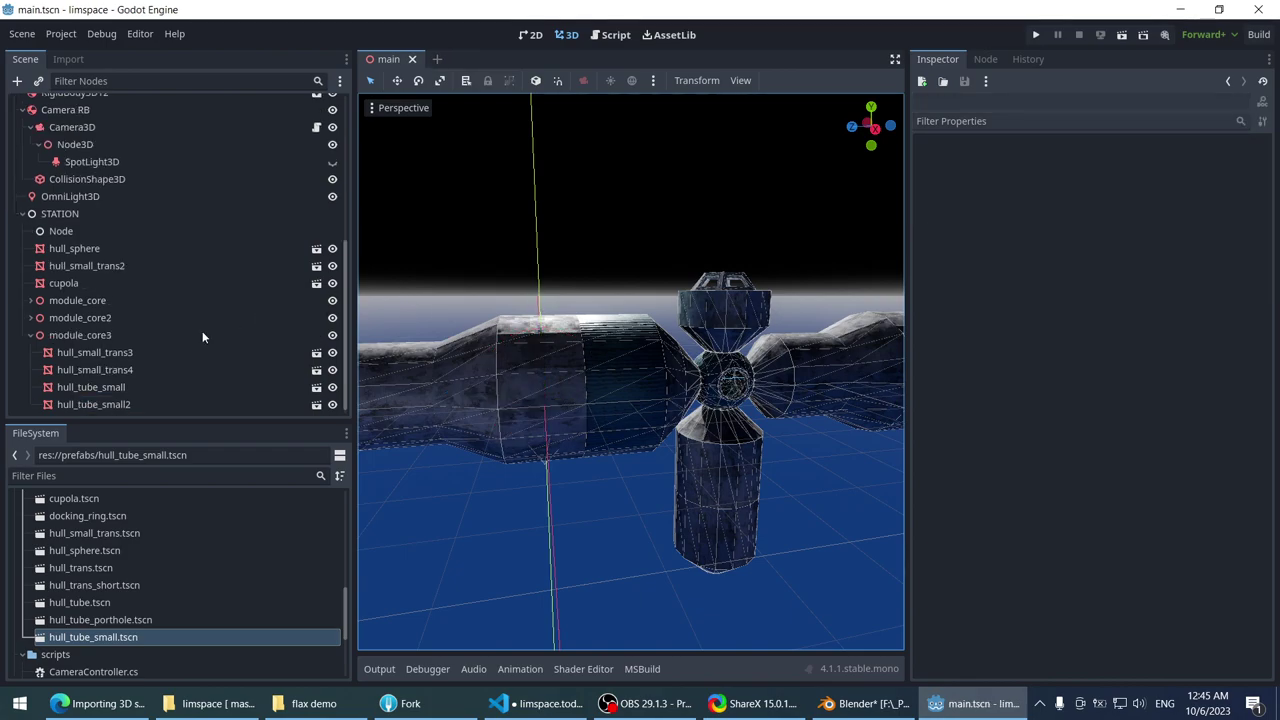
key(ctrl+z)
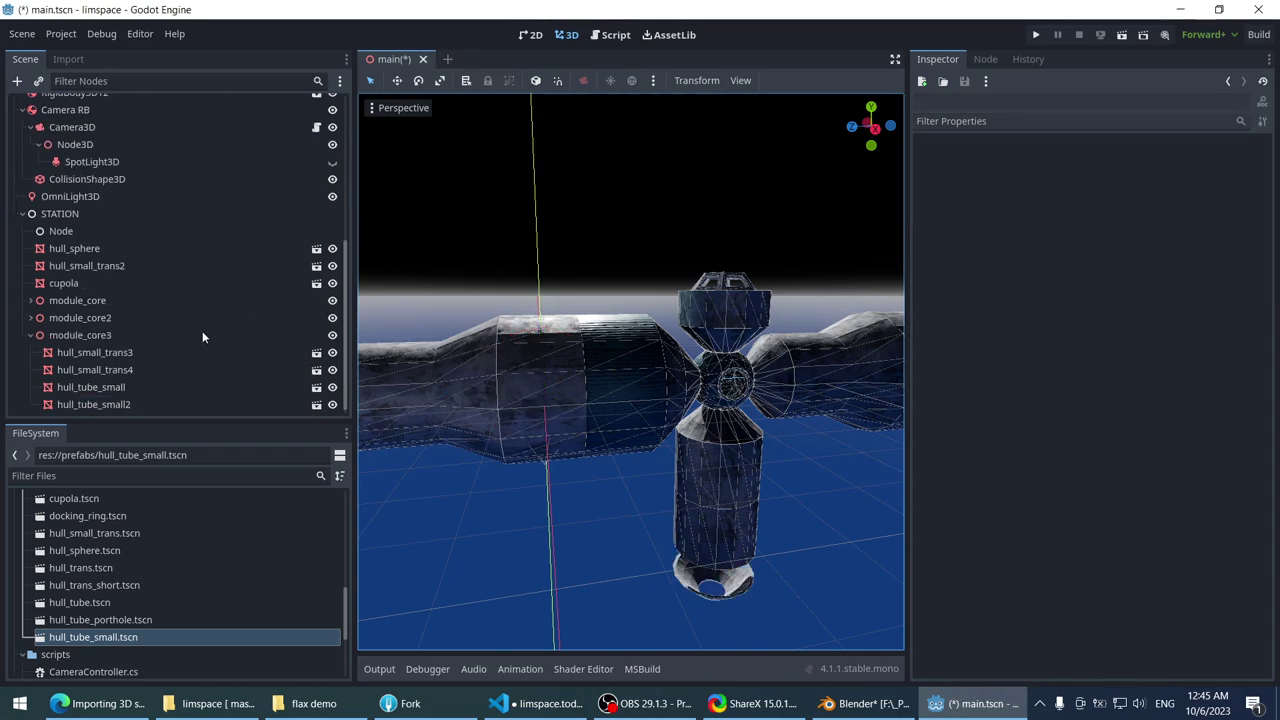
scroll(560, 400, up, 2)
middle_drag(560, 400, 557, 221)
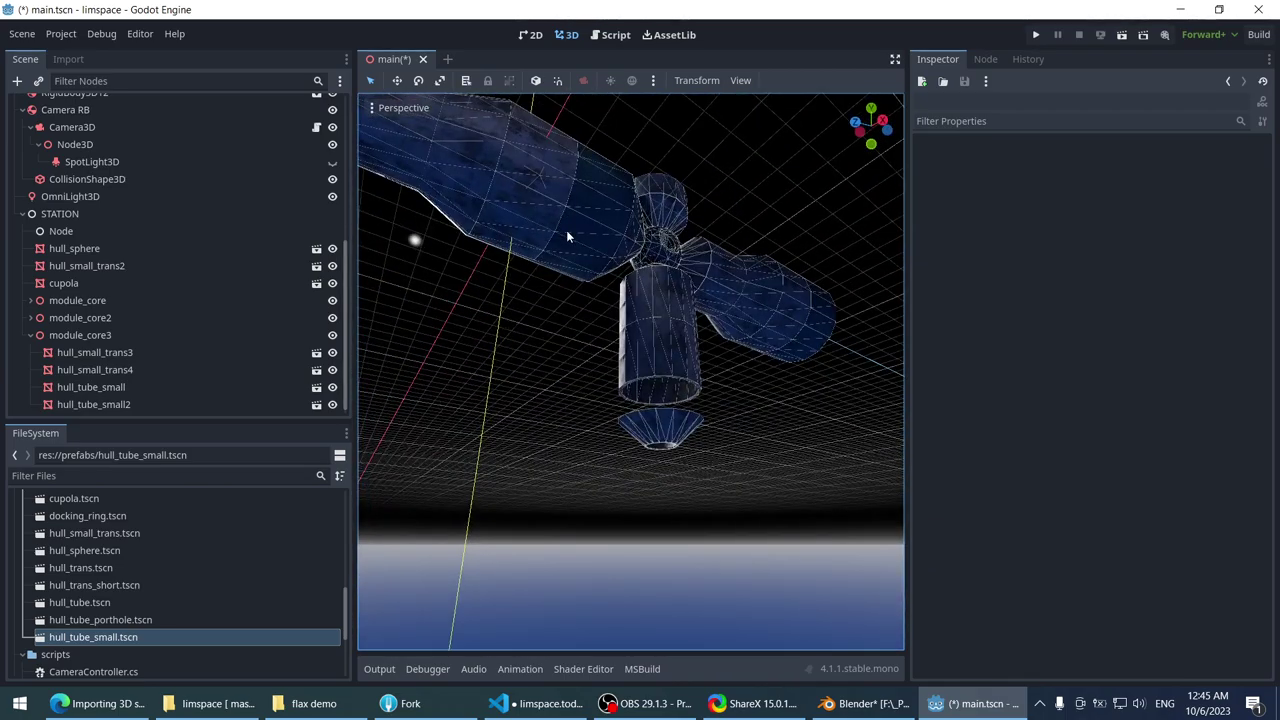
scroll(583, 282, down, 5)
key(ctrl+shift+z)
scroll(585, 285, up, 5)
scroll(572, 255, up, 5)
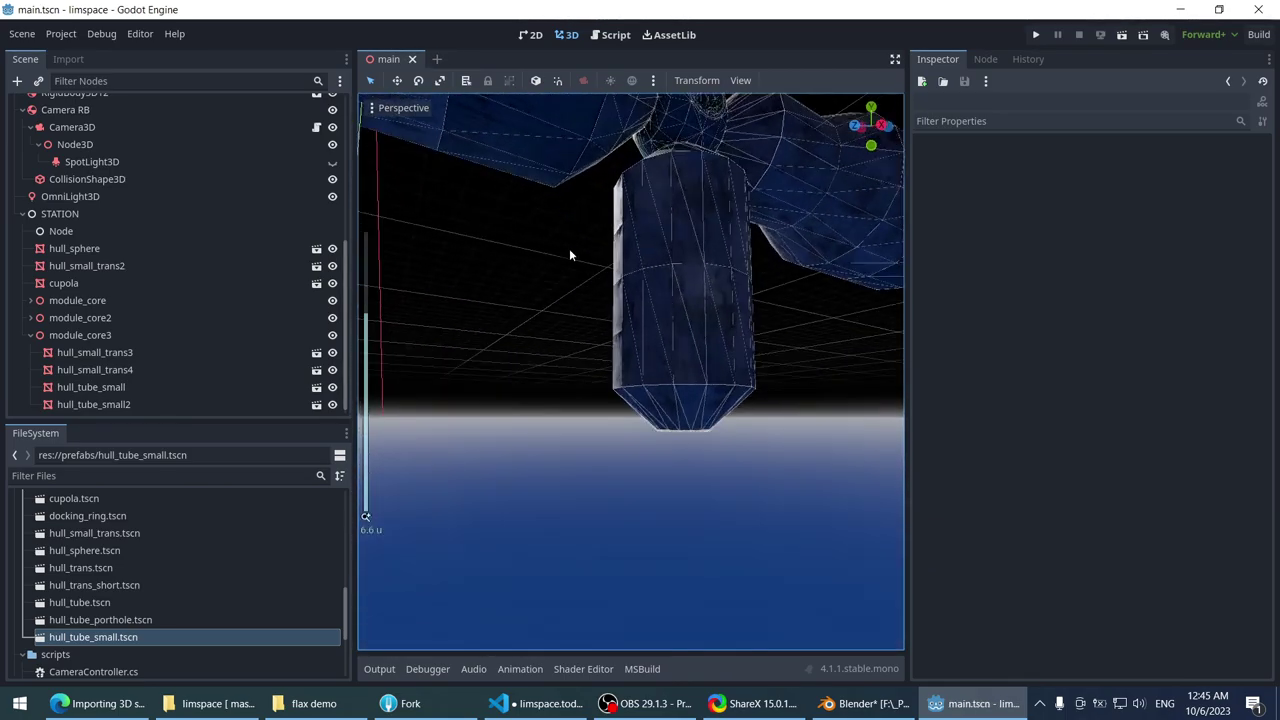
- Select module_core3's four hull pieces and move them down 3.5 units
click(150, 335)
key(f)
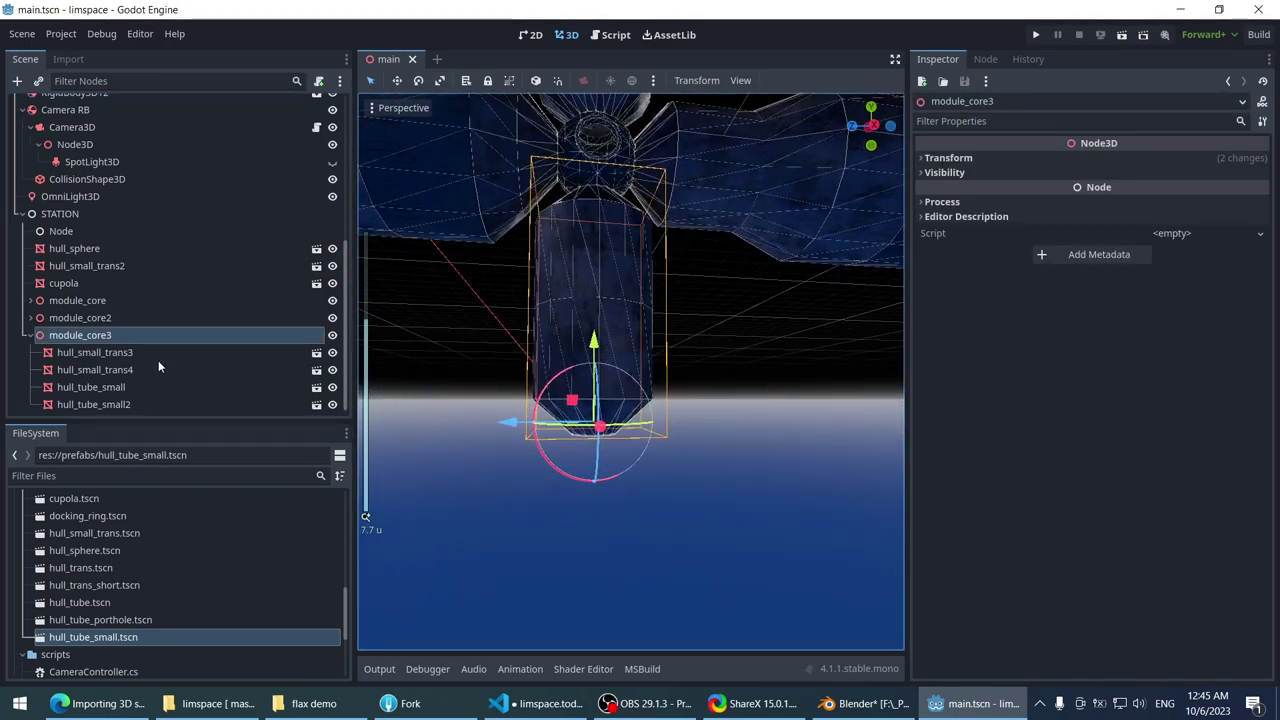
click(158, 352)
shift+click(150, 404)
key(f)
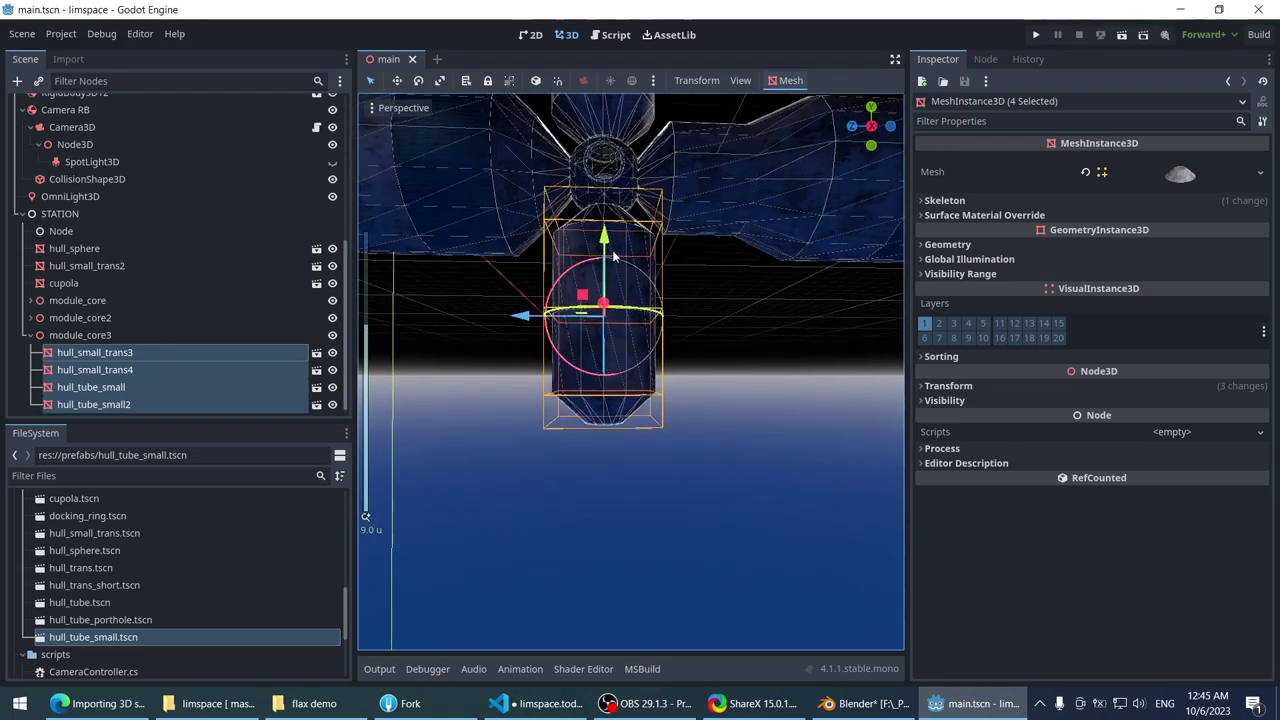
drag(616, 228, 632, 374)
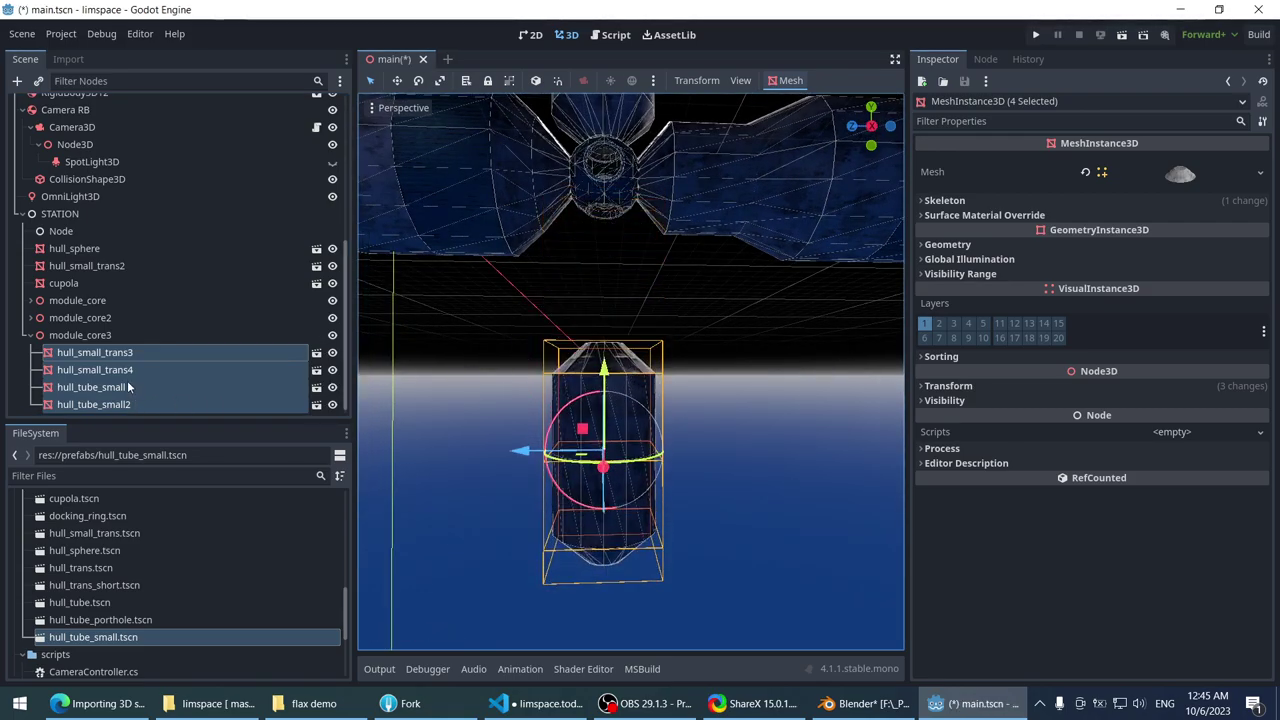
- In front orthographic view, move the four module_core3 hull pieces up 1 unit
click(80, 317)
scroll(580, 305, down, 5)
key(KP_1)
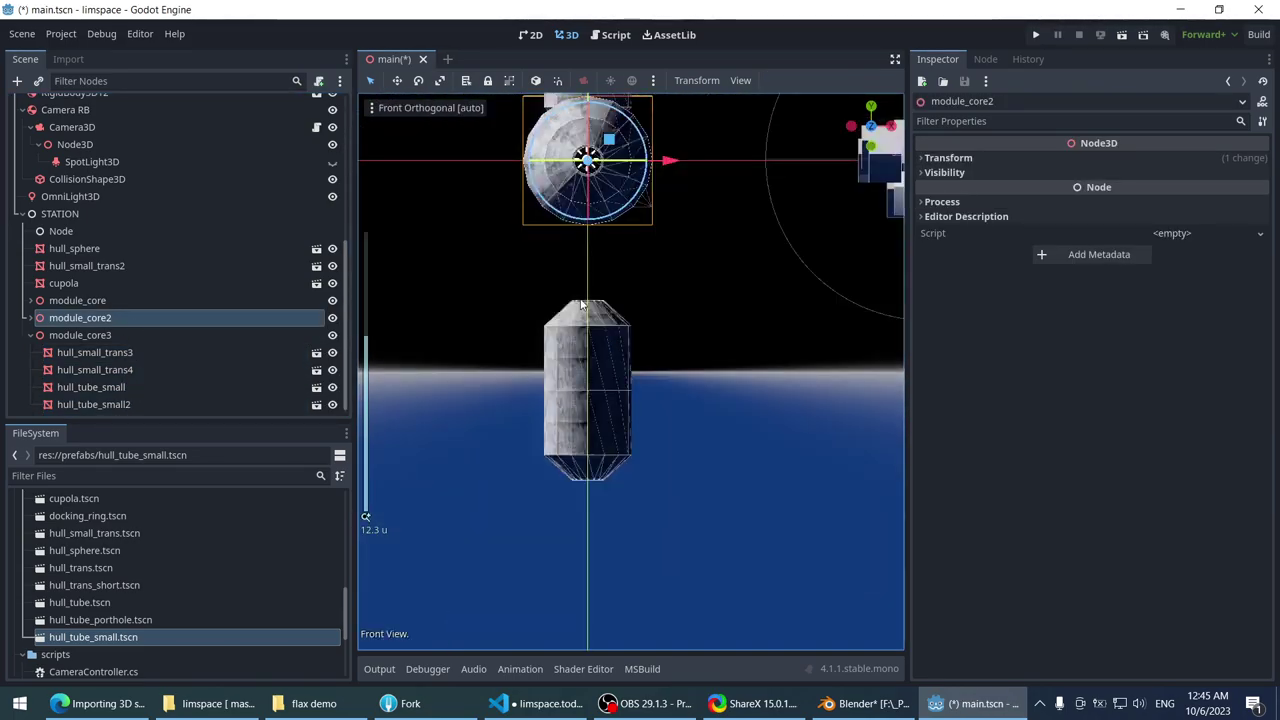
click(60, 340)
key(f)
key(KP_5)
scroll(420, 326, up, 5)
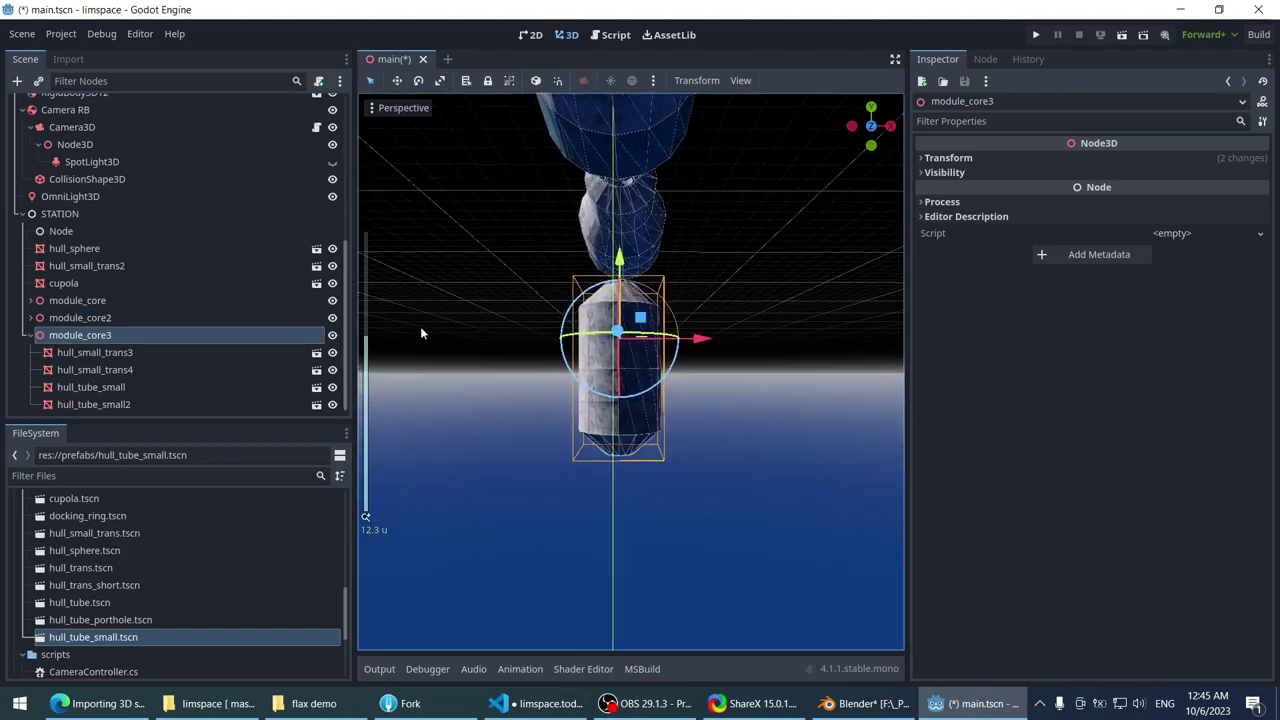
key(KP_1)
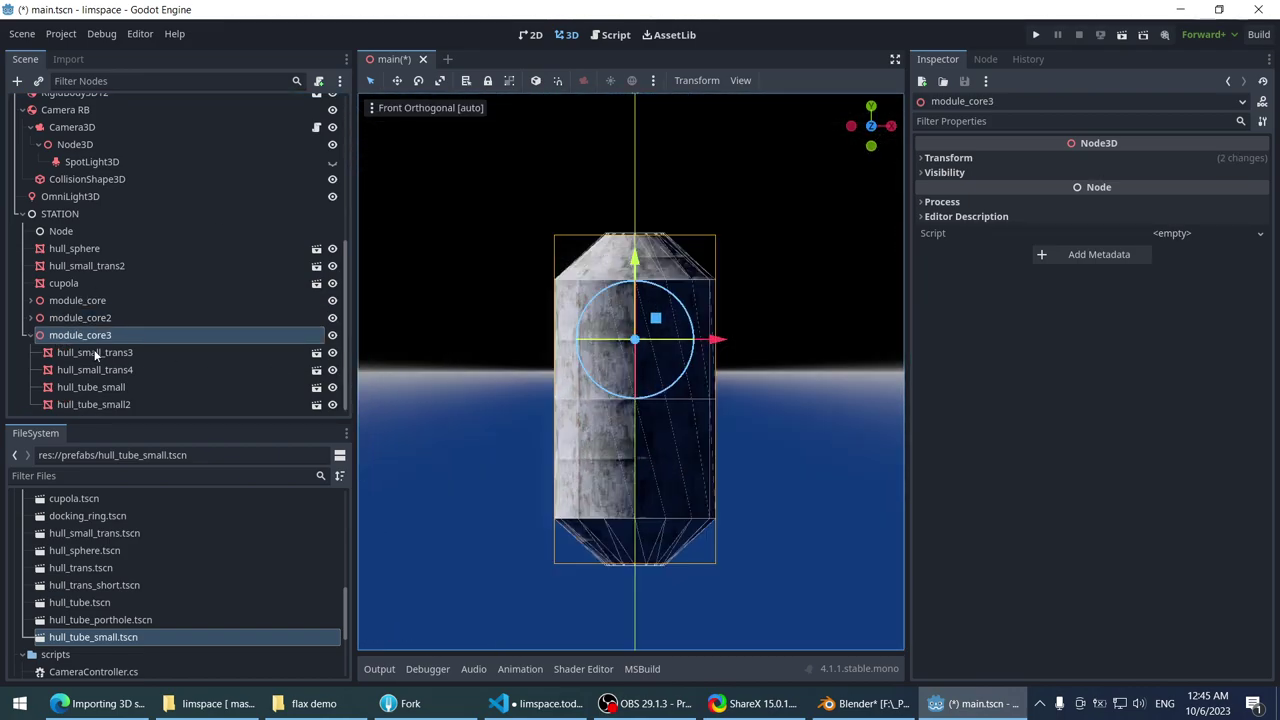
click(95, 352)
shift+click(105, 404)
drag(636, 322, 652, 263)
- Save the scene, then raise module_core3 against the station hub in right orthographic view
click(249, 336)
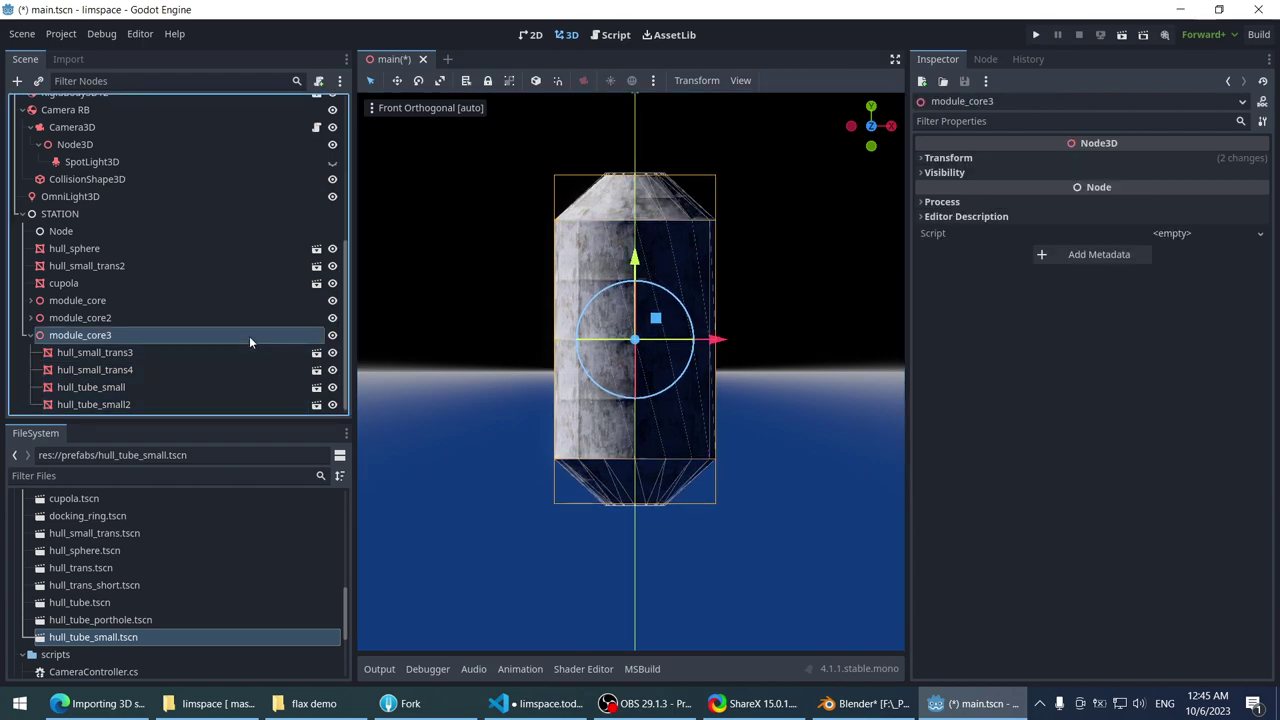
key(ctrl+s)
scroll(500, 256, down, 3)
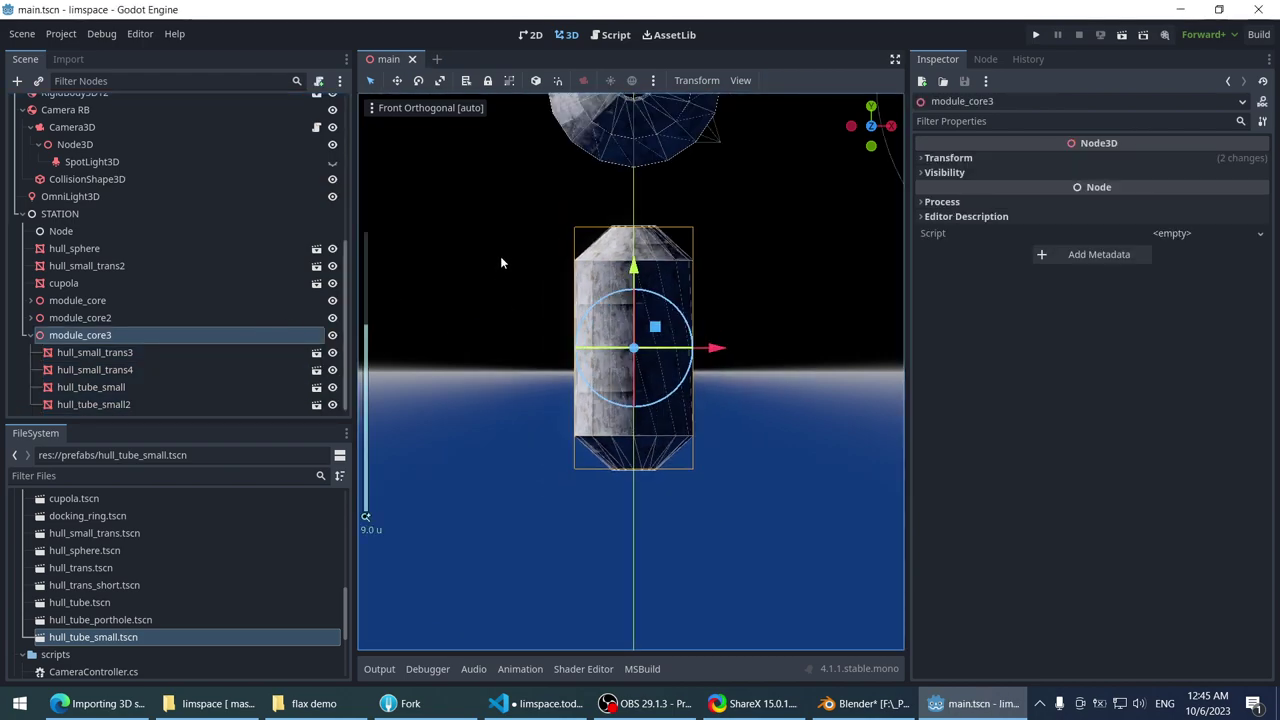
scroll(660, 385, up, 2)
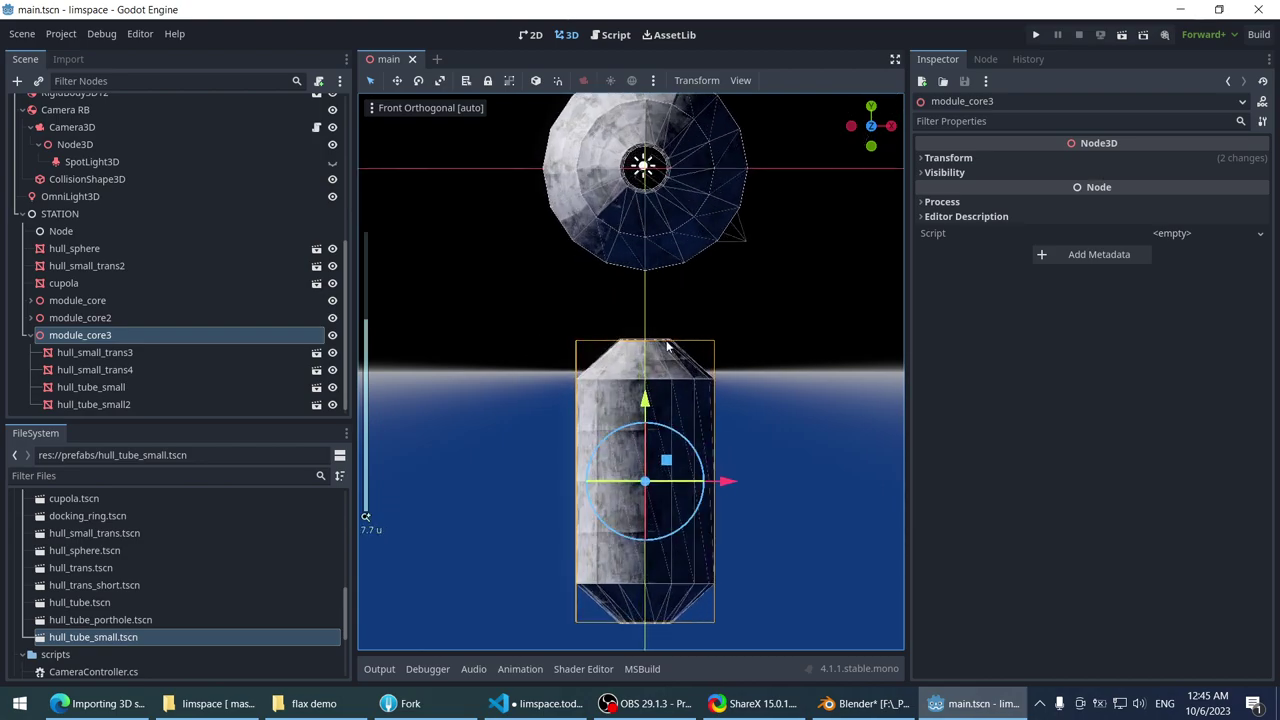
key(KP_3)
scroll(666, 345, up, 3)
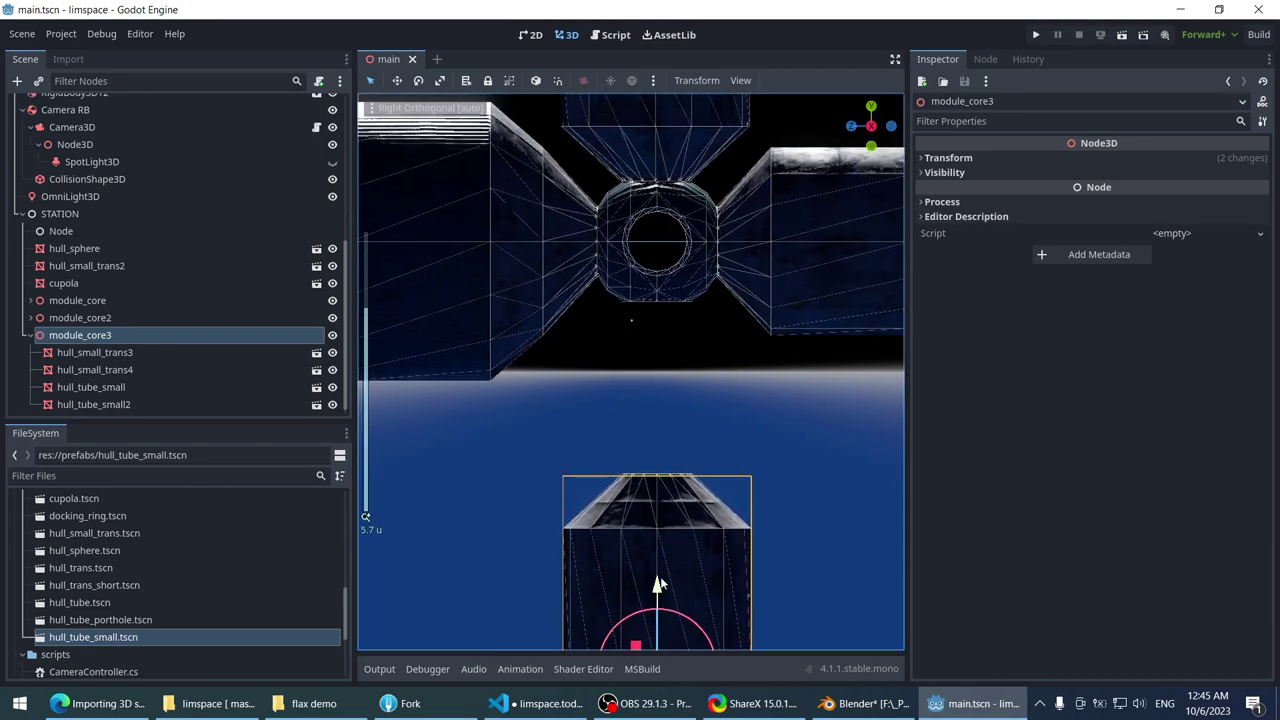
drag(659, 585, 657, 405)
- Orbit to see the whole station in perspective and frame the cupola
scroll(648, 251, up, 3)
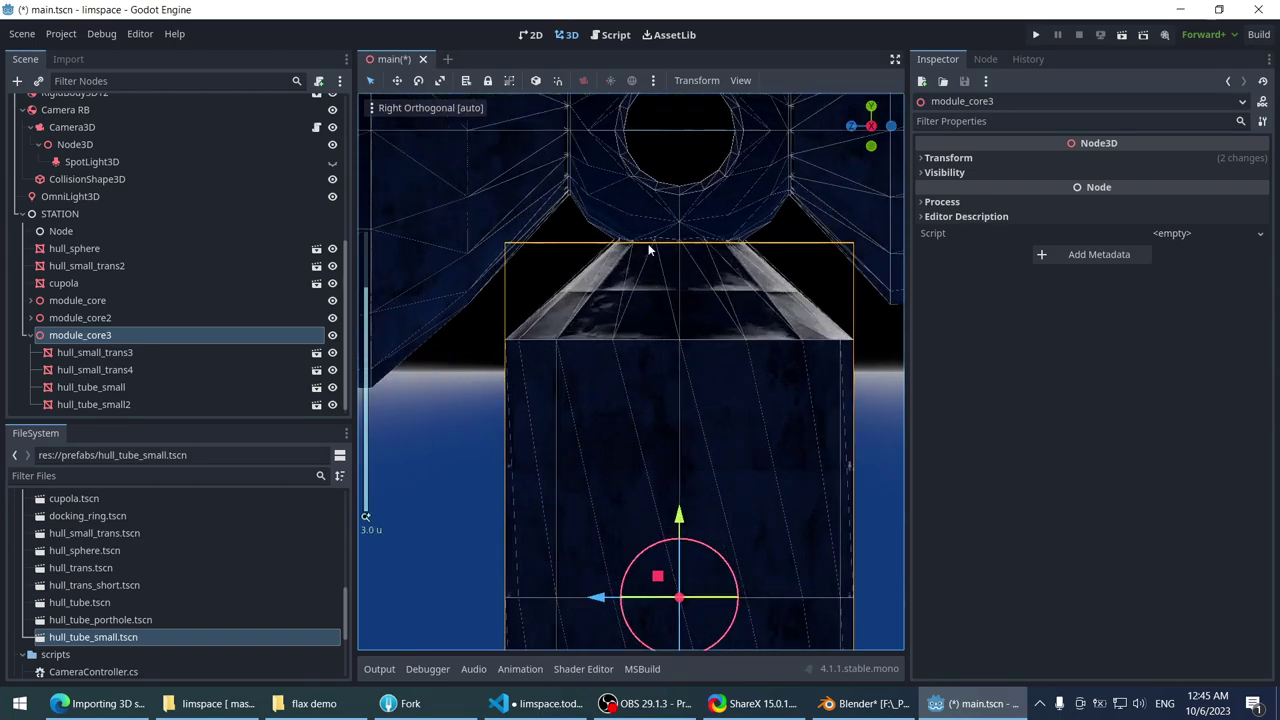
middle_drag(648, 251, 604, 420)
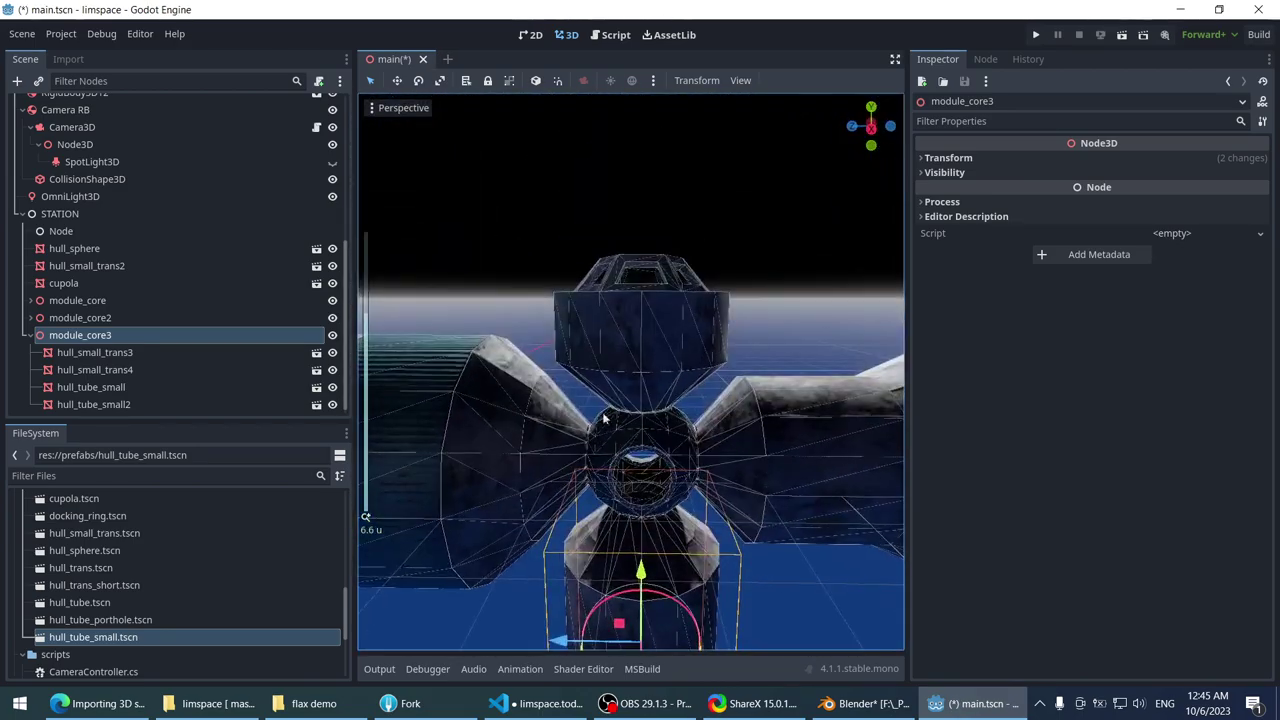
click(592, 334)
key(f)
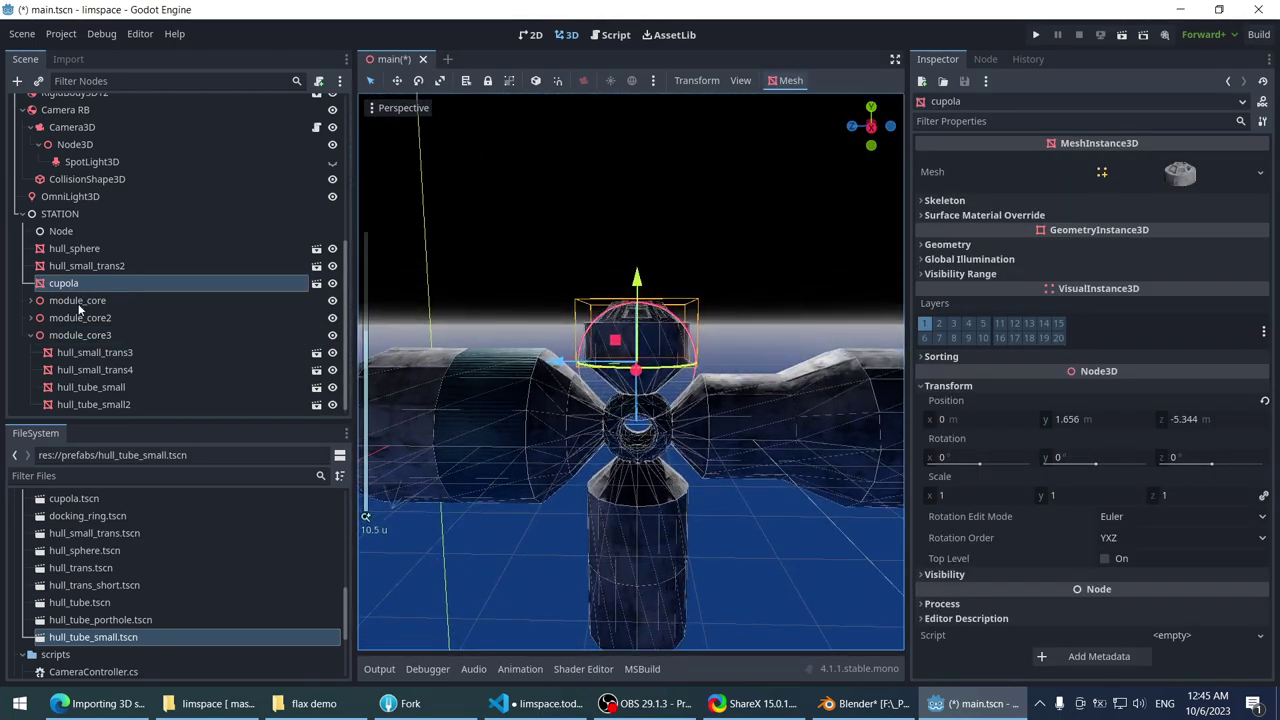
- Save the scene, try reparenting cupola under a new Node3D, then undo it
key(ctrl+s)
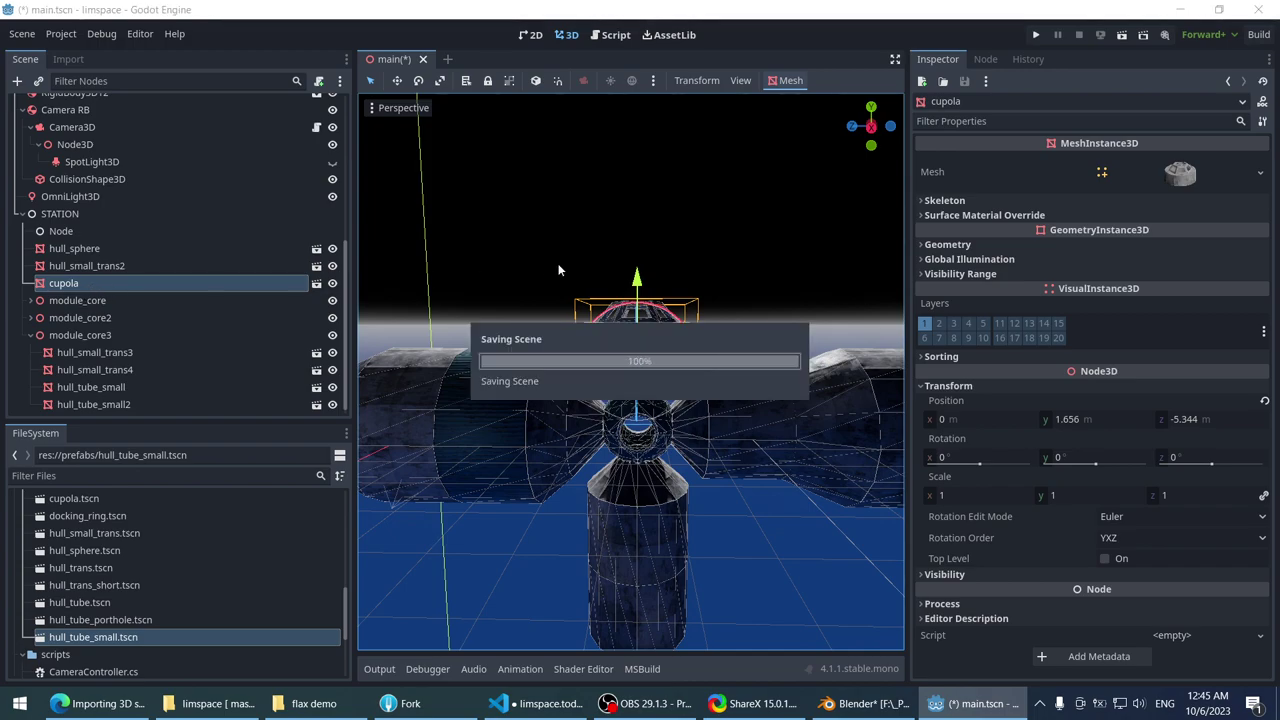
right_click(138, 281)
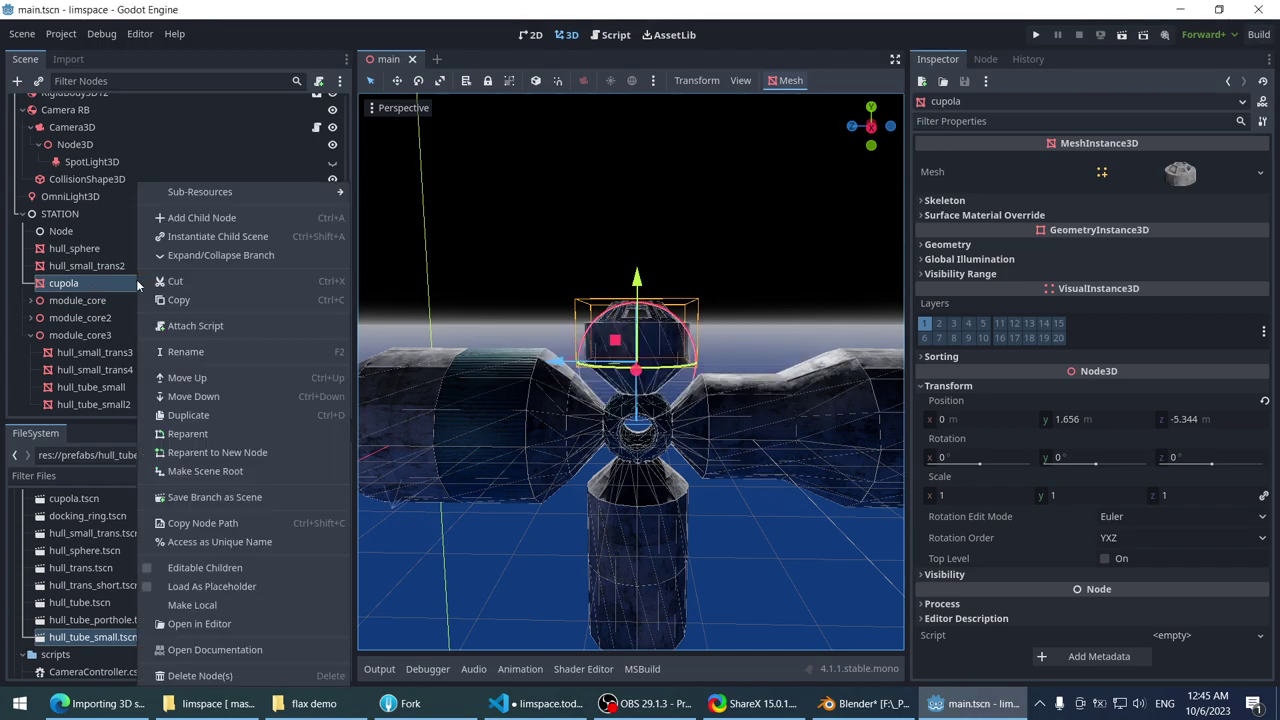
click(280, 456)
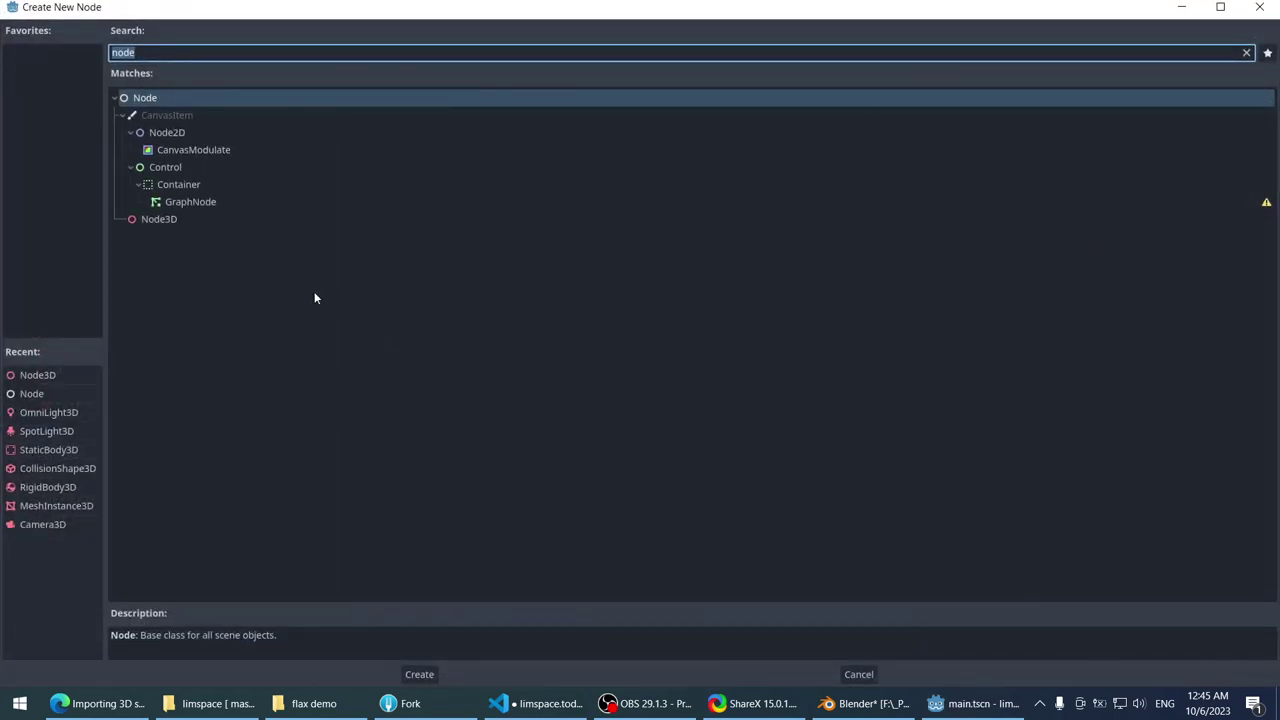
click(158, 218)
click(419, 674)
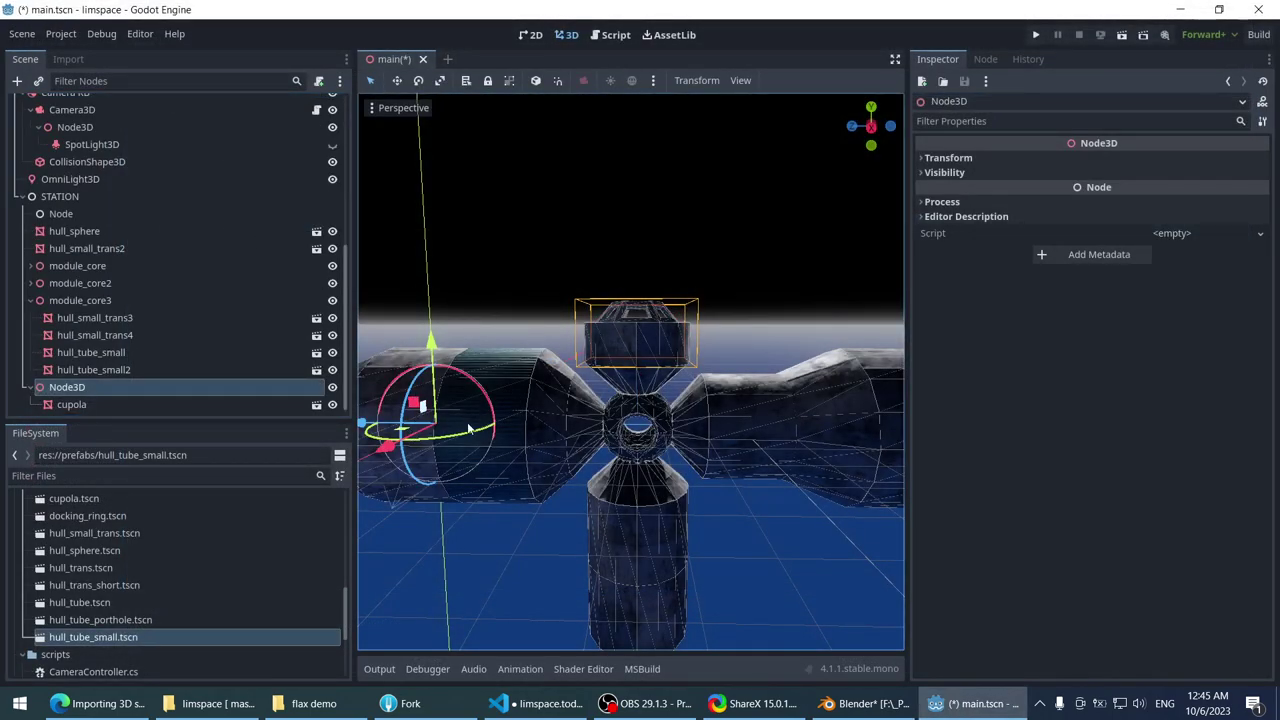
key(ctrl+z)
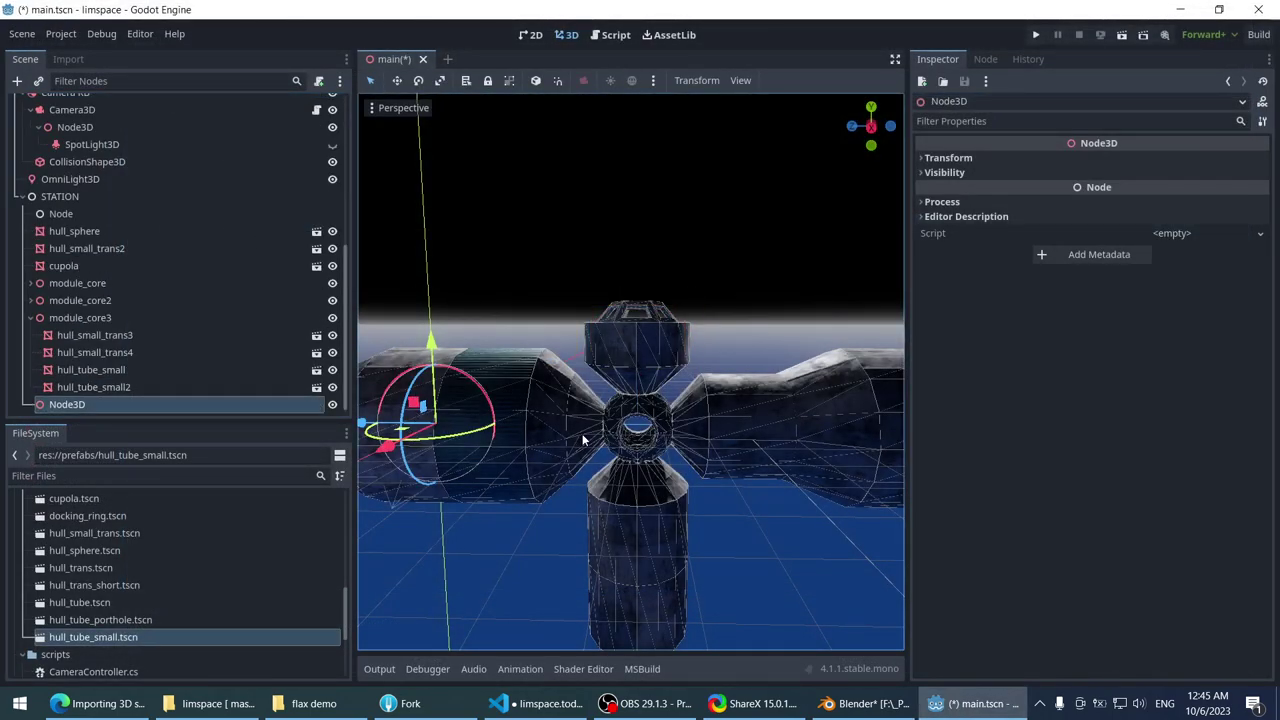
scroll(560, 415, down, 2)
scroll(540, 405, up, 6)
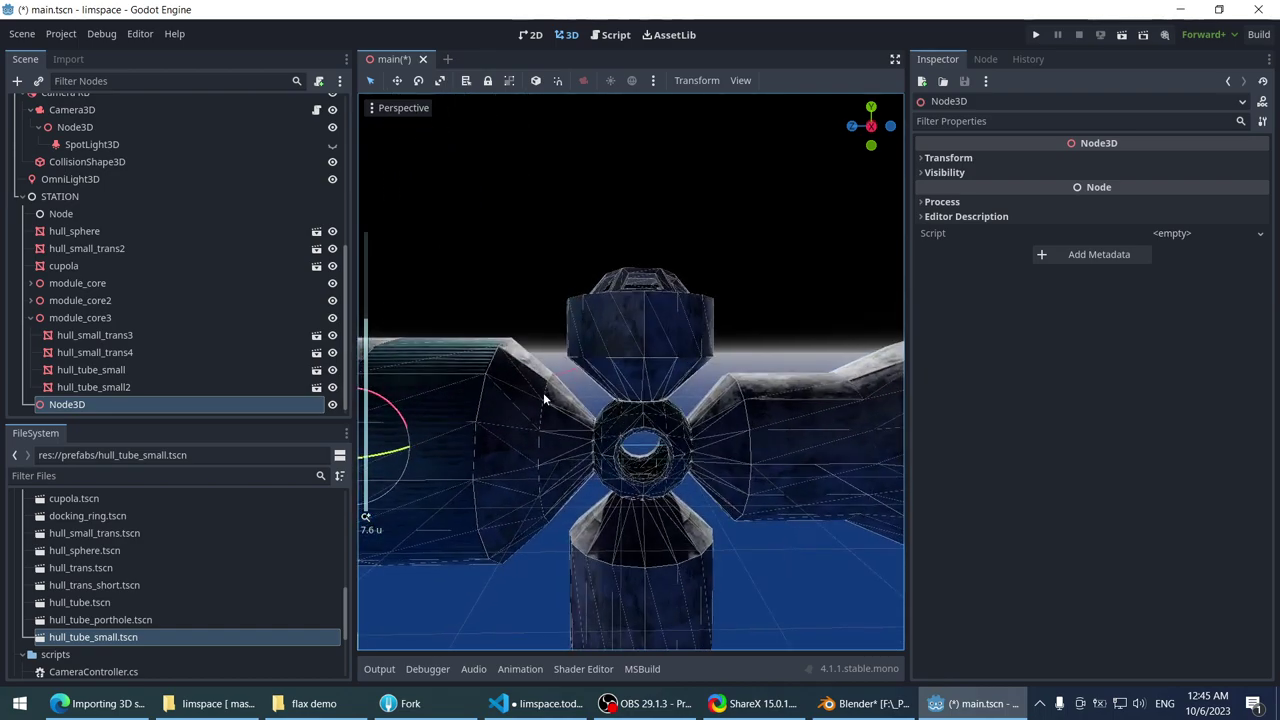
key(ctrl+z)
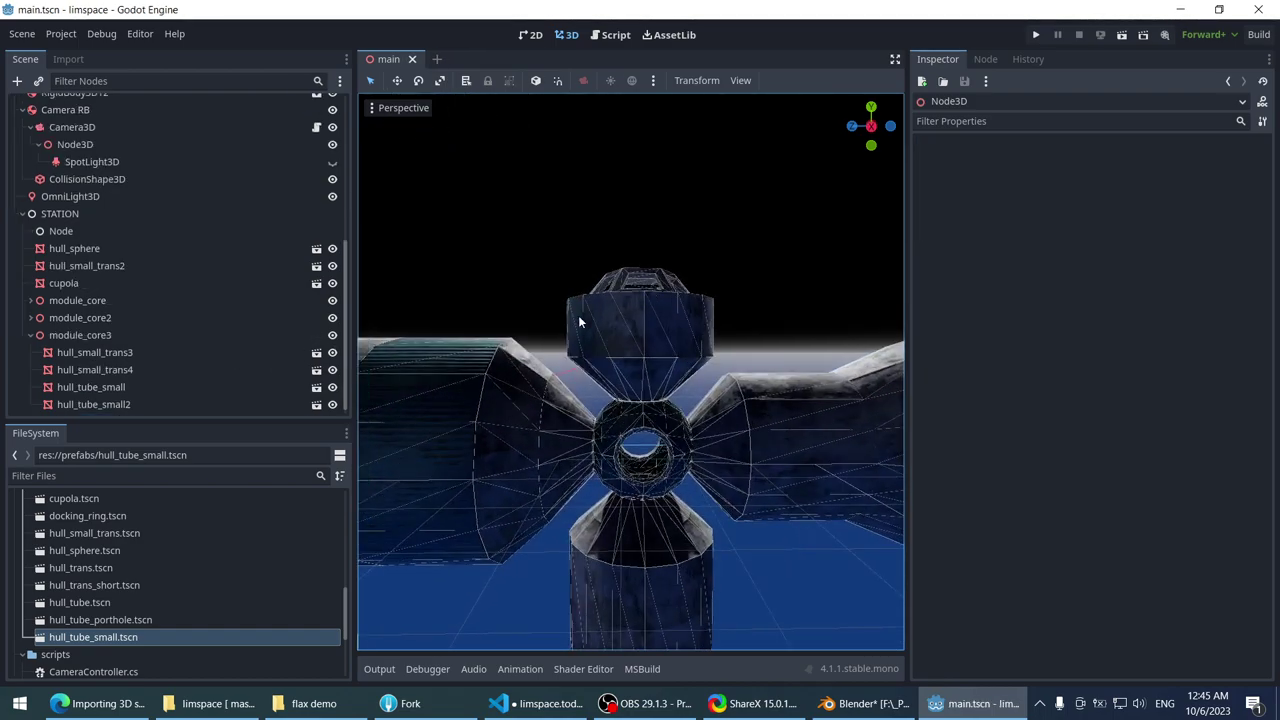
- Check hull_tube_small2 and module_core3, then reselect the cupola and orbit around it
click(578, 316)
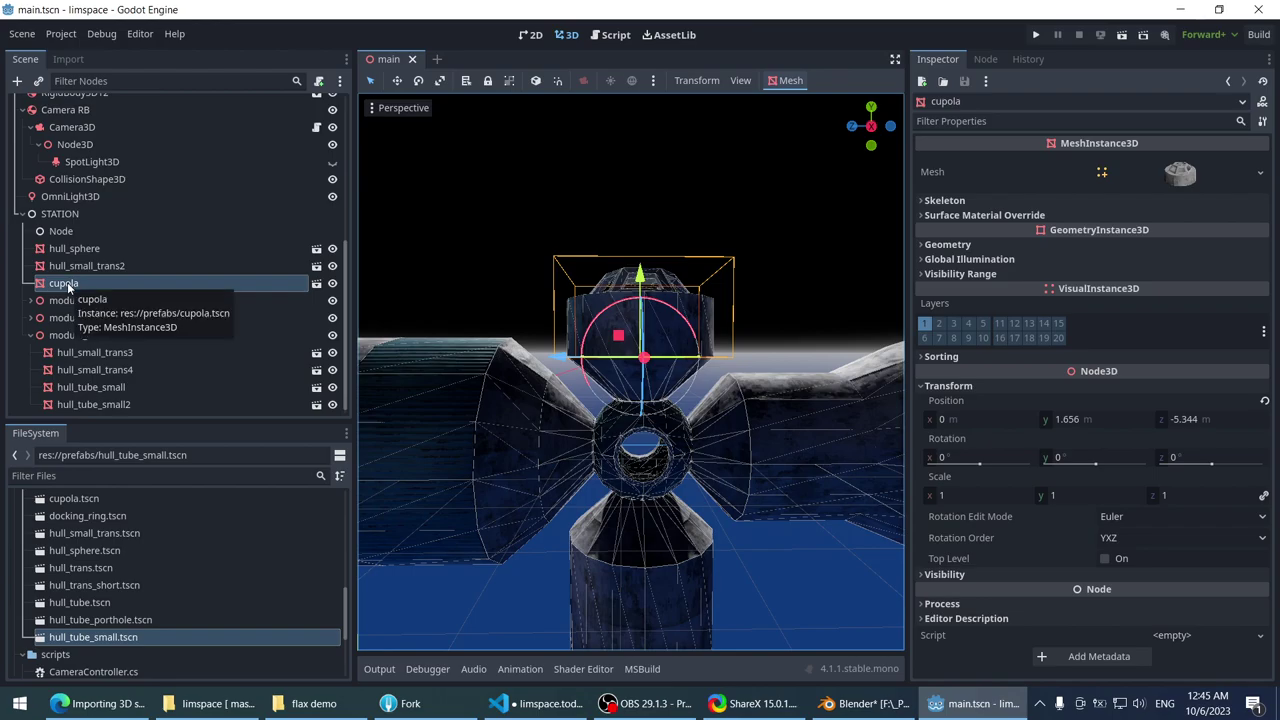
scroll(550, 494, down, 4)
click(589, 500)
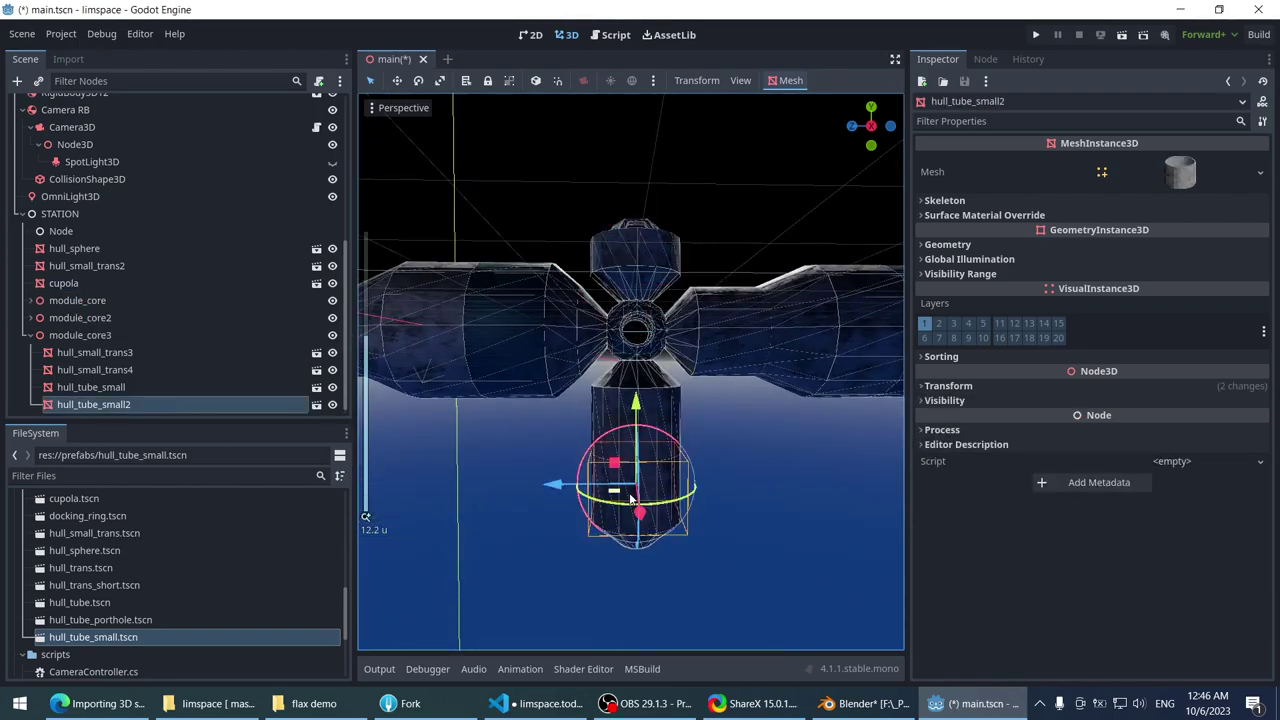
click(174, 335)
scroll(554, 348, up, 2)
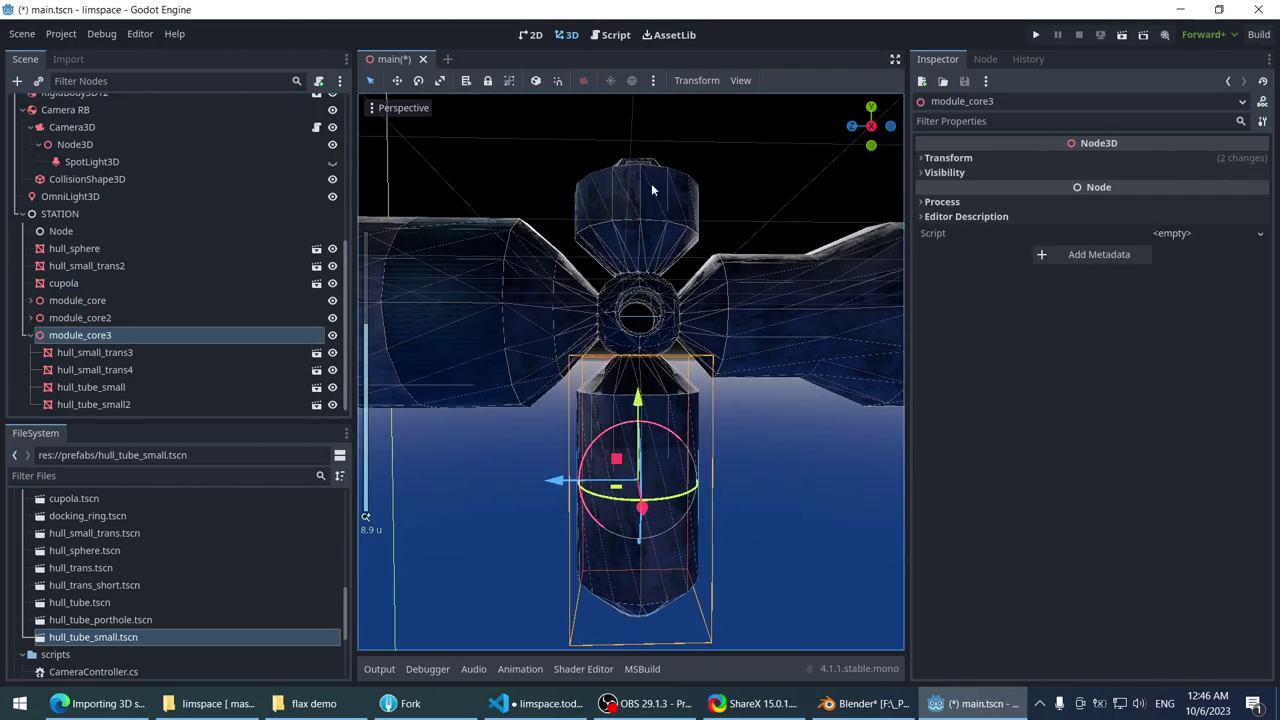
click(651, 183)
middle_drag(651, 183, 651, 260)
- Add a Node3D under cupola and drag it up to sit above cupola
right_click(112, 287)
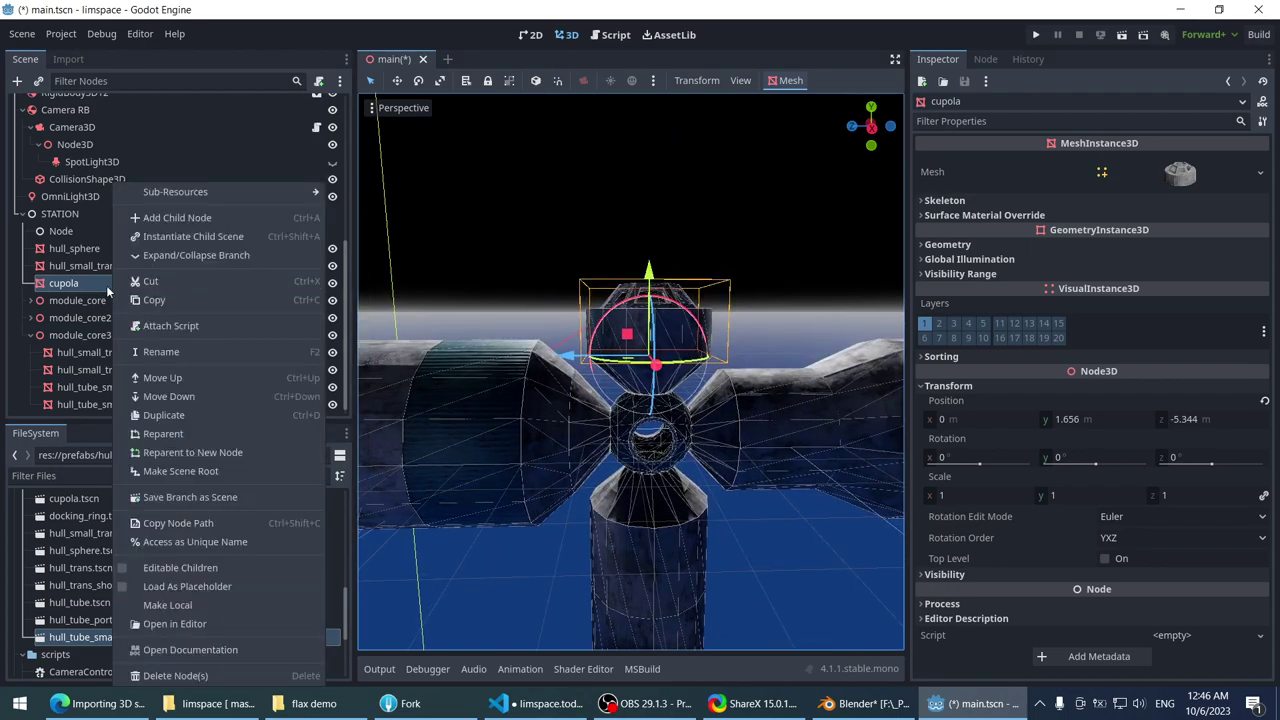
click(135, 222)
double_click(160, 218)
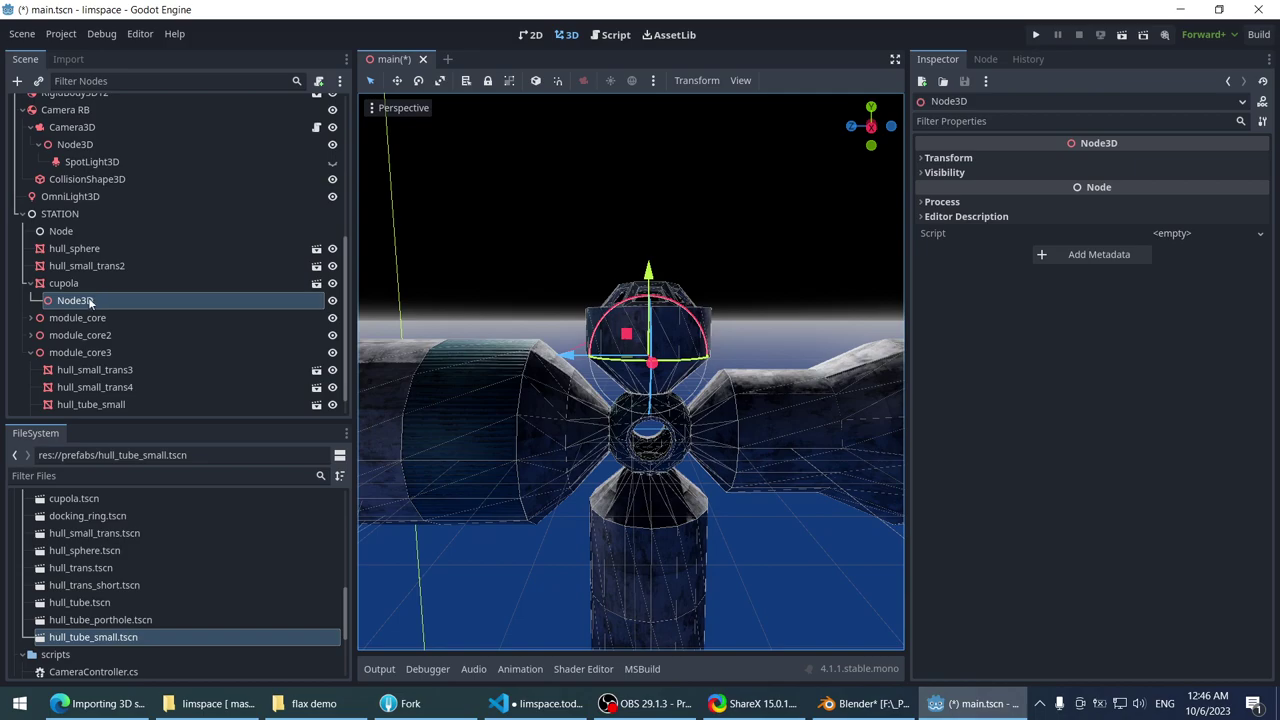
mouse_move(89, 300)
mouse_down()
mouse_move(85, 267)
mouse_move(80, 281)
mouse_up()
click(126, 266)
scroll(483, 300, up, 3)
middle_drag(483, 300, 545, 280)
- Save the scene and rename the new Node3D to module_cupola
key(ctrl+s)
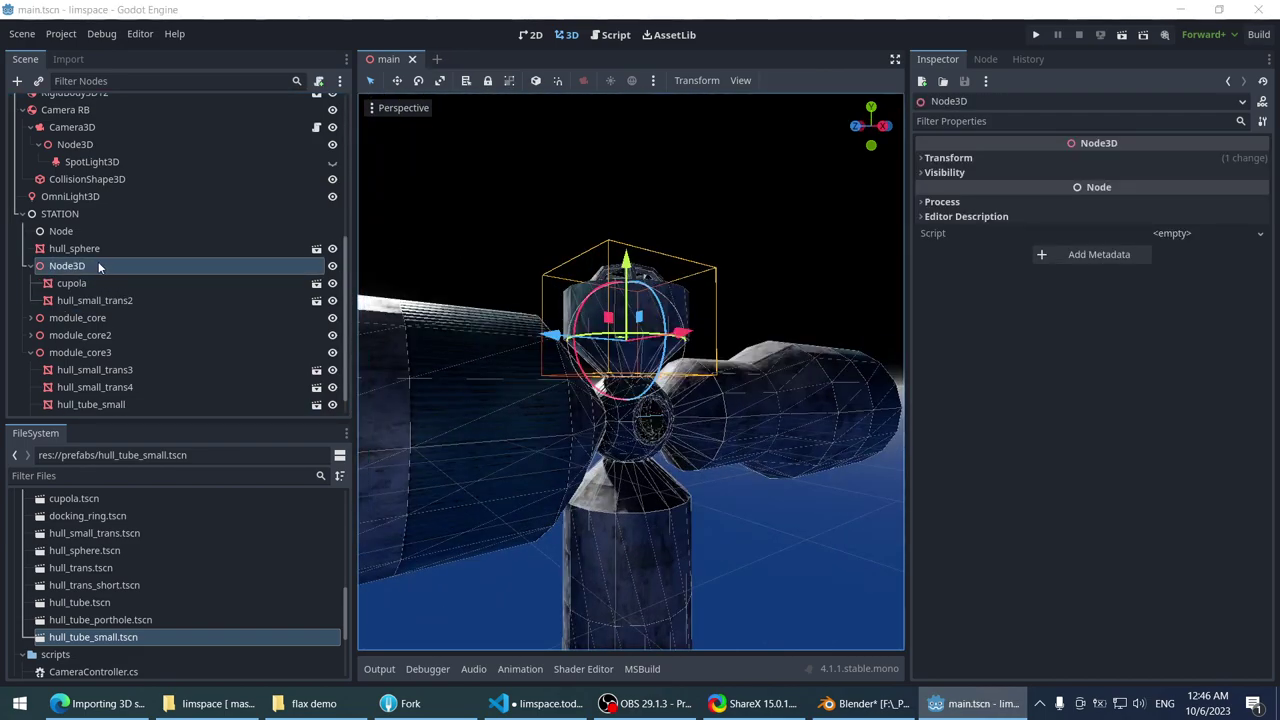
double_click(99, 265)
text(module_)
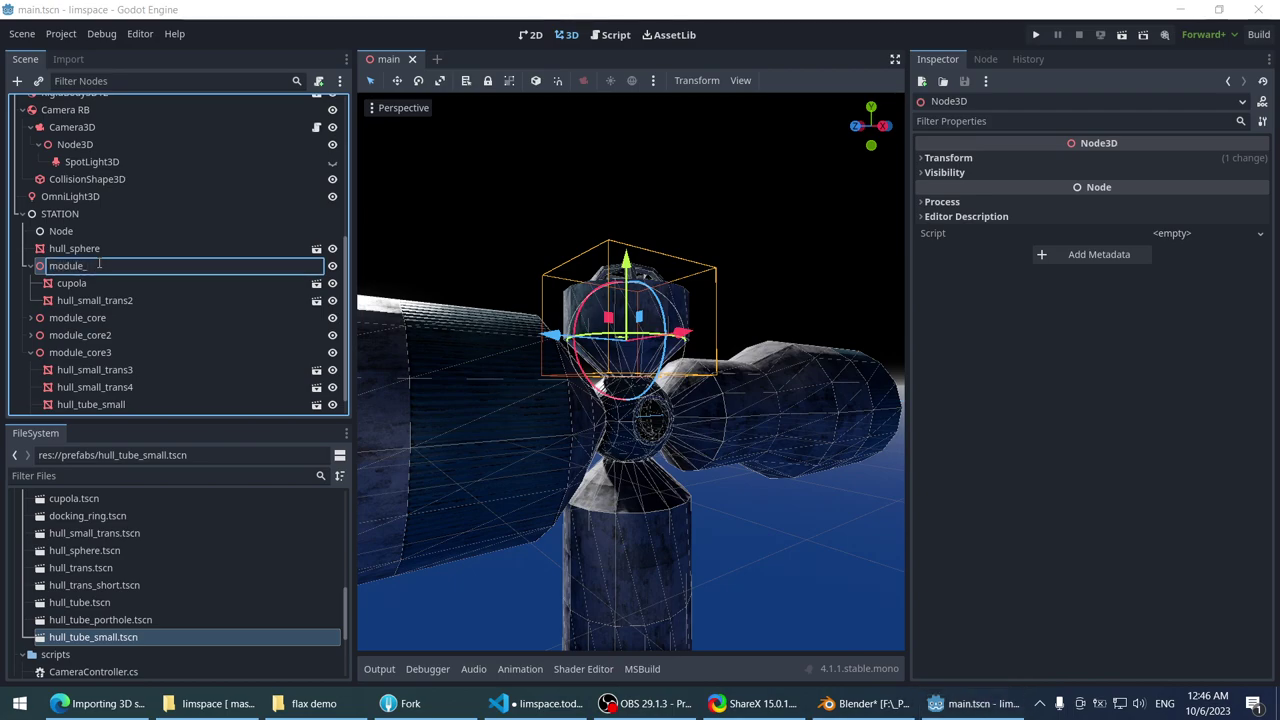
text(cupola)
key(Return)
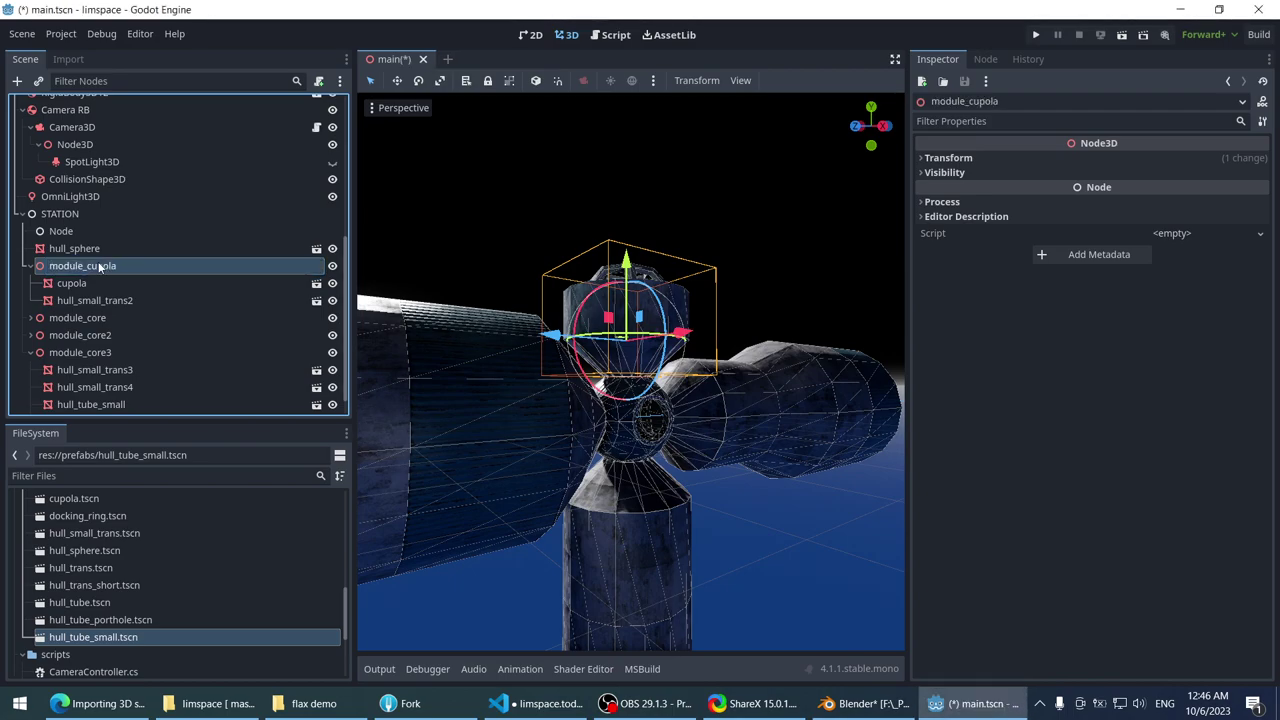
middle_drag(560, 300, 663, 209)
scroll(500, 355, up, 2)
key(ctrl+s)
scroll(500, 355, up, 3)
drag(609, 229, 610, 150)
key(ctrl+z)
middle_drag(612, 150, 632, 277)
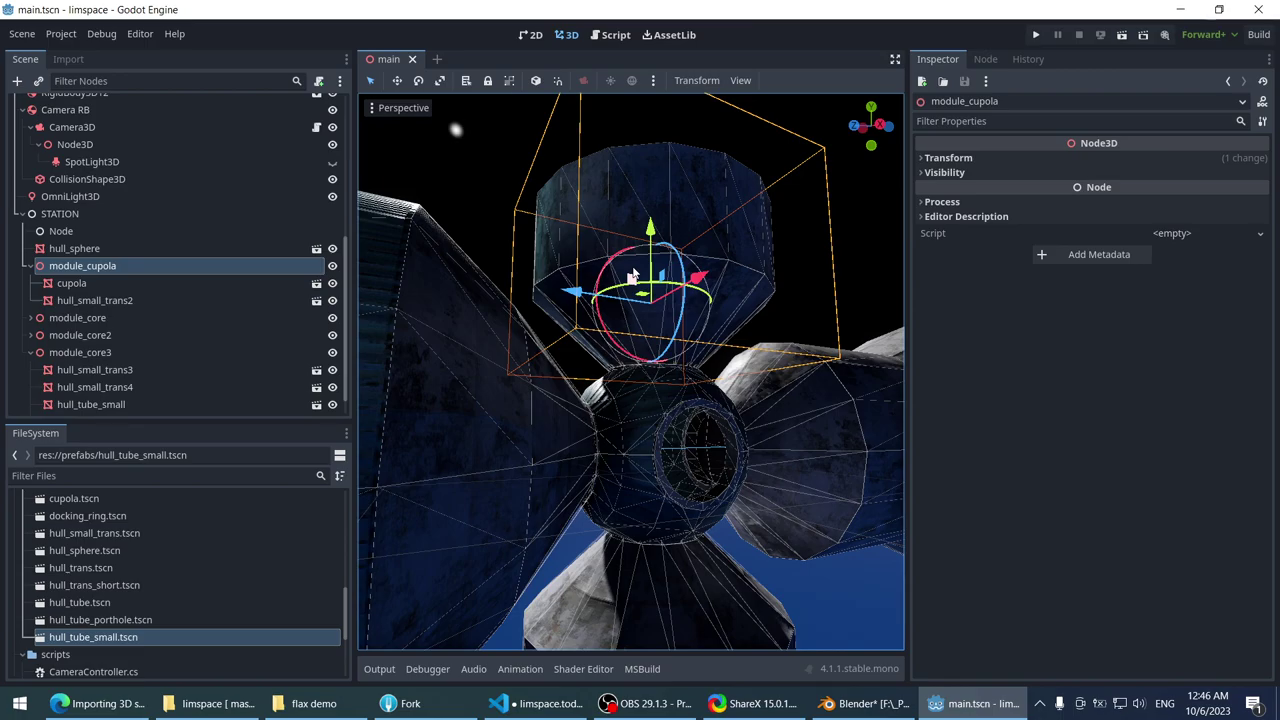
- In Edge, flip through the TKS, cupola, Zvezda, rusted-hull and NASA station tabs
click(100, 703)
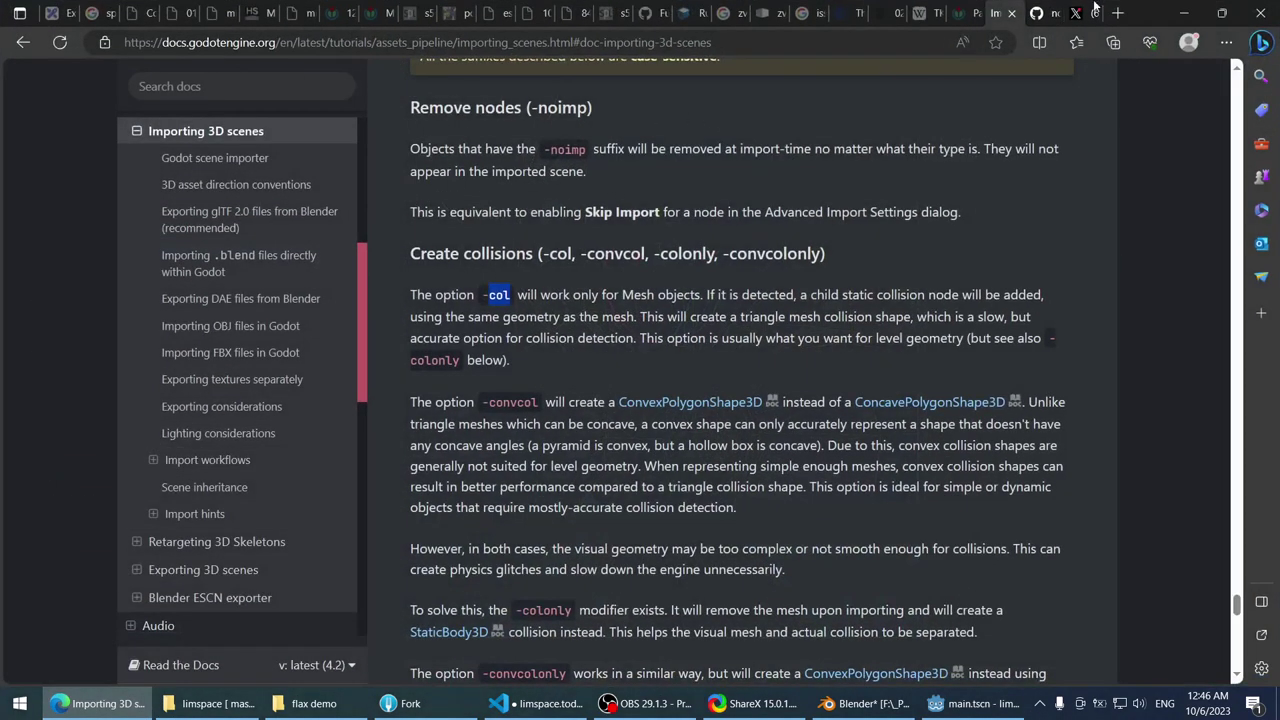
click(1045, 12)
click(997, 12)
click(925, 12)
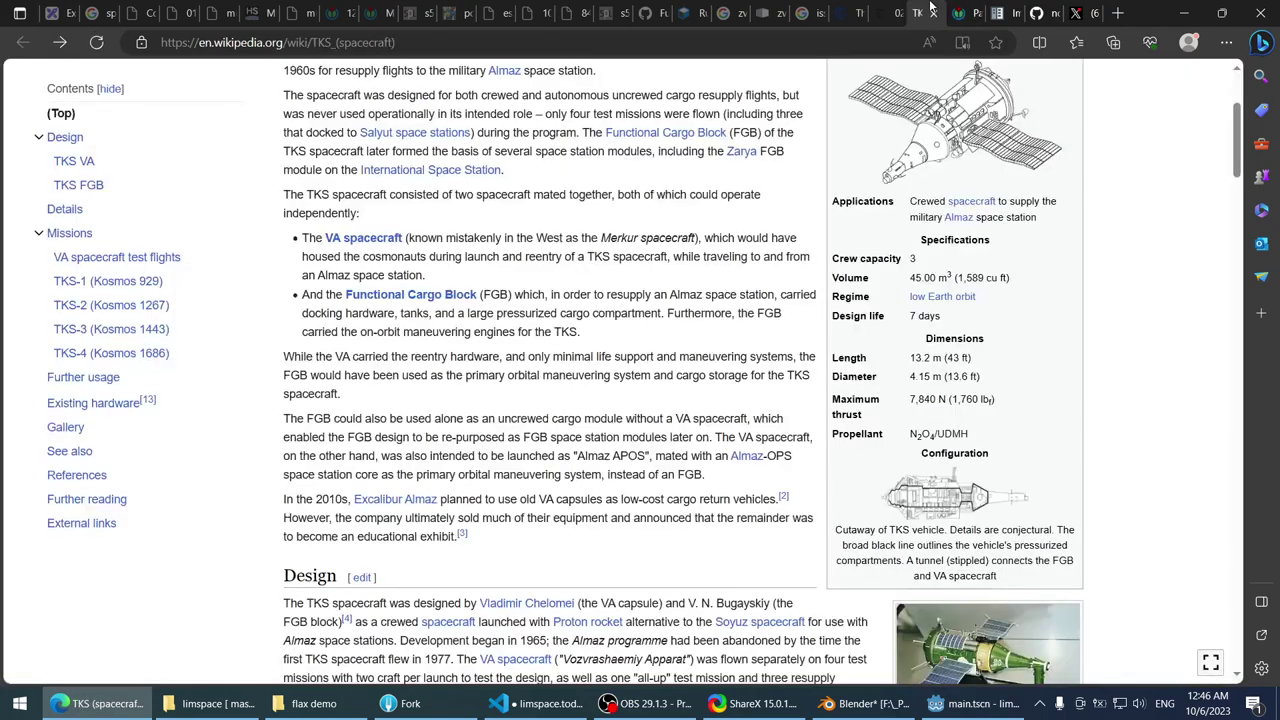
click(903, 10)
click(842, 12)
click(787, 8)
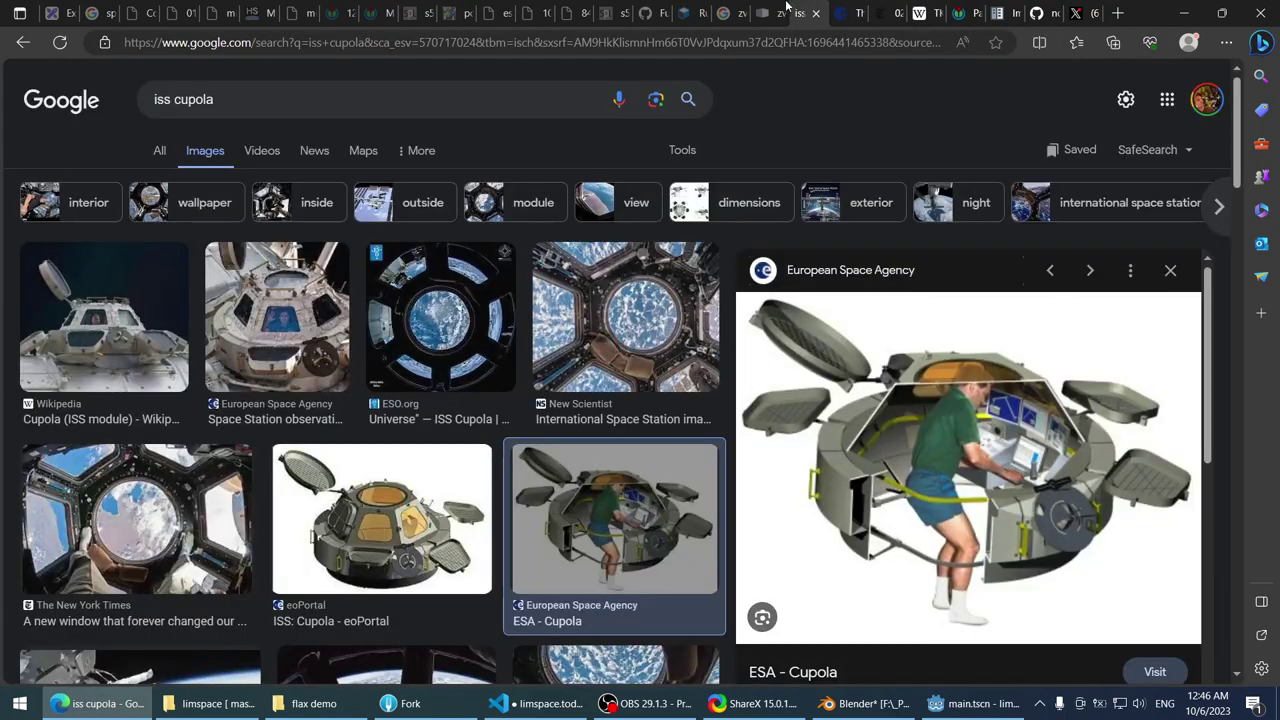
click(762, 10)
click(726, 12)
click(692, 12)
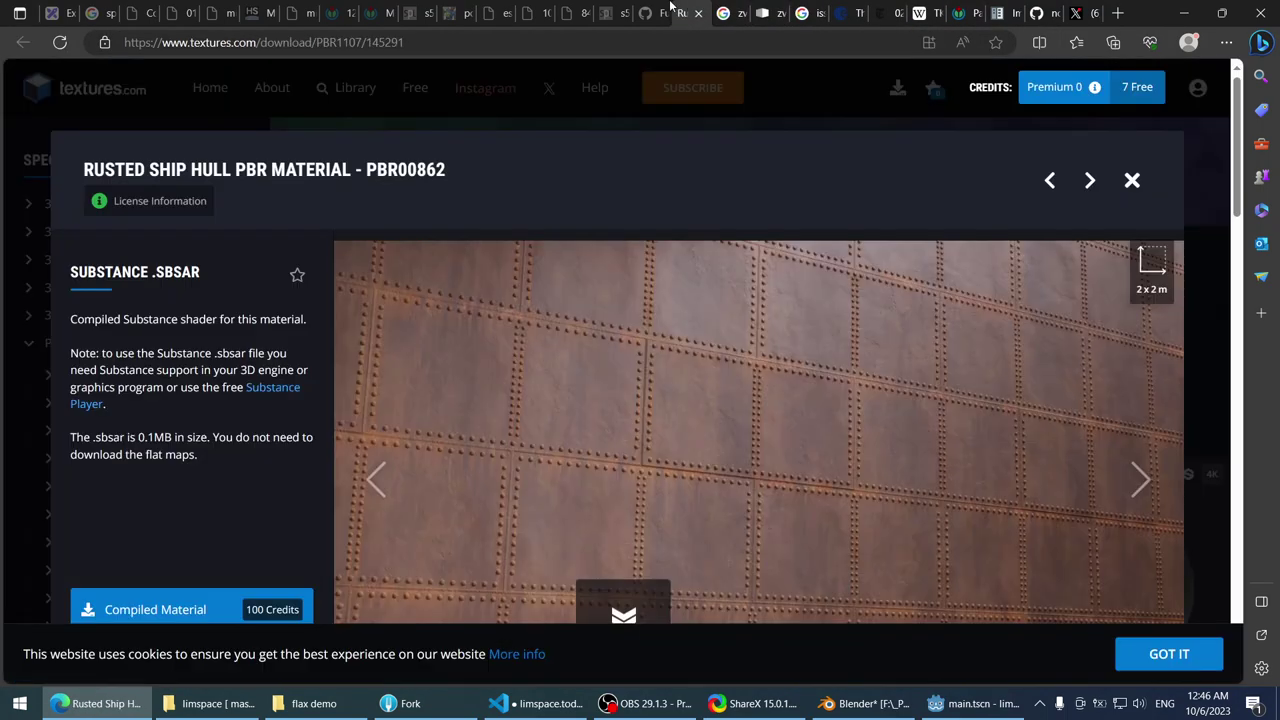
click(650, 12)
click(574, 10)
- Compare the astronaut-in-hatch photo with the two station-interior photos
click(607, 10)
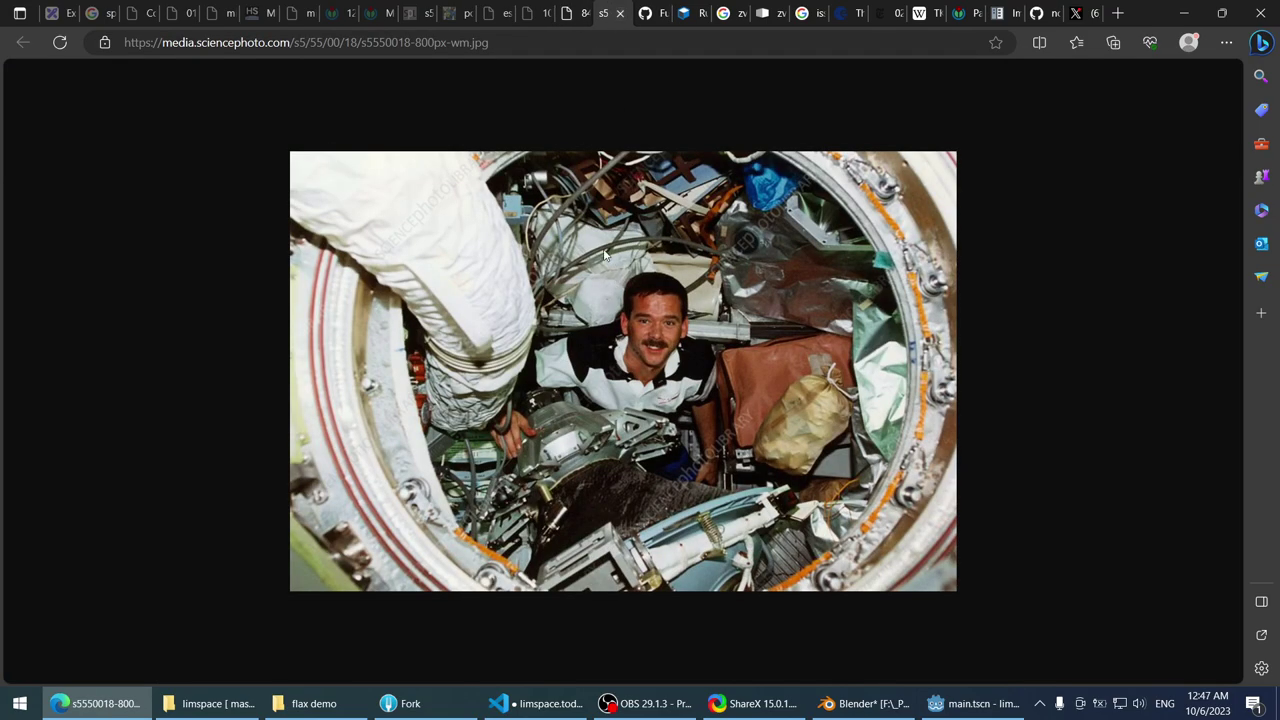
click(528, 10)
click(512, 9)
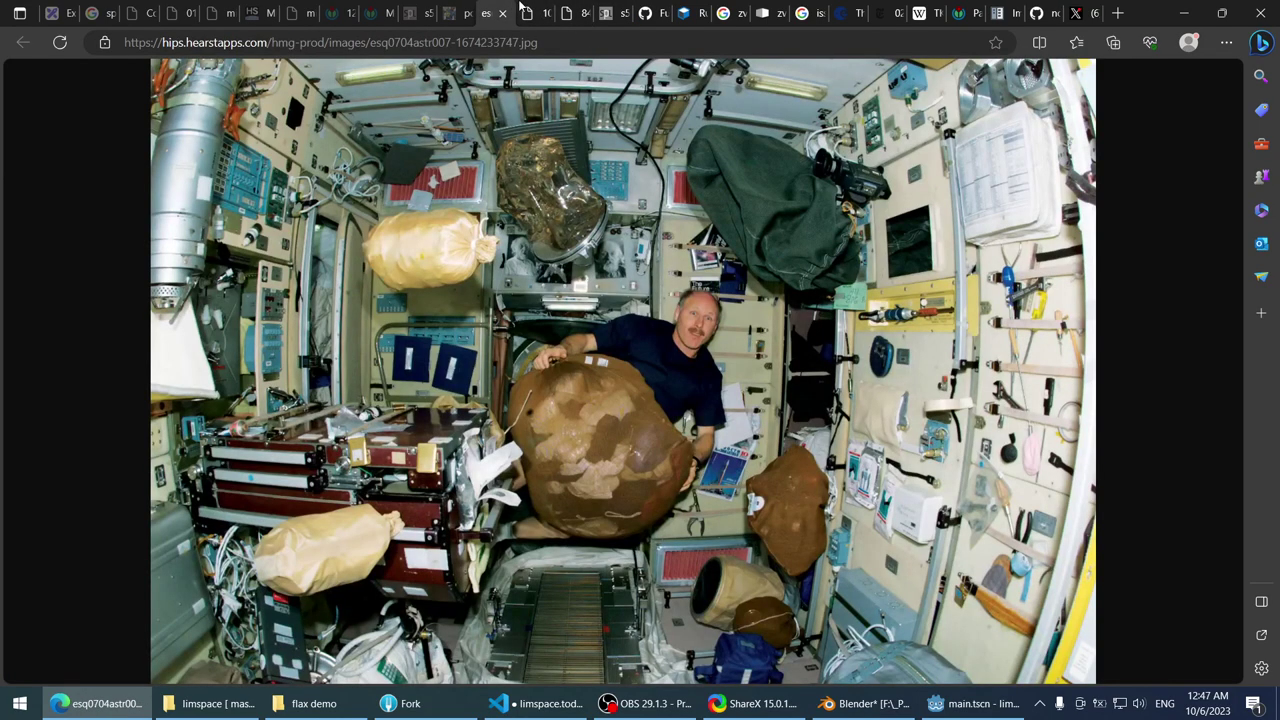
click(534, 11)
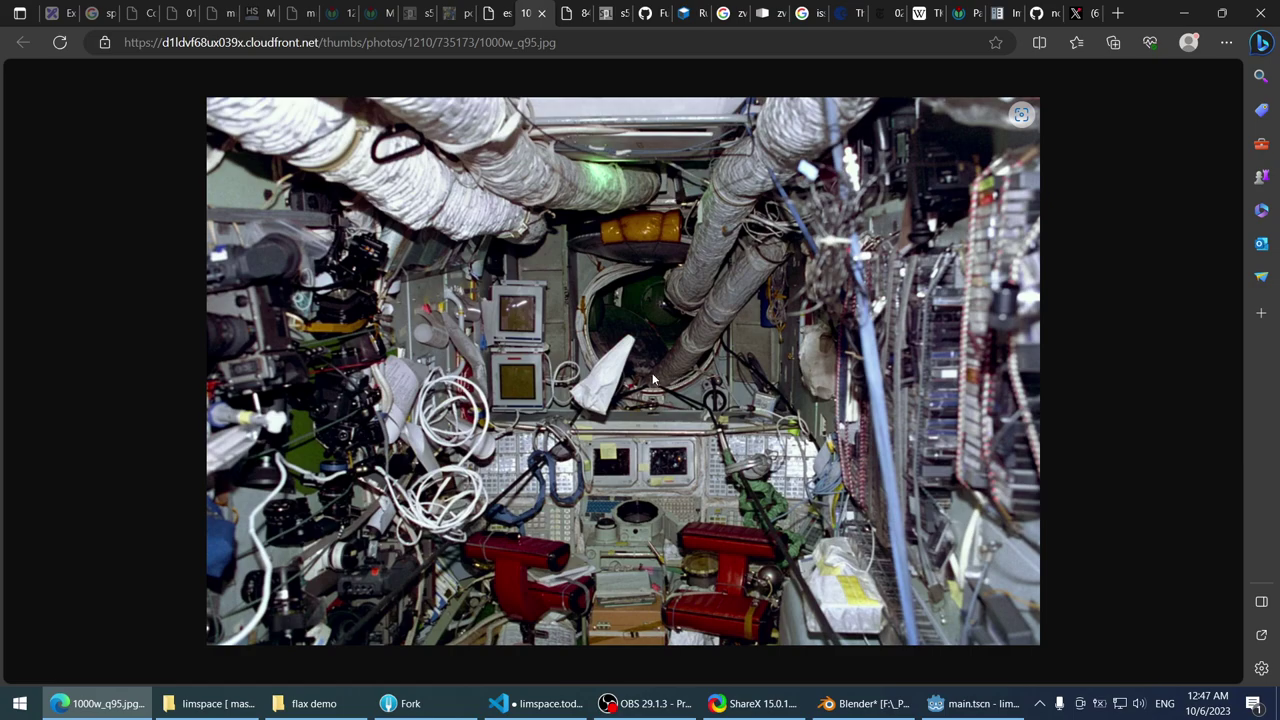
click(502, 7)
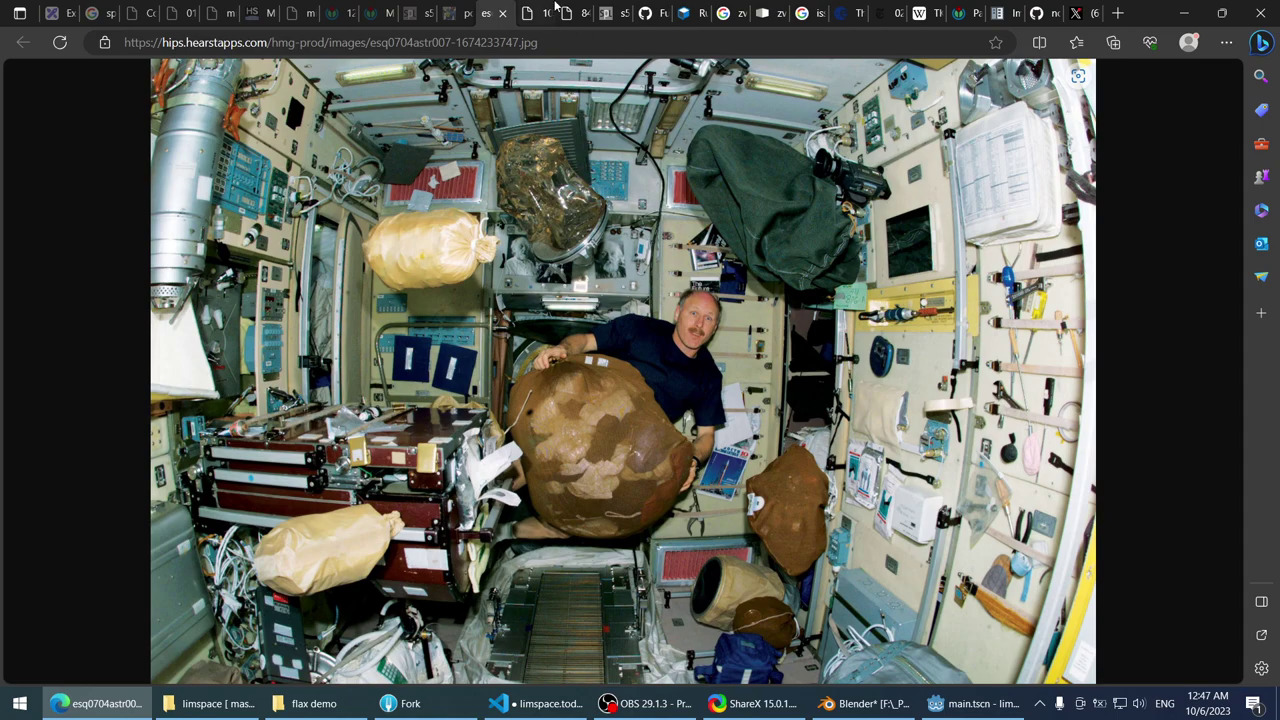
click(550, 10)
click(488, 12)
click(535, 10)
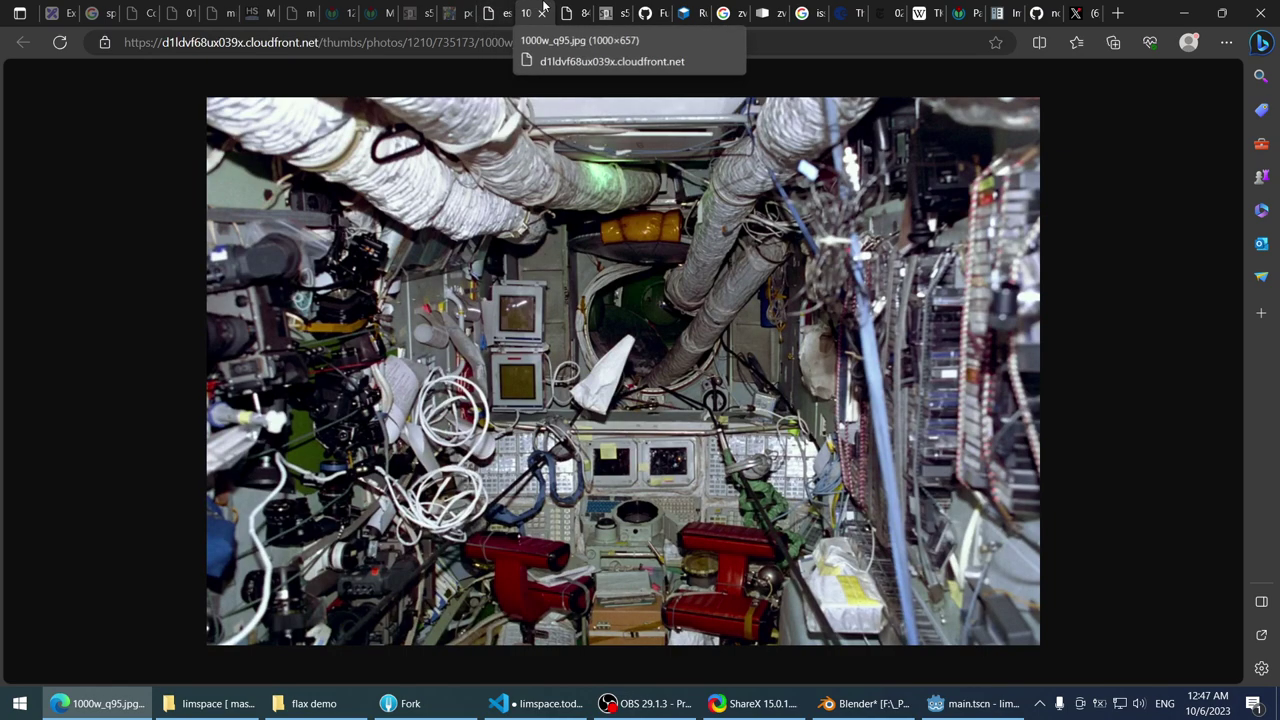
- Move through the NASA history and hatch photos to the Mir-over-Earth image
click(565, 10)
click(540, 10)
click(458, 10)
click(422, 10)
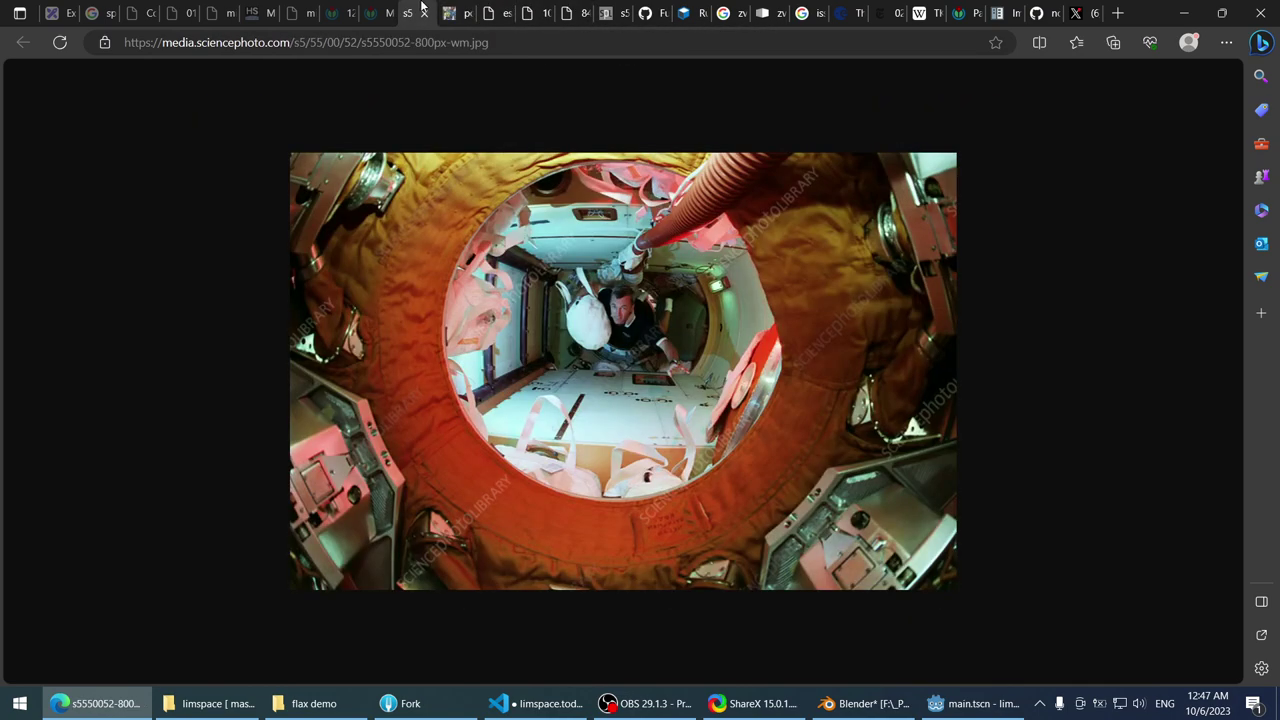
click(379, 8)
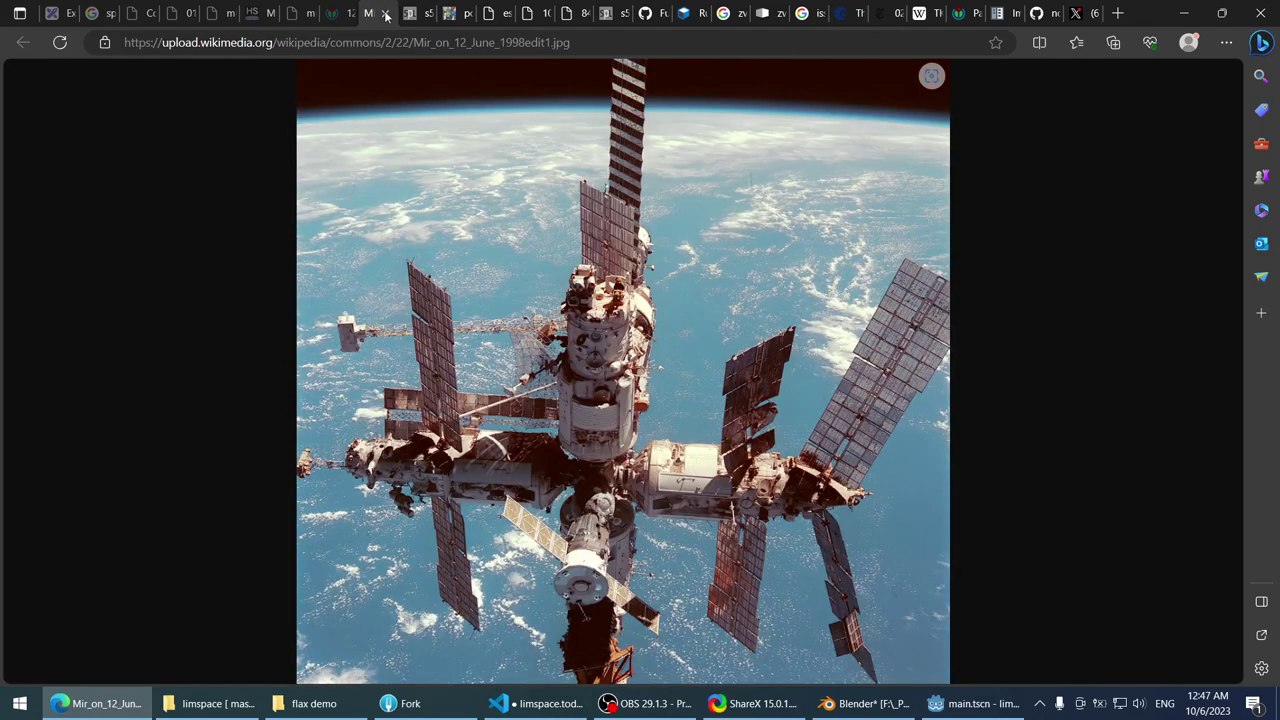
- Enlarge the Mir photo to full size and pan across its modules
click(750, 440)
scroll(840, 347, down, 1)
scroll(840, 347, up, 1)
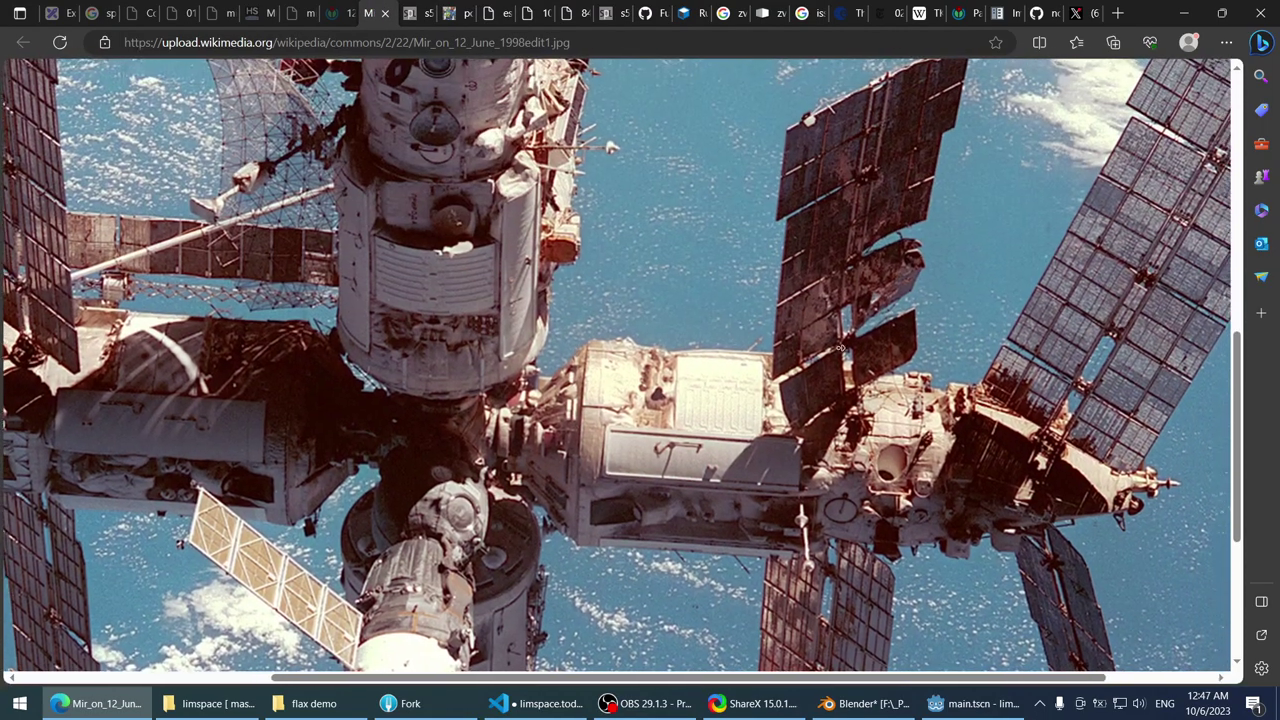
scroll(840, 347, right, 1)
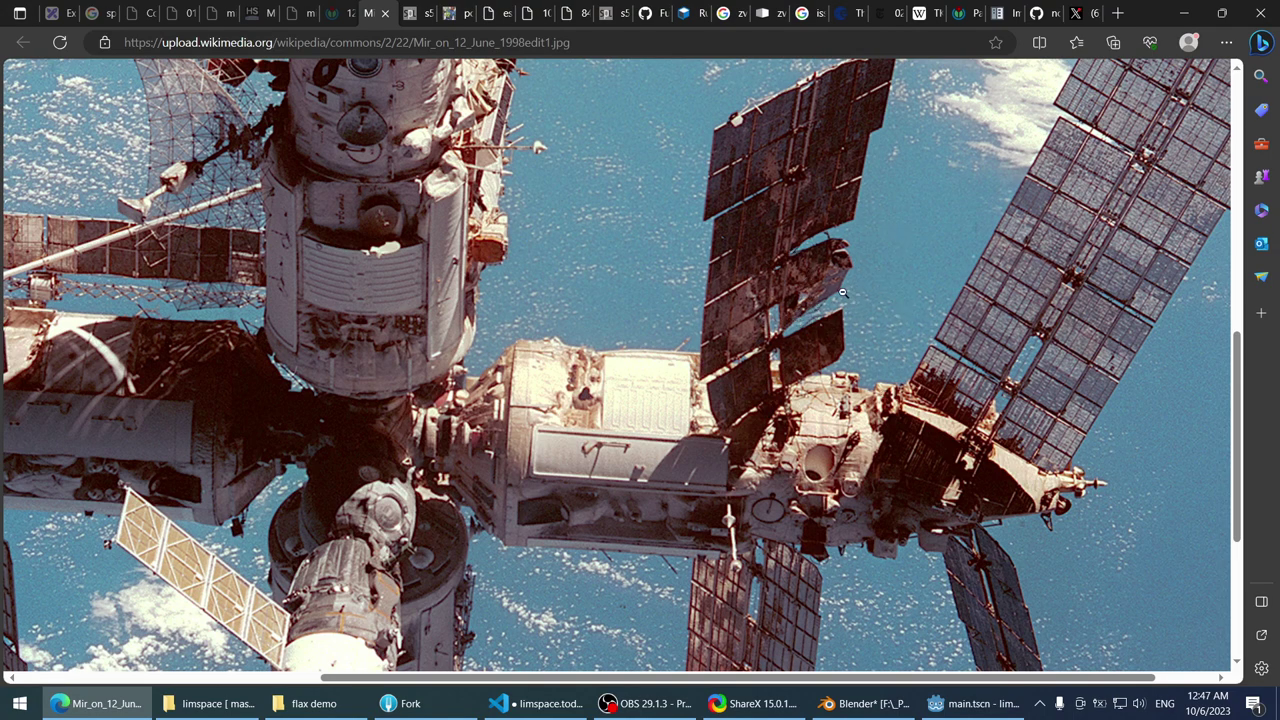
scroll(461, 363, right, 1)
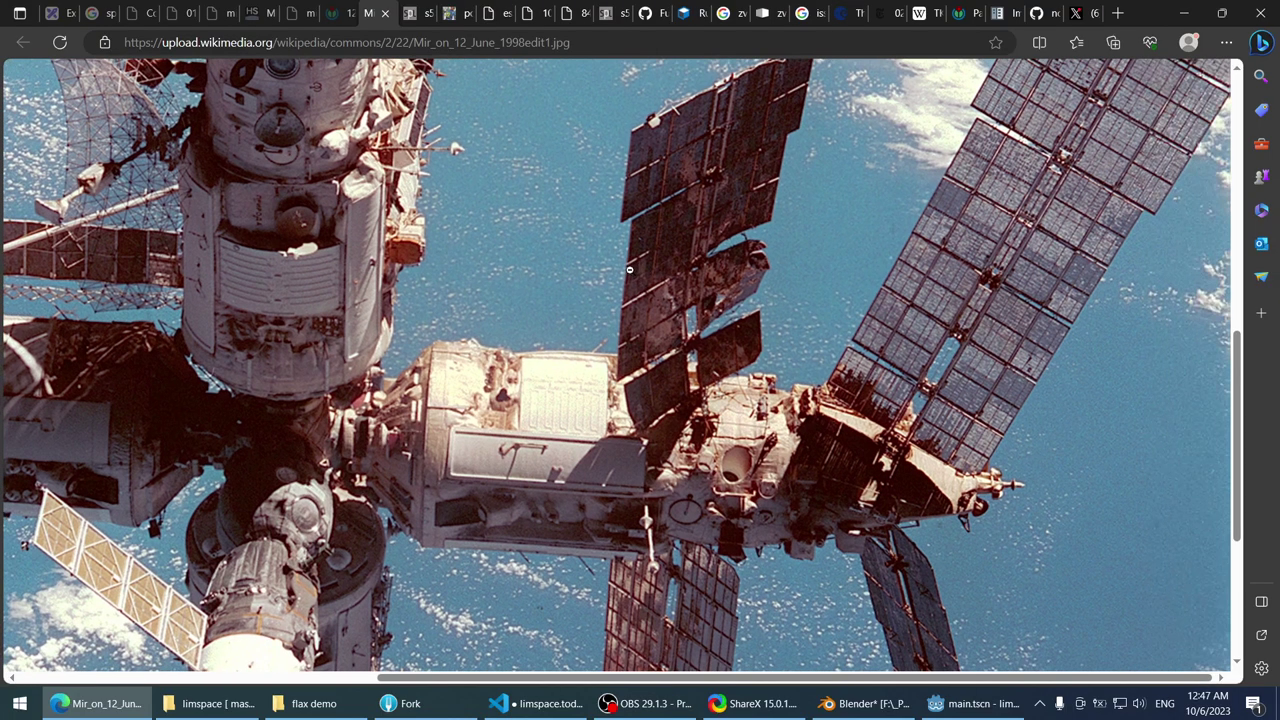
scroll(510, 400, down, 2)
scroll(530, 415, left, 1)
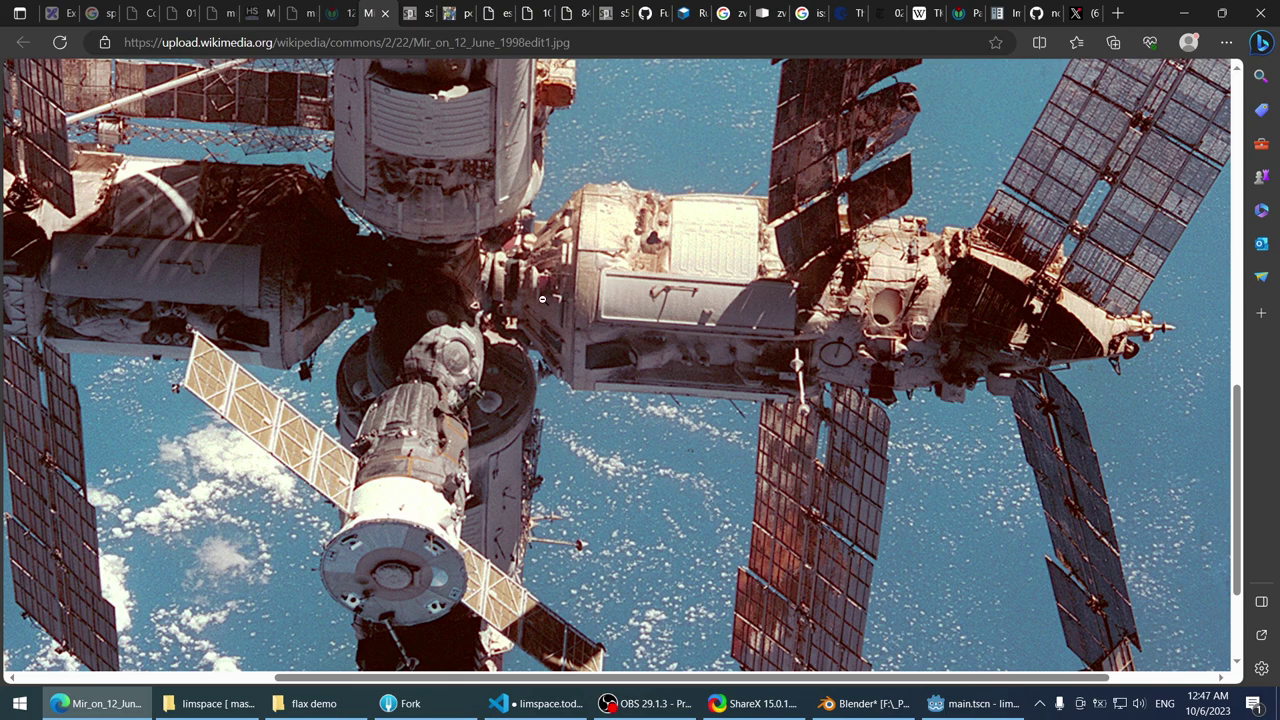
ctrl+scroll(550, 305, down, 4)
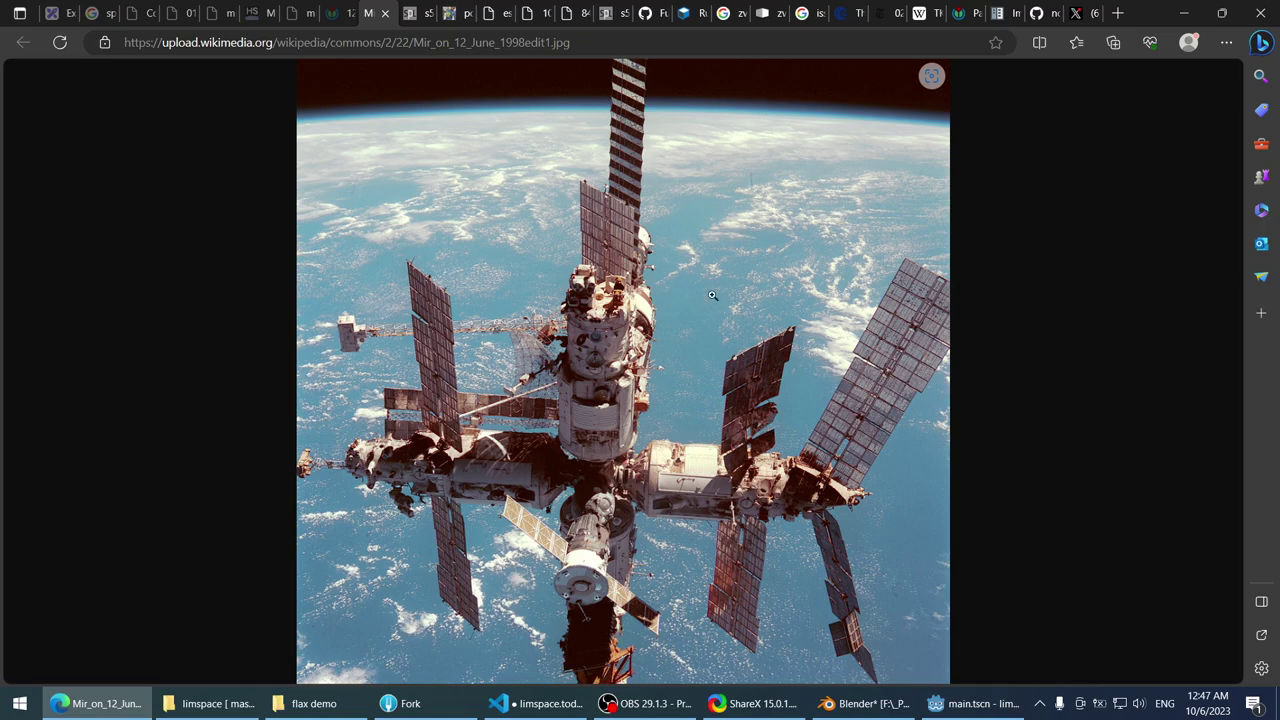
- Re-enlarge the Mir photo, scan its docking ports, then Alt+Tab back to Godot
click(529, 422)
scroll(512, 410, down, 3)
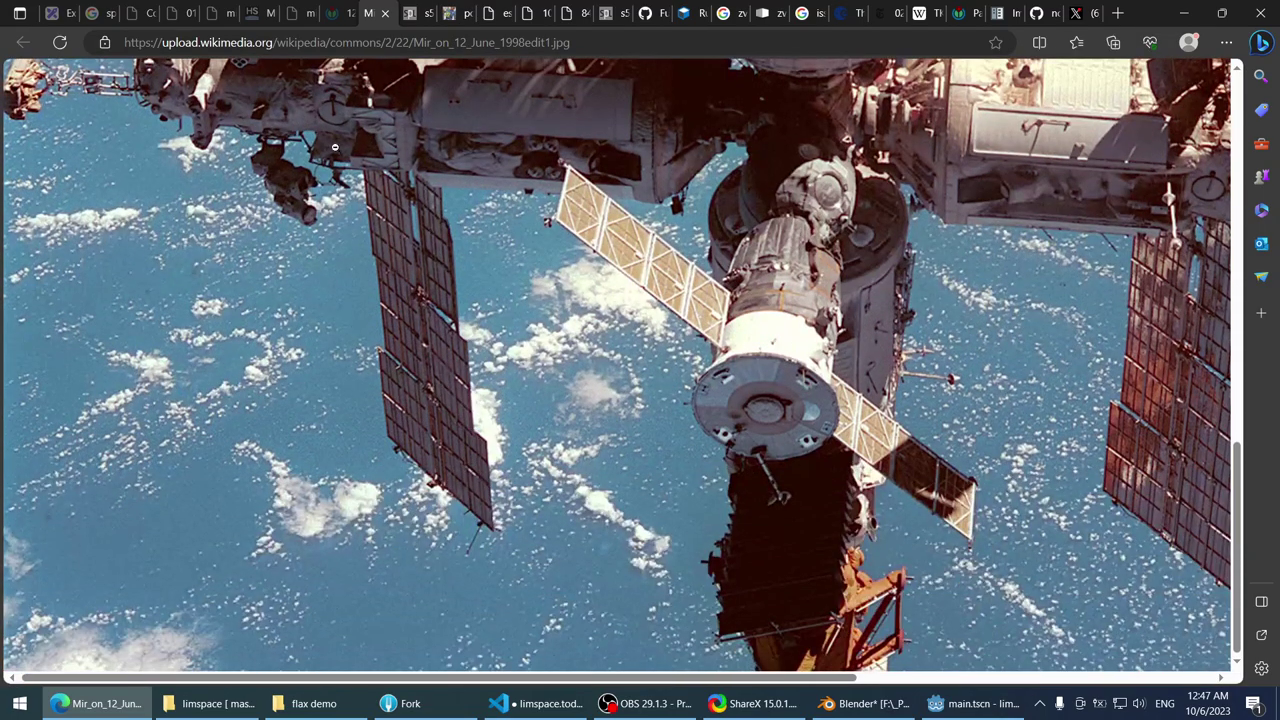
scroll(386, 364, up, 5)
scroll(386, 364, down, 5)
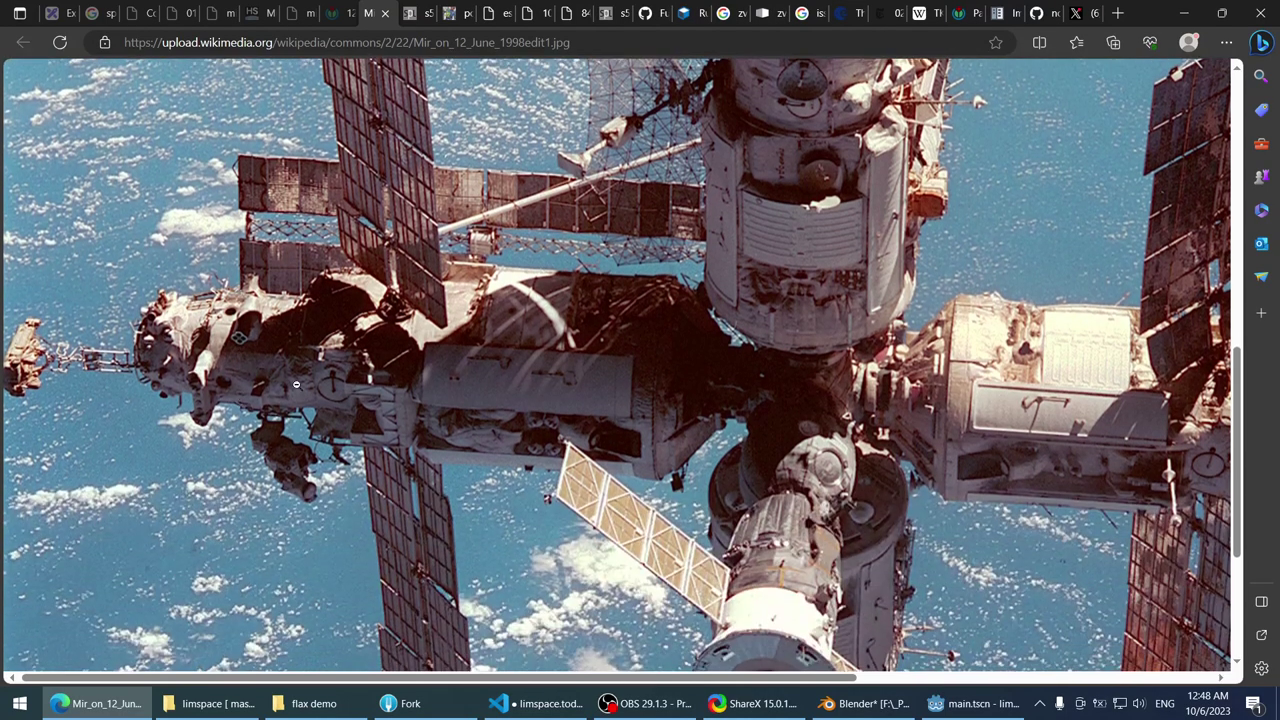
scroll(843, 428, right, 5)
scroll(843, 428, down, 2)
scroll(847, 381, up, 6)
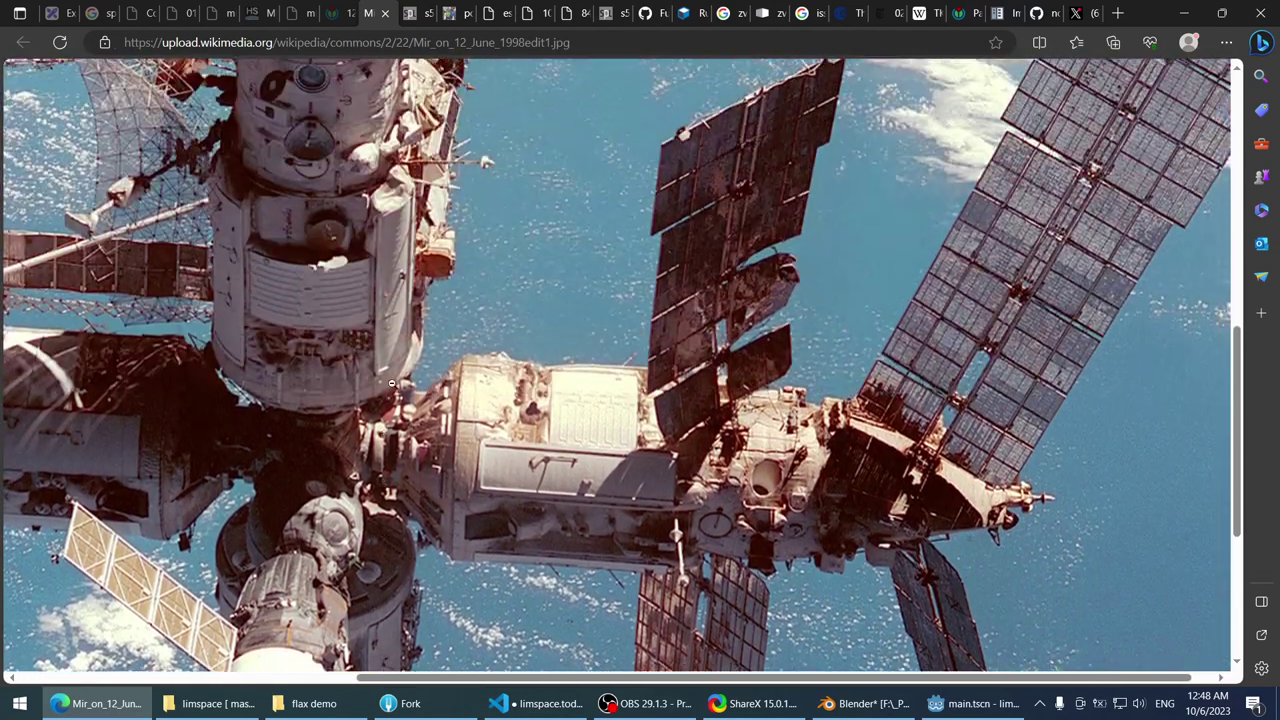
scroll(847, 381, up, 2)
scroll(845, 378, down, 4)
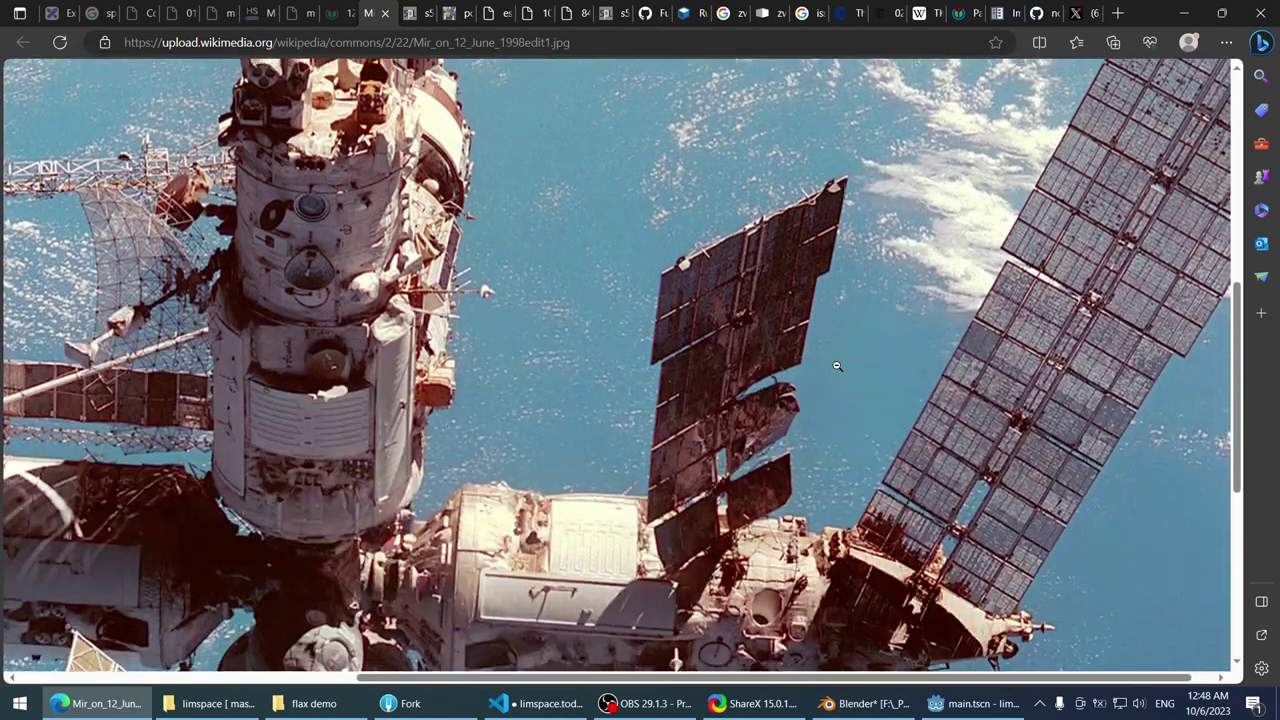
scroll(840, 370, up, 3)
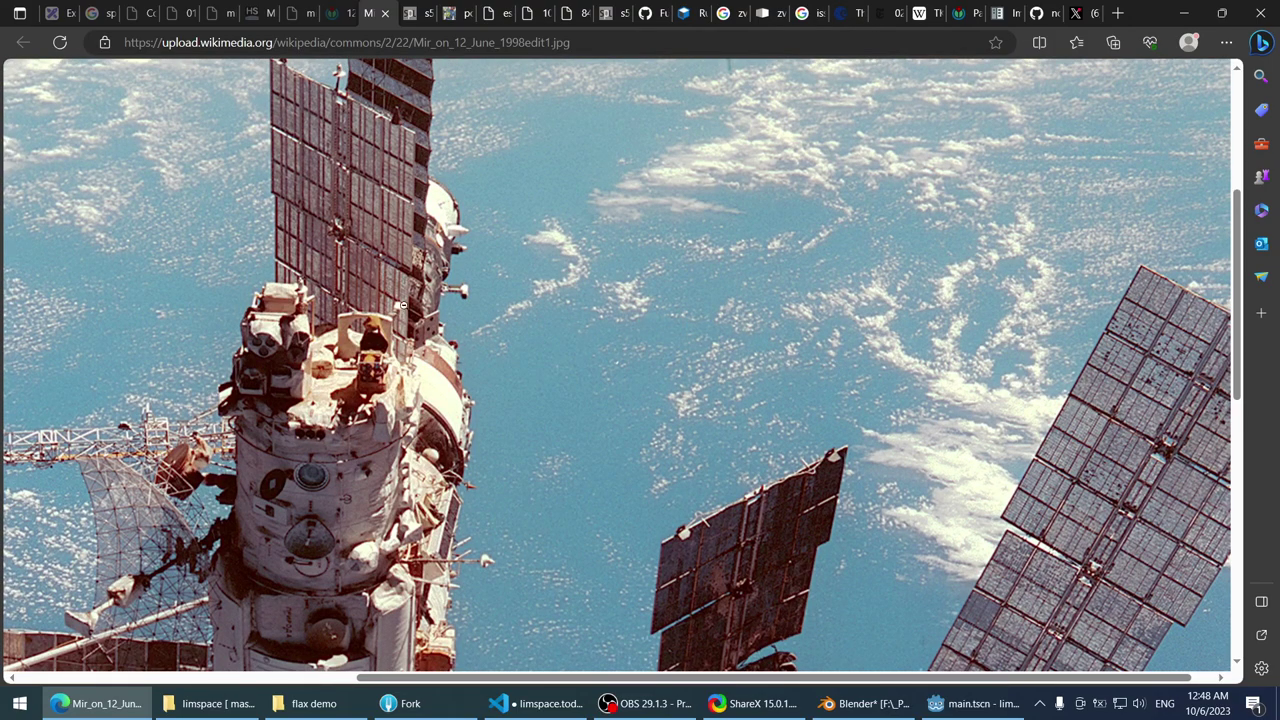
scroll(313, 305, down, 3)
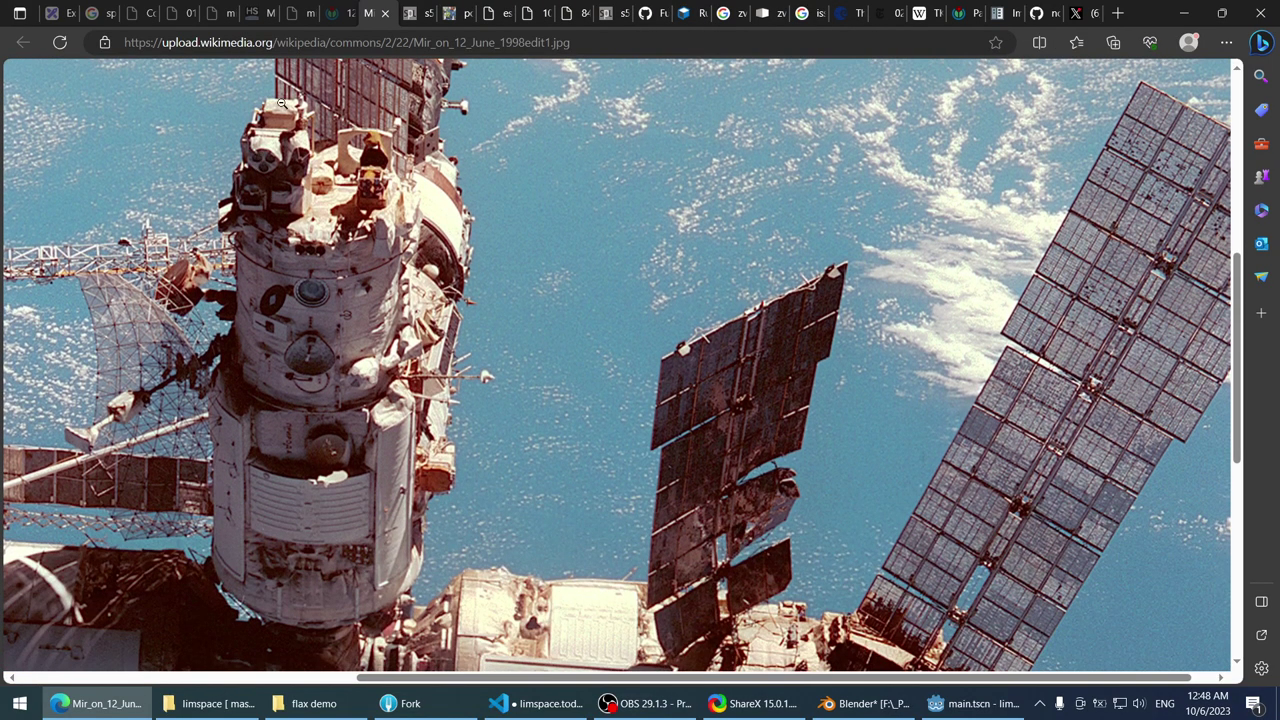
scroll(313, 305, up, 3)
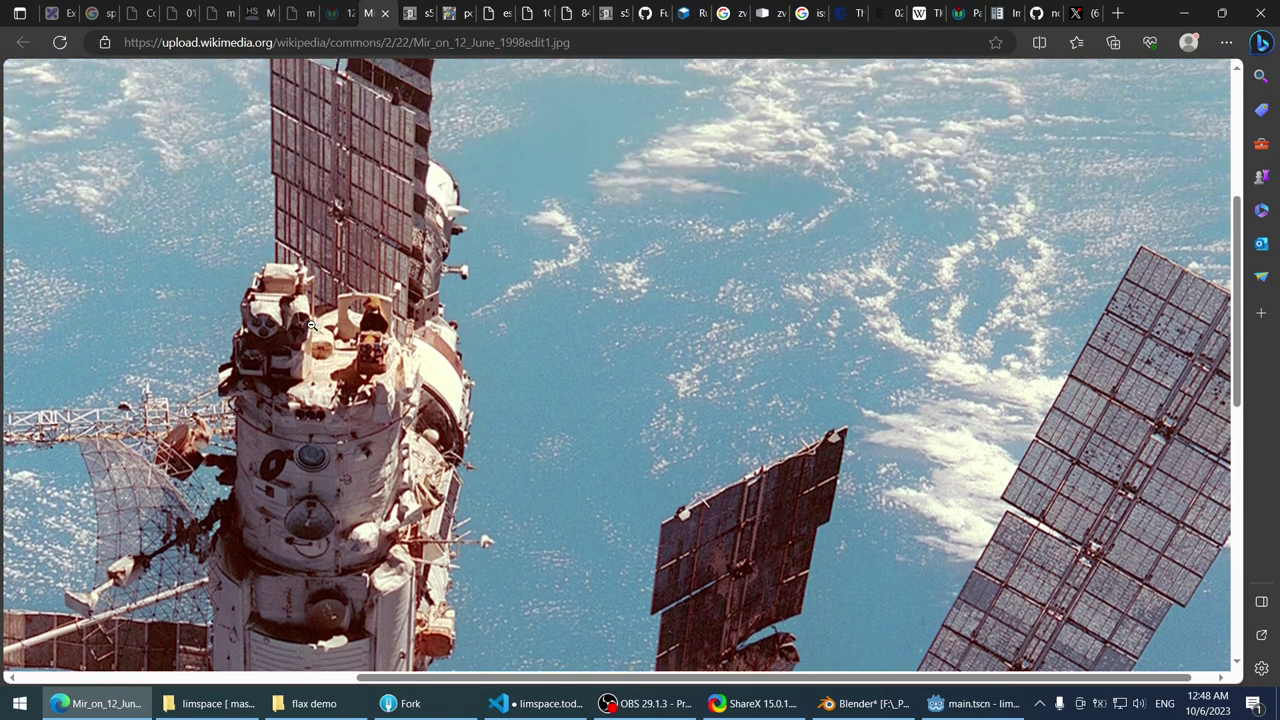
scroll(320, 290, down, 5)
scroll(330, 270, up, 3)
scroll(245, 312, left, 3)
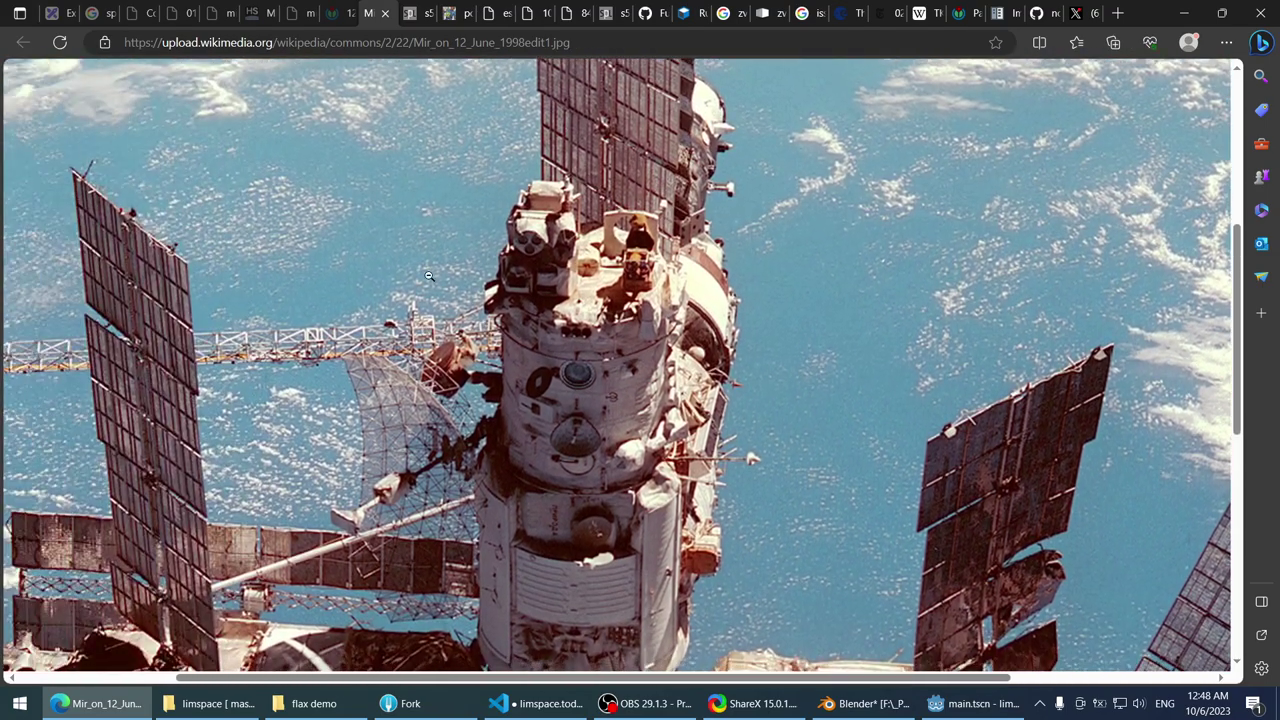
scroll(245, 312, down, 2)
scroll(245, 312, left, 2)
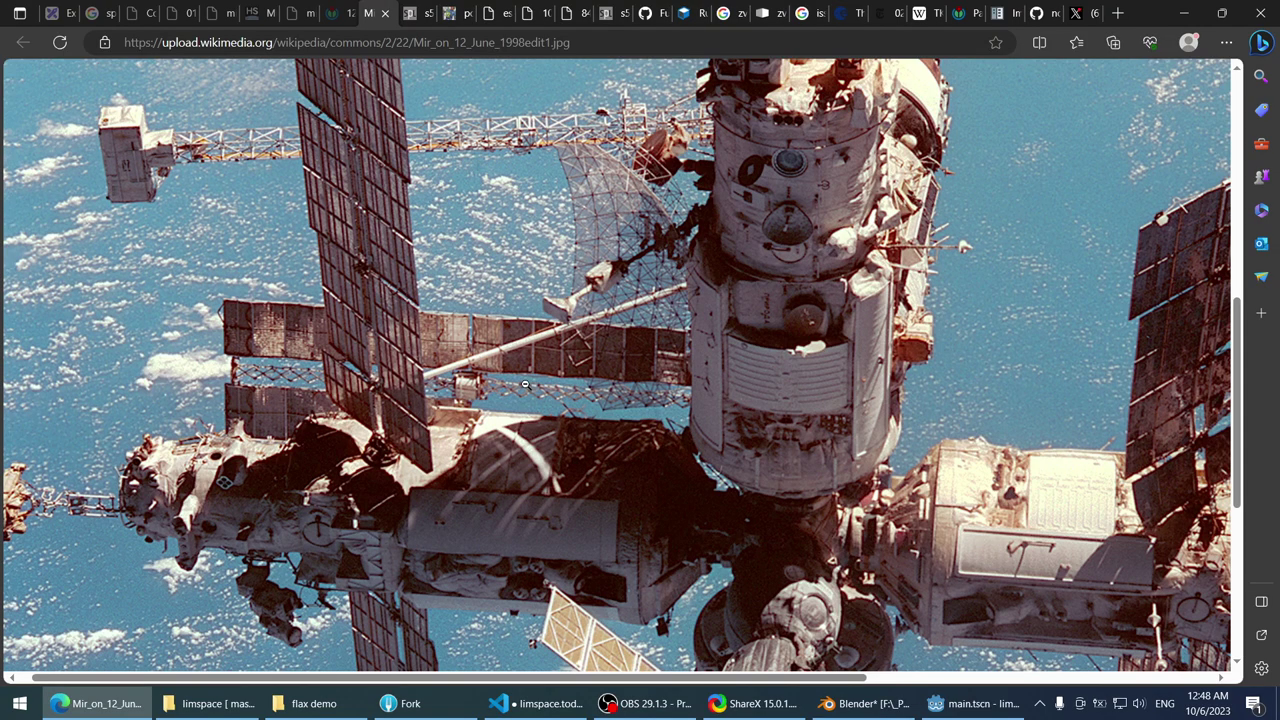
scroll(540, 370, down, 3)
scroll(640, 290, right, 4)
scroll(627, 318, up, 2)
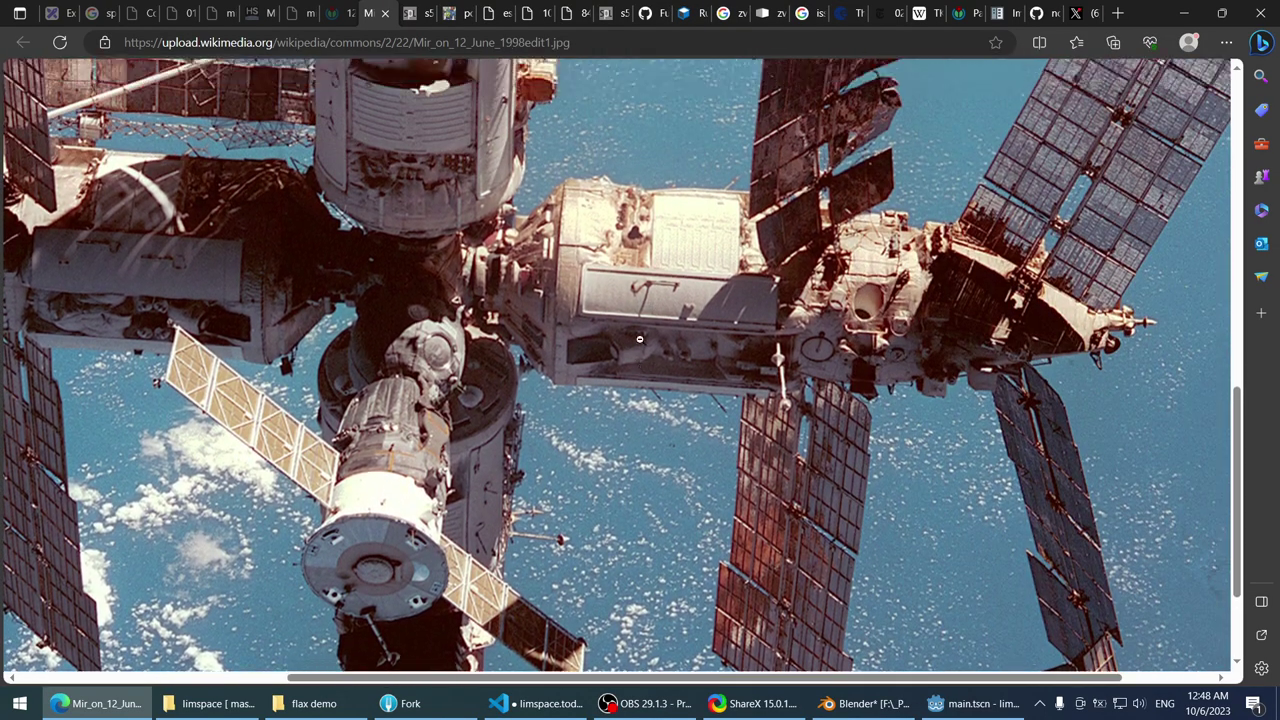
key(alt+Tab)
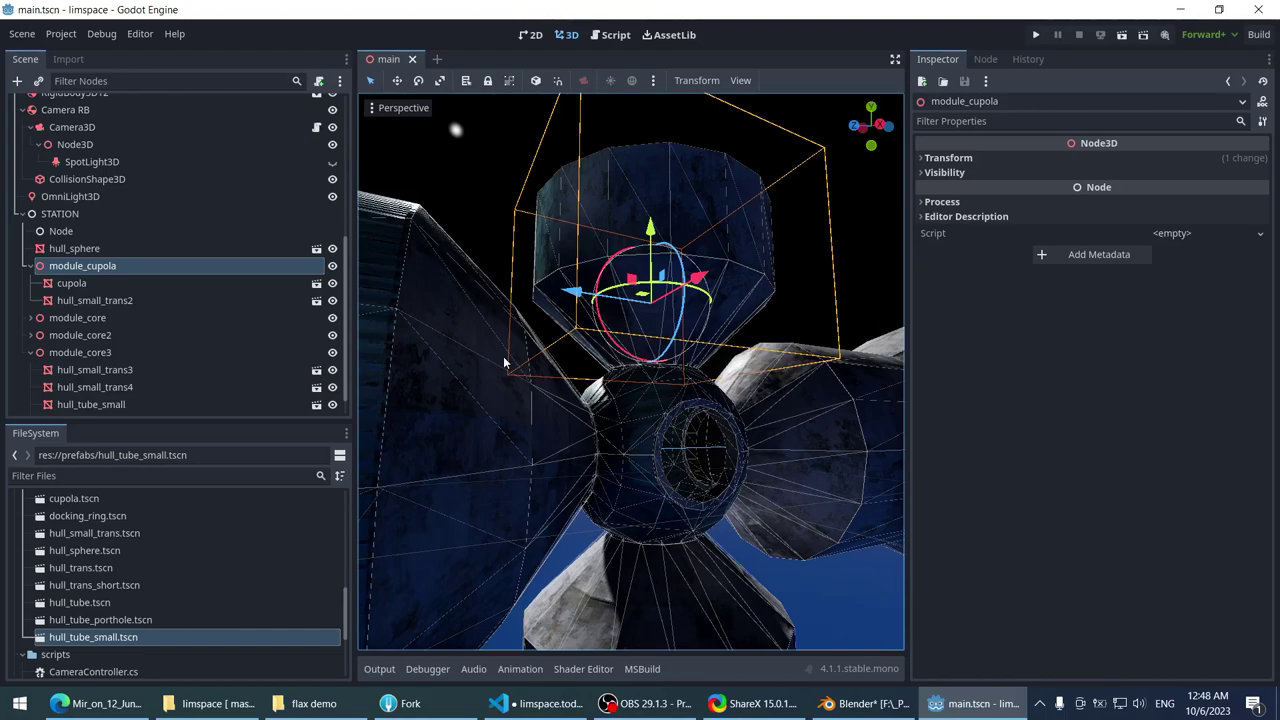
- Save the station scene and deselect the cupola module, zooming around it
scroll(505, 363, down, 2)
middle_drag(505, 363, 755, 452)
key(ctrl+s)
click(629, 194)
scroll(604, 309, up, 5)
scroll(628, 349, up, 3)
scroll(732, 437, up, 2)
scroll(563, 390, down, 3)
scroll(579, 426, down, 3)
scroll(670, 340, down, 2)
scroll(508, 326, up, 3)
scroll(547, 377, up, 2)
scroll(595, 390, down, 3)
scroll(610, 400, up, 3)
scroll(561, 298, up, 3)
scroll(630, 393, up, 3)
scroll(586, 371, up, 2)
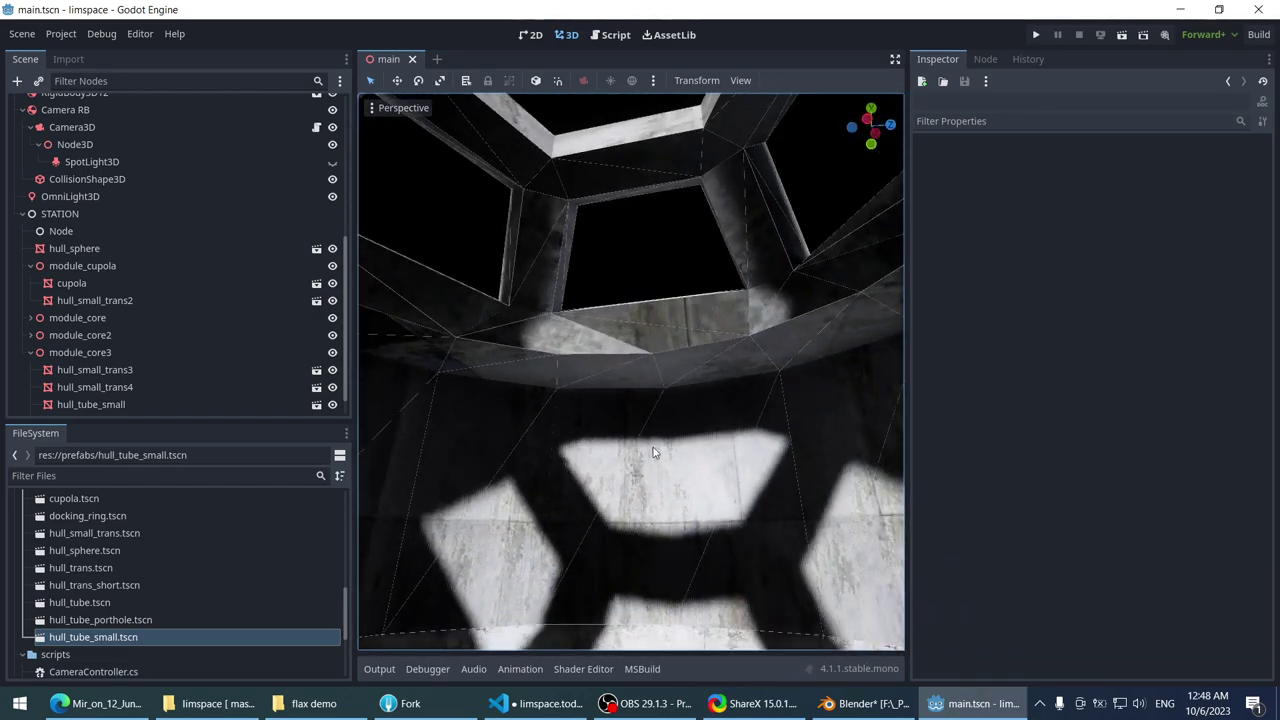
scroll(653, 452, down, 10)
- View the station from outside with the 3D view expanded to fill the window
middle_drag(653, 452, 582, 421)
scroll(623, 378, down, 1)
key(ctrl+shift+F11)
key(ctrl+shift+F11)
scroll(620, 392, up, 8)
scroll(610, 320, up, 4)
scroll(645, 345, up, 8)
scroll(652, 350, up, 5)
scroll(668, 395, down, 10)
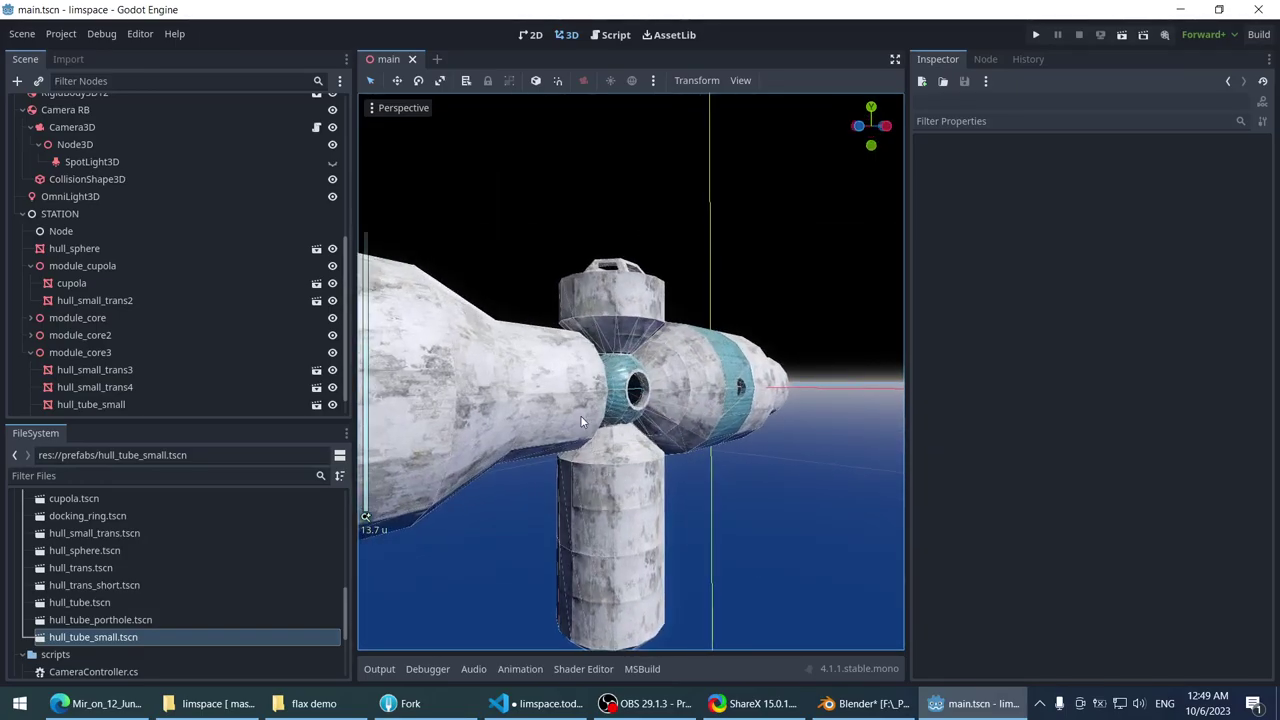
- Select module_core3 via its hull_tube_small piece and frame the view on it
click(592, 445)
click(134, 352)
key(f)
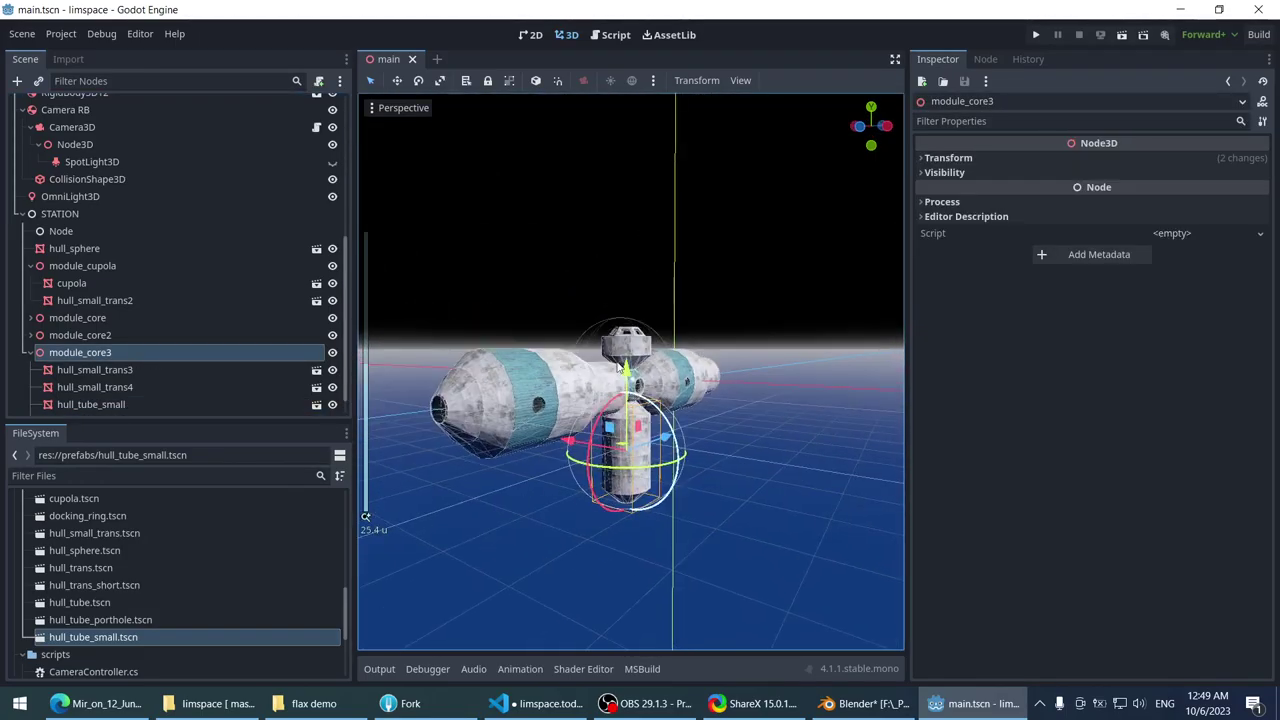
scroll(561, 297, up, 3)
scroll(565, 298, down, 3)
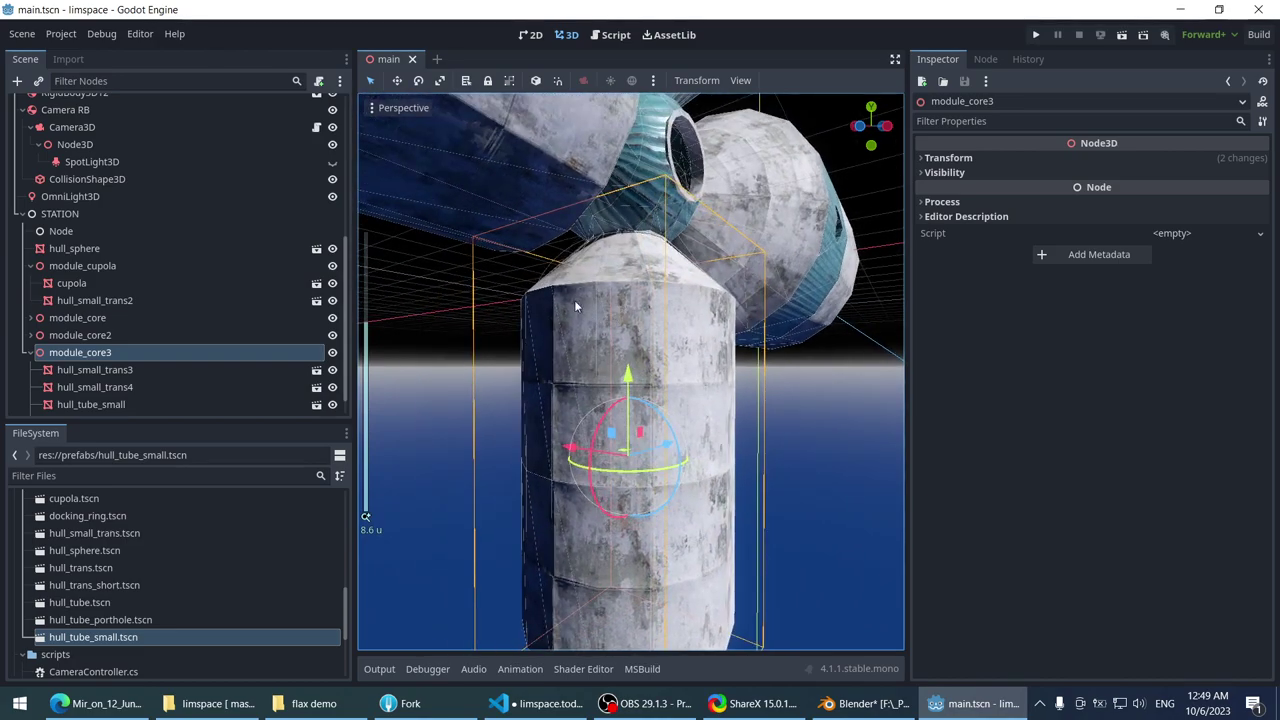
scroll(574, 300, down, 3)
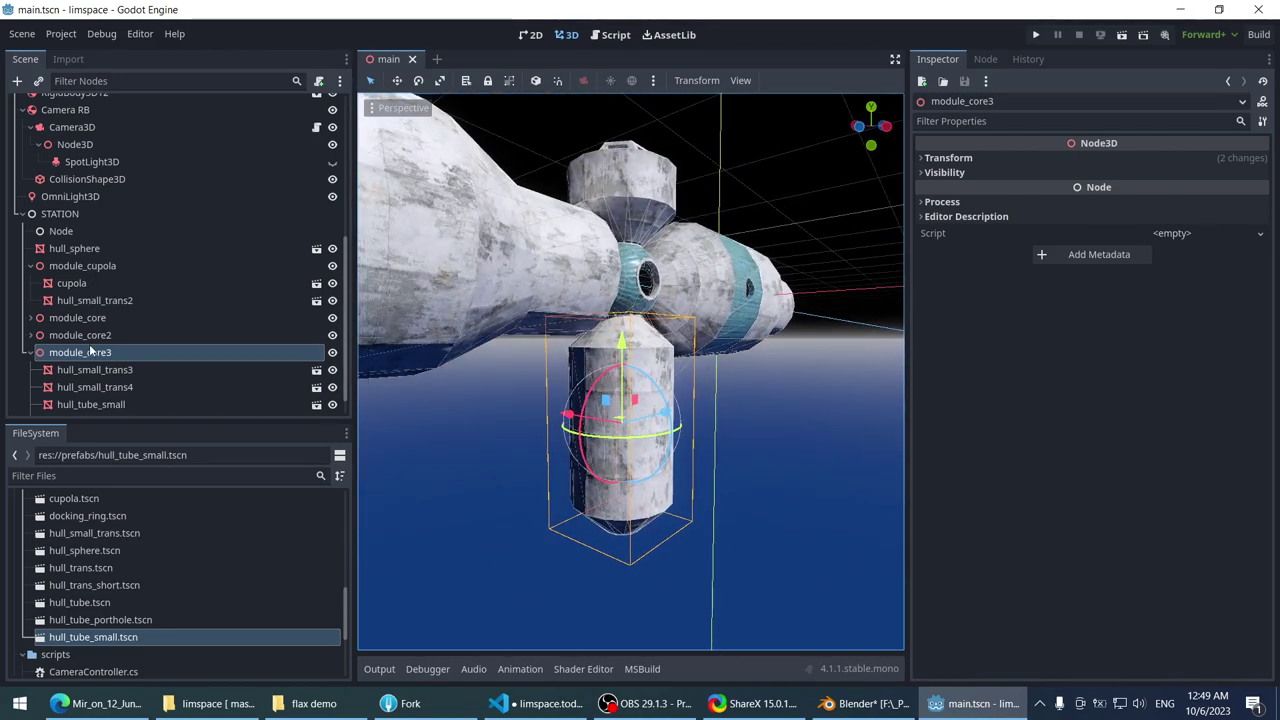
key(f)
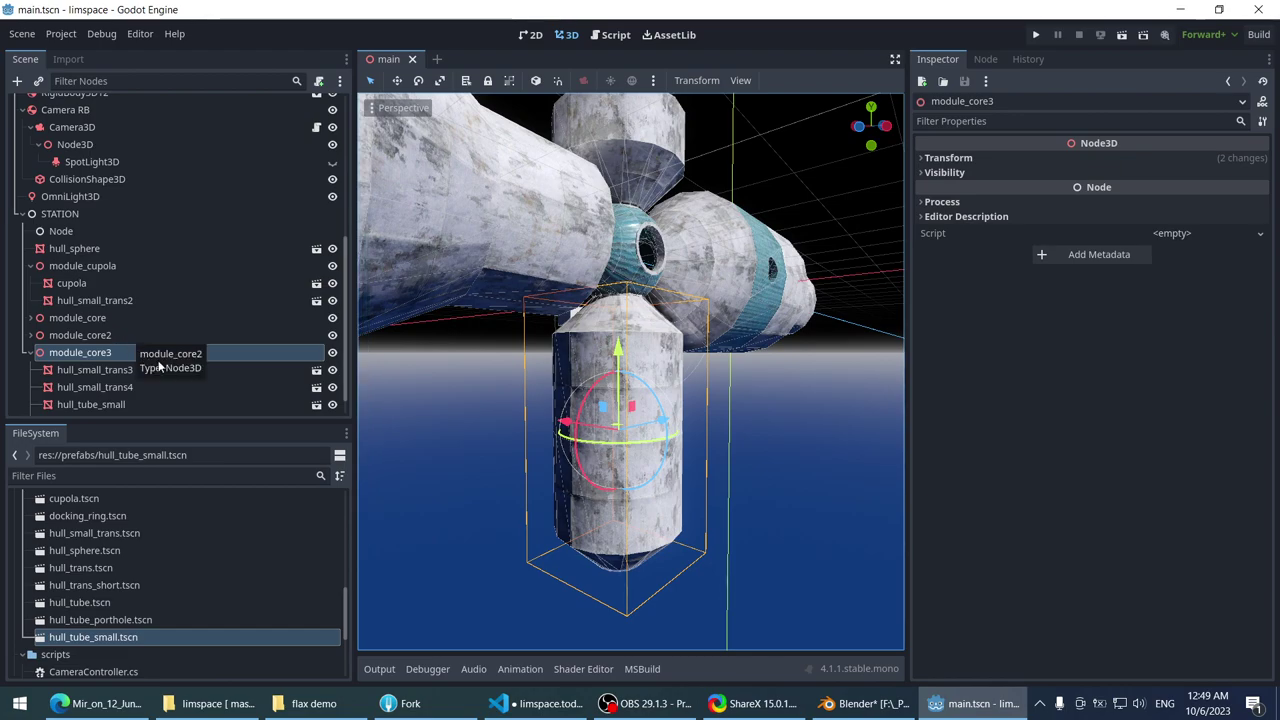
scroll(513, 351, down, 2)
scroll(505, 354, up, 4)
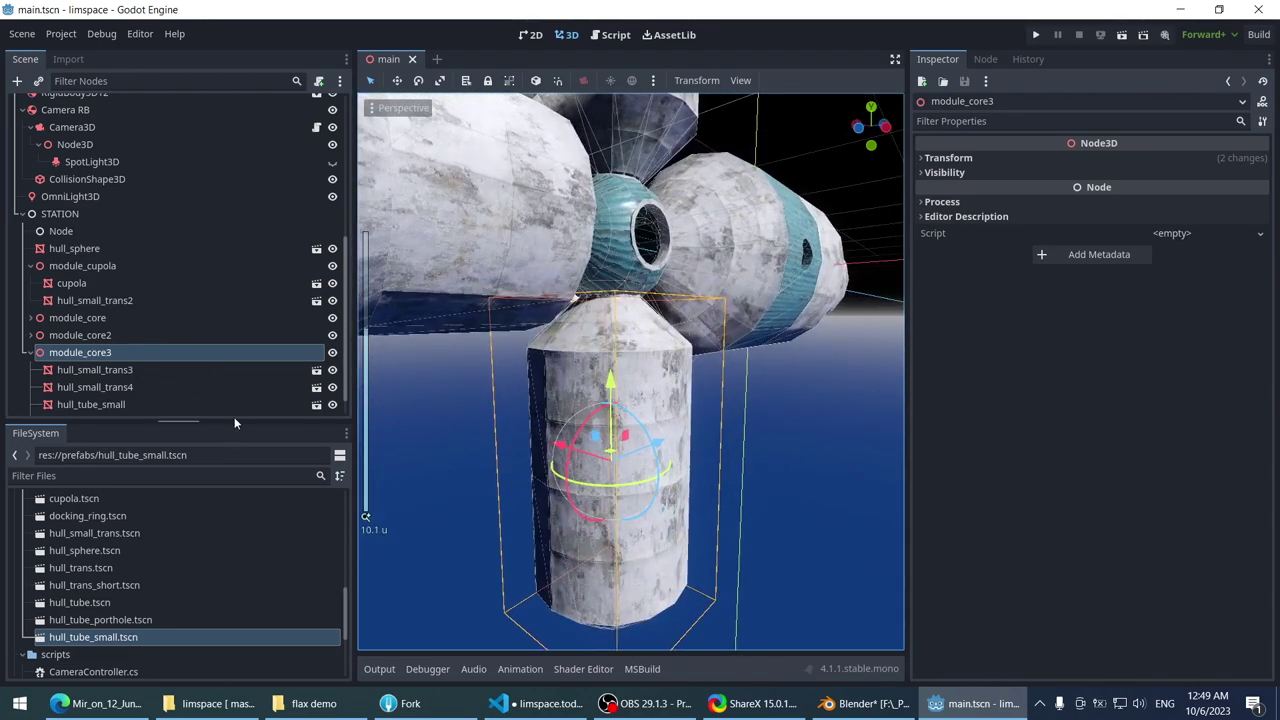
- Enlarge the Scene dock and select hull_small_trans3 below the cupola
drag(235, 423, 230, 518)
drag(104, 420, 101, 450)
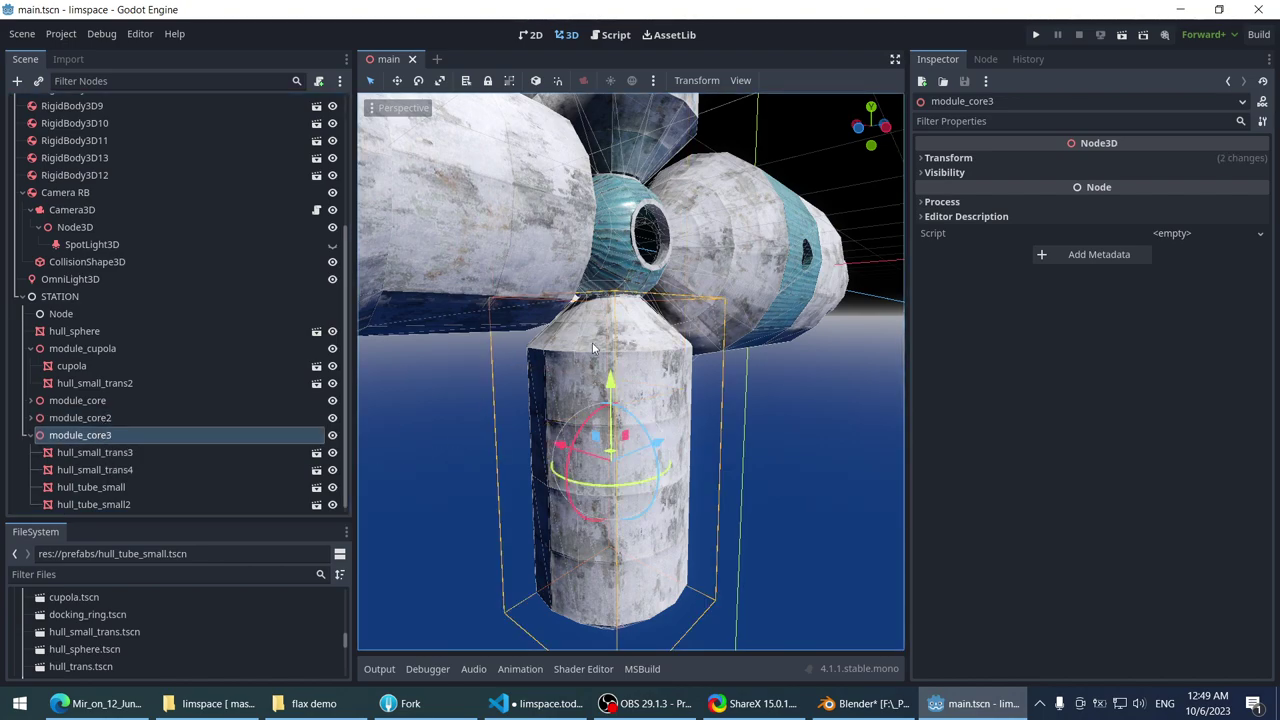
click(575, 291)
middle_drag(575, 291, 517, 276)
scroll(515, 298, up, 3)
scroll(719, 327, up, 2)
middle_drag(719, 327, 641, 337)
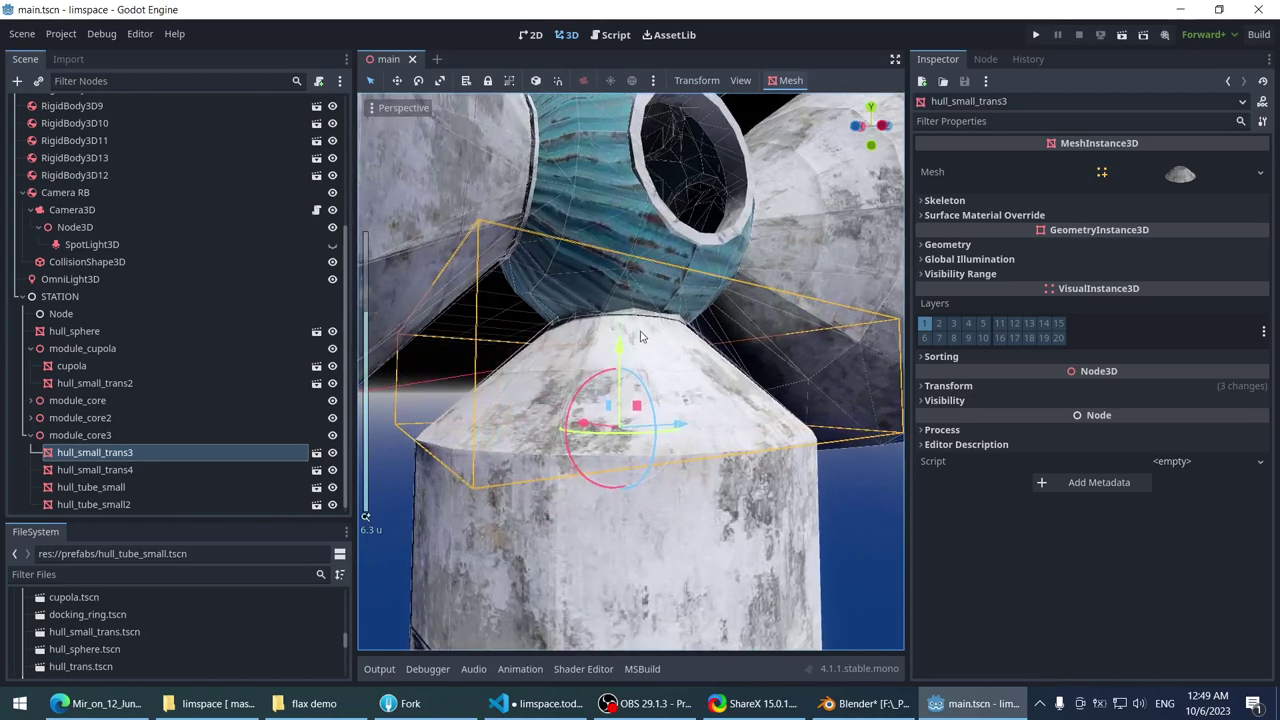
- Open the hull_small_trans scene and add docking_ring.tscn as a child of hull_small_trans
click(316, 453)
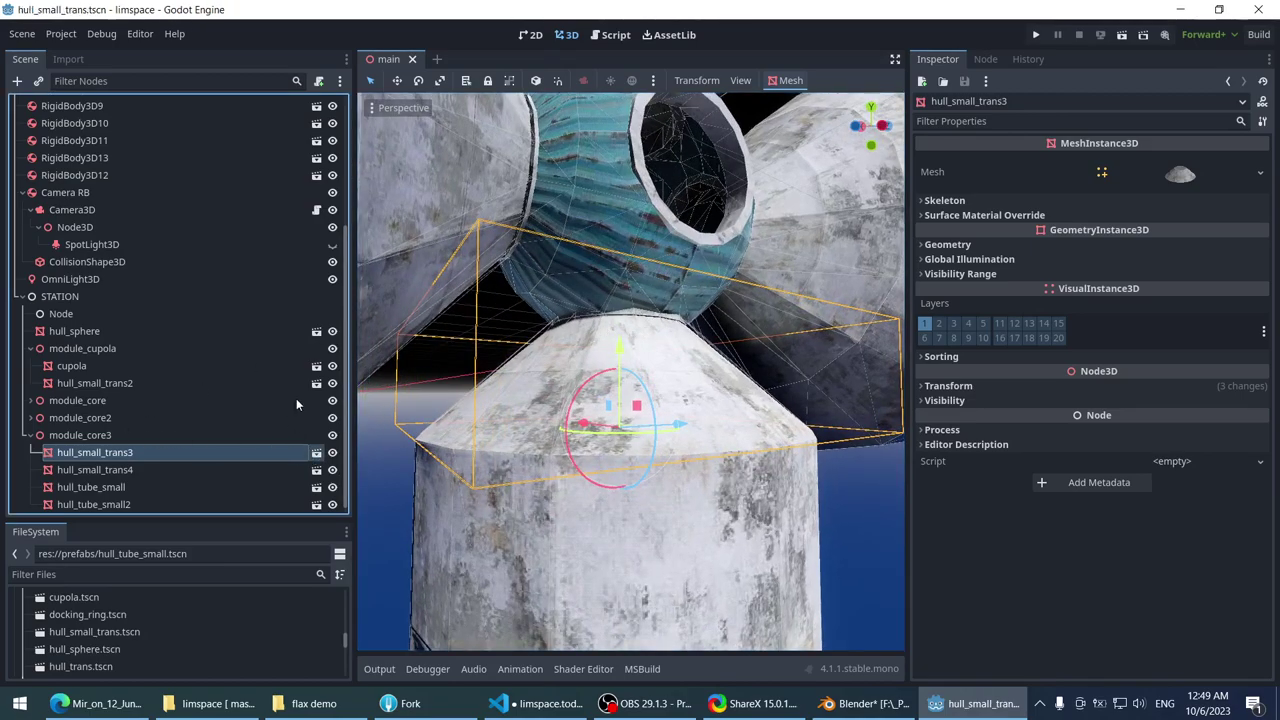
scroll(445, 246, up, 3)
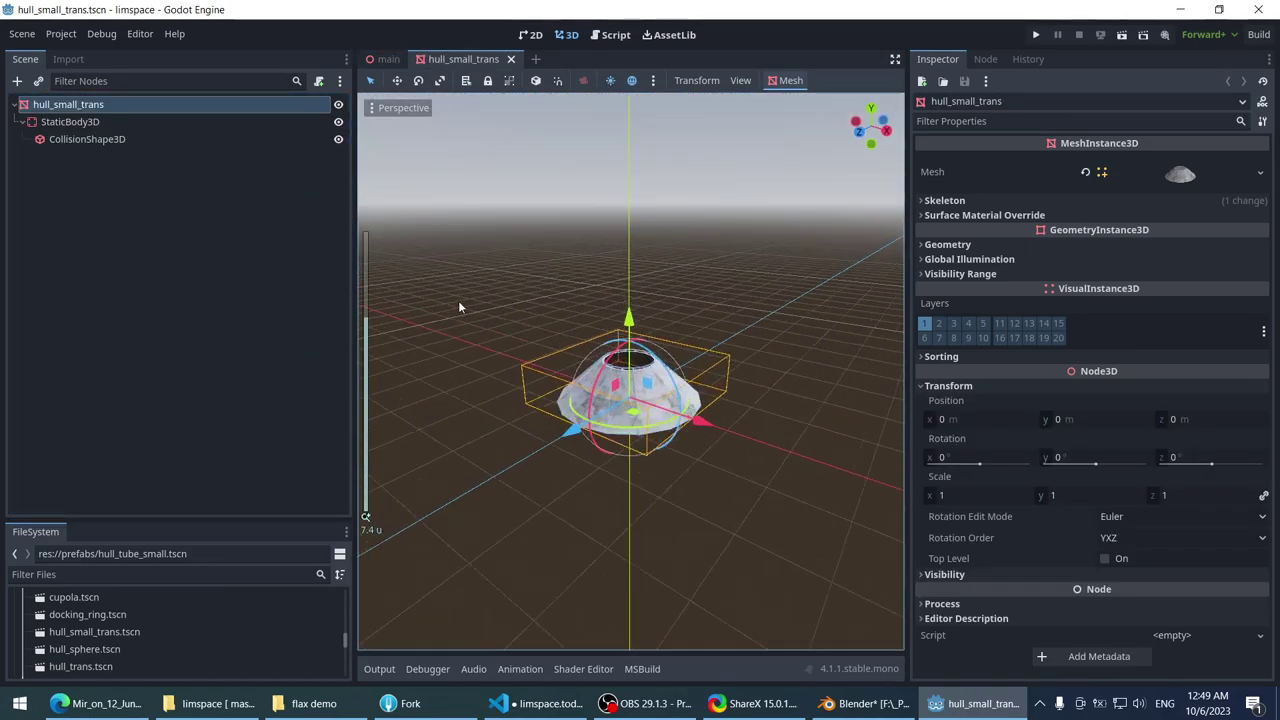
shift+middle_drag(448, 264, 481, 283)
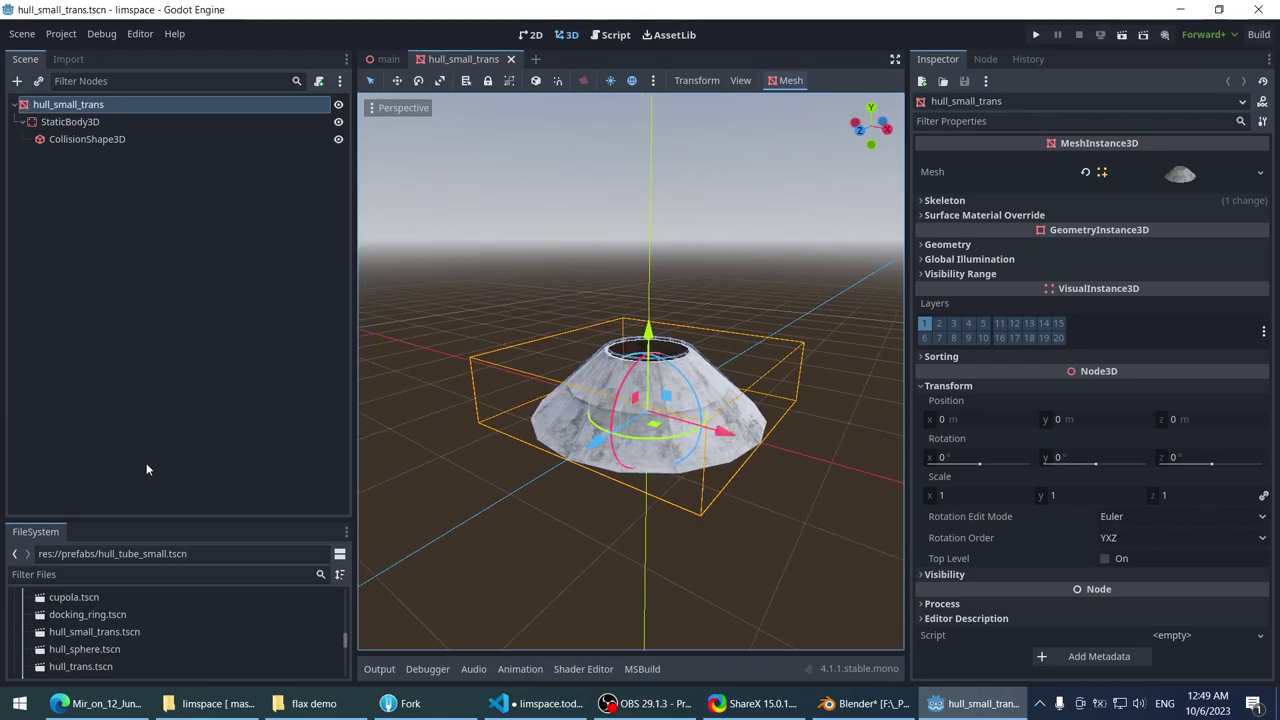
drag(153, 519, 150, 378)
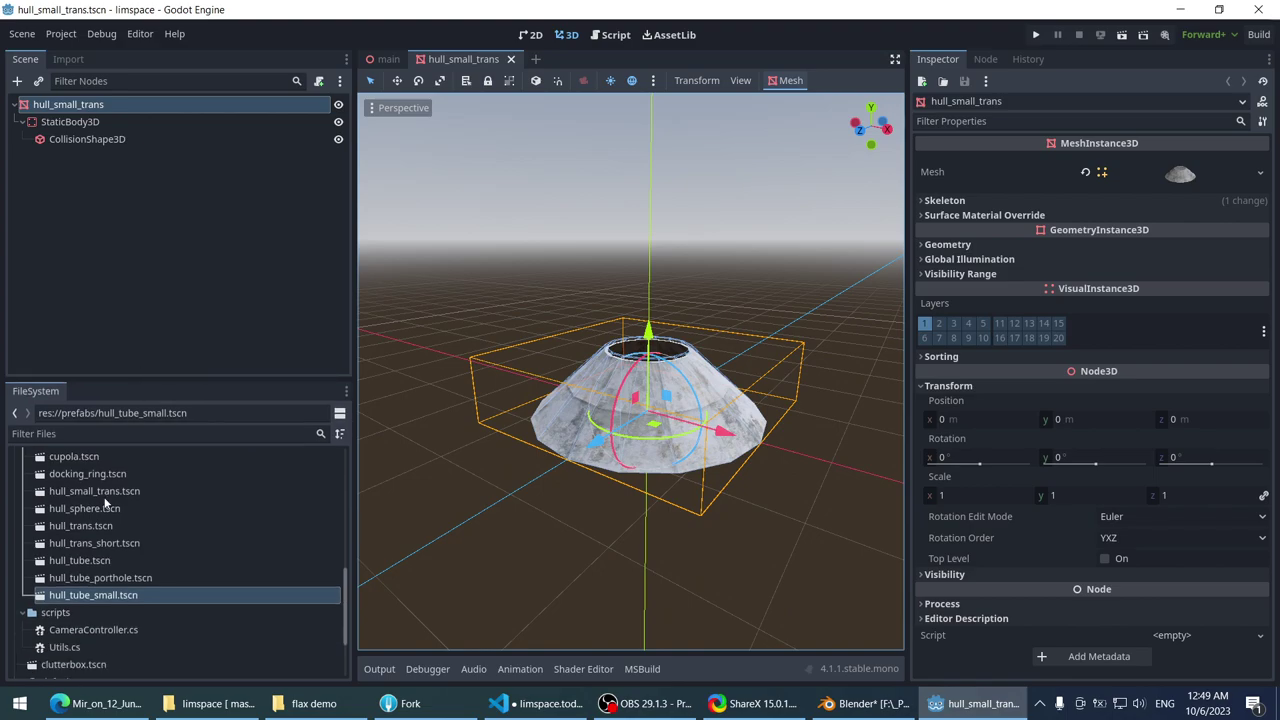
scroll(103, 530, down, 3)
scroll(100, 530, up, 4)
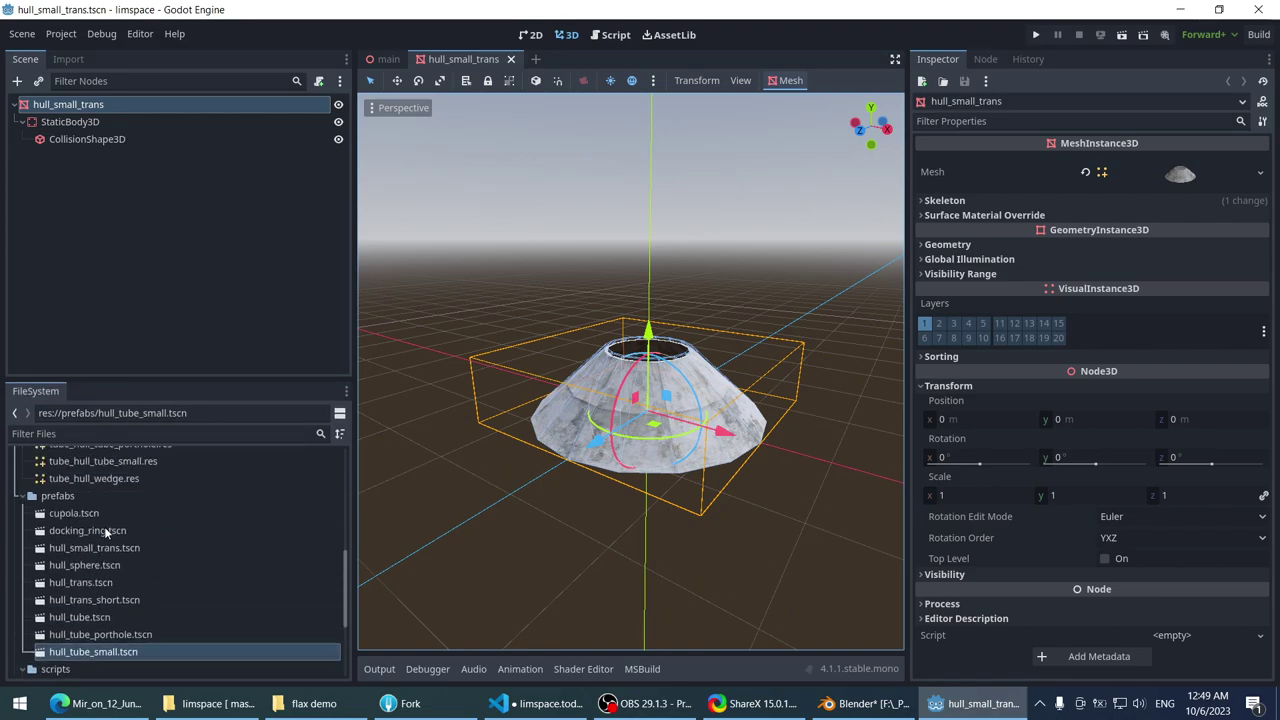
click(110, 531)
drag(130, 534, 160, 342)
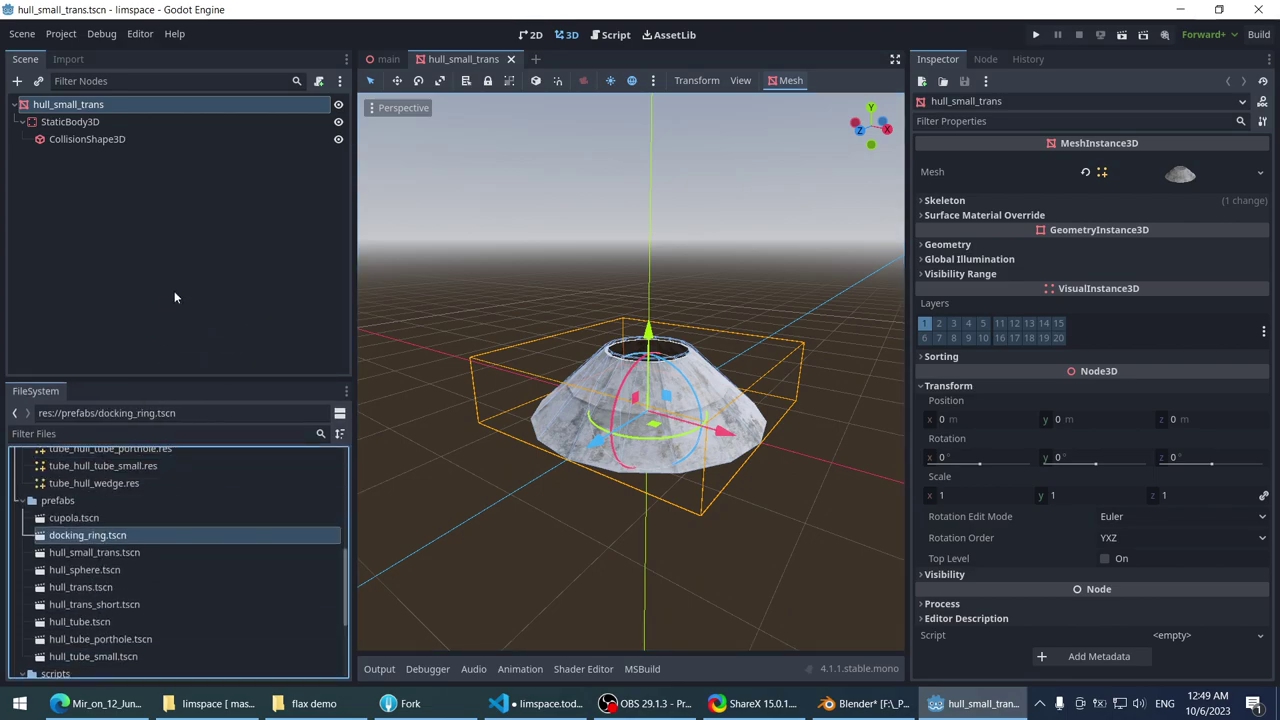
drag(106, 534, 127, 243)
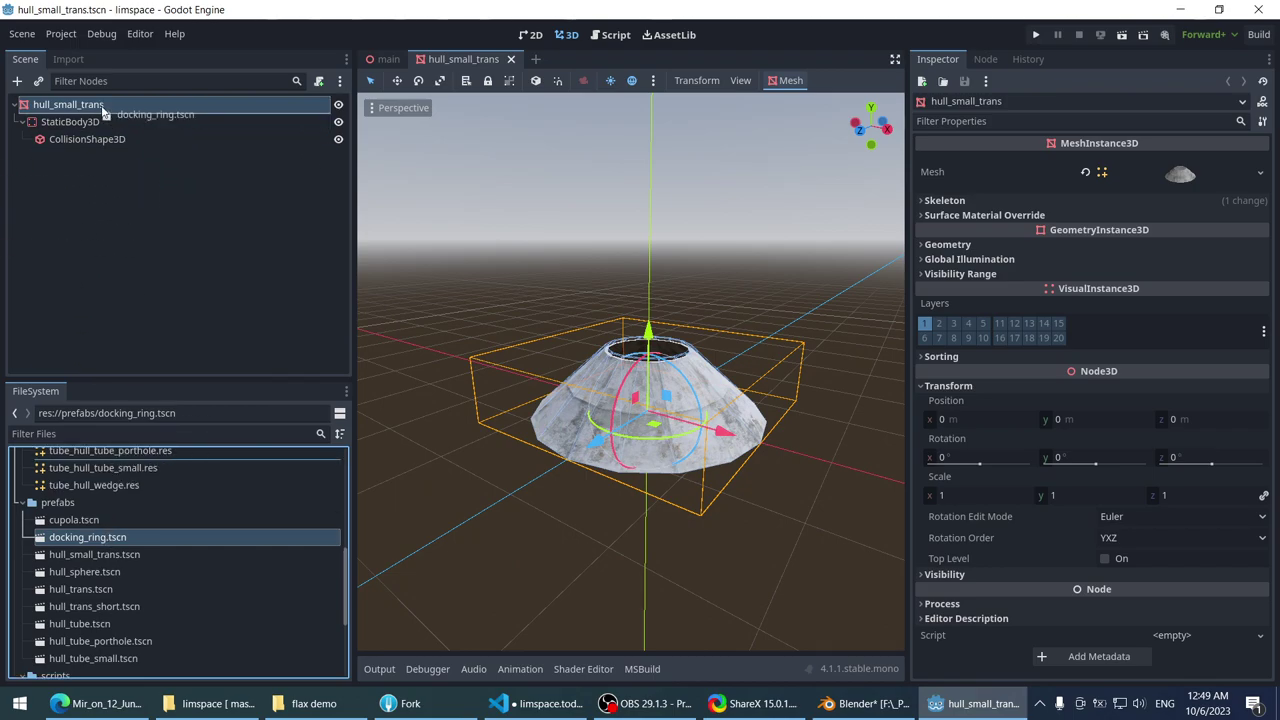
drag(112, 116, 112, 118)
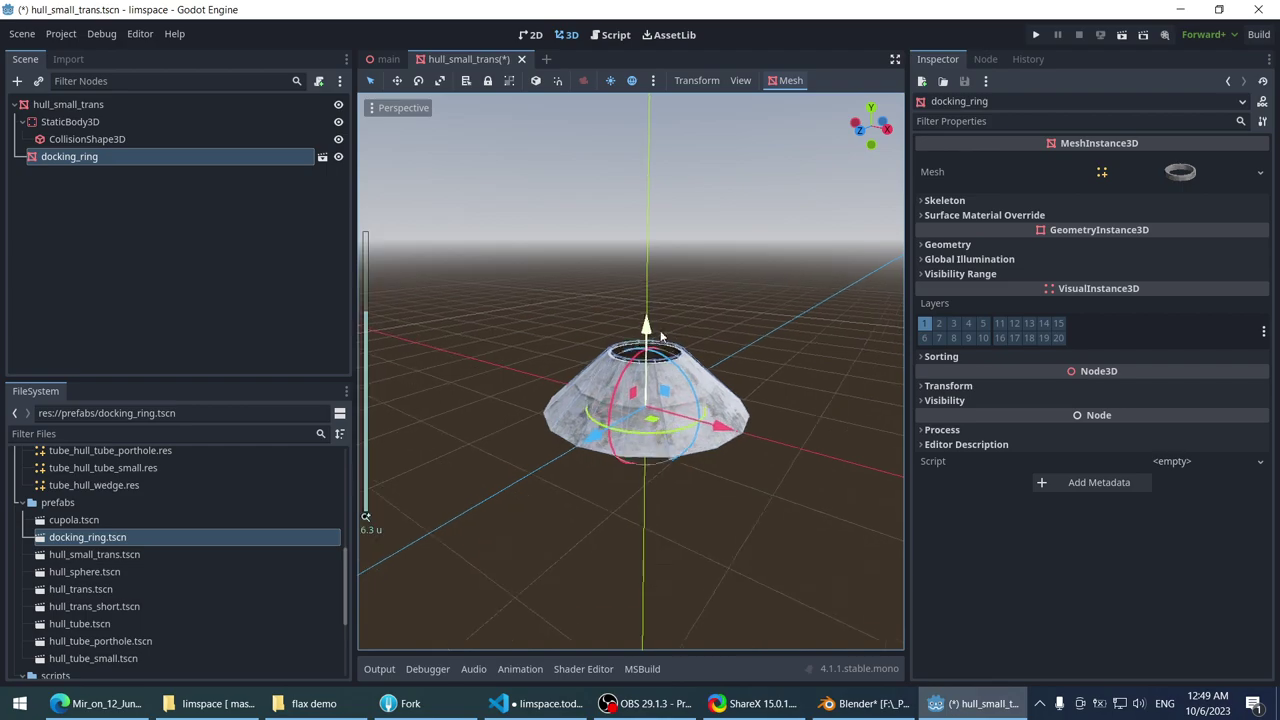
- Undo the misplaced lift of the ring and set the snapping steps in Configure Snap
mouse_move(647, 318)
mouse_down()
mouse_move(655, 345)
mouse_move(669, 259)
mouse_move(668, 318)
mouse_up()
scroll(684, 381, up, 3)
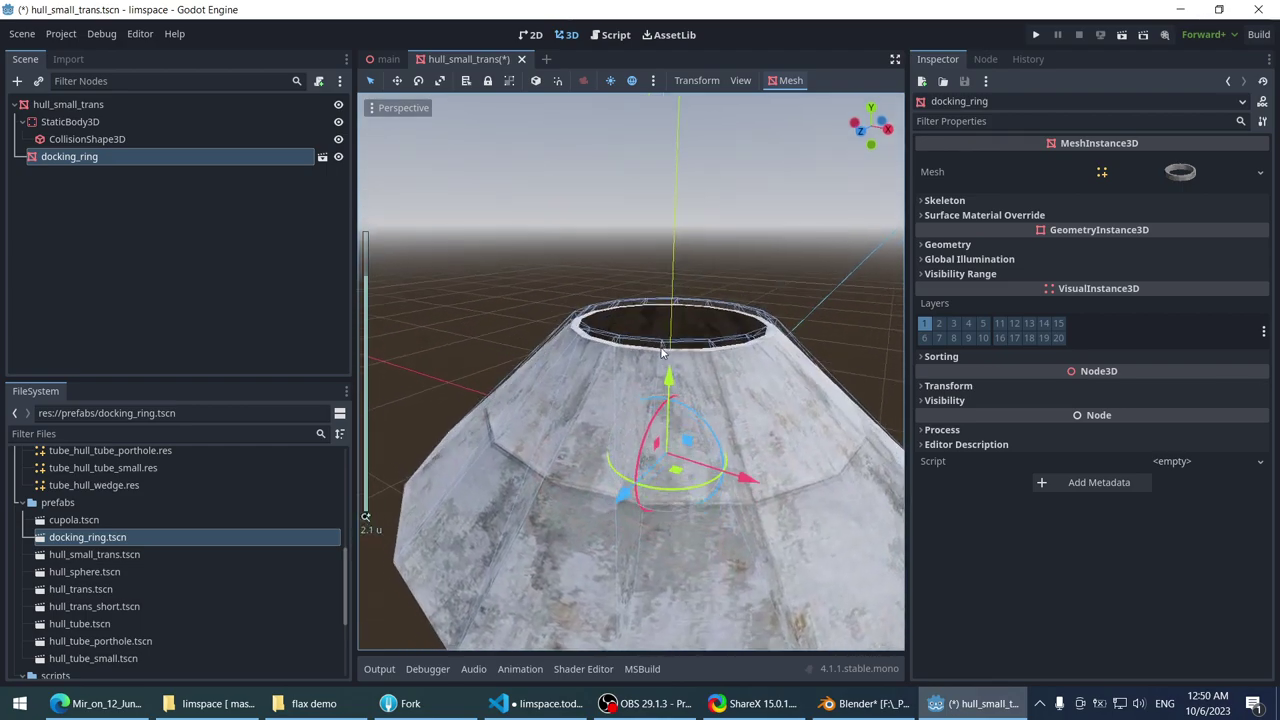
drag(672, 377, 642, 207)
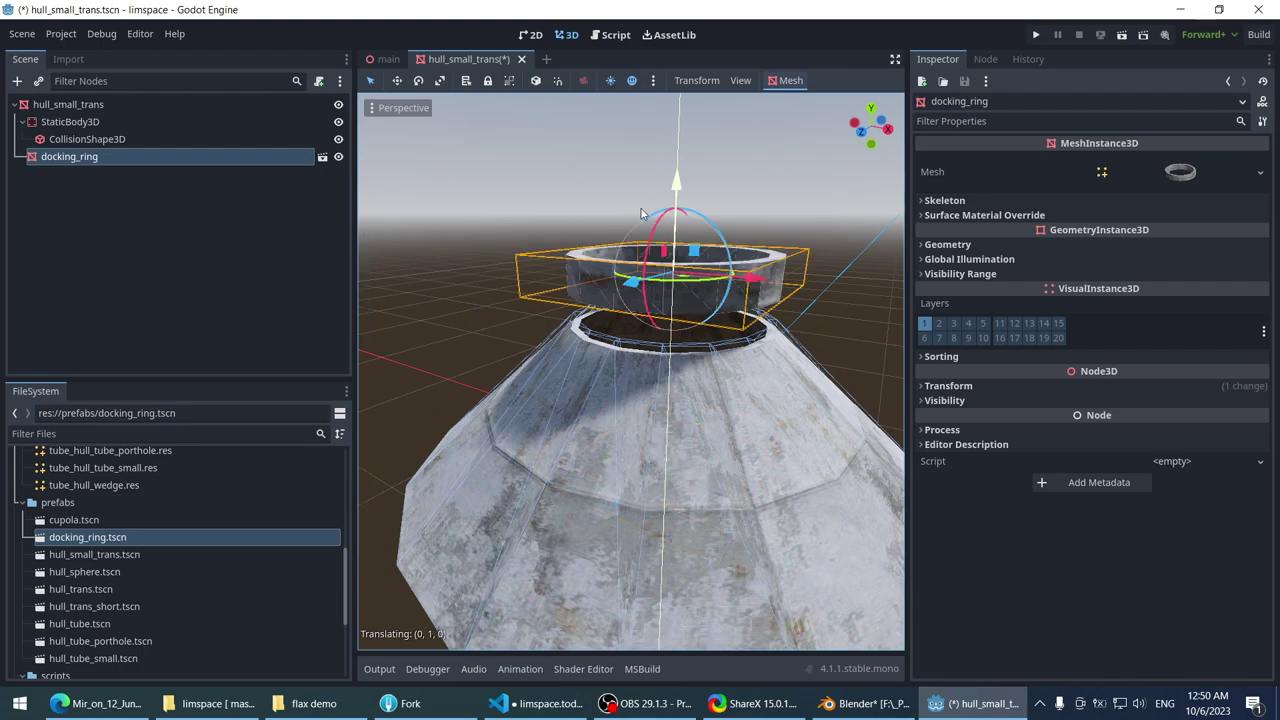
key(ctrl+z)
click(696, 80)
mouse_move(740, 87)
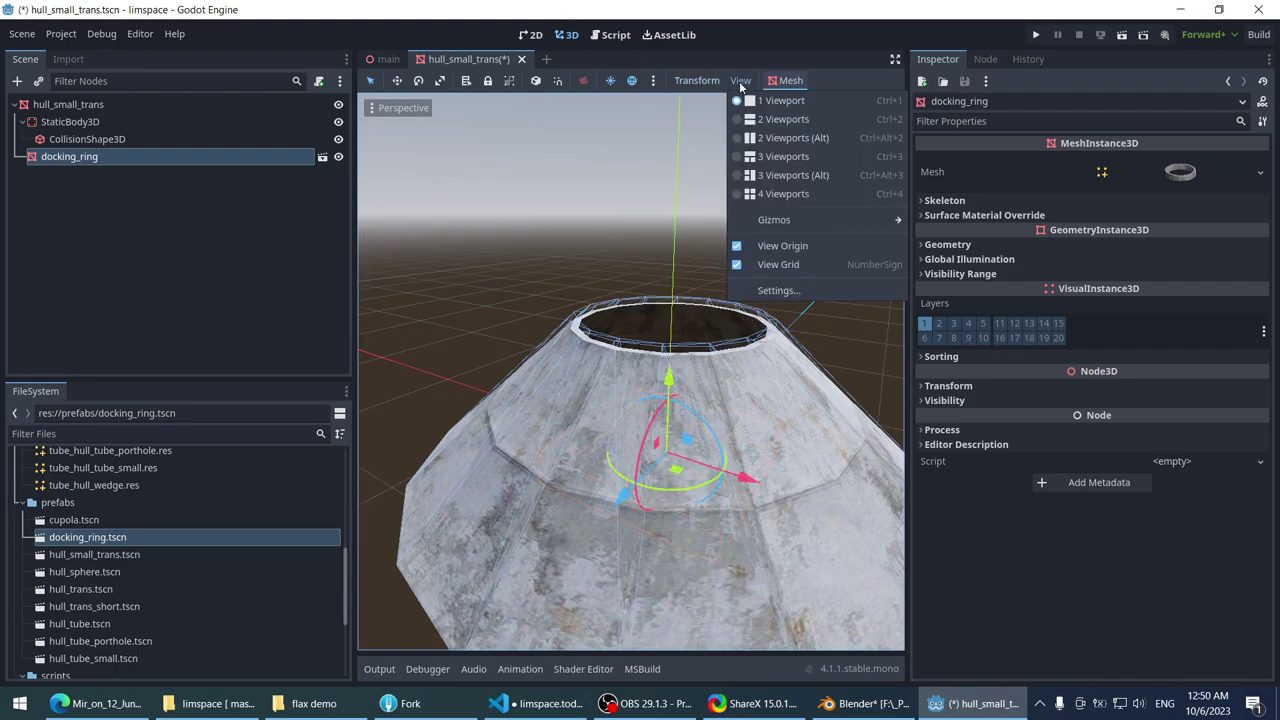
mouse_move(688, 88)
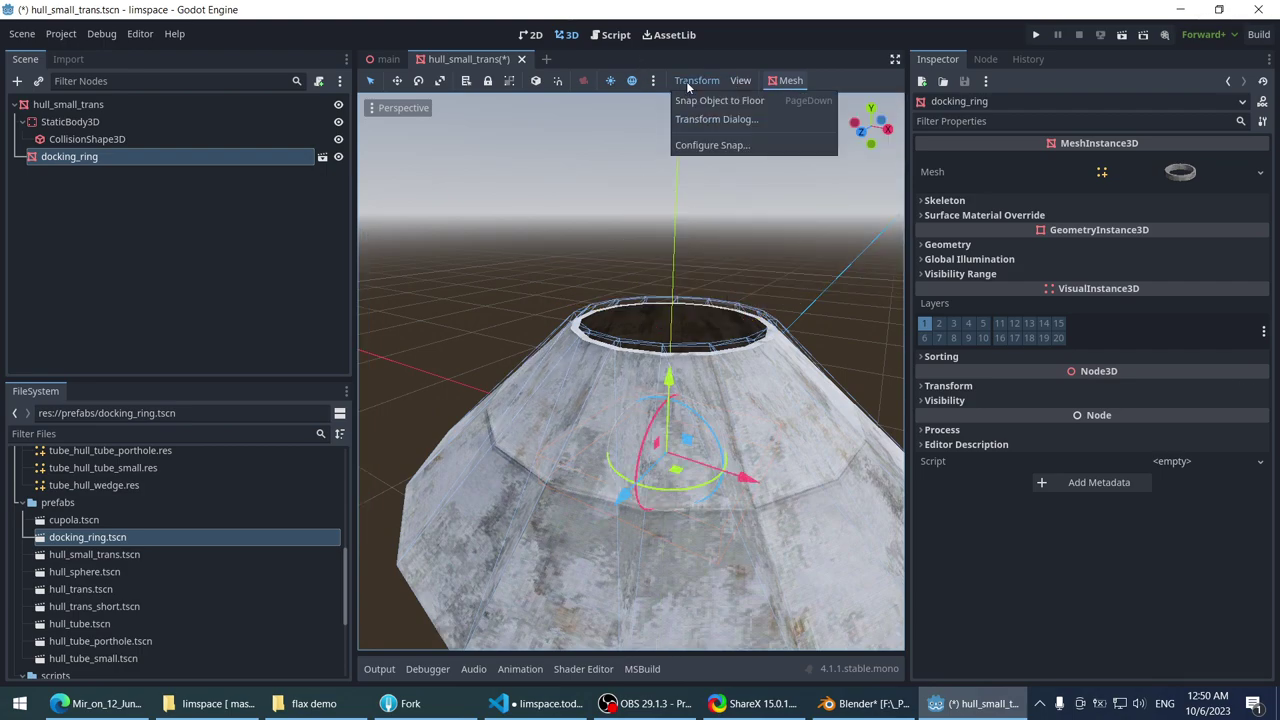
click(688, 148)
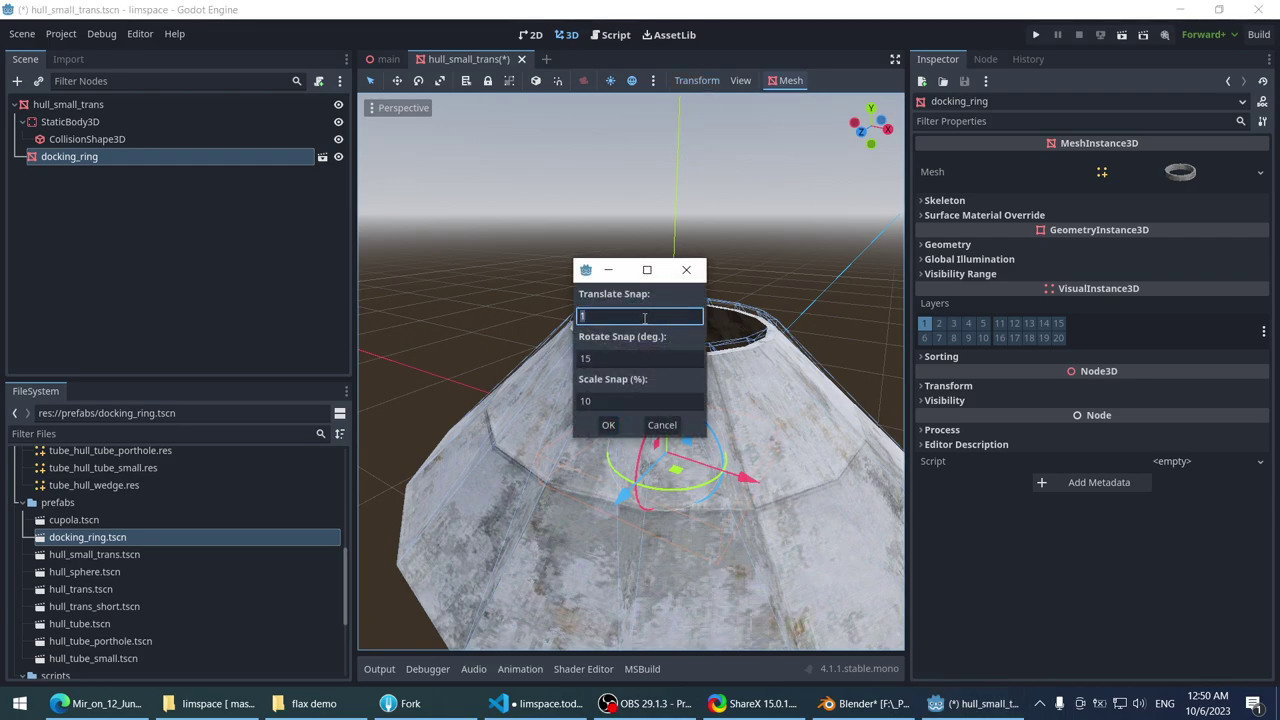
click(607, 425)
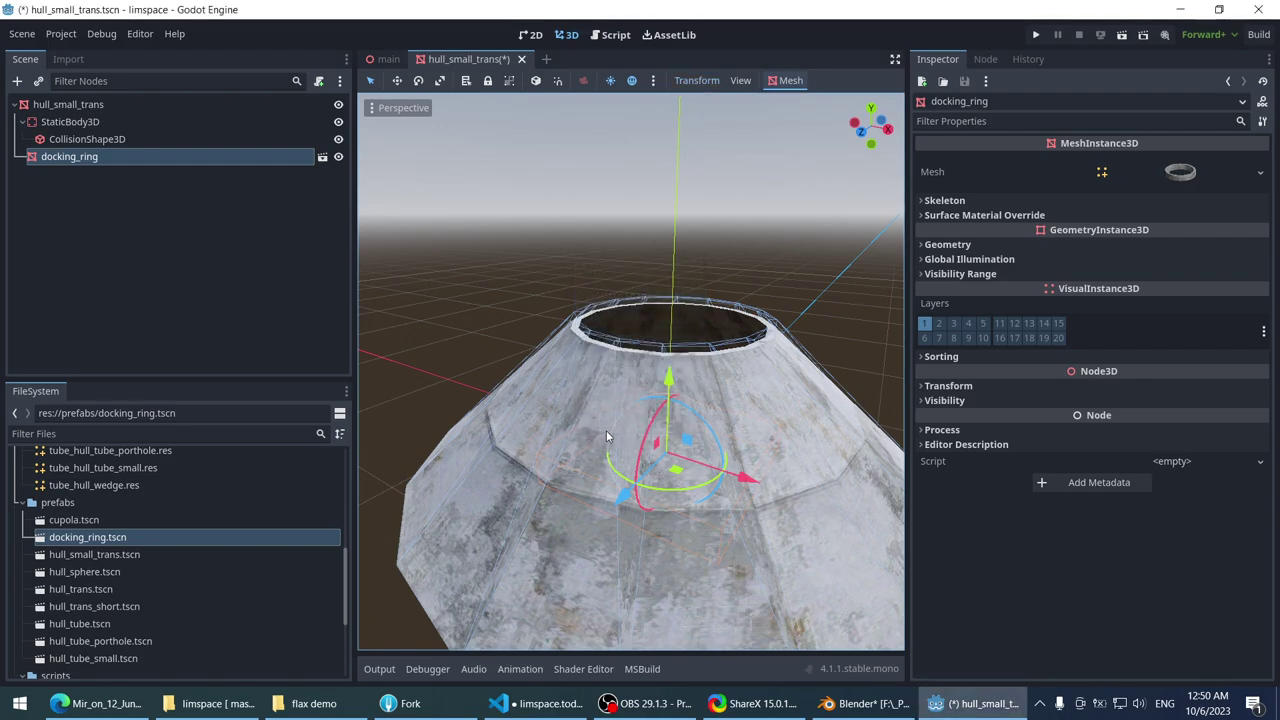
- Raise the docking ring onto the cone's narrow top and save hull_small_trans.tscn
drag(683, 387, 697, 238)
scroll(697, 238, down, 2)
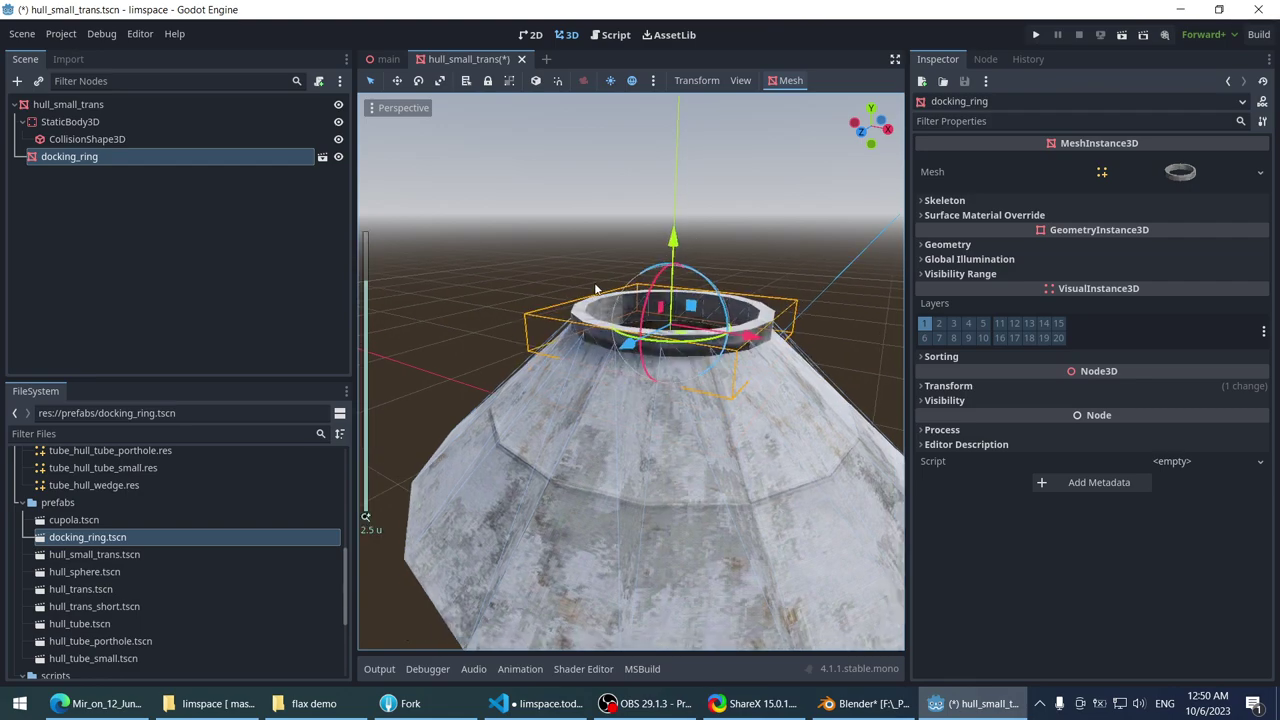
middle_drag(697, 238, 566, 277)
click(514, 229)
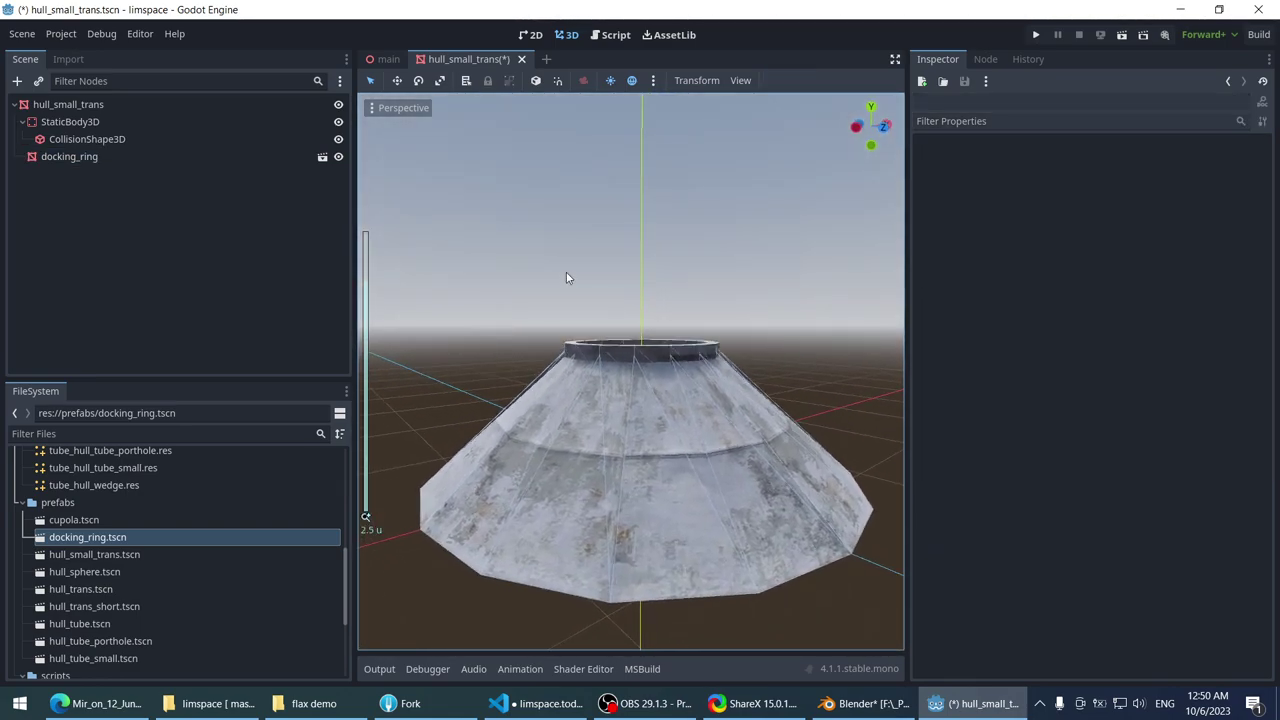
key(ctrl+s)
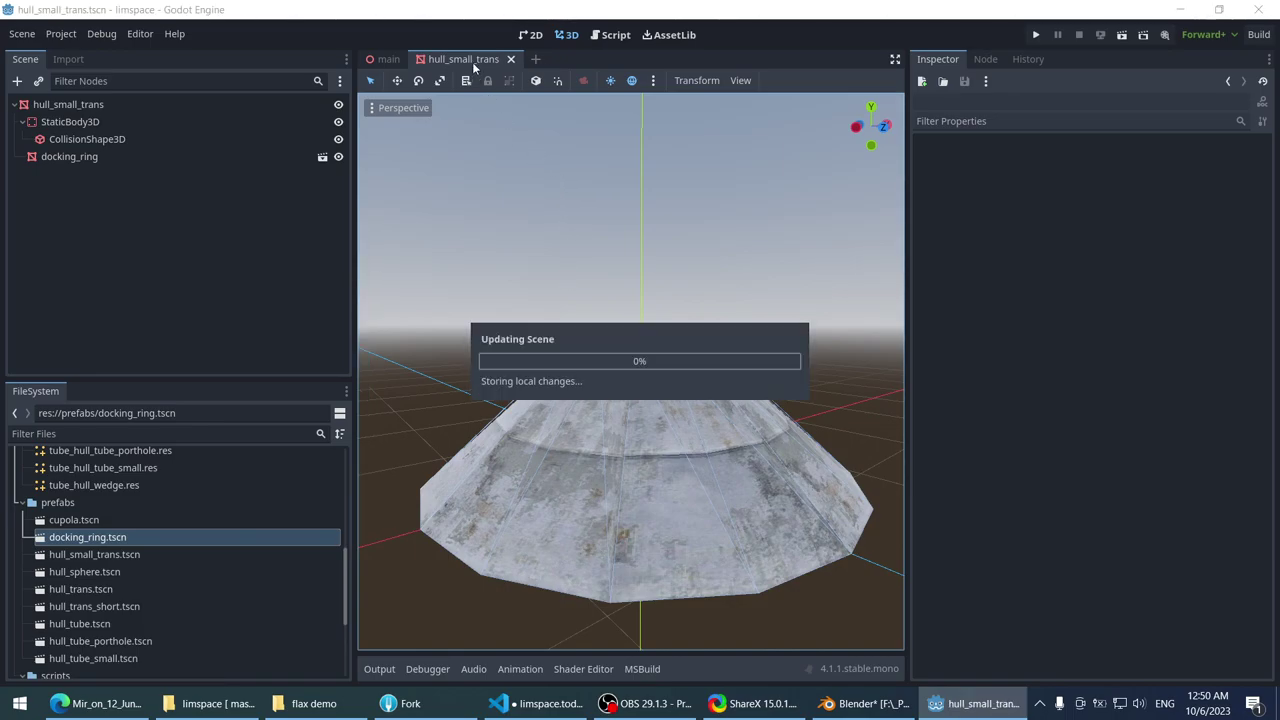
- Close the hull scene, return to the main station scene and select module_core3
key(ctrl+shift+w)
scroll(613, 381, down, 4)
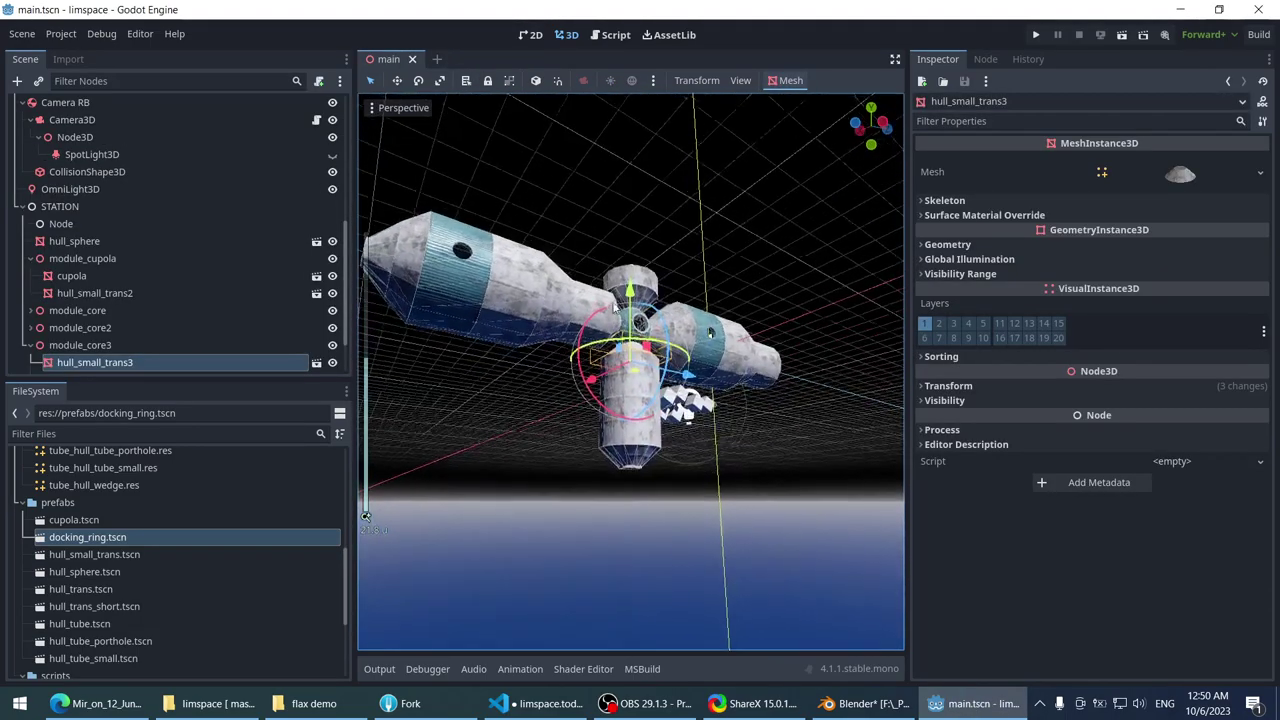
scroll(613, 381, up, 4)
middle_drag(613, 381, 548, 332)
click(484, 374)
scroll(550, 335, up, 4)
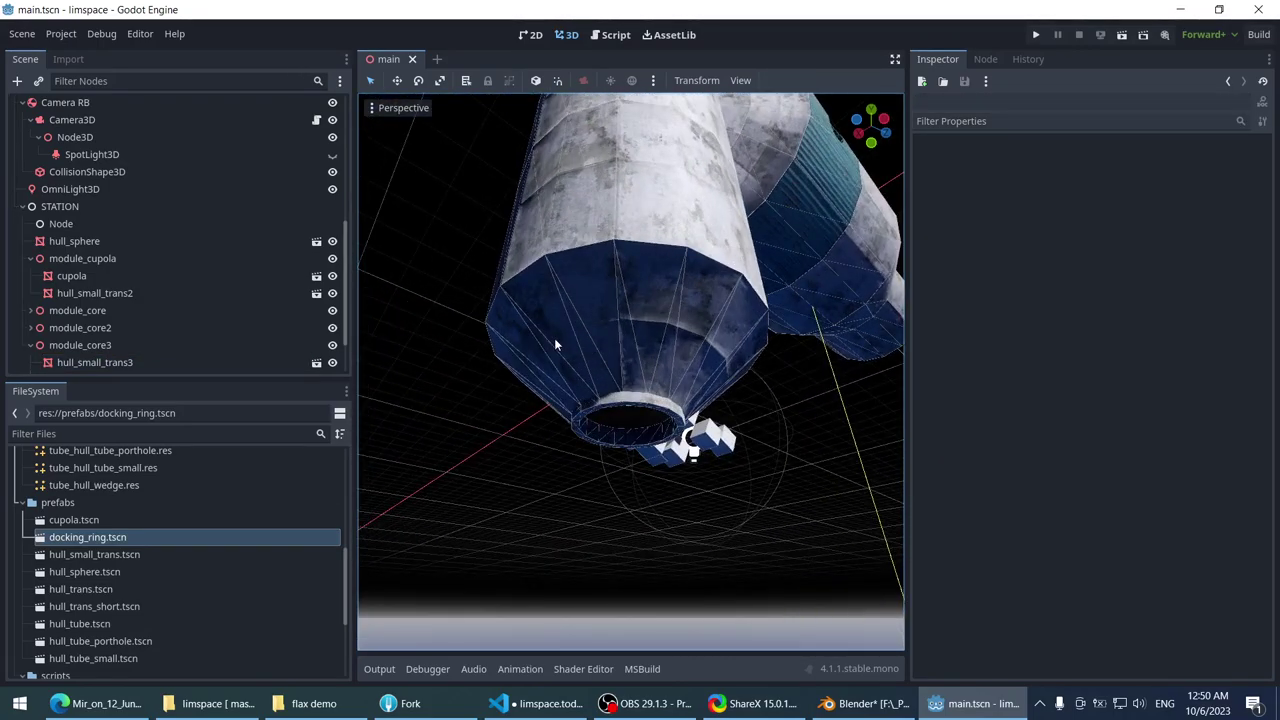
scroll(554, 338, down, 4)
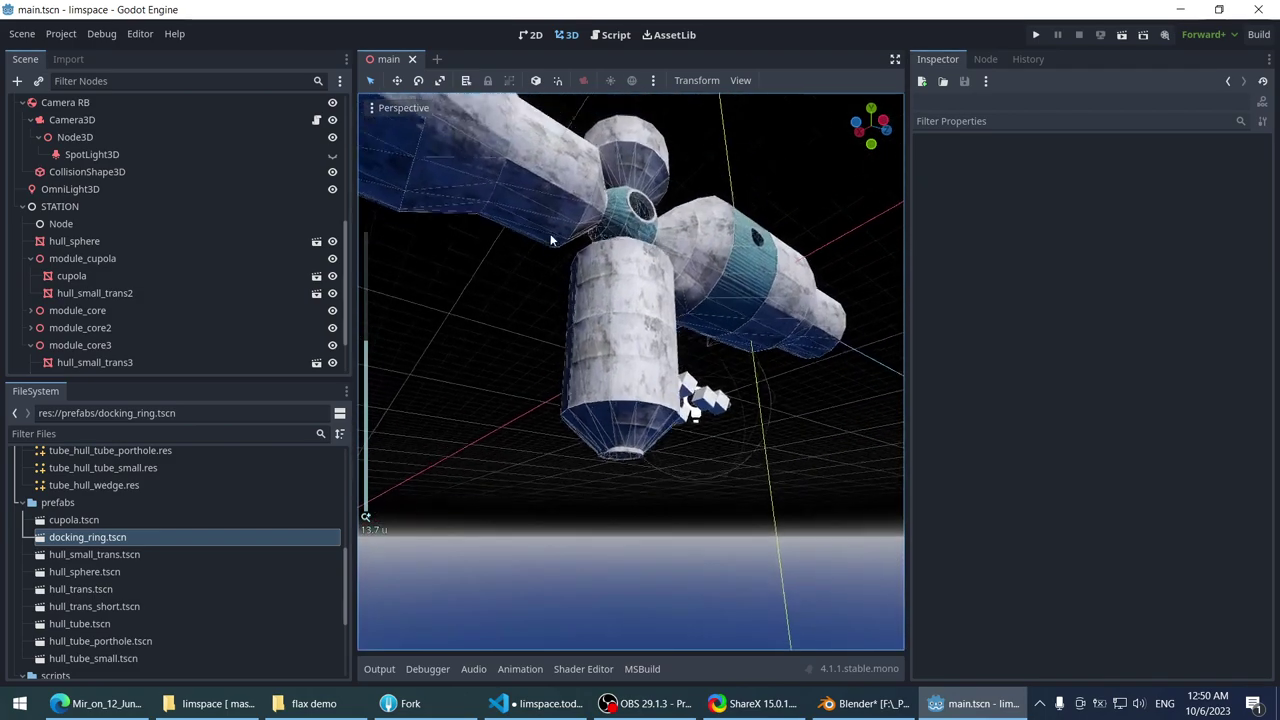
click(146, 294)
click(156, 360)
scroll(126, 300, down, 1)
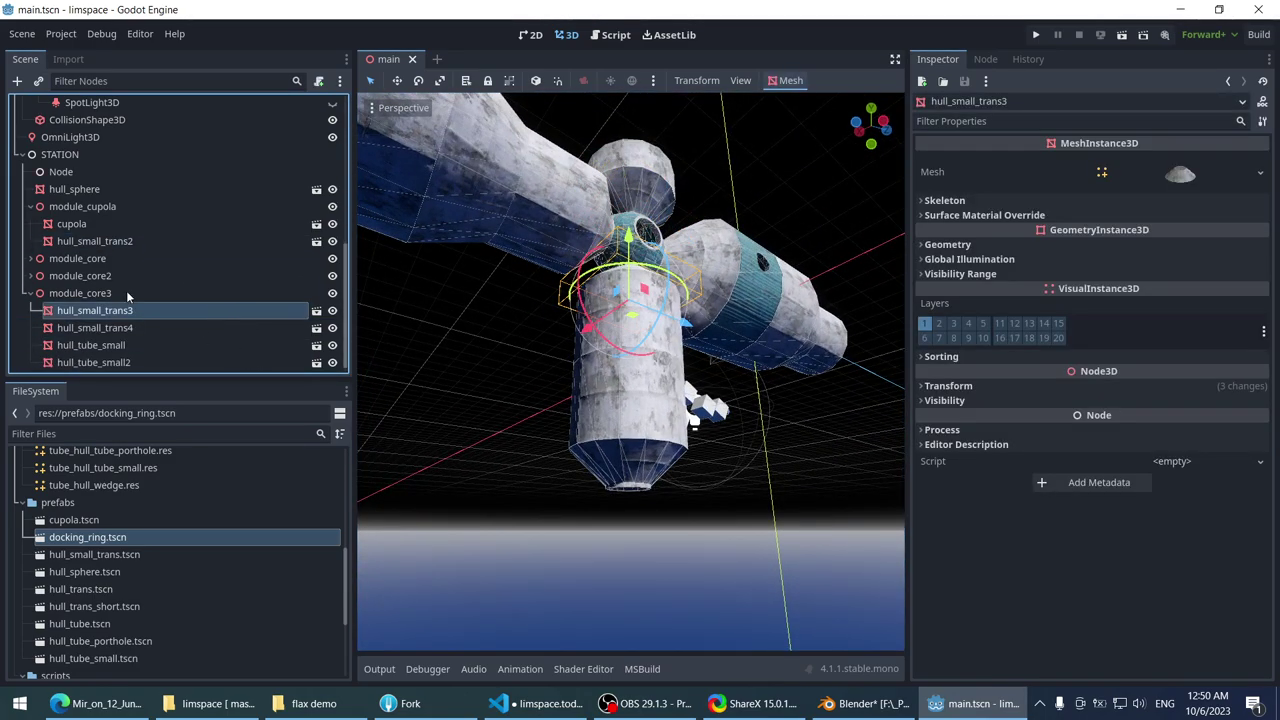
click(116, 293)
- Rename the module_core3 node to module_small
right_click(117, 294)
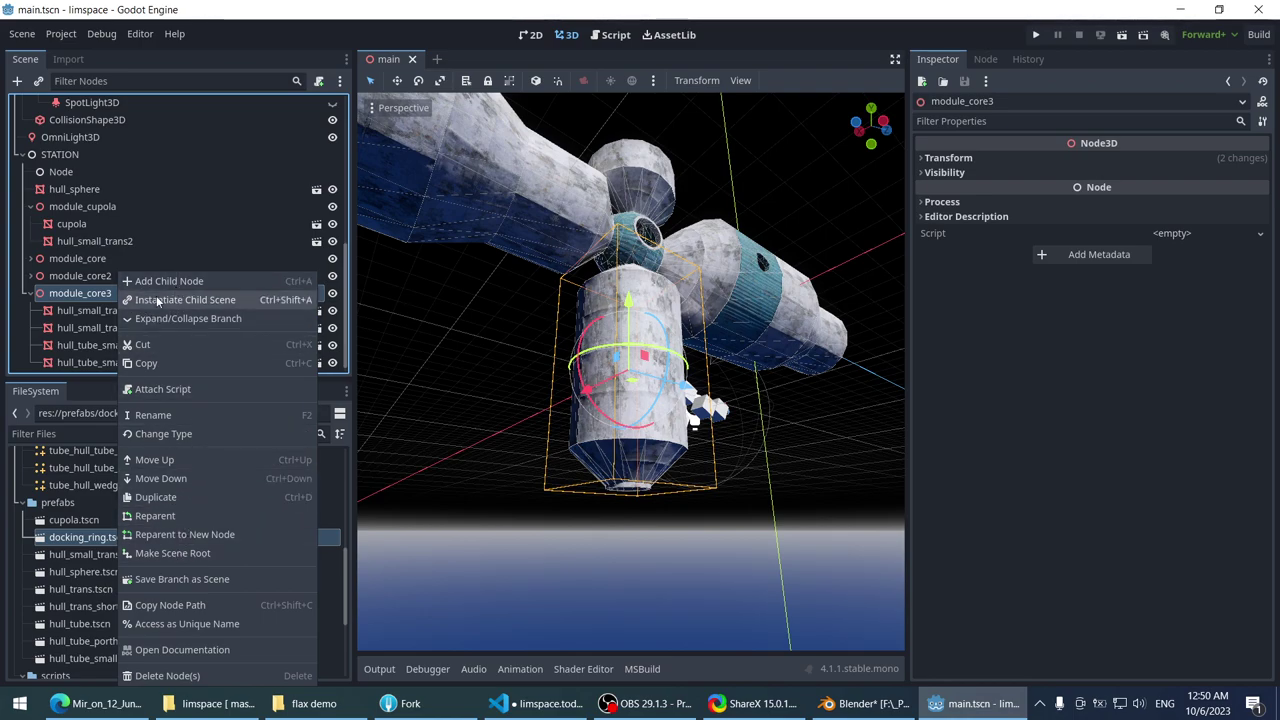
click(84, 295)
double_click(168, 290)
key(BackSpace)
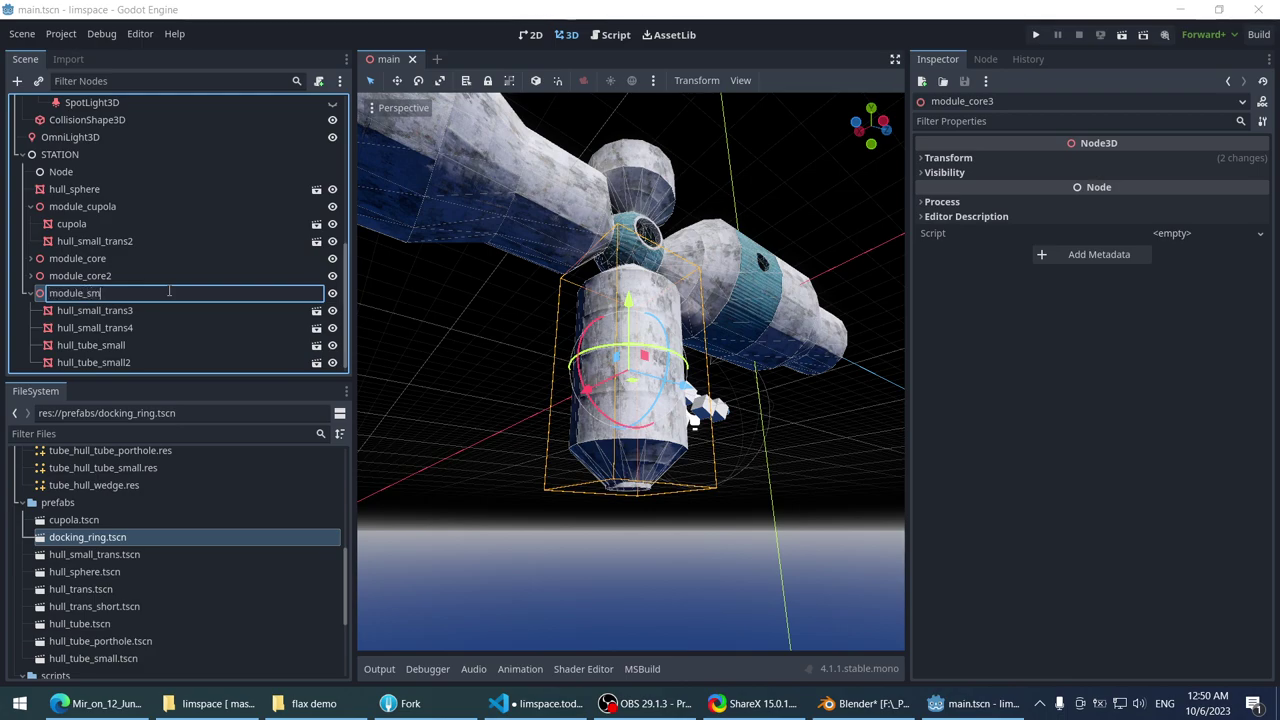
key(Return)
- Save the module_small branch as module_small.tscn in res://prefabs
right_click(118, 294)
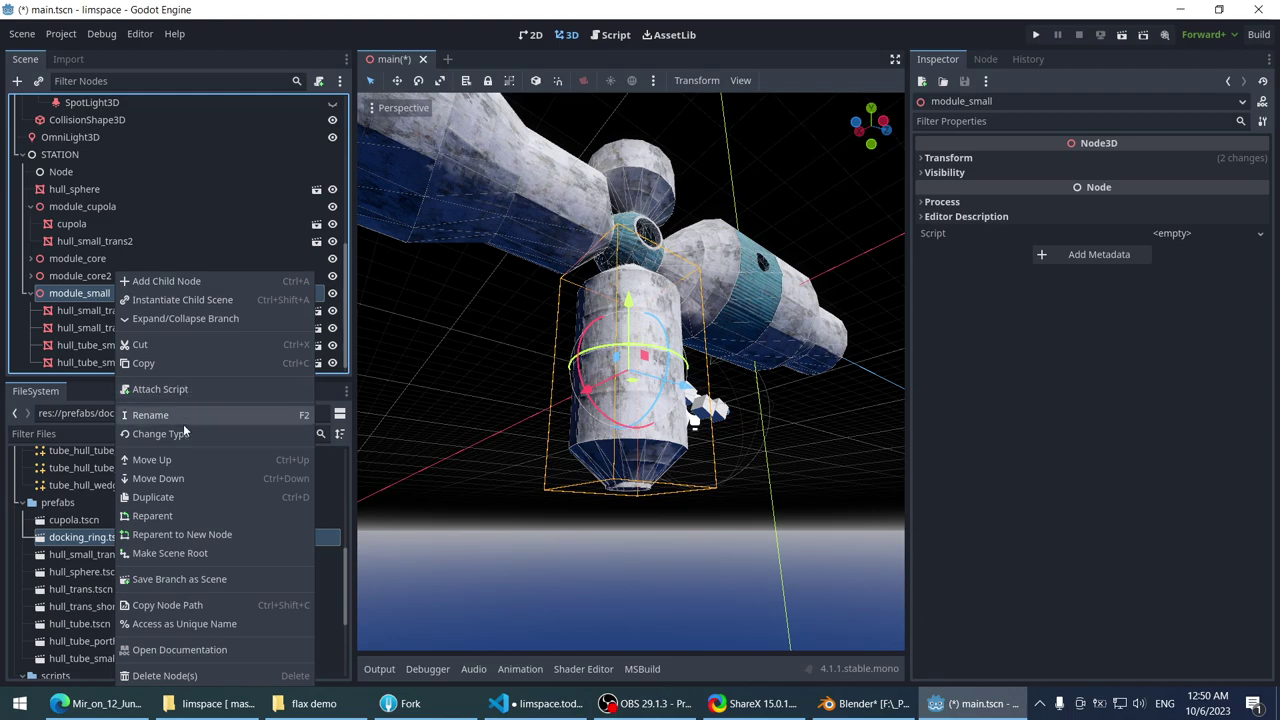
click(225, 578)
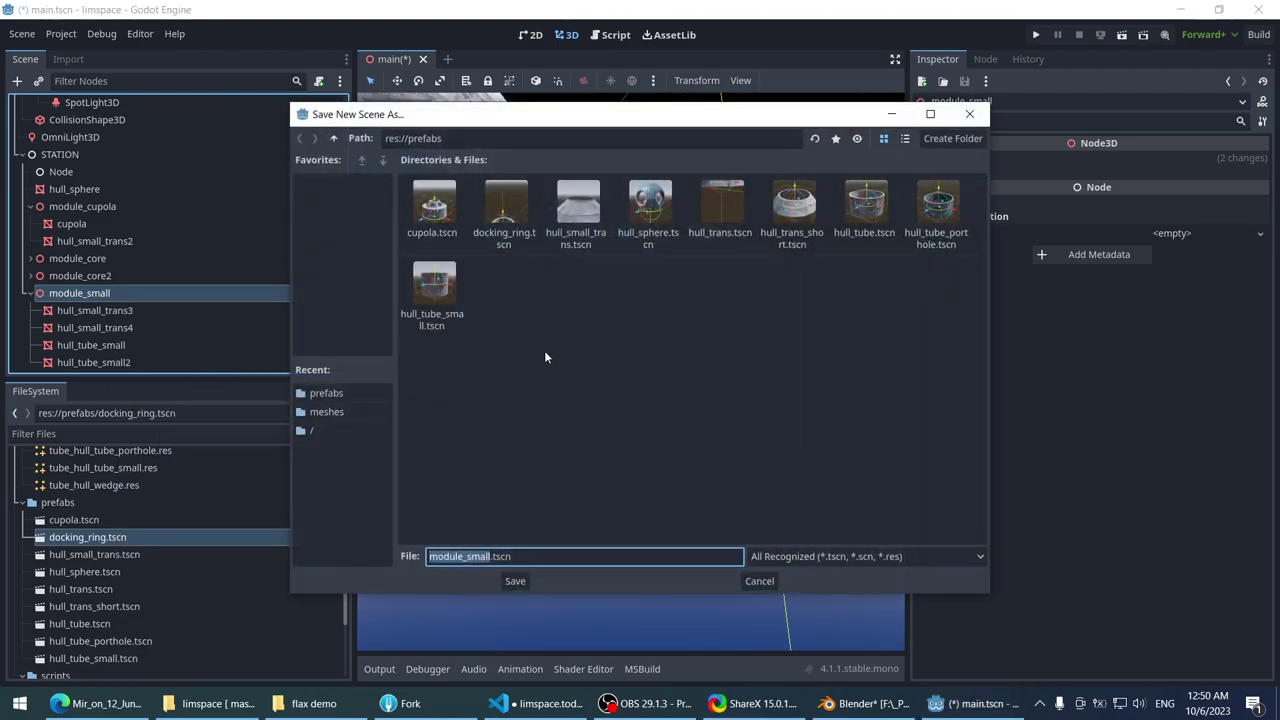
click(502, 581)
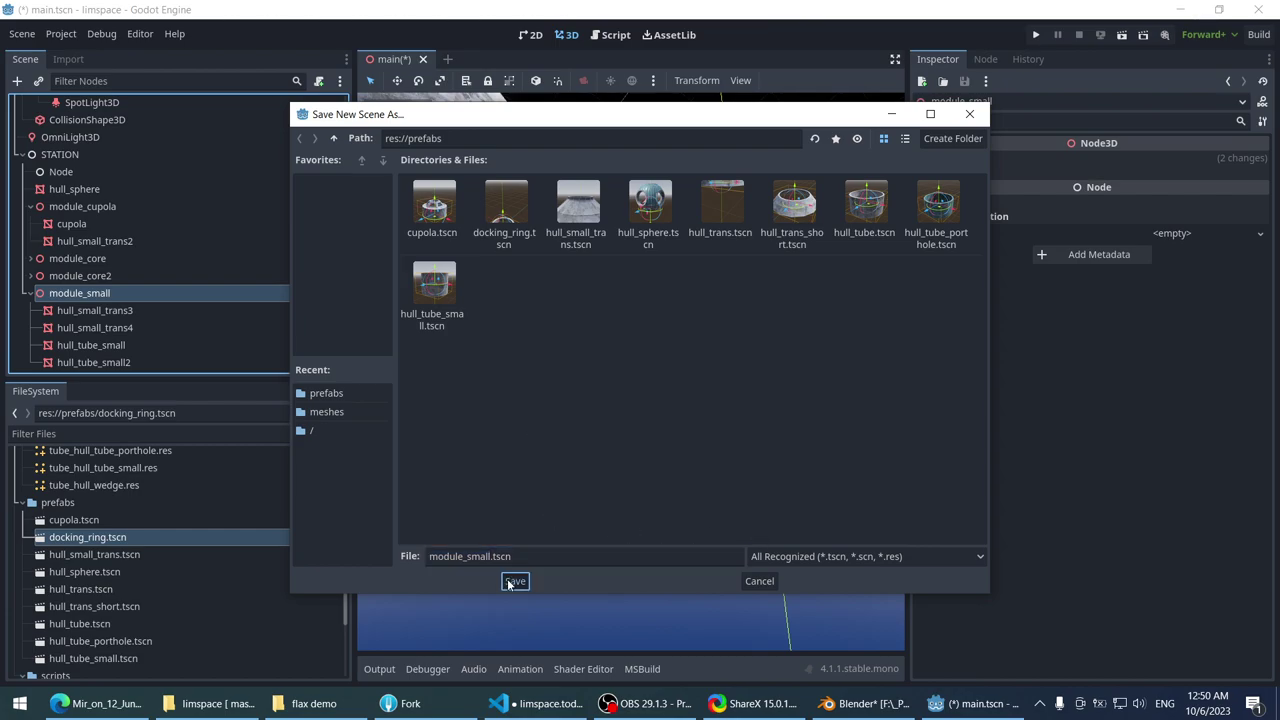
middle_drag(420, 300, 580, 312)
scroll(521, 296, up, 2)
scroll(620, 325, up, 2)
key(KP_1)
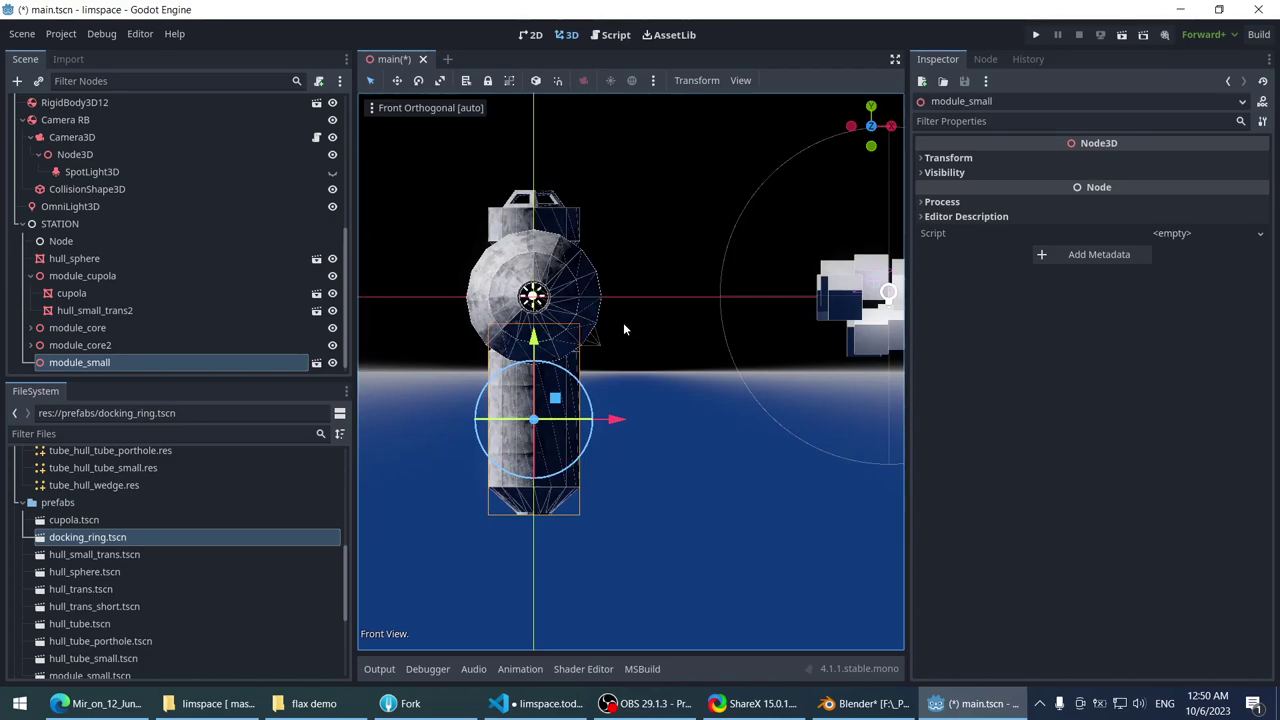
- Duplicate module_small into module_small2 and set its Y position to 0
scroll(623, 322, down, 3)
mouse_move(657, 370)
middle_down()
mouse_move(768, 407)
mouse_move(640, 365)
middle_up()
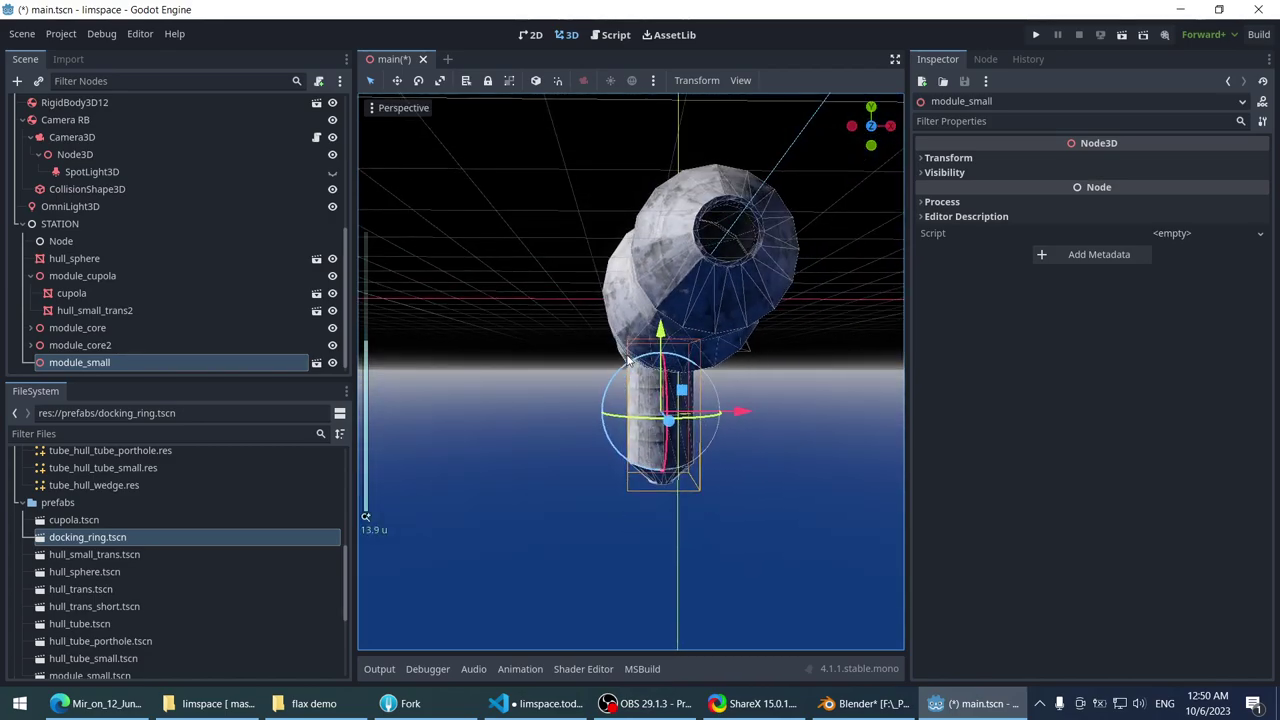
key(KP_1)
scroll(631, 360, up, 1)
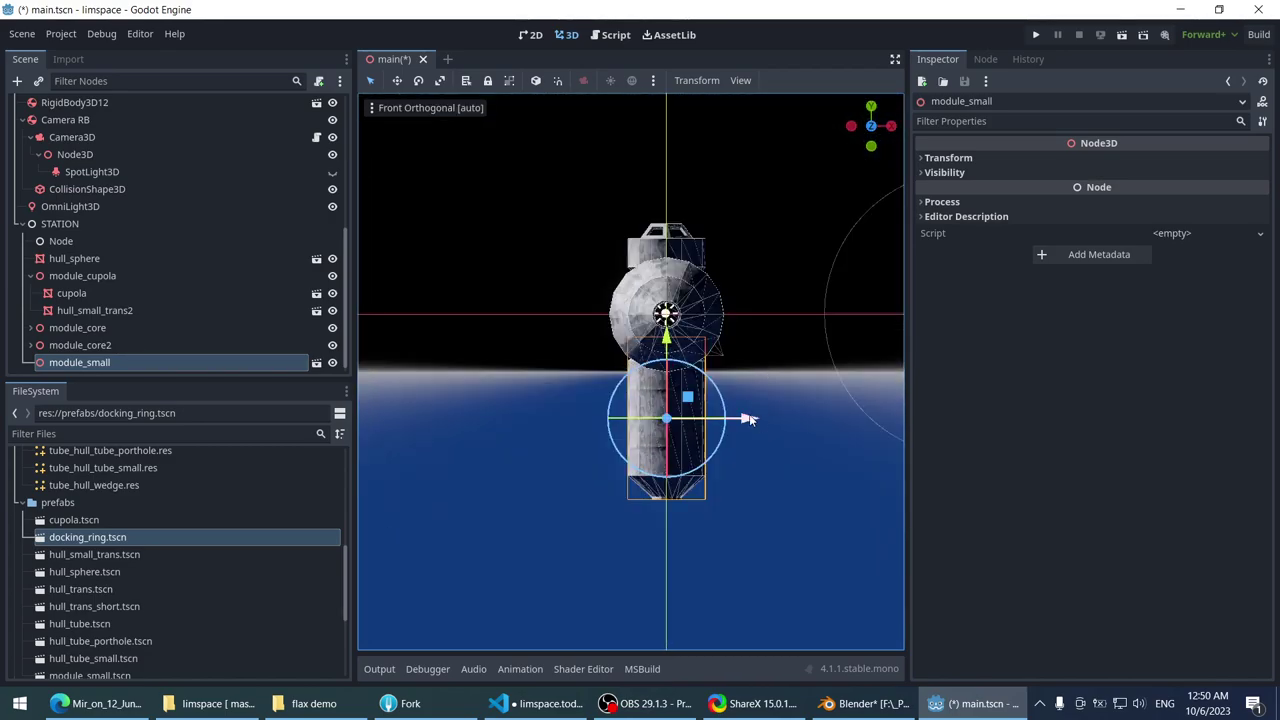
key(ctrl+d)
drag(687, 396, 650, 443)
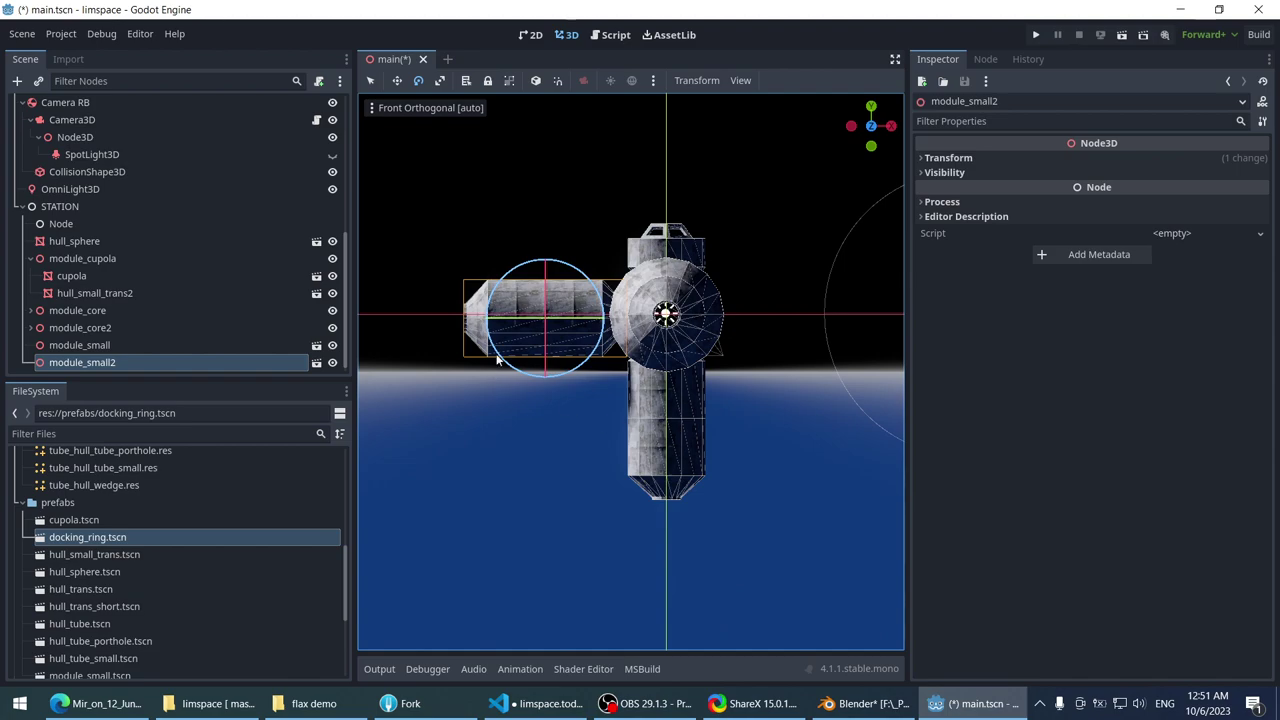
scroll(497, 362, up, 3)
key(f)
click(948, 158)
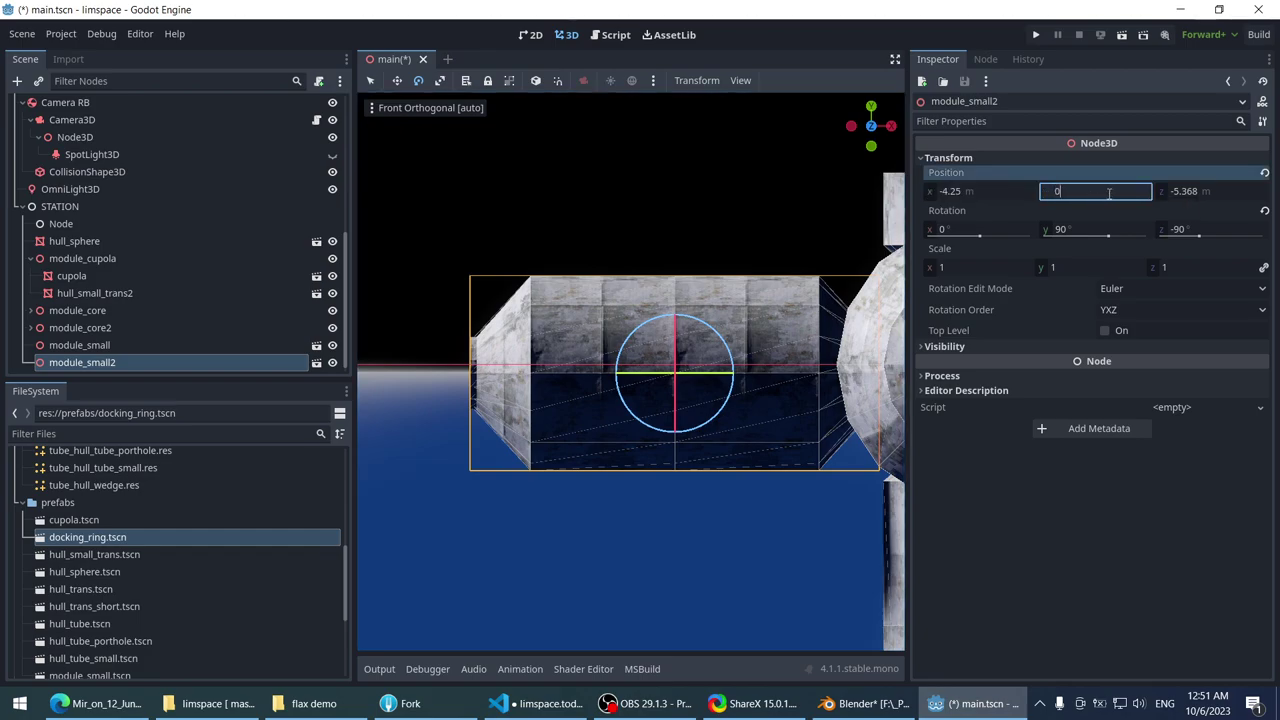
click(972, 194)
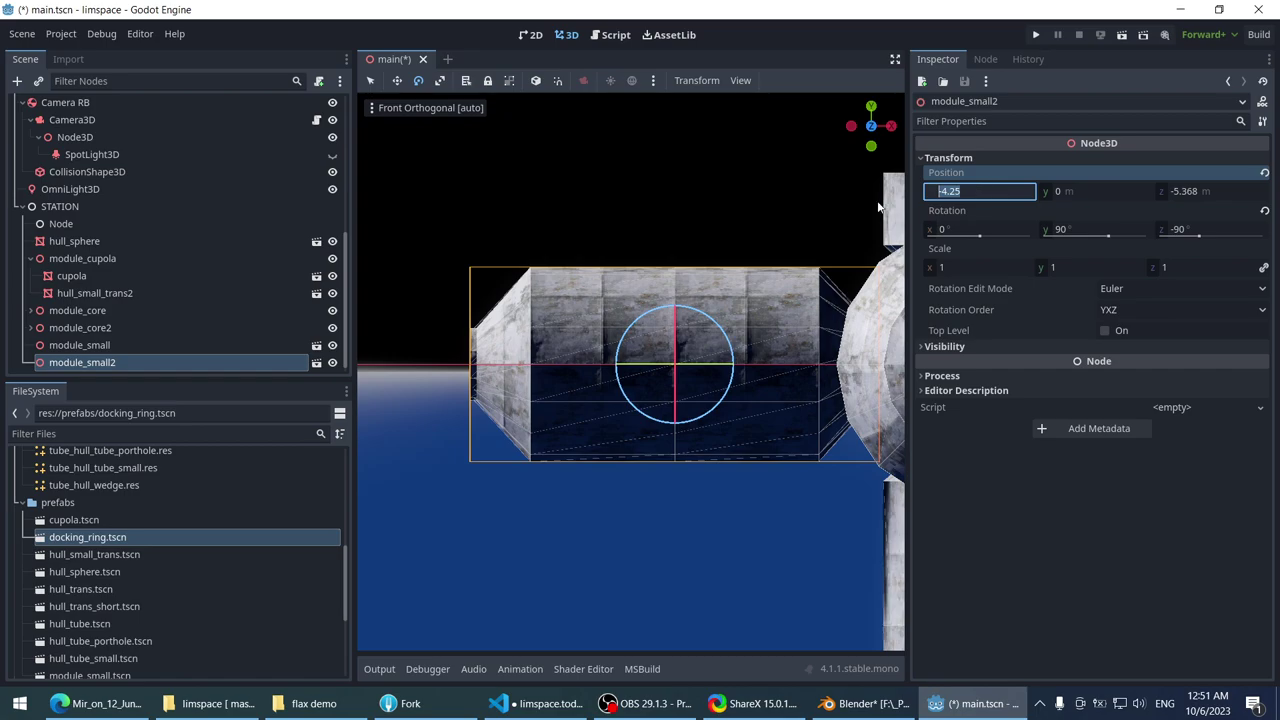
- Slide module_small2 along X to -4, up against the station hub
scroll(627, 228, down, 1)
key(KP_7)
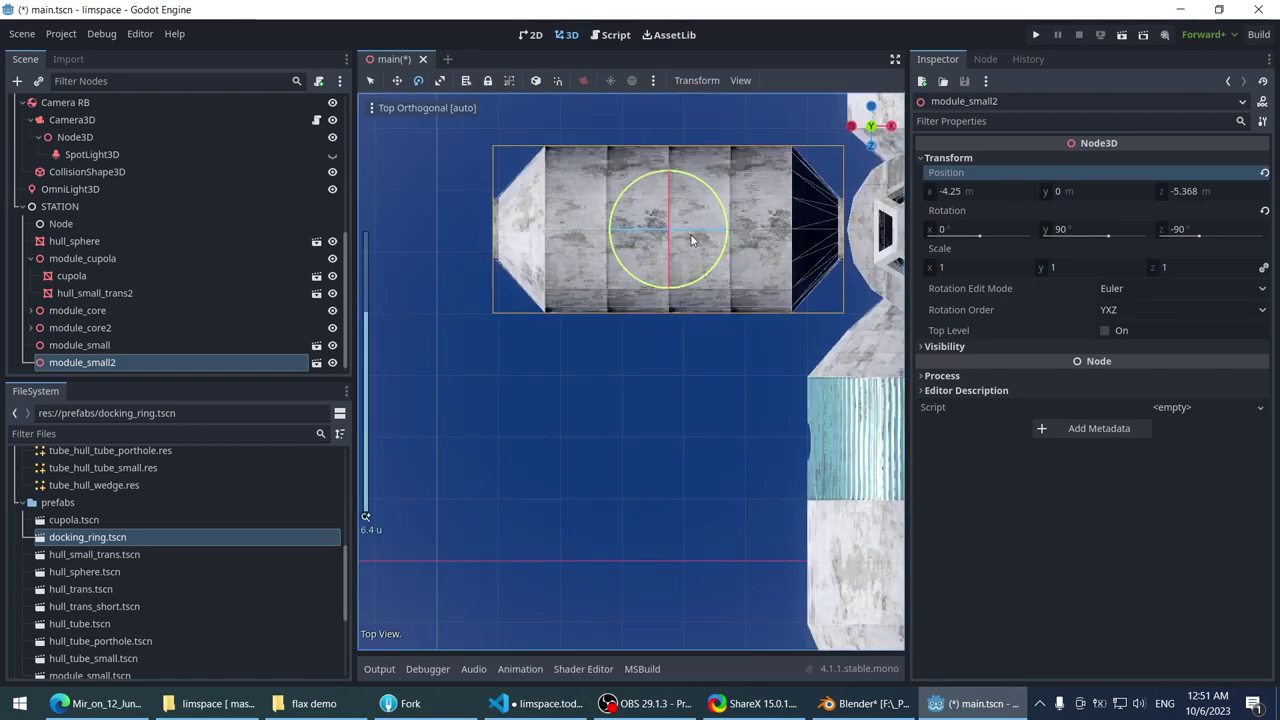
scroll(605, 316, down, 2)
scroll(605, 316, up, 3)
middle_drag(575, 328, 568, 301)
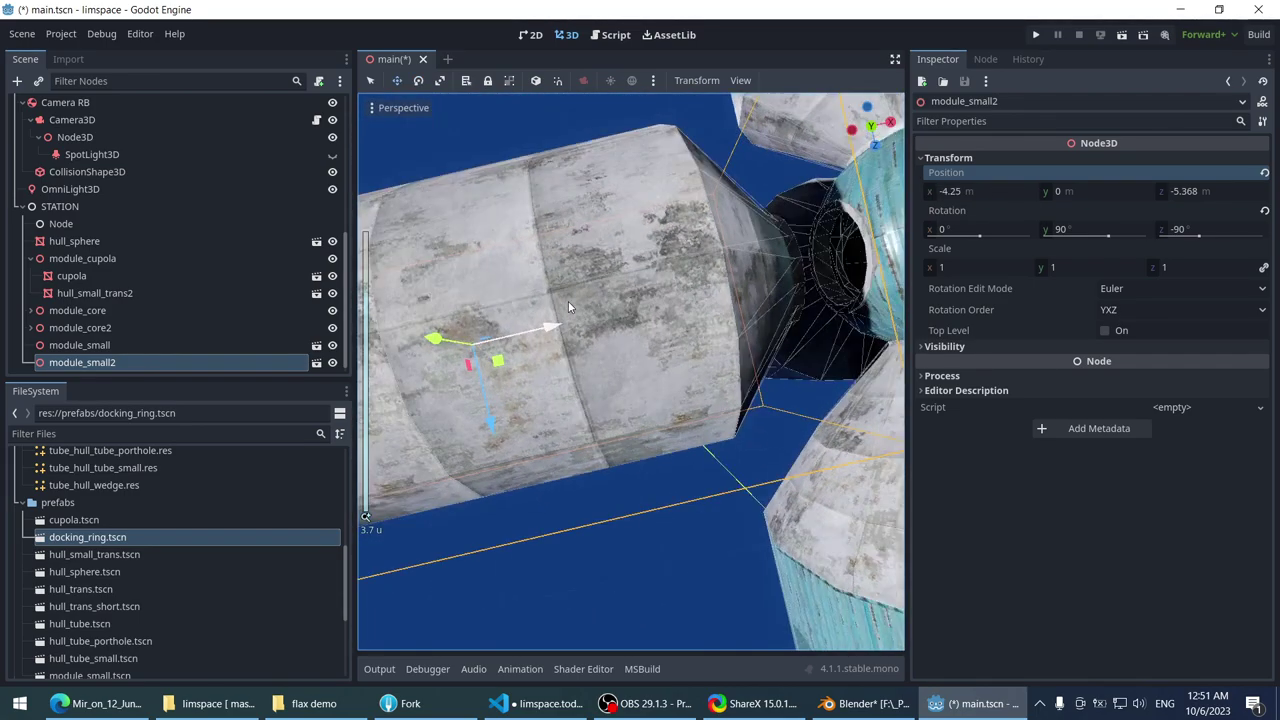
key(KP_7)
key(KP_7)
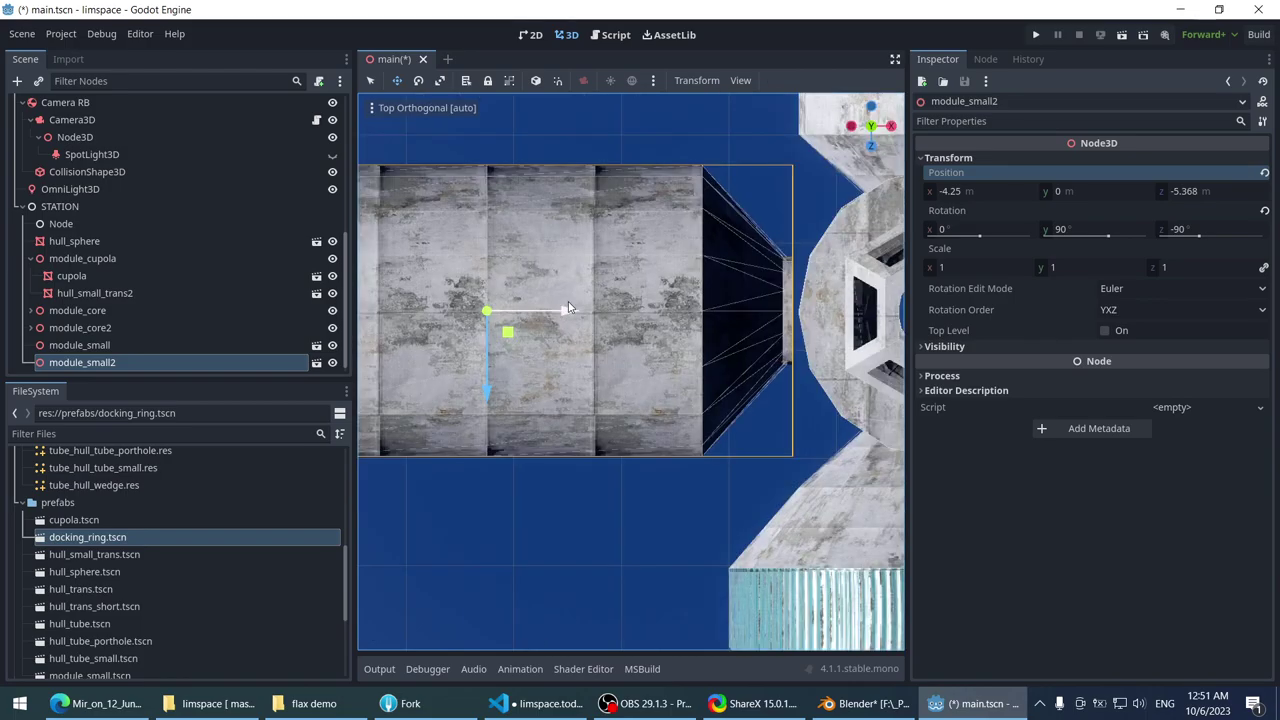
drag(563, 312, 592, 330)
scroll(717, 372, down, 2)
middle_drag(717, 372, 439, 374)
drag(439, 374, 449, 346)
scroll(629, 354, up, 3)
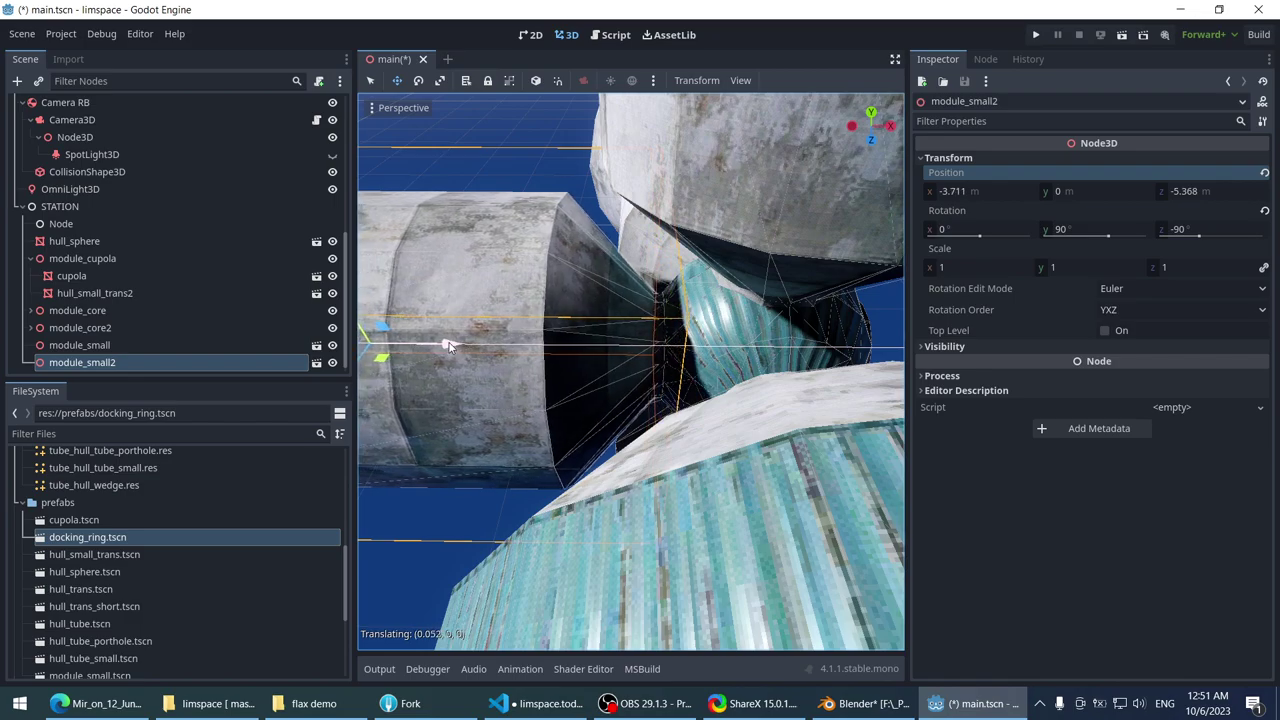
scroll(488, 327, down, 5)
- Duplicate it as module_small3 on the hub's opposite side, nudge 0.5 inward, and save
key(ctrl+d)
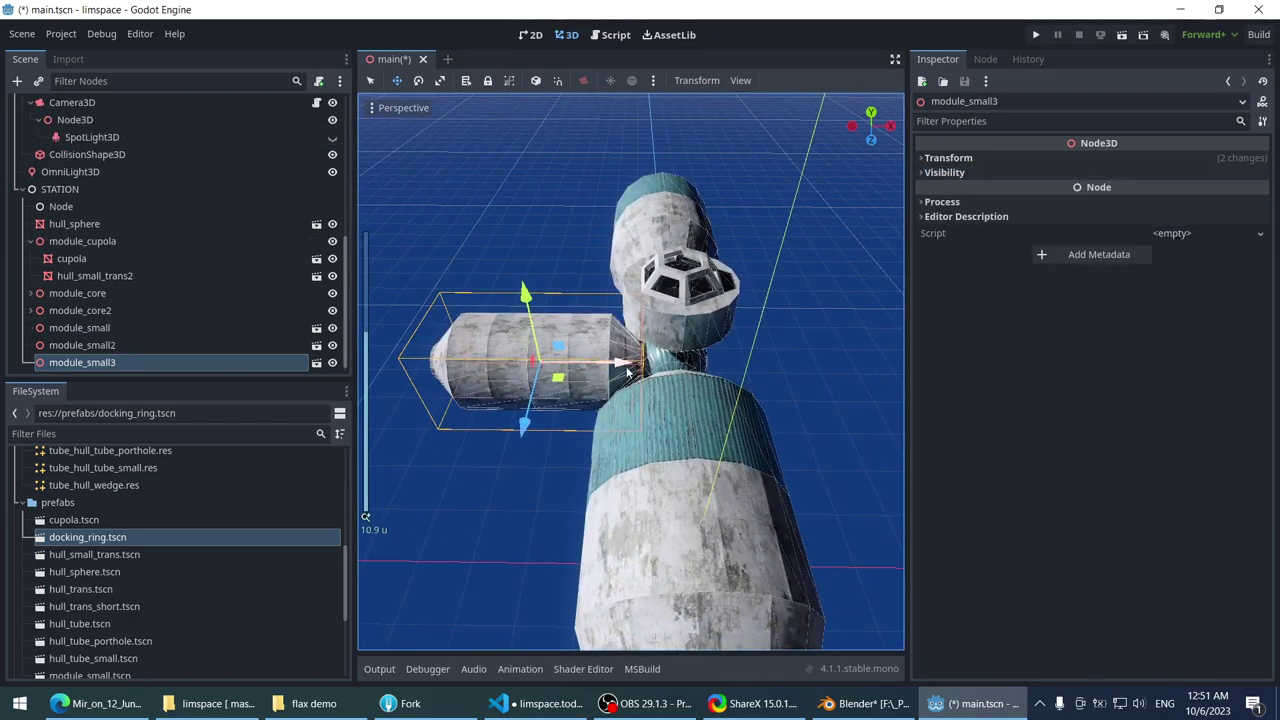
drag(550, 362, 912, 364)
key(f)
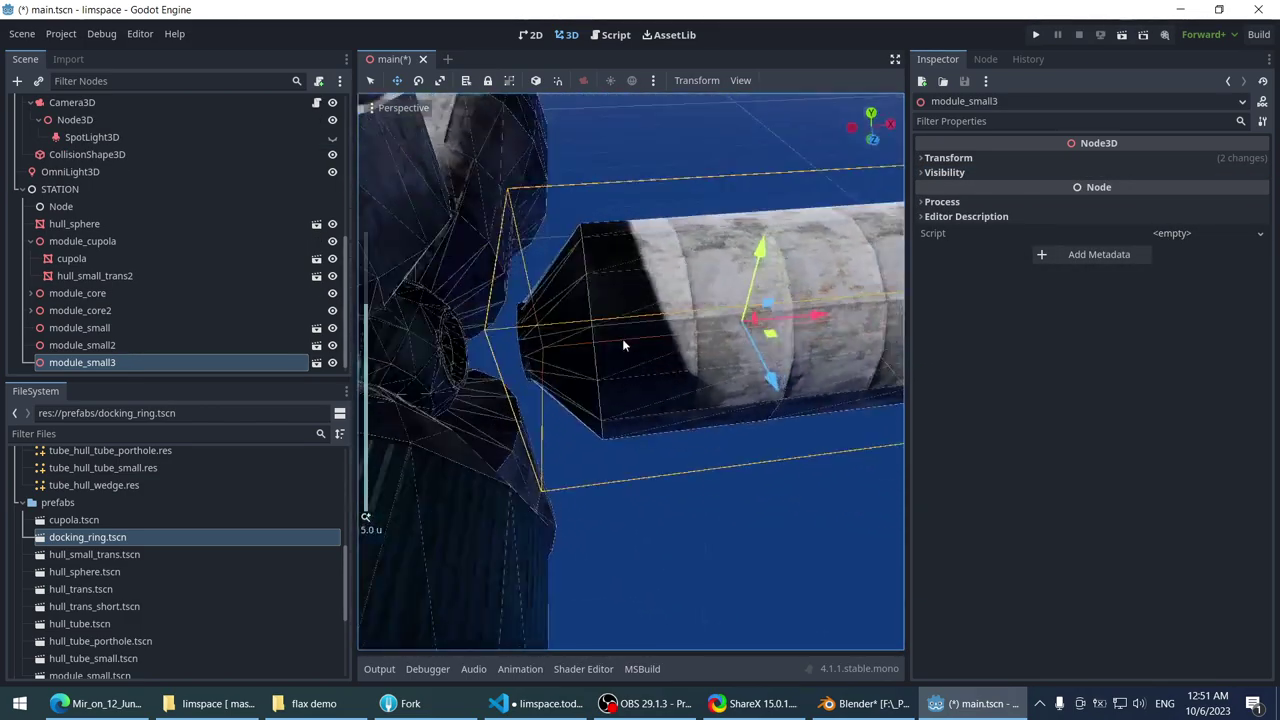
drag(839, 322, 775, 334)
scroll(508, 234, down, 10)
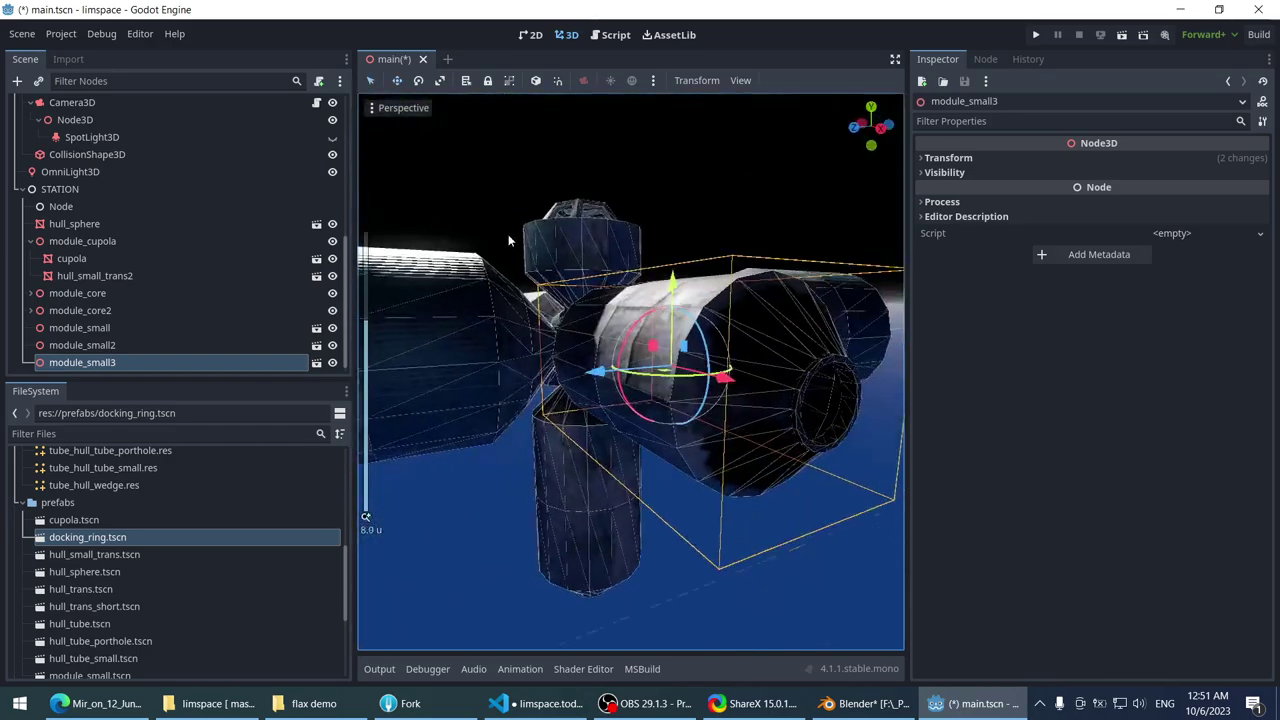
click(524, 211)
middle_drag(524, 216, 856, 177)
key(ctrl+s)
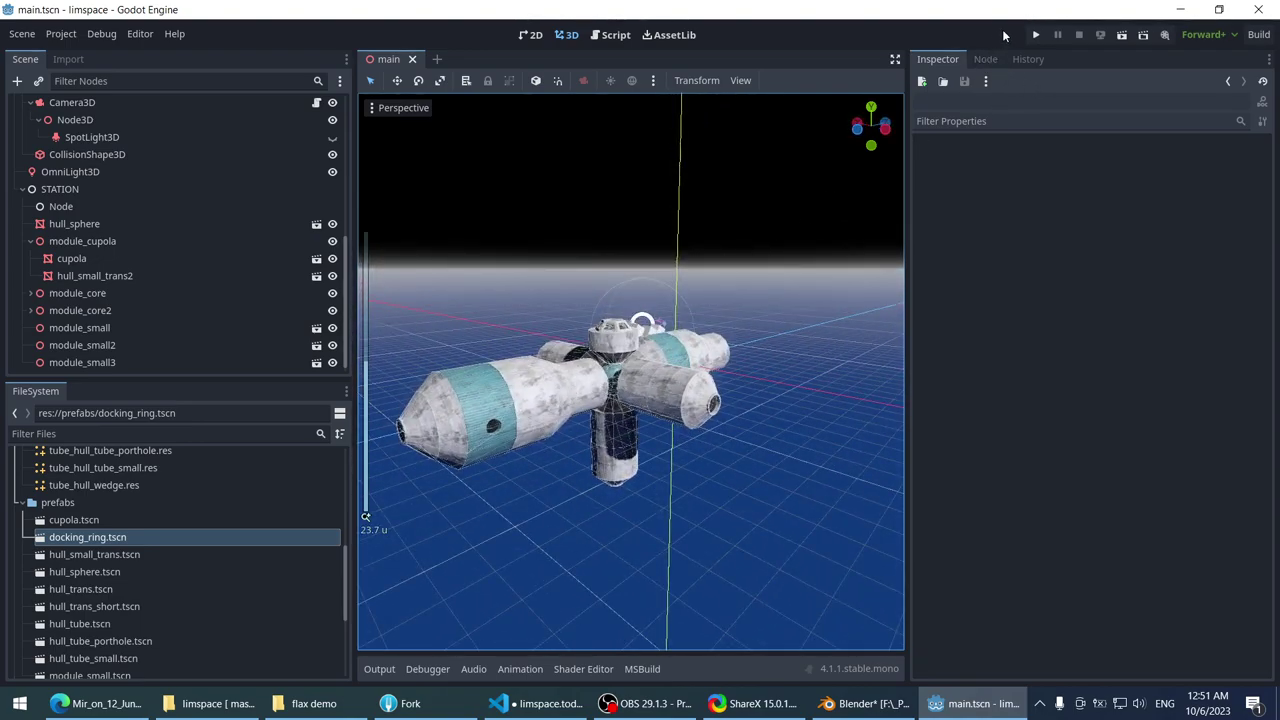
- Inspect the station's parts and select the module_core group
scroll(700, 330, up, 5)
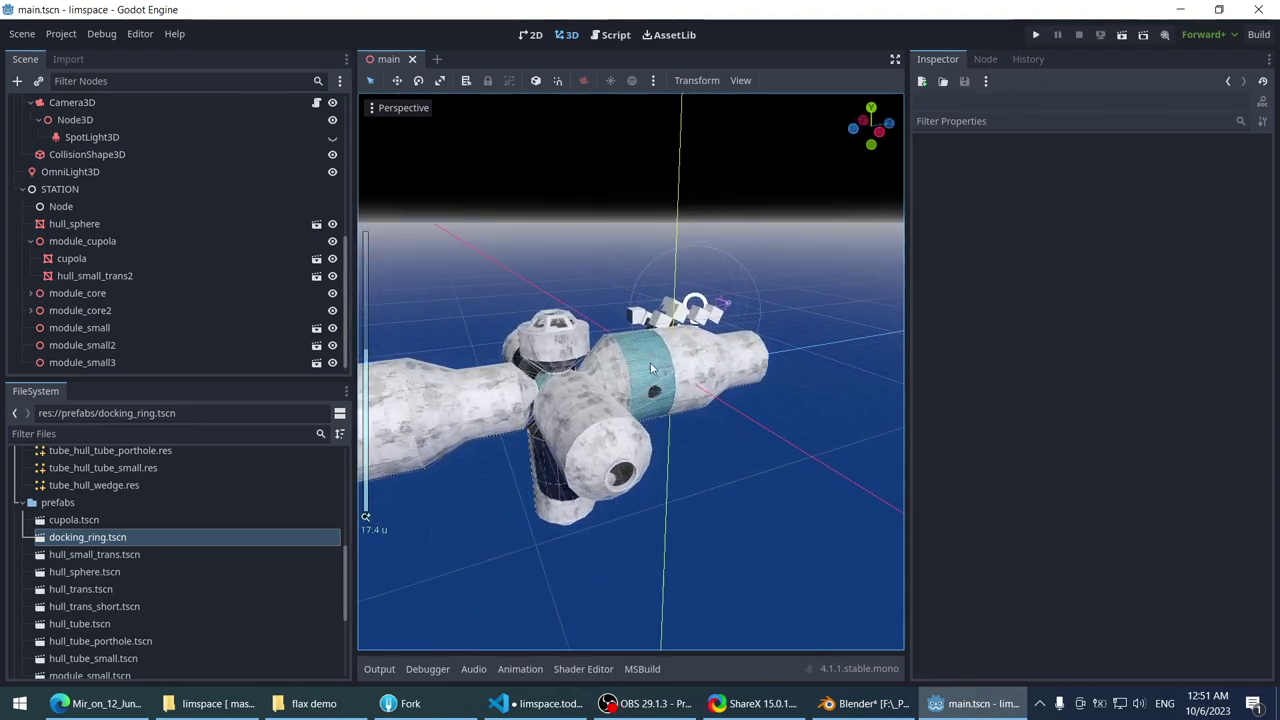
click(714, 337)
middle_drag(714, 337, 585, 352)
click(832, 384)
click(605, 368)
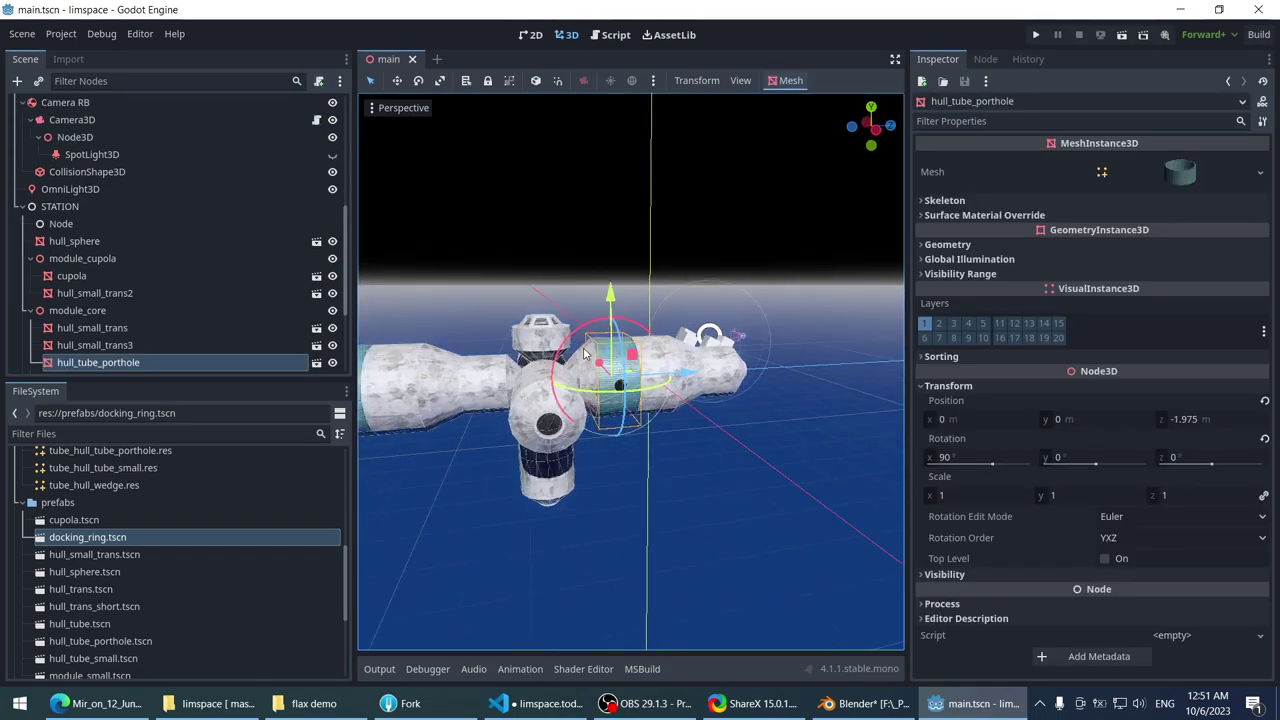
click(133, 312)
middle_drag(460, 330, 482, 325)
scroll(482, 325, up, 2)
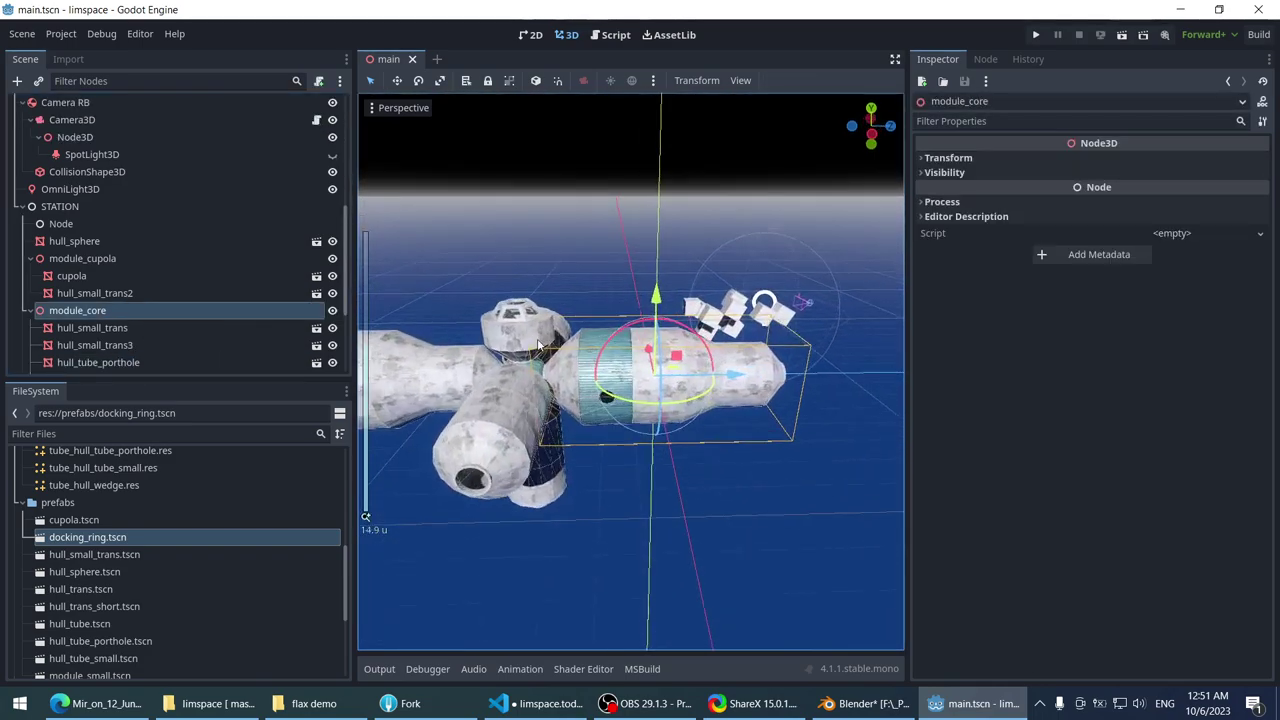
scroll(105, 260, down, 3)
- Save the module_core branch as its own scene, module_core.tscn
right_click(97, 210)
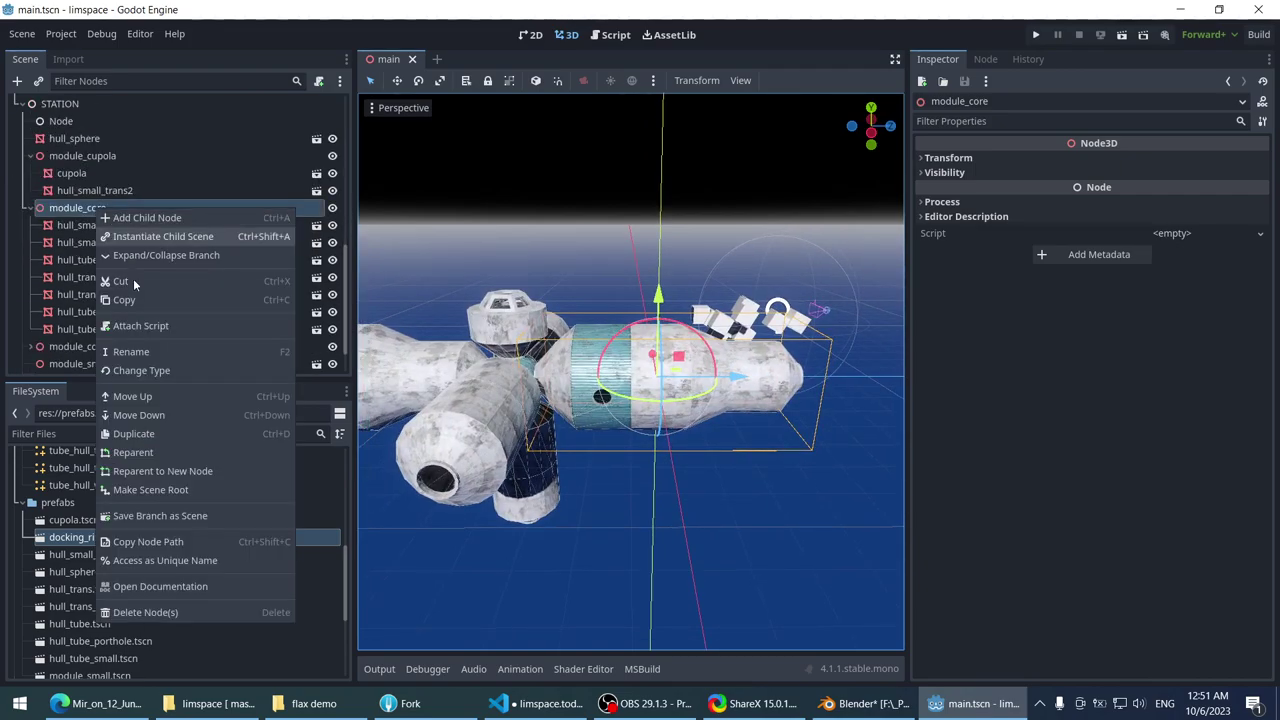
click(150, 515)
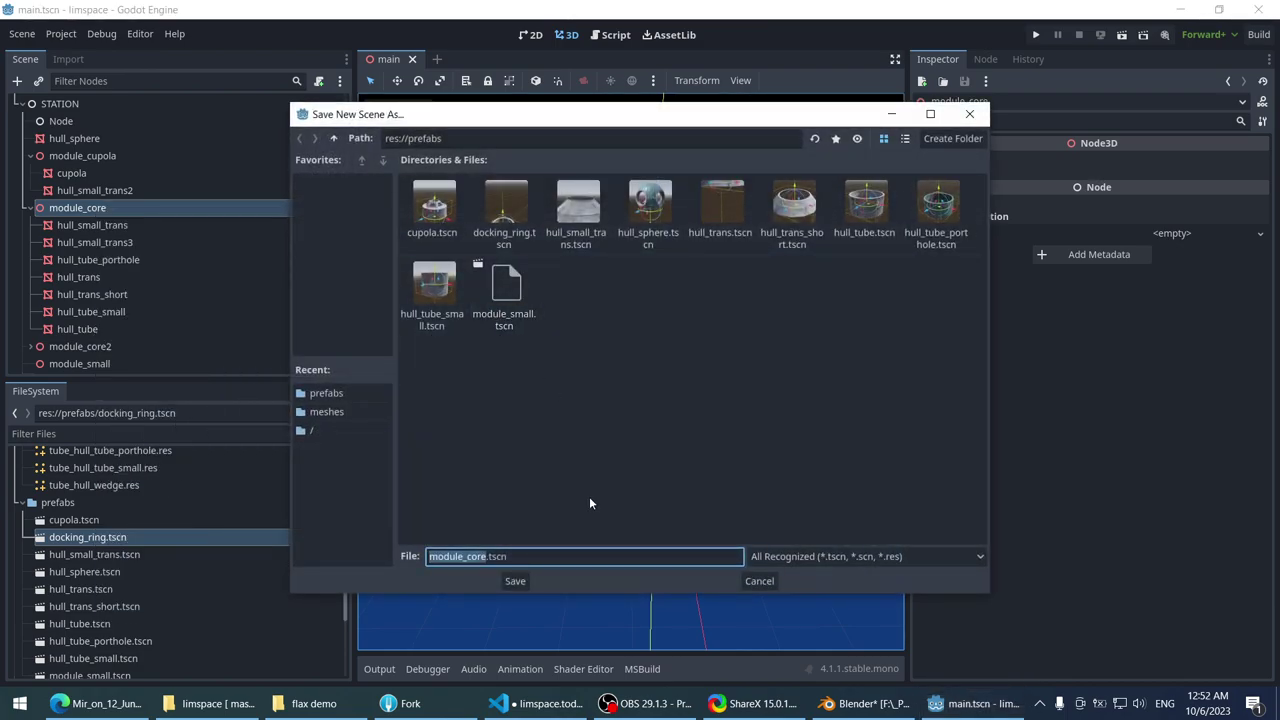
click(510, 582)
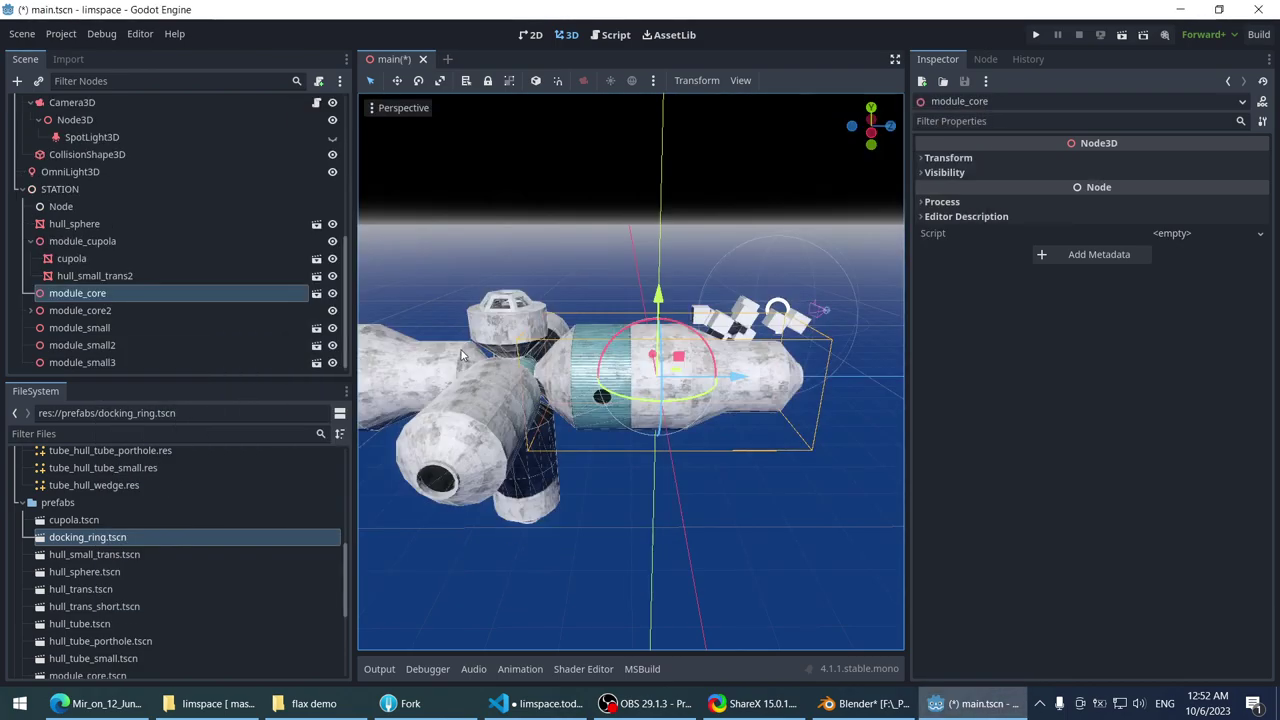
middle_drag(588, 265, 569, 289)
scroll(444, 282, down, 2)
scroll(466, 280, up, 4)
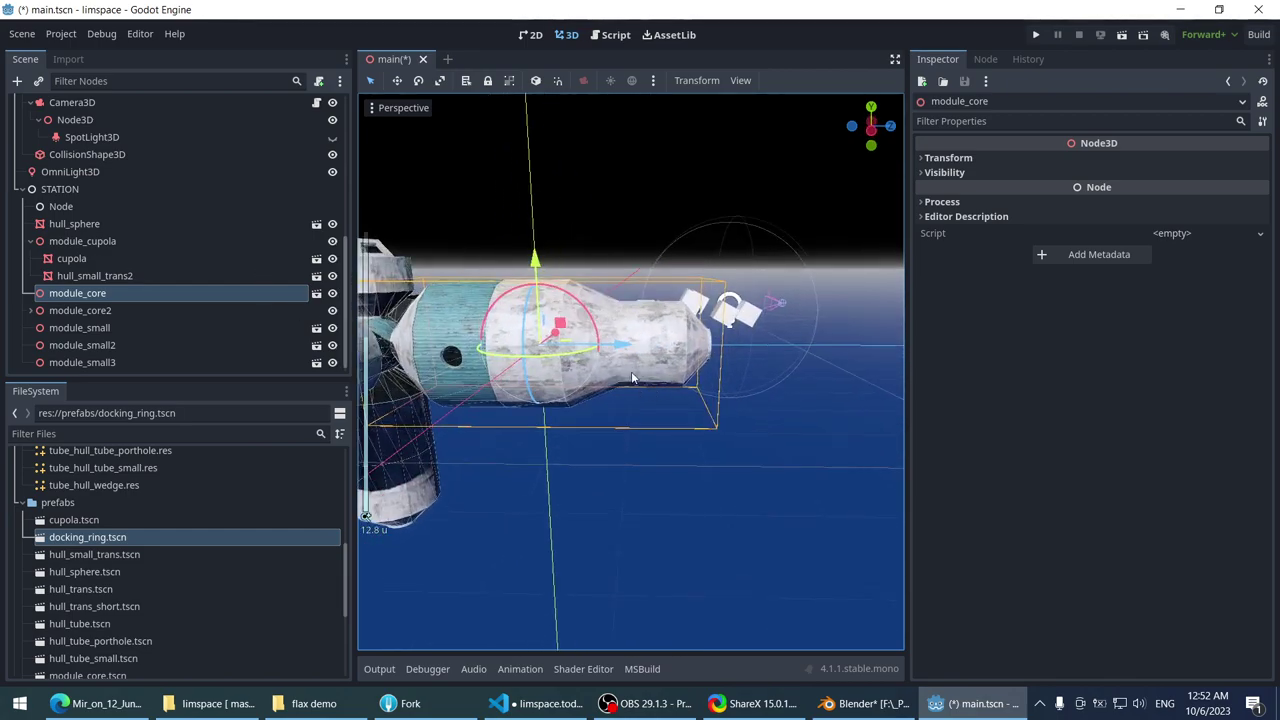
- Place module_core3 upright: 9.75 along Z, rotated -90°, raised 5.75, back 3.5 on Z; save
drag(620, 348, 937, 351)
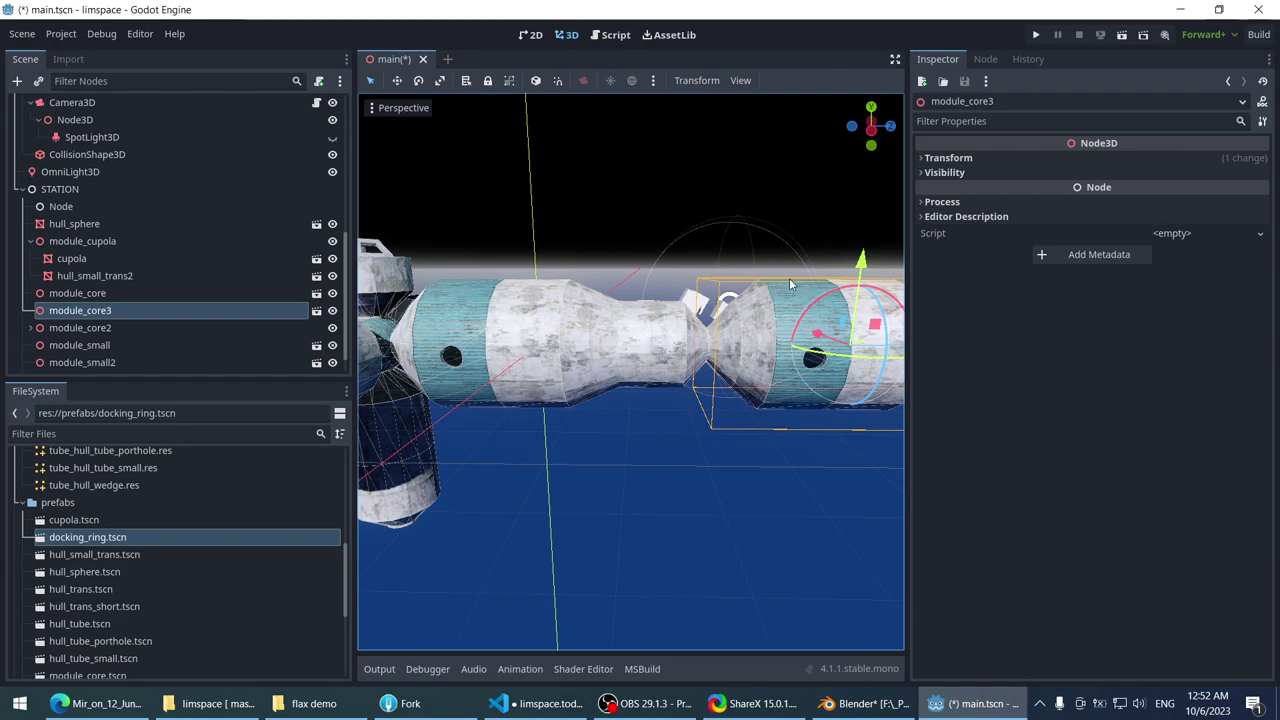
drag(840, 295, 1062, 280)
scroll(596, 240, down, 4)
drag(730, 275, 743, 120)
drag(818, 195, 718, 201)
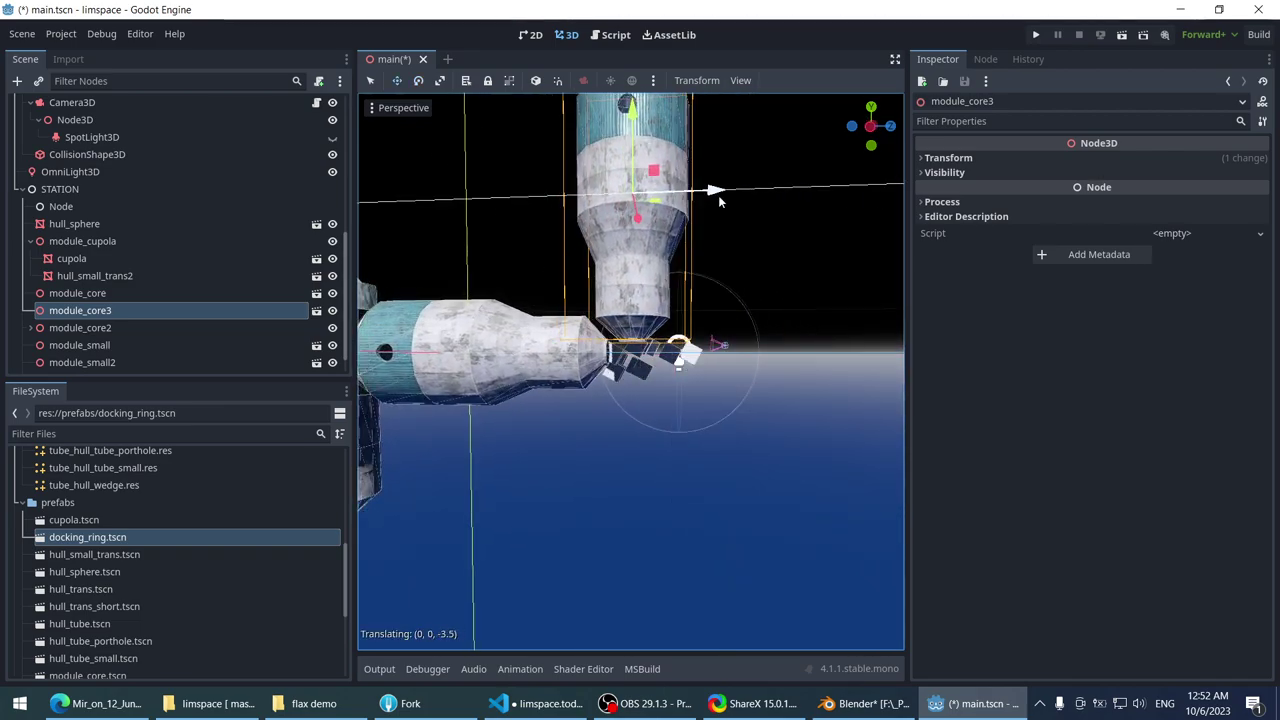
drag(632, 115, 630, 140)
scroll(498, 226, down, 2)
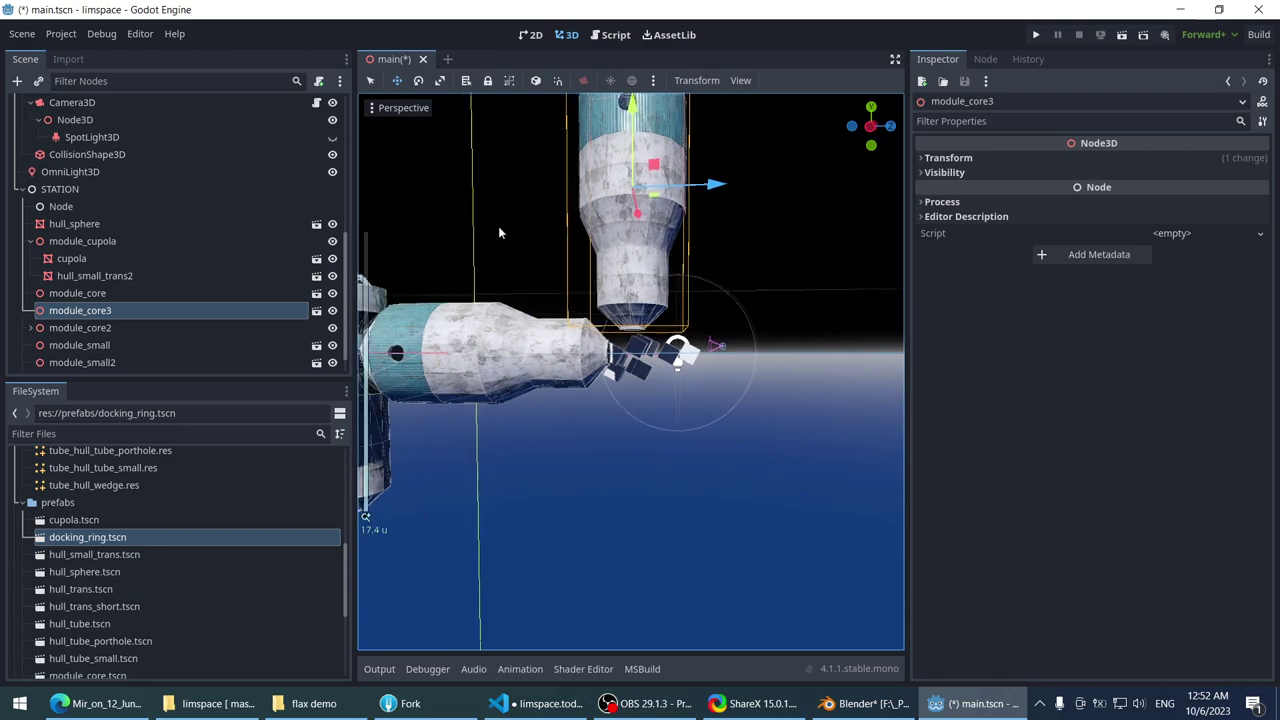
mouse_move(498, 226)
middle_down()
mouse_move(492, 186)
mouse_move(504, 186)
mouse_move(465, 180)
mouse_move(590, 205)
mouse_move(517, 208)
mouse_move(554, 226)
mouse_move(660, 237)
mouse_move(562, 235)
middle_up()
click(554, 226)
key(ctrl+s)
- Run the limspace project in a debug window to view the station, then stop it
click(1036, 38)
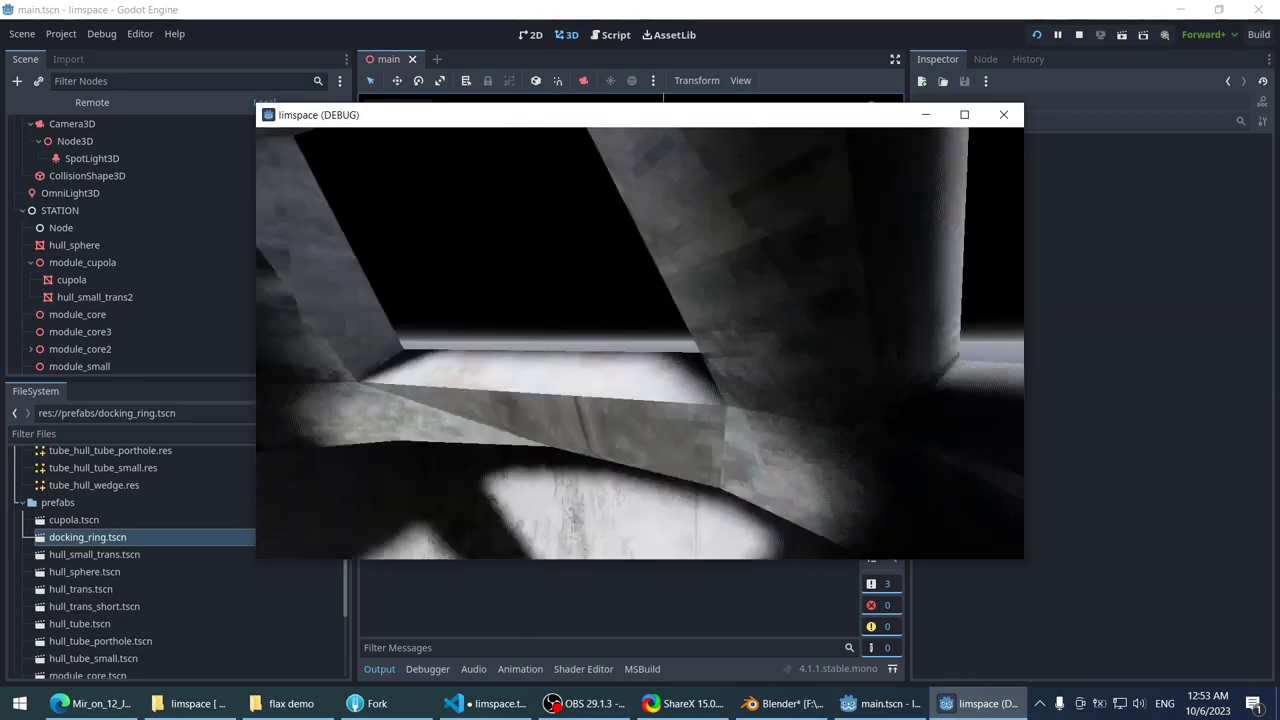
key(Escape)
- Save the Godot main scene, switch to Blender and select the cupola-col object
scroll(560, 285, down, 4)
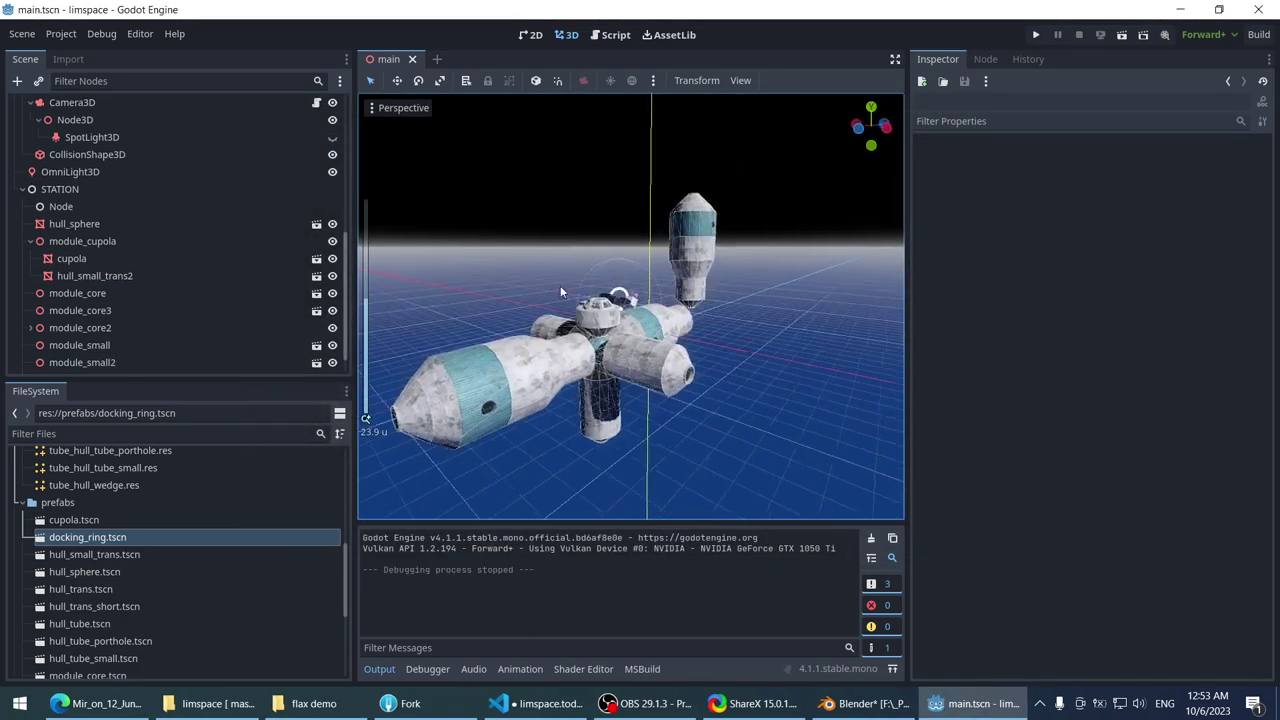
key(ctrl+s)
click(862, 703)
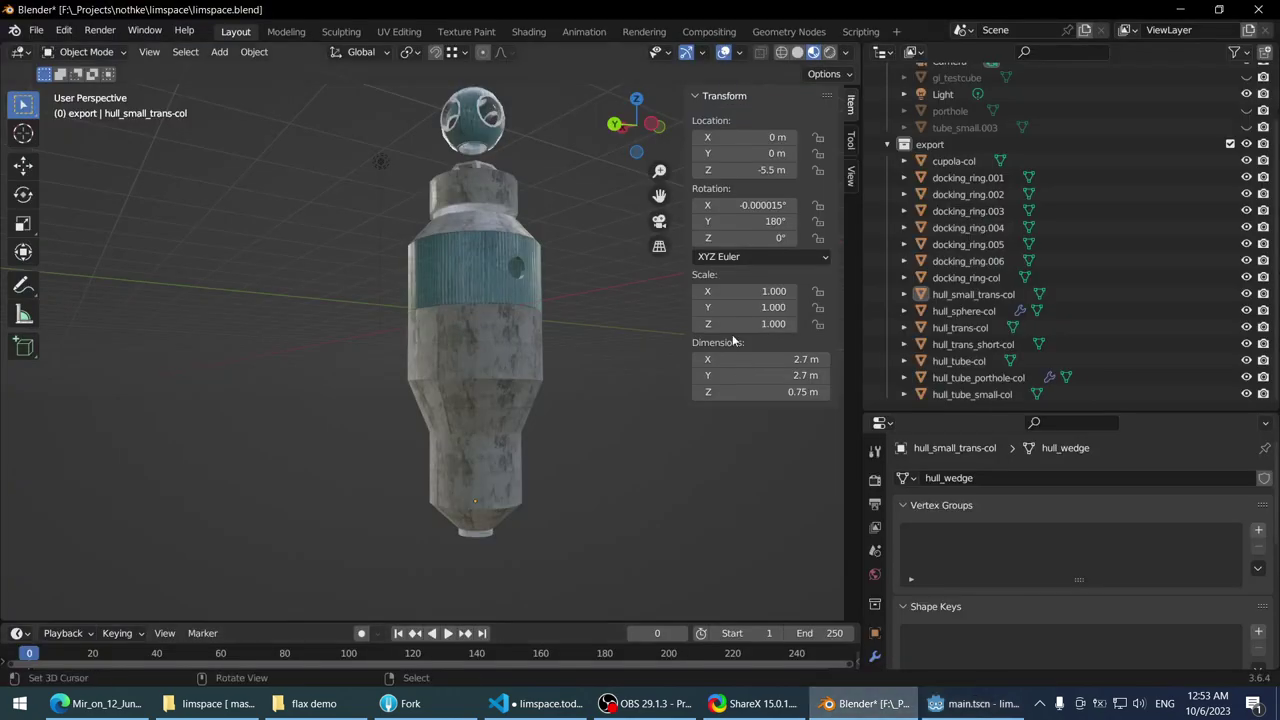
scroll(478, 318, up, 4)
click(478, 318)
- View cupola-col in front orthographic and enter Edit Mode on its mesh
scroll(478, 318, up, 6)
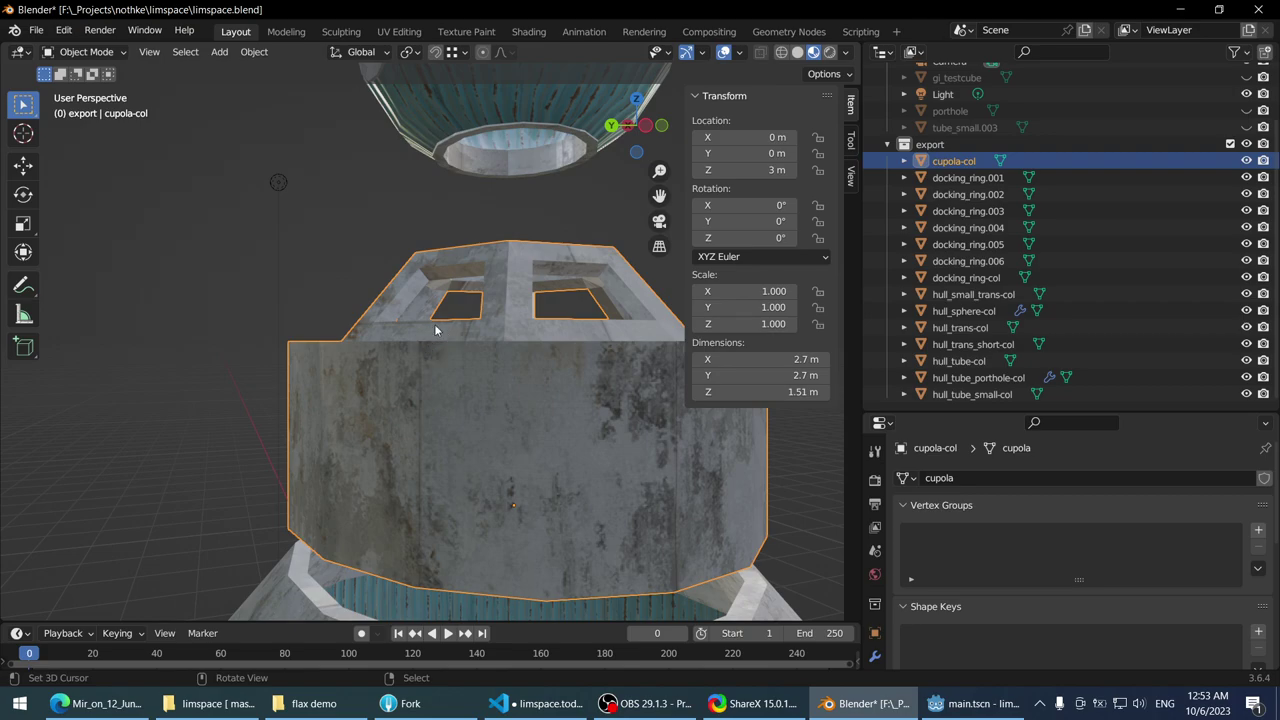
scroll(435, 330, down, 4)
scroll(549, 322, up, 5)
middle_drag(549, 322, 499, 258)
ctrl+scroll(499, 258, down, 3)
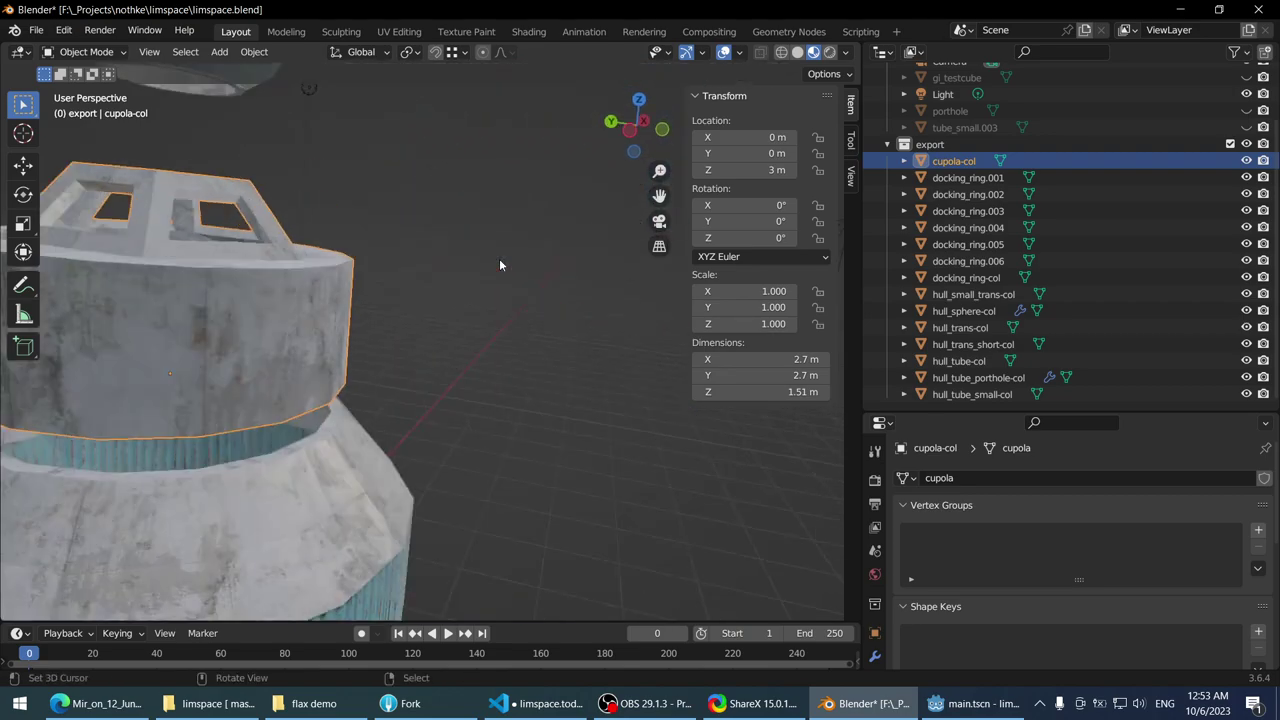
key(KP_1)
scroll(461, 242, down, 2)
scroll(322, 293, up, 3)
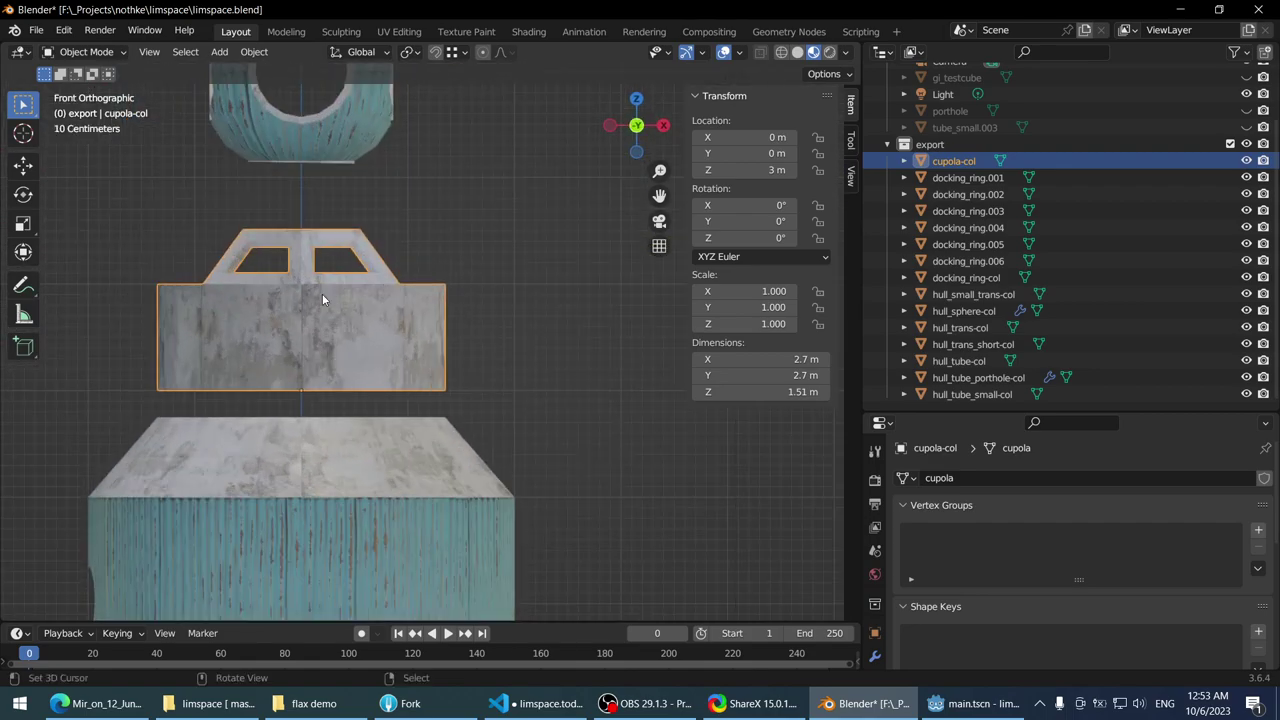
key(Tab)
- In see-through mode, select the cupola's upper ring and try a vertical move, then cancel it
scroll(361, 302, up, 3)
key(shift+z)
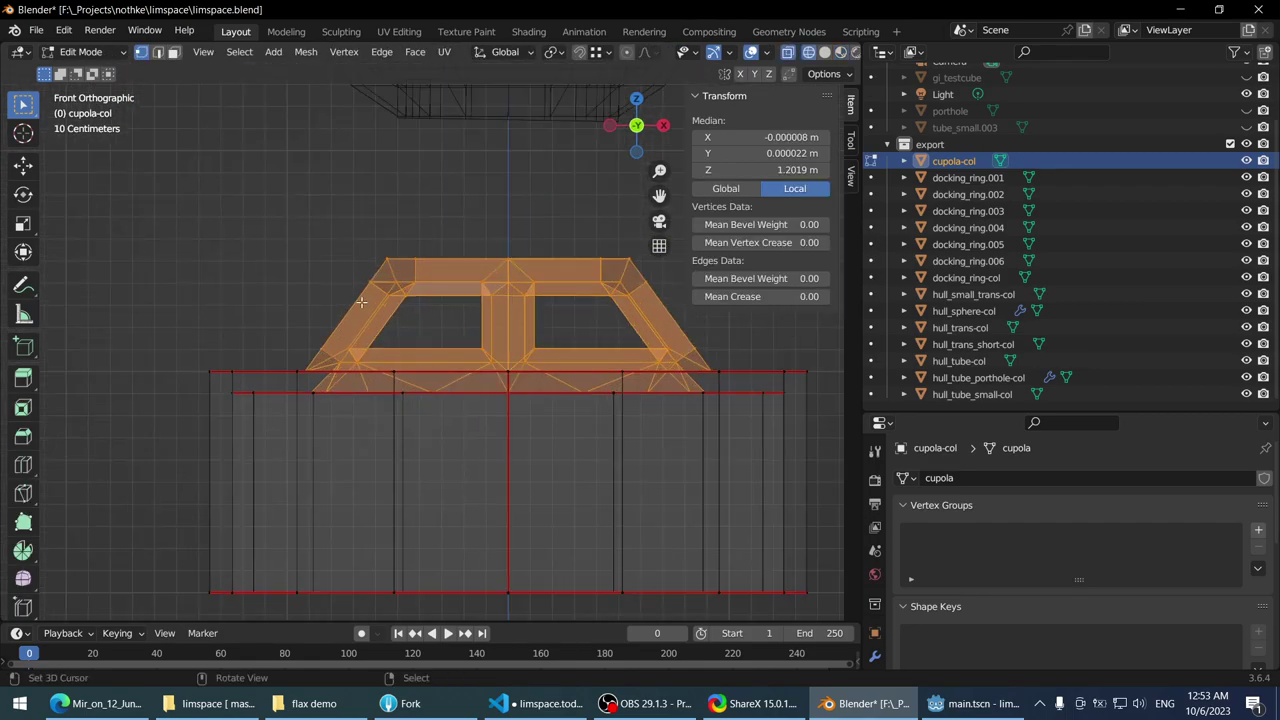
shift+scroll(361, 302, up, 2)
click(350, 274)
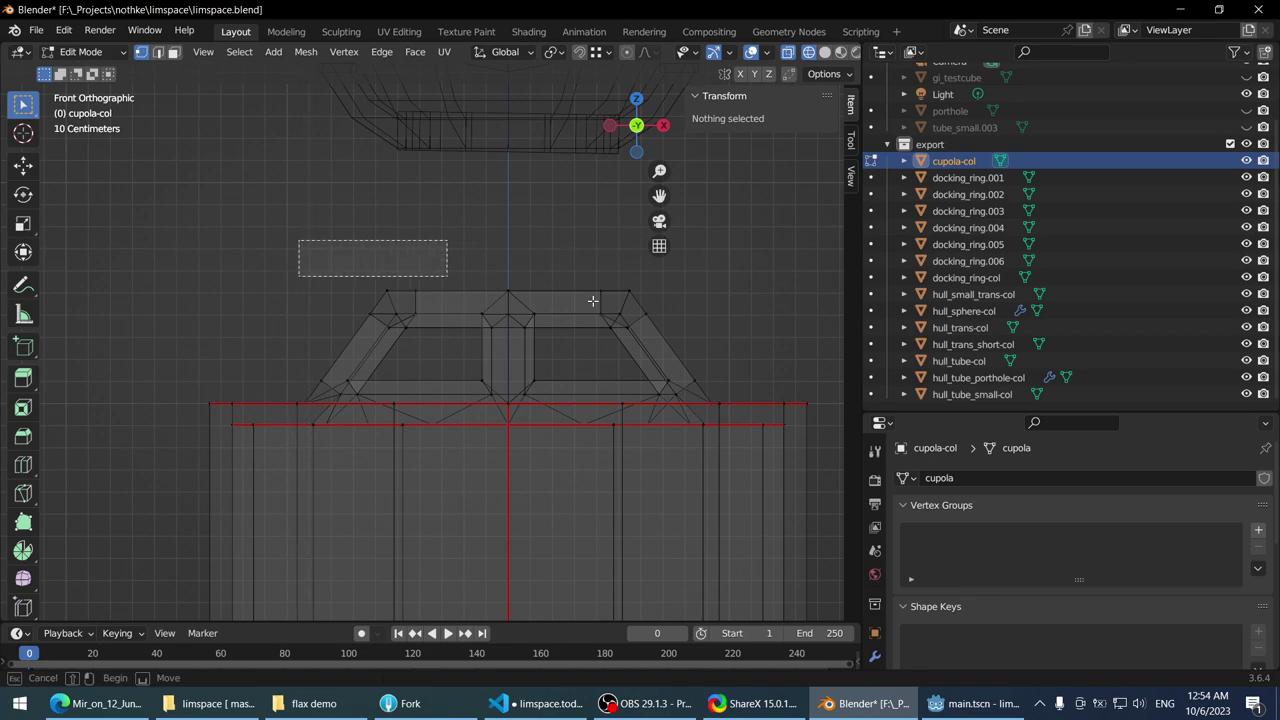
drag(593, 300, 680, 351)
middle_drag(680, 351, 488, 345)
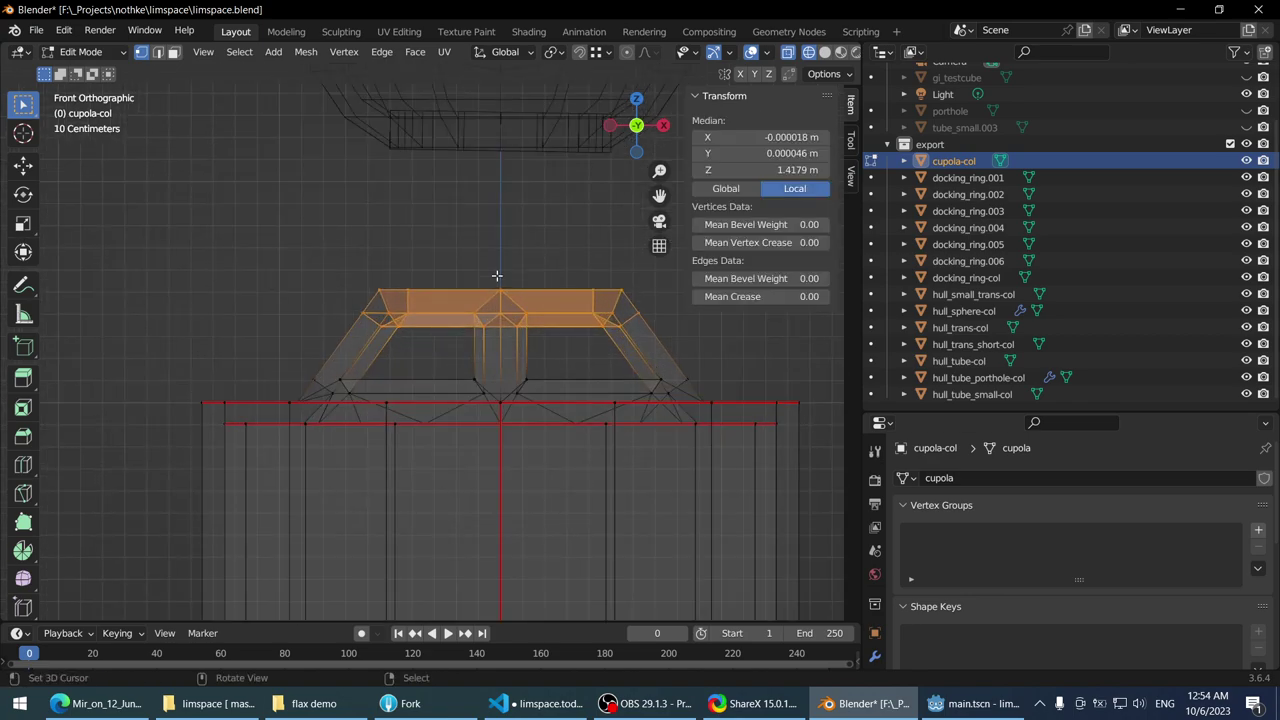
key(g)
key(z)
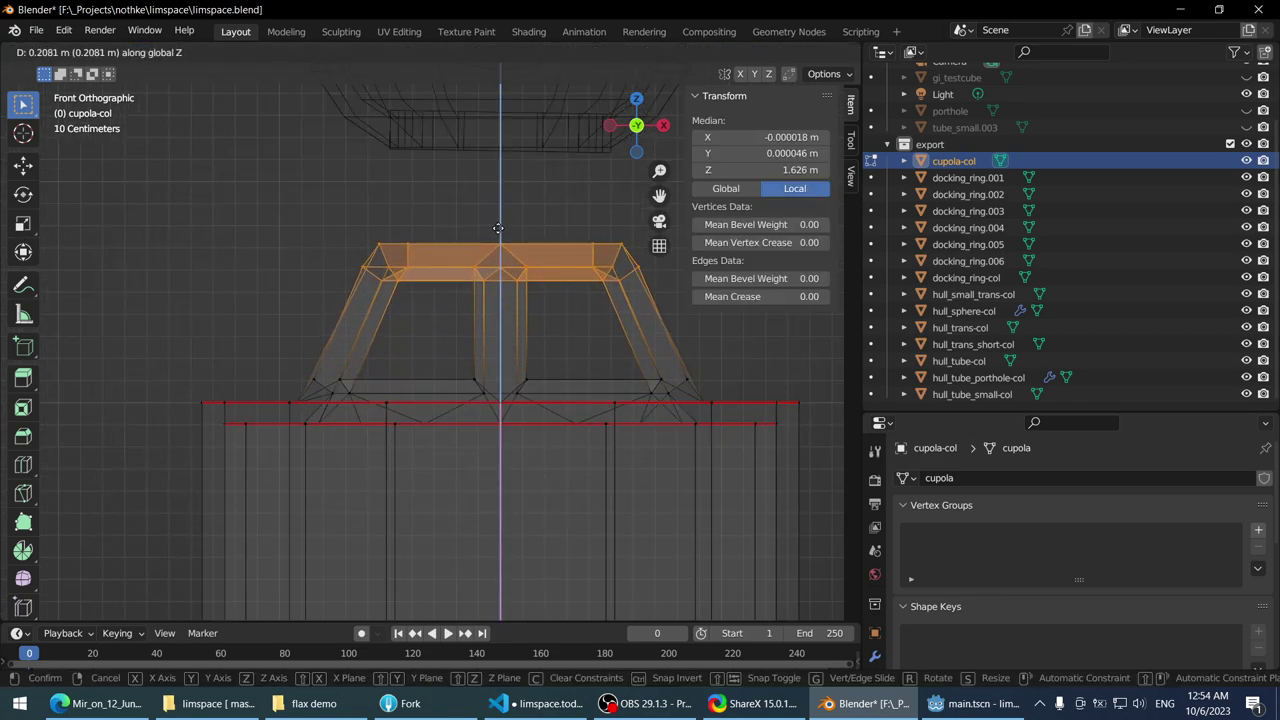
right_click(498, 234)
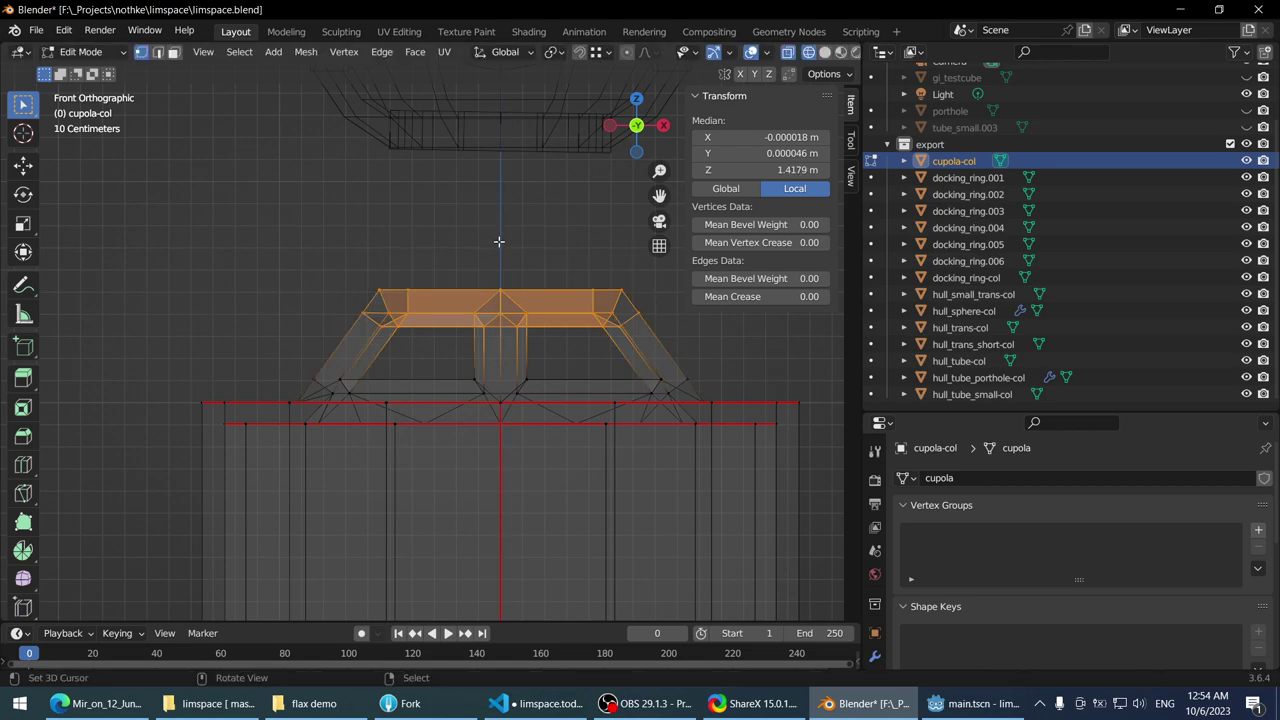
- Stretch the whole cupola-col mesh vertically to Z scale 1.306 and inspect it textured
scroll(499, 241, up, 1)
scroll(502, 239, down, 2)
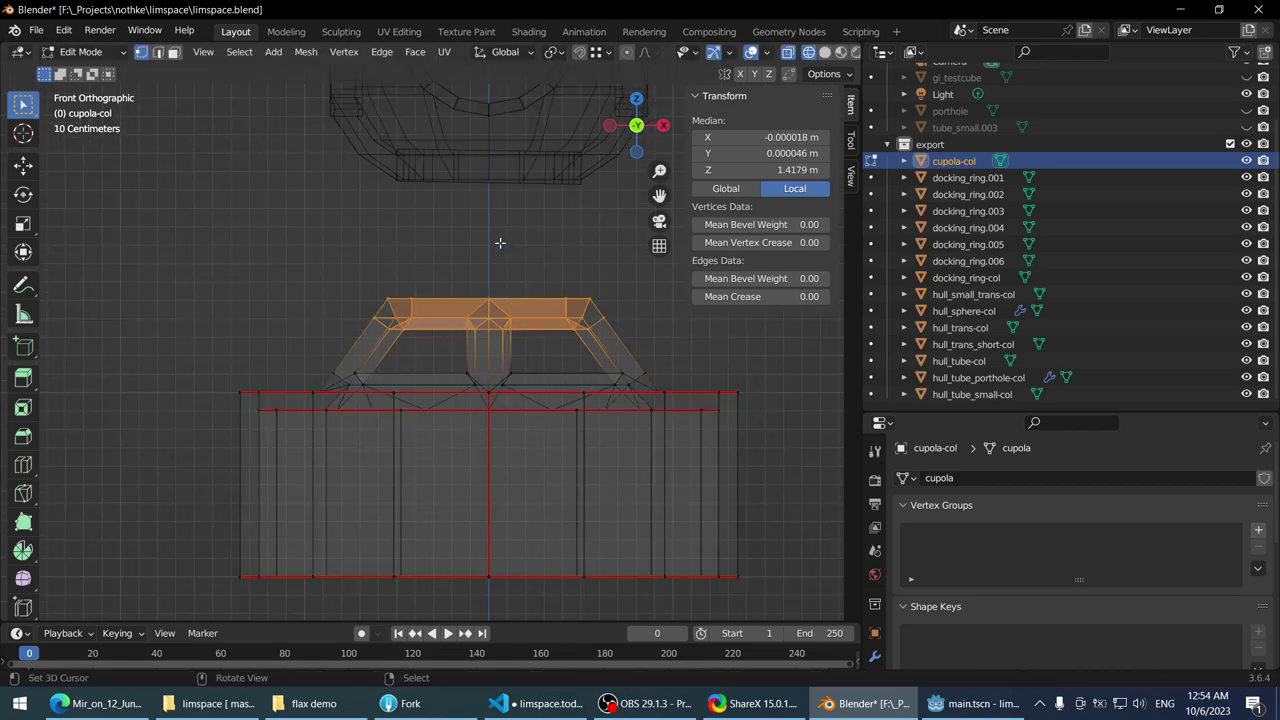
click(193, 260)
drag(194, 269, 771, 451)
key(s)
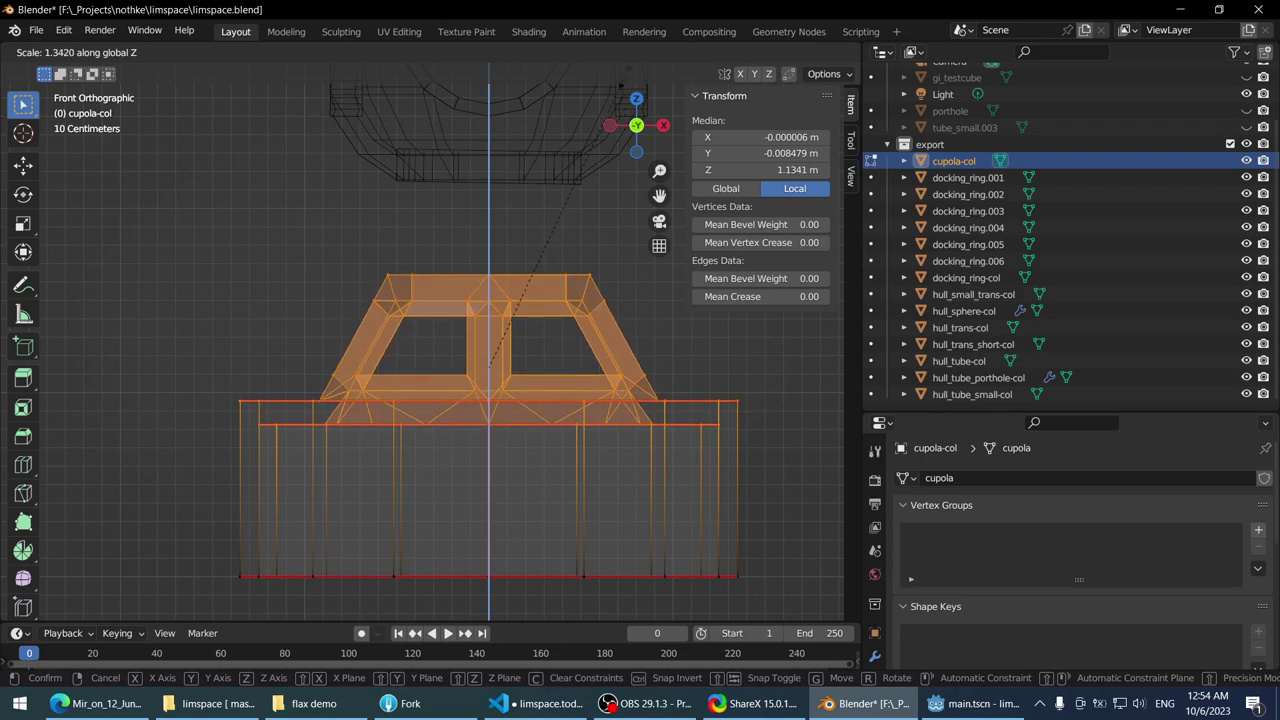
click(616, 88)
click(840, 52)
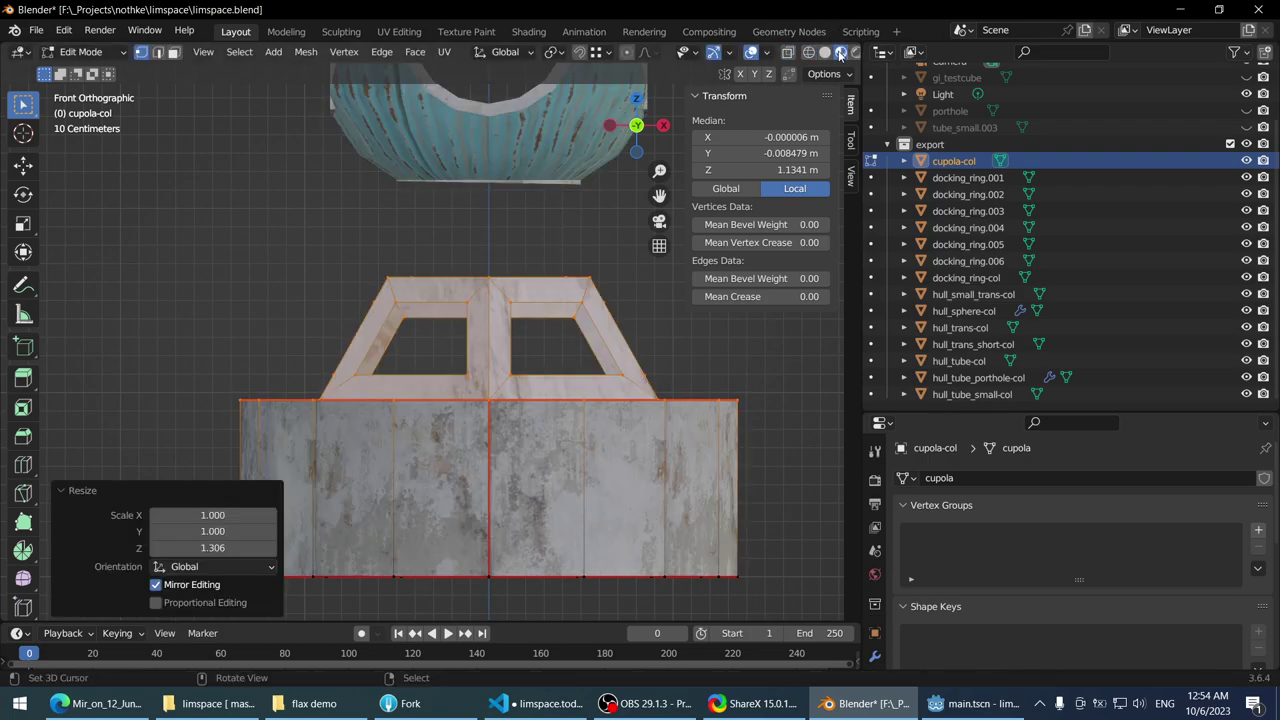
mouse_move(450, 300)
middle_down()
mouse_move(400, 300)
mouse_move(552, 315)
mouse_move(510, 370)
middle_up()
scroll(370, 293, up, 3)
scroll(475, 317, up, 4)
middle_drag(387, 366, 489, 356)
scroll(489, 356, down, 3)
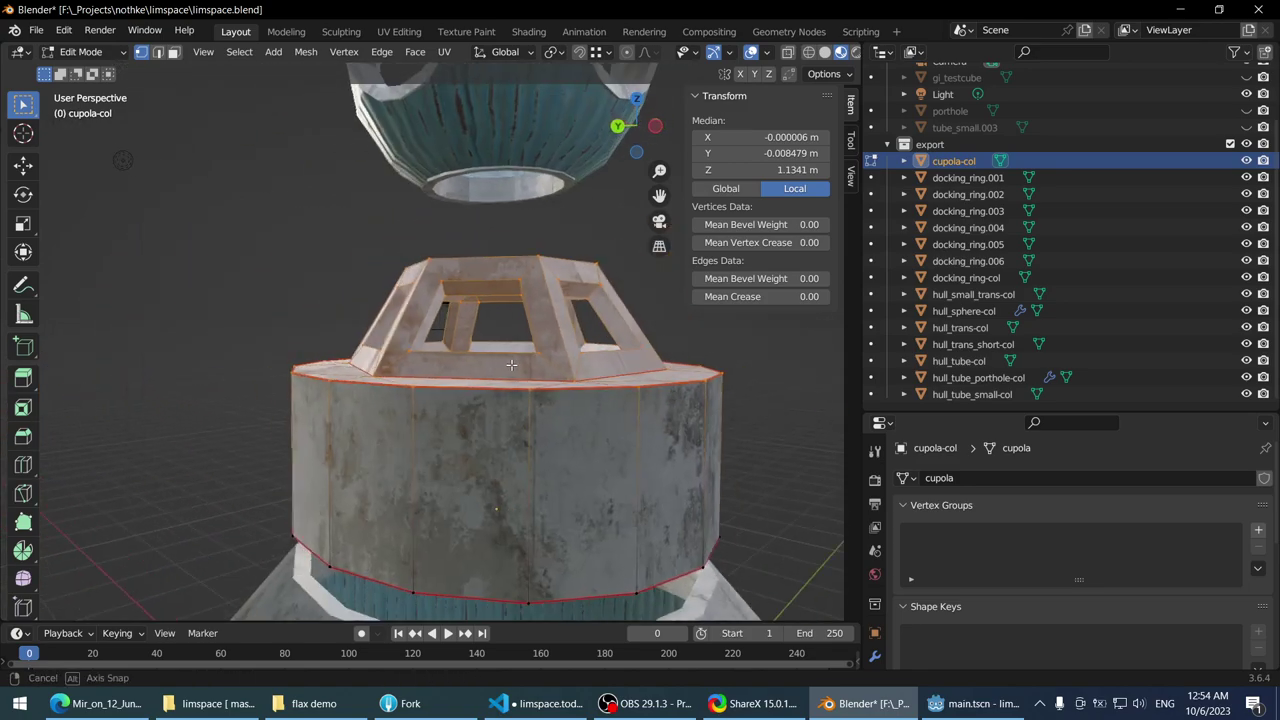
- Reselect only the cupola's top vertices in see-through edit mode
key(Tab)
middle_drag(190, 355, 494, 329)
scroll(419, 388, up, 3)
key(Tab)
key(shift+z)
scroll(494, 329, down, 2)
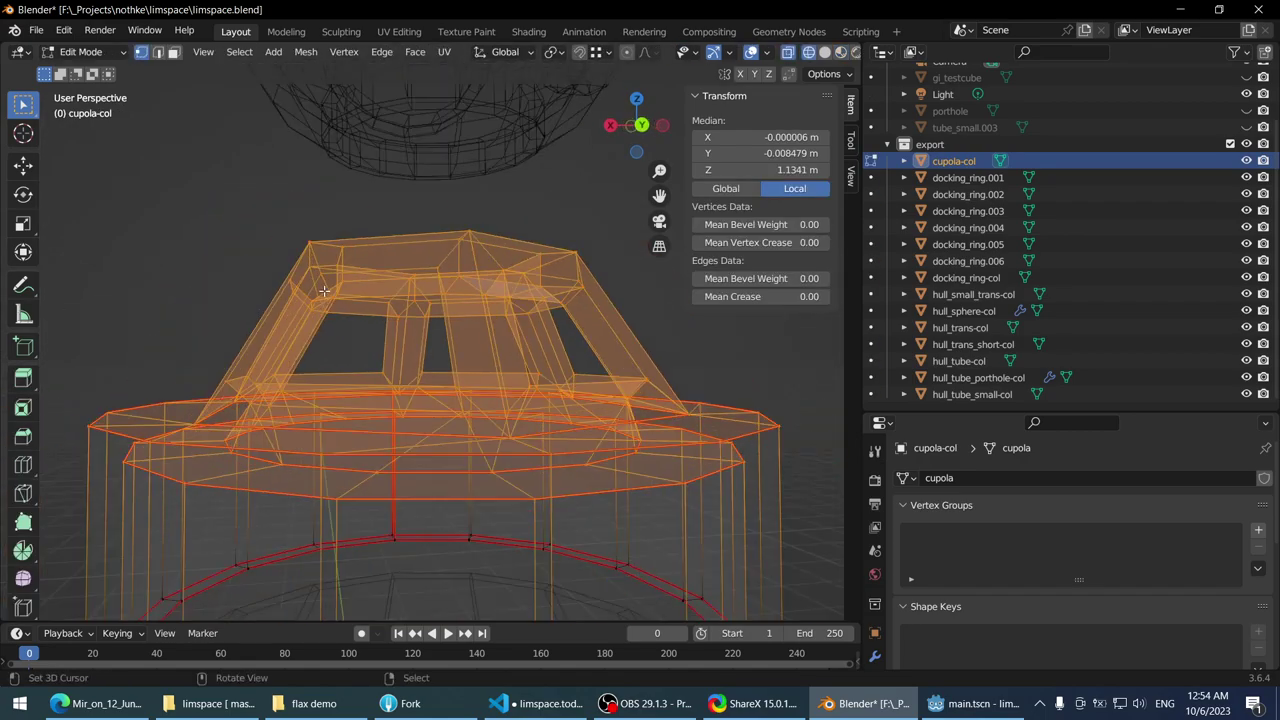
key(alt+a)
drag(314, 189, 663, 329)
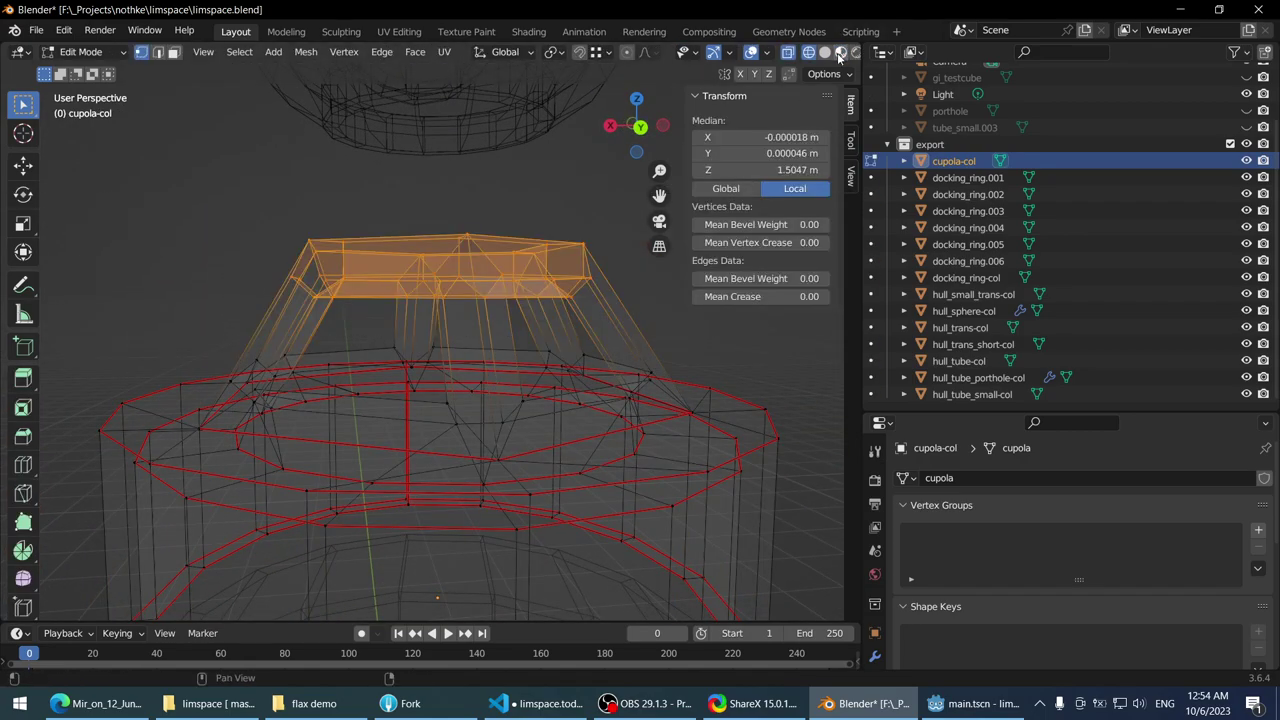
- Raise the top vertices along Z twice, then undo the last raise
click(840, 52)
key(g)
key(z)
click(480, 360)
mouse_move(480, 360)
middle_down()
mouse_move(528, 317)
mouse_move(537, 345)
middle_up()
scroll(528, 317, up, 3)
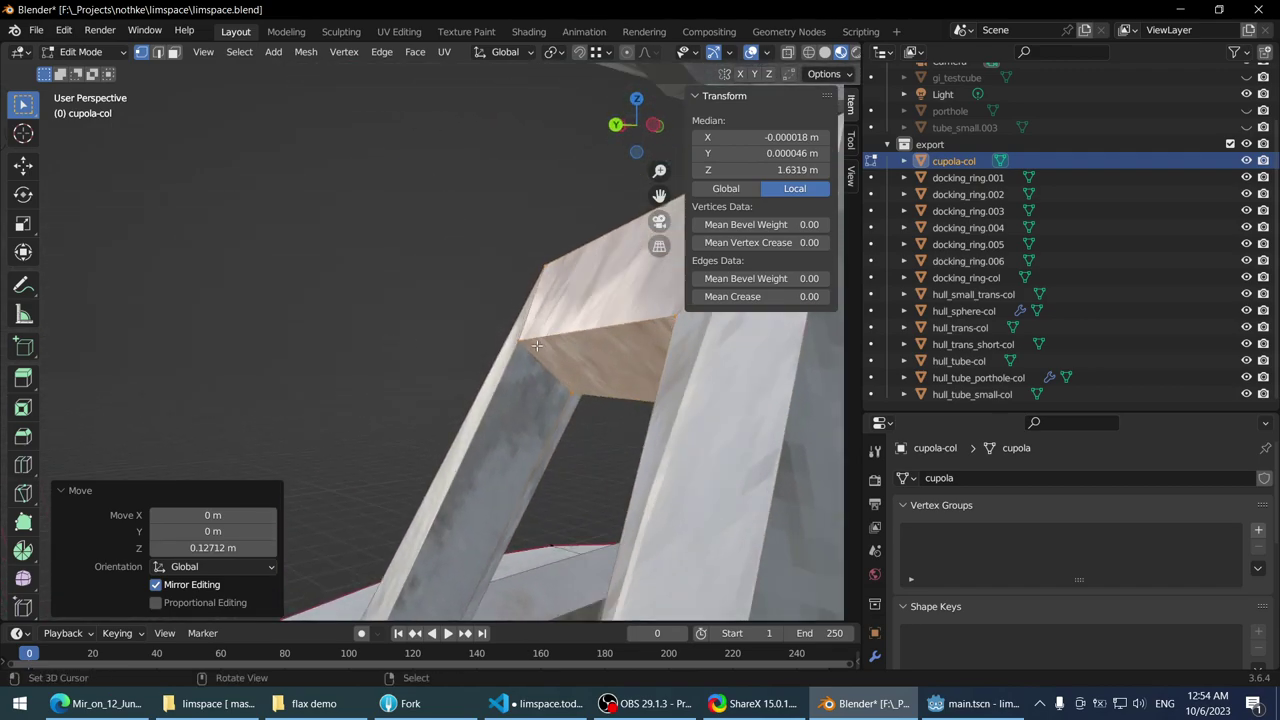
key(g)
key(z)
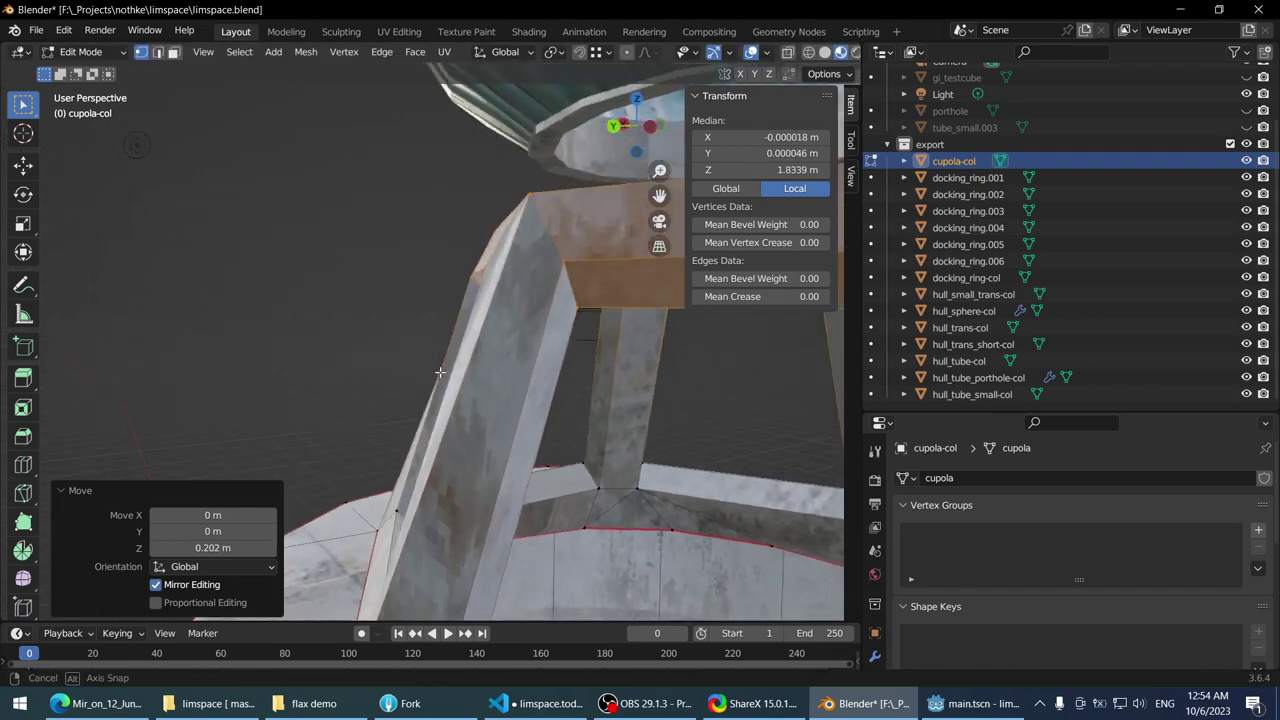
click(438, 350)
middle_drag(438, 350, 477, 384)
key(ctrl+z)
key(ctrl+z)
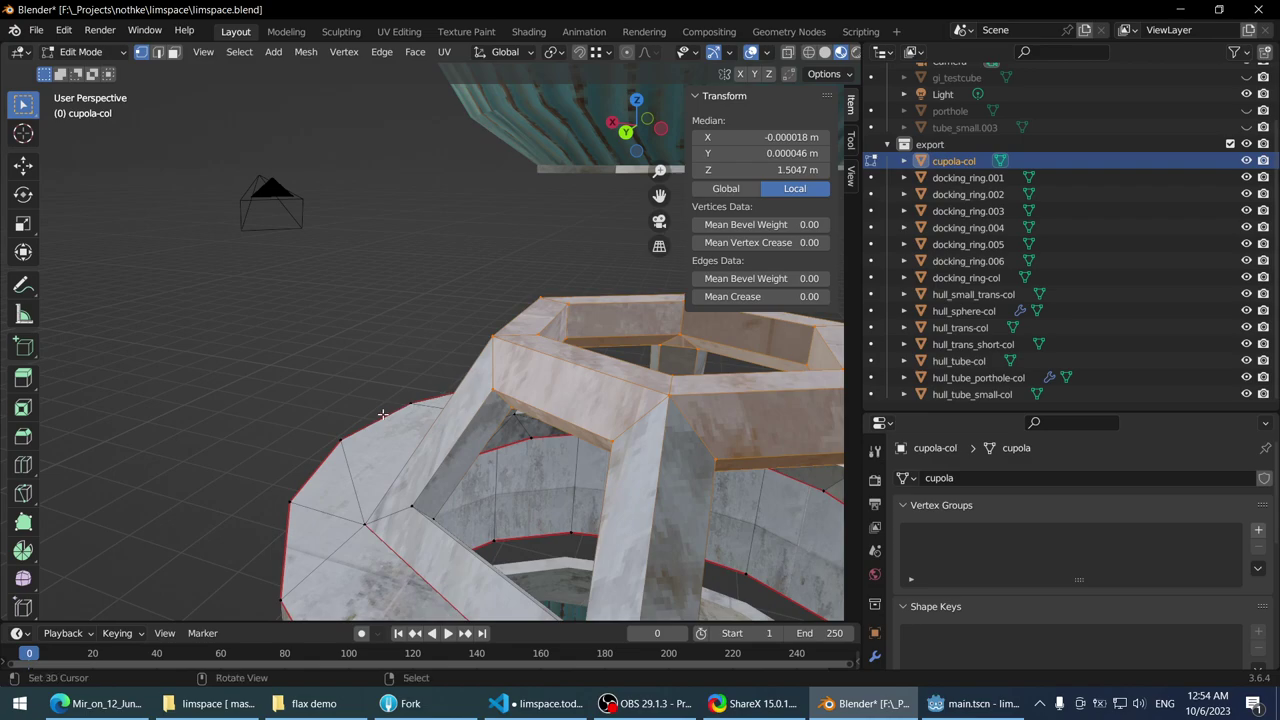
- Undo the earlier top-ring geometry changes on the cupola-col mesh
middle_drag(383, 413, 594, 376)
key(Tab)
click(594, 376)
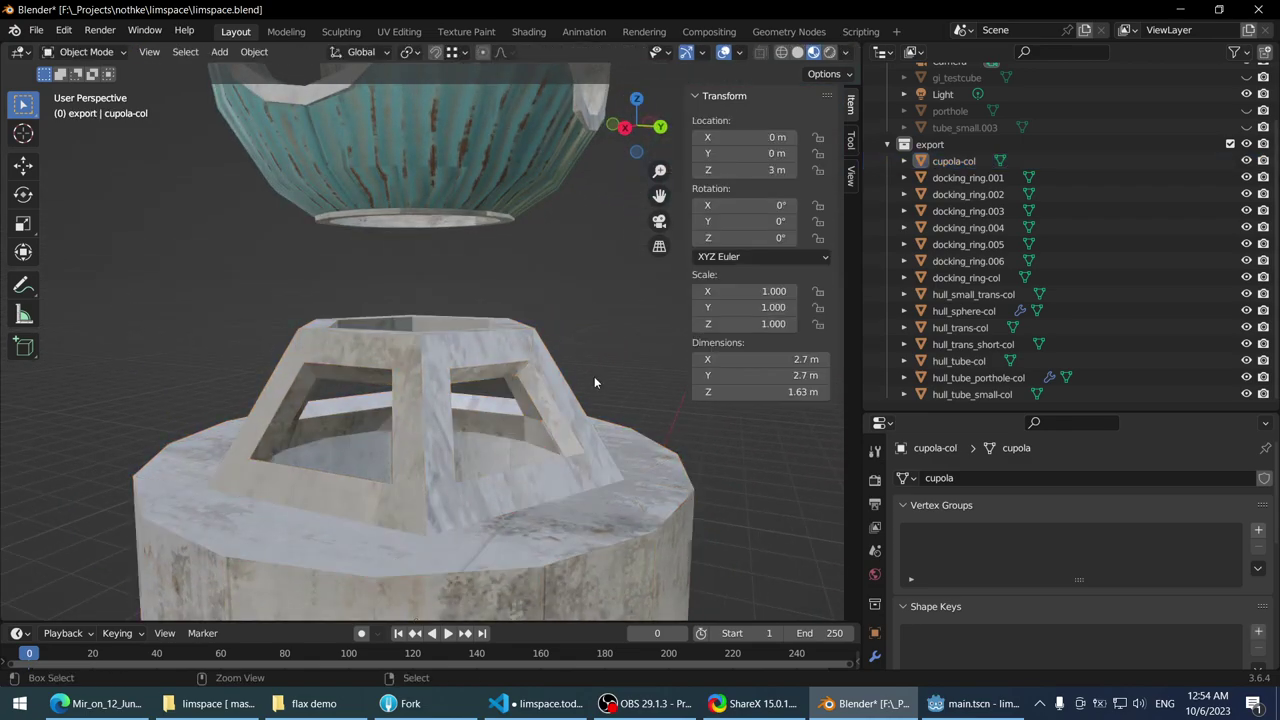
key(ctrl+z)
key(Tab)
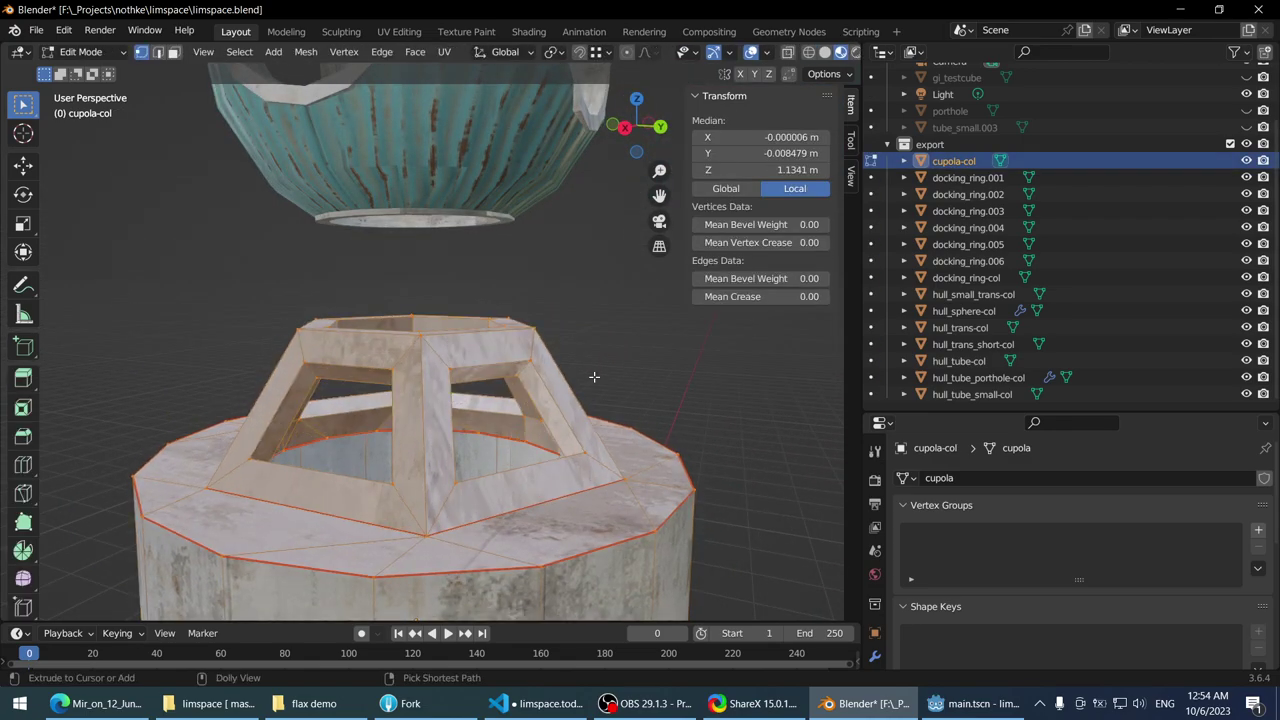
key(ctrl+z)
key(ctrl+z)
key(ctrl+z)
key(ctrl+z)
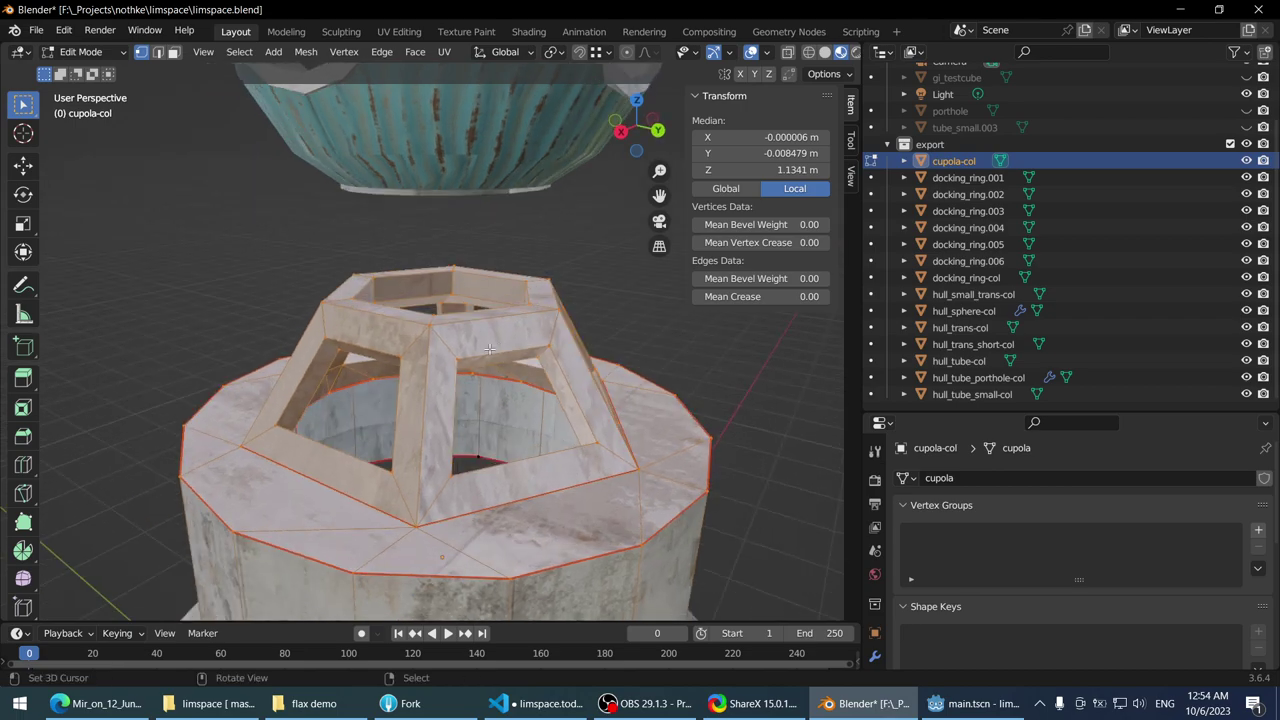
middle_drag(594, 376, 420, 320)
key(ctrl+z)
key(ctrl+z)
- Slide two edges around the cupola's window openings along the frame
scroll(450, 300, up, 5)
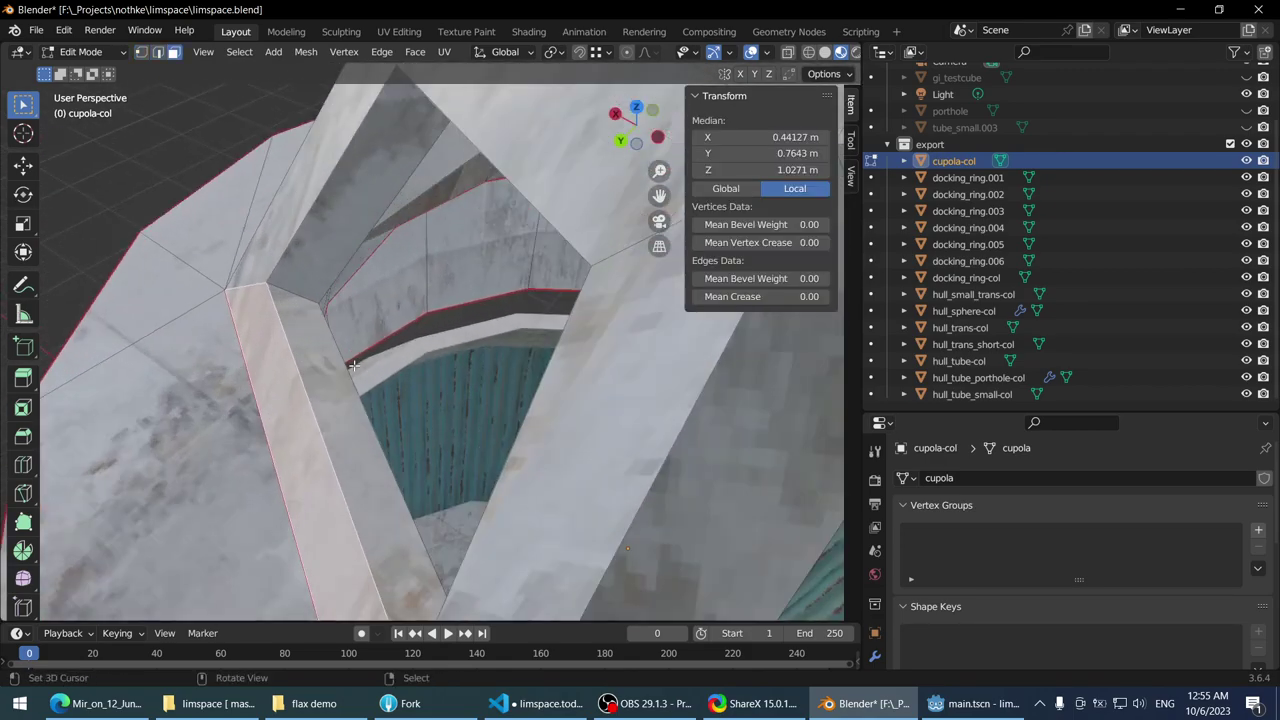
key(g)
key(g)
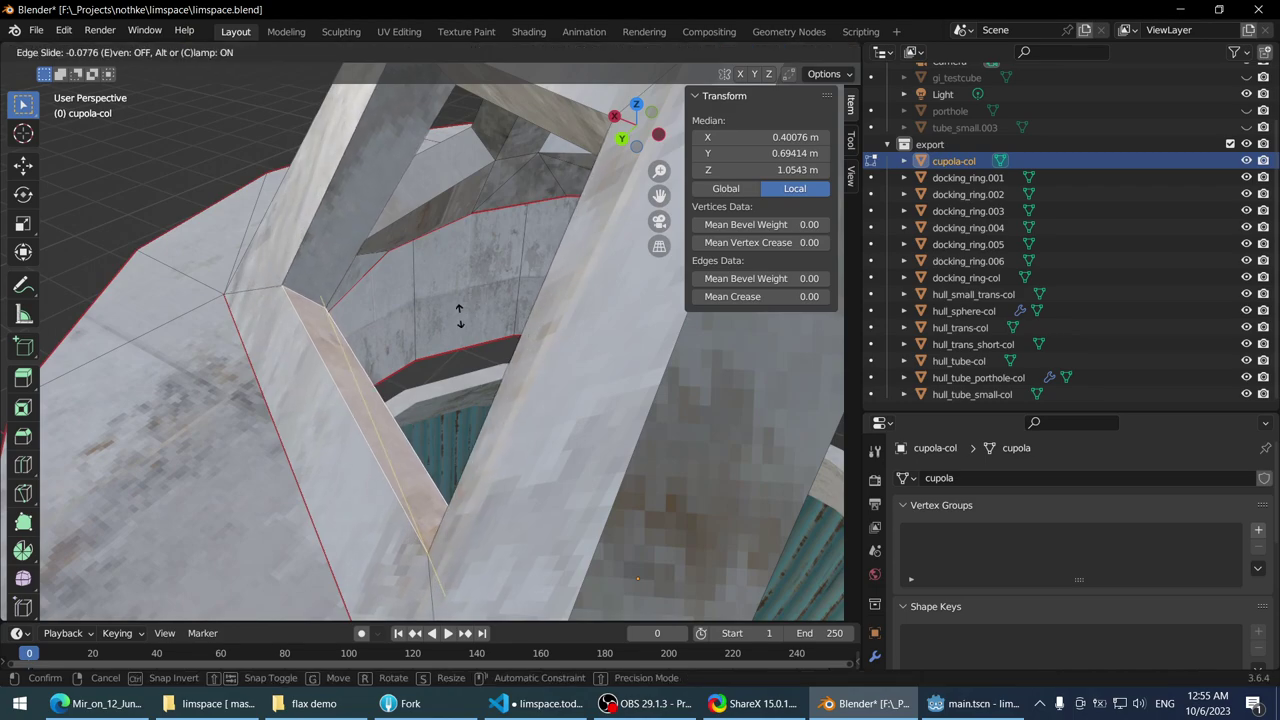
click(459, 313)
scroll(500, 320, down, 5)
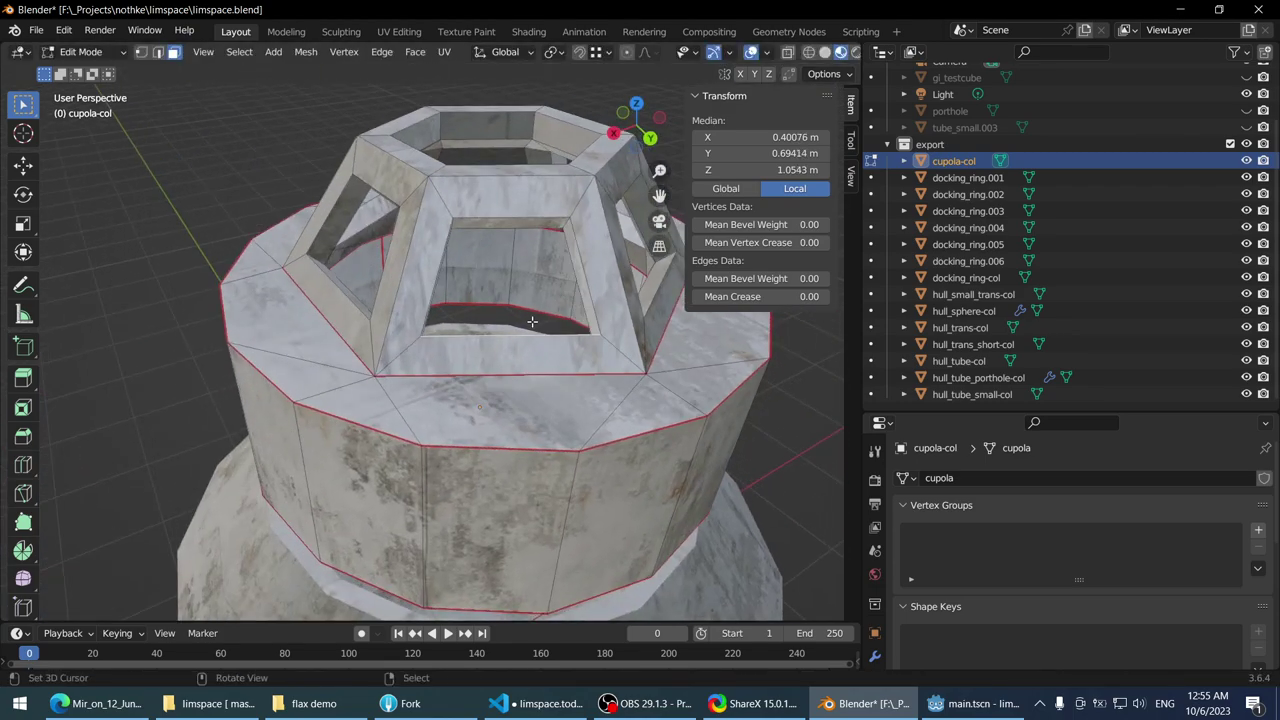
scroll(516, 311, up, 1)
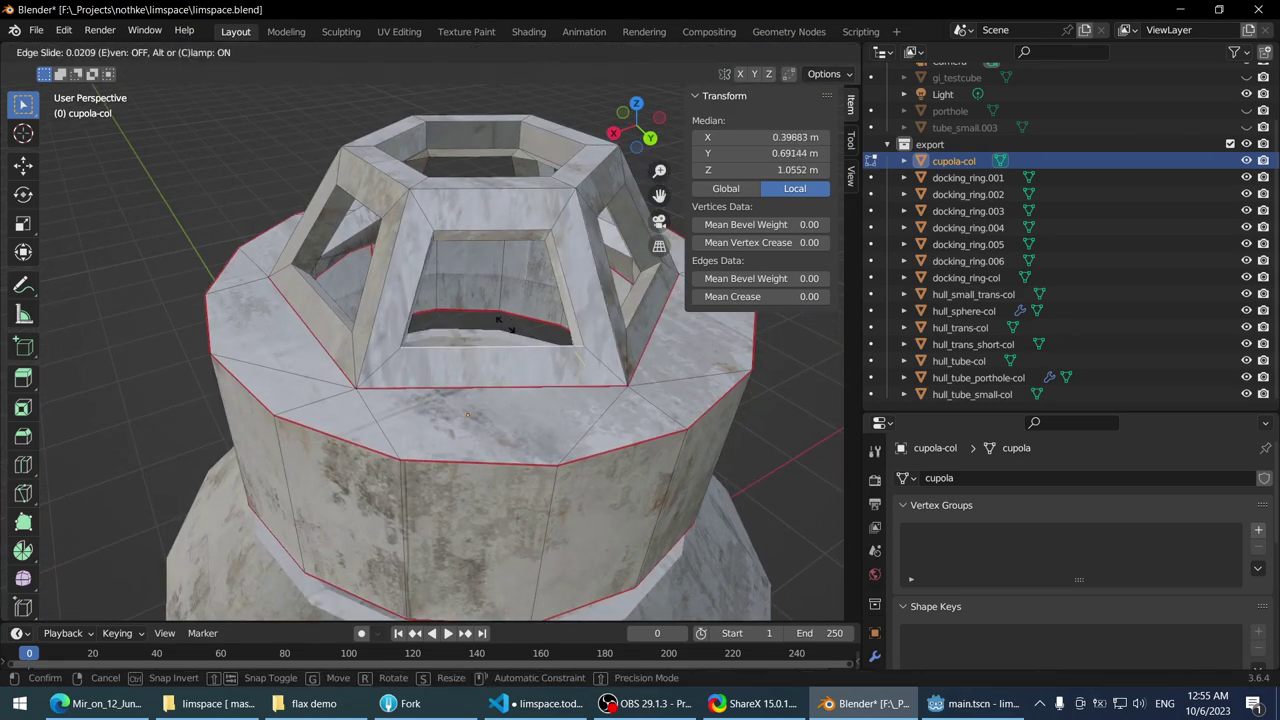
click(497, 337)
middle_drag(497, 337, 524, 320)
scroll(524, 320, up, 4)
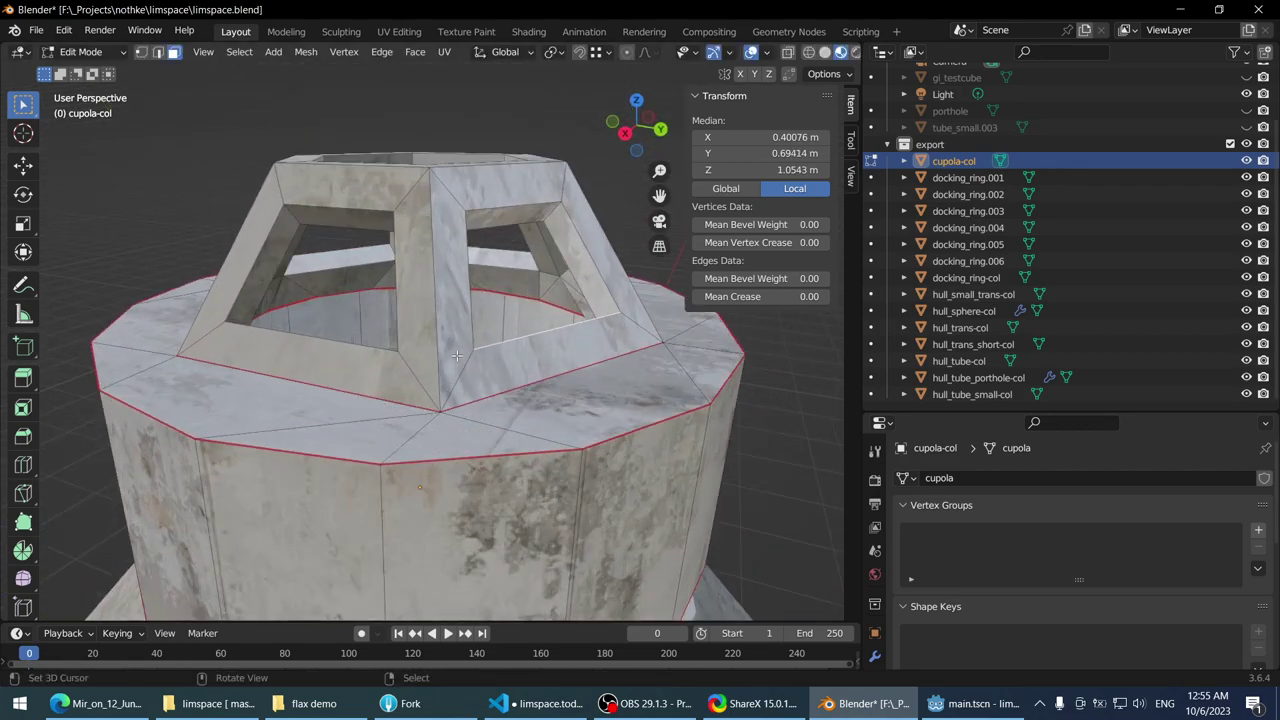
- Select the export collection's objects and export them as tube.glb in glTF 2.0
key(Tab)
scroll(376, 337, down, 5)
middle_drag(376, 337, 421, 395)
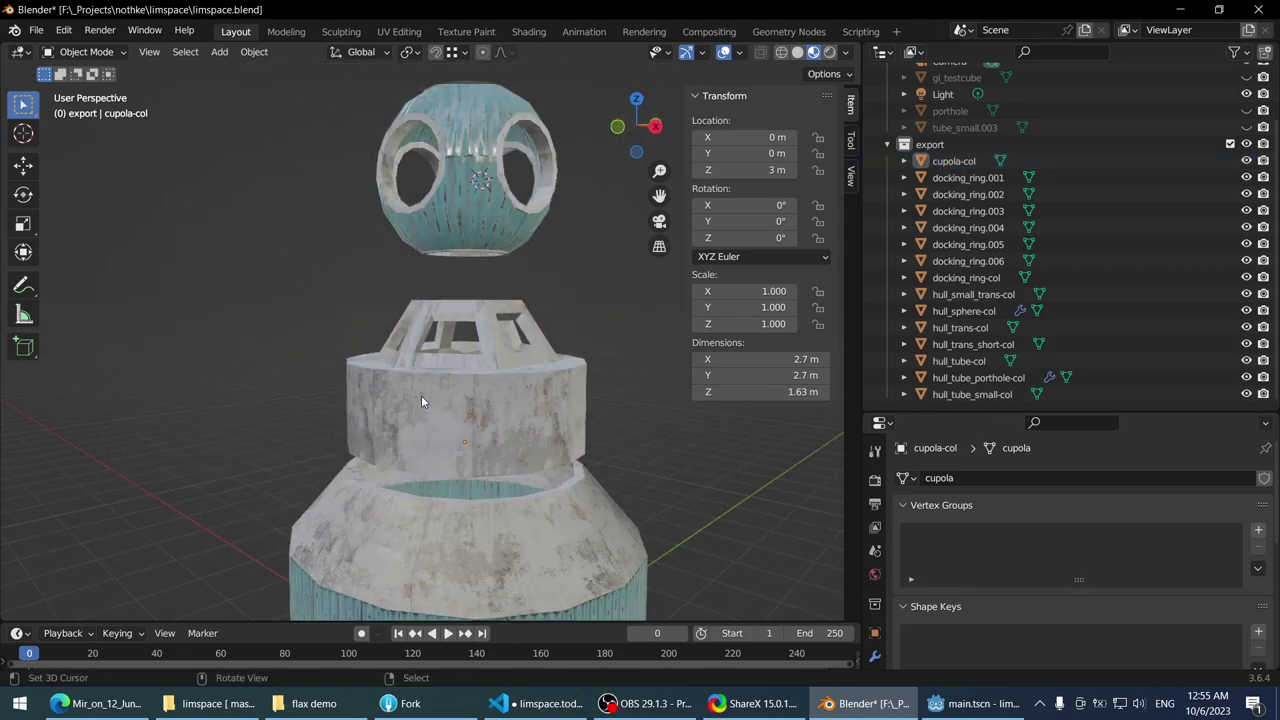
right_click(931, 146)
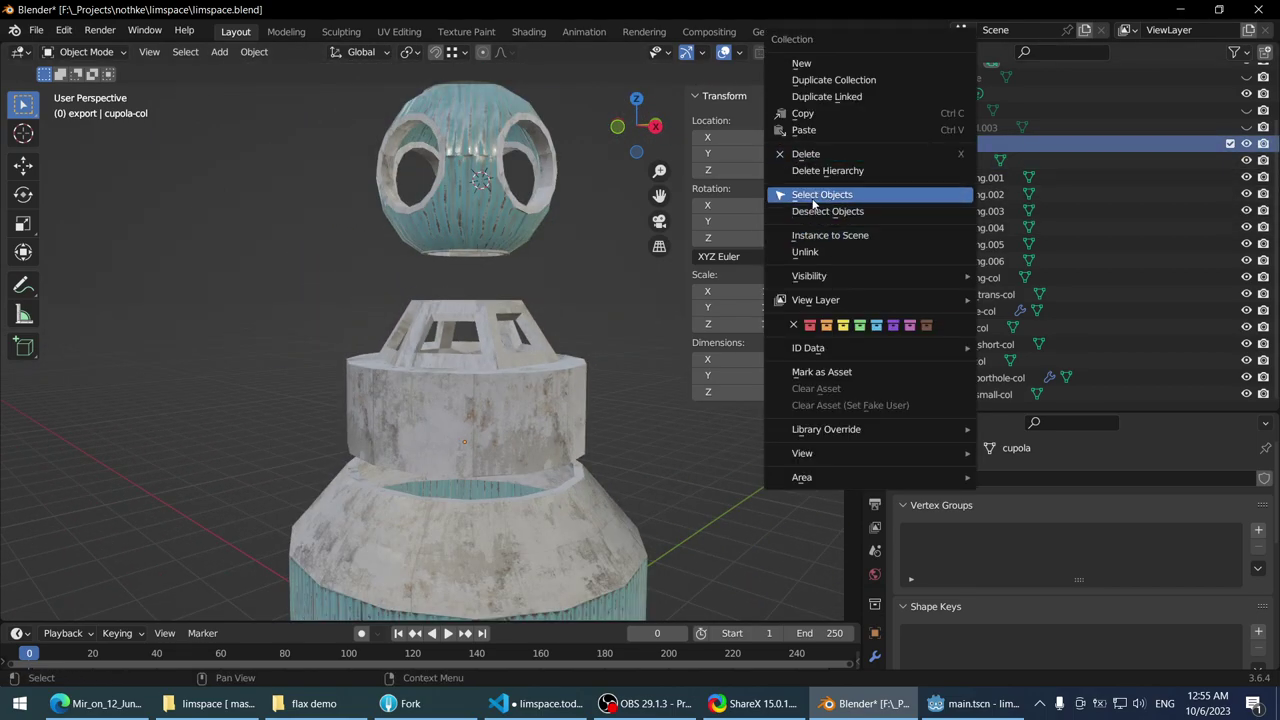
click(813, 198)
key(q)
click(648, 262)
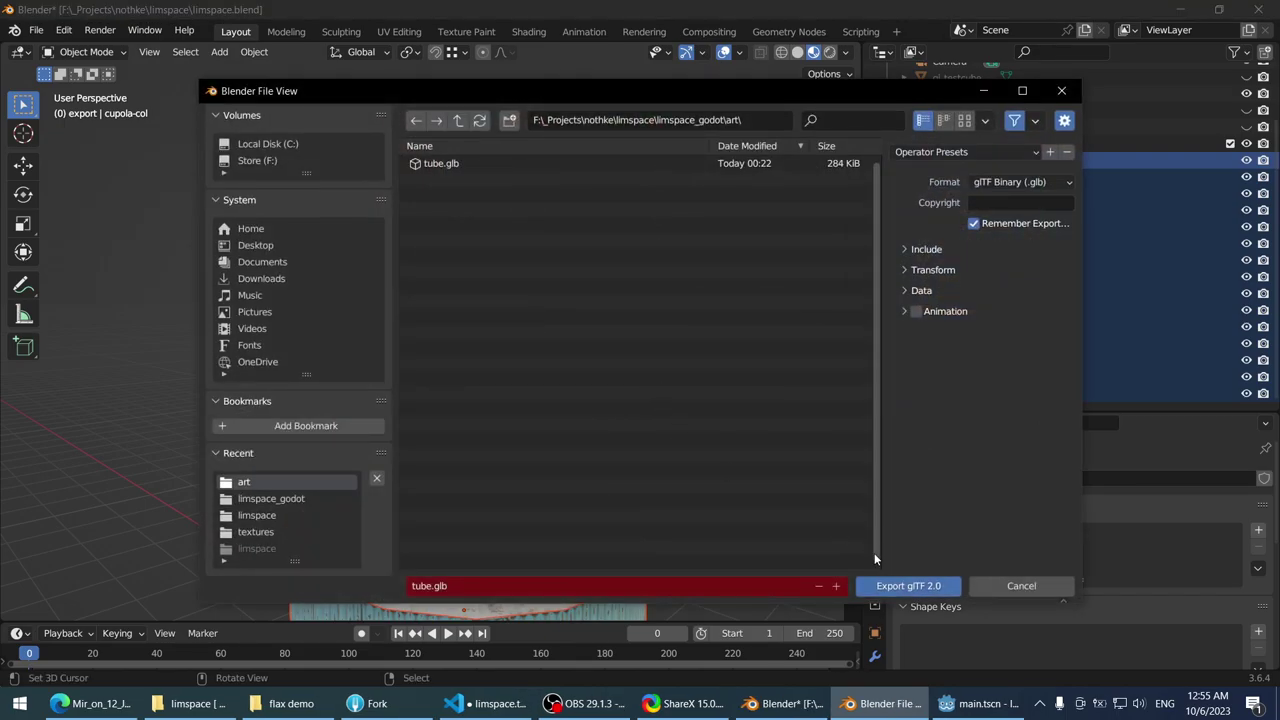
click(905, 585)
click(975, 703)
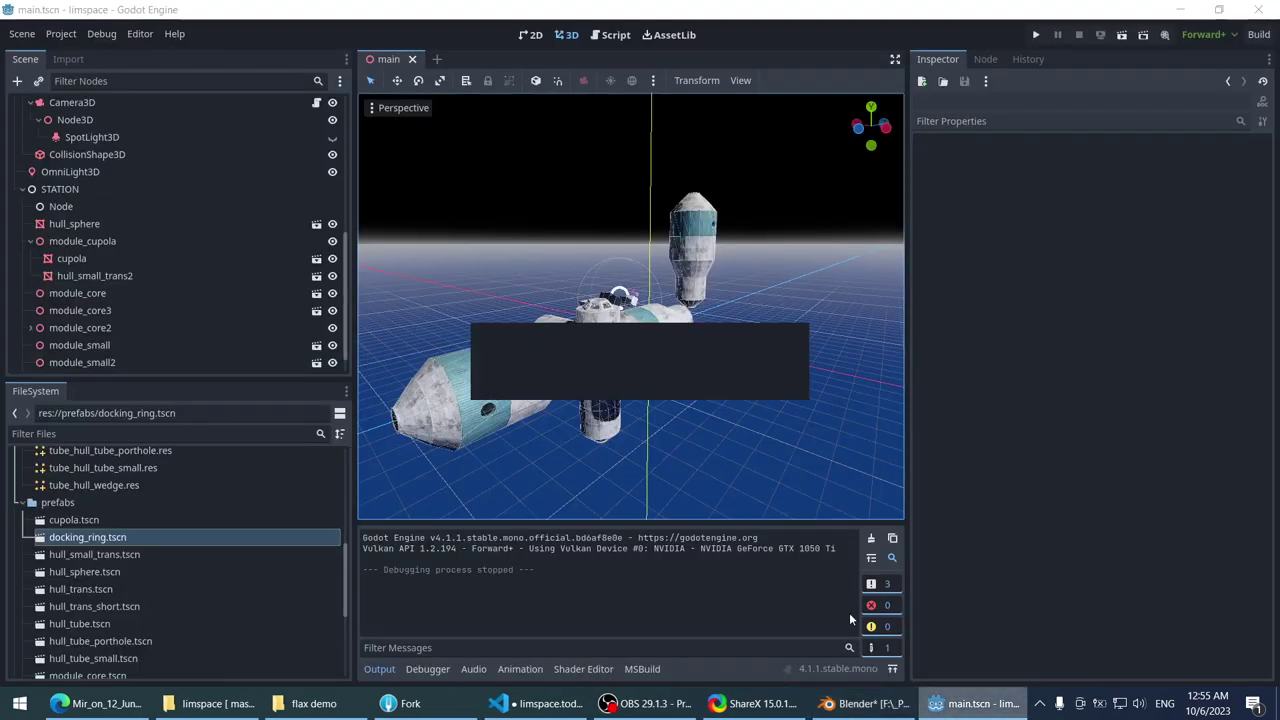
- Select module_core3 to check the reimported cupola, then run the game
click(600, 378)
scroll(600, 378, up, 8)
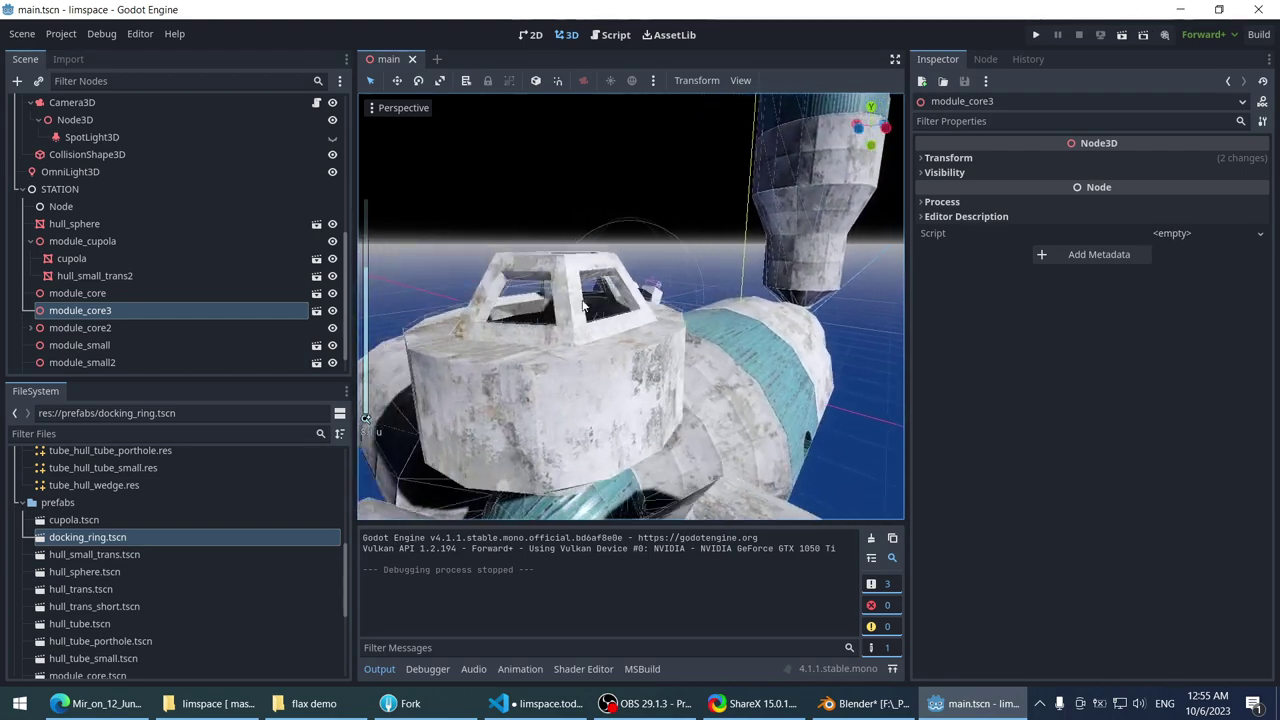
scroll(615, 281, down, 10)
click(1035, 35)
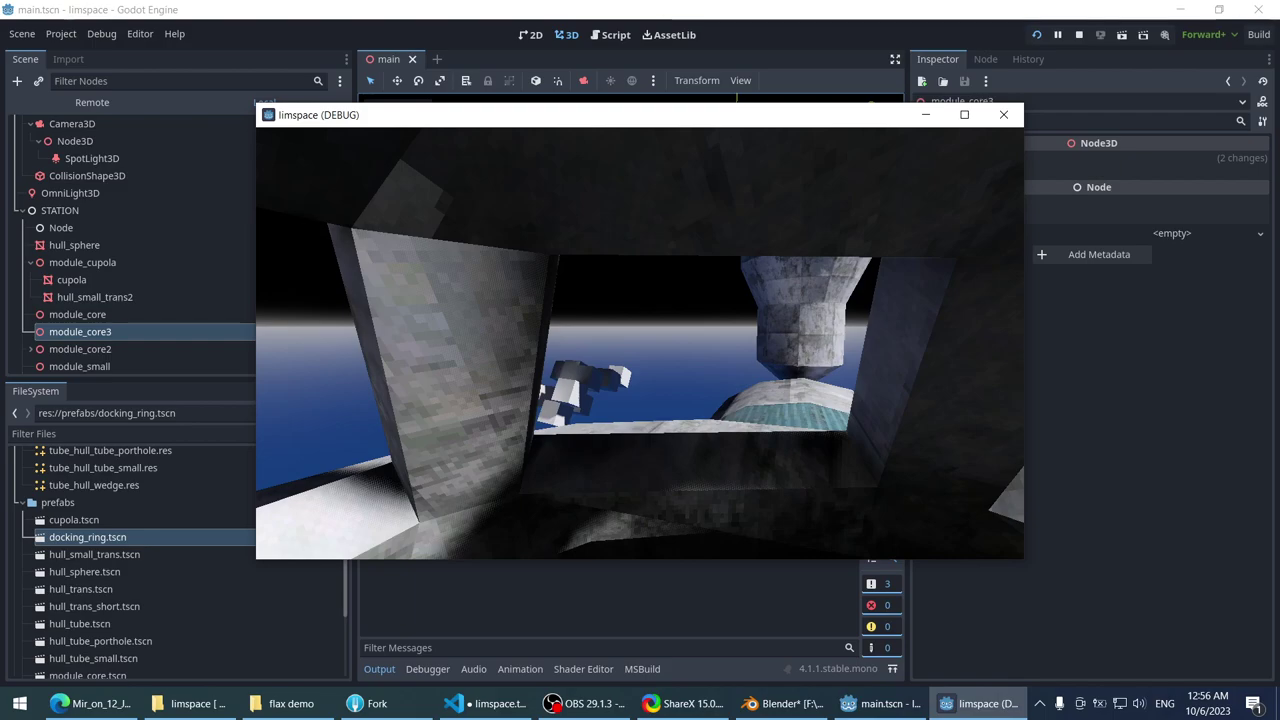
- Stop the game test and save main.tscn
key(Escape)
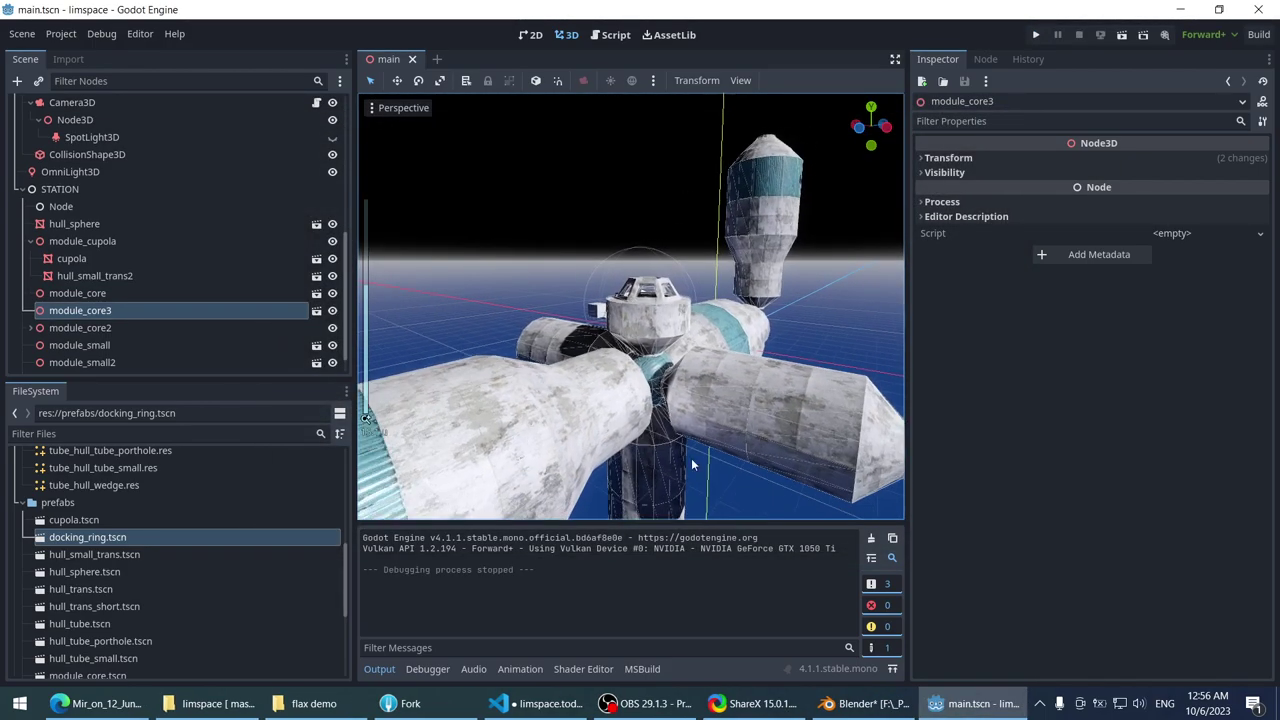
middle_drag(598, 277, 579, 300)
key(ctrl+s)
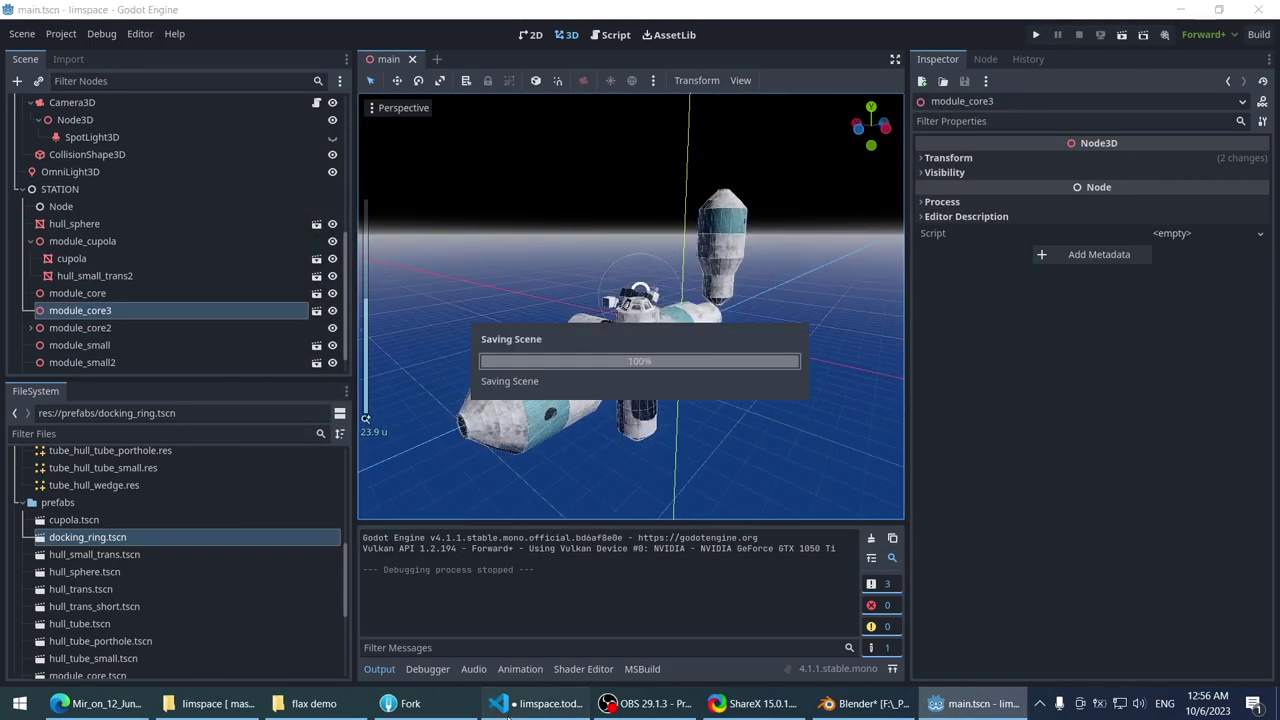
click(505, 712)
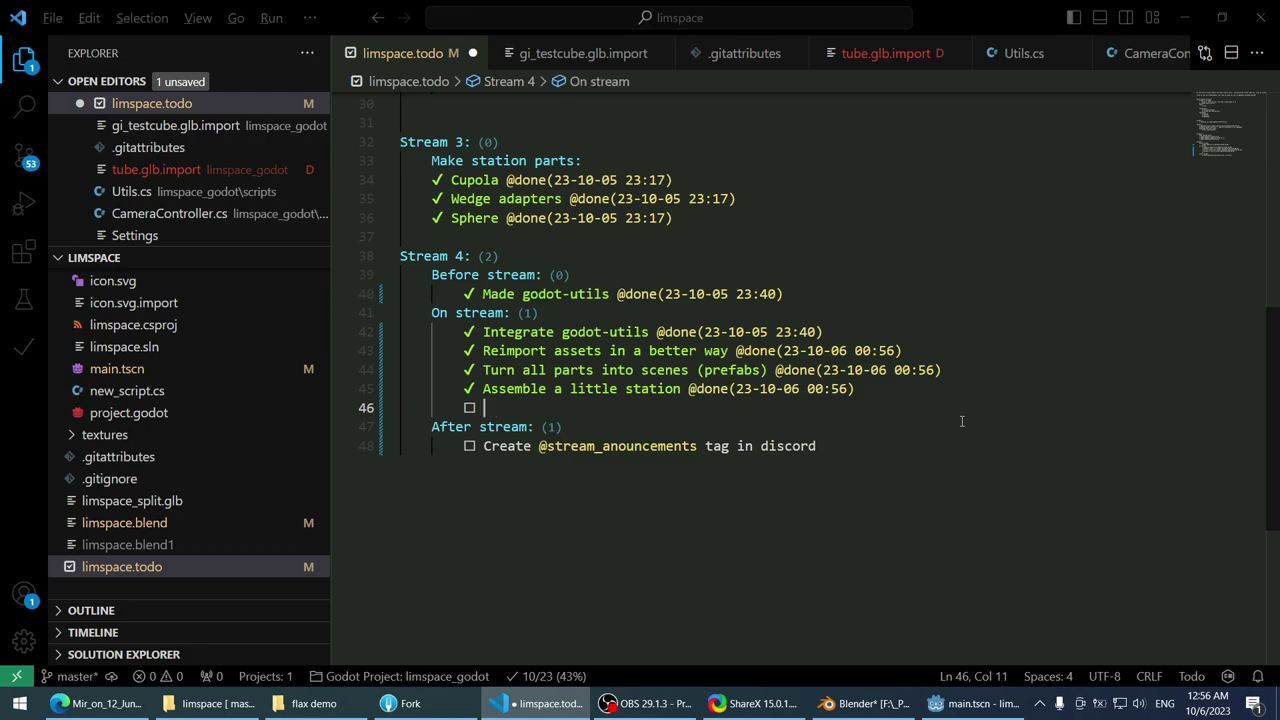
- Return to Blender from the limspace.todo list
key(alt+Tab)
key(alt+Tab)
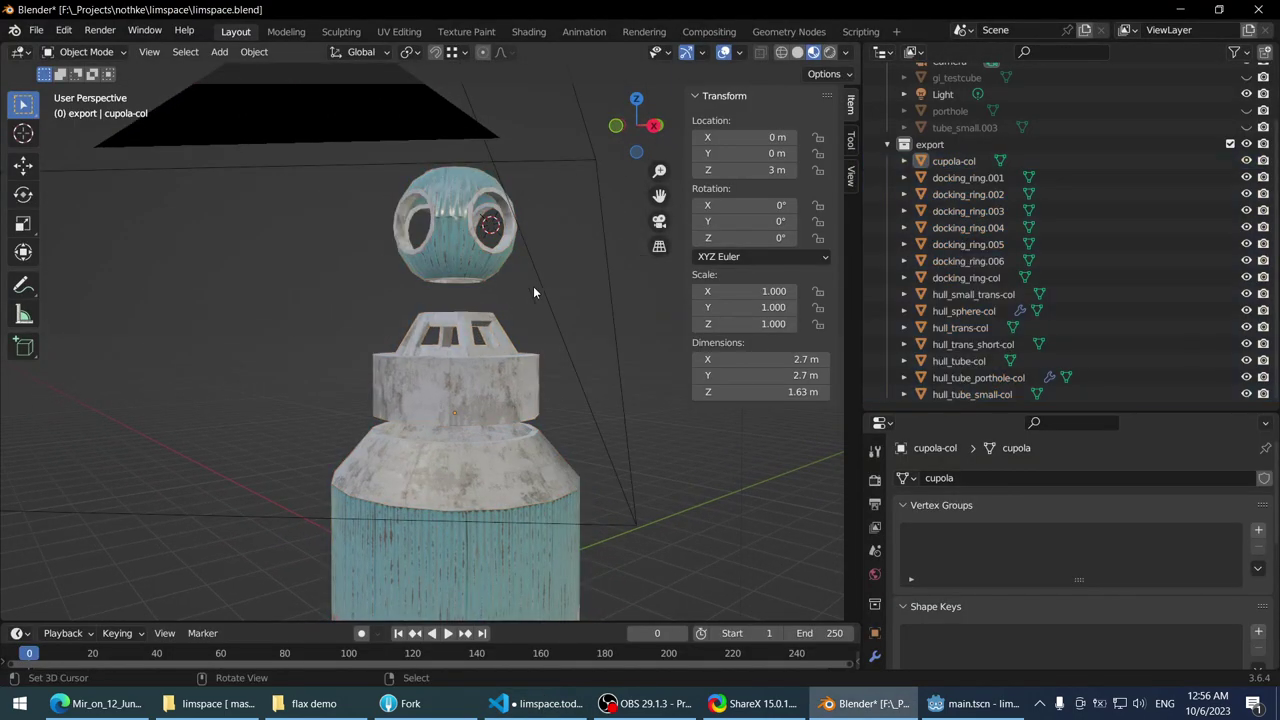
- Enlarge the outliner, orbit over the tower, and select the export collection
scroll(533, 290, up, 4)
scroll(501, 308, down, 4)
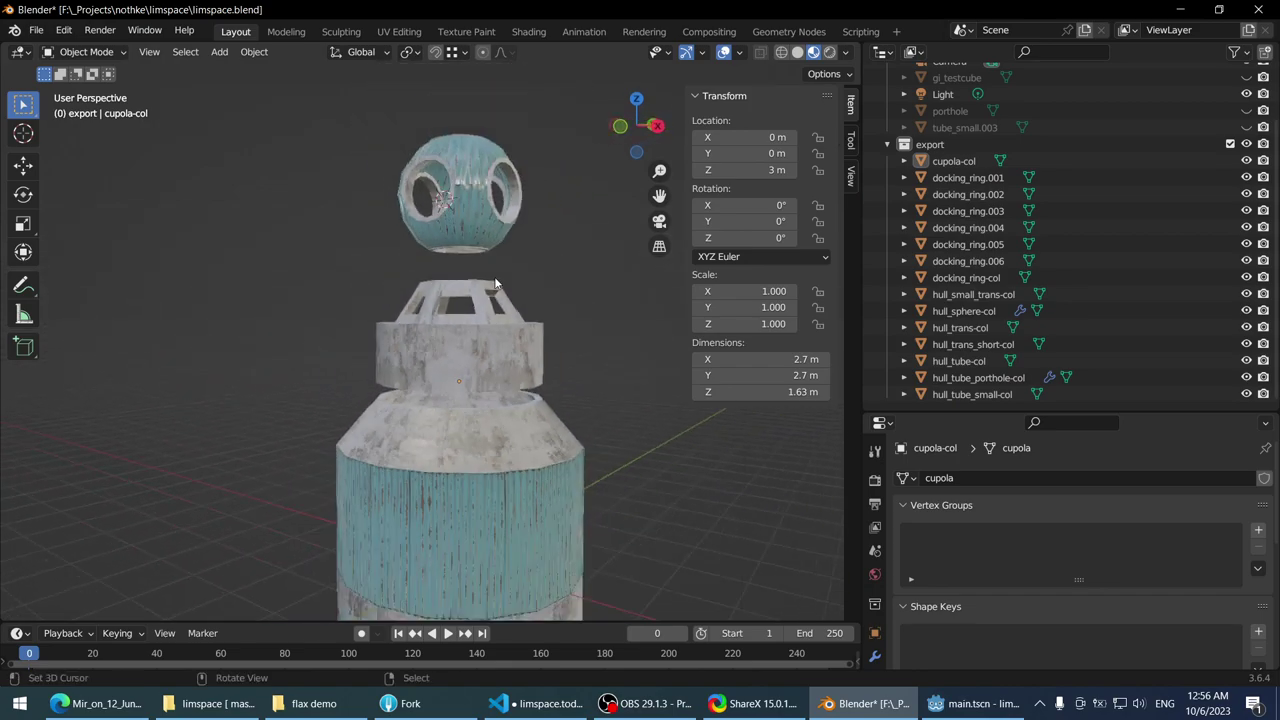
scroll(507, 294, down, 3)
scroll(460, 333, up, 5)
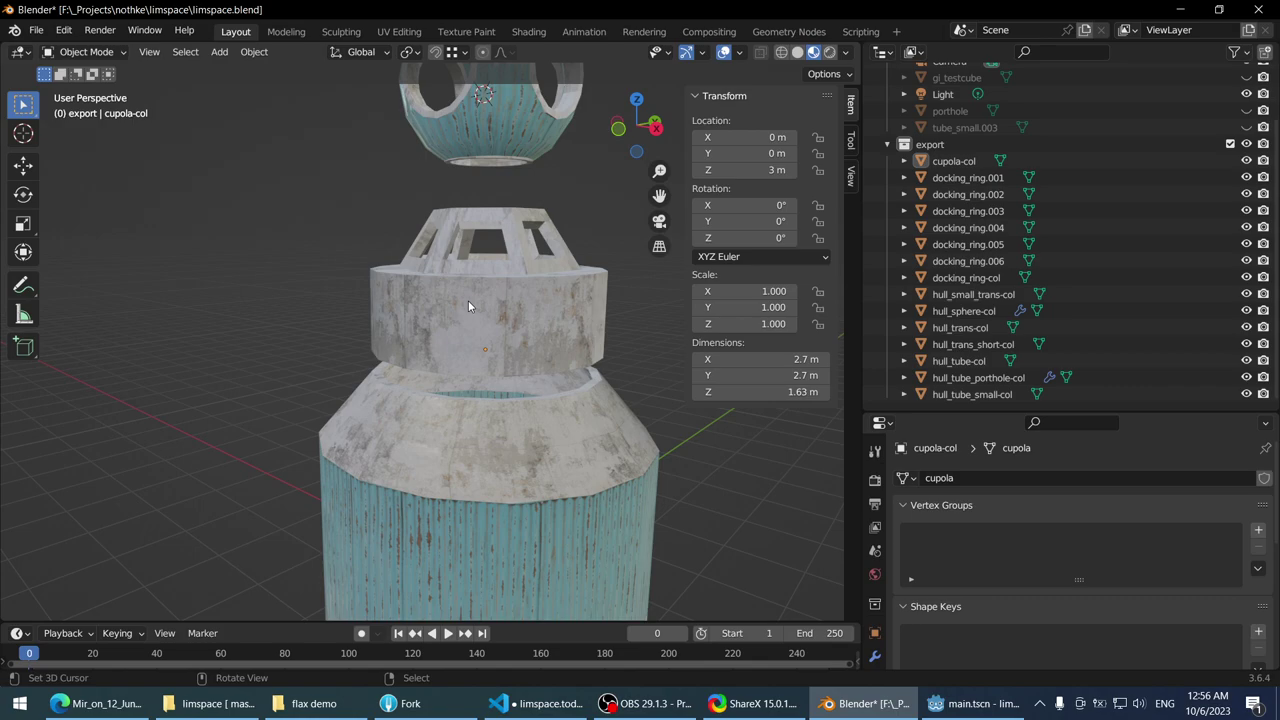
scroll(470, 307, down, 3)
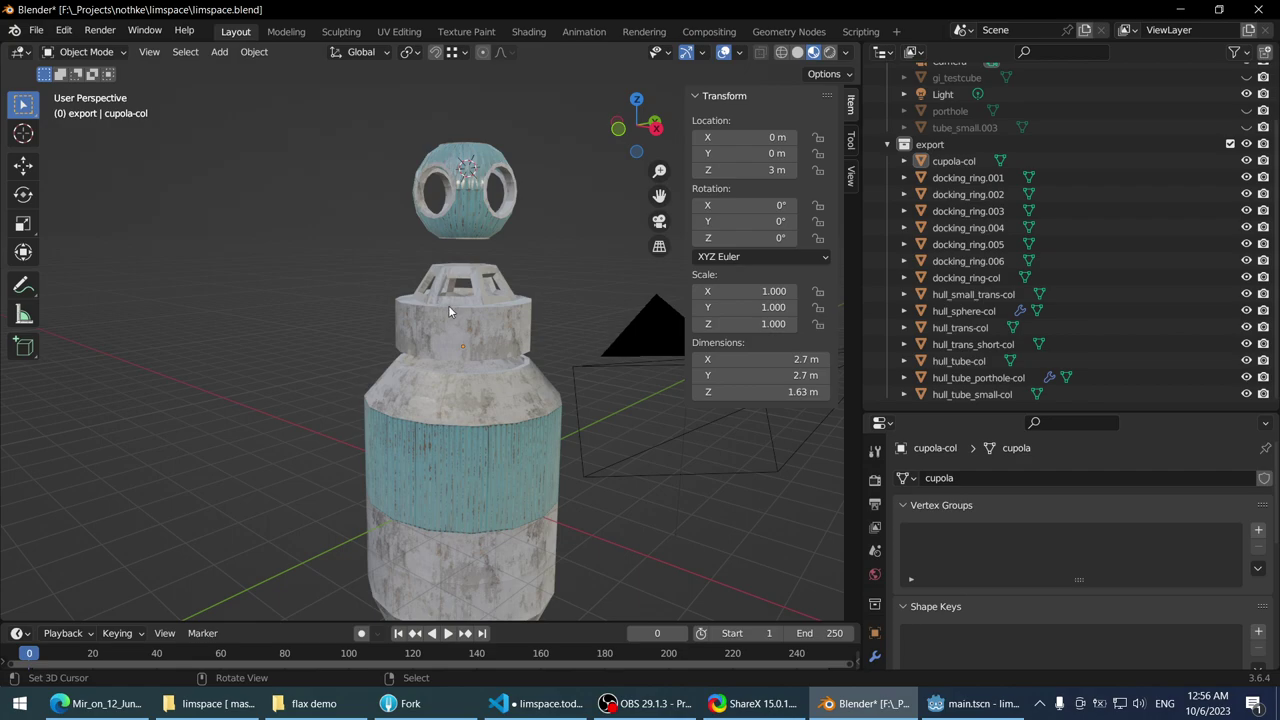
scroll(448, 305, up, 1)
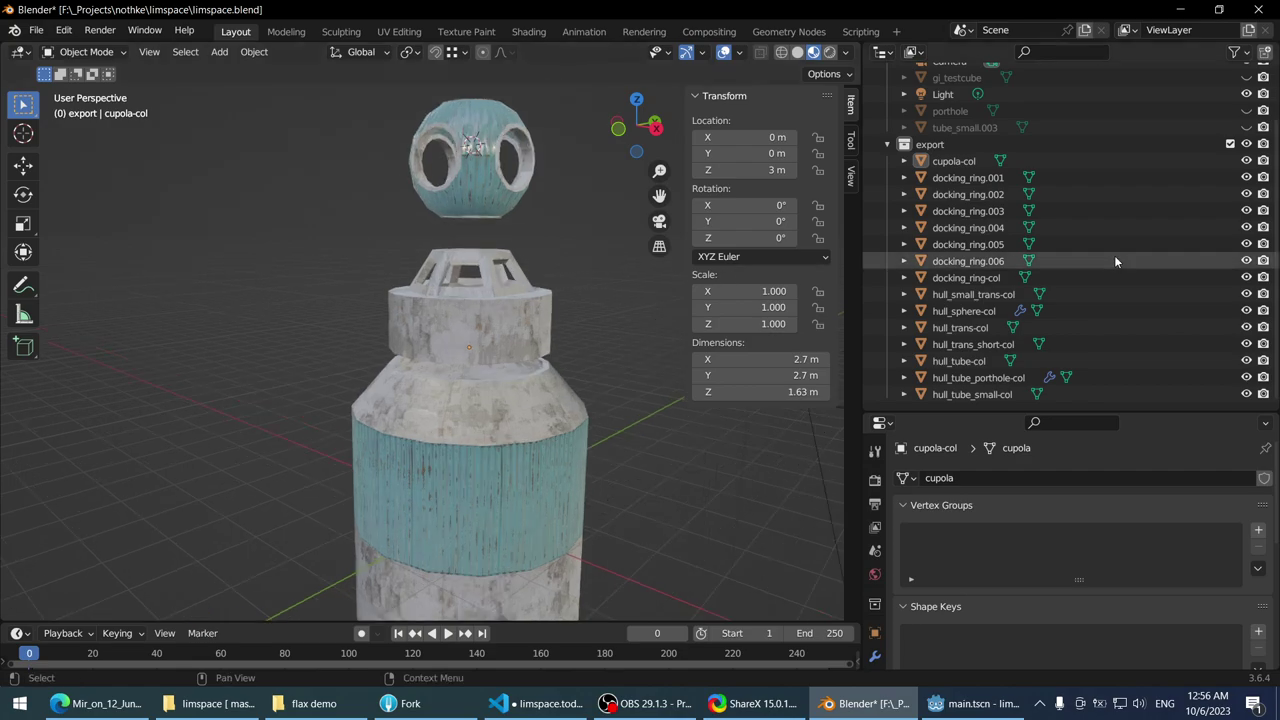
drag(1138, 410, 1138, 523)
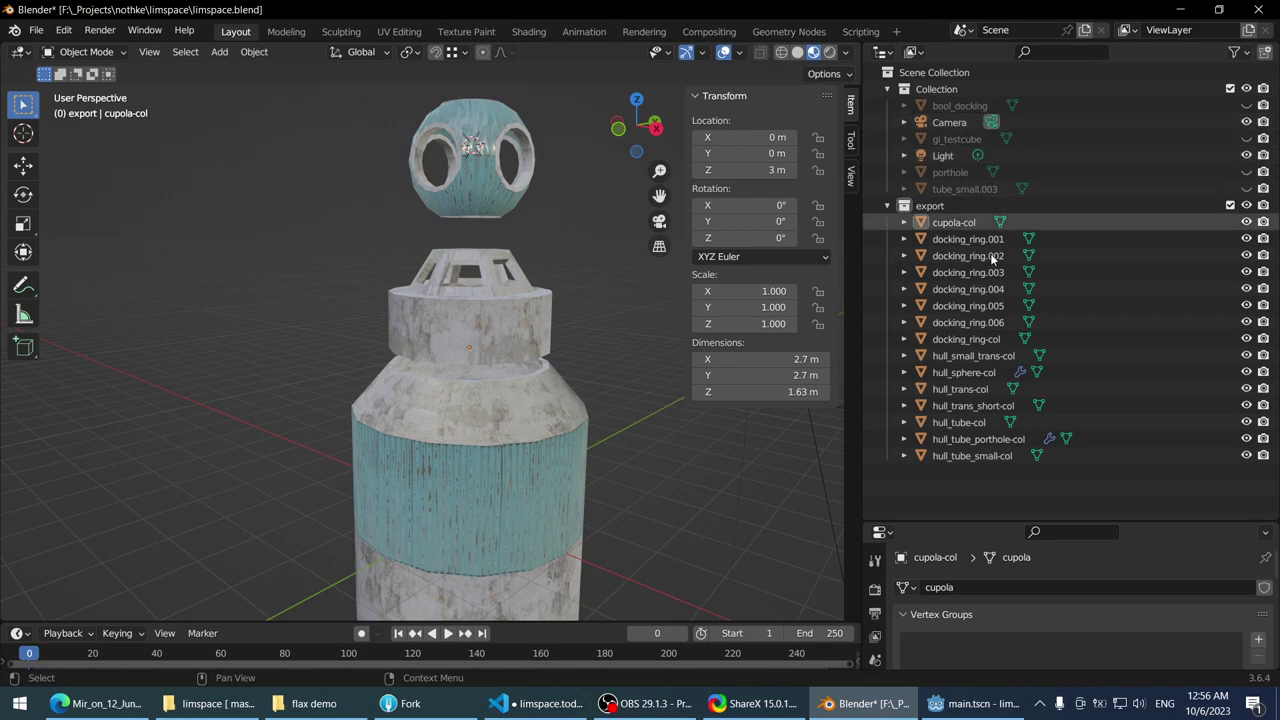
middle_drag(640, 330, 521, 352)
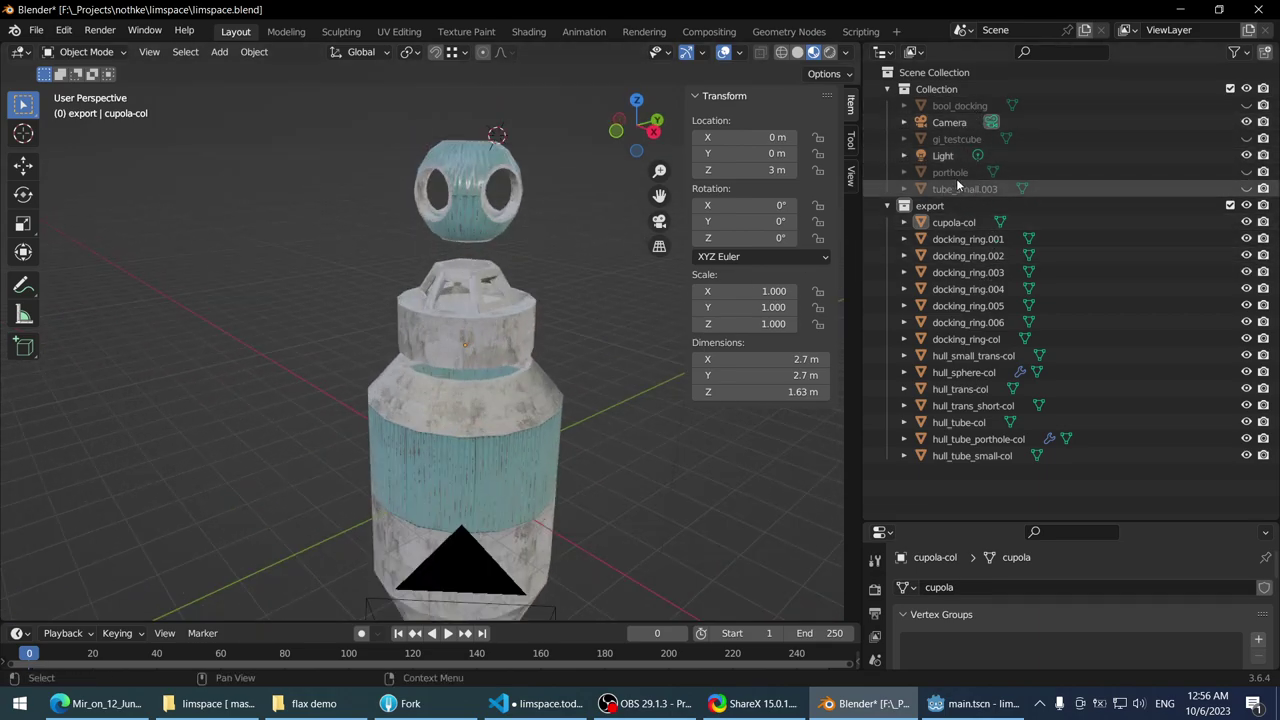
middle_drag(534, 297, 650, 268)
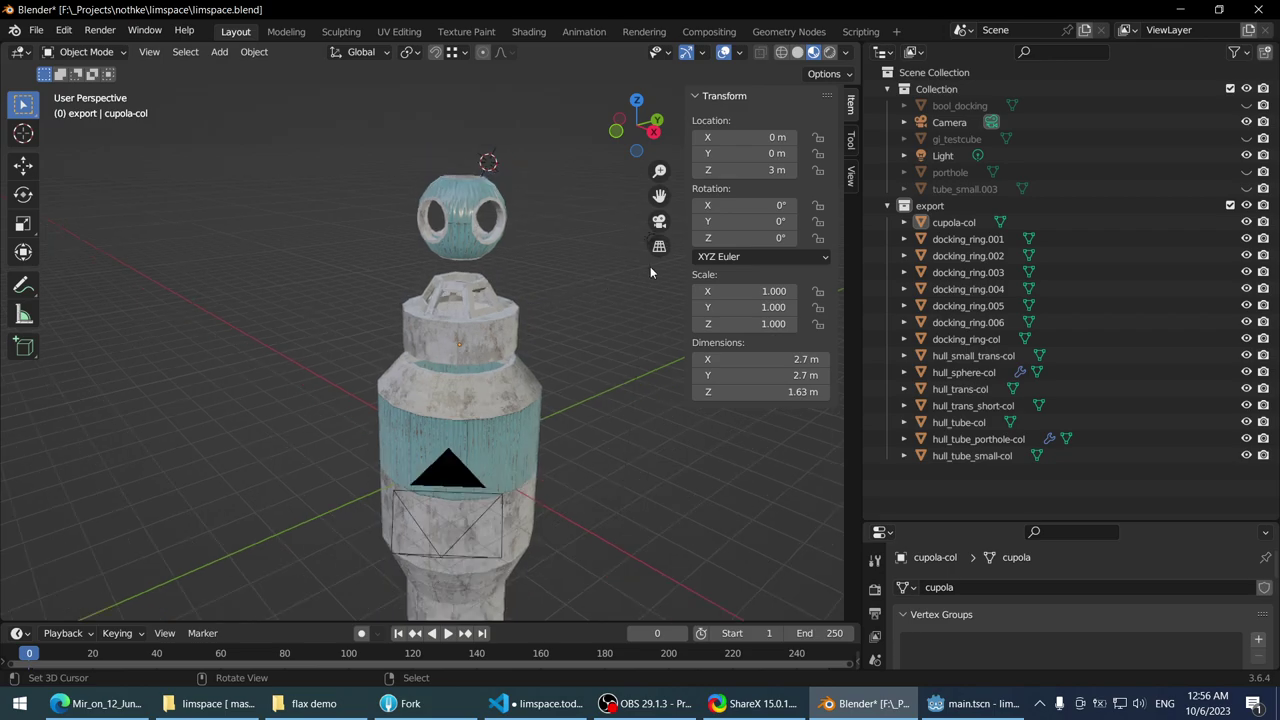
click(970, 207)
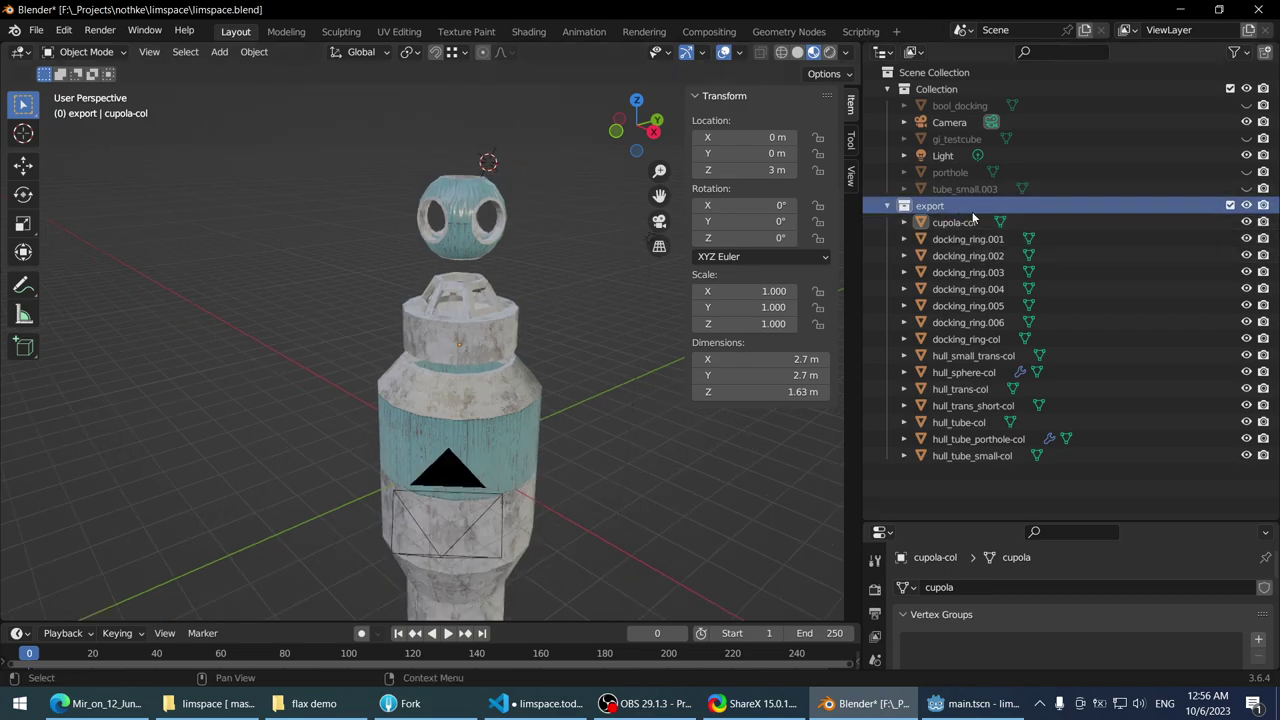
- Select the cupola's collision ring and view it from lower, closer angles
middle_drag(496, 275, 516, 238)
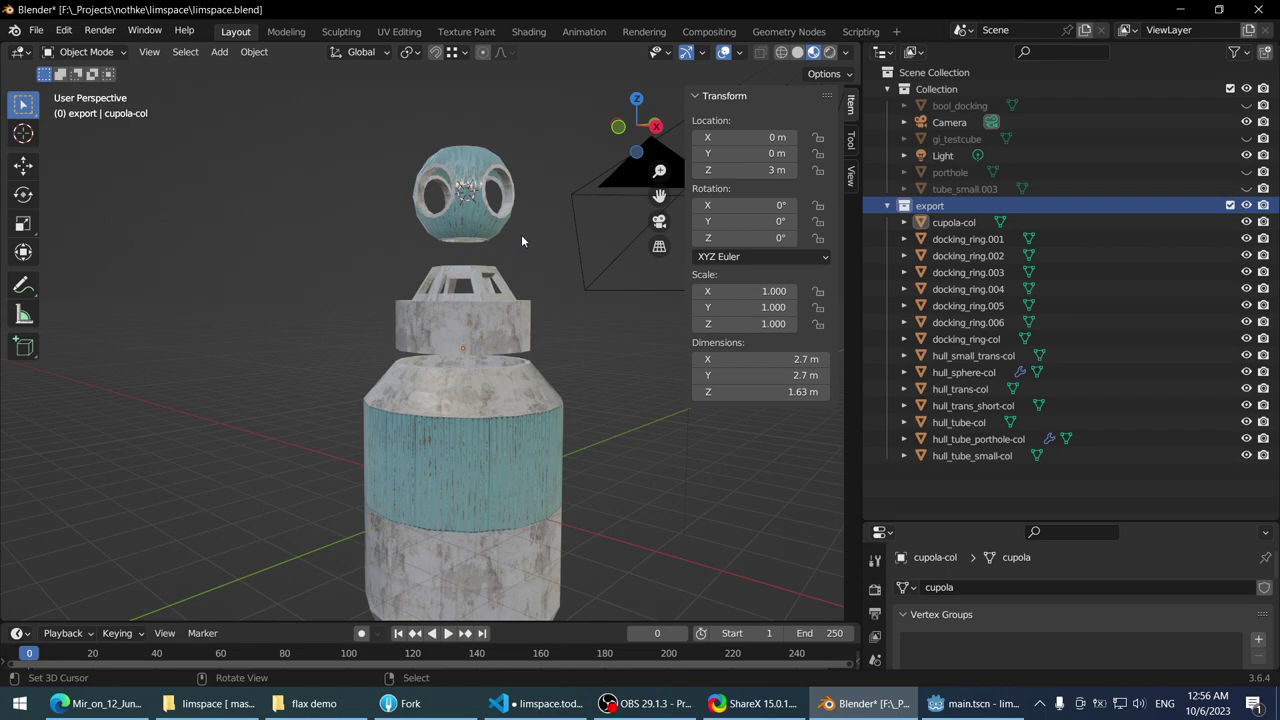
middle_drag(534, 297, 538, 318)
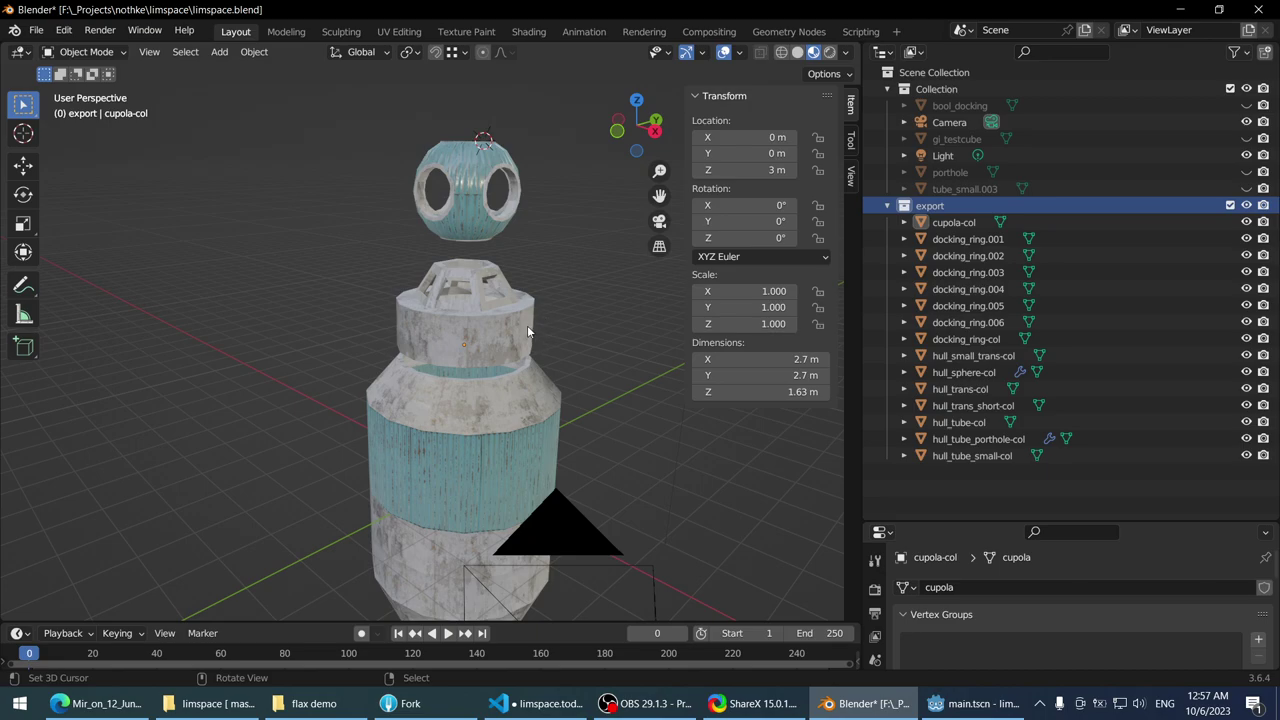
middle_drag(530, 390, 412, 300)
middle_drag(470, 400, 398, 395)
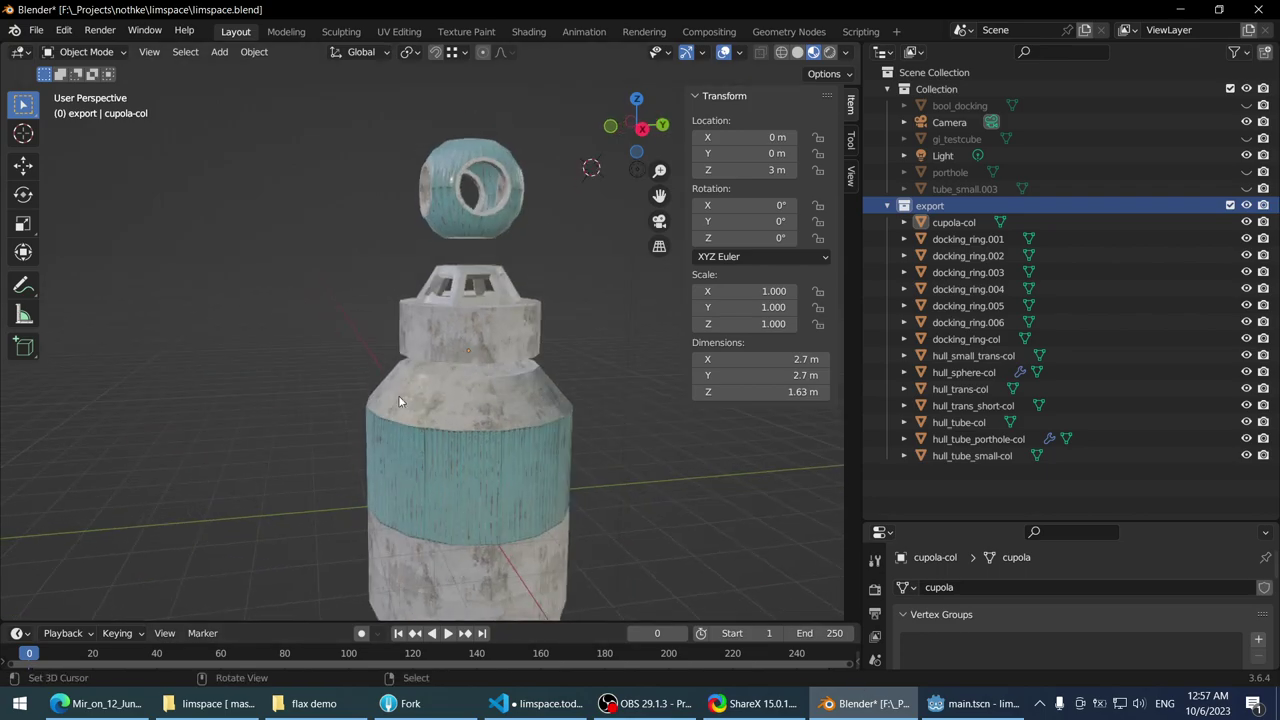
right_click(450, 300)
middle_drag(348, 356, 818, 271)
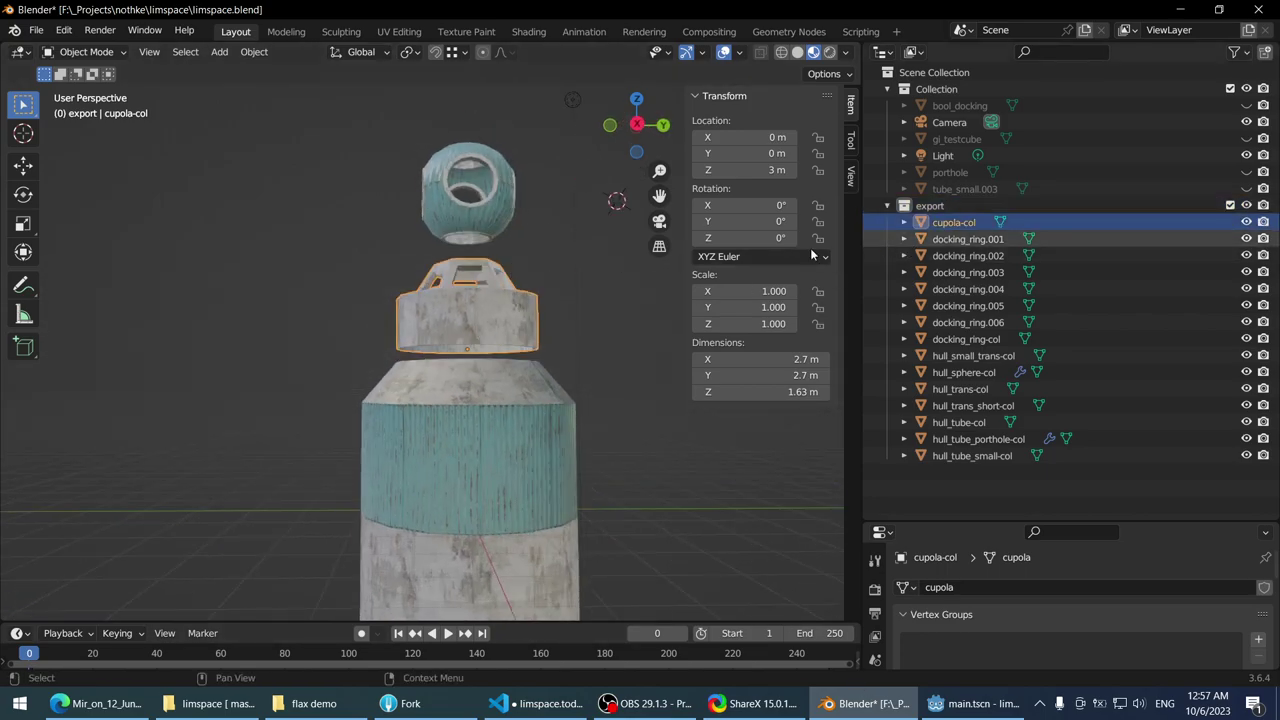
scroll(315, 253, down, 3)
scroll(329, 262, up, 4)
middle_drag(329, 262, 494, 330)
- Select docking_ring.006 under the tower, then open the nothke folder in File Explorer
click(494, 330)
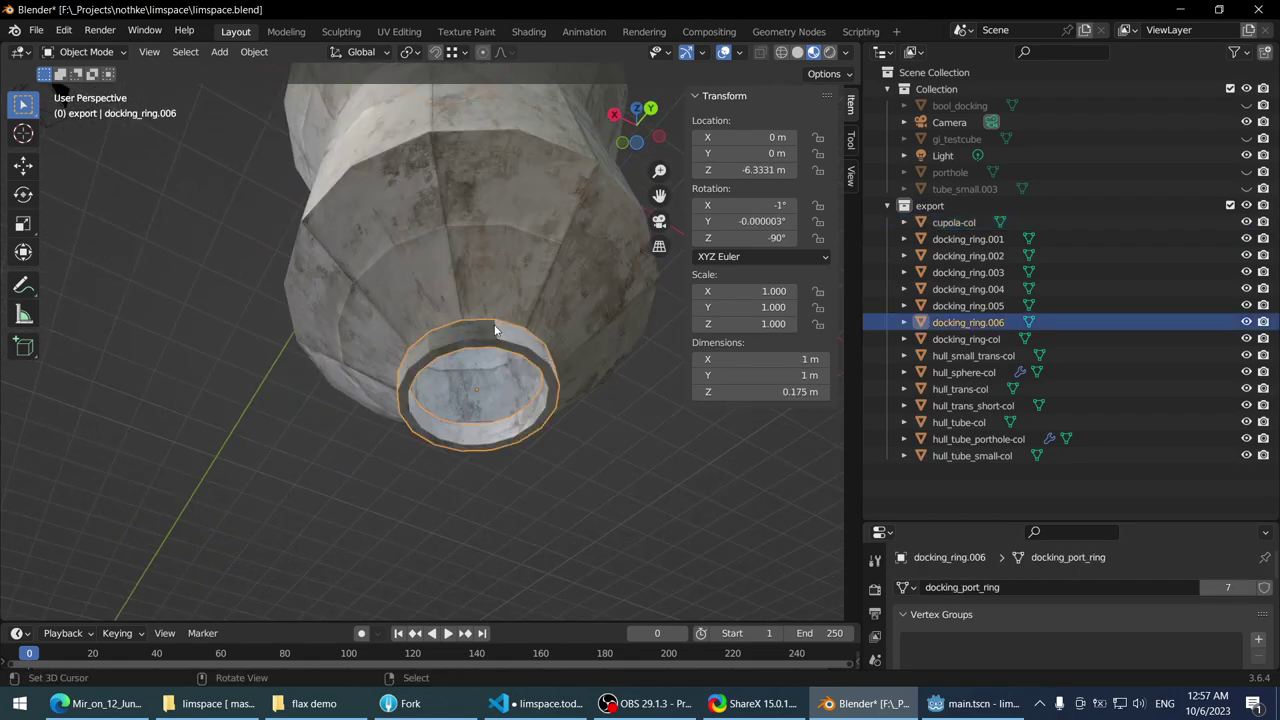
scroll(493, 329, down, 5)
middle_drag(491, 327, 340, 379)
scroll(485, 273, up, 2)
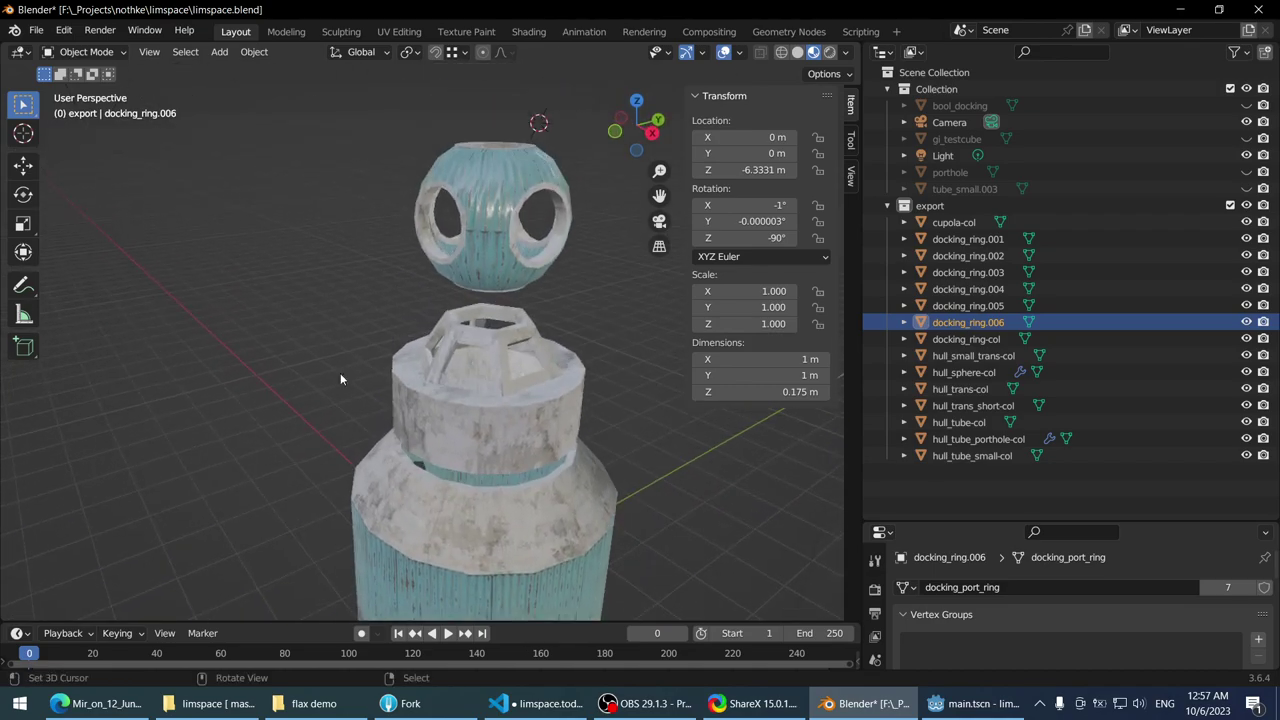
click(210, 703)
click(300, 56)
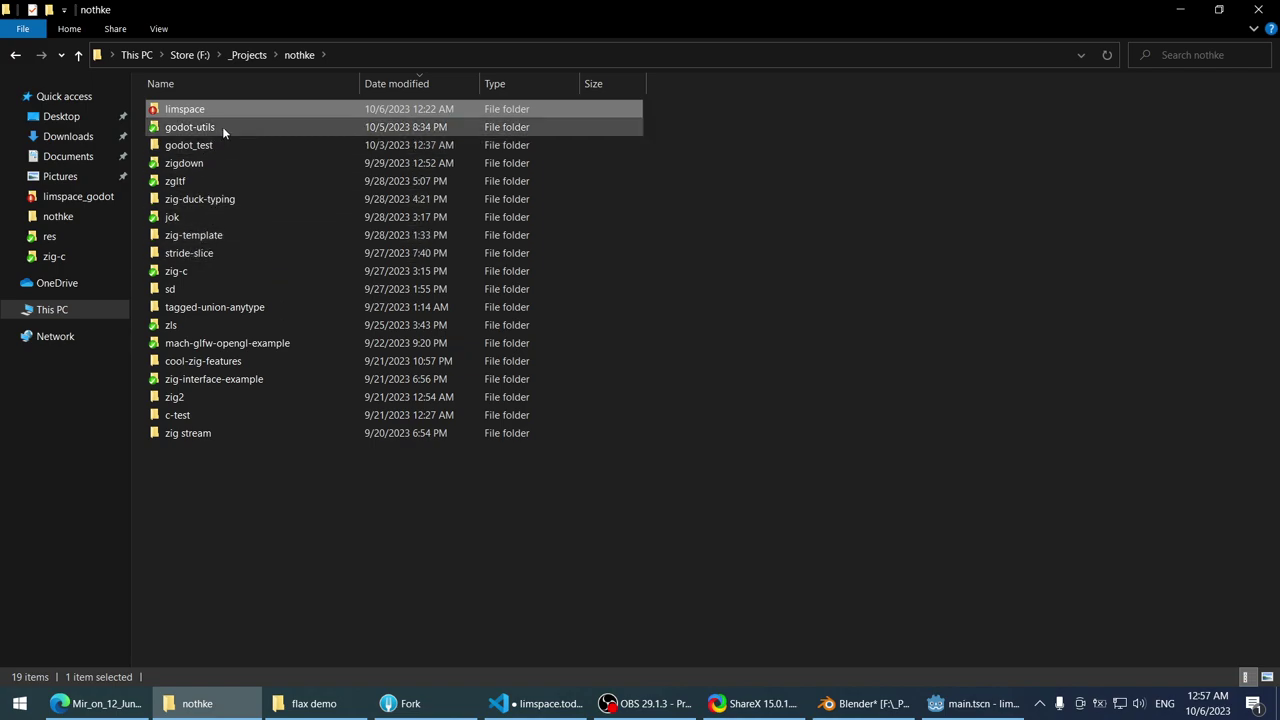
- Navigate to _Projects > NOrbiterSandbox > Assets > Art in File Explorer
click(261, 55)
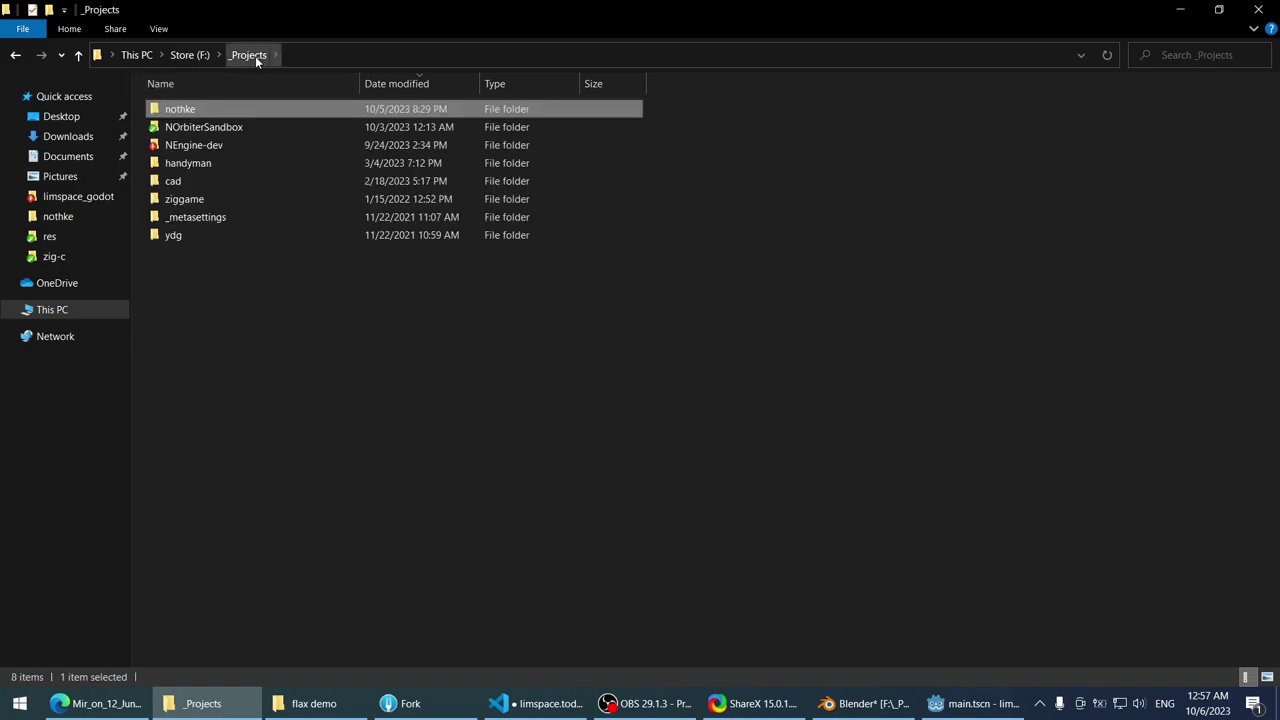
double_click(236, 127)
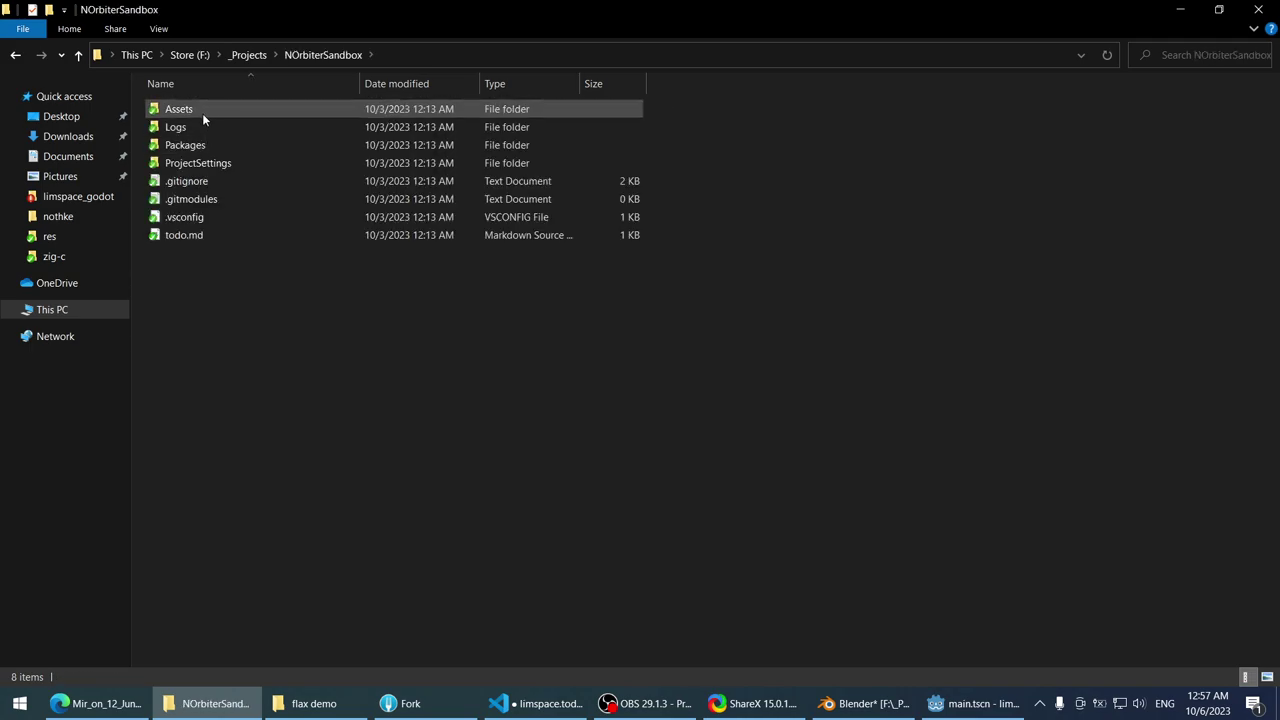
double_click(202, 113)
double_click(201, 108)
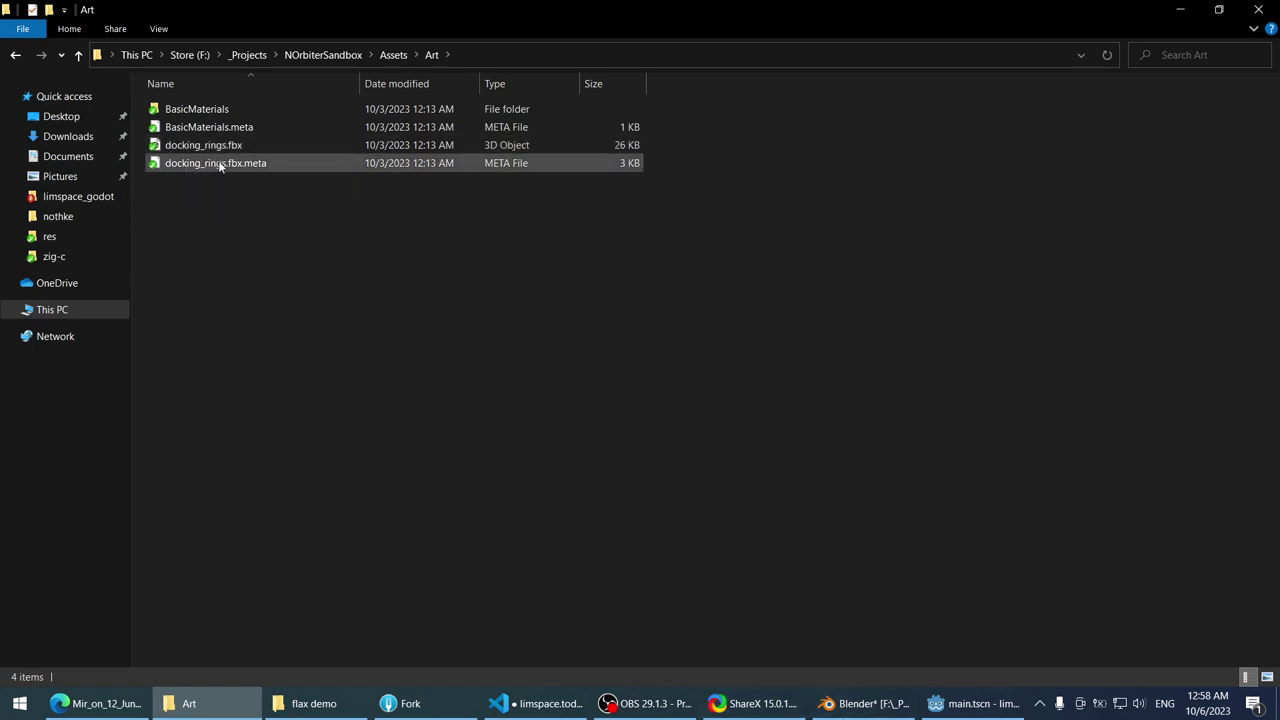
- Save limspace.blend and drag docking_rings.fbx over into Blender
click(858, 703)
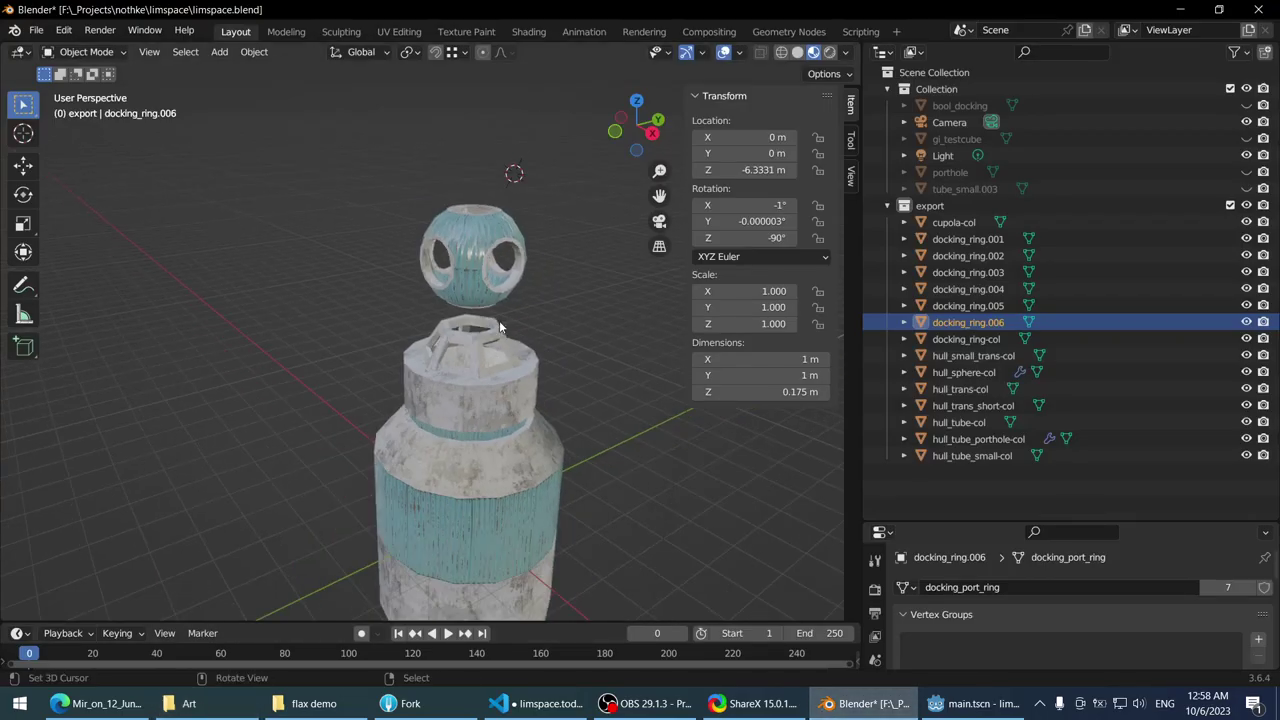
scroll(499, 327, up, 3)
key(ctrl+s)
key(alt+Tab)
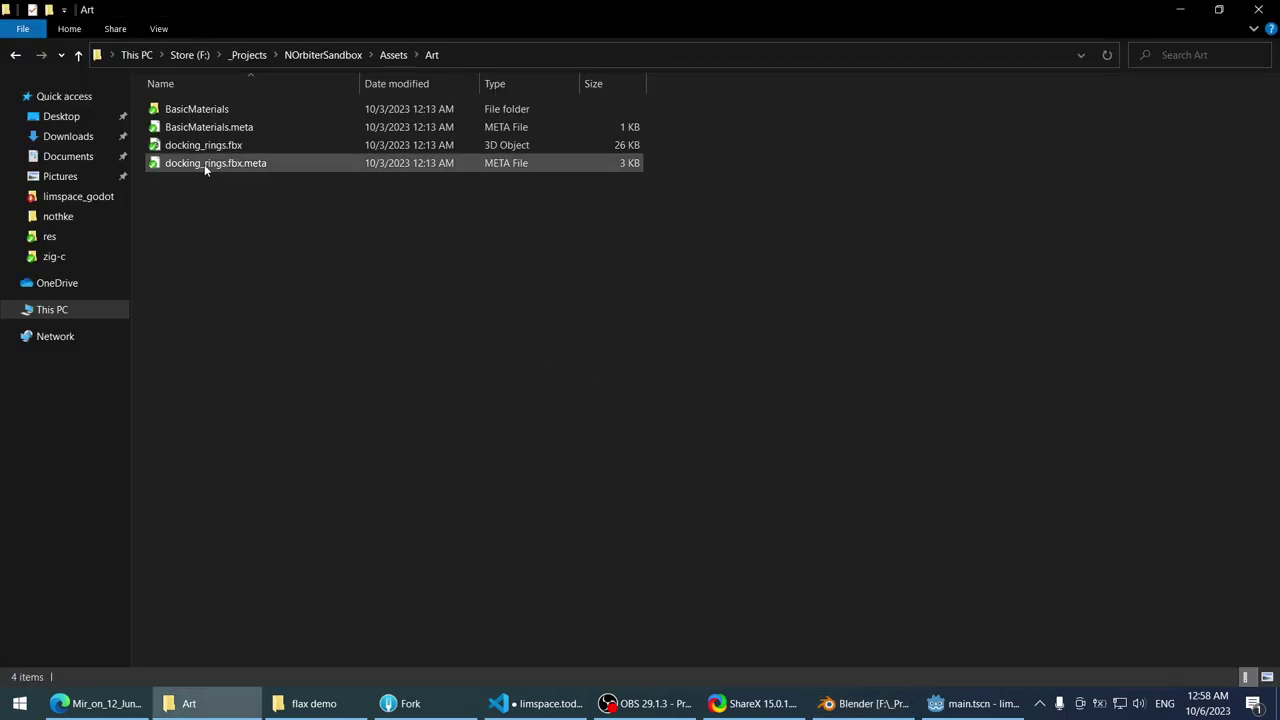
drag(172, 146, 370, 421)
mouse_move(370, 421)
middle_down()
mouse_move(338, 321)
mouse_move(380, 400)
middle_up()
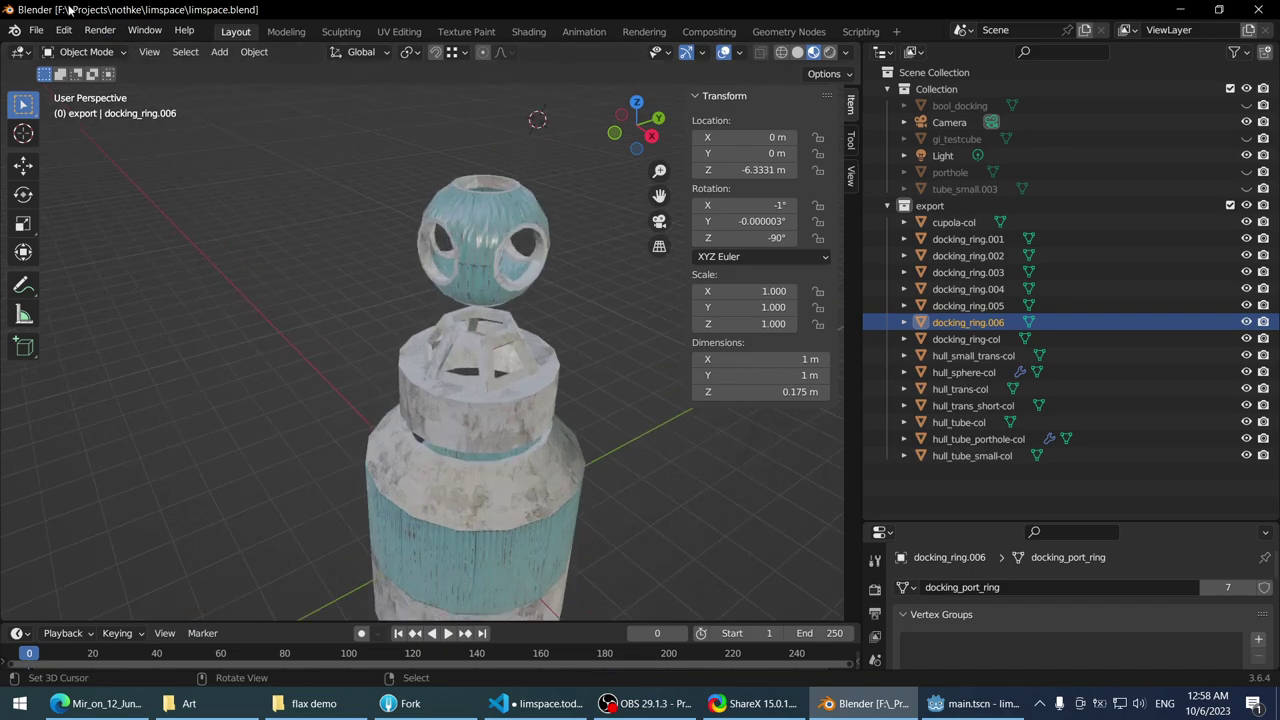
click(36, 30)
- Create a new Collection 3 under the scene collection and make it active
mouse_move(84, 256)
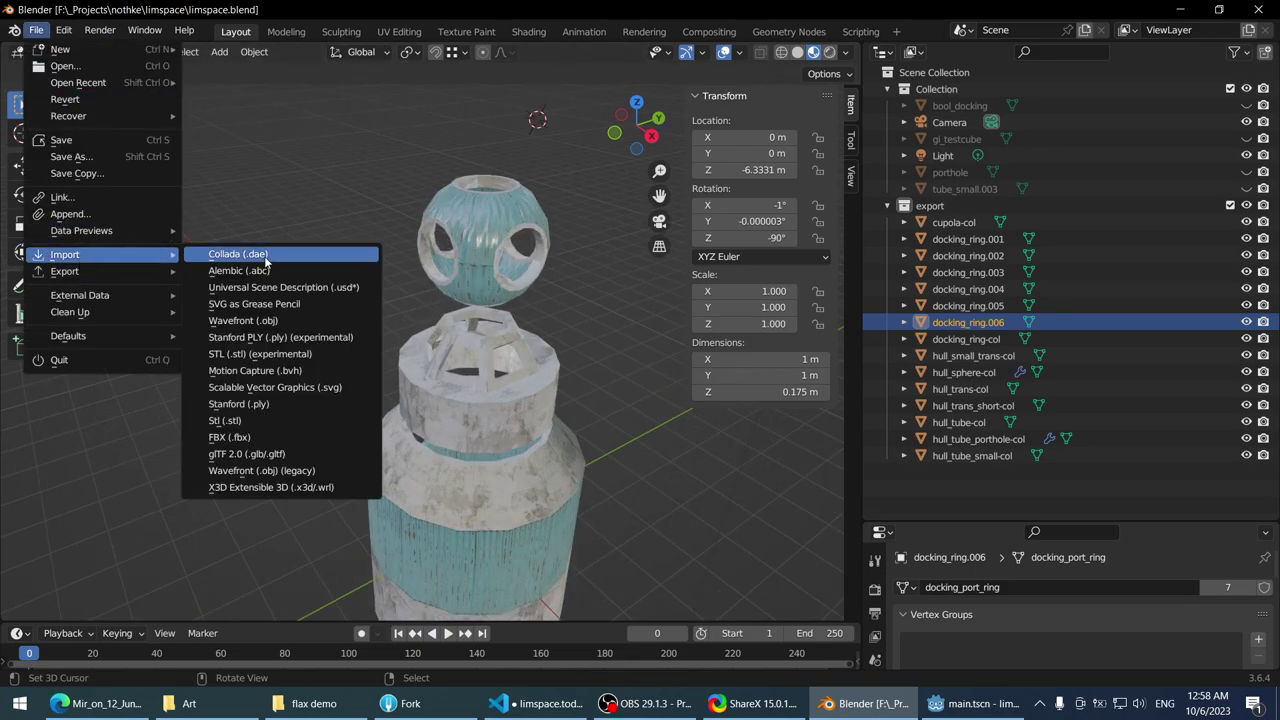
click(302, 438)
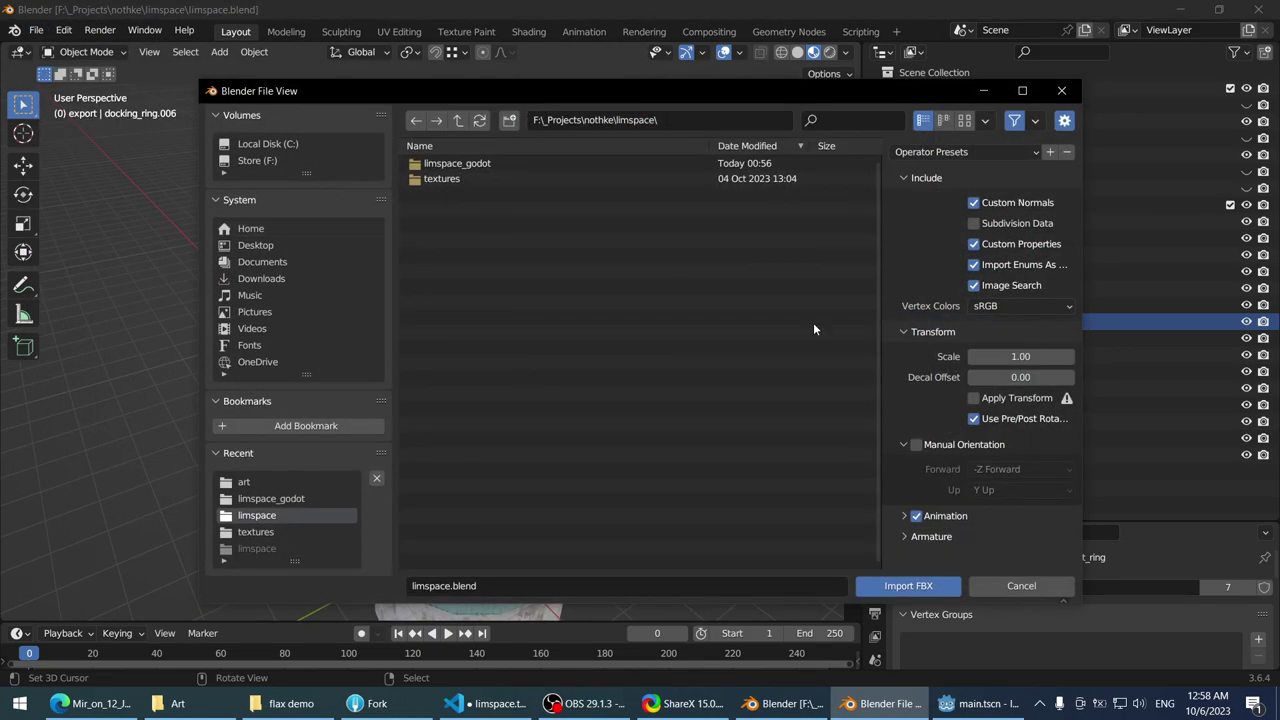
click(1005, 586)
click(936, 77)
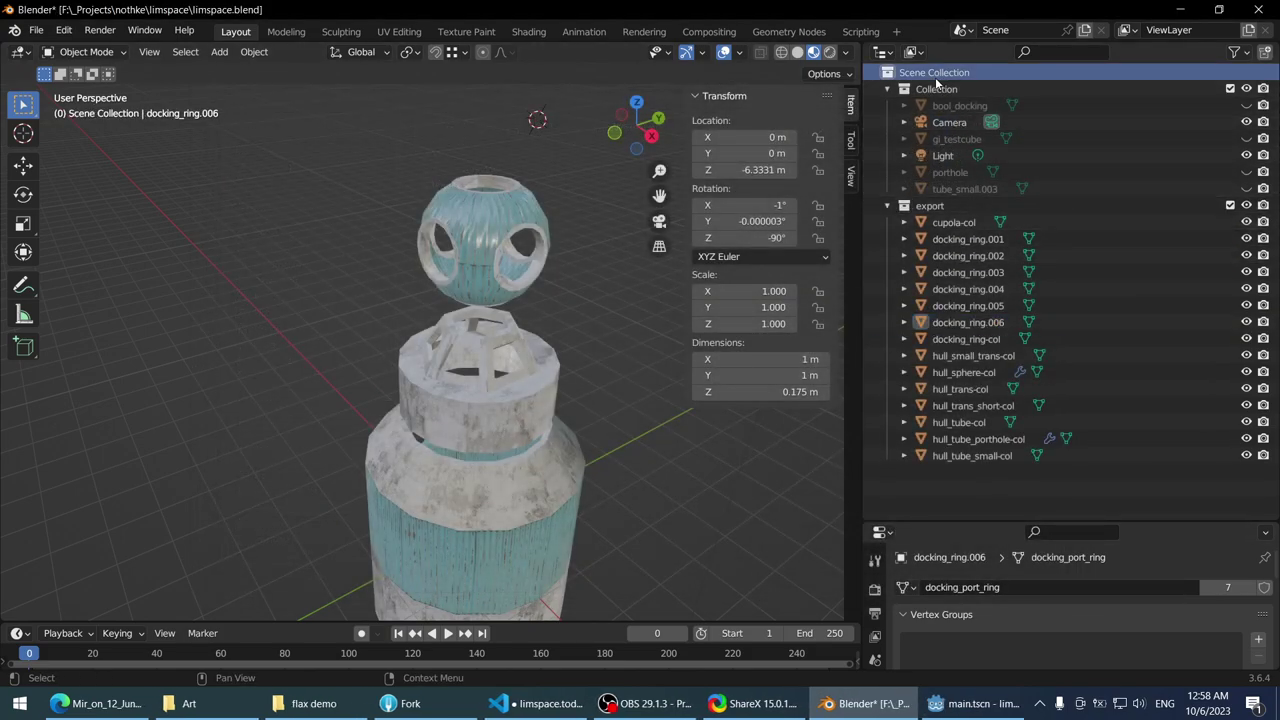
right_click(936, 82)
click(934, 86)
click(961, 473)
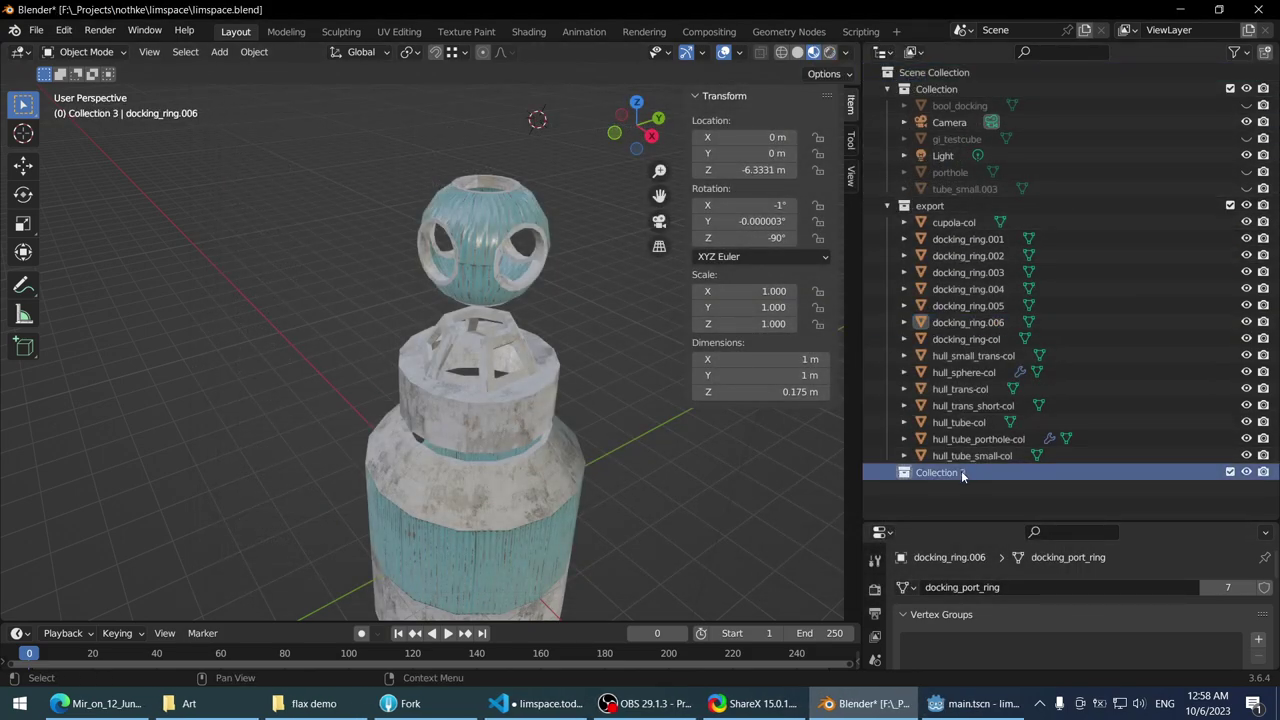
- Import docking_rings.fbx as FBX using the Art folder's copied path
key(alt+Tab)
click(515, 55)
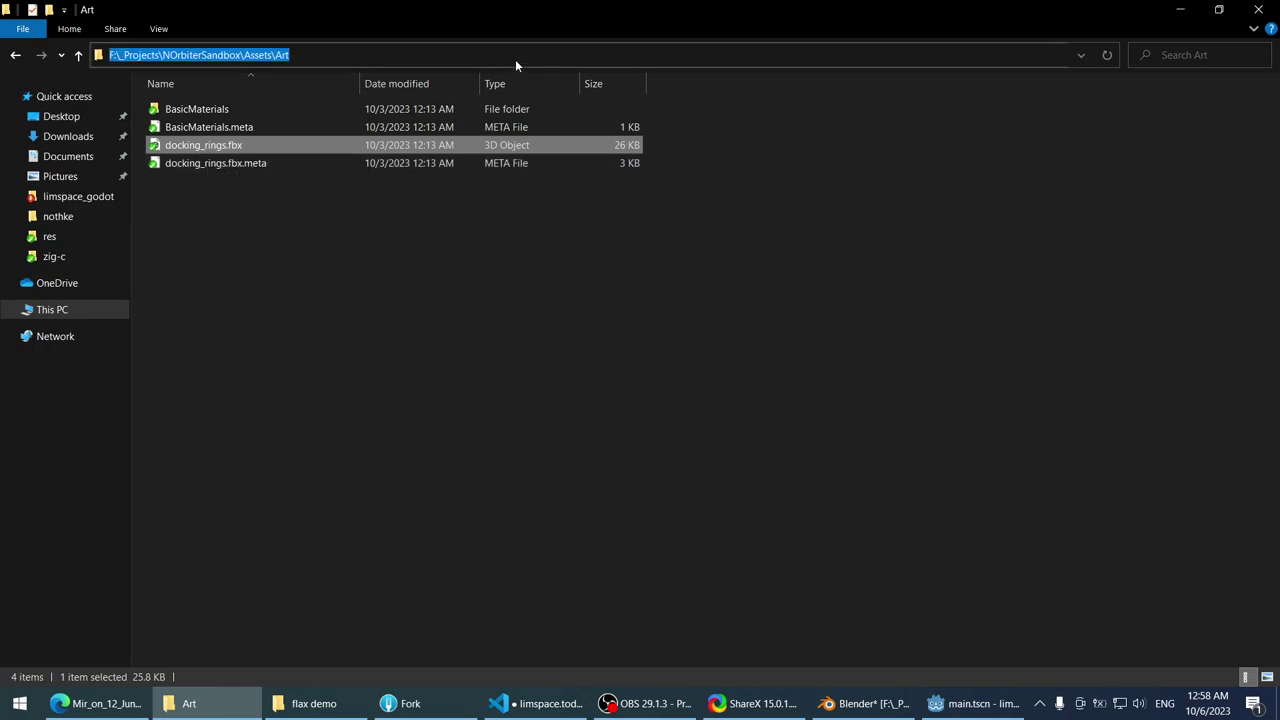
key(alt+Tab)
click(36, 29)
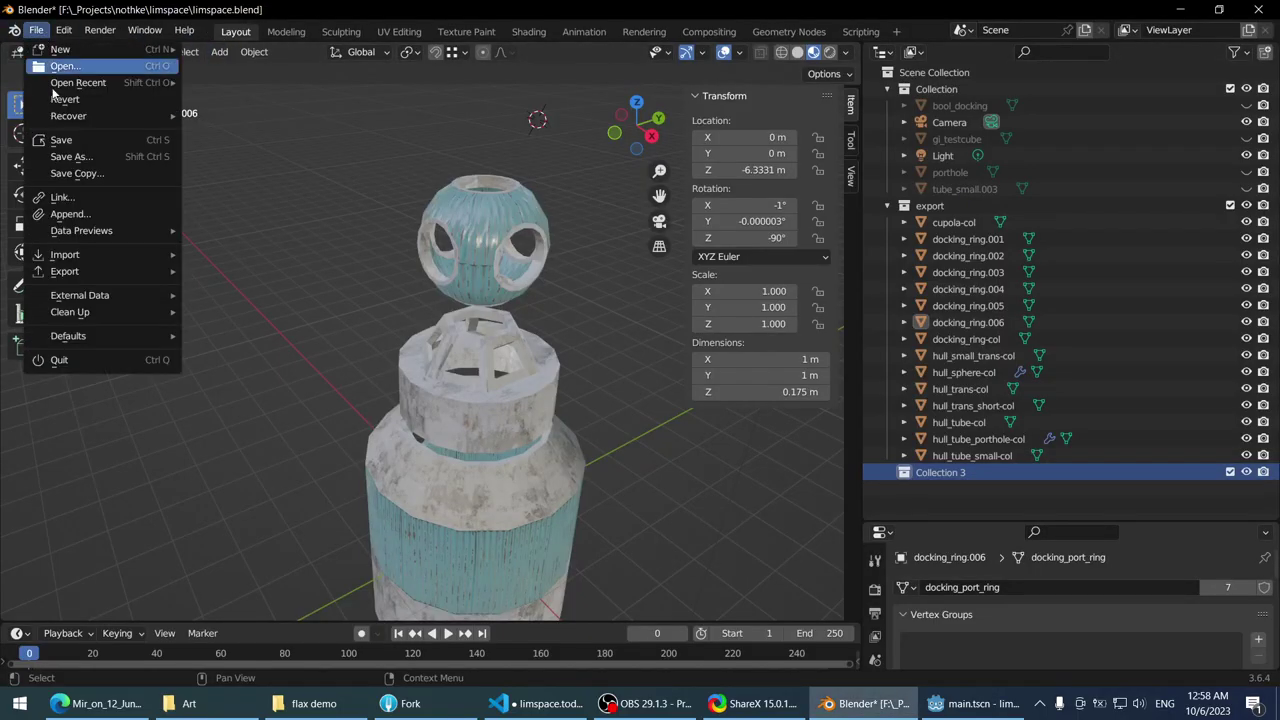
mouse_move(74, 263)
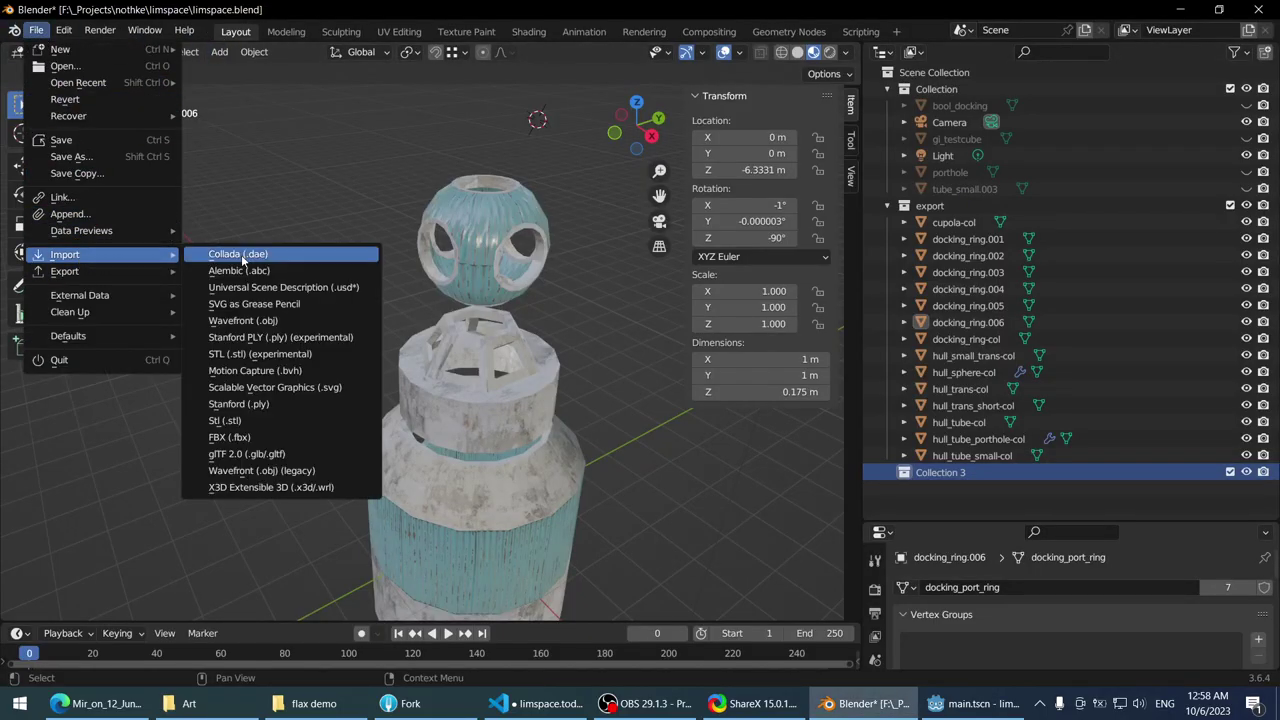
click(240, 437)
click(662, 117)
text(F:\_Projects\NOrbiterSandbox\Assets\Art\)
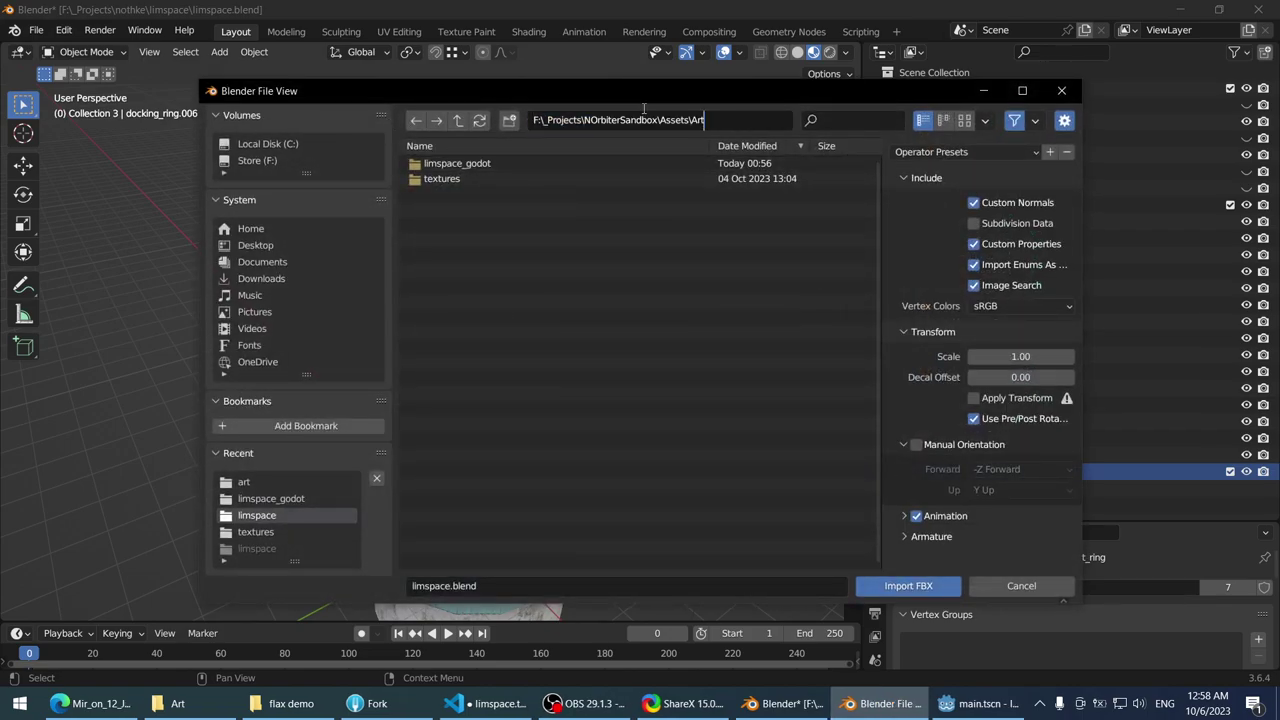
key(Return)
click(425, 180)
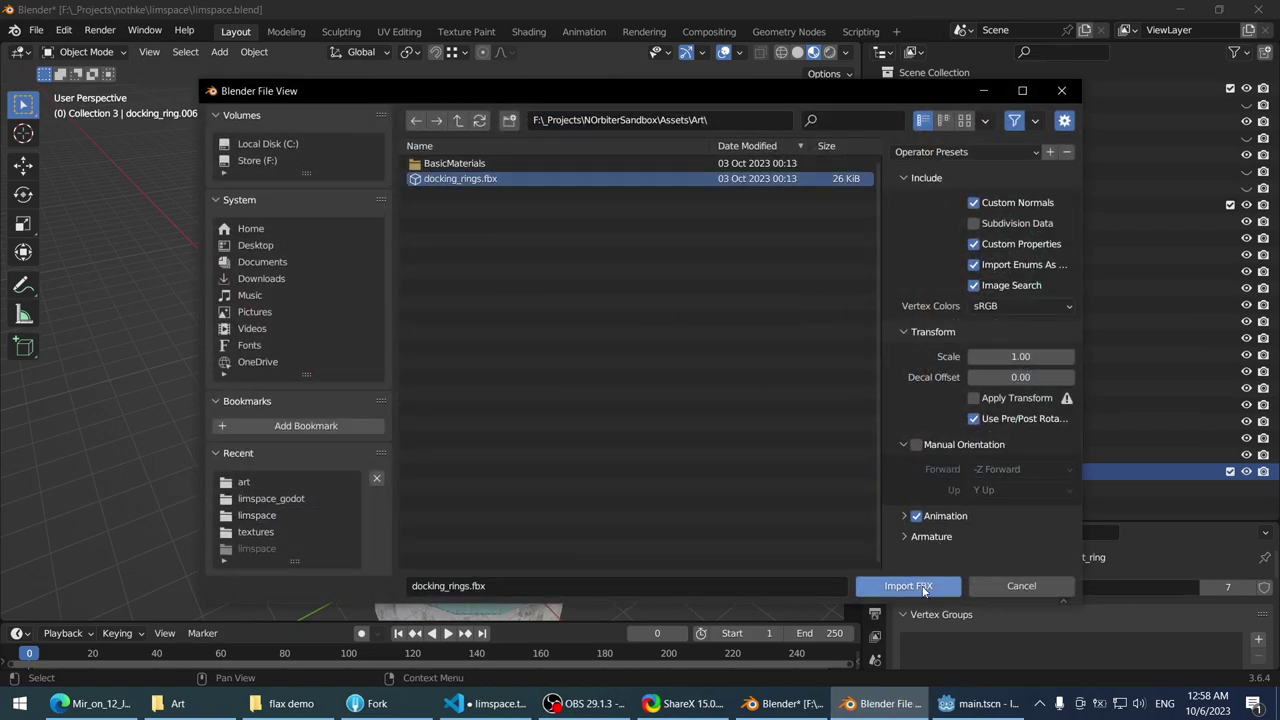
click(910, 585)
- Select mk1_col_petal and the other ring parts and raise them along Z above the cupola
scroll(996, 431, down, 2)
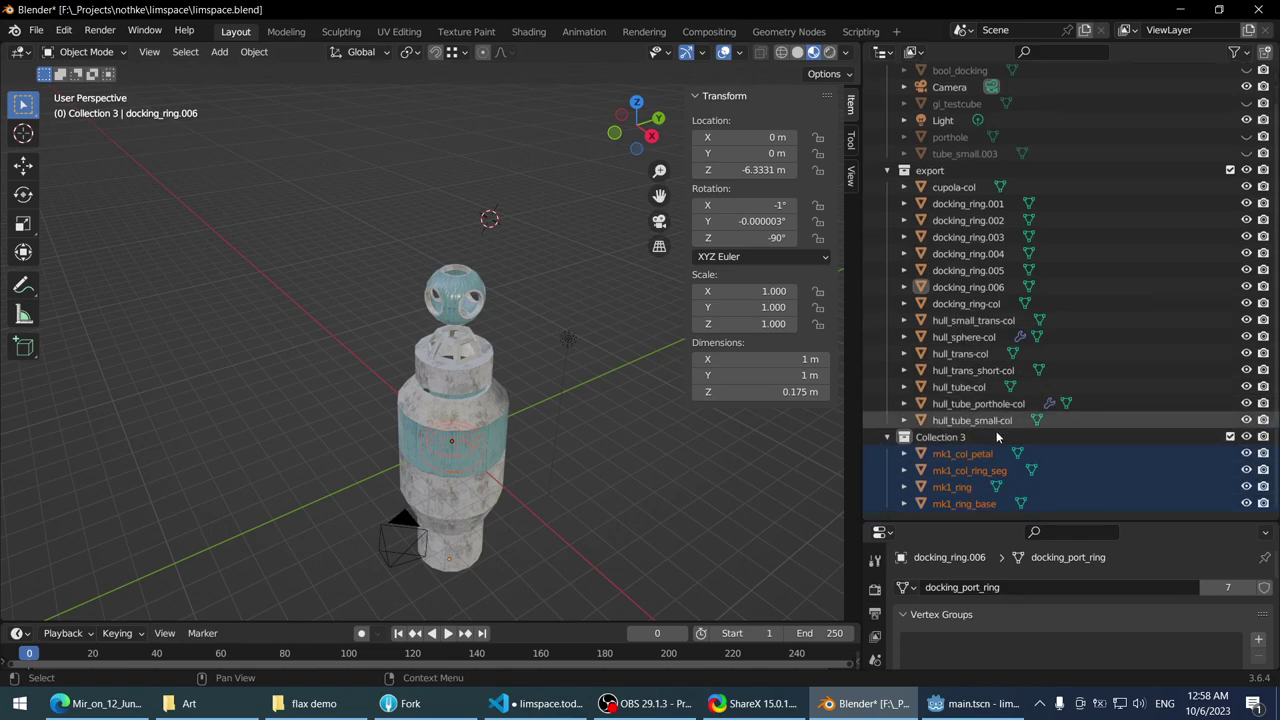
click(962, 453)
middle_drag(679, 366, 470, 360)
shift+click(964, 503)
key(g)
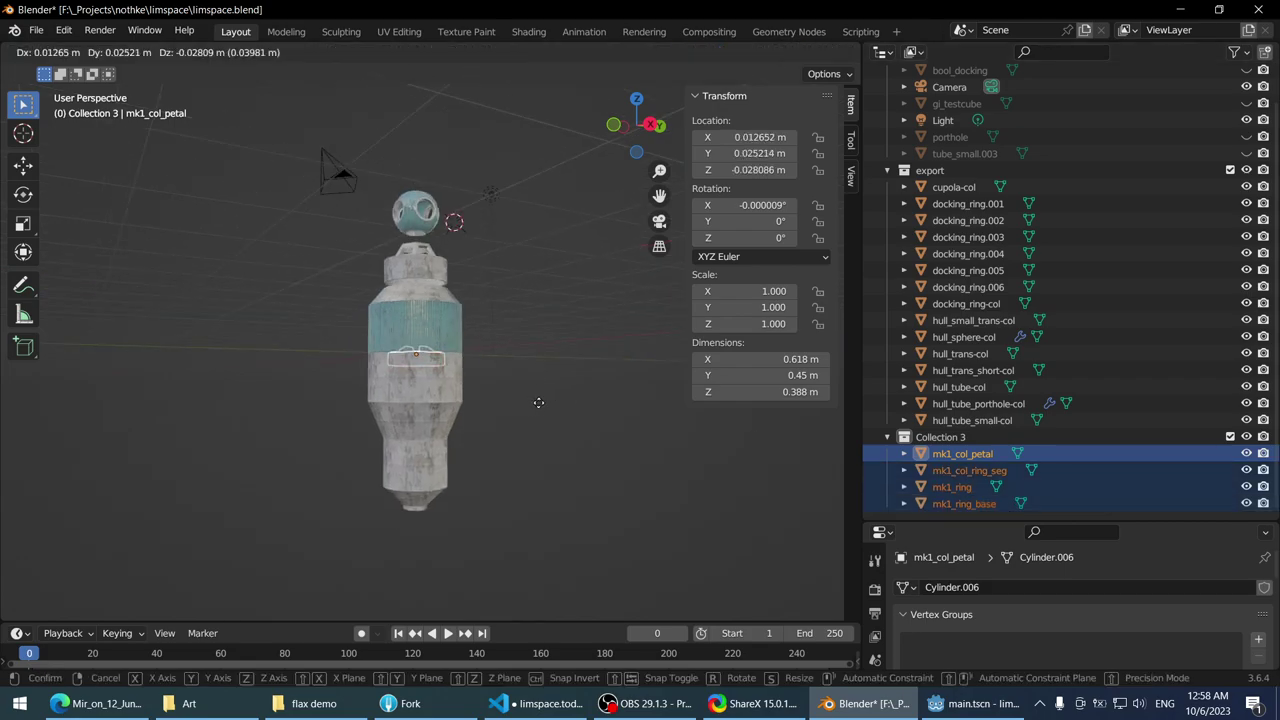
key(z)
click(524, 209)
middle_drag(524, 209, 415, 462)
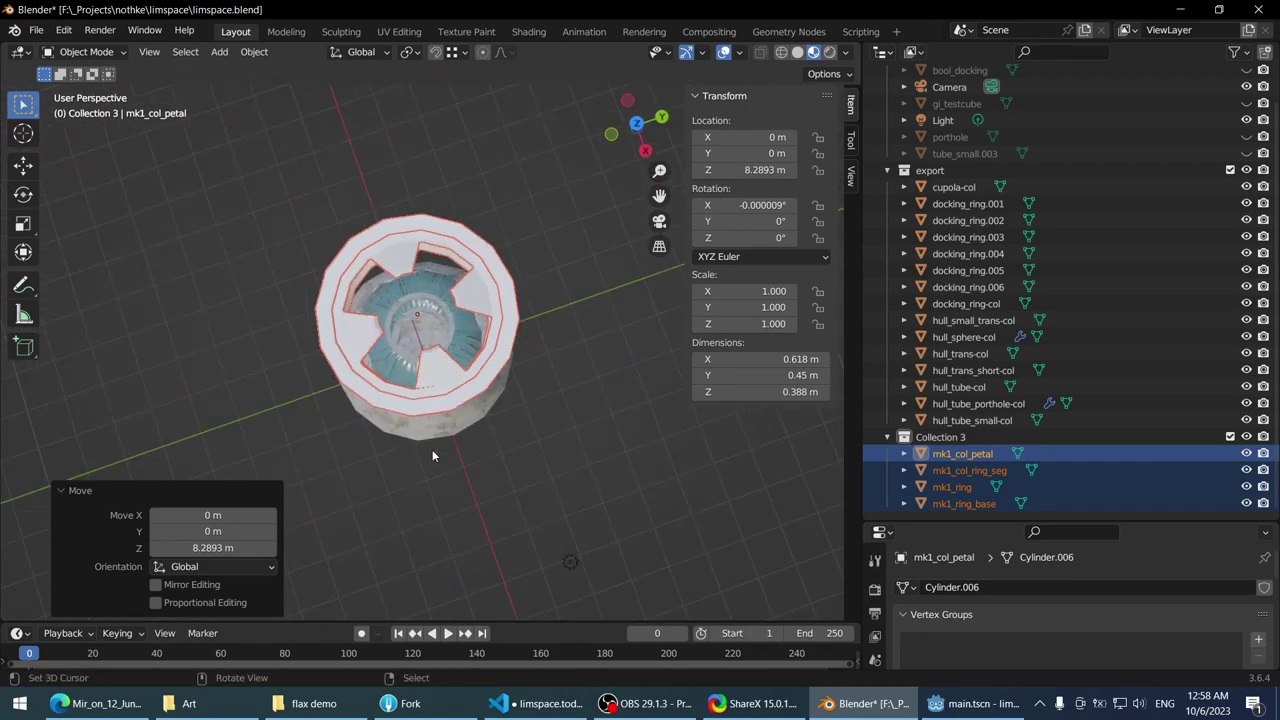
- Check the petal ring from top and side views, then select mk1_ring and cancel a trial vertical move
key(KP_7)
scroll(353, 391, down, 2)
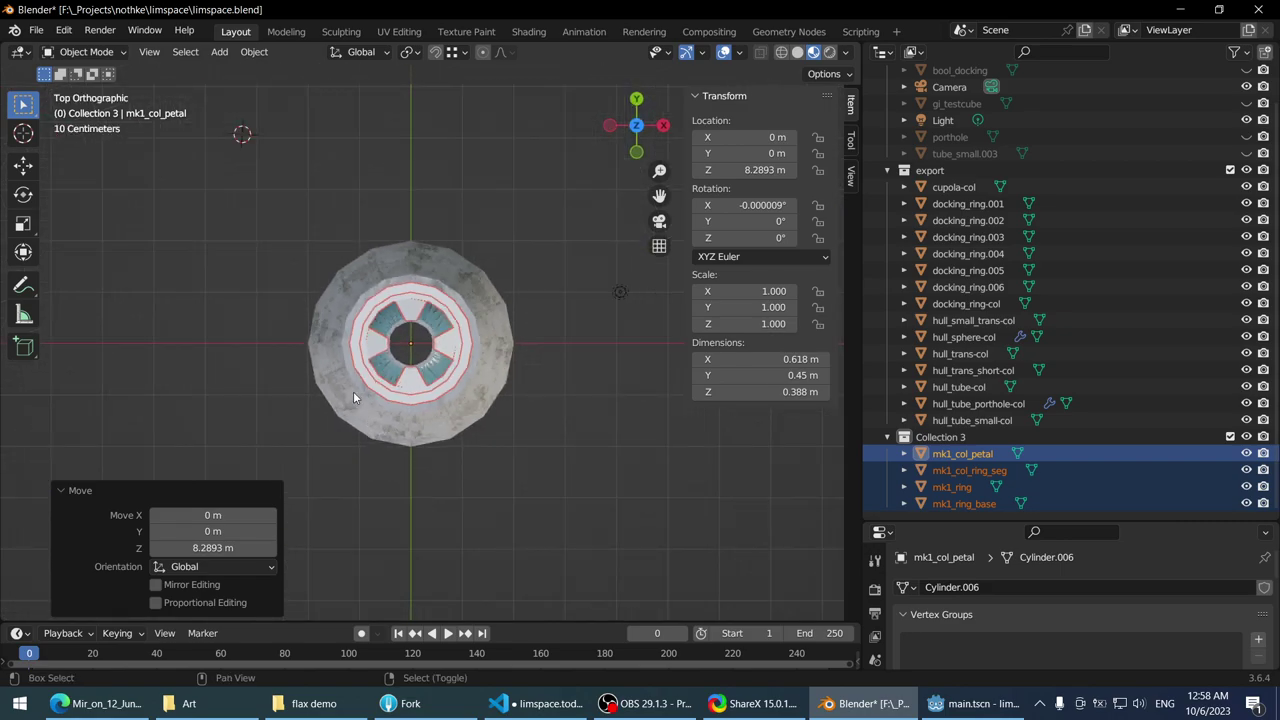
scroll(435, 382, up, 2)
middle_drag(435, 382, 470, 300)
scroll(404, 395, up, 4)
scroll(401, 386, down, 2)
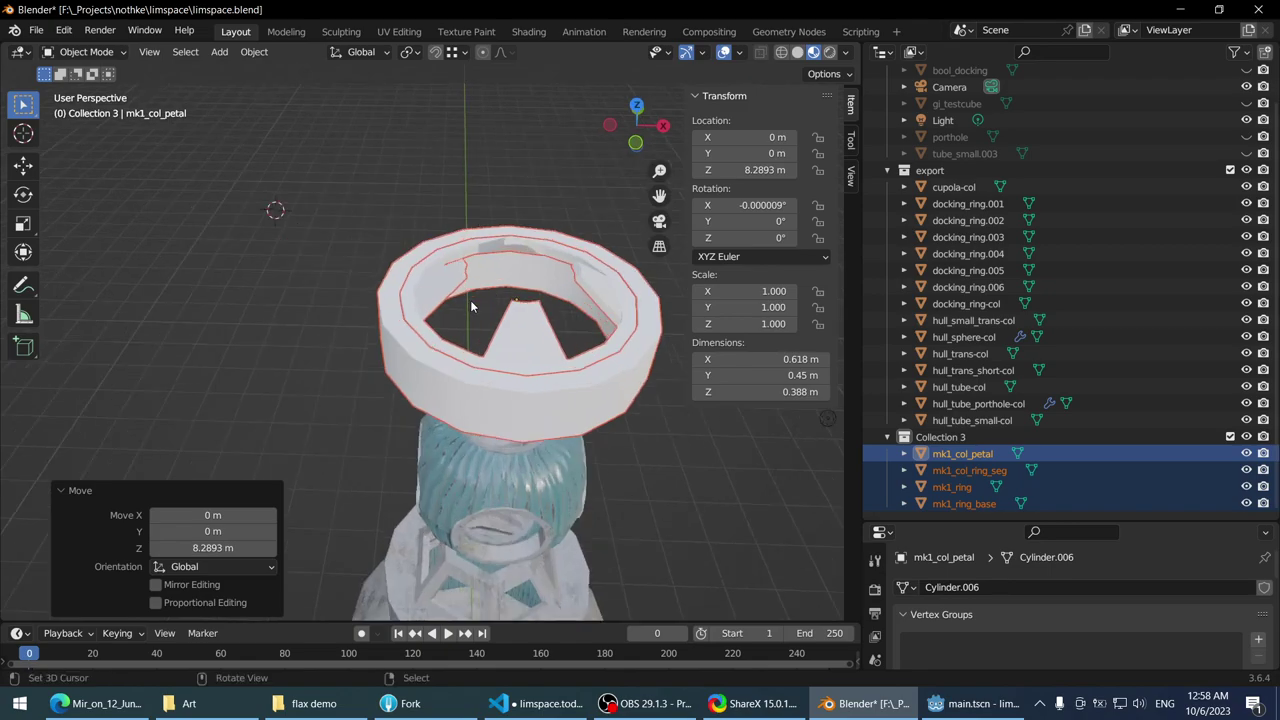
scroll(503, 277, up, 2)
middle_drag(434, 349, 441, 308)
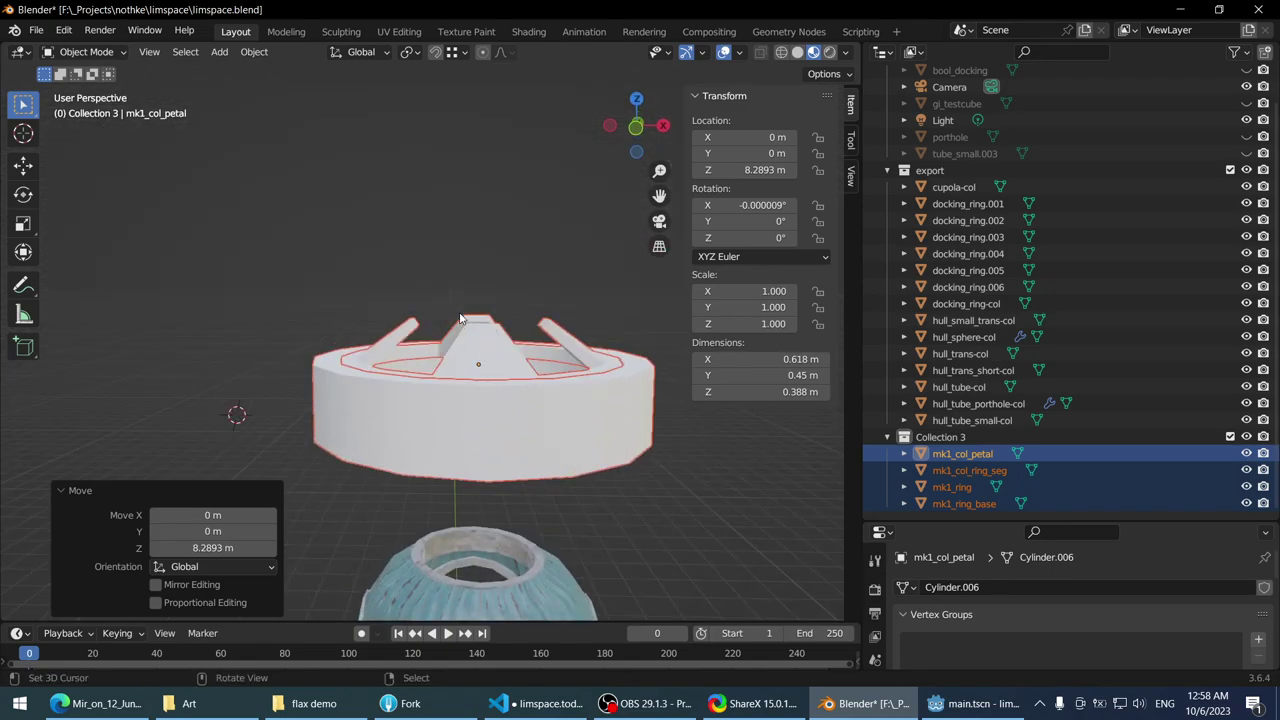
click(441, 305)
scroll(445, 312, up, 2)
key(g)
key(z)
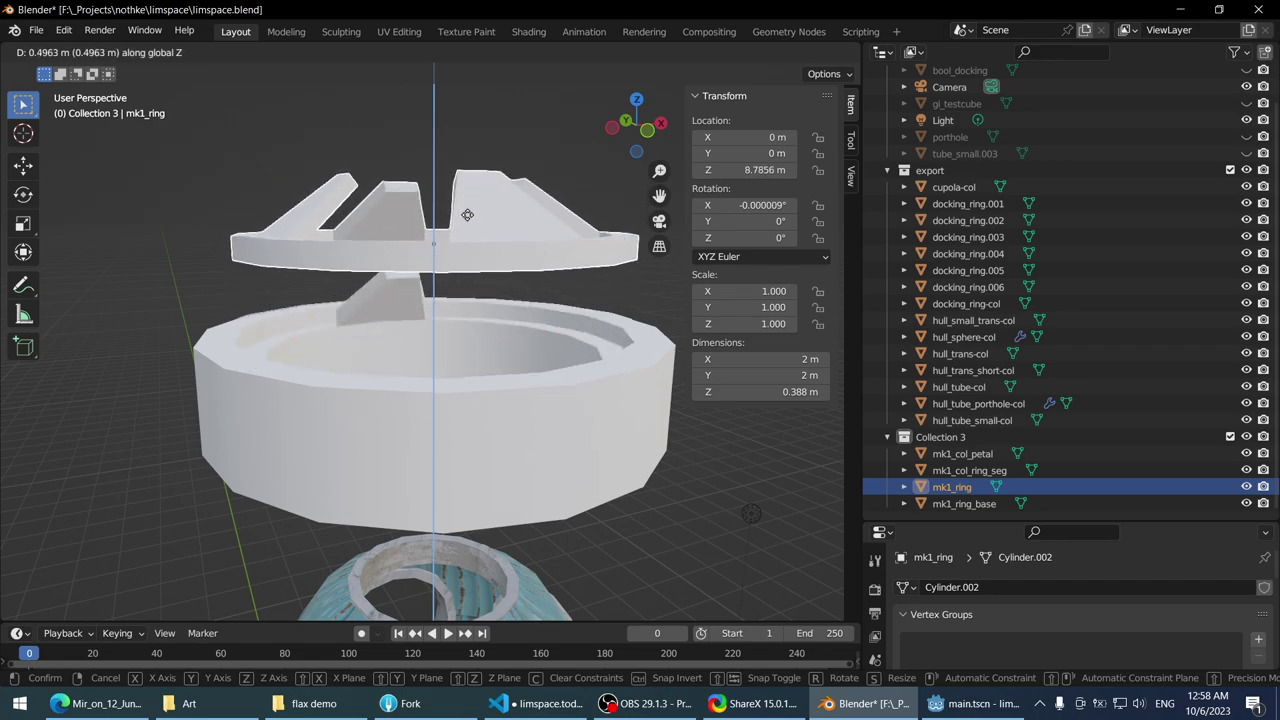
right_click(470, 192)
- Select only mk1_ring and raise it along the Z axis
scroll(473, 195, down, 3)
middle_drag(473, 195, 350, 404)
scroll(443, 297, up, 3)
shift+click(254, 366)
click(254, 366)
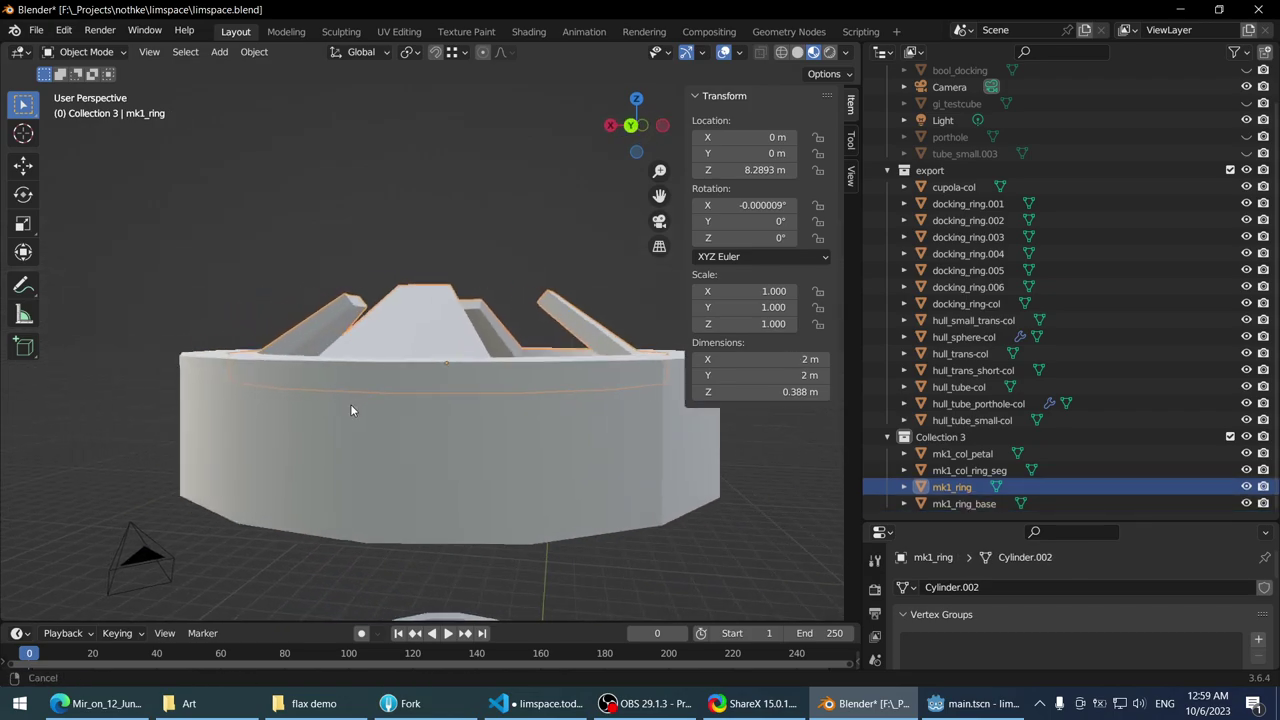
key(g)
key(z)
click(363, 289)
middle_drag(363, 289, 585, 399)
- Lift mk1_ring higher along Z, then undo that extra raise
right_click(585, 399)
middle_drag(397, 389, 428, 210)
click(442, 375)
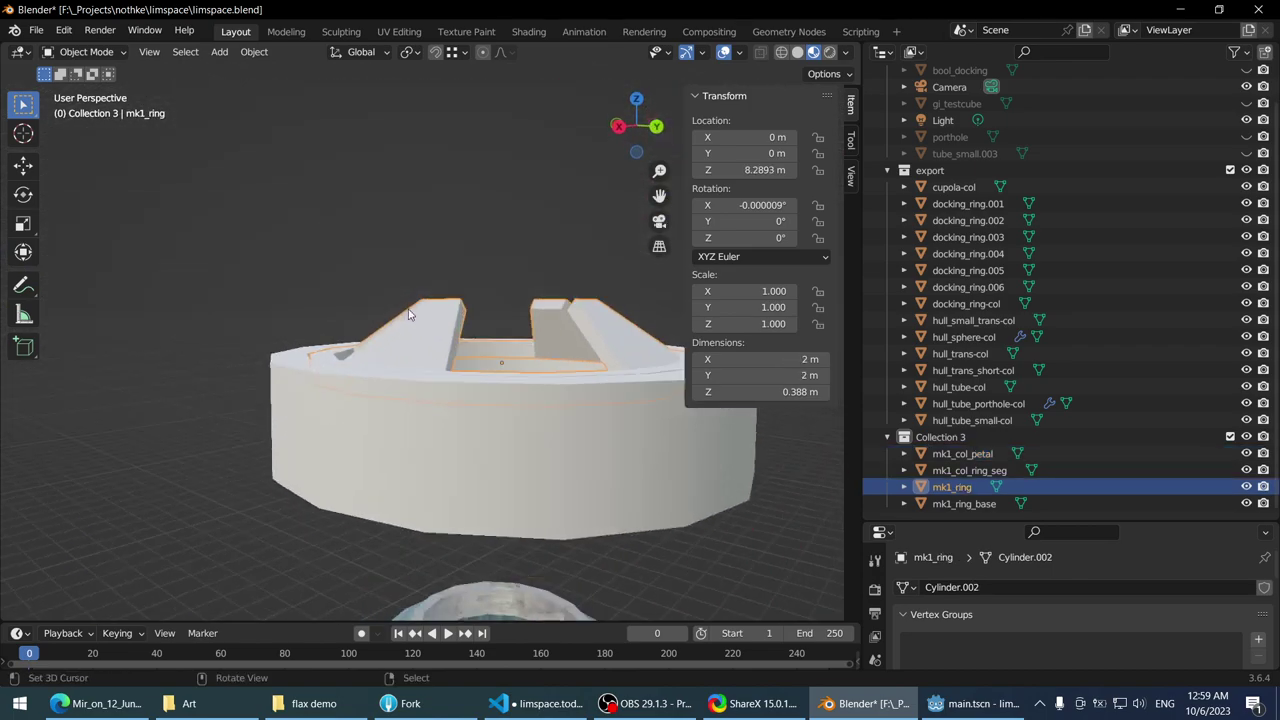
key(g)
key(z)
click(424, 178)
middle_drag(392, 320, 496, 272)
key(ctrl+z)
- Rename Collection 3 to 'old_docking_ring'
click(940, 437)
scroll(502, 396, down, 2)
scroll(497, 279, up, 1)
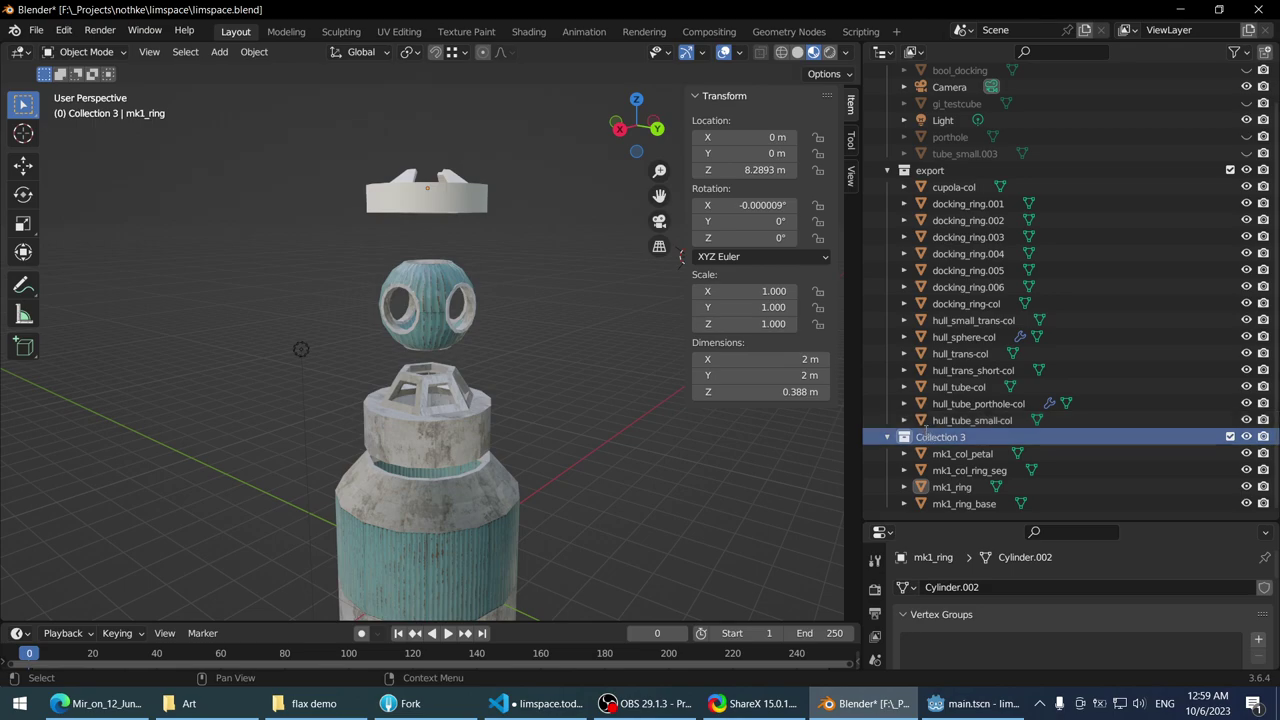
double_click(928, 435)
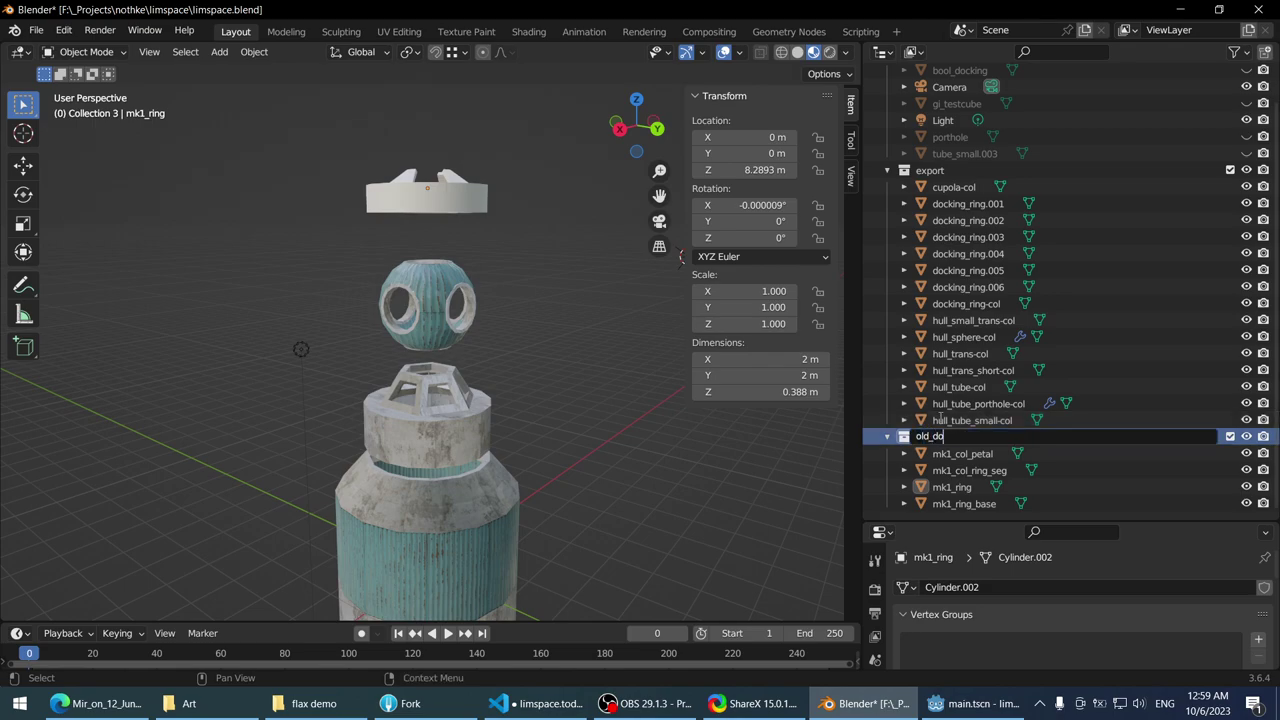
text(old_docking_ring)
key(Return)
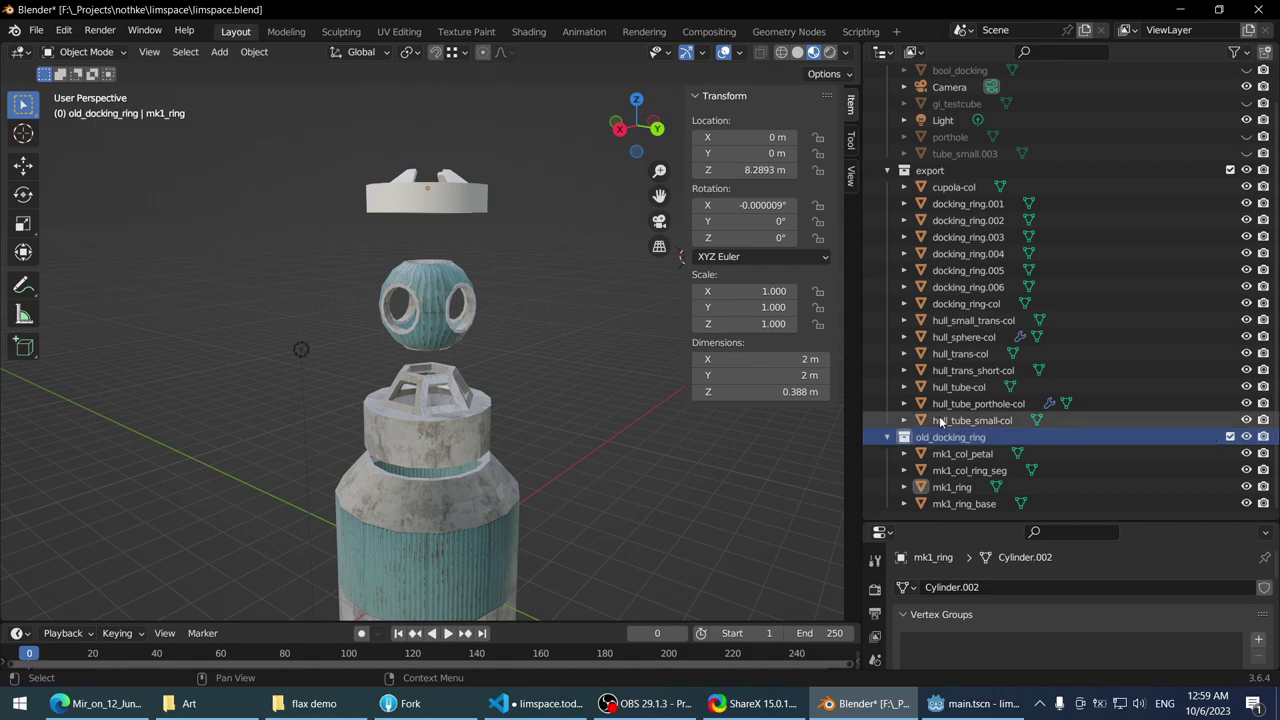
- Select the old_docking_ring objects, exclude the collection from the scene, and return to the Mir photo
right_click(1027, 427)
click(965, 440)
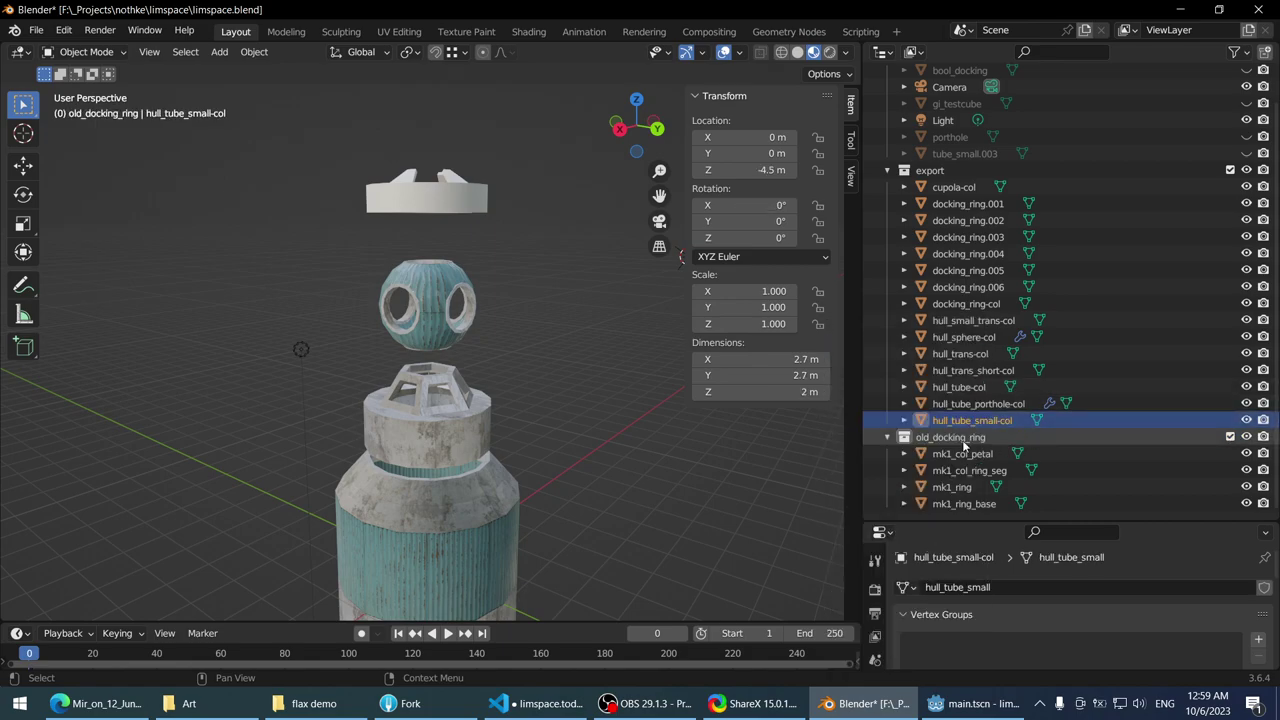
right_click(965, 440)
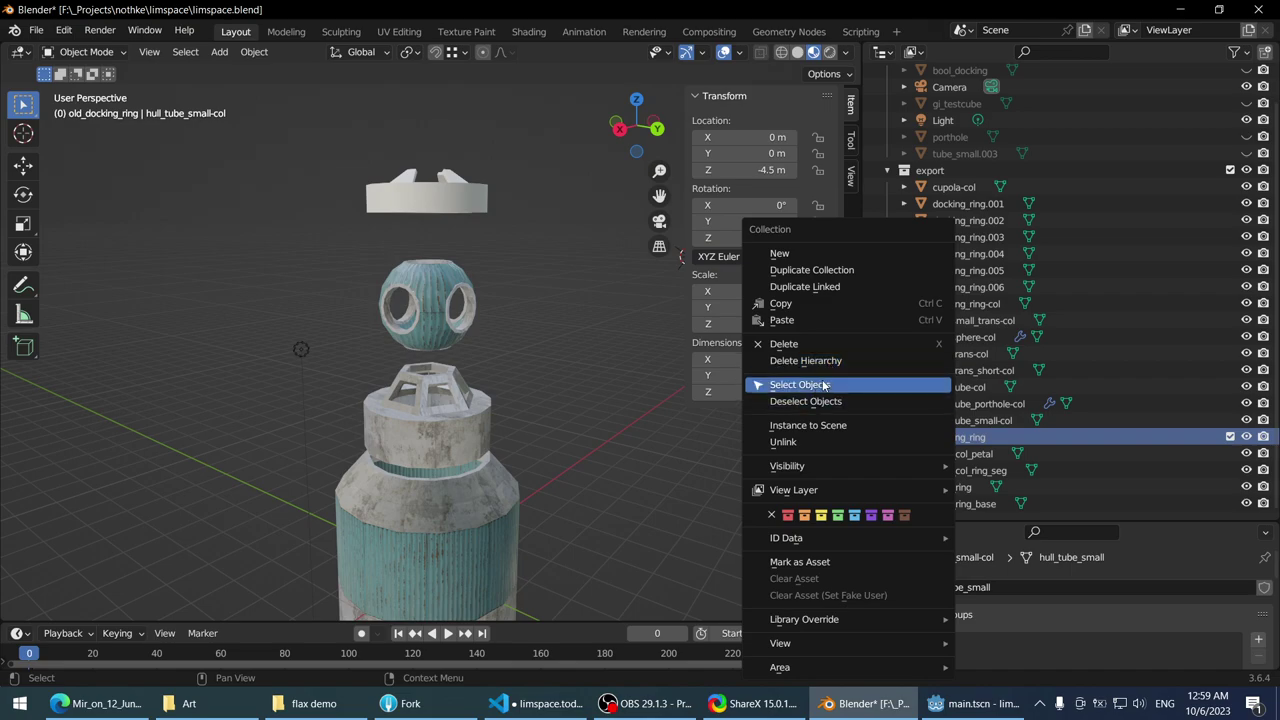
click(878, 385)
click(1230, 437)
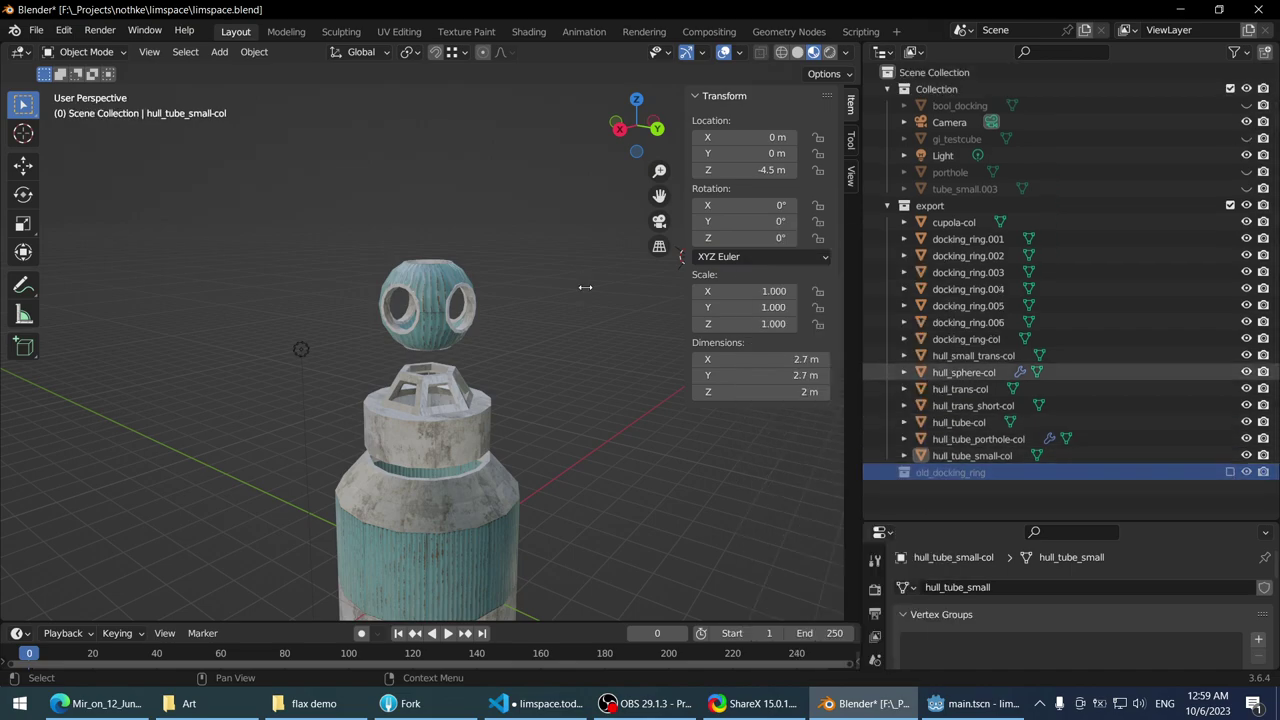
middle_drag(586, 286, 369, 228)
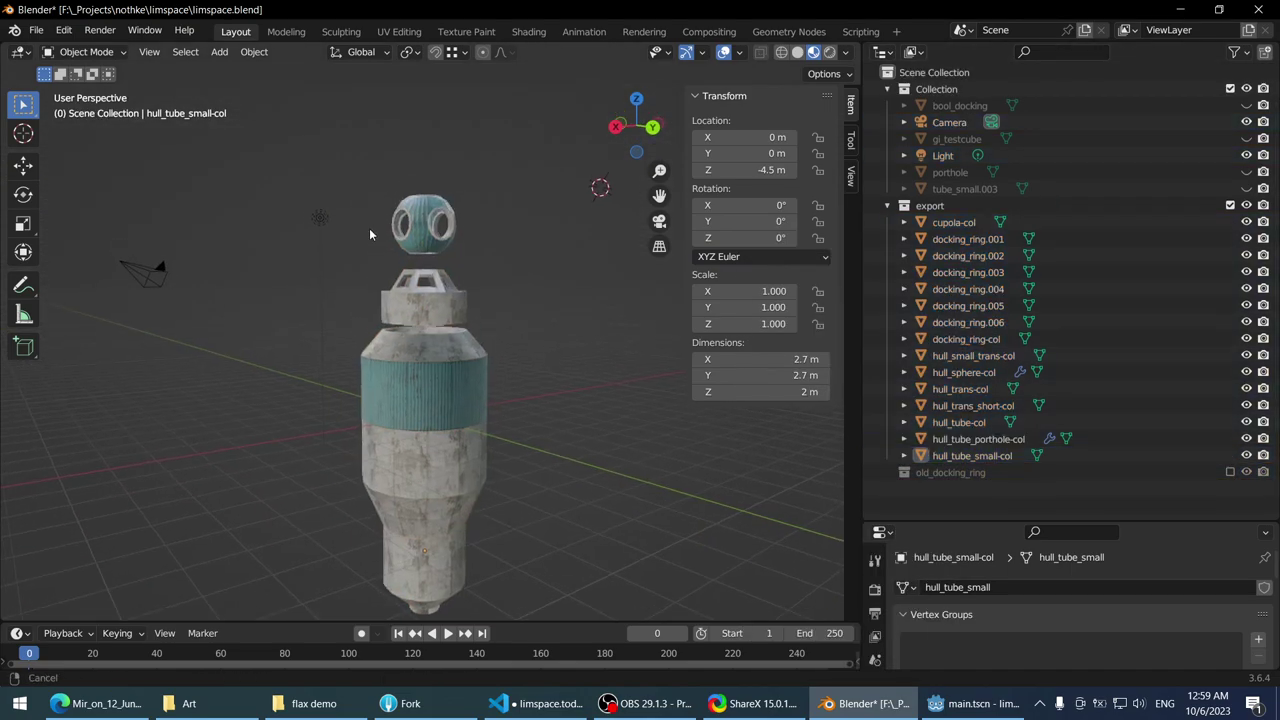
scroll(369, 228, up, 3)
click(95, 703)
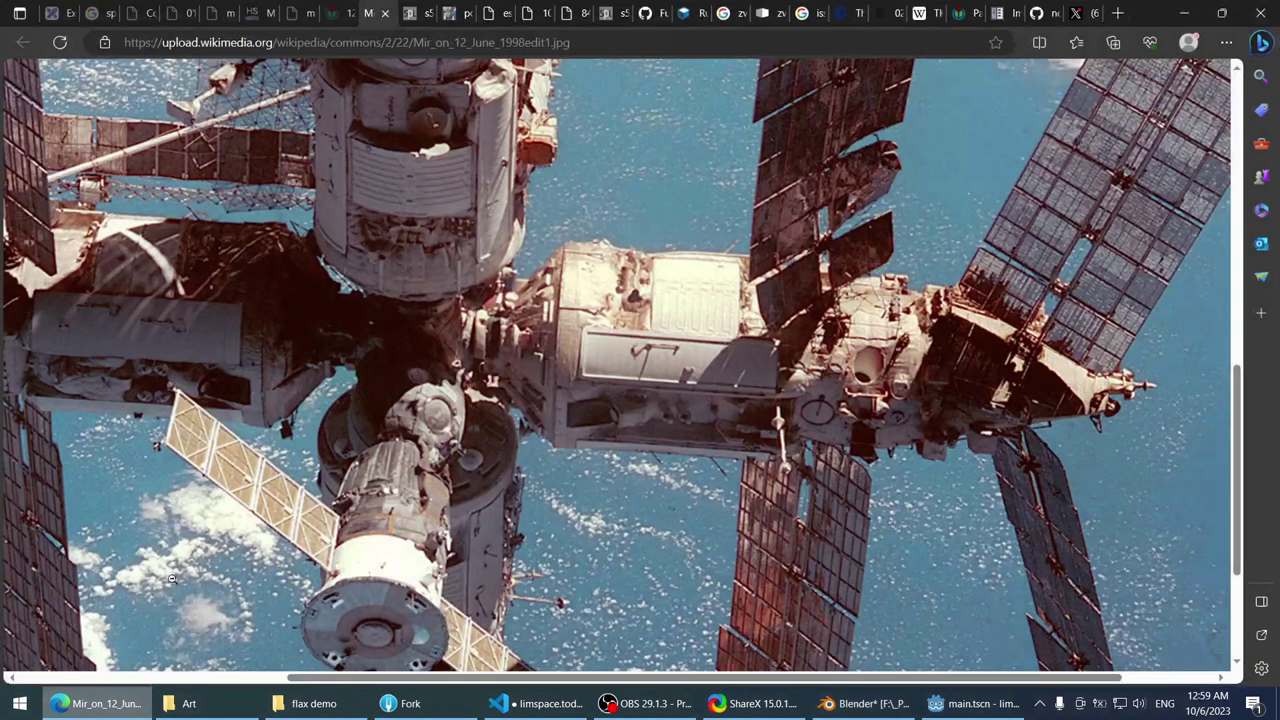
- In a new tab, run a Google image search for 'russian probe and drogue docking system'
click(1118, 12)
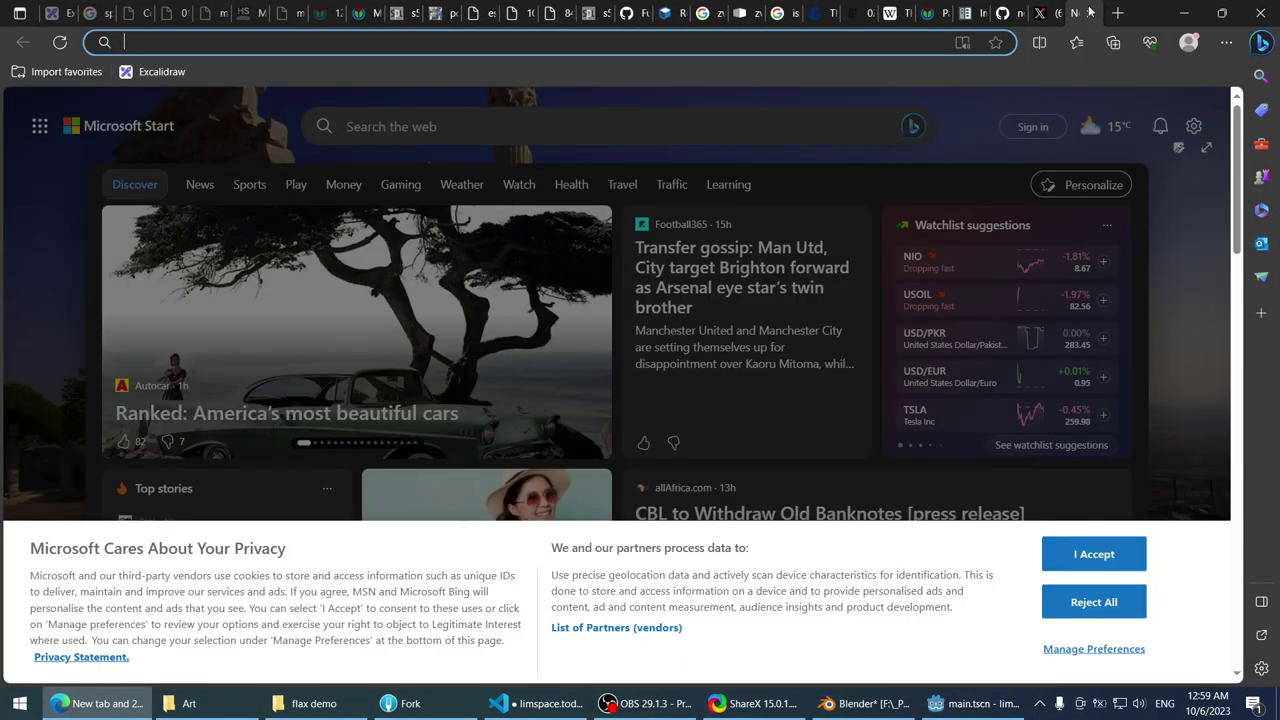
middle_click(1045, 9)
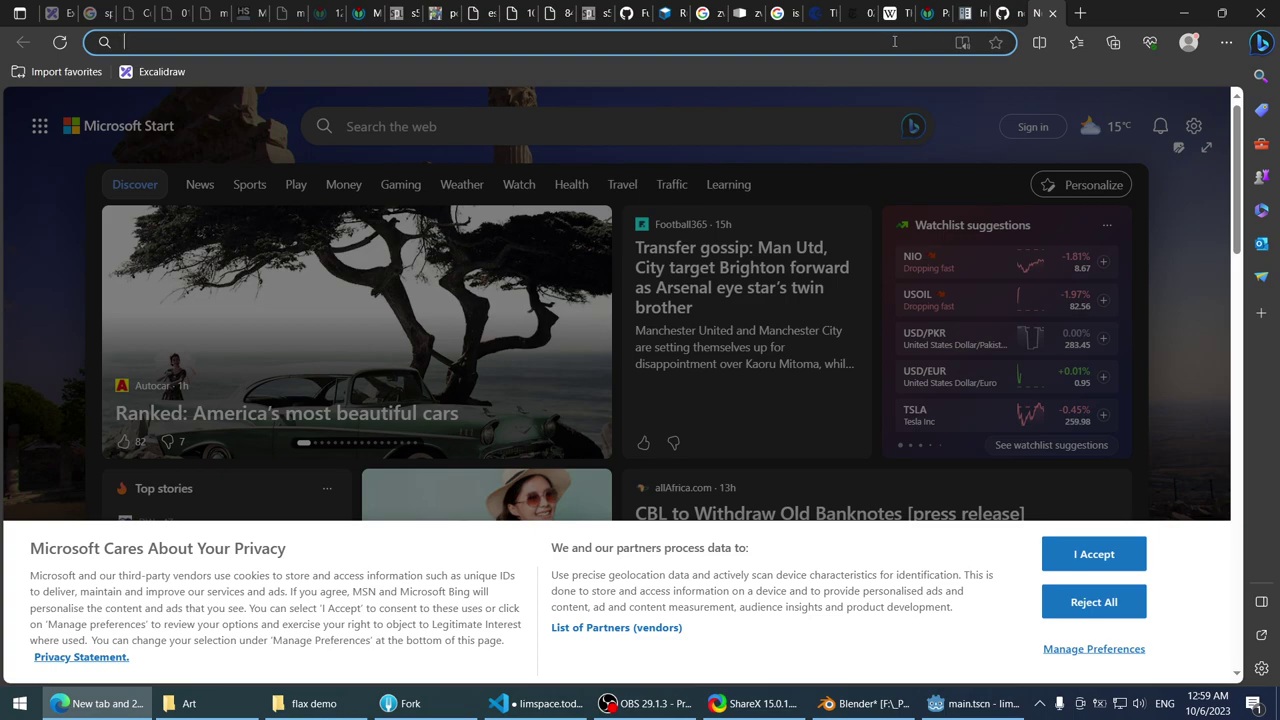
text(russian )
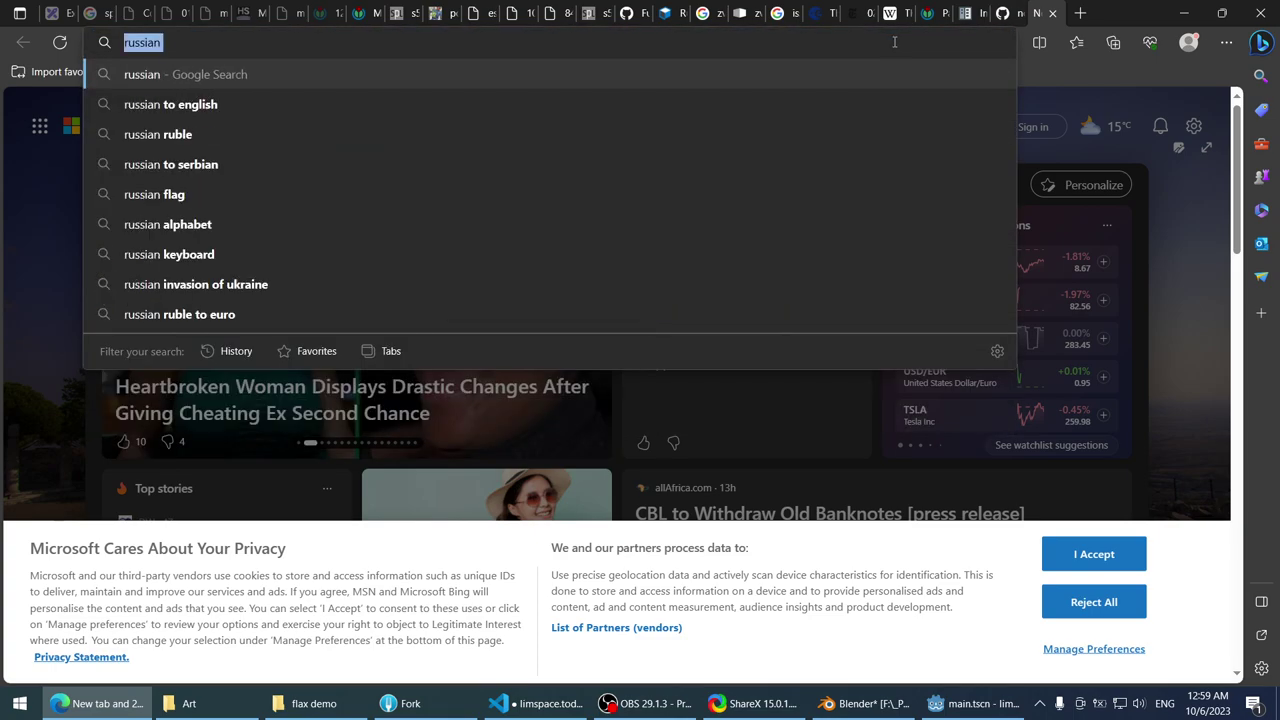
text(probe n)
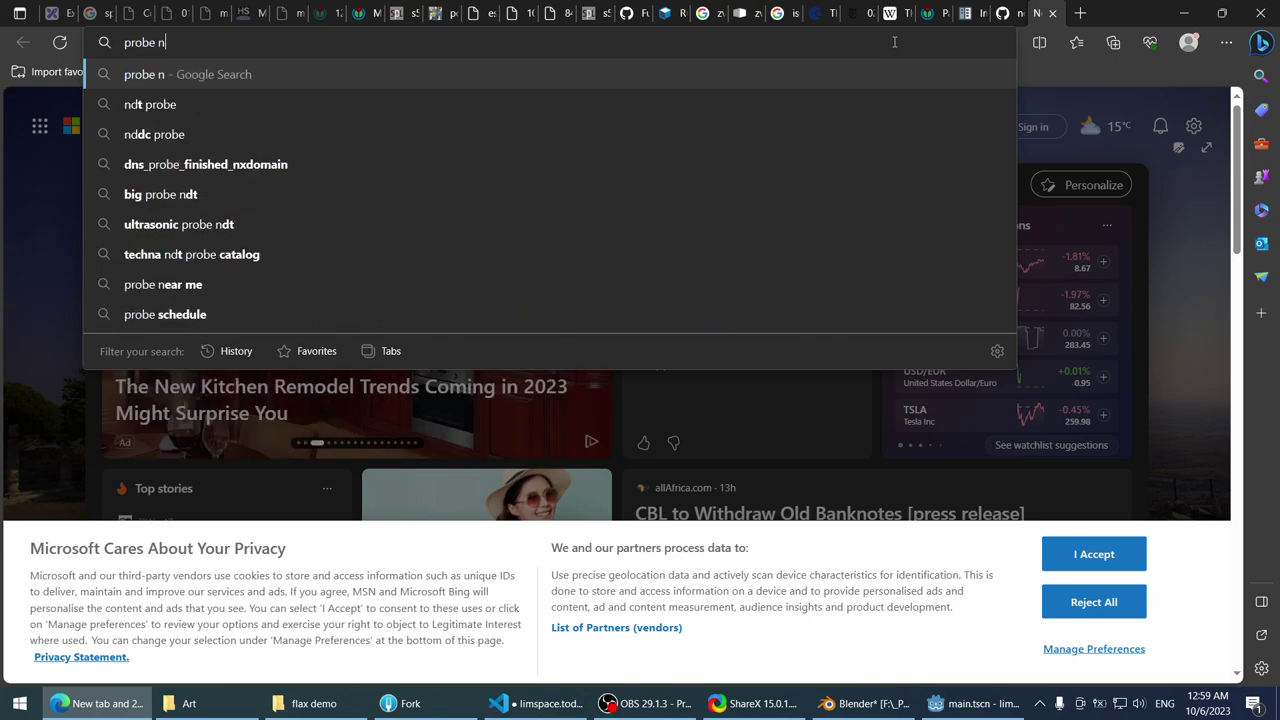
key(BackSpace)
text(and drogue doc)
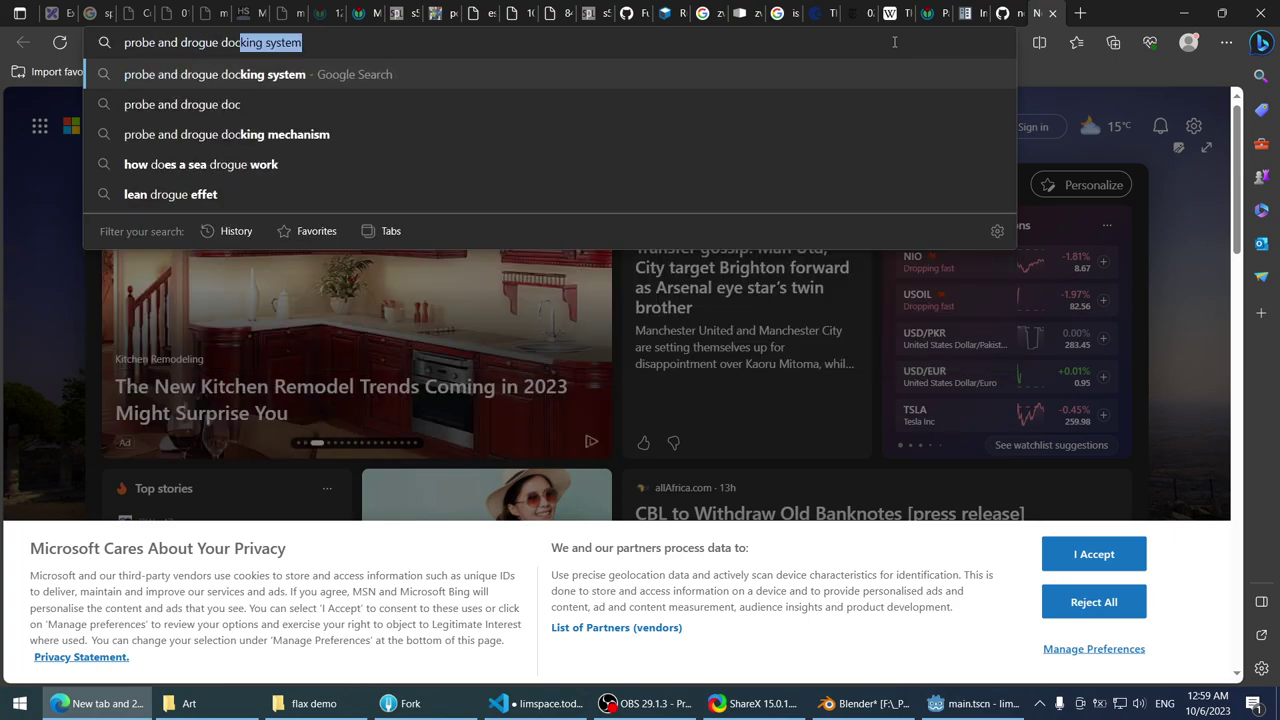
text(k)
key(Return)
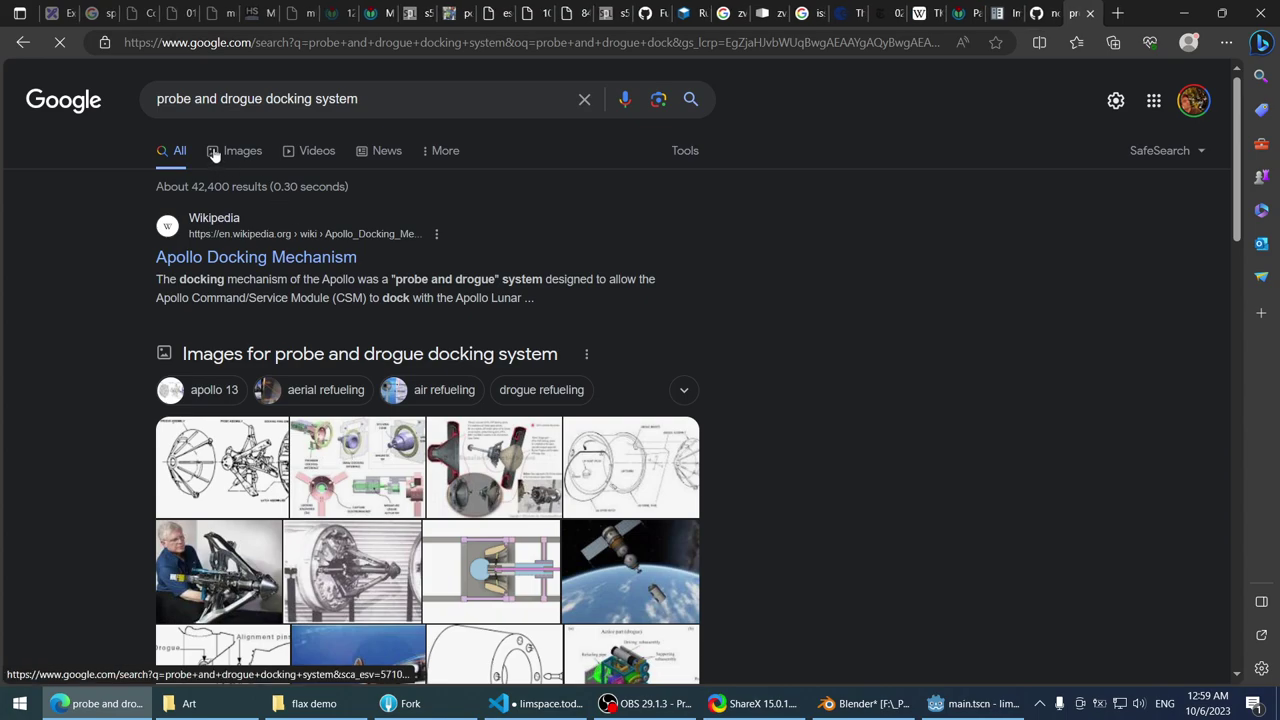
click(213, 153)
- Preview the Apollo, ARCADE, Wikimedia, Soyuz and Quora probe-and-drogue diagrams in the results
click(210, 288)
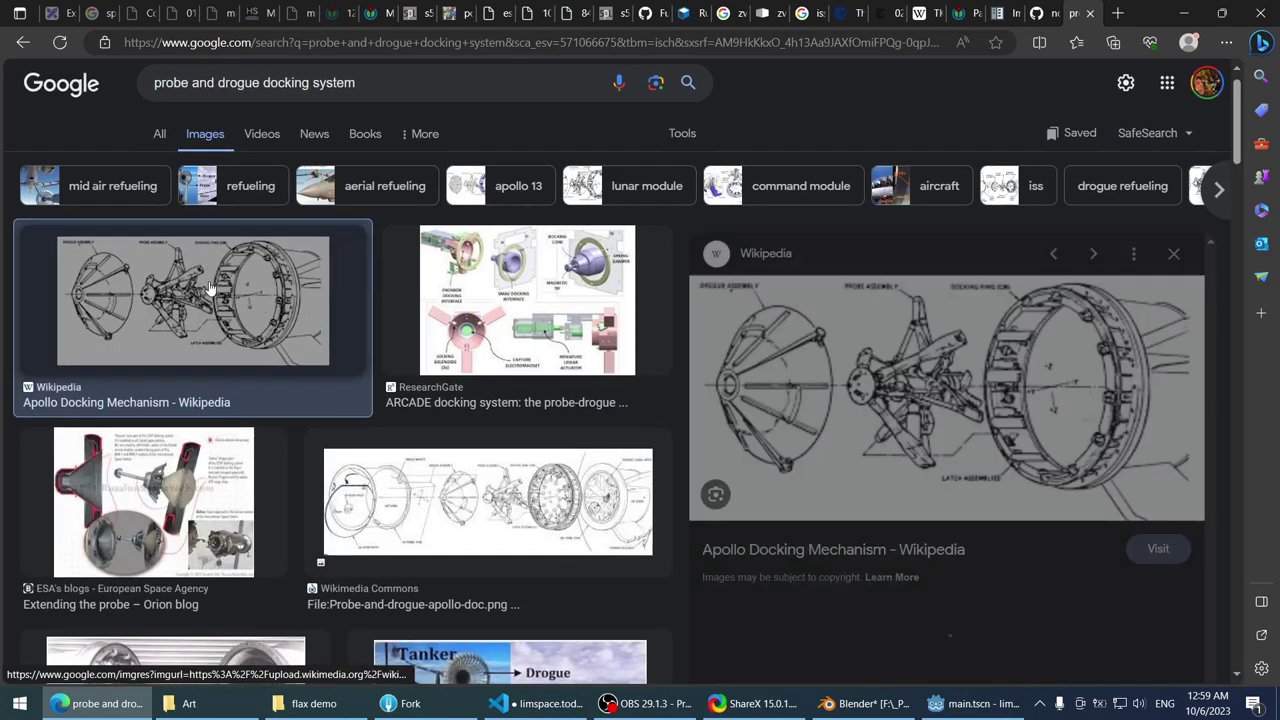
click(490, 205)
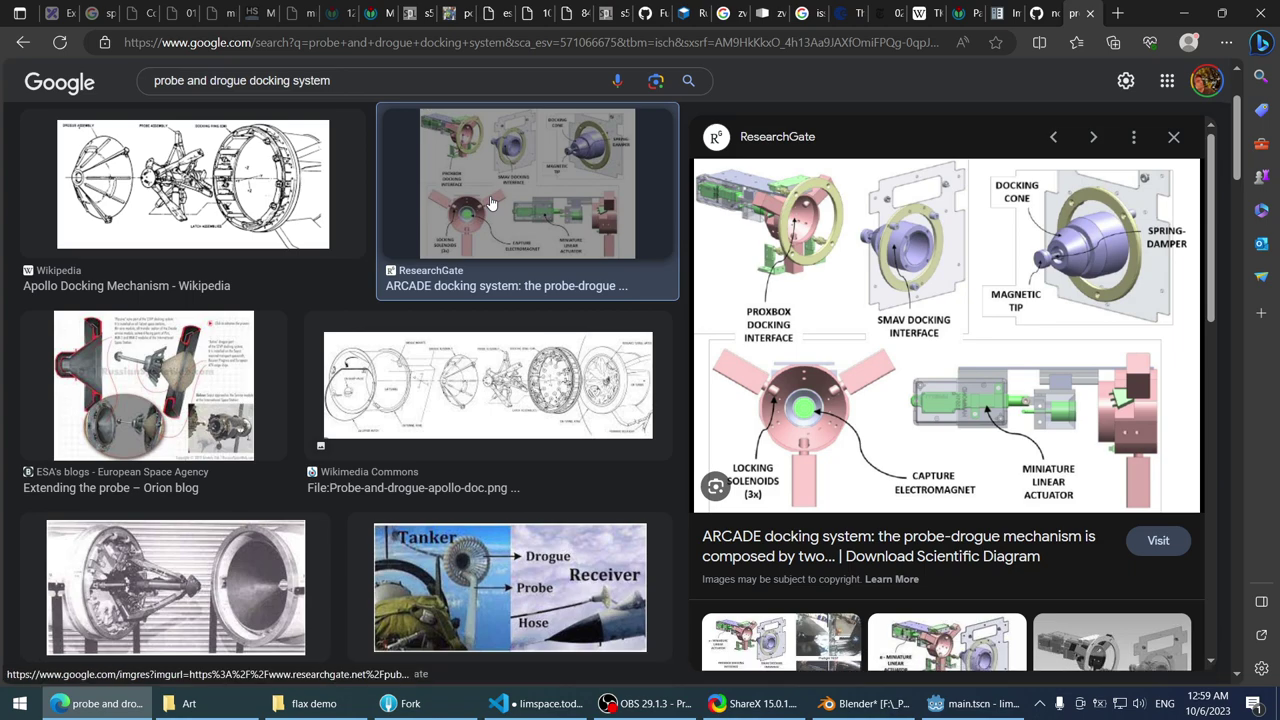
click(491, 363)
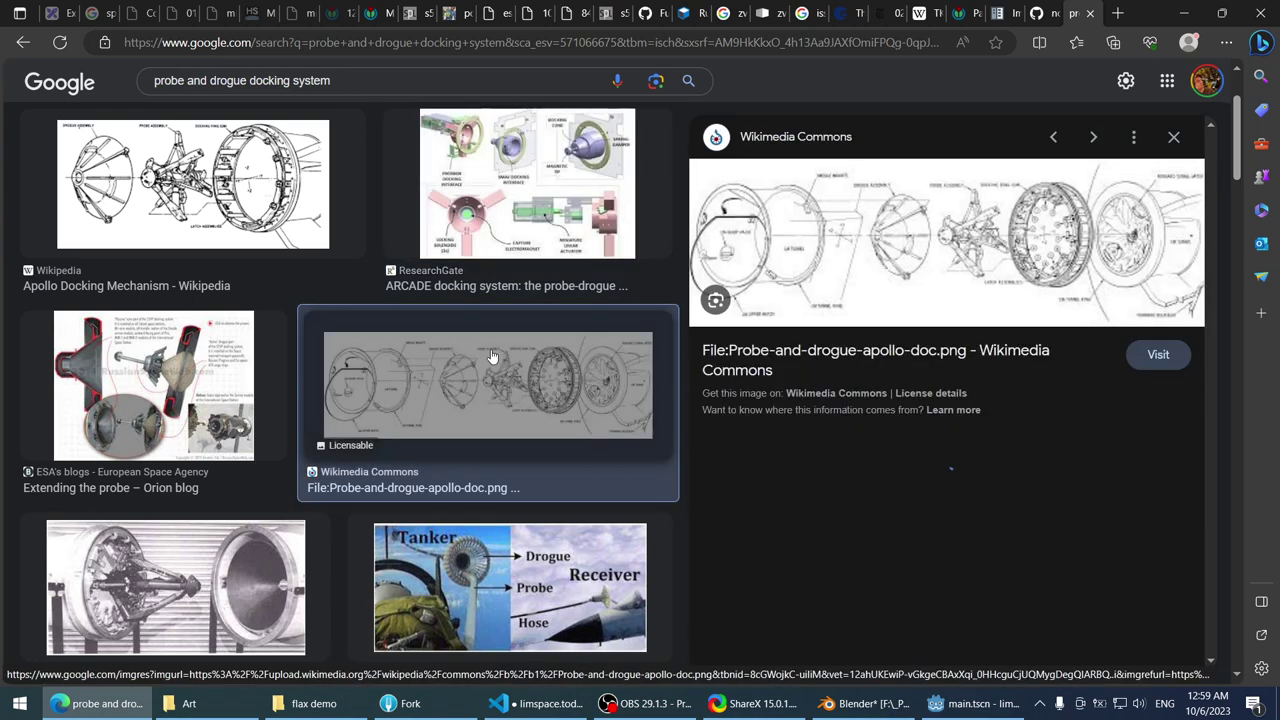
scroll(485, 345, down, 2)
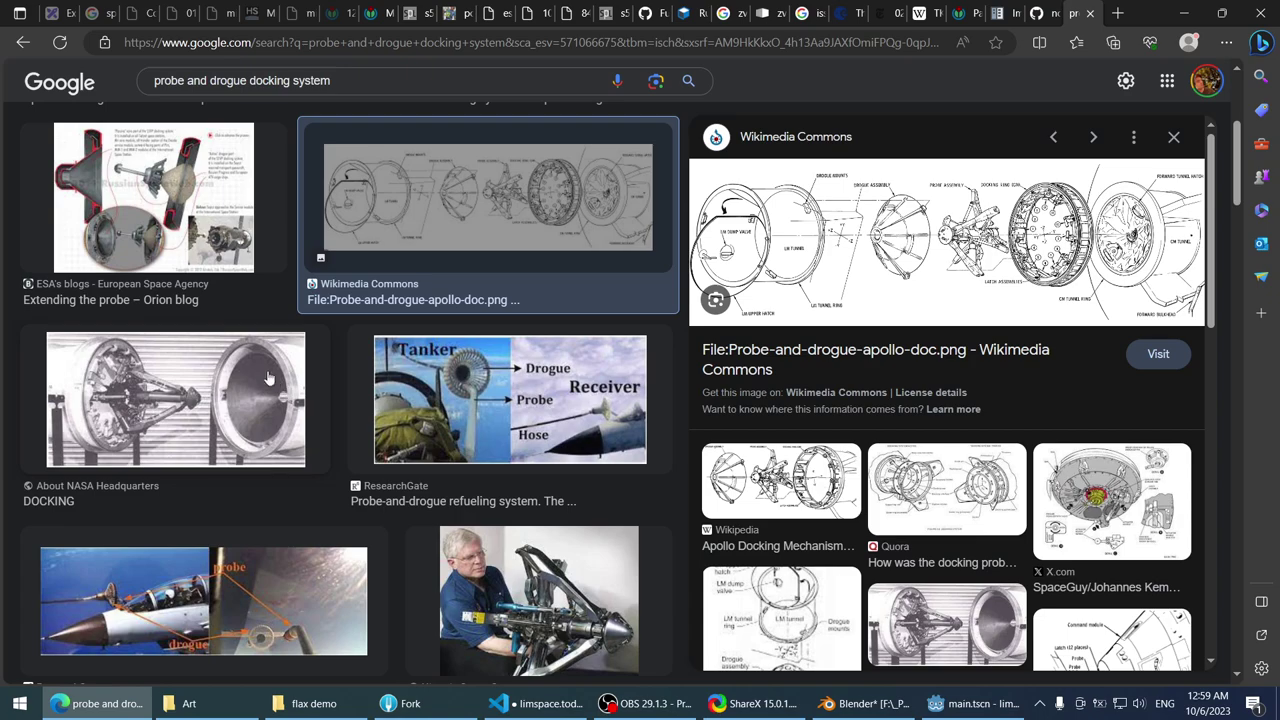
scroll(240, 340, down, 2)
scroll(303, 262, down, 3)
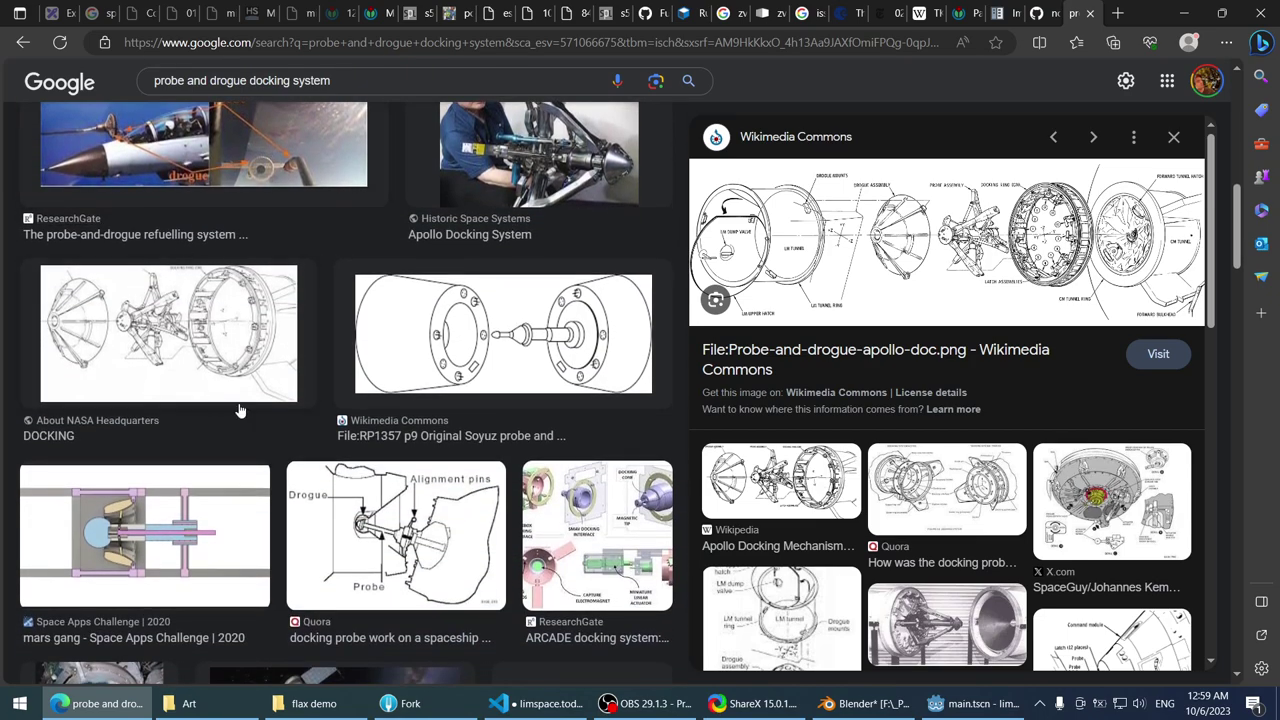
click(433, 334)
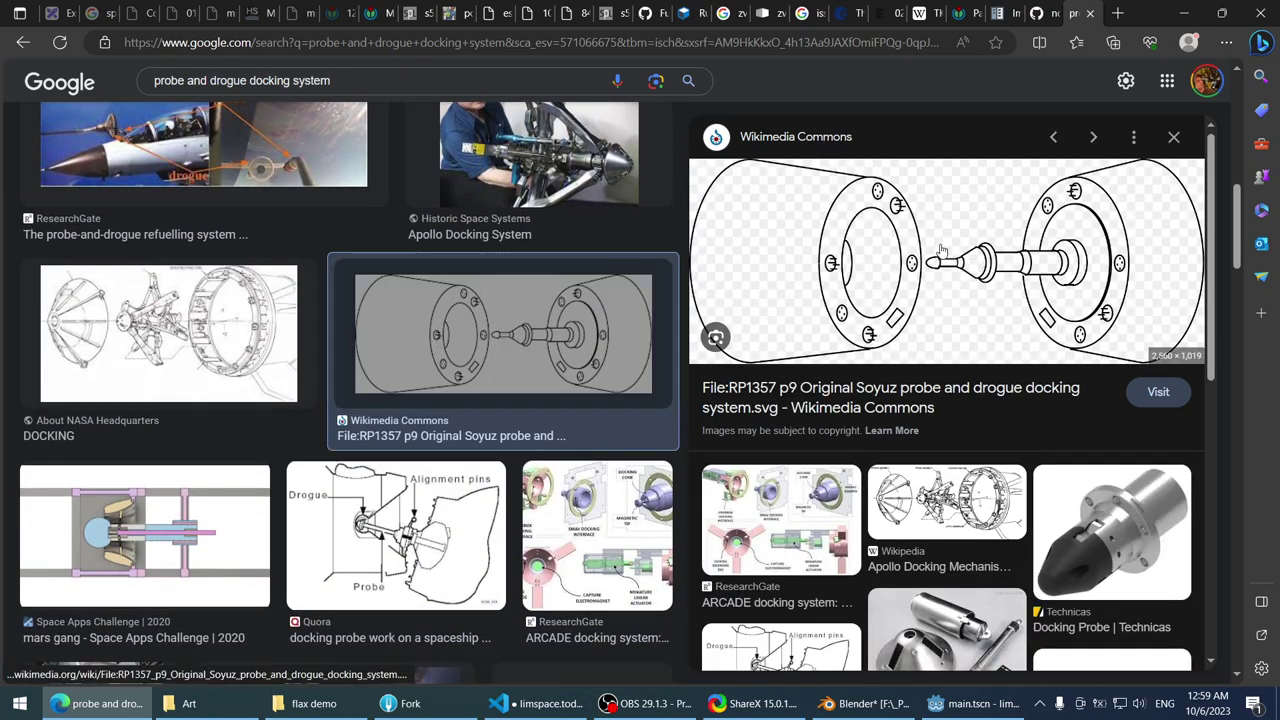
scroll(362, 345, down, 2)
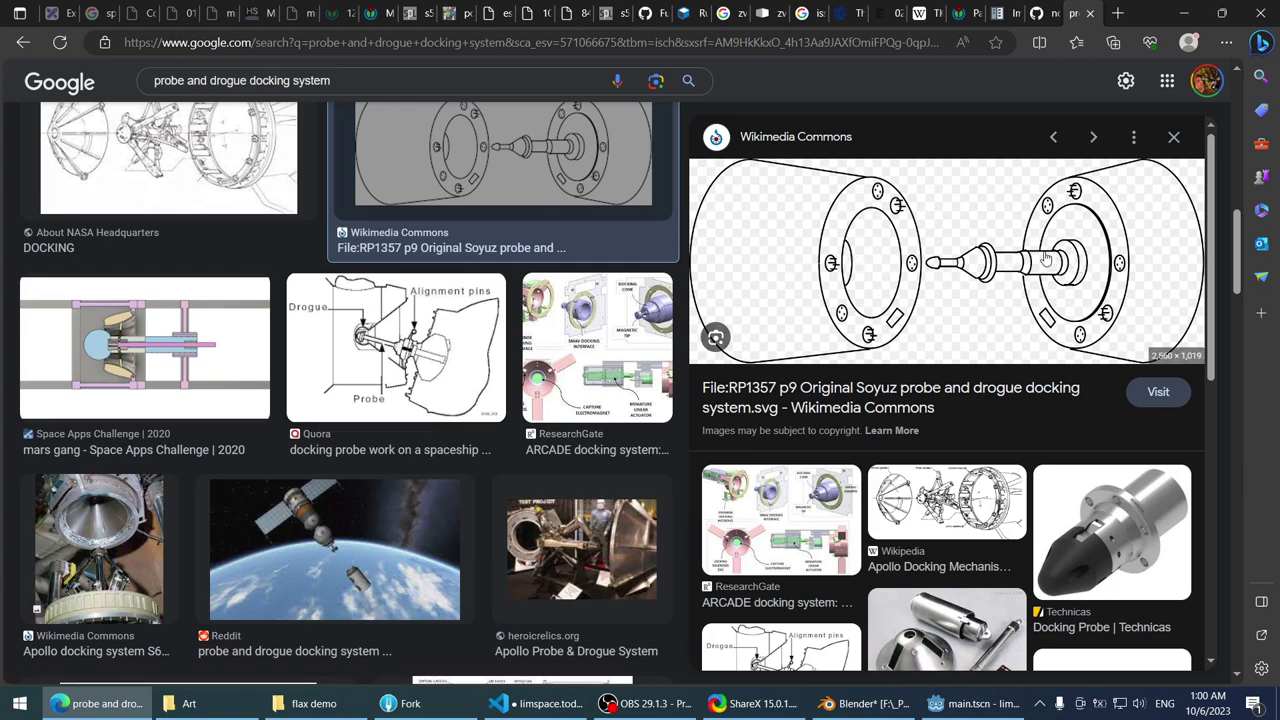
click(357, 397)
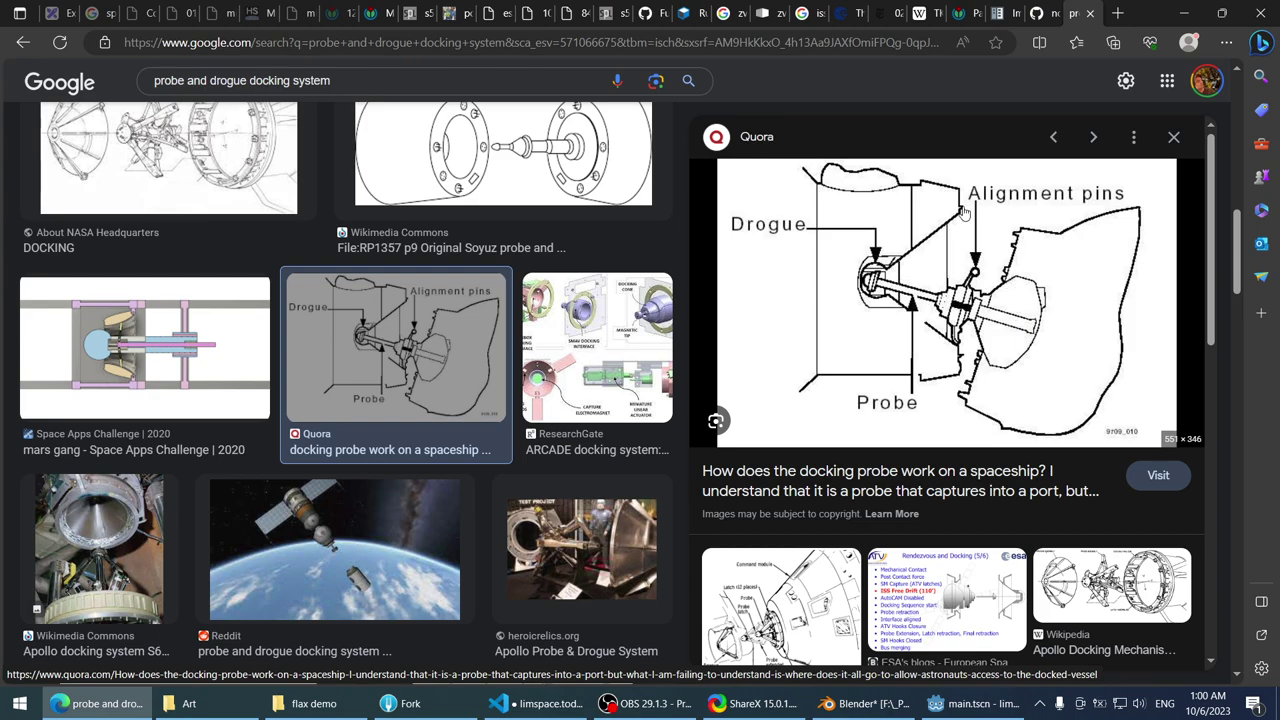
scroll(421, 243, down, 5)
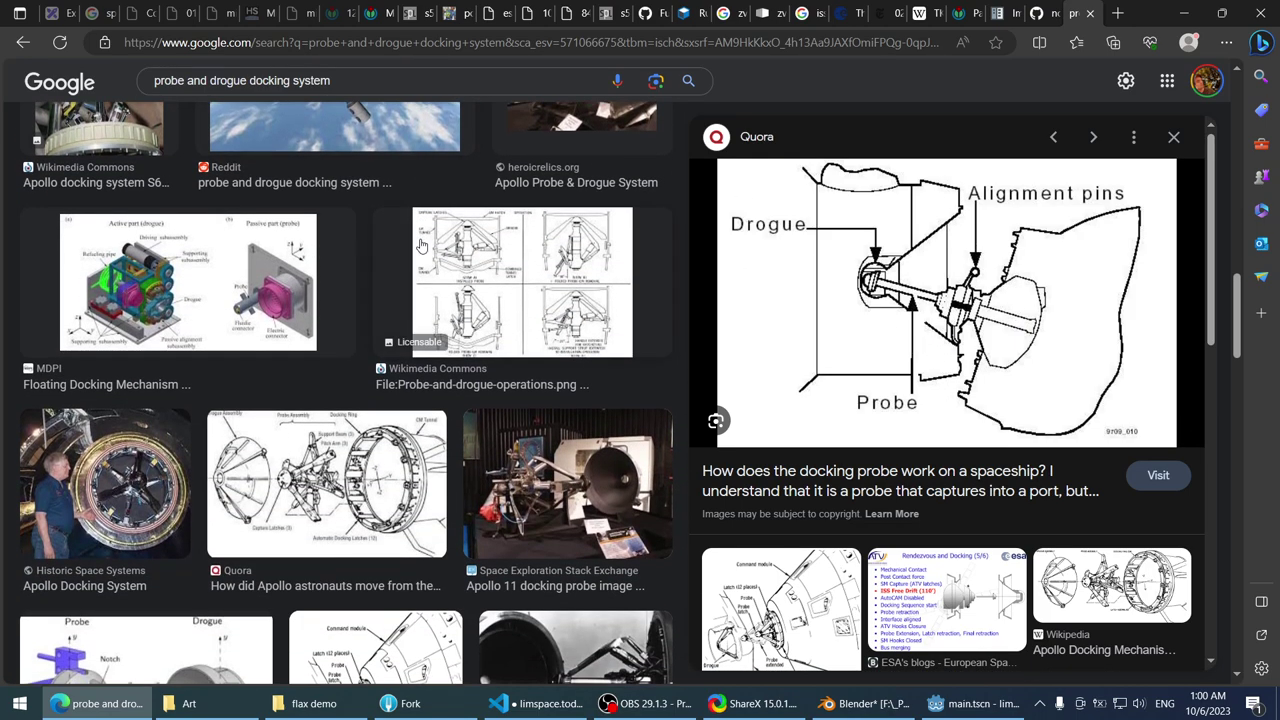
scroll(421, 243, up, 2)
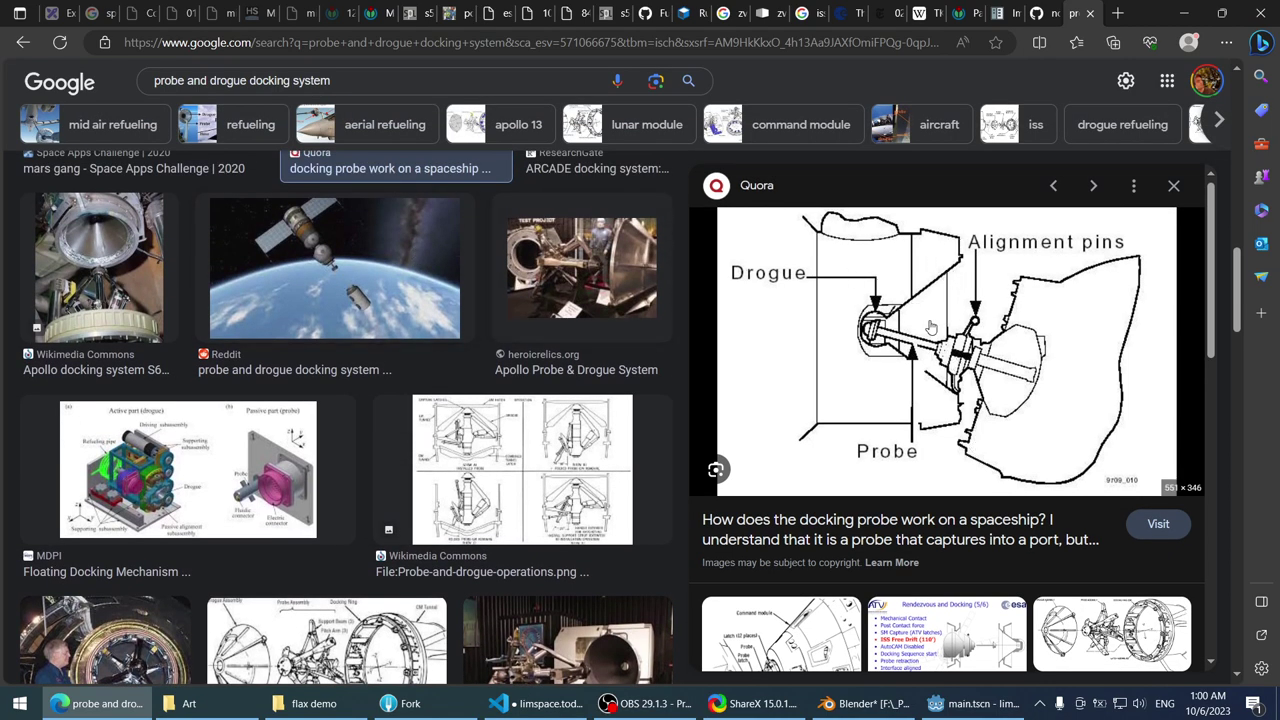
scroll(309, 360, down, 3)
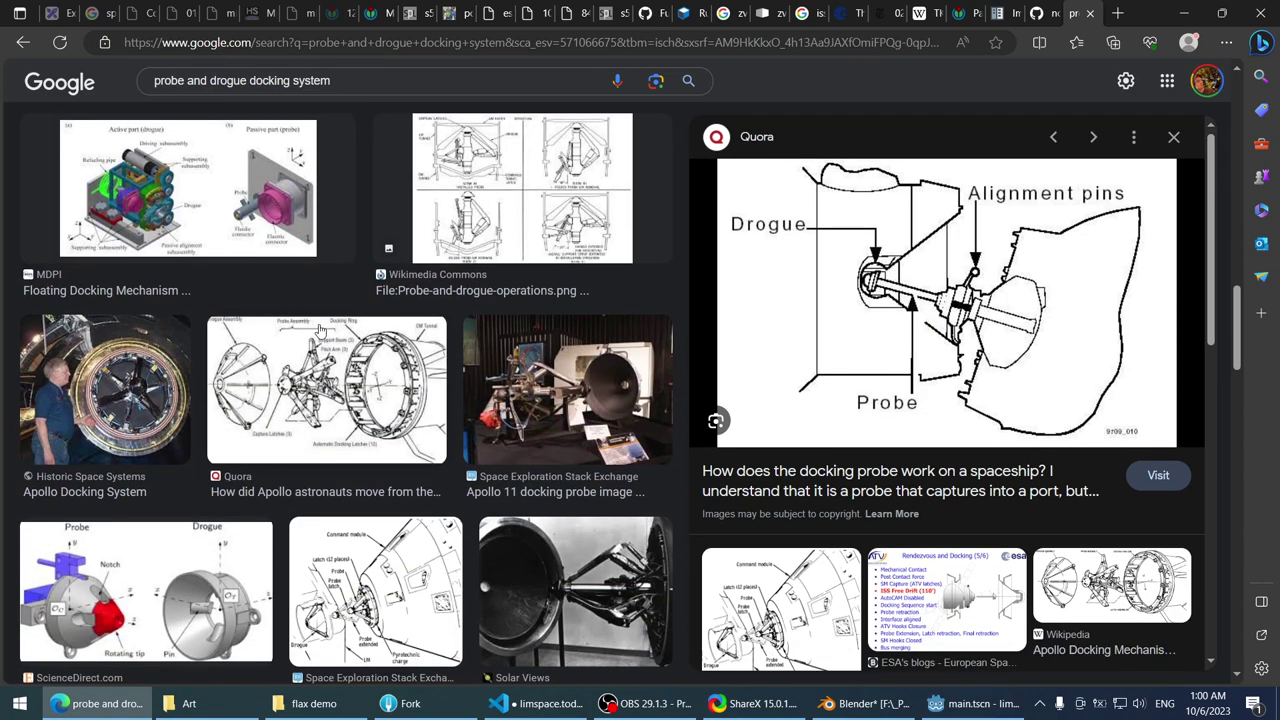
scroll(258, 365, down, 2)
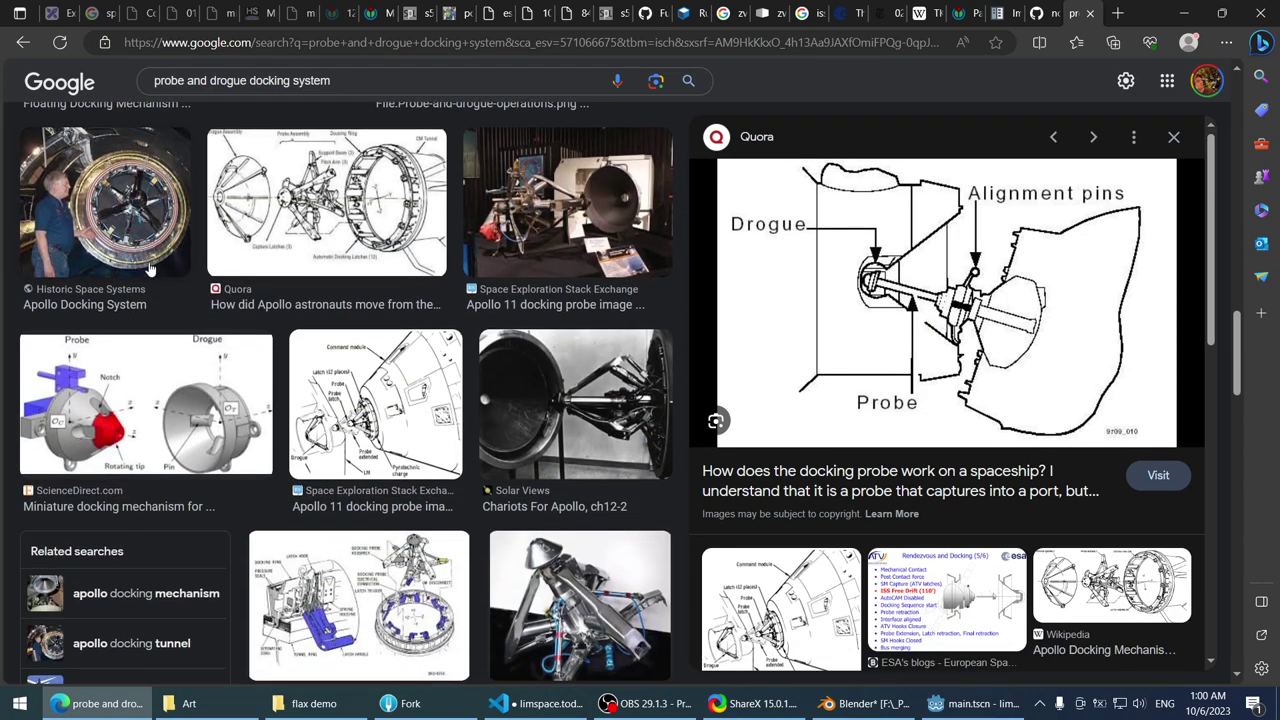
scroll(150, 270, down, 3)
- Open the RussianSpaceWeb docking systems render full-size in a new tab, view it, then return to Google
click(166, 485)
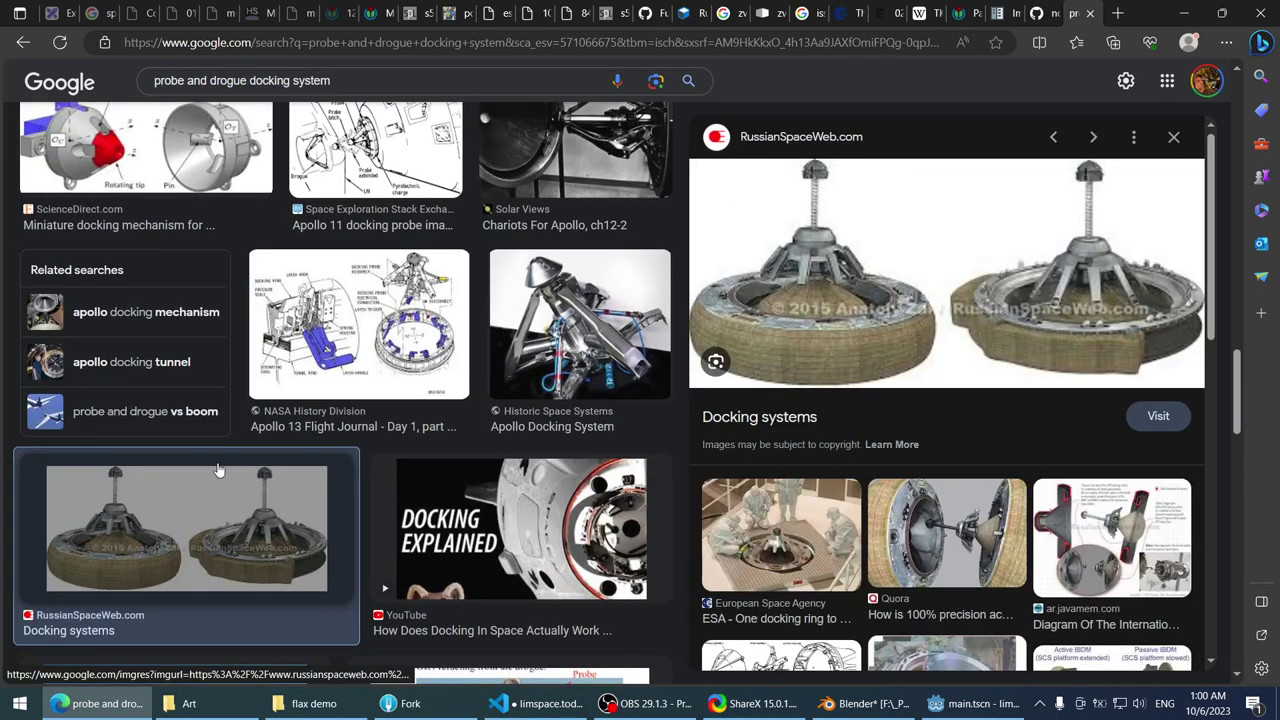
right_click(923, 244)
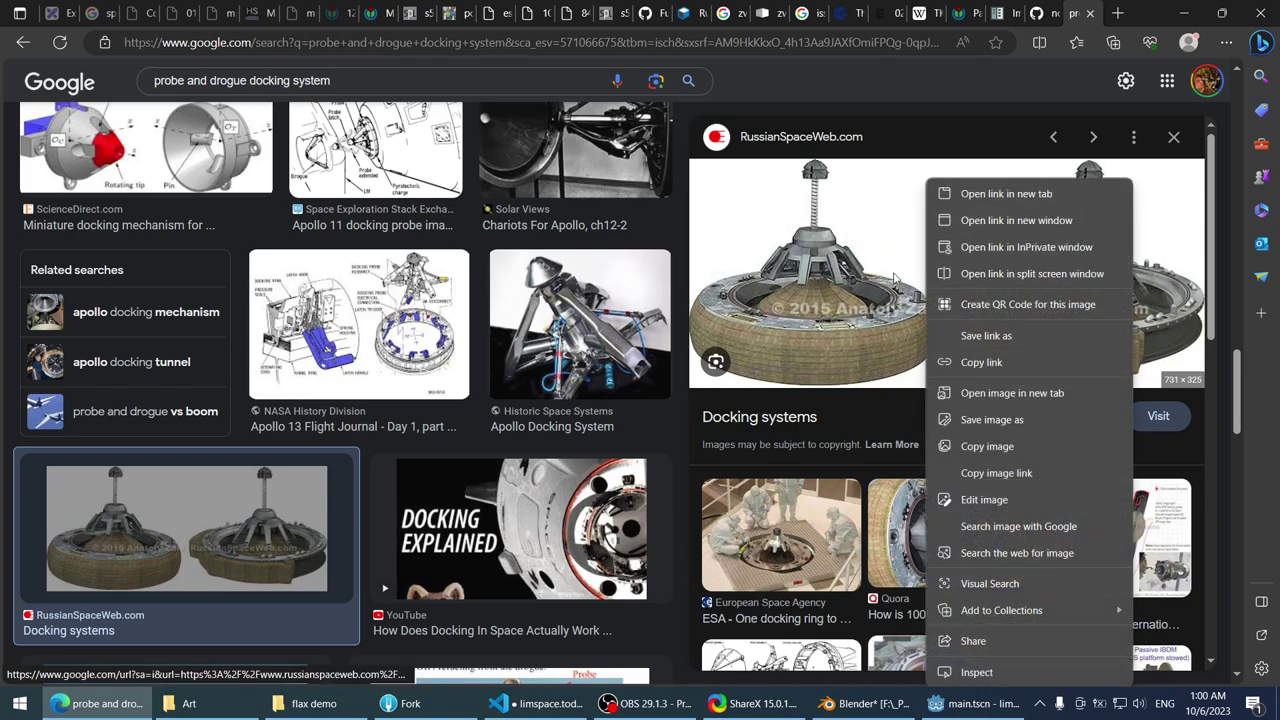
right_click(876, 258)
click(926, 394)
key(ctrl+Tab)
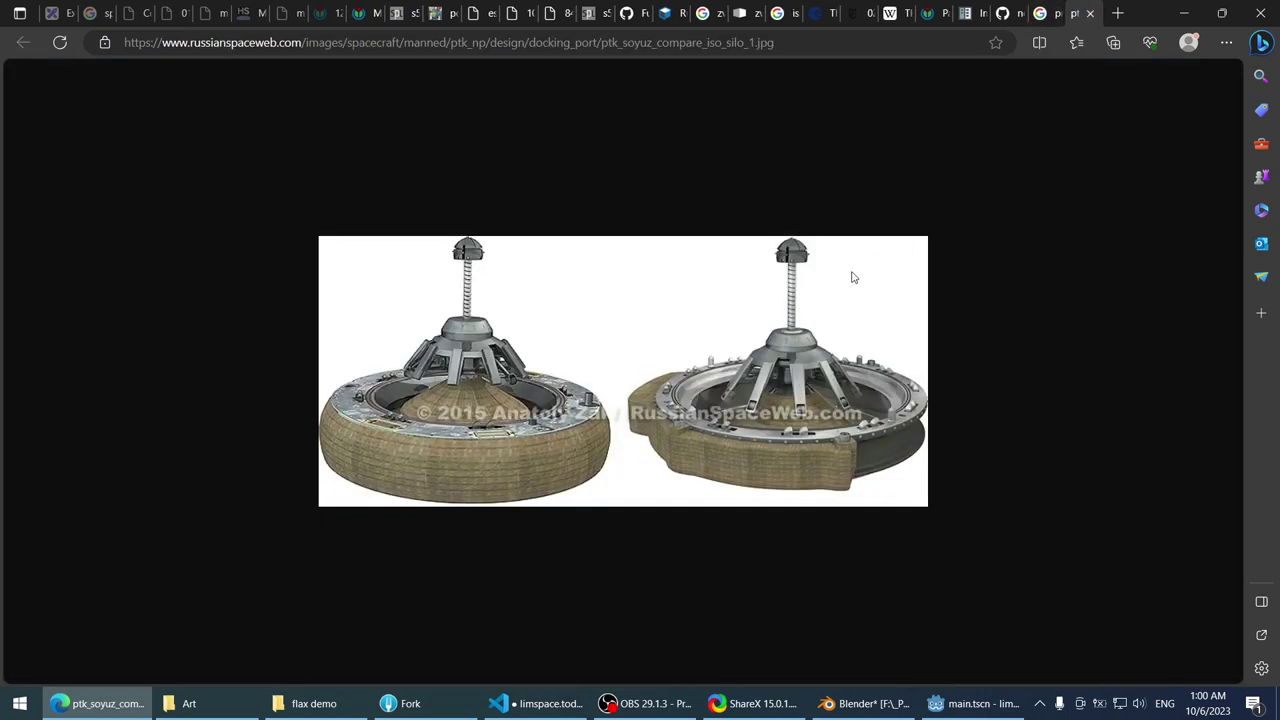
ctrl+scroll(768, 385, up, 4)
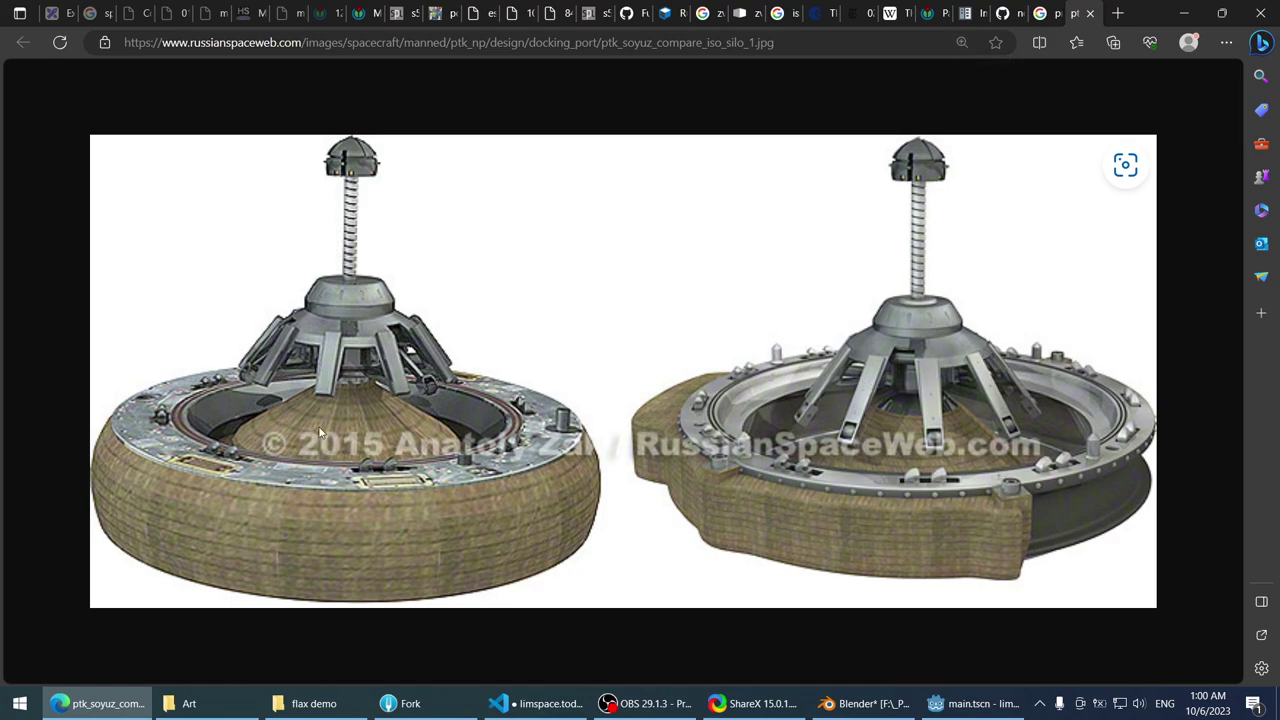
click(1056, 12)
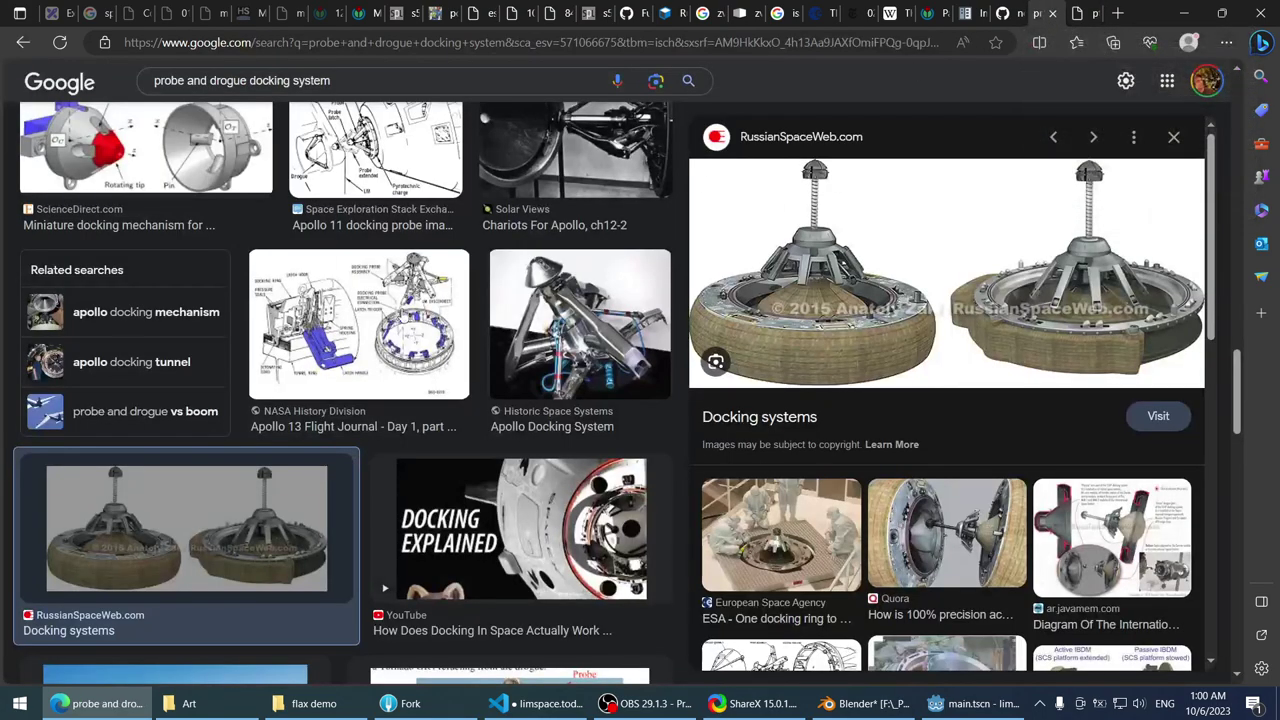
scroll(65, 300, up, 5)
- Search images for 'soyuz docking port' and compare the Smithsonian and Spaceflight Now docking photos
text(/soy)
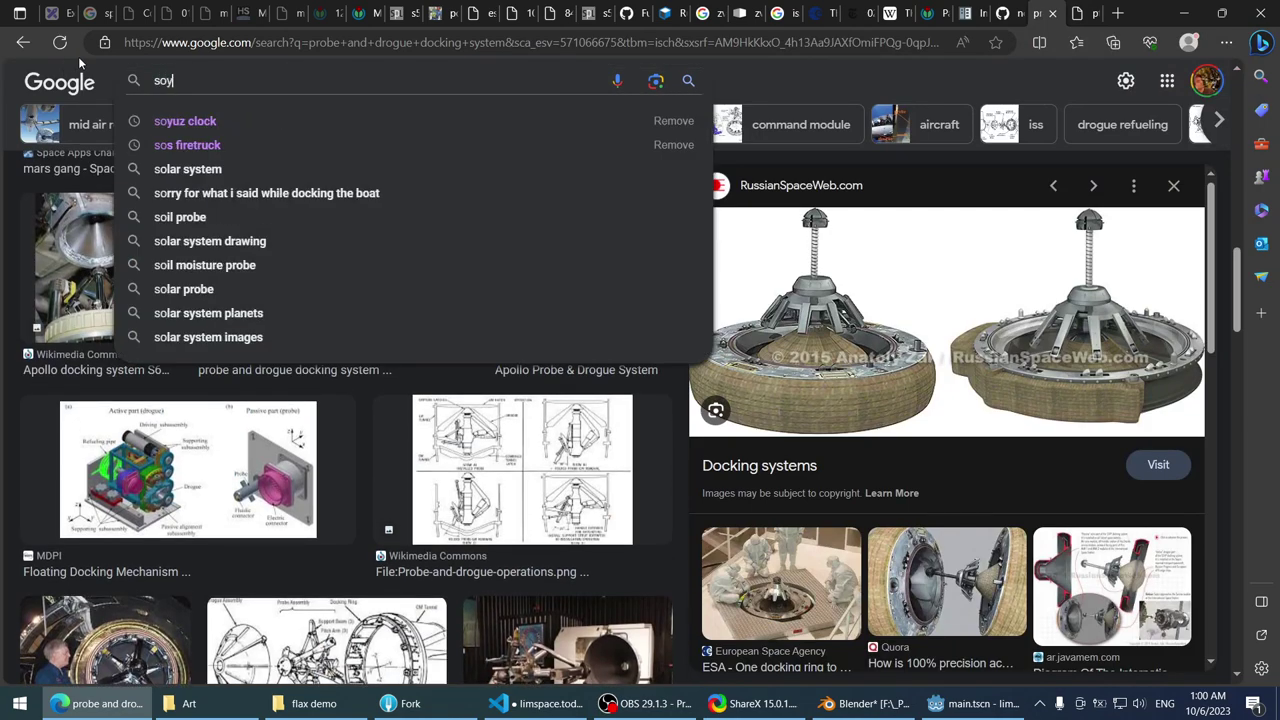
text(uz docking port)
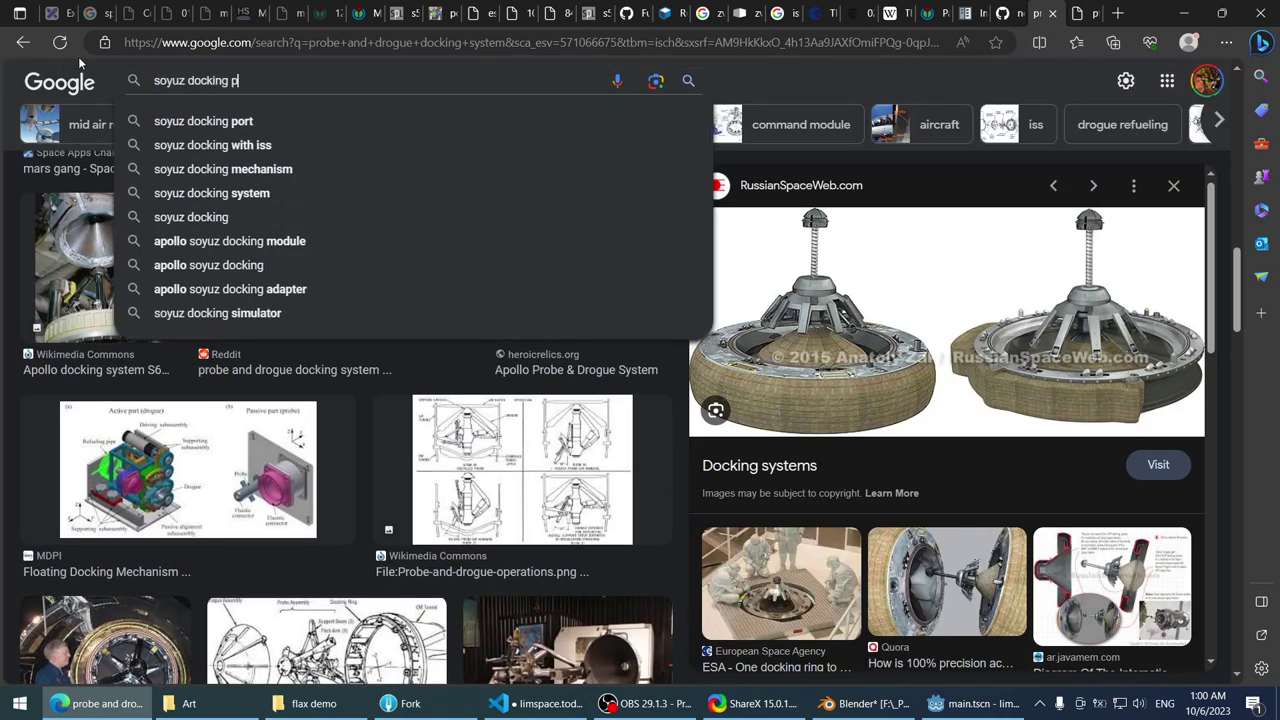
key(Return)
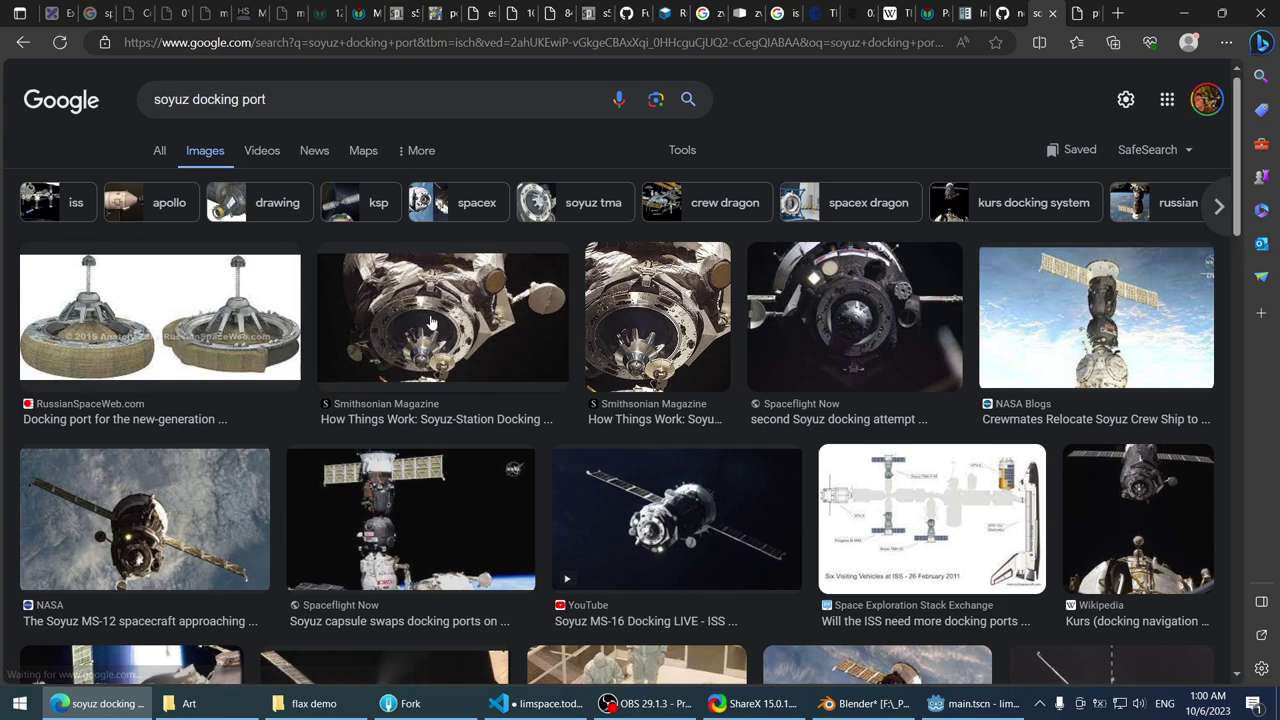
click(434, 322)
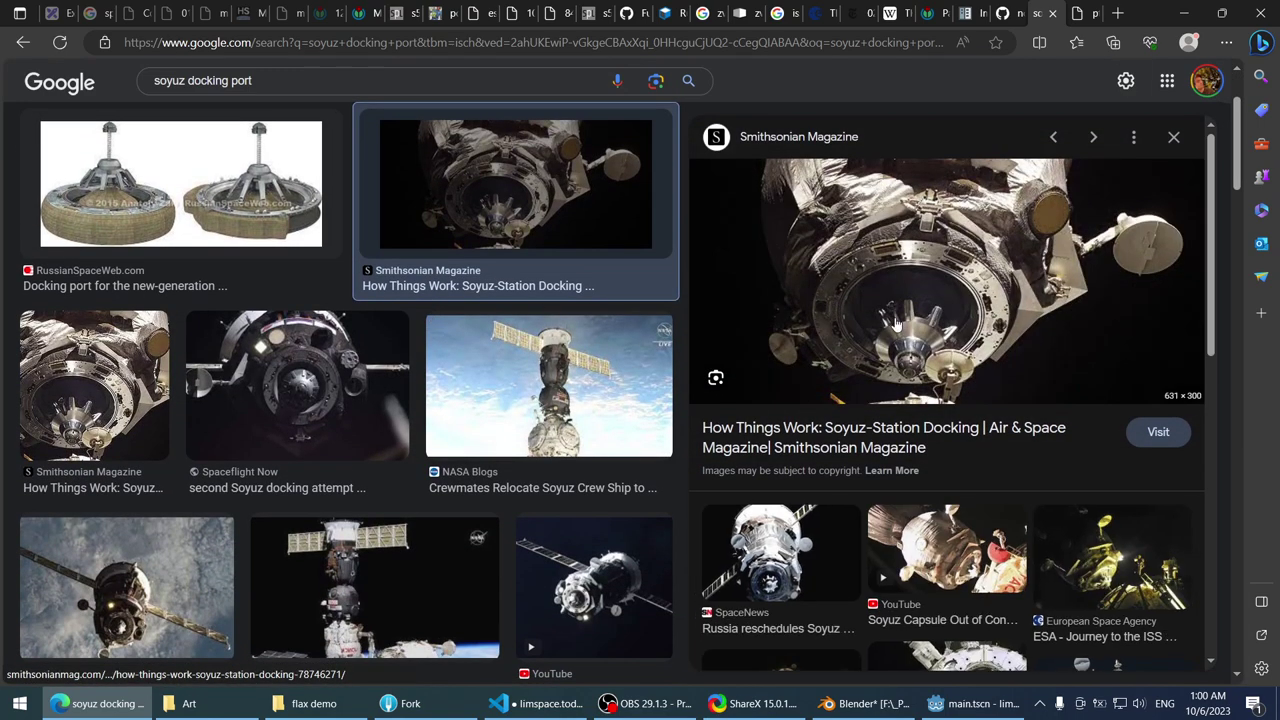
click(297, 385)
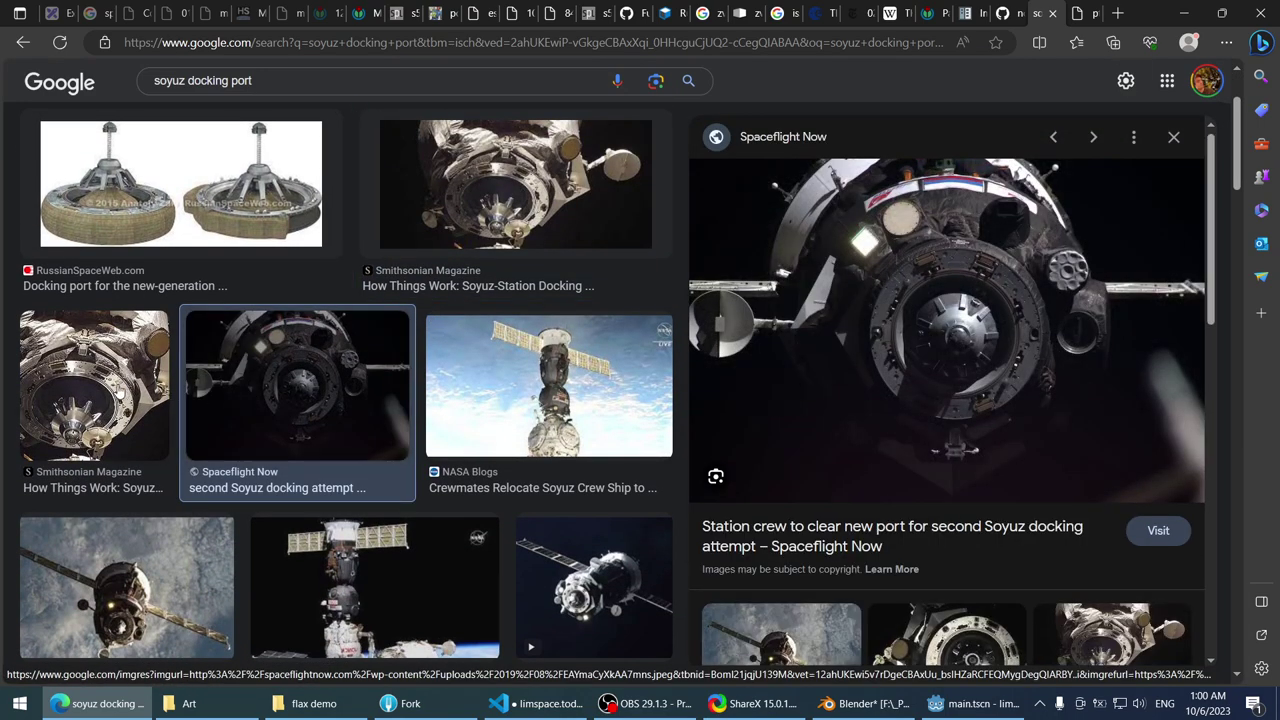
click(118, 392)
click(297, 385)
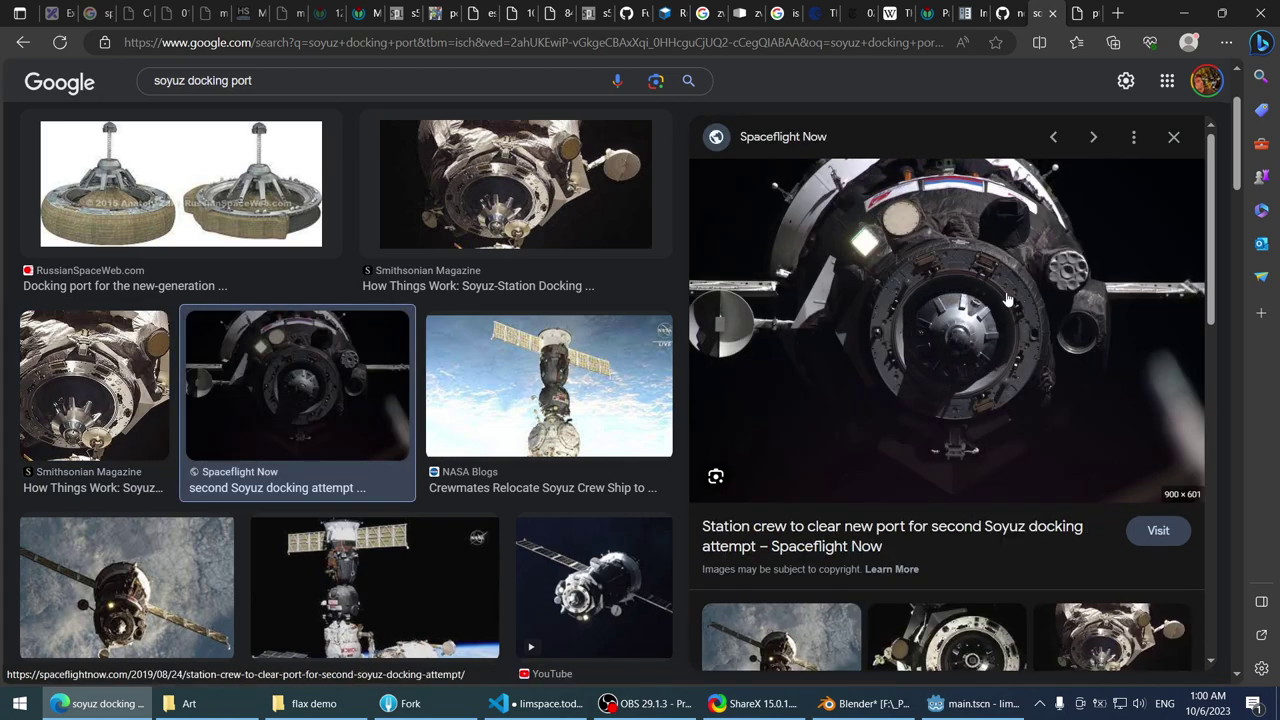
- View the Spaceflight Now Soyuz docking photo full-size in a new tab, then close the image tabs
right_click(987, 285)
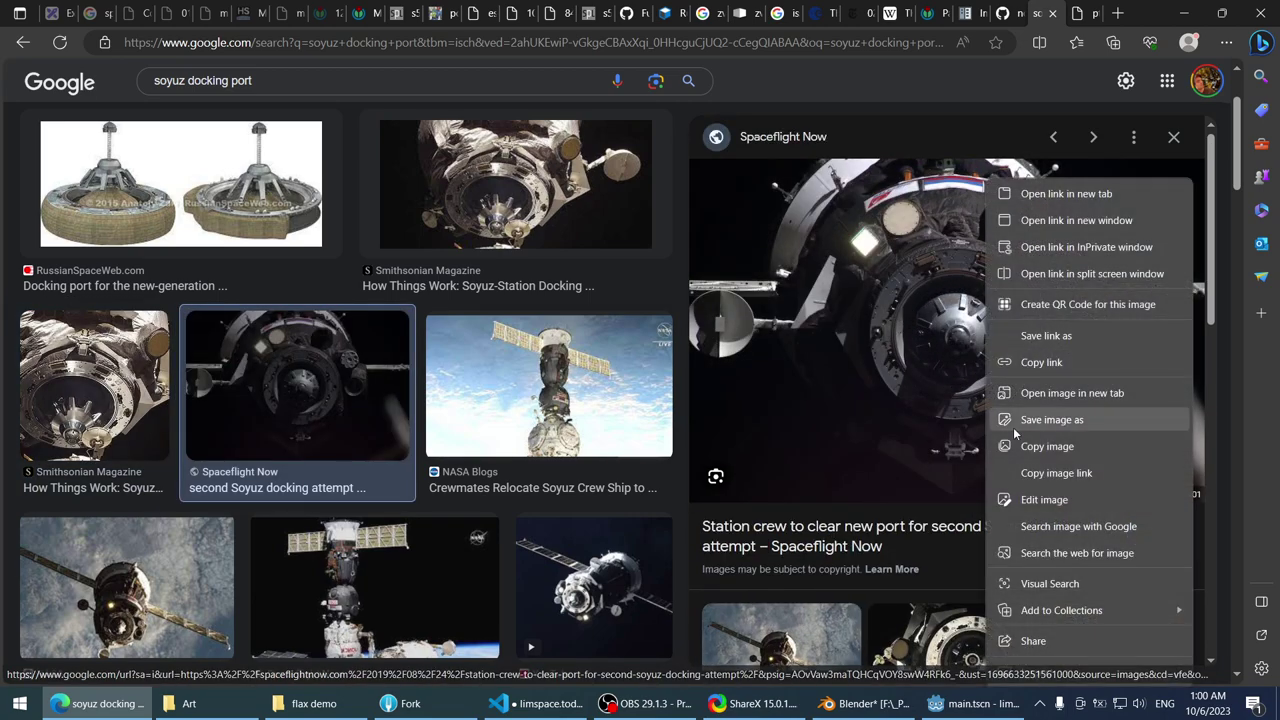
click(1040, 392)
click(1078, 12)
ctrl+scroll(673, 345, up, 3)
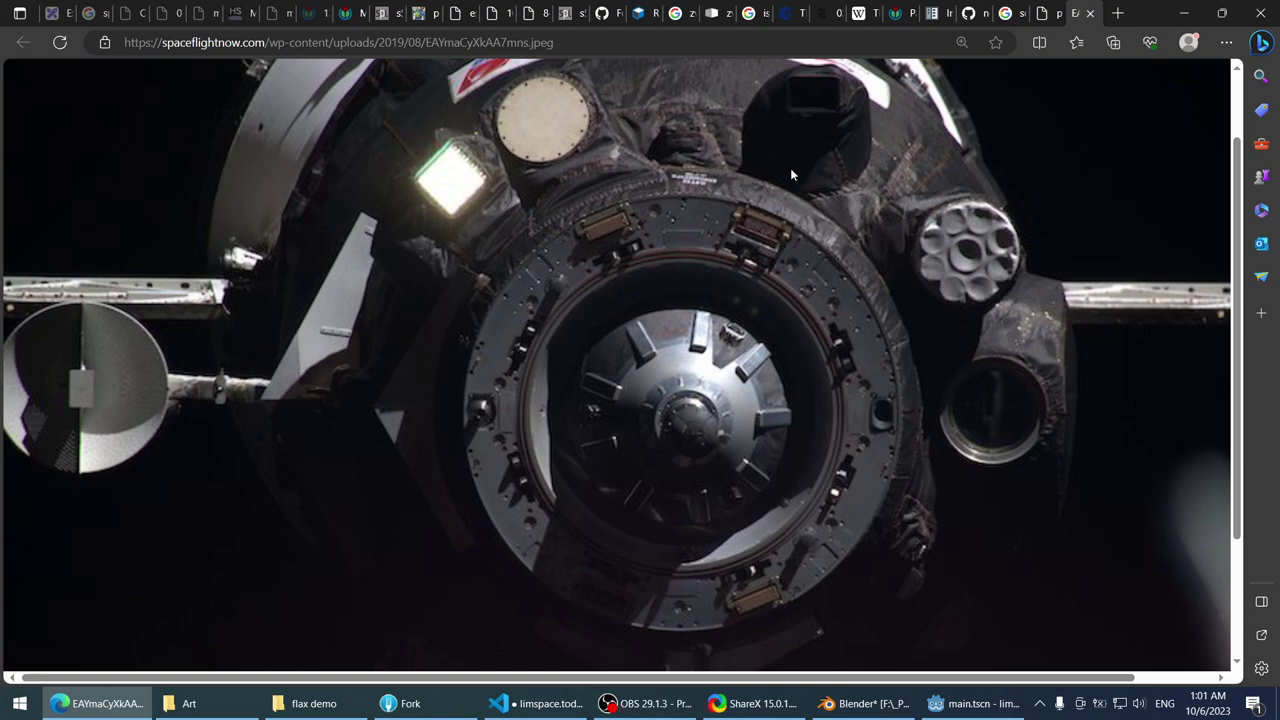
key(ctrl+w)
key(ctrl+w)
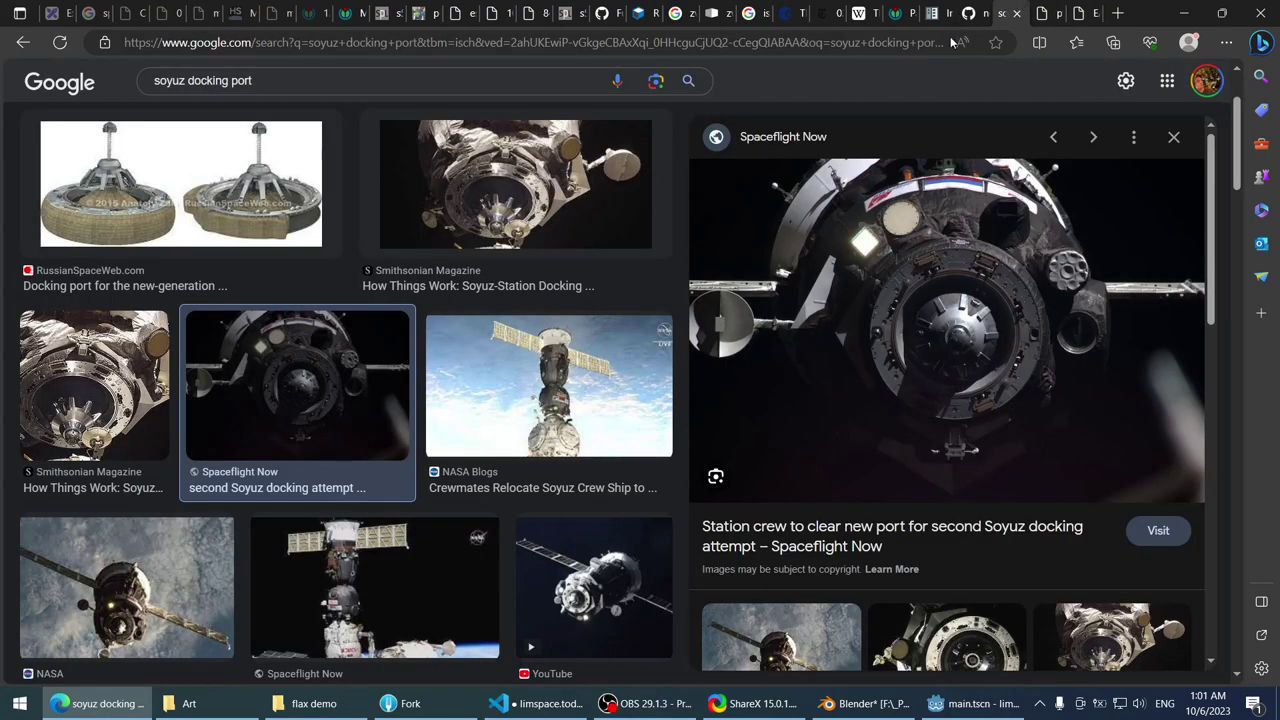
- Preview the ESA docking ring photo and the Kerbal Universal Docking Ports render
scroll(520, 330, down, 4)
scroll(520, 330, down, 2)
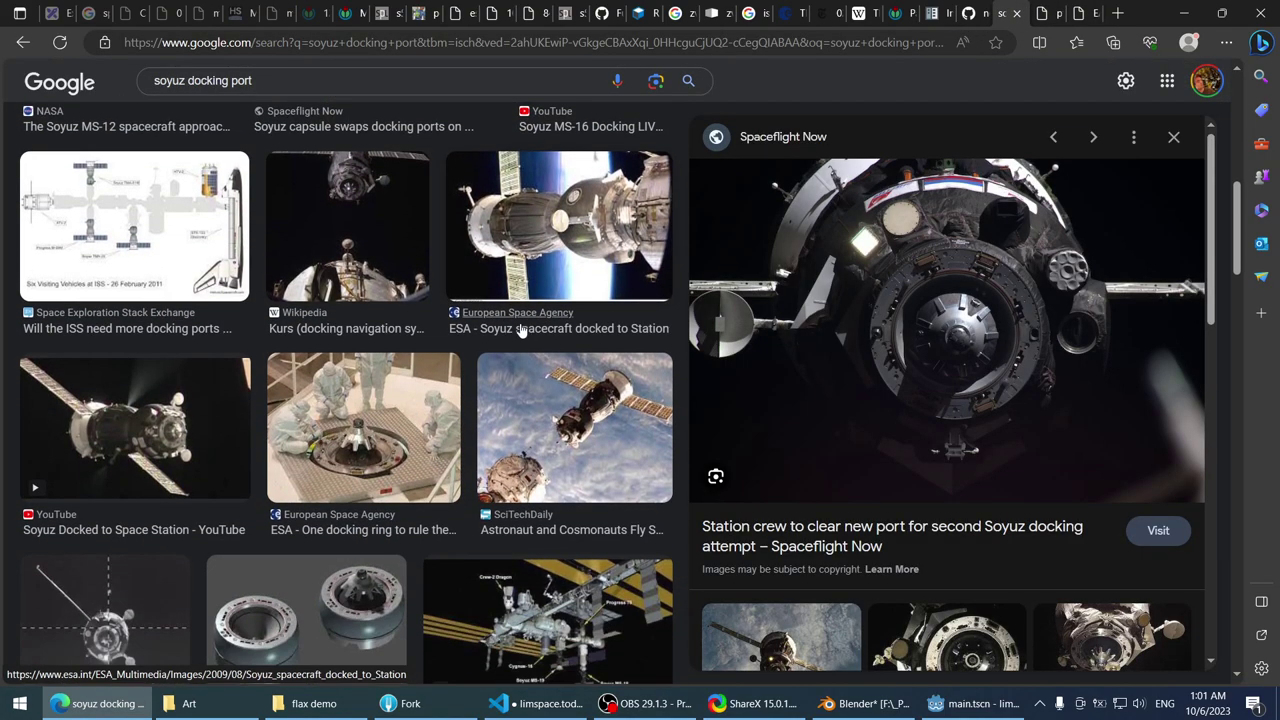
click(316, 412)
scroll(313, 417, down, 2)
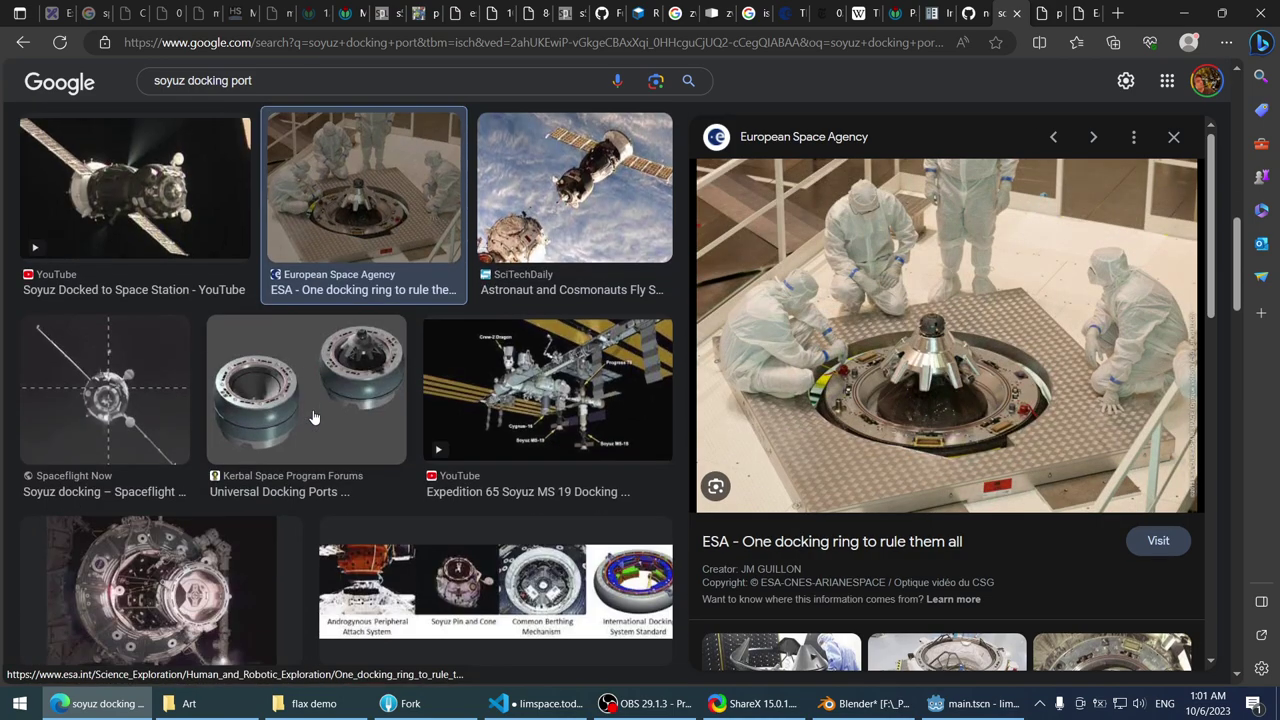
click(320, 376)
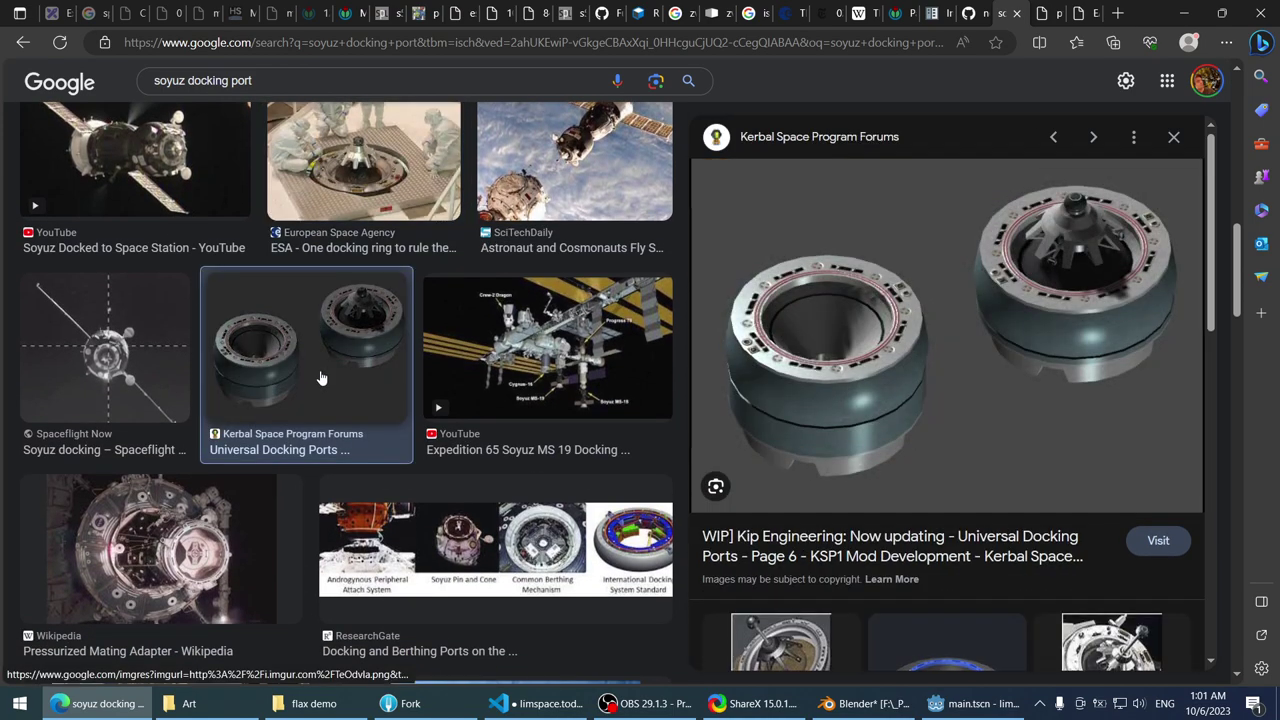
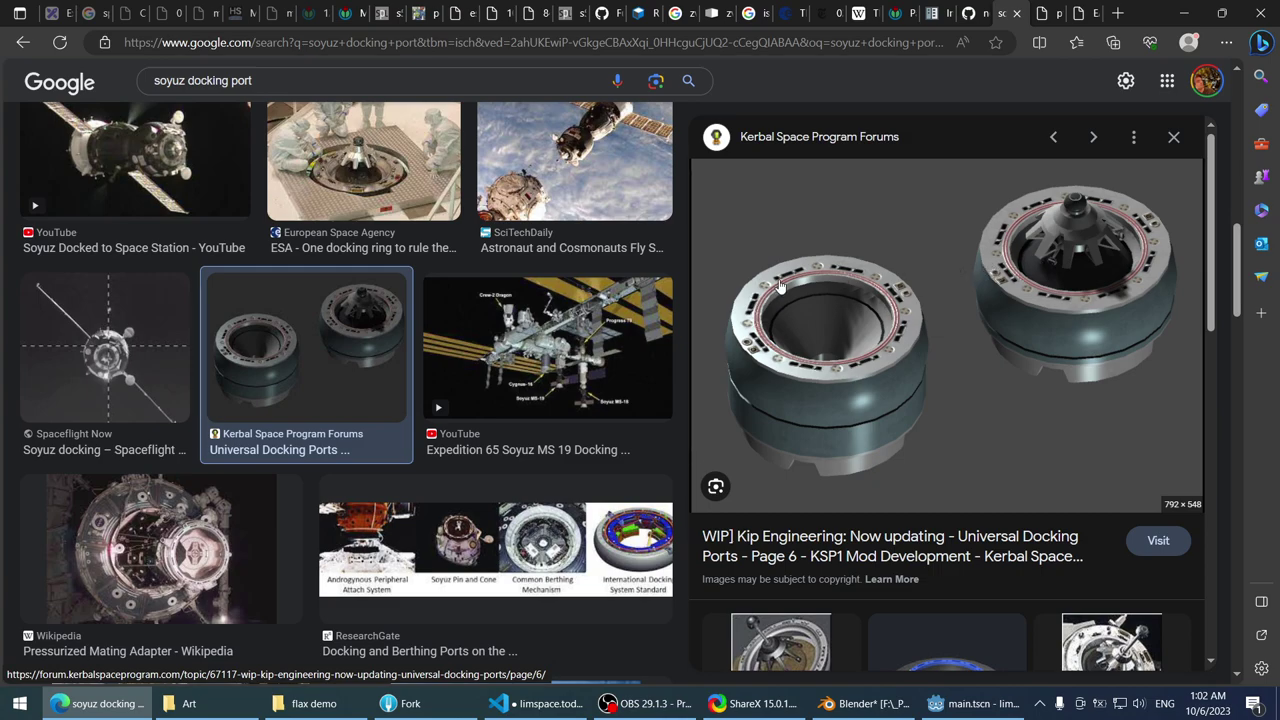
- Search Google Images for 'apollo soyuz docking' in a new tab
scroll(969, 68, up, 1)
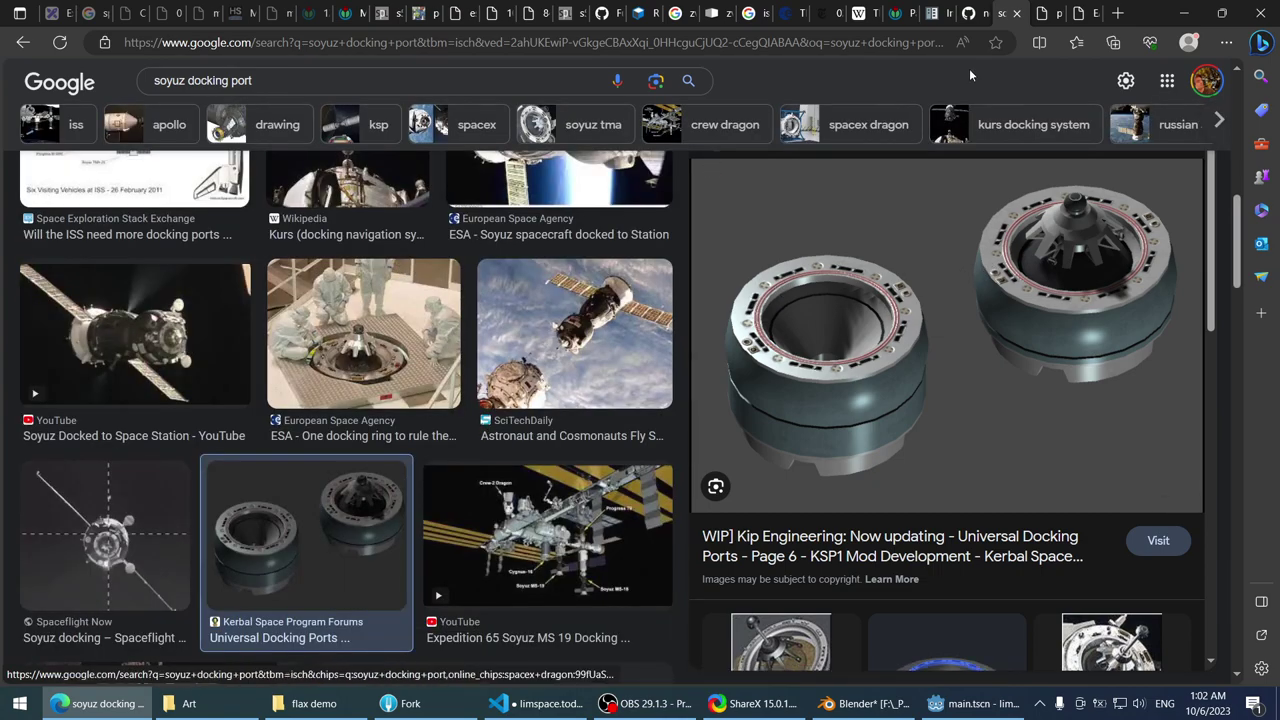
scroll(969, 68, down, 1)
click(1117, 13)
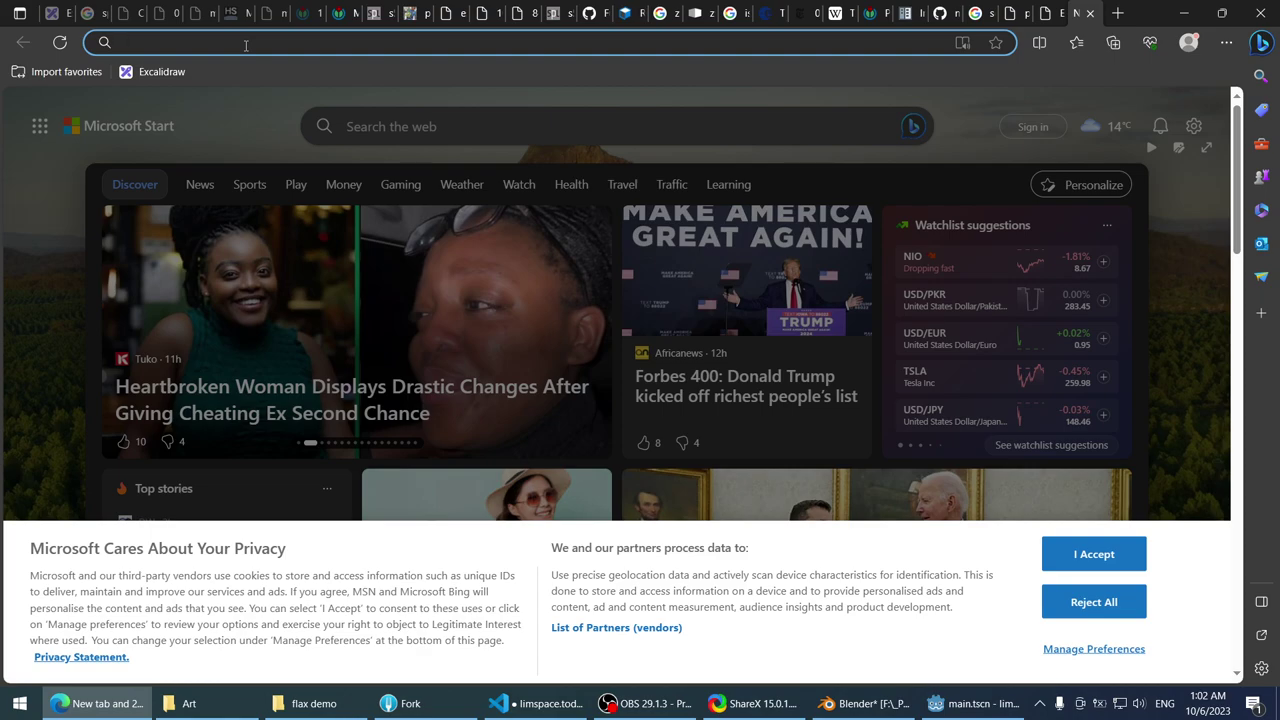
text(apollo soyuz)
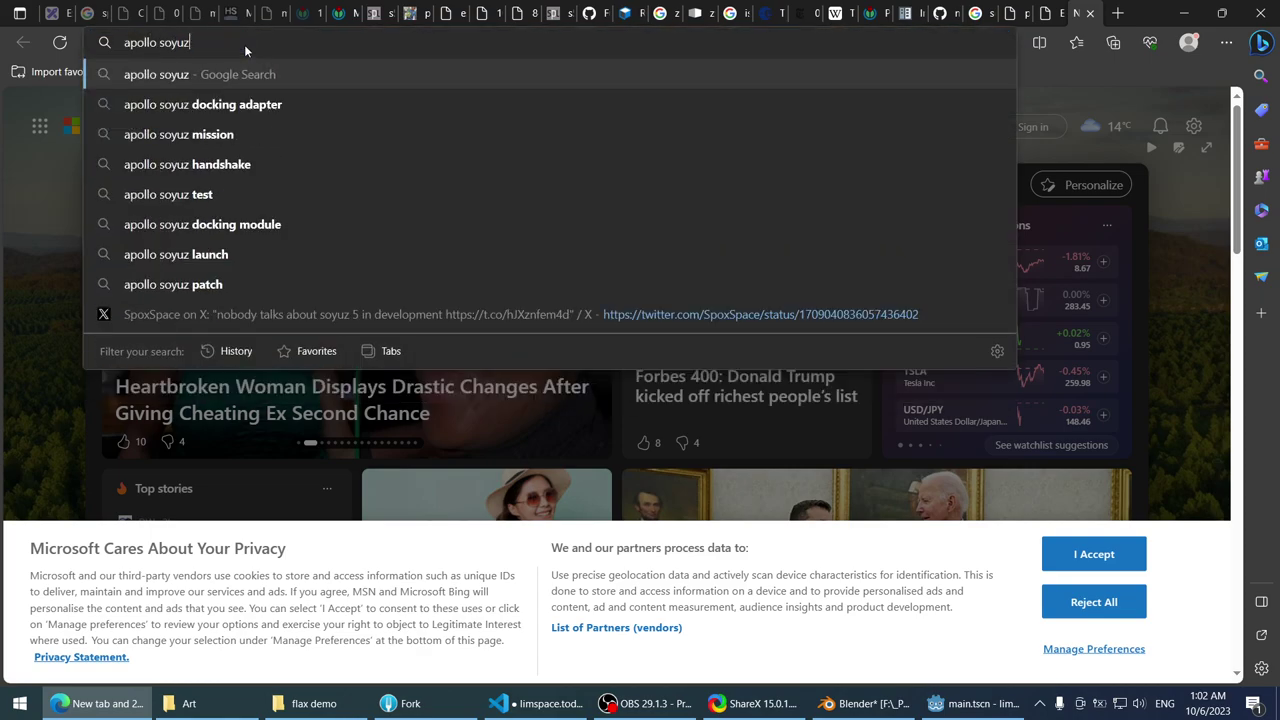
text( docking)
key(Return)
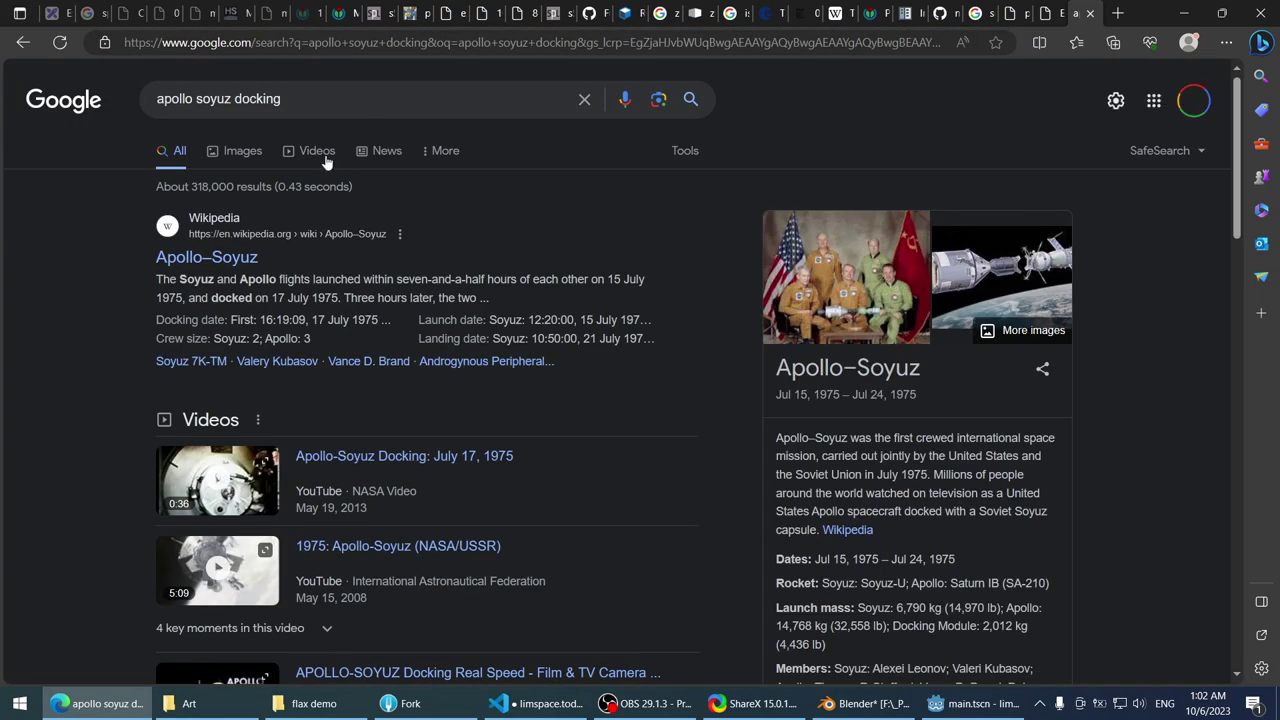
click(249, 150)
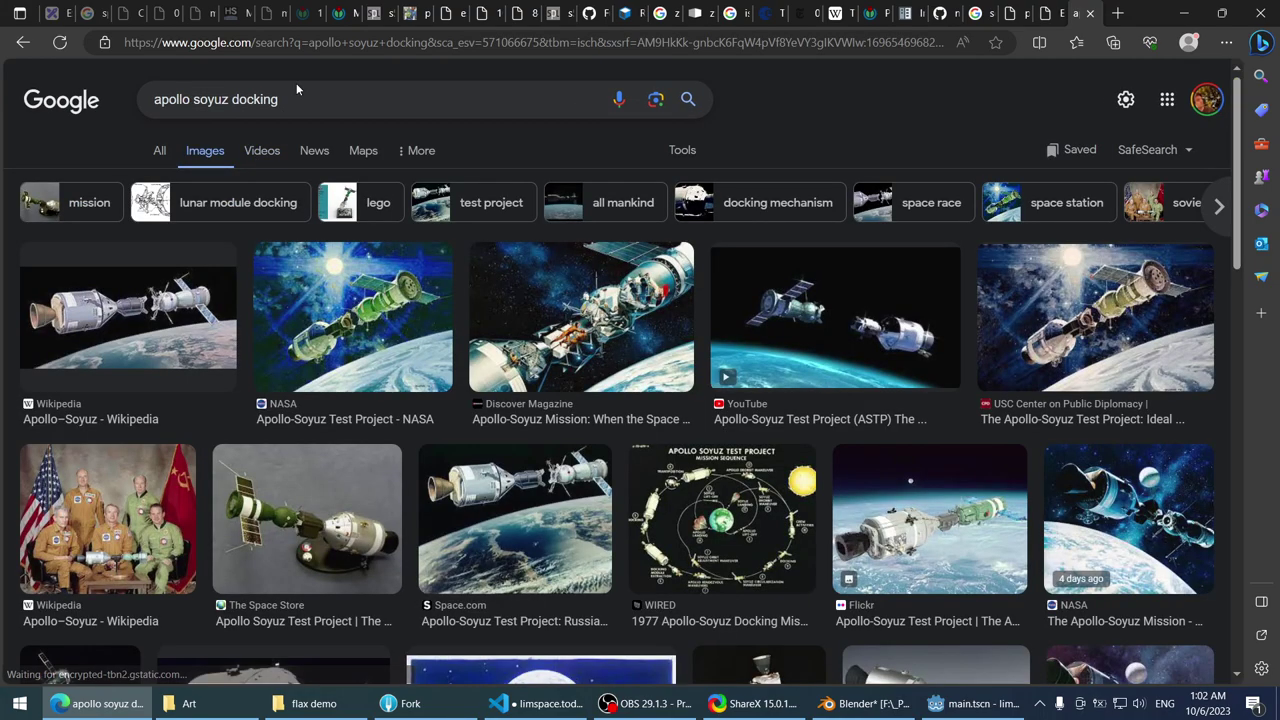
- Open the YouTube ASTP Apollo–Soyuz image full size in its own tab
click(168, 334)
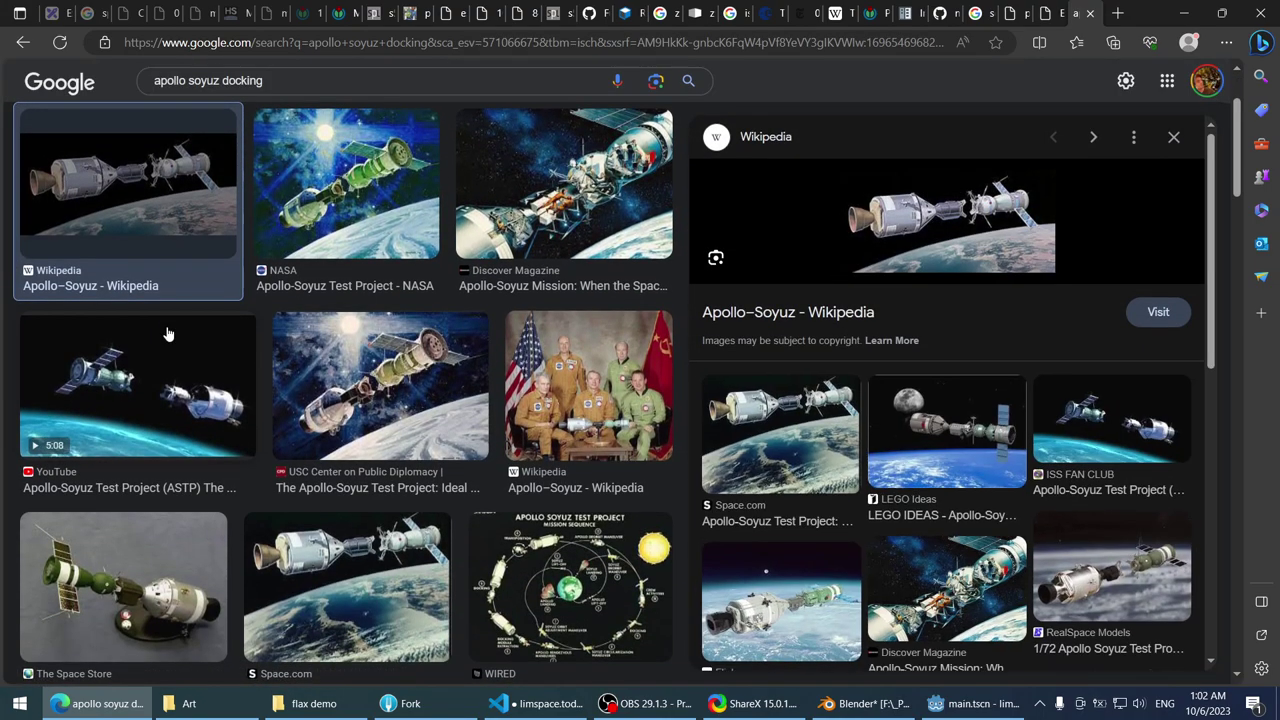
click(527, 218)
click(176, 383)
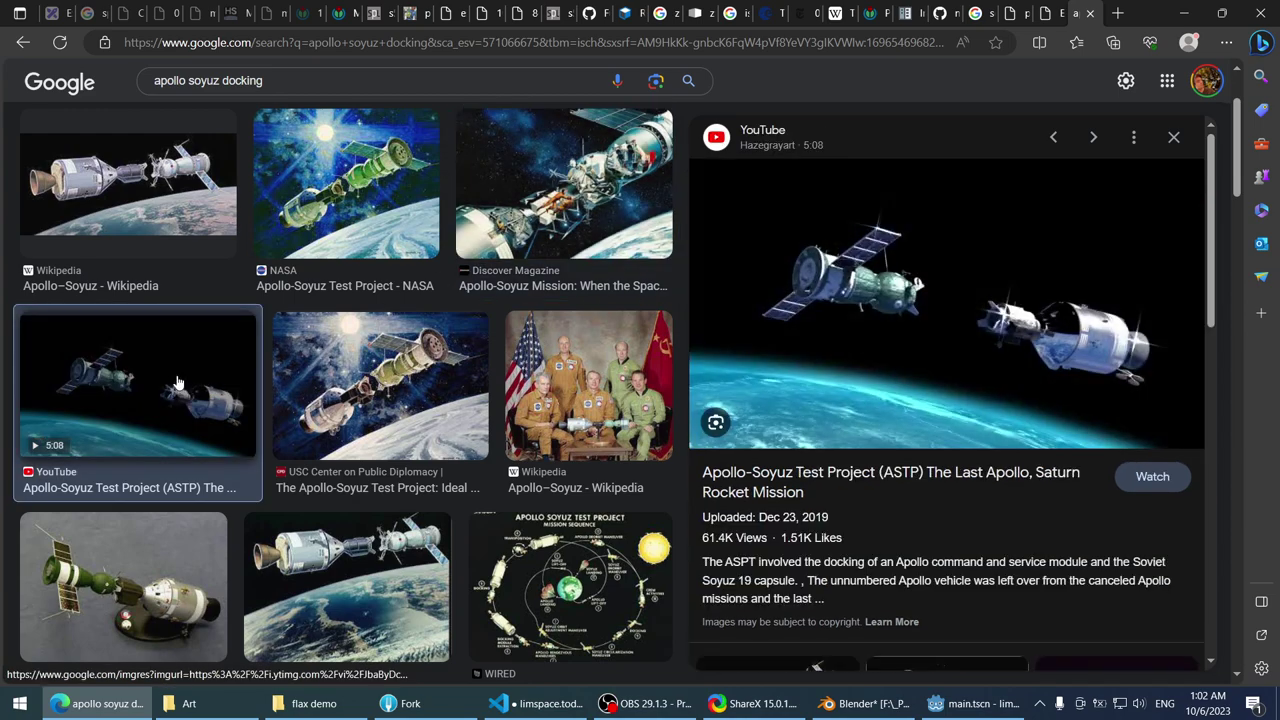
right_click(956, 268)
click(1001, 388)
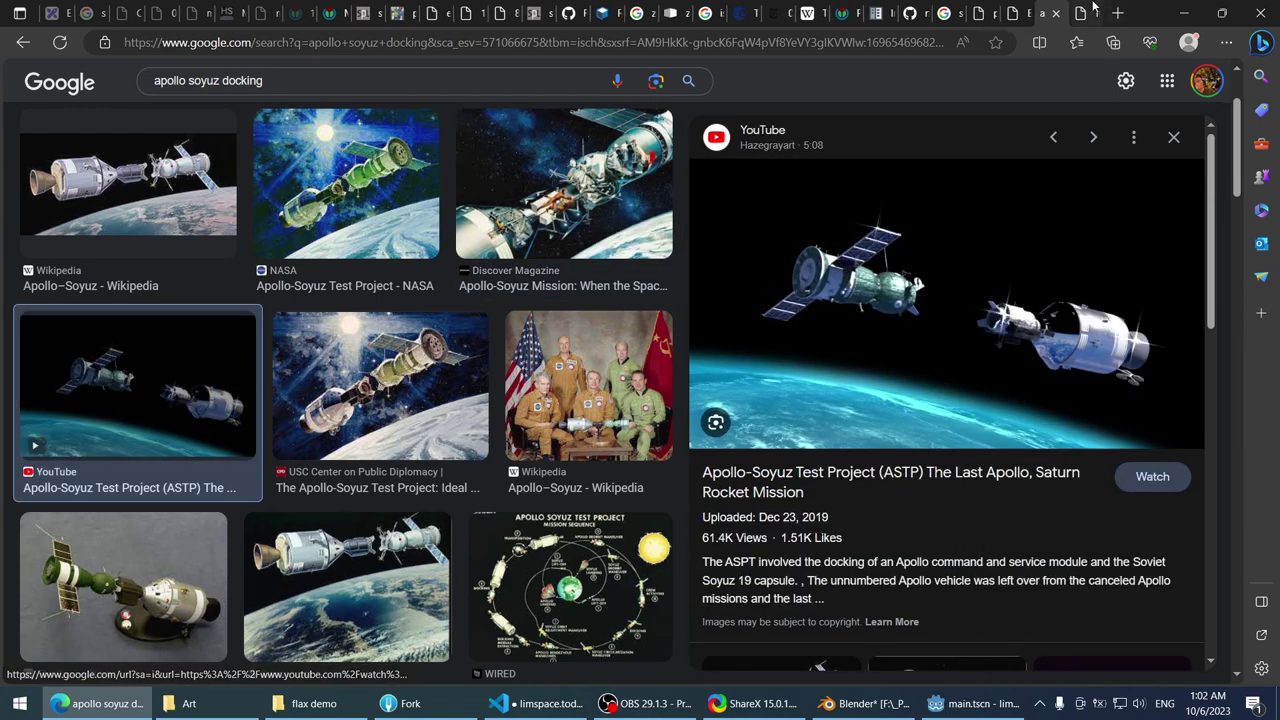
click(1093, 10)
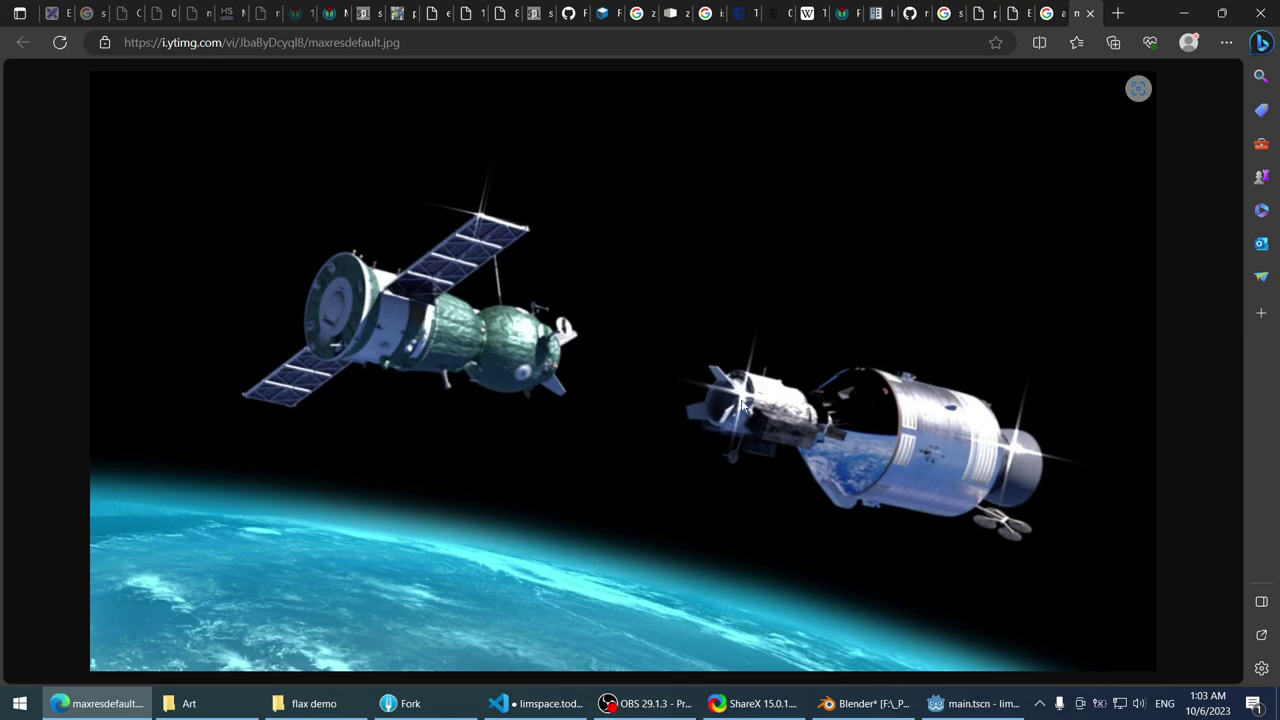
- Zoom the ASTP image to 400% and pan across the two spacecraft
ctrl+scroll(712, 395, up, 8)
scroll(710, 392, down, 5)
scroll(710, 392, right, 5)
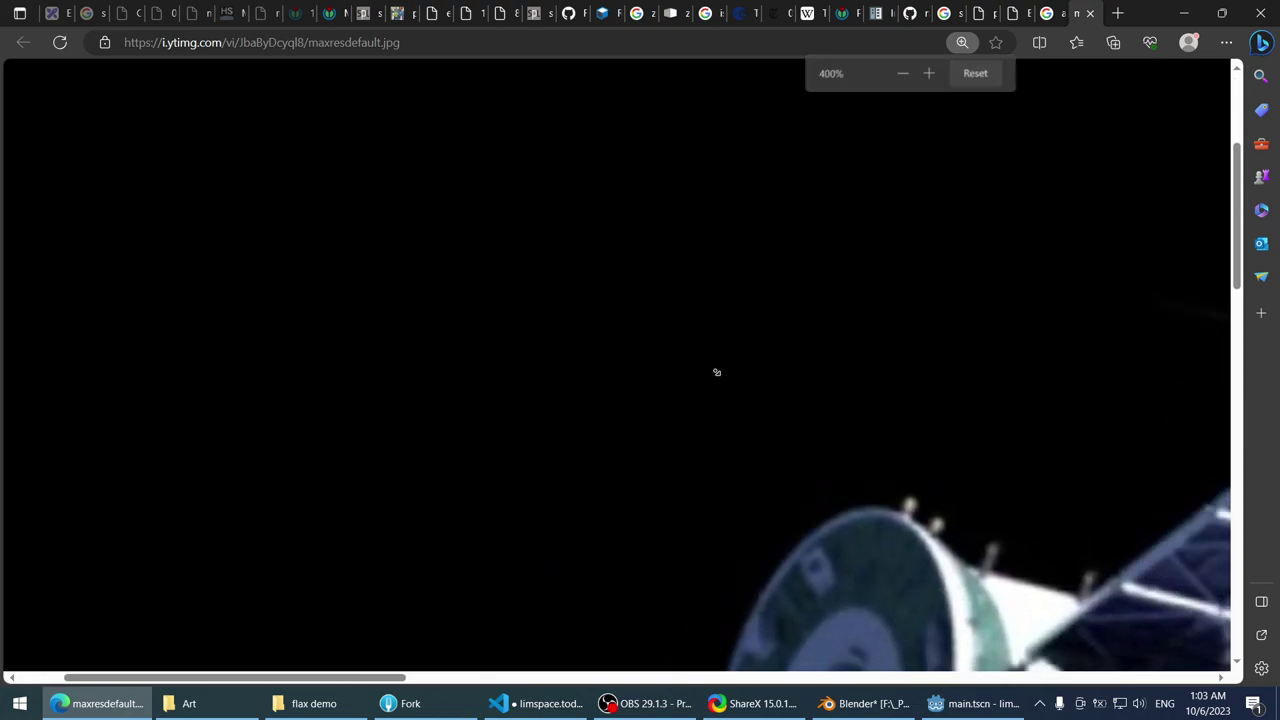
scroll(1018, 528, right, 8)
scroll(900, 540, down, 3)
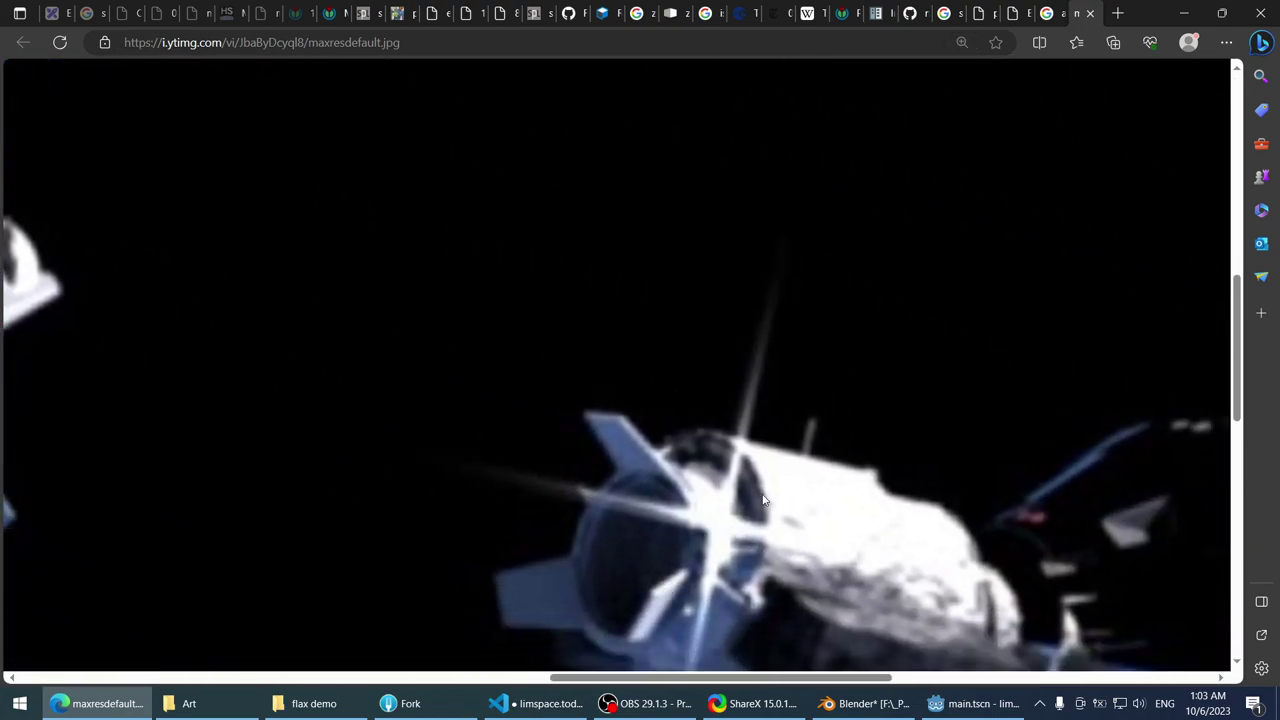
scroll(610, 440, down, 2)
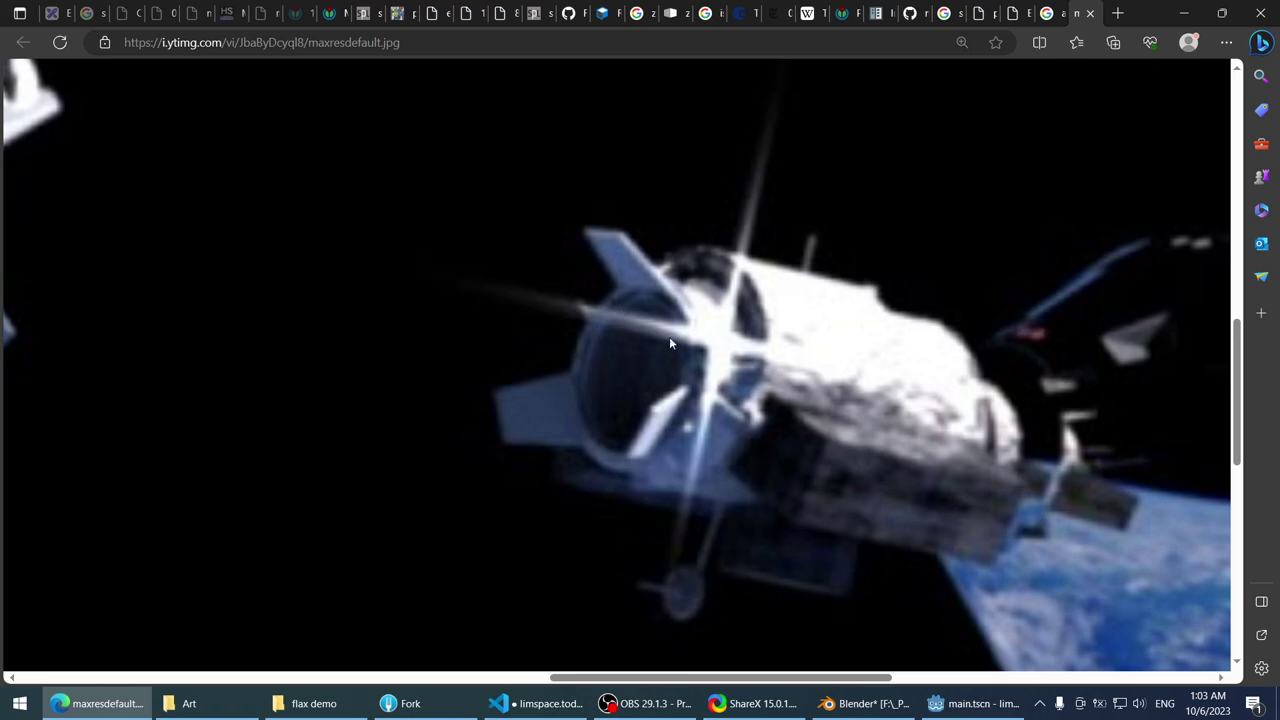
scroll(459, 291, left, 2)
scroll(459, 291, left, 3)
scroll(417, 220, up, 1)
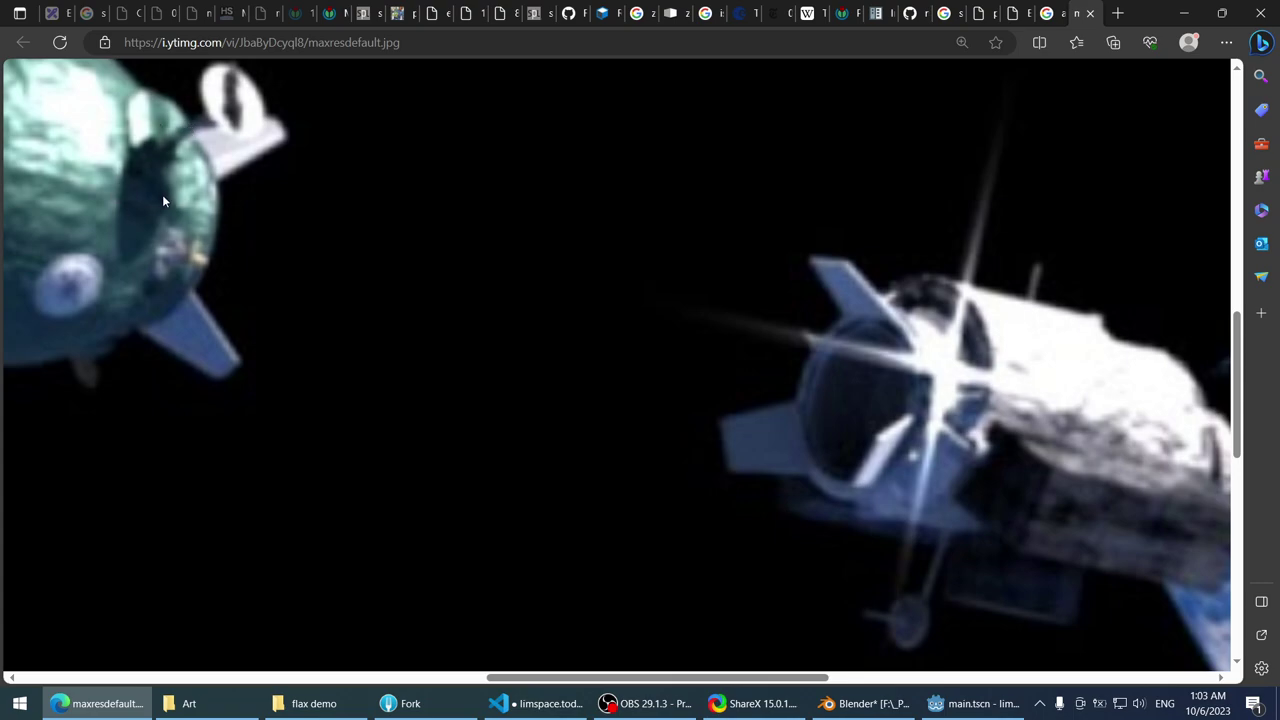
- Pan over the spacecraft once more, then close the full-size image tab
scroll(162, 194, up, 2)
scroll(118, 301, down, 2)
scroll(1019, 405, right, 3)
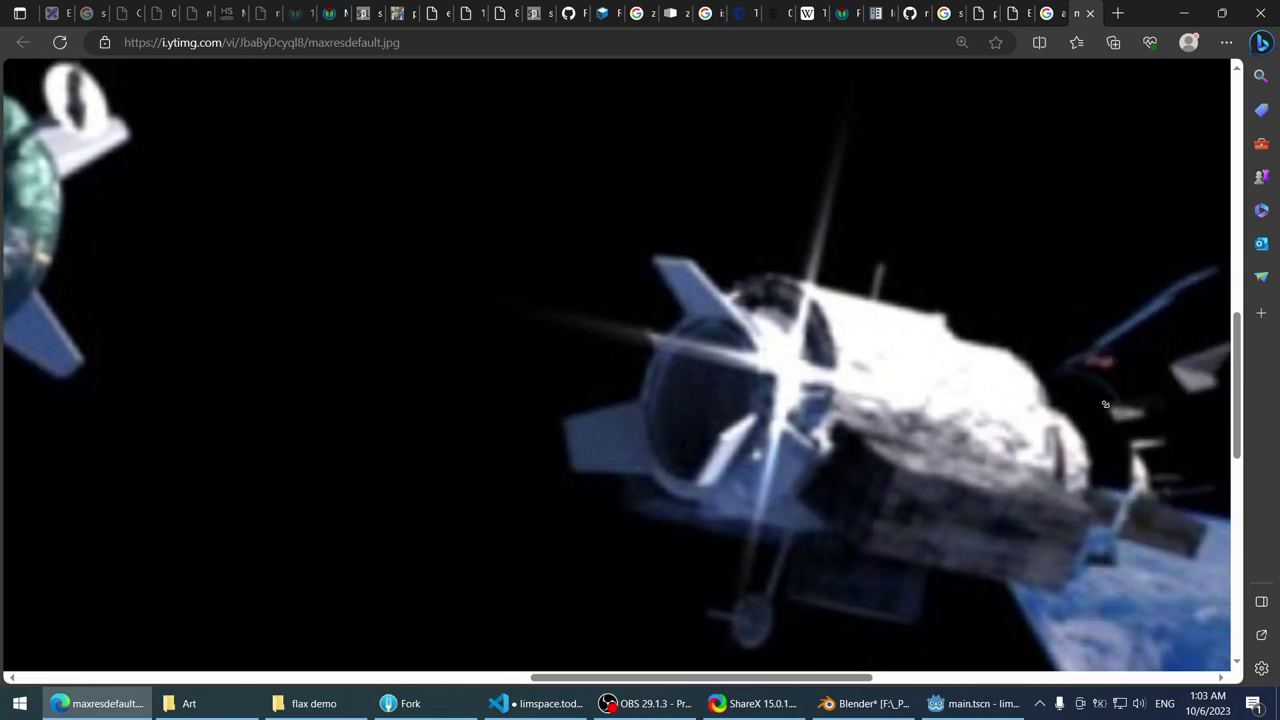
scroll(1105, 403, right, 5)
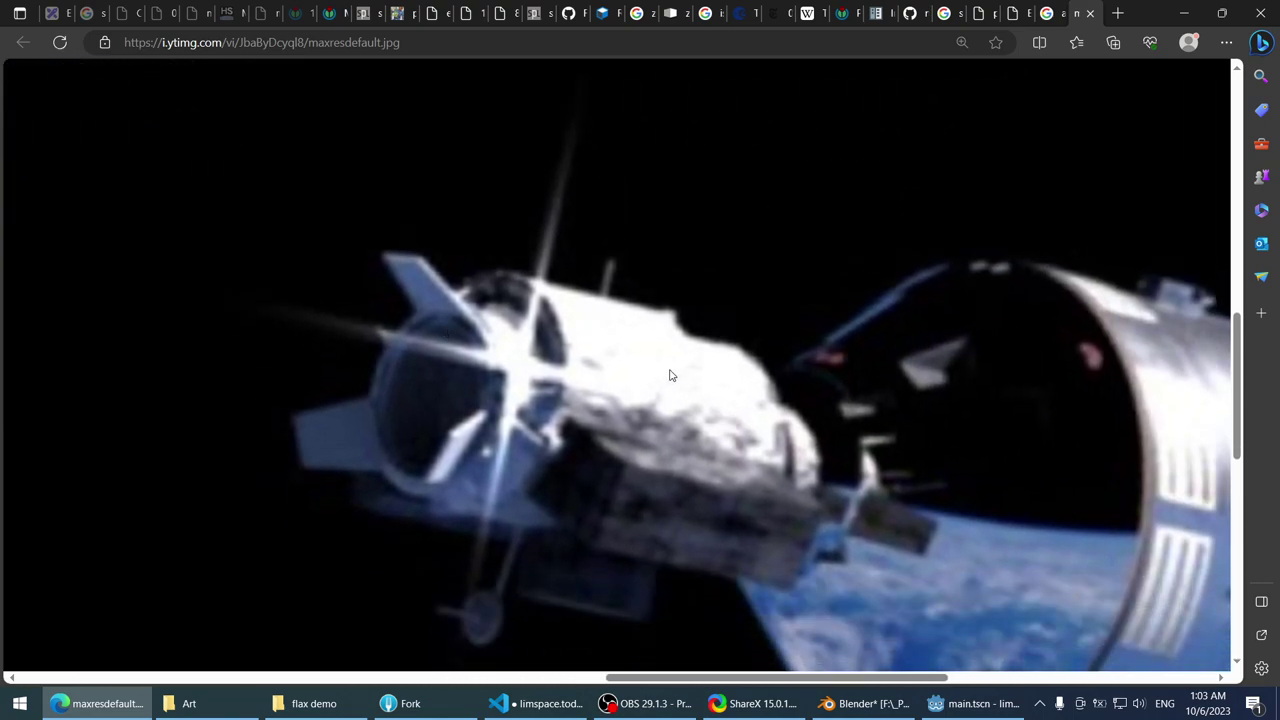
scroll(606, 262, down, 3)
scroll(700, 285, up, 2)
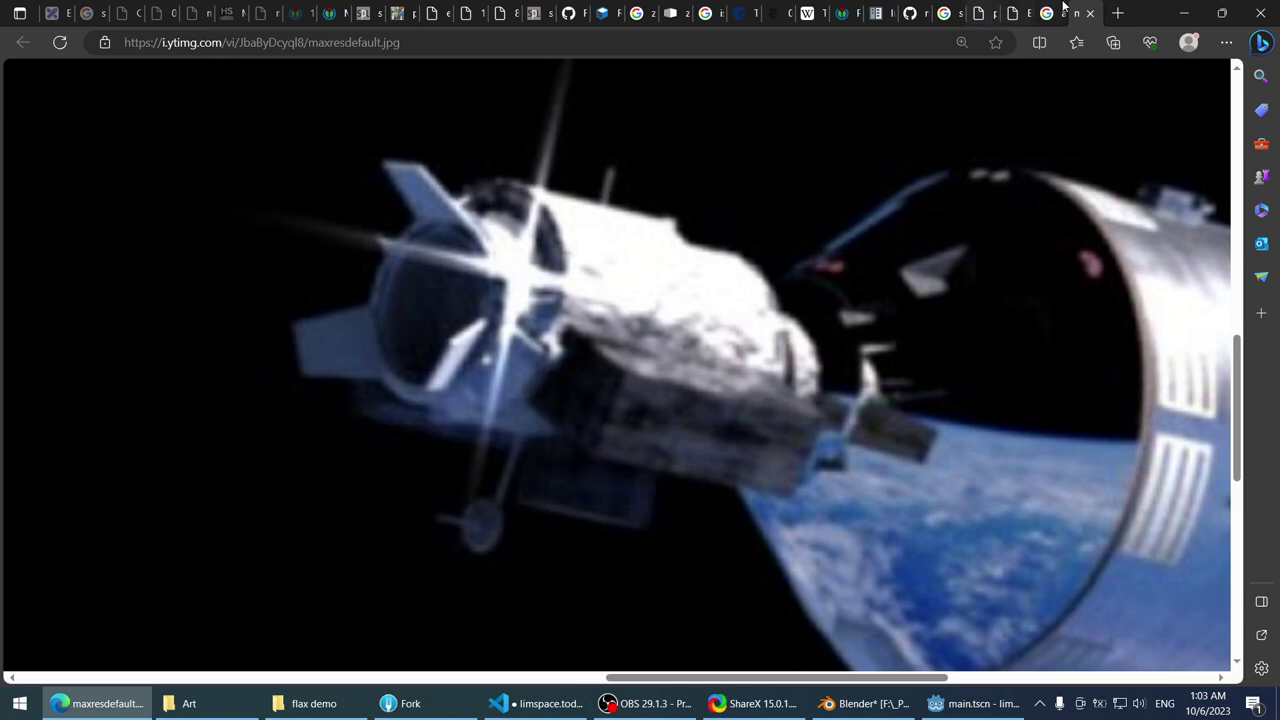
key(ctrl+w)
- Preview the NASA painting, Discover, USC, Space Store and Space.com docking results
scroll(455, 397, up, 2)
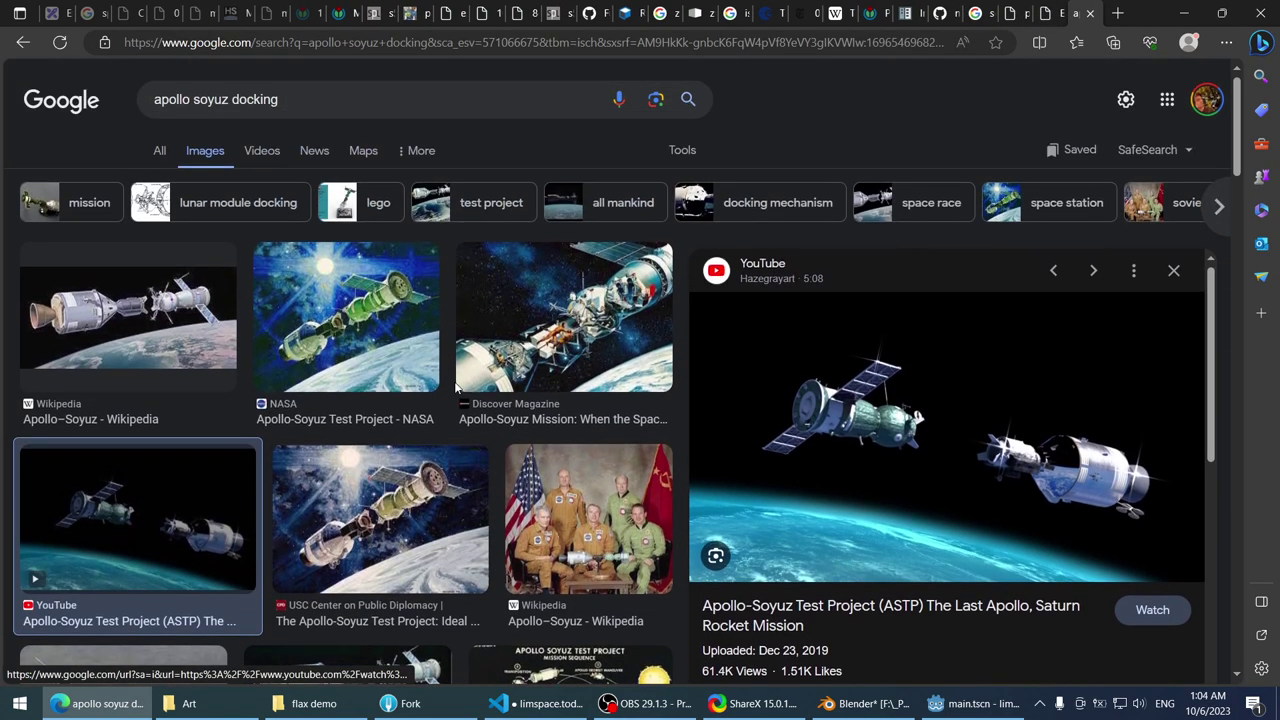
click(278, 314)
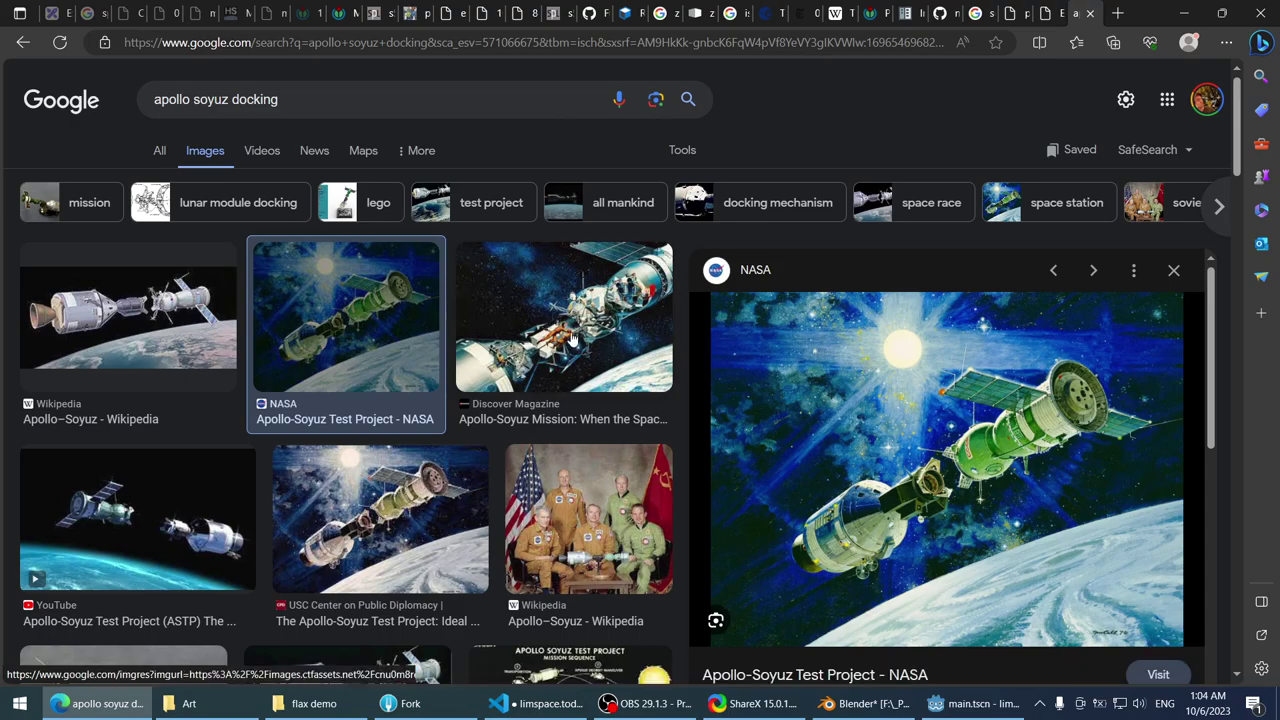
click(572, 340)
scroll(572, 340, down, 3)
click(380, 214)
scroll(380, 214, down, 2)
click(150, 308)
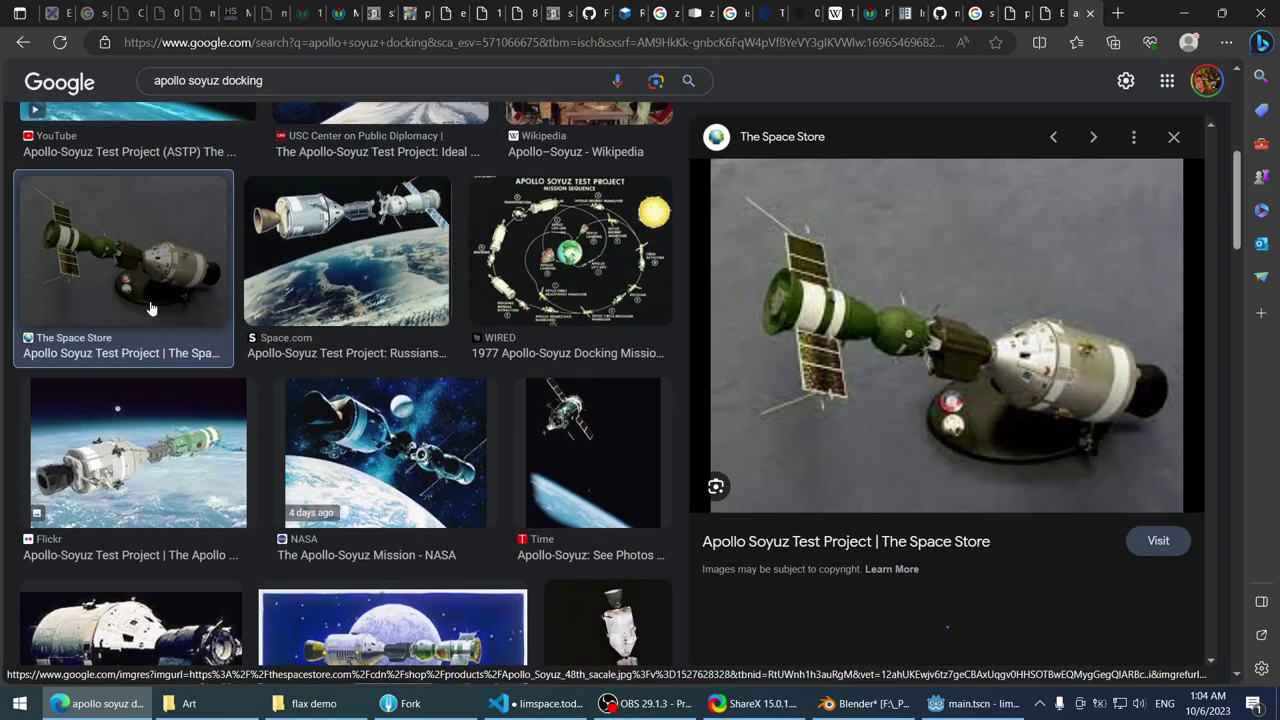
click(326, 273)
scroll(335, 250, down, 3)
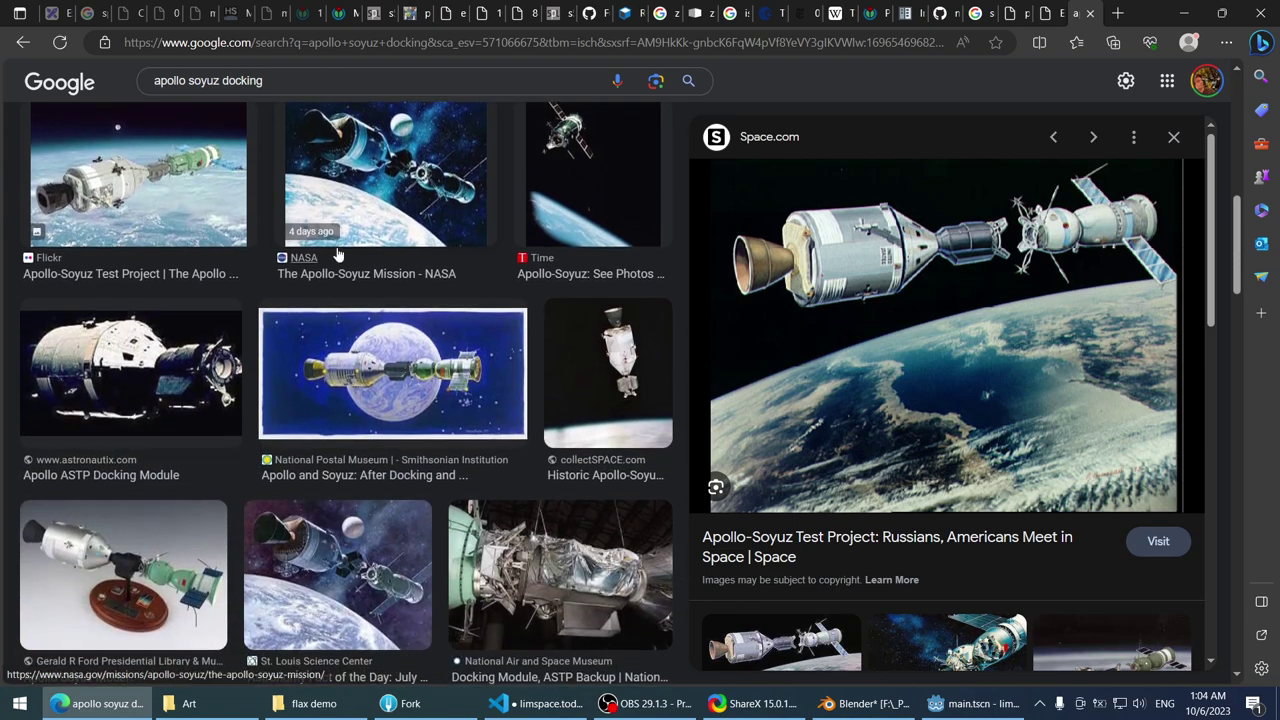
scroll(340, 243, down, 2)
scroll(340, 243, down, 2)
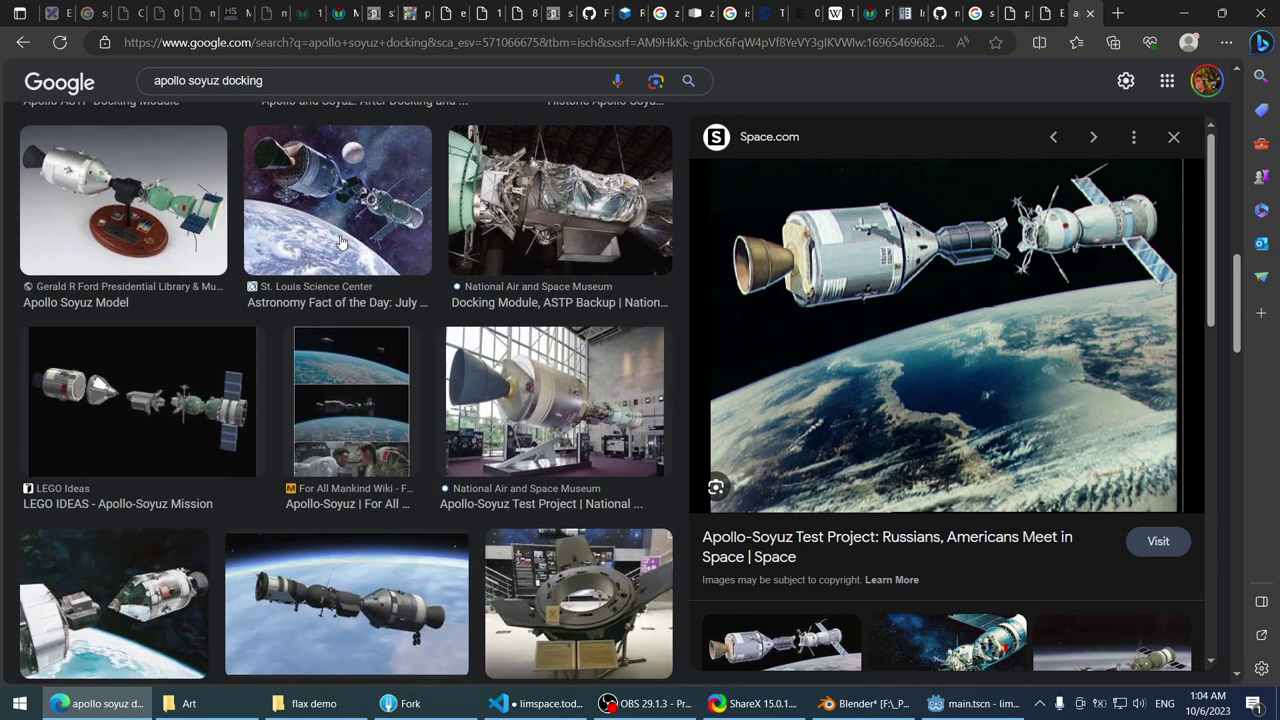
scroll(340, 243, down, 3)
scroll(400, 270, down, 4)
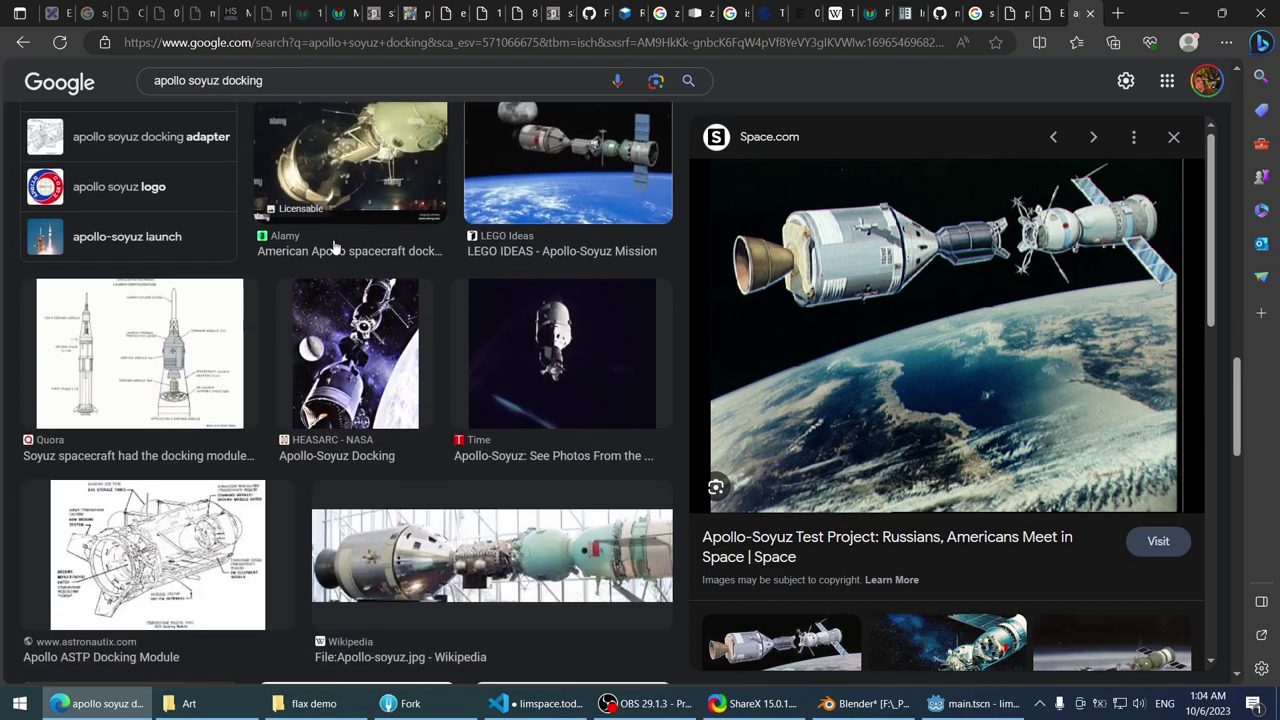
scroll(473, 300, up, 4)
- View the Pics4Learning docking adapter photo full size in a new tab, then close it
click(575, 315)
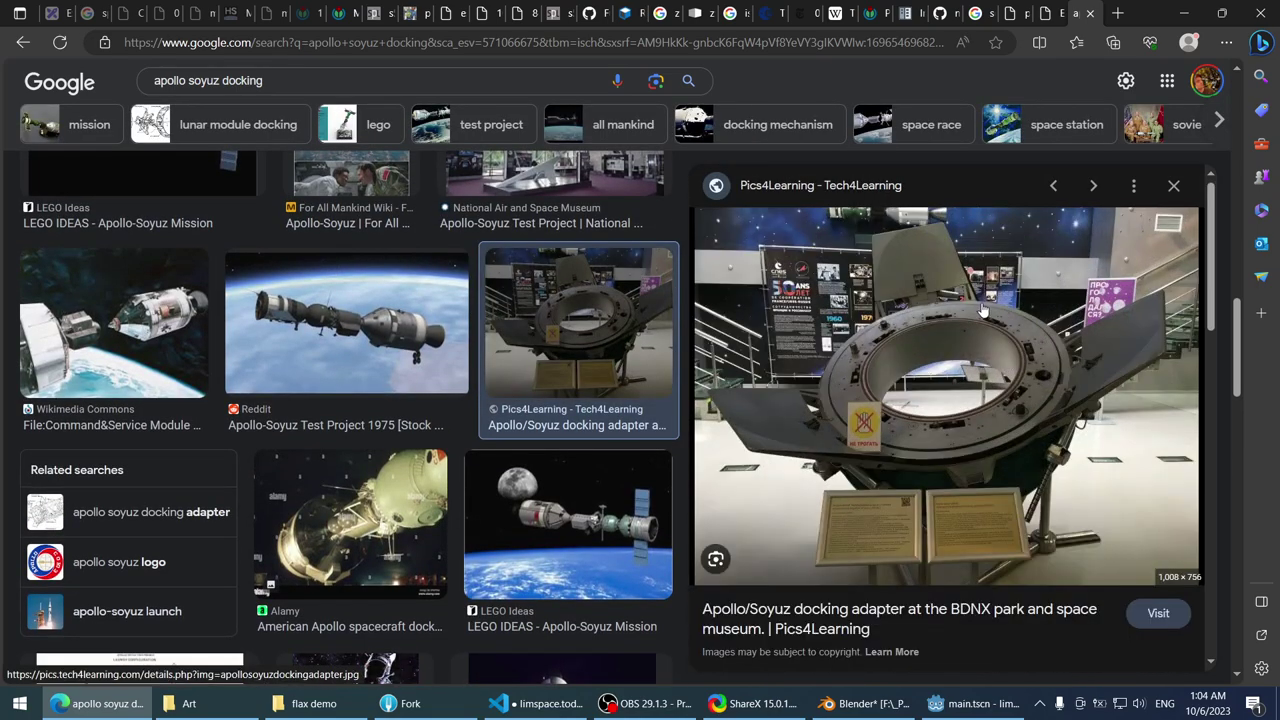
right_click(983, 311)
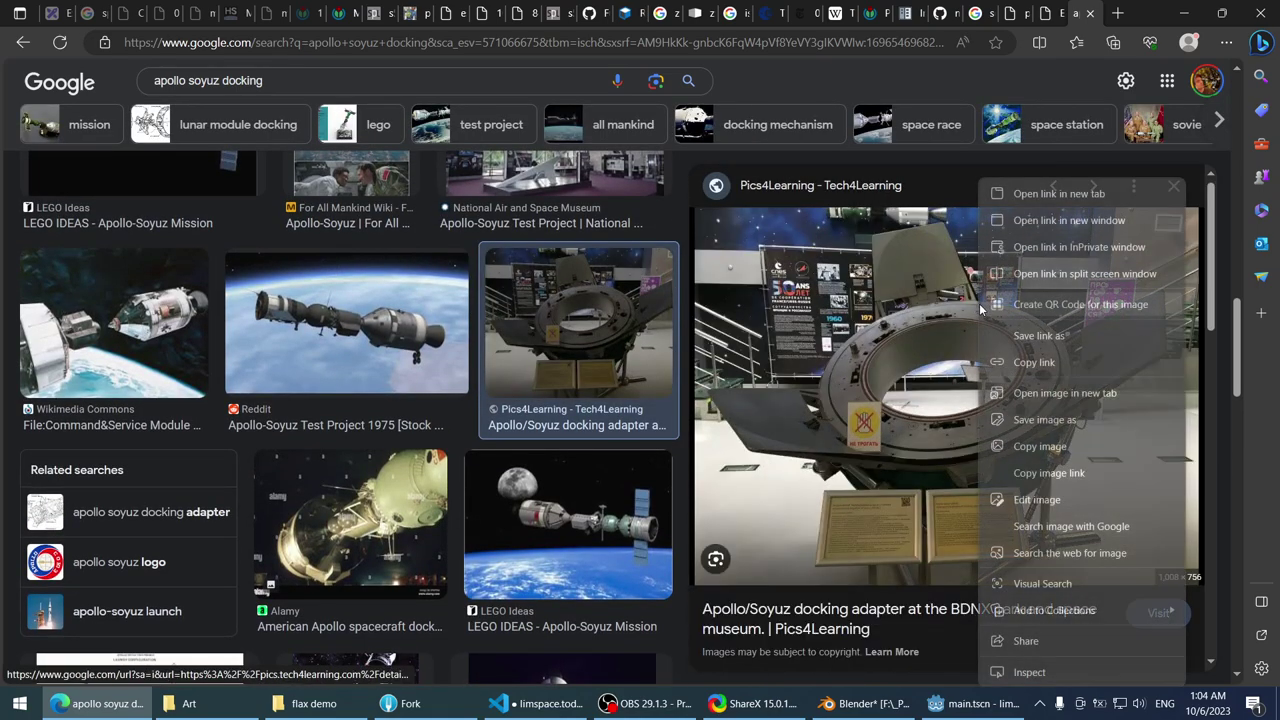
click(1040, 392)
click(1078, 13)
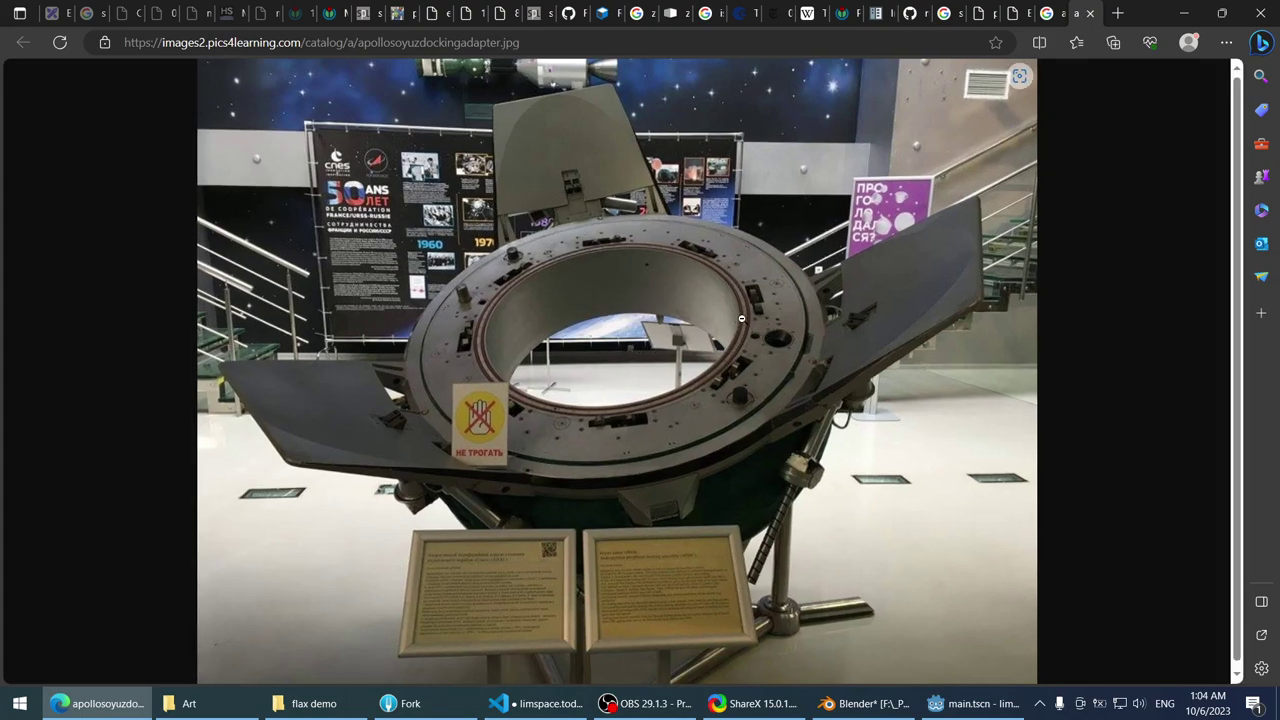
click(1090, 13)
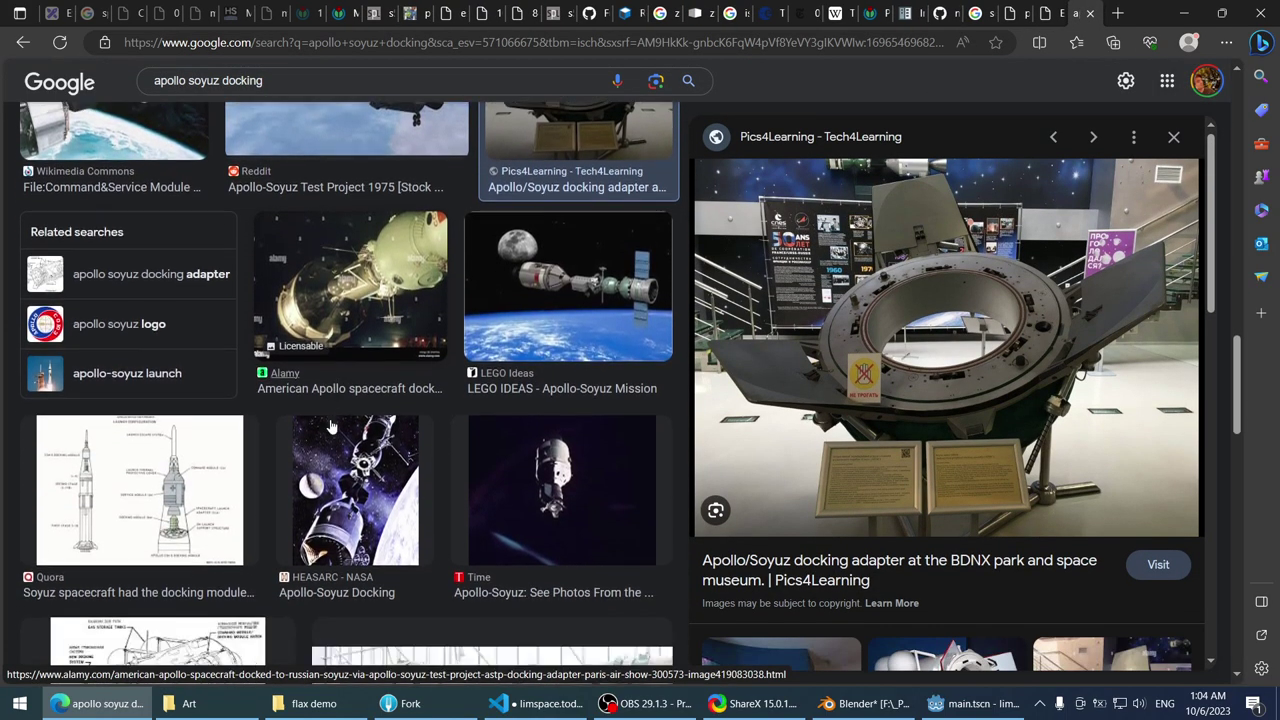
- Open the Wikipedia Apollo-soyuz.jpg photo full size in a new tab
scroll(316, 431, down, 3)
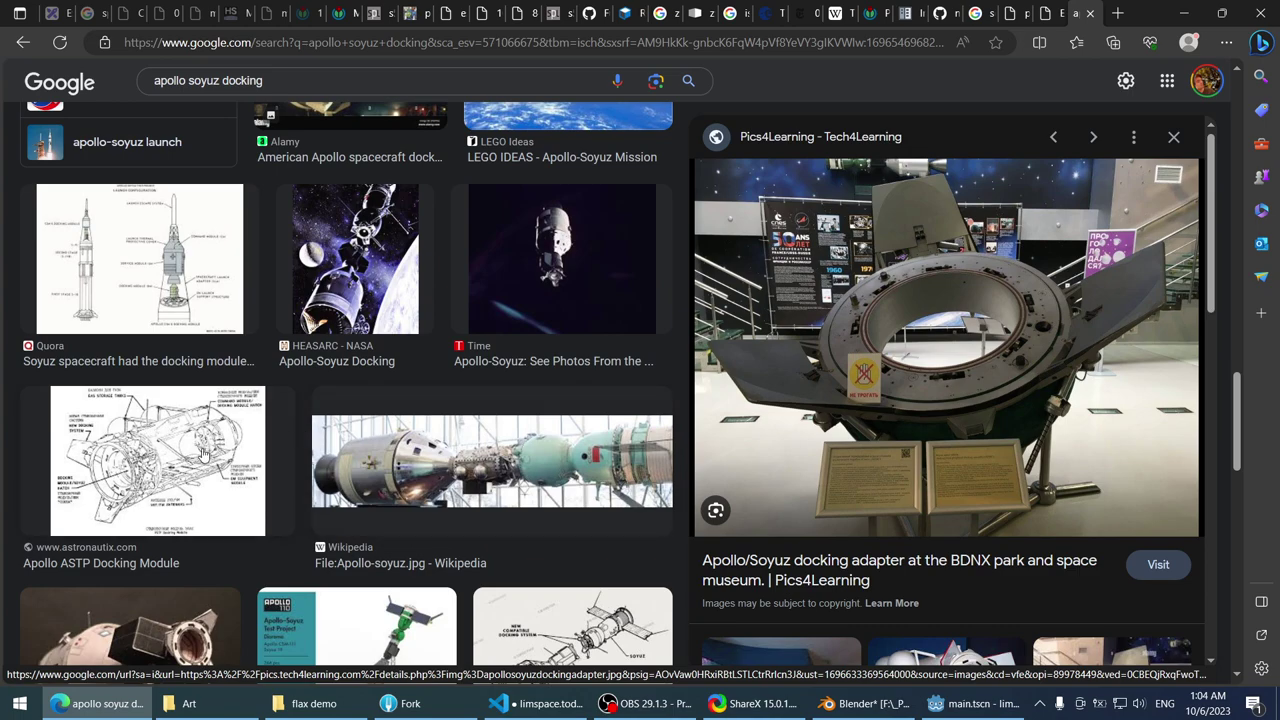
scroll(316, 431, down, 1)
click(435, 340)
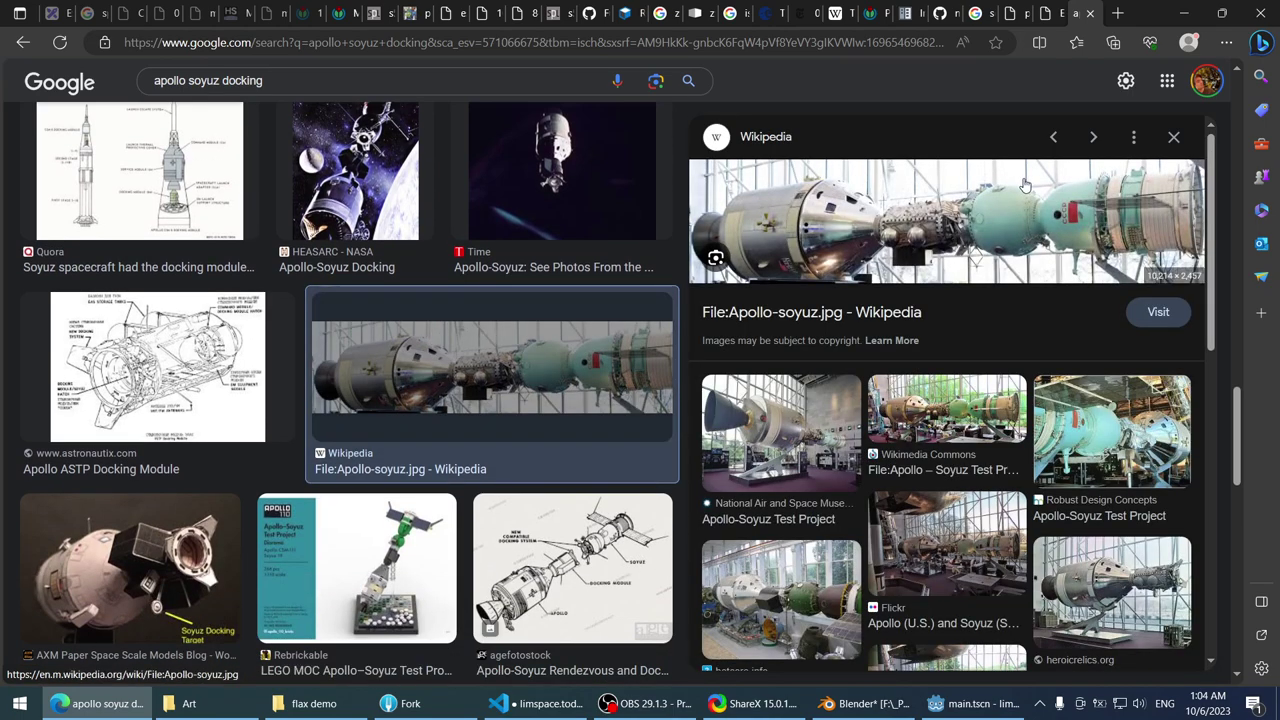
right_click(1016, 176)
click(1100, 392)
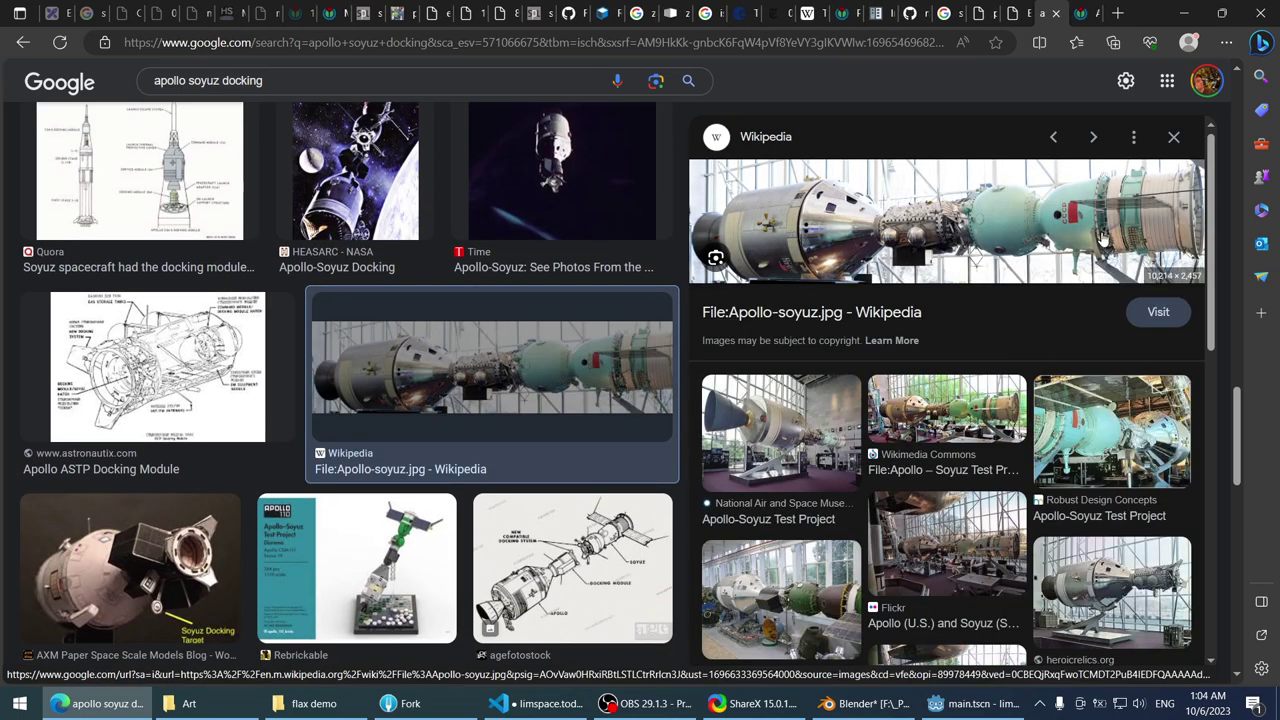
click(1077, 13)
- Zoom Apollo-soyuz.jpg to full size, pan over the docking hardware, then return to results
click(563, 400)
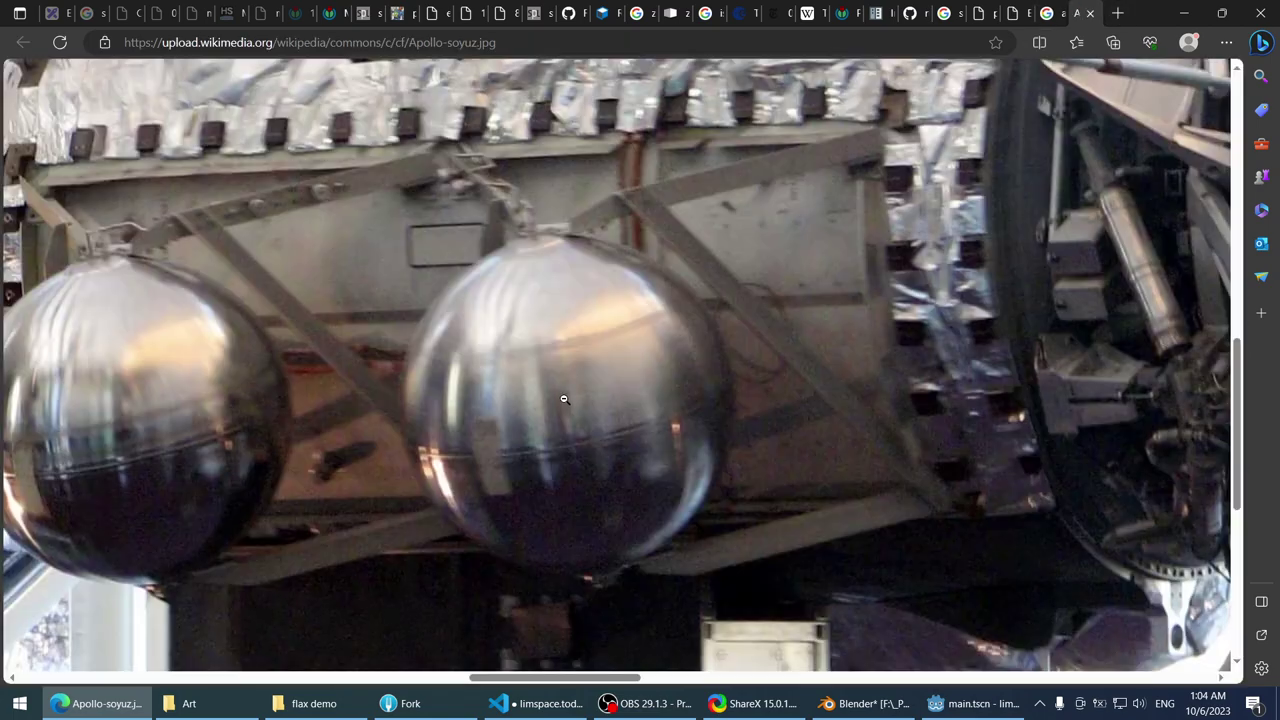
scroll(563, 383, right, 4)
scroll(679, 229, up, 2)
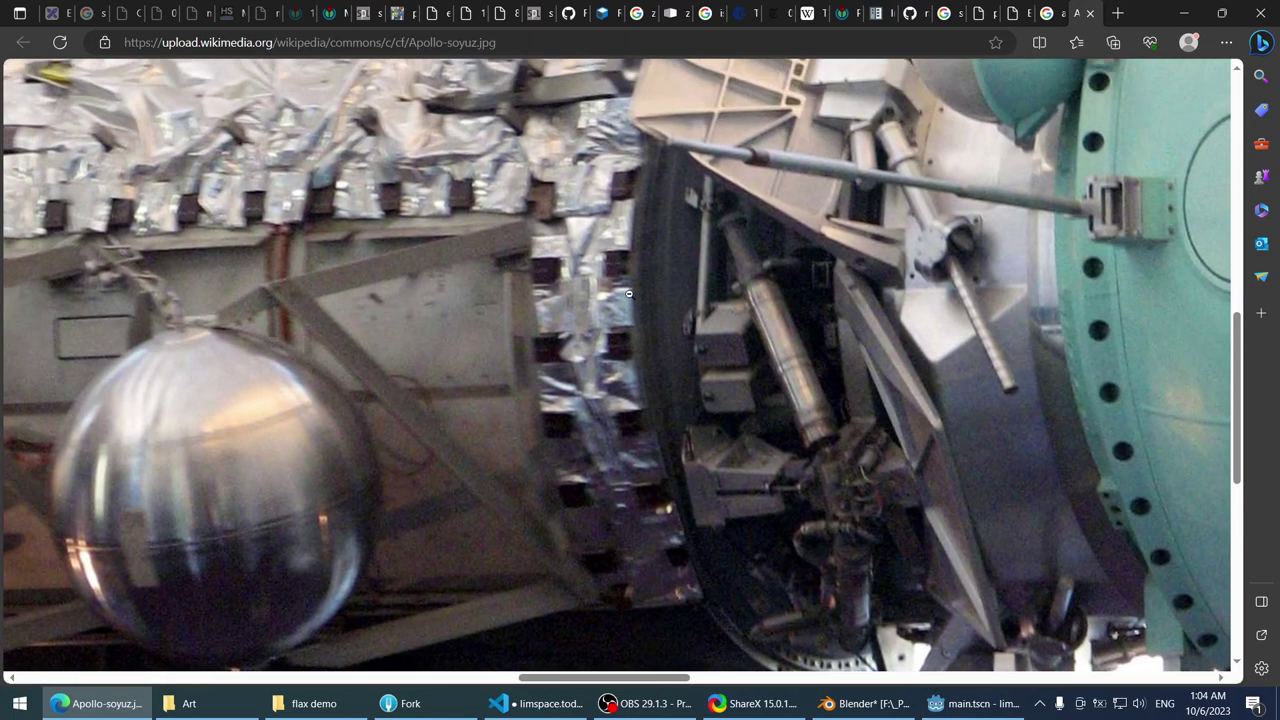
scroll(679, 229, down, 2)
scroll(679, 229, right, 4)
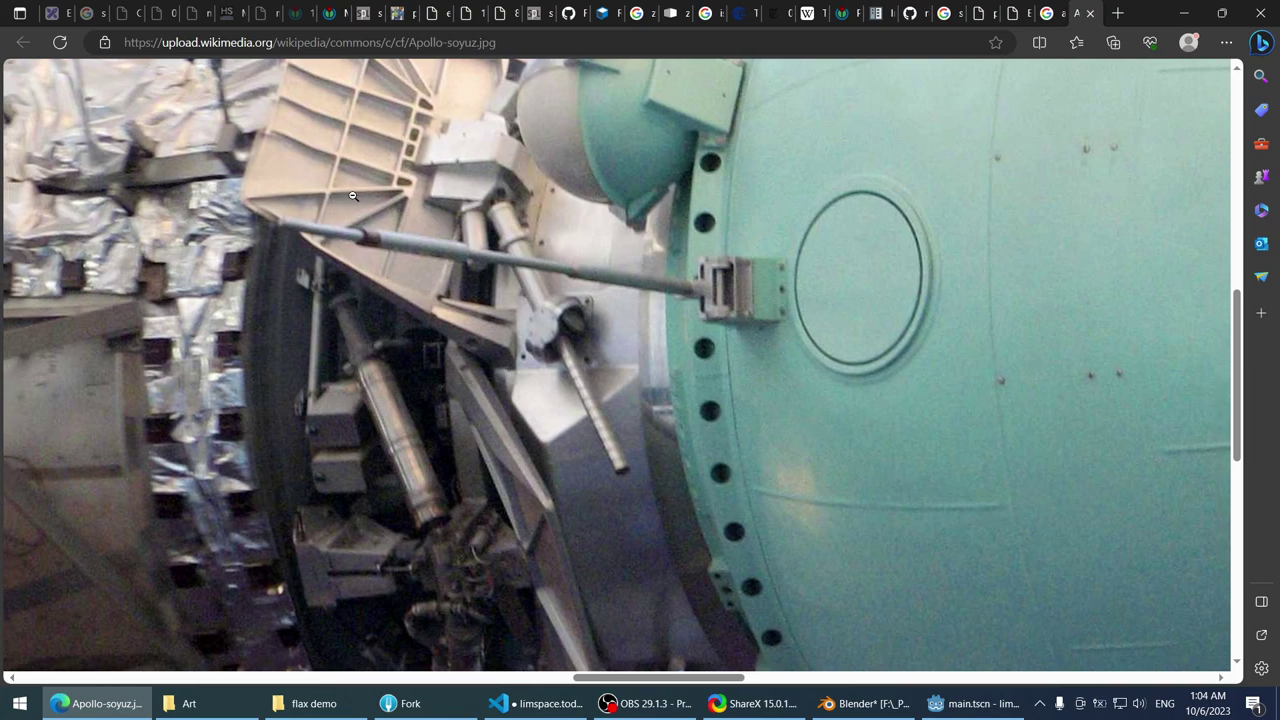
scroll(388, 241, left, 1)
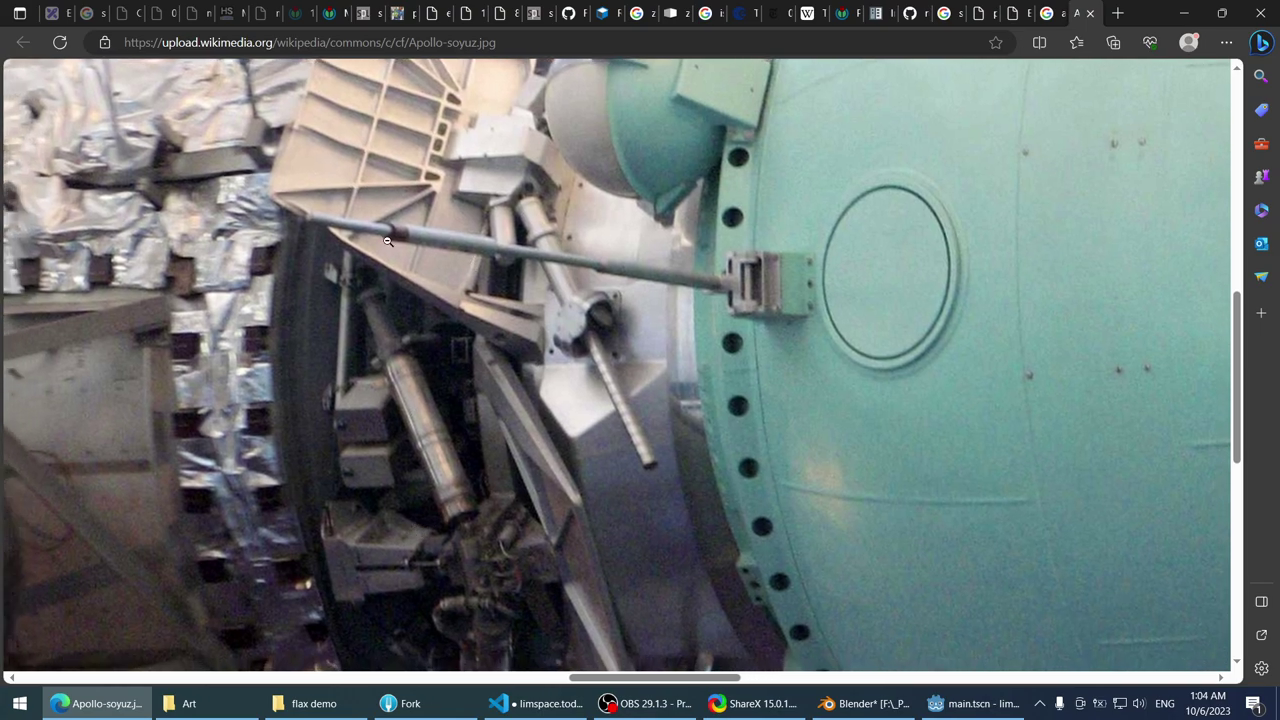
scroll(505, 533, left, 2)
scroll(505, 533, down, 1)
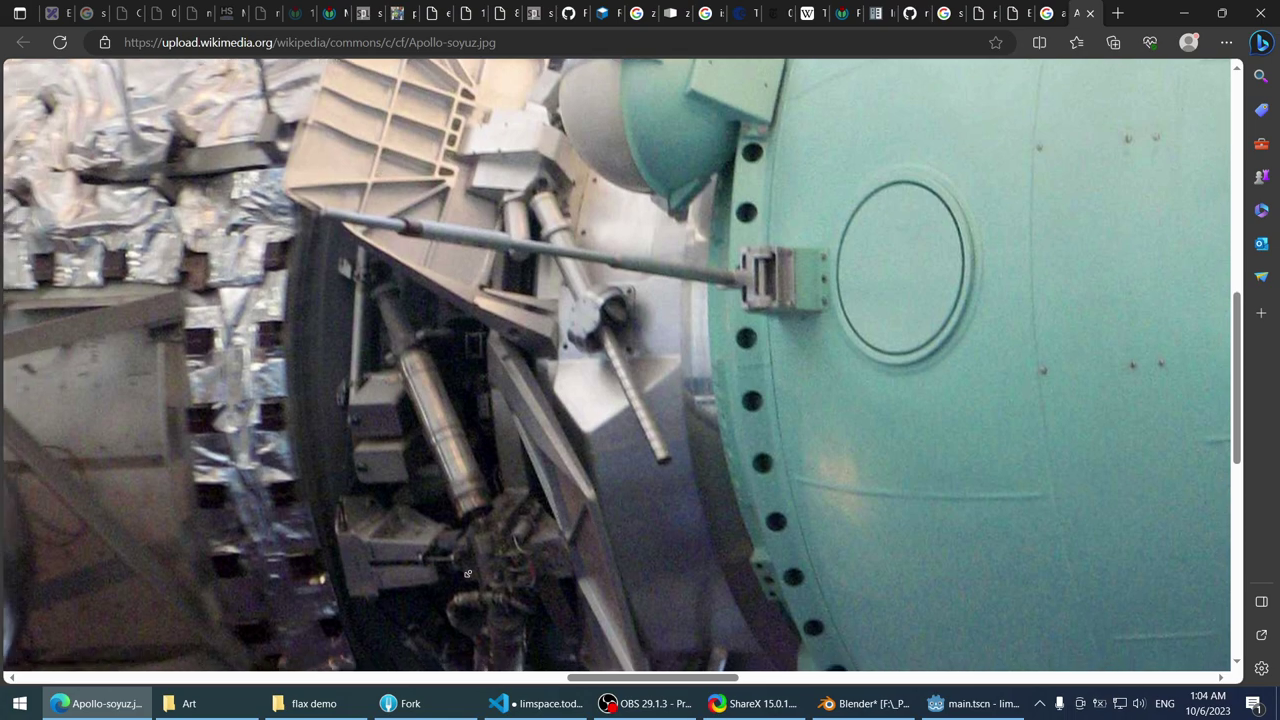
click(1047, 13)
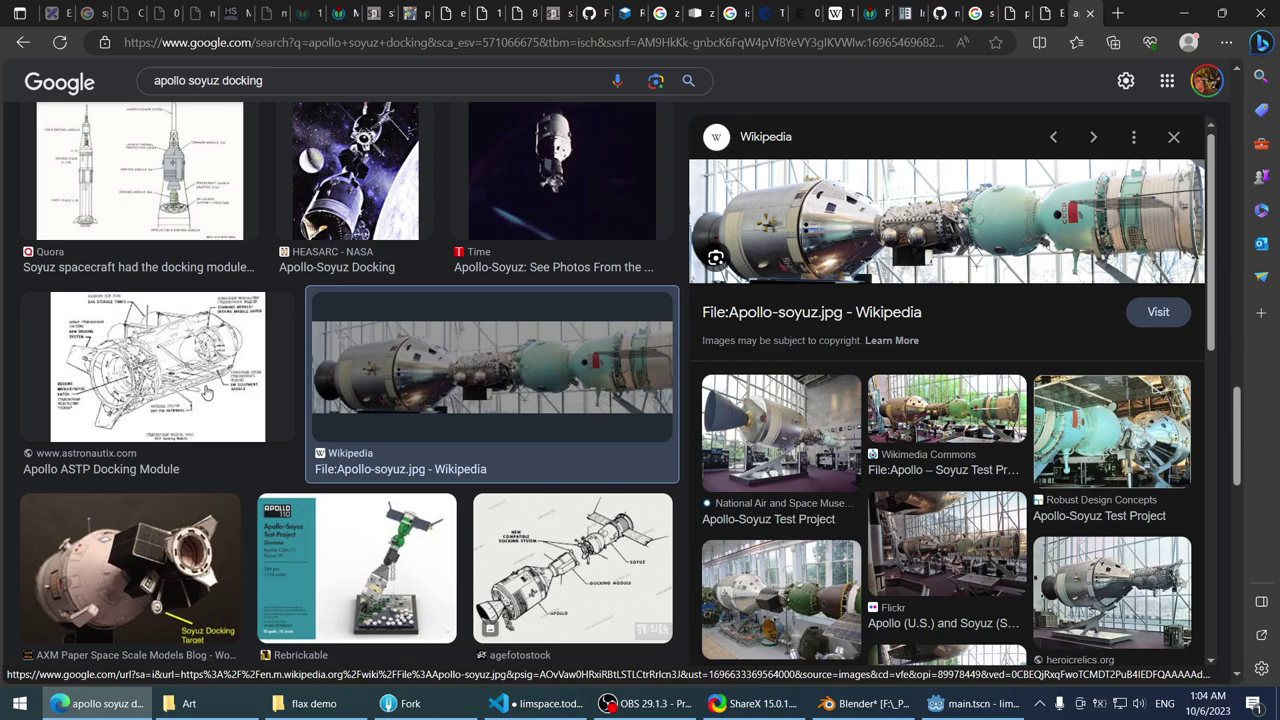
- Search Google Images for 'shuttle docking port'
scroll(210, 400, down, 15)
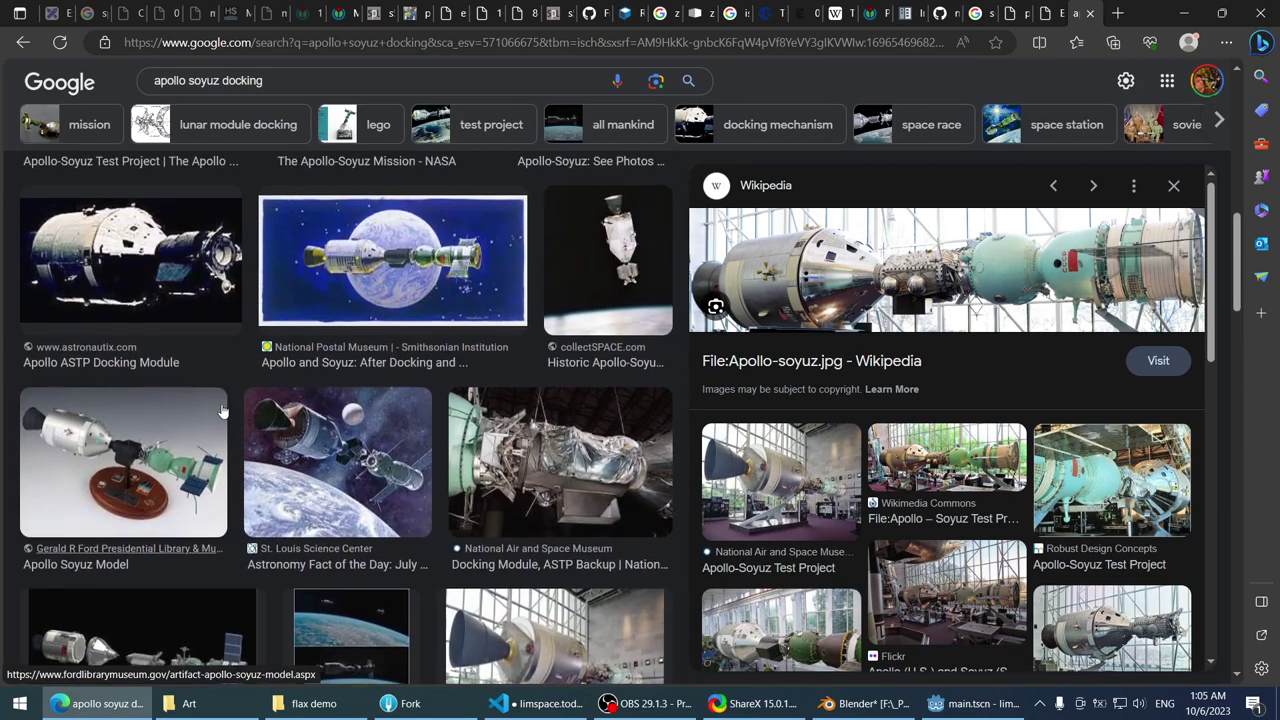
scroll(222, 410, up, 5)
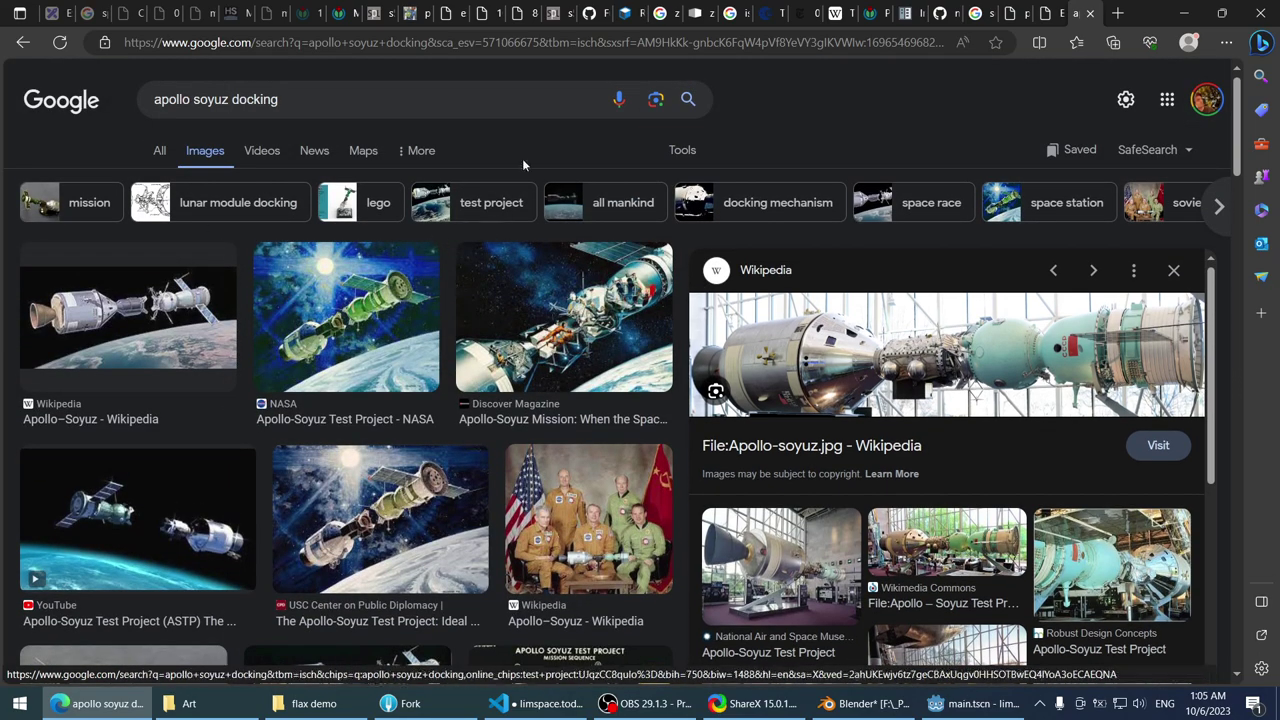
click(432, 110)
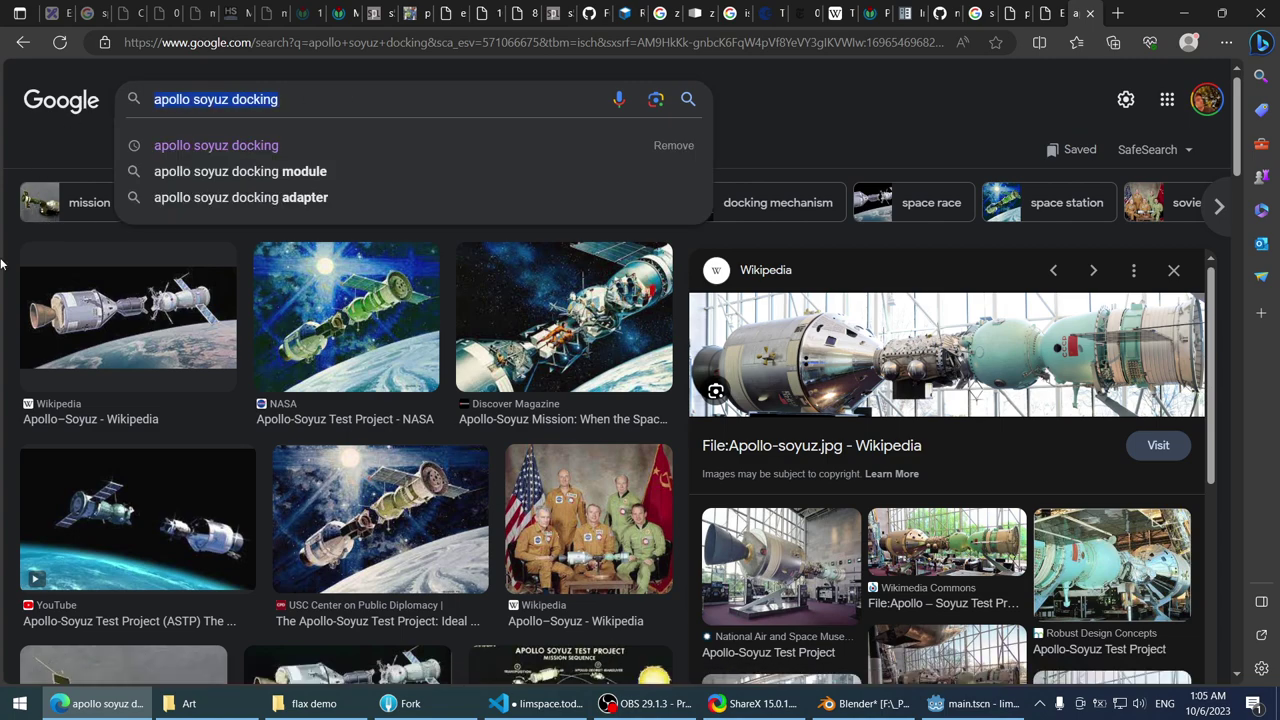
text(shuttle )
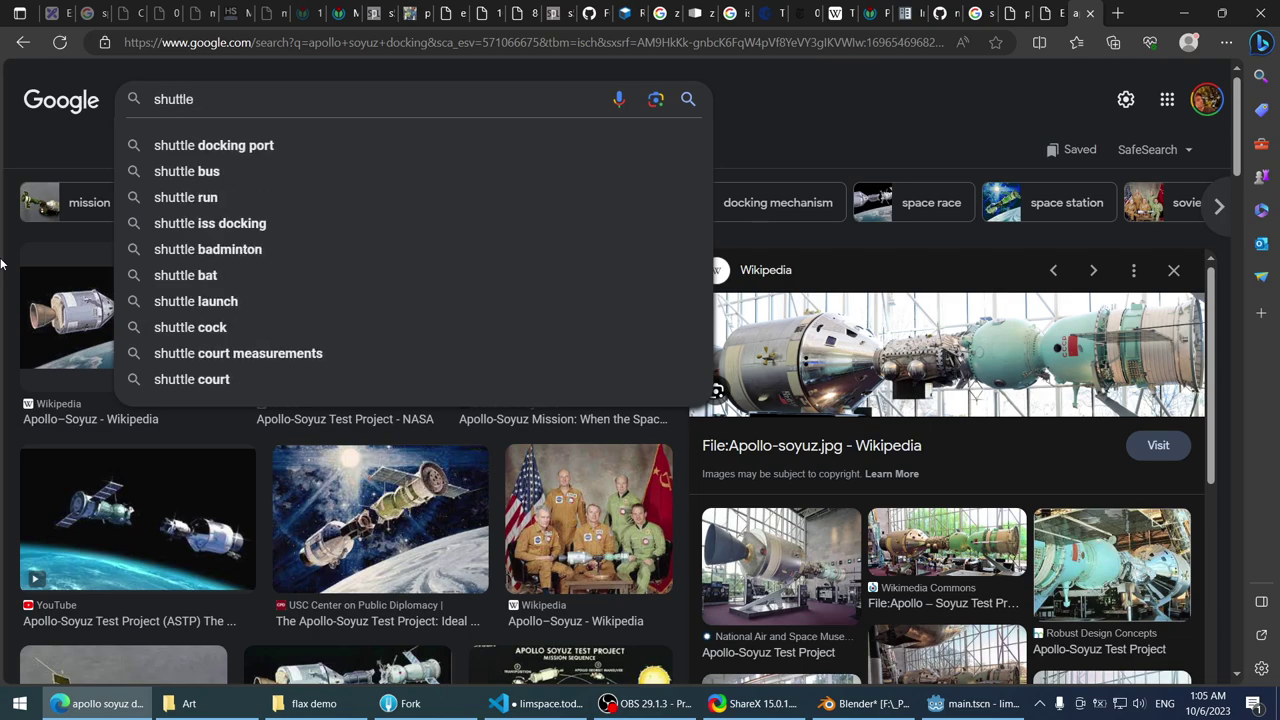
text(docking port)
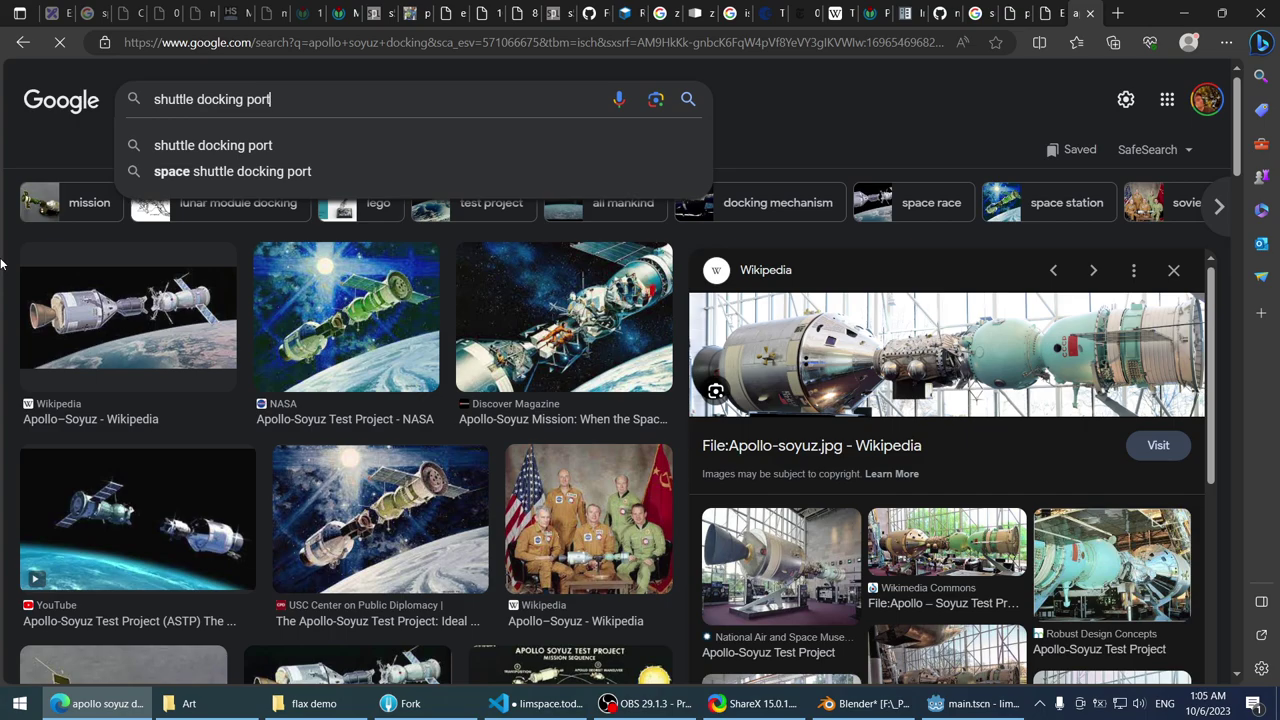
key(Return)
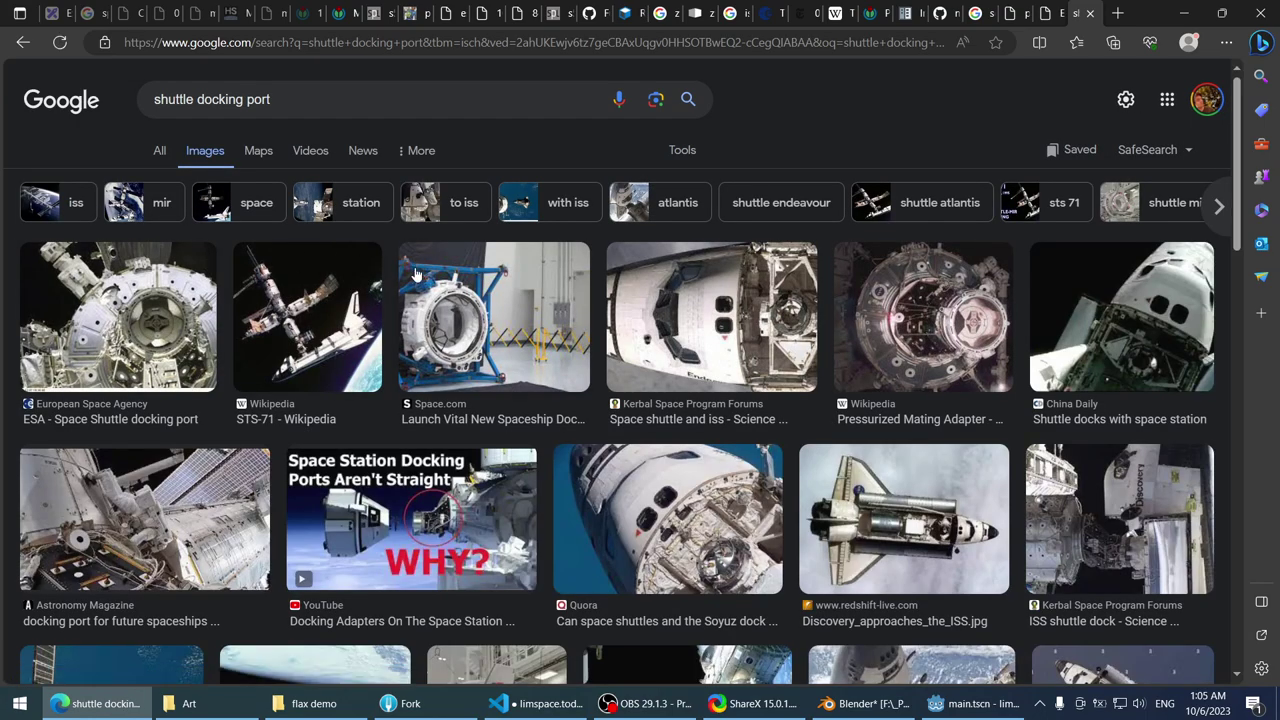
- Open the ESA Space Shuttle docking port image in a new tab, zoom and pan it
click(125, 313)
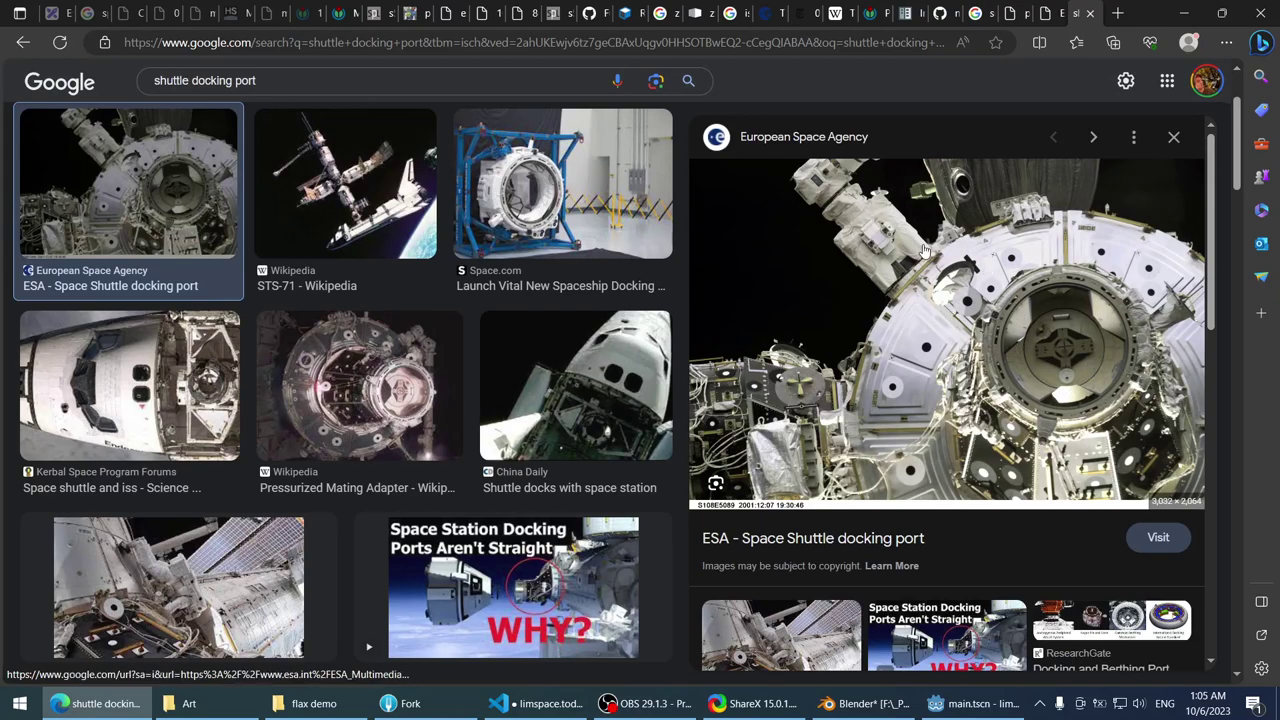
right_click(922, 248)
click(975, 393)
key(ctrl+Tab)
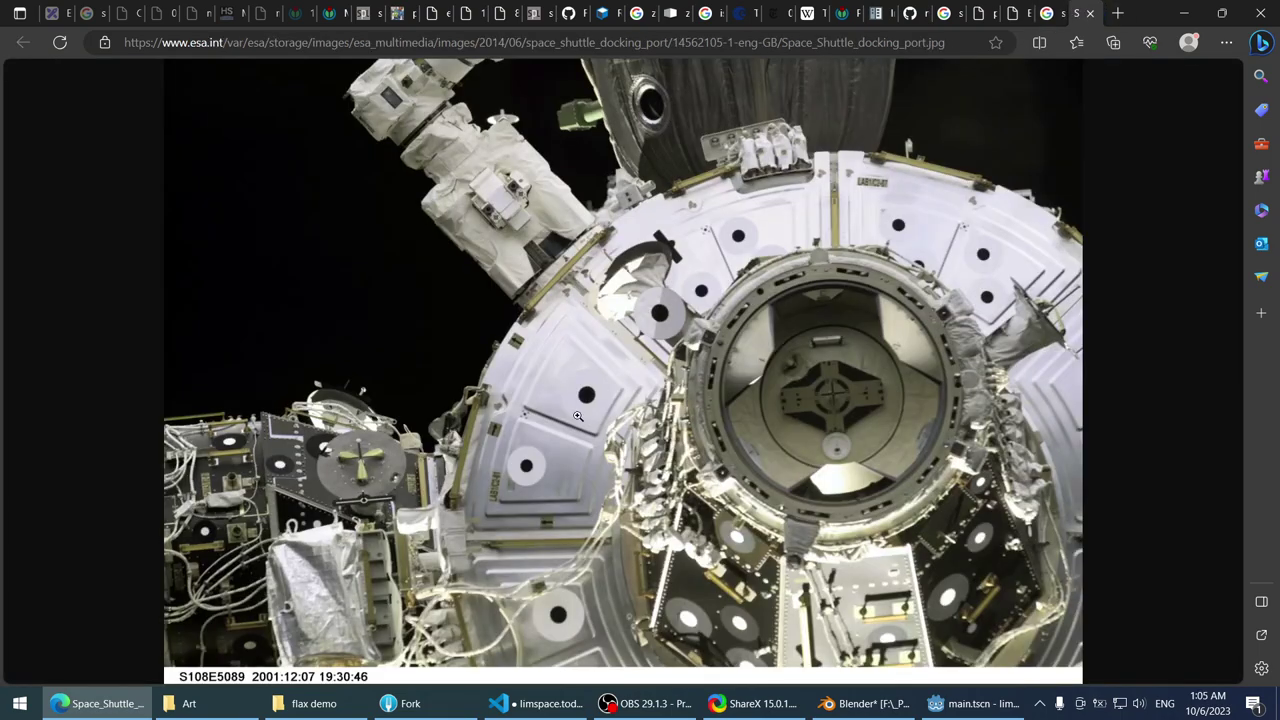
click(867, 389)
middle_drag(607, 278, 539, 247)
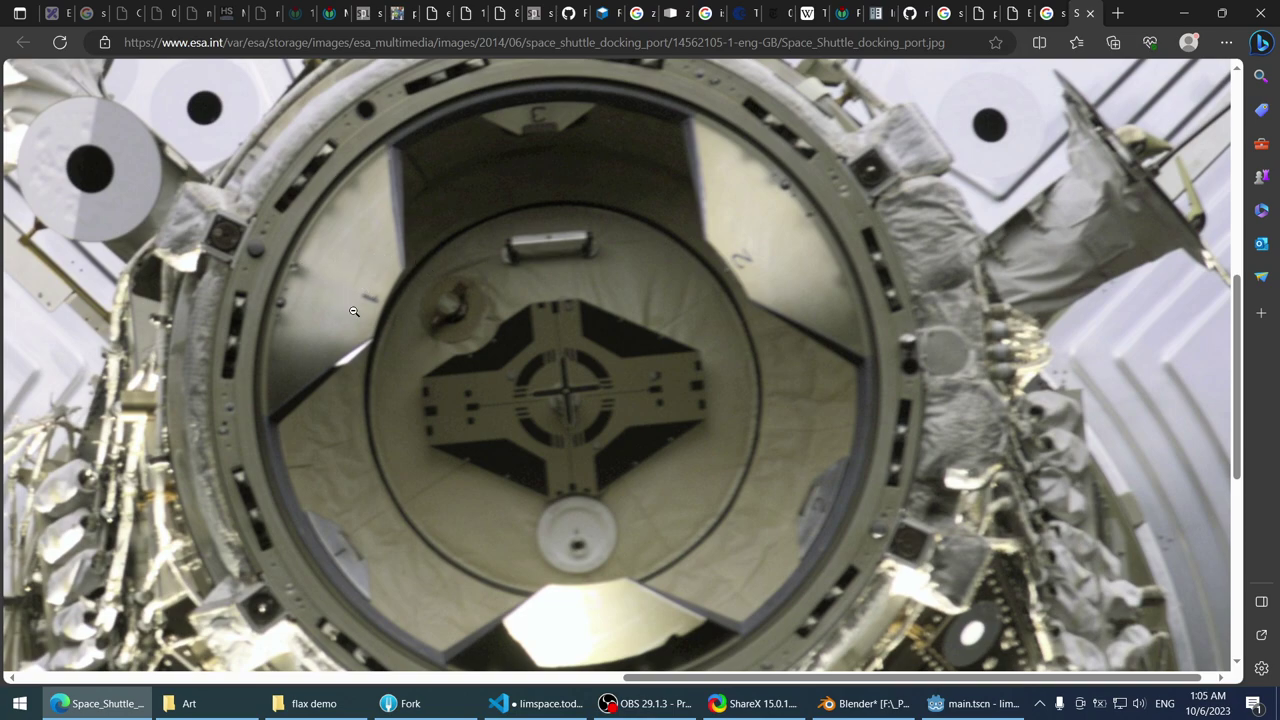
click(659, 297)
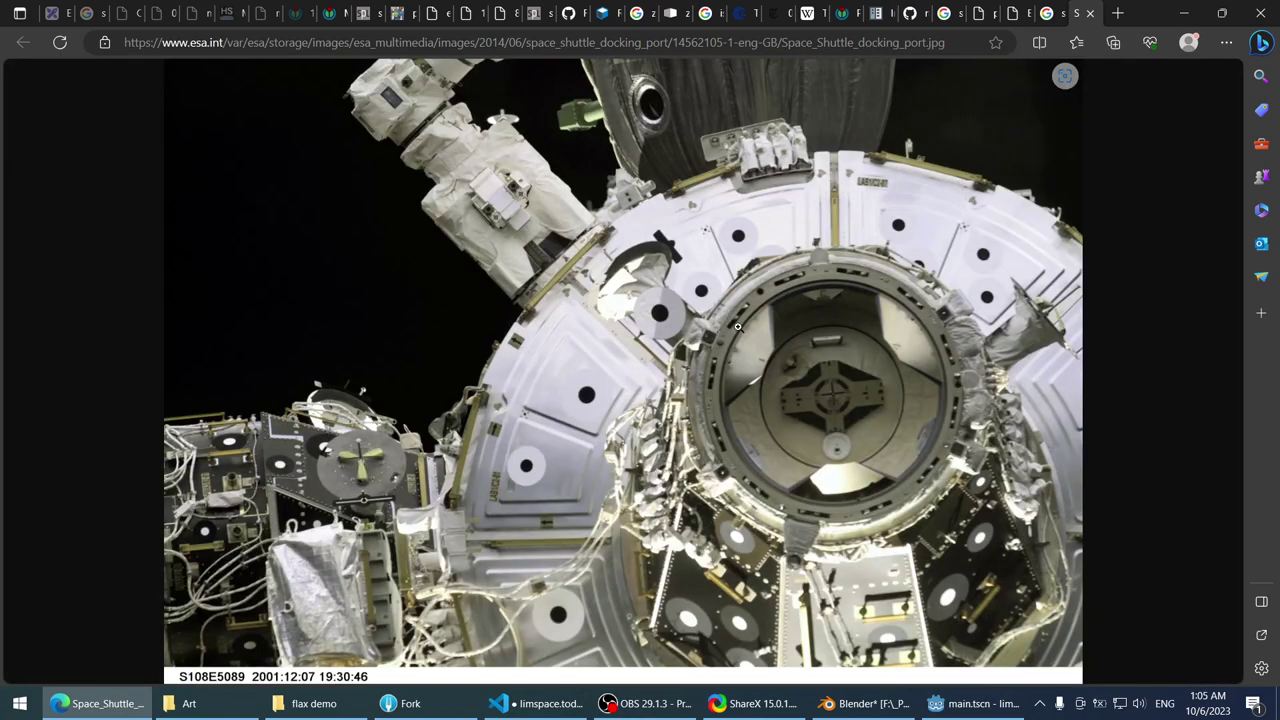
click(1044, 14)
scroll(842, 195, up, 2)
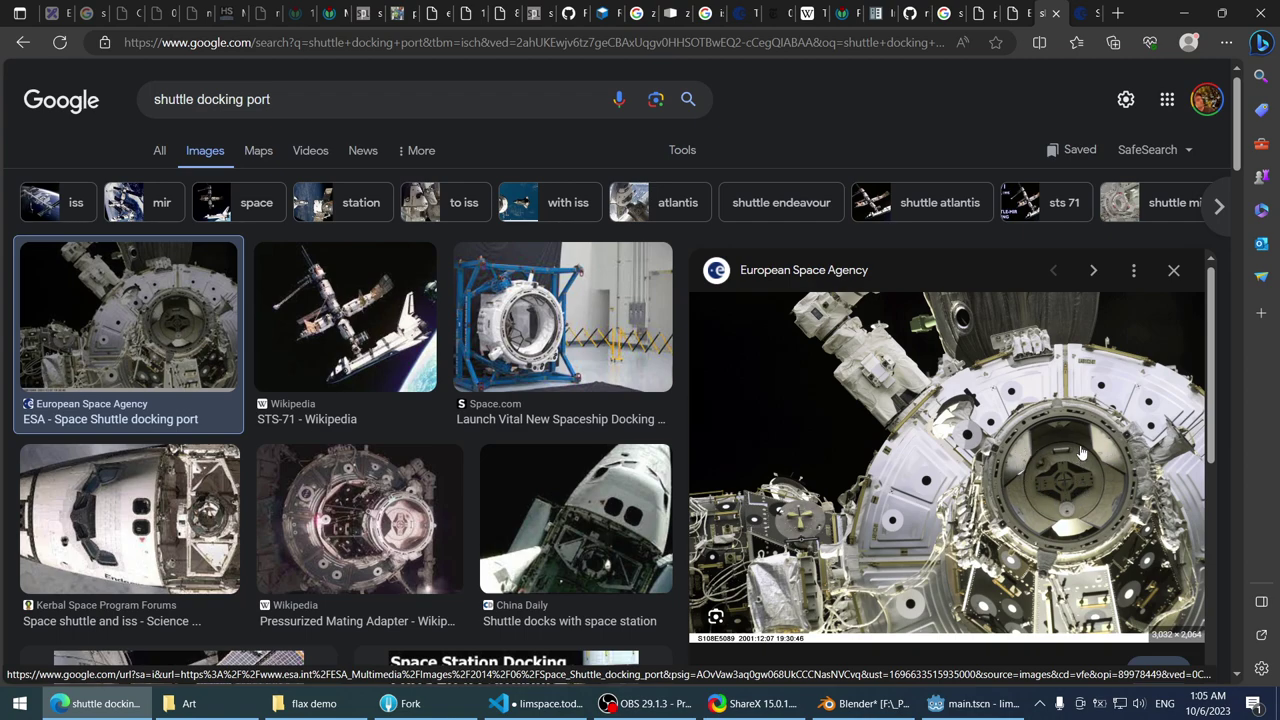
key(slash)
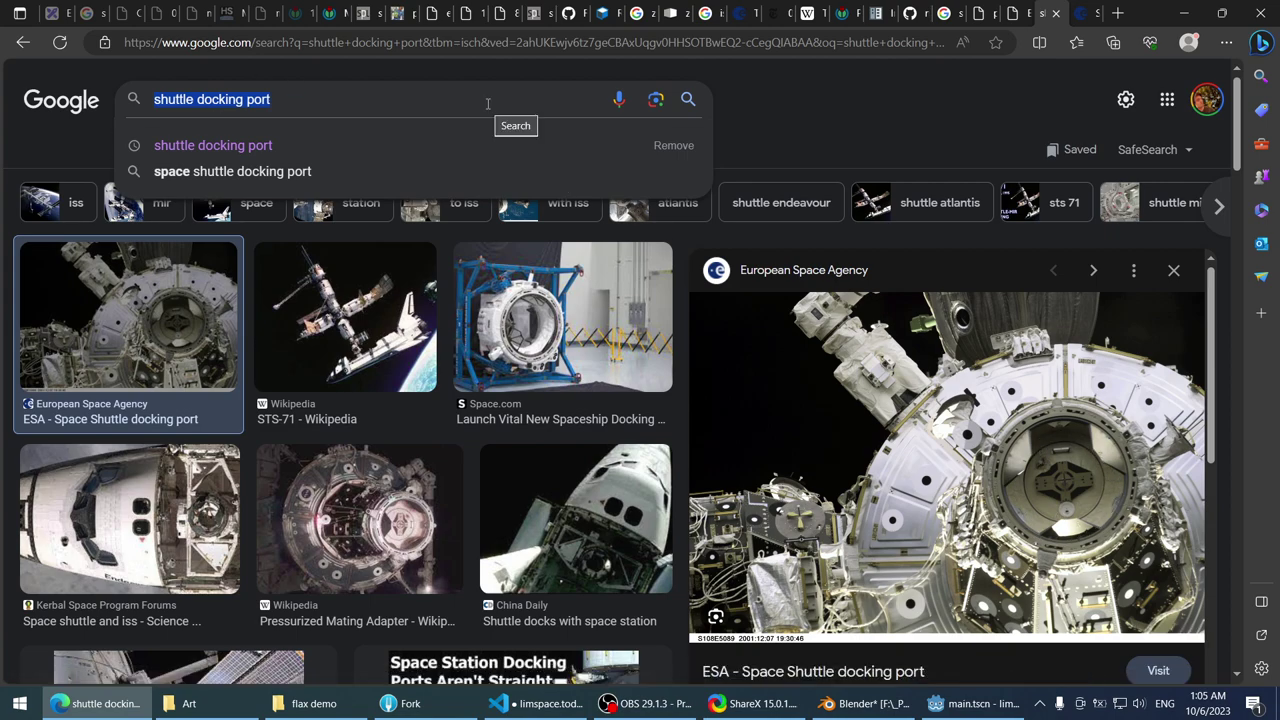
- Search Google Images for 'lids docking', replacing the 'orion docking' query
text(orion)
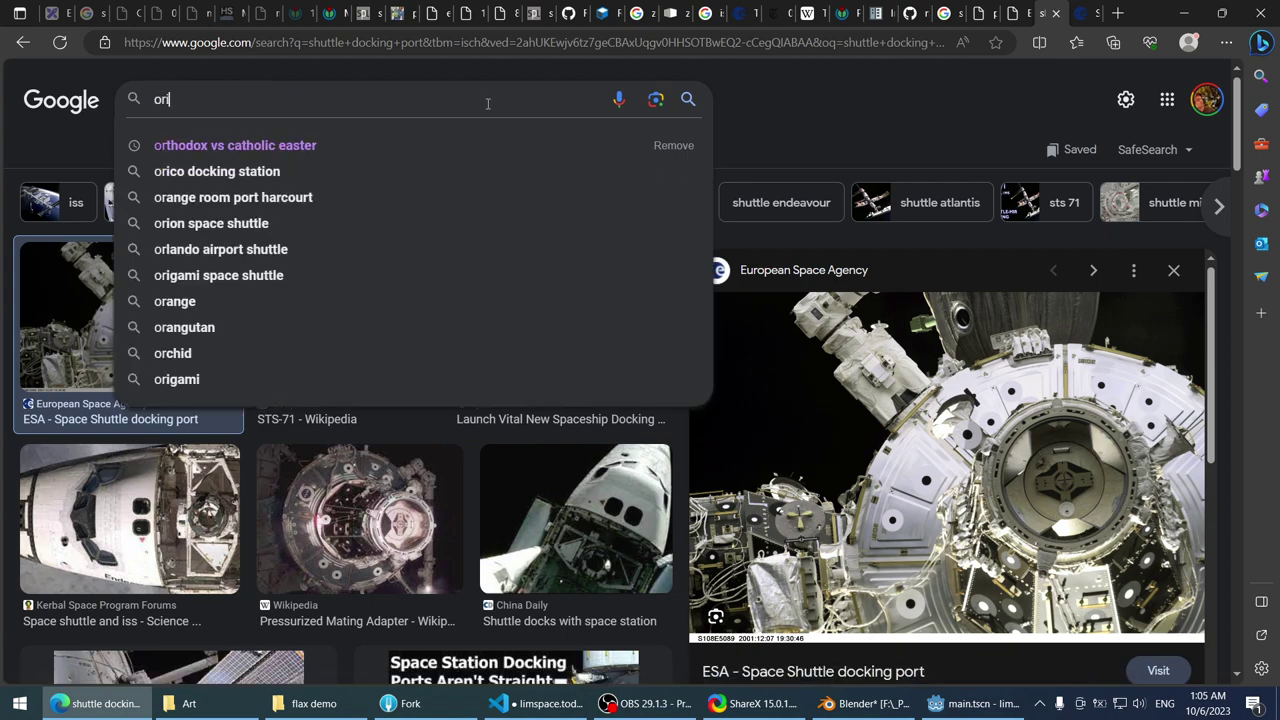
text( docking)
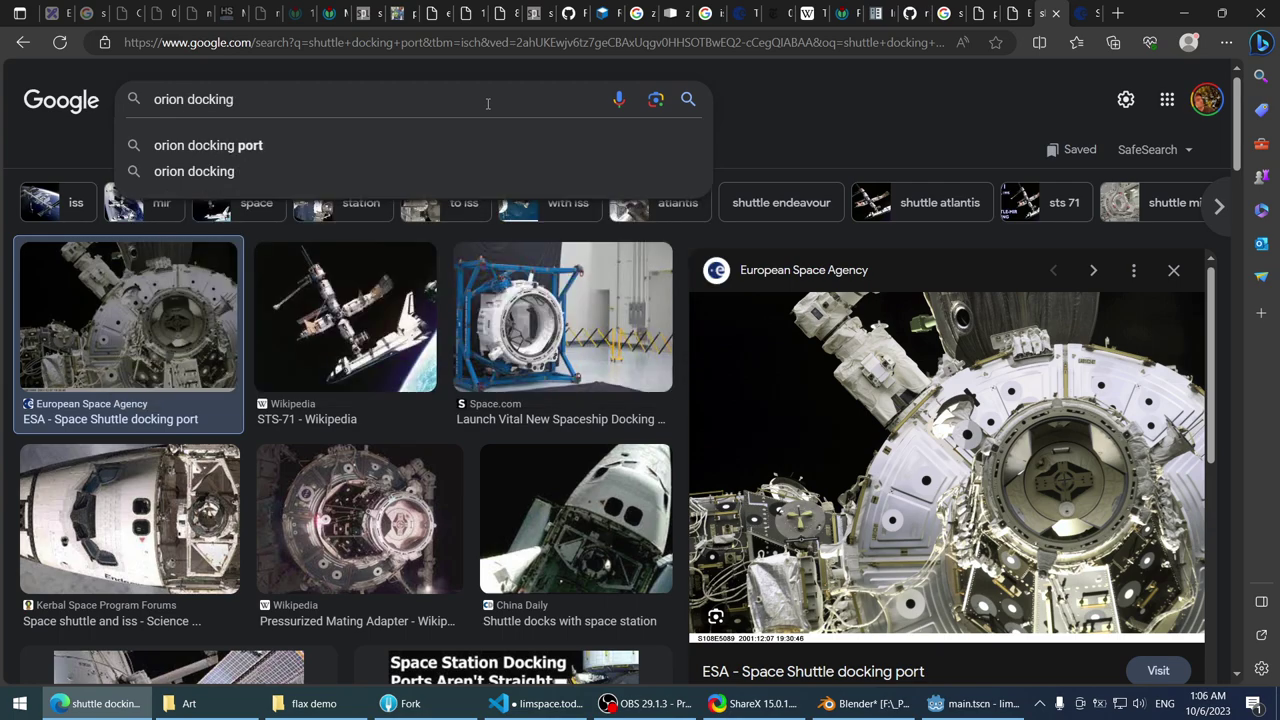
key(ctrl+a)
text(lids docki)
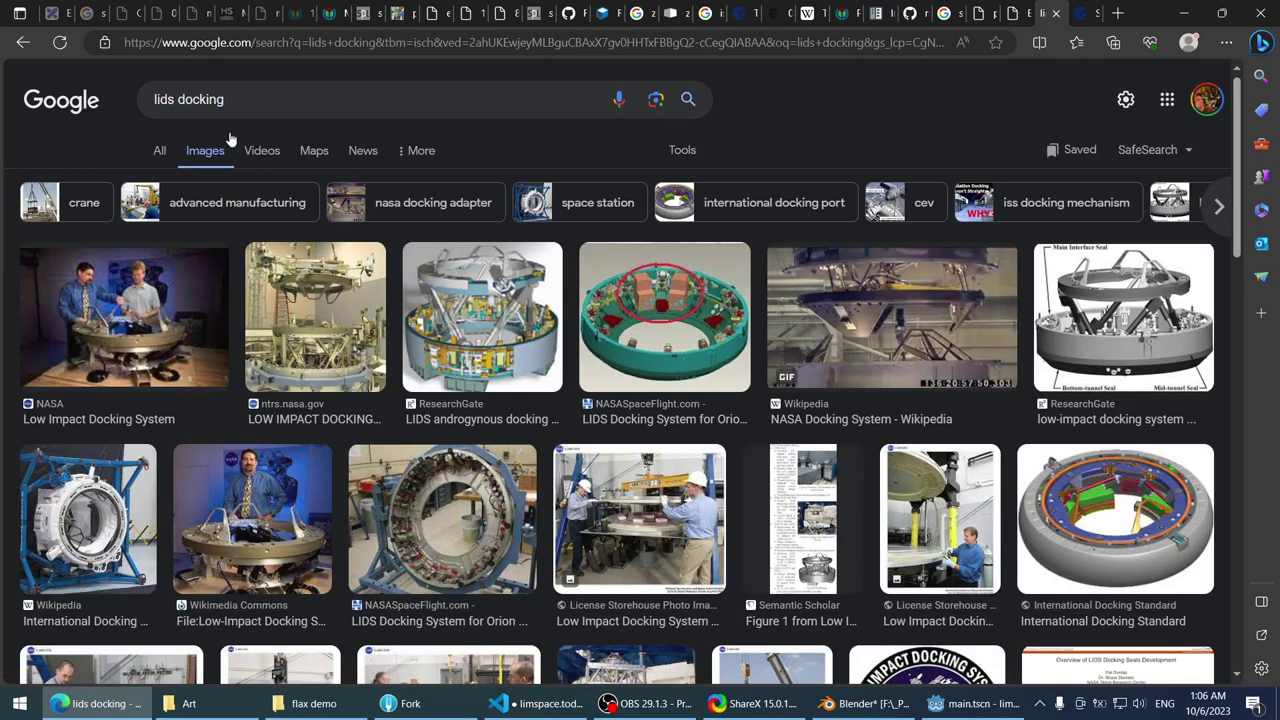
scroll(198, 241, down, 2)
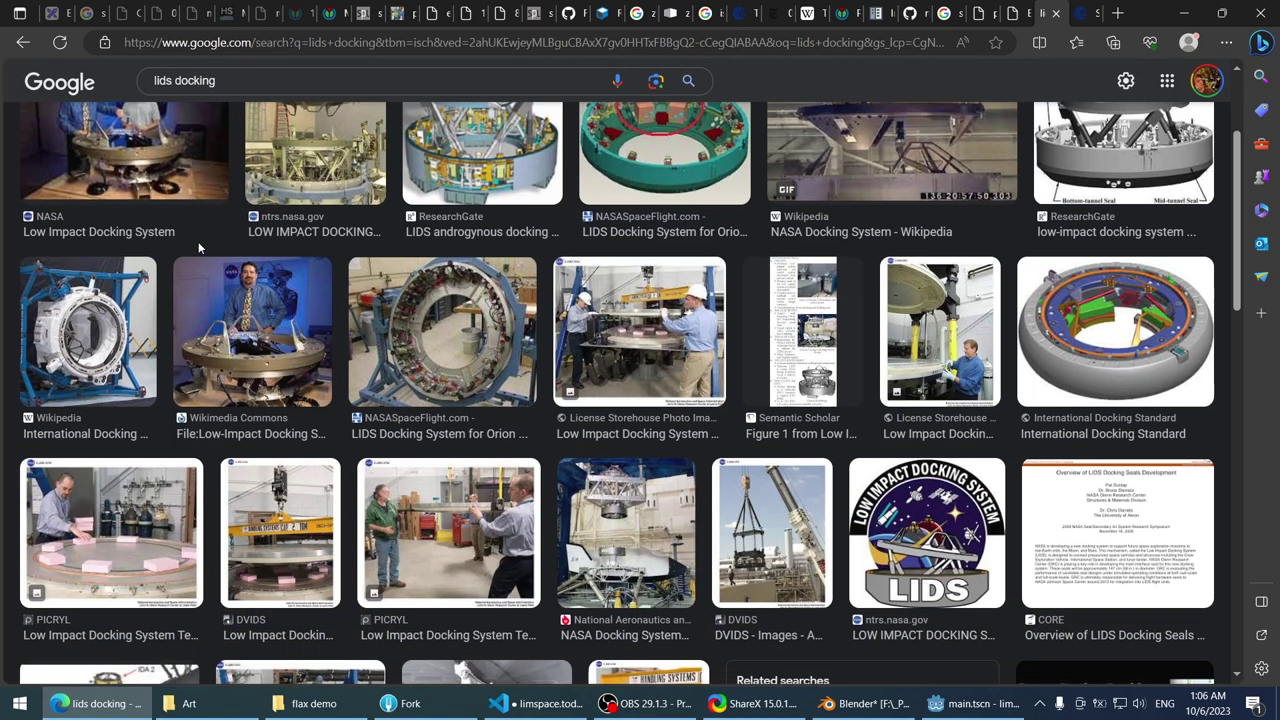
scroll(198, 241, up, 2)
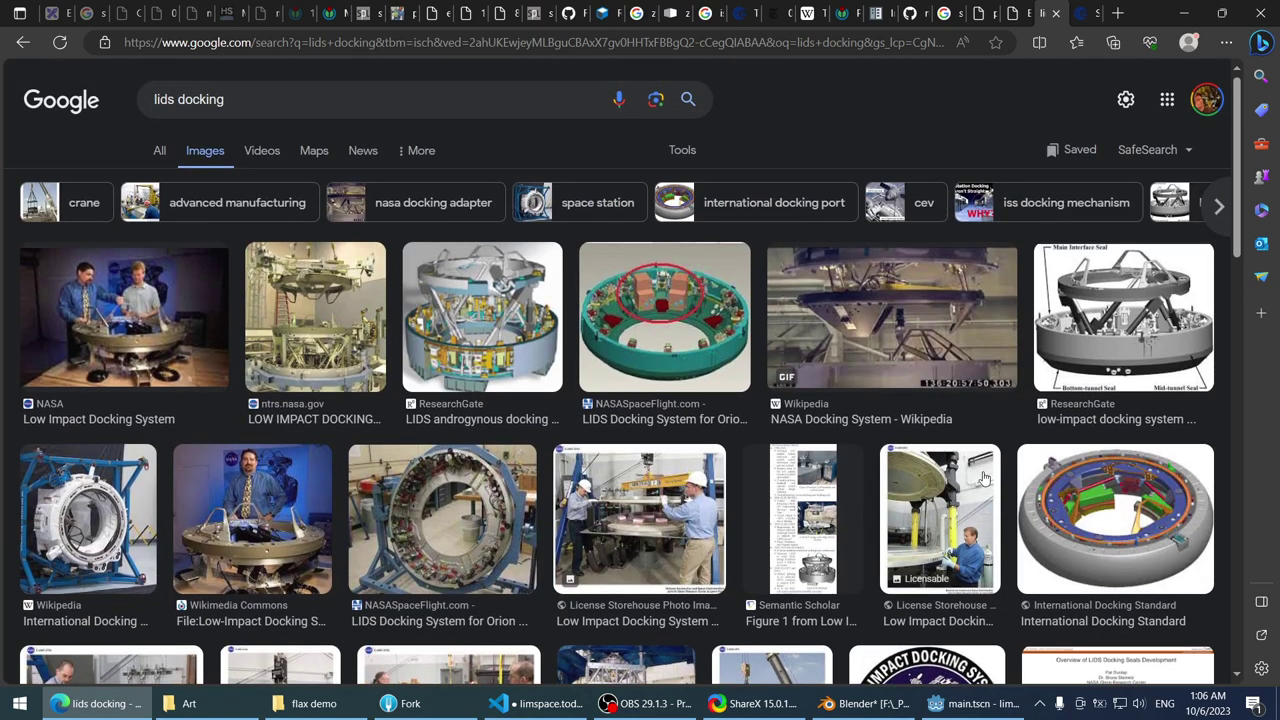
- Preview the International Docking Standard image, then show the All web results
click(1124, 496)
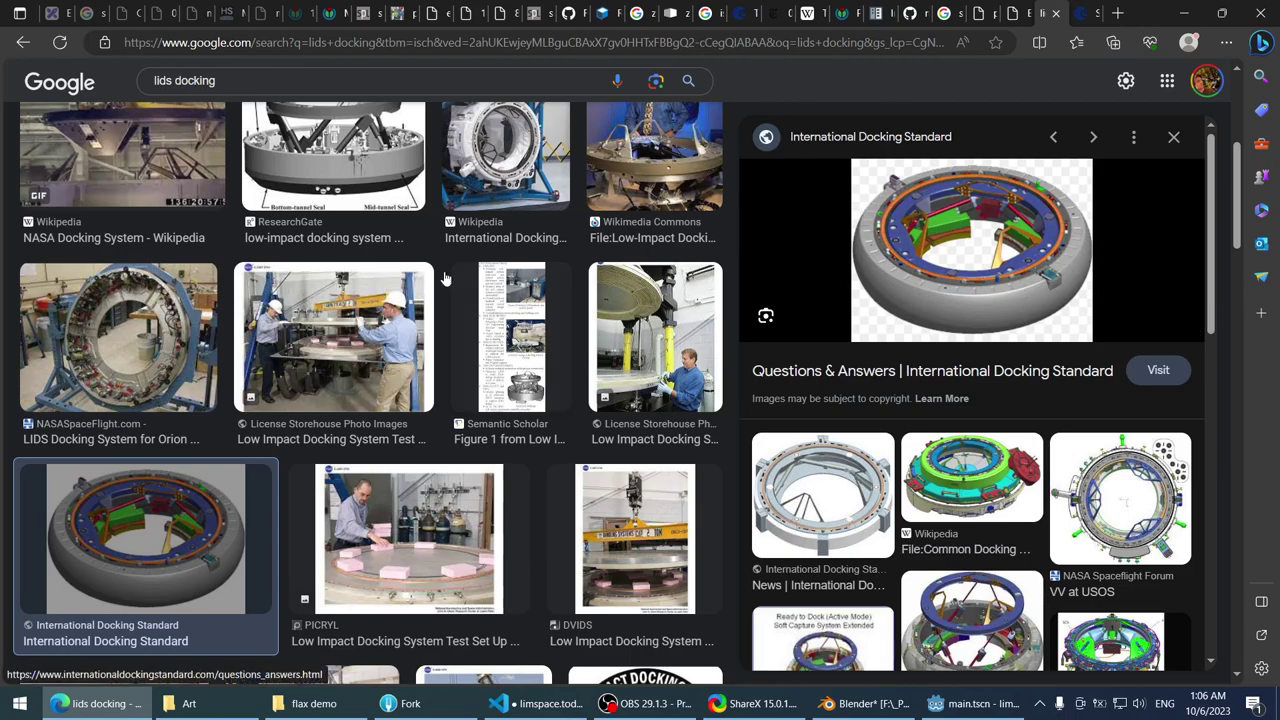
scroll(132, 176, up, 3)
click(172, 152)
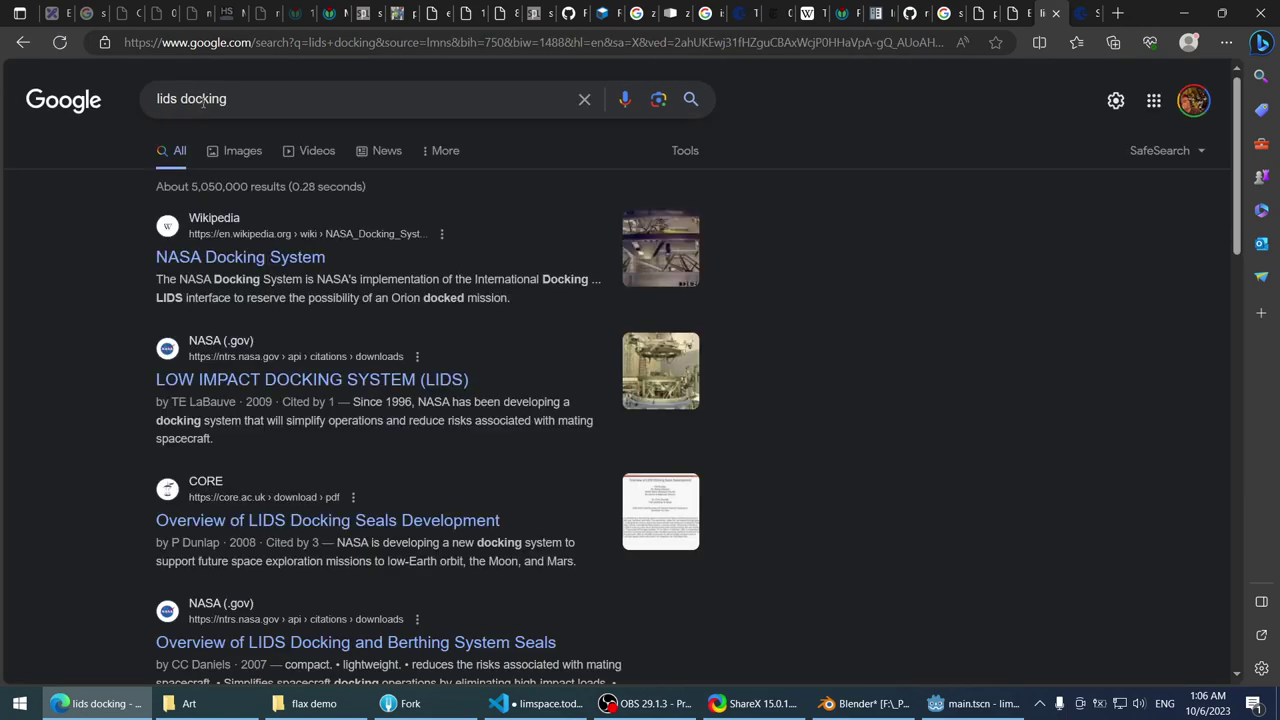
- Open Wikipedia's NASA Docking System article and watch its docking-test animation enlarged
click(222, 256)
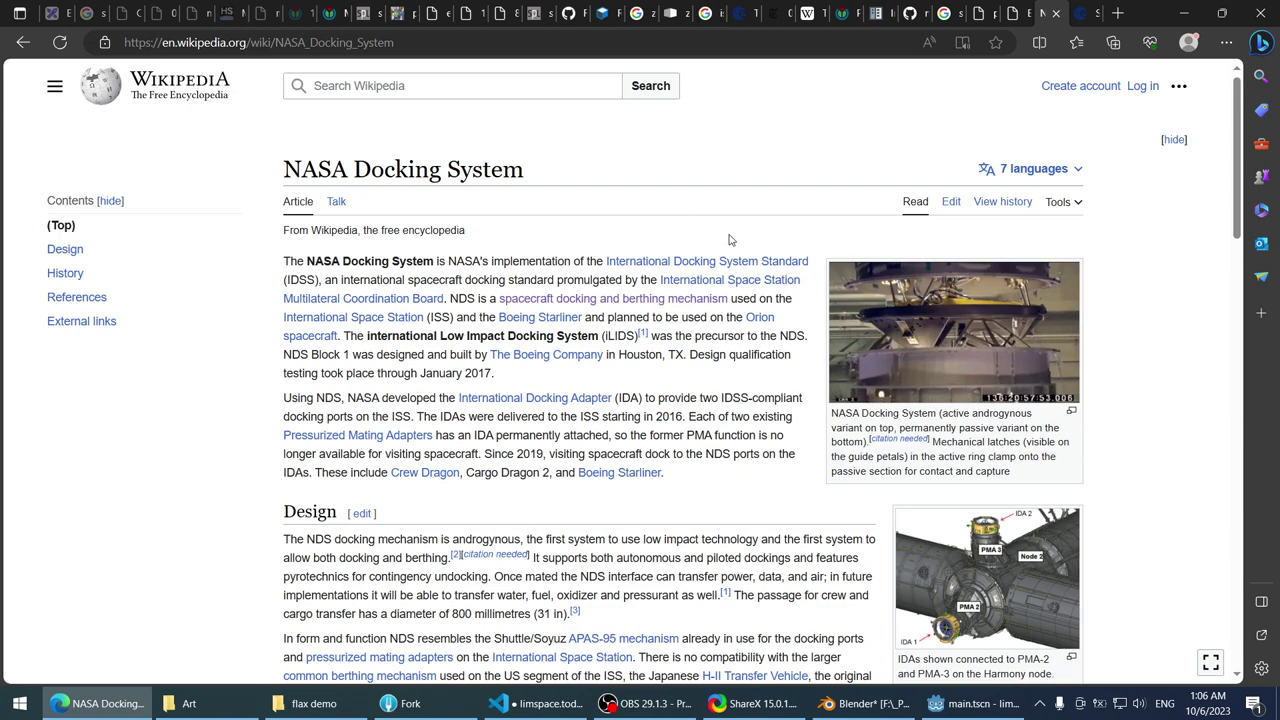
click(971, 317)
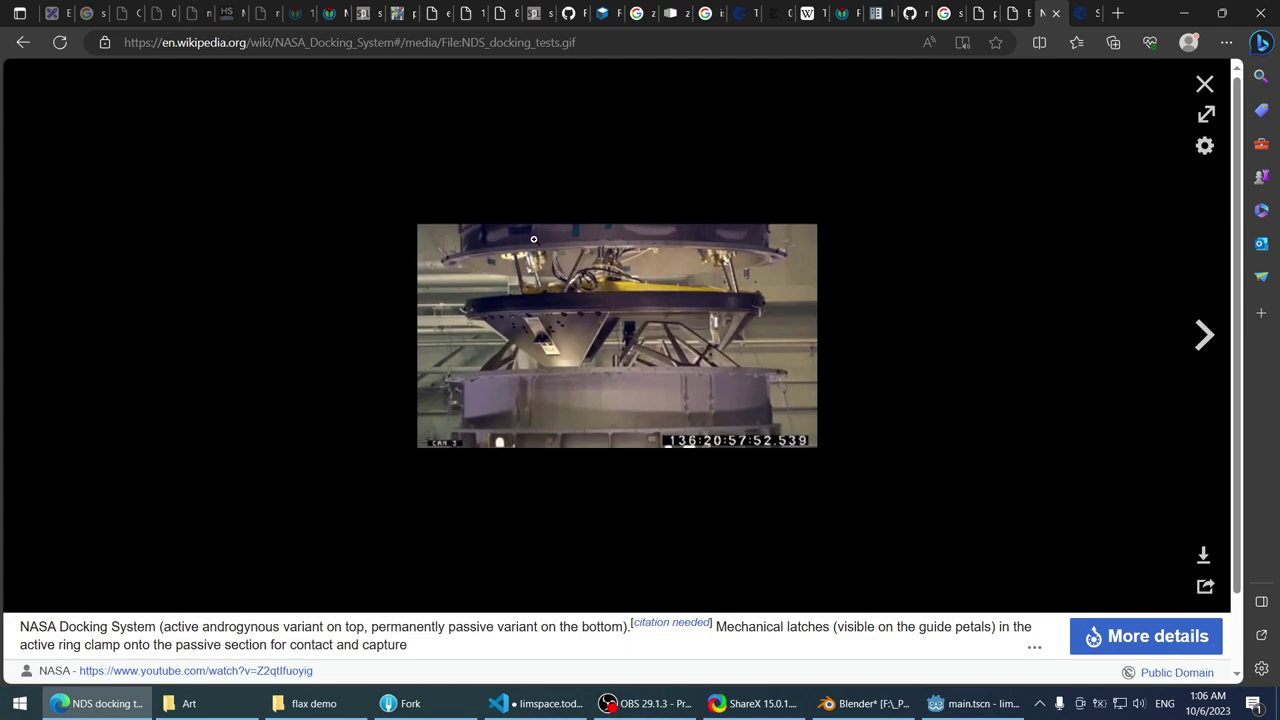
click(1205, 85)
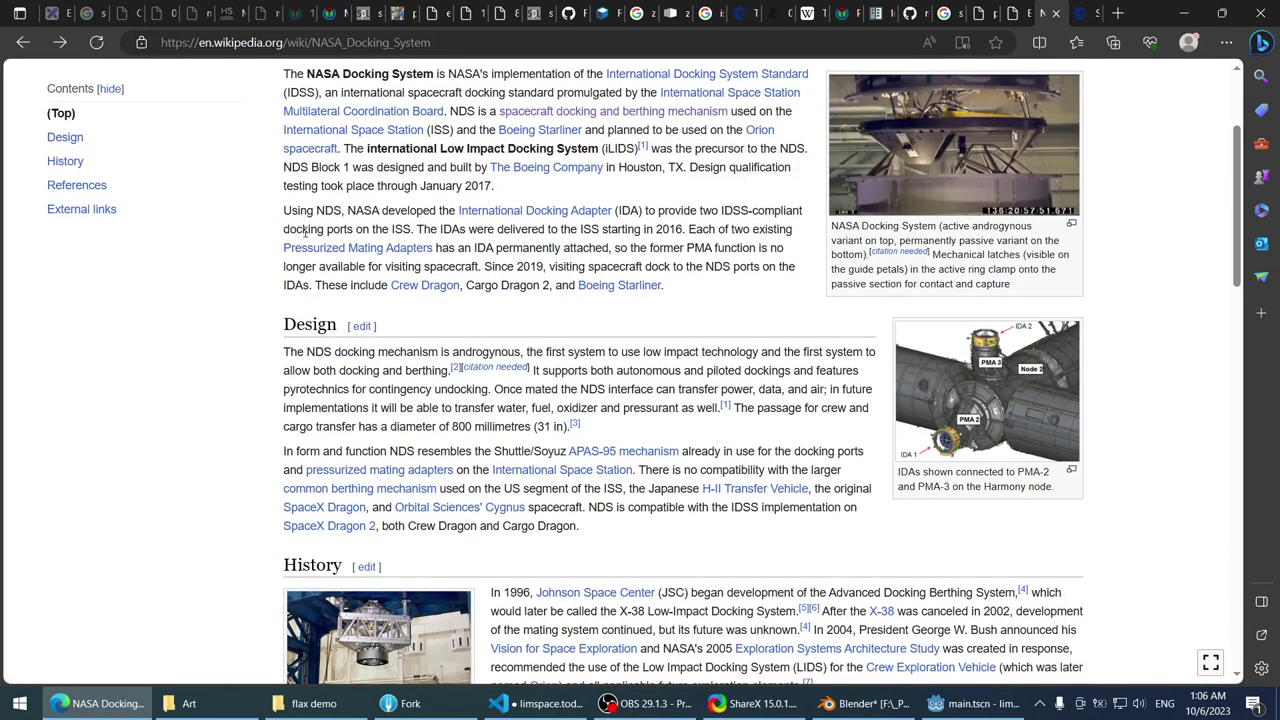
scroll(305, 233, up, 2)
- Flip through the spaceflightnow, soyuz results, russianspaceweb, Soyuz and ISS docking-port tabs
click(1015, 13)
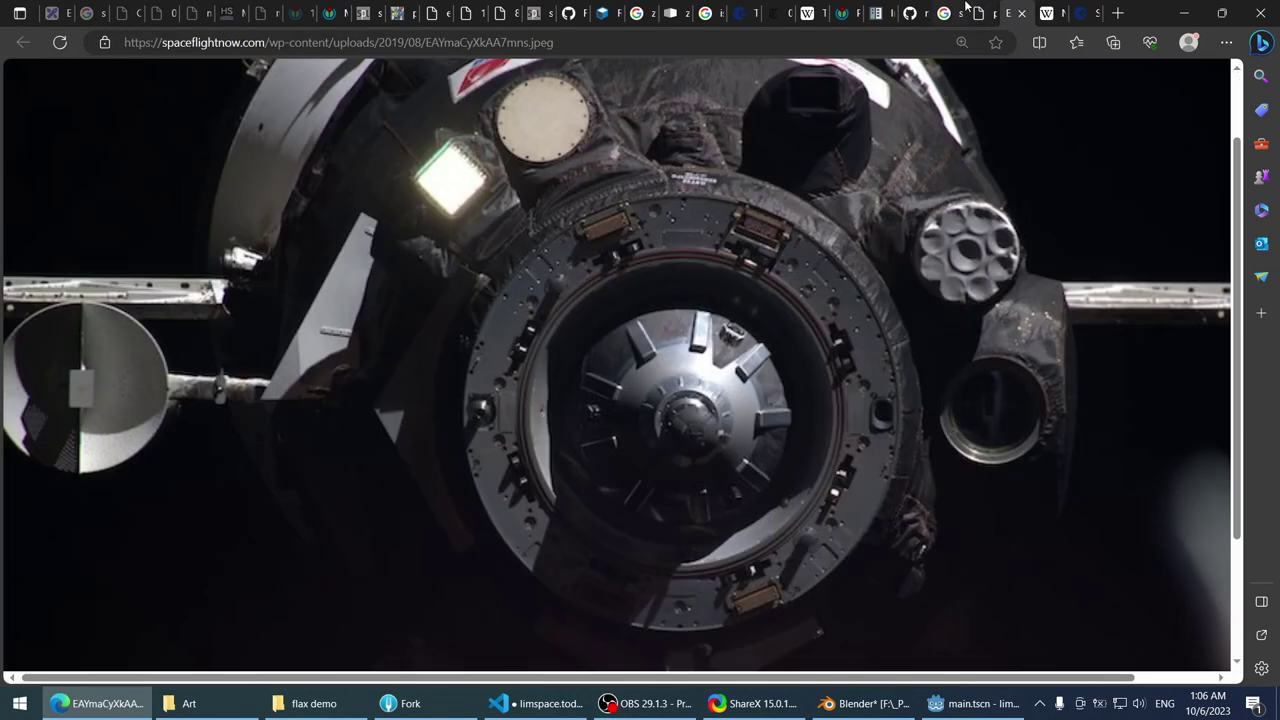
click(943, 13)
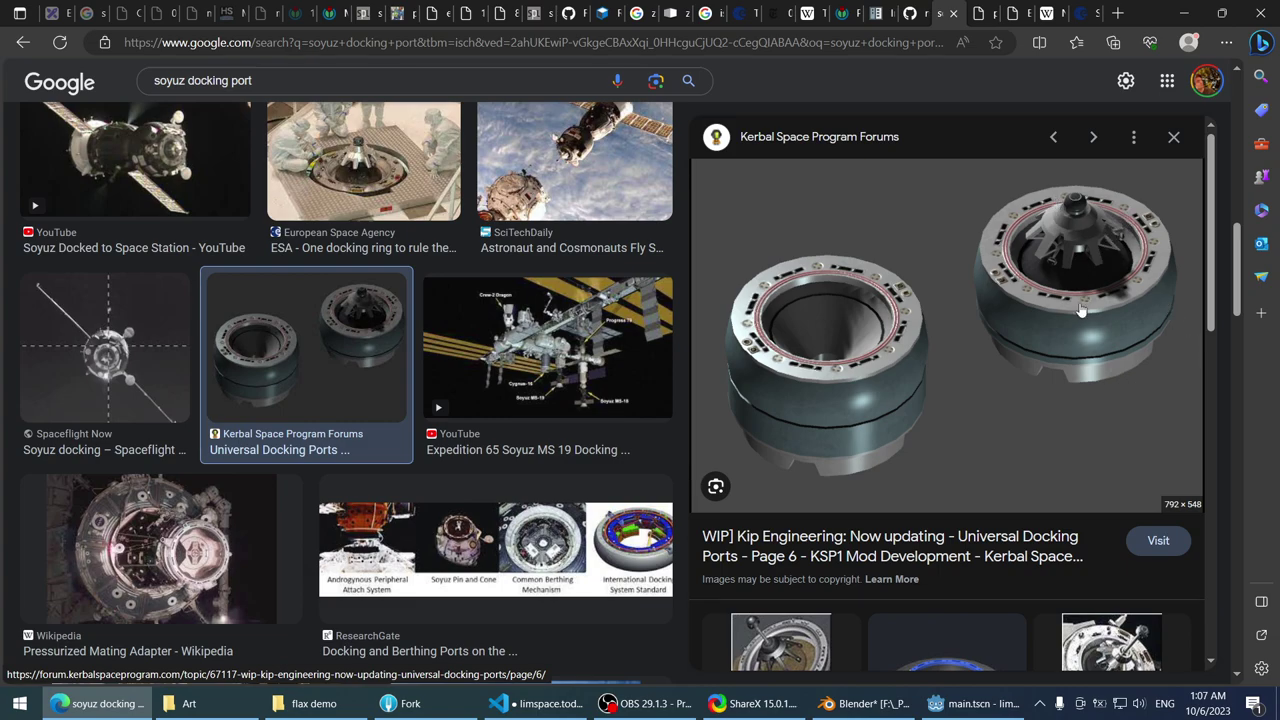
click(988, 12)
click(1012, 10)
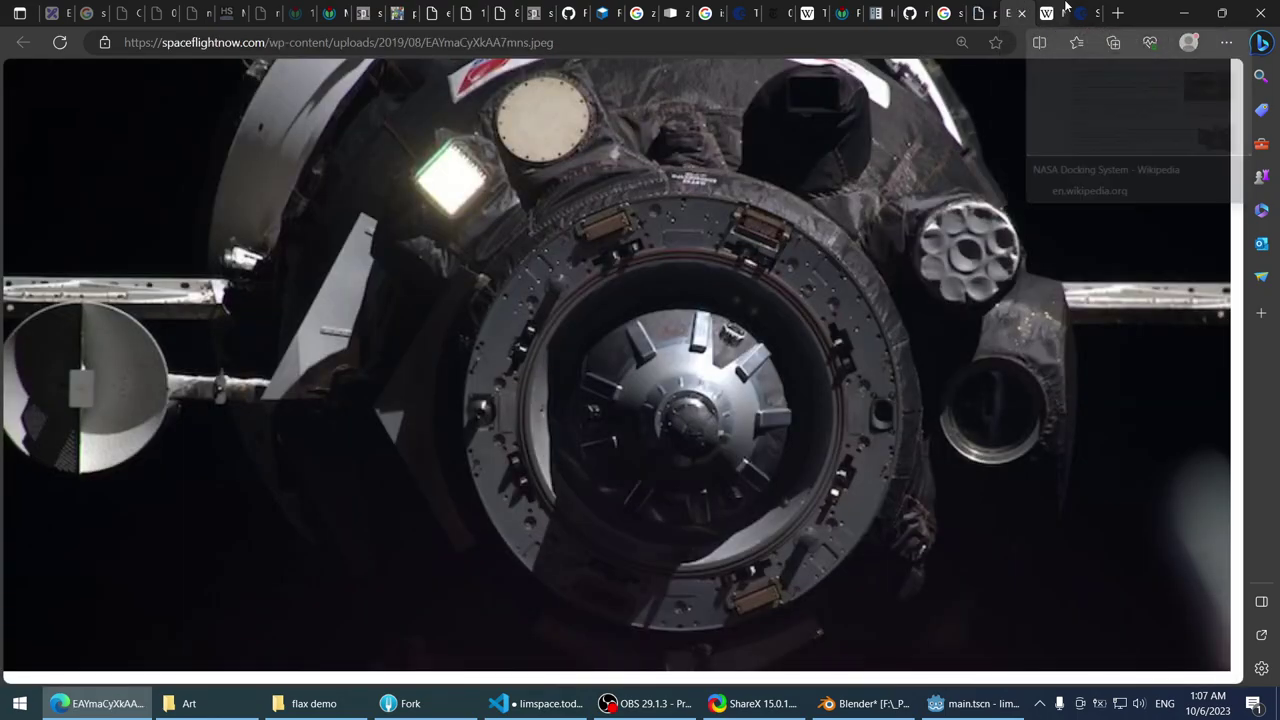
click(1058, 10)
click(1086, 10)
- Return to the NASA Docking System article and scroll its introduction
click(1043, 10)
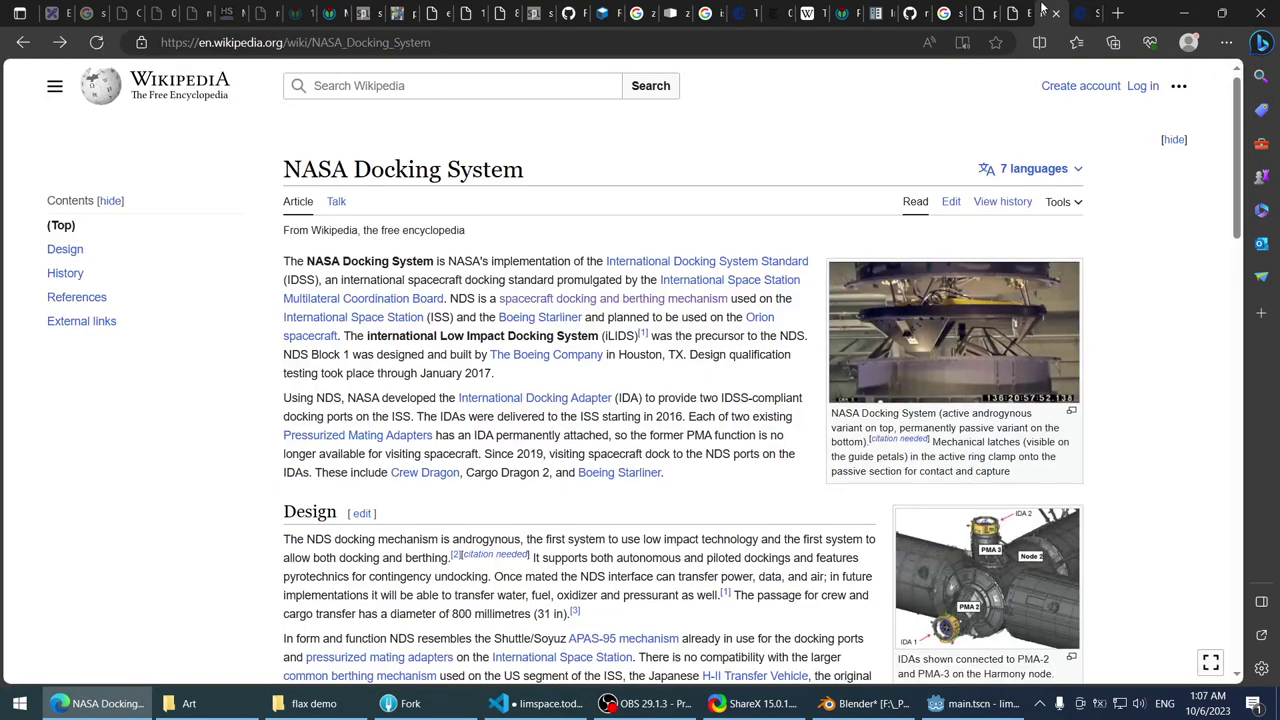
scroll(535, 290, down, 3)
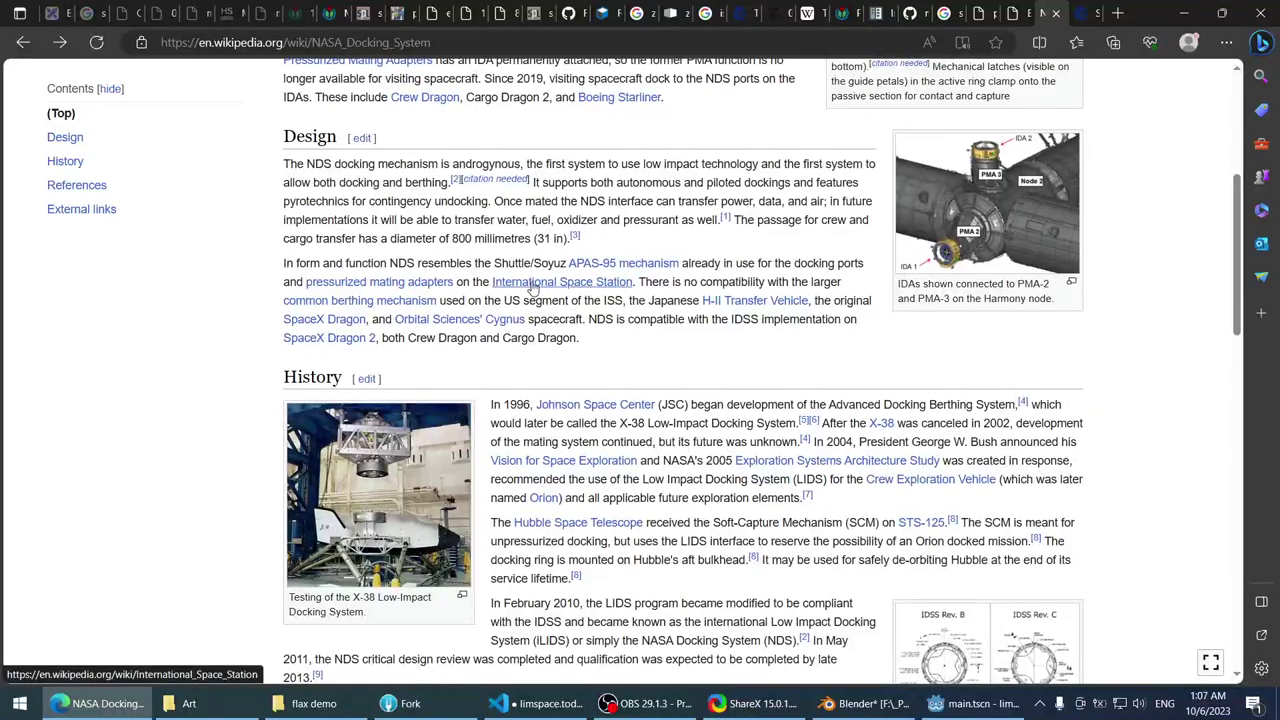
mouse_move(535, 288)
scroll(535, 290, up, 3)
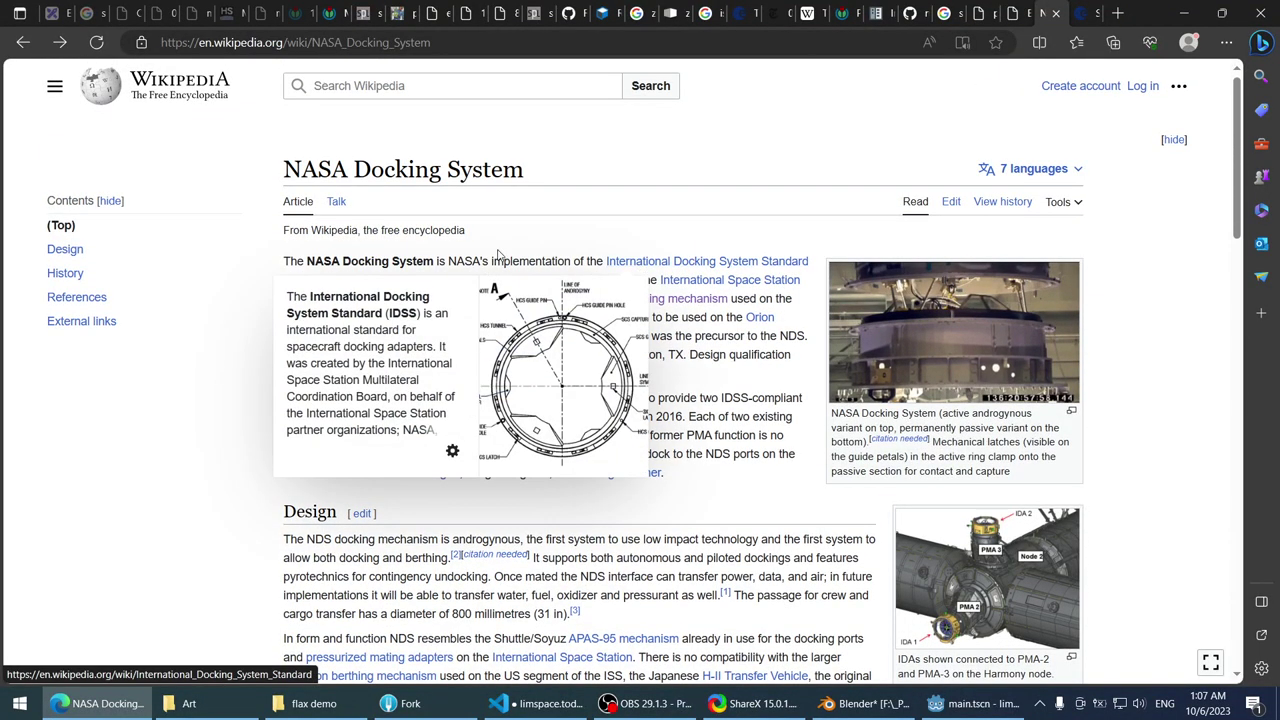
- View the IDSS Rev D docking-ring diagram, then go back to NASA Docking System
click(650, 262)
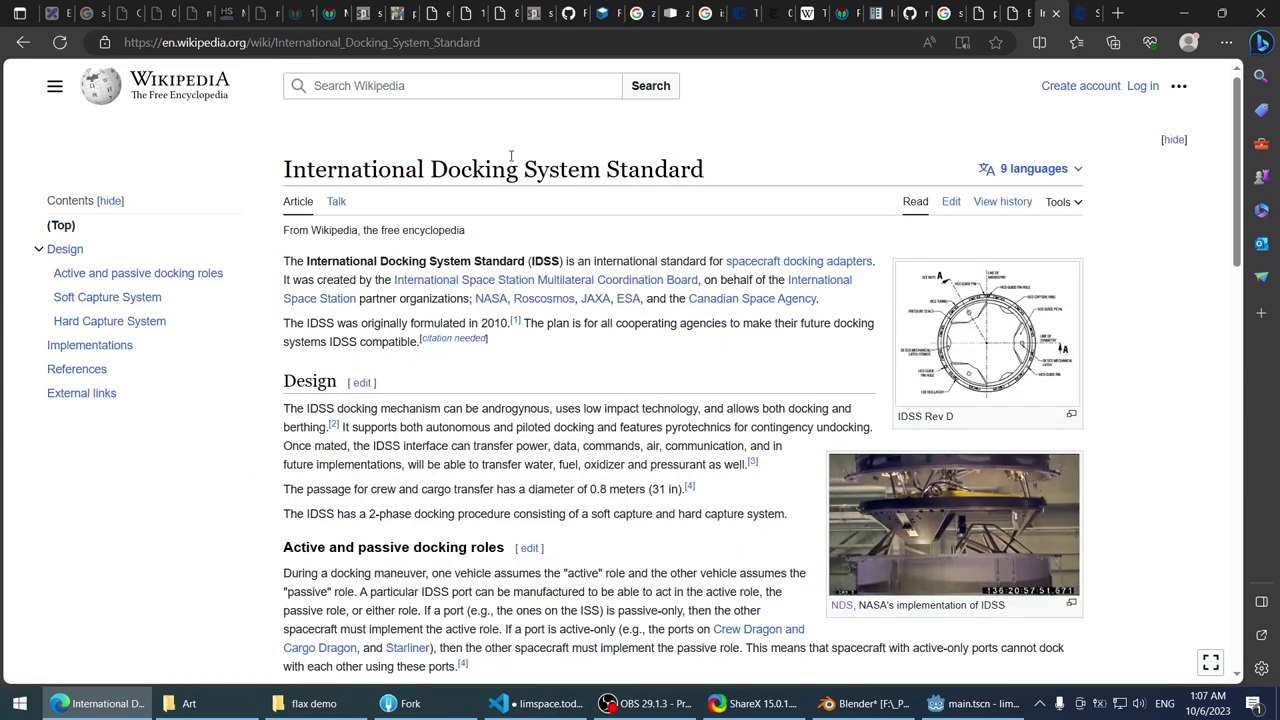
click(946, 340)
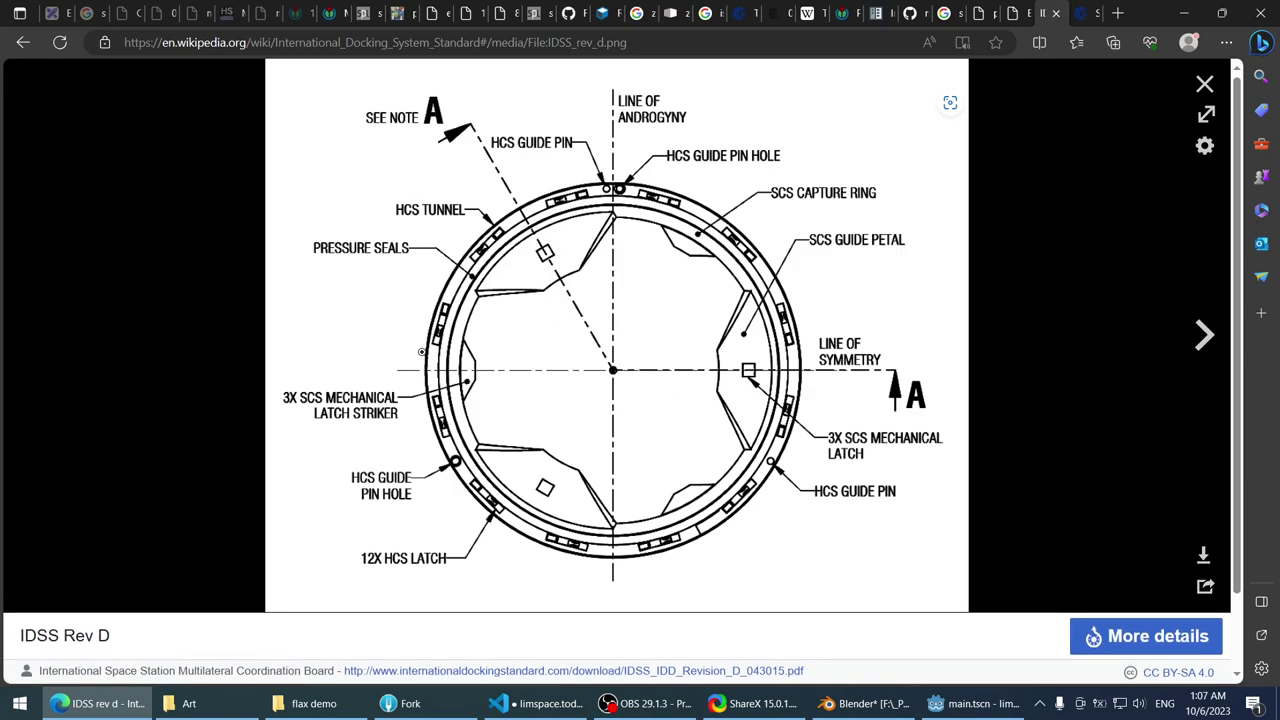
click(1204, 84)
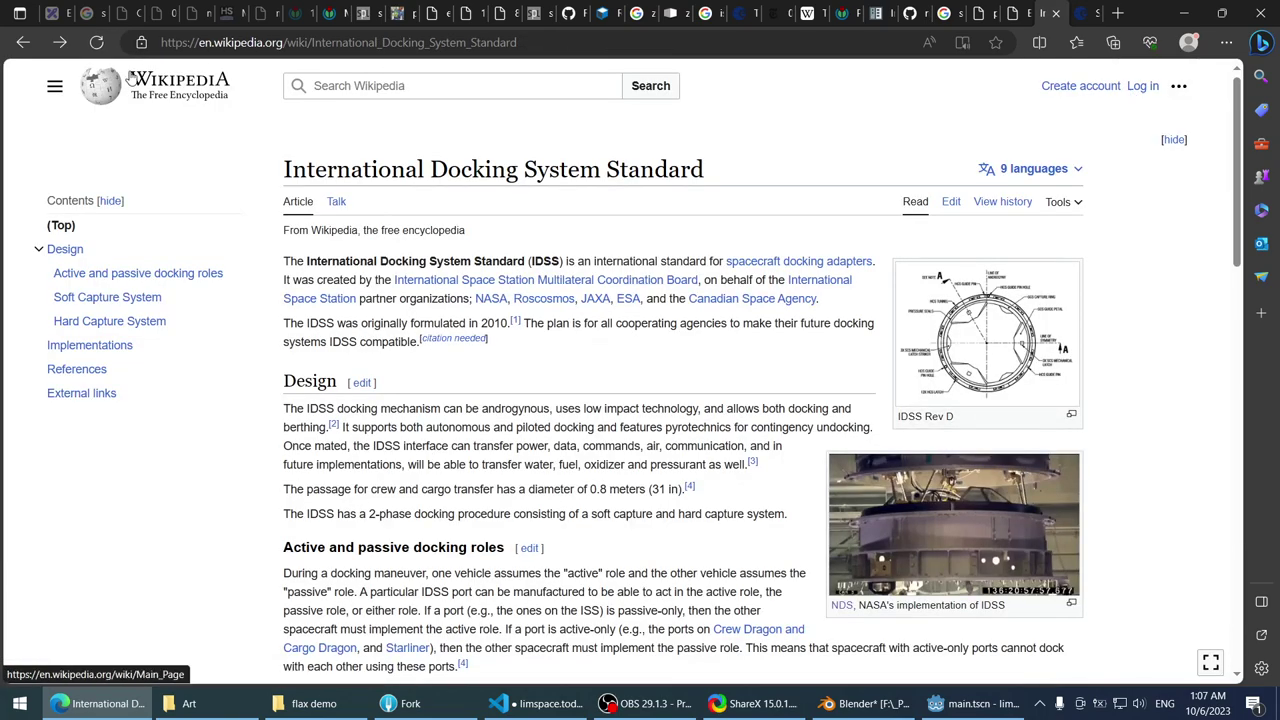
click(23, 42)
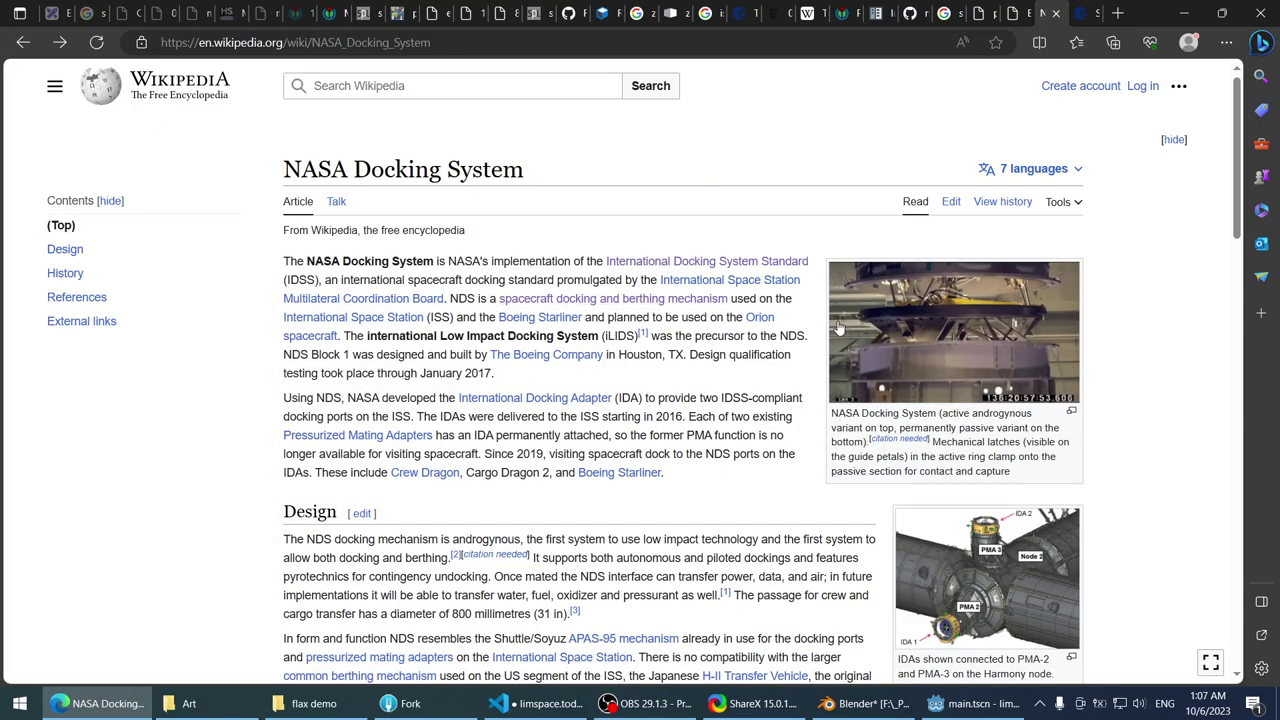
- Scroll the NASA Docking System article to its Boeing Starliner link
scroll(948, 343, down, 6)
scroll(594, 293, up, 2)
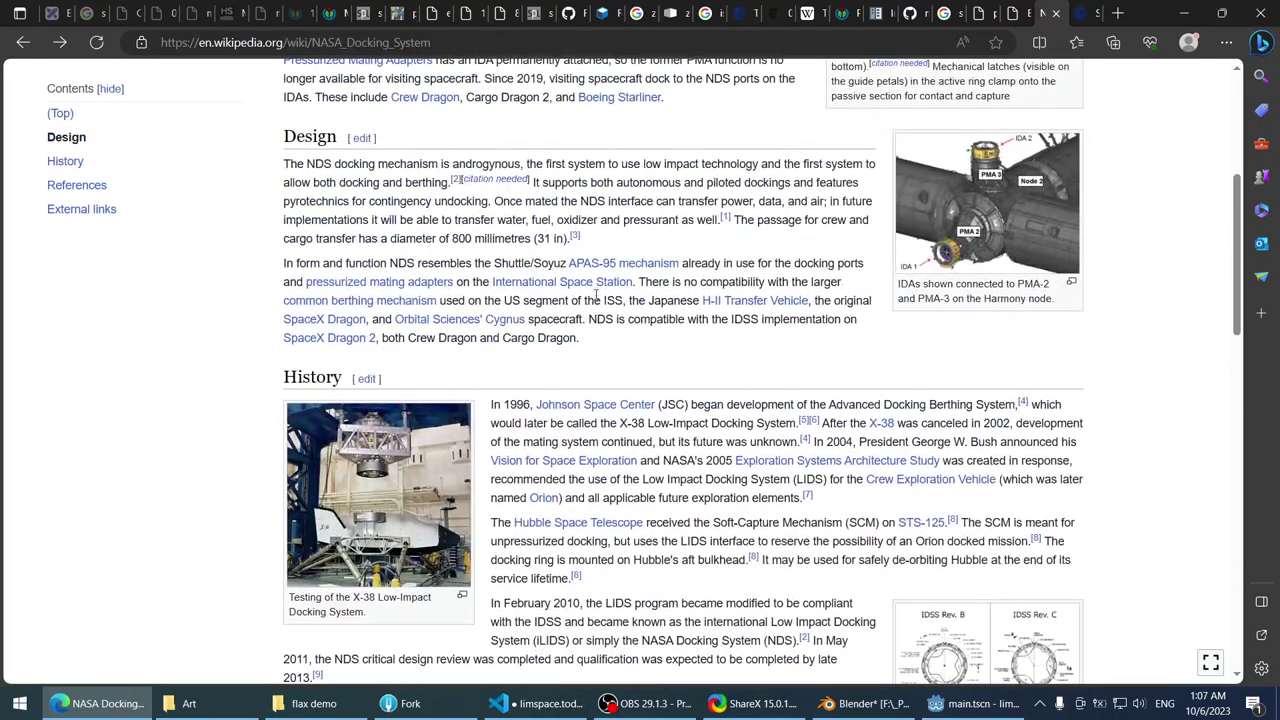
scroll(594, 293, down, 4)
scroll(594, 293, down, 7)
scroll(600, 305, up, 10)
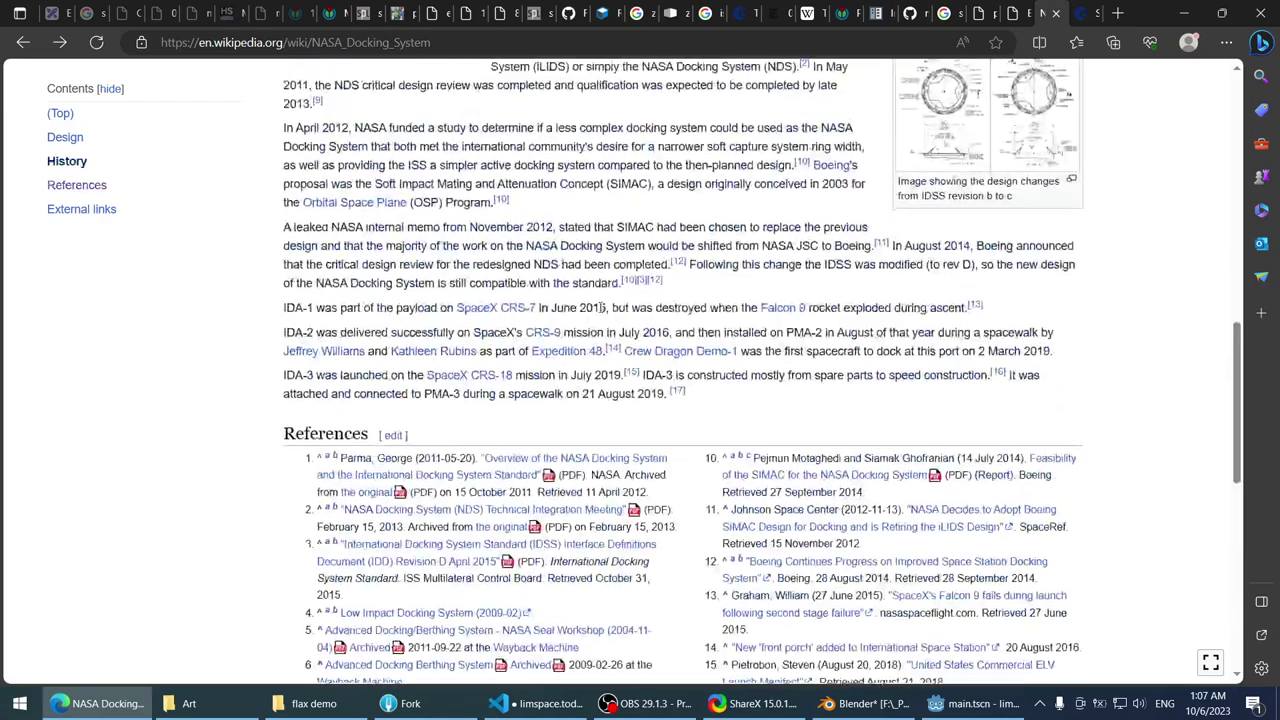
scroll(606, 316, up, 4)
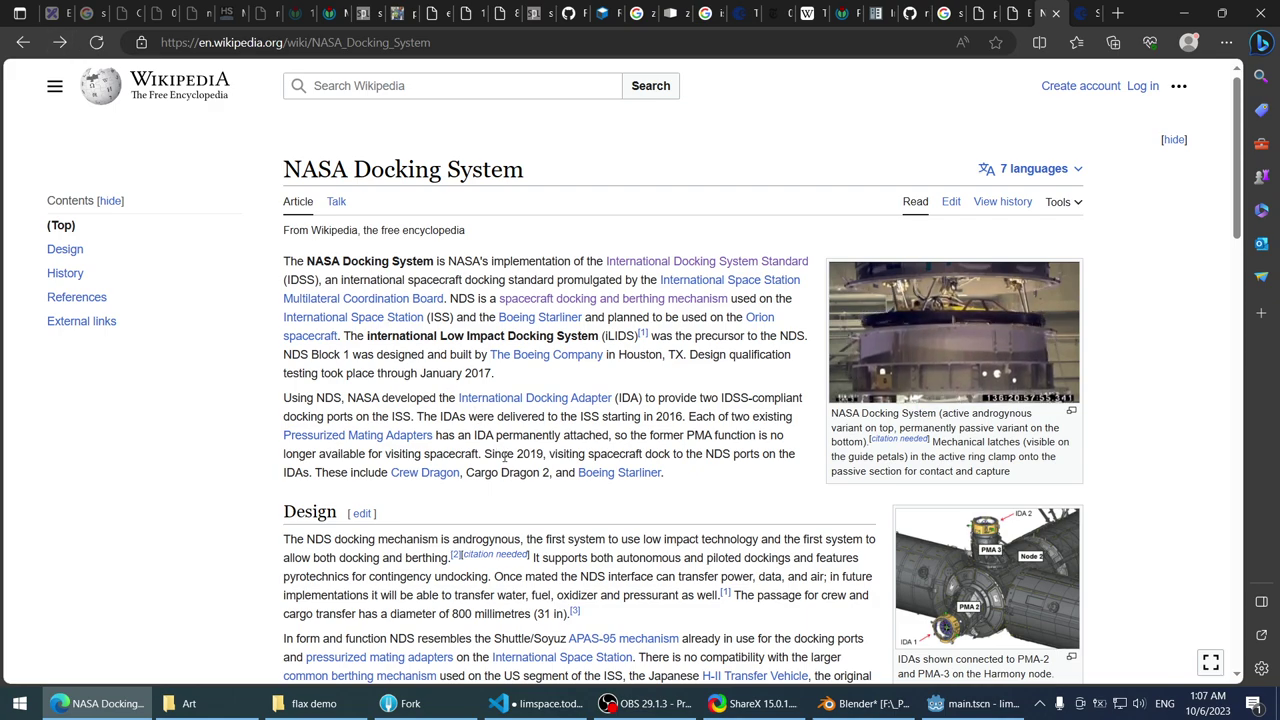
mouse_move(434, 476)
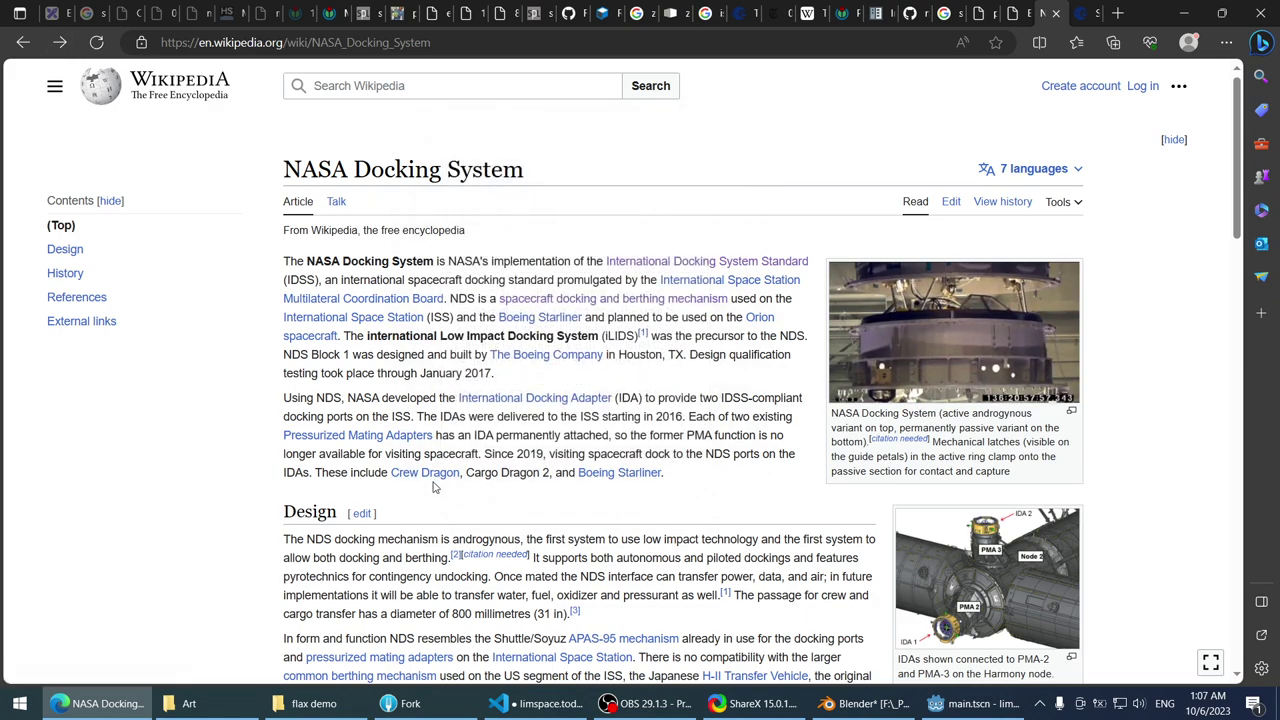
mouse_move(623, 479)
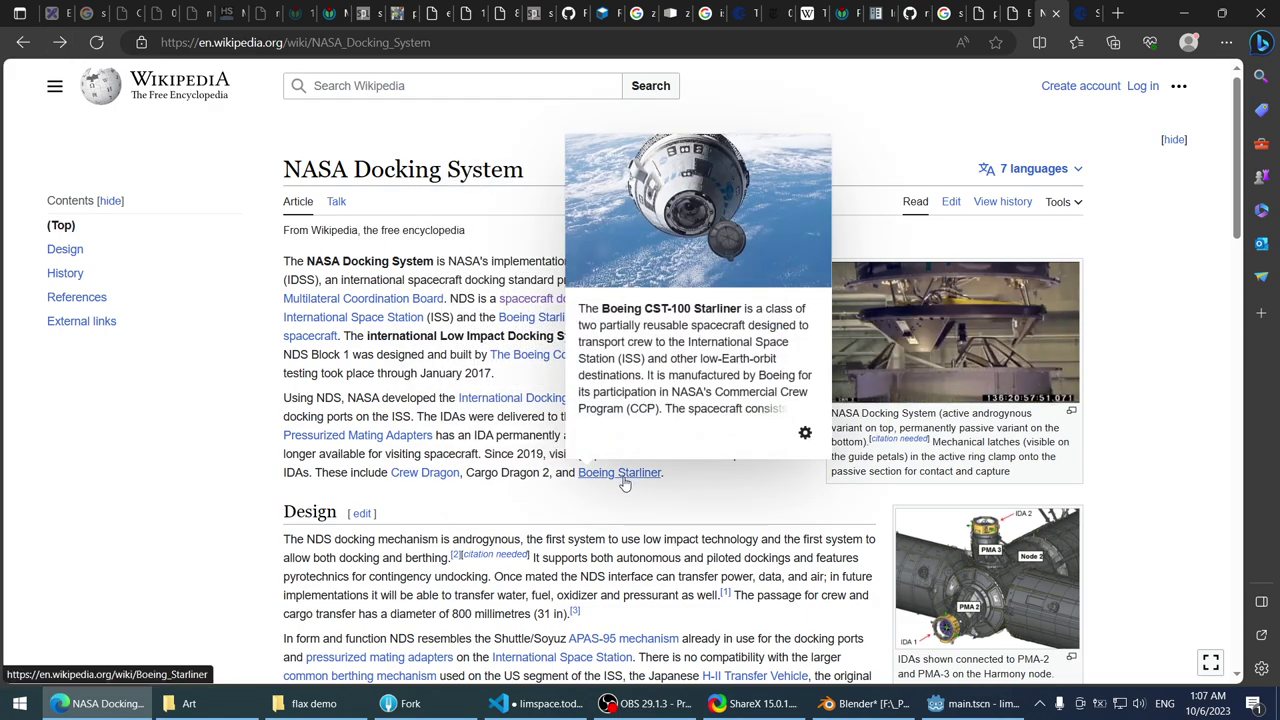
- Open the Boeing Starliner article and view its infobox docking-port photo at full resolution
click(625, 474)
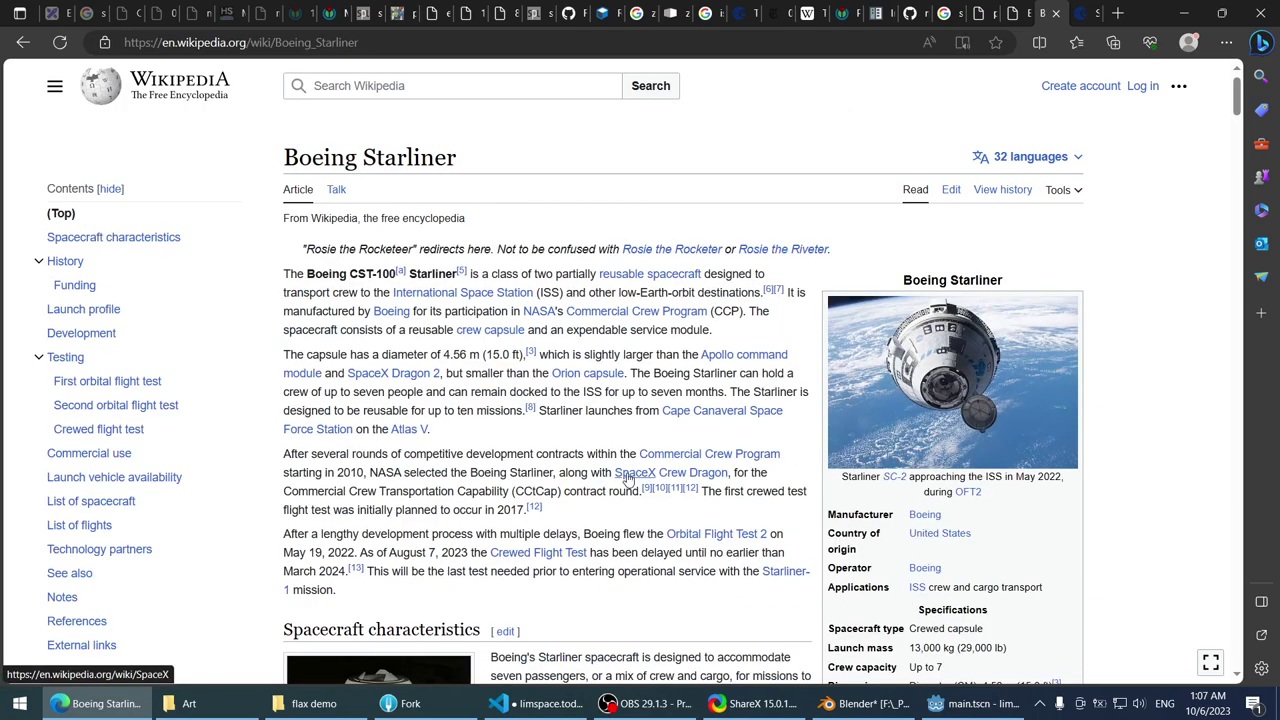
click(957, 388)
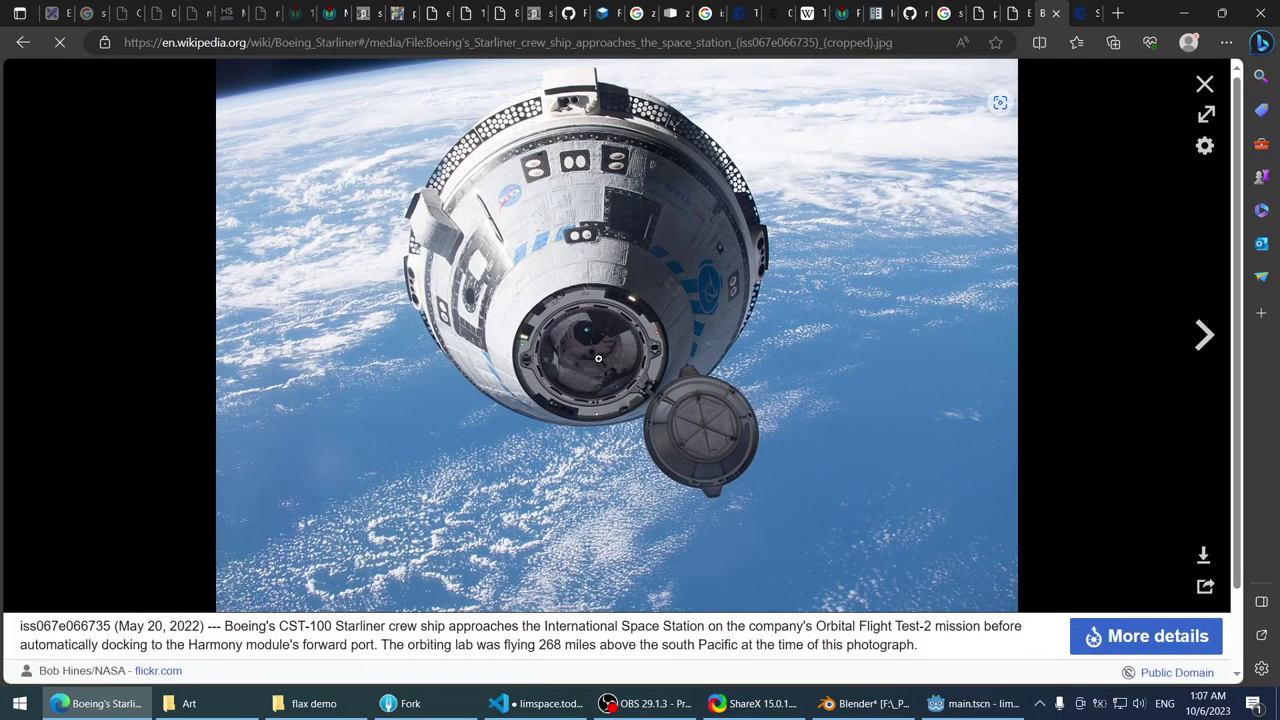
click(609, 357)
click(611, 388)
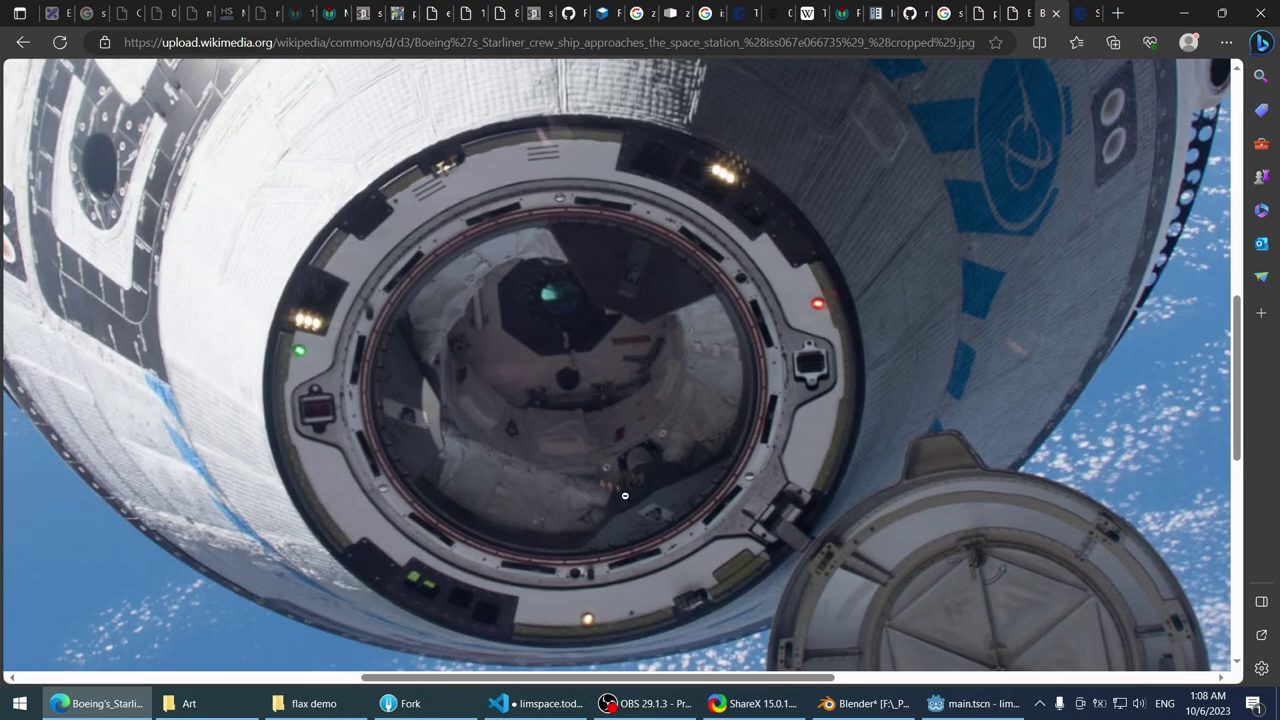
click(1056, 12)
click(1010, 12)
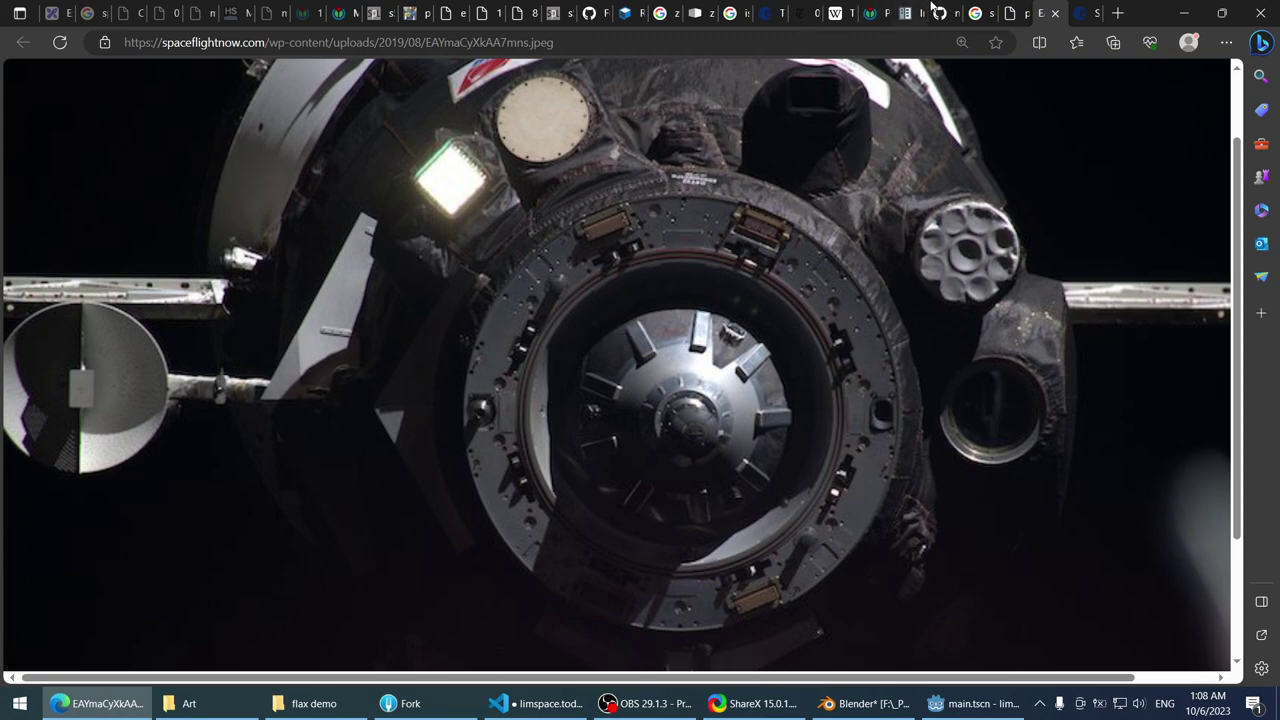
- Close the Soyuz and ESA photo tabs and browse the soyuz docking port image results
click(1053, 12)
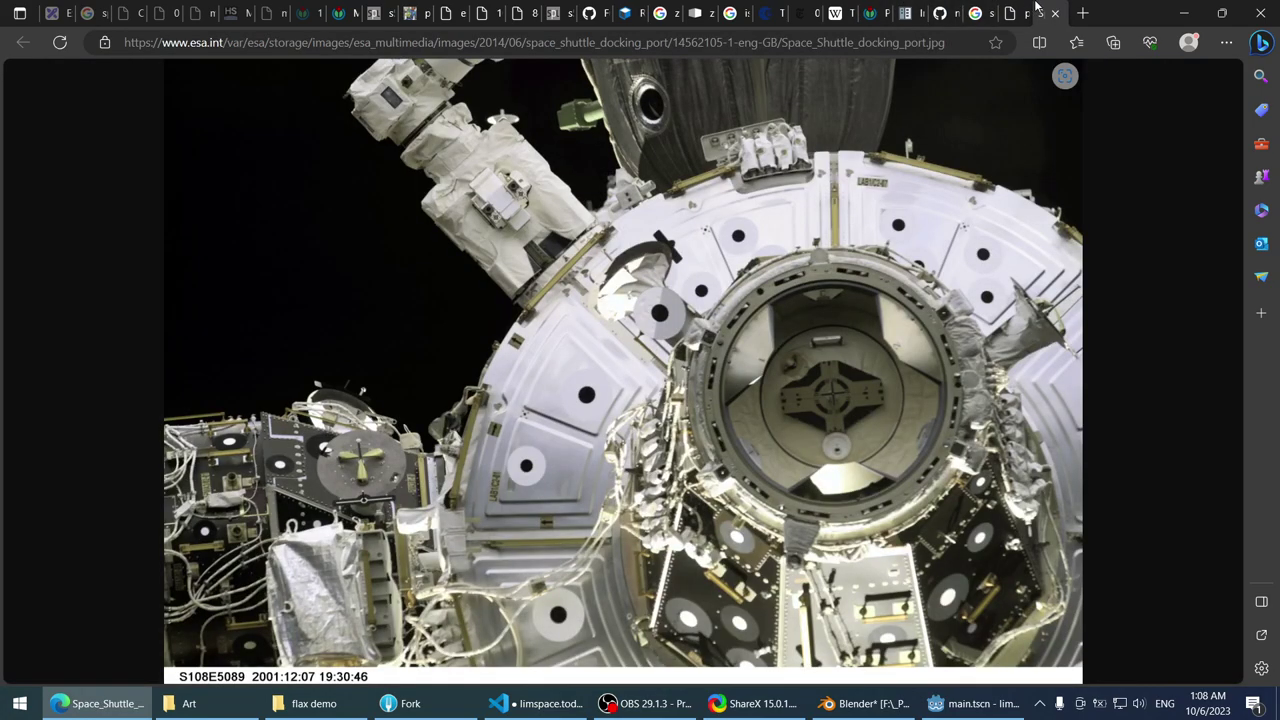
click(1036, 8)
click(993, 8)
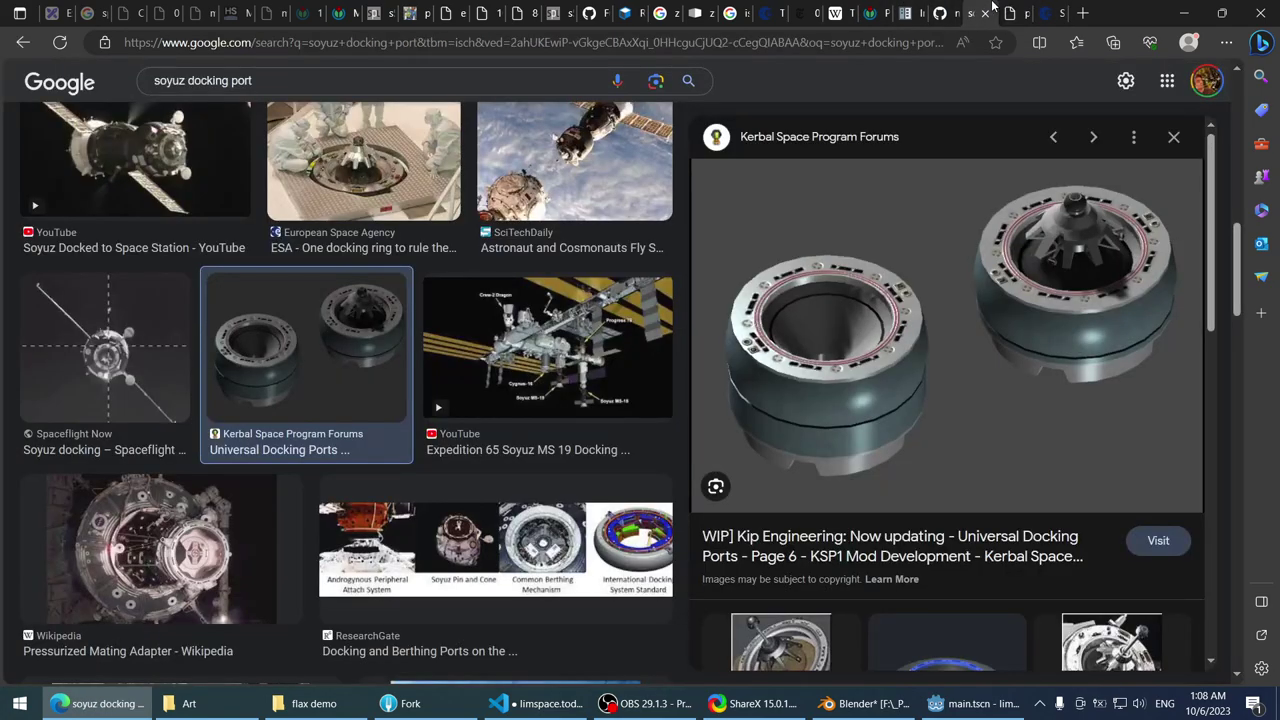
scroll(372, 275, down, 2)
scroll(646, 286, up, 3)
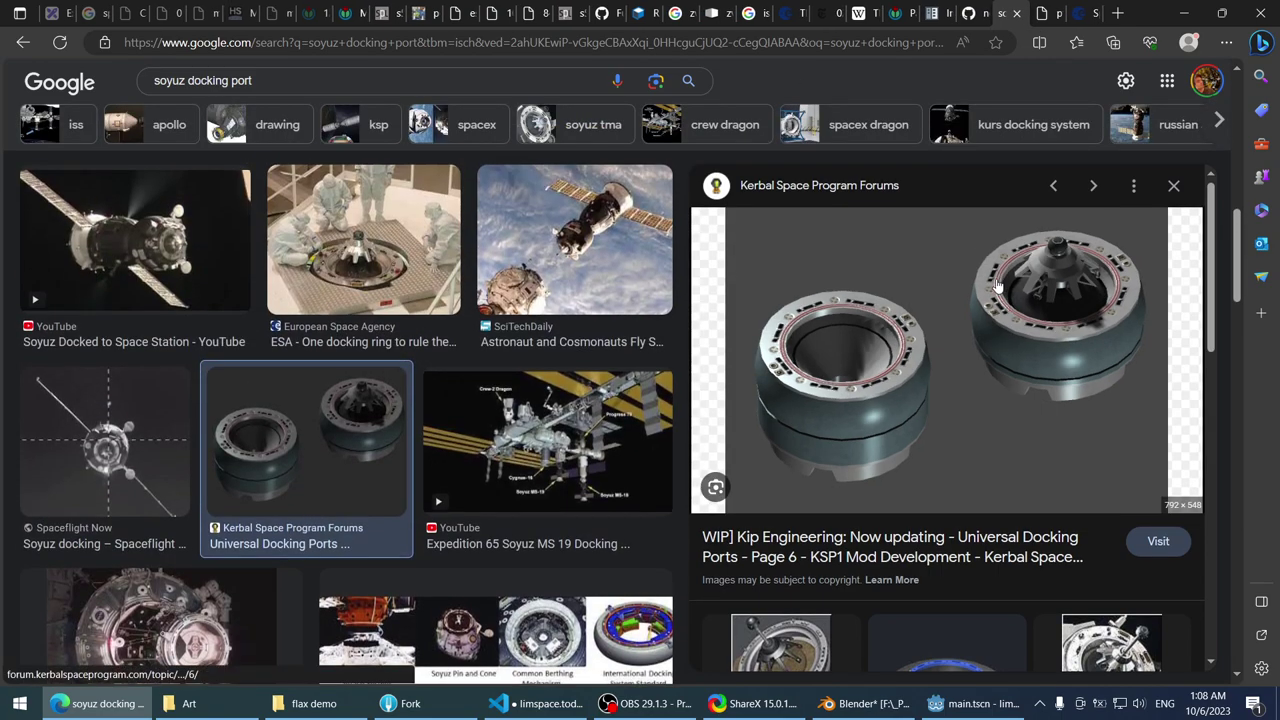
scroll(646, 286, down, 1)
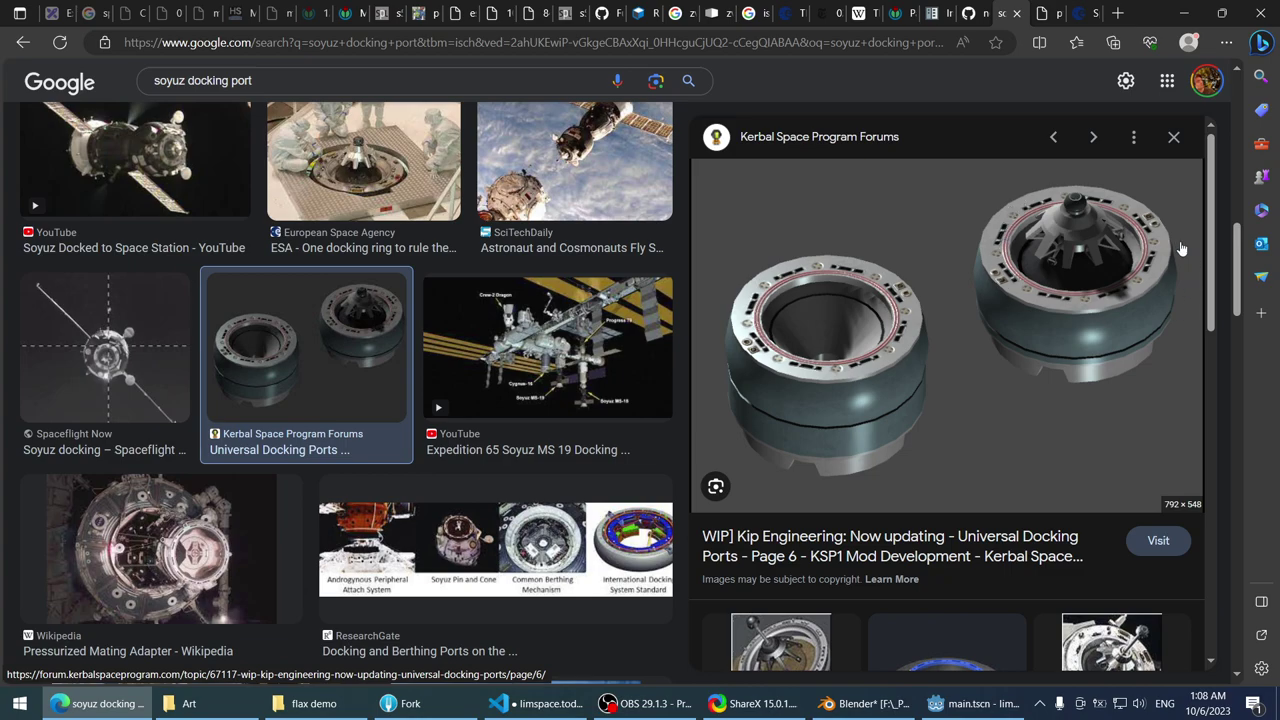
scroll(960, 278, down, 3)
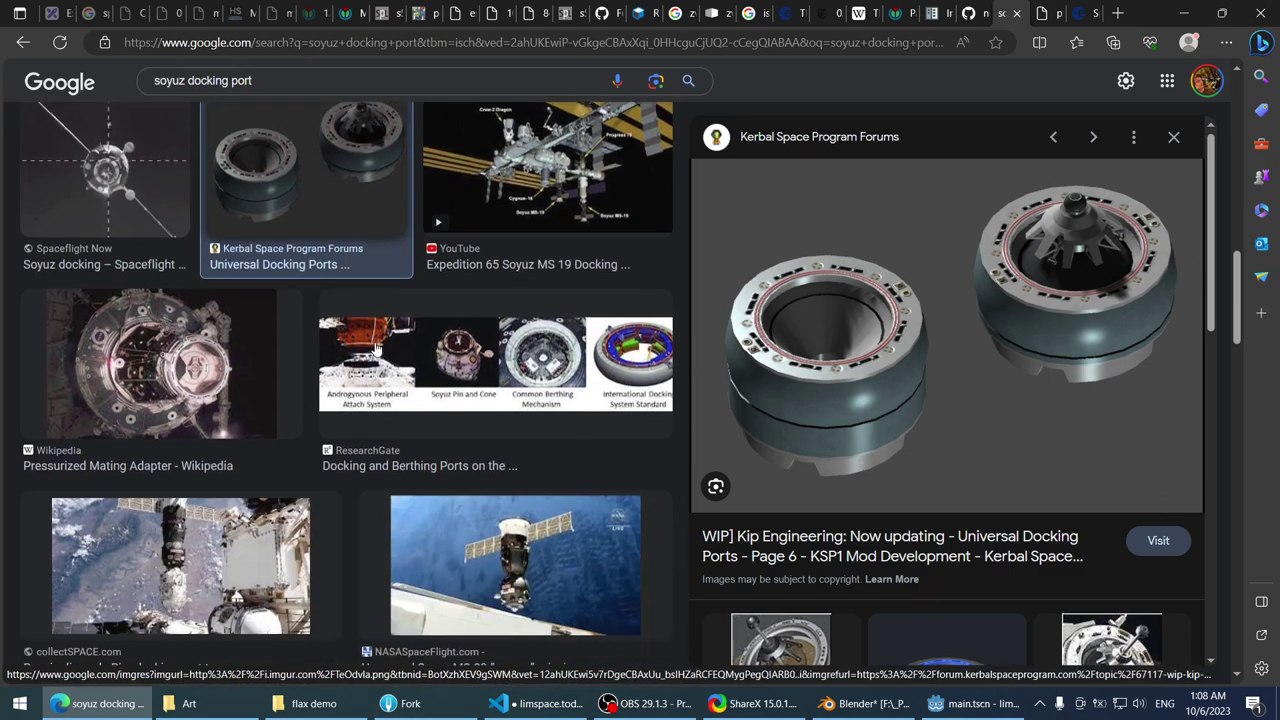
scroll(291, 592, up, 4)
- Bring back the limspace.blend station, hide the sidebar and orbit around the cupola
key(alt+Tab)
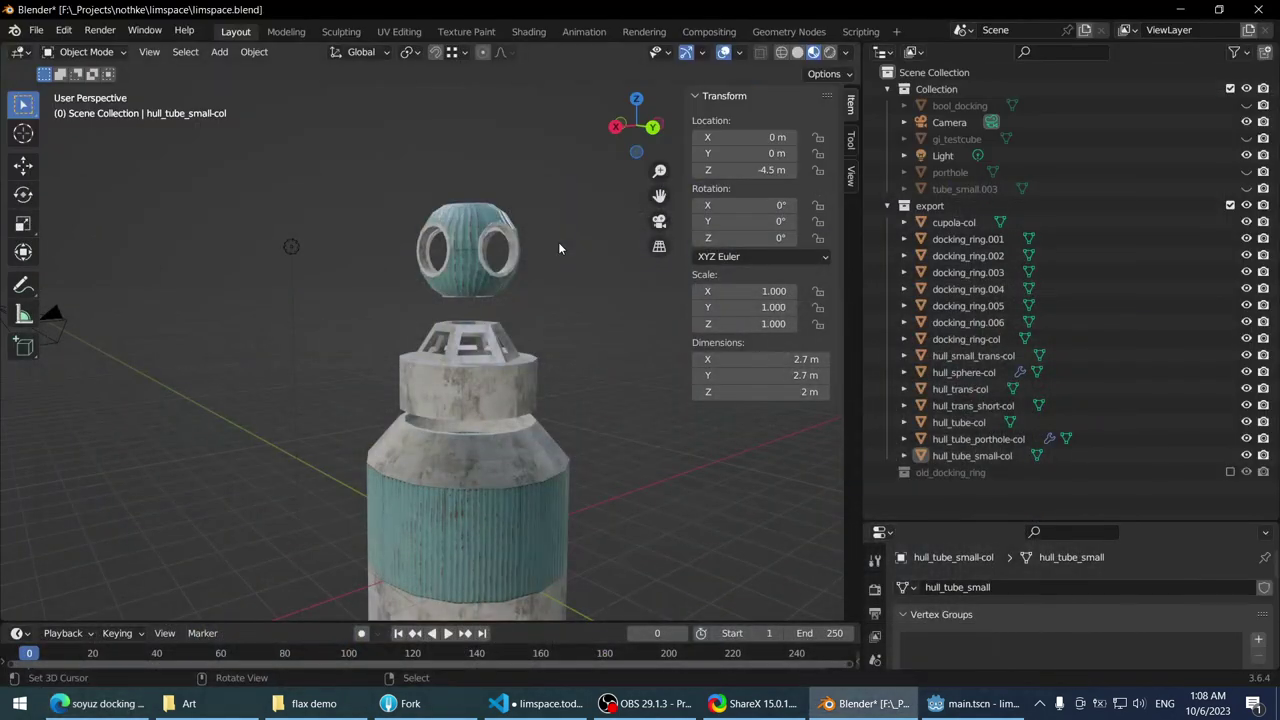
middle_drag(558, 245, 435, 229)
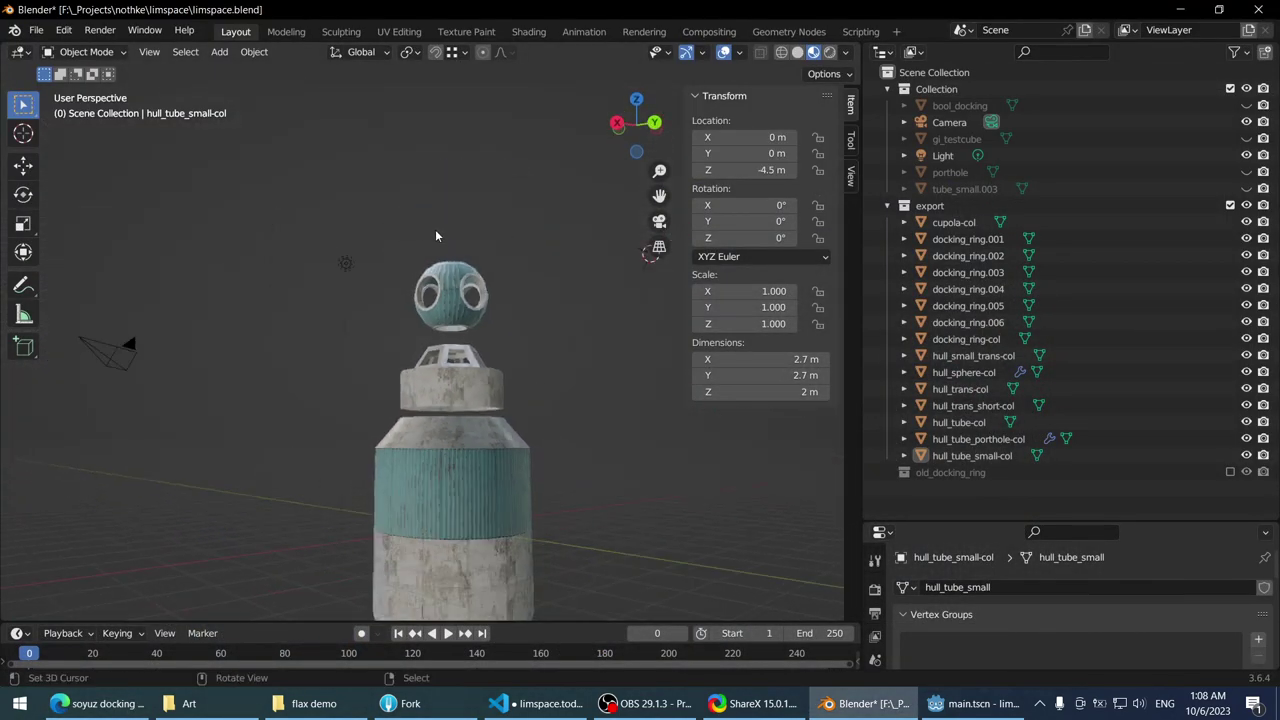
scroll(483, 216, up, 2)
scroll(470, 195, up, 2)
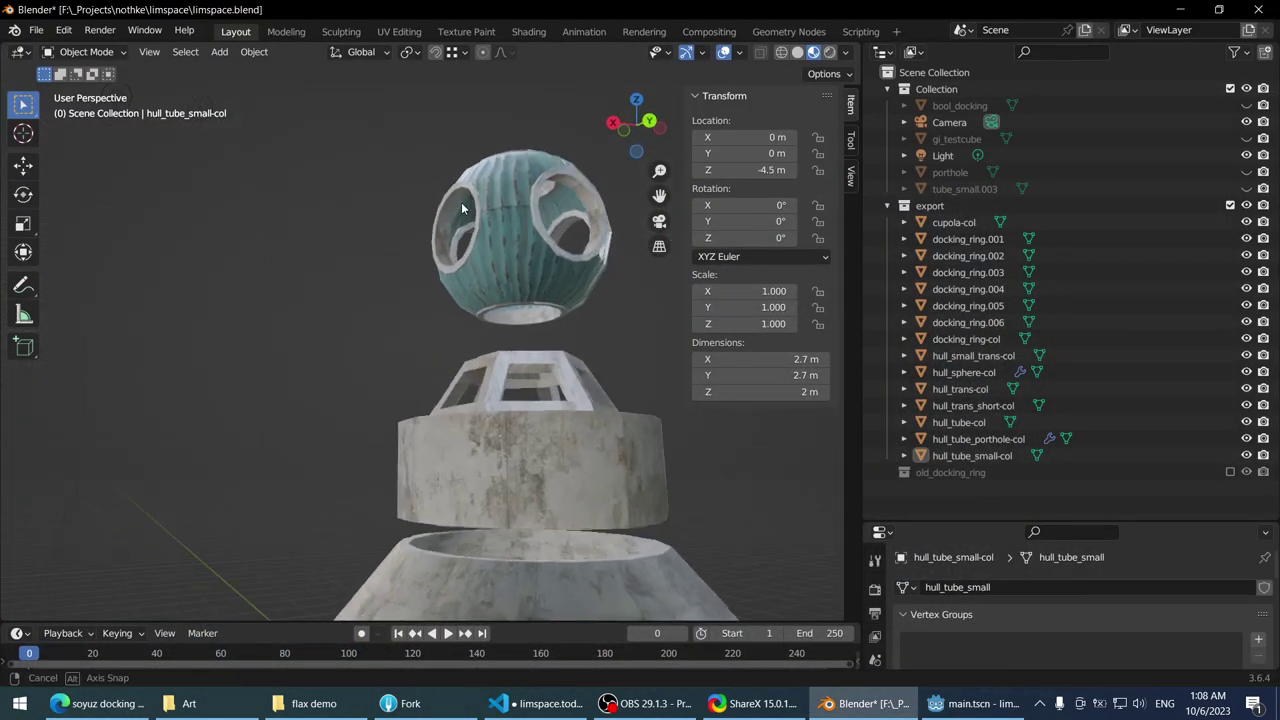
scroll(485, 205, down, 3)
middle_drag(485, 205, 450, 205)
scroll(369, 326, up, 3)
drag(683, 187, 780, 190)
middle_drag(330, 380, 435, 345)
scroll(410, 355, up, 2)
scroll(463, 318, down, 3)
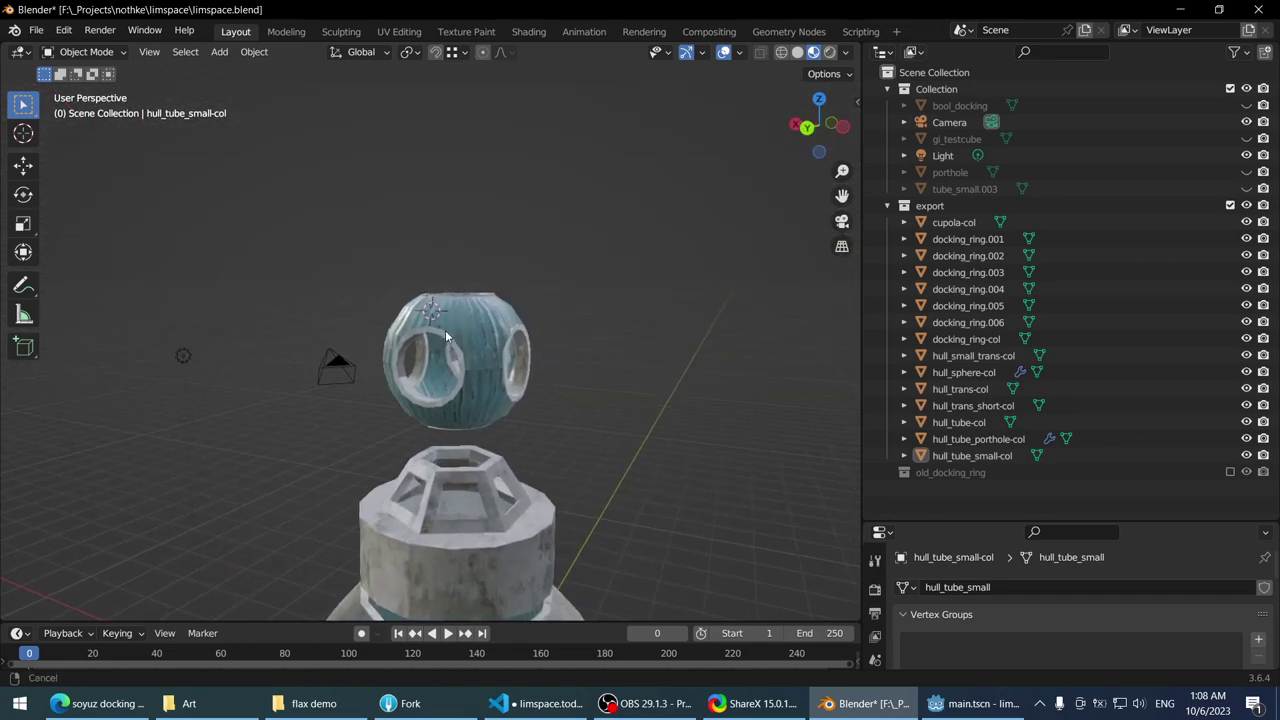
scroll(448, 319, up, 3)
scroll(448, 319, up, 3)
- Select docking_ring.004, hull_tube_small-col and docking_ring.006, ending on the cupola's docking ring
click(479, 294)
scroll(479, 294, down, 2)
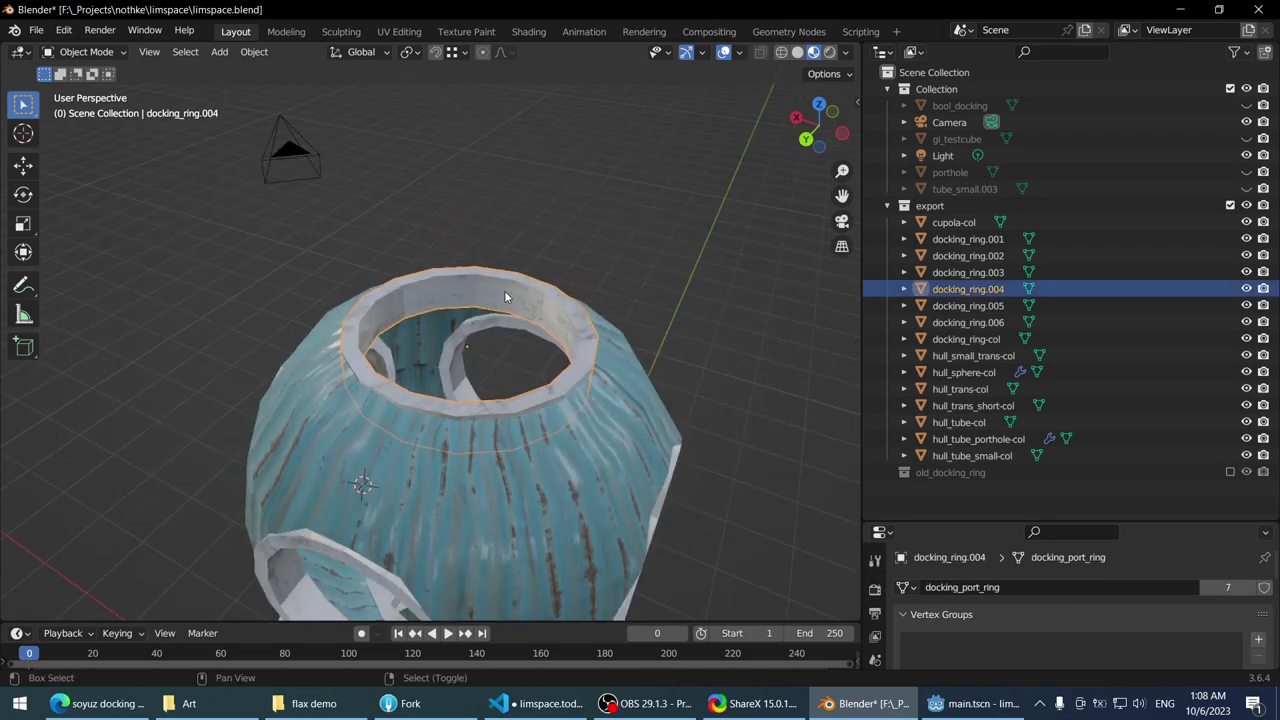
middle_drag(504, 290, 399, 285)
scroll(469, 306, down, 3)
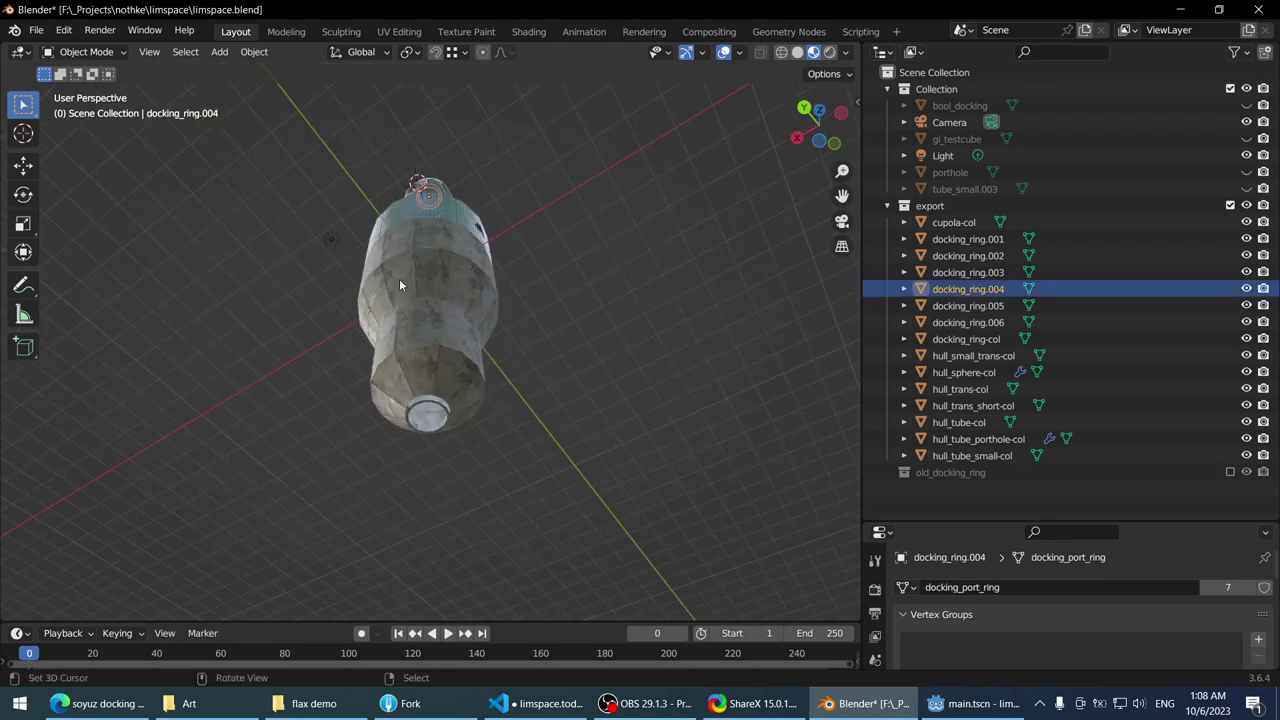
click(441, 420)
click(444, 413)
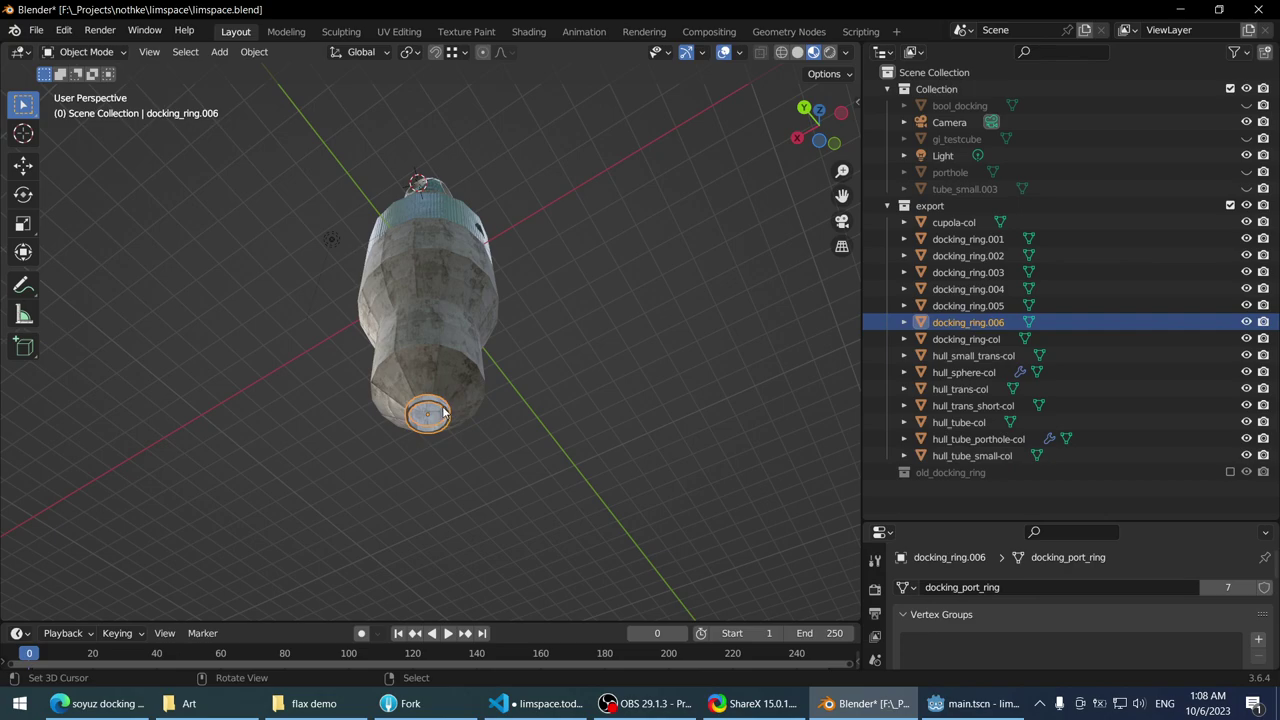
middle_drag(447, 415, 478, 235)
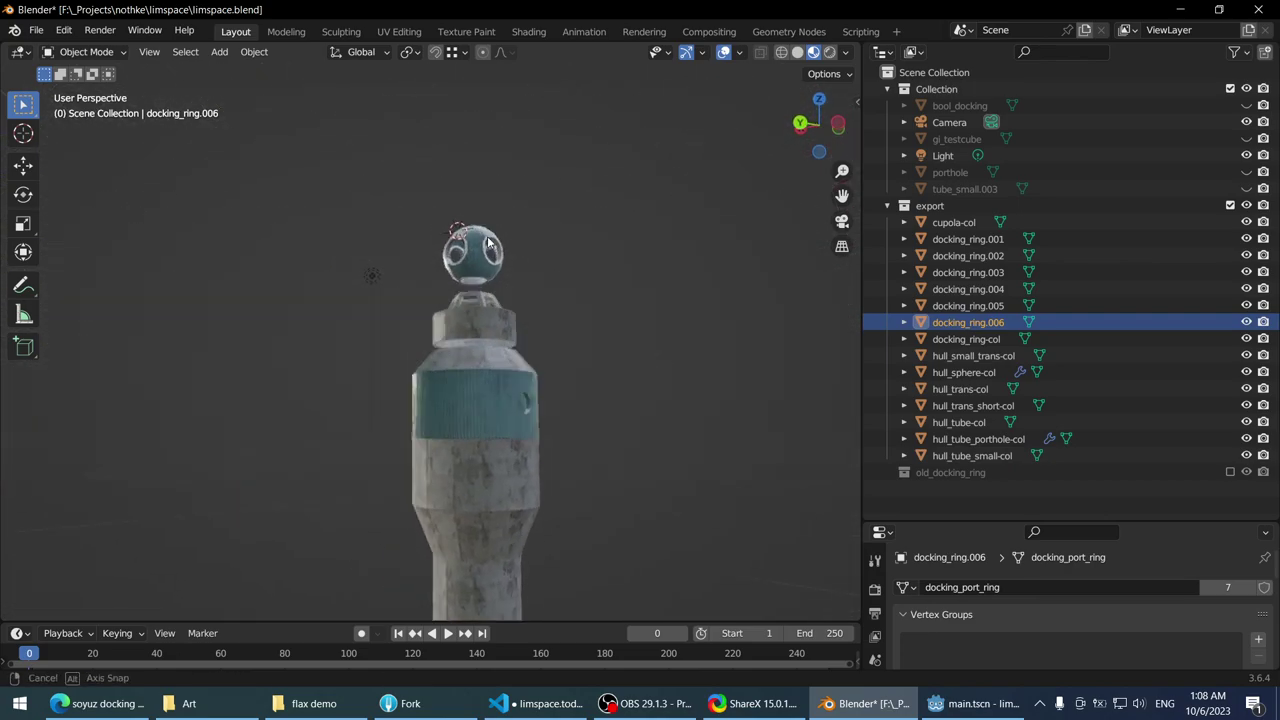
scroll(488, 315, up, 5)
right_click(500, 317)
shift+middle_drag(500, 317, 514, 320)
- Duplicate docking_ring.004 and raise the copy along Z
key(KP_Decimal)
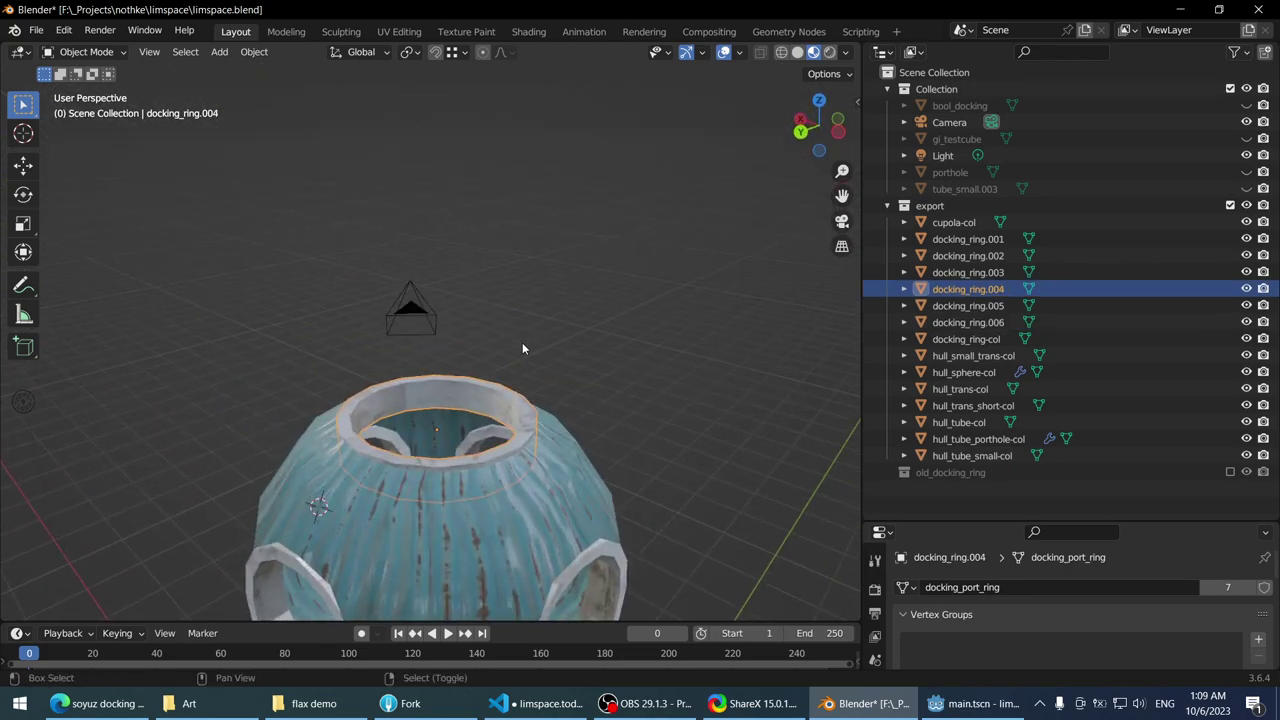
key(shift+d)
key(z)
click(459, 222)
scroll(490, 220, up, 2)
- Isolate docking_ring.007 in local view and check its 1 m by 0.175 m size from top view
key(KP_Divide)
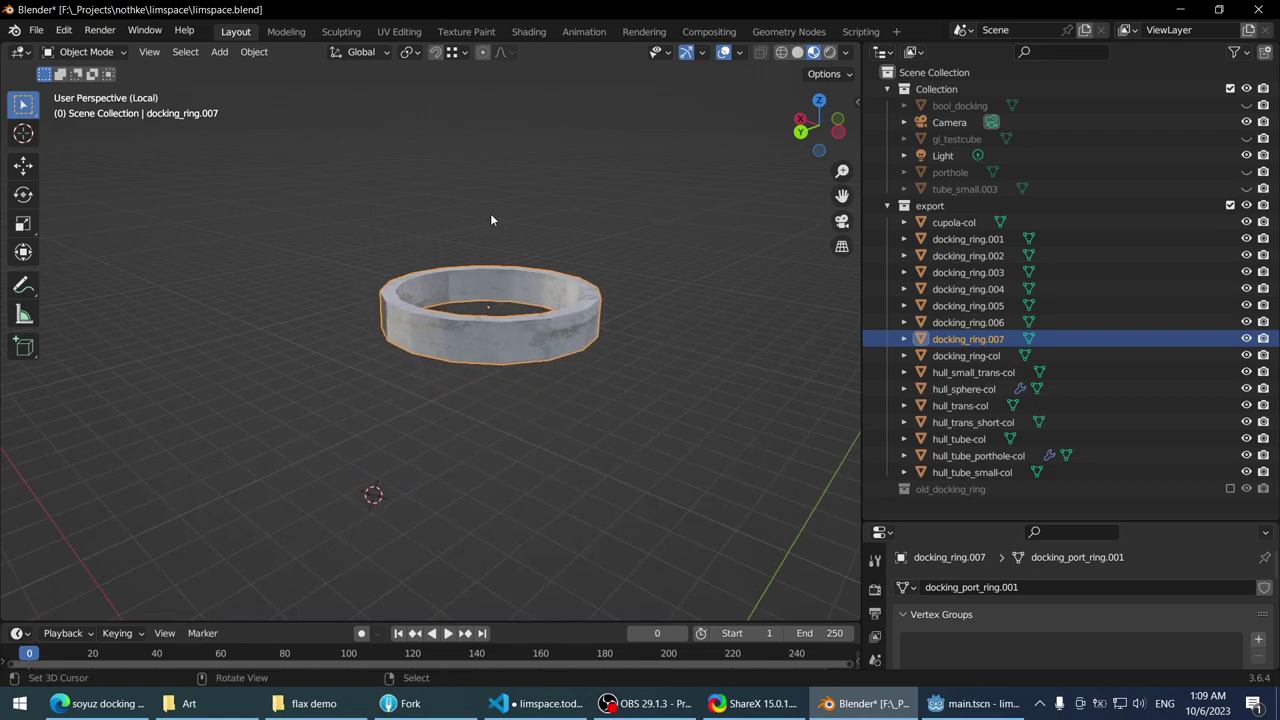
middle_drag(490, 220, 424, 287)
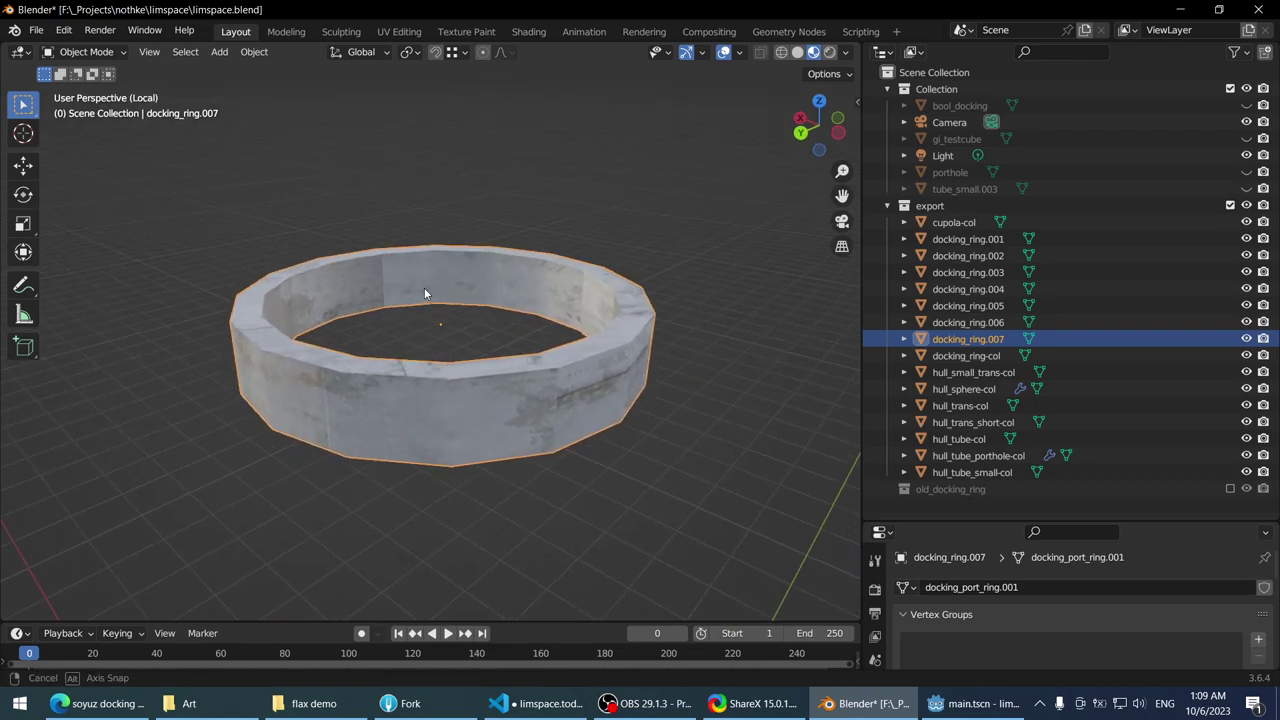
key(KP_7)
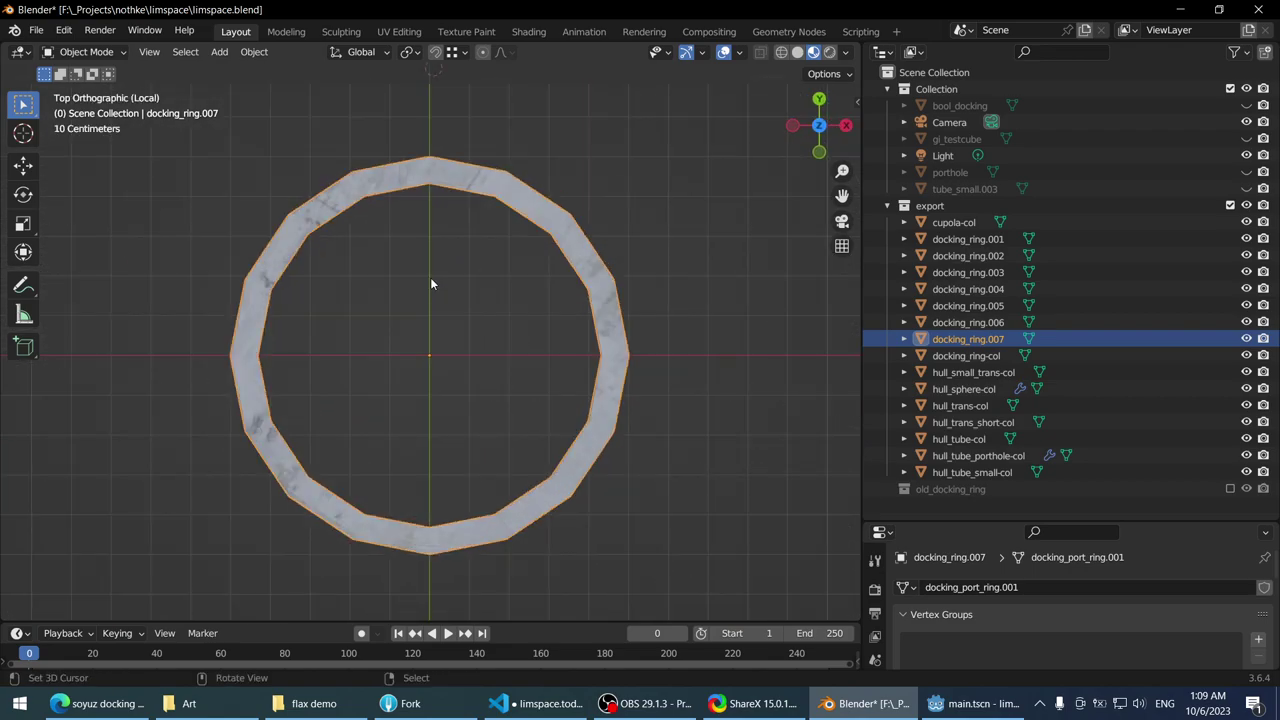
click(856, 104)
key(Tab)
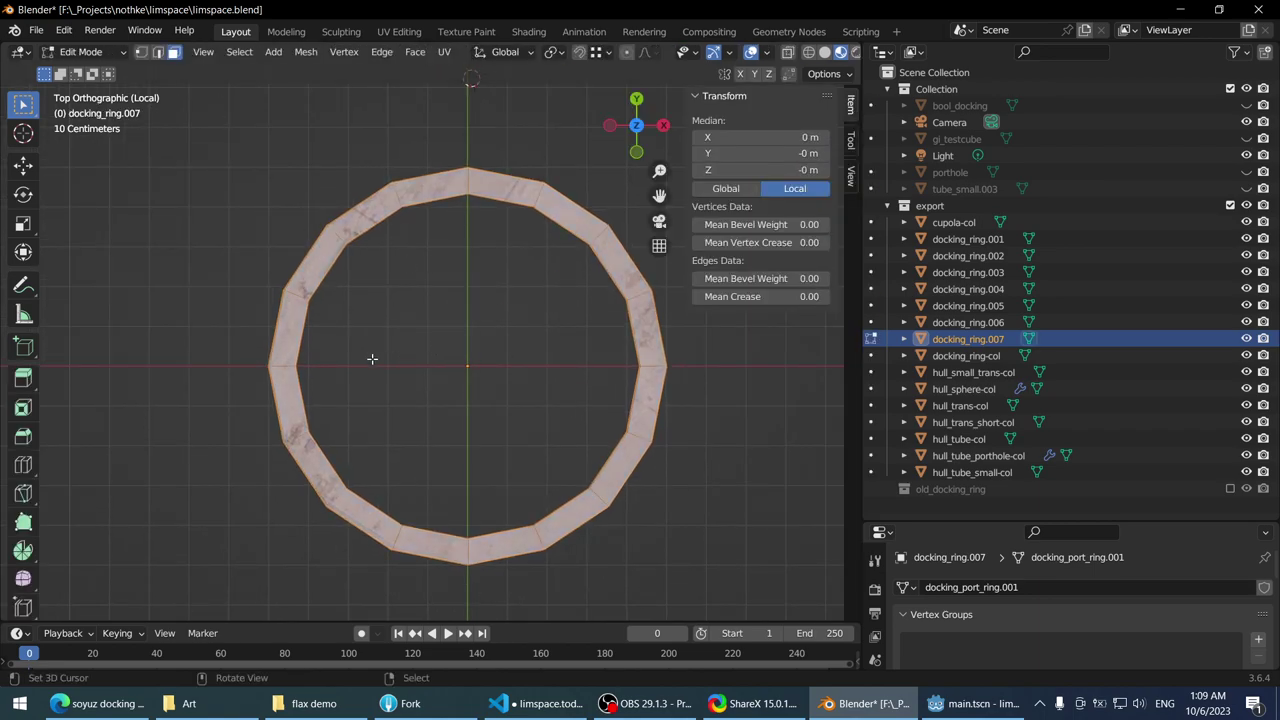
scroll(292, 380, up, 2)
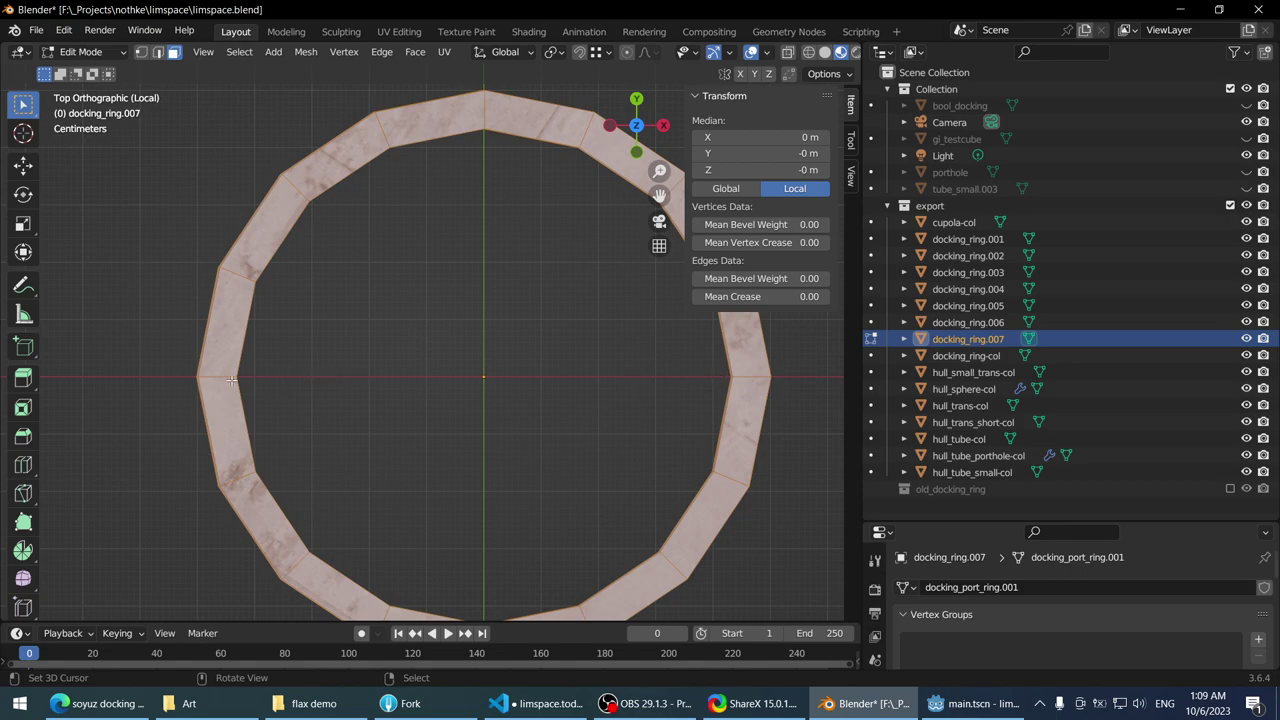
scroll(280, 388, down, 4)
key(Tab)
scroll(342, 363, up, 3)
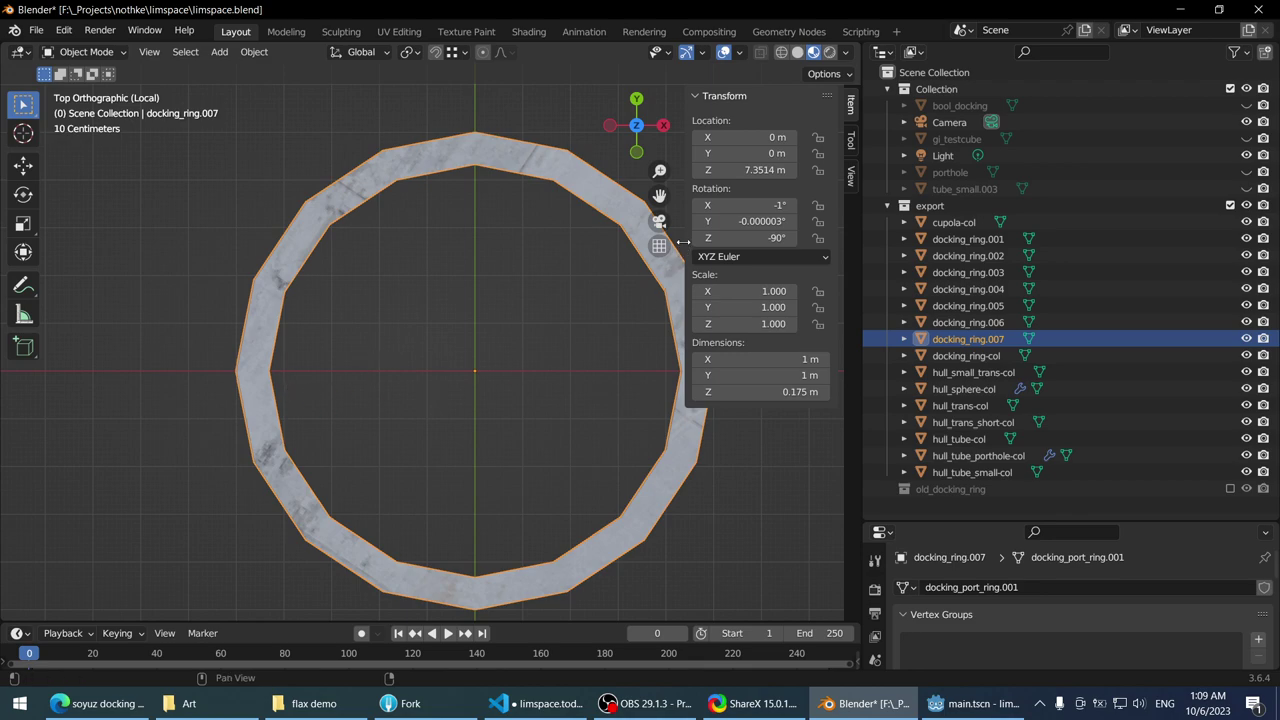
drag(683, 242, 790, 250)
scroll(458, 286, down, 3)
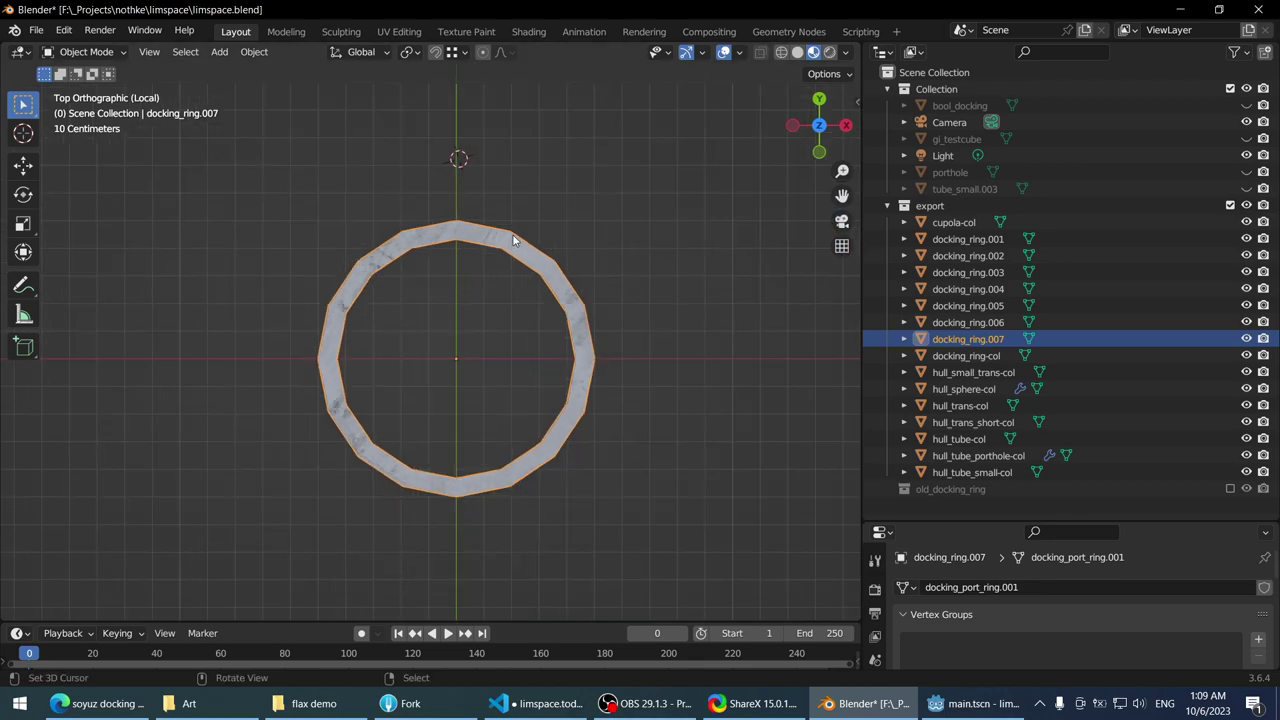
middle_drag(506, 286, 412, 317)
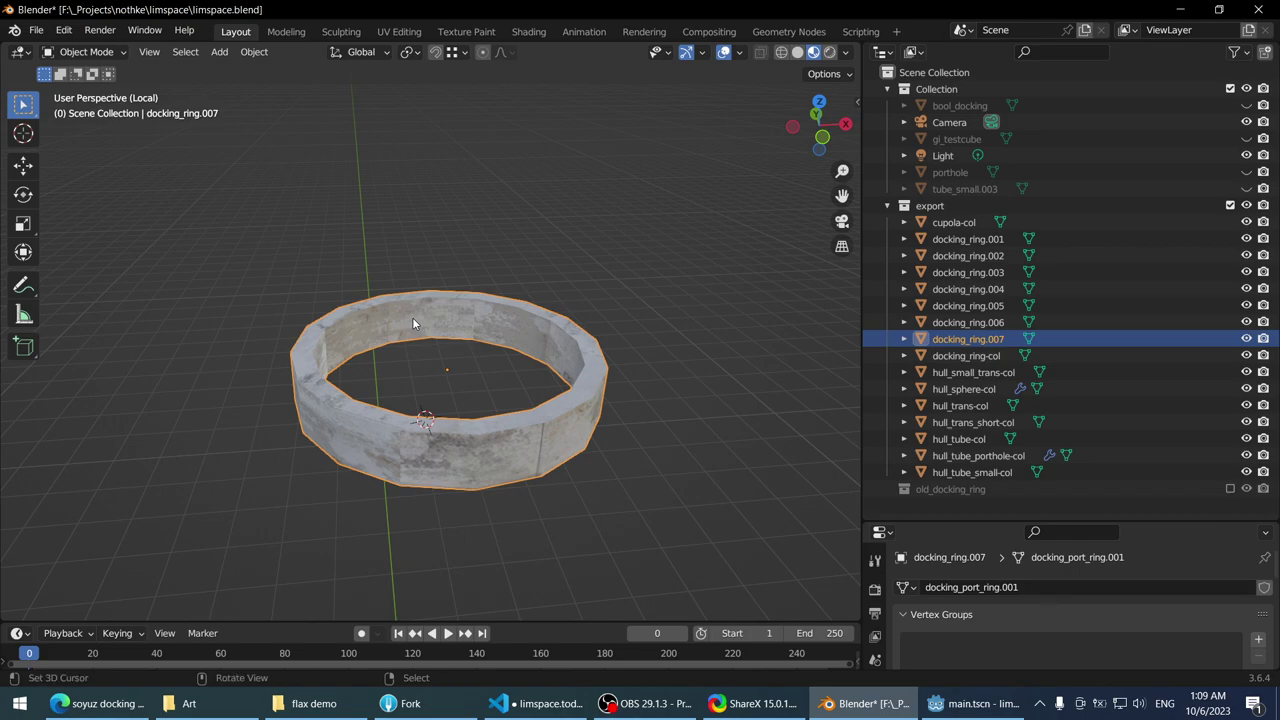
key(shift+a)
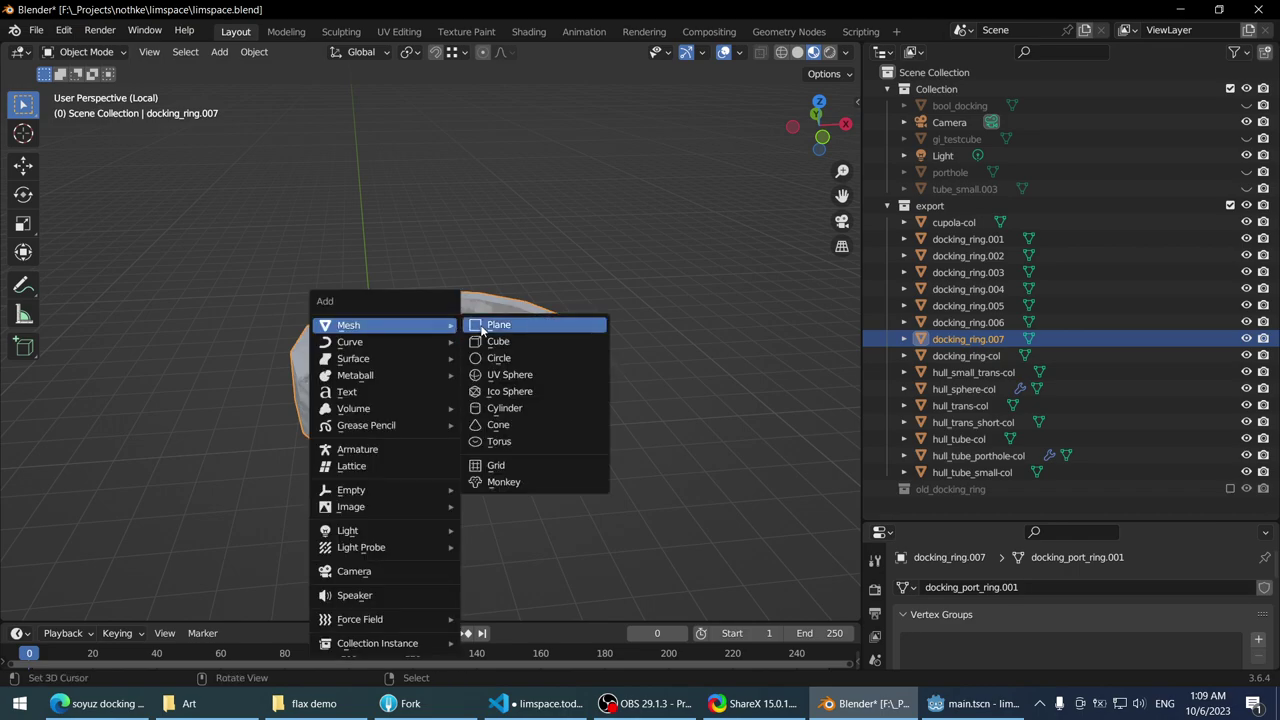
- Add a cone with 8 vertices around the ring and inspect it from above and the side
click(488, 425)
scroll(277, 286, down, 3)
middle_drag(277, 286, 250, 360)
double_click(243, 391)
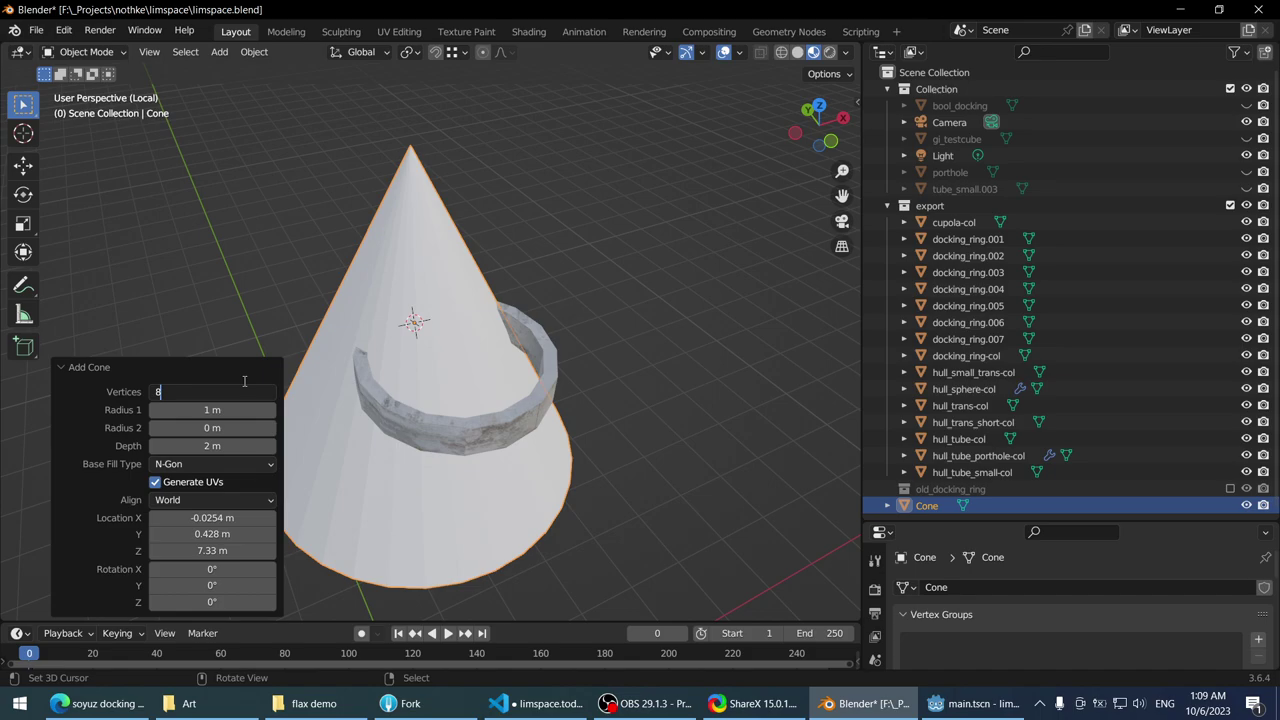
text(8)
key(Return)
middle_drag(243, 380, 418, 415)
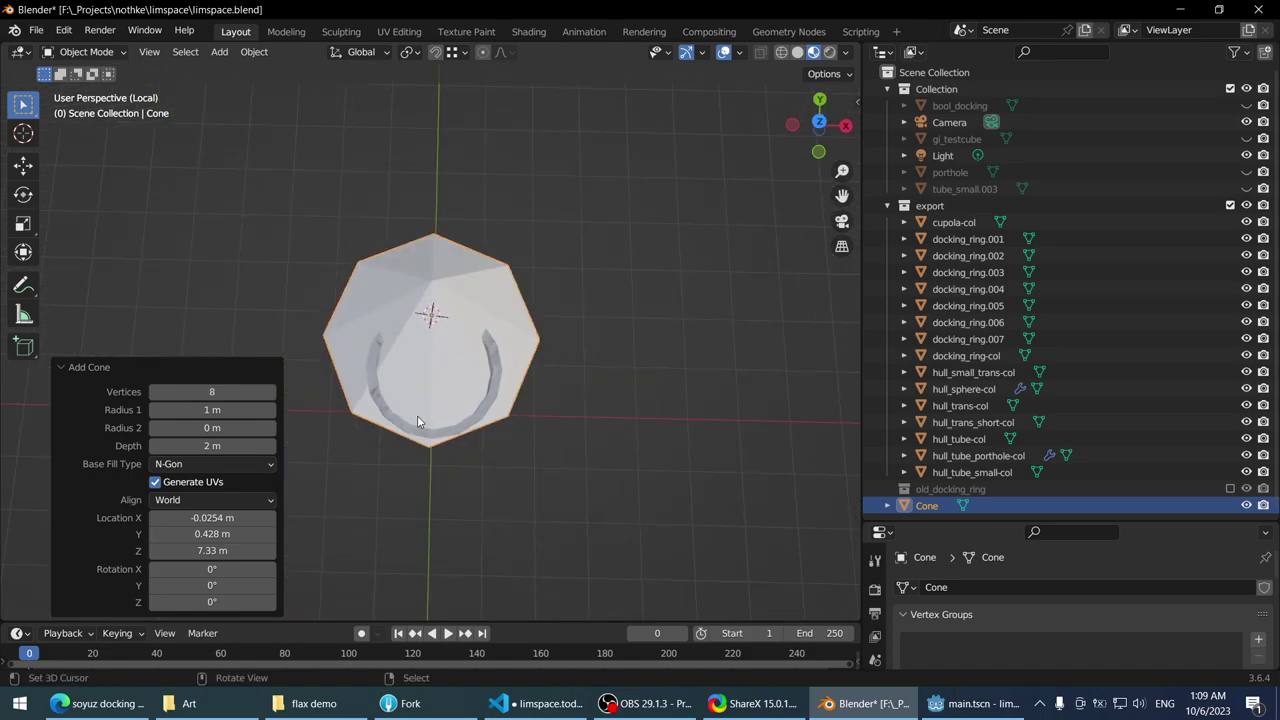
key(KP_7)
scroll(417, 415, down, 2)
scroll(470, 324, up, 4)
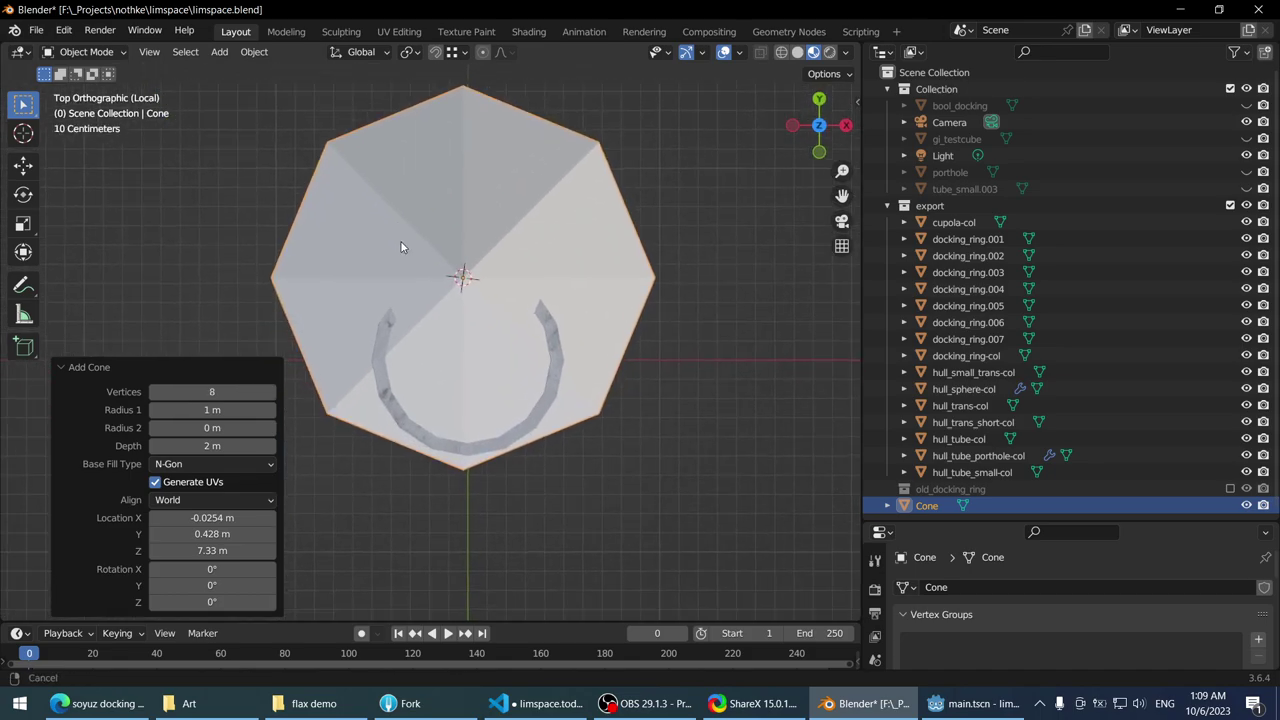
middle_drag(401, 247, 373, 396)
- Open NASA's Soyuz TMA-11M Just After Separation photo in Edge, then return to Blender
click(100, 703)
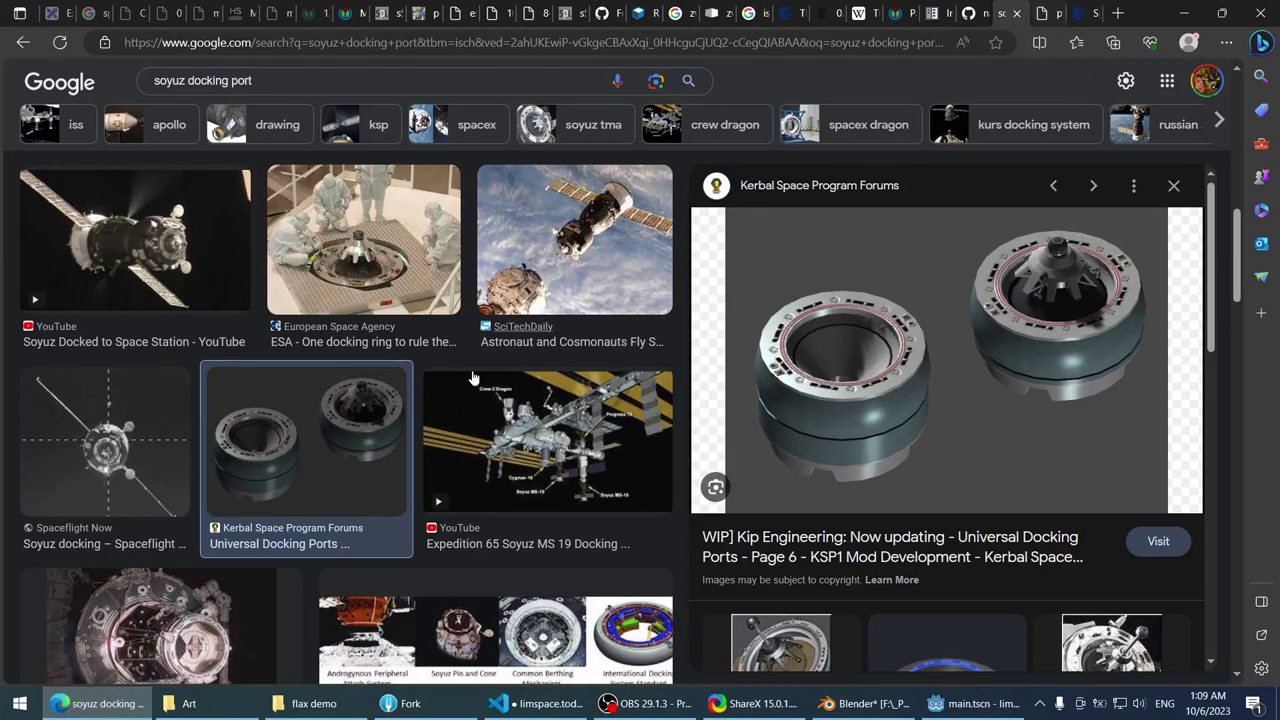
click(338, 440)
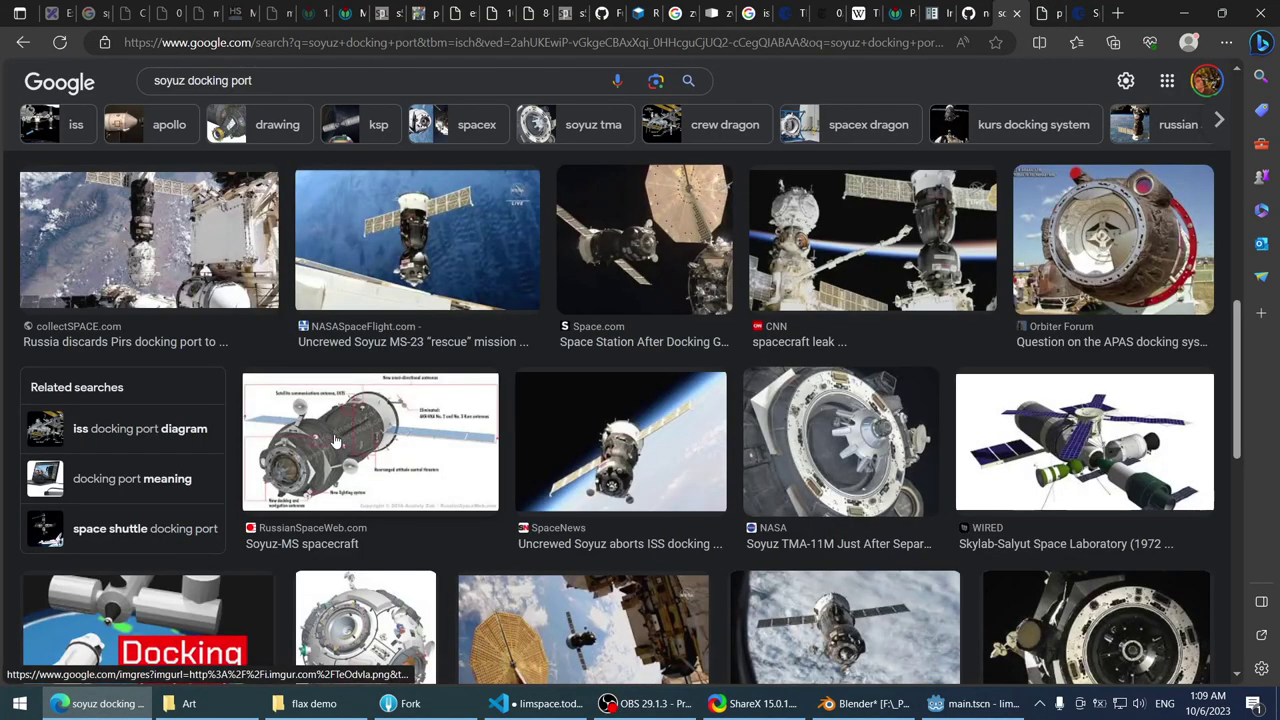
click(834, 430)
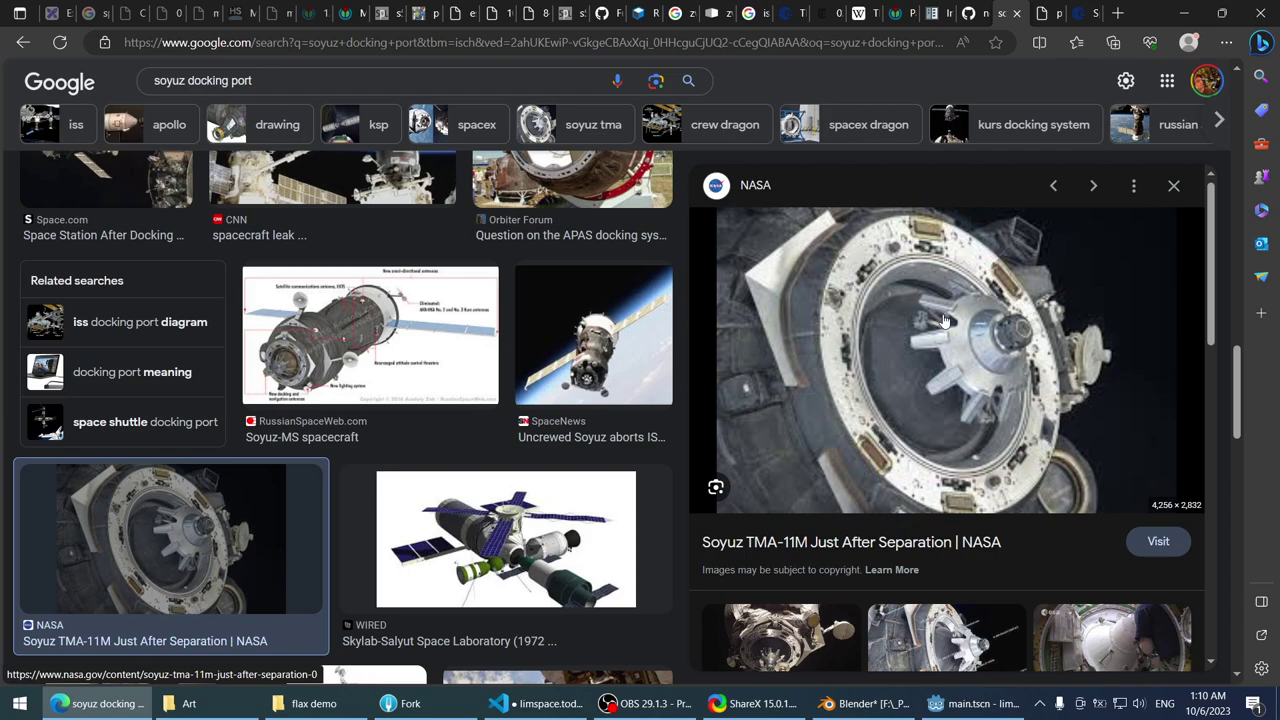
key(alt+Tab)
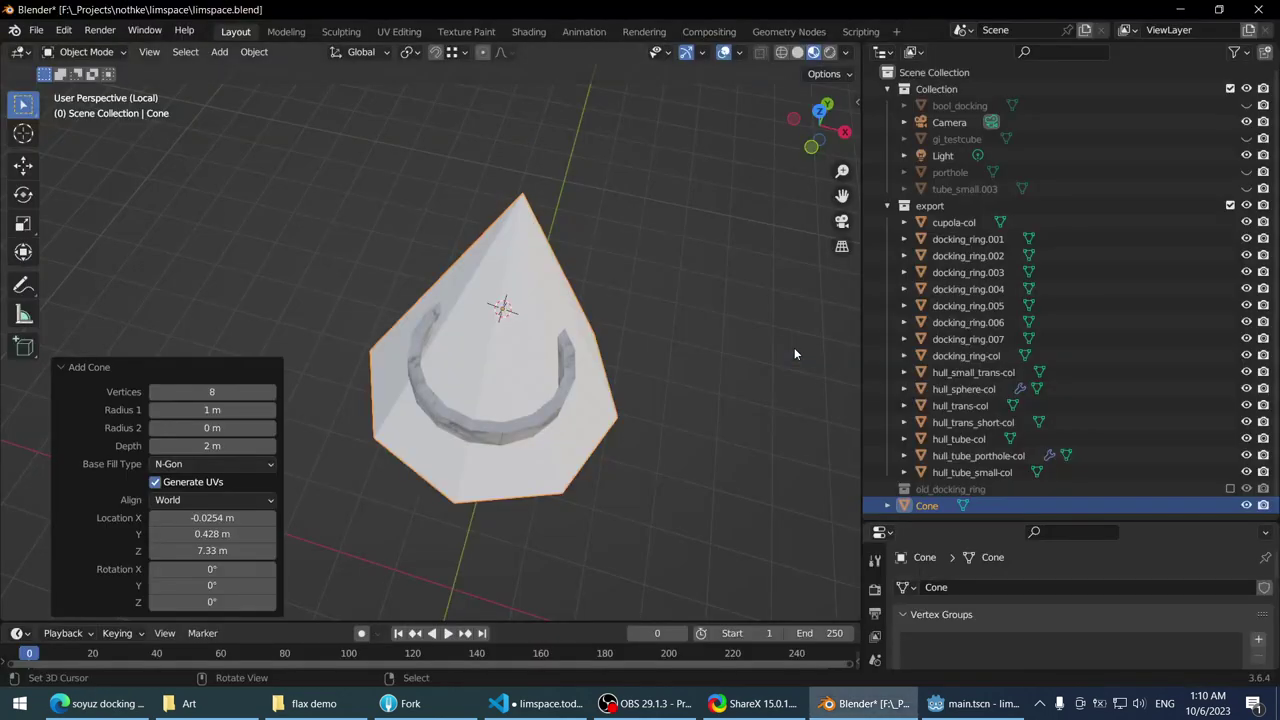
- Scale the cone down and move it inside the docking ring
middle_drag(794, 347, 490, 352)
key(KP_7)
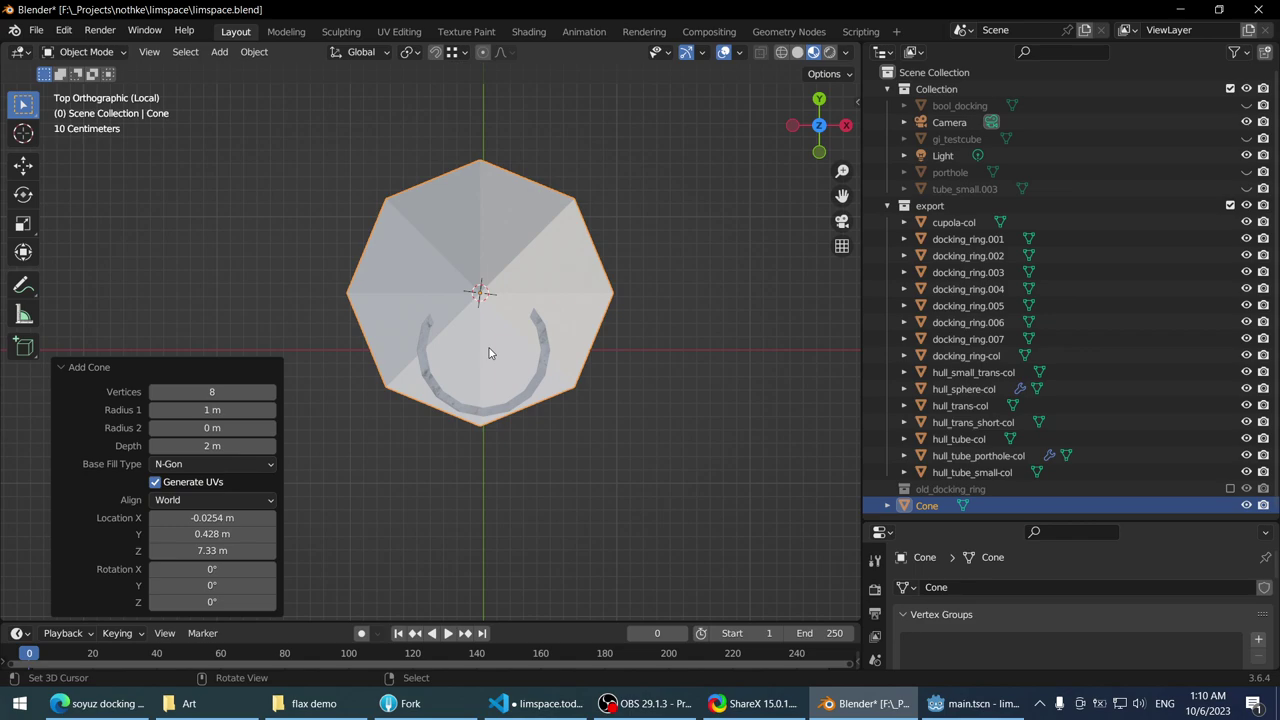
scroll(460, 242, up, 1)
key(s)
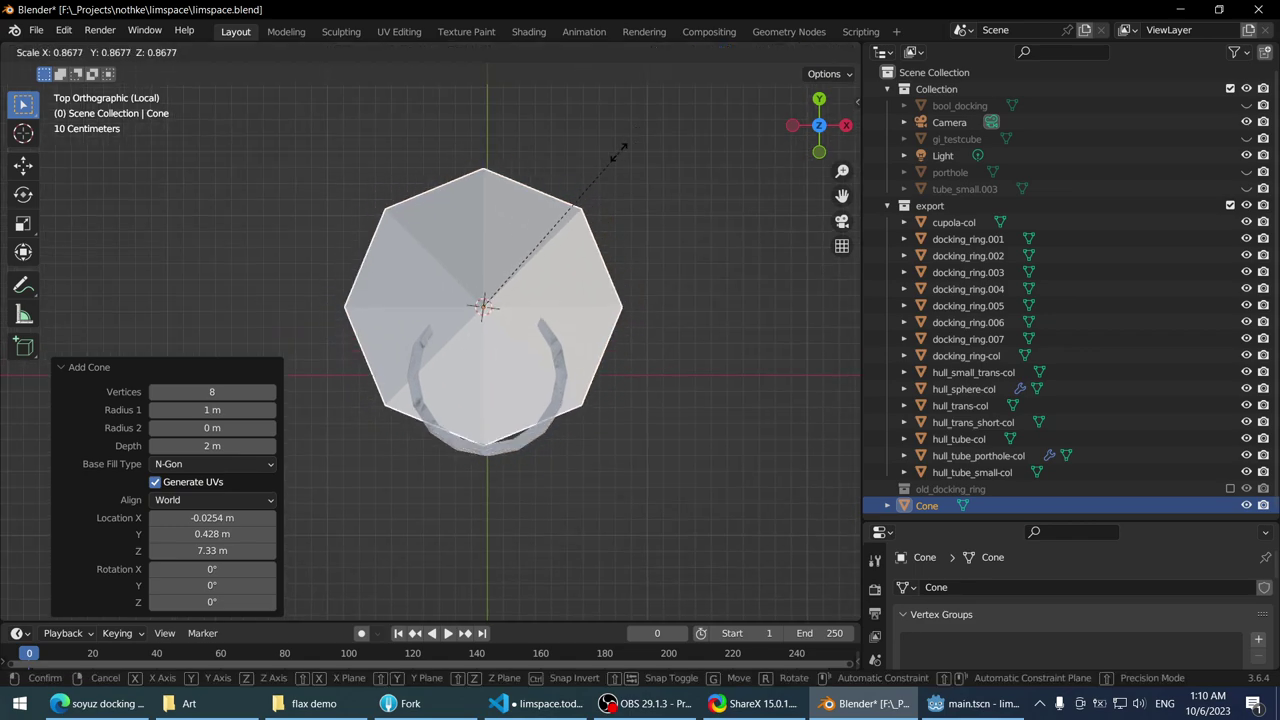
click(541, 225)
scroll(530, 240, up, 2)
key(g)
click(648, 277)
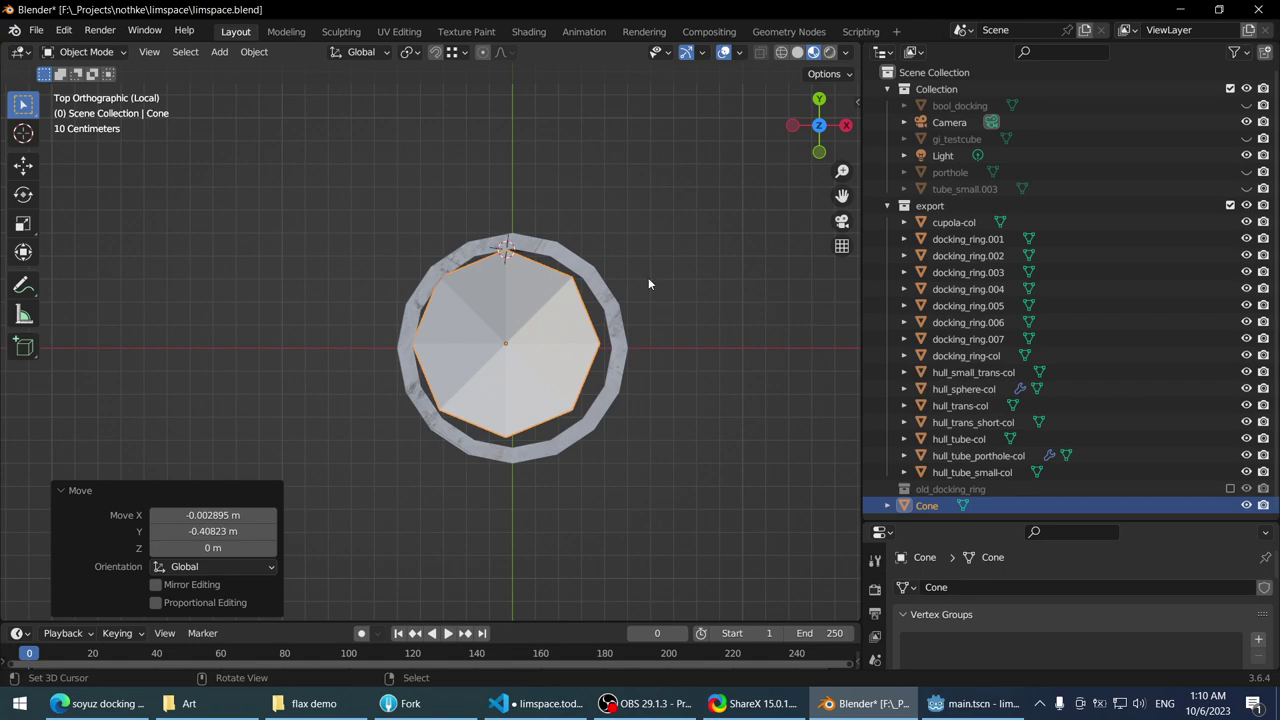
scroll(648, 277, up, 1)
key(g)
click(635, 264)
key(s)
click(597, 288)
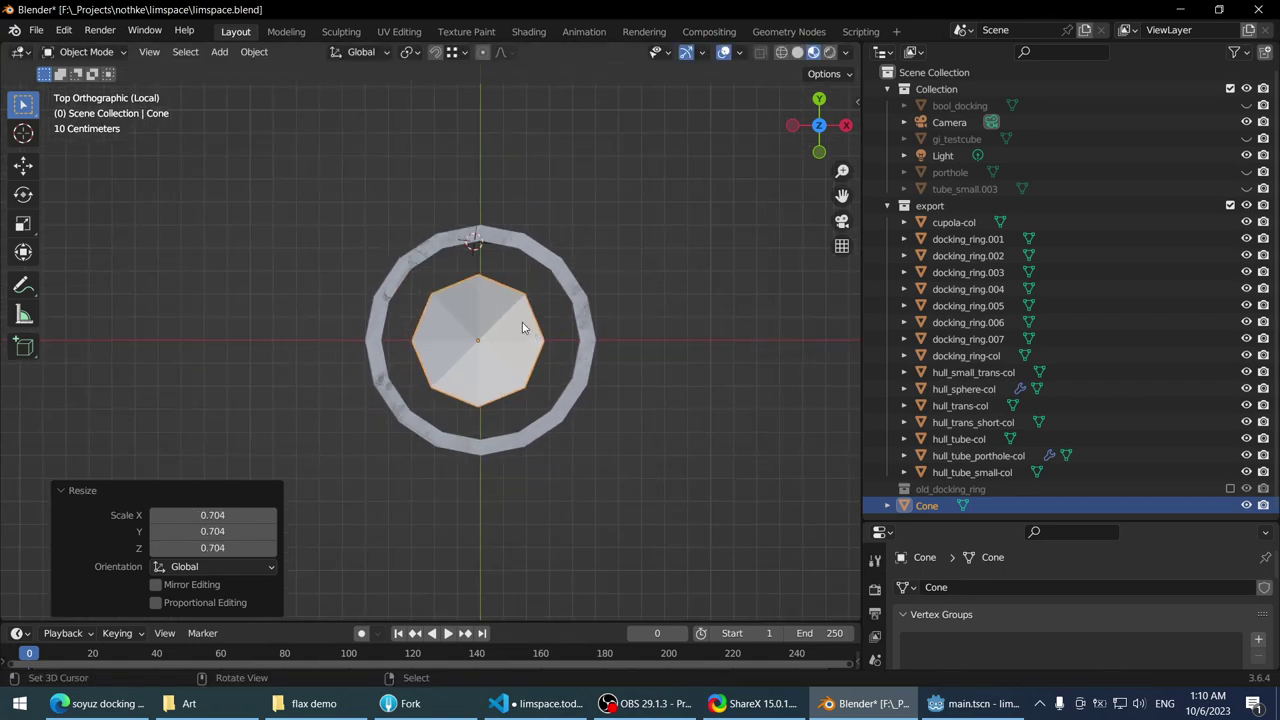
middle_drag(522, 322, 472, 156)
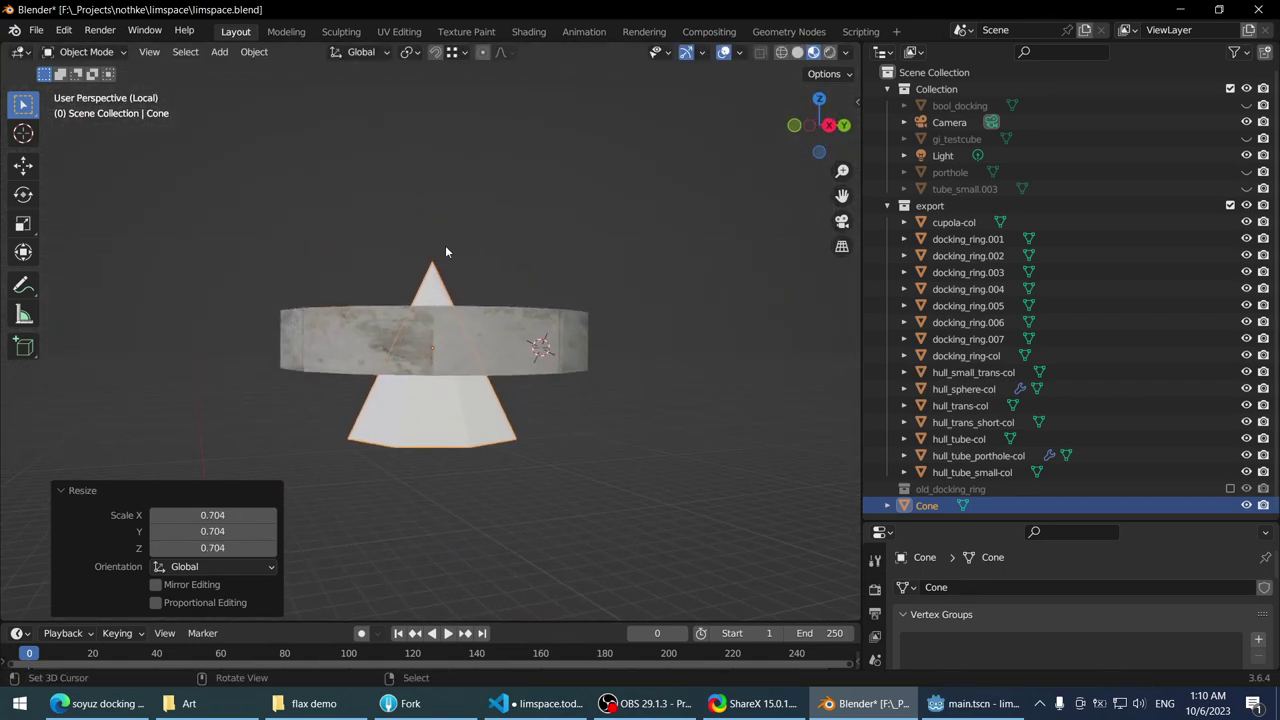
- Lower the cone's tip vertex along Z to flatten it into a low pyramid
key(Tab)
middle_drag(478, 242, 480, 246)
key(1)
click(434, 272)
key(g)
key(z)
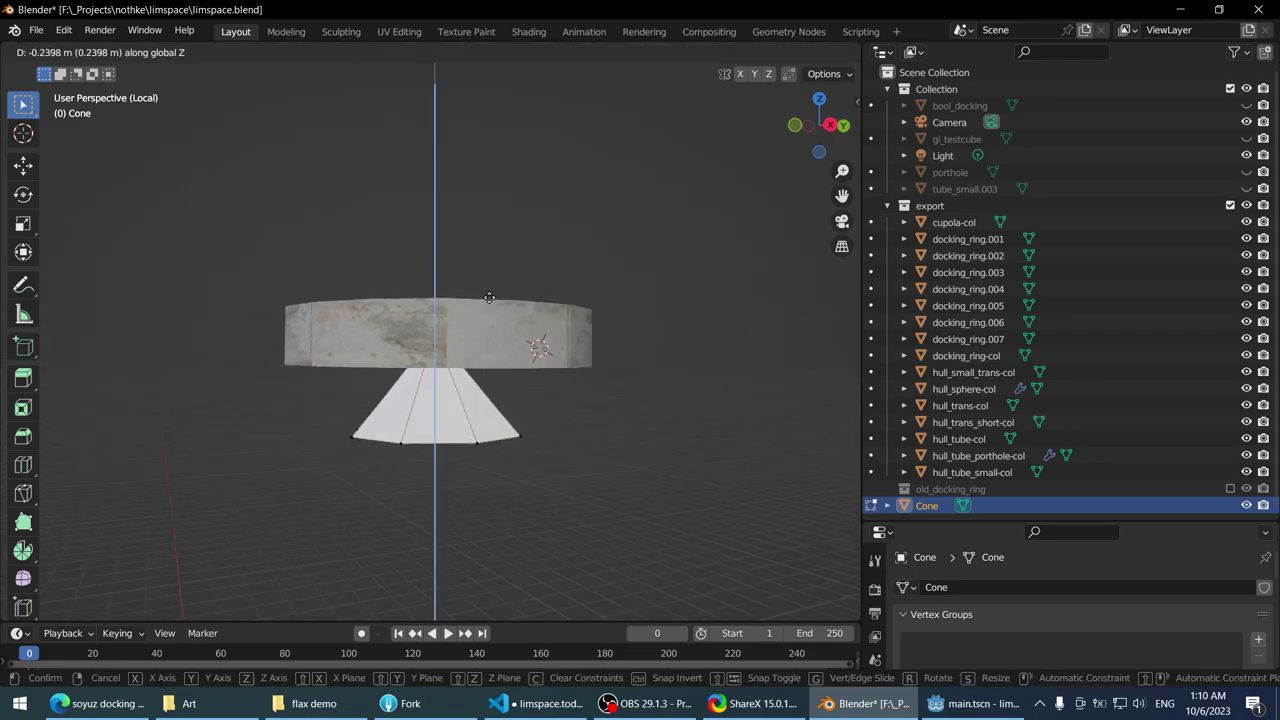
click(450, 330)
middle_drag(450, 330, 529, 258)
key(g)
key(z)
click(445, 385)
scroll(450, 390, up, 3)
key(KP_7)
key(a)
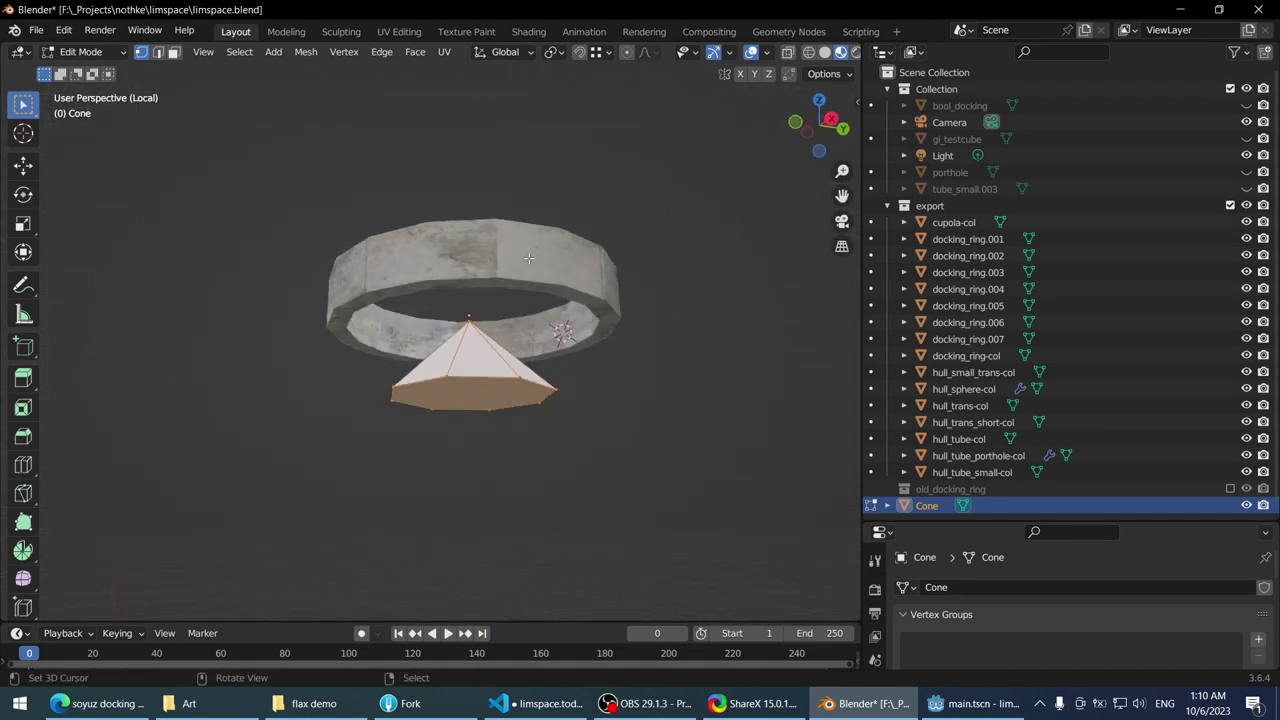
scroll(529, 258, up, 2)
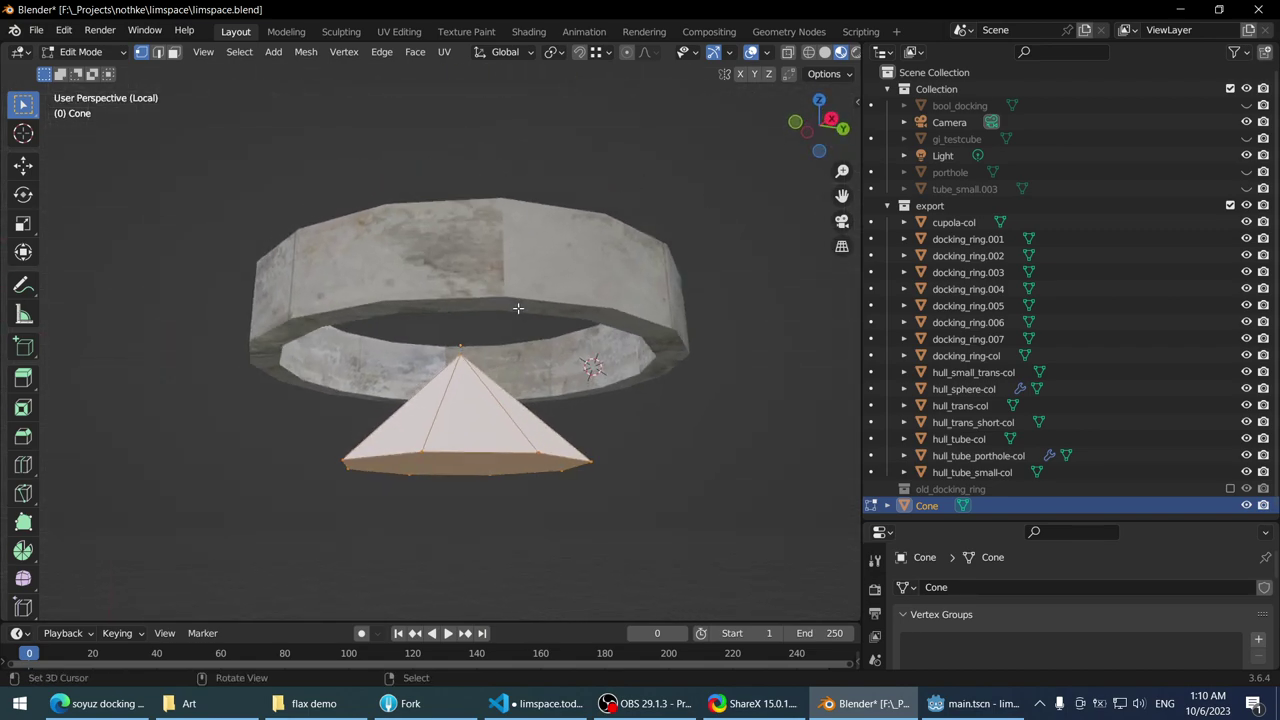
scroll(518, 308, down, 2)
key(Tab)
- Centre the cone at X 0, Y 0 and adjust its height along Z
middle_drag(518, 308, 855, 104)
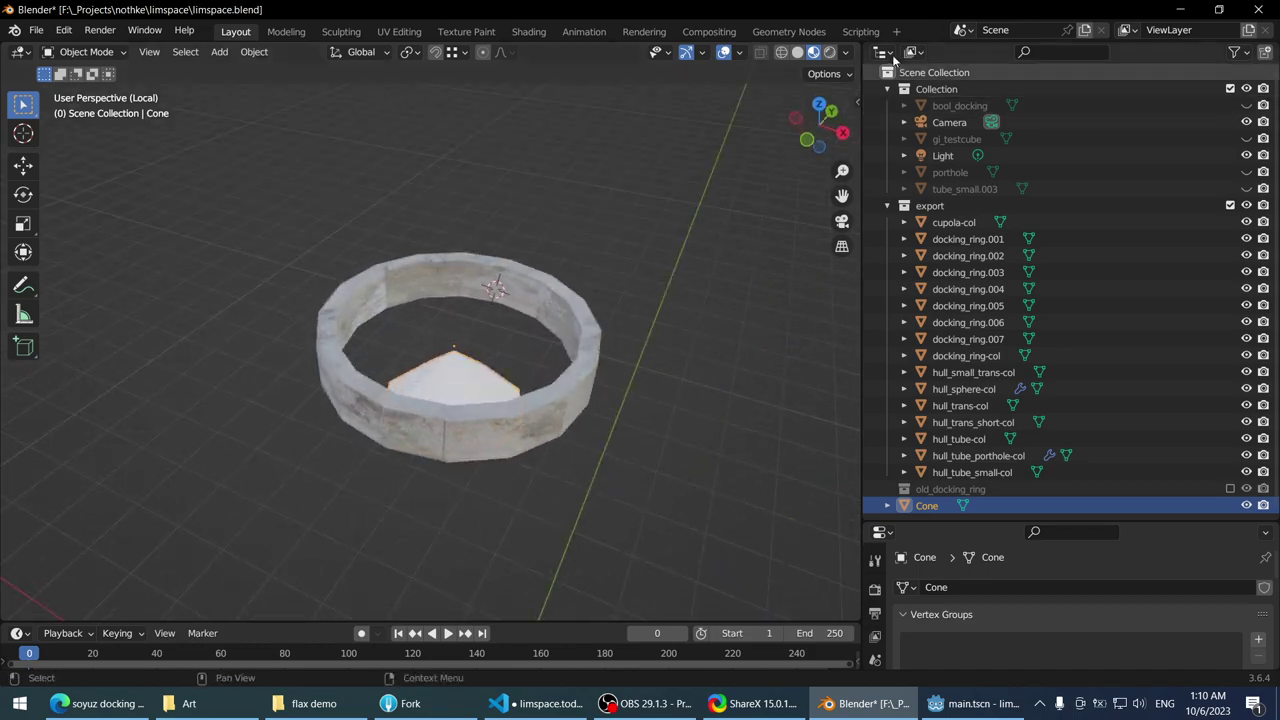
click(855, 104)
double_click(745, 137)
text(0)
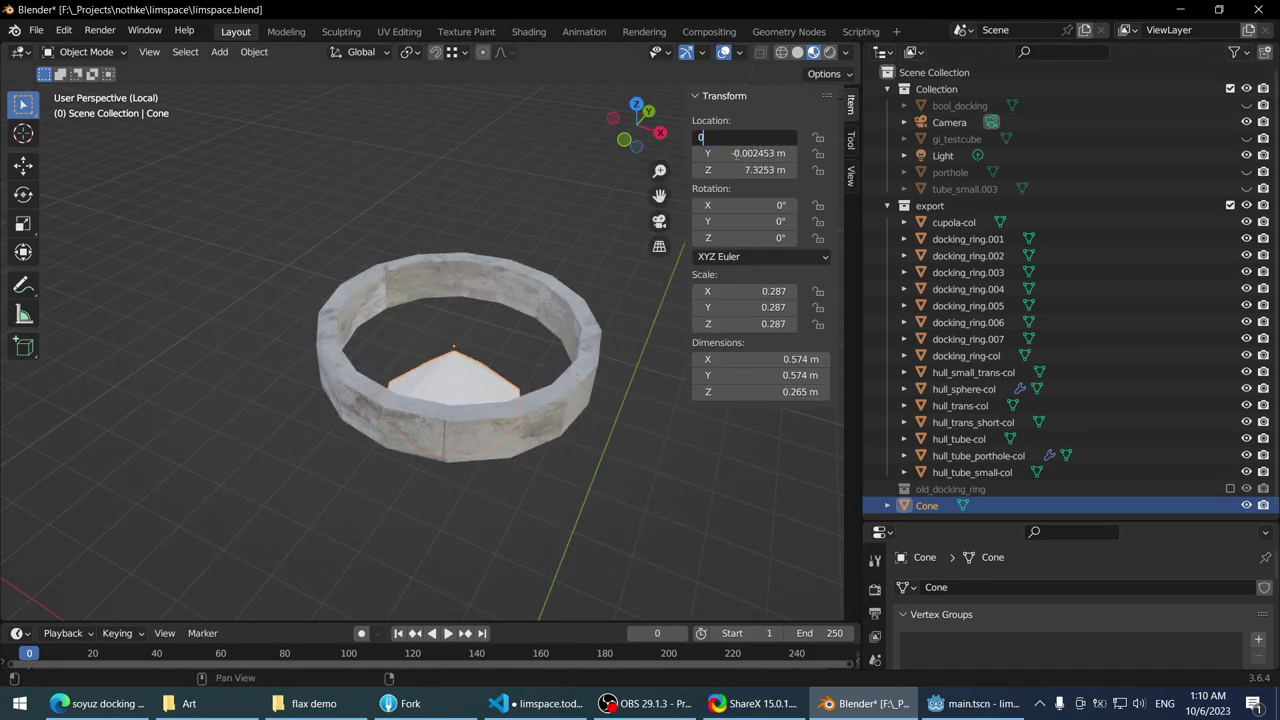
key(Tab)
text(0)
key(Return)
middle_drag(478, 262, 363, 128)
key(KP_7)
scroll(490, 310, down, 2)
key(g)
key(z)
click(460, 294)
middle_drag(460, 294, 413, 218)
scroll(413, 218, up, 2)
- Enter face selection on the cone and briefly check the reference image search in the browser
key(Tab)
key(3)
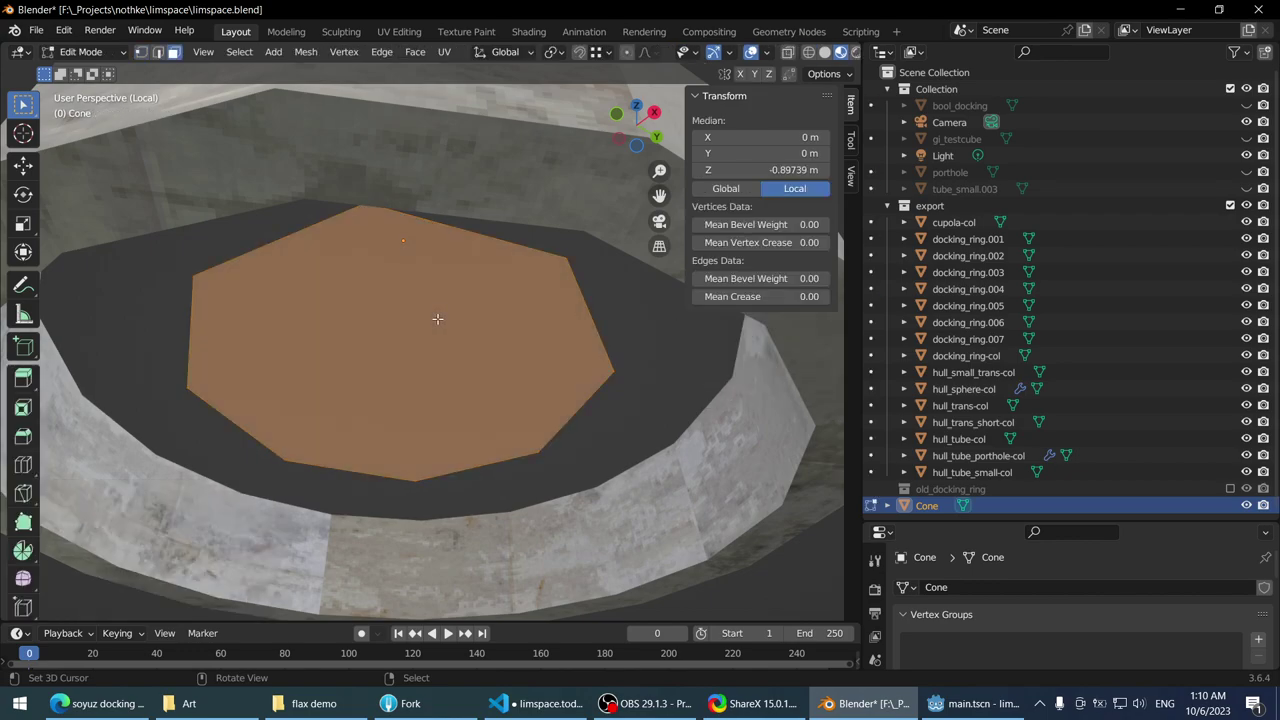
scroll(437, 318, down, 3)
click(100, 703)
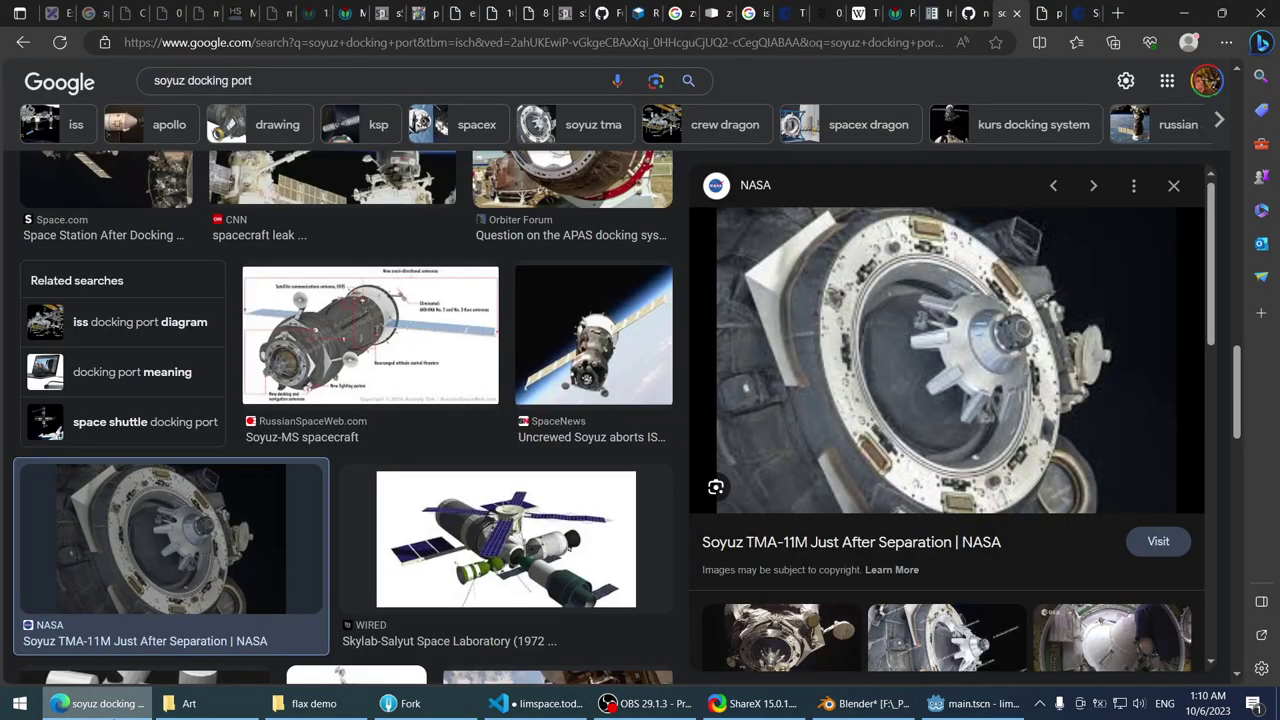
click(100, 703)
click(95, 705)
click(92, 713)
scroll(394, 317, up, 5)
- Extrude the cone's base twice and scale it out into a wide, flat flange
middle_drag(397, 322, 443, 332)
key(e)
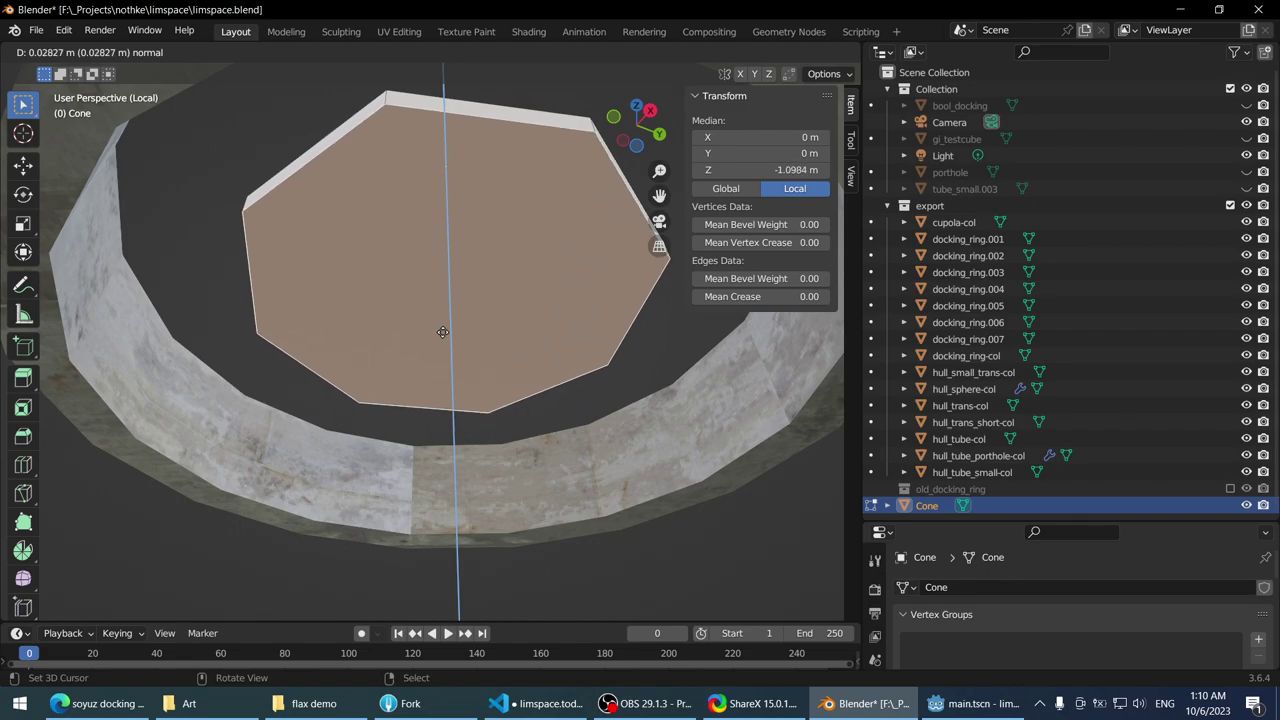
click(429, 338)
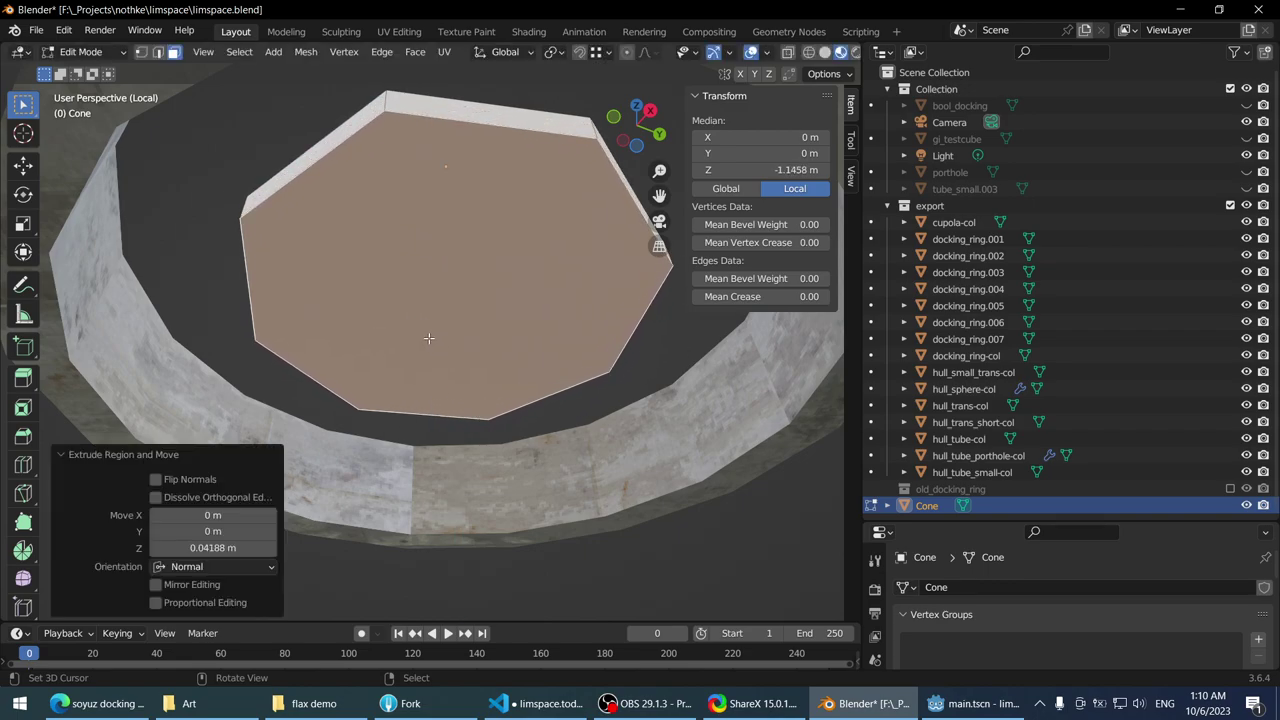
middle_drag(429, 338, 445, 295)
key(e)
key(s)
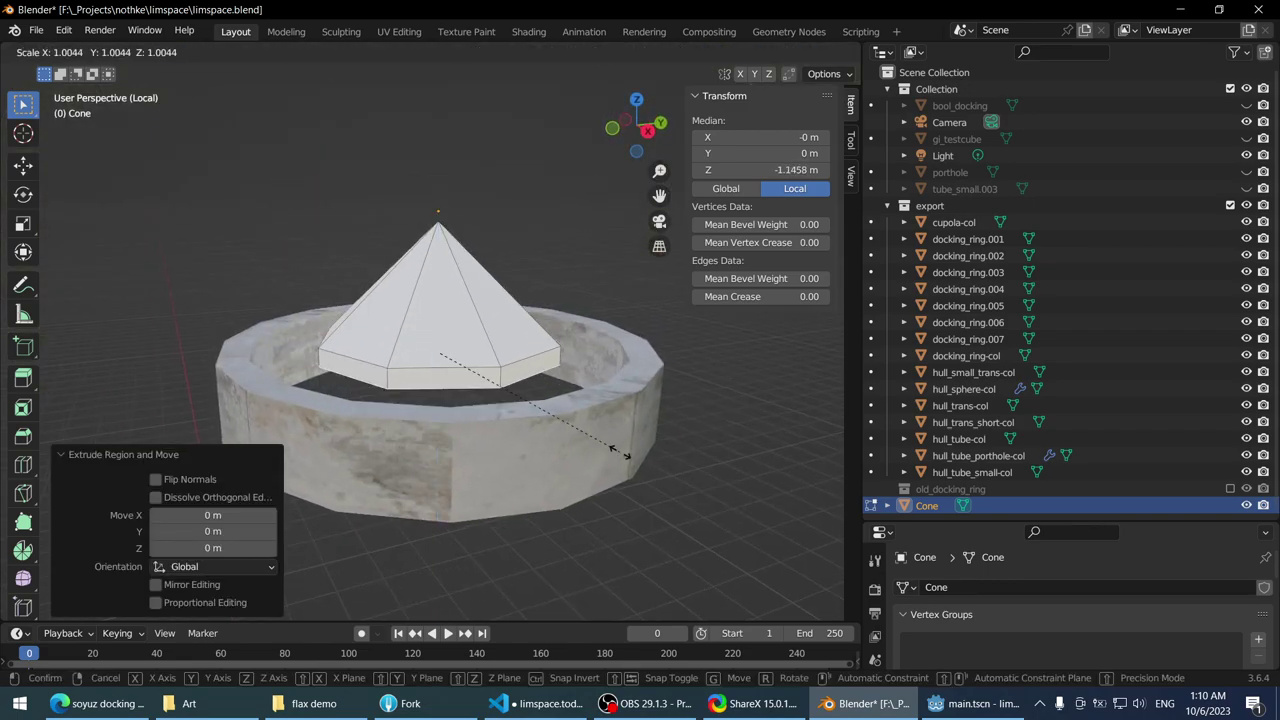
click(700, 500)
middle_drag(405, 345, 402, 470)
key(s)
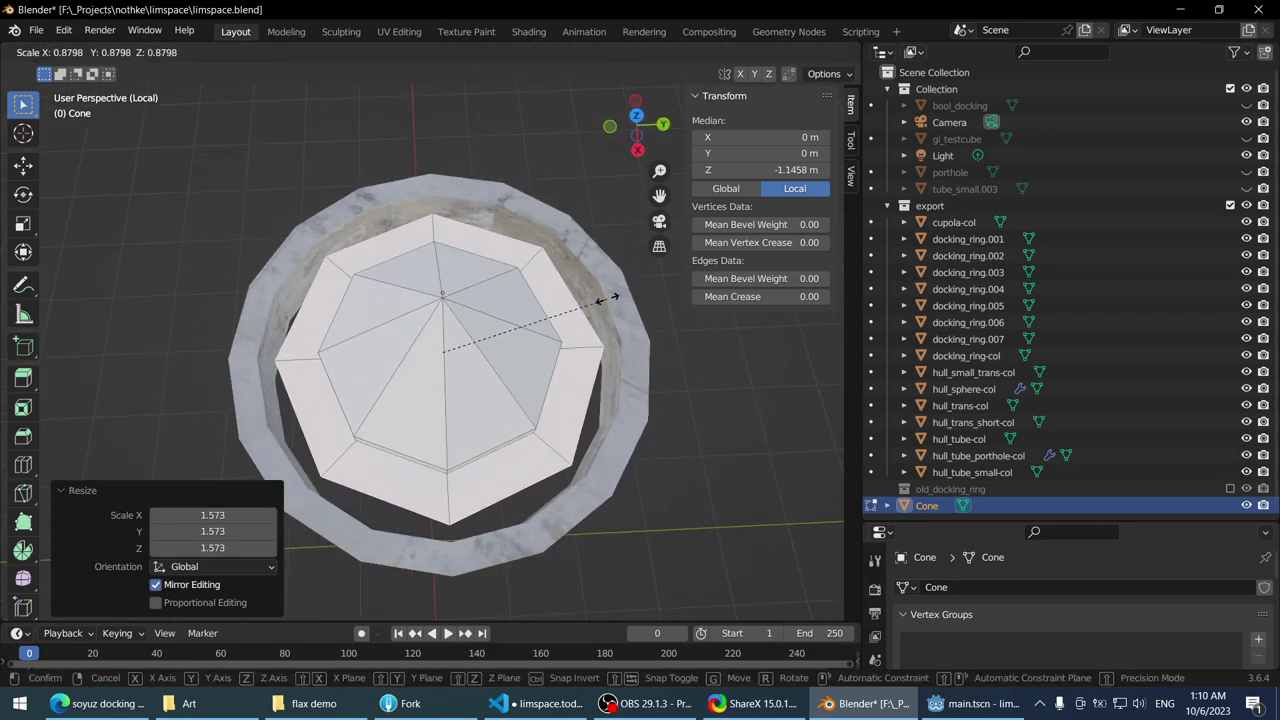
click(610, 298)
- In top orthographic view, select the flange's outer edges and subdivide them
key(KP_7)
scroll(481, 297, up, 2)
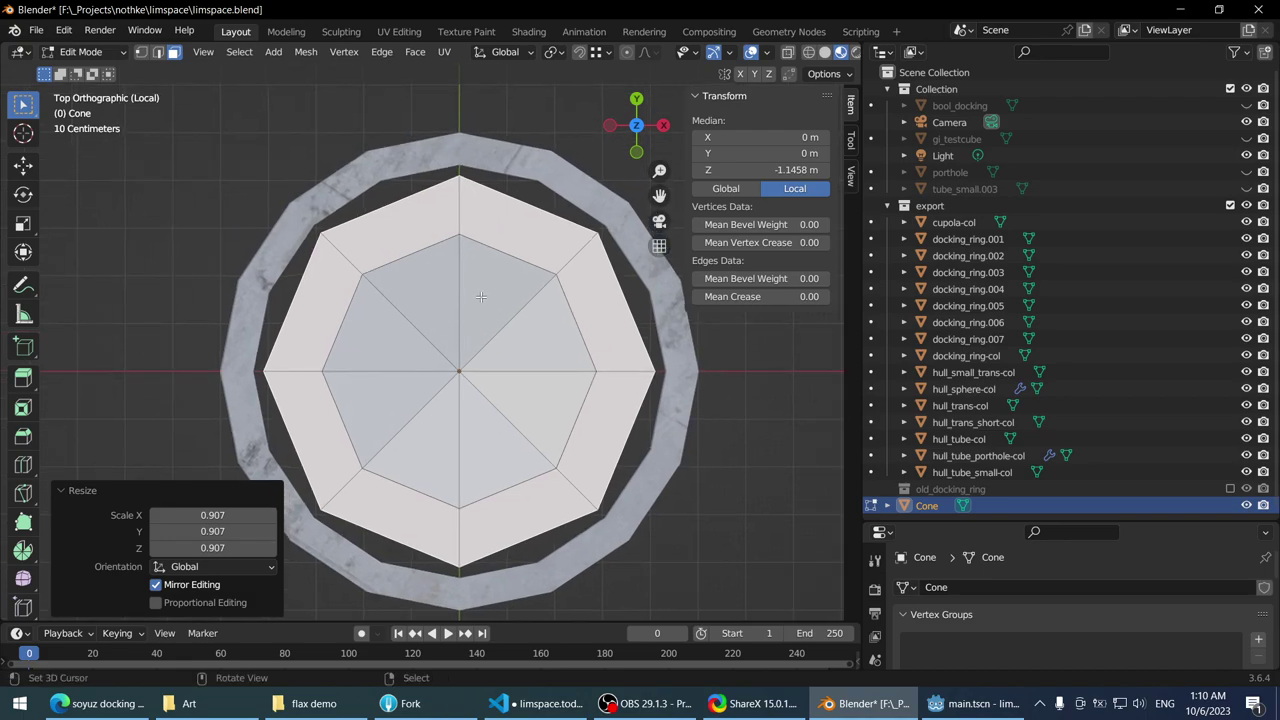
key(2)
click(530, 204)
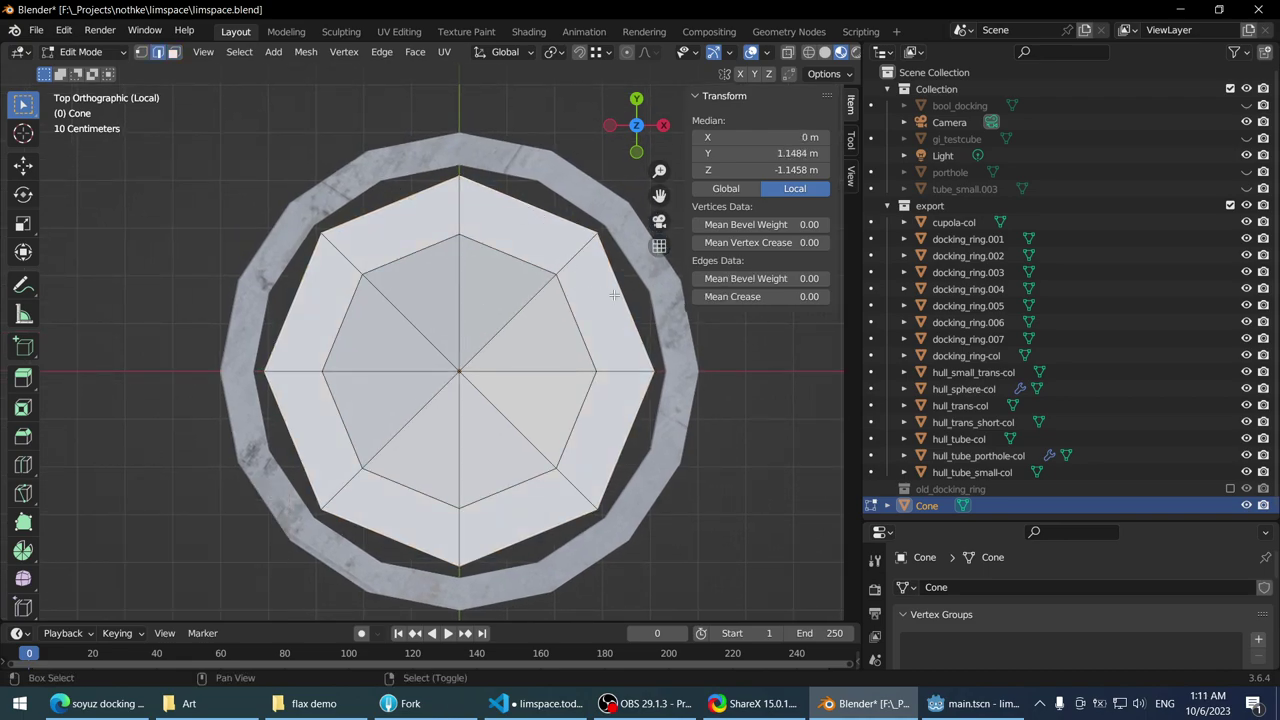
click(637, 425)
click(545, 482)
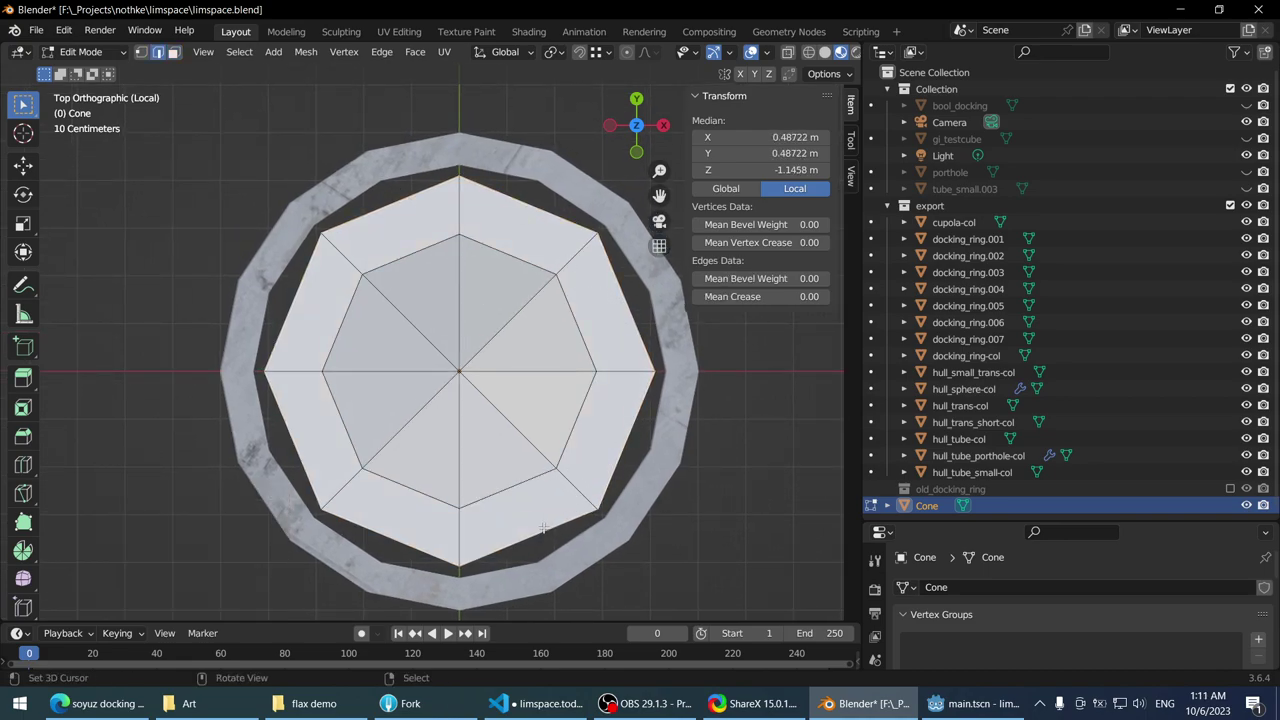
shift+click(405, 537)
shift+click(278, 420)
right_click(310, 314)
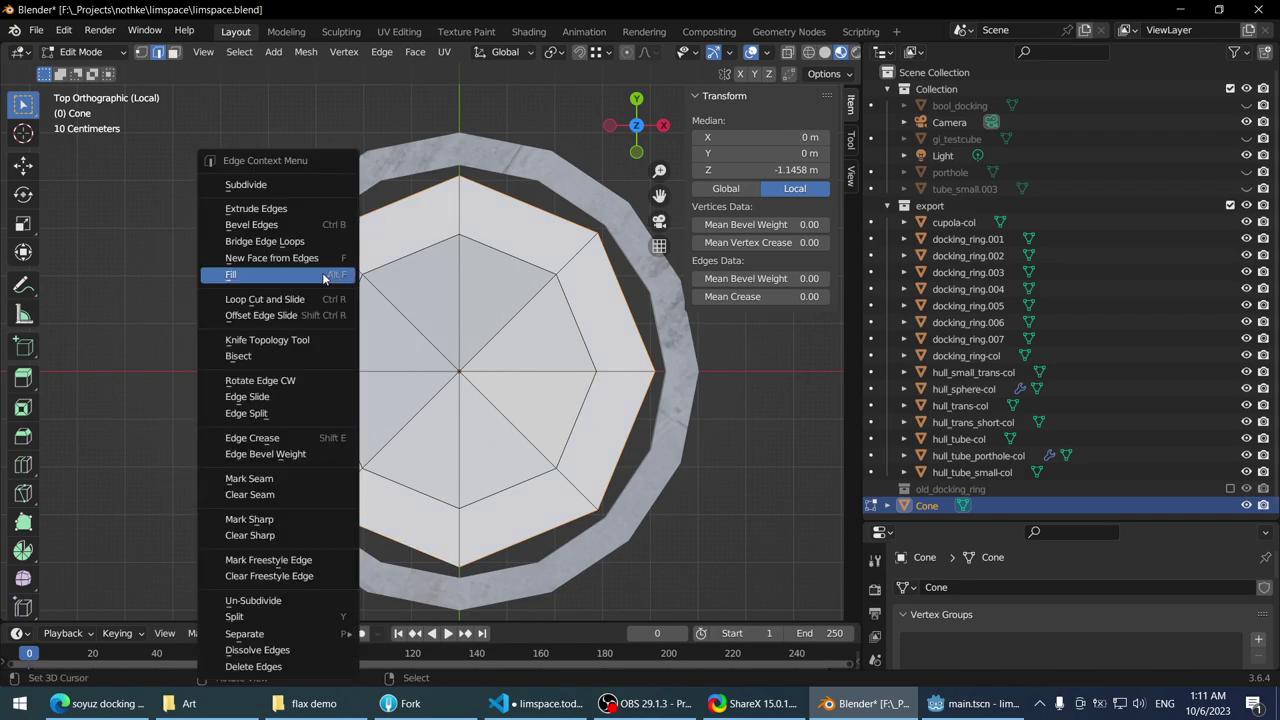
click(279, 185)
- Move the first subdivided rim vertices outward against the docking ring wall
click(388, 205)
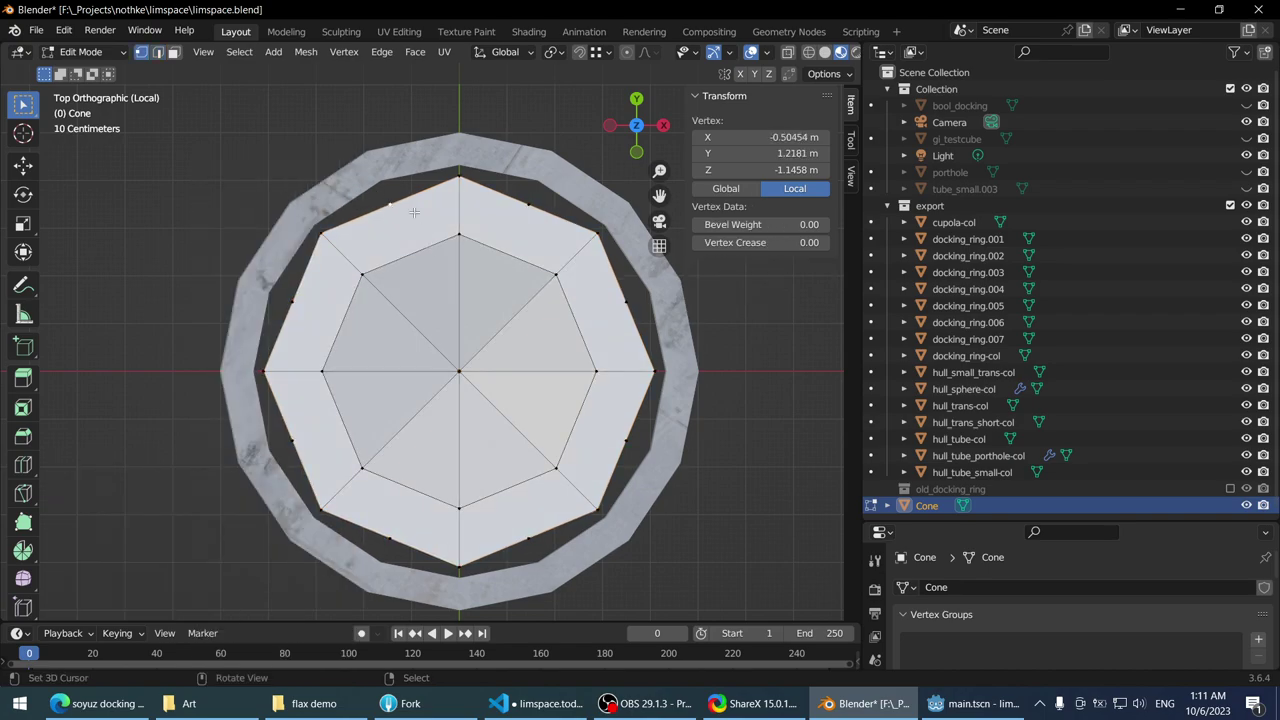
scroll(500, 300, down, 2)
scroll(600, 400, up, 3)
scroll(600, 400, down, 2)
middle_drag(601, 400, 445, 272)
scroll(445, 272, up, 5)
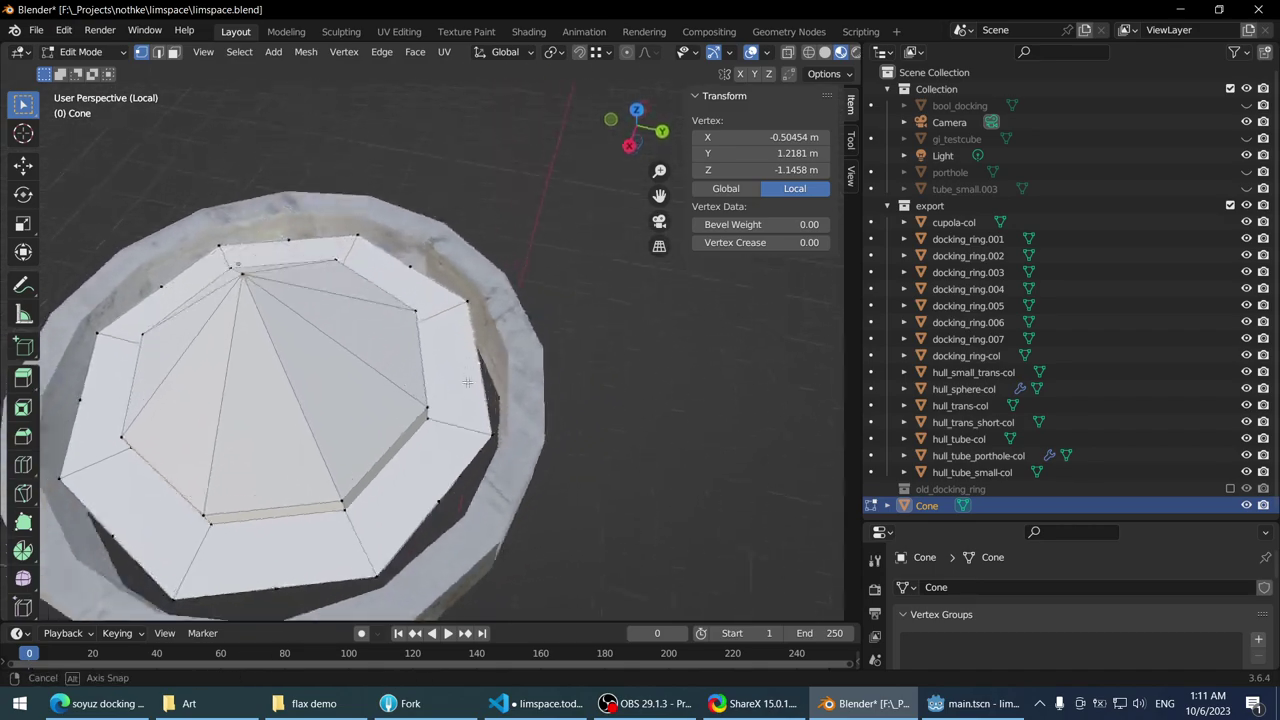
middle_drag(500, 330, 574, 374)
key(g)
click(571, 275)
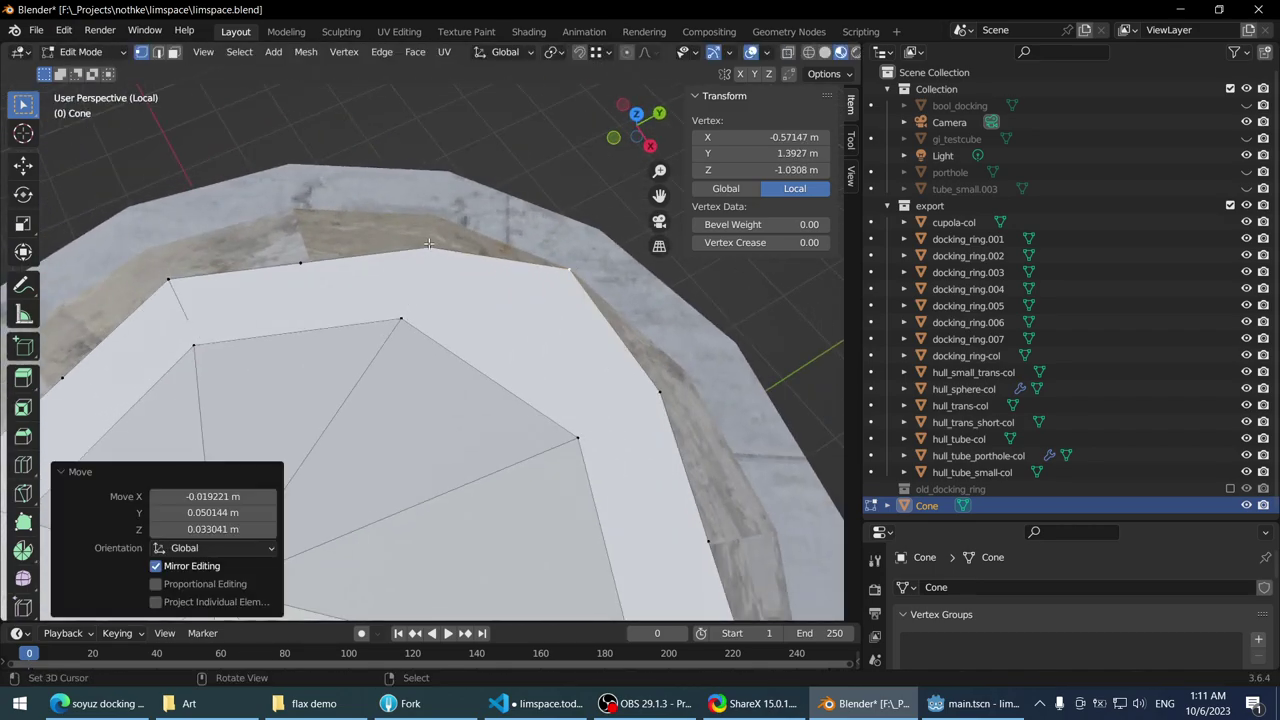
click(429, 247)
key(g)
click(438, 238)
middle_drag(440, 212, 457, 249)
key(g)
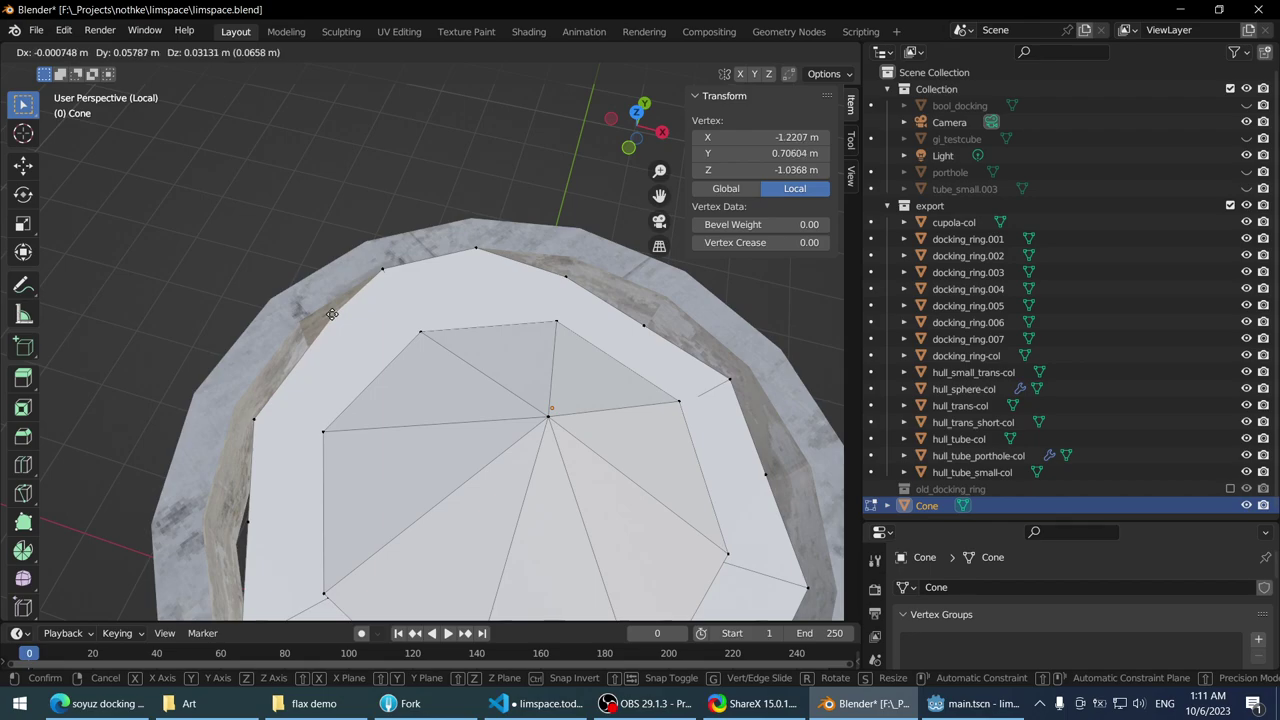
click(325, 314)
- Reposition the top and left-side rim vertices against the ring
click(478, 244)
key(g)
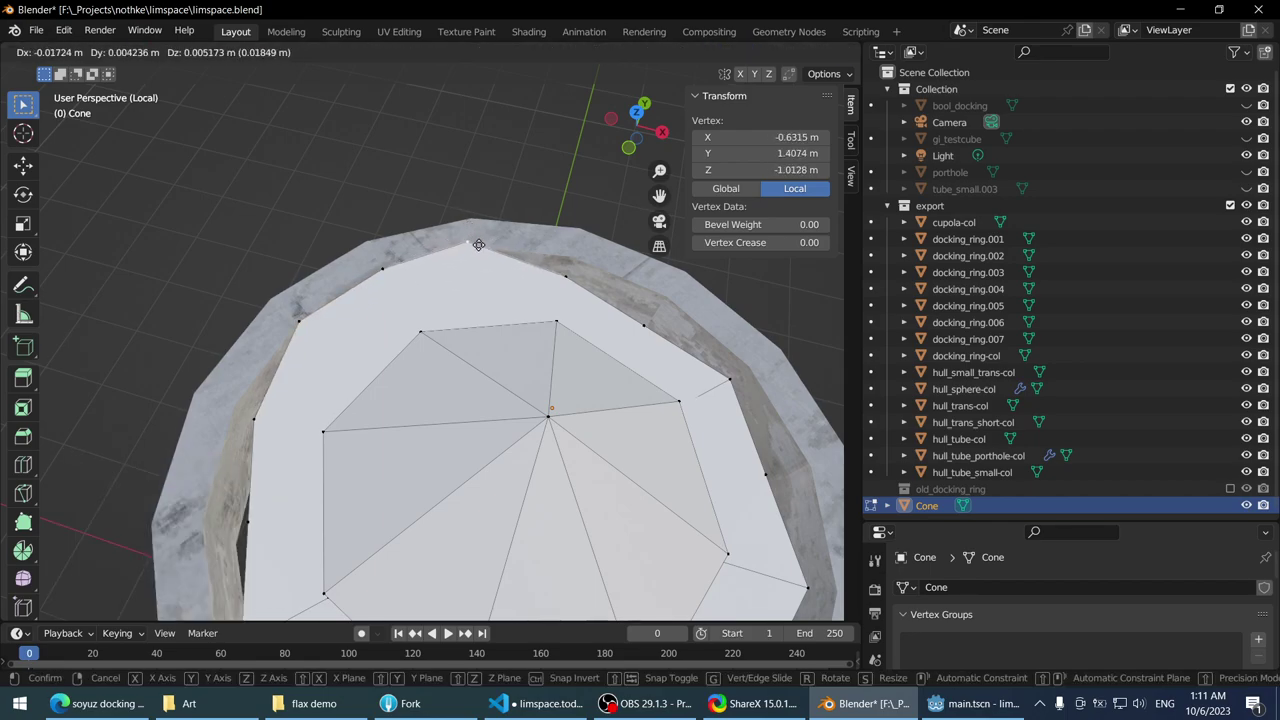
click(480, 245)
middle_drag(480, 245, 438, 325)
click(438, 325)
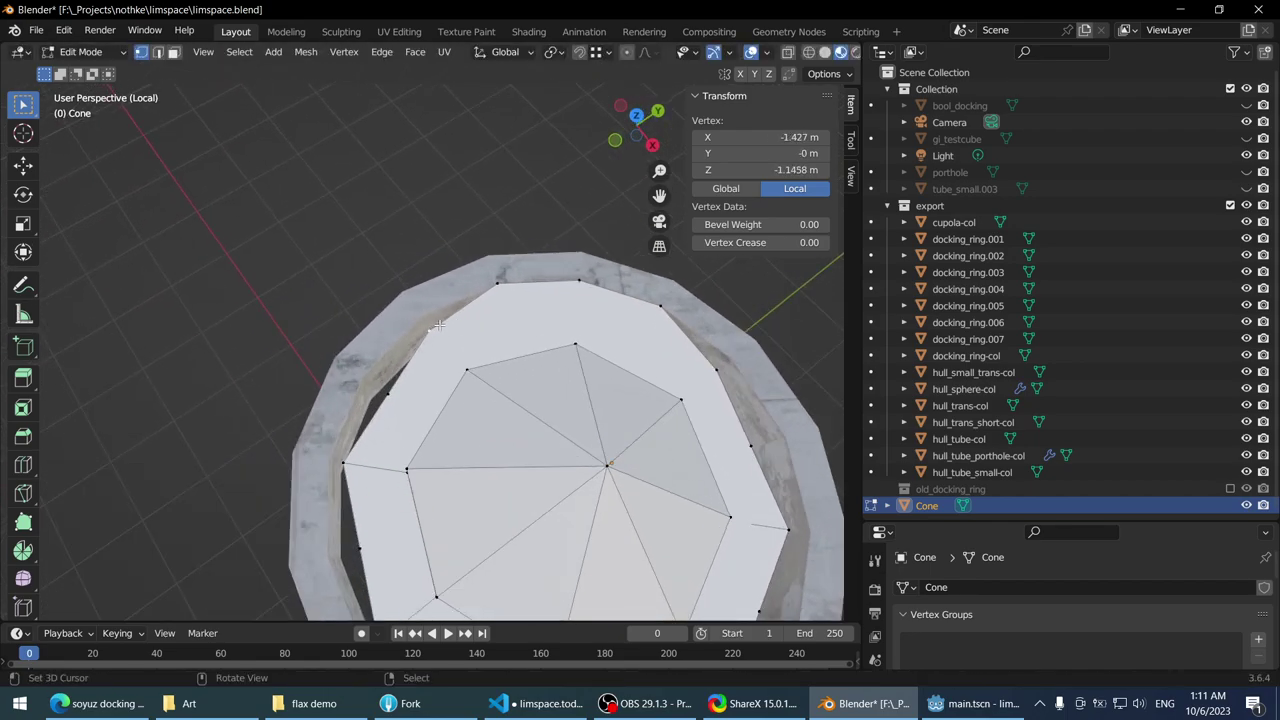
key(g)
key(Caps_Lock)
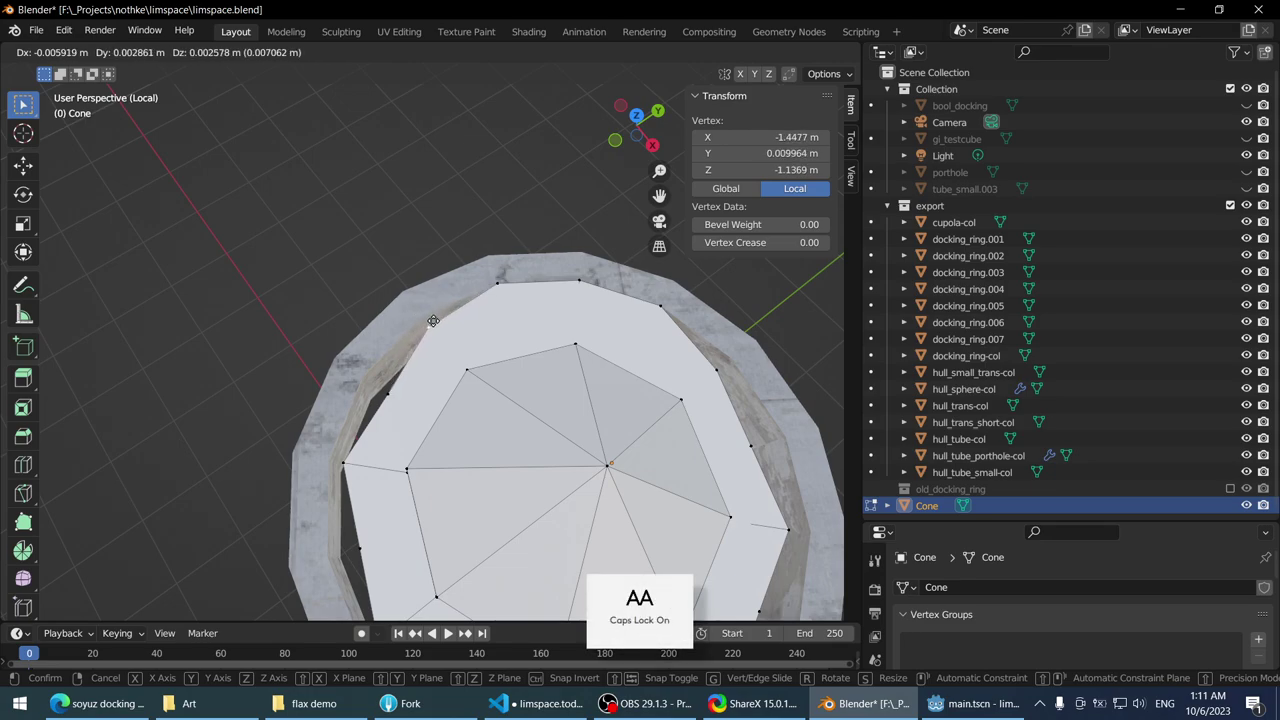
click(420, 325)
key(g)
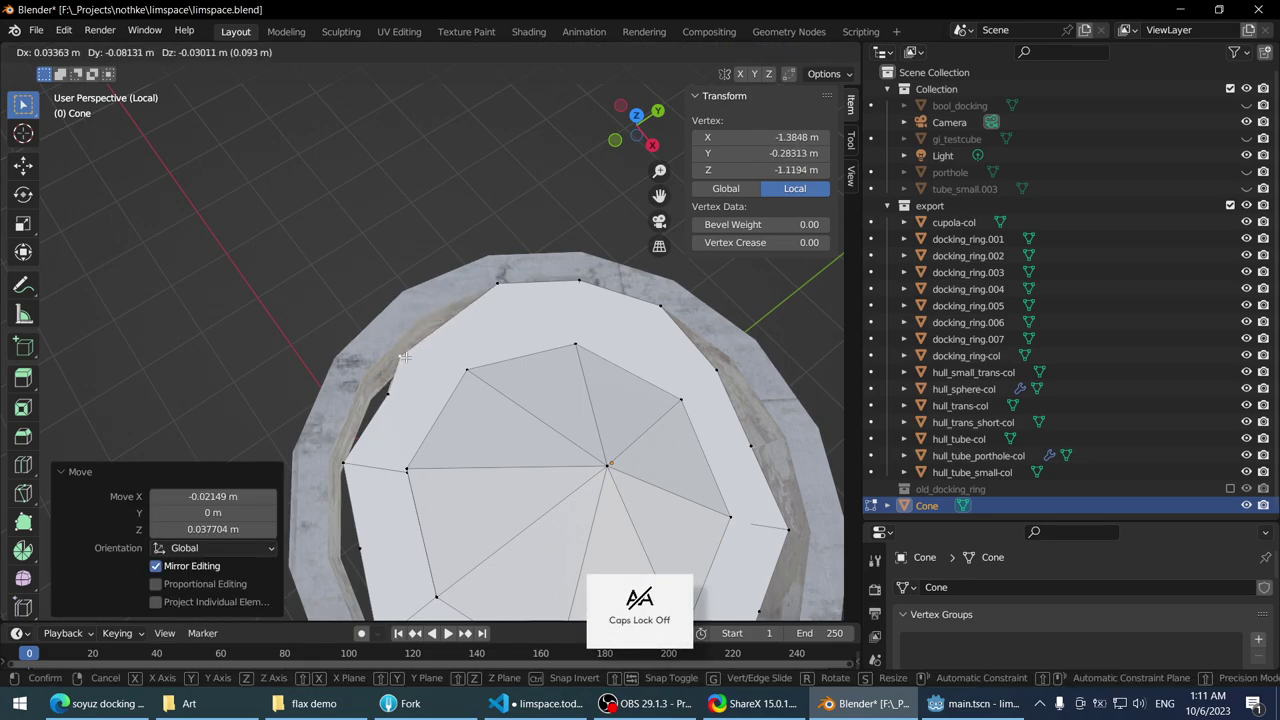
click(371, 365)
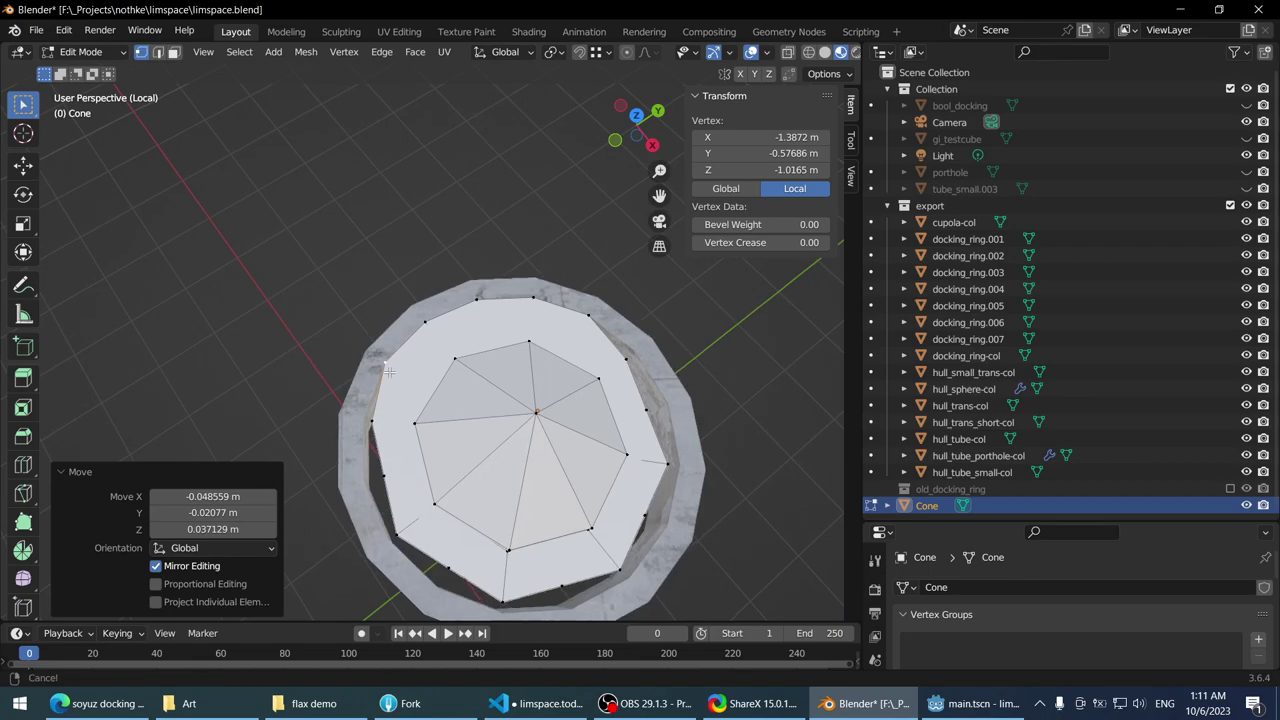
middle_drag(371, 365, 371, 297)
click(413, 323)
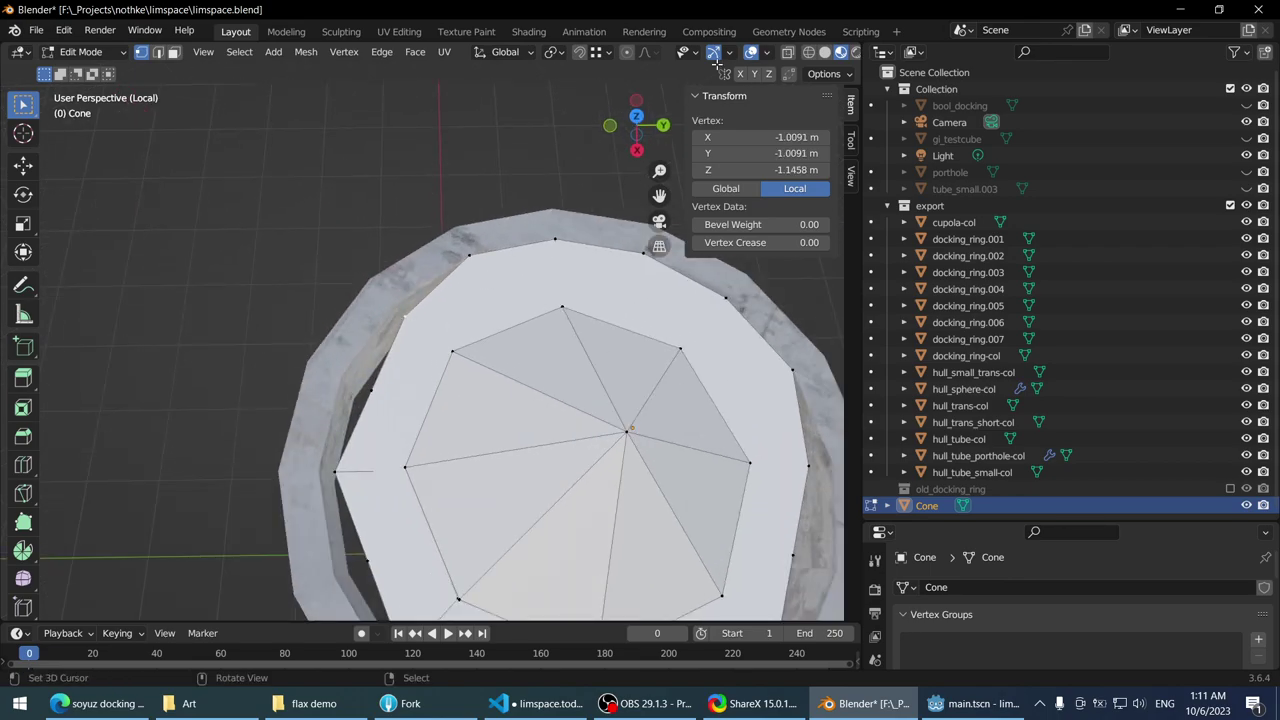
key(KP_Subtract)
key(KP_Subtract)
key(KP_Subtract)
- Turn on snapping and pull the left rim vertices onto the ring wall
click(580, 53)
scroll(460, 271, up, 3)
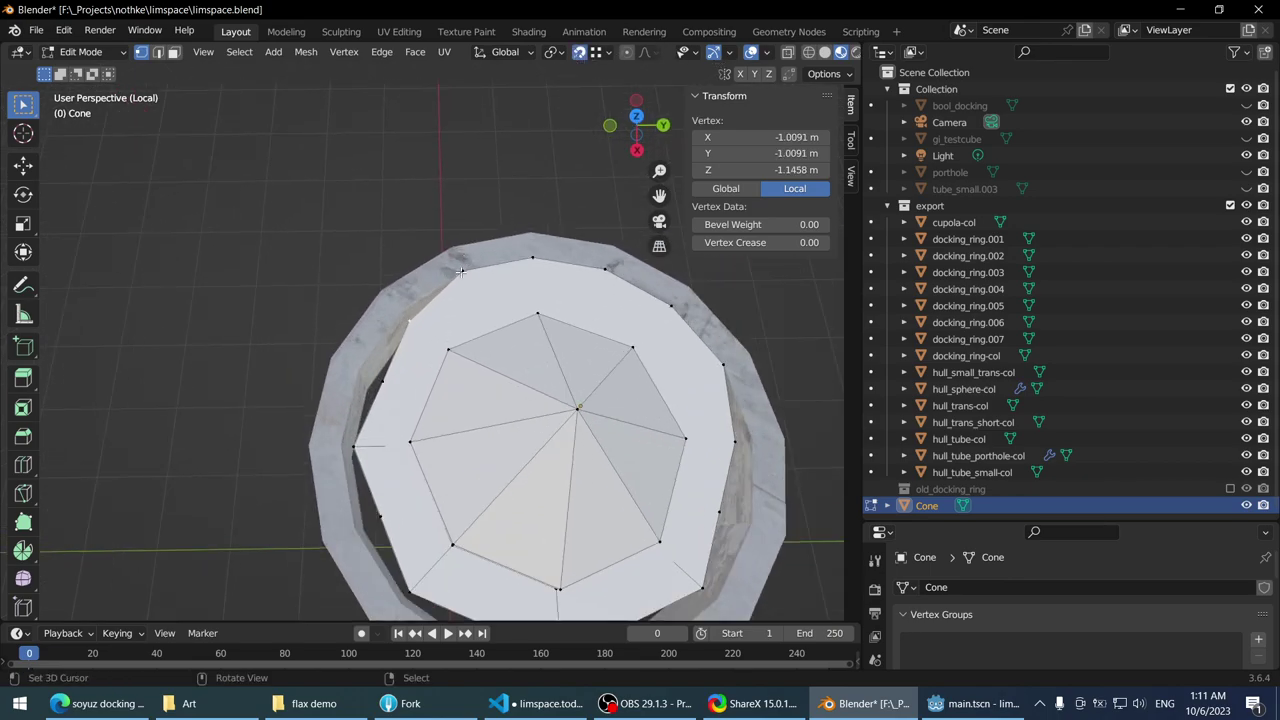
drag(402, 320, 400, 310)
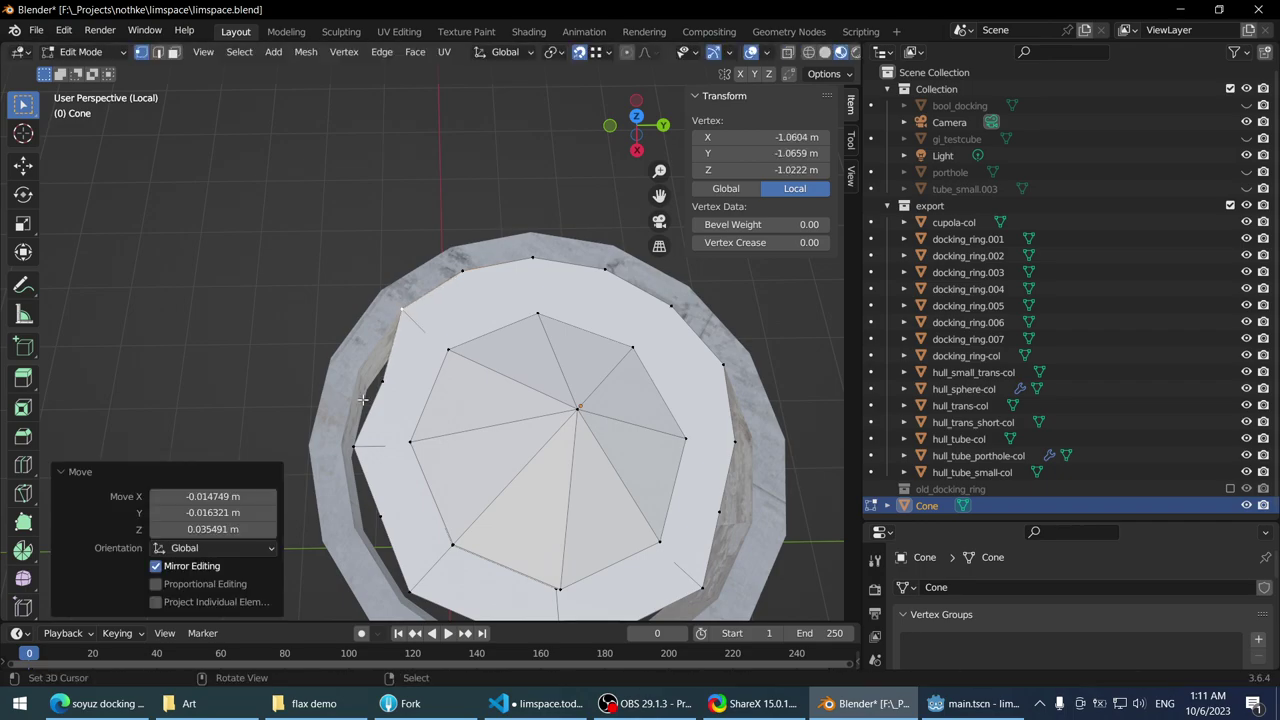
drag(383, 381, 363, 383)
middle_drag(363, 383, 330, 395)
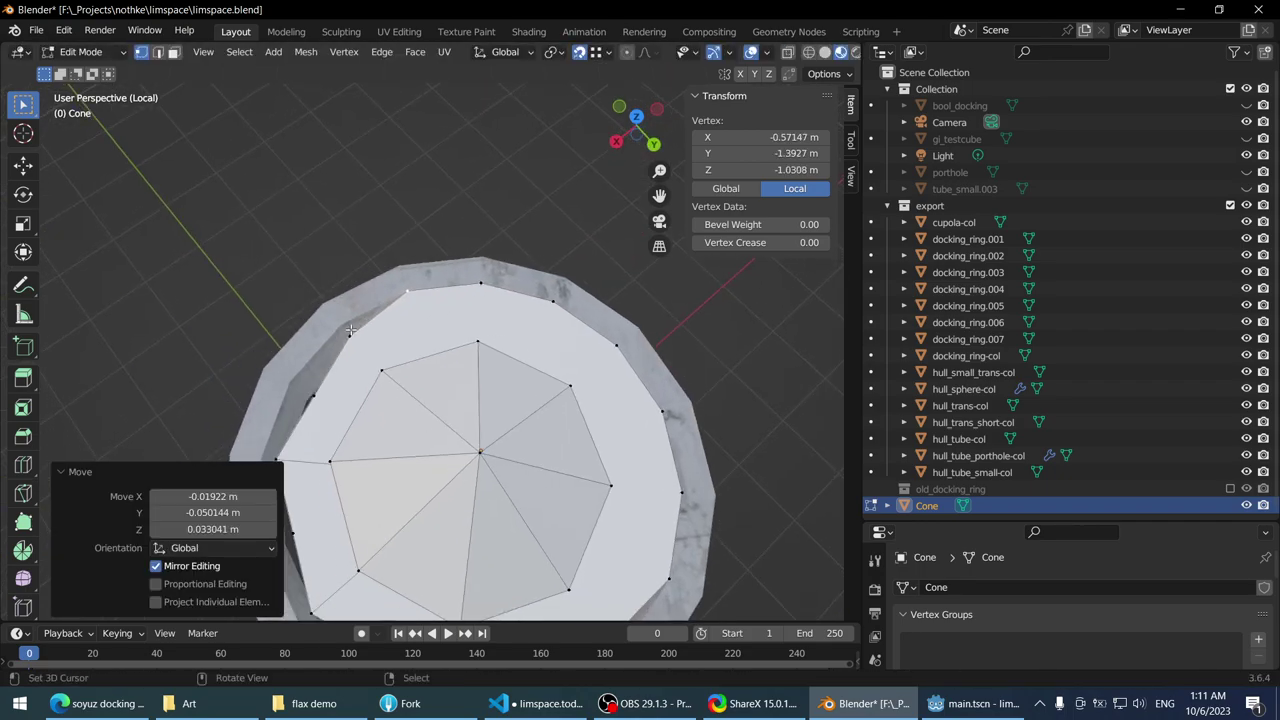
drag(350, 335, 338, 320)
drag(315, 392, 305, 402)
middle_drag(305, 402, 348, 298)
drag(348, 298, 352, 289)
middle_drag(352, 289, 300, 400)
drag(290, 415, 285, 412)
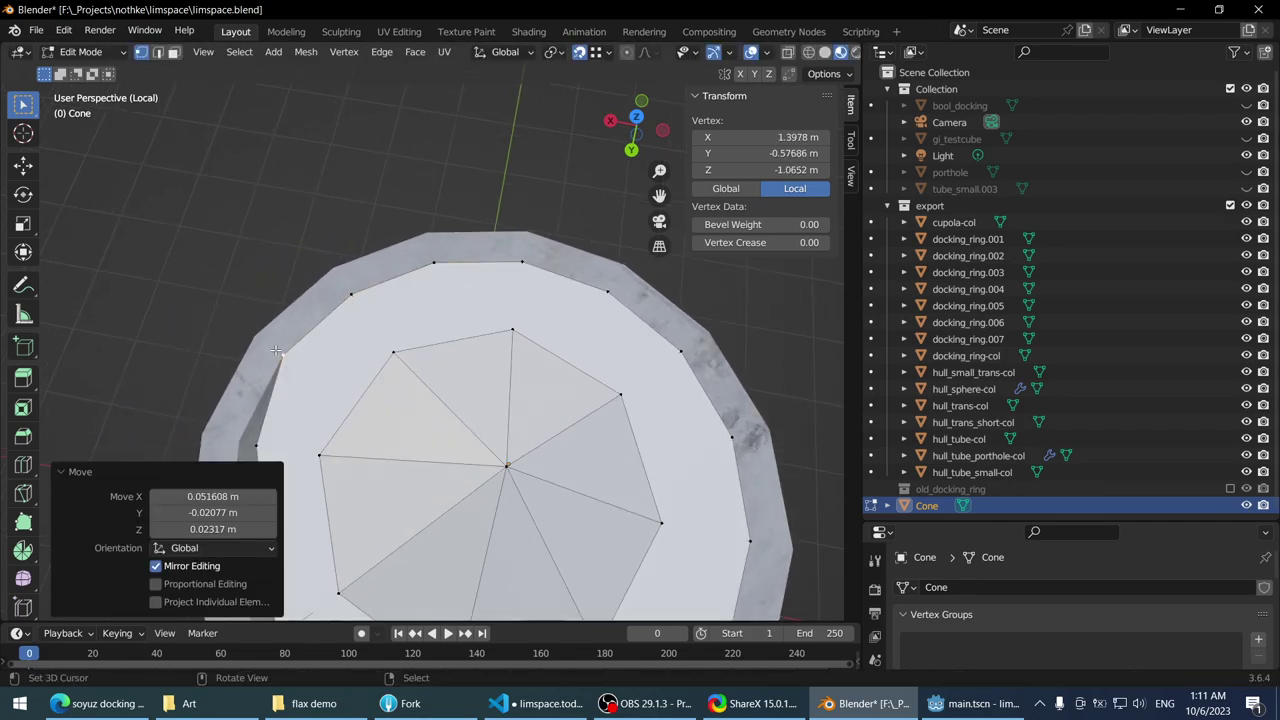
middle_drag(285, 412, 276, 420)
drag(276, 420, 272, 408)
middle_drag(272, 408, 318, 432)
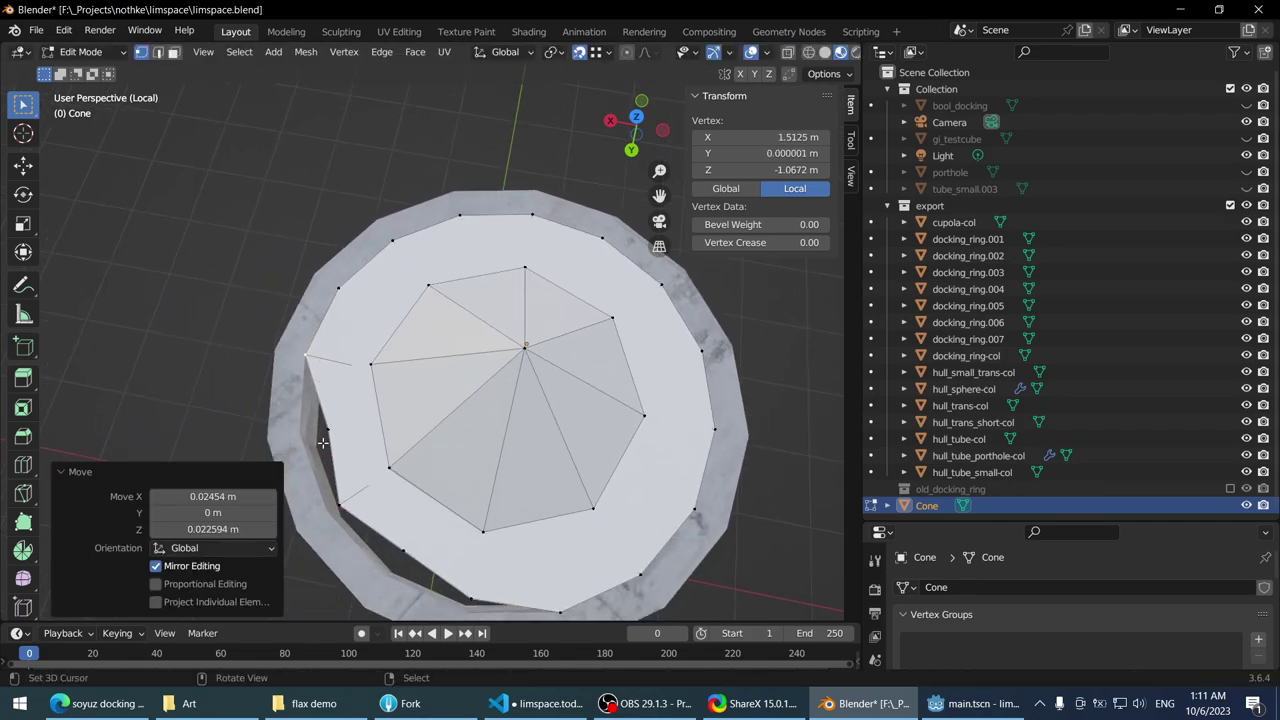
drag(318, 432, 312, 438)
- Undo misplaced vertex moves and refit the left rim vertex to the ring
key(ctrl+z)
key(ctrl+z)
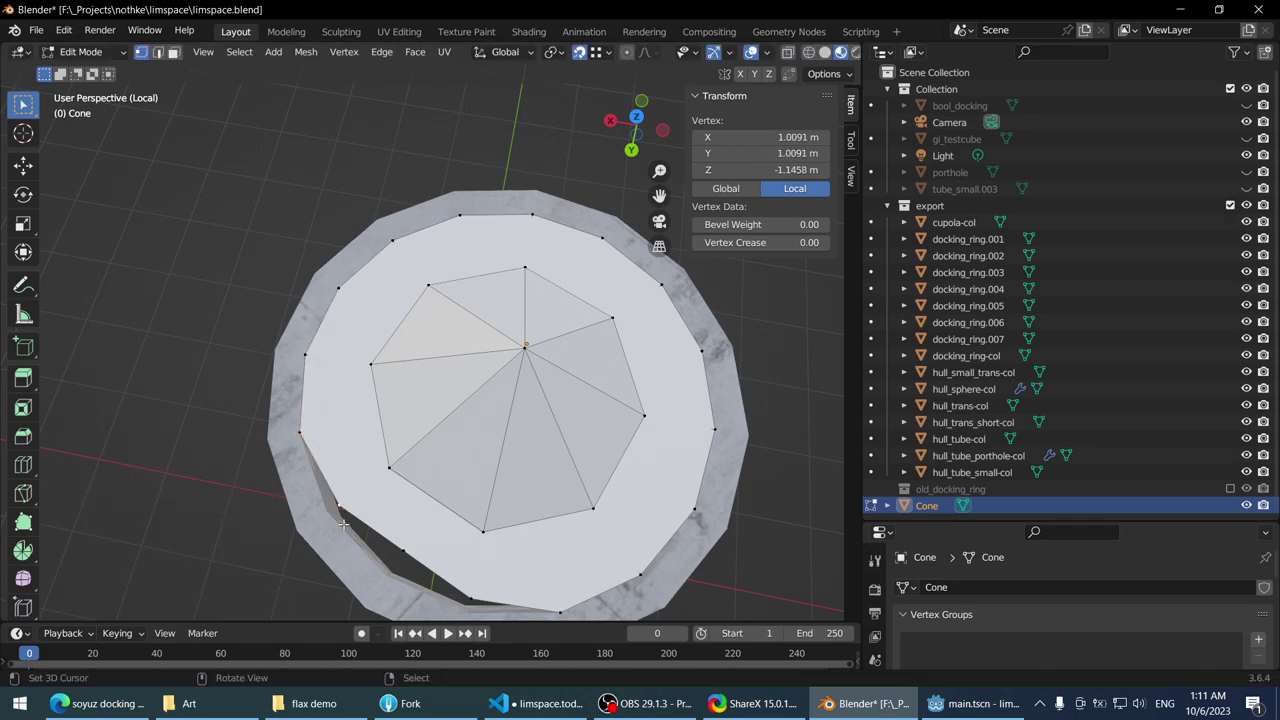
drag(340, 502, 320, 512)
key(ctrl+z)
middle_drag(310, 530, 354, 366)
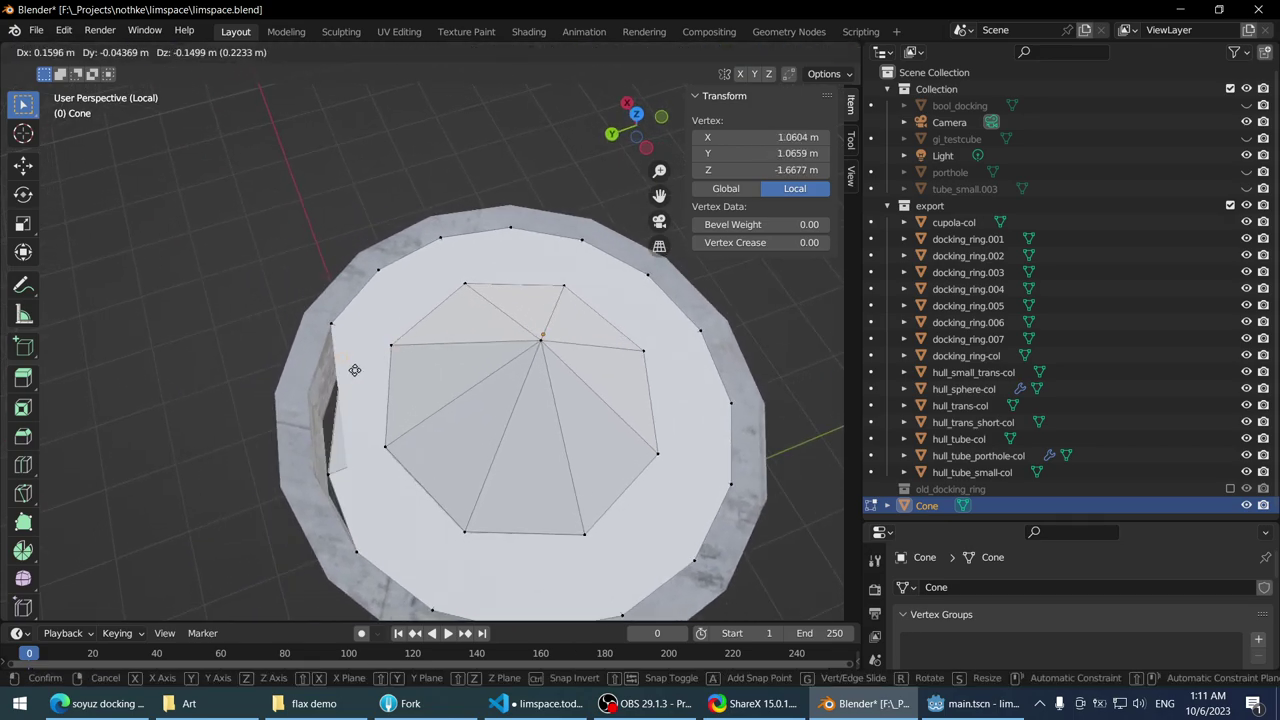
drag(354, 366, 352, 432)
middle_drag(352, 432, 318, 354)
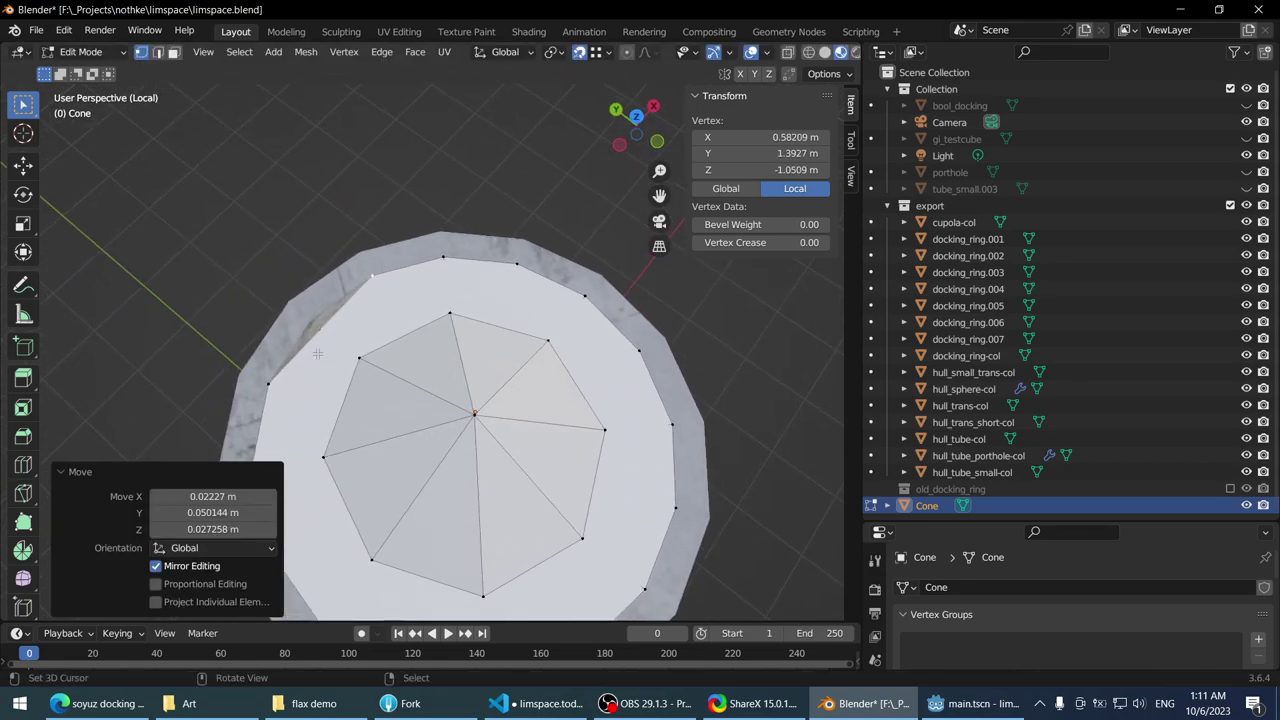
key(ctrl+z)
drag(318, 354, 315, 322)
scroll(533, 322, down, 3)
mouse_move(315, 322)
middle_down()
mouse_move(533, 322)
mouse_move(380, 274)
middle_up()
- Switch to wireframe shading in top orthographic view
key(z)
click(240, 274)
mouse_move(240, 274)
middle_down()
mouse_move(435, 244)
mouse_move(468, 310)
middle_up()
key(KP_7)
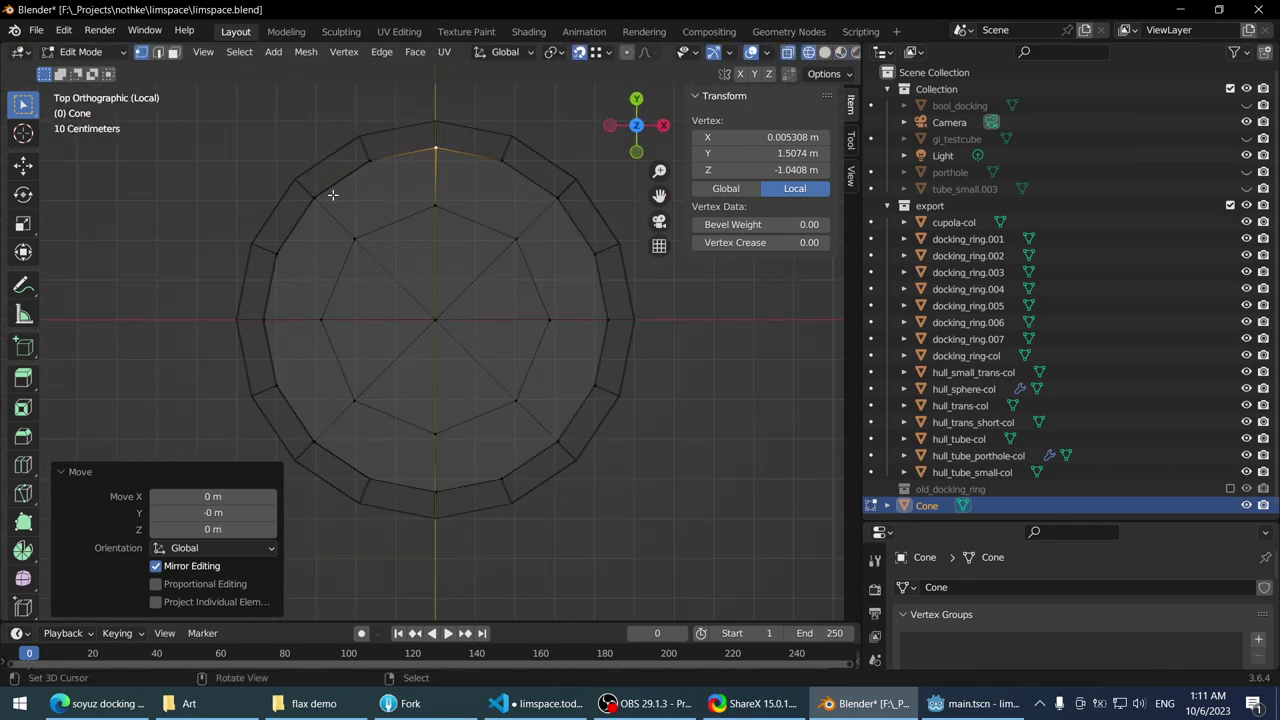
- Deselect all, box-select the cone's vertices, then select the whole connected cone
key(alt+a)
key(b)
drag(325, 206, 520, 312)
key(b)
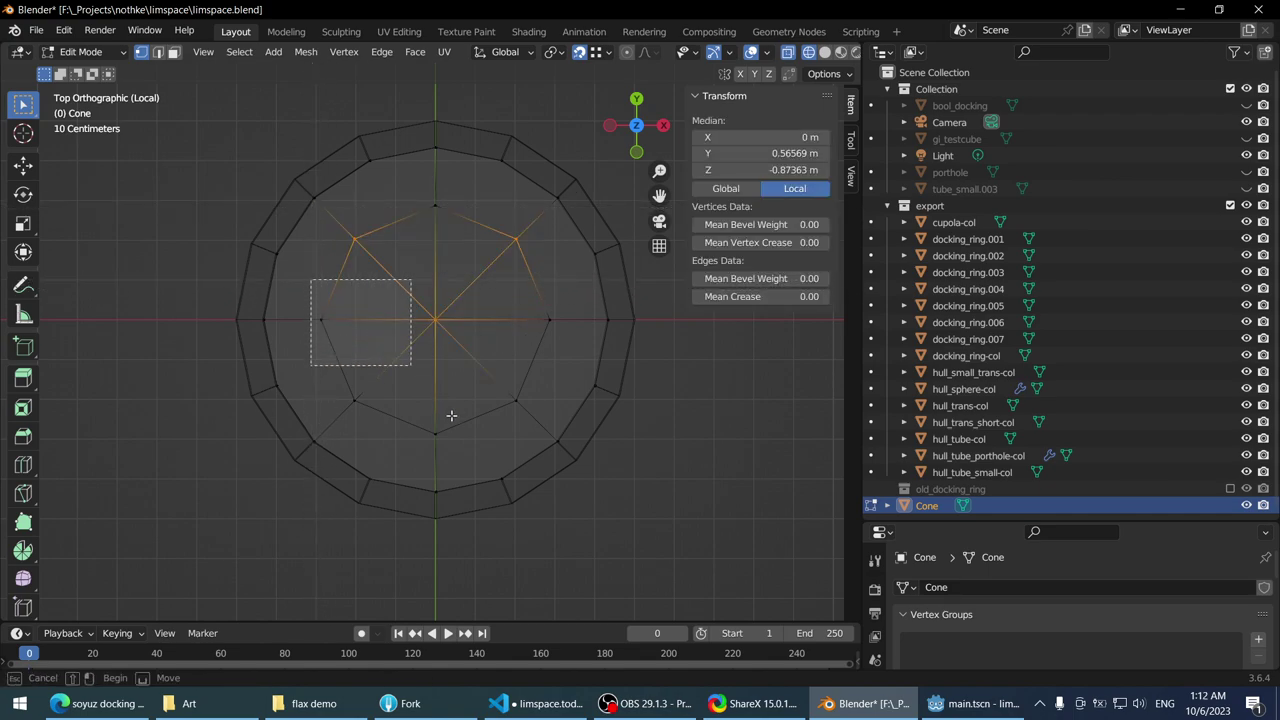
drag(451, 415, 484, 440)
key(b)
drag(563, 397, 565, 405)
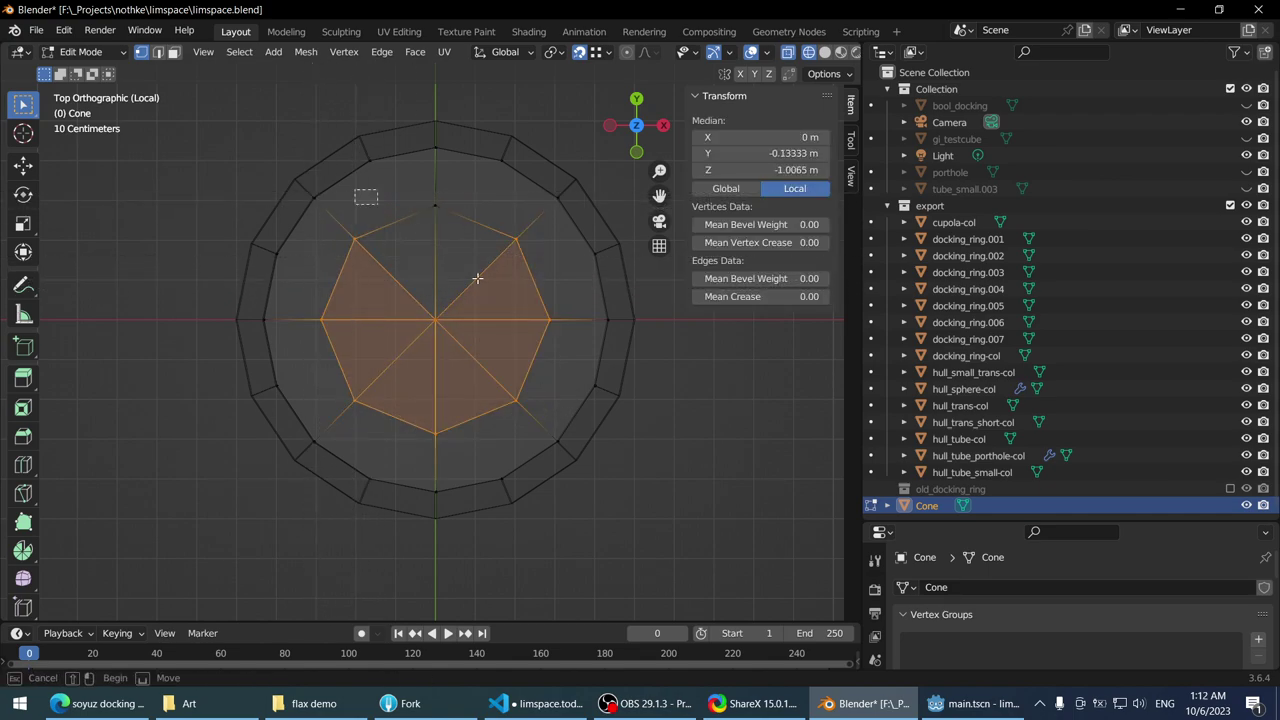
key(a)
- Extrude the cone's peak section up 0.083 m, then lower it 0.018 m along Z
middle_drag(477, 278, 855, 10)
click(851, 55)
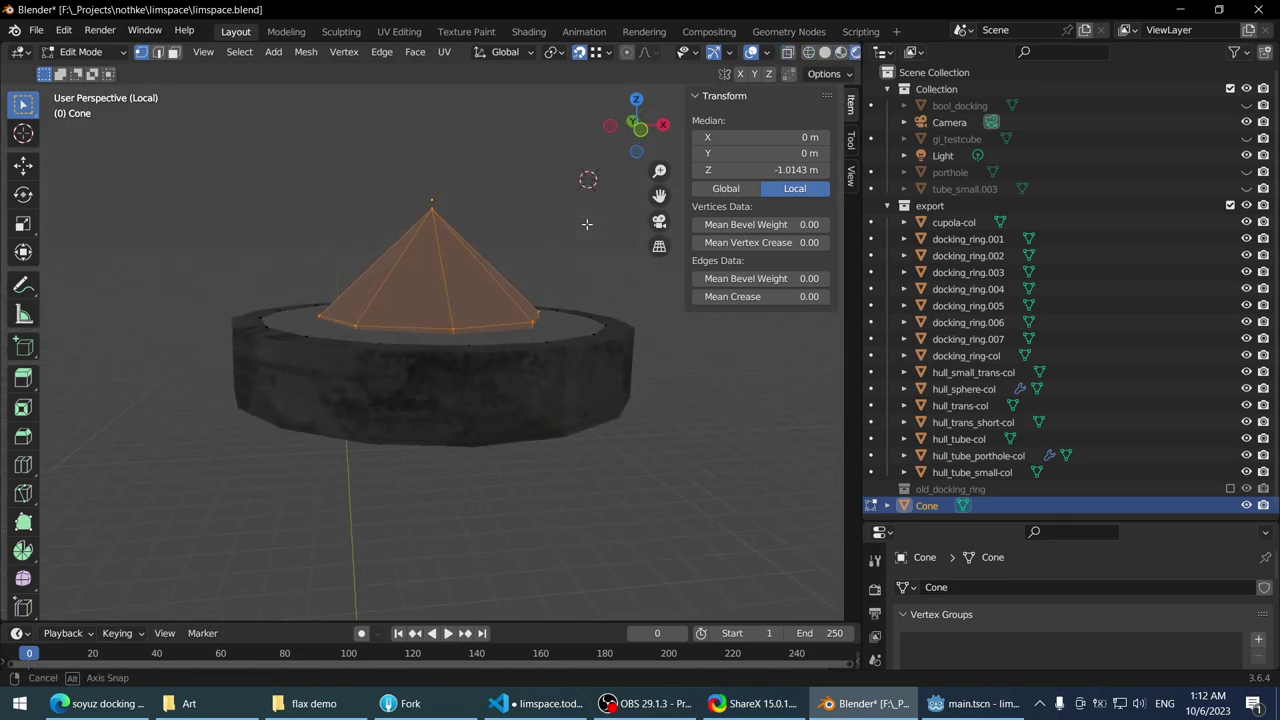
middle_drag(620, 230, 581, 267)
click(824, 52)
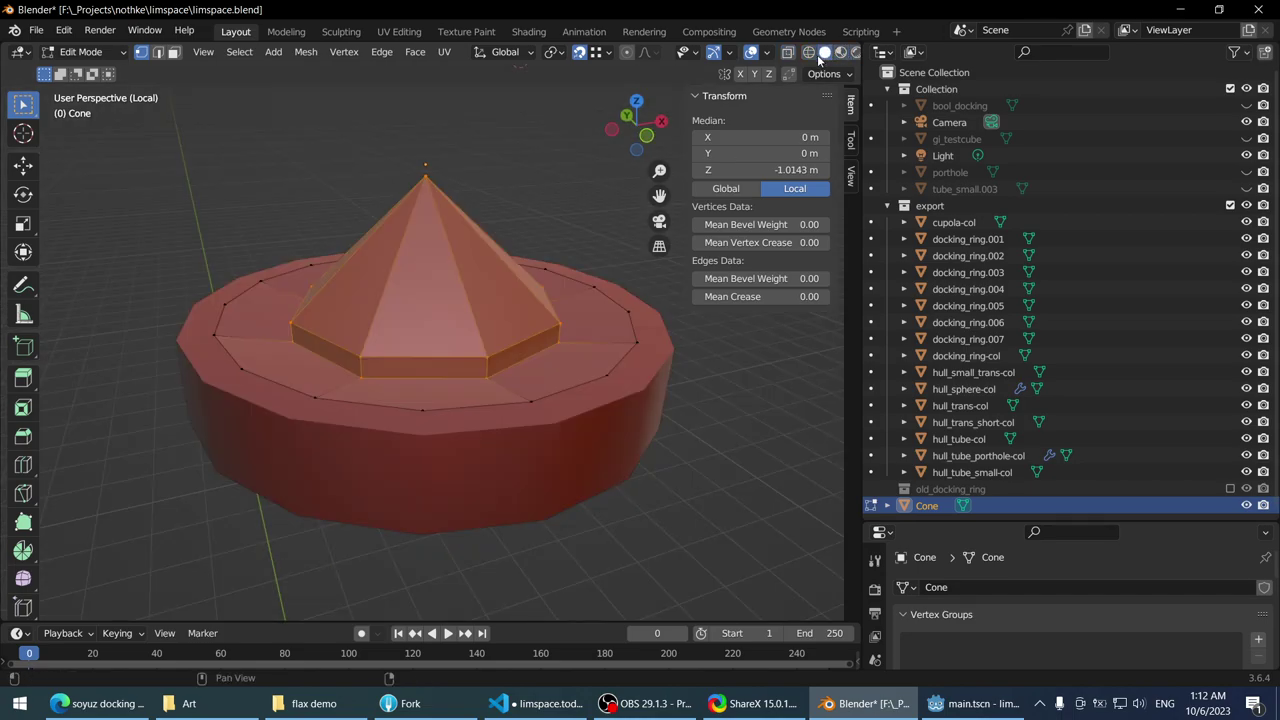
key(e)
click(480, 189)
middle_drag(480, 189, 460, 371)
key(g)
key(z)
click(502, 207)
scroll(412, 315, up, 3)
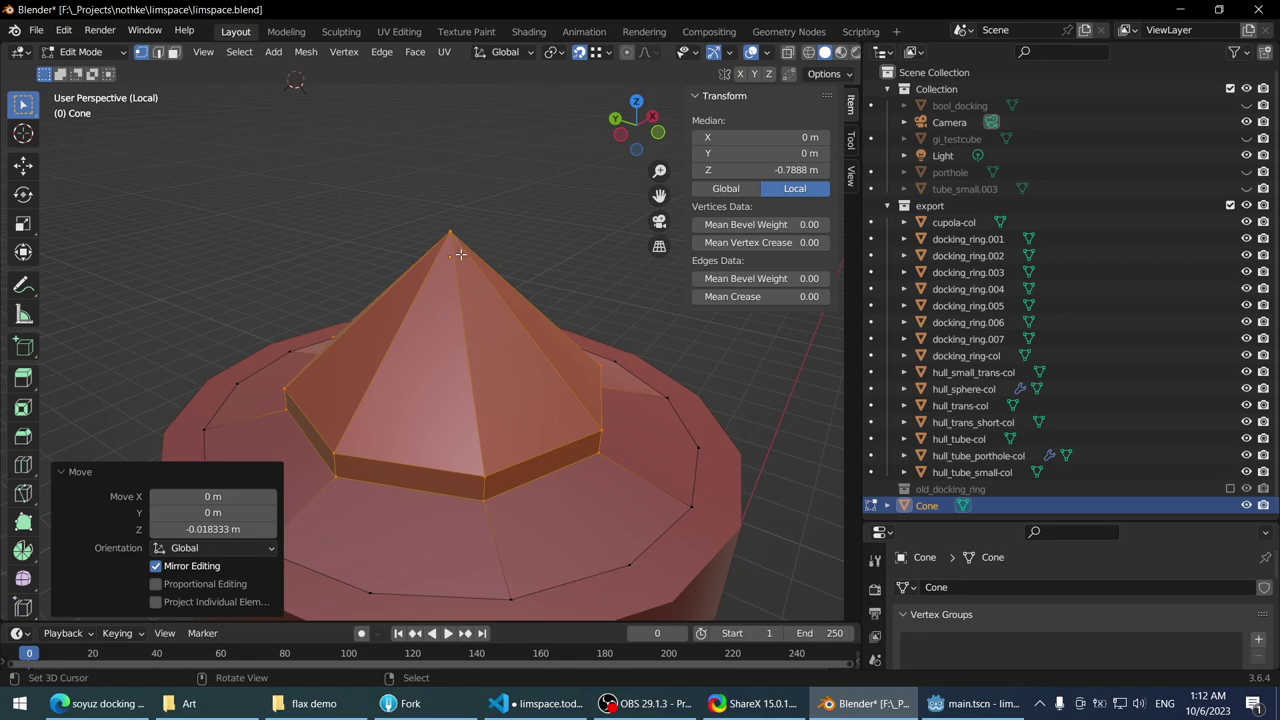
- Enable X-ray, select the cone tip, and pick the base ring's top face in face mode
click(491, 182)
key(alt+z)
shift+right_click(329, 147)
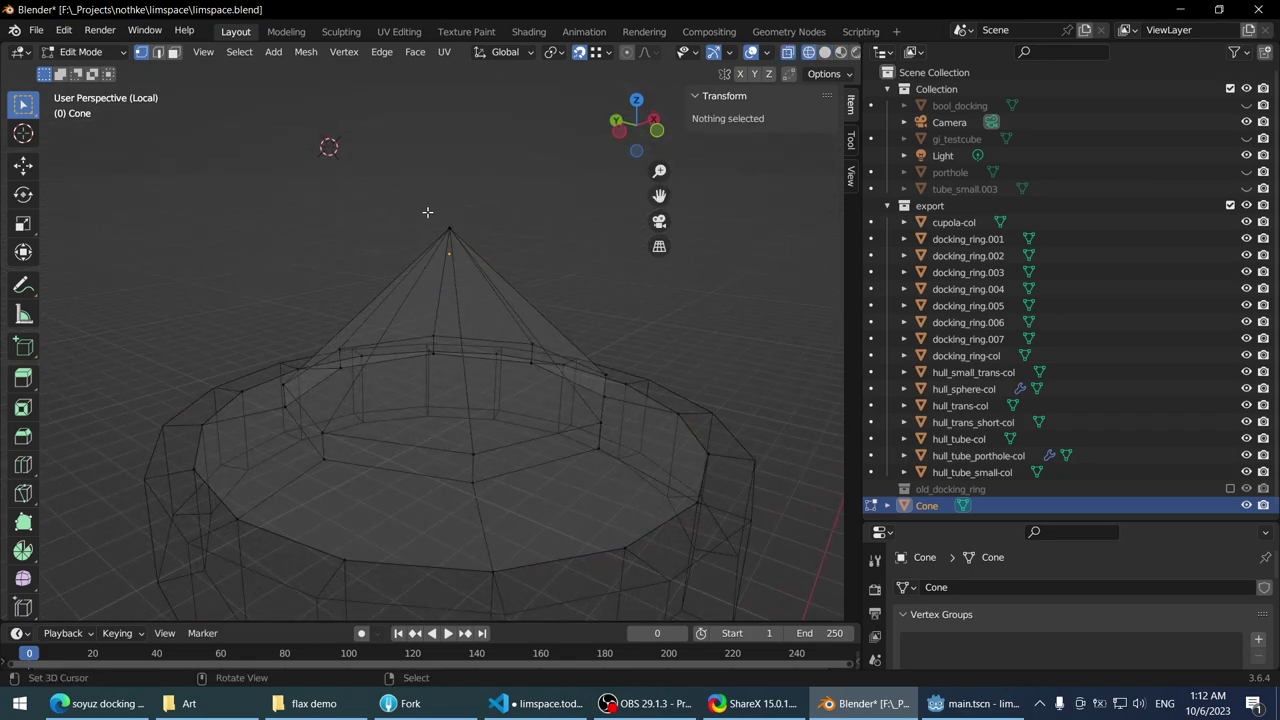
drag(348, 196, 529, 270)
middle_drag(529, 270, 430, 365)
key(3)
click(426, 371)
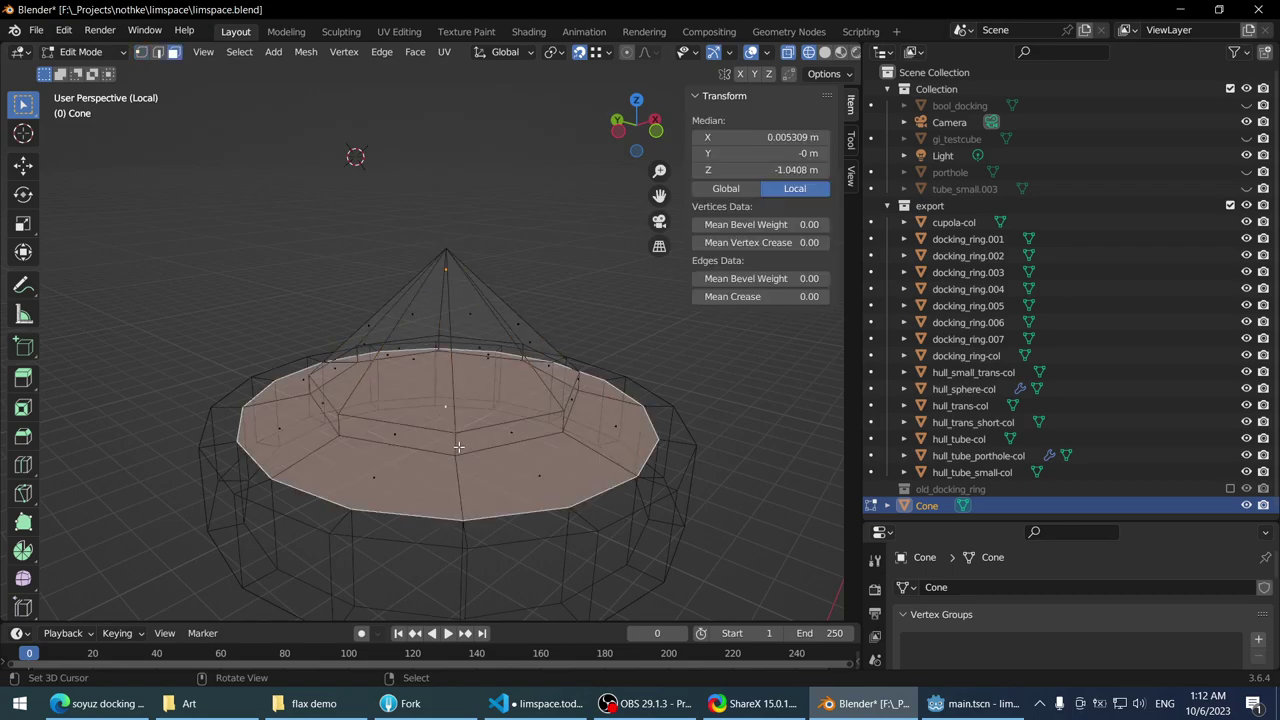
- Duplicate the inner edge loop, shrink it to 0.174 and place it at the cone's tip
click(420, 443)
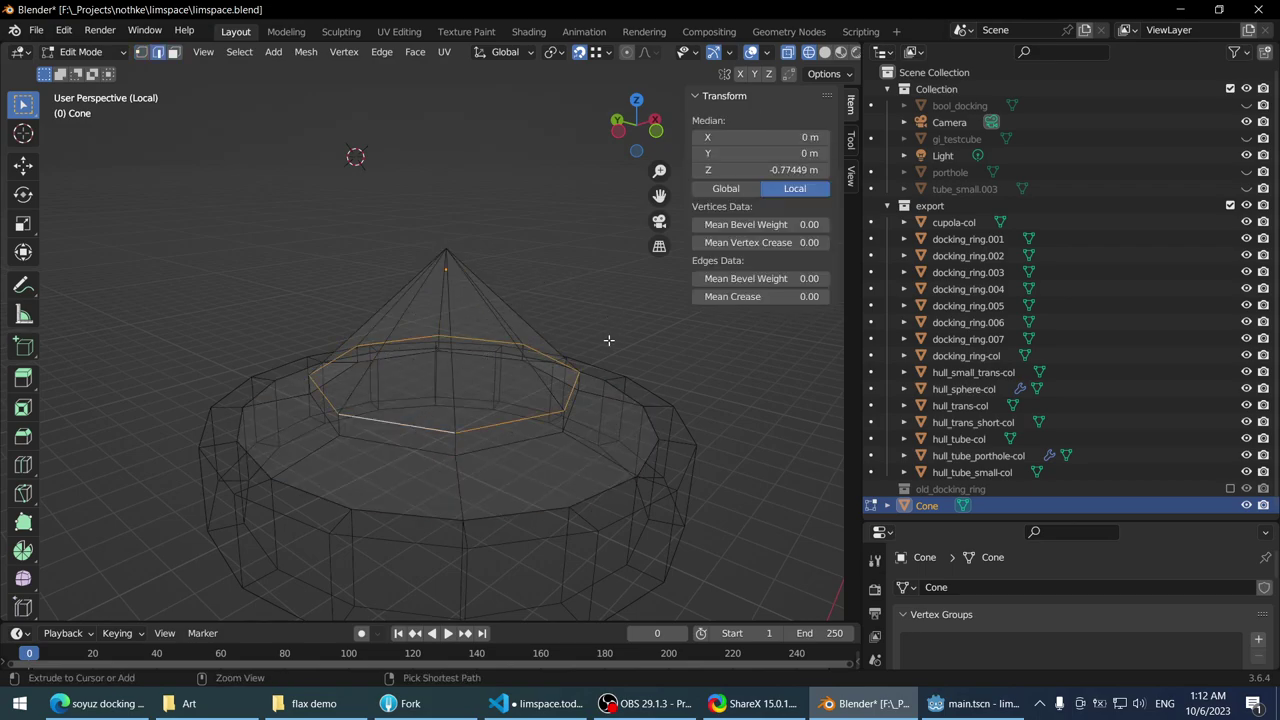
key(shift+d)
key(z)
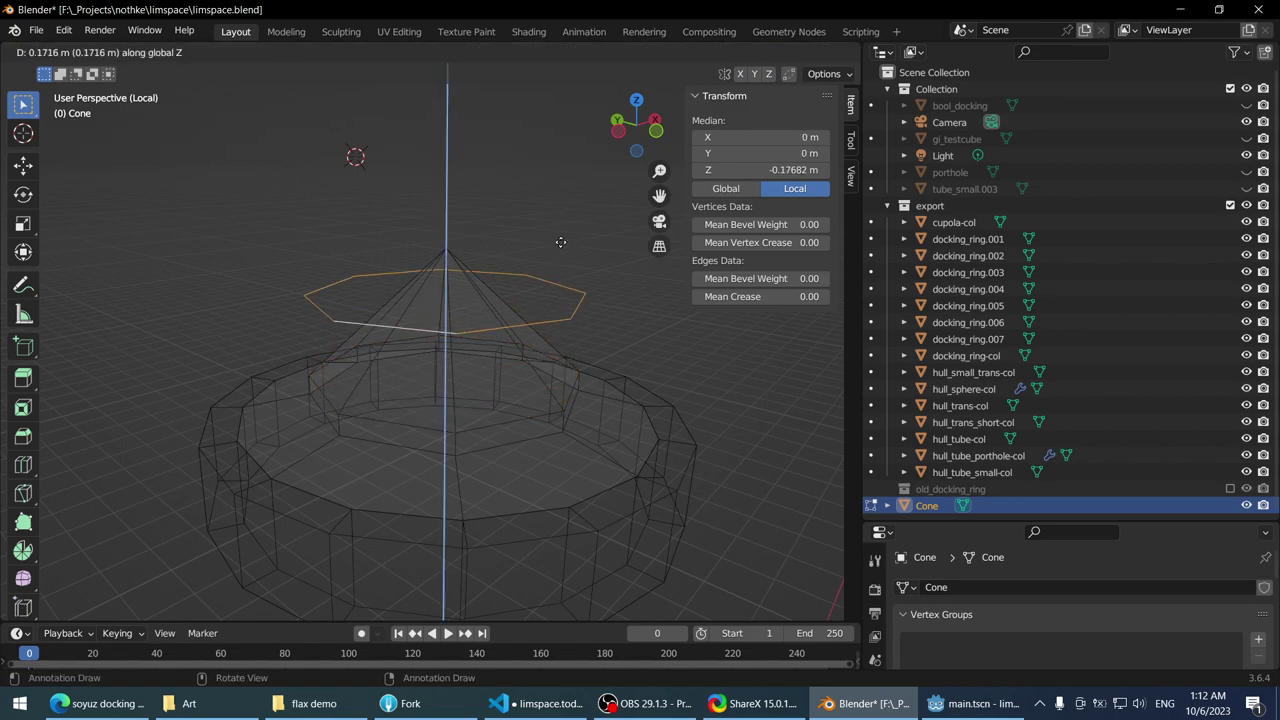
click(563, 243)
middle_drag(563, 243, 600, 228)
key(s)
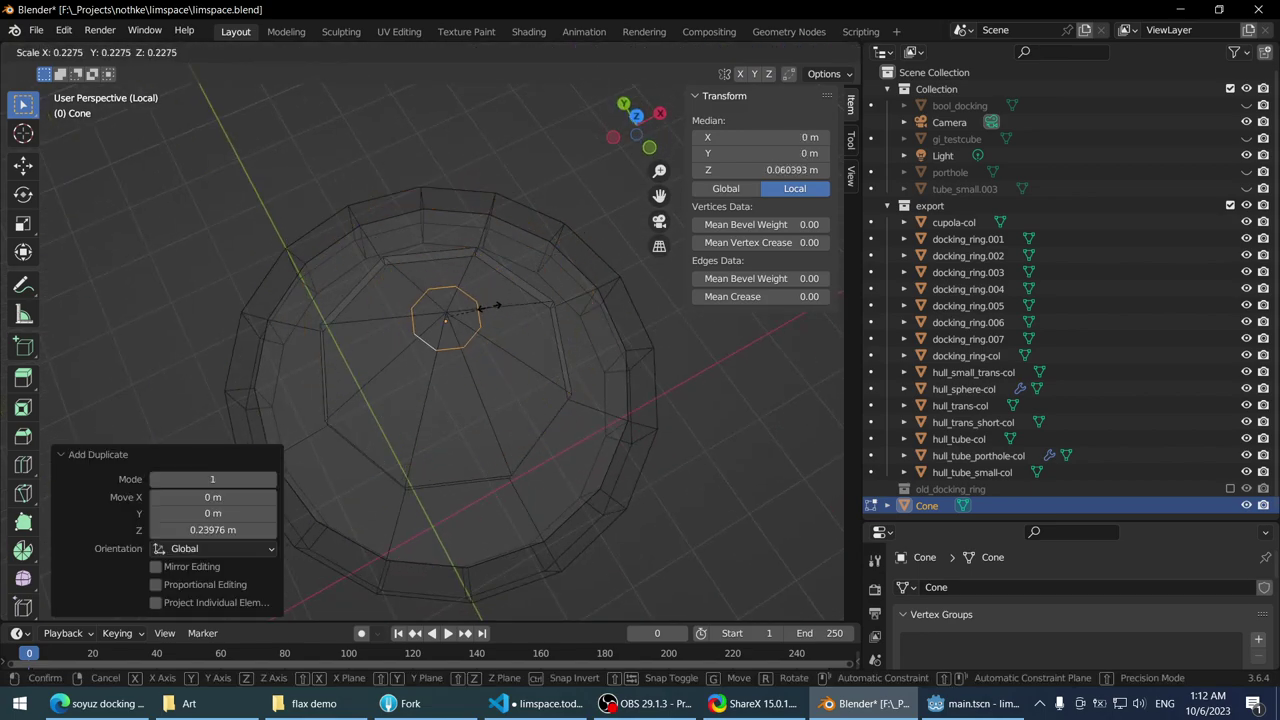
click(480, 310)
middle_drag(480, 310, 472, 347)
key(g)
key(z)
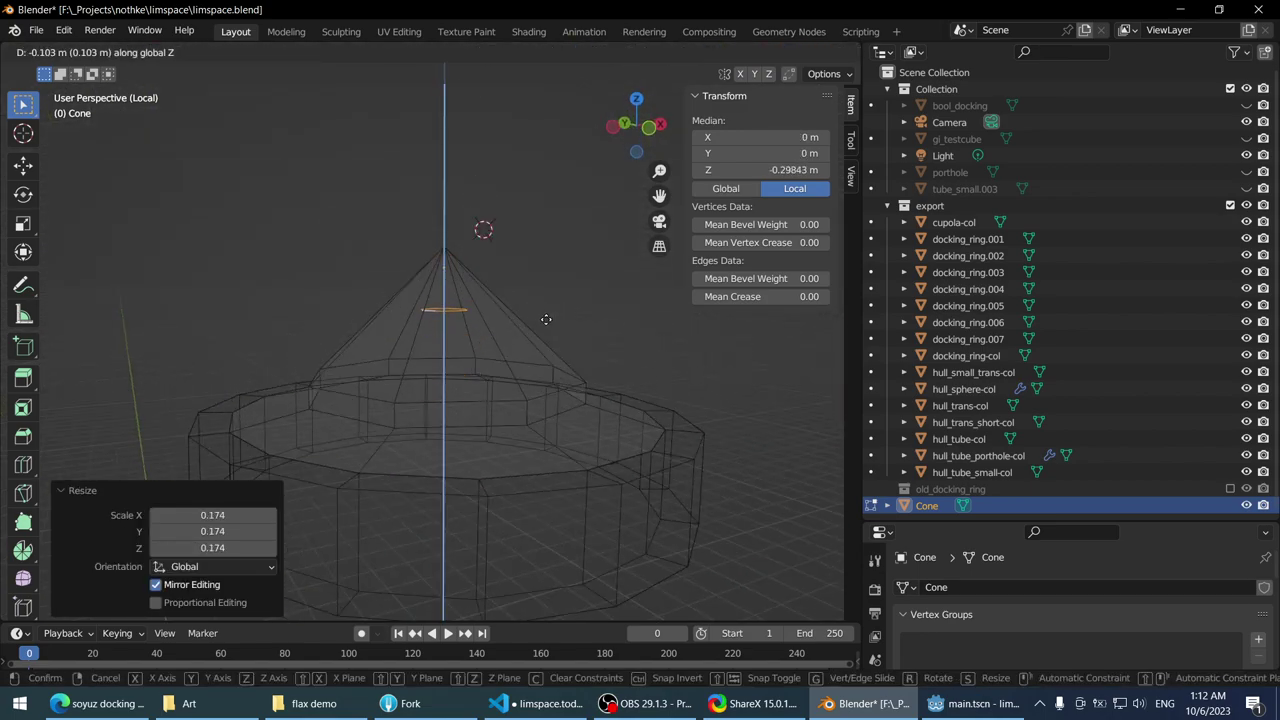
click(553, 337)
- Extrude the small ring 0.3112 m upward into a tube and raise its top 0.186 m
middle_drag(577, 294, 560, 262)
key(g)
key(z)
key(z)
click(560, 233)
key(g)
key(z)
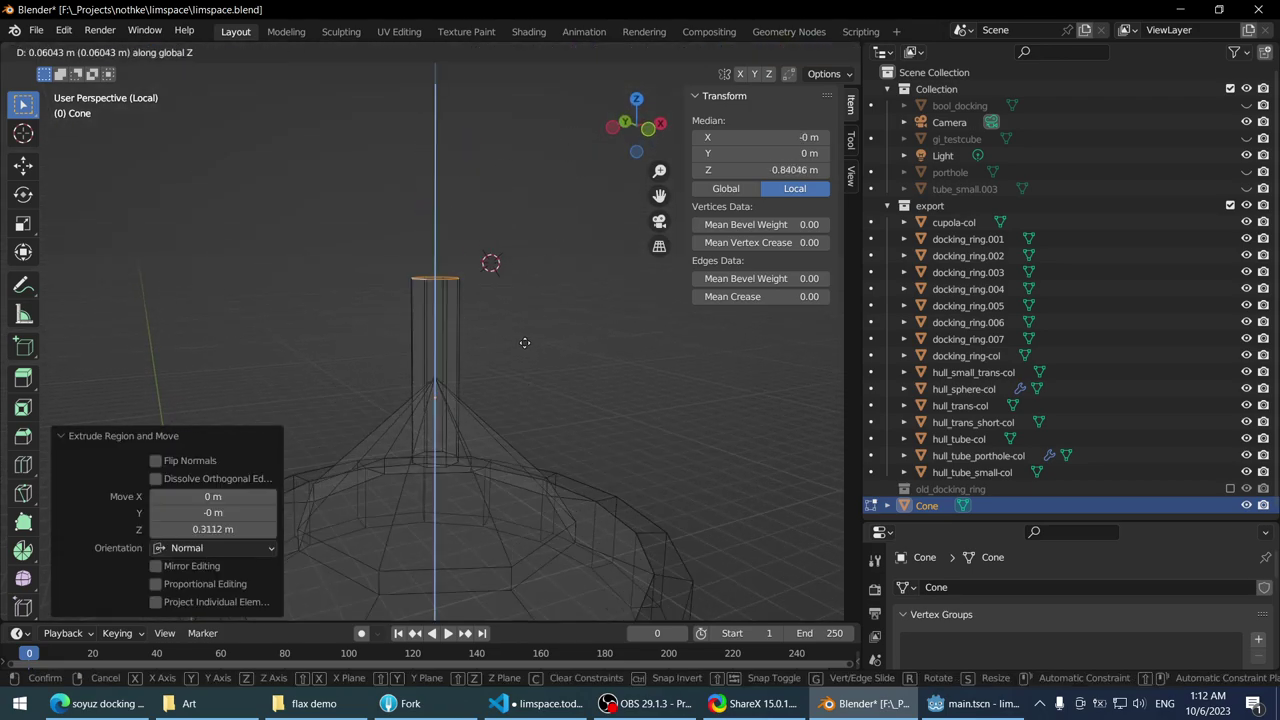
click(743, 122)
- In solid shading, compare the tube against the docking port reference image
click(824, 52)
middle_drag(600, 300, 500, 420)
click(100, 703)
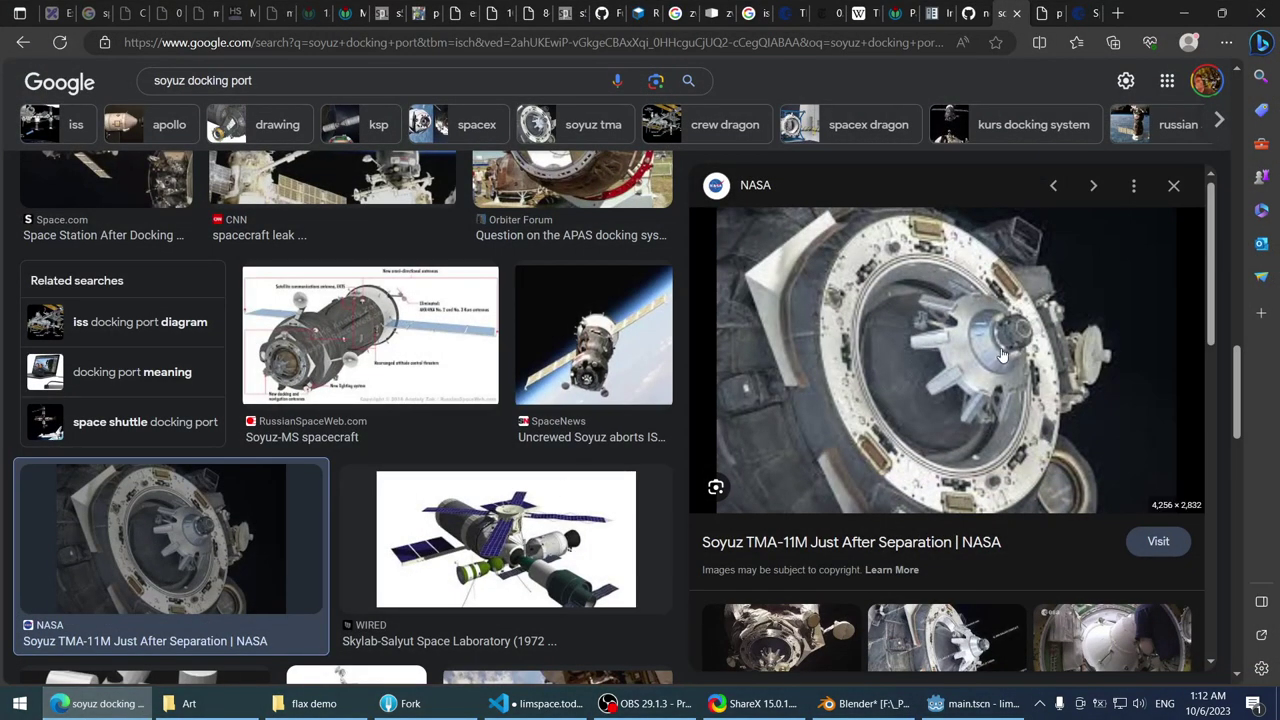
click(866, 703)
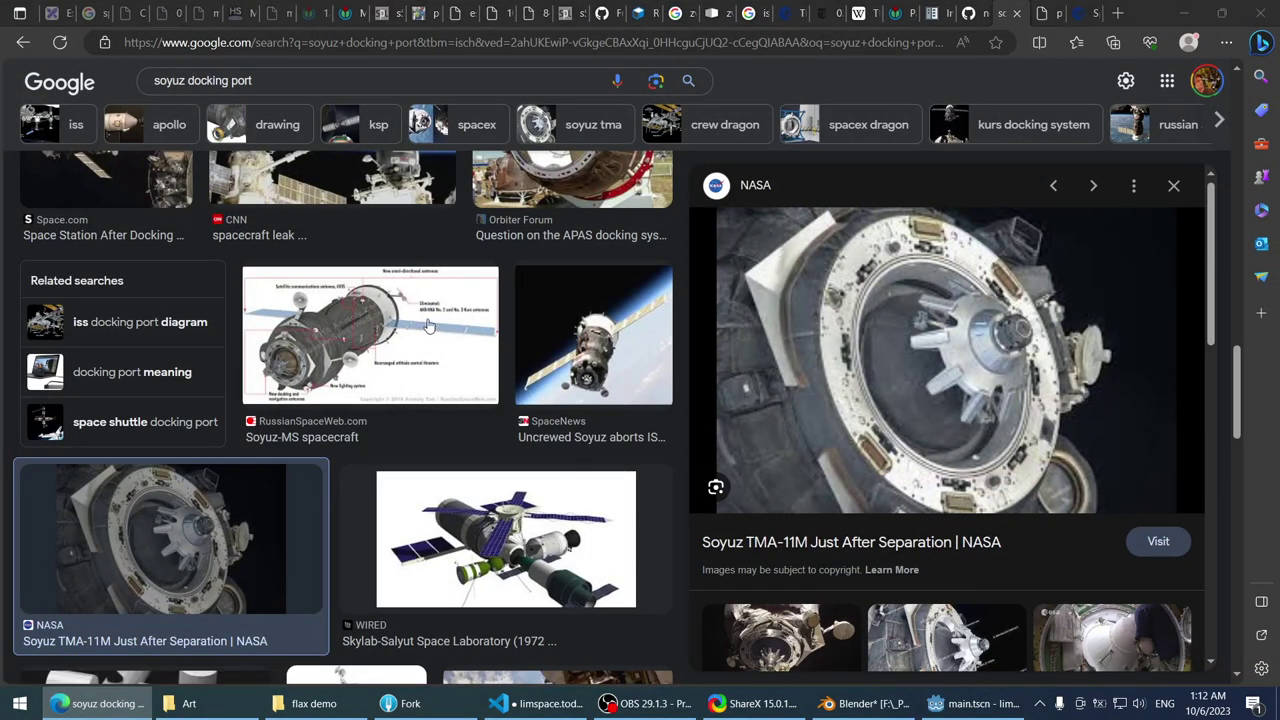
middle_drag(600, 380, 608, 354)
- Extrude the tube top, widen the new ring to 1.208 and raise it slightly
key(e)
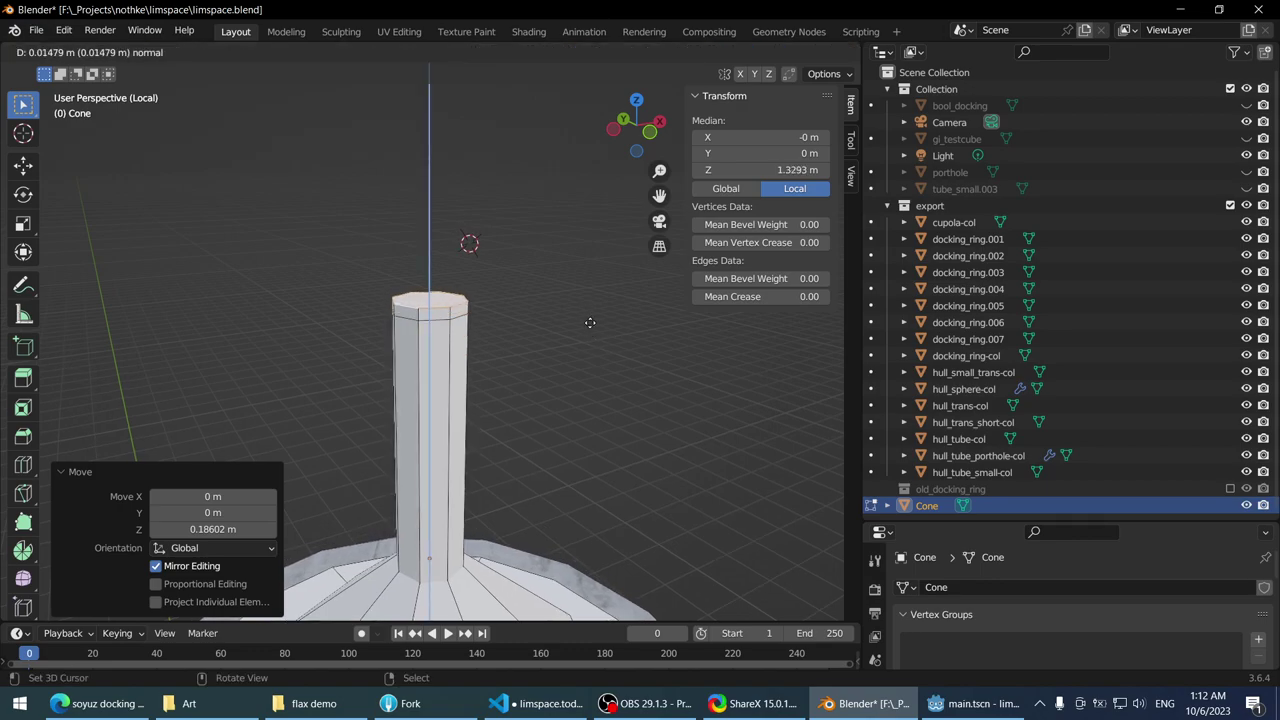
click(590, 322)
key(s)
click(603, 280)
key(g)
key(z)
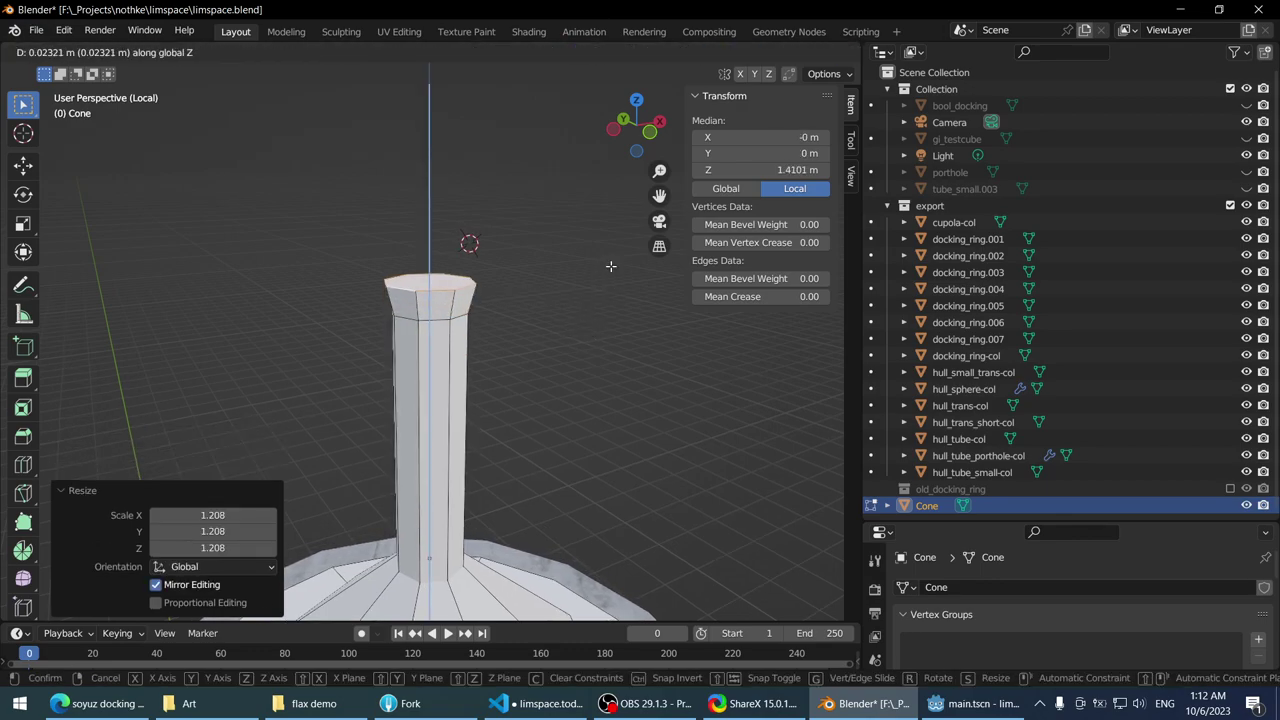
click(610, 266)
- Extrude again, narrow and lower the ring, and shrink the top cap to 0.829 to form the knob
click(556, 239)
key(s)
click(531, 251)
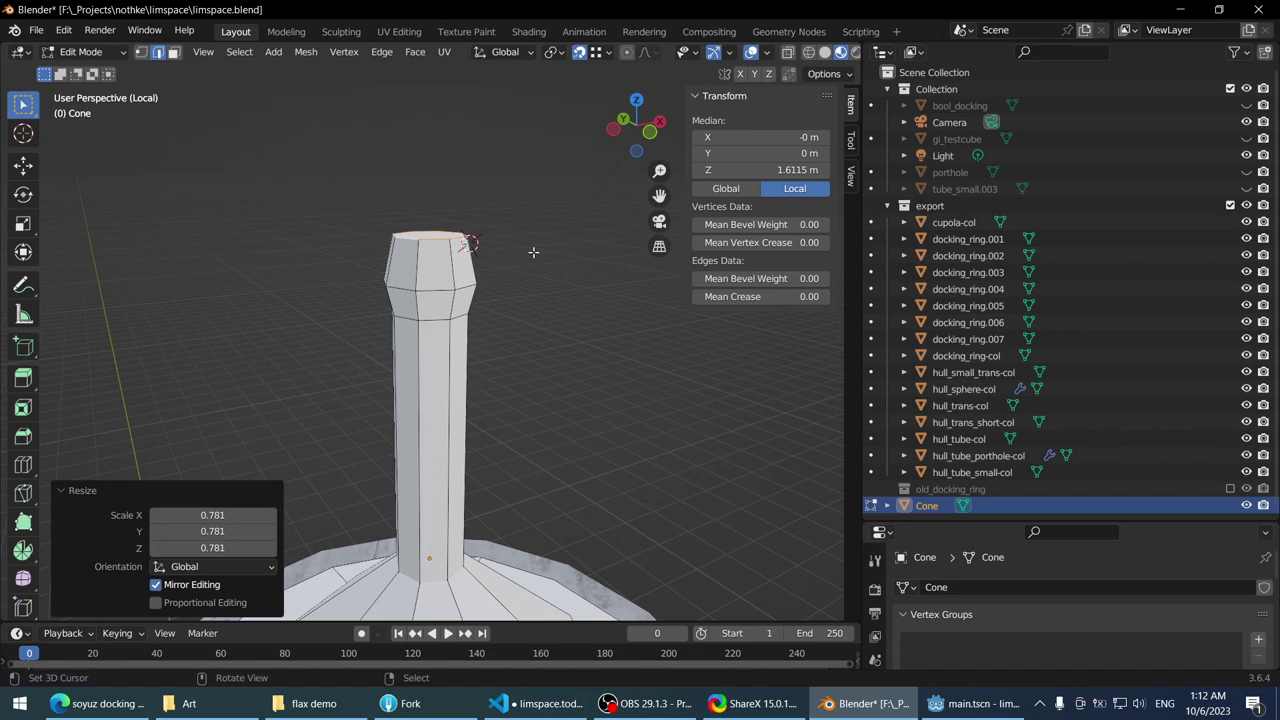
key(g)
key(z)
click(536, 264)
scroll(536, 264, up, 2)
key(s)
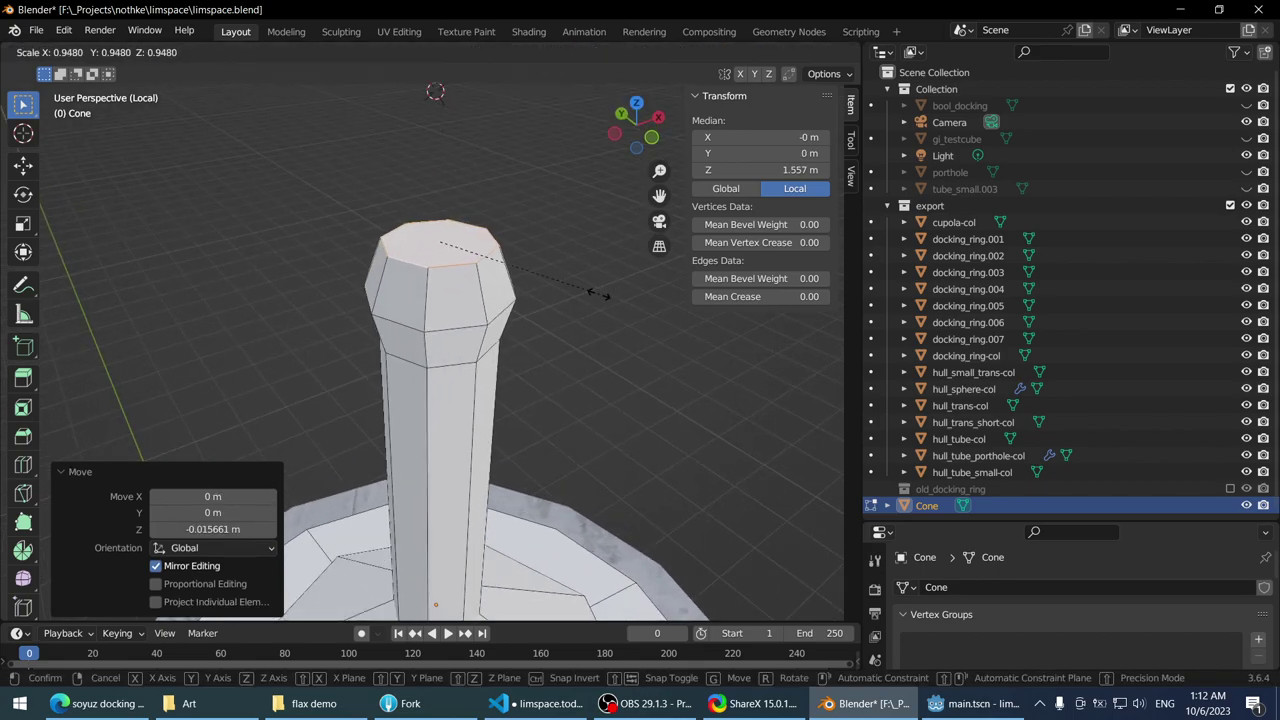
click(578, 293)
scroll(578, 293, down, 3)
- Select the whole connected probe column in the cone's mesh with Ctrl+L
middle_drag(578, 293, 505, 296)
key(Tab)
middle_drag(117, 301, 406, 283)
key(Tab)
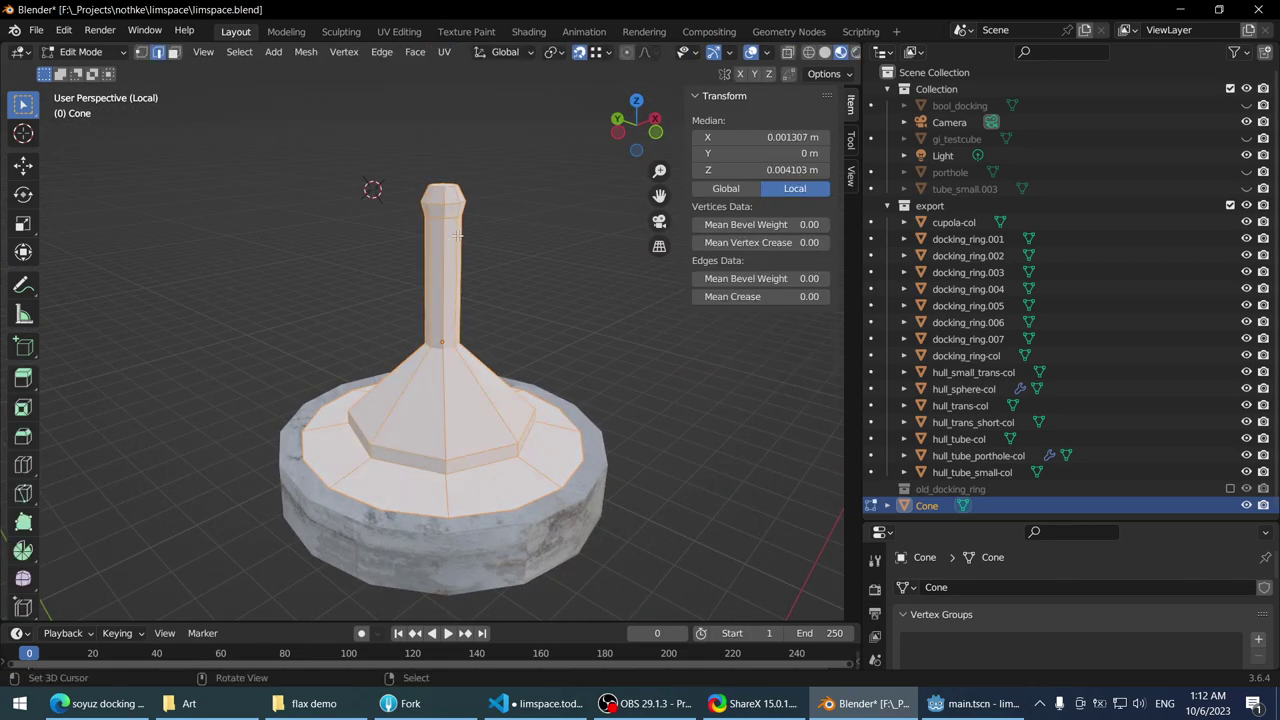
key(ctrl+l)
key(q)
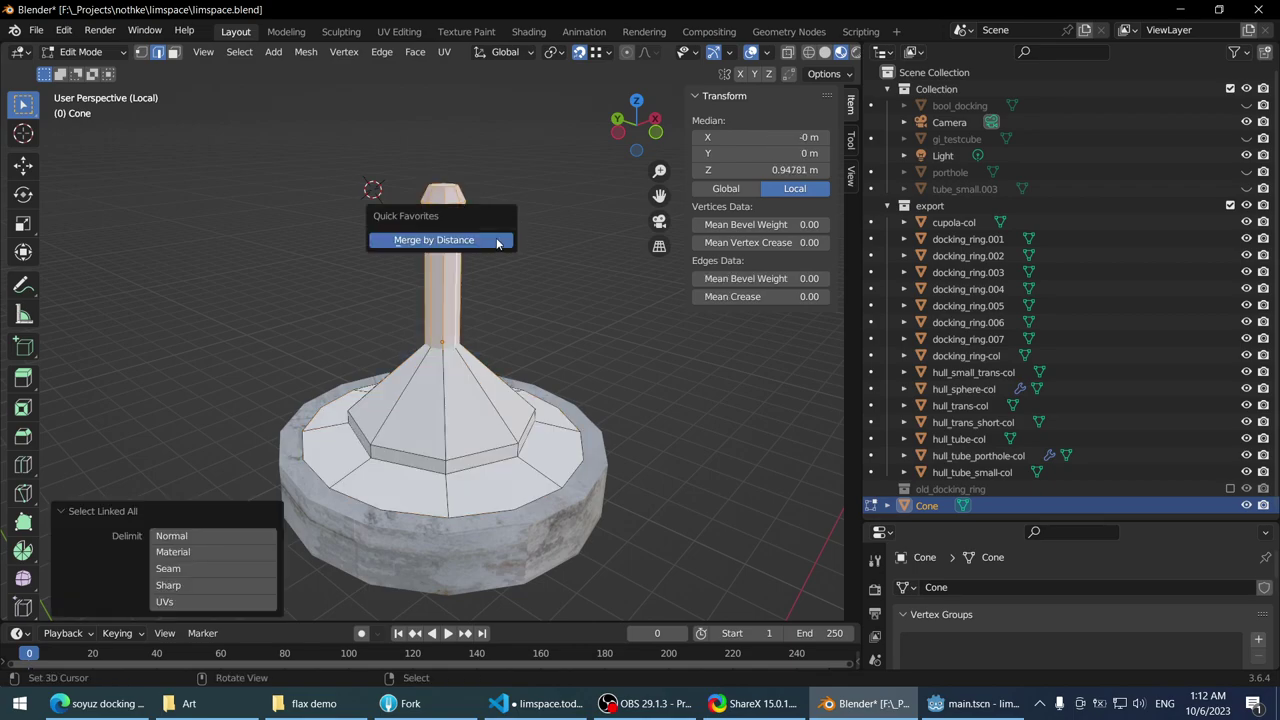
key(Escape)
- Hide the side panel and re-edit the cone from a low side view with X-ray on
key(Tab)
scroll(296, 296, down, 3)
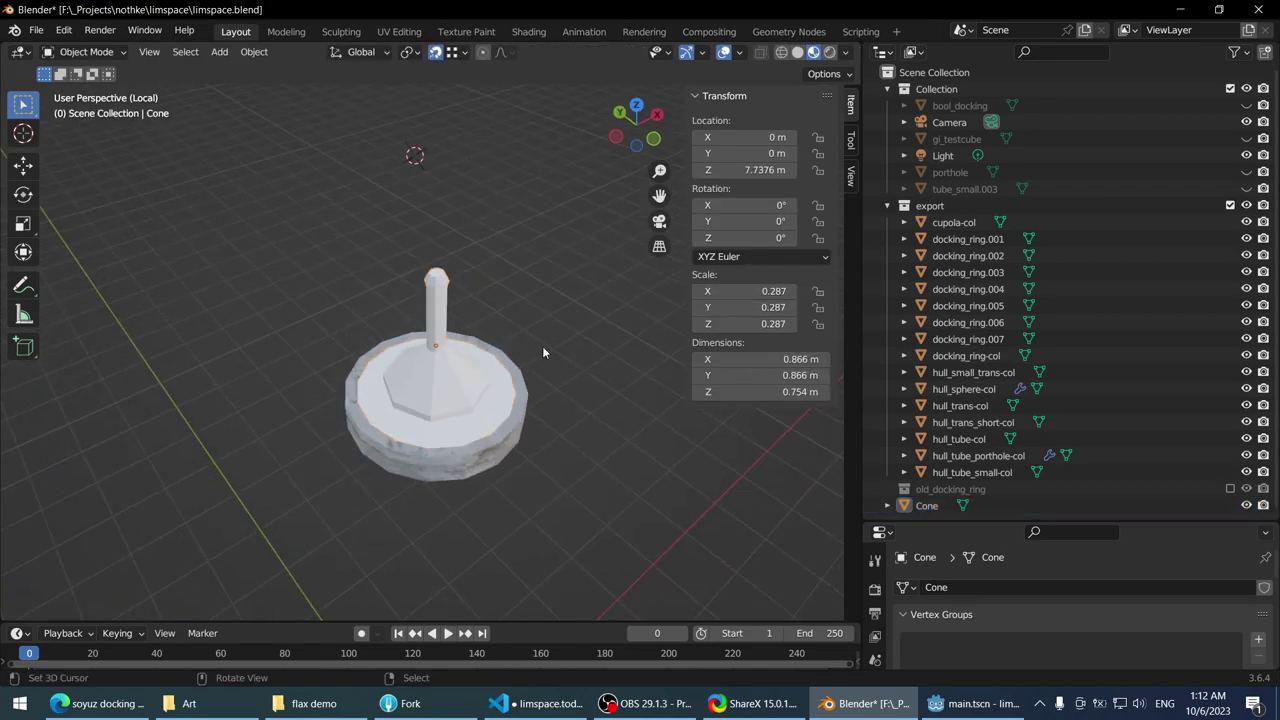
scroll(542, 346, up, 3)
key(n)
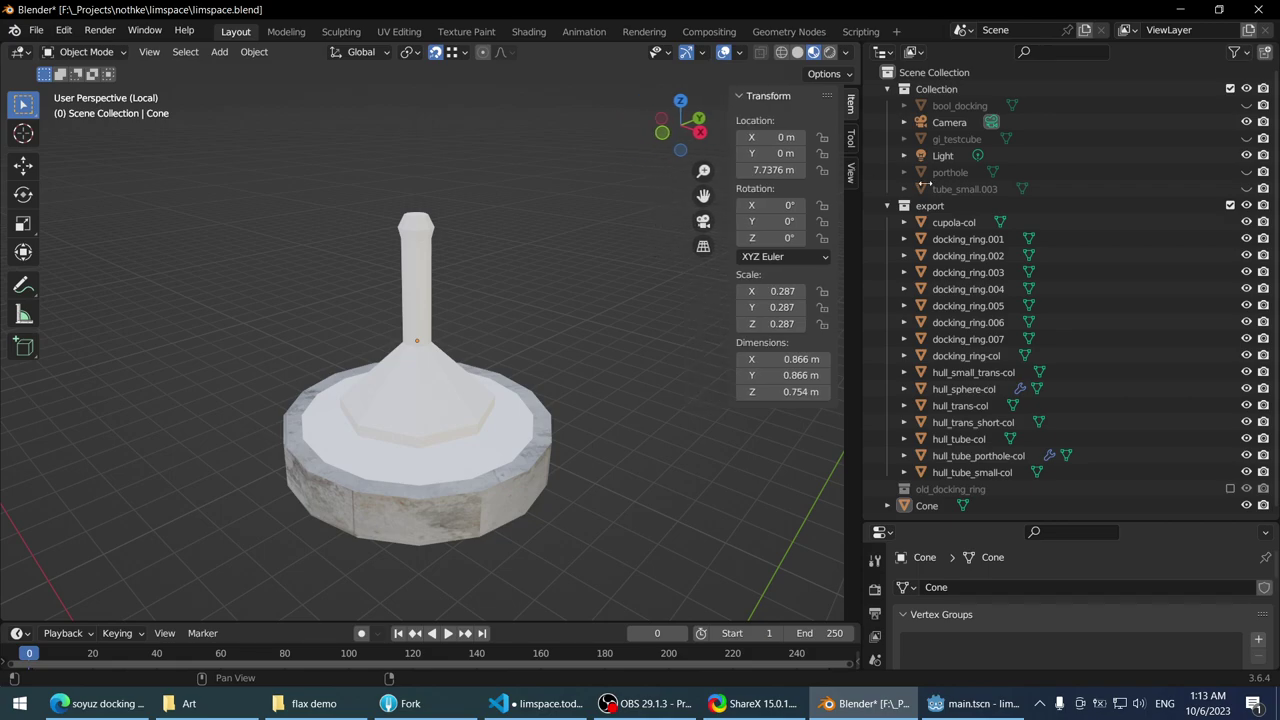
click(420, 271)
key(Tab)
mouse_move(424, 242)
middle_down()
mouse_move(483, 226)
mouse_move(420, 260)
middle_up()
key(alt+z)
- Separate the selected probe column into its own object, Cone.001, and return to Object Mode
key(q)
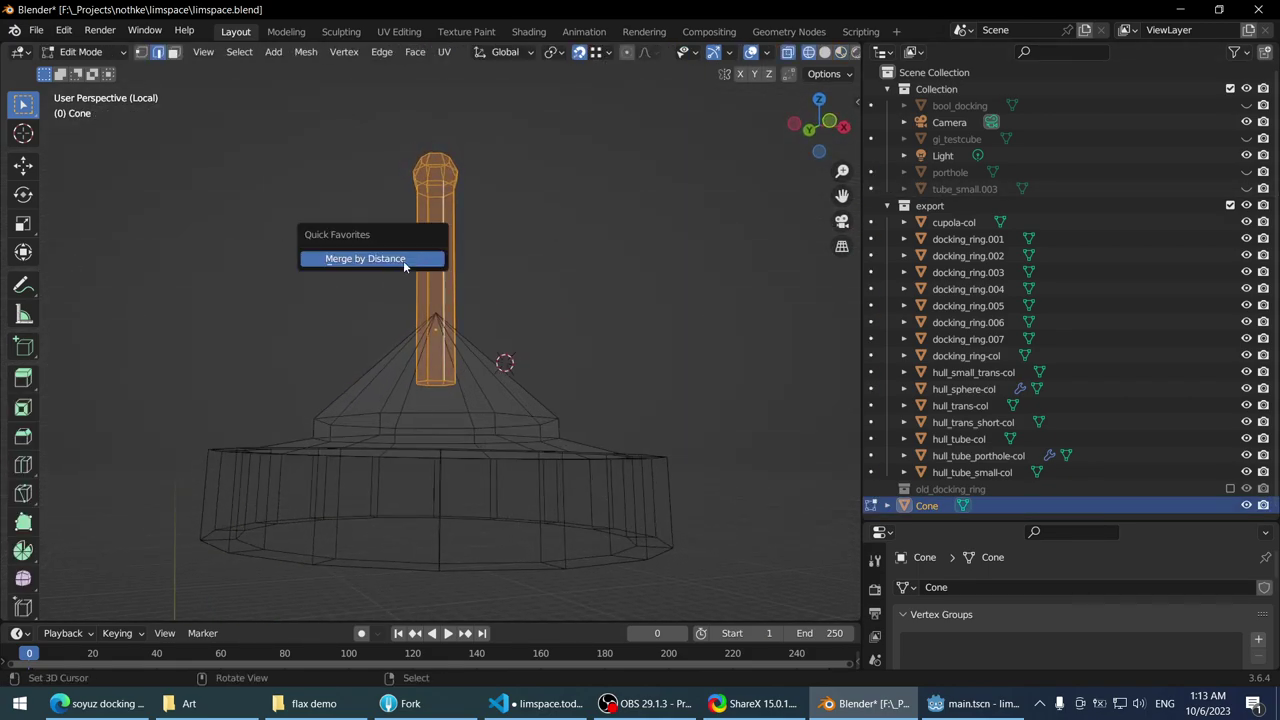
key(Escape)
key(F3)
key(Escape)
key(p)
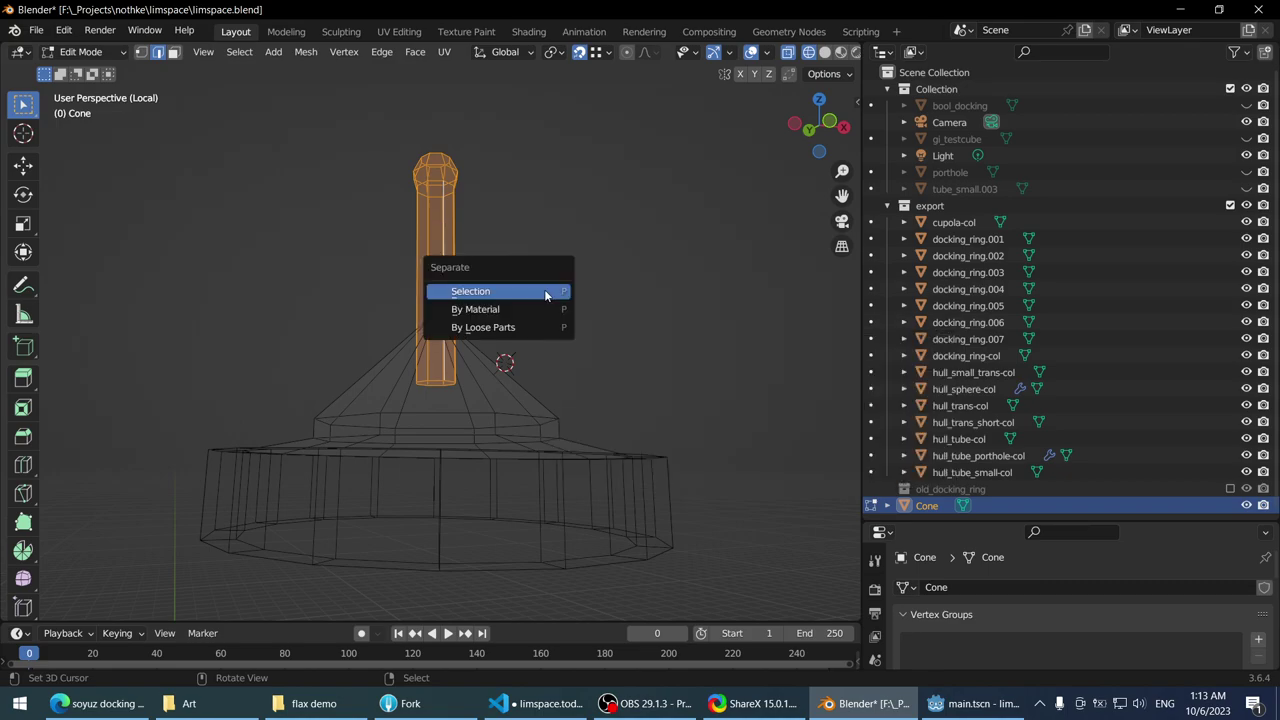
click(545, 292)
key(Tab)
- Lower the base cone vertically by about 0.222 m and settle it at its new height
click(485, 403)
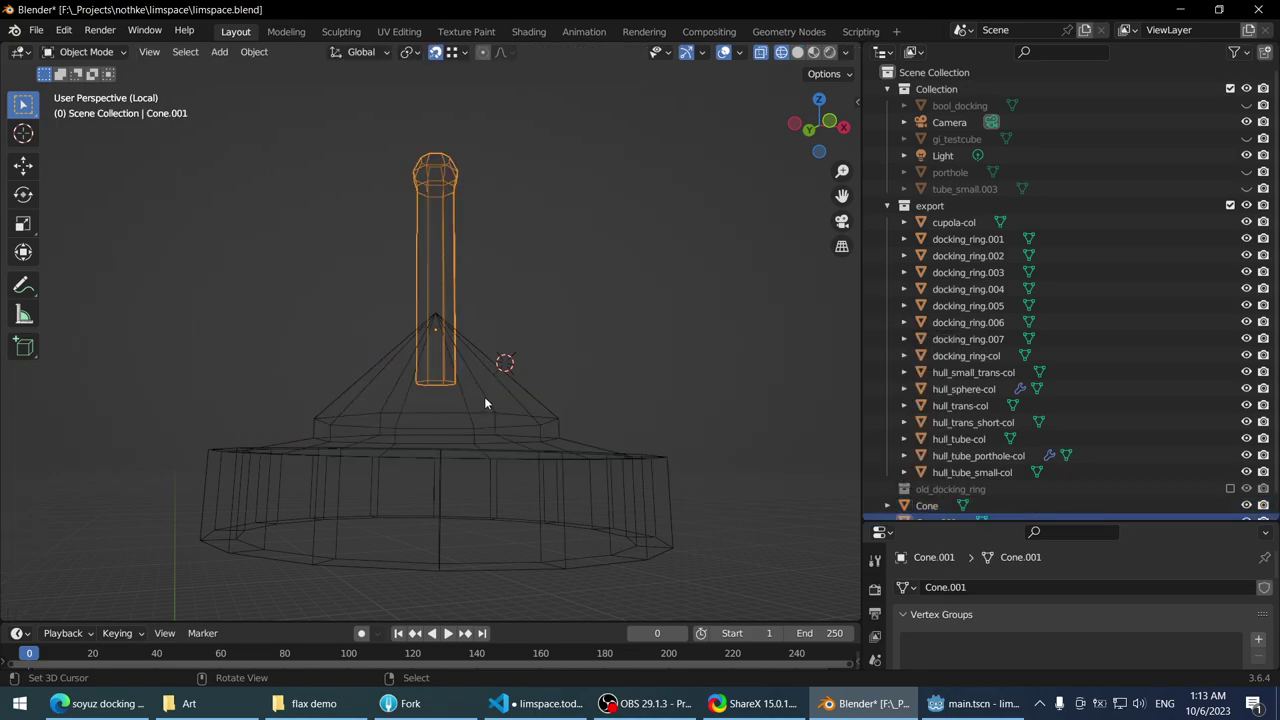
click(487, 400)
middle_drag(489, 398, 660, 175)
click(855, 103)
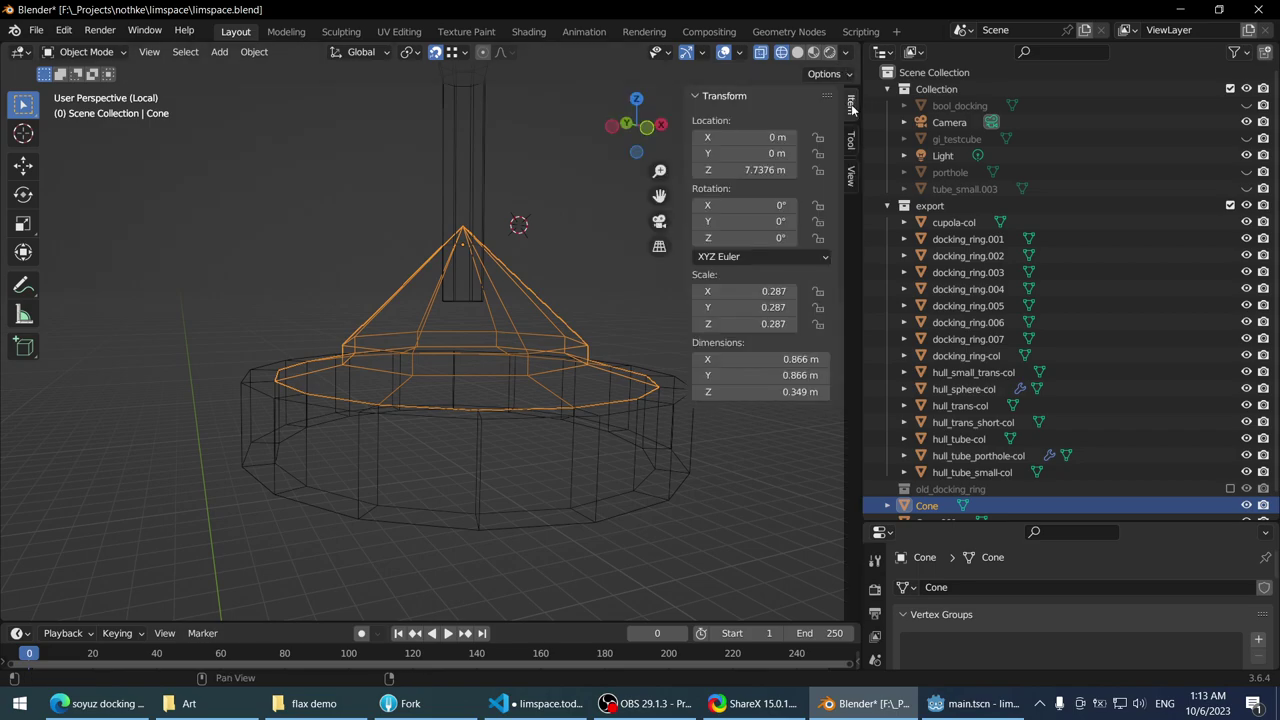
click(851, 138)
key(g)
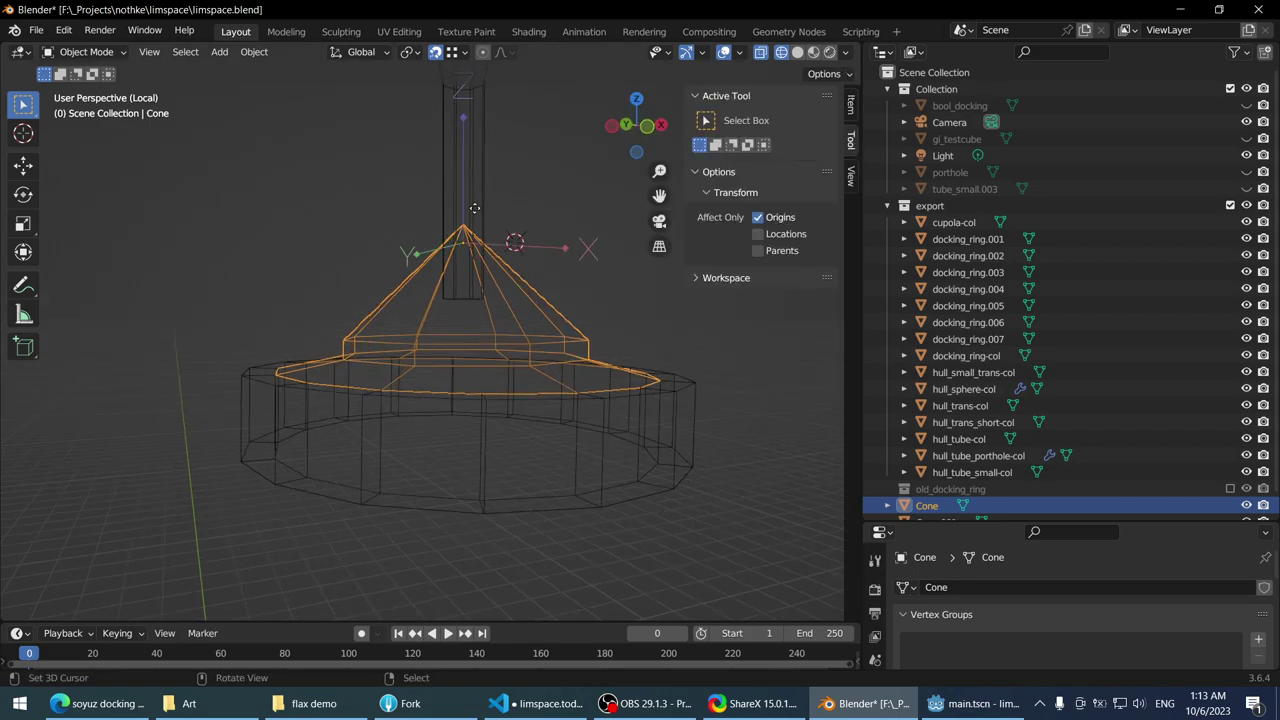
key(z)
click(634, 336)
middle_drag(634, 336, 606, 326)
key(g)
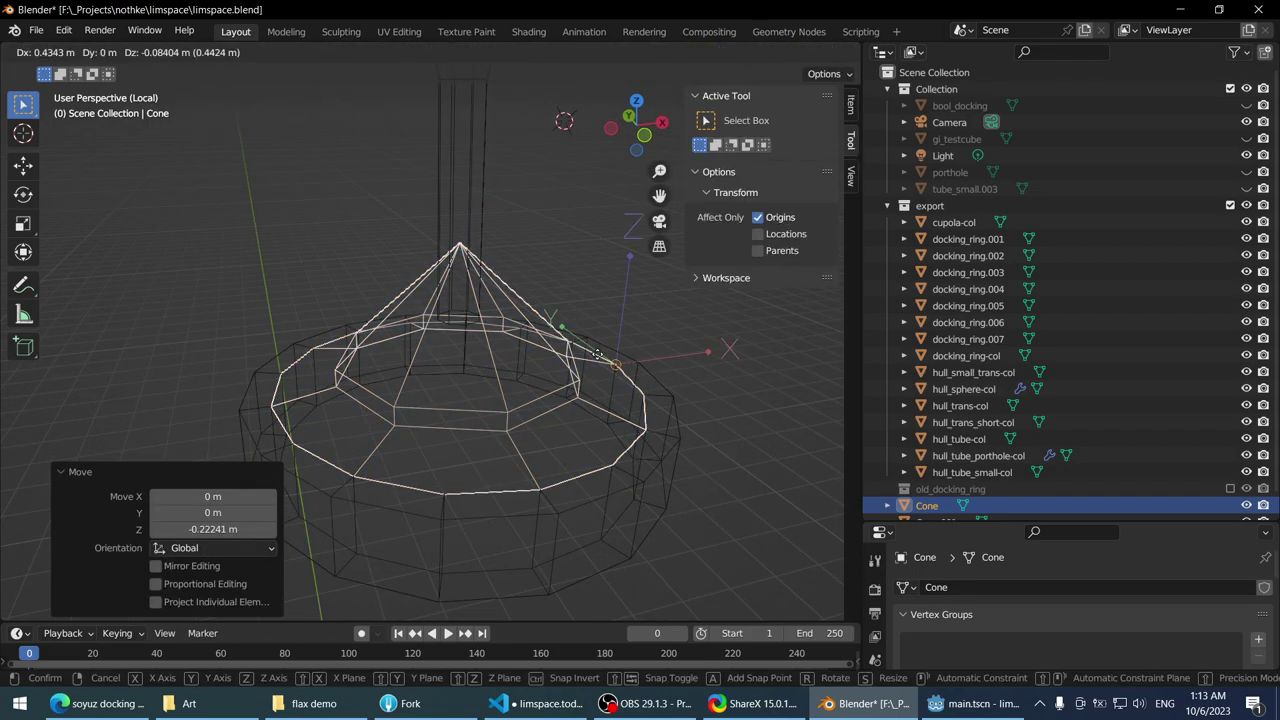
key(z)
click(580, 390)
middle_drag(580, 390, 475, 284)
- Turn off origin-only transforms and move both cone objects into the export collection
click(757, 217)
scroll(451, 320, up, 3)
right_click(446, 205)
middle_drag(446, 205, 495, 214)
right_click(502, 295)
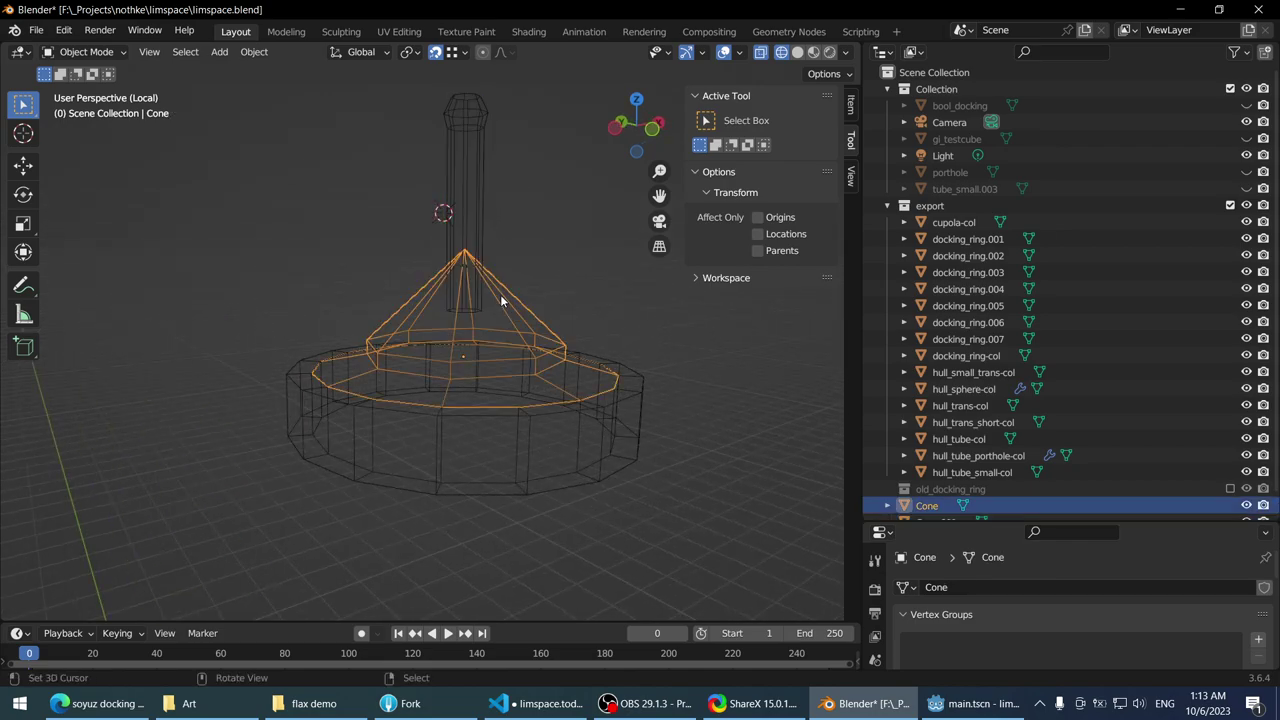
scroll(928, 480, down, 1)
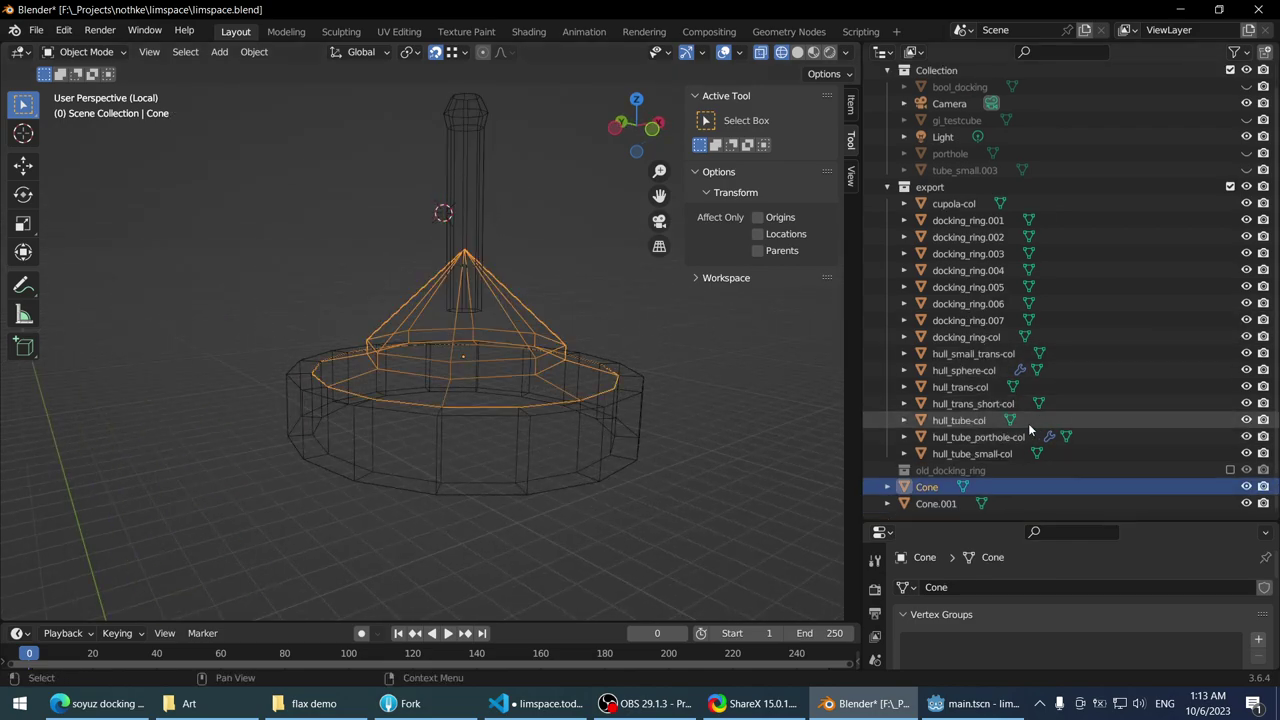
shift+click(936, 503)
drag(936, 503, 967, 288)
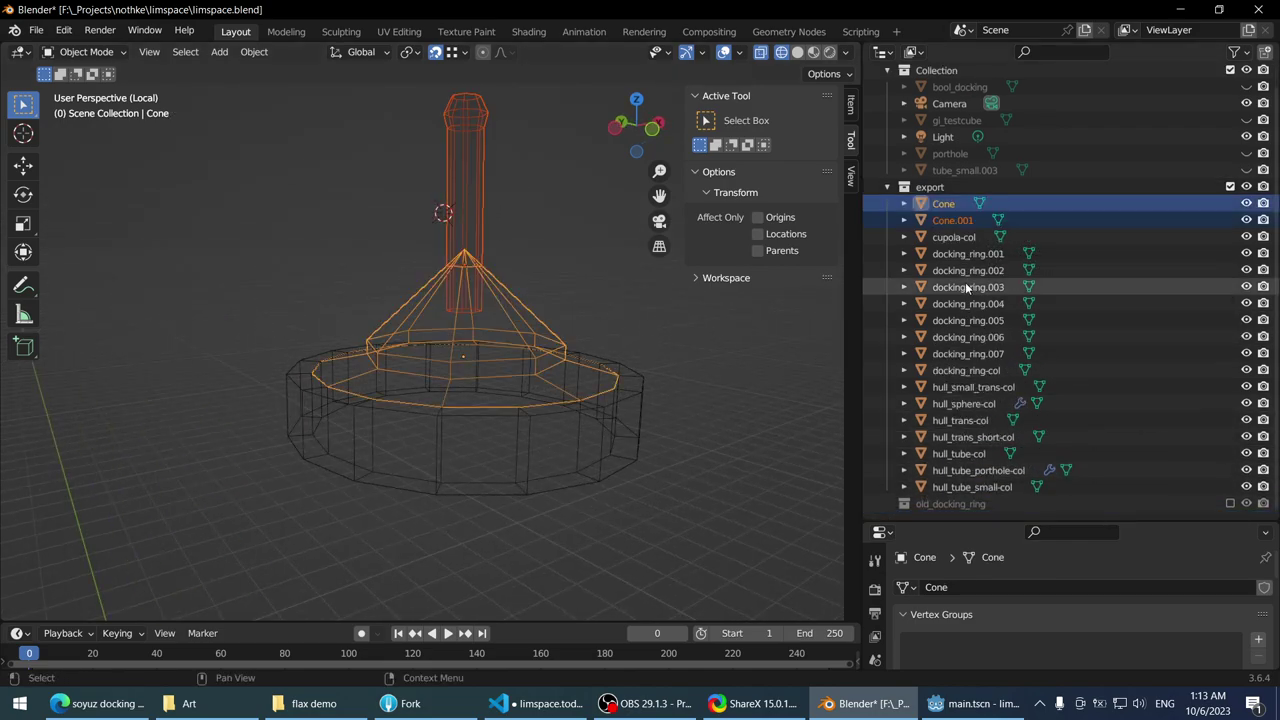
- Rename the base cone to docking_port_hatch
click(955, 205)
right_click(584, 331)
right_click(500, 328)
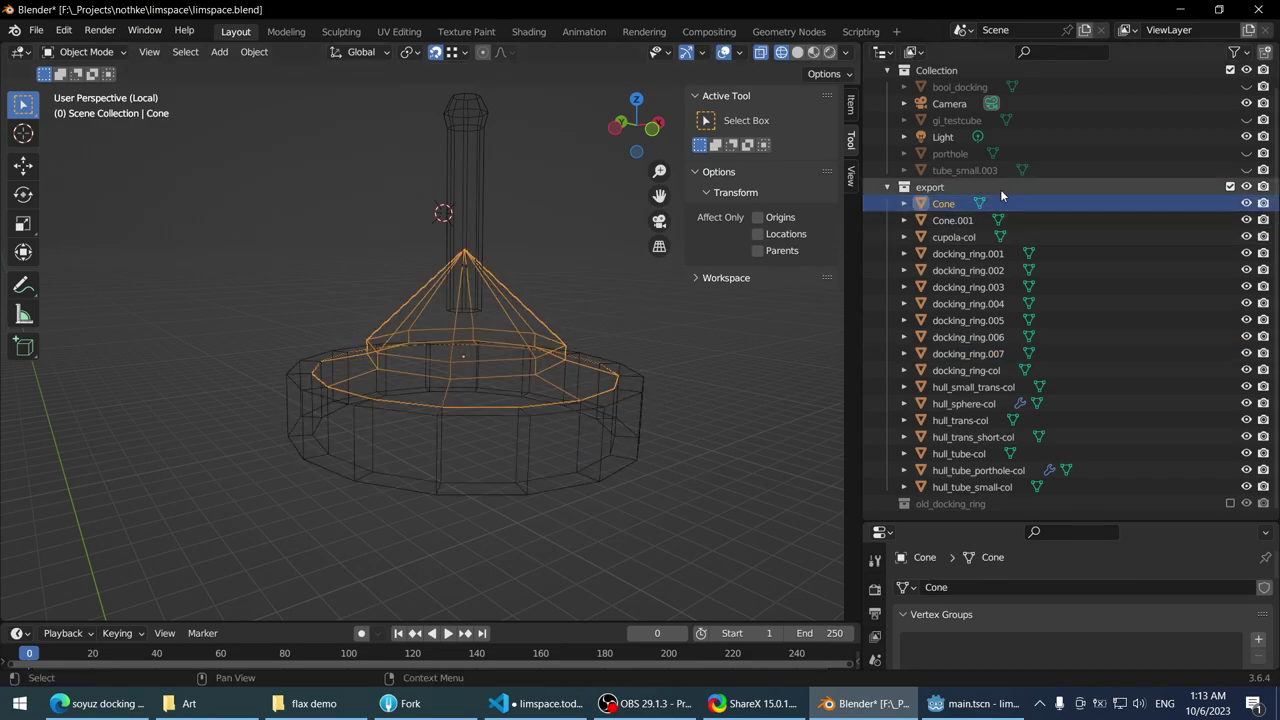
double_click(962, 204)
scroll(964, 206, up, 1)
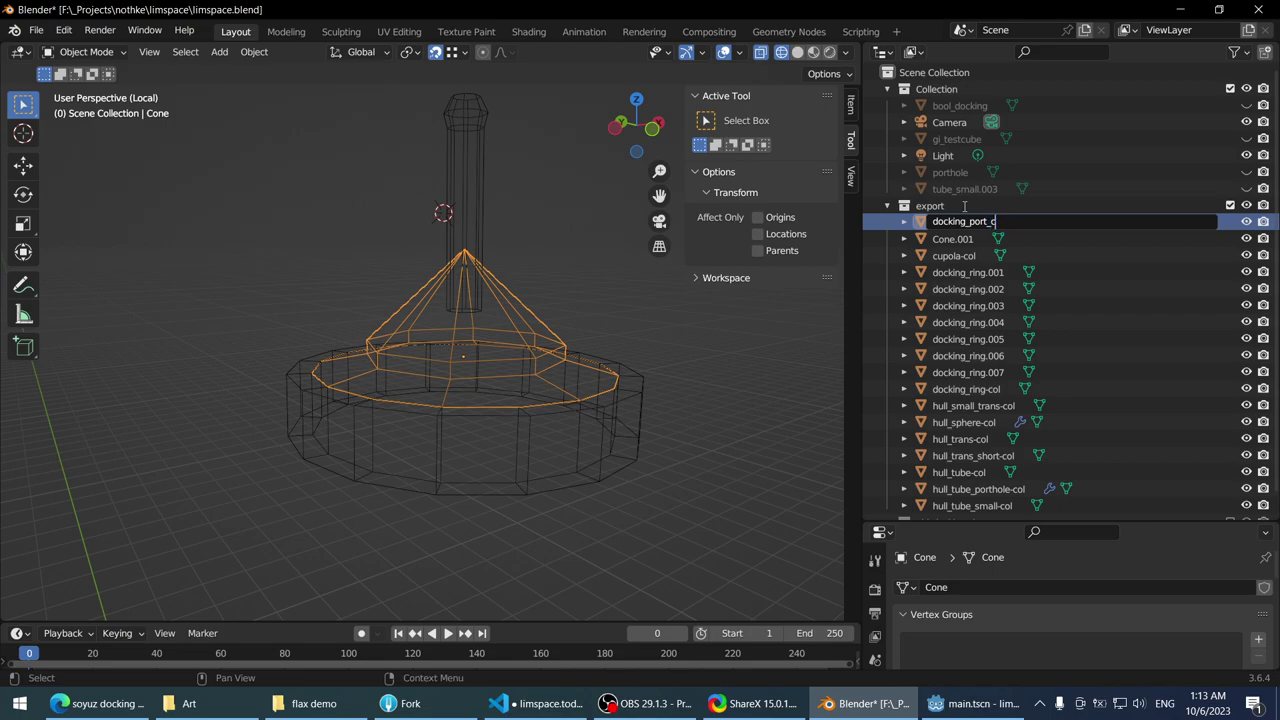
text(docking_port_hatch)
key(Return)
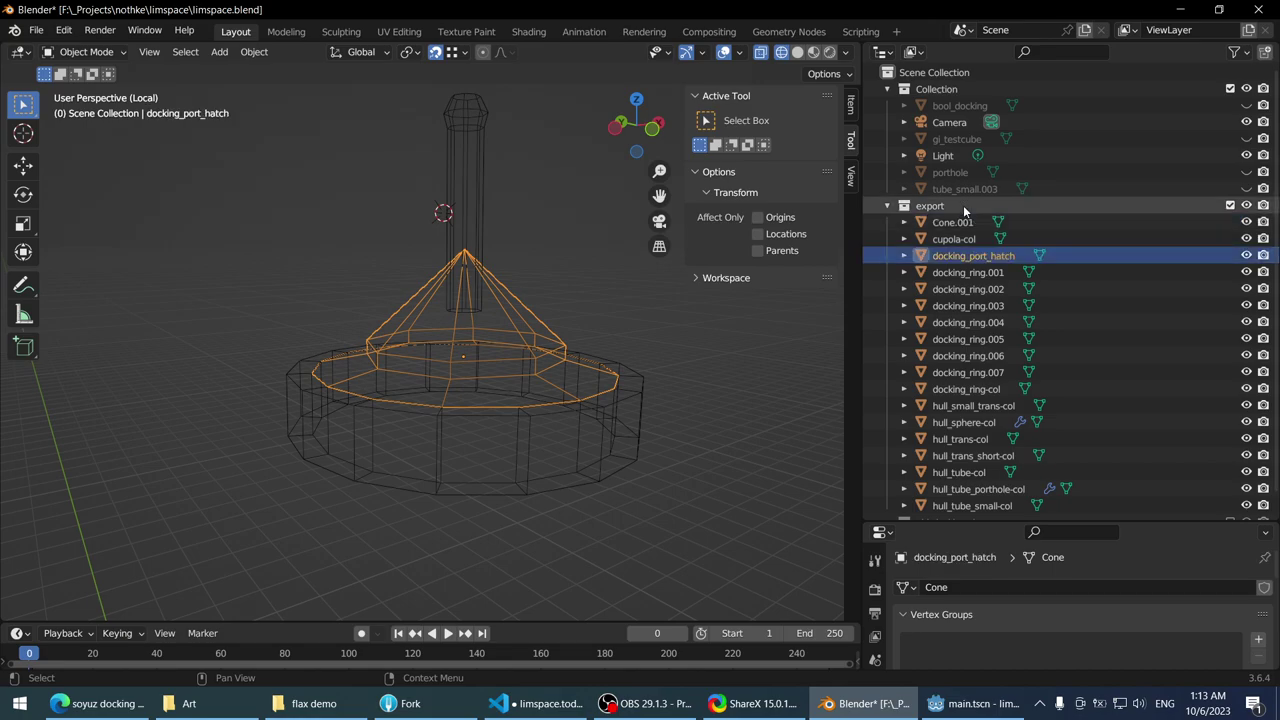
- Name Cone.001 docking_port_probe and shrink it to about 0.68 scale
click(490, 178)
click(950, 222)
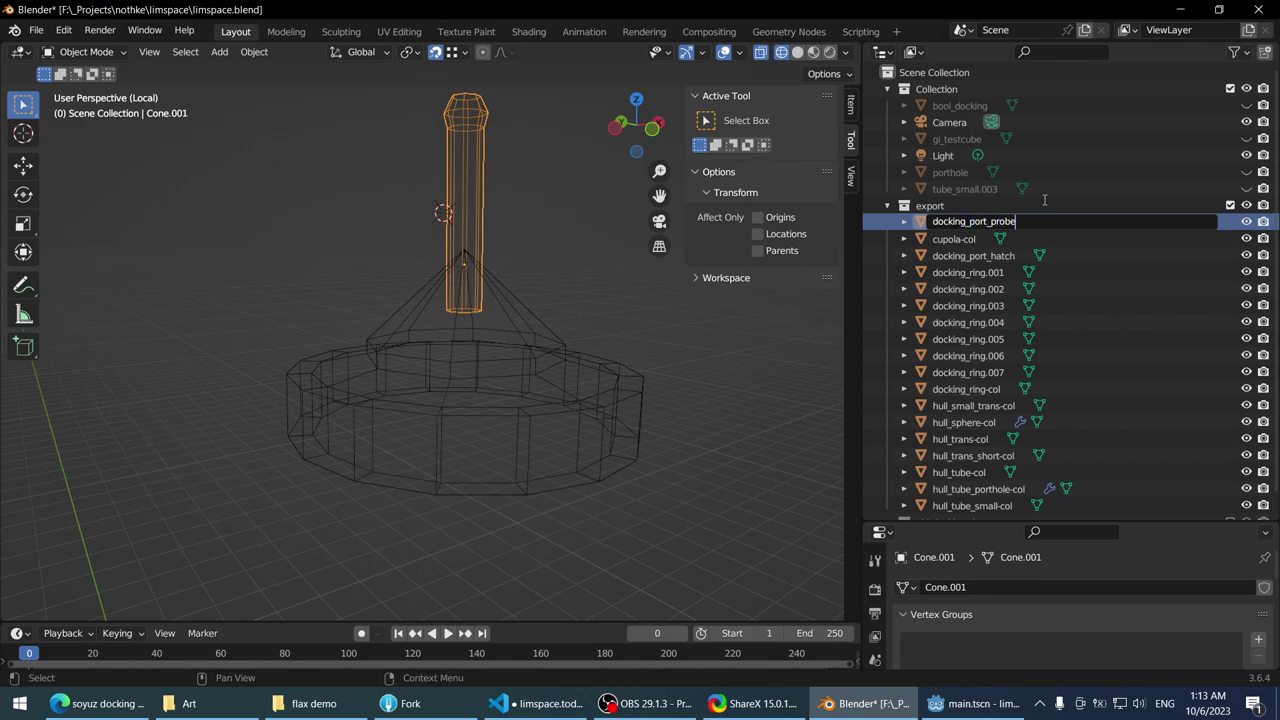
key(Return)
middle_drag(680, 275, 532, 210)
key(s)
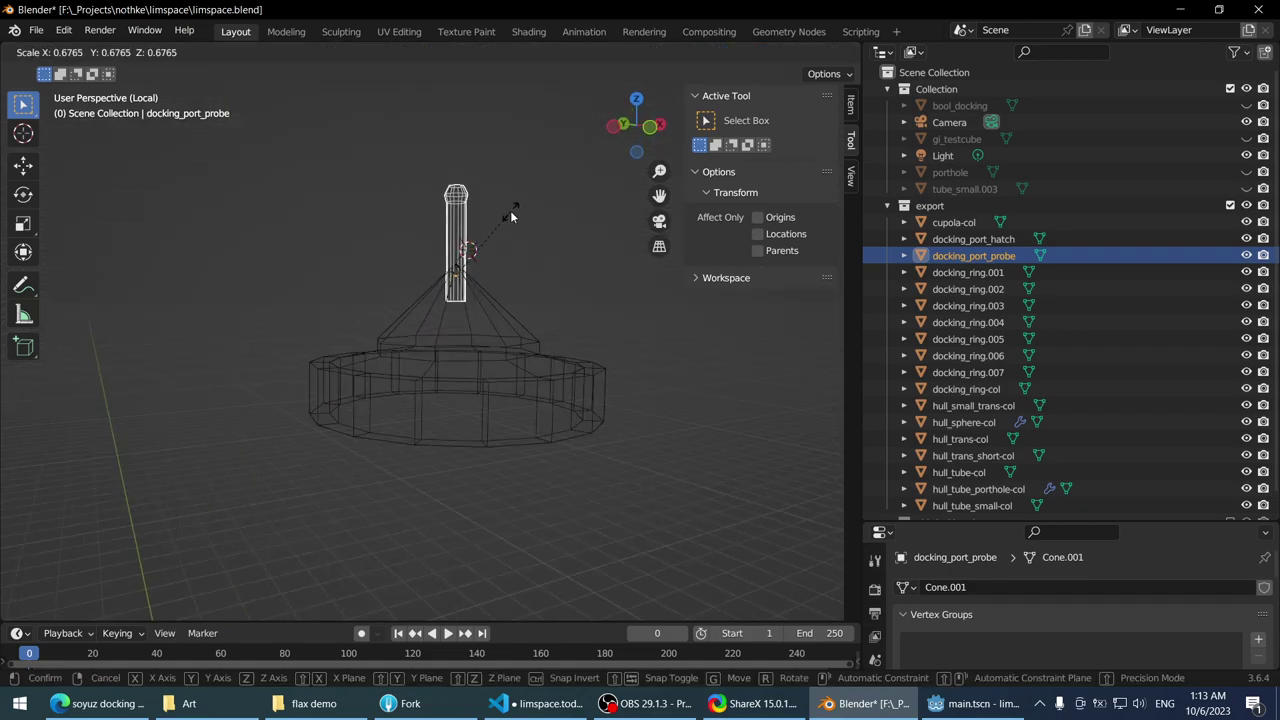
click(513, 213)
- Apply scale on docking_port_probe and docking_port_hatch, then select a slanted hatch face in Edit Mode
key(ctrl+a)
click(522, 220)
click(508, 312)
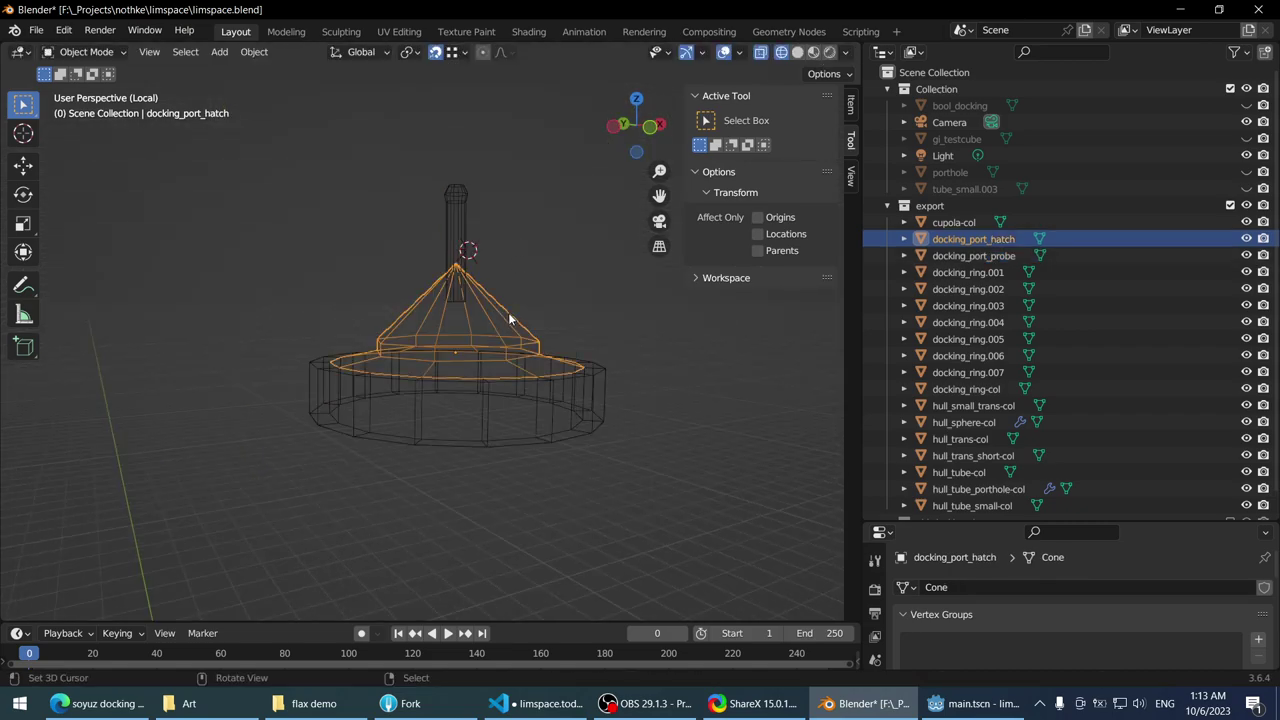
key(ctrl+a)
click(508, 320)
middle_drag(508, 320, 367, 283)
key(Tab)
click(478, 302)
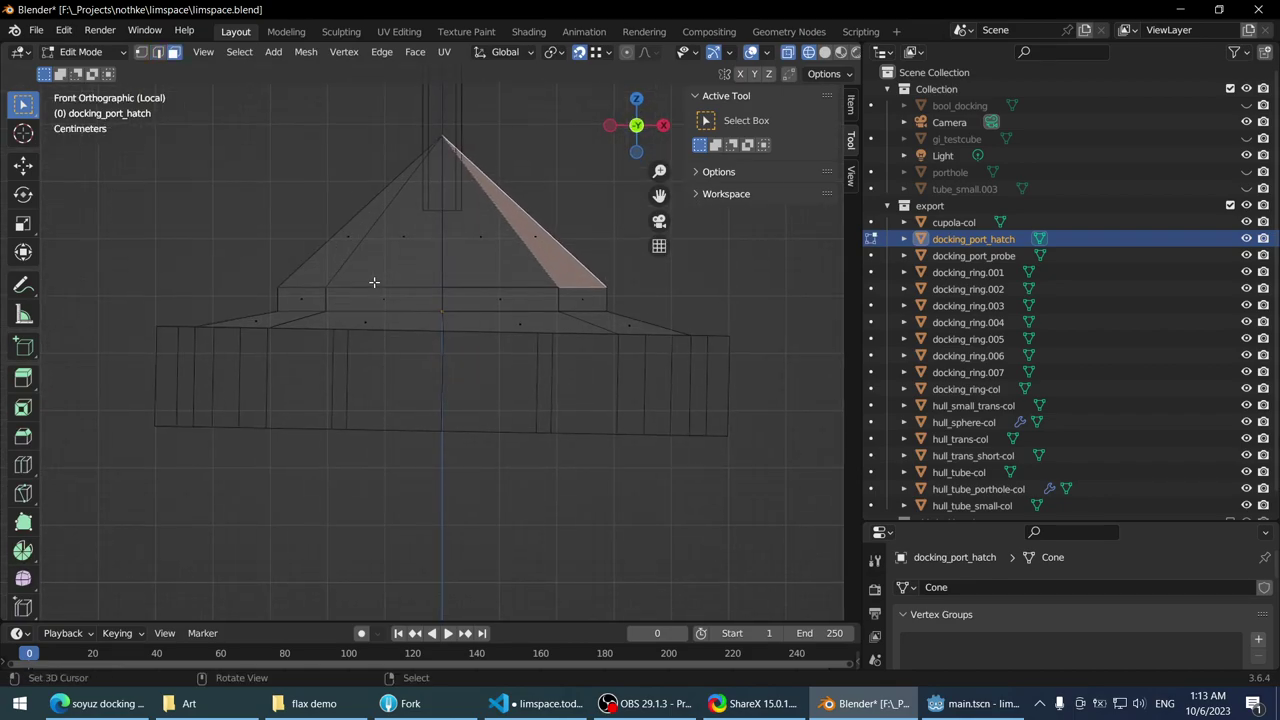
- Select docking_ring.007, try an 8° X rotation, then set X rotation back to 0°
click(384, 298)
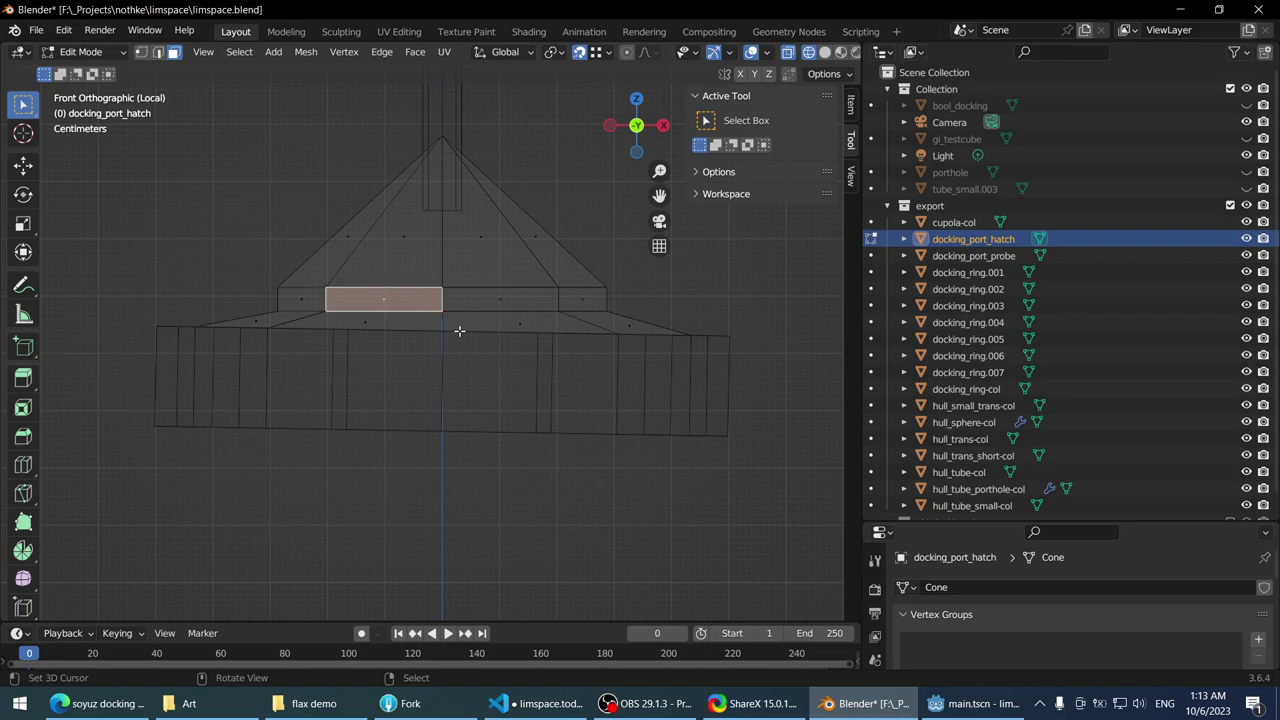
scroll(476, 270, up, 1)
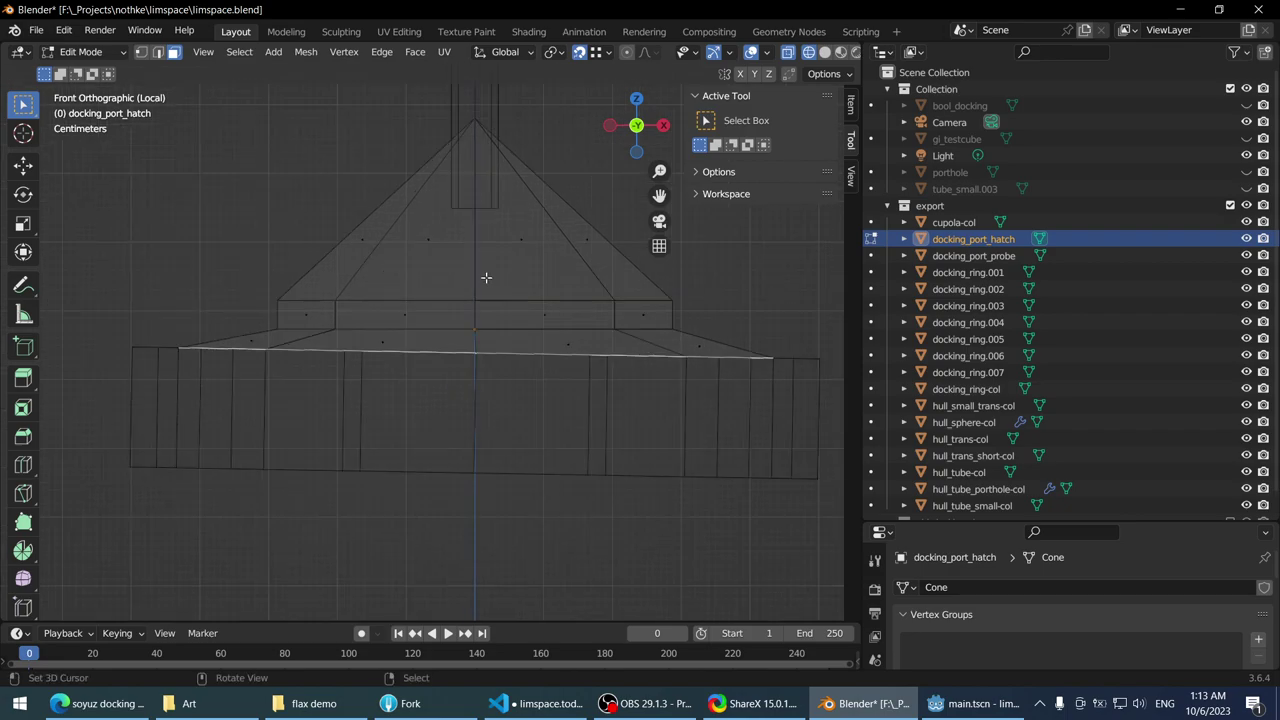
key(Tab)
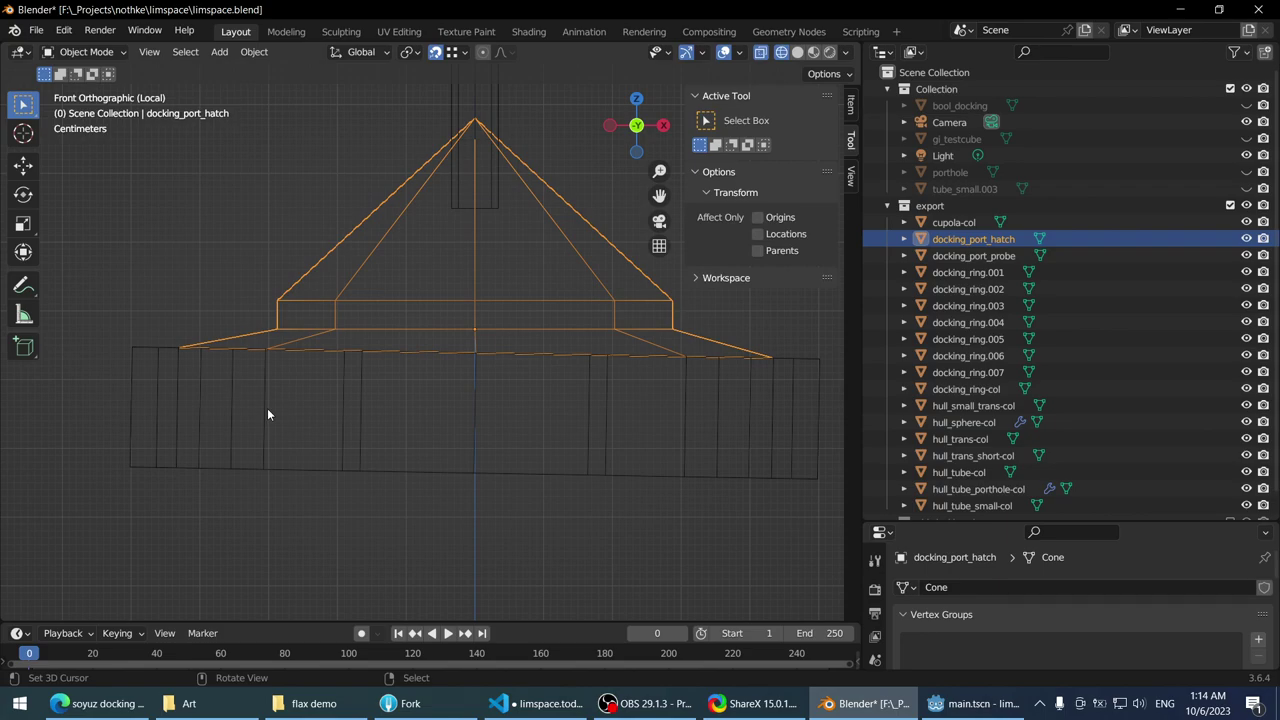
click(267, 410)
click(851, 104)
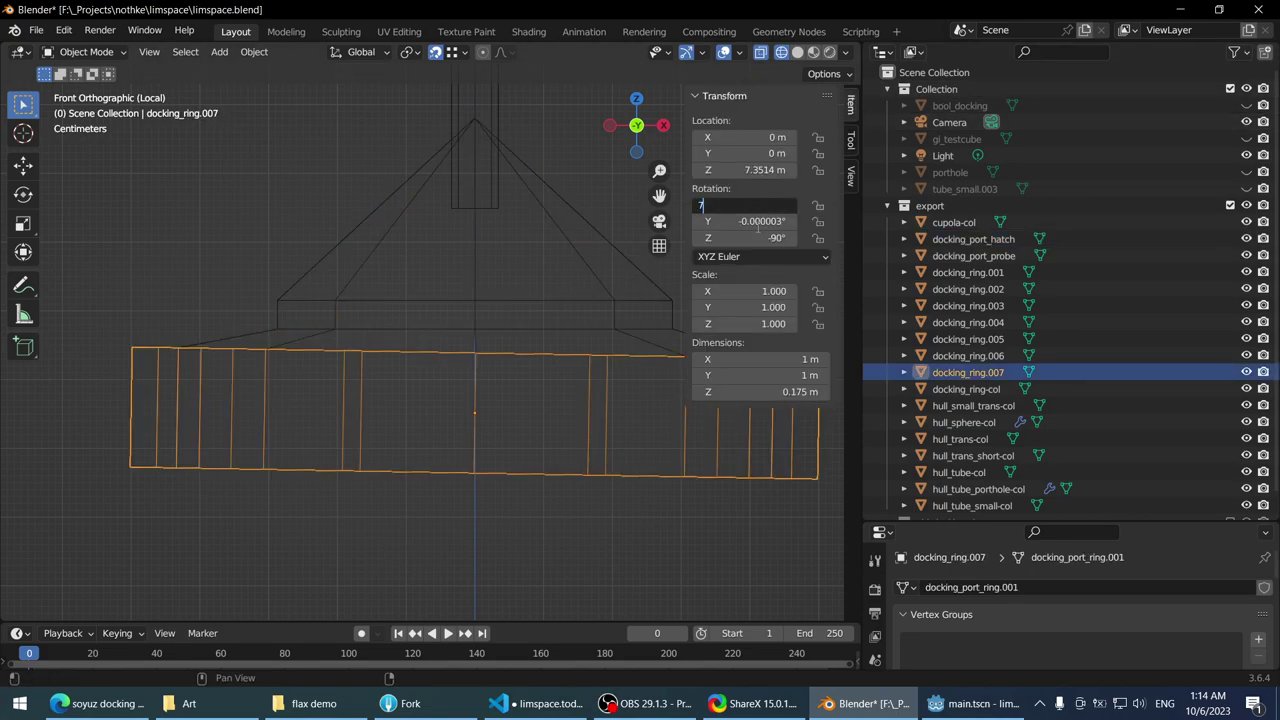
text(8)
key(Return)
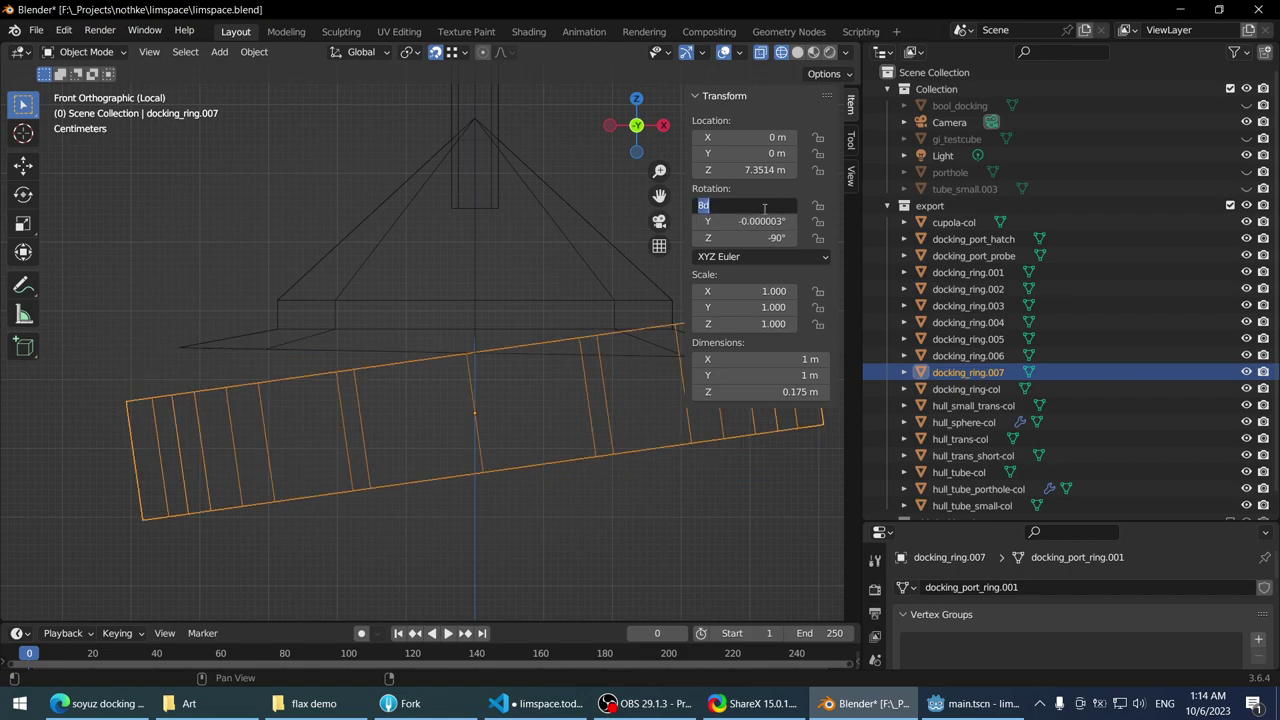
text(0)
key(Return)
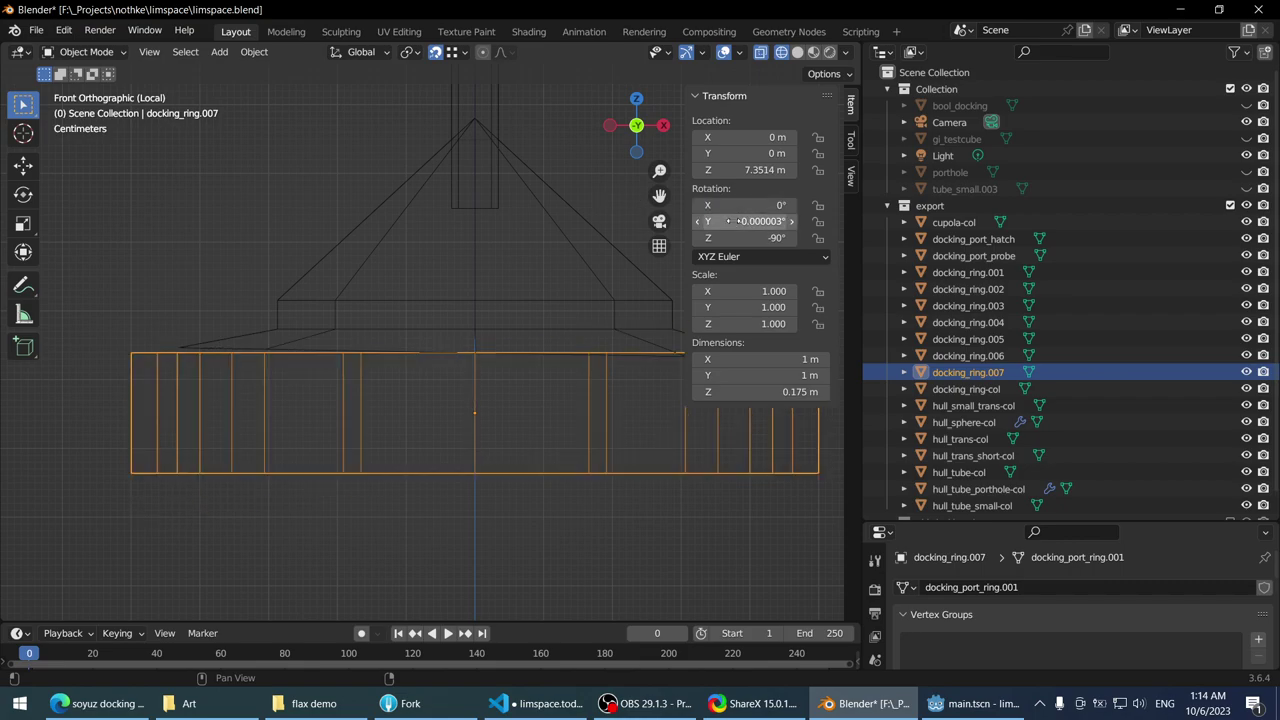
scroll(478, 263, down, 2)
- Edit docking_port_hatch's mesh in vertex select mode with solid shading
click(550, 240)
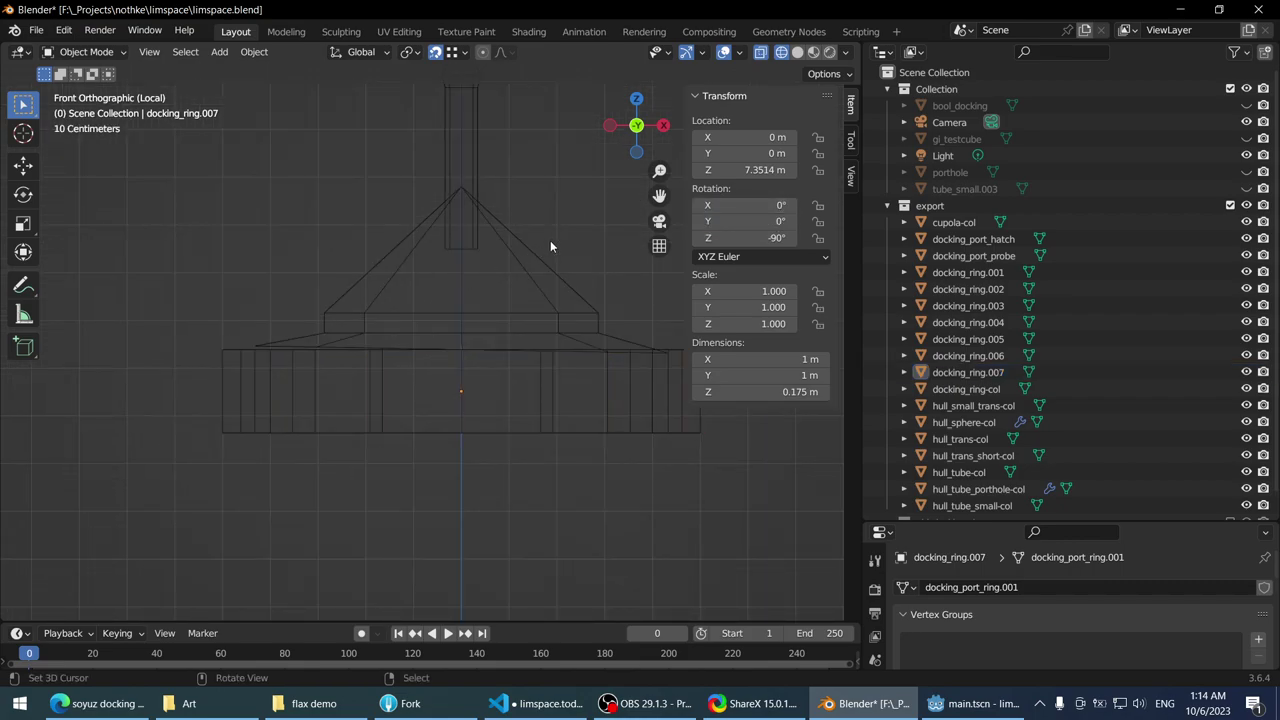
click(546, 352)
key(Tab)
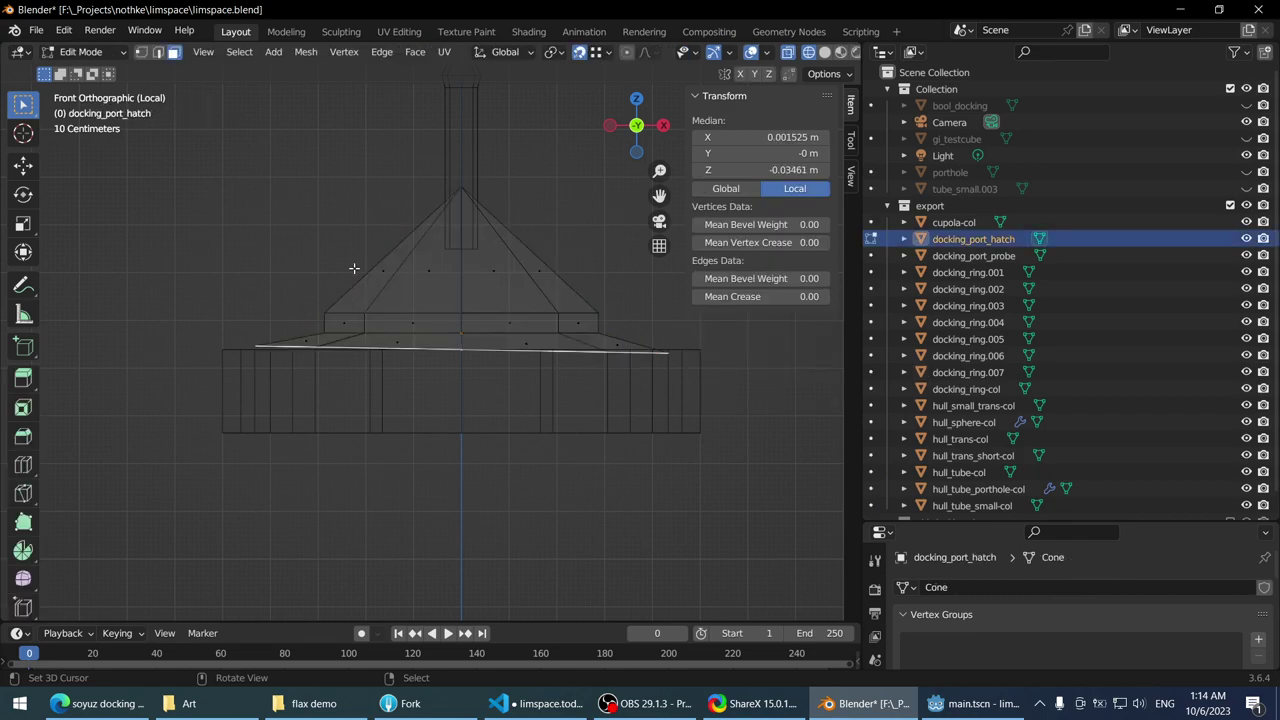
middle_drag(422, 211, 500, 200)
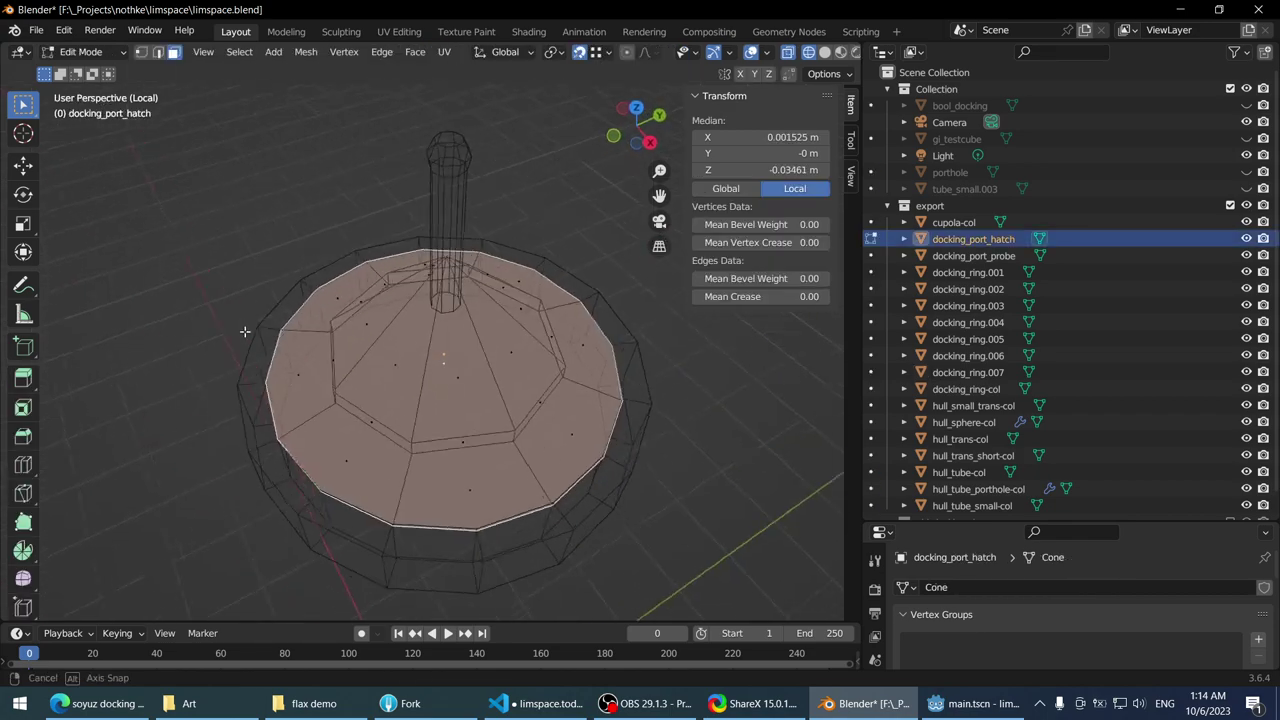
scroll(500, 200, up, 4)
key(1)
click(838, 53)
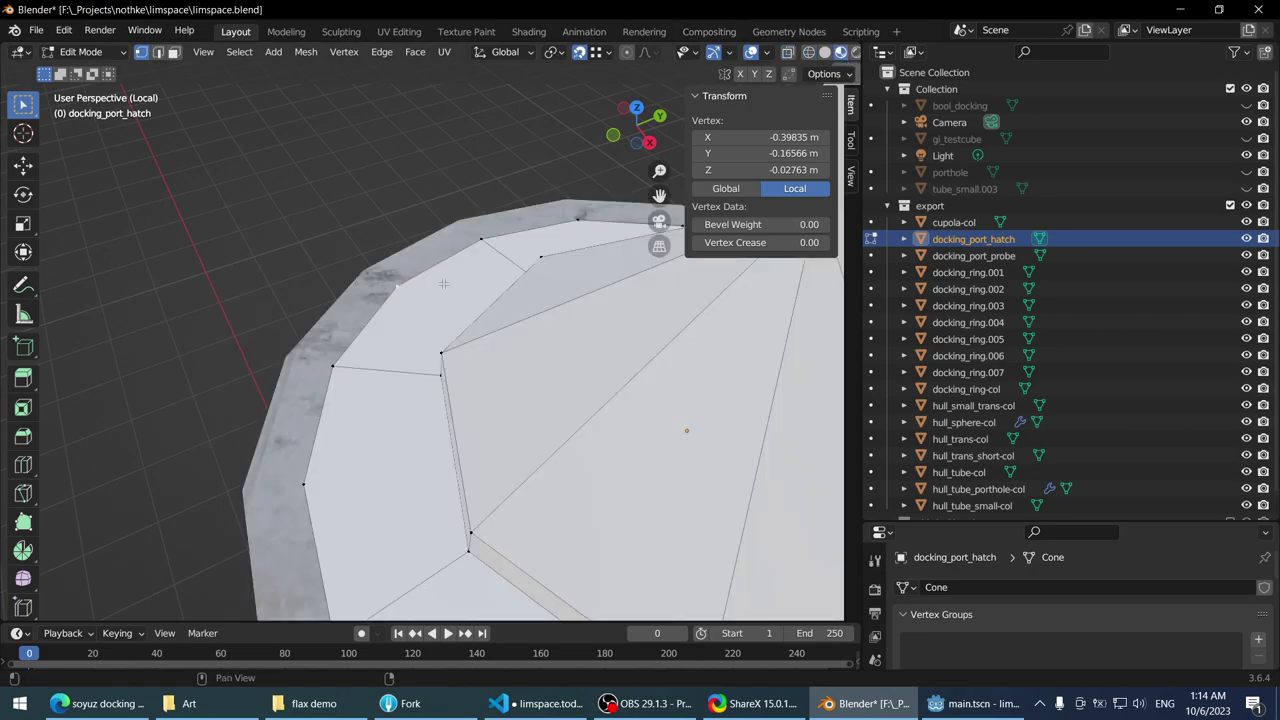
- Move the first flange rim vertices so they snap against the ring's inner wall
key(g)
click(314, 372)
key(g)
click(314, 372)
middle_drag(314, 372, 470, 191)
click(418, 308)
key(g)
click(418, 308)
key(g)
click(418, 308)
click(447, 330)
key(g)
click(447, 330)
click(447, 330)
key(g)
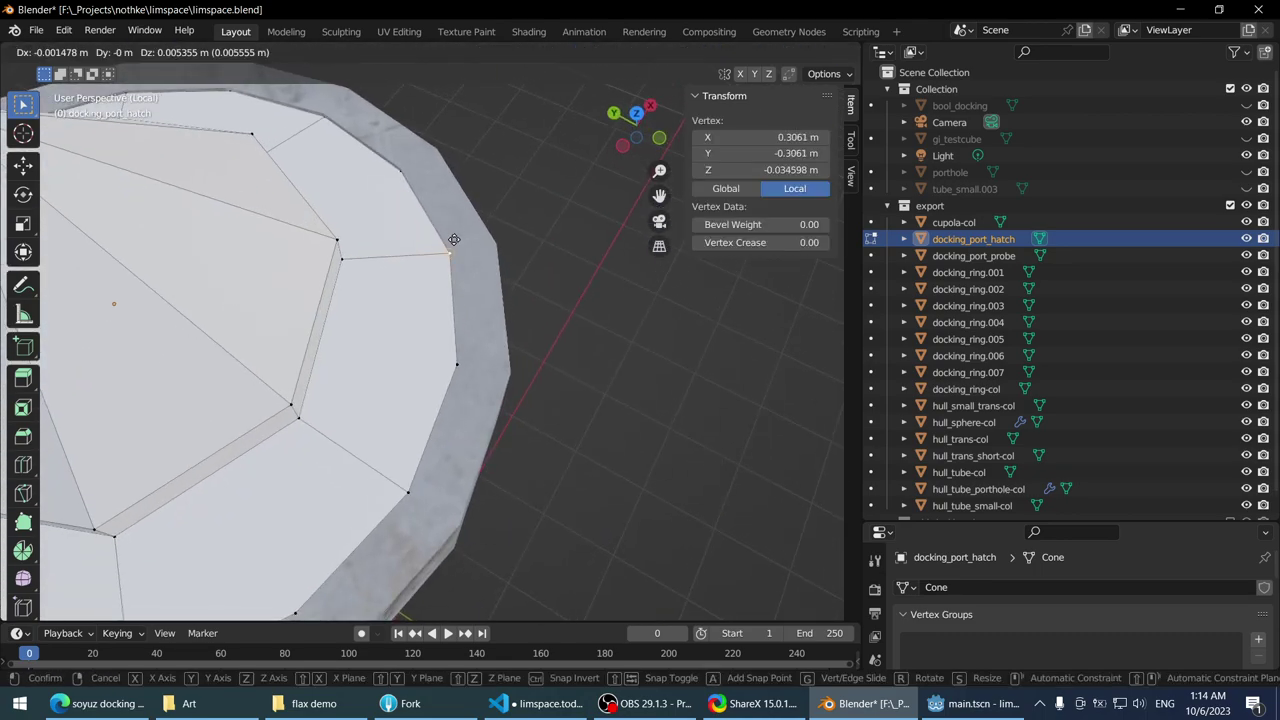
click(454, 239)
key(g)
click(405, 168)
key(g)
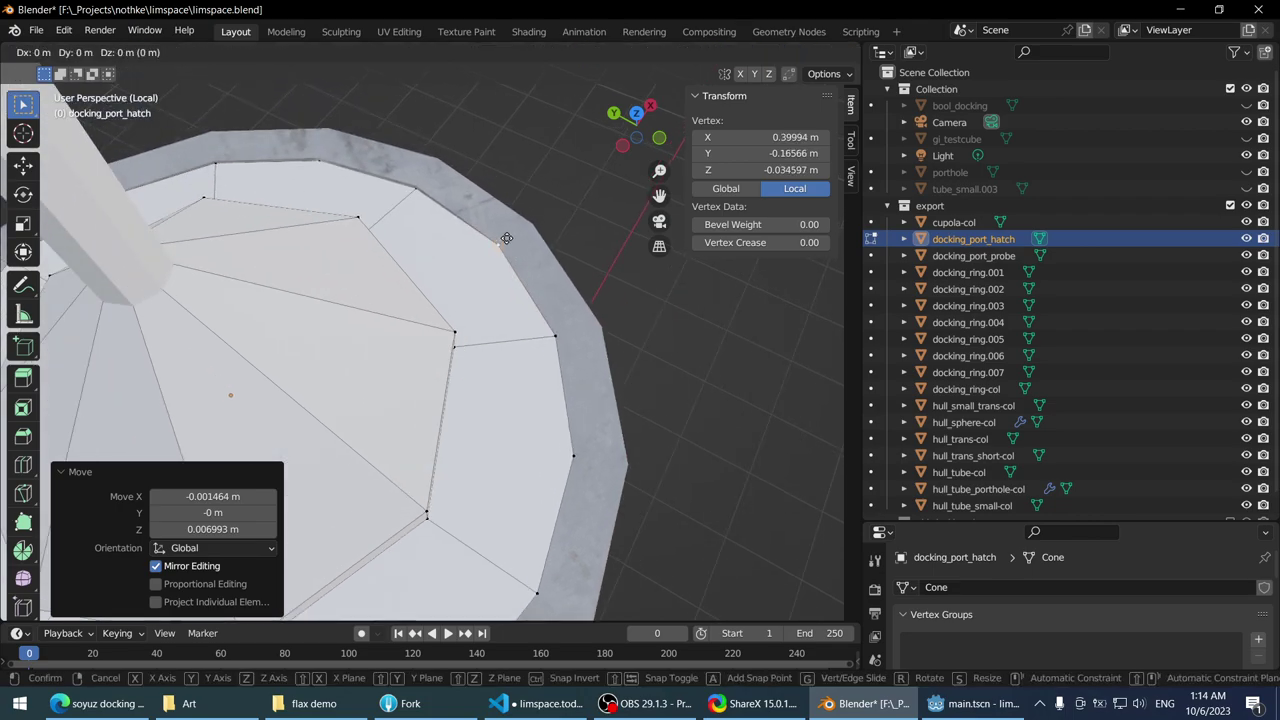
click(481, 194)
- Fit the remaining rim vertices to the ring wall, then view the Soyuz docking port reference images
click(497, 245)
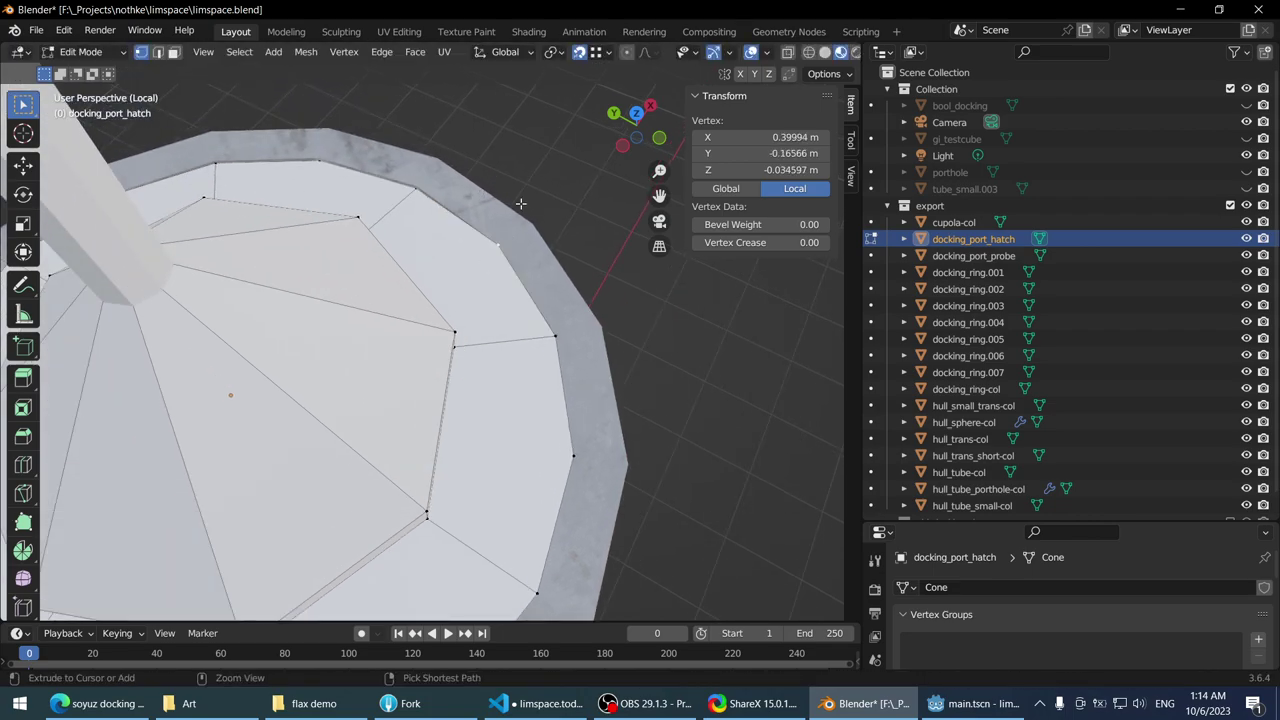
key(g)
click(488, 230)
scroll(488, 230, up, 4)
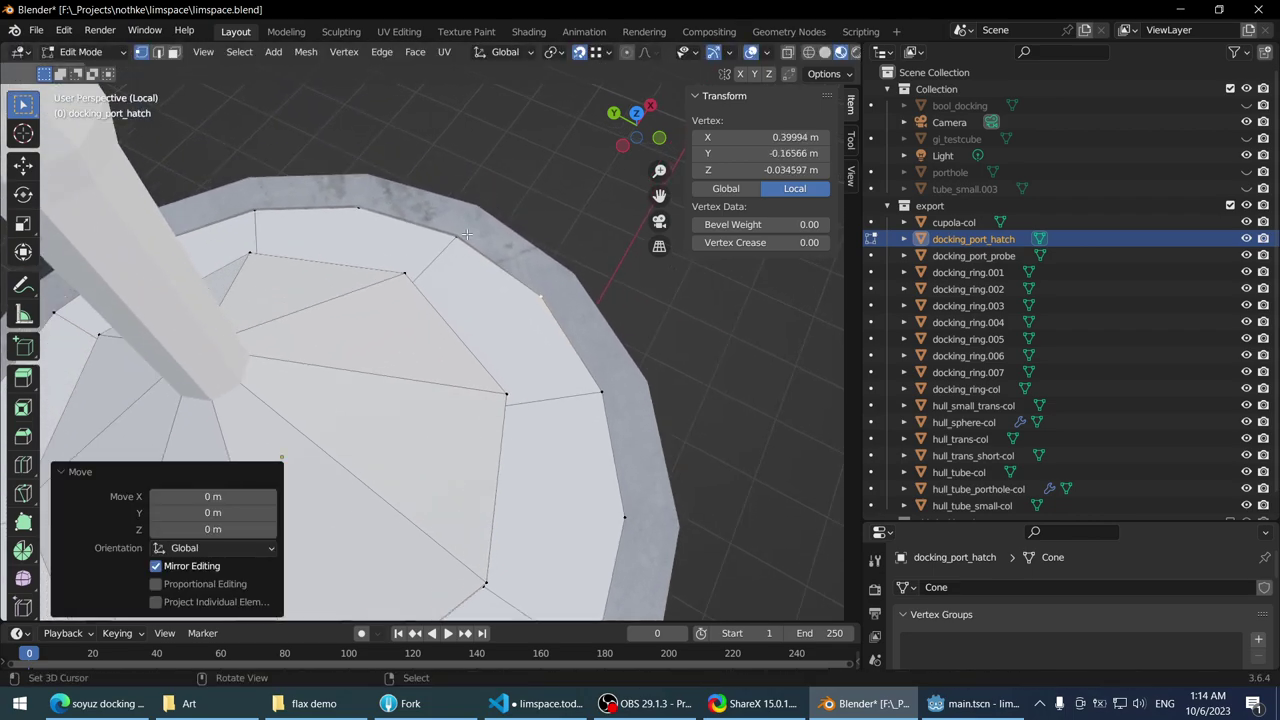
click(538, 238)
click(536, 236)
key(g)
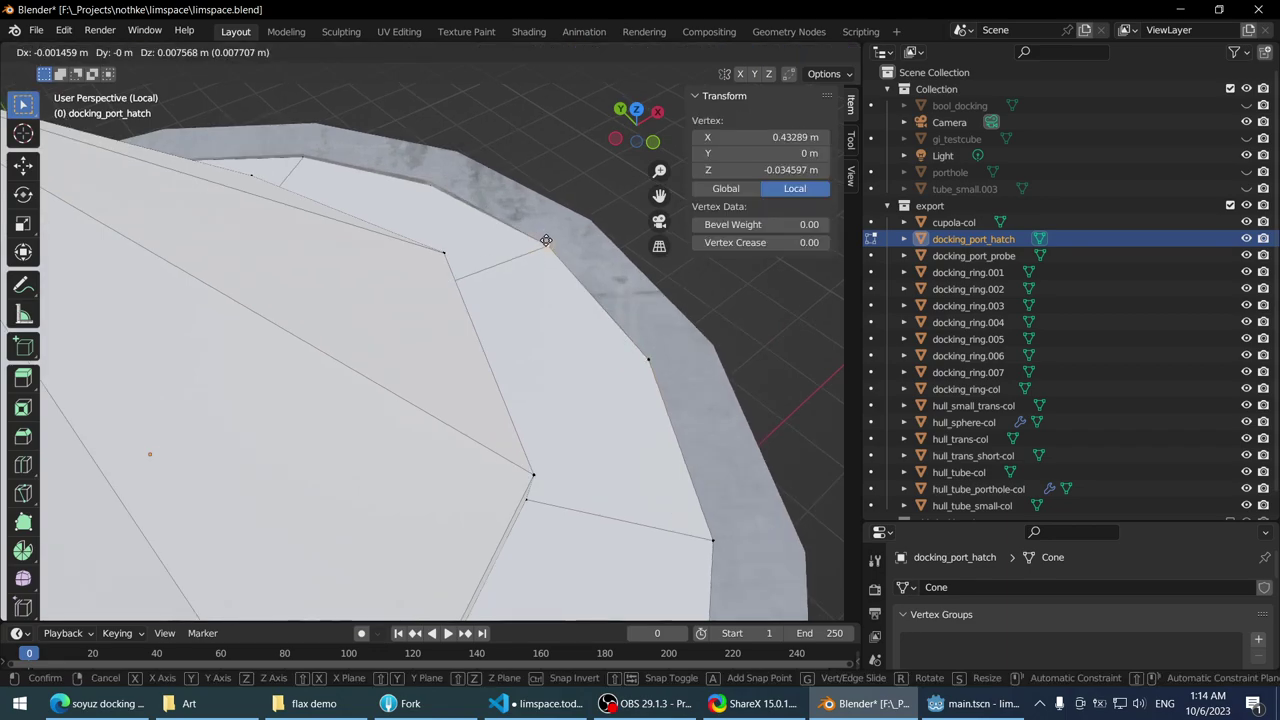
click(546, 238)
middle_drag(546, 238, 565, 340)
click(570, 346)
key(g)
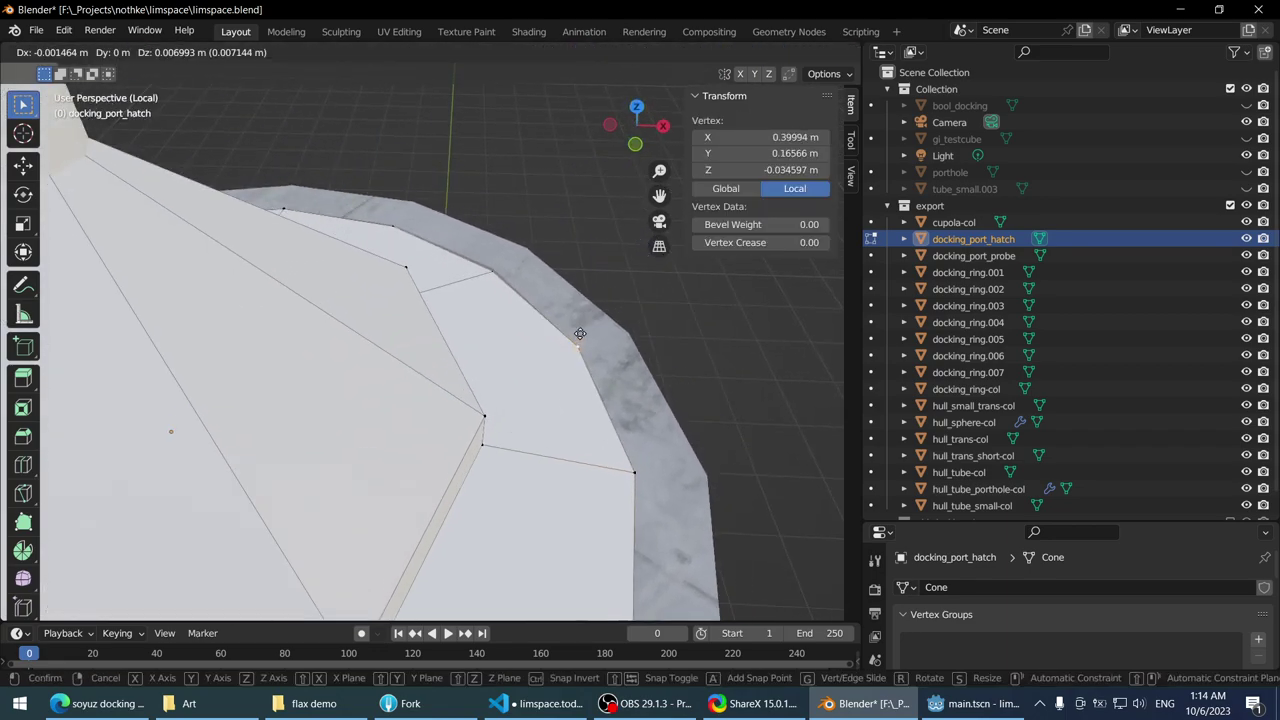
click(520, 295)
click(497, 257)
key(g)
click(497, 257)
middle_drag(497, 257, 665, 352)
click(654, 364)
key(g)
click(643, 364)
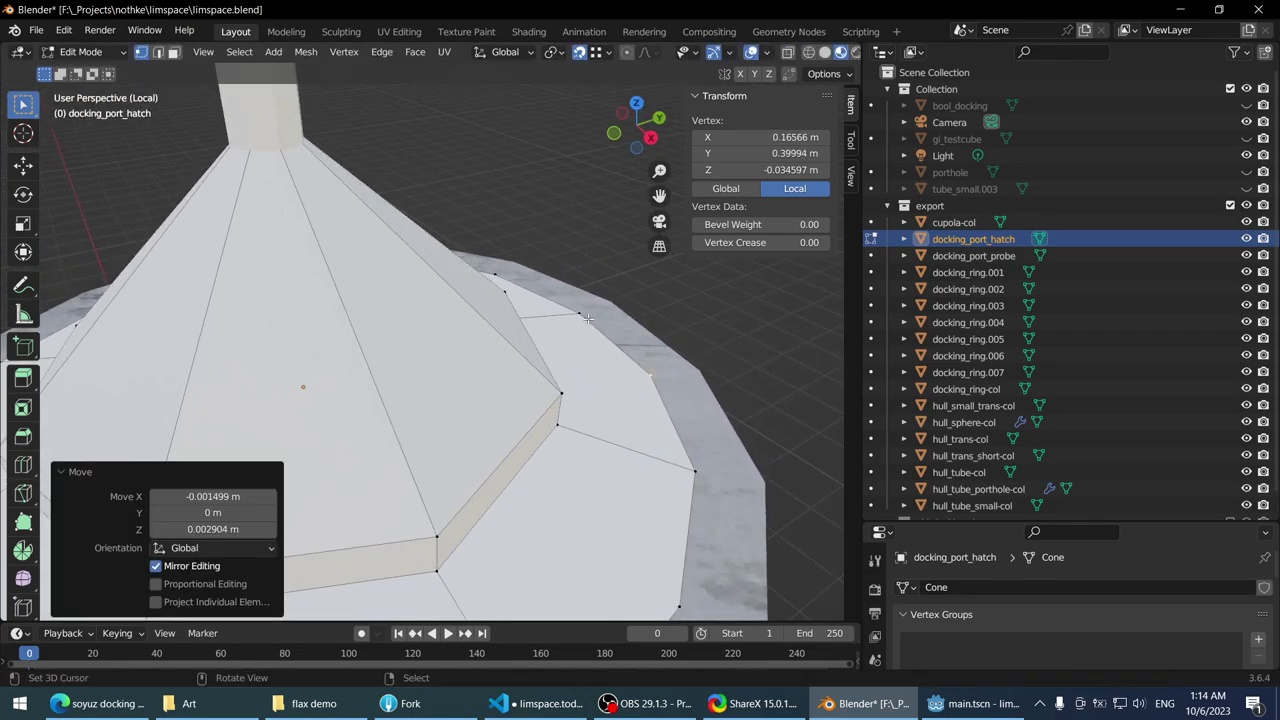
click(645, 366)
key(g)
click(645, 366)
middle_drag(645, 366, 518, 295)
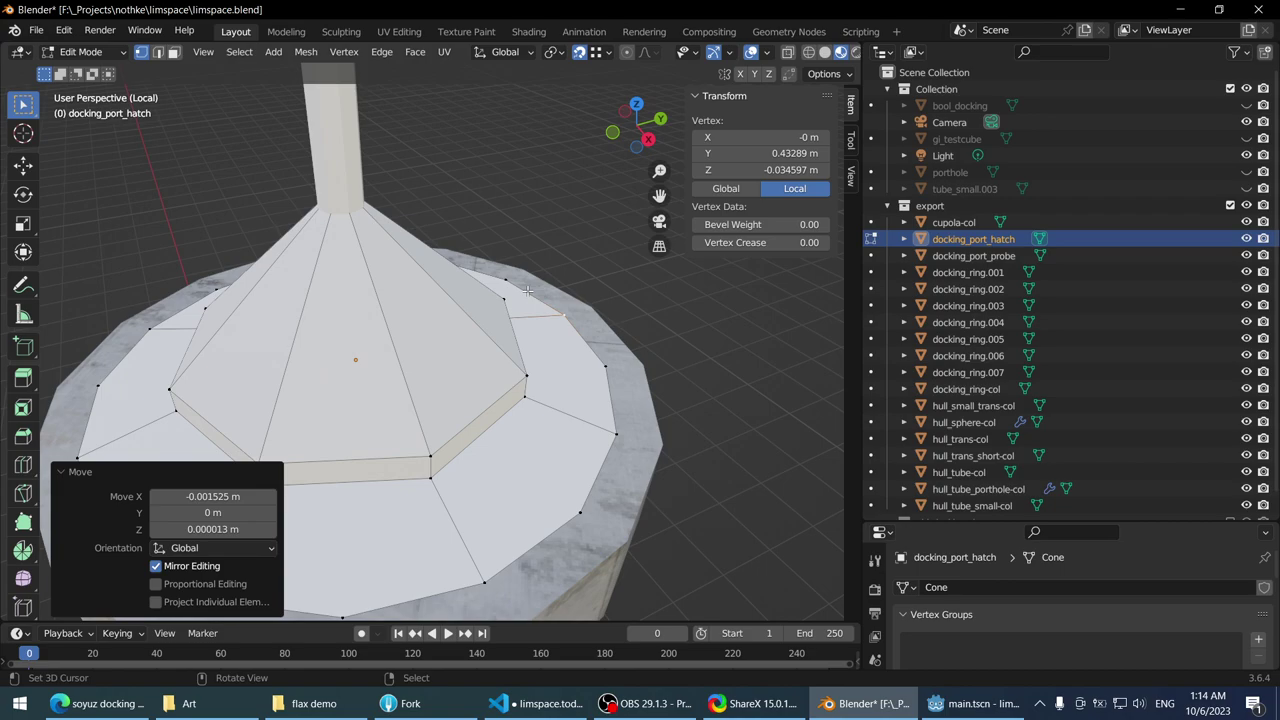
click(100, 703)
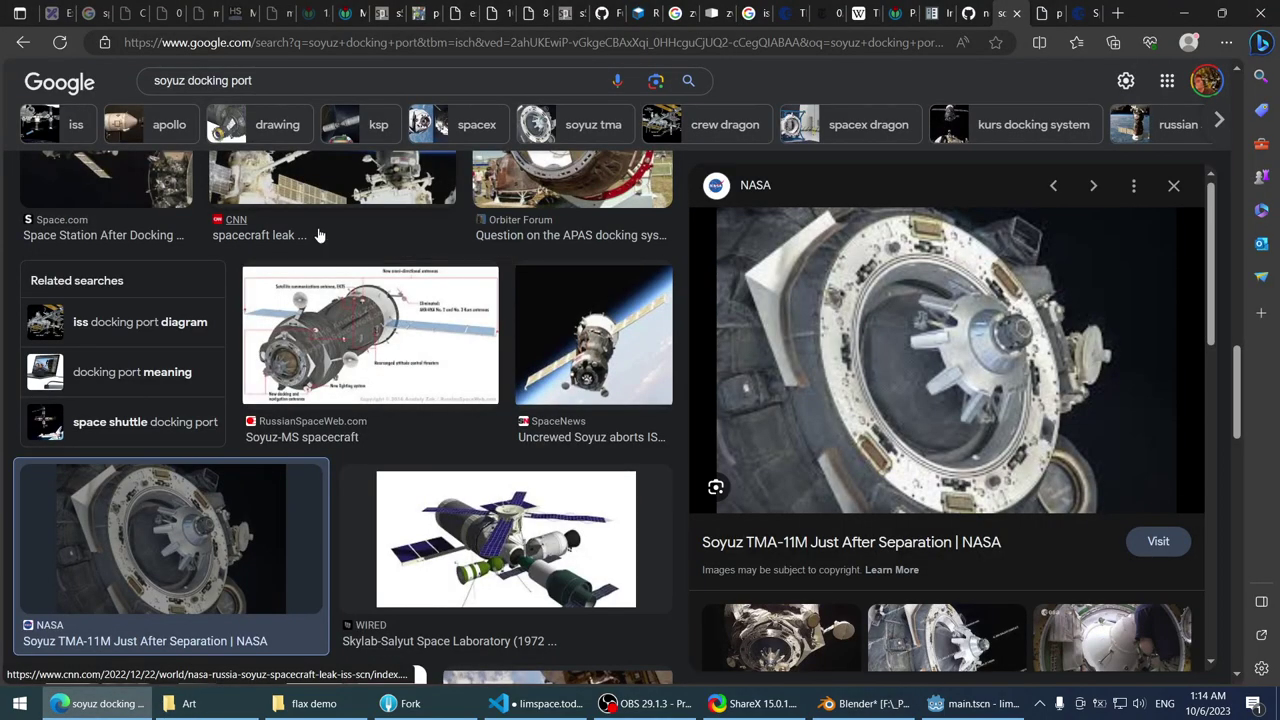
- Search 'idss sketchfab' in a new Edge tab and open the Sketchfab IDSS model result
key(ctrl+t)
text(idss )
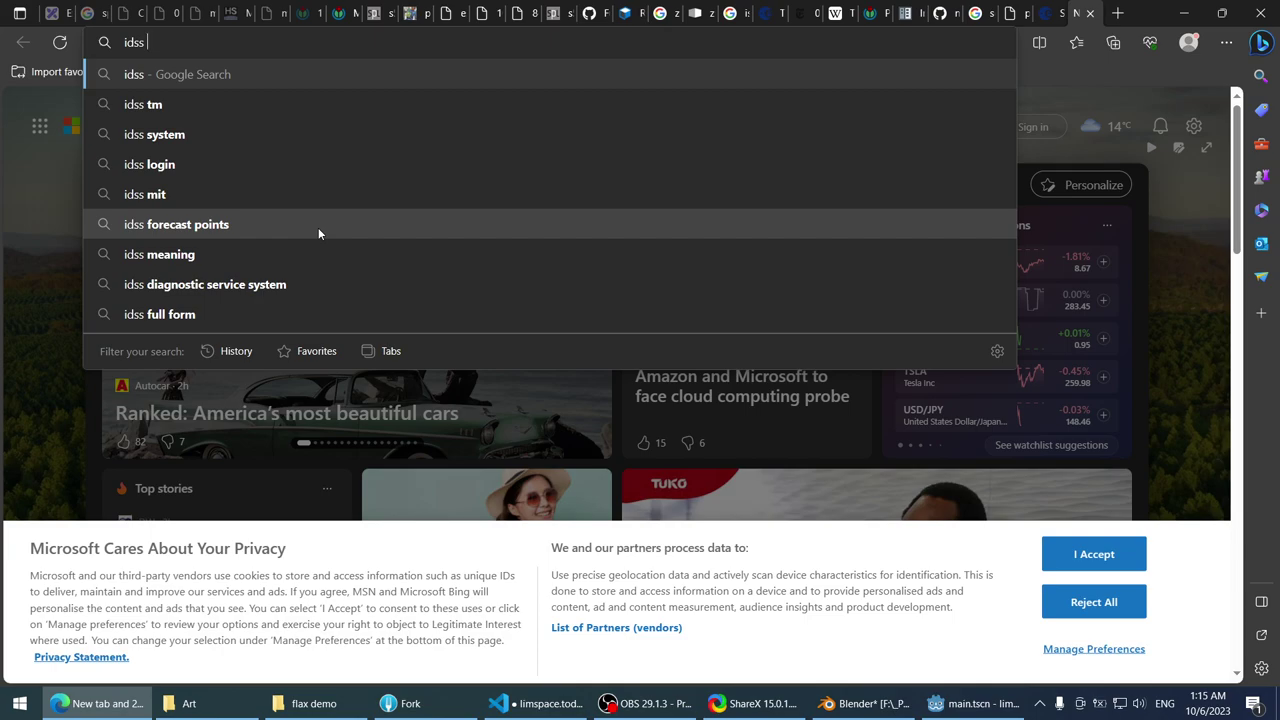
text(sket)
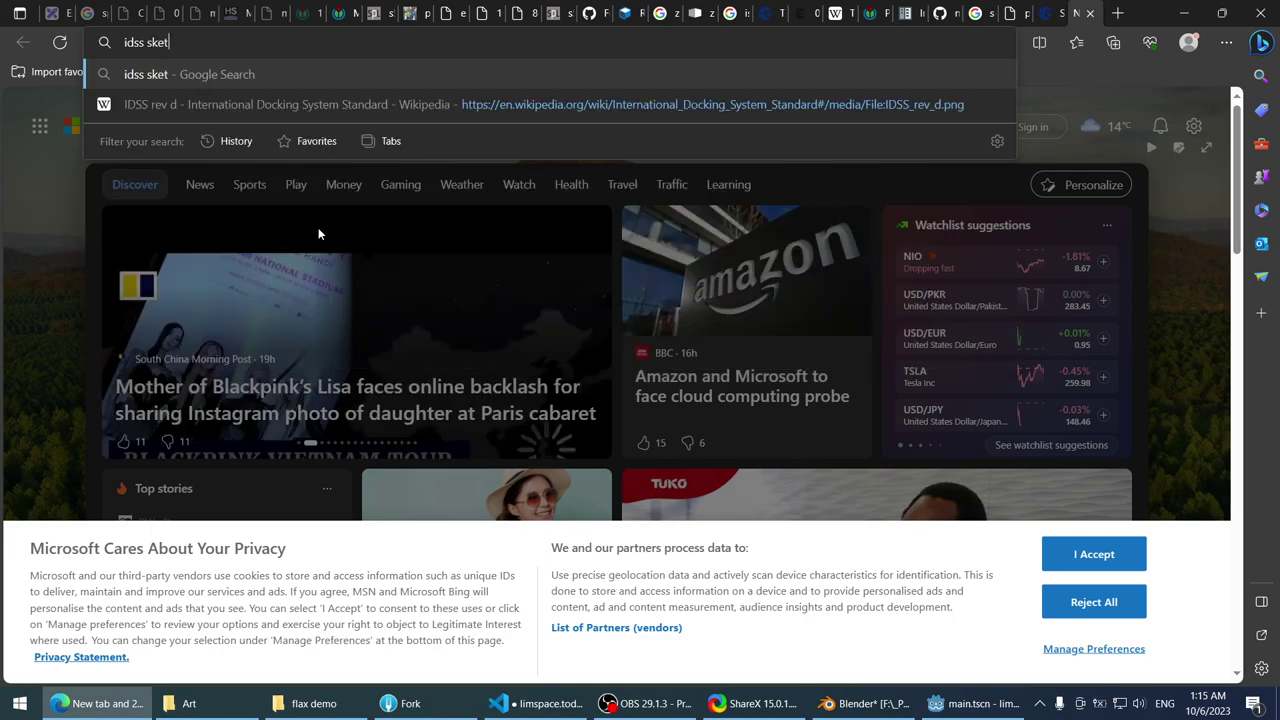
text(chb)
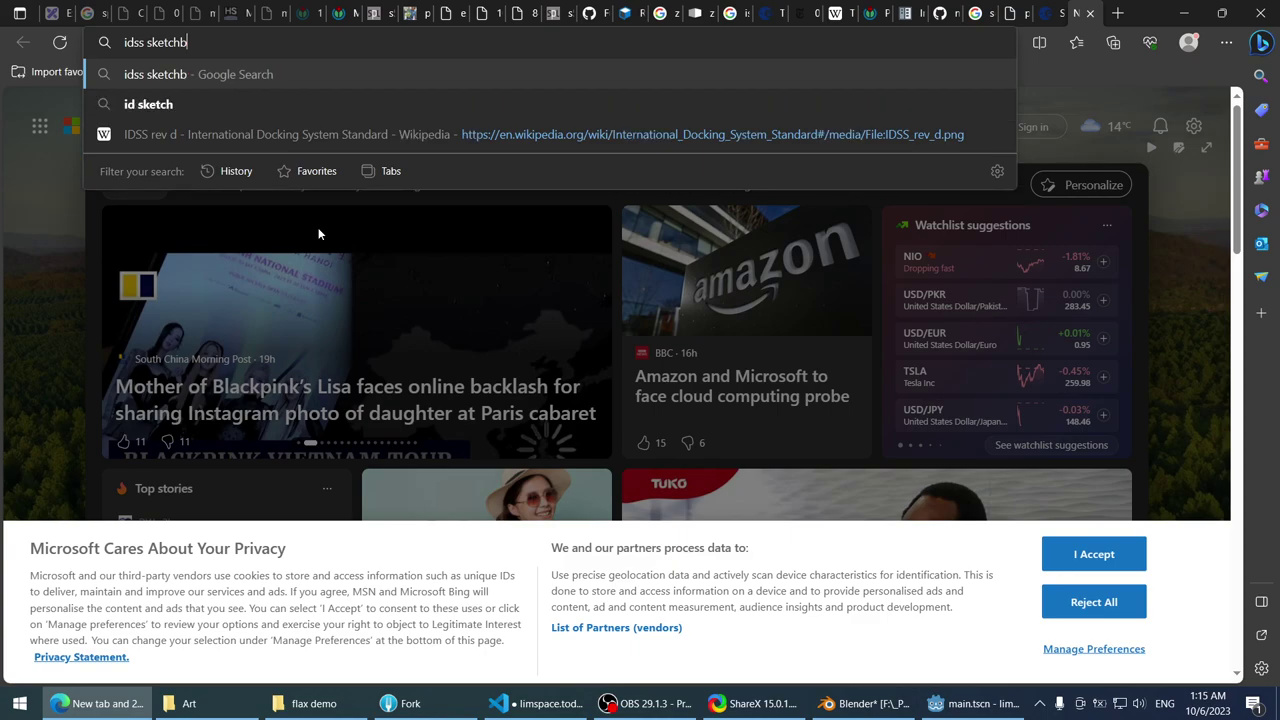
key(BackSpace)
text(fab)
key(Return)
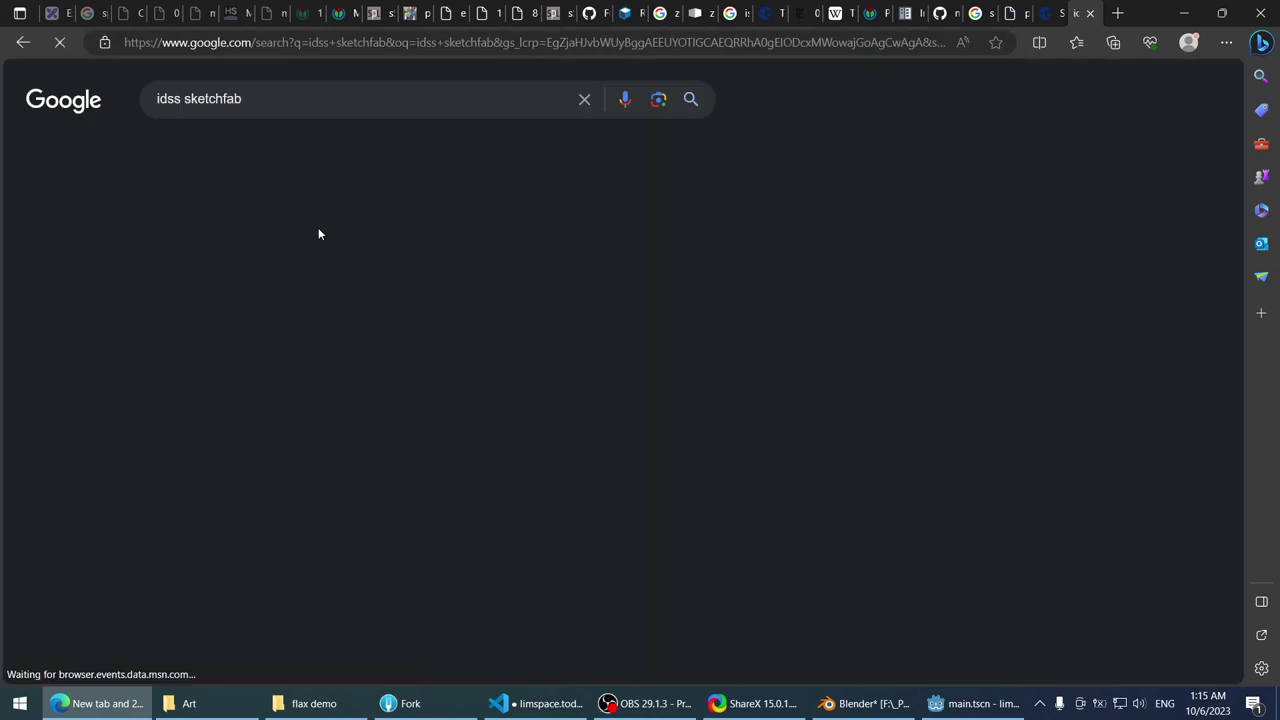
click(265, 258)
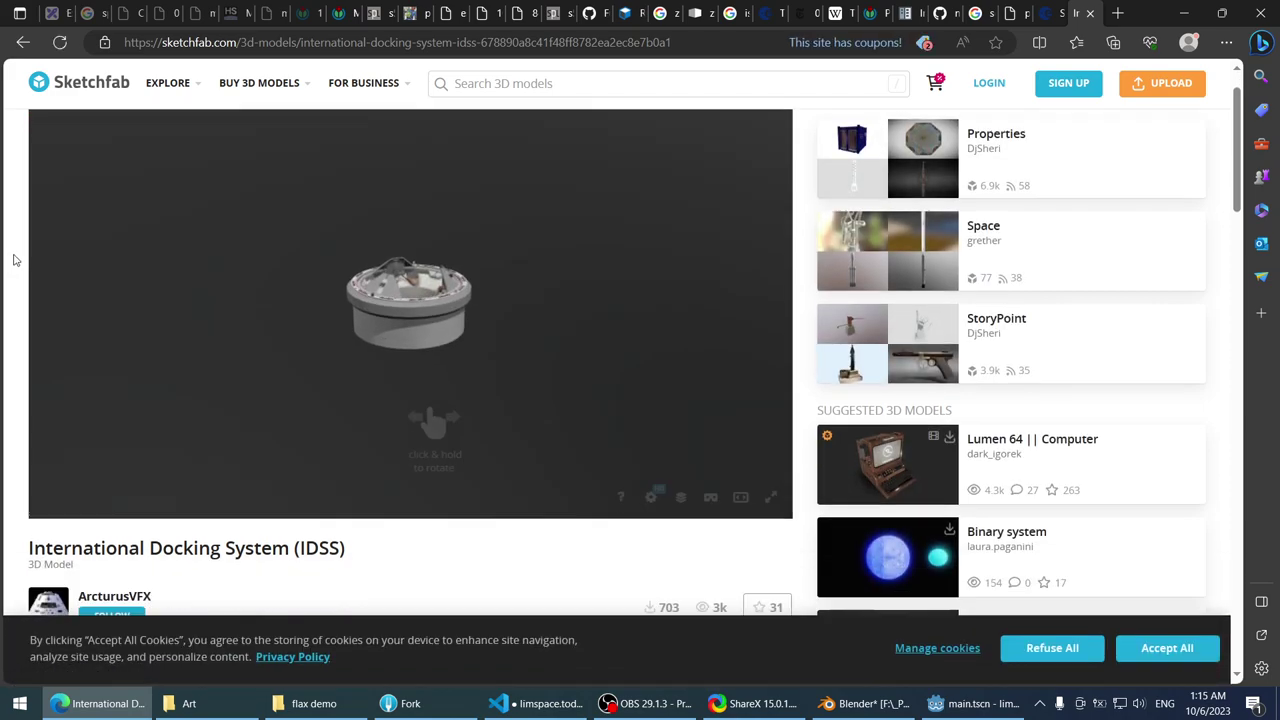
- Zoom and orbit the IDSS model to view it from above and close up on the ring interior
scroll(14, 260, down, 2)
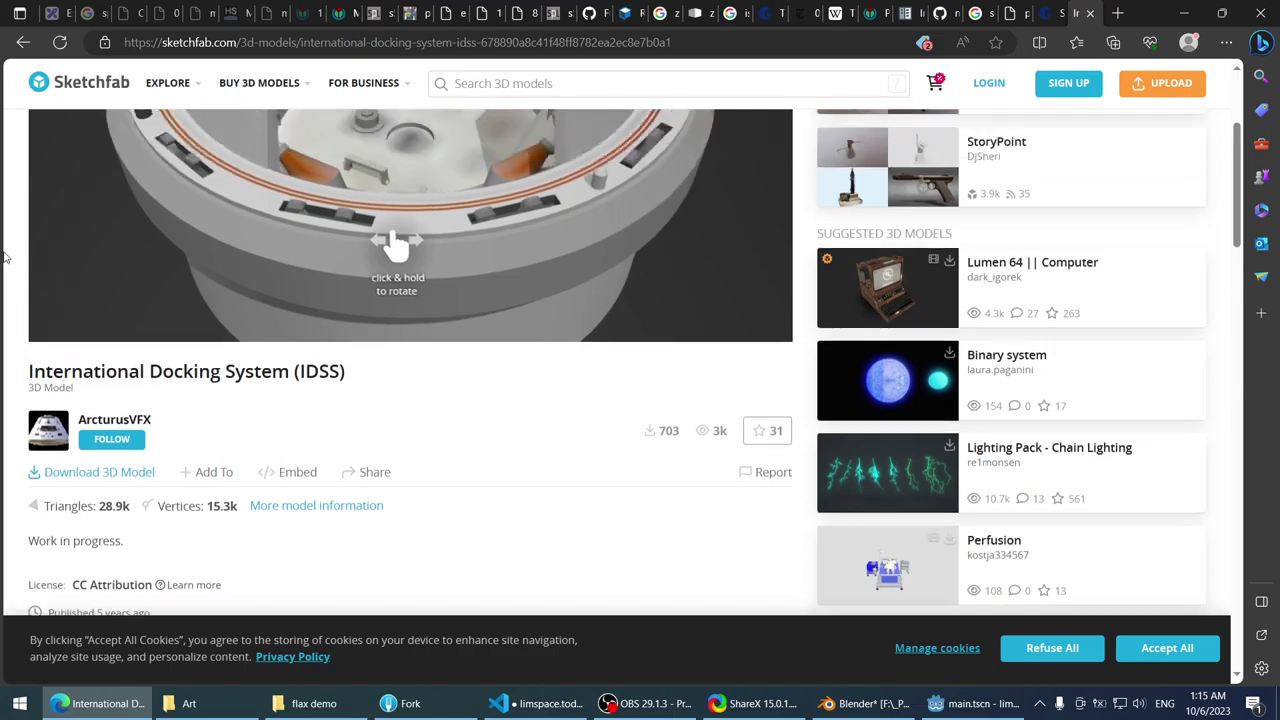
scroll(3, 258, up, 2)
drag(389, 270, 349, 348)
scroll(349, 348, up, 10)
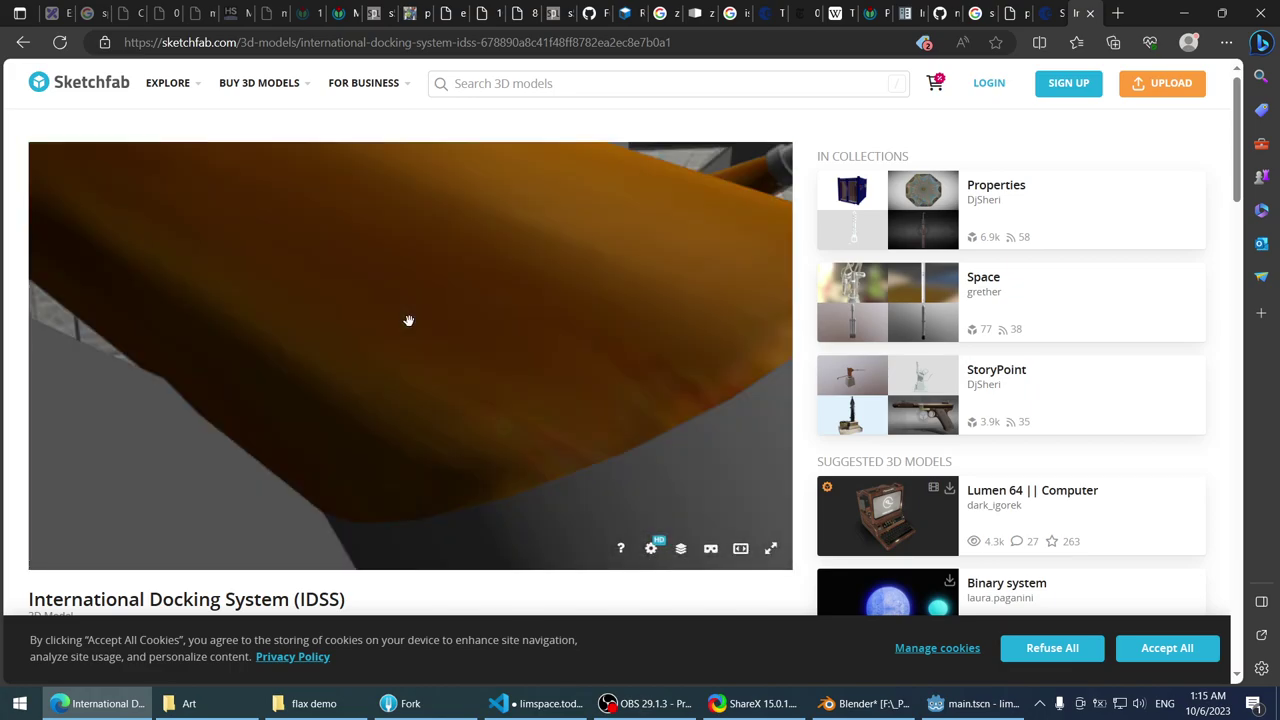
drag(408, 320, 372, 301)
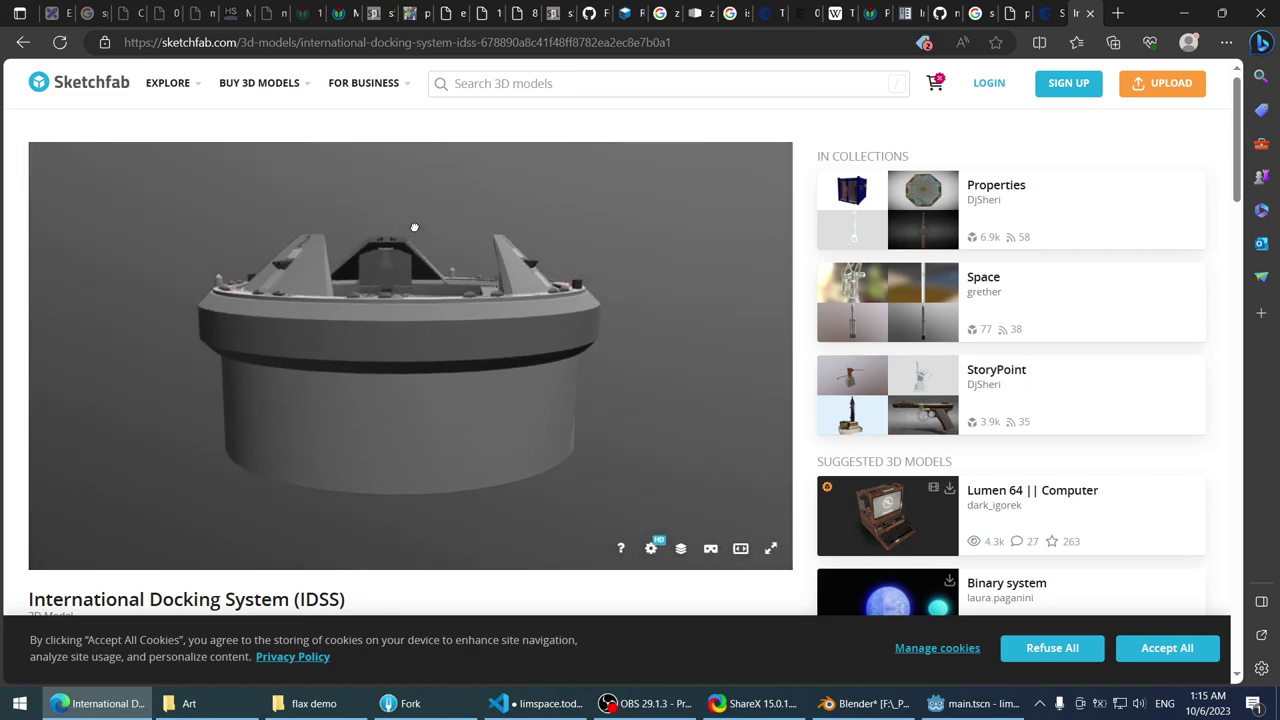
- Orbit inside the ring down to a low side view, then switch back to Blender
drag(414, 227, 415, 288)
drag(450, 365, 490, 310)
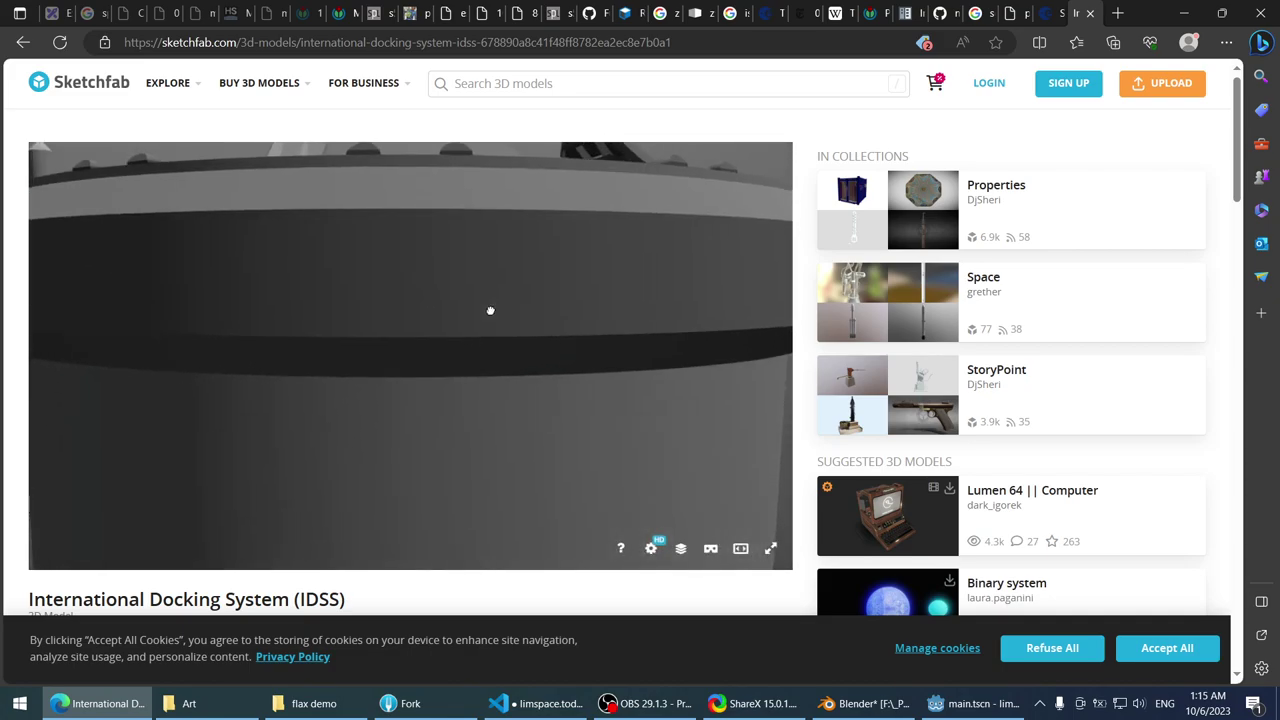
drag(452, 213, 399, 271)
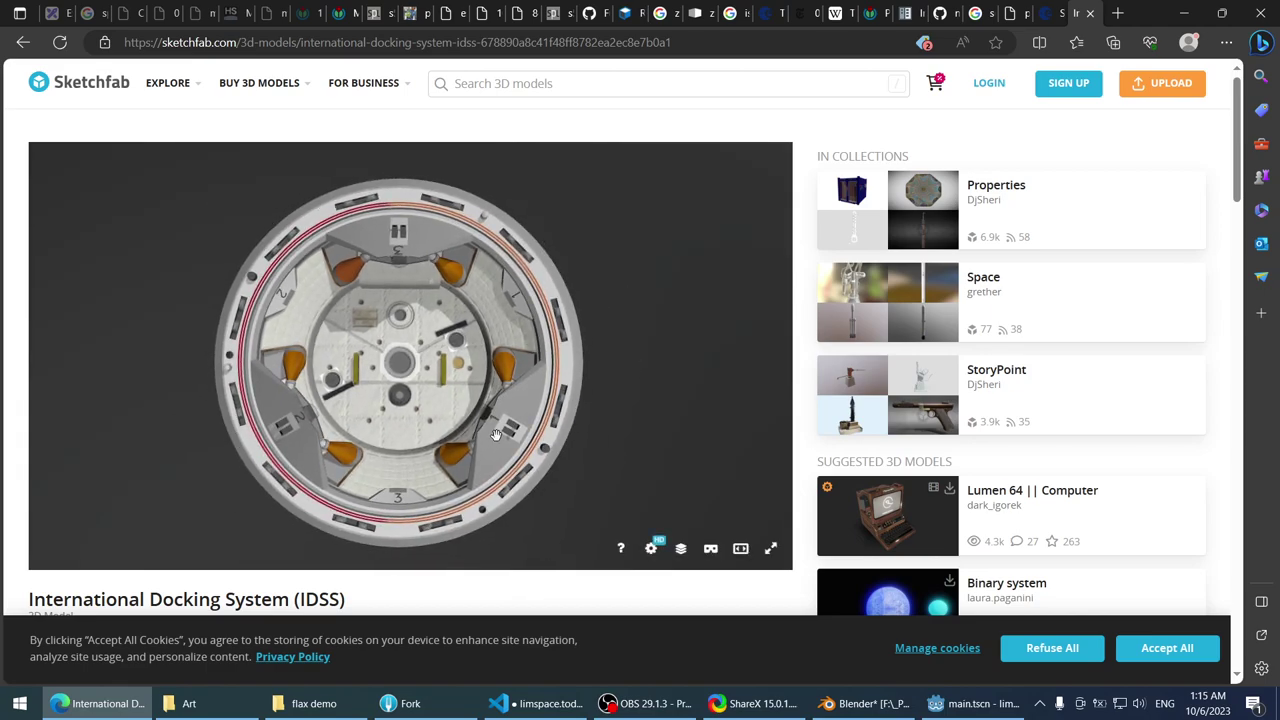
mouse_move(503, 246)
mouse_down()
mouse_move(394, 397)
mouse_move(251, 371)
mouse_move(153, 380)
mouse_up()
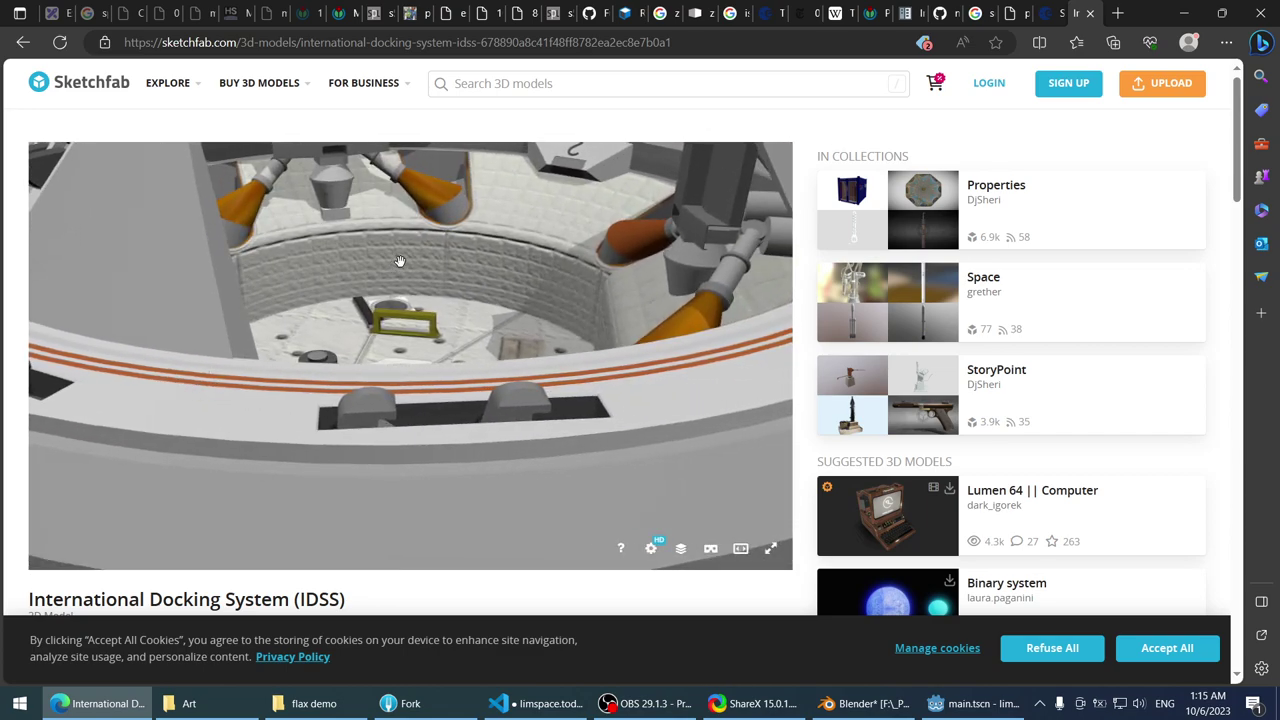
scroll(400, 260, down, 5)
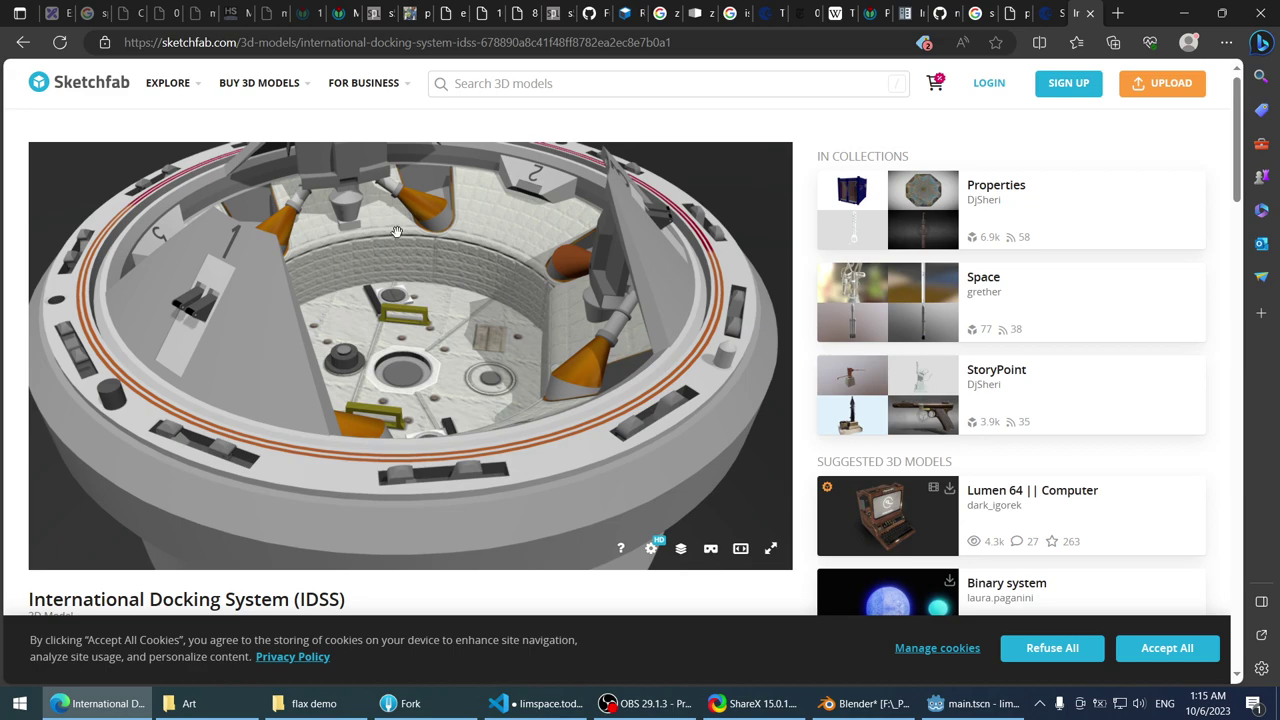
drag(397, 232, 520, 335)
key(alt+Tab)
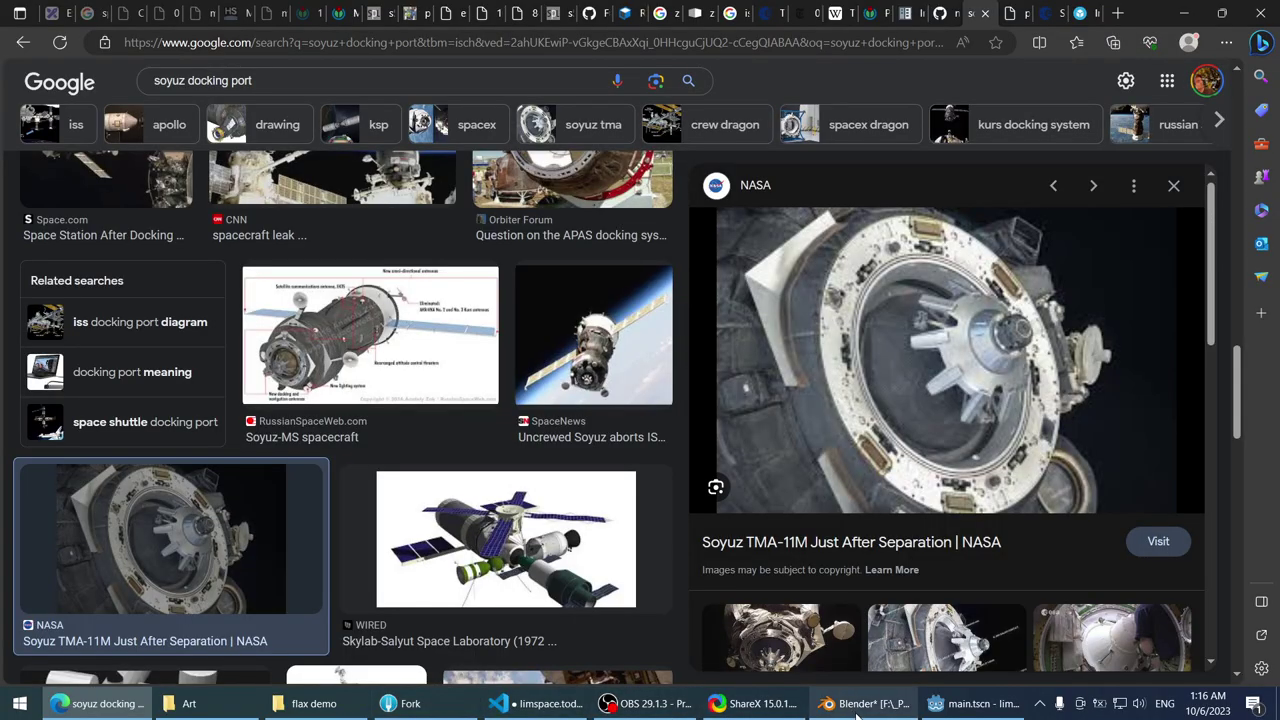
click(862, 704)
- Isolate docking_port_hatch in local view with solid shading, ready for mesh editing
middle_drag(420, 400, 407, 278)
scroll(427, 220, down, 3)
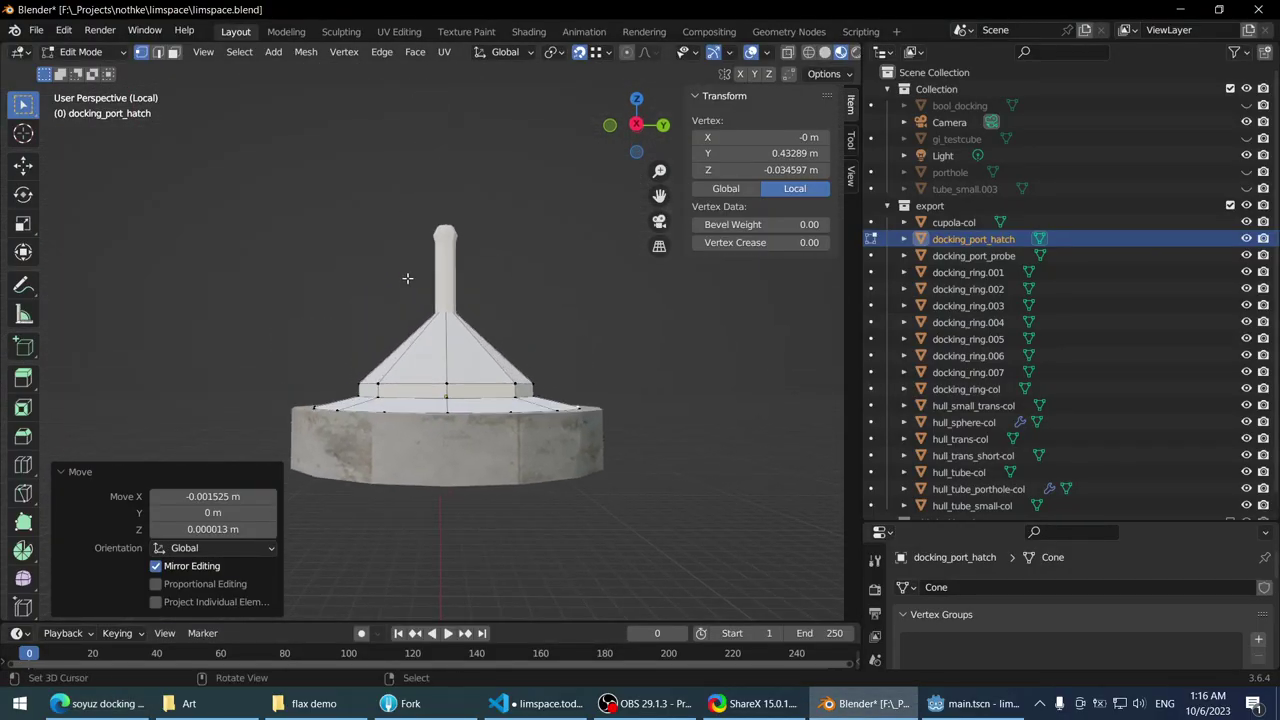
key(Tab)
middle_drag(320, 258, 263, 294)
key(Tab)
key(Tab)
key(KP_Divide)
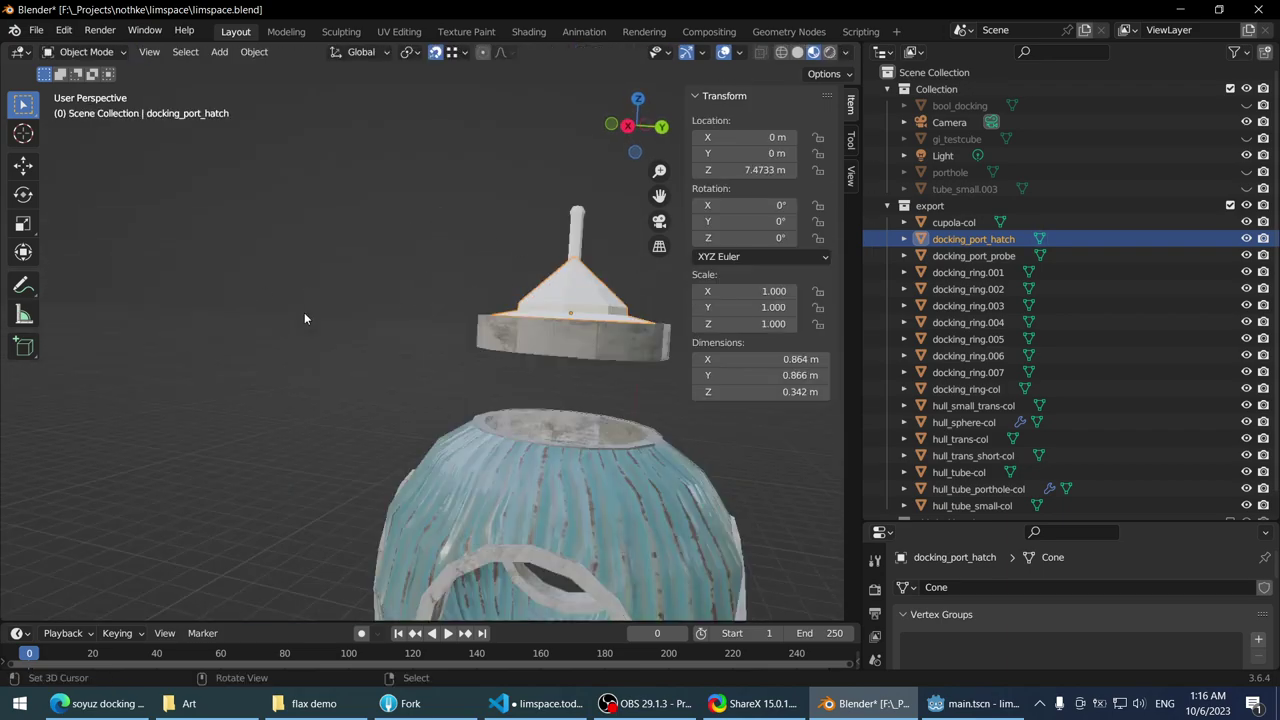
mouse_move(352, 265)
middle_down()
mouse_move(470, 200)
mouse_move(554, 207)
mouse_move(368, 404)
mouse_move(594, 300)
mouse_move(435, 307)
mouse_move(471, 465)
mouse_move(477, 354)
mouse_move(506, 314)
middle_up()
click(797, 51)
key(KP_Divide)
key(Tab)
- Extrude the hatch's bottom brim faces downward
alt+click(432, 321)
key(3)
key(e)
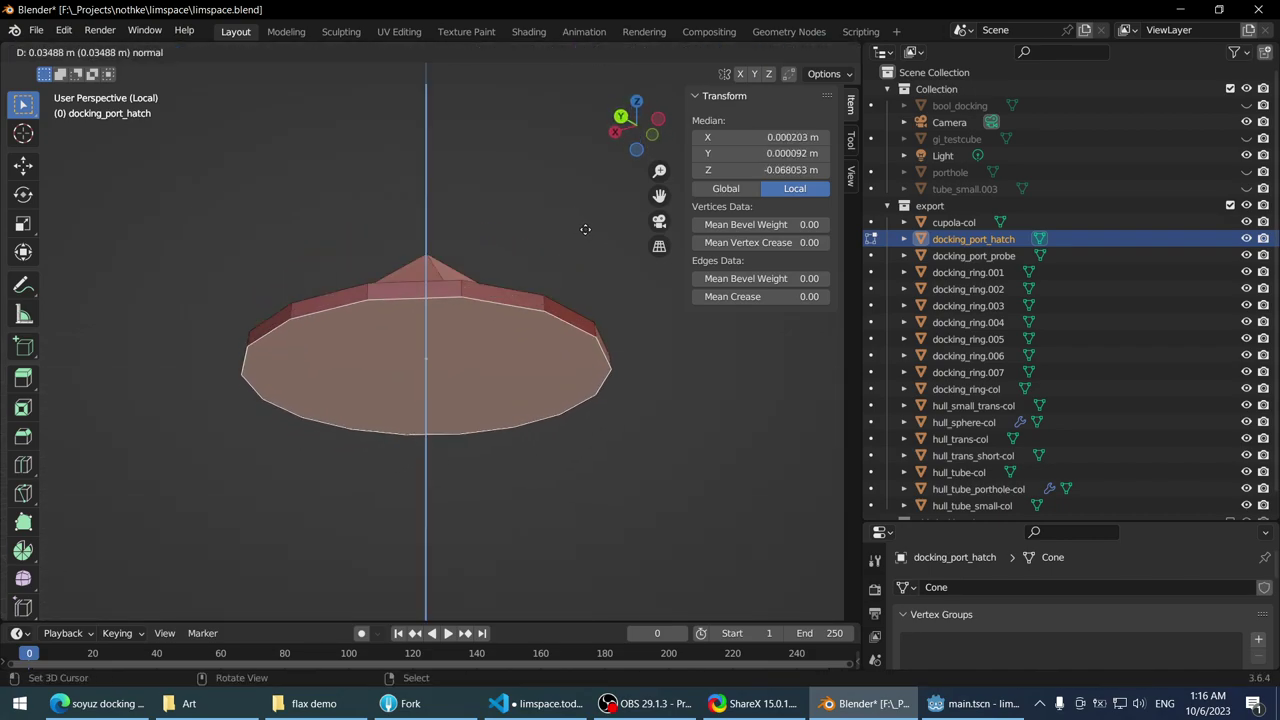
click(587, 228)
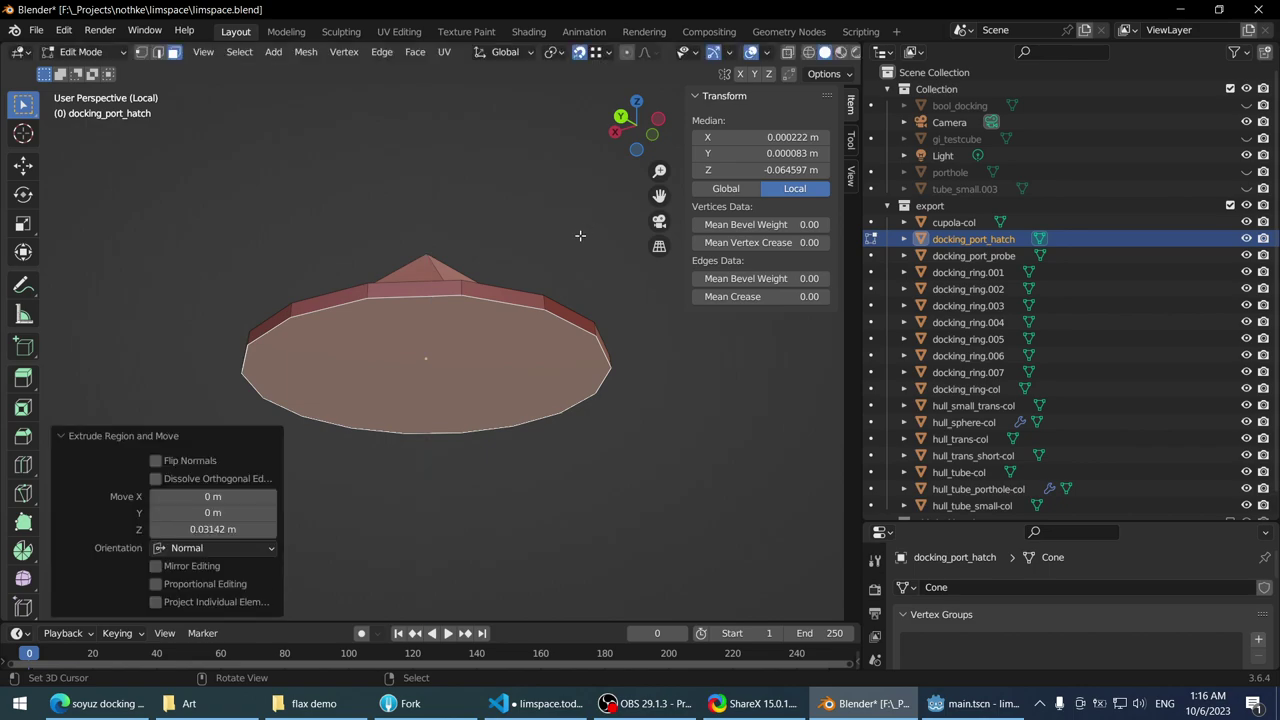
- Inset the hatch's bottom face and lower it along Z
middle_drag(580, 234, 496, 367)
key(u)
key(Escape)
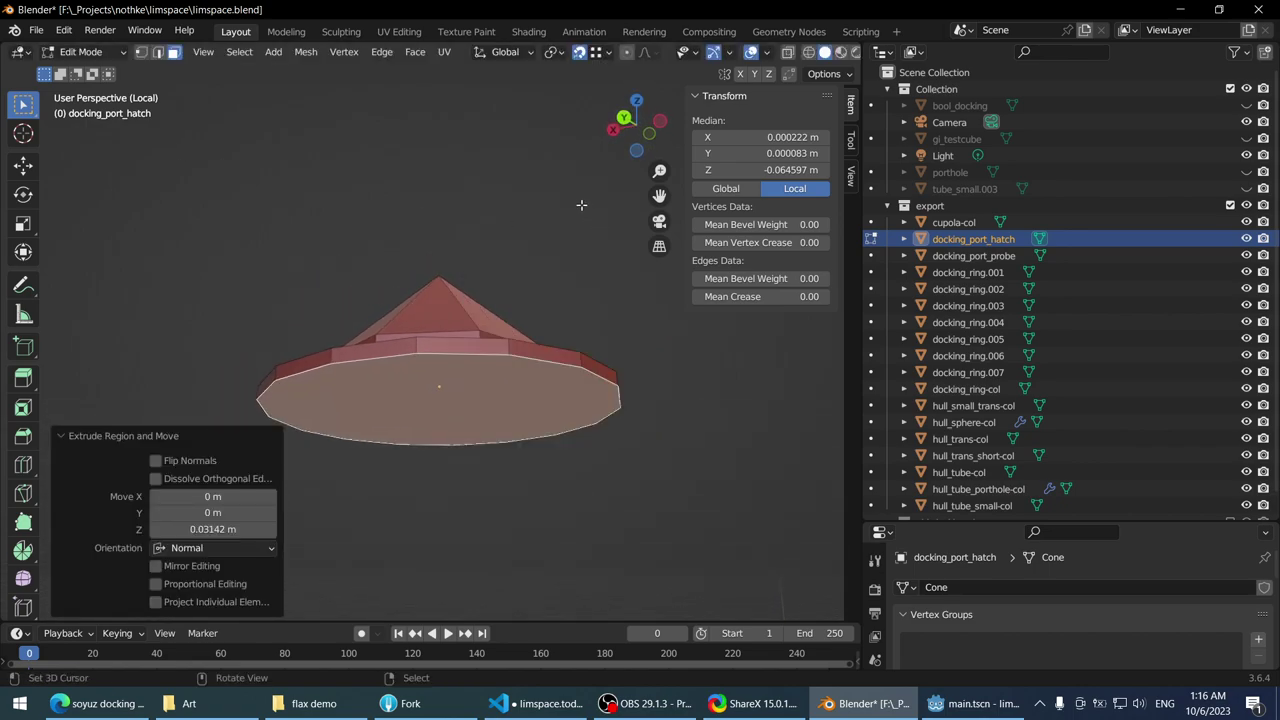
key(i)
click(545, 262)
middle_drag(545, 262, 540, 300)
key(g)
key(z)
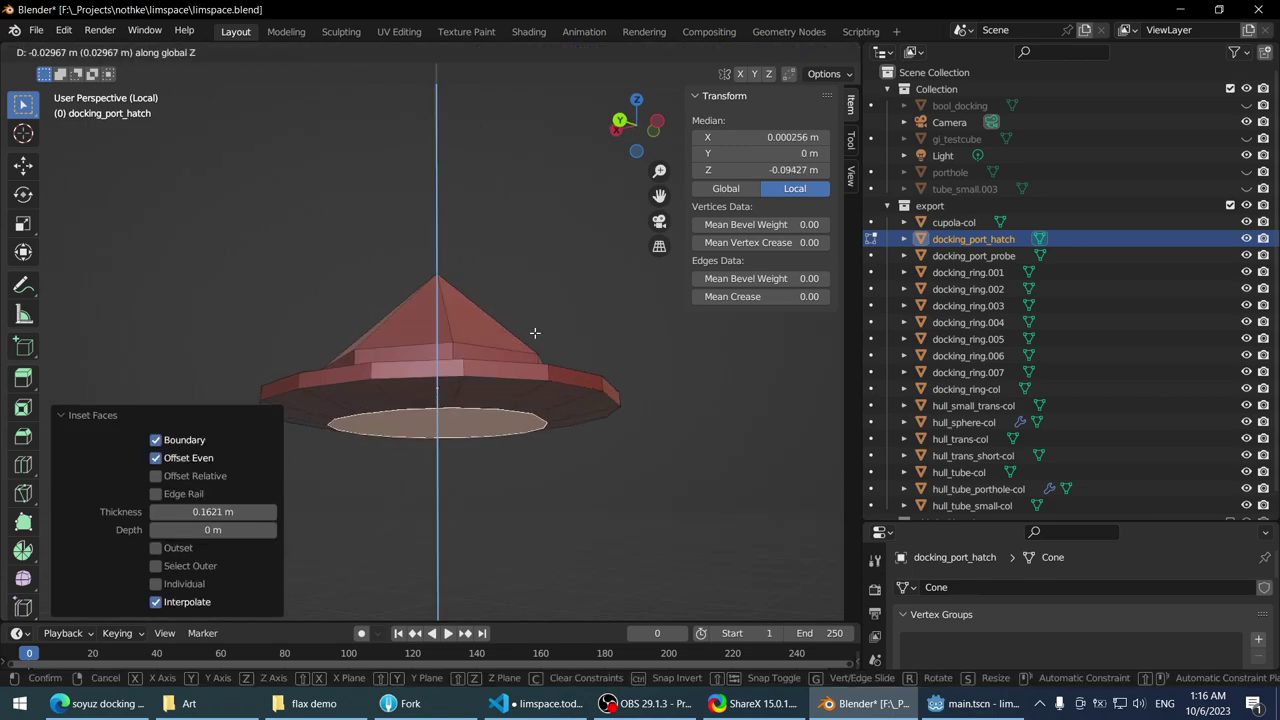
click(528, 338)
- Try a vertical Z scale of the selection in front view, then undo it
key(g)
key(z)
key(Escape)
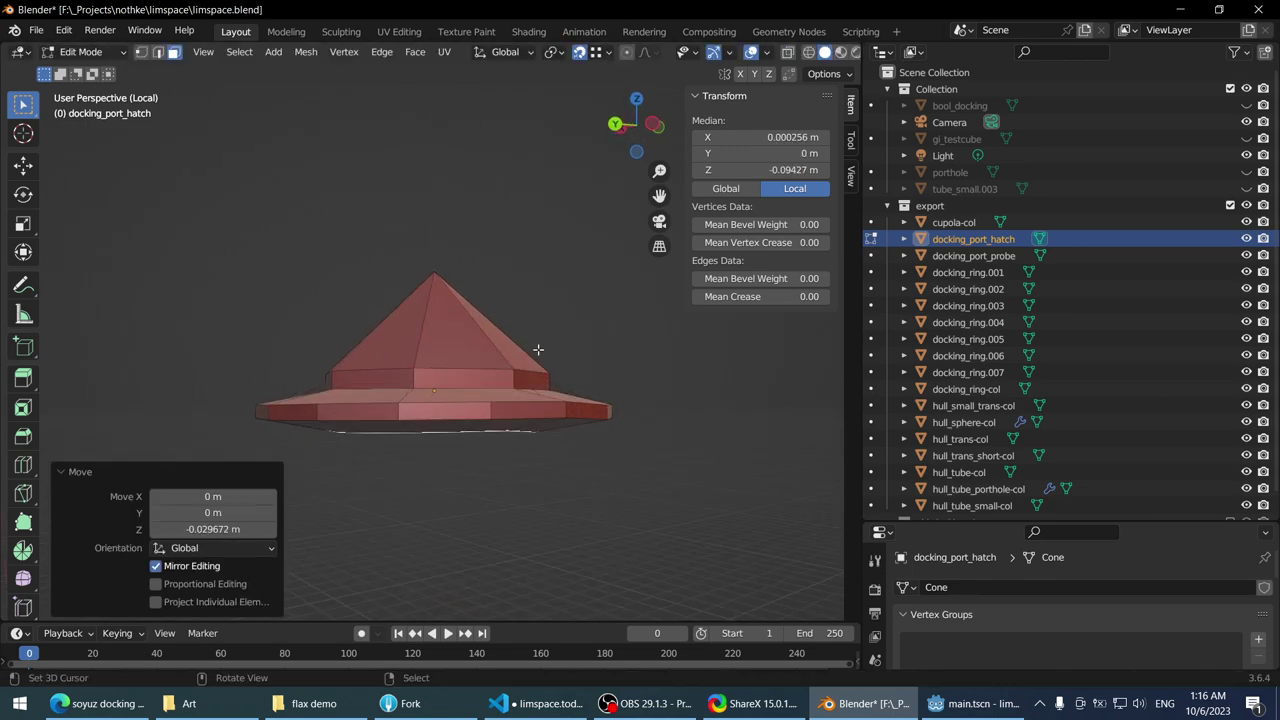
key(KP_1)
scroll(530, 320, up, 3)
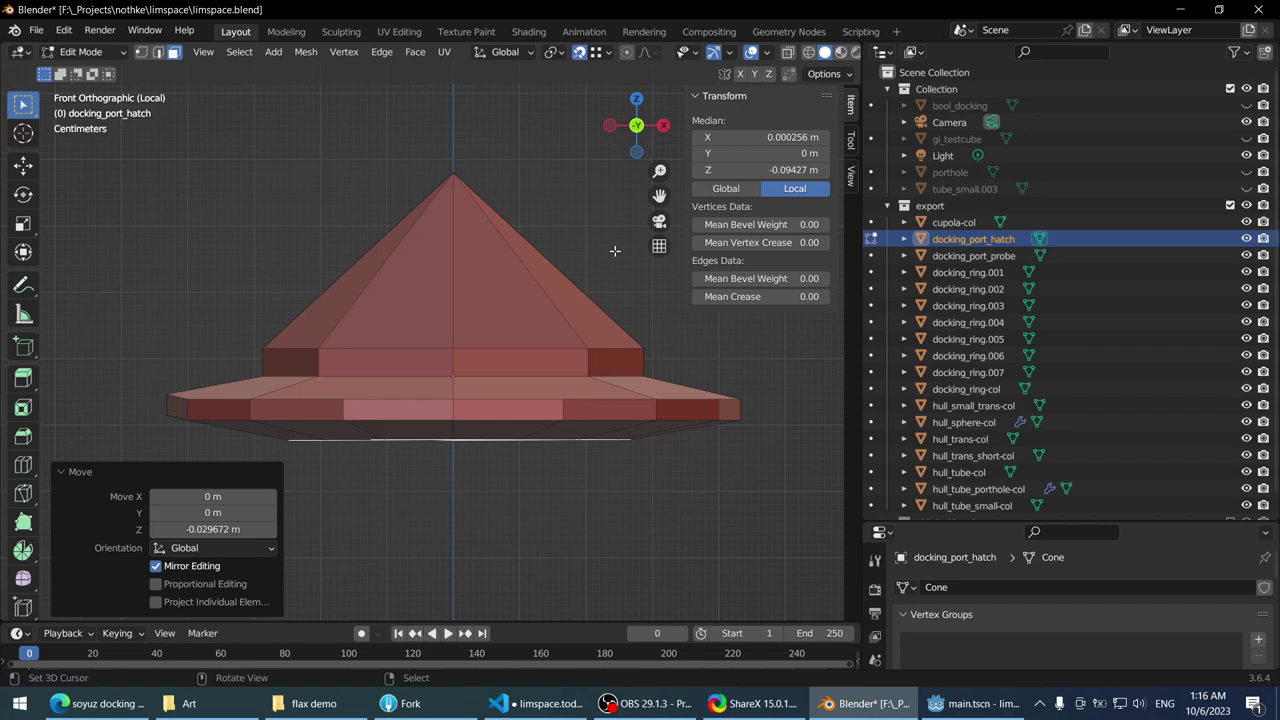
key(s)
key(z)
click(633, 213)
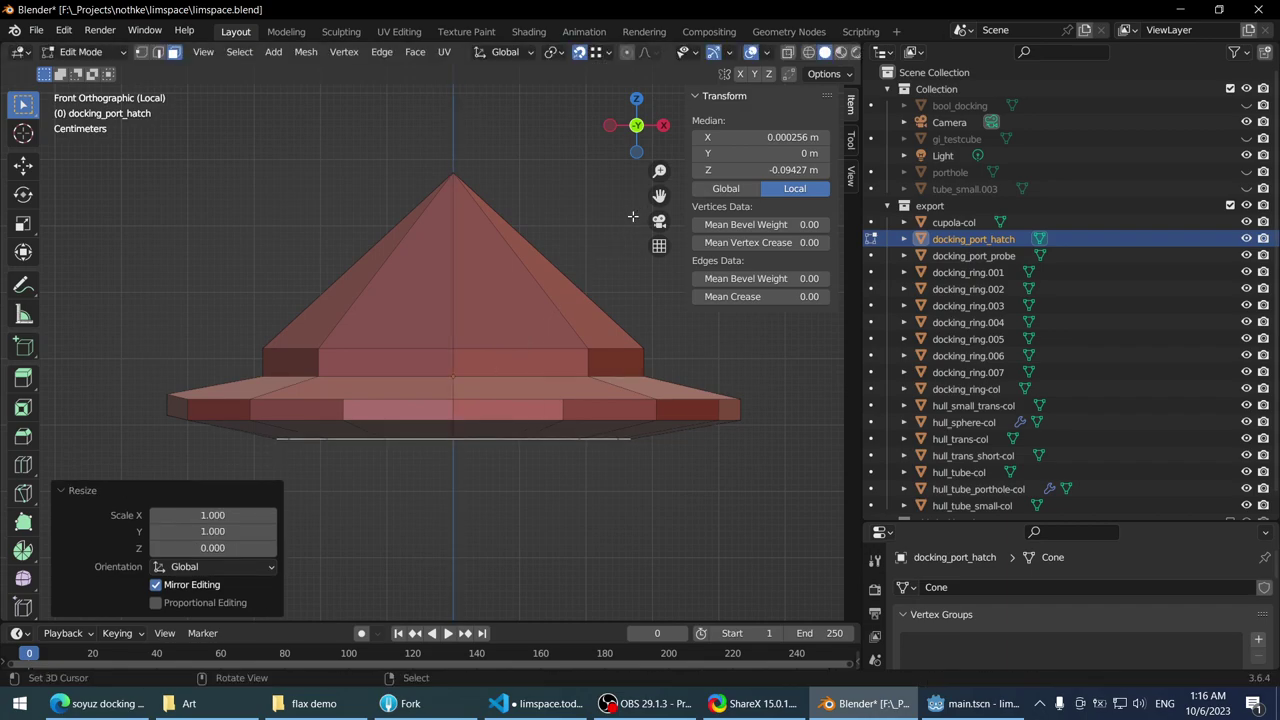
key(ctrl+z)
- Flatten the flange and rim edge loops by scaling them to Z 0
alt+click(292, 418)
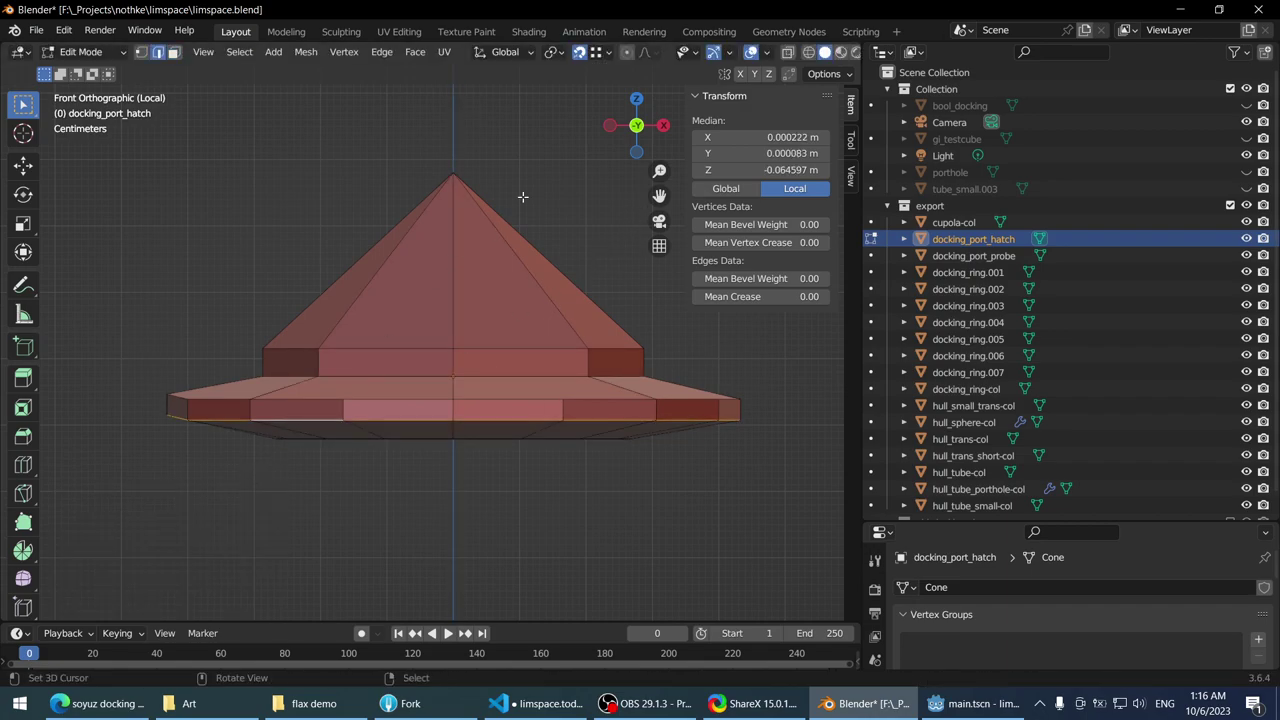
key(s)
key(z)
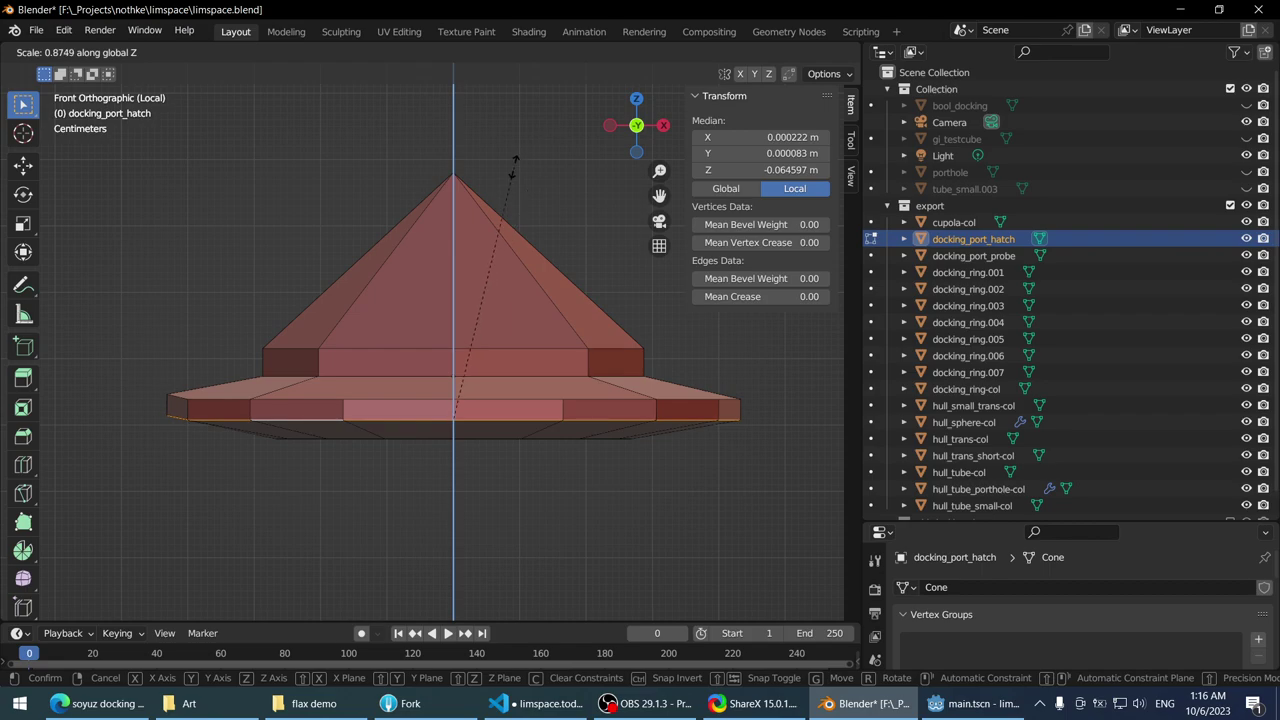
key(0)
key(Return)
click(373, 427)
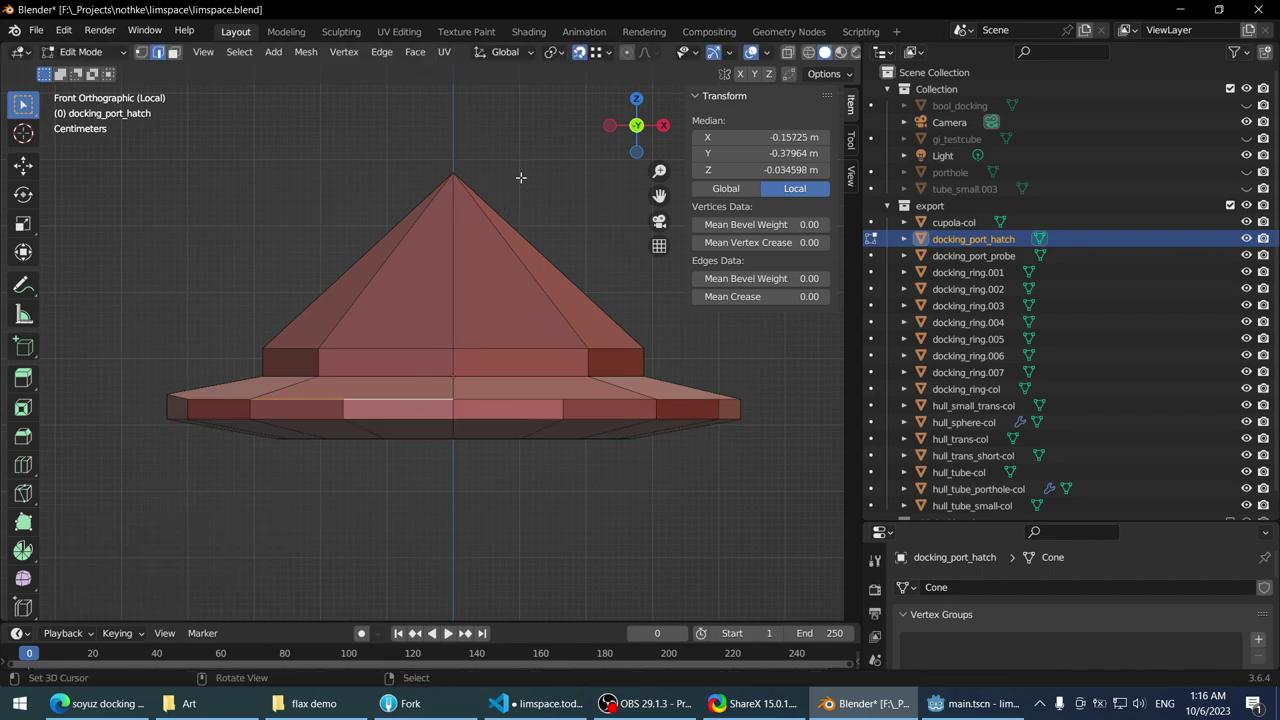
key(s)
key(z)
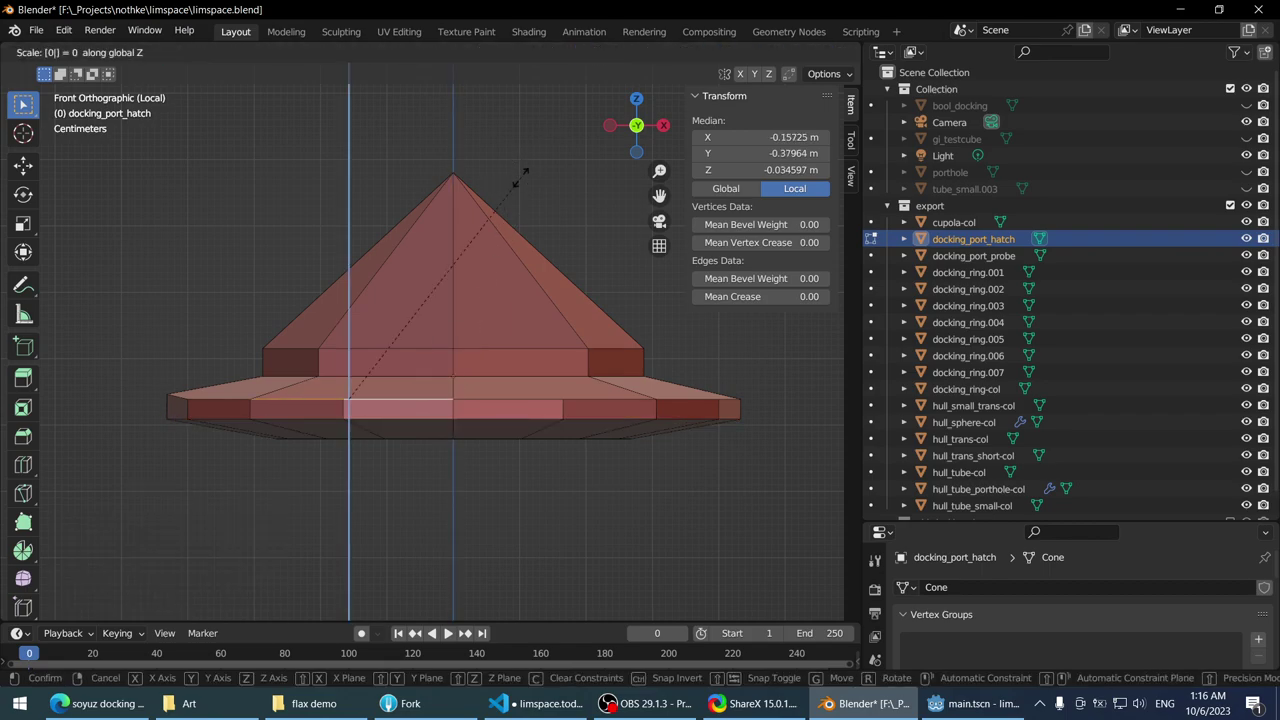
key(BackSpace)
key(BackSpace)
key(Return)
- Switch to wireframe shading and a front view to inspect the flattened rim
alt+click(462, 388)
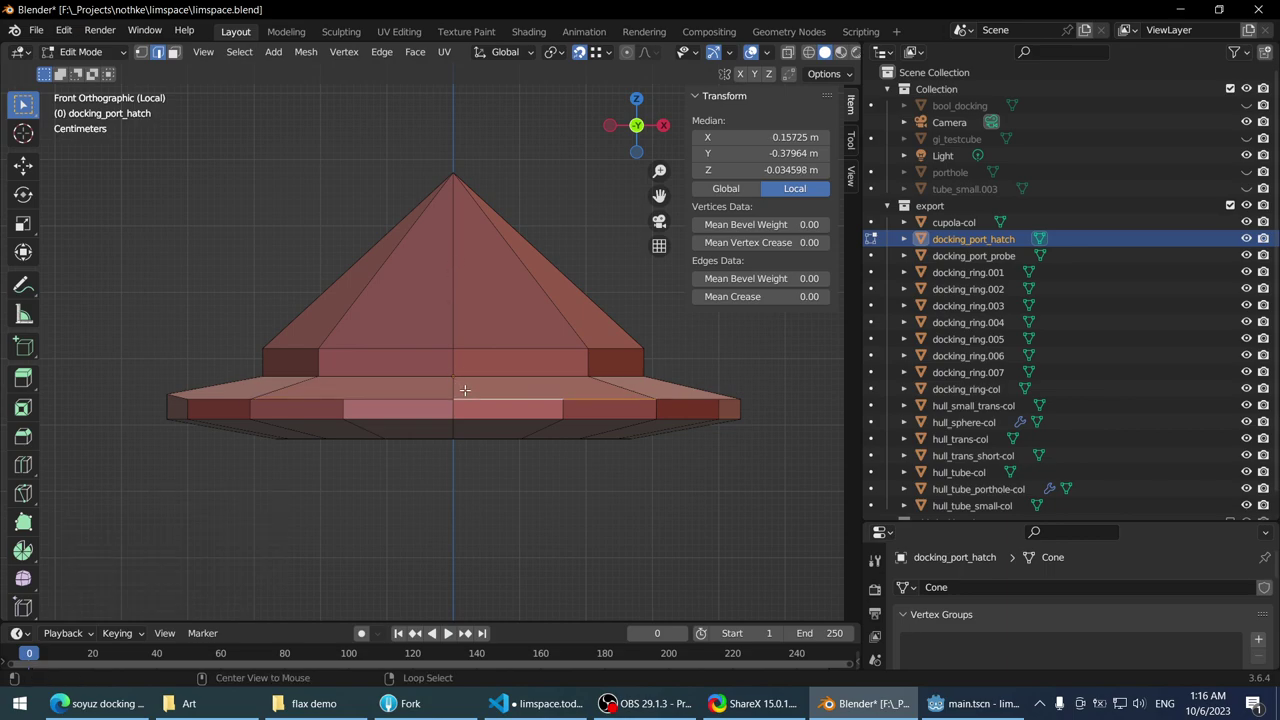
mouse_move(466, 389)
middle_down()
mouse_move(486, 391)
mouse_move(512, 562)
mouse_move(451, 509)
middle_up()
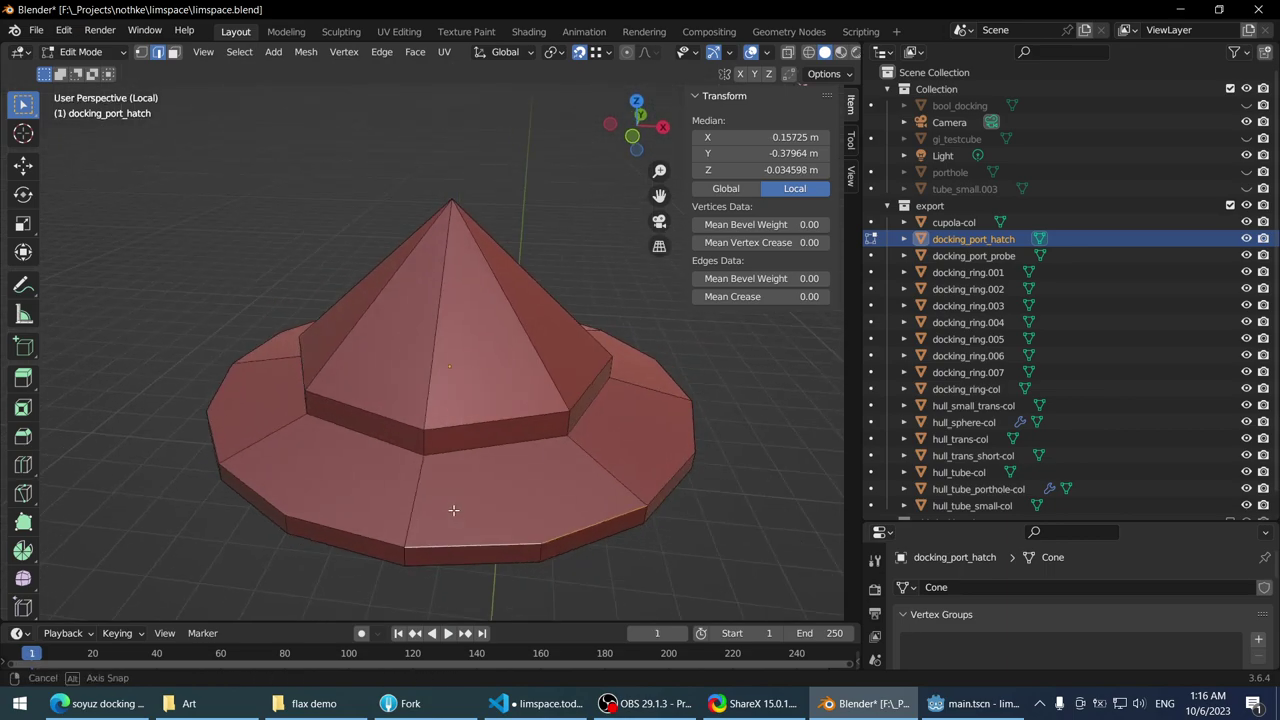
scroll(451, 509, down, 4)
middle_drag(383, 446, 379, 455)
key(z)
click(180, 418)
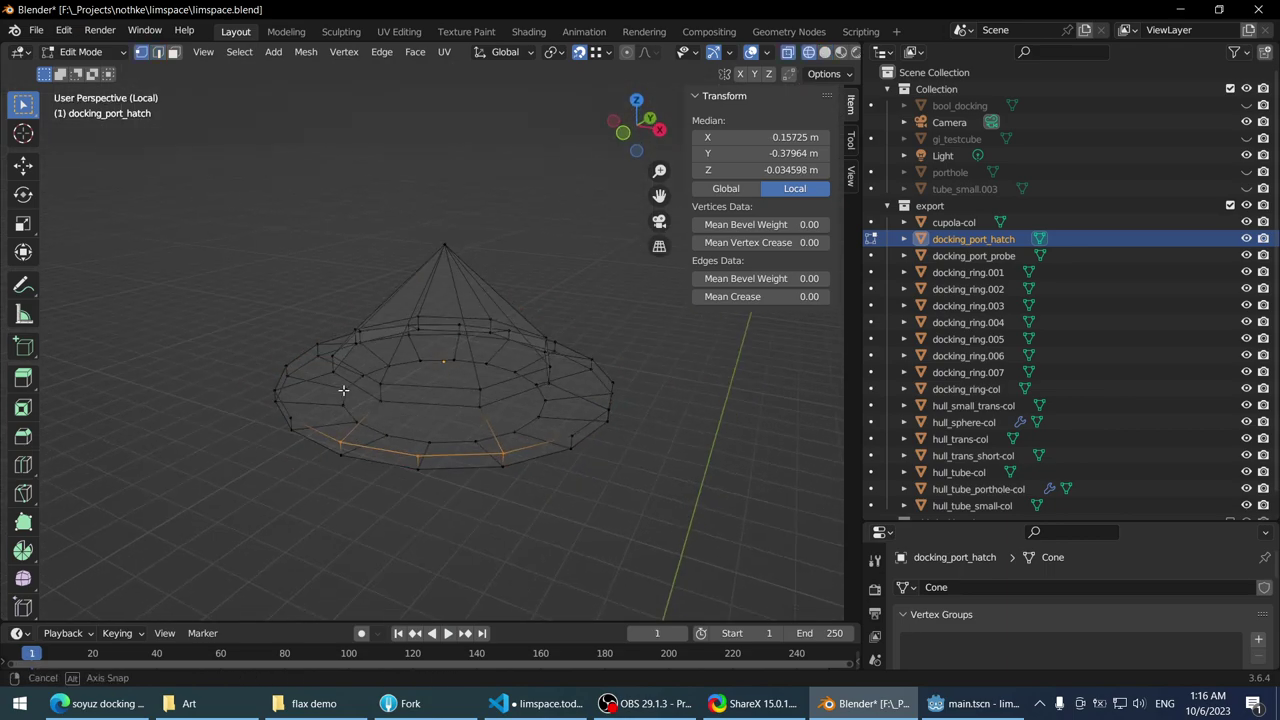
key(KP_1)
mouse_move(374, 385)
middle_down()
mouse_move(274, 440)
mouse_move(308, 427)
middle_up()
- Select the complete bottom rim edge loop, then return to object mode
click(310, 427)
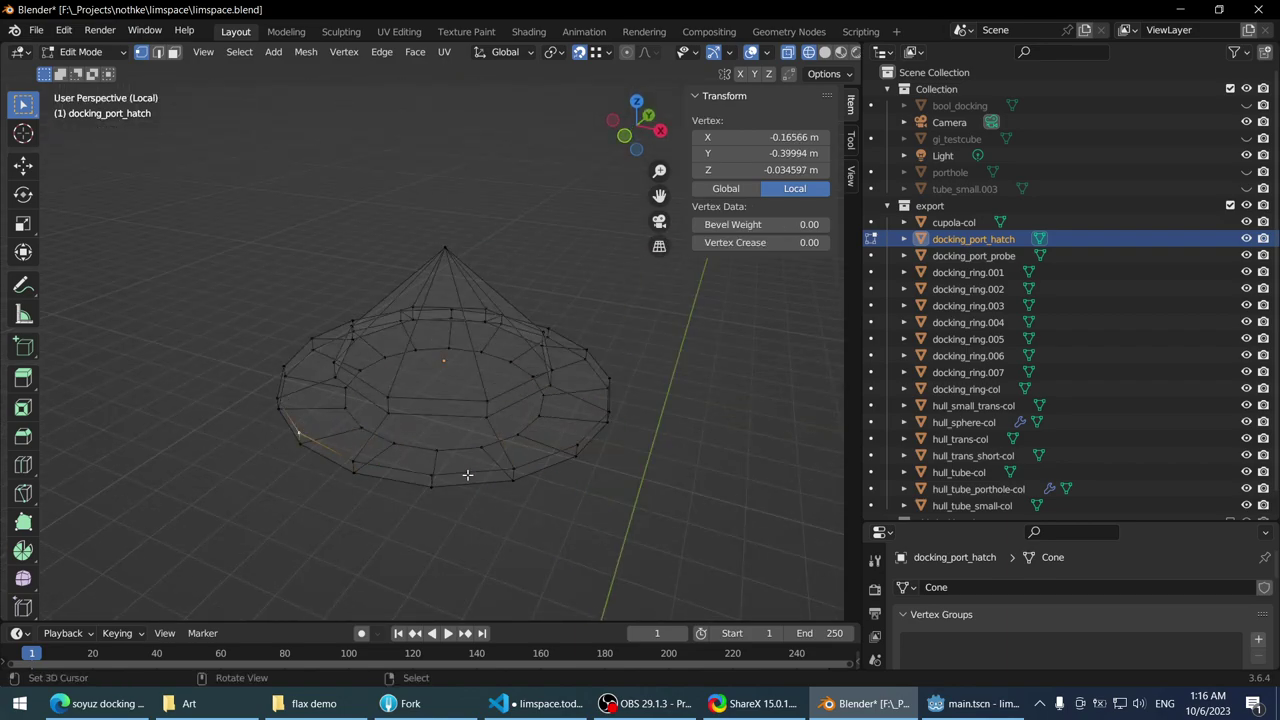
key(2)
ctrl+click(528, 456)
mouse_move(528, 456)
middle_down()
mouse_move(590, 446)
mouse_move(530, 465)
mouse_move(528, 452)
mouse_move(371, 443)
middle_up()
ctrl+click(597, 441)
ctrl+click(520, 468)
ctrl+click(492, 466)
ctrl+click(536, 438)
ctrl+click(537, 443)
middle_drag(537, 443, 498, 457)
ctrl+click(554, 440)
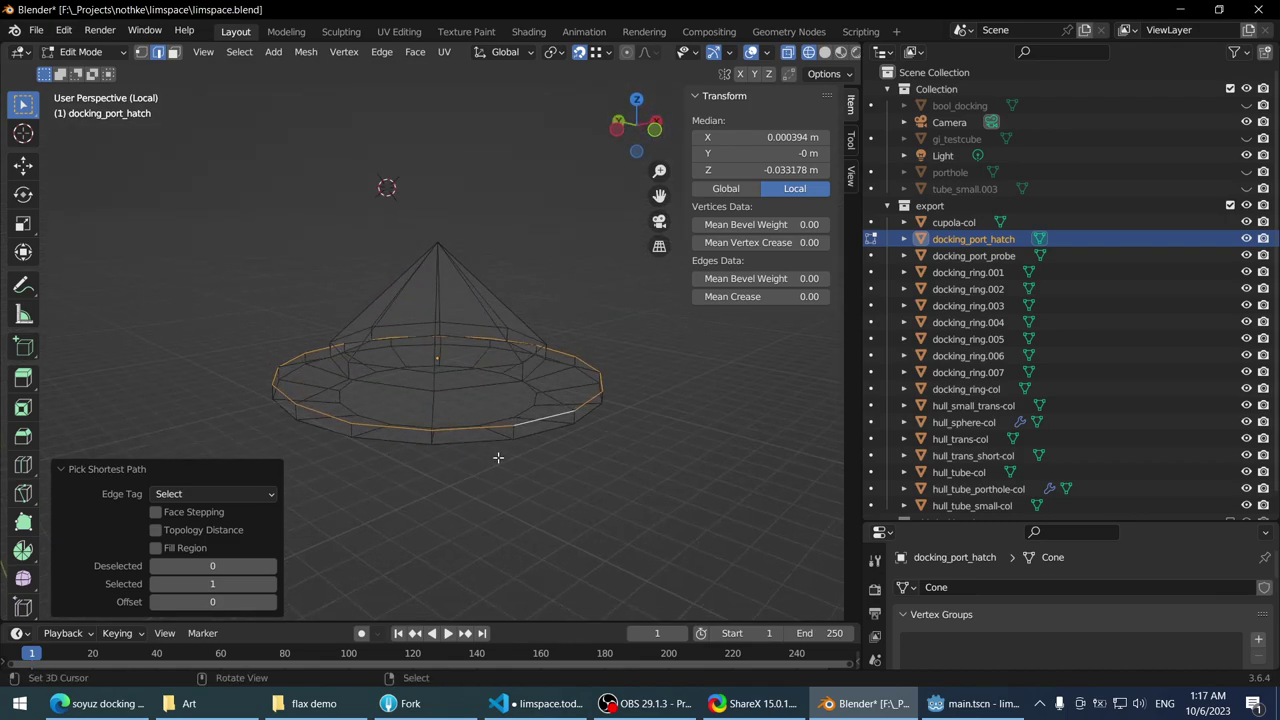
middle_drag(493, 373, 430, 340)
key(Tab)
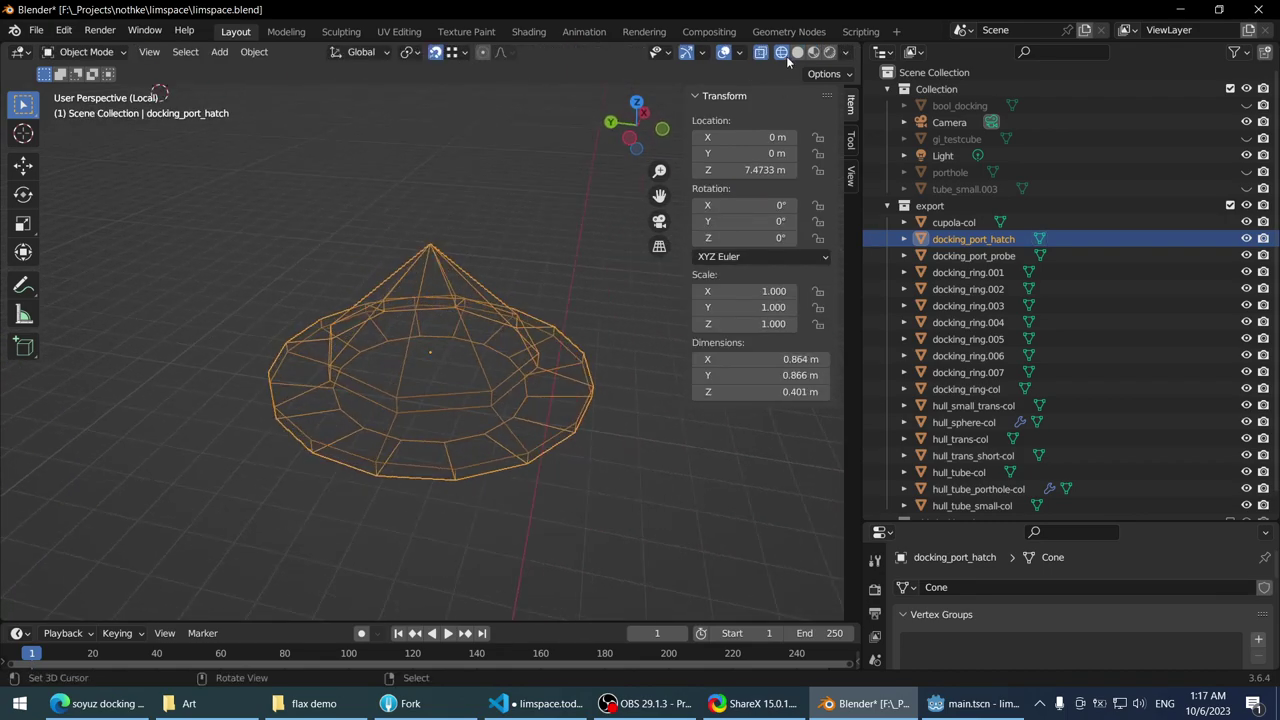
- Return to solid shading and isolate the docking ring with the hatch, viewed from above
click(797, 52)
middle_drag(505, 262, 508, 292)
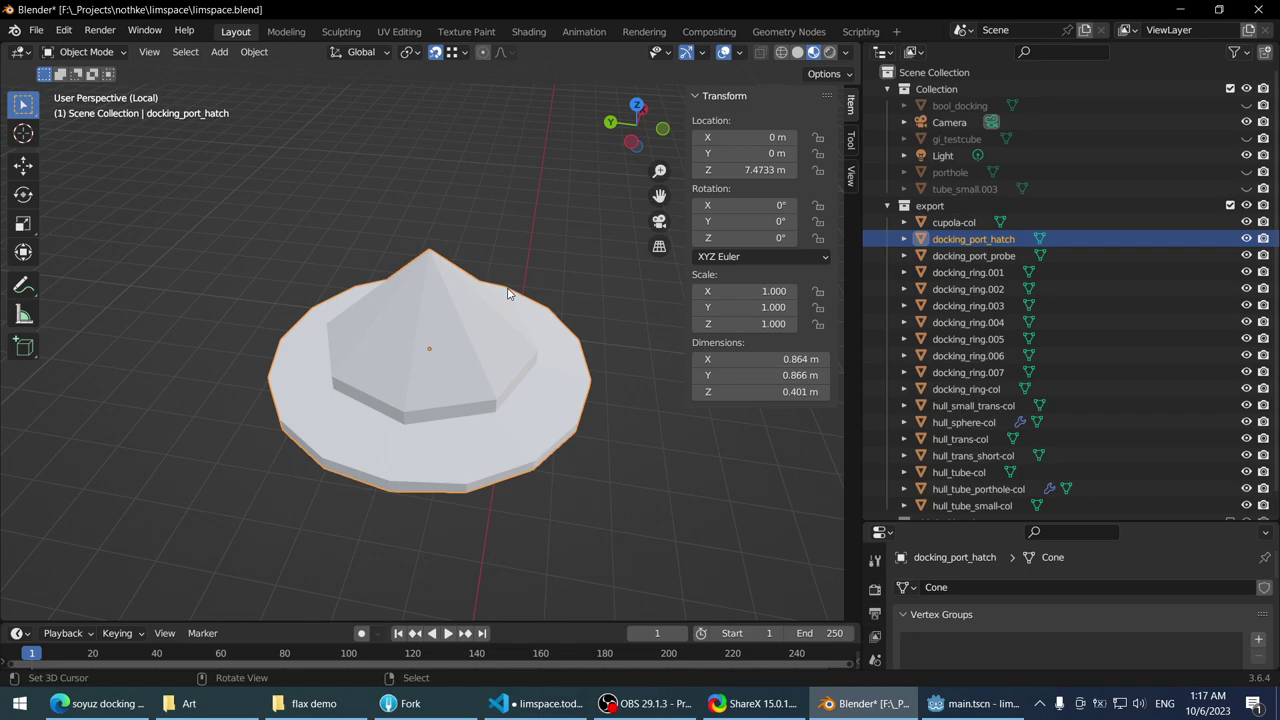
key(KP_Divide)
scroll(516, 265, up, 3)
click(517, 264)
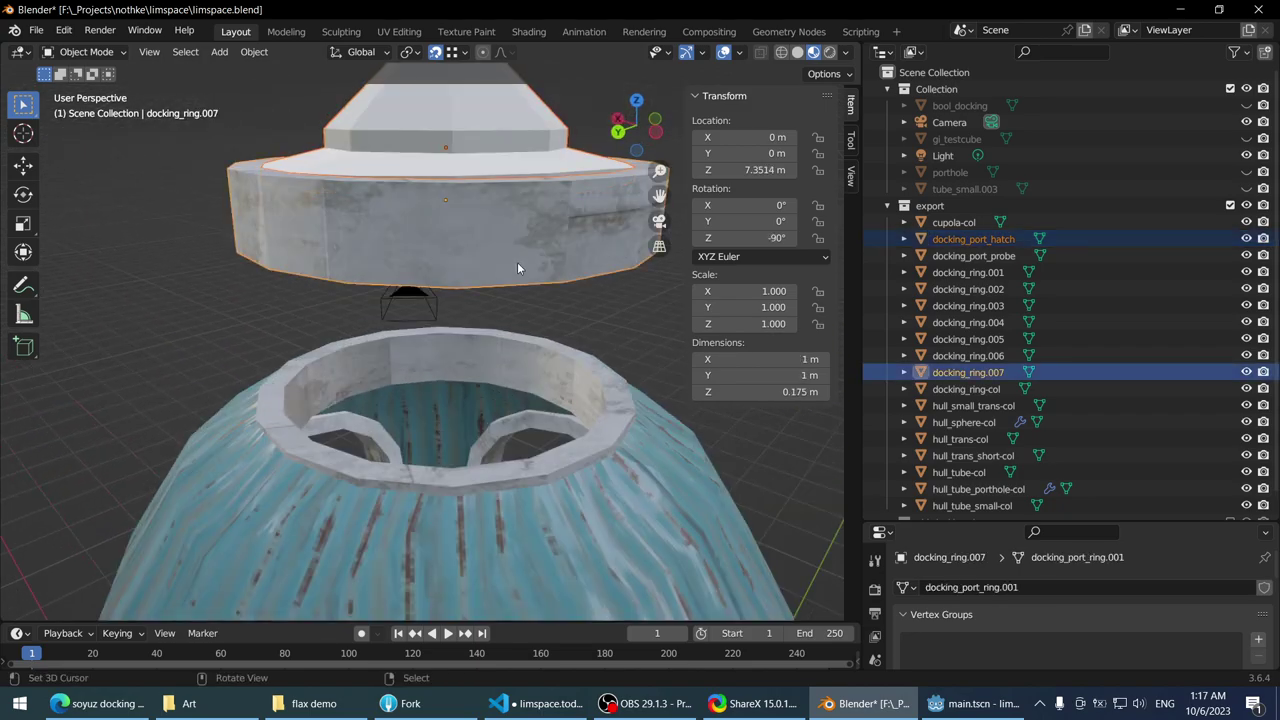
key(KP_Divide)
middle_drag(517, 262, 326, 283)
- Delete the hatch's inner disc face and its surrounding bottom faces
key(Tab)
click(611, 395)
scroll(611, 395, up, 3)
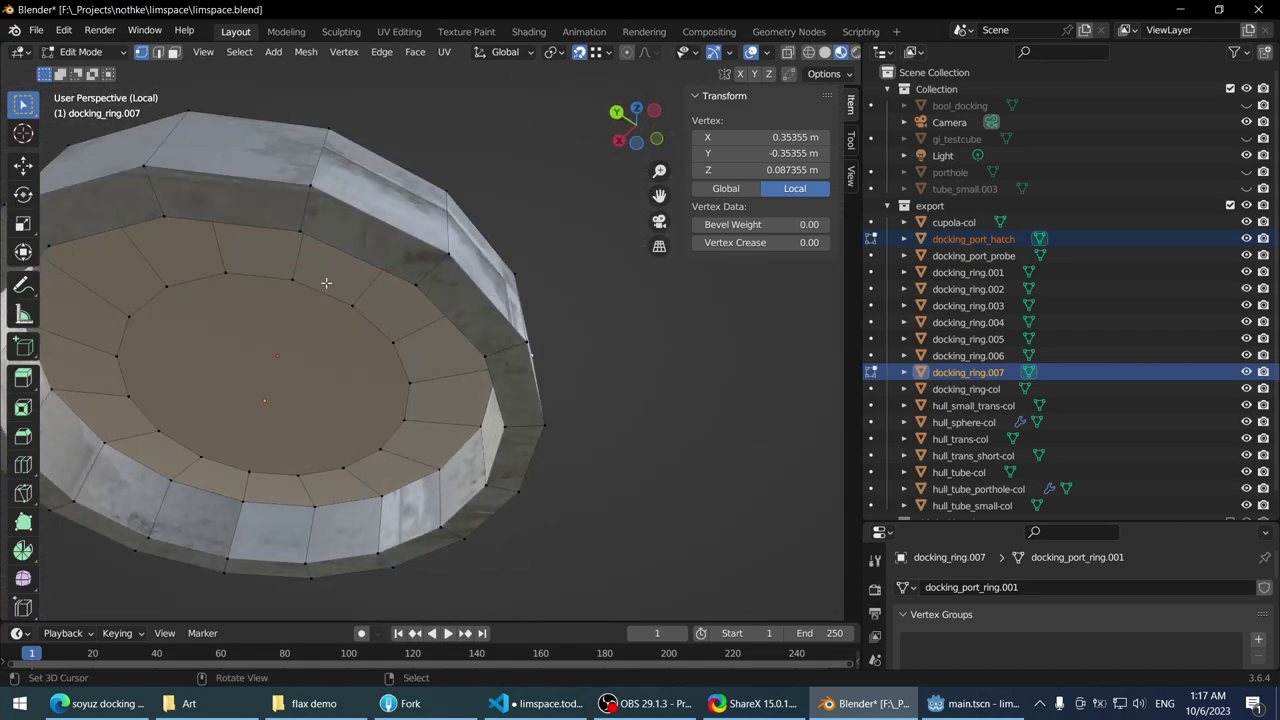
key(3)
click(257, 301)
key(ctrl+KP_Add)
key(ctrl+z)
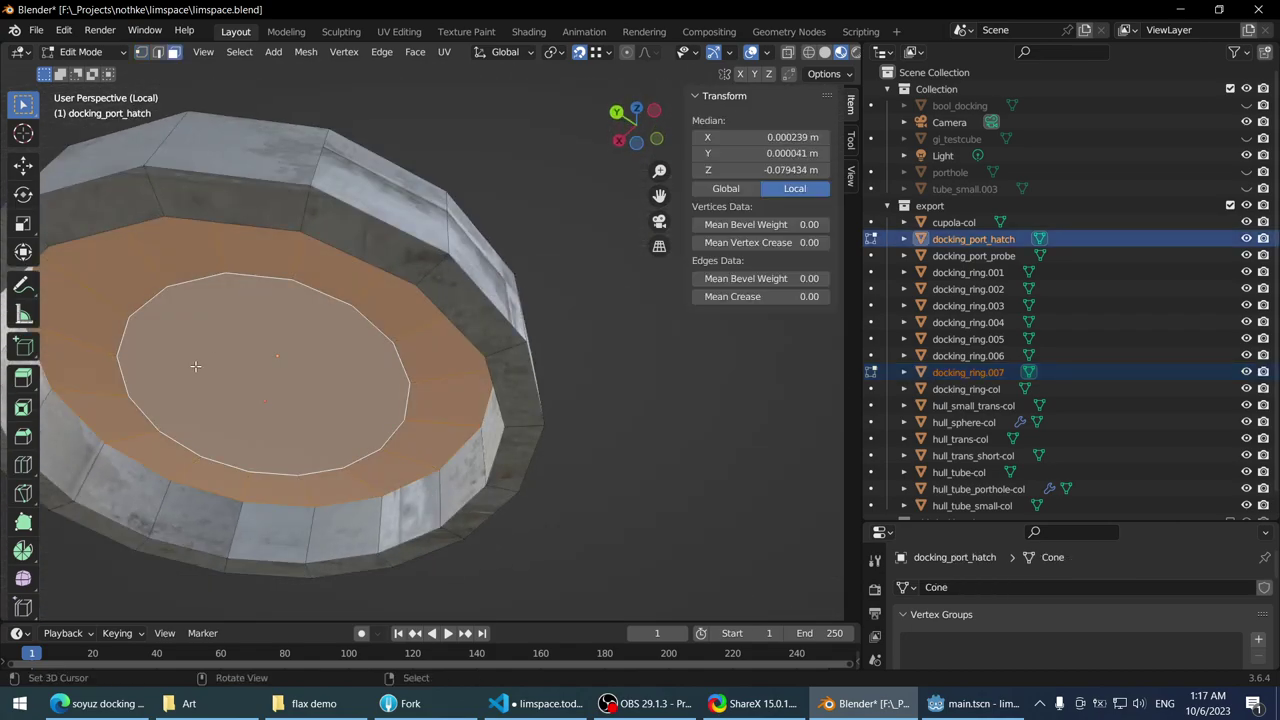
key(ctrl+KP_Add)
key(x)
click(127, 364)
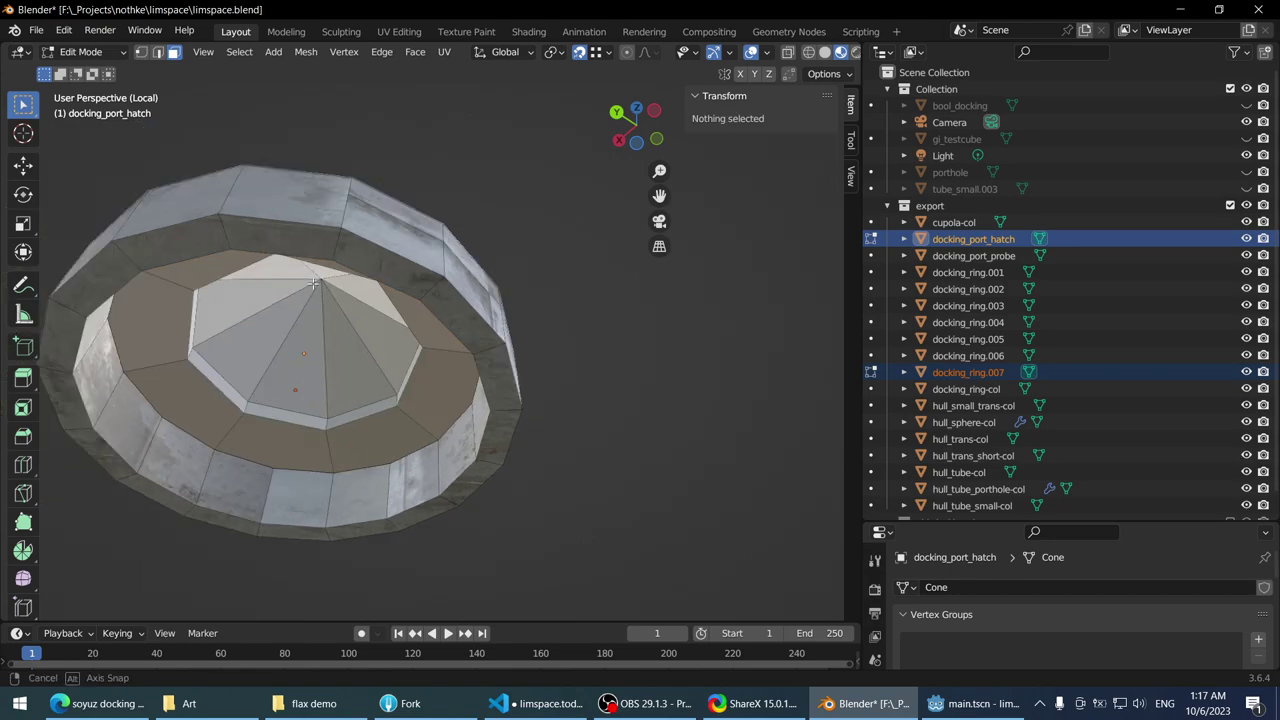
mouse_move(210, 364)
middle_down()
mouse_move(471, 366)
mouse_move(494, 391)
middle_up()
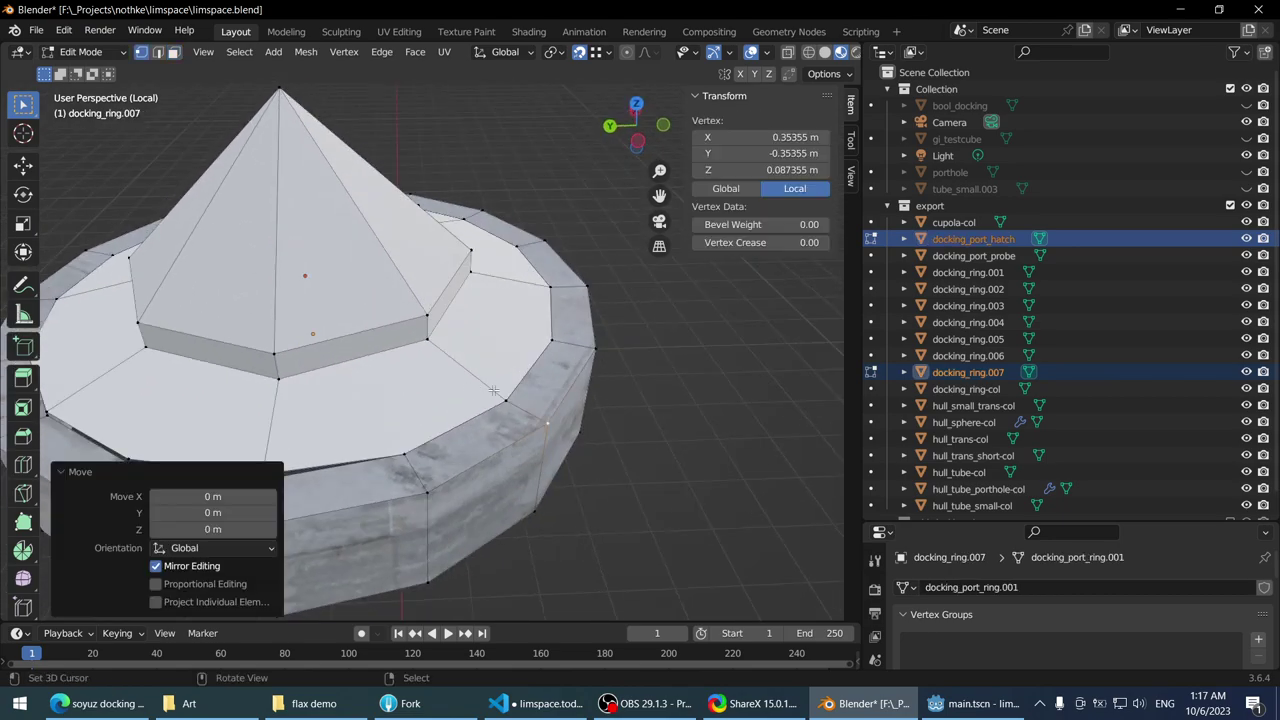
click(510, 397)
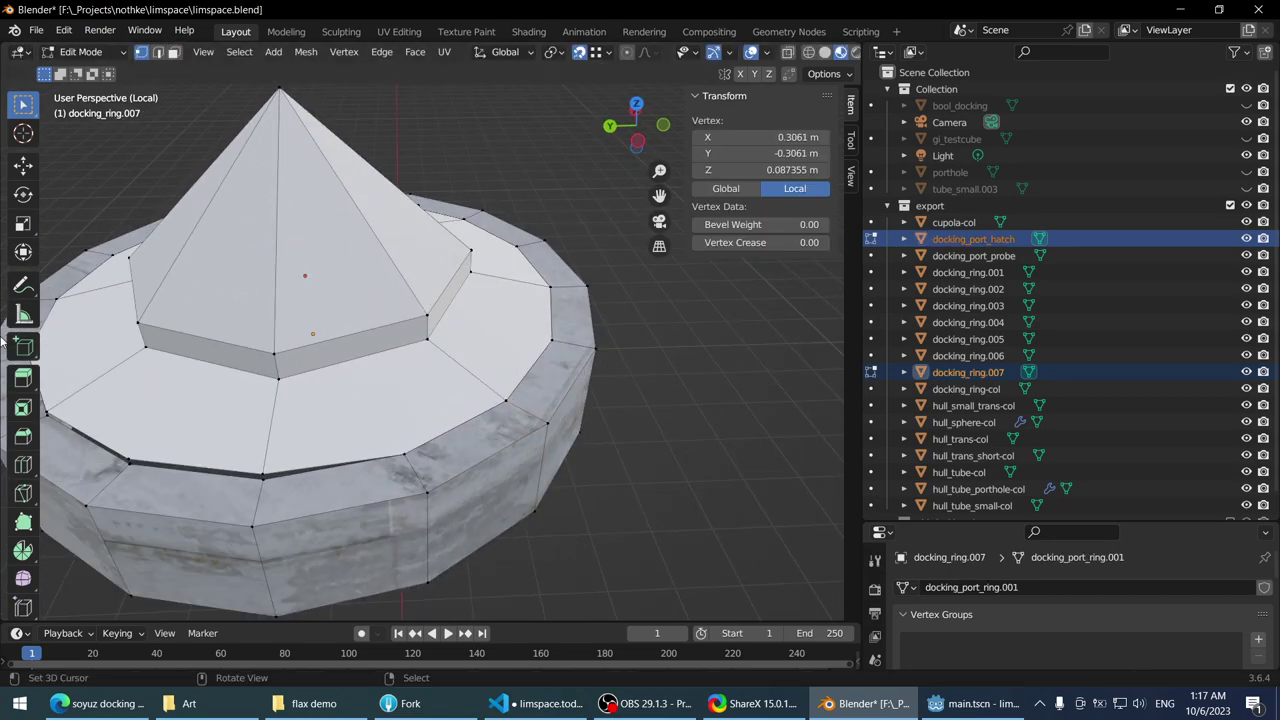
- Edit docking_port_hatch and nudge the front outer flange vertices toward the ring wall
key(Tab)
click(376, 337)
key(Tab)
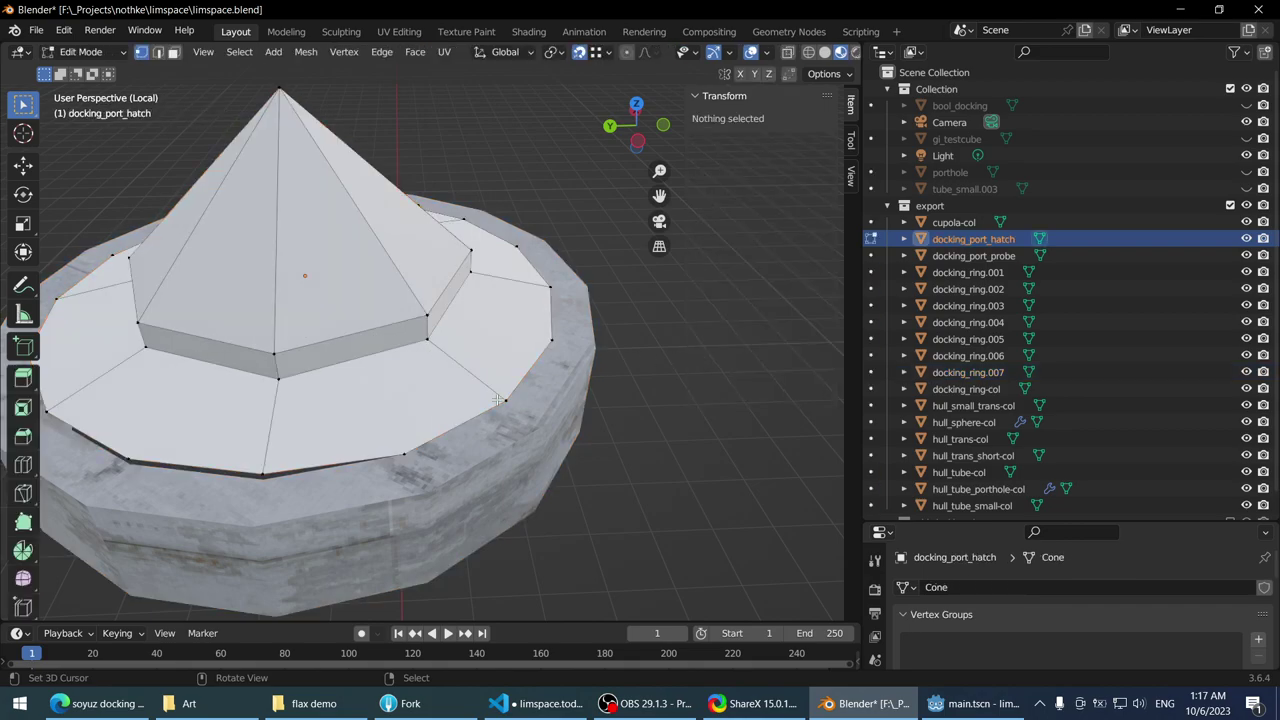
click(505, 400)
click(404, 452)
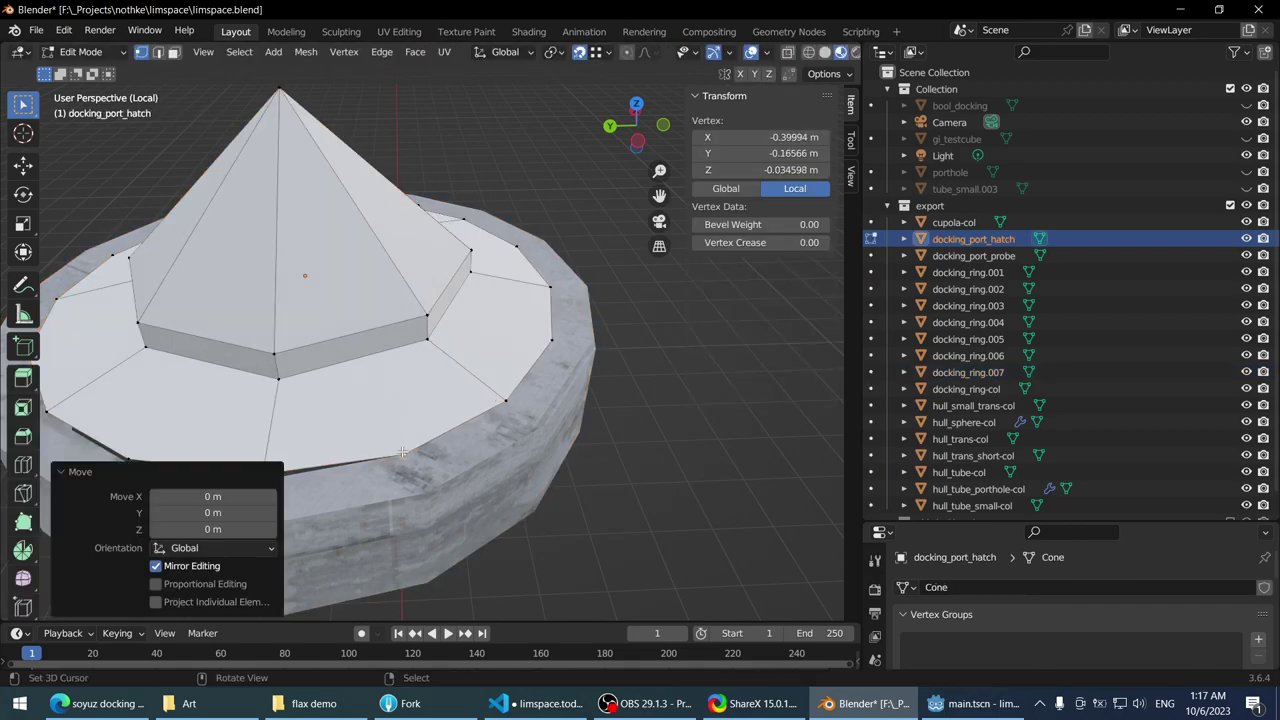
middle_drag(252, 471, 272, 405)
click(272, 405)
key(g)
click(272, 403)
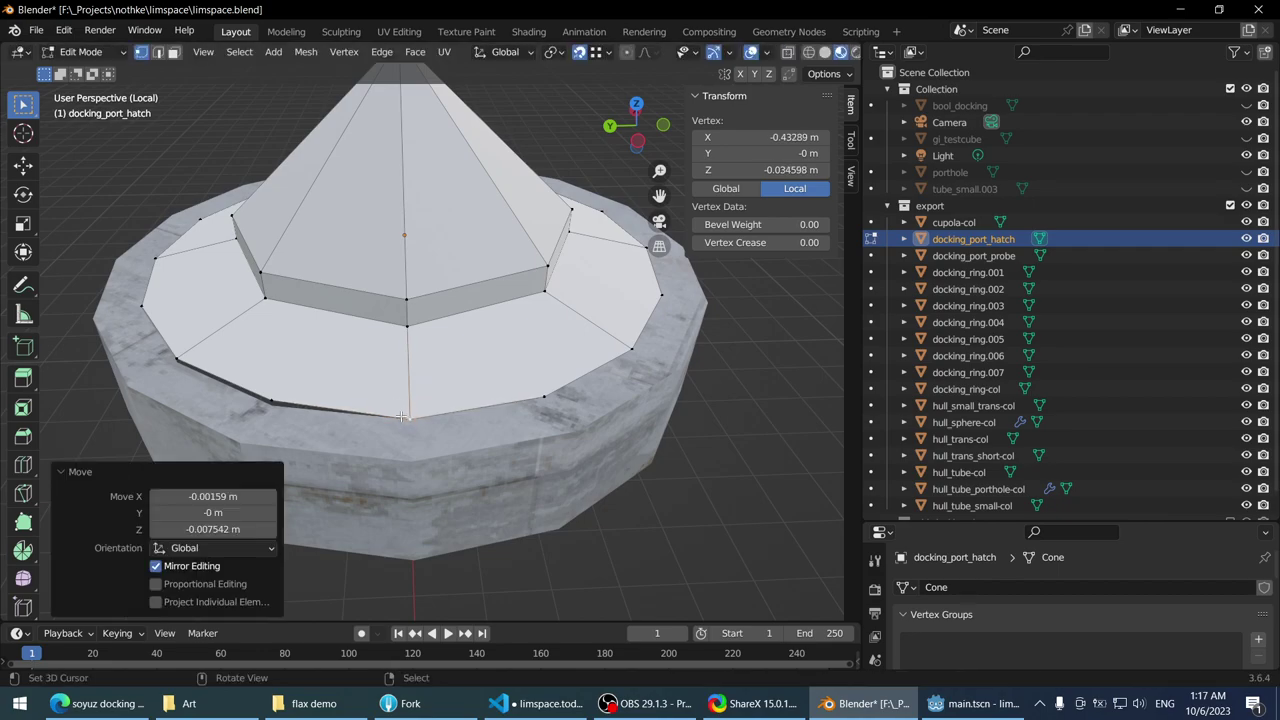
key(g)
click(272, 403)
click(176, 360)
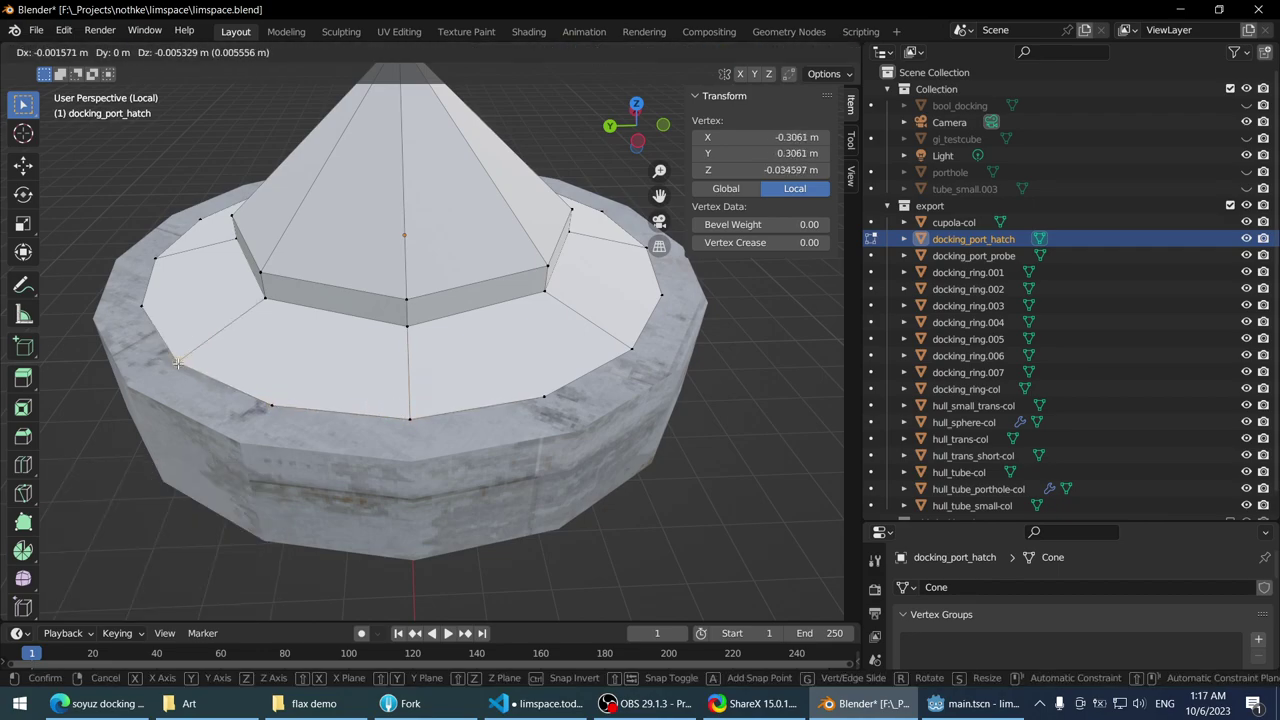
key(g)
click(150, 302)
click(300, 290)
key(g)
click(300, 290)
- Move the flange vertices on the hatch's far rim against the ring's inner wall
middle_drag(300, 290, 440, 281)
click(337, 242)
key(g)
click(337, 242)
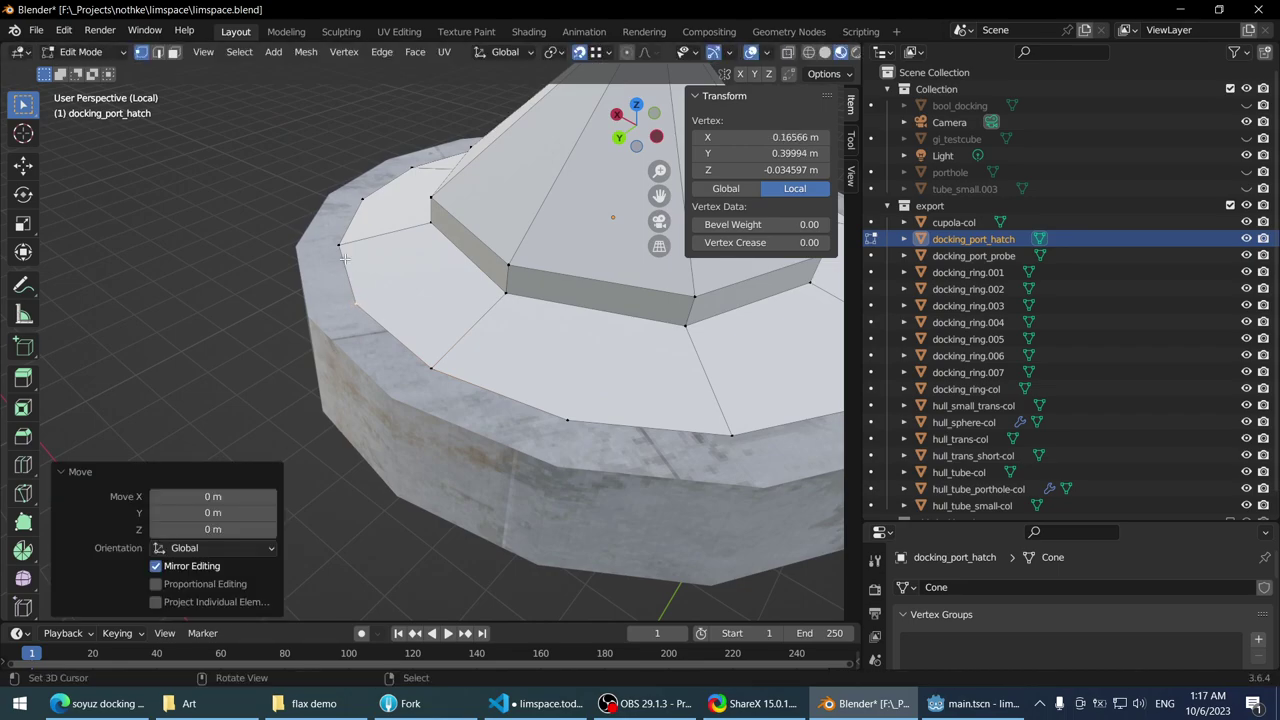
click(337, 242)
key(g)
click(337, 242)
middle_drag(263, 266, 440, 340)
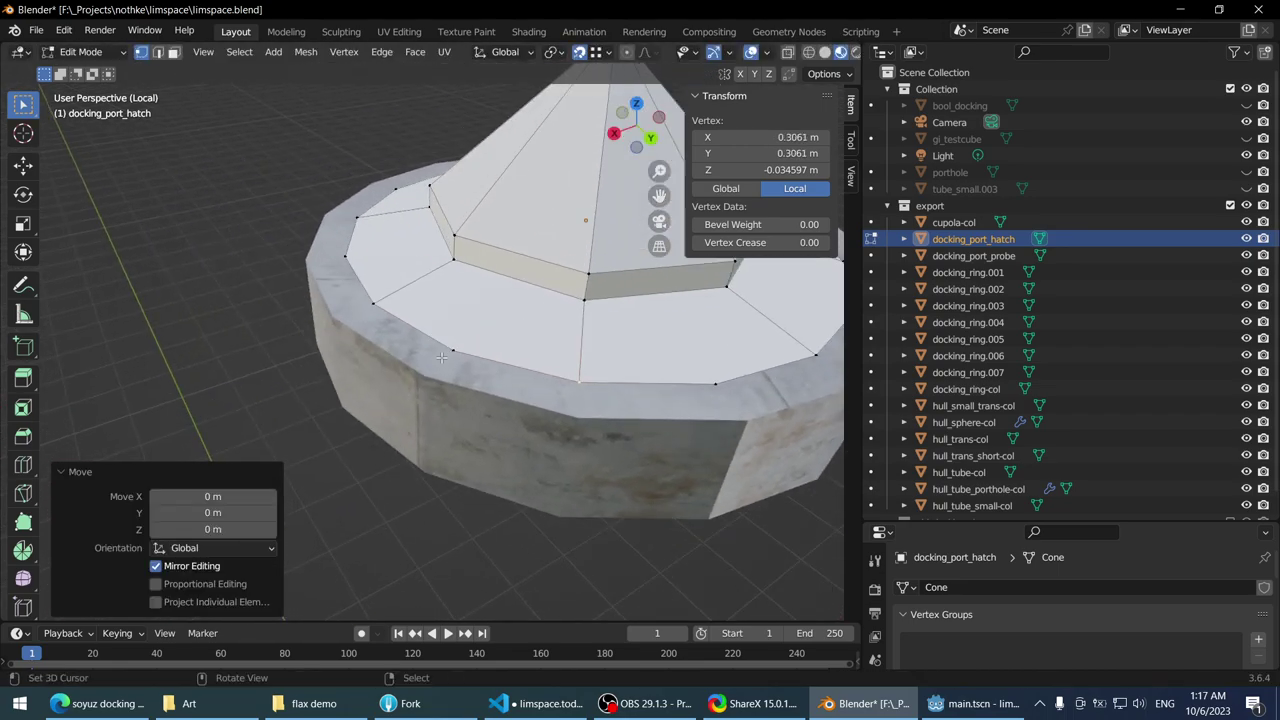
click(463, 344)
key(g)
click(463, 344)
click(463, 344)
key(g)
click(378, 297)
click(378, 297)
middle_drag(378, 297, 420, 300)
- Adjust the remaining outer flange vertices until the flange fits snugly inside the ring
click(273, 302)
key(g)
click(273, 302)
key(g)
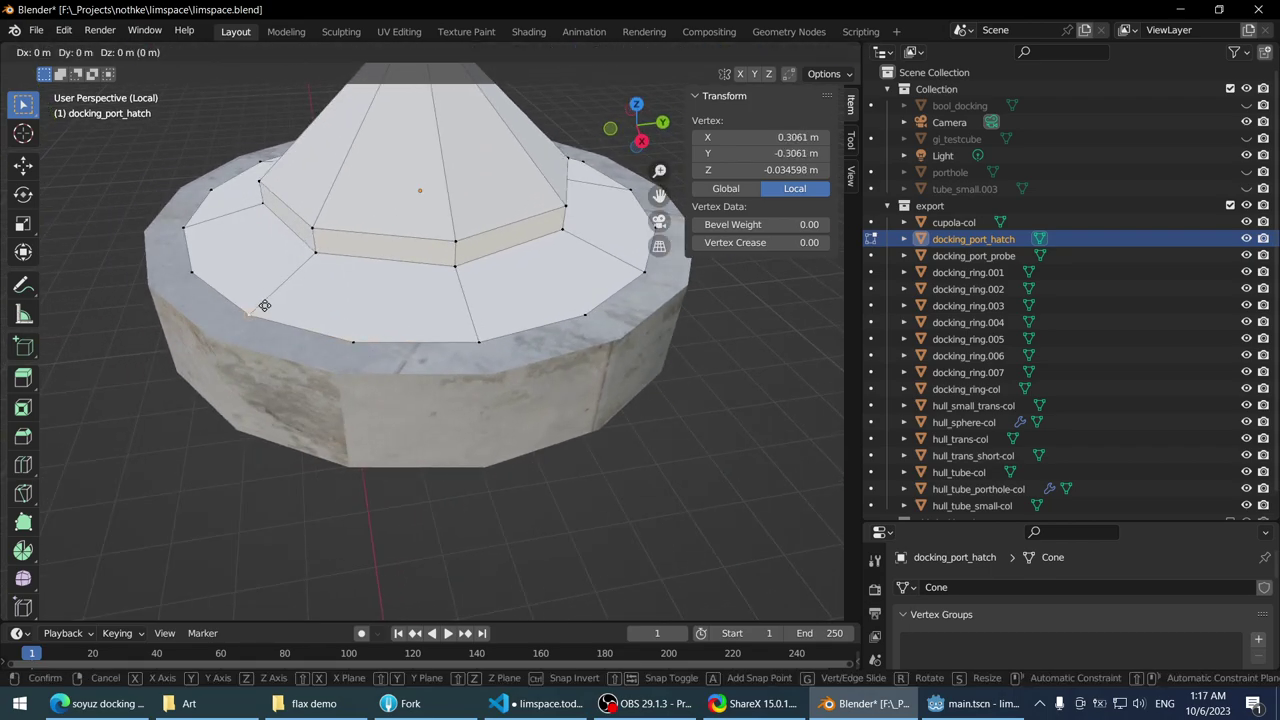
click(273, 302)
key(g)
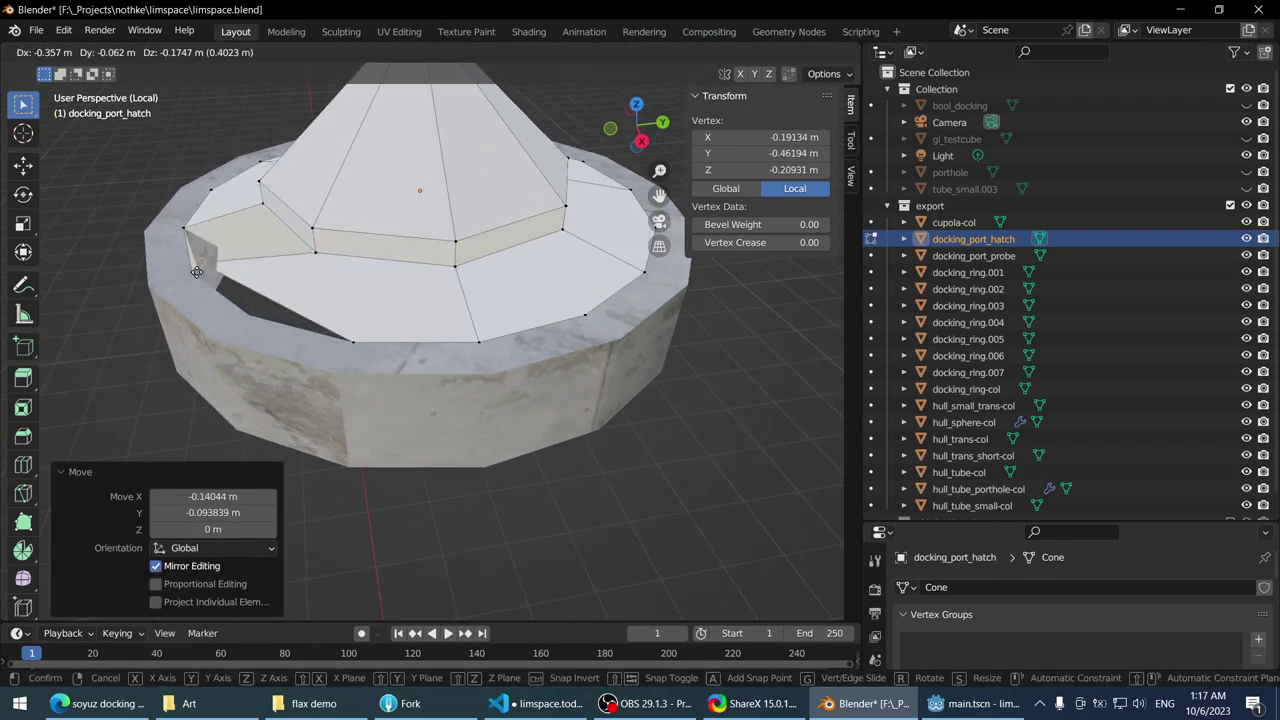
click(196, 271)
click(196, 271)
middle_drag(196, 271, 392, 391)
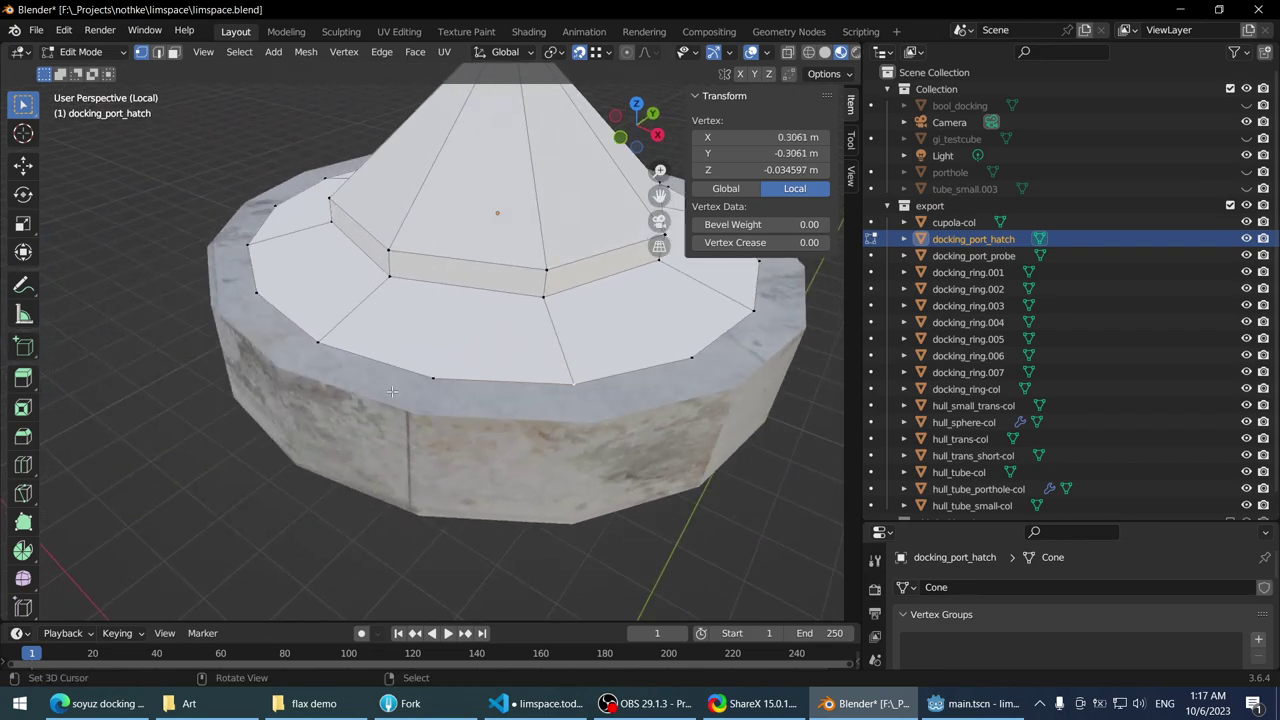
key(g)
click(417, 376)
drag(310, 332, 312, 332)
middle_drag(312, 332, 427, 393)
click(427, 393)
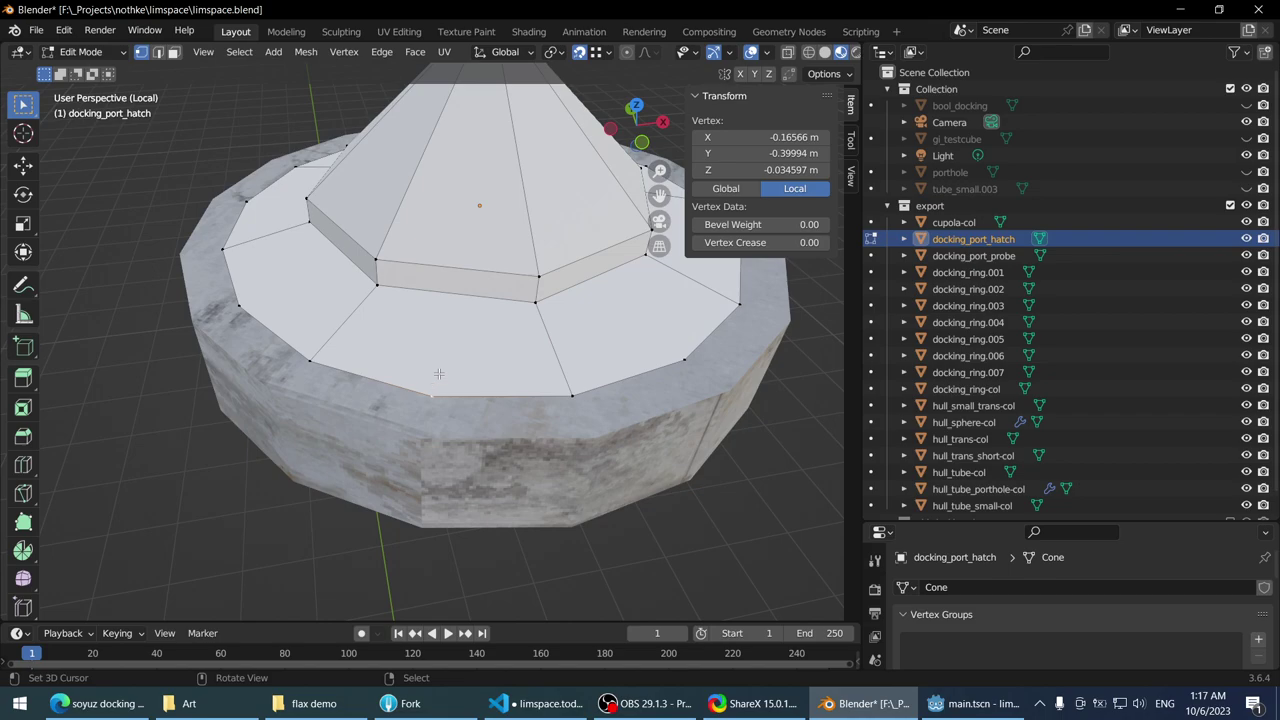
drag(435, 384, 437, 382)
middle_drag(437, 382, 357, 352)
click(304, 334)
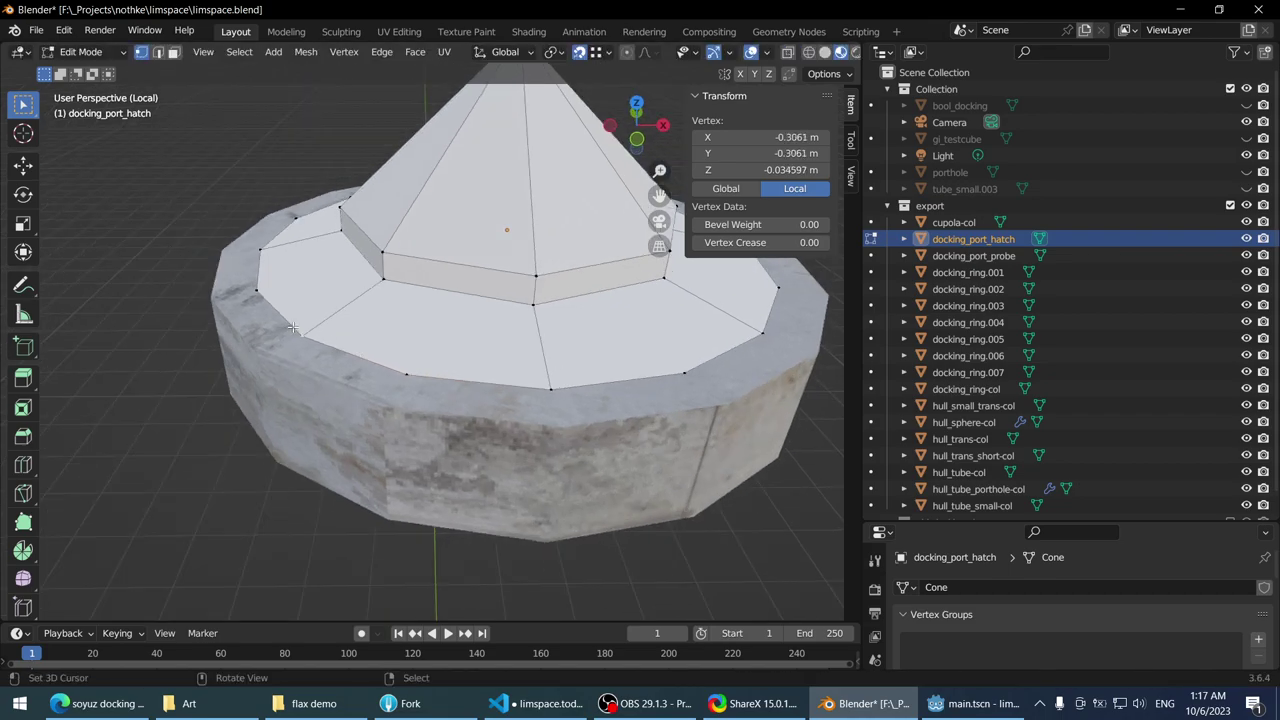
drag(306, 333, 308, 331)
middle_drag(308, 331, 447, 368)
click(441, 369)
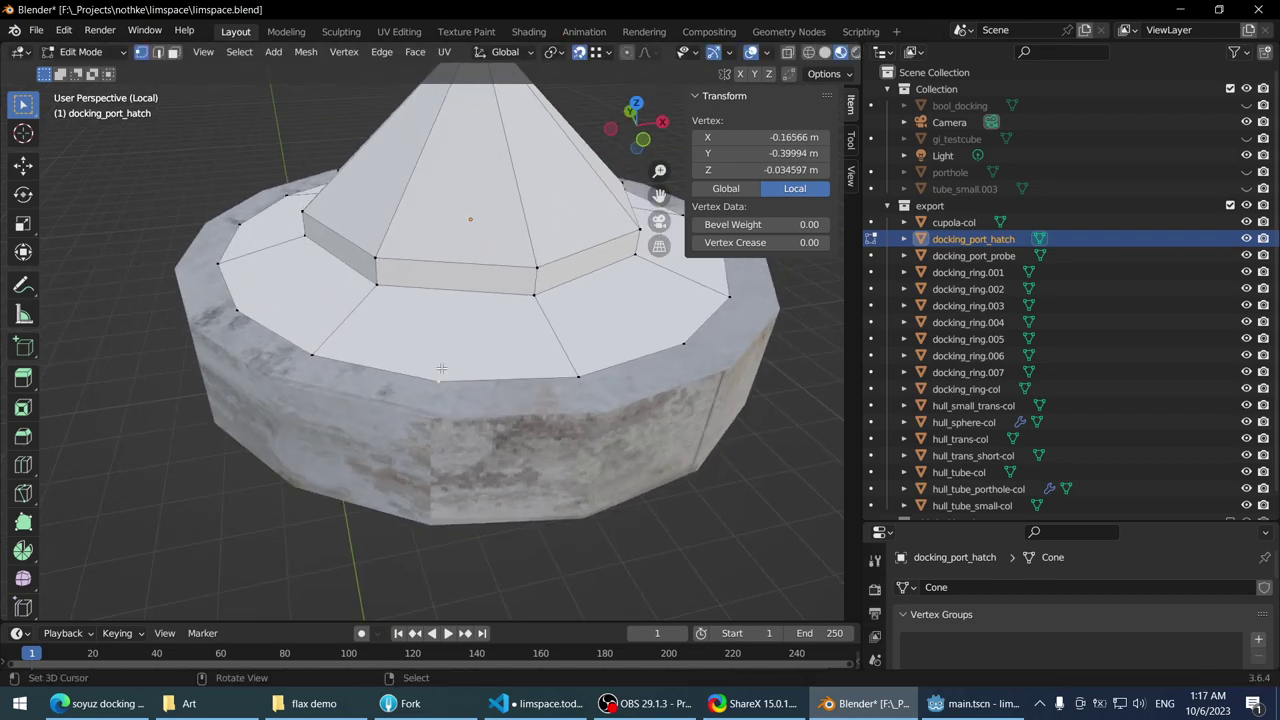
drag(442, 375, 380, 265)
- Search in a new Edge tab for 'blender turn off move with right click'
click(100, 703)
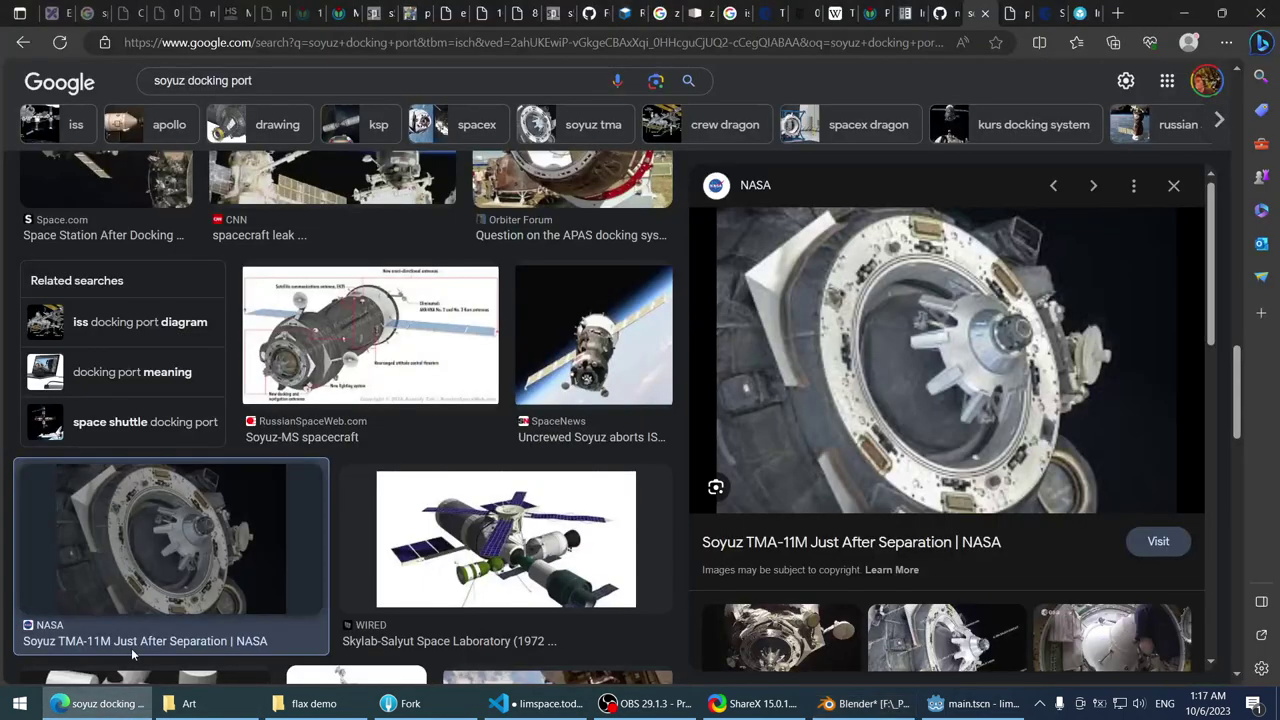
key(ctrl+t)
text(nemo)
key(BackSpace)
key(BackSpace)
key(BackSpace)
key(BackSpace)
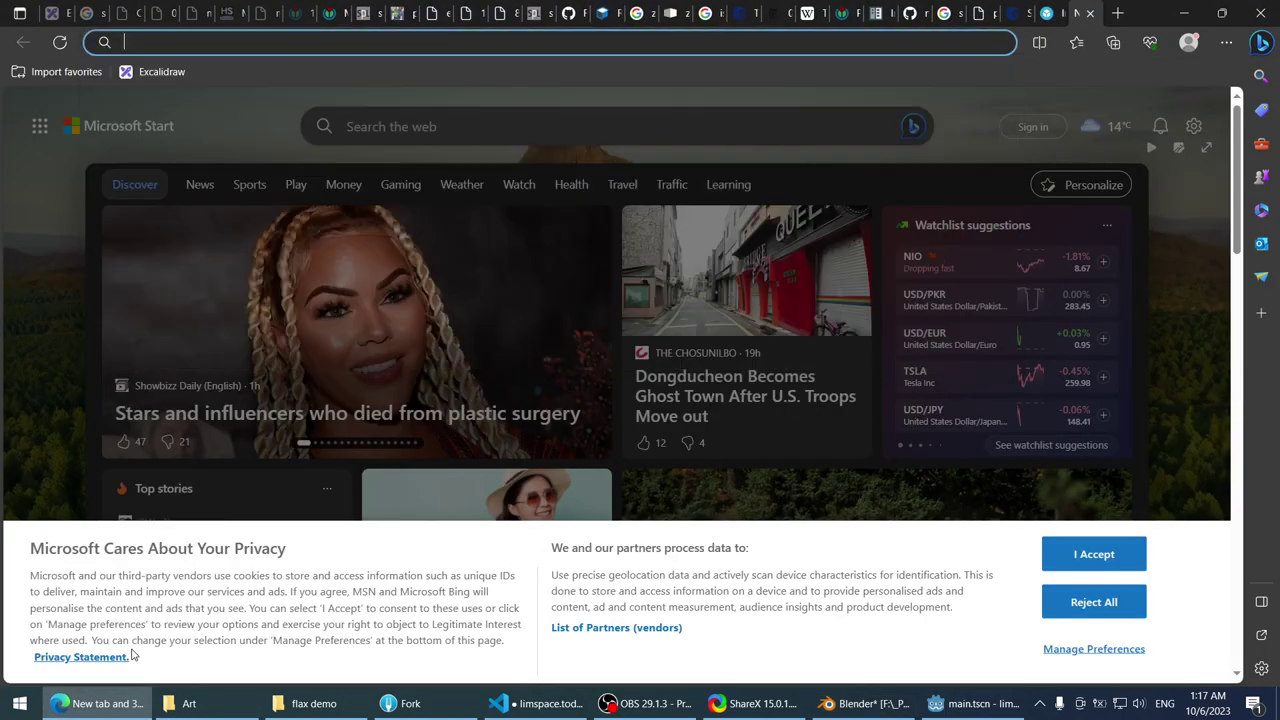
text(blender turn of)
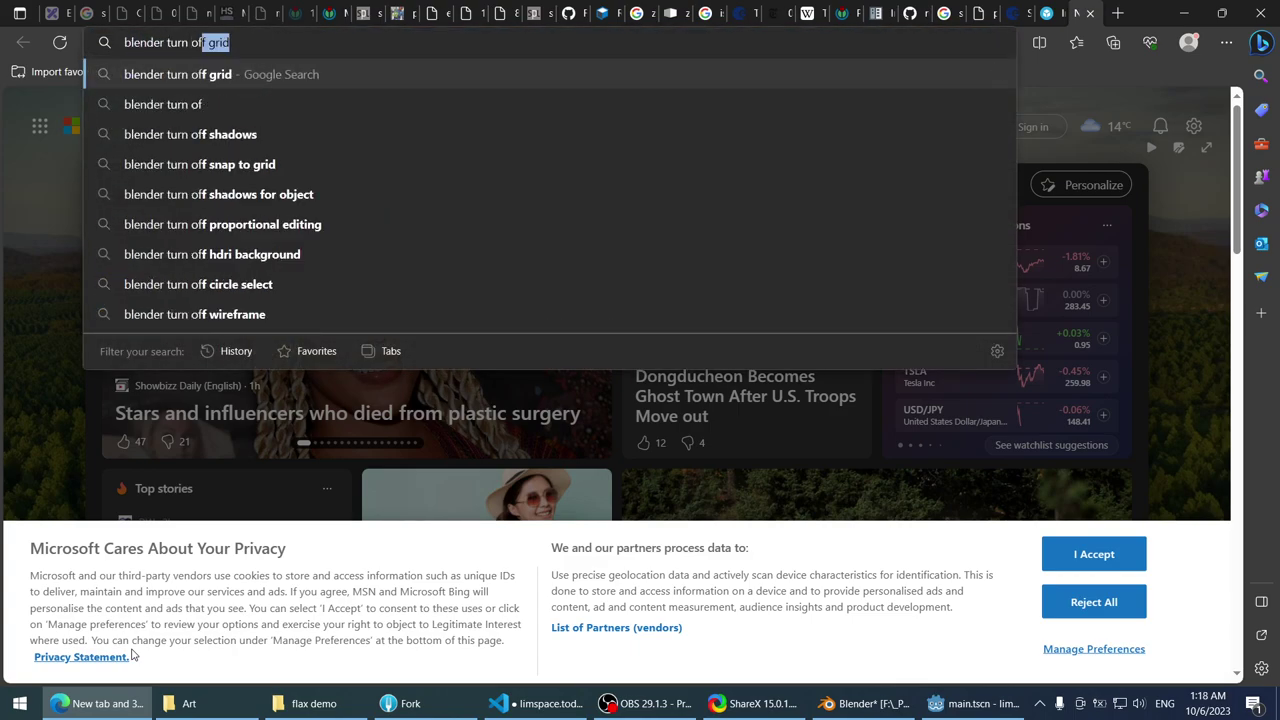
key(BackSpace)
text(f )
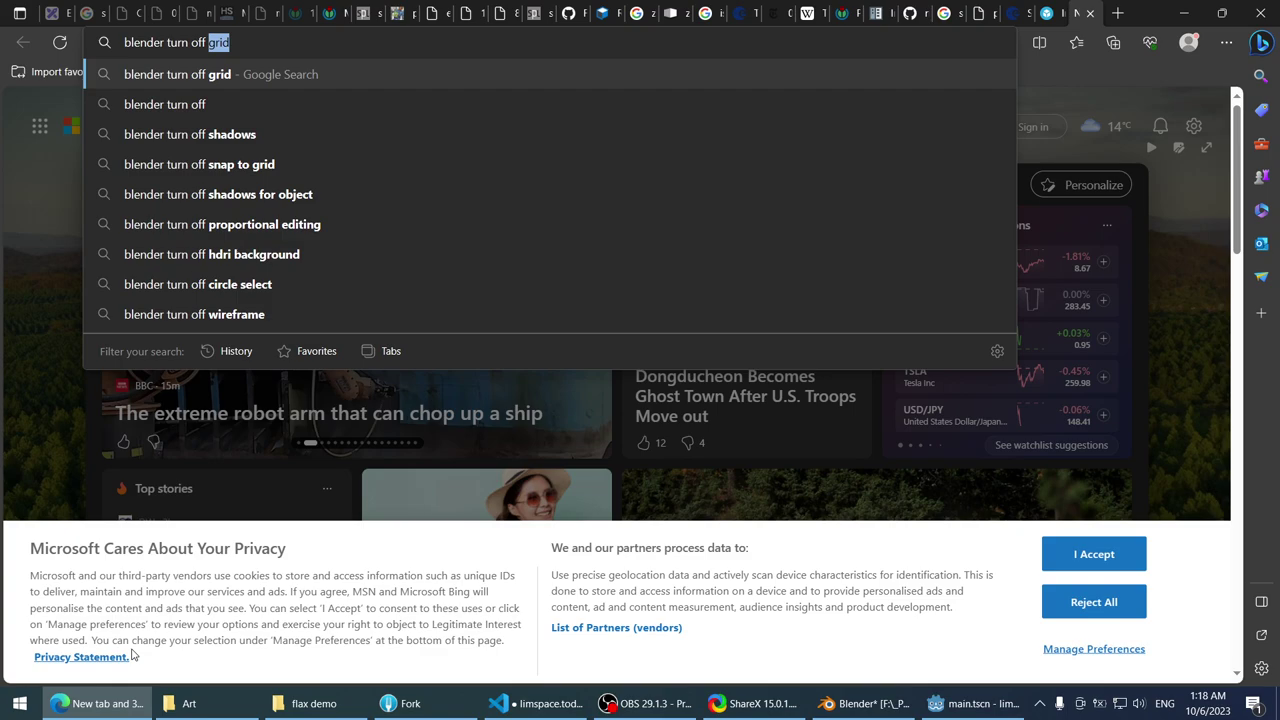
text(move with r)
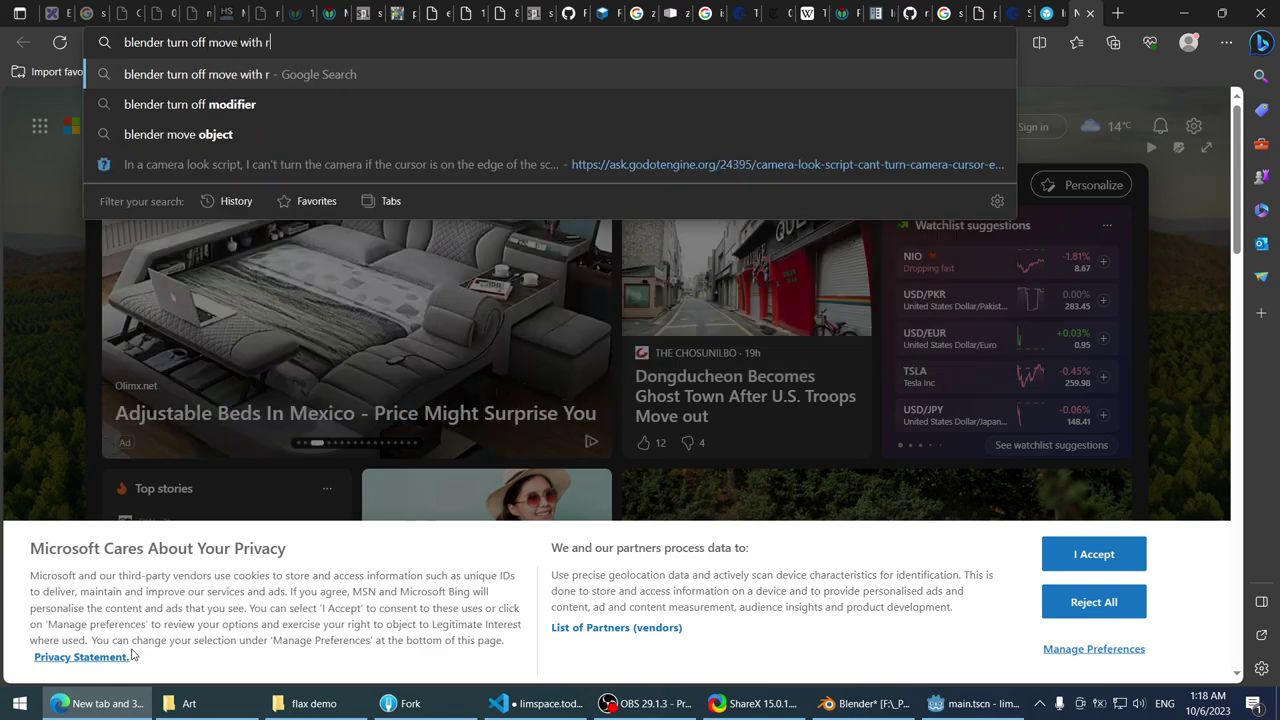
text(ight click)
key(Return)
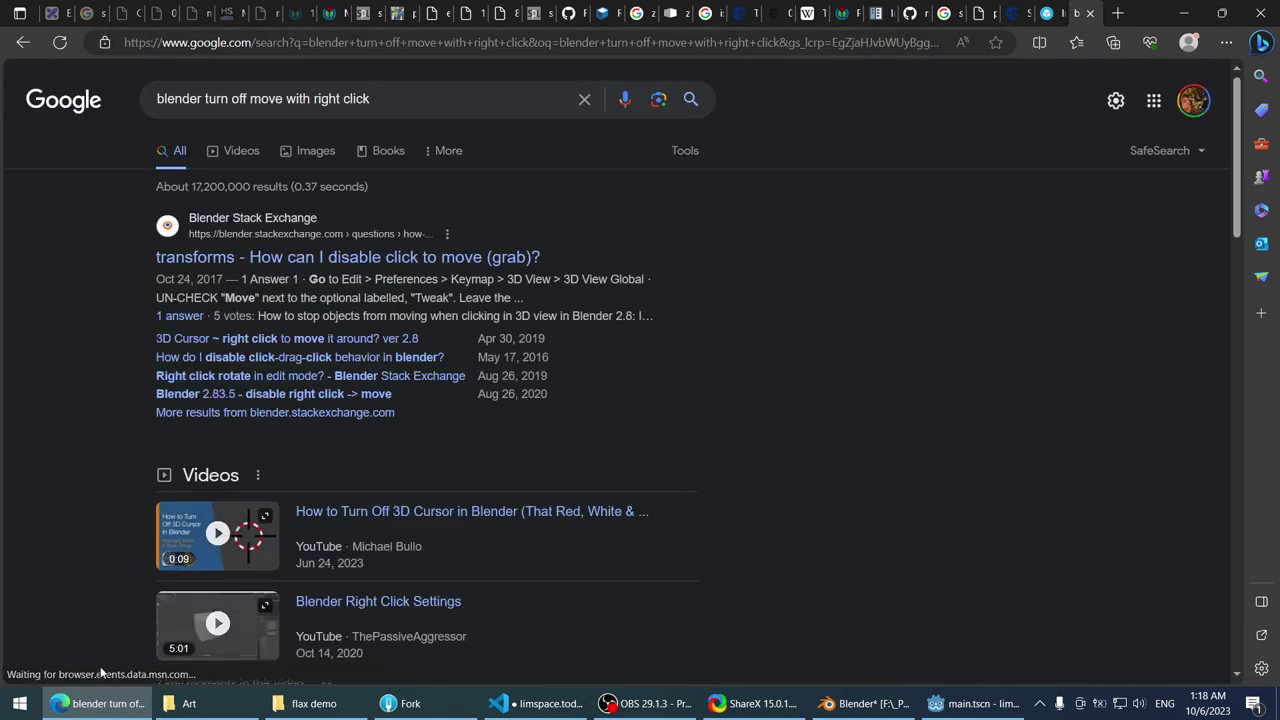
- Open the Blender Stack Exchange answer and scroll down to its keymap example
click(307, 257)
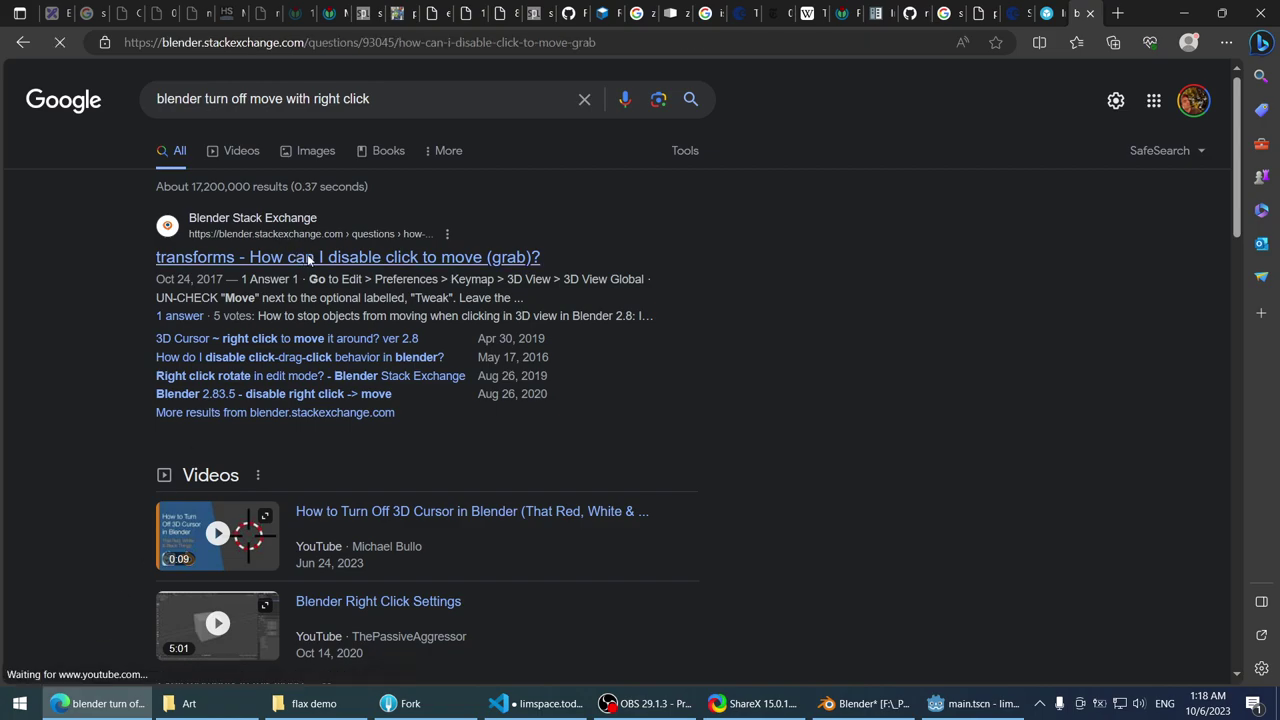
scroll(445, 357, down, 5)
scroll(445, 357, down, 2)
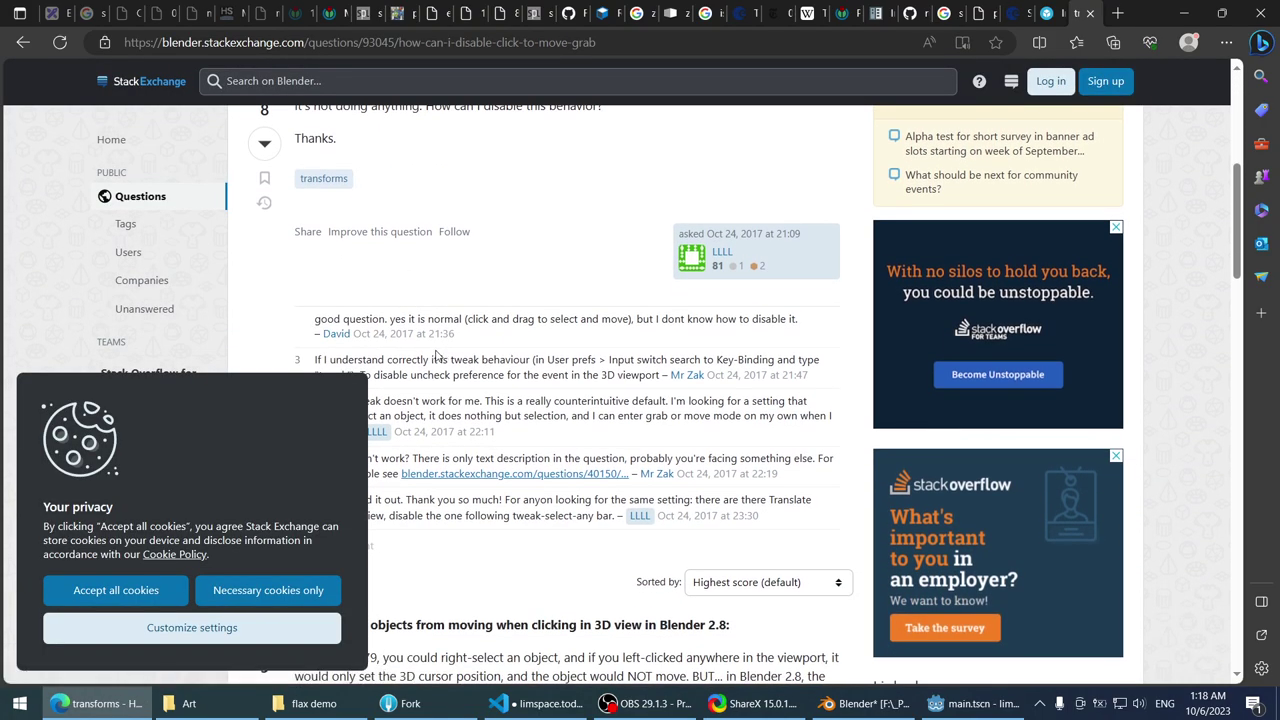
scroll(432, 352, up, 3)
scroll(432, 351, down, 6)
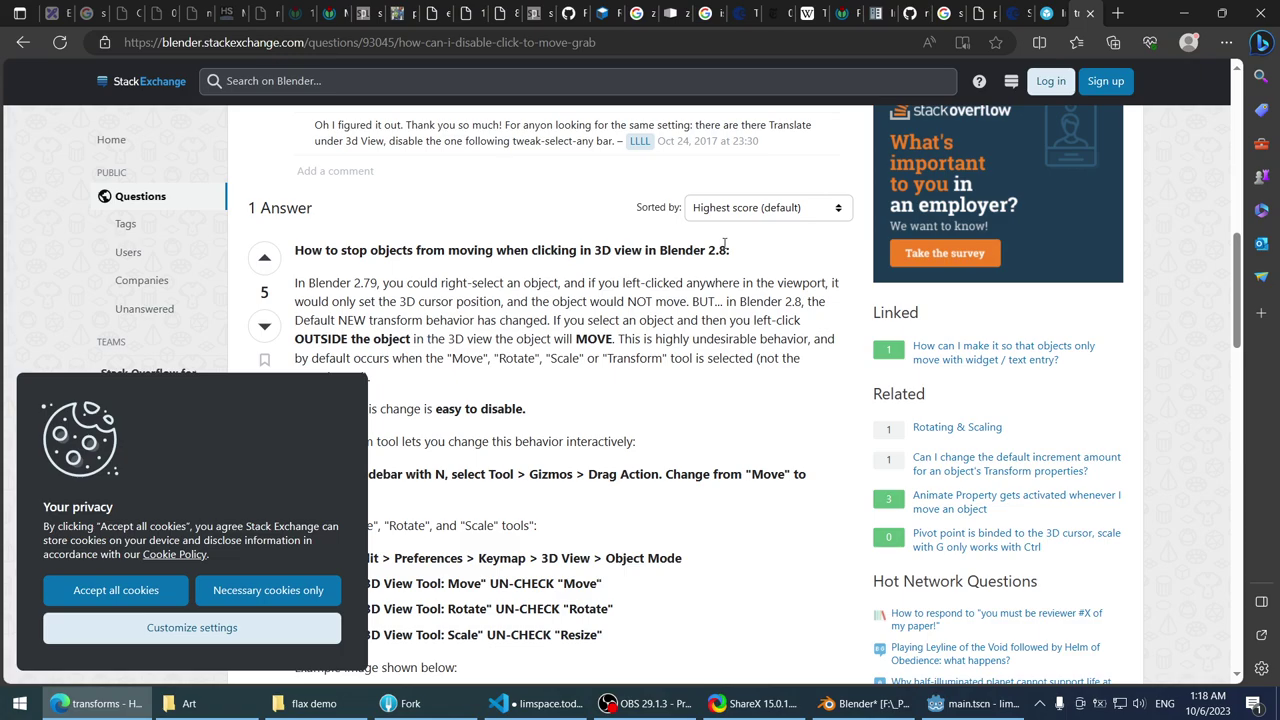
scroll(660, 265, down, 2)
scroll(620, 290, up, 1)
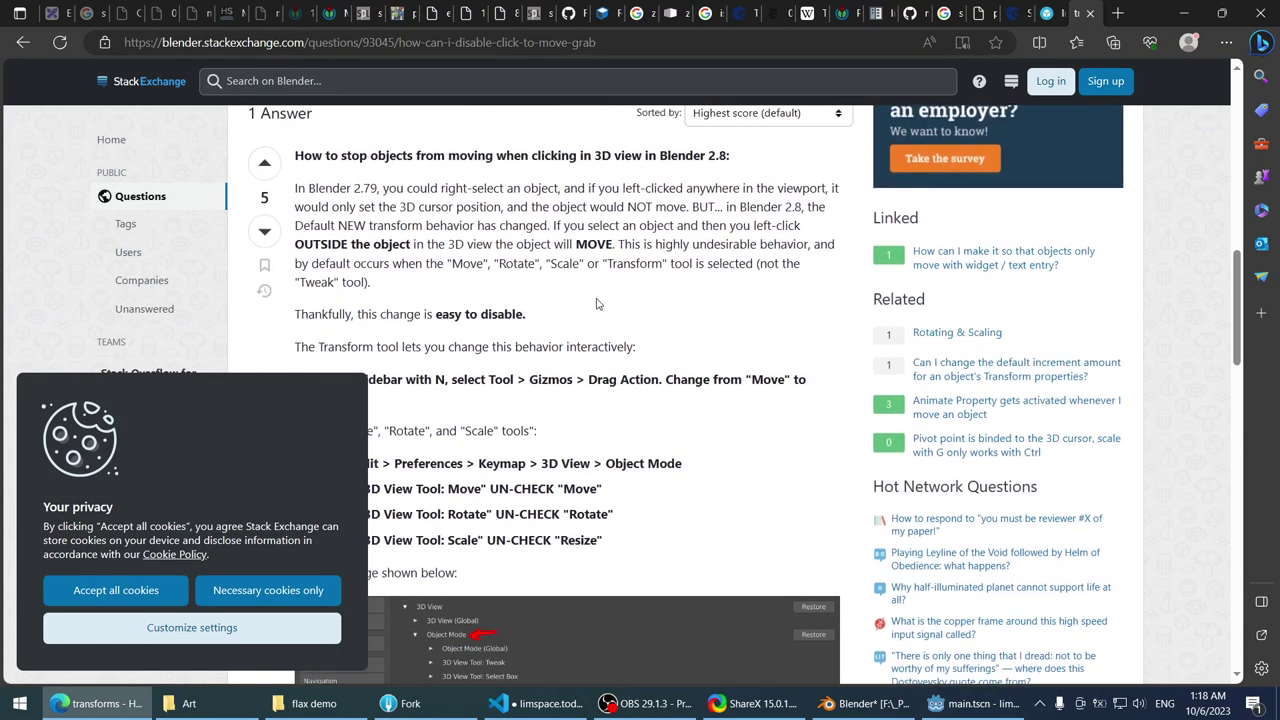
scroll(560, 320, down, 4)
scroll(540, 327, down, 1)
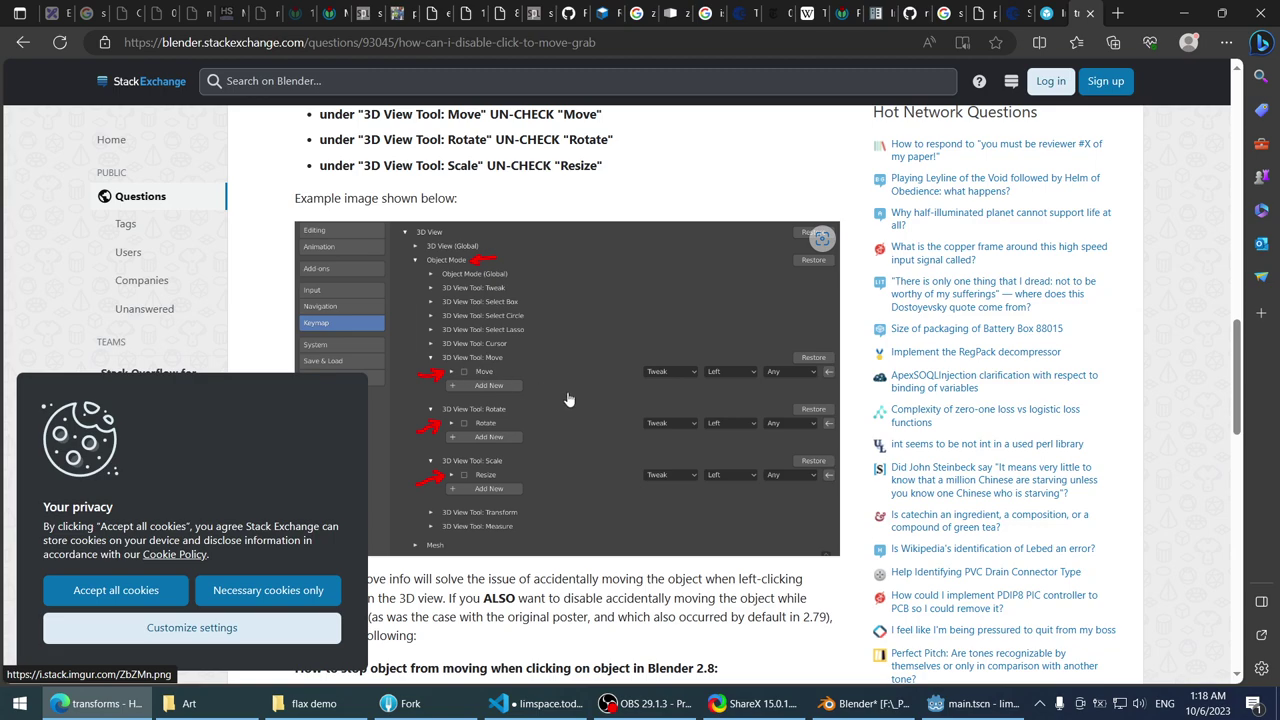
- Open Blender Preferences and expand the 3D View keymap category
click(865, 703)
scroll(446, 167, down, 3)
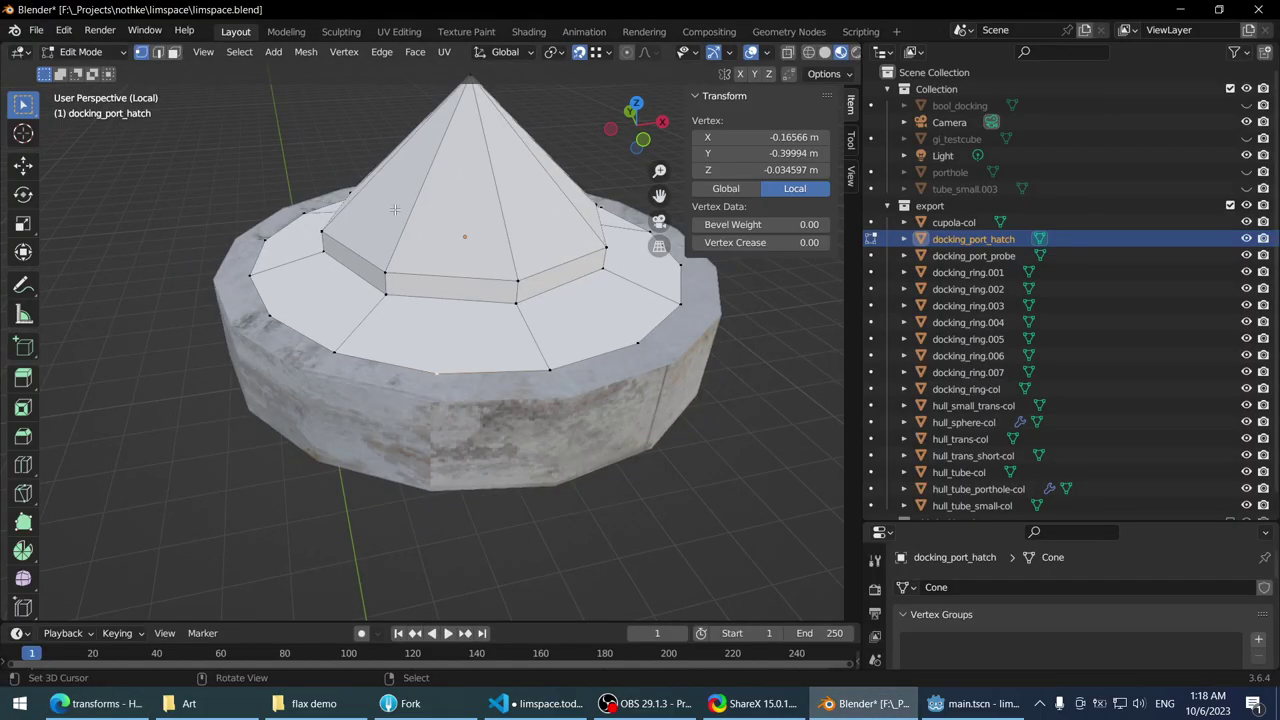
click(35, 29)
mouse_move(63, 30)
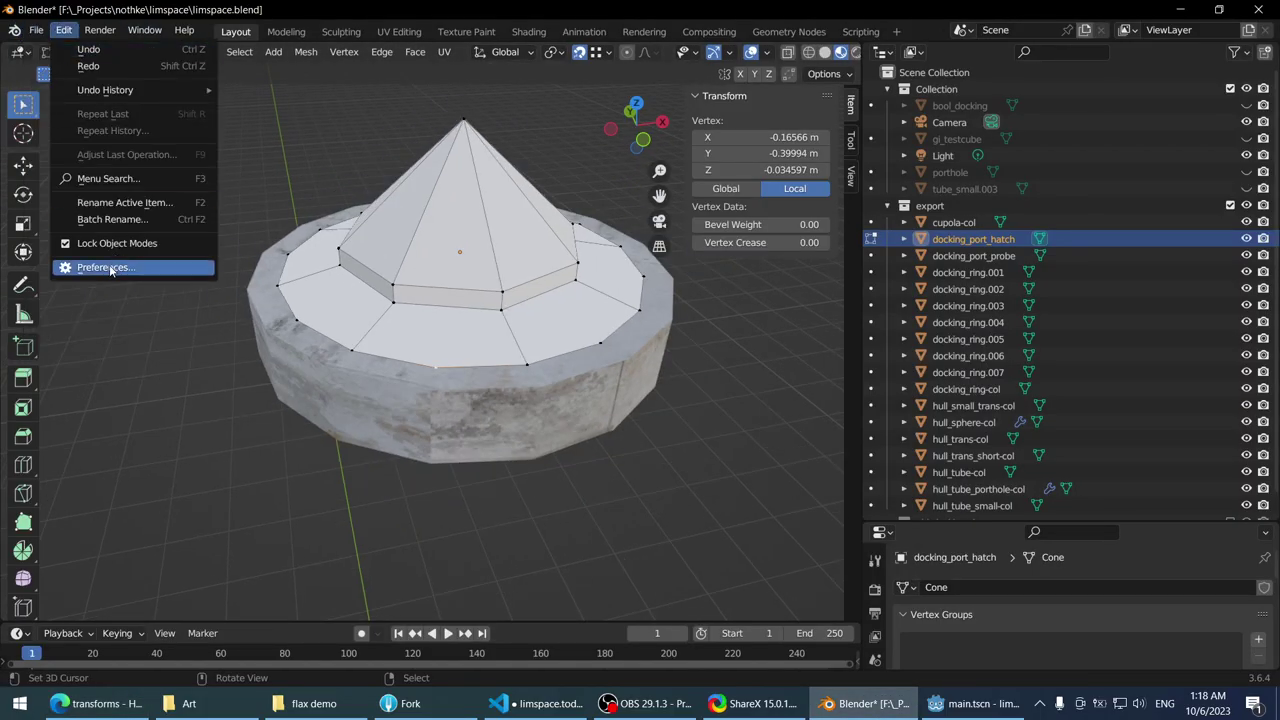
click(150, 268)
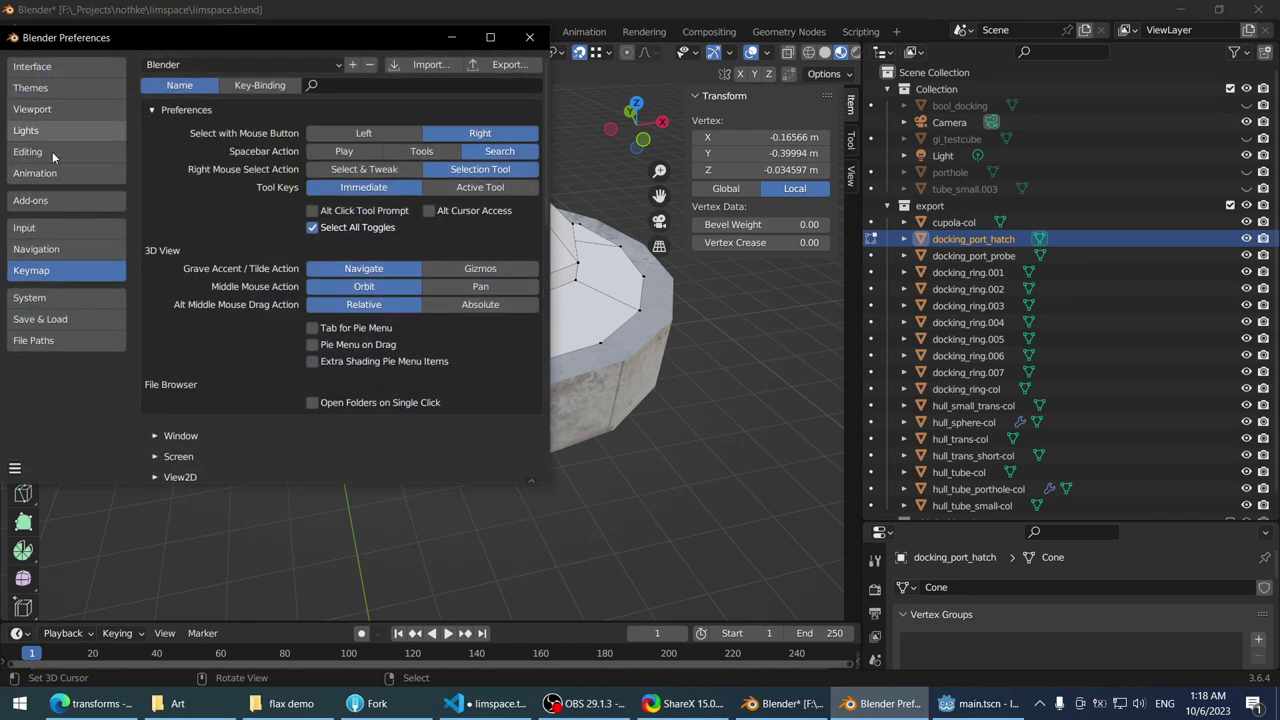
scroll(230, 220, down, 5)
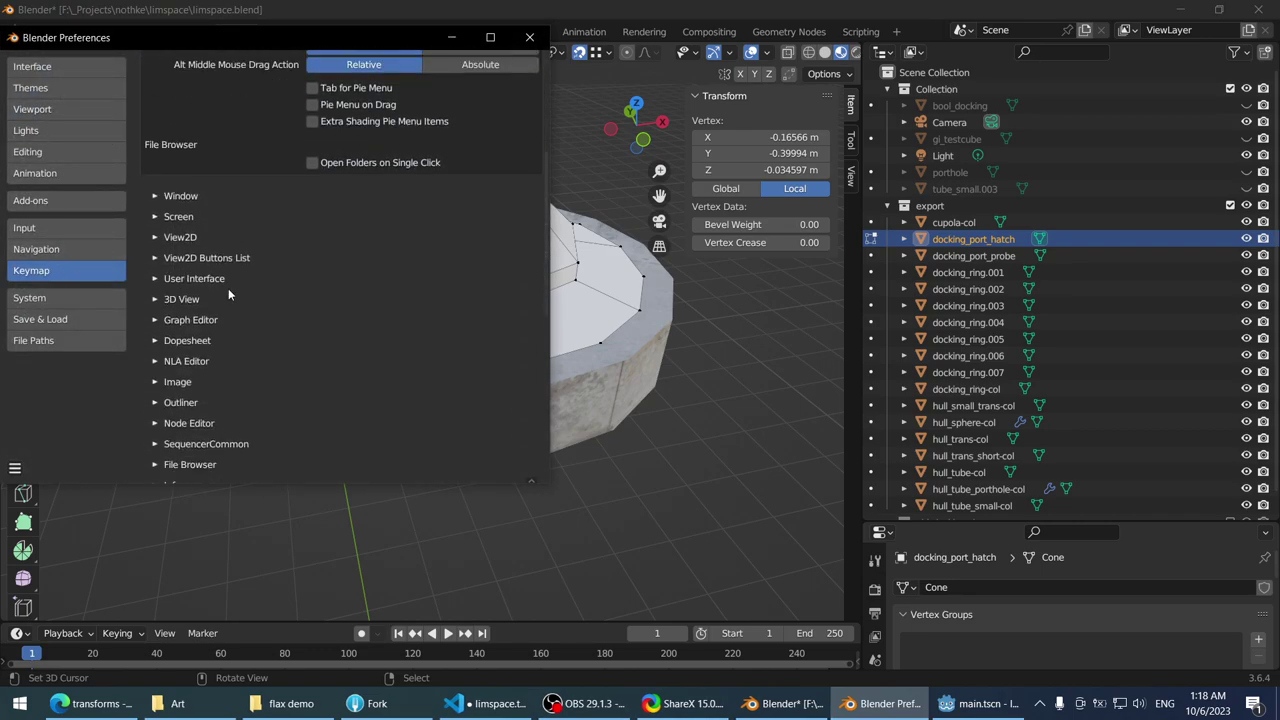
scroll(222, 236, down, 3)
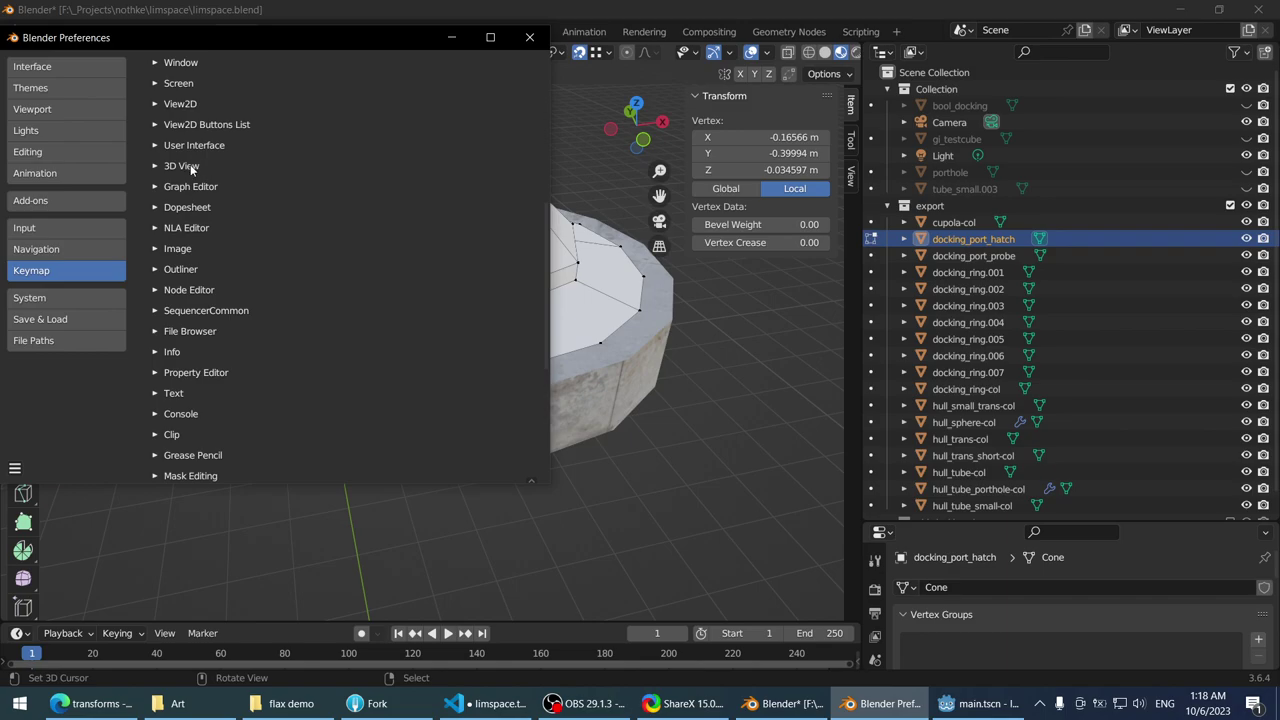
click(157, 166)
click(171, 184)
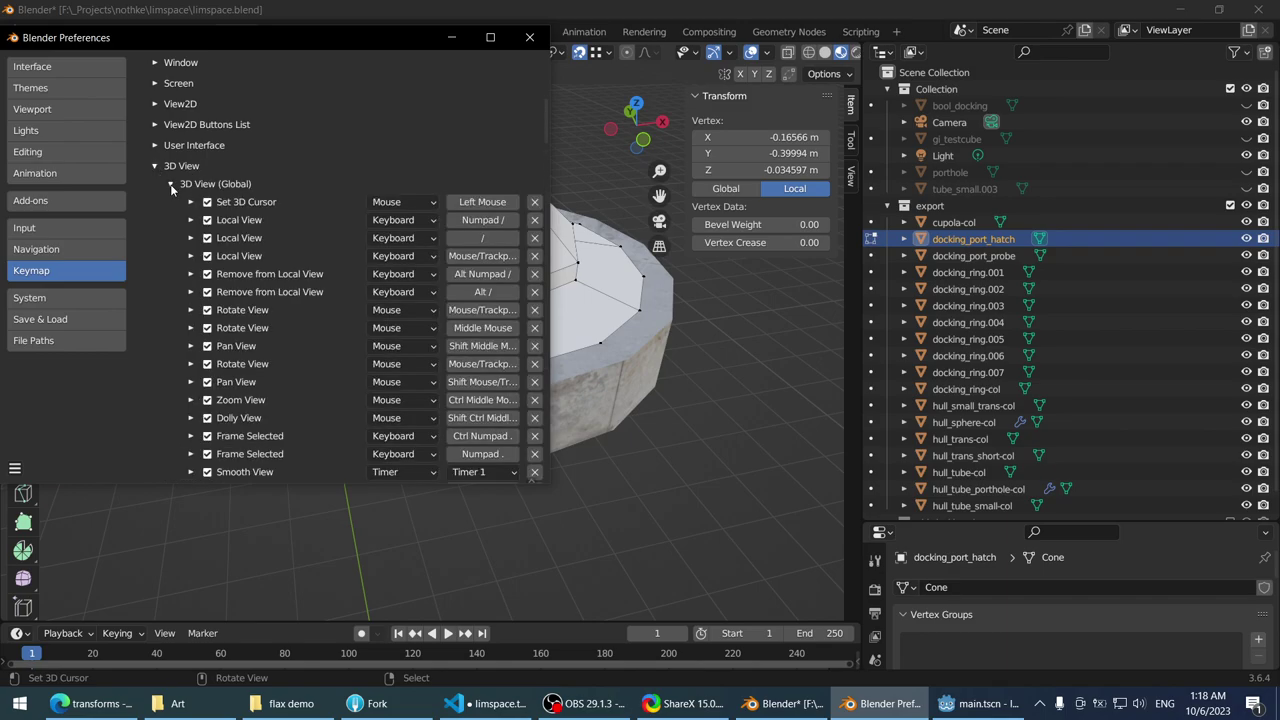
click(171, 184)
- Check the StackExchange answer, then expand Object Mode and the 3D View Tool: Move keymaps
click(110, 705)
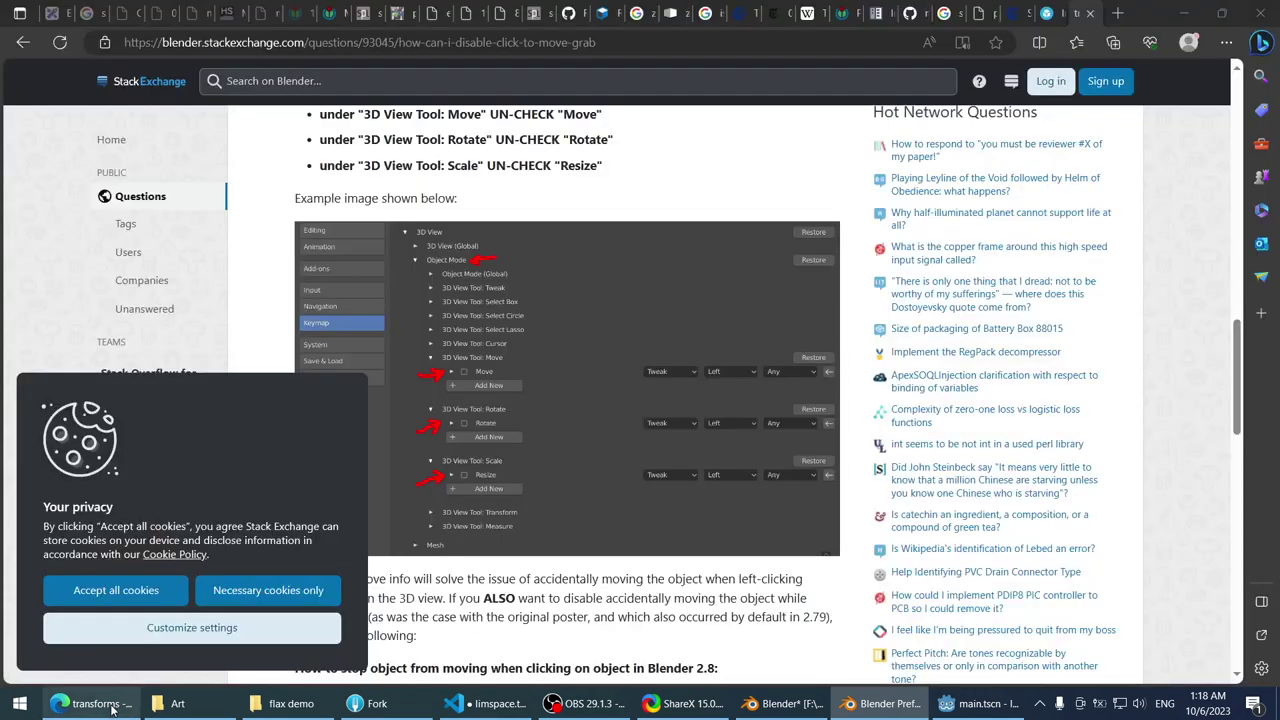
click(110, 705)
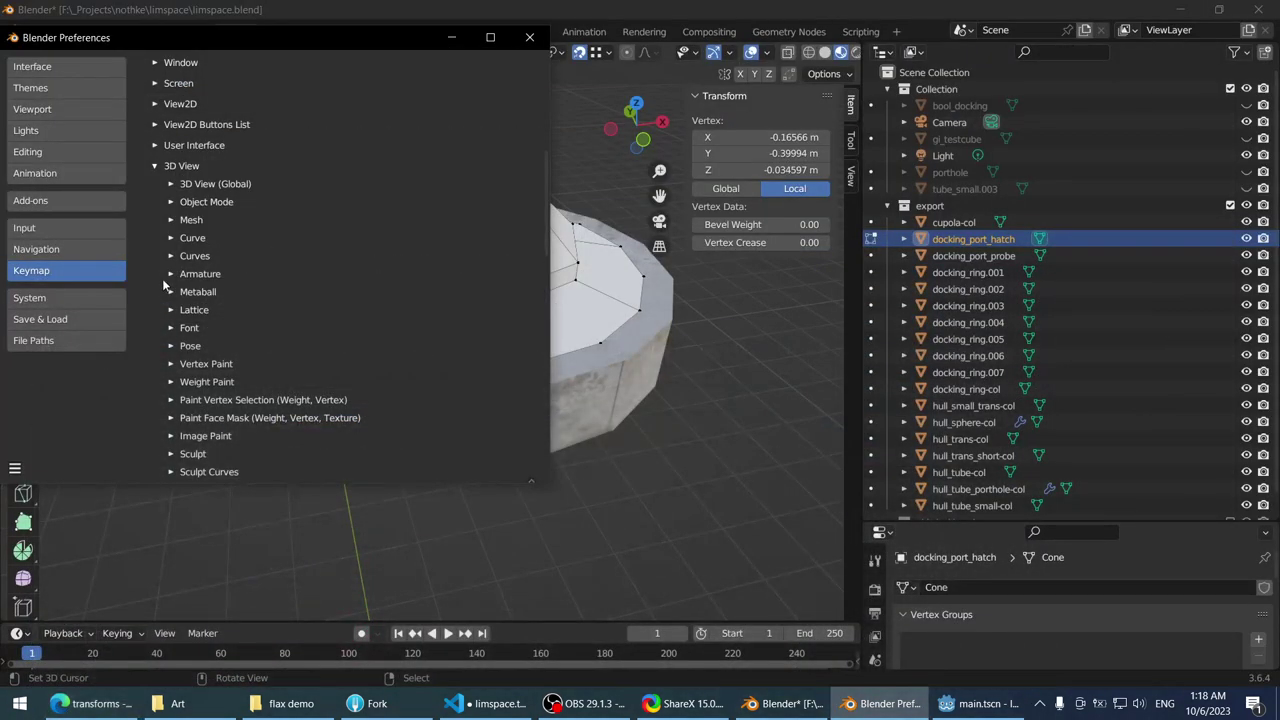
click(171, 203)
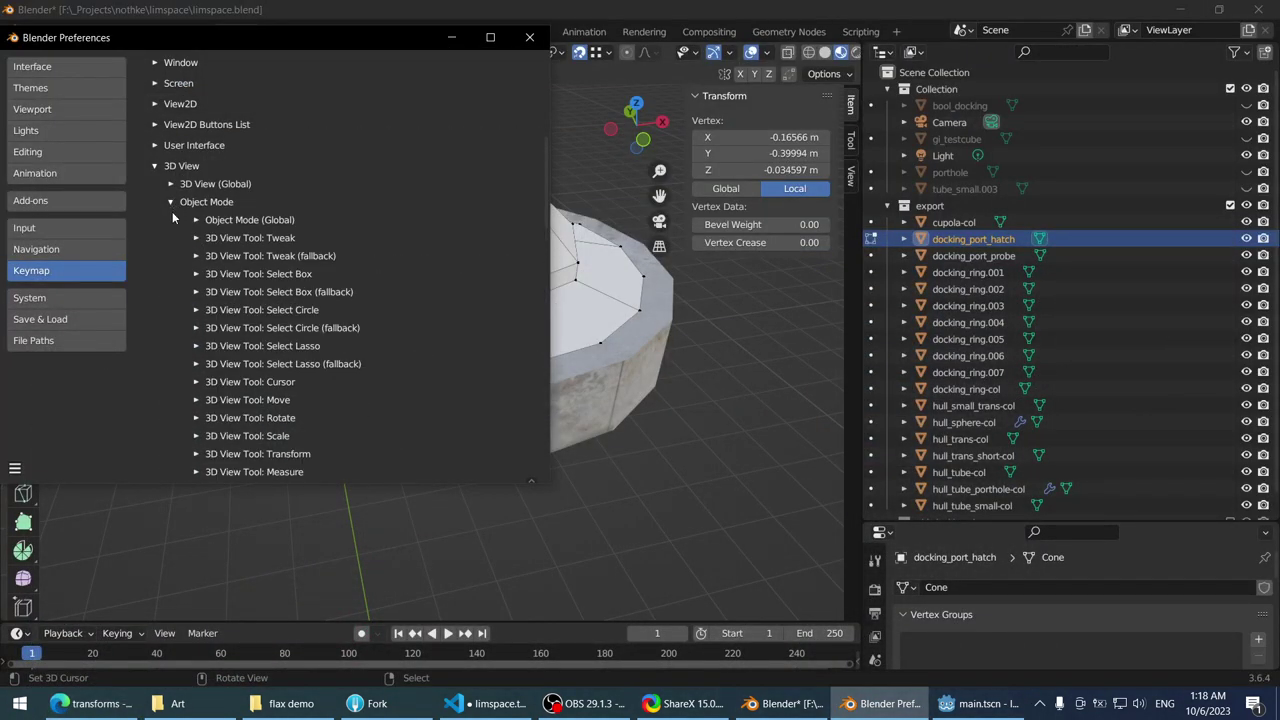
click(104, 705)
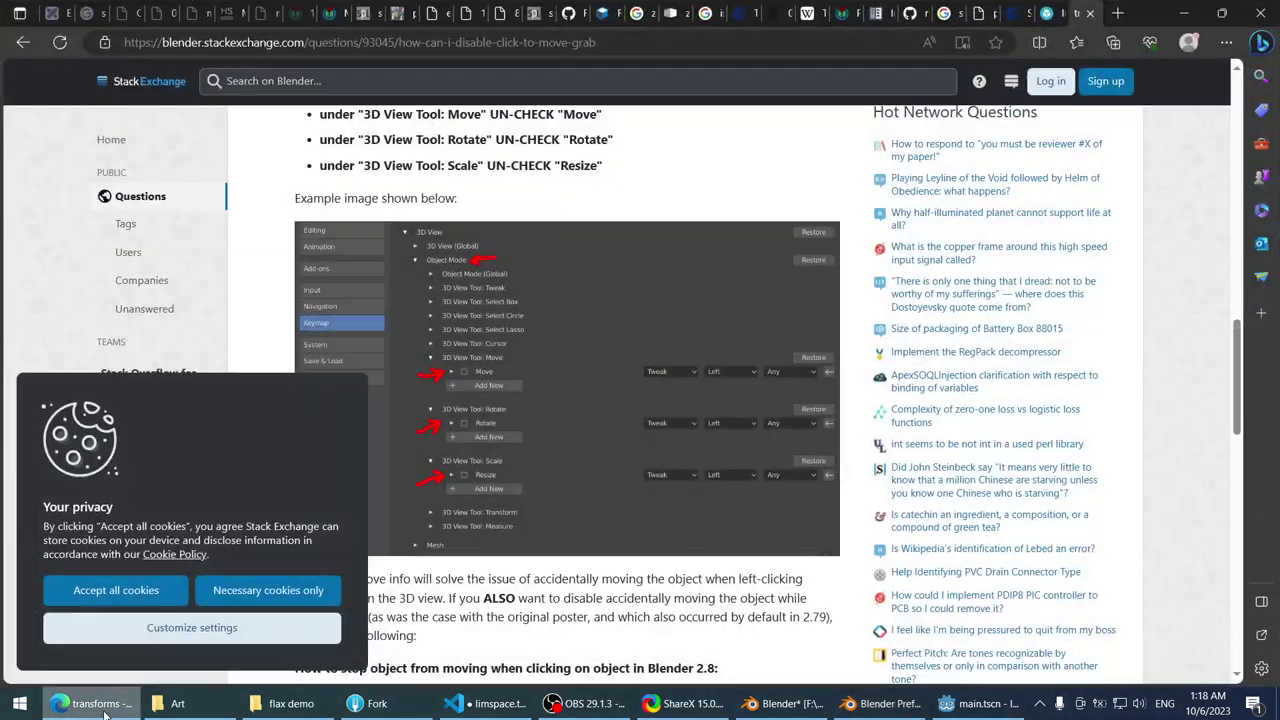
click(104, 705)
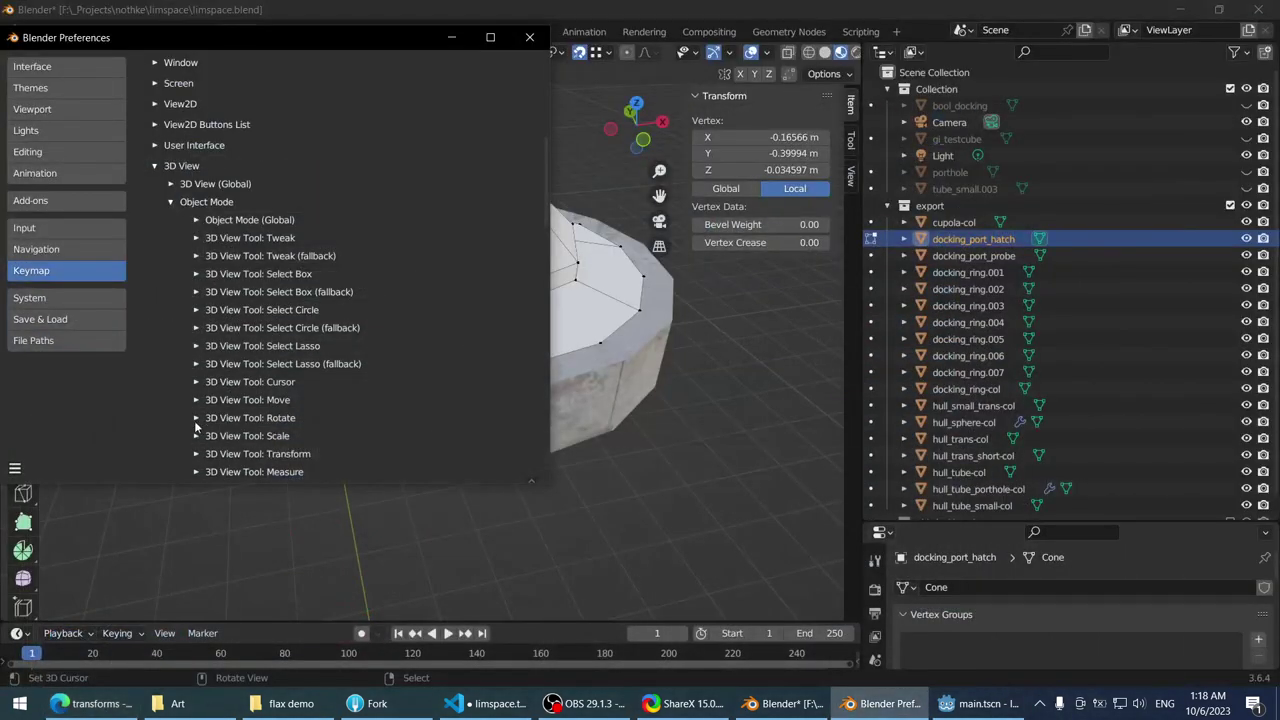
scroll(171, 390, down, 3)
scroll(173, 394, up, 1)
click(198, 294)
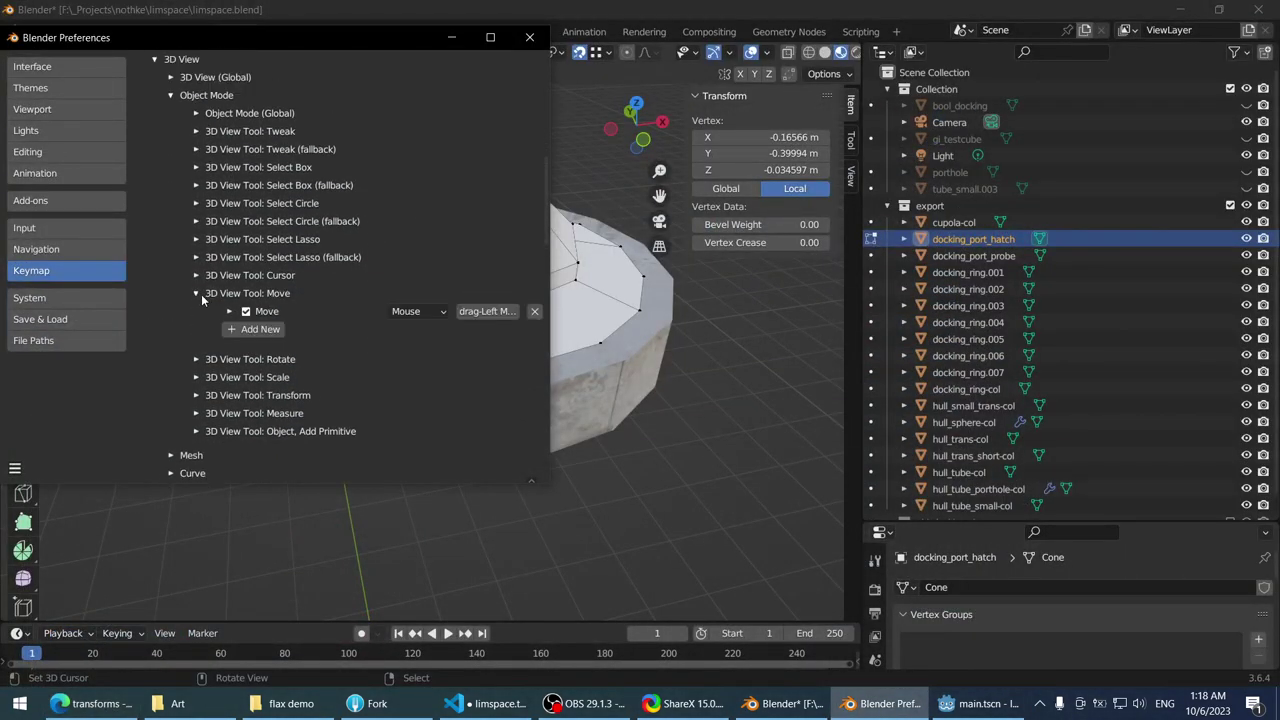
click(231, 311)
click(231, 311)
- Uncheck the drag bindings for 3D View Tool Move, Rotate and Resize
click(104, 705)
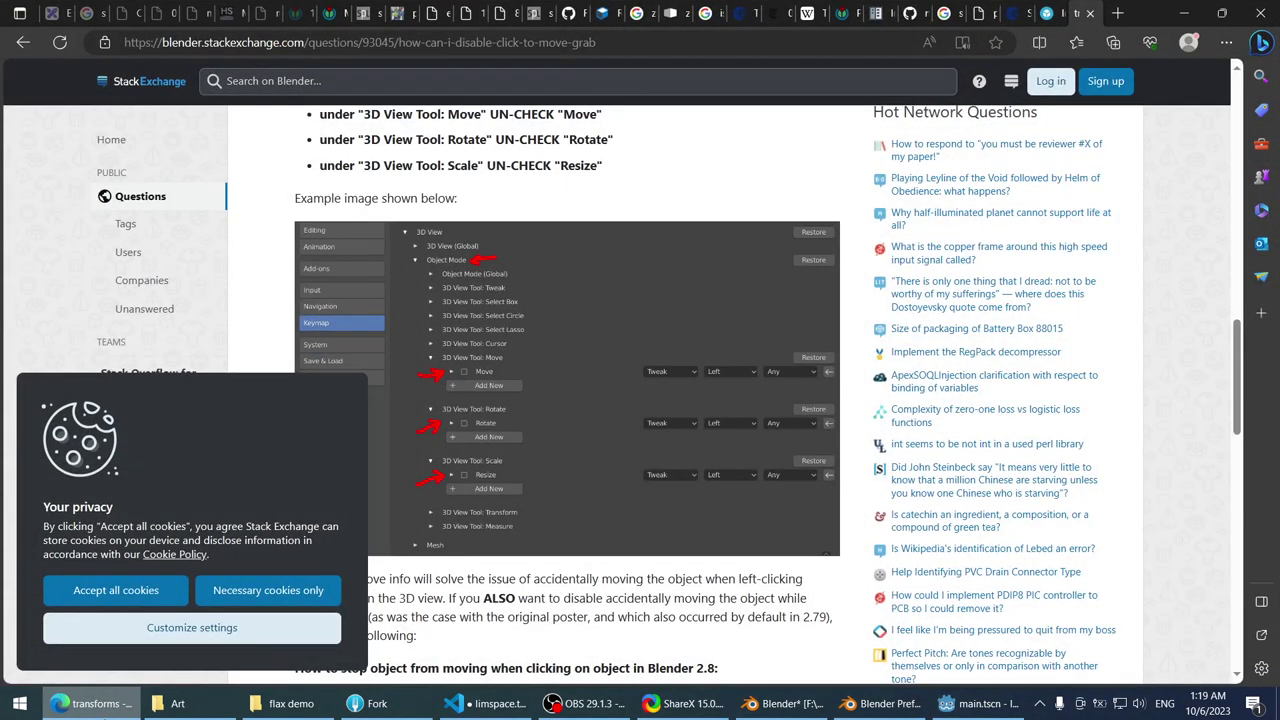
key(alt+Tab)
click(246, 312)
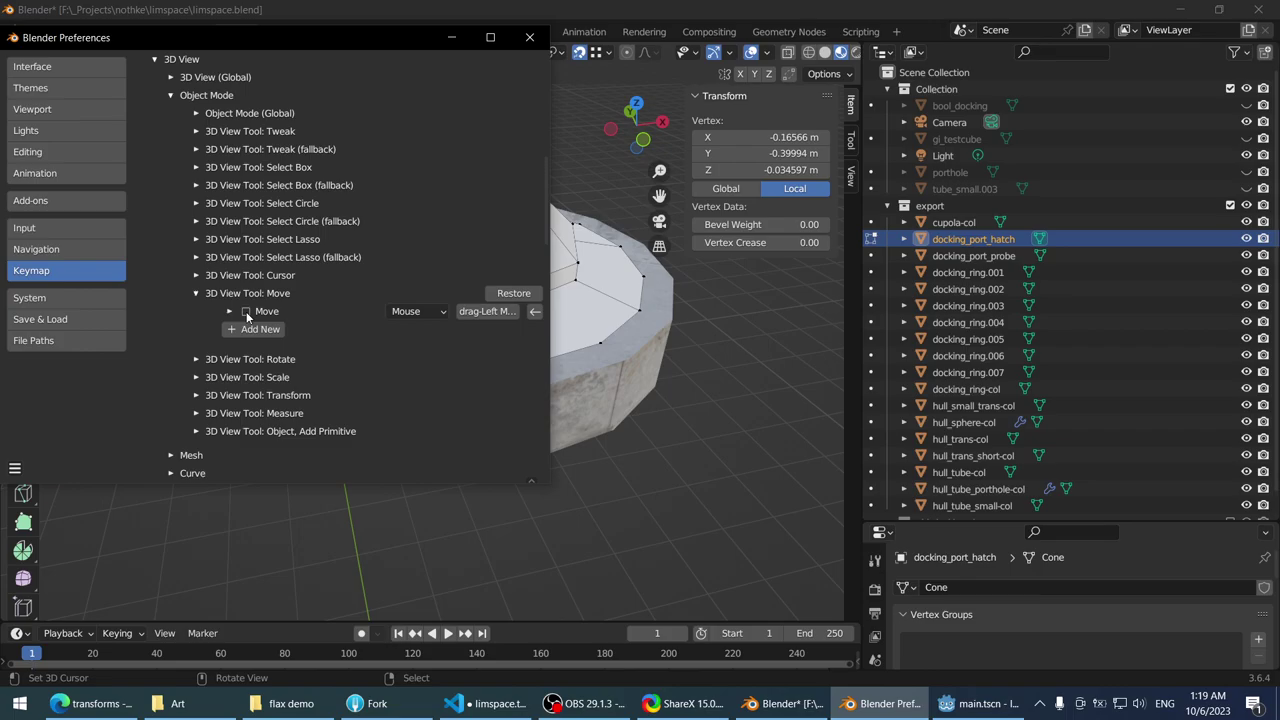
click(197, 359)
click(246, 377)
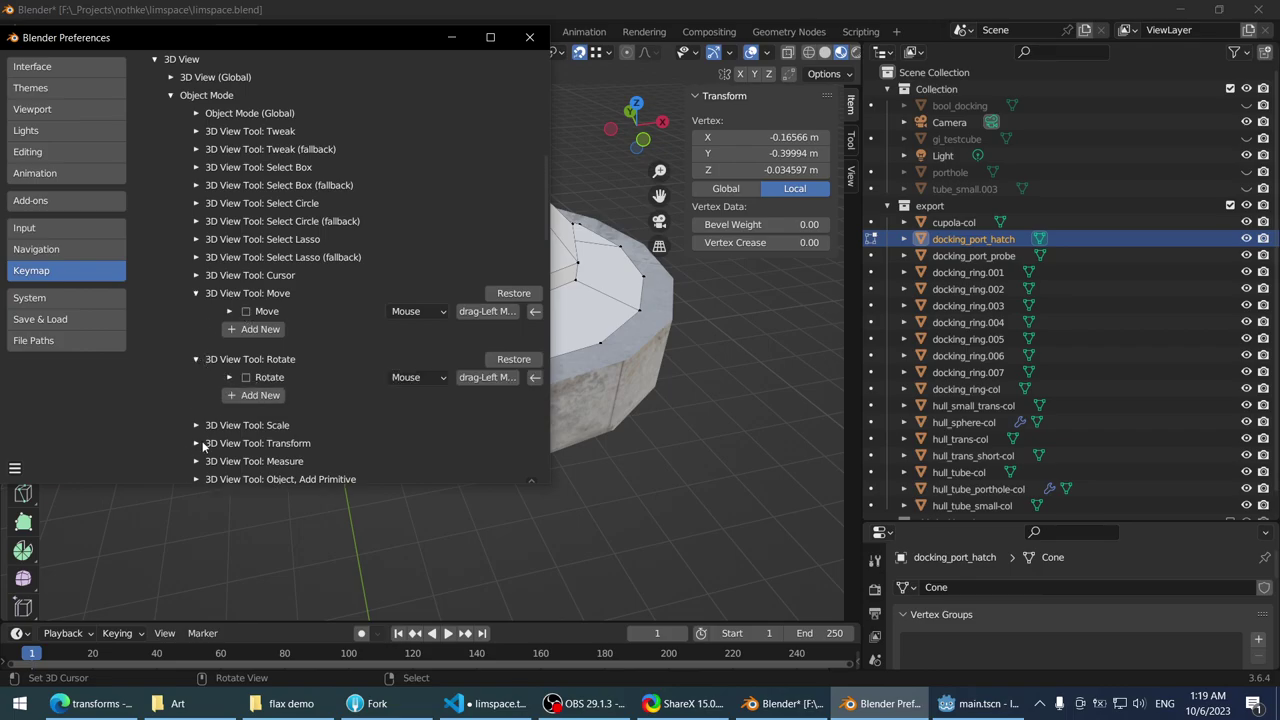
click(197, 425)
click(246, 443)
click(95, 705)
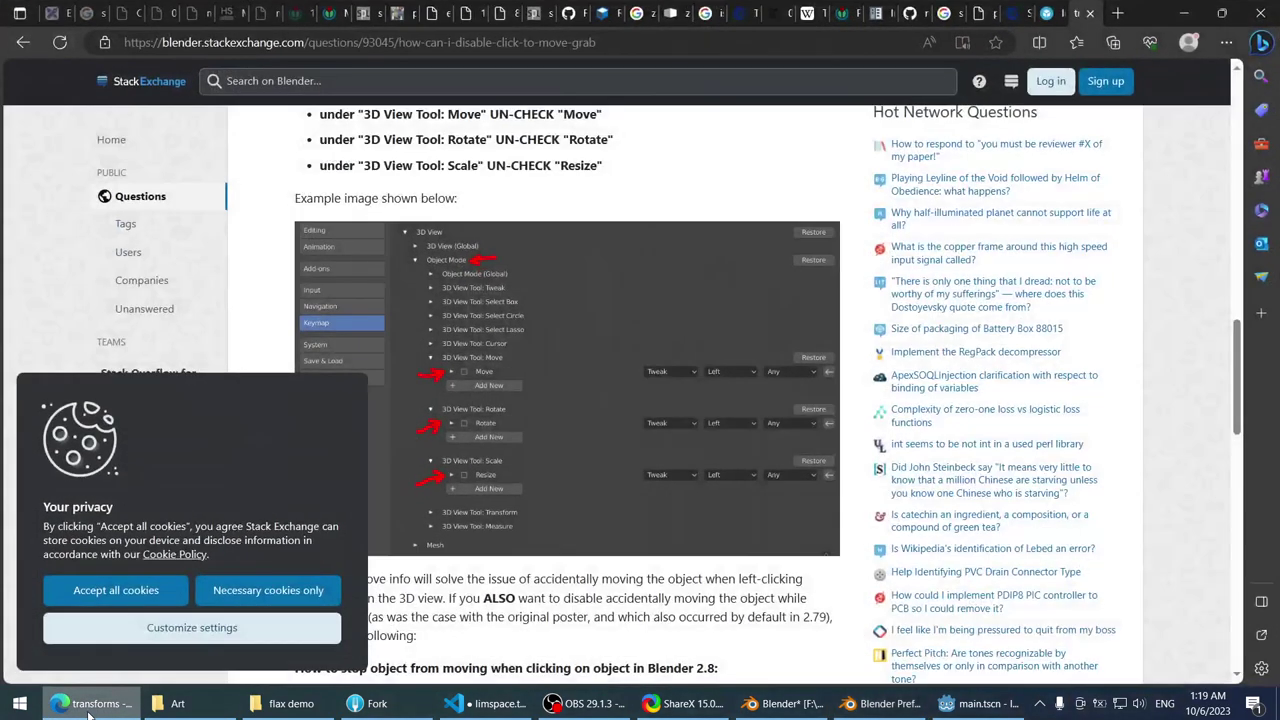
click(95, 705)
- Test dragging the hatch's pyramid vertices in Edit Mode, then undo the vertex move
drag(387, 53, 1014, 336)
click(419, 284)
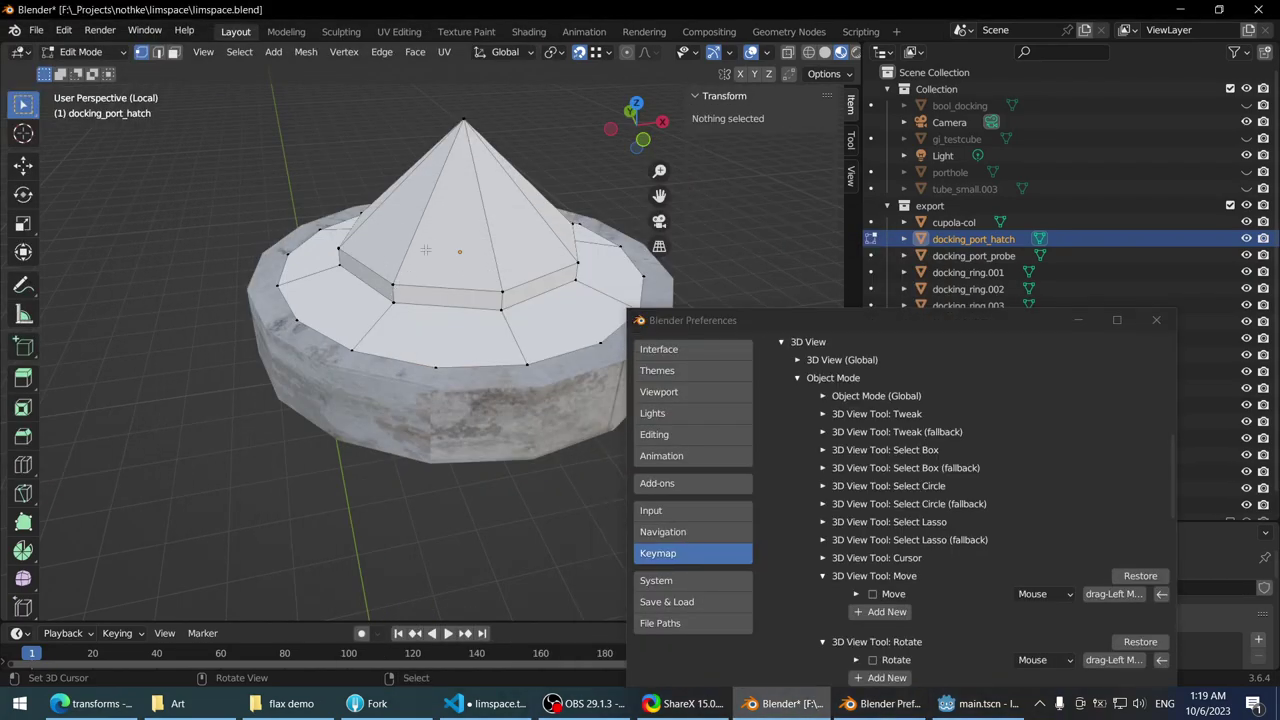
drag(397, 273, 344, 263)
middle_drag(380, 275, 412, 281)
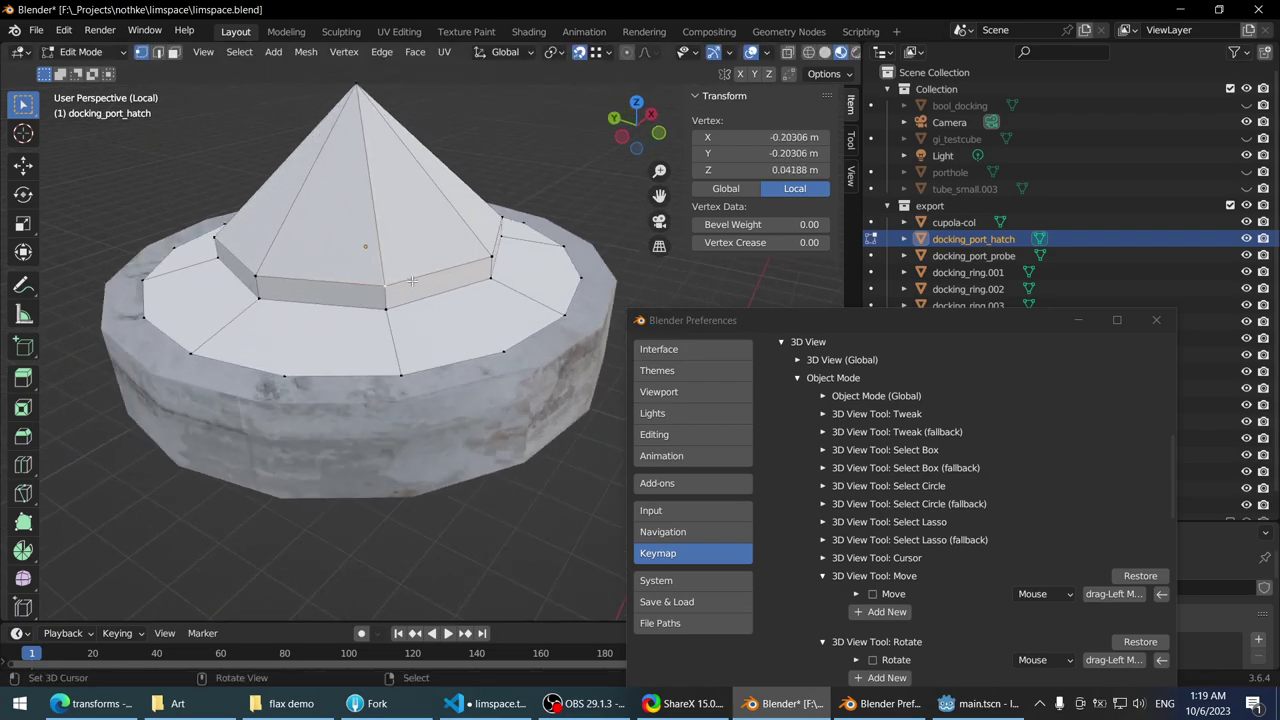
drag(380, 291, 385, 306)
middle_drag(380, 279, 430, 300)
drag(430, 300, 464, 302)
key(ctrl+z)
- Test dragging the whole hatch in Object Mode and undo it back to its place
mouse_move(769, 320)
mouse_down()
mouse_move(591, 157)
mouse_move(680, 157)
mouse_move(763, 320)
mouse_up()
click(450, 374)
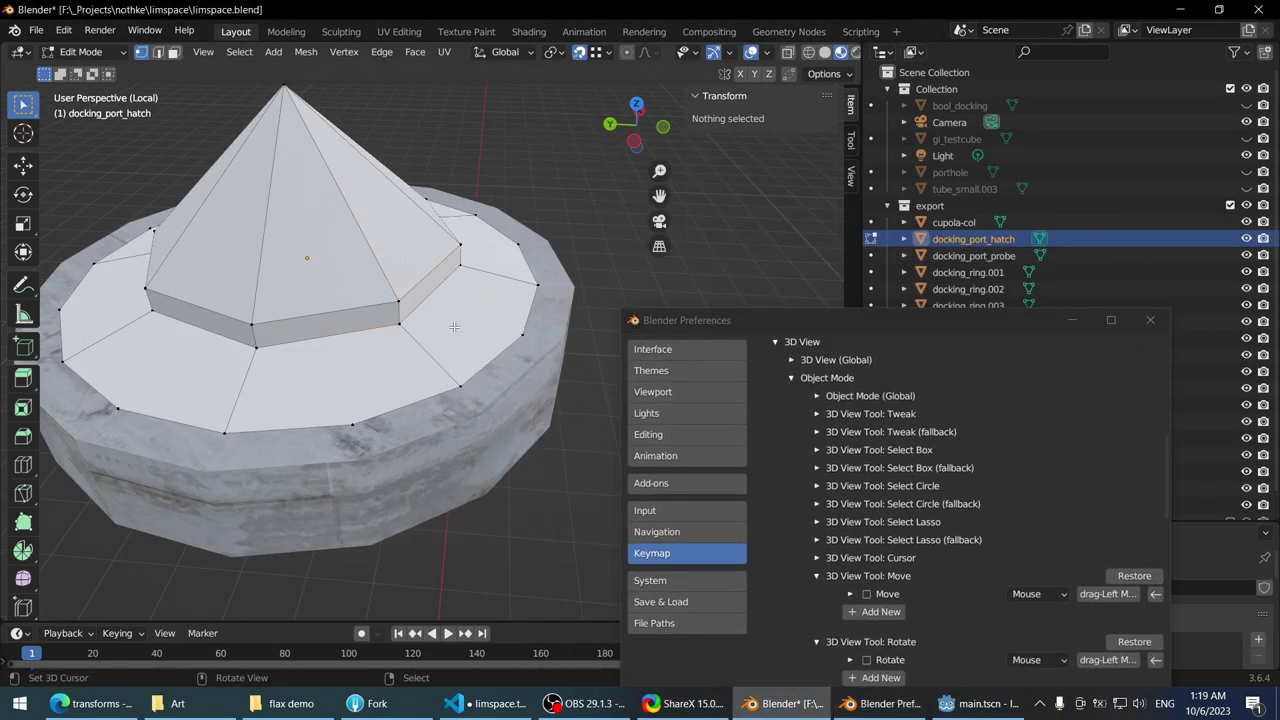
key(Tab)
mouse_move(417, 289)
mouse_down()
mouse_move(640, 200)
mouse_move(700, 150)
mouse_up()
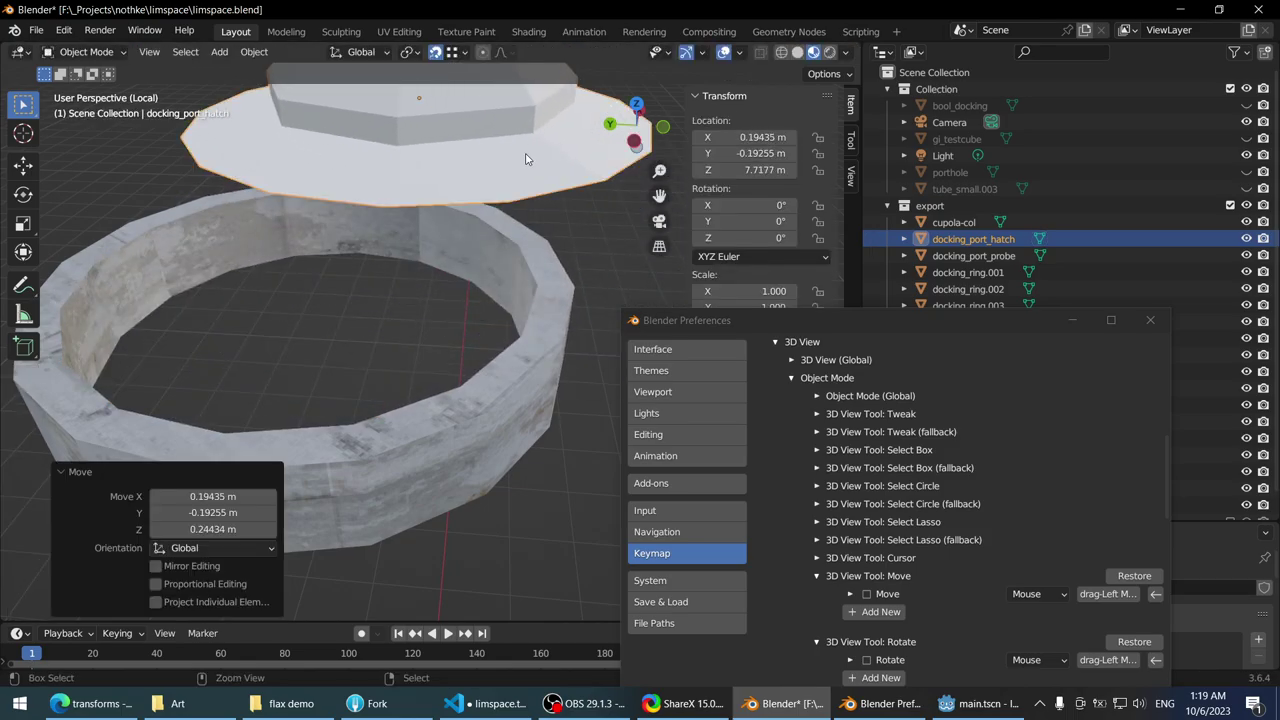
key(ctrl+z)
scroll(400, 300, down, 3)
click(100, 712)
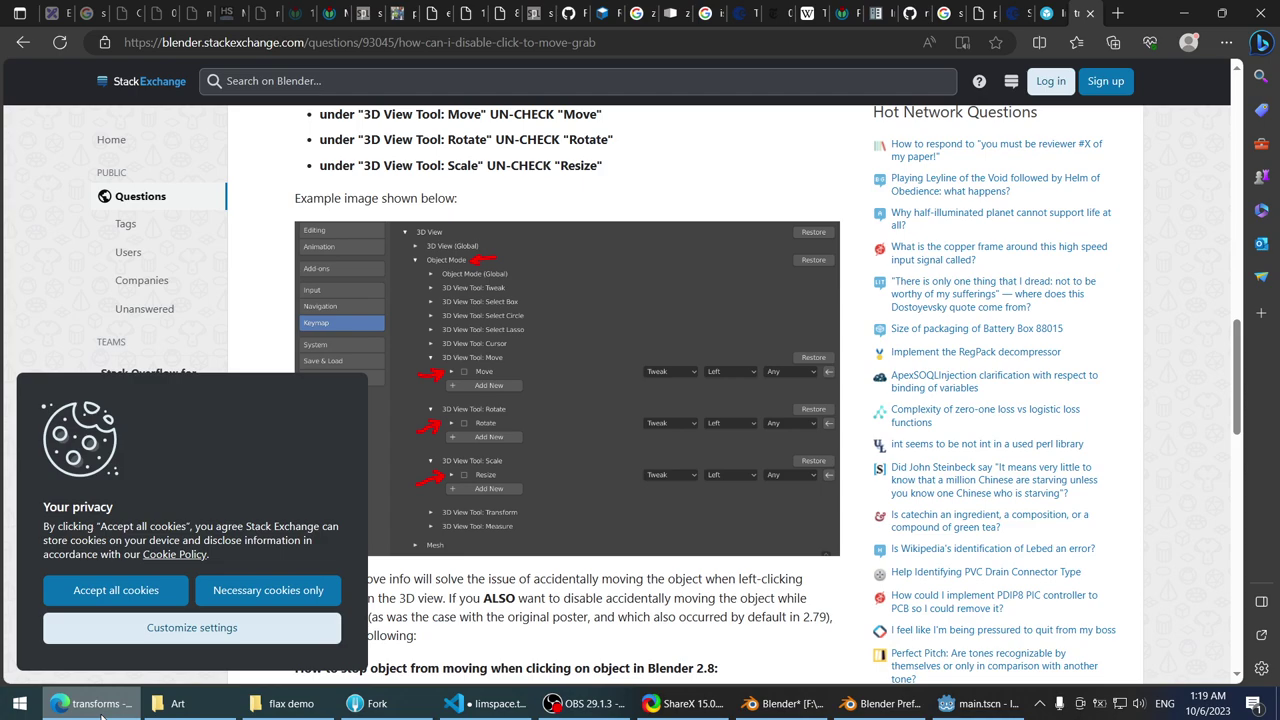
click(100, 712)
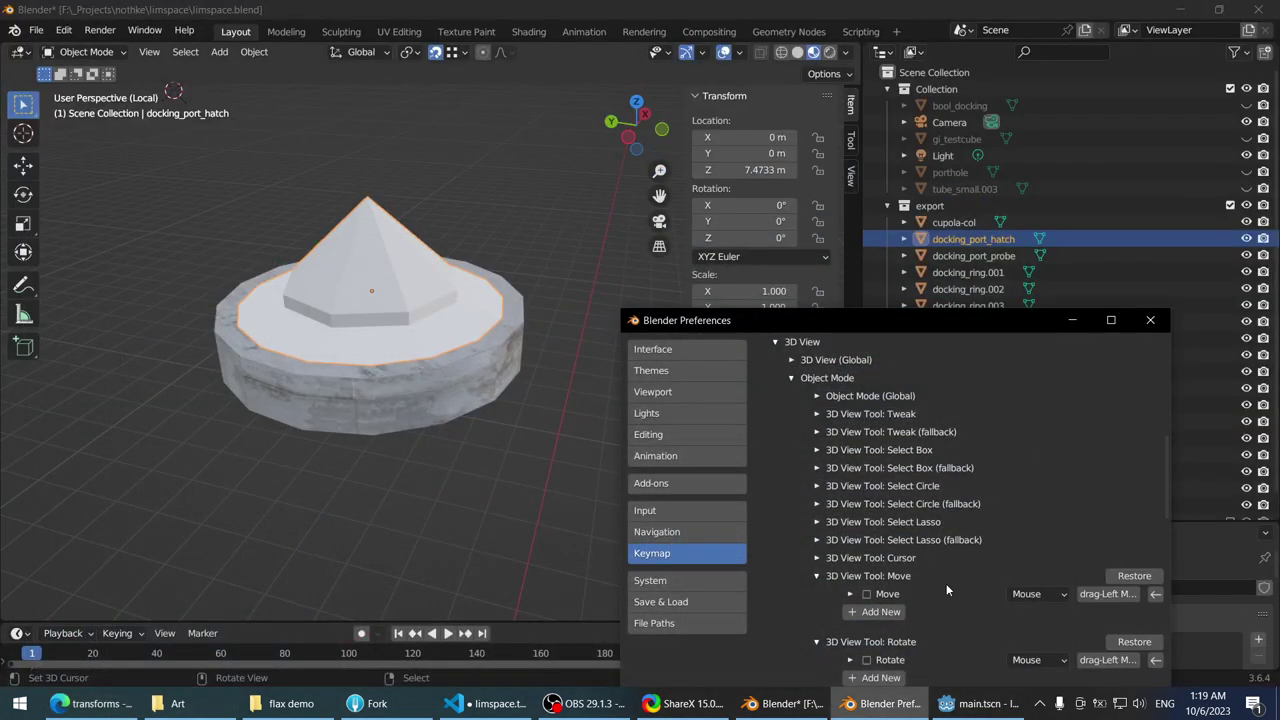
- Inspect the Rotate keymap binding, leaving its input type as Mouse
scroll(946, 583, down, 2)
scroll(960, 572, down, 3)
drag(865, 320, 742, 216)
scroll(786, 368, up, 4)
scroll(770, 390, down, 1)
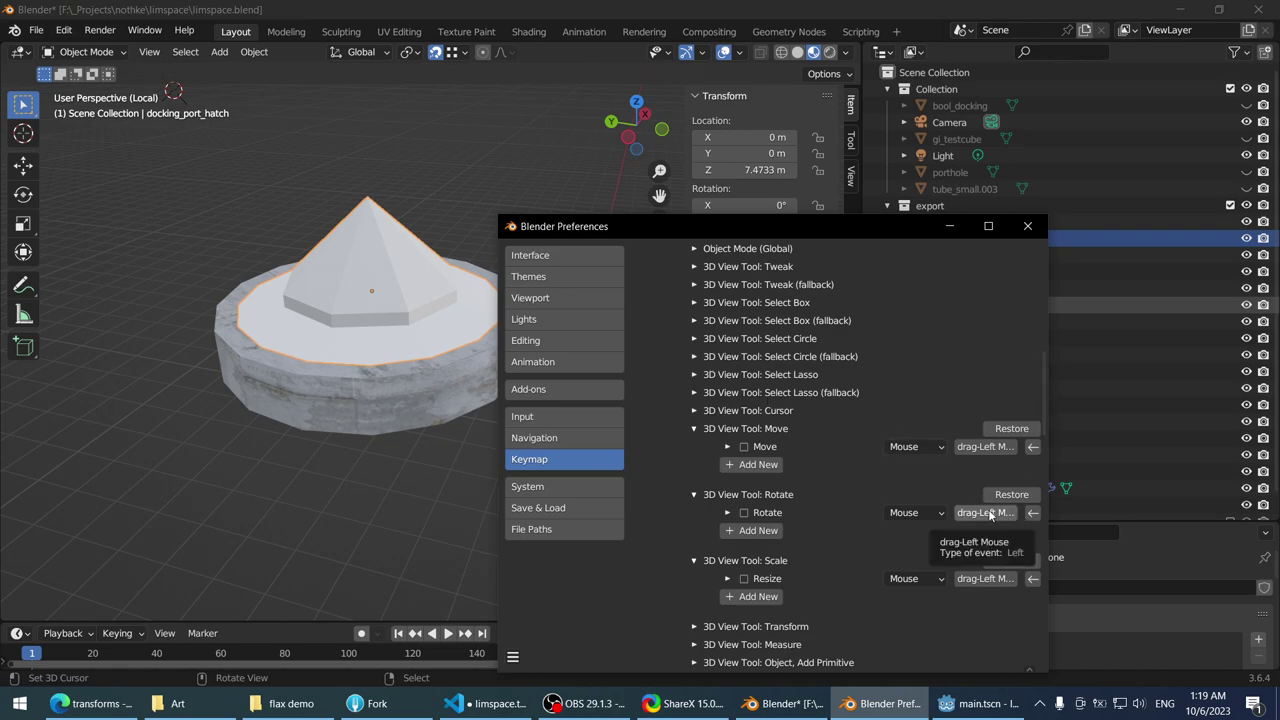
click(915, 513)
click(918, 512)
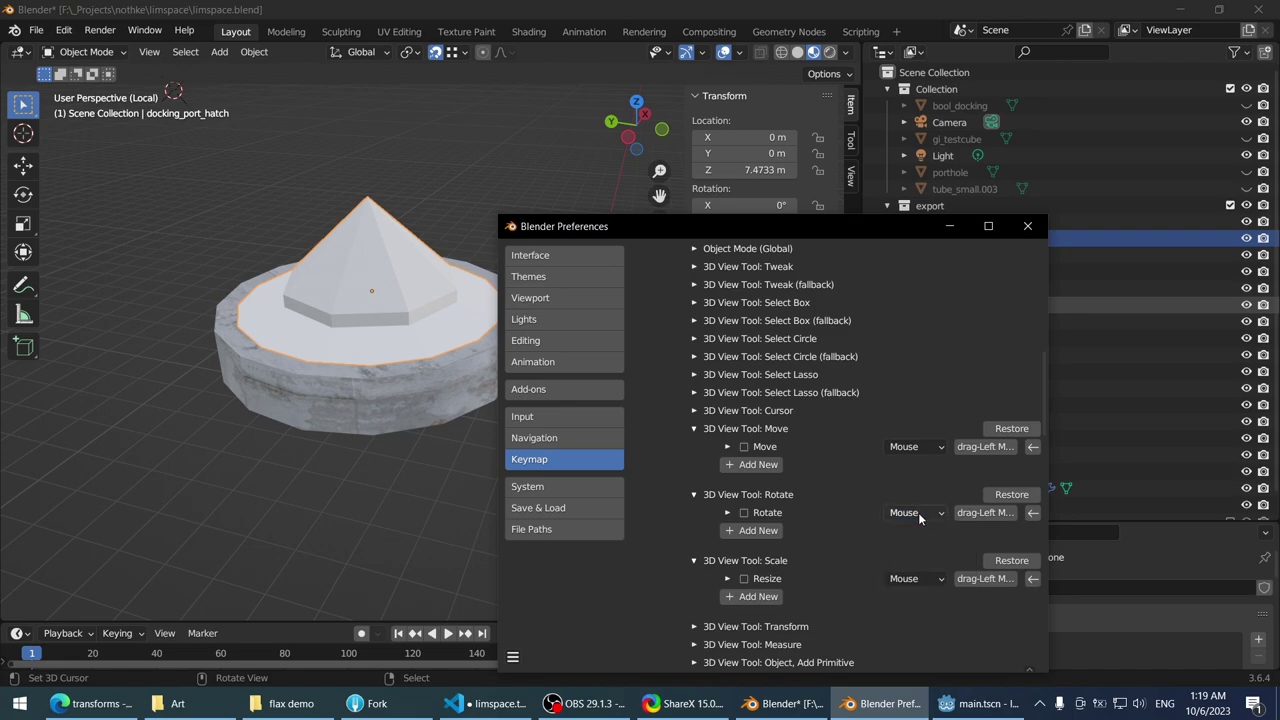
click(727, 512)
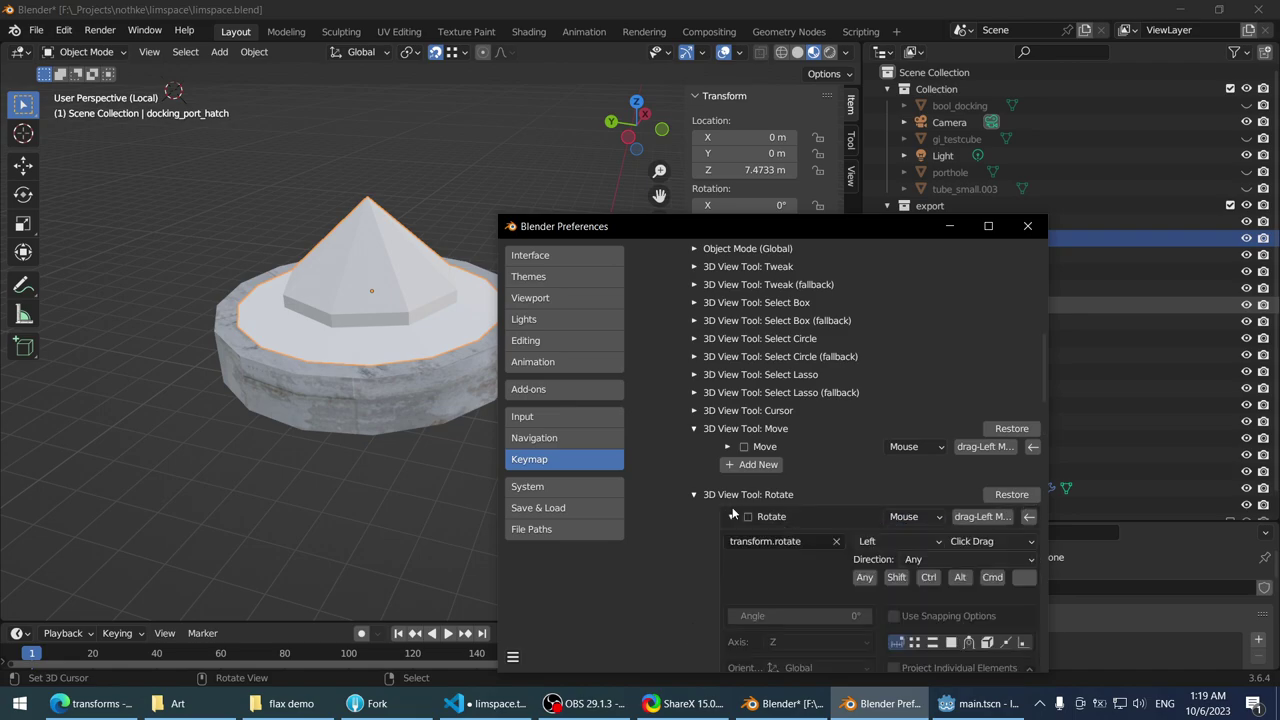
click(727, 512)
- Reread the StackExchange answer and compare it with the keymap settings
click(110, 705)
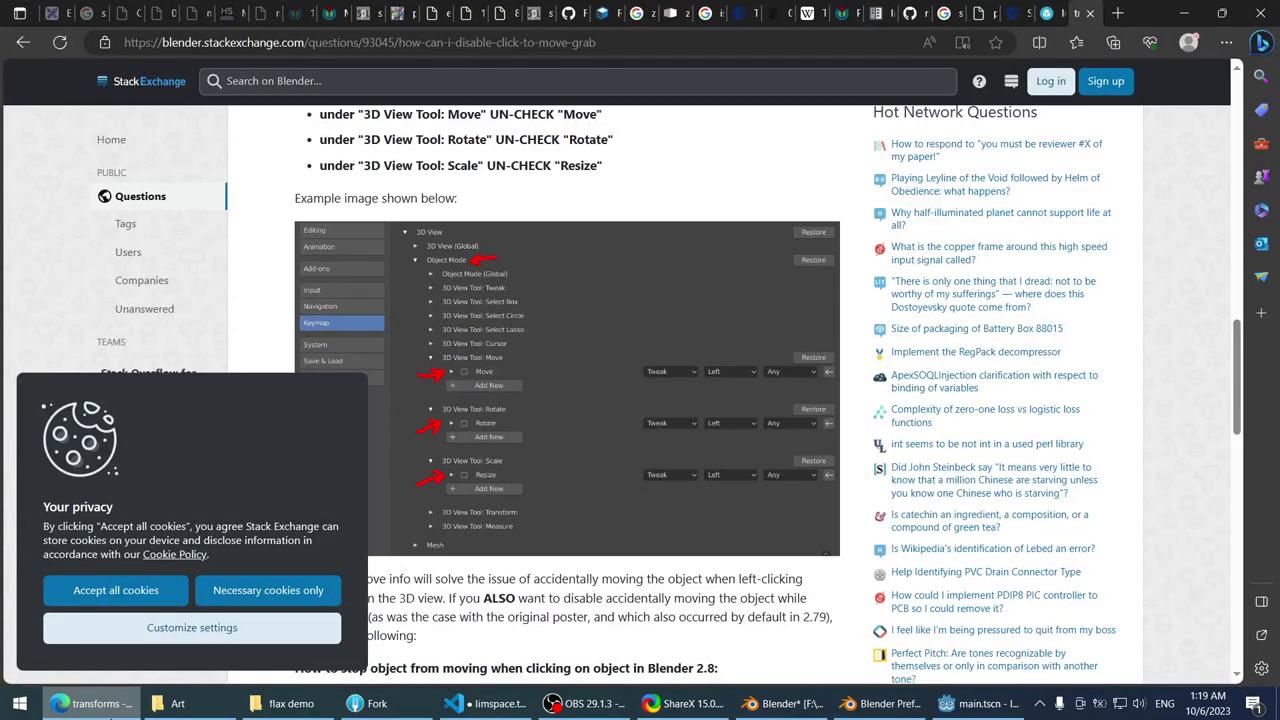
scroll(528, 474, down, 5)
scroll(528, 474, up, 2)
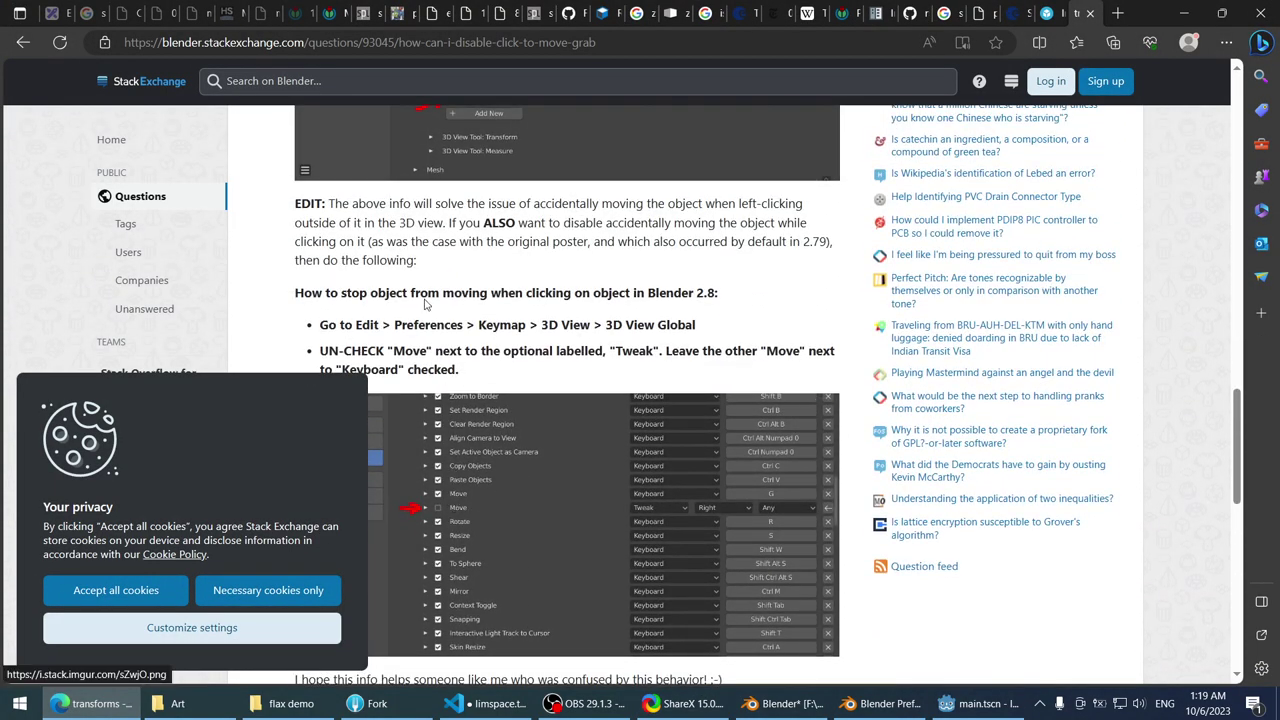
scroll(405, 268, down, 1)
scroll(492, 253, up, 8)
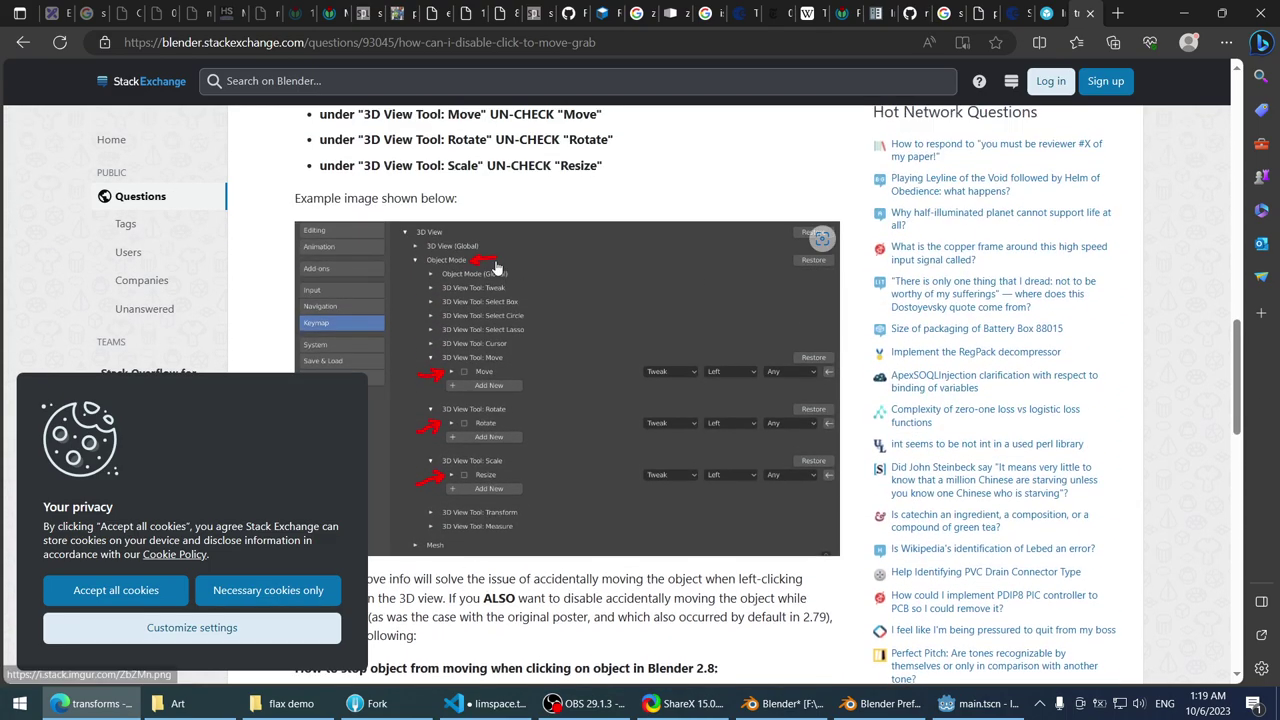
scroll(497, 268, down, 8)
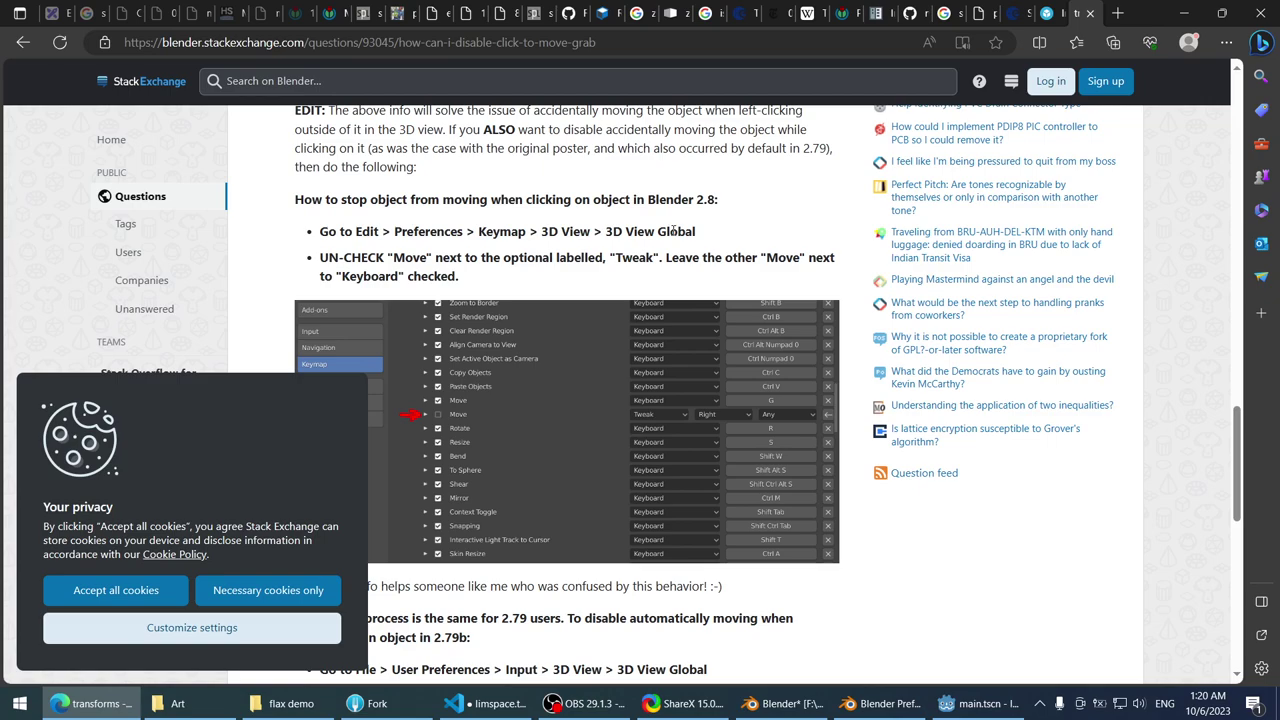
click(880, 704)
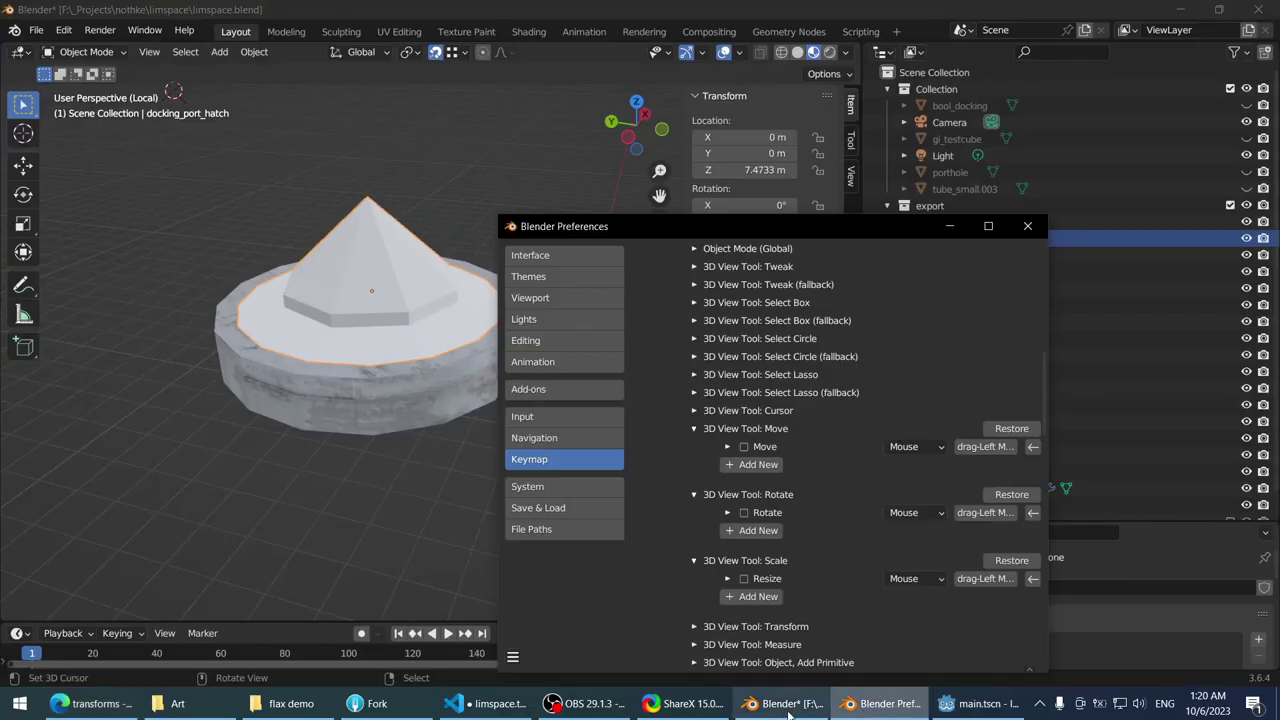
scroll(701, 447, up, 5)
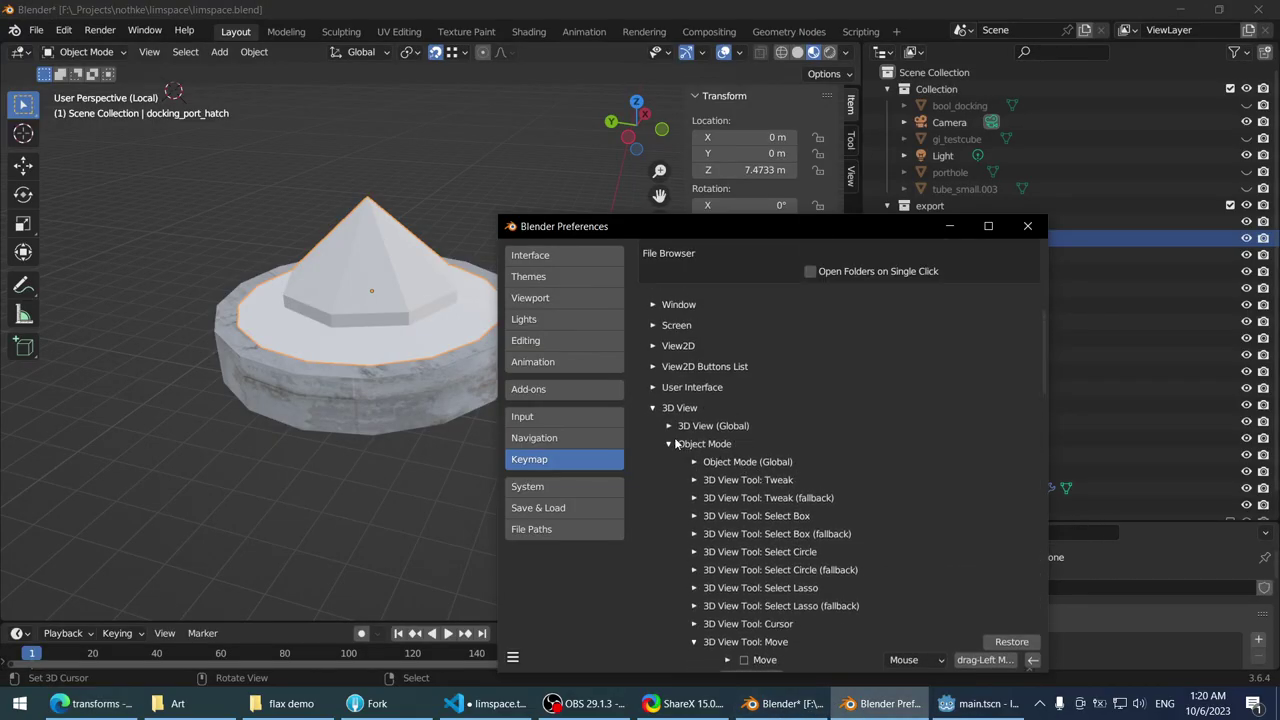
- Collapse Object Mode, expand 3D View (Global) and scroll to the unchecked mouse Move entry
click(671, 443)
click(669, 426)
scroll(670, 432, down, 3)
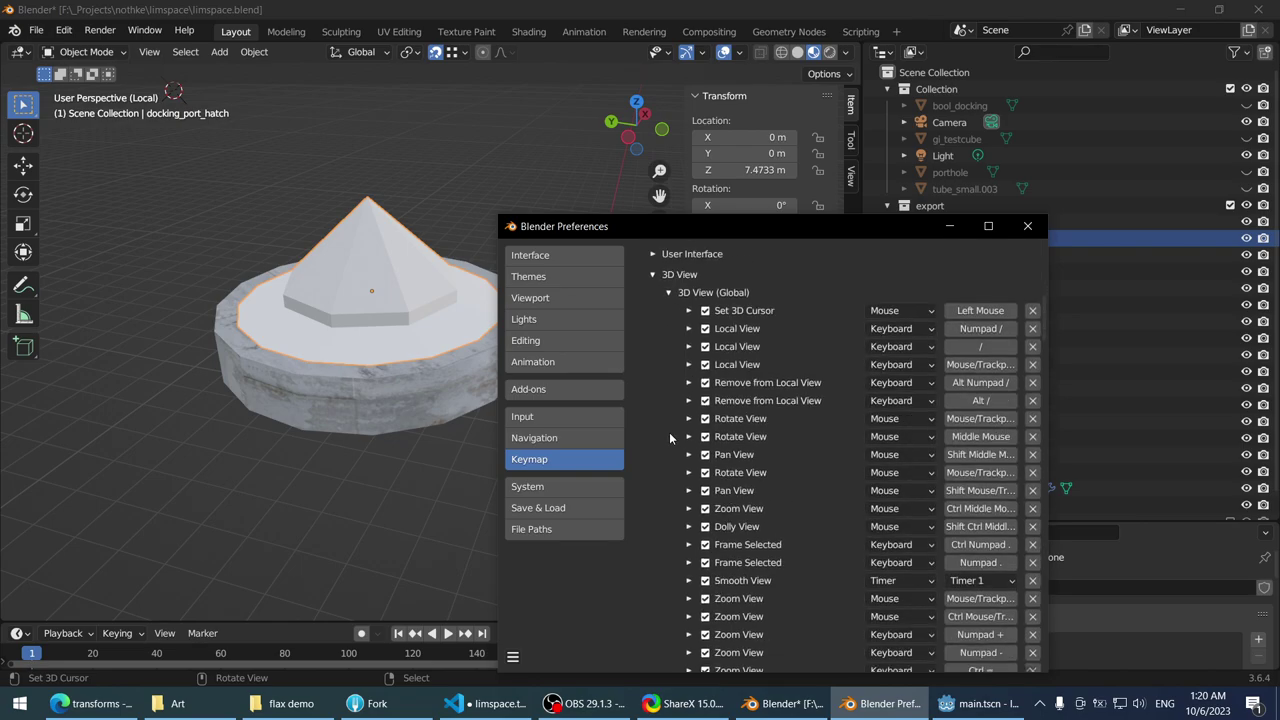
scroll(669, 432, down, 9)
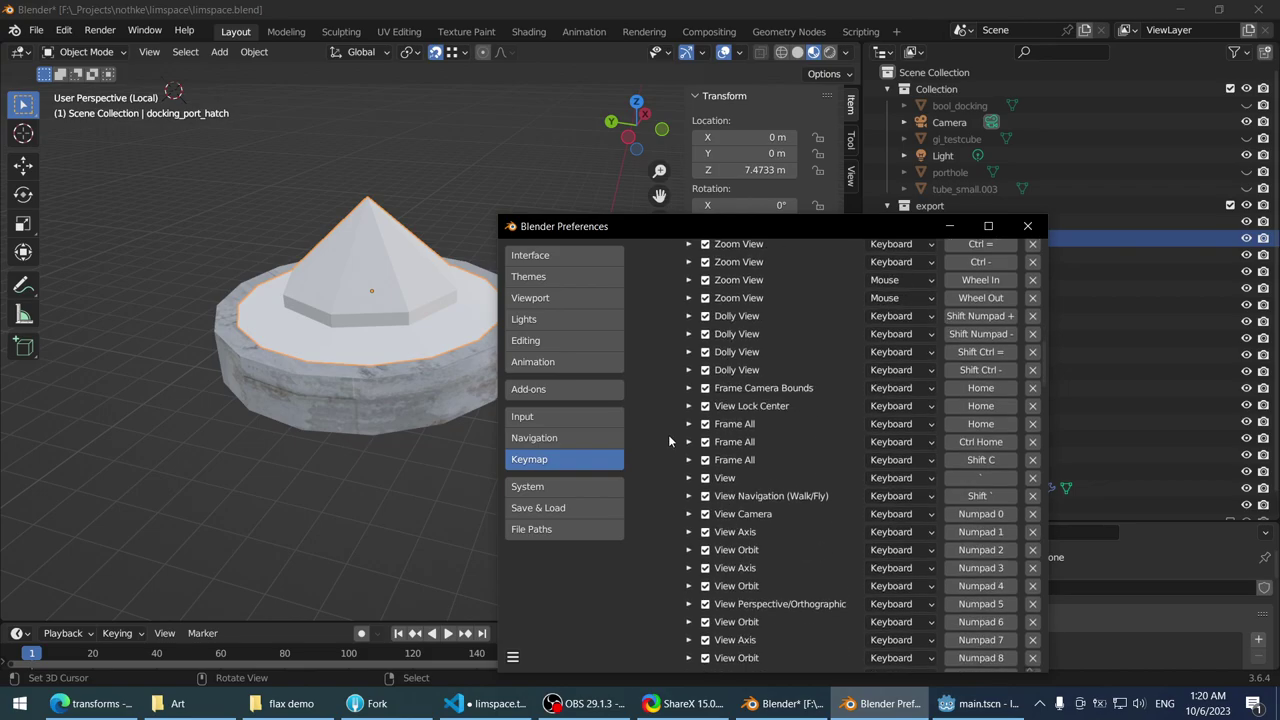
scroll(668, 434, down, 4)
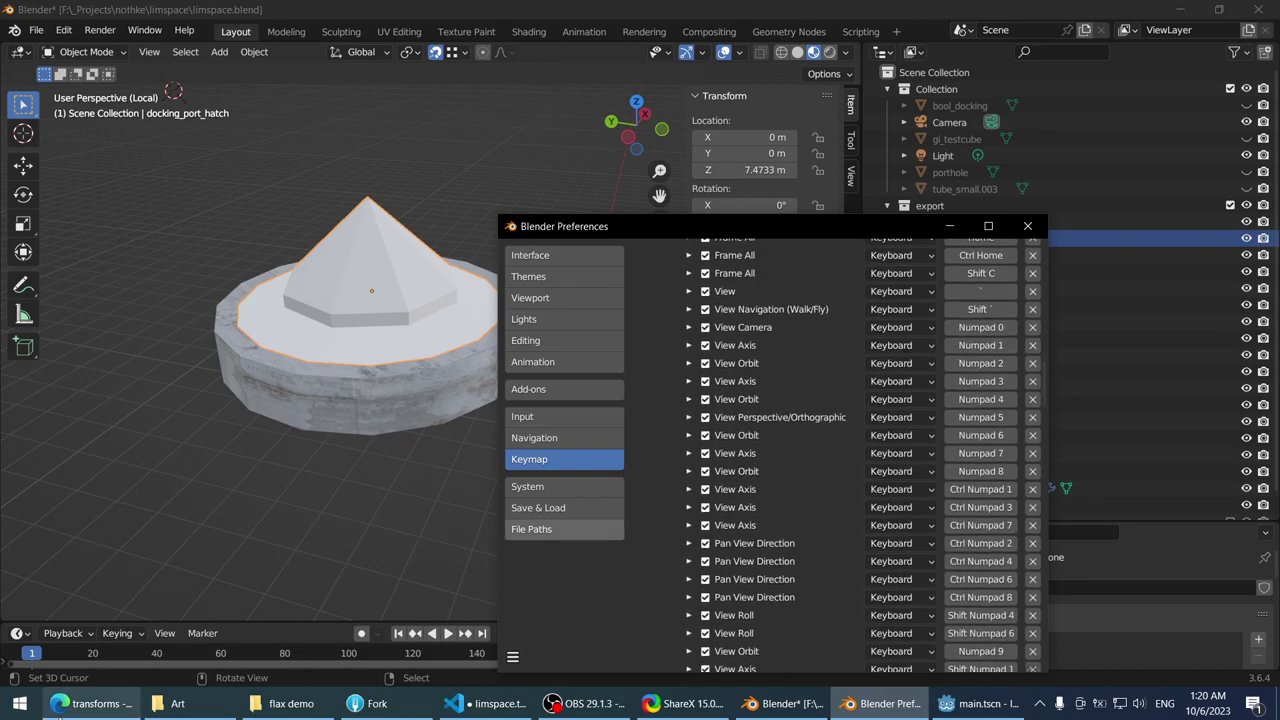
click(97, 704)
click(97, 704)
scroll(815, 500, down, 8)
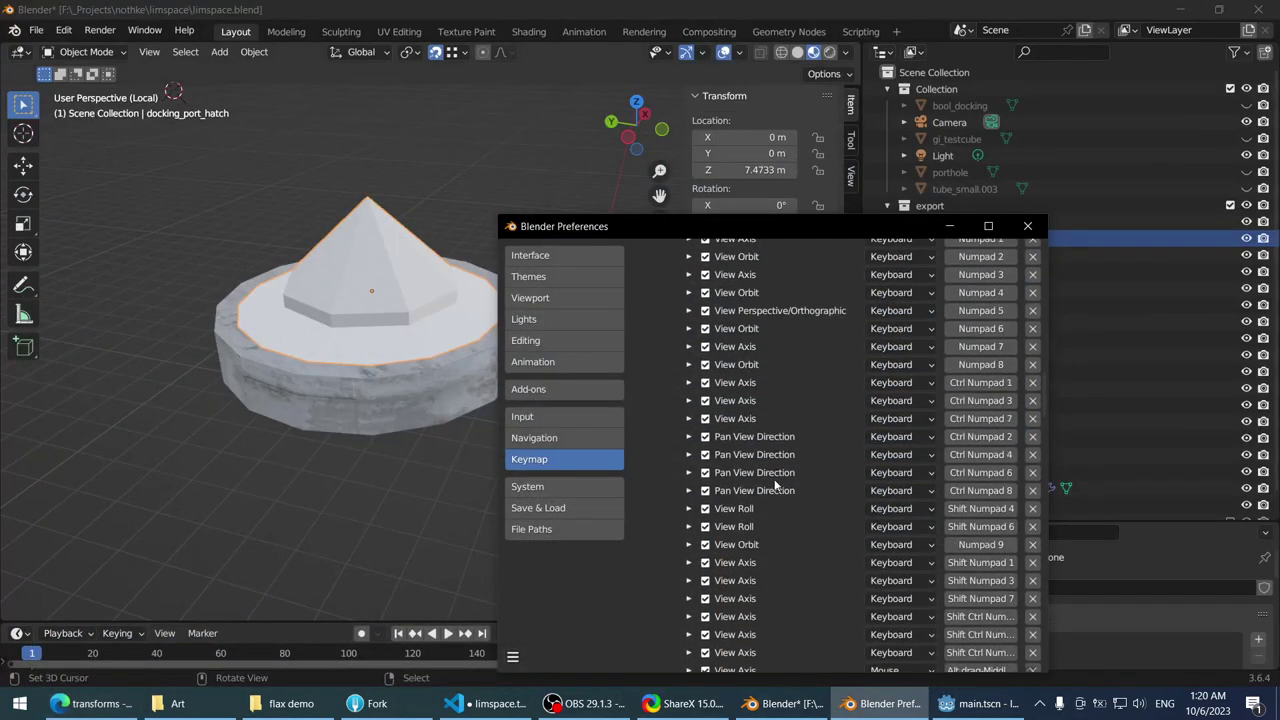
scroll(810, 530, down, 9)
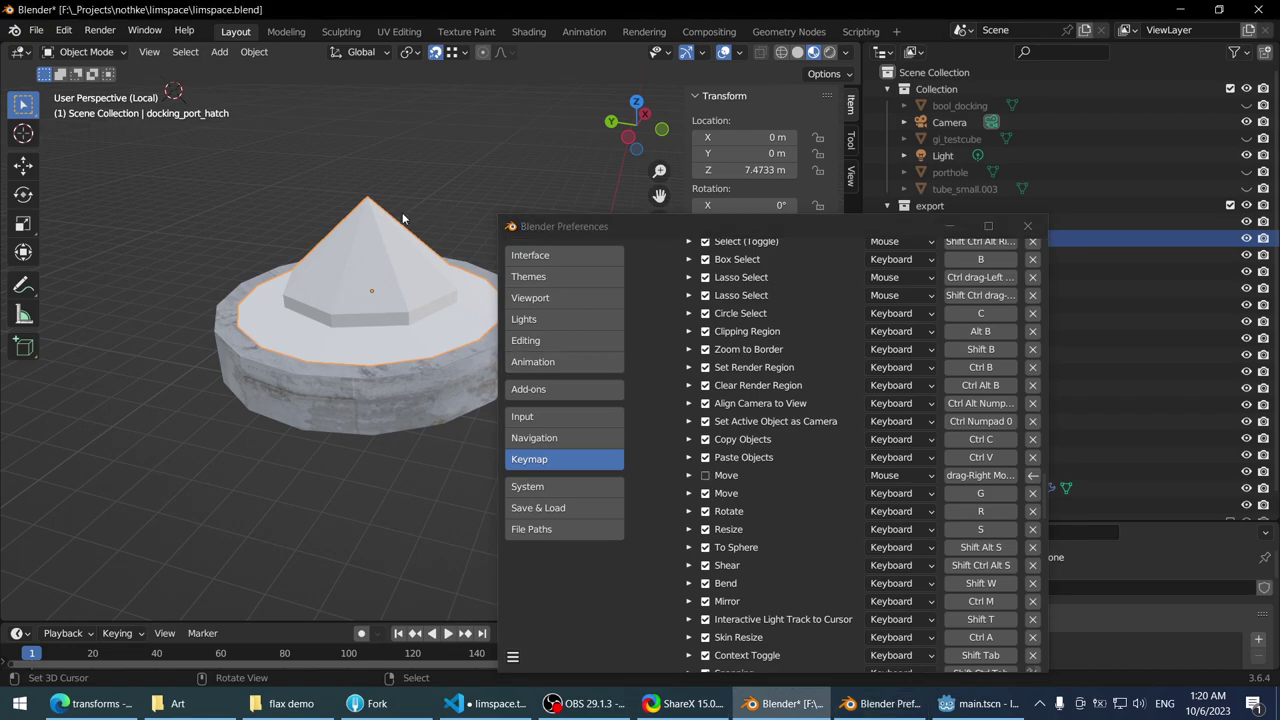
- Close Preferences, reframe the hatch and save the blend file
drag(623, 229, 547, 156)
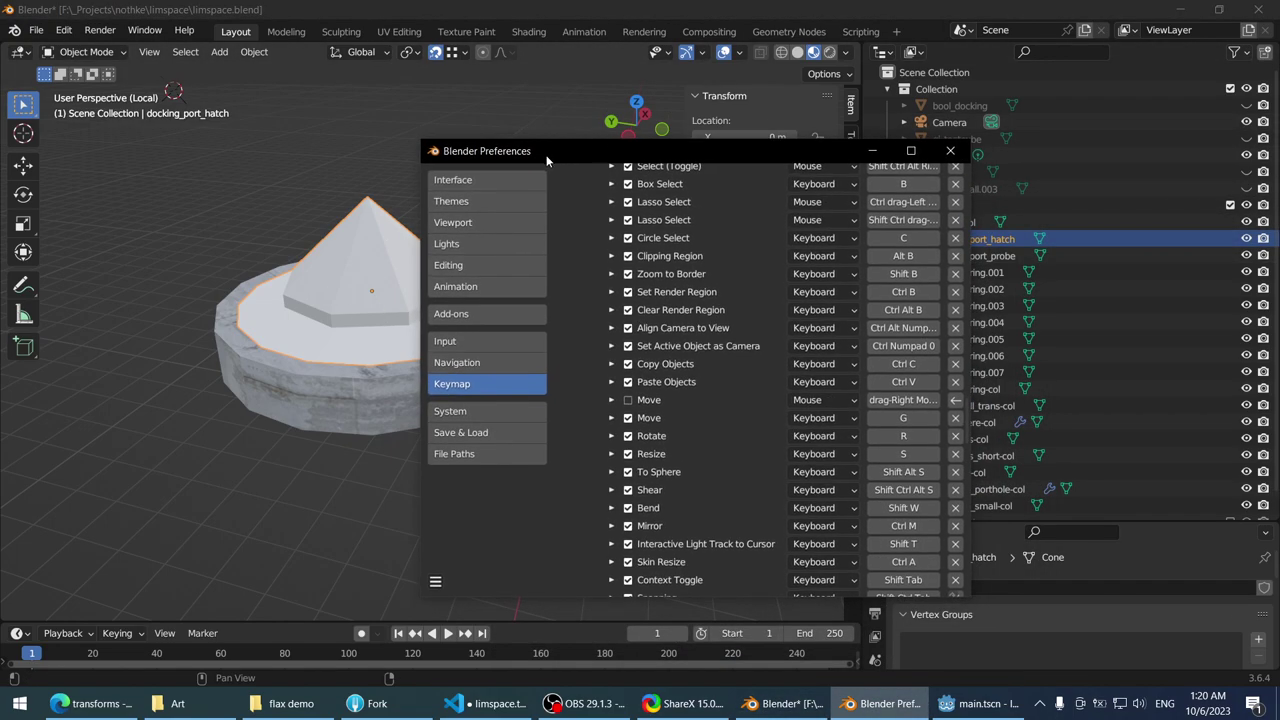
click(950, 150)
scroll(424, 321, down, 3)
shift+middle_drag(424, 321, 471, 355)
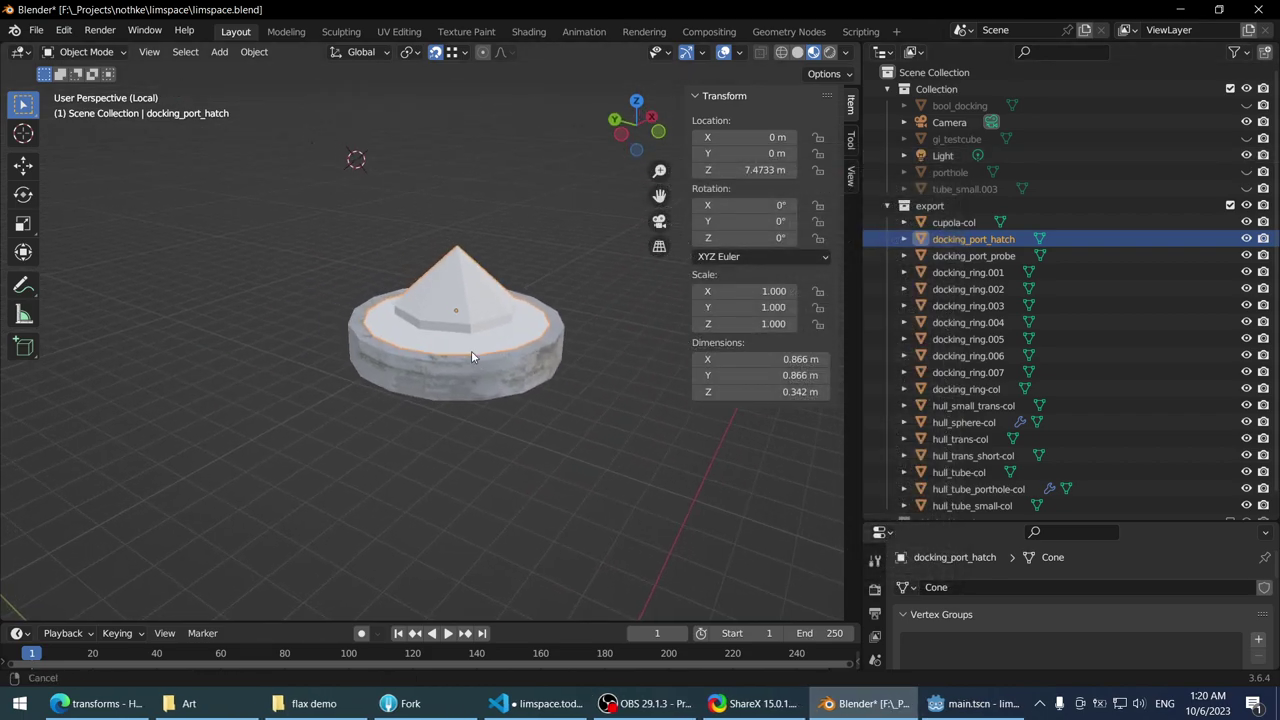
scroll(471, 351, up, 2)
key(ctrl+s)
middle_drag(414, 294, 434, 334)
scroll(436, 334, up, 2)
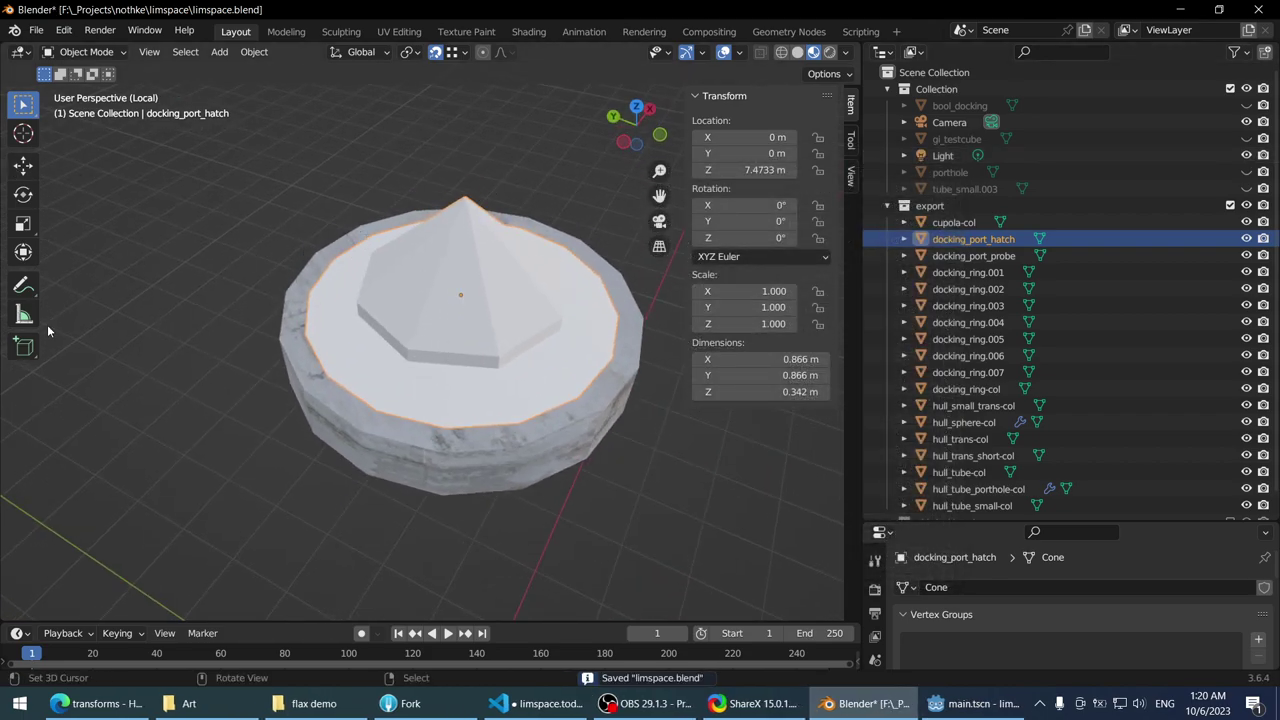
middle_drag(380, 340, 389, 299)
- In Edit Mode, test-grab two cone-base vertices, cancelling each move
key(Tab)
middle_drag(686, 309, 470, 360)
click(460, 357)
key(g)
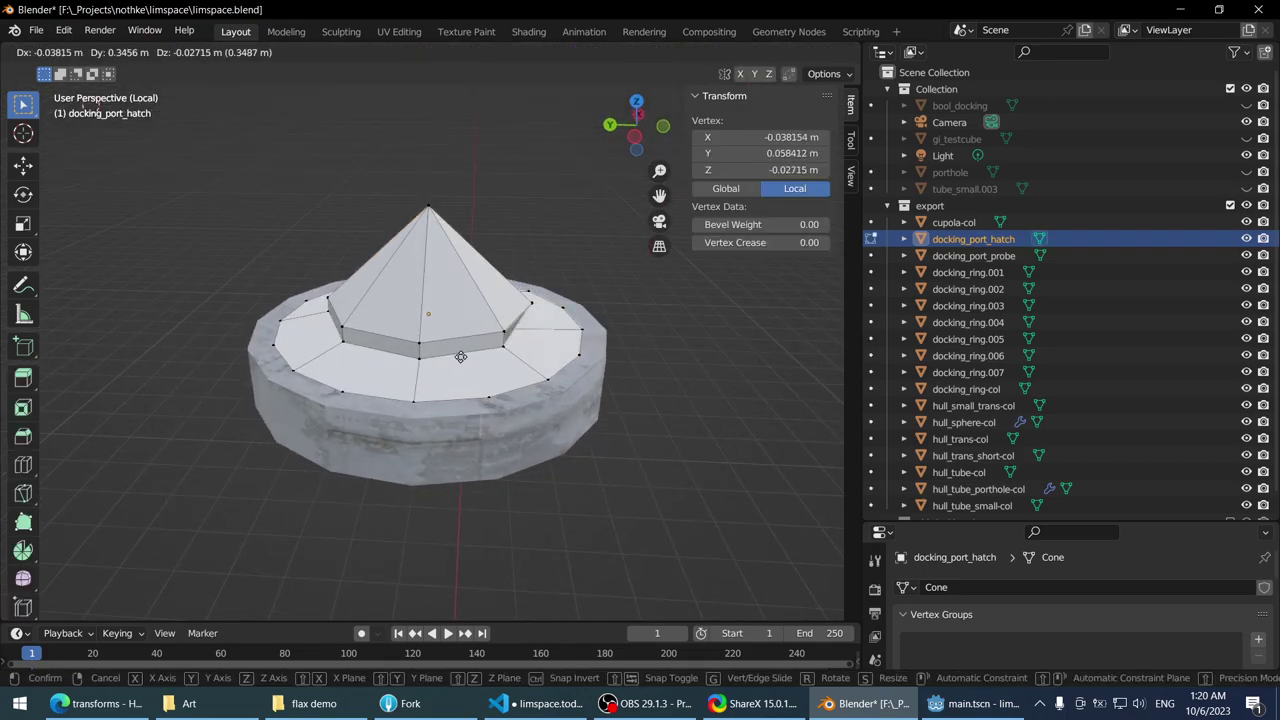
key(Escape)
click(342, 327)
key(g)
key(Escape)
- Test-grab another vertex, cancel it, and return to Object Mode
scroll(340, 325, down, 3)
middle_drag(340, 325, 469, 319)
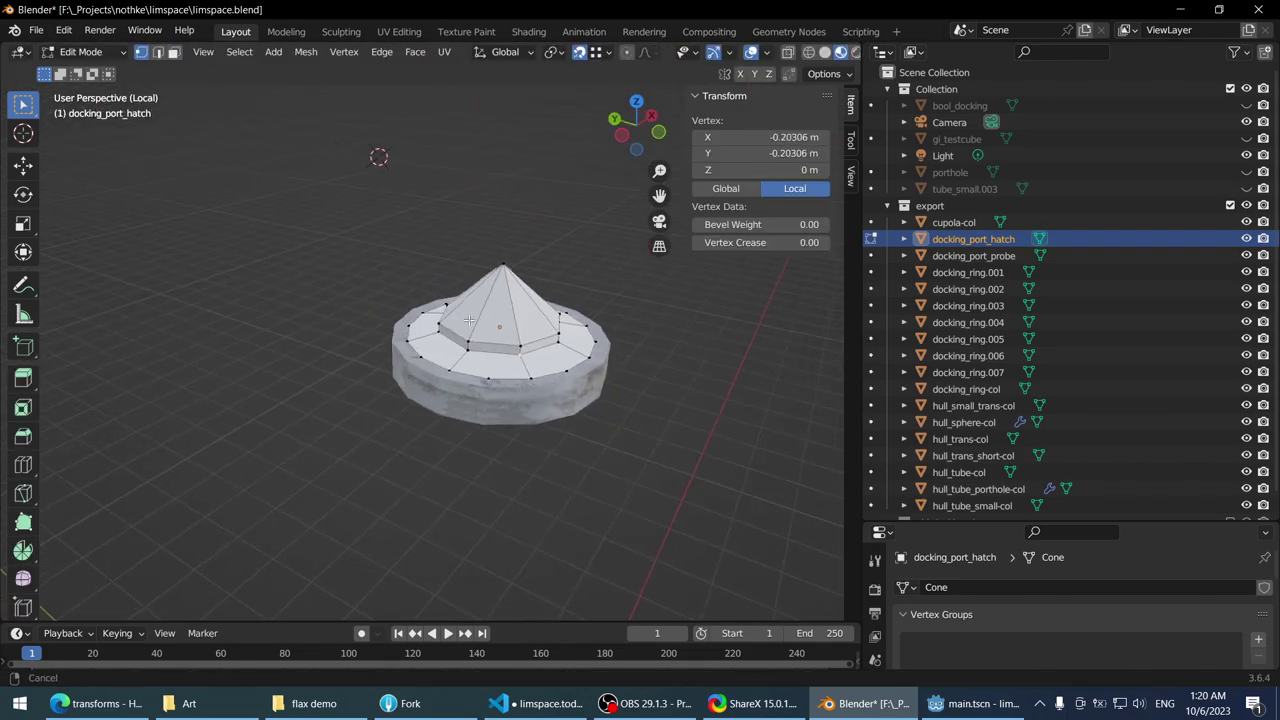
scroll(469, 319, up, 5)
scroll(418, 344, down, 1)
key(g)
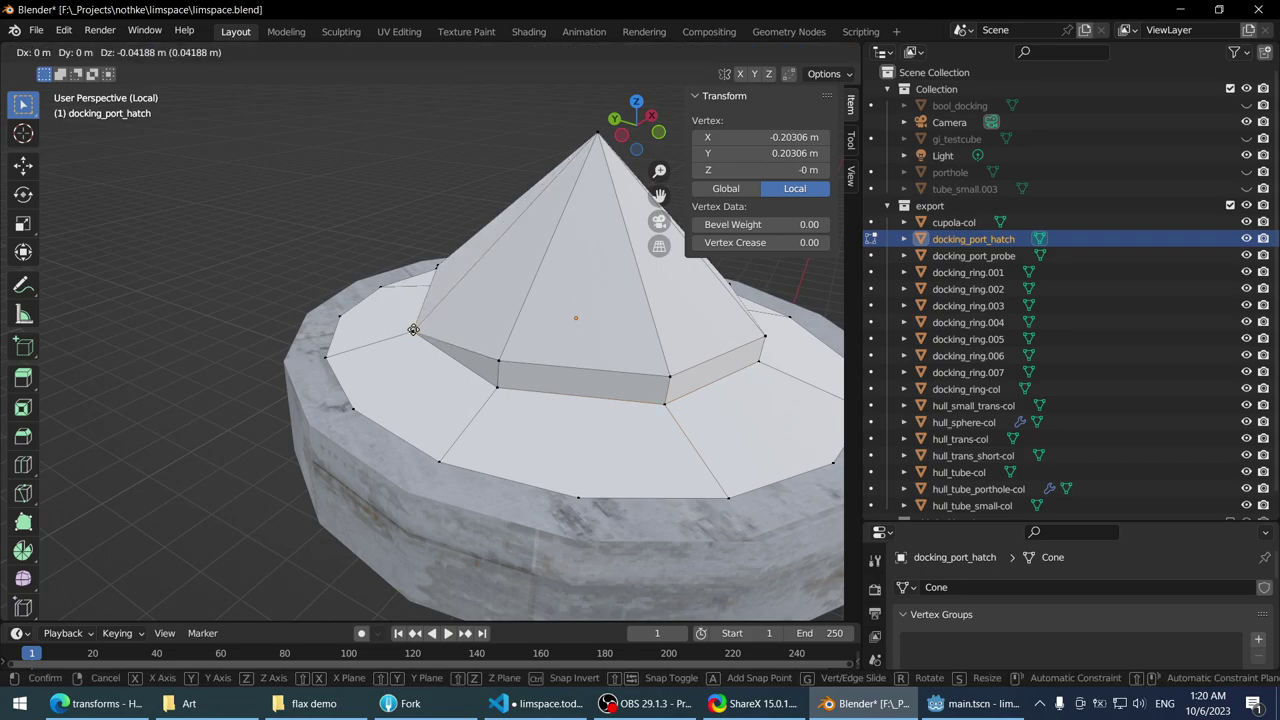
key(Escape)
scroll(420, 320, down, 4)
mouse_move(420, 320)
middle_down()
mouse_move(448, 353)
mouse_move(337, 340)
mouse_move(437, 280)
mouse_move(423, 337)
middle_up()
key(Tab)
- Exit local view to show the whole station, viewing the hatch from above
scroll(416, 317, up, 1)
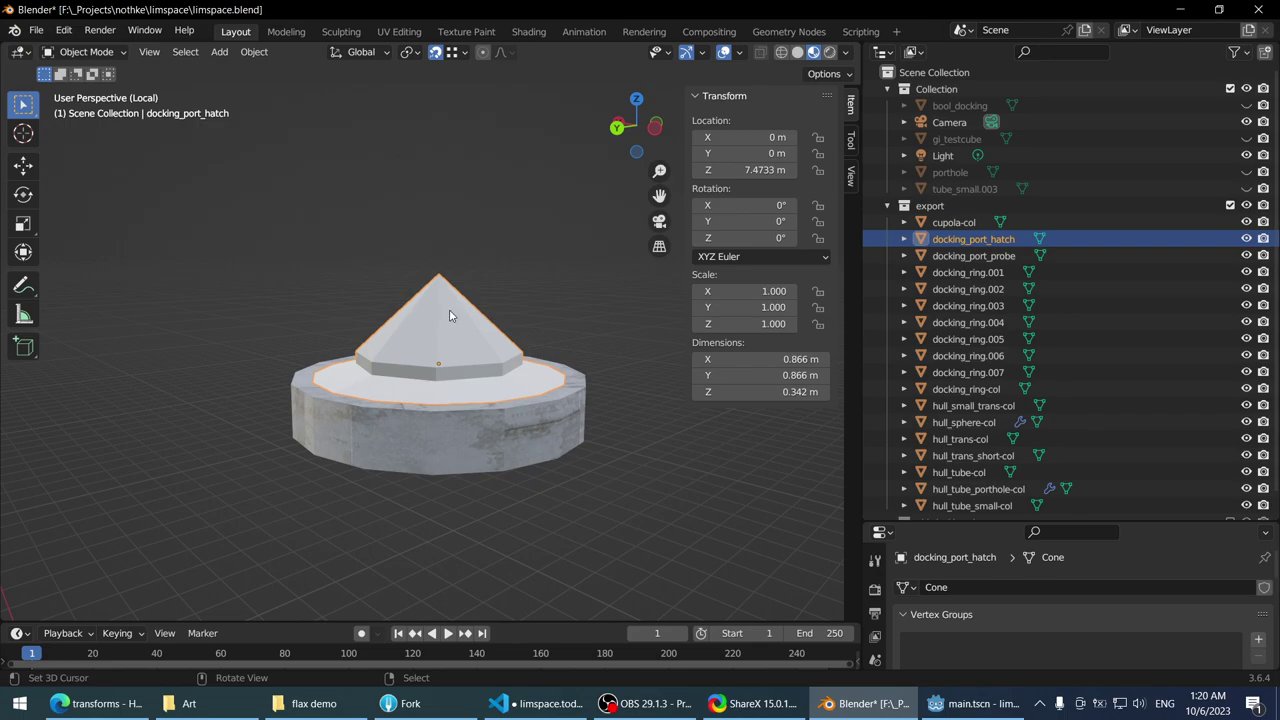
mouse_move(449, 312)
middle_down()
mouse_move(471, 371)
mouse_move(484, 259)
mouse_move(480, 423)
middle_up()
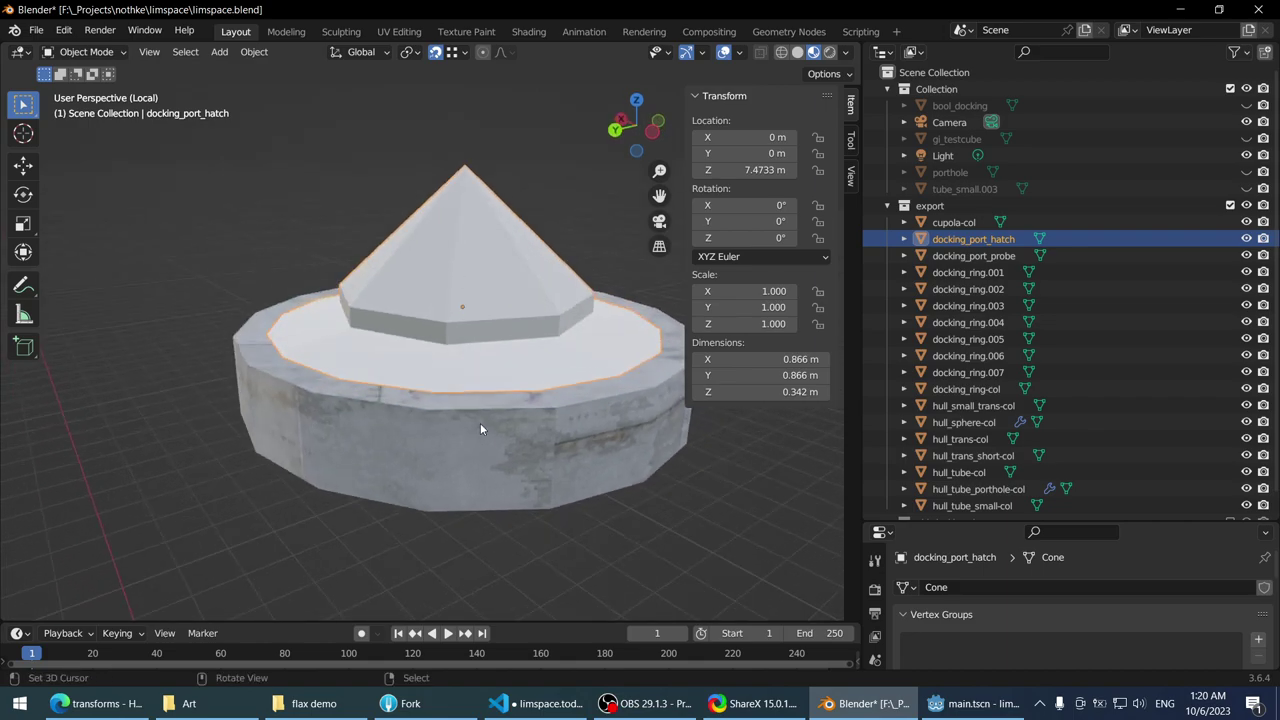
key(KP_Divide)
key(KP_Divide)
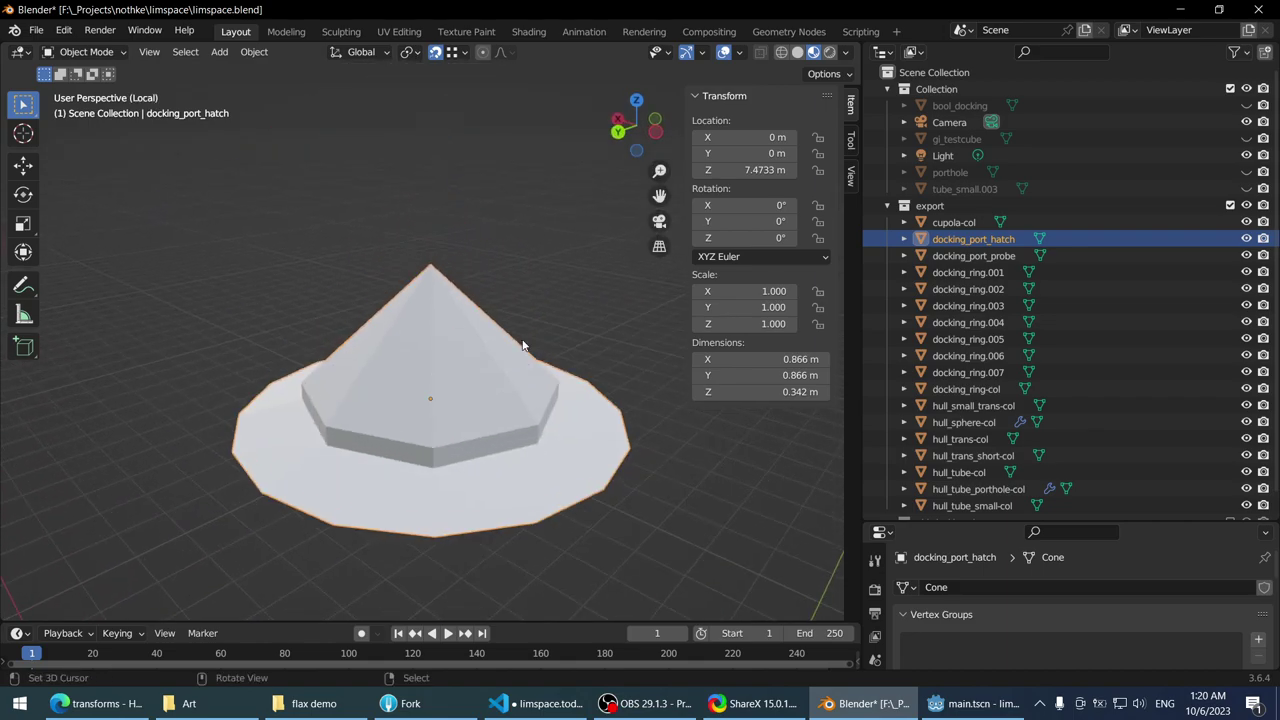
middle_drag(523, 349, 488, 353)
- Select the hatch's outer rim edge loop and lower it along Z
key(Tab)
key(alt+a)
click(494, 261)
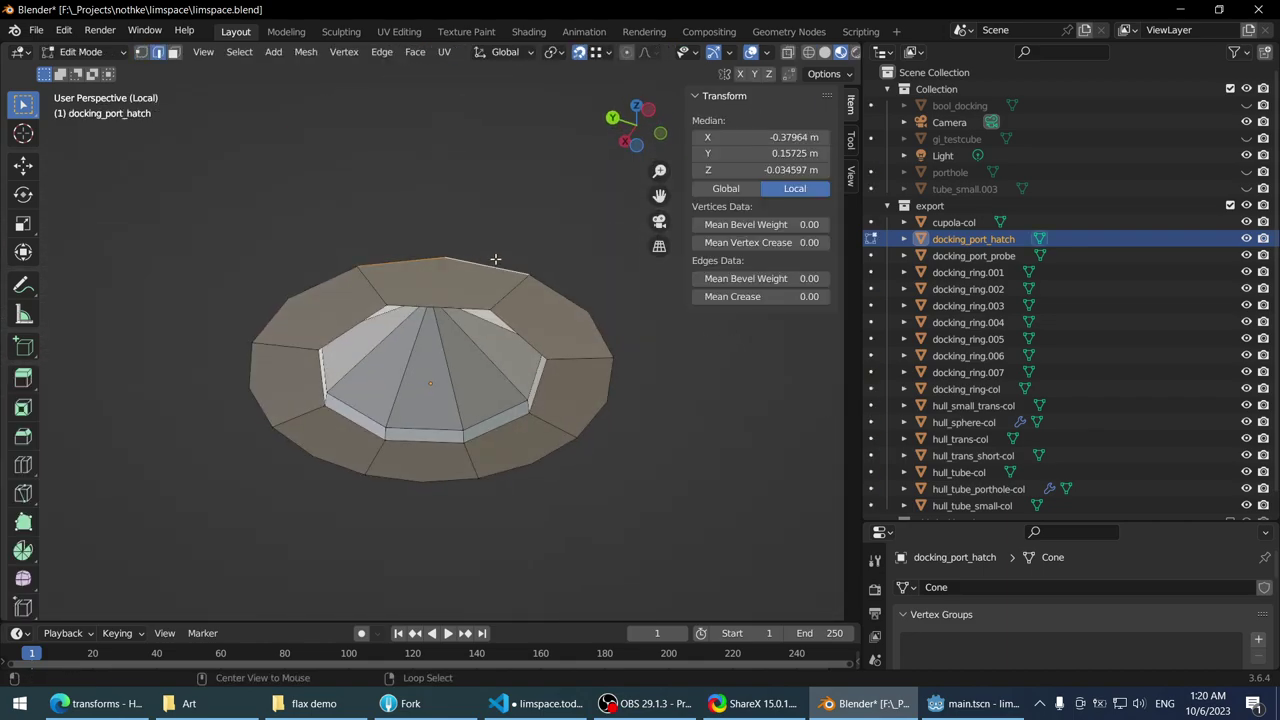
alt+click(497, 269)
middle_drag(497, 269, 625, 330)
key(g)
key(z)
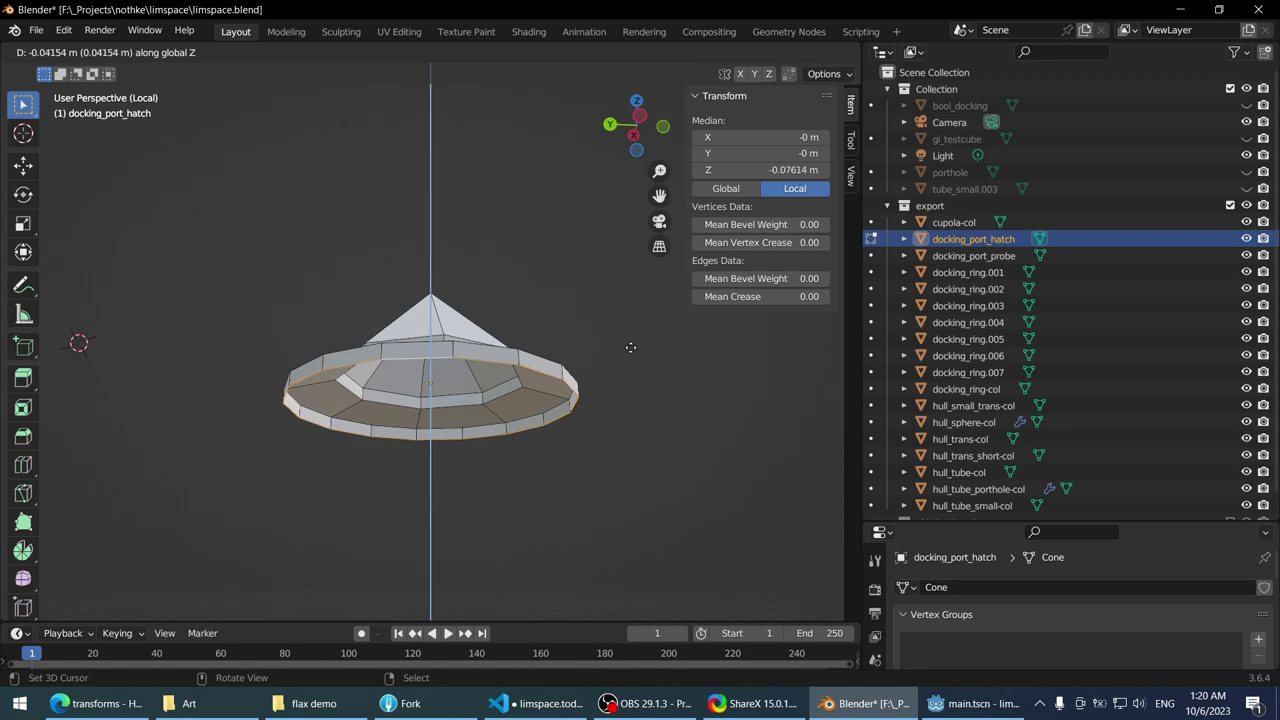
click(630, 347)
- Inset the hatch's bottom face and recess it along Z
mouse_move(630, 347)
middle_down()
mouse_move(509, 306)
mouse_move(487, 345)
middle_up()
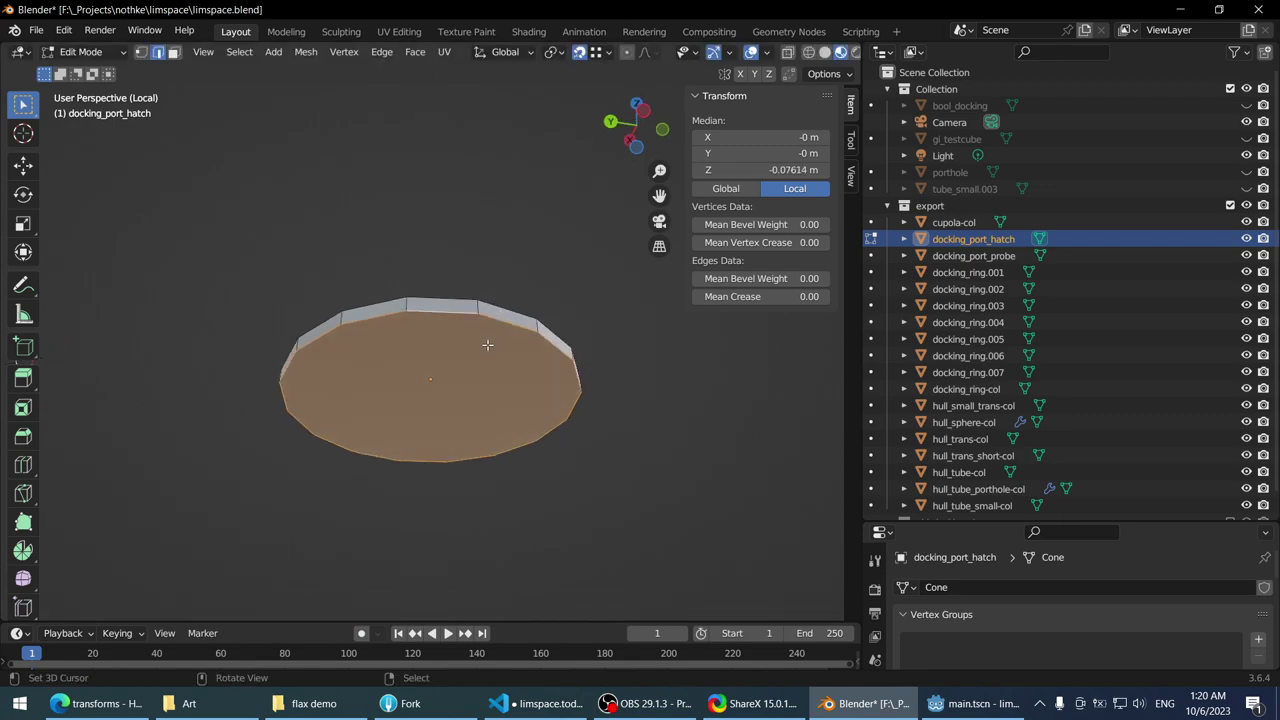
key(i)
click(580, 330)
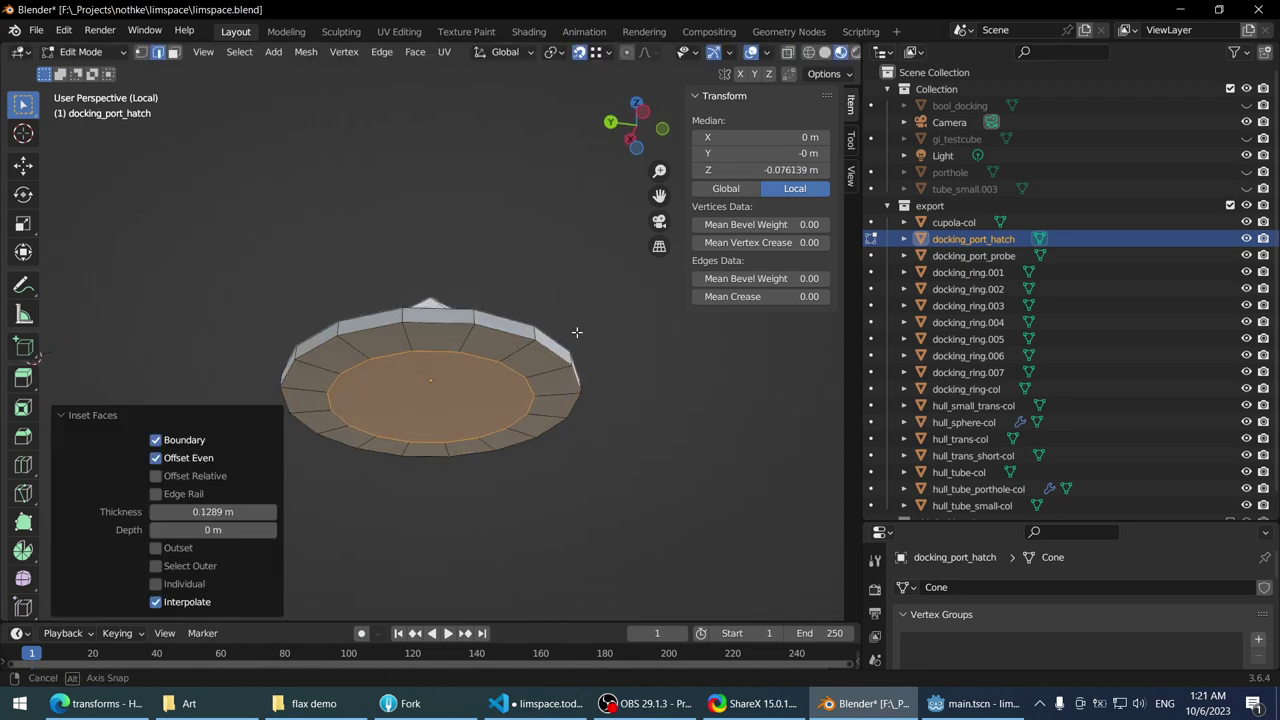
key(g)
key(z)
click(582, 348)
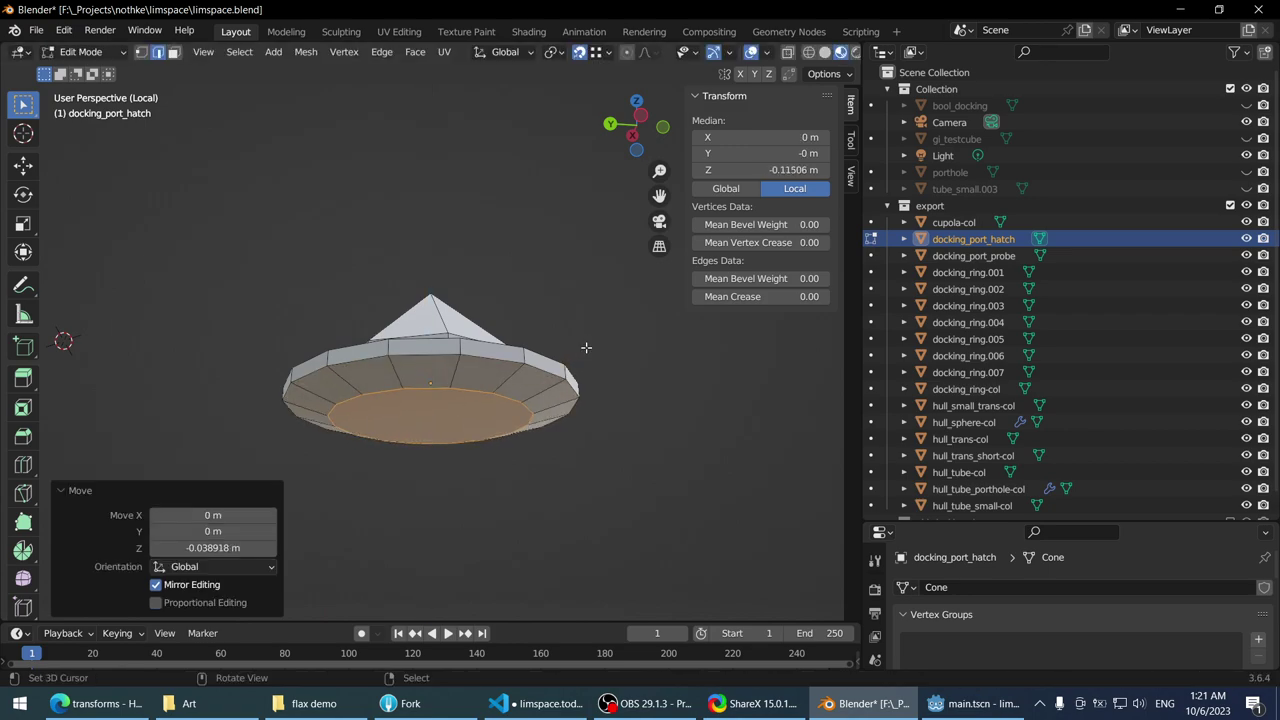
mouse_move(582, 348)
middle_down()
mouse_move(565, 400)
mouse_move(608, 396)
middle_up()
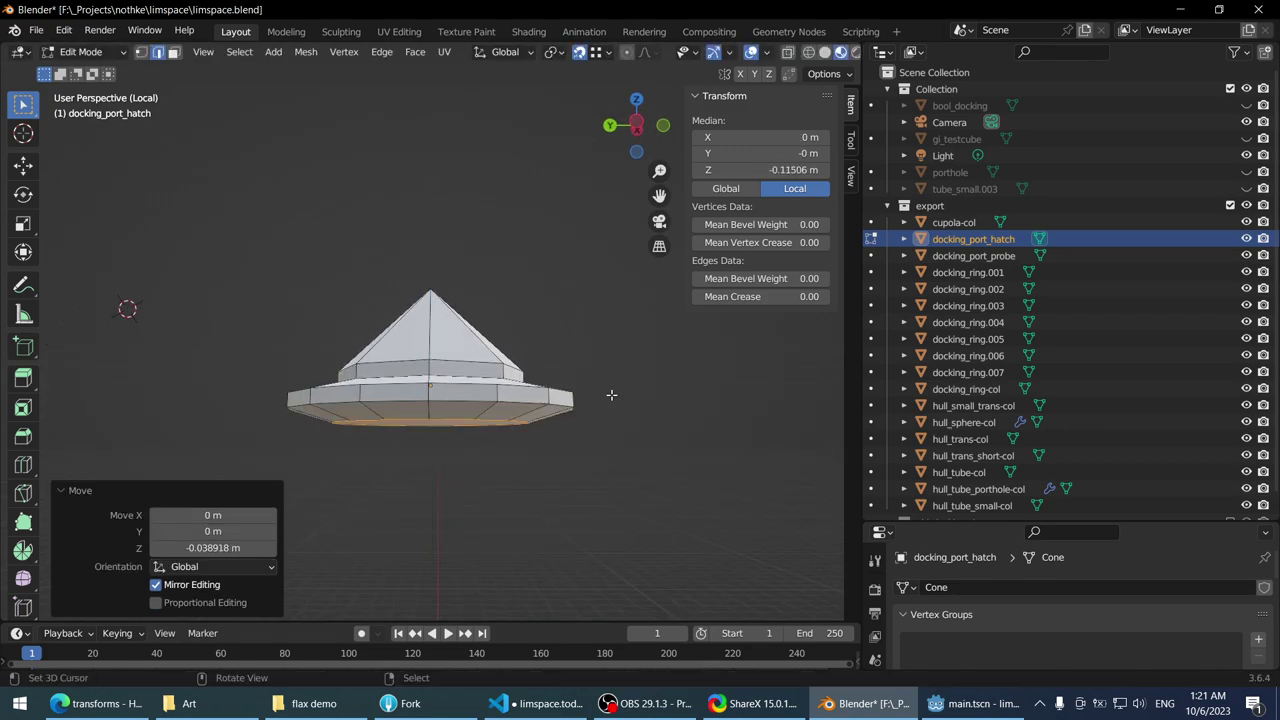
key(g)
key(z)
click(135, 711)
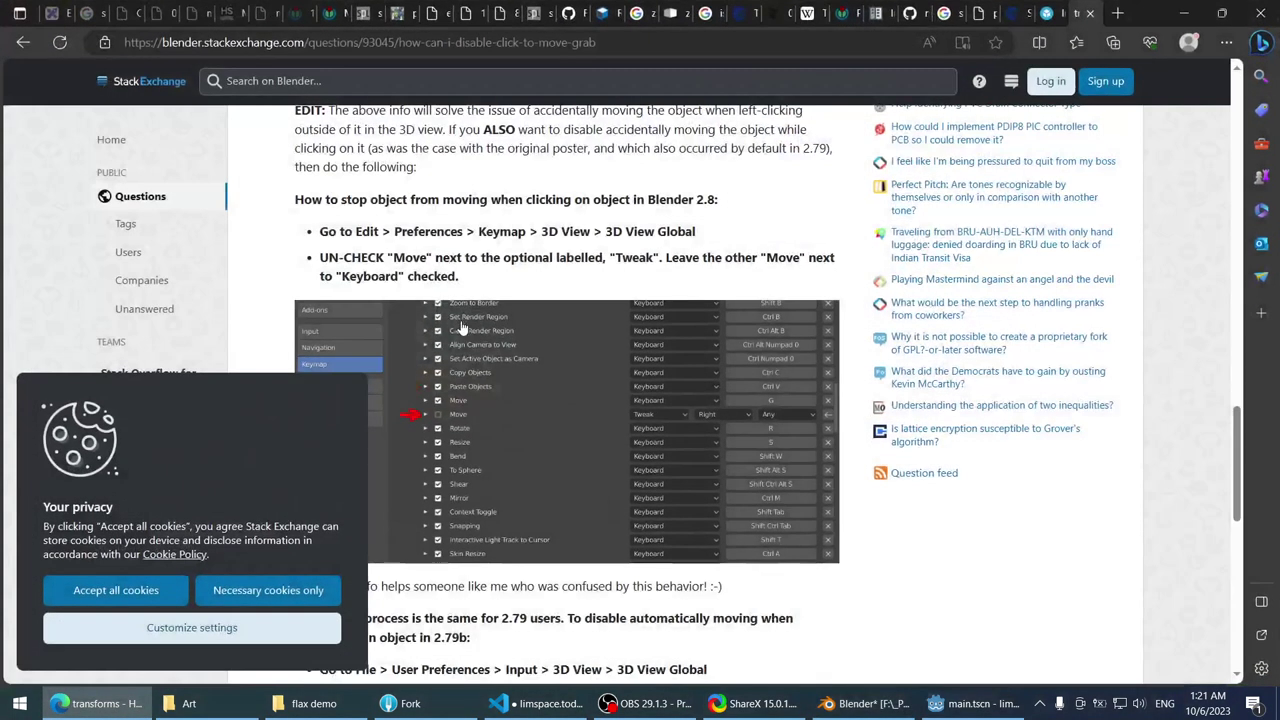
key(ctrl+t)
text(russian)
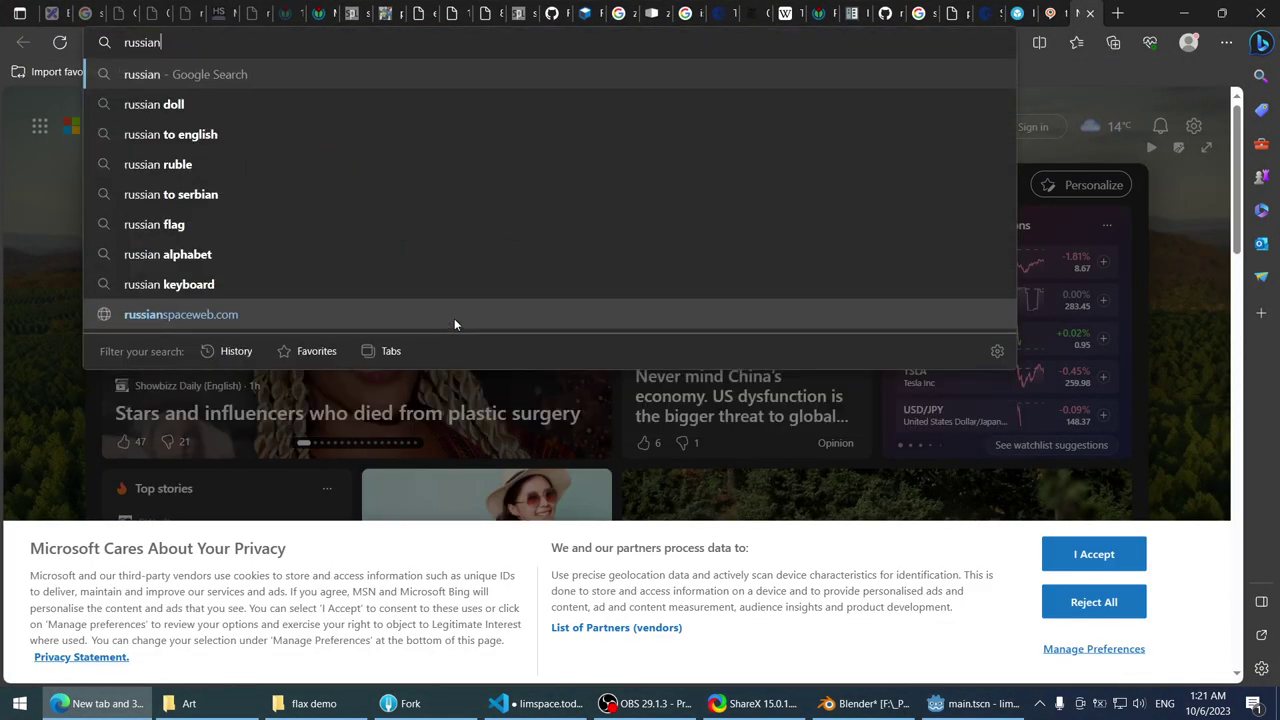
text(sapcew)
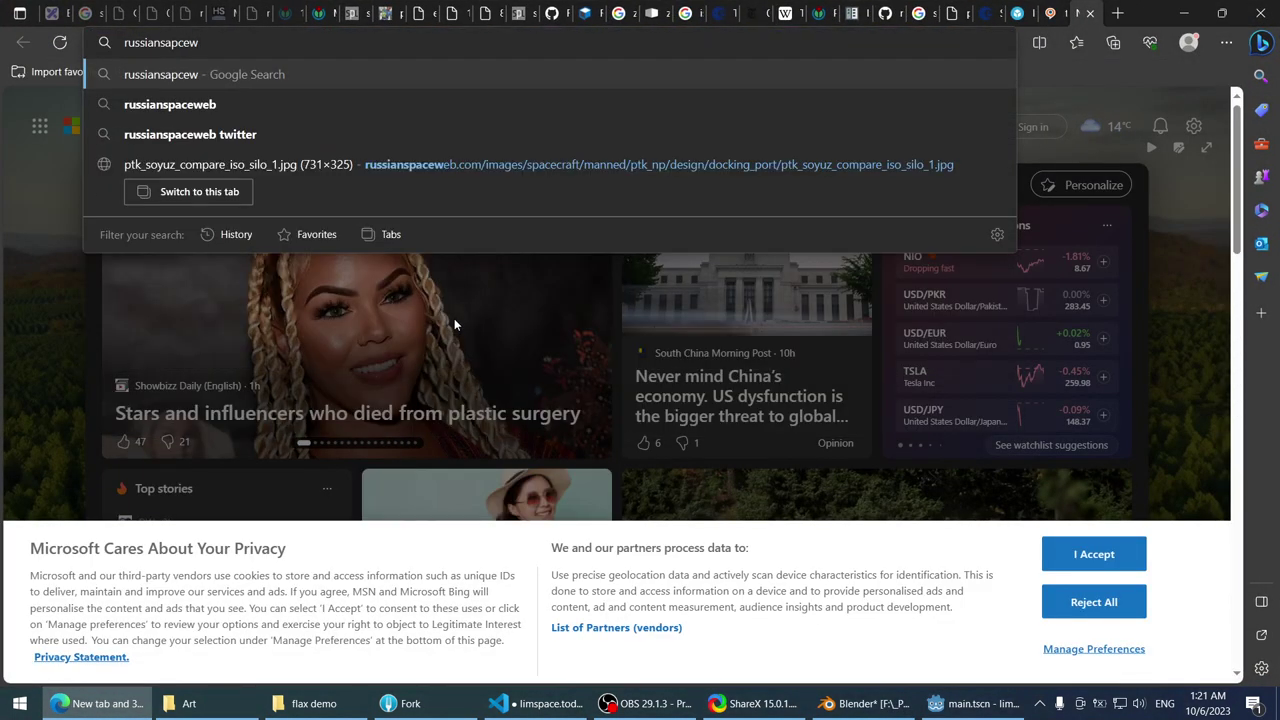
key(Down)
key(Return)
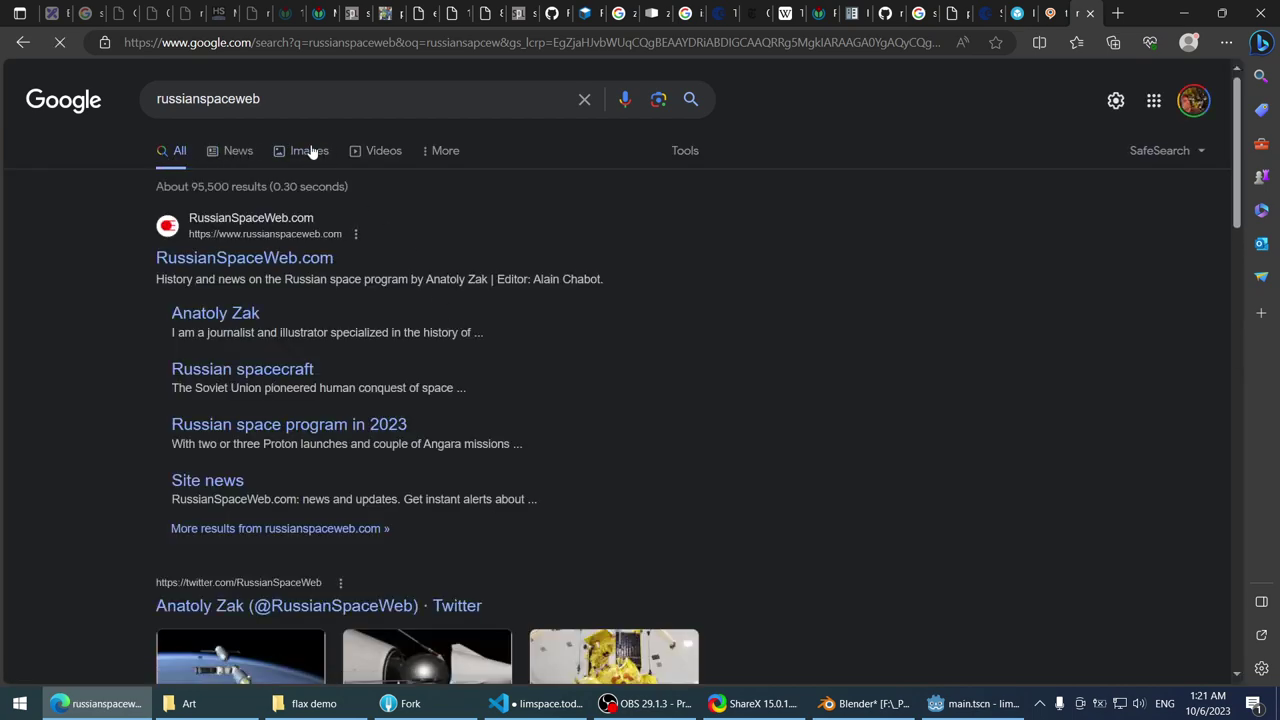
click(309, 150)
click(300, 107)
text(do)
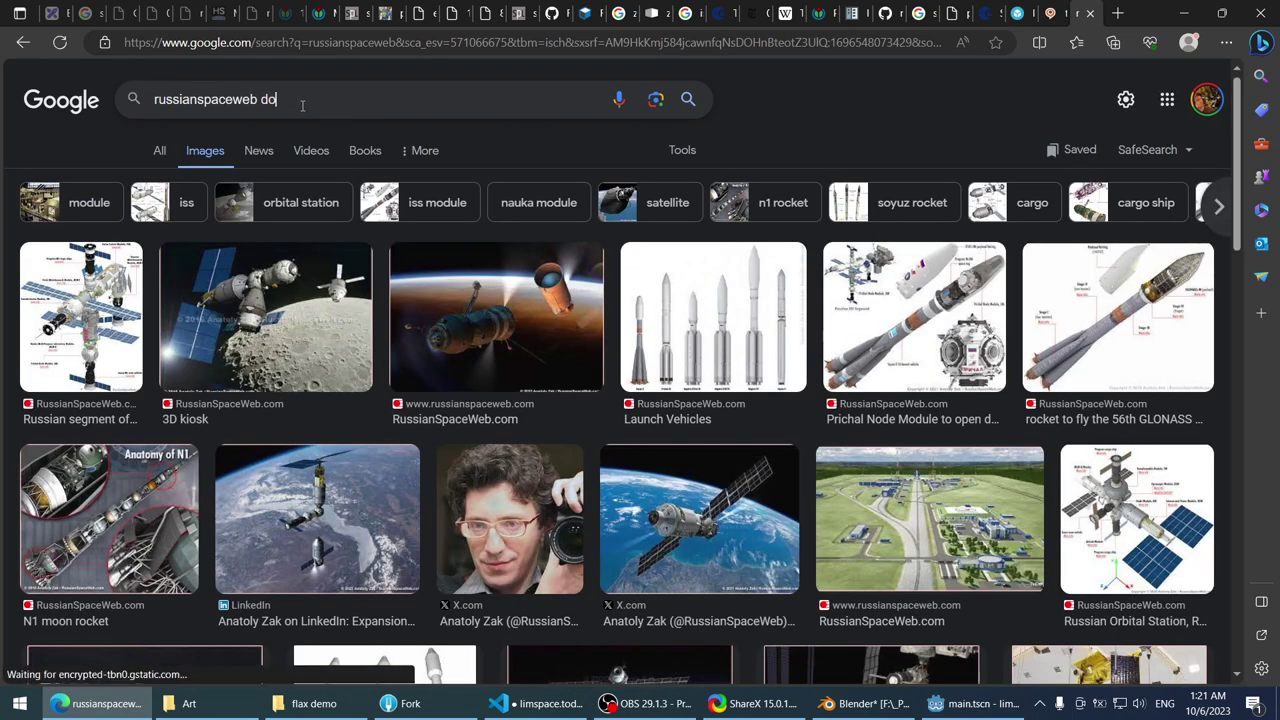
key(BackSpace)
key(BackSpace)
text(sory)
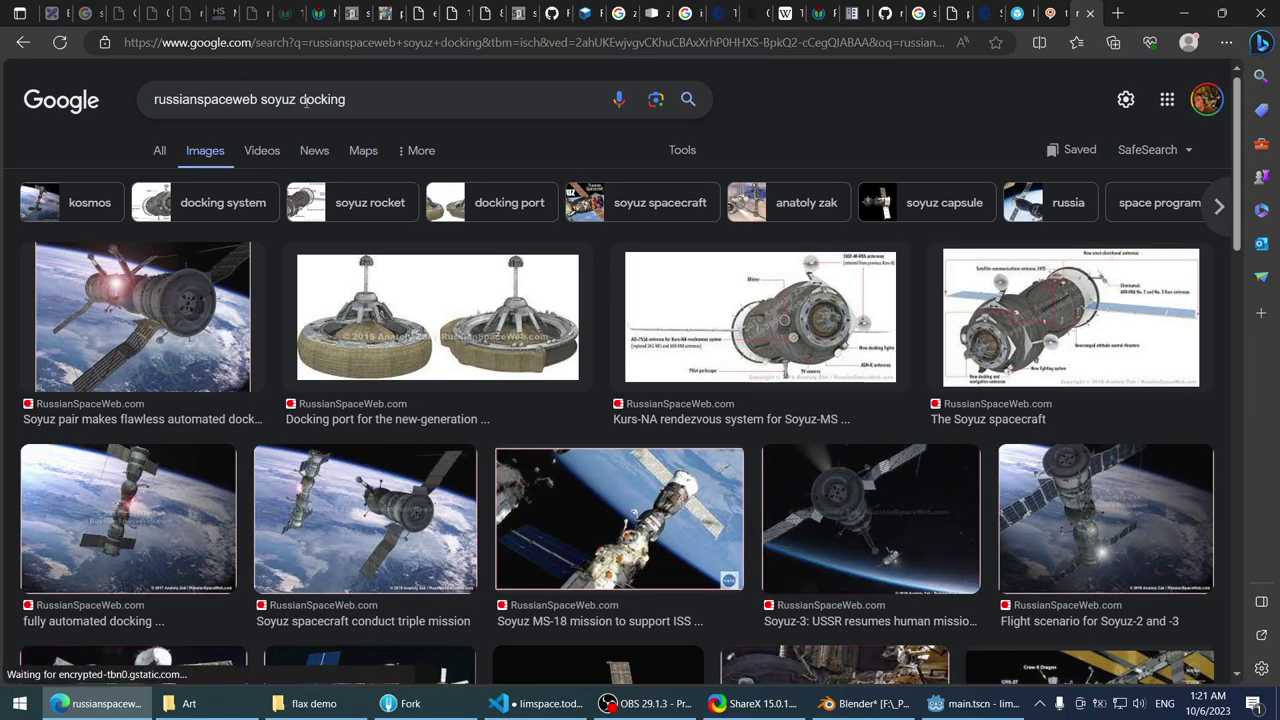
scroll(468, 400, down, 8)
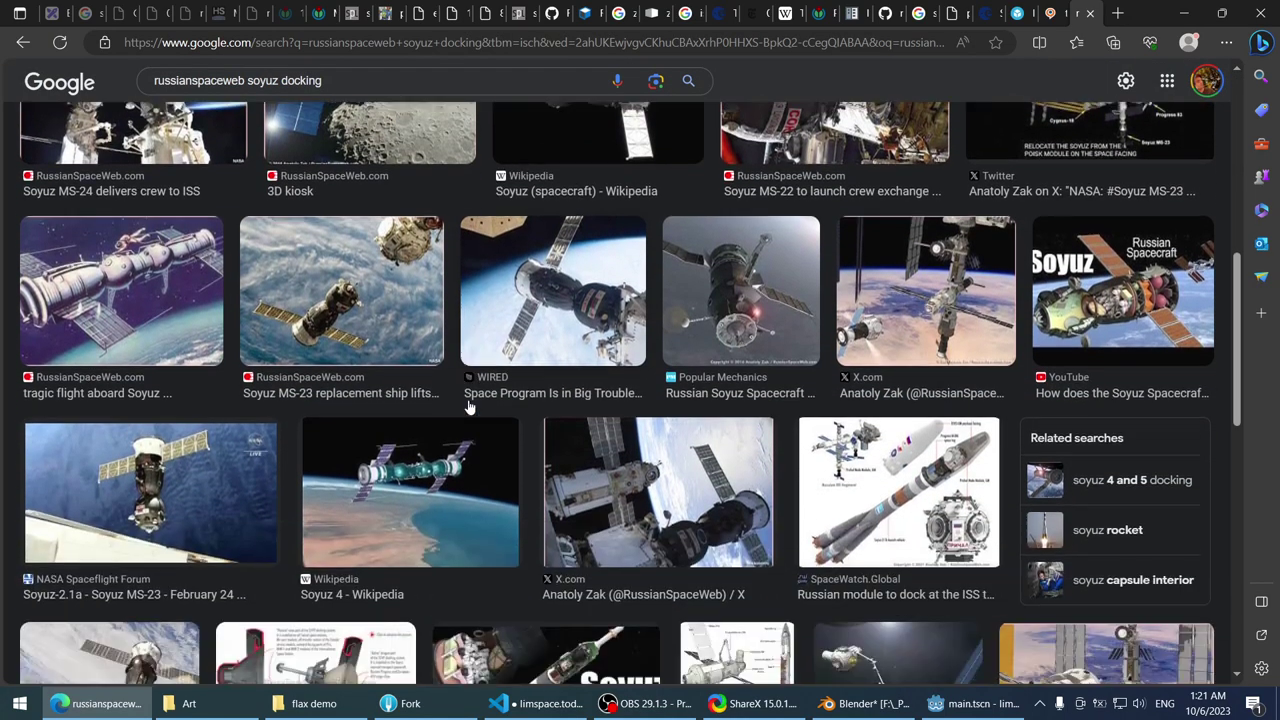
scroll(469, 407, down, 4)
scroll(472, 406, up, 6)
scroll(474, 406, down, 8)
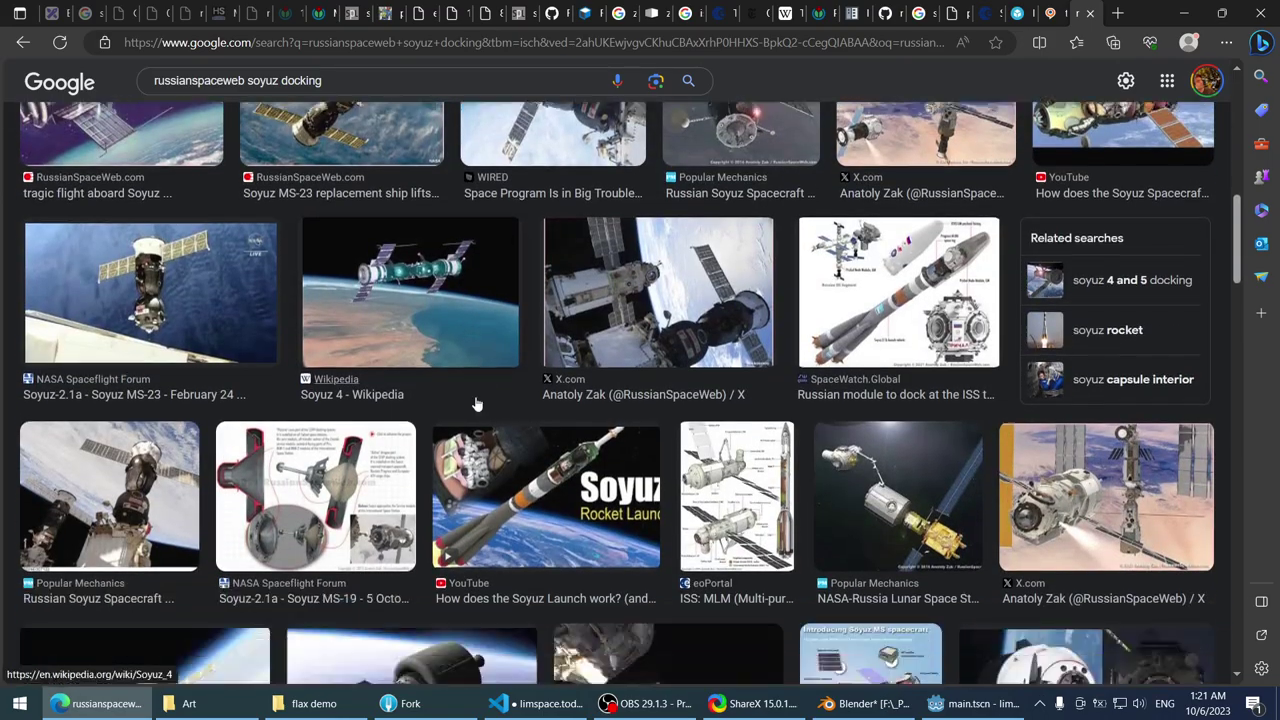
scroll(472, 408, down, 5)
scroll(468, 410, up, 5)
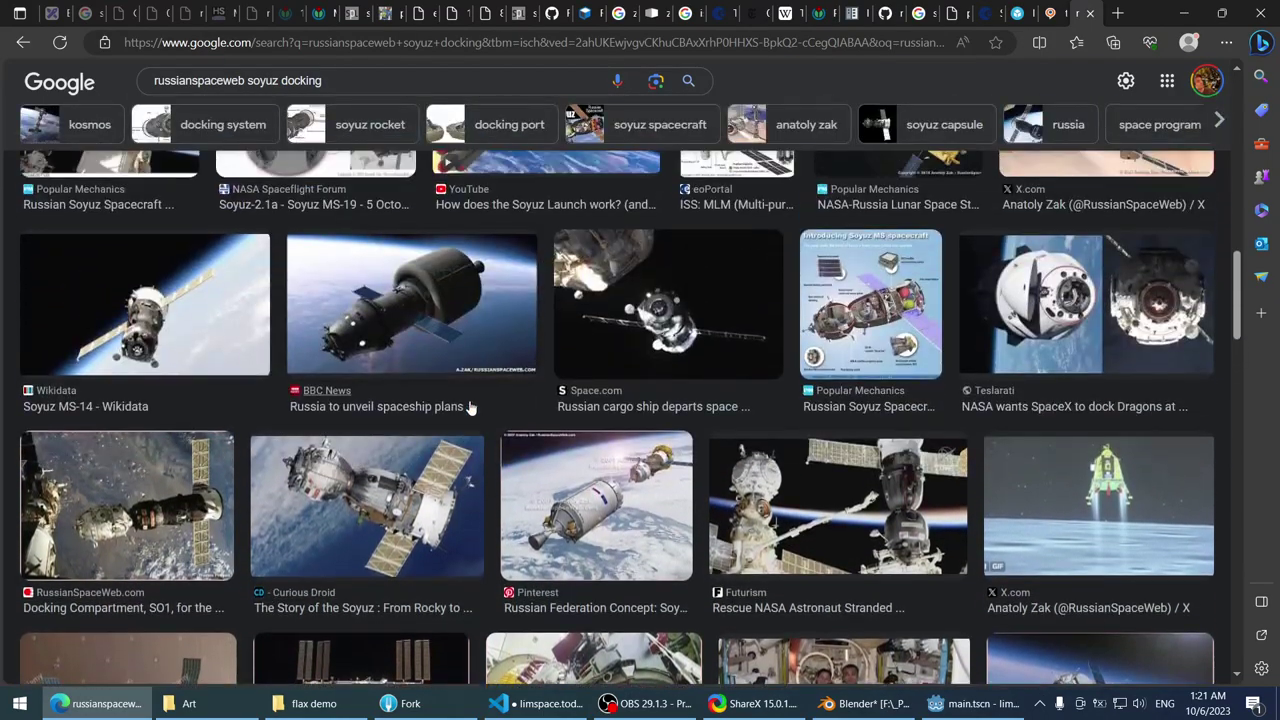
scroll(463, 414, down, 7)
scroll(461, 417, down, 9)
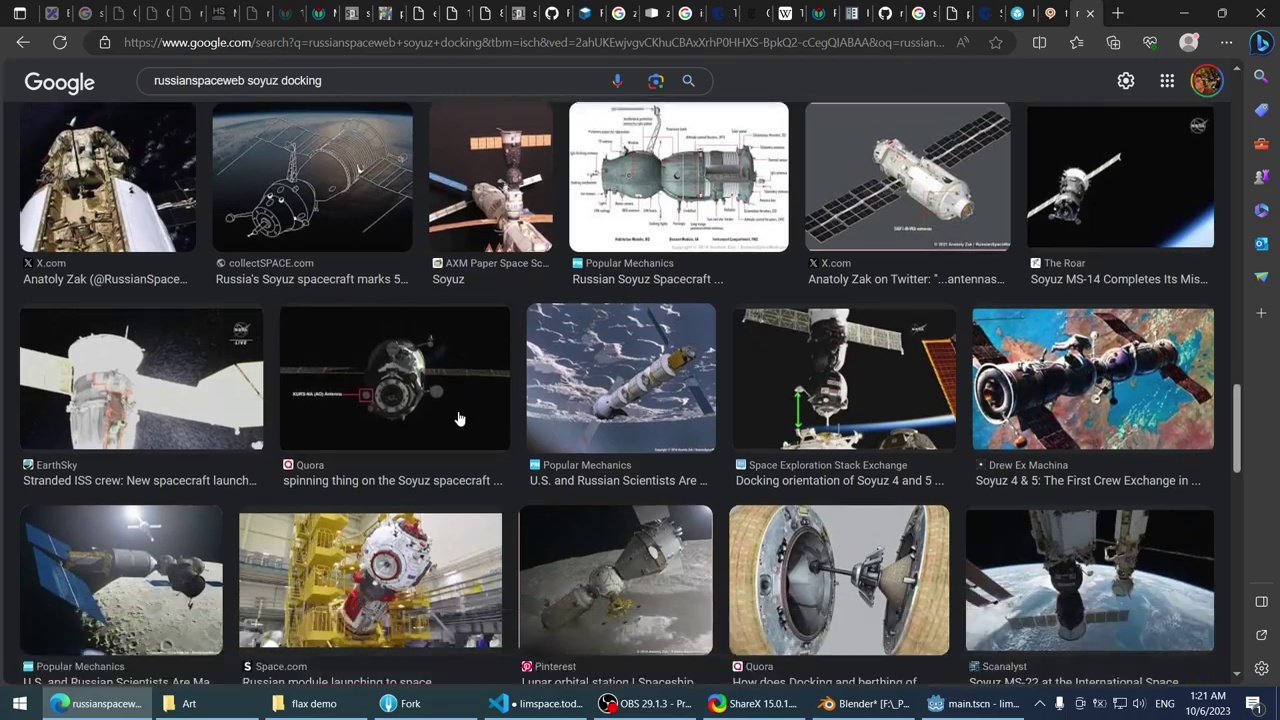
scroll(196, 406, down, 6)
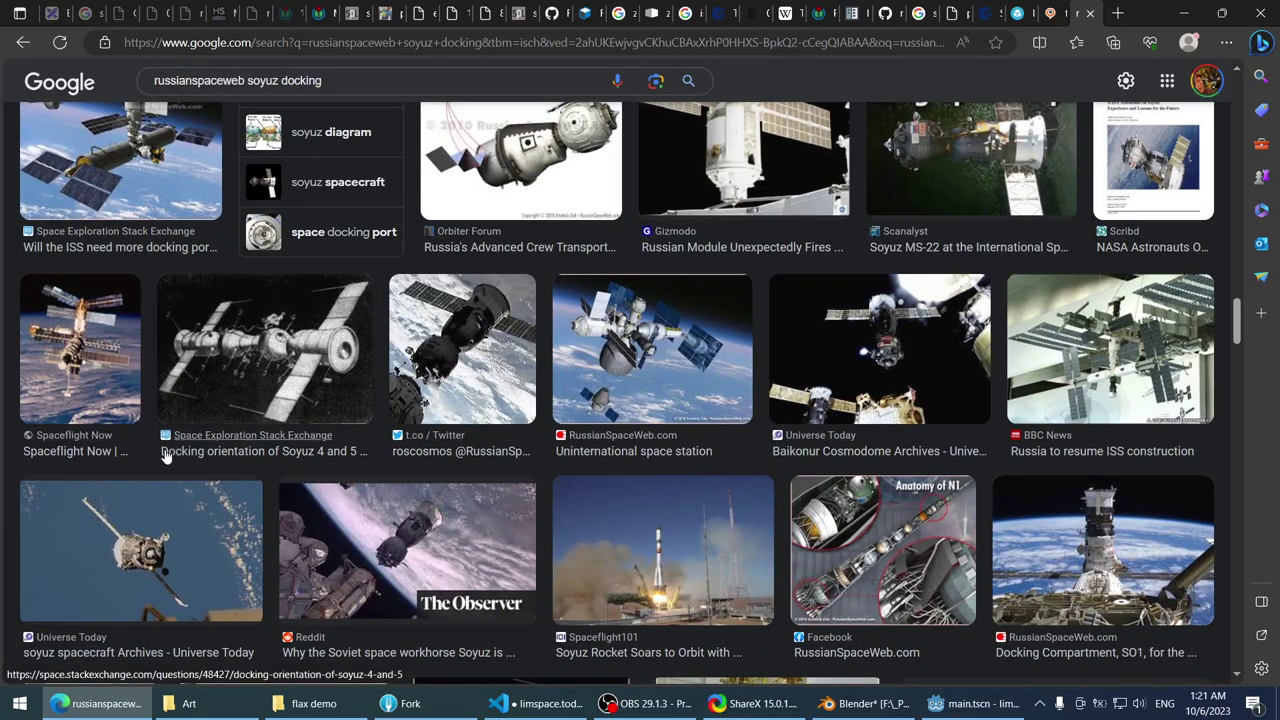
scroll(155, 450, up, 10)
- Switch to web results and browse RussianSpaceWeb's 'The Soyuz spacecraft' page
click(160, 150)
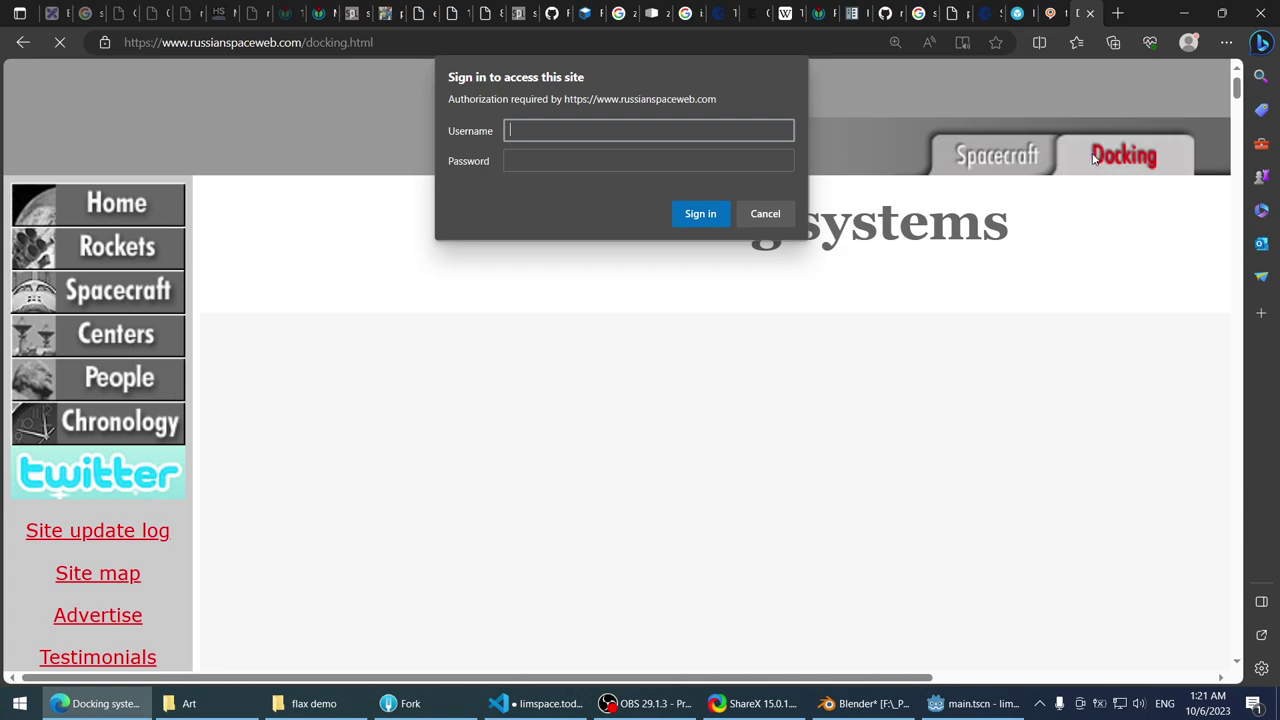
click(21, 41)
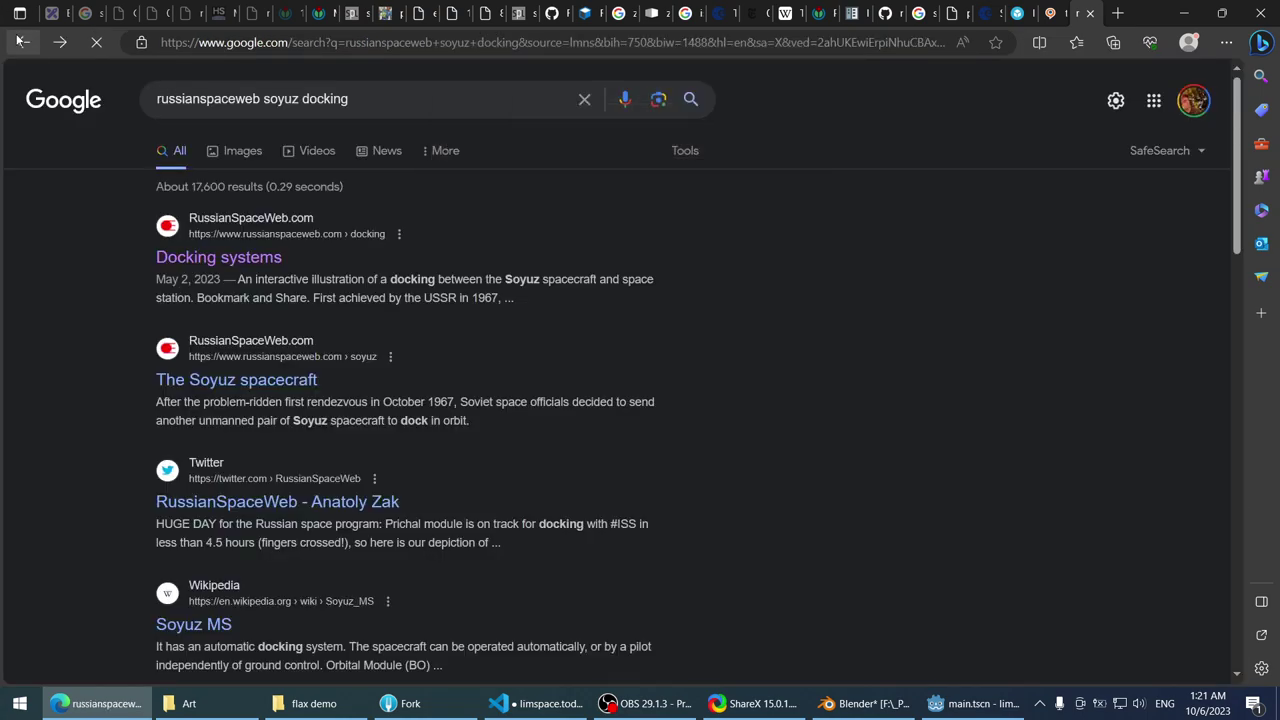
click(196, 381)
scroll(298, 308, down, 10)
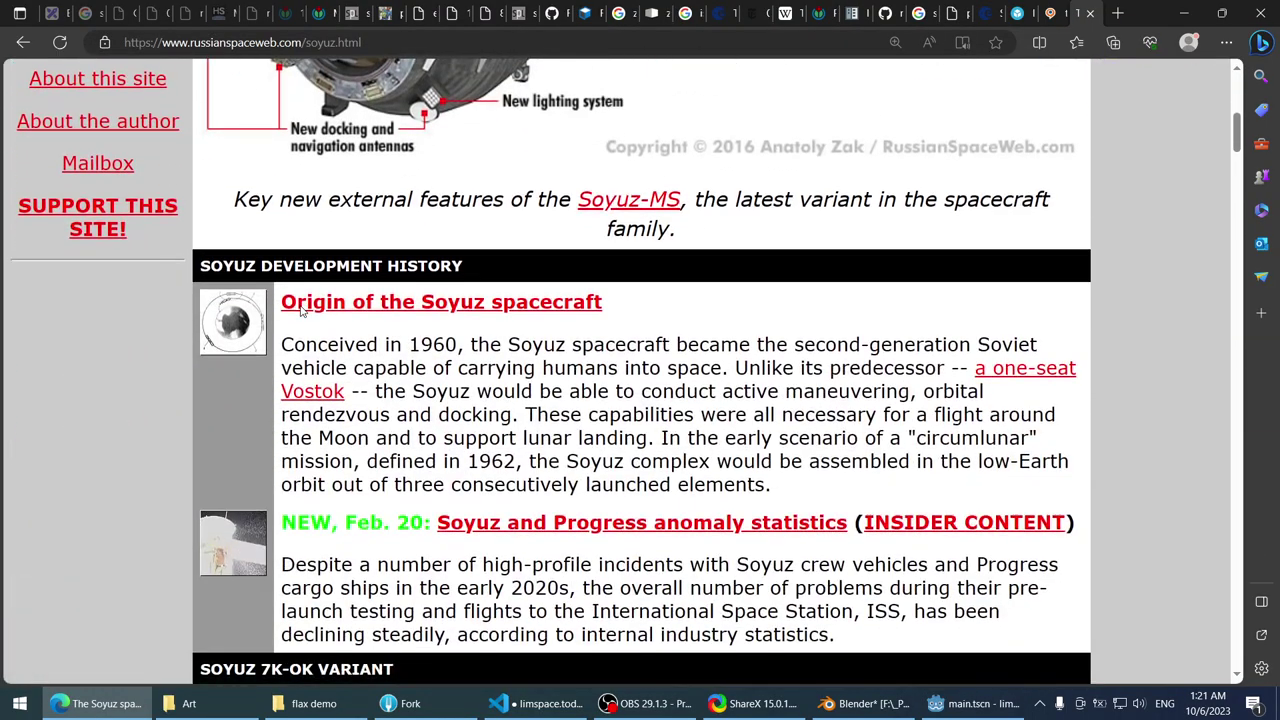
scroll(284, 316, down, 20)
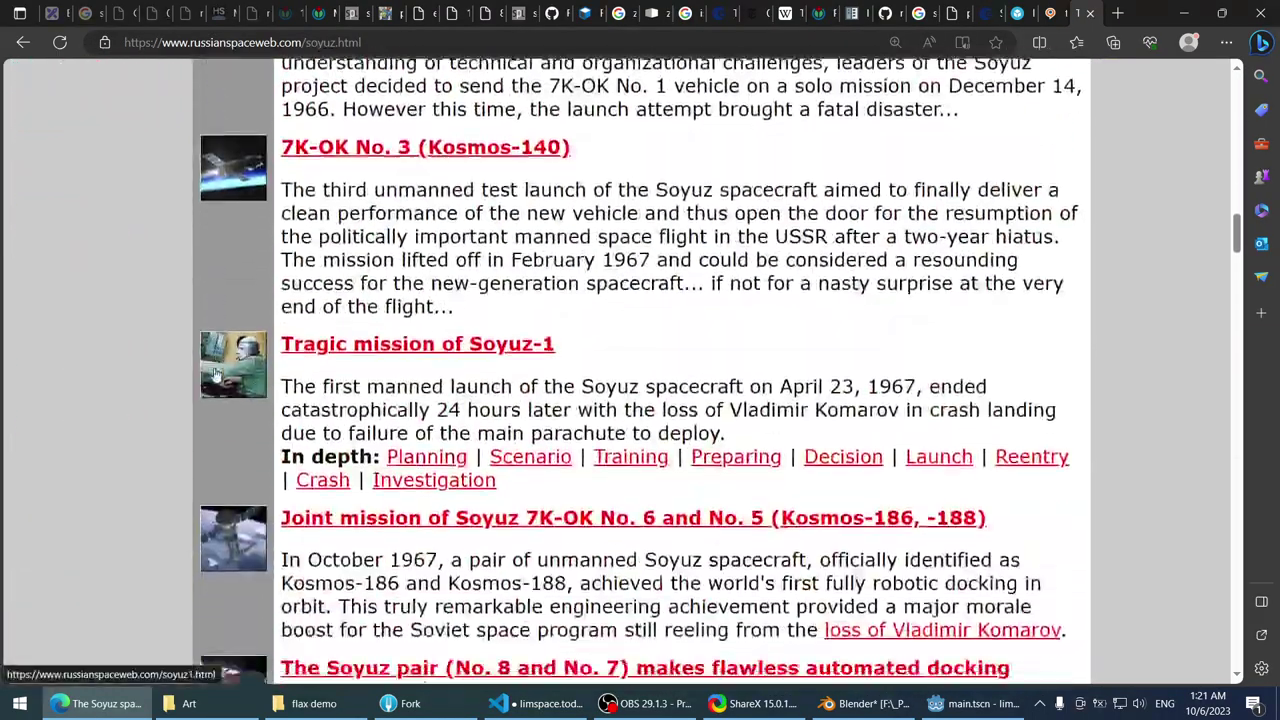
scroll(218, 383, down, 10)
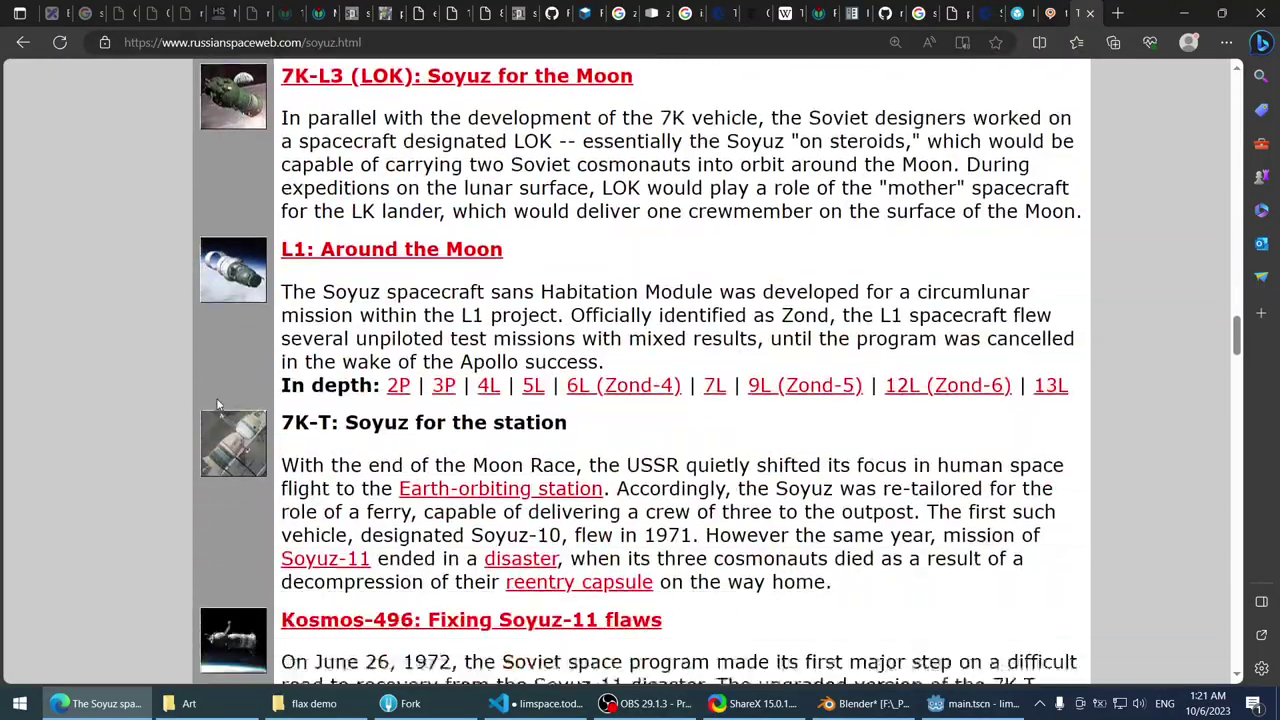
scroll(215, 410, down, 5)
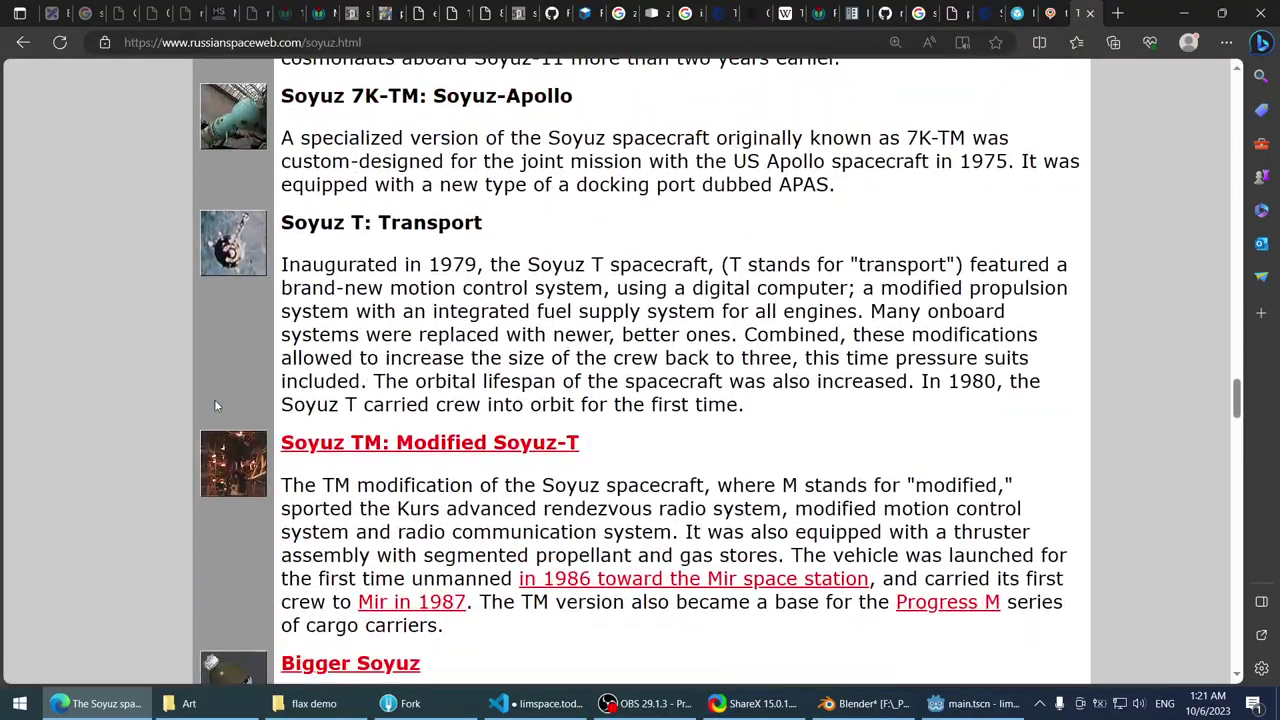
scroll(214, 399, down, 10)
scroll(214, 405, up, 5)
scroll(211, 400, down, 7)
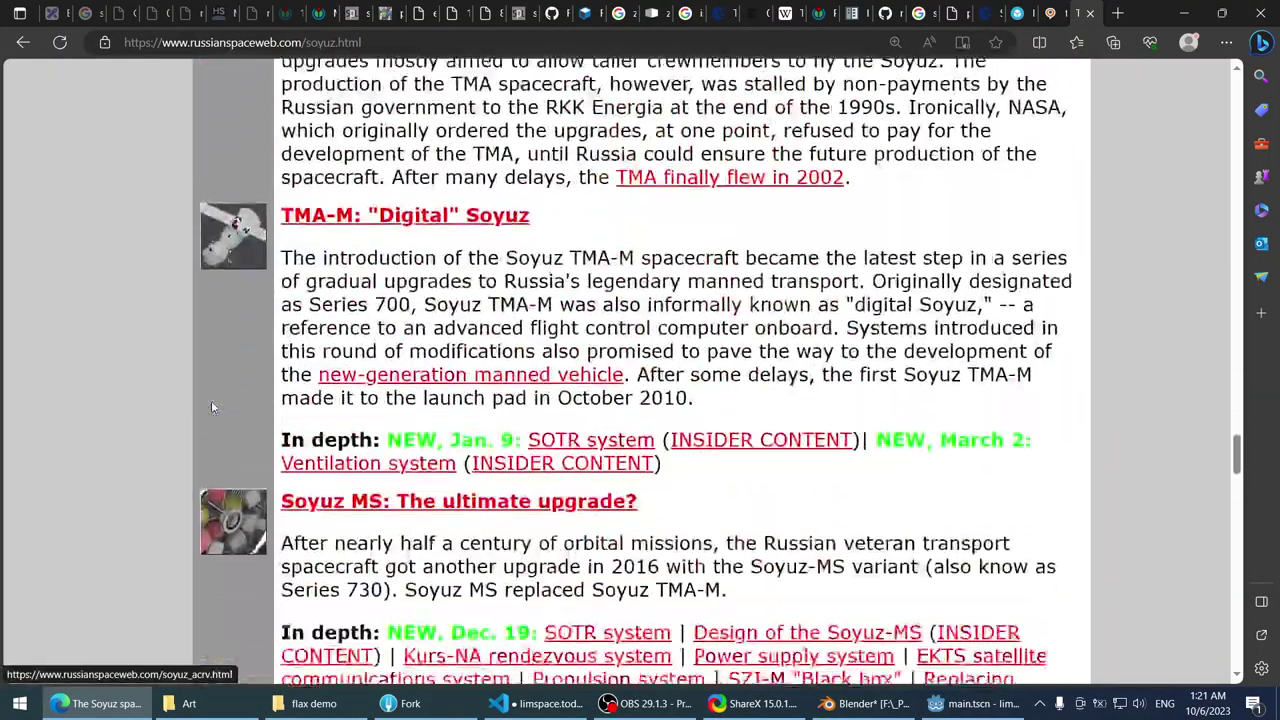
- Open the TMA-M 'Digital' Soyuz article, then return to the Soyuz overview
click(340, 172)
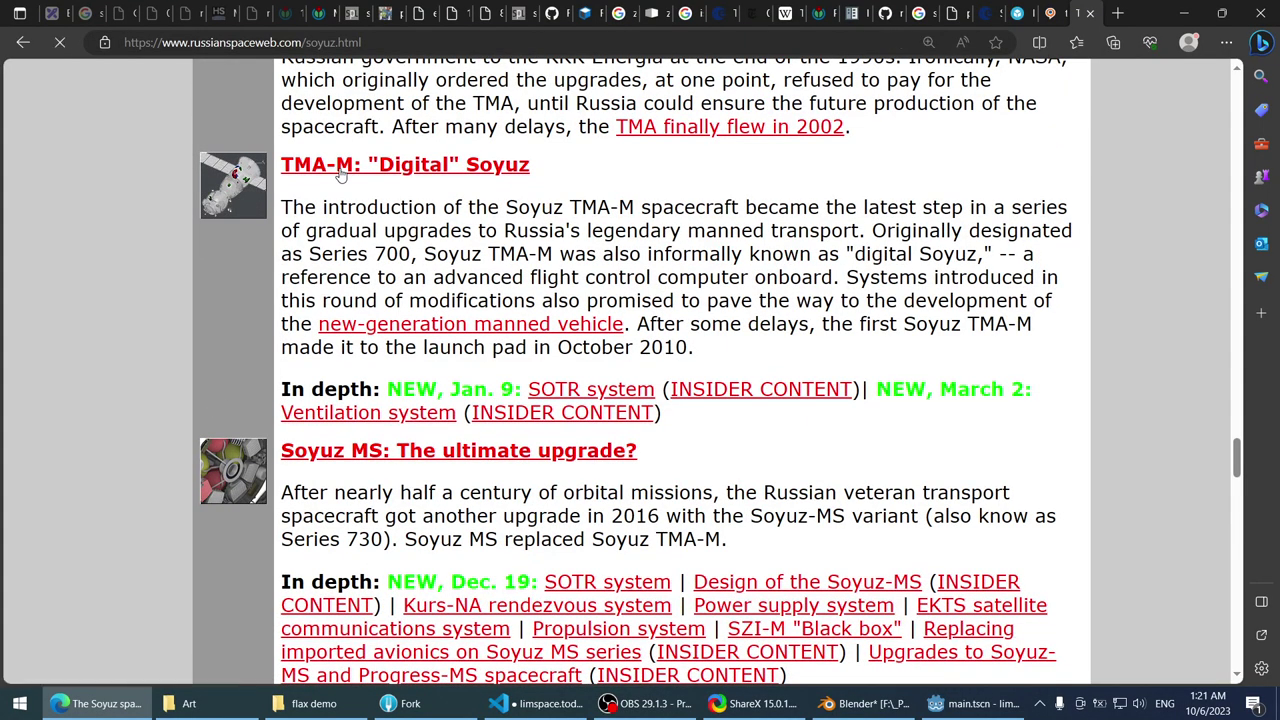
scroll(340, 175, down, 3)
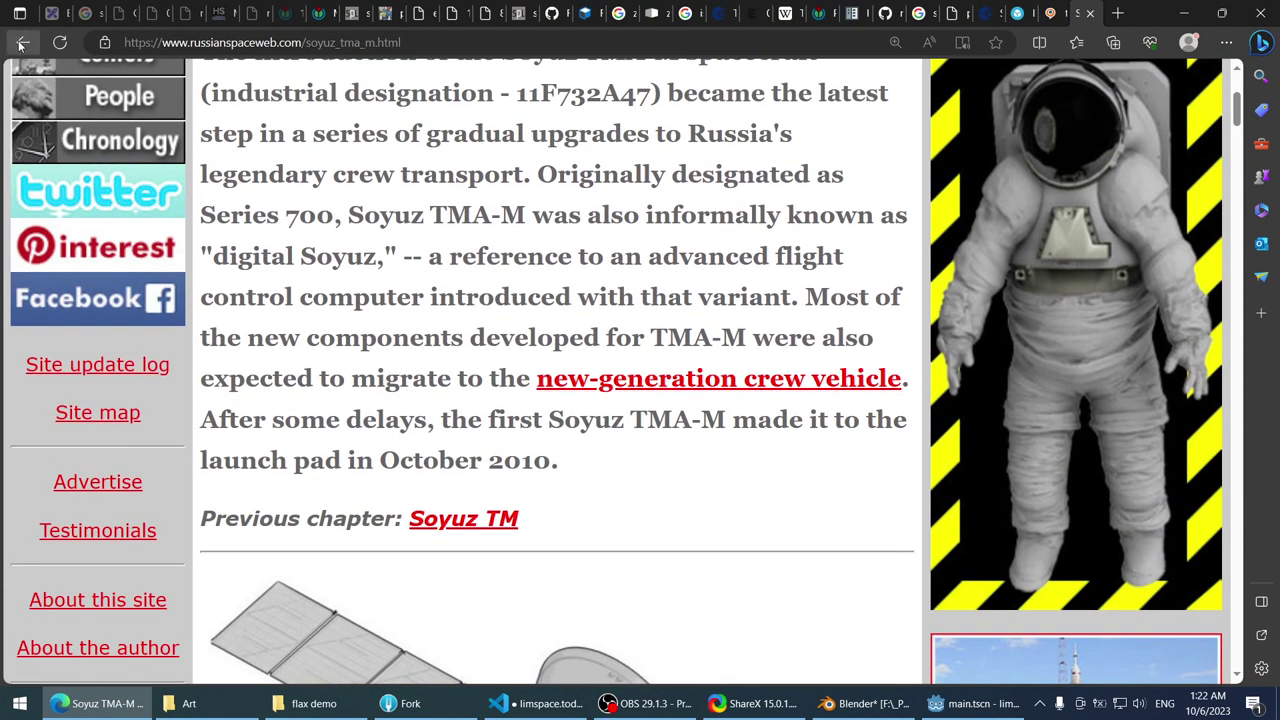
click(20, 44)
scroll(151, 357, down, 15)
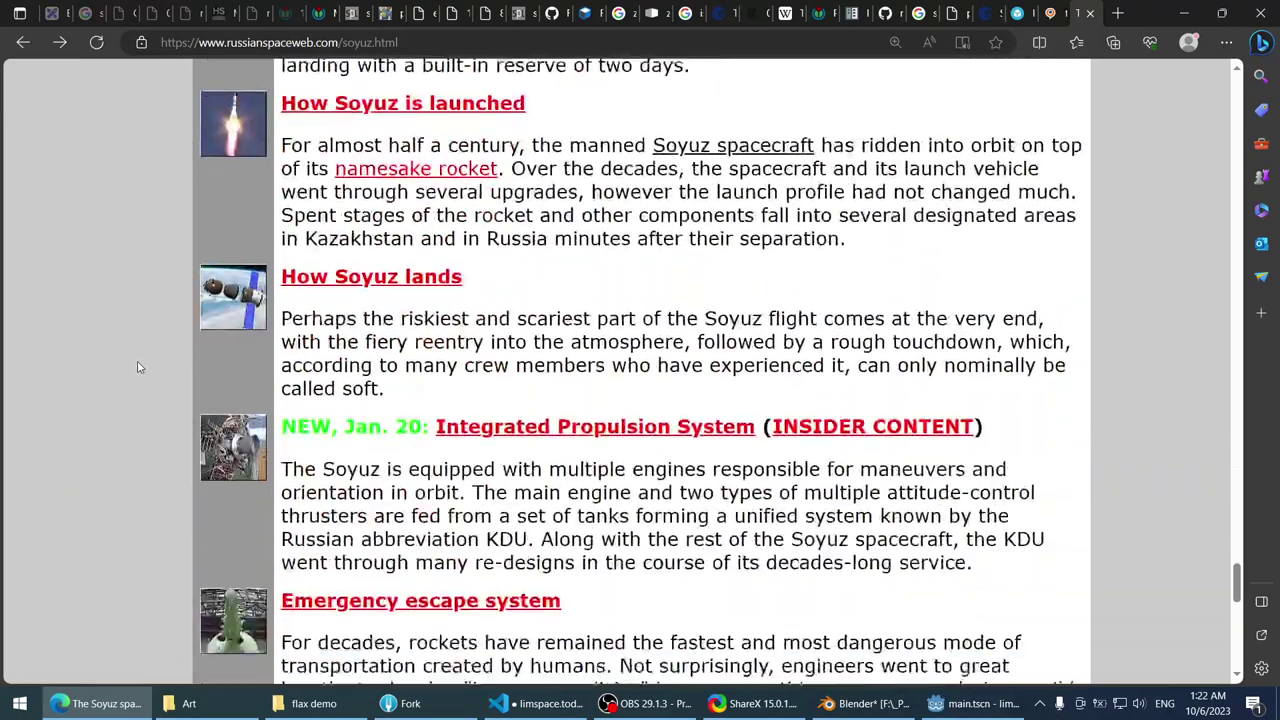
scroll(140, 364, down, 1)
- Search the Soyuz spacecraft page for docking mentions and step through the matches
key(ctrl+f)
text(focking)
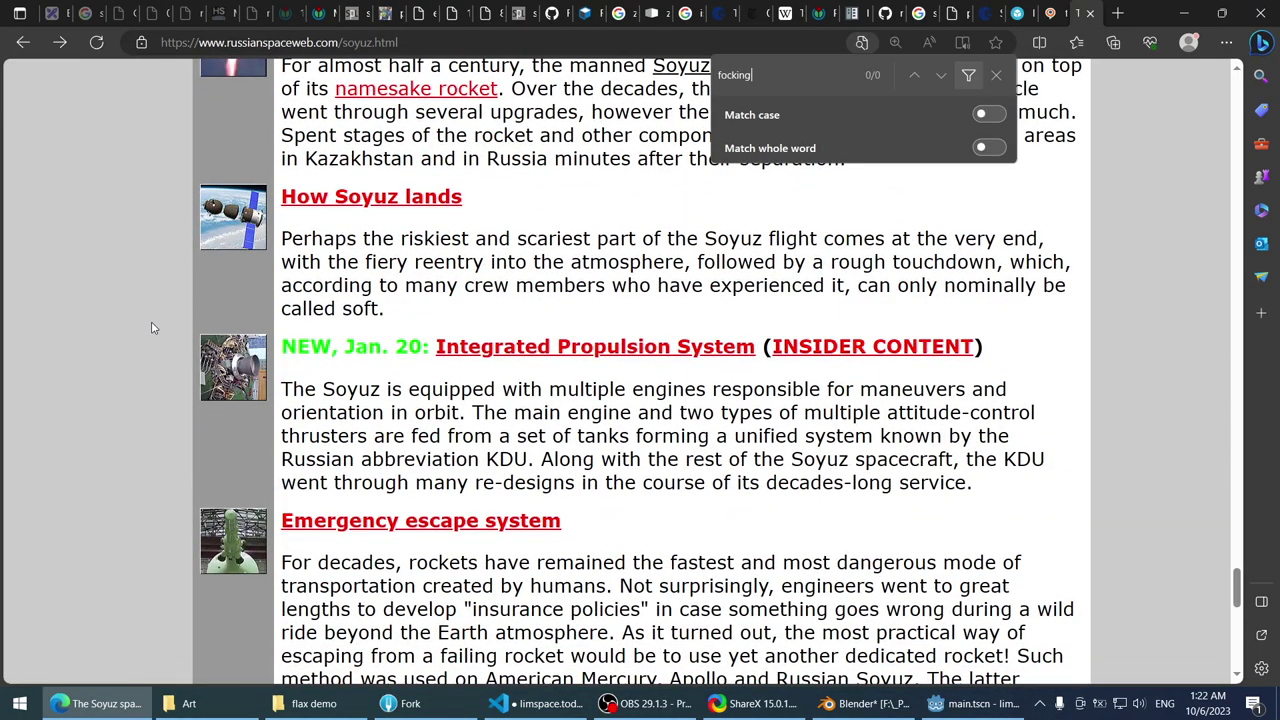
text(ock)
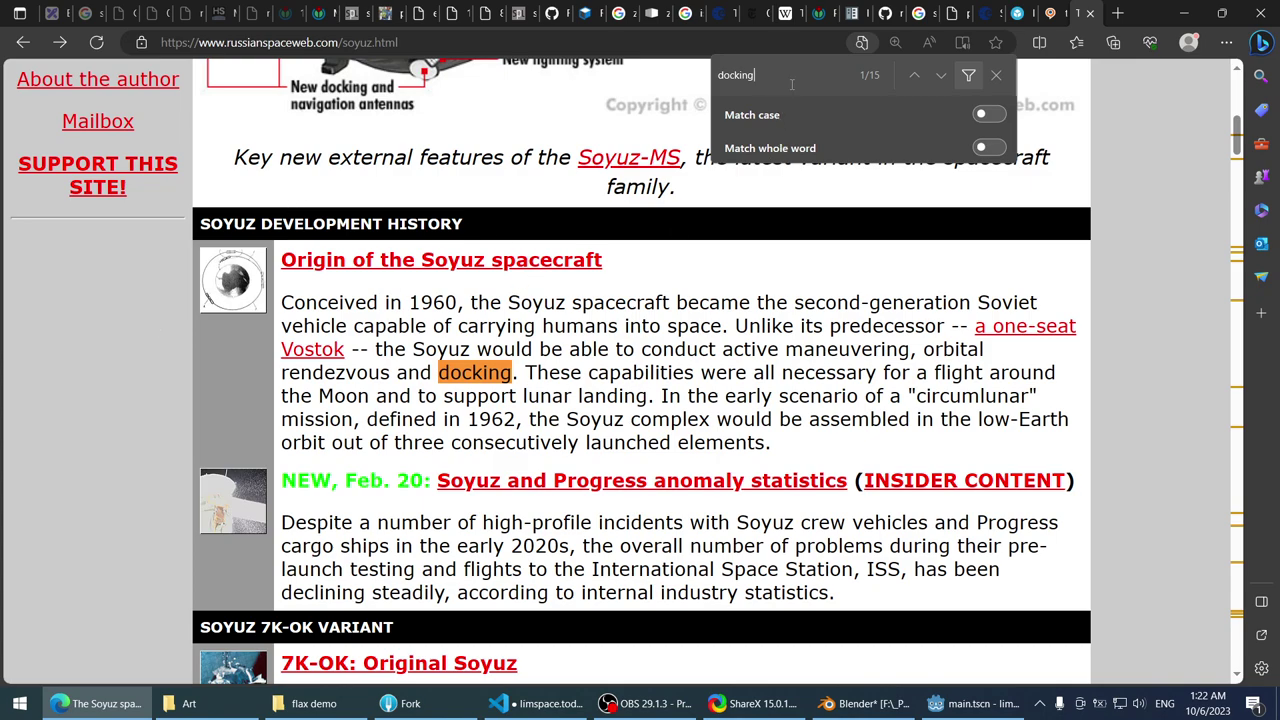
click(940, 78)
click(940, 78)
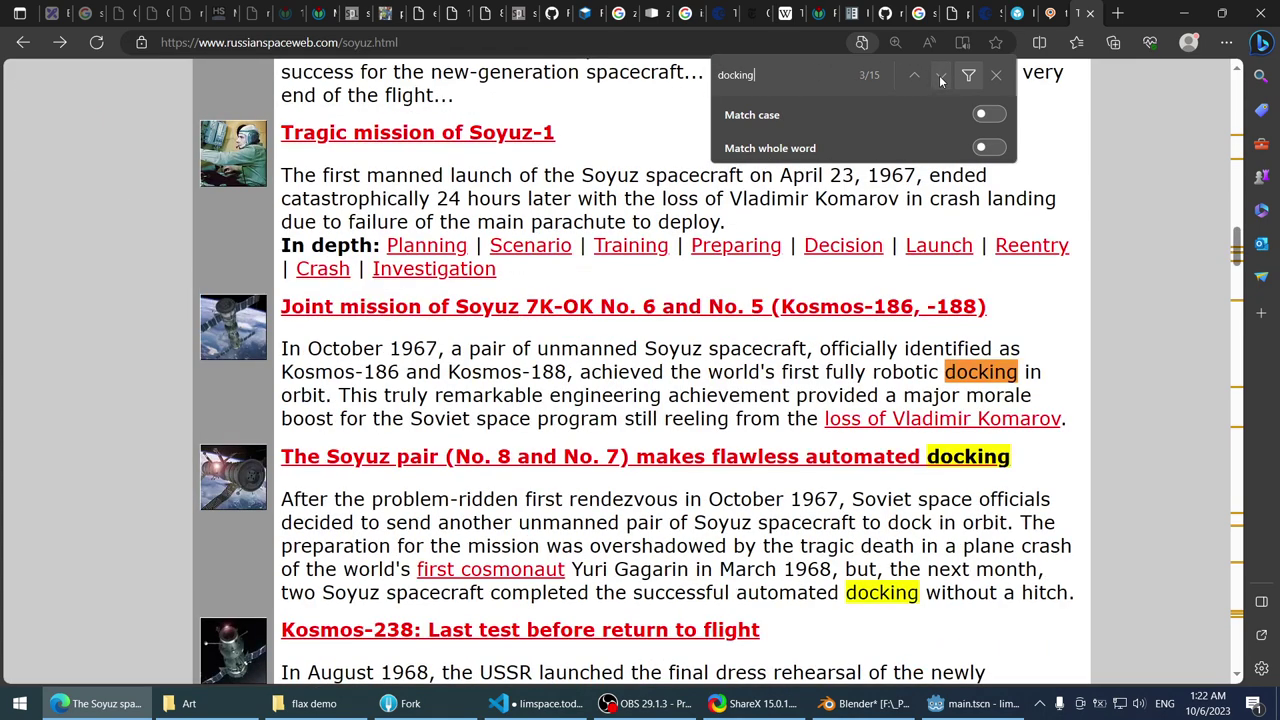
click(940, 78)
click(940, 78)
click(940, 78)
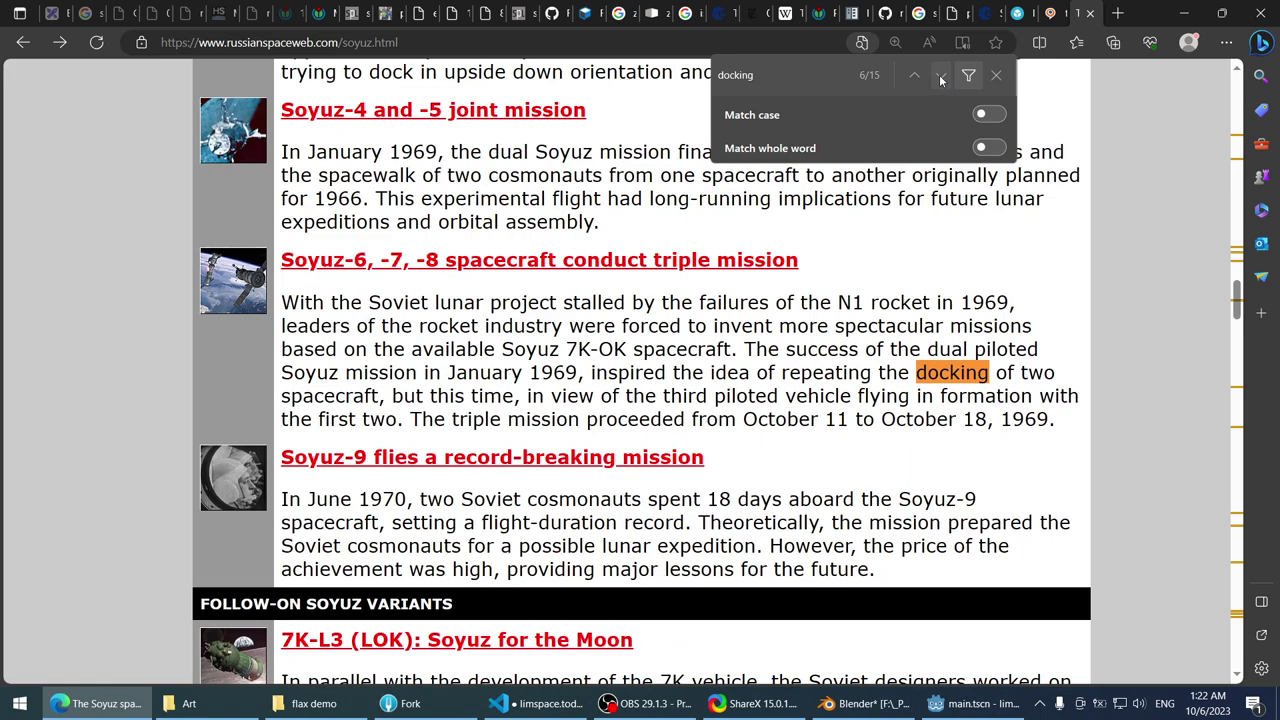
click(941, 78)
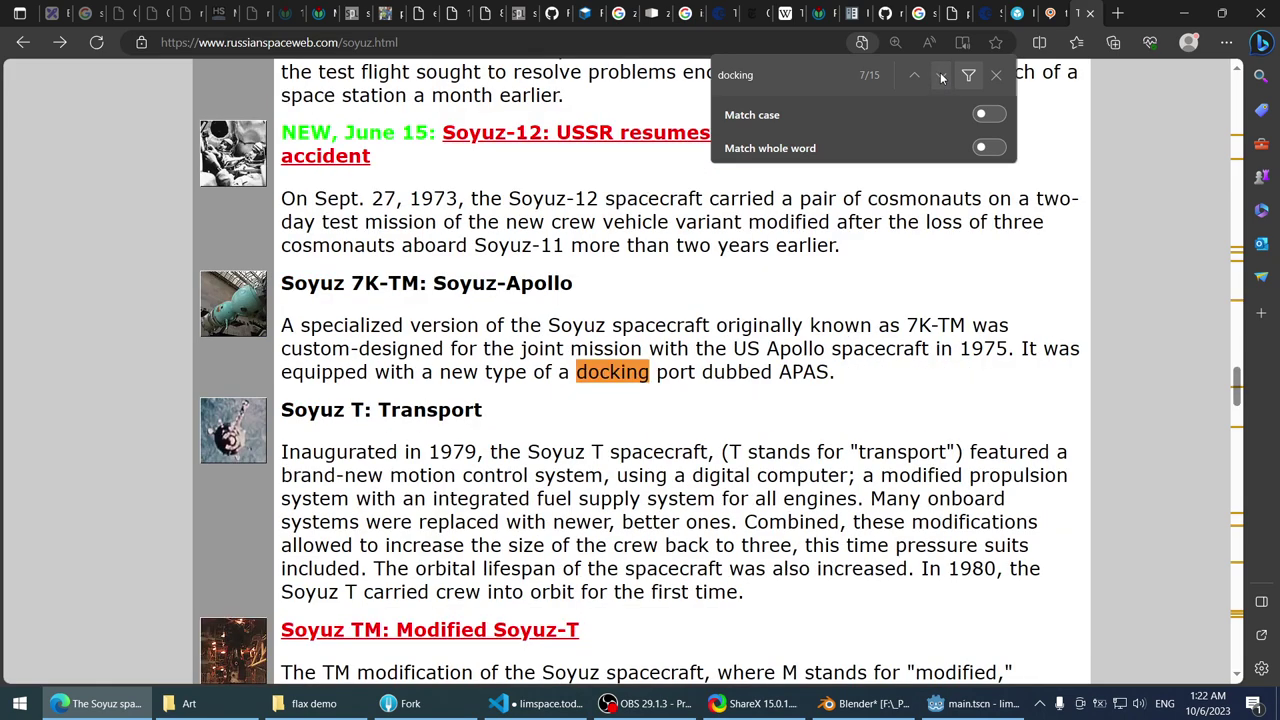
click(941, 78)
click(941, 78)
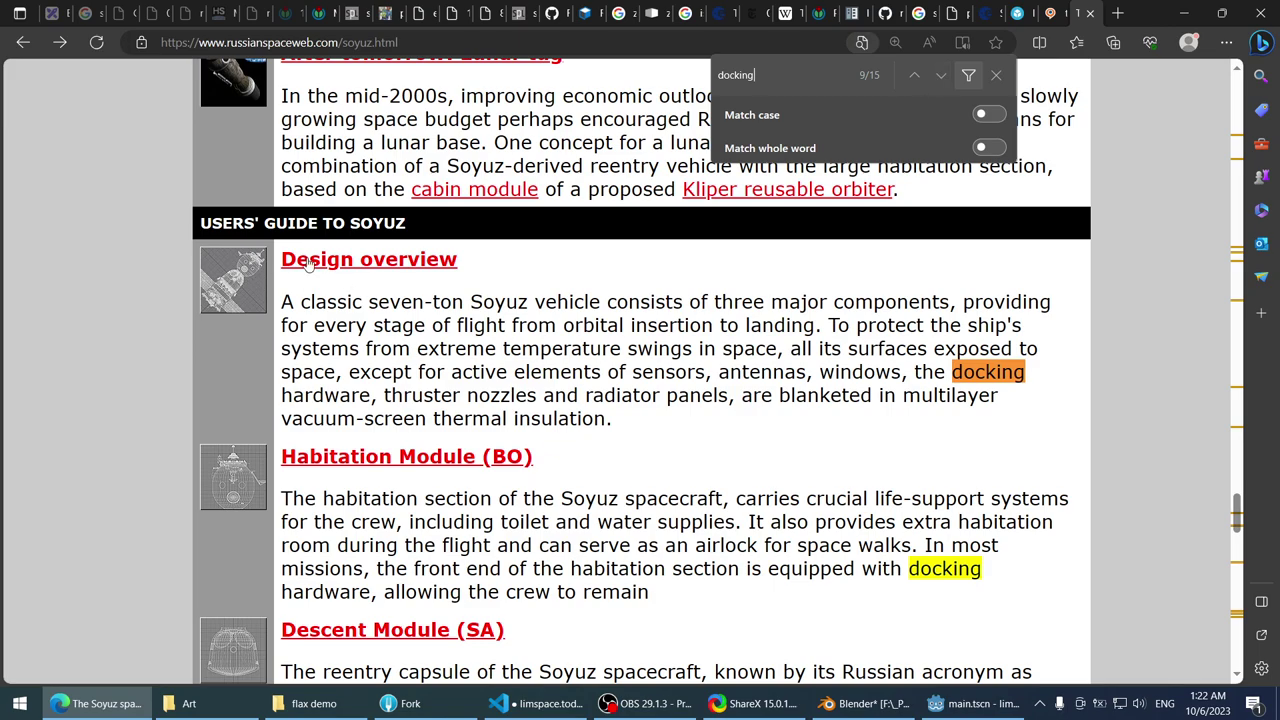
- Open the Docking system article from the Soyuz page, then return to the Soyuz page
scroll(300, 270, down, 9)
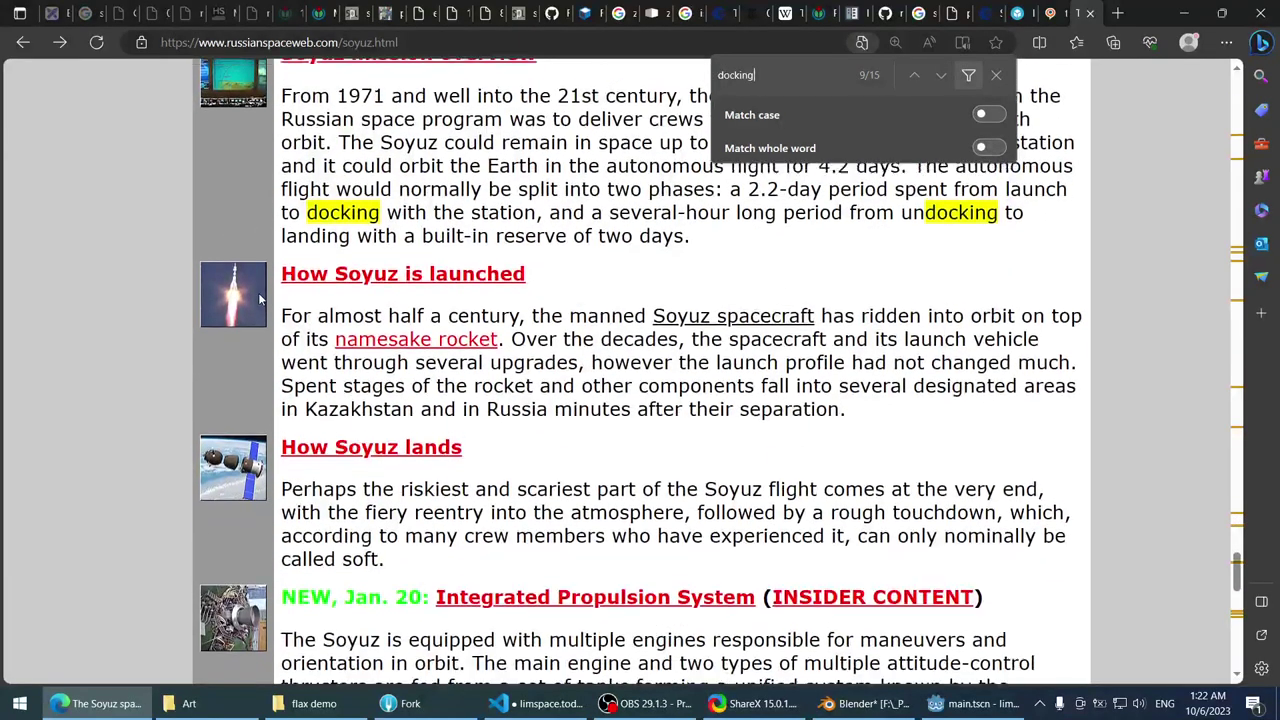
scroll(290, 275, up, 2)
scroll(680, 220, down, 7)
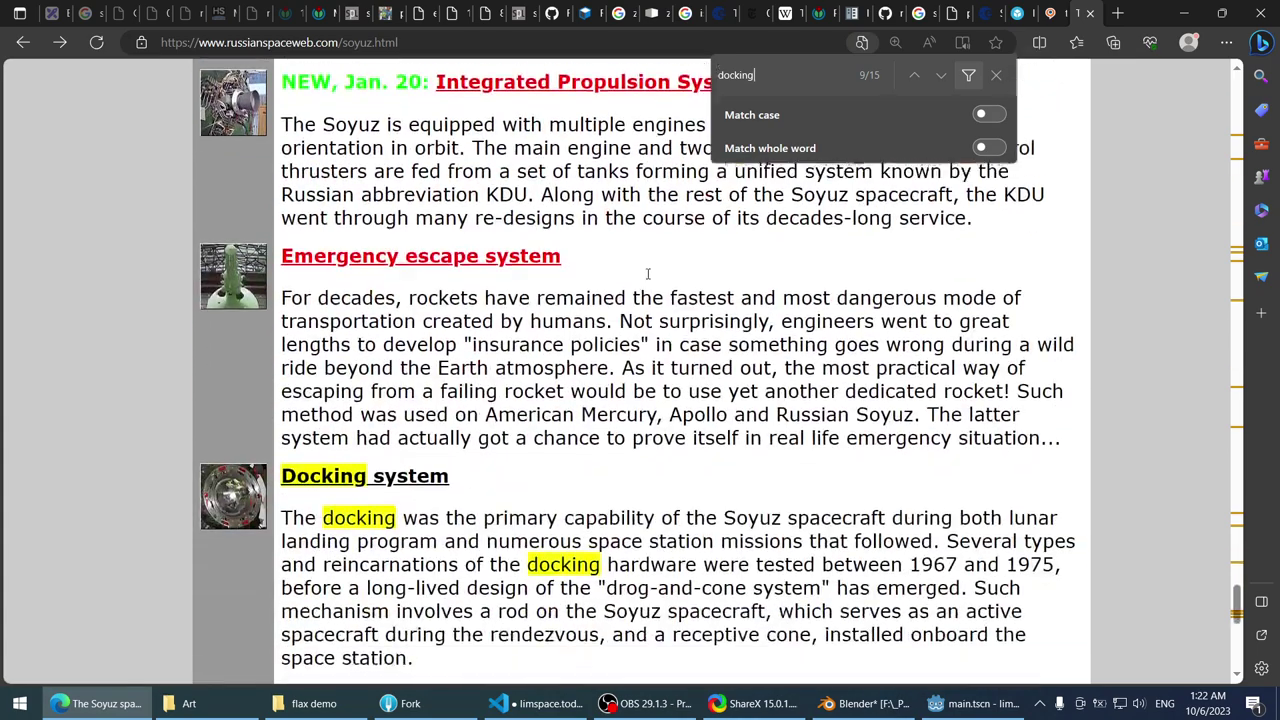
scroll(648, 273, down, 3)
click(340, 329)
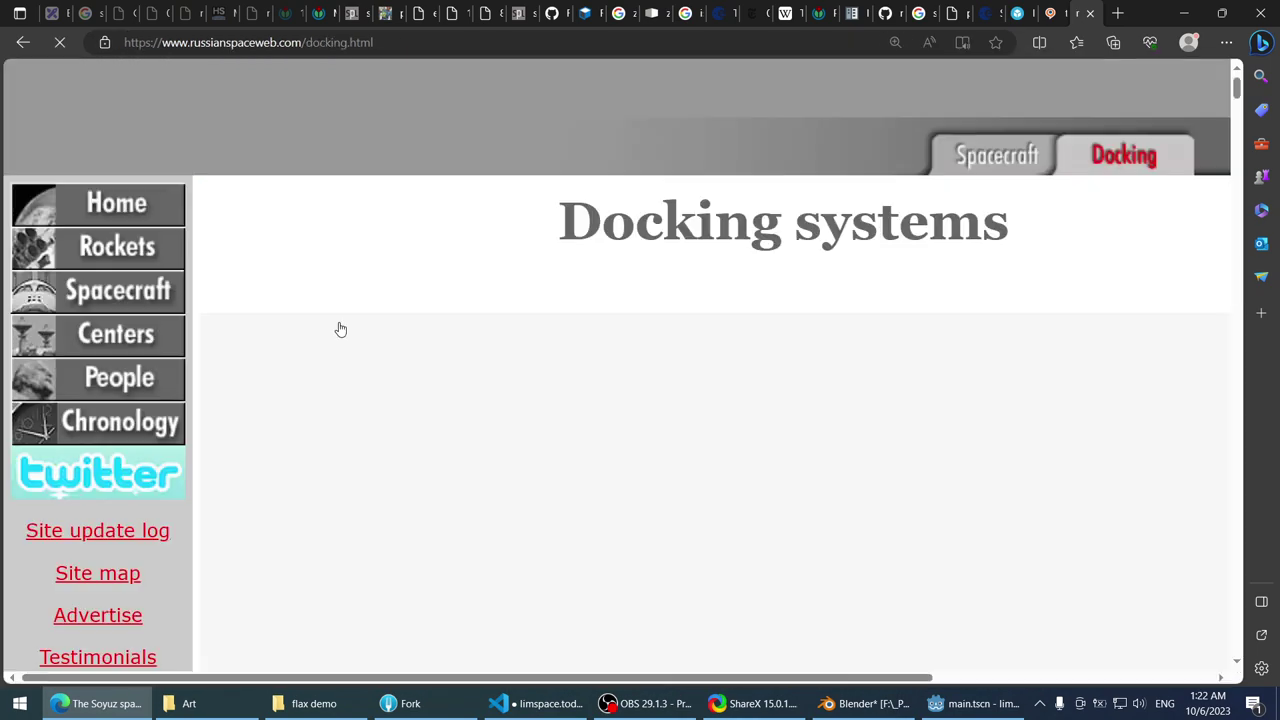
click(22, 42)
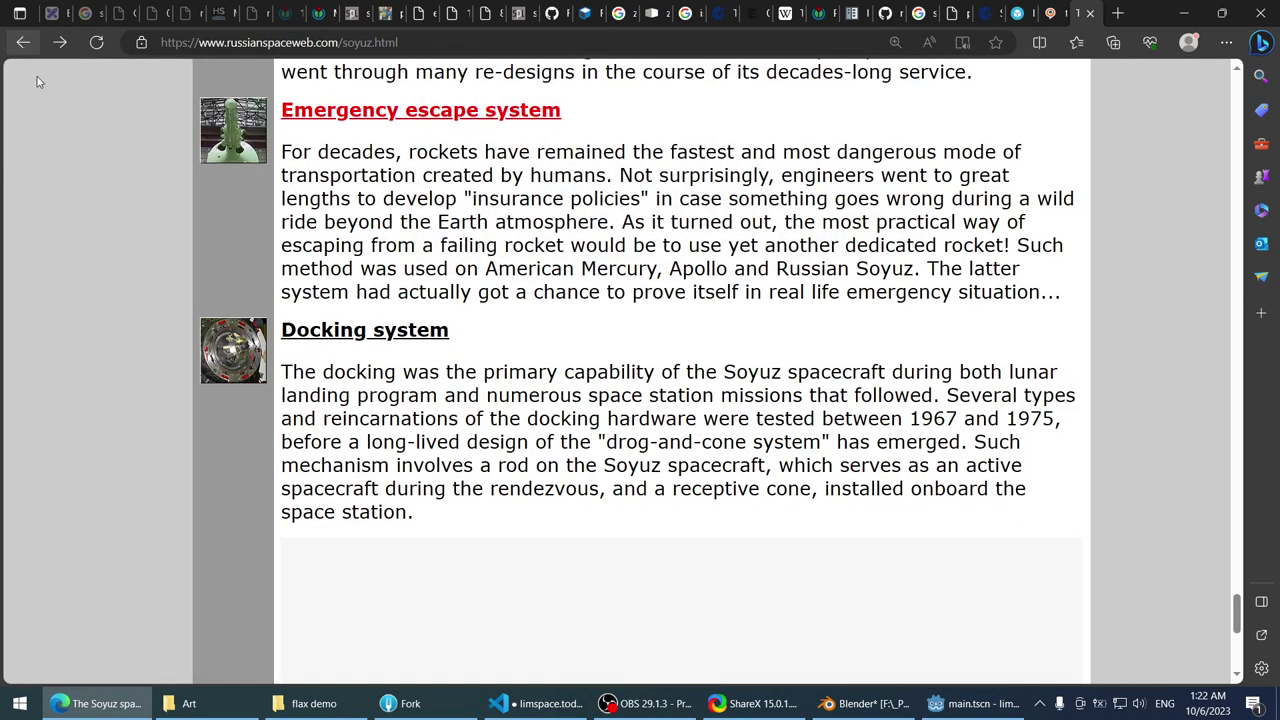
click(222, 368)
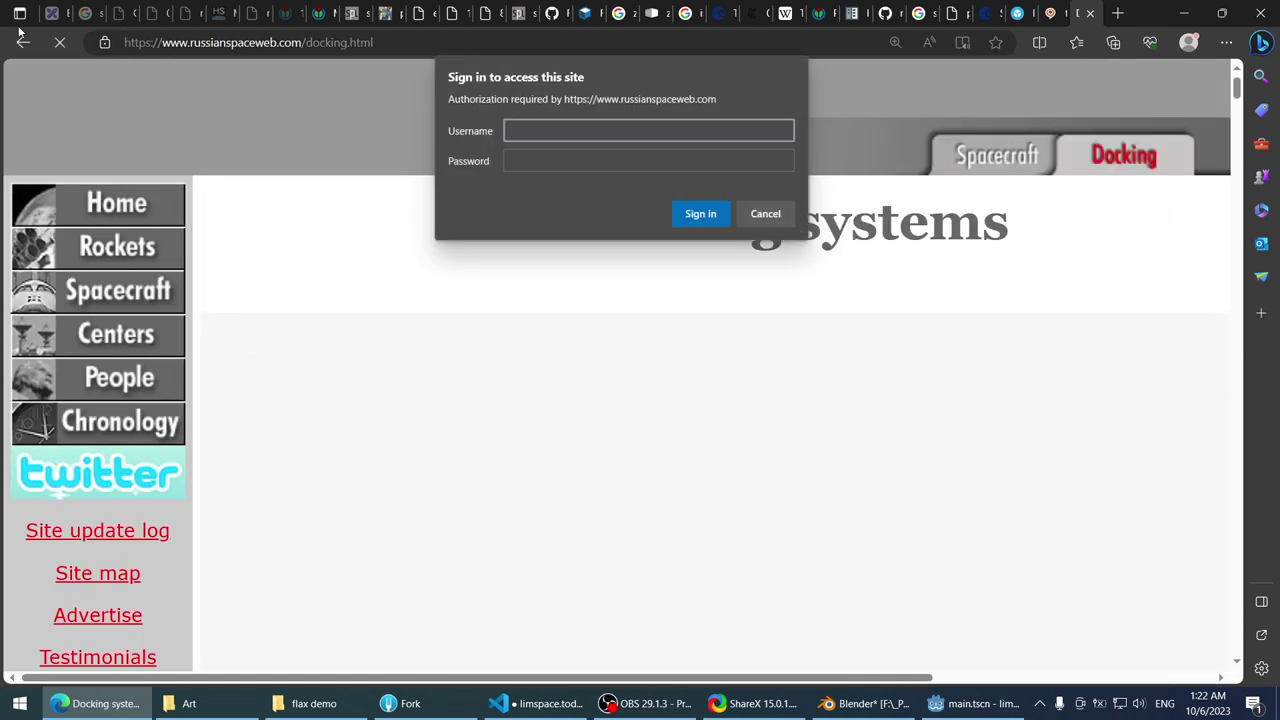
click(20, 43)
- View the docking_3.jpg hatch photo in a new tab, close it, and return to Google
right_click(224, 354)
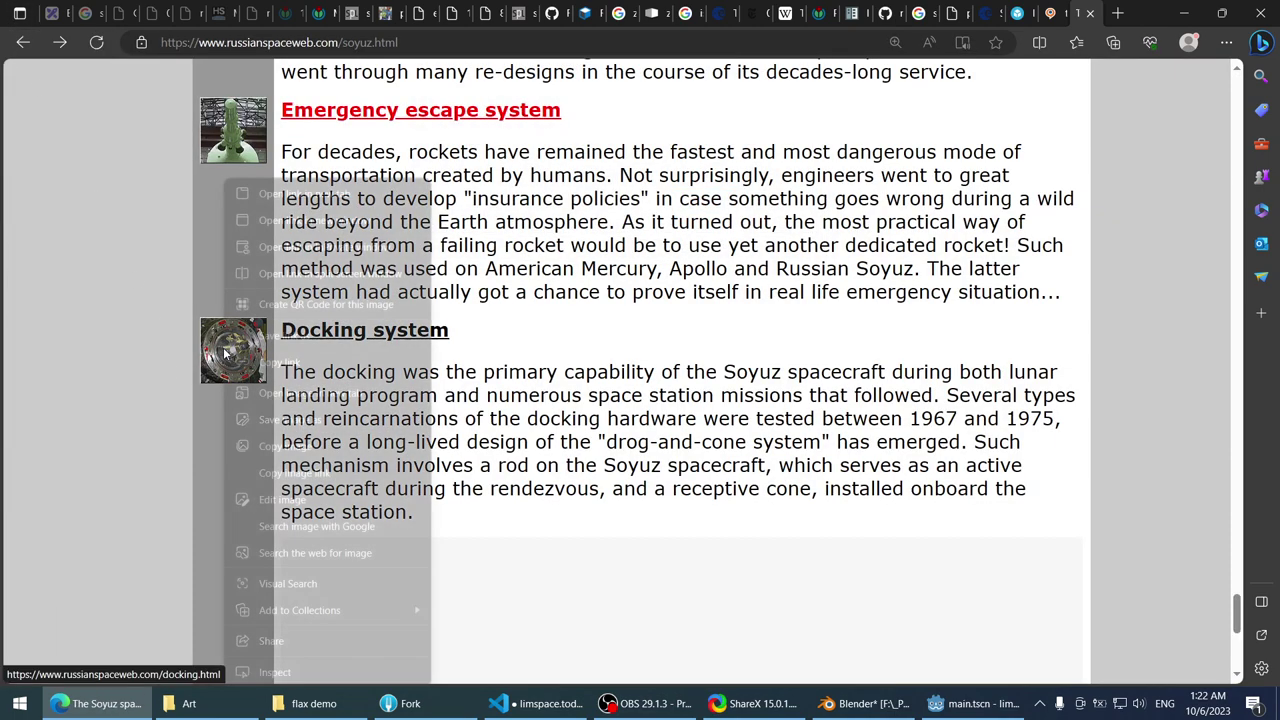
click(252, 392)
click(1083, 12)
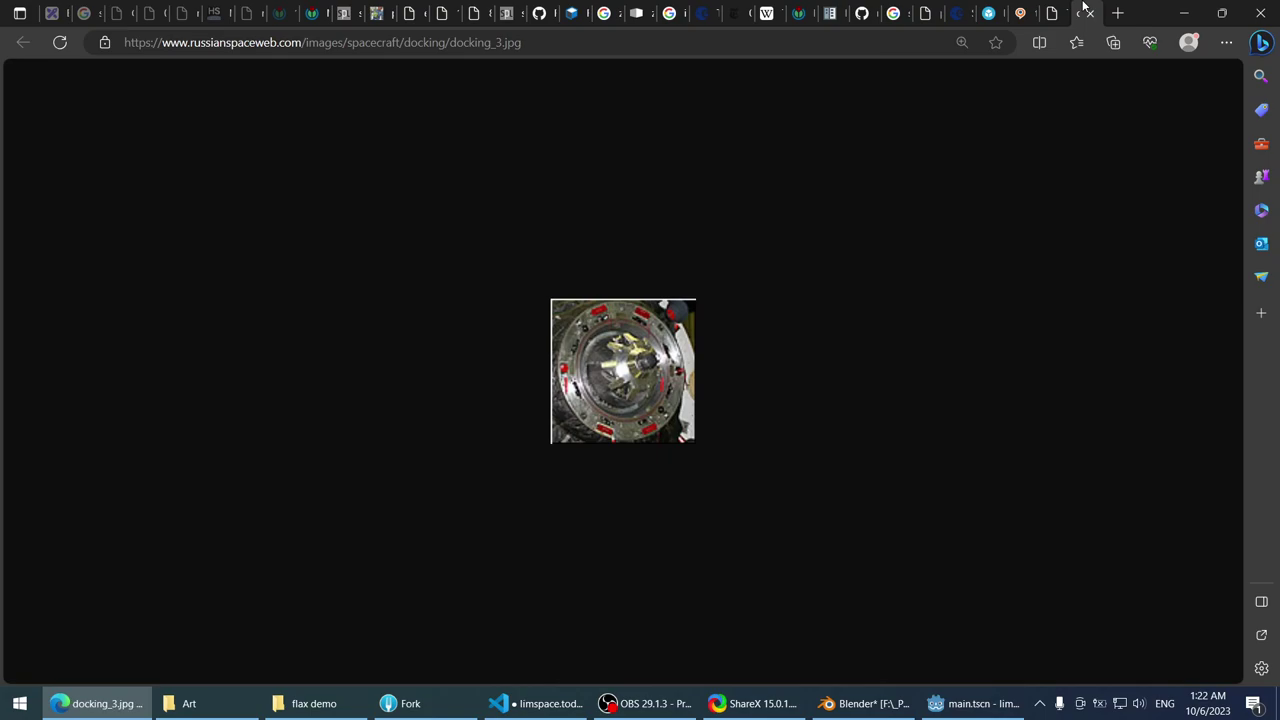
click(1088, 11)
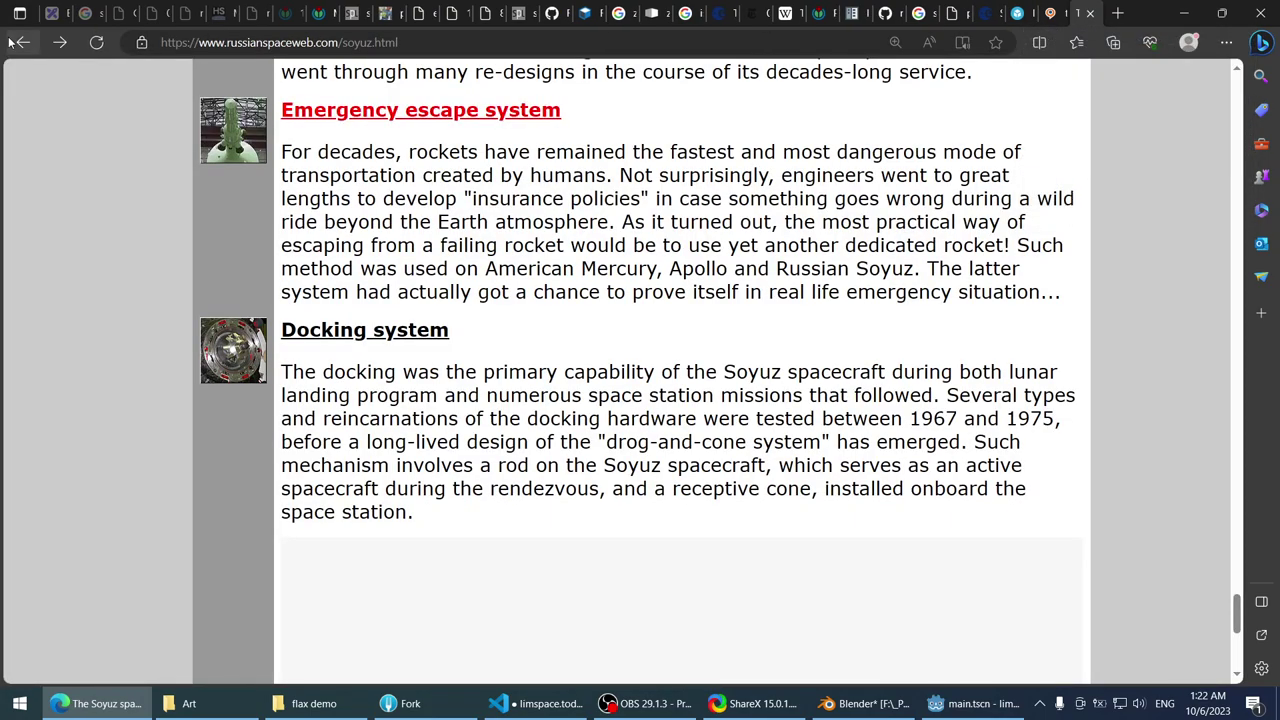
scroll(67, 265, up, 20)
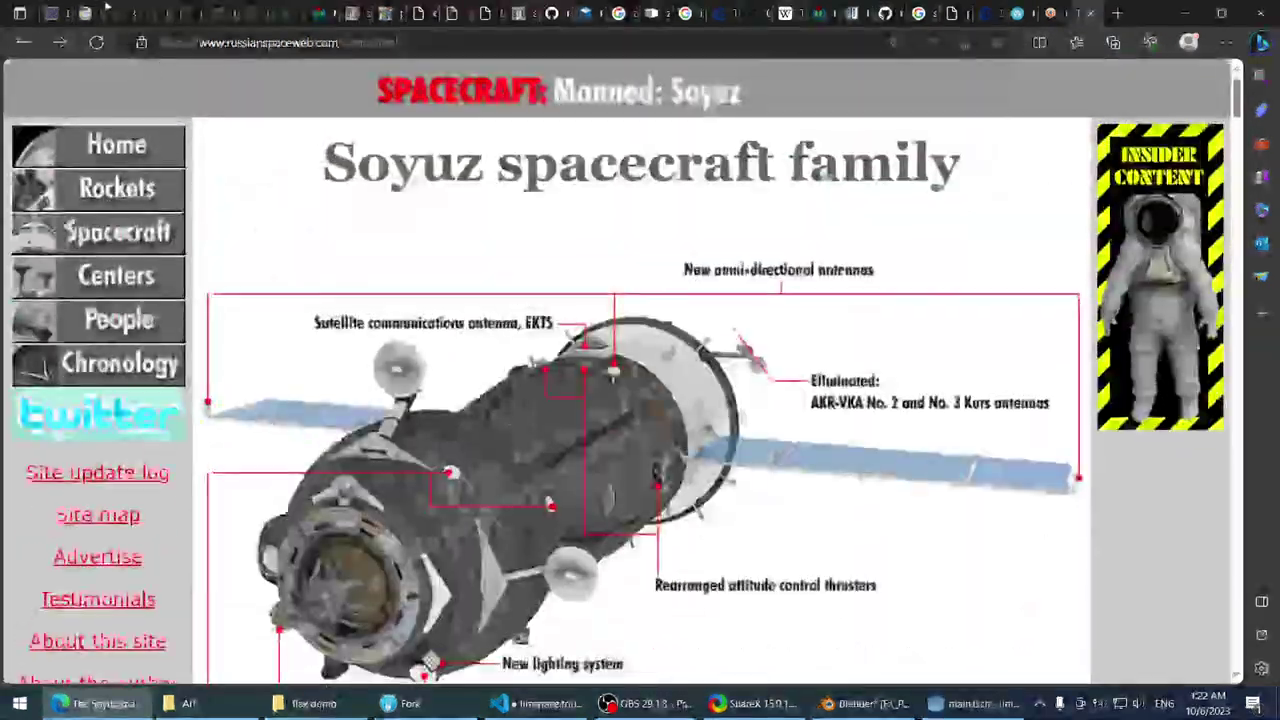
click(22, 42)
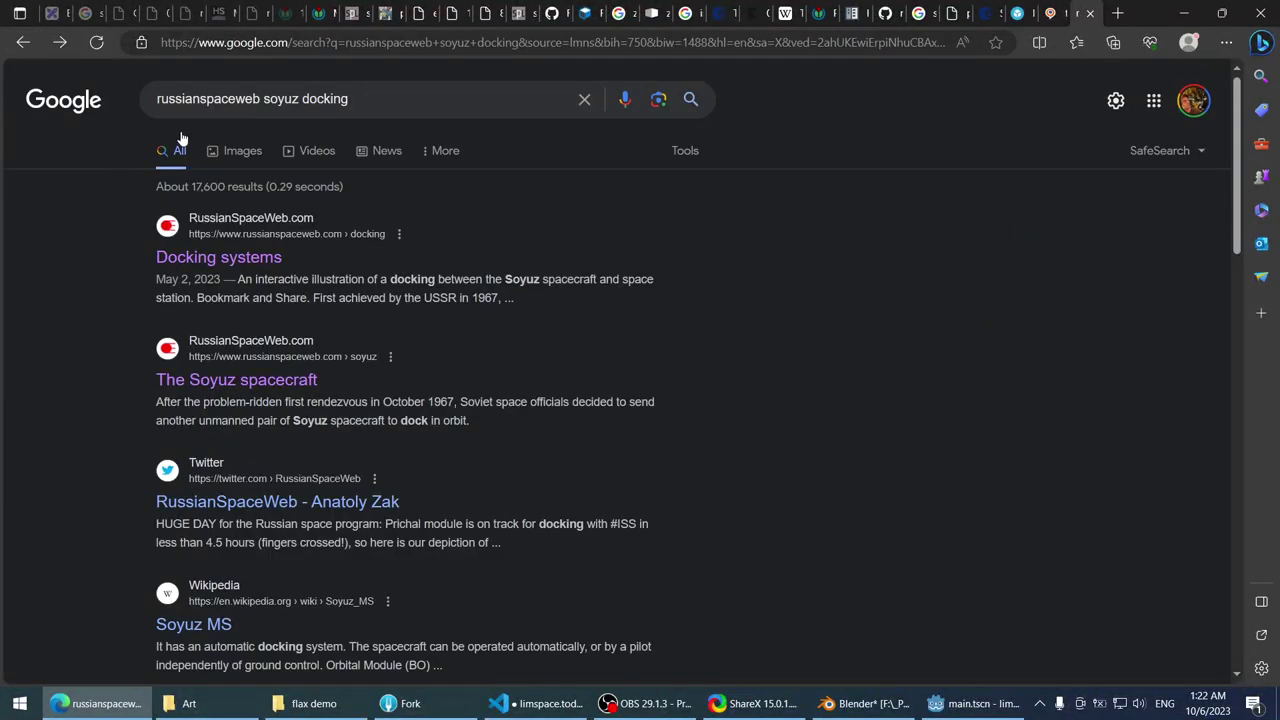
- Switch the russianspaceweb soyuz docking search to image results and browse them
click(245, 156)
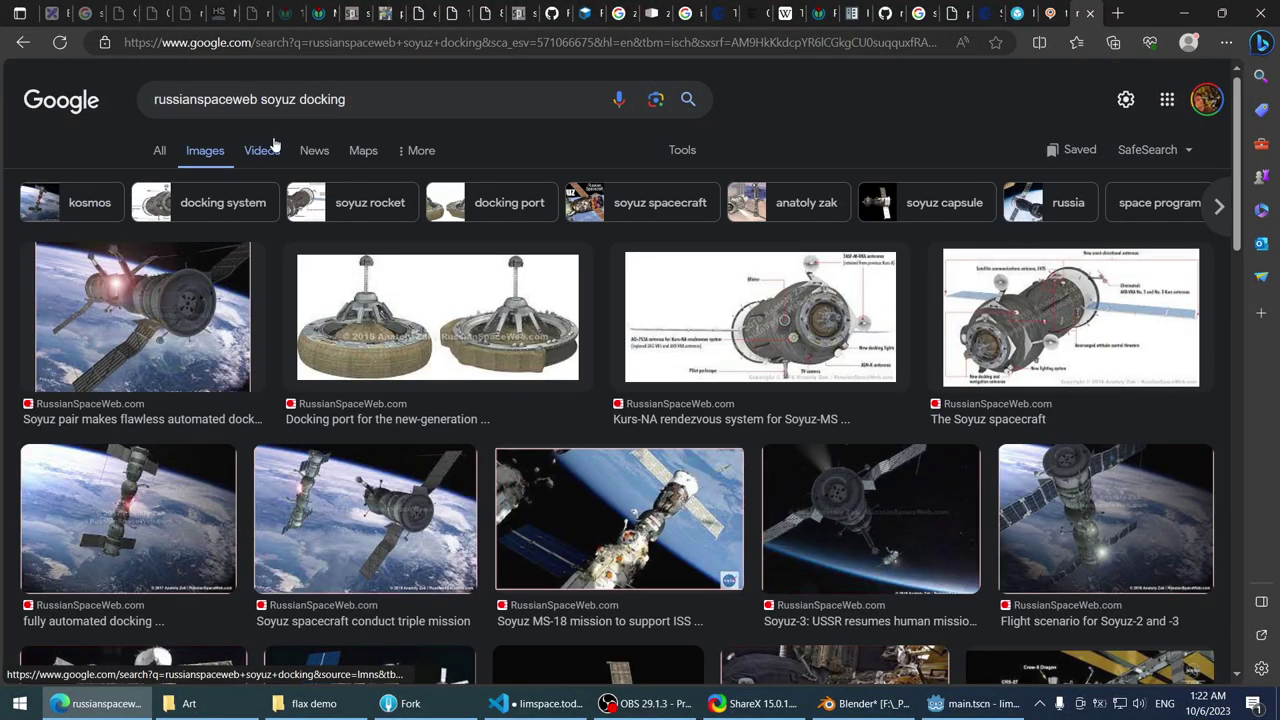
scroll(750, 385, down, 4)
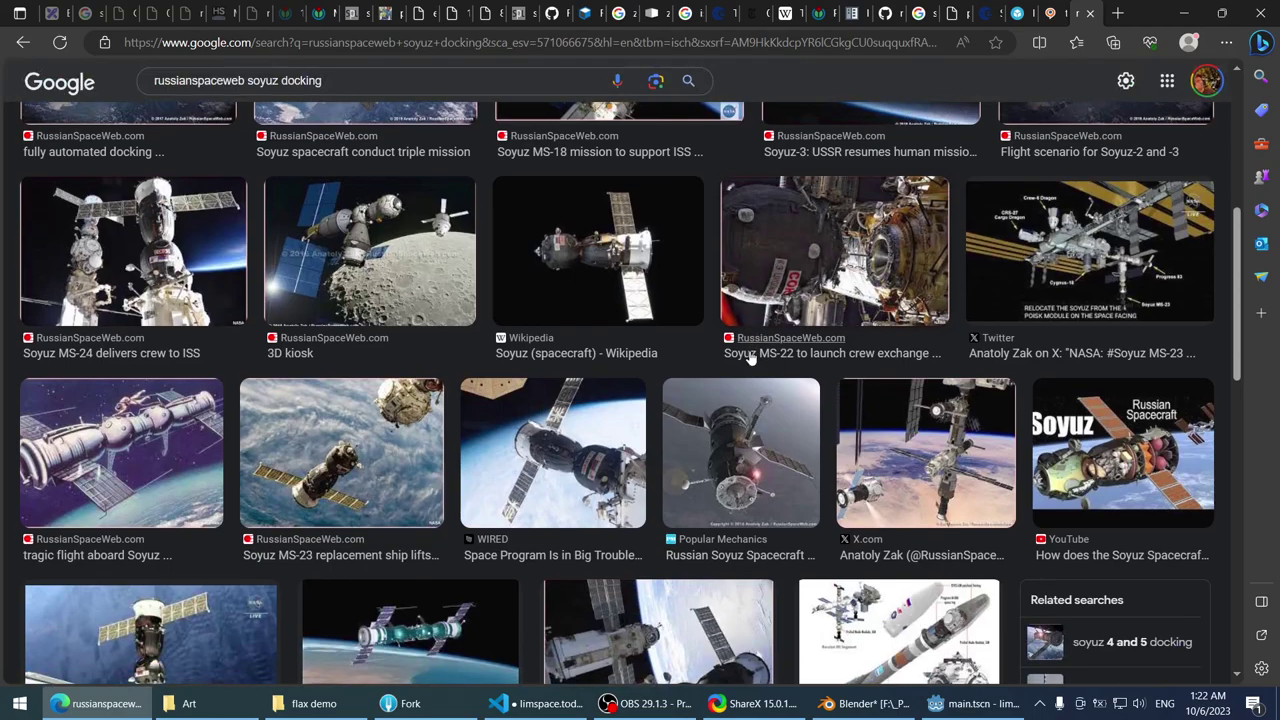
scroll(750, 358, down, 4)
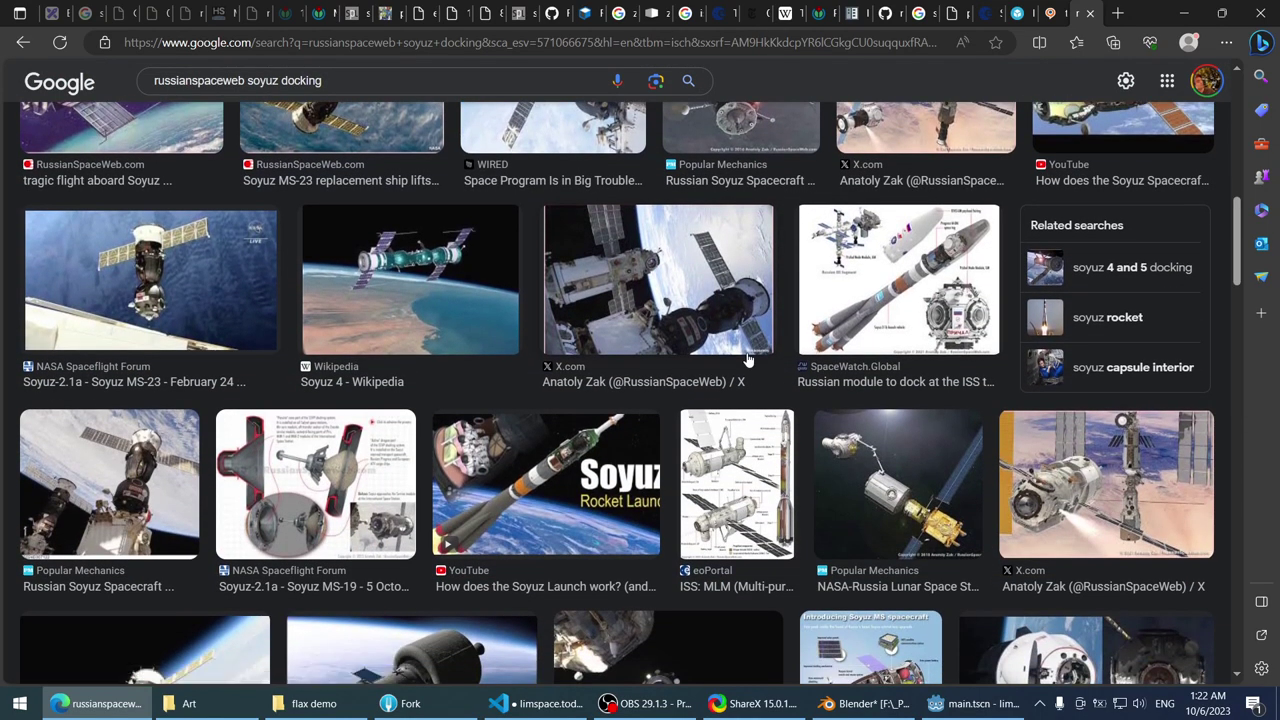
scroll(248, 233, up, 4)
scroll(248, 233, up, 4)
- Change the image search query to 'soyuz docking probe'
double_click(249, 99)
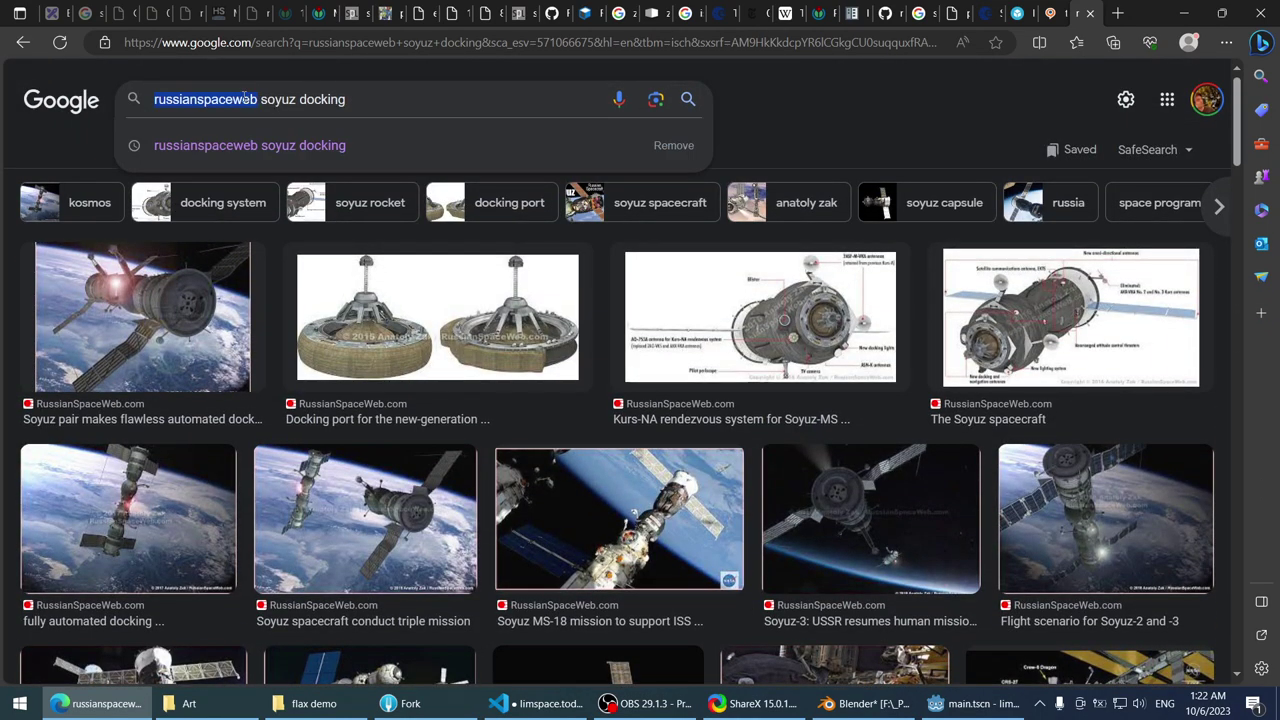
key(BackSpace)
key(End)
text(probe)
key(Return)
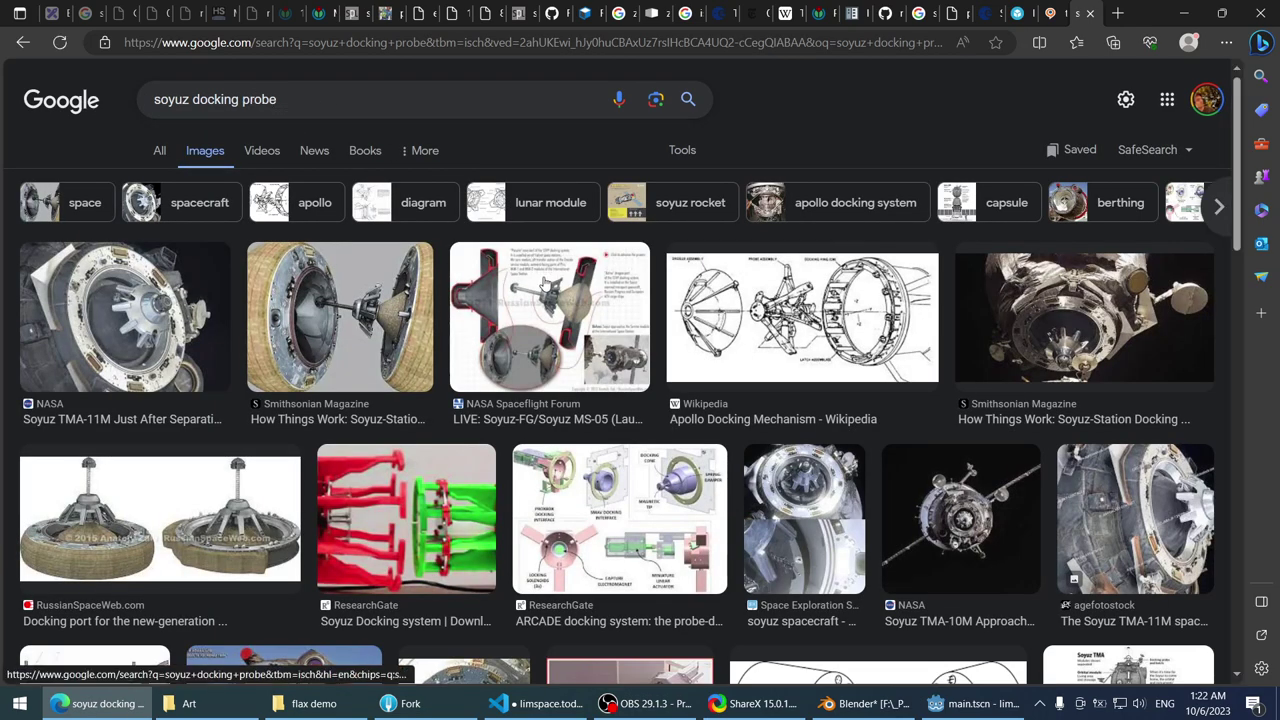
- Preview the forum docking diagram and Smithsonian cutaway, then open the forum diagram in a new tab
click(535, 292)
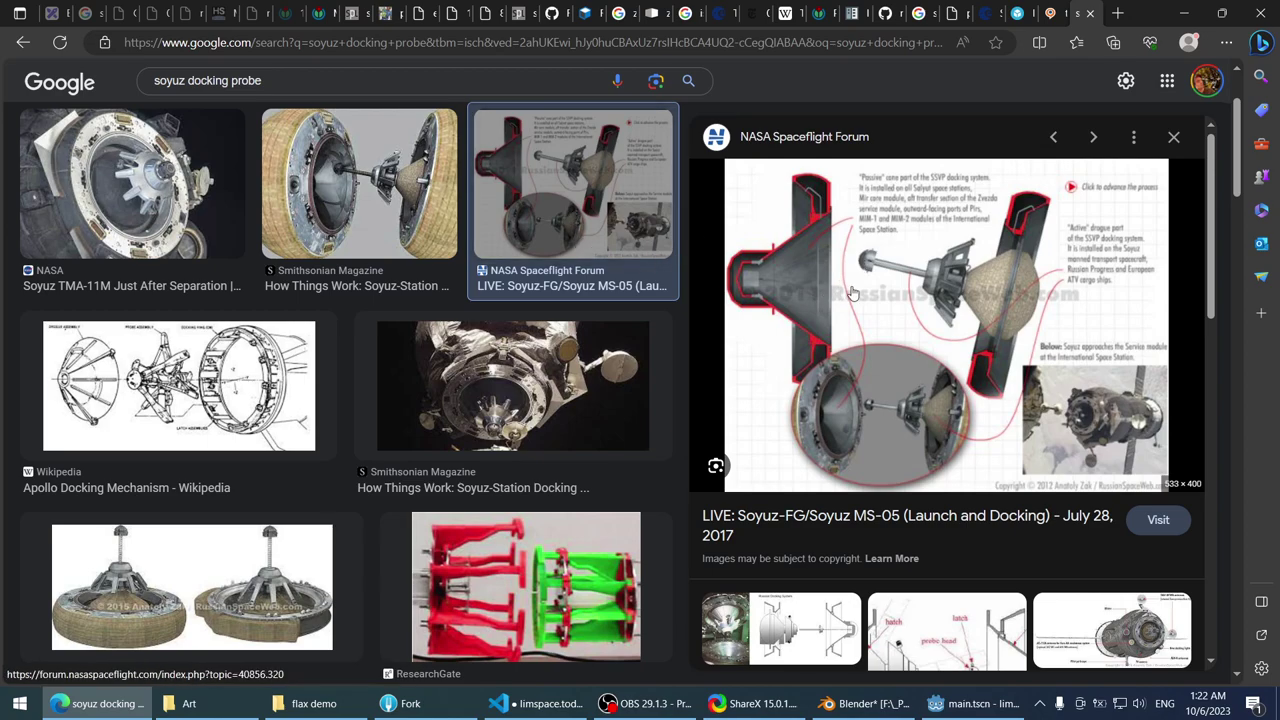
click(398, 180)
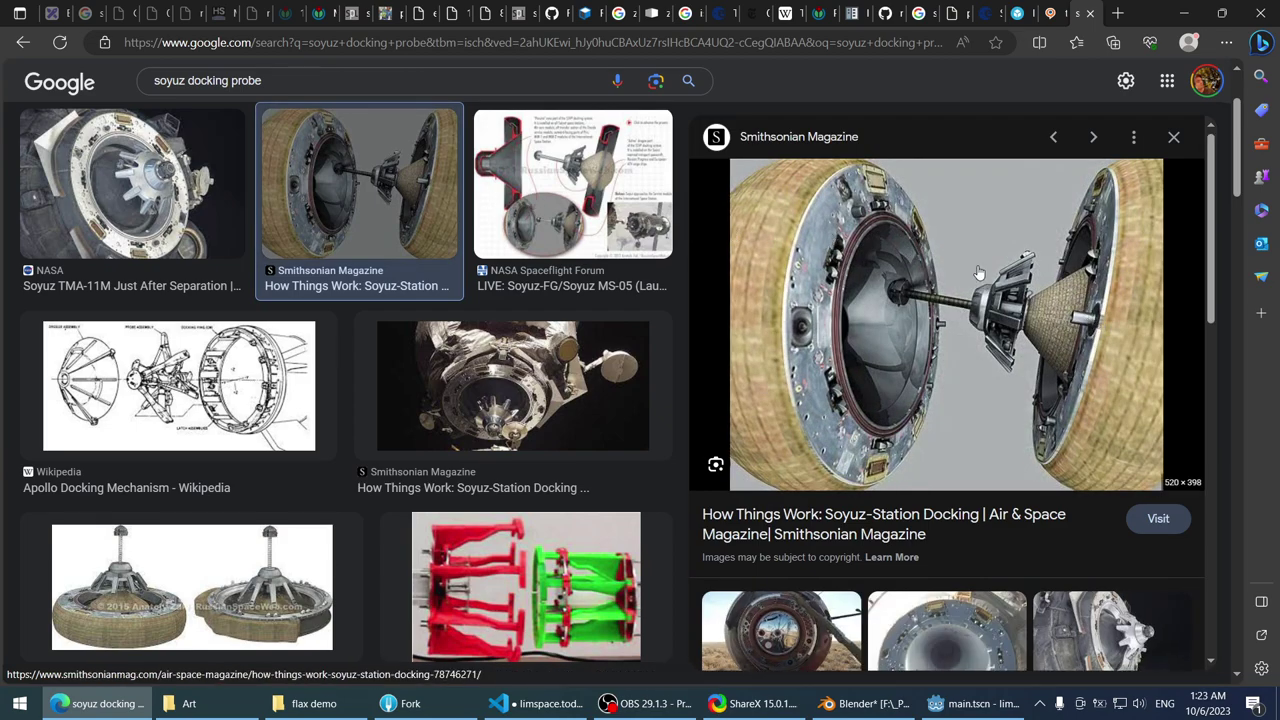
click(632, 200)
right_click(847, 210)
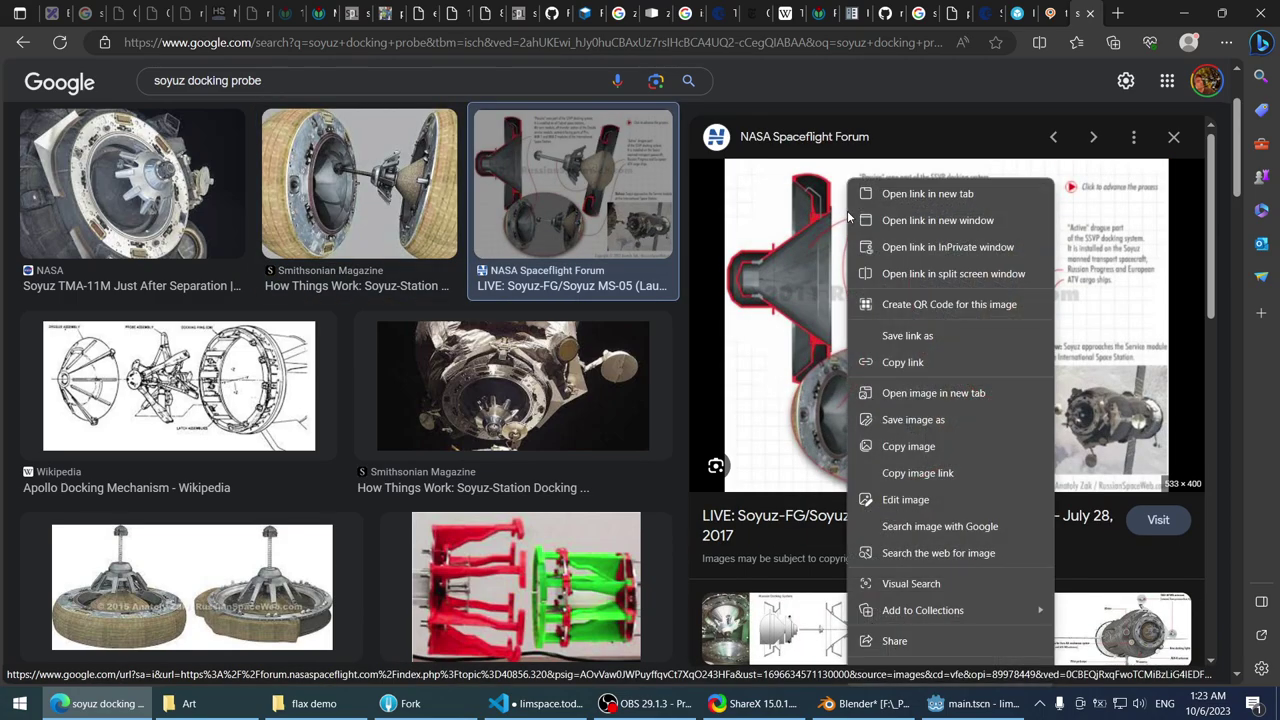
click(898, 392)
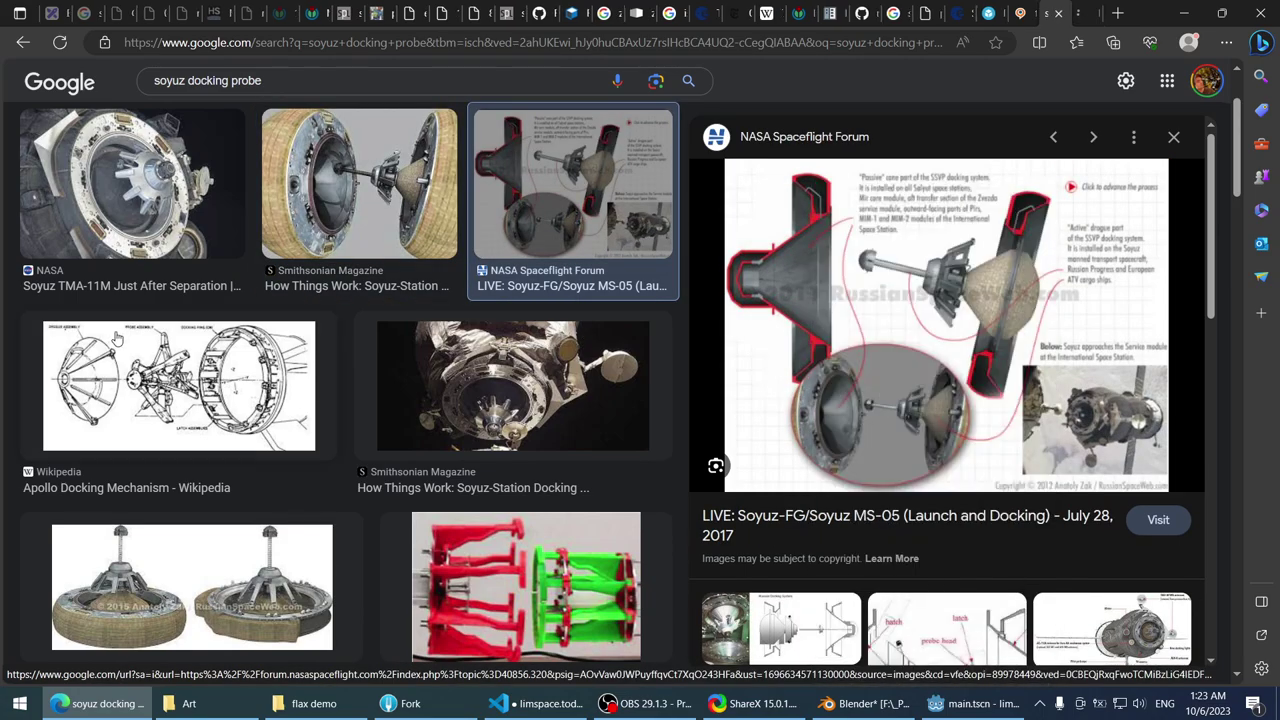
- Preview the Smithsonian and Apollo docking images, then switch to the forum diagram tab
click(395, 212)
click(179, 386)
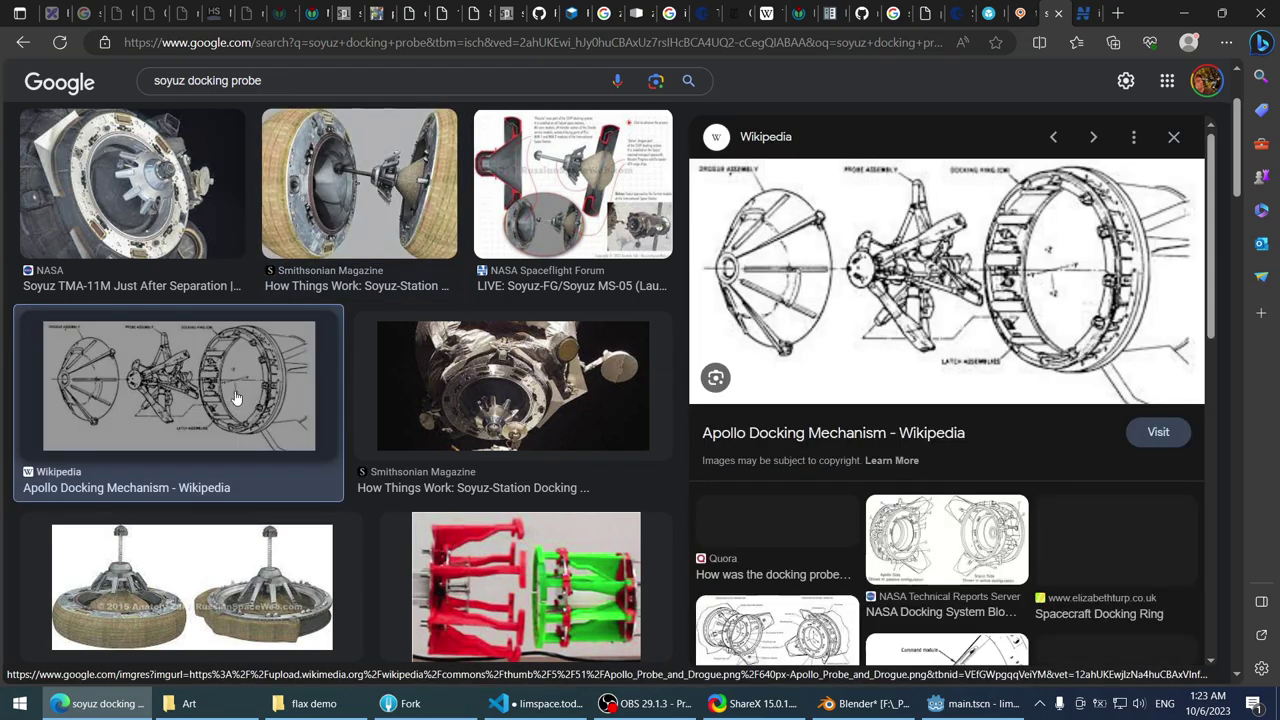
click(512, 386)
click(1082, 12)
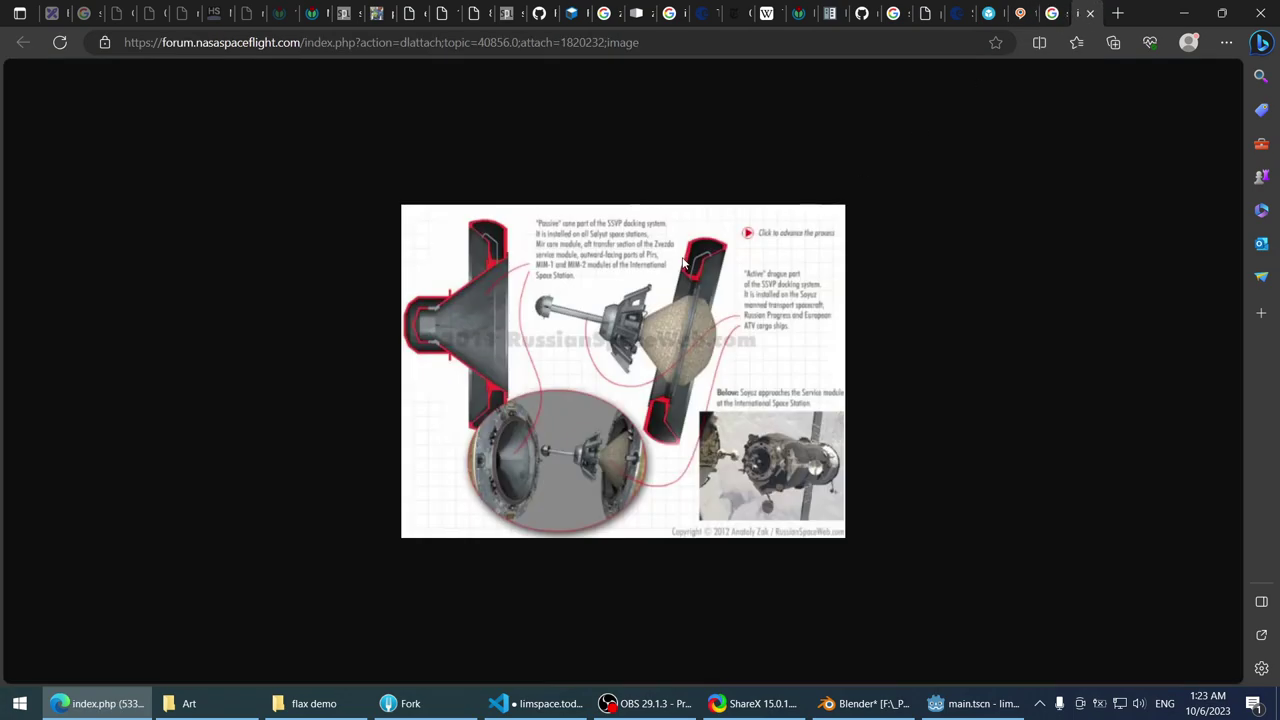
ctrl+scroll(446, 285, up, 5)
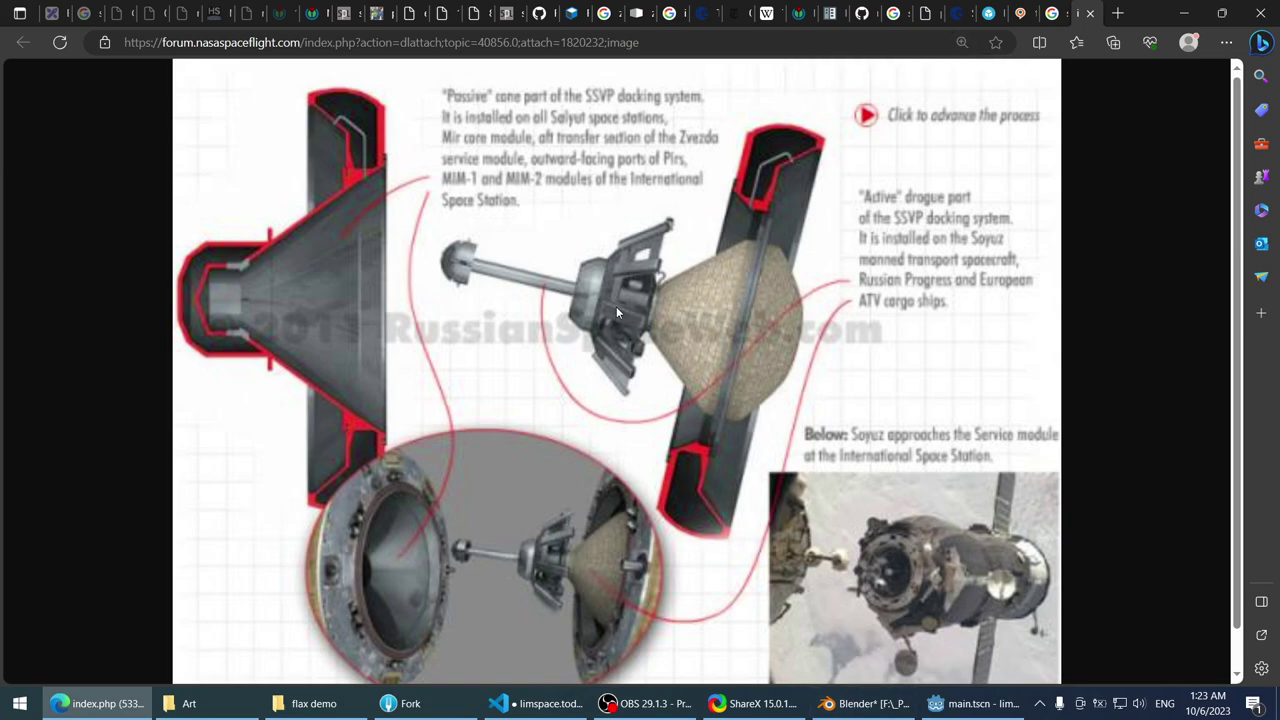
- Compare the hatch mesh in front view against the SSVP reference diagram
key(alt+Tab)
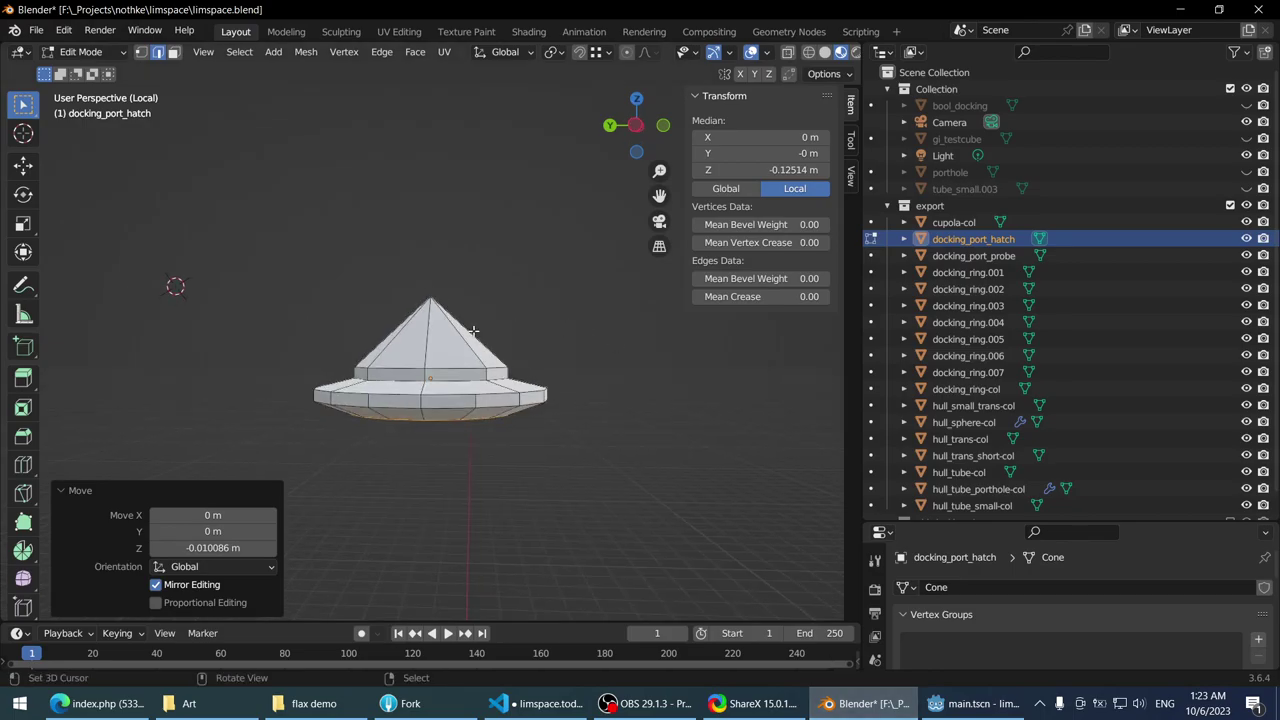
scroll(473, 330, up, 2)
scroll(473, 330, down, 2)
key(KP_1)
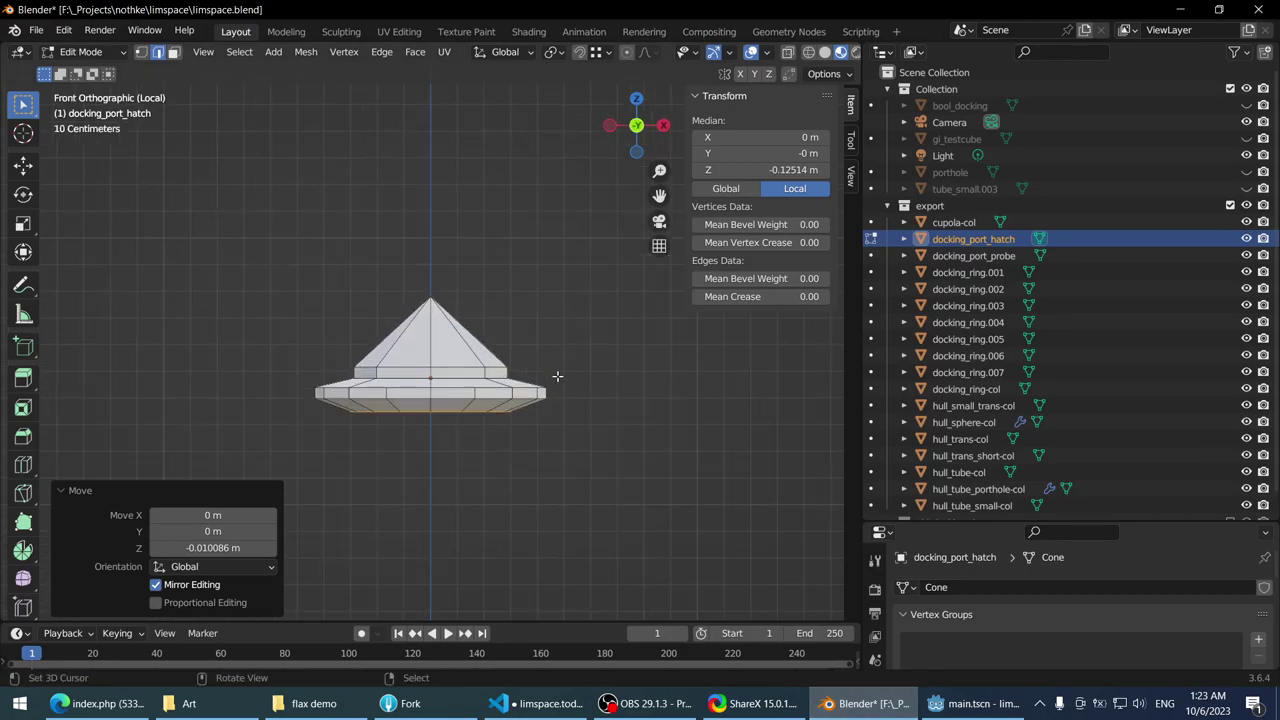
click(838, 712)
click(838, 712)
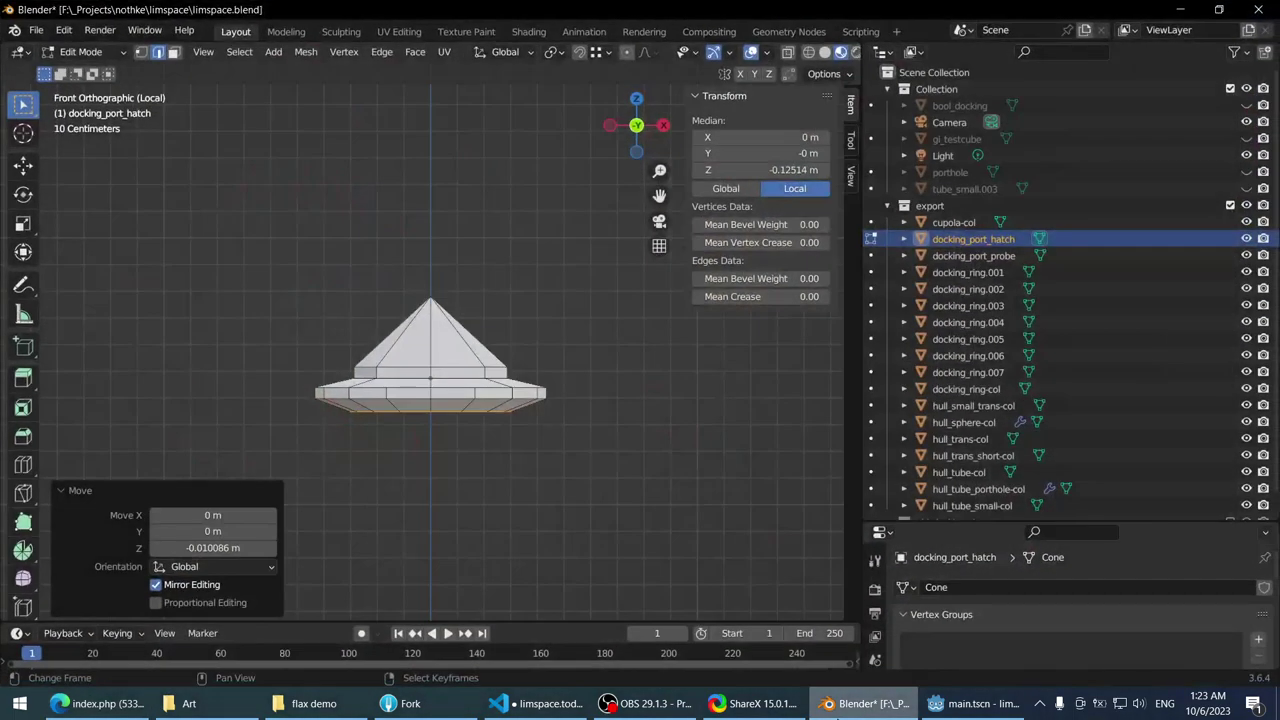
click(838, 712)
click(838, 712)
scroll(365, 263, up, 2)
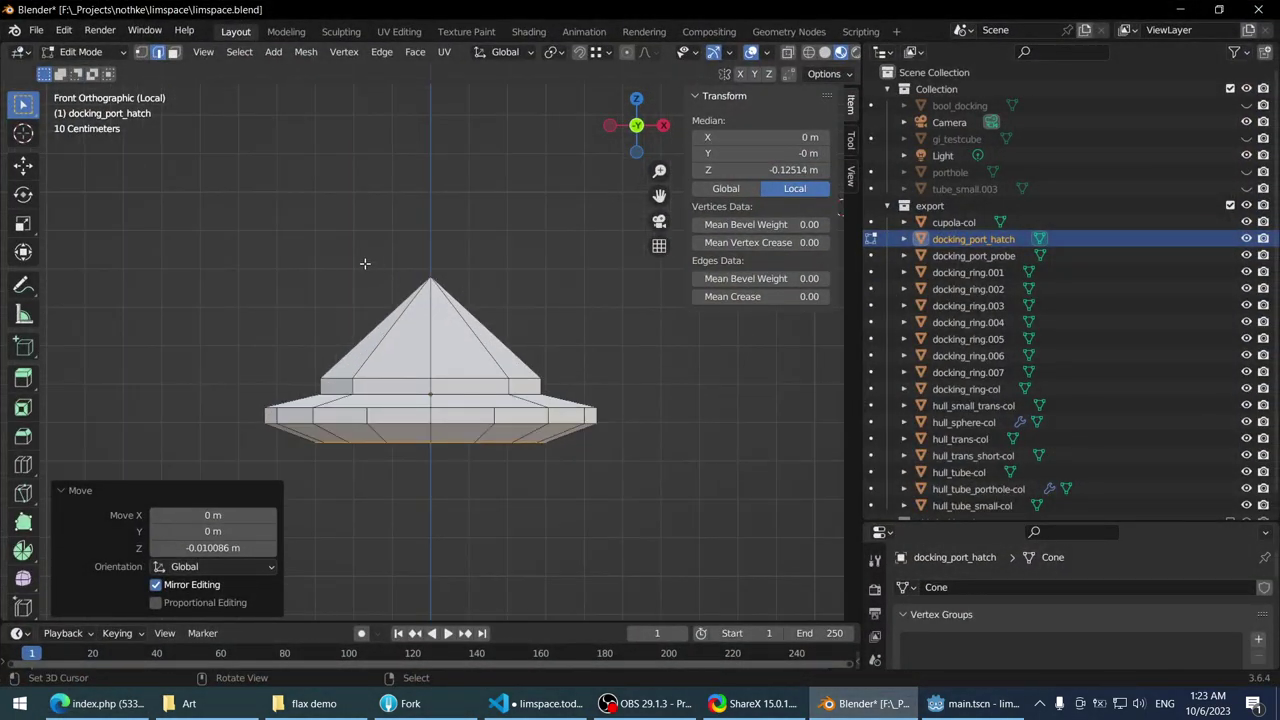
scroll(365, 263, down, 2)
click(838, 703)
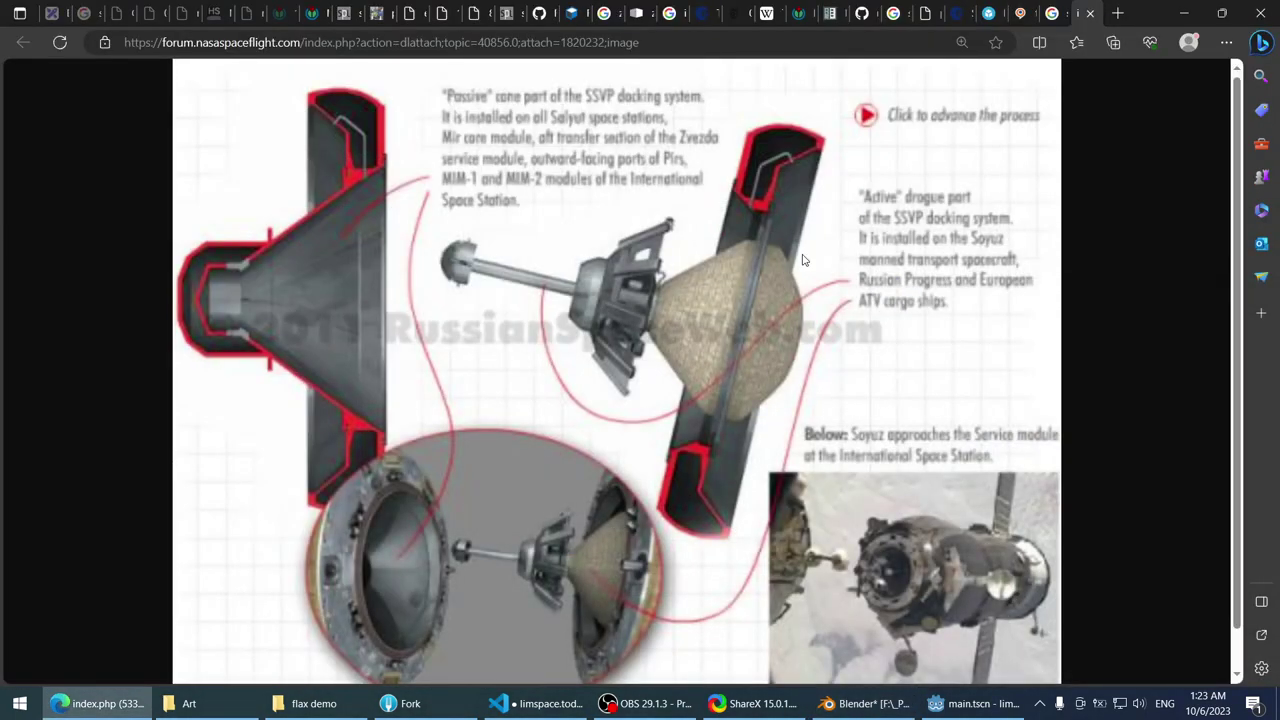
click(866, 703)
scroll(519, 292, up, 2)
- Lower the selected hatch vertices along Z and scale them to 0.692
key(g)
key(z)
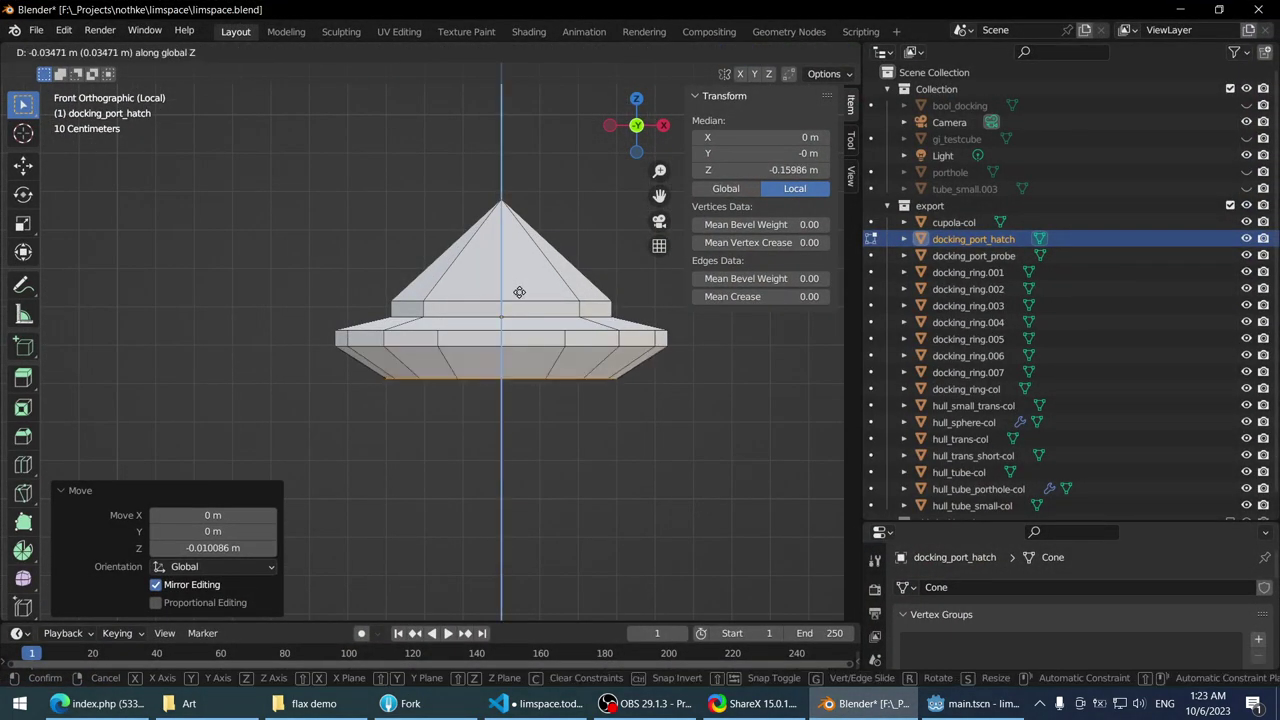
click(520, 298)
key(s)
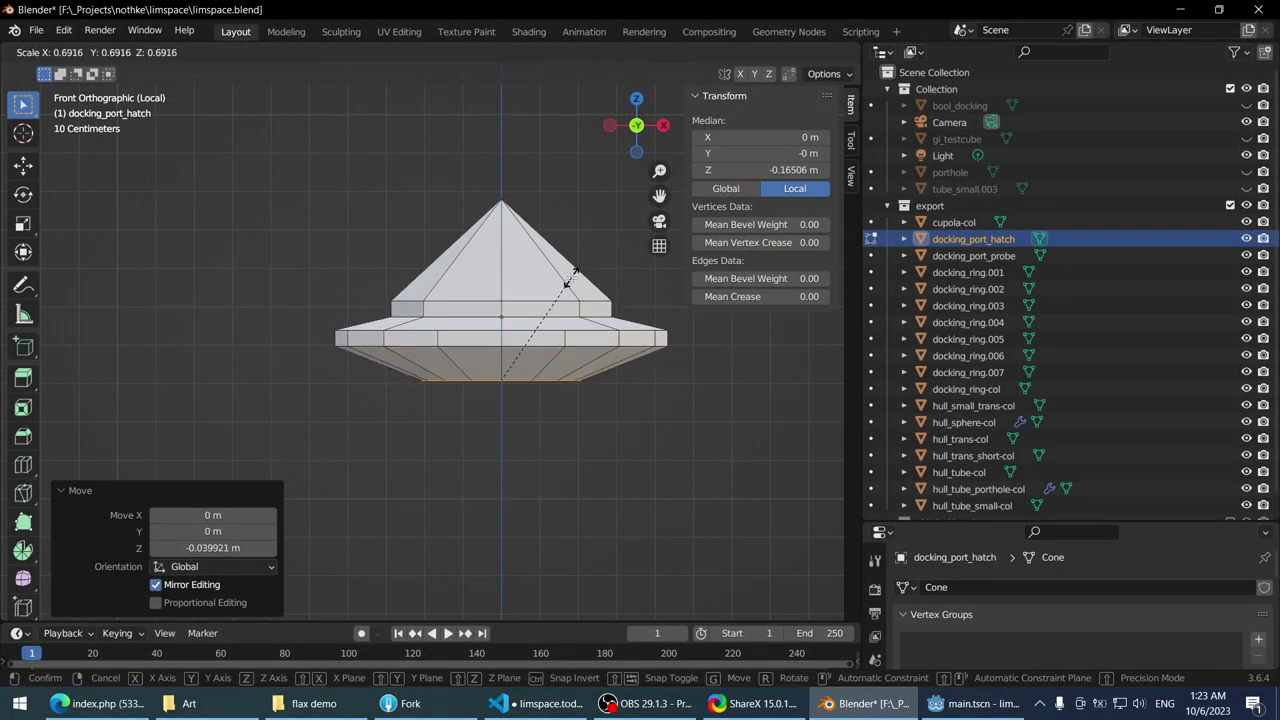
click(572, 278)
scroll(491, 240, down, 1)
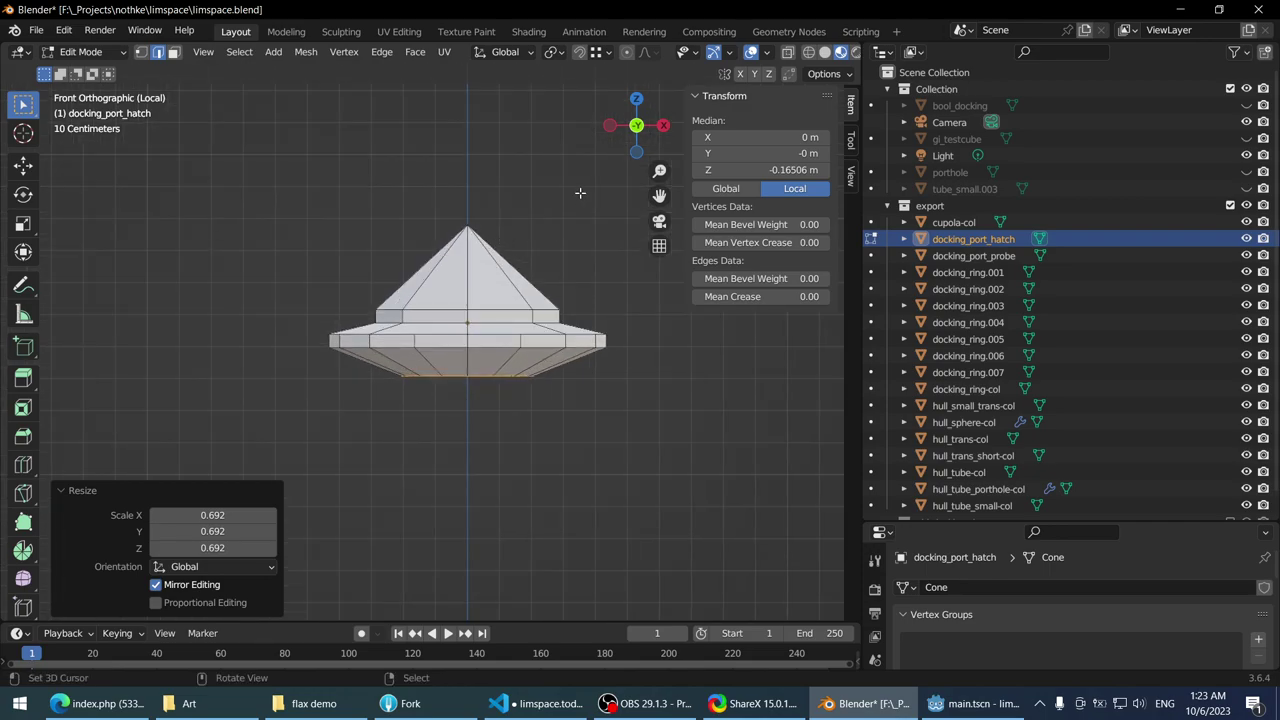
- In wireframe, lower the bottom ring along Z and return to Object Mode
key(alt+Tab)
key(alt+Tab)
scroll(523, 186, up, 2)
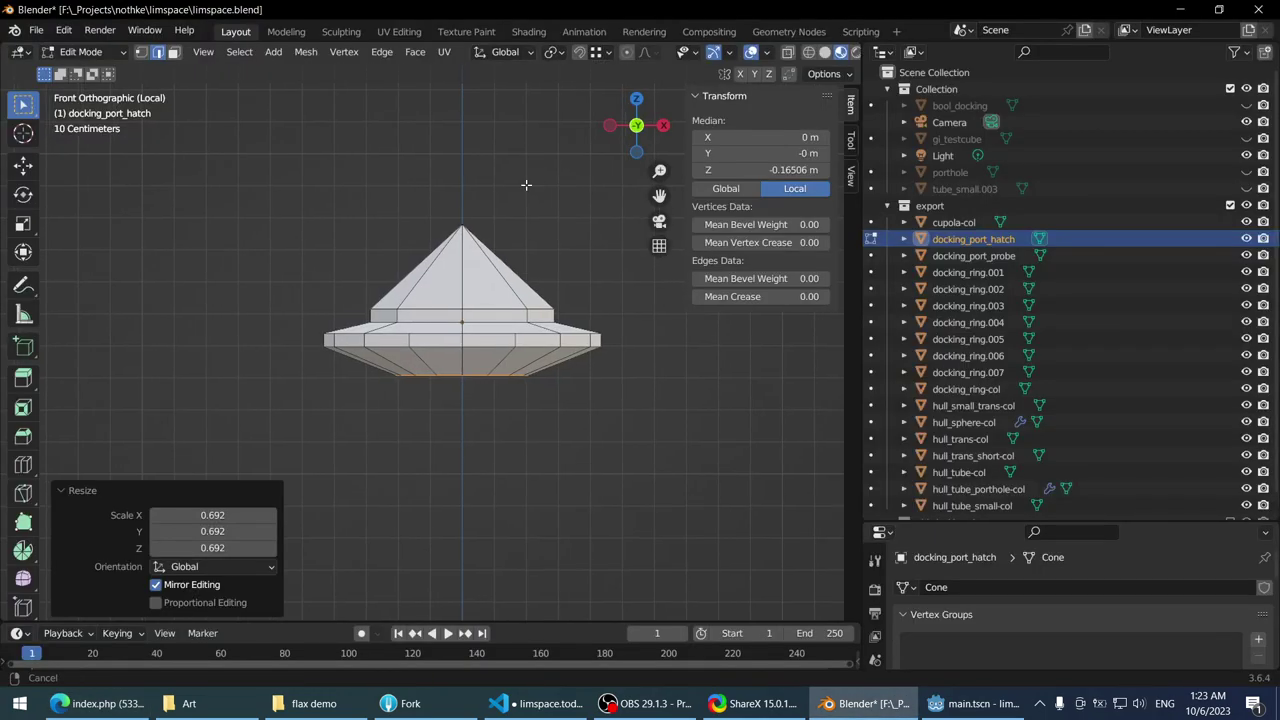
key(z)
click(150, 291)
key(g)
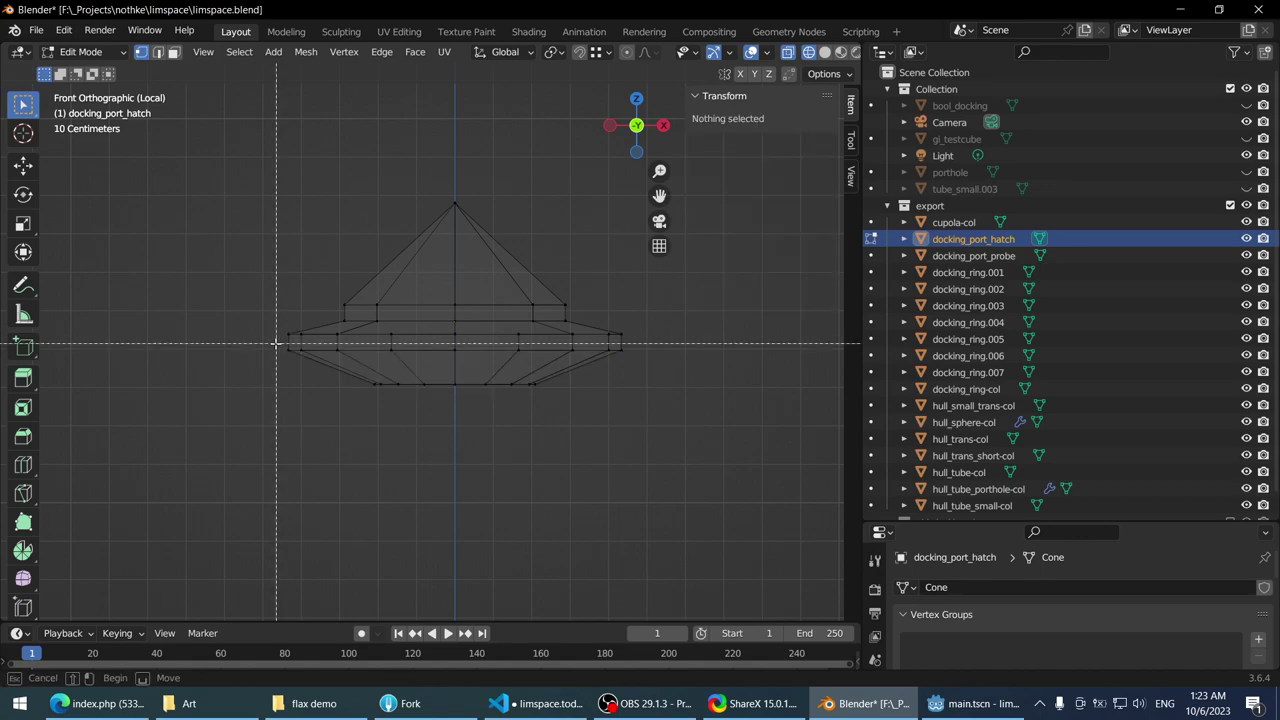
key(z)
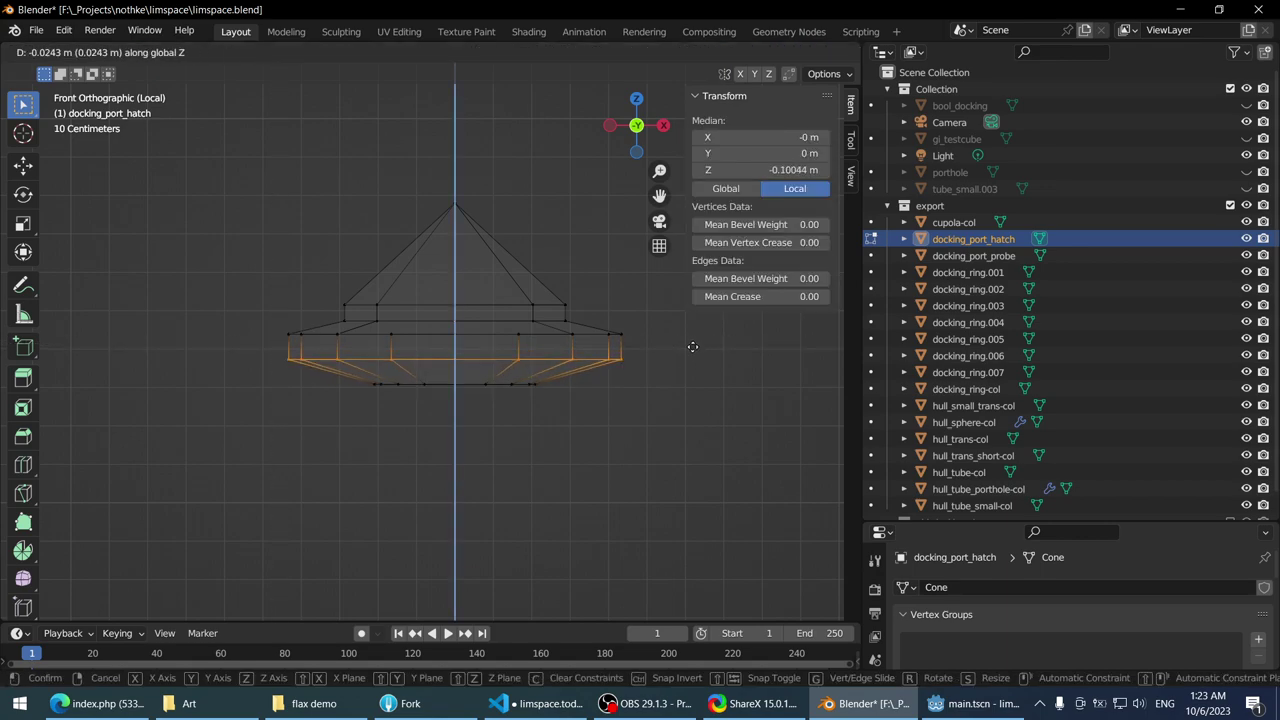
click(692, 346)
key(Tab)
- Select the docking_port_hatch in material preview and enlarge the properties panel
key(alt+a)
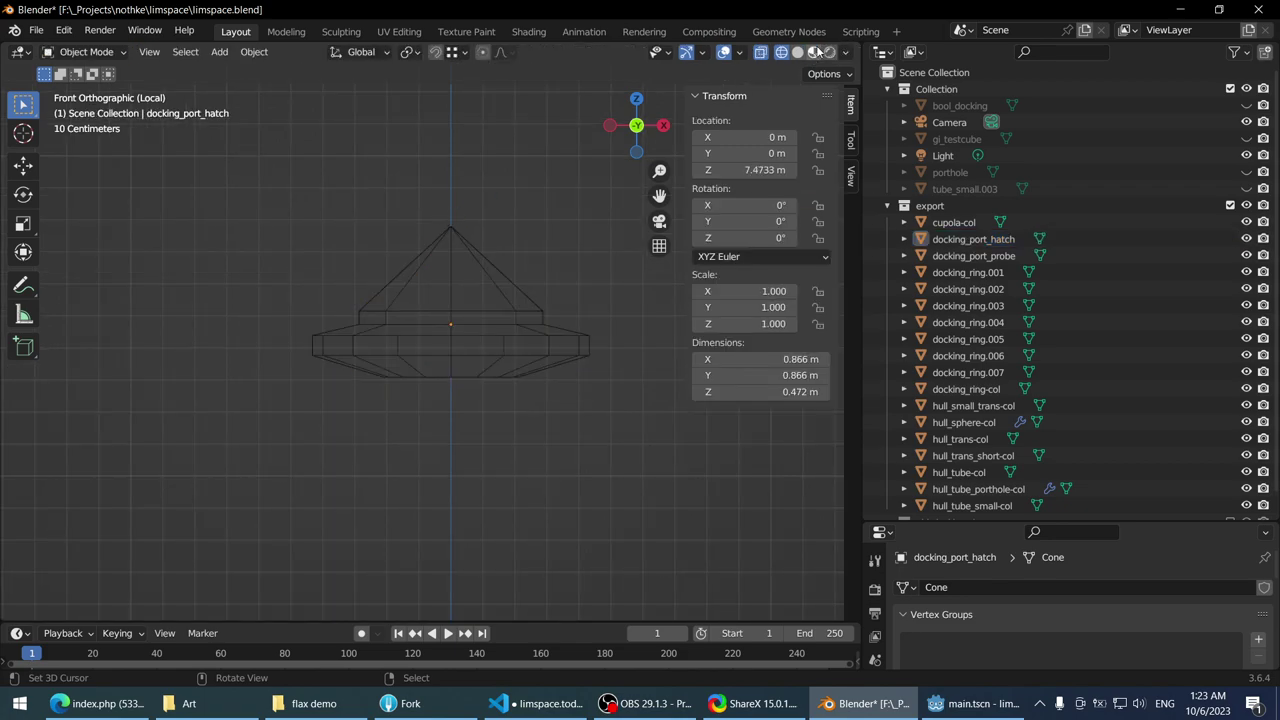
click(813, 52)
mouse_move(368, 212)
middle_down()
mouse_move(390, 215)
mouse_move(332, 194)
mouse_move(455, 244)
middle_up()
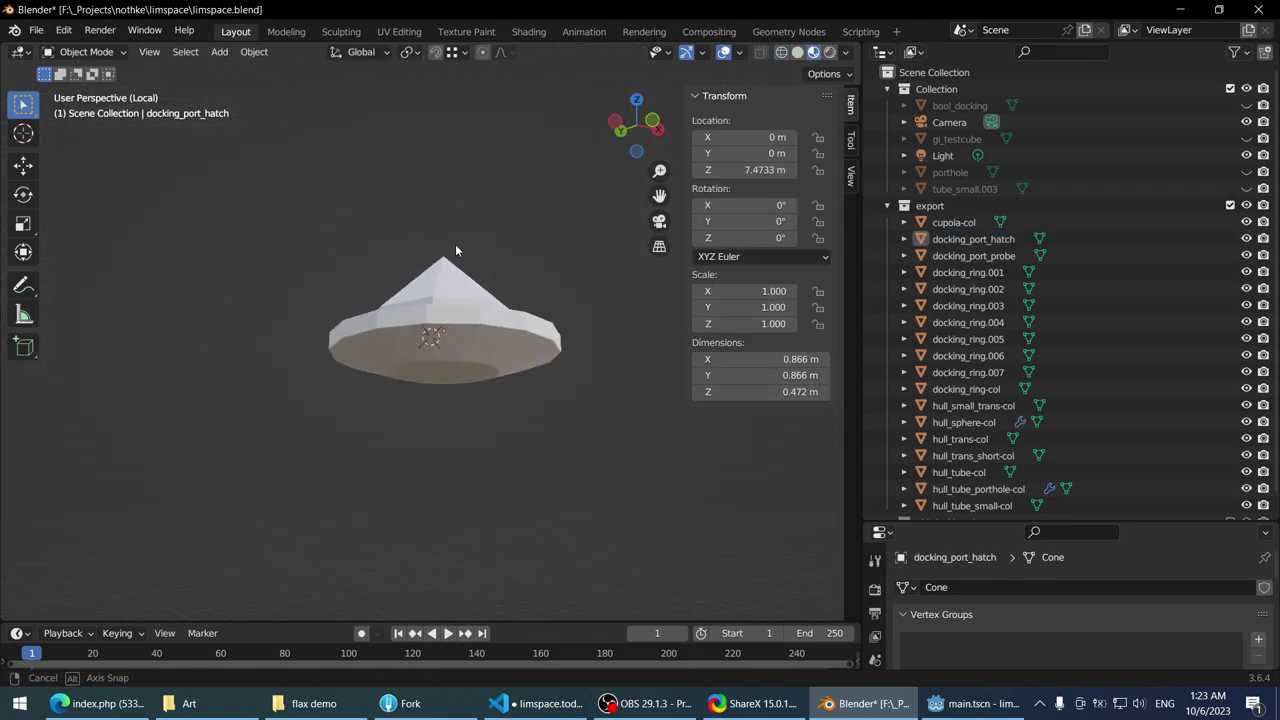
click(441, 316)
scroll(440, 318, up, 3)
scroll(427, 319, down, 2)
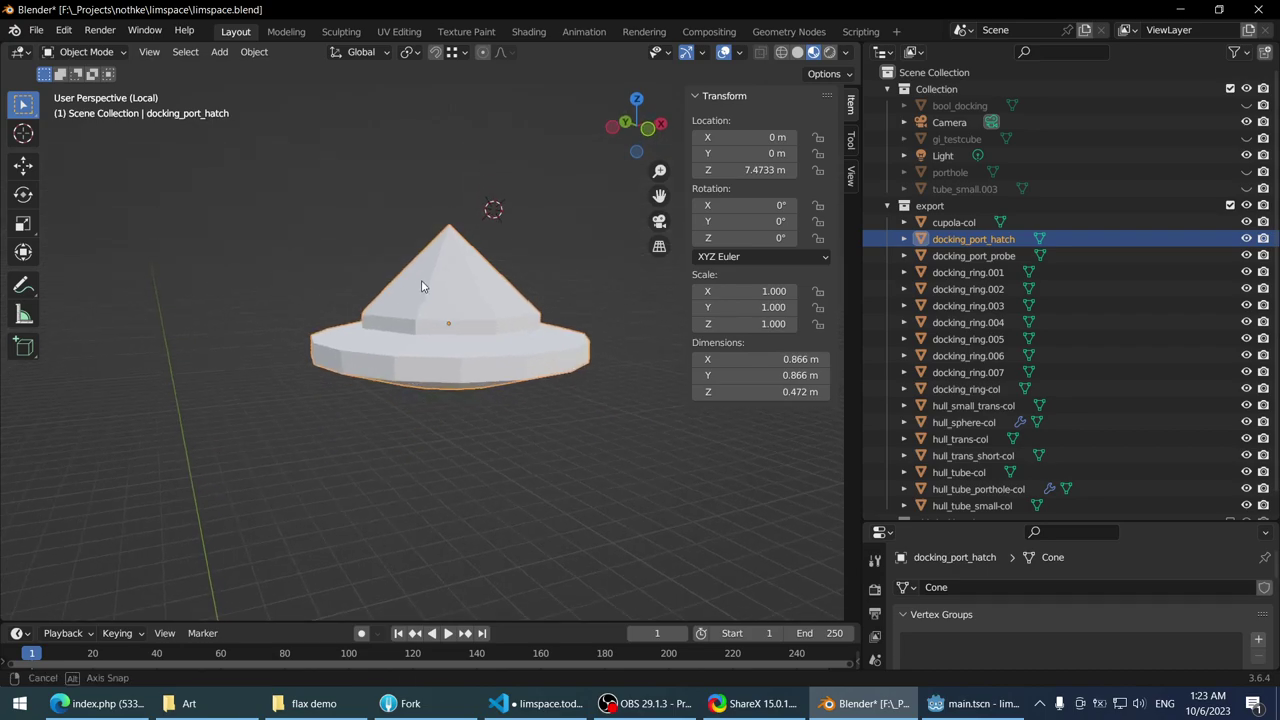
key(Tab)
scroll(523, 263, up, 2)
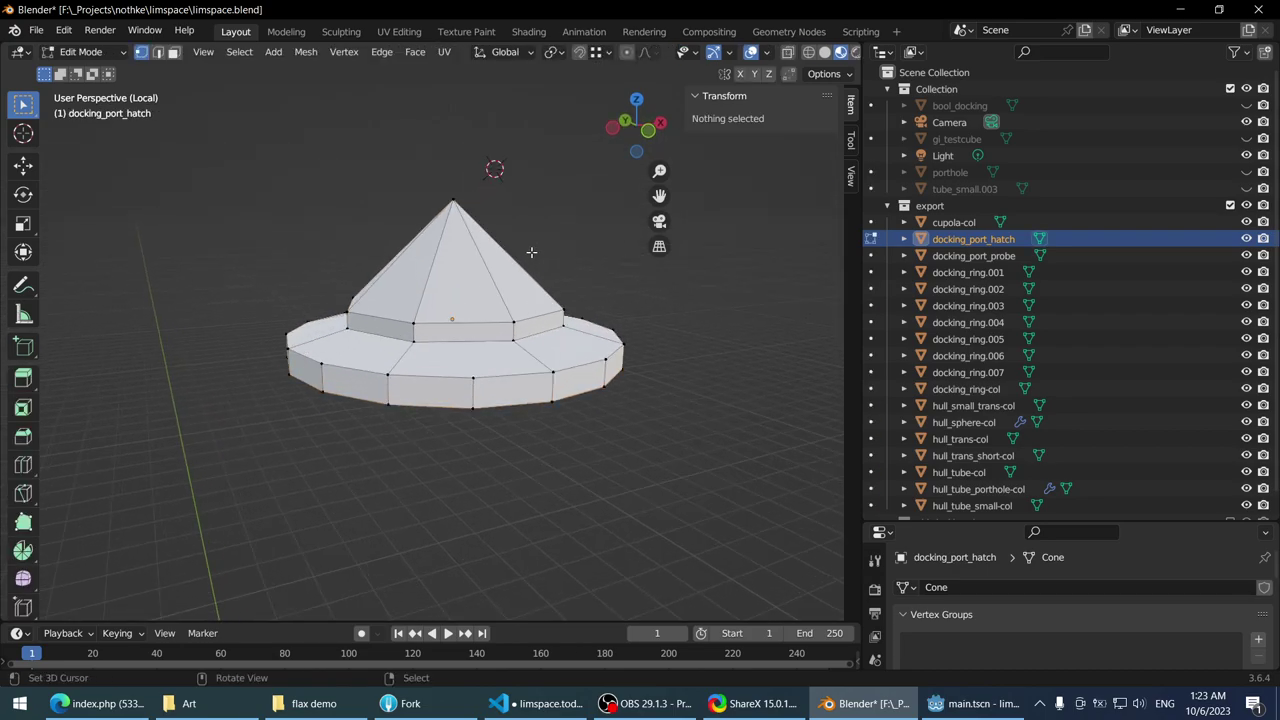
drag(920, 520, 920, 158)
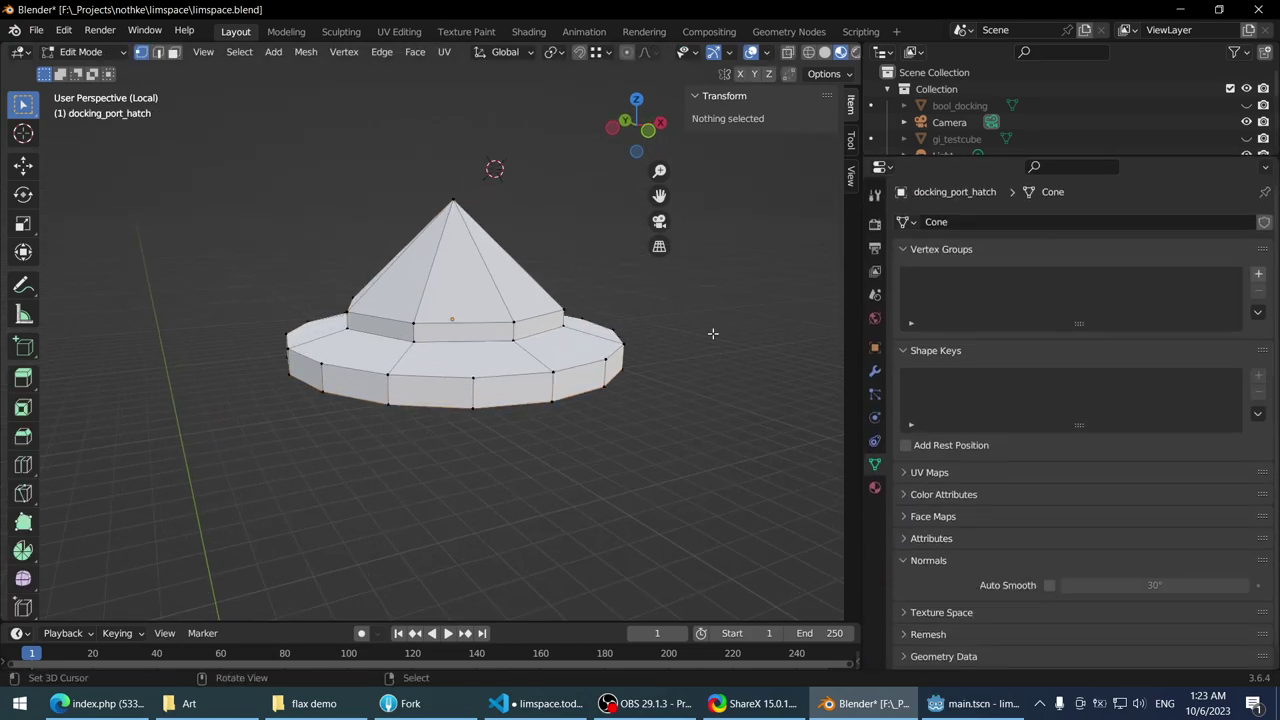
key(Tab)
scroll(960, 510, down, 1)
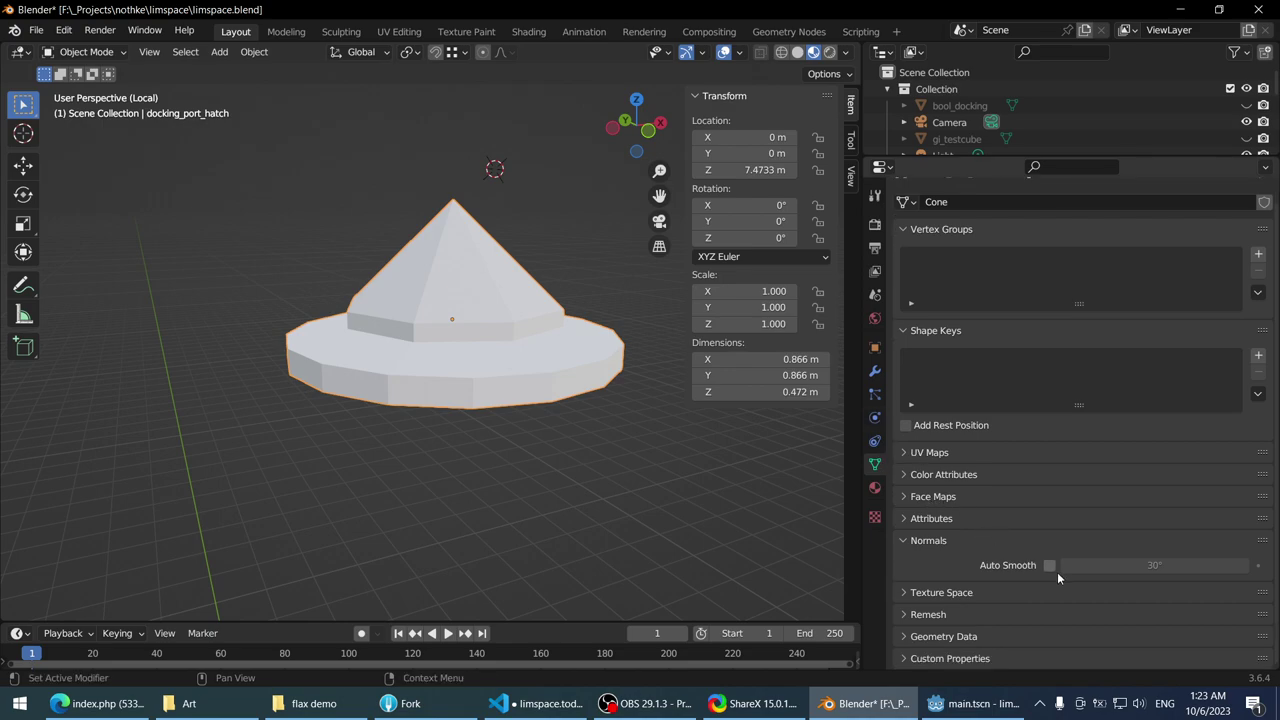
- Shade all faces of the hatch mesh flat
key(Tab)
key(a)
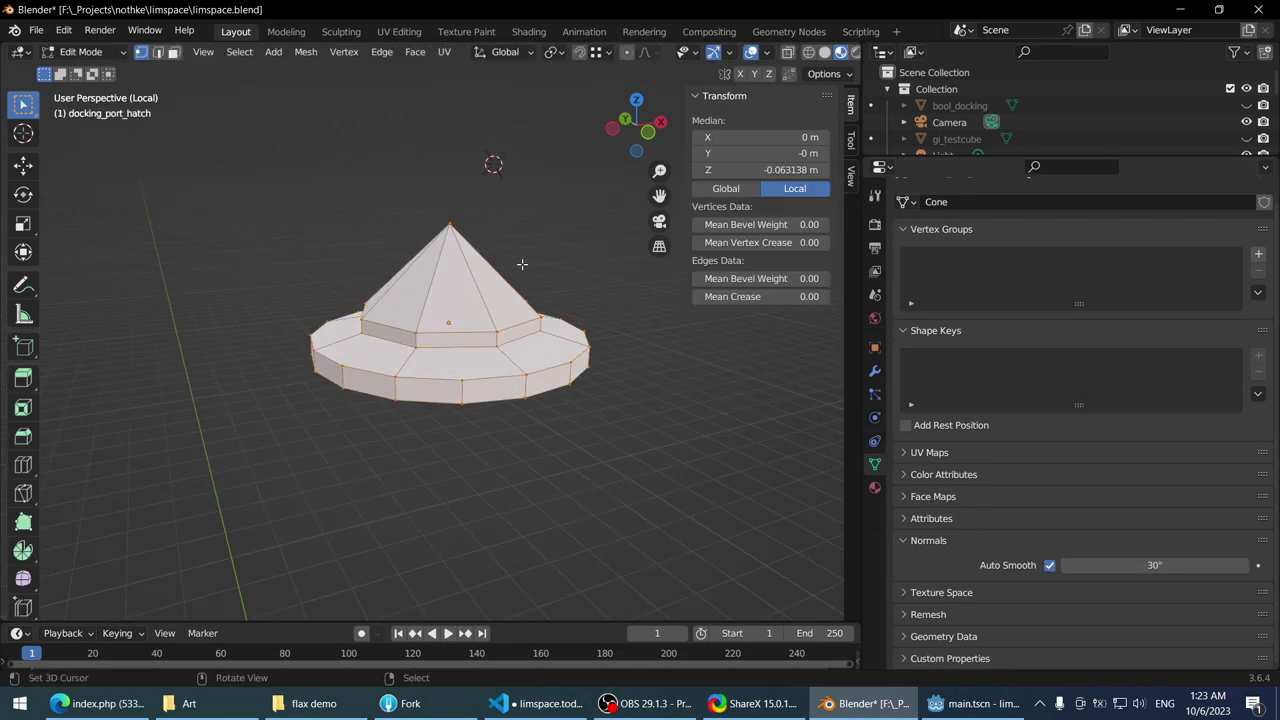
key(ctrl+f)
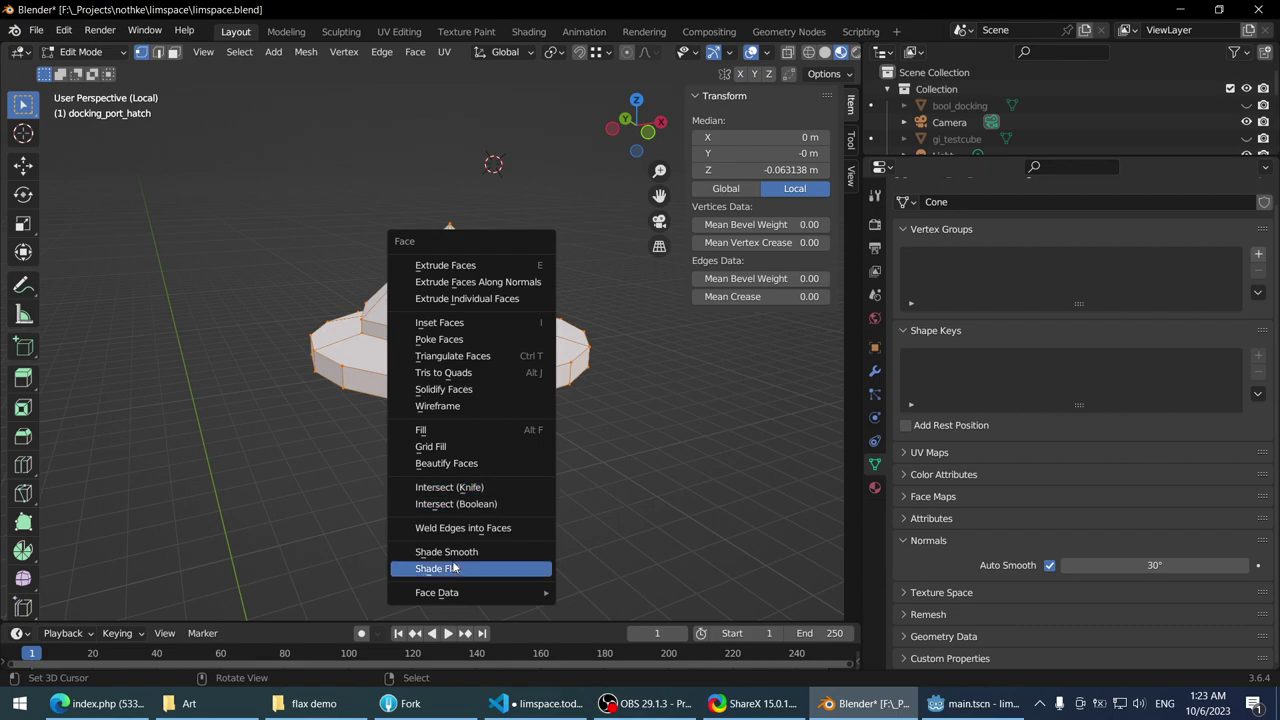
click(437, 568)
key(Tab)
- Assign the metal_plate material to the hatch and inspect it from several angles
middle_drag(437, 568, 970, 546)
click(875, 487)
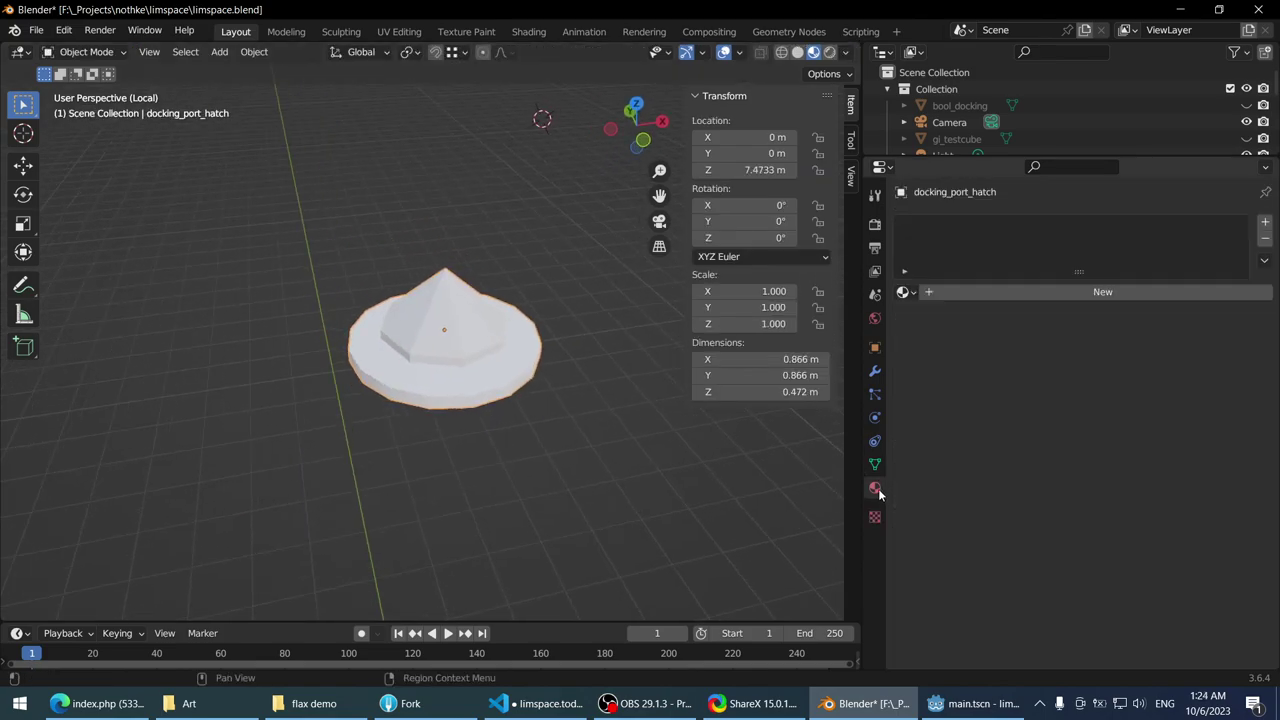
middle_drag(565, 330, 565, 247)
scroll(565, 247, up, 2)
click(903, 291)
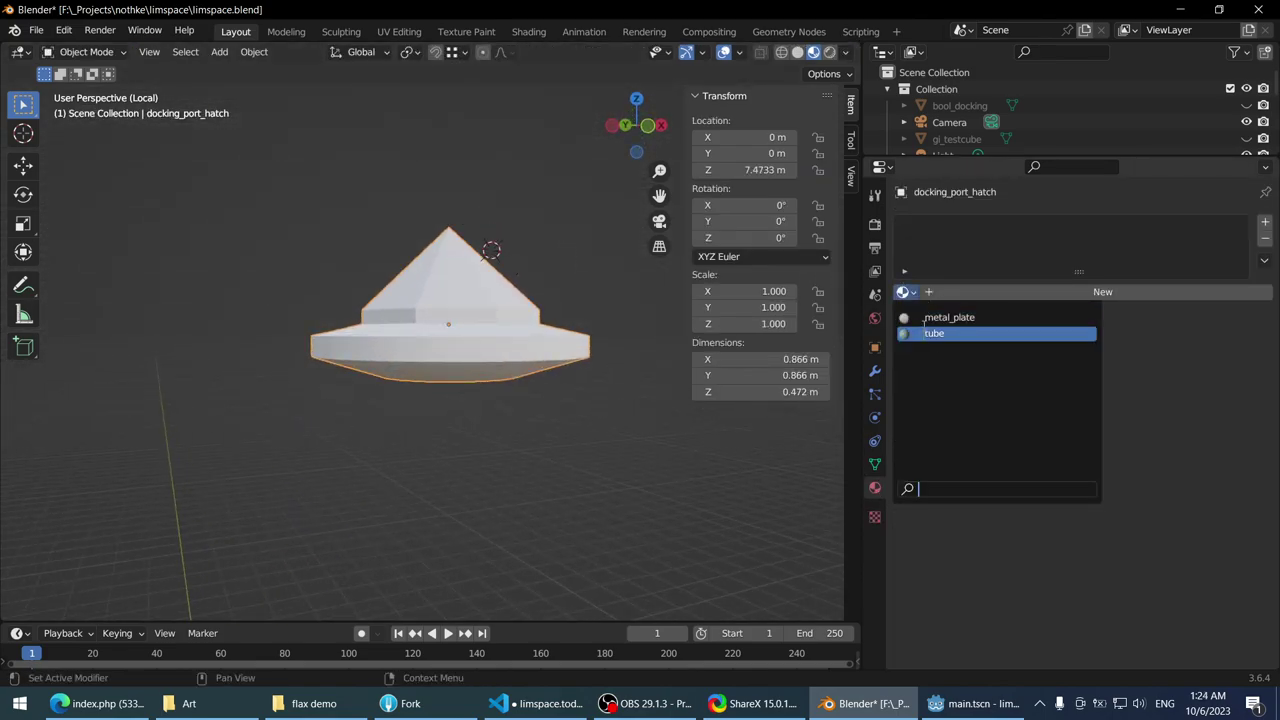
click(949, 317)
mouse_move(470, 330)
middle_down()
mouse_move(468, 286)
mouse_move(492, 262)
middle_up()
scroll(468, 286, up, 2)
scroll(466, 248, down, 3)
scroll(368, 288, up, 2)
scroll(425, 298, down, 1)
scroll(425, 298, up, 2)
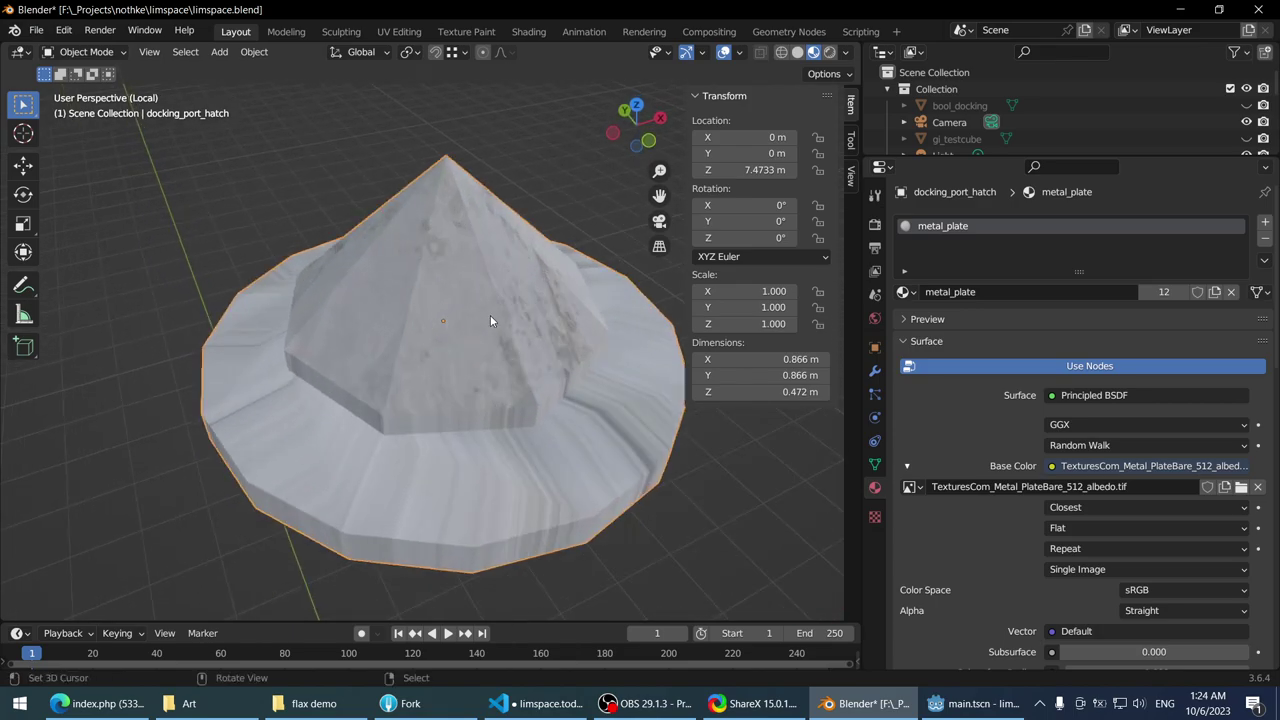
mouse_move(490, 315)
middle_down()
mouse_move(402, 418)
mouse_move(499, 161)
mouse_move(497, 98)
mouse_move(460, 264)
mouse_move(476, 284)
mouse_move(390, 211)
mouse_move(395, 260)
mouse_move(401, 183)
mouse_move(357, 250)
middle_up()
- Exit local view, frame the probe pin in front view, reselect the hatch, and return to the browser
key(Tab)
key(Tab)
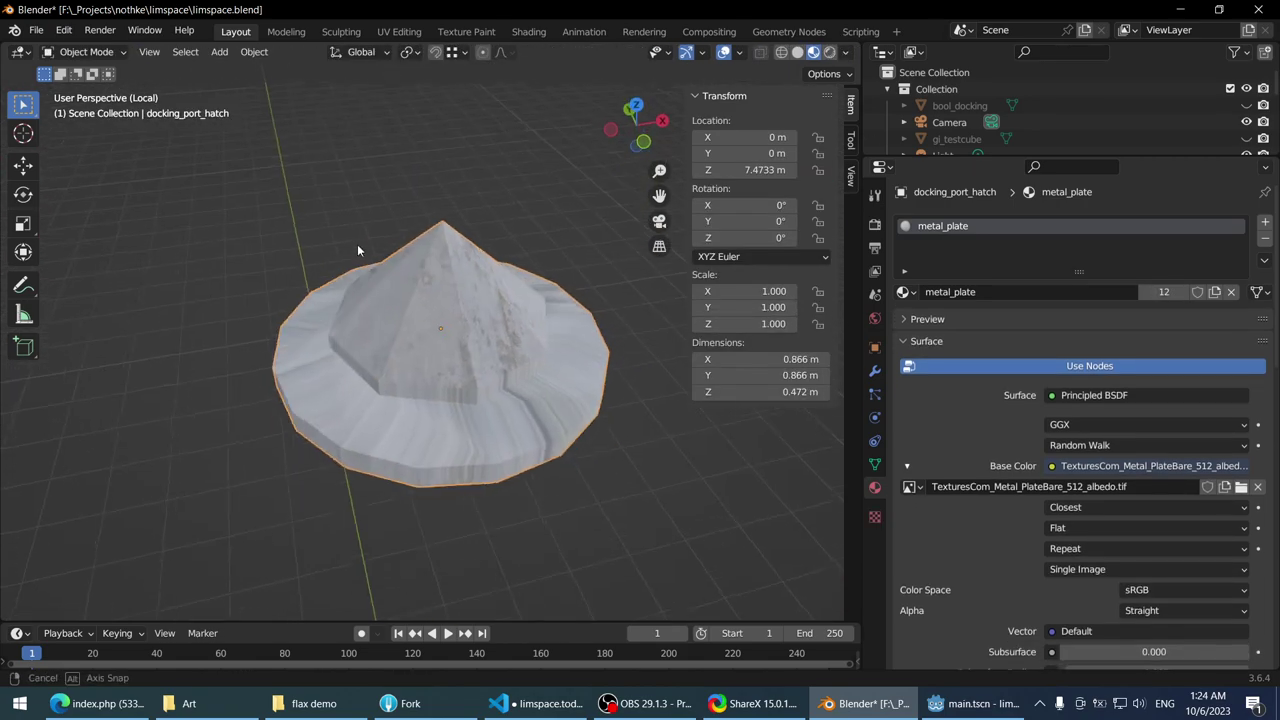
scroll(350, 240, up, 1)
scroll(371, 234, down, 4)
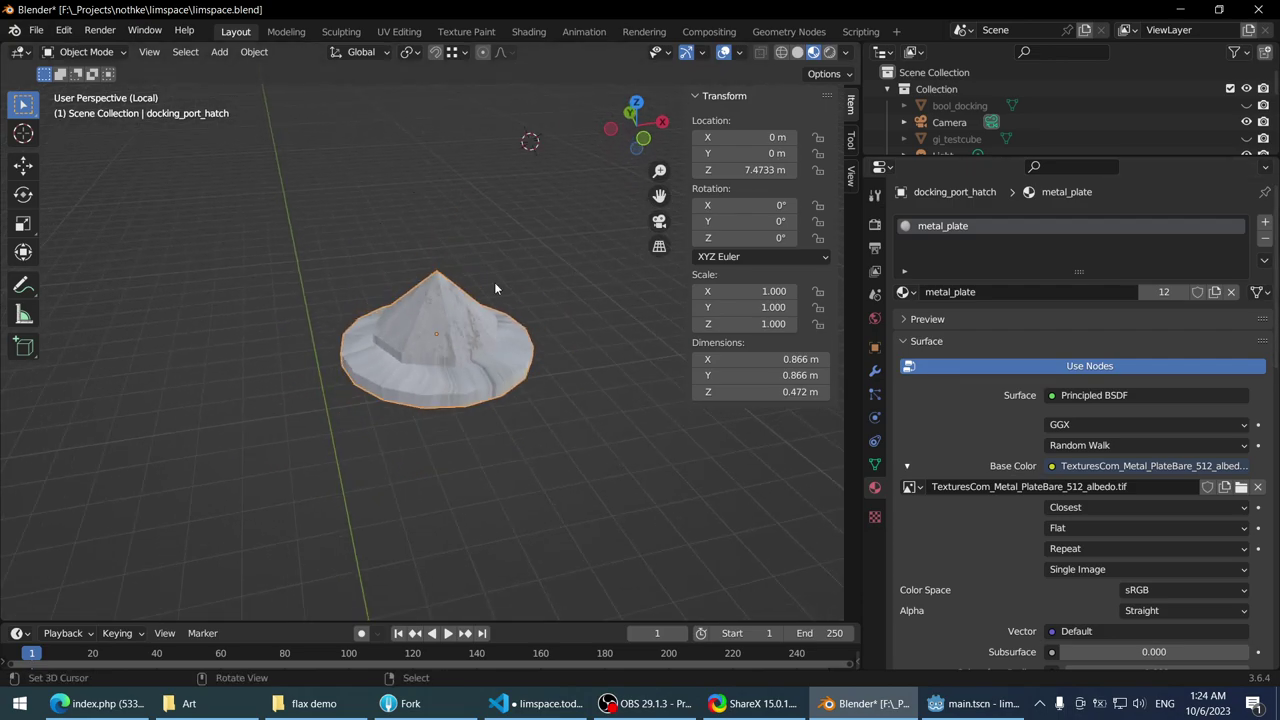
key(KP_Divide)
click(440, 268)
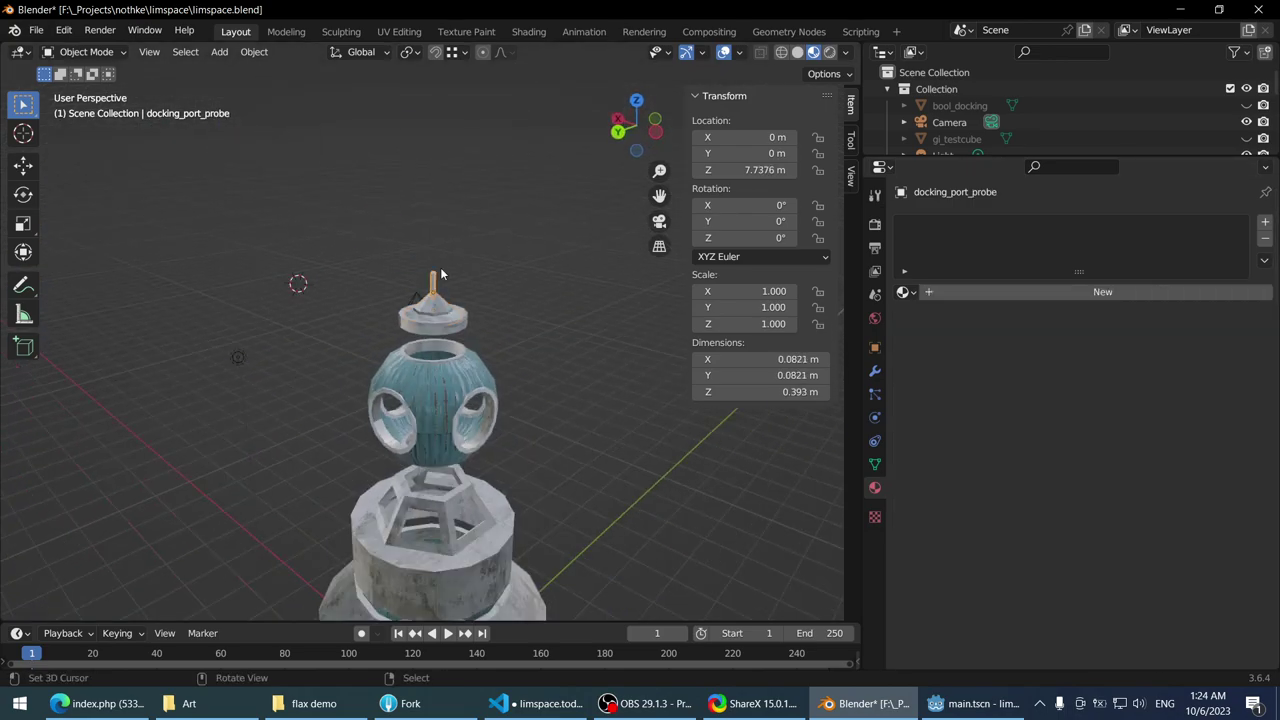
key(KP_Decimal)
key(KP_1)
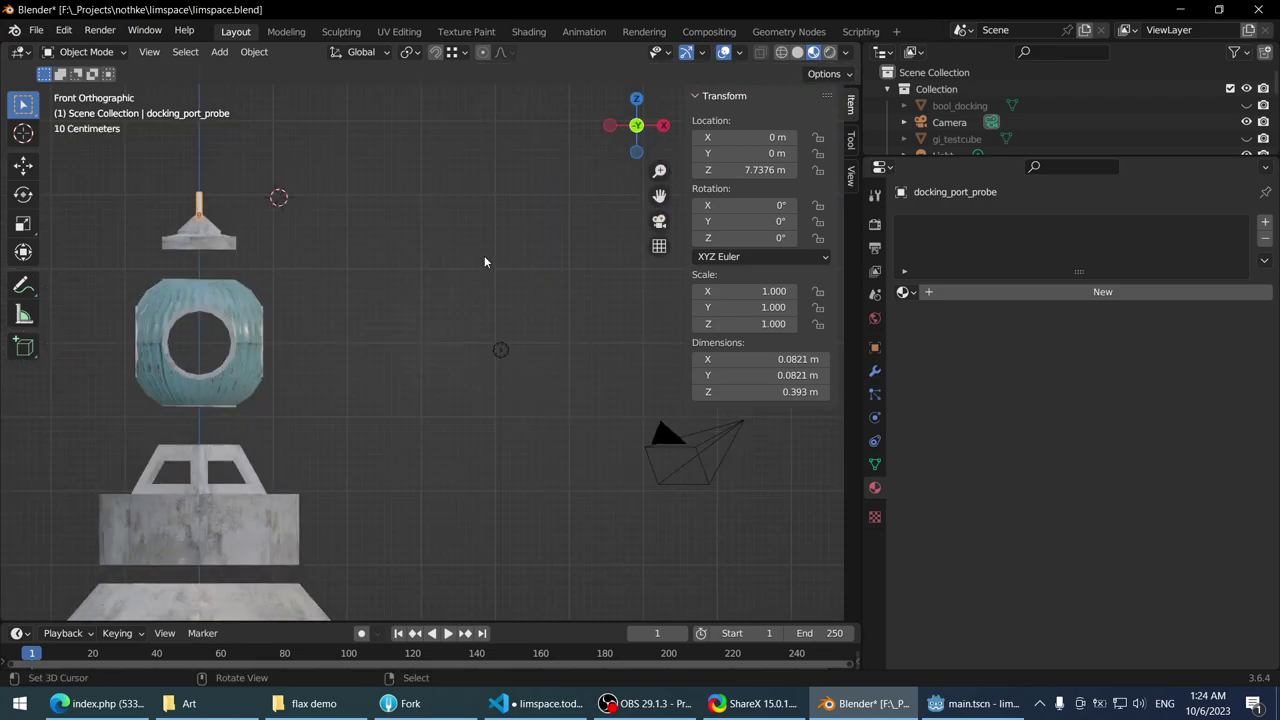
scroll(414, 329, up, 3)
click(410, 319)
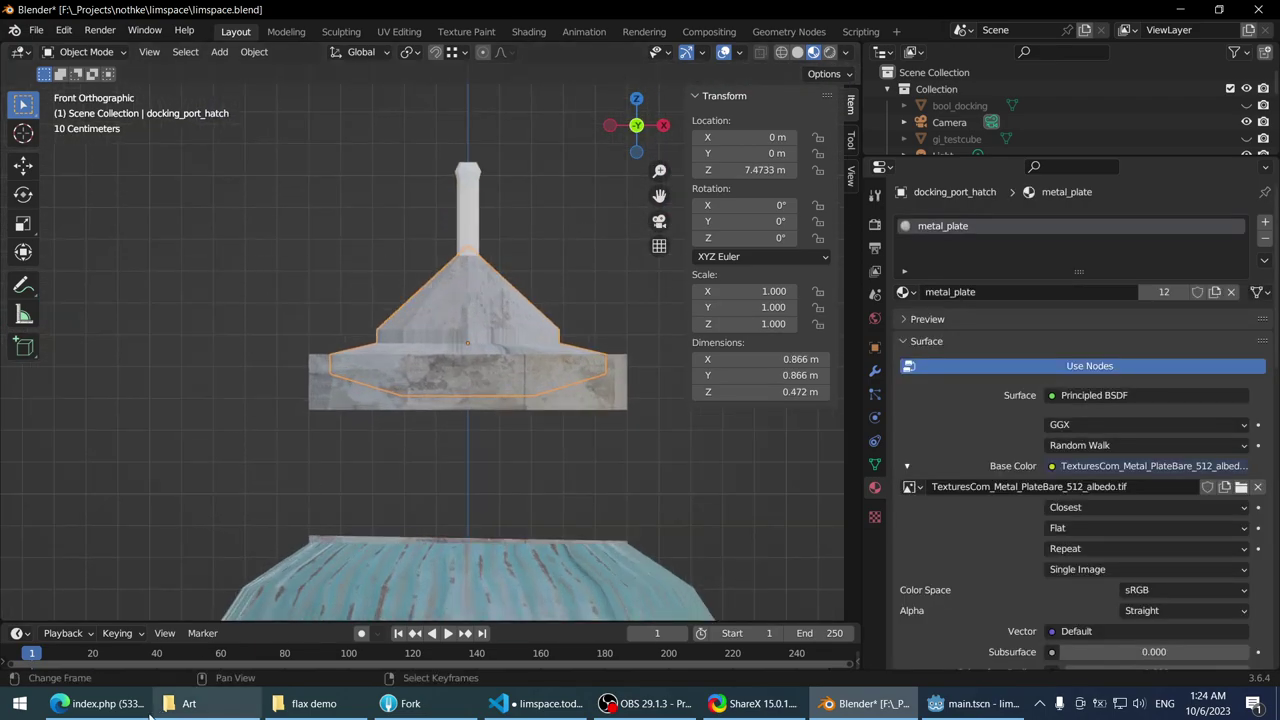
click(97, 703)
- Close the diagram tab and preview the TMA-10M, SSVP and Probe and Drogue images
middle_click(1057, 8)
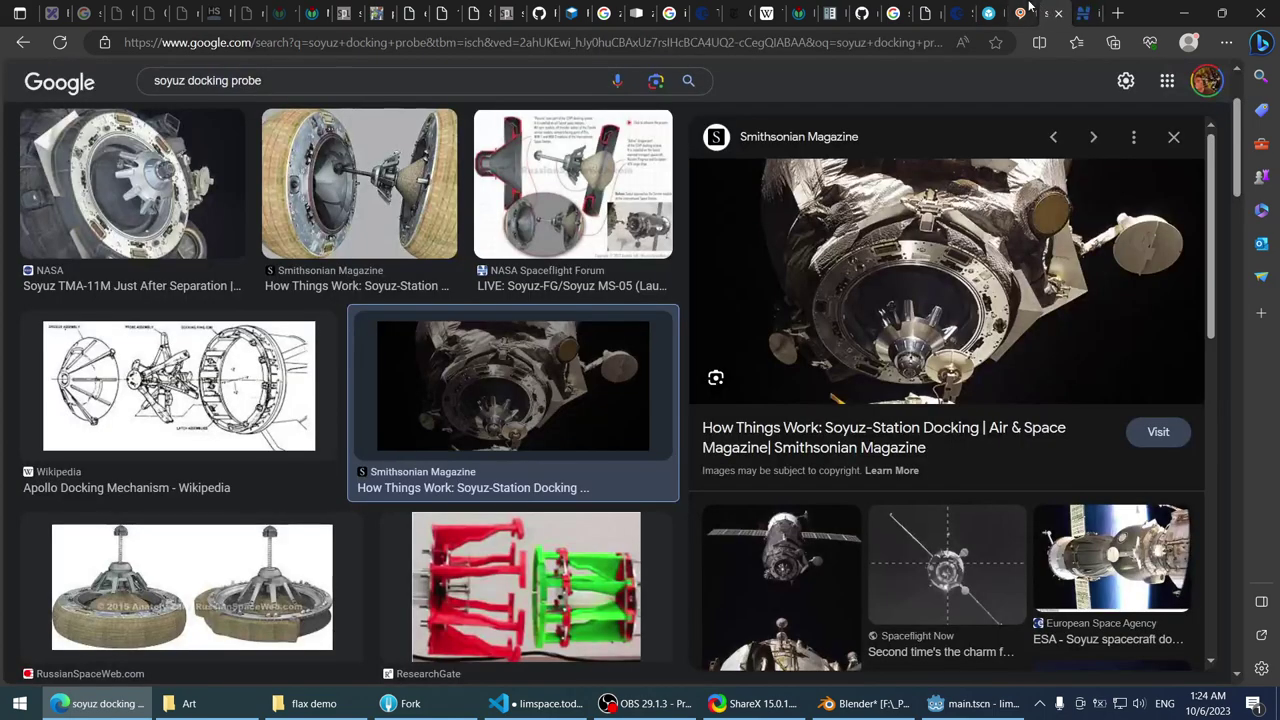
scroll(507, 212, down, 3)
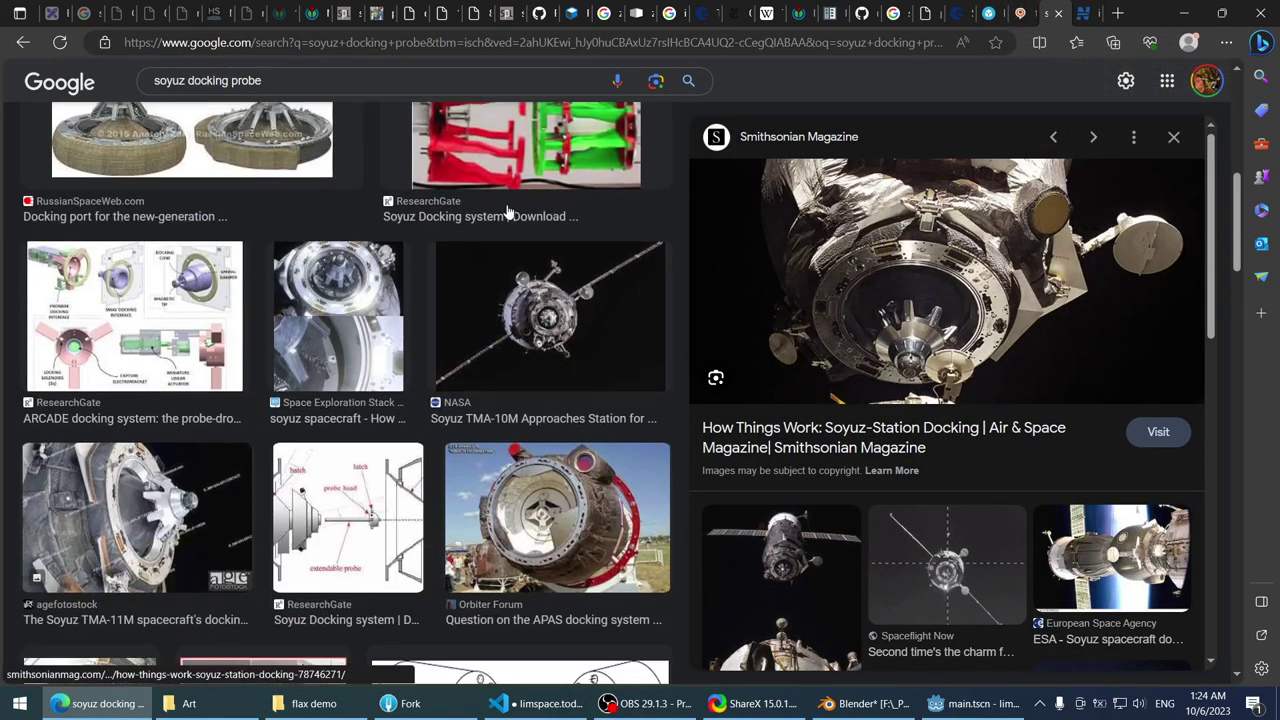
click(507, 226)
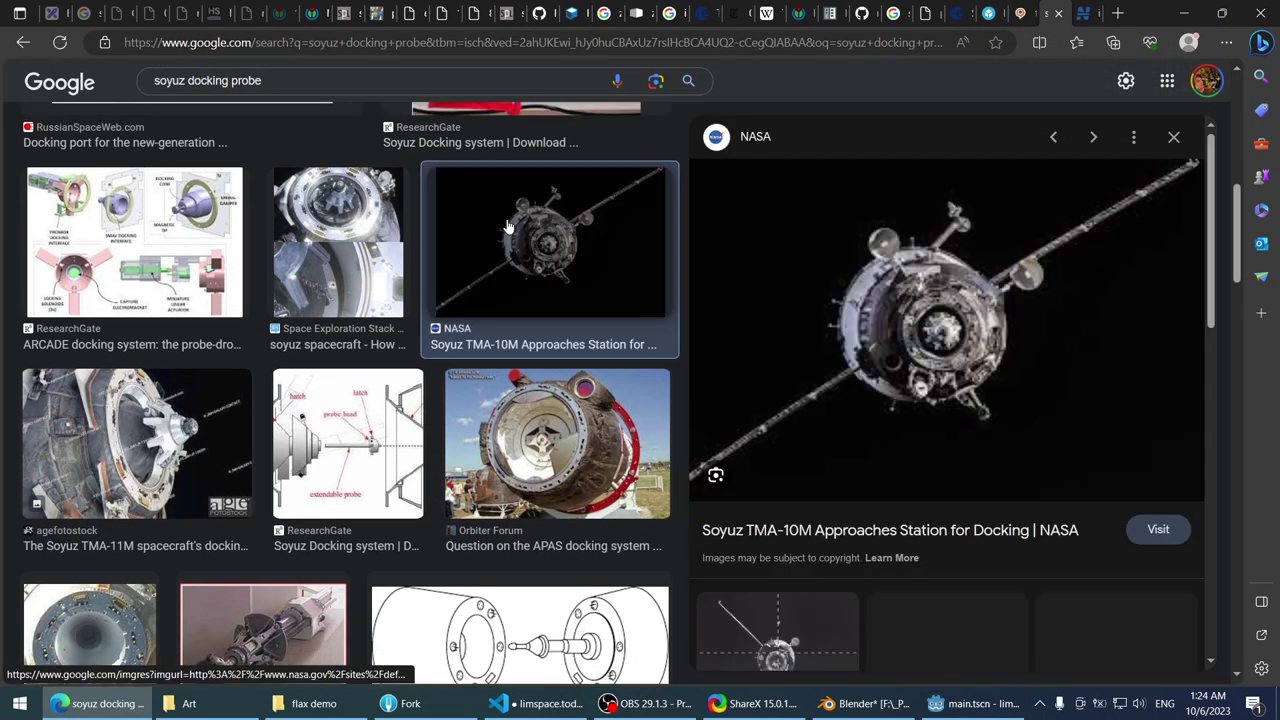
scroll(422, 290, down, 3)
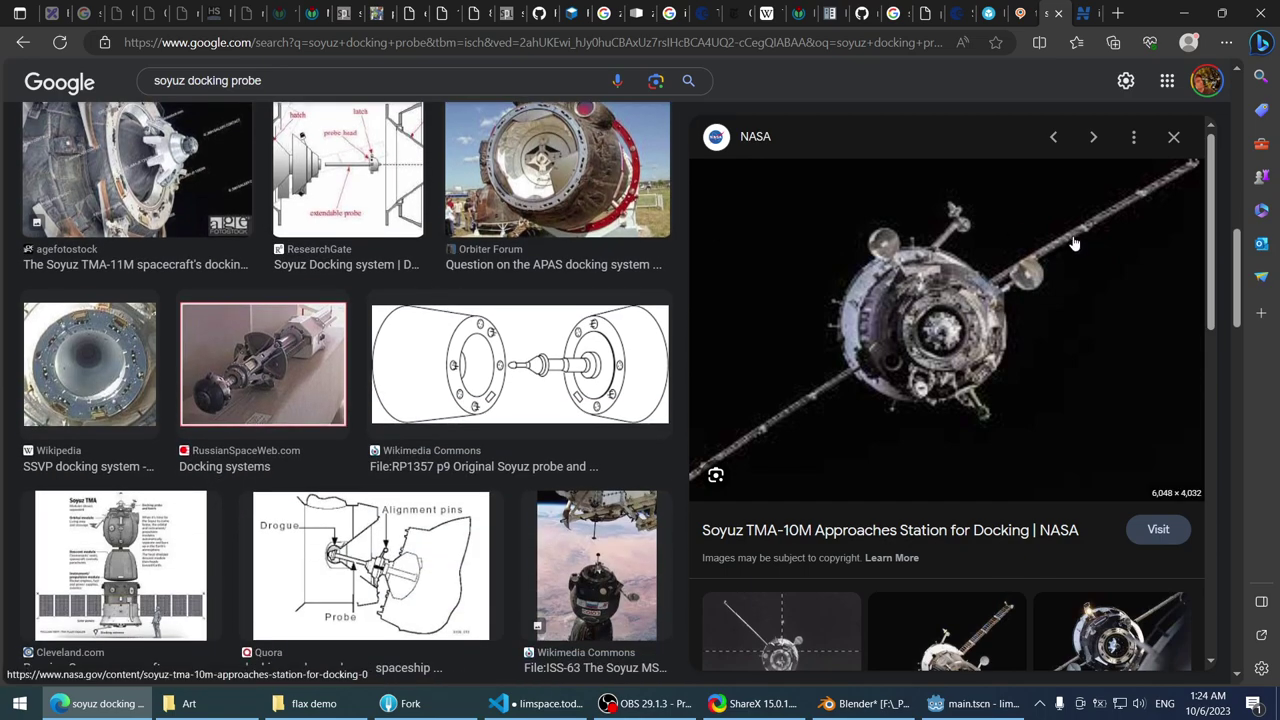
click(120, 355)
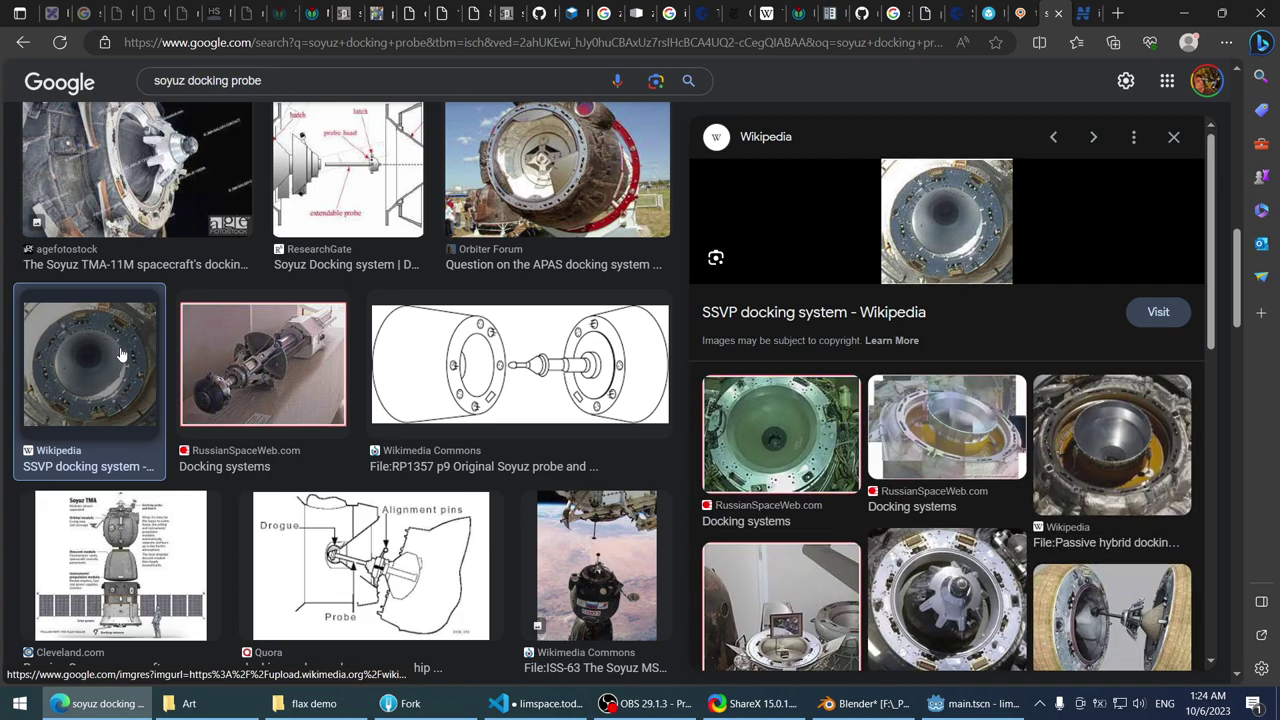
scroll(953, 356, down, 1)
scroll(953, 360, down, 3)
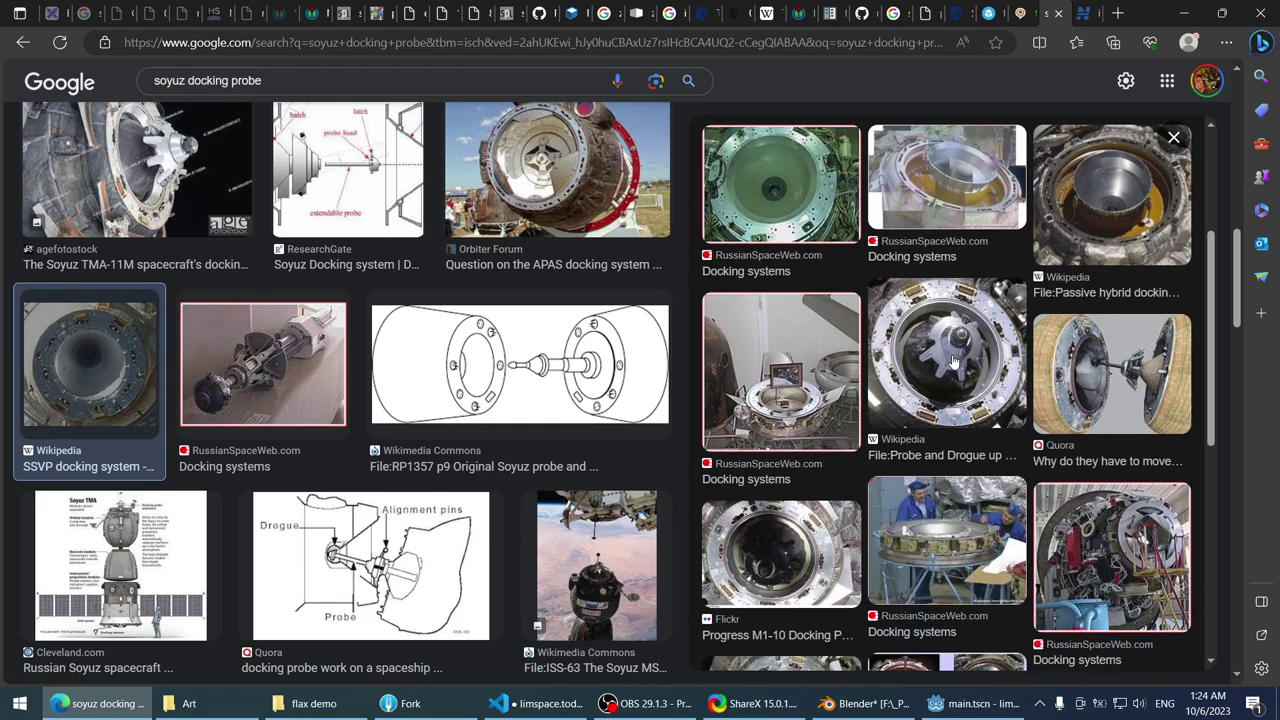
click(950, 300)
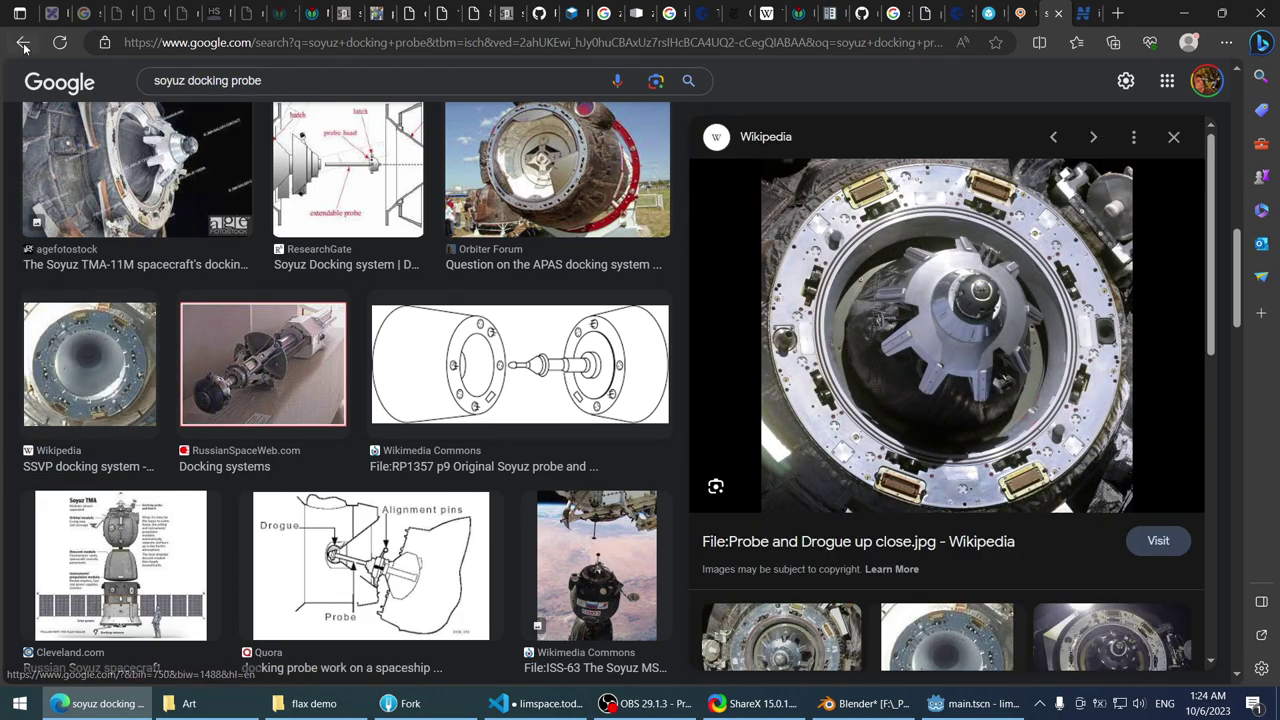
key(alt+Left)
- Preview the Stack Exchange docking hatch photo and scroll through more results
scroll(1140, 393, down, 5)
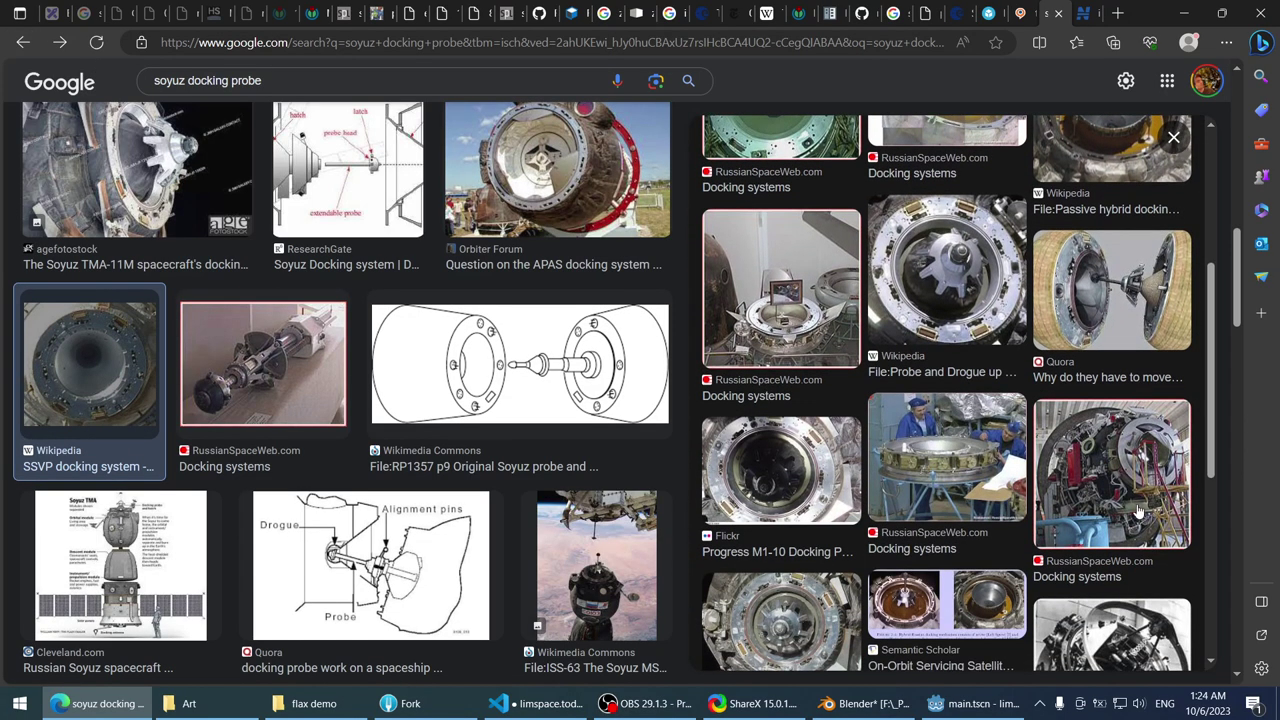
scroll(1137, 511, down, 4)
click(808, 307)
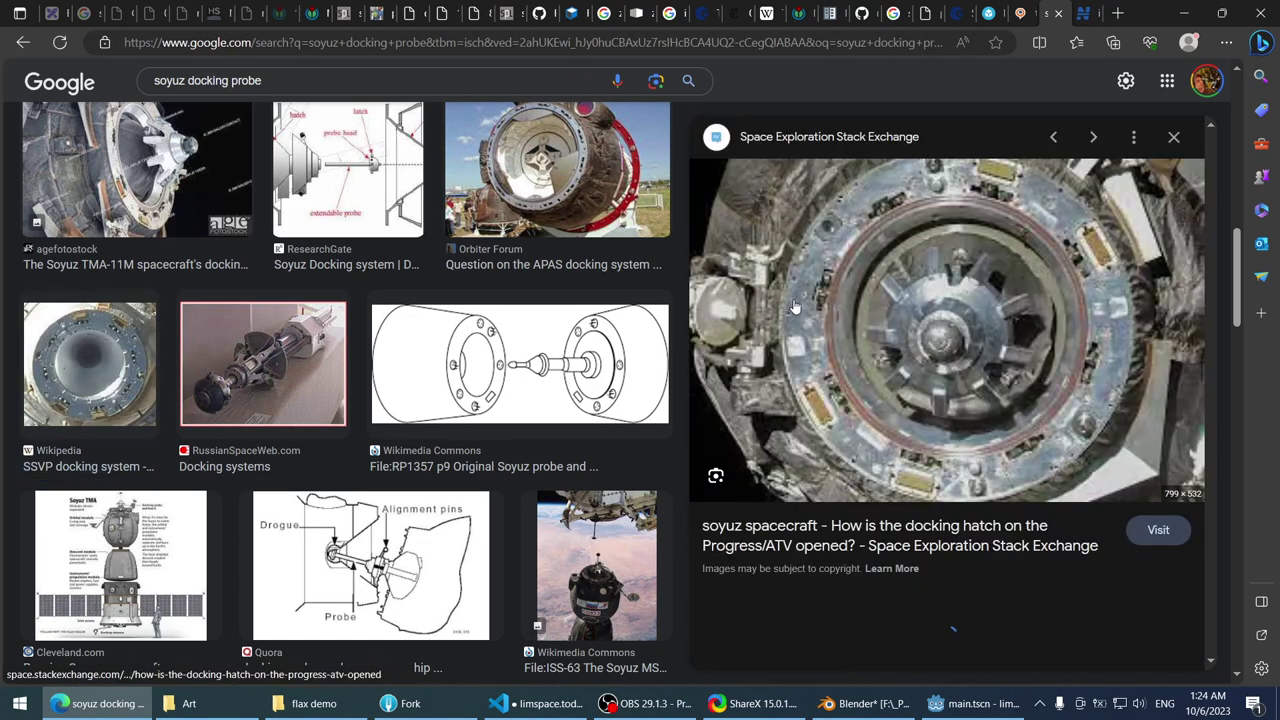
scroll(795, 308, down, 2)
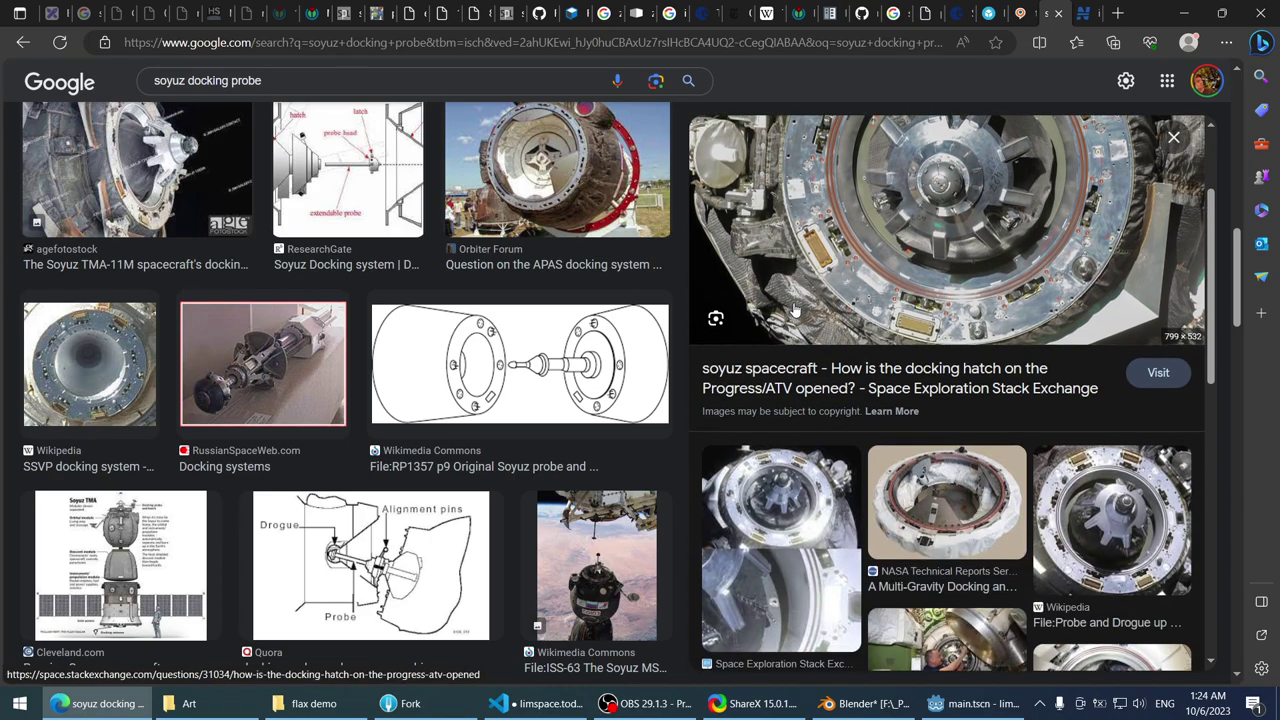
scroll(795, 310, up, 2)
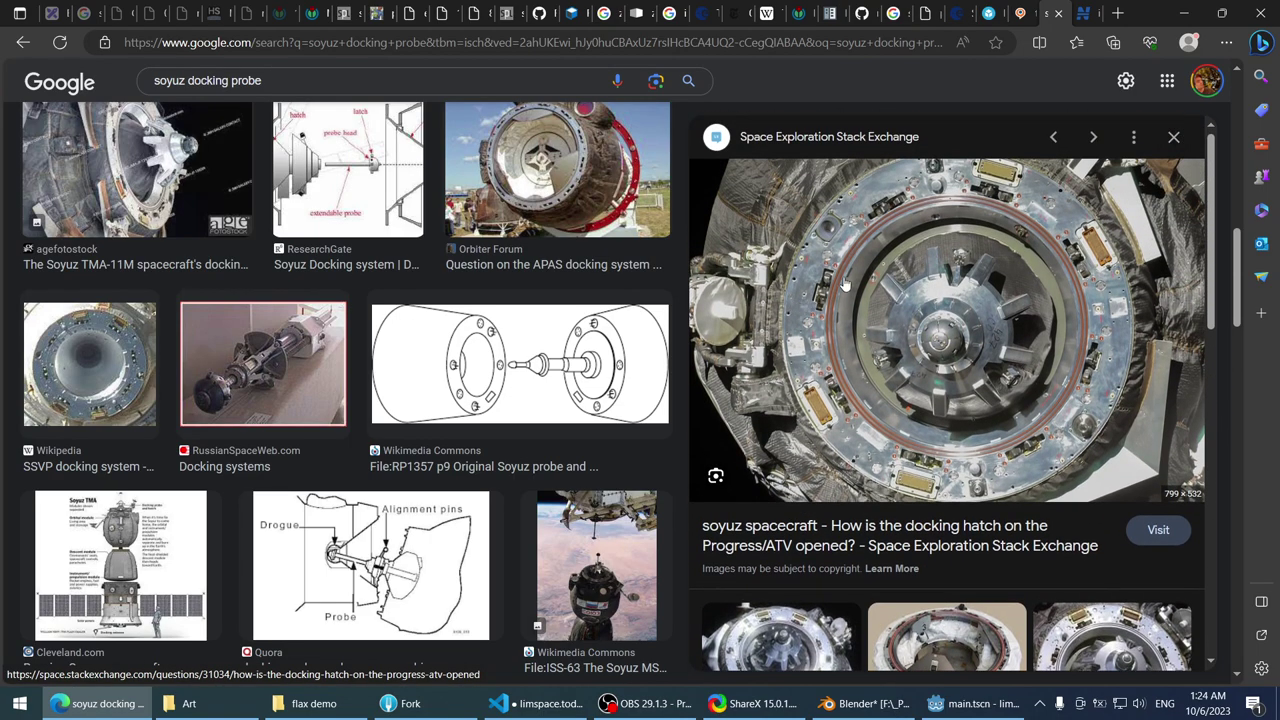
scroll(862, 281, down, 4)
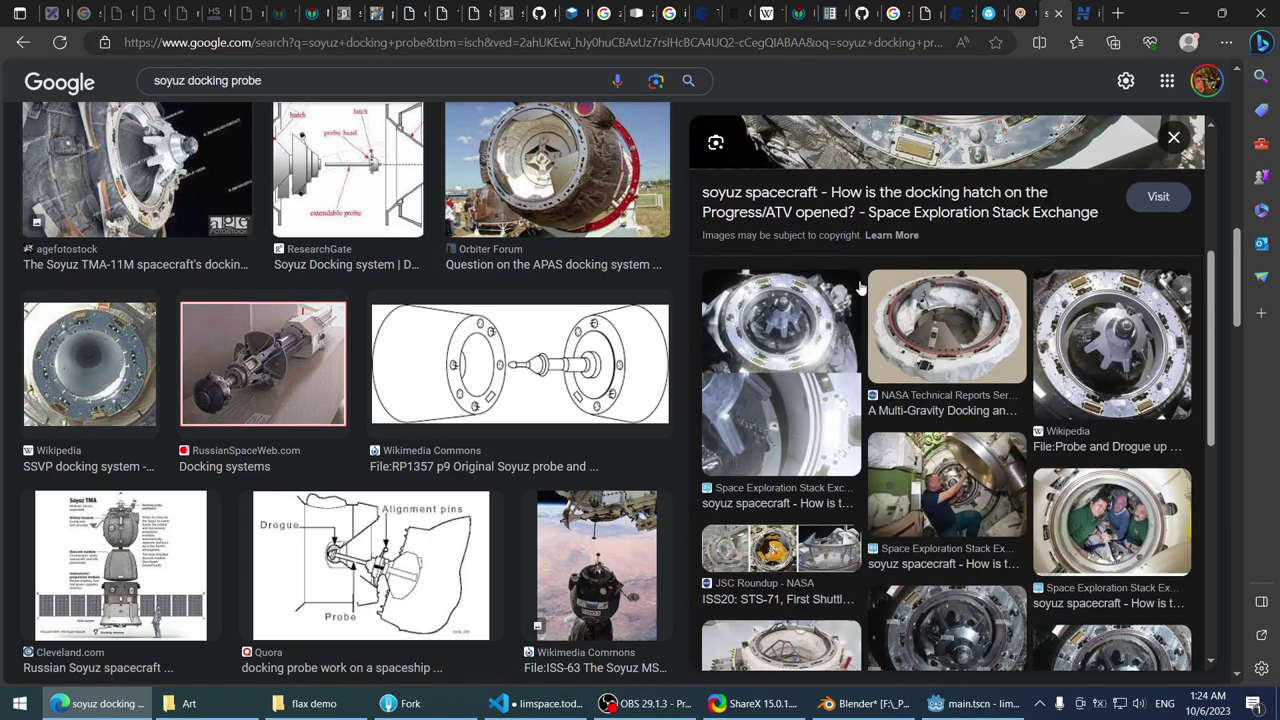
scroll(860, 288, down, 1)
scroll(1043, 336, up, 1)
scroll(912, 330, down, 6)
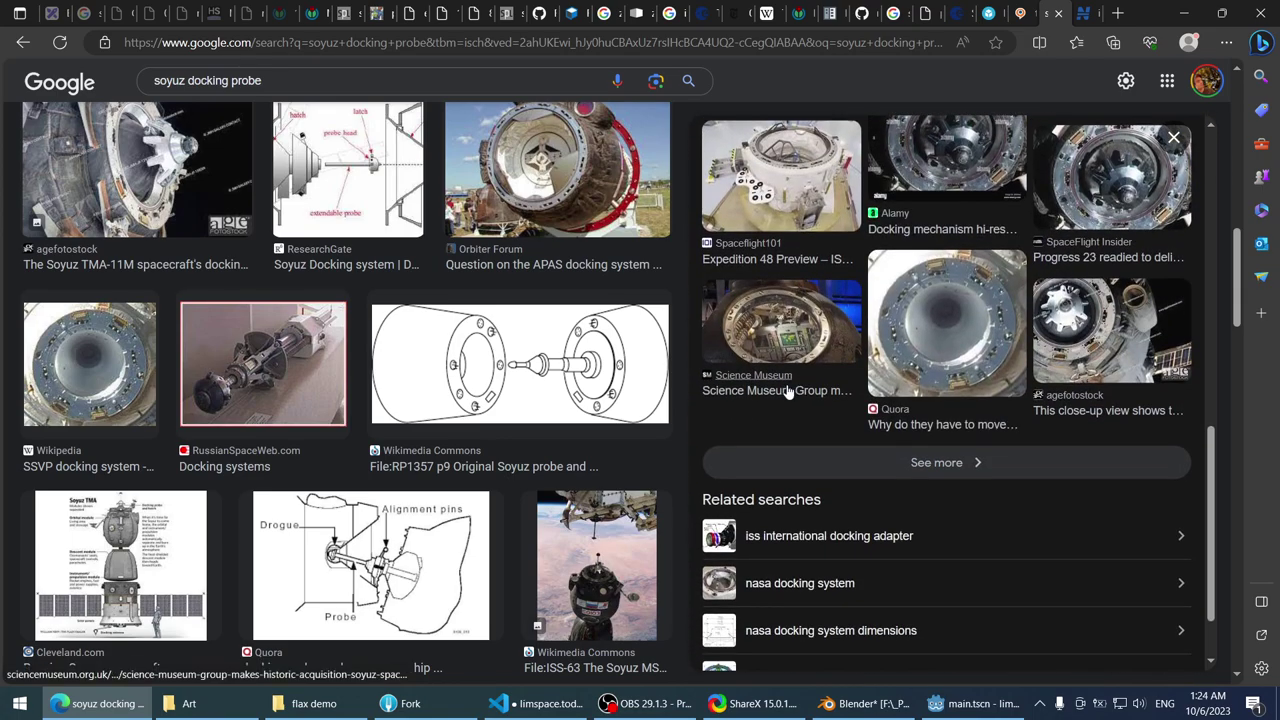
scroll(430, 405, down, 3)
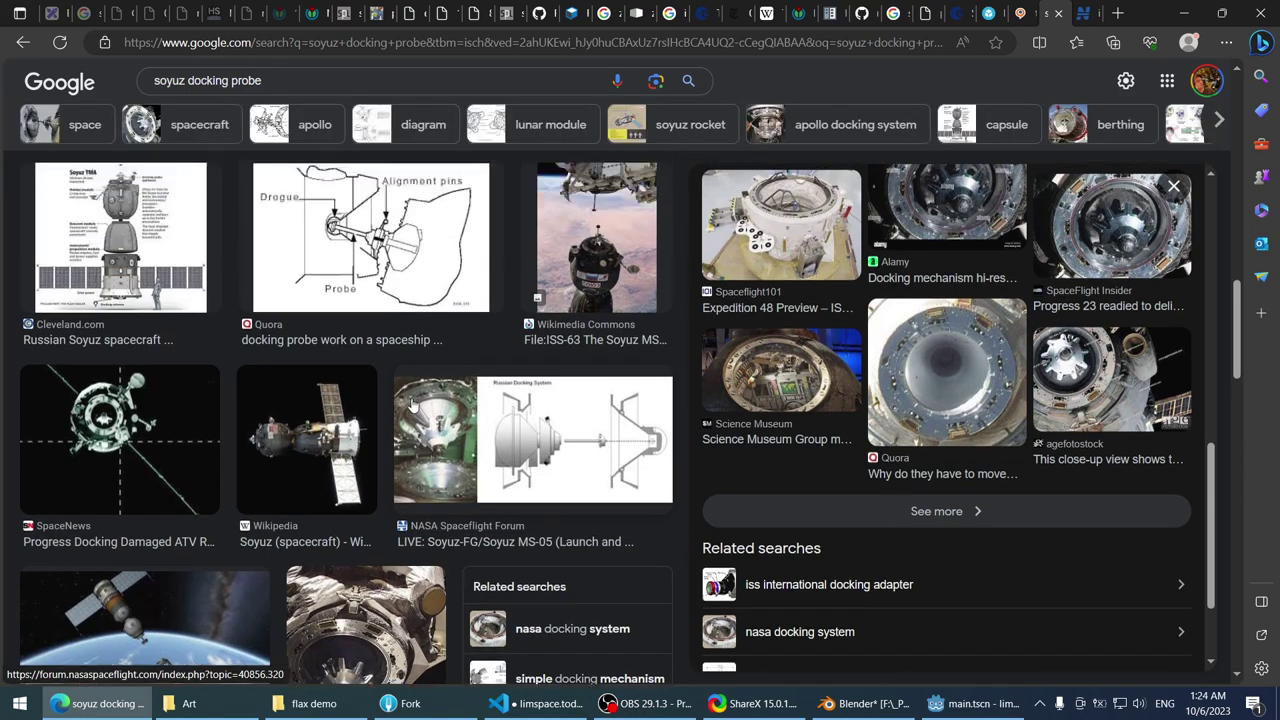
scroll(413, 403, up, 5)
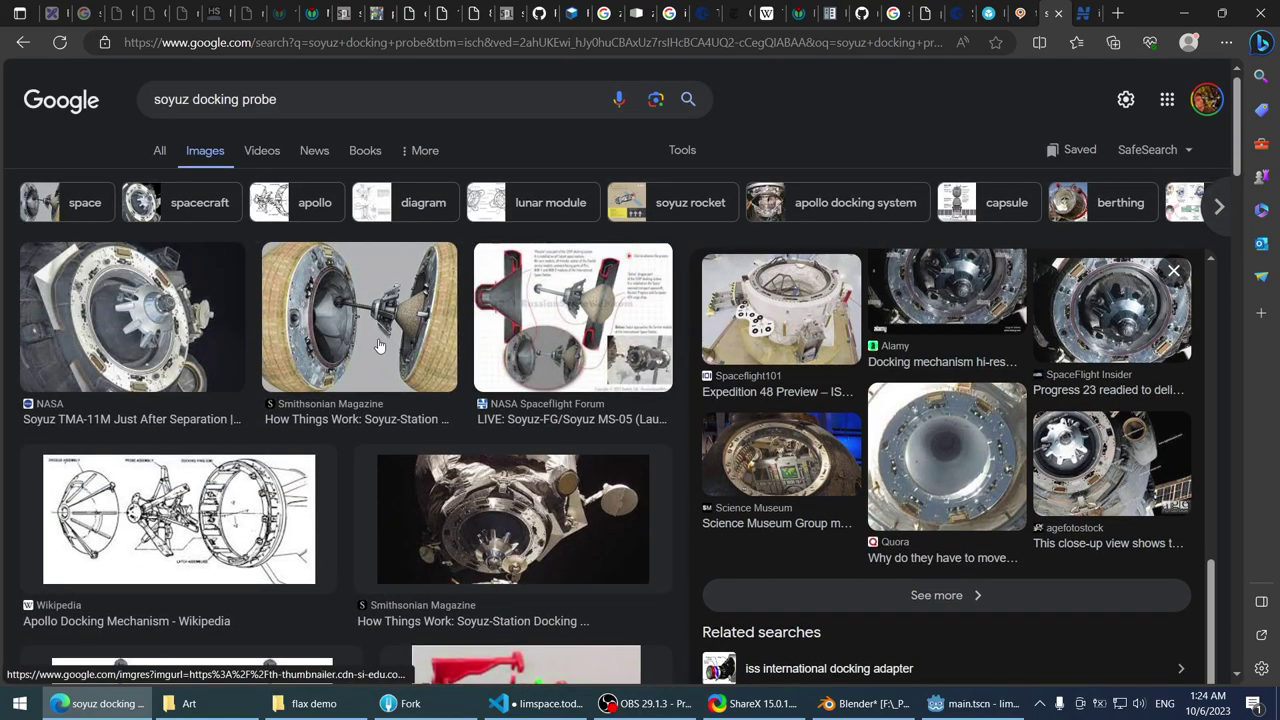
- Preview the Smithsonian Soyuz-Station Docking image, then NASA's Soyuz TMA-10M photo
click(538, 460)
scroll(510, 453, down, 1)
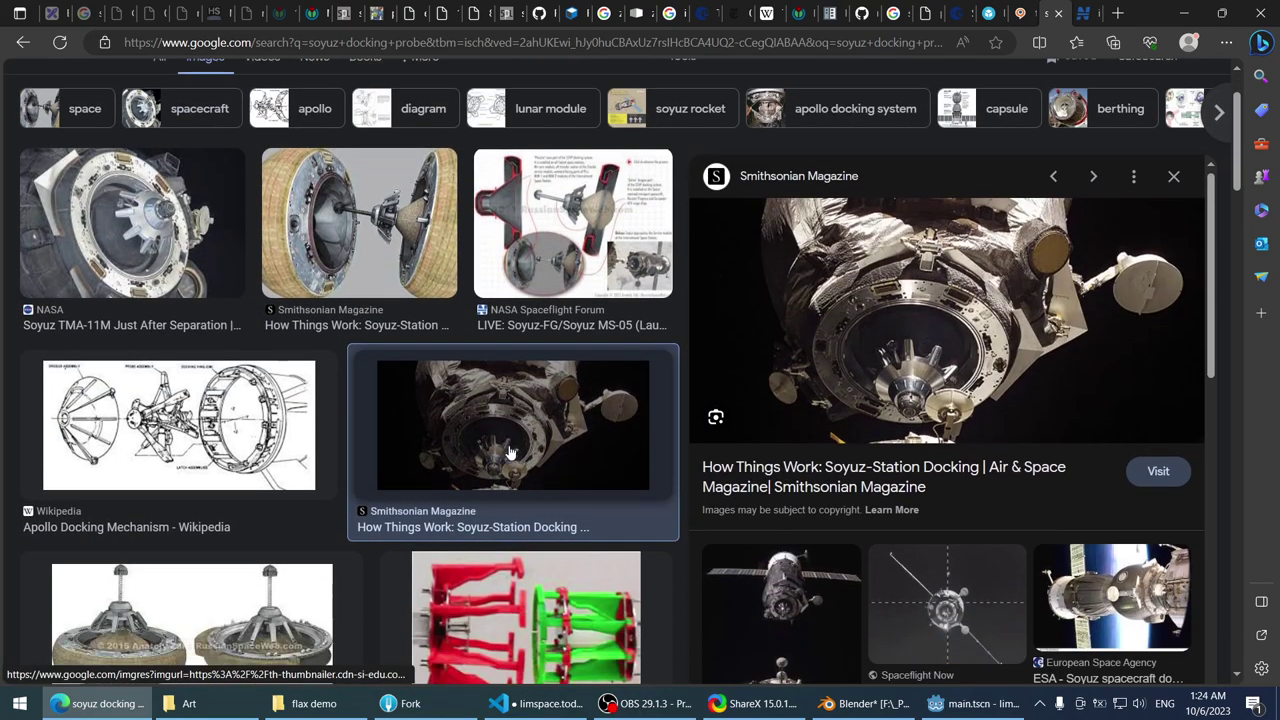
scroll(510, 453, down, 4)
click(502, 447)
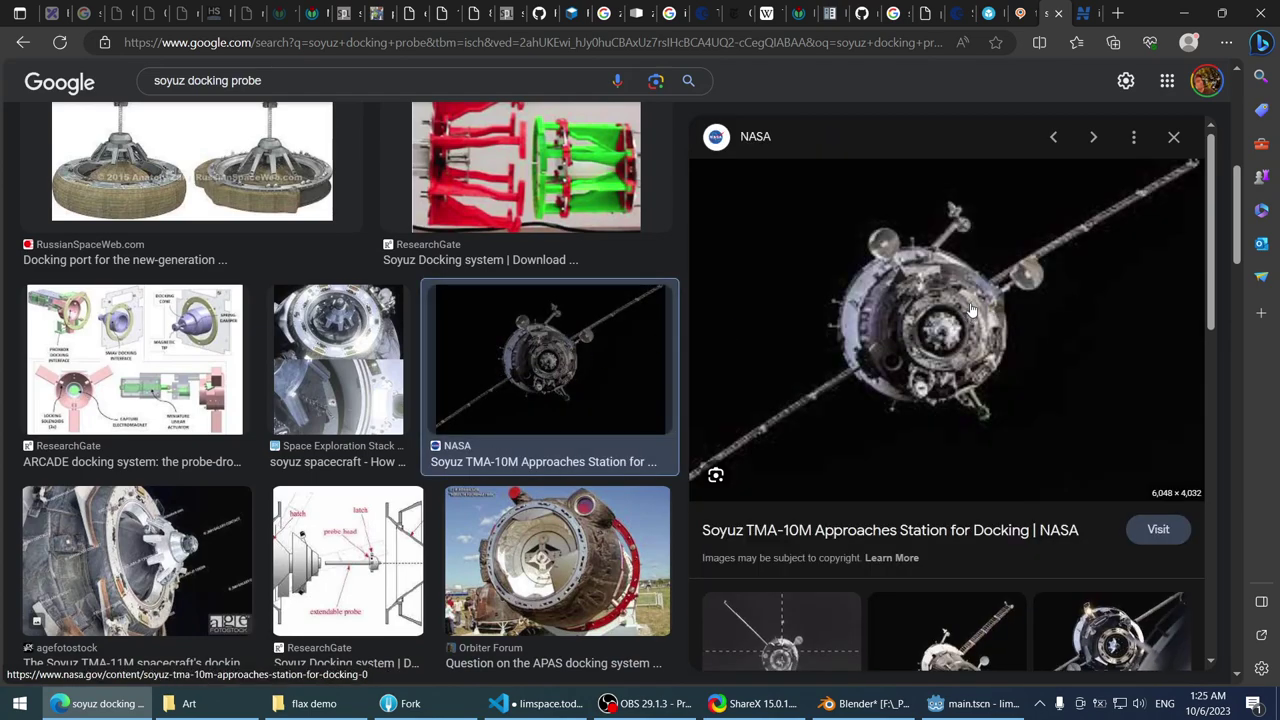
- Open the NASA Soyuz docking article and view its photo full-size in a new tab
click(877, 529)
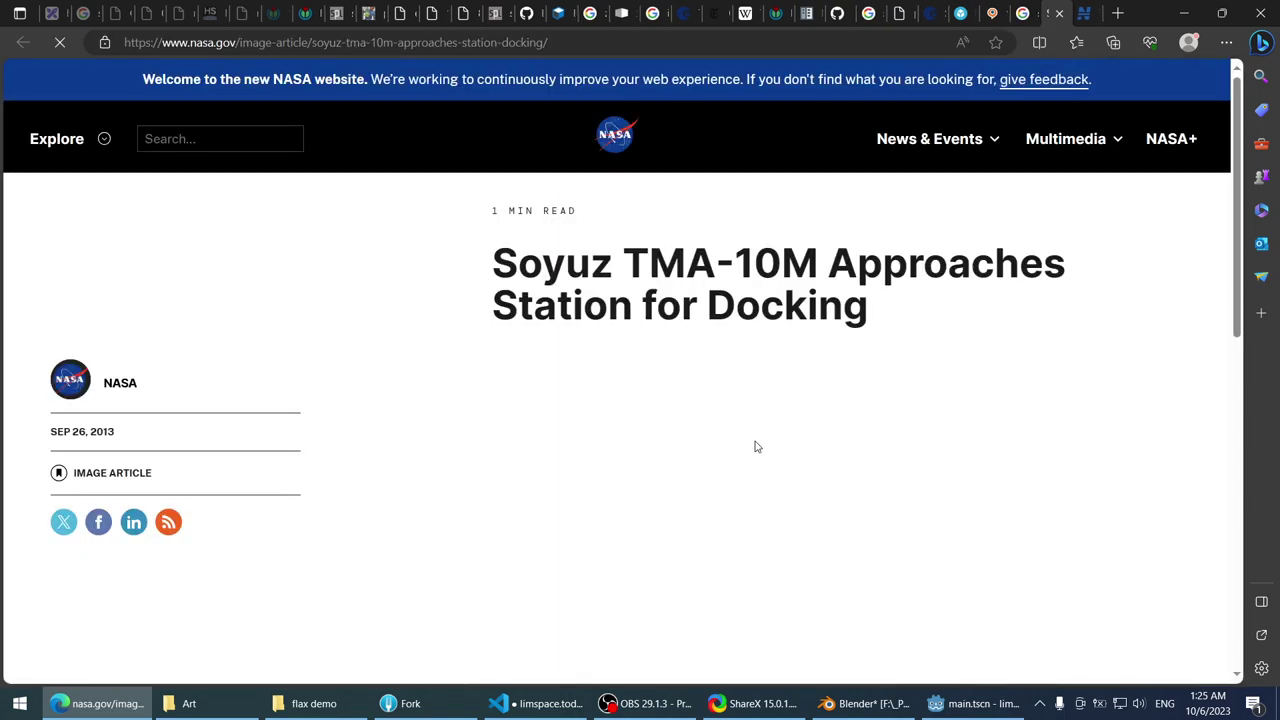
scroll(582, 322, down, 4)
right_click(733, 183)
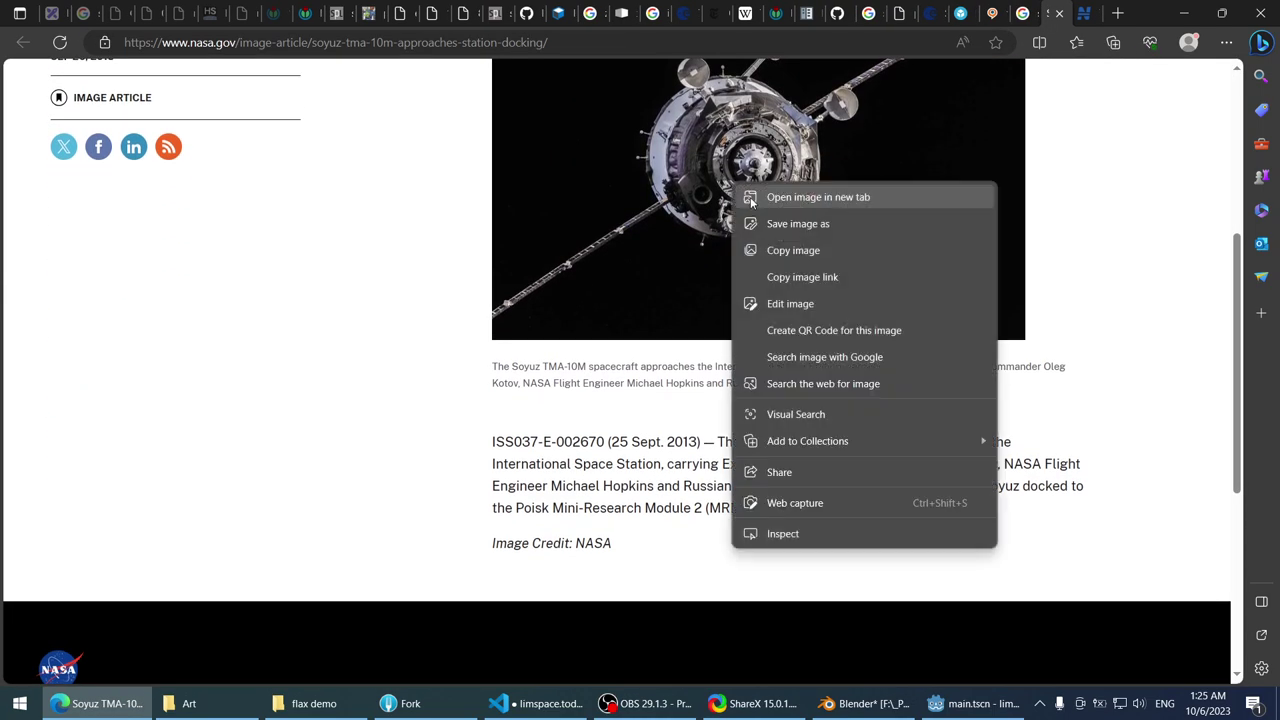
click(751, 197)
click(1050, 12)
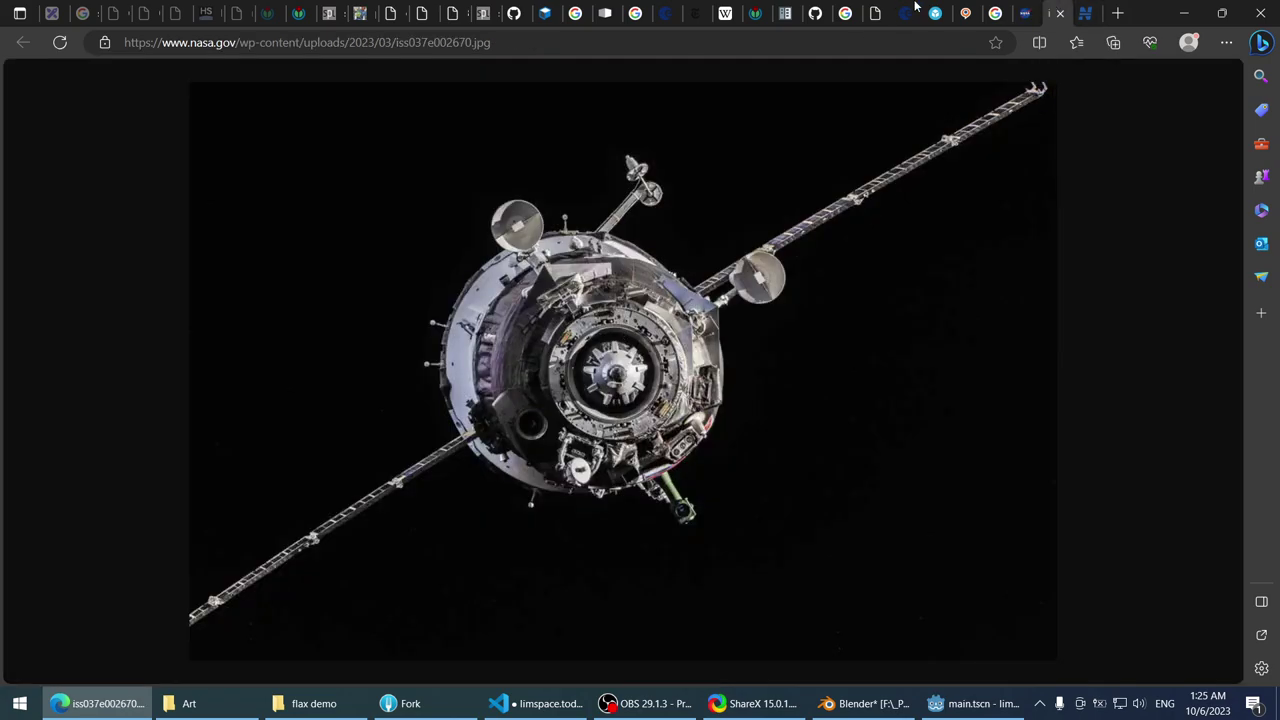
ctrl+scroll(637, 457, up, 5)
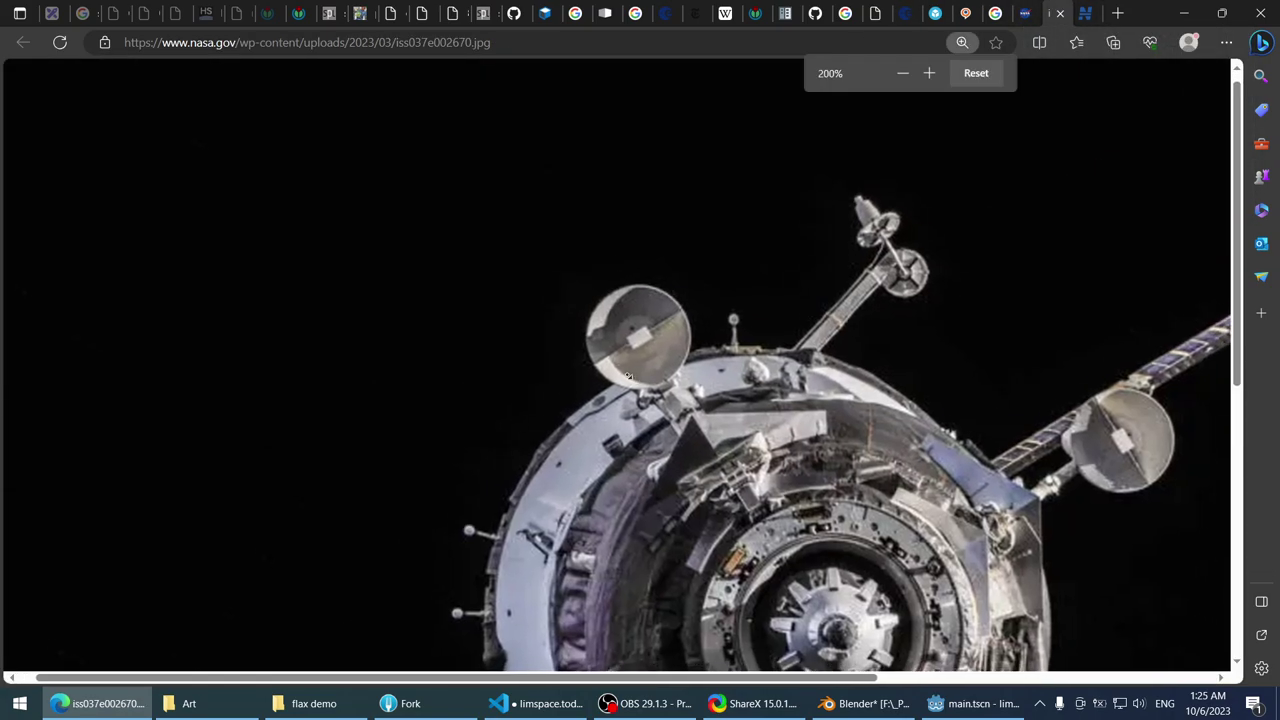
scroll(704, 433, down, 2)
scroll(704, 433, right, 1)
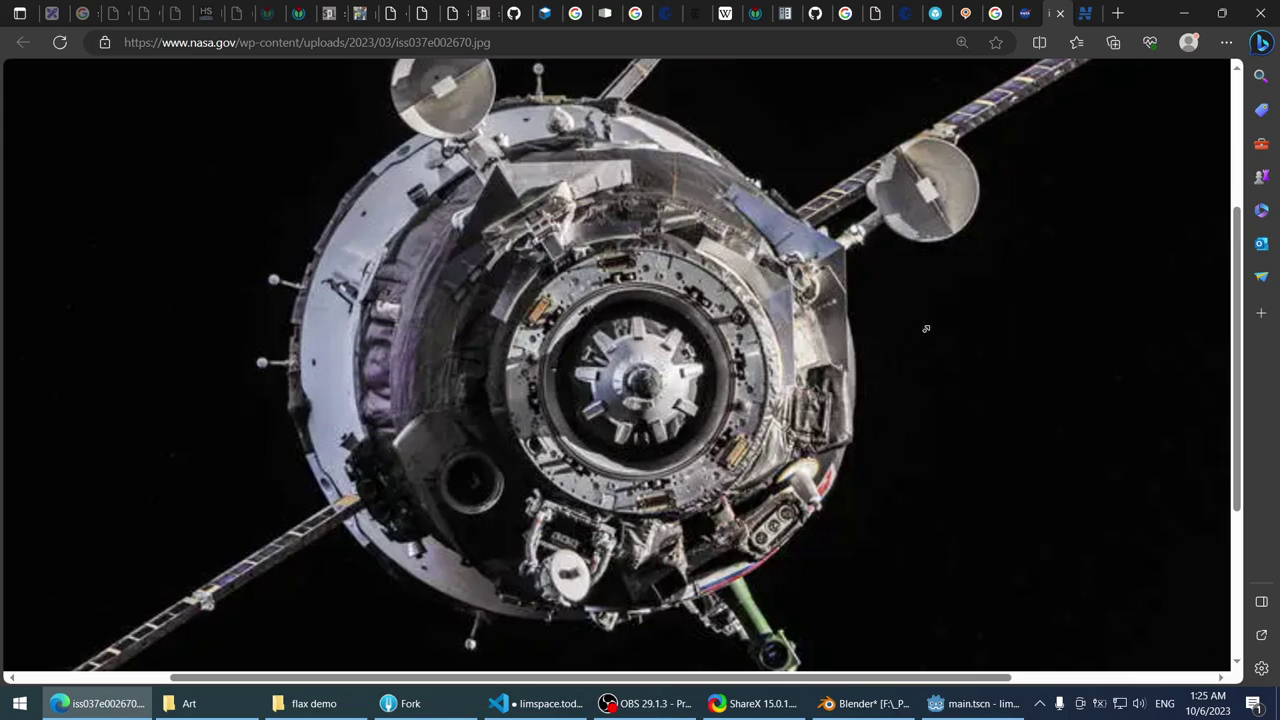
- Return to the NASA article and scroll through it
click(1060, 13)
scroll(537, 429, down, 8)
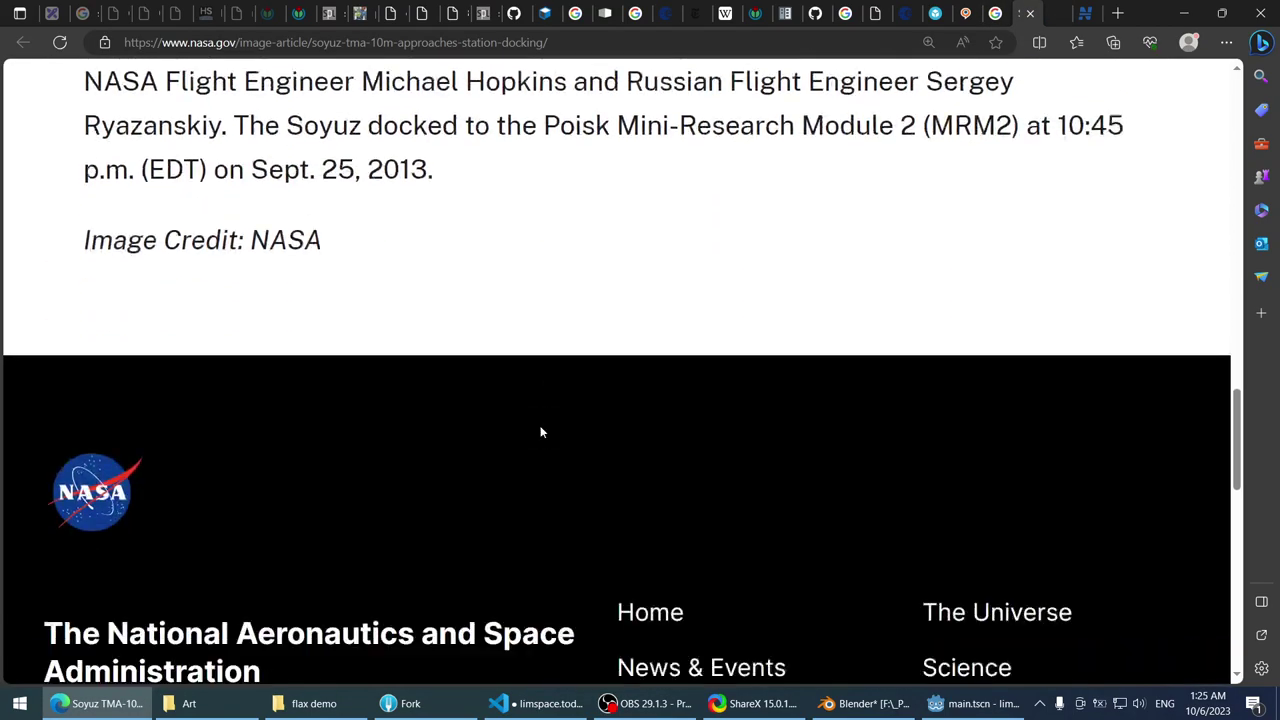
scroll(540, 431, up, 1)
scroll(536, 417, up, 4)
ctrl+scroll(540, 405, down, 2)
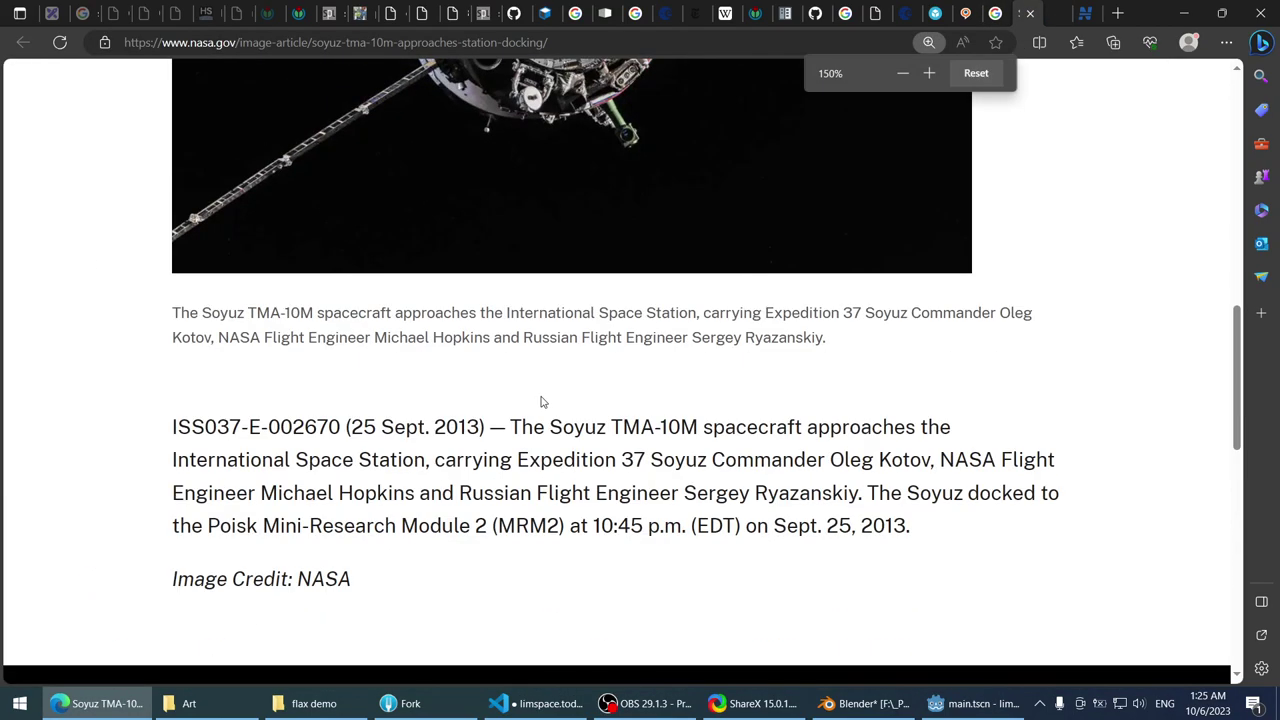
scroll(540, 403, up, 3)
scroll(400, 205, up, 5)
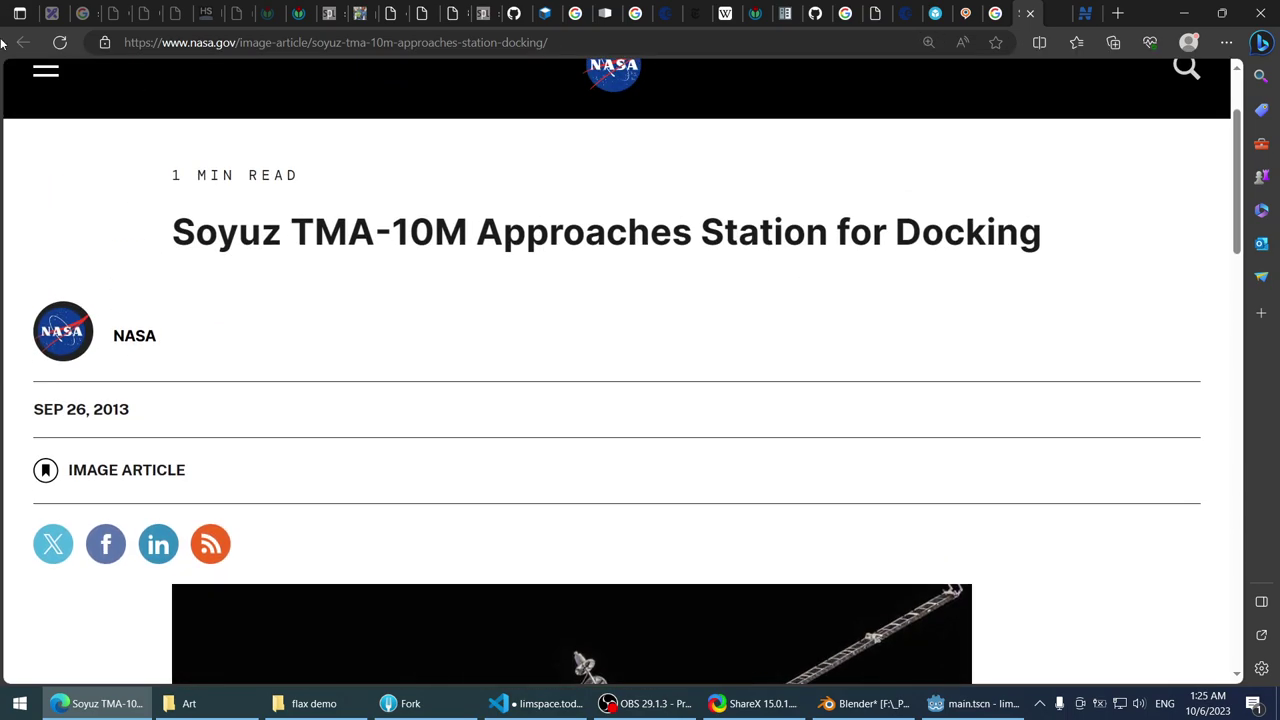
- Return to the full-size iss037e002670.jpg photo and zoom in on the docking port
click(995, 12)
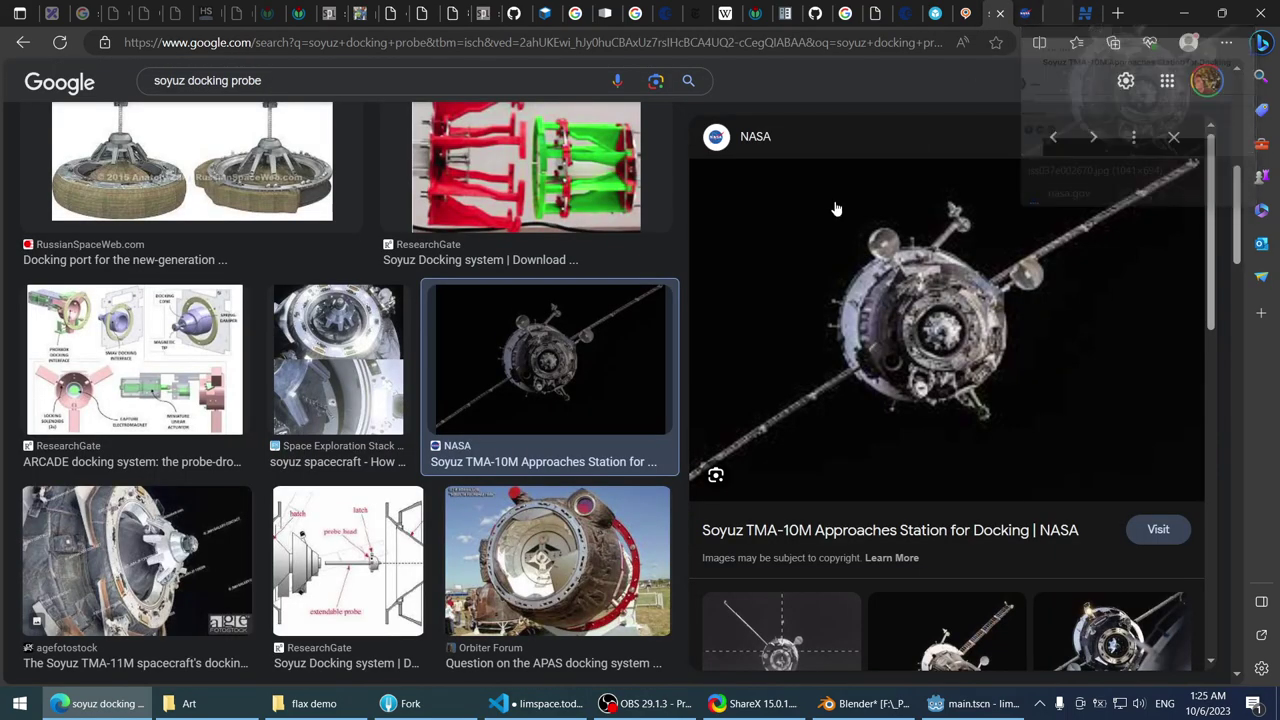
click(1064, 9)
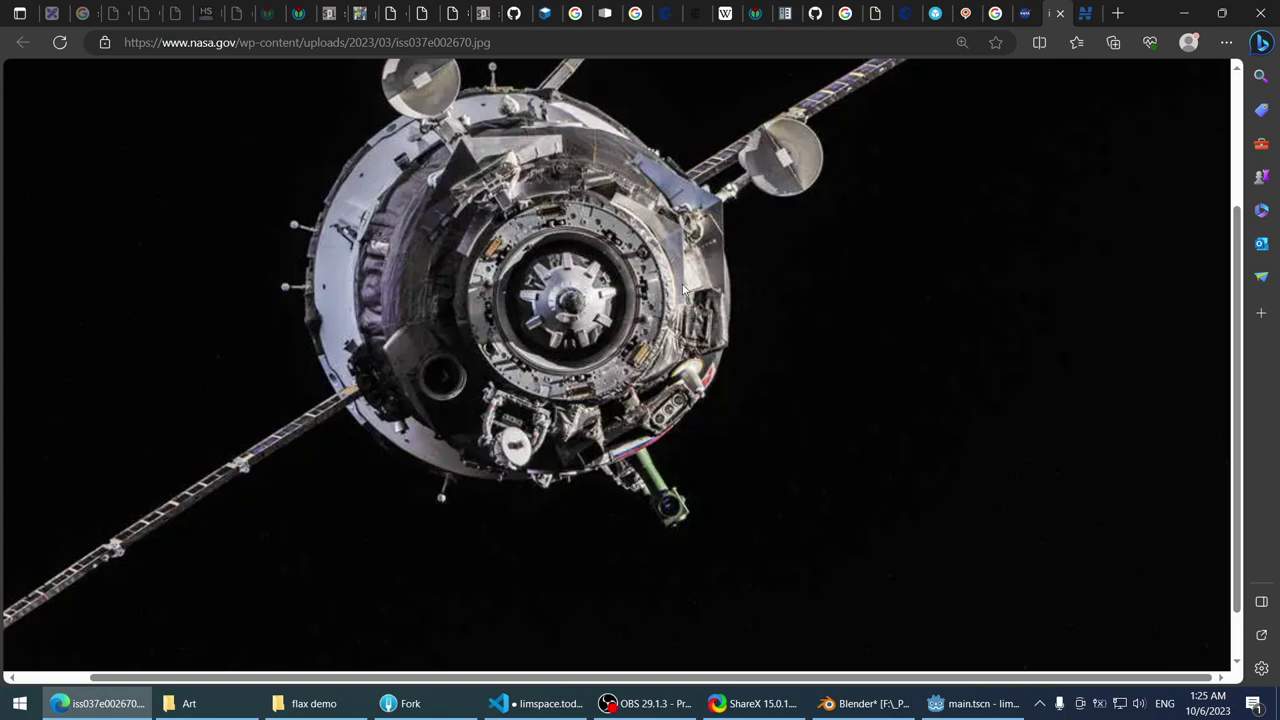
scroll(684, 289, up, 3)
scroll(674, 288, down, 2)
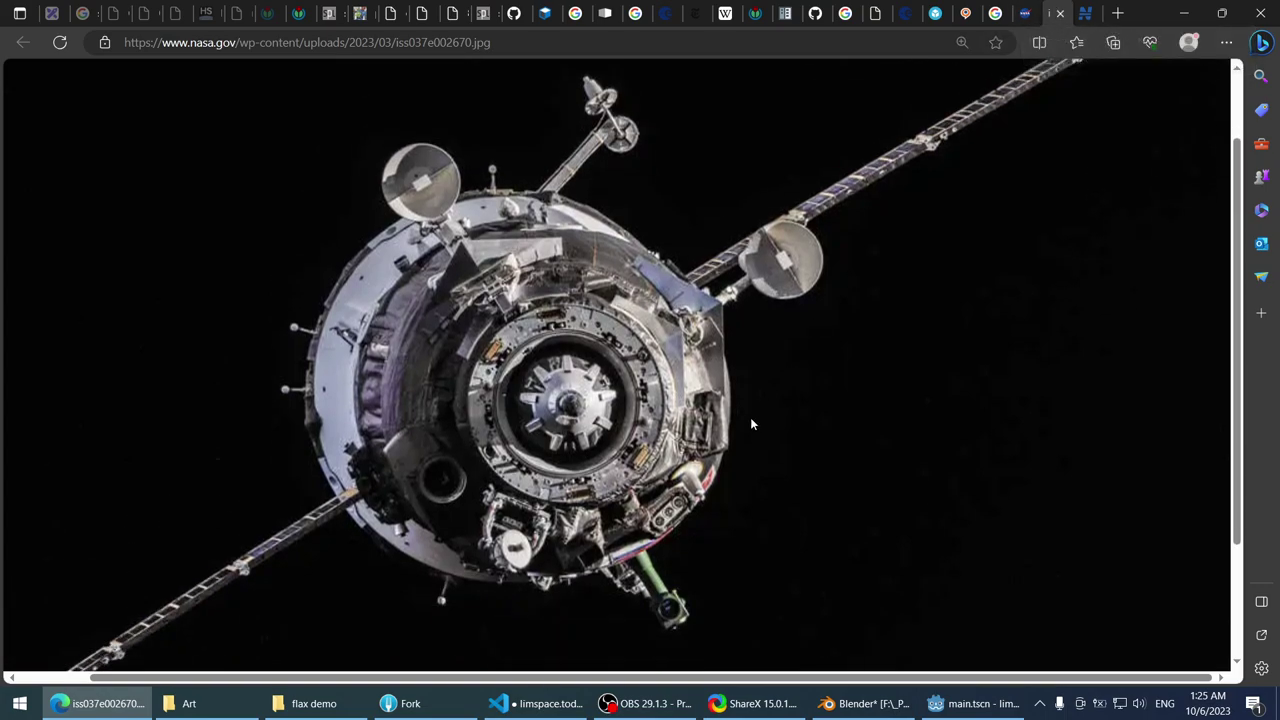
ctrl+scroll(751, 423, up, 2)
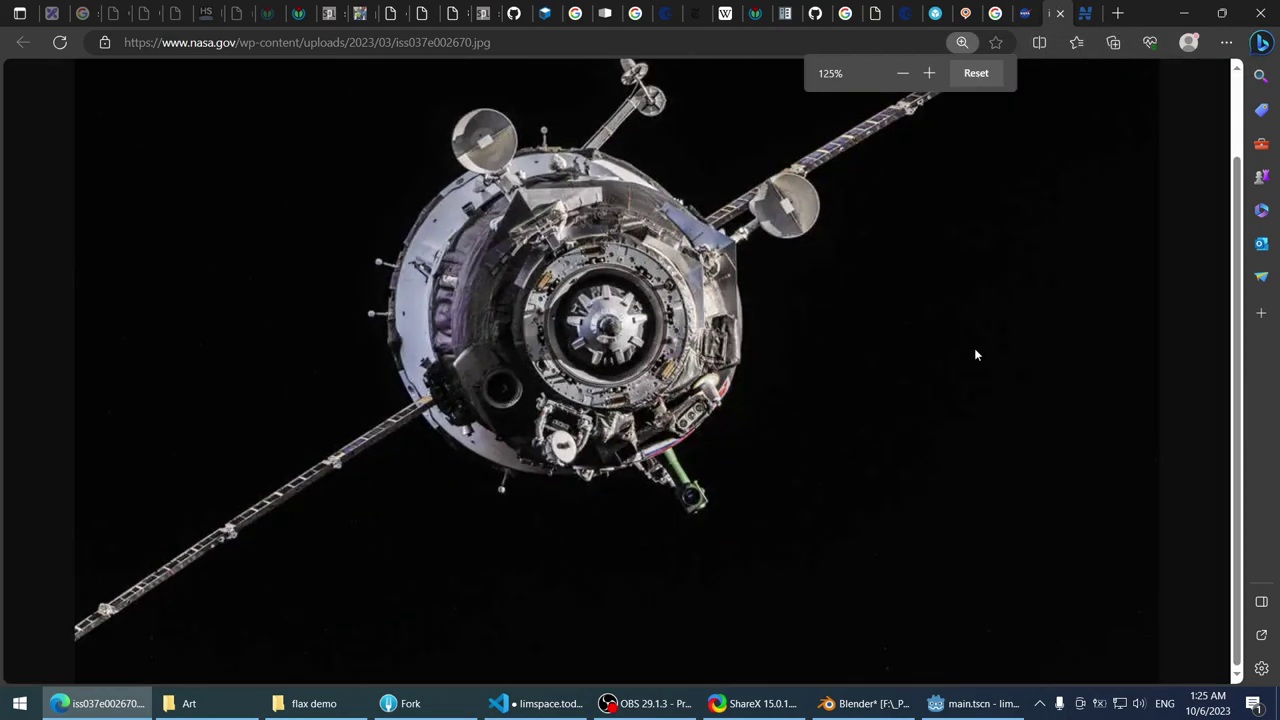
click(962, 43)
scroll(899, 352, up, 1)
- Capture a 290×290 ShareX region over the Soyuz docking port and hatch
key(ctrl+Print)
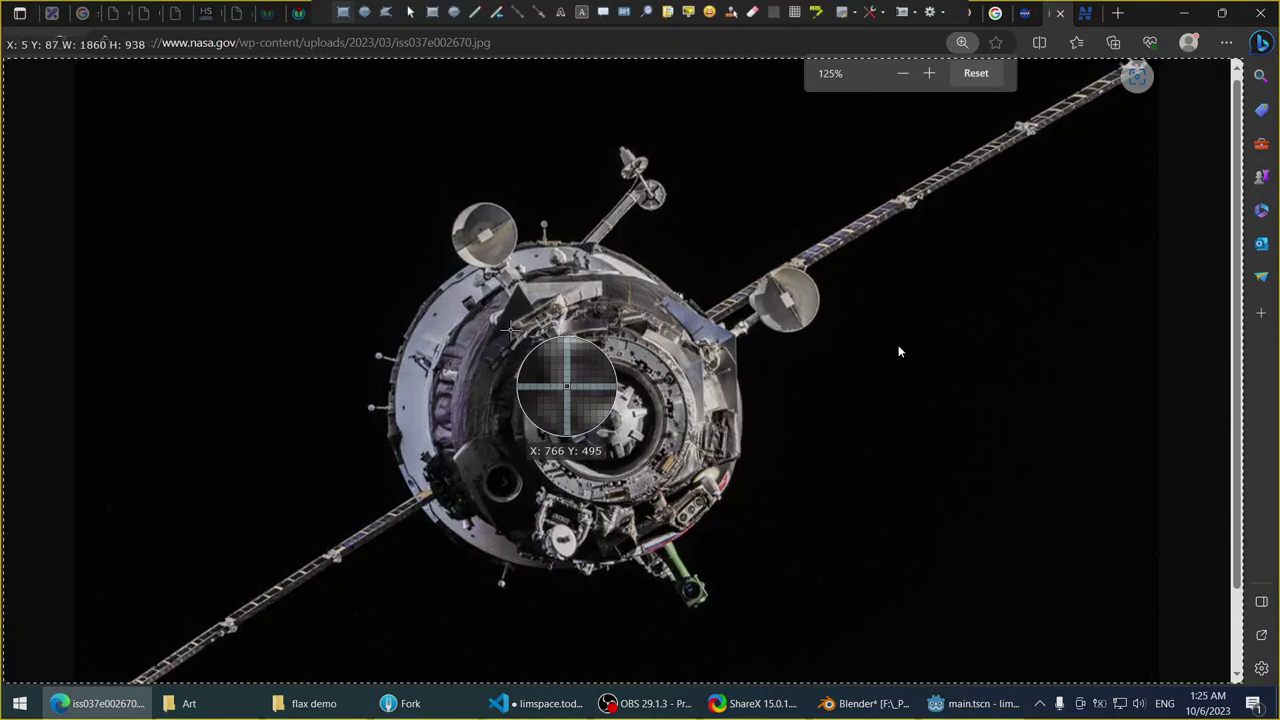
drag(513, 336, 732, 487)
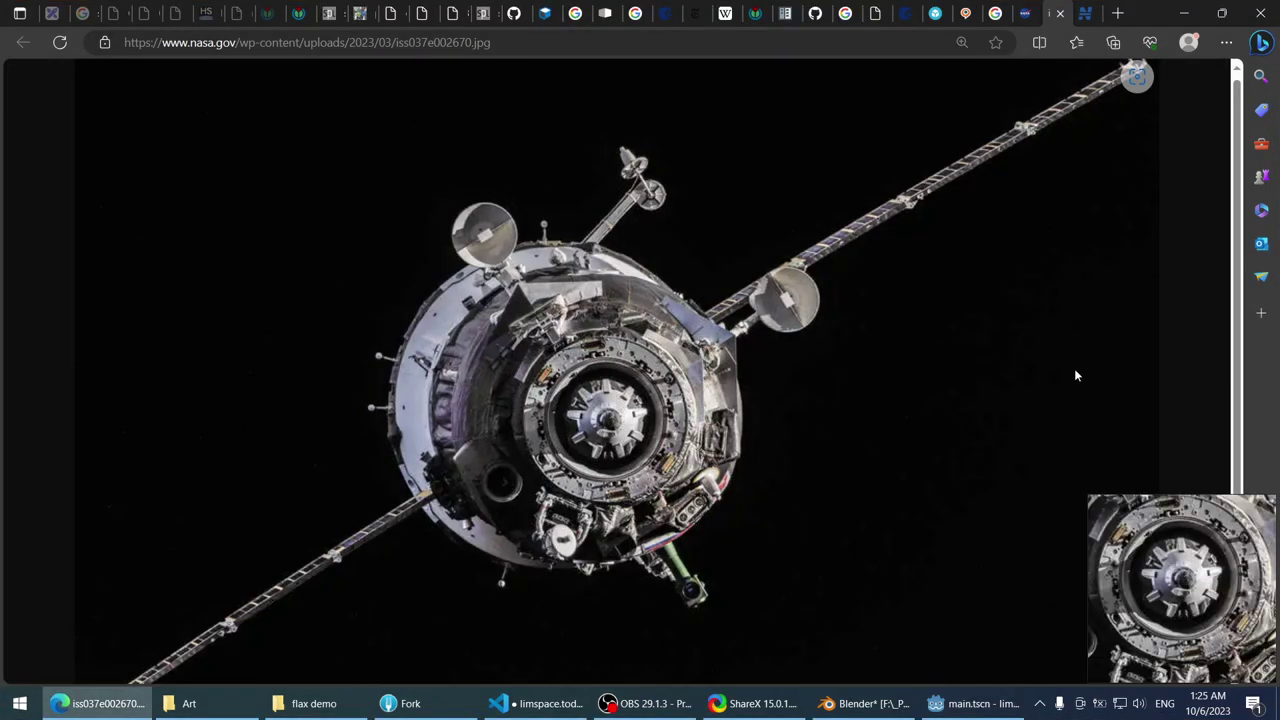
key(ctrl+Print)
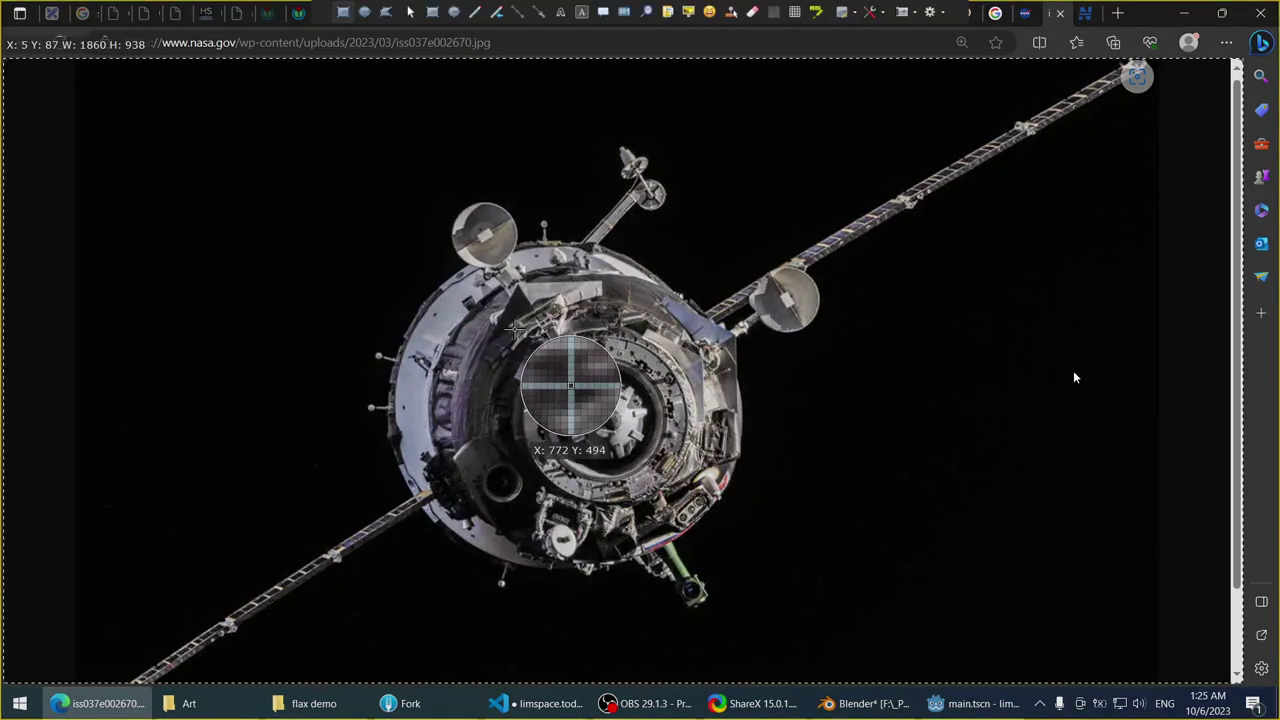
shift+drag(511, 329, 716, 507)
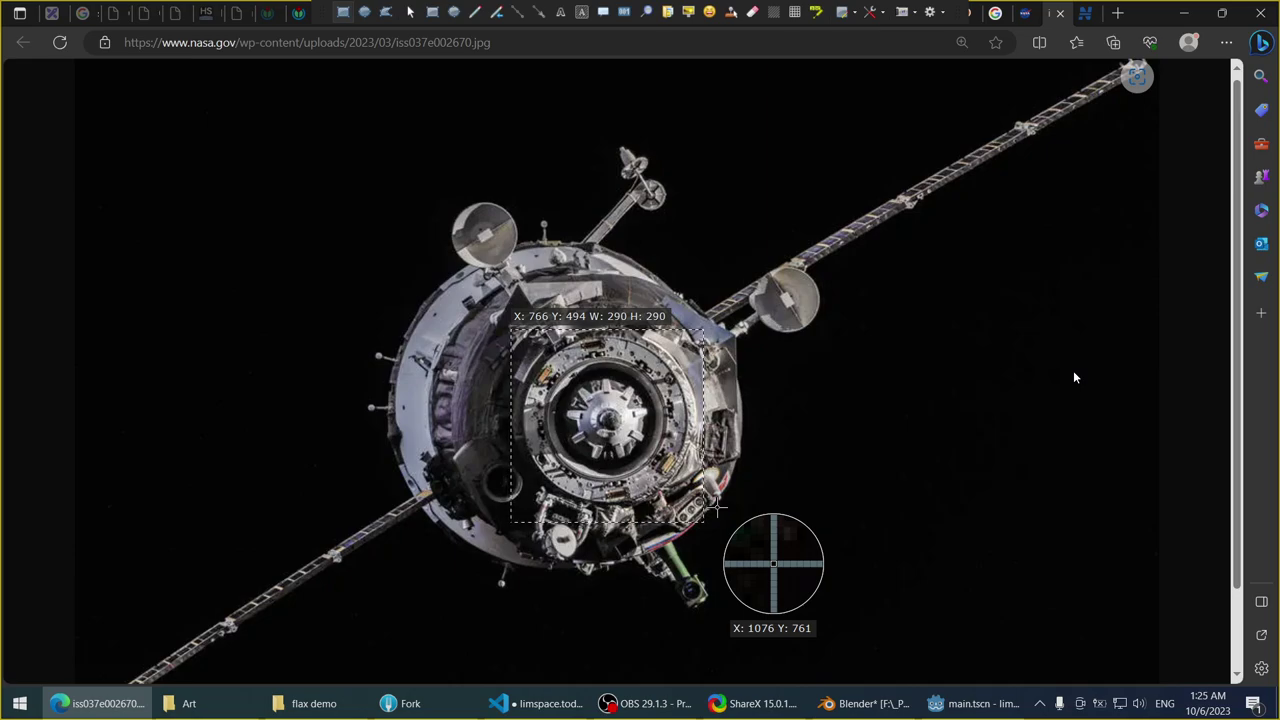
shift+drag(716, 507, 727, 505)
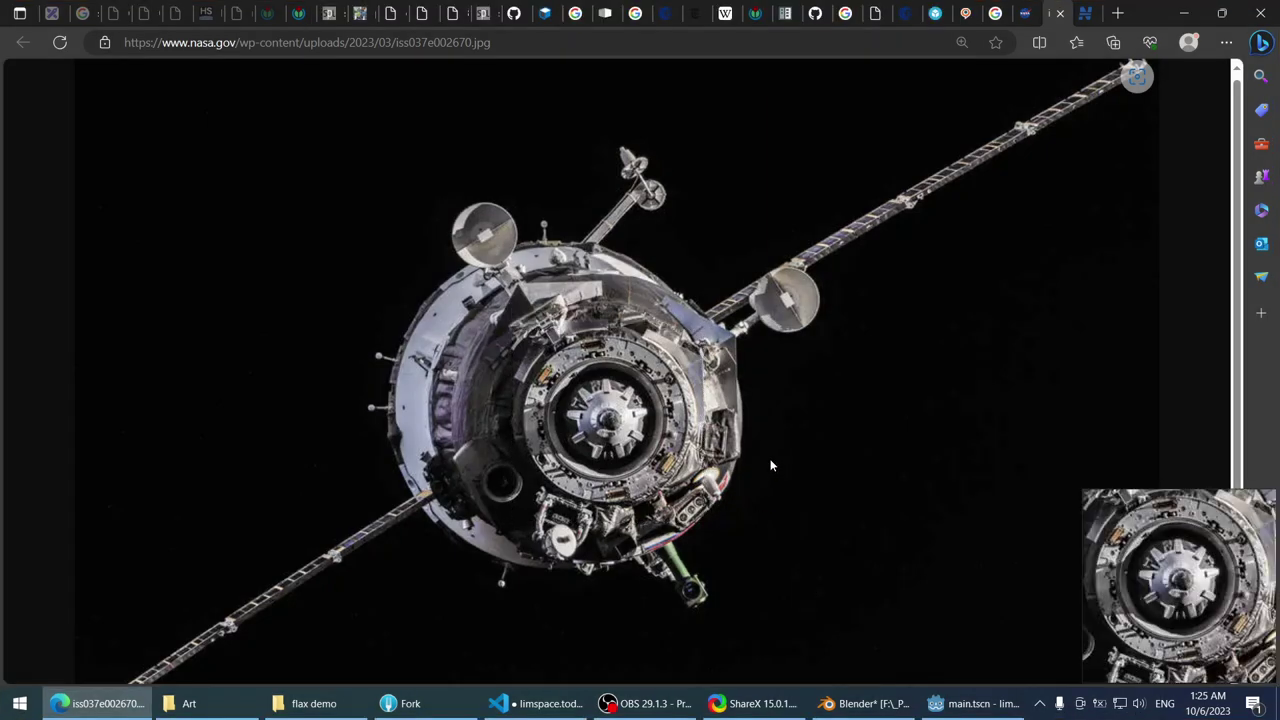
click(862, 703)
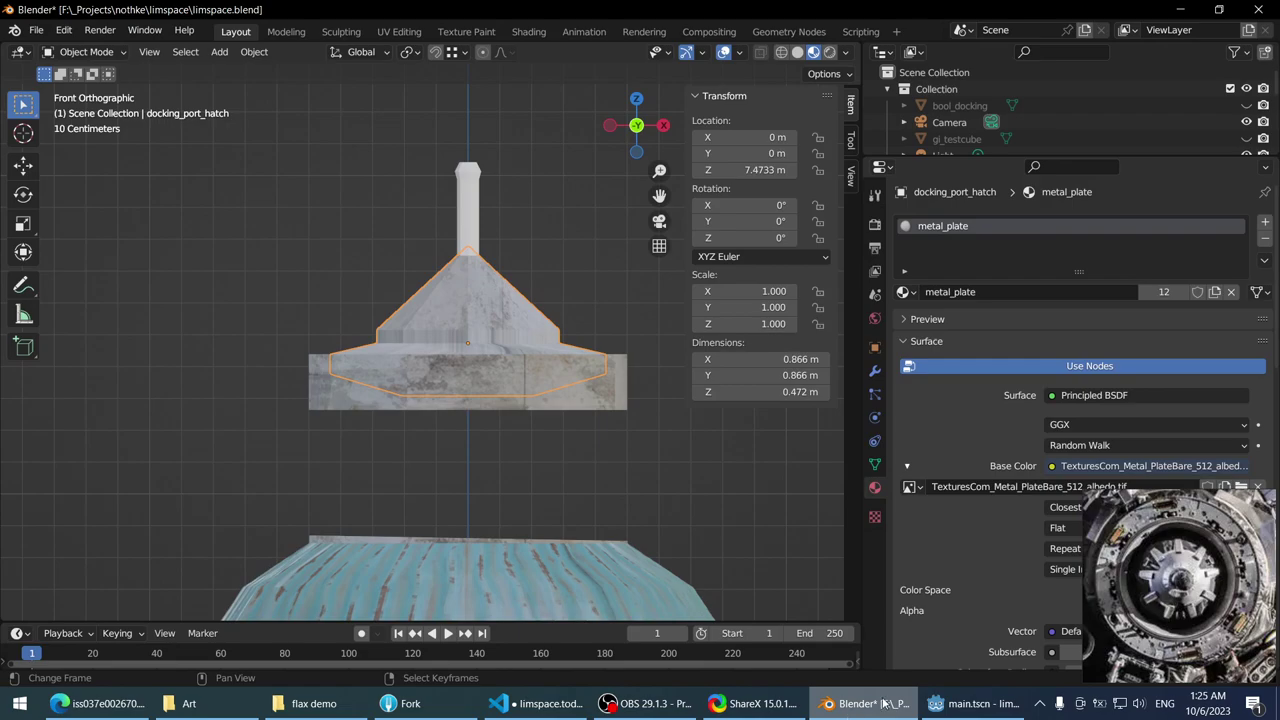
- Open the captured screenshot in Photos and reveal it in File Explorer
click(1207, 590)
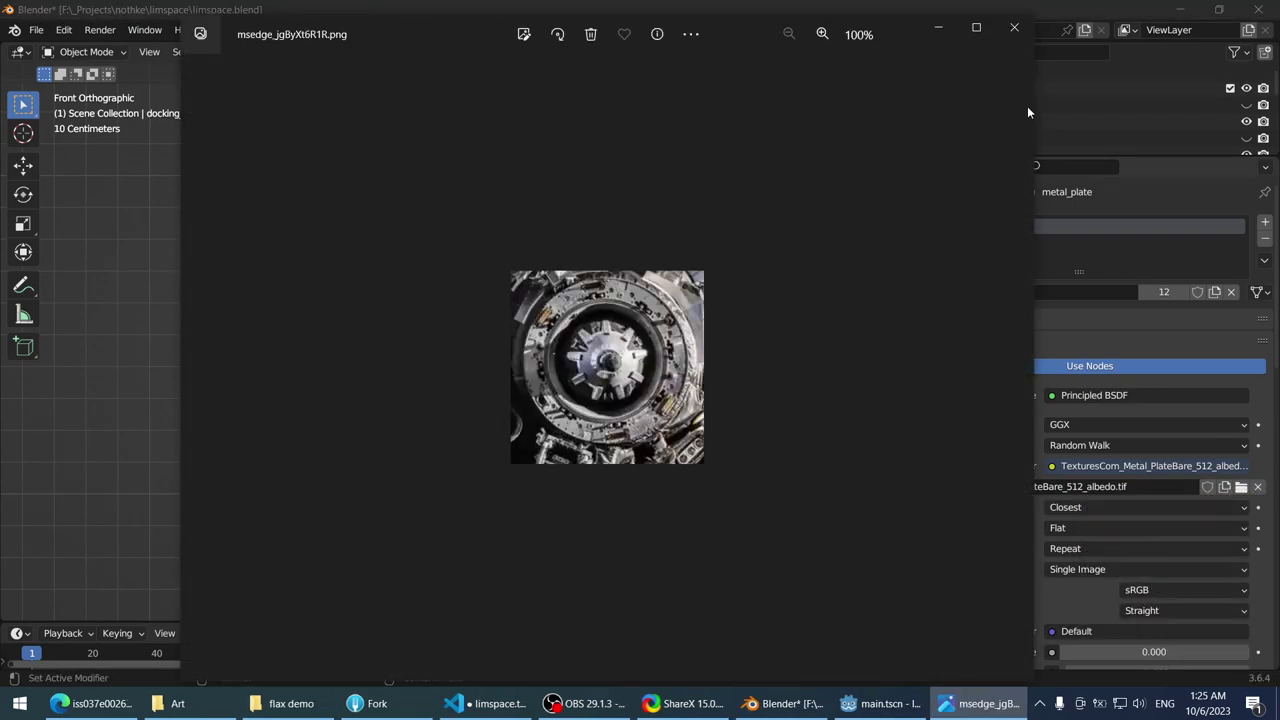
right_click(605, 316)
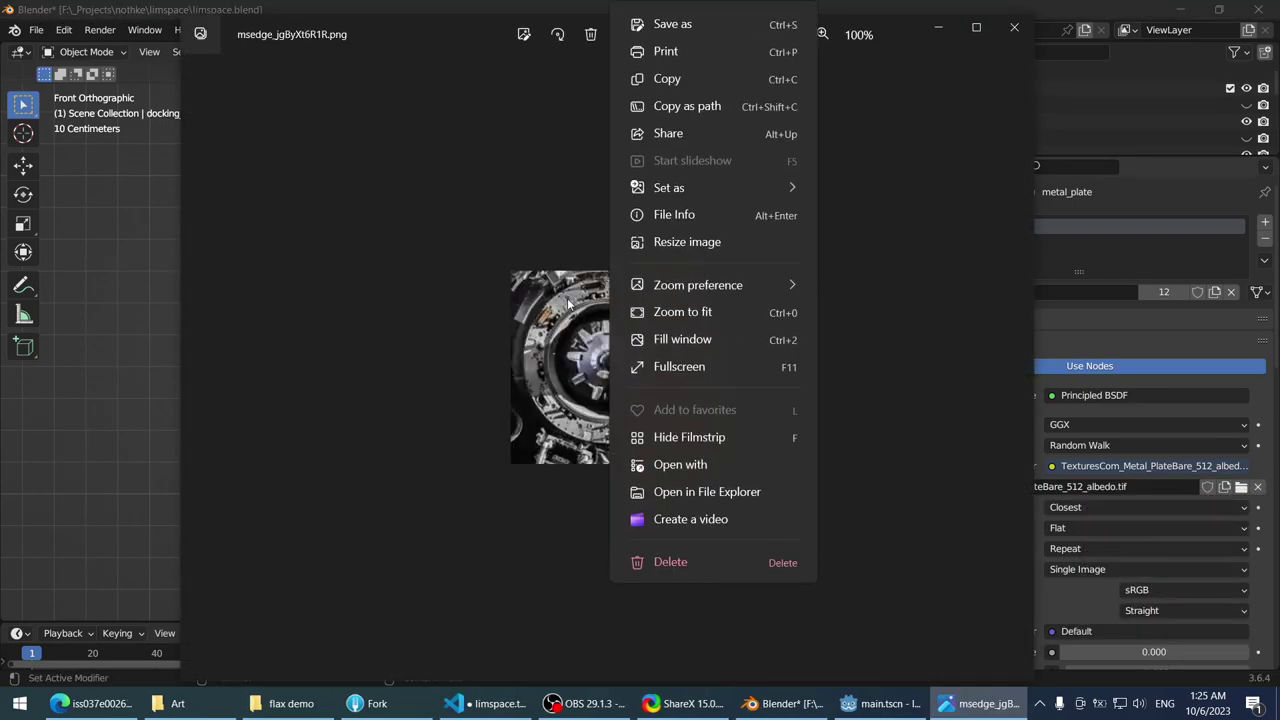
click(664, 492)
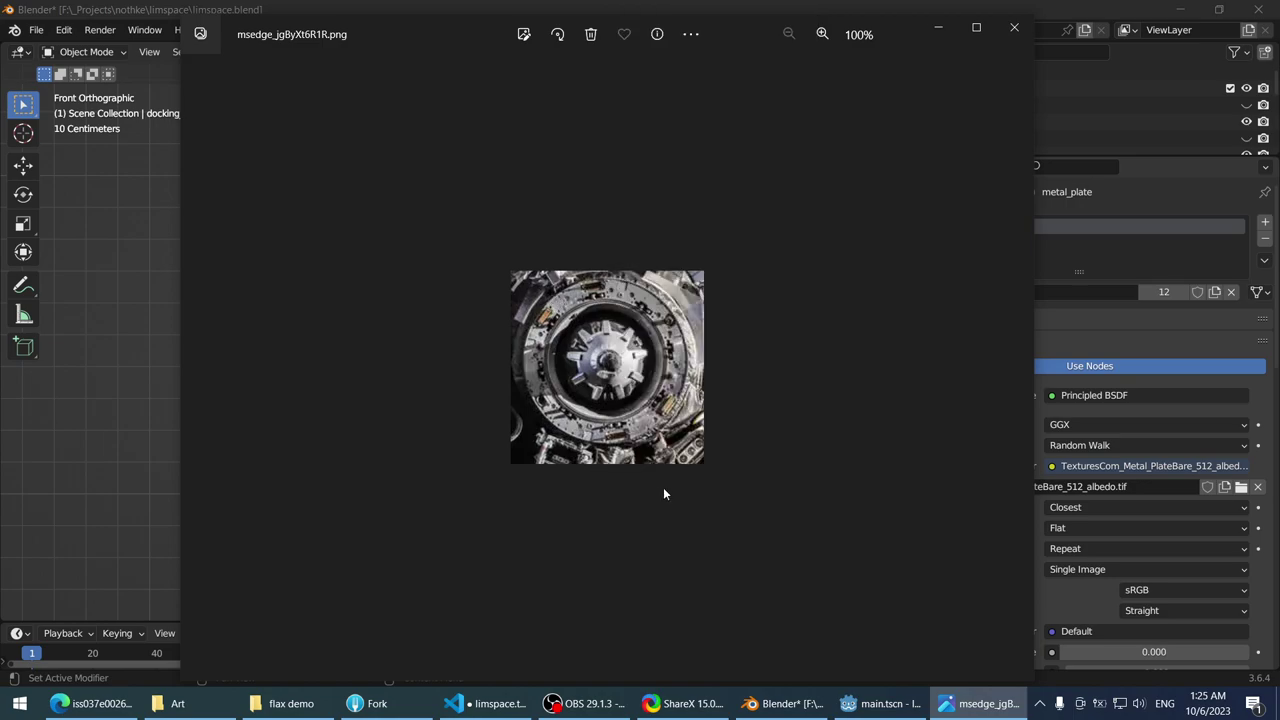
click(1014, 27)
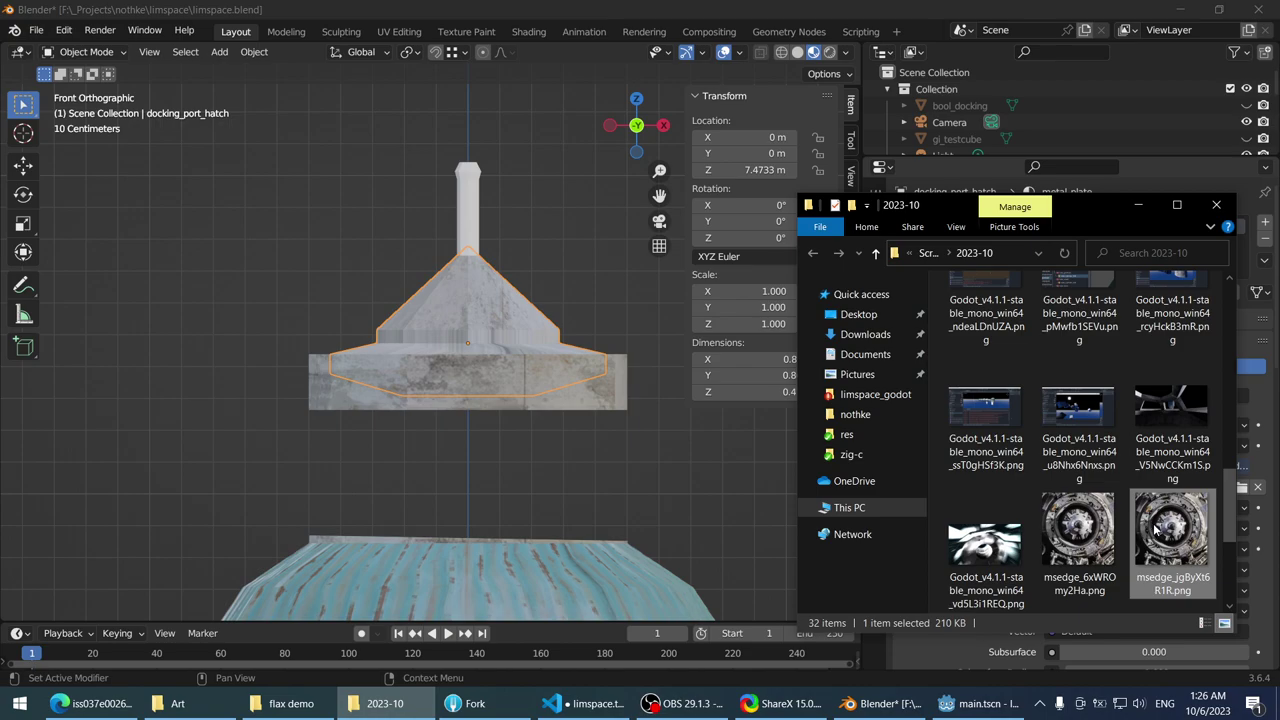
- Paste the PNG into _Projects\nothke\limspace and rename it docking_port_pic.png
click(200, 703)
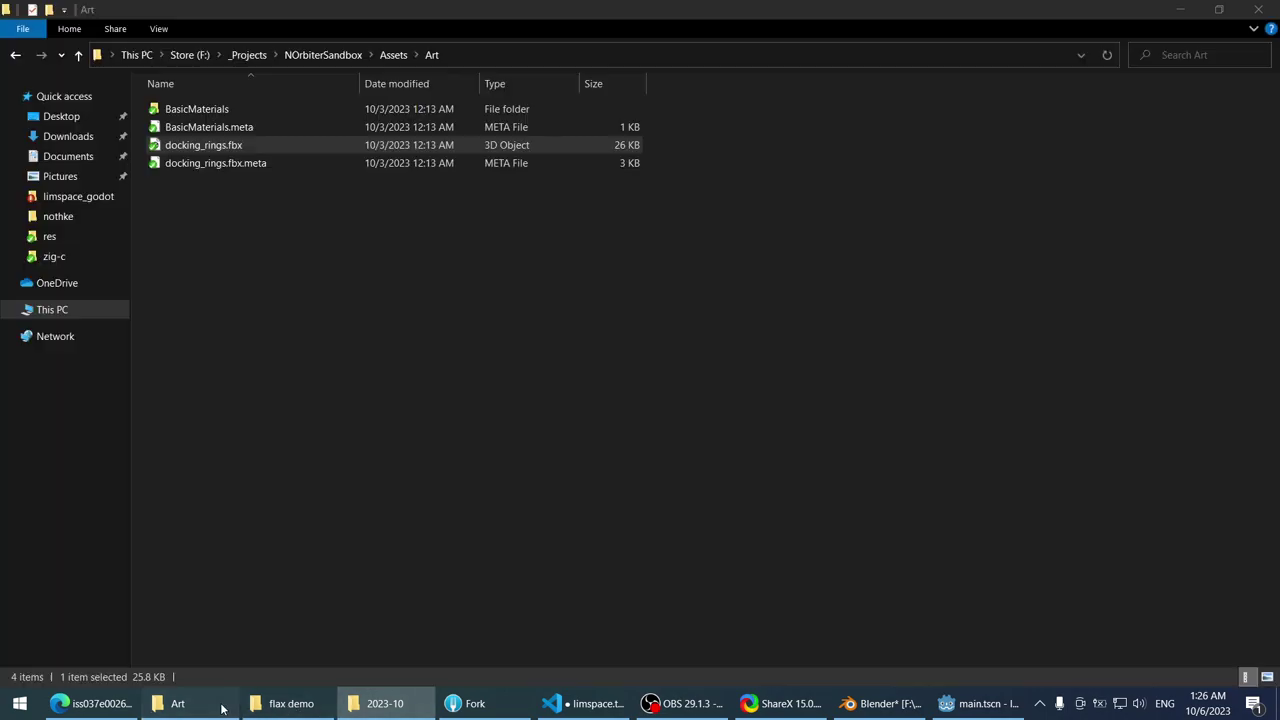
click(295, 56)
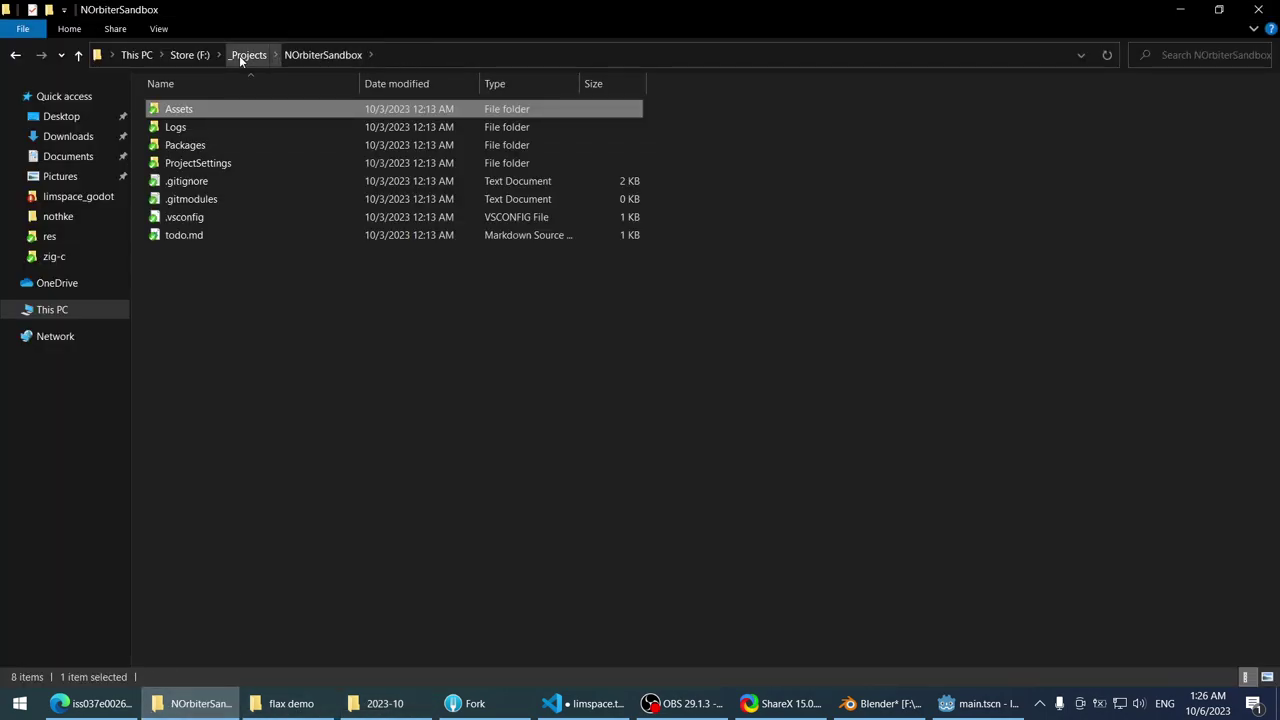
click(241, 56)
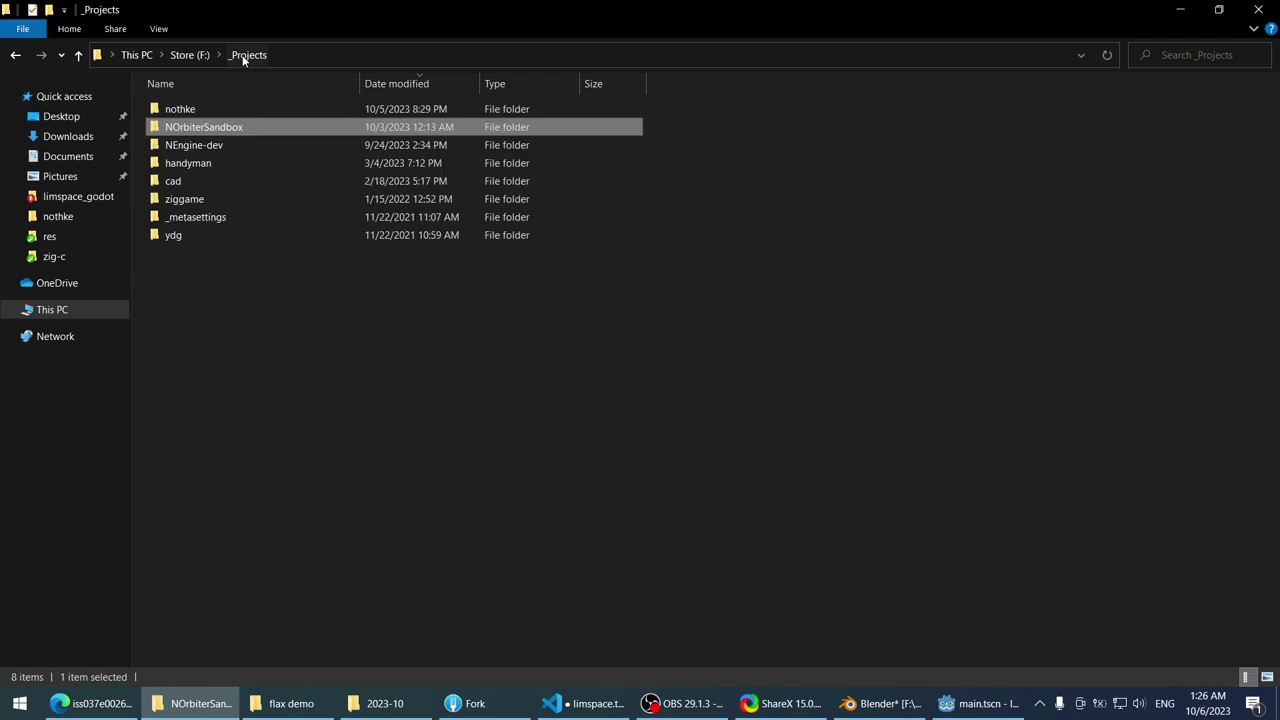
double_click(210, 109)
double_click(211, 109)
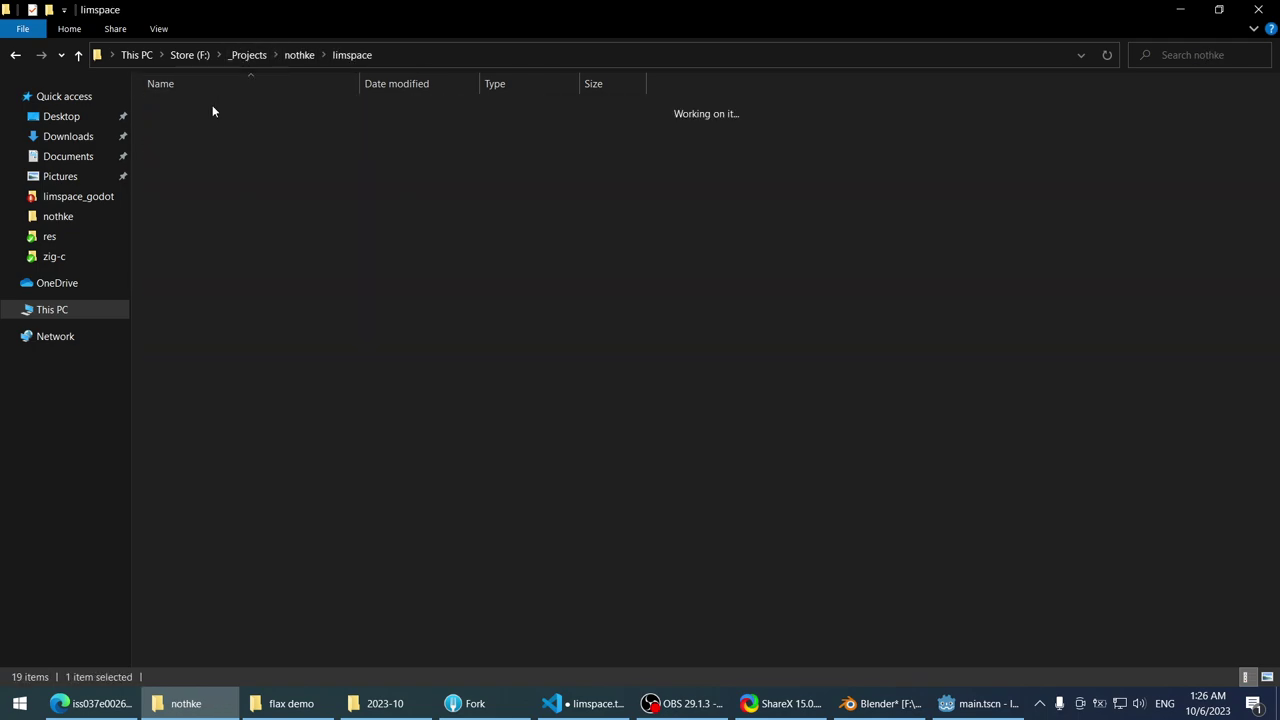
key(ctrl+v)
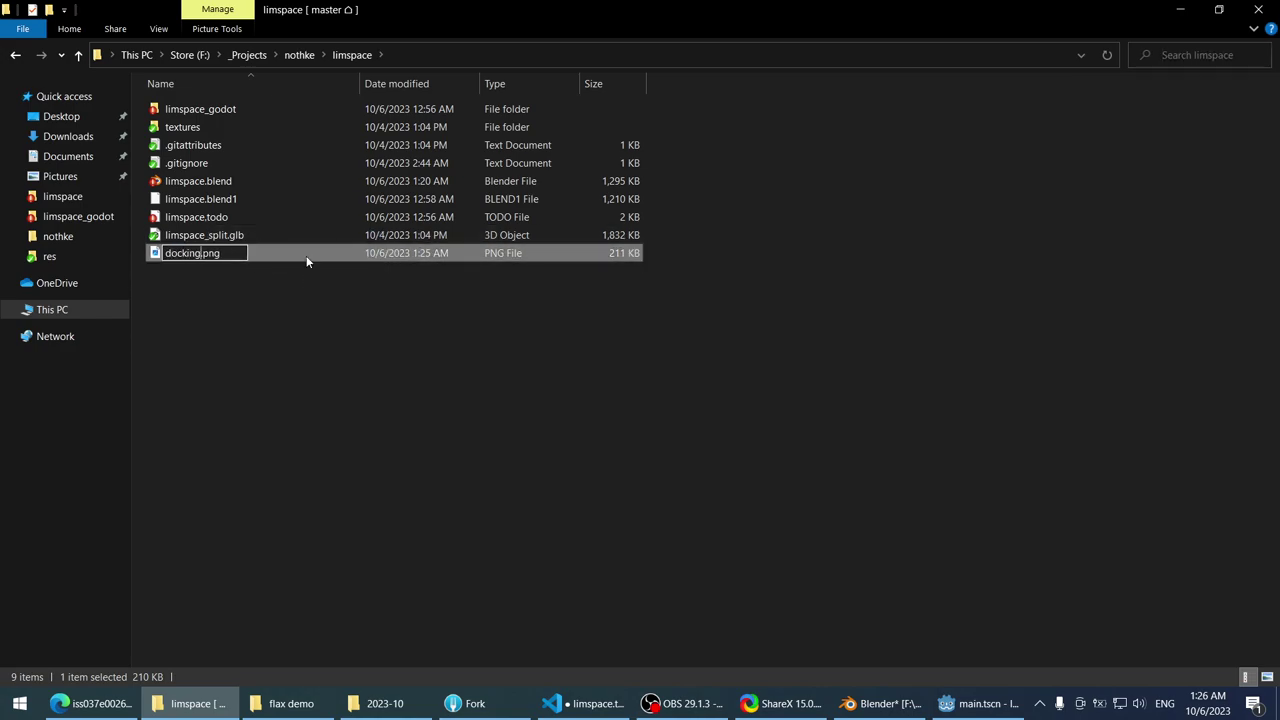
text(rt_pic)
key(Return)
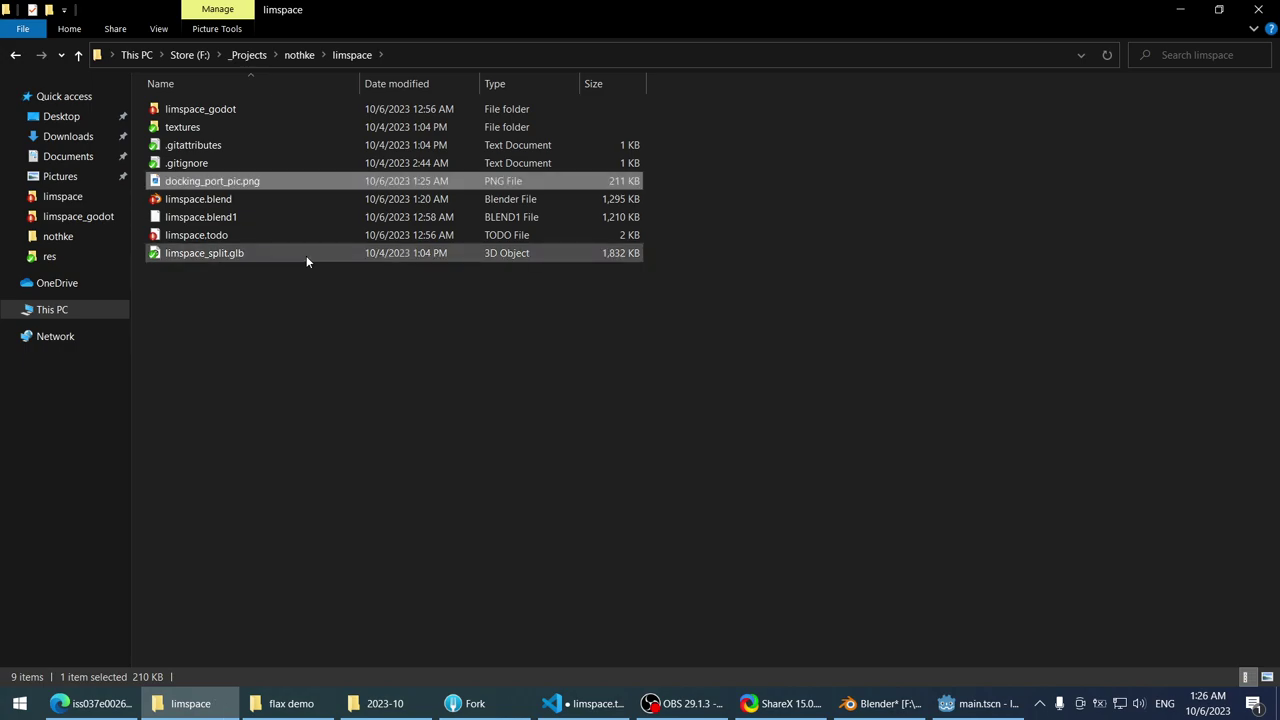
click(880, 703)
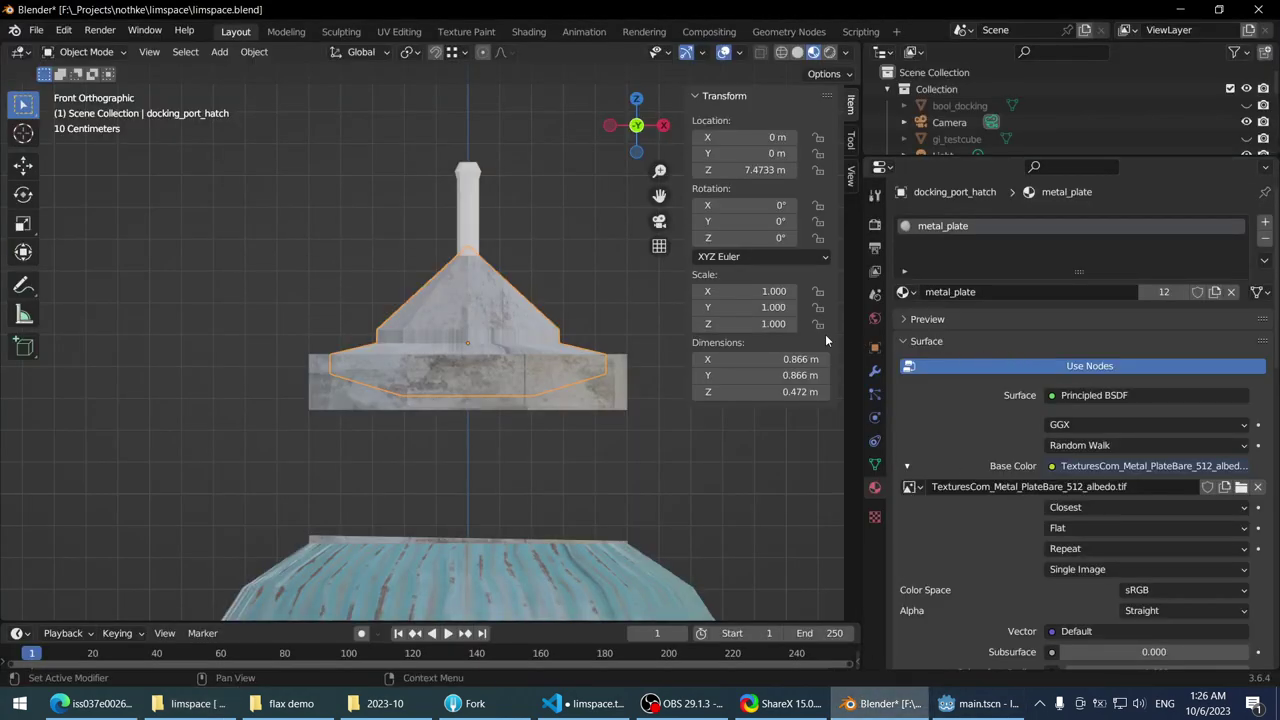
- Load docking_port_pic.png from the limspace folder as the hatch's Base Color image
click(906, 292)
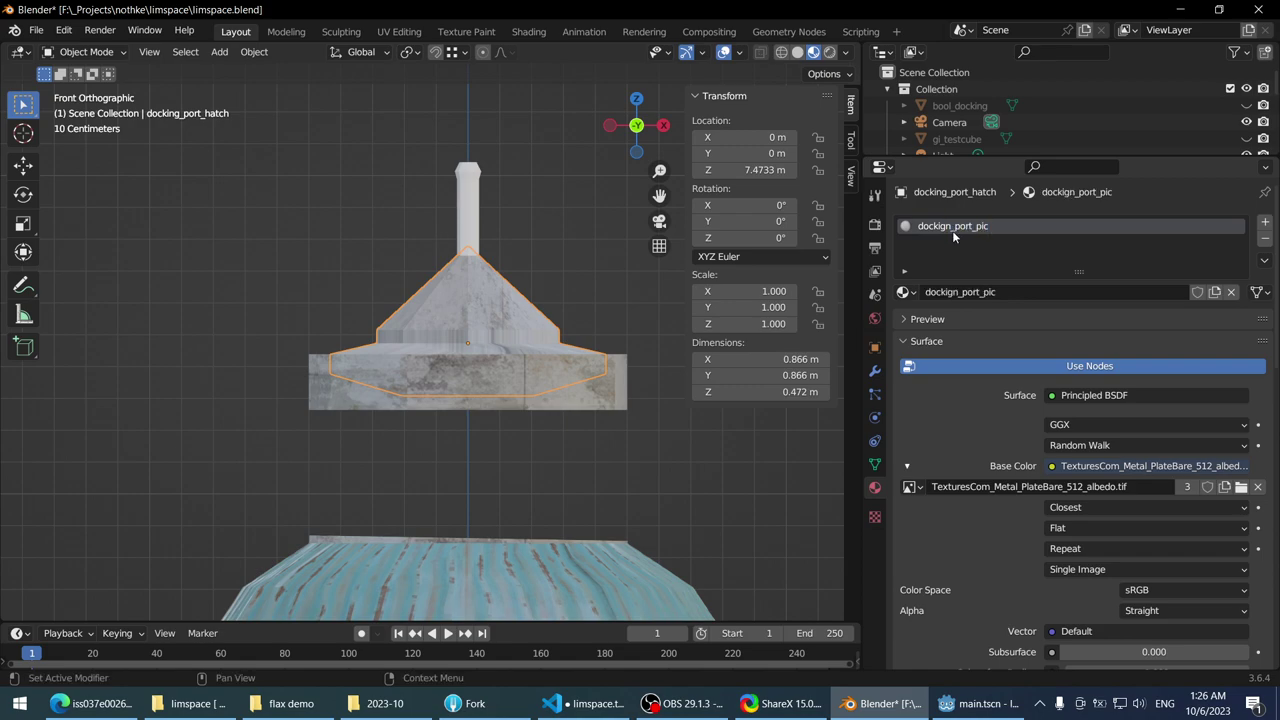
click(1241, 487)
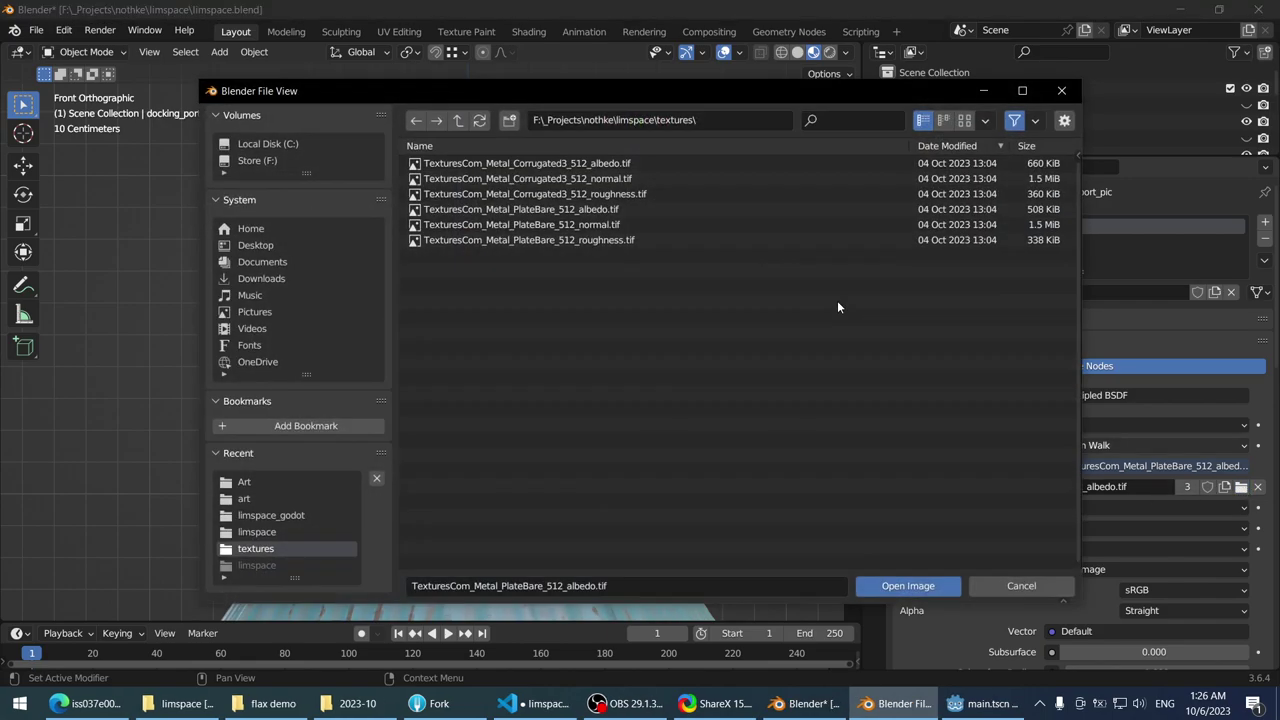
click(460, 121)
click(458, 195)
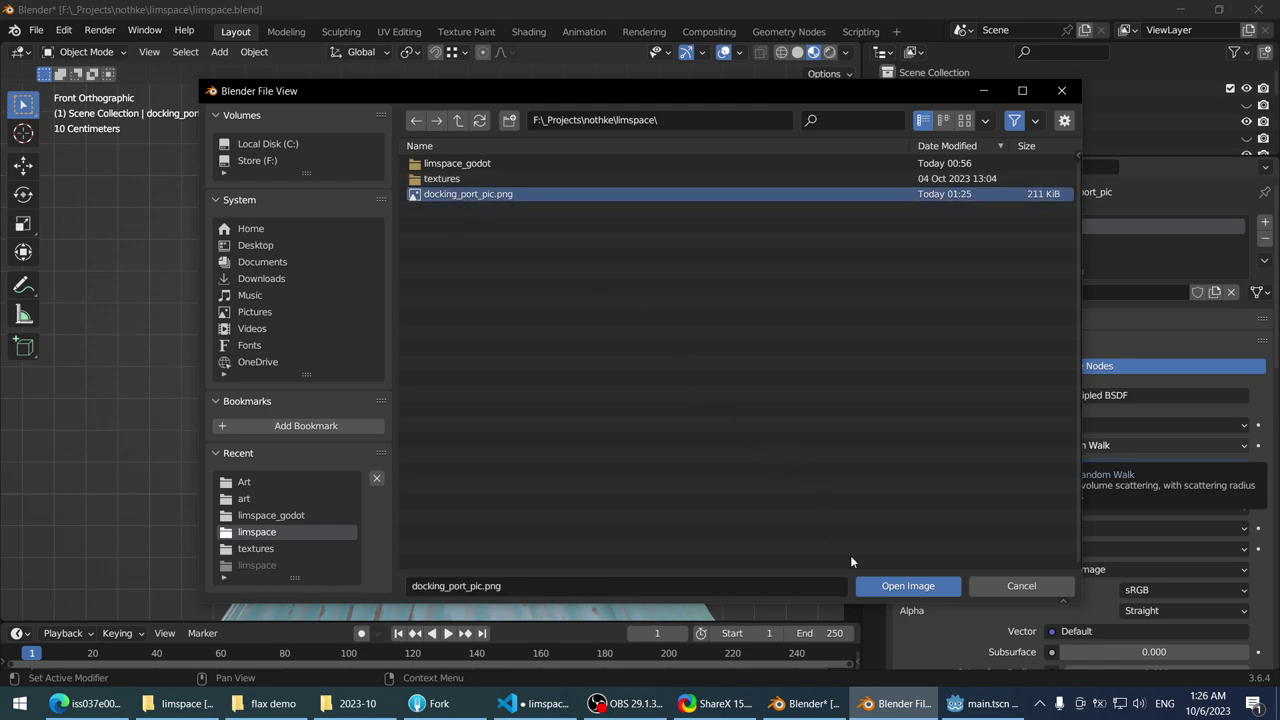
click(896, 583)
middle_drag(510, 192, 556, 508)
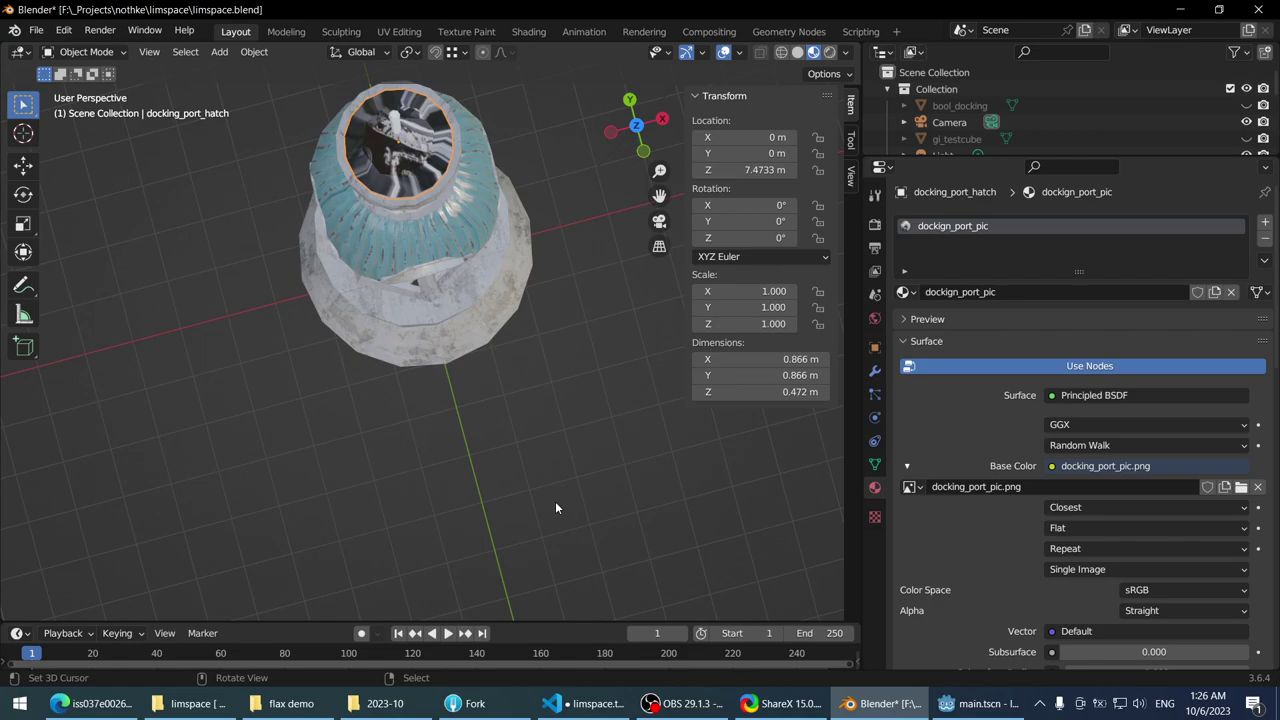
- In top view, Project from View the hatch's inner faces
key(KP_7)
key(KP_Decimal)
key(Tab)
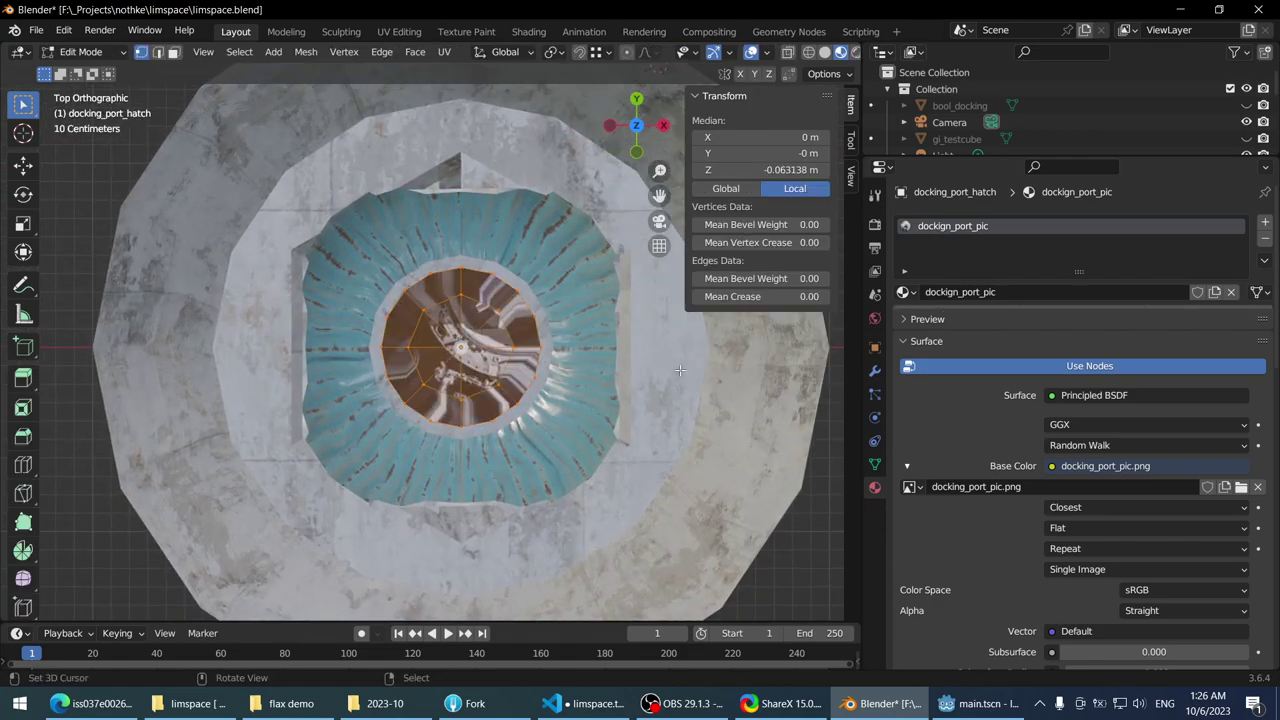
scroll(680, 370, up, 4)
key(u)
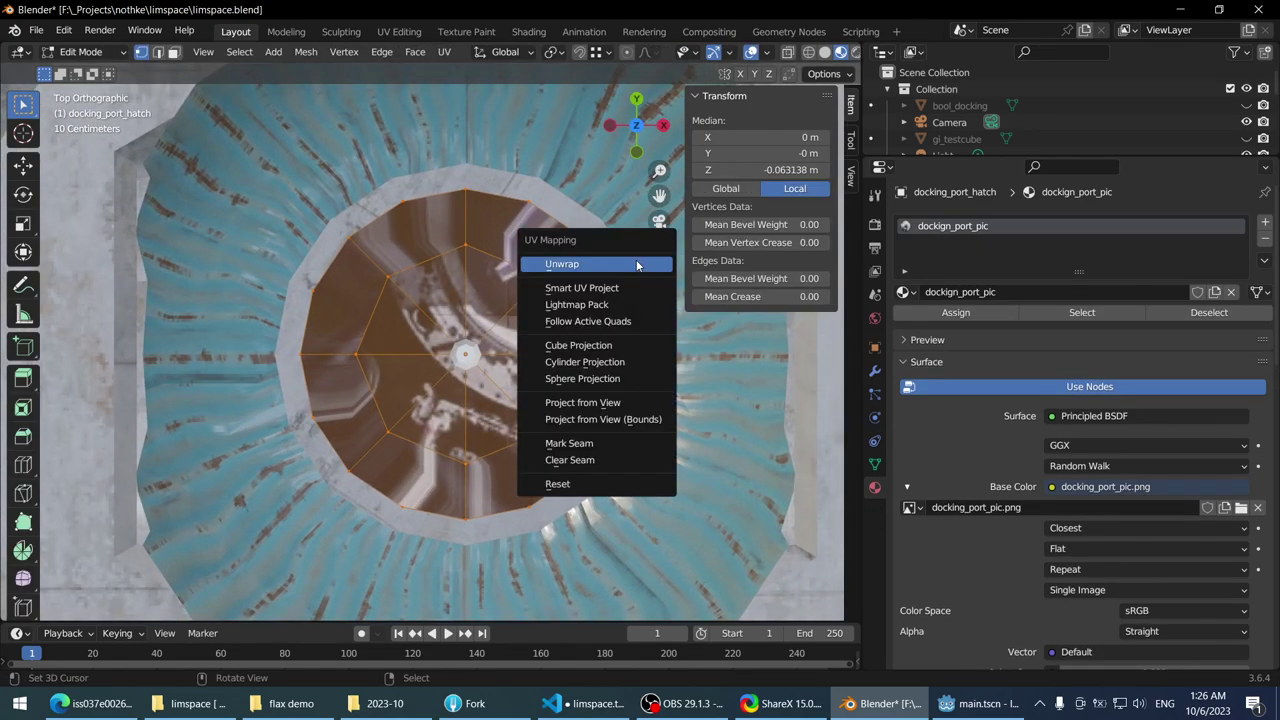
click(590, 402)
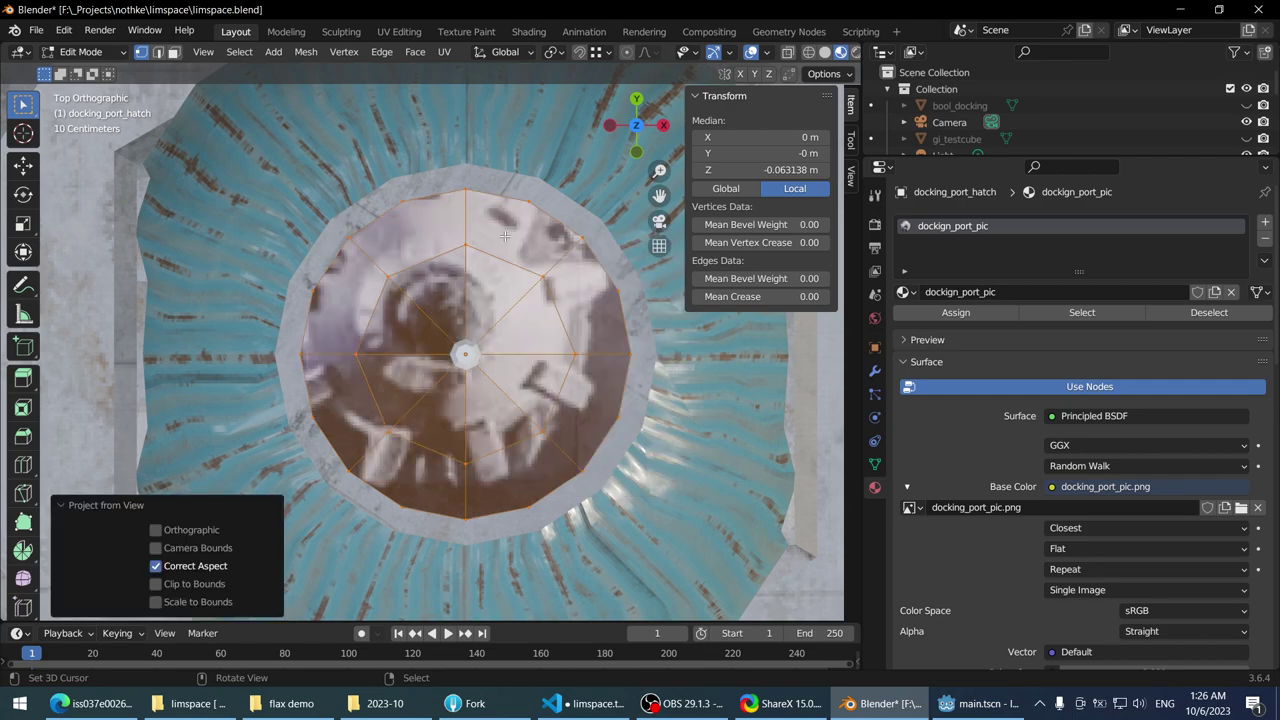
scroll(505, 236, down, 1)
- In UV Editing, scale and move the hatch UV island over the photo's hatch
click(397, 31)
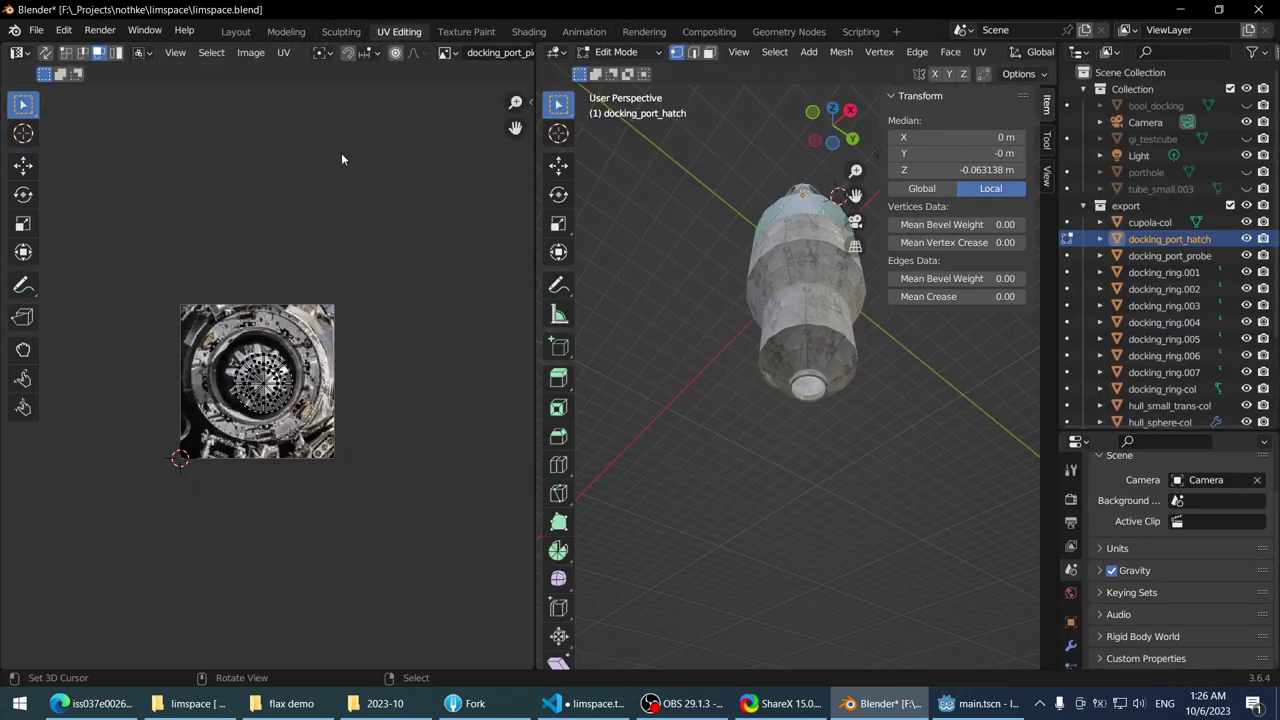
scroll(271, 272, down, 2)
scroll(300, 310, up, 7)
key(s)
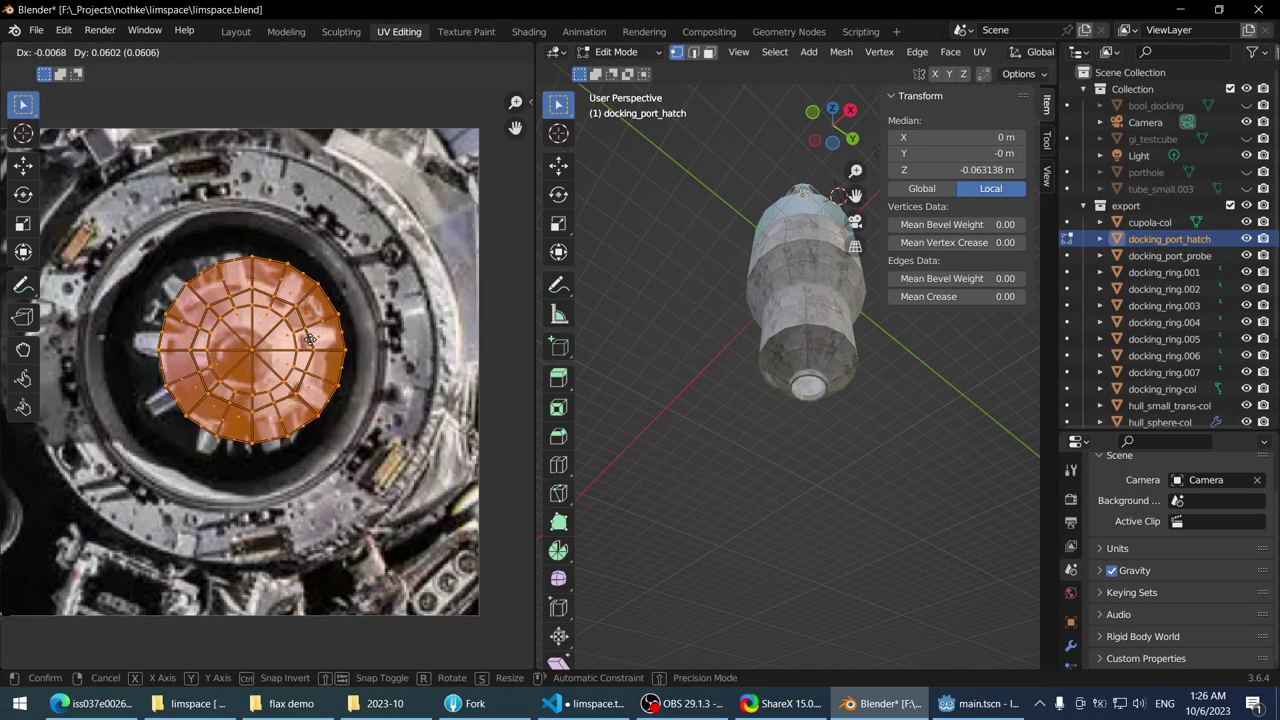
click(436, 325)
key(g)
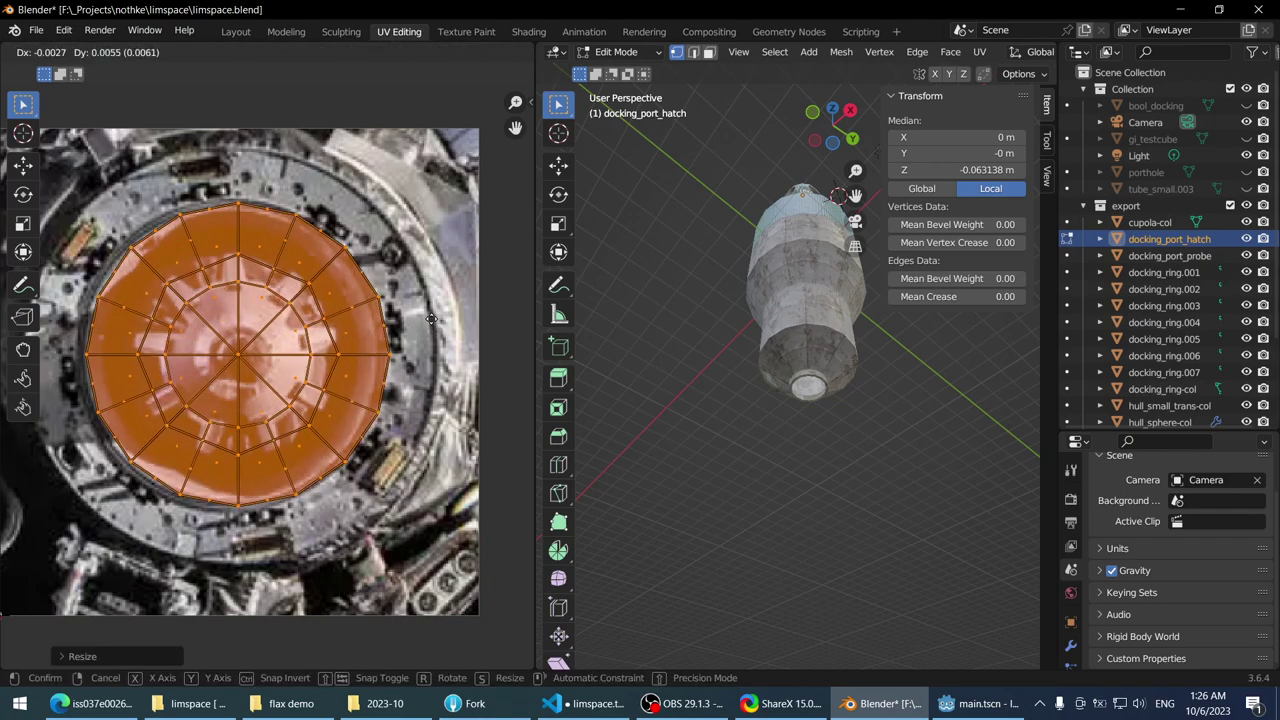
click(408, 322)
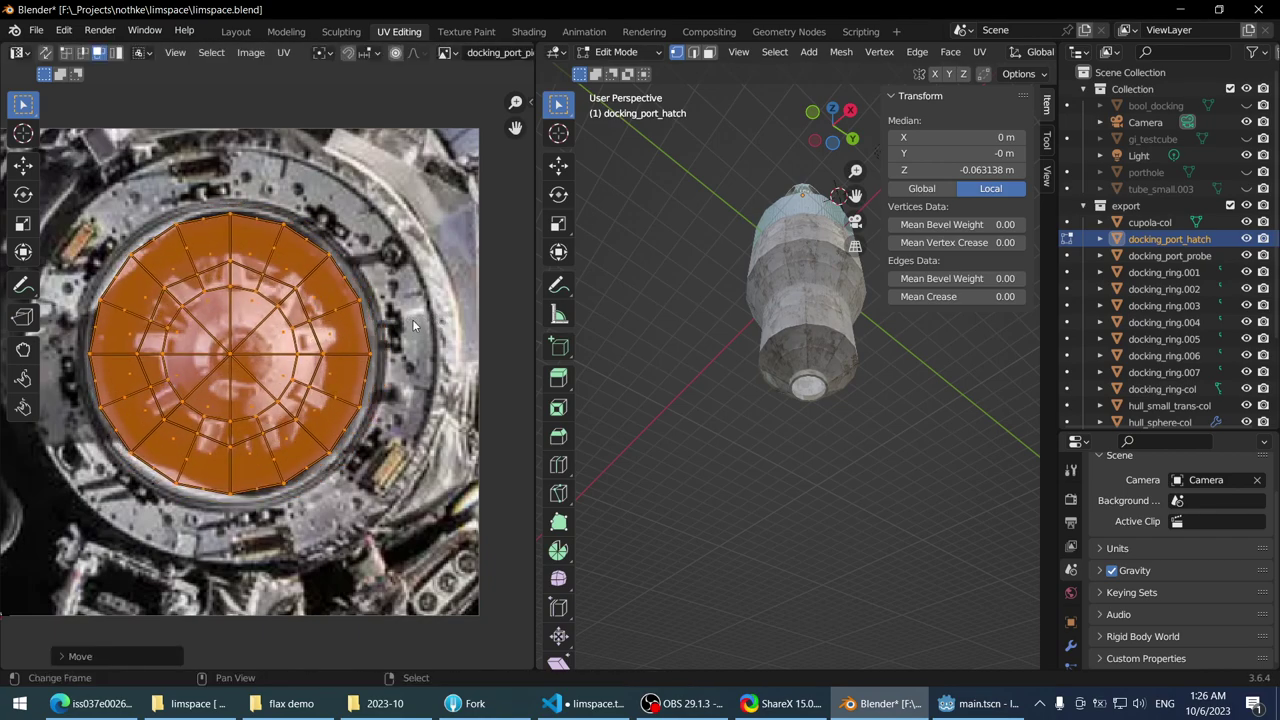
key(s)
click(414, 322)
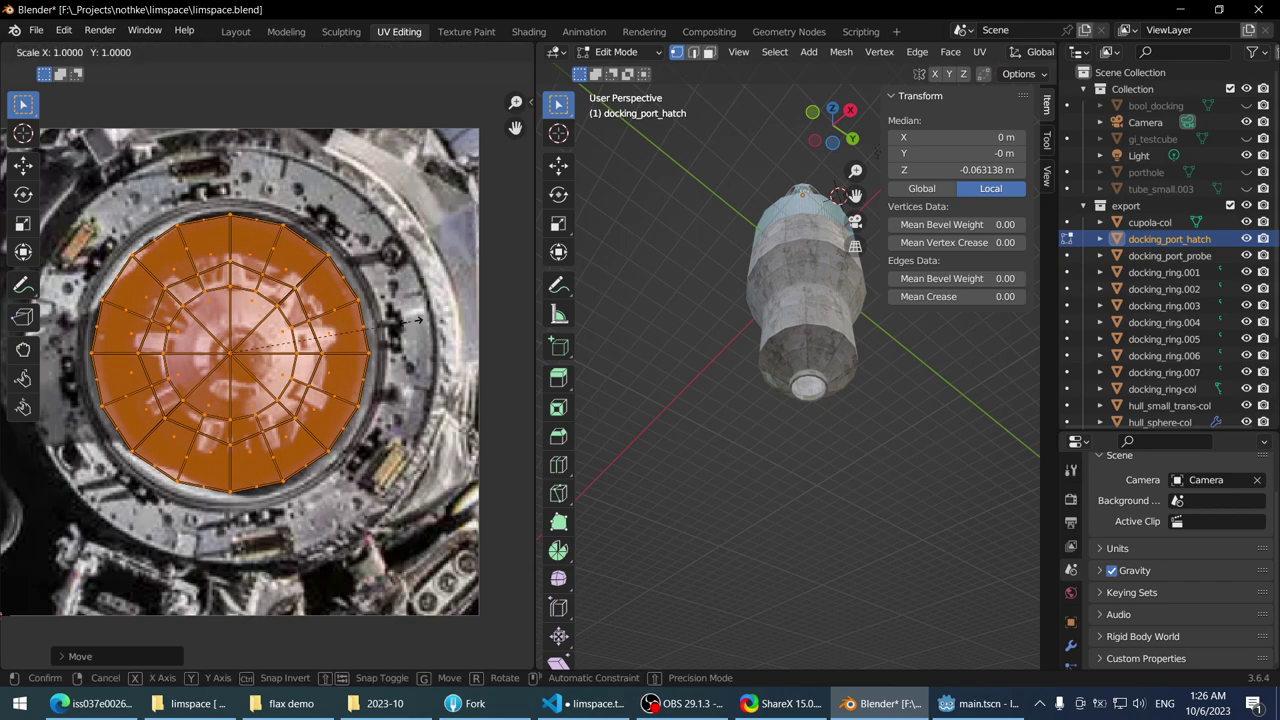
key(g)
click(417, 327)
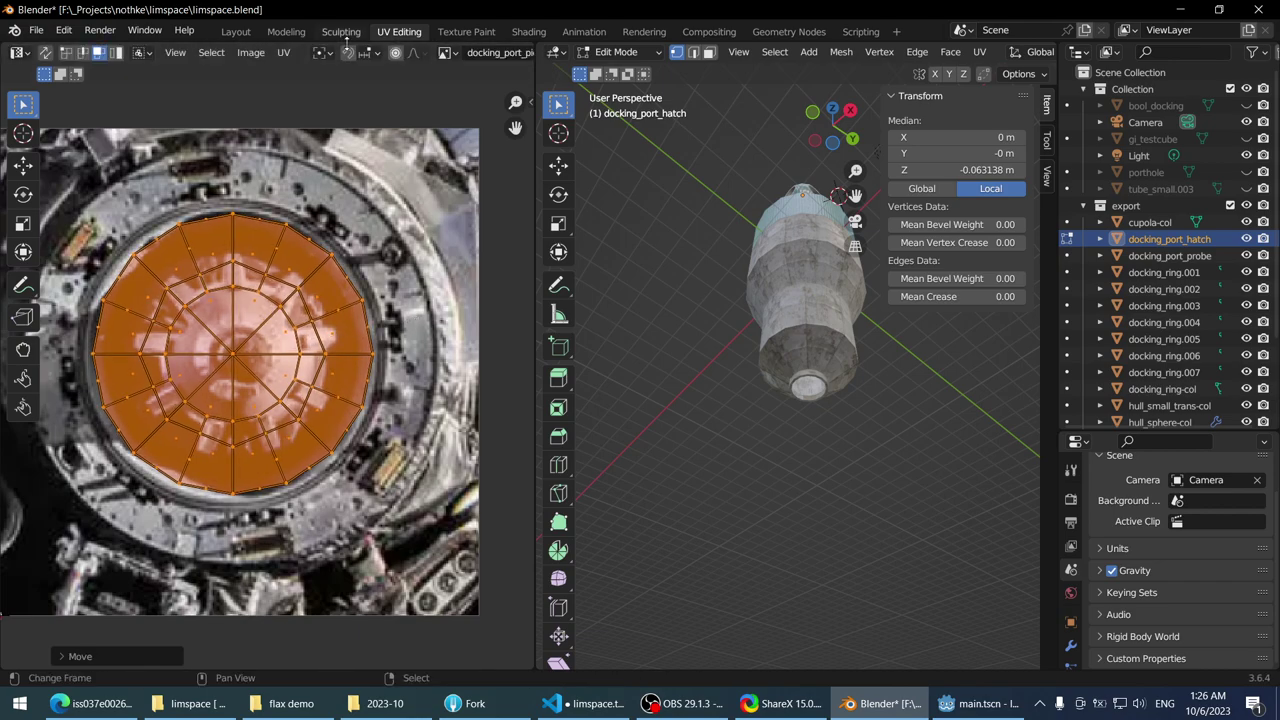
click(235, 31)
mouse_move(360, 325)
middle_down()
mouse_move(390, 310)
mouse_move(368, 245)
mouse_move(362, 372)
mouse_move(386, 323)
mouse_move(355, 305)
middle_up()
- Select docking_ring.007 and view it from the top with numpad 7
key(Tab)
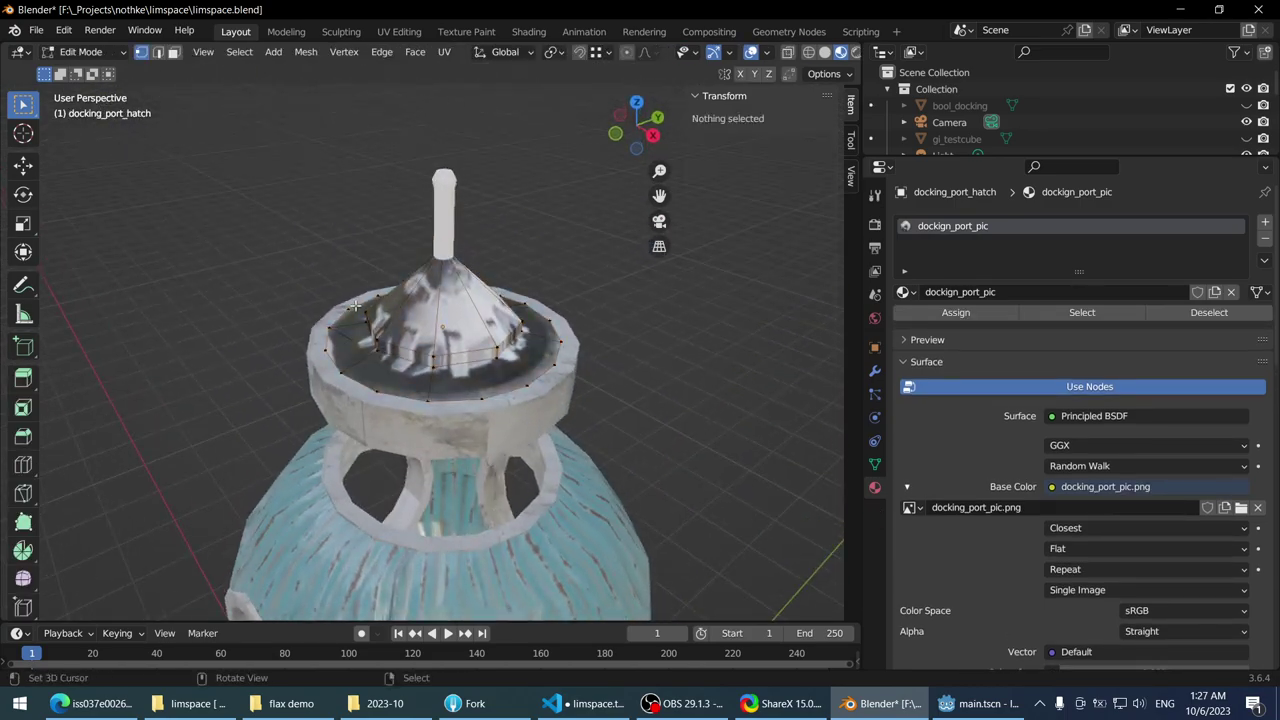
key(Tab)
mouse_move(226, 265)
middle_down()
mouse_move(288, 398)
mouse_move(330, 419)
mouse_move(418, 324)
mouse_move(378, 362)
mouse_move(394, 382)
mouse_move(257, 337)
mouse_move(196, 429)
mouse_move(384, 269)
middle_up()
click(443, 225)
mouse_move(443, 225)
middle_down()
mouse_move(433, 385)
mouse_move(411, 238)
mouse_move(433, 232)
mouse_move(490, 364)
middle_up()
click(520, 444)
middle_drag(520, 444, 510, 342)
key(KP_7)
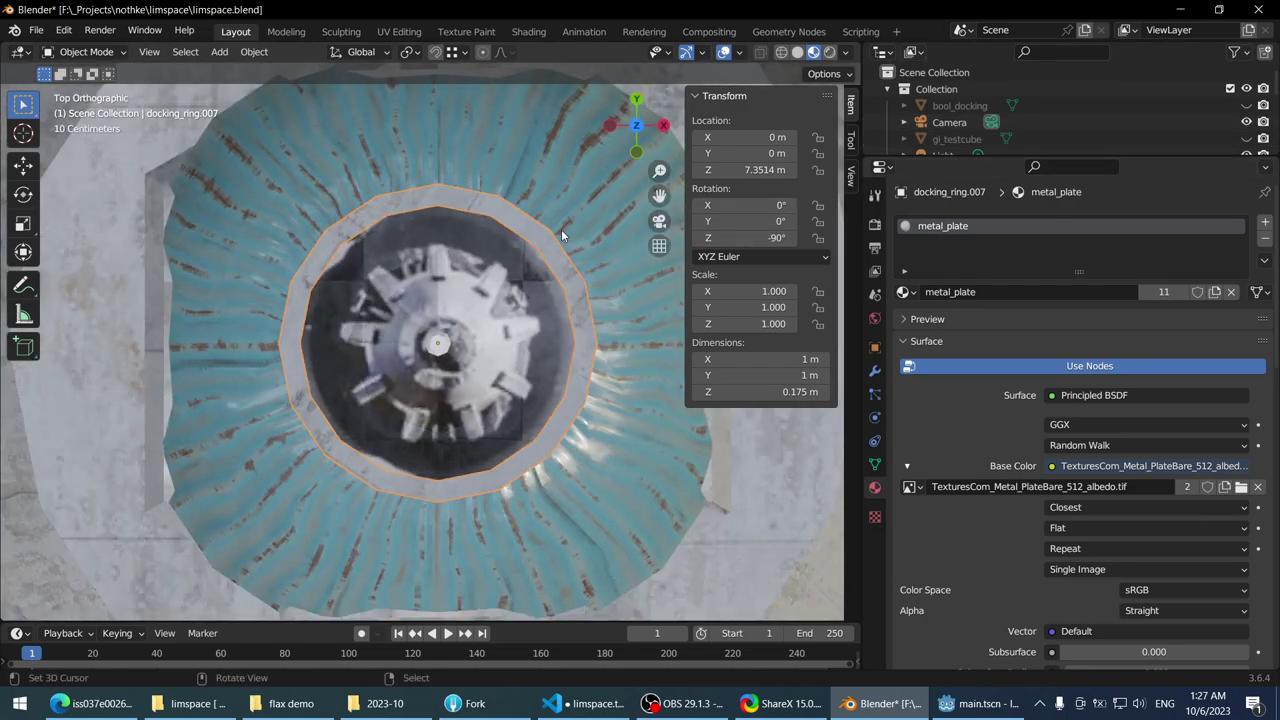
- Select the ring's faces and assign it the dockign_port_pic material
key(Tab)
key(alt+a)
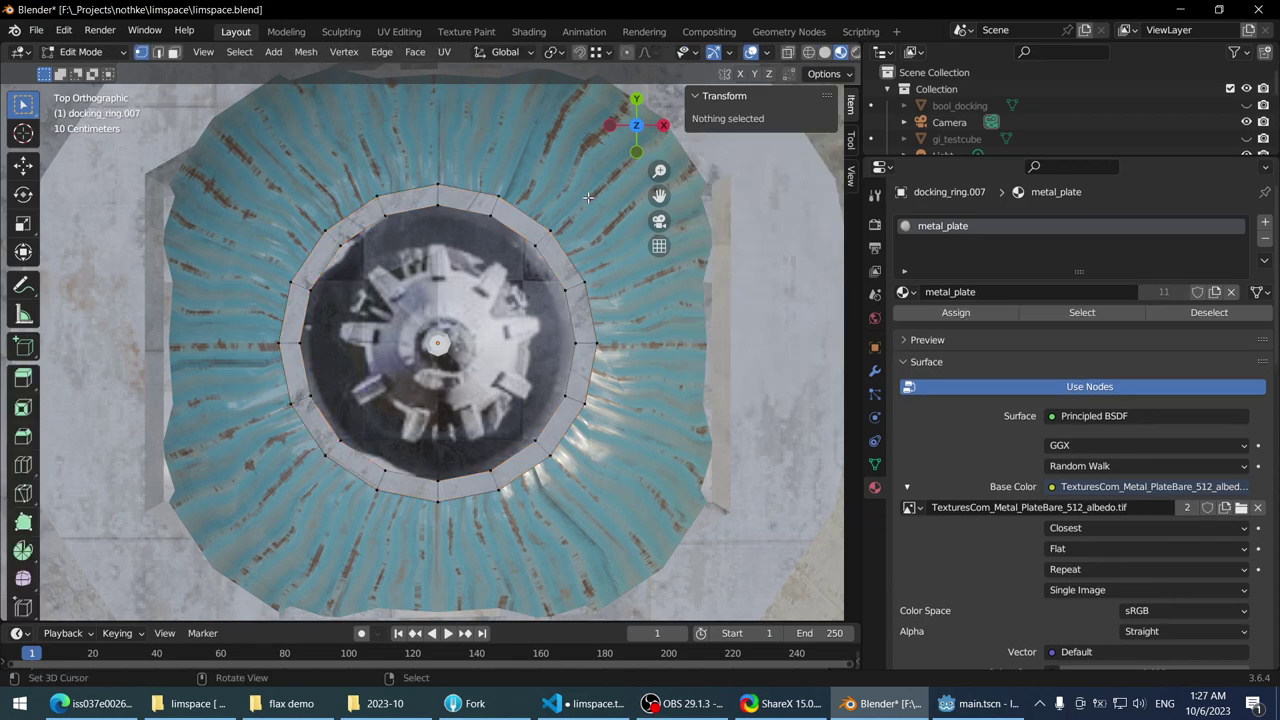
key(l)
key(KP_Decimal)
drag(1178, 155, 1150, 428)
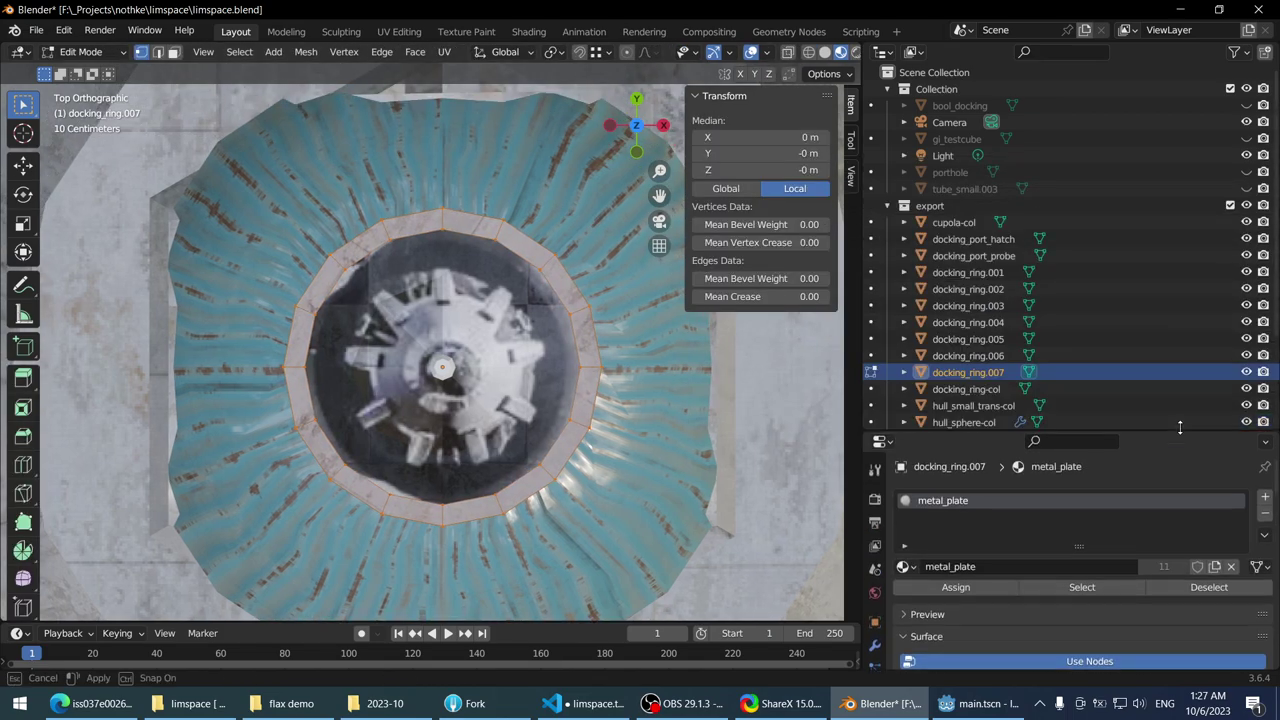
scroll(1090, 250, down, 2)
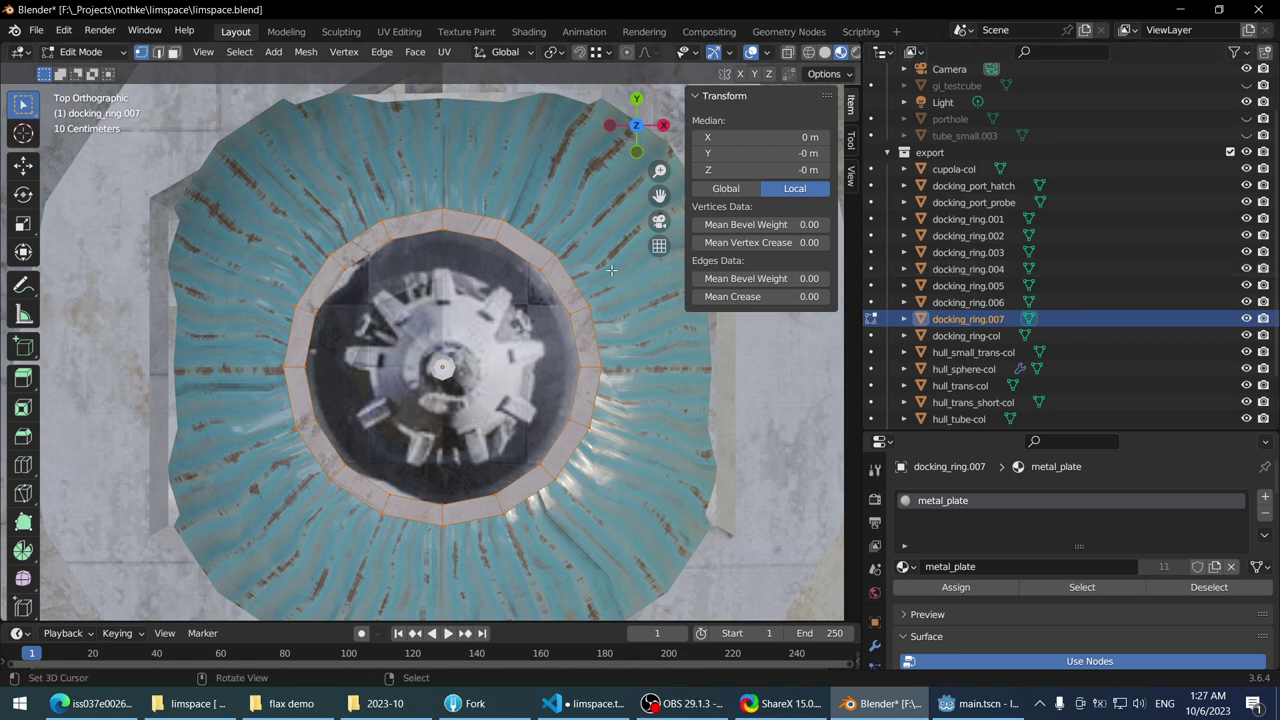
key(Tab)
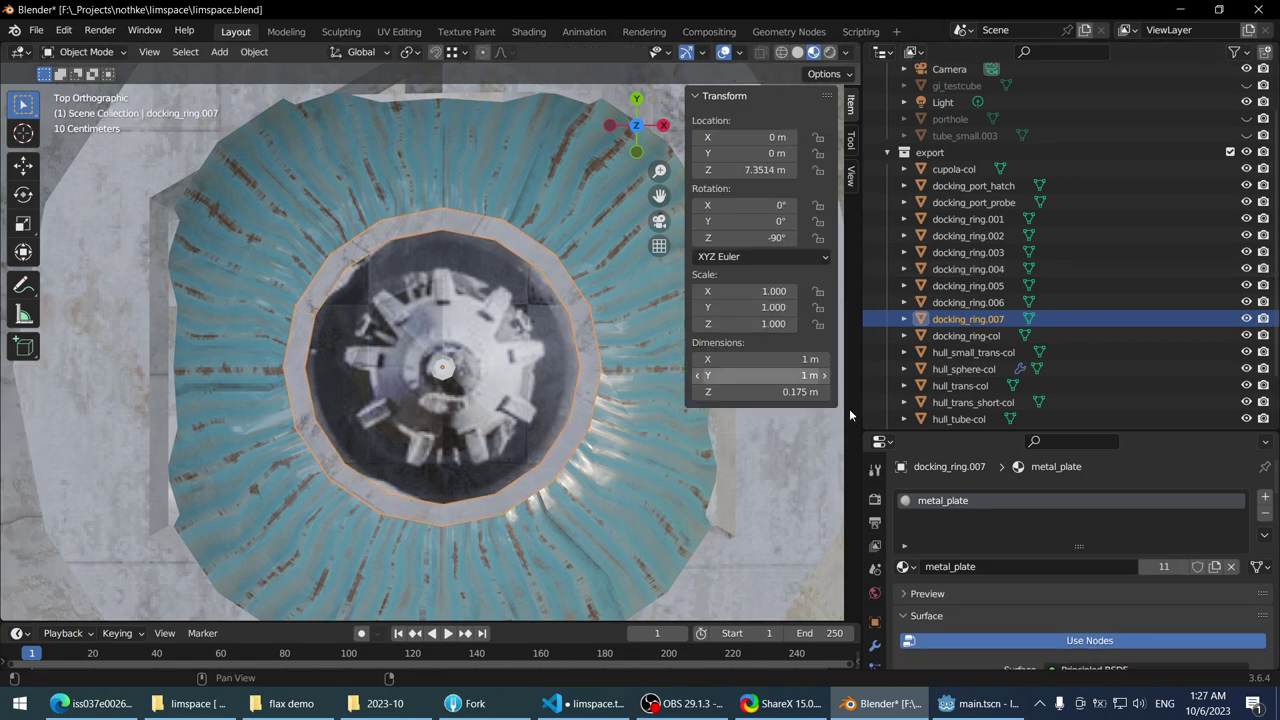
click(903, 567)
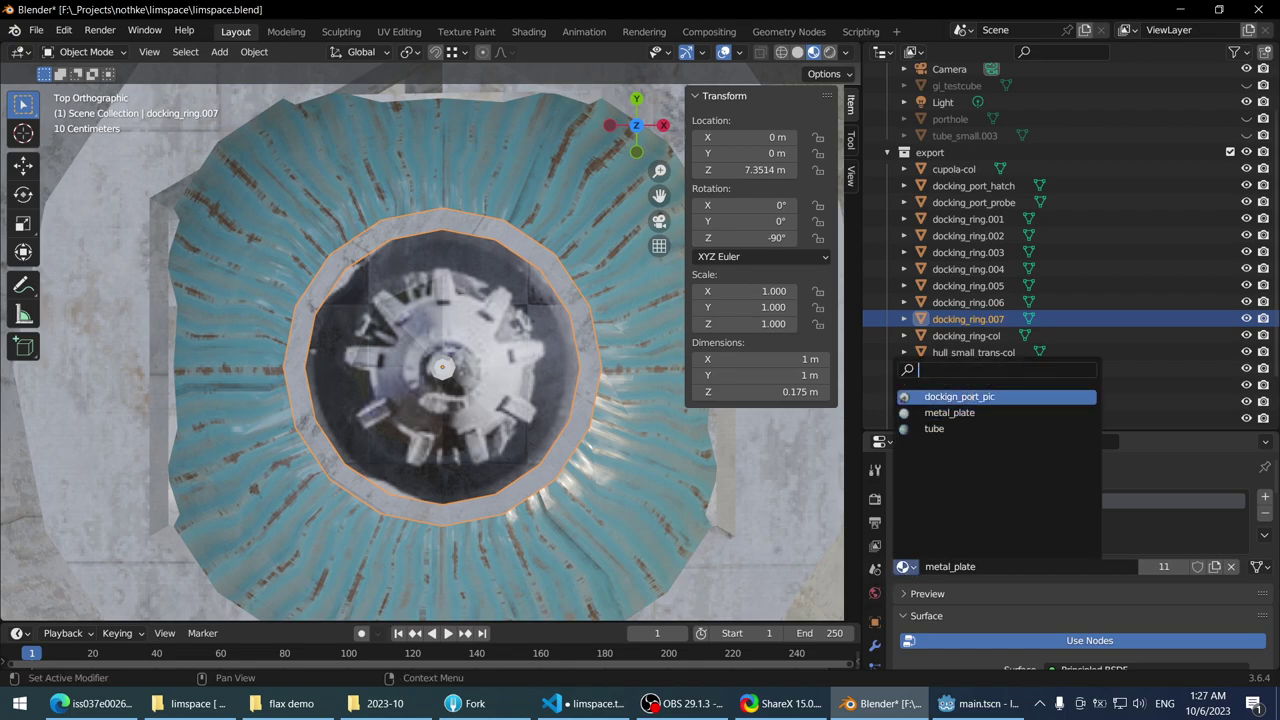
click(975, 397)
- Project the ring's UVs from top view and scale them over the photo's docking-port collar
key(Tab)
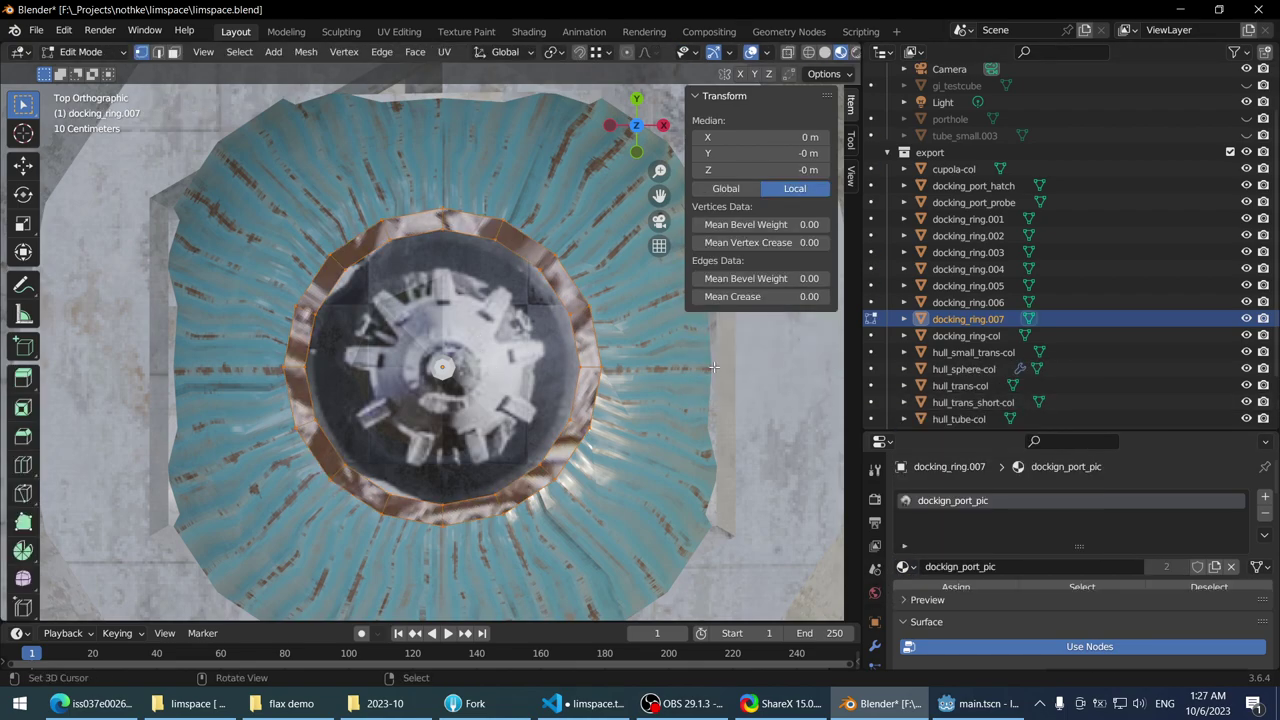
key(u)
click(666, 305)
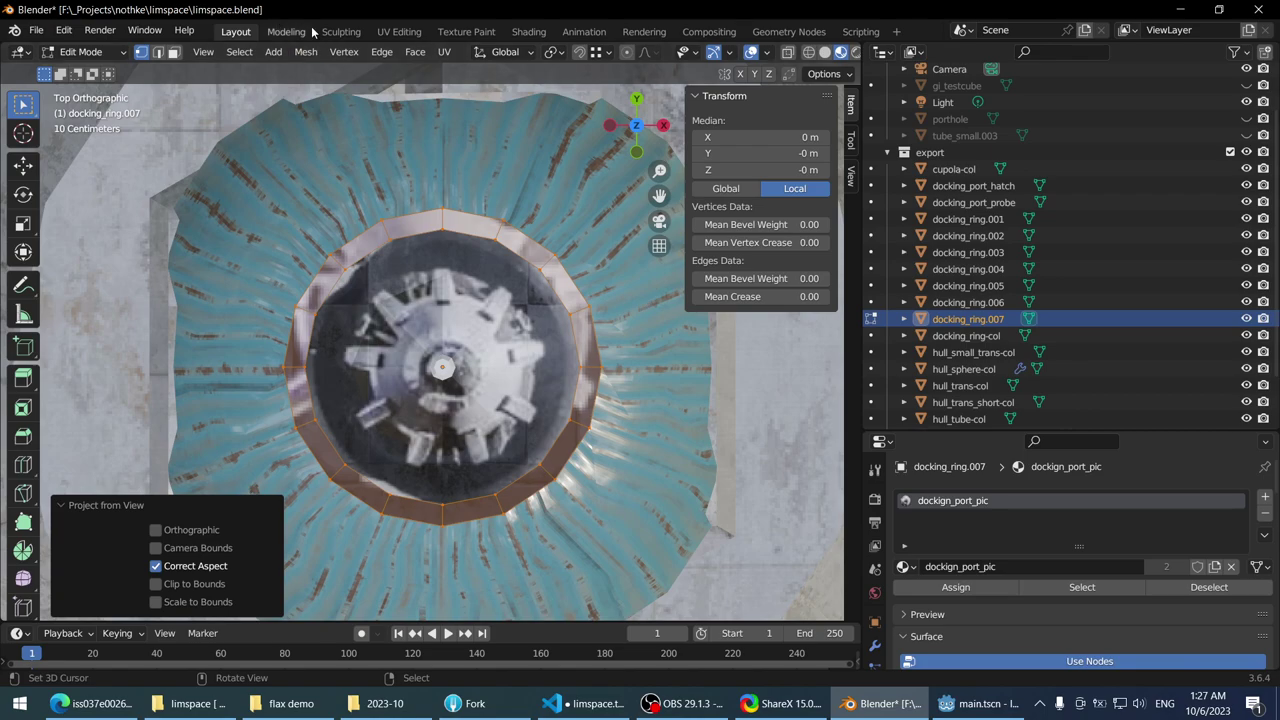
click(418, 32)
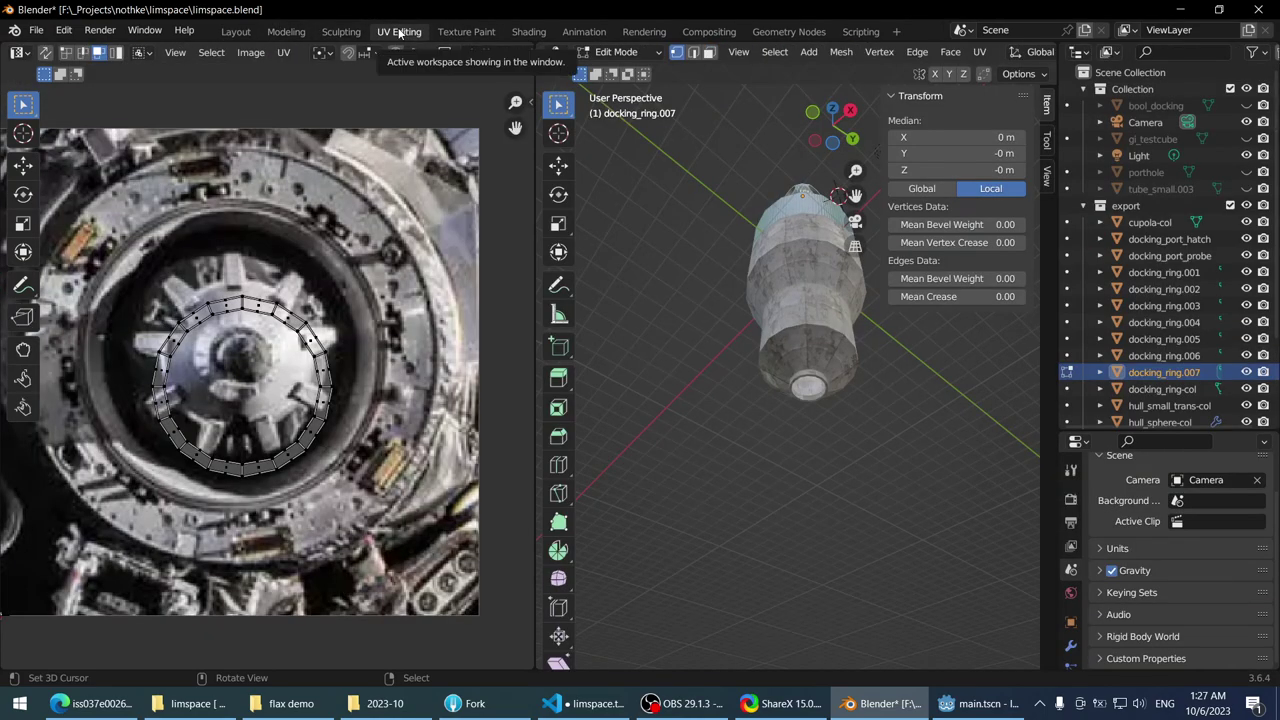
key(a)
key(g)
click(358, 244)
key(s)
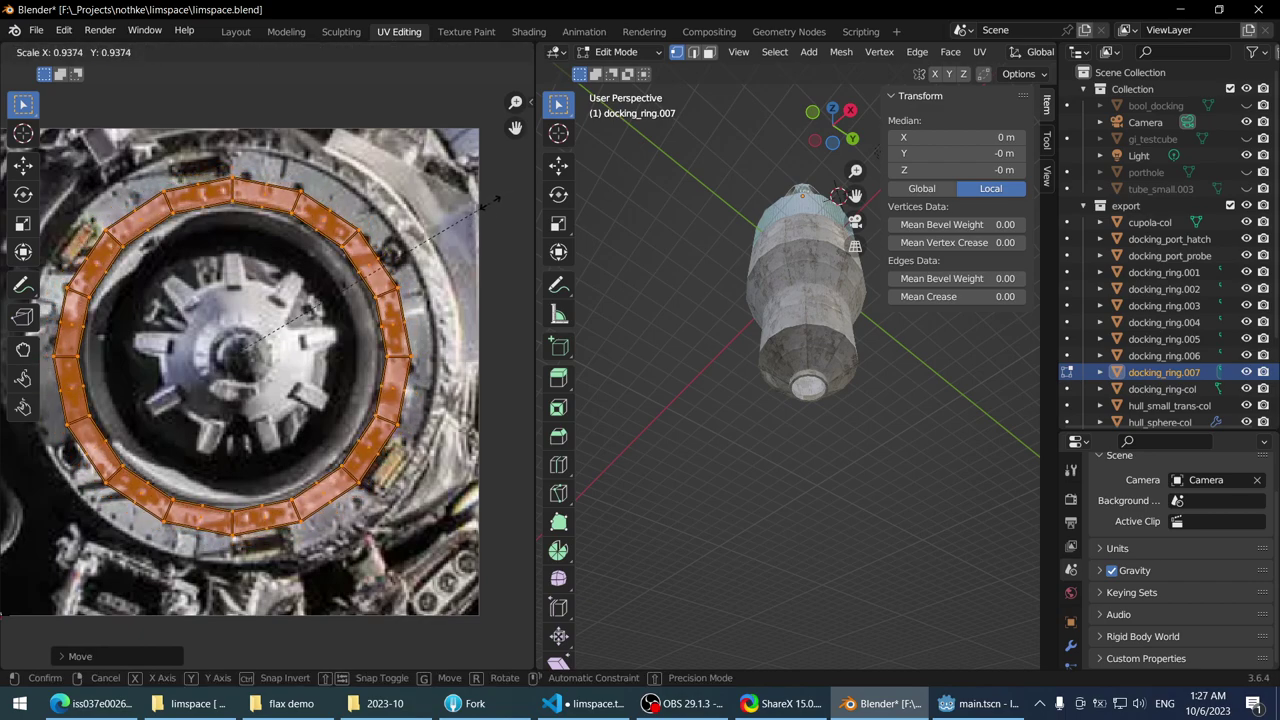
click(492, 200)
key(g)
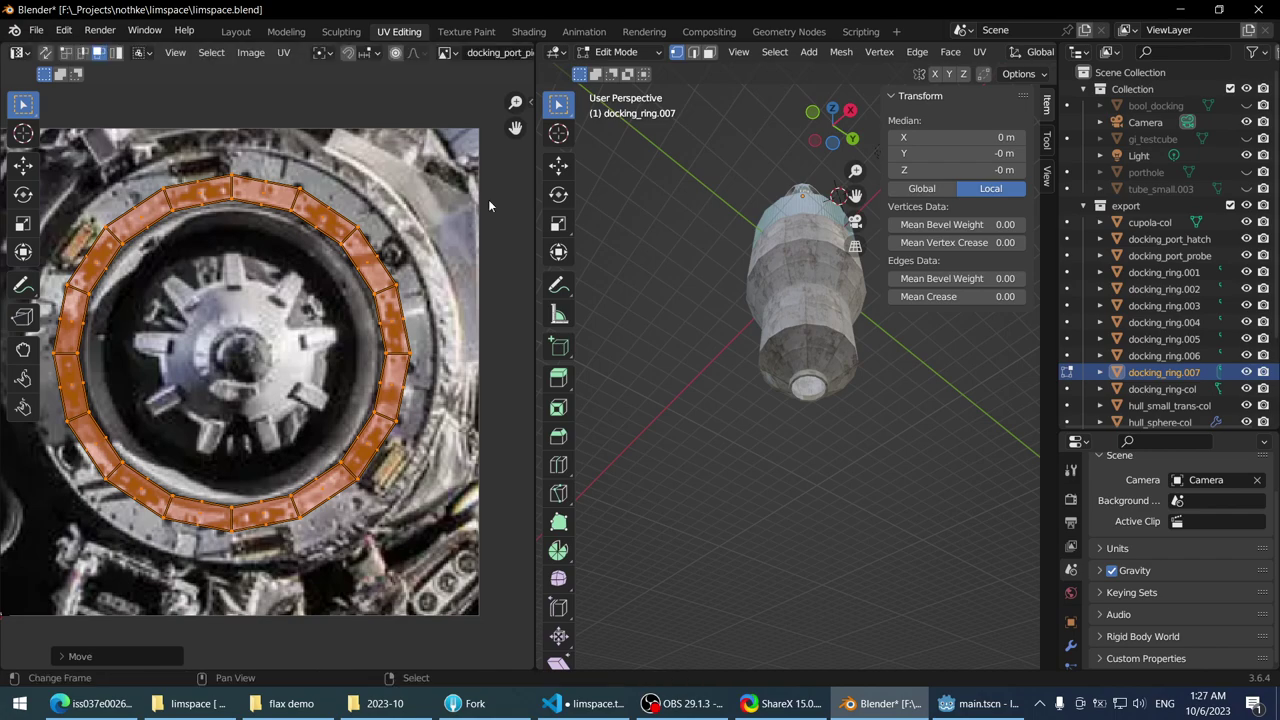
click(487, 199)
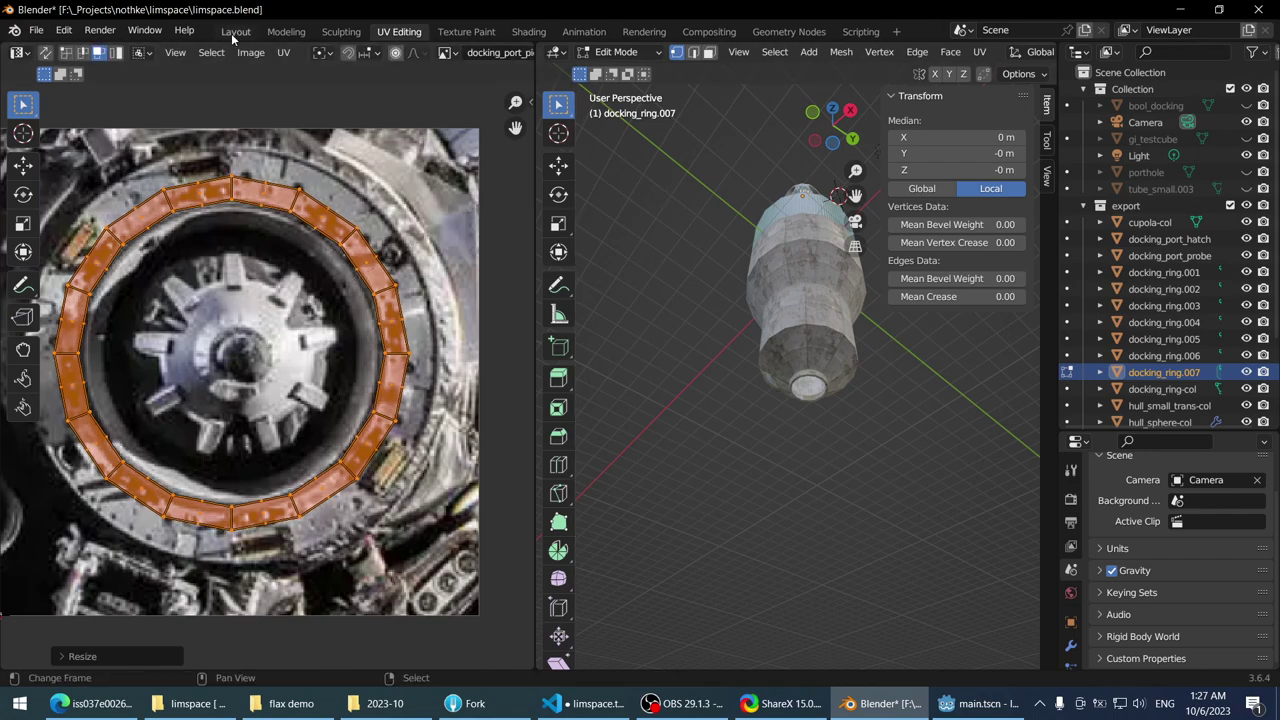
- Back in Layout, inspect the textured ring and return to Object Mode
click(235, 31)
scroll(240, 320, down, 3)
middle_drag(240, 320, 327, 272)
key(alt+a)
scroll(260, 280, up, 4)
scroll(260, 280, down, 3)
click(393, 441)
key(Tab)
key(Tab)
key(Tab)
- Inspect the probe, docking_ring.007 and hatch, and set viewport shading to Solid
click(392, 247)
mouse_move(392, 247)
middle_down()
mouse_move(346, 261)
mouse_move(348, 313)
mouse_move(396, 302)
mouse_move(398, 355)
mouse_move(352, 274)
mouse_move(418, 390)
mouse_move(458, 227)
mouse_move(432, 259)
mouse_move(440, 300)
mouse_move(470, 330)
mouse_move(400, 300)
mouse_move(420, 256)
middle_up()
click(420, 394)
click(458, 227)
click(432, 259)
click(797, 52)
click(813, 52)
click(797, 52)
- In Solid shading, inspect the docking probe and hatch from a higher view
click(503, 249)
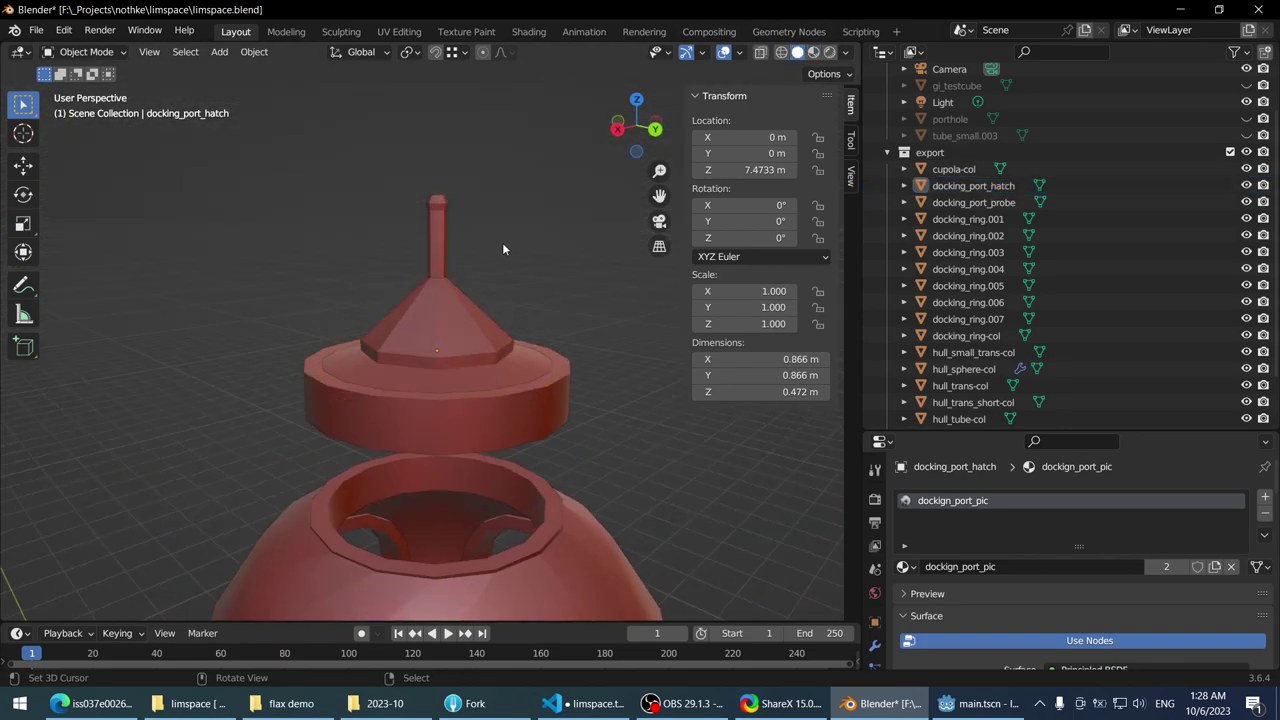
middle_drag(504, 226, 415, 225)
click(431, 254)
click(424, 293)
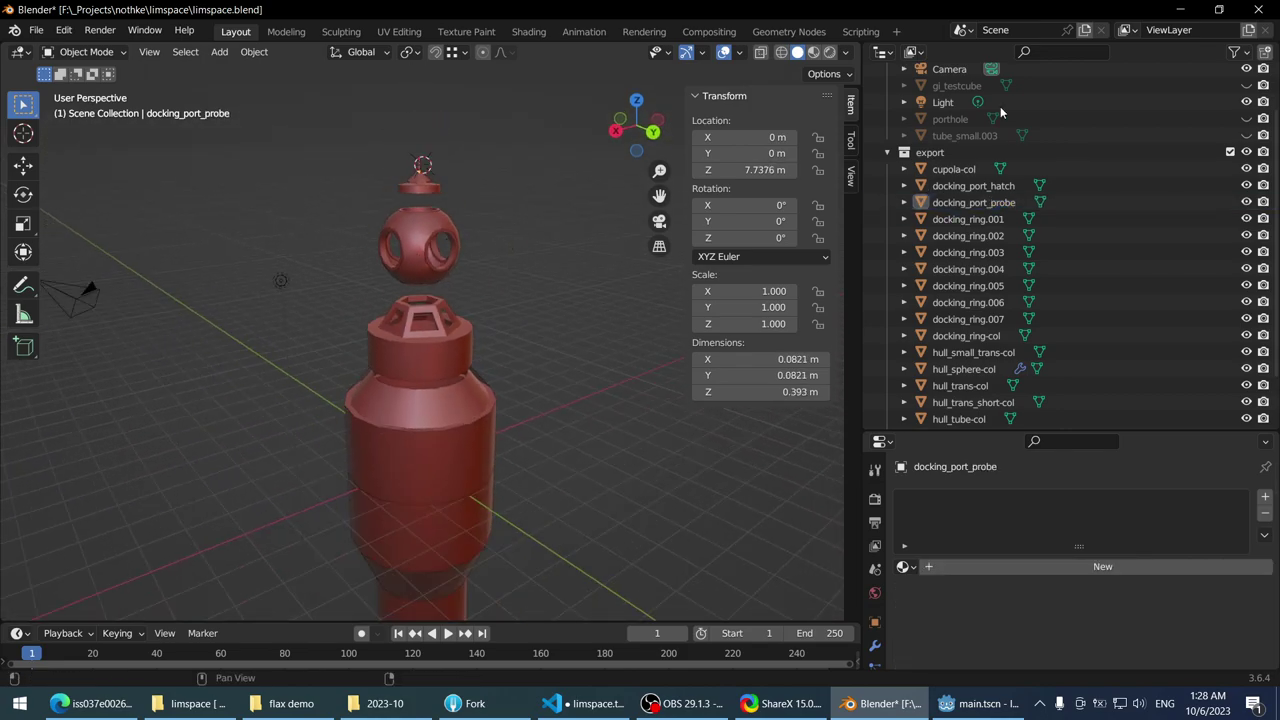
click(421, 166)
scroll(450, 290, up, 3)
mouse_move(421, 166)
middle_down()
mouse_move(450, 290)
mouse_move(418, 304)
middle_up()
click(421, 293)
scroll(418, 304, up, 4)
- In front orthographic view, lower the docking port hatch's origin along Z to its base
middle_drag(445, 222, 478, 220)
key(KP_5)
key(KP_1)
scroll(502, 316, up, 2)
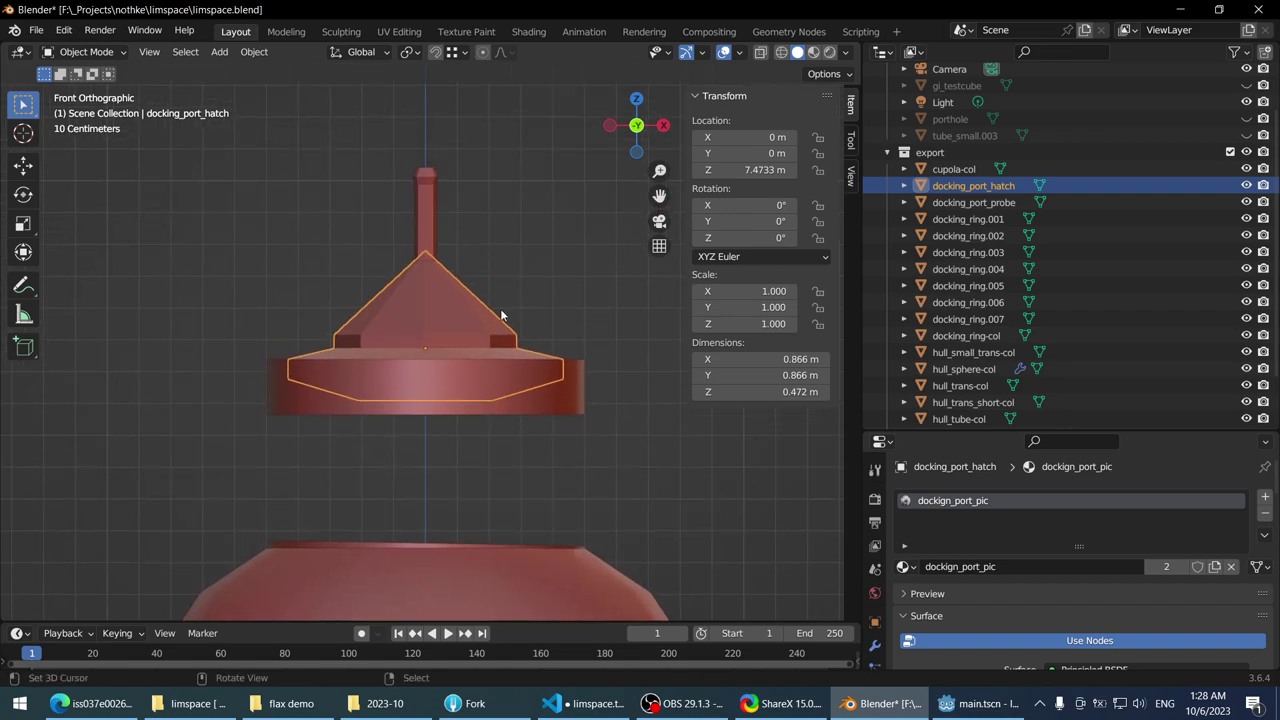
click(851, 140)
click(852, 108)
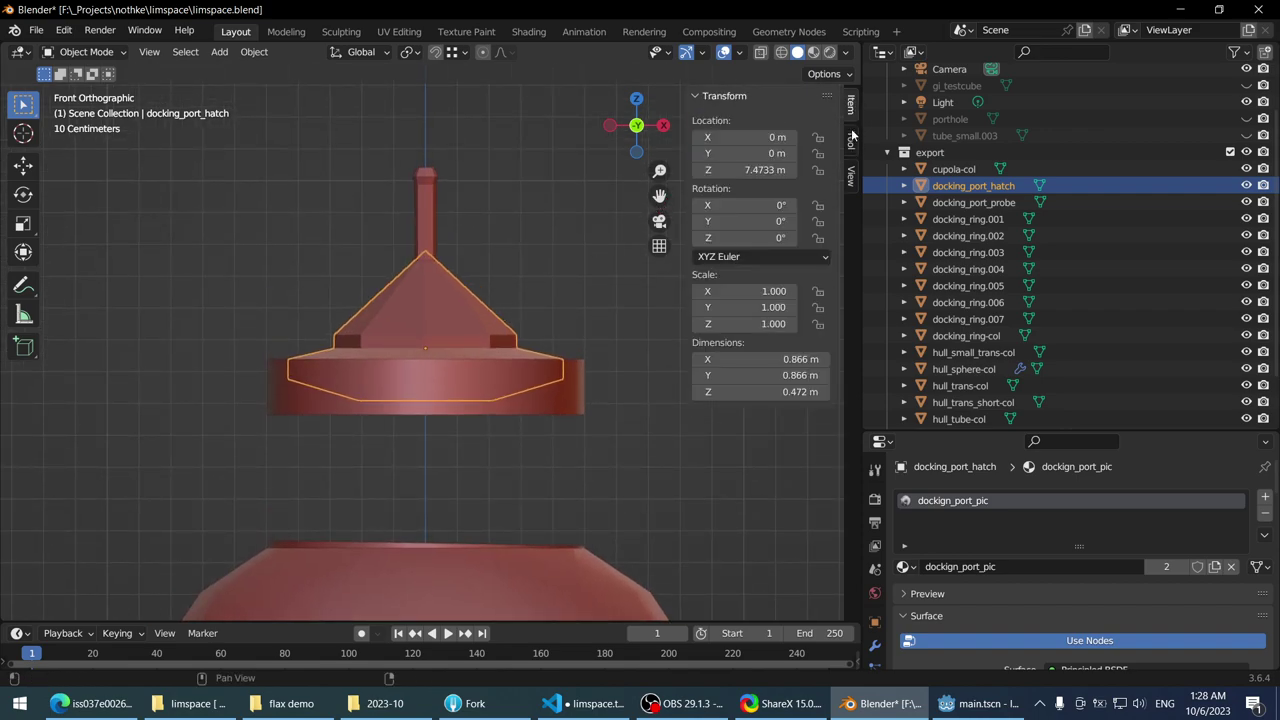
click(851, 140)
click(757, 217)
key(g)
key(z)
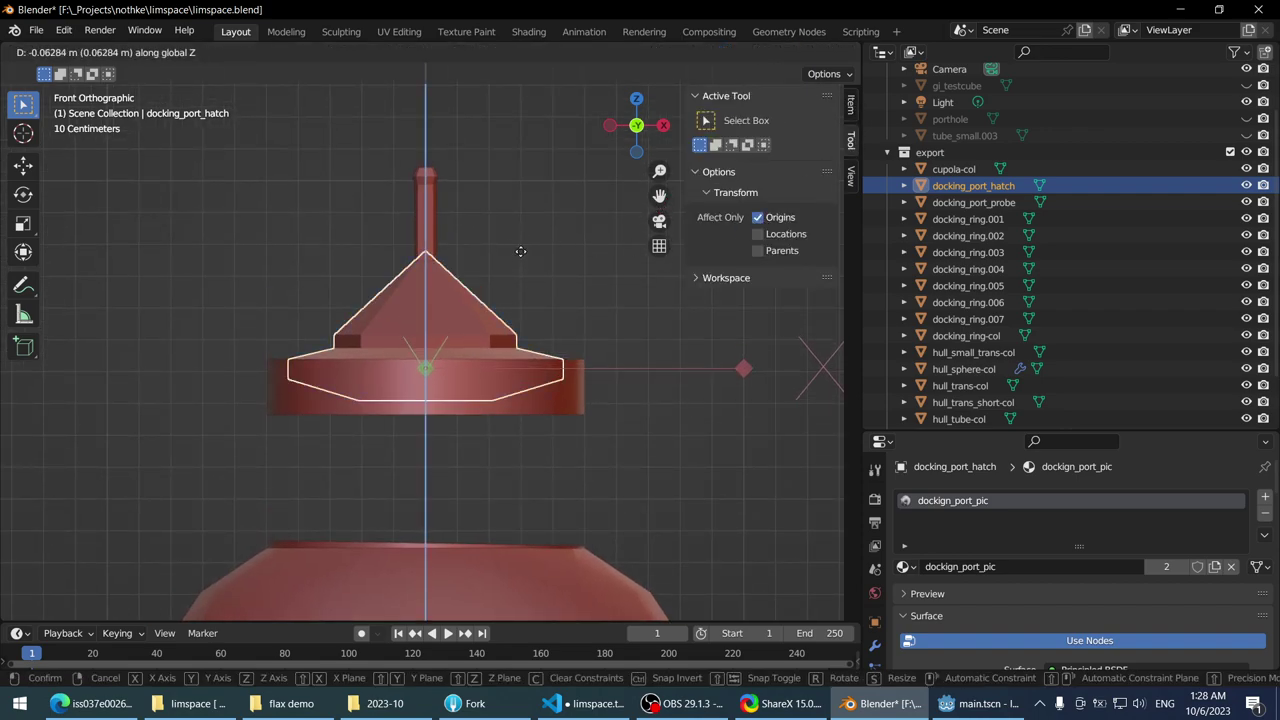
click(522, 251)
click(757, 217)
- Lower the docking port probe's origin along Z to its base
click(505, 386)
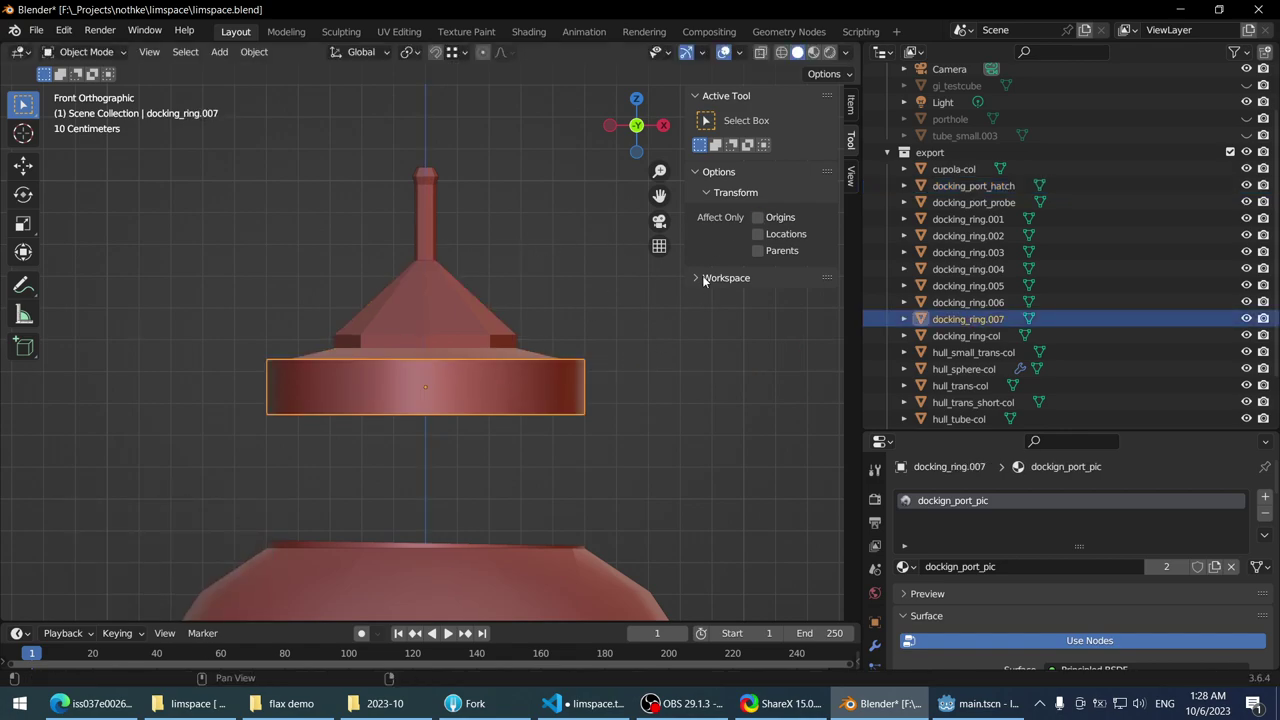
click(421, 230)
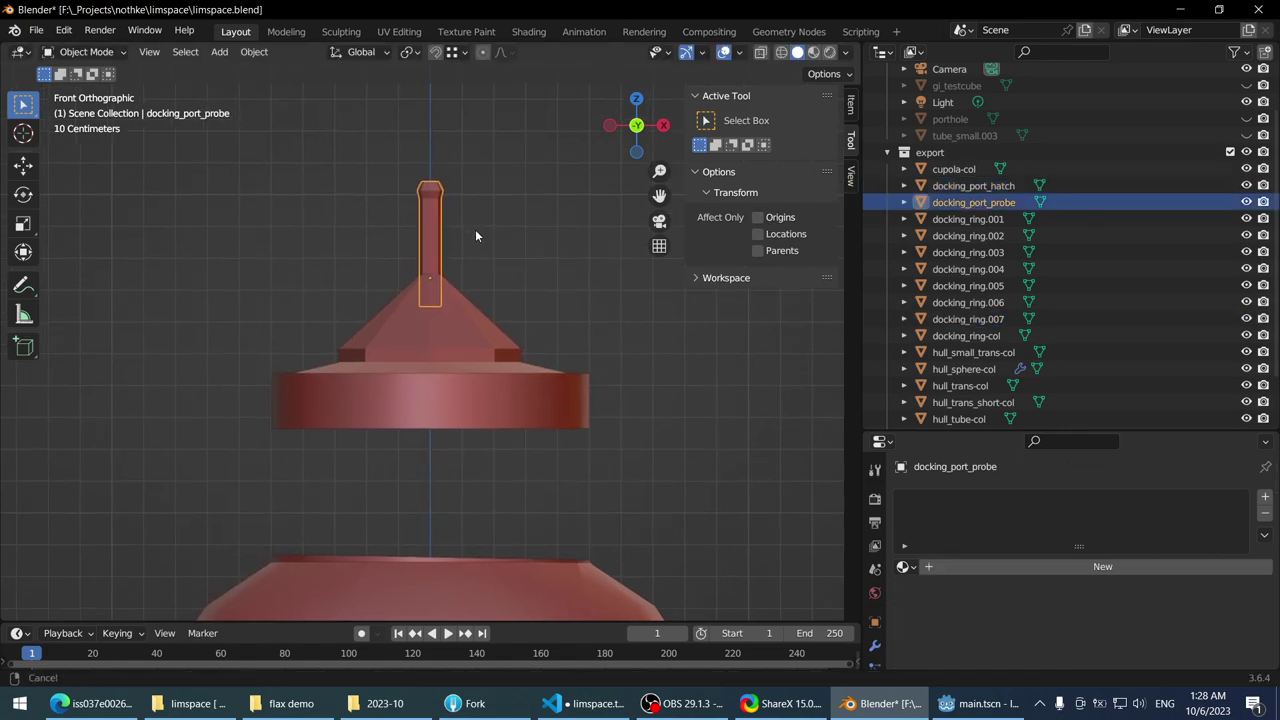
shift+middle_drag(475, 229, 488, 269)
click(757, 217)
key(g)
key(z)
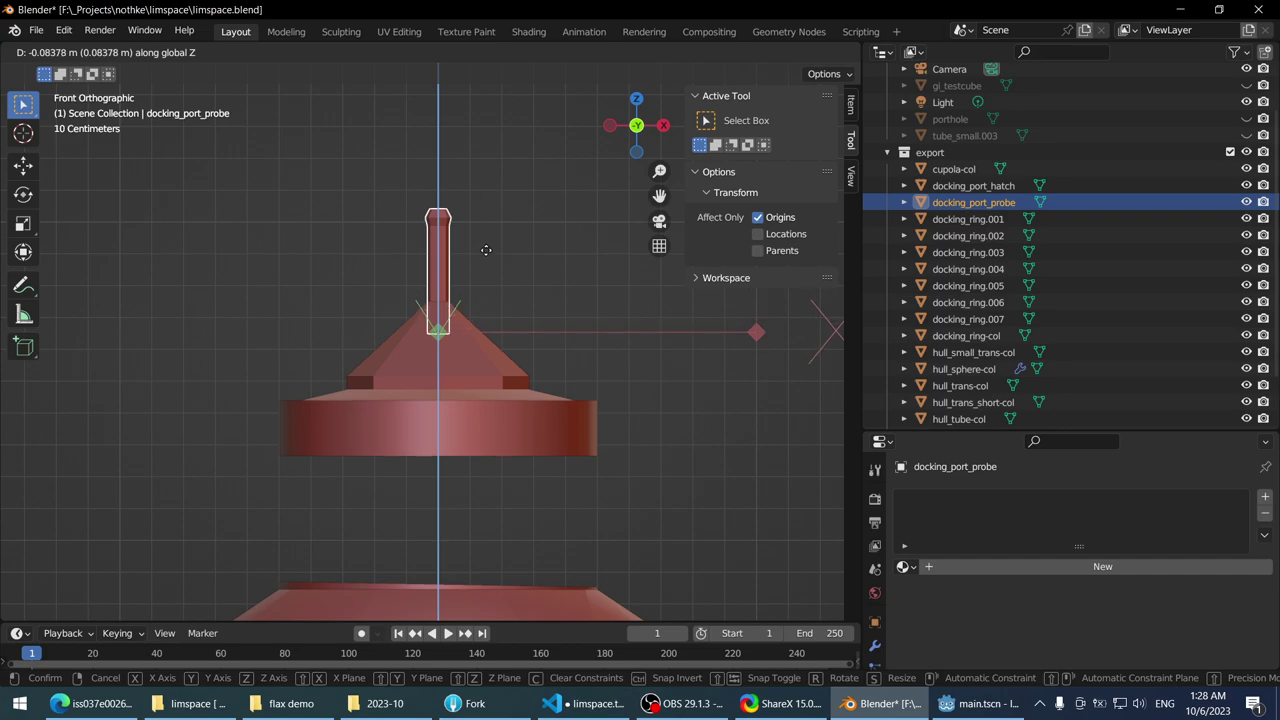
click(486, 248)
click(757, 217)
- Move docking_port_probe down 0.083781 m along Z to sit on the hatch's cone tip
scroll(545, 200, up, 2)
key(g)
key(z)
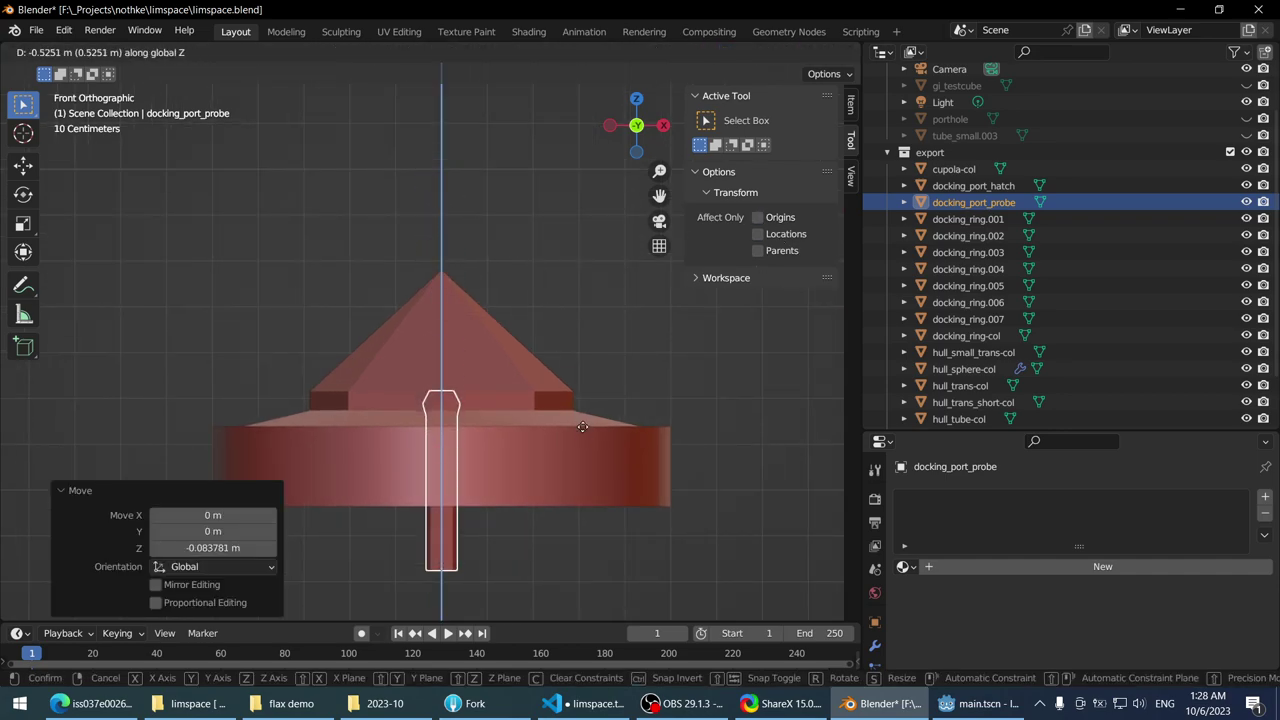
click(555, 204)
scroll(521, 244, down, 3)
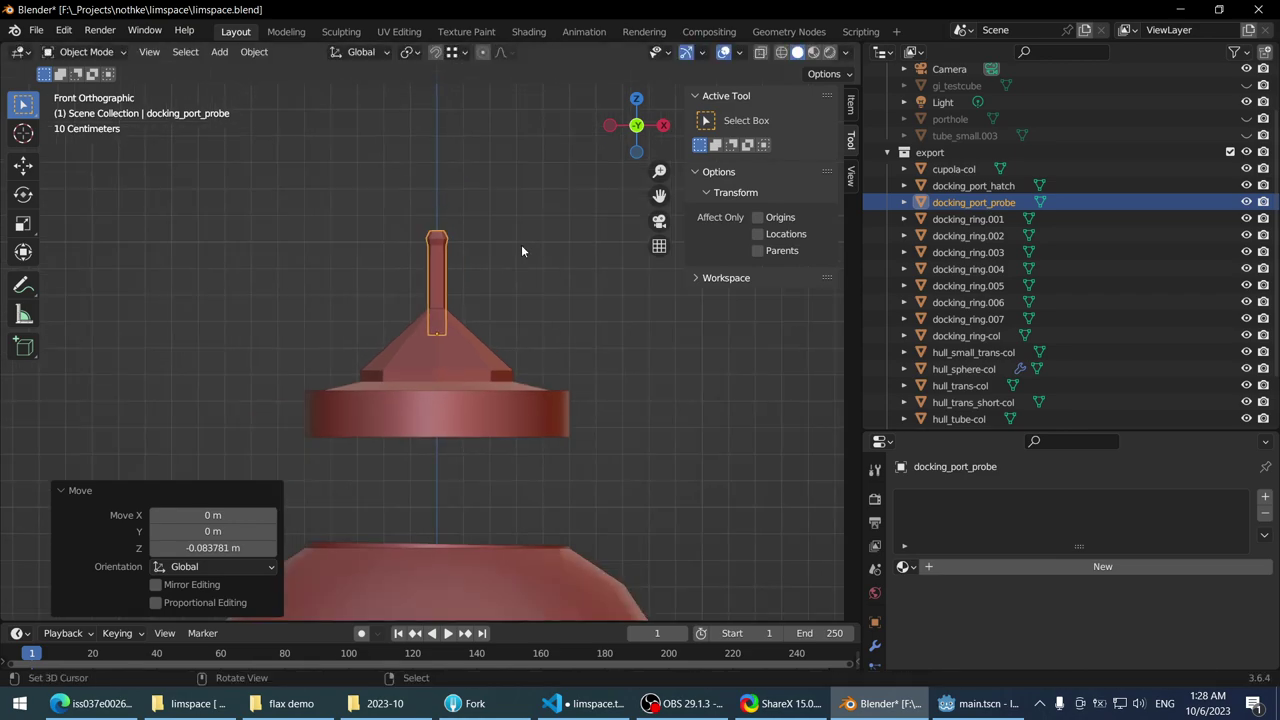
click(506, 325)
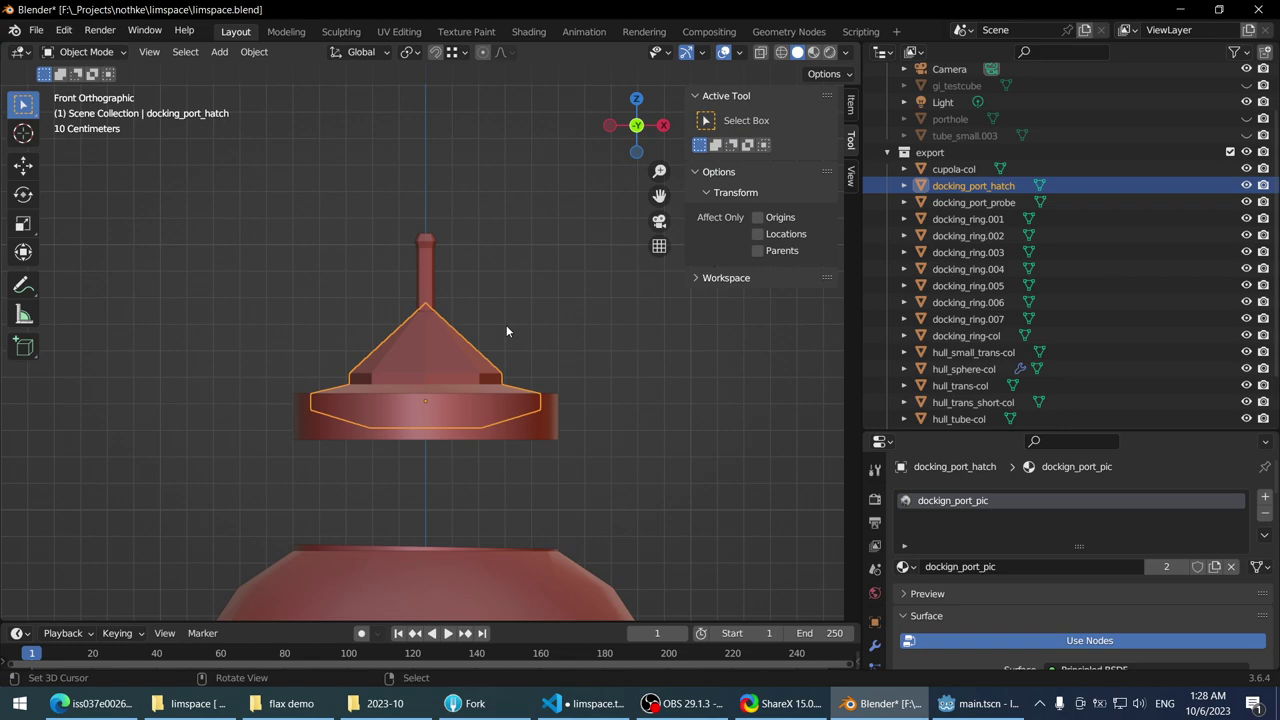
click(440, 270)
middle_drag(493, 252, 374, 250)
- Deselect the probe and save the Blender file
click(491, 255)
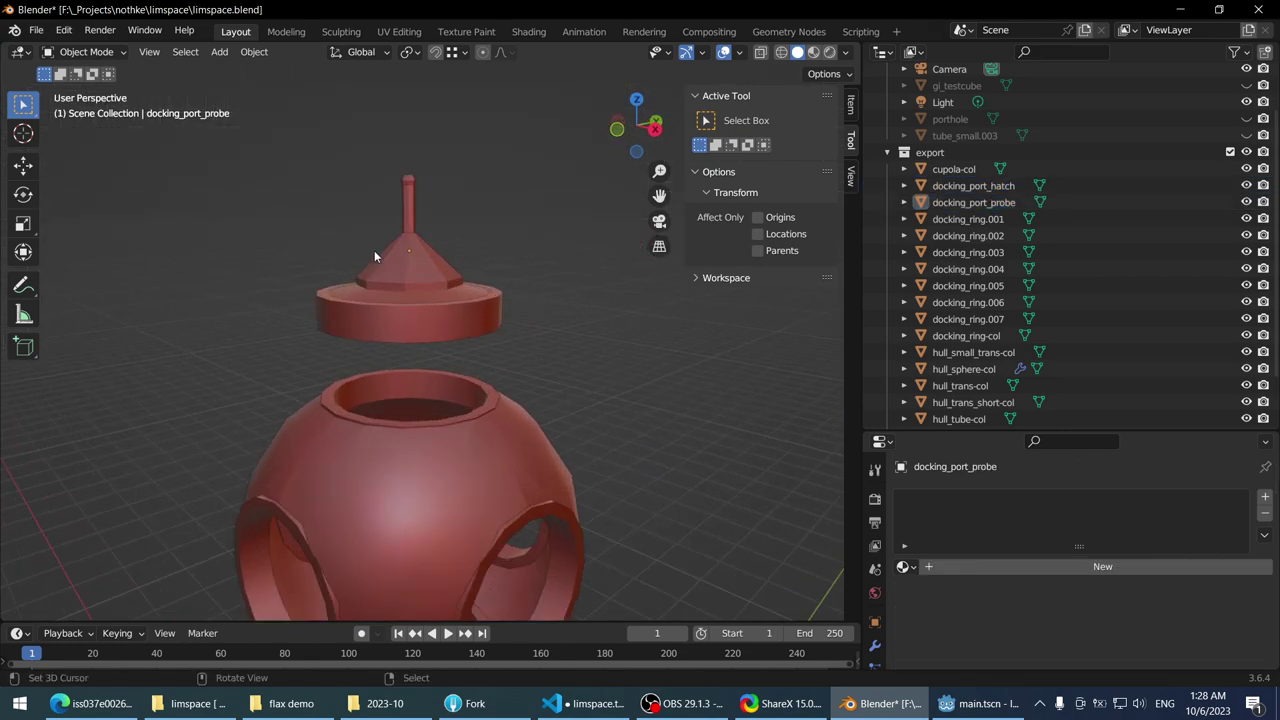
scroll(312, 177, down, 3)
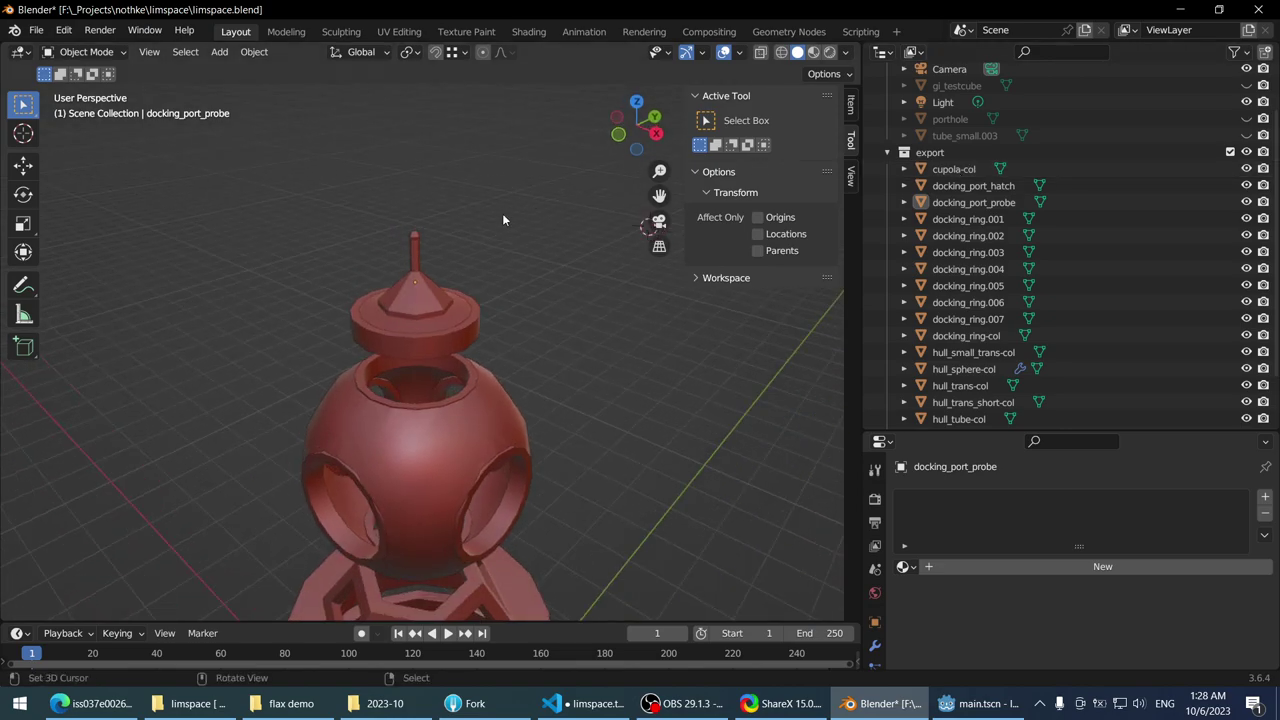
key(ctrl+s)
- Select every object in the export collection and export them as glTF 2.0 to tube.glb
right_click(938, 155)
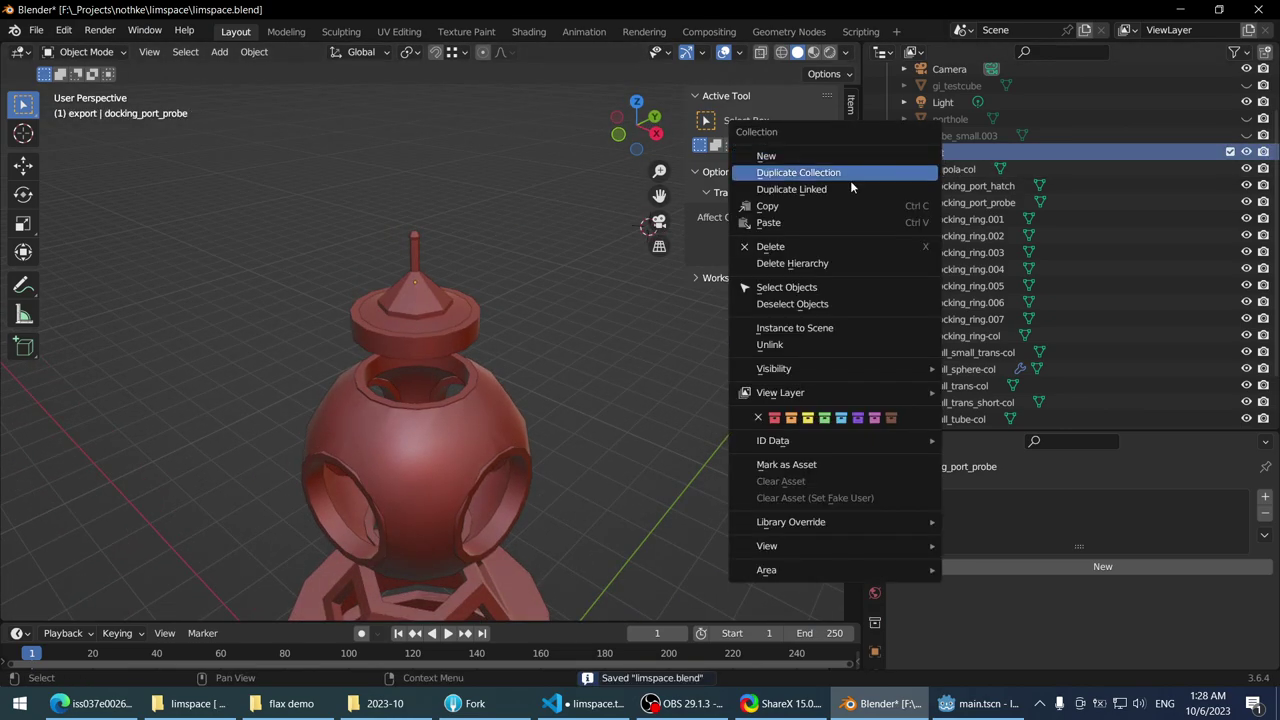
click(801, 288)
middle_drag(530, 246, 529, 266)
key(q)
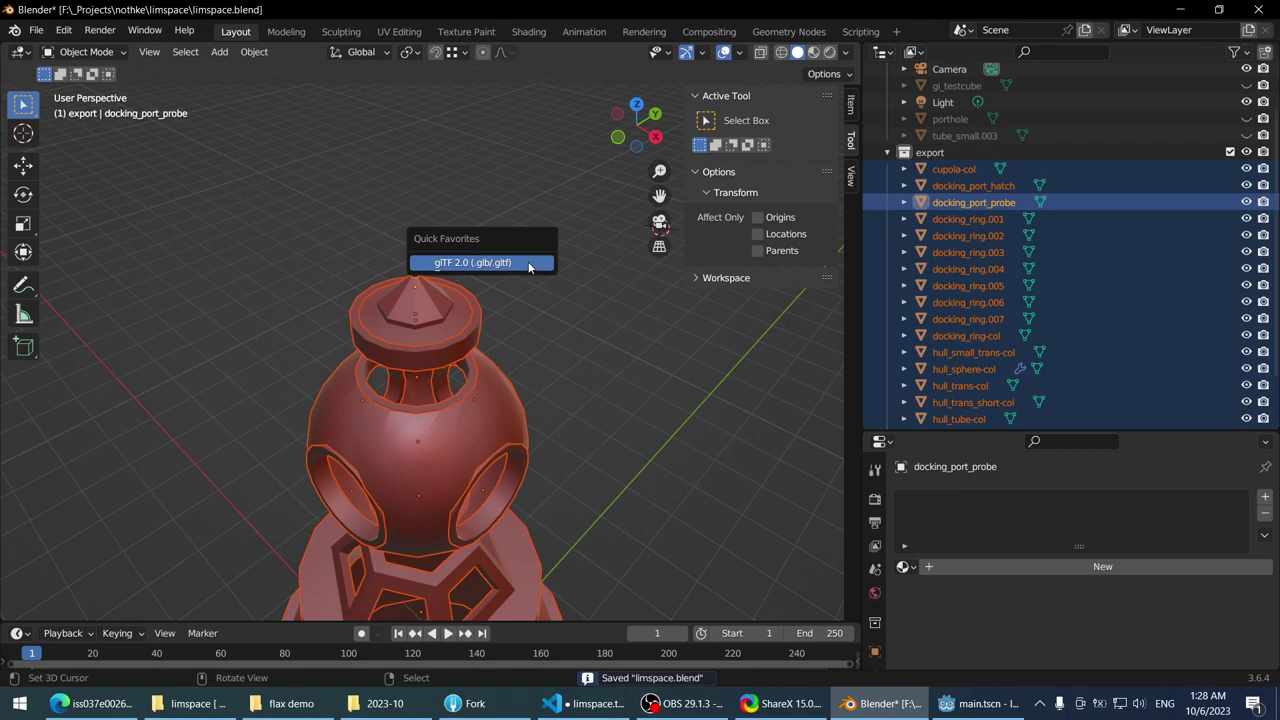
click(528, 263)
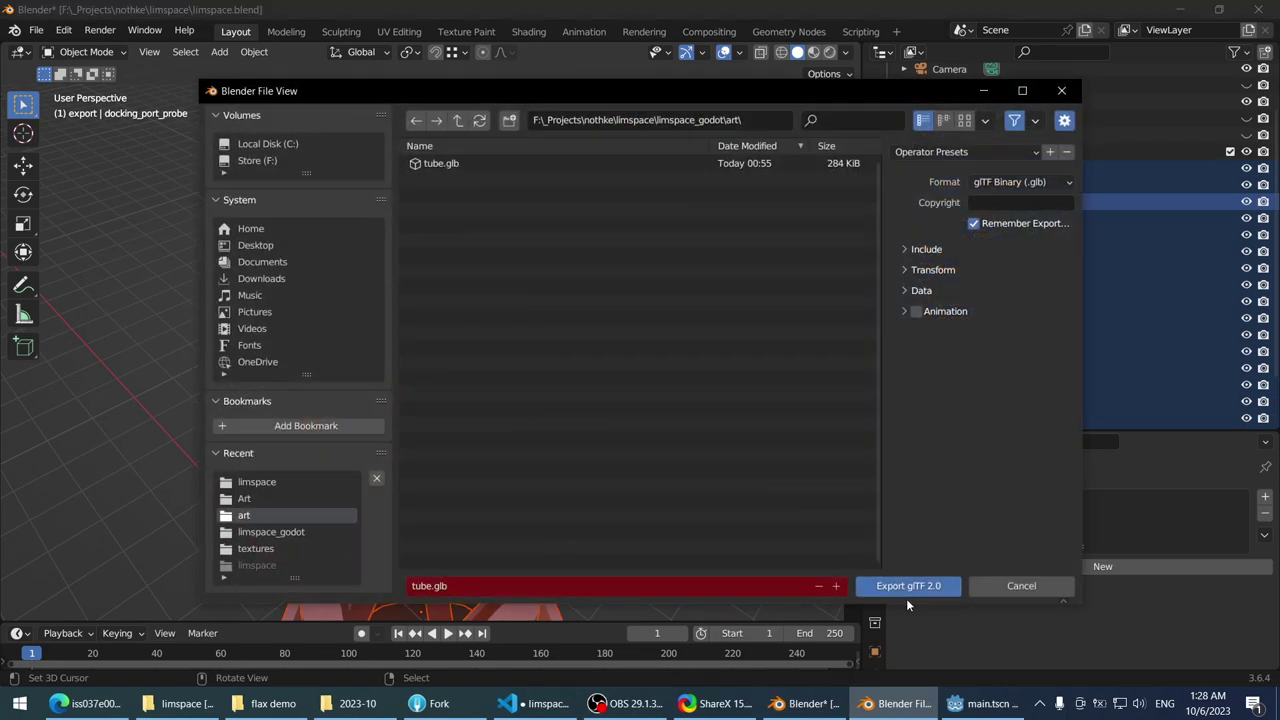
click(908, 586)
- In Godot's FileSystem dock, collapse prefabs and open tube.glb from art in Advanced Import Settings
click(985, 703)
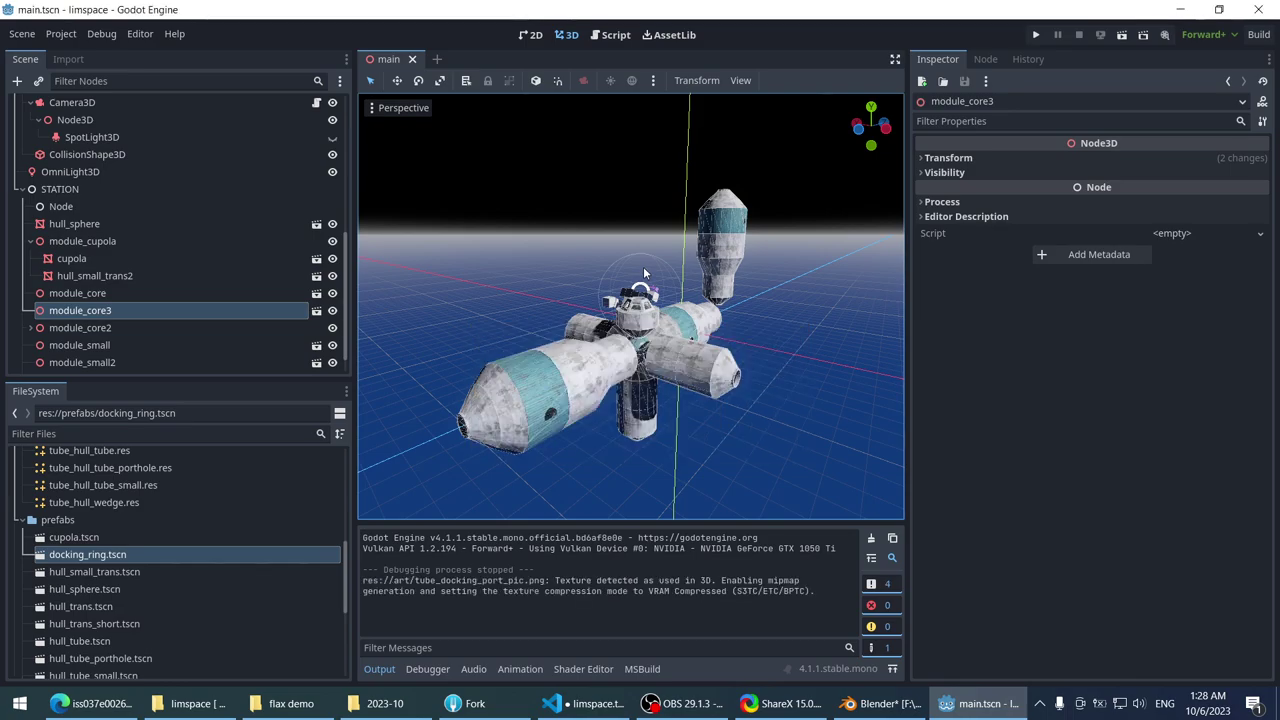
scroll(644, 272, down, 5)
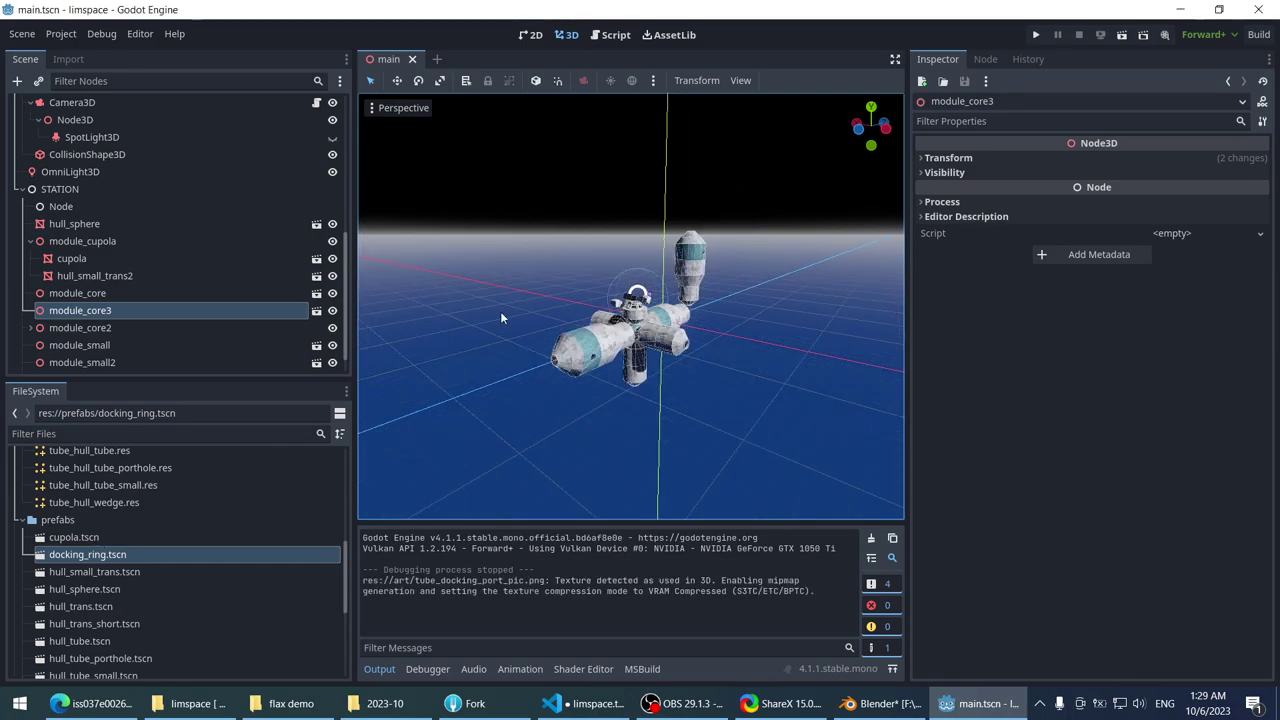
scroll(500, 311, up, 4)
scroll(109, 515, up, 1)
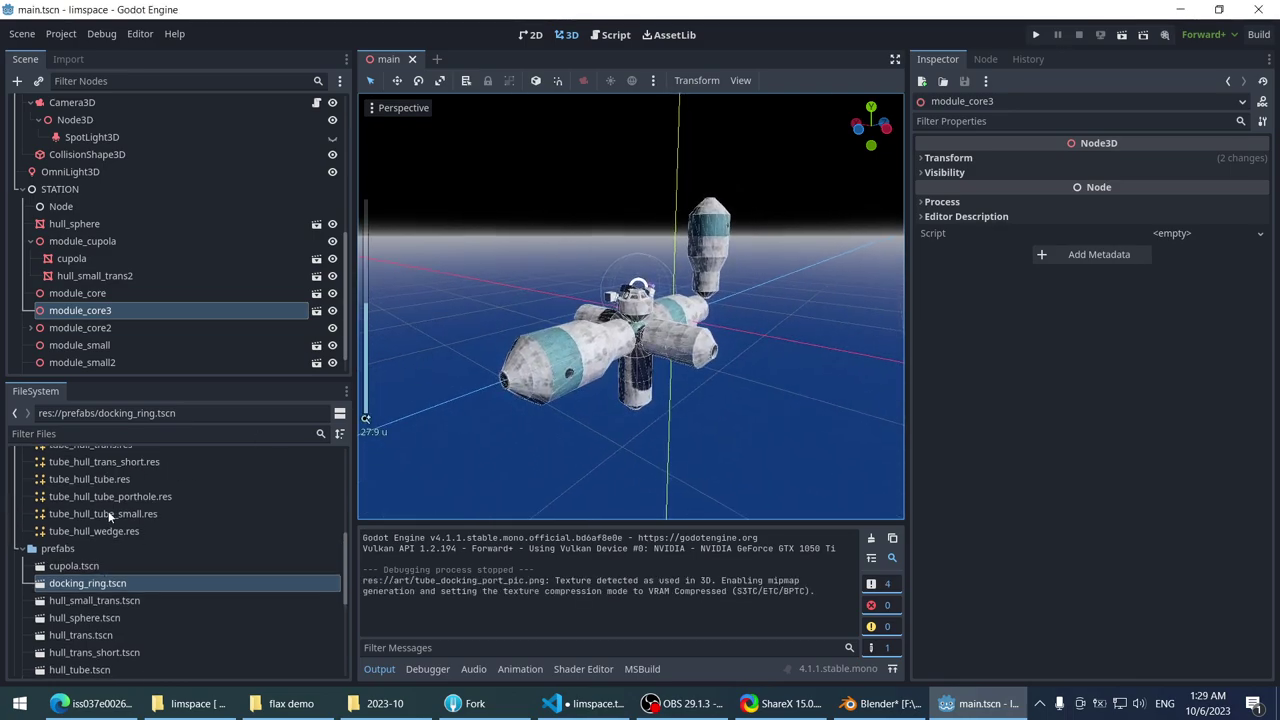
click(88, 566)
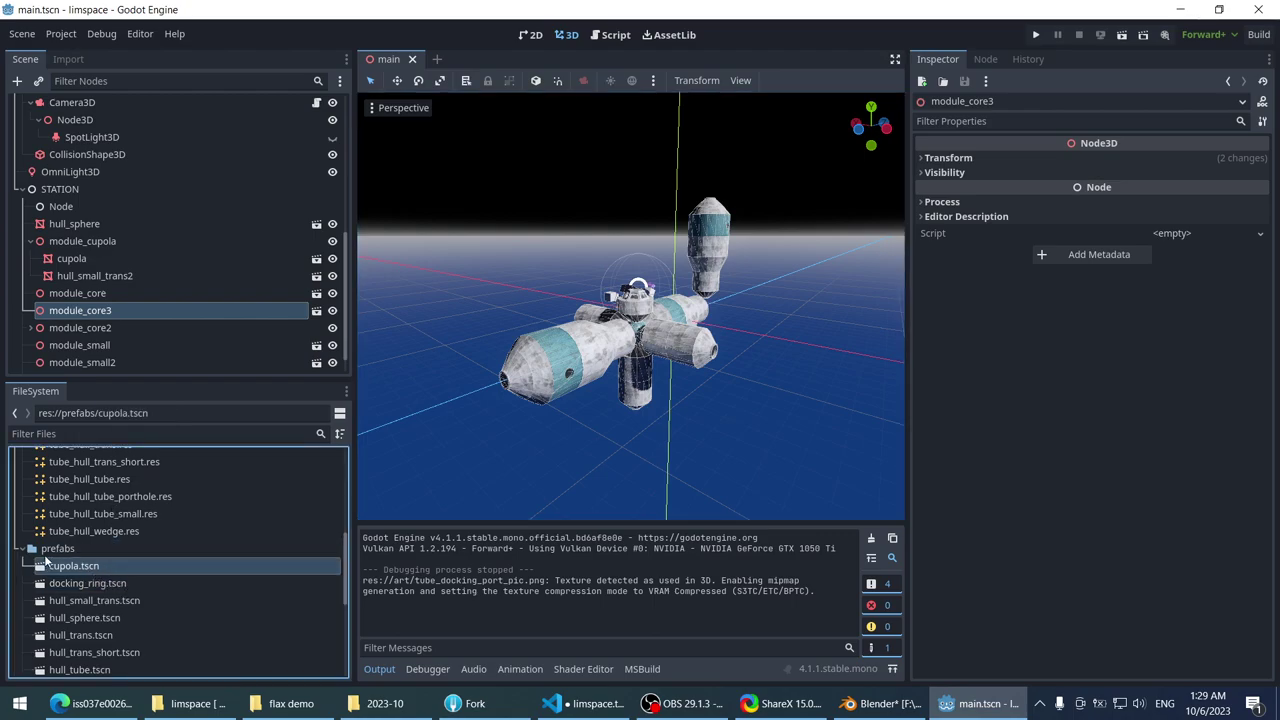
click(24, 549)
scroll(80, 625, up, 6)
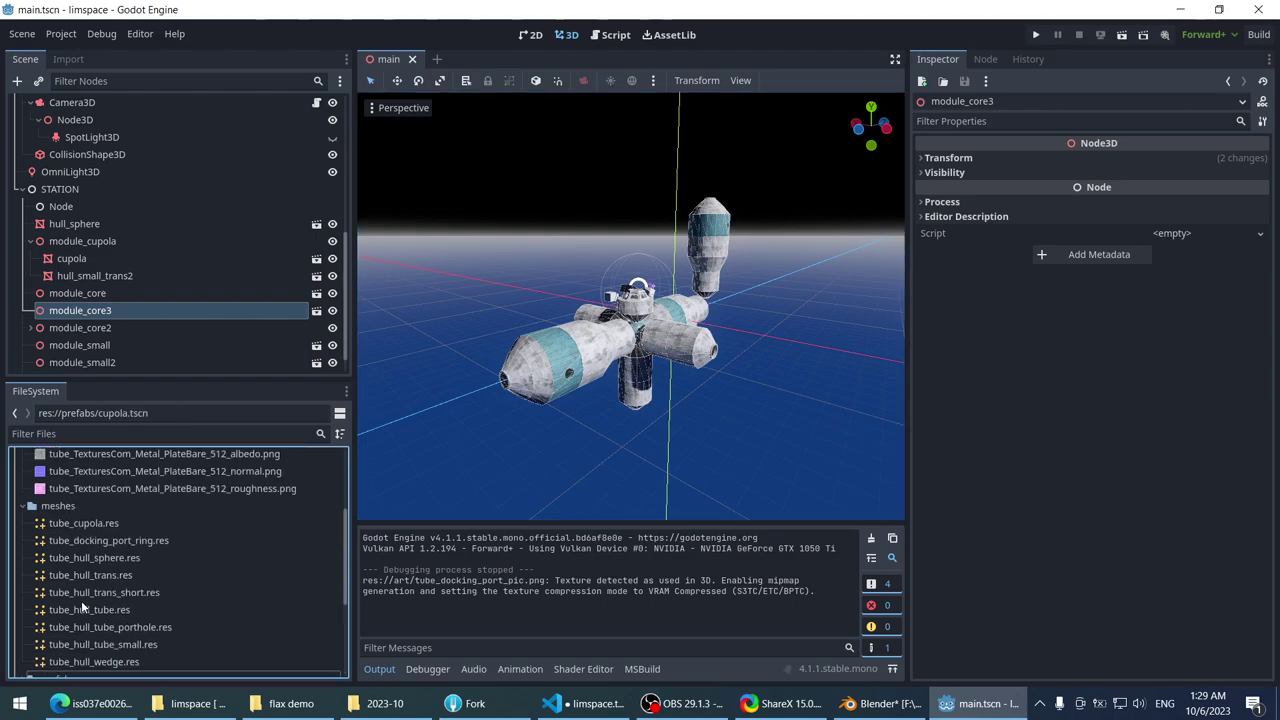
double_click(67, 509)
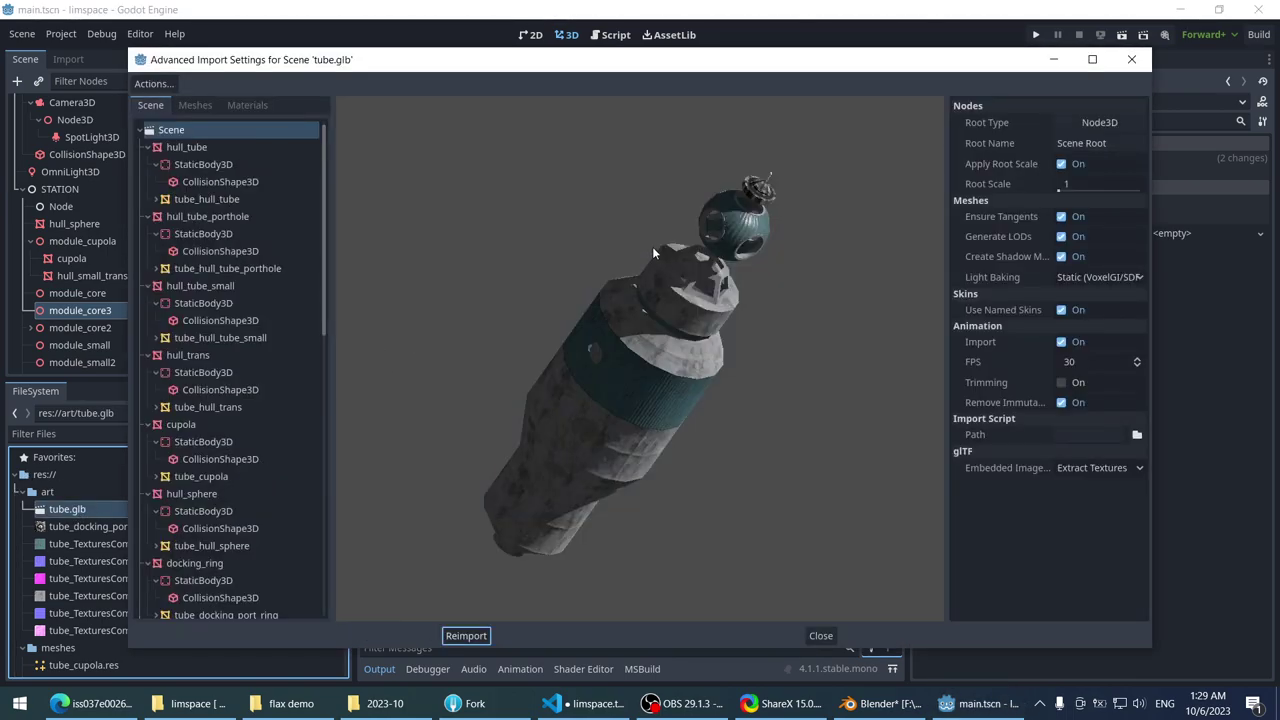
- Set the tube.glb mesh save folder to res://meshes and untick tube_docking_port_ring_001
drag(653, 253, 720, 281)
scroll(685, 219, up, 3)
scroll(630, 272, up, 4)
scroll(577, 251, down, 2)
scroll(524, 256, down, 4)
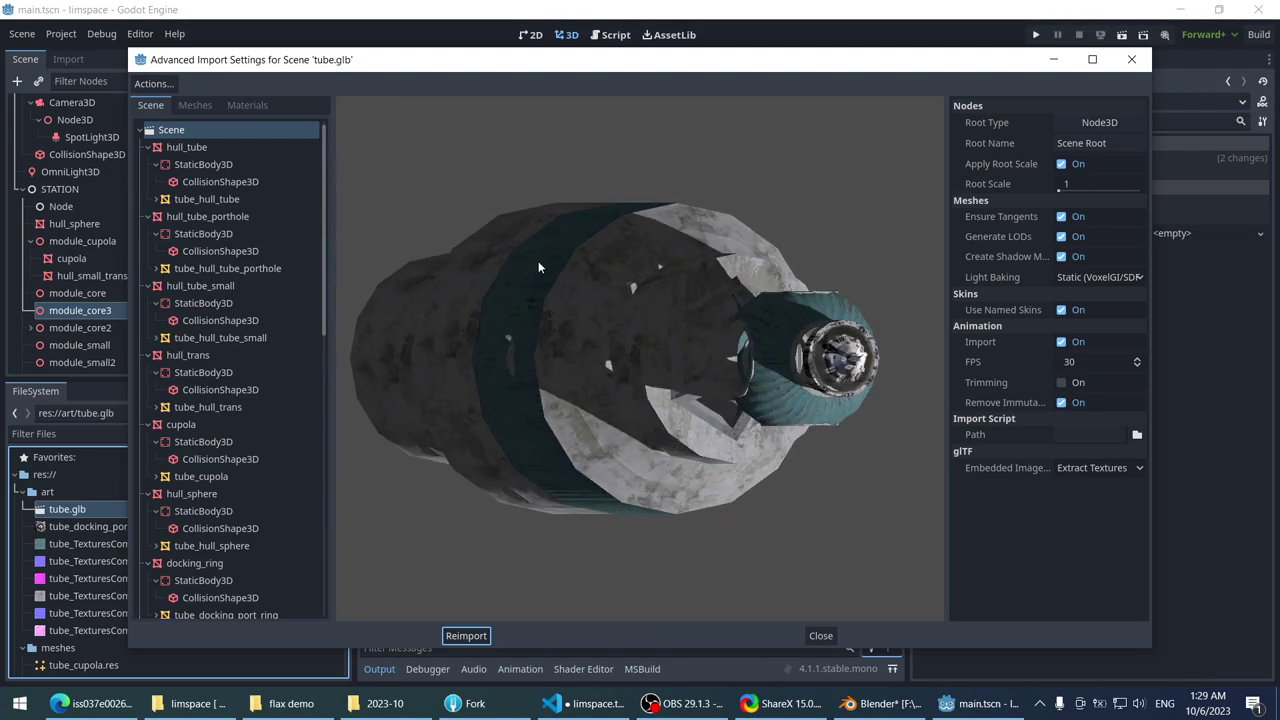
scroll(505, 266, up, 3)
click(160, 86)
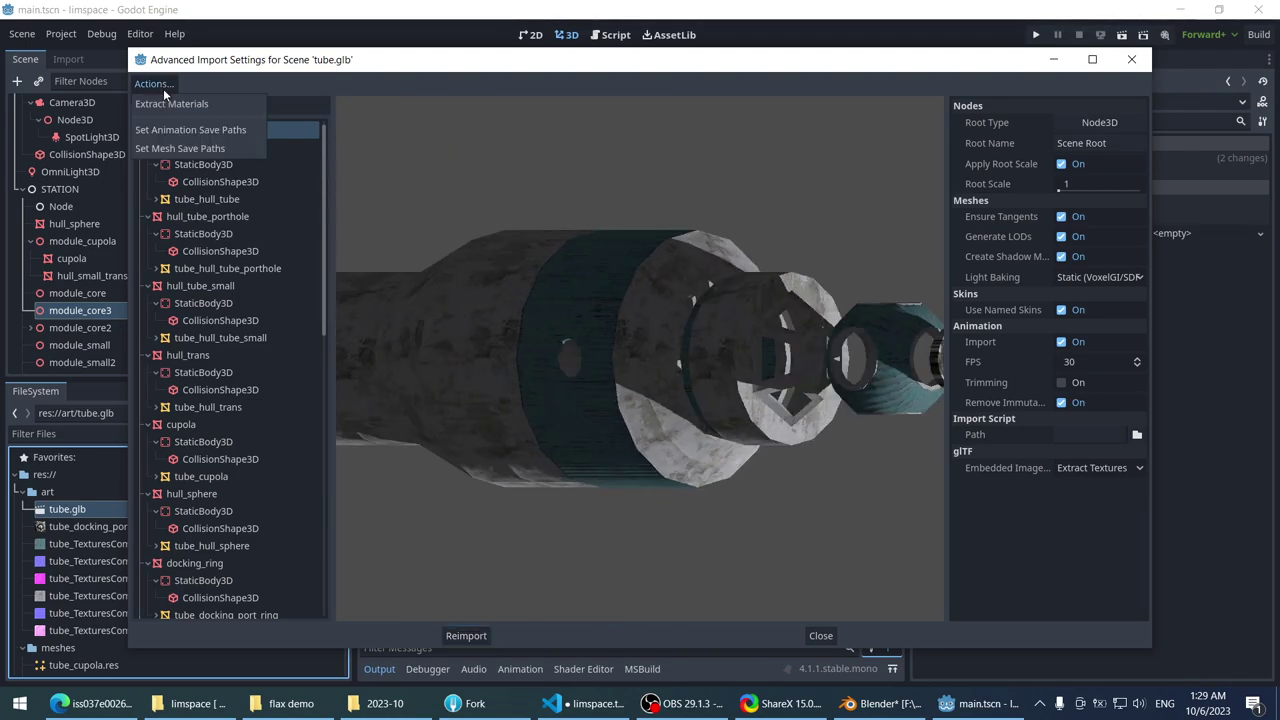
click(215, 149)
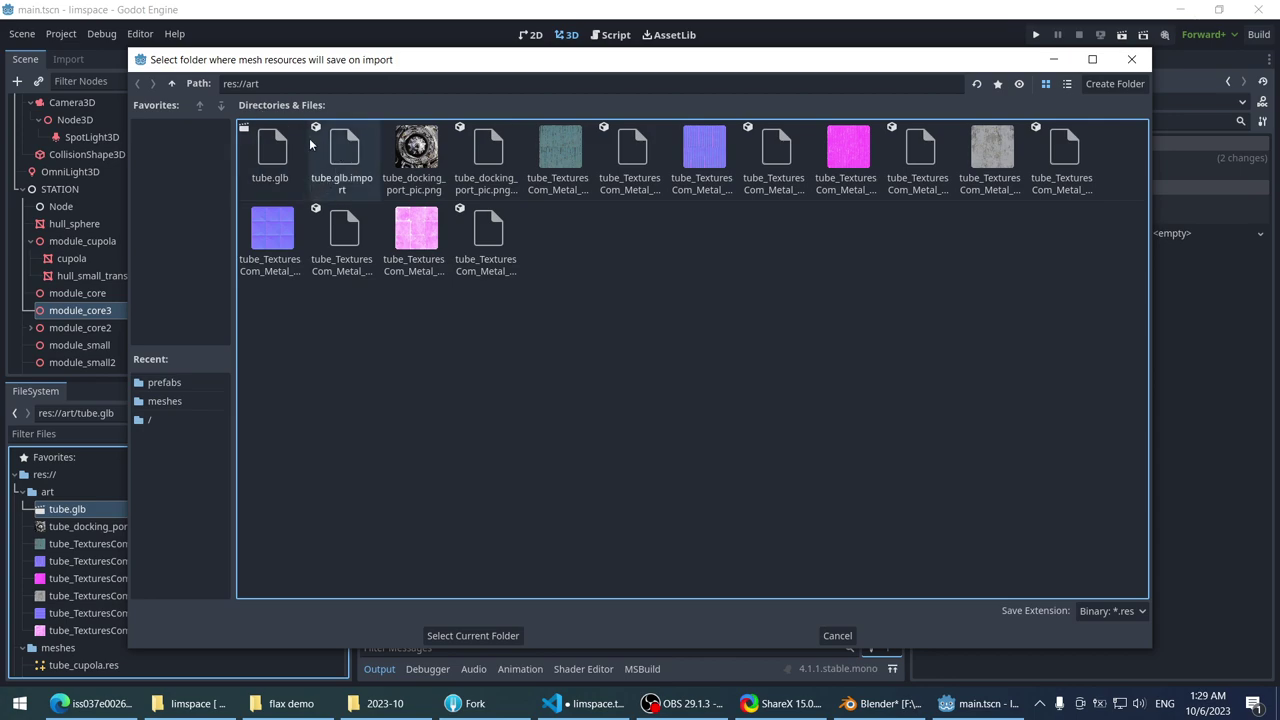
click(165, 401)
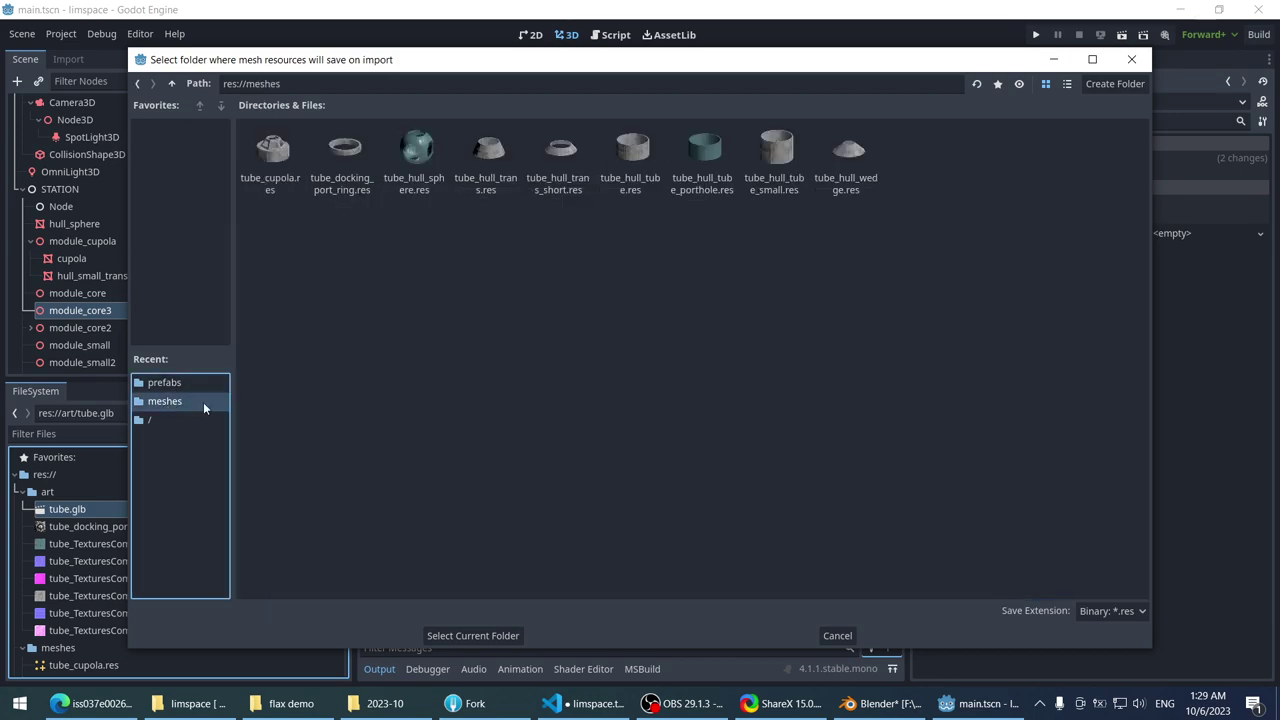
click(490, 634)
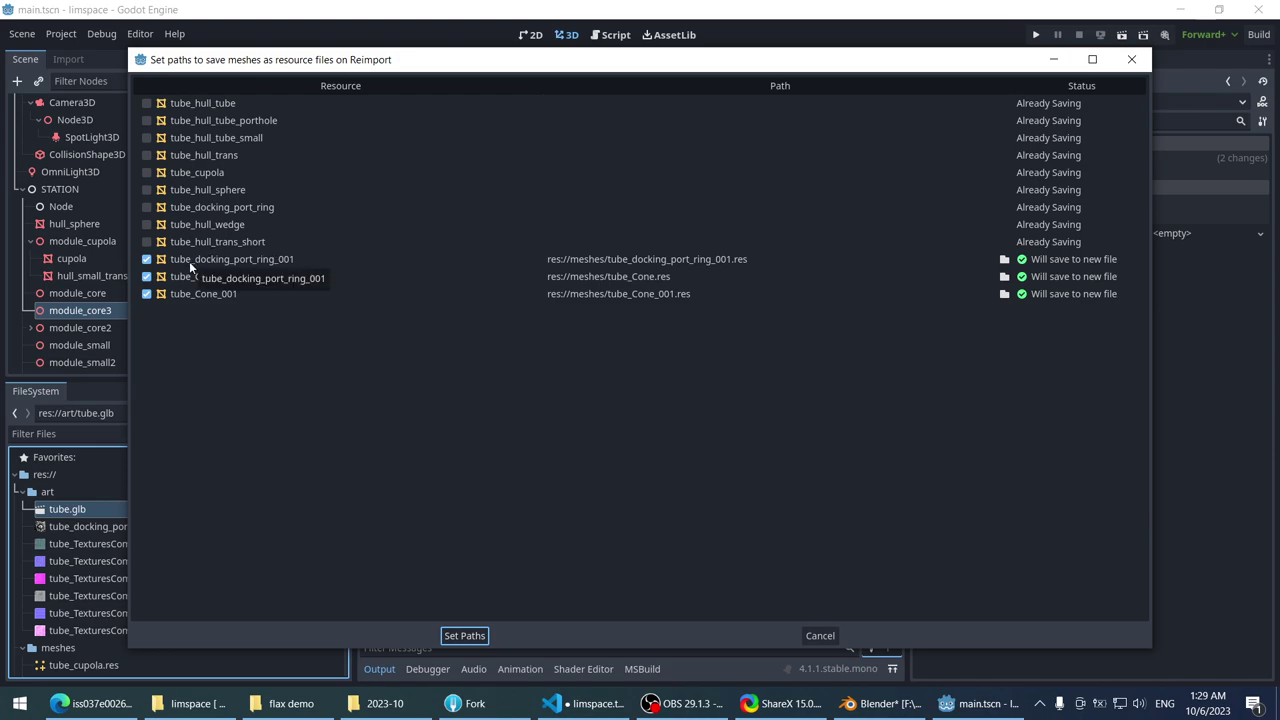
click(275, 259)
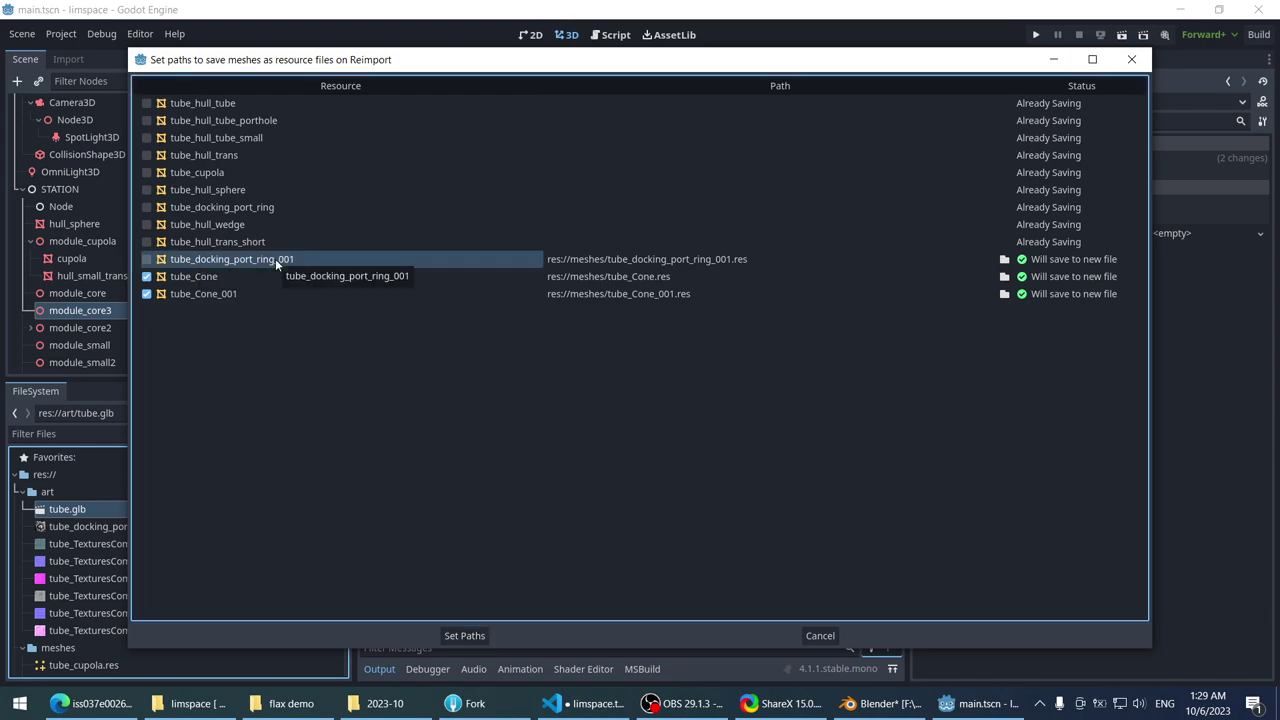
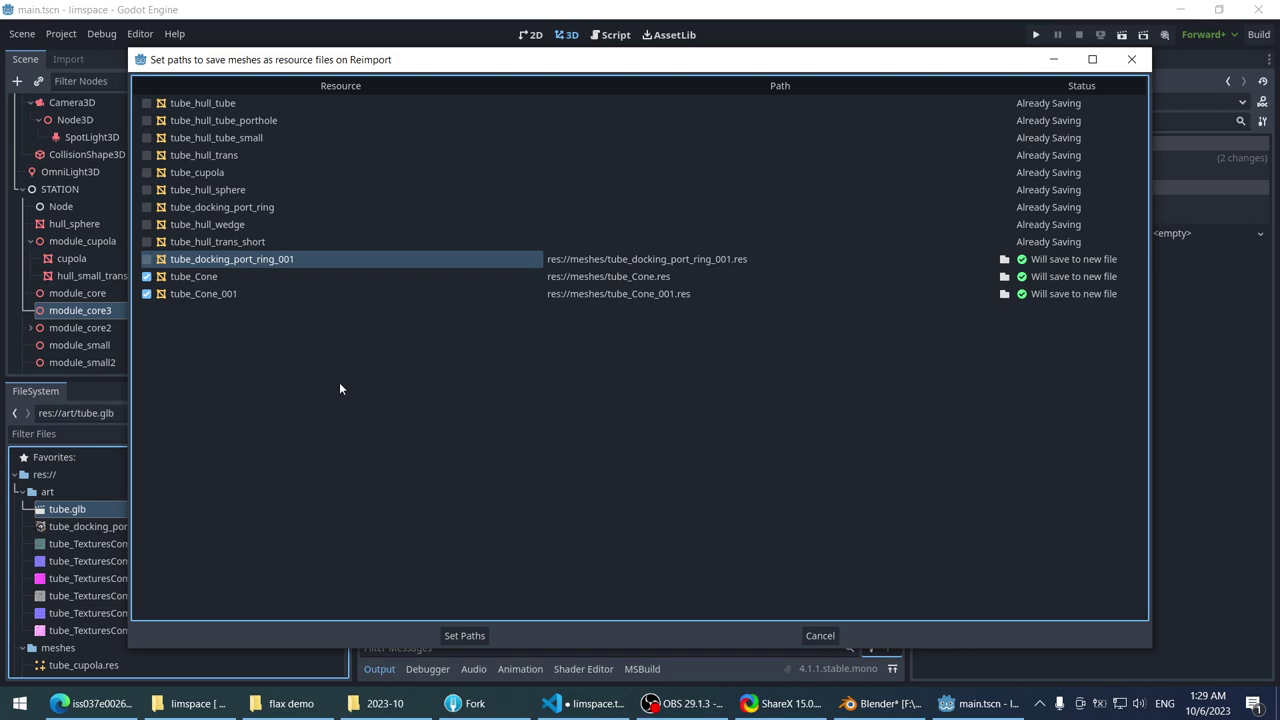
- Cancel saving the Cone meshes and close the Advanced Import Settings without reimporting
click(822, 636)
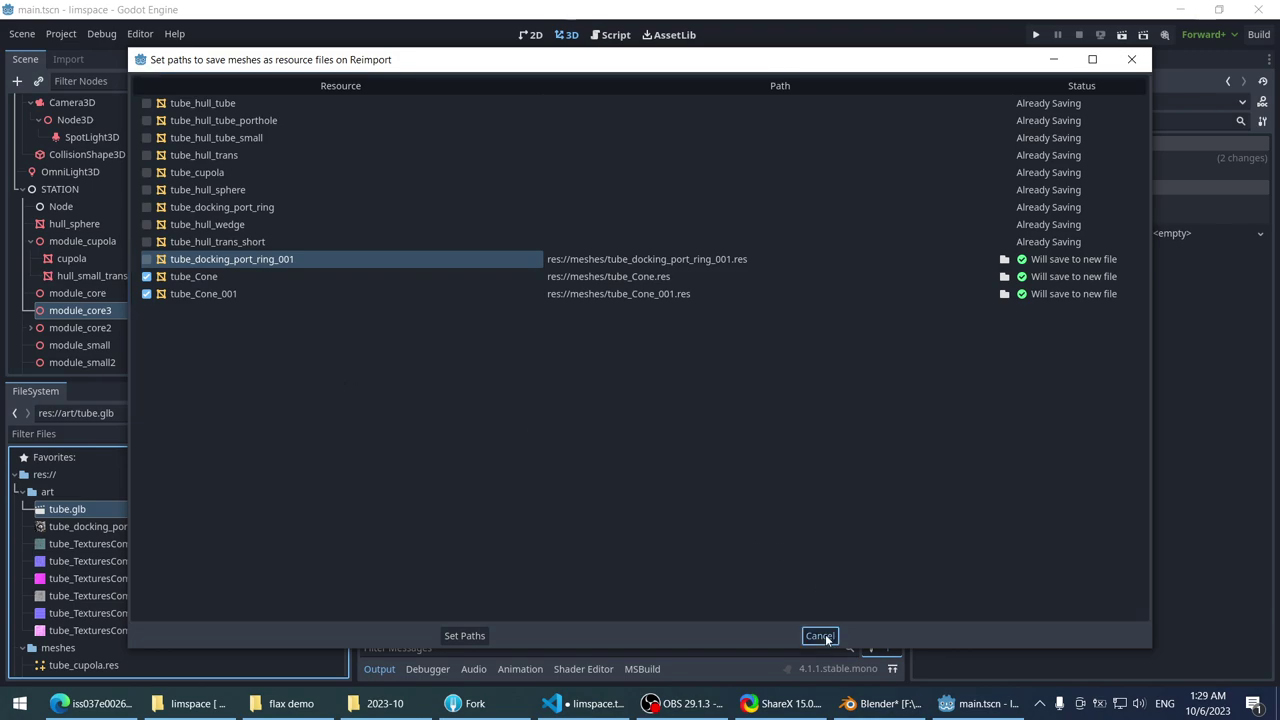
click(1131, 59)
- In Blender, inspect the hatch, the probe spike and the top docking ring's mesh data
key(alt+Tab)
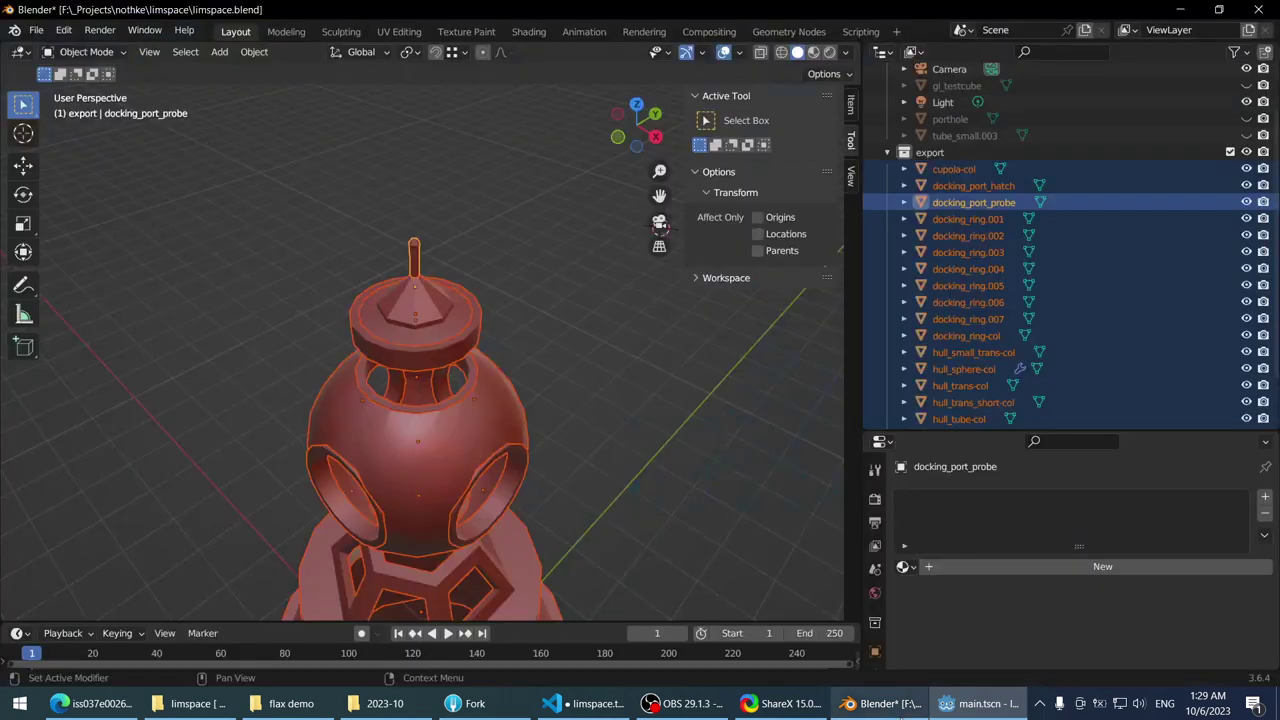
click(445, 313)
scroll(450, 300, up, 3)
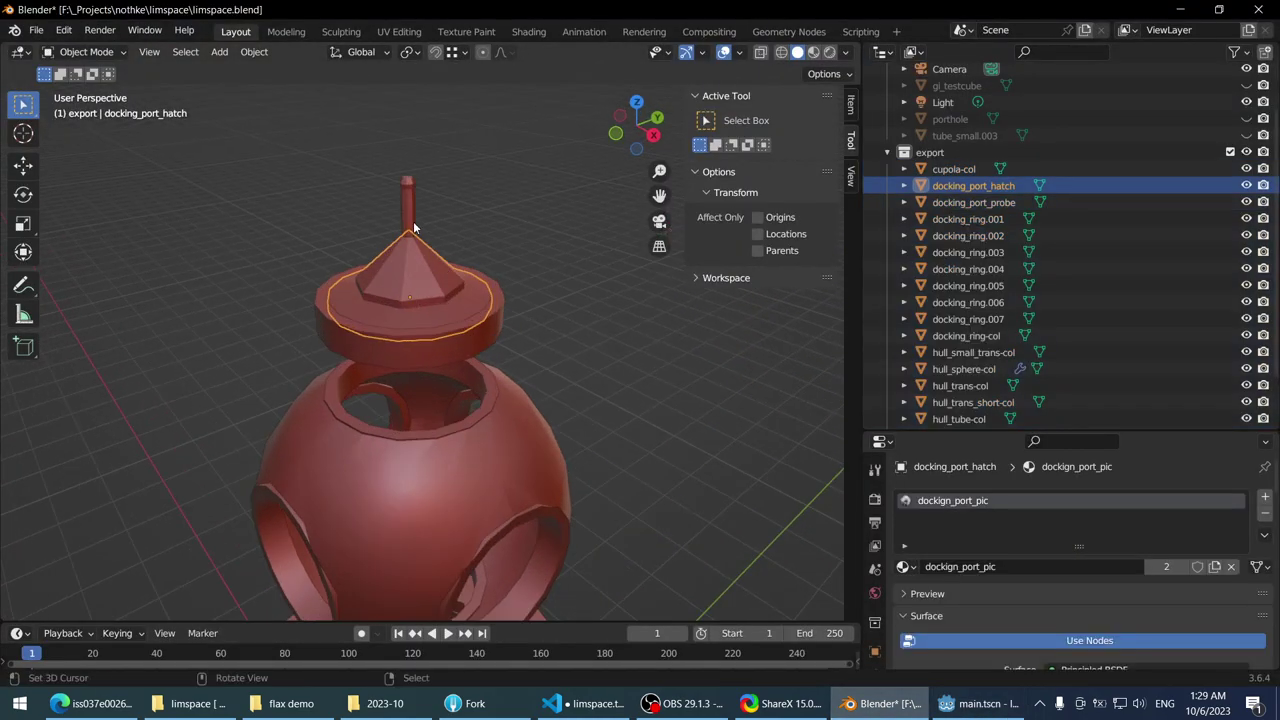
click(408, 215)
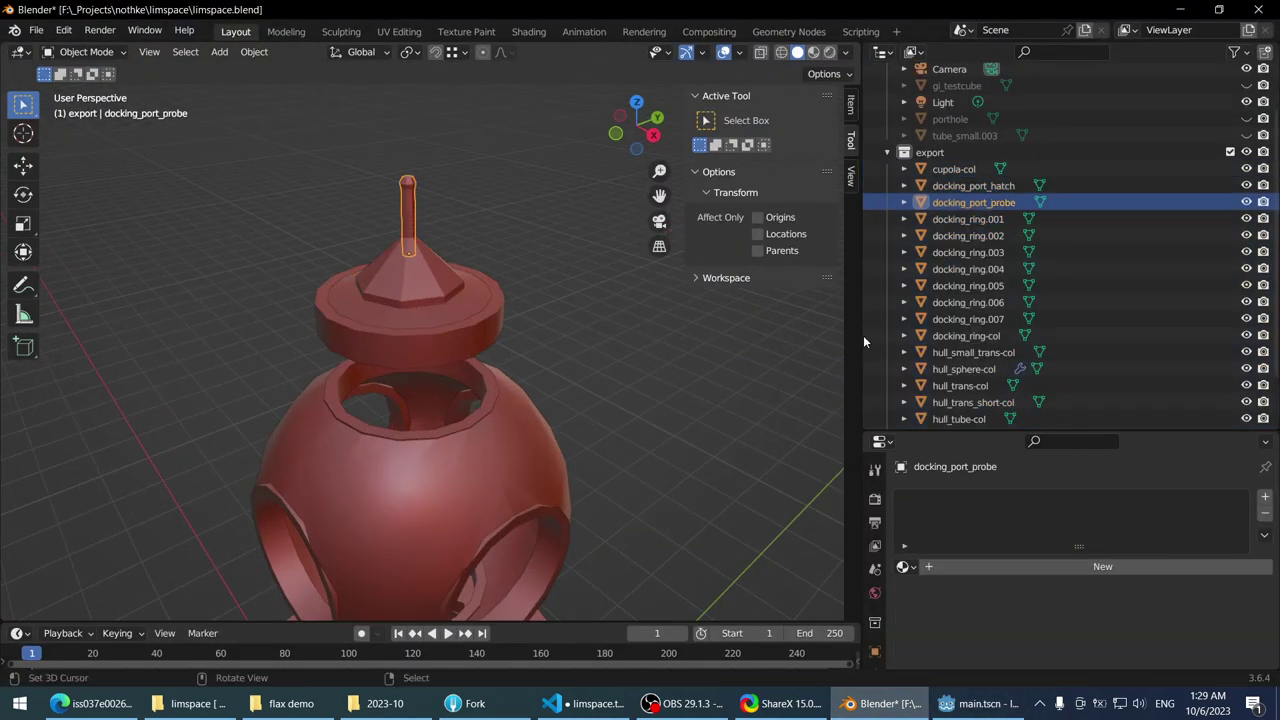
click(876, 594)
scroll(879, 569, down, 4)
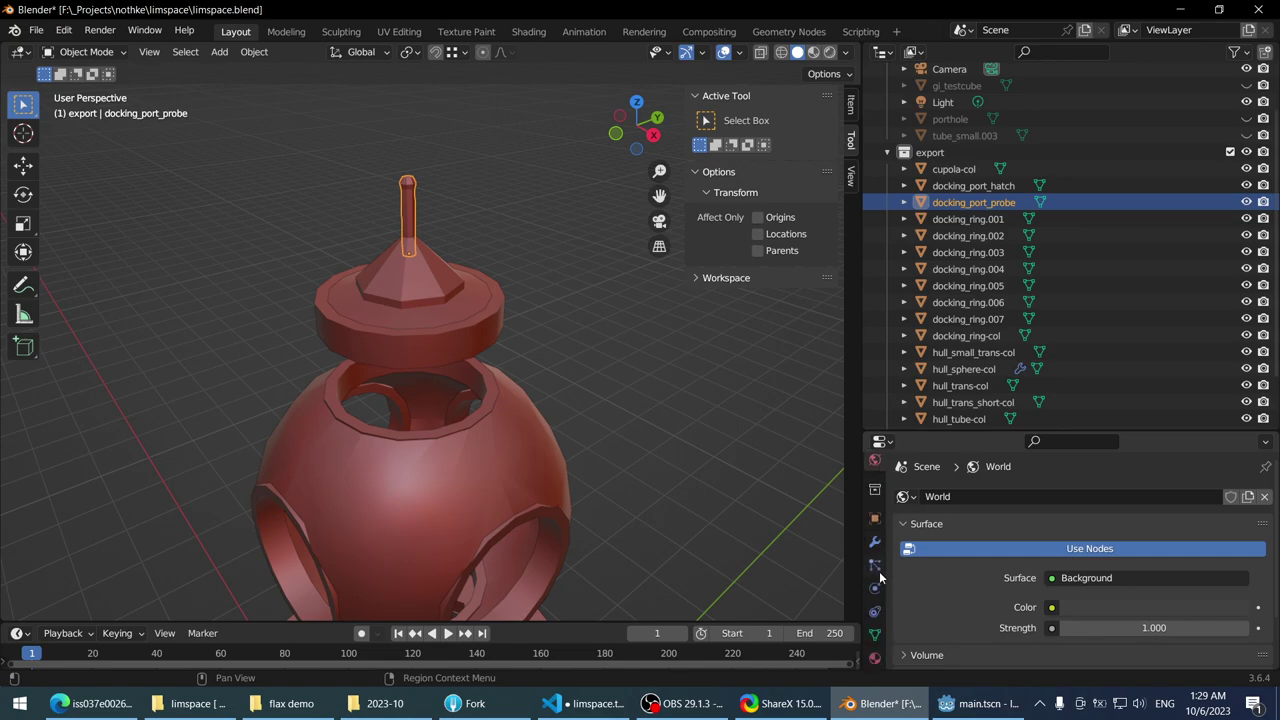
click(415, 313)
click(423, 349)
scroll(882, 623, down, 2)
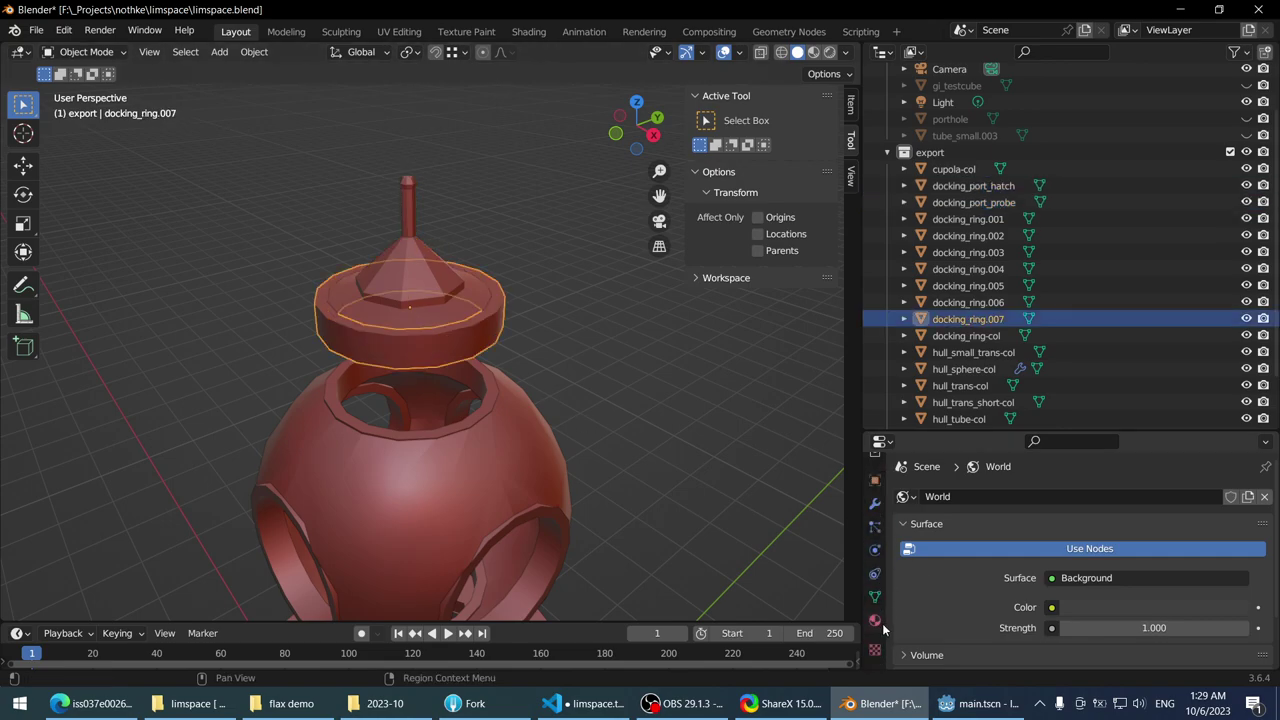
click(875, 596)
scroll(616, 421, down, 2)
- Delete the top docking ring, docking_ring.007
middle_drag(616, 421, 600, 380)
scroll(600, 380, up, 3)
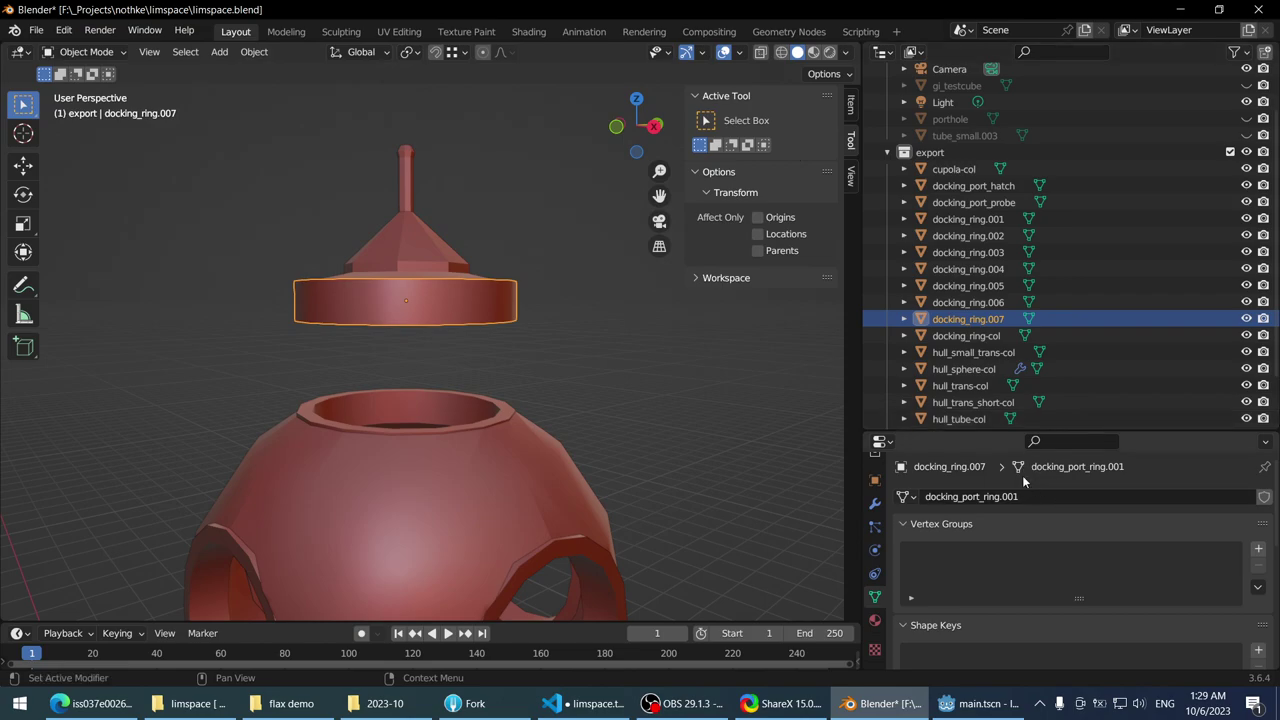
middle_drag(622, 295, 599, 326)
key(x)
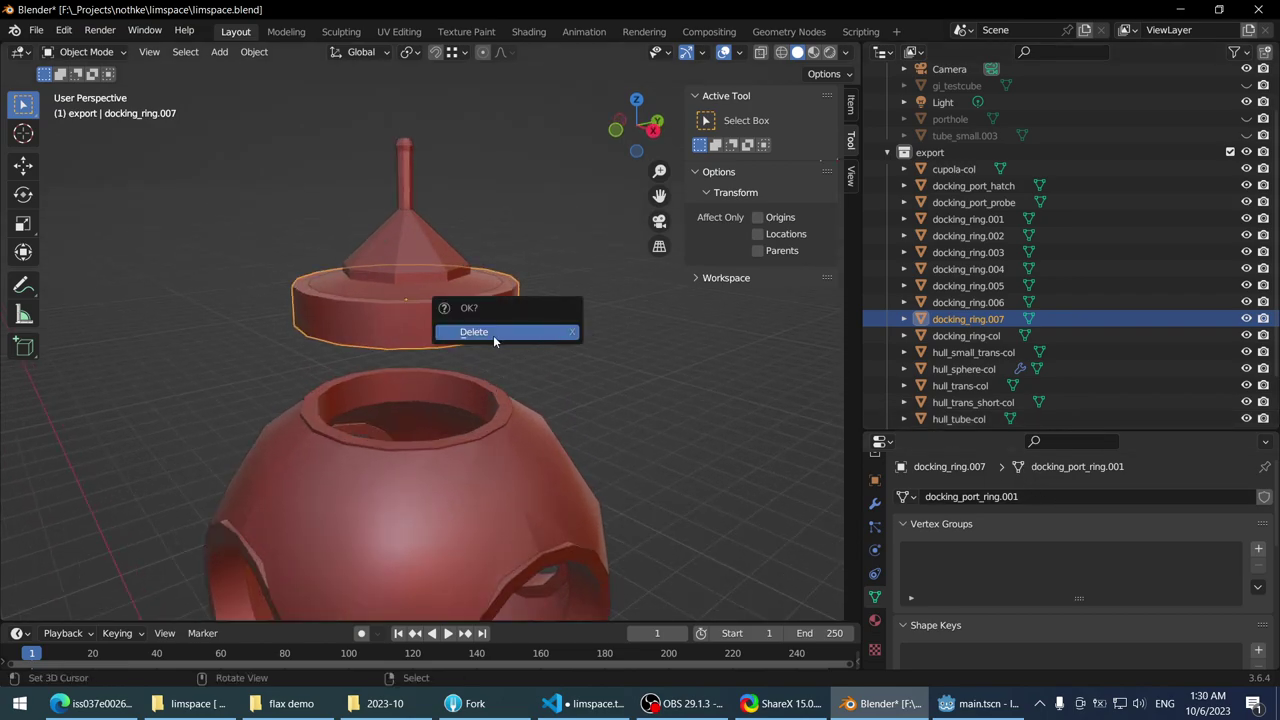
click(493, 333)
- Make a linked duplicate of the sphere's ring and move it up on Z under the hatch
click(471, 407)
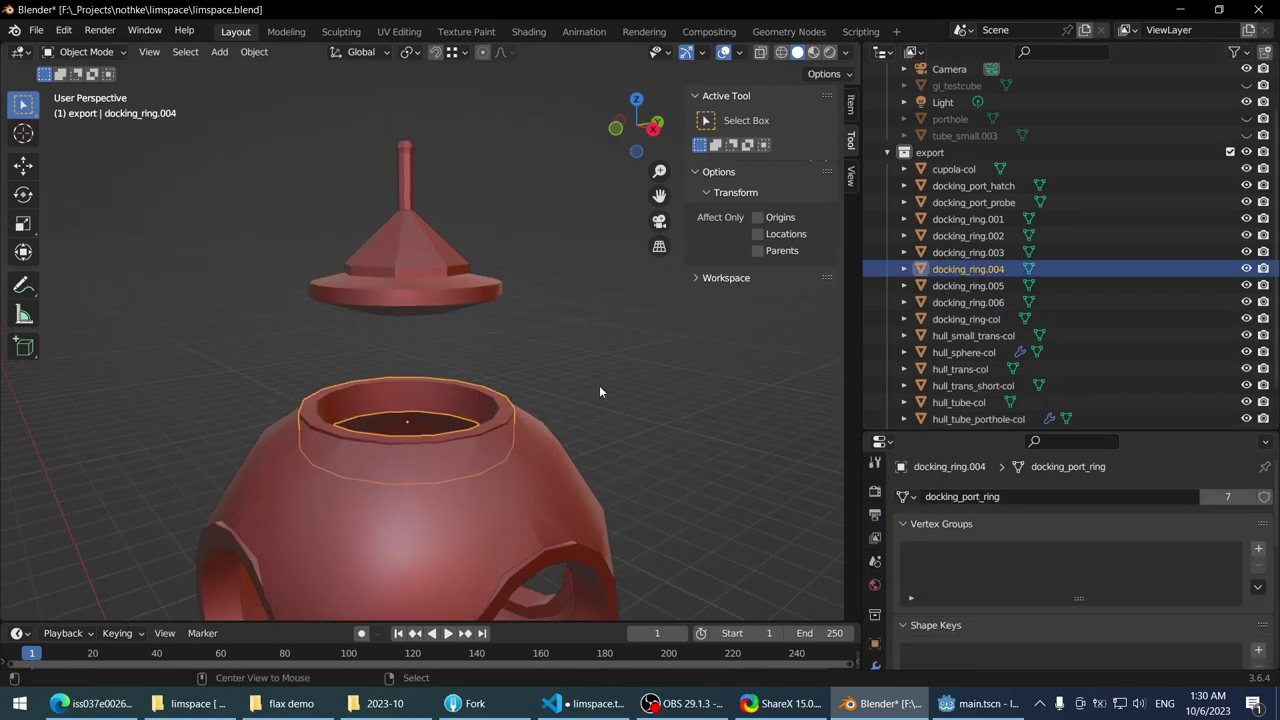
key(alt+d)
key(z)
click(614, 245)
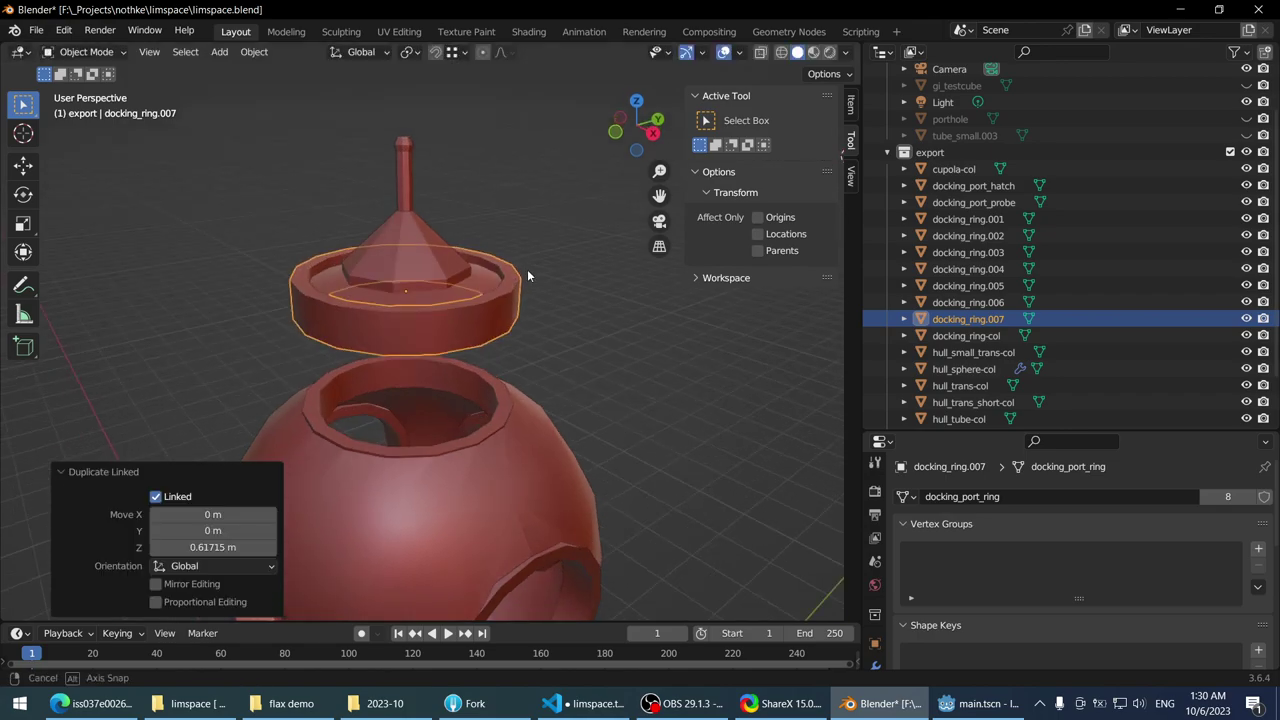
scroll(527, 276, up, 1)
key(g)
key(z)
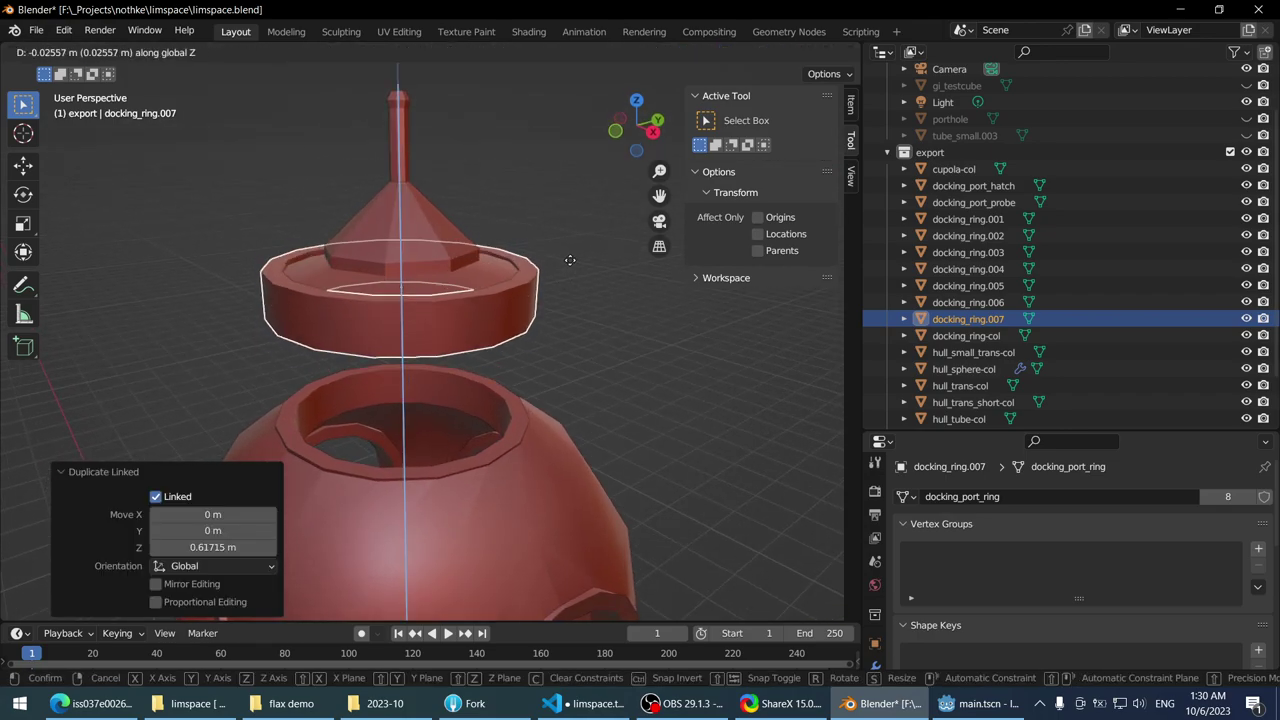
click(566, 262)
mouse_move(566, 262)
middle_down()
mouse_move(510, 280)
mouse_move(566, 251)
mouse_move(578, 265)
middle_up()
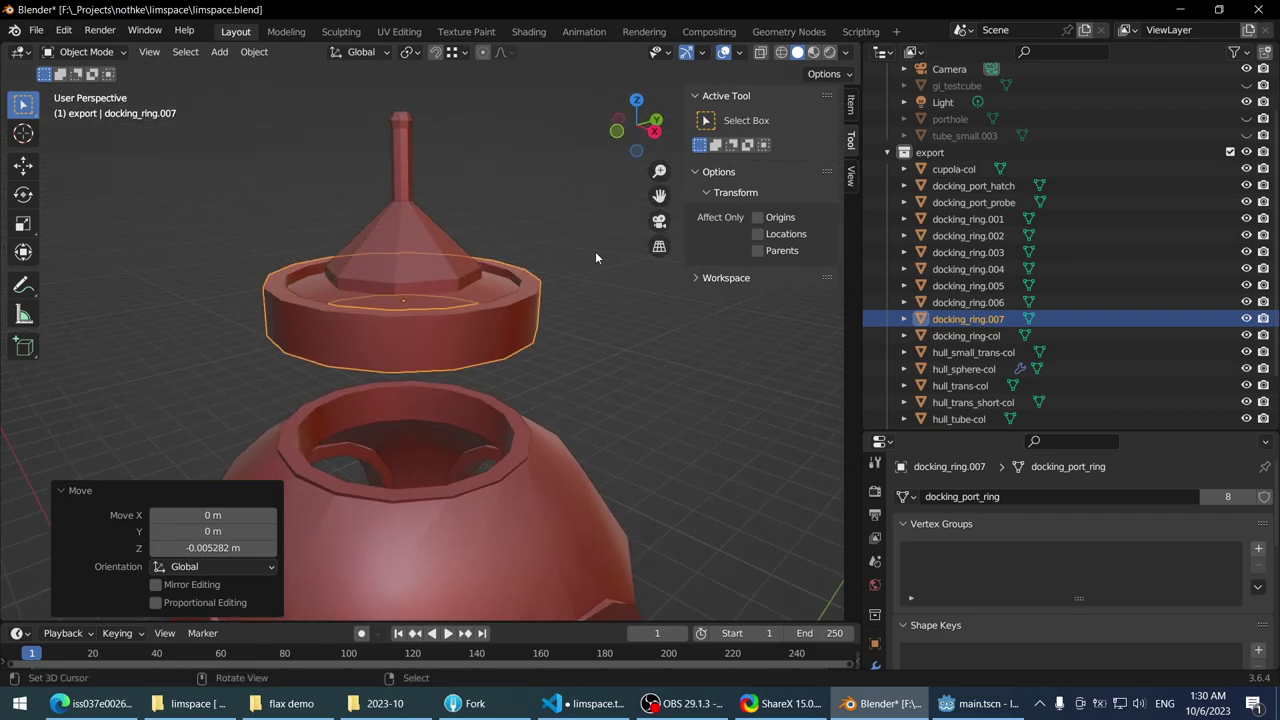
key(g)
key(z)
key(Escape)
- Select the hatch cone and bring up its object properties, leaving its name unchanged
click(454, 270)
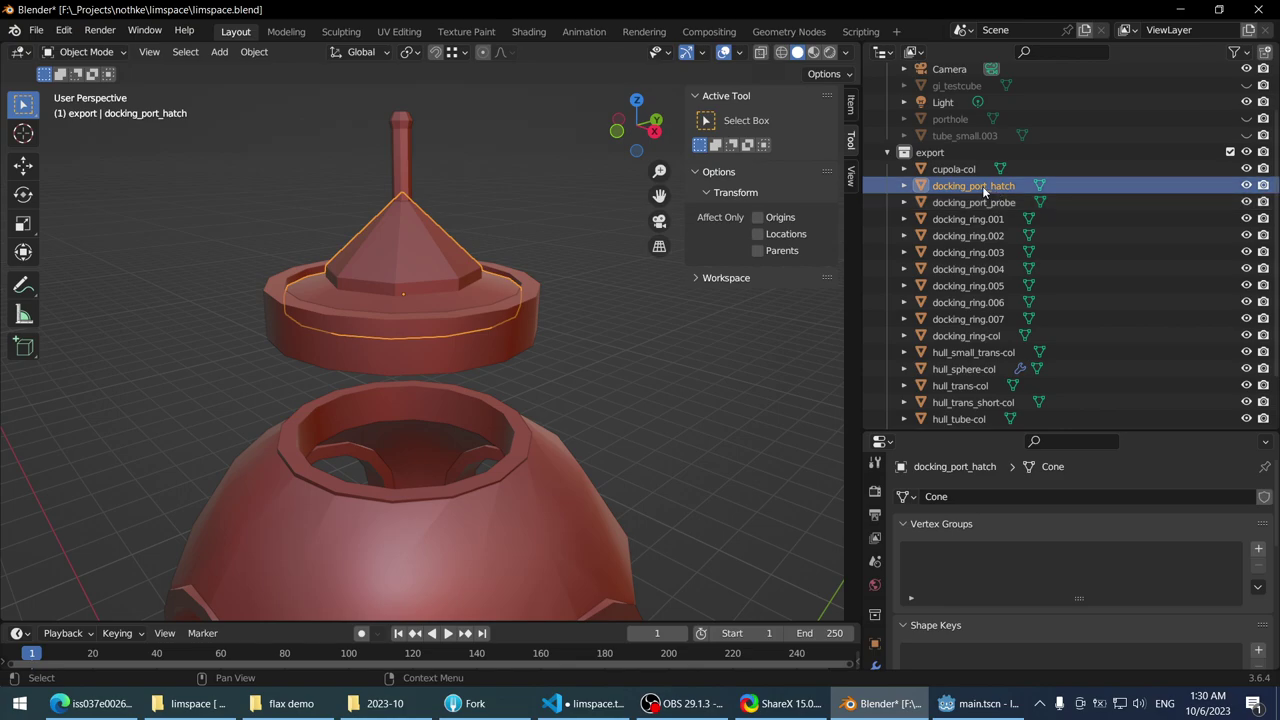
click(876, 472)
click(875, 497)
scroll(876, 532, down, 1)
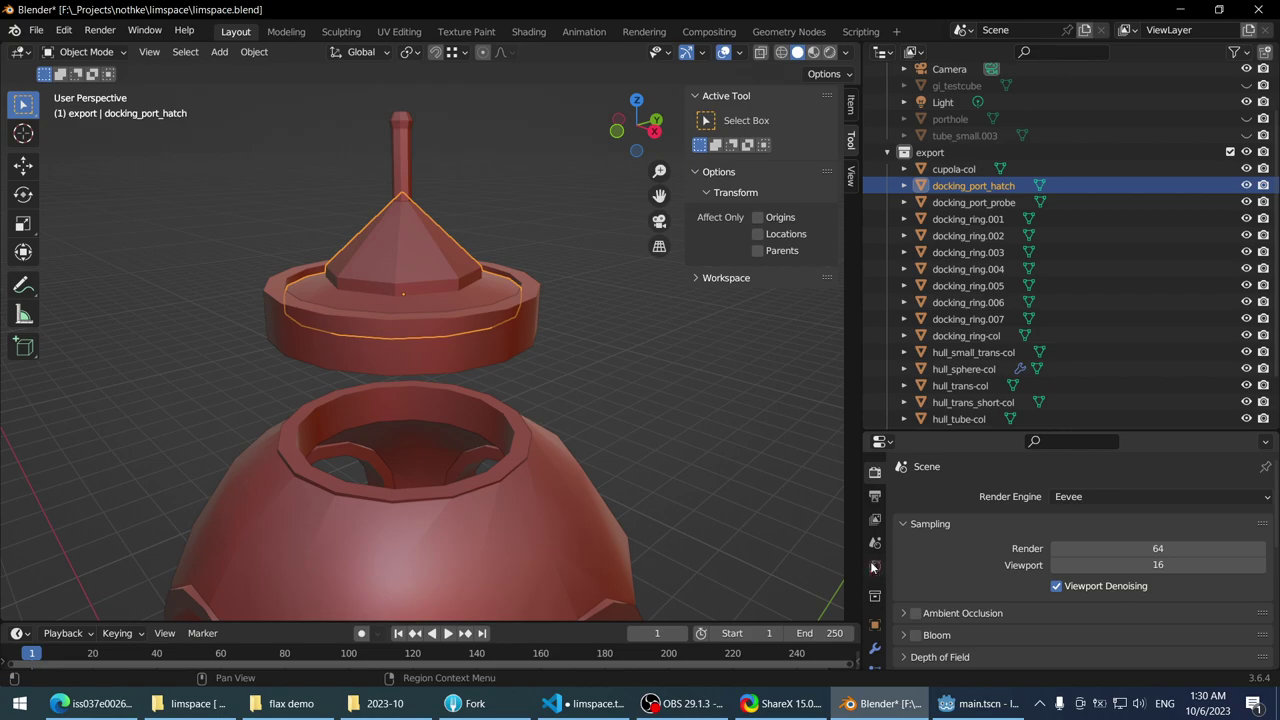
click(876, 543)
click(876, 566)
click(875, 598)
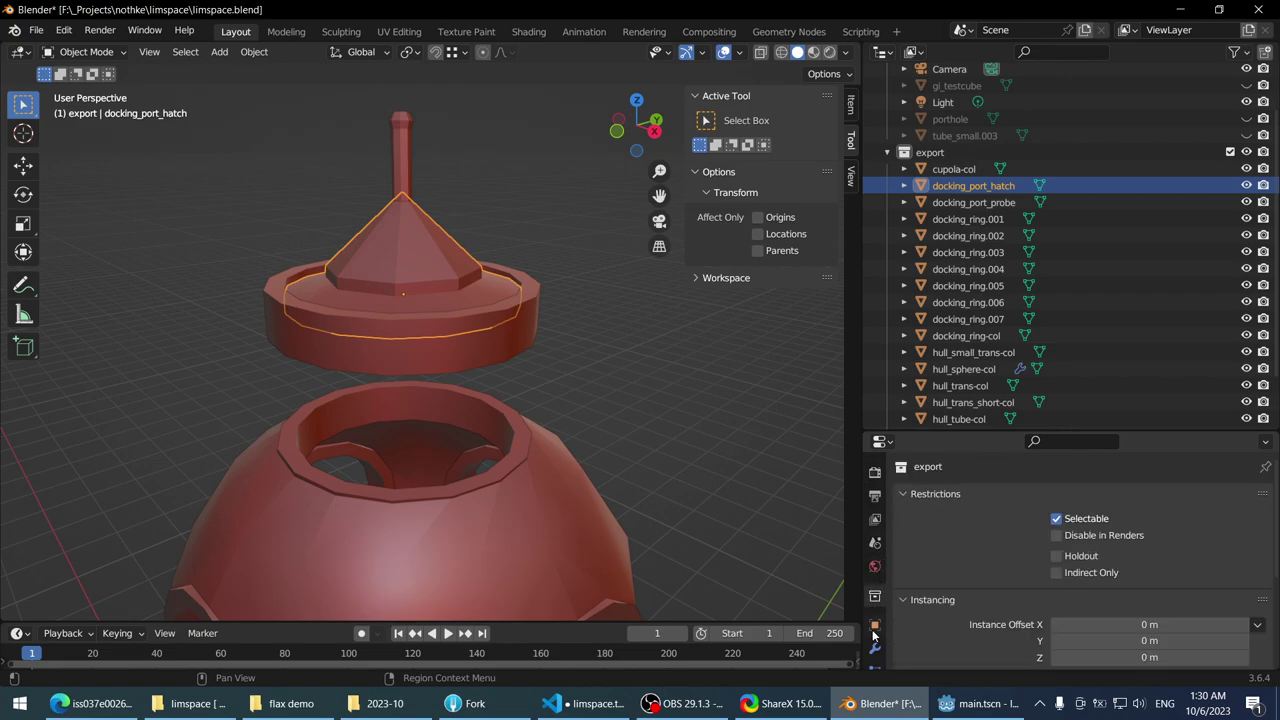
click(875, 626)
click(1051, 497)
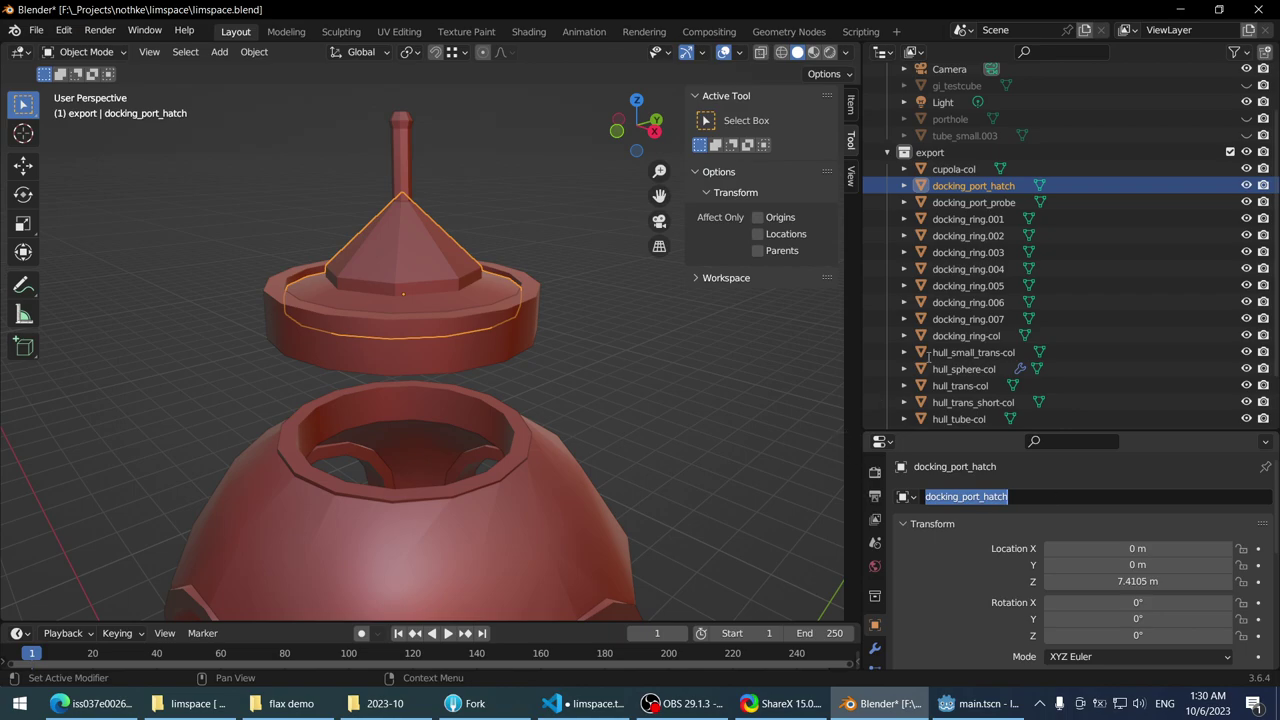
key(Escape)
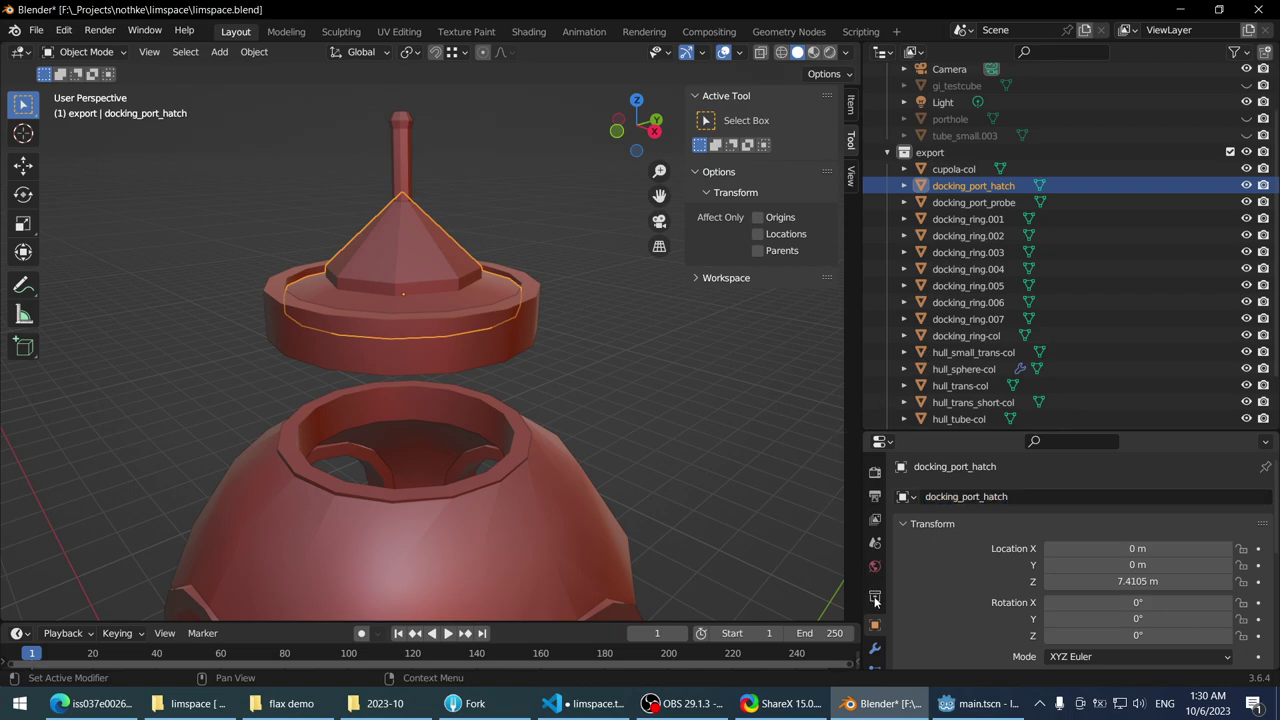
- Rename the hatch and probe mesh data to docking_port_hatch and docking_port_probe
scroll(876, 600, down, 4)
click(876, 635)
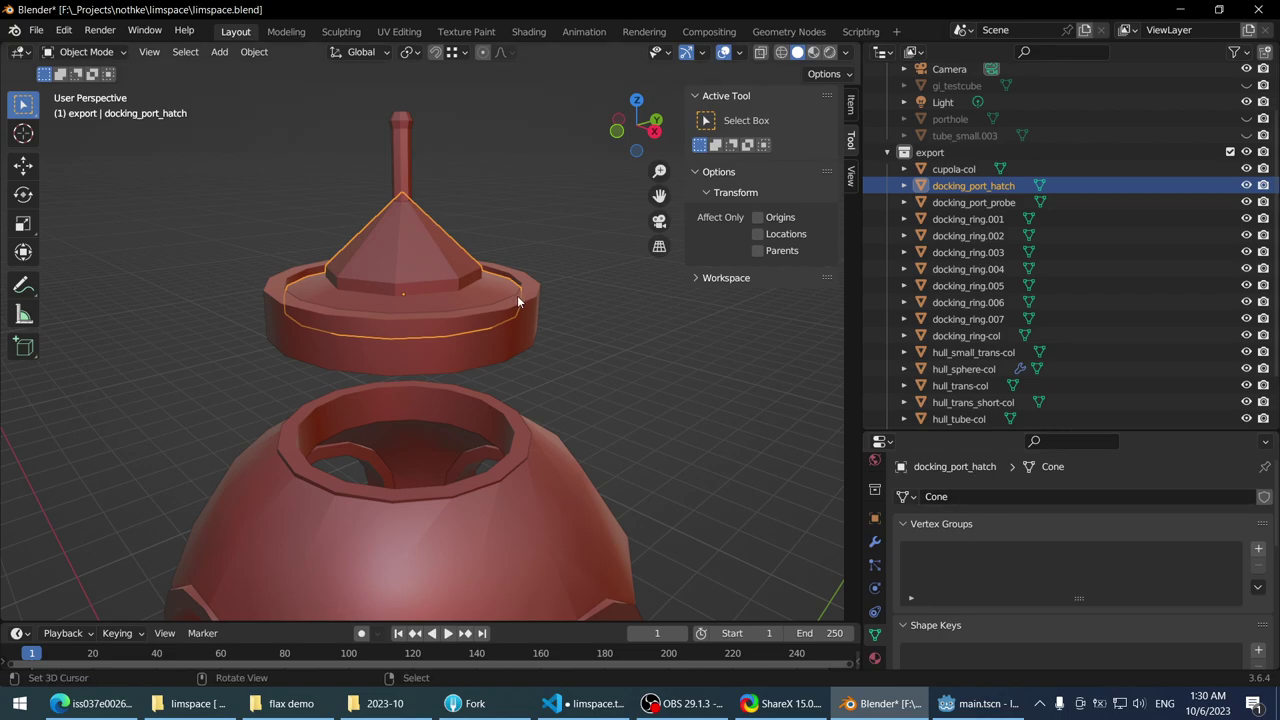
click(994, 495)
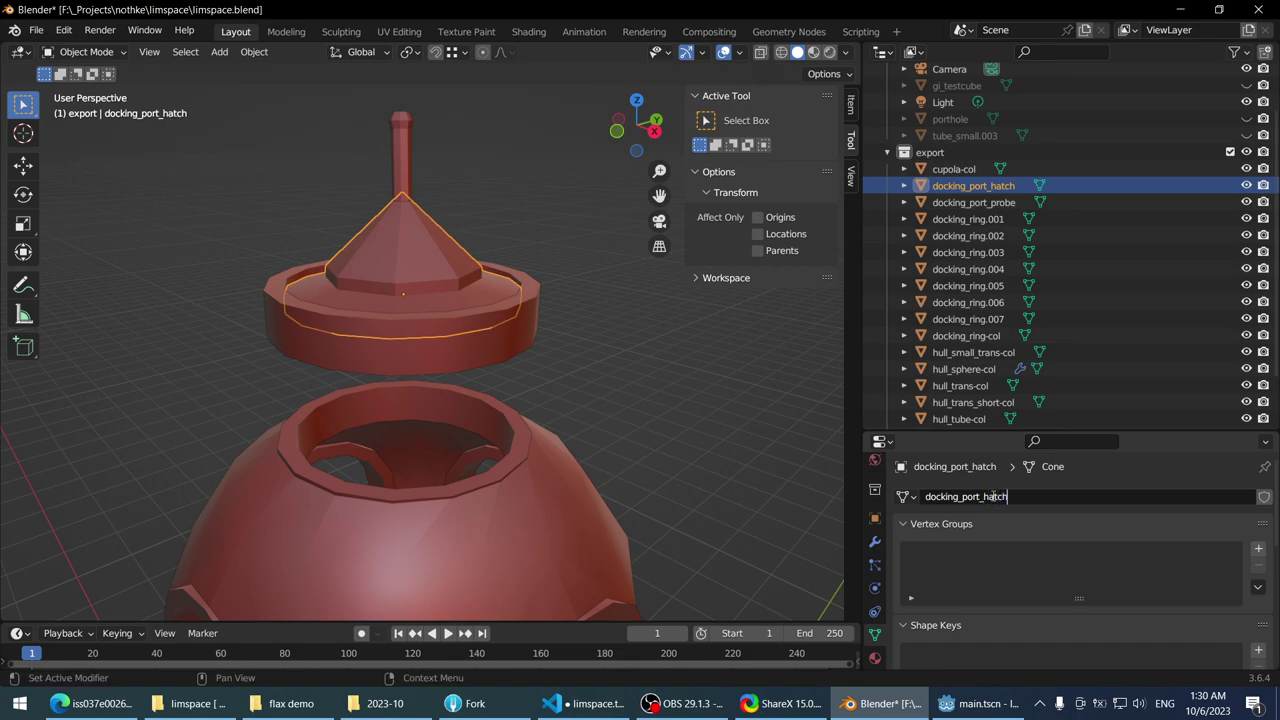
key(Return)
click(403, 170)
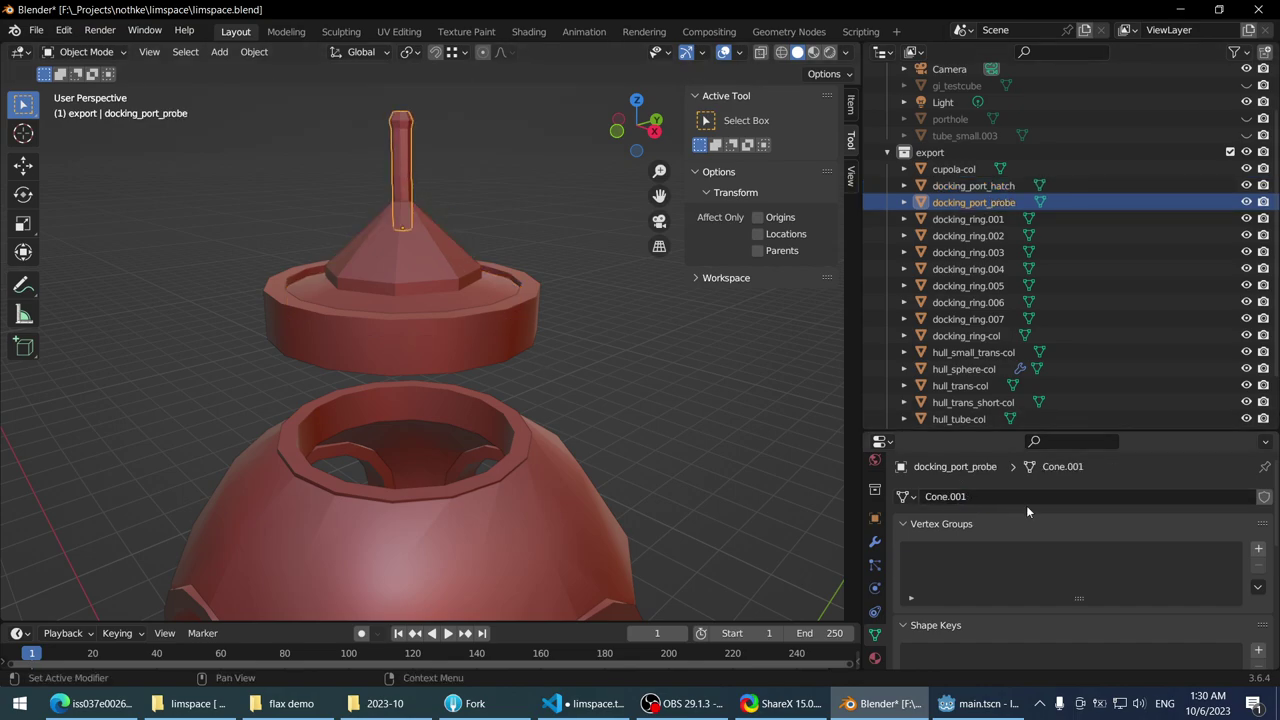
click(1008, 496)
text(docking_port_probe)
key(Return)
- Save the blend file and re-export the export collection as glTF over tube.glb
scroll(774, 482, down, 2)
key(ctrl+s)
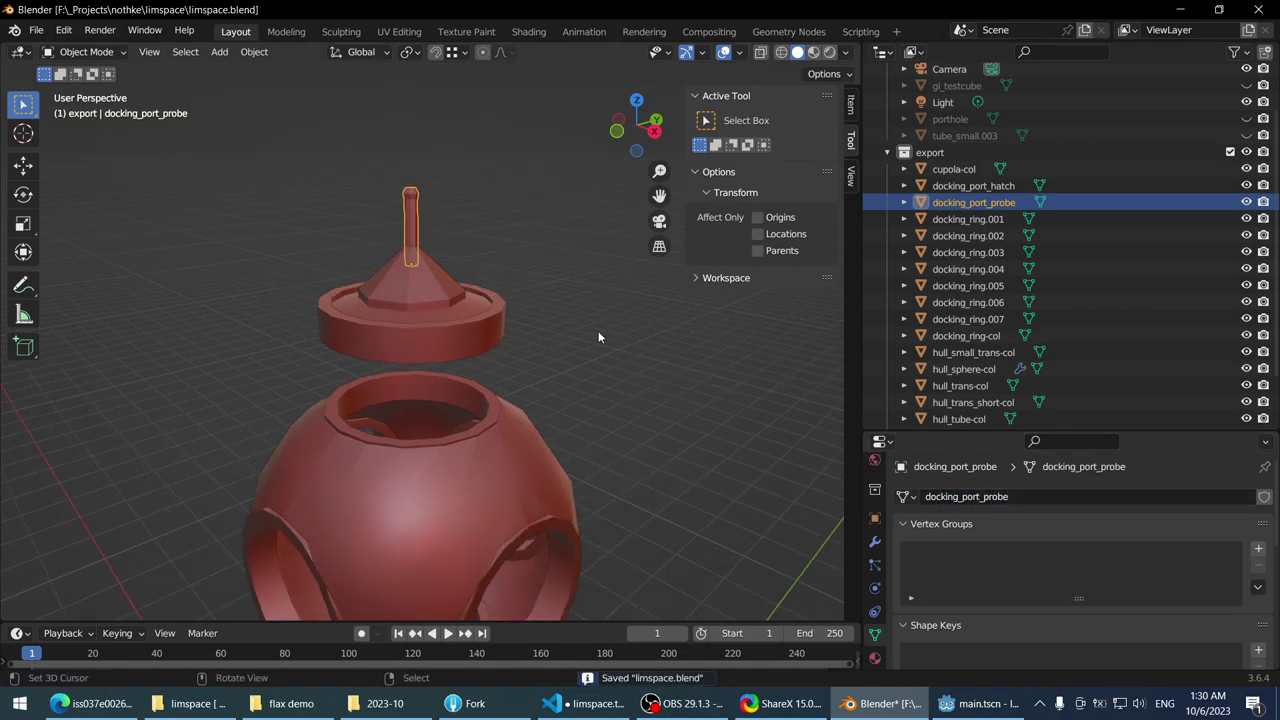
right_click(936, 152)
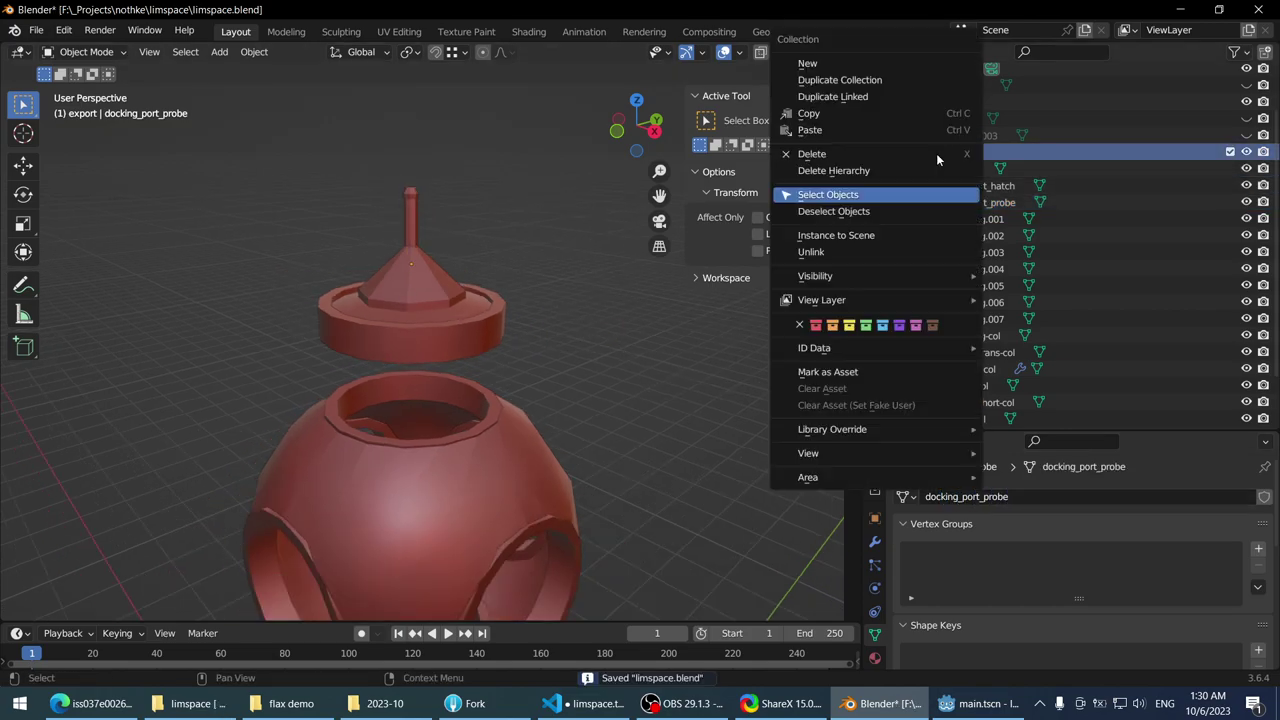
click(845, 195)
key(q)
click(557, 294)
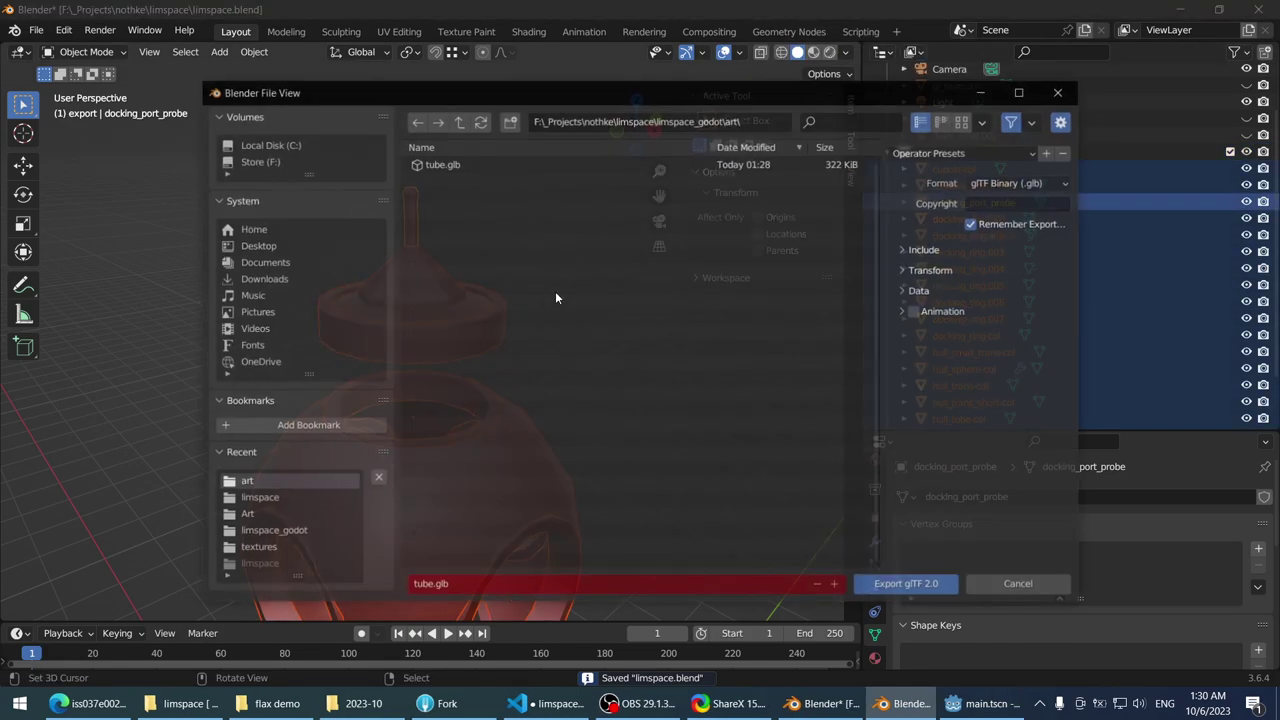
click(875, 575)
- Set tube.glb's hatch and probe mesh save paths to res://meshes and reimport it
key(alt+Tab)
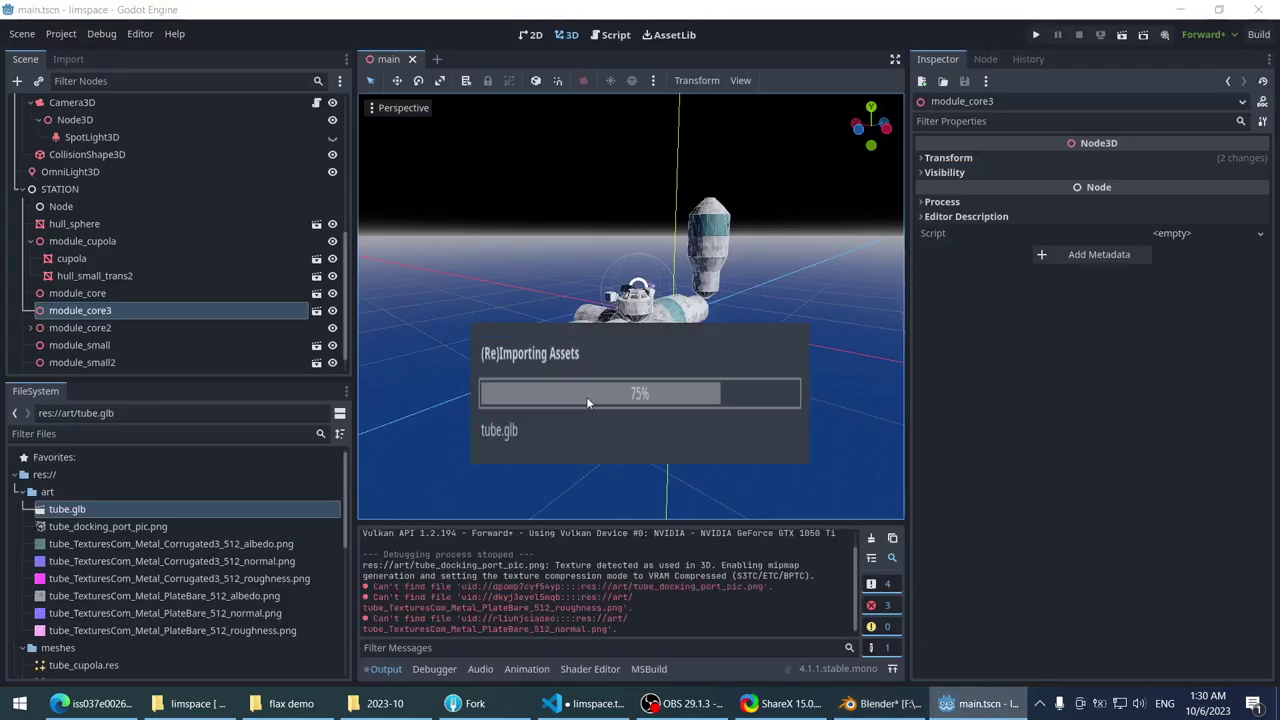
double_click(104, 509)
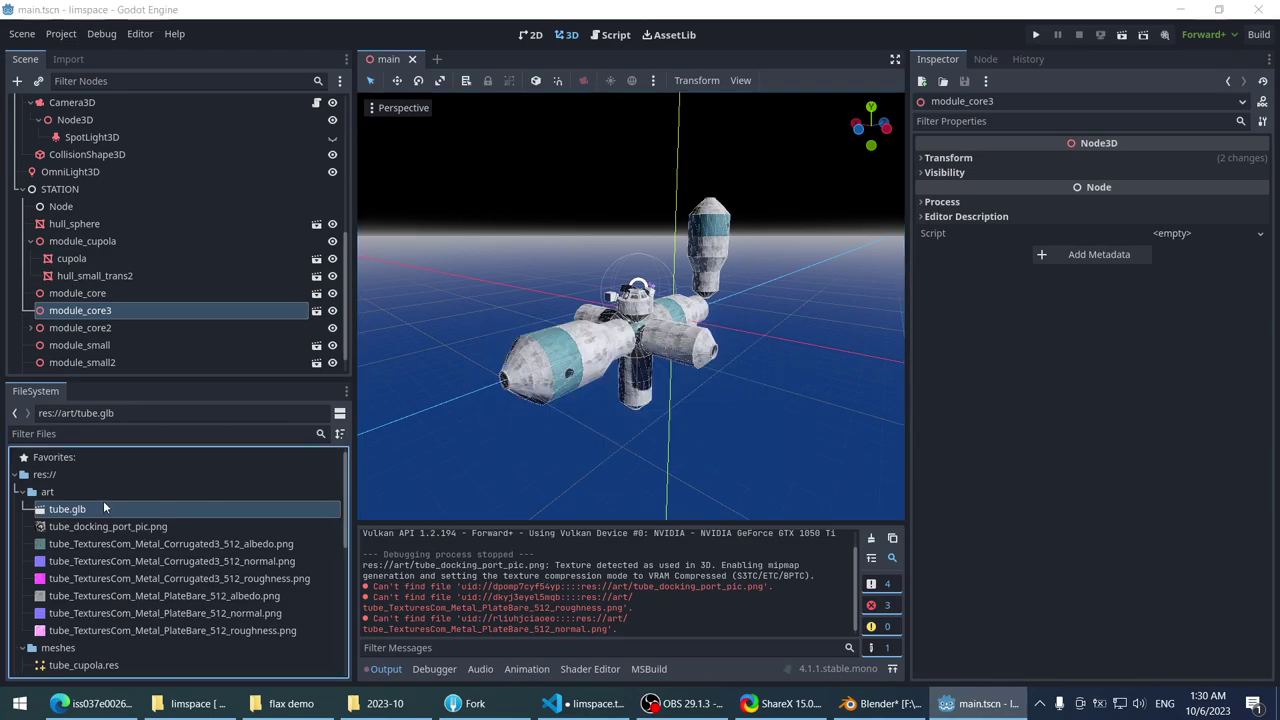
click(153, 88)
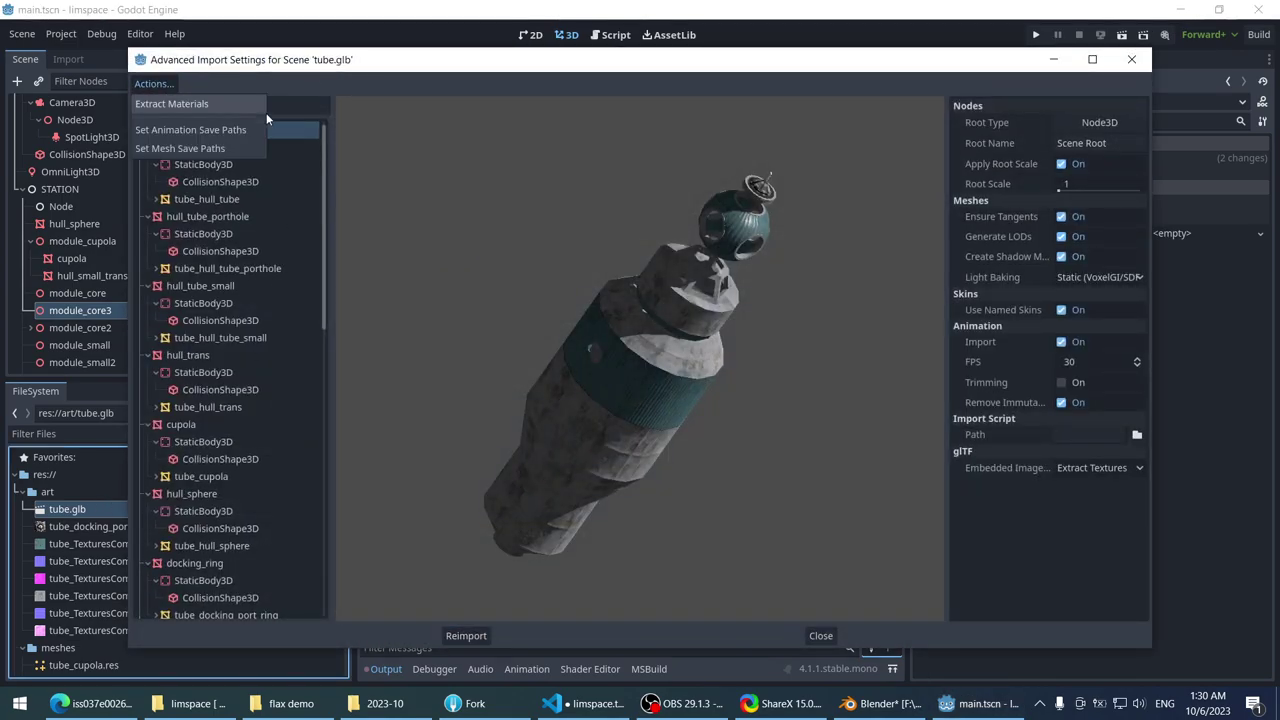
click(198, 148)
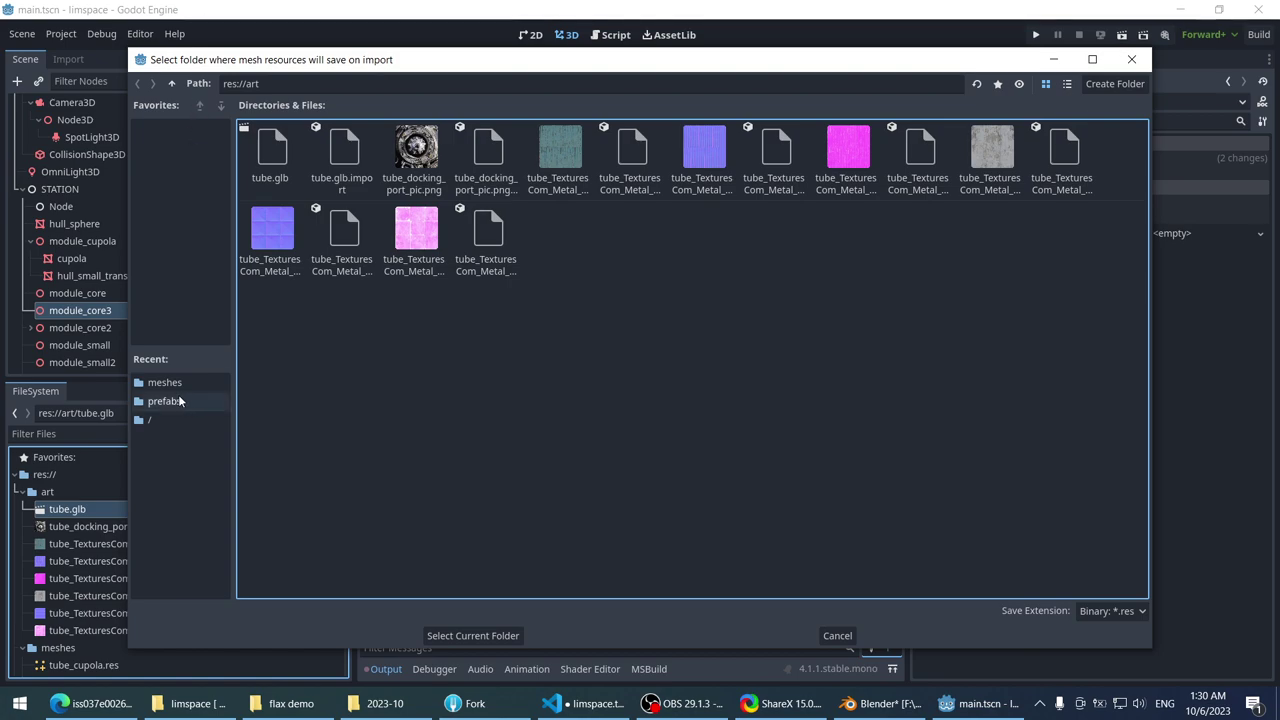
click(164, 382)
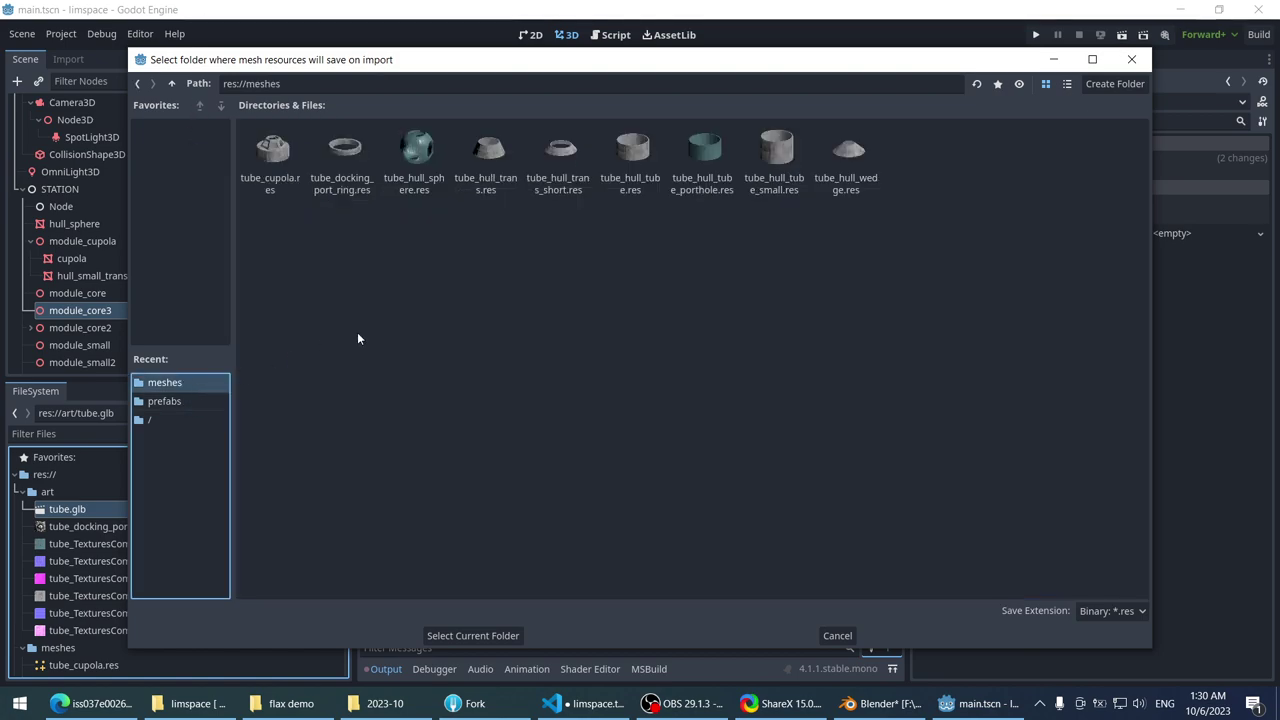
click(472, 636)
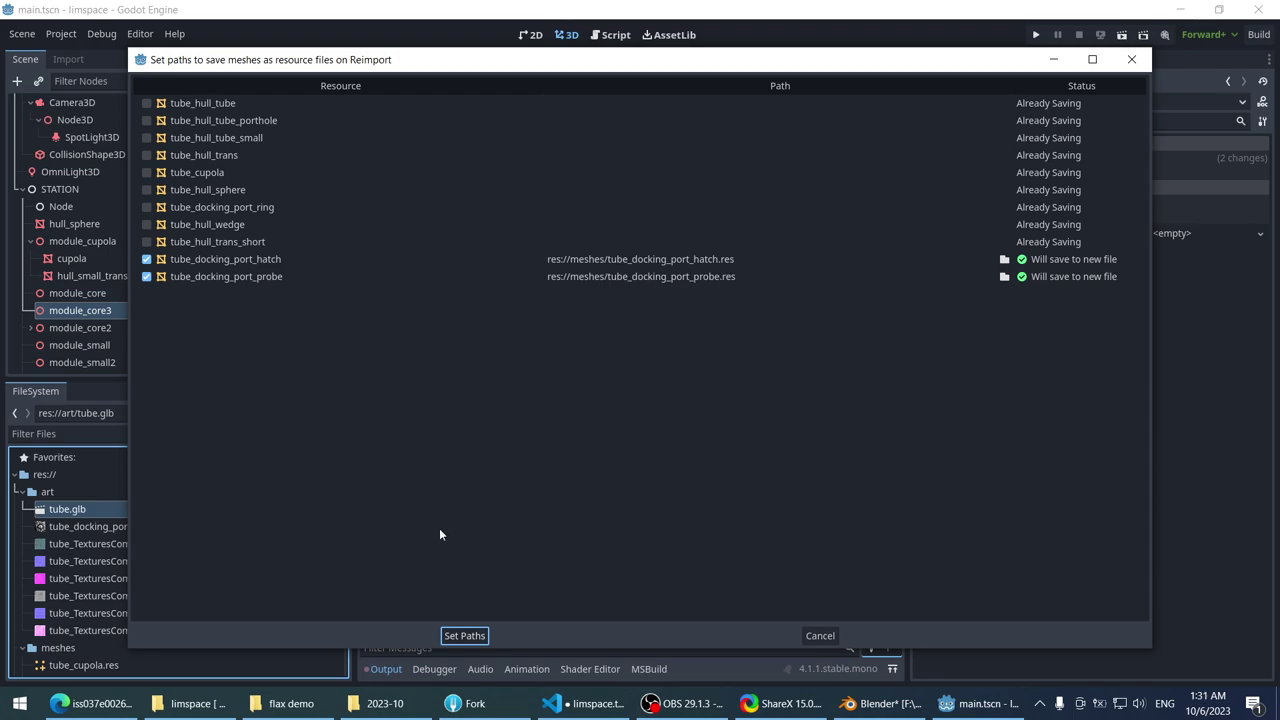
click(457, 636)
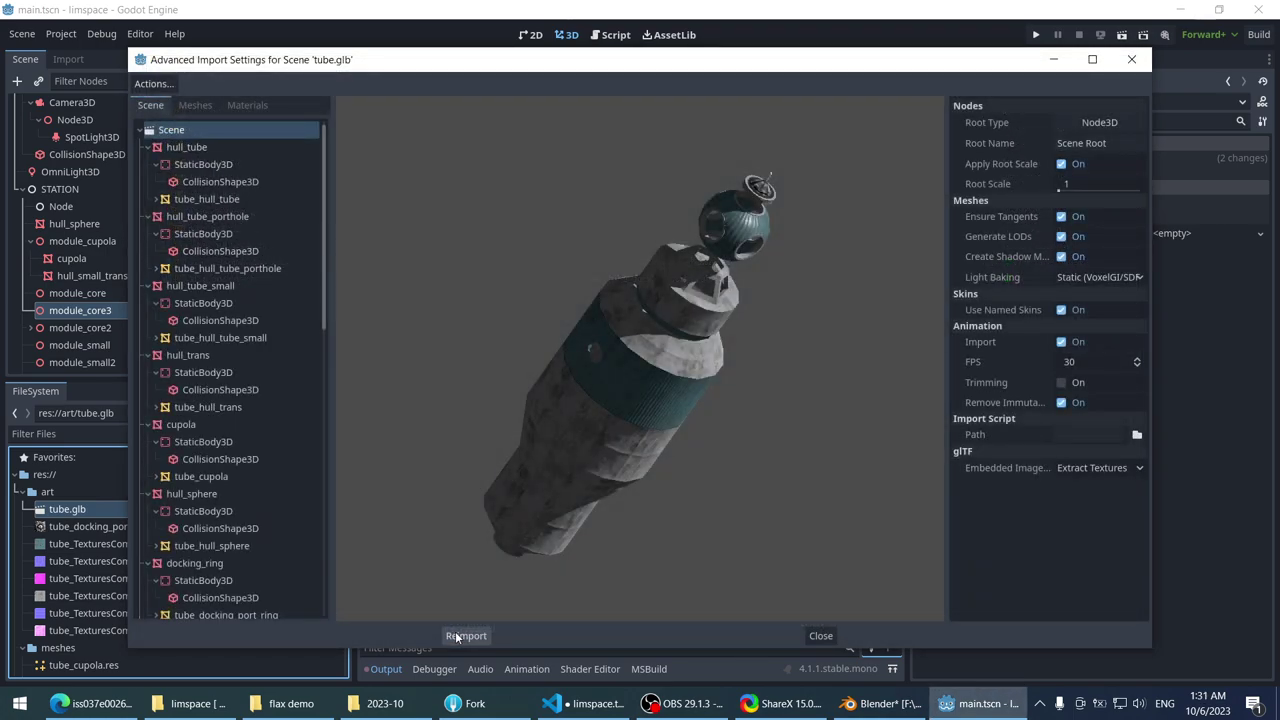
click(464, 636)
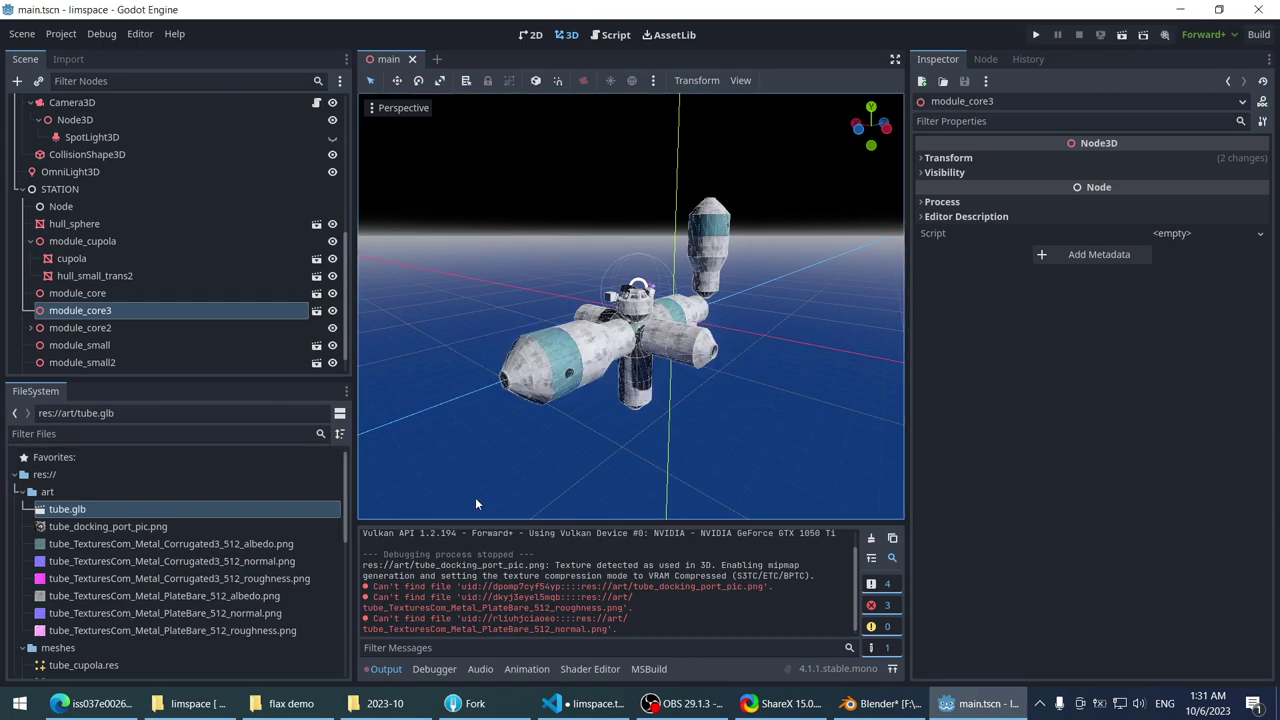
- Drag a new tube.glb instance into the station scene and focus the view on it
scroll(488, 214, down, 1)
scroll(394, 359, up, 5)
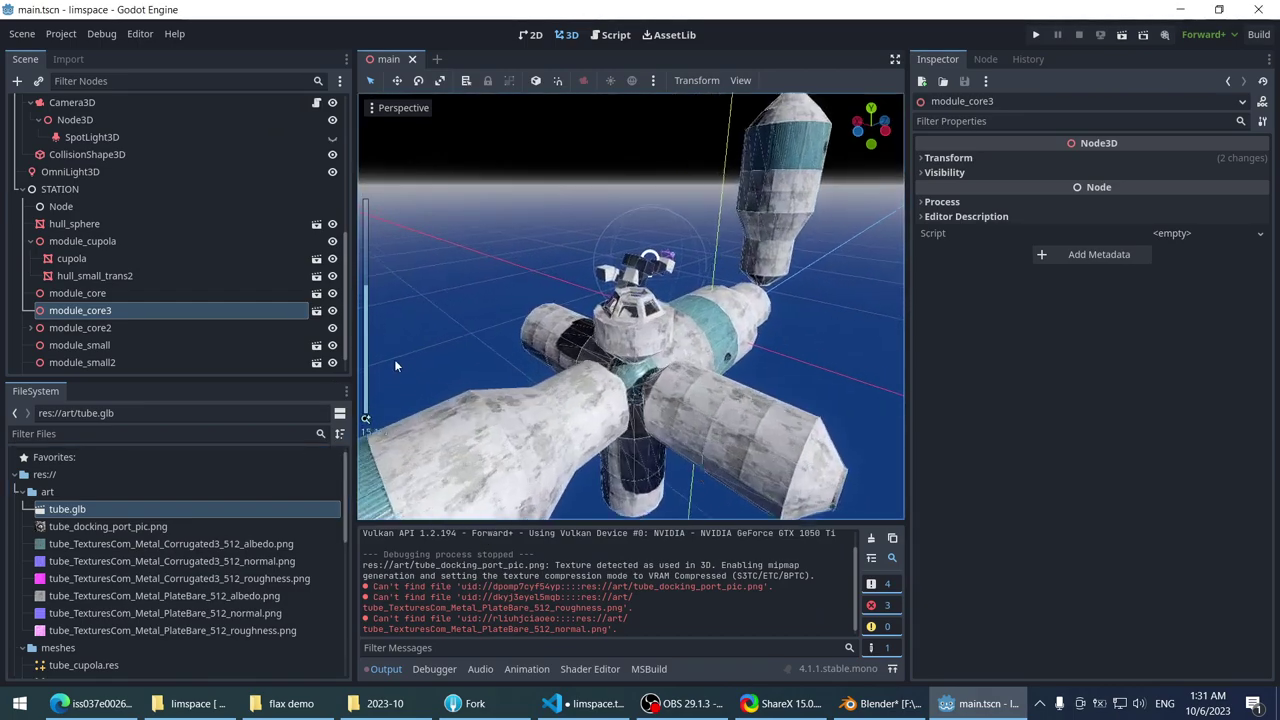
scroll(398, 312, down, 3)
scroll(420, 259, down, 2)
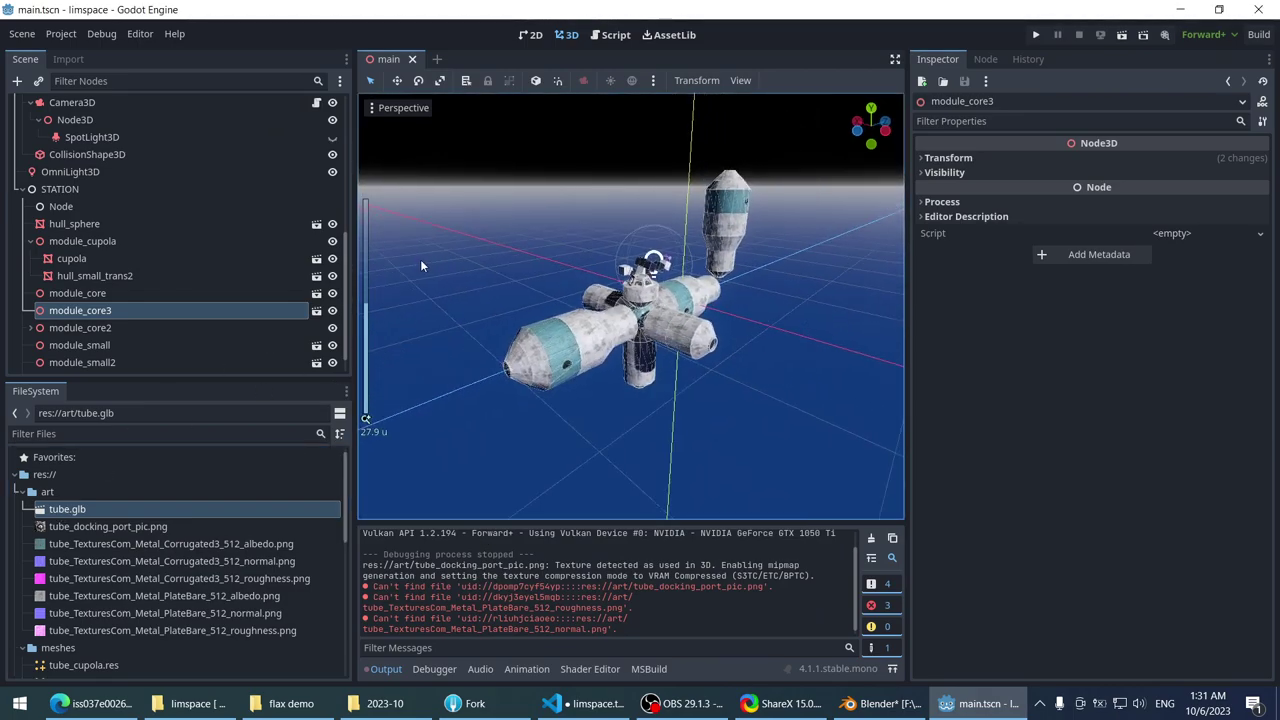
scroll(422, 257, up, 1)
scroll(428, 258, down, 1)
middle_drag(440, 266, 462, 297)
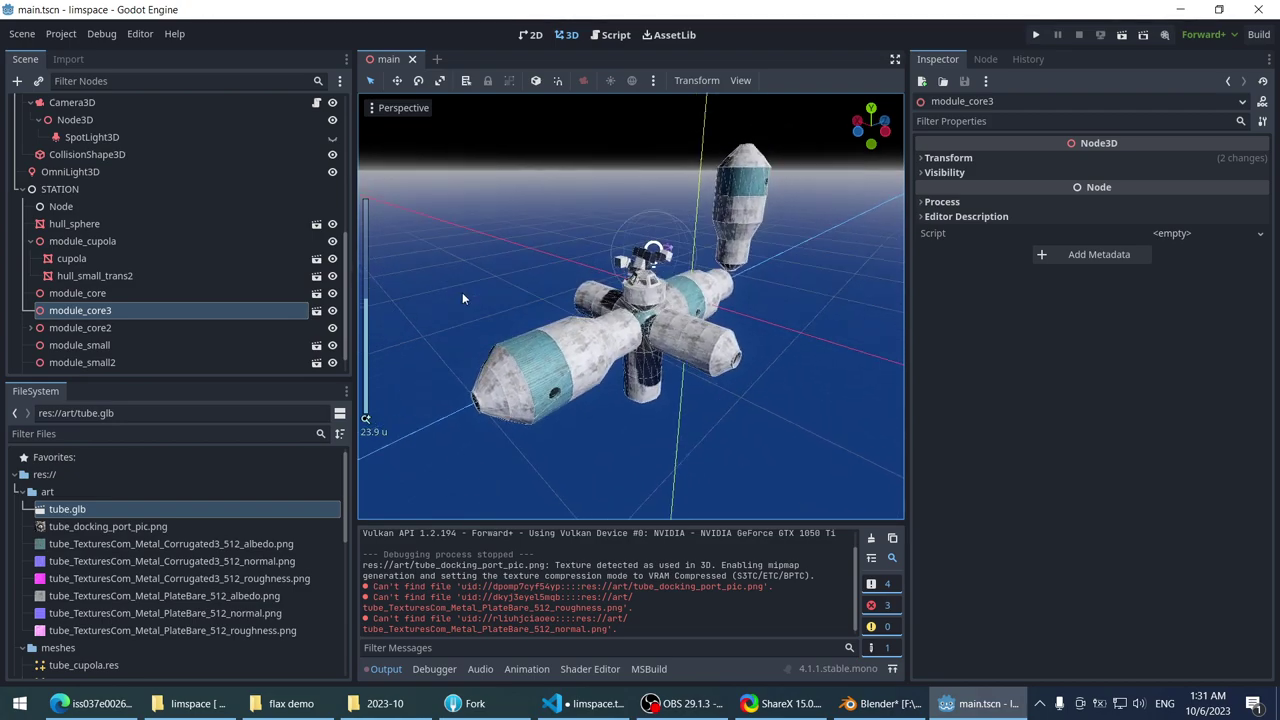
drag(83, 508, 455, 300)
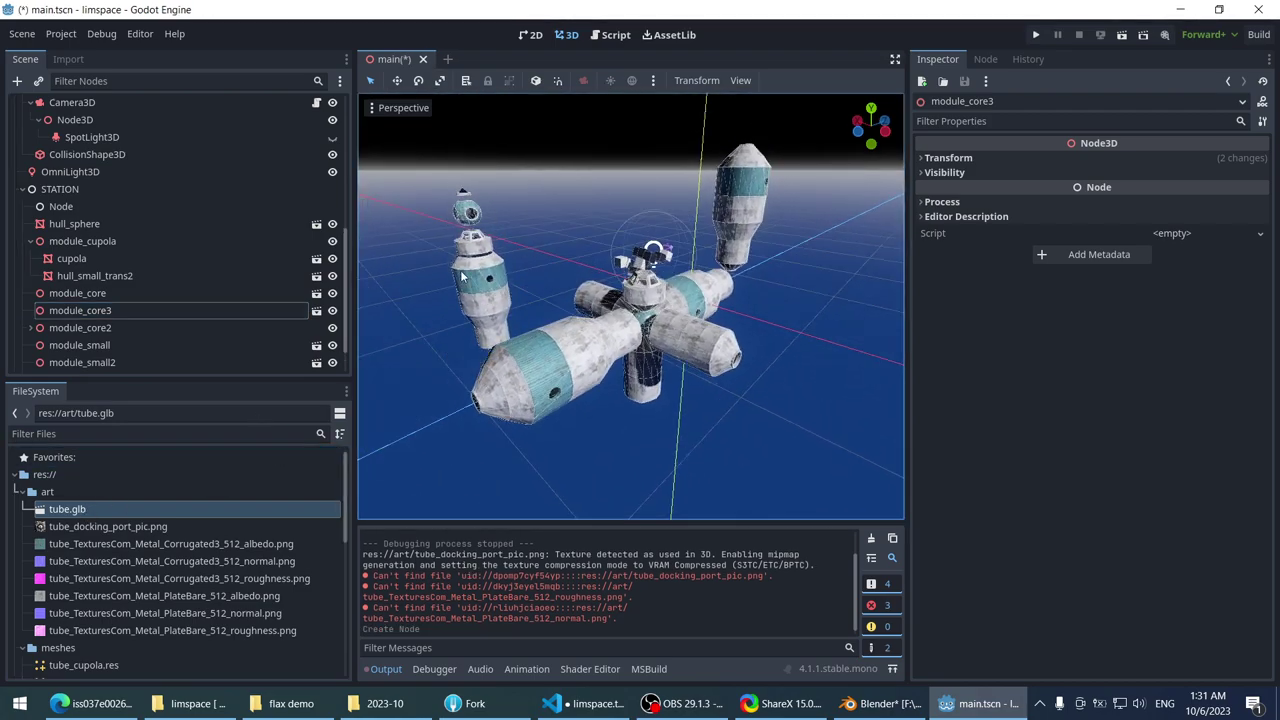
middle_drag(455, 300, 589, 312)
key(f)
- Select the new tube node and orbit to inspect its hatch and the cupola close up
scroll(519, 209, up, 20)
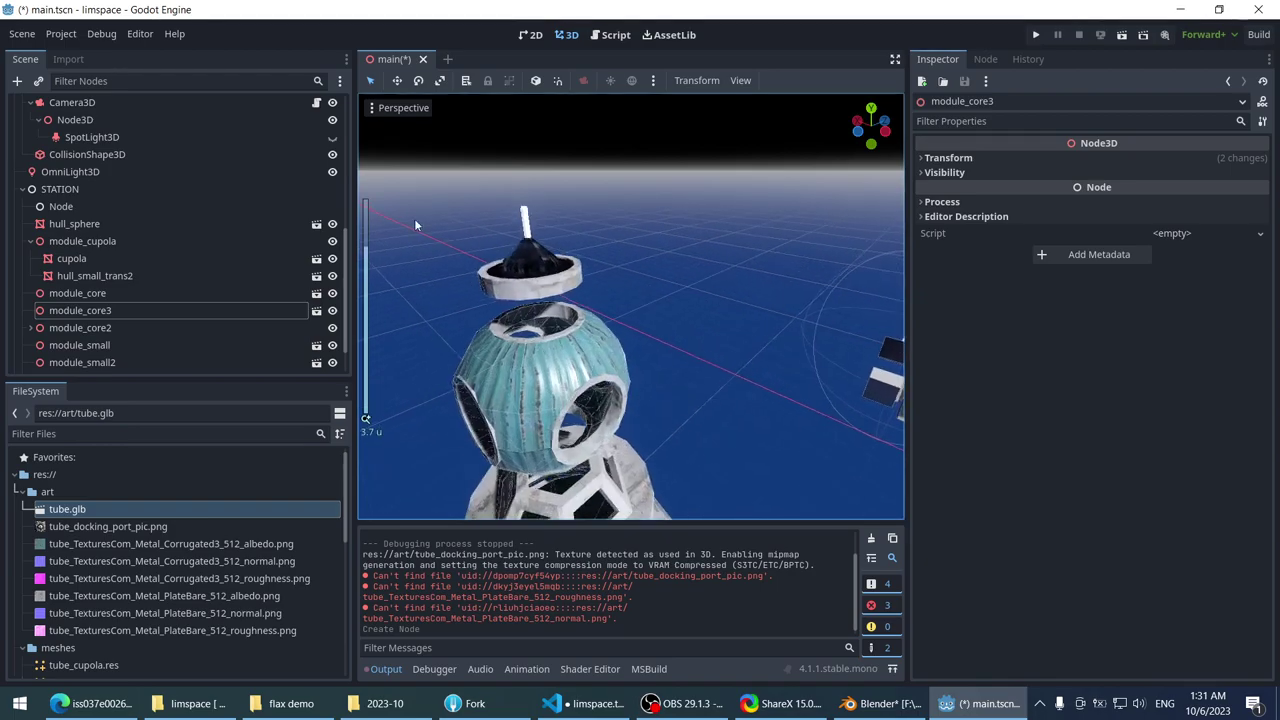
scroll(540, 241, up, 5)
middle_drag(534, 242, 541, 216)
scroll(600, 325, up, 3)
scroll(588, 250, down, 3)
click(682, 239)
middle_drag(604, 286, 555, 282)
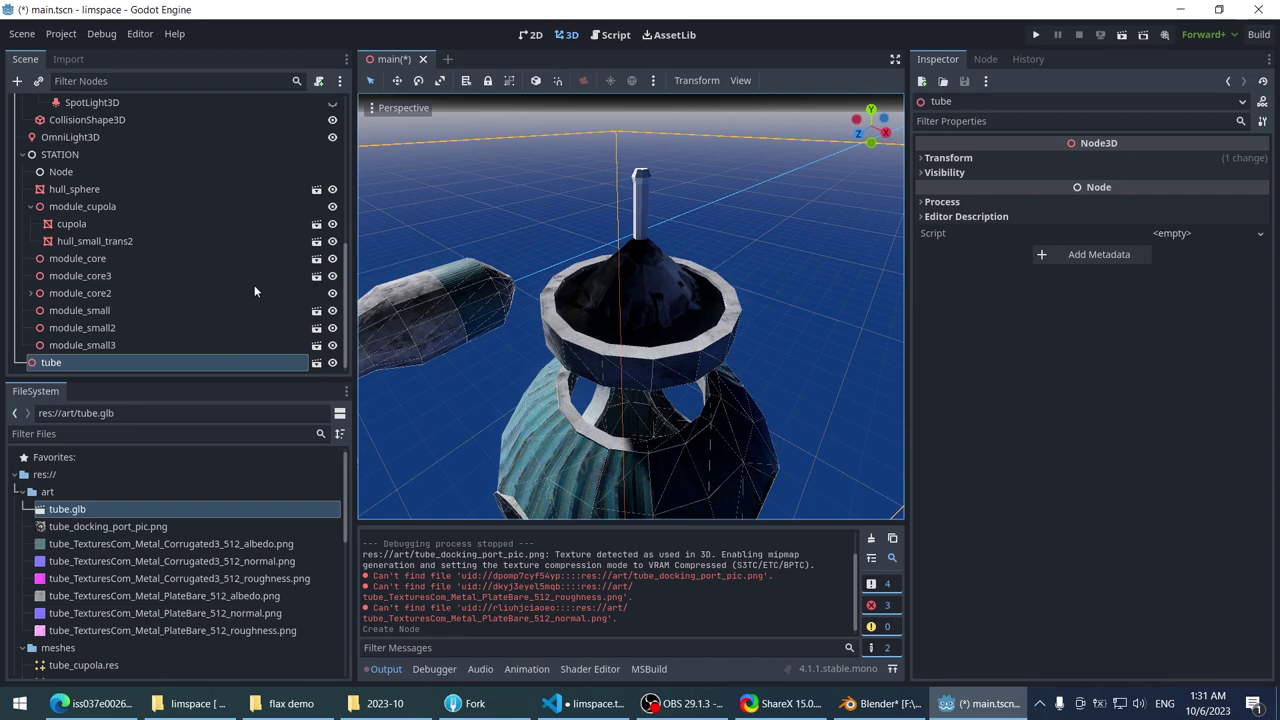
middle_drag(620, 320, 590, 220)
scroll(638, 234, up, 5)
scroll(638, 234, down, 8)
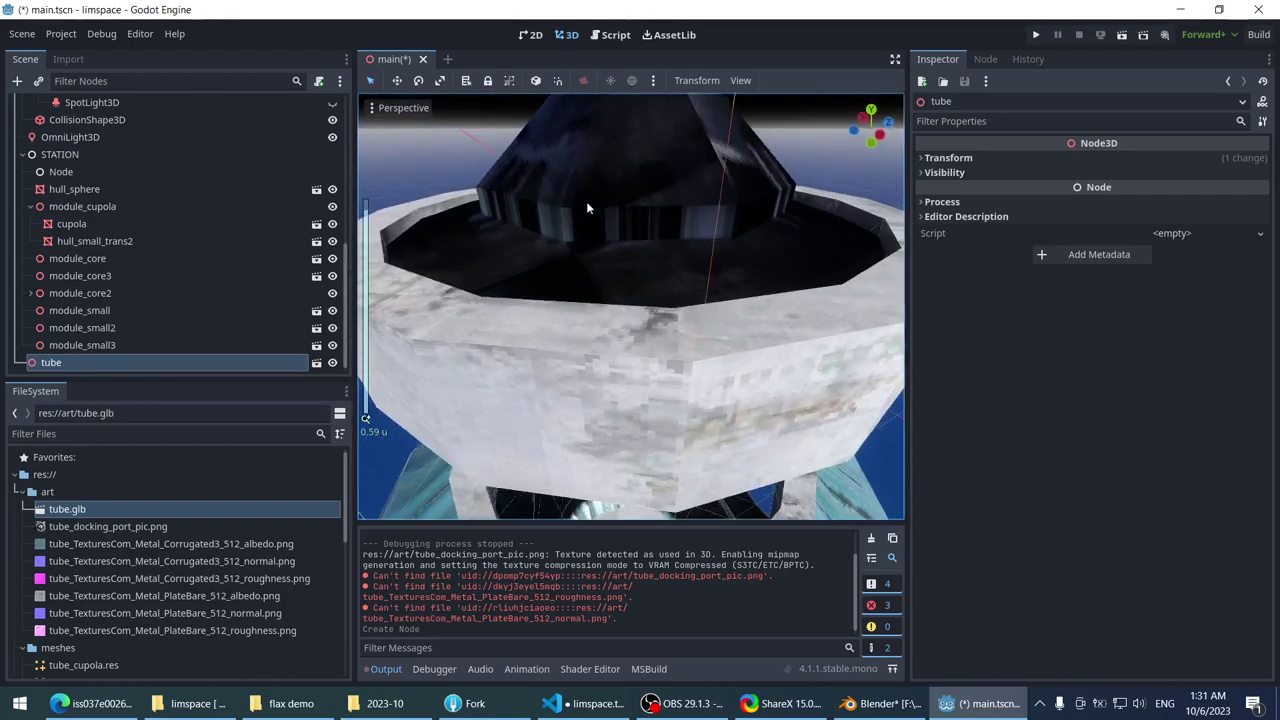
middle_drag(544, 317, 730, 520)
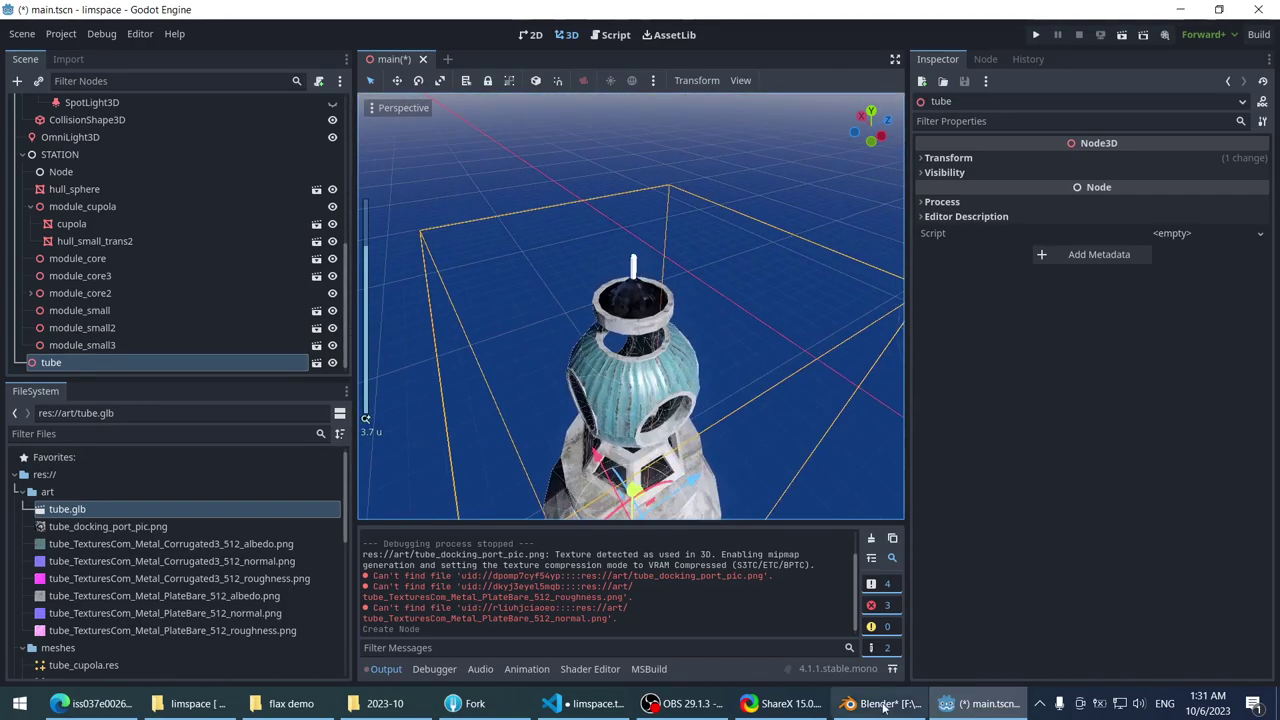
click(880, 703)
- Select only docking_port_hatch and show its material's Surface settings in an enlarged Properties editor
click(970, 186)
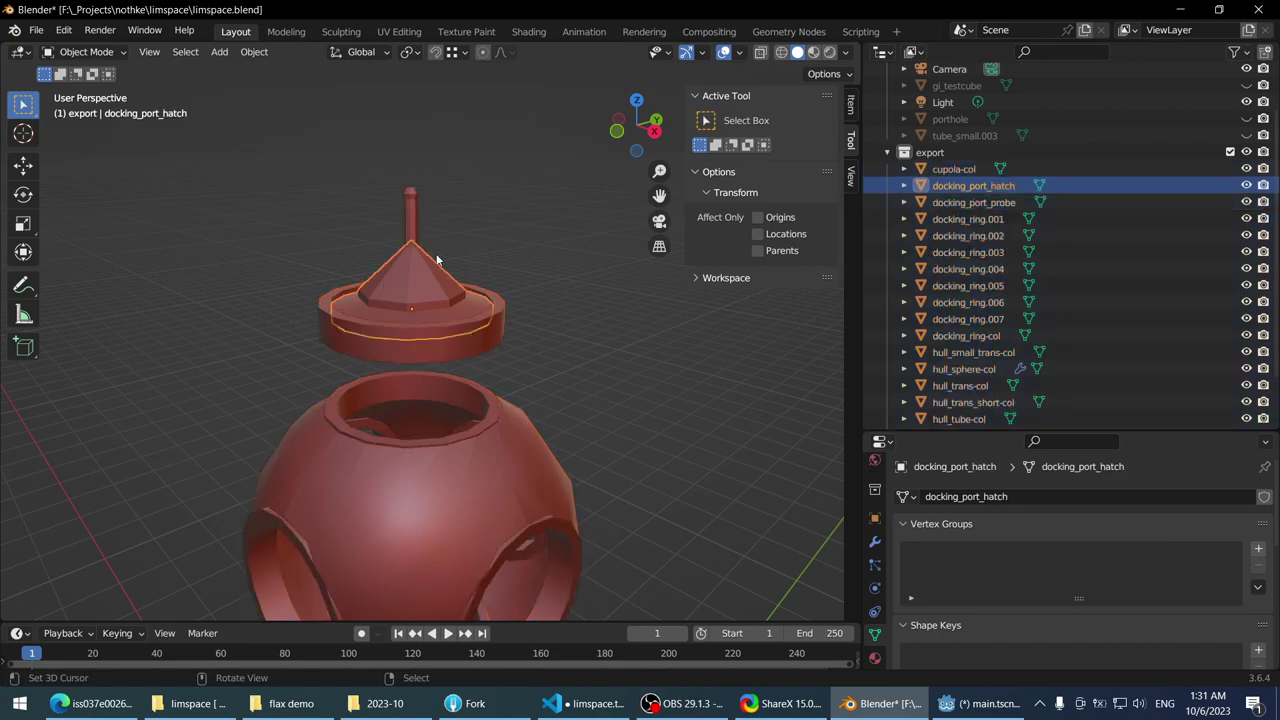
drag(998, 432, 998, 228)
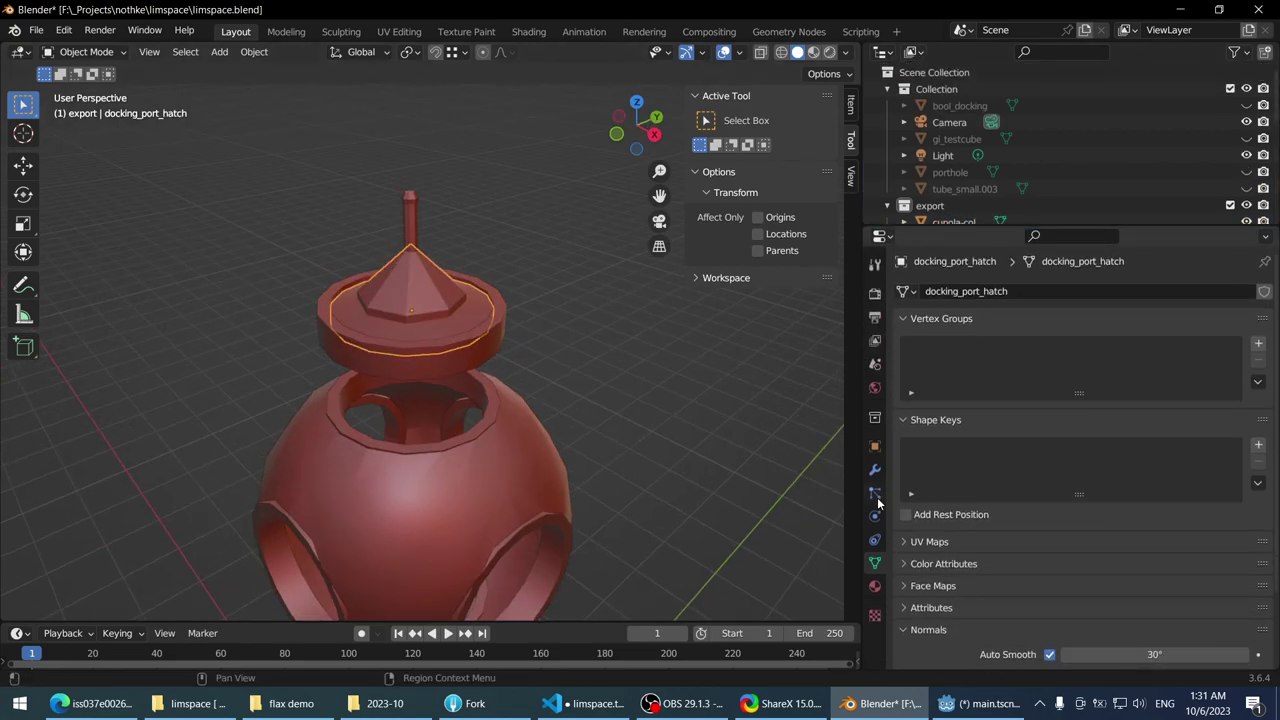
click(875, 586)
scroll(960, 493, down, 4)
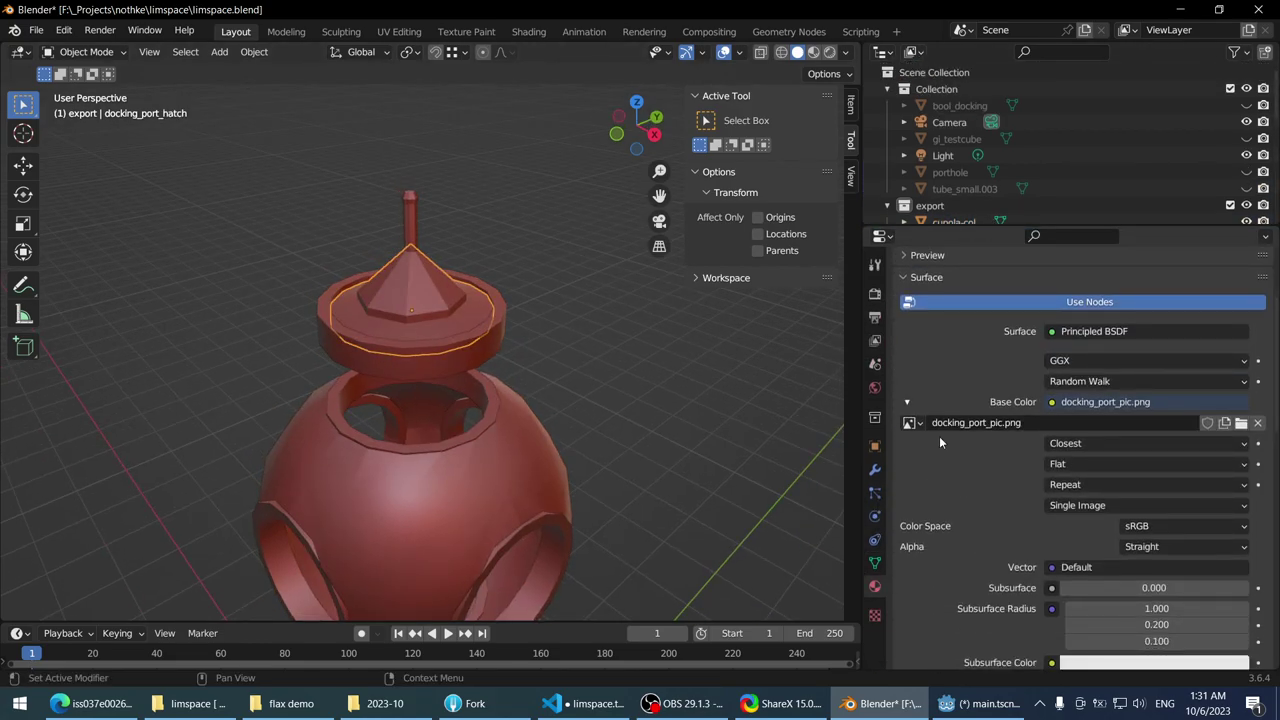
scroll(940, 440, down, 6)
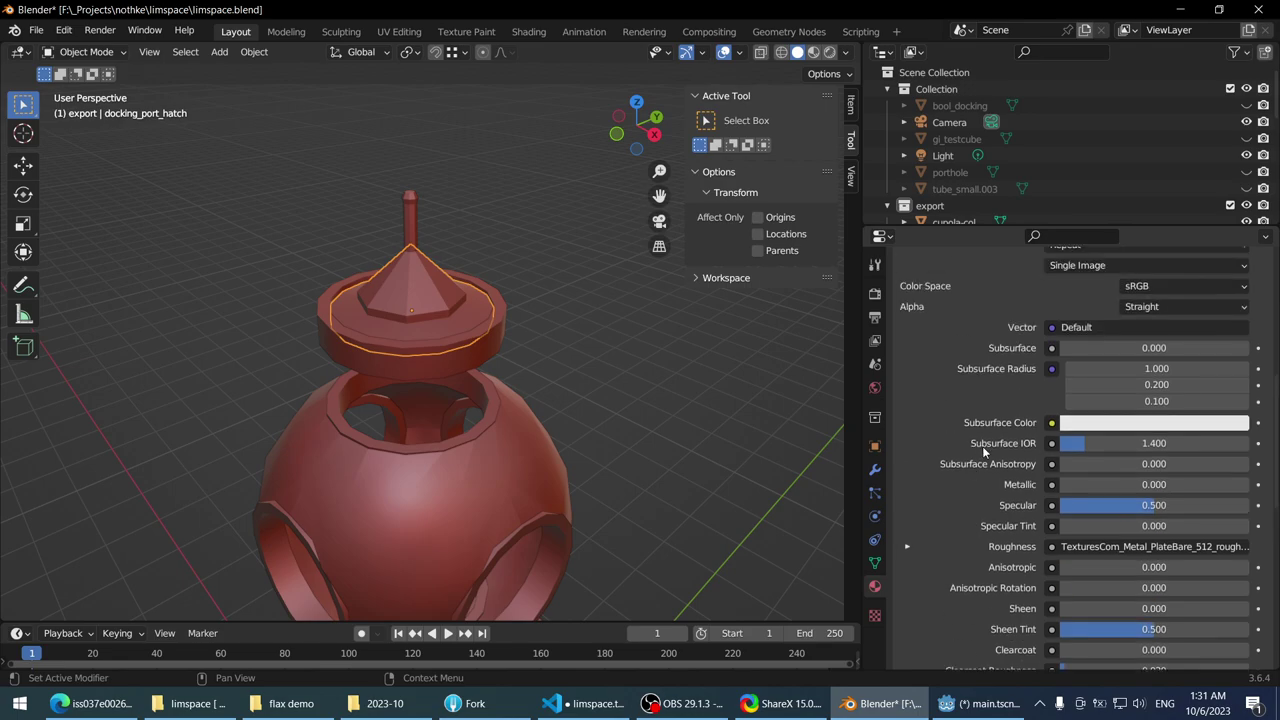
- In the Shading workspace, preview the hatch material's normal map and roughness textures
click(529, 31)
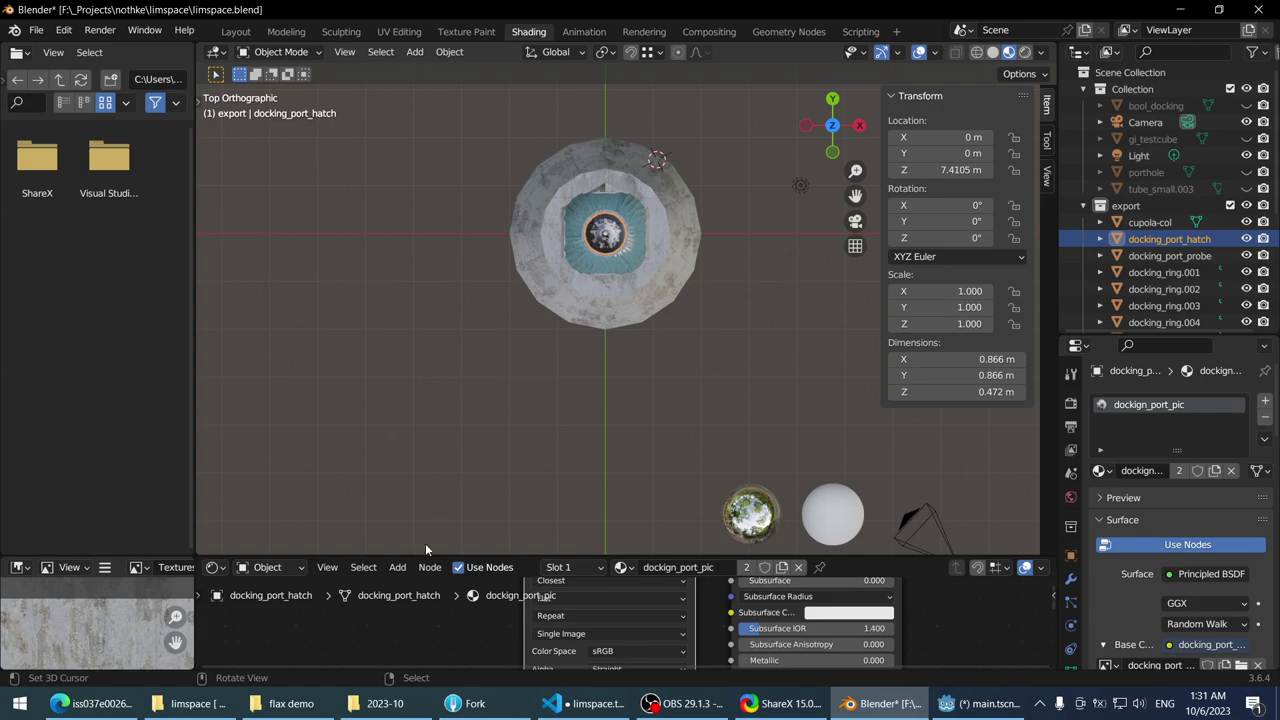
drag(423, 557, 423, 284)
scroll(411, 403, up, 5)
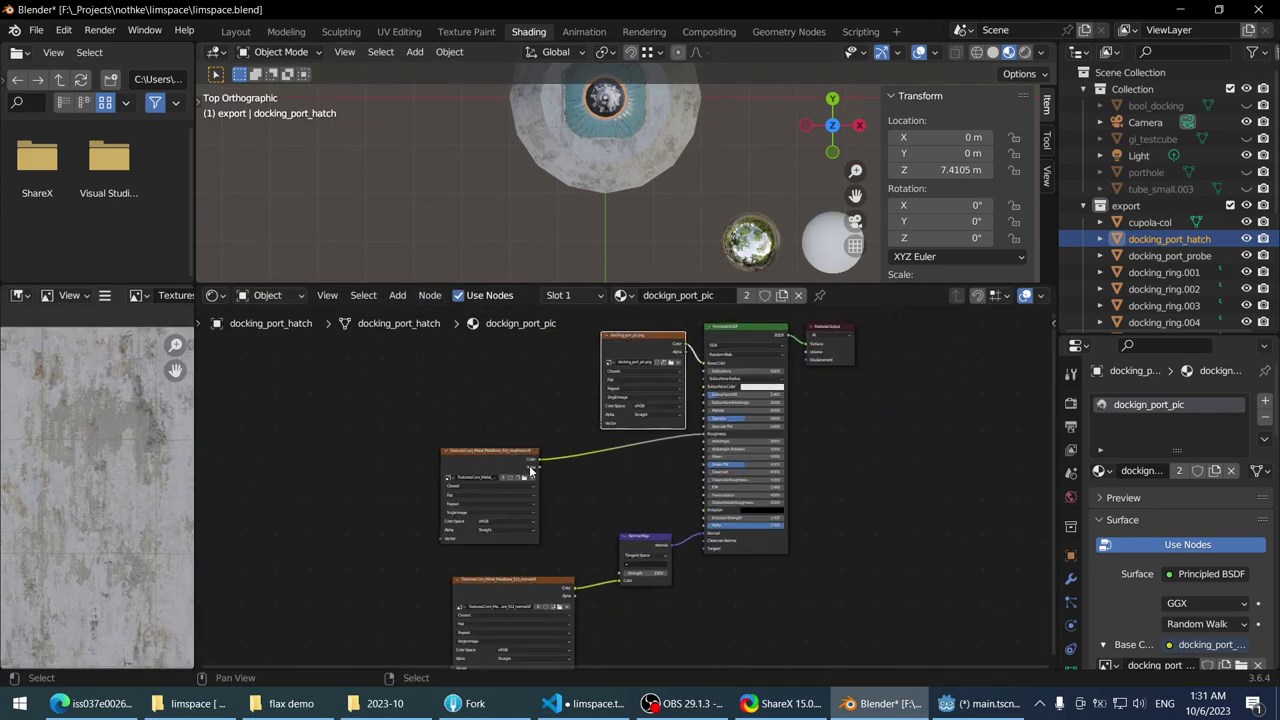
scroll(657, 490, up, 1)
click(502, 560)
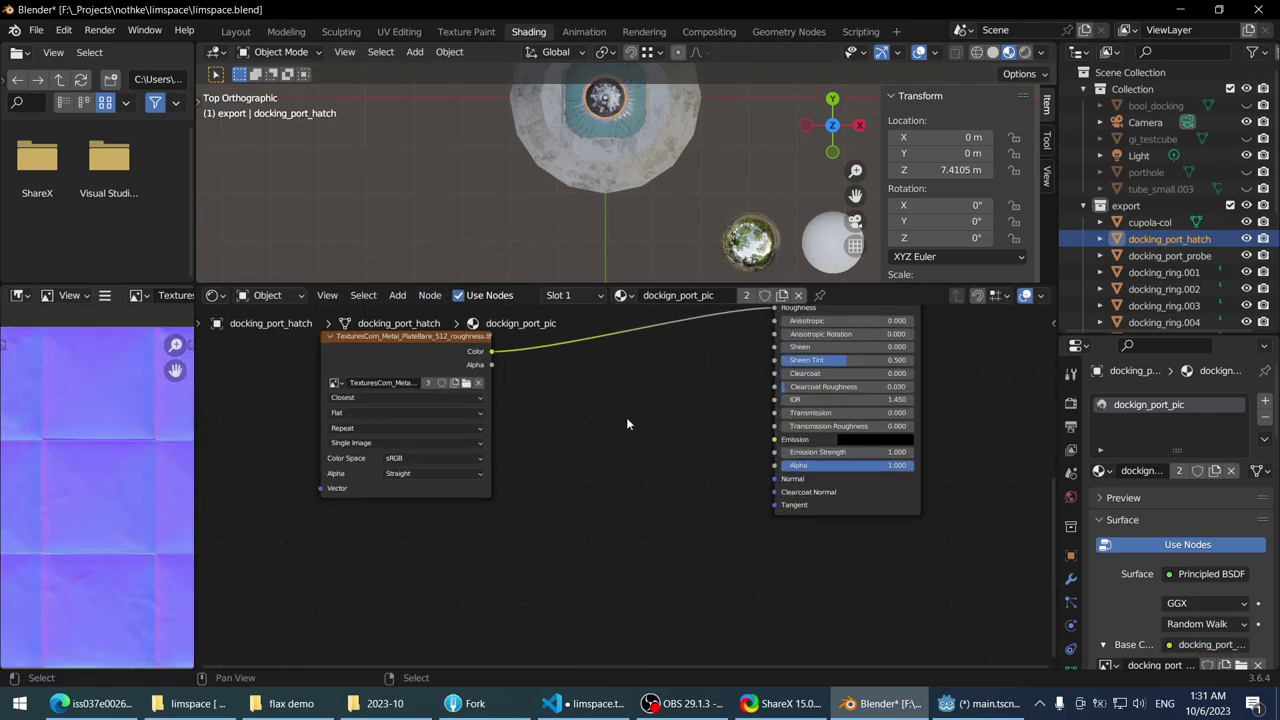
shift+scroll(626, 417, up, 6)
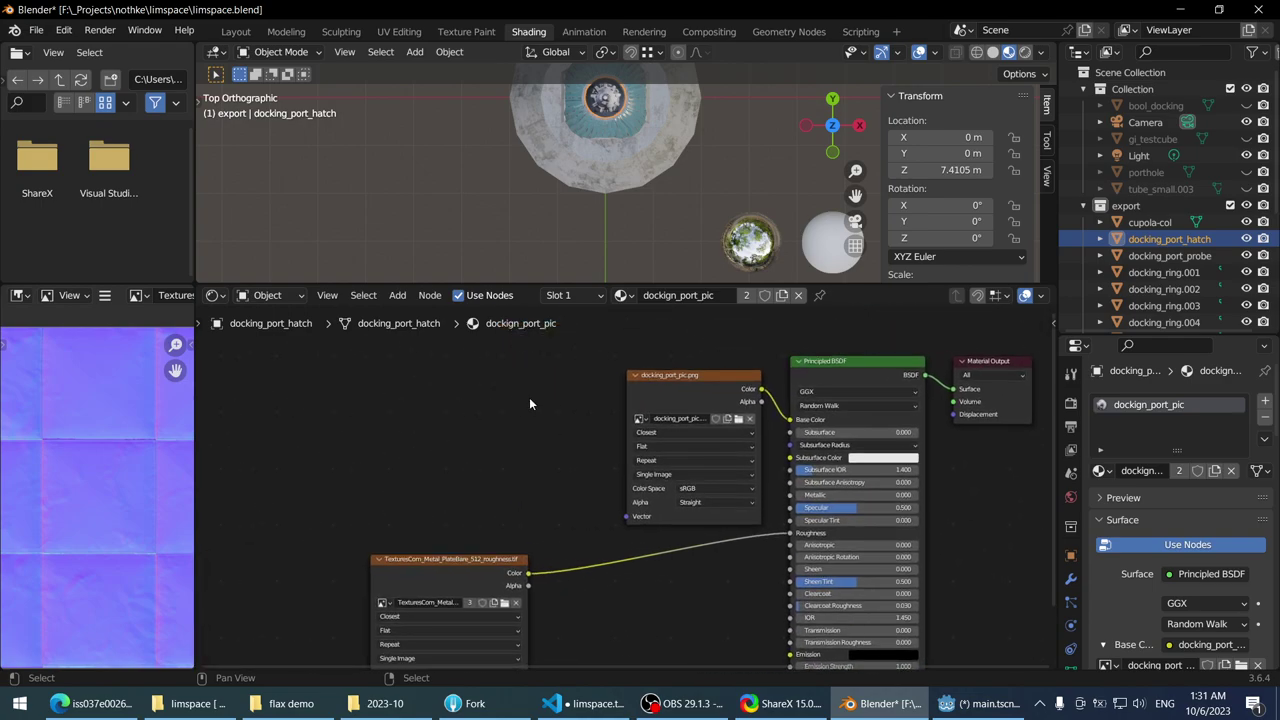
shift+scroll(530, 404, down, 2)
scroll(492, 489, up, 2)
click(472, 429)
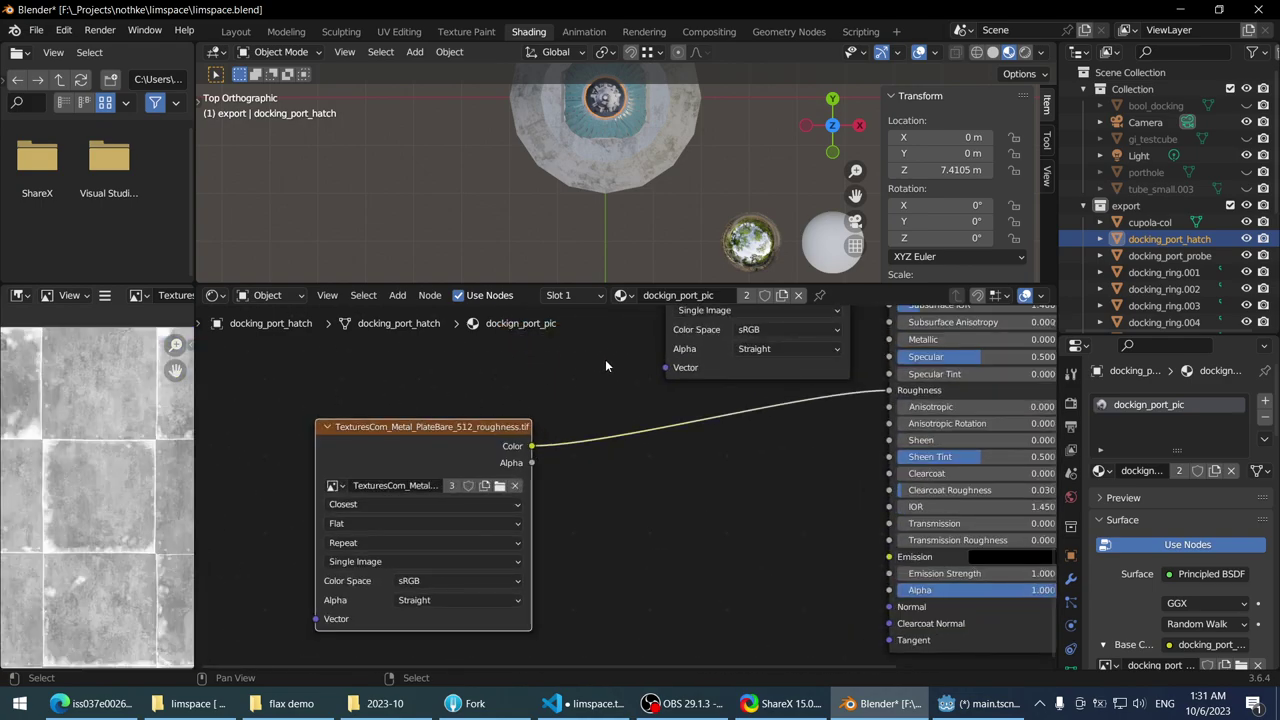
scroll(605, 366, down, 4)
- Set the Principled BSDF Roughness to 1.000 on the hatch material
mouse_move(552, 115)
middle_down()
mouse_move(591, 69)
mouse_move(531, 149)
mouse_move(572, 238)
mouse_move(563, 134)
mouse_move(605, 210)
middle_up()
scroll(643, 255, up, 2)
scroll(733, 544, up, 4)
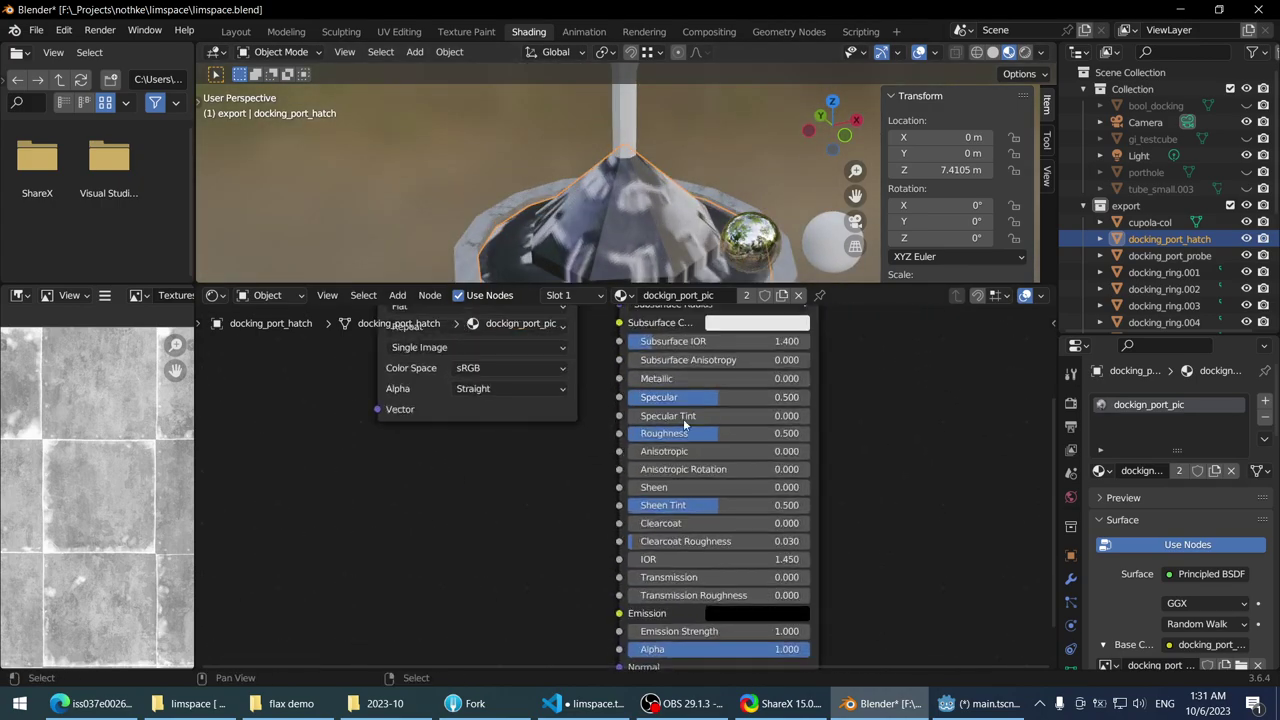
scroll(758, 433, down, 2)
middle_drag(620, 199, 656, 266)
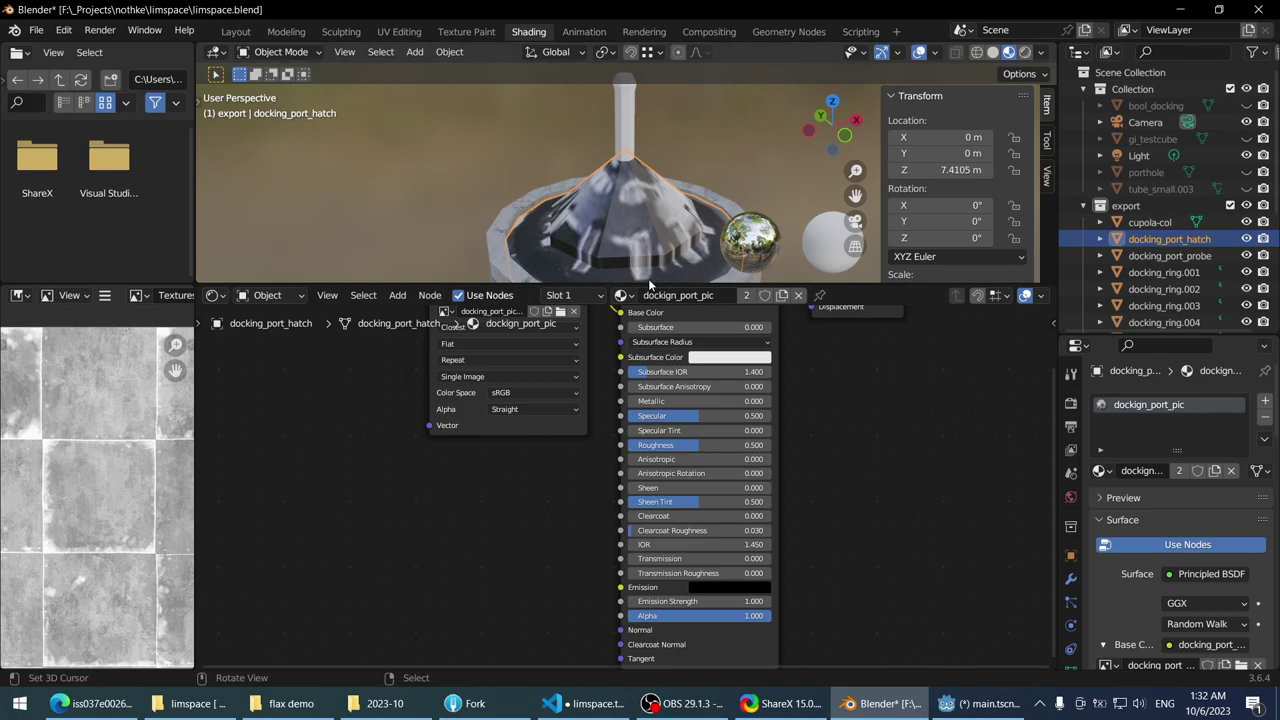
drag(648, 284, 642, 517)
middle_drag(609, 359, 608, 365)
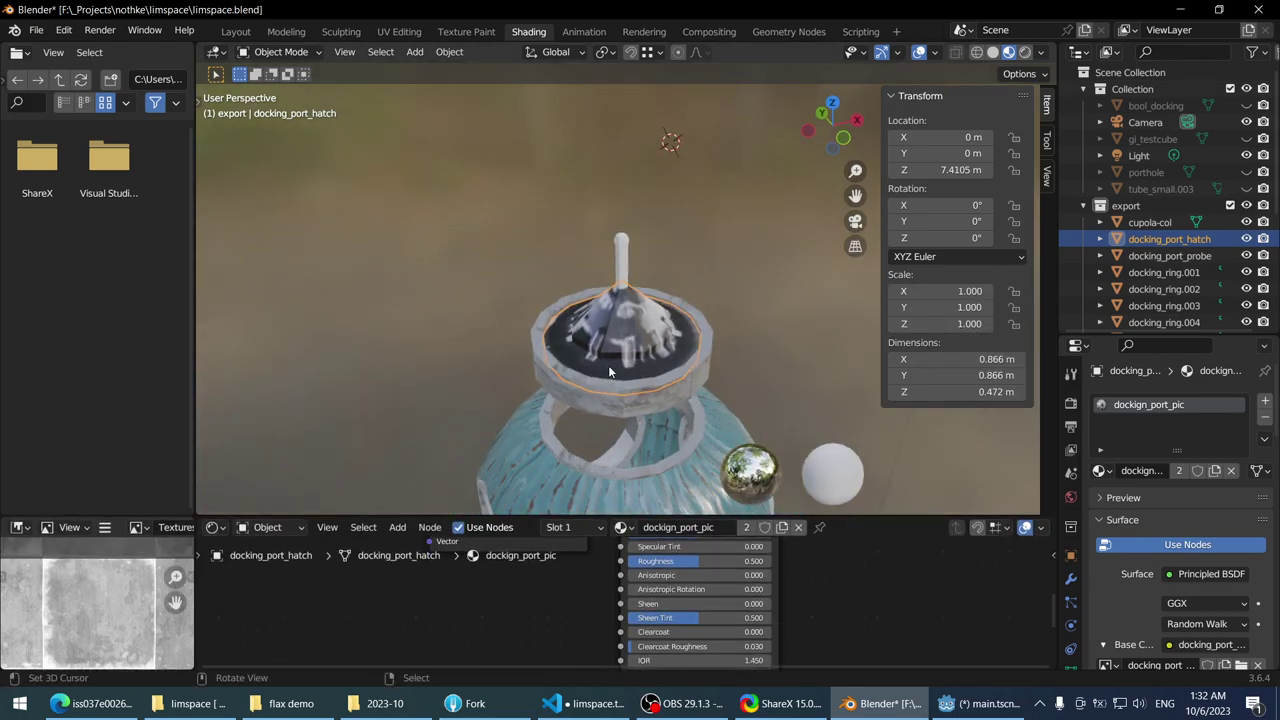
drag(631, 516, 655, 361)
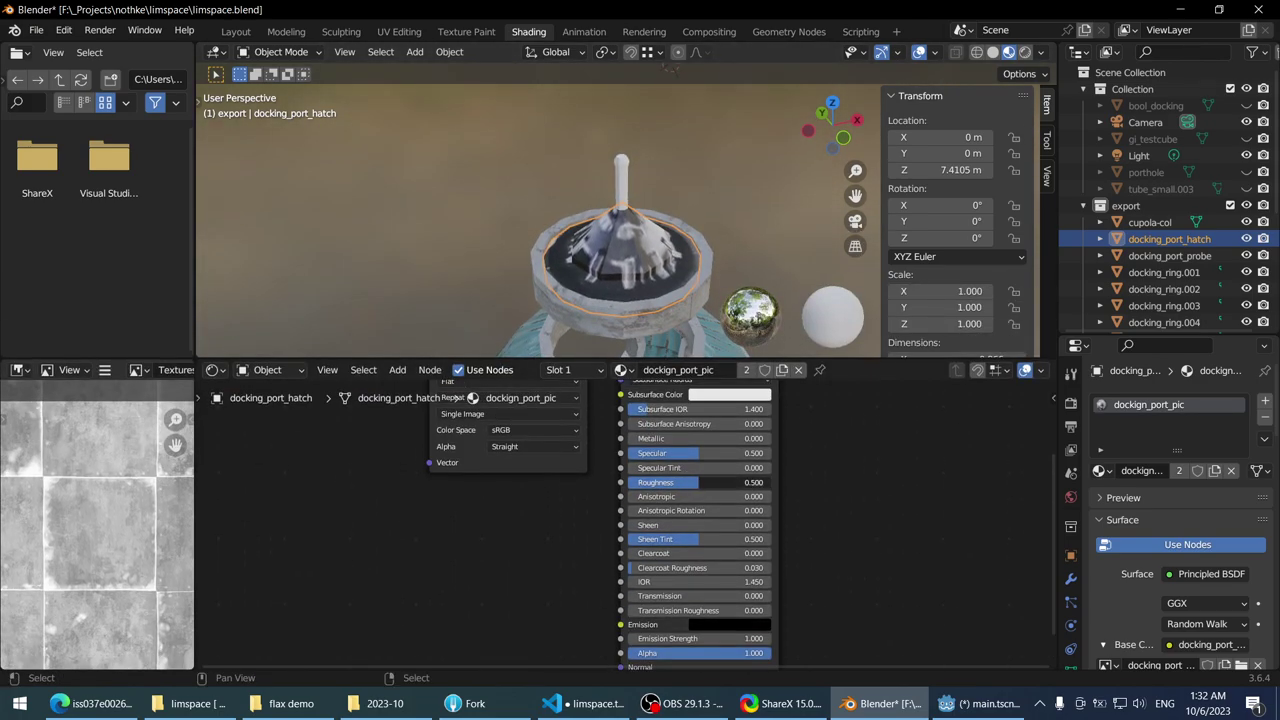
mouse_move(698, 482)
mouse_down()
mouse_move(680, 482)
mouse_move(770, 482)
mouse_up()
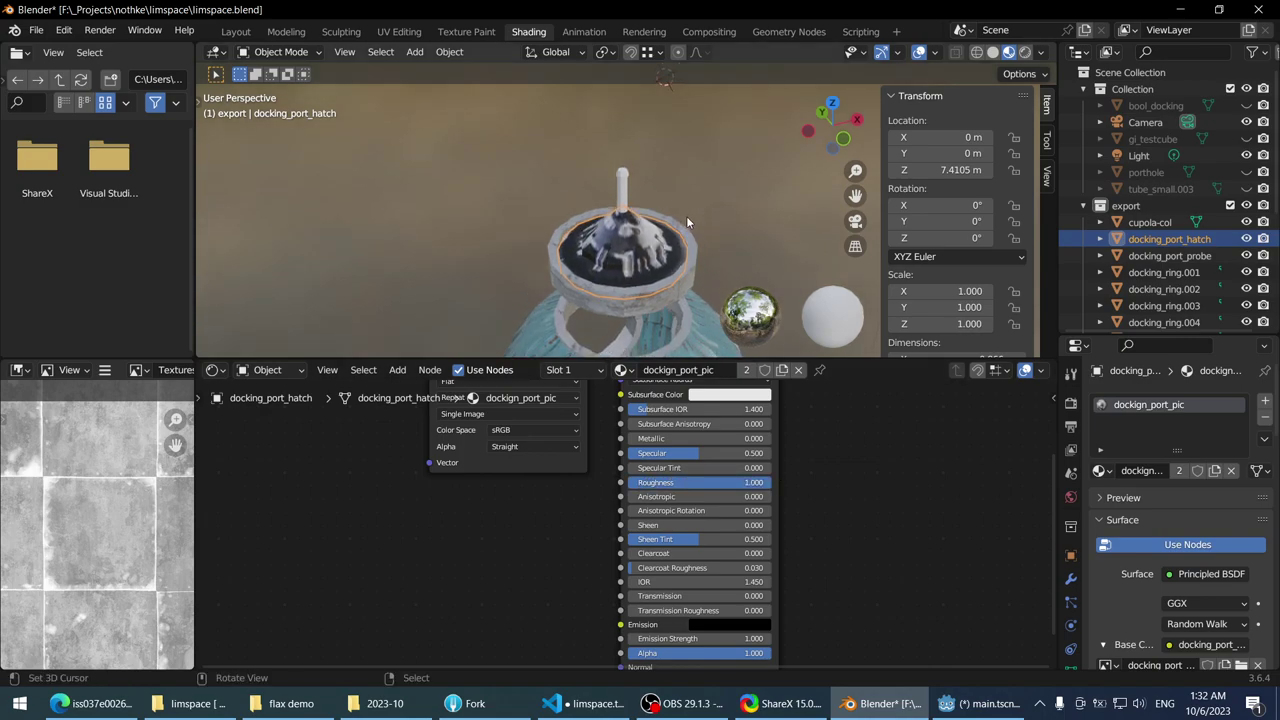
scroll(692, 457, up, 1)
scroll(710, 455, up, 1)
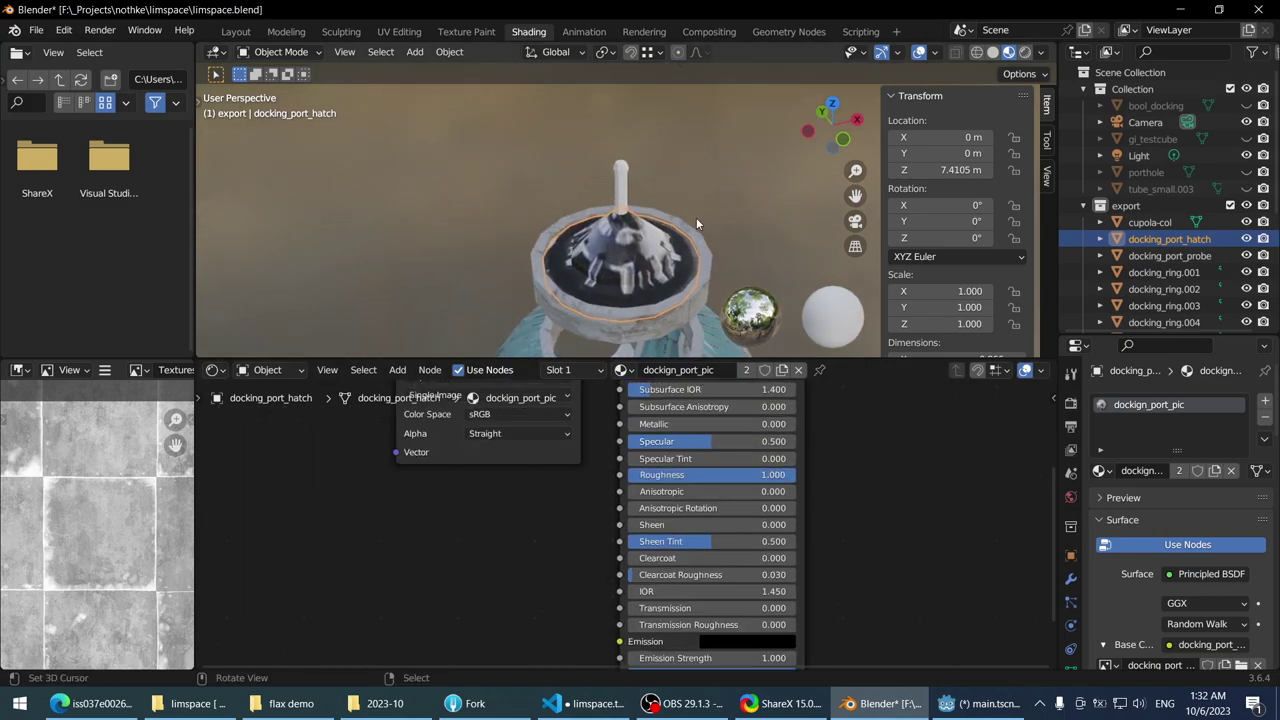
click(696, 216)
middle_drag(694, 199, 705, 181)
- Assign the existing dockign_port_pic material to docking_port_probe
click(612, 174)
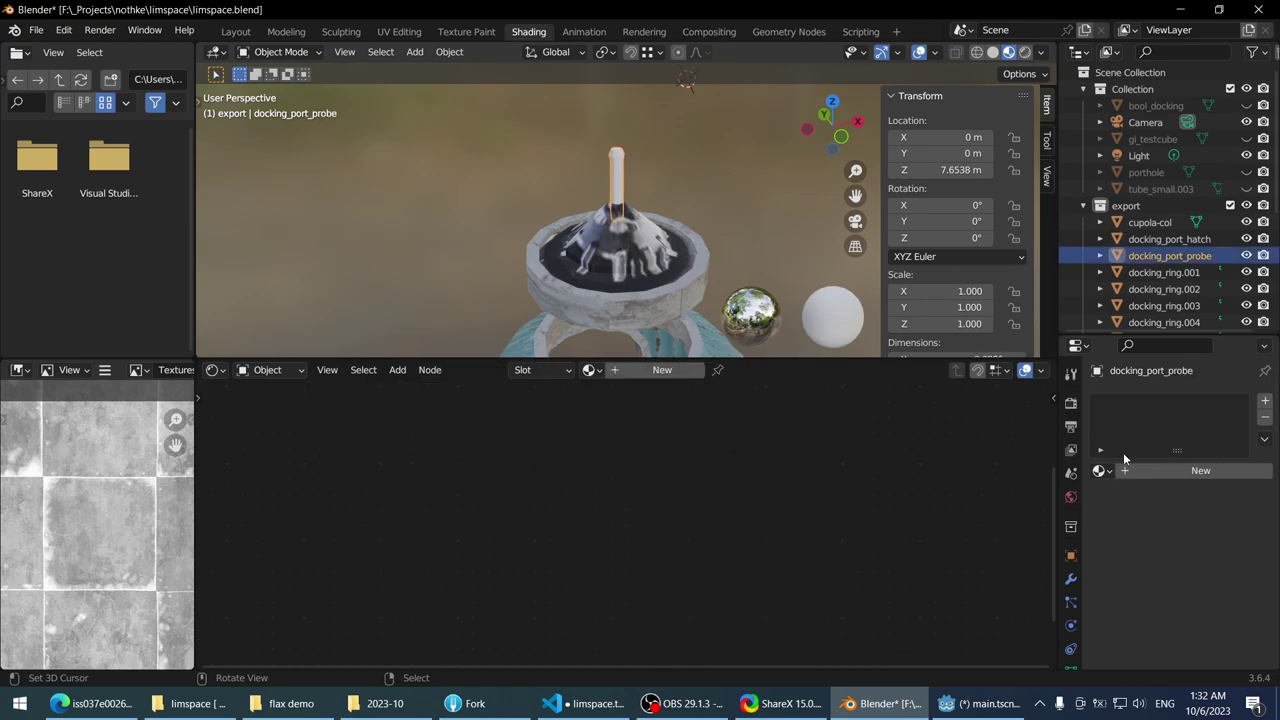
click(1104, 471)
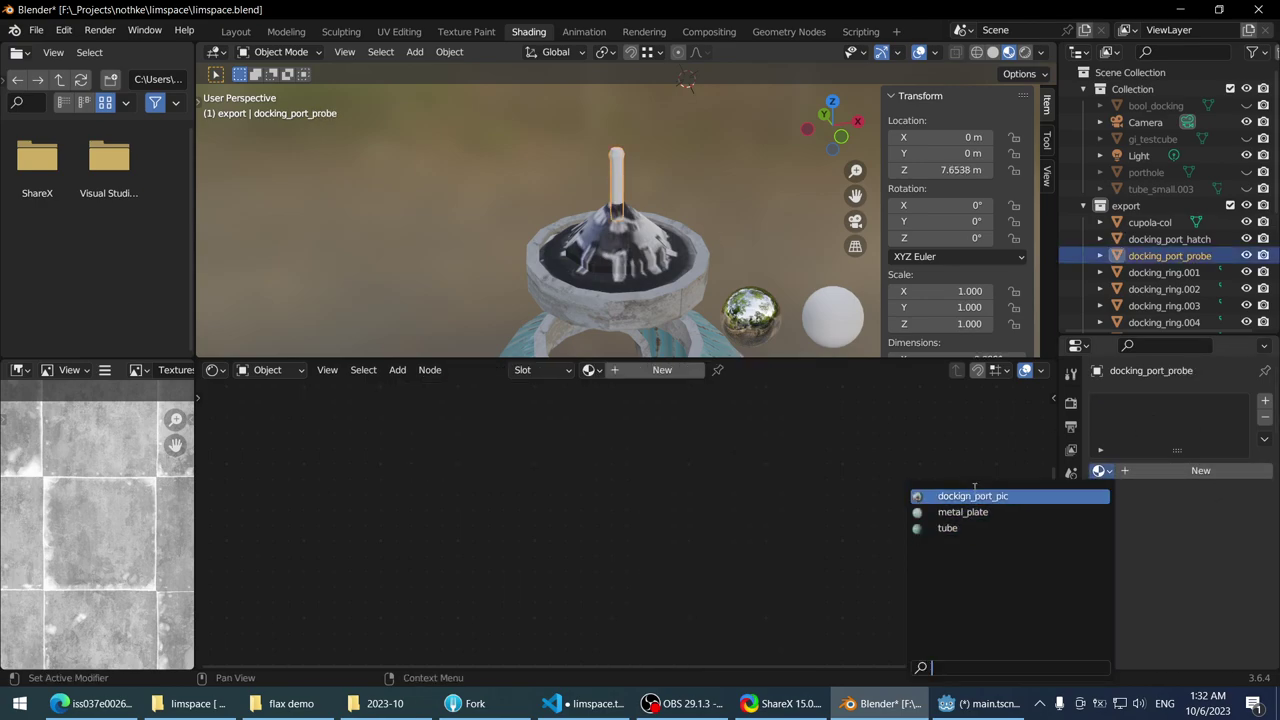
click(1013, 496)
middle_drag(680, 220, 539, 192)
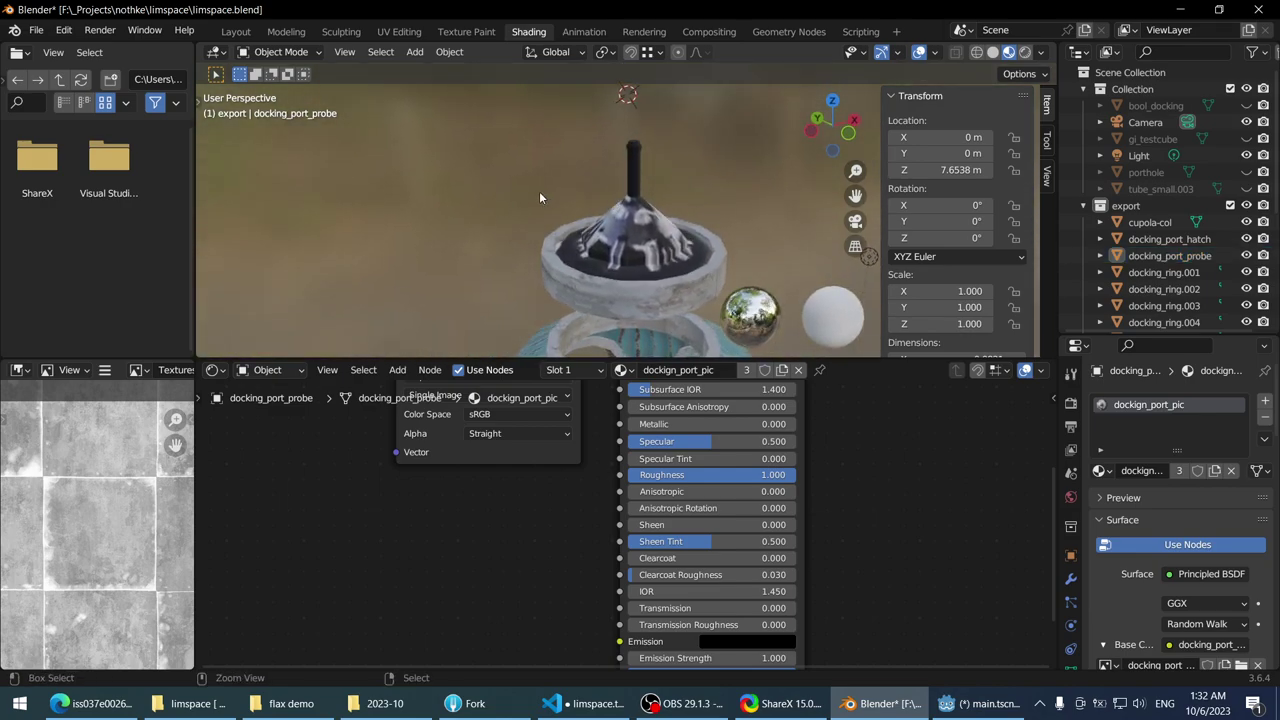
scroll(544, 194, down, 3)
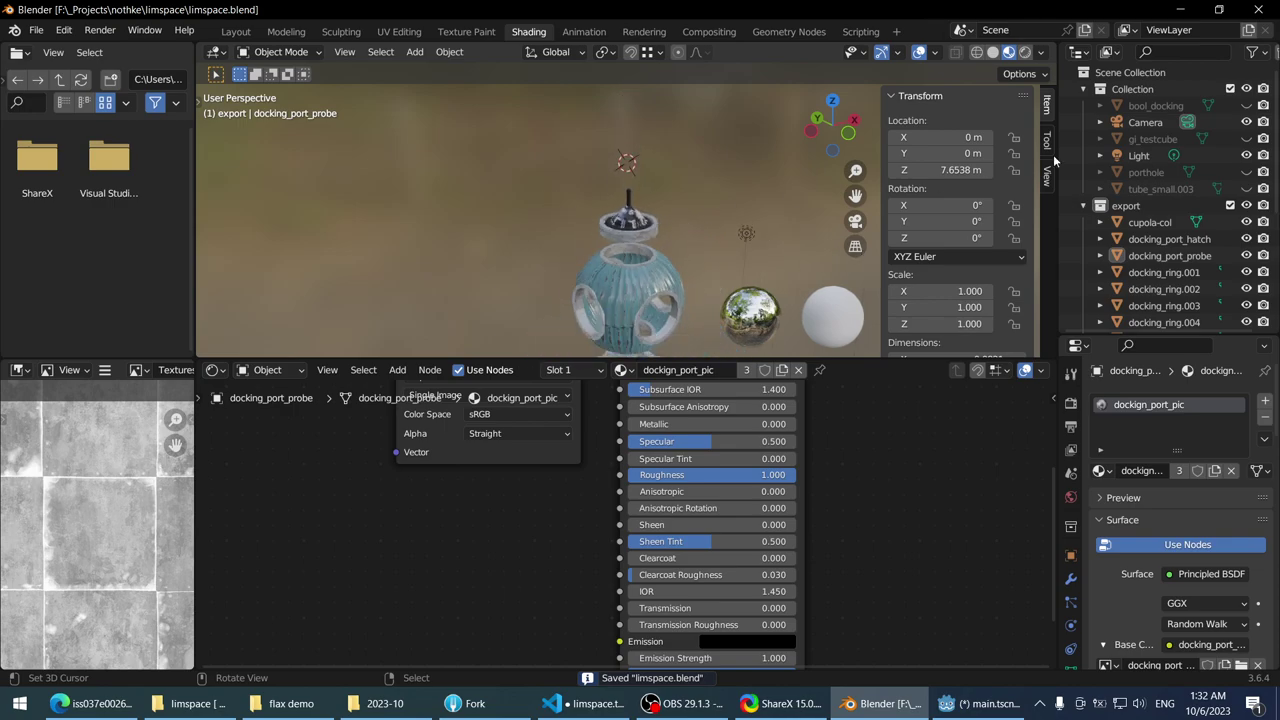
- Select all objects in the export collection and export them as glTF
right_click(1152, 204)
click(1061, 200)
key(q)
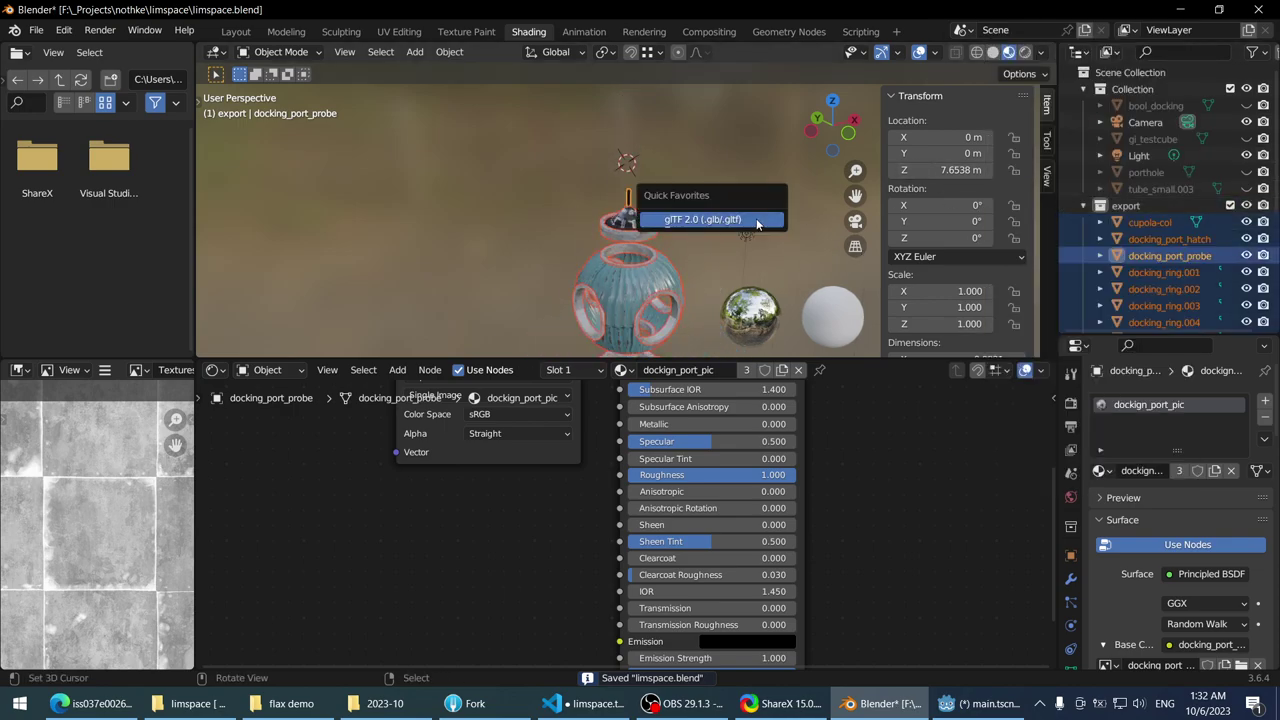
click(695, 214)
click(906, 585)
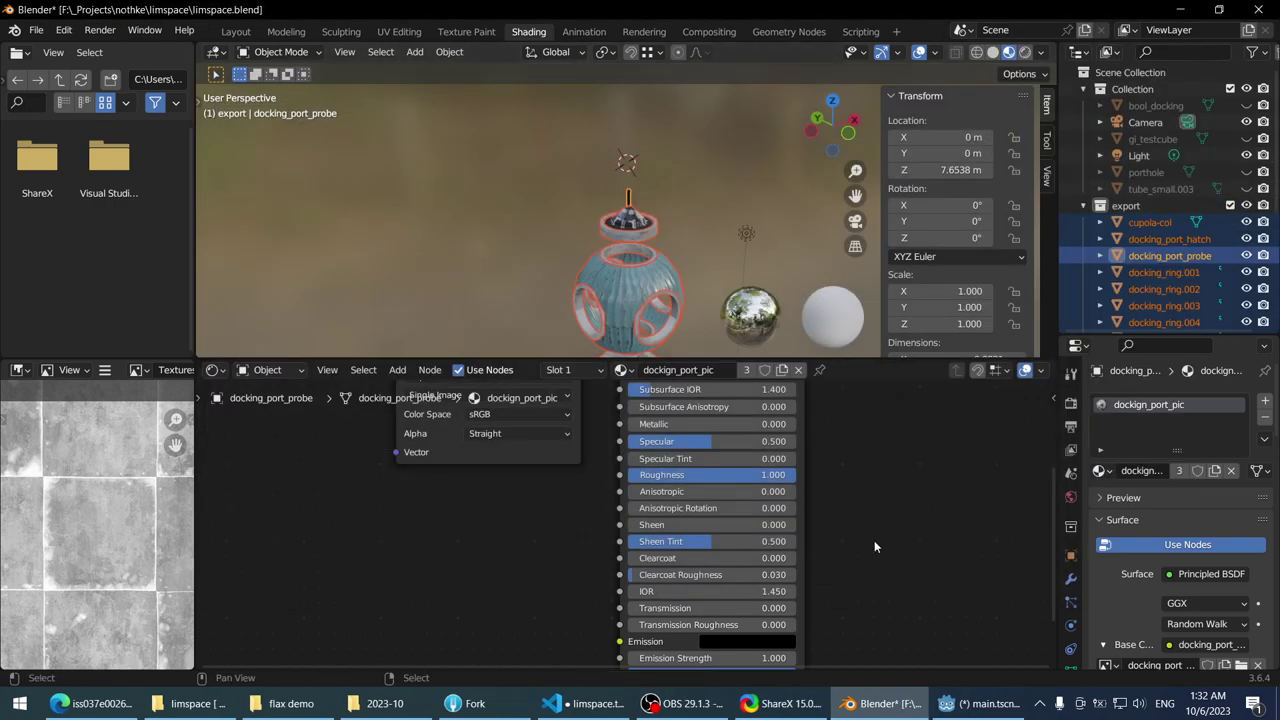
click(985, 703)
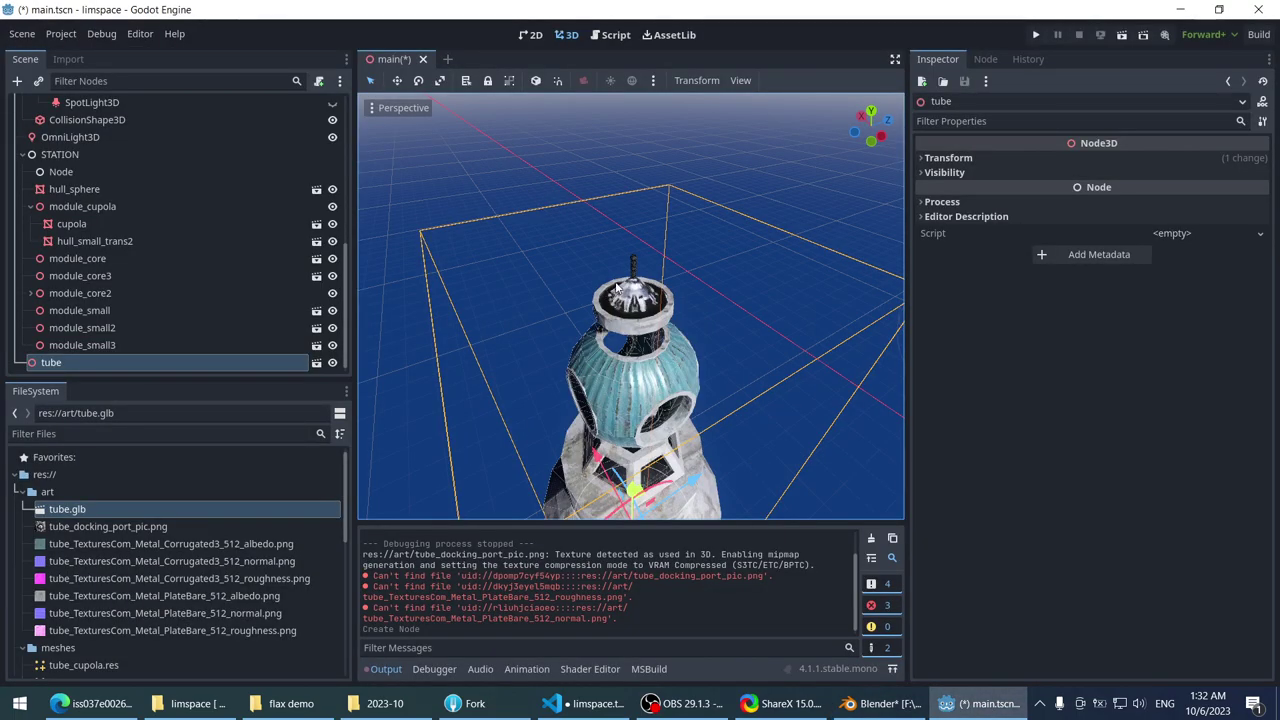
- Save main.tscn and look down onto the reimported tube's hatch and probe
key(ctrl+s)
scroll(567, 236, up, 5)
middle_drag(567, 236, 613, 337)
scroll(596, 251, up, 5)
scroll(612, 330, down, 5)
- Select all of docking_port_probe's geometry and project its UVs from view
key(alt+Tab)
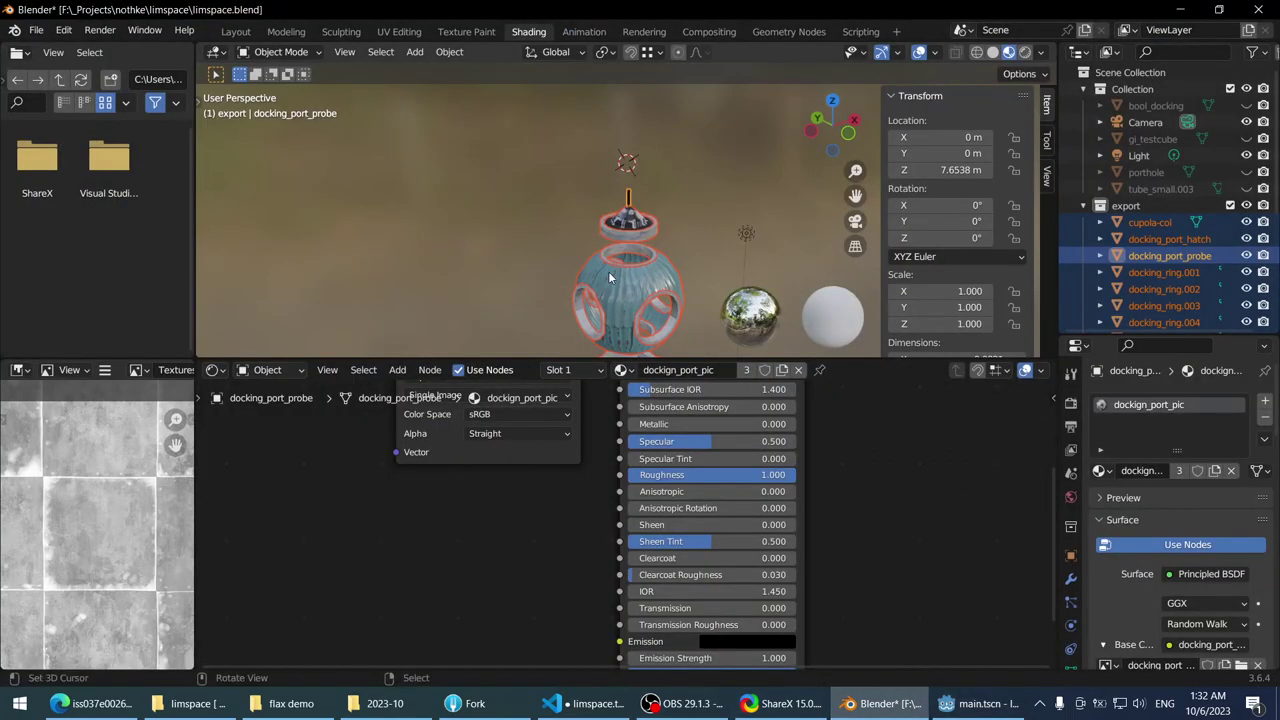
scroll(608, 271, up, 3)
scroll(608, 182, up, 2)
key(Tab)
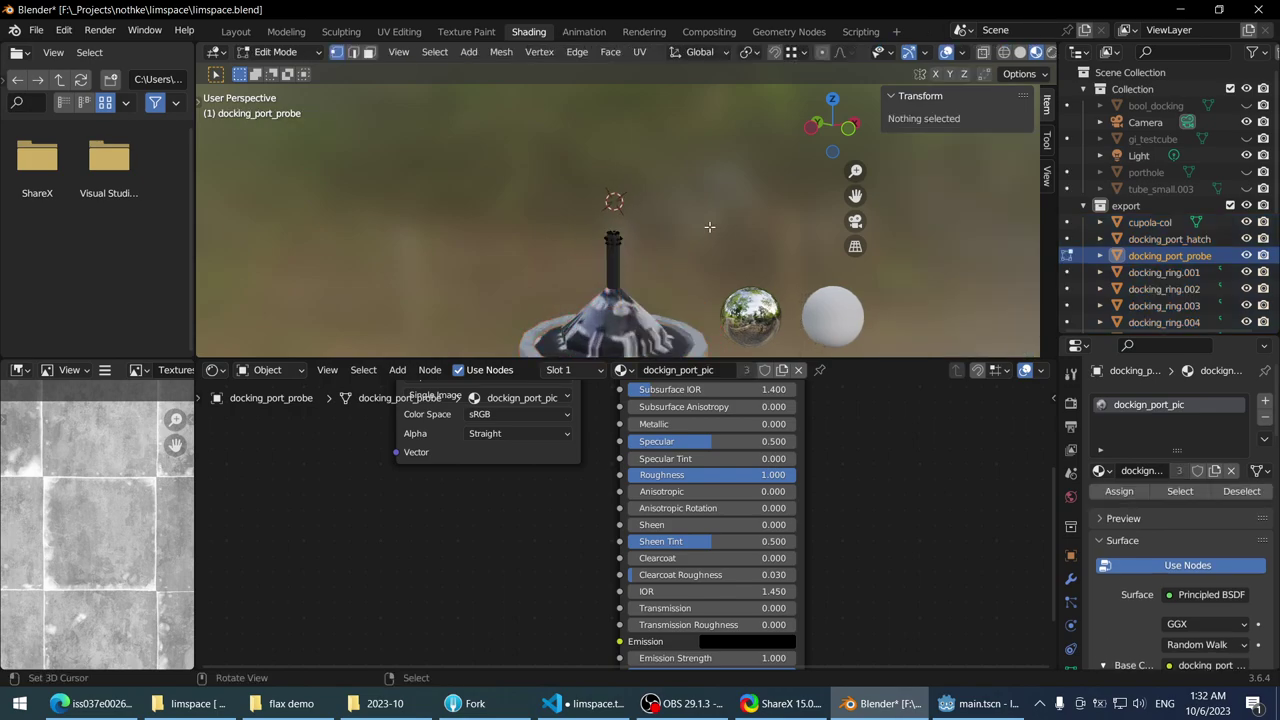
key(a)
key(a)
key(a)
key(u)
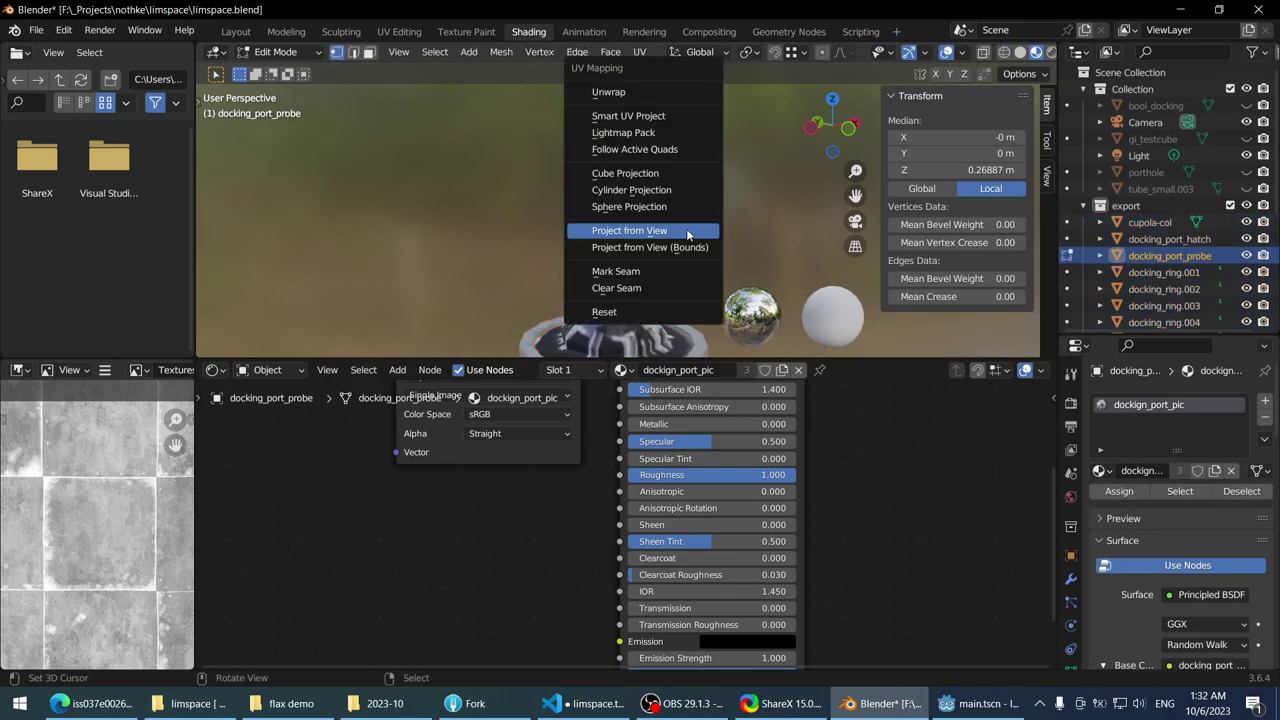
click(688, 234)
scroll(647, 197, up, 3)
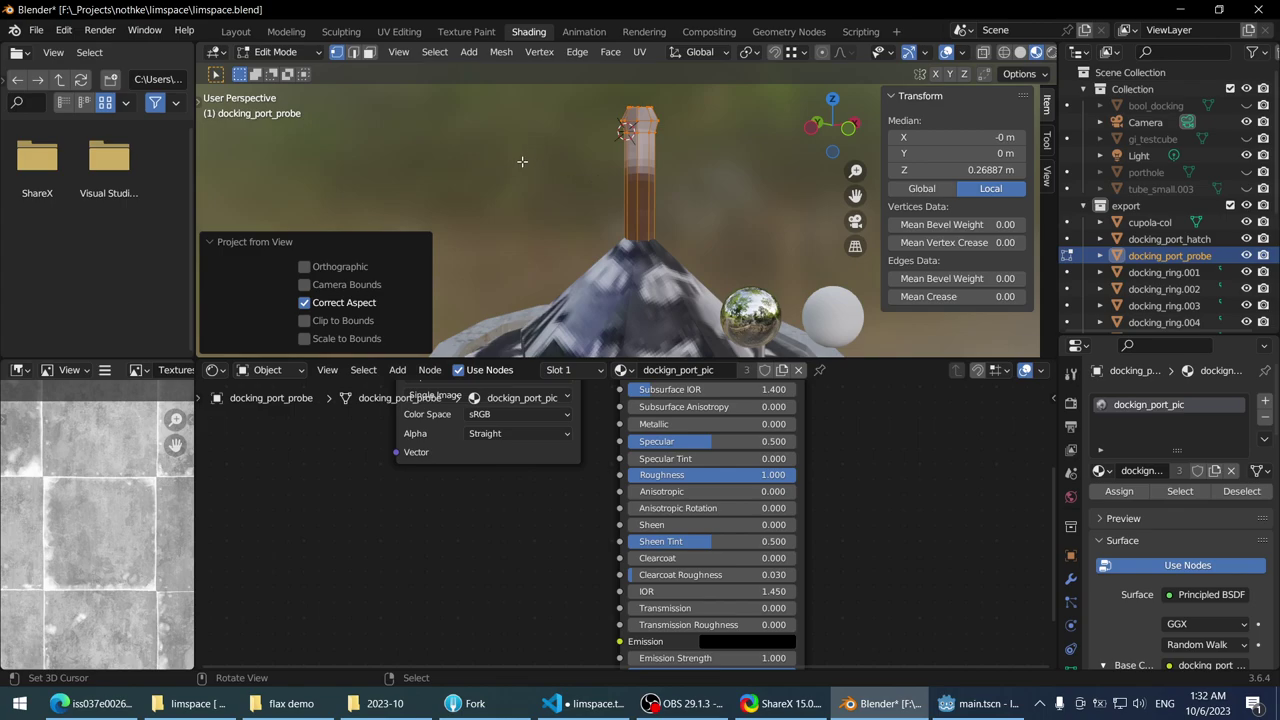
- In the UV Editing workspace, move and scale the probe's UV island toward the image centre
click(396, 32)
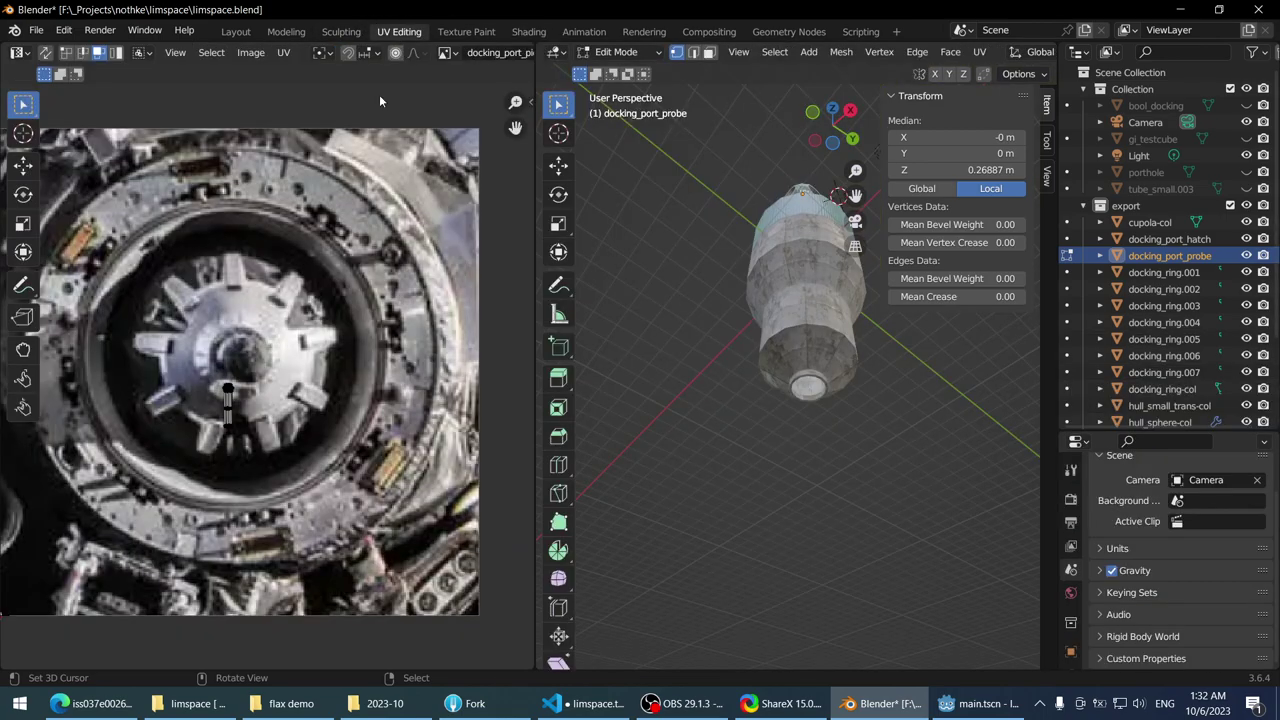
key(g)
click(308, 312)
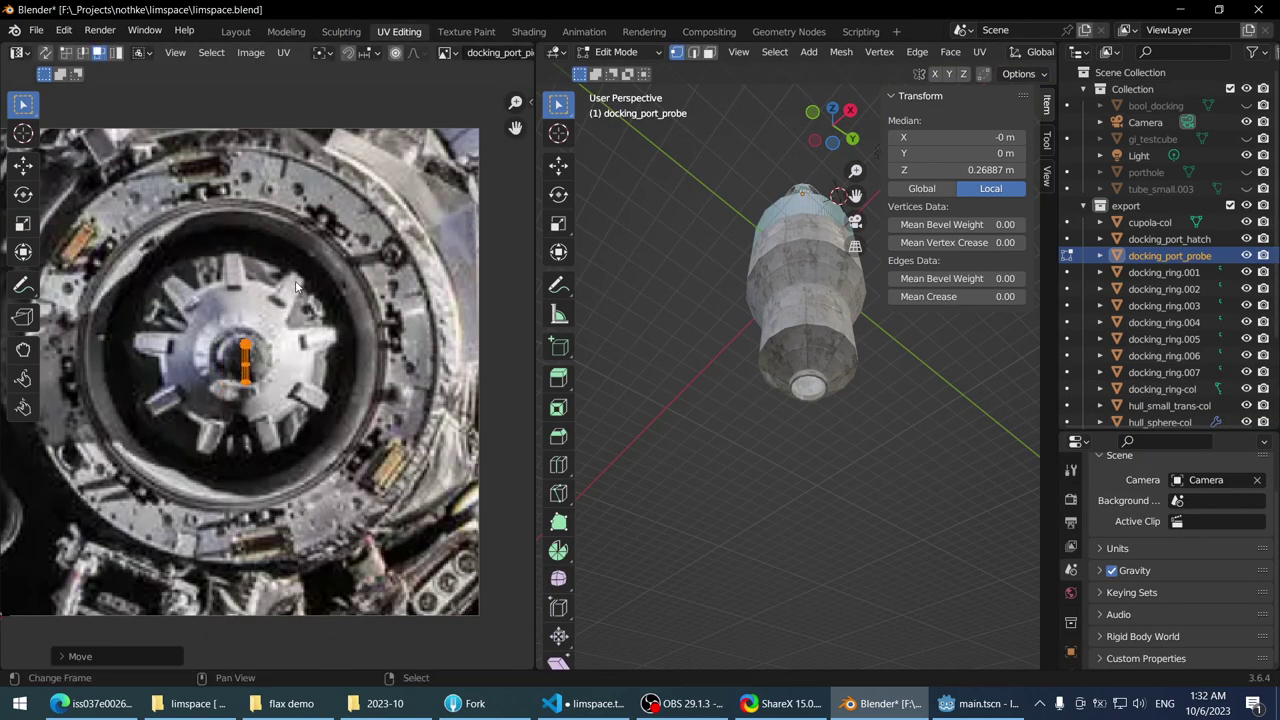
scroll(295, 287, up, 5)
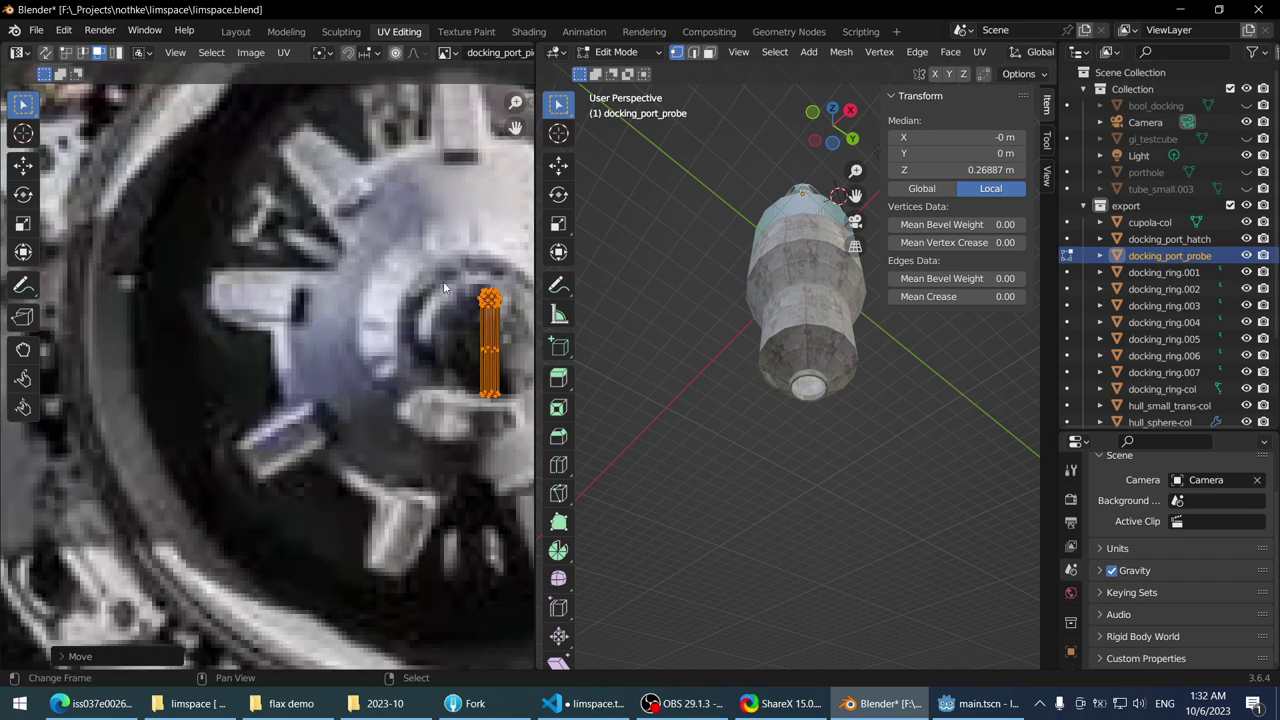
key(s)
key(g)
scroll(412, 249, down, 2)
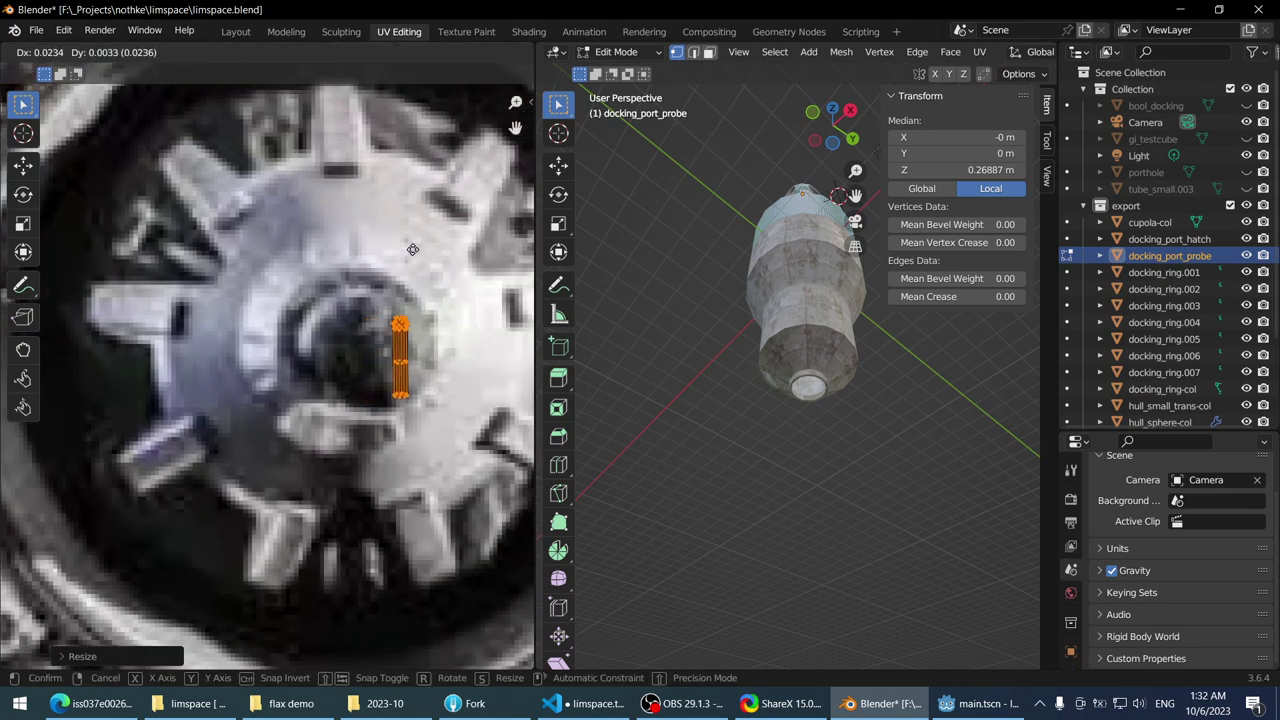
click(412, 249)
- Seat the island over the dark centre, shrink it to about half, and return to Layout
key(g)
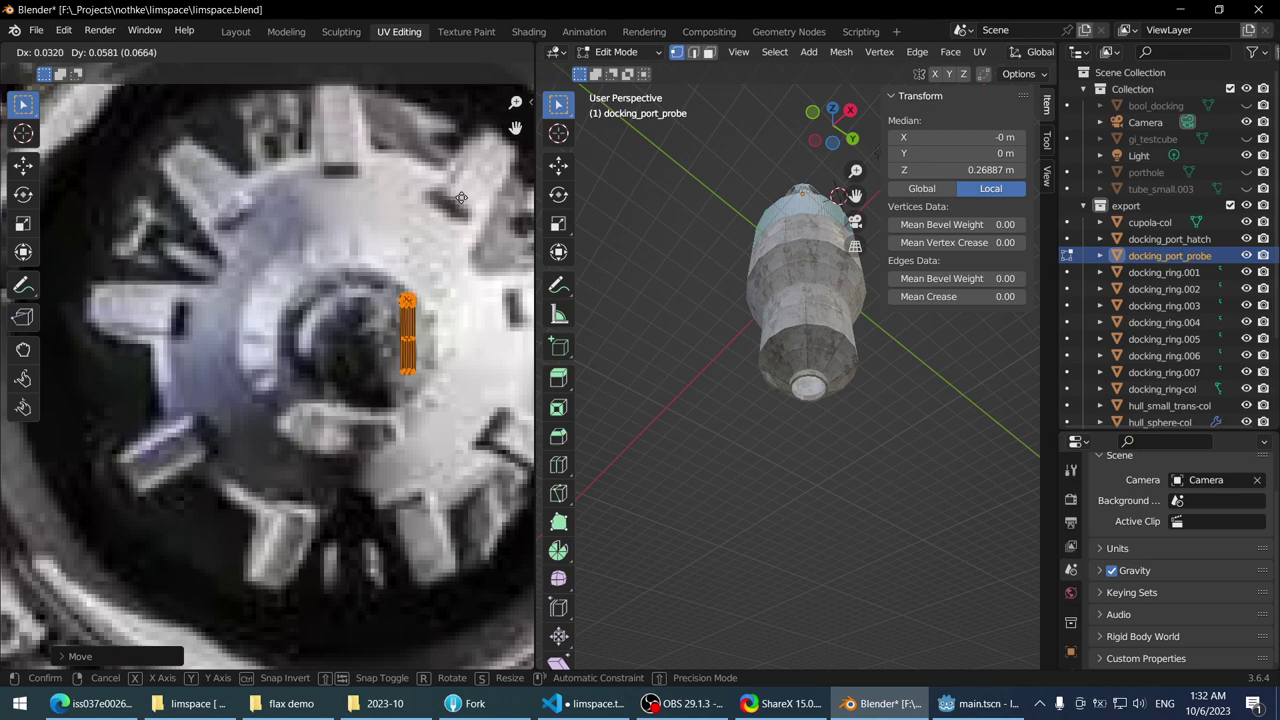
click(451, 212)
key(s)
click(408, 278)
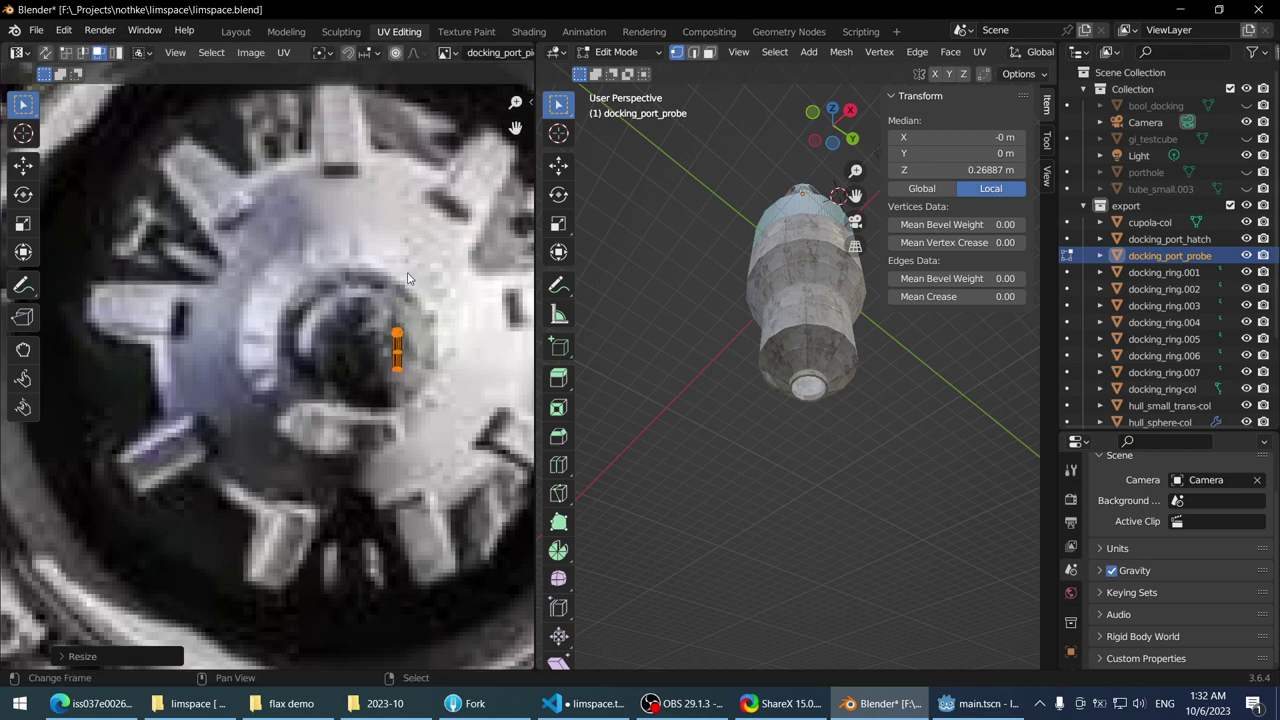
click(236, 31)
key(Tab)
- Leave Edit Mode and check the textured probe dome in Material Preview
scroll(354, 199, up, 4)
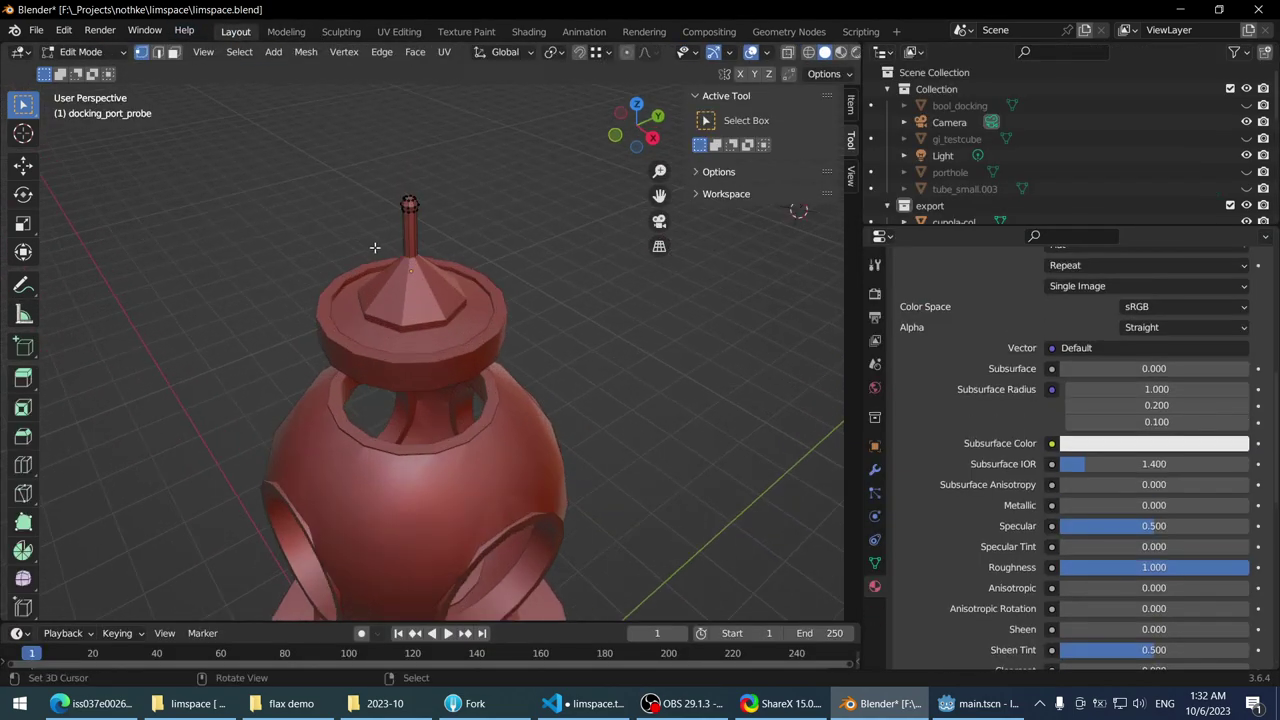
key(Tab)
middle_drag(270, 176, 560, 120)
click(812, 52)
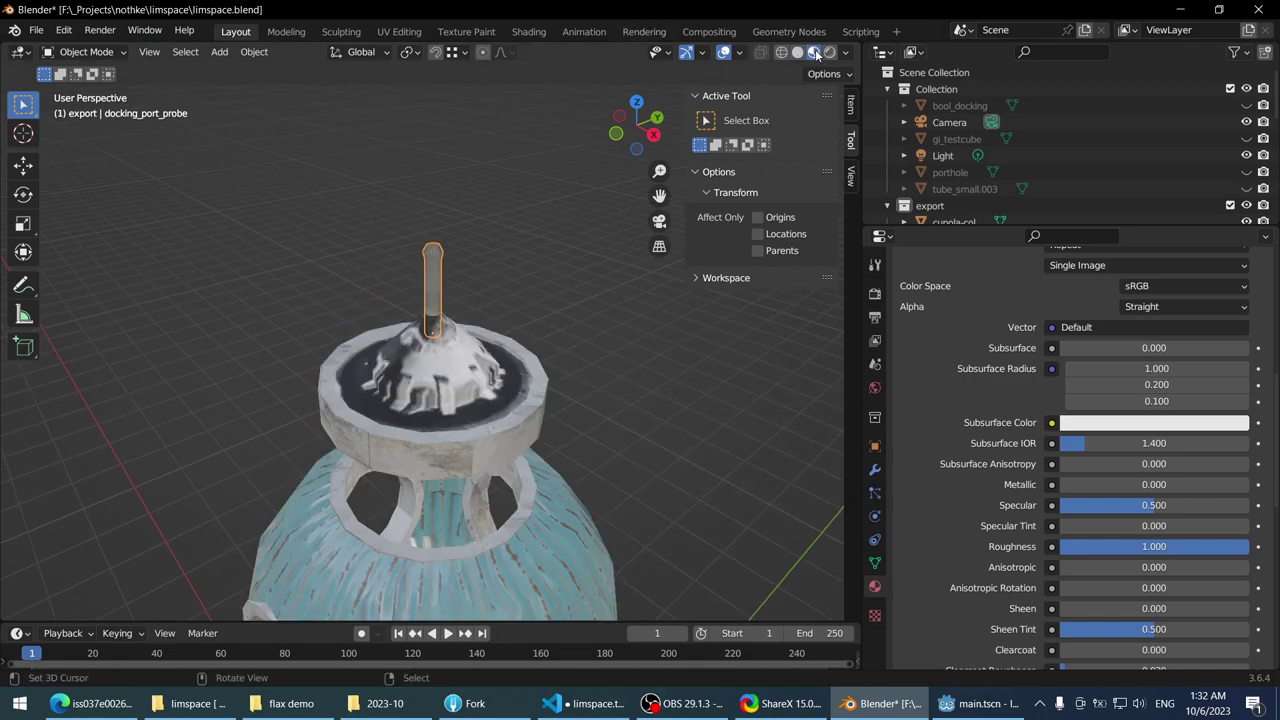
scroll(480, 245, up, 5)
click(443, 169)
middle_drag(443, 169, 470, 360)
- Select all objects in the export collection and export them as tube.glb via glTF 2.0
right_click(922, 205)
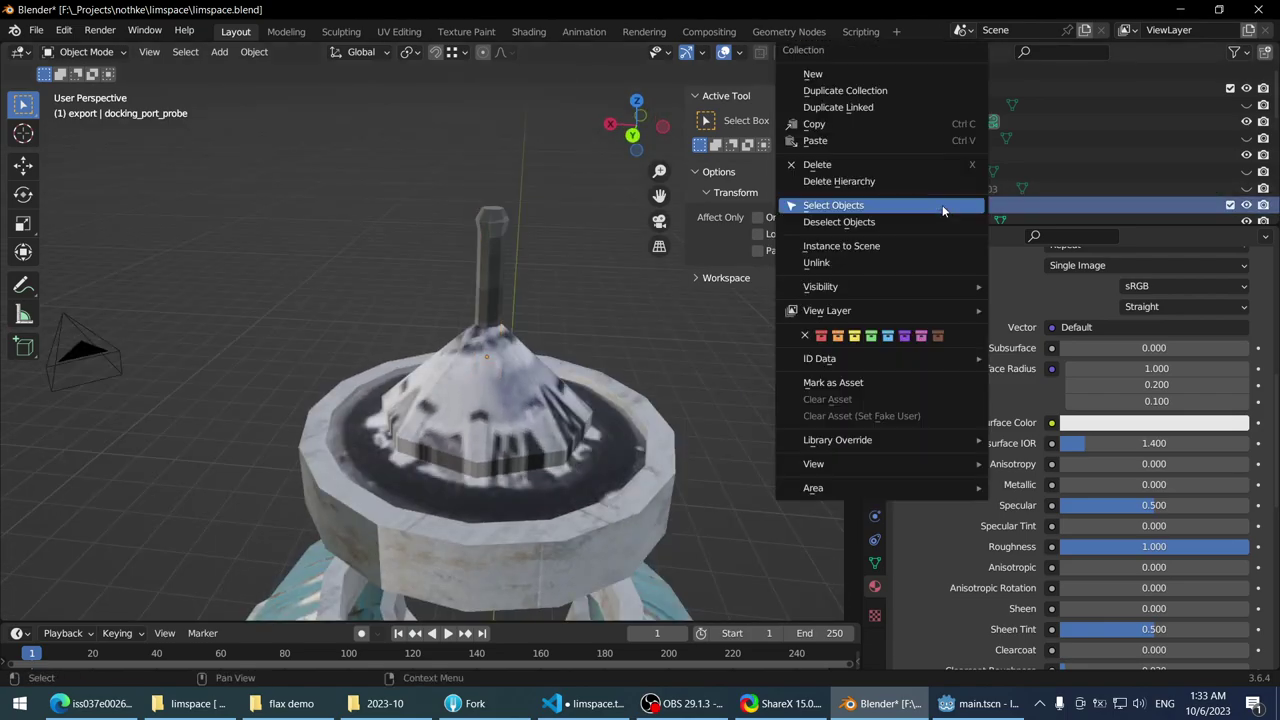
click(922, 205)
key(F3)
click(724, 245)
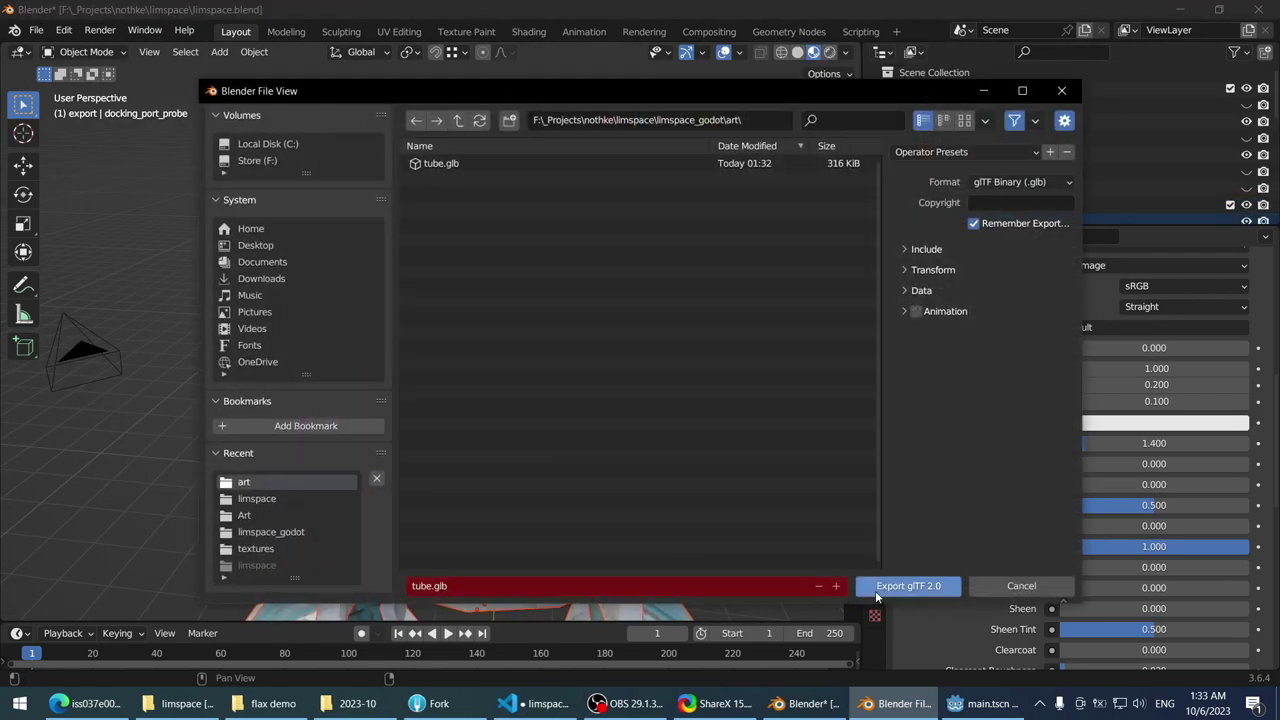
key(Return)
key(alt+Tab)
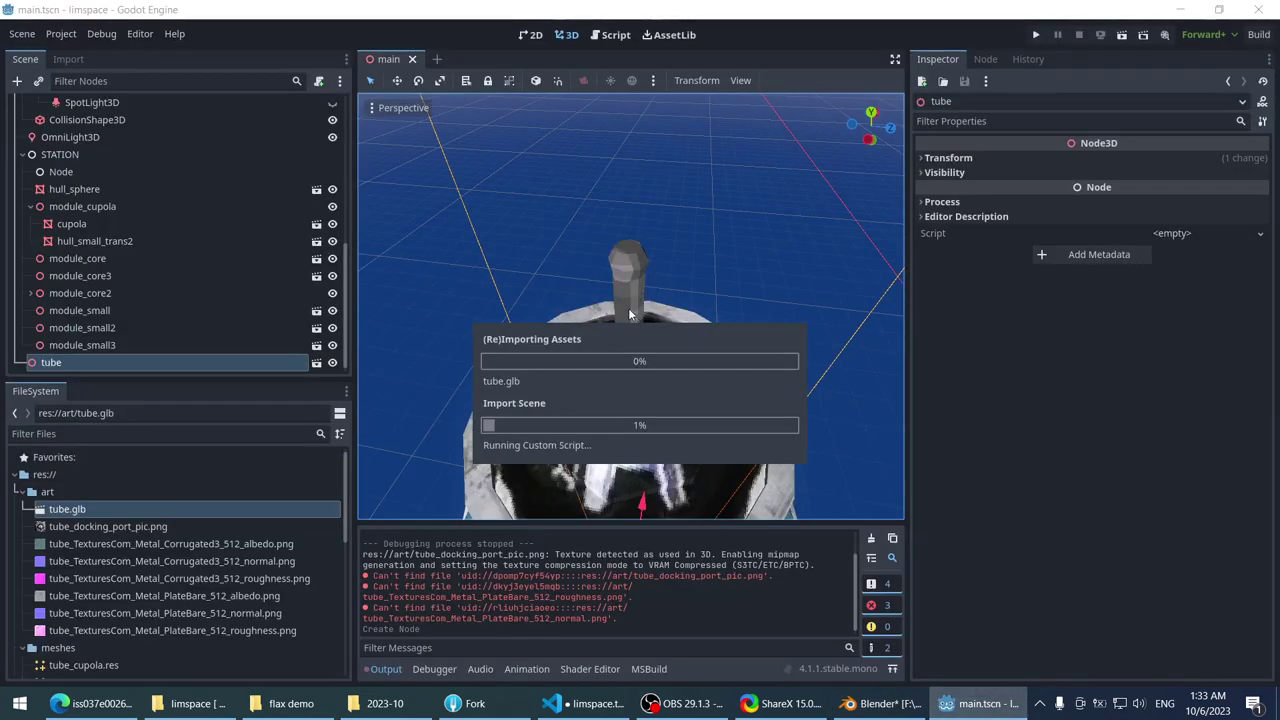
- Use Make Local on the tube node, exposing its hatch, probe and hull children
scroll(557, 268, down, 4)
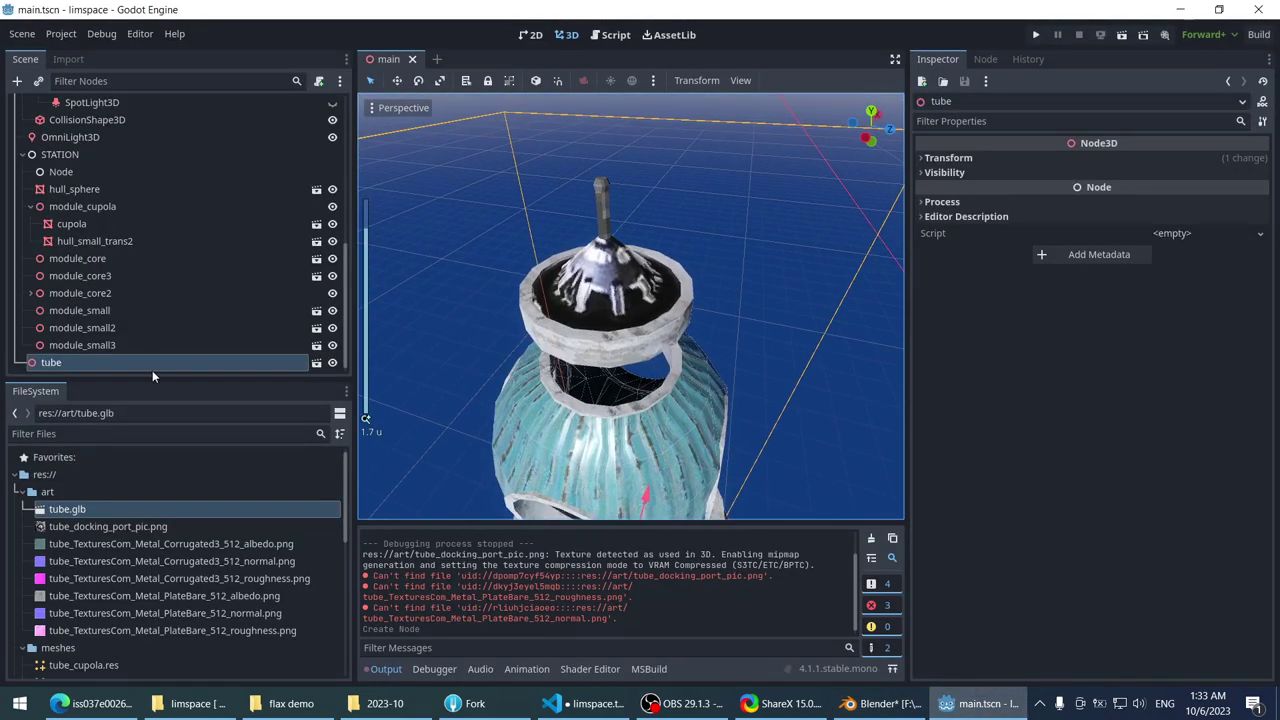
right_click(271, 363)
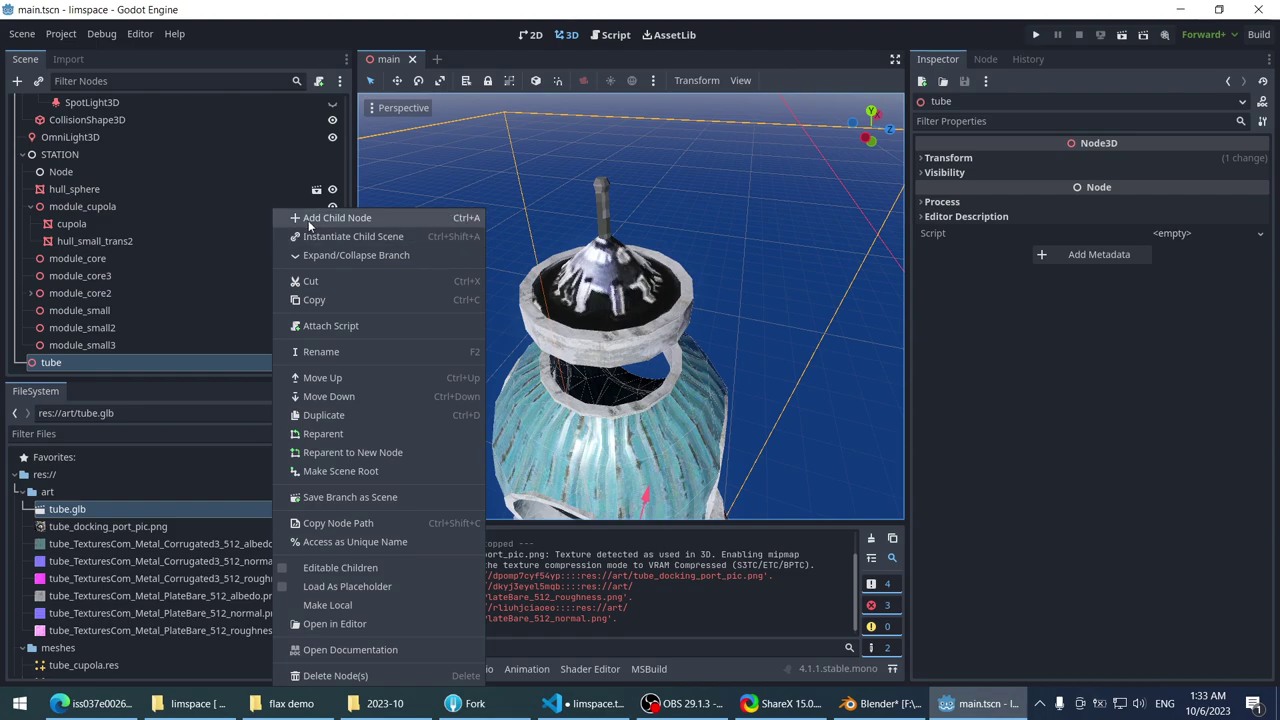
click(134, 342)
click(100, 346)
right_click(146, 348)
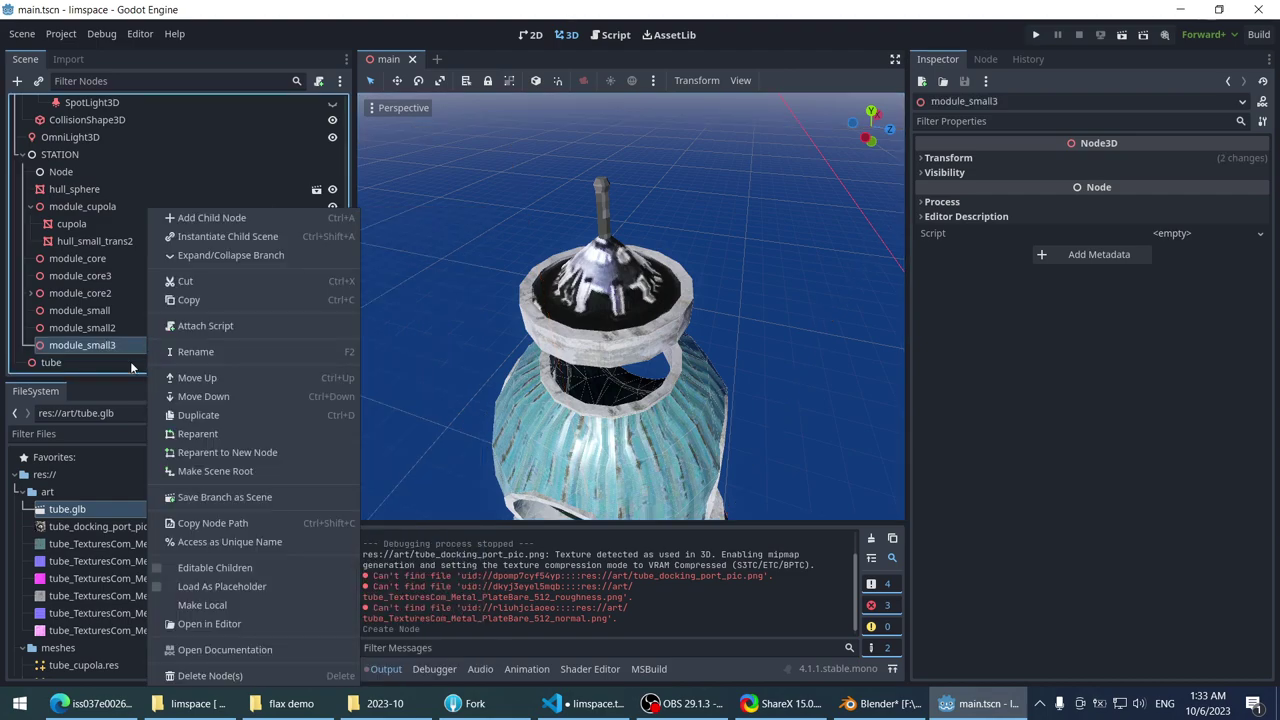
click(79, 372)
right_click(79, 366)
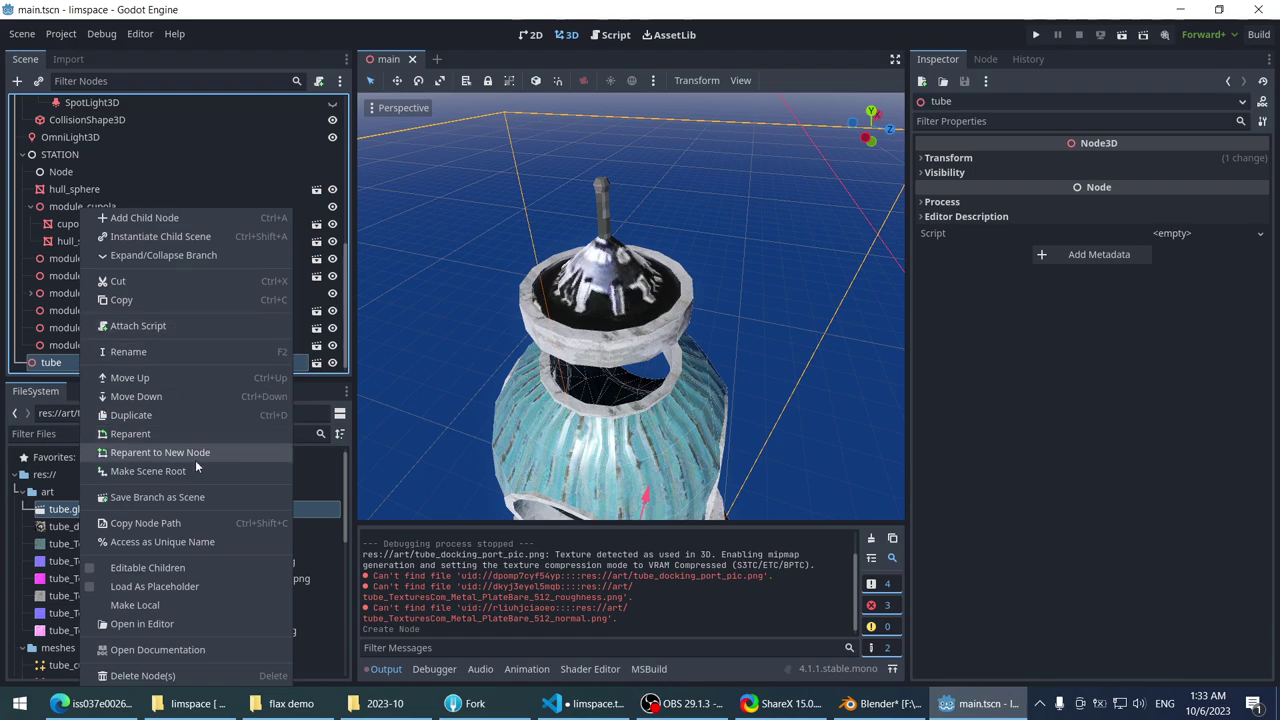
click(134, 605)
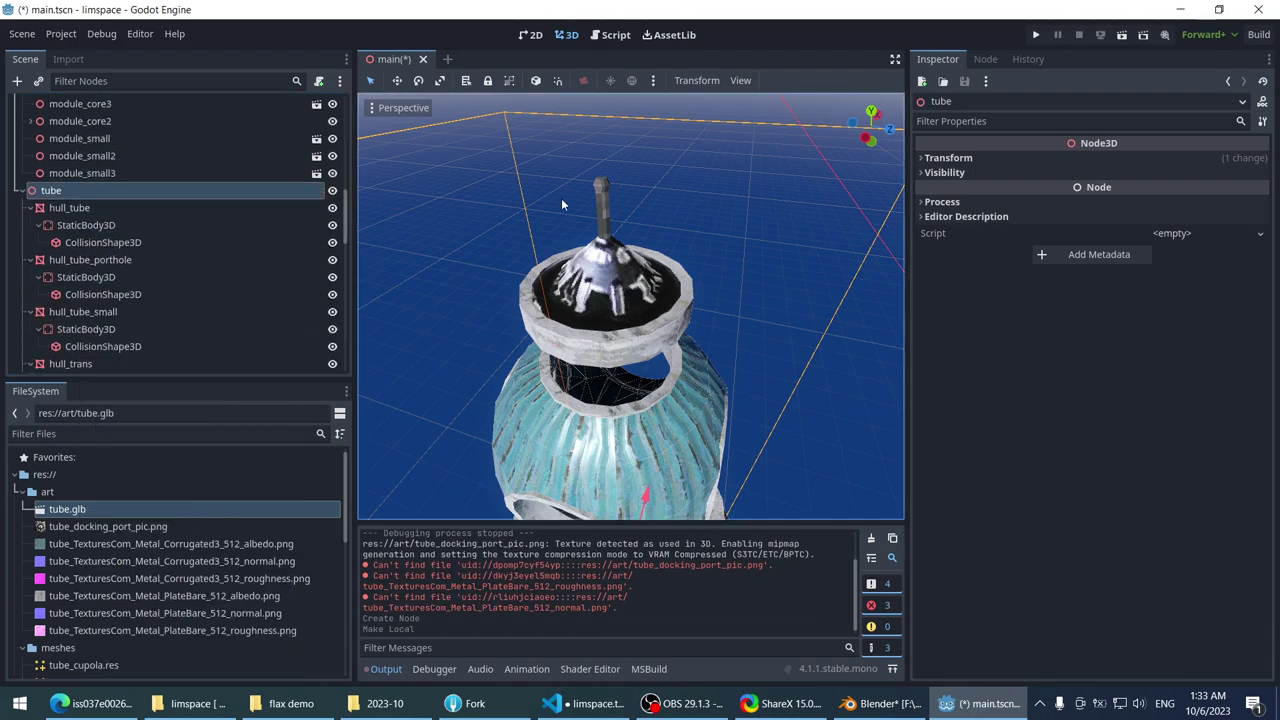
click(597, 198)
middle_drag(549, 177, 520, 230)
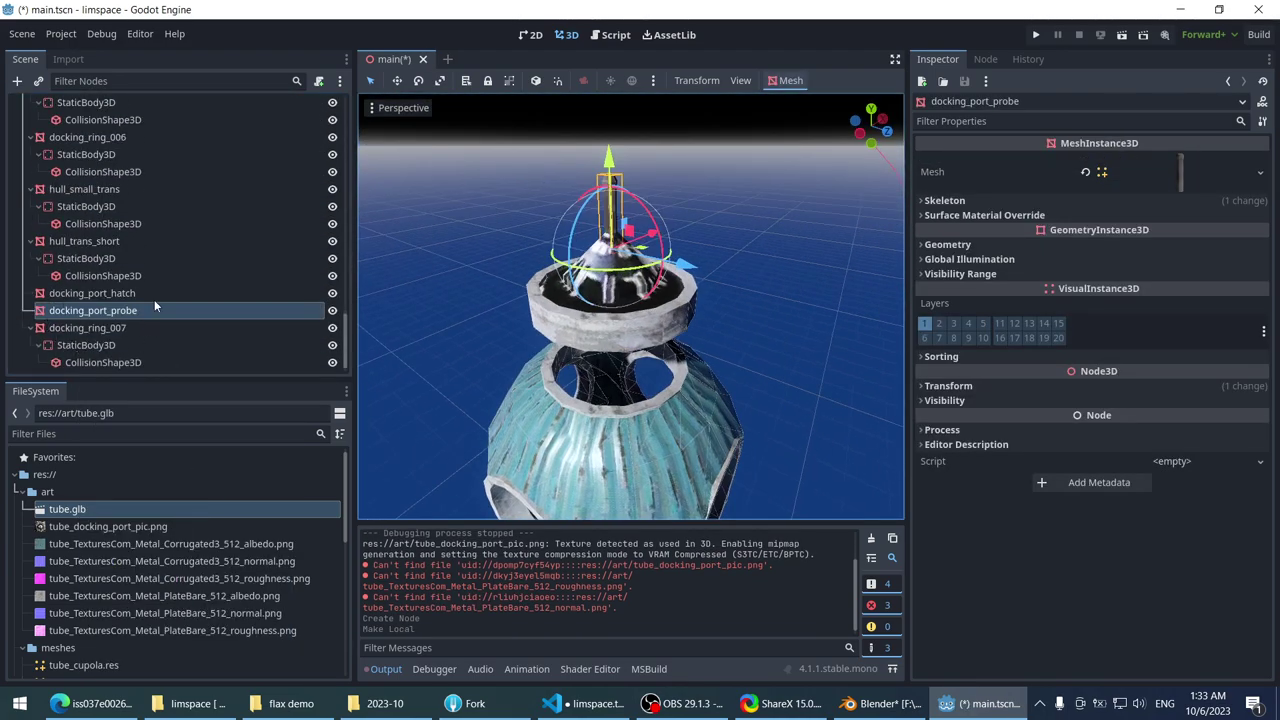
- Drag docking_port_probe onto docking_port_hatch so the probe becomes its child
click(140, 295)
drag(108, 316, 117, 296)
click(117, 295)
scroll(498, 237, down, 3)
scroll(498, 250, up, 3)
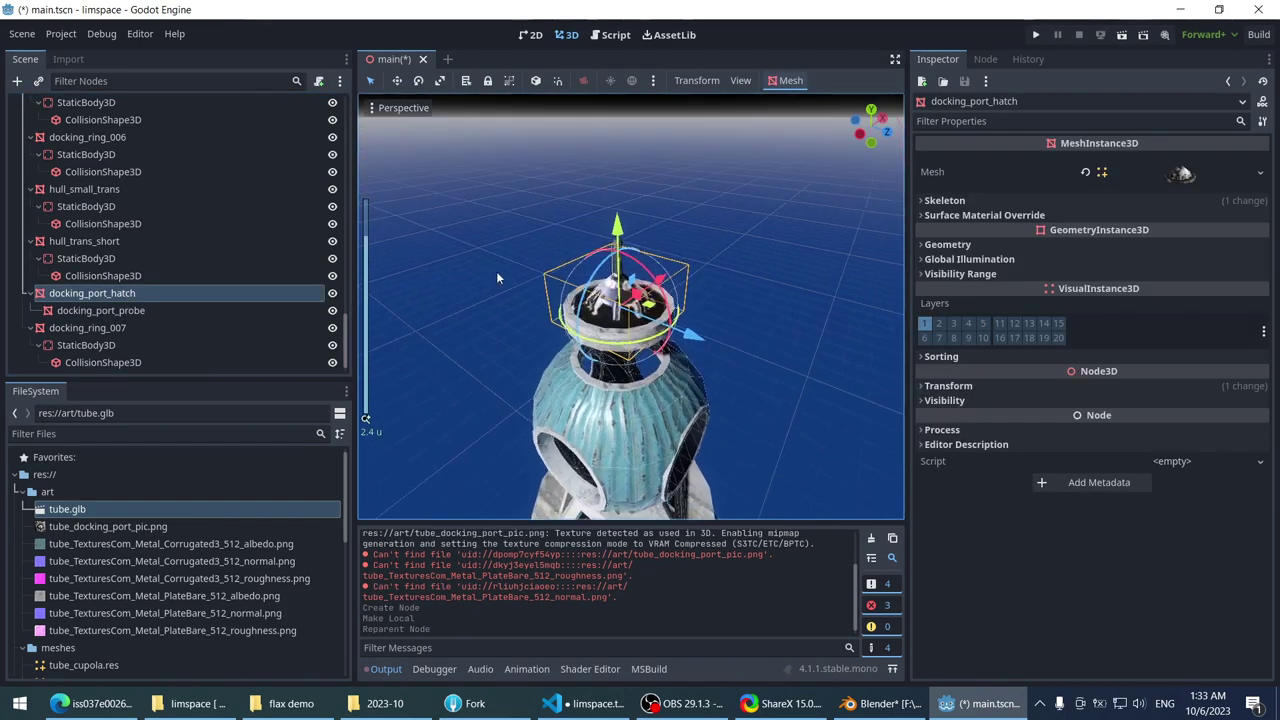
mouse_move(497, 277)
middle_down()
mouse_move(440, 242)
mouse_move(455, 237)
middle_up()
- Undo an accidental upward move of docking_port_hatch with Ctrl+Z
click(115, 310)
click(115, 293)
scroll(441, 270, up, 3)
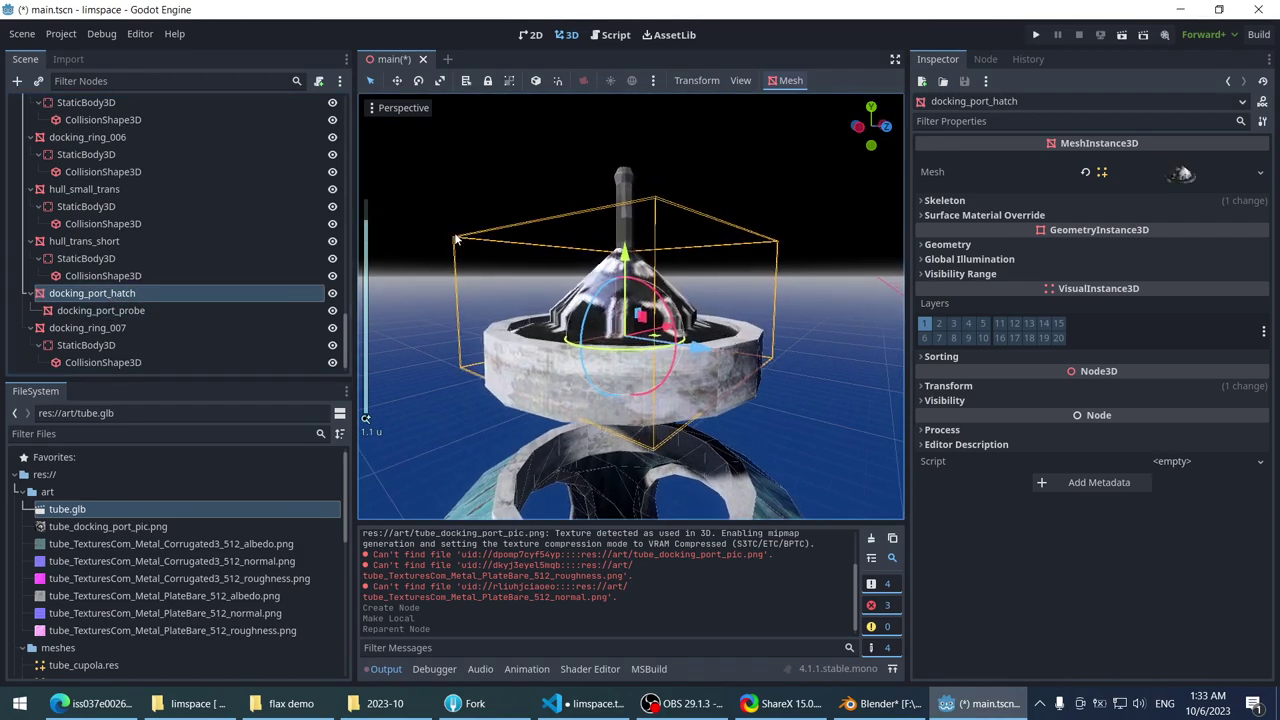
scroll(490, 237, down, 2)
scroll(530, 237, down, 2)
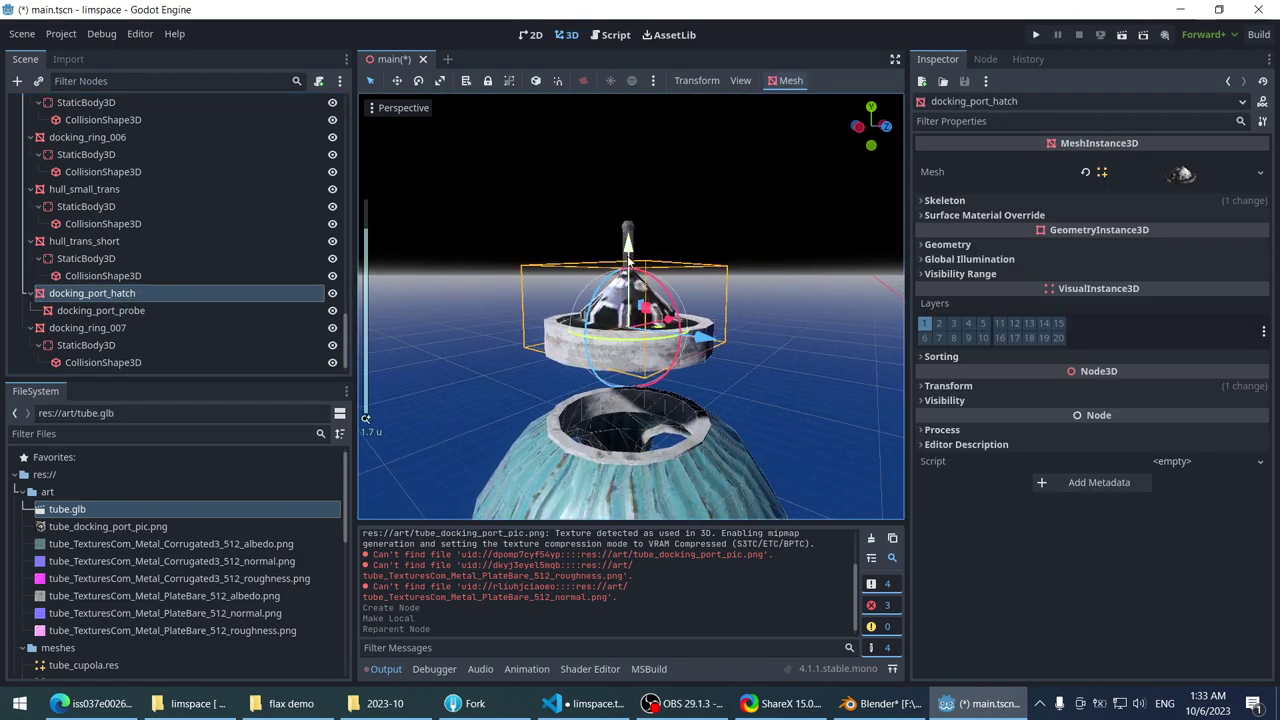
drag(628, 245, 628, 160)
key(ctrl+z)
scroll(539, 227, up, 2)
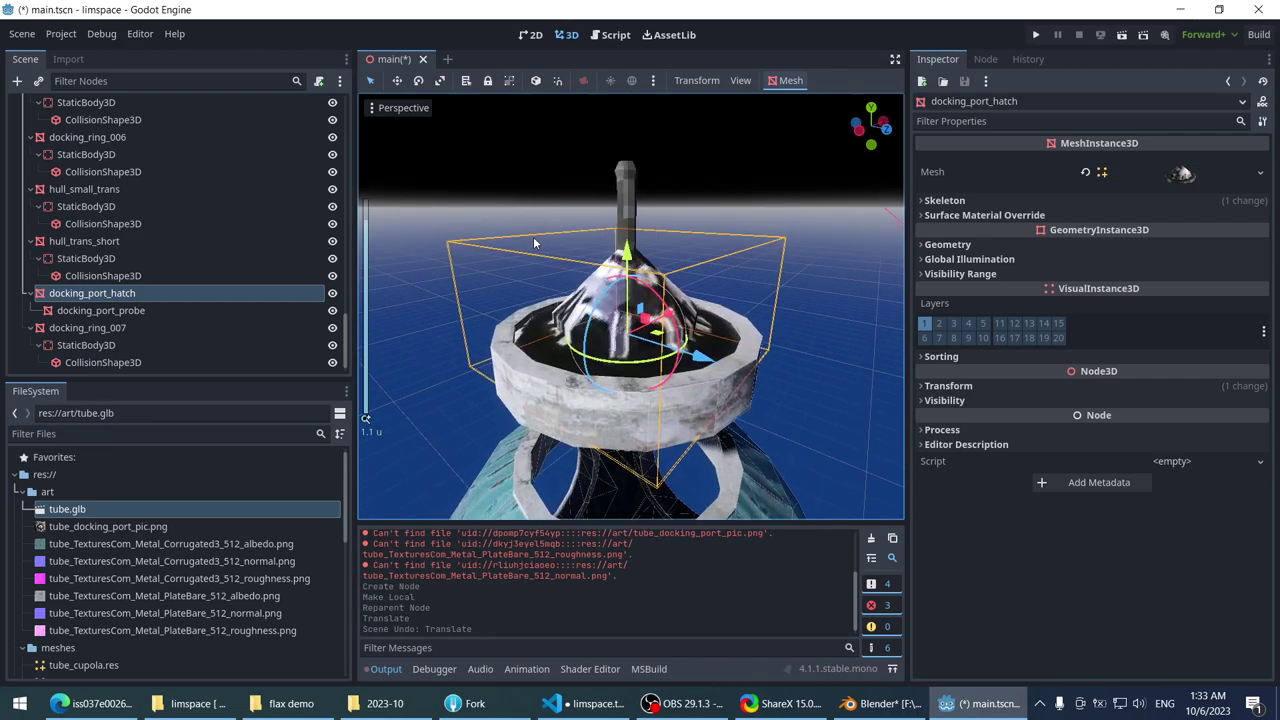
- Check docking_ring_007, docking_port_probe and docking_port_hatch by selecting each in turn
click(505, 402)
middle_drag(524, 253, 520, 310)
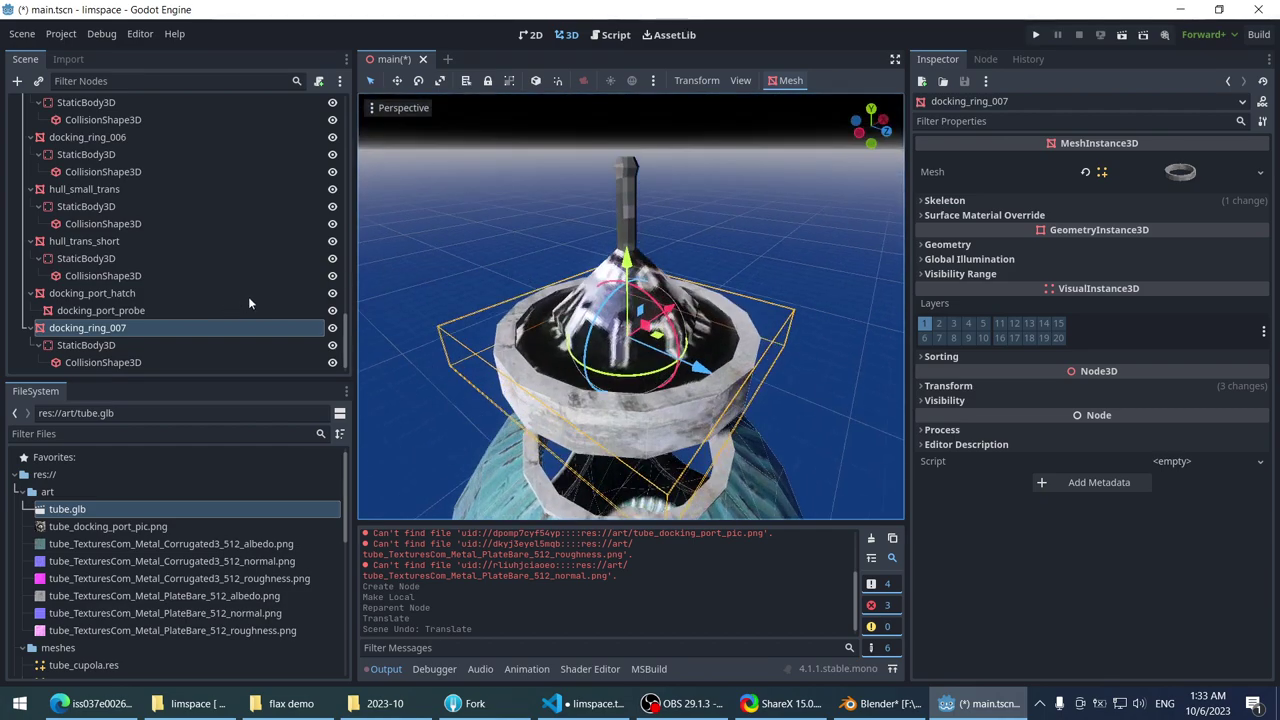
scroll(574, 234, down, 2)
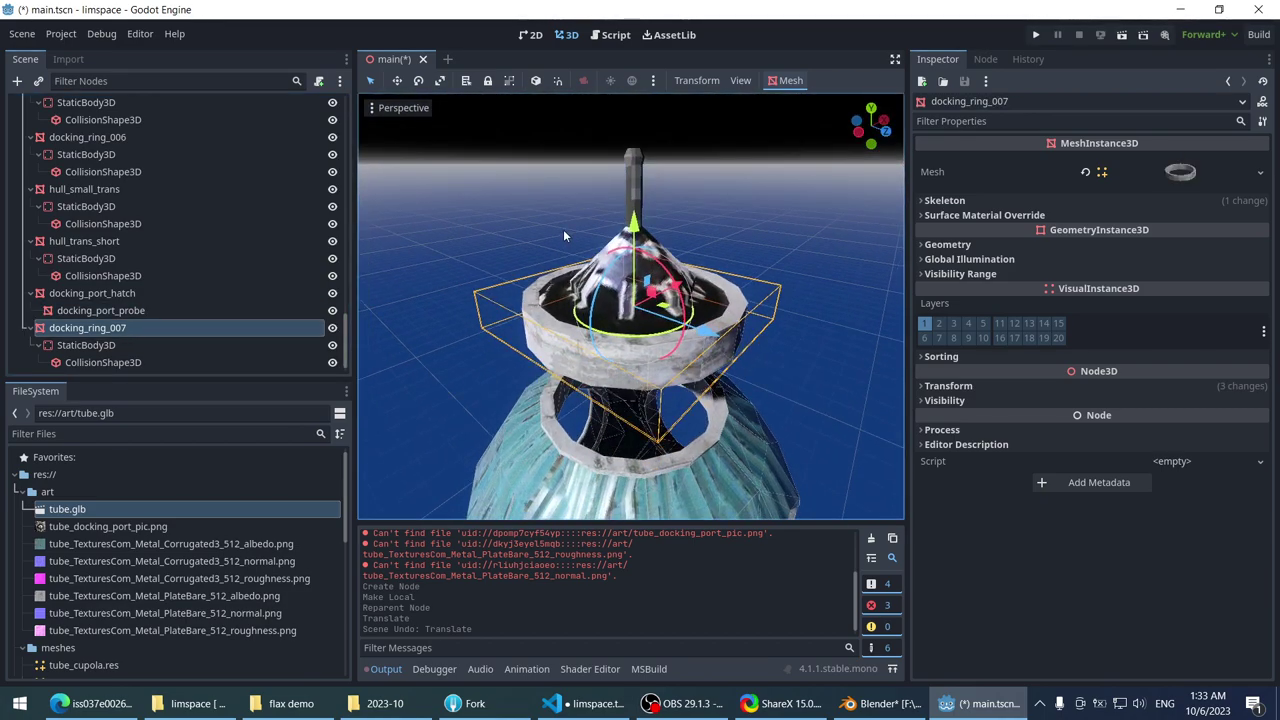
scroll(564, 234, up, 3)
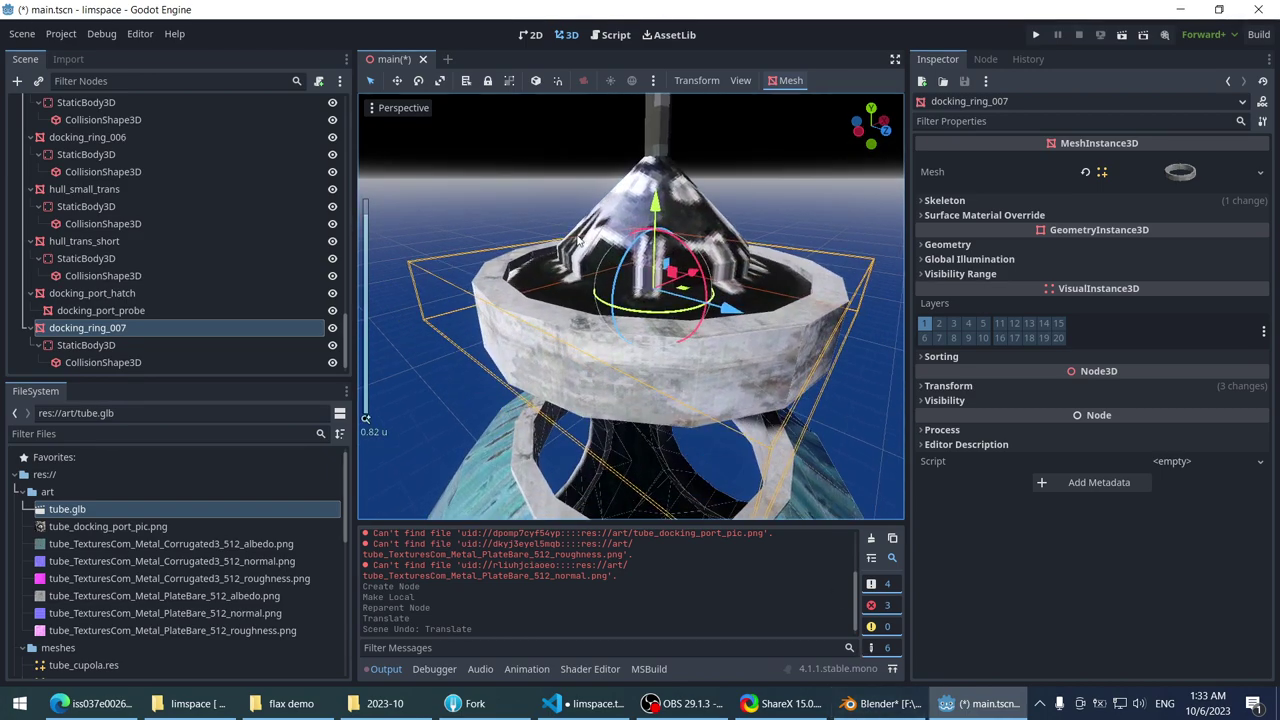
scroll(550, 219, down, 6)
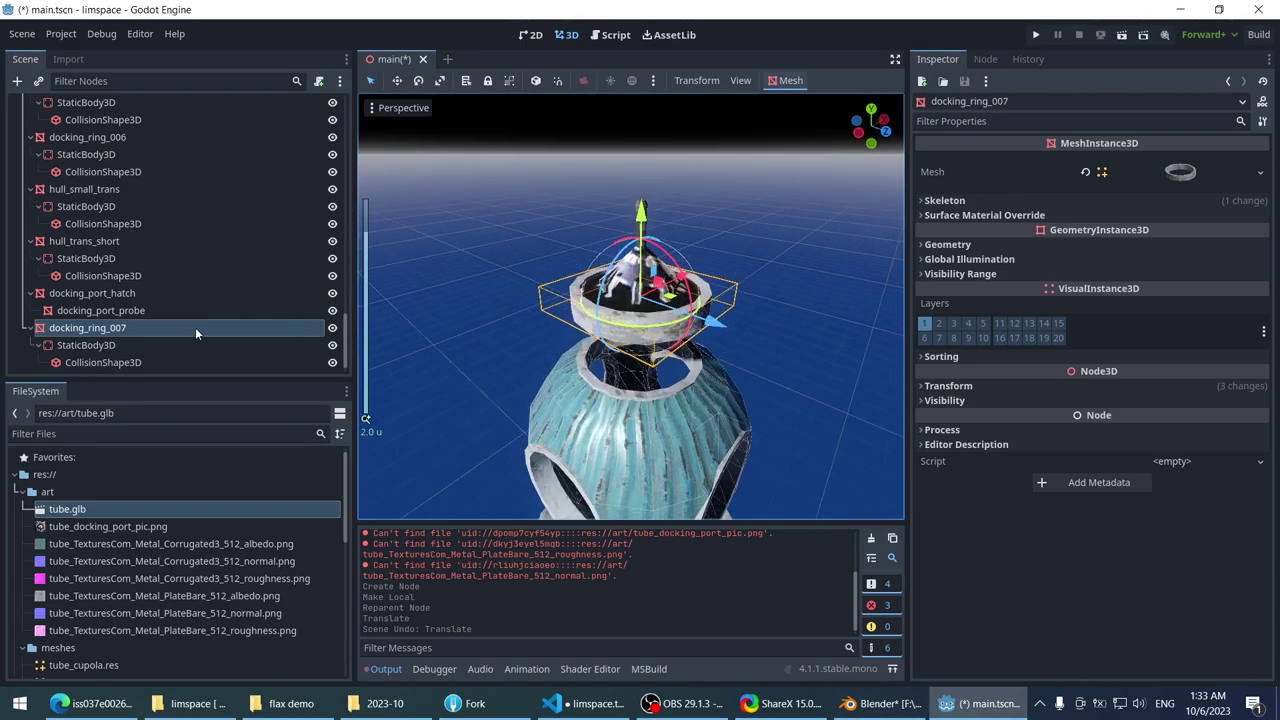
click(165, 310)
click(165, 327)
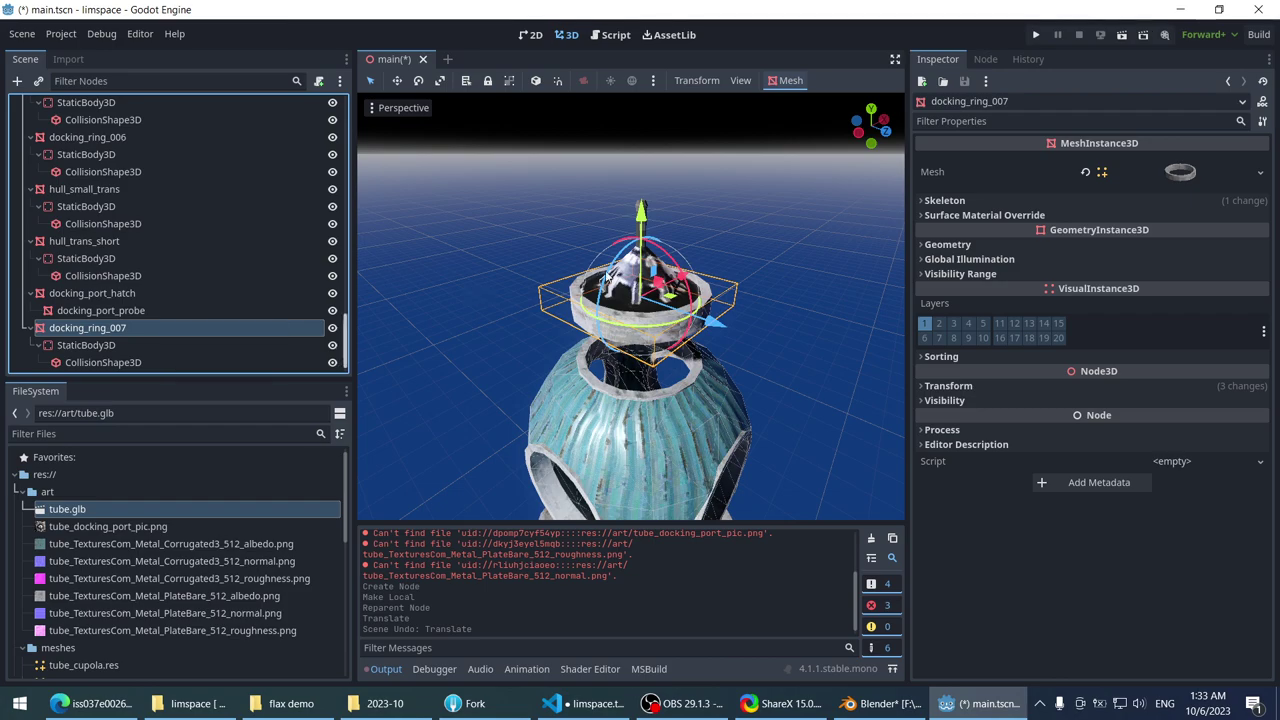
click(200, 293)
scroll(200, 300, up, 2)
scroll(106, 325, down, 1)
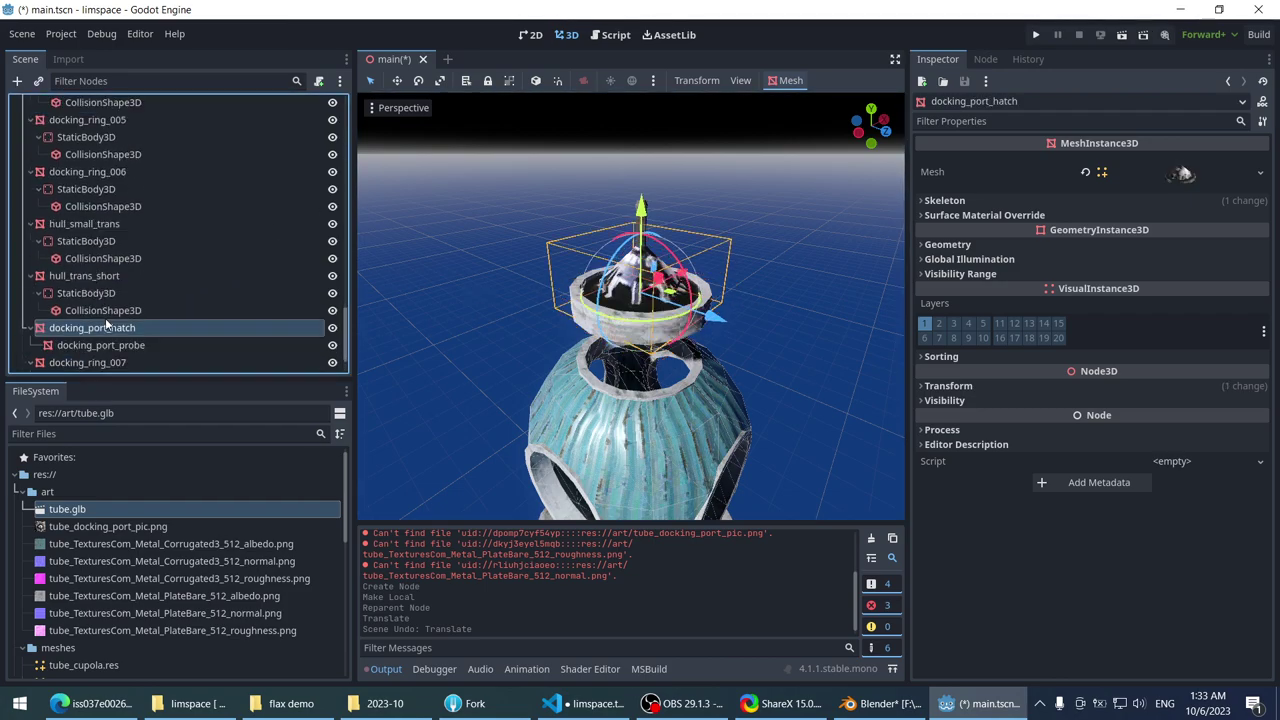
- Choose Save Branch as Scene for the docking_port_hatch node
right_click(106, 325)
middle_drag(428, 316, 390, 293)
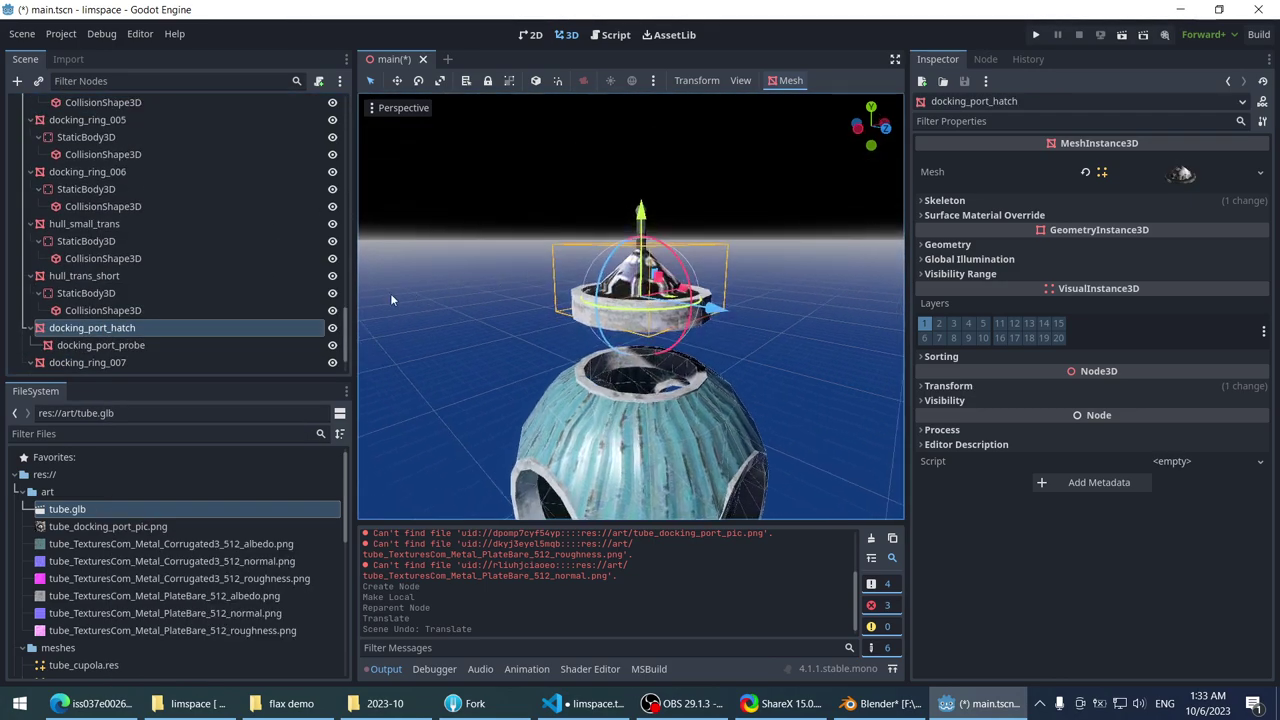
right_click(154, 329)
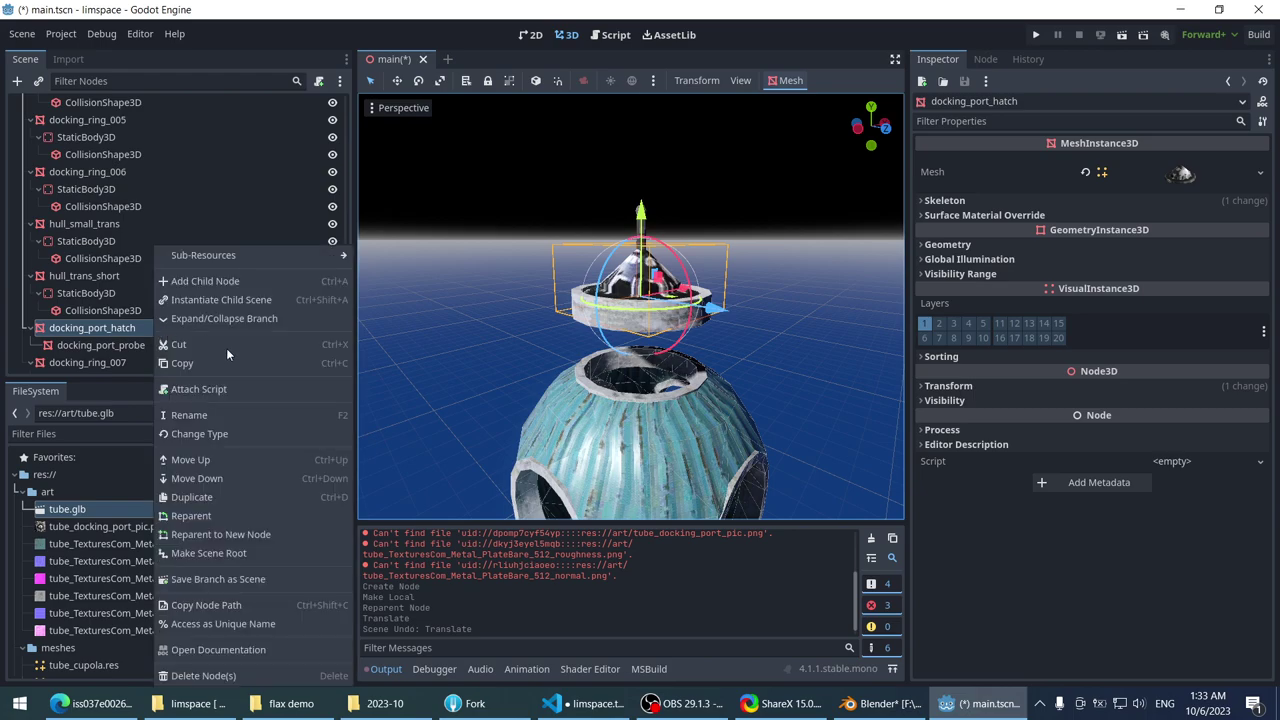
click(259, 579)
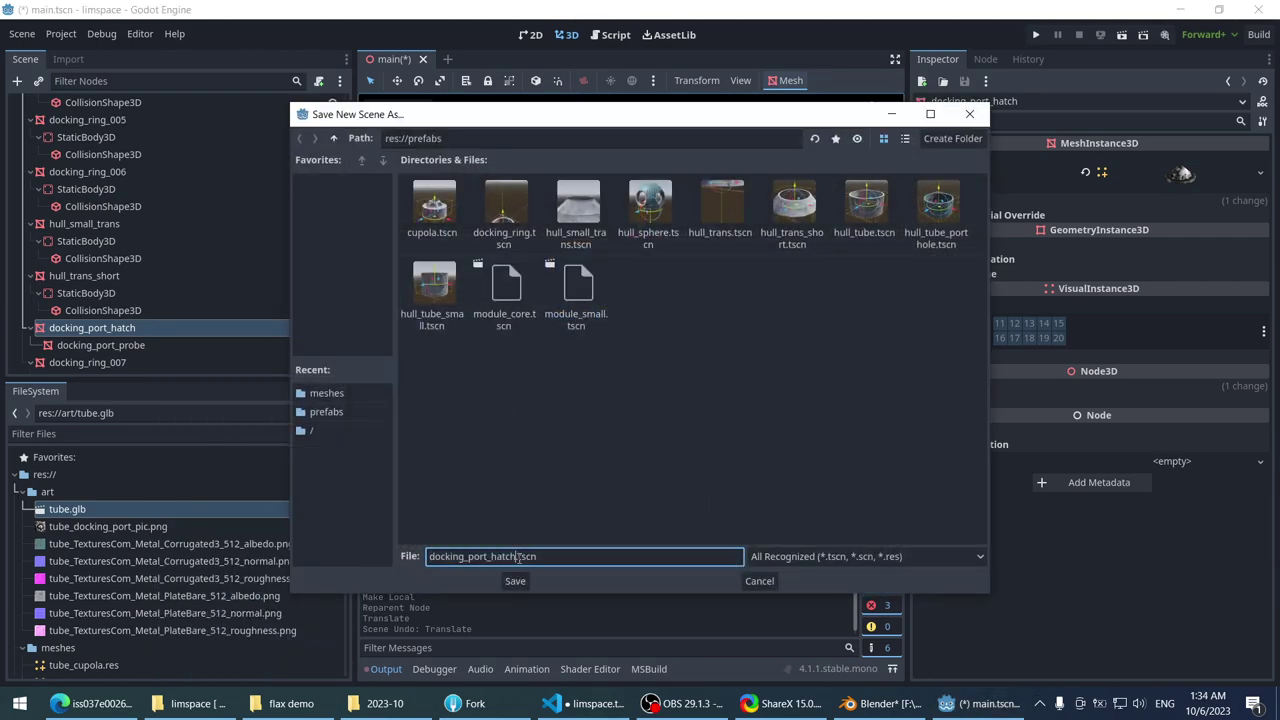
- Name the file docking_port_hatch_probe.tscn in res://prefabs and save it
key(BackSpace)
key(BackSpace)
key(BackSpace)
key(BackSpace)
key(BackSpace)
text(probe)
key(BackSpace)
key(BackSpace)
key(BackSpace)
key(BackSpace)
key(BackSpace)
text(probe)
key(BackSpace)
key(BackSpace)
key(BackSpace)
key(BackSpace)
key(BackSpace)
text(hatch_open)
key(BackSpace)
key(BackSpace)
key(BackSpace)
key(BackSpace)
text(probe)
click(515, 580)
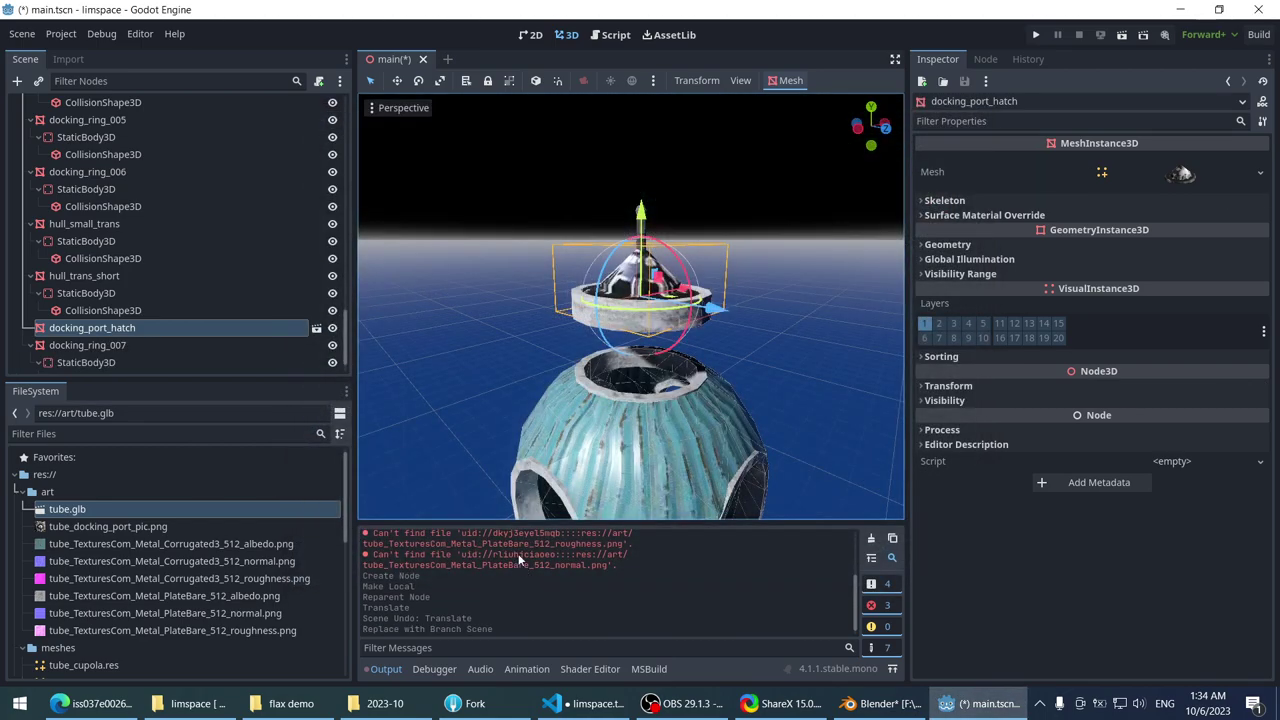
scroll(492, 274, down, 2)
- Drag docking_port_hatch onto STATION, then delete the tube node
click(139, 311)
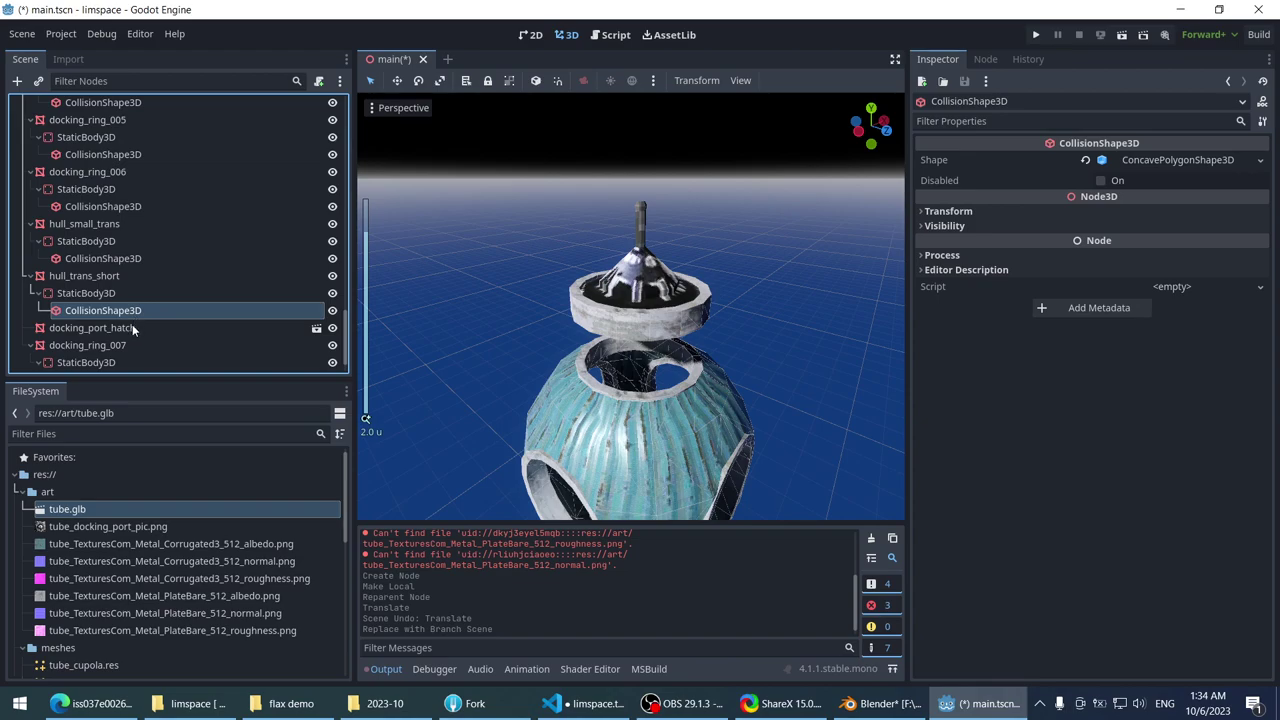
click(133, 328)
scroll(100, 334, down, 1)
mouse_move(99, 314)
mouse_down()
mouse_move(99, 287)
mouse_move(93, 305)
mouse_up()
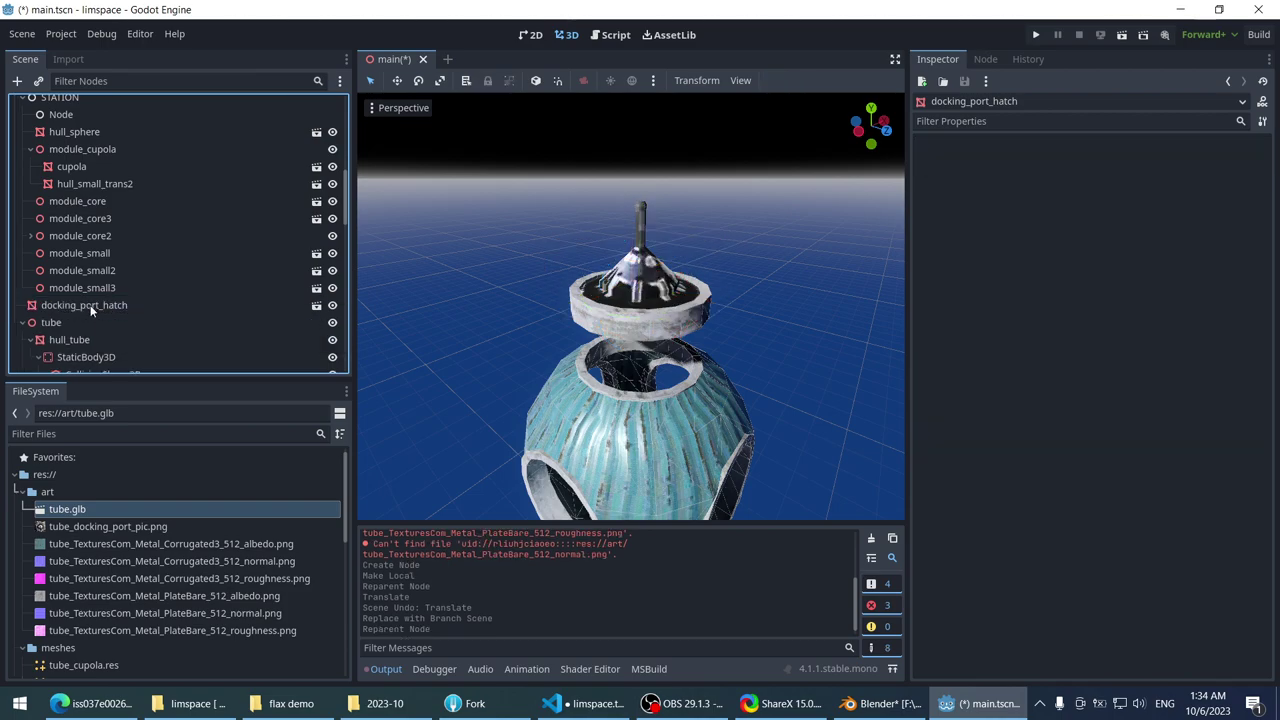
click(86, 322)
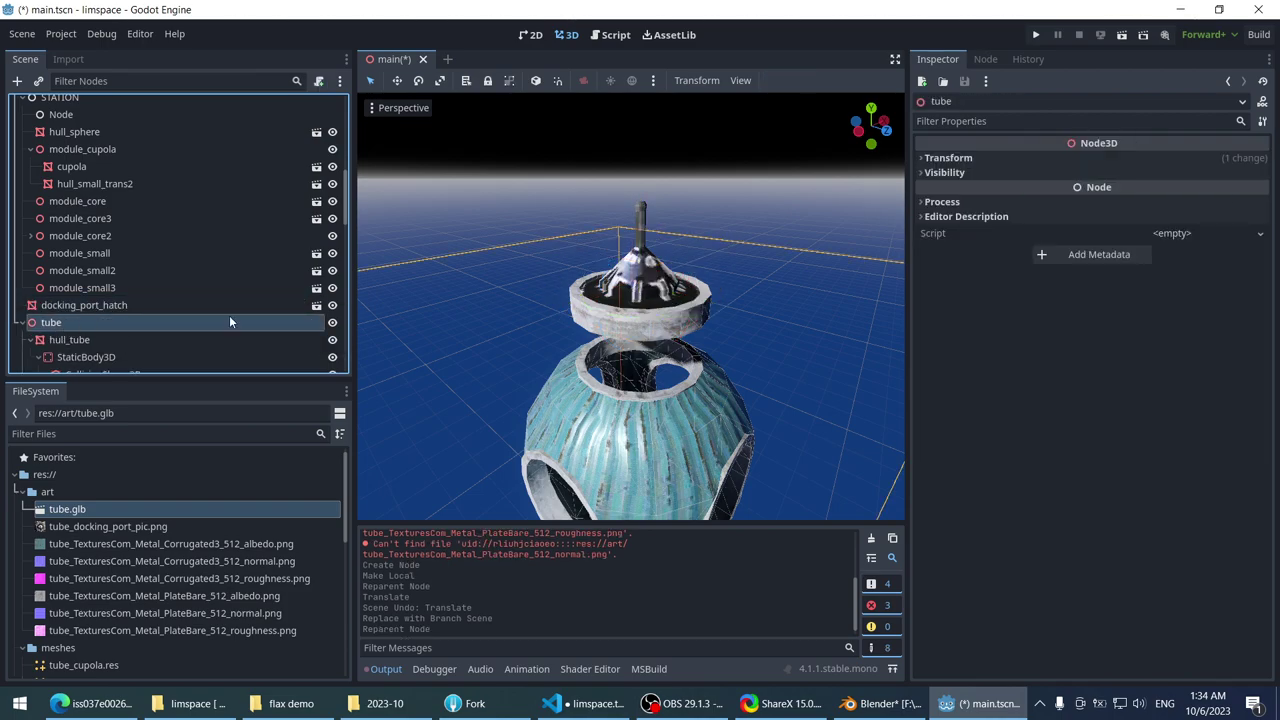
key(Delete)
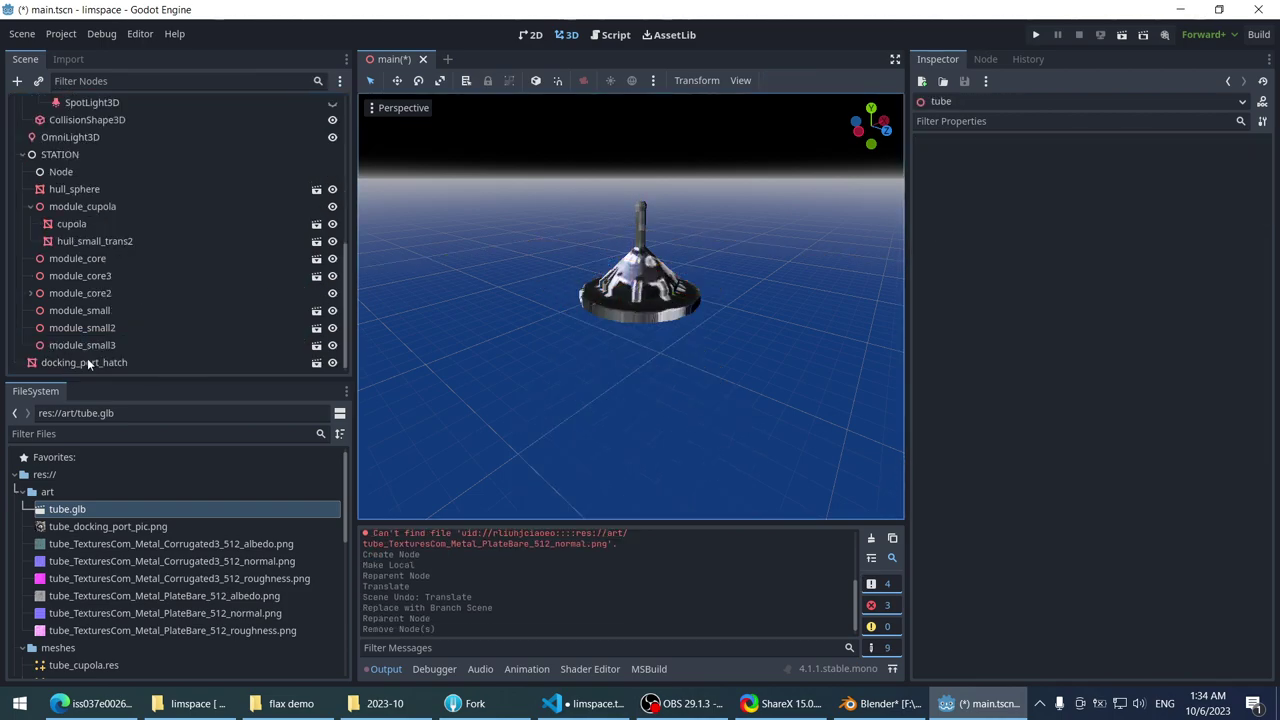
- Enter distraction-free mode and move the hatch along one axis toward the station
middle_drag(552, 249, 520, 330)
click(614, 288)
scroll(549, 346, up, 3)
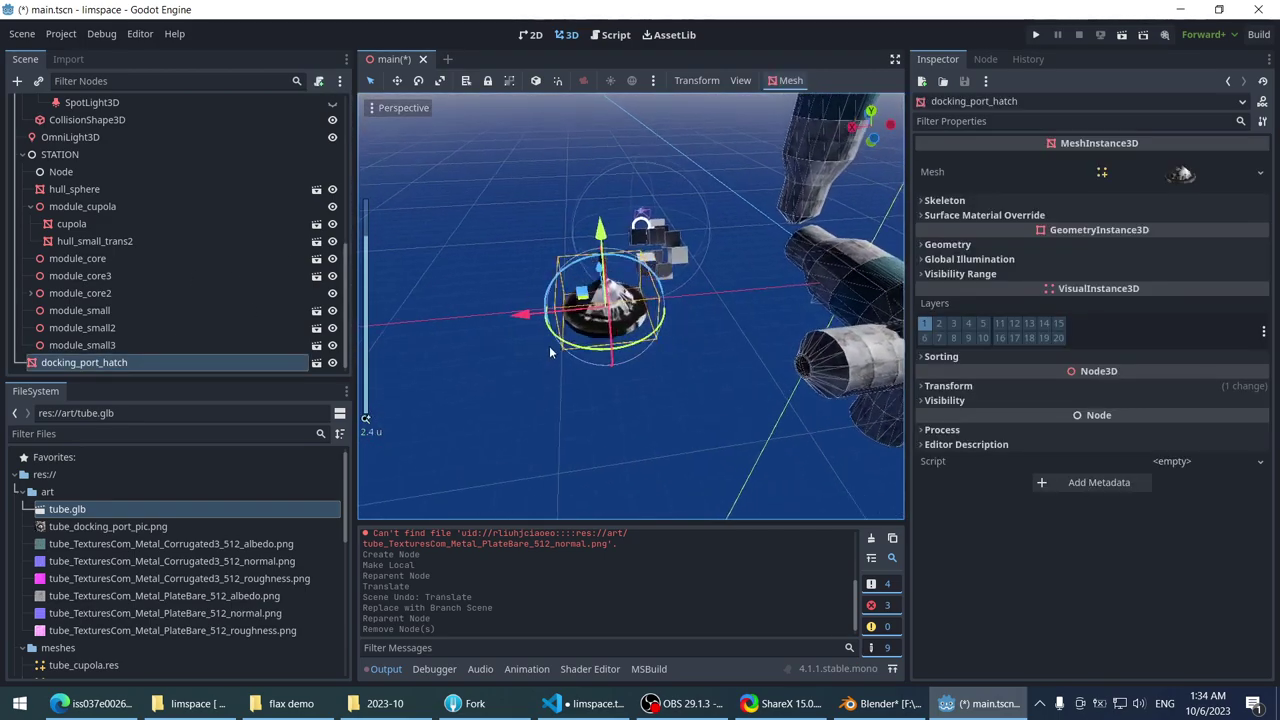
key(ctrl+shift+F11)
middle_drag(704, 282, 340, 262)
drag(340, 262, 830, 298)
mouse_move(830, 298)
middle_down()
mouse_move(885, 283)
mouse_move(576, 247)
mouse_move(668, 252)
middle_up()
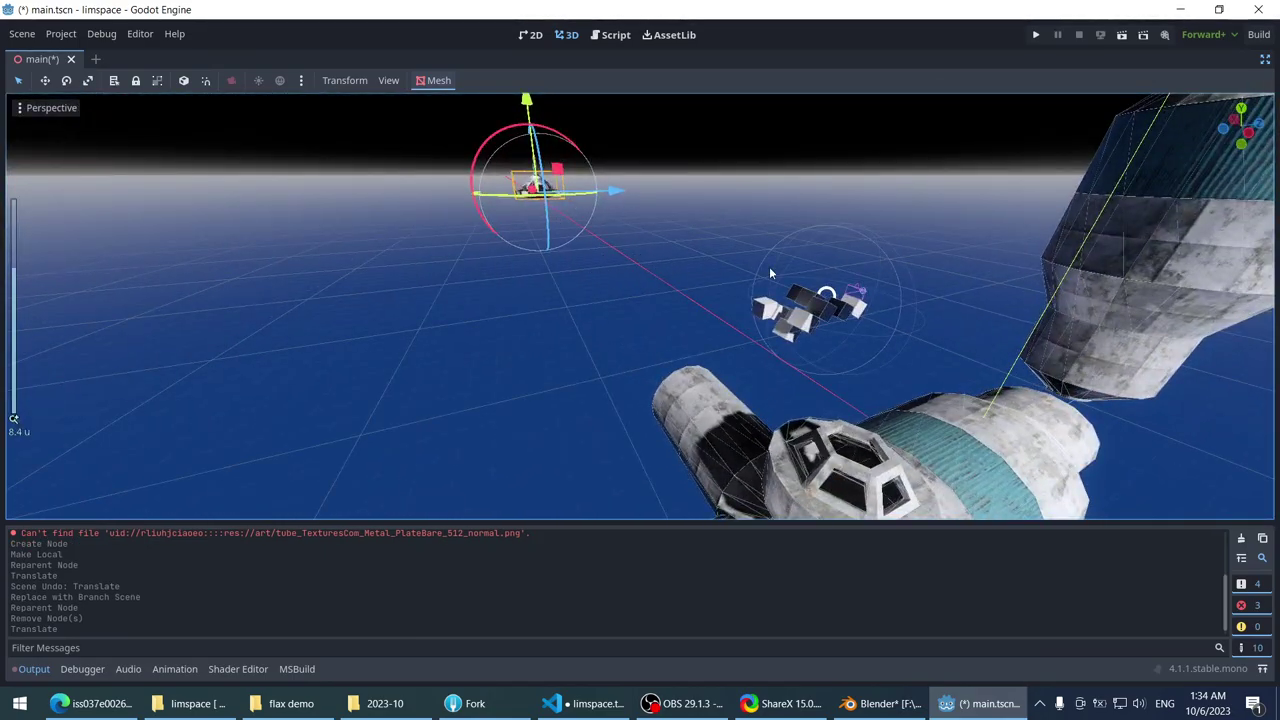
- Try hatch placements on the station, ending on its left arm
mouse_move(769, 266)
middle_down()
mouse_move(560, 324)
mouse_move(549, 246)
middle_up()
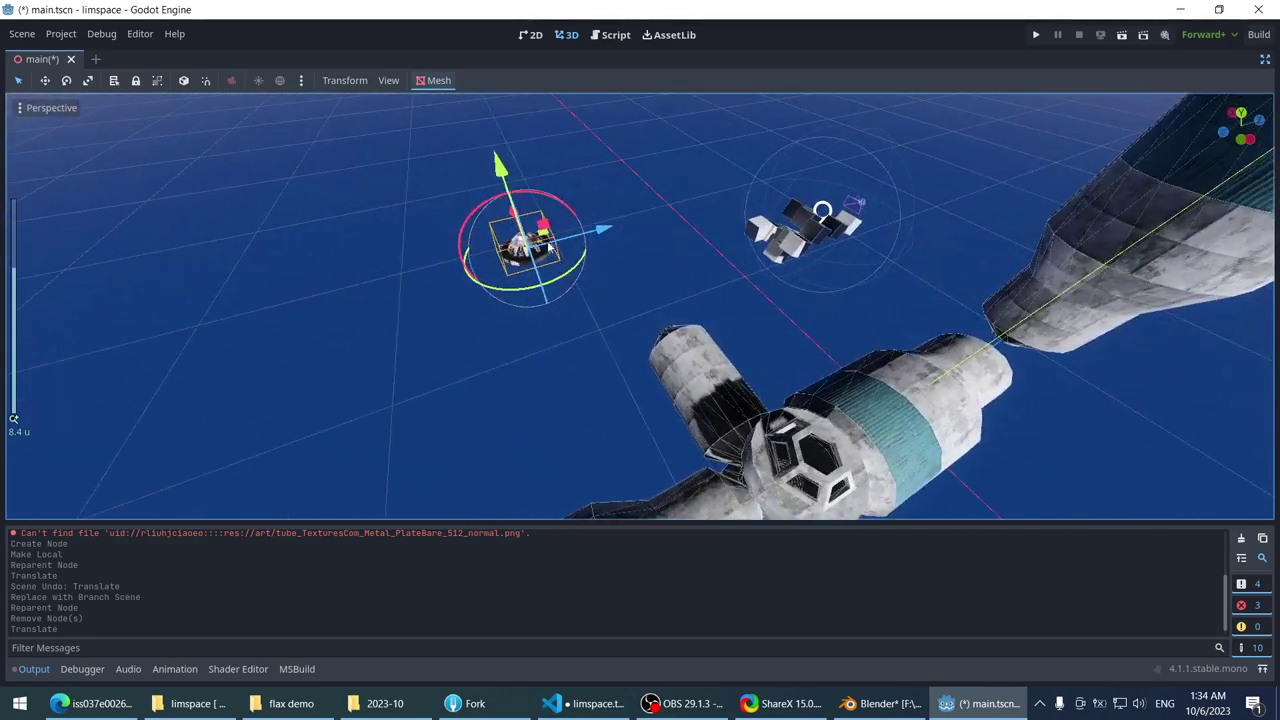
drag(549, 246, 766, 457)
mouse_move(766, 457)
middle_down()
mouse_move(650, 330)
mouse_move(538, 262)
mouse_move(560, 395)
middle_up()
drag(573, 410, 560, 250)
mouse_move(560, 250)
middle_down()
mouse_move(438, 373)
mouse_move(345, 362)
middle_up()
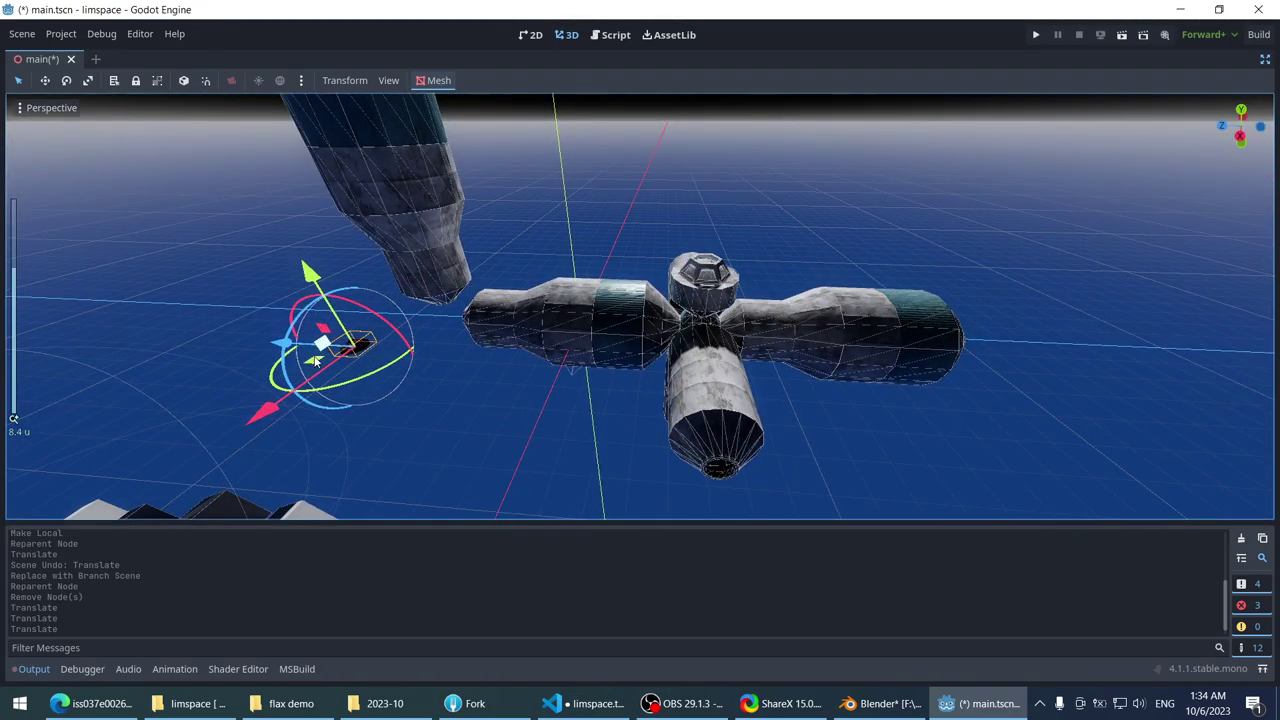
drag(315, 360, 600, 322)
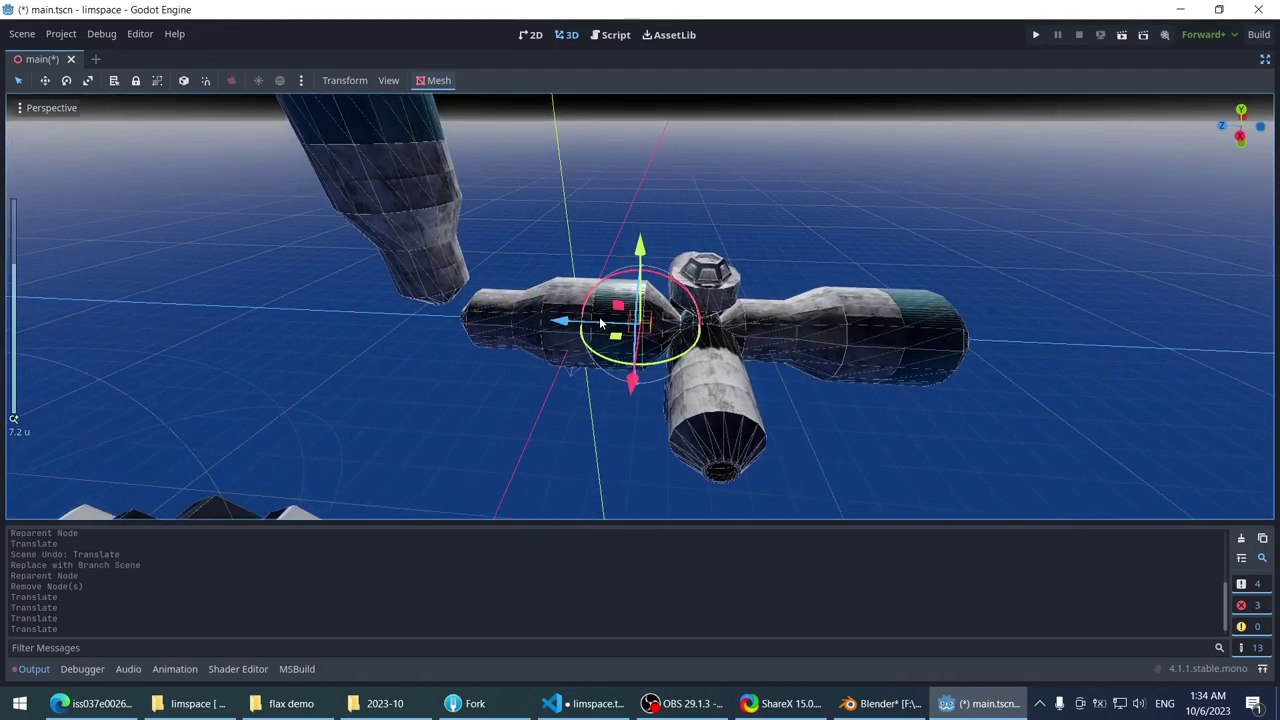
middle_drag(600, 322, 510, 342)
middle_drag(701, 323, 580, 333)
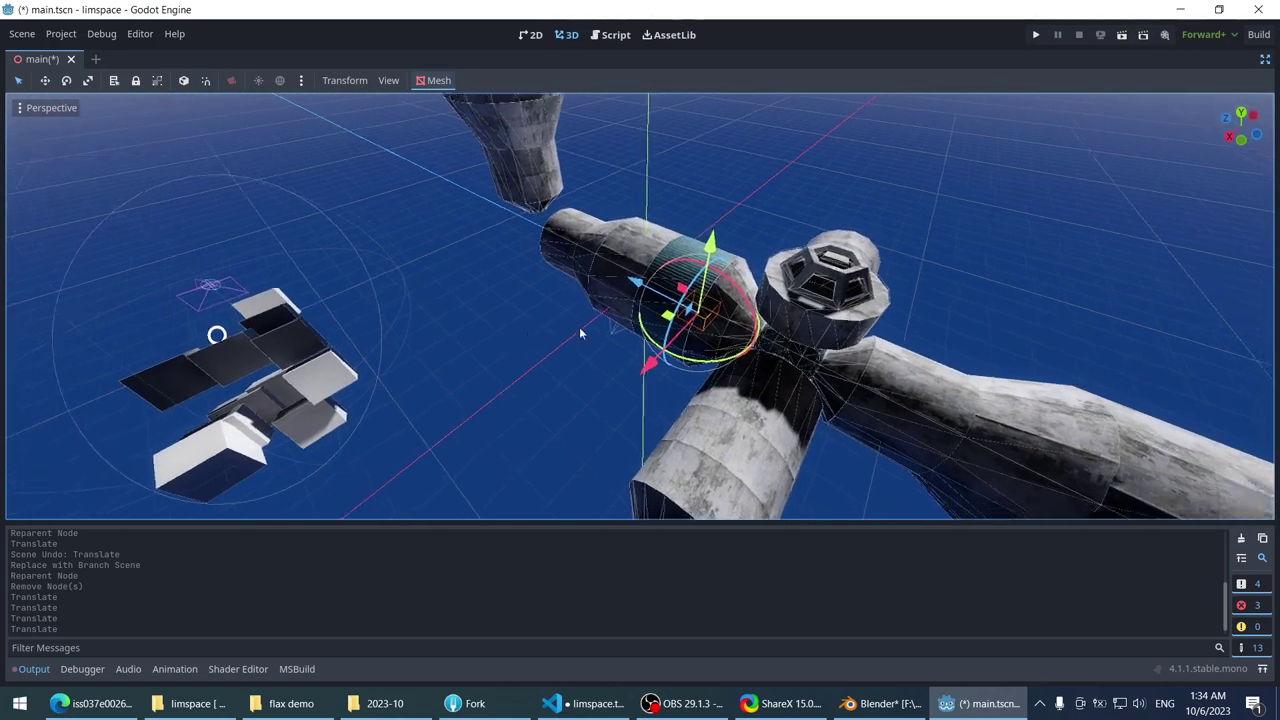
scroll(650, 318, down, 2)
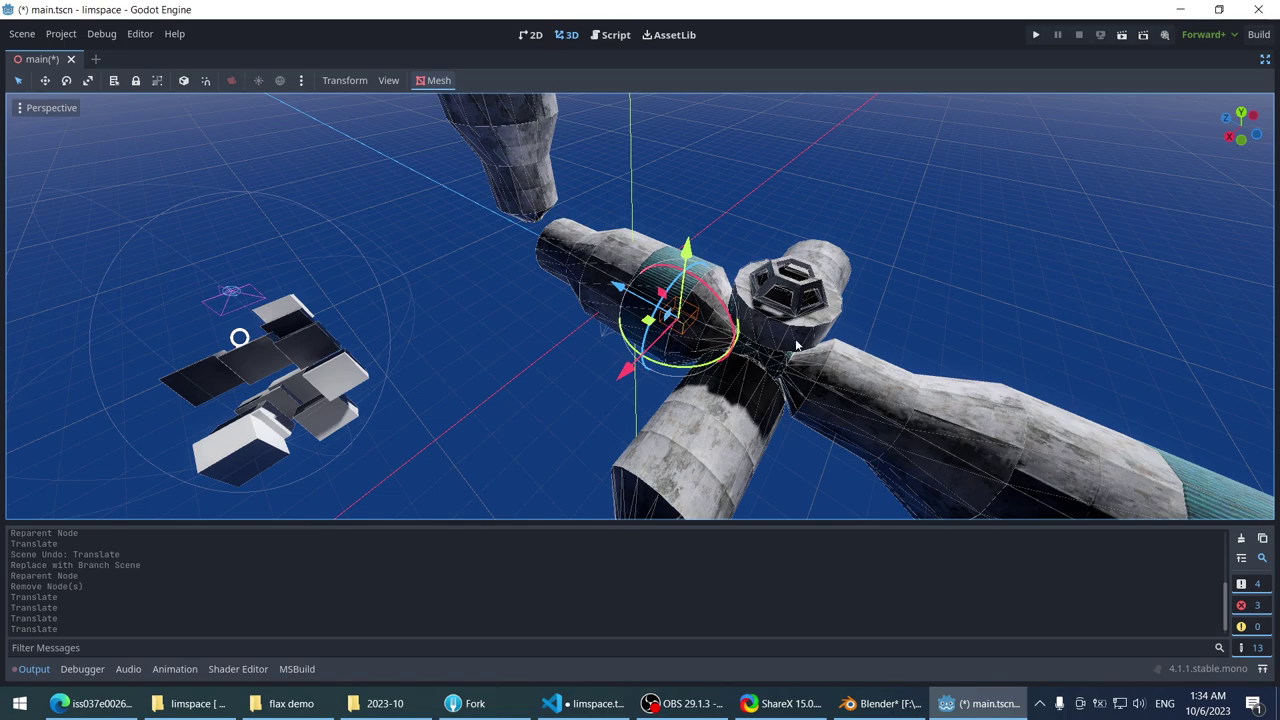
middle_drag(780, 343, 650, 345)
scroll(600, 347, up, 3)
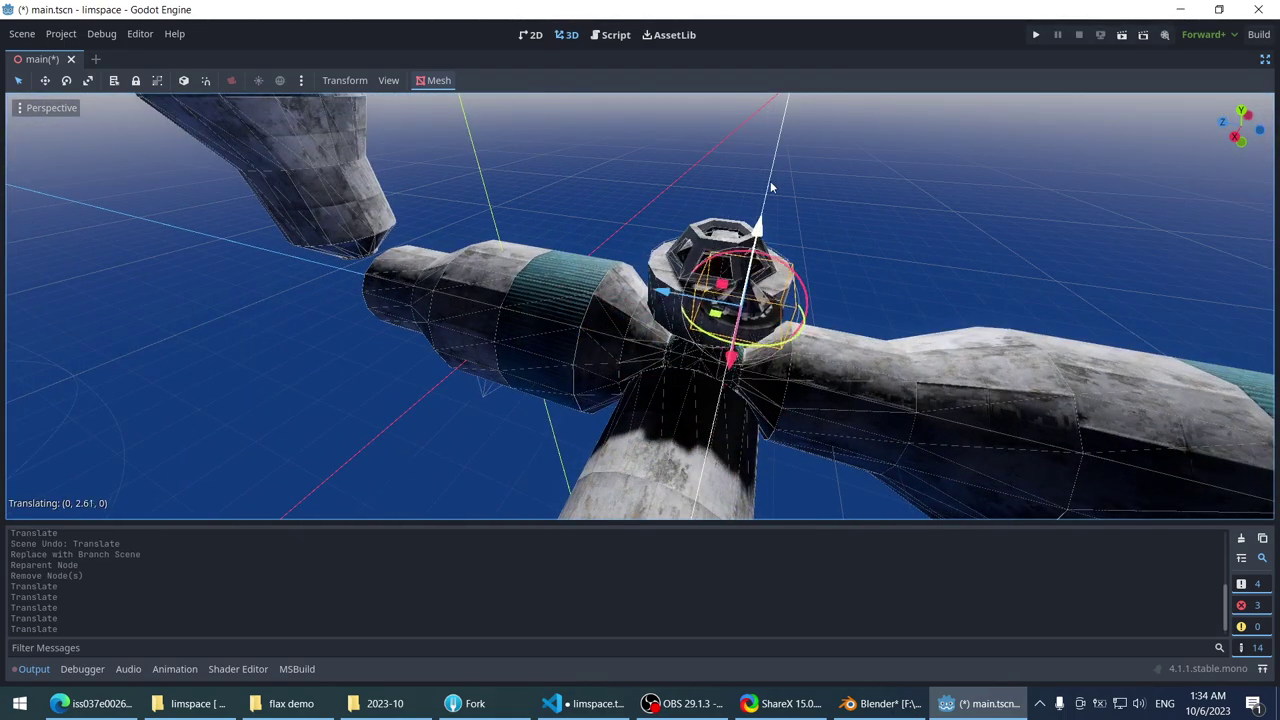
- Lift the hatch onto the station tube module's end, check the fit, and return to Blender
middle_drag(770, 134, 440, 383)
scroll(533, 312, down, 2)
click(548, 350)
scroll(548, 350, up, 4)
scroll(505, 332, up, 1)
scroll(449, 309, up, 1)
scroll(449, 226, down, 2)
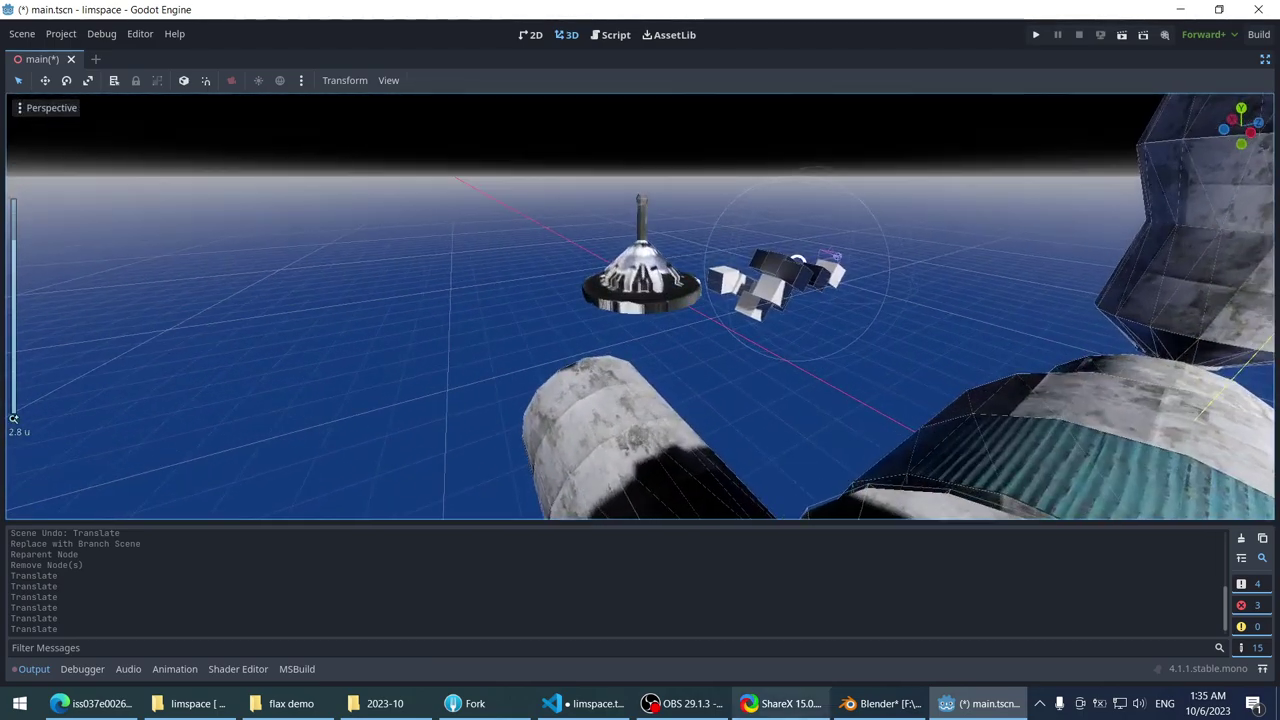
key(alt+Tab)
middle_drag(556, 199, 449, 191)
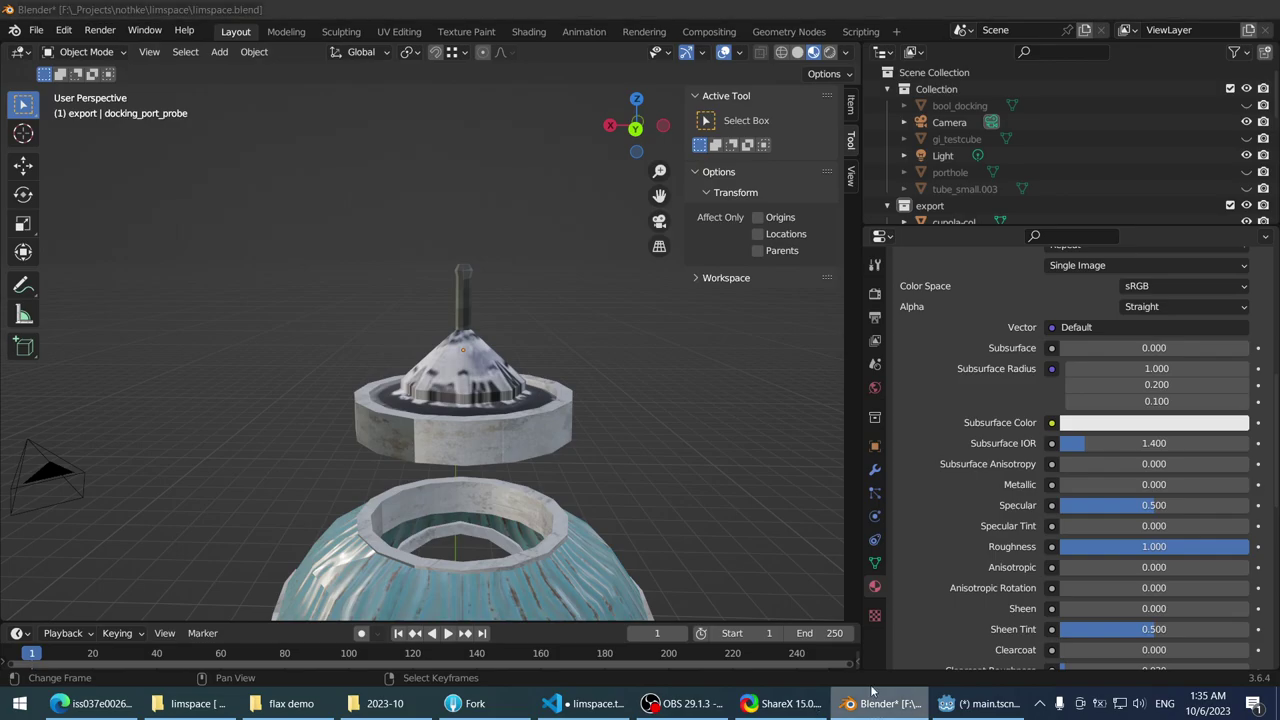
- Compare the station in Godot, then return to a front orthographic view of the hatch in Blender
key(alt+Tab)
mouse_move(488, 297)
middle_down()
mouse_move(531, 251)
mouse_move(476, 279)
mouse_move(477, 320)
mouse_move(470, 311)
middle_up()
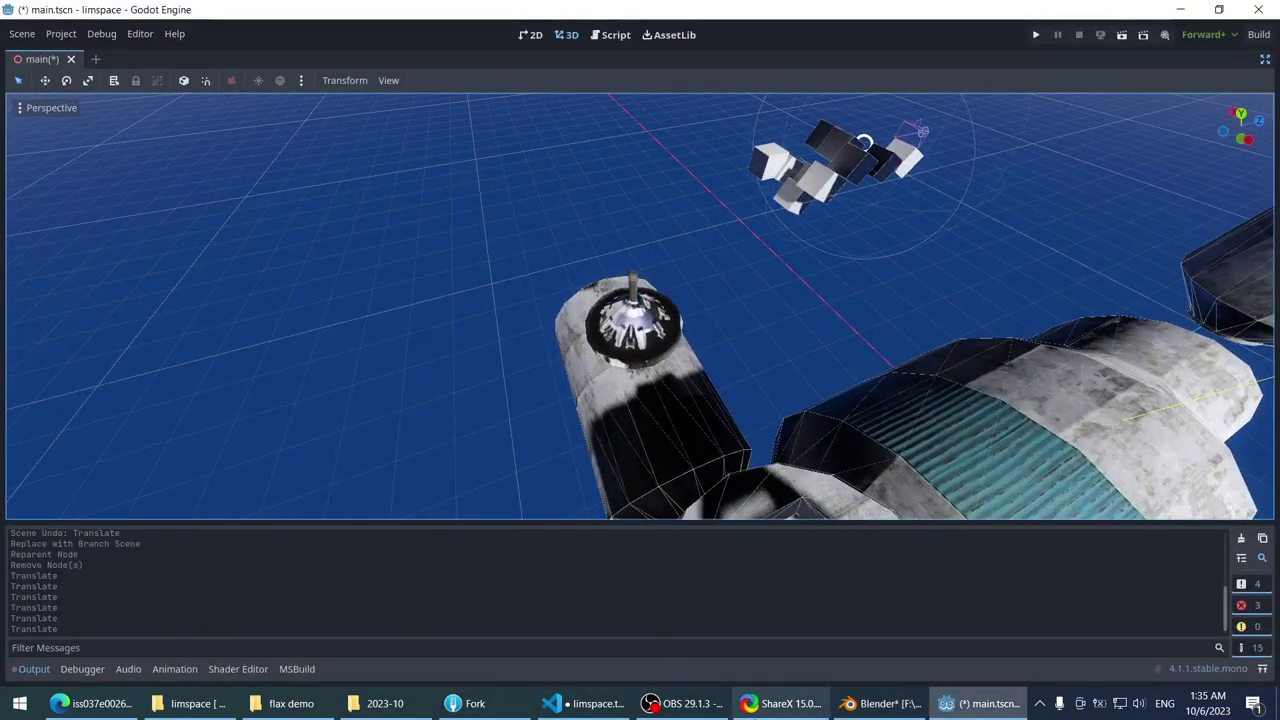
key(alt+Tab)
mouse_move(530, 176)
middle_down()
mouse_move(404, 269)
mouse_move(449, 209)
mouse_move(370, 186)
mouse_move(440, 224)
middle_up()
key(KP_1)
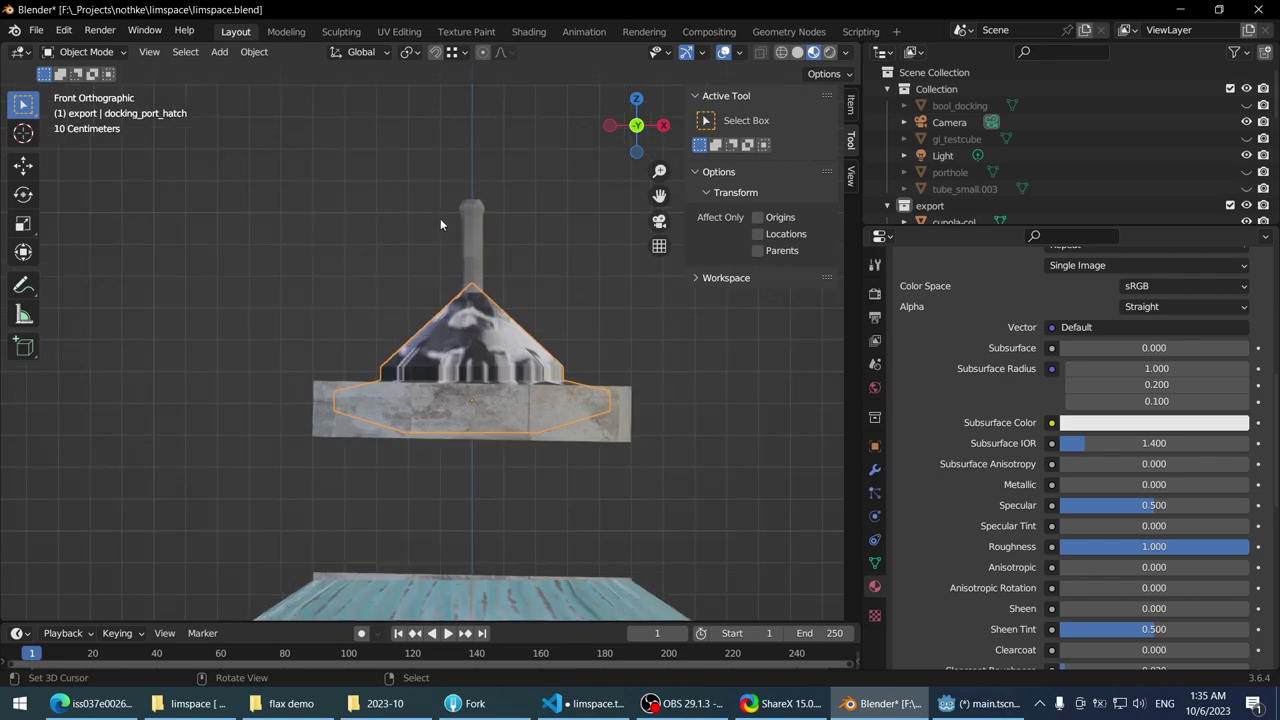
shift+middle_drag(449, 268, 466, 294)
- Duplicate the hatch and position the copy vertically above the original
key(shift+d)
key(z)
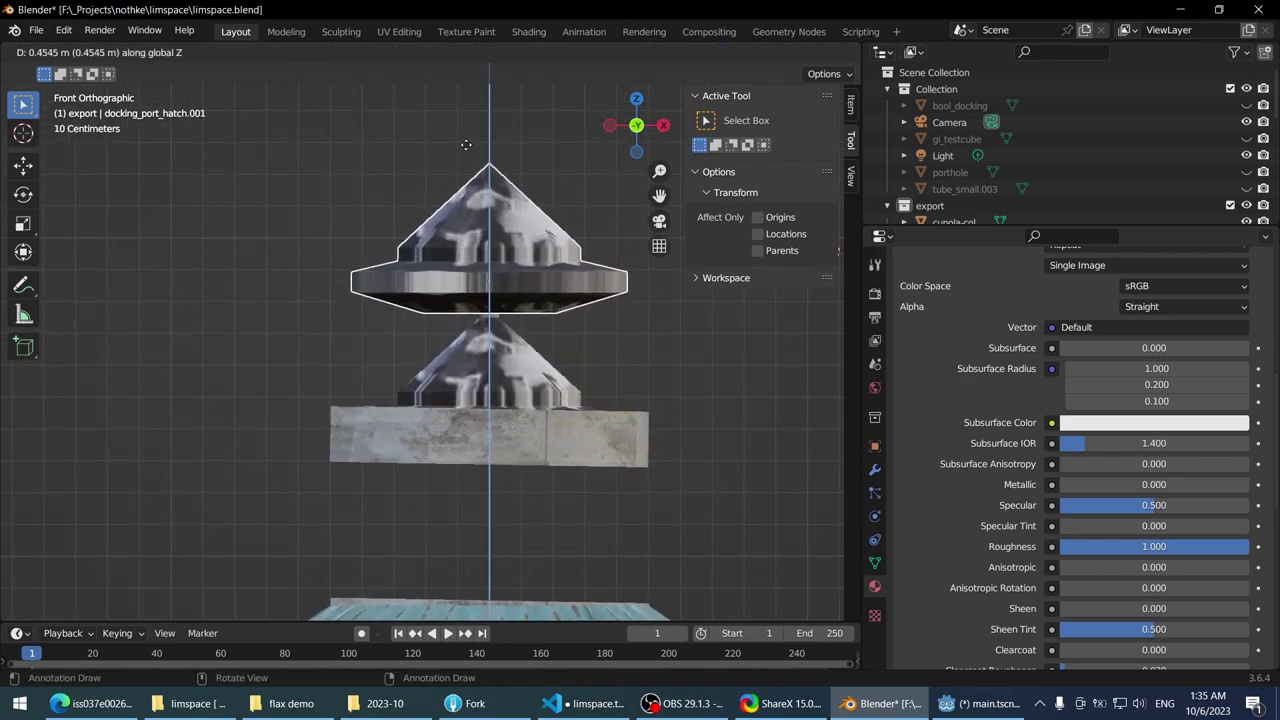
click(405, 163)
shift+middle_drag(405, 163, 412, 210)
scroll(417, 243, up, 1)
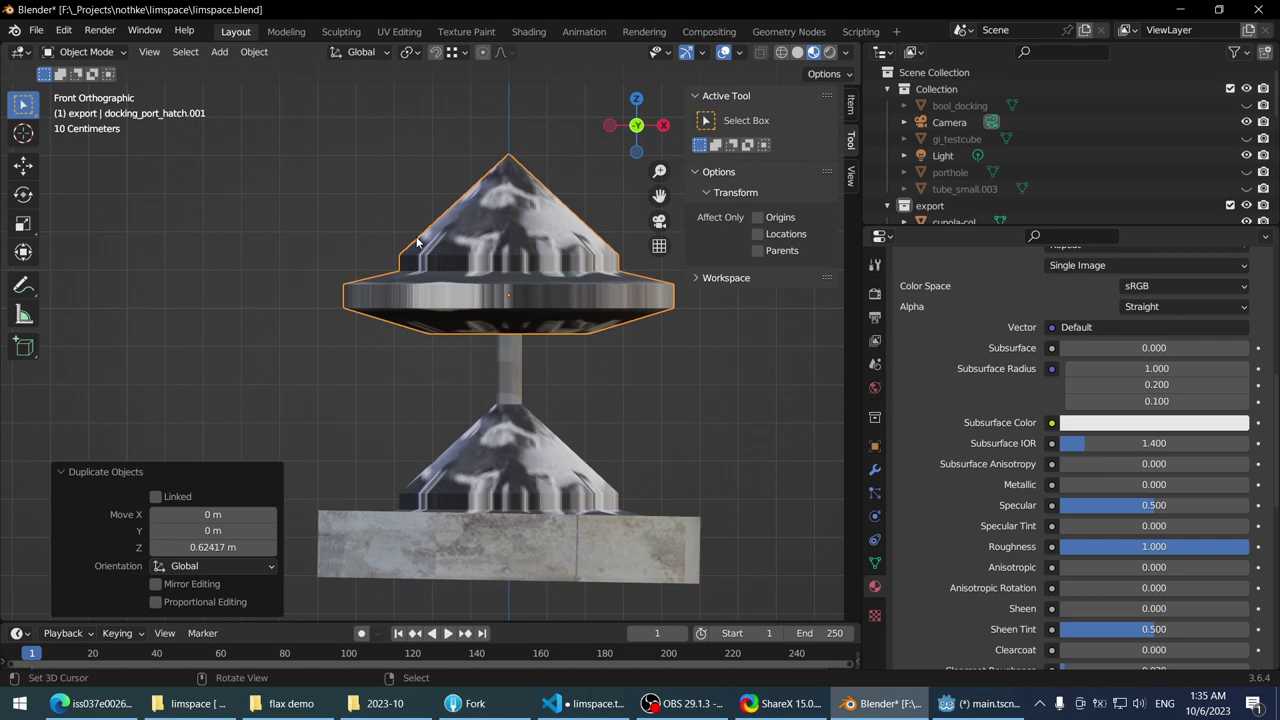
key(r)
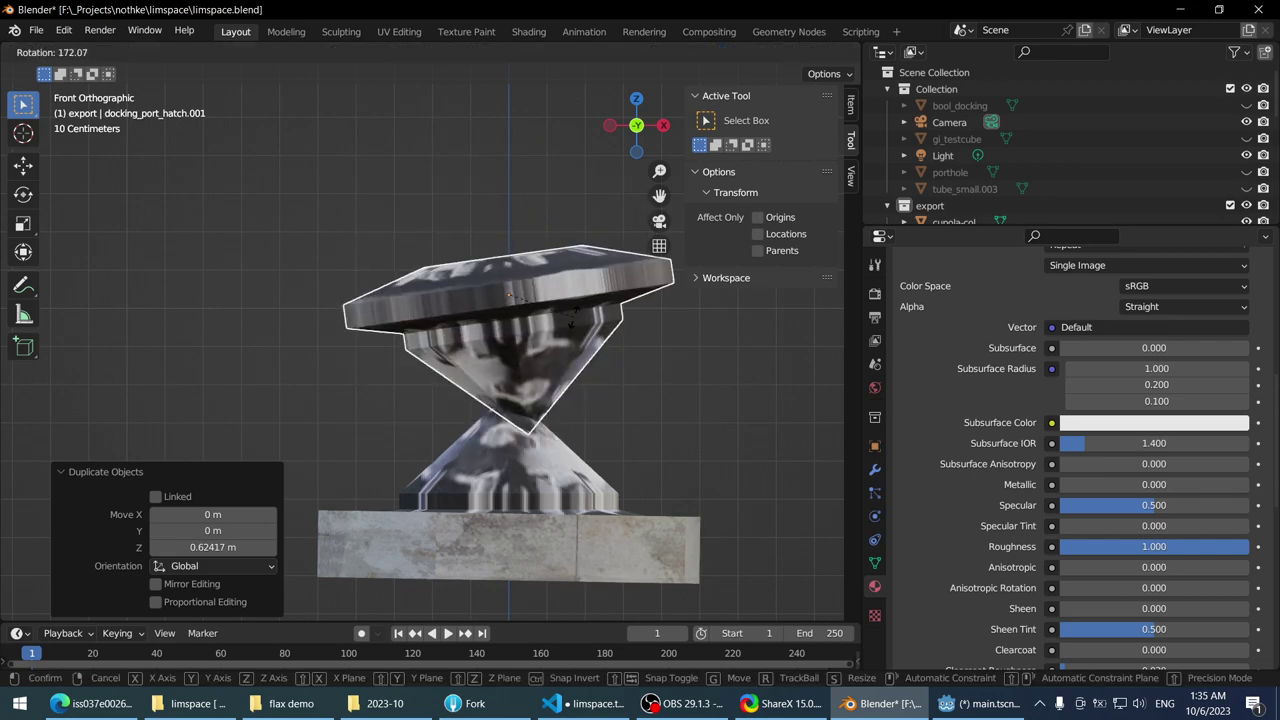
click(522, 230)
scroll(500, 229, down, 1)
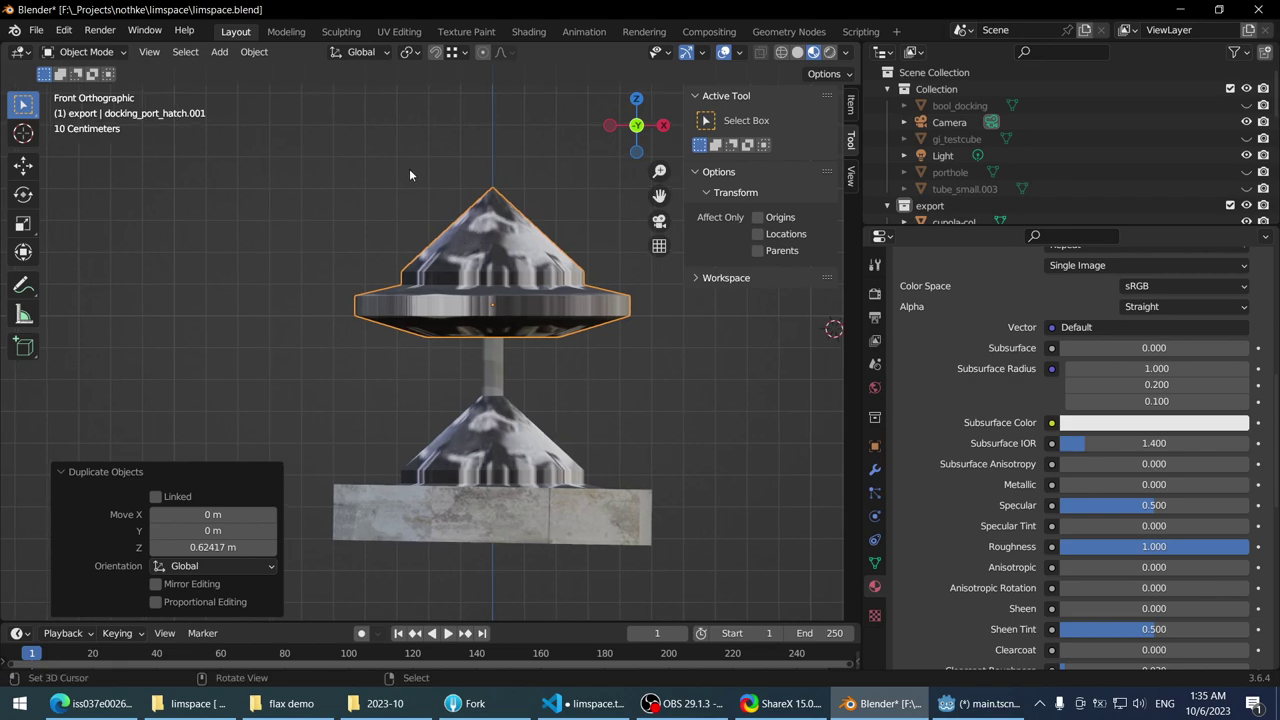
scroll(409, 170, up, 1)
key(g)
key(z)
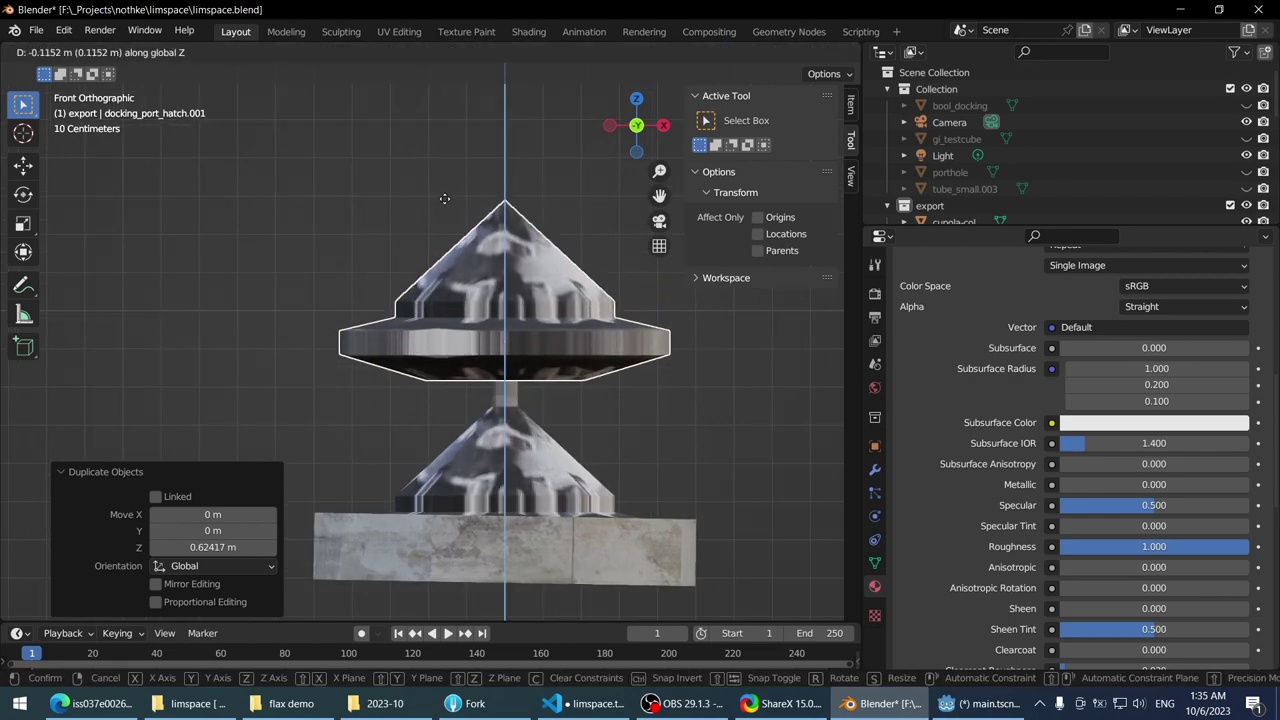
click(443, 200)
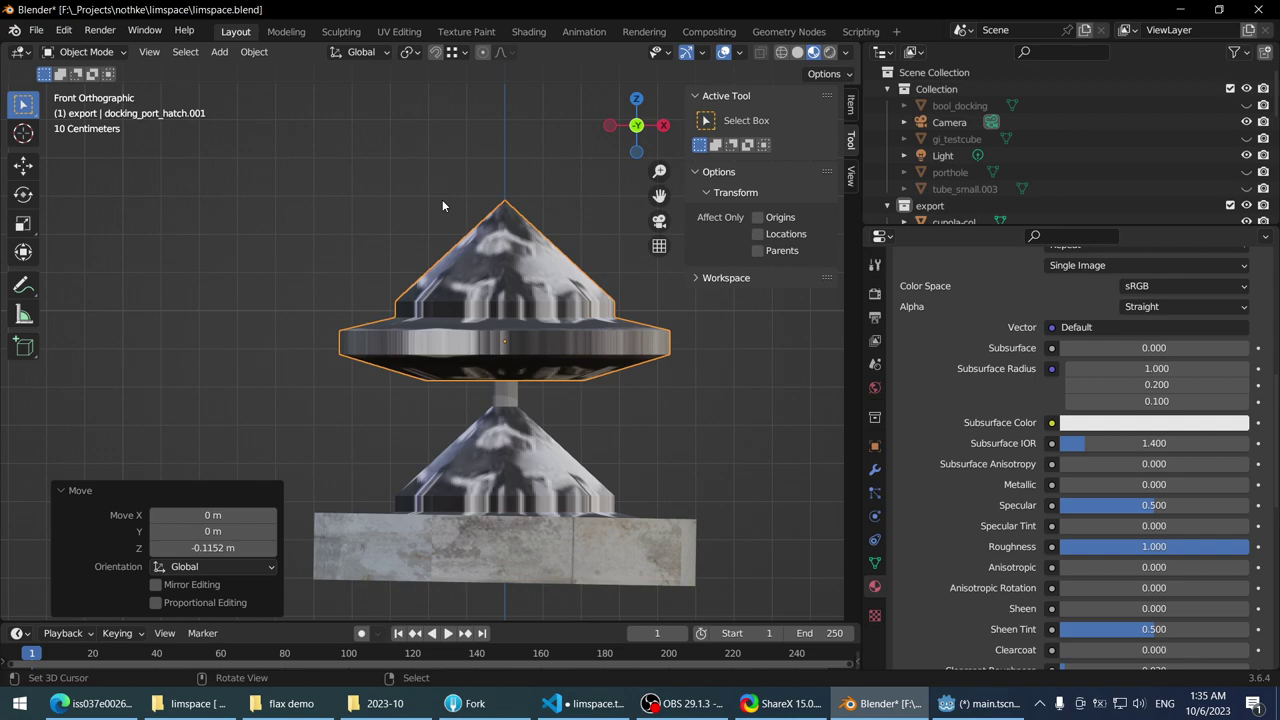
scroll(415, 203, up, 1)
scroll(370, 226, down, 2)
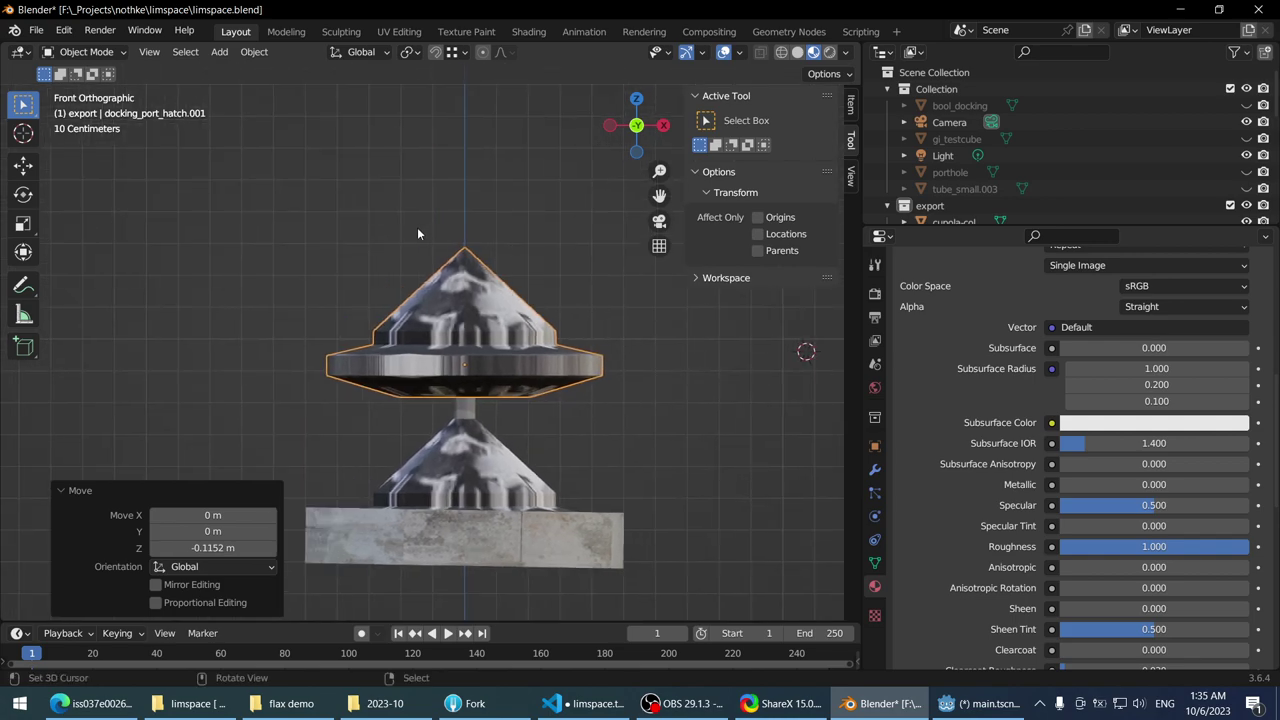
- Flip the duplicate hatch 180° with r180
key(Tab)
scroll(418, 233, up, 2)
middle_drag(418, 233, 473, 376)
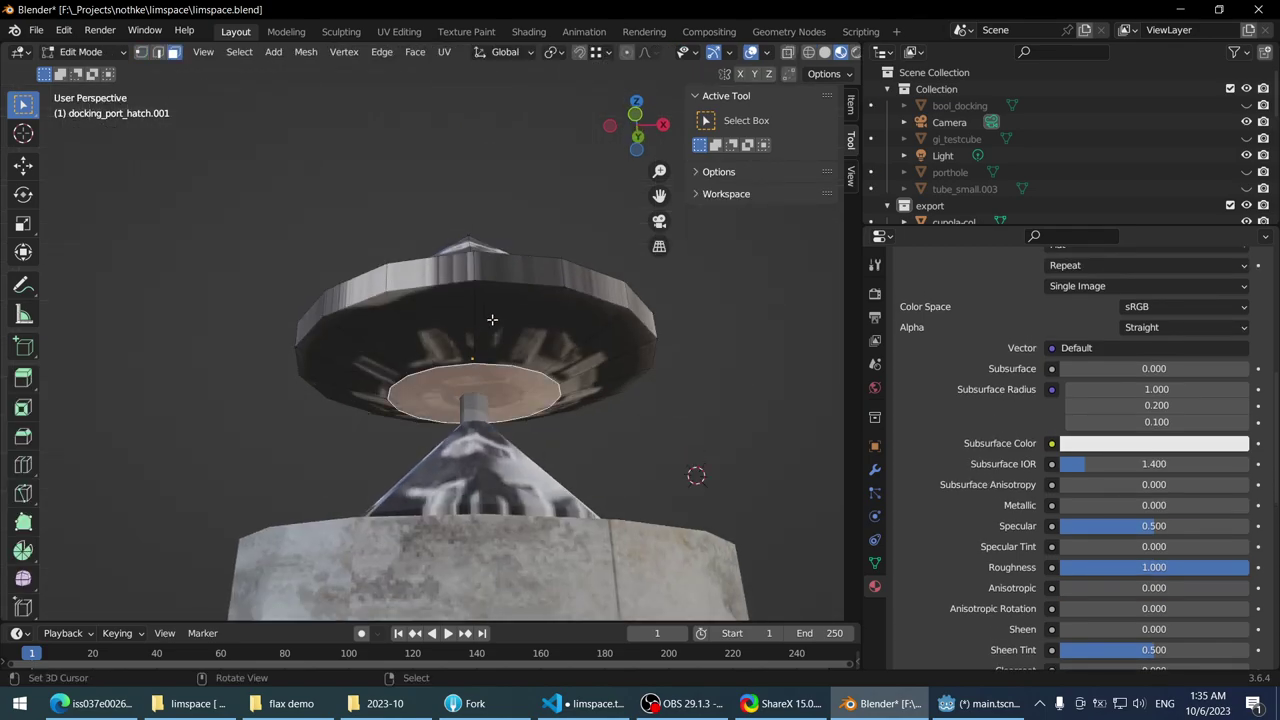
scroll(492, 319, up, 2)
mouse_move(492, 319)
middle_down()
mouse_move(471, 251)
mouse_move(474, 317)
mouse_move(456, 310)
middle_up()
scroll(467, 254, down, 1)
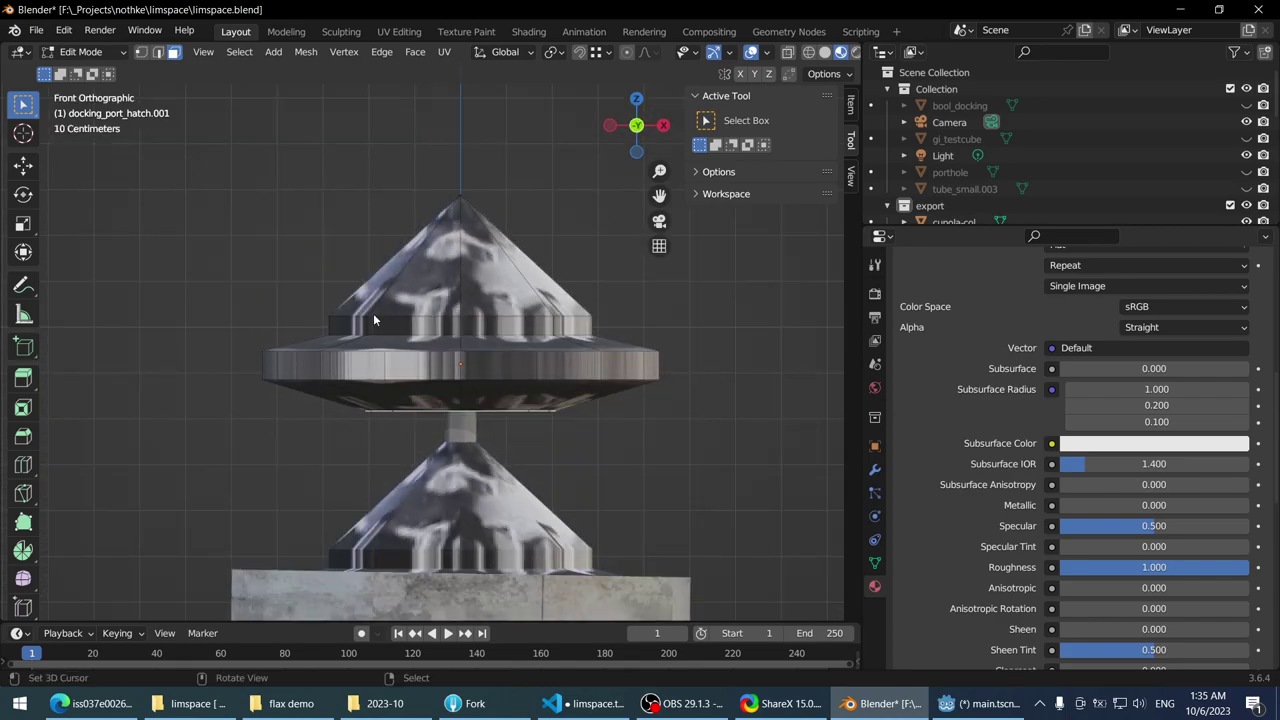
key(Tab)
text(r180)
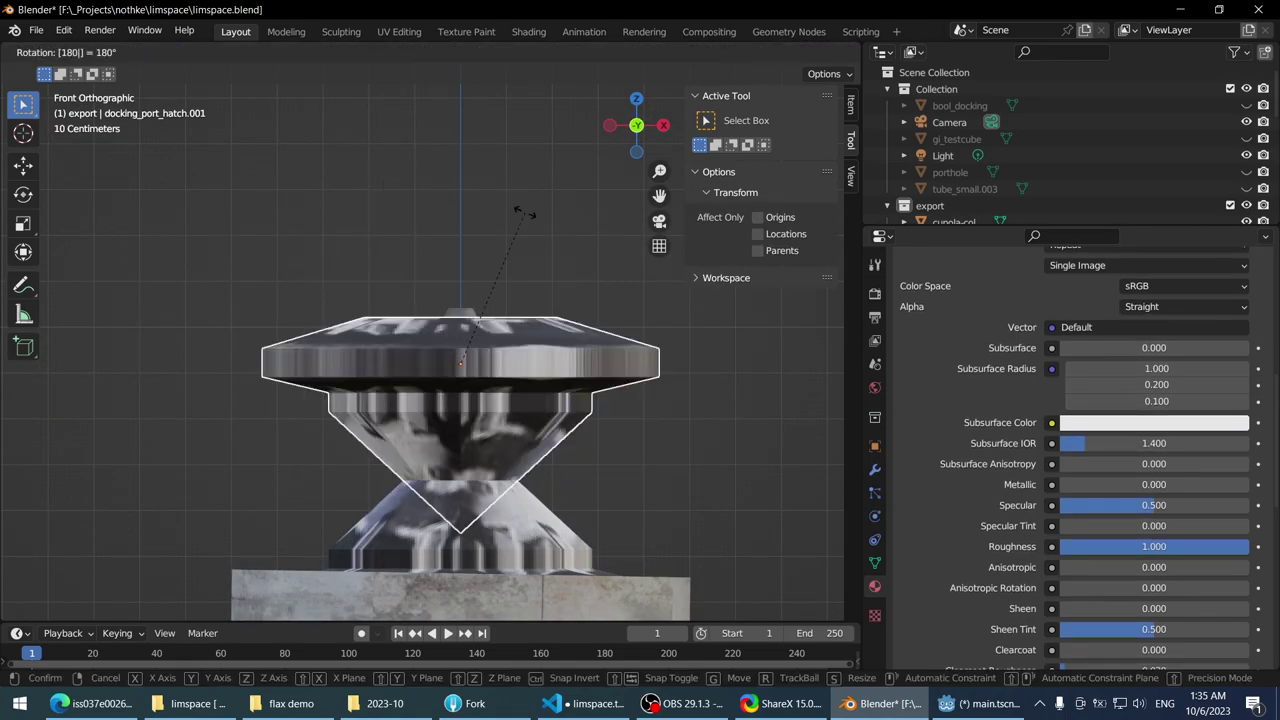
key(Return)
- In wireframe Edit Mode, raise the cone-tip vertex along Z
key(Tab)
shift+scroll(502, 358, down, 3)
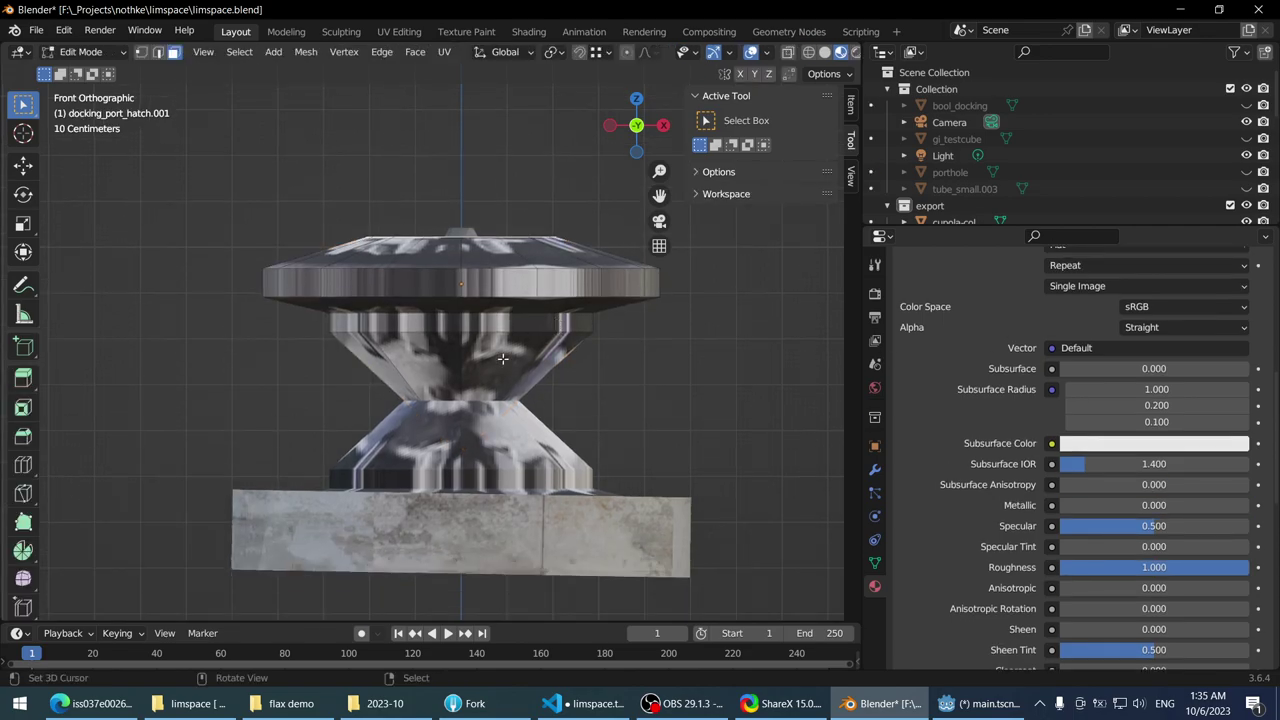
key(shift+z)
middle_drag(349, 371, 434, 391)
key(1)
key(b)
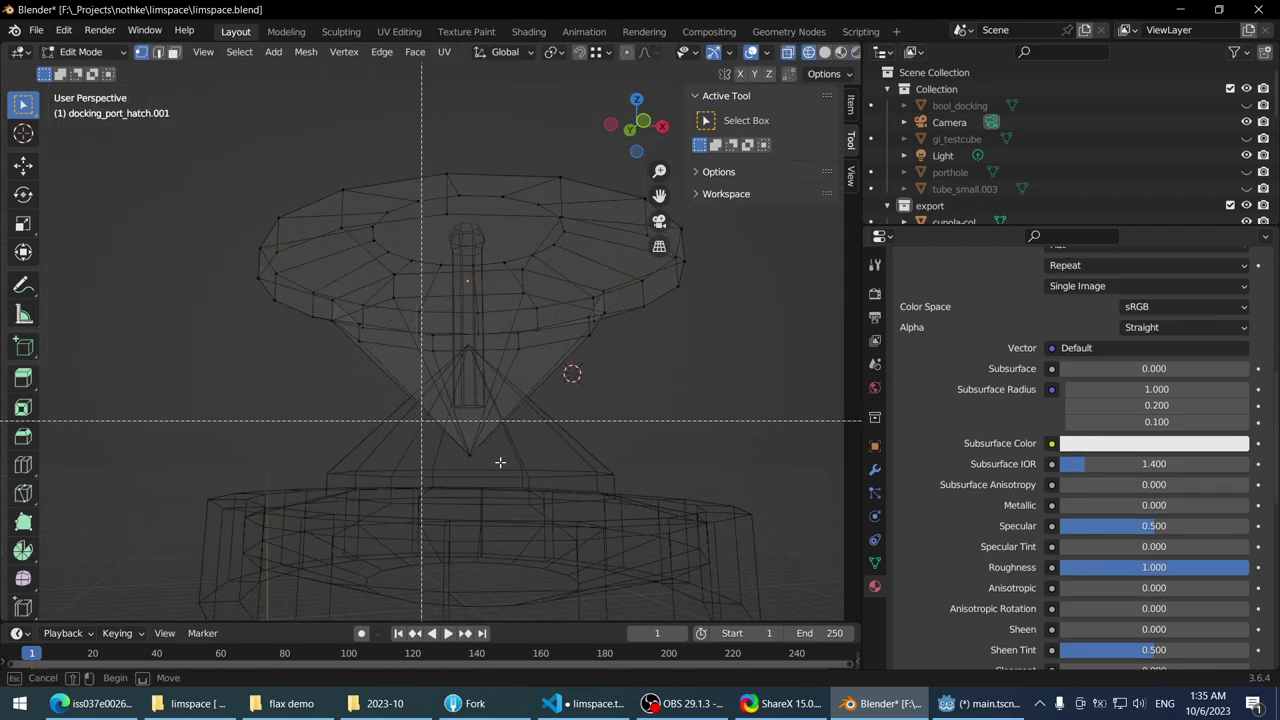
drag(500, 462, 450, 440)
middle_drag(450, 440, 549, 503)
key(g)
key(z)
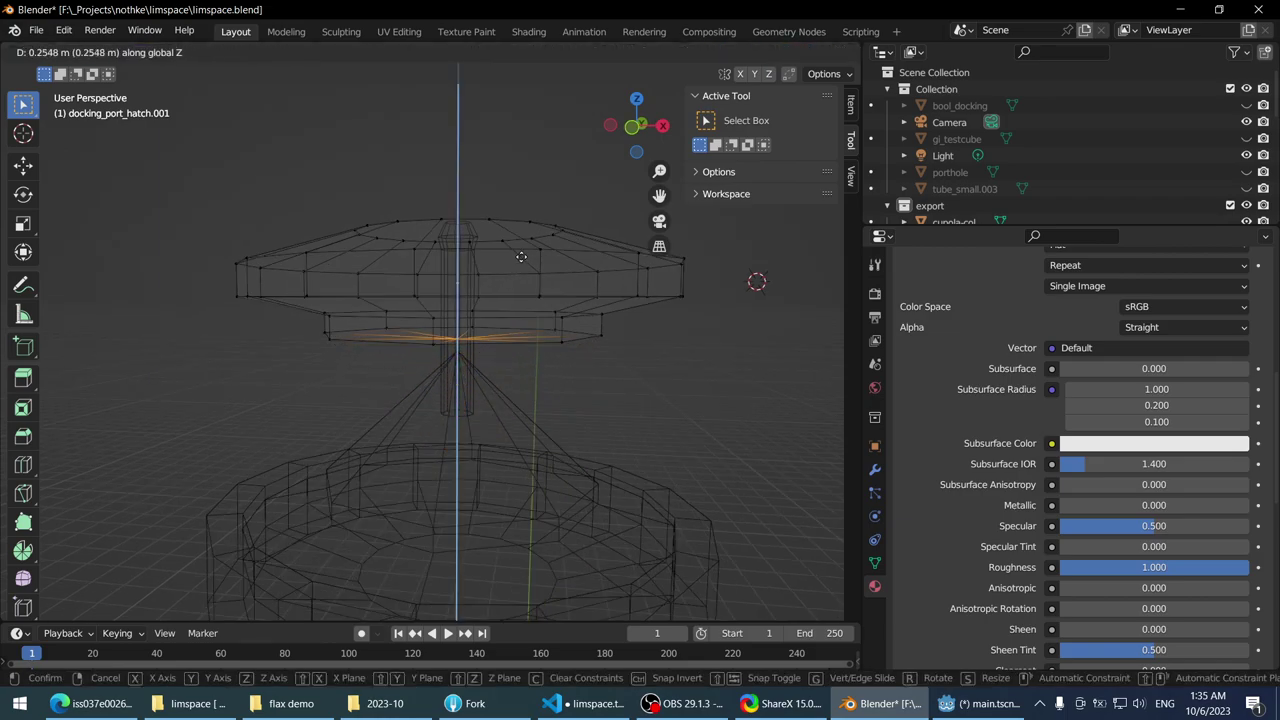
click(520, 206)
- From the front view, box-select the hatch's top ring and raise it along Z
scroll(526, 266, down, 3)
shift+scroll(526, 266, up, 2)
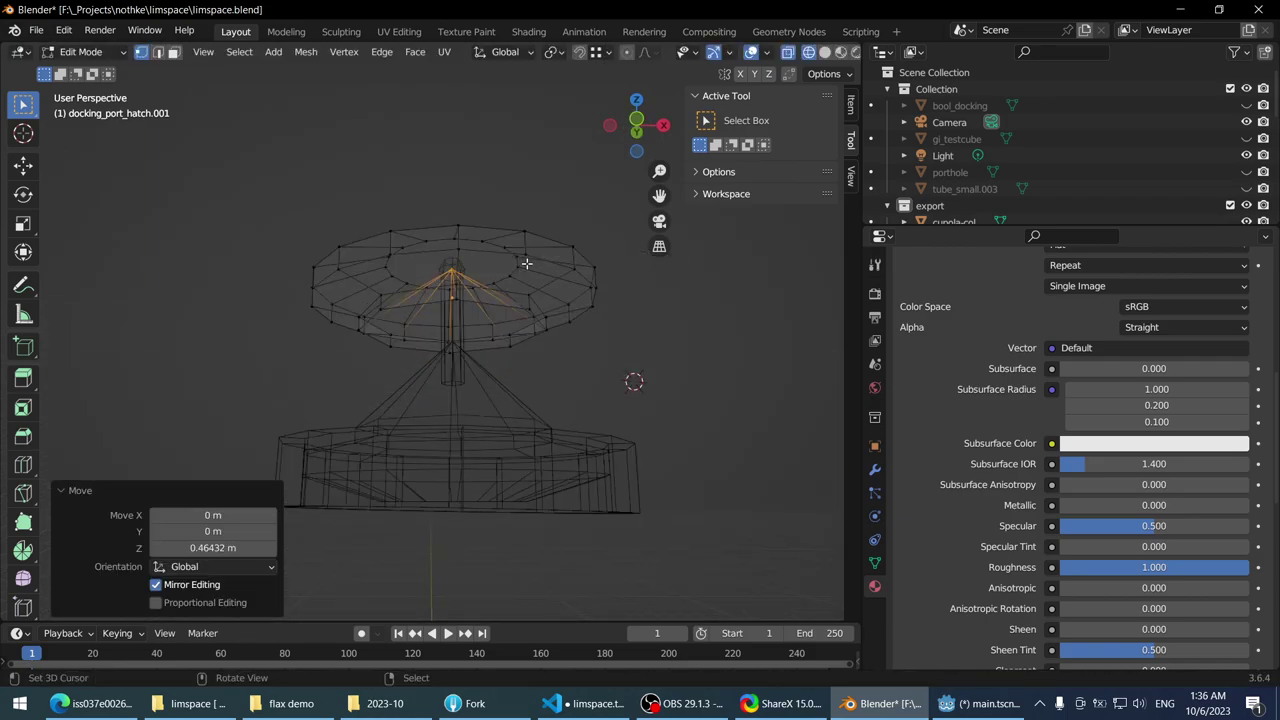
key(KP_0)
key(KP_0)
key(KP_1)
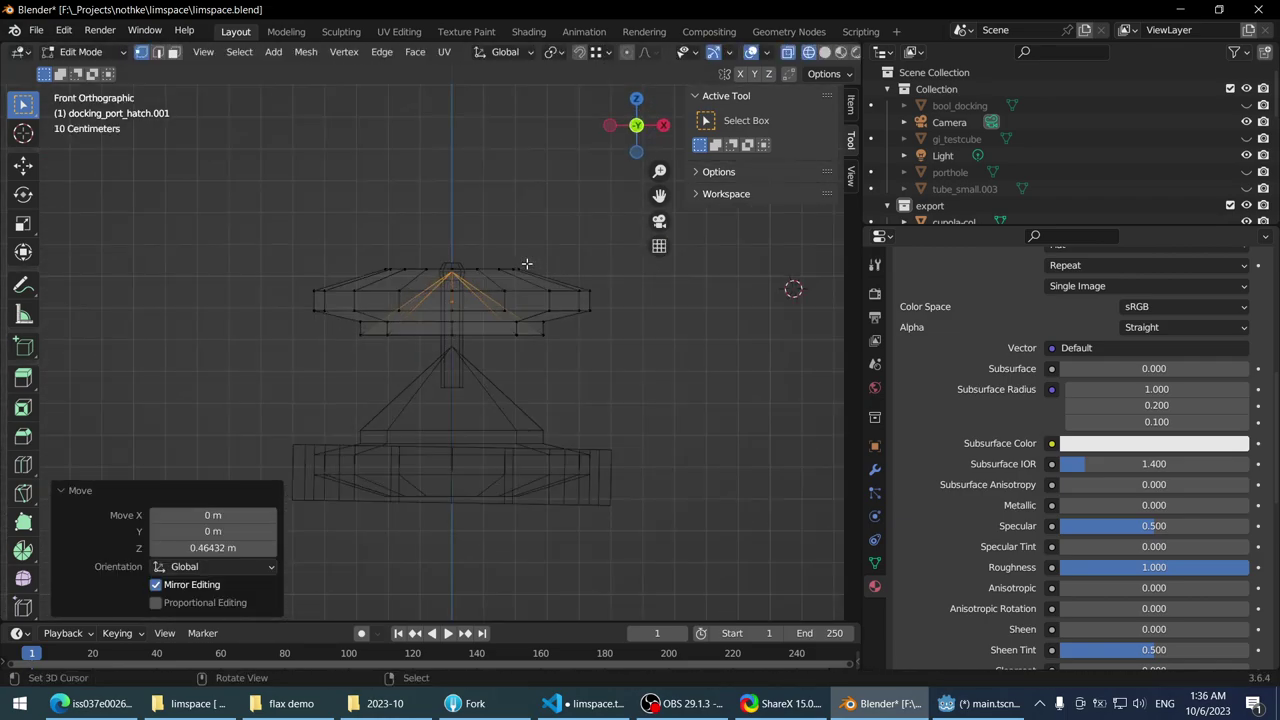
scroll(508, 275, up, 3)
click(341, 218)
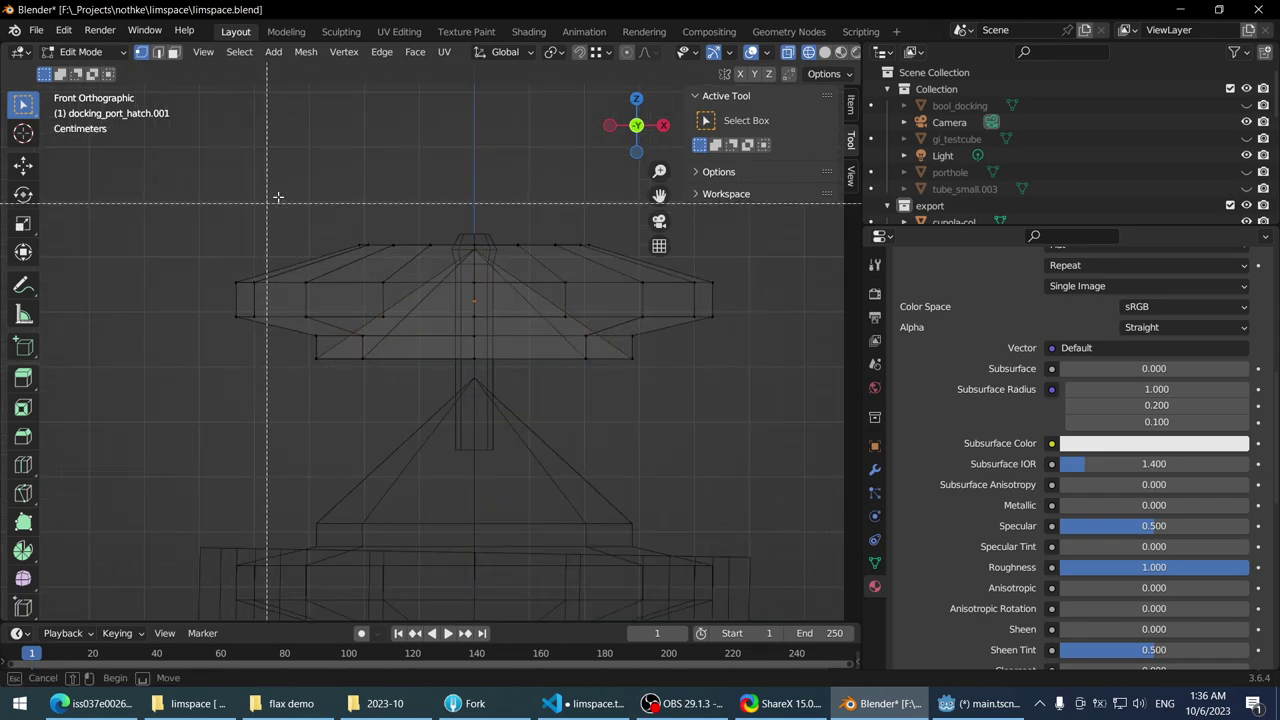
drag(278, 197, 643, 393)
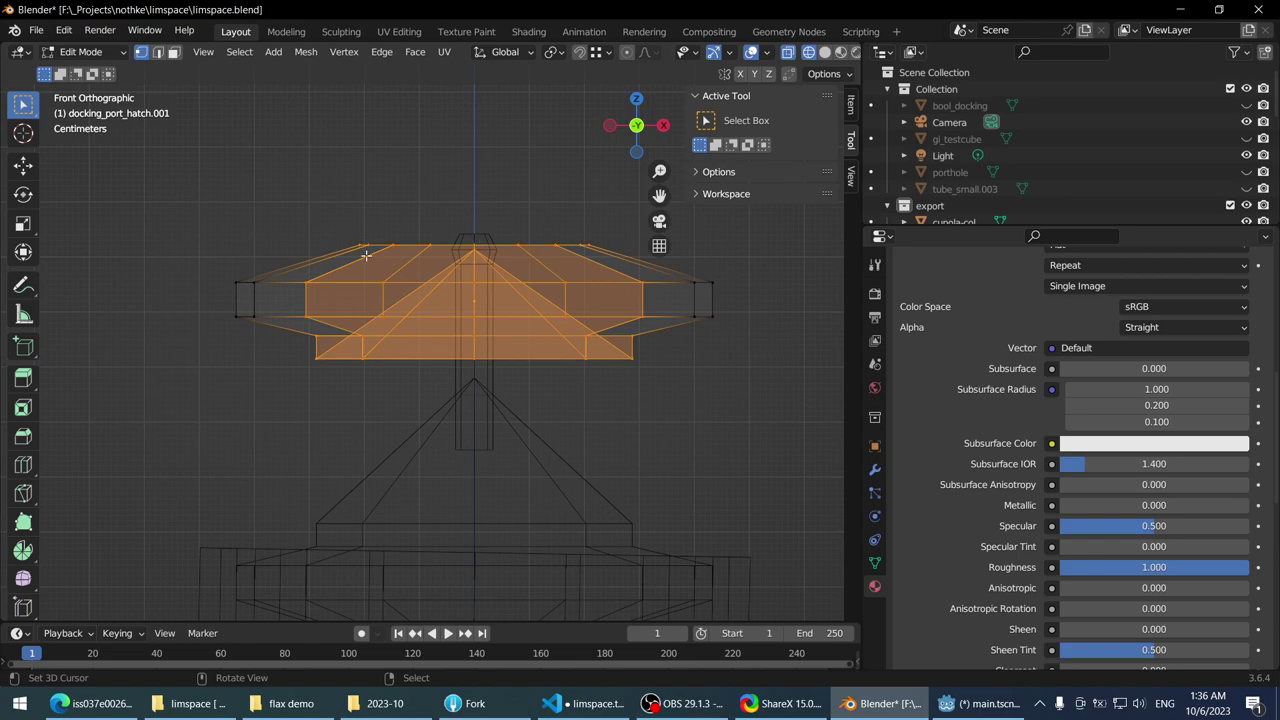
click(411, 250)
drag(272, 186, 610, 258)
key(g)
key(z)
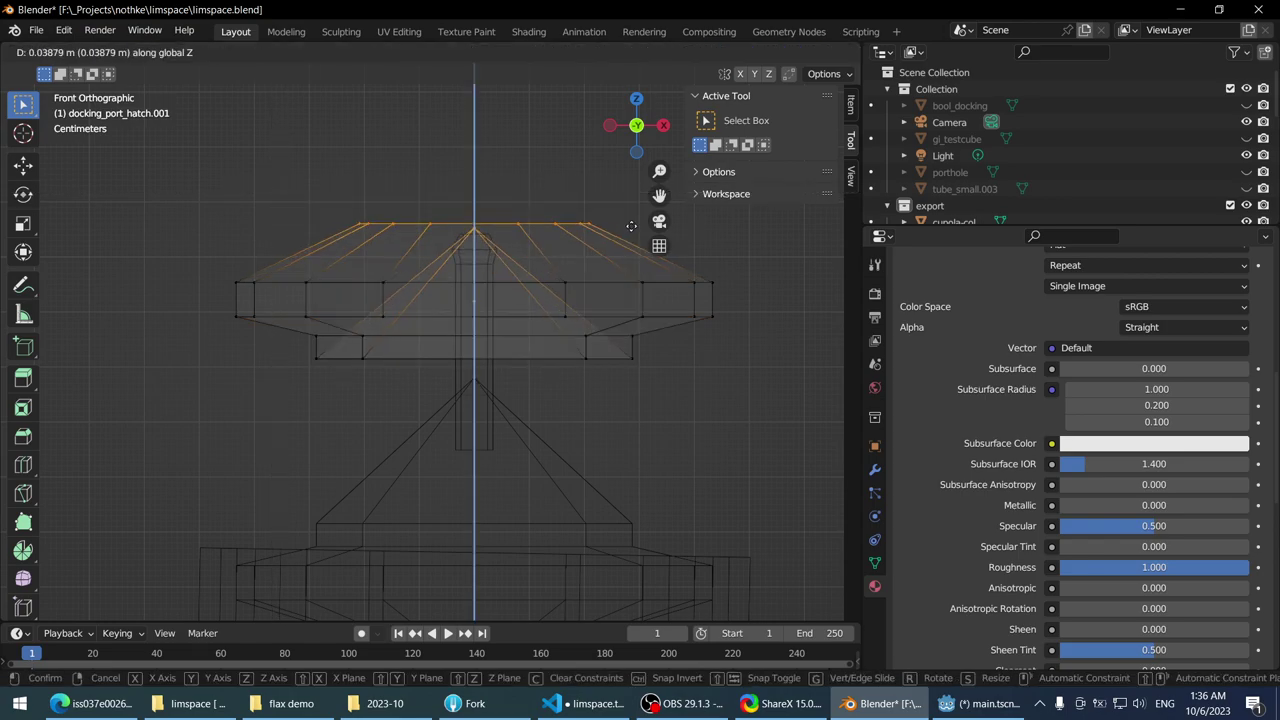
click(636, 218)
- Raise the lower inner ring along Z, then return to Object Mode
key(alt+a)
key(b)
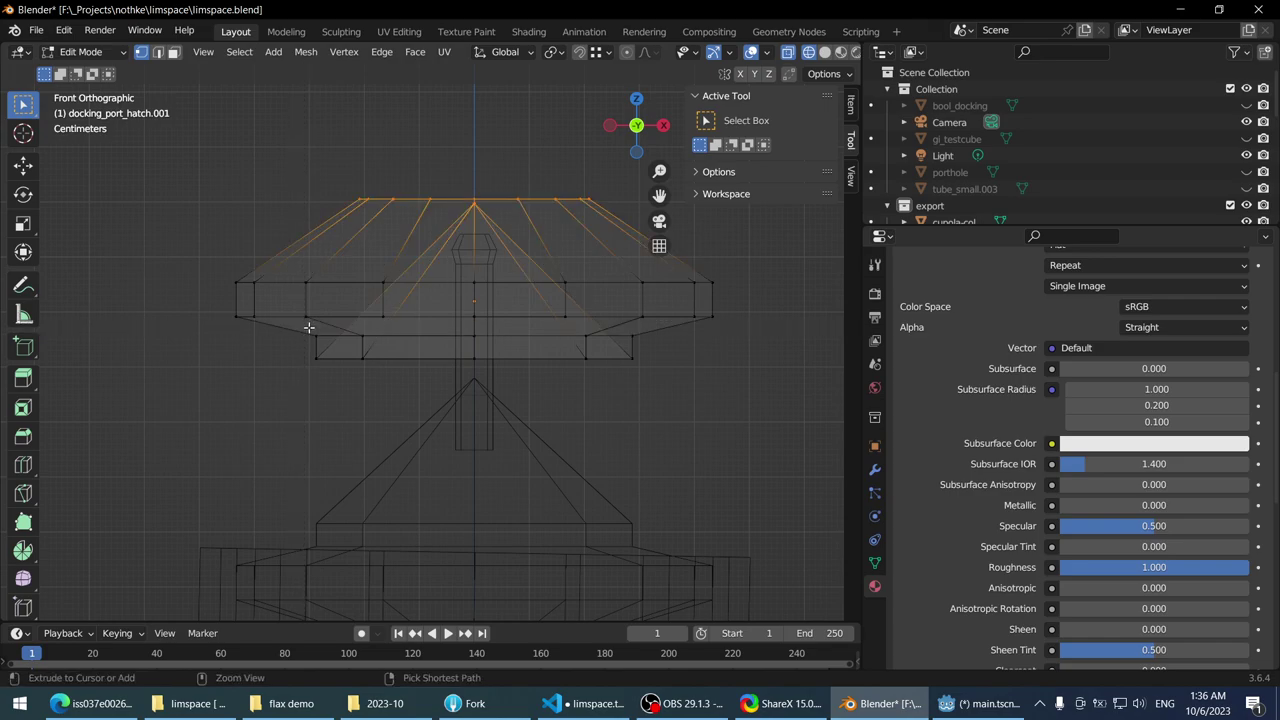
drag(456, 360, 712, 400)
key(g)
key(z)
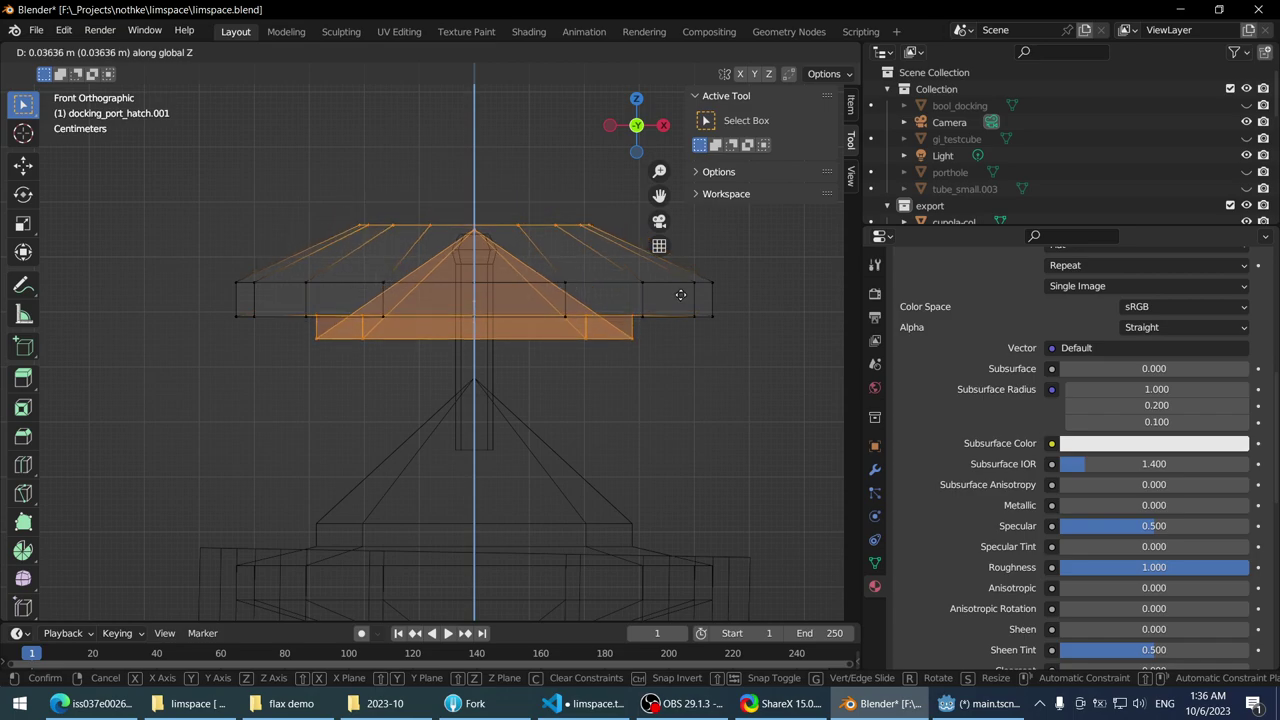
click(680, 295)
middle_drag(680, 295, 483, 370)
click(840, 52)
mouse_move(460, 420)
middle_down()
mouse_move(354, 297)
mouse_move(314, 400)
mouse_move(349, 296)
mouse_move(425, 340)
mouse_move(432, 280)
mouse_move(350, 346)
mouse_move(442, 264)
mouse_move(426, 222)
mouse_move(399, 246)
middle_up()
key(Tab)
- Raise the duplicate hatch 0.1715 m along Z
click(543, 241)
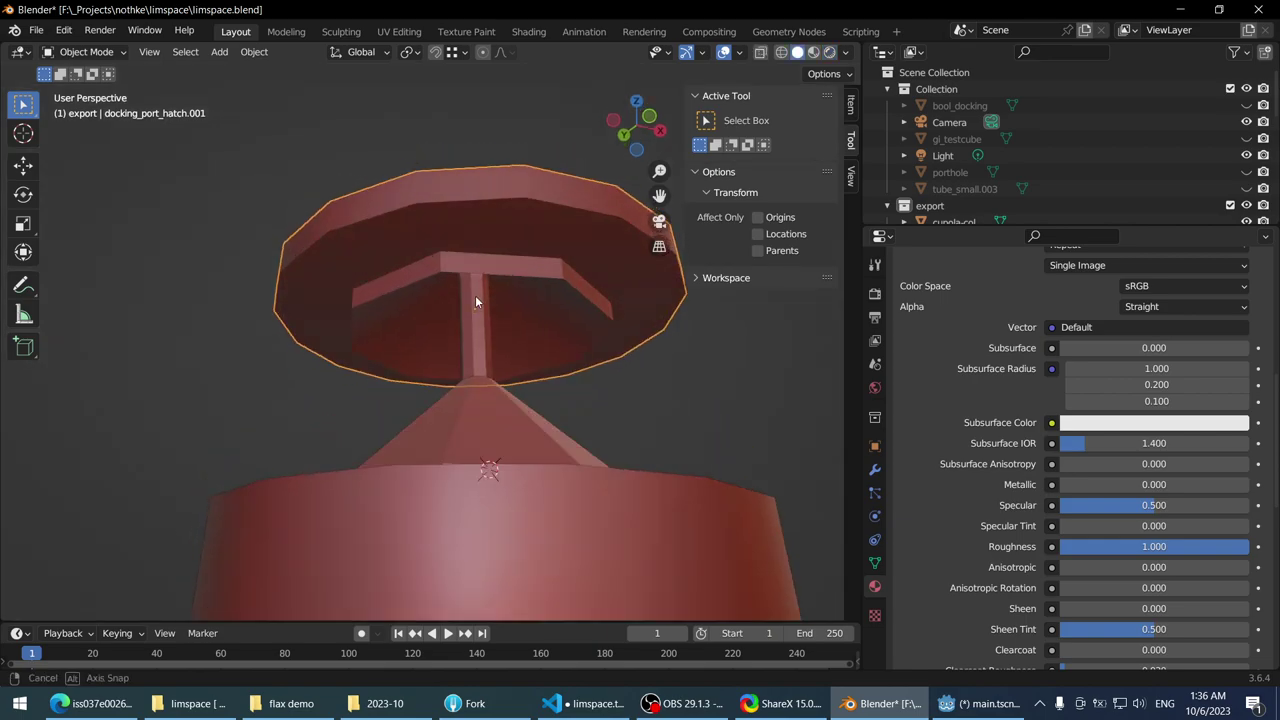
key(g)
key(z)
click(768, 58)
click(813, 52)
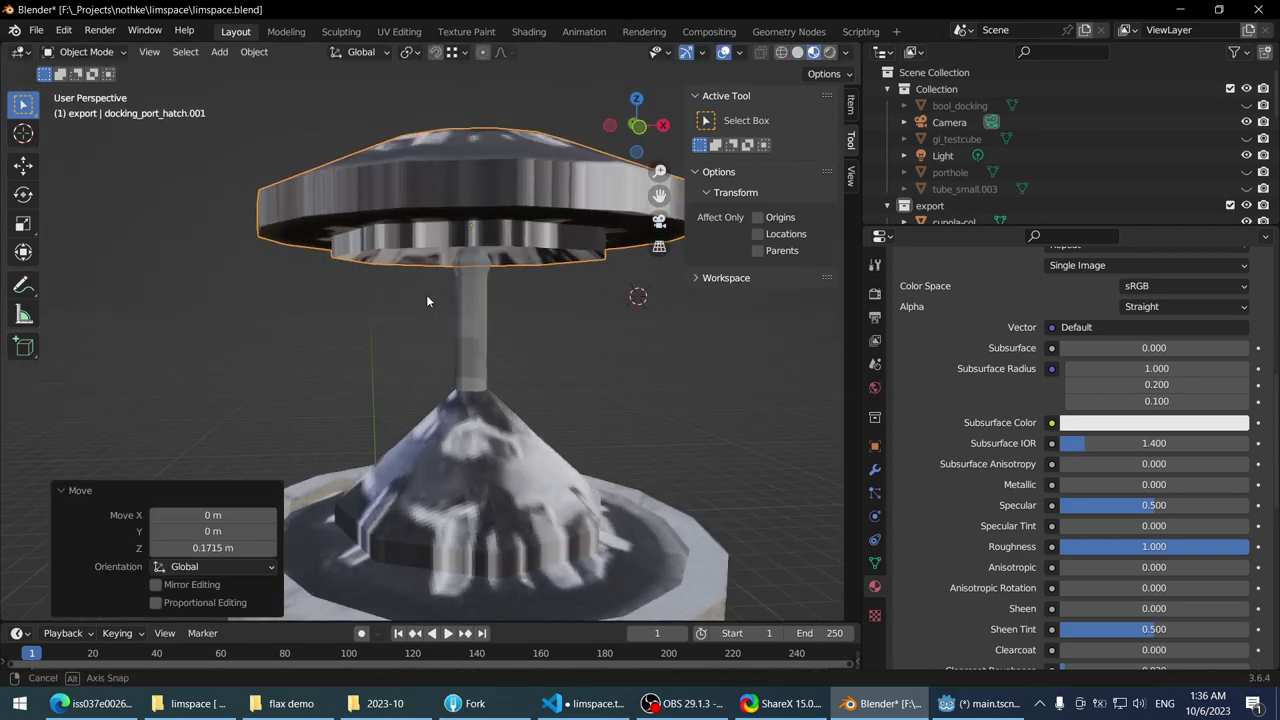
mouse_move(426, 294)
middle_down()
mouse_move(386, 345)
mouse_move(384, 300)
middle_up()
key(KP_1)
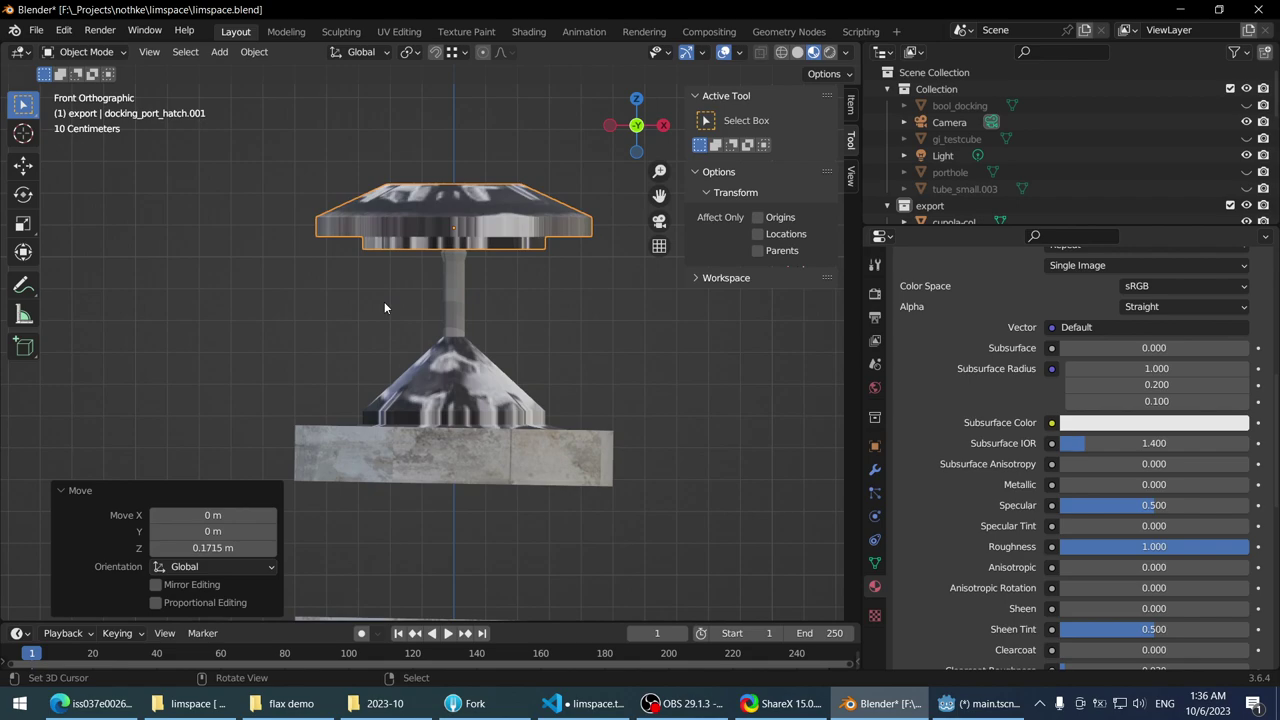
key(shift+z)
scroll(366, 287, up, 2)
- Move the probe pillar vertically and lower the duplicate hatch to realign them
click(455, 262)
key(g)
key(z)
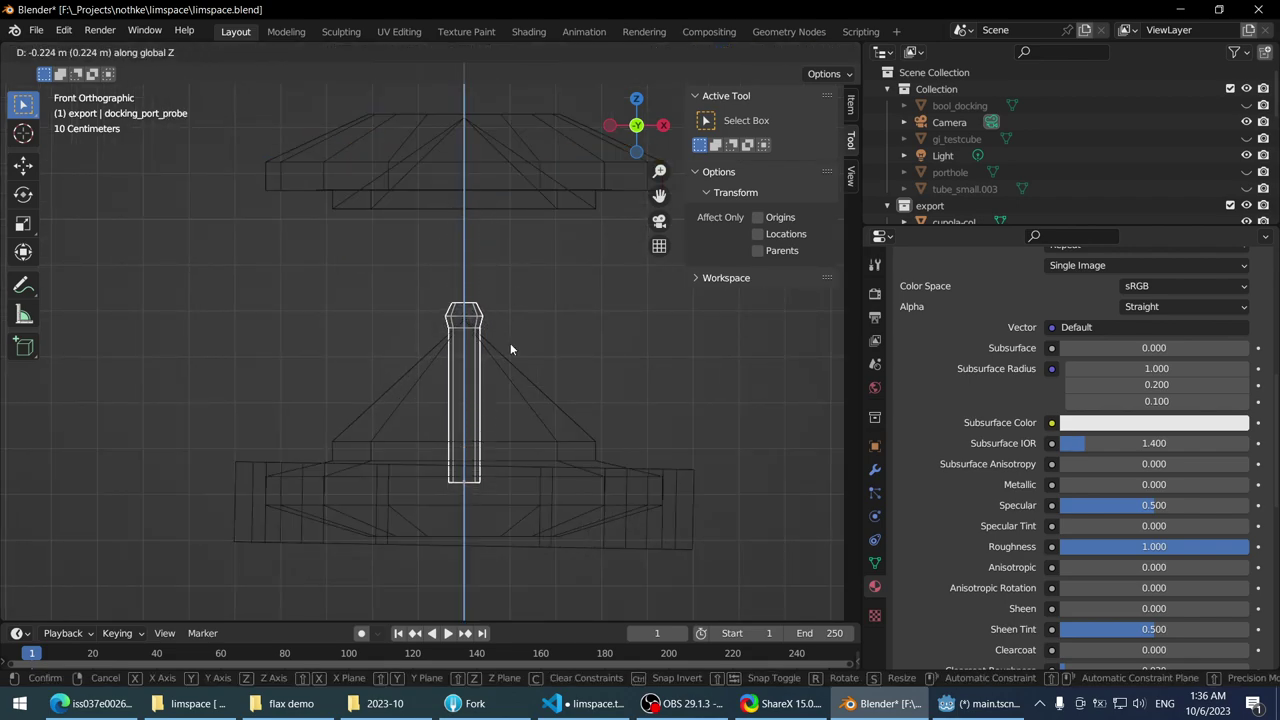
click(510, 348)
click(456, 180)
key(g)
key(z)
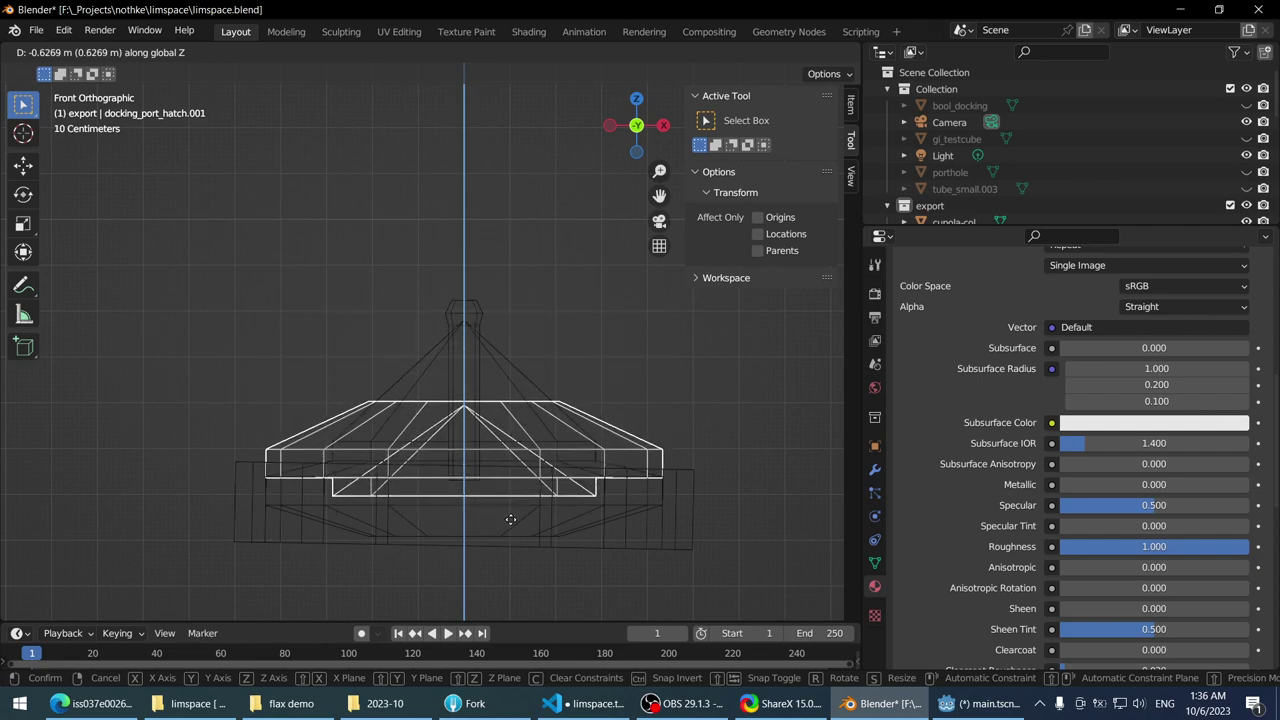
click(500, 219)
key(KP_Decimal)
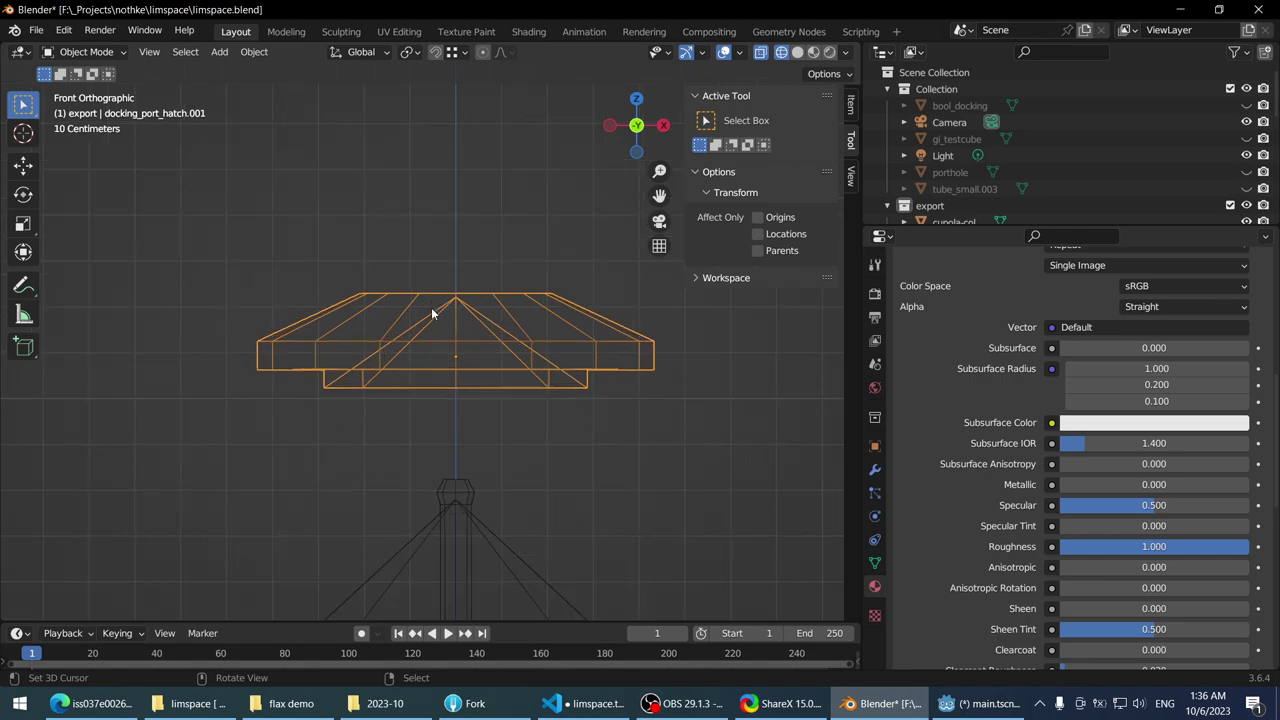
- Select docking_ring.007, show its transform values in the Item panel, and view it from above
shift+middle_drag(434, 306, 387, 244)
click(319, 478)
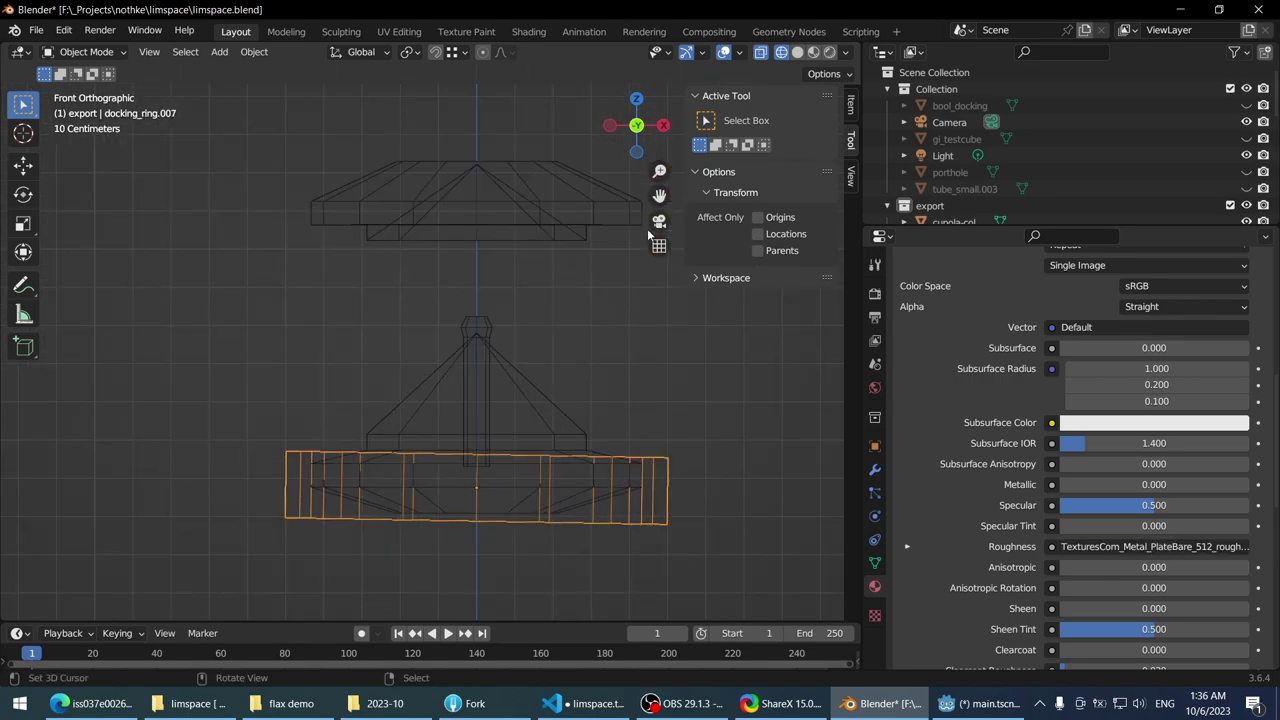
scroll(516, 272, down, 1)
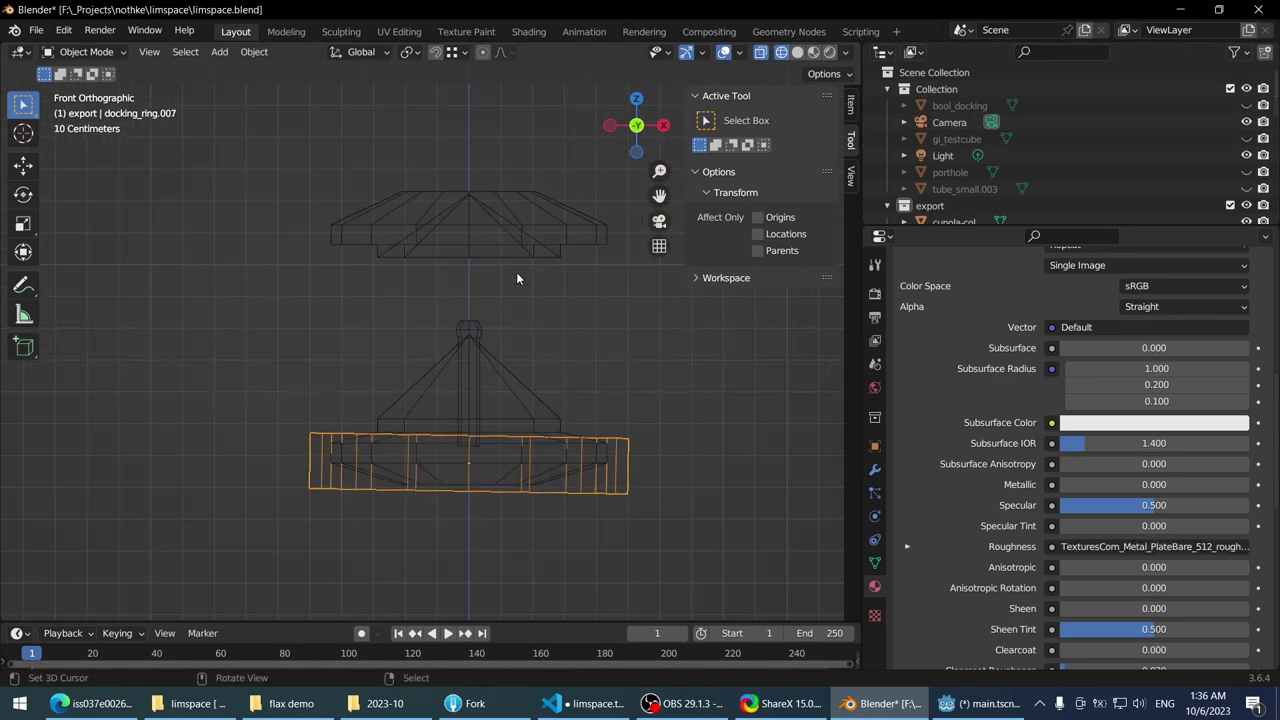
click(851, 108)
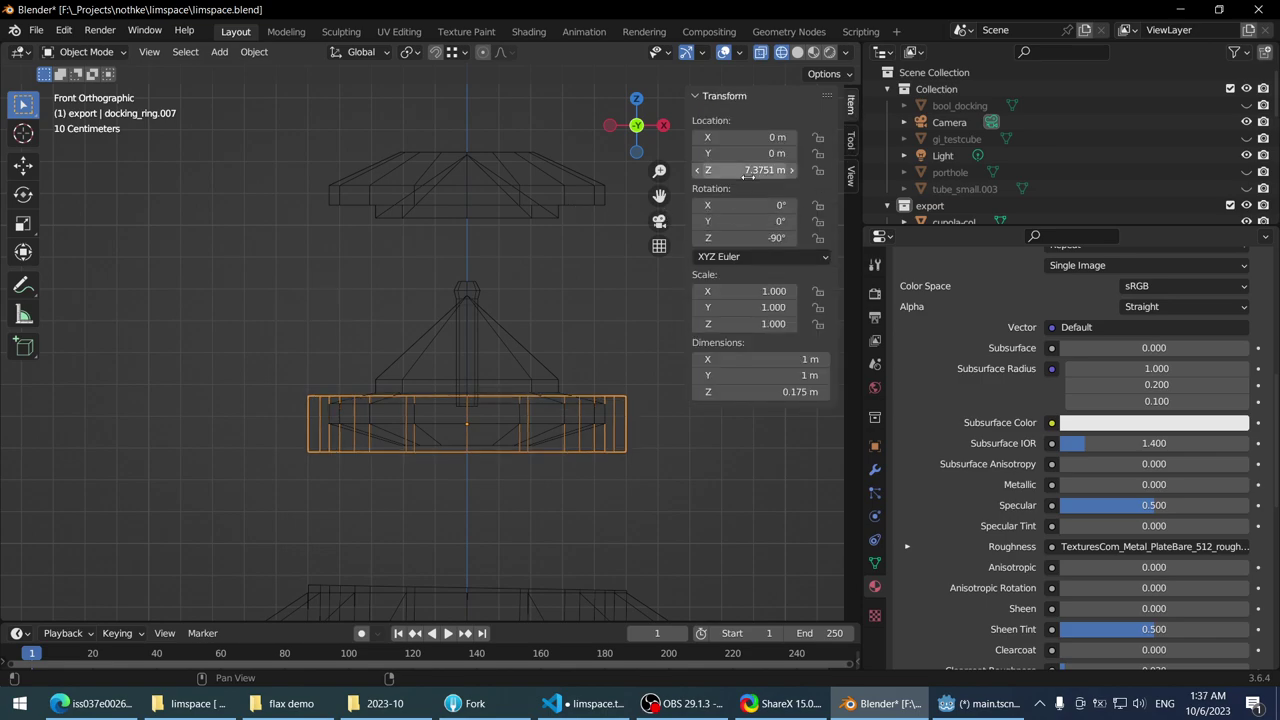
click(433, 325)
scroll(433, 325, up, 4)
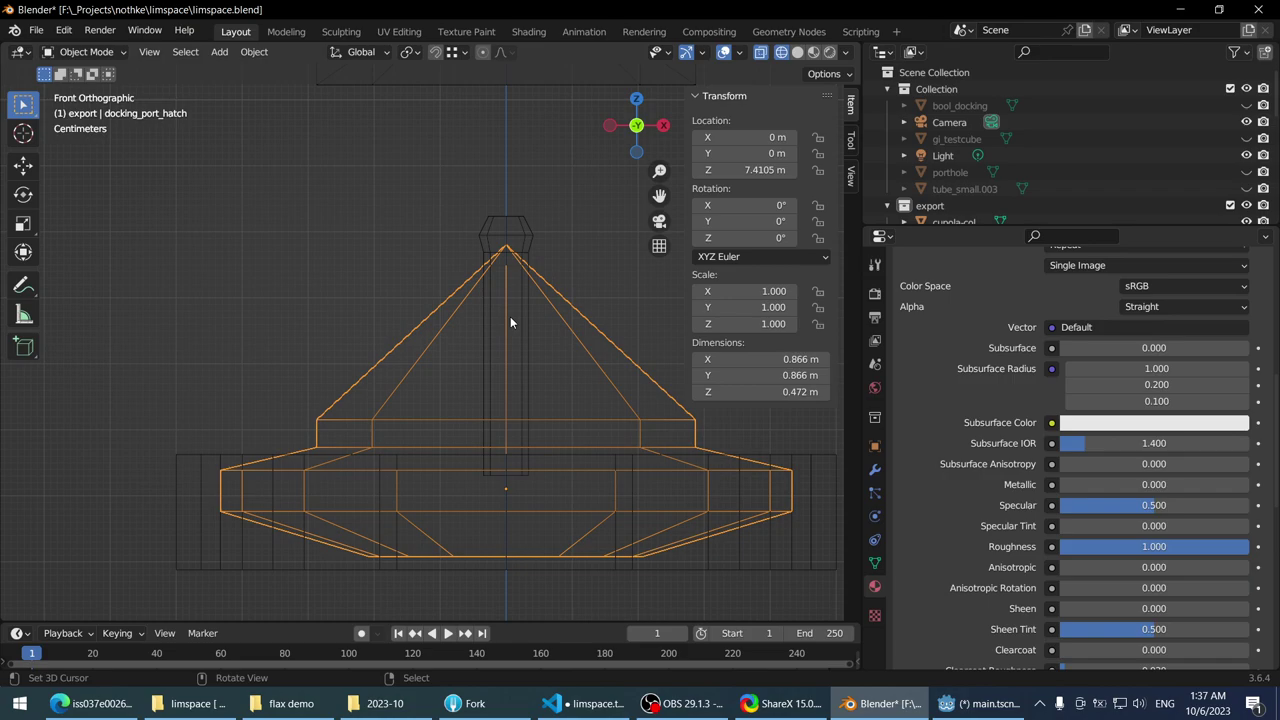
click(724, 595)
scroll(566, 363, down, 5)
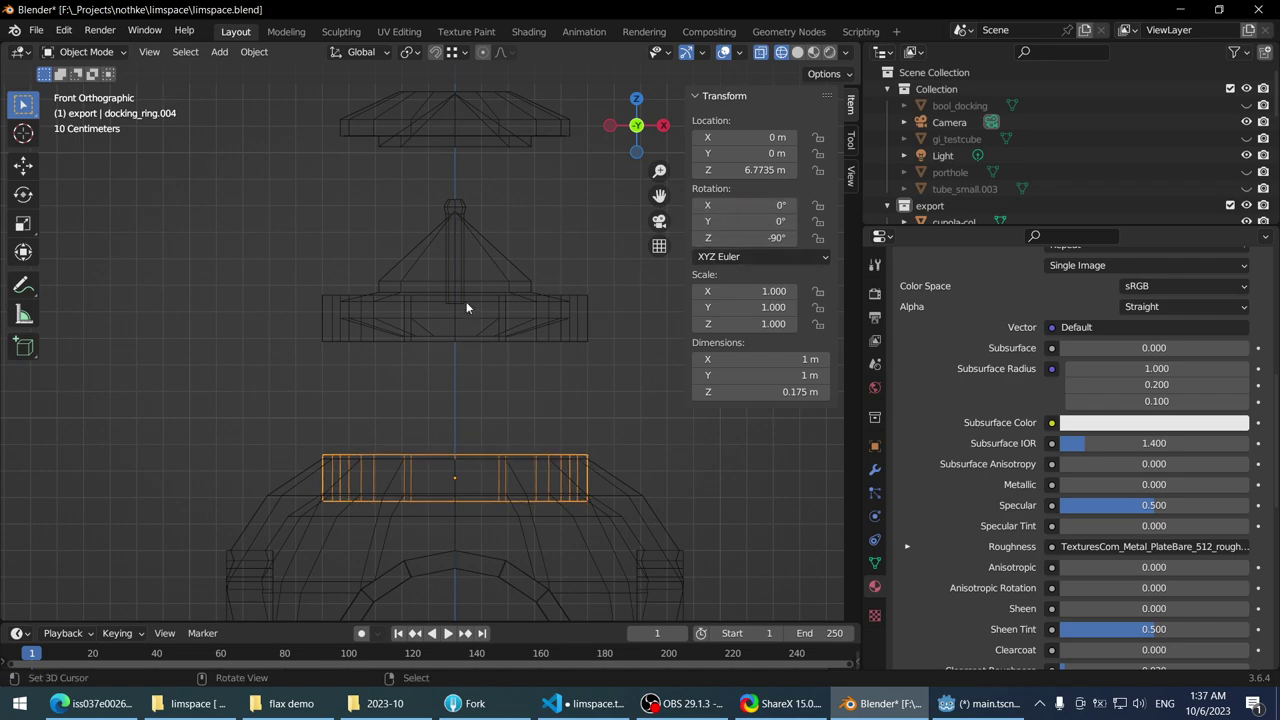
scroll(466, 307, up, 1)
shift+middle_drag(591, 286, 538, 359)
scroll(616, 367, up, 2)
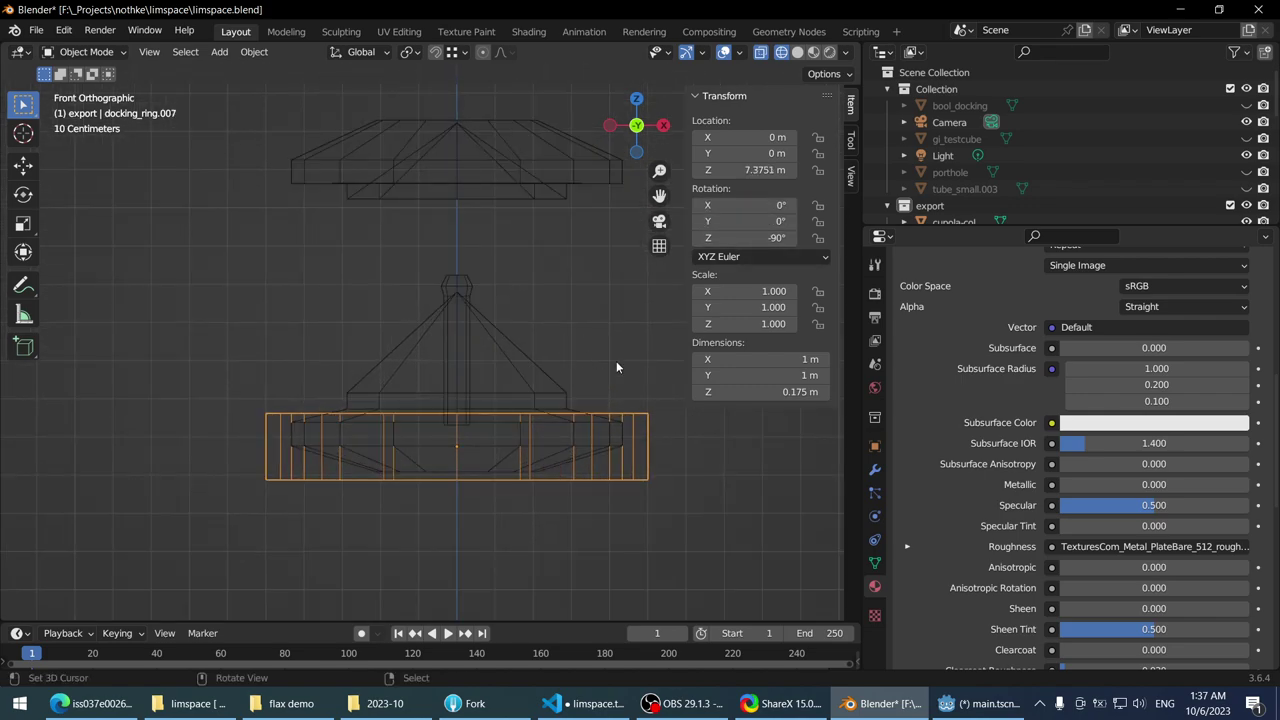
key(KP_7)
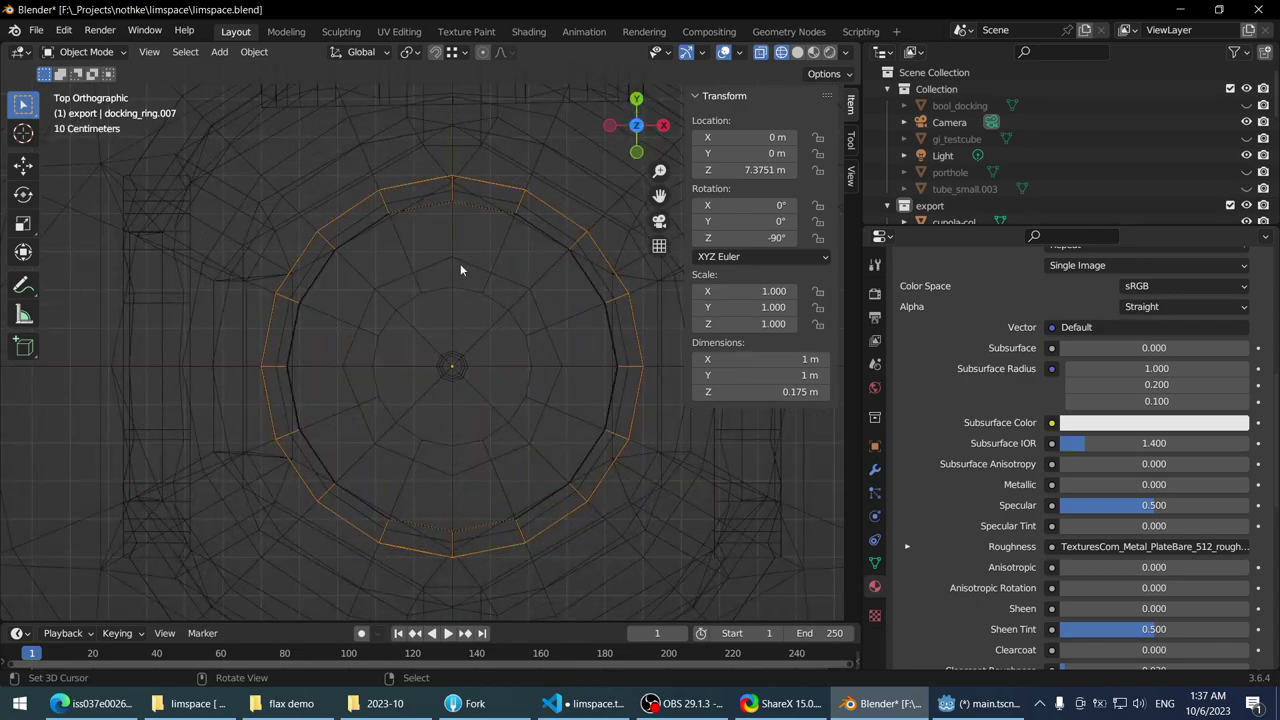
- Project docking_ring.007's UVs from the top view and assign it the dockign_port_pic material
click(813, 52)
key(Tab)
key(alt+a)
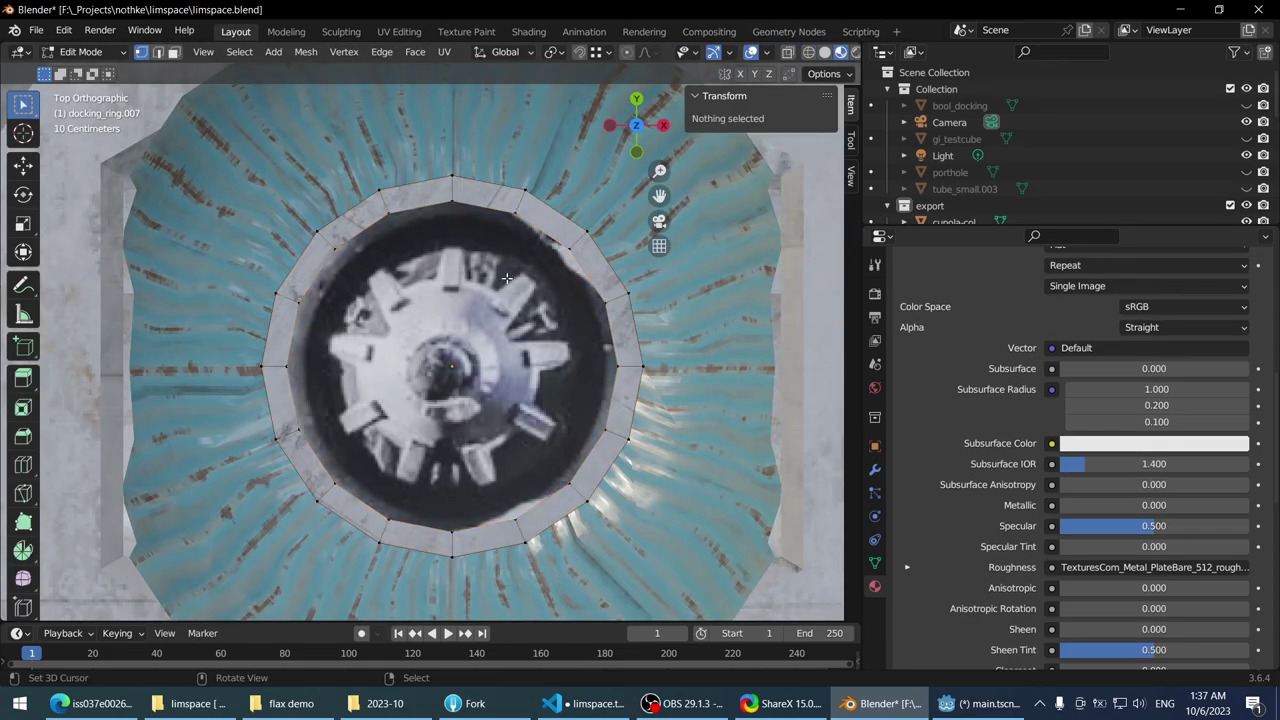
key(a)
key(u)
click(528, 282)
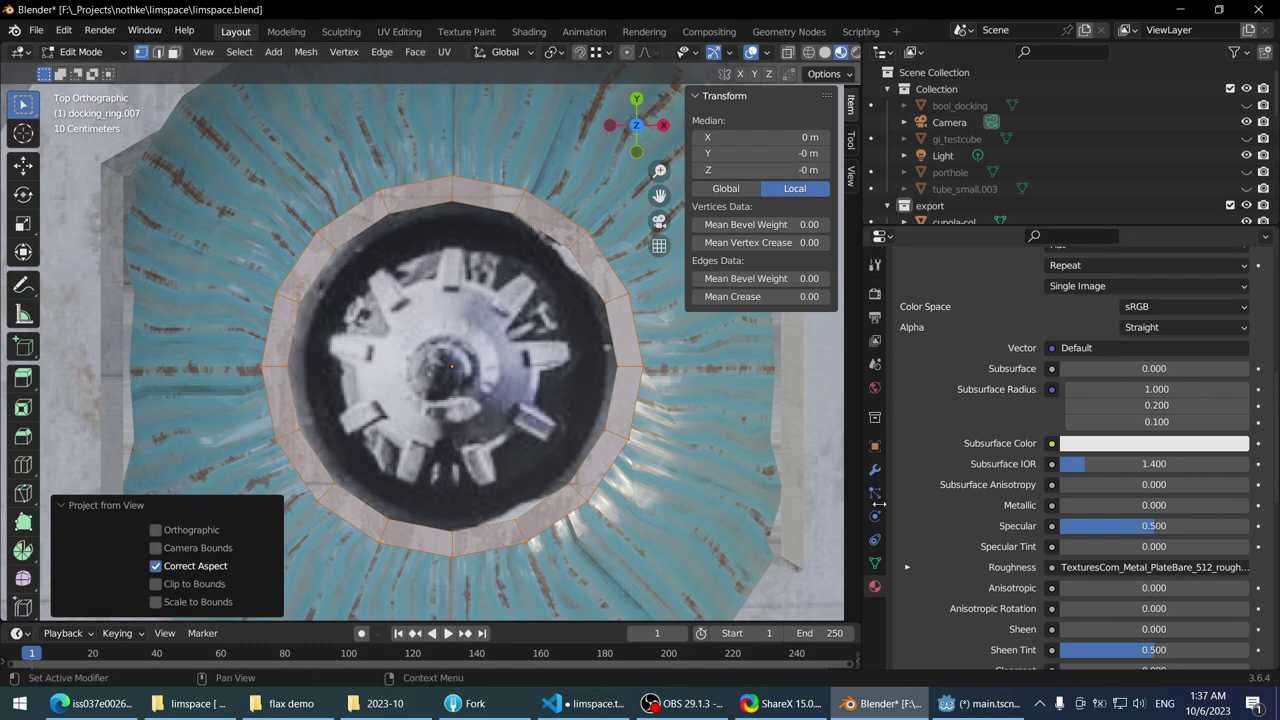
key(Tab)
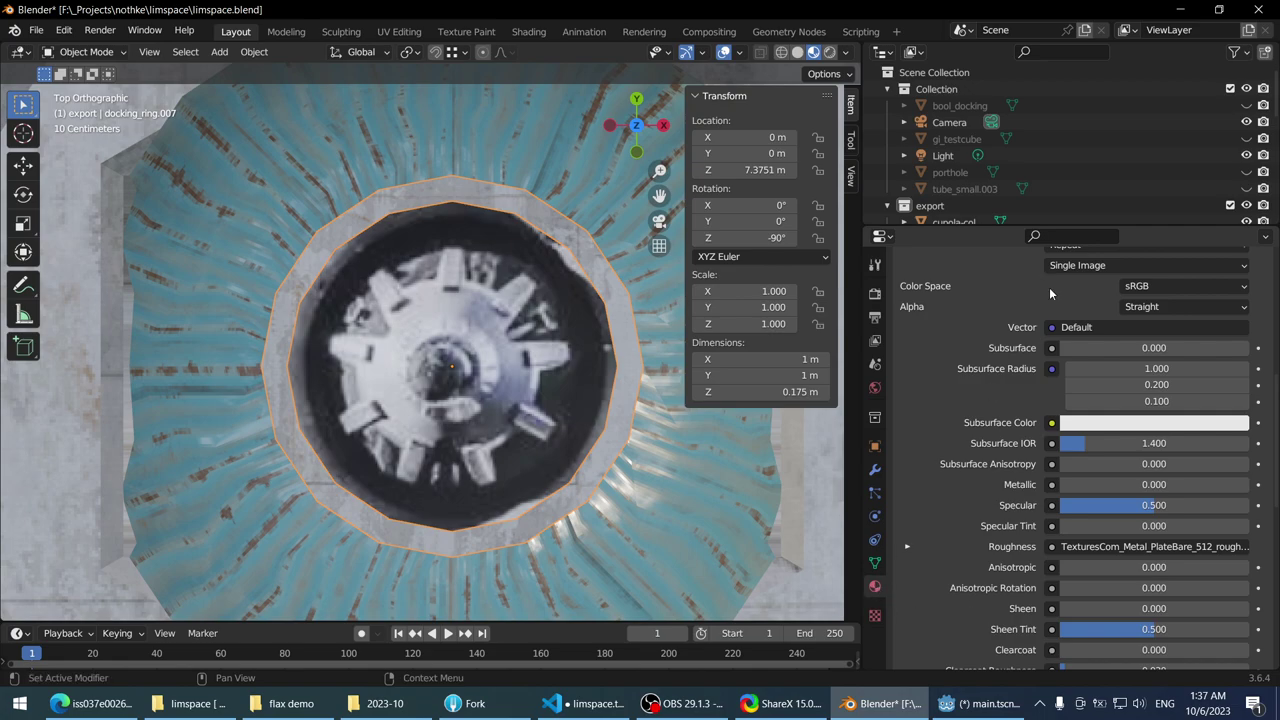
scroll(1049, 287, up, 10)
click(902, 361)
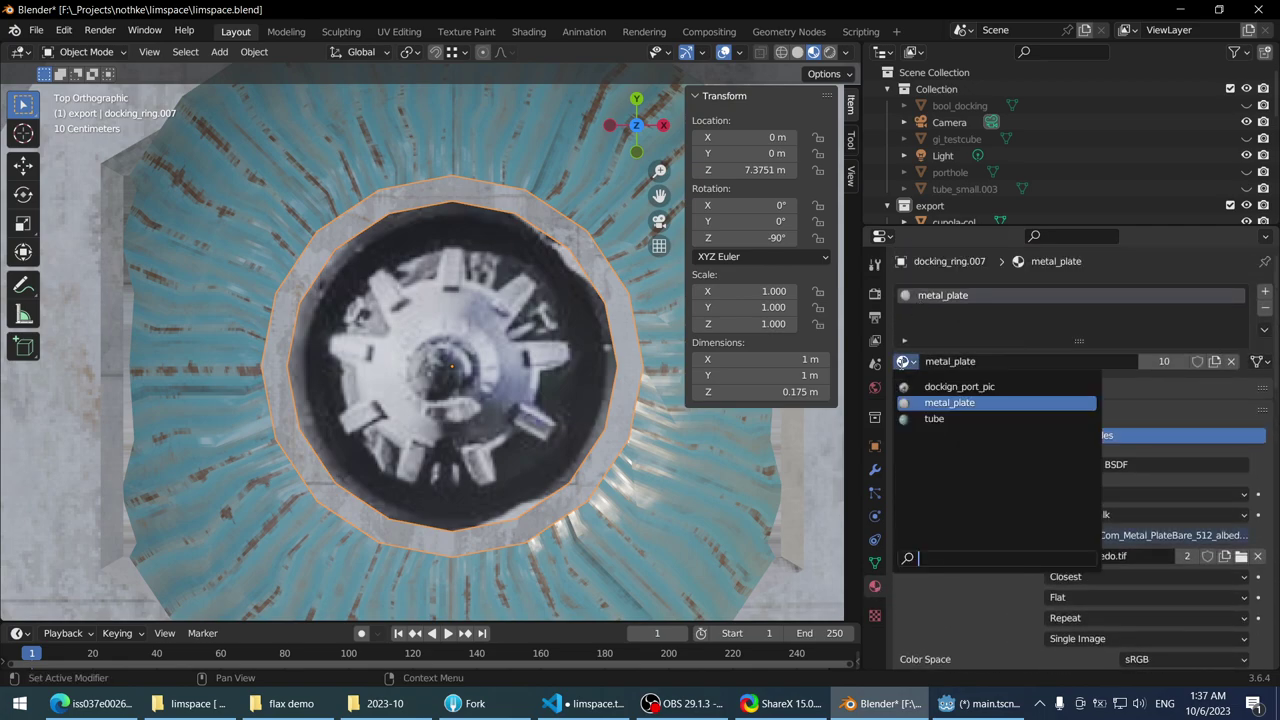
click(928, 388)
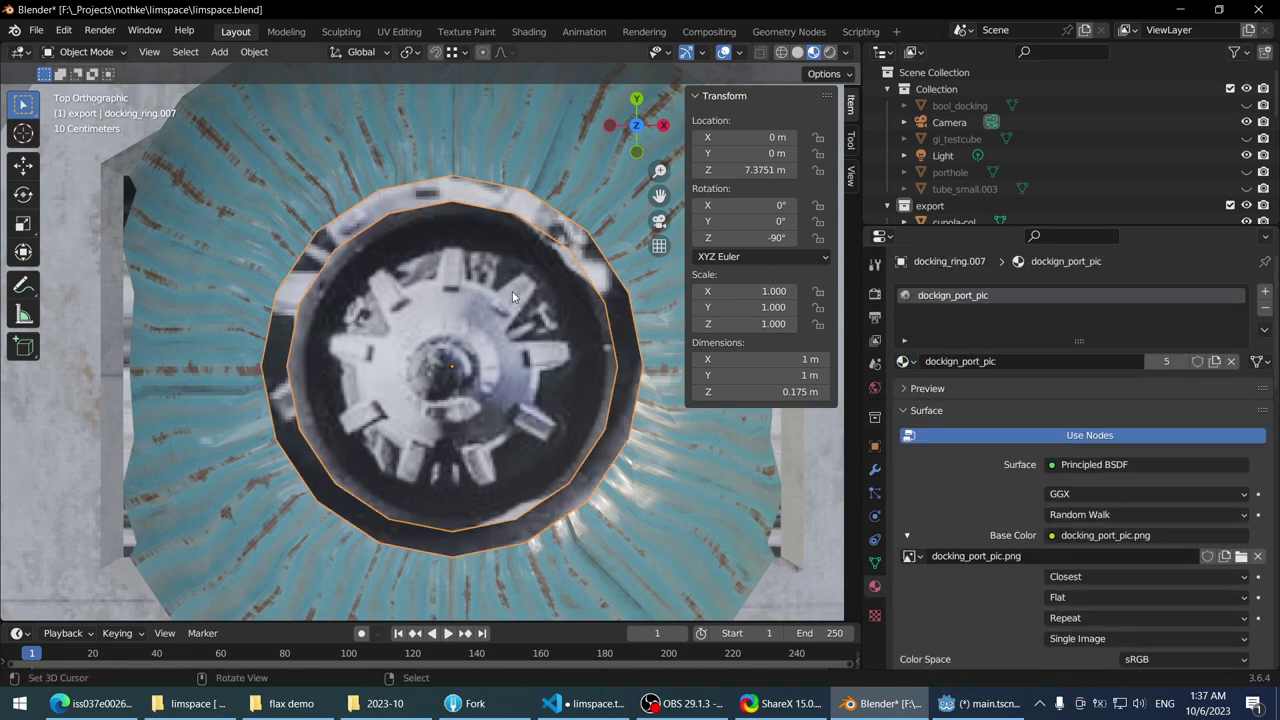
- In UV Editing, move and enlarge the ring's UV island over the docking port photo
key(Tab)
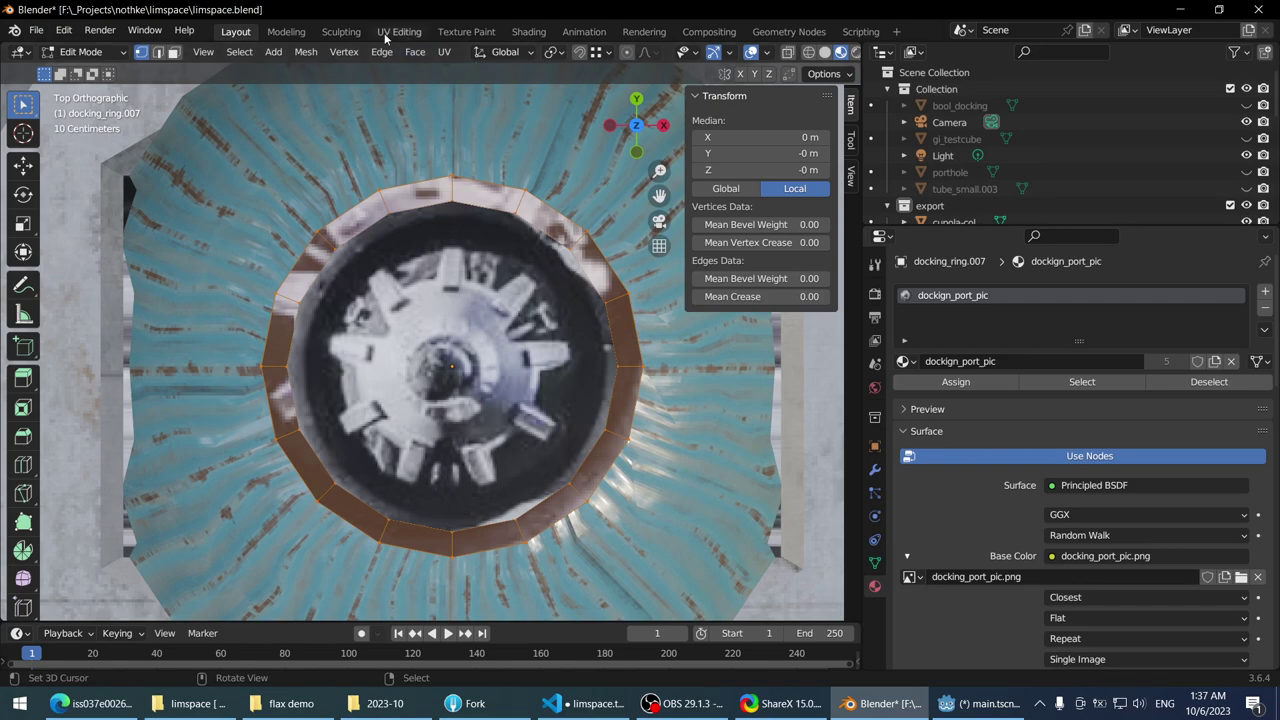
click(398, 31)
key(g)
click(347, 224)
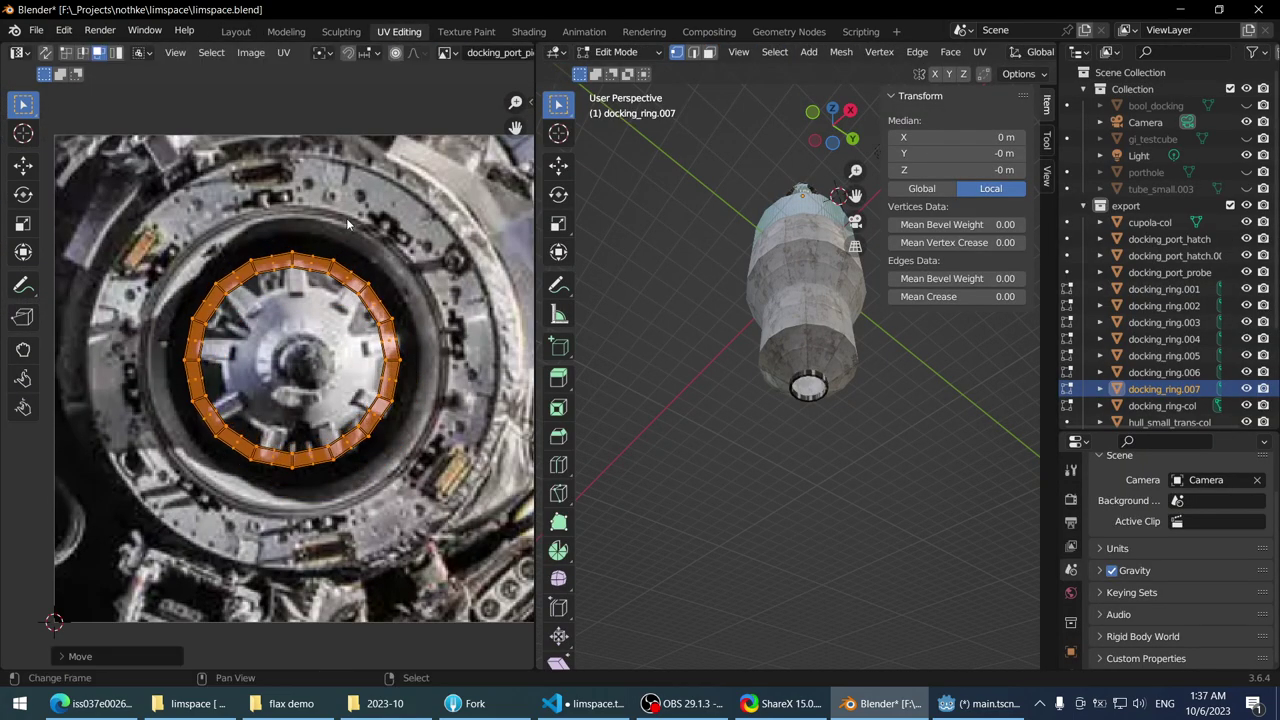
key(s)
scroll(410, 208, up, 3)
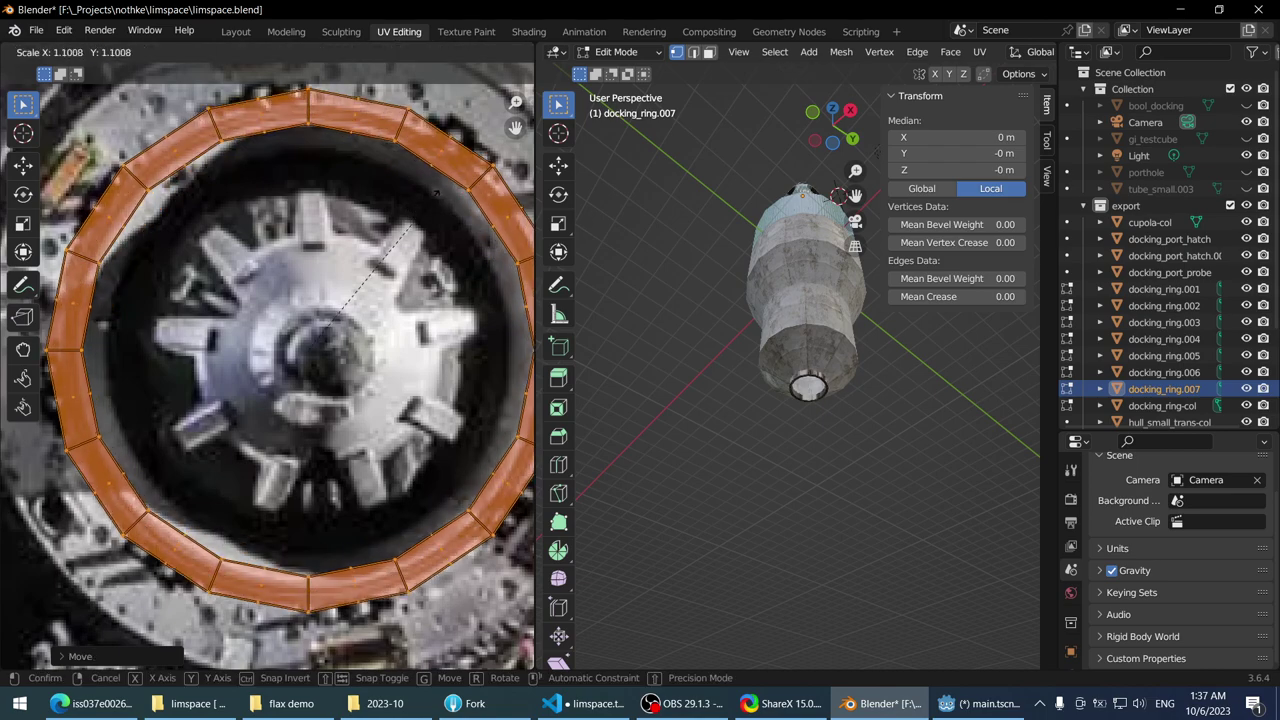
click(440, 193)
key(g)
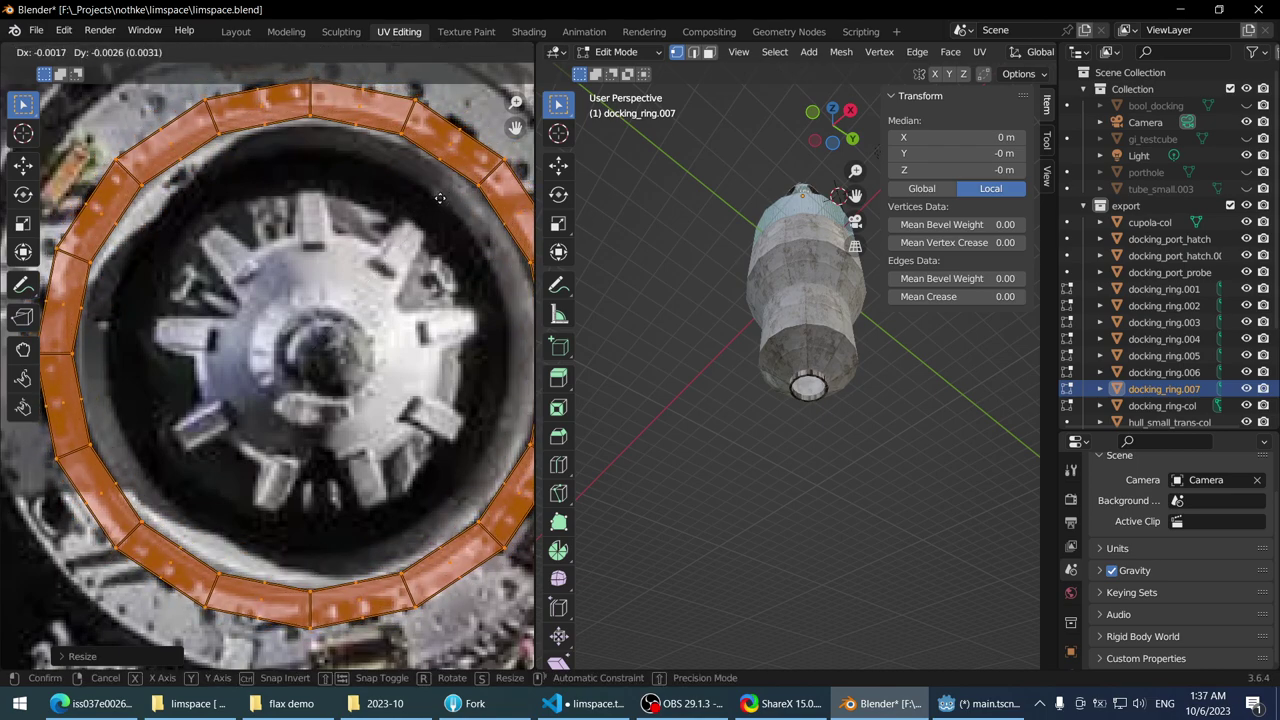
key(Home)
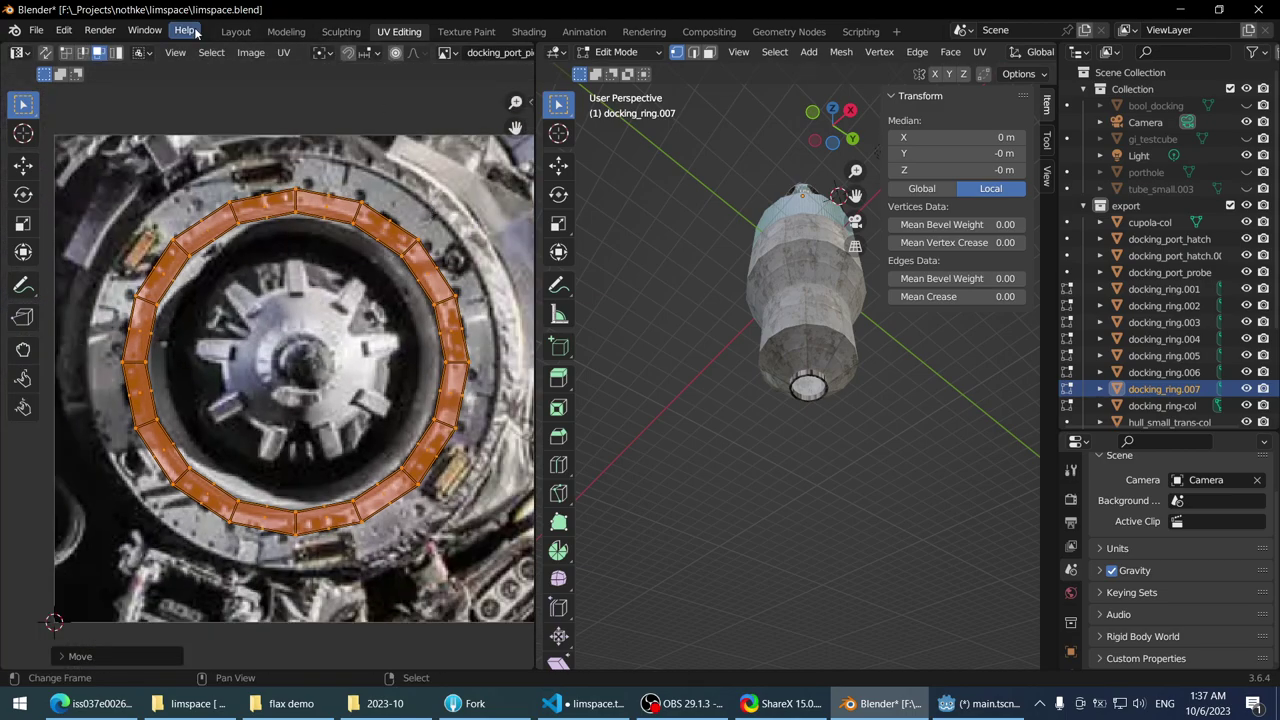
click(236, 31)
- Scale the UV ring up about 1.018 and reposition it over the photo's outer ring
scroll(450, 323, down, 1)
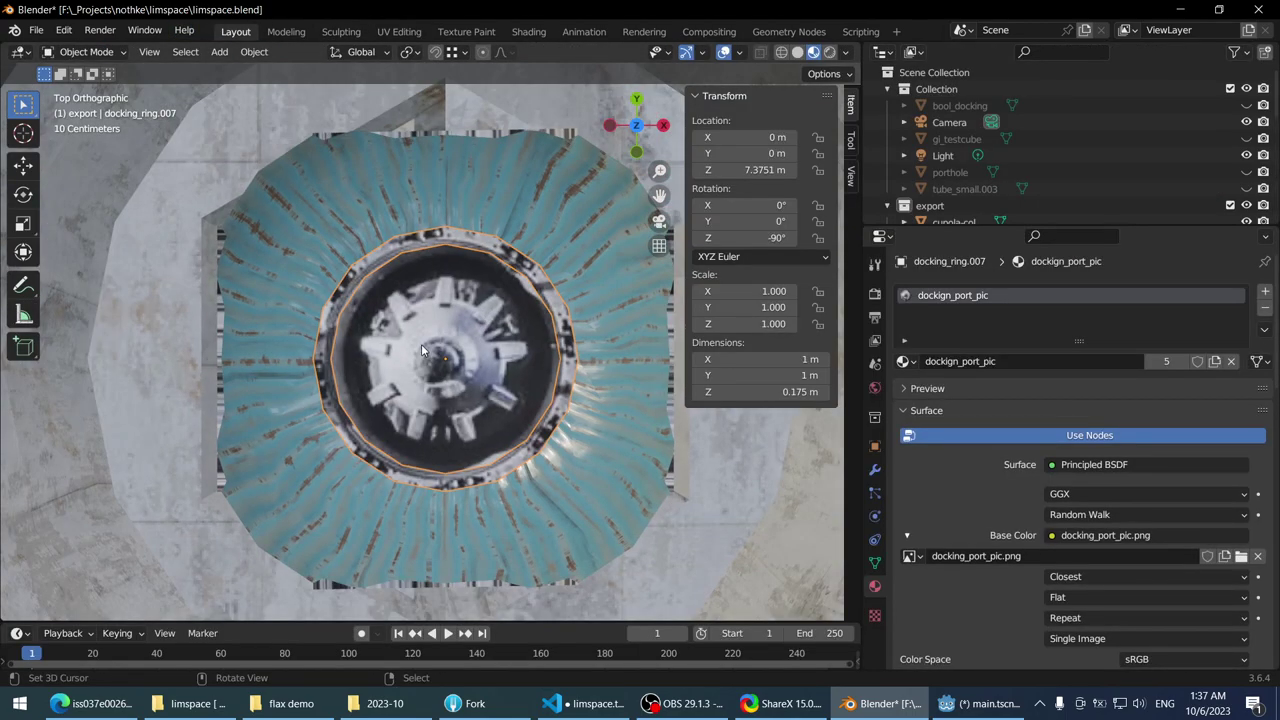
middle_drag(421, 343, 362, 244)
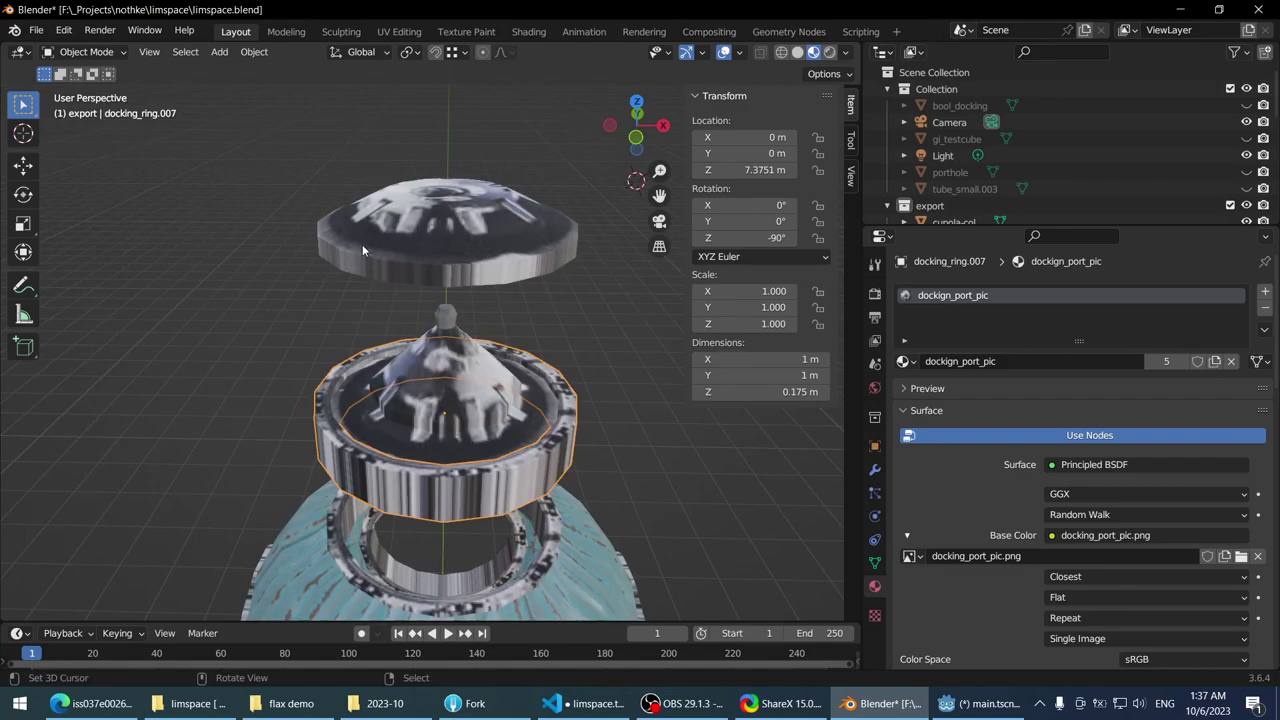
key(s)
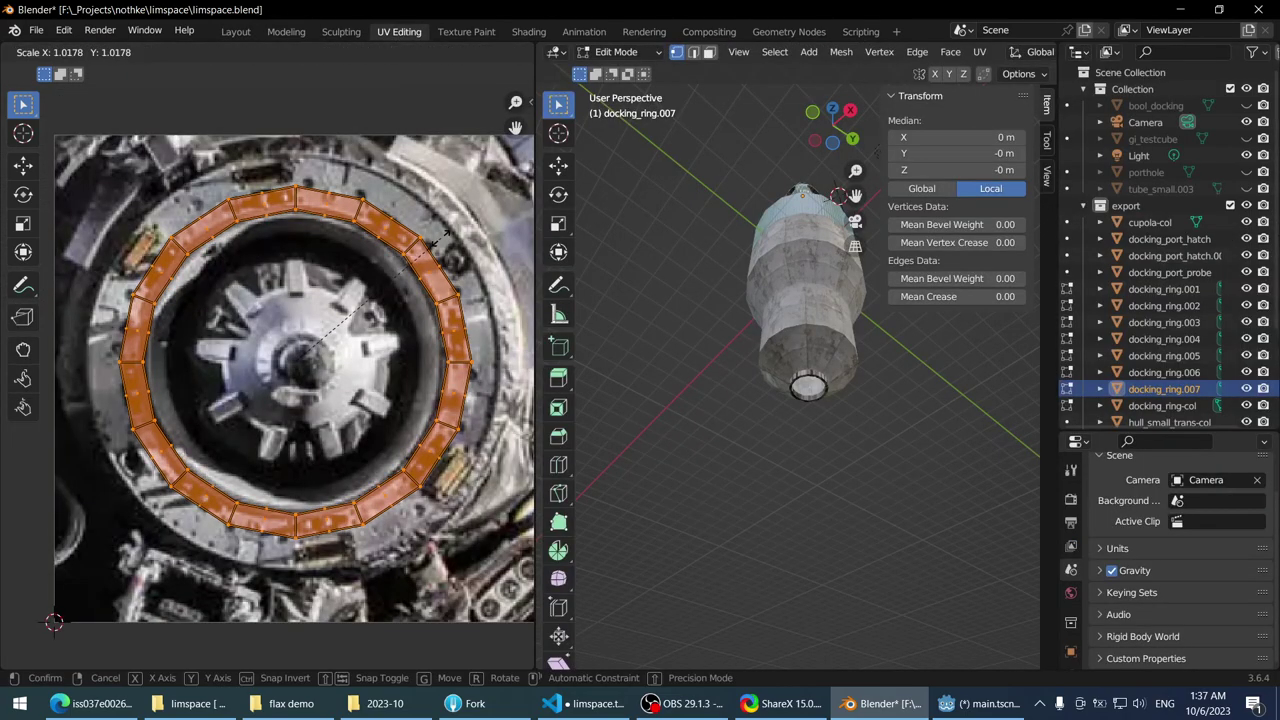
click(443, 236)
key(g)
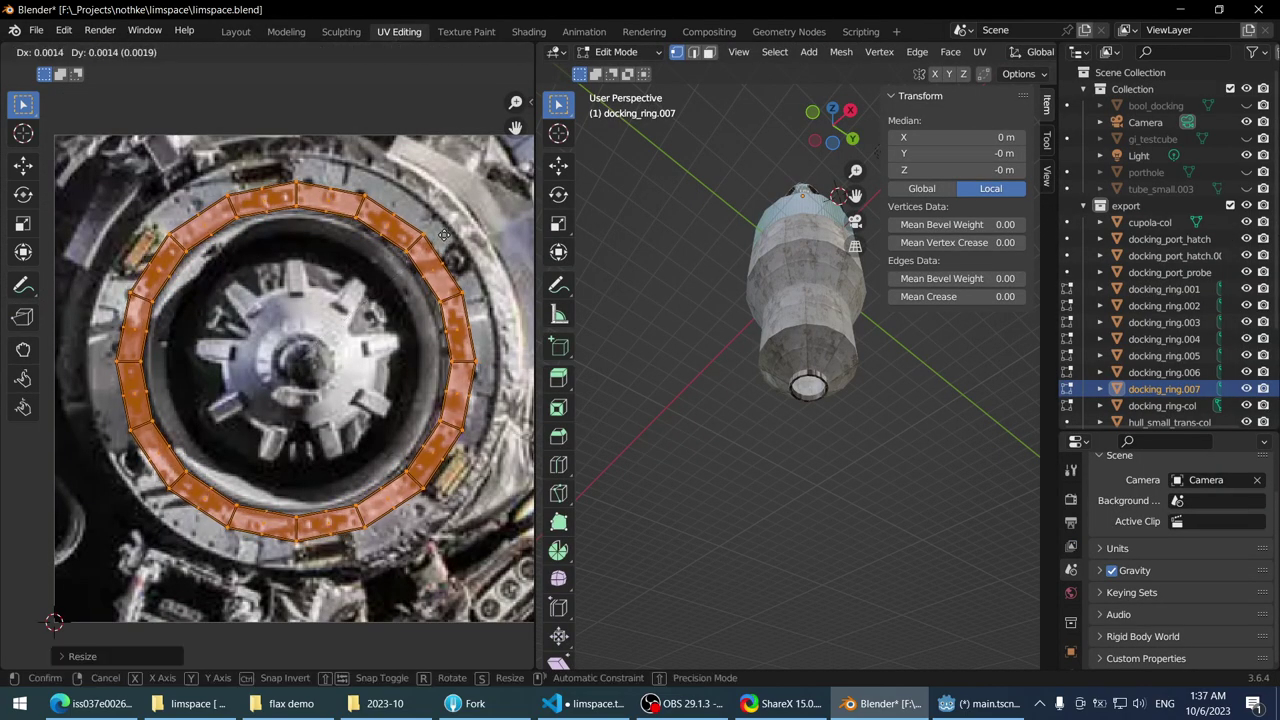
click(443, 236)
click(235, 31)
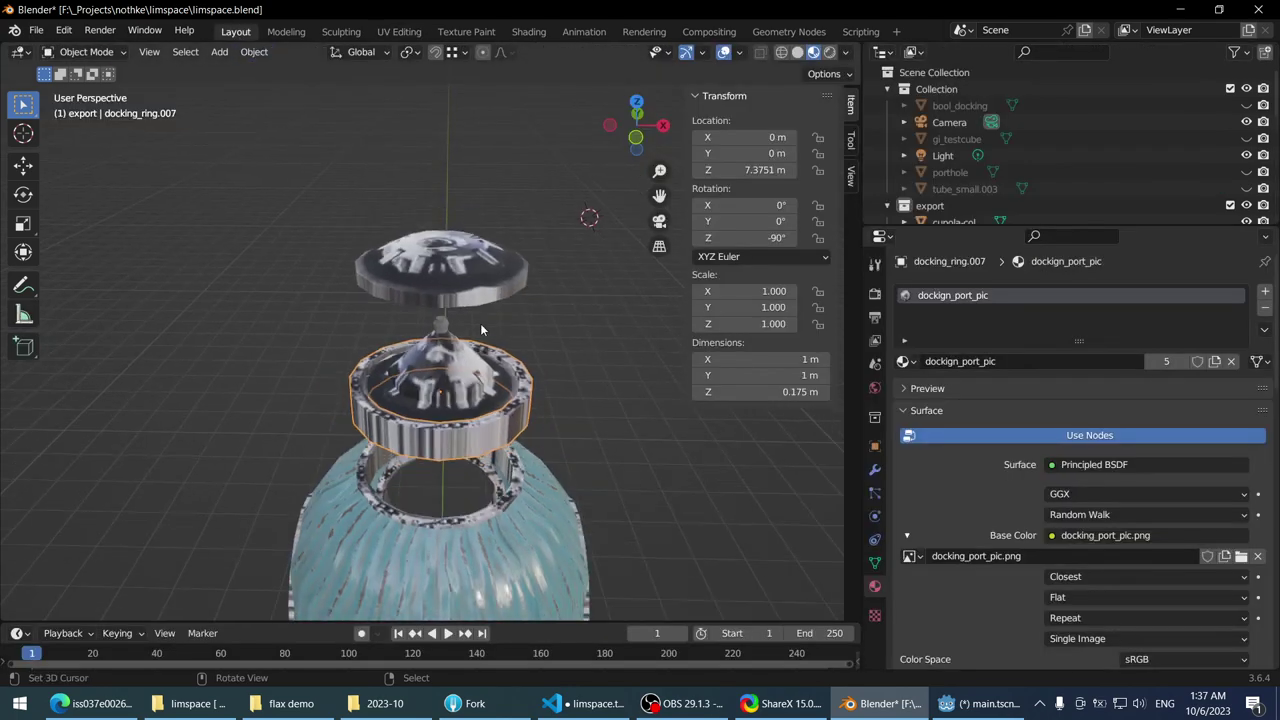
middle_drag(480, 323, 414, 321)
- Select the ring's outer wall face loop and unwrap it with Cylinder Projection from the front view
key(3)
ctrl+click(434, 326)
ctrl+click(434, 326)
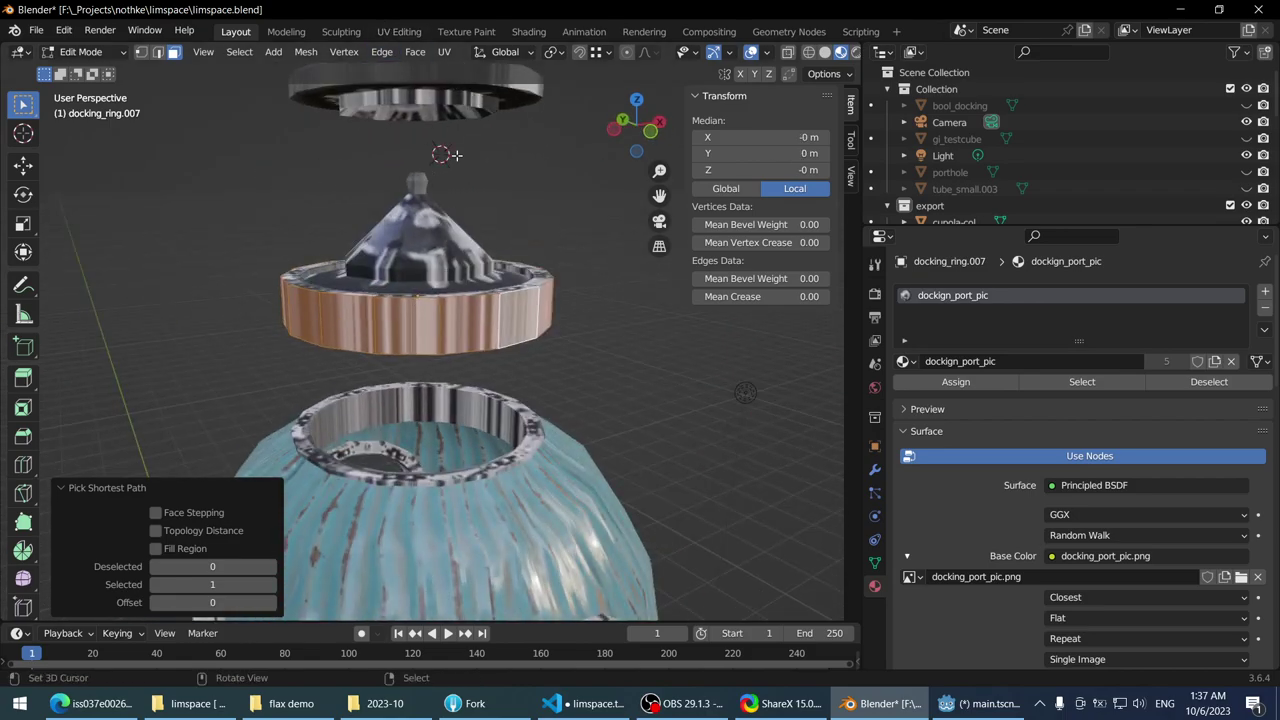
key(KP_1)
click(485, 188)
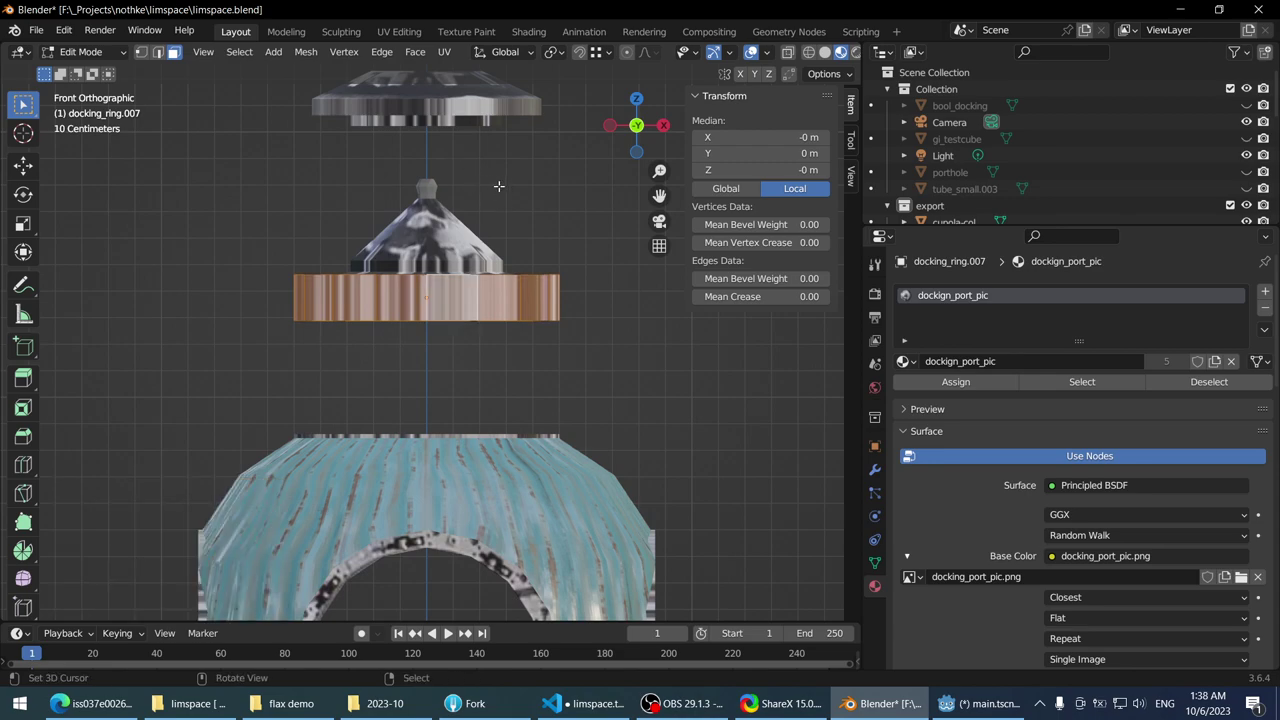
key(u)
click(500, 167)
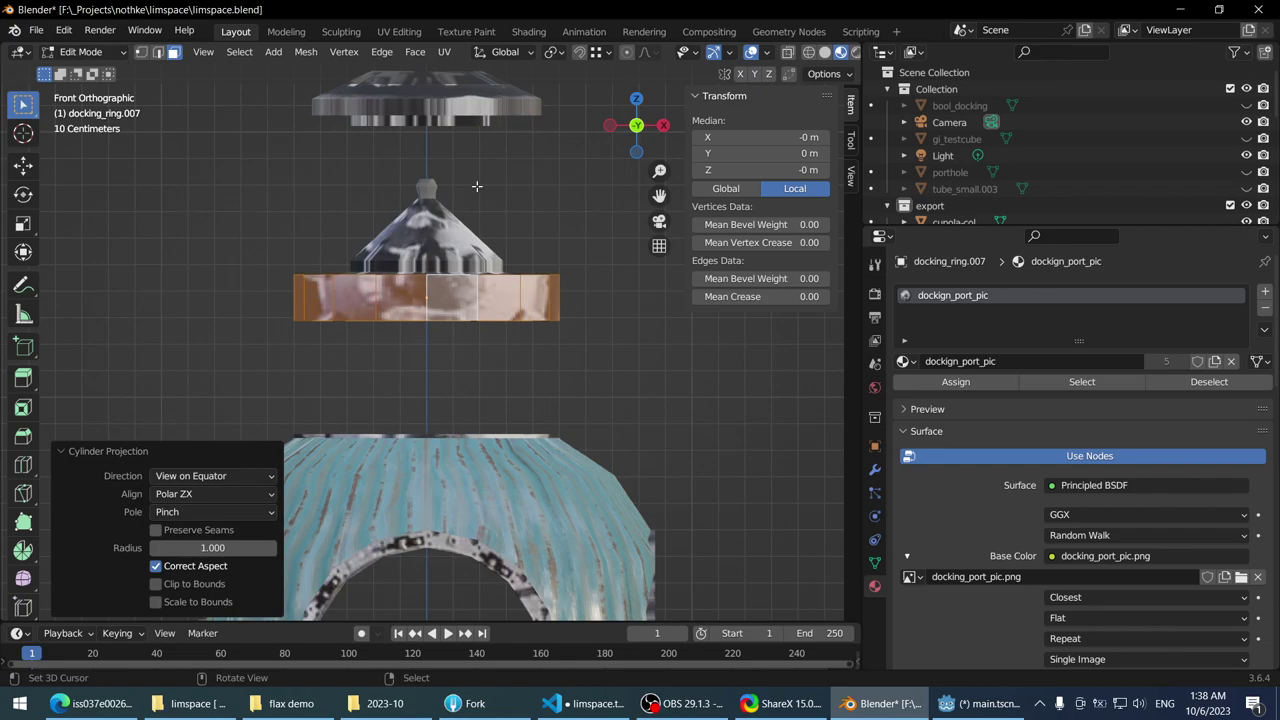
mouse_move(500, 167)
middle_down()
mouse_move(508, 228)
mouse_move(478, 168)
middle_up()
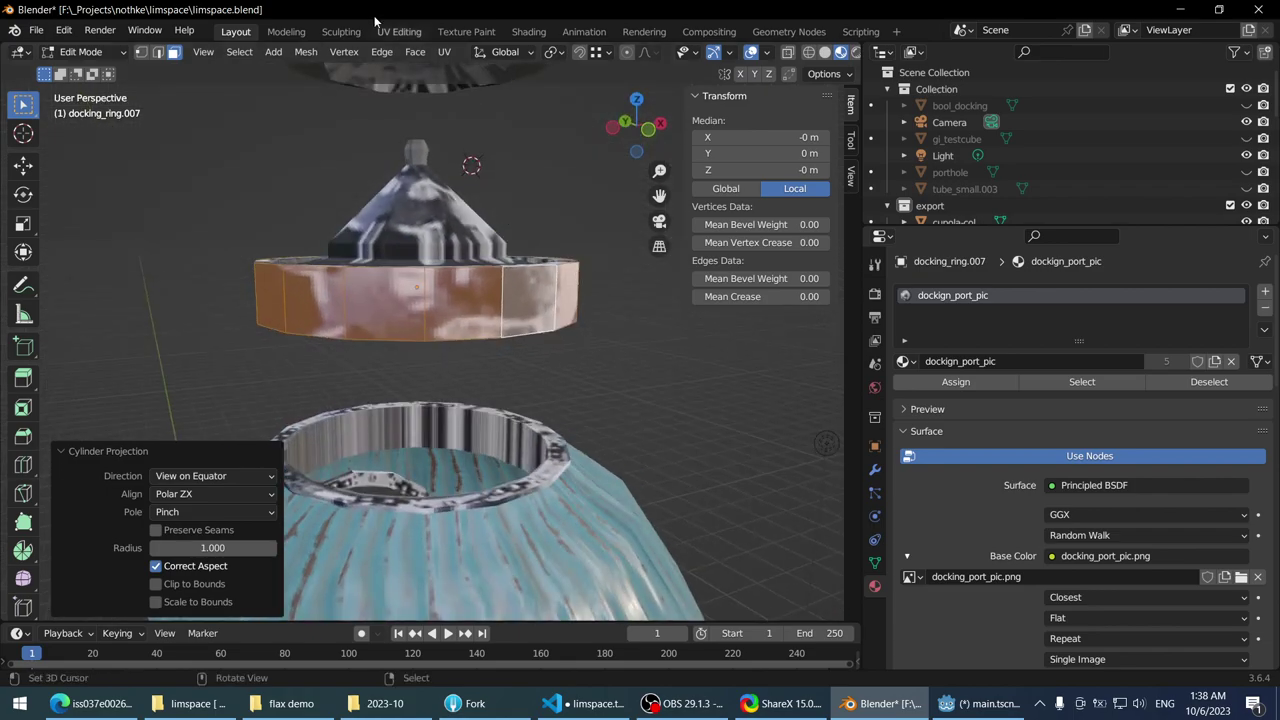
- In UV Editing, shrink the ring wall's UV strip and move it higher on the docking port photo
click(399, 31)
scroll(413, 265, down, 4)
key(g)
key(s)
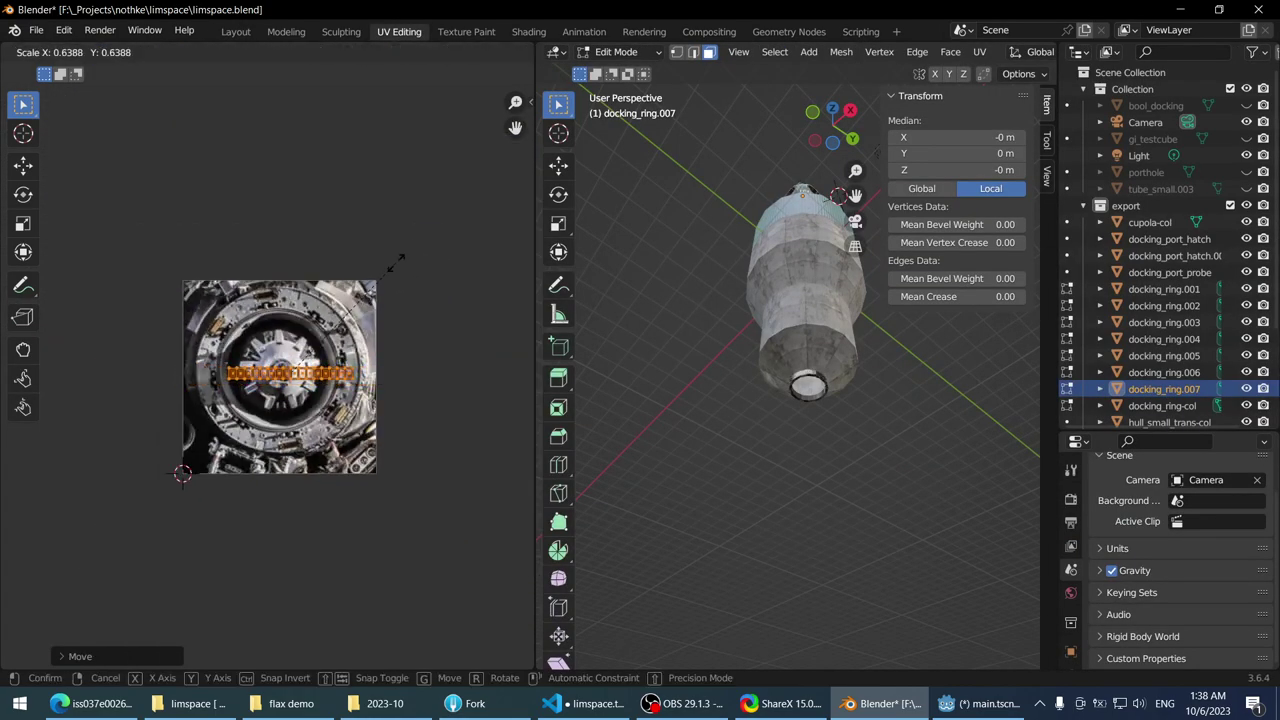
click(394, 257)
scroll(394, 257, up, 8)
key(g)
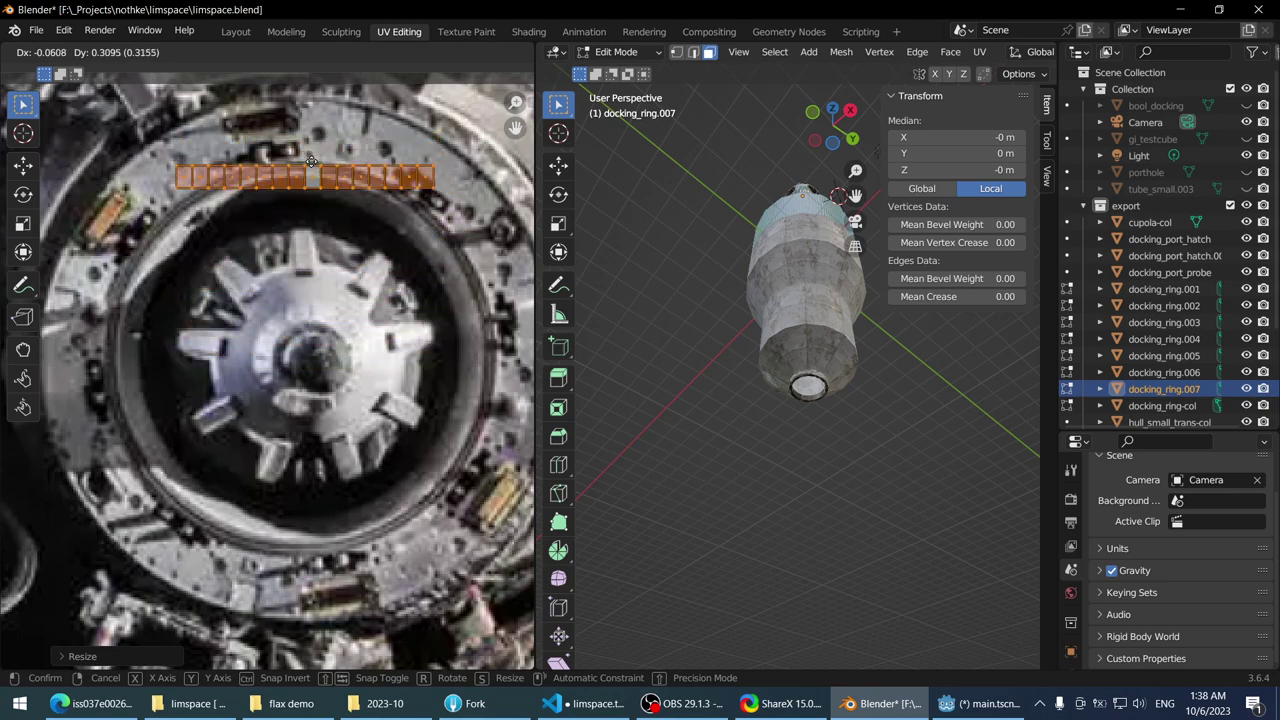
click(345, 470)
scroll(358, 345, down, 4)
scroll(358, 345, up, 1)
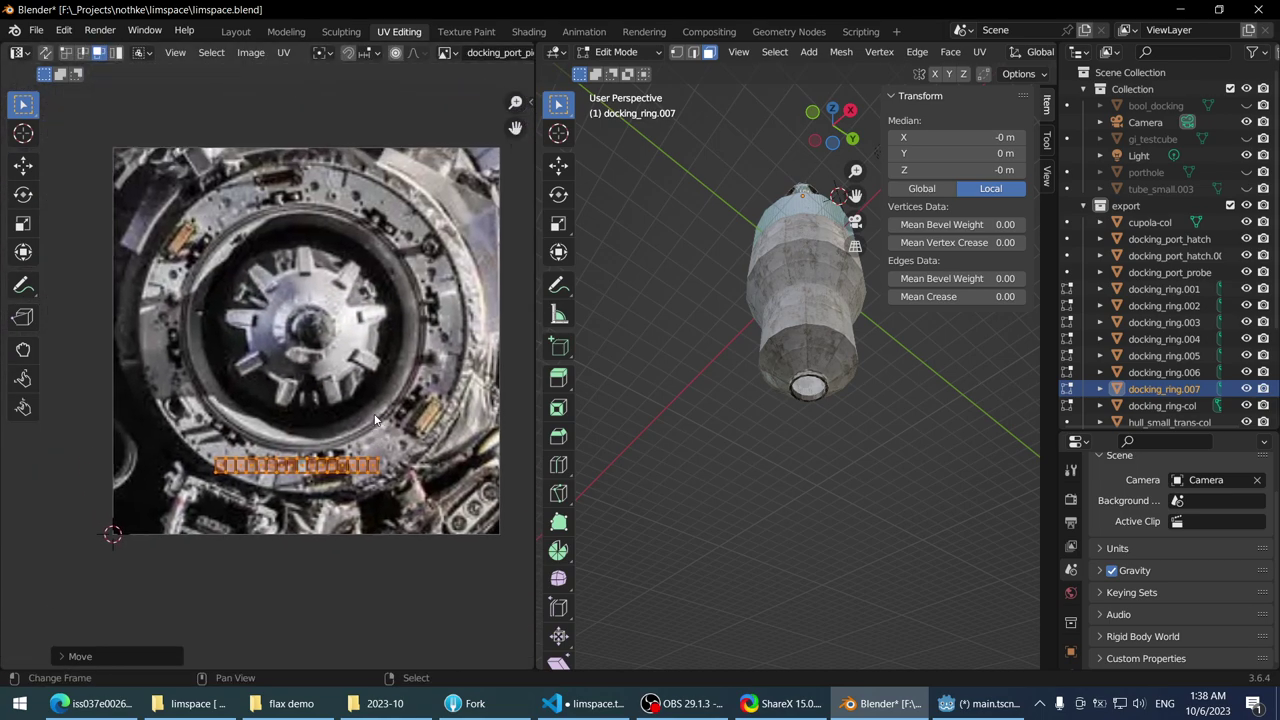
scroll(380, 440, down, 1)
key(g)
click(386, 197)
scroll(386, 197, up, 2)
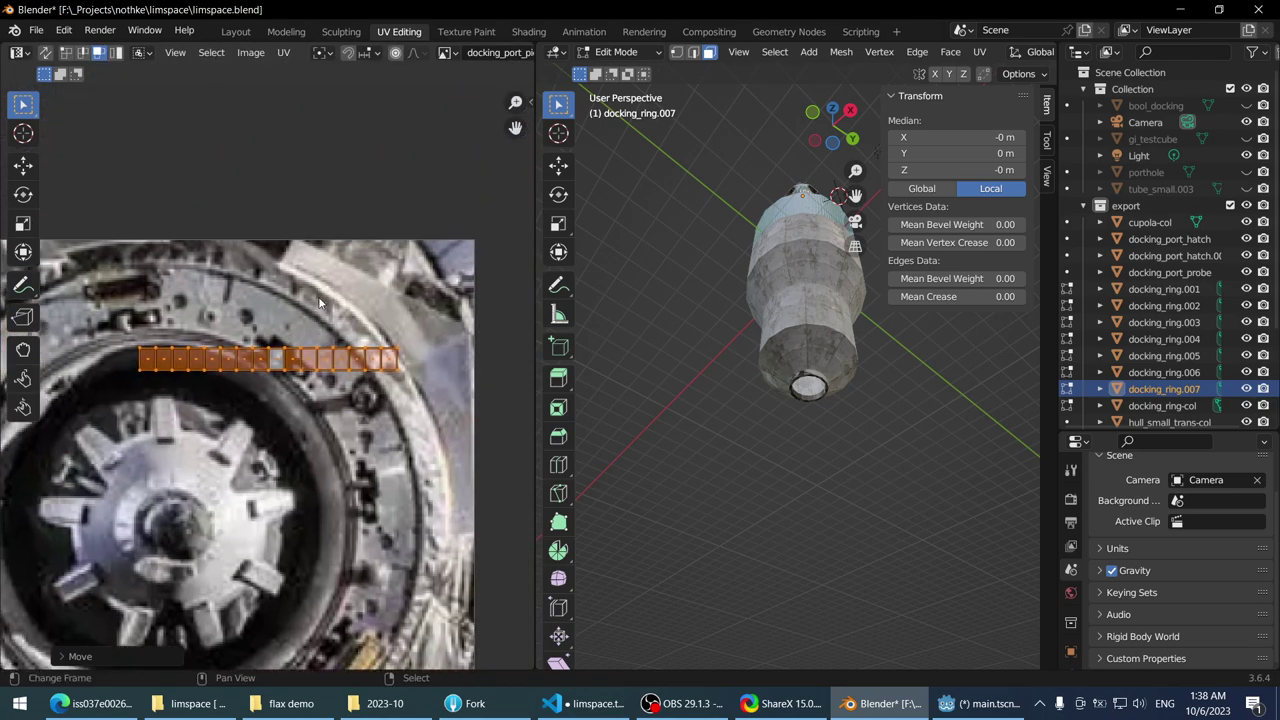
- Rotate the strip diagonally, nudge it down-right, enlarge it slightly, and check the texture in 3D
key(r)
click(411, 297)
key(g)
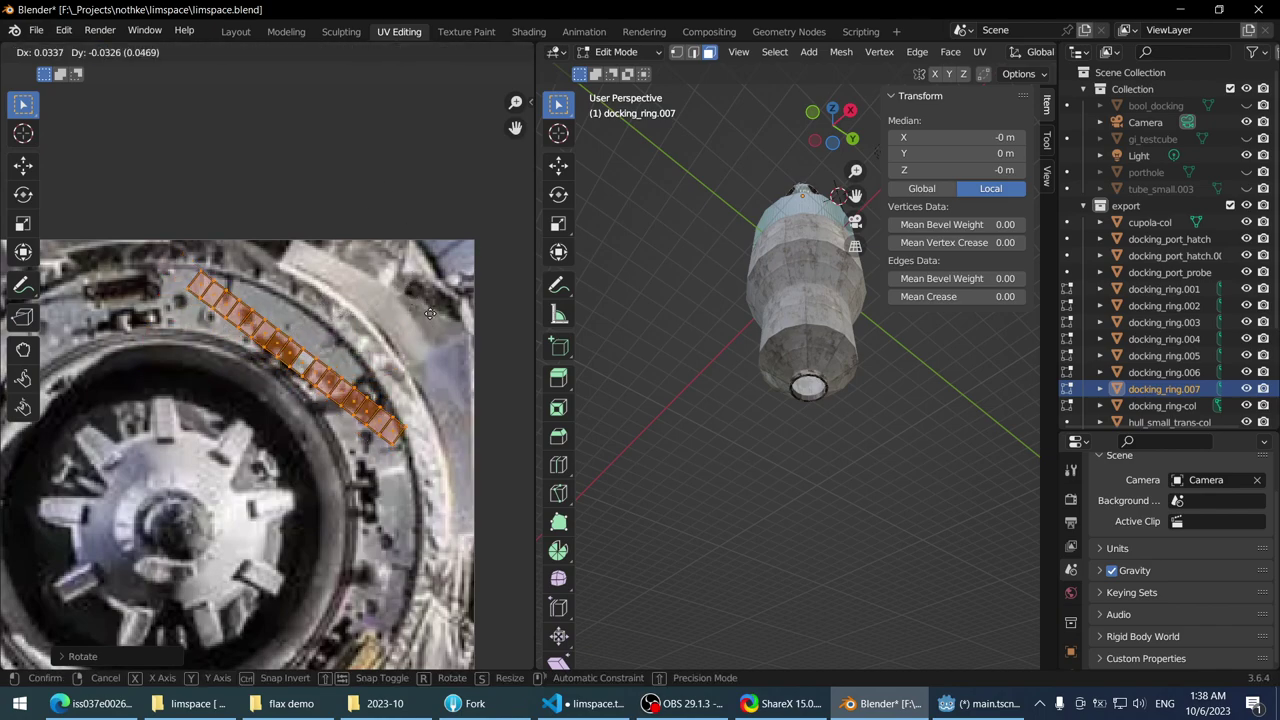
click(422, 314)
key(s)
click(428, 305)
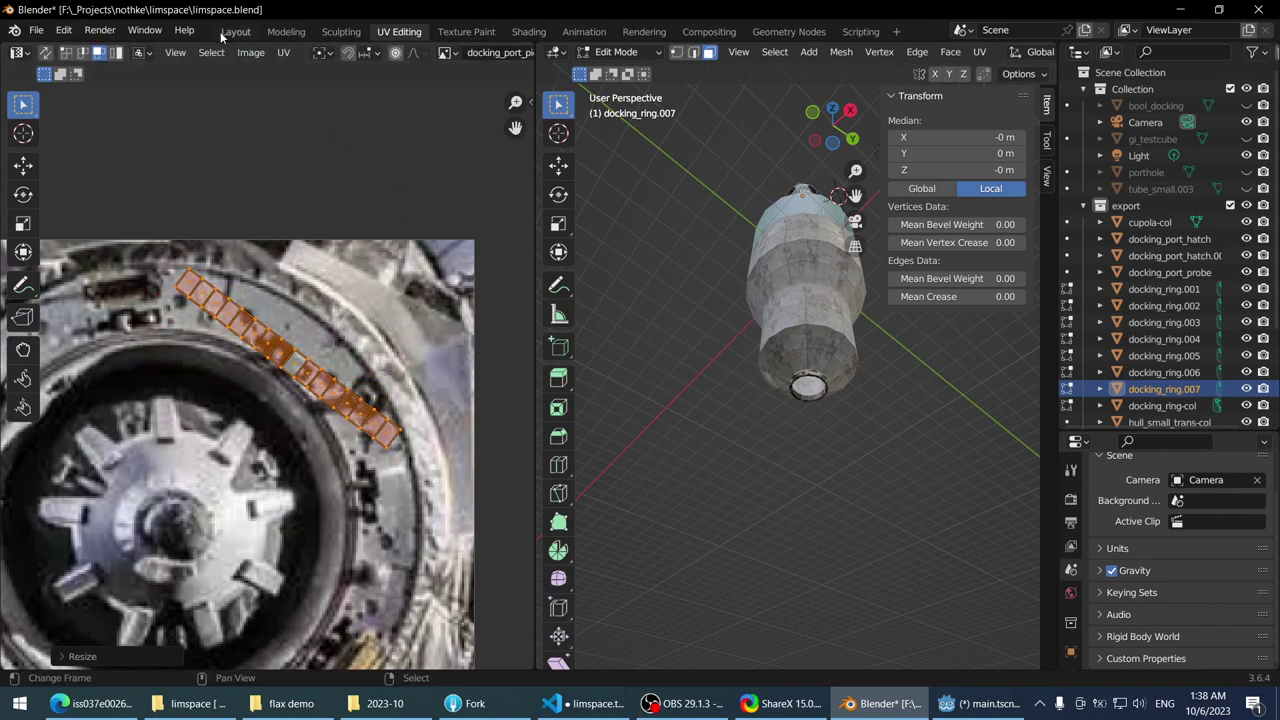
click(234, 31)
middle_drag(337, 271, 307, 247)
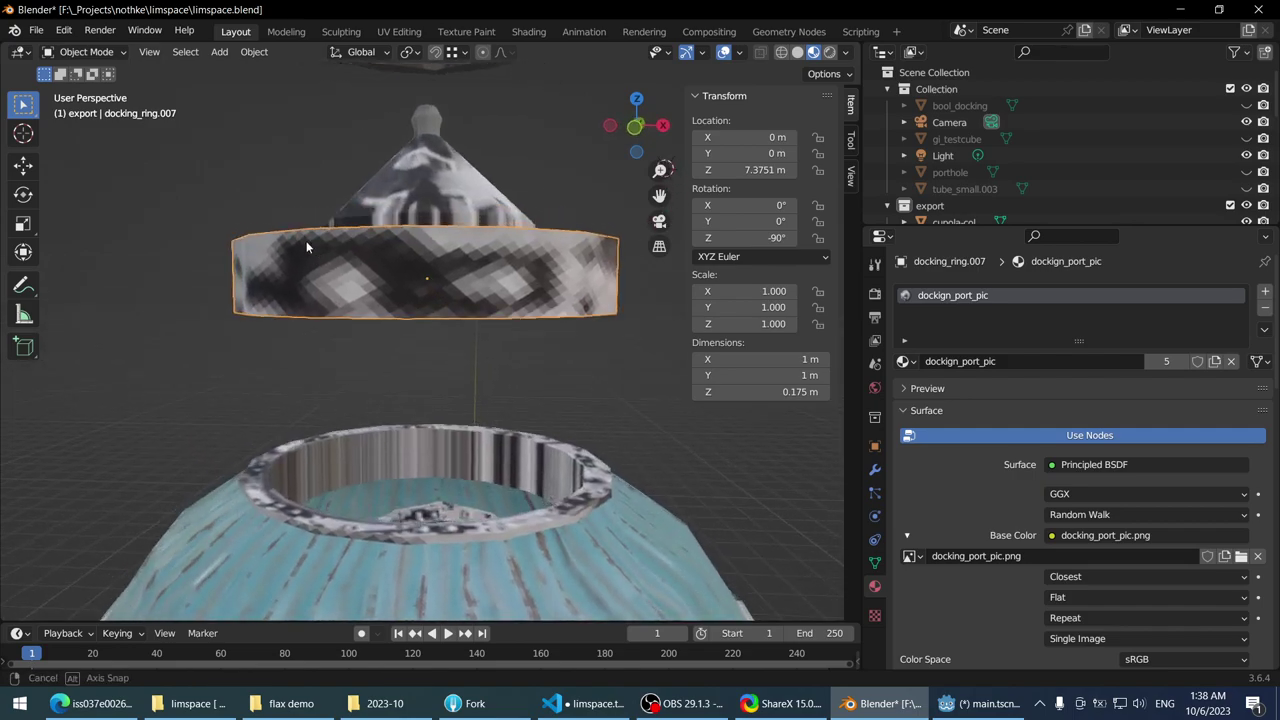
- Re-rotate the strip, settle it on the lower metal band of the photo, and return to Layout
click(399, 31)
key(r)
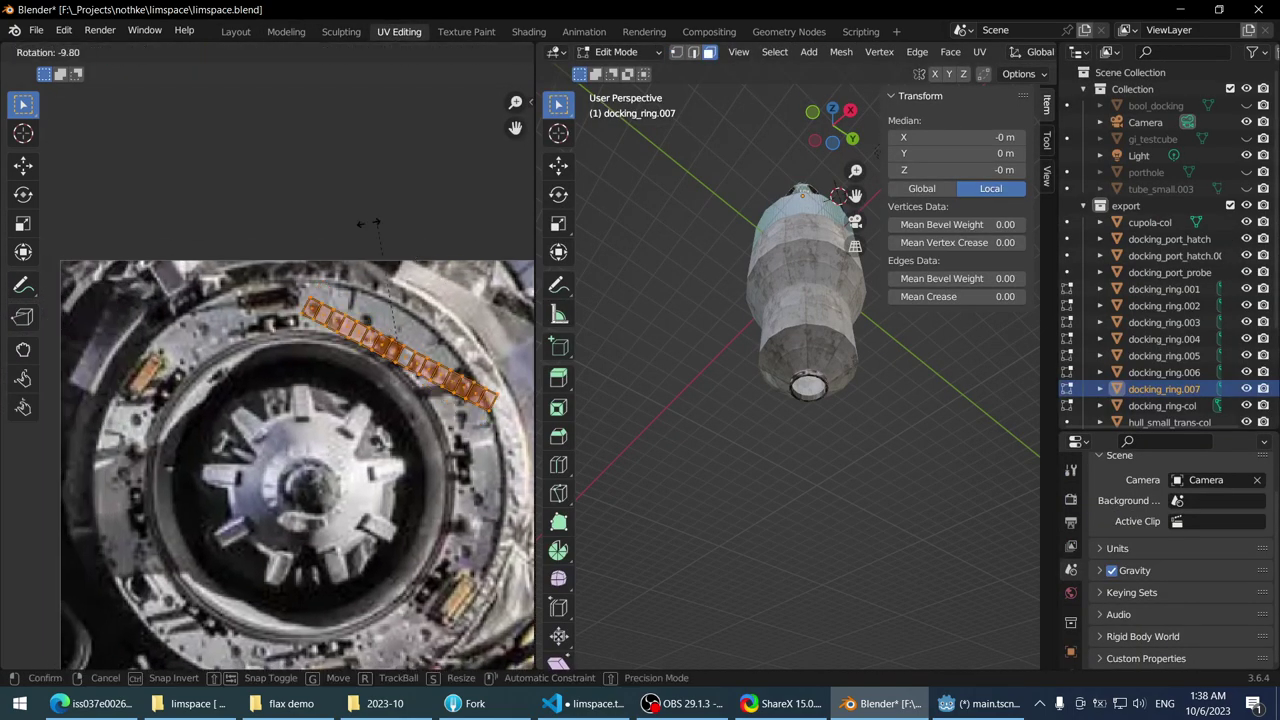
click(331, 236)
key(Tab)
key(Tab)
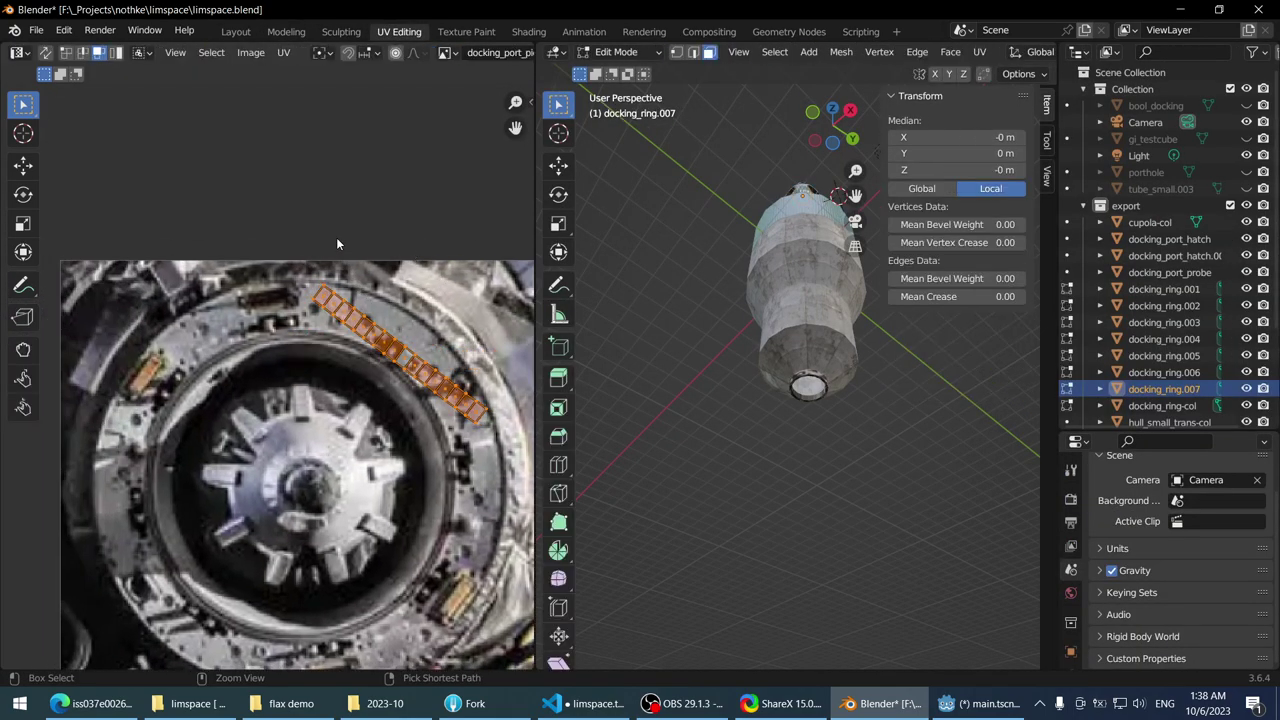
key(g)
click(374, 580)
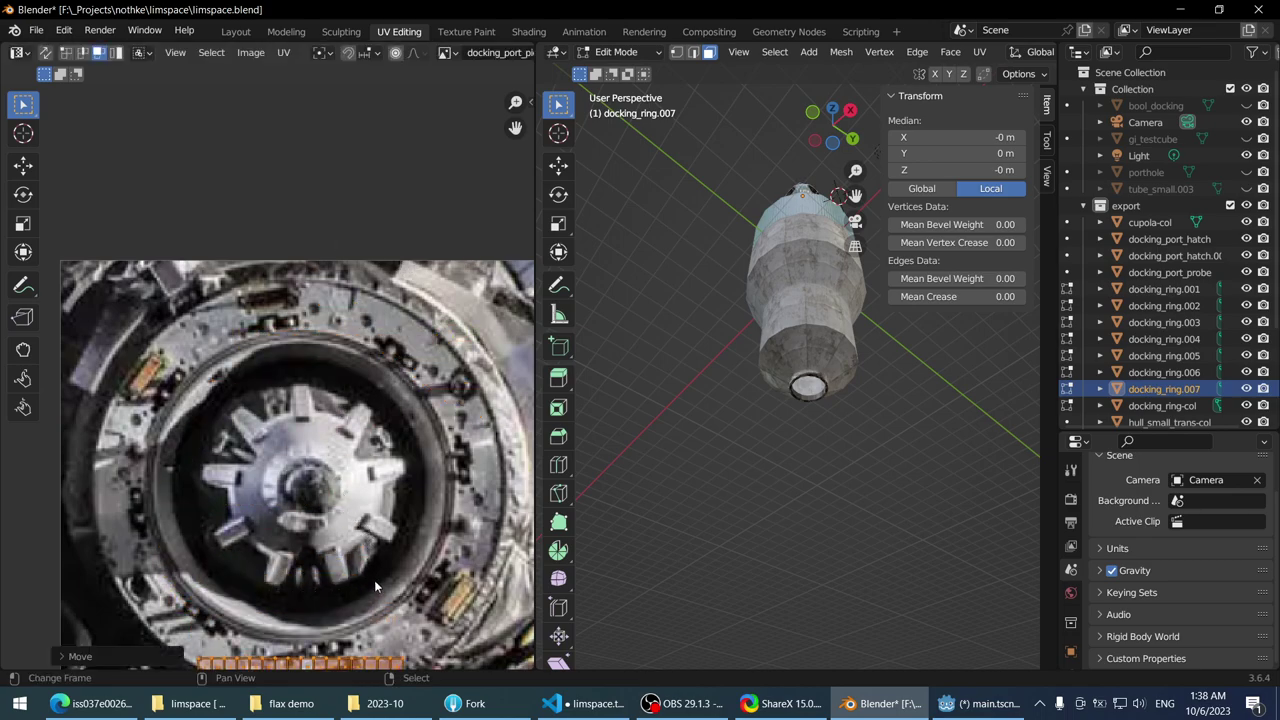
scroll(378, 382, up, 2)
key(g)
click(385, 370)
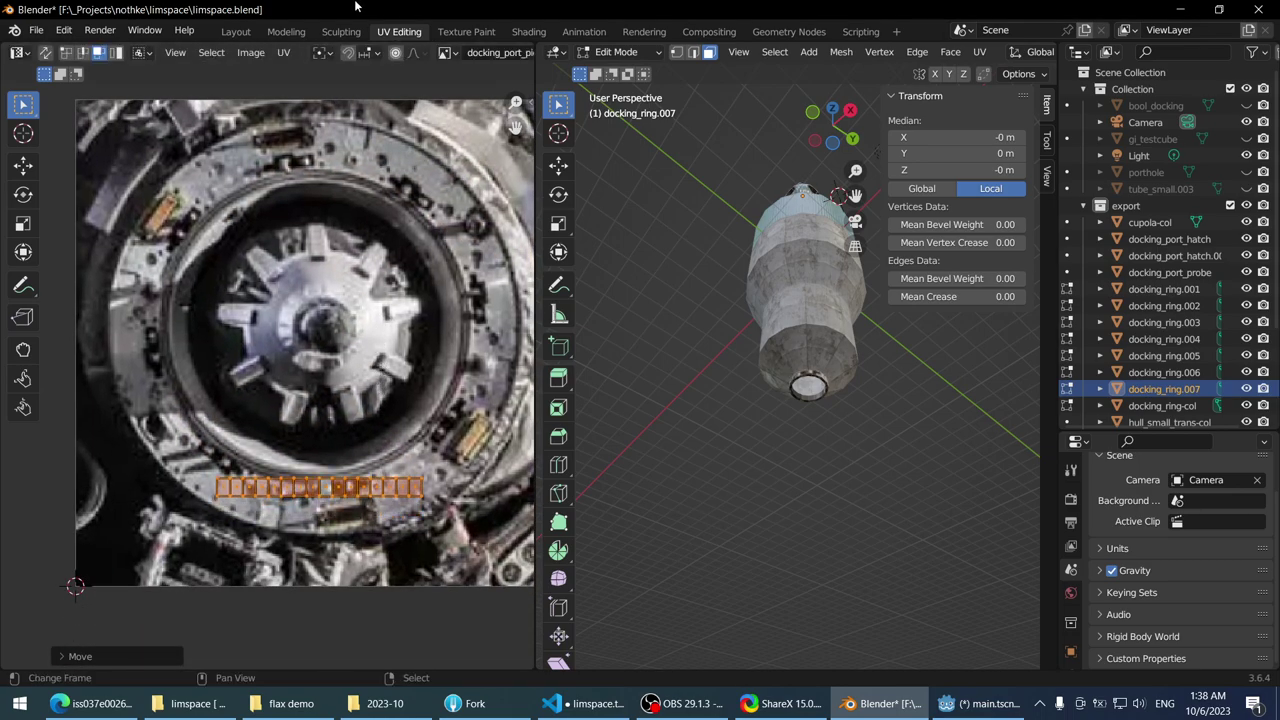
click(235, 31)
scroll(360, 318, down, 4)
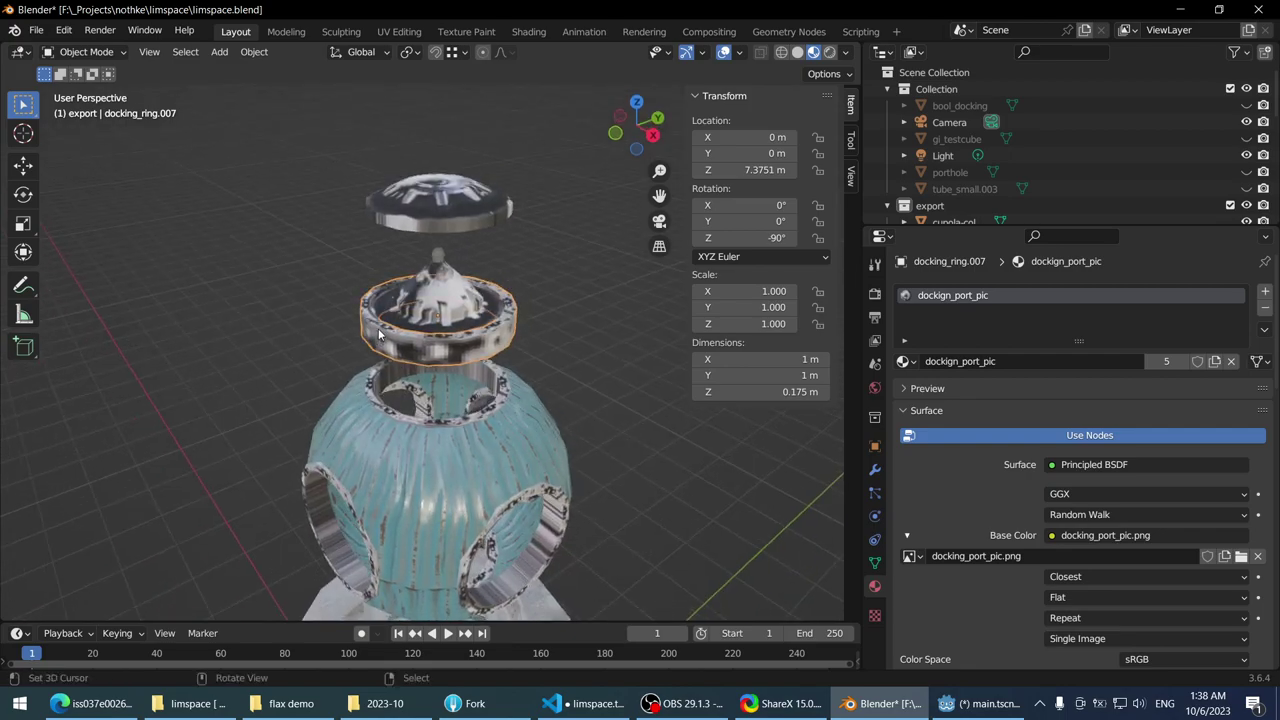
- Select the top hatch disc and view the assembly straight from the front
scroll(372, 338, up, 3)
middle_drag(367, 348, 378, 281)
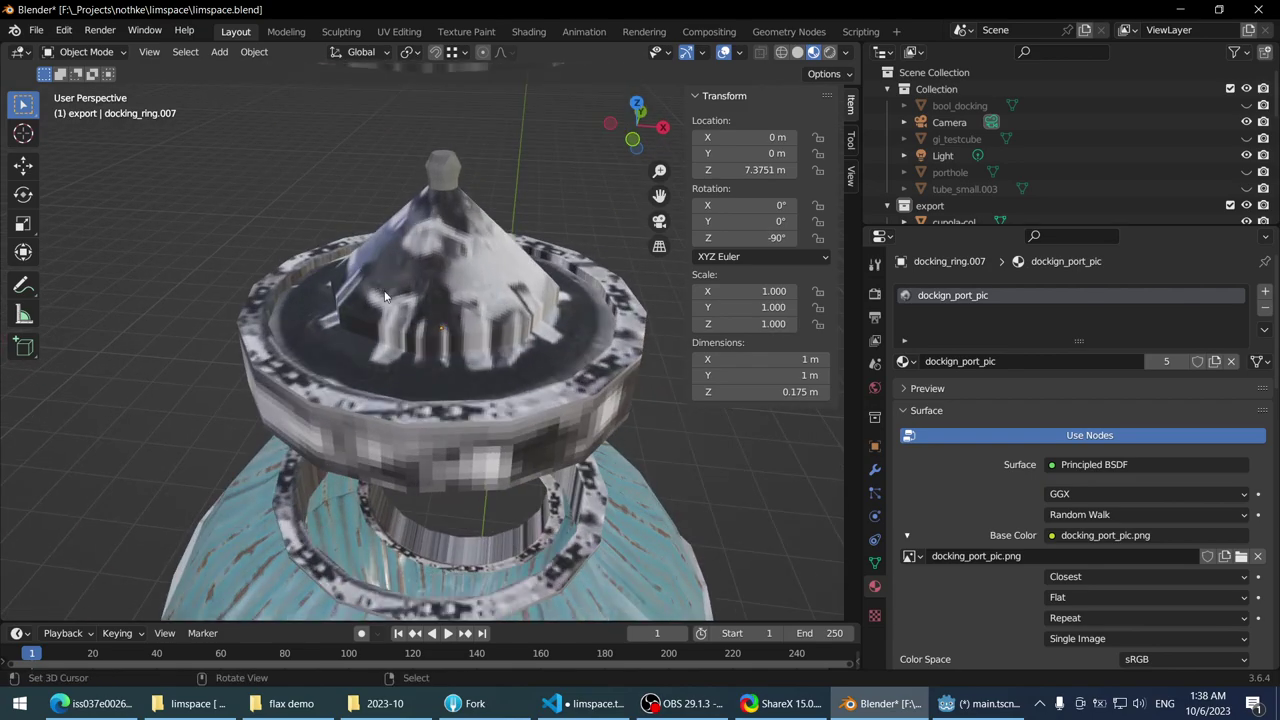
scroll(386, 296, down, 3)
mouse_move(428, 327)
middle_down()
mouse_move(500, 340)
mouse_move(452, 346)
mouse_move(441, 309)
middle_up()
click(474, 152)
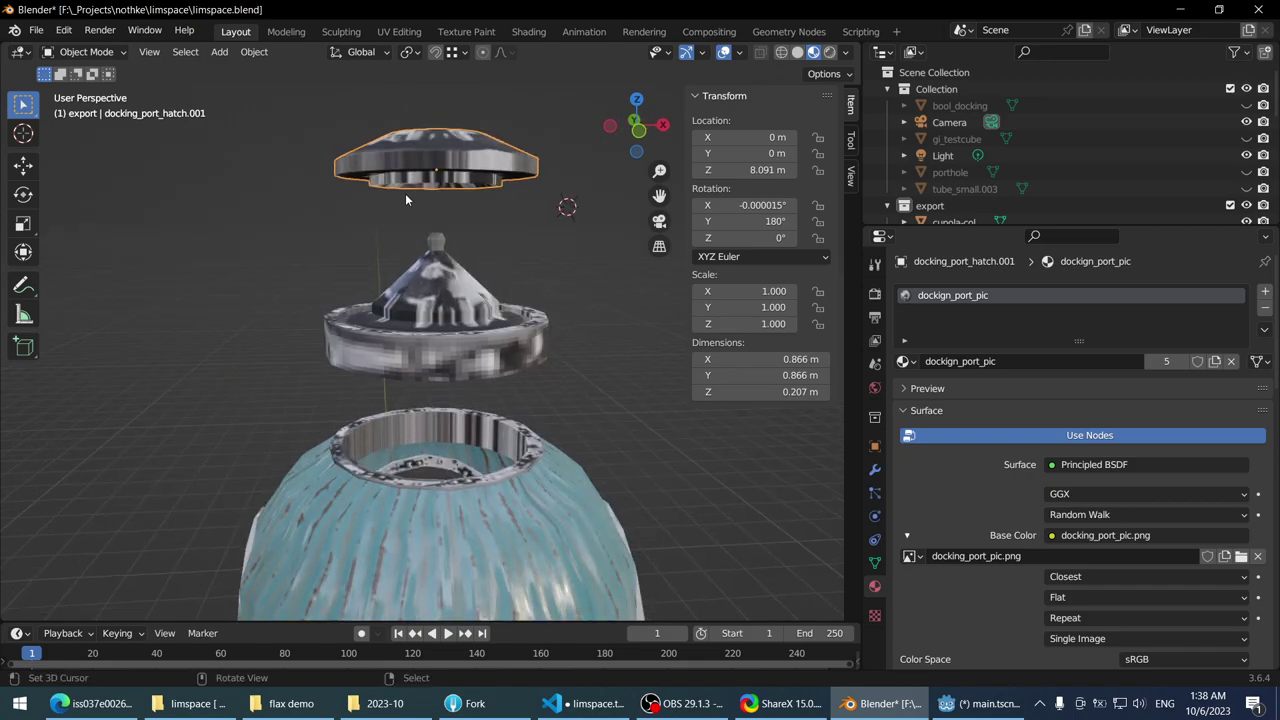
key(KP_1)
scroll(388, 280, up, 2)
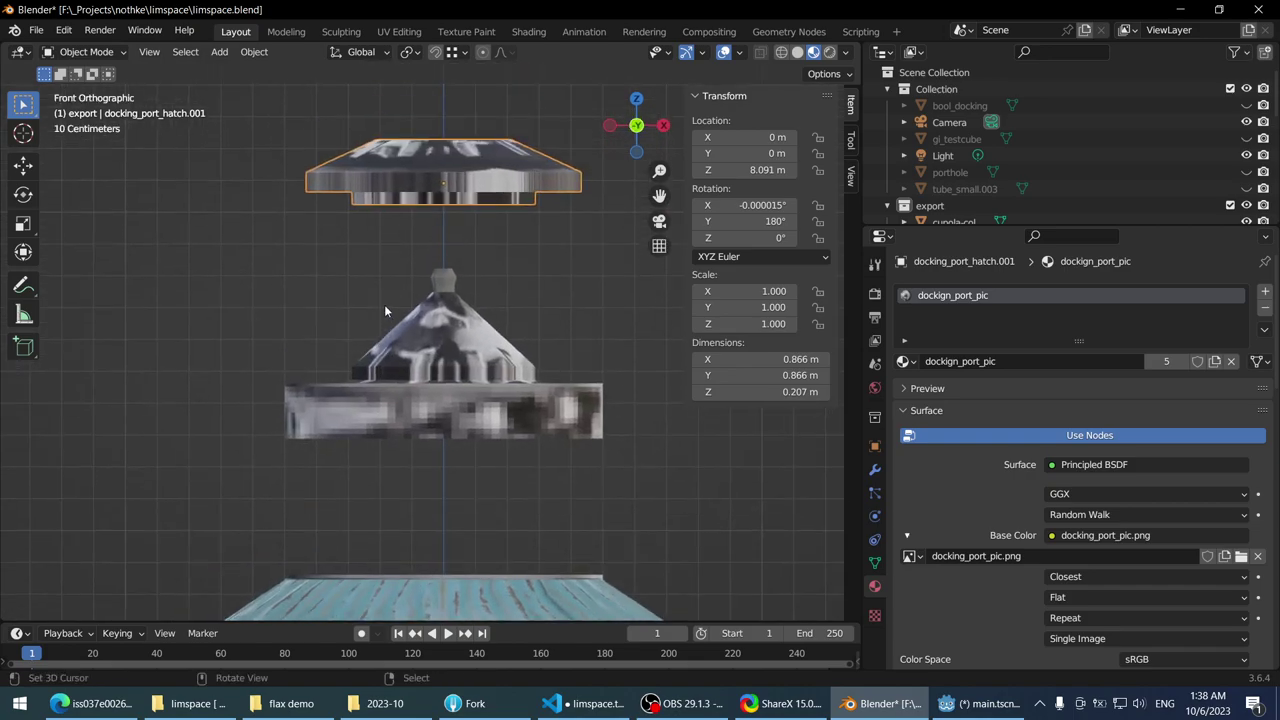
key(g)
key(z)
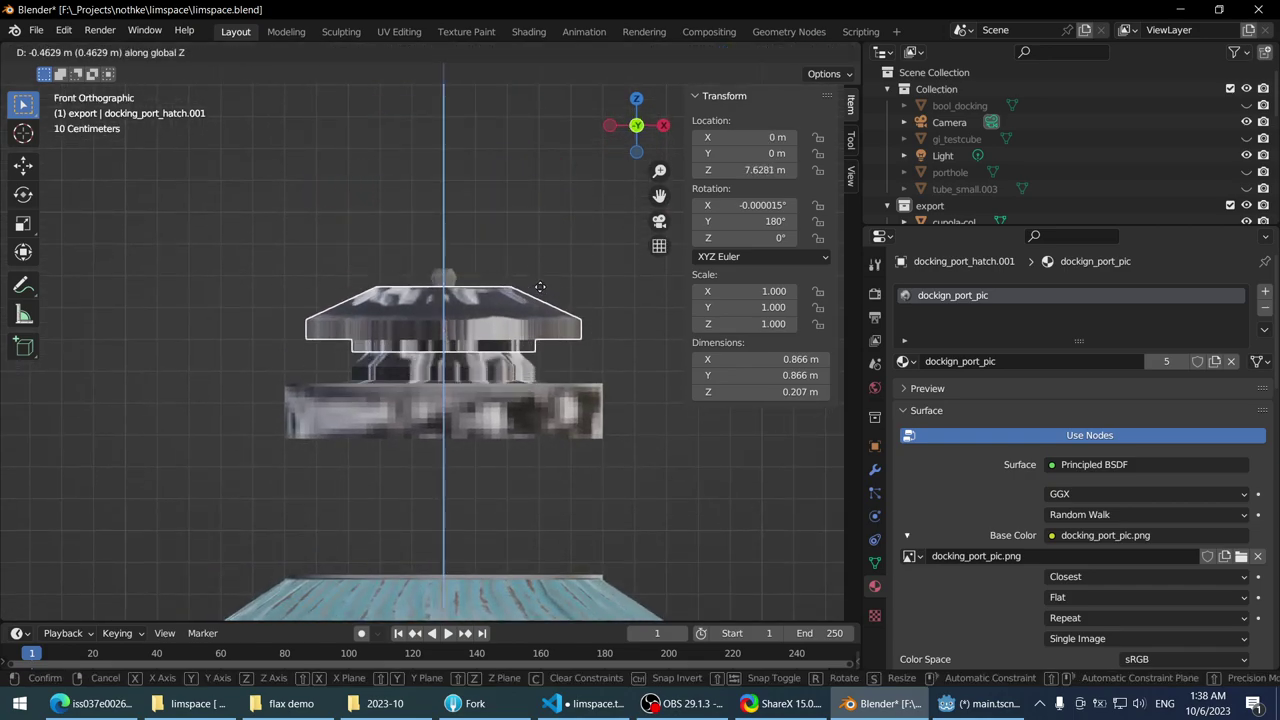
key(Escape)
- Make a linked duplicate of the docking ring and flip it 180°
click(451, 291)
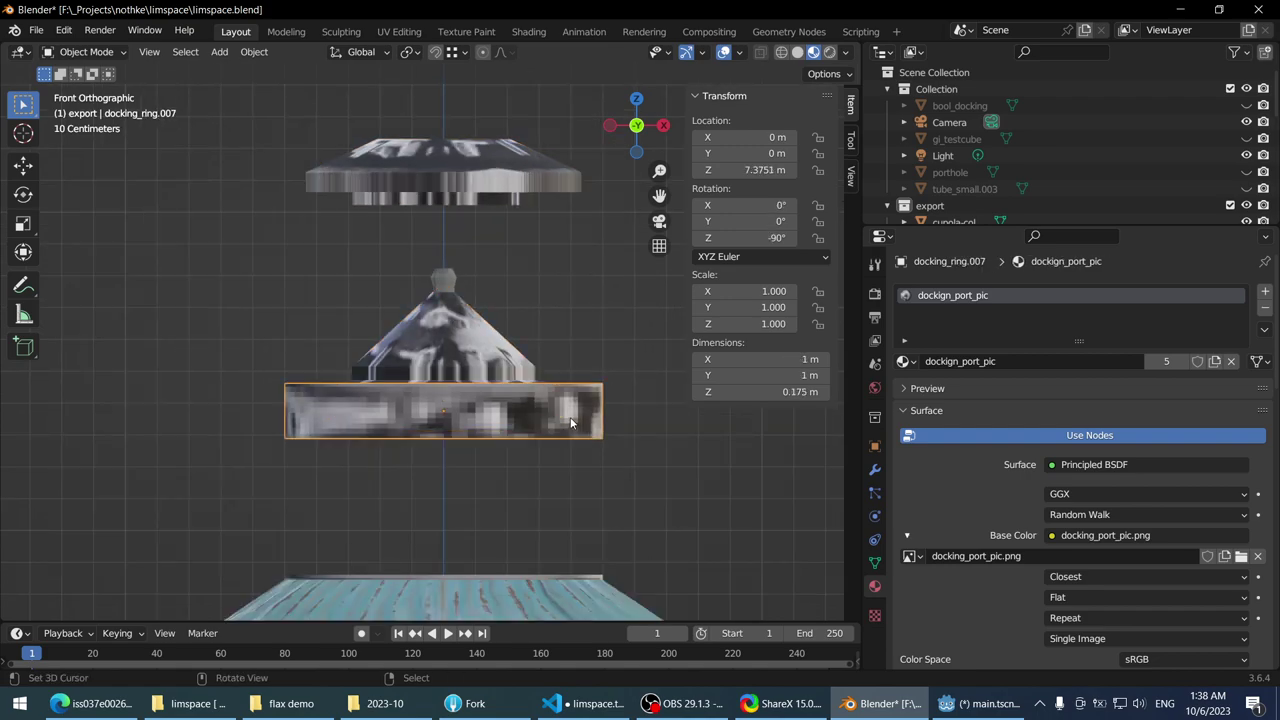
scroll(567, 312, up, 1)
shift+middle_drag(512, 236, 535, 312)
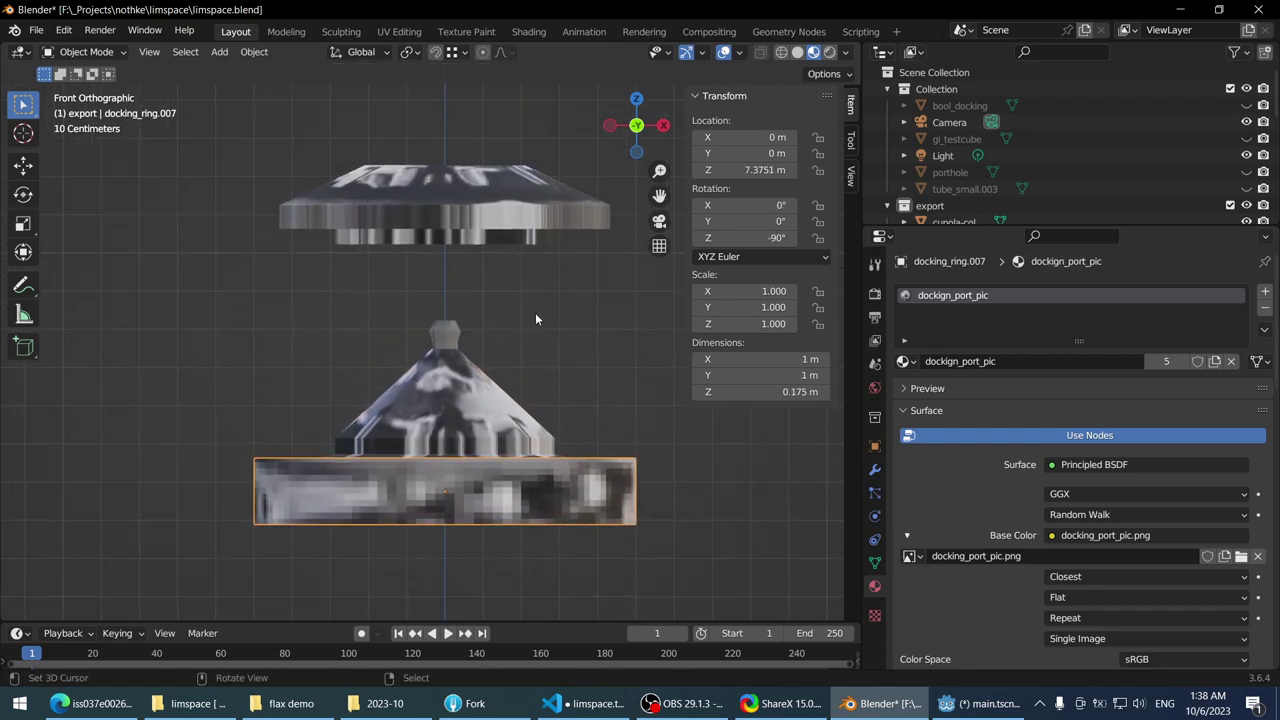
key(alt+d)
key(z)
key(Return)
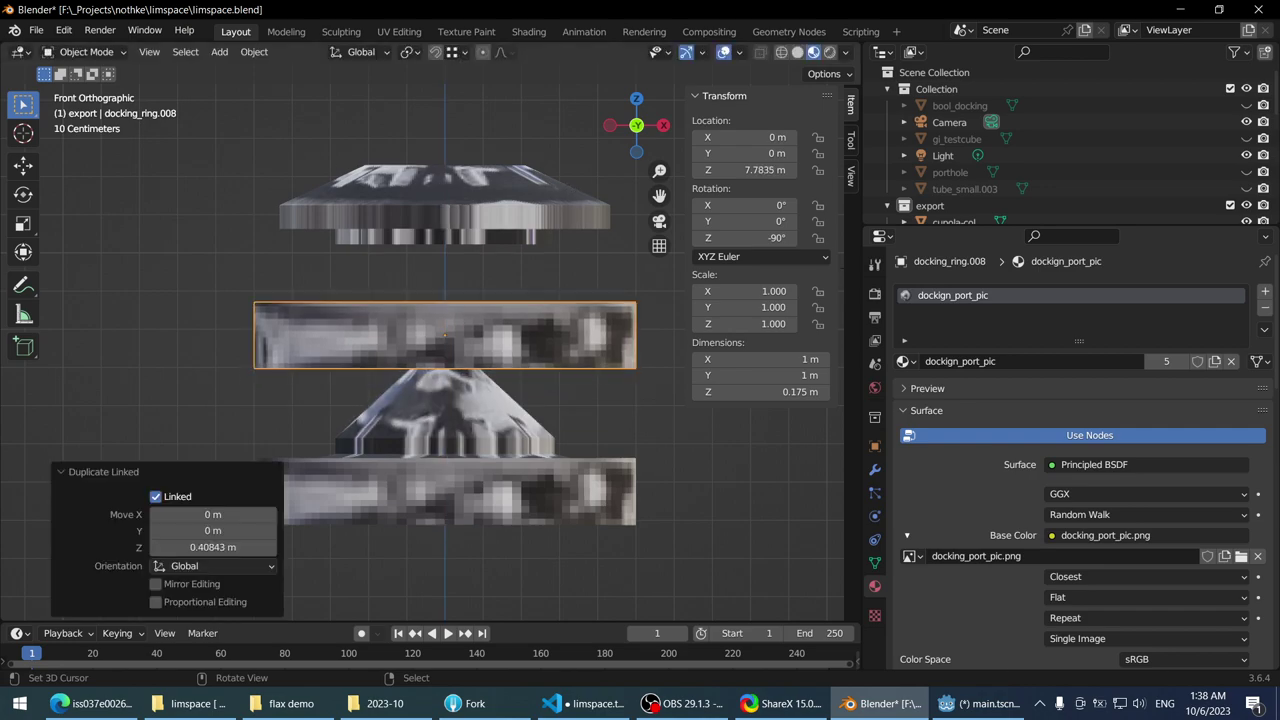
text(r180)
key(Return)
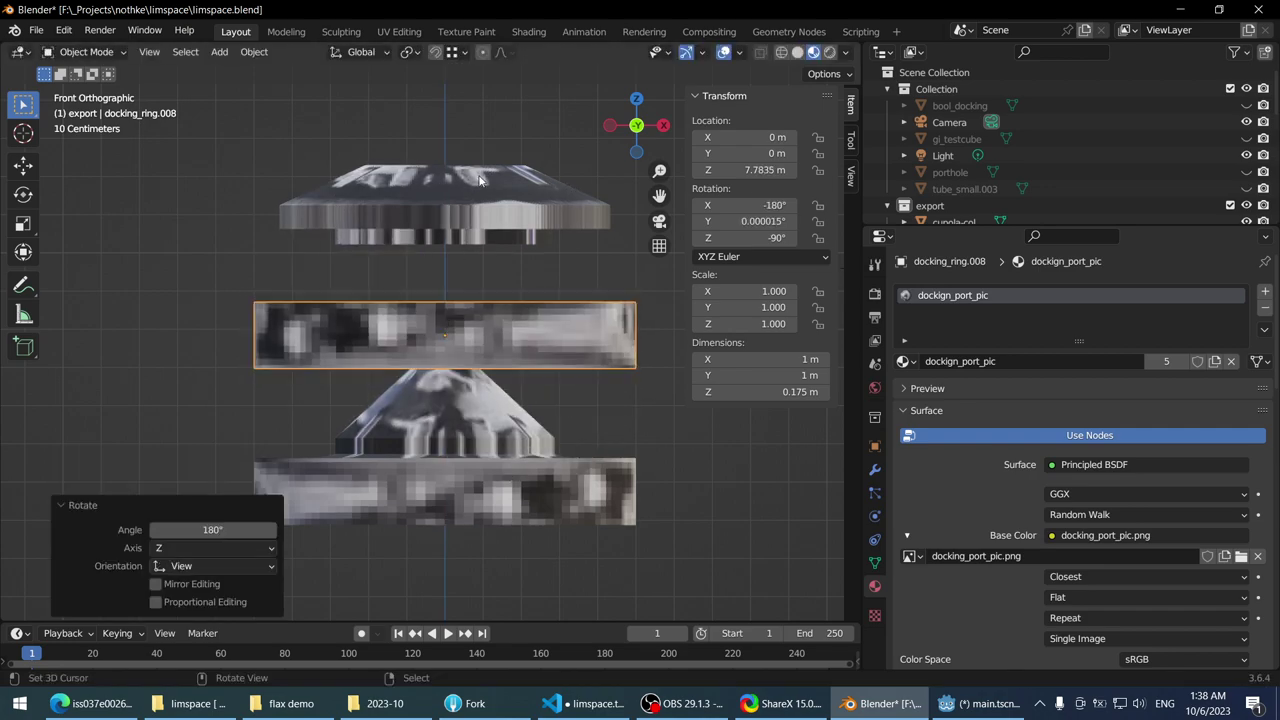
- Move the flipped ring copy docking_ring.008 along Z to about 7.55 m
key(g)
key(z)
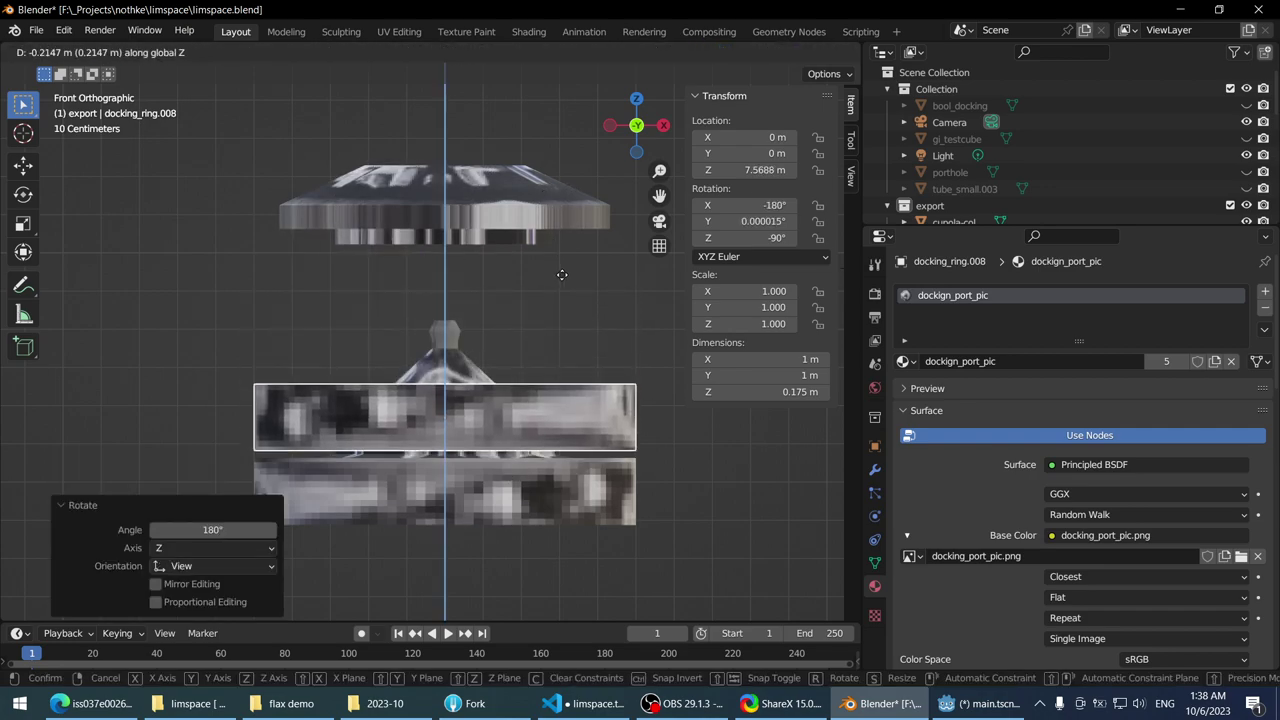
click(563, 280)
scroll(484, 234, up, 3)
key(g)
key(z)
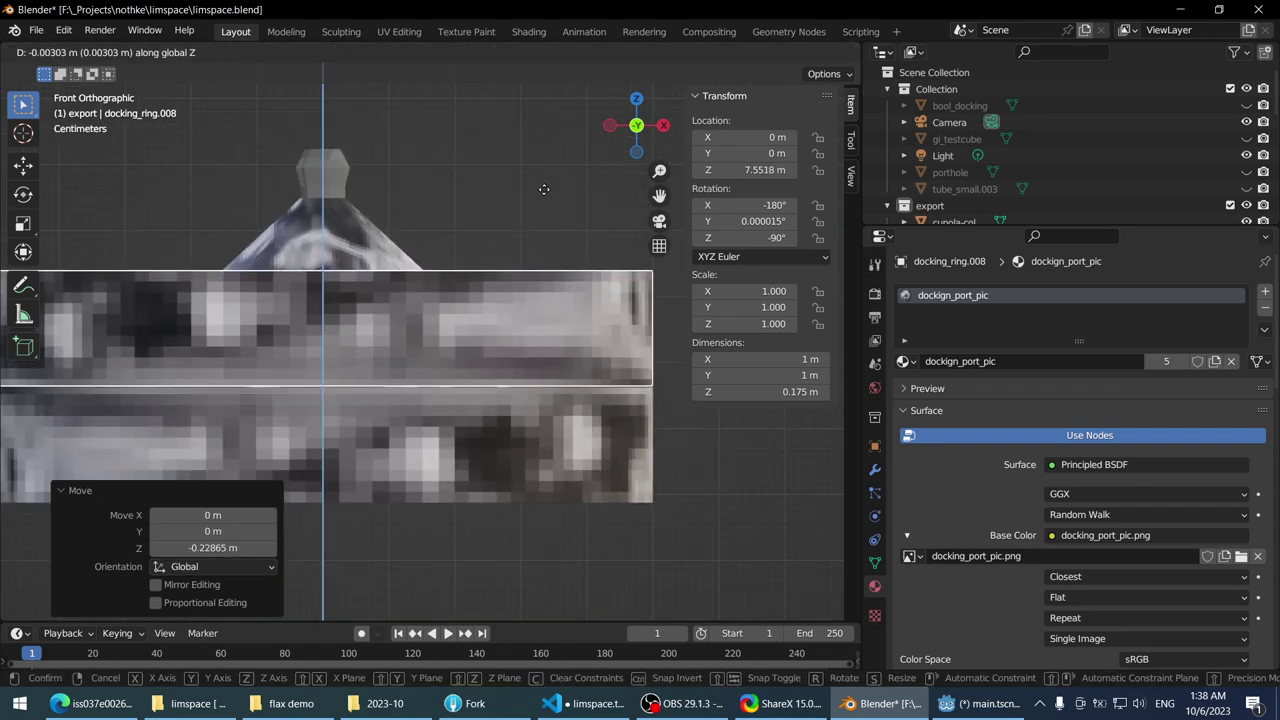
click(547, 192)
scroll(439, 332, down, 3)
- Lower docking_port_hatch.001 along Z into the ring, to about 7.54 m
click(439, 332)
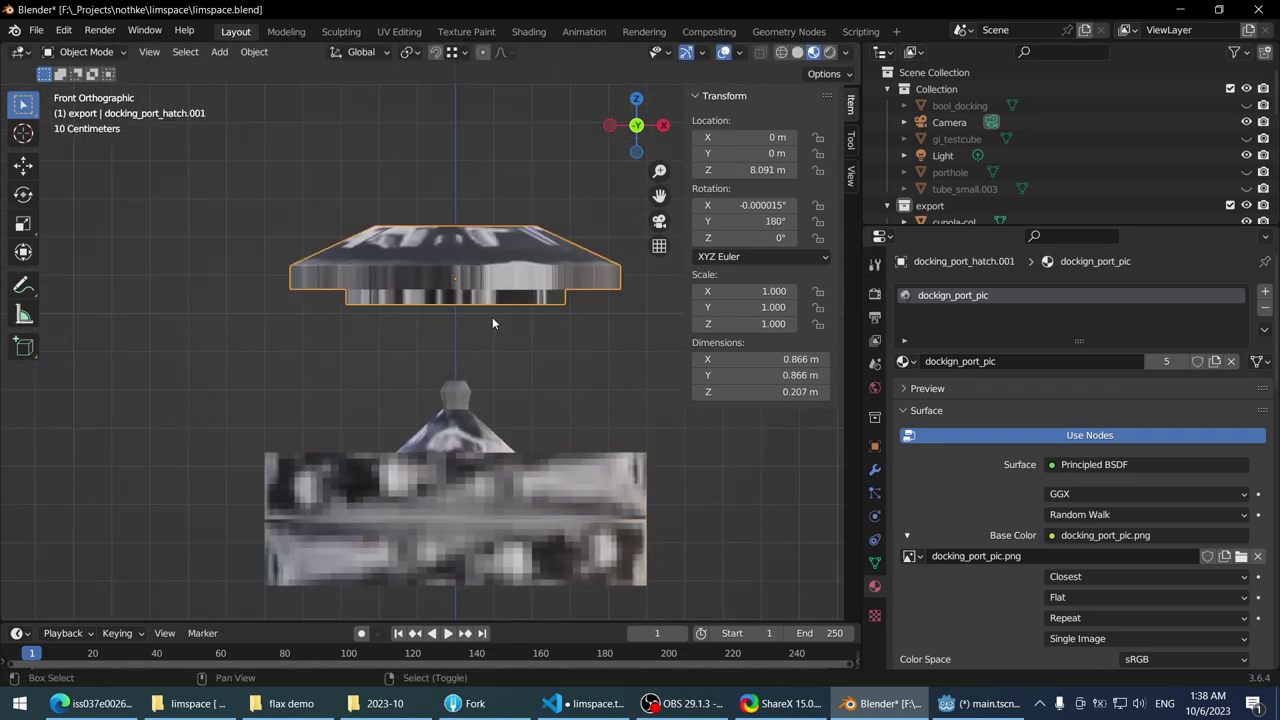
scroll(477, 275, up, 2)
key(g)
key(z)
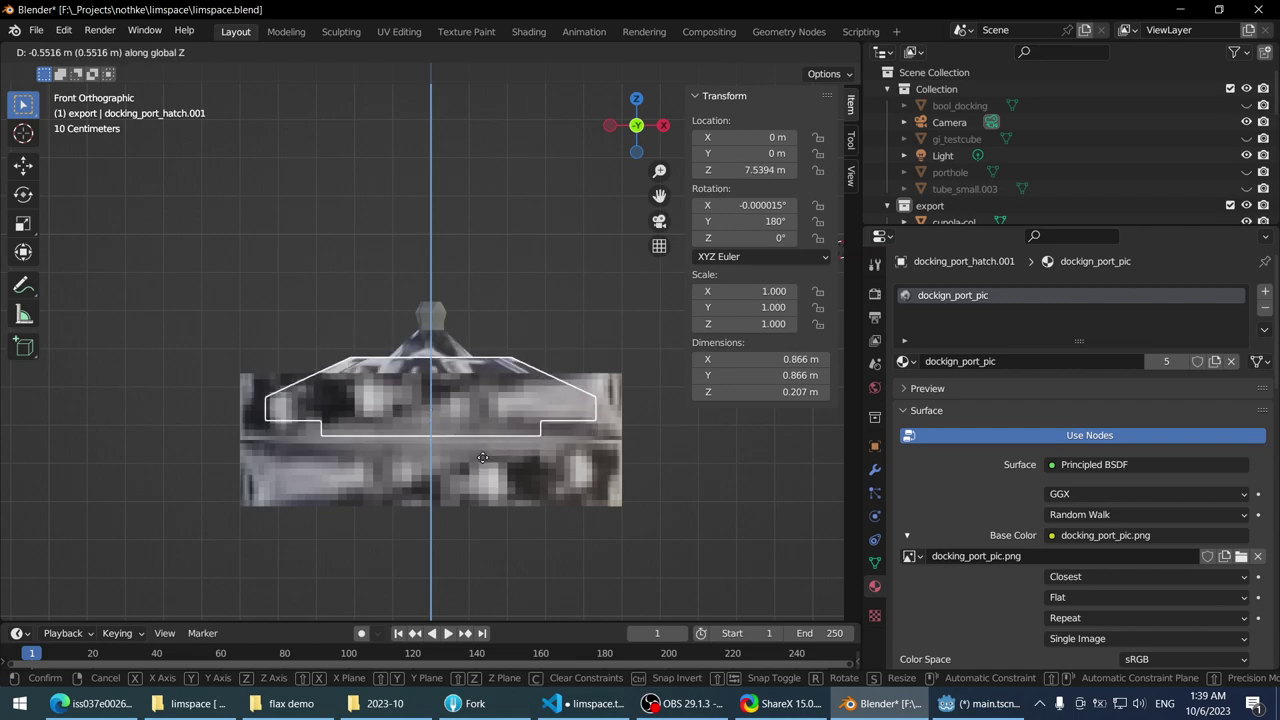
click(484, 461)
- In wireframe Edit Mode, select the hatch copy's top edges and raise them along Z
key(Tab)
key(z)
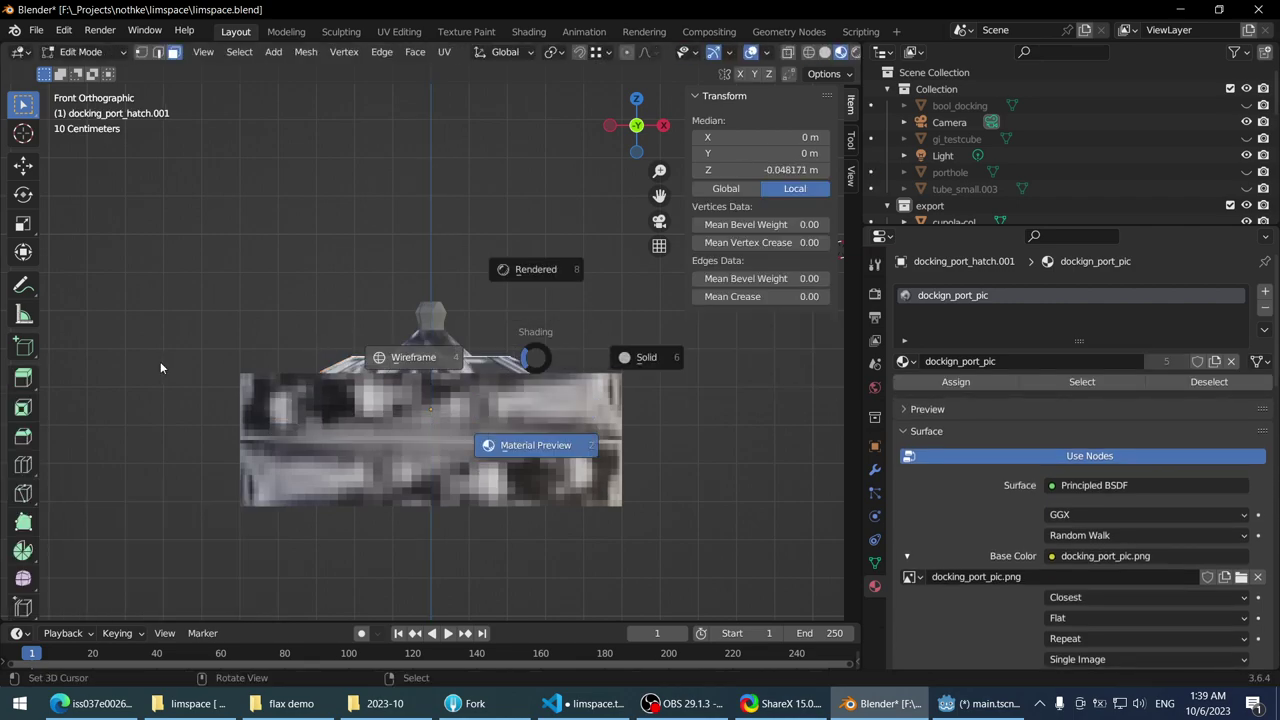
key(ctrl+l)
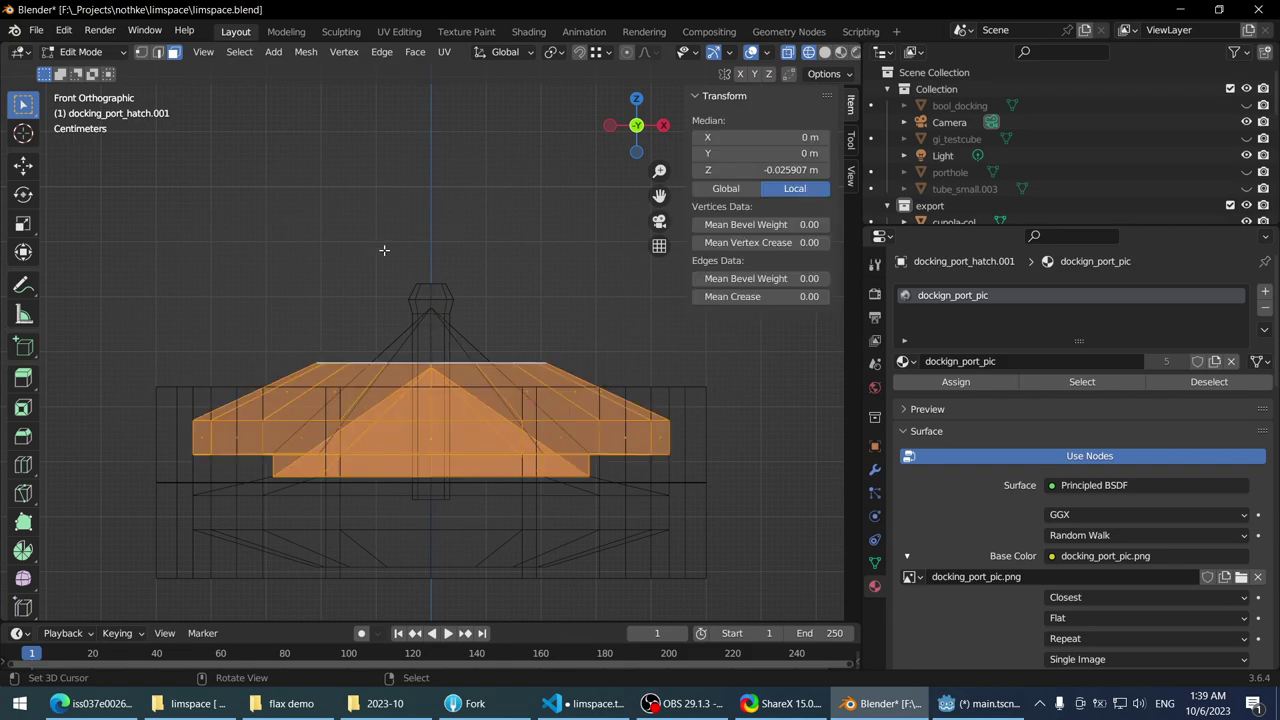
key(alt+a)
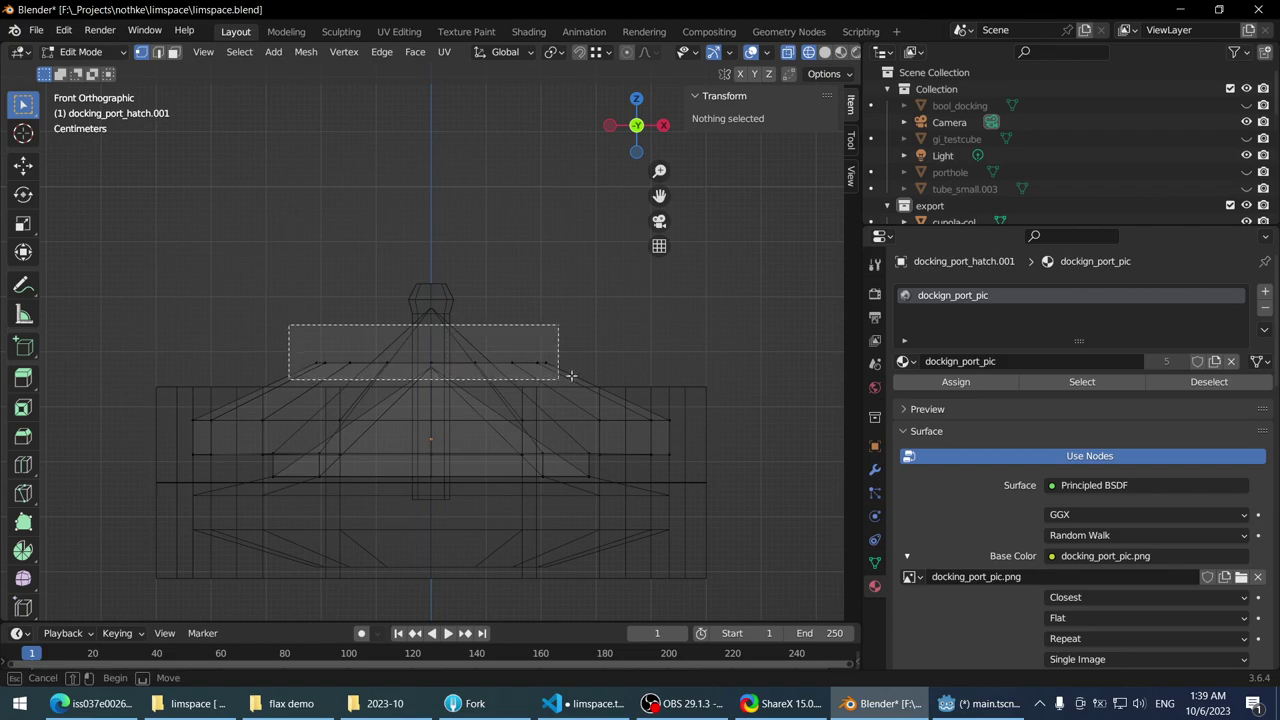
drag(571, 376, 560, 378)
key(g)
key(z)
key(Escape)
drag(290, 300, 575, 380)
key(g)
key(z)
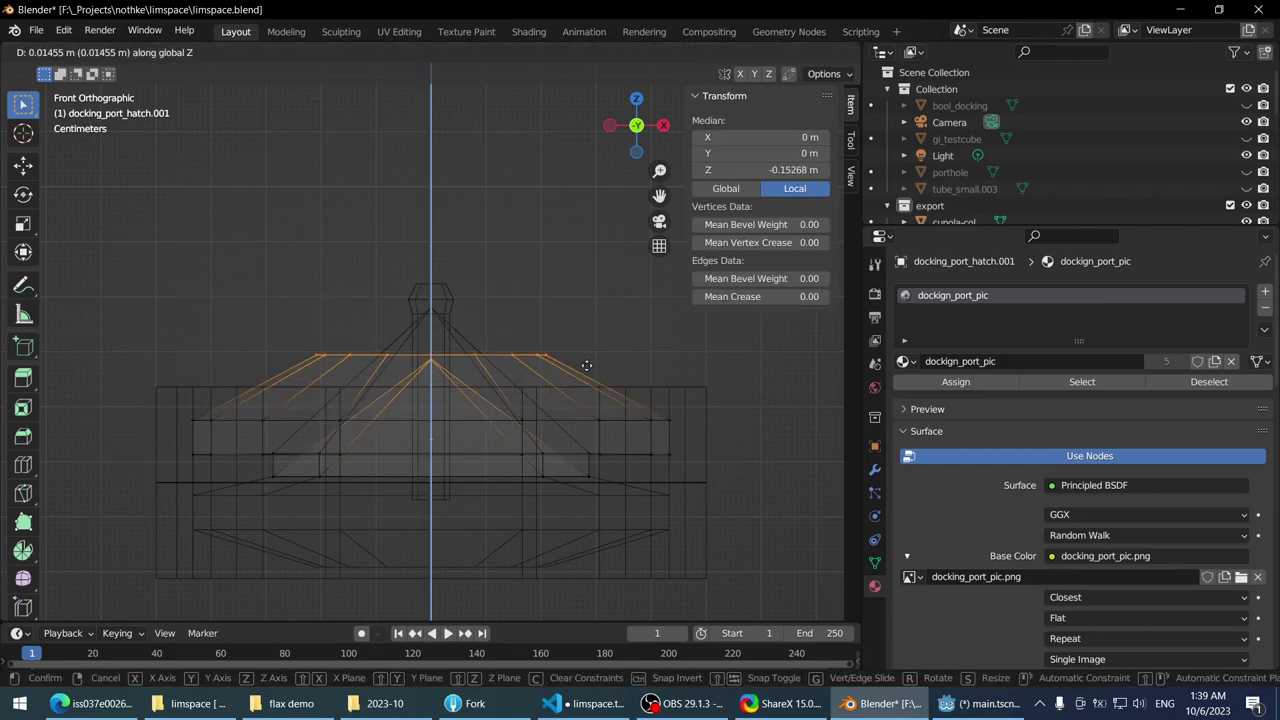
click(596, 283)
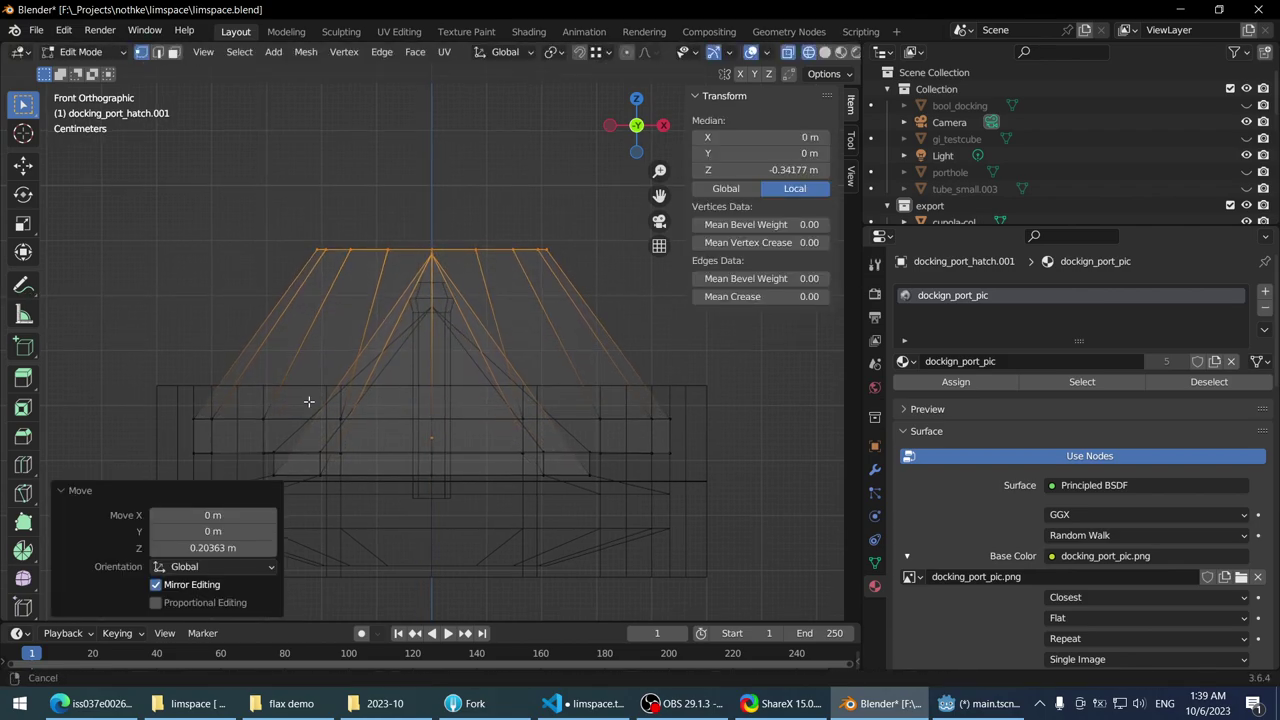
- Select the cone faces around the apex and widen them to 1.243 without changing their height
shift+middle_drag(309, 400, 329, 354)
key(alt+a)
drag(271, 381, 612, 477)
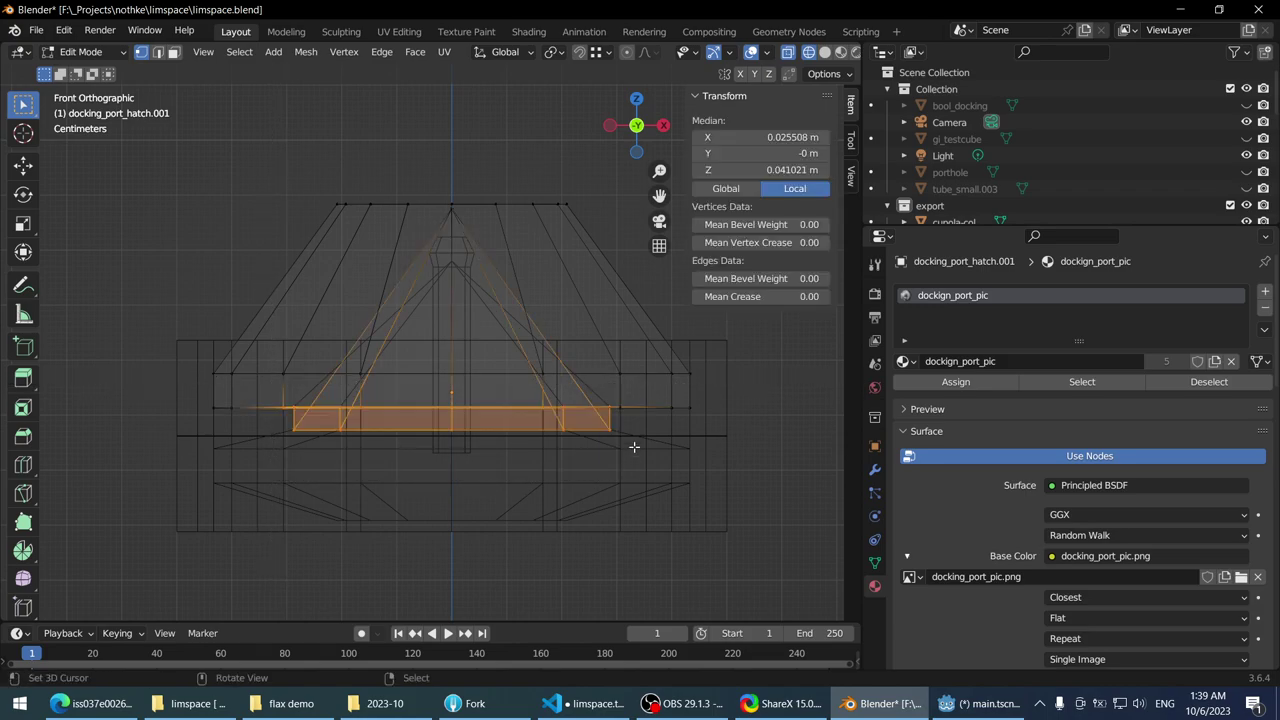
middle_drag(395, 406, 438, 357)
key(3)
click(451, 413)
key(1)
click(438, 246)
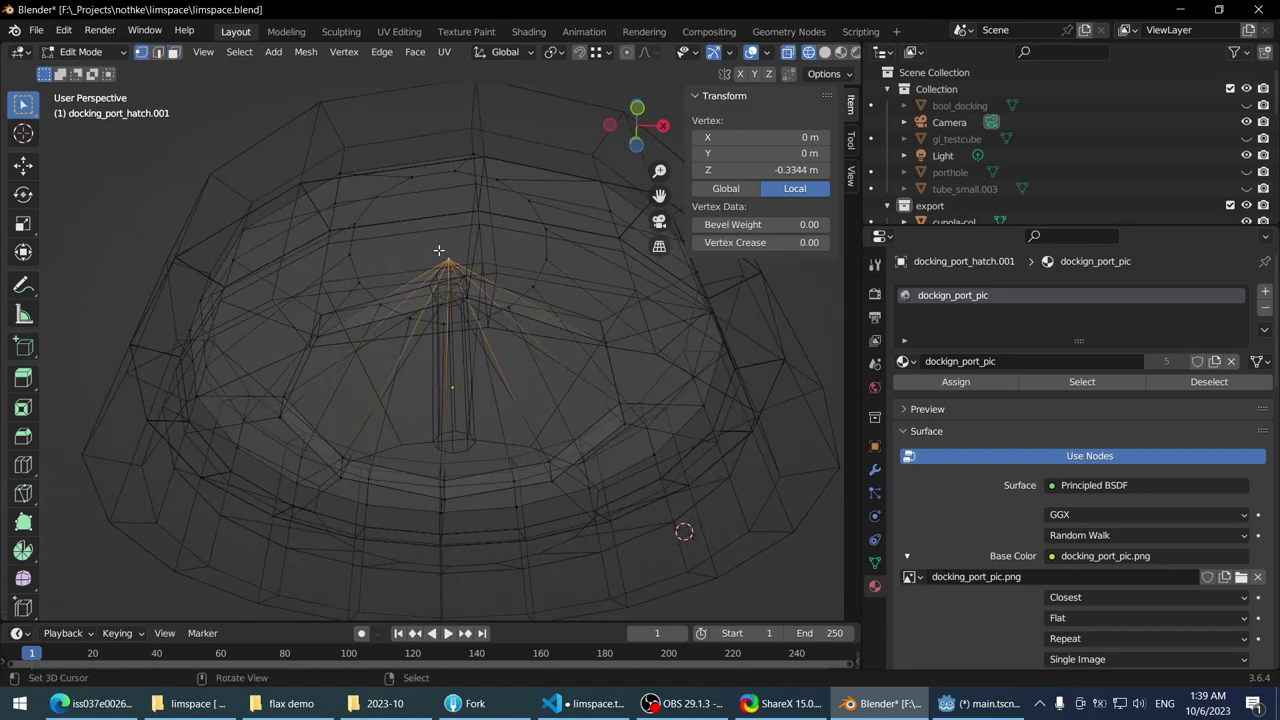
middle_drag(438, 246, 492, 347)
key(ctrl+KP_Add)
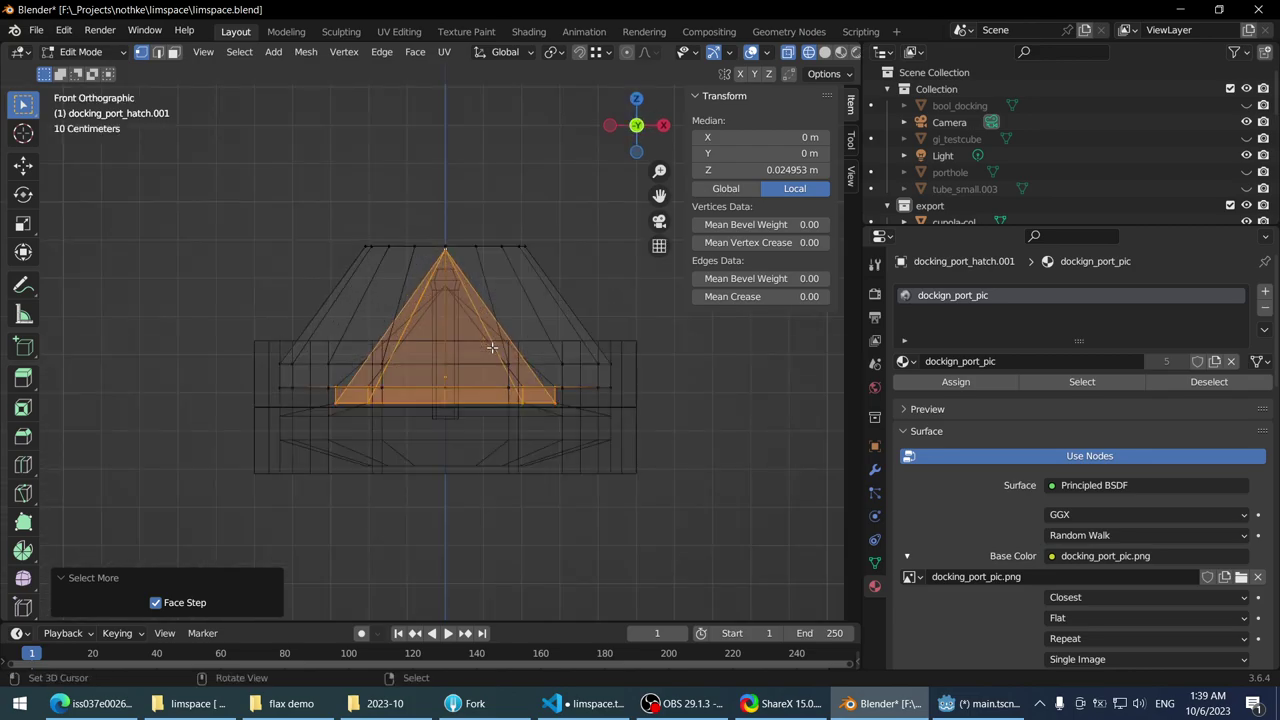
key(s)
key(shift+z)
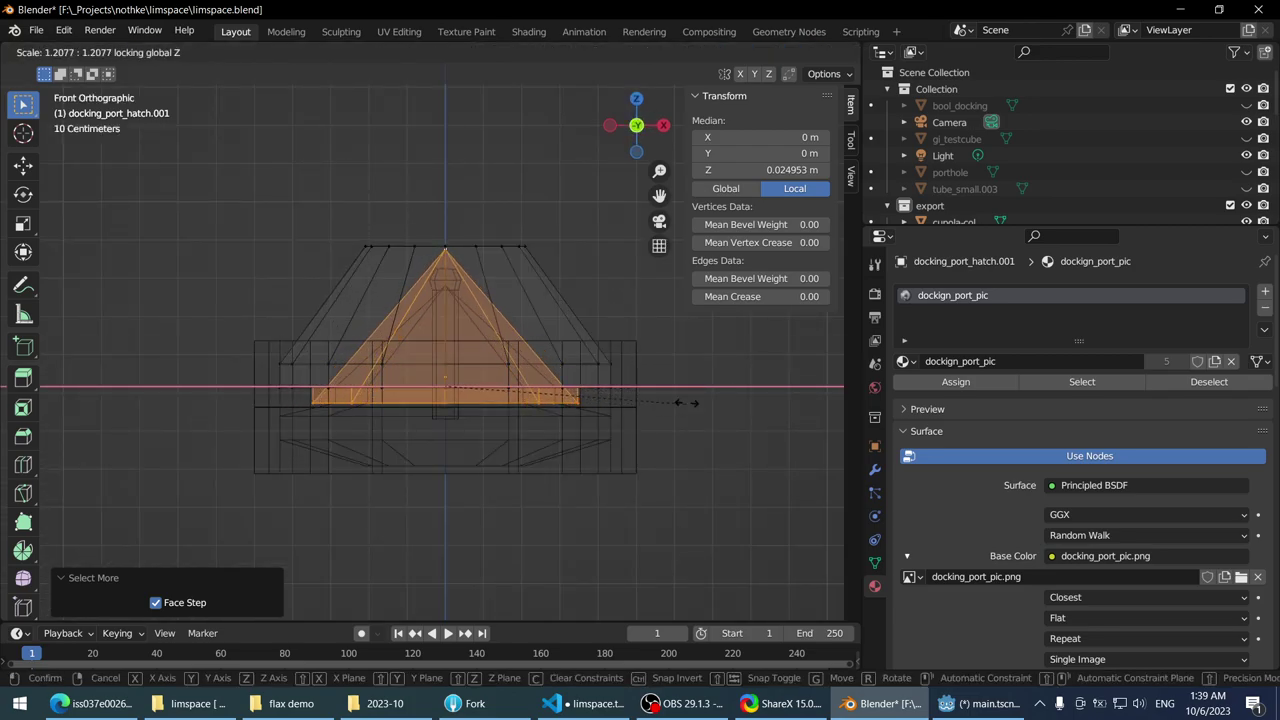
click(691, 398)
- Select the top ring loop and shrink it to 0.468
scroll(469, 272, up, 3)
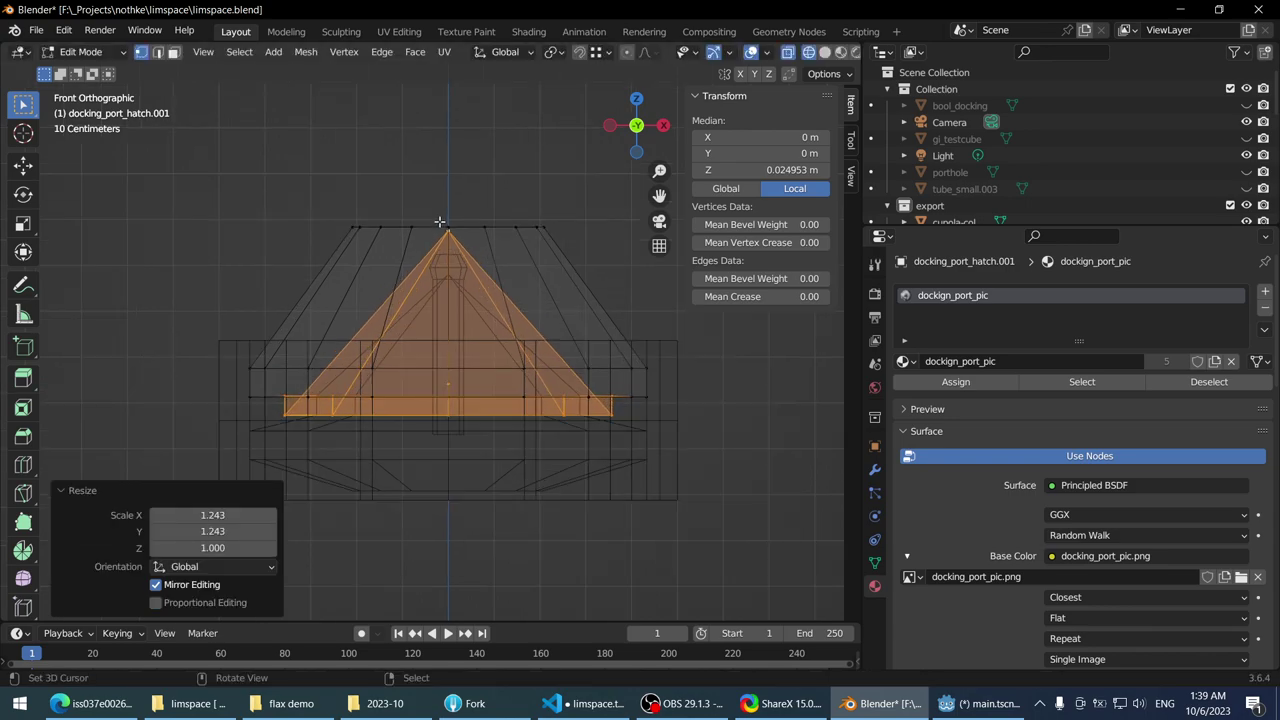
click(465, 284)
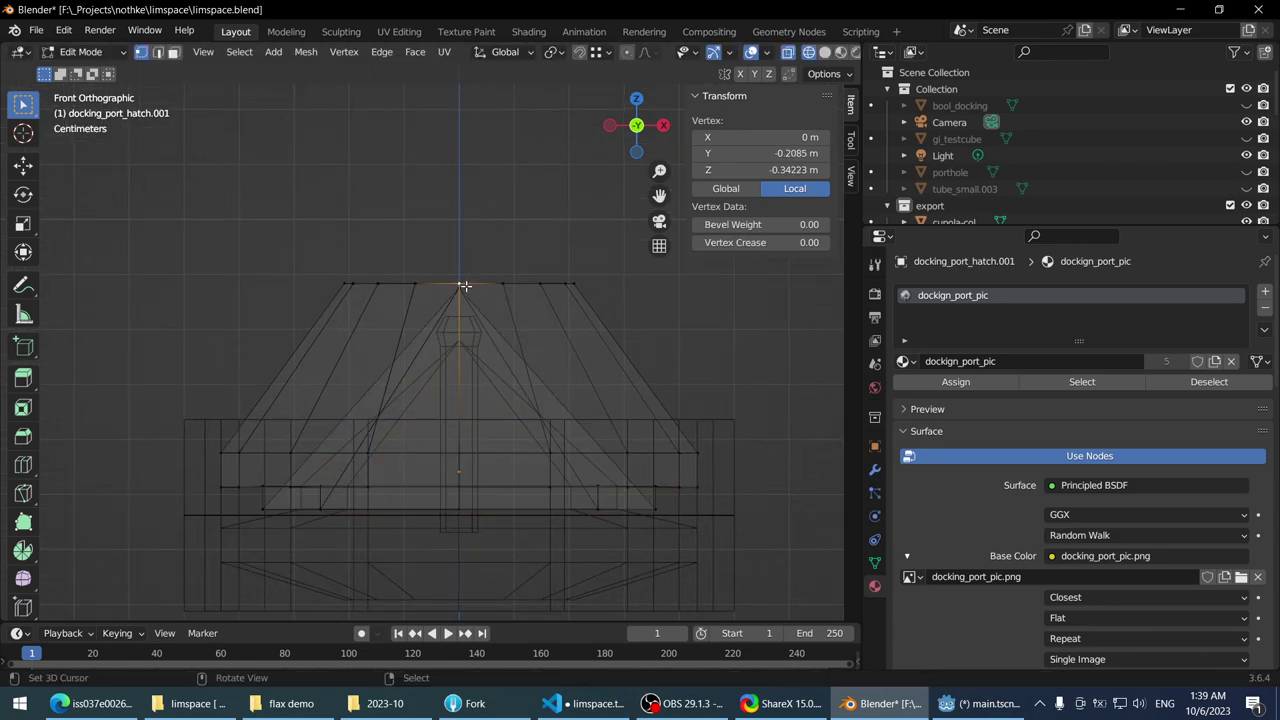
middle_drag(465, 284, 502, 279)
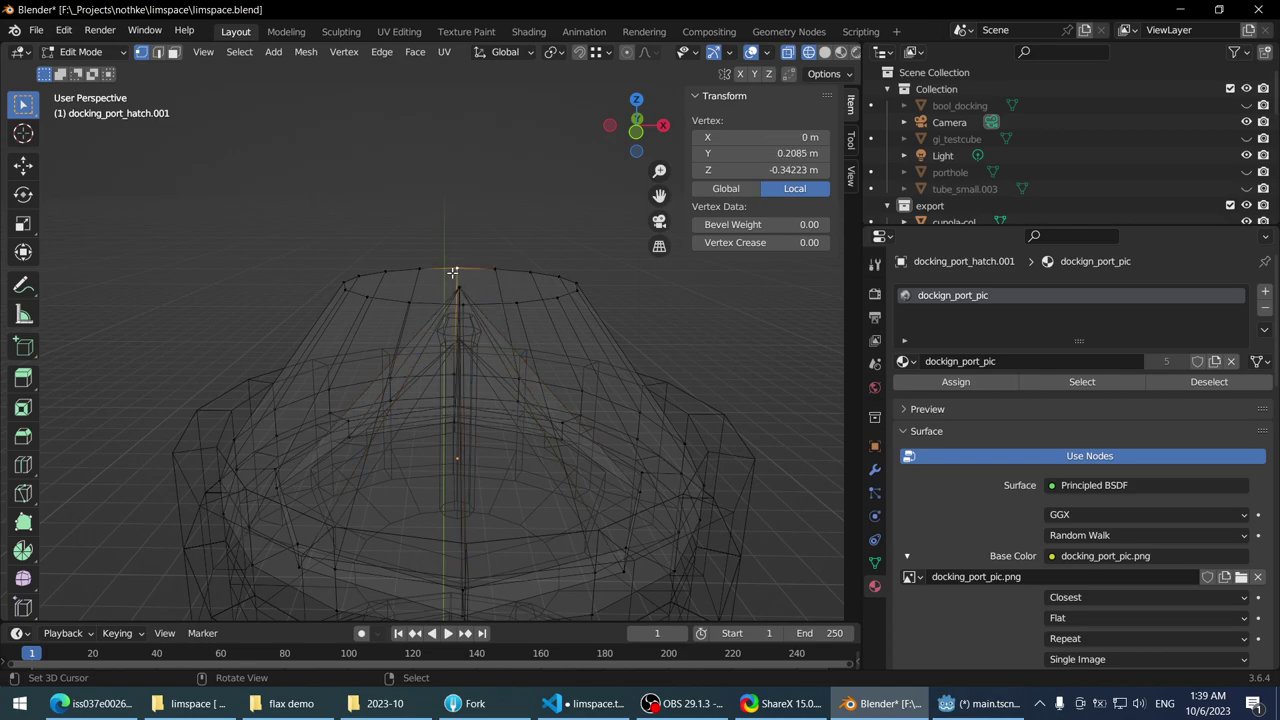
alt+click(375, 287)
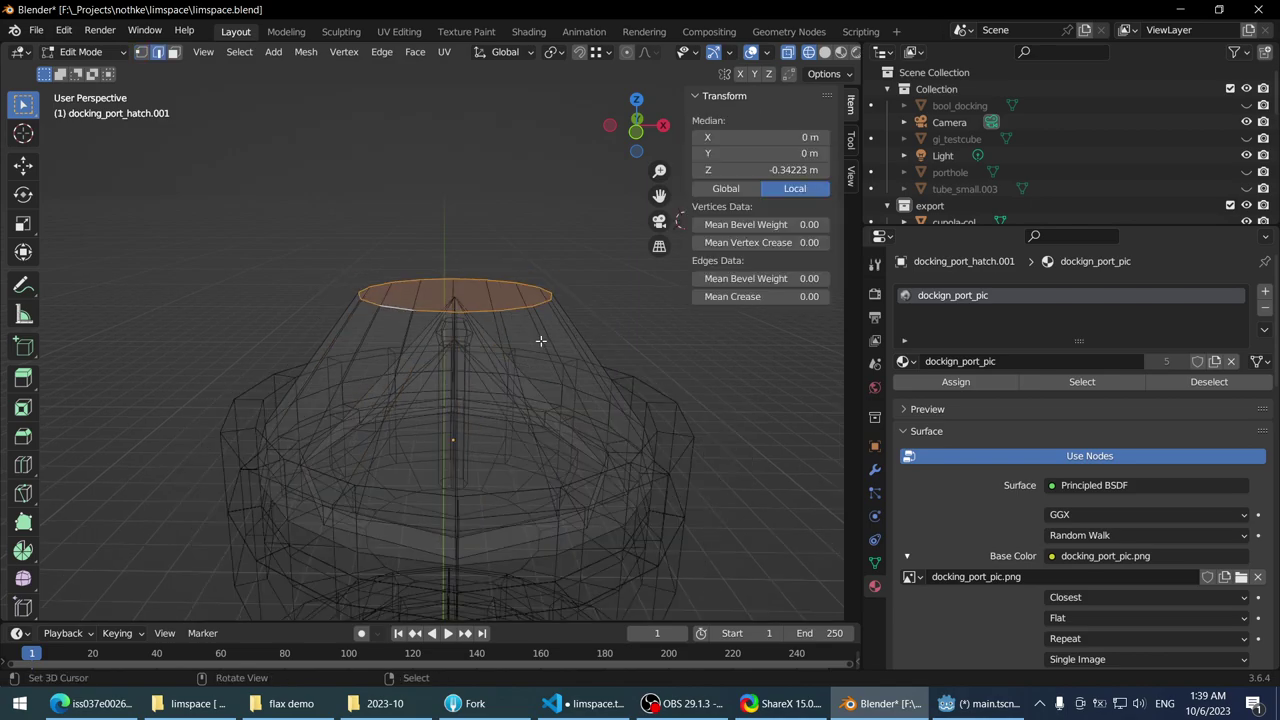
key(KP_1)
key(s)
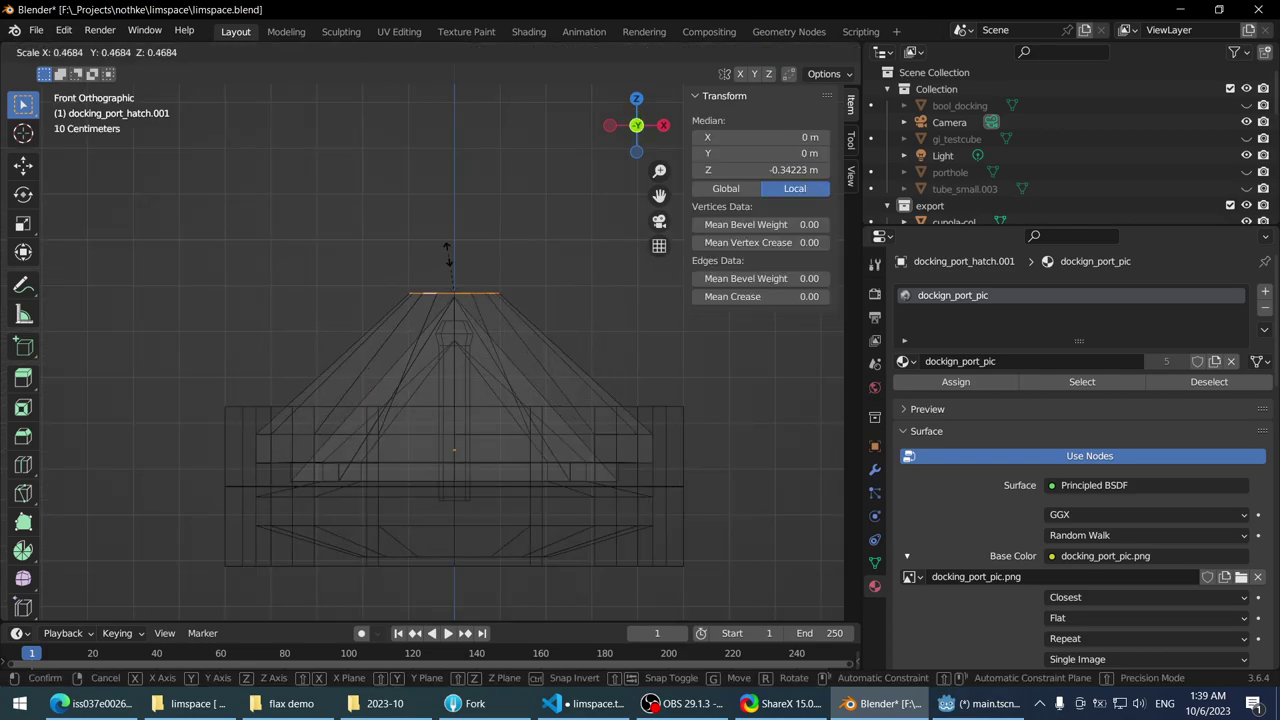
click(482, 261)
- Adjust the top ring's height along Z, then shrink it slightly to 0.953
key(g)
key(z)
click(470, 228)
key(g)
key(z)
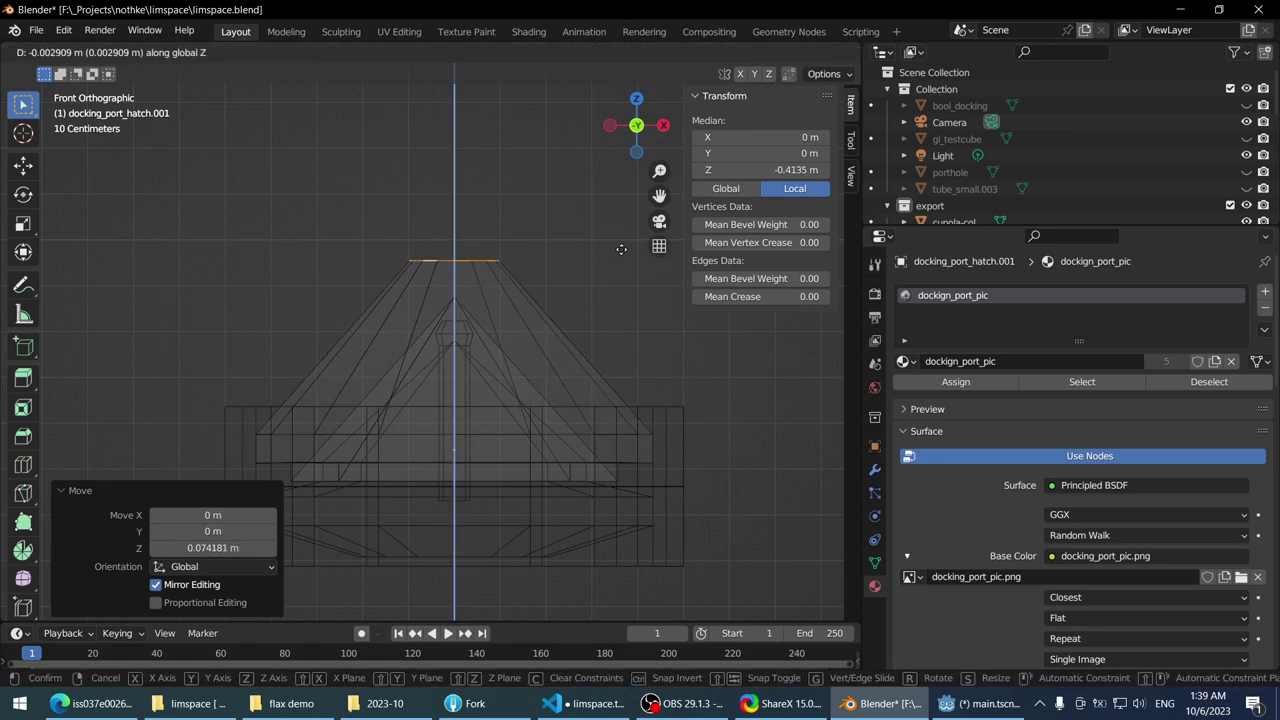
click(626, 261)
scroll(590, 235, up, 2)
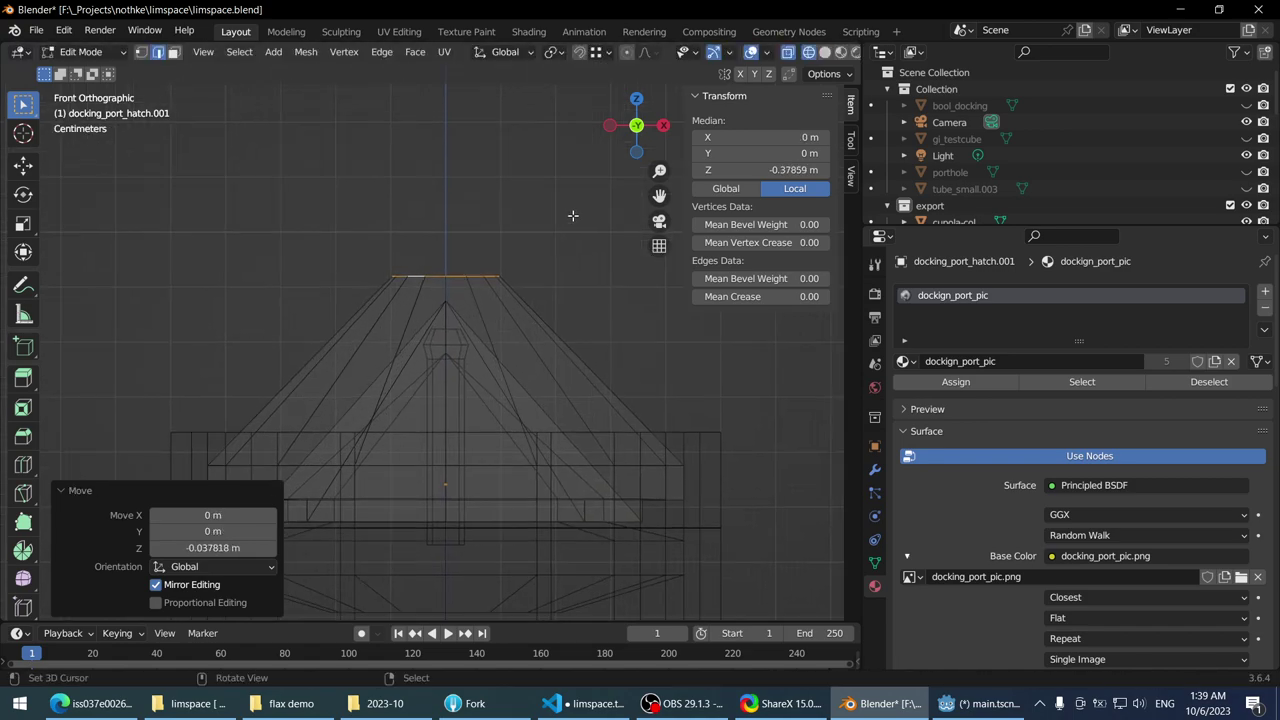
key(g)
key(z)
click(575, 213)
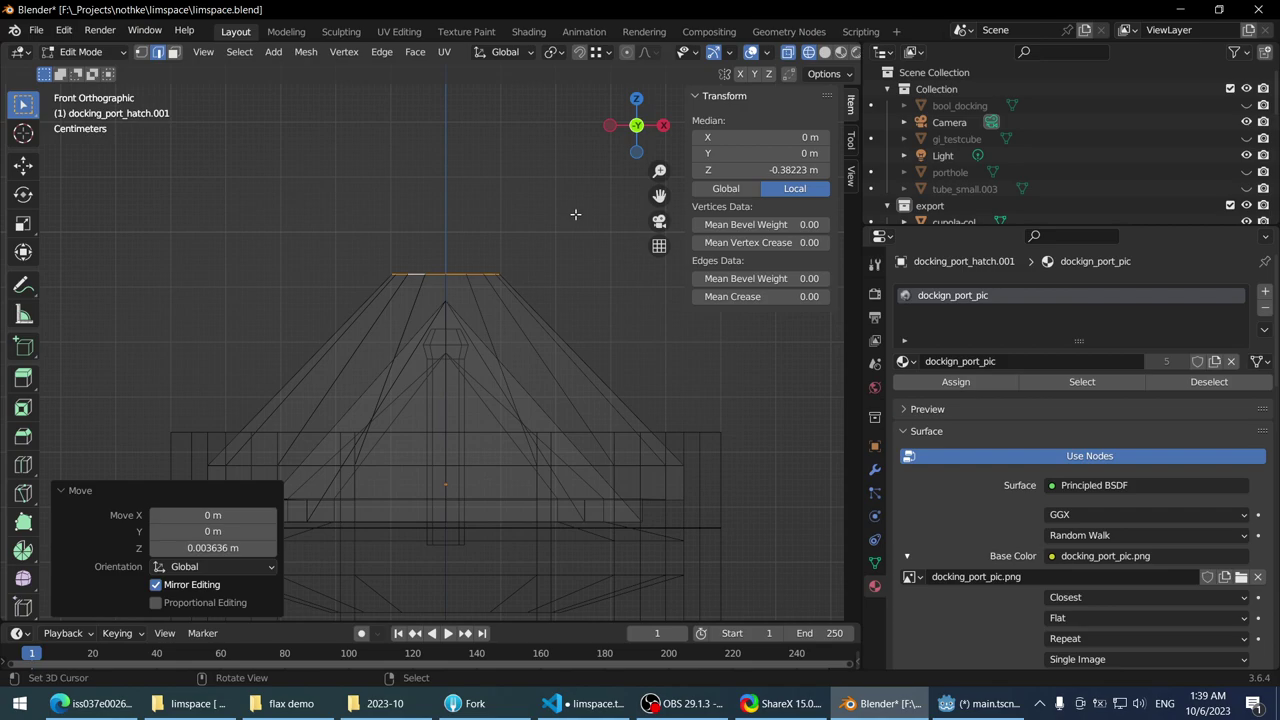
key(s)
click(549, 245)
- Back in Object Mode, raise docking_ring.008 0.46289 m to Z 8.0117 m around the hatch
shift+middle_drag(549, 245, 537, 207)
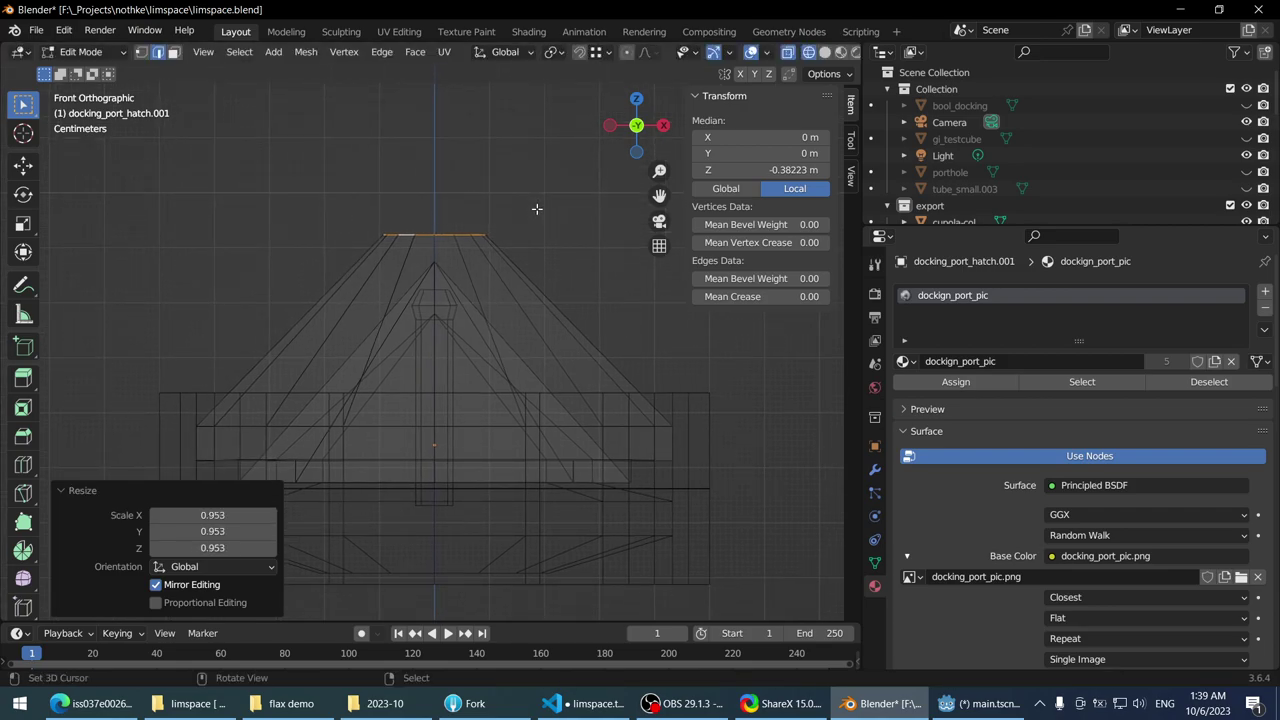
shift+middle_drag(506, 278, 533, 236)
key(Tab)
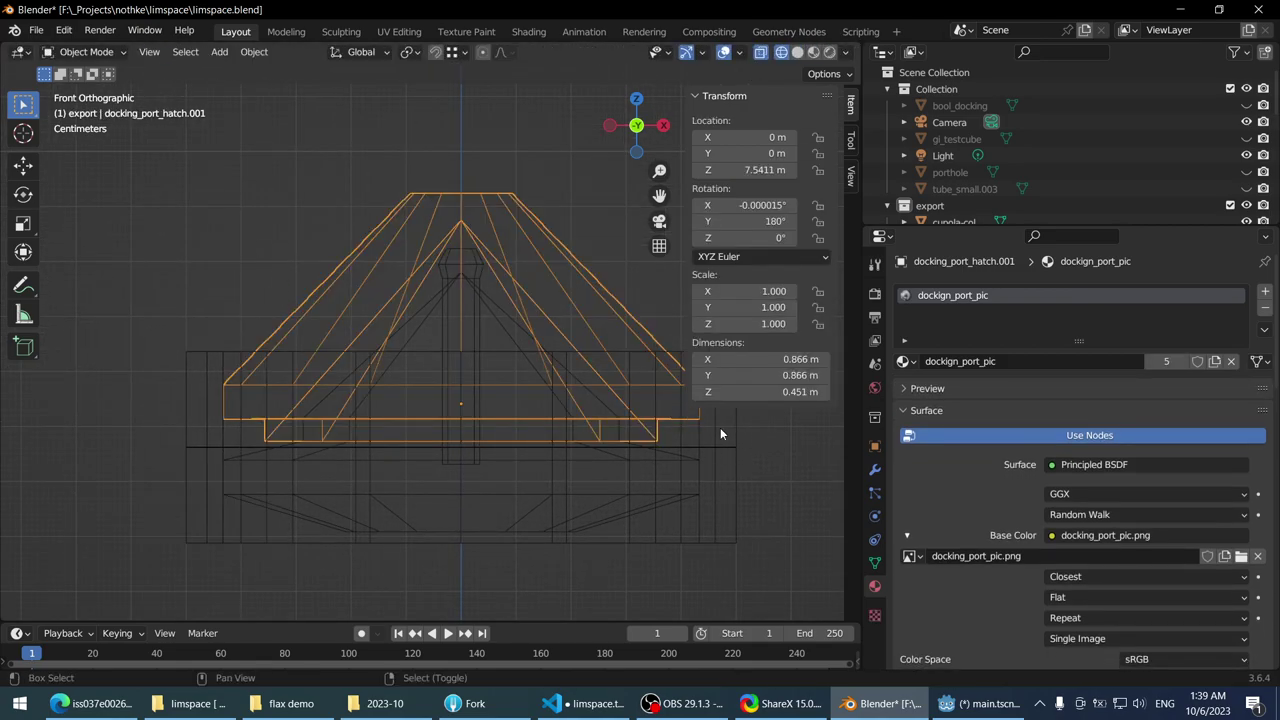
click(720, 433)
scroll(720, 433, down, 3)
key(g)
key(z)
click(758, 100)
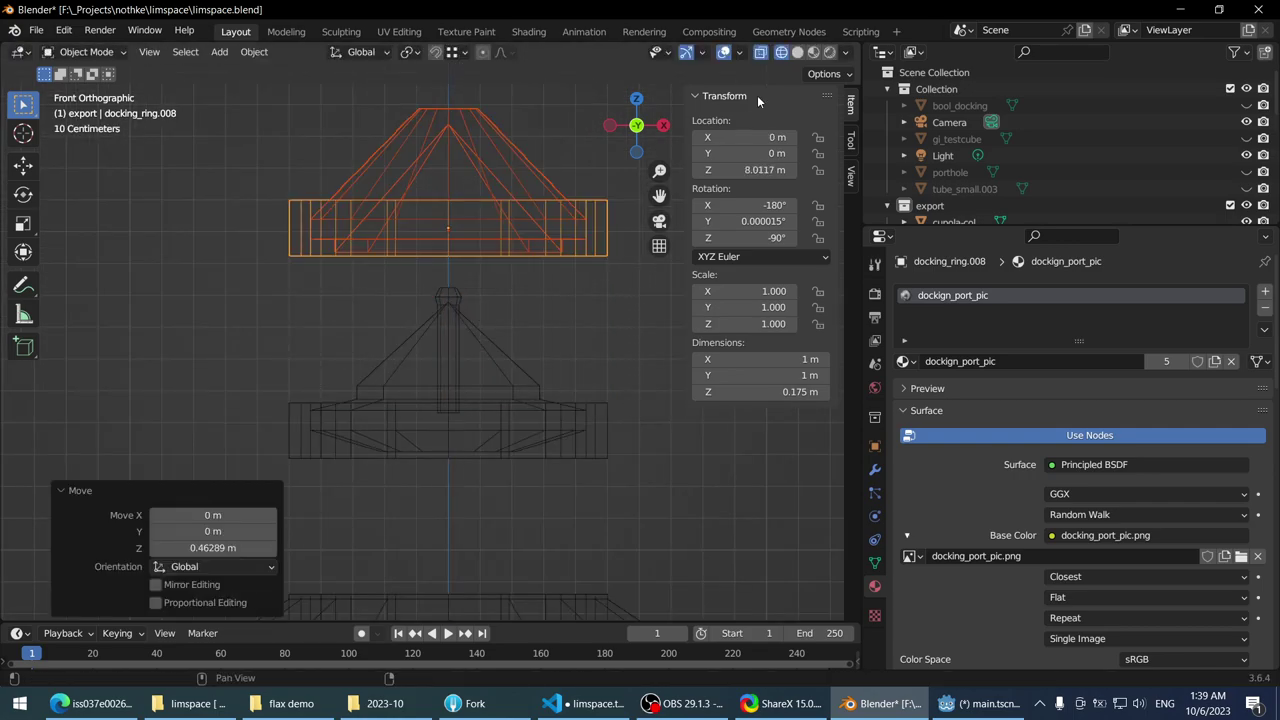
- Switch to Material Preview shading and select the flipped hatch copy
click(813, 52)
mouse_move(342, 450)
middle_down()
mouse_move(363, 506)
mouse_move(439, 371)
mouse_move(587, 402)
mouse_move(466, 349)
middle_up()
scroll(466, 349, down, 5)
mouse_move(508, 414)
middle_down()
mouse_move(518, 430)
mouse_move(505, 322)
mouse_move(456, 429)
mouse_move(480, 237)
mouse_move(470, 370)
mouse_move(486, 330)
middle_up()
click(472, 296)
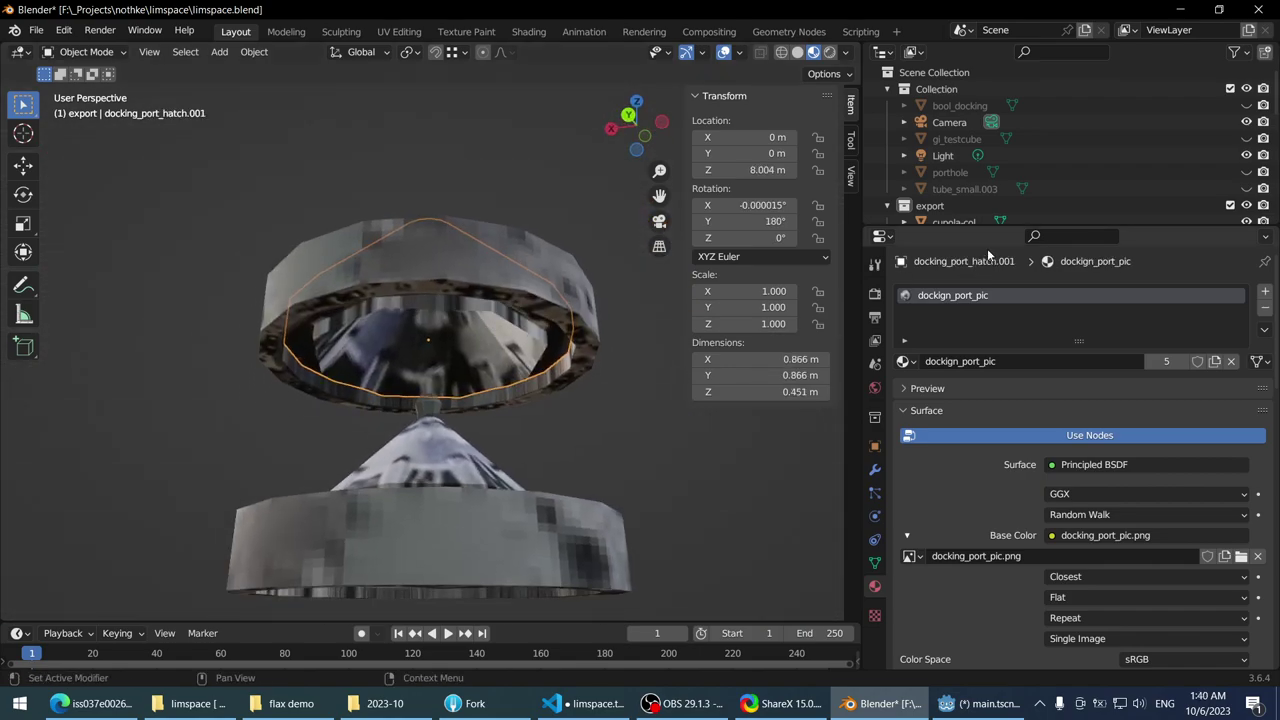
- Enlarge the Outliner and rename docking_port_hatch.001 to docking_port_hatch_drogue
drag(979, 227, 979, 397)
mouse_move(262, 330)
middle_down()
mouse_move(228, 398)
mouse_move(240, 370)
middle_up()
scroll(1020, 230, down, 2)
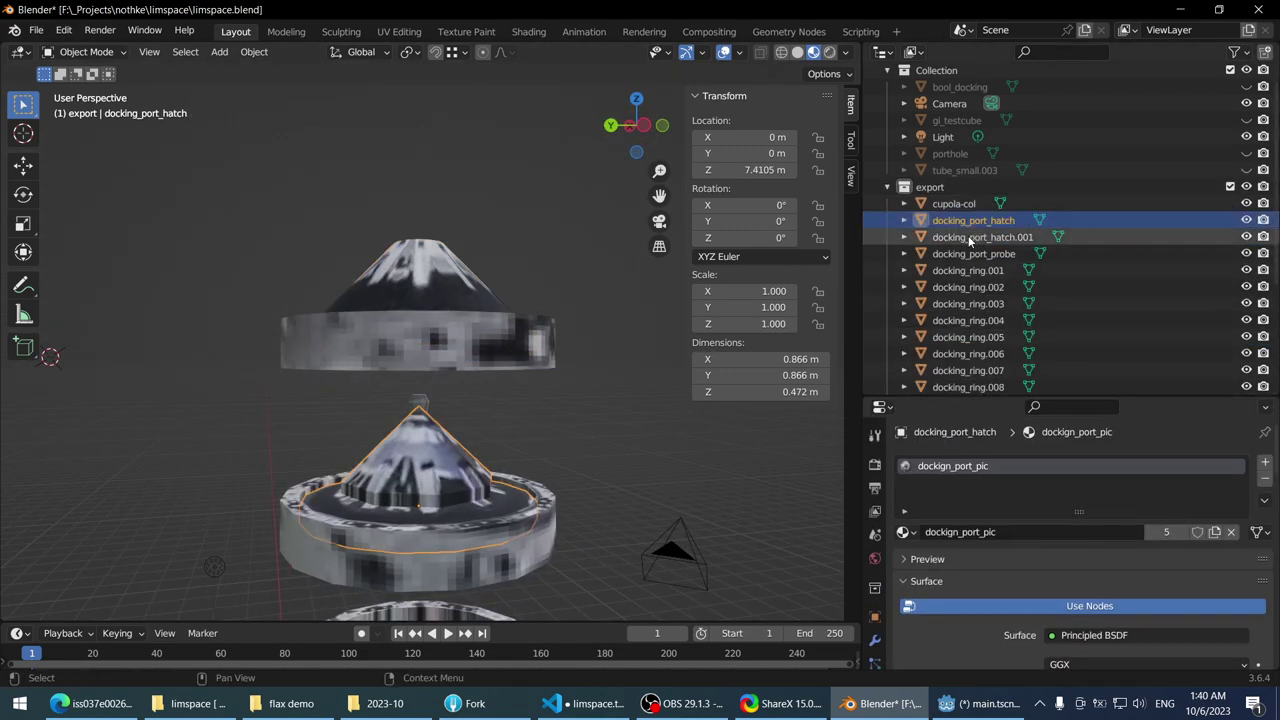
double_click(1057, 221)
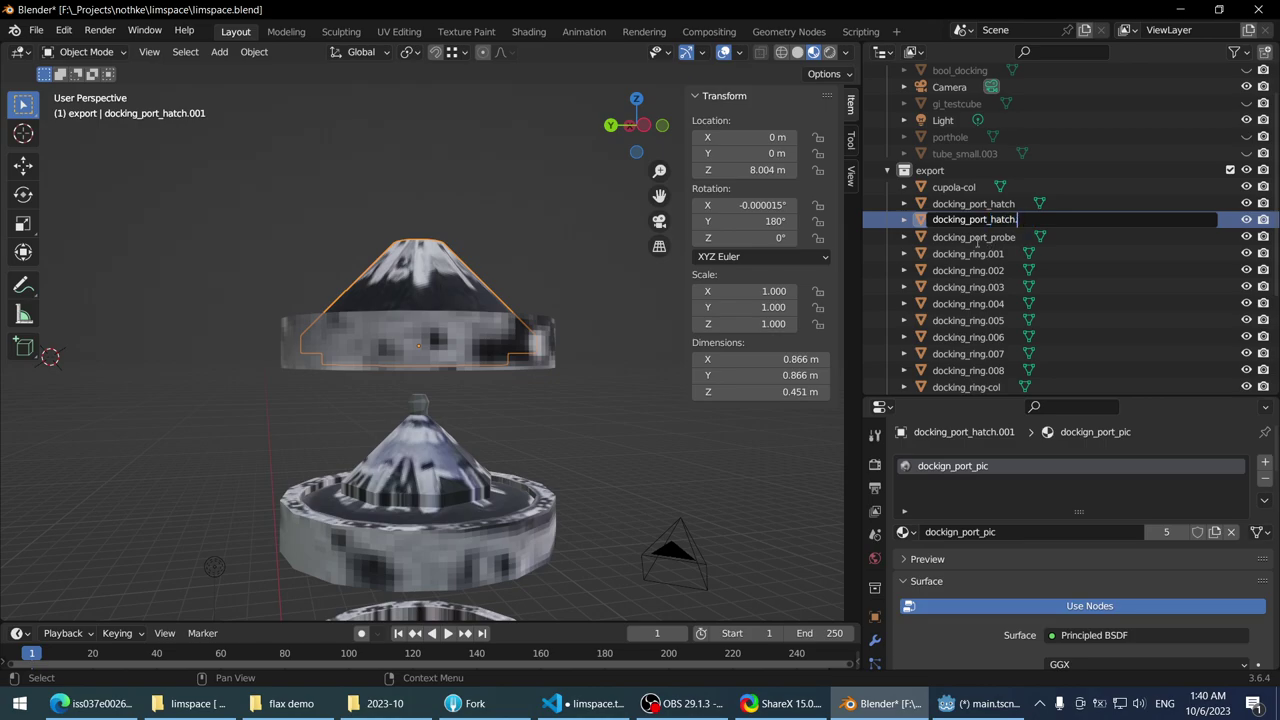
key(Return)
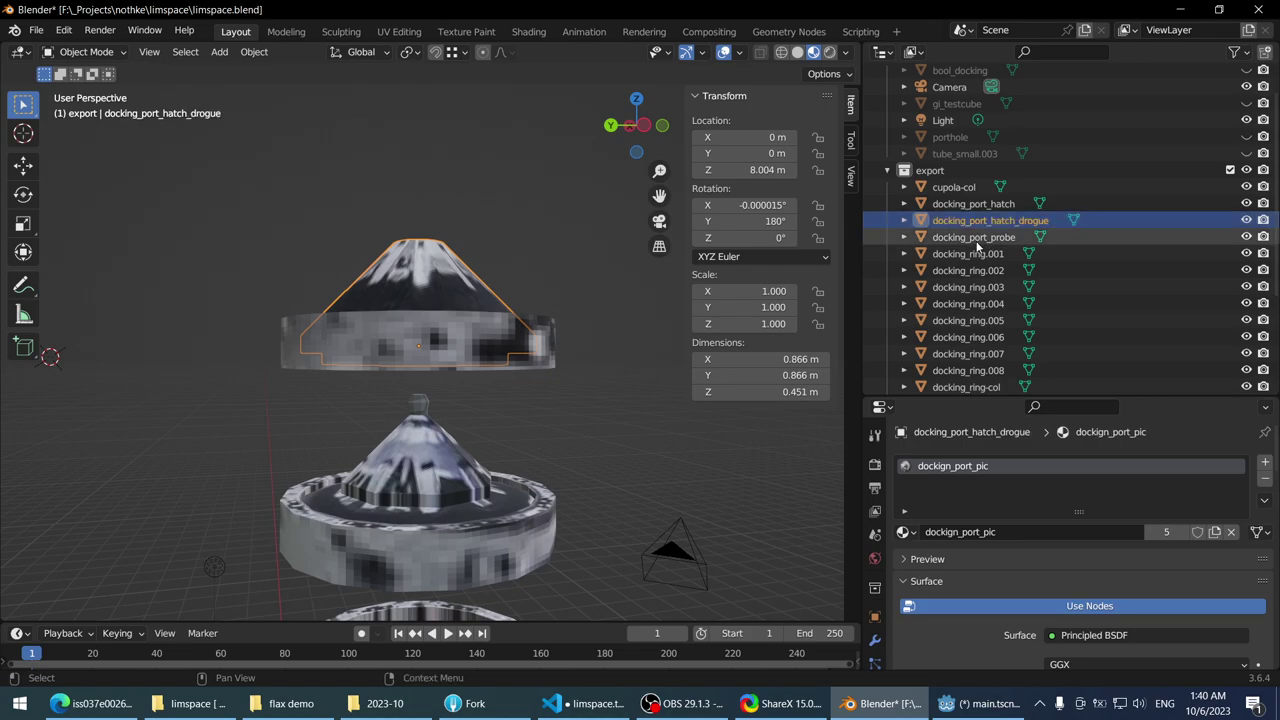
- Survey the assembly, select docking_ring.008 and the drogue hatch, and save the blend file
middle_drag(640, 338, 418, 400)
click(476, 370)
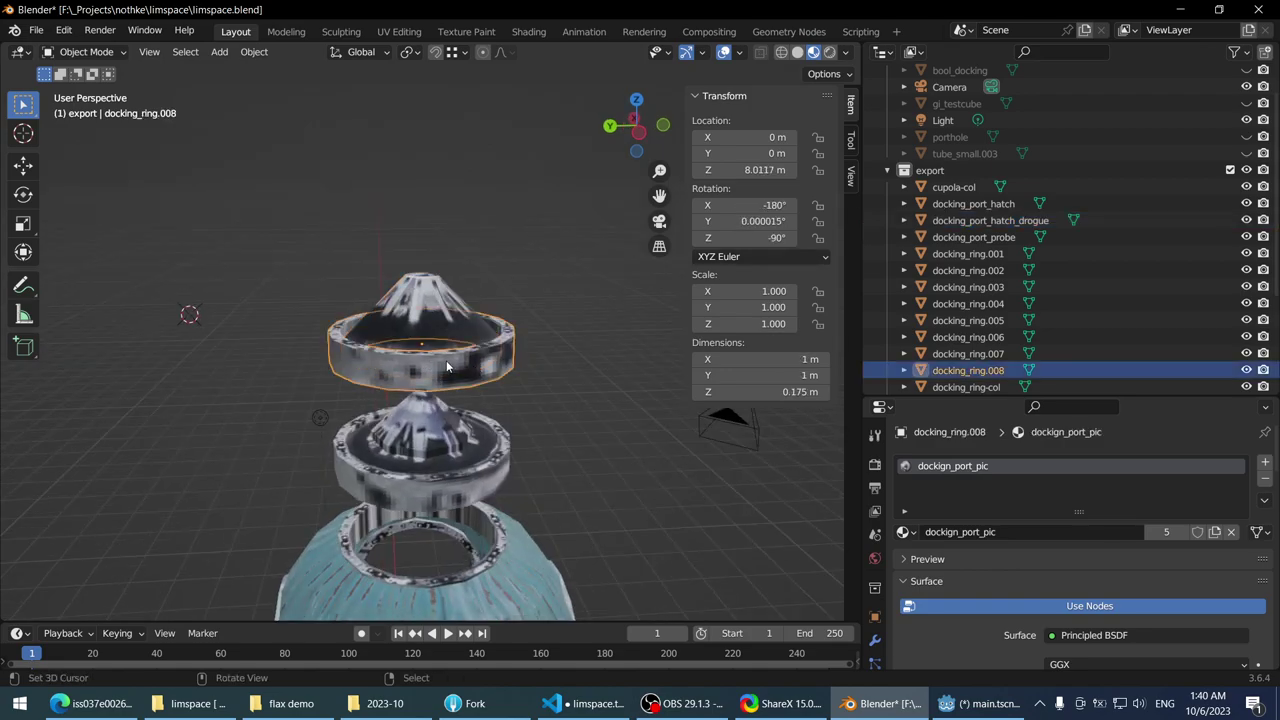
middle_drag(476, 370, 430, 322)
click(440, 262)
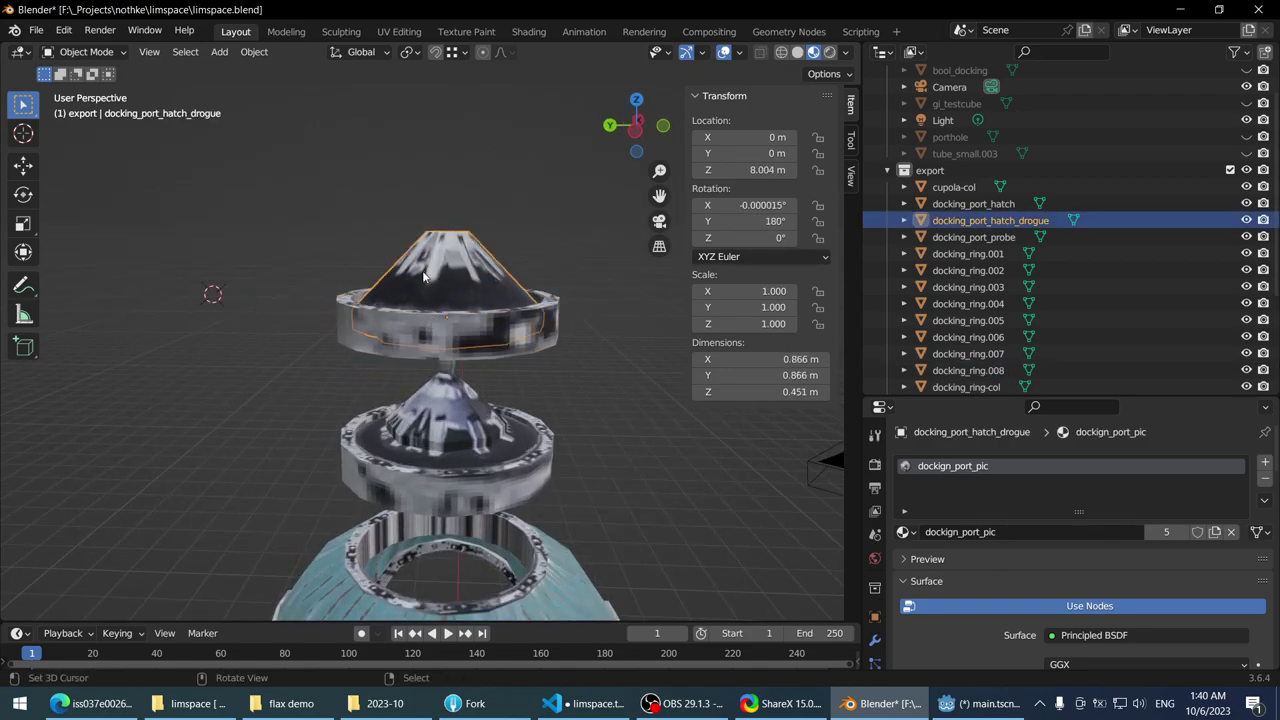
mouse_move(424, 277)
middle_down()
mouse_move(478, 245)
mouse_move(448, 438)
middle_up()
key(ctrl+s)
- Inspect the hatch and probe objects from the front orthographic view in see-through wireframe
scroll(487, 216, up, 3)
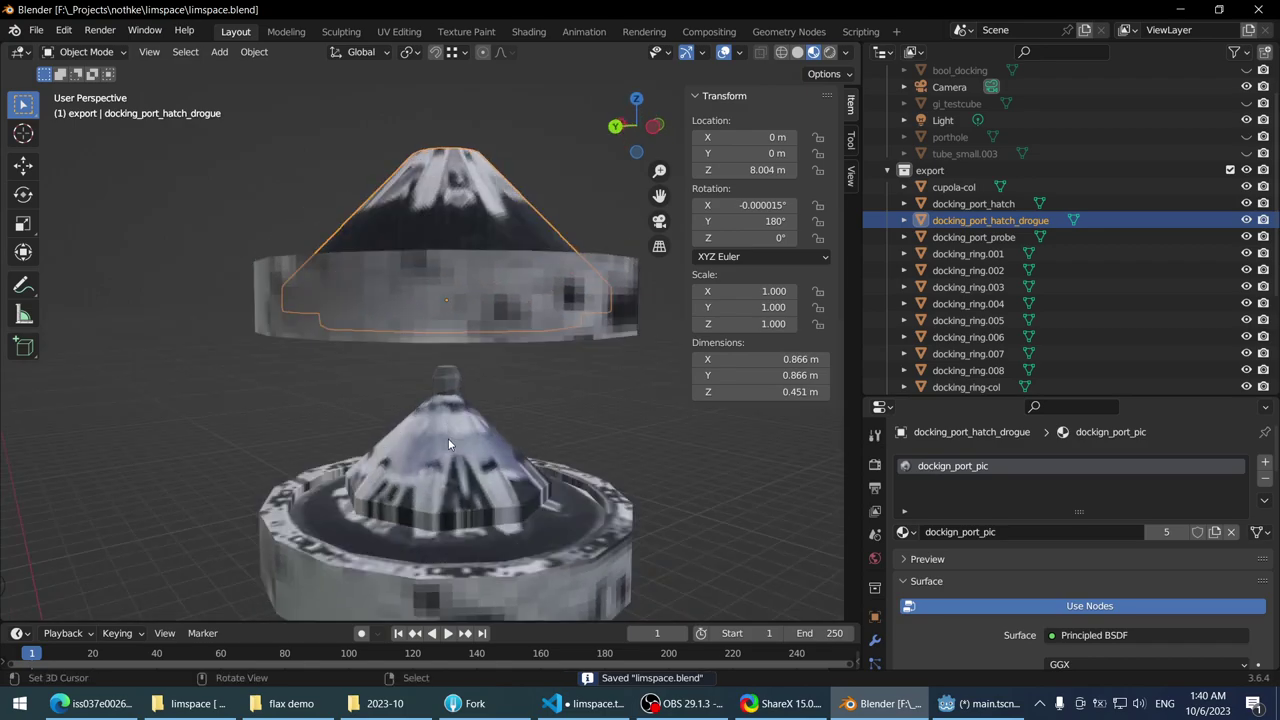
click(448, 438)
click(447, 374)
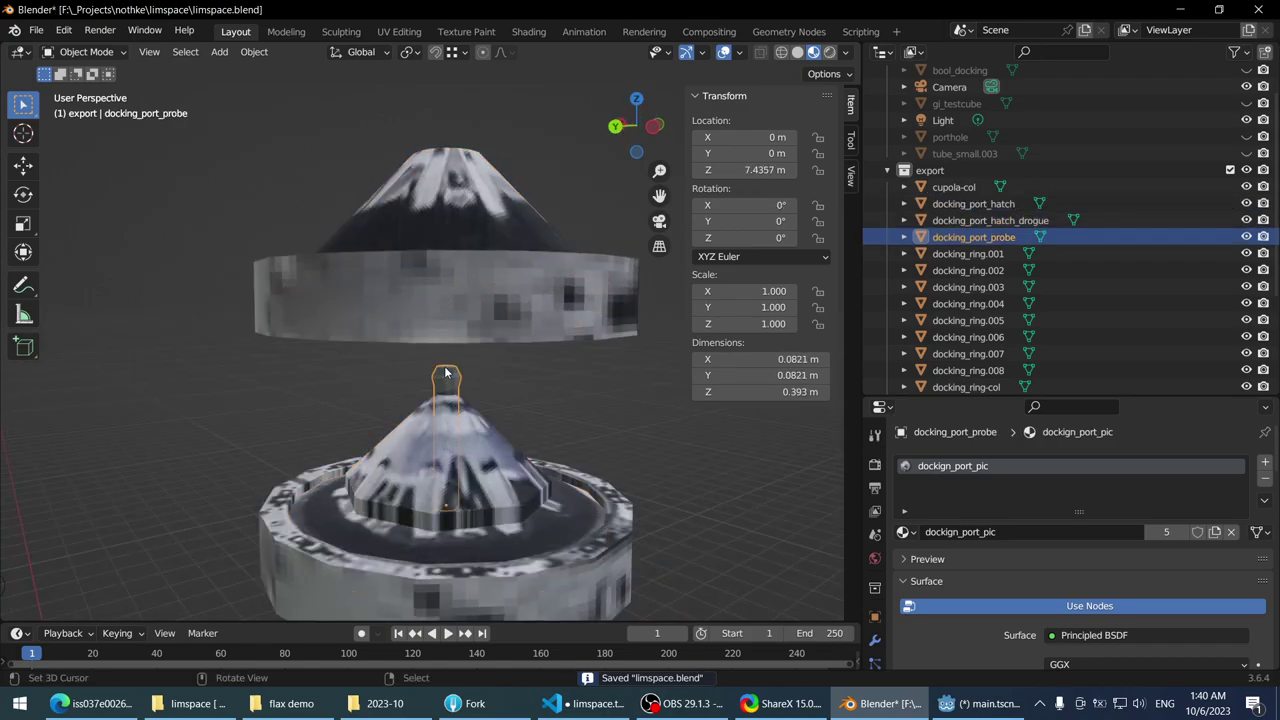
click(451, 244)
click(436, 332)
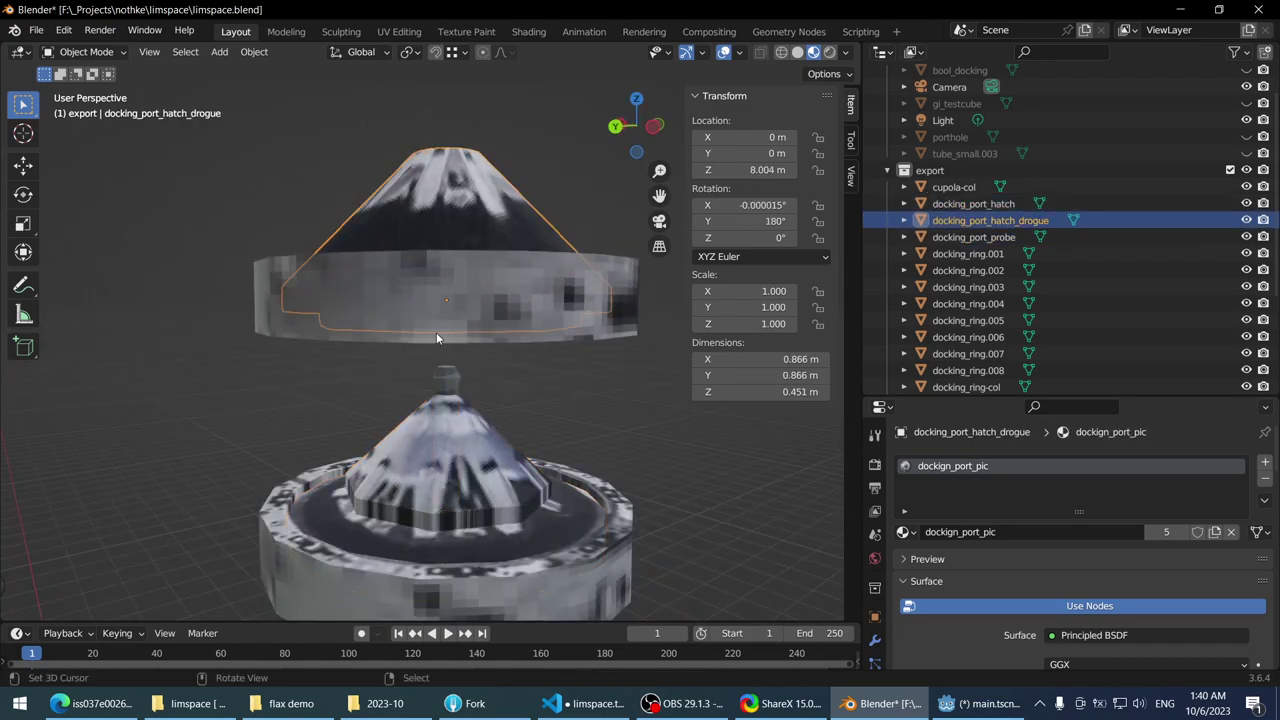
middle_drag(436, 332, 428, 370)
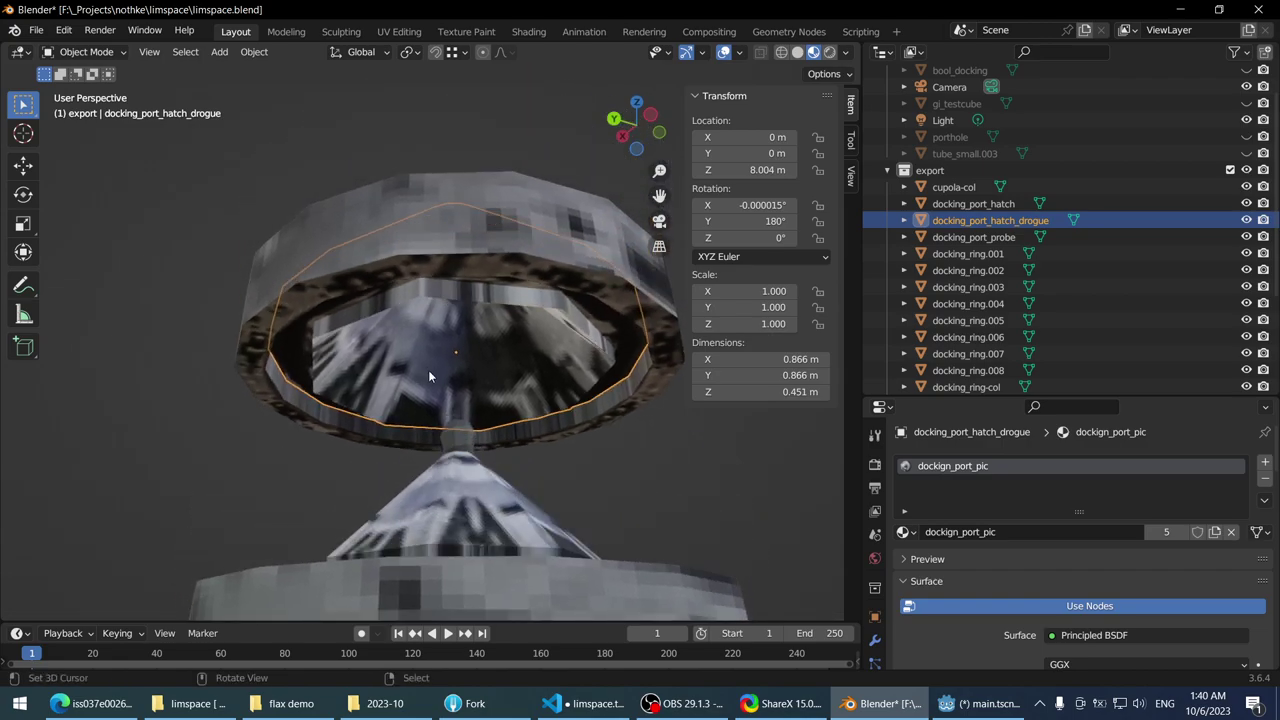
key(KP_1)
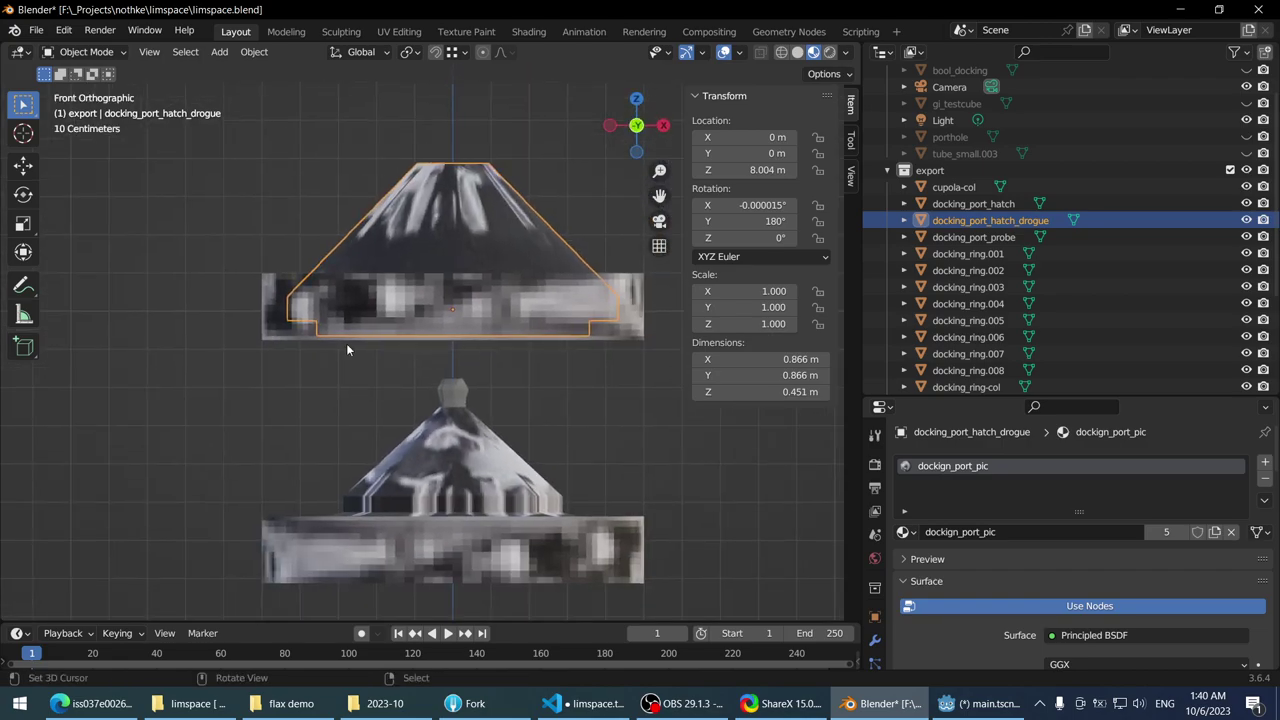
key(shift+z)
- Lower docking_ring.008 along the Z axis, leaving the drogue hatch in place
key(g)
key(z)
right_click(522, 517)
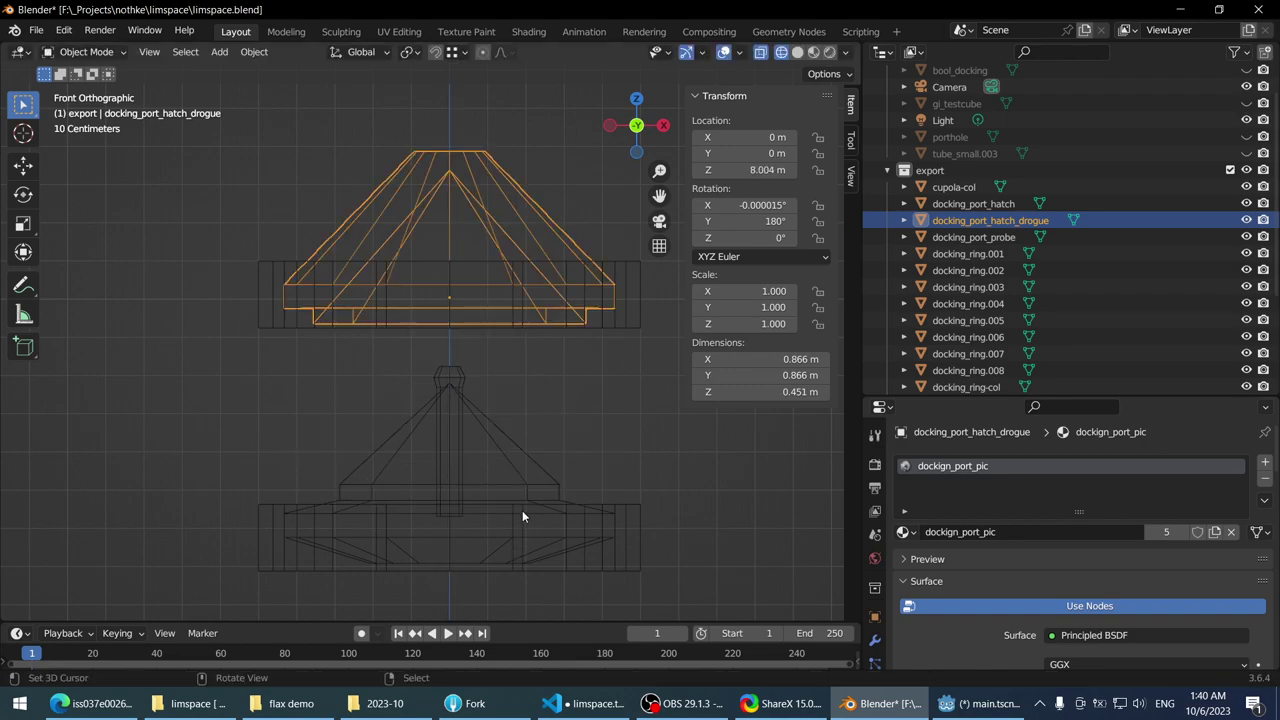
shift+click(566, 310)
key(g)
key(z)
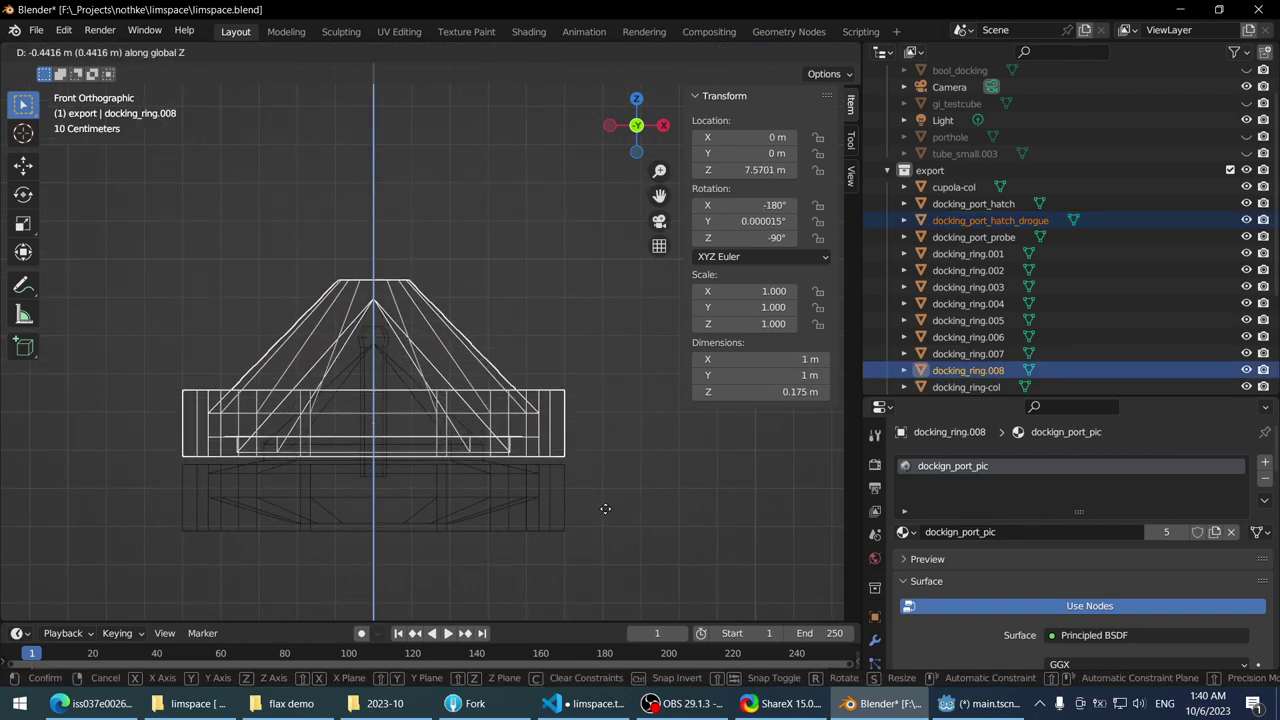
click(603, 509)
- Fine-tune docking_ring.008's height to Z 7.5536 m, 0.44683 m lower overall
shift+middle_drag(603, 509, 474, 407)
scroll(474, 407, up, 5)
key(g)
key(z)
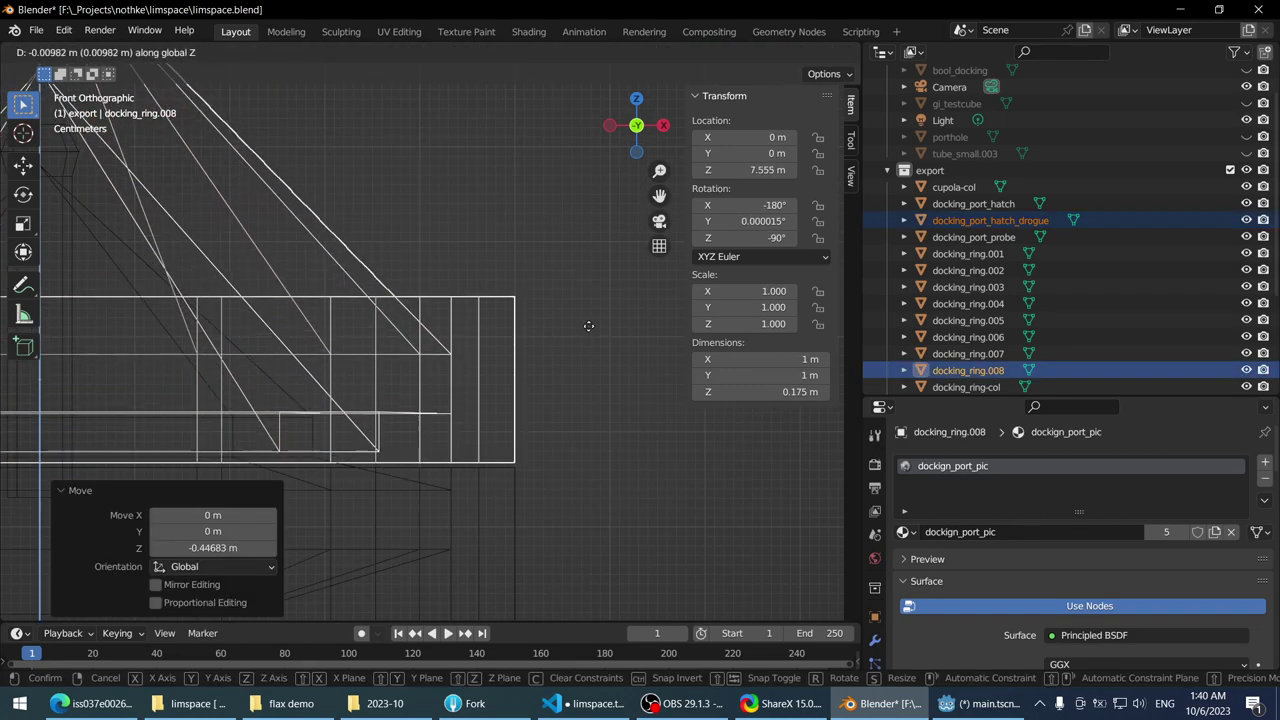
click(588, 328)
- Deselect everything and select docking_port_hatch_drogue on its own
scroll(205, 322, down, 3)
shift+middle_drag(205, 322, 522, 311)
key(alt+a)
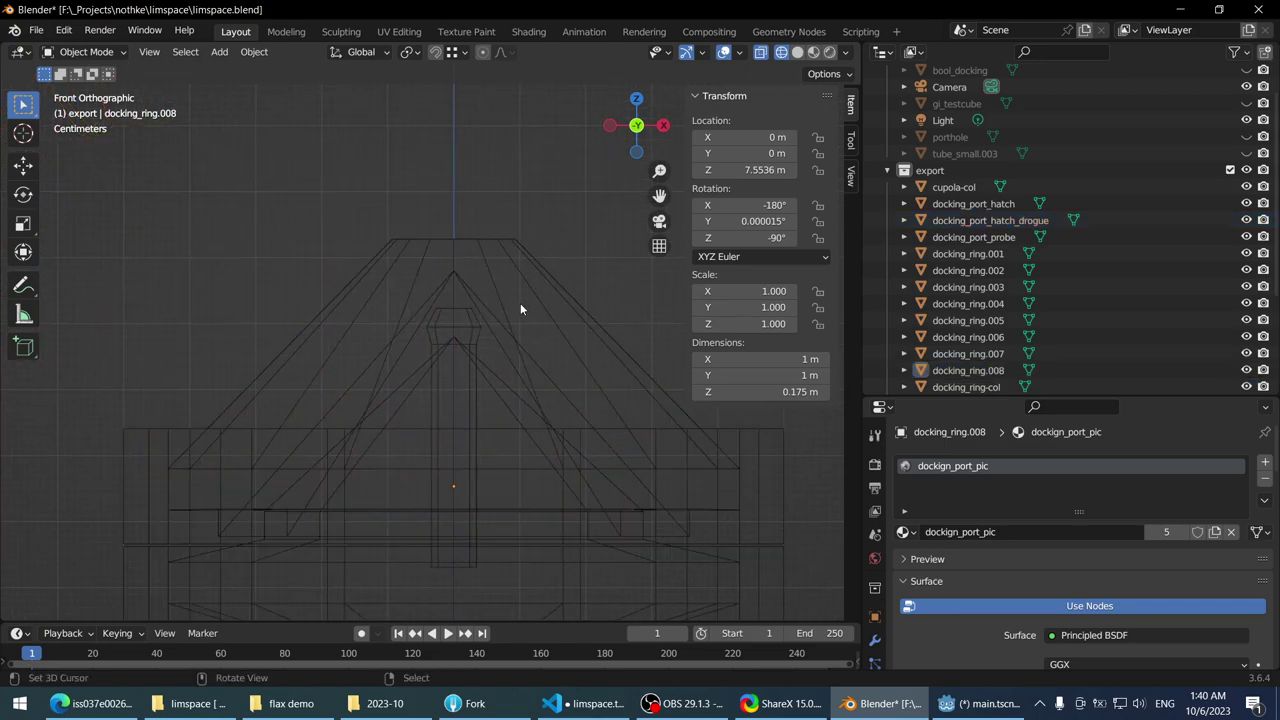
click(478, 318)
click(464, 340)
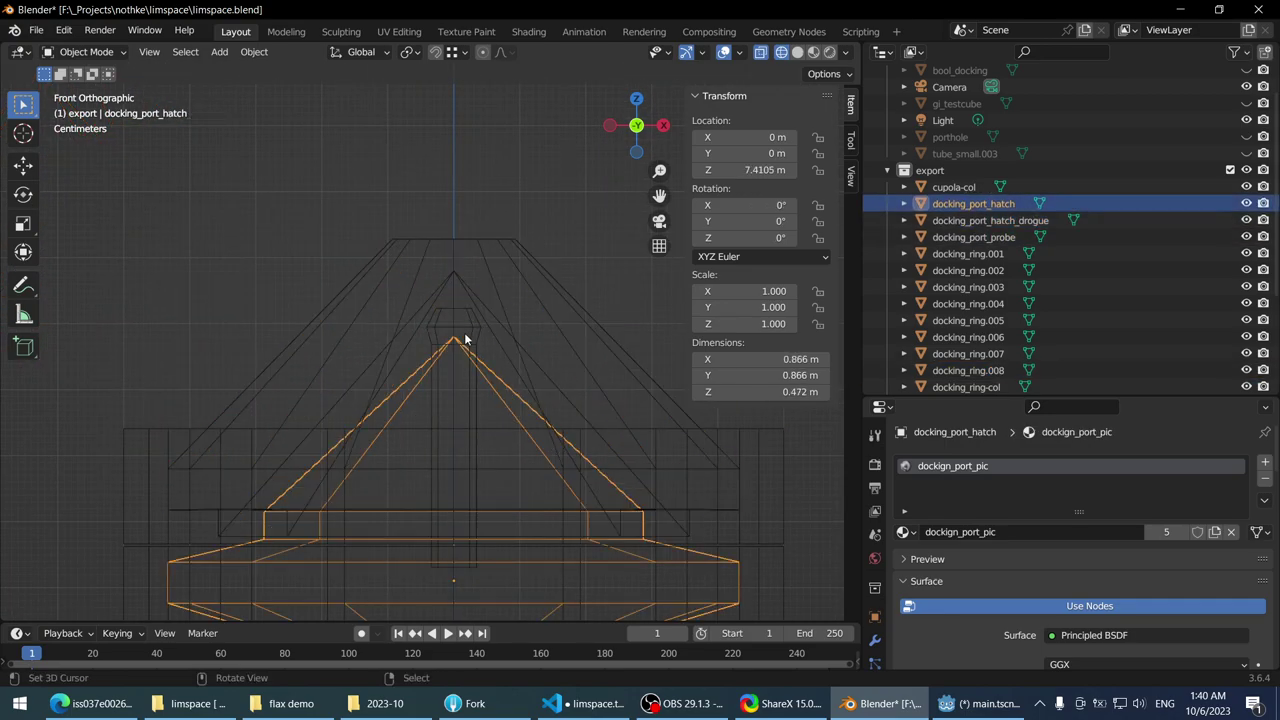
click(480, 317)
click(478, 314)
- In Edit Mode, select the drogue cone's apex vertex and lower it along Z
key(Tab)
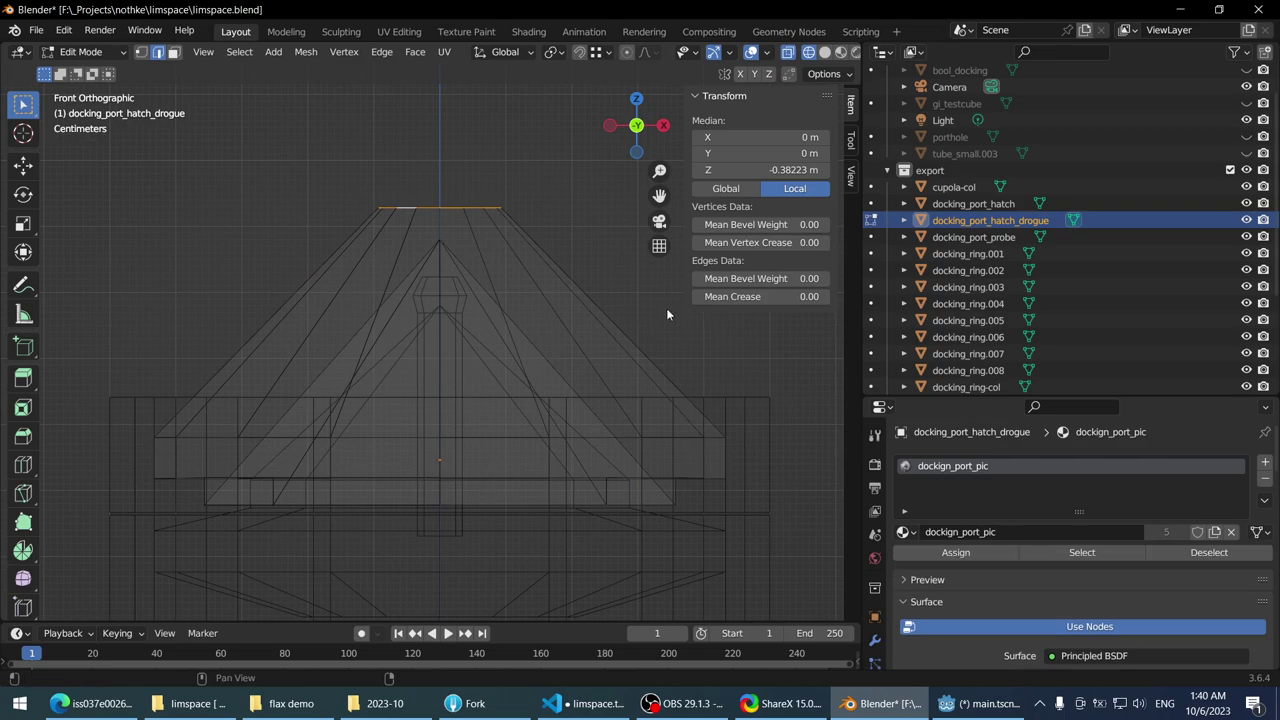
click(478, 301)
scroll(433, 269, up, 2)
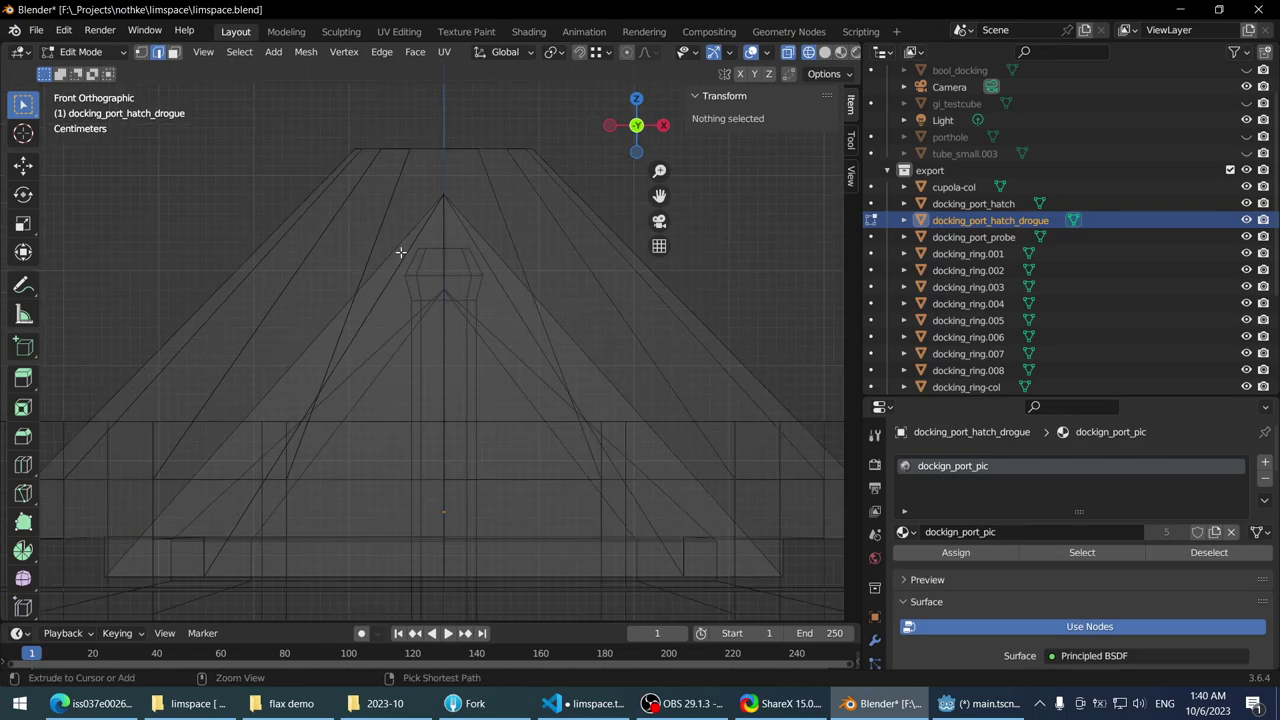
scroll(370, 276, down, 1)
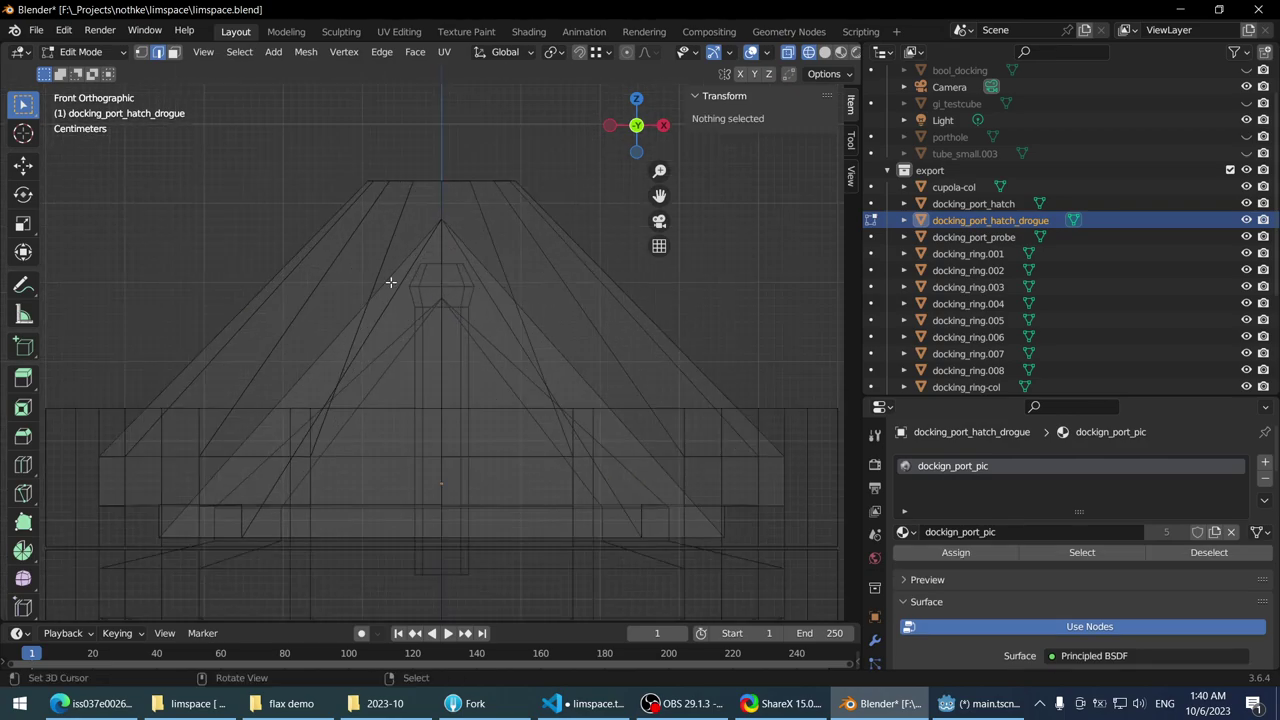
click(437, 229)
key(g)
key(z)
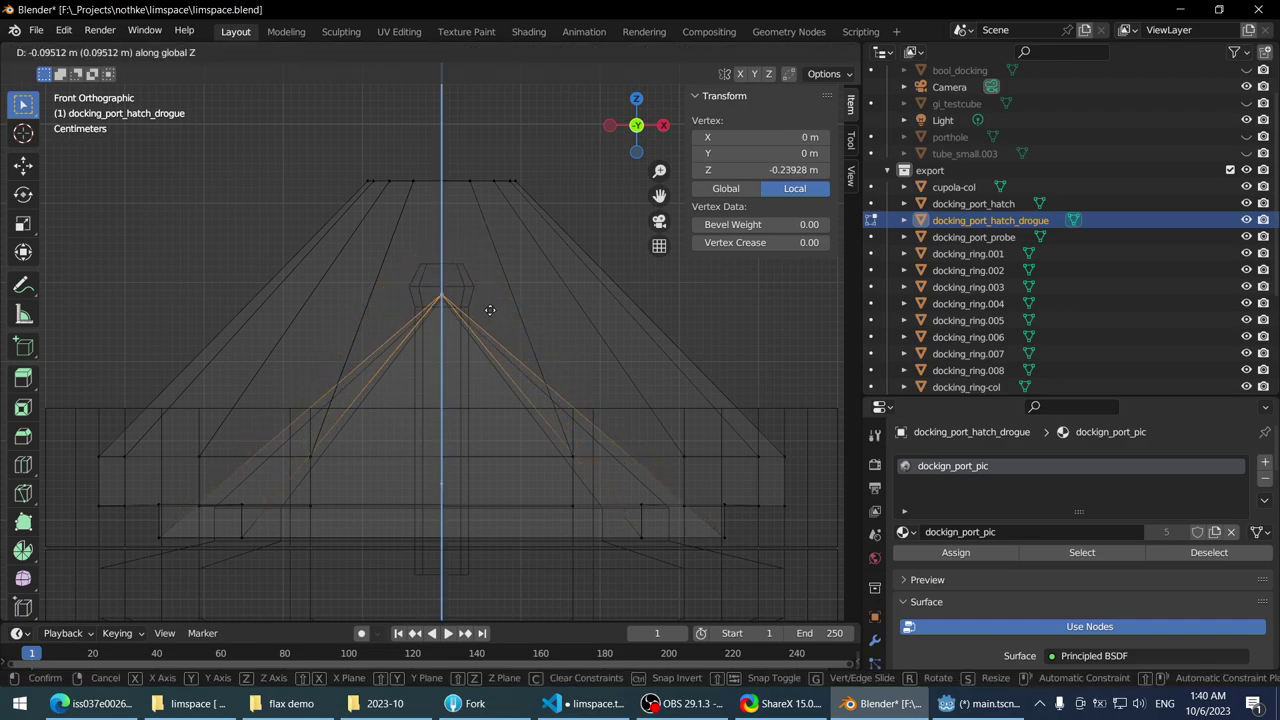
click(504, 291)
key(s)
key(shift+z)
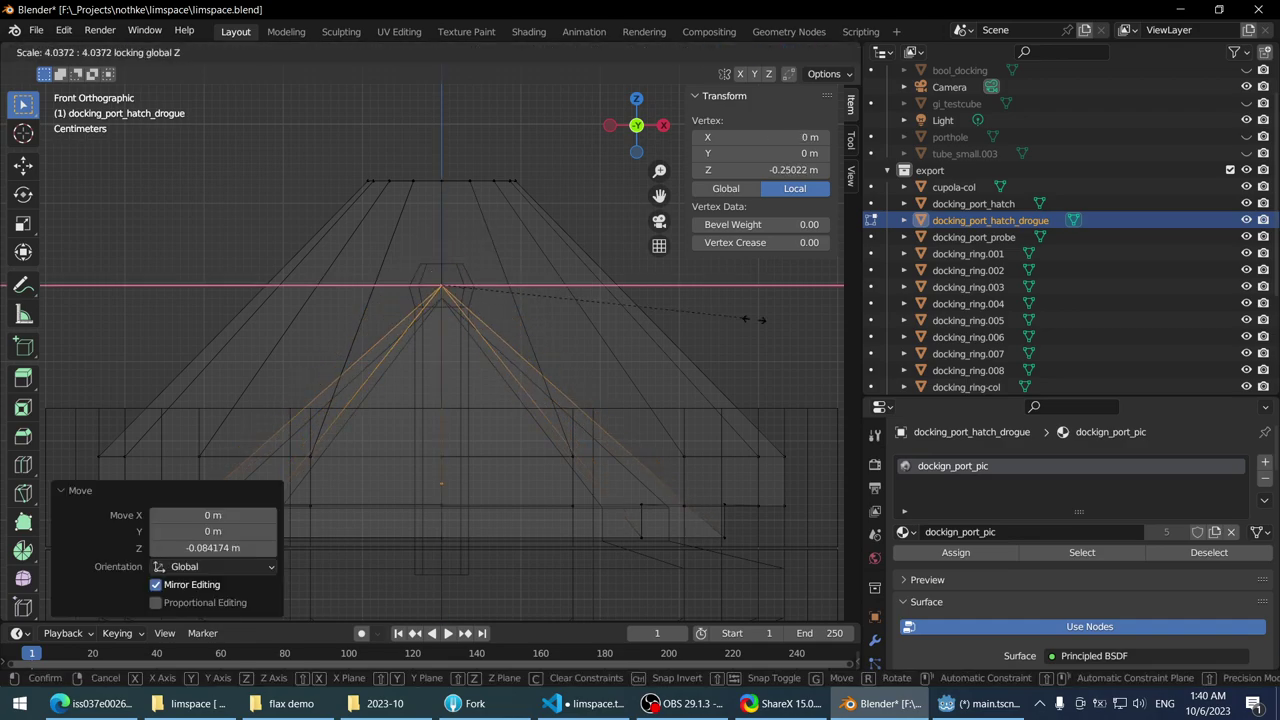
key(Escape)
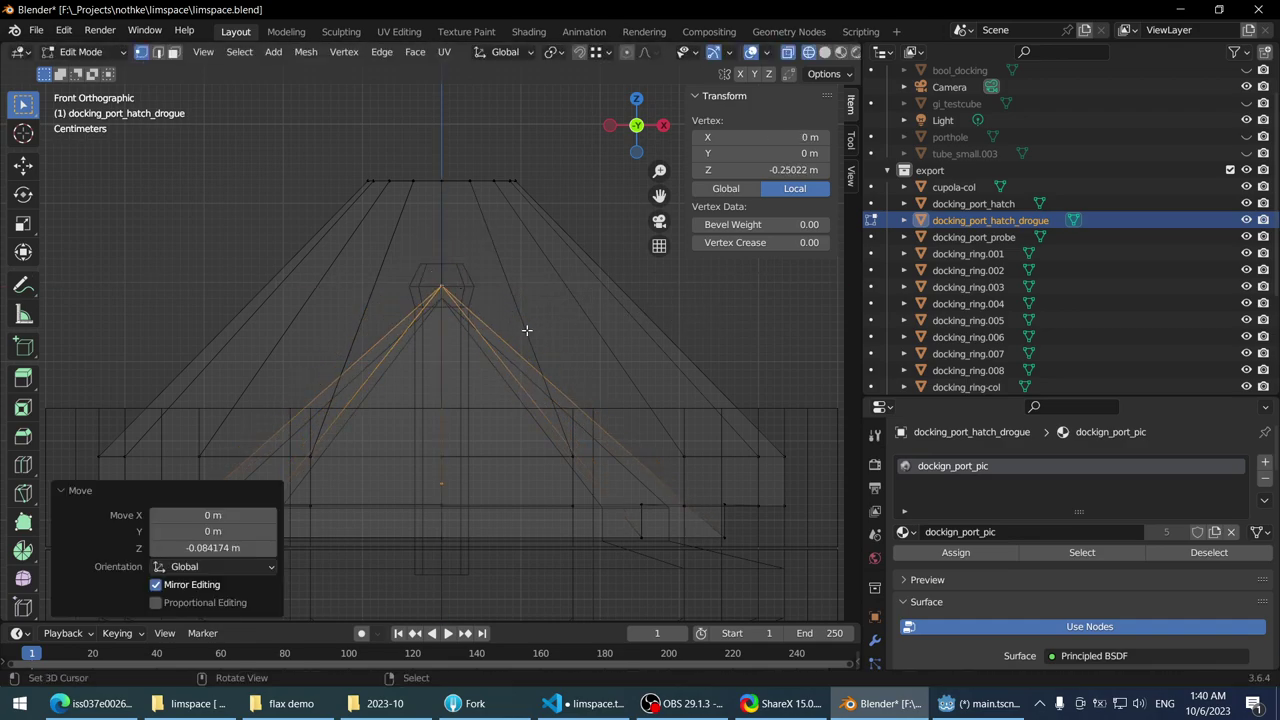
- Bevel the apex vertex into a small ring, raise it, and extrude it 0.084174 m into a socket
key(ctrl+shift+b)
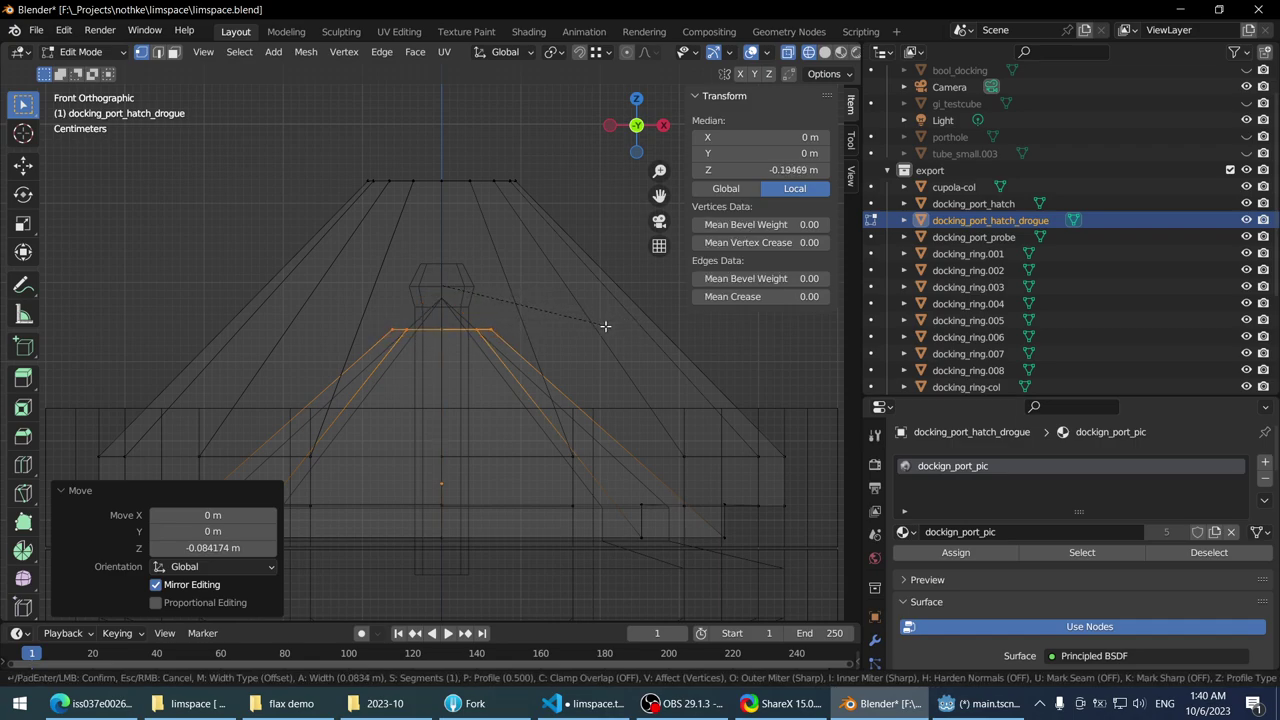
click(605, 330)
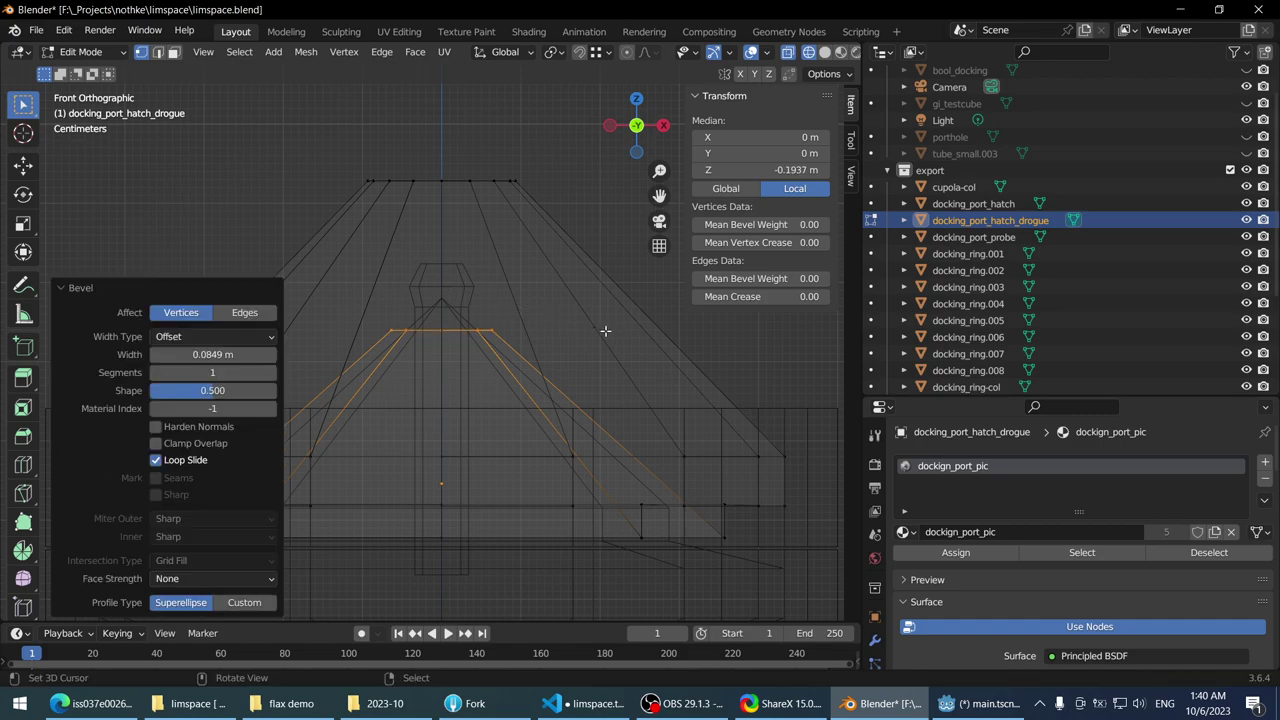
key(g)
key(z)
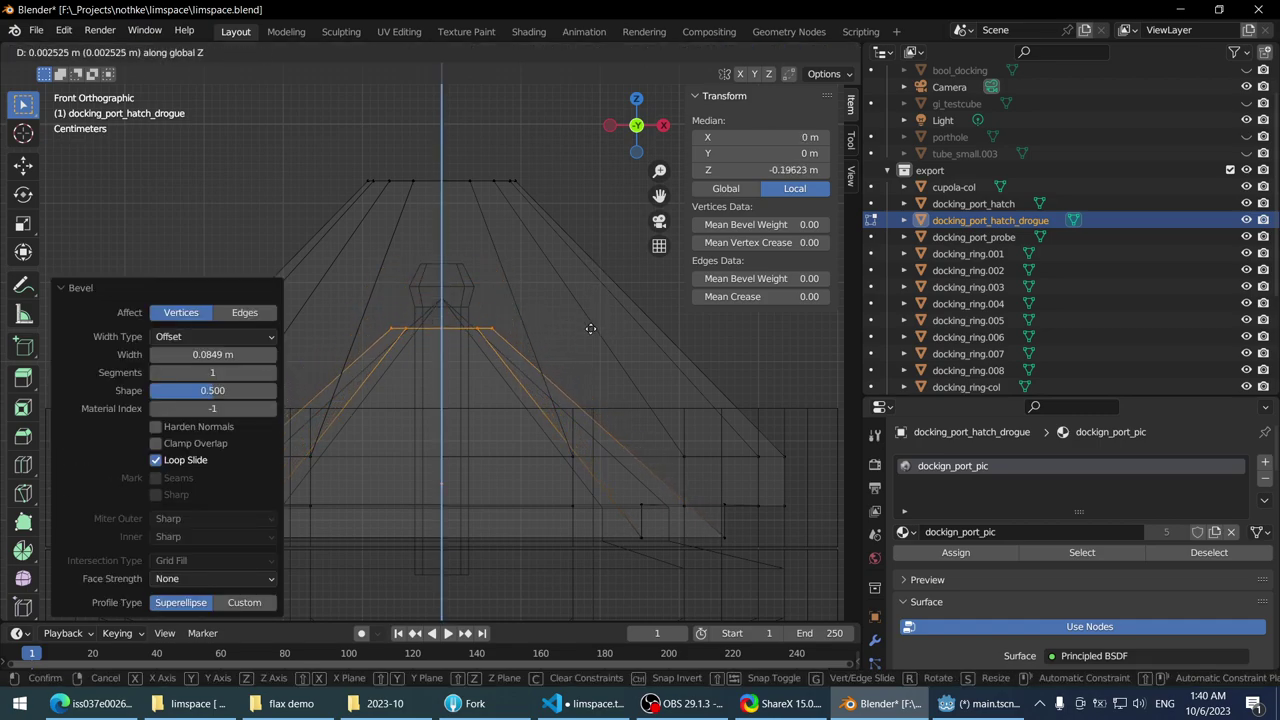
click(600, 299)
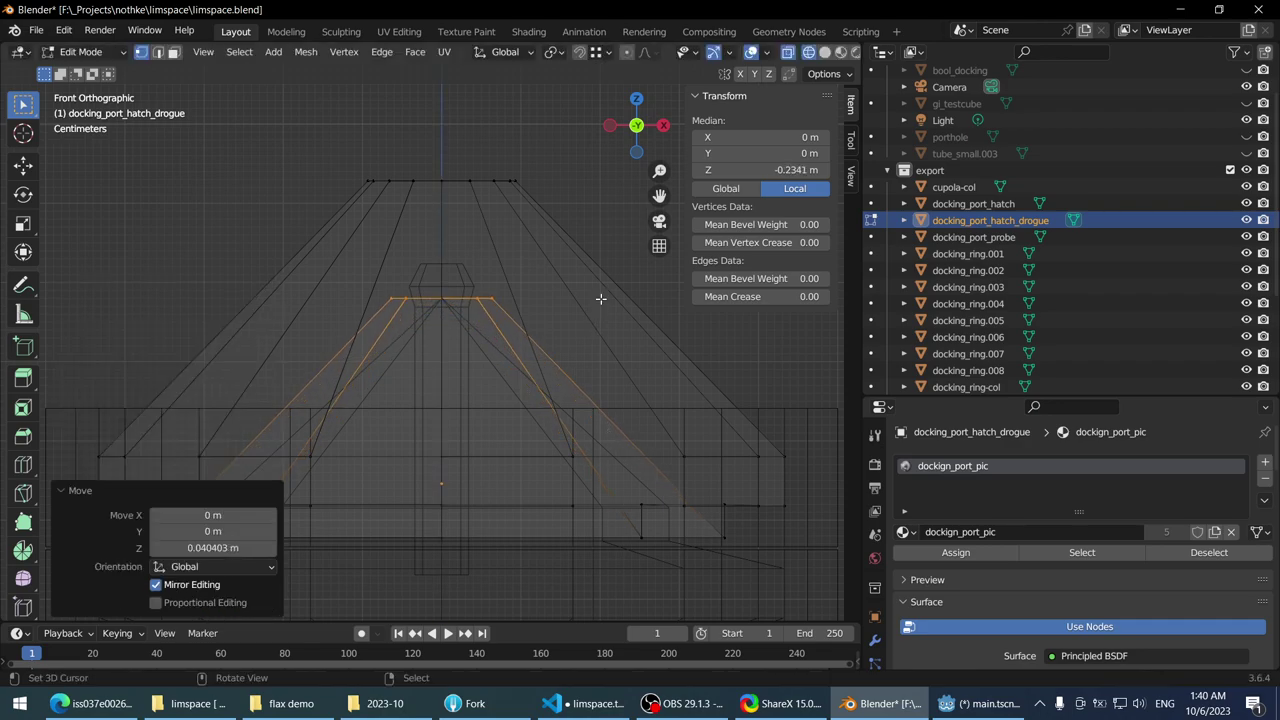
key(e)
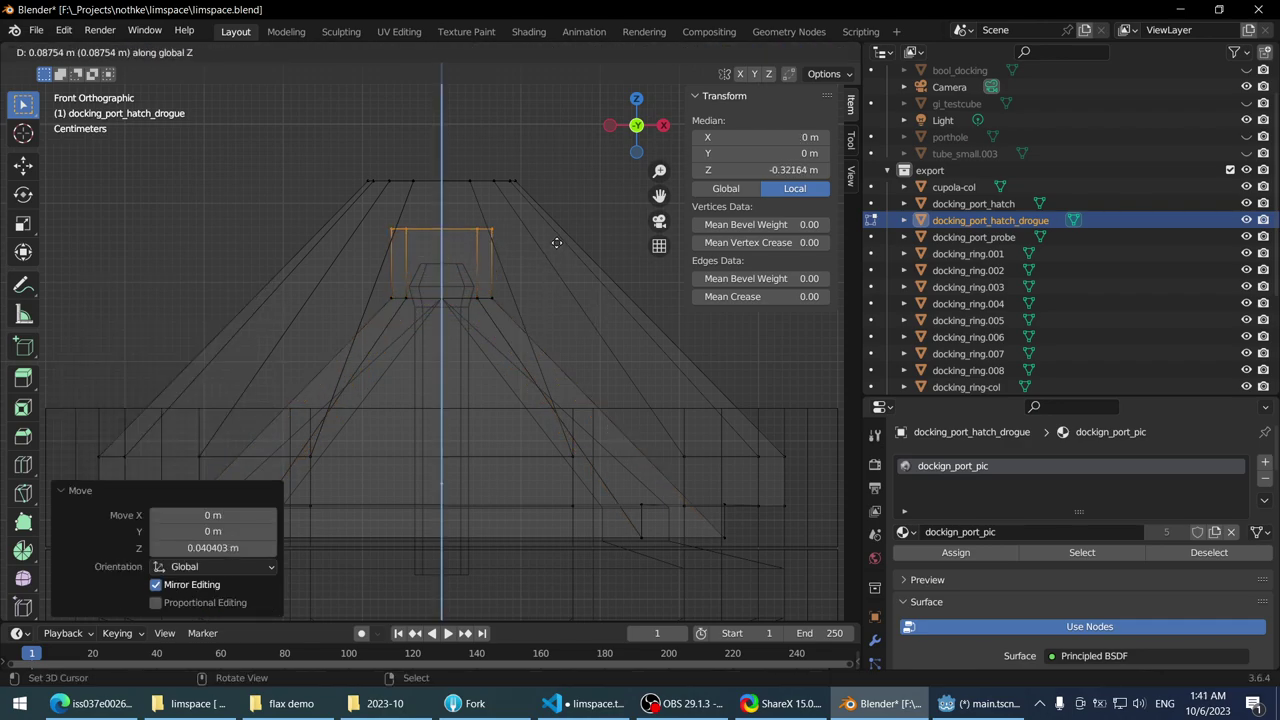
click(557, 245)
- Return to Object Mode with docking_port_hatch_drogue selected and centred in view
scroll(487, 316, up, 1)
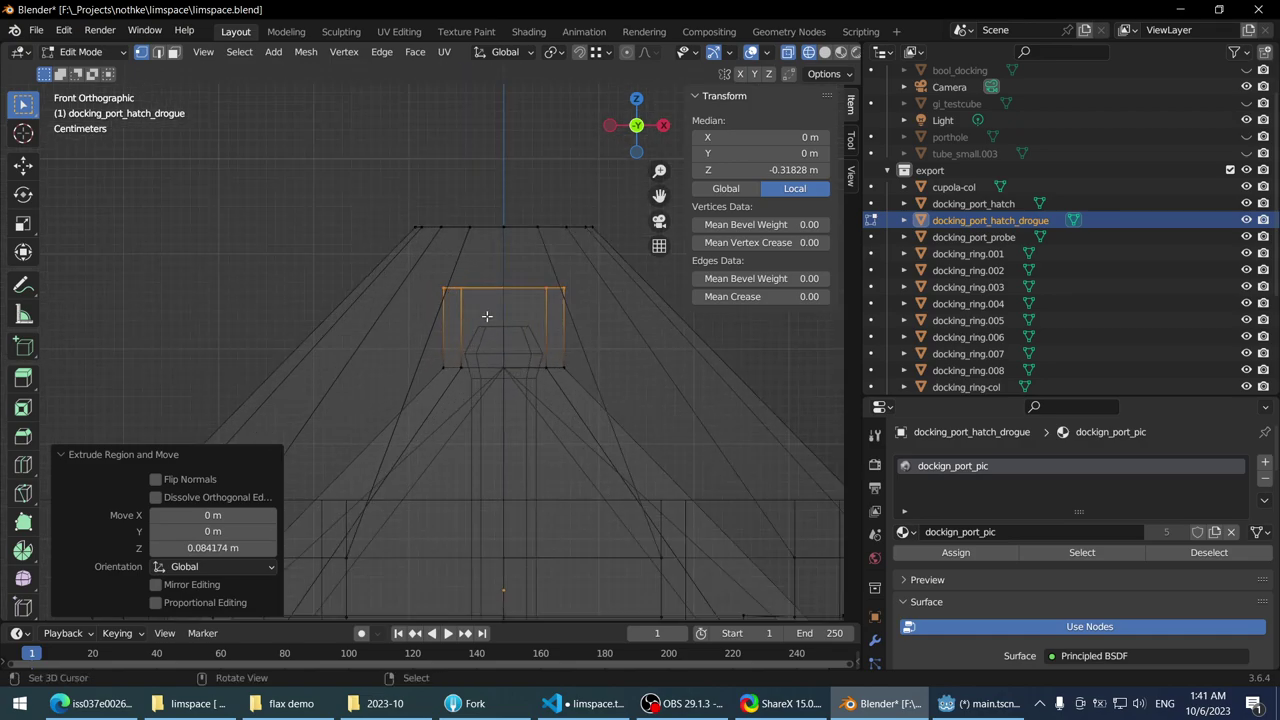
shift+middle_drag(490, 357, 483, 310)
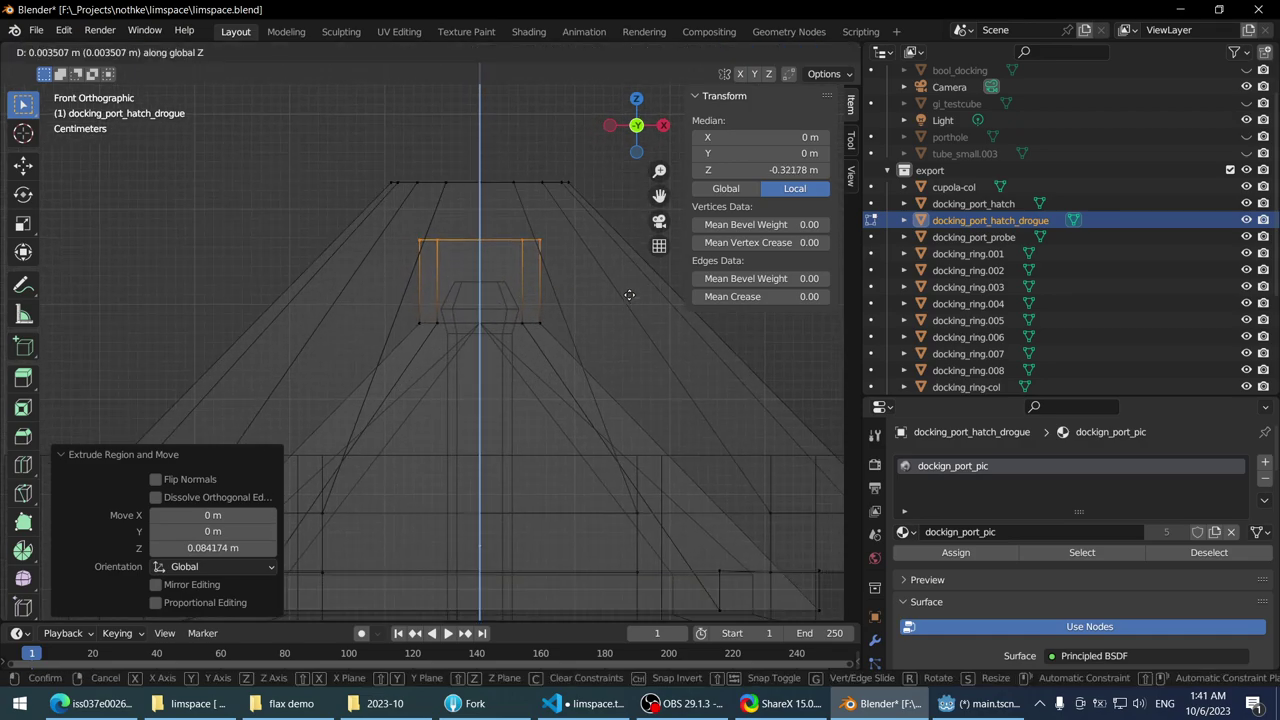
key(Tab)
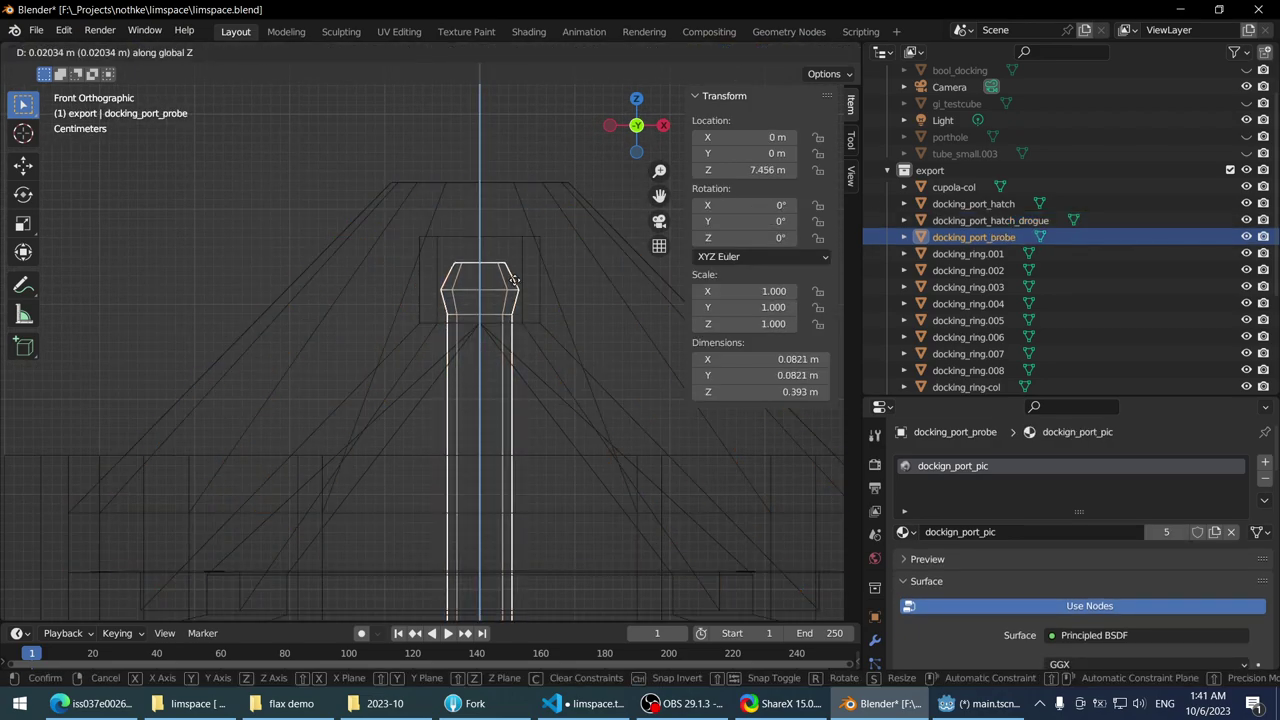
click(512, 297)
click(535, 282)
scroll(550, 310, down, 2)
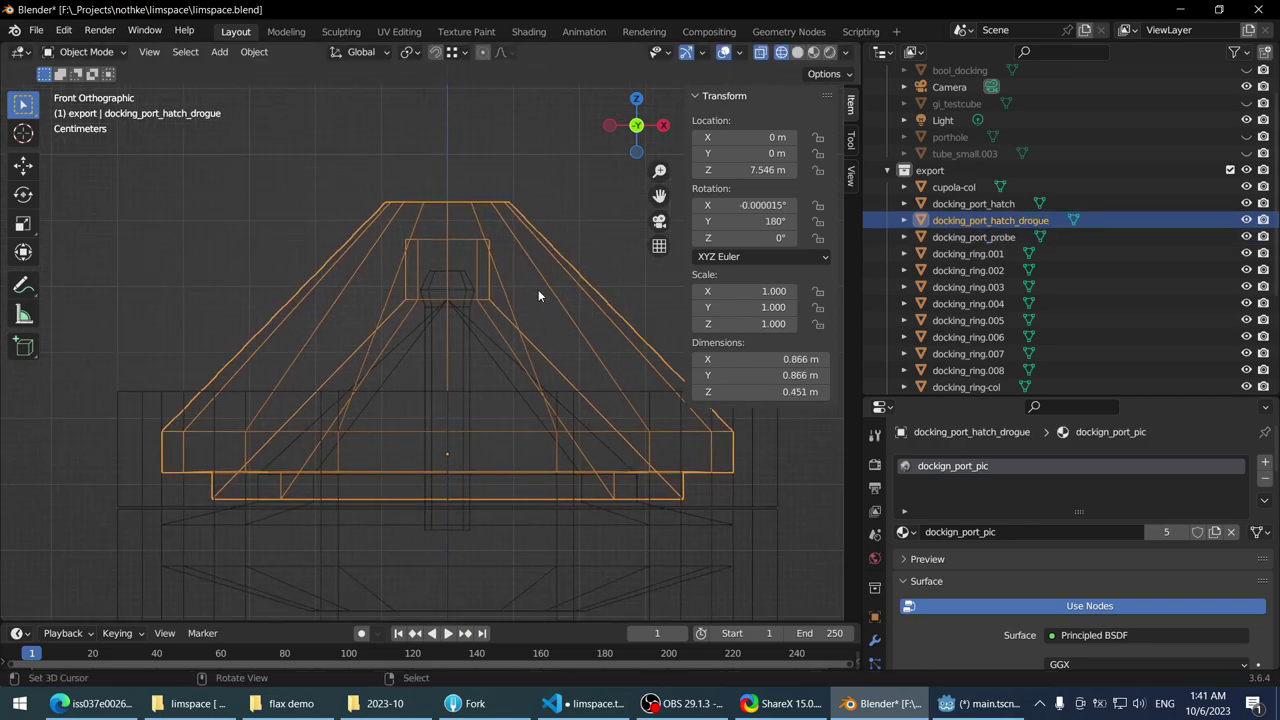
scroll(553, 308, down, 1)
shift+middle_drag(553, 308, 532, 283)
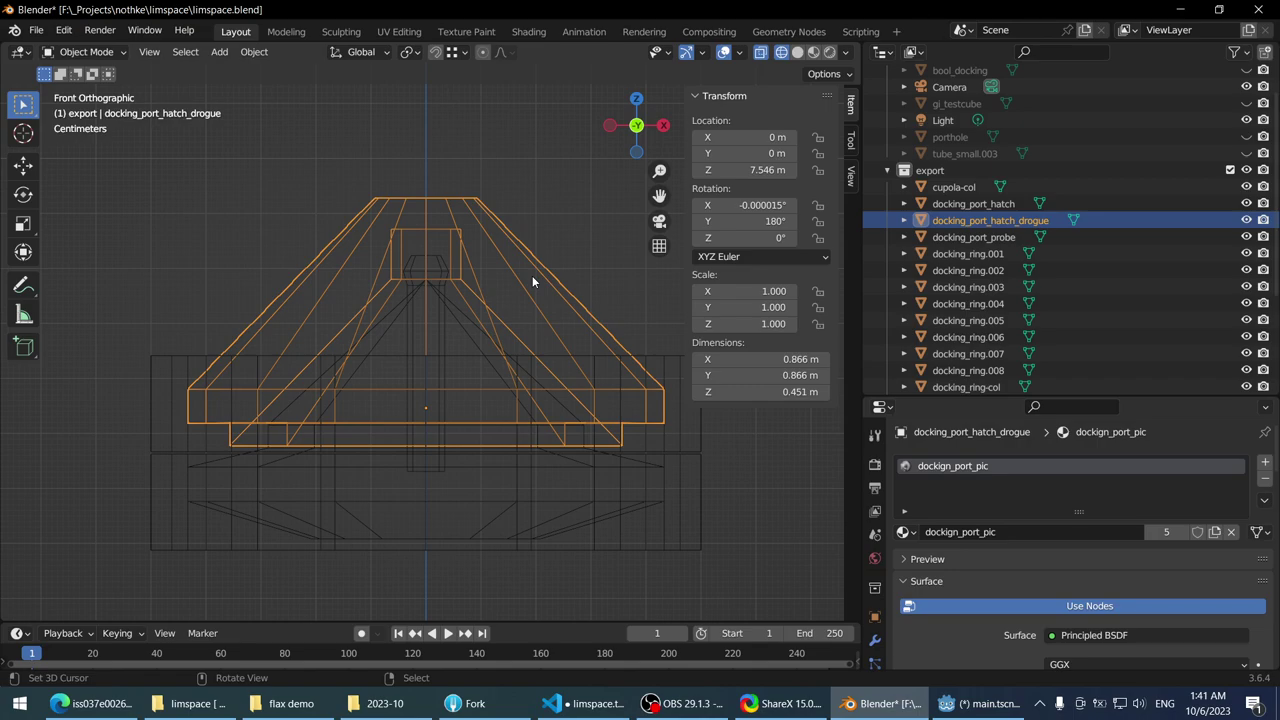
- Raise the drogue hatch and docking_ring.008 together by 0.41 m along Z
shift+click(645, 366)
scroll(606, 351, down, 2)
key(g)
key(z)
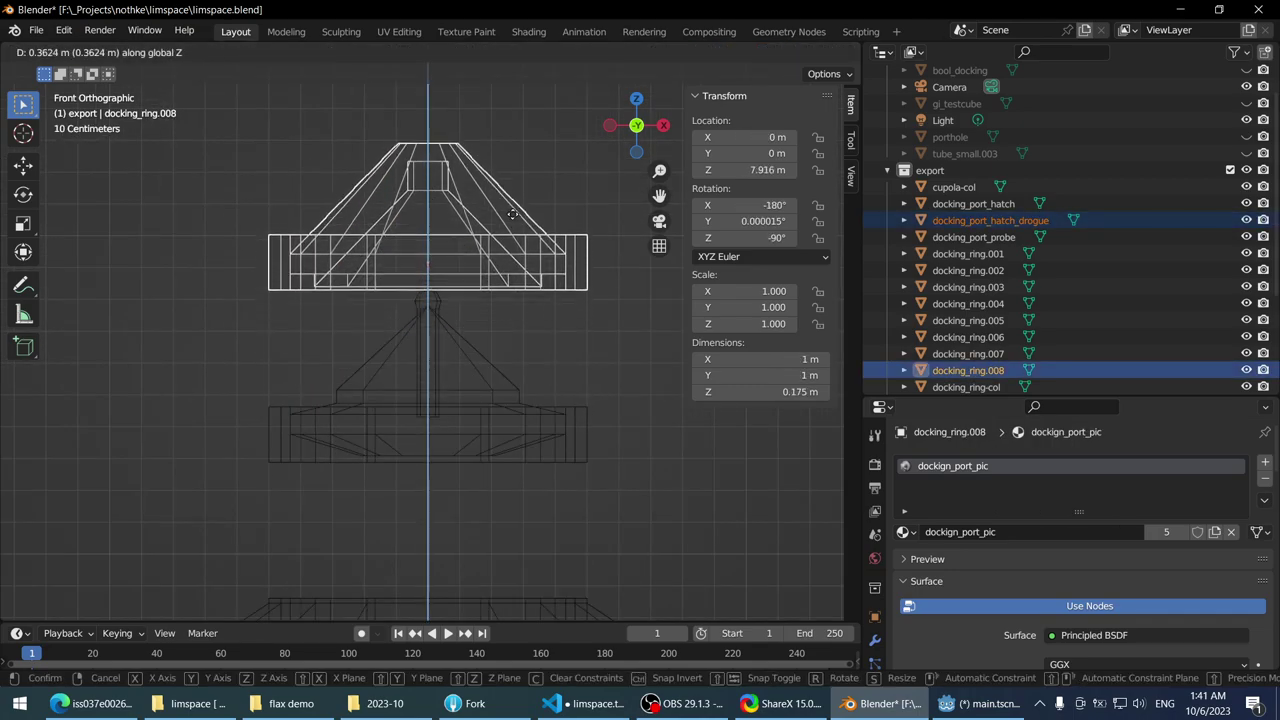
click(421, 287)
middle_drag(420, 280, 532, 295)
- Select only the drogue hatch and save limspace.blend
click(487, 323)
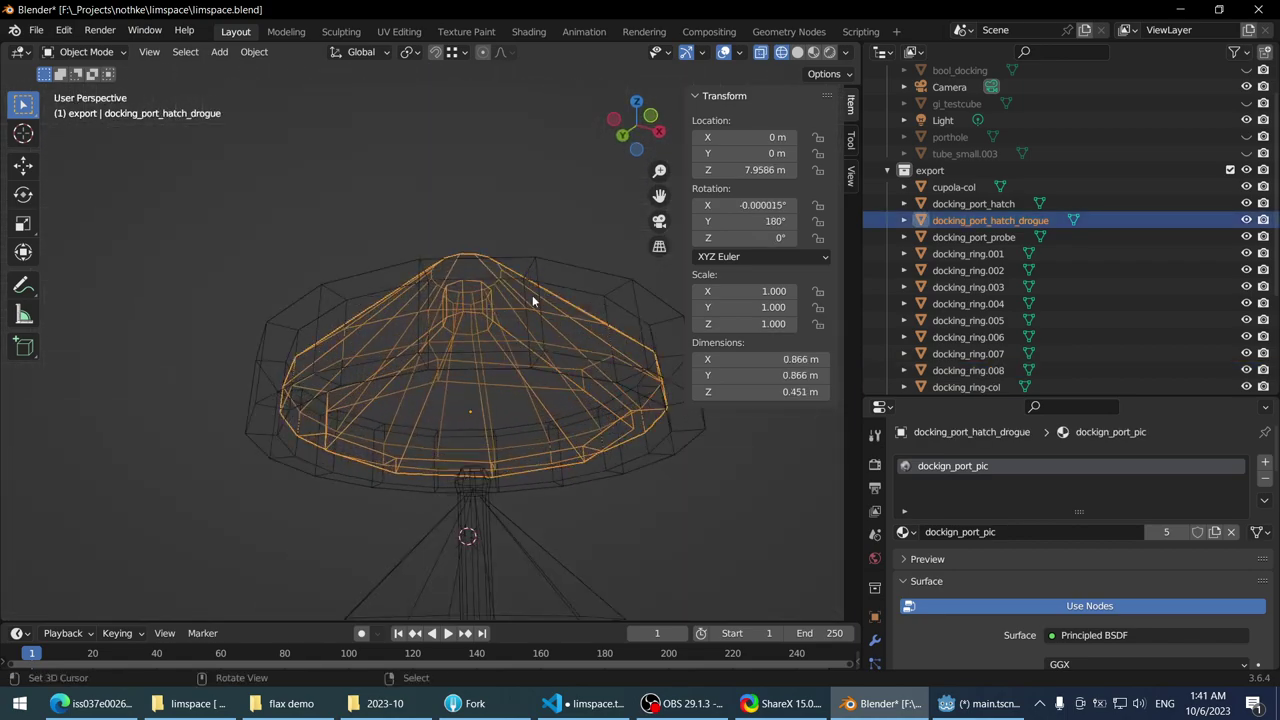
middle_drag(526, 243, 456, 346)
key(ctrl+s)
key(KP_1)
- Try rotating and moving the drogue hatch, then undo the trial changes
key(r)
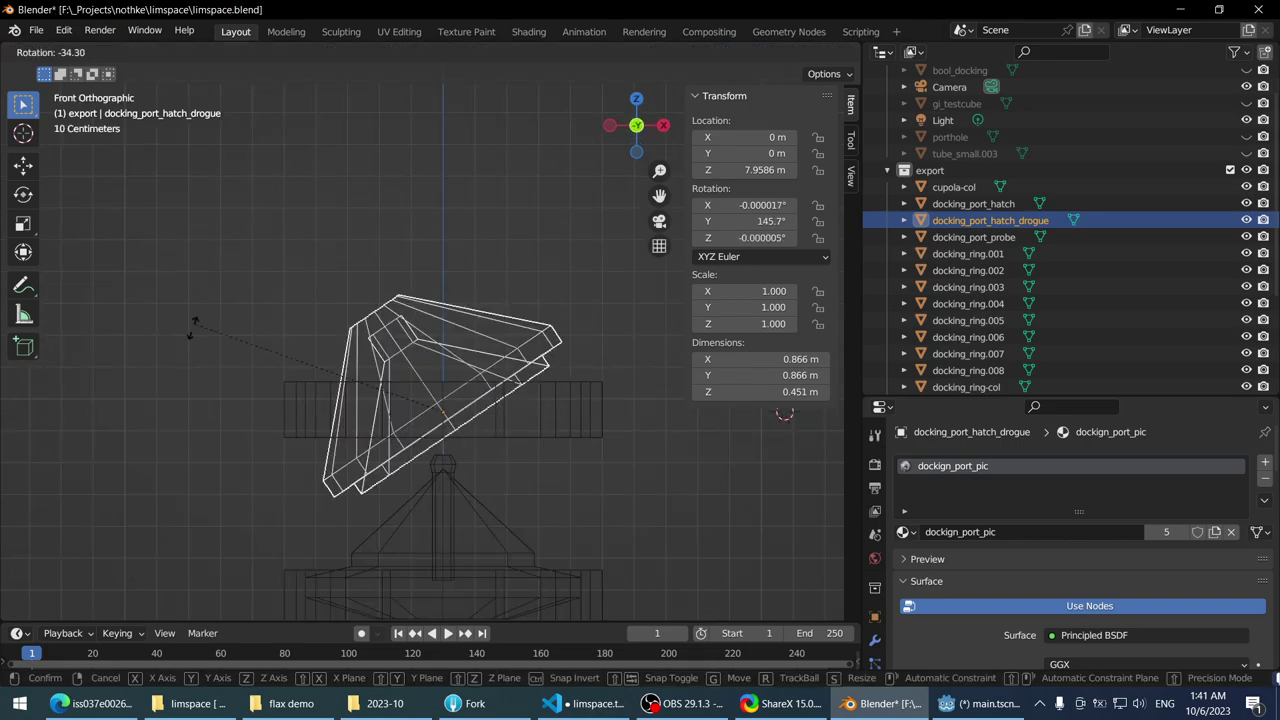
click(194, 325)
key(g)
click(120, 290)
key(r)
click(95, 268)
key(g)
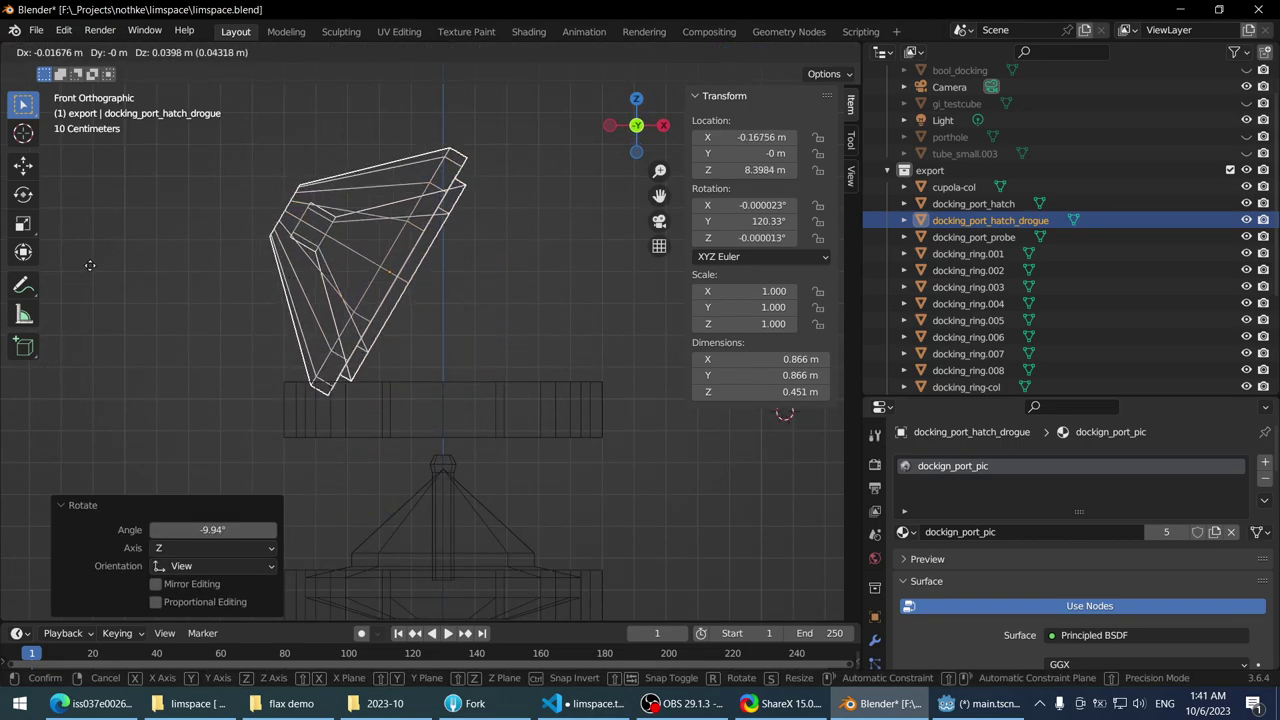
click(148, 279)
key(ctrl+z)
key(ctrl+z)
key(ctrl+z)
key(ctrl+z)
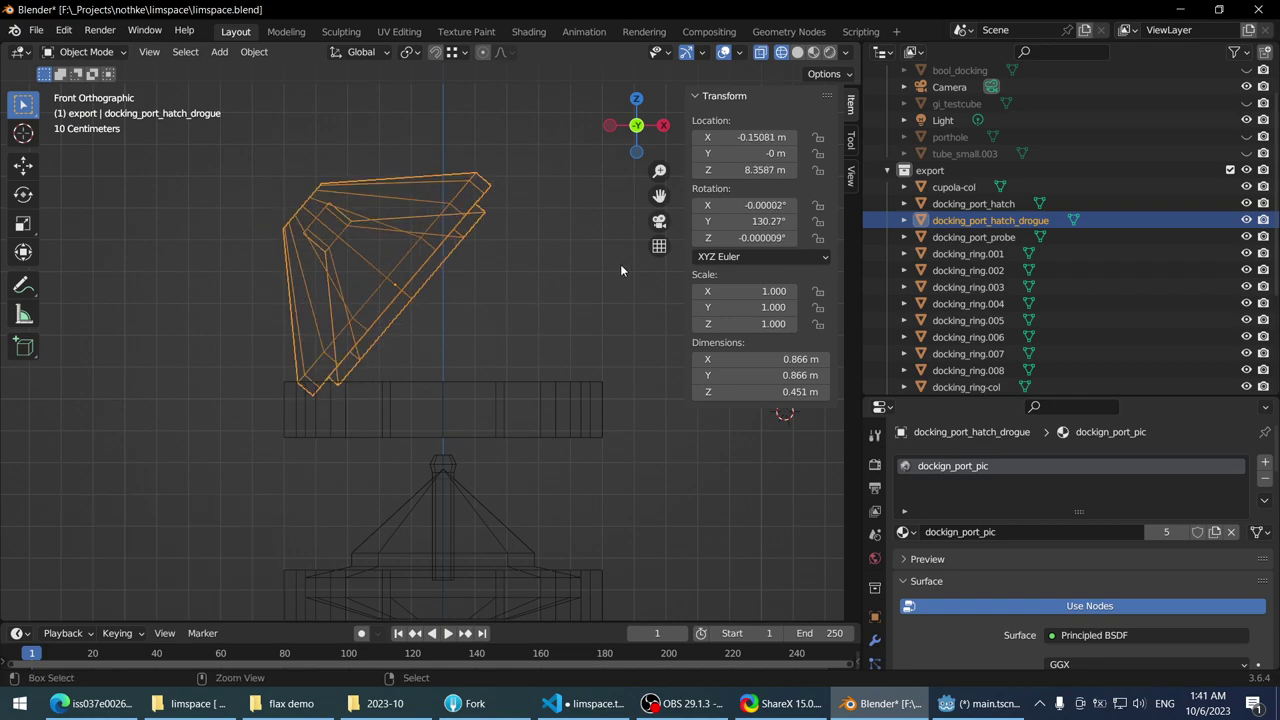
- Check the lower hatch, probe and upper drogue hatch selections, then save the file
scroll(457, 329, up, 2)
shift+scroll(456, 345, down, 3)
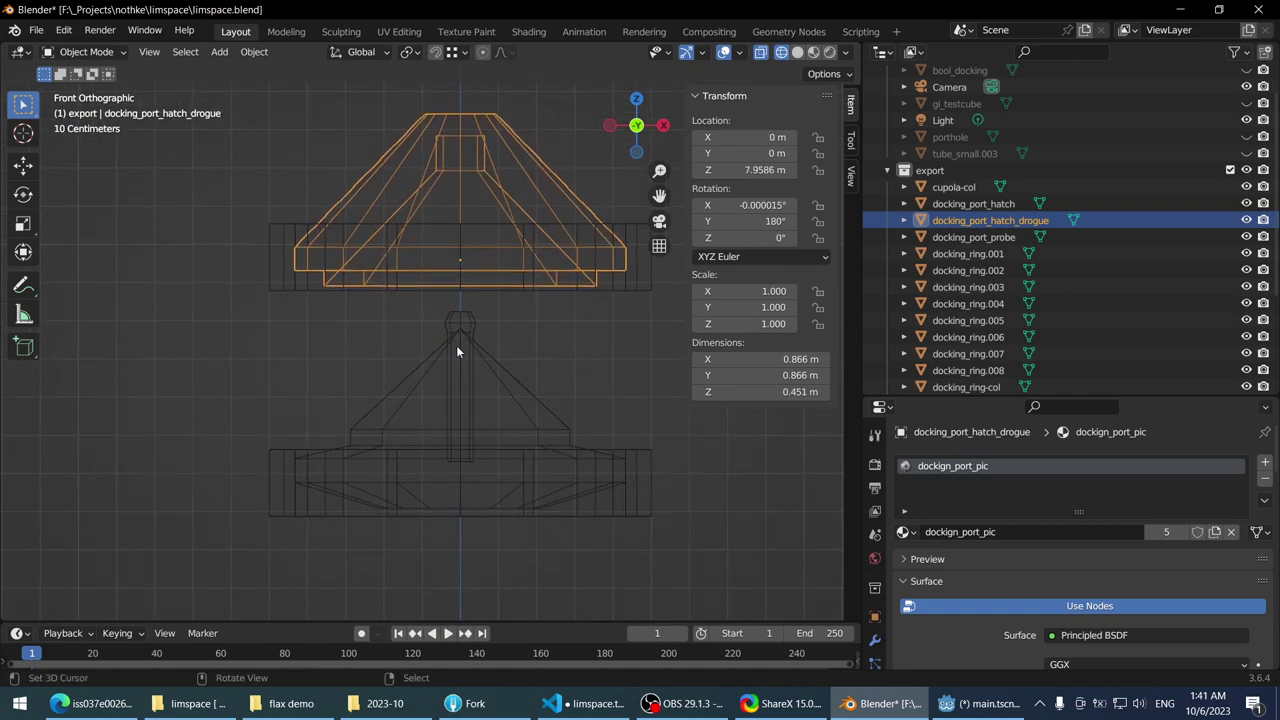
click(478, 361)
click(488, 372)
click(488, 369)
scroll(495, 350, down, 3)
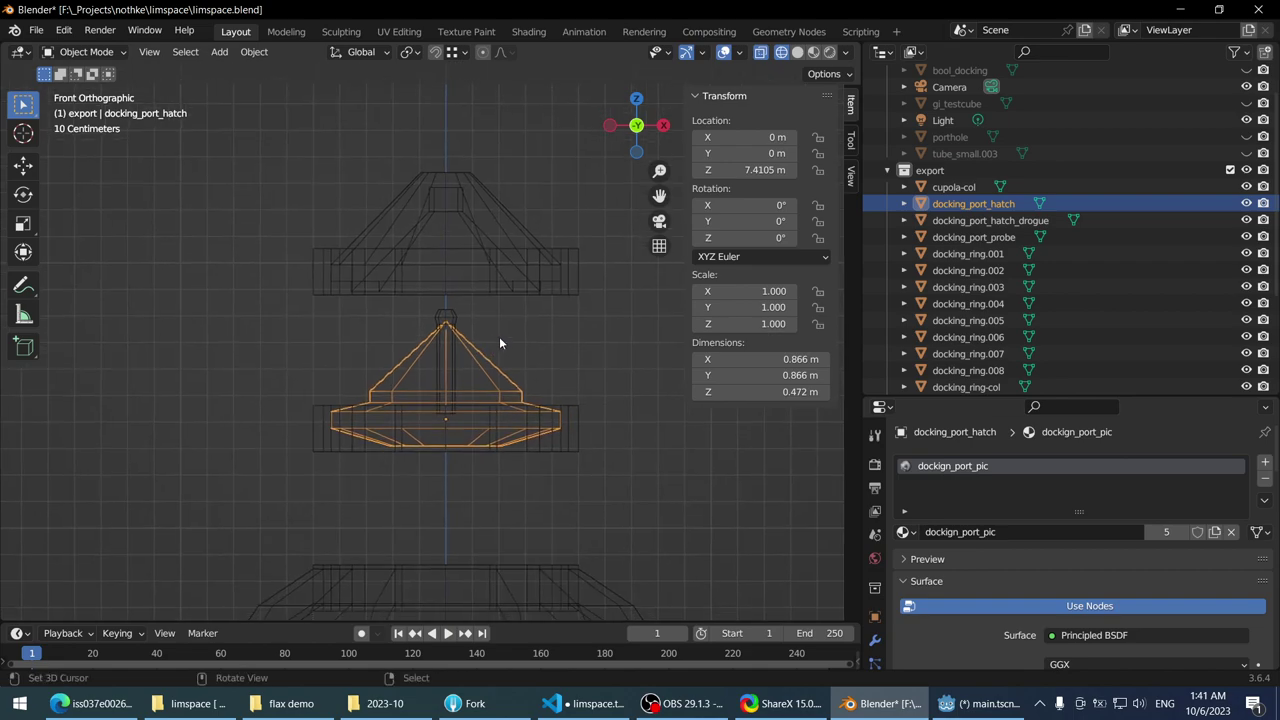
click(486, 189)
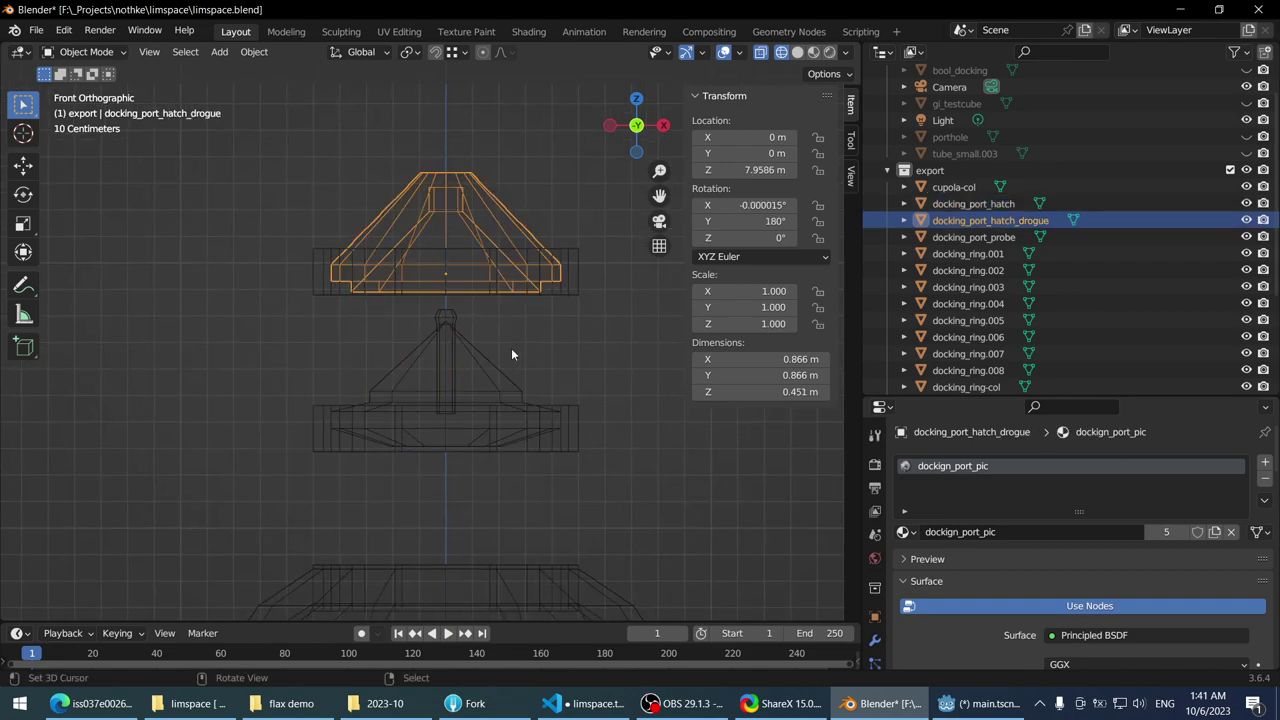
click(544, 314)
scroll(542, 315, up, 2)
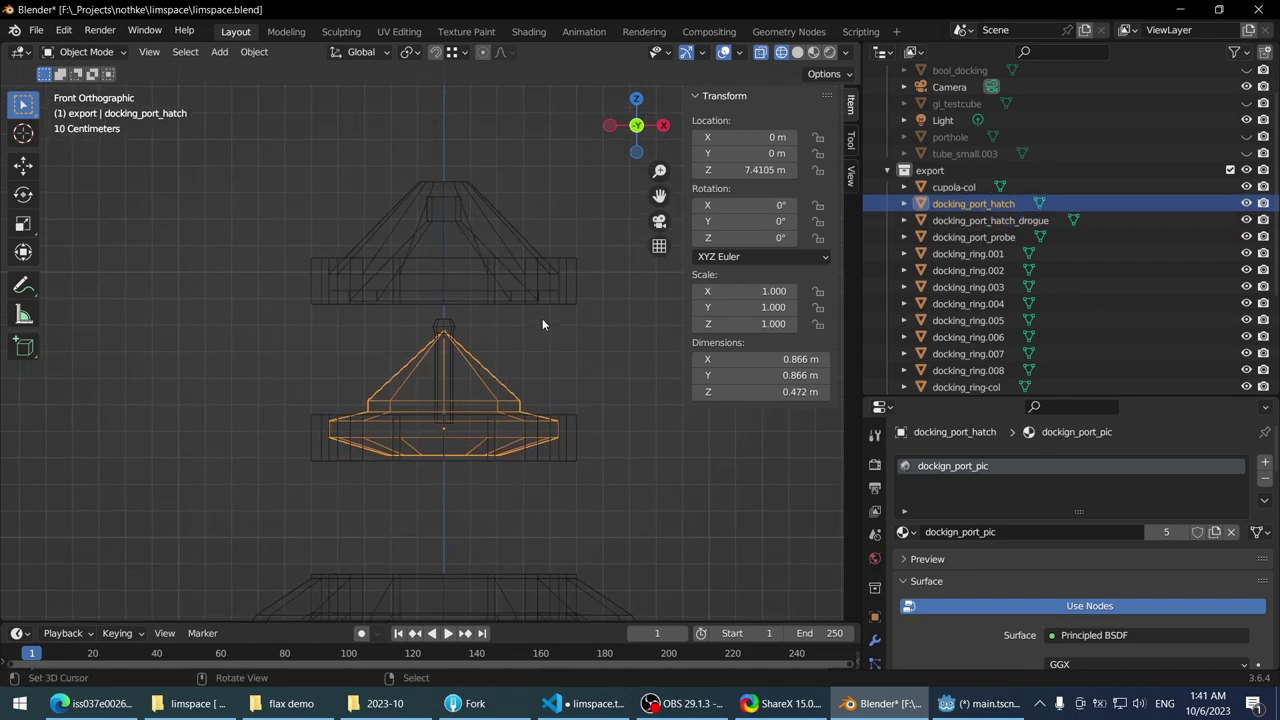
click(505, 220)
shift+middle_drag(505, 220, 550, 258)
key(ctrl+s)
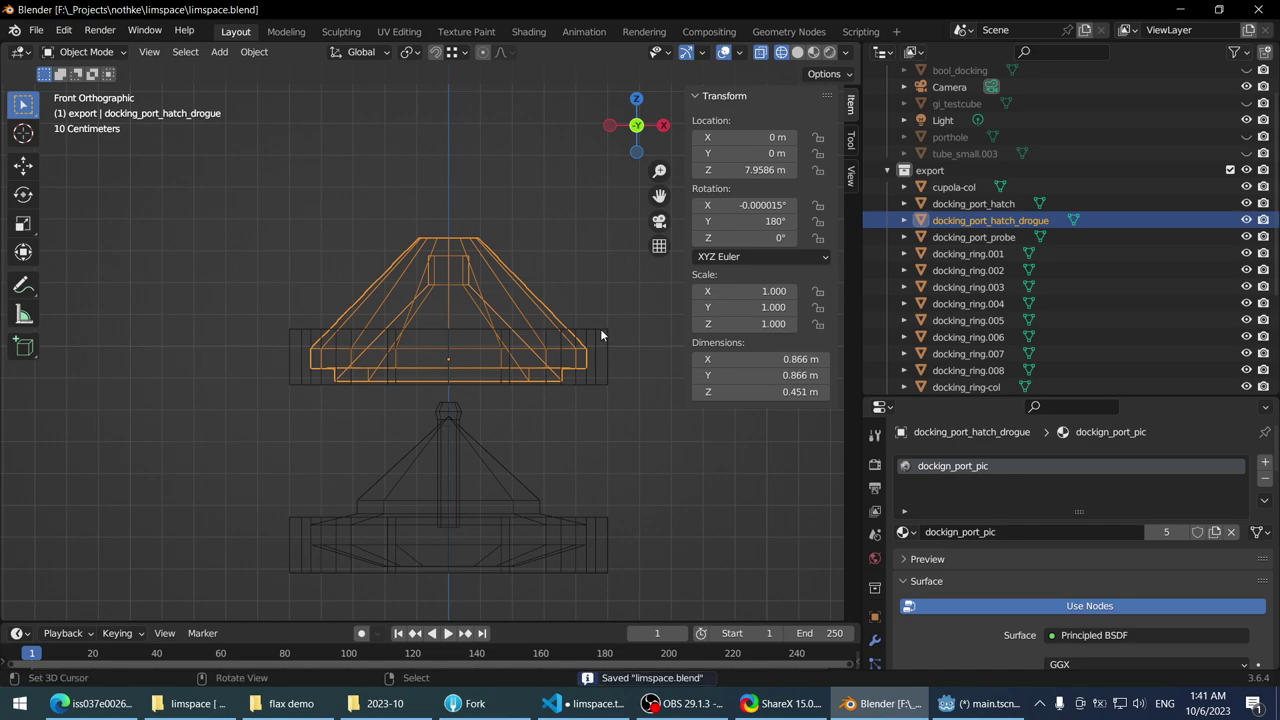
- Set the drogue hatch's Rotation X field to 0°
click(592, 337)
click(502, 312)
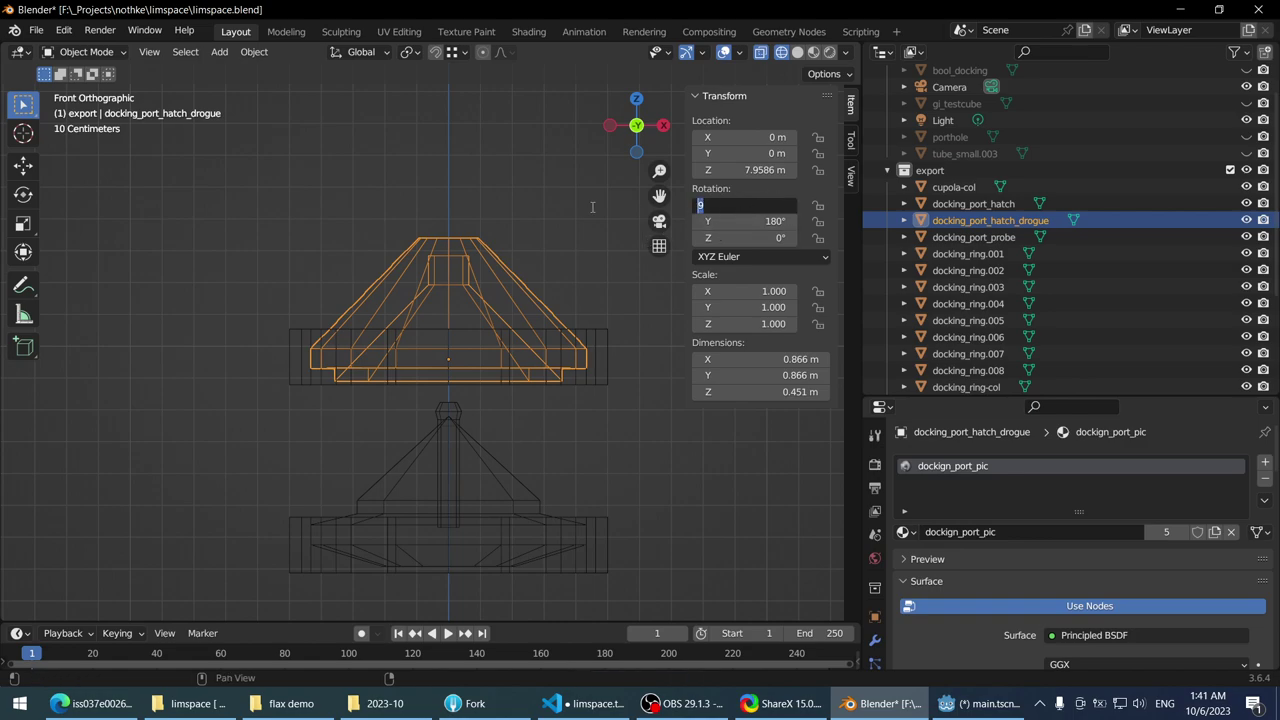
text(0)
key(Return)
click(598, 345)
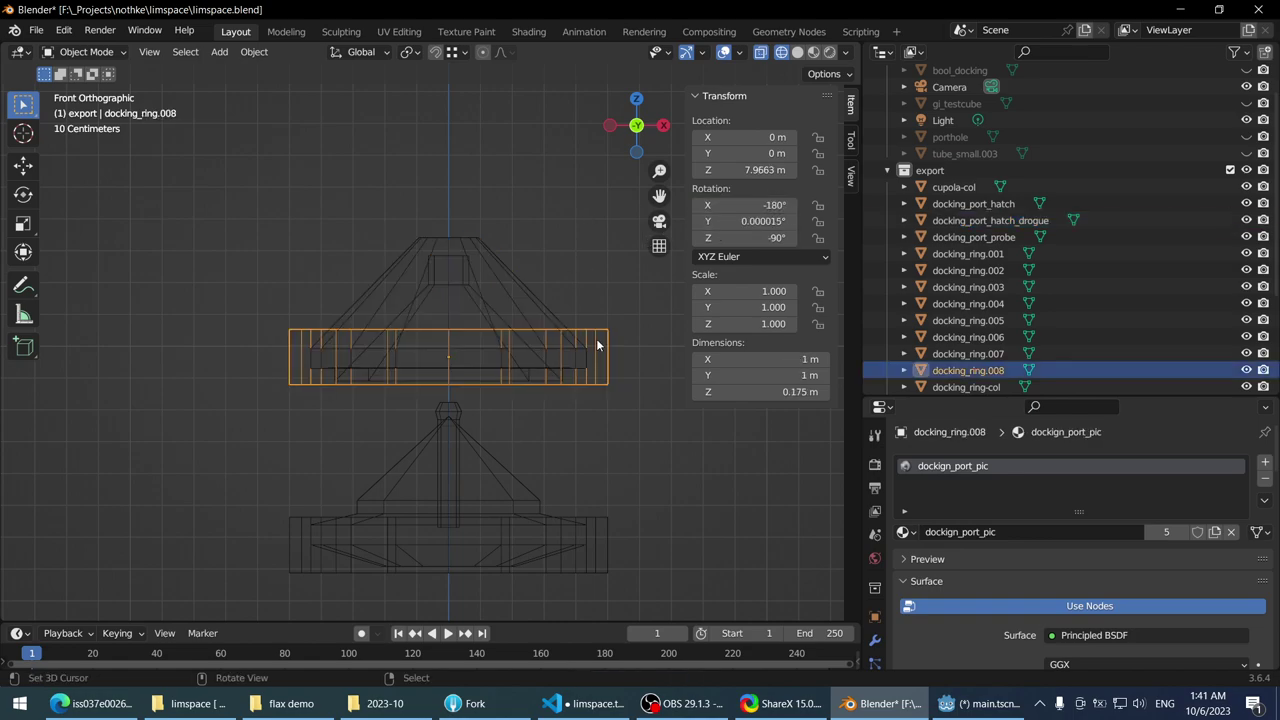
click(516, 303)
scroll(549, 294, down, 3)
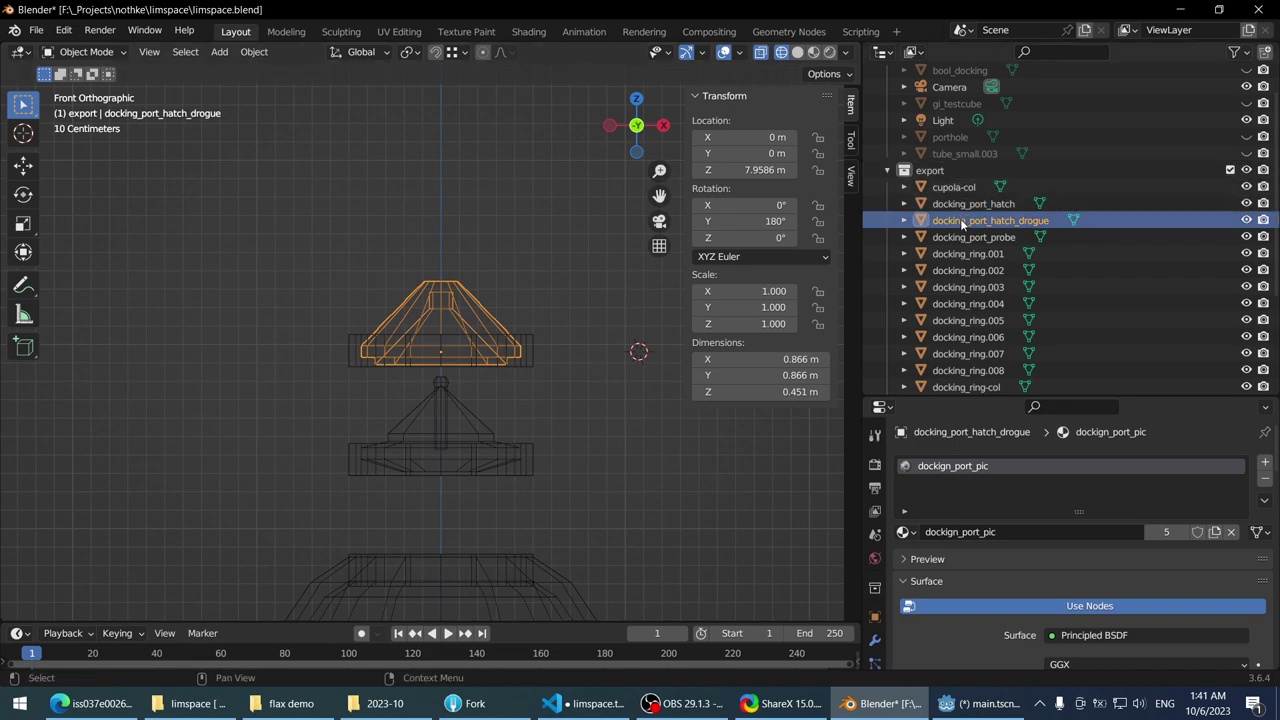
- Select the export collection's objects and export them as glTF 2.0 over tube.glb
click(592, 322)
right_click(876, 171)
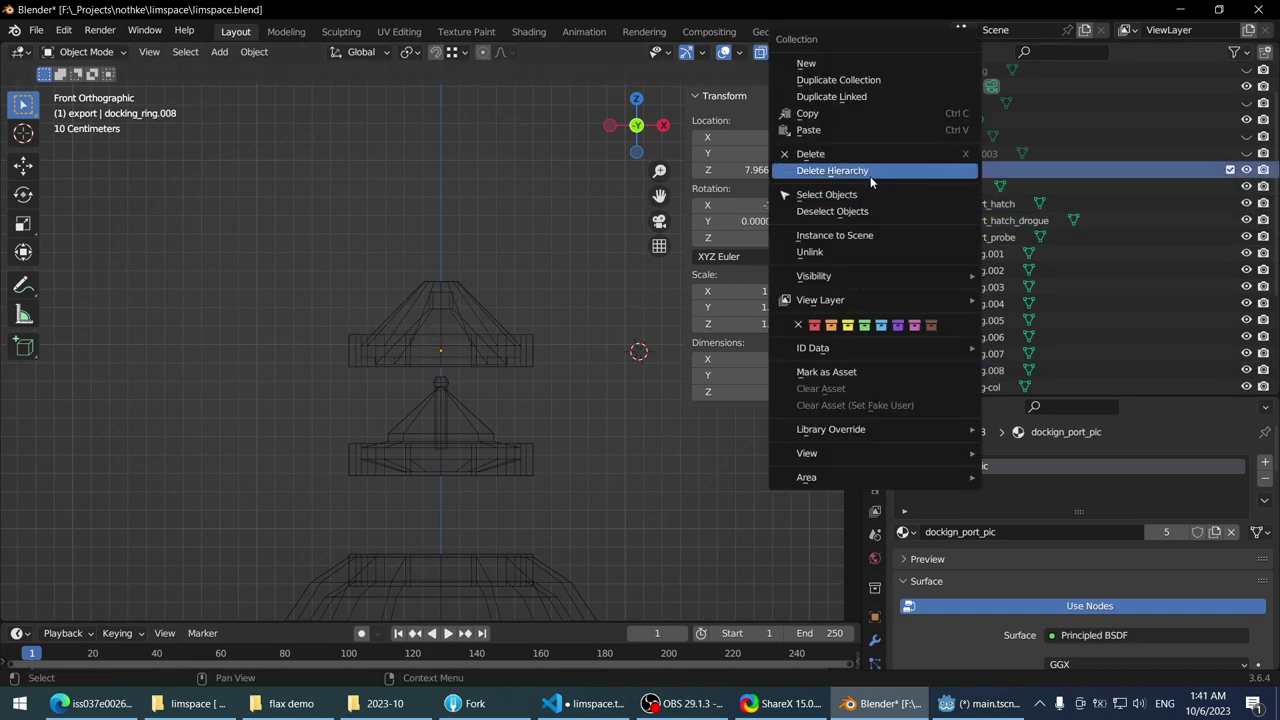
click(851, 198)
right_click(932, 173)
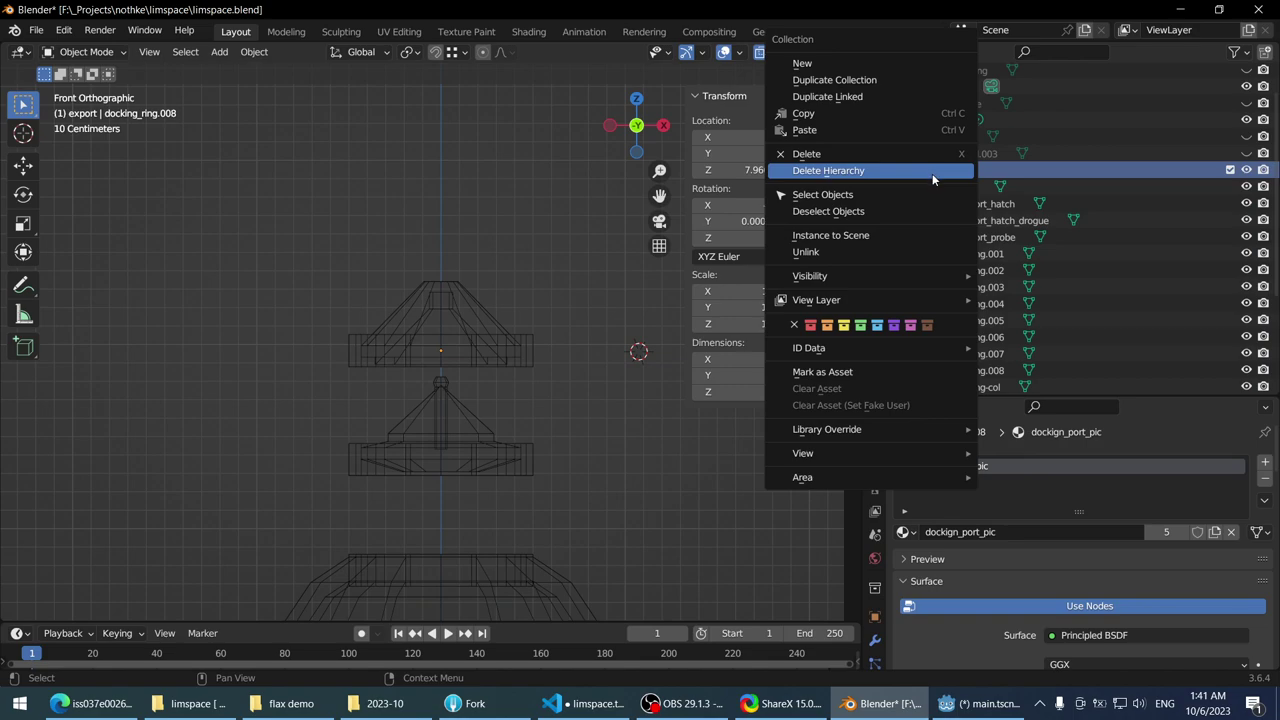
click(932, 190)
right_click(927, 172)
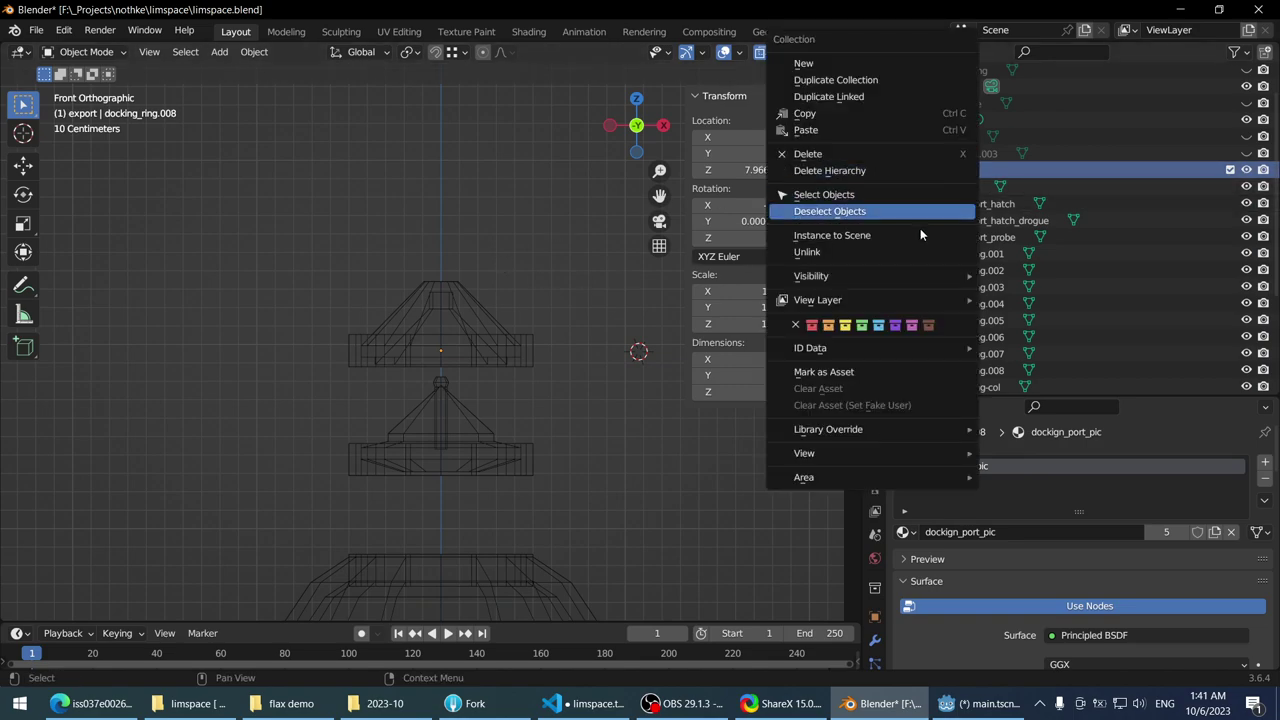
click(840, 194)
key(q)
click(520, 292)
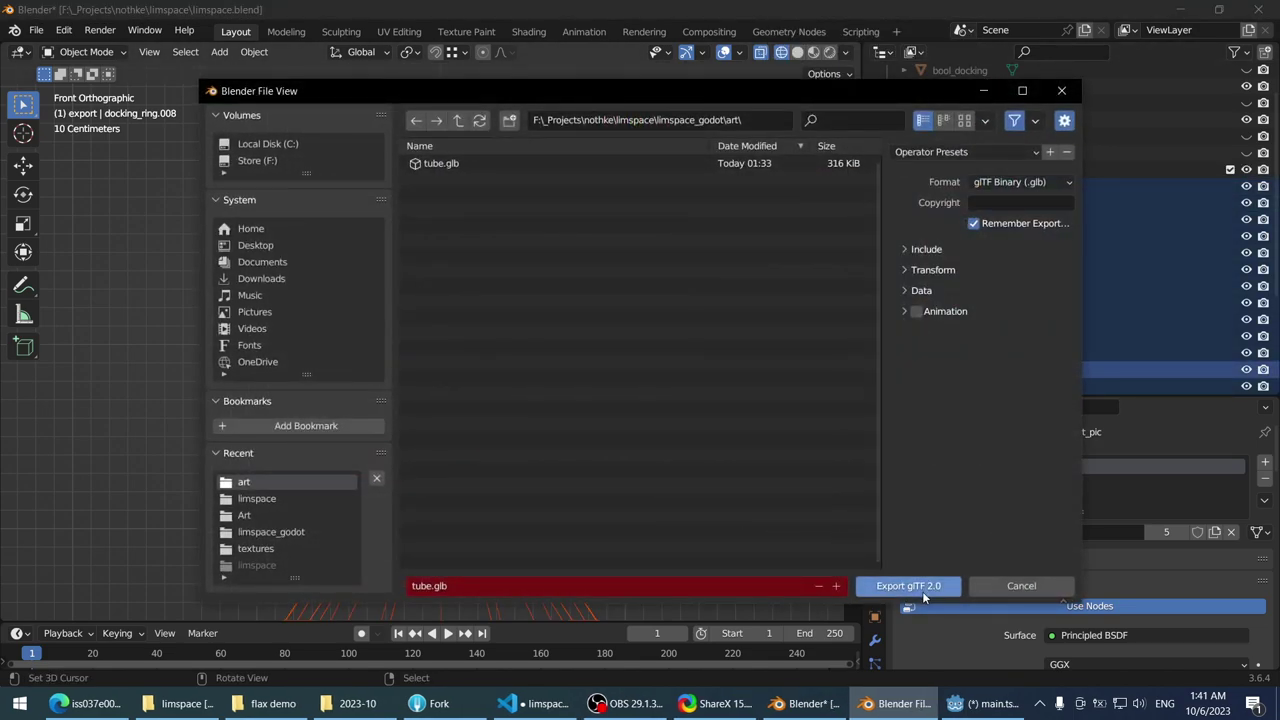
click(922, 588)
- Restore Godot's editor docks, enlarge the scene tree and orbit around the docking hatch
click(972, 703)
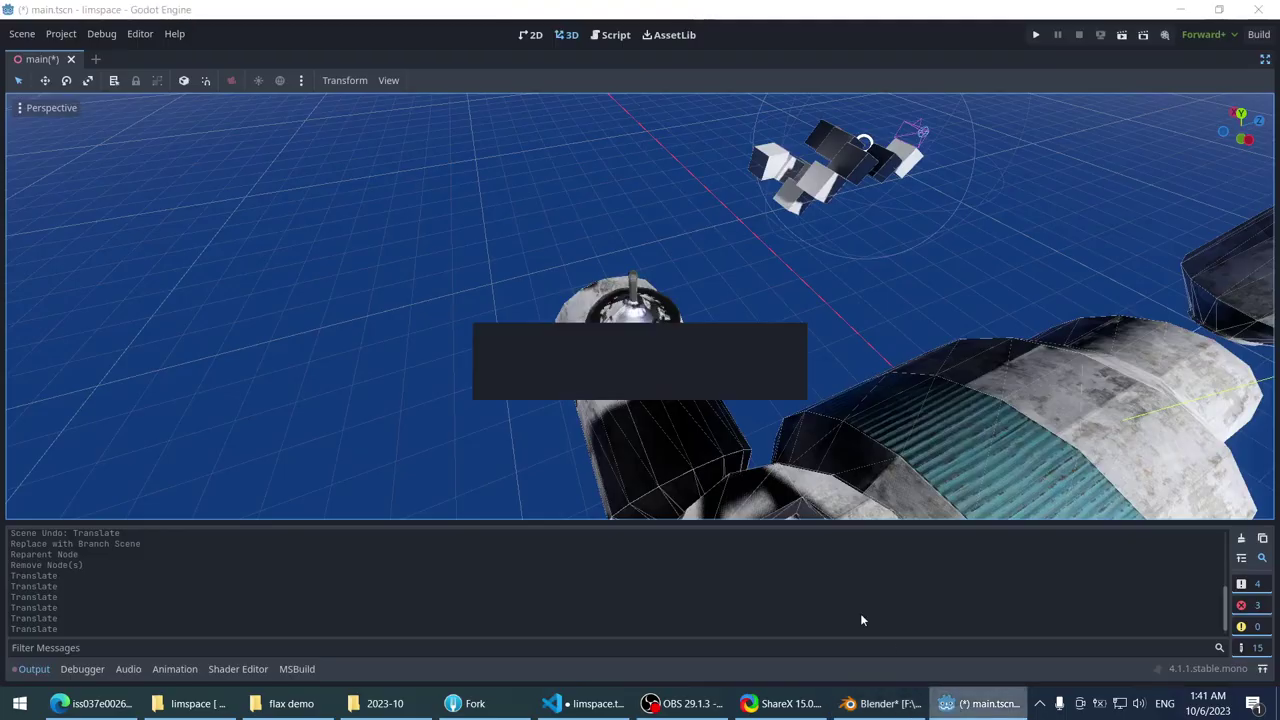
scroll(450, 288, up, 3)
middle_drag(450, 288, 557, 209)
key(ctrl+shift+F11)
scroll(557, 209, down, 3)
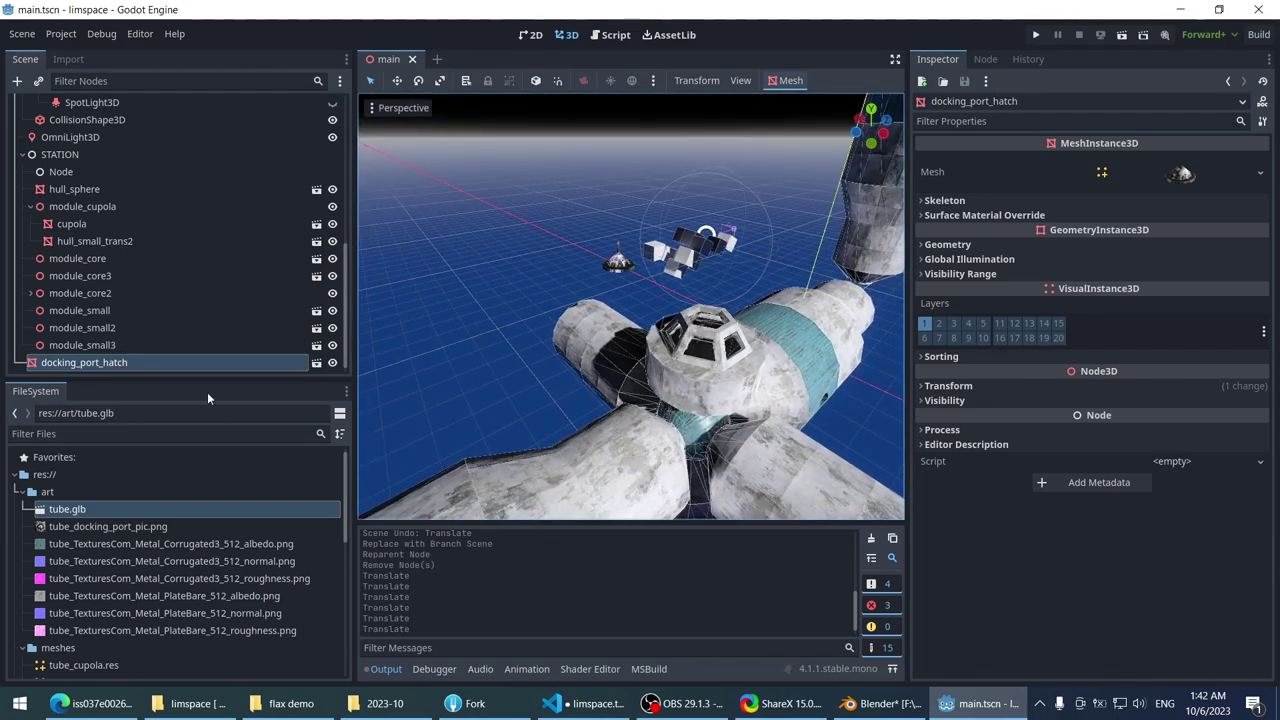
drag(198, 378, 198, 466)
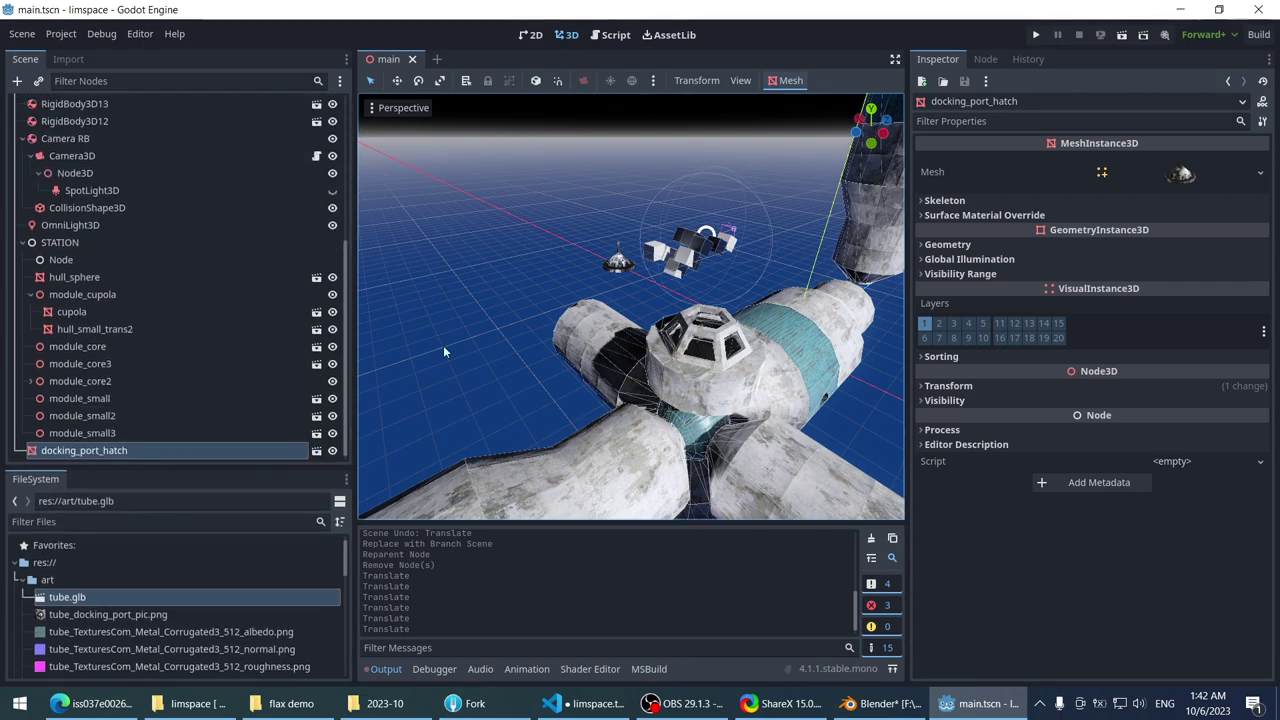
scroll(443, 345, up, 10)
mouse_move(535, 341)
middle_down()
mouse_move(525, 240)
mouse_move(528, 308)
mouse_move(468, 280)
mouse_move(478, 275)
middle_up()
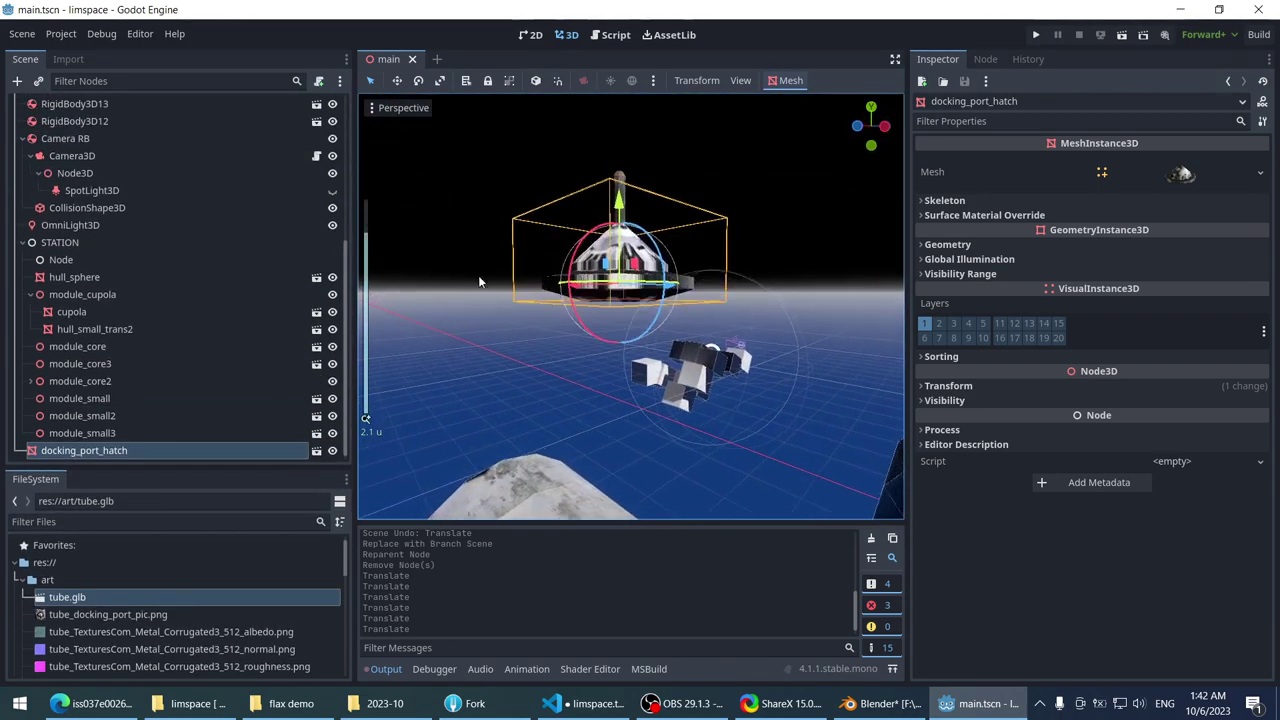
scroll(512, 338, up, 5)
scroll(512, 338, down, 5)
mouse_move(512, 338)
middle_down()
mouse_move(496, 263)
mouse_move(490, 275)
middle_up()
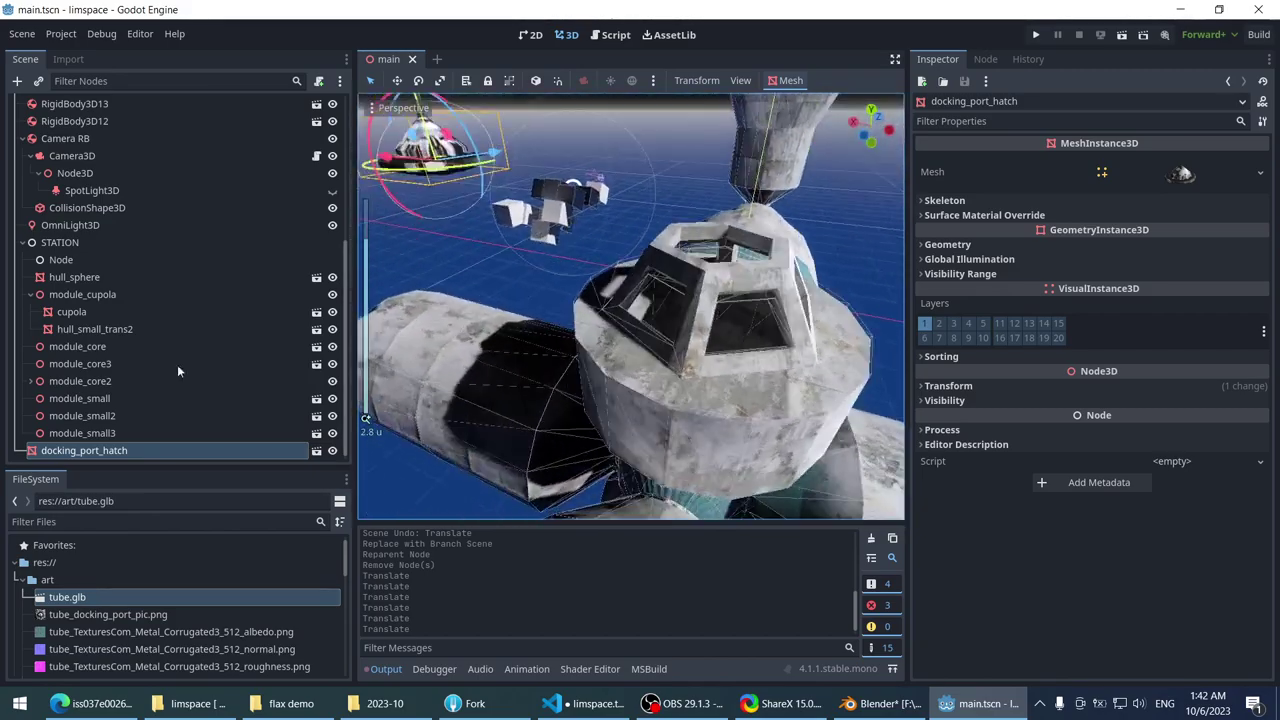
- Open tube.glb's Advanced Import Settings and try Set Mesh Save Paths, then cancel
double_click(85, 597)
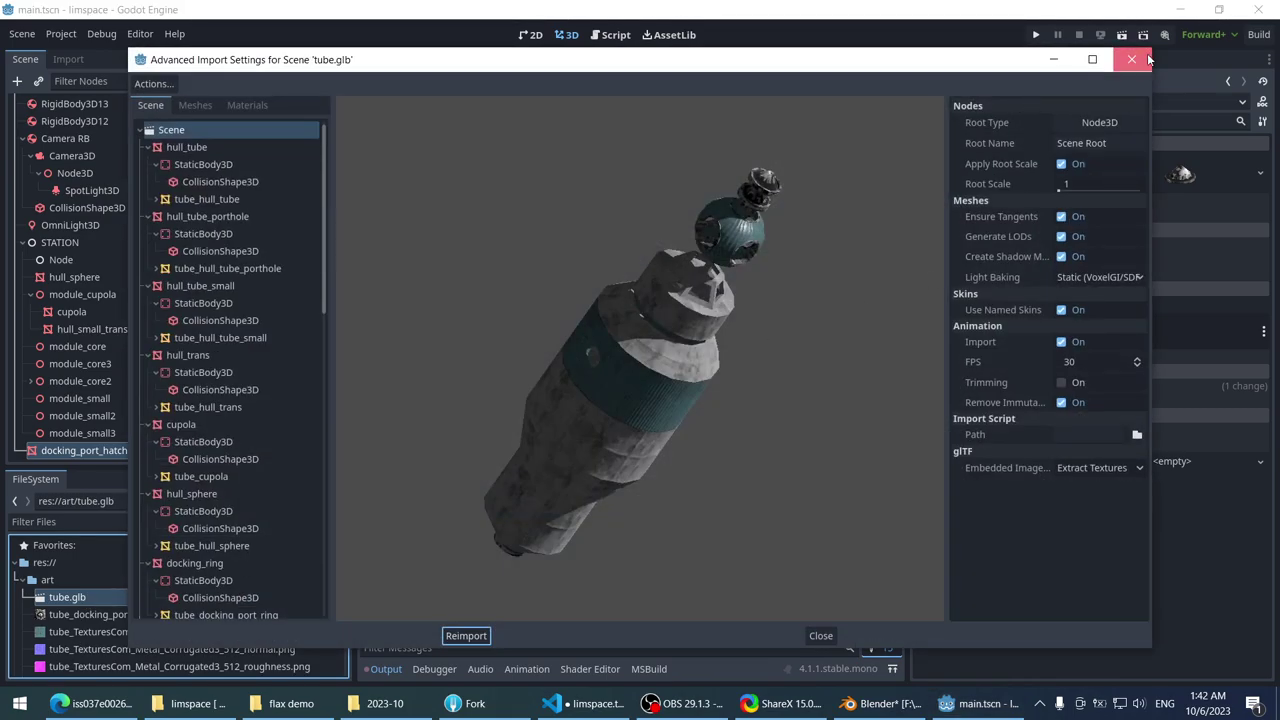
click(1147, 60)
double_click(62, 597)
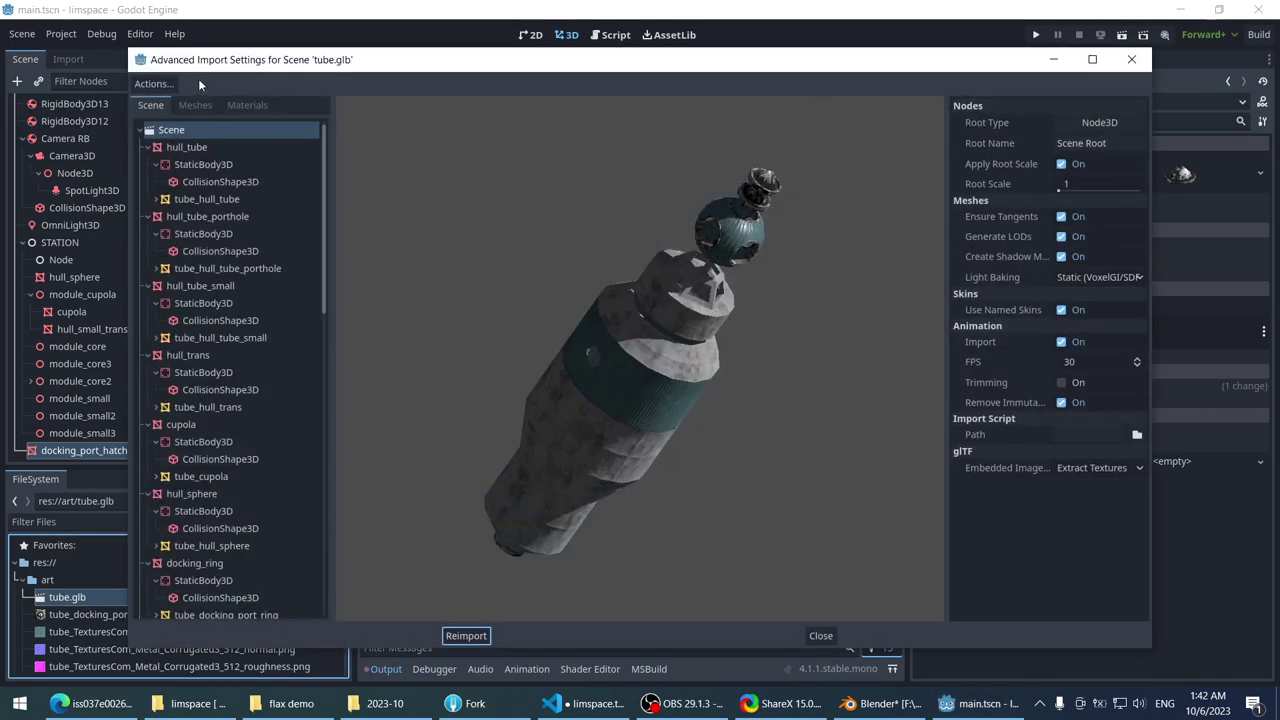
click(153, 84)
click(167, 150)
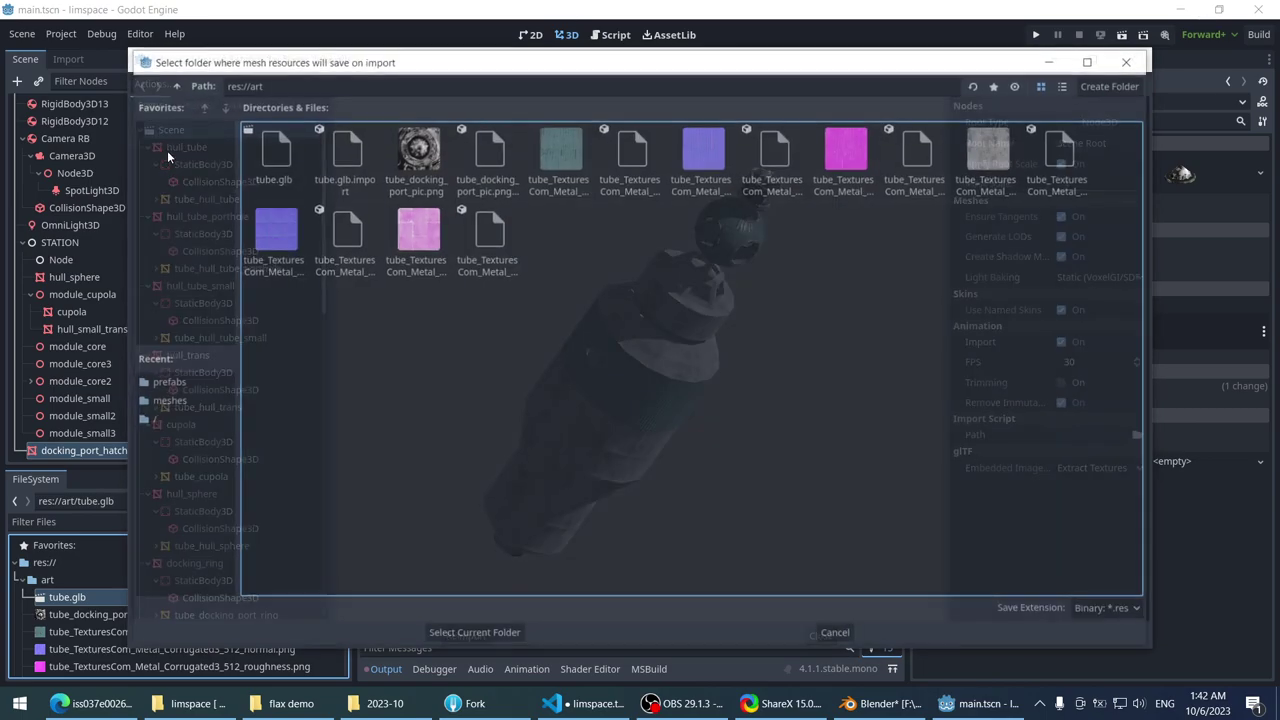
key(Escape)
- Rename the drogue hatch's mesh data to docking_port_hatch_drogue and save limspace.blend
key(alt+Tab)
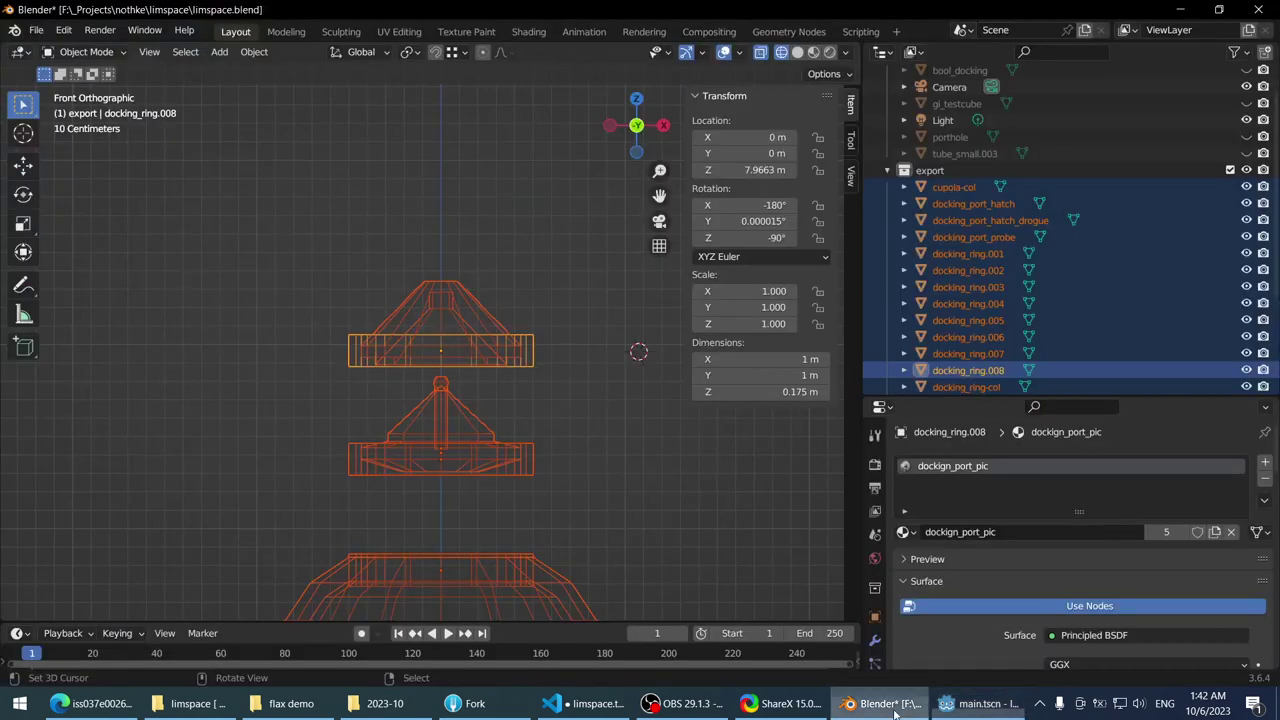
click(468, 296)
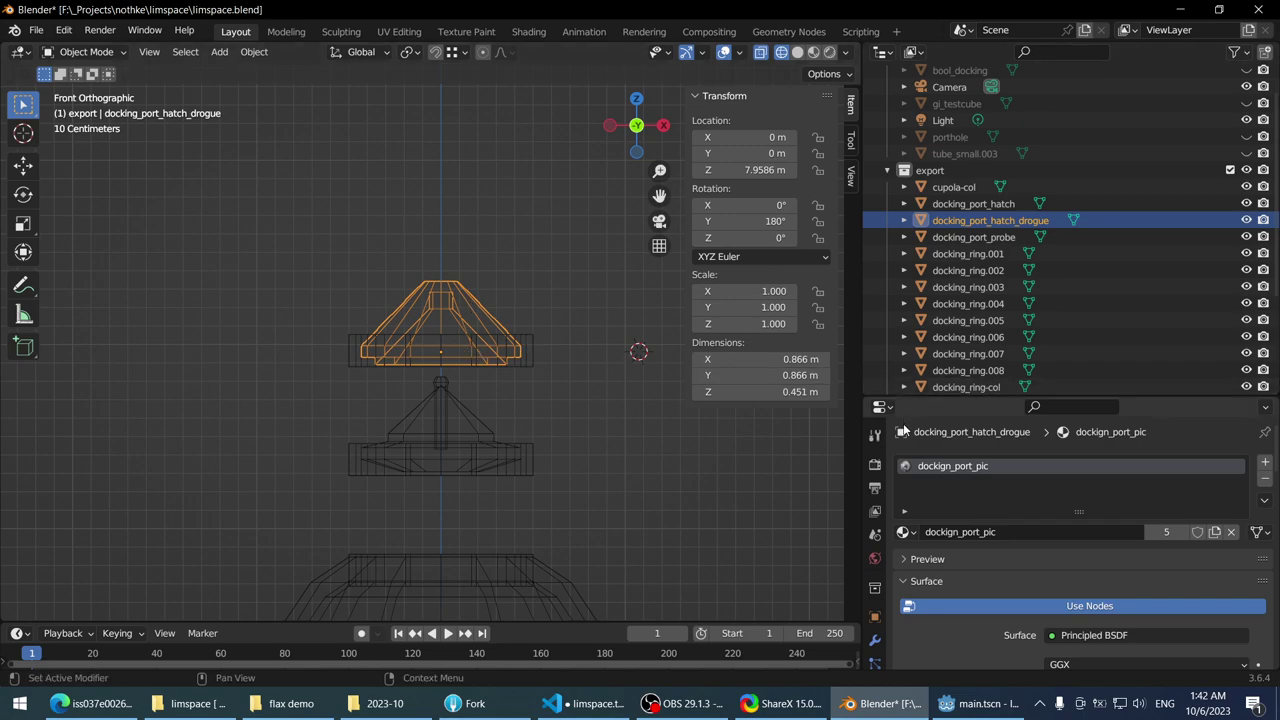
scroll(874, 530, down, 3)
click(875, 597)
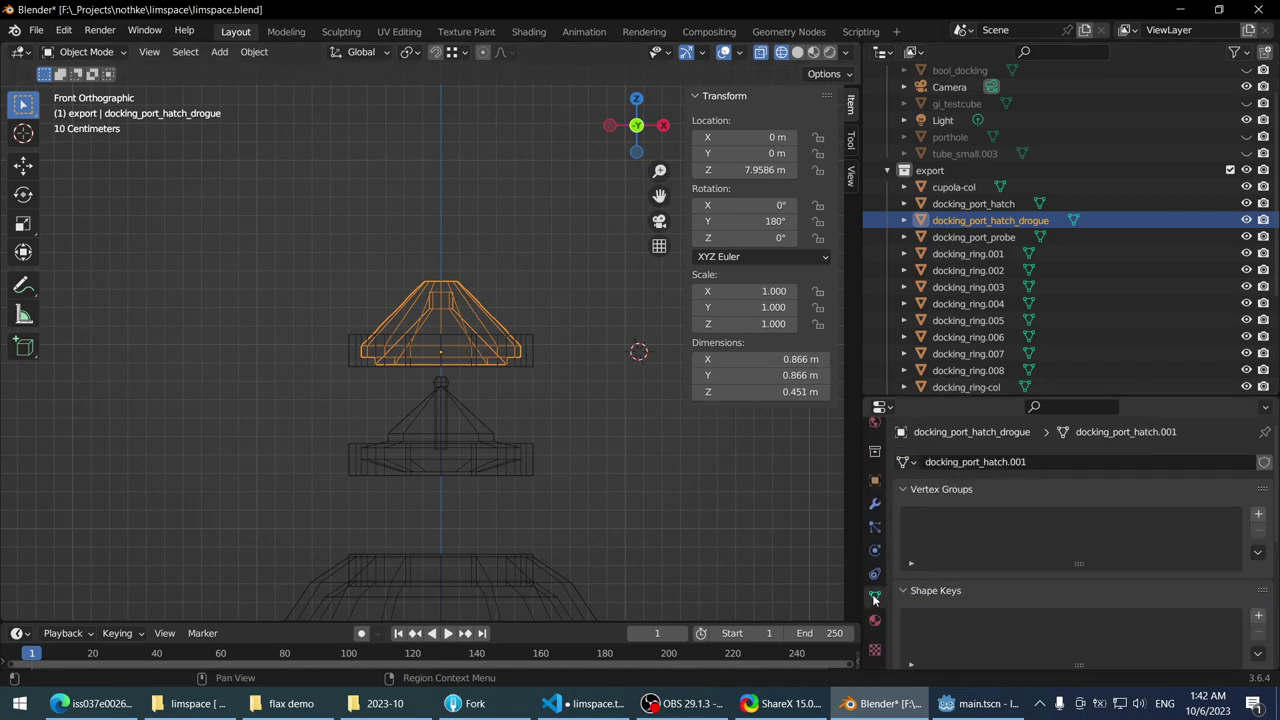
click(1036, 462)
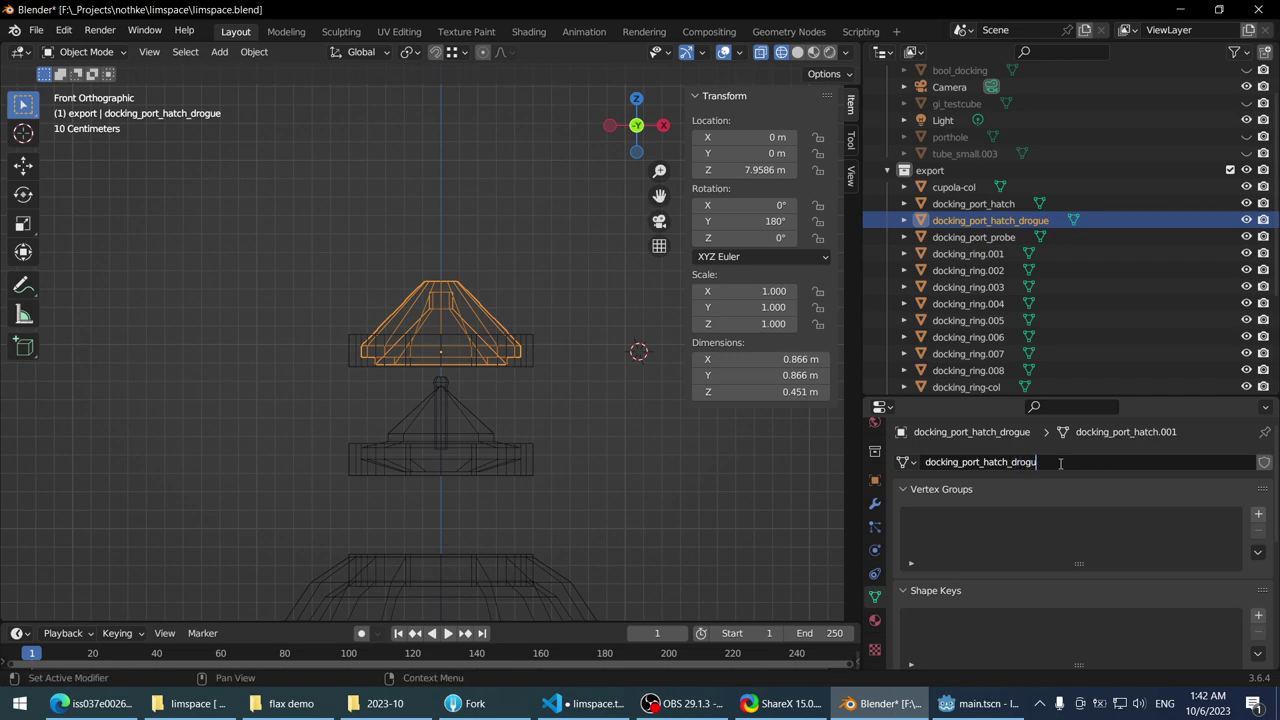
text(e)
key(Return)
key(ctrl+s)
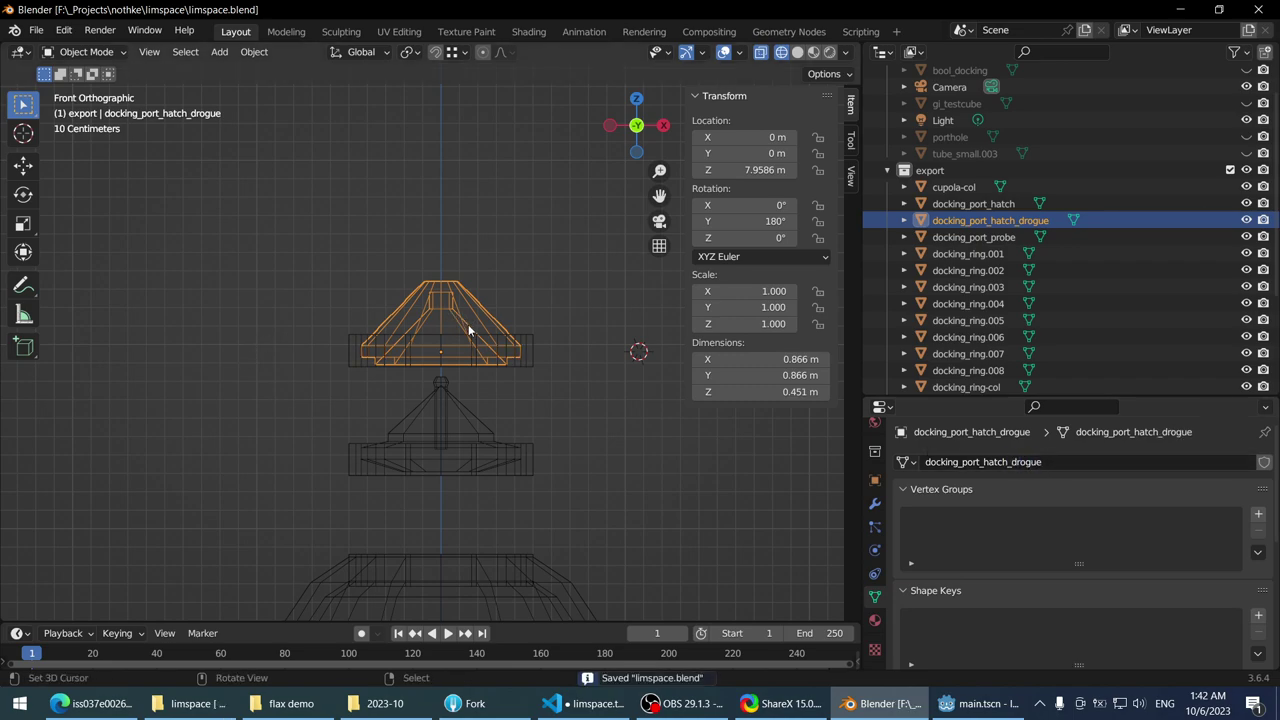
- Re-export the export collection's objects as glTF 2.0 over tube.glb
click(942, 170)
right_click(942, 170)
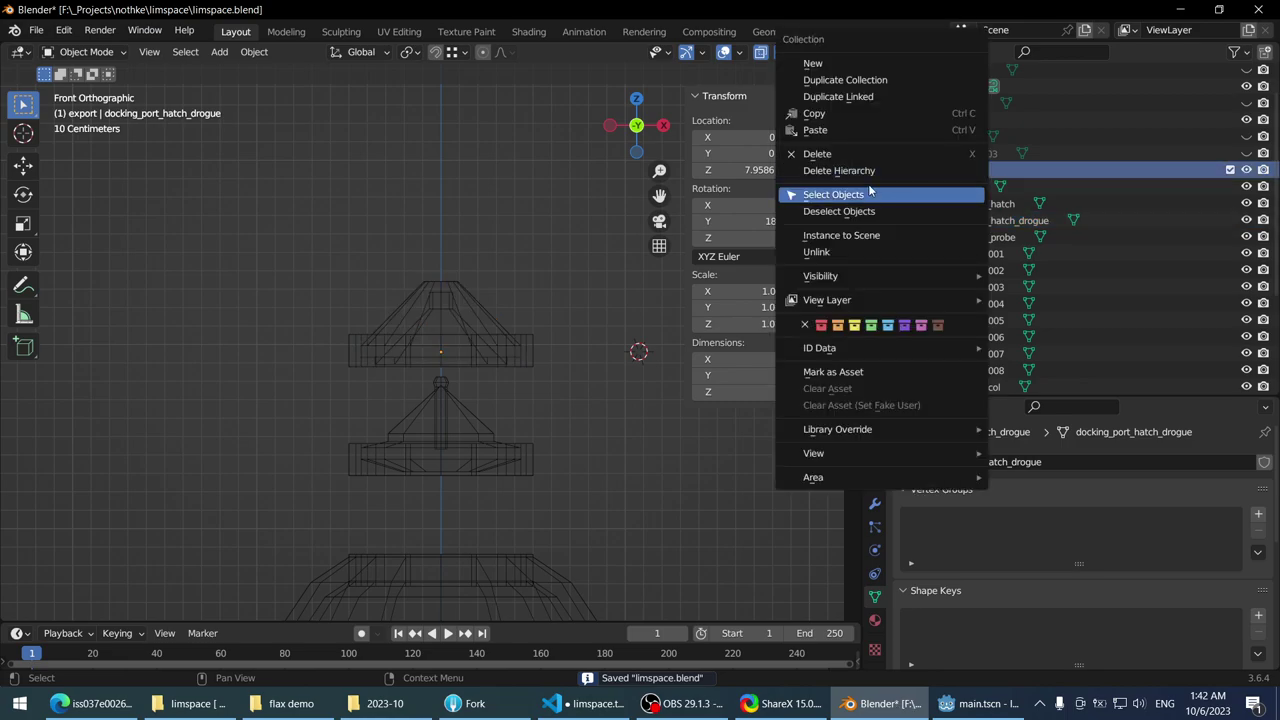
click(832, 195)
key(q)
click(510, 281)
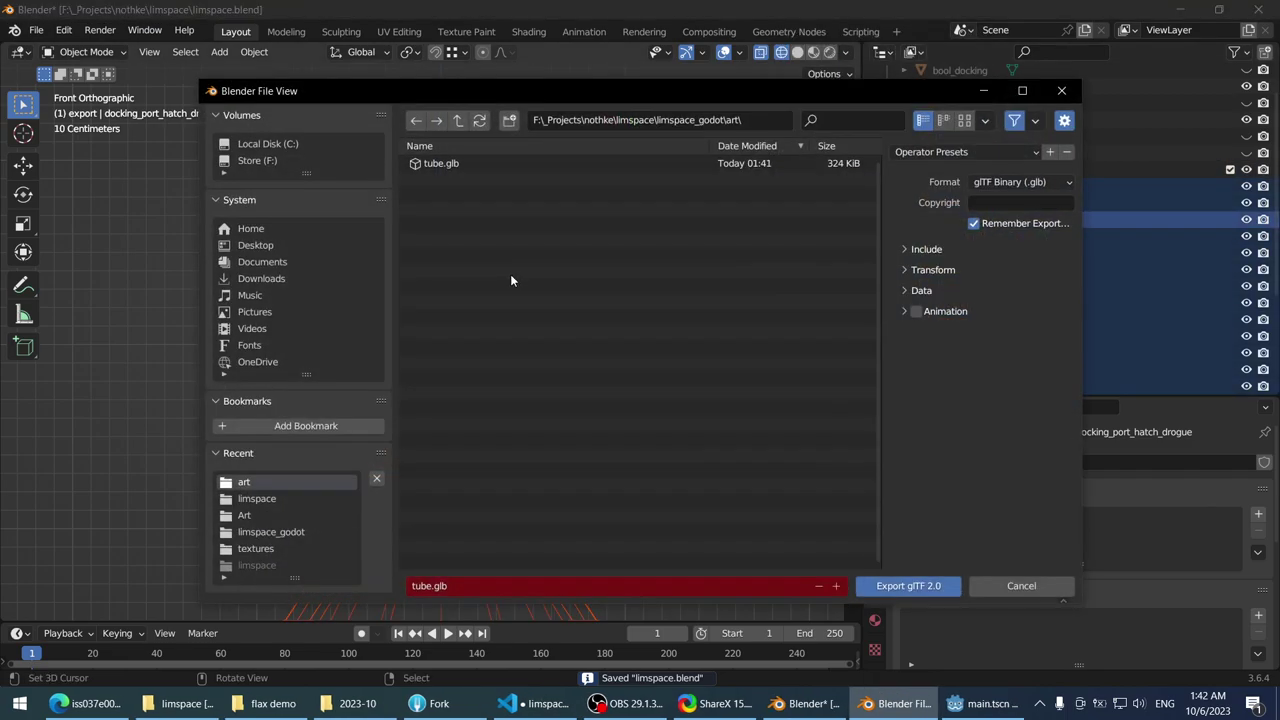
click(944, 586)
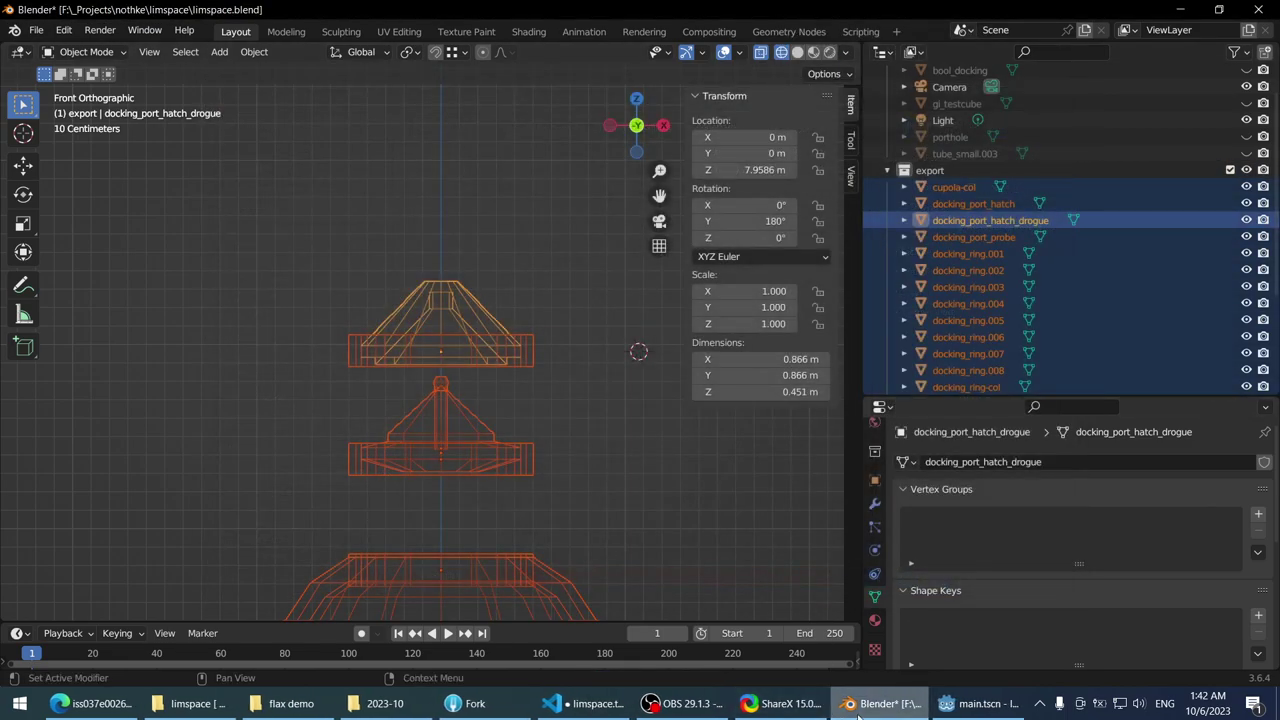
click(985, 703)
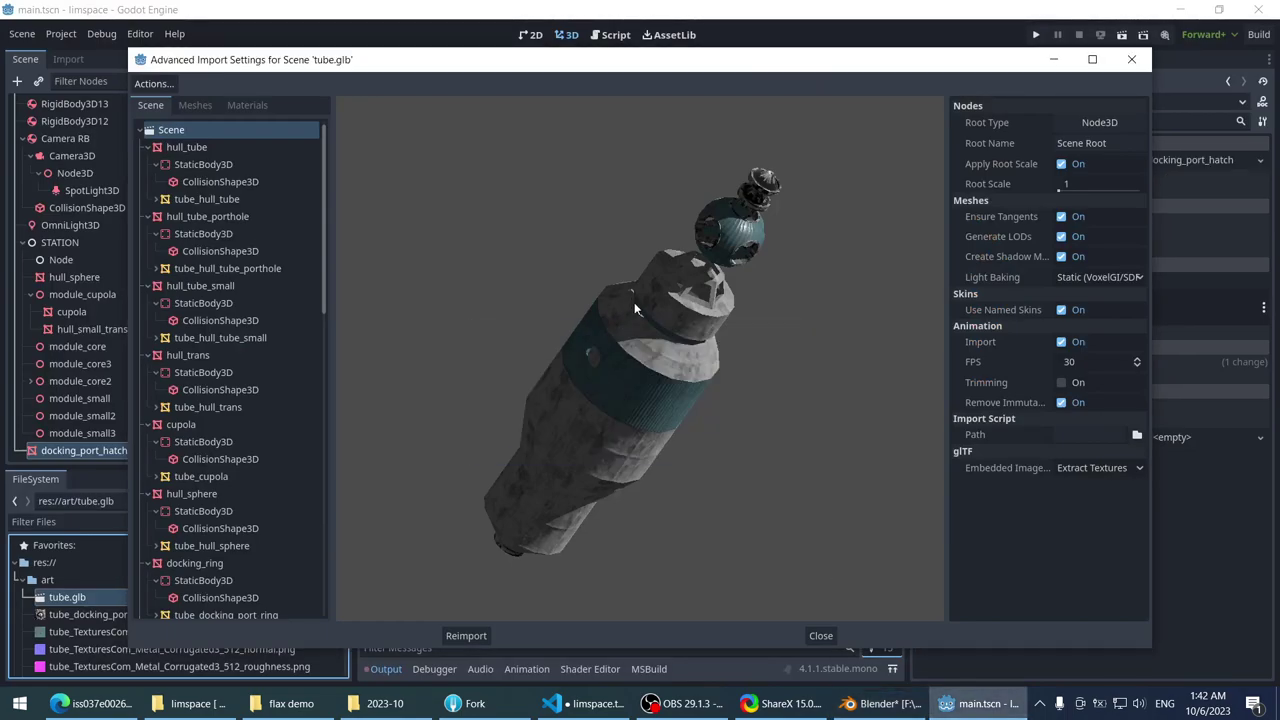
- Set tube.glb's mesh save path to the meshes folder and reimport it
click(819, 636)
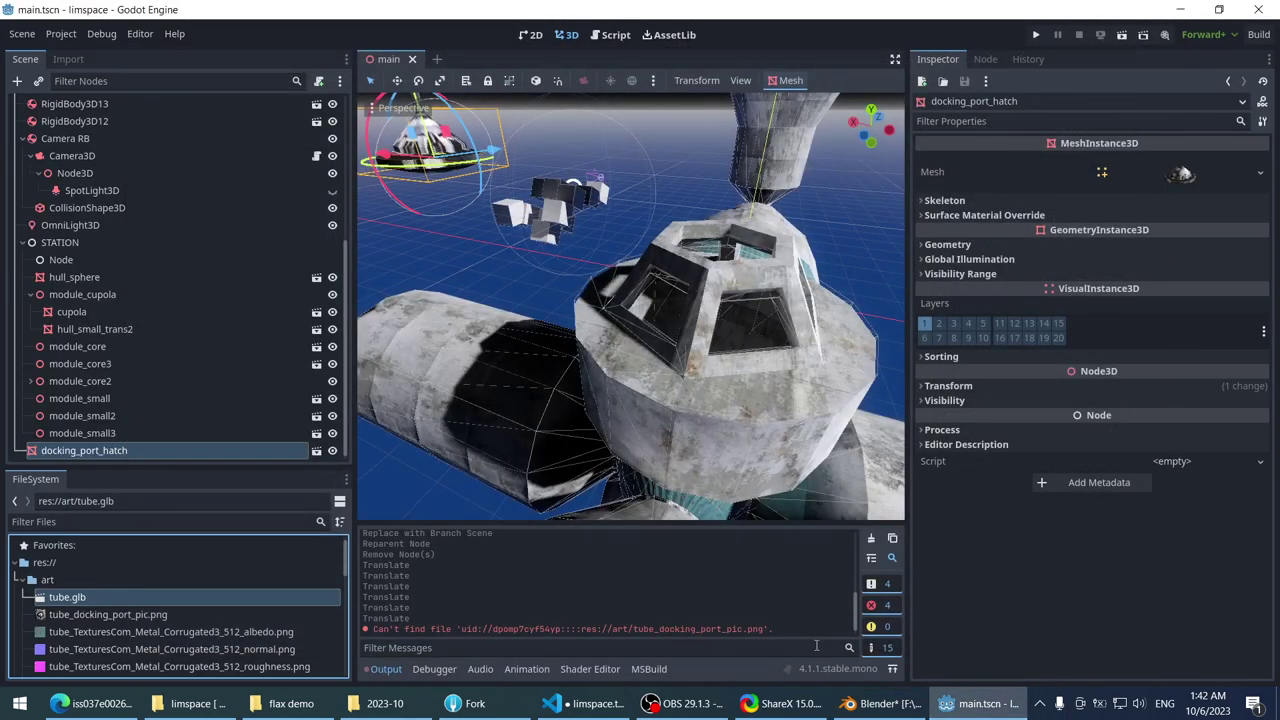
double_click(99, 600)
click(155, 84)
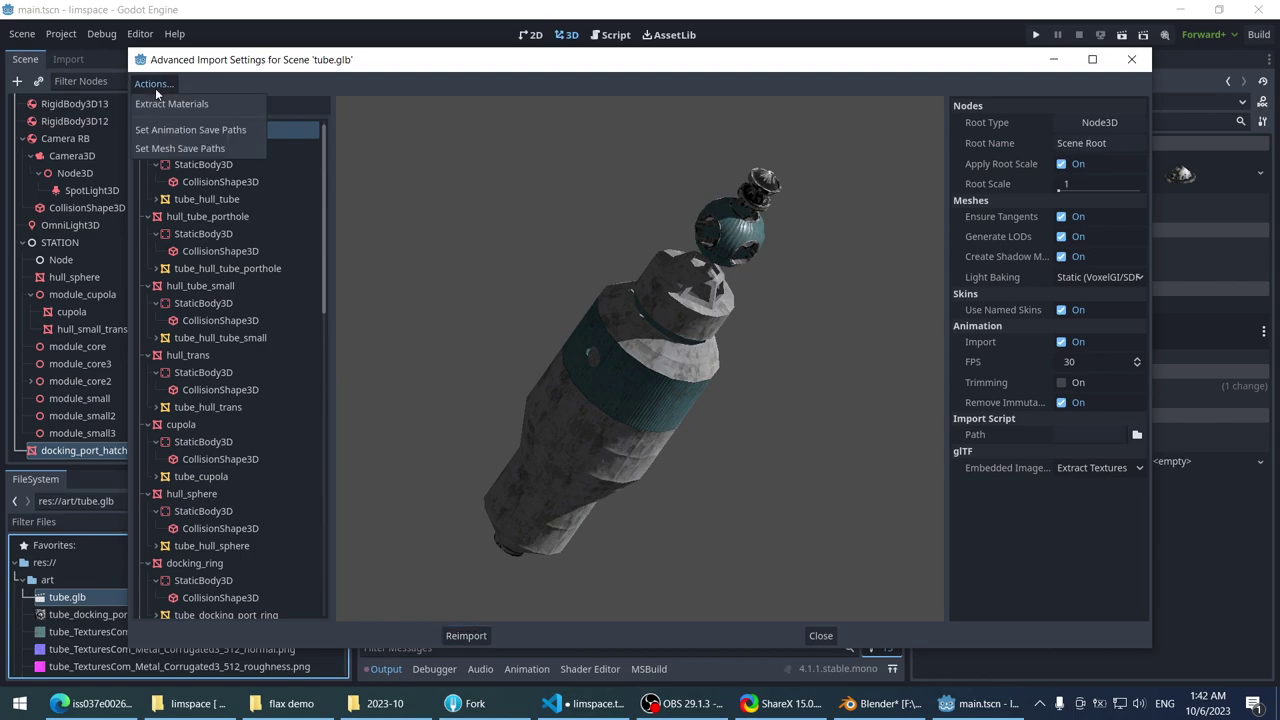
click(190, 146)
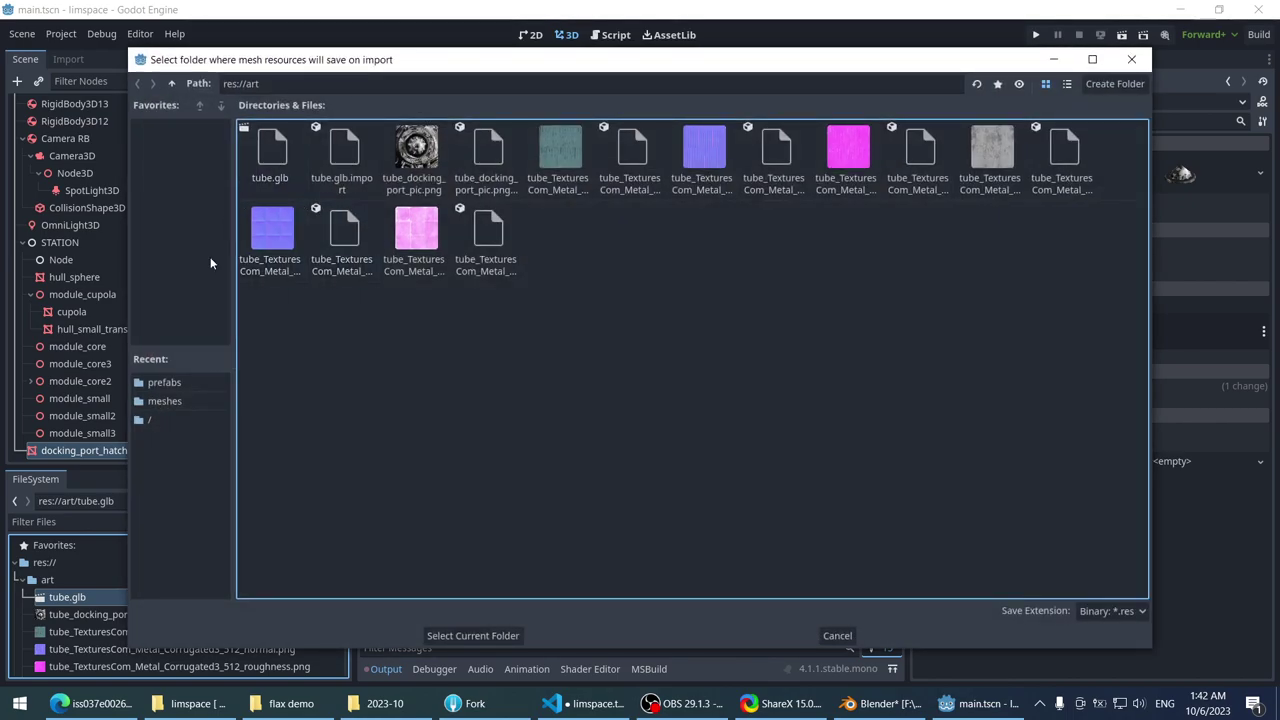
click(184, 404)
click(471, 635)
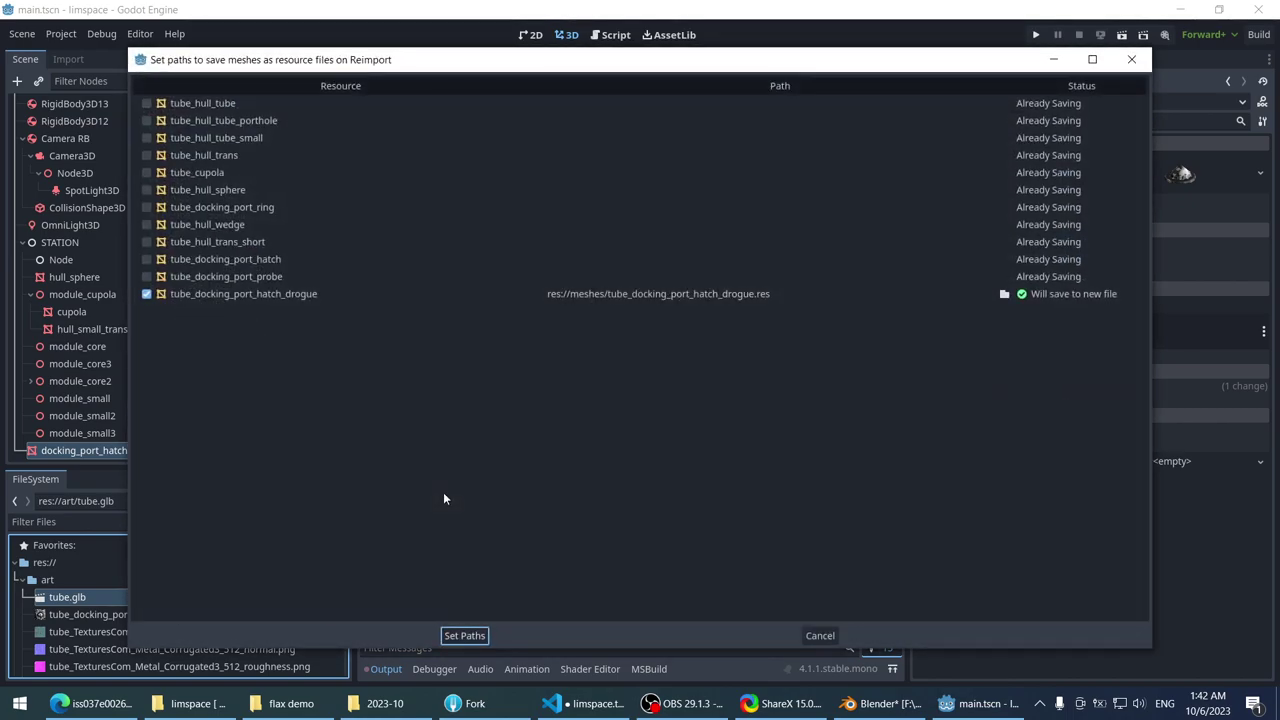
click(463, 636)
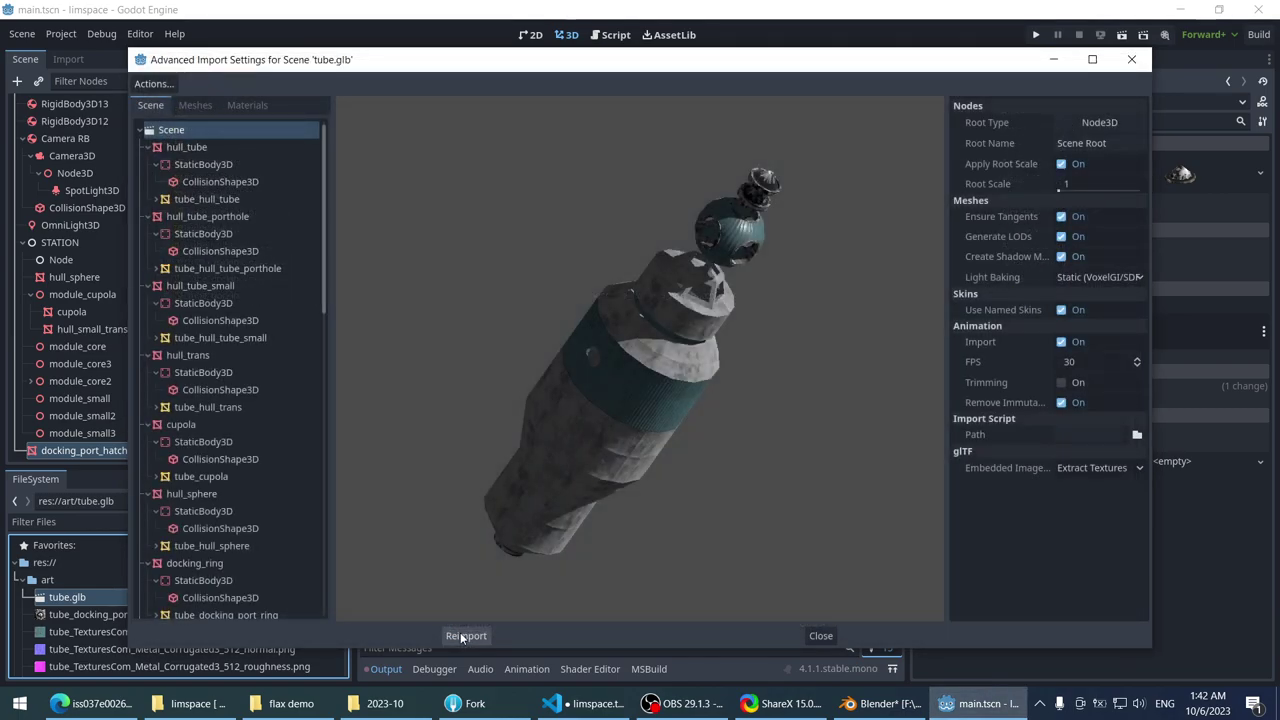
click(488, 632)
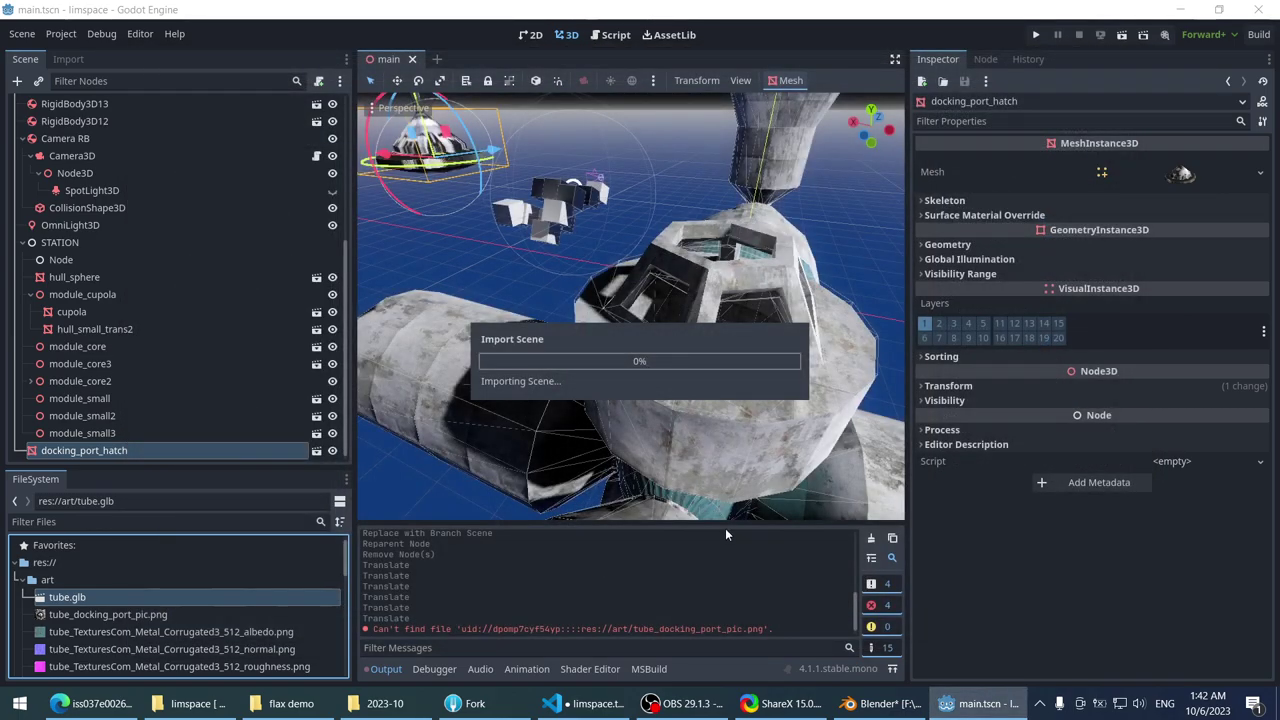
- Frame docking_port_hatch and open its instanced docking_port_hatch_probe scene
middle_drag(565, 320, 480, 224)
key(f)
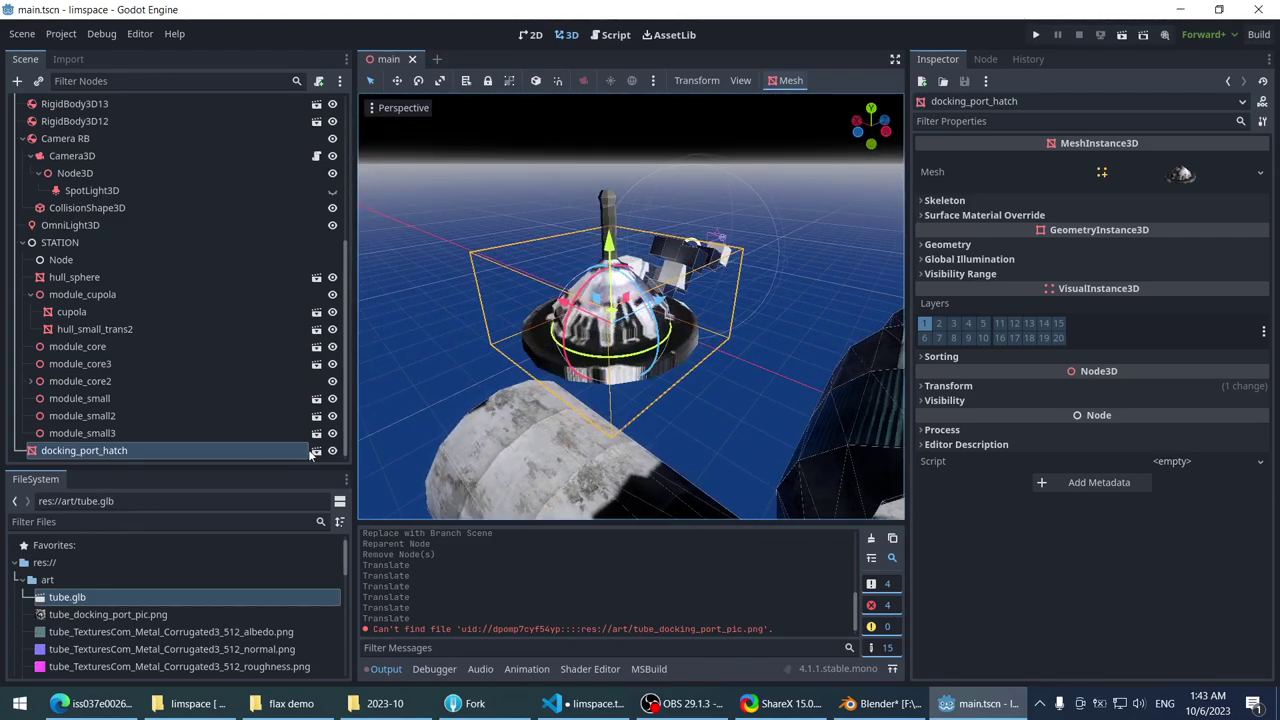
click(315, 452)
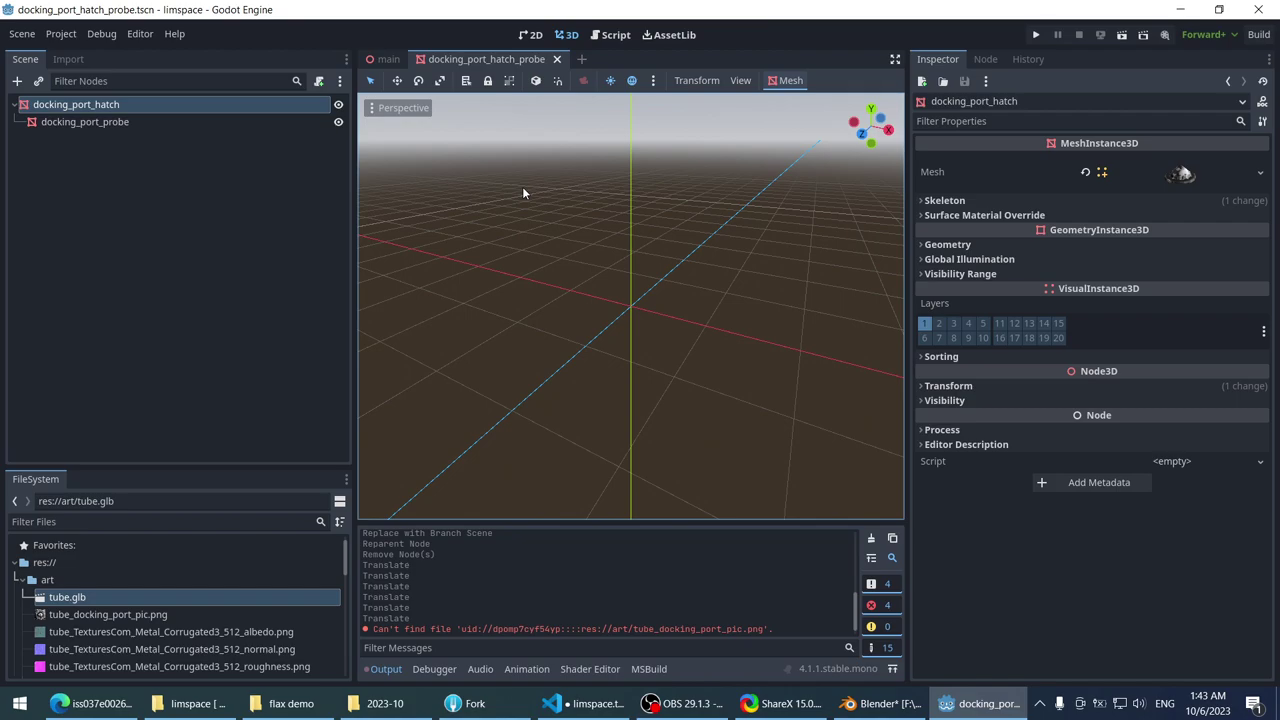
key(alt+Tab)
key(Tab)
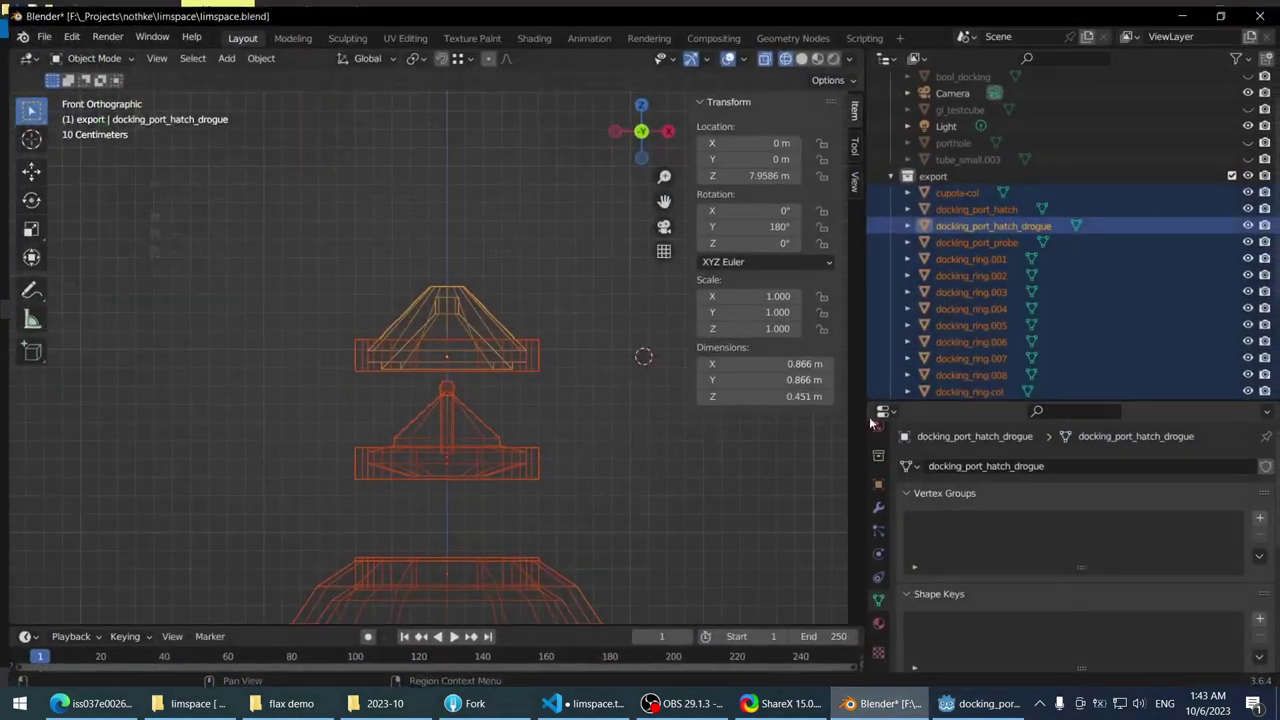
- Rename docking_port_hatch_drogue to docking_port_hatch_drogue-col
click(490, 322)
click(443, 308)
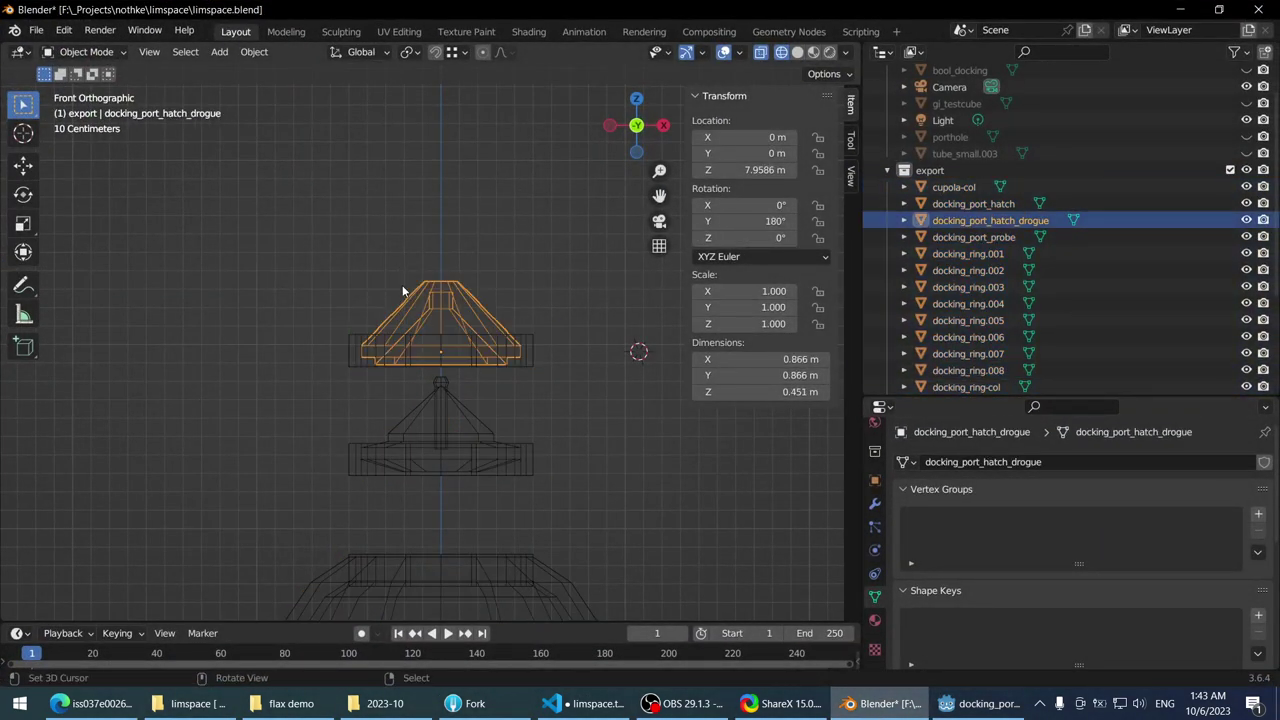
shift+middle_drag(443, 311, 450, 295)
scroll(450, 290, up, 2)
click(458, 398)
click(493, 277)
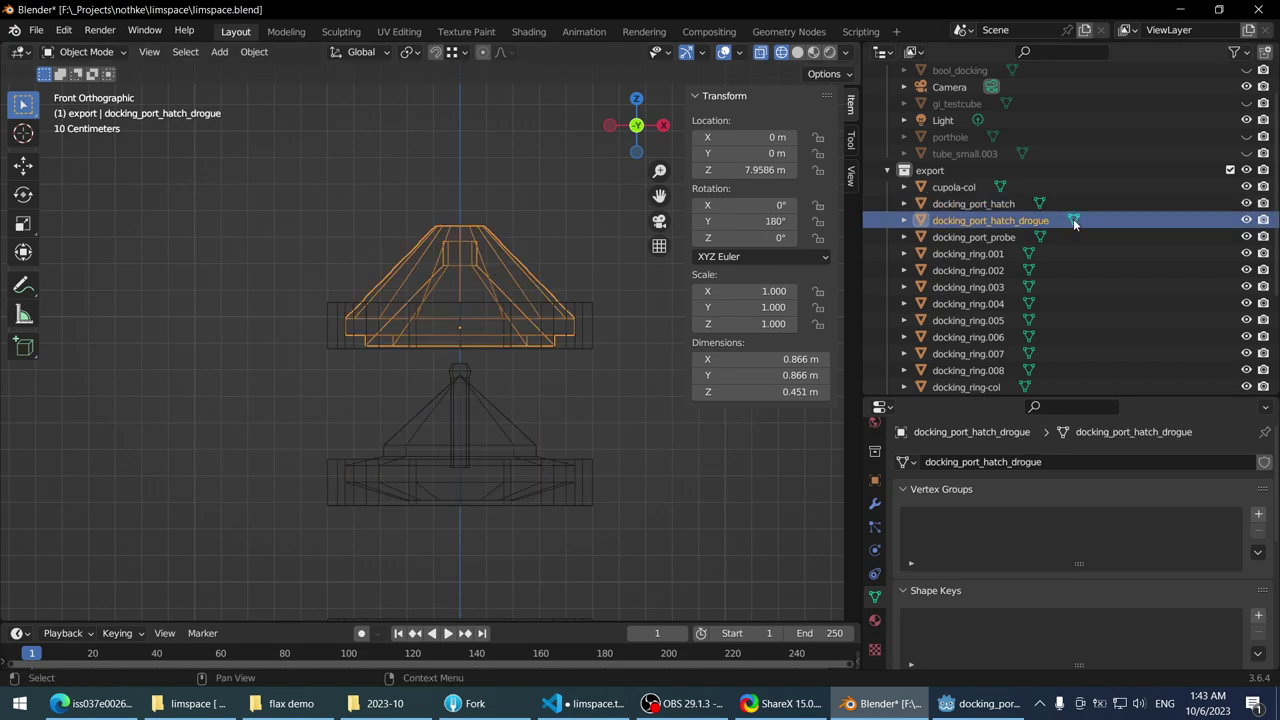
double_click(1058, 219)
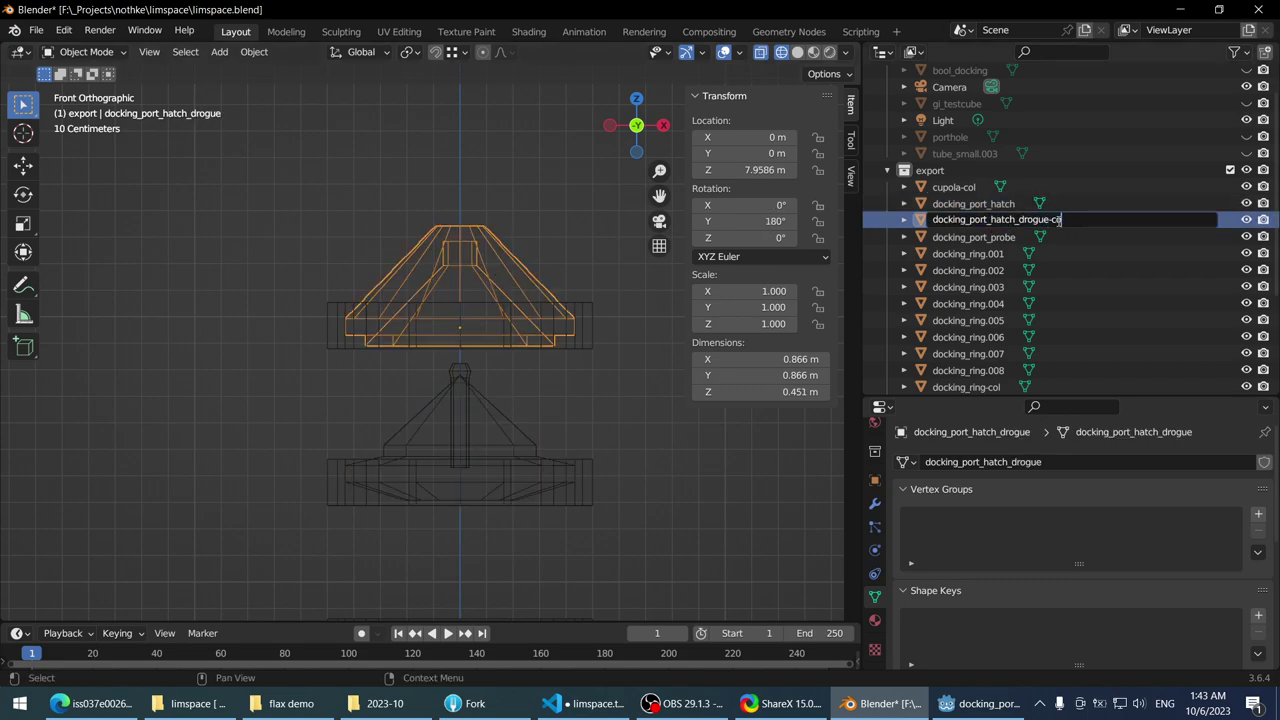
text(-col)
key(Return)
- Rename the lower docking_port_hatch object to docking_port_hatch-col
scroll(546, 279, up, 3)
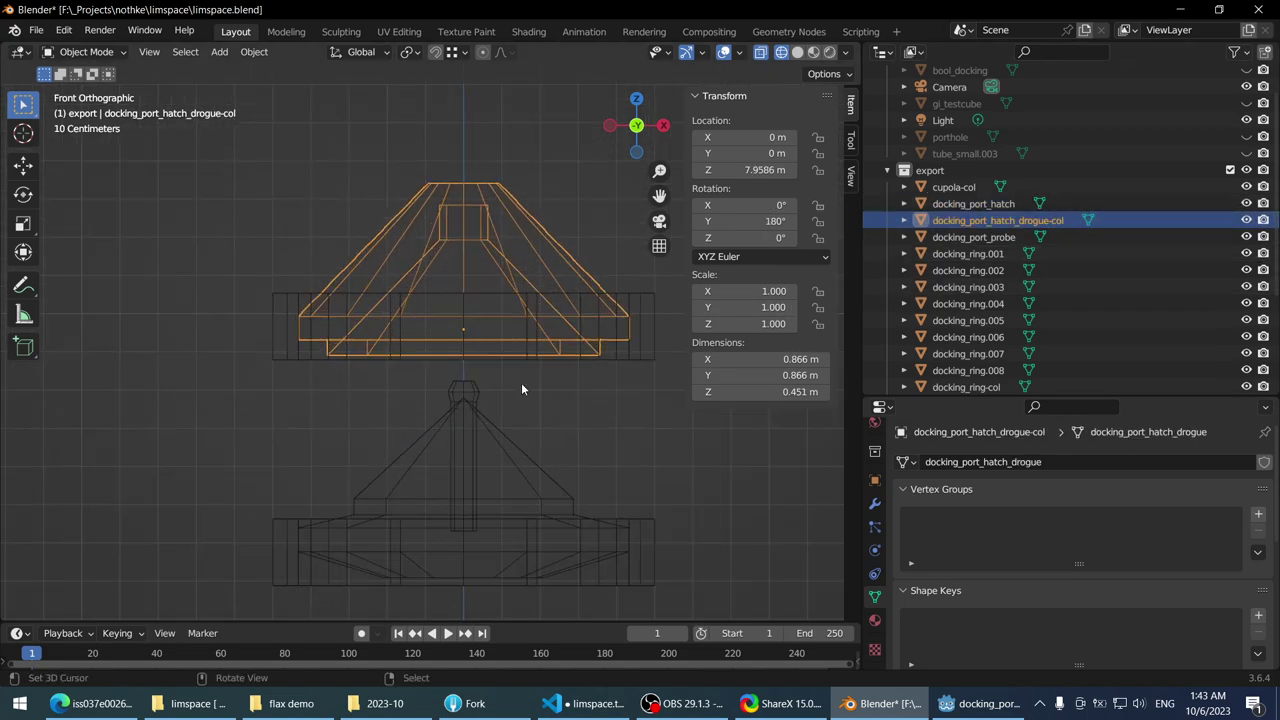
click(530, 410)
shift+middle_drag(546, 436, 515, 350)
double_click(1046, 214)
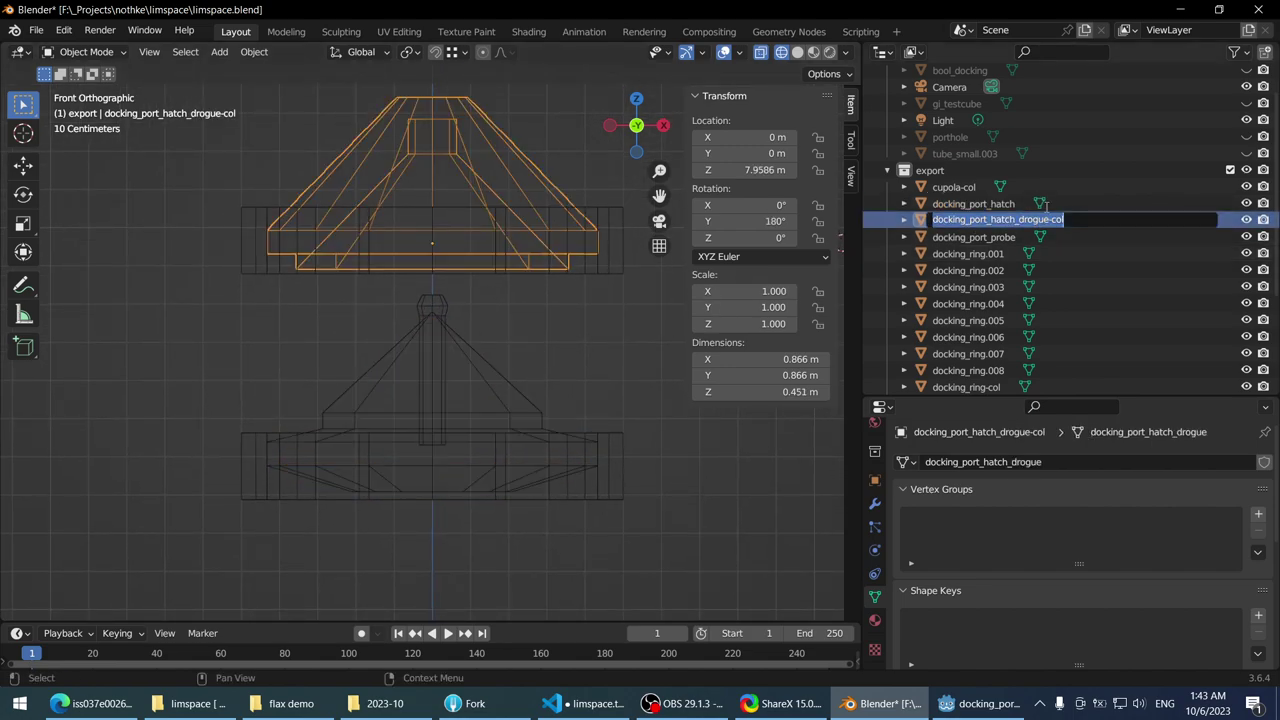
click(971, 206)
scroll(971, 206, up, 1)
double_click(998, 220)
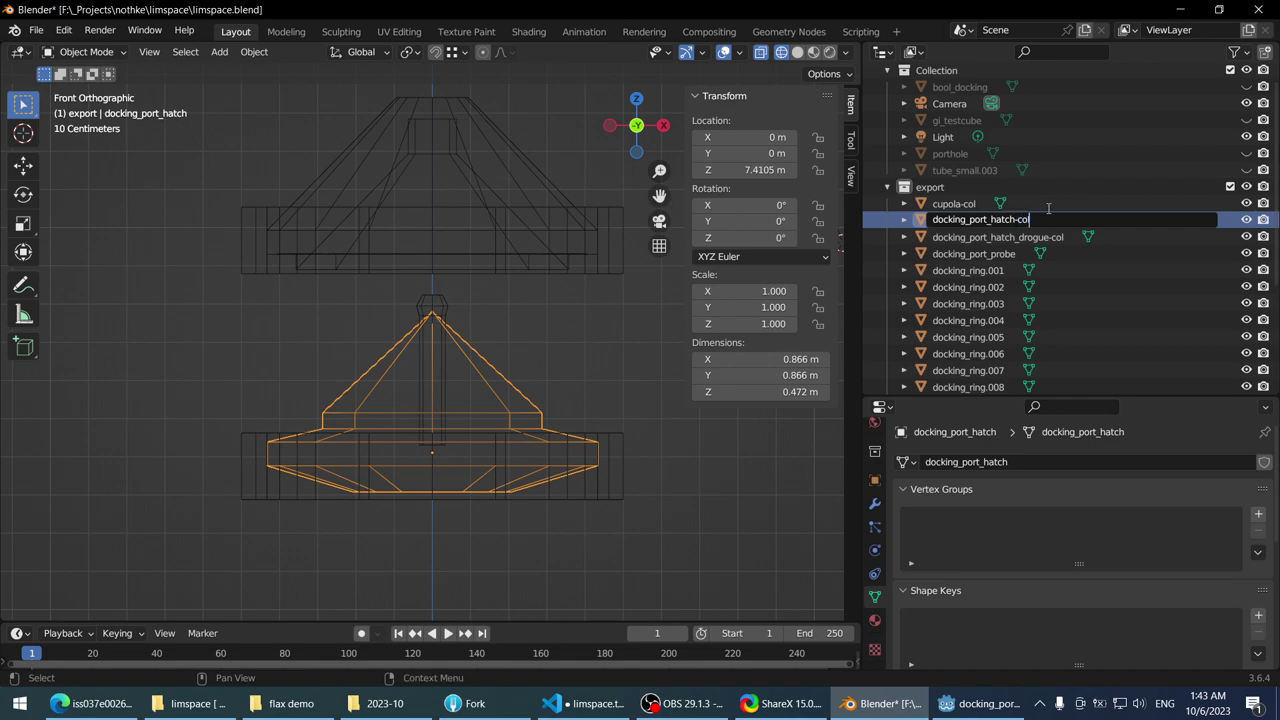
text(-col)
key(Return)
- Export the export collection's objects again as glTF 2.0 to tube.glb
click(1040, 237)
ctrl+middle_drag(502, 207, 510, 285)
right_click(972, 187)
click(905, 207)
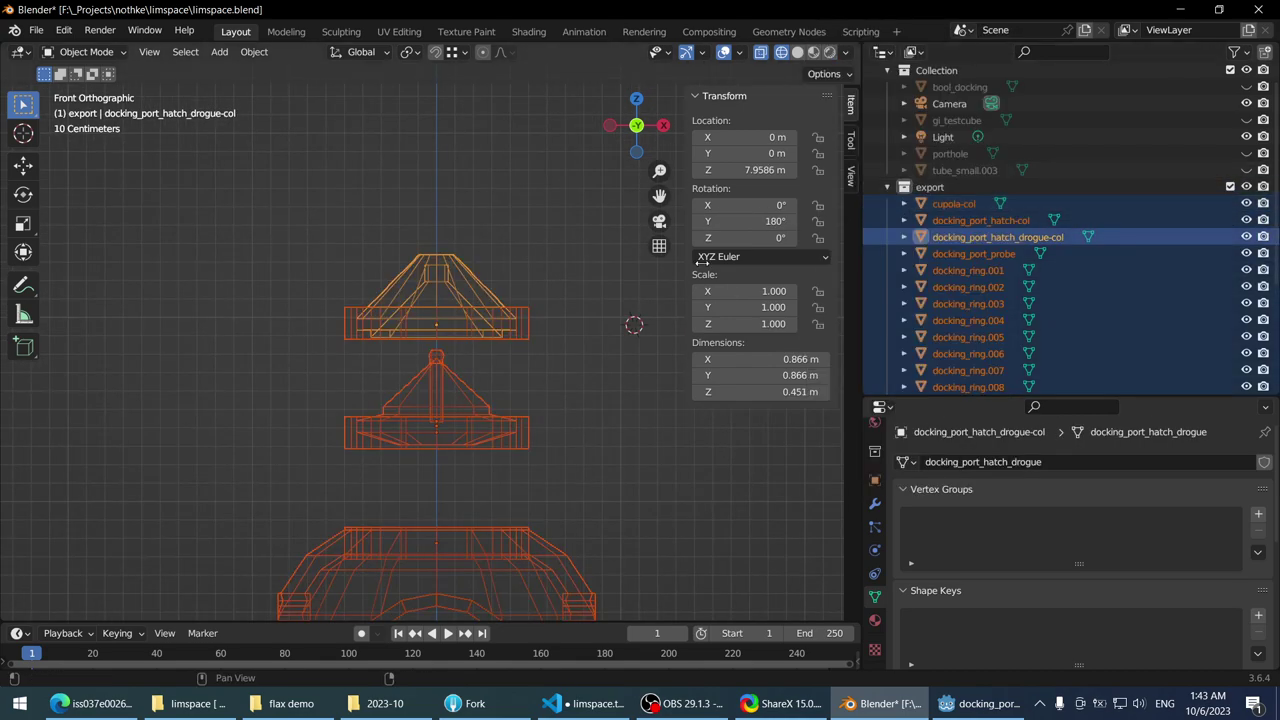
key(q)
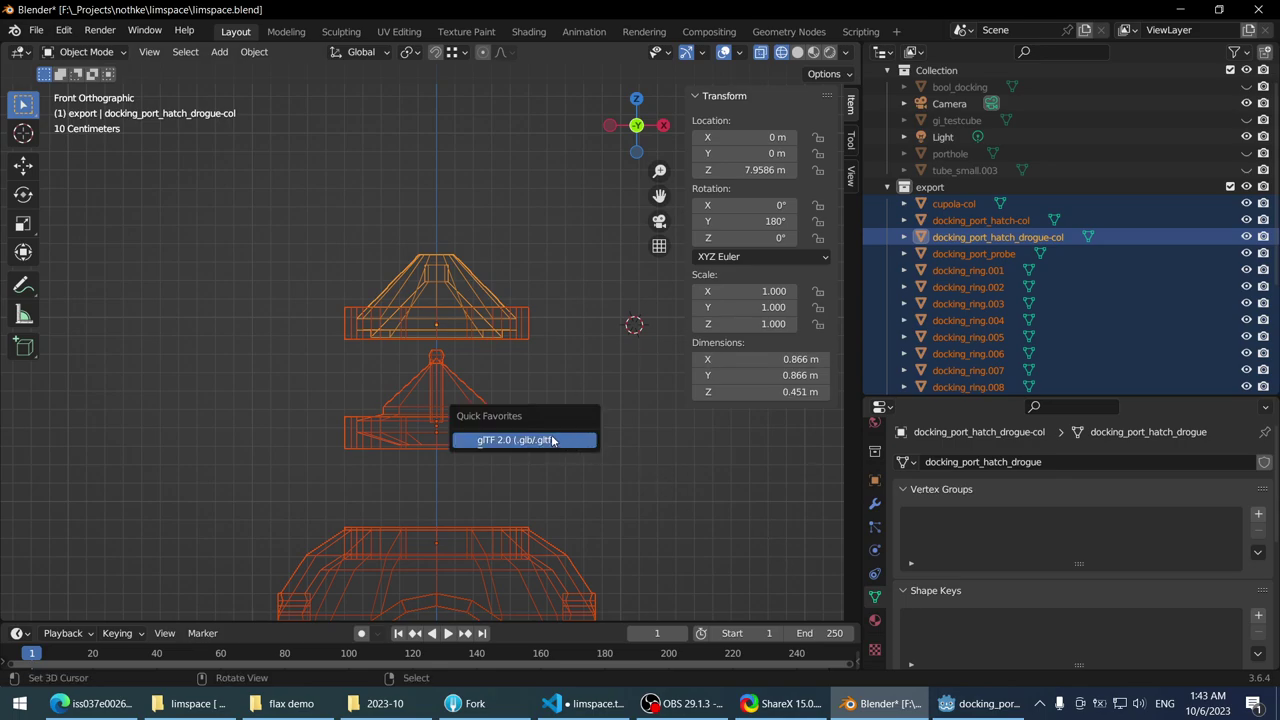
click(552, 440)
click(886, 585)
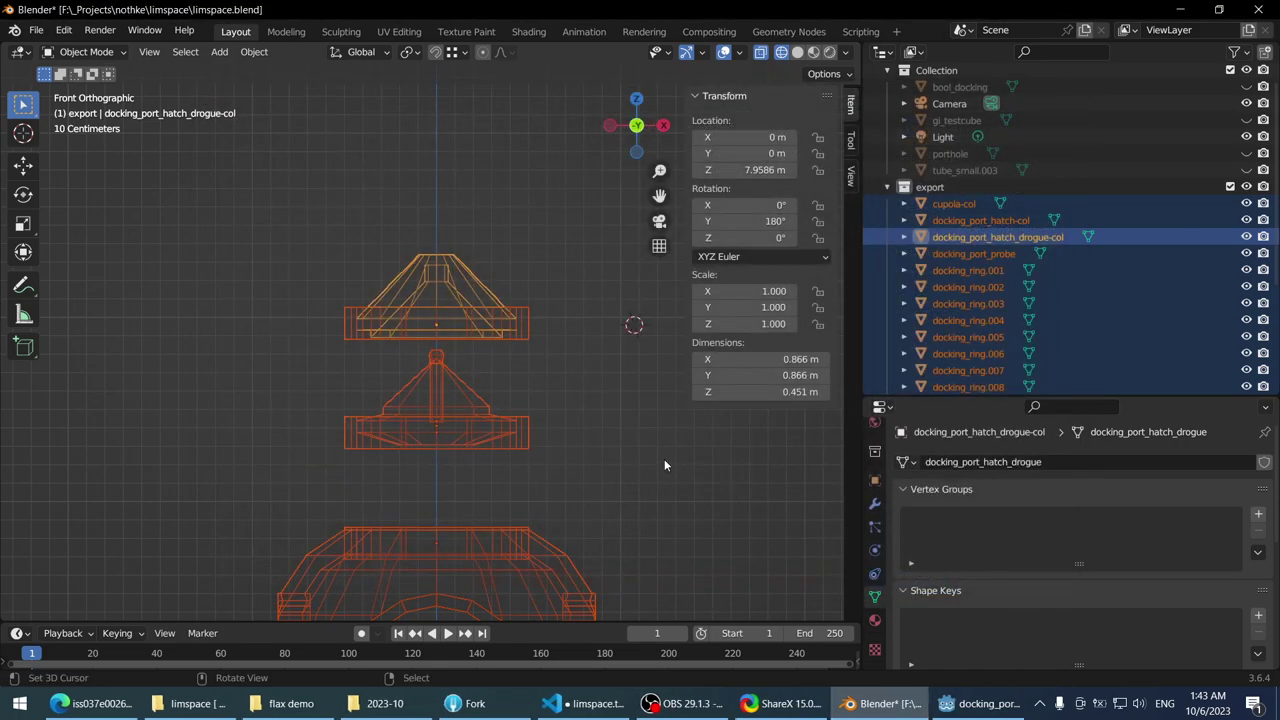
- Close the docking_port_hatch_probe scene tab in Godot
key(alt+Tab)
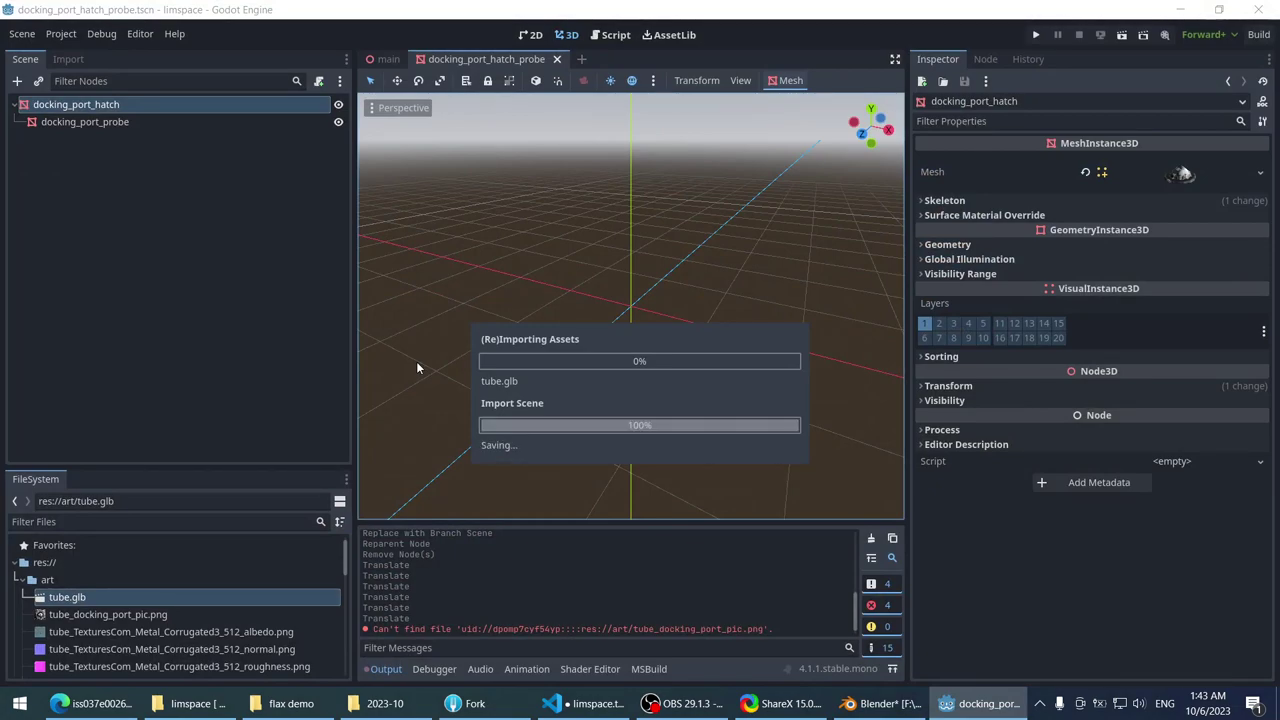
click(111, 106)
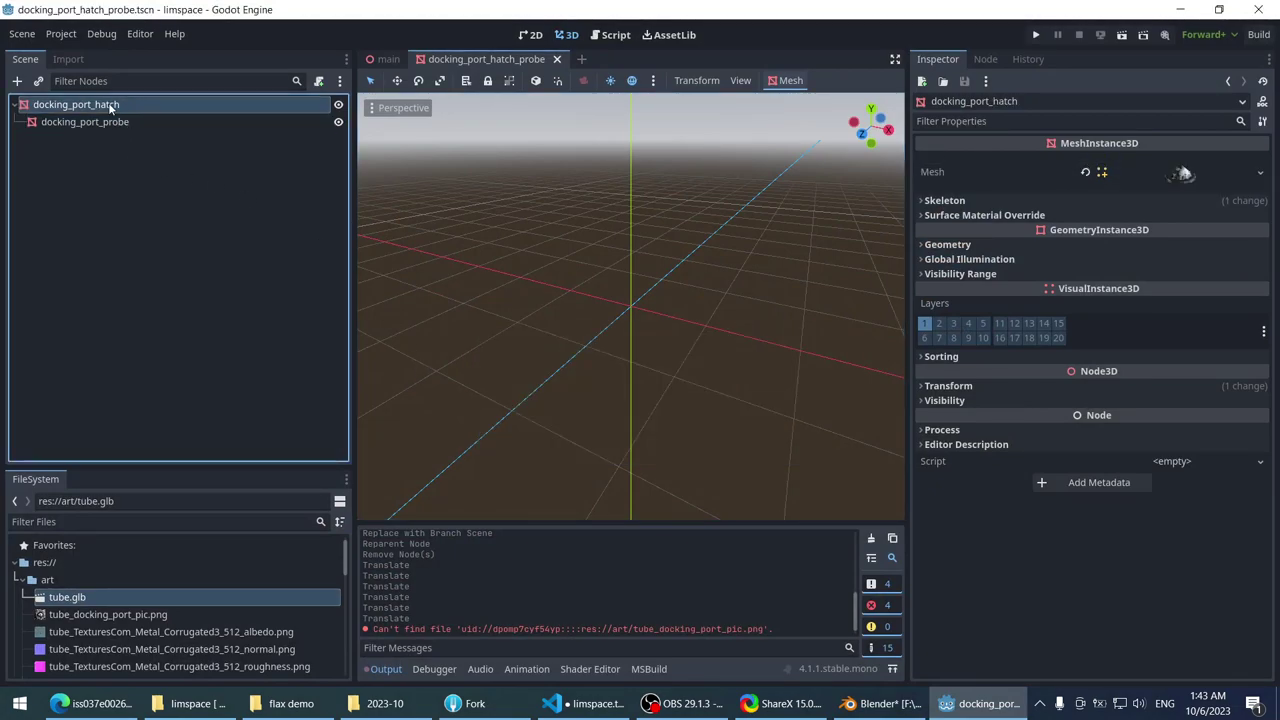
middle_click(468, 60)
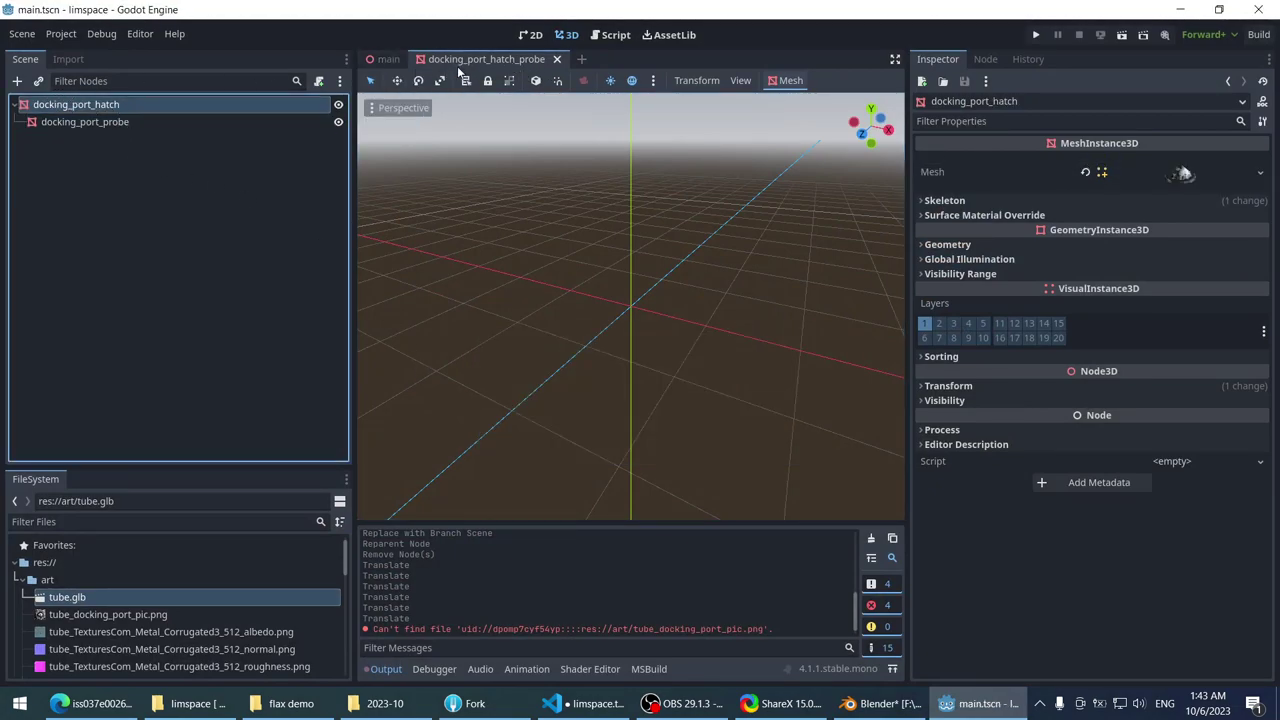
scroll(541, 304, down, 2)
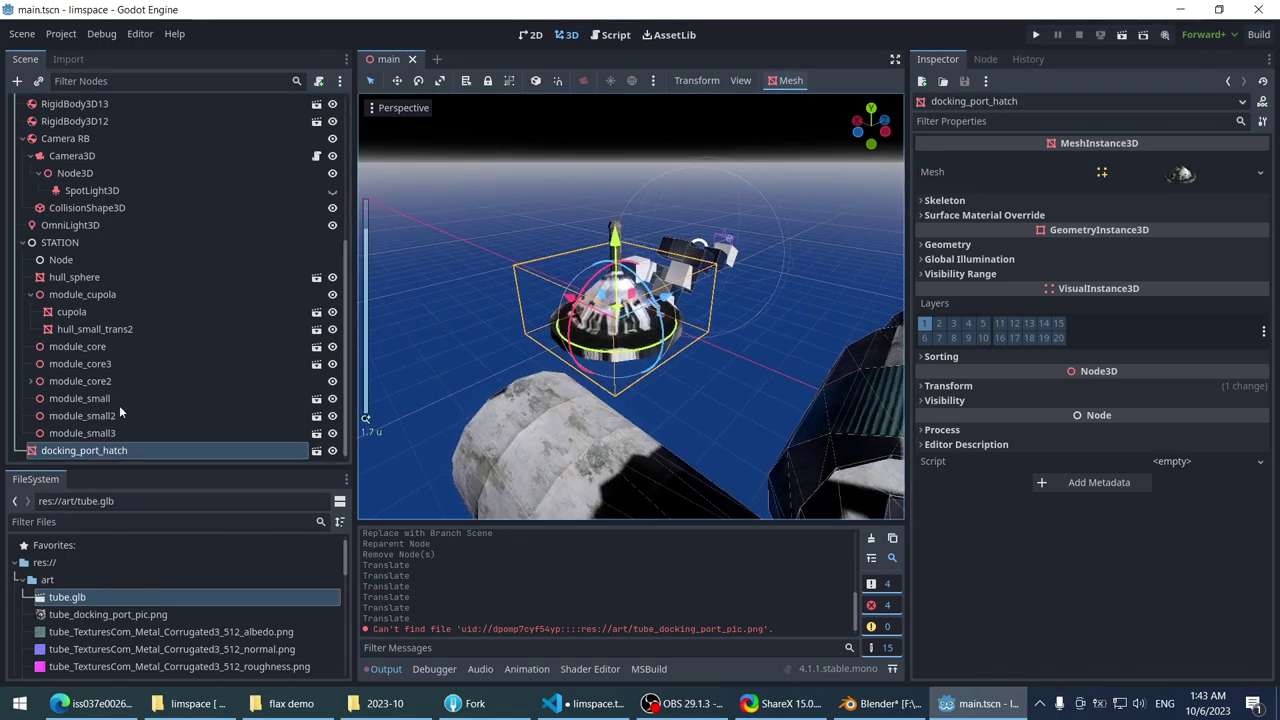
- Reimport tube.glb and drag an instance of it into the main.tscn viewport
double_click(67, 598)
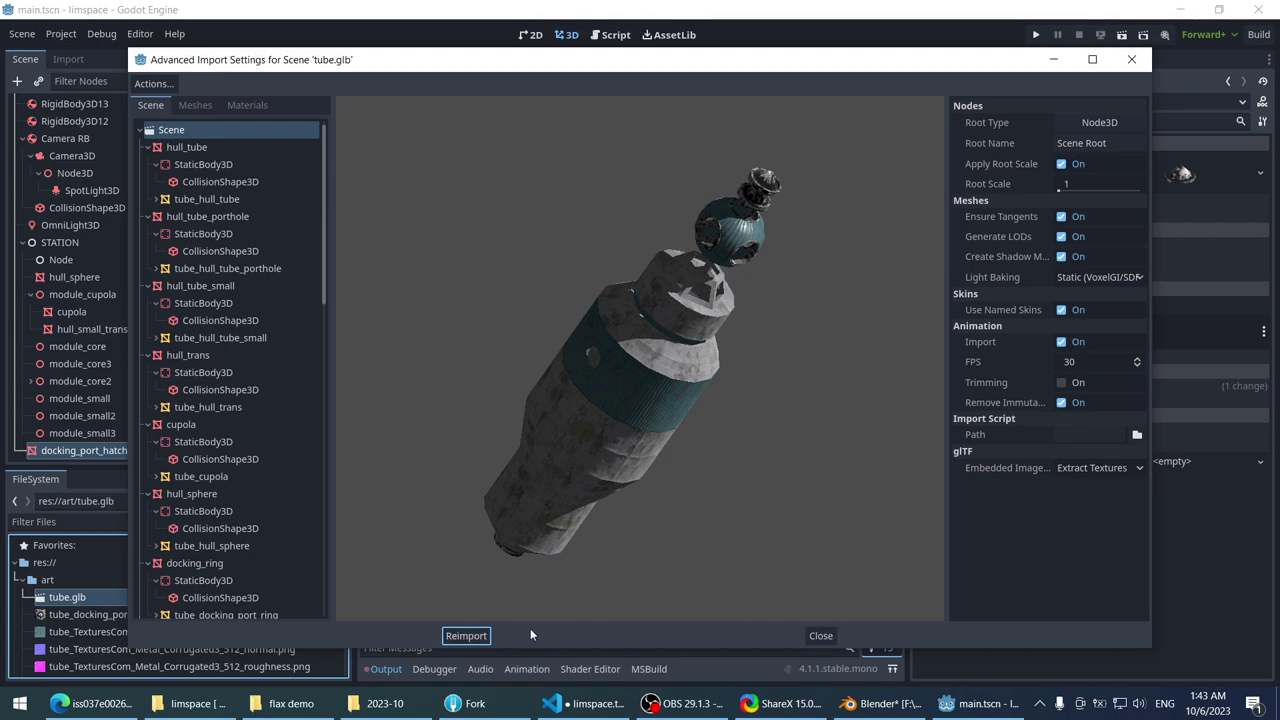
click(821, 636)
double_click(107, 600)
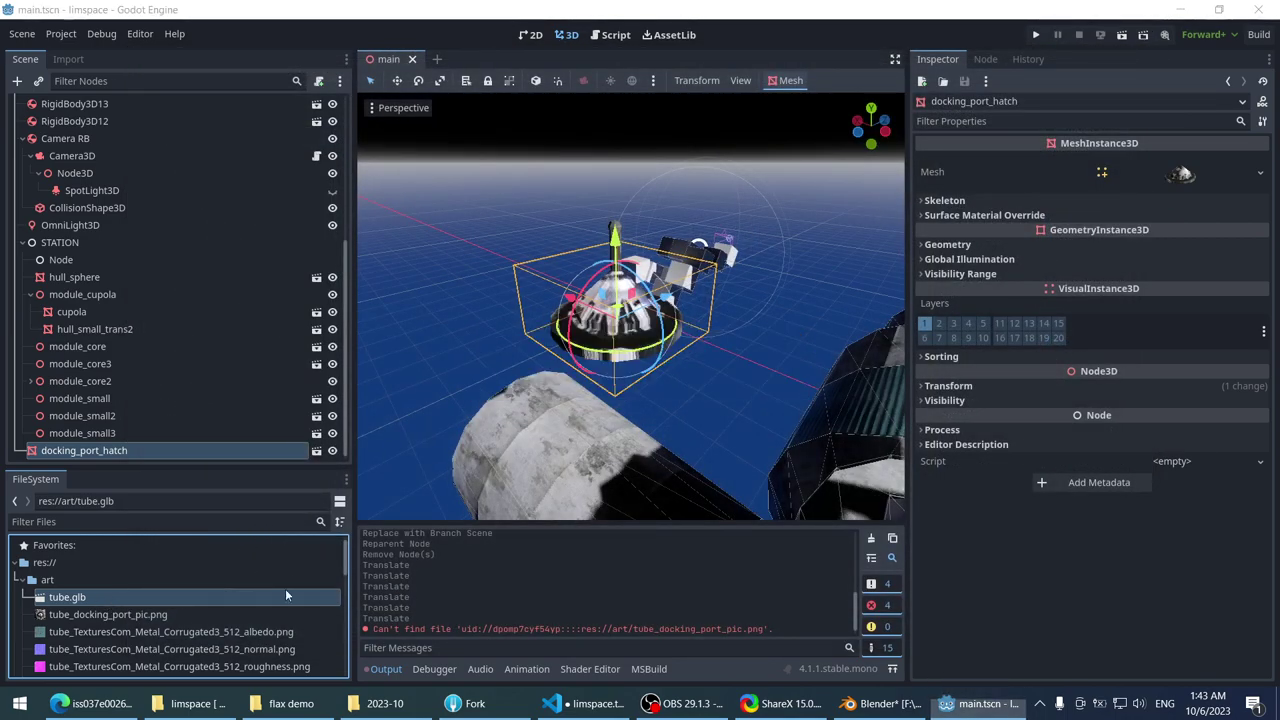
click(448, 638)
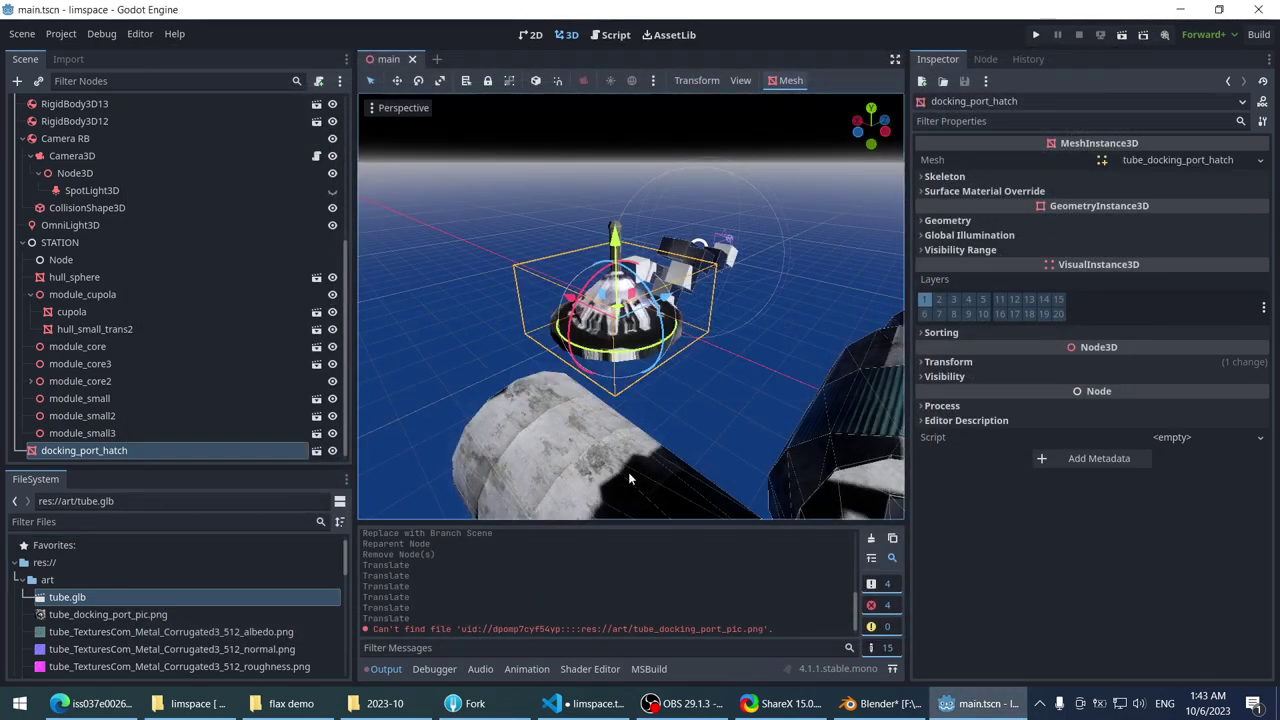
drag(85, 598, 430, 480)
scroll(754, 474, down, 3)
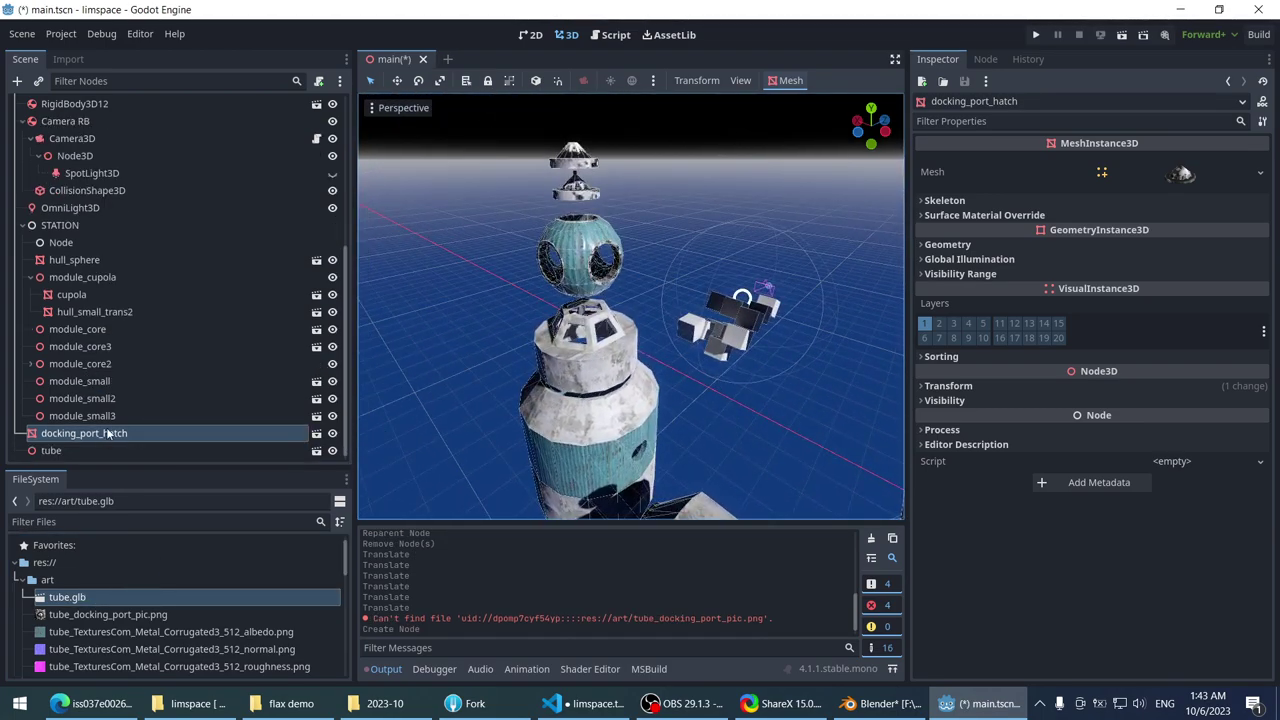
- Make the docking_port_hatch instance local, then undo that change
right_click(108, 437)
click(188, 603)
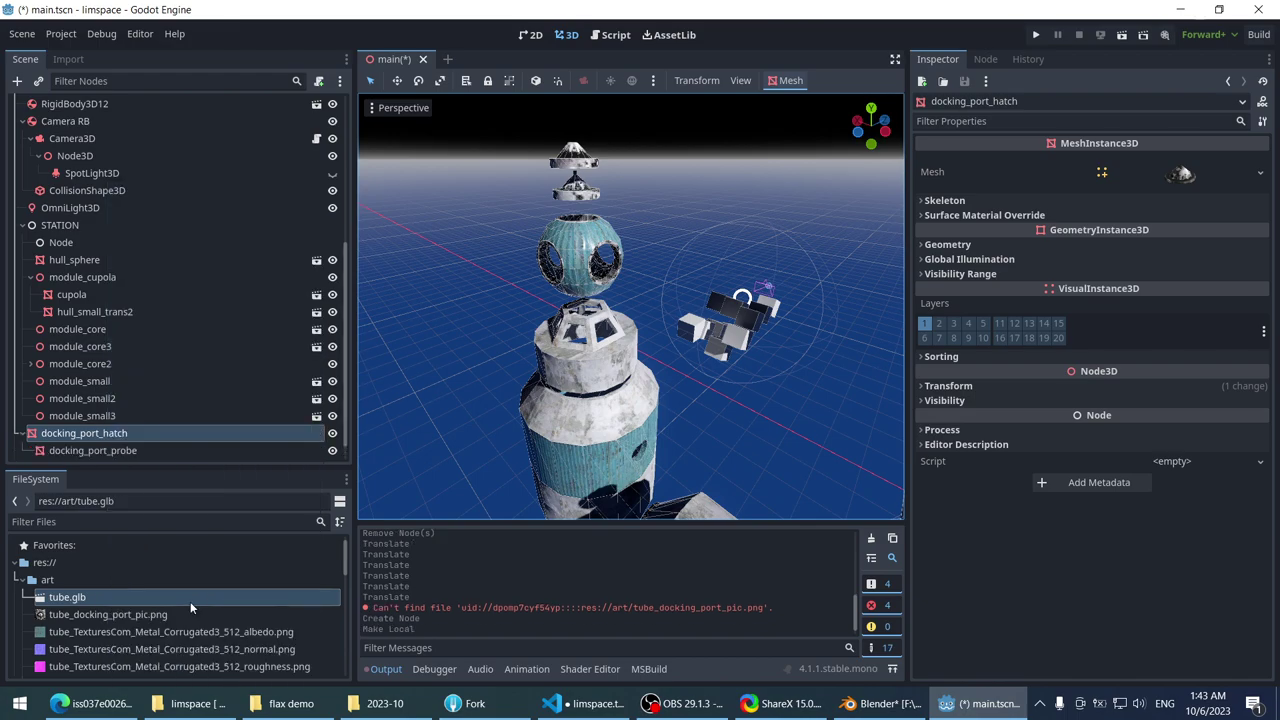
click(47, 435)
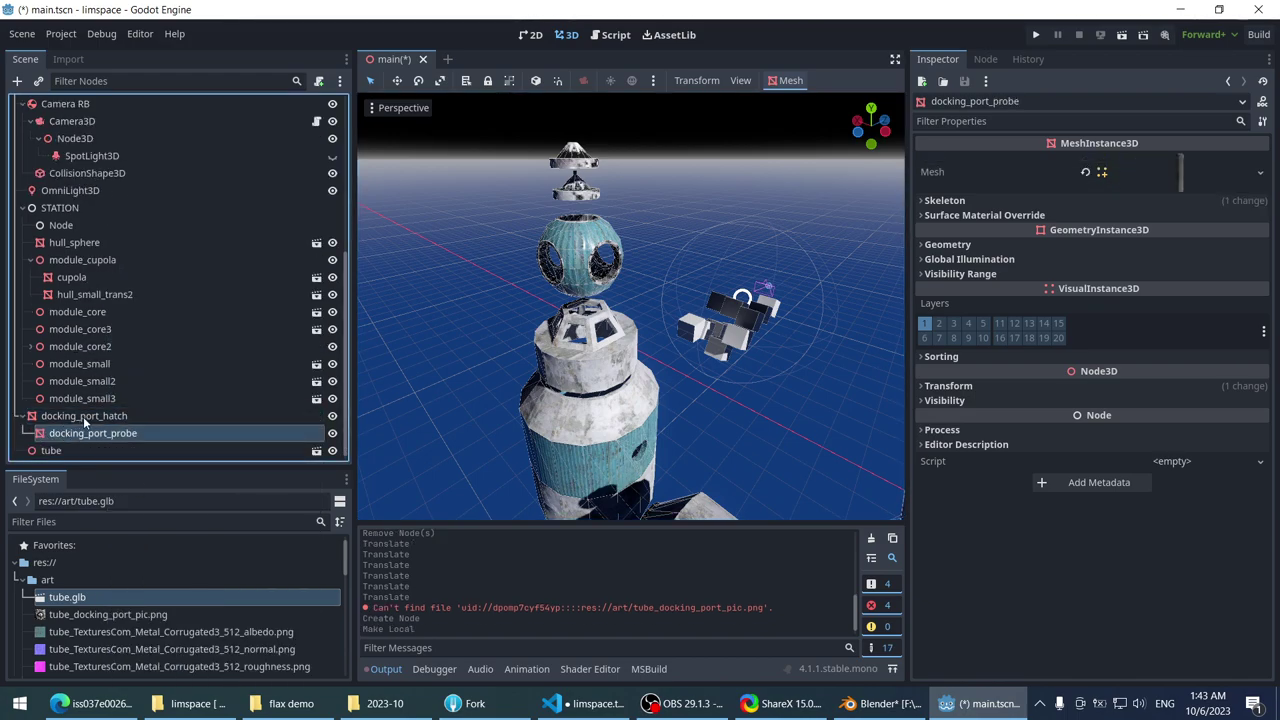
click(85, 417)
key(ctrl+z)
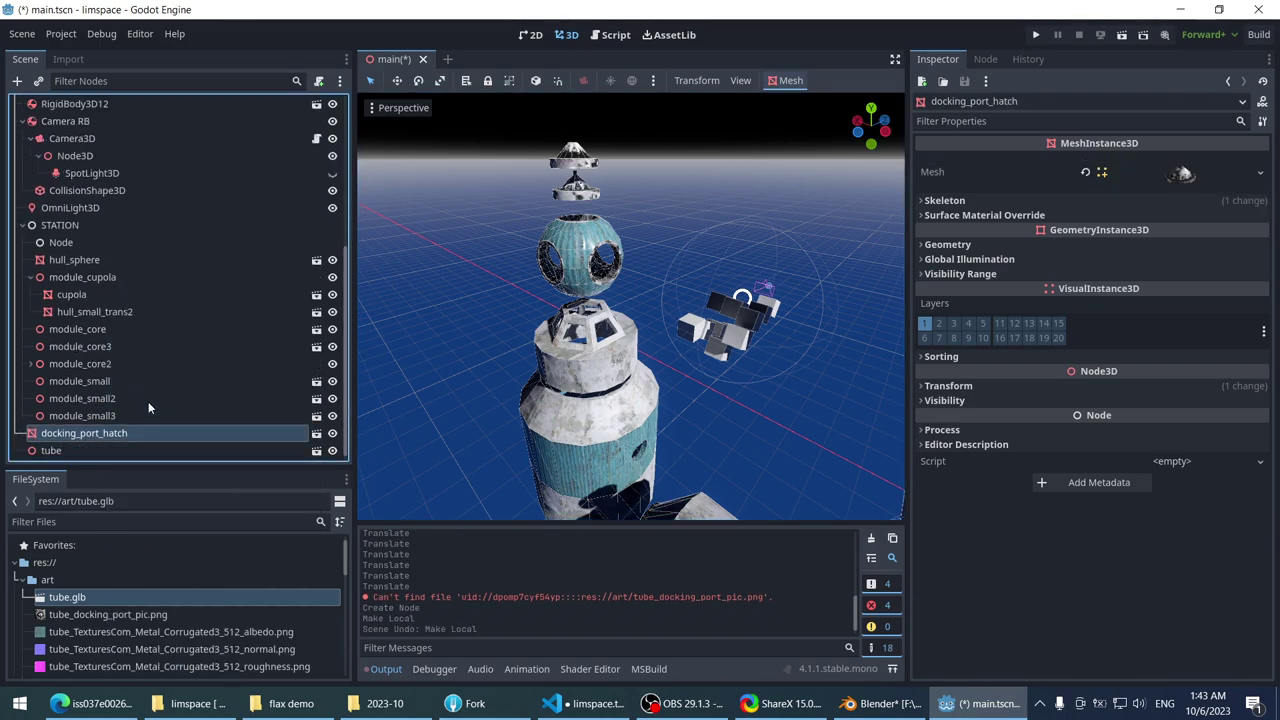
- Make the instanced tube node local instead, exposing its hatch and ring children
click(60, 450)
right_click(114, 450)
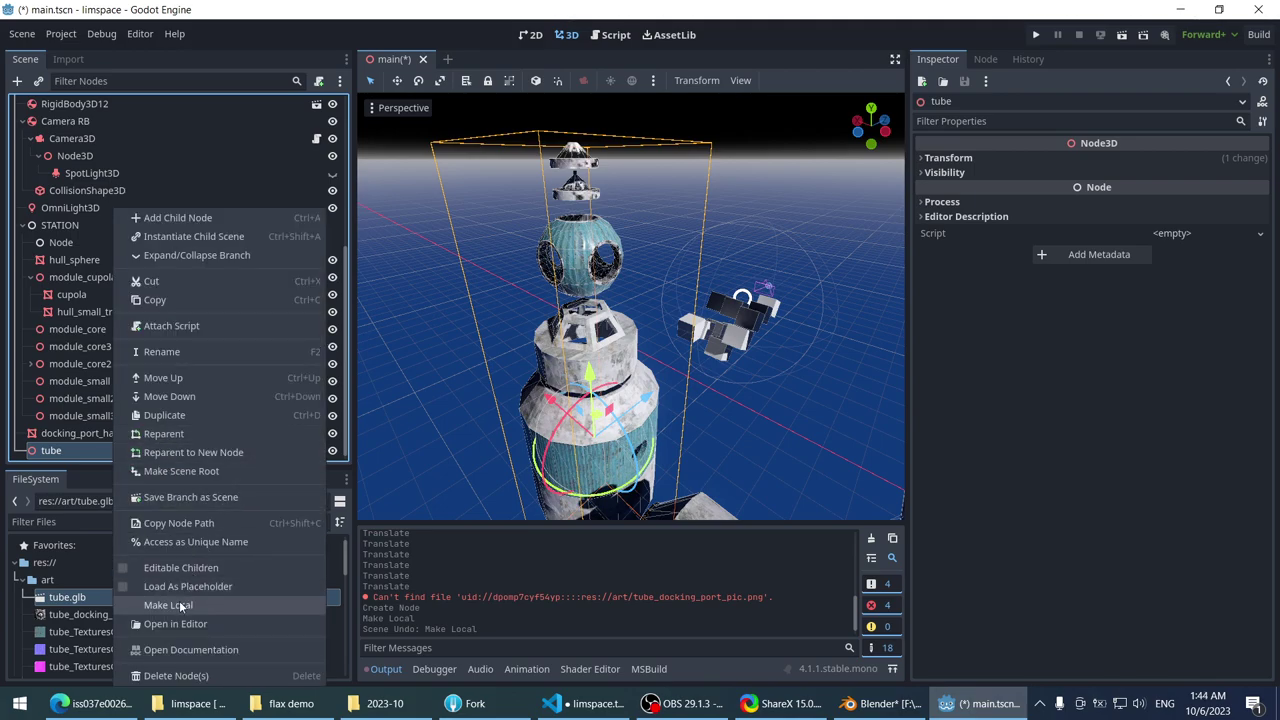
click(179, 602)
scroll(160, 350, down, 6)
scroll(588, 252, down, 2)
- Inspect the top hatch's collision shape, then focus and select docking_port_hatch_drogue
mouse_move(588, 252)
middle_down()
mouse_move(562, 246)
mouse_move(524, 162)
mouse_move(584, 201)
mouse_move(598, 233)
mouse_move(474, 223)
mouse_move(470, 250)
middle_up()
click(524, 162)
click(598, 233)
click(105, 364)
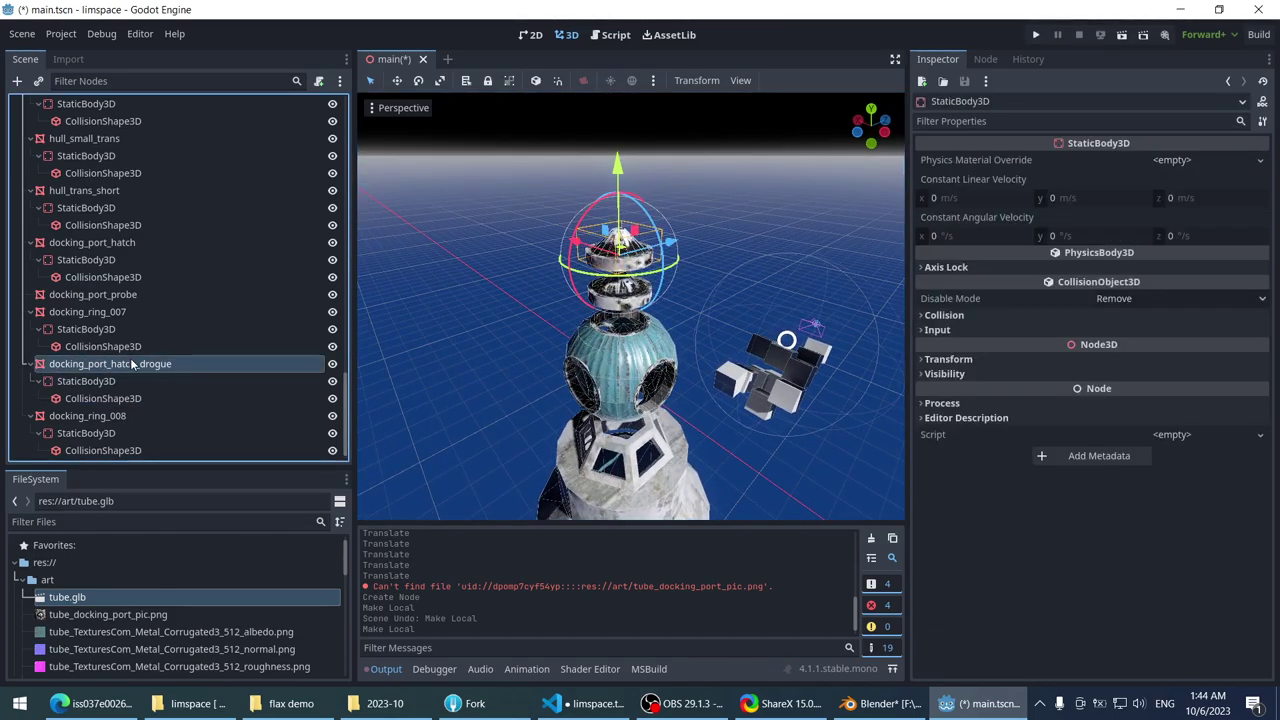
scroll(565, 279, up, 3)
scroll(565, 279, up, 2)
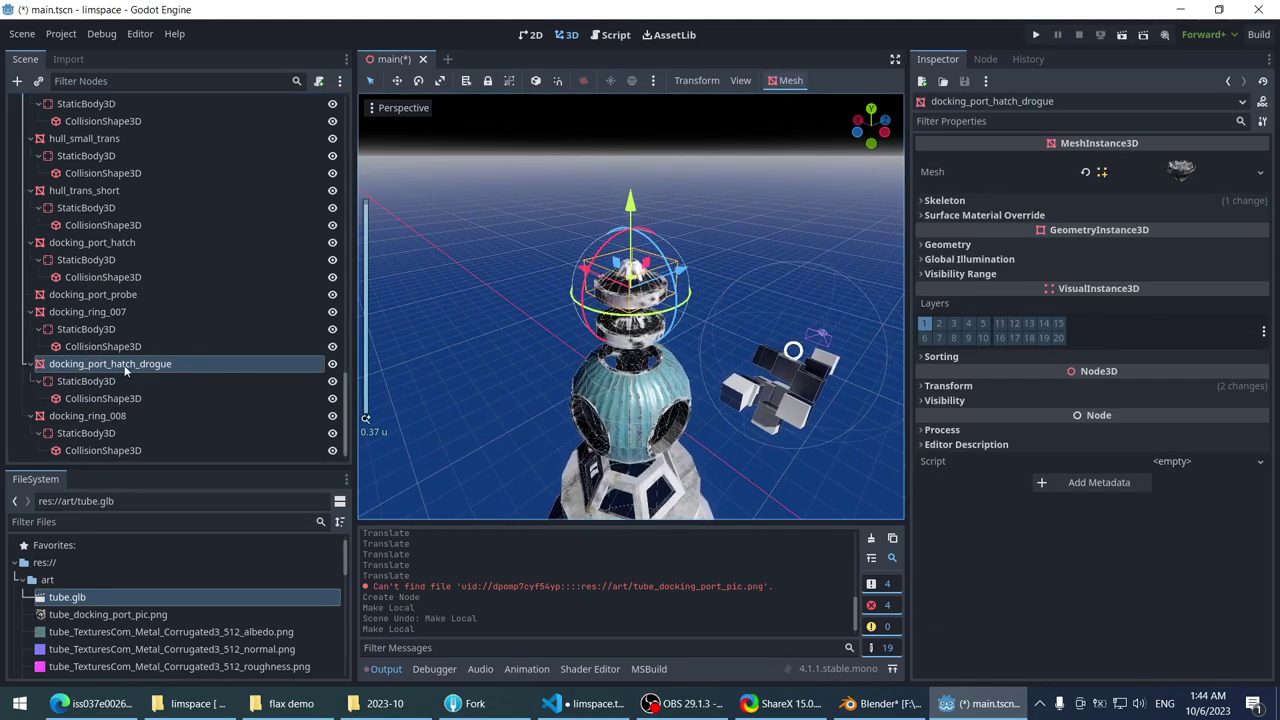
double_click(140, 363)
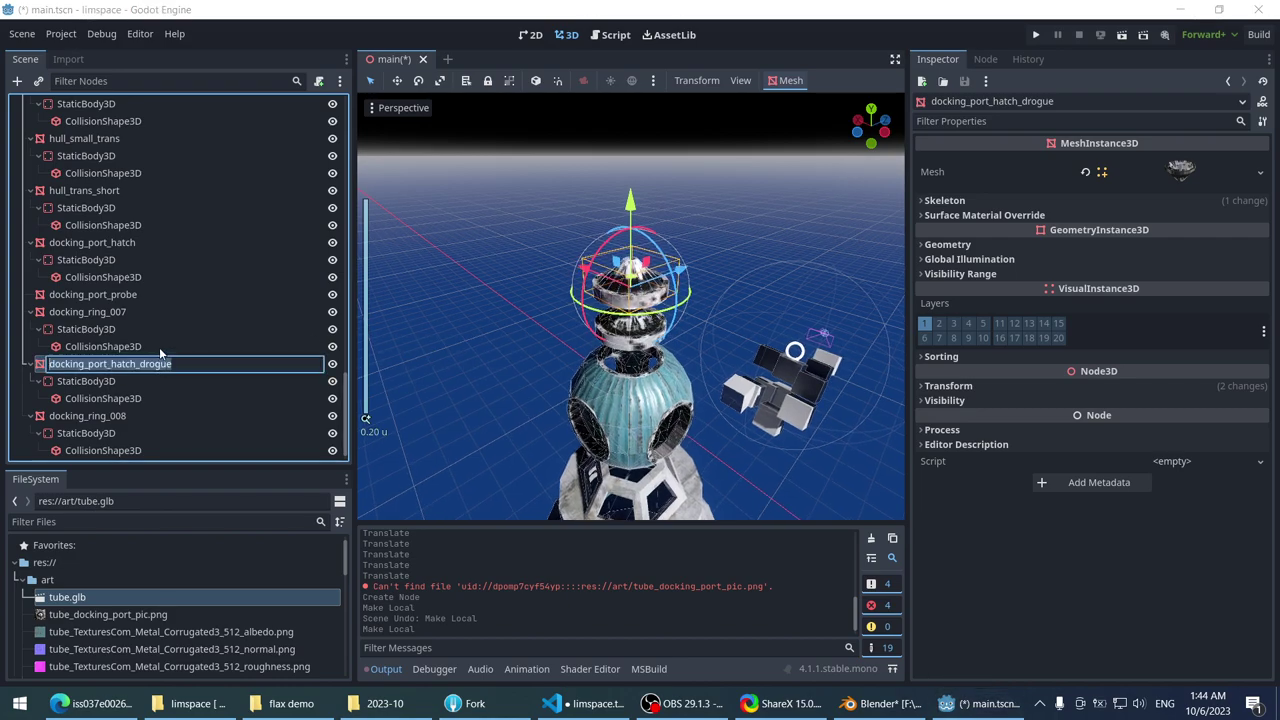
click(134, 347)
click(121, 364)
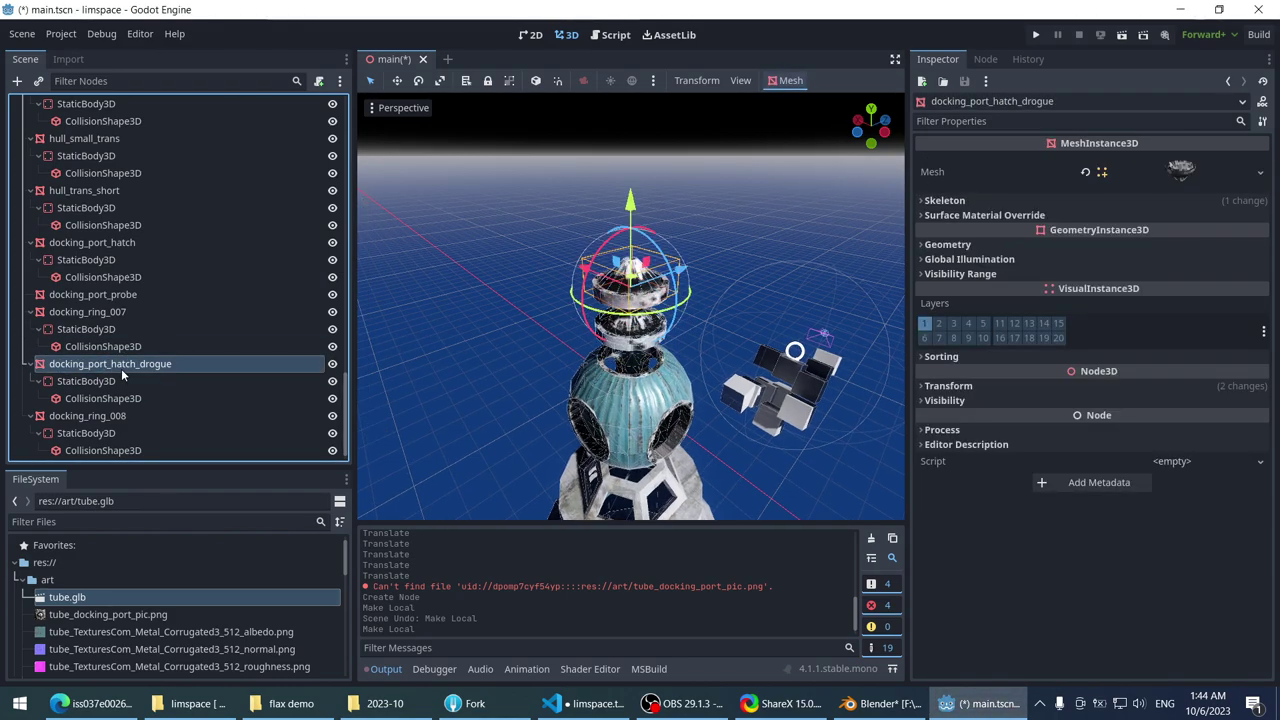
- Save docking_port_hatch_drogue as a branch scene in the prefabs folder
right_click(133, 362)
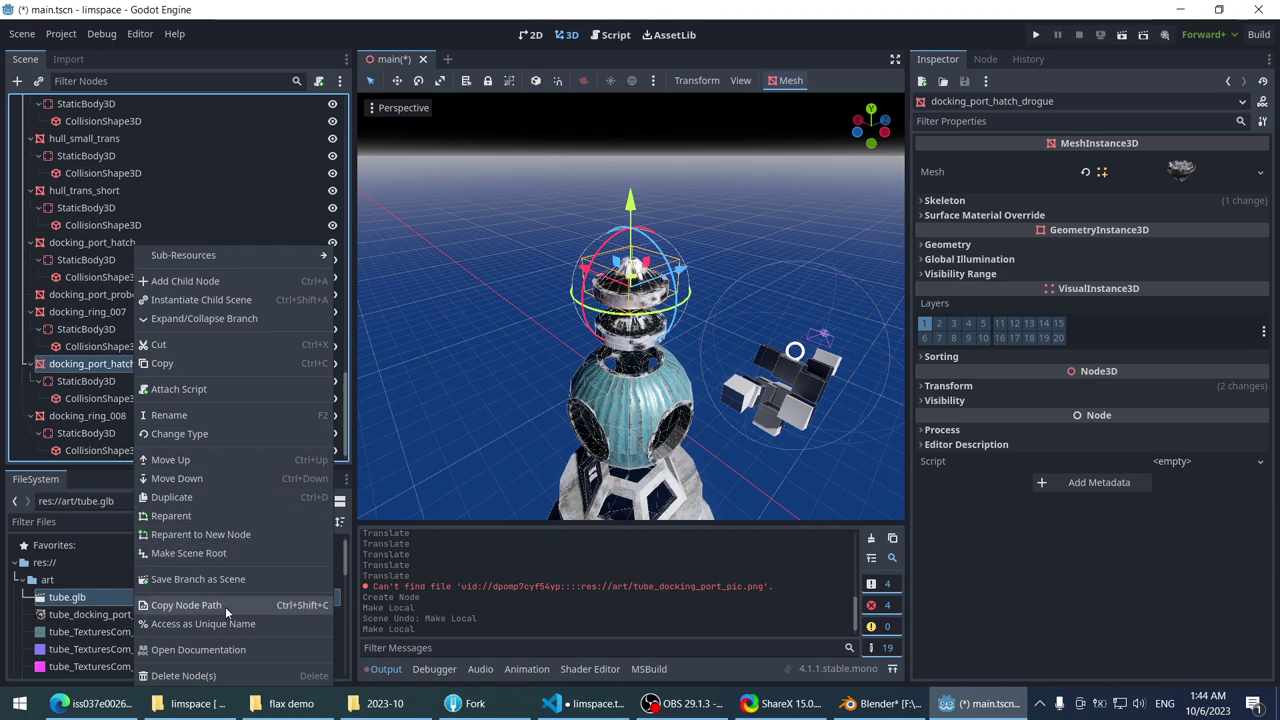
click(210, 579)
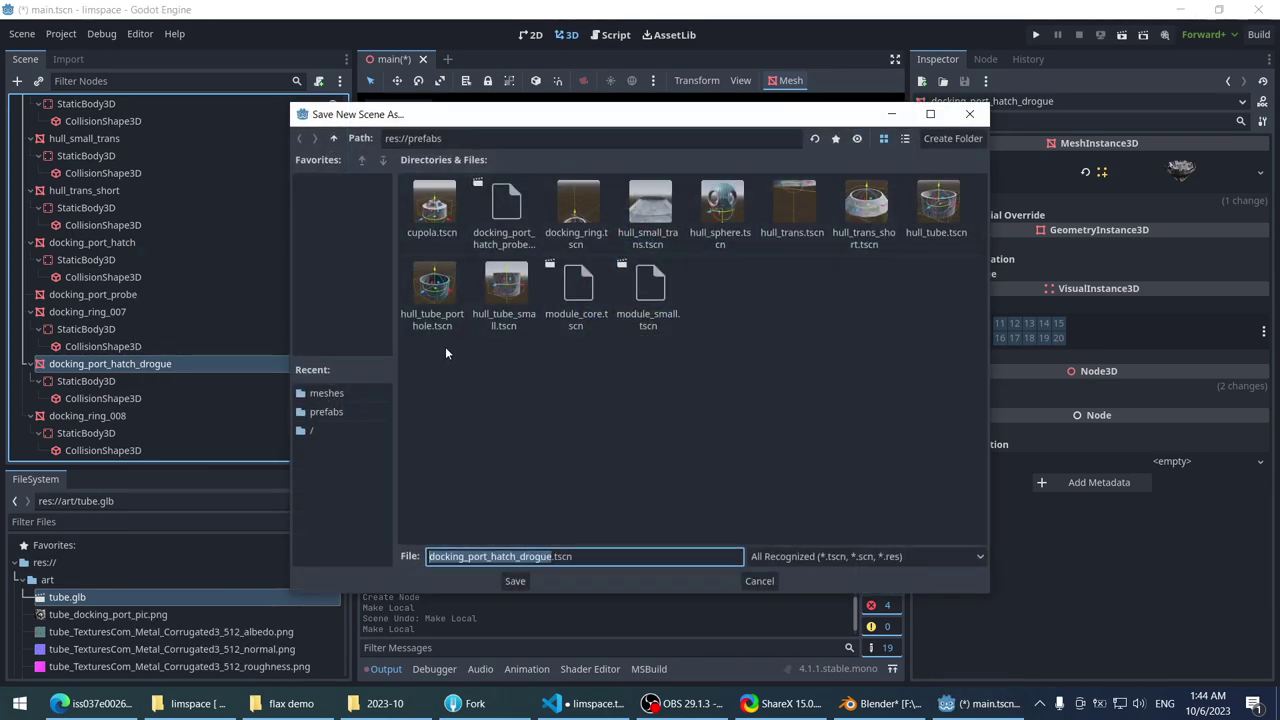
click(341, 413)
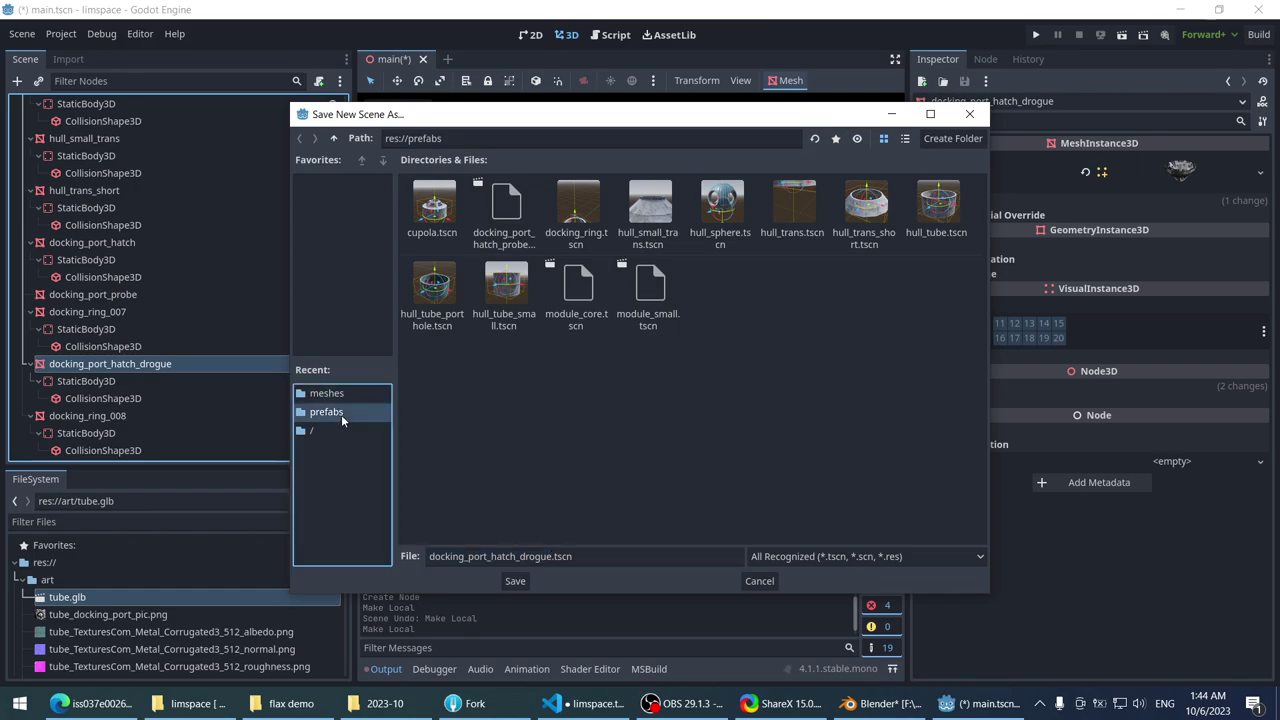
click(515, 582)
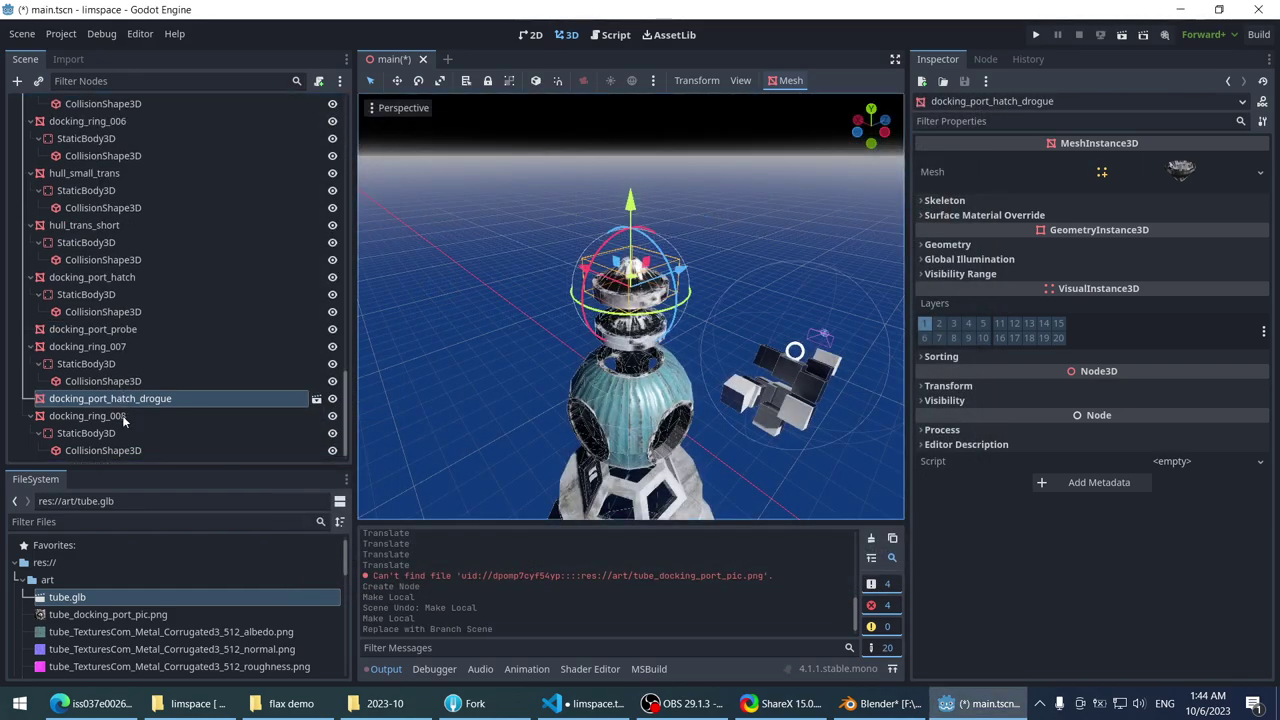
- Inspect docking_ring_008 and docking_ring_007 with its collision shape, nudging ring_007 slightly
middle_drag(382, 383, 514, 170)
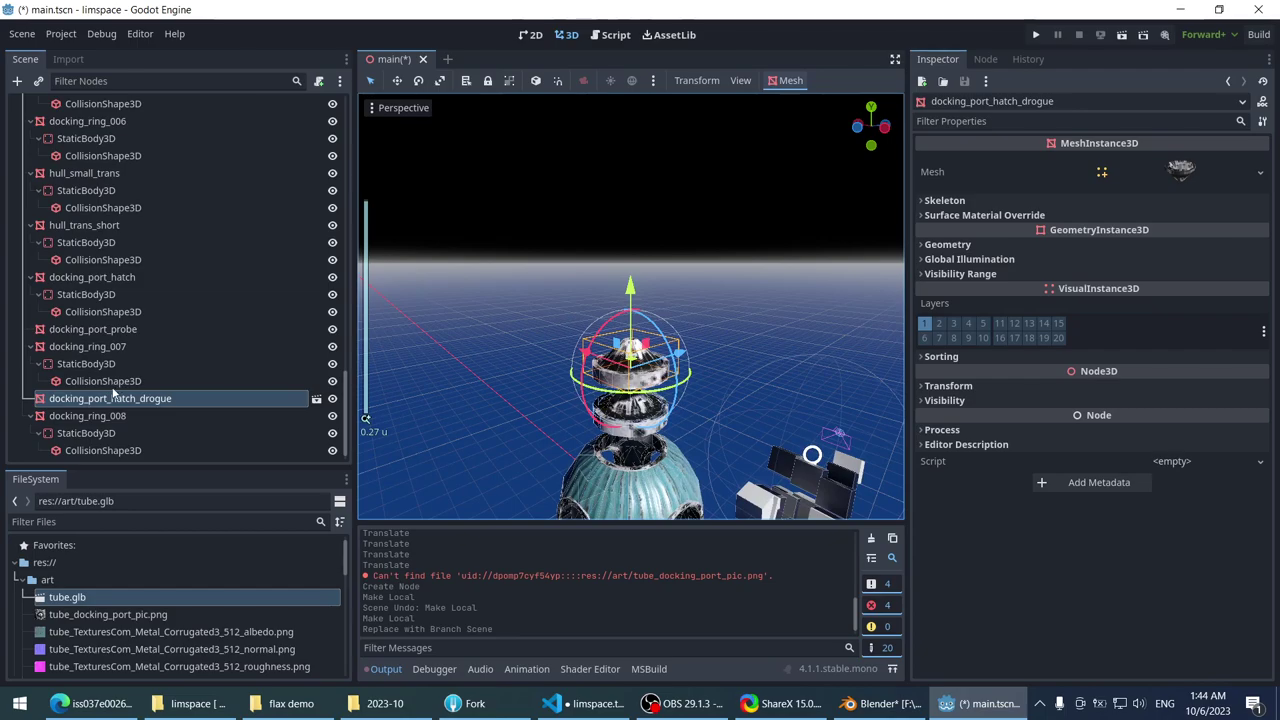
click(104, 418)
click(90, 363)
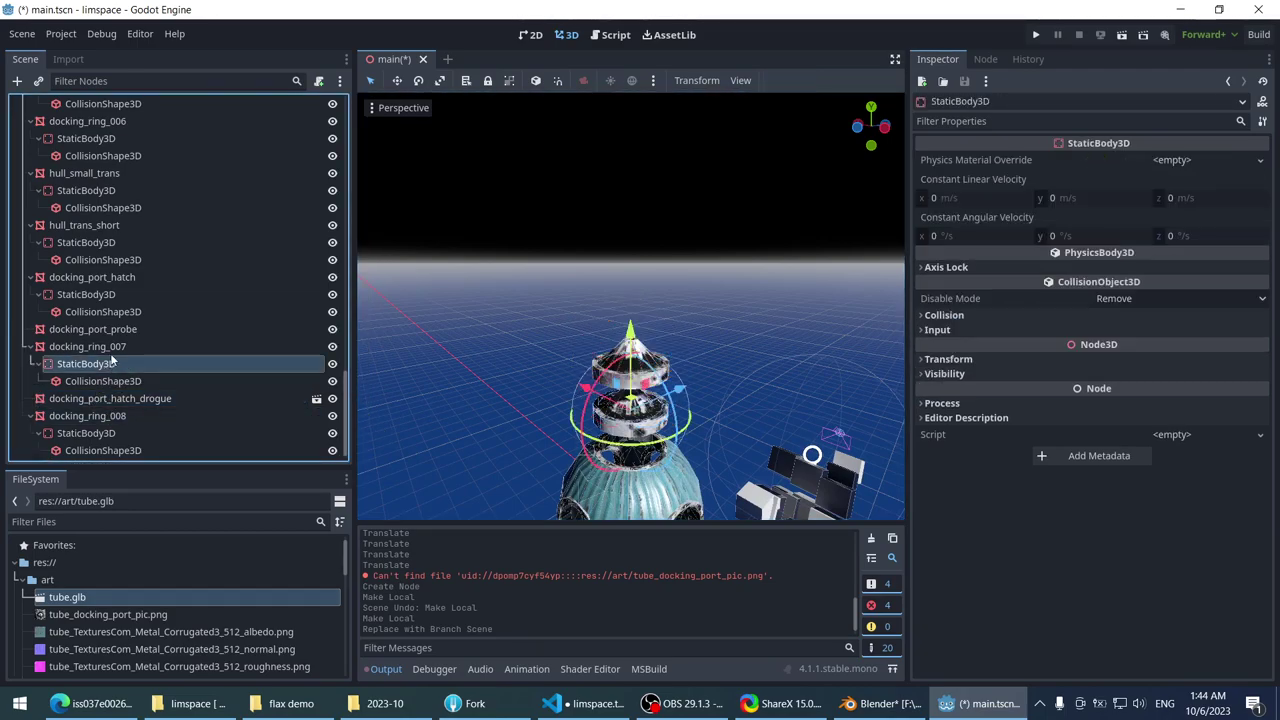
click(88, 346)
click(622, 438)
click(632, 420)
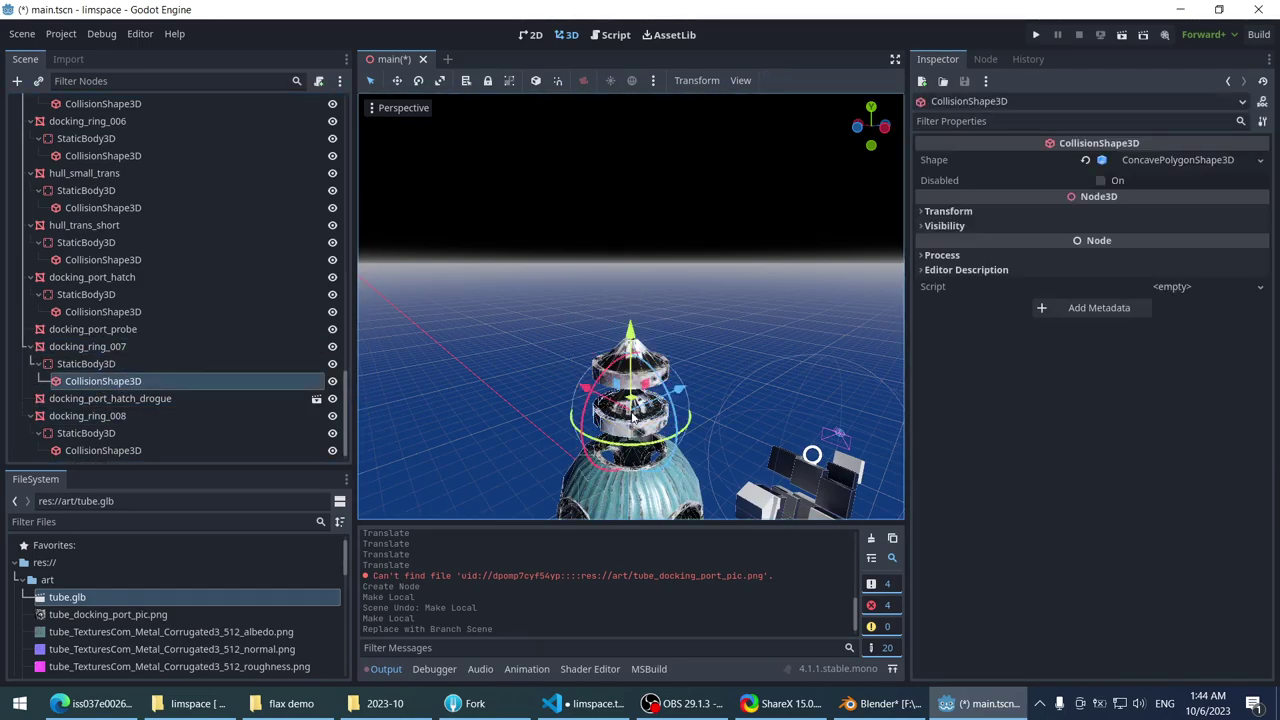
click(88, 346)
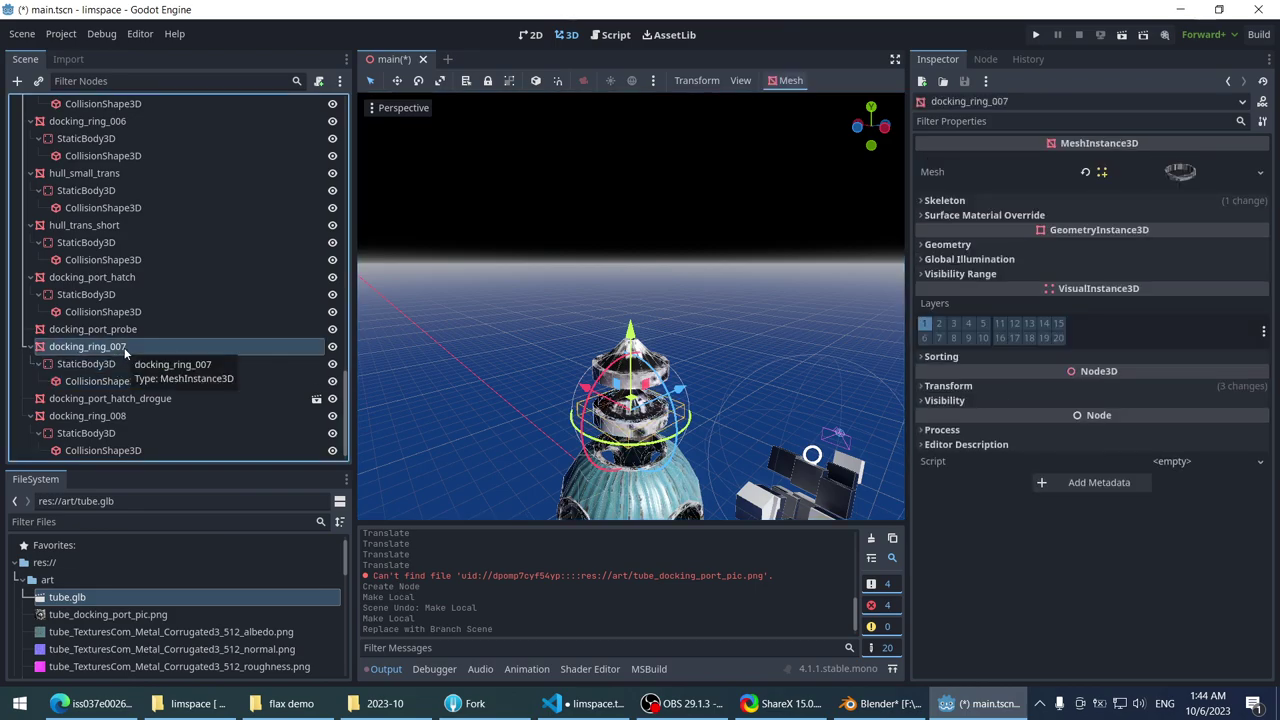
scroll(538, 418, up, 1)
scroll(538, 418, up, 2)
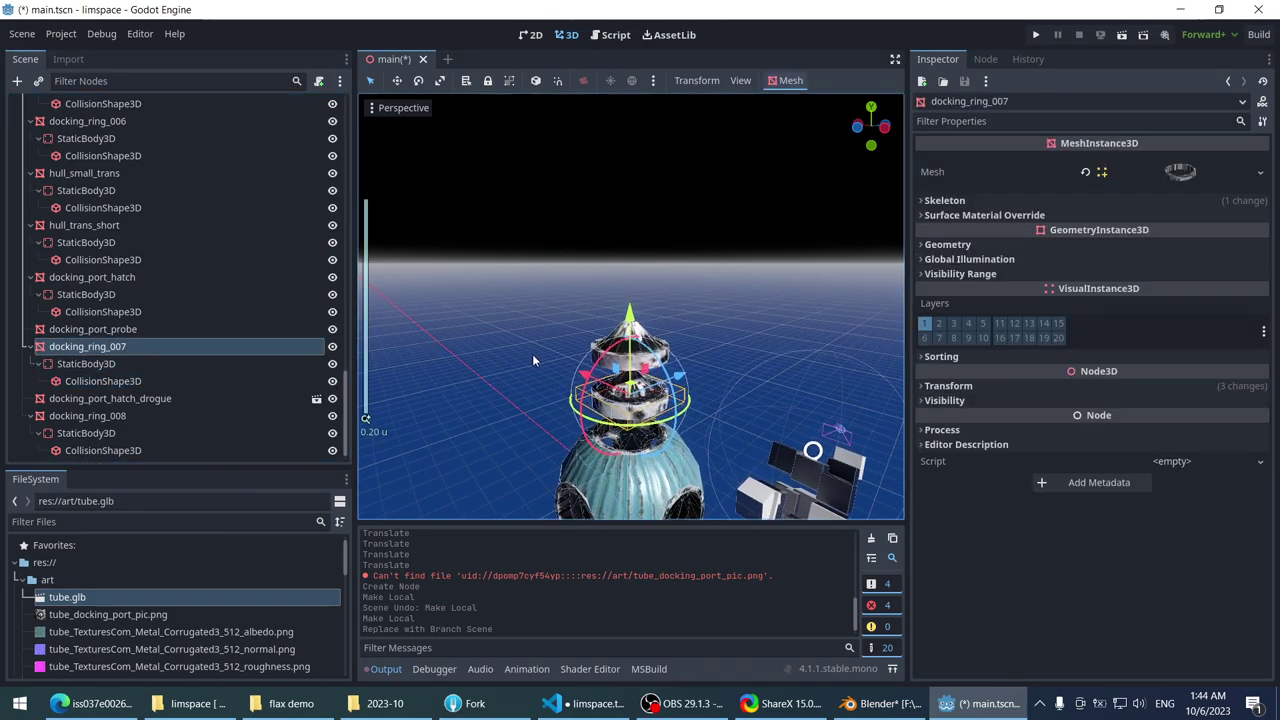
drag(586, 380, 581, 370)
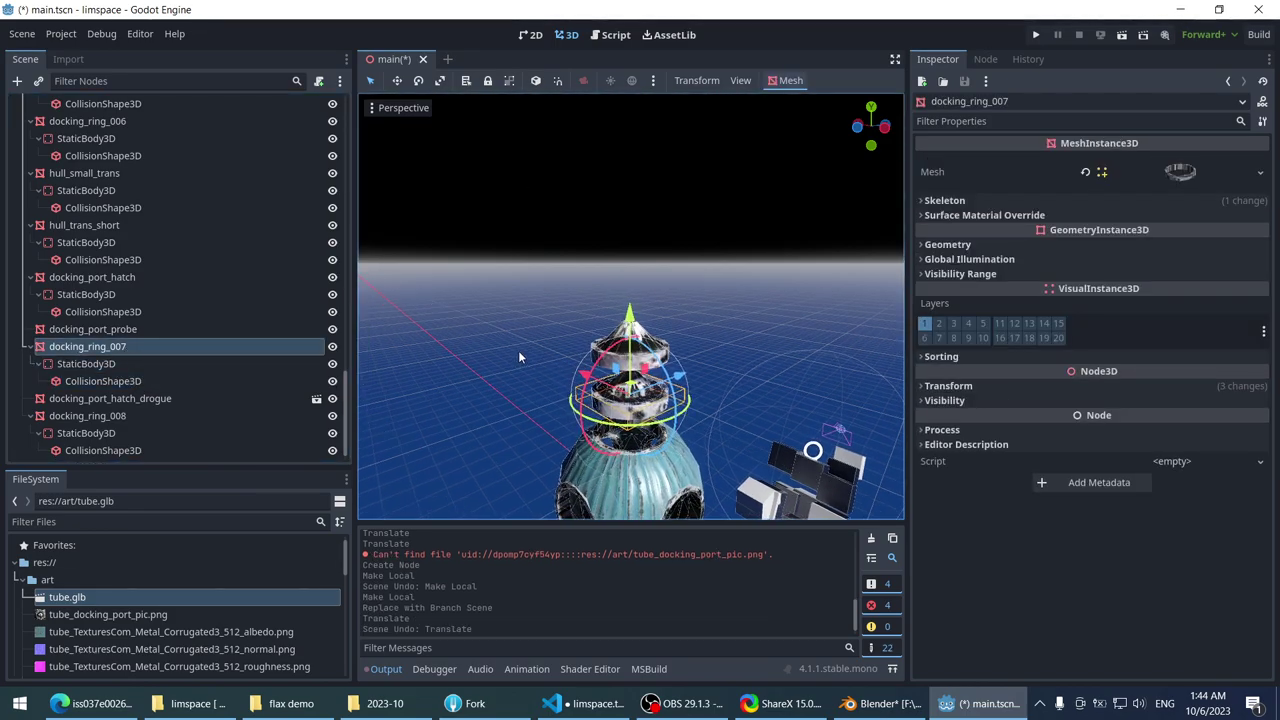
- Undo the ring nudge and make docking_port_probe a child of docking_port_hatch
key(ctrl+z)
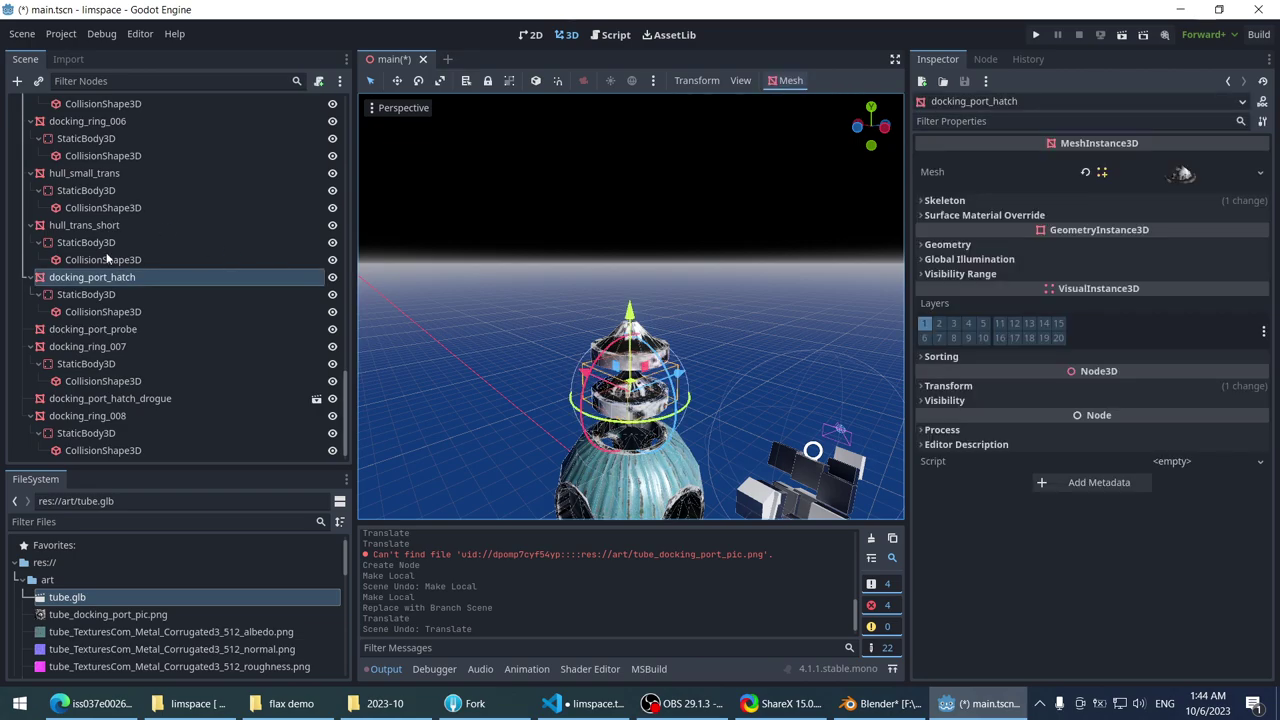
click(107, 259)
click(105, 277)
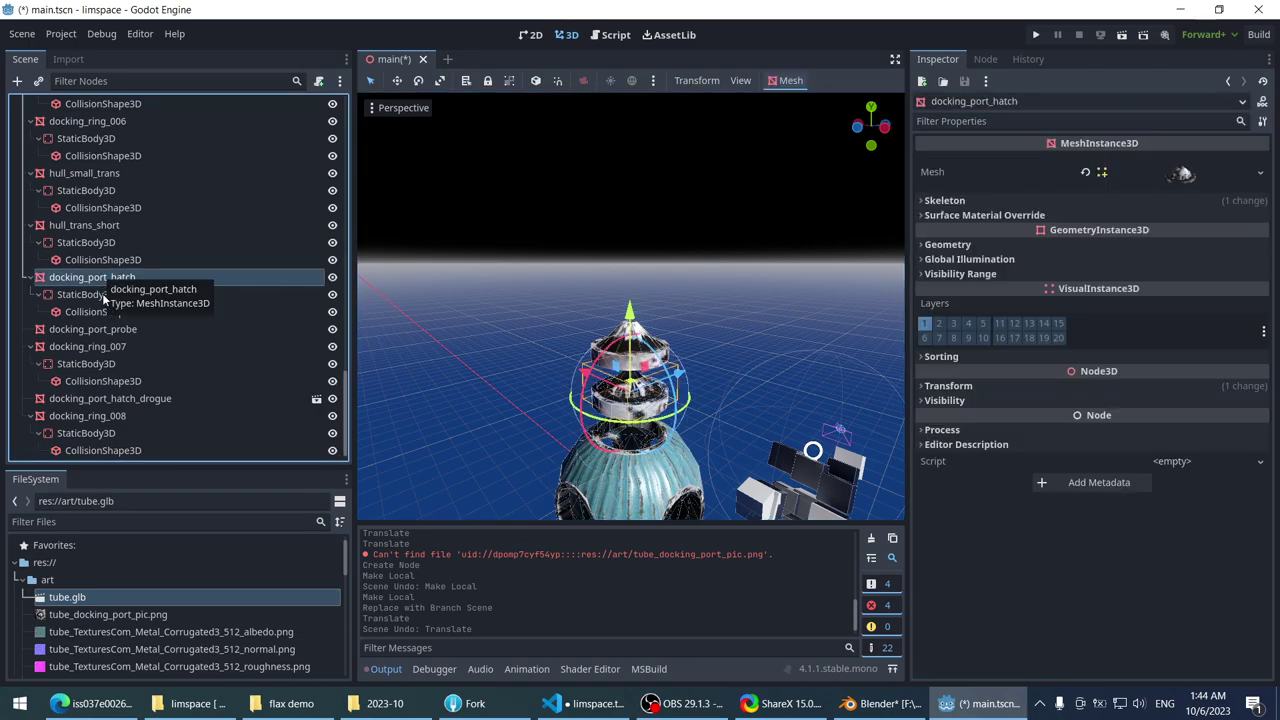
click(101, 280)
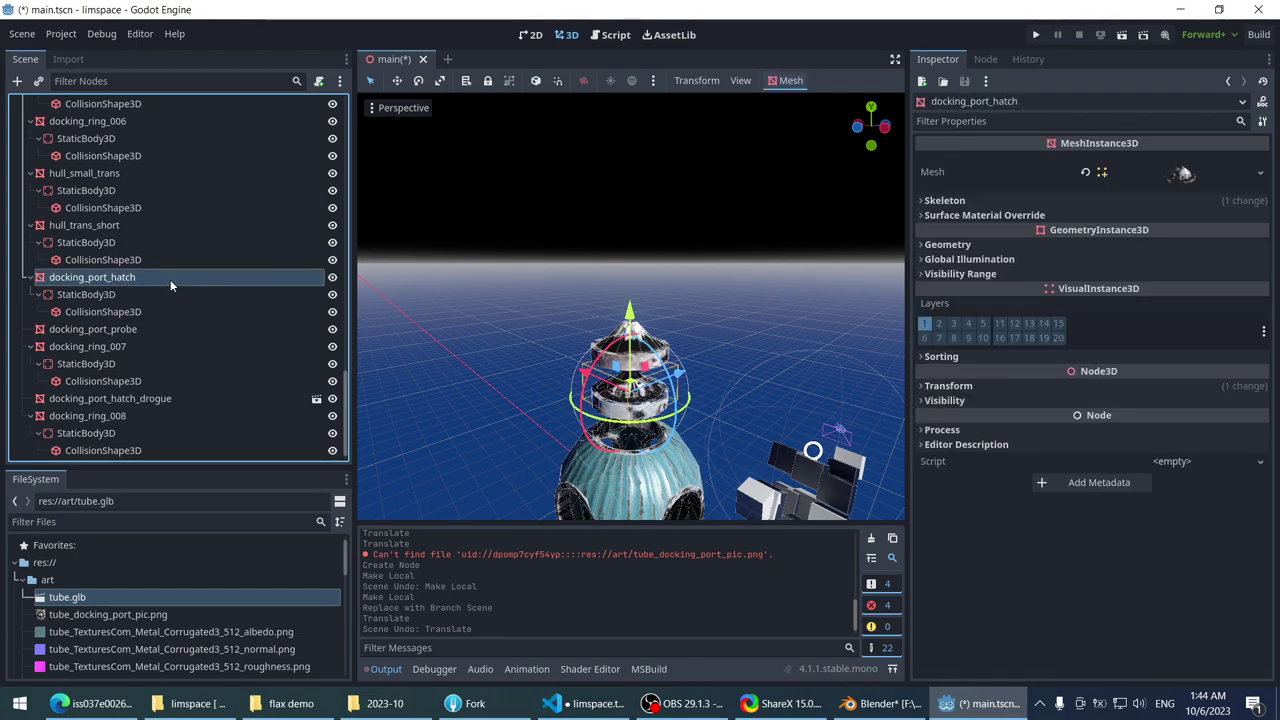
click(118, 330)
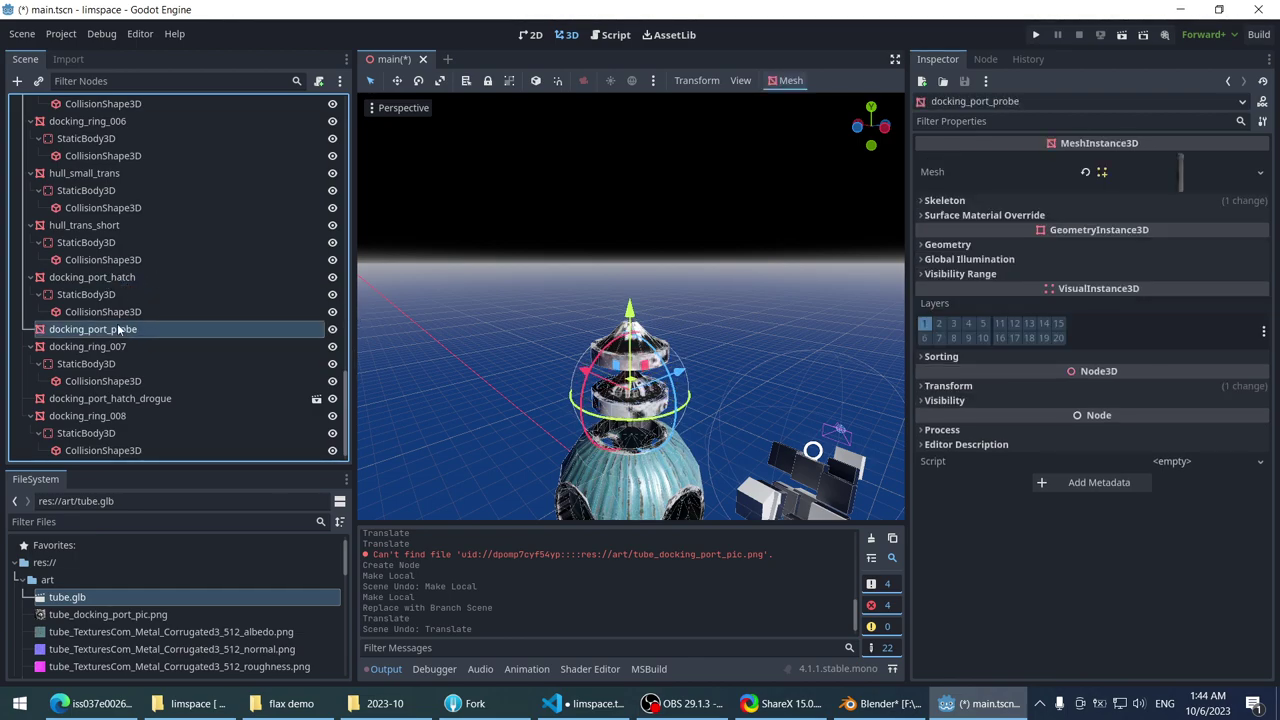
drag(114, 281, 114, 281)
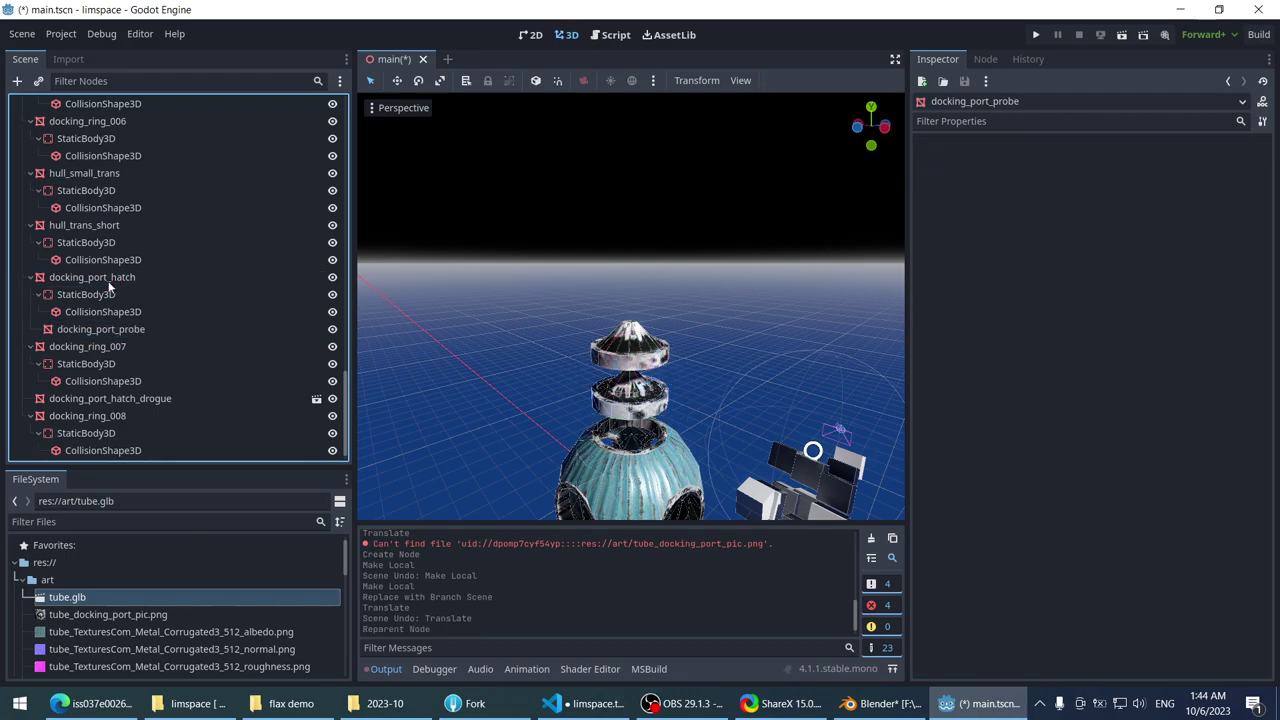
click(113, 279)
- Save the docking_port_hatch branch over prefabs/docking_port_hatch_probe.tscn, confirming the overwrite
right_click(113, 279)
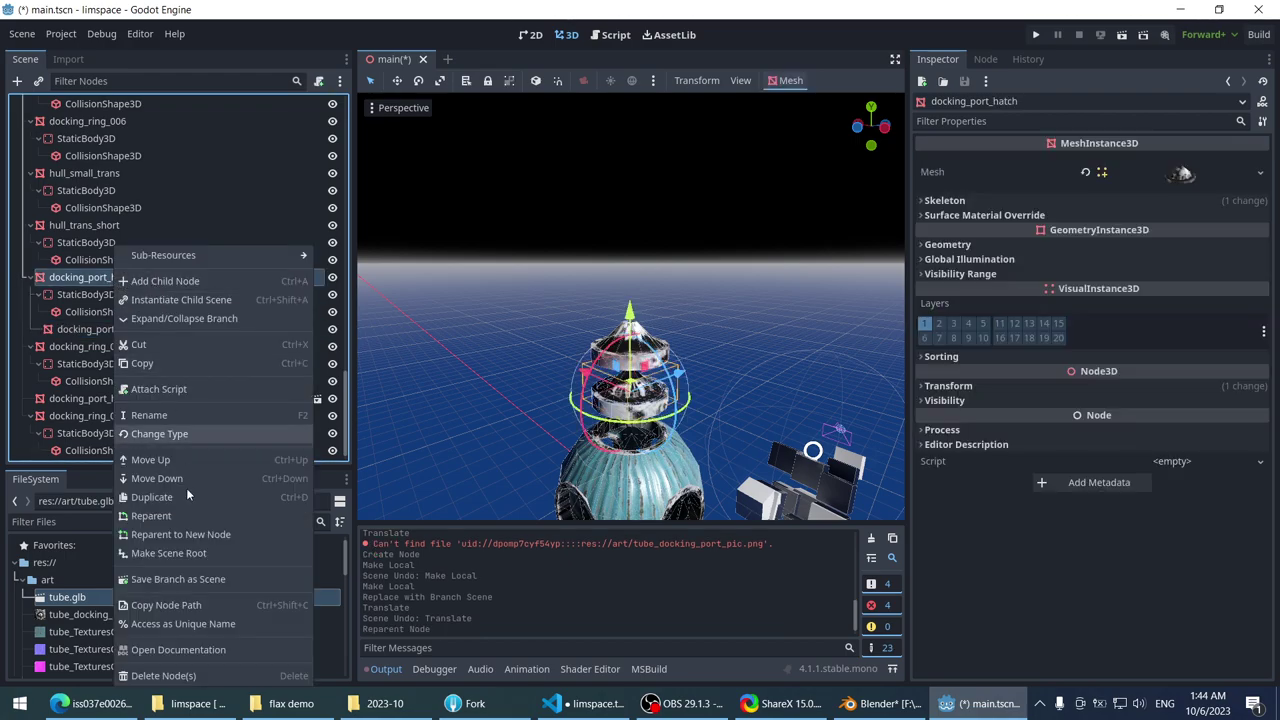
click(186, 580)
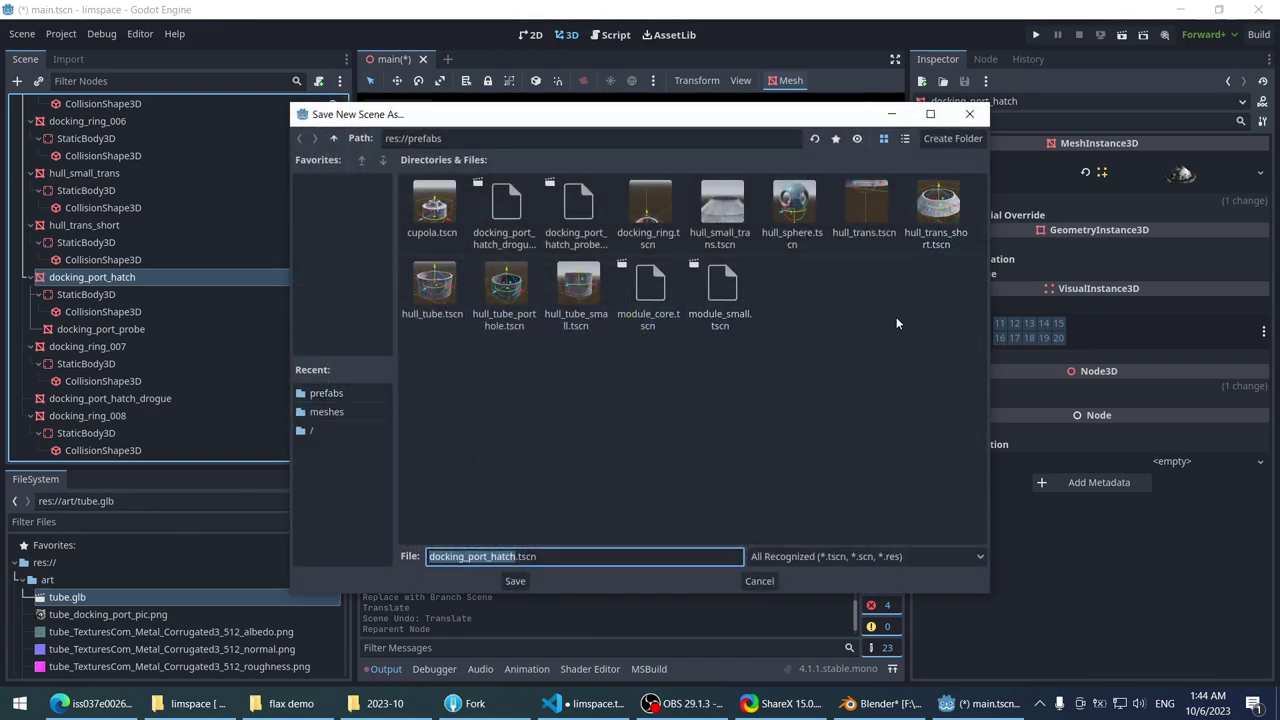
click(656, 210)
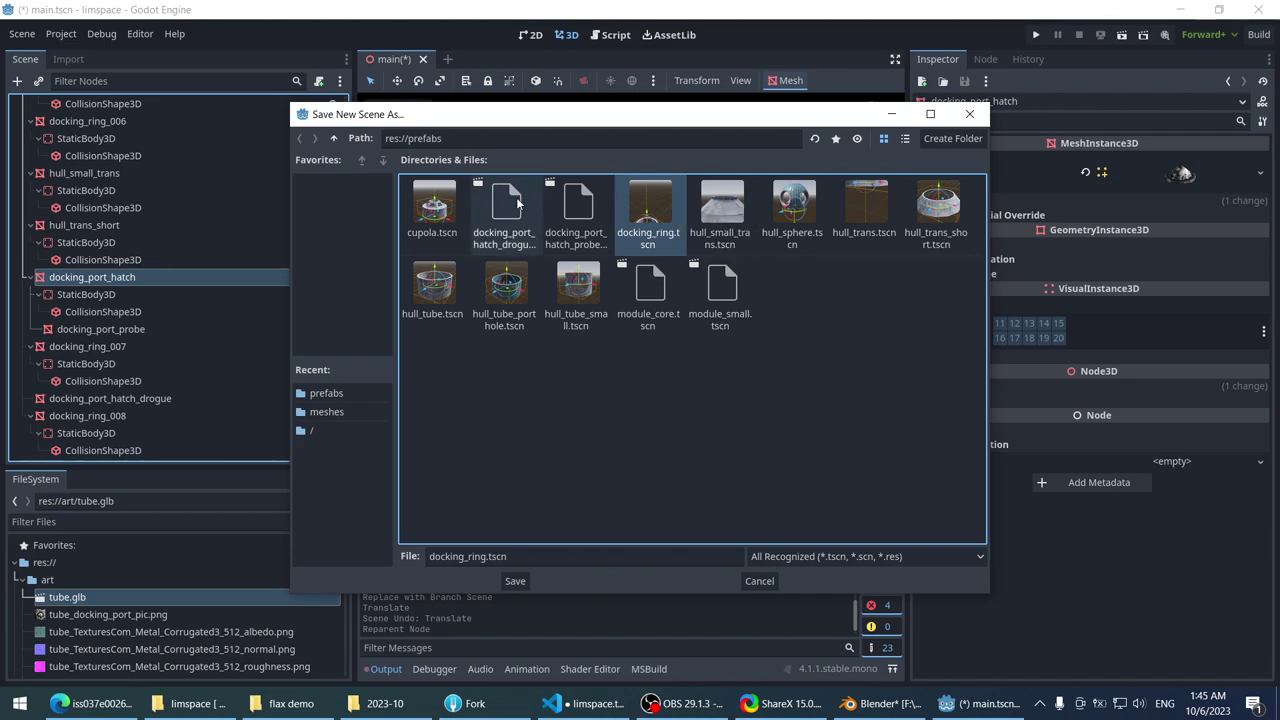
click(518, 203)
click(566, 207)
click(535, 210)
click(578, 210)
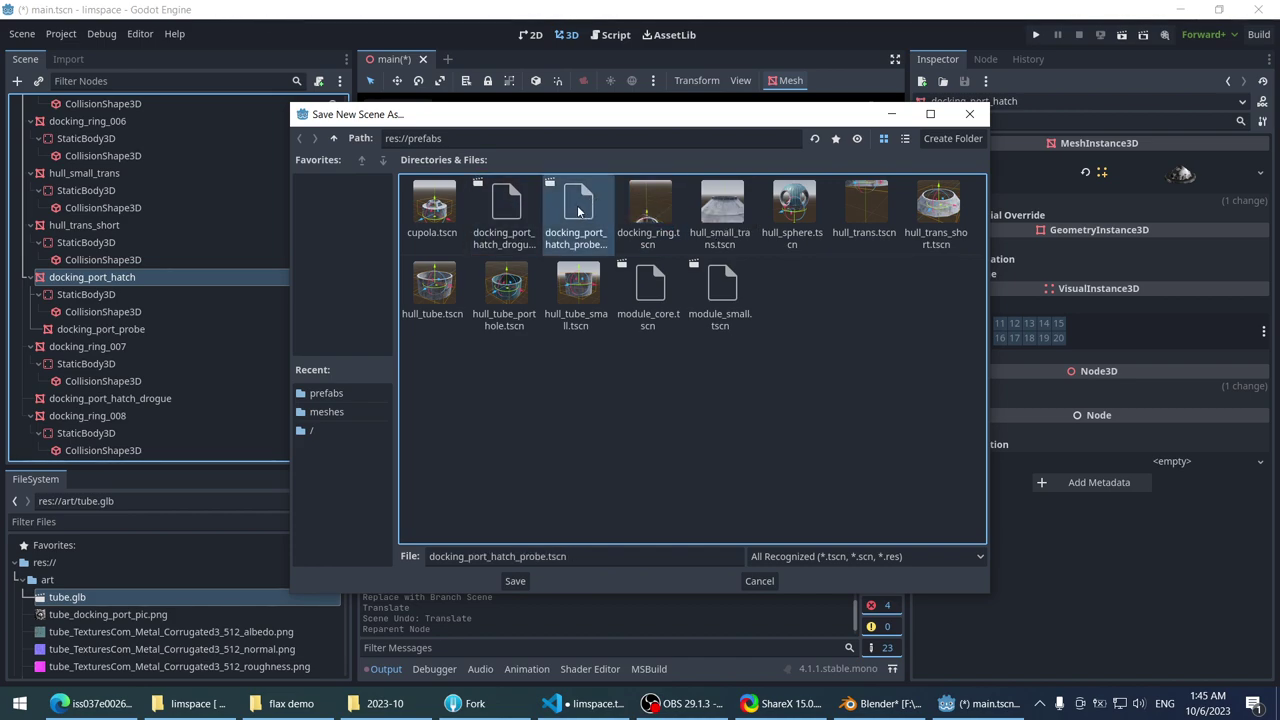
click(510, 584)
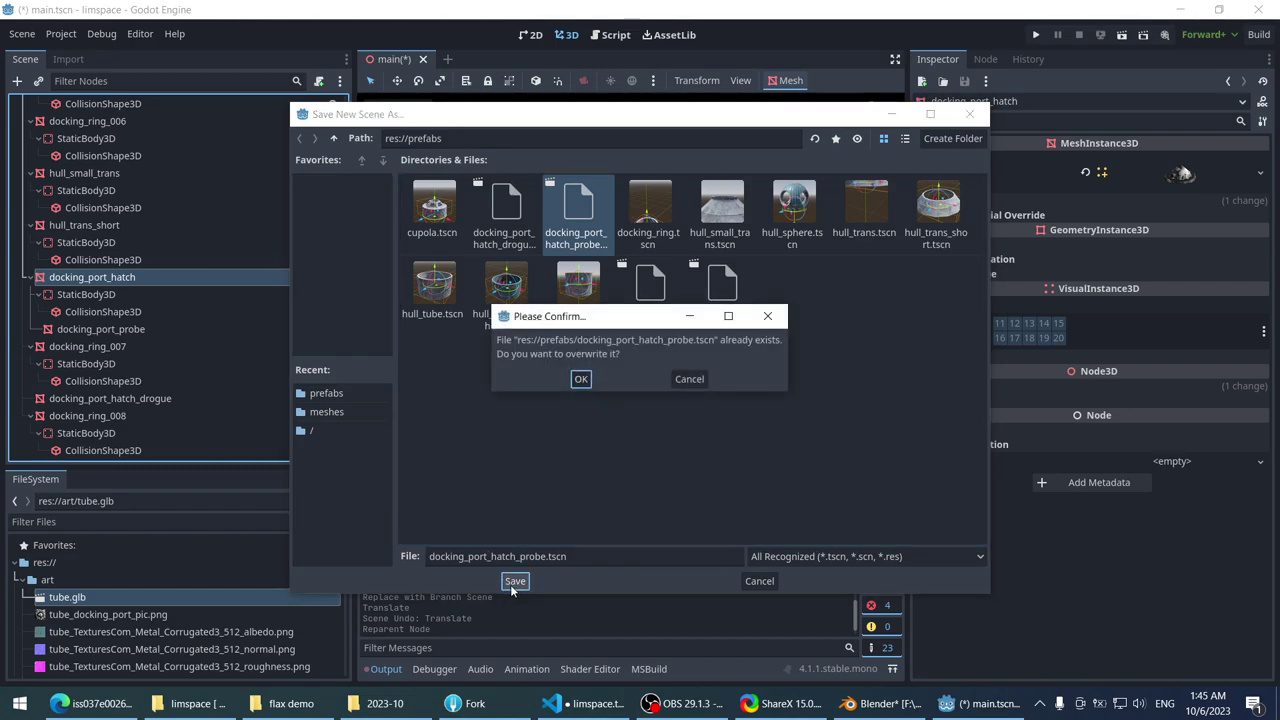
click(581, 379)
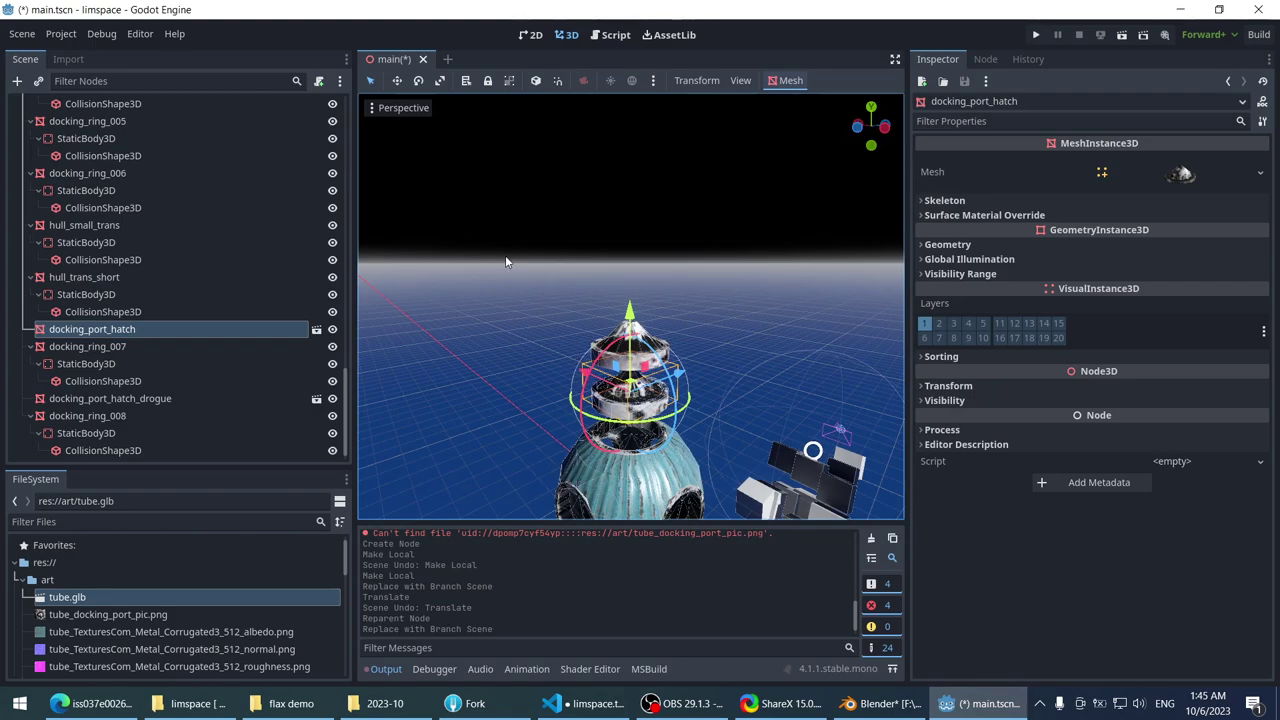
scroll(507, 270, down, 3)
- Reset the drogue hatch scene's position and rotation to zero, save it, and close it
click(496, 287)
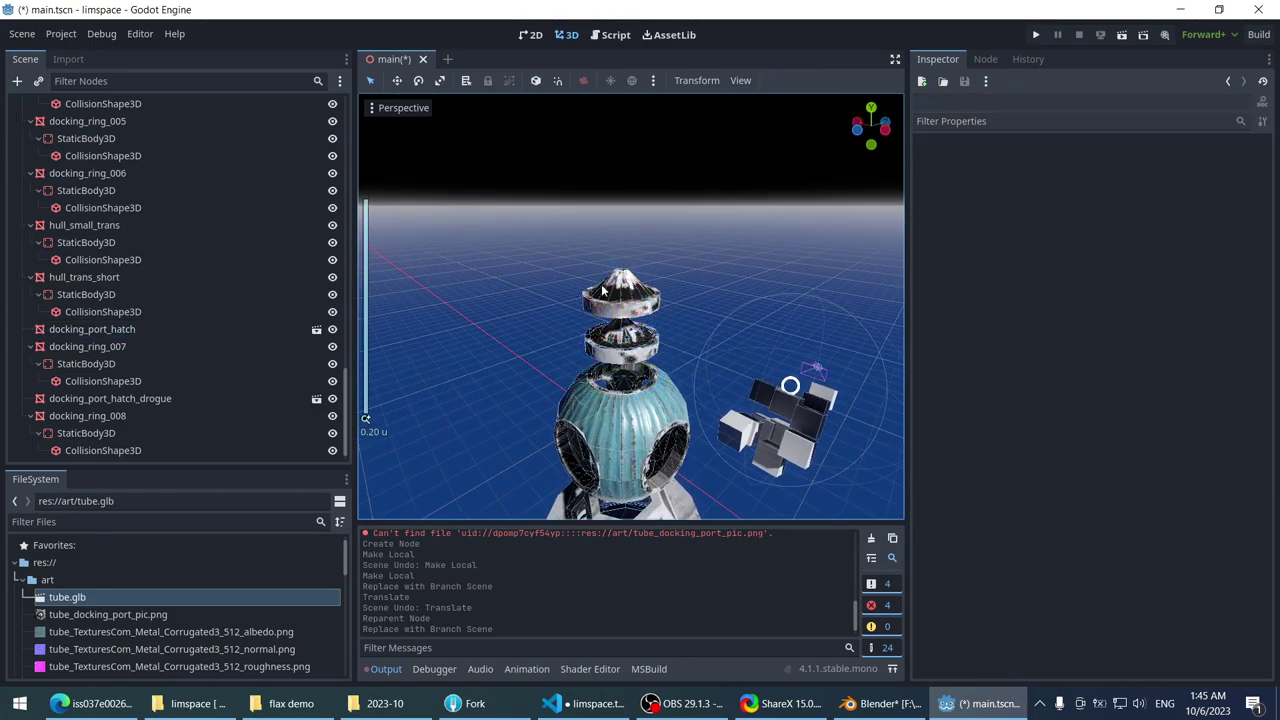
click(609, 288)
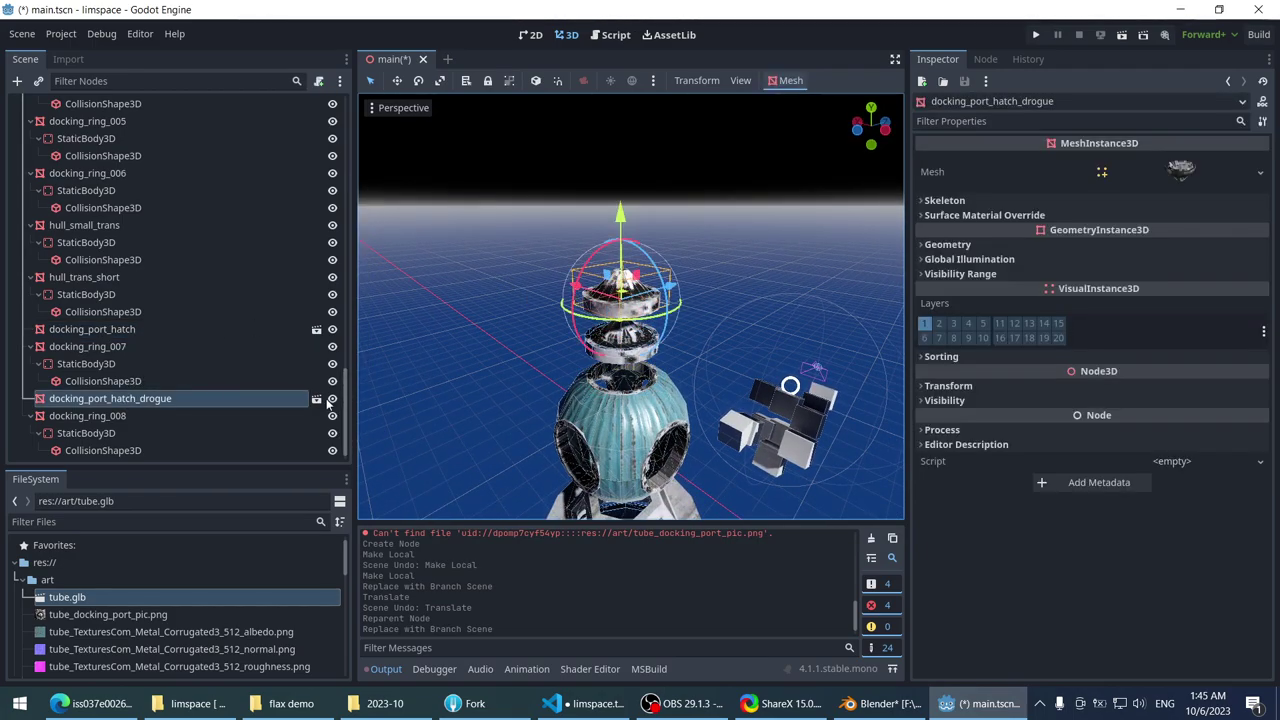
click(318, 399)
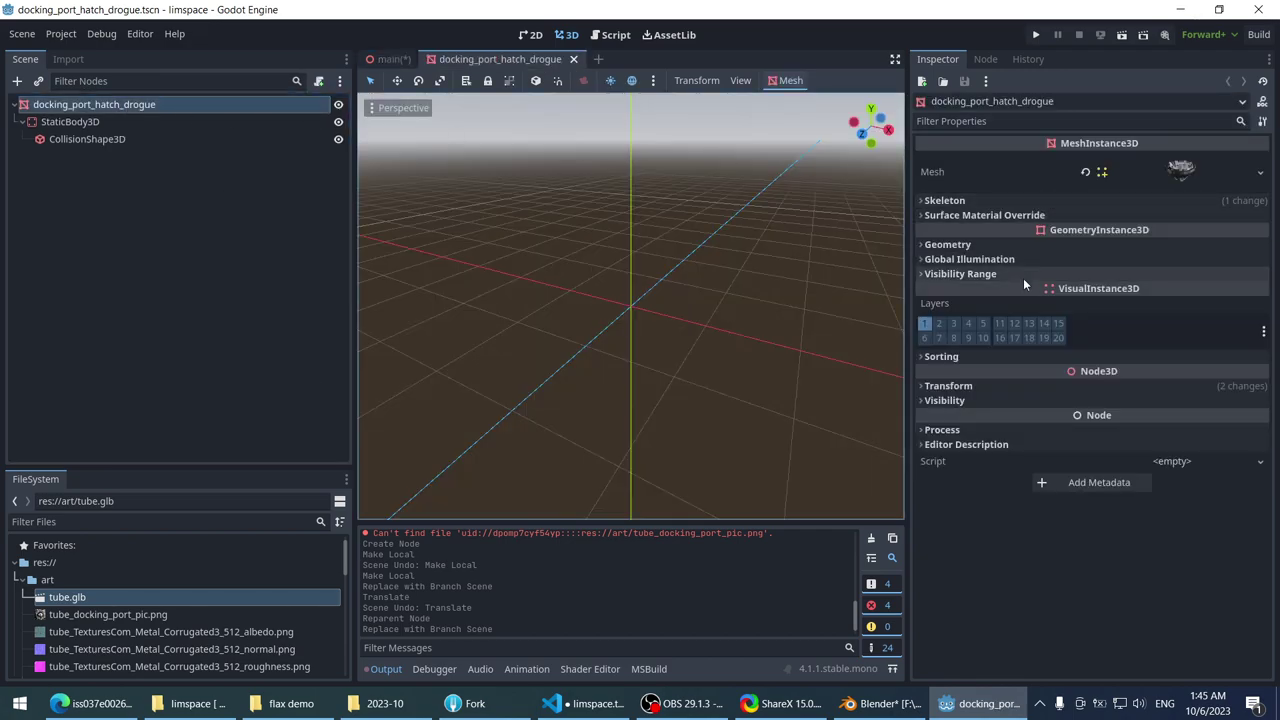
click(948, 385)
click(1266, 407)
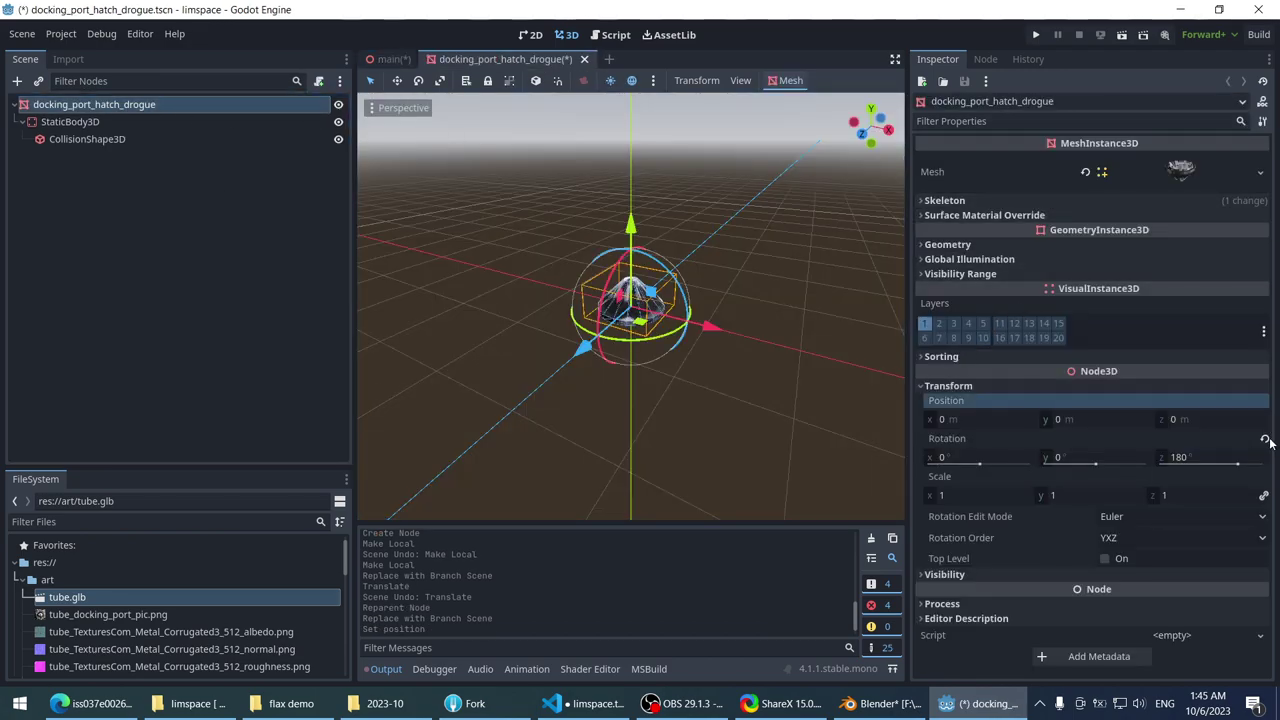
click(1266, 441)
scroll(482, 246, up, 5)
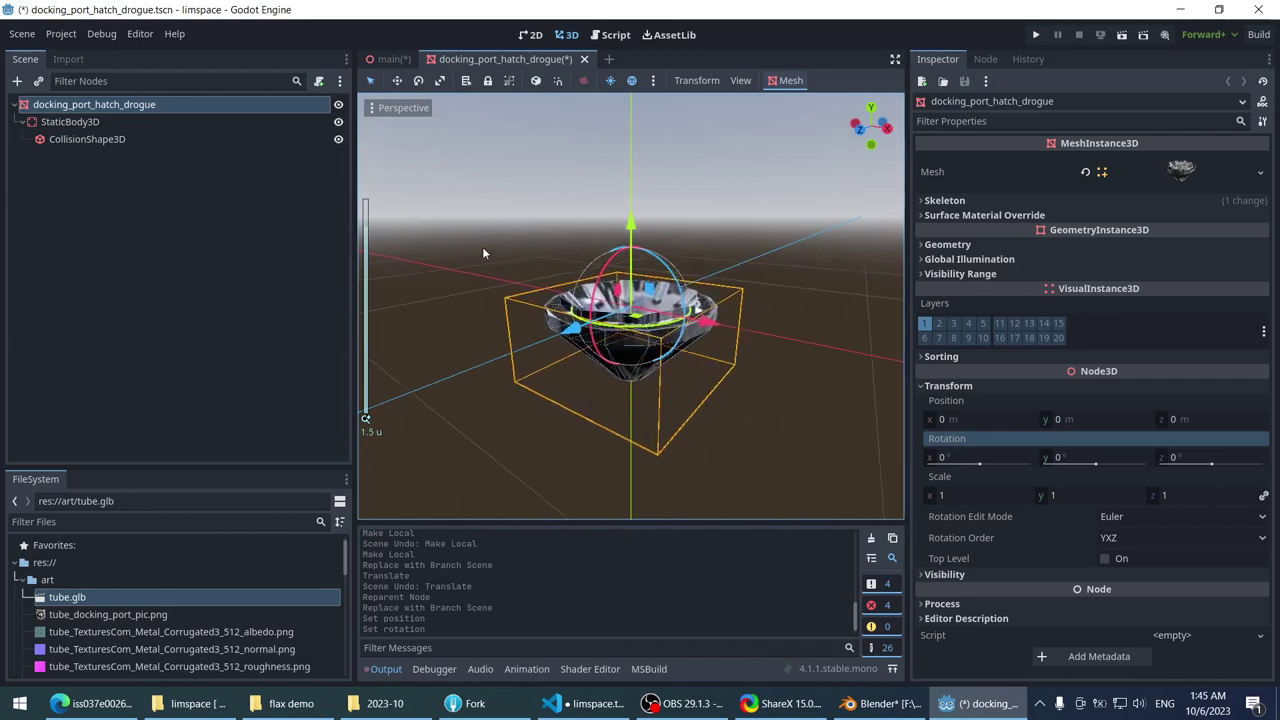
key(ctrl+s)
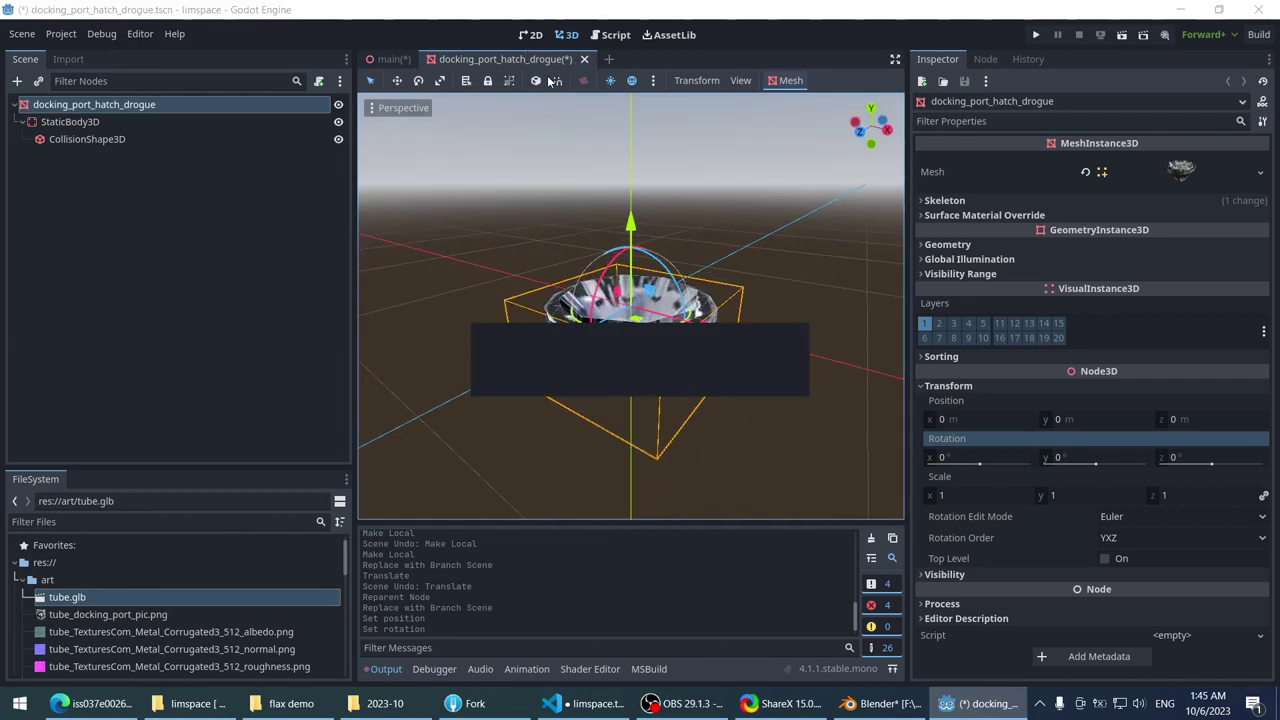
click(573, 59)
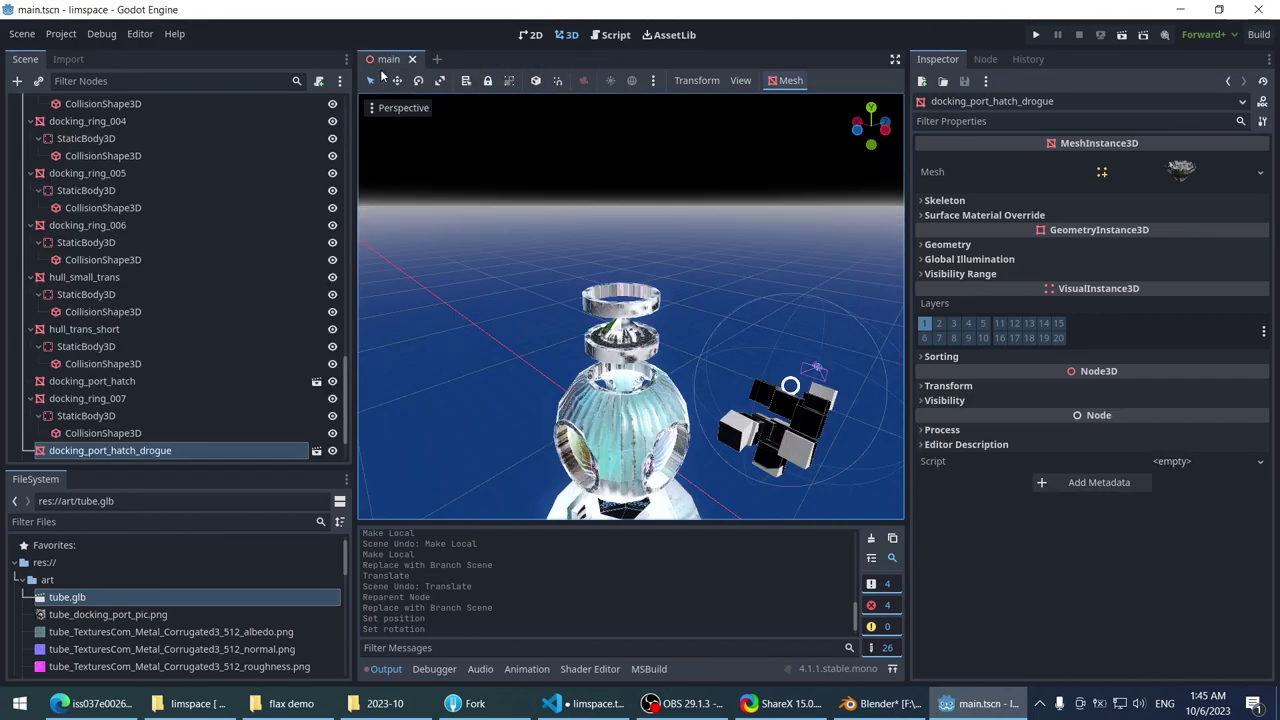
- Reset docking_port_hatch_probe's root position from Y 7.41 m to 0, save, and close
click(617, 341)
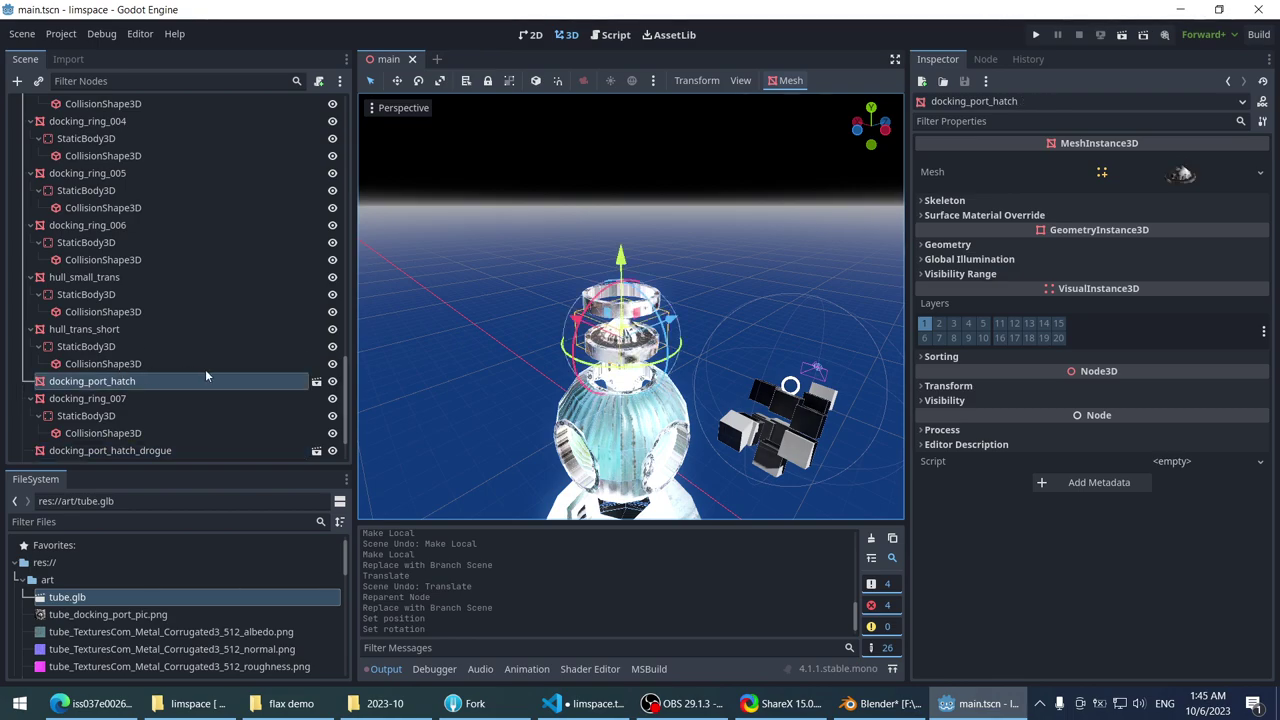
click(316, 382)
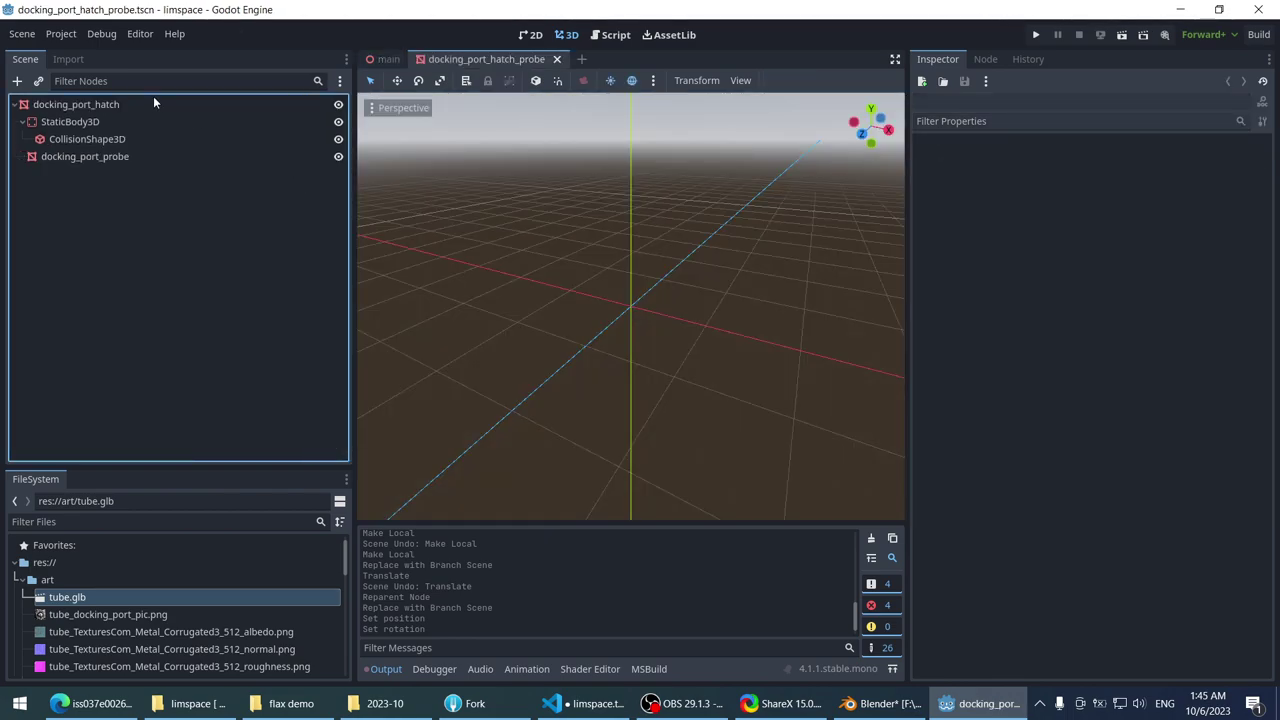
click(153, 103)
click(1134, 386)
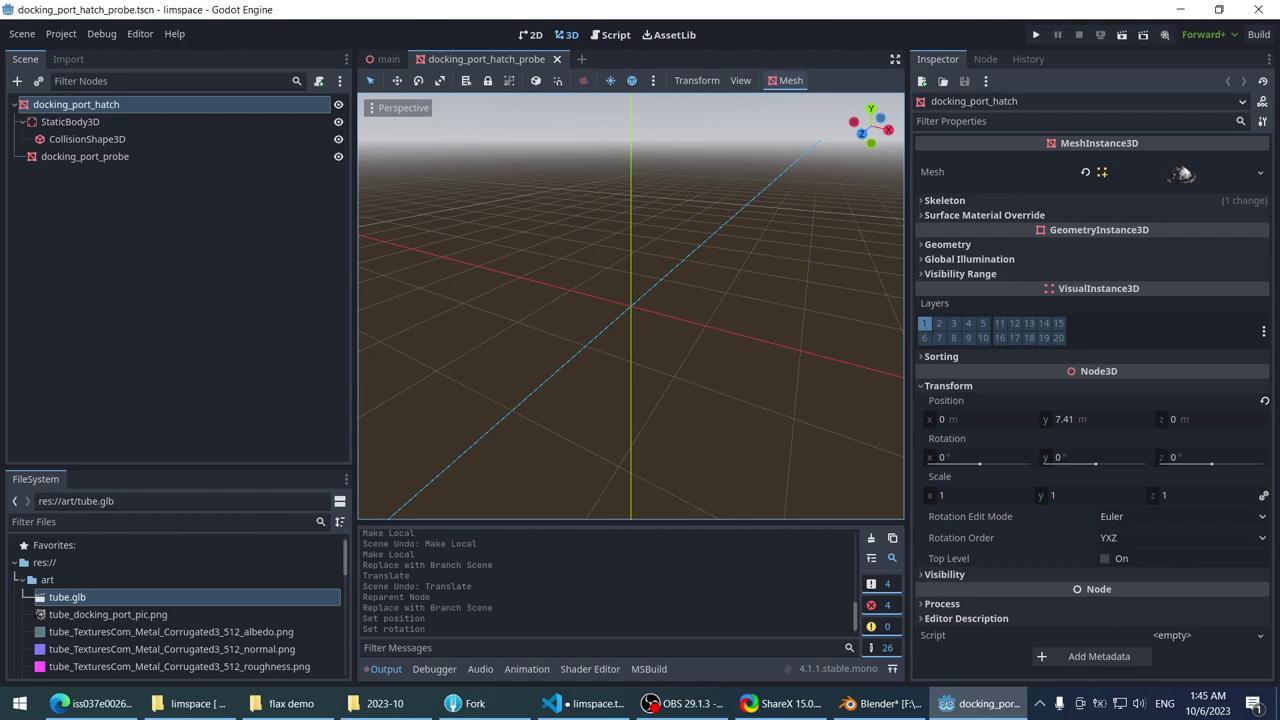
click(1265, 402)
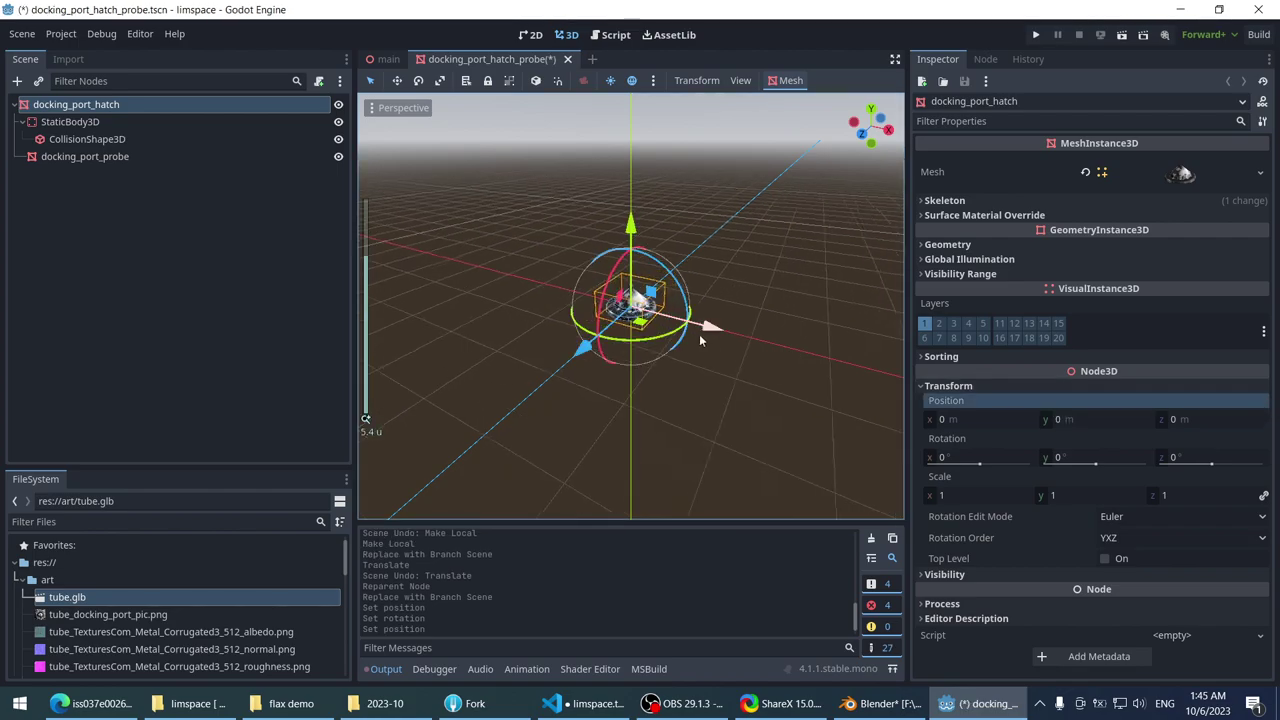
key(ctrl+s)
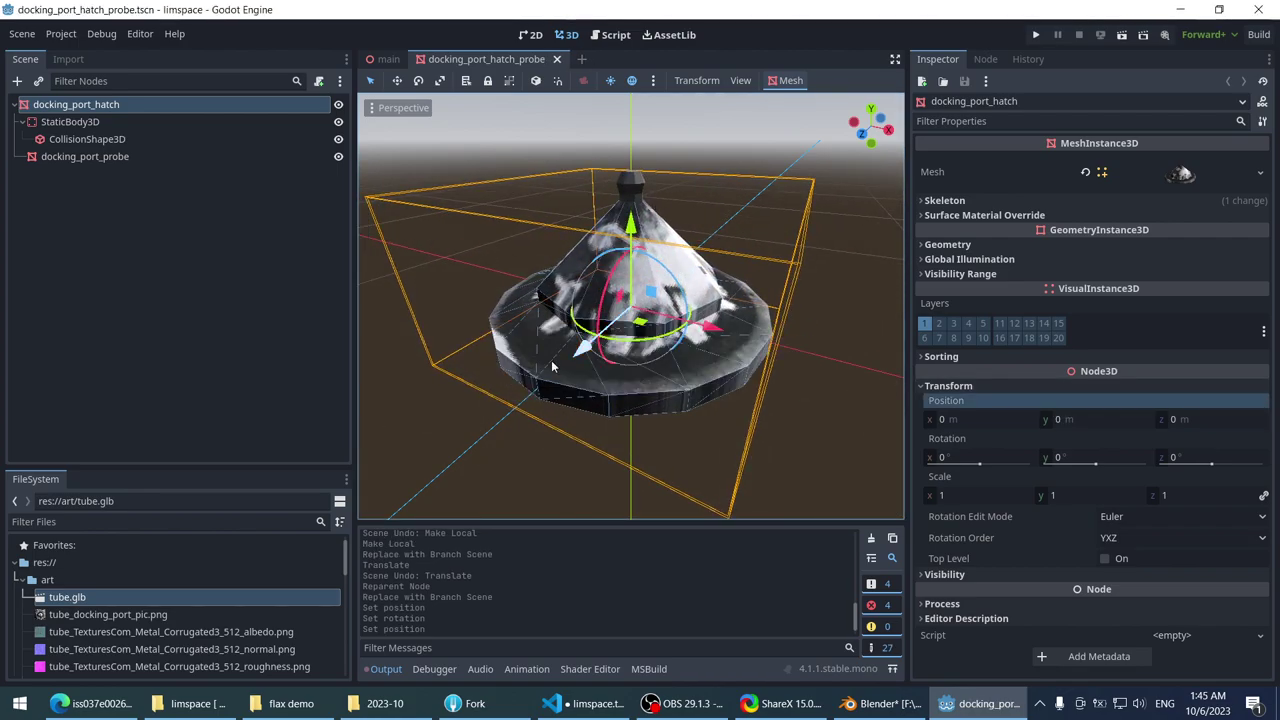
scroll(551, 360, down, 5)
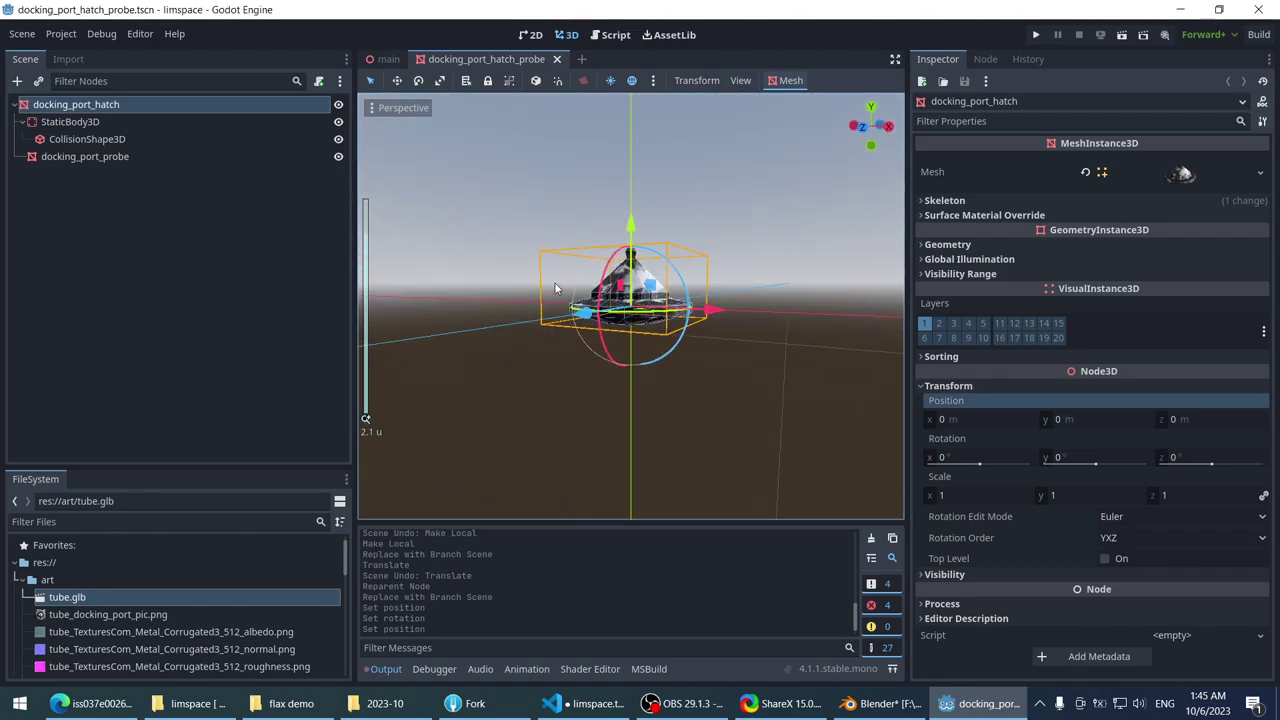
click(557, 60)
scroll(556, 240, up, 3)
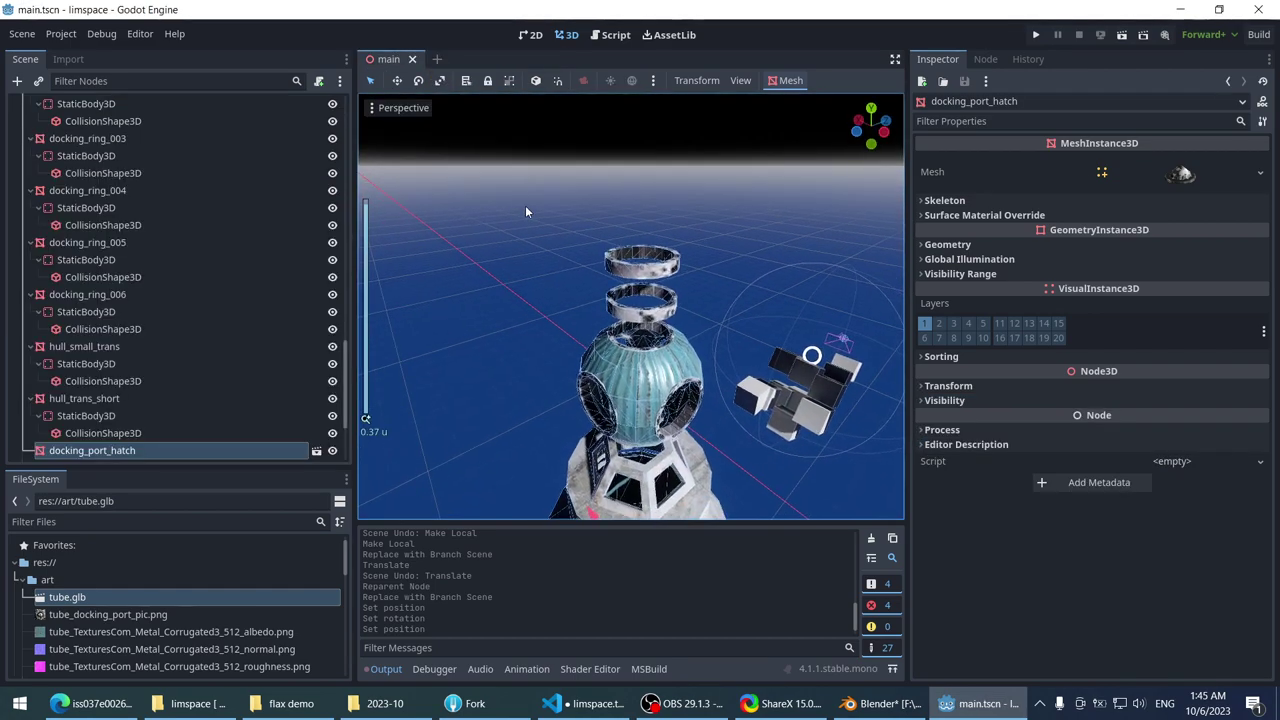
- Delete the tube node from the main scene
scroll(597, 260, down, 5)
scroll(130, 345, down, 2)
scroll(152, 340, up, 8)
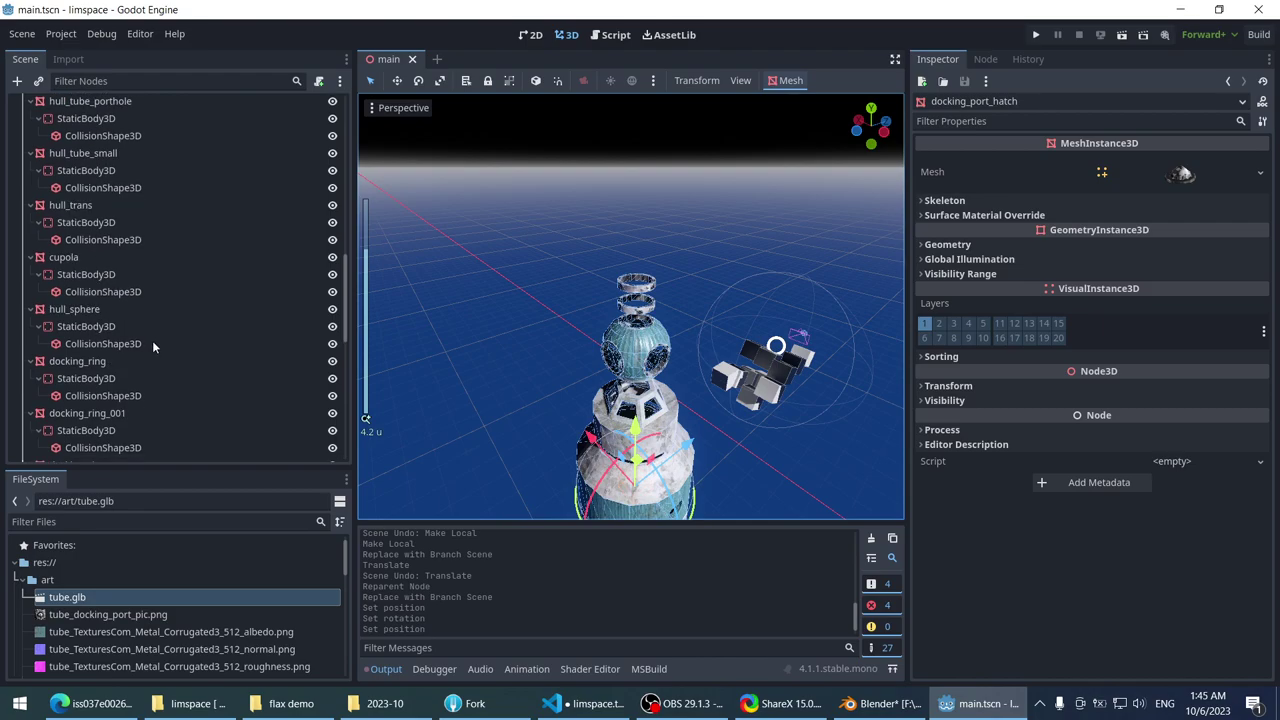
scroll(150, 335, up, 5)
scroll(108, 428, down, 4)
click(94, 316)
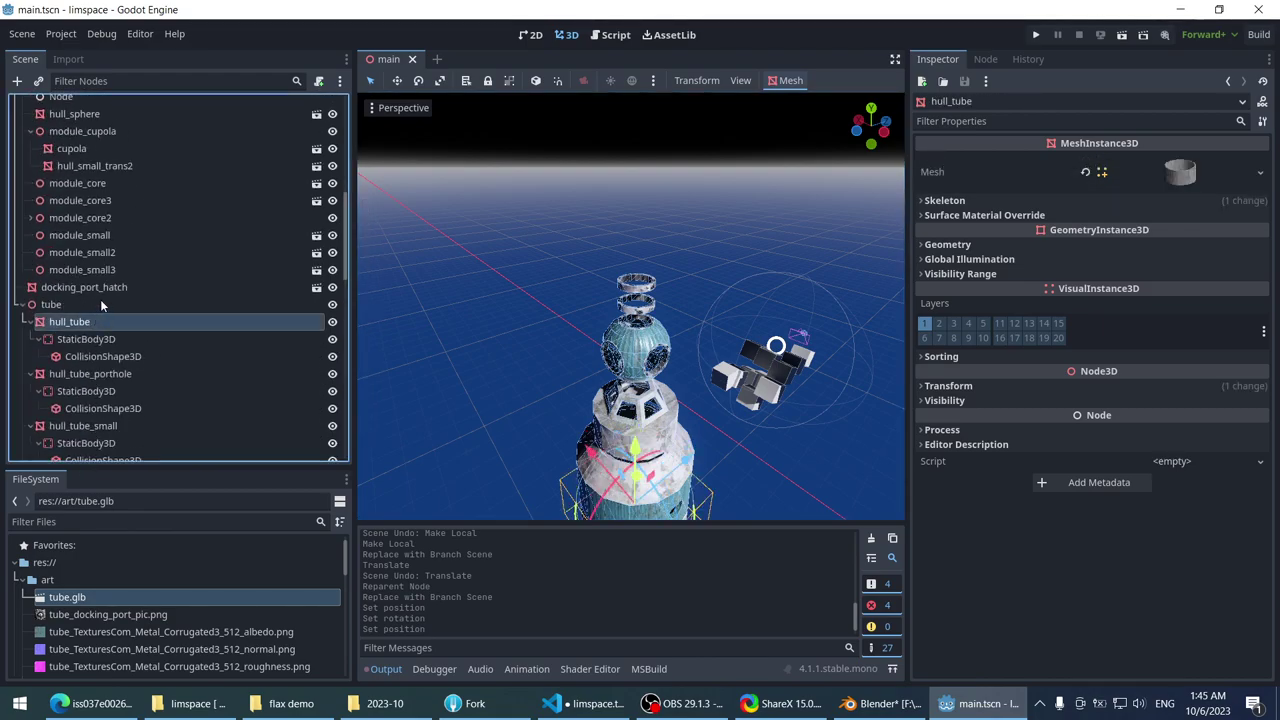
key(Delete)
- Delete the docking_port_hatch instance from the station
scroll(600, 303, down, 10)
mouse_move(523, 303)
middle_down()
mouse_move(665, 400)
mouse_move(618, 318)
mouse_move(560, 290)
middle_up()
click(450, 230)
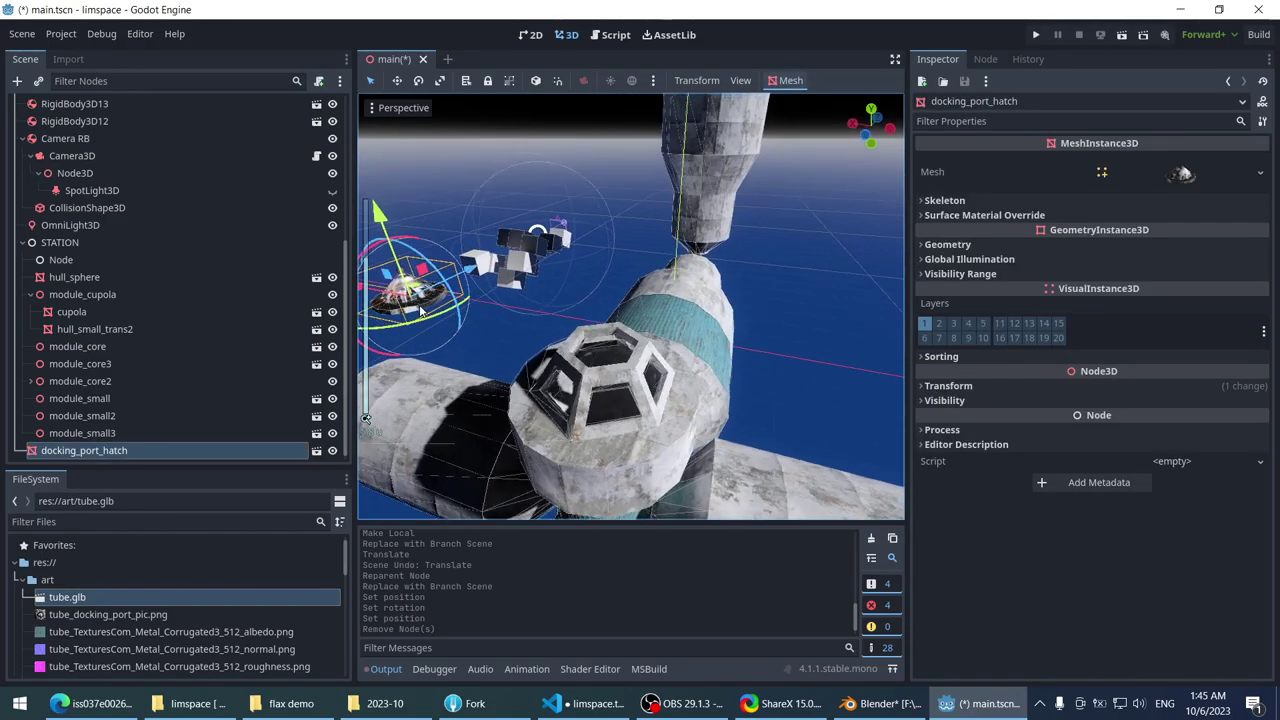
mouse_move(450, 230)
middle_down()
mouse_move(527, 333)
mouse_move(536, 308)
mouse_move(578, 298)
mouse_move(798, 277)
mouse_move(675, 325)
mouse_move(717, 351)
mouse_move(583, 292)
middle_up()
key(Delete)
- Inspect the station's hatch module from several angles in a full-width viewport
scroll(648, 307, up, 3)
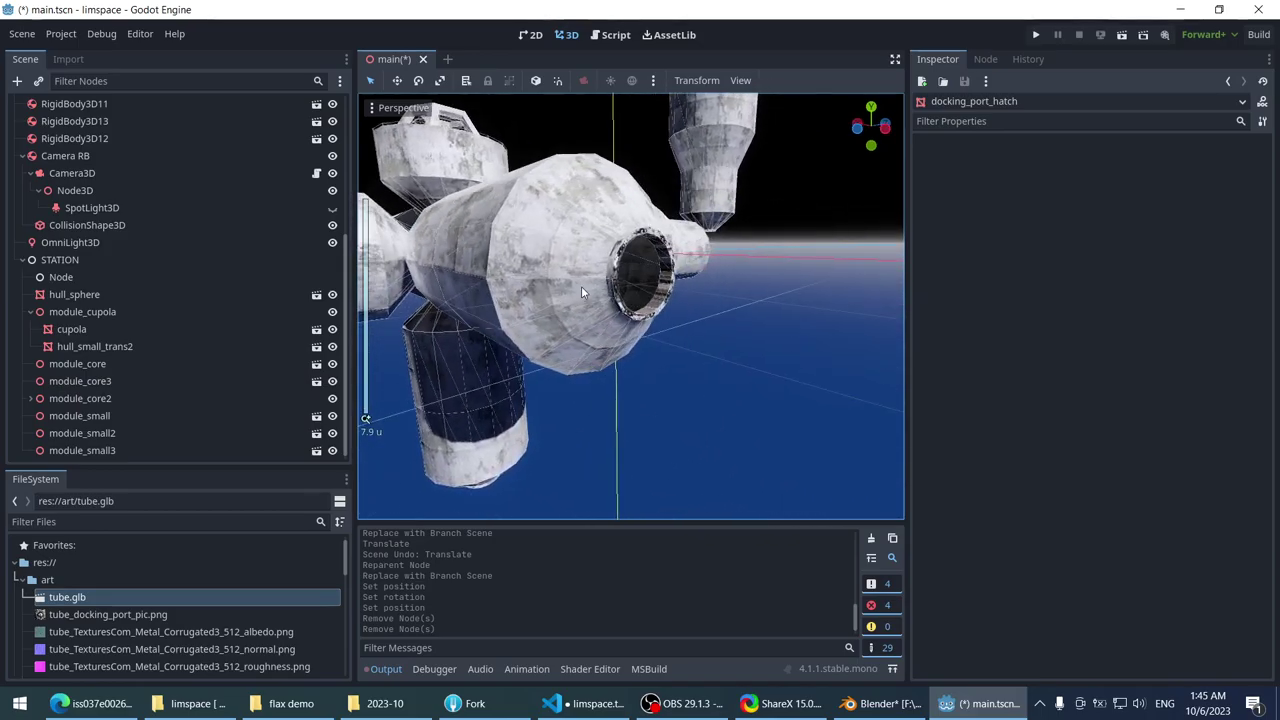
click(675, 252)
scroll(700, 265, up, 5)
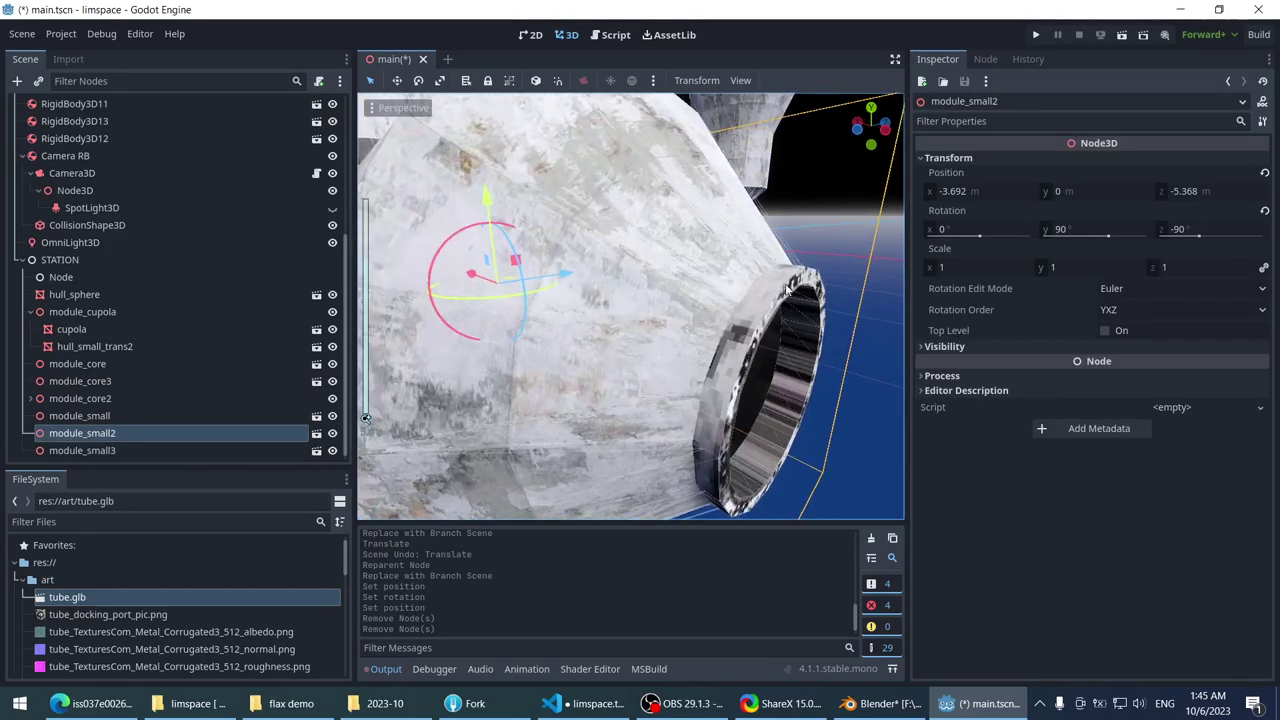
scroll(788, 285, down, 5)
mouse_move(788, 285)
middle_down()
mouse_move(700, 300)
mouse_move(395, 294)
mouse_move(643, 308)
mouse_move(590, 315)
mouse_move(607, 333)
mouse_move(450, 313)
mouse_move(432, 222)
middle_up()
scroll(643, 308, up, 5)
scroll(590, 328, up, 3)
scroll(600, 315, down, 4)
key(ctrl+shift+F11)
scroll(520, 312, up, 4)
scroll(427, 314, down, 4)
click(390, 180)
mouse_move(390, 180)
middle_down()
mouse_move(712, 268)
mouse_move(869, 253)
mouse_move(728, 268)
mouse_move(531, 263)
middle_up()
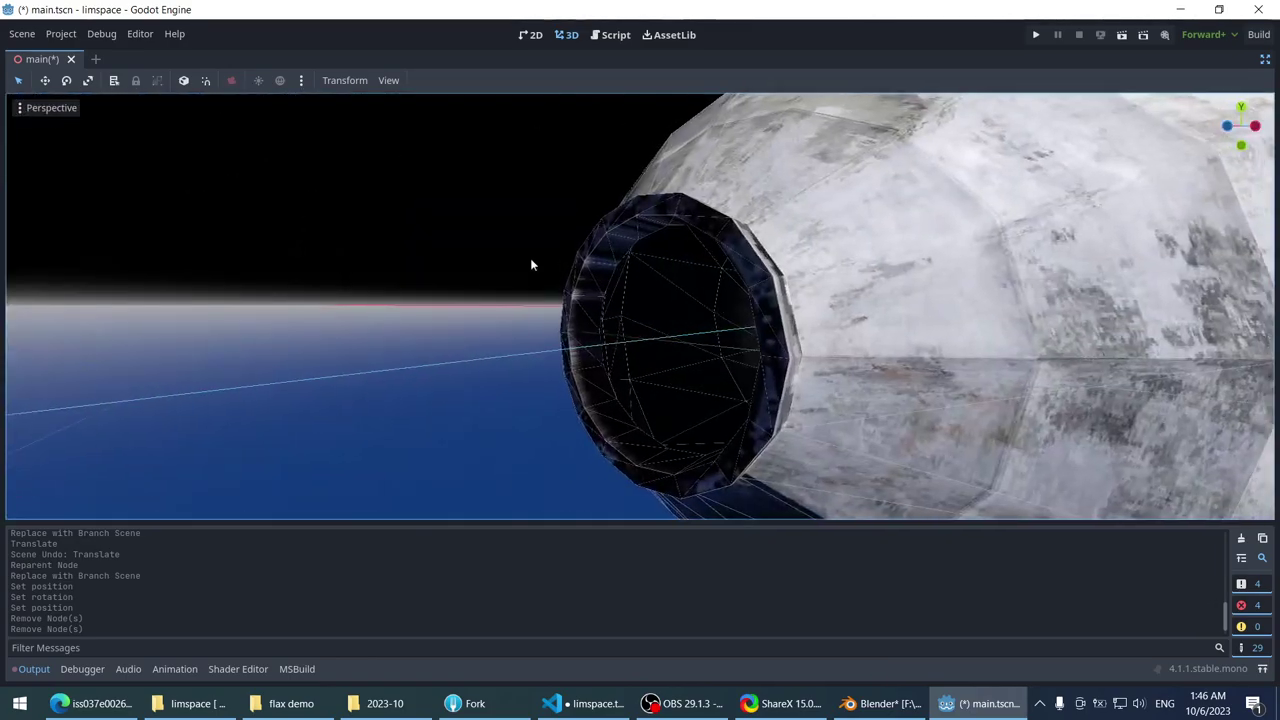
scroll(531, 263, down, 5)
scroll(652, 282, up, 5)
mouse_move(1023, 333)
middle_down()
mouse_move(630, 298)
mouse_move(730, 296)
mouse_move(706, 291)
mouse_move(789, 312)
middle_up()
scroll(789, 312, down, 3)
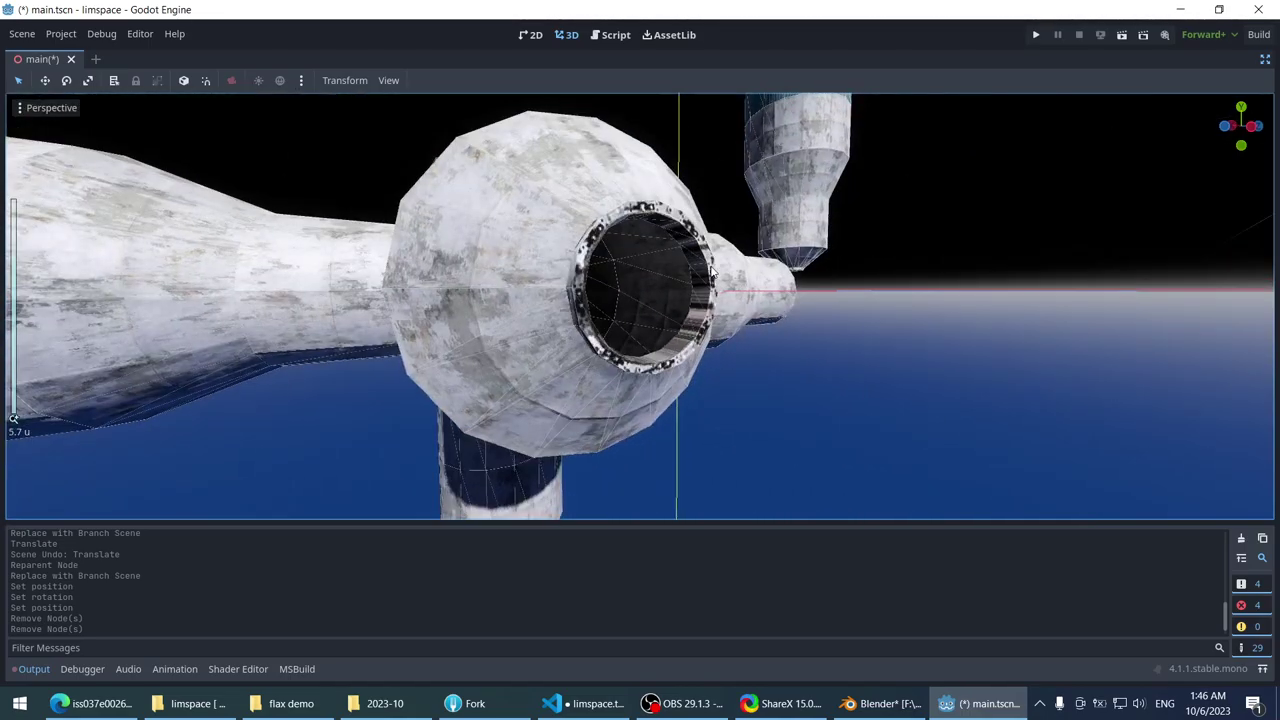
click(705, 268)
key(ctrl+shift+F11)
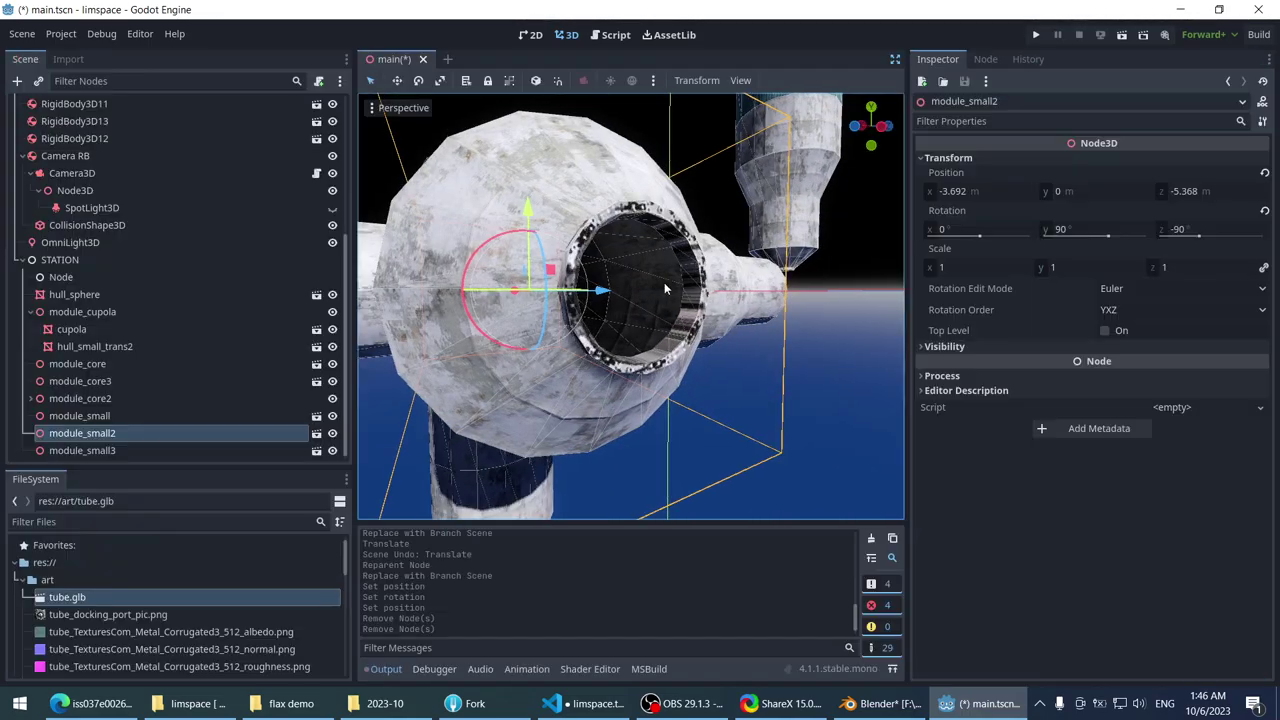
- Open the module_small scene and check its hull_small_trans3, hull_small_trans4 and hull_tube_small parts
click(316, 433)
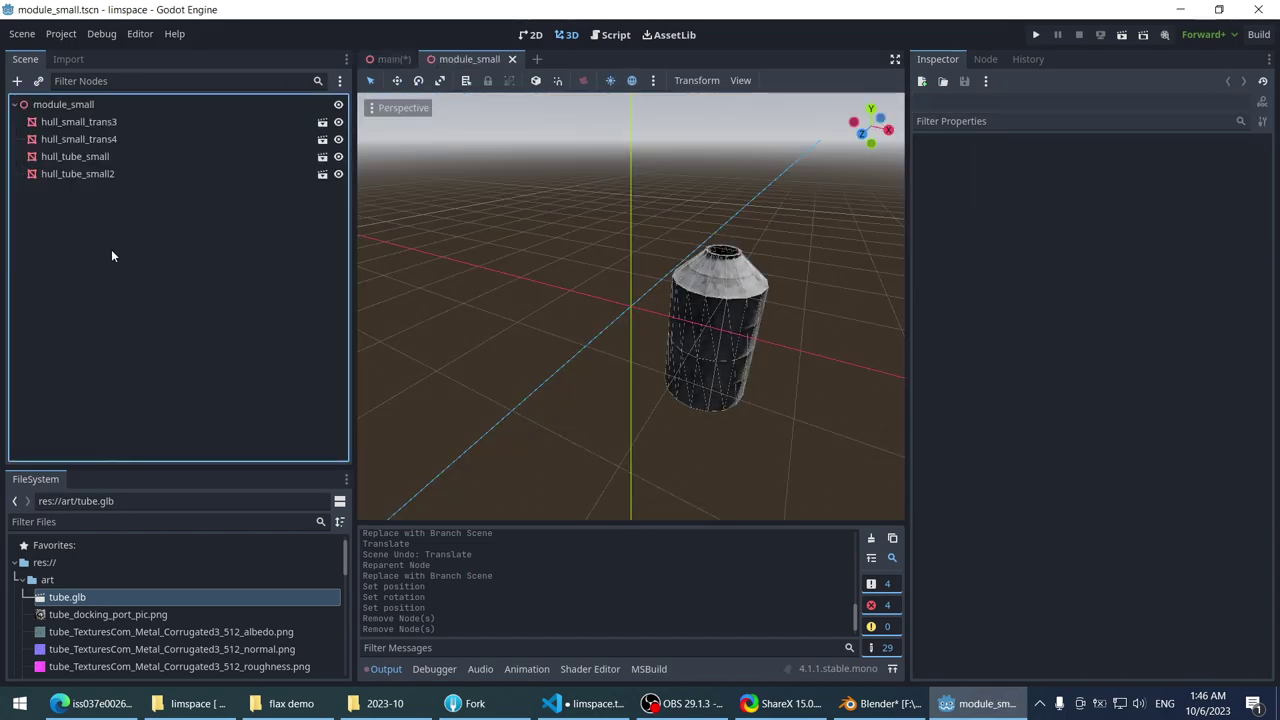
click(247, 121)
click(228, 157)
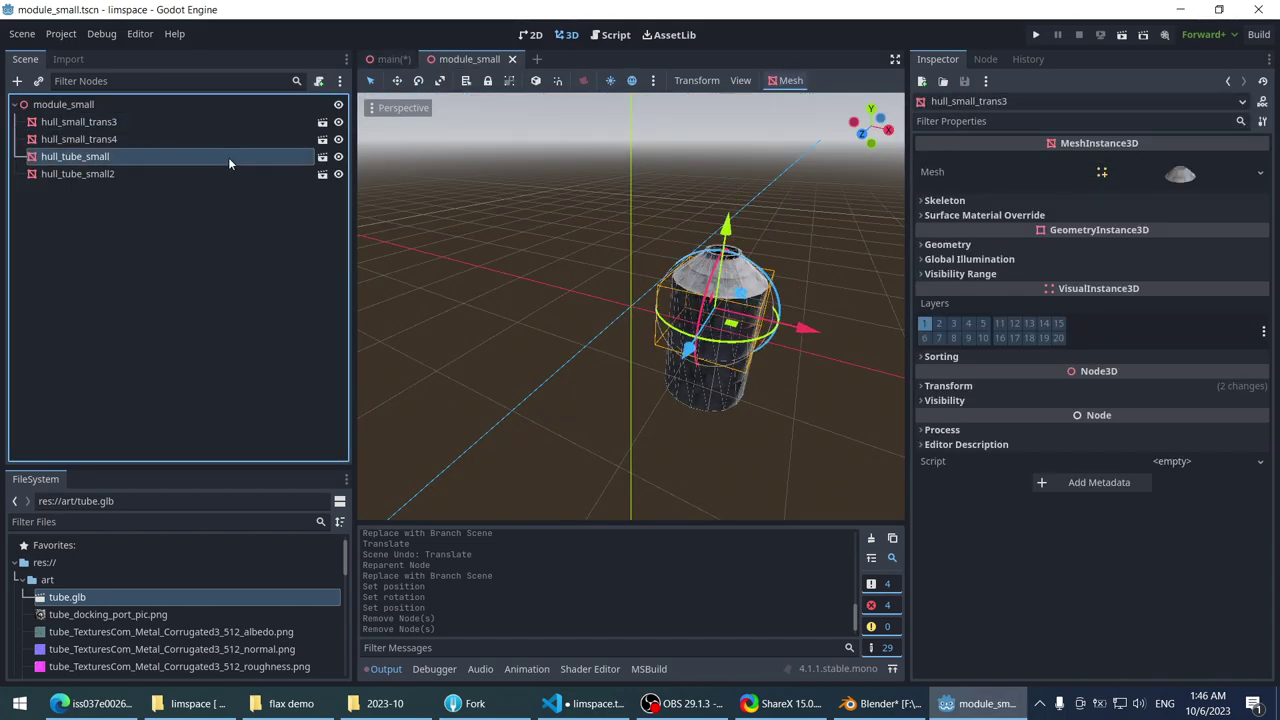
click(250, 139)
click(252, 121)
click(252, 157)
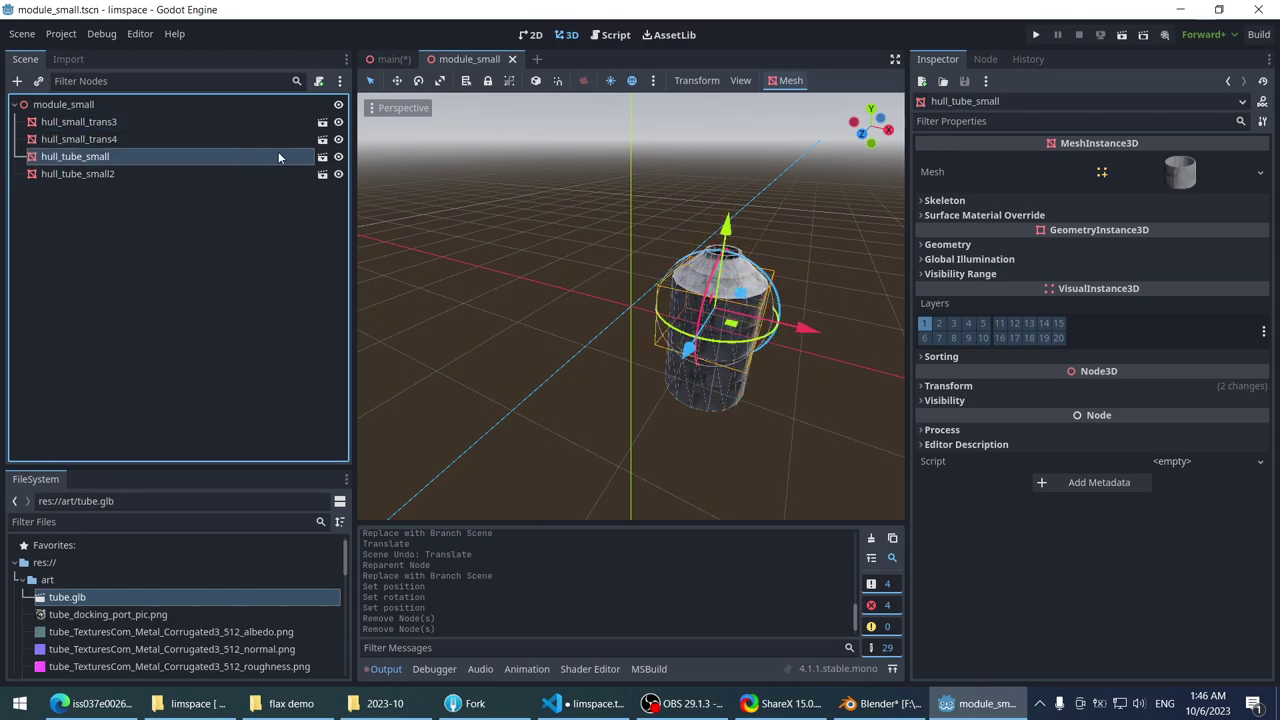
click(263, 122)
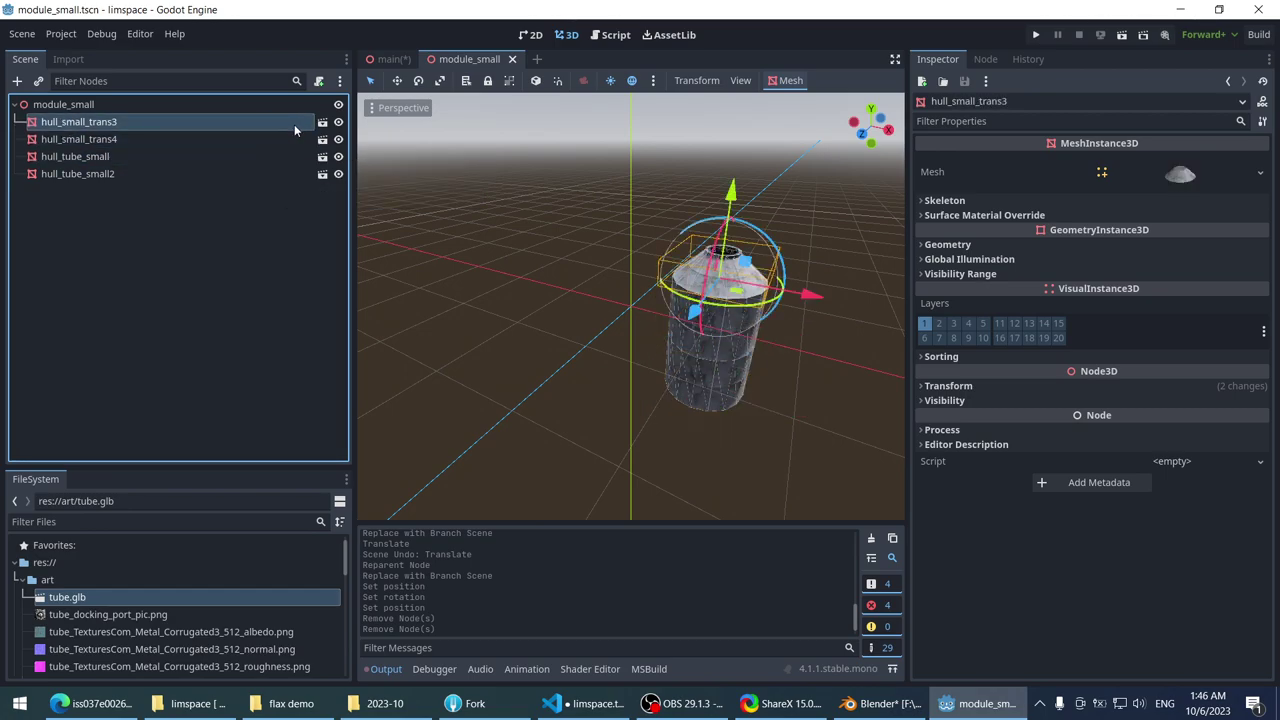
- Check the hull_small_trans scene, close both opened scenes, and save main.tscn
click(322, 122)
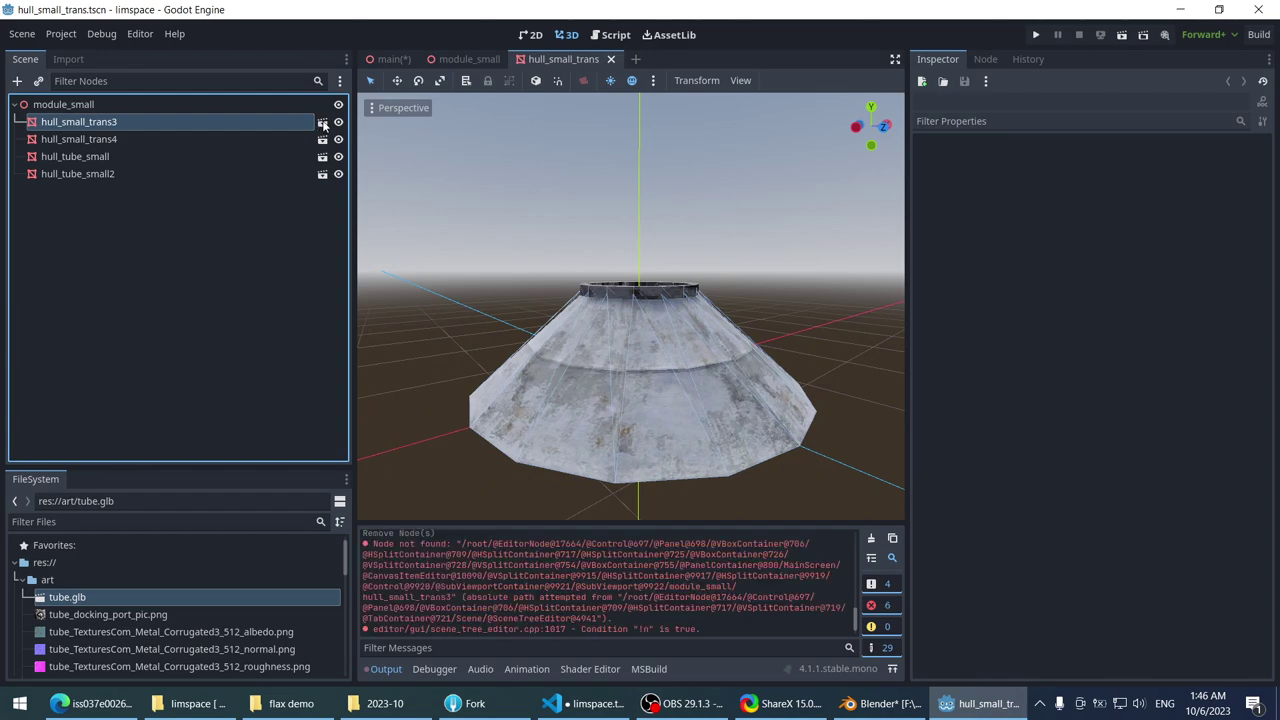
click(169, 139)
click(143, 124)
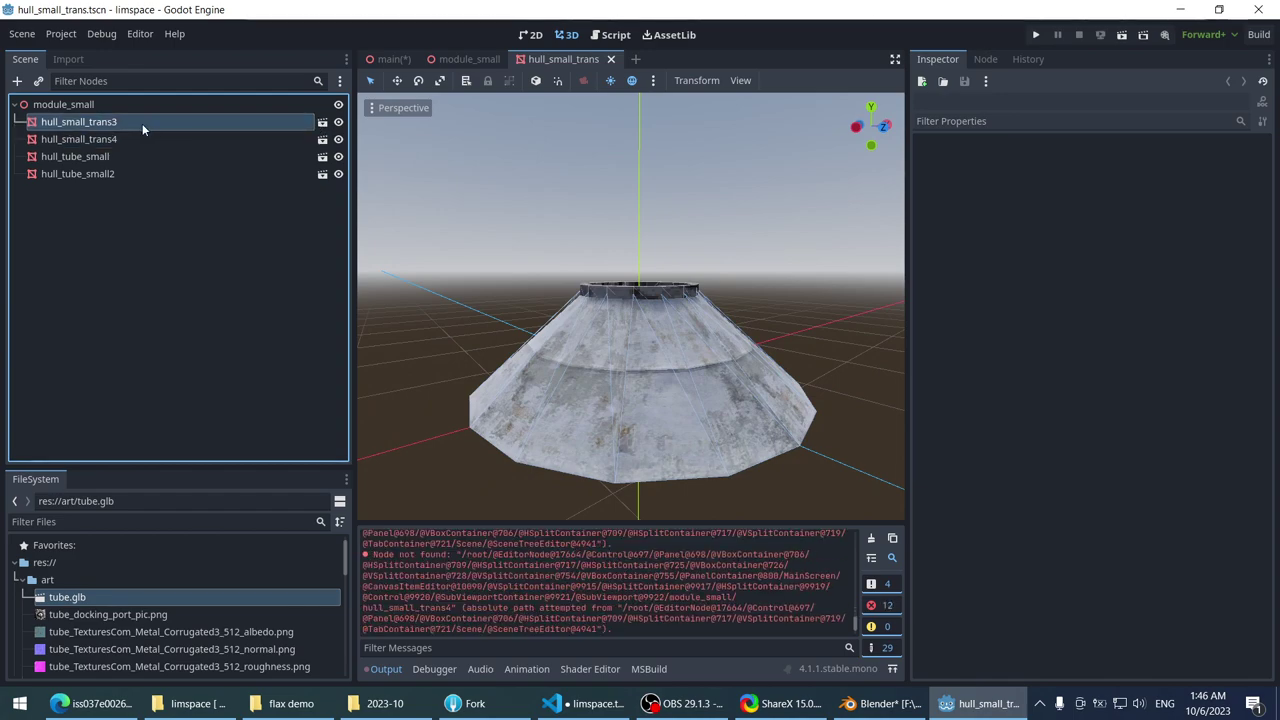
click(323, 122)
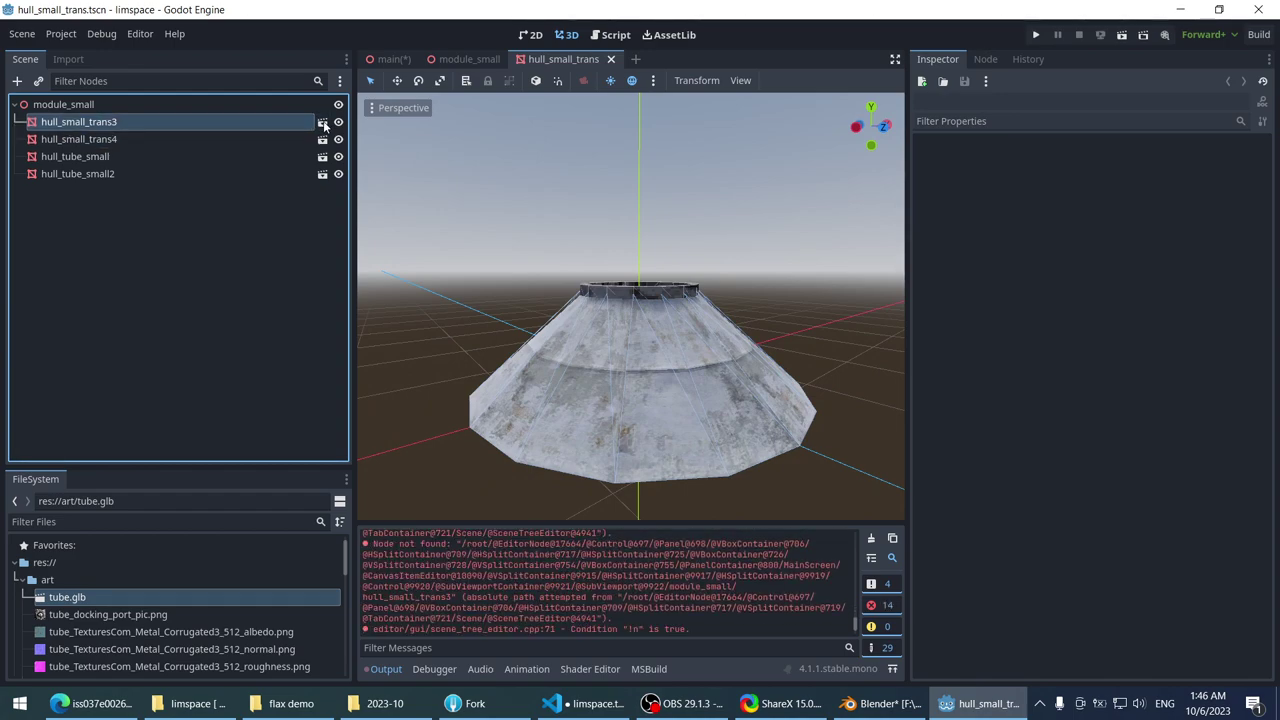
middle_click(513, 62)
middle_click(452, 62)
scroll(778, 303, down, 5)
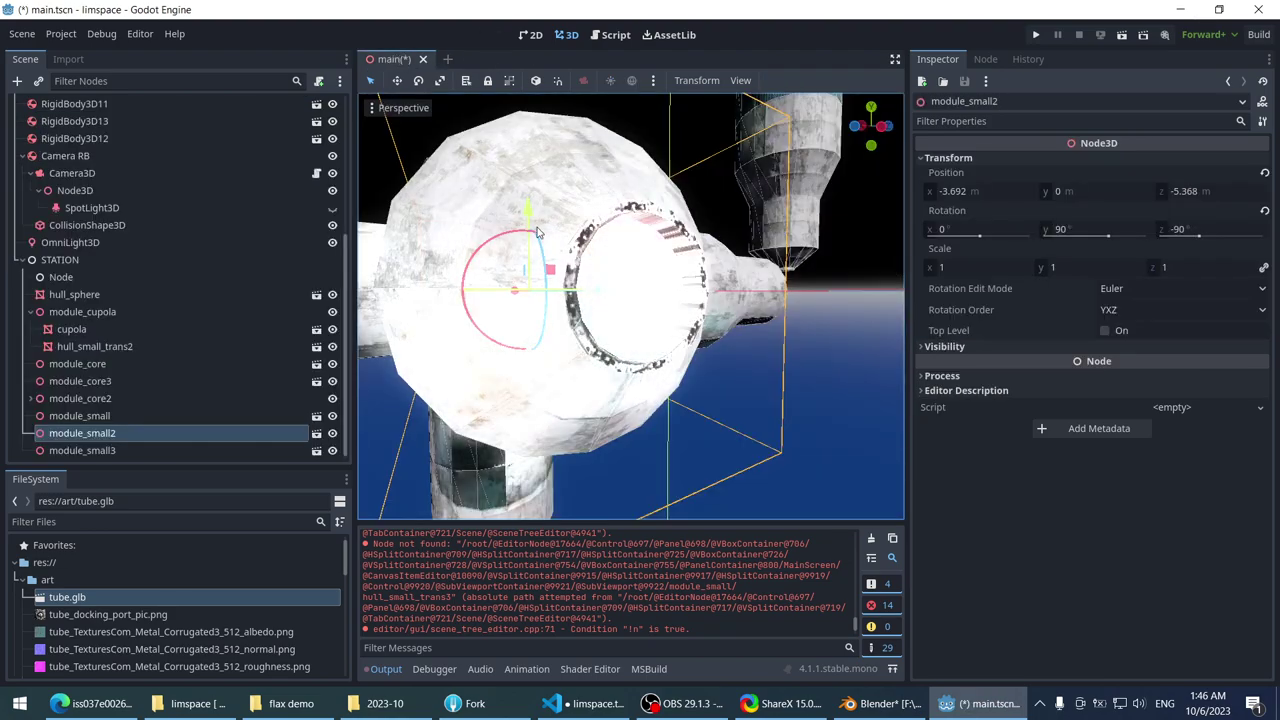
scroll(720, 315, up, 3)
key(ctrl+s)
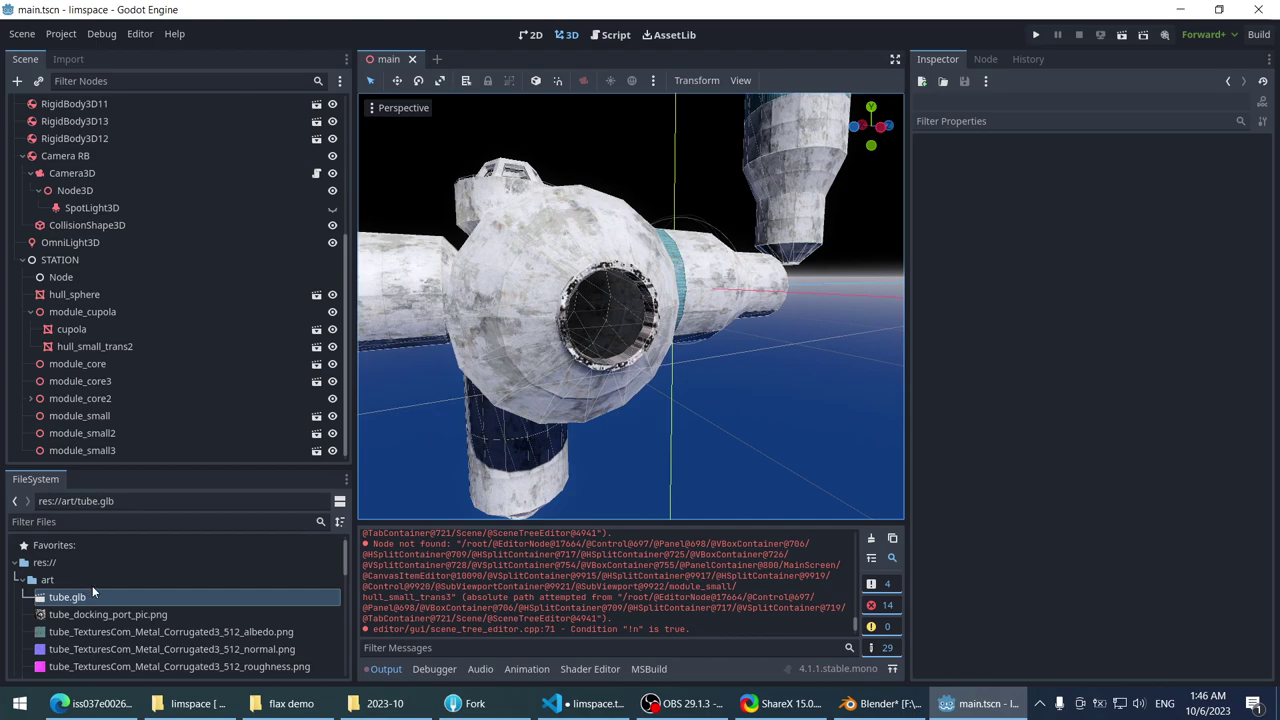
- Expand the prefabs folder and open the docking_ring scene
click(17, 581)
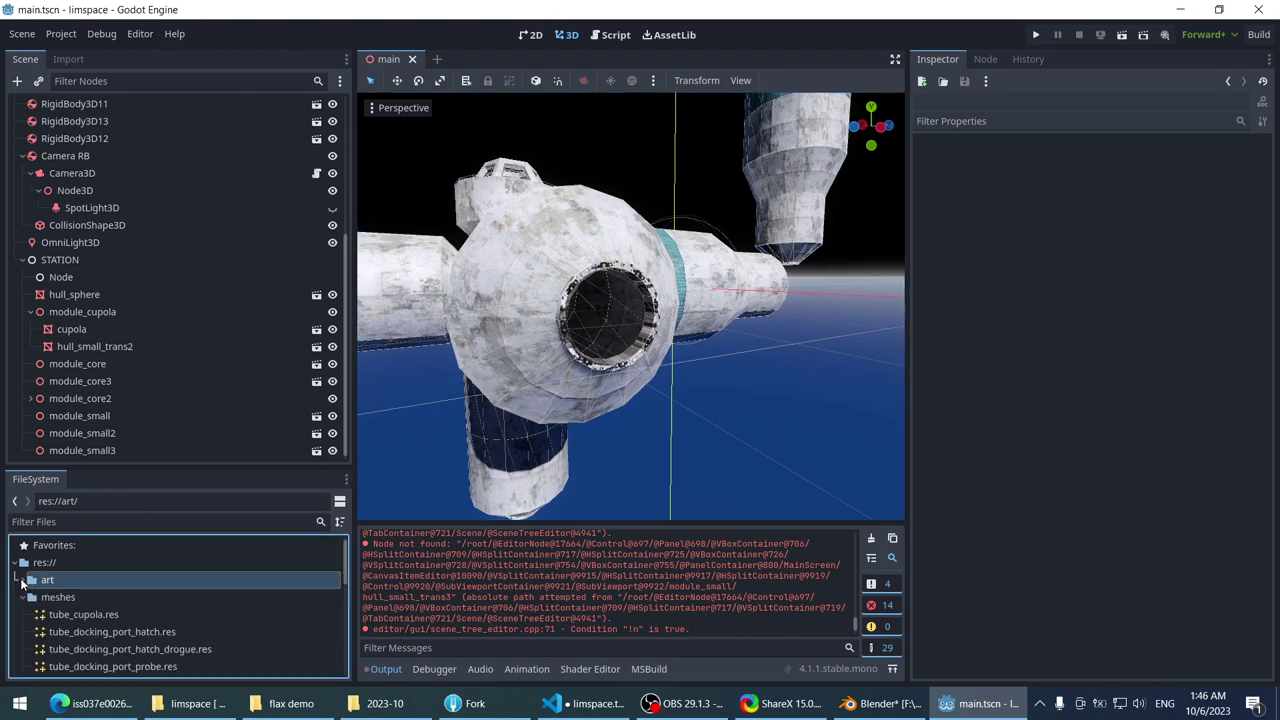
click(20, 582)
click(58, 597)
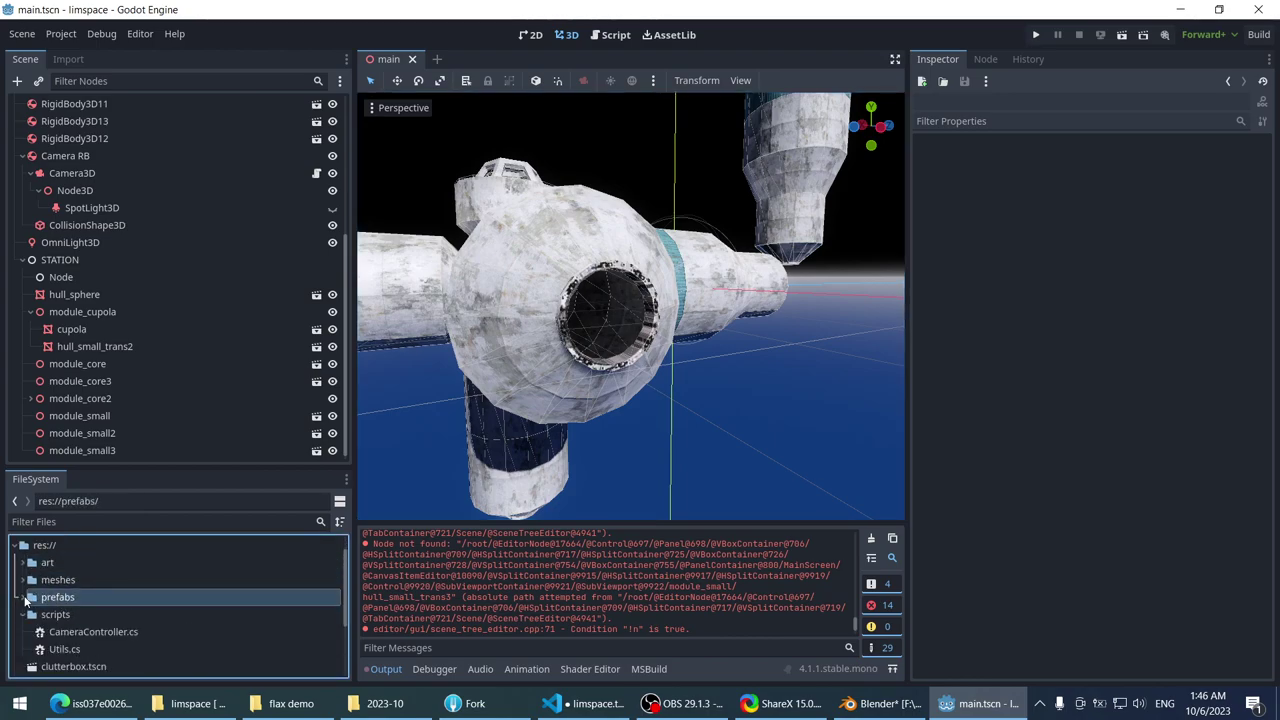
click(22, 597)
scroll(128, 601, down, 1)
click(150, 597)
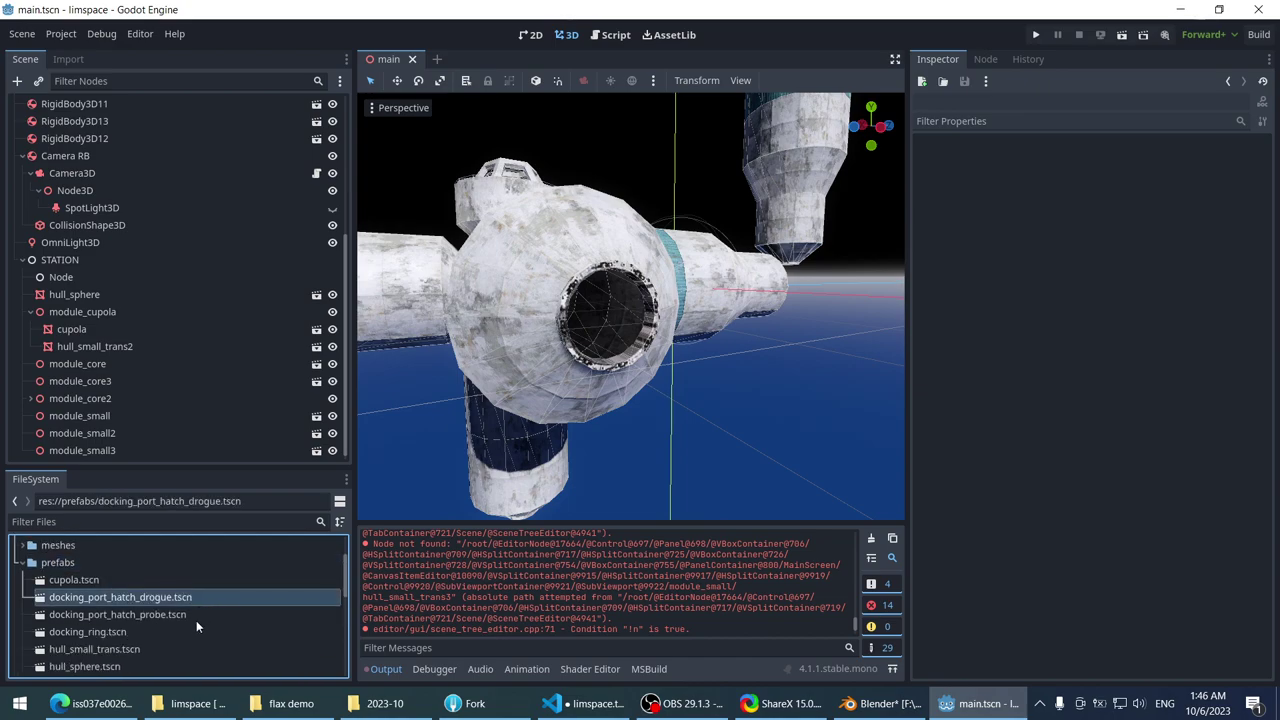
double_click(172, 628)
- Add docking_port_hatch_drogue.tscn as a child of the docking_ring node
scroll(540, 332, down, 3)
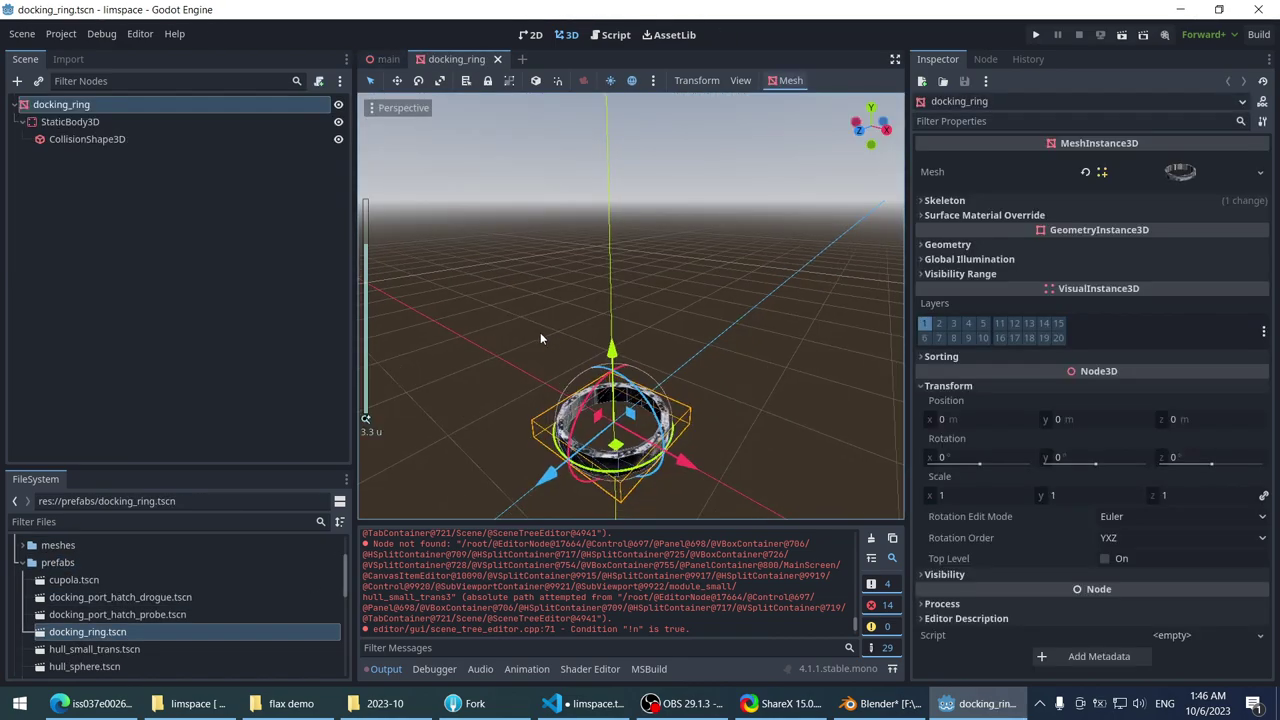
scroll(520, 290, up, 4)
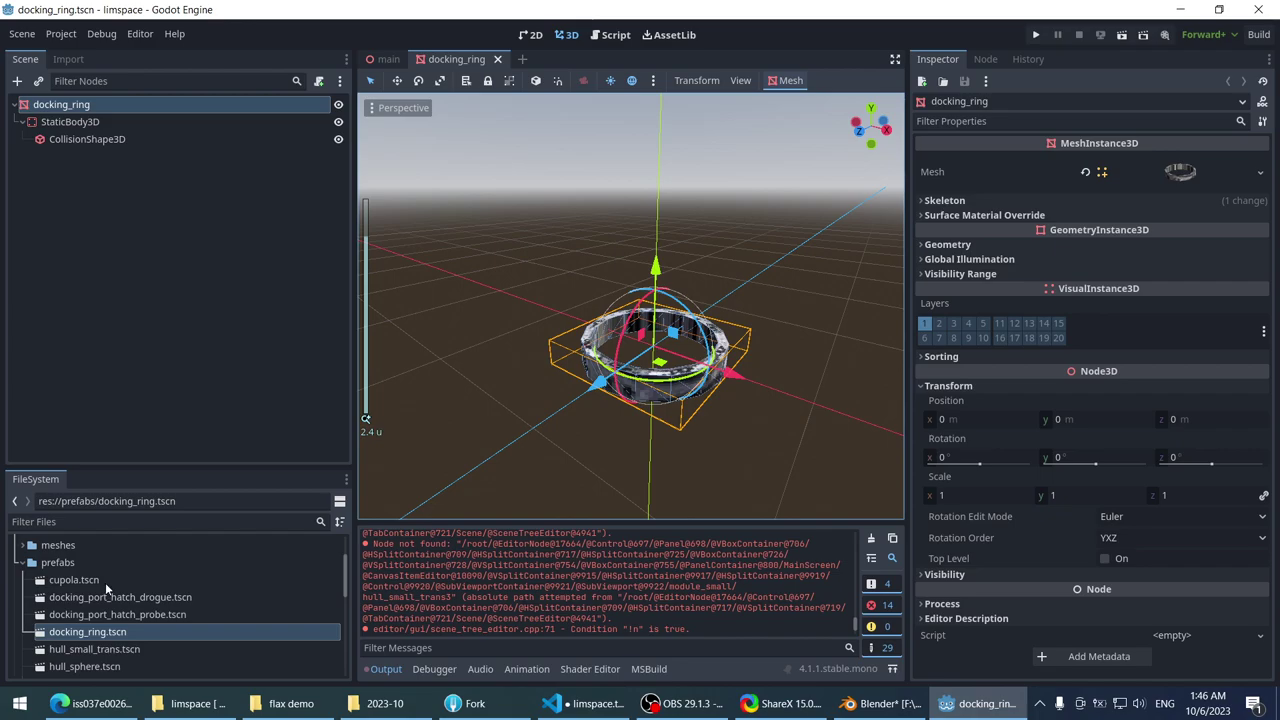
scroll(40, 570, down, 1)
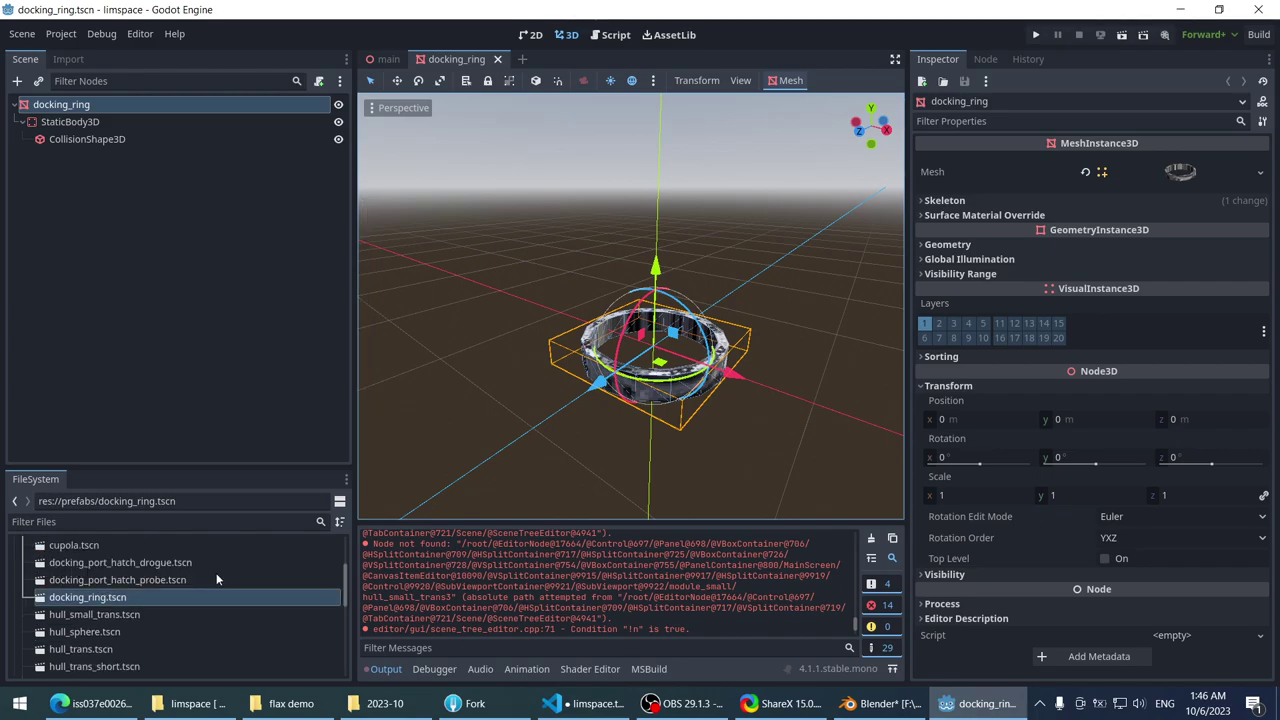
drag(176, 568, 140, 307)
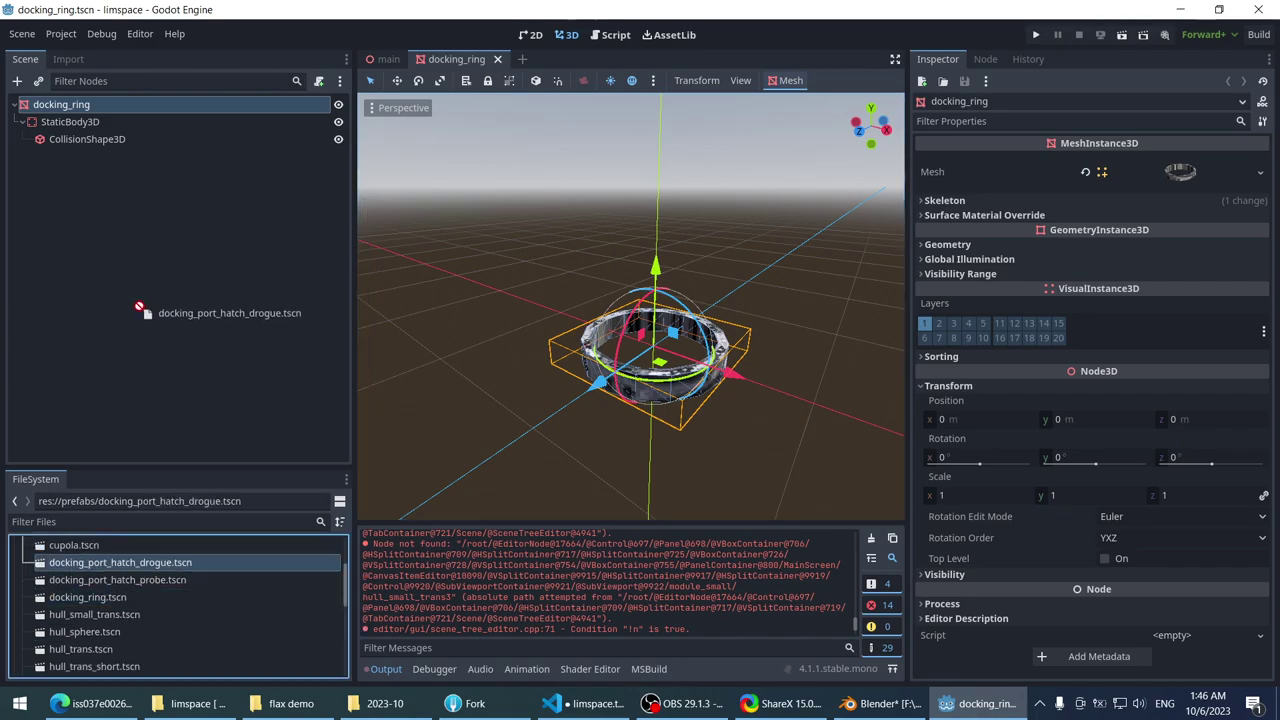
drag(148, 565, 78, 107)
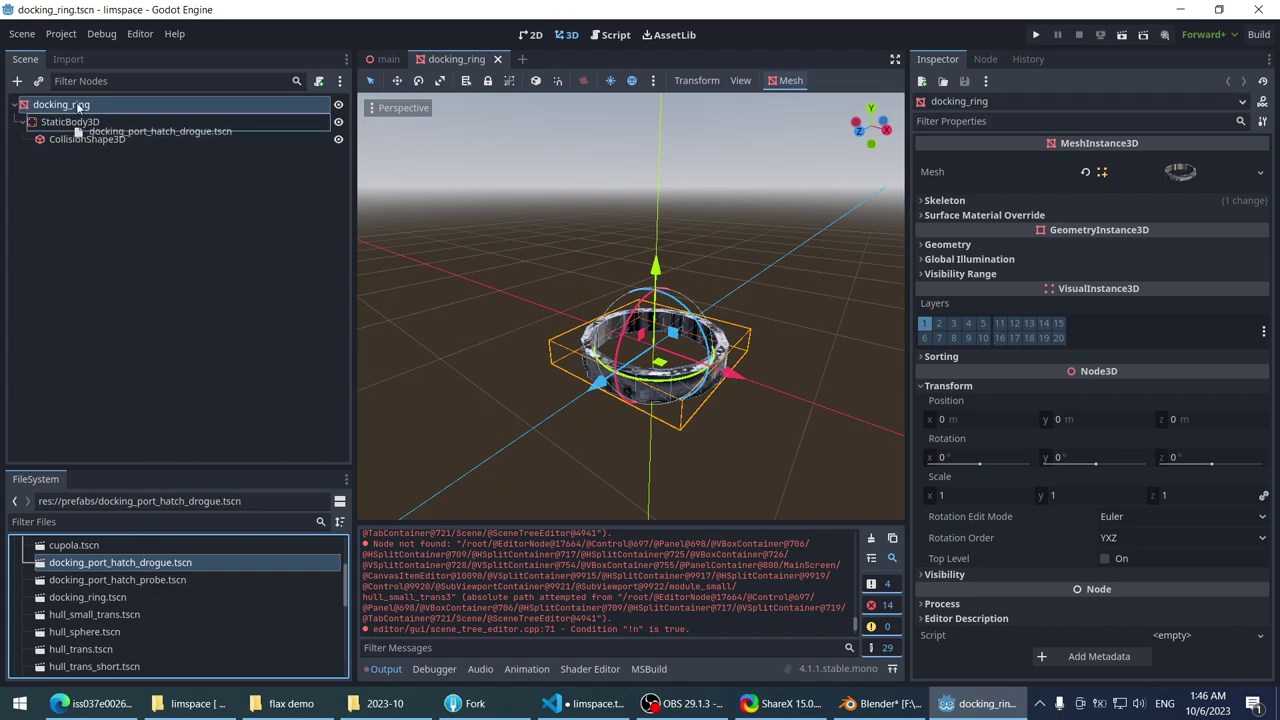
drag(457, 217, 472, 256)
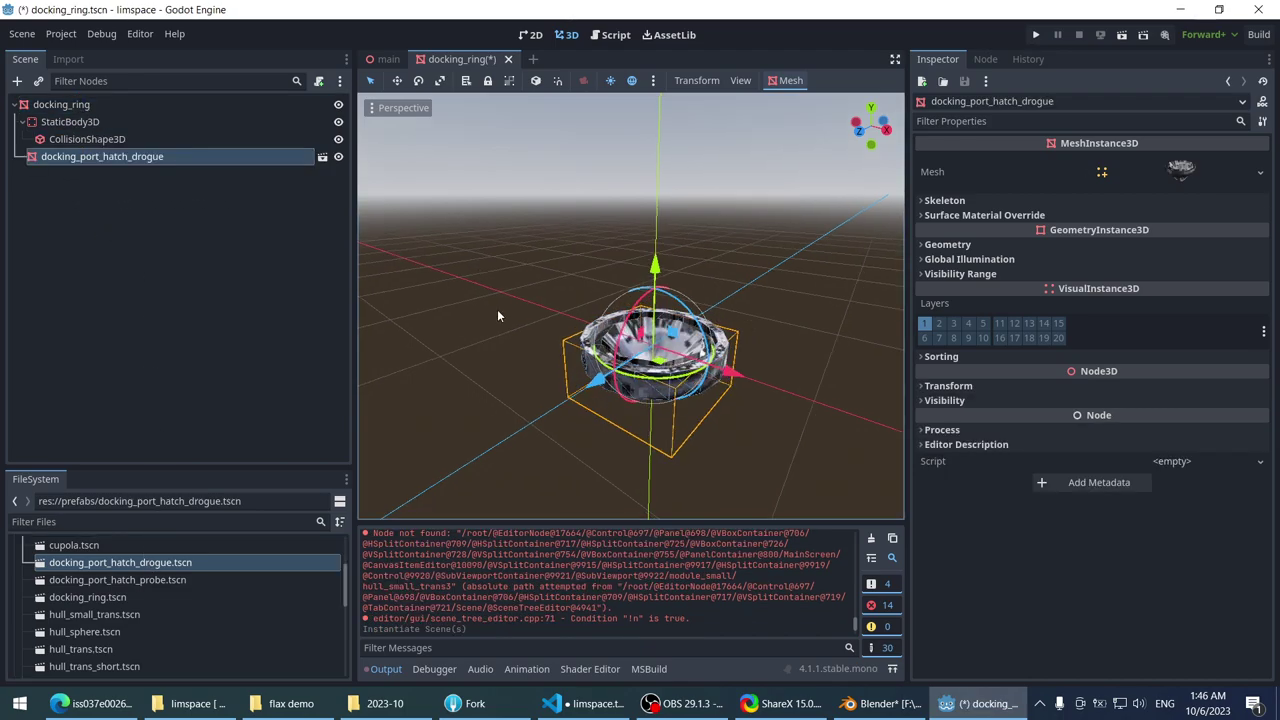
scroll(497, 309, up, 5)
scroll(460, 280, up, 3)
middle_drag(460, 280, 475, 156)
scroll(450, 227, down, 5)
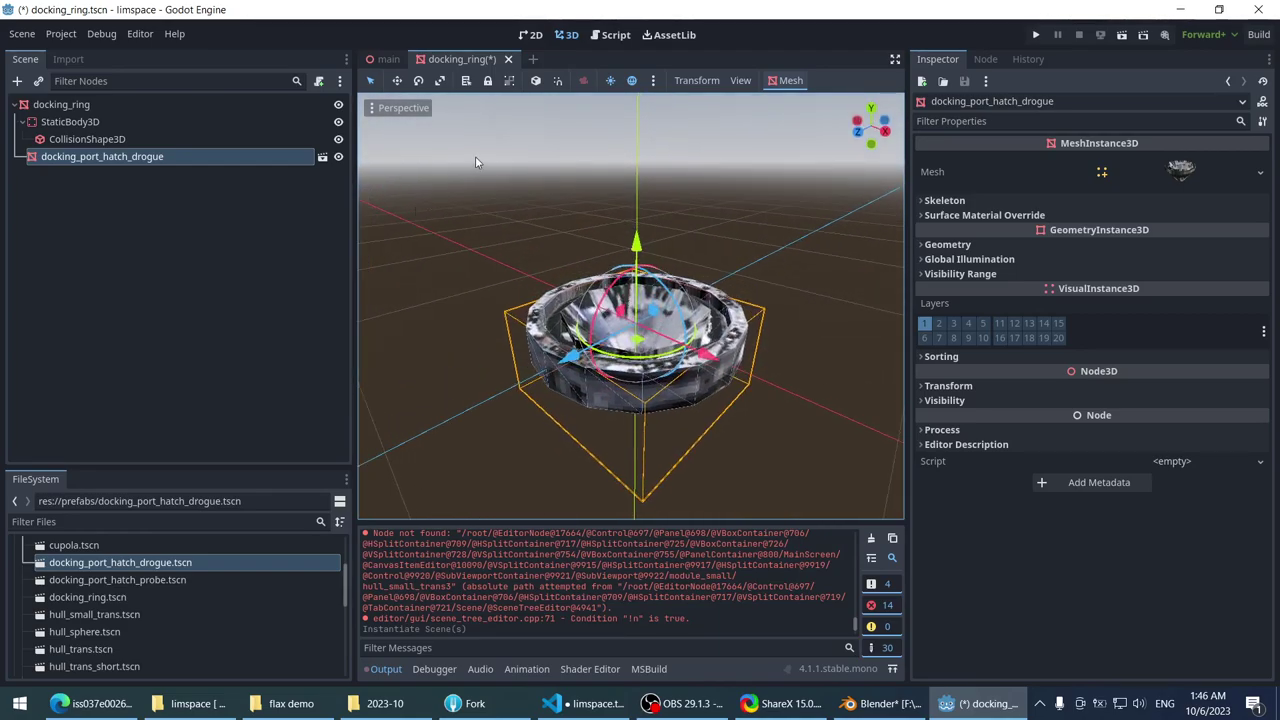
- Save docking_ring.tscn and close it to return to the main station scene
key(ctrl+s)
click(508, 59)
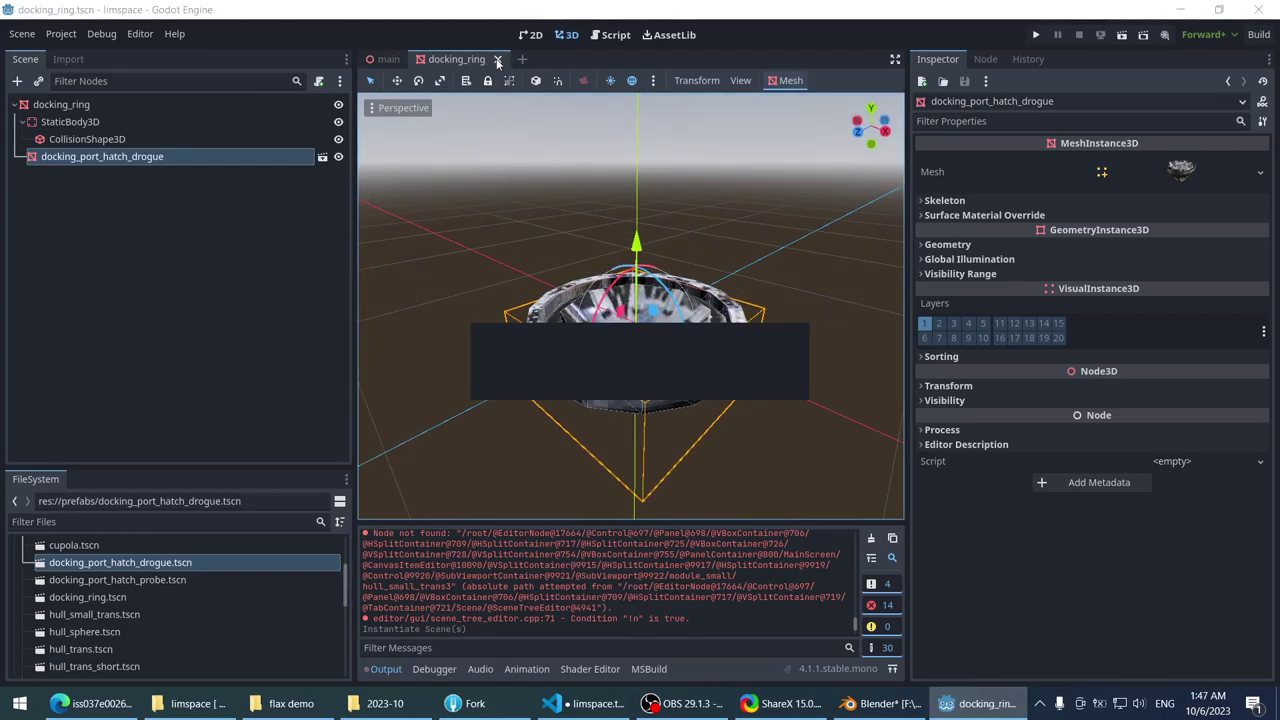
mouse_move(520, 150)
middle_down()
mouse_move(635, 255)
mouse_move(365, 270)
mouse_move(520, 249)
middle_up()
scroll(637, 258, up, 2)
scroll(620, 260, up, 3)
scroll(470, 265, down, 3)
- Add an OmniLight3D child under hull_sphere, found by searching 'light' in Add Child Node
scroll(520, 249, down, 2)
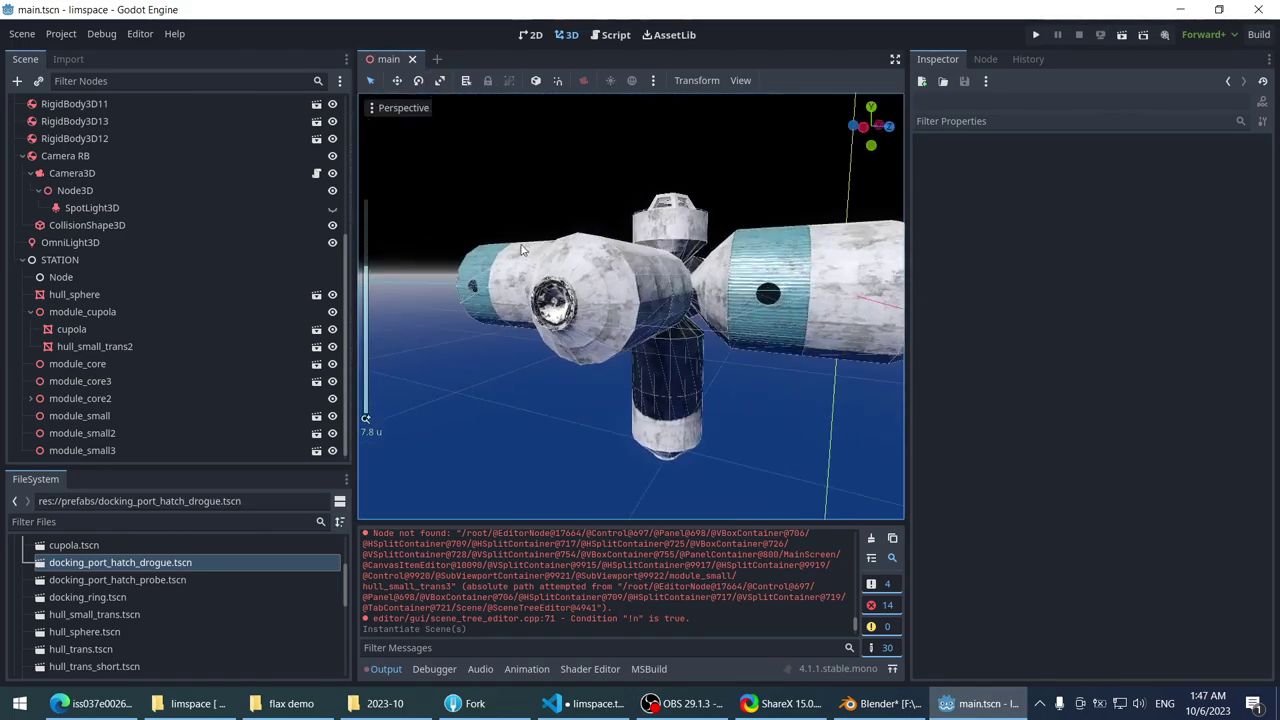
scroll(758, 305, up, 4)
mouse_move(740, 300)
middle_down()
mouse_move(660, 285)
mouse_move(643, 229)
mouse_move(591, 289)
mouse_move(503, 309)
mouse_move(668, 286)
mouse_move(586, 280)
mouse_move(706, 297)
mouse_move(626, 289)
mouse_move(500, 303)
mouse_move(531, 309)
mouse_move(489, 263)
mouse_move(689, 323)
mouse_move(600, 300)
mouse_move(507, 326)
mouse_move(558, 276)
mouse_move(580, 350)
middle_up()
scroll(668, 286, up, 2)
scroll(631, 289, up, 2)
scroll(537, 309, up, 2)
scroll(576, 307, down, 1)
scroll(580, 350, down, 1)
click(580, 347)
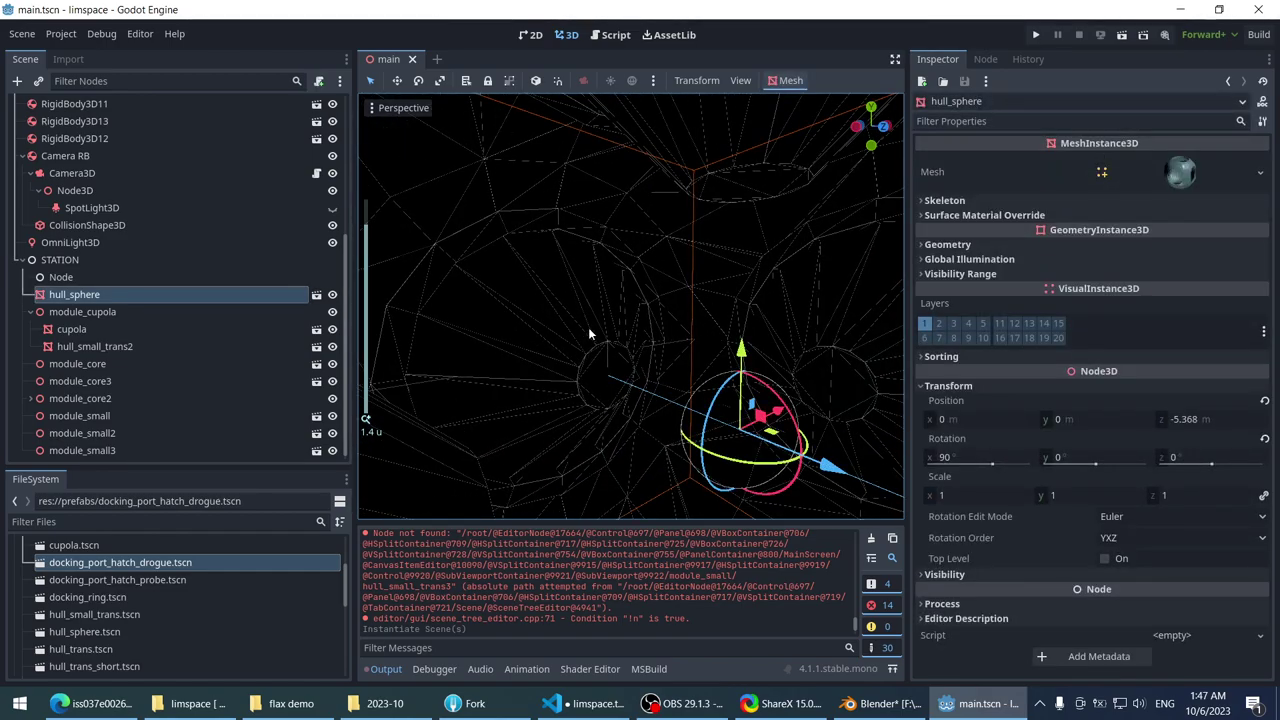
right_click(98, 294)
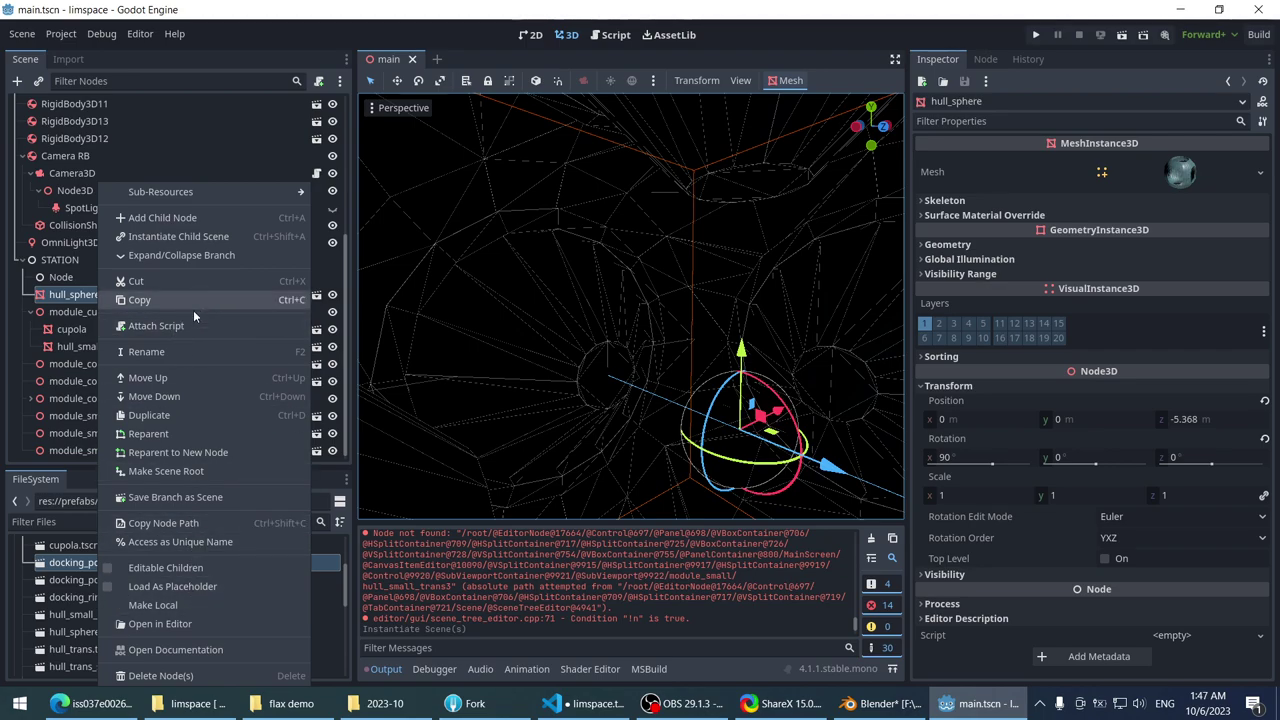
click(162, 217)
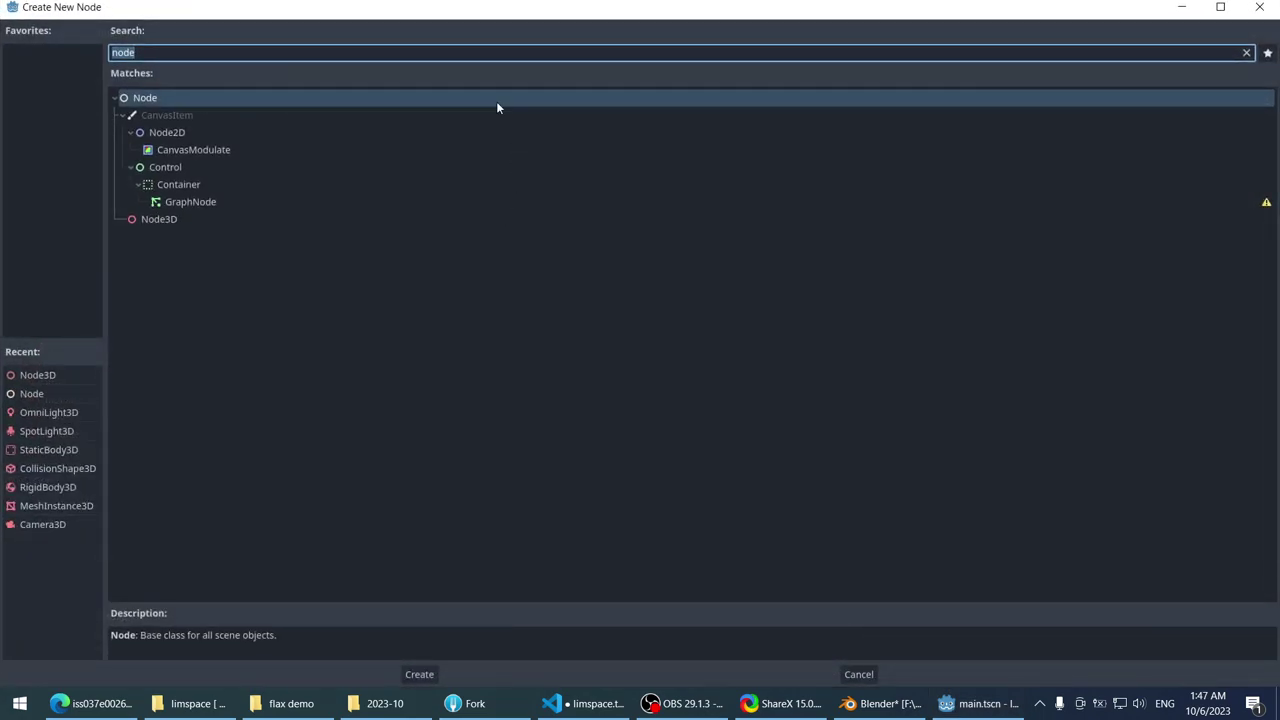
text(light)
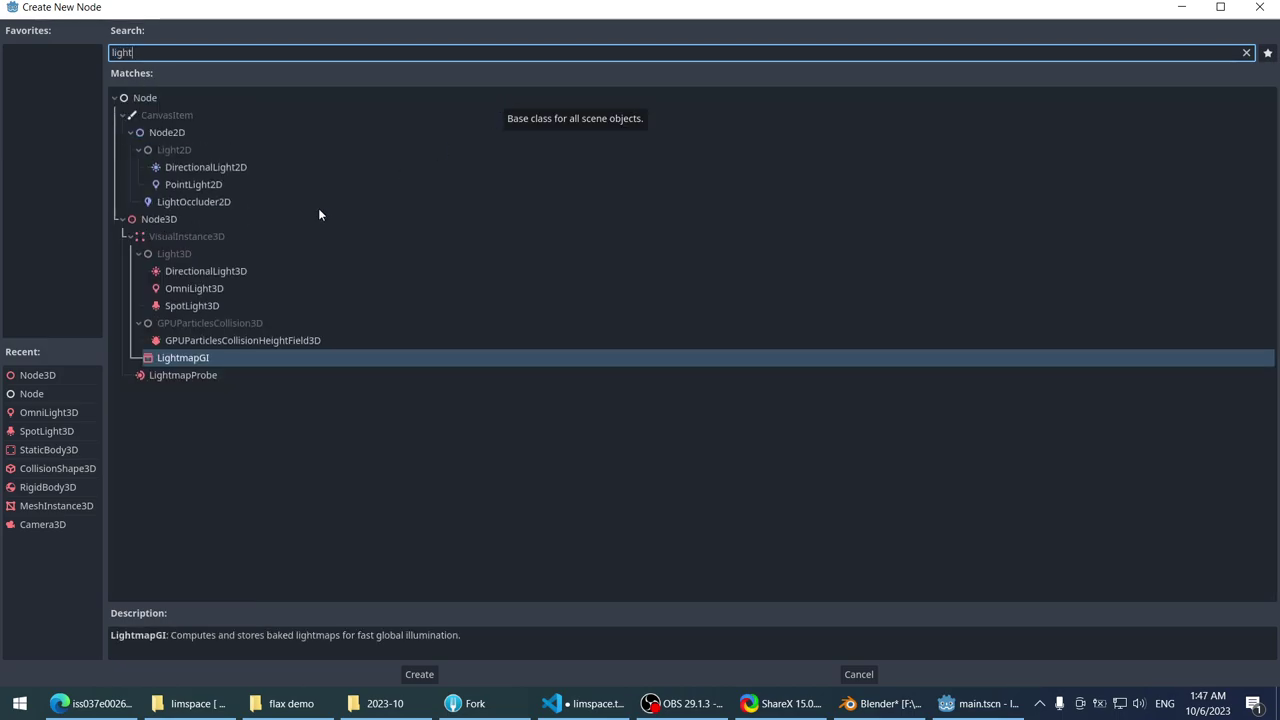
double_click(228, 294)
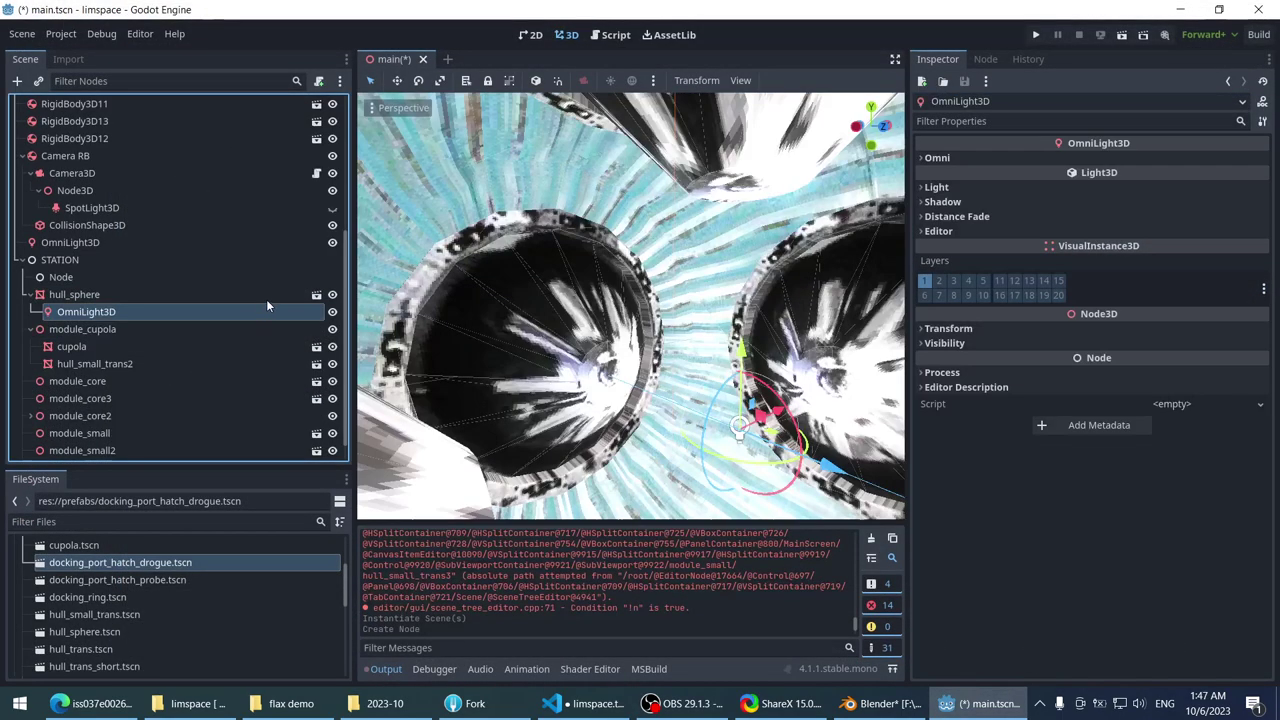
- Move the OmniLight3D along Z into the hull and raise it along Y
middle_drag(679, 279, 700, 300)
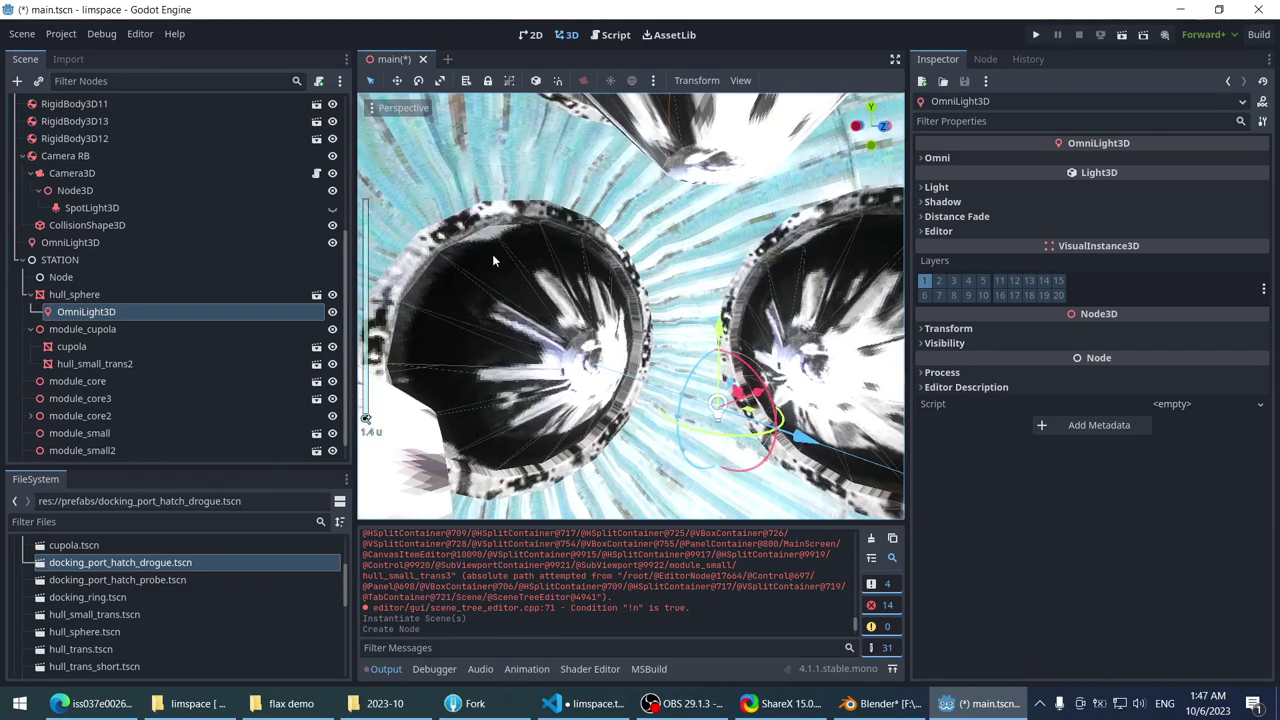
drag(785, 418, 647, 382)
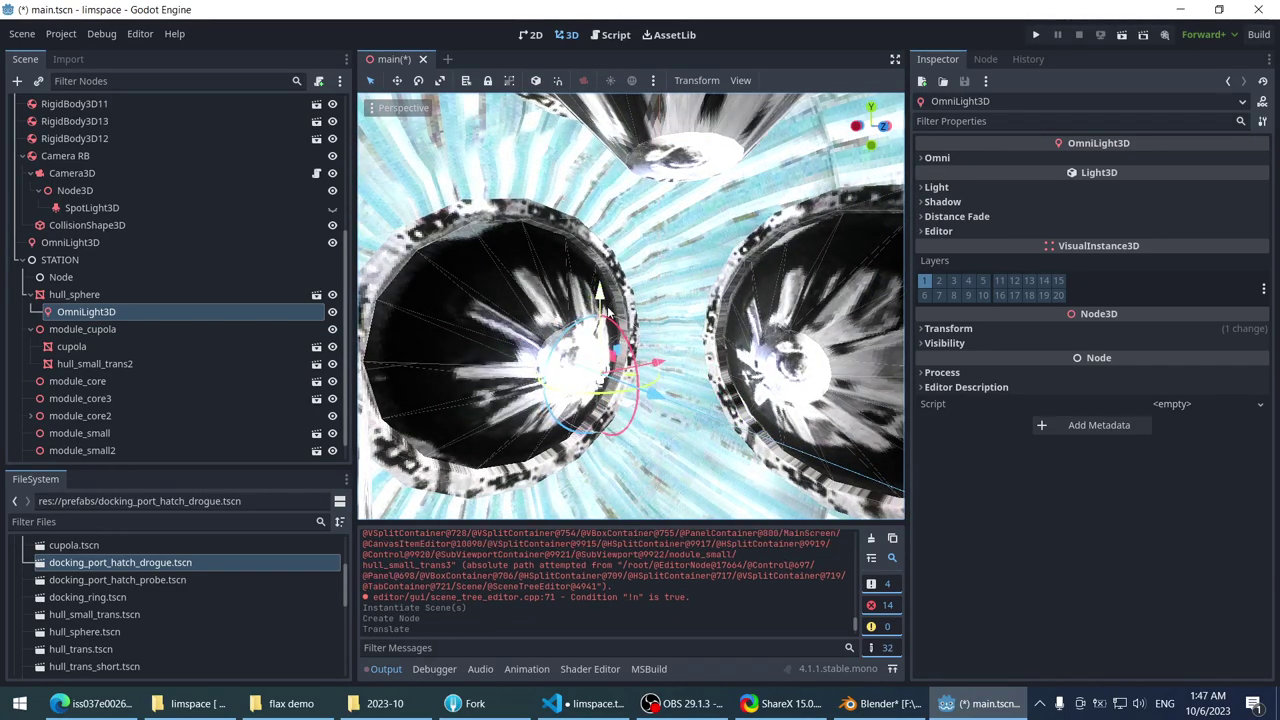
drag(614, 275, 554, 210)
scroll(554, 210, up, 3)
scroll(554, 210, down, 3)
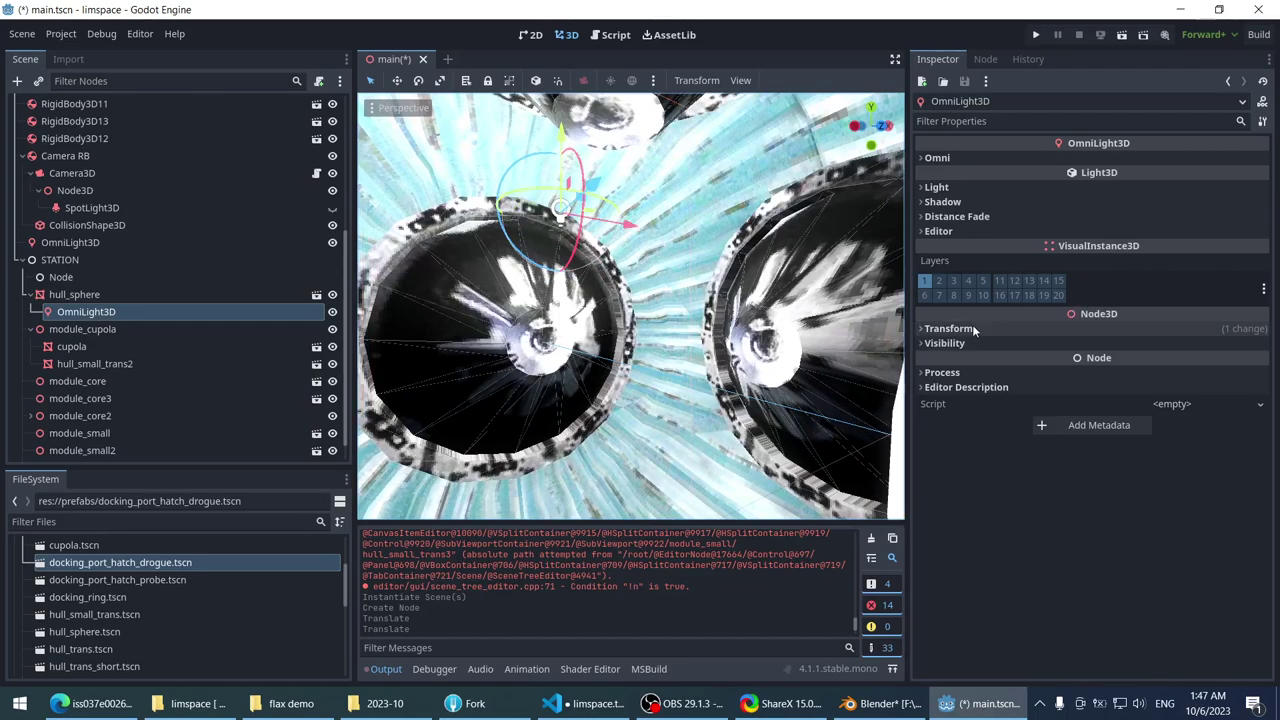
- Enable the light's shadows, keeping the default bias 0.1 and blur 1
click(1120, 329)
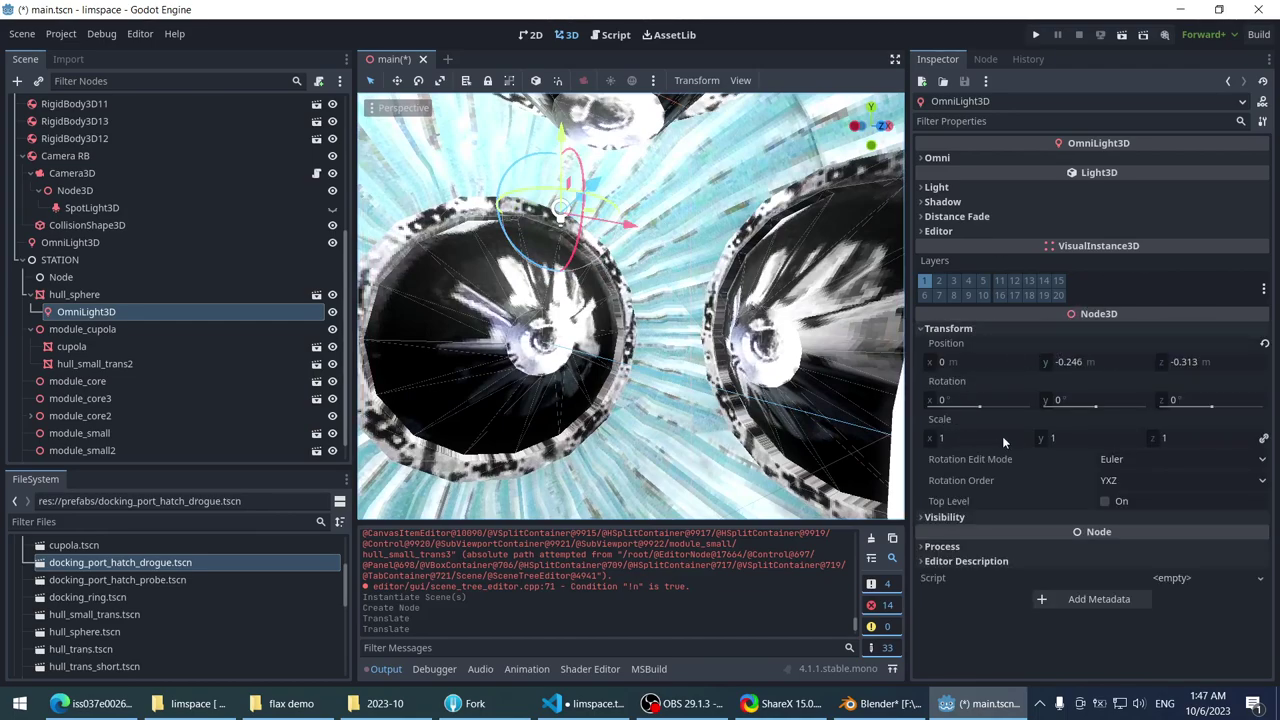
click(945, 202)
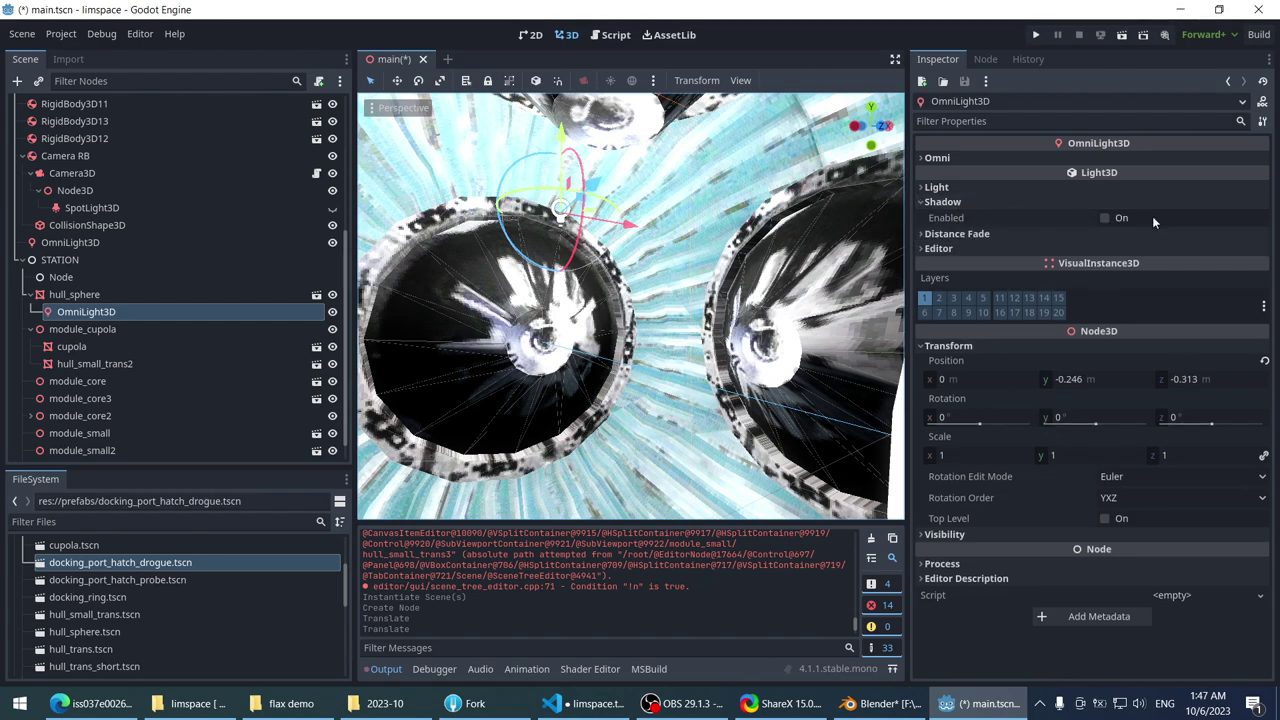
click(1108, 218)
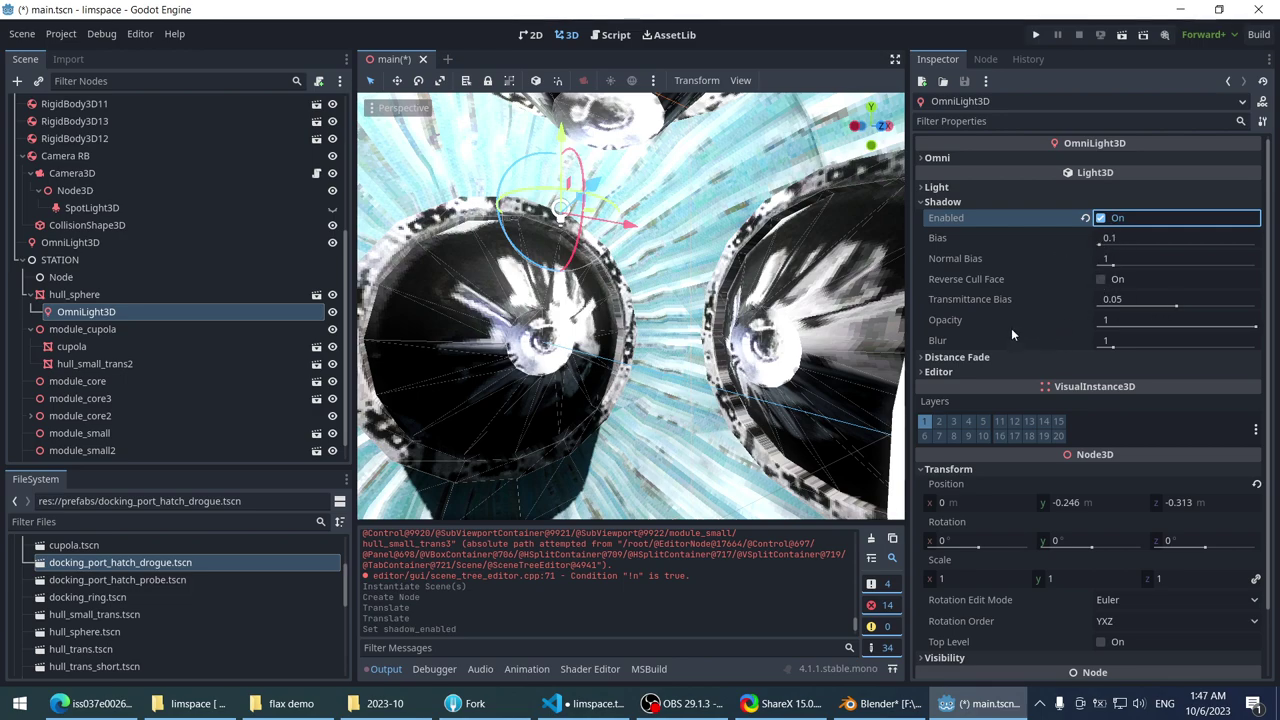
click(962, 188)
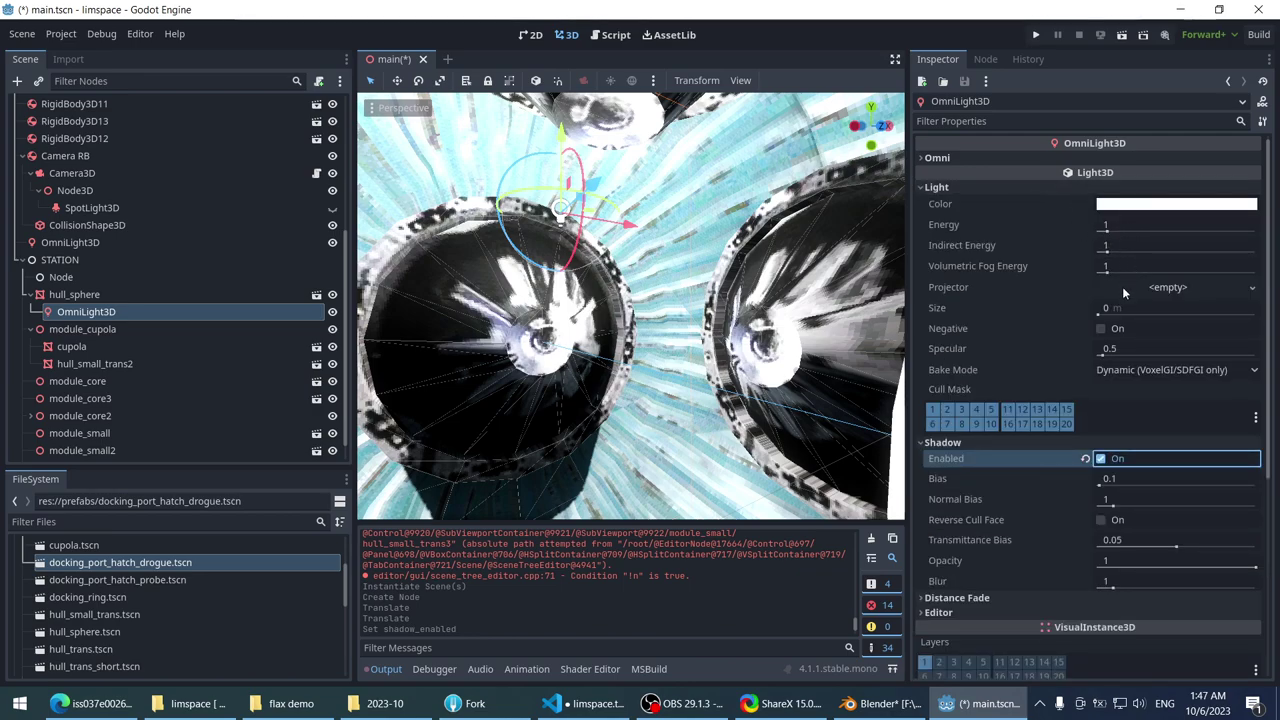
- Lower the OmniLight3D's energy to 0.23
drag(1153, 224, 1112, 224)
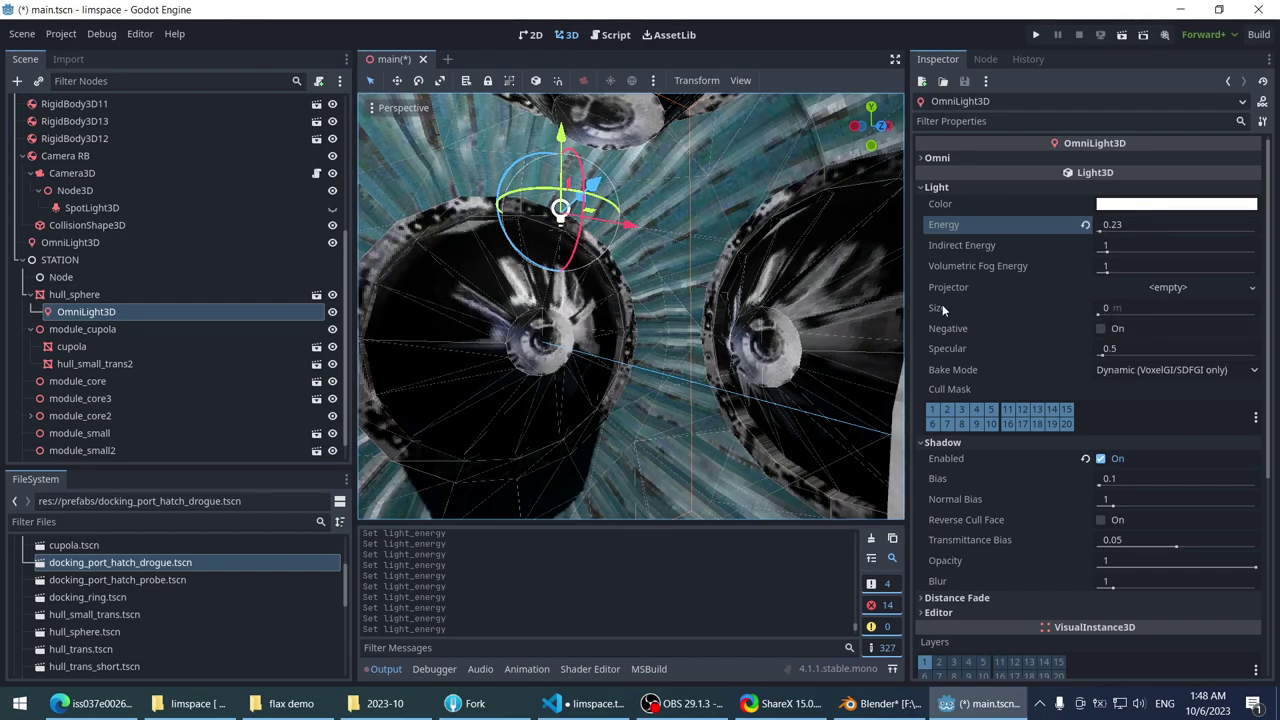
mouse_move(942, 309)
scroll(668, 316, down, 5)
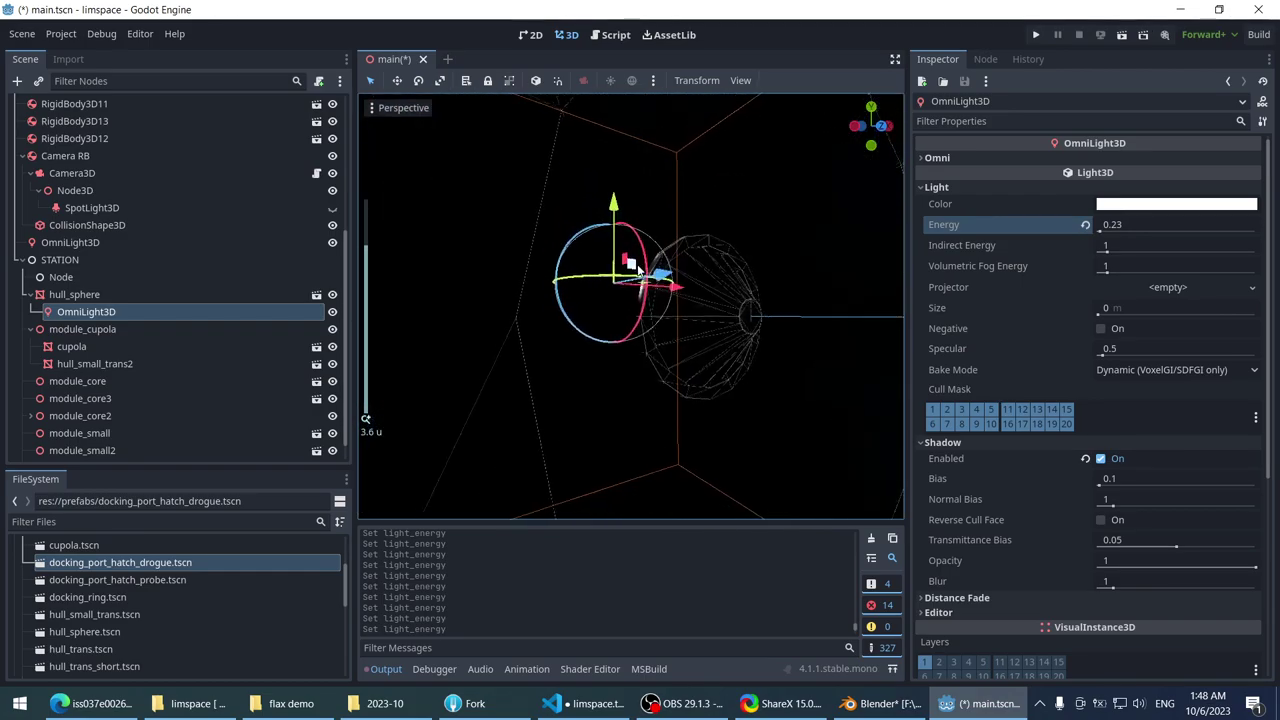
scroll(668, 316, up, 5)
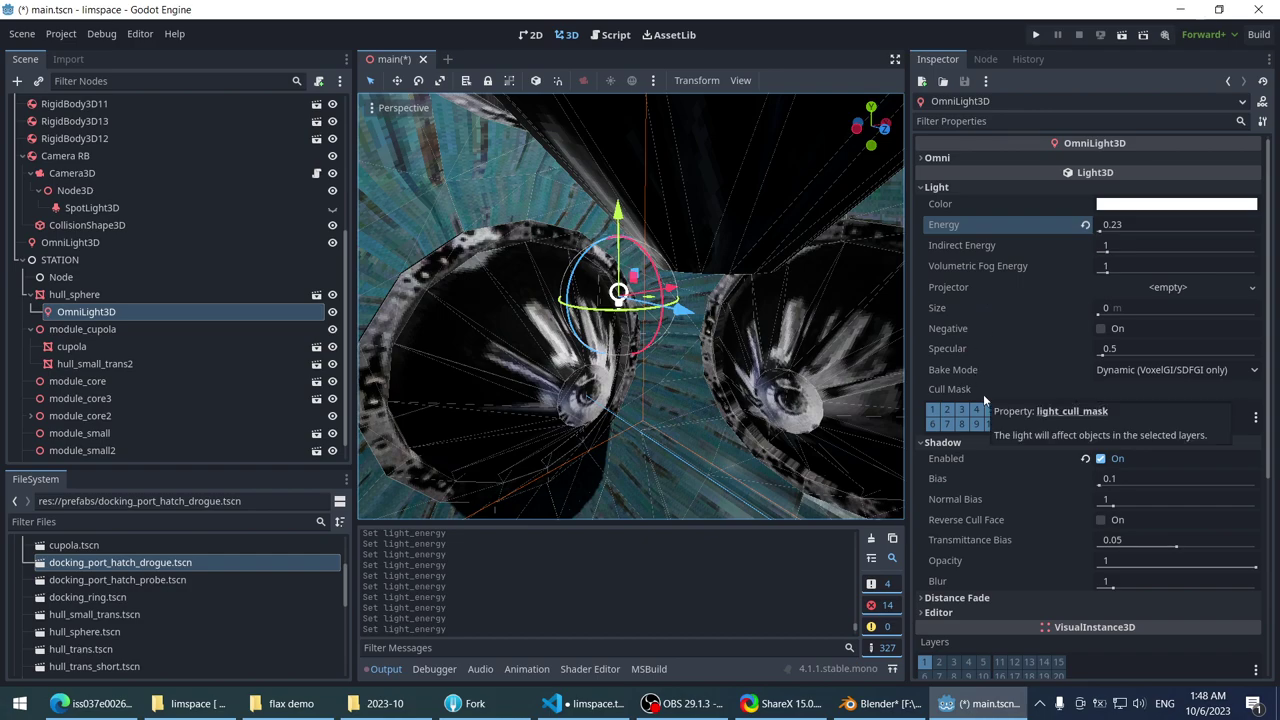
- Set the light's Omni range to 1.455
click(988, 158)
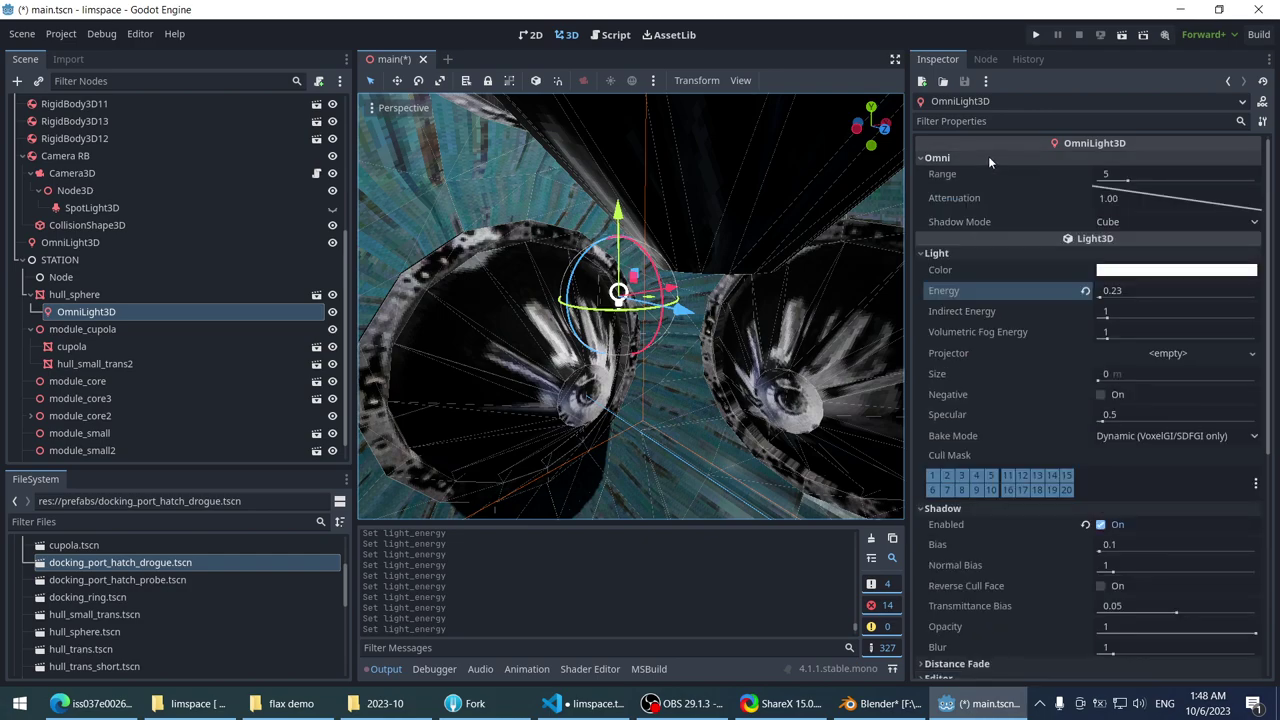
click(985, 156)
click(991, 153)
drag(1134, 177, 988, 177)
click(1146, 173)
drag(1146, 173, 1185, 173)
scroll(611, 261, up, 3)
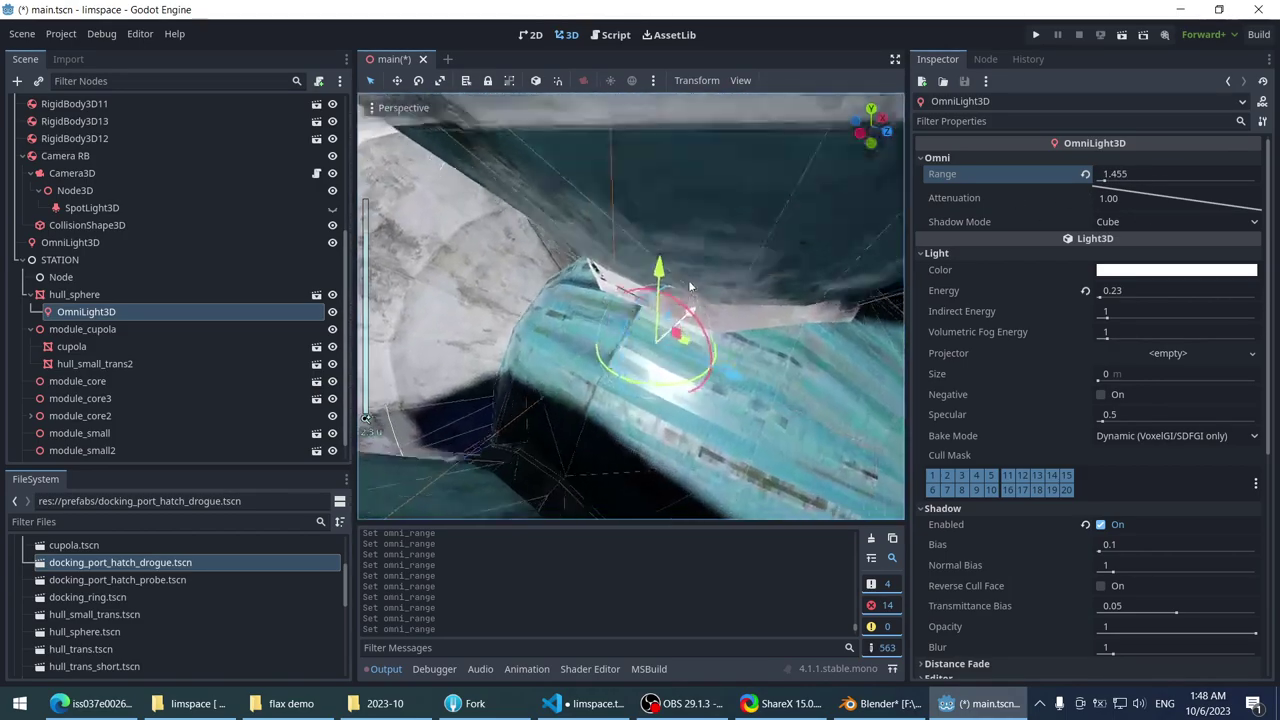
mouse_move(611, 261)
middle_down()
mouse_move(658, 224)
mouse_move(703, 232)
mouse_move(494, 153)
mouse_move(601, 266)
mouse_move(641, 237)
middle_up()
scroll(627, 205, up, 2)
scroll(627, 206, down, 2)
- Save main.tscn with Ctrl+S and reselect hull_sphere
key(ctrl+s)
scroll(627, 237, up, 3)
scroll(629, 250, down, 3)
click(641, 237)
- Save main.tscn and run the limspace game to view the lit station
scroll(627, 222, up, 3)
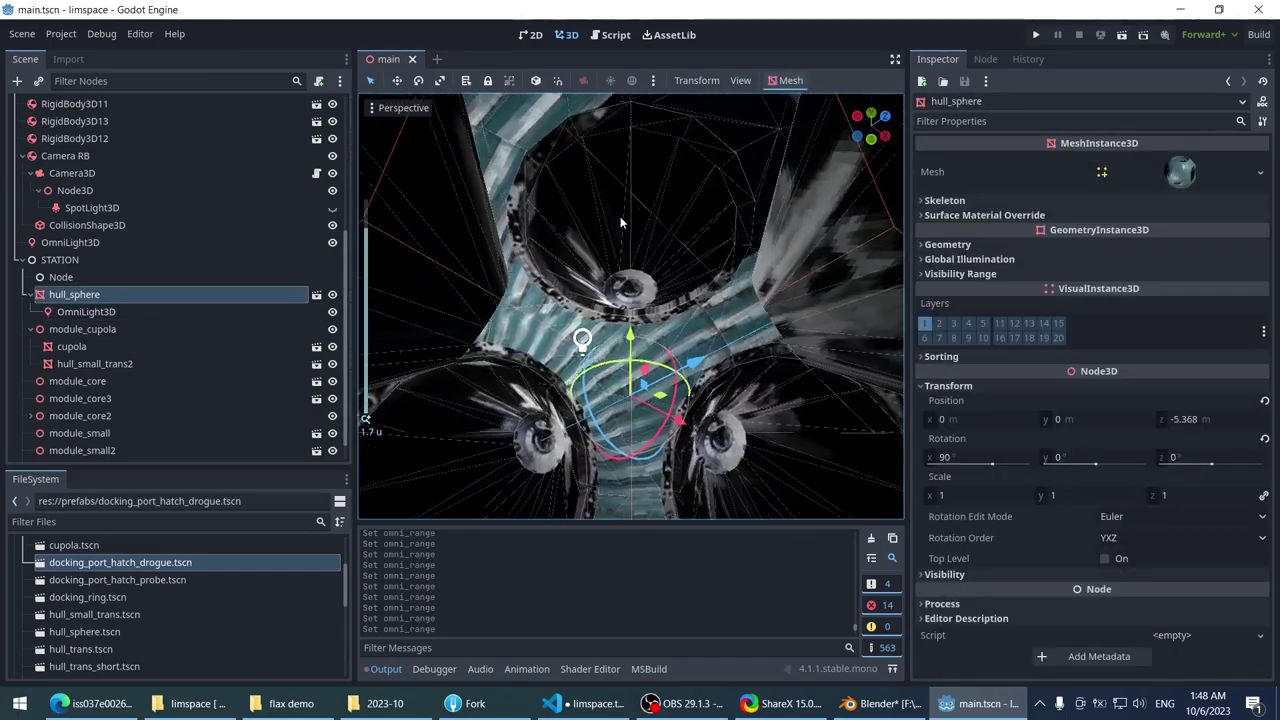
mouse_move(617, 218)
middle_down()
mouse_move(606, 283)
mouse_move(614, 252)
mouse_move(656, 228)
mouse_move(769, 319)
mouse_move(648, 222)
mouse_move(629, 259)
mouse_move(620, 366)
mouse_move(628, 302)
mouse_move(595, 306)
mouse_move(586, 196)
mouse_move(514, 288)
mouse_move(589, 278)
middle_up()
scroll(595, 306, down, 8)
scroll(589, 278, down, 6)
click(718, 168)
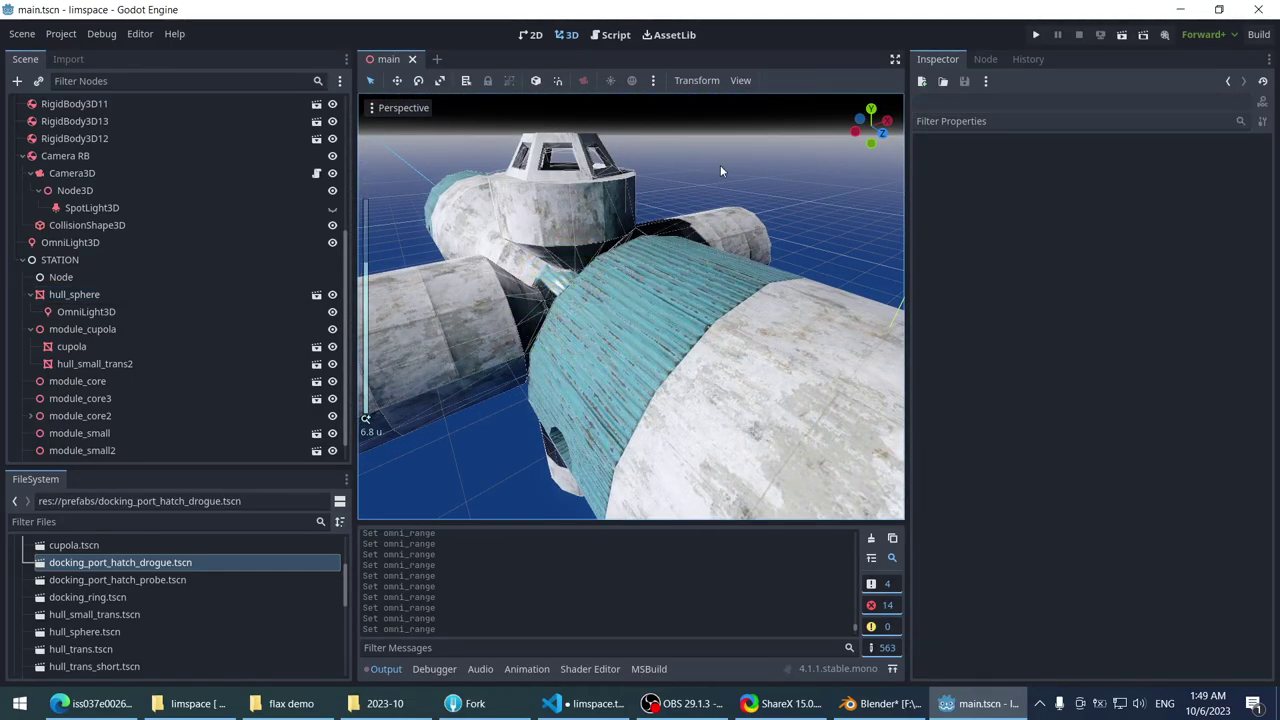
key(ctrl+s)
click(1036, 36)
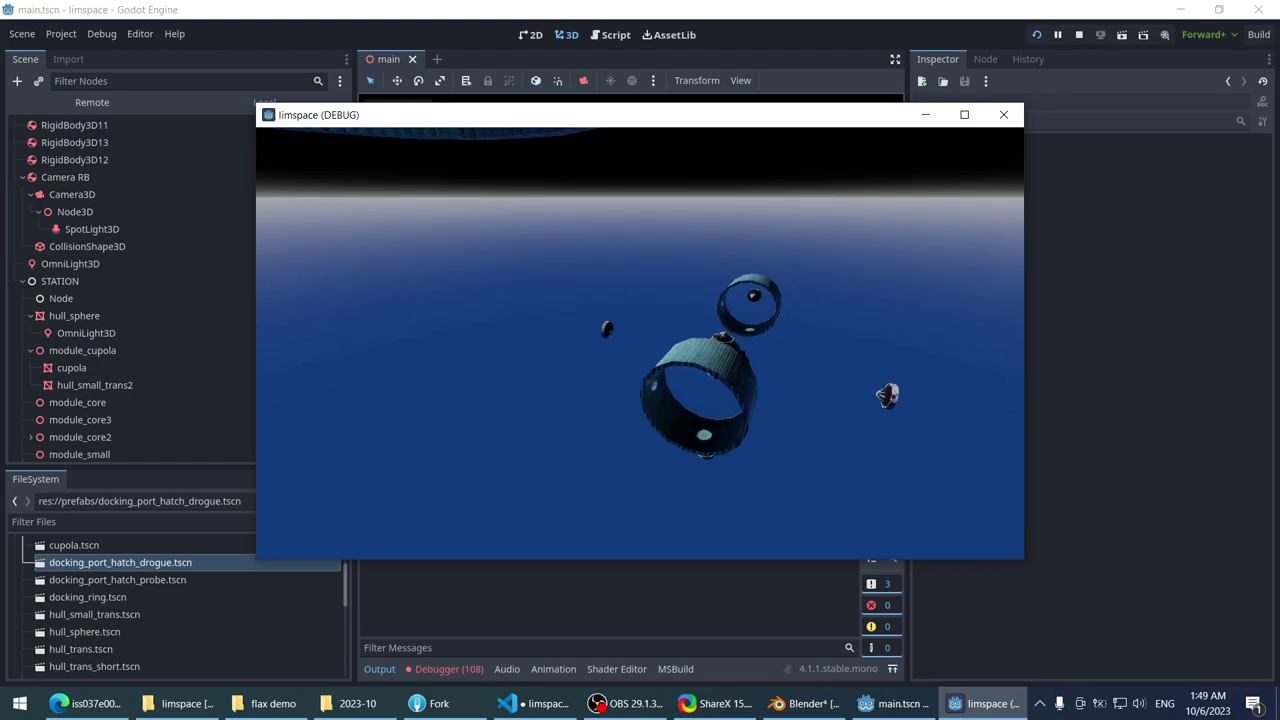
- Stop the game and open the Debugger's list of 108 load errors in a taller panel
key(Escape)
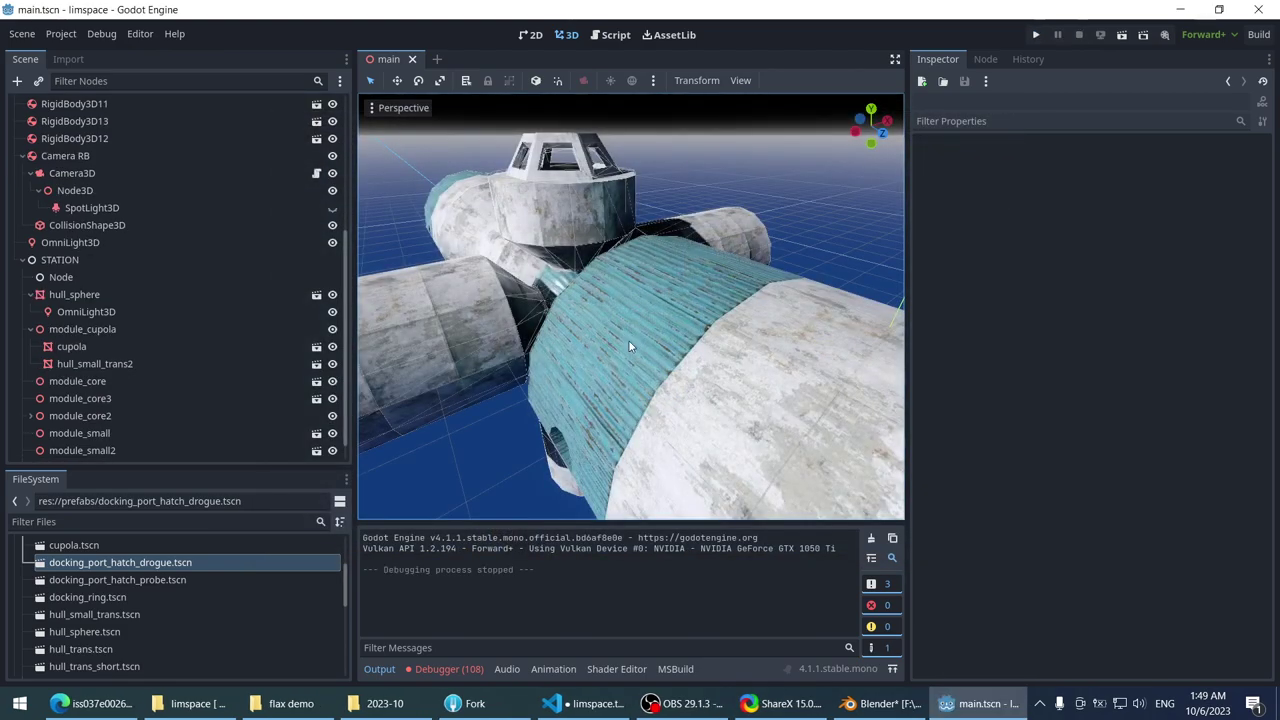
mouse_move(594, 293)
middle_down()
mouse_move(647, 295)
mouse_move(567, 281)
mouse_move(432, 634)
middle_up()
click(445, 668)
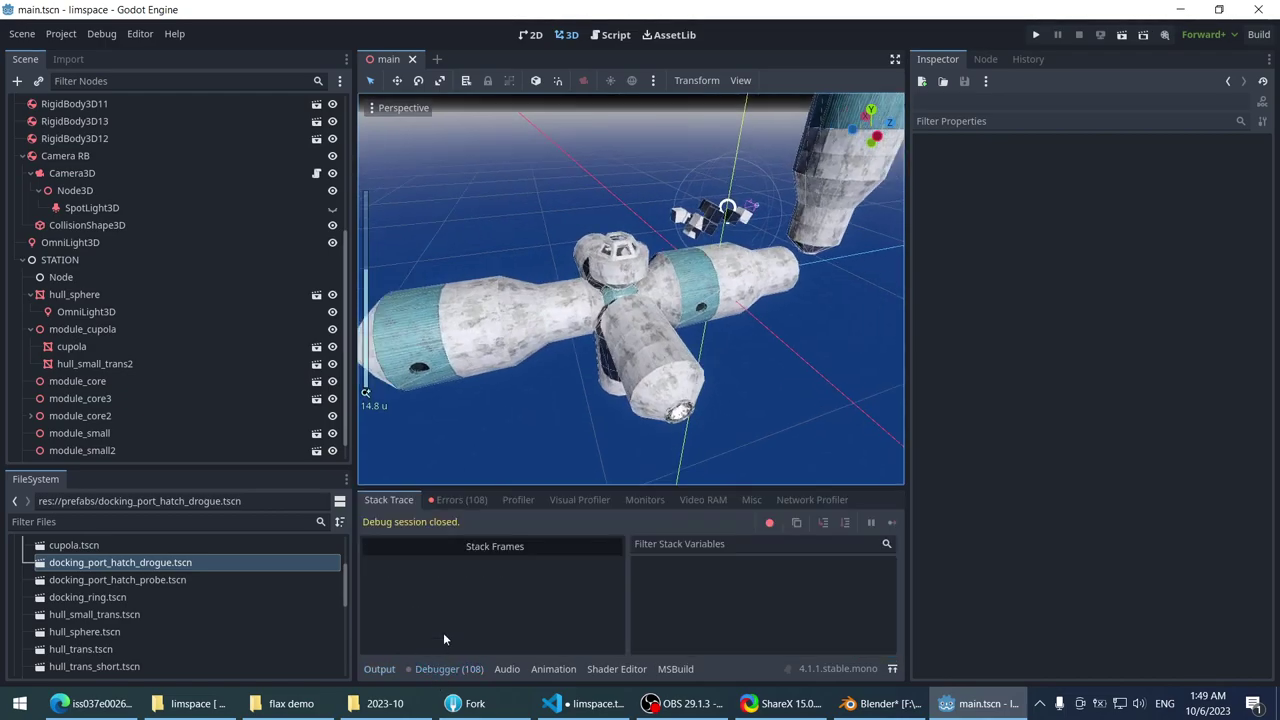
click(460, 500)
drag(471, 487, 500, 316)
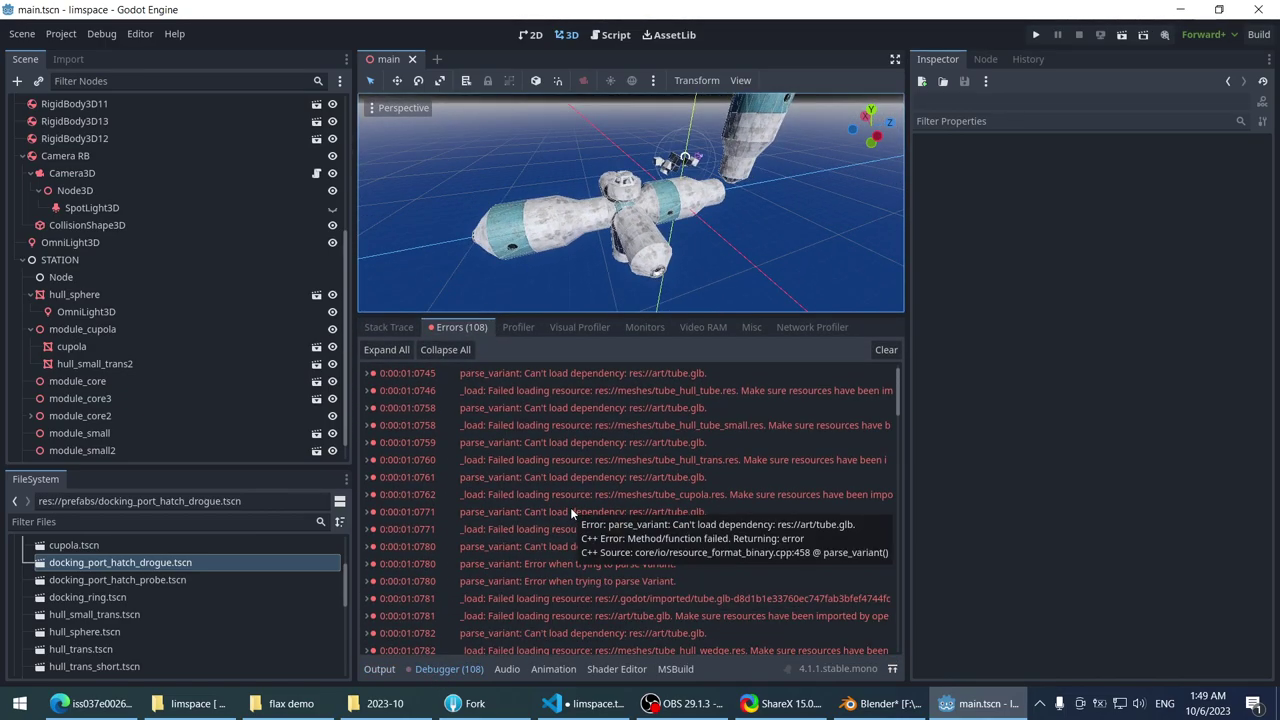
- Save main.tscn and quit the Godot editor
click(20, 34)
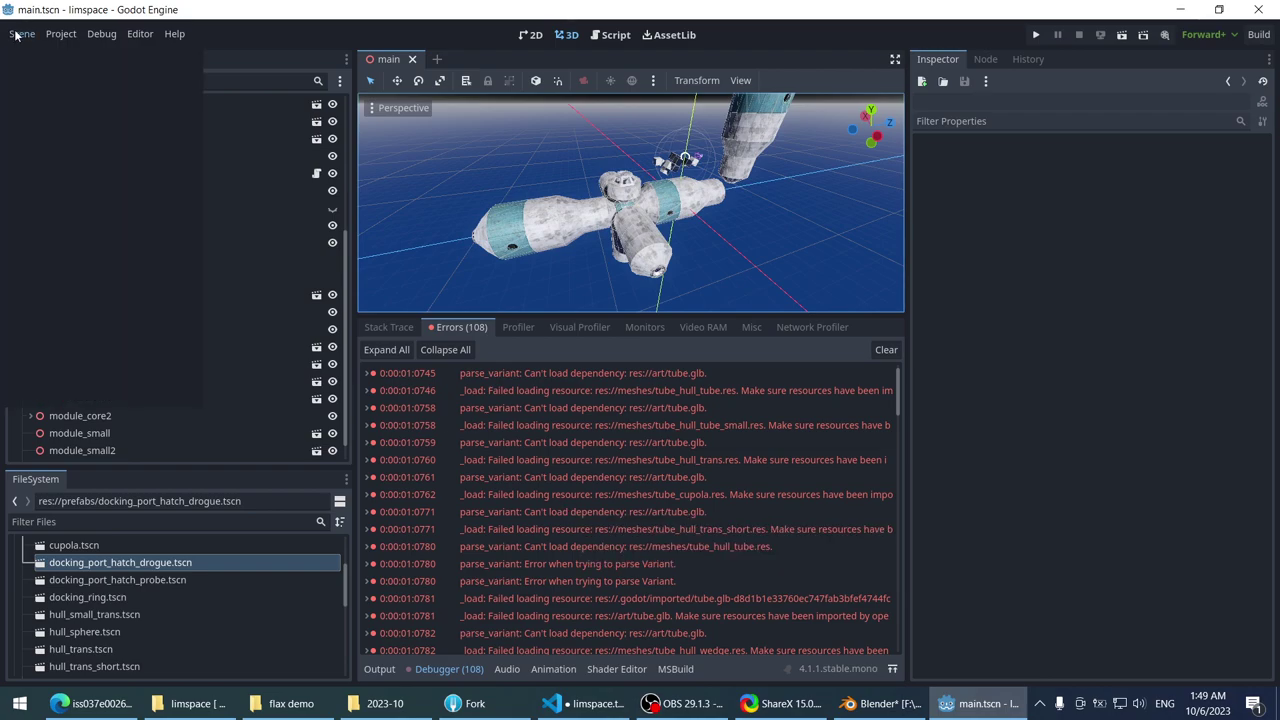
click(17, 35)
scroll(560, 228, down, 2)
key(ctrl+s)
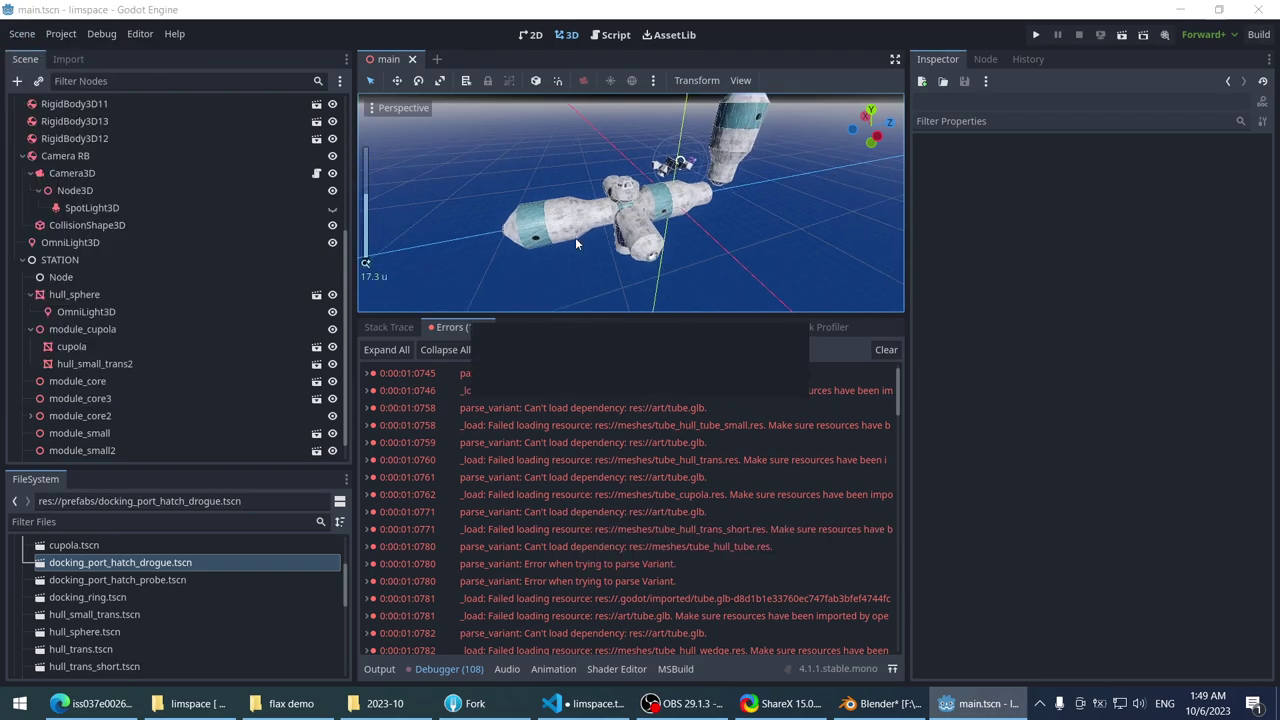
middle_drag(600, 180, 542, 180)
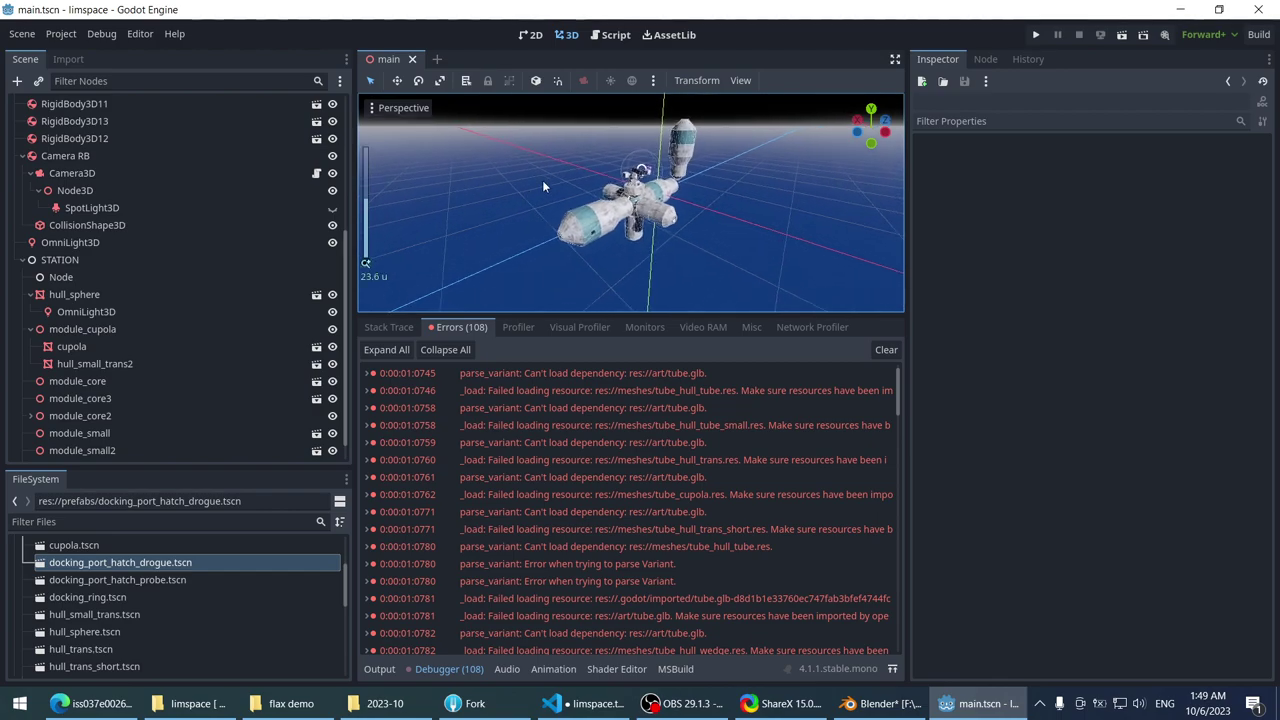
scroll(552, 179, up, 2)
scroll(485, 260, down, 2)
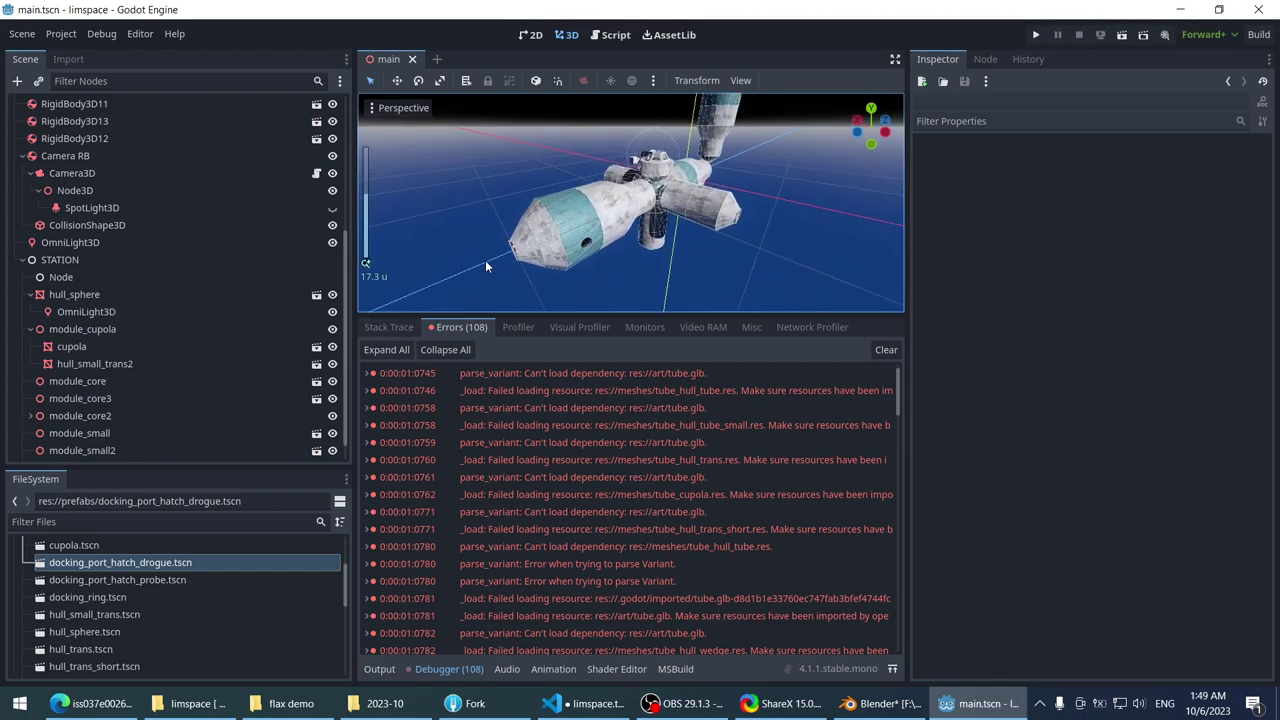
click(1270, 8)
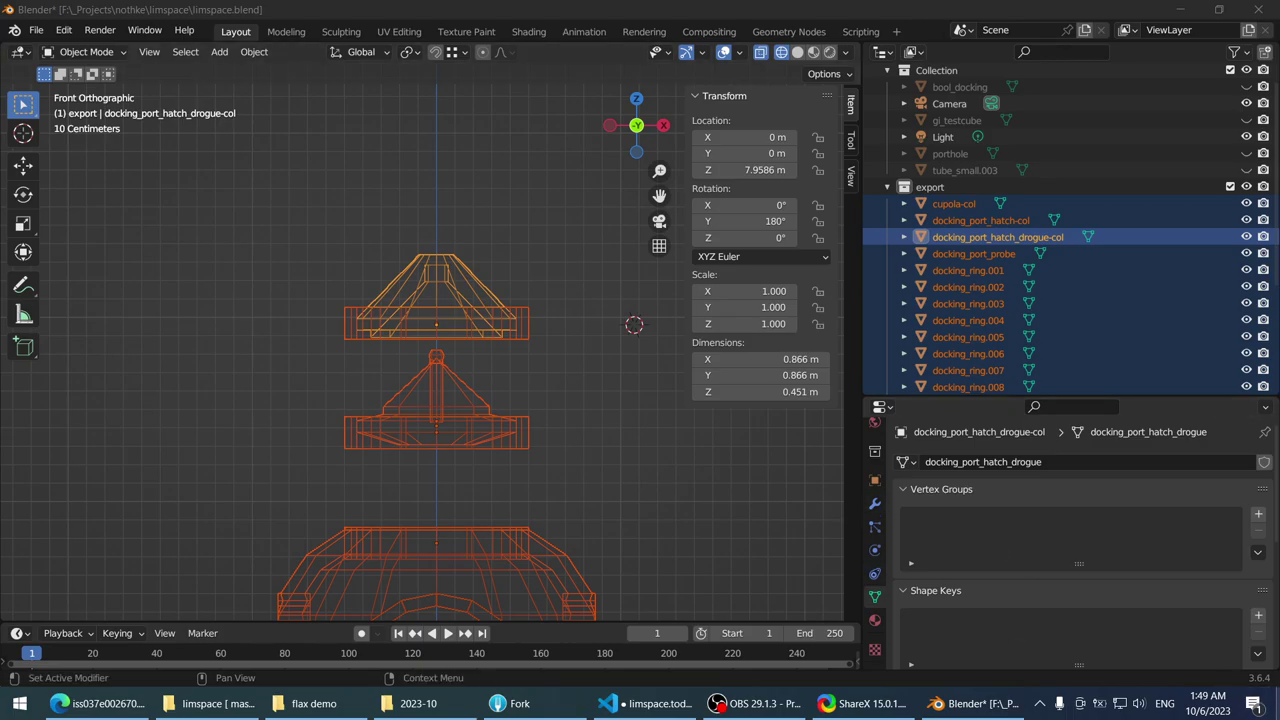
- Relaunch Godot from the desktop shortcut and open the limspace project
click(1276, 710)
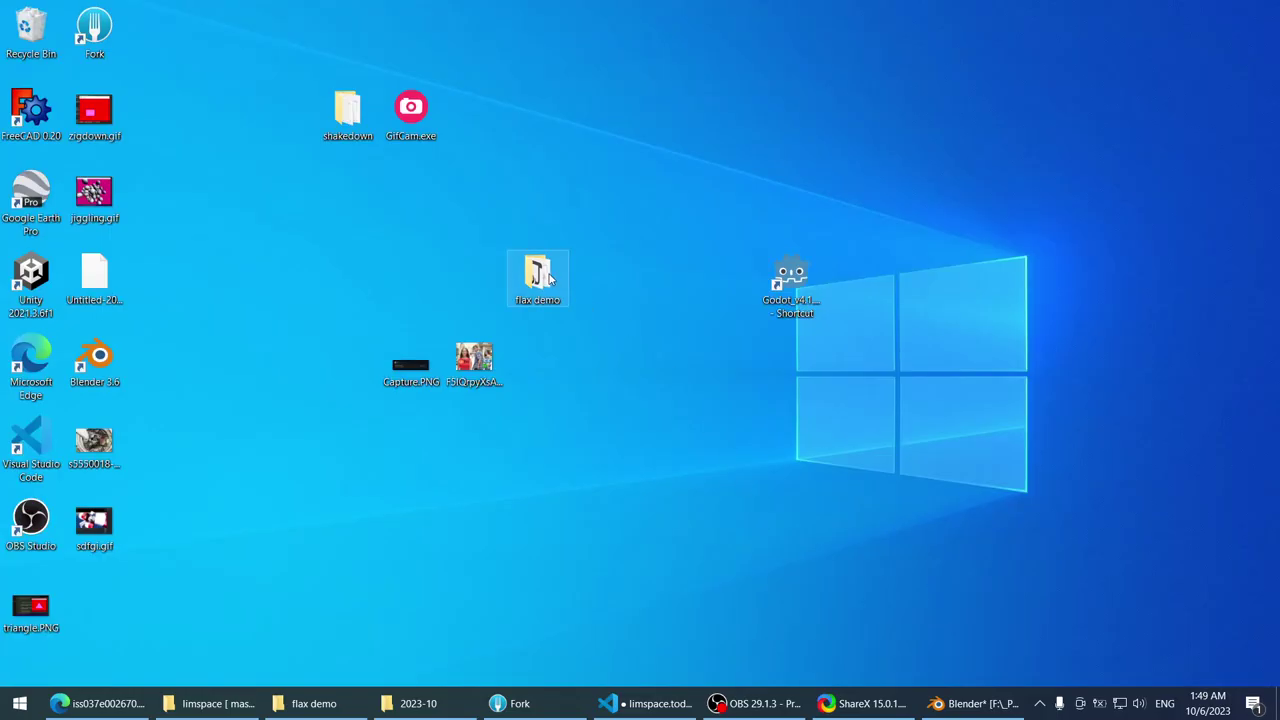
double_click(788, 272)
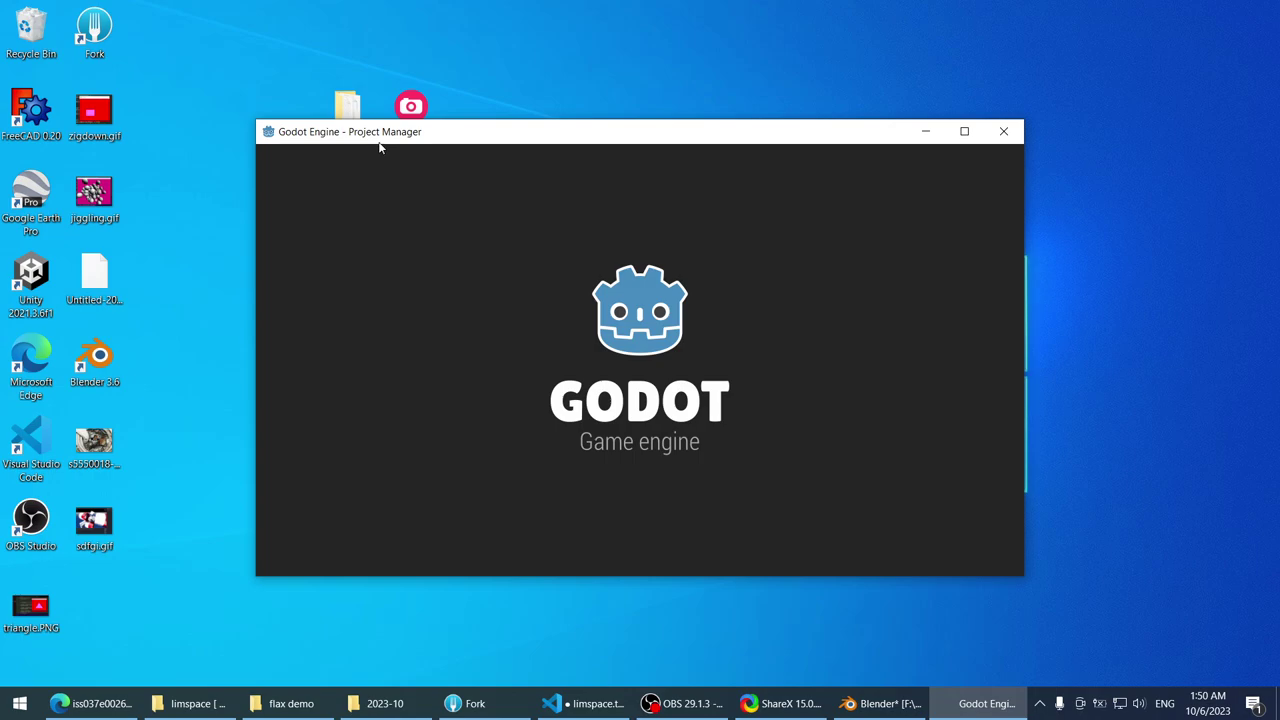
double_click(367, 210)
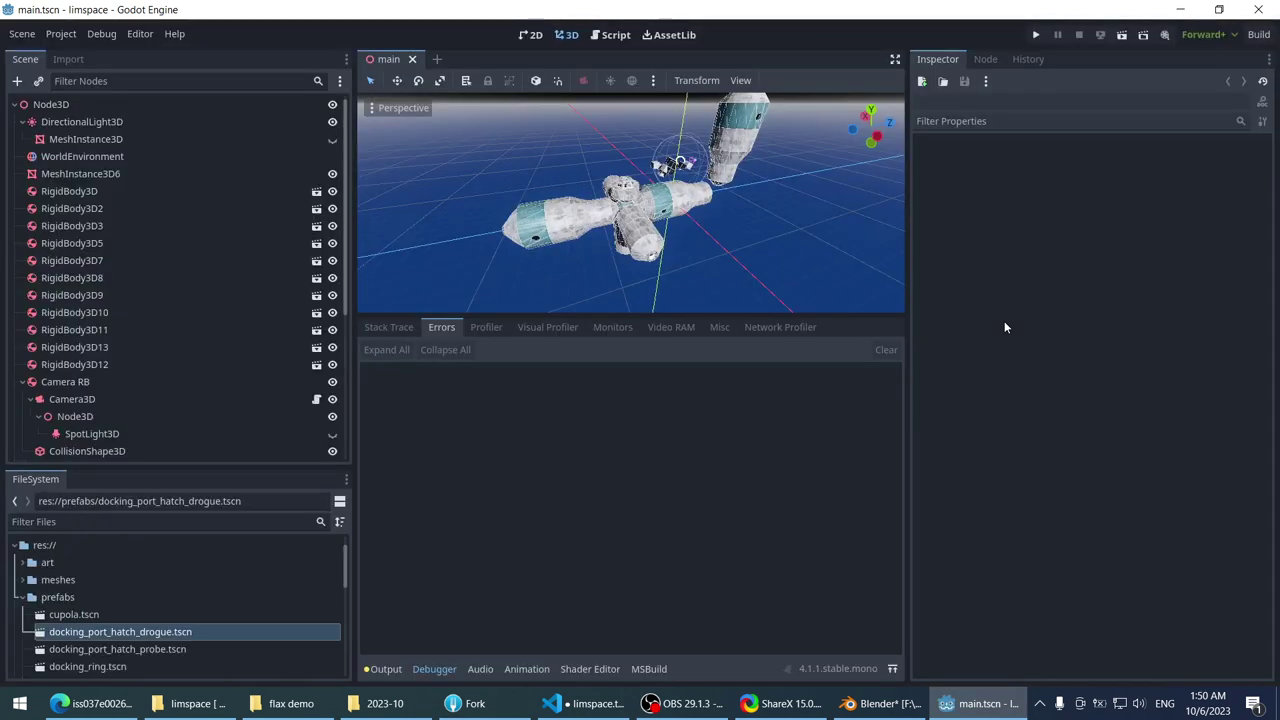
- Run the station scene, inspect the docked modules in the game window, then stop it
scroll(600, 230, down, 5)
scroll(541, 256, up, 6)
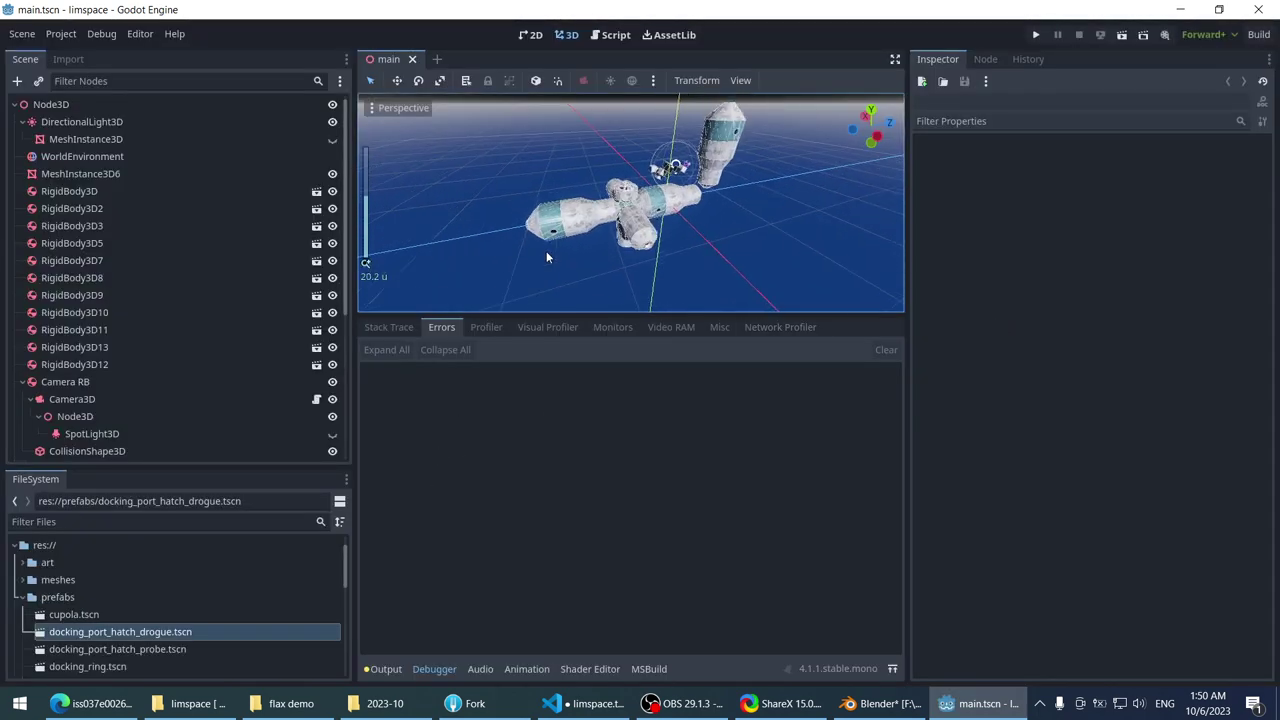
click(1036, 34)
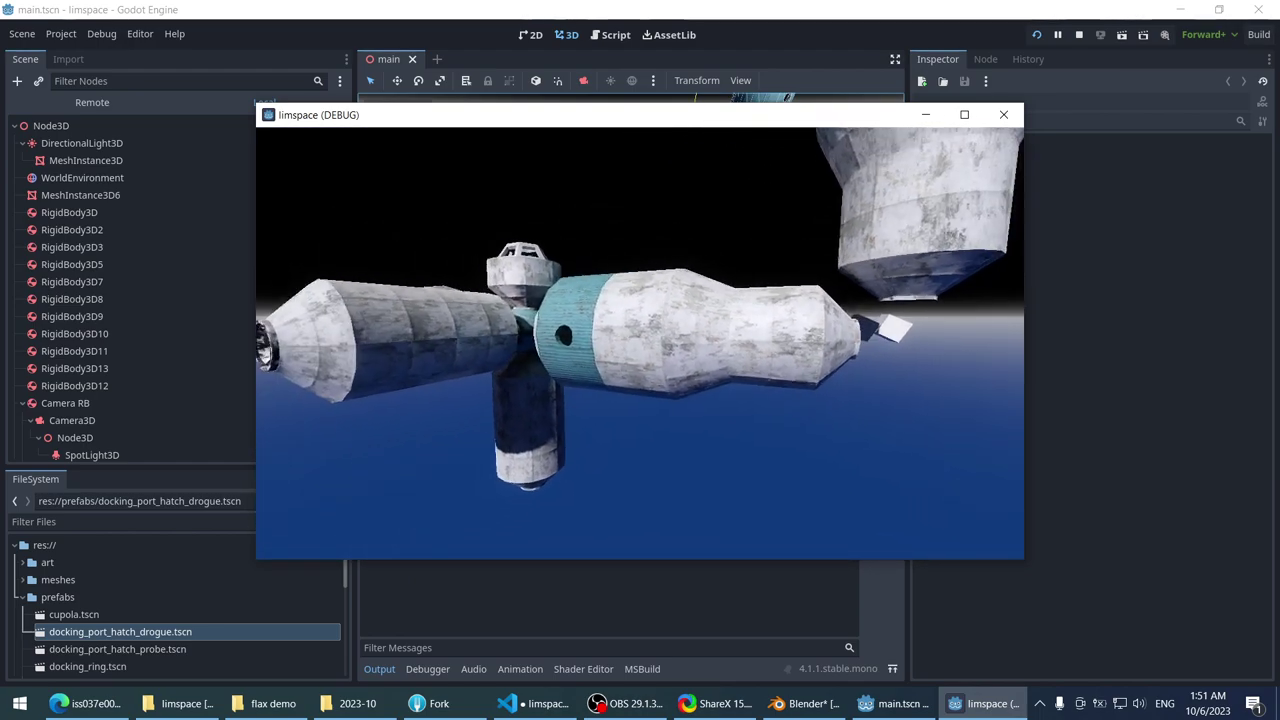
key(Escape)
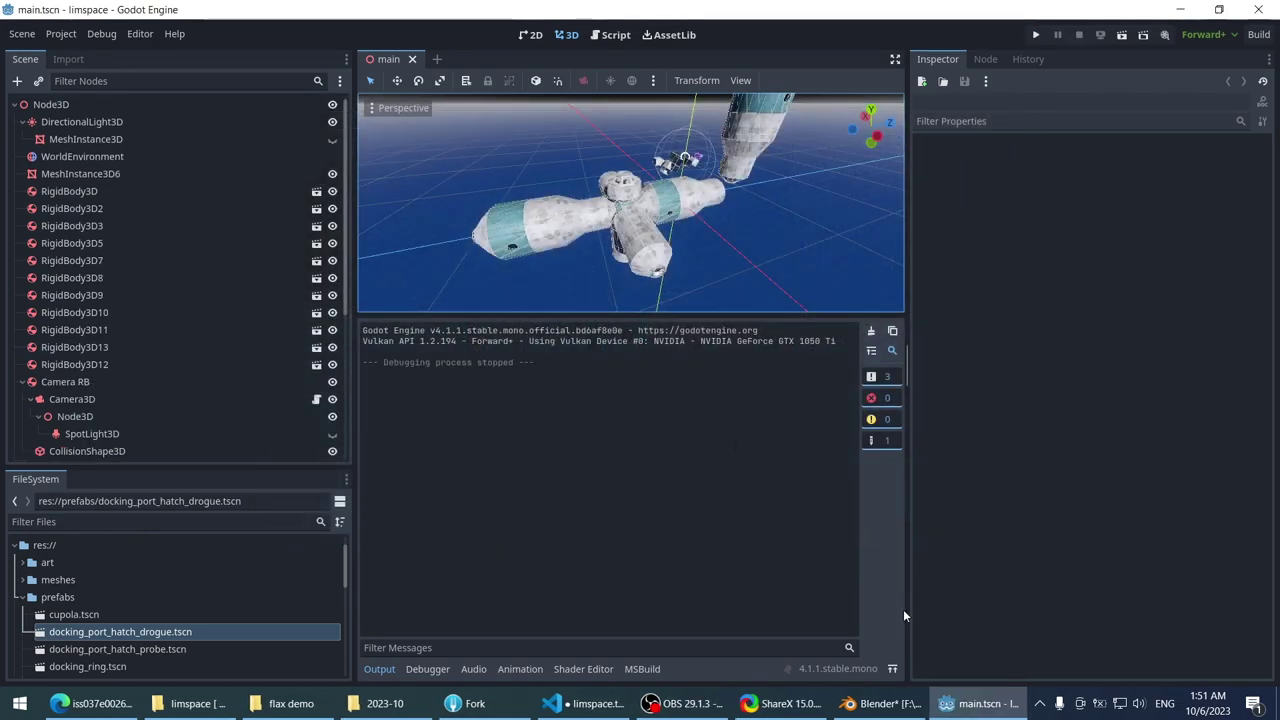
- Deselect everything in the Blender scene and return to Godot
click(880, 703)
click(540, 261)
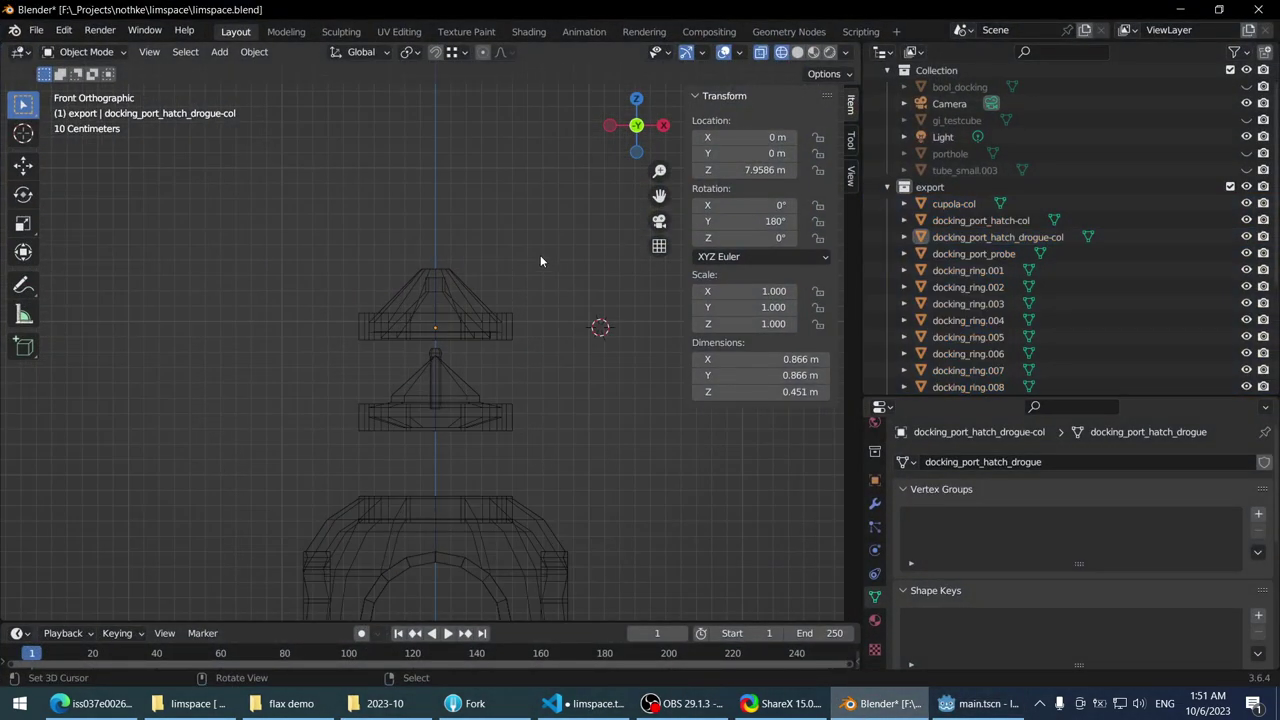
click(980, 703)
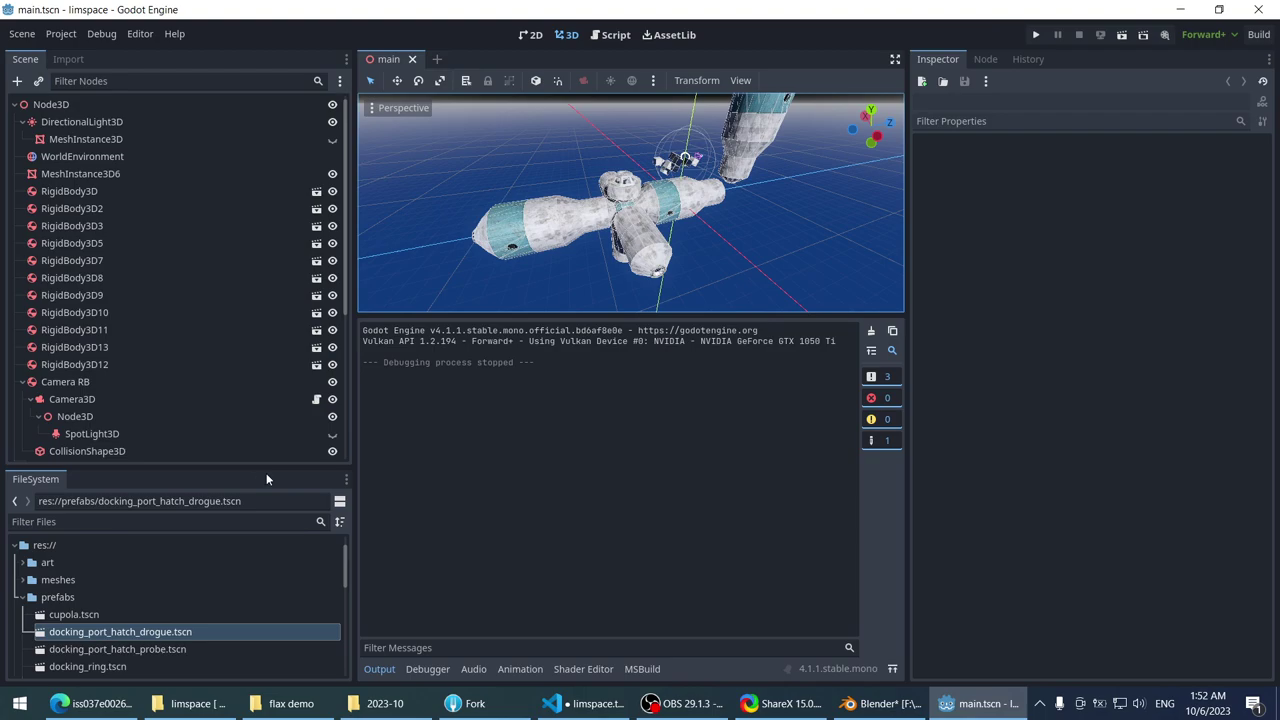
- Zoom in on hull_sphere's docking ports, select hull_sphere, then switch to Fork
middle_drag(600, 215, 644, 324)
drag(643, 316, 643, 523)
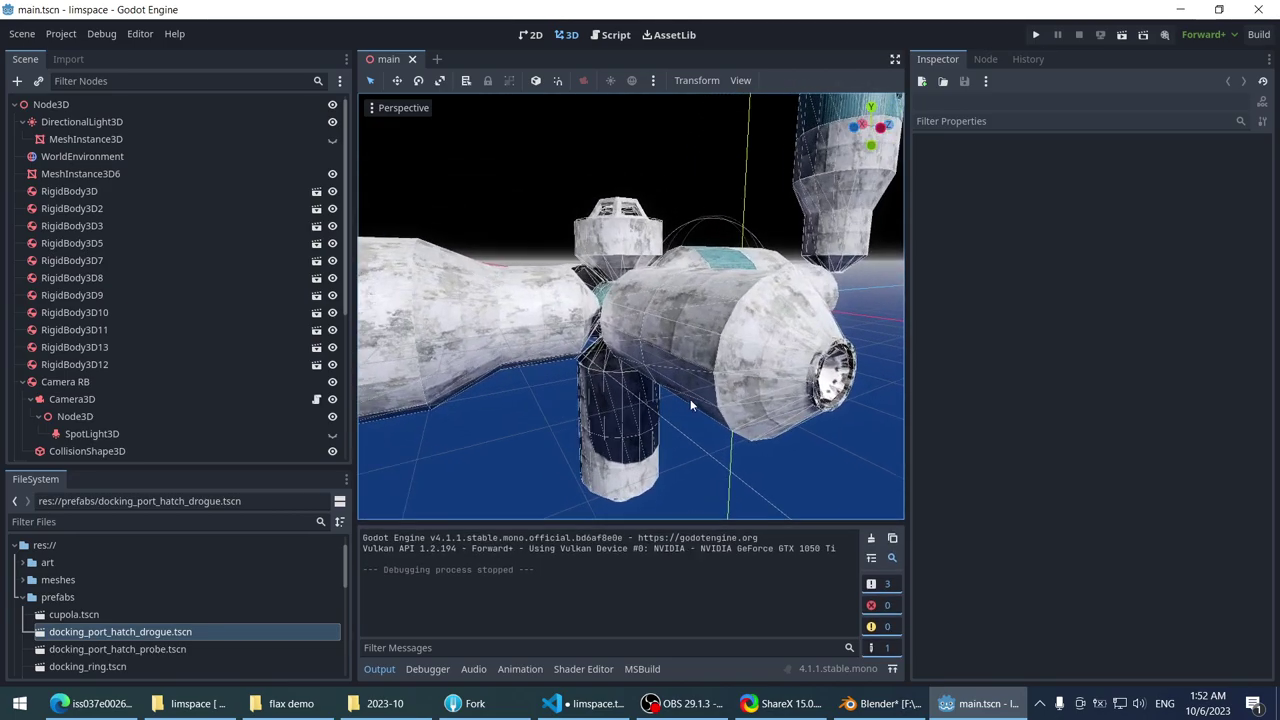
middle_drag(690, 399, 601, 368)
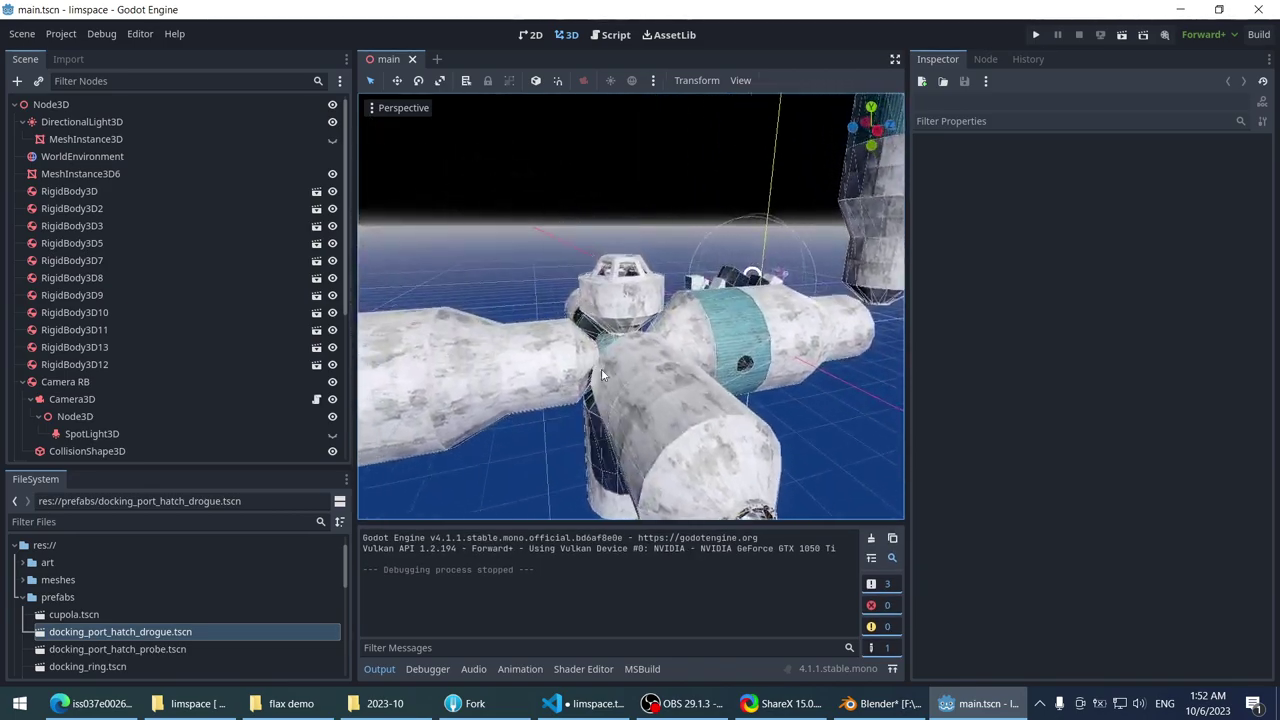
scroll(533, 312, up, 8)
mouse_move(533, 312)
middle_down()
mouse_move(571, 246)
mouse_move(543, 329)
mouse_move(604, 255)
mouse_move(601, 235)
mouse_move(520, 300)
middle_up()
scroll(574, 264, up, 8)
click(601, 235)
scroll(297, 305, down, 3)
scroll(297, 303, down, 1)
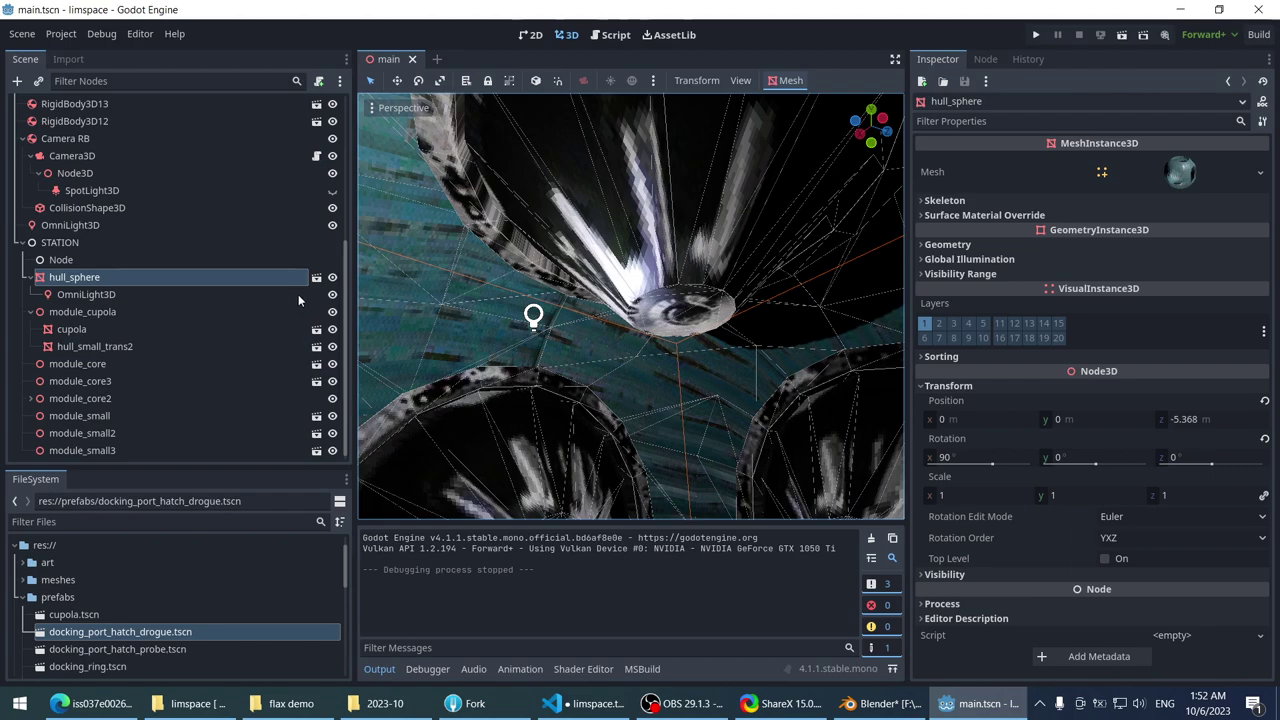
right_click(113, 277)
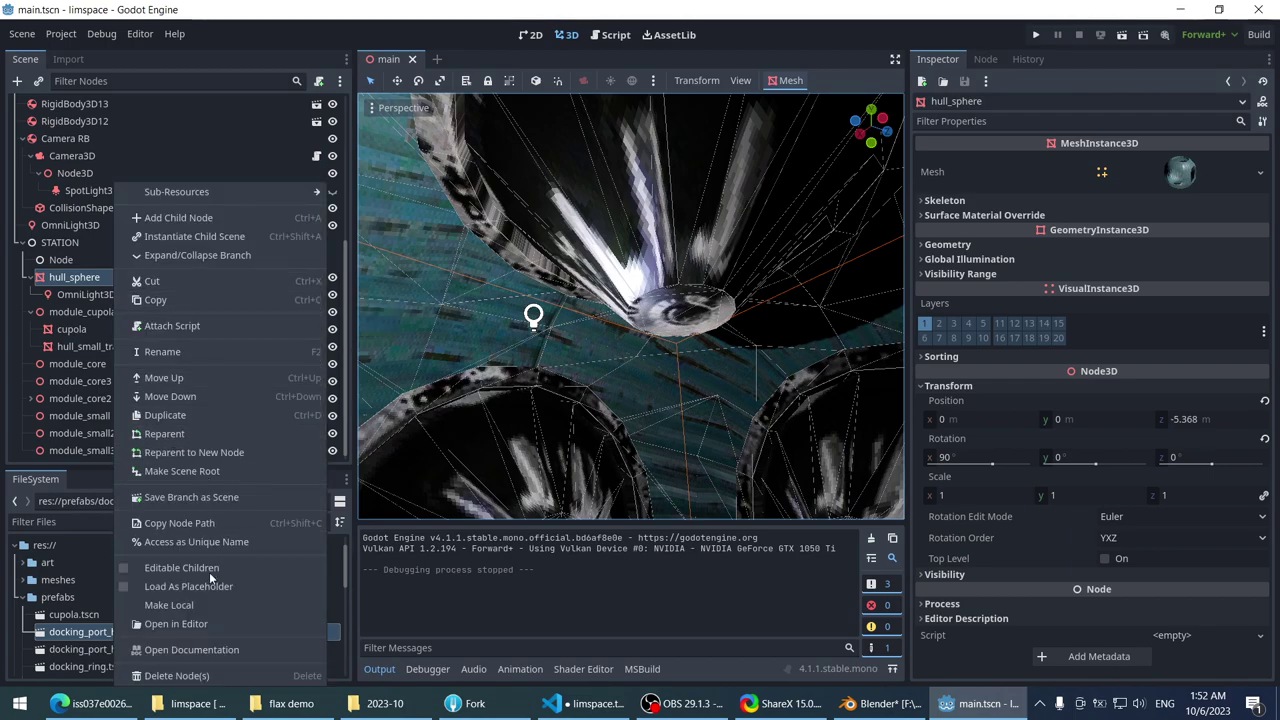
click(469, 212)
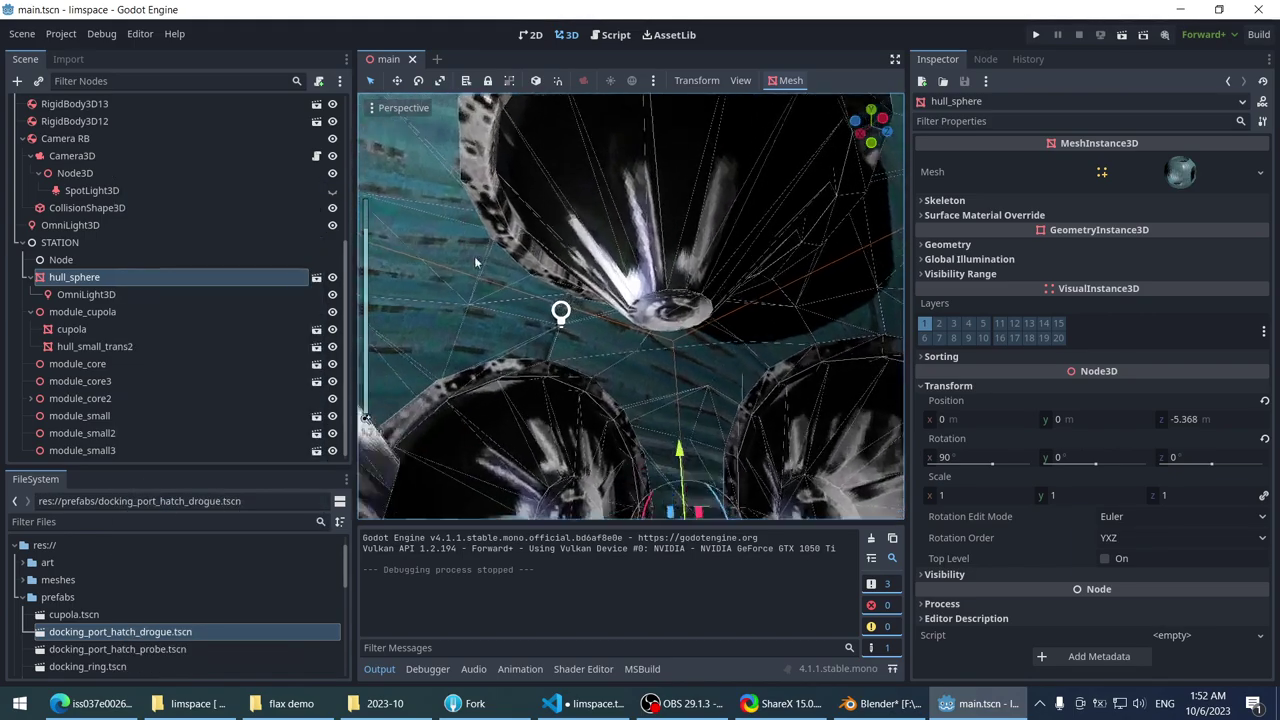
click(465, 703)
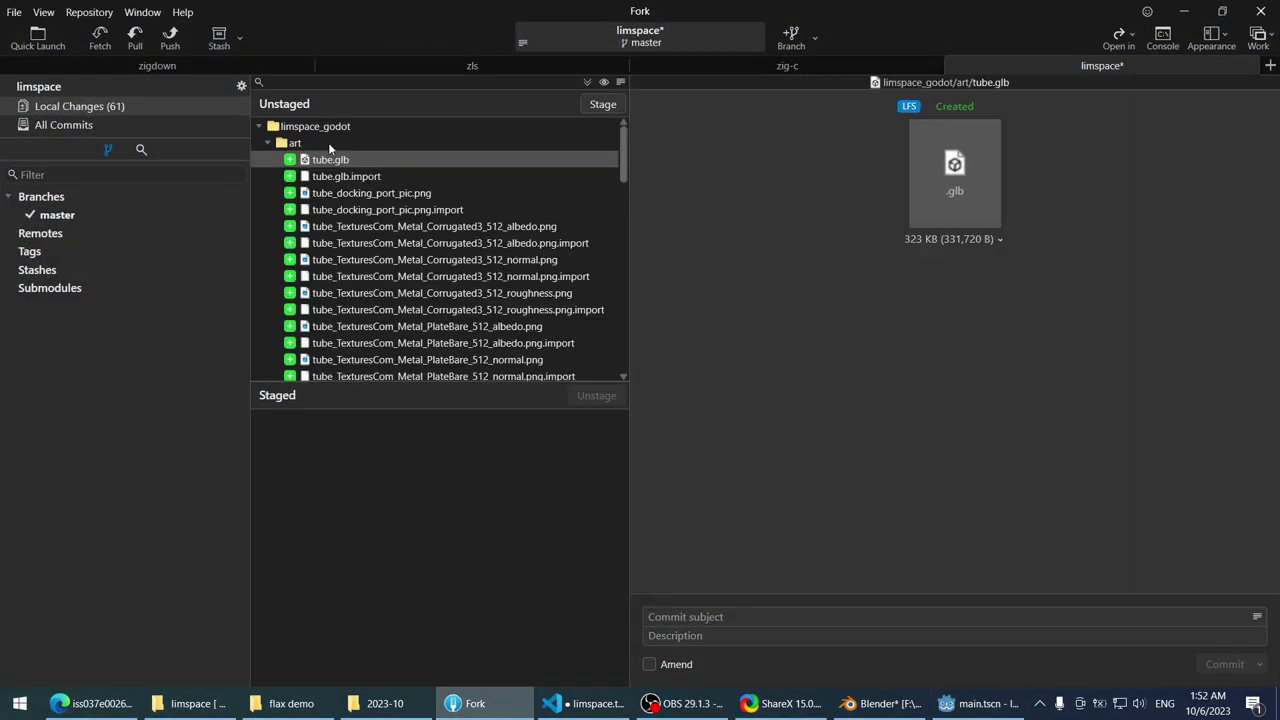
- Stage limspace_godot, docking_port_pic.png, limspace.blend and limspace.todo, leaving nothing unstaged
click(333, 126)
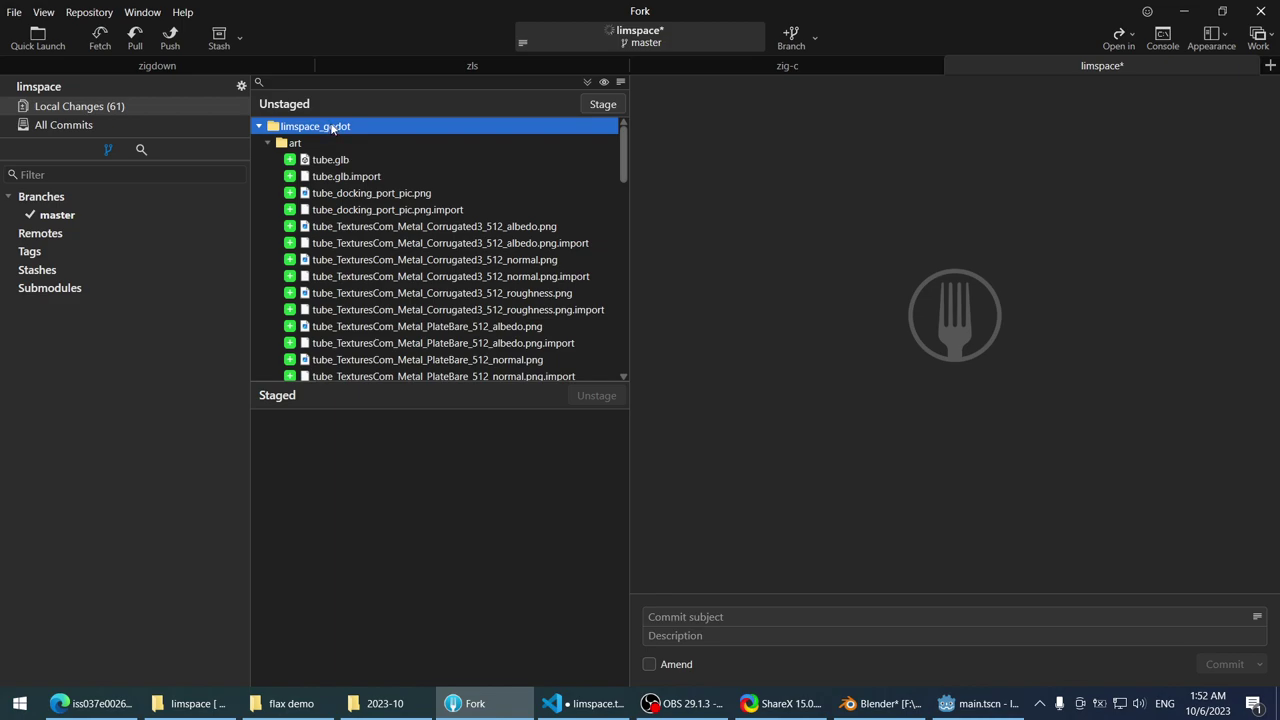
double_click(333, 126)
click(333, 127)
double_click(335, 127)
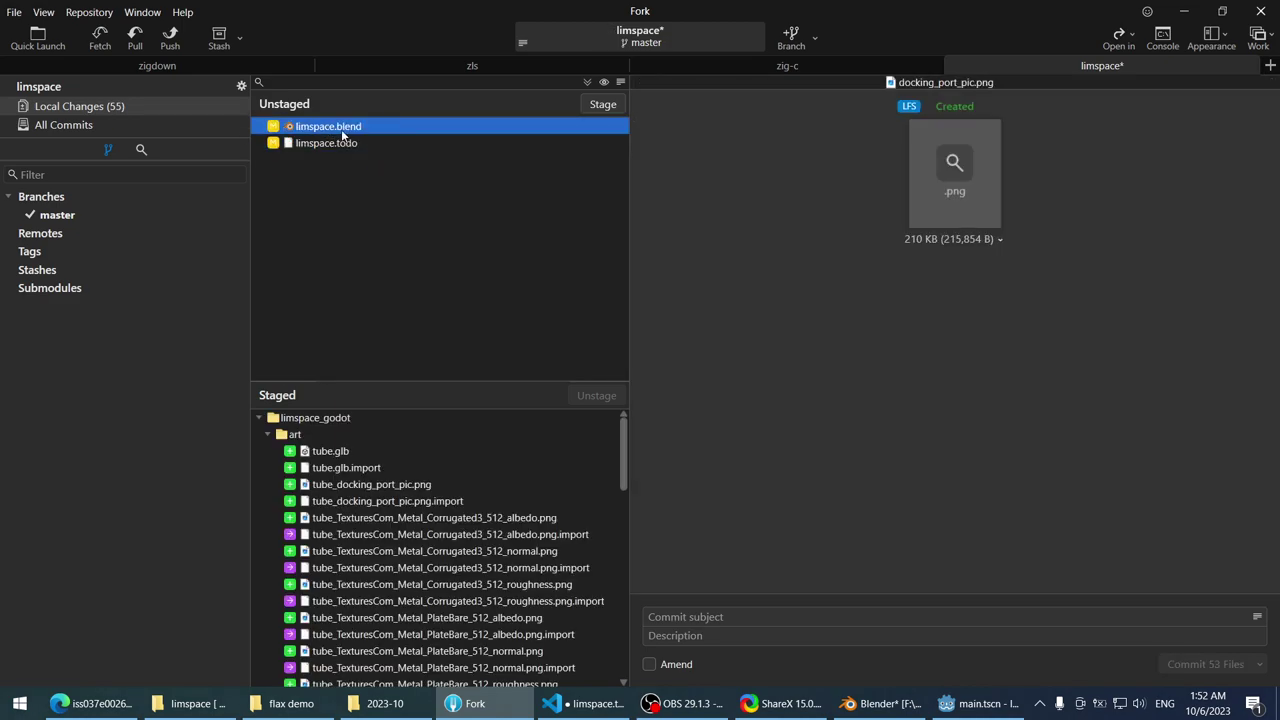
double_click(335, 127)
double_click(318, 126)
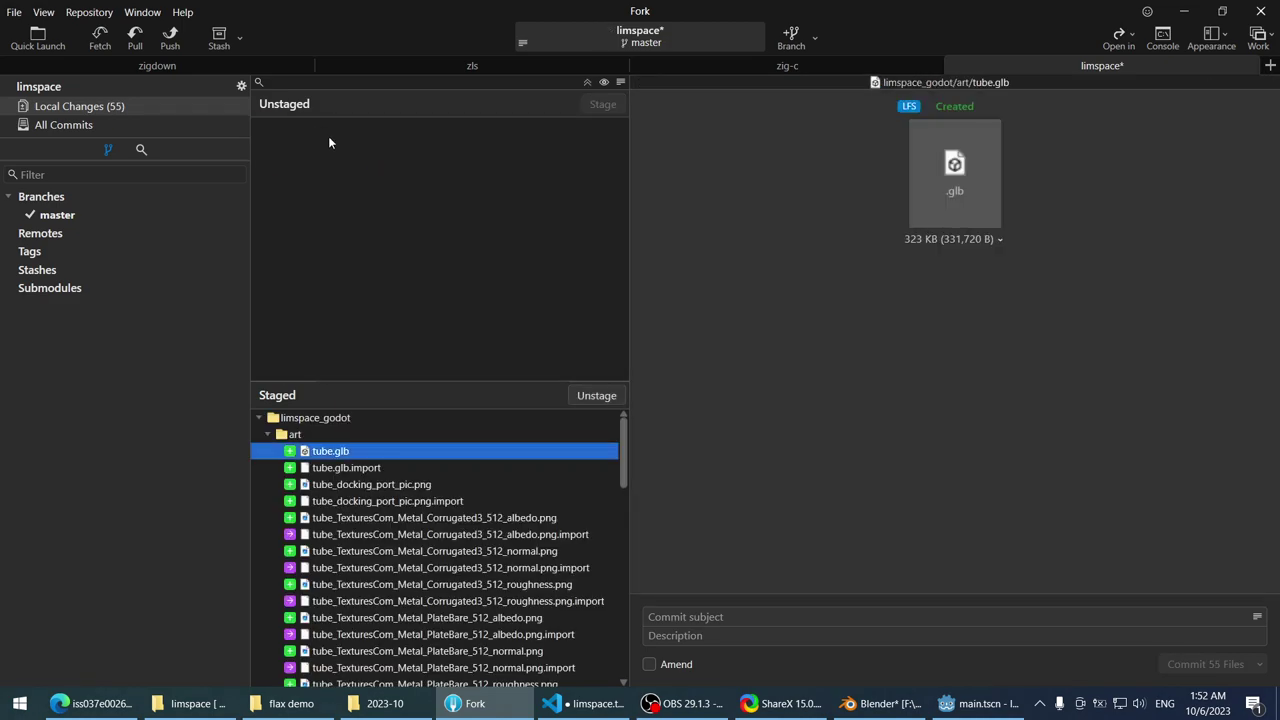
- Write the commit message 'Added docking probes, new asset workflow' and check the history
click(700, 617)
text(Addede)
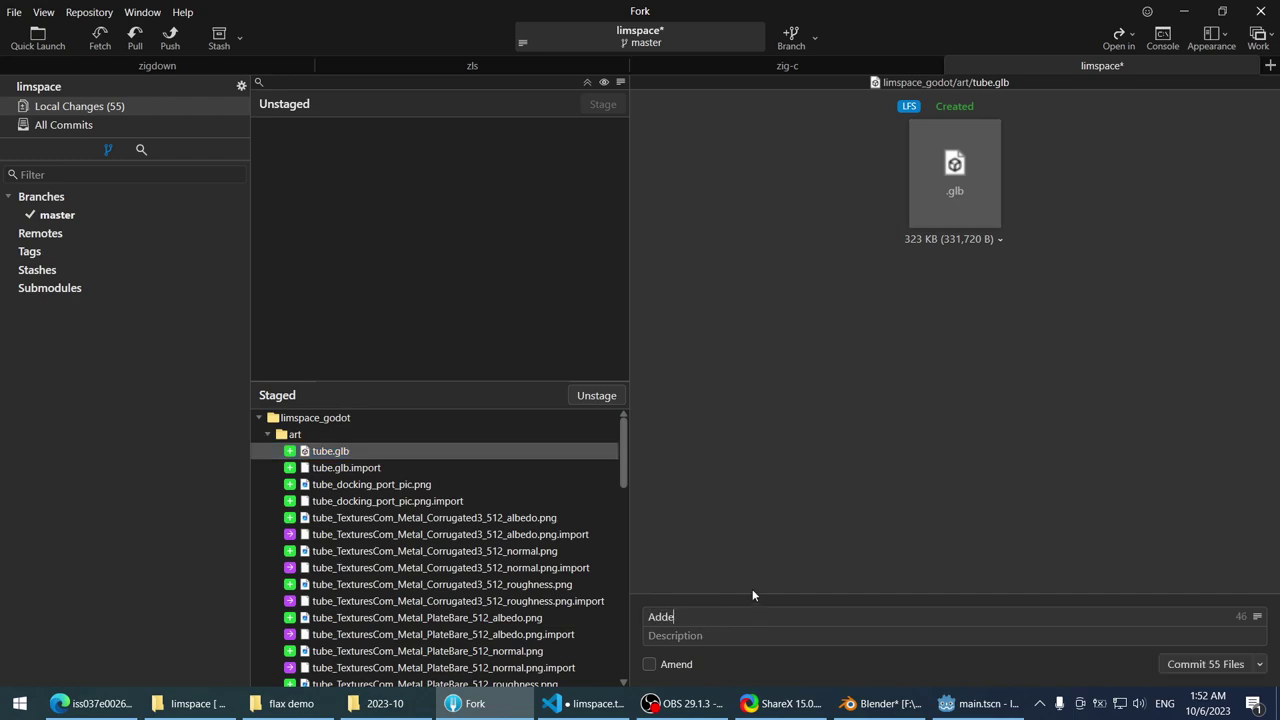
key(BackSpace)
key(BackSpace)
text(docking probes, new asset worfl)
key(BackSpace)
key(BackSpace)
text(kflow)
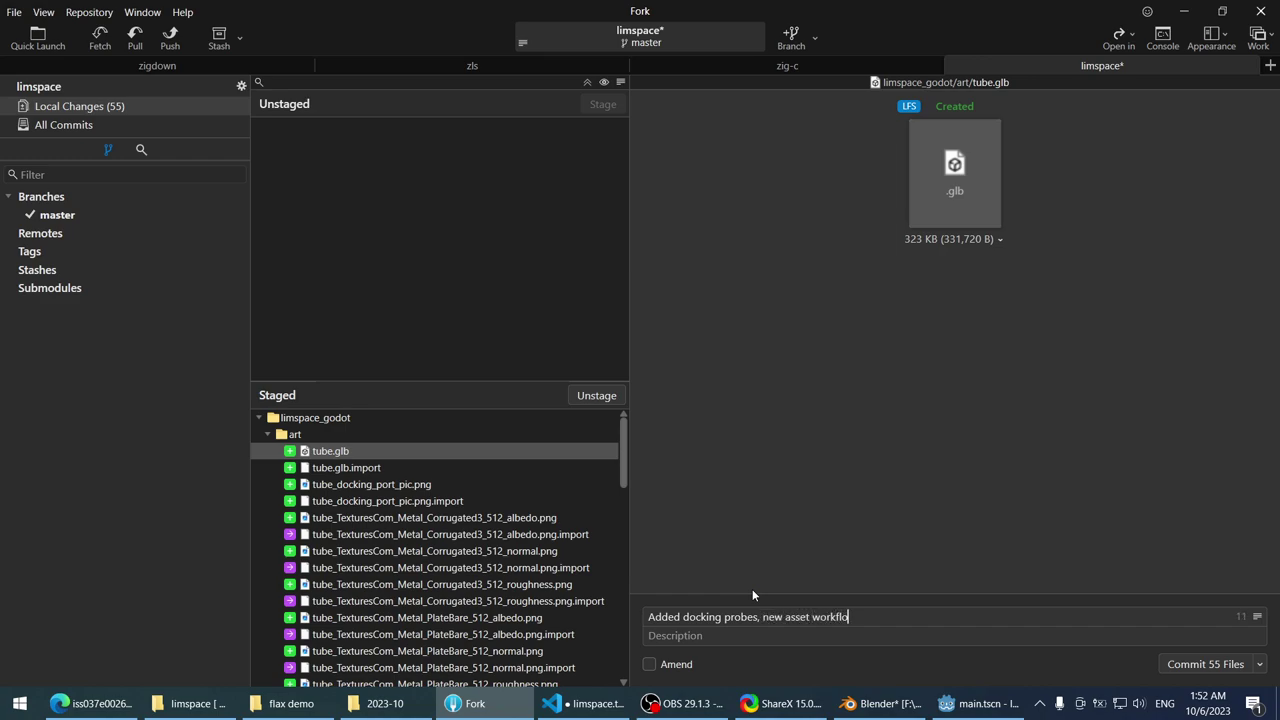
click(83, 120)
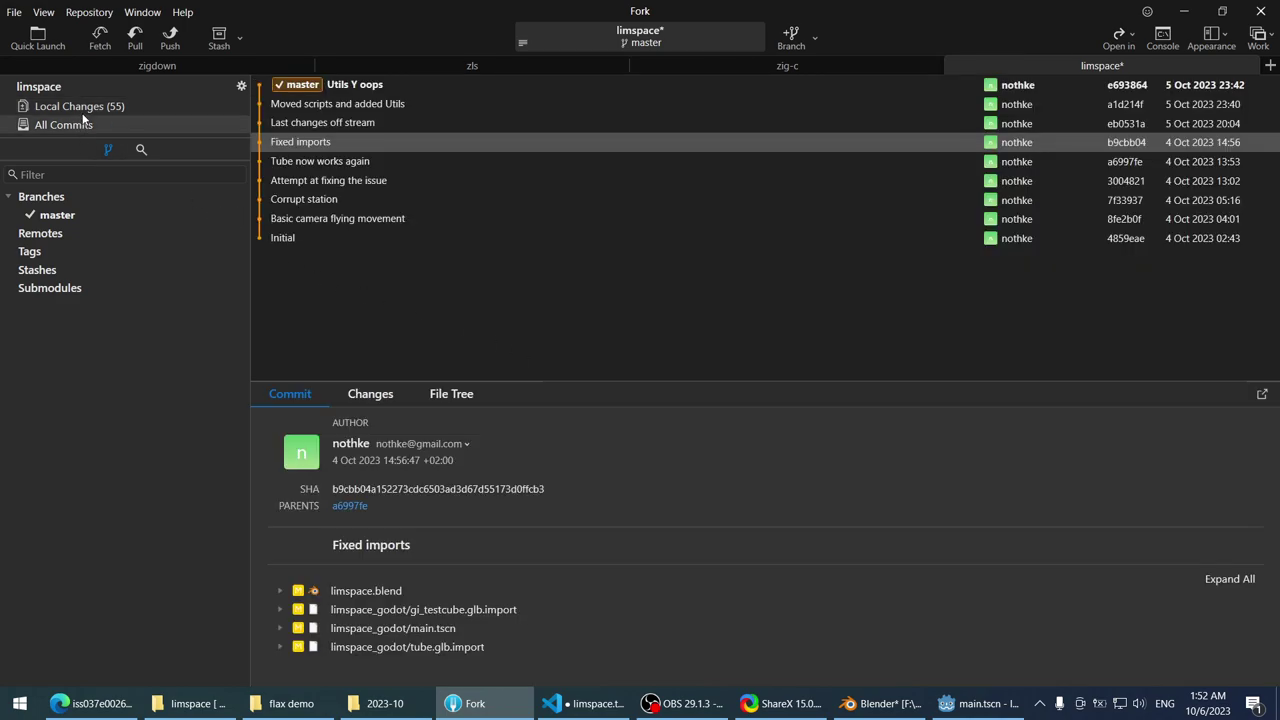
click(96, 105)
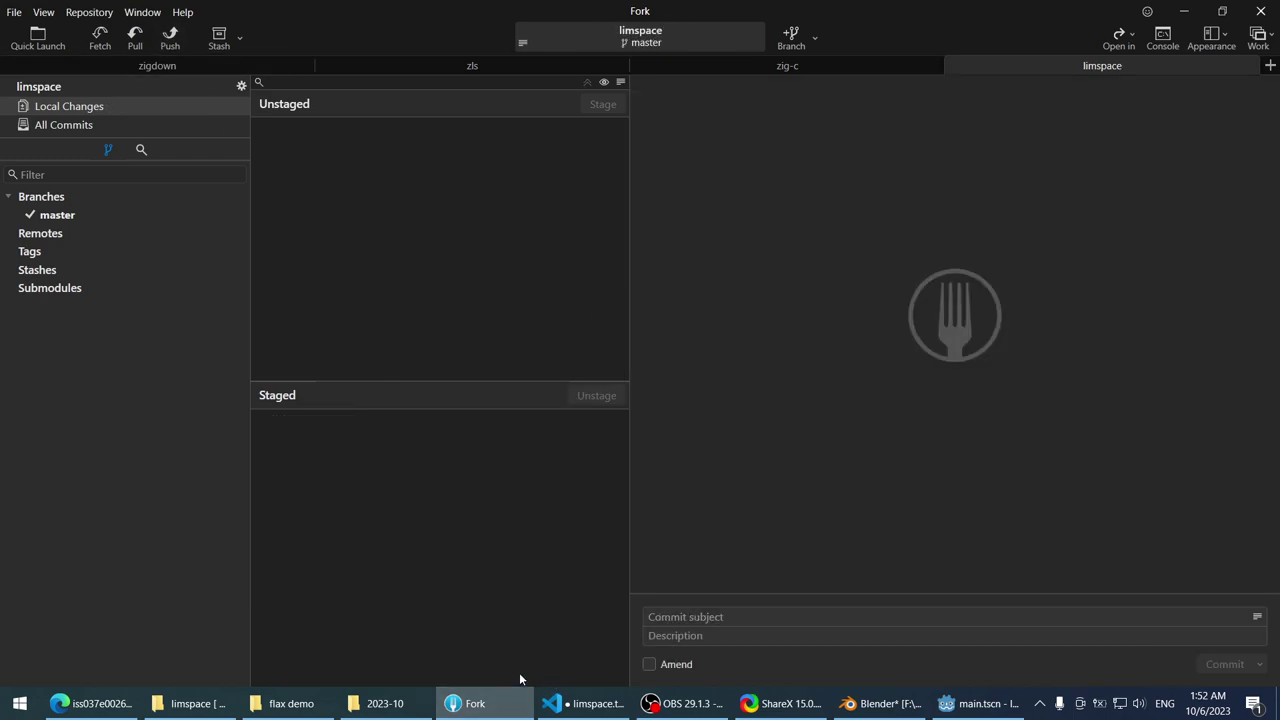
- Back in Godot, inspect module_cupola, module_core, the OmniLight3D and hull_sphere
key(alt+Tab)
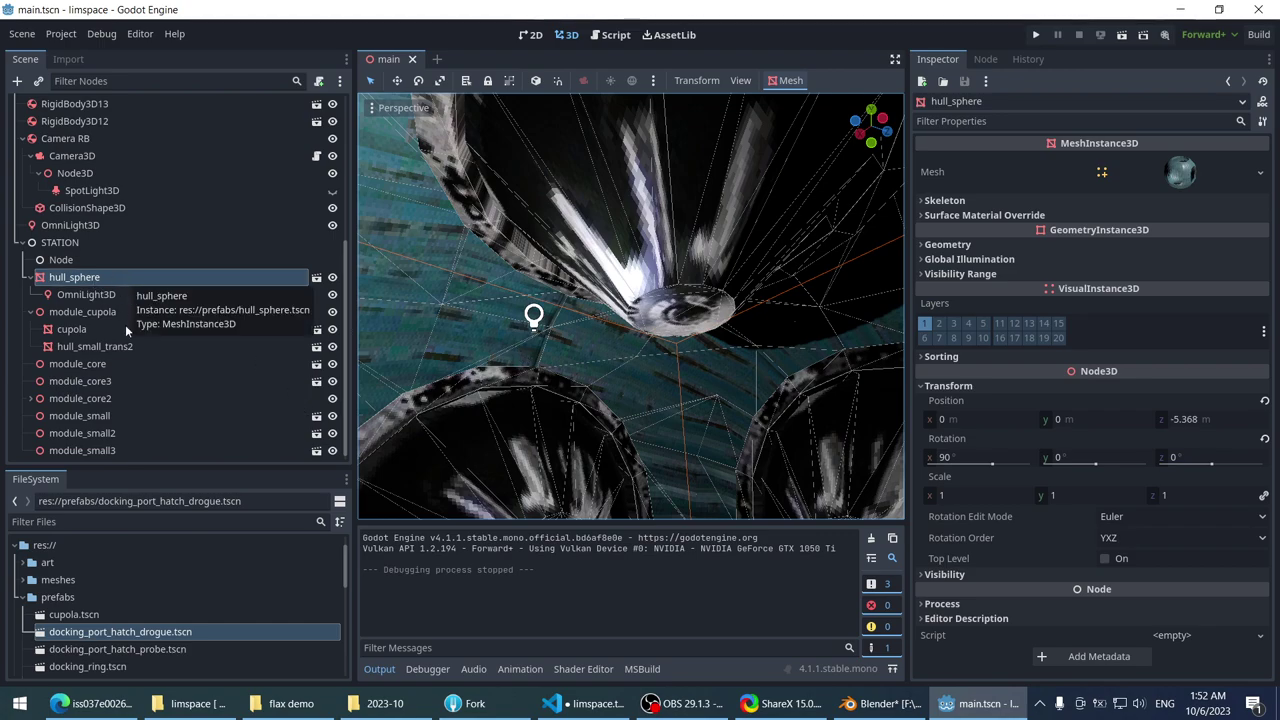
click(97, 313)
click(108, 364)
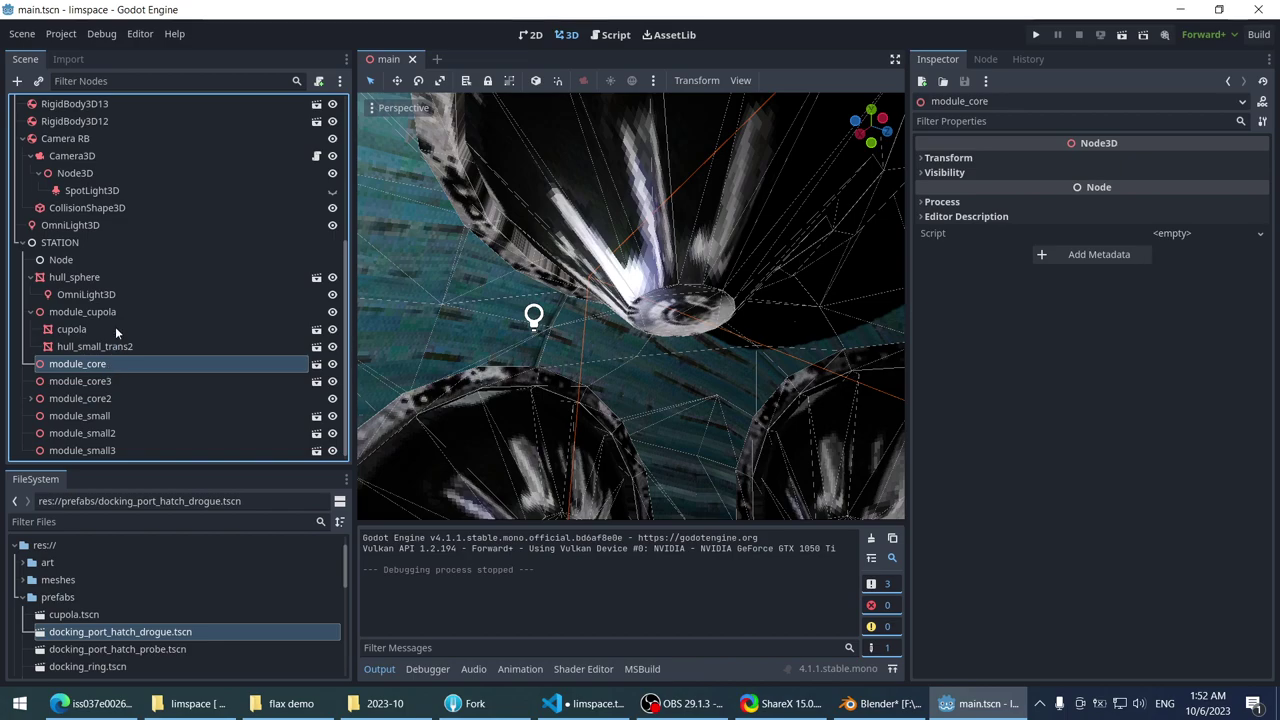
click(100, 295)
click(104, 314)
scroll(500, 235, down, 3)
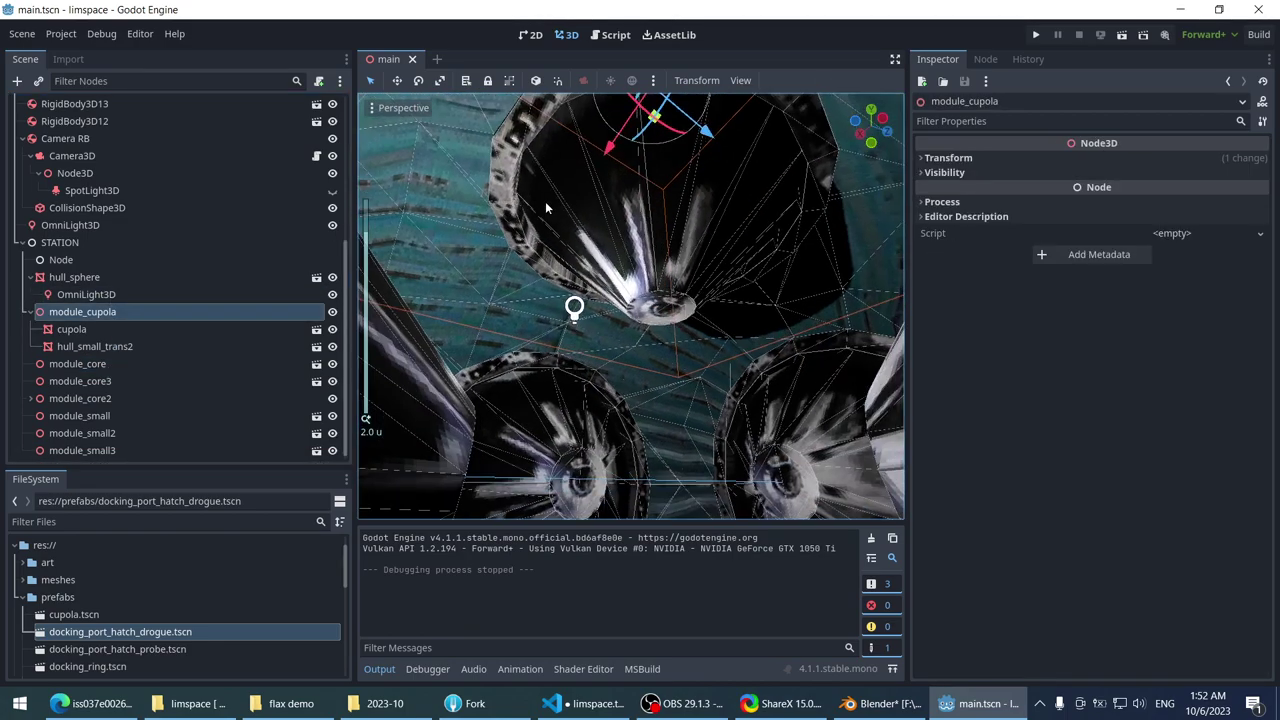
middle_drag(545, 207, 548, 205)
click(619, 217)
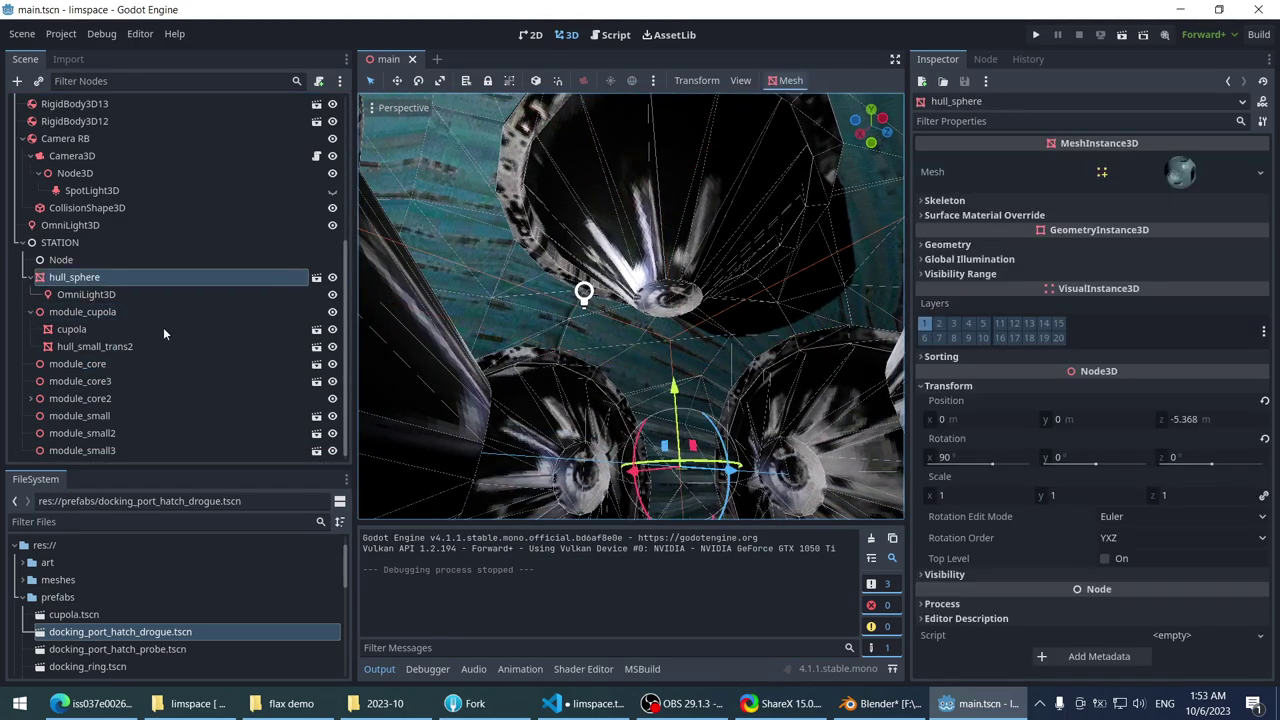
click(148, 311)
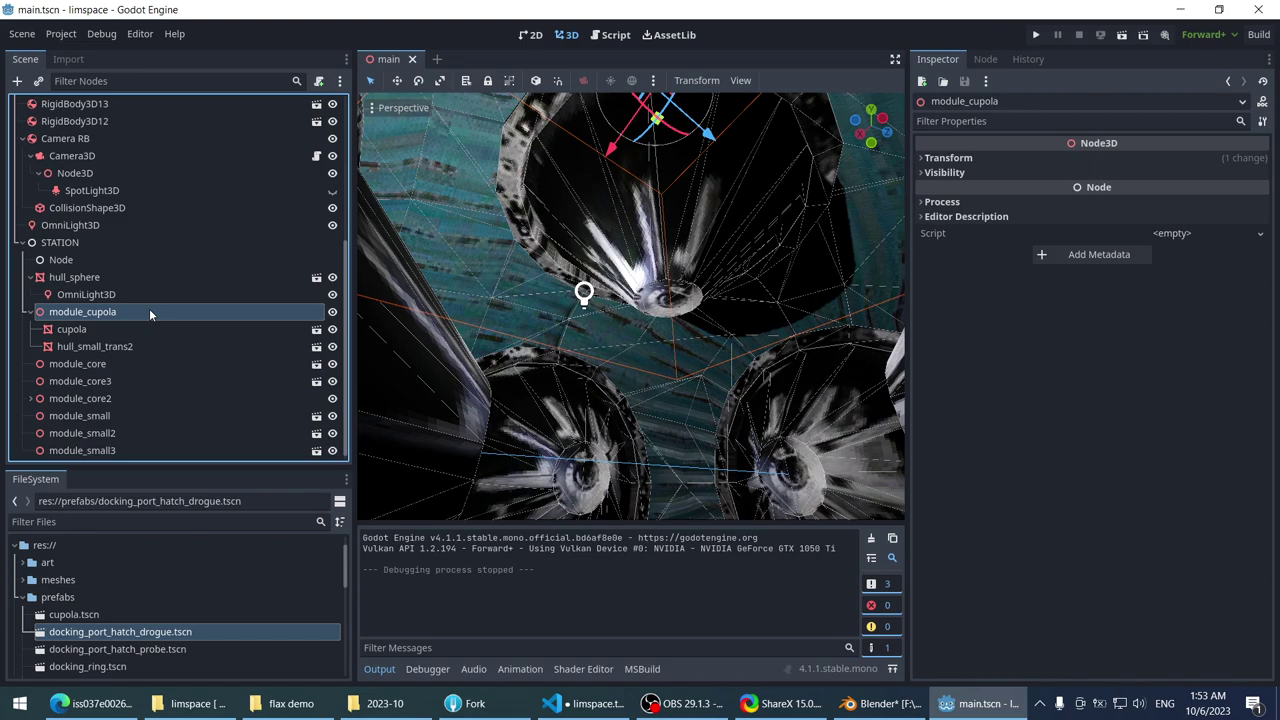
click(458, 262)
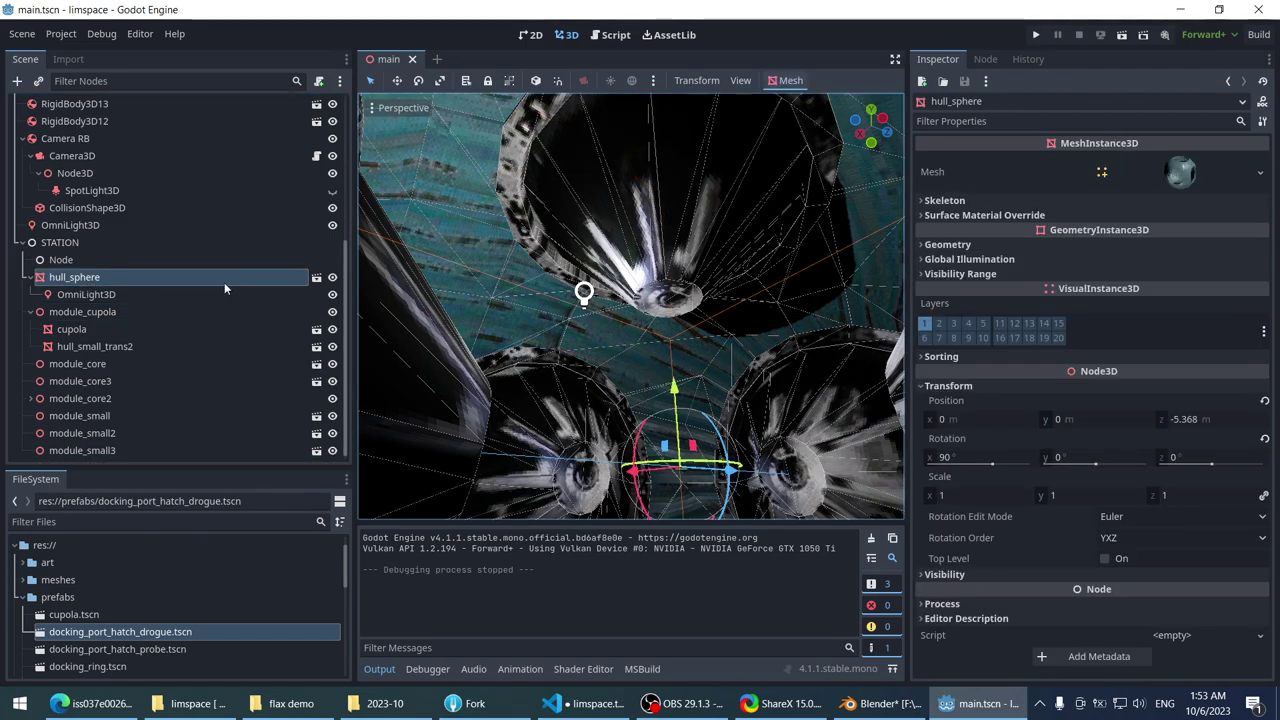
- Turn on Editable Children for hull_sphere and look at its StaticBody3D, CollisionShape3D and docking_ring children
right_click(149, 280)
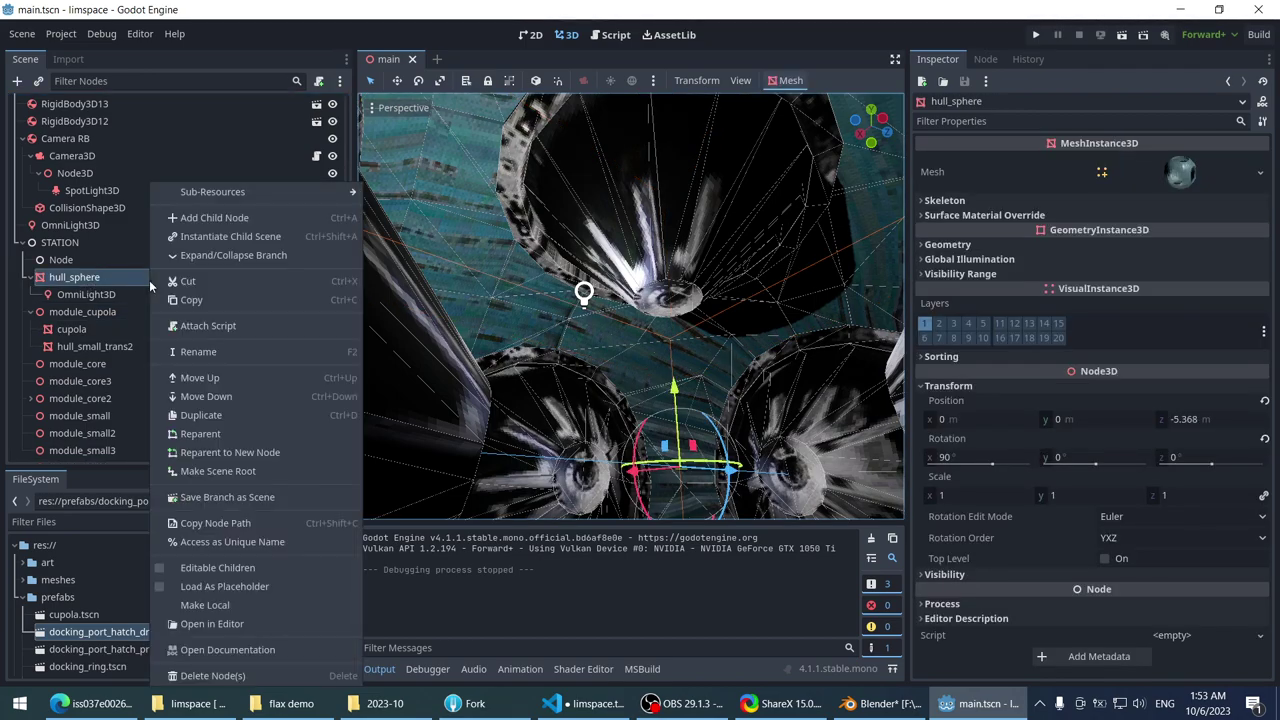
click(233, 563)
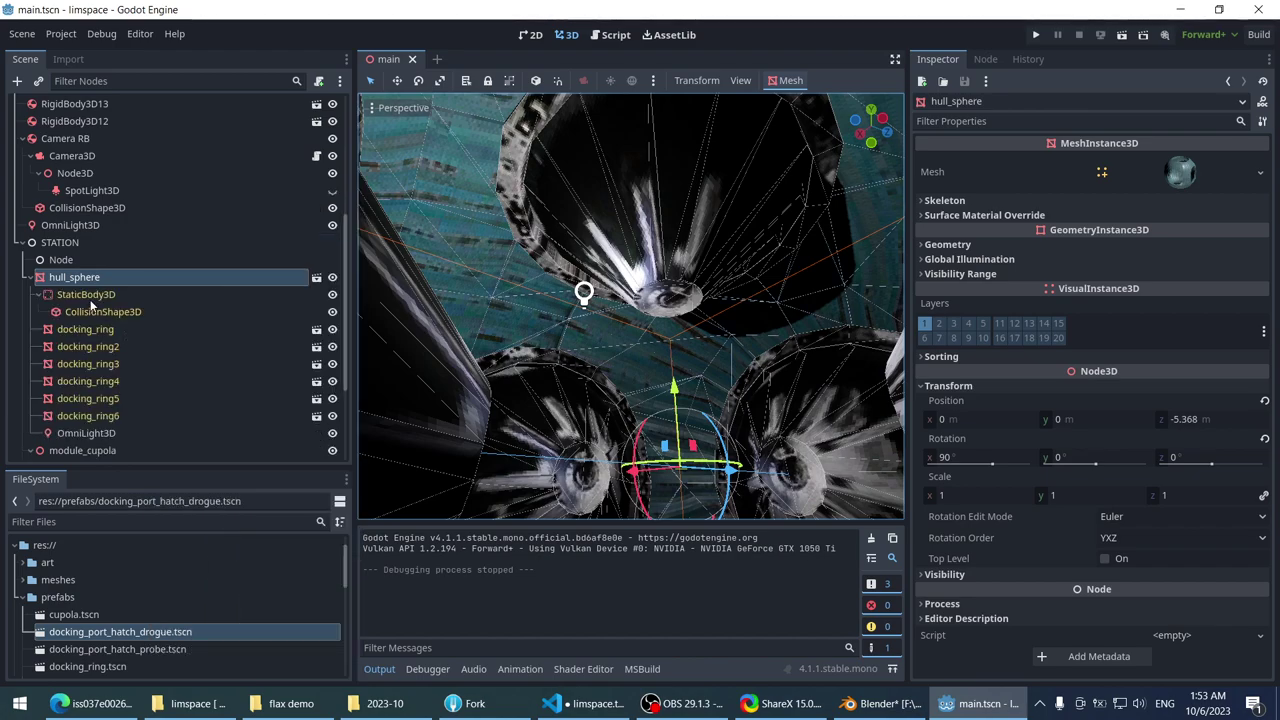
click(90, 296)
click(89, 312)
click(87, 329)
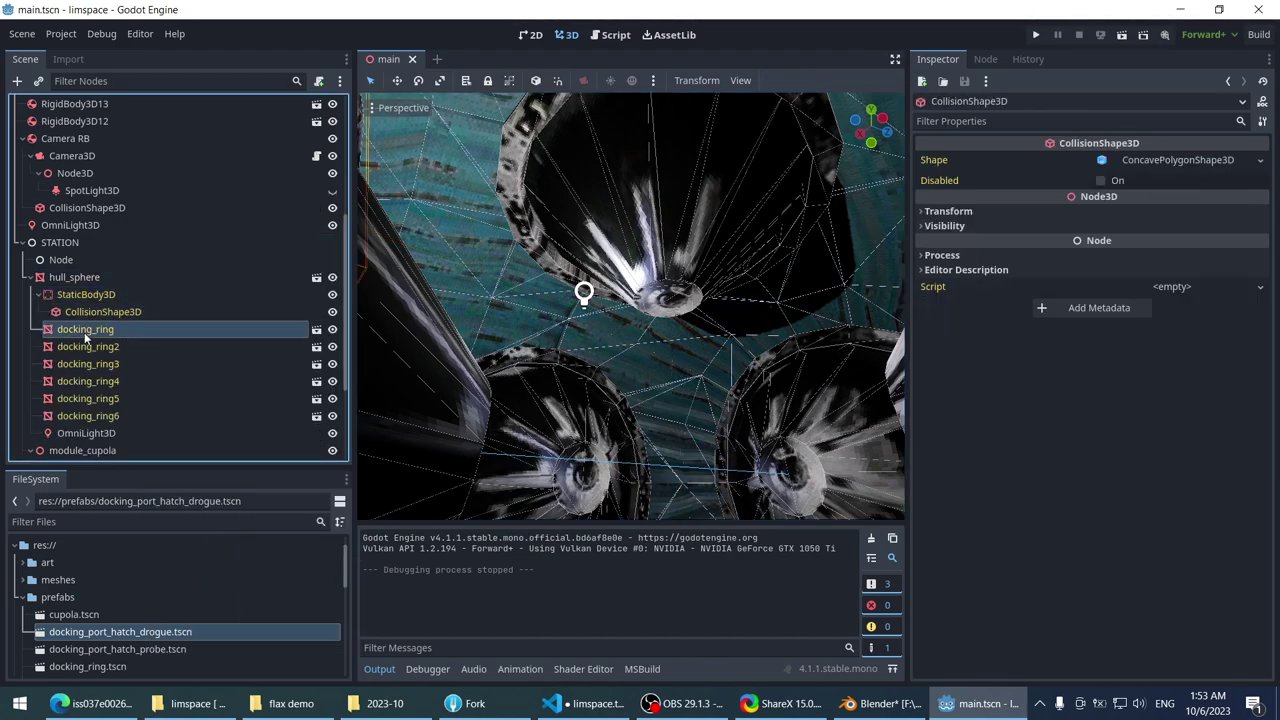
- Try moving docking_ring5 on the hull, then undo that move
click(628, 284)
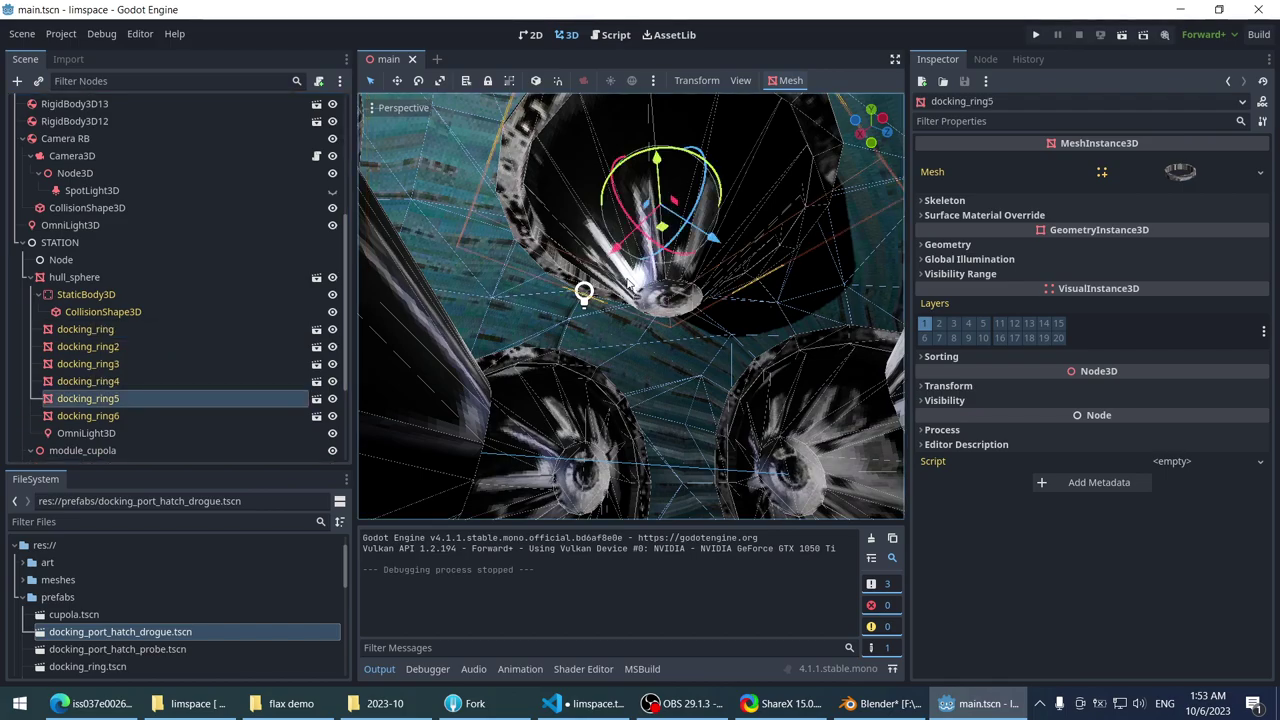
drag(657, 172, 719, 317)
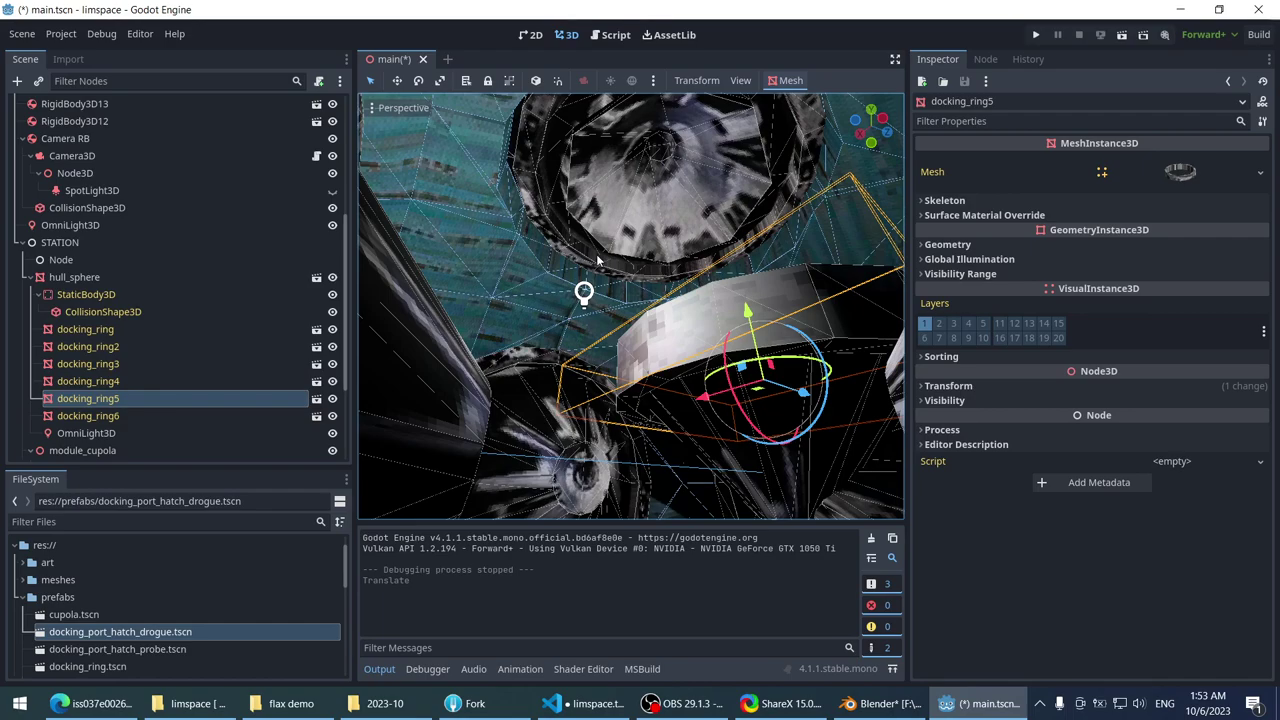
key(ctrl+z)
- Make docking_ring5's children editable and test-lower its StaticBody3D, undoing the move
right_click(77, 400)
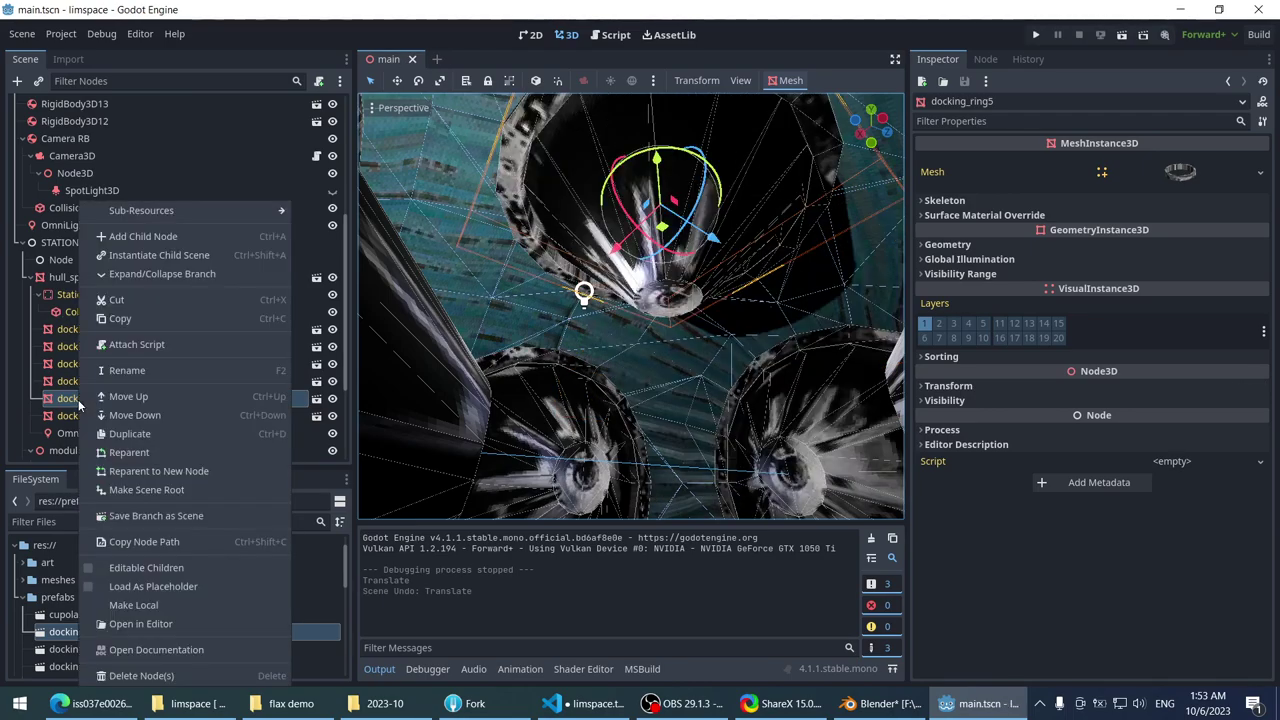
click(158, 568)
scroll(148, 400, down, 3)
click(144, 326)
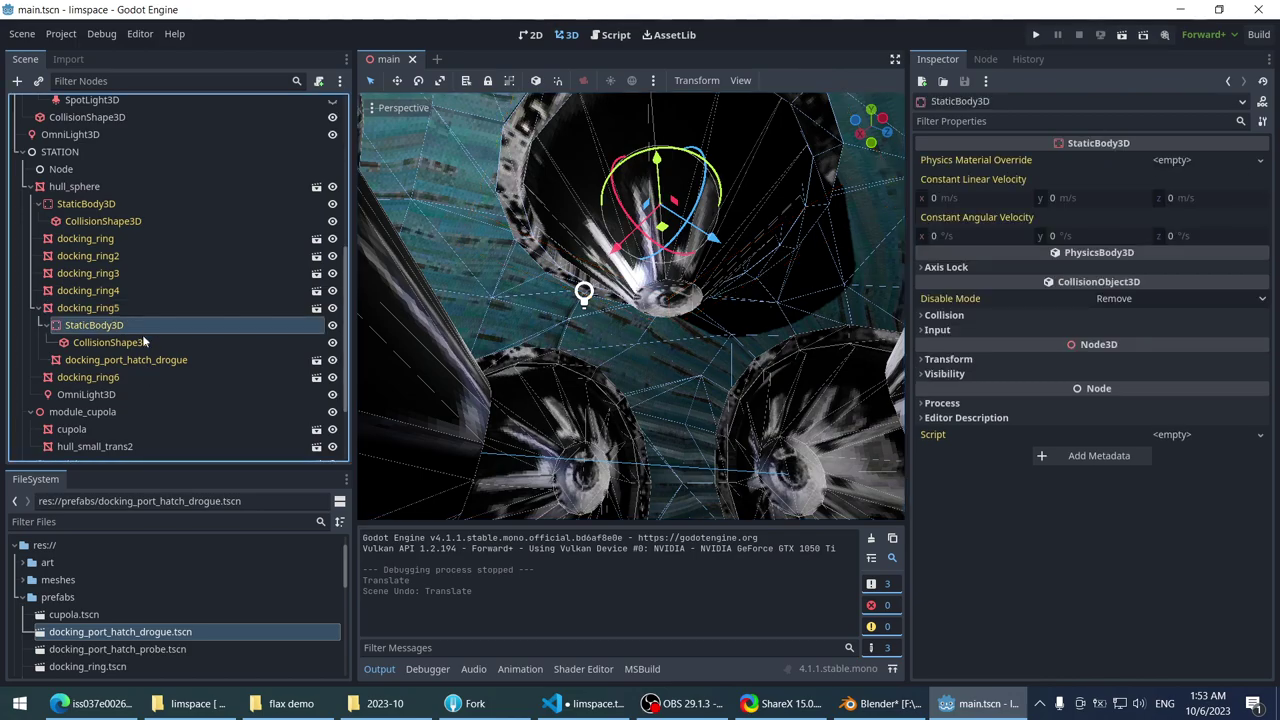
drag(657, 167, 660, 330)
key(ctrl+z)
- Frame docking_ring5's CollisionShape3D and try lowering it along Y, then undo
click(103, 310)
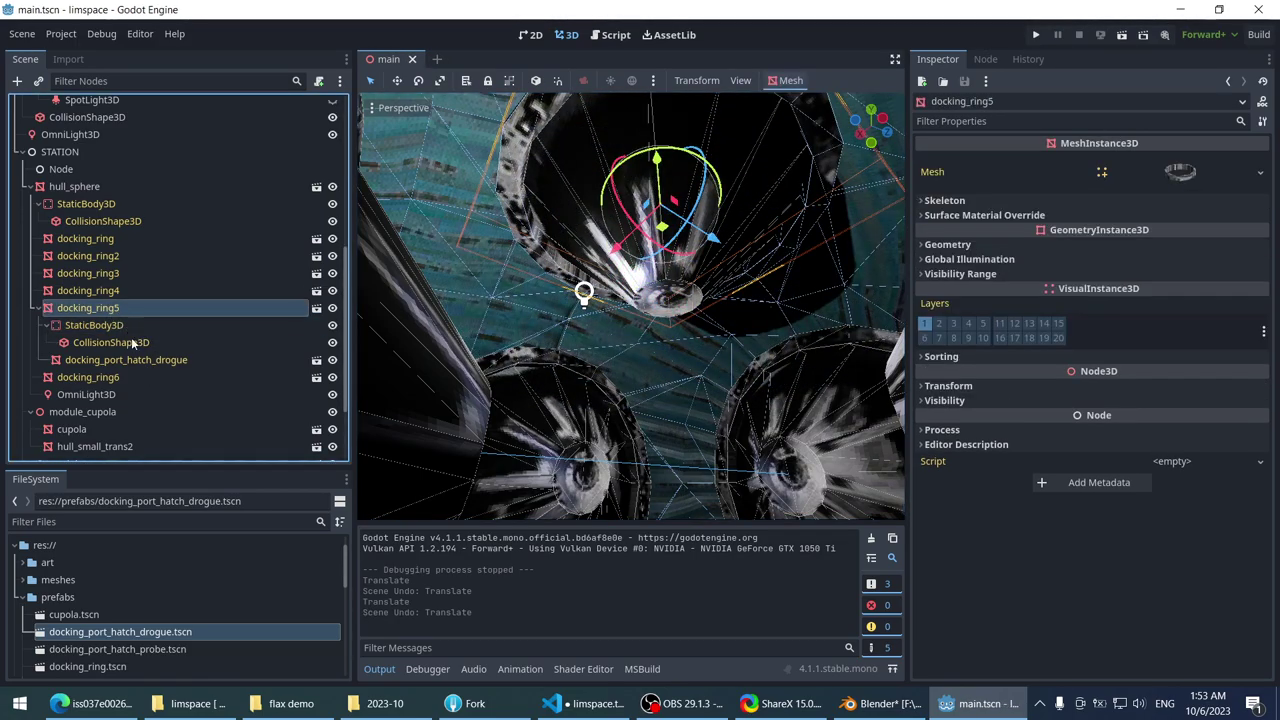
click(133, 341)
key(f)
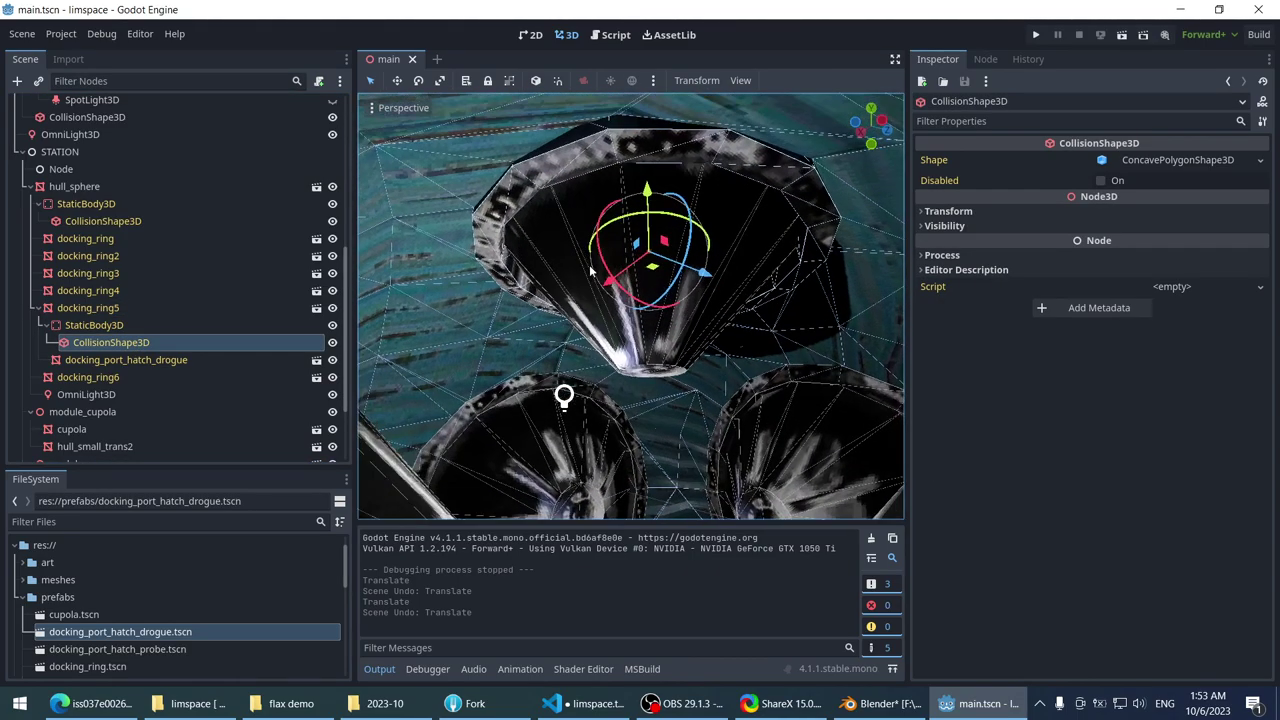
drag(648, 205, 648, 268)
key(ctrl+z)
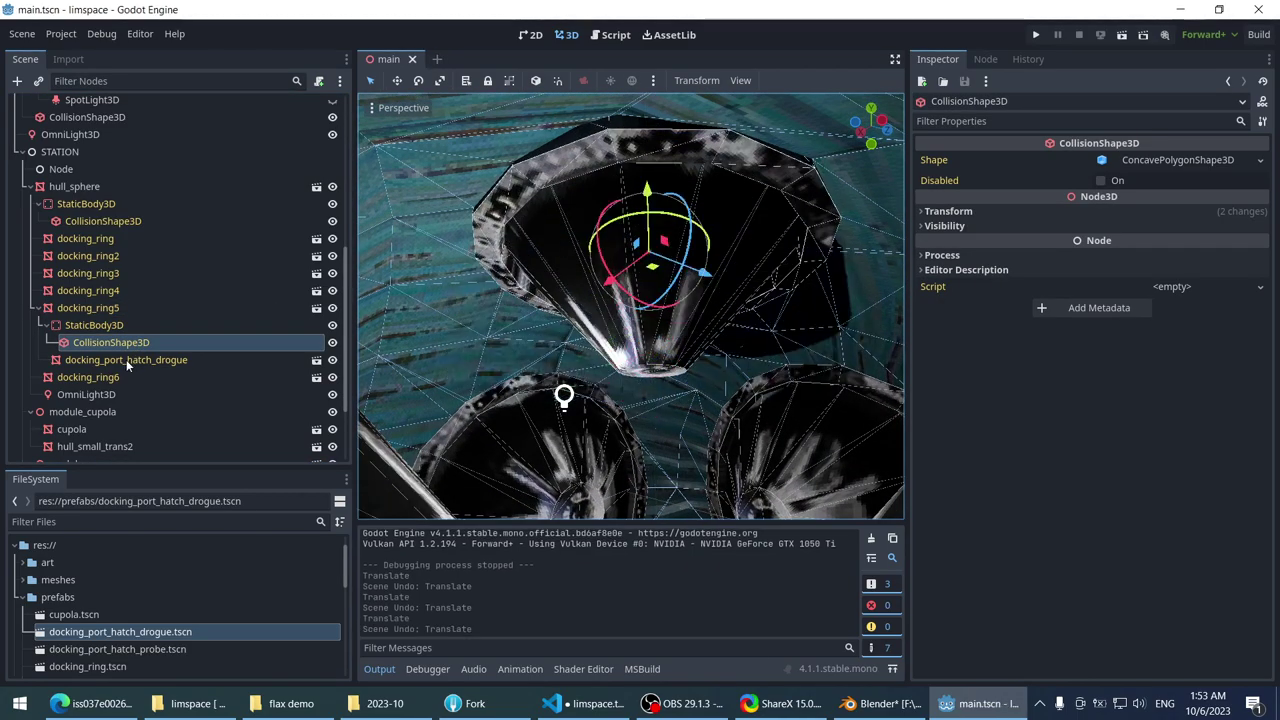
- Lower, rotate and nudge docking_port_hatch_drogue so the hatch sits inside the ring
click(126, 359)
drag(648, 200, 650, 272)
mouse_move(602, 333)
mouse_down()
mouse_move(609, 297)
mouse_move(664, 246)
mouse_move(640, 345)
mouse_move(616, 381)
mouse_move(556, 305)
mouse_up()
key(w)
drag(563, 258, 708, 249)
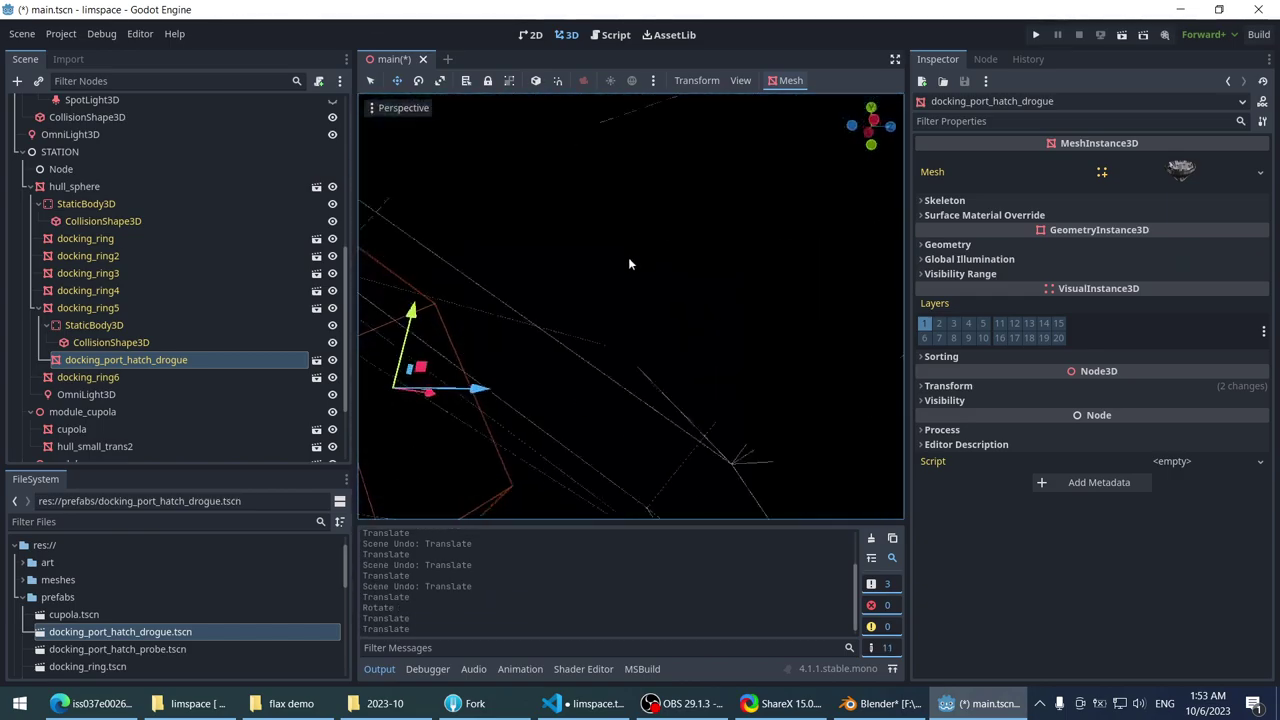
- Orbit the view into the ring interior and around the cupola module
scroll(561, 214, up, 3)
scroll(577, 229, down, 5)
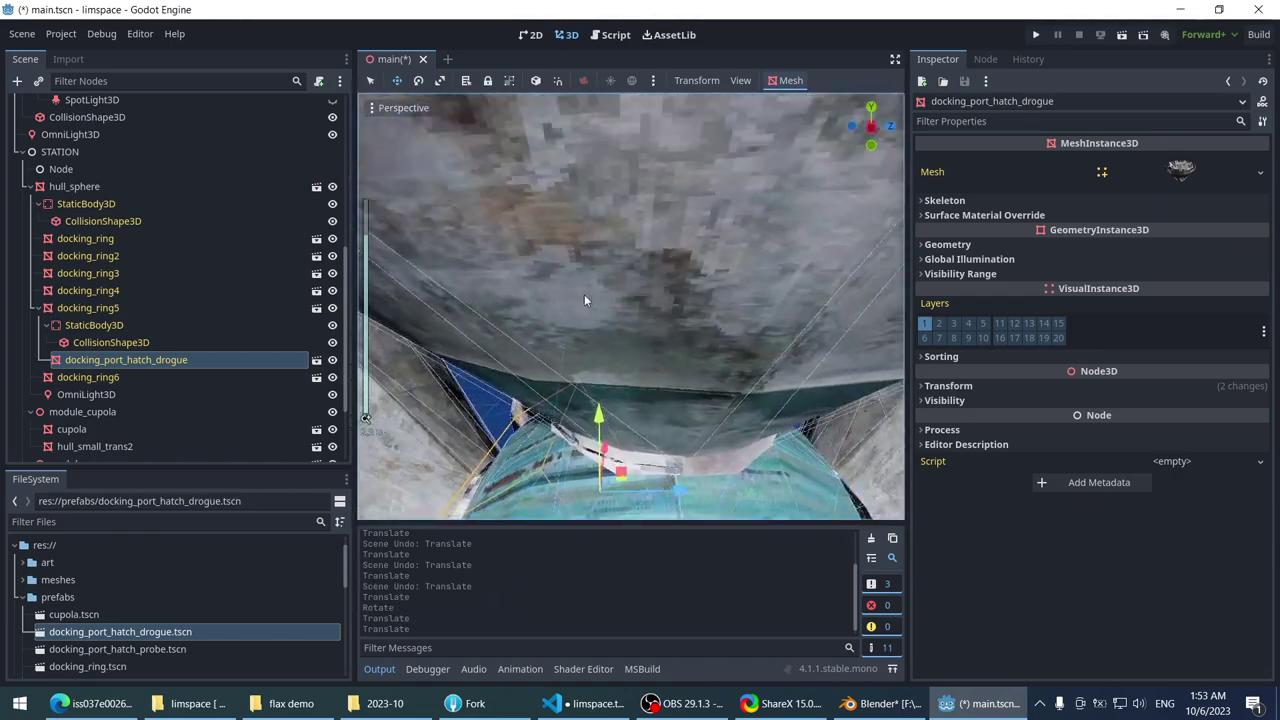
mouse_move(584, 294)
middle_down()
mouse_move(575, 209)
mouse_move(605, 200)
mouse_move(585, 169)
mouse_move(591, 300)
middle_up()
scroll(590, 205, up, 3)
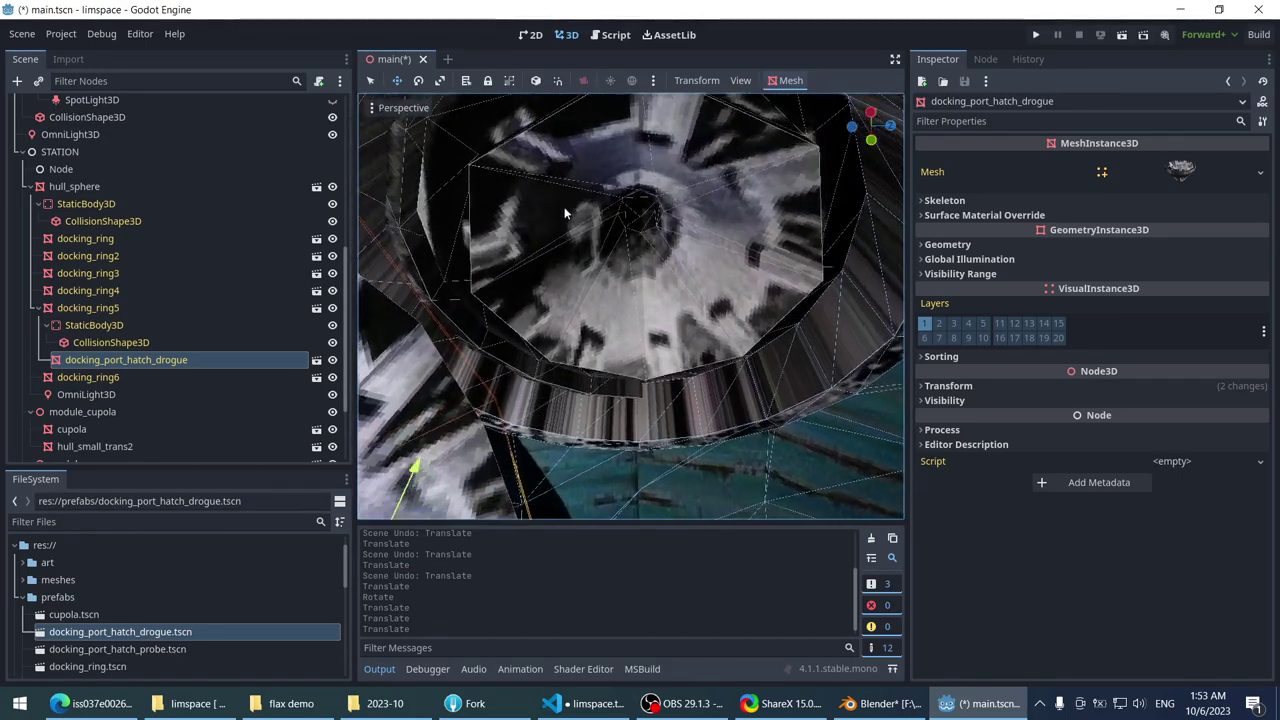
scroll(591, 305, down, 7)
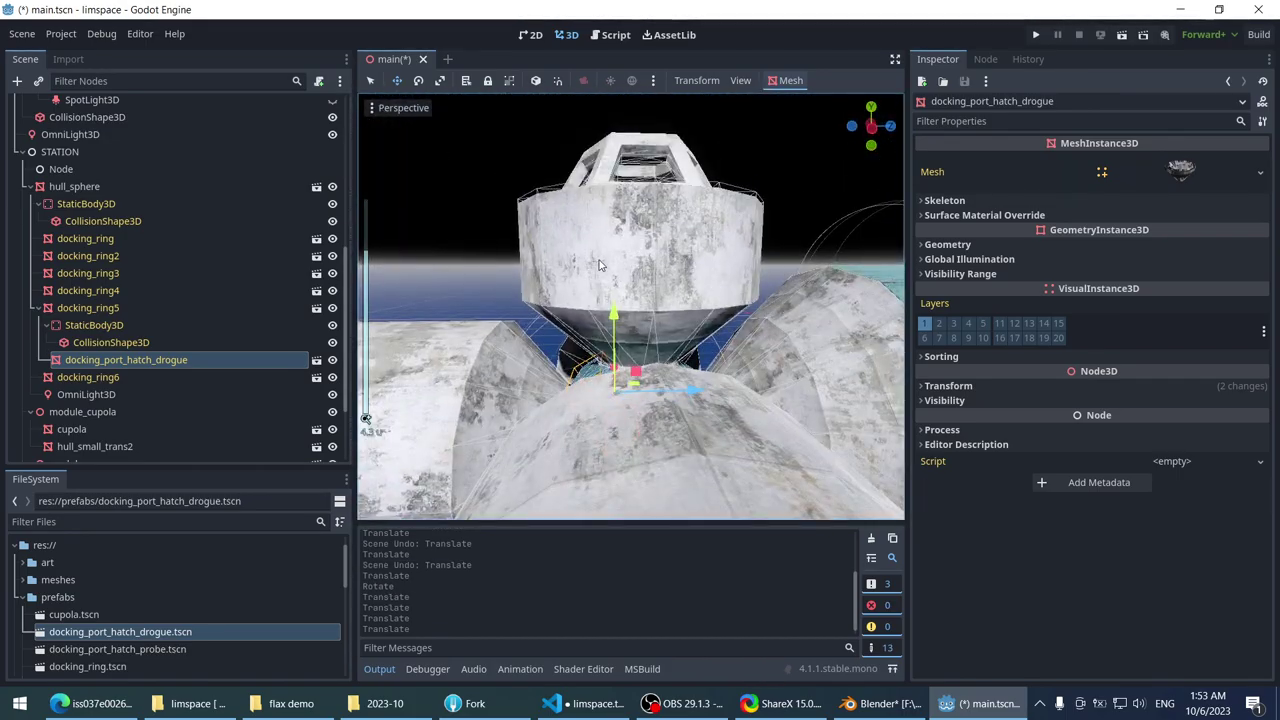
click(590, 263)
middle_drag(590, 263, 180, 336)
scroll(472, 238, down, 1)
- Orbit around the cupola and center the view on it
scroll(100, 443, down, 3)
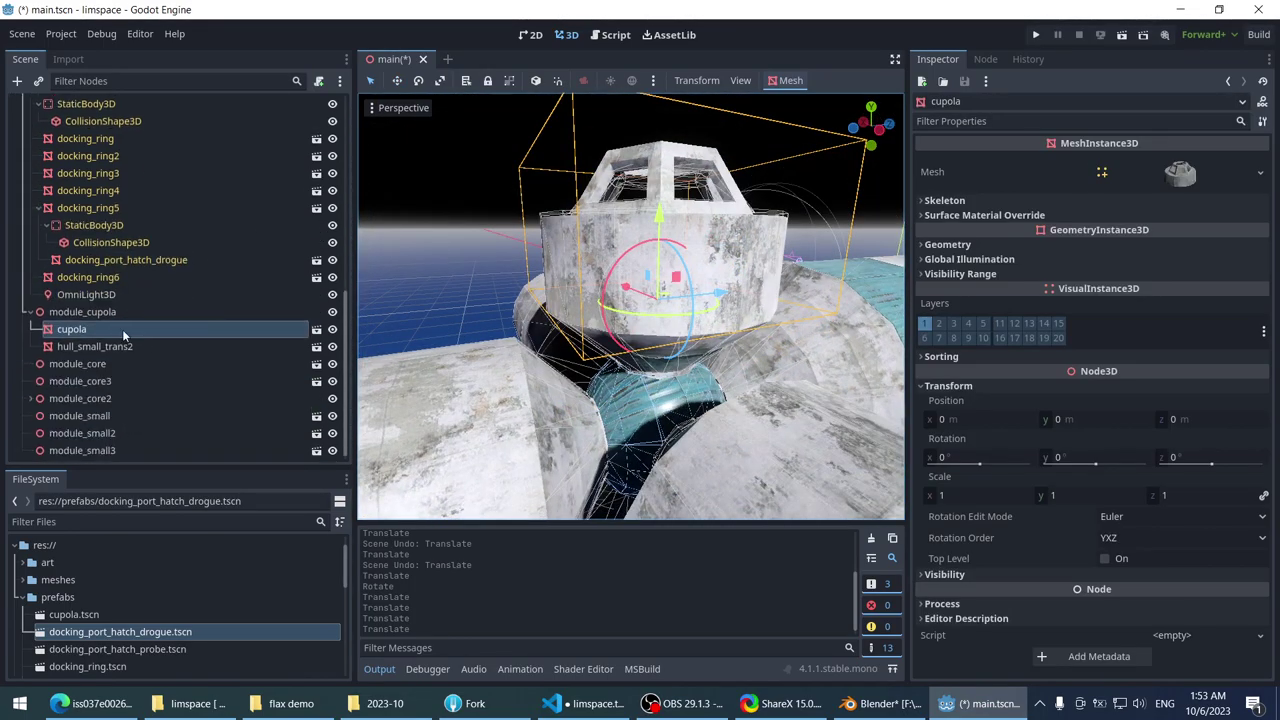
right_click(87, 330)
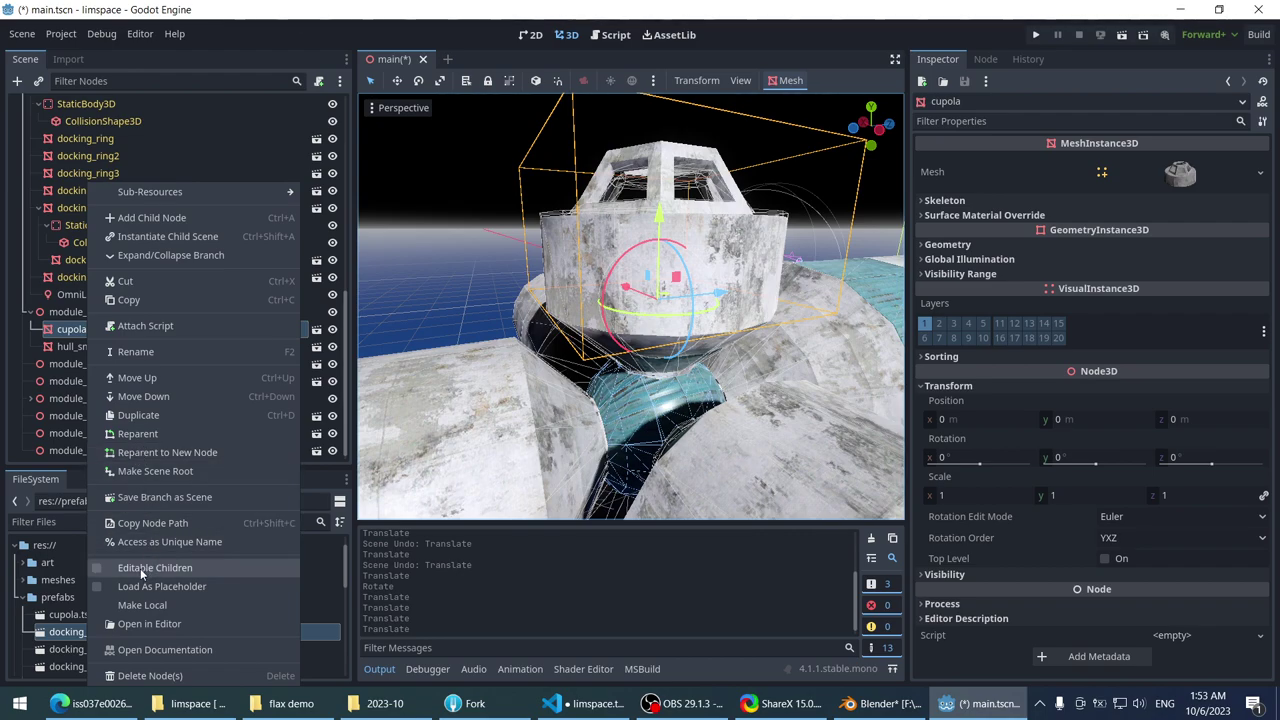
scroll(539, 224, down, 4)
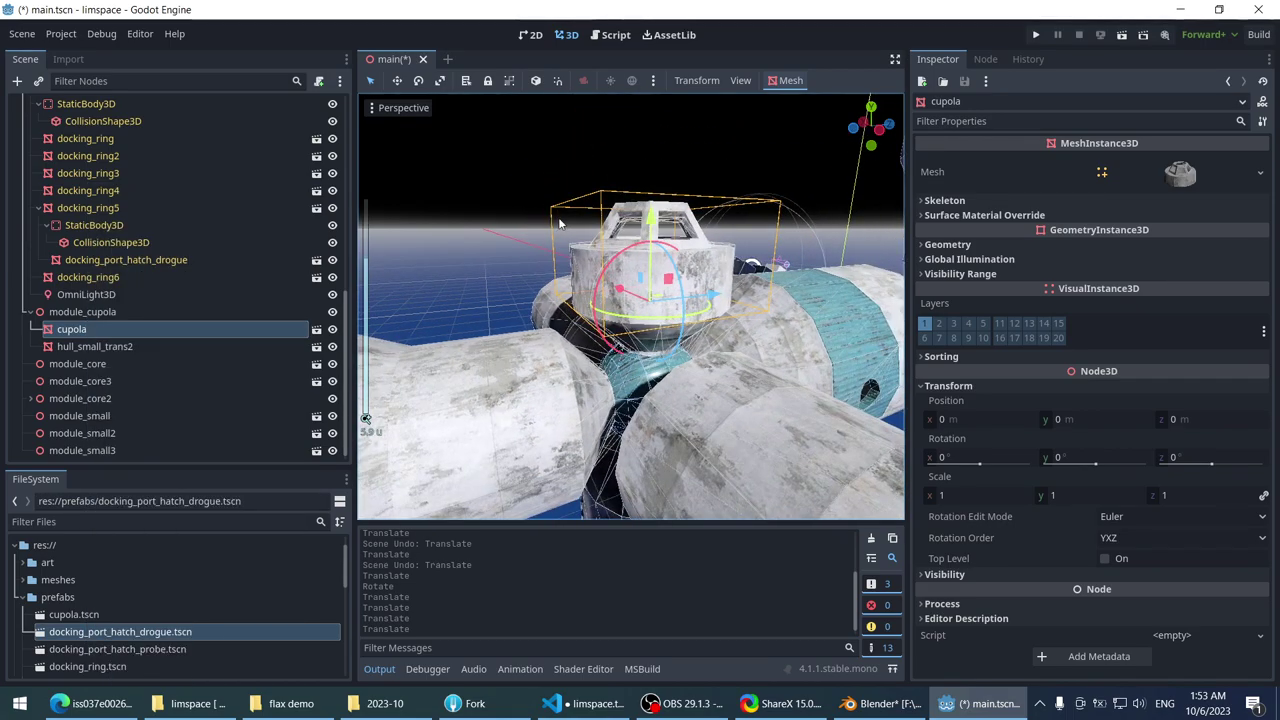
scroll(560, 224, up, 10)
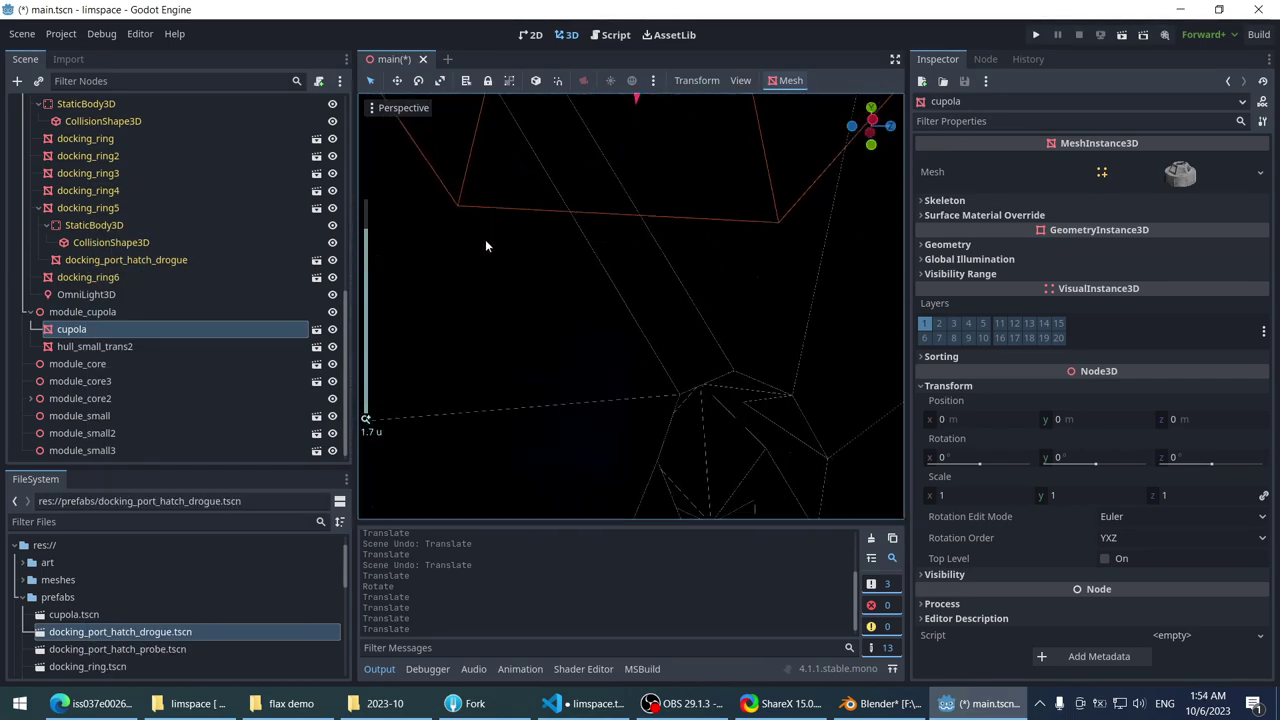
middle_drag(486, 245, 545, 250)
scroll(545, 250, up, 2)
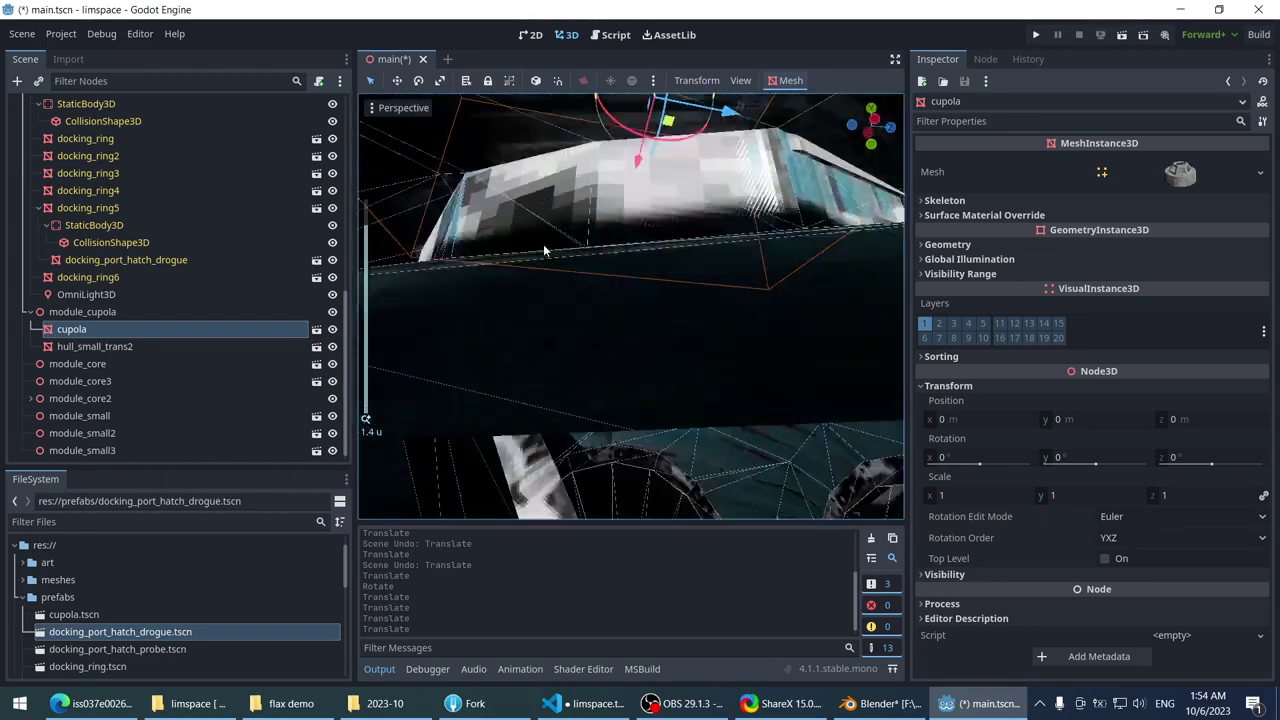
key(f)
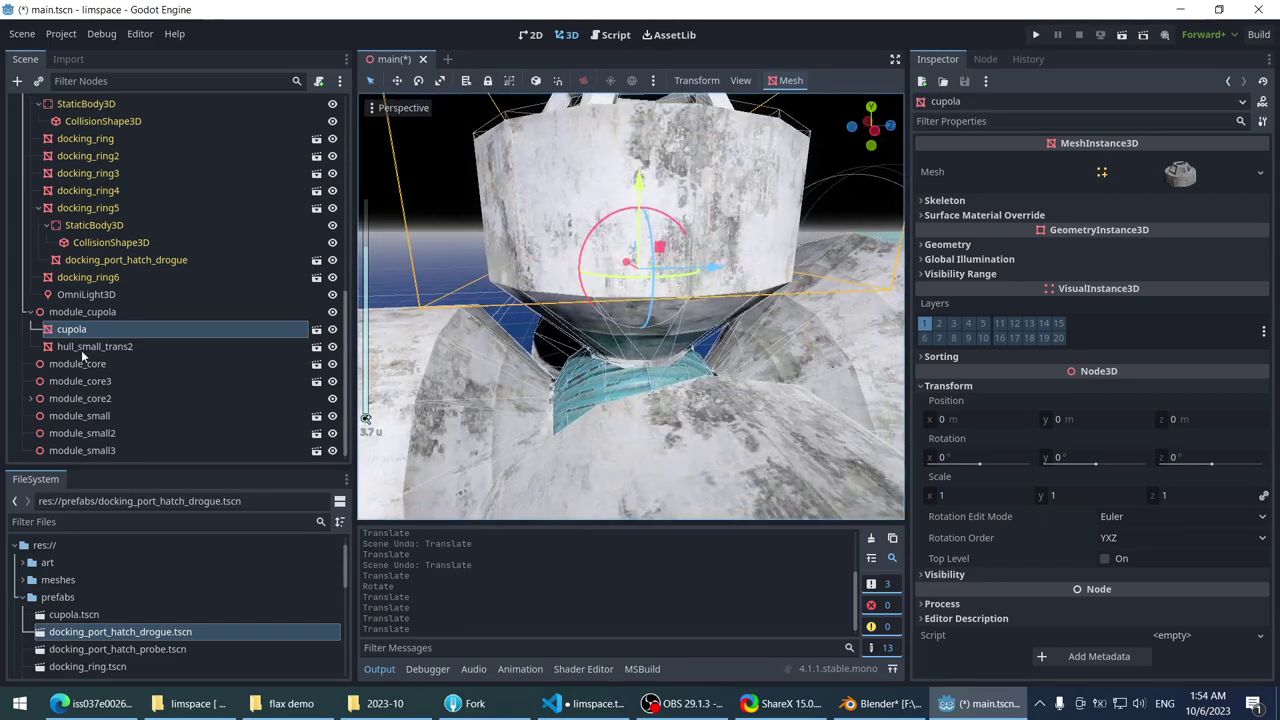
- Turn on Editable Children for the cupola node, exposing its StaticBody3D and CollisionShape3D
right_click(98, 330)
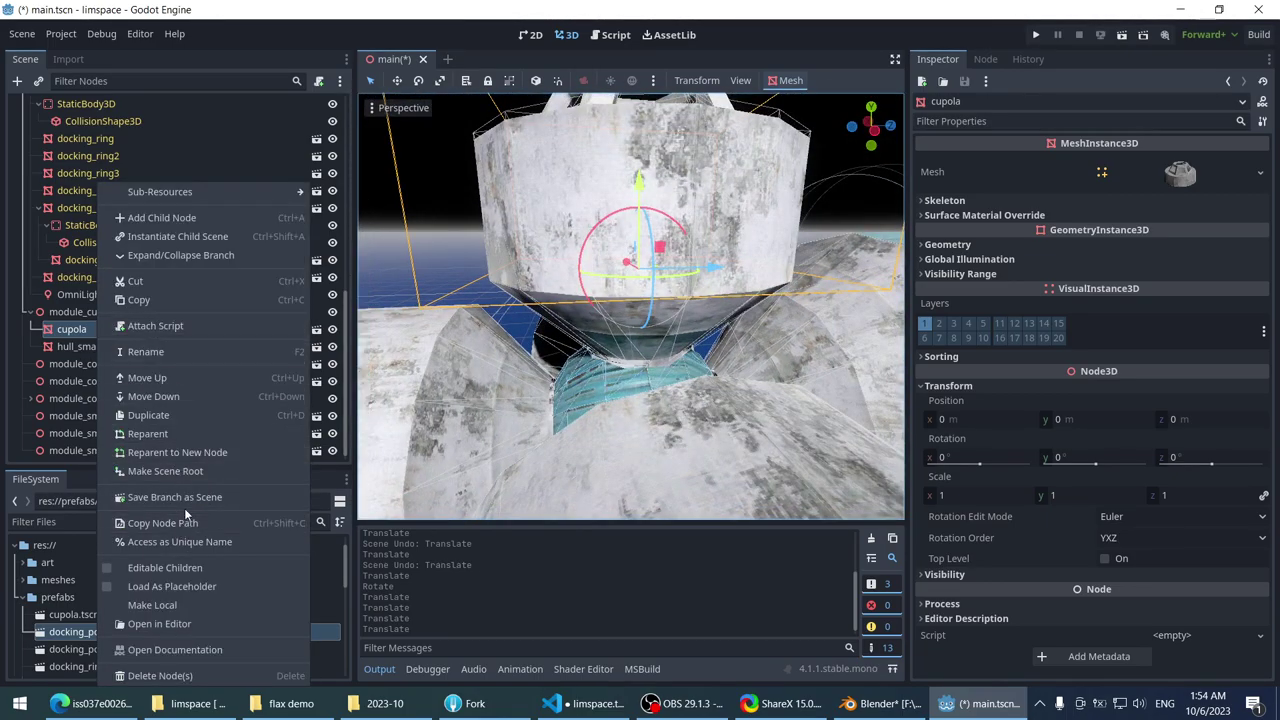
click(165, 567)
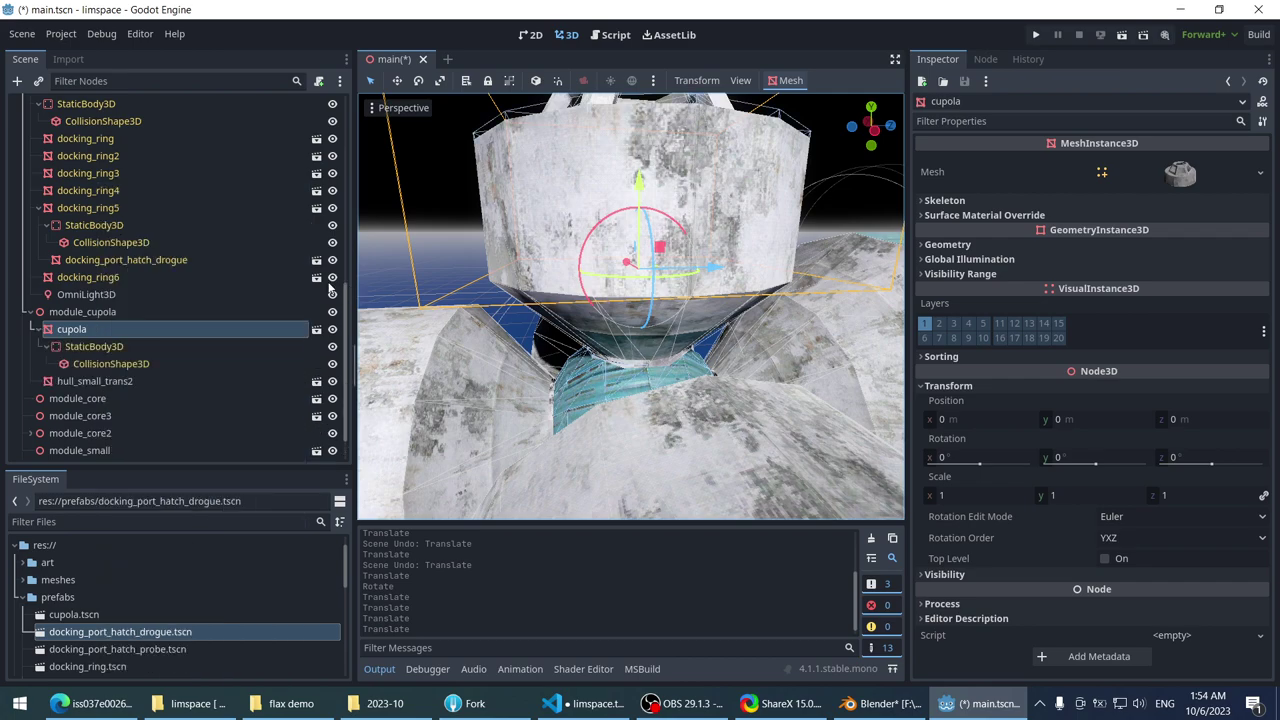
click(110, 347)
click(120, 381)
scroll(418, 251, up, 5)
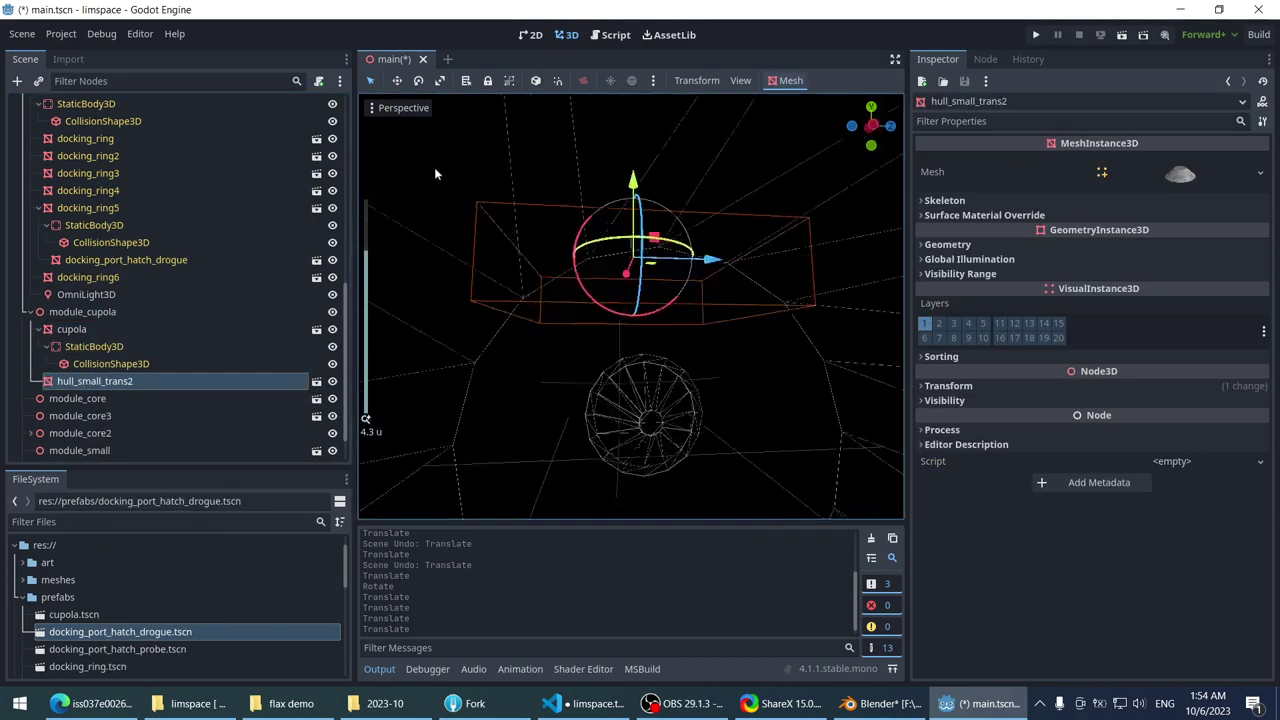
- Turn on Editable Children for hull_small_trans2 and for its docking_ring
right_click(110, 381)
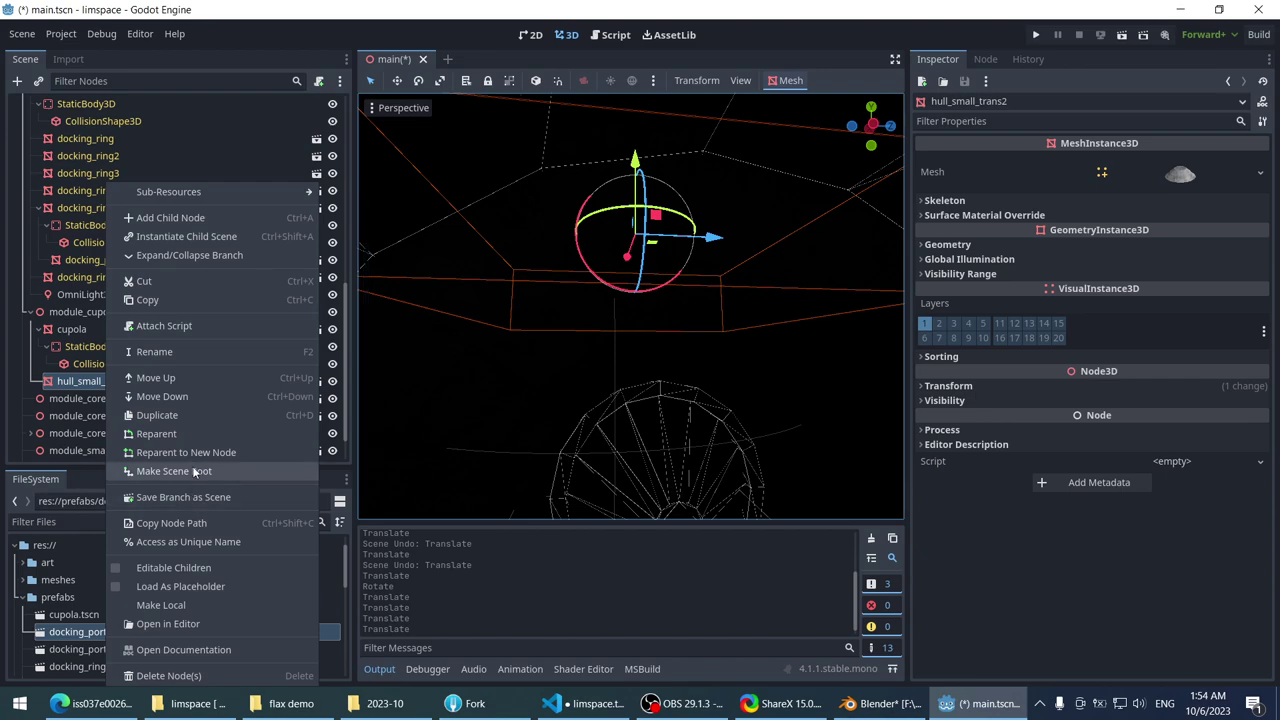
click(165, 567)
scroll(111, 346, down, 2)
click(117, 347)
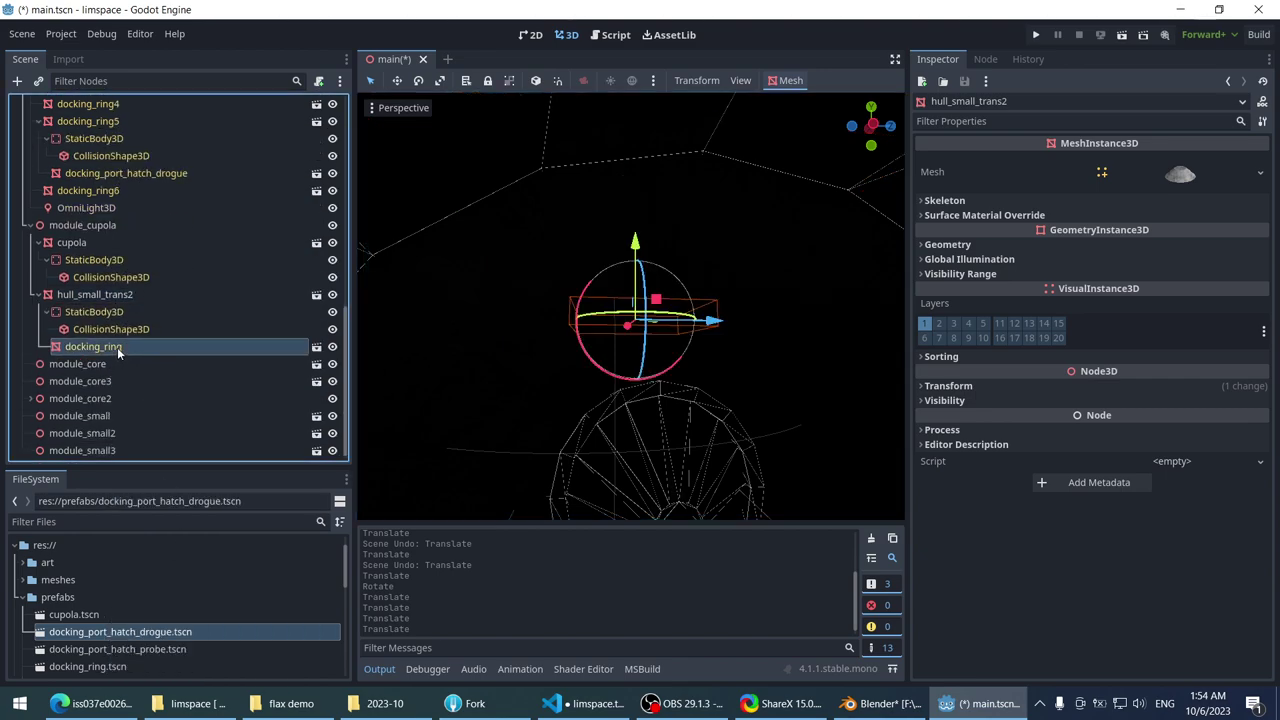
right_click(154, 346)
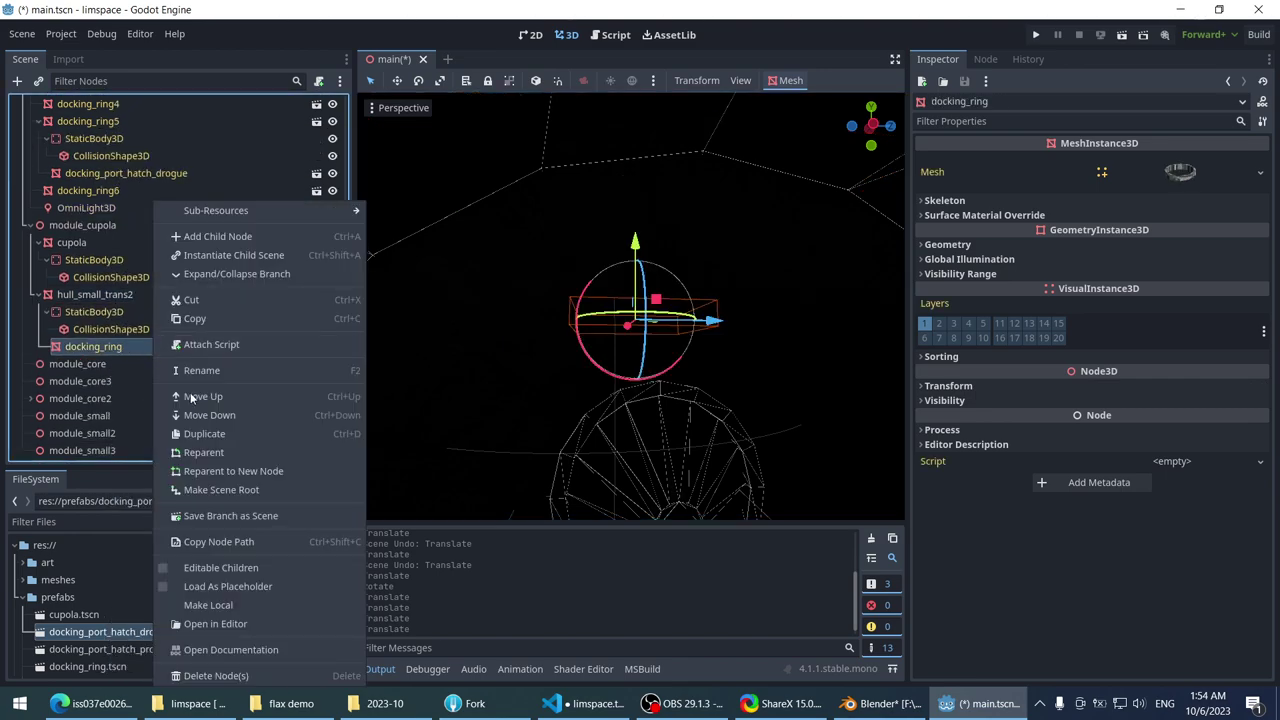
click(222, 568)
- Rotate docking_ring's drogue hatch to align with the hull and slide it along Z
click(290, 398)
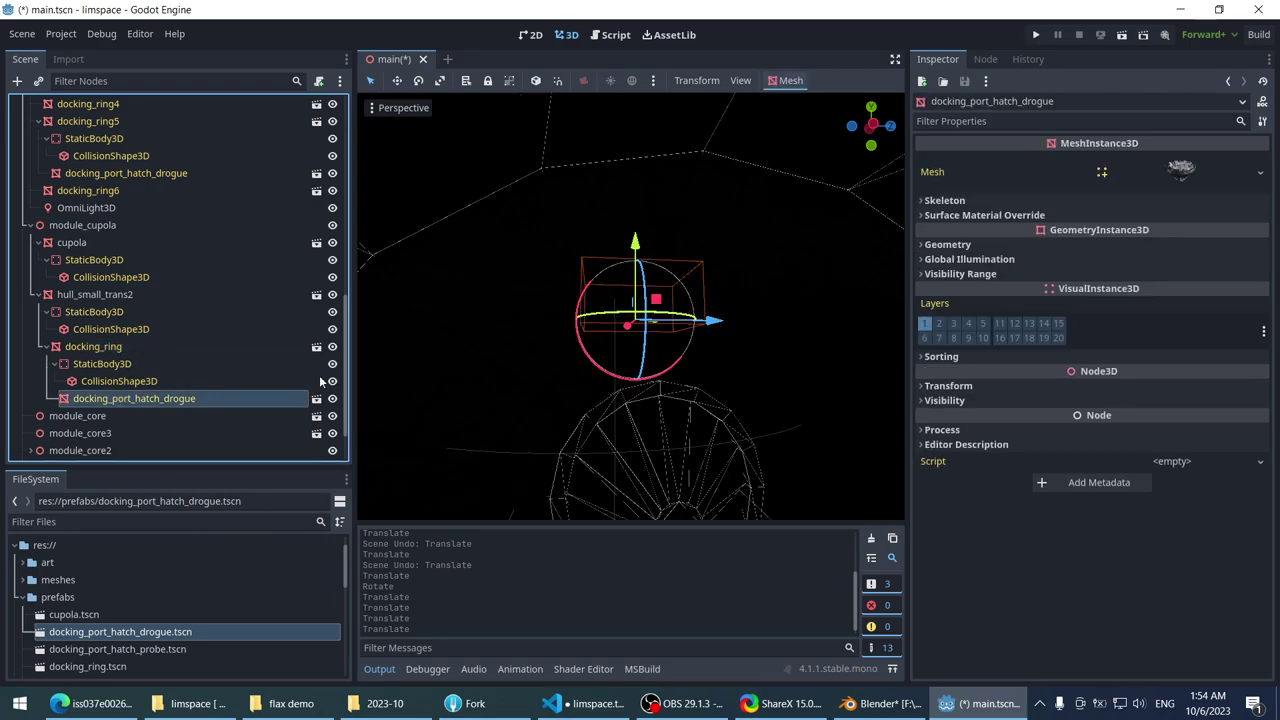
scroll(601, 269, up, 5)
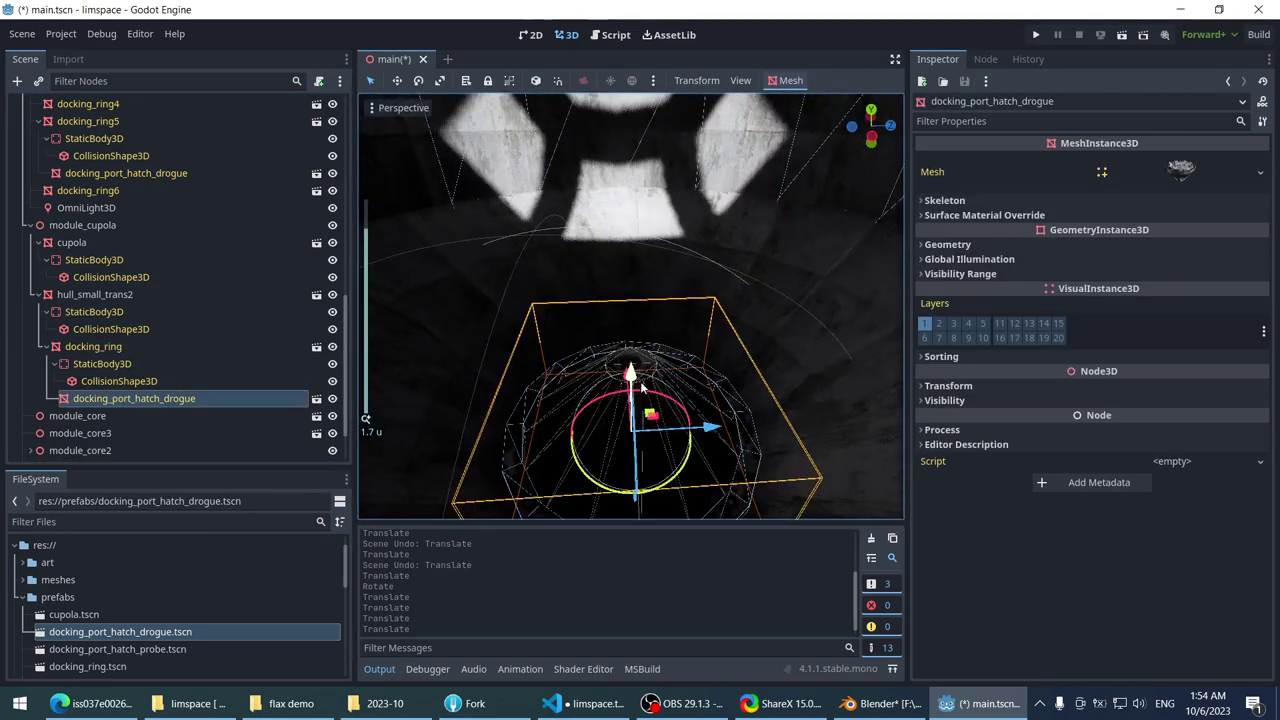
mouse_move(630, 380)
mouse_down()
mouse_move(610, 430)
mouse_move(645, 400)
mouse_move(572, 350)
mouse_move(563, 366)
mouse_move(549, 280)
mouse_up()
middle_drag(549, 280, 554, 208)
middle_drag(532, 235, 525, 268)
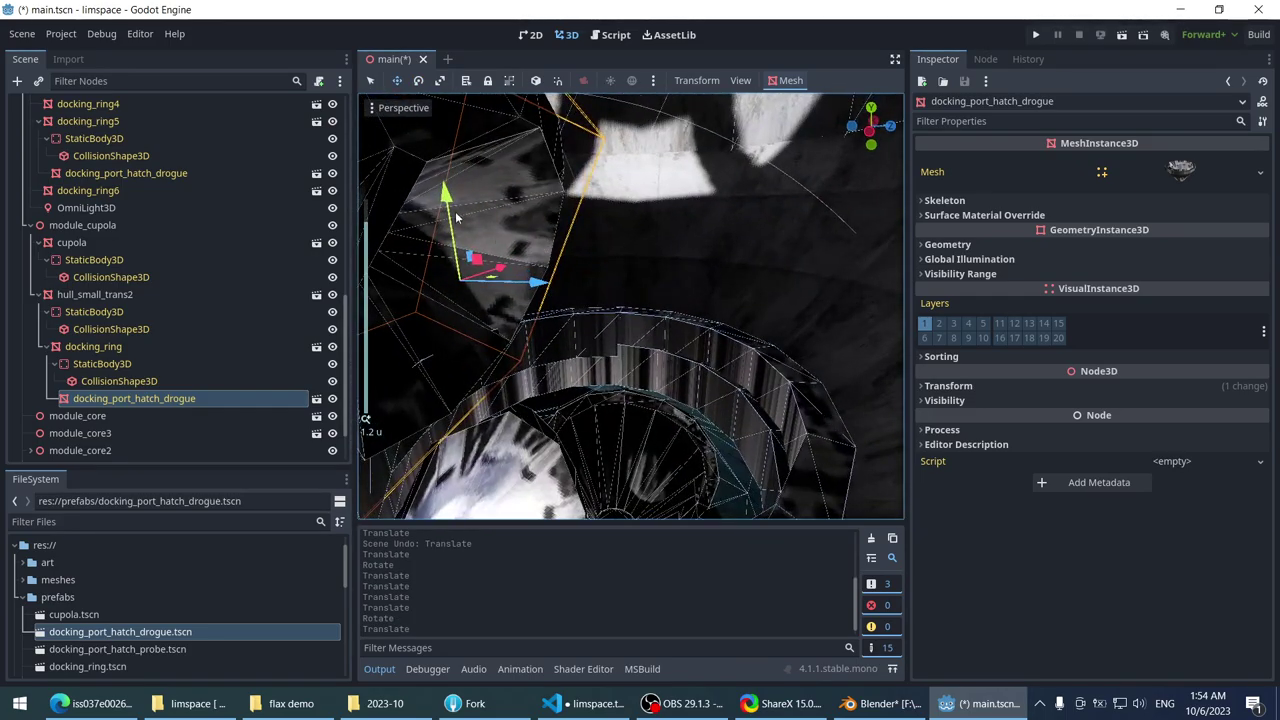
drag(525, 268, 520, 268)
scroll(520, 268, down, 10)
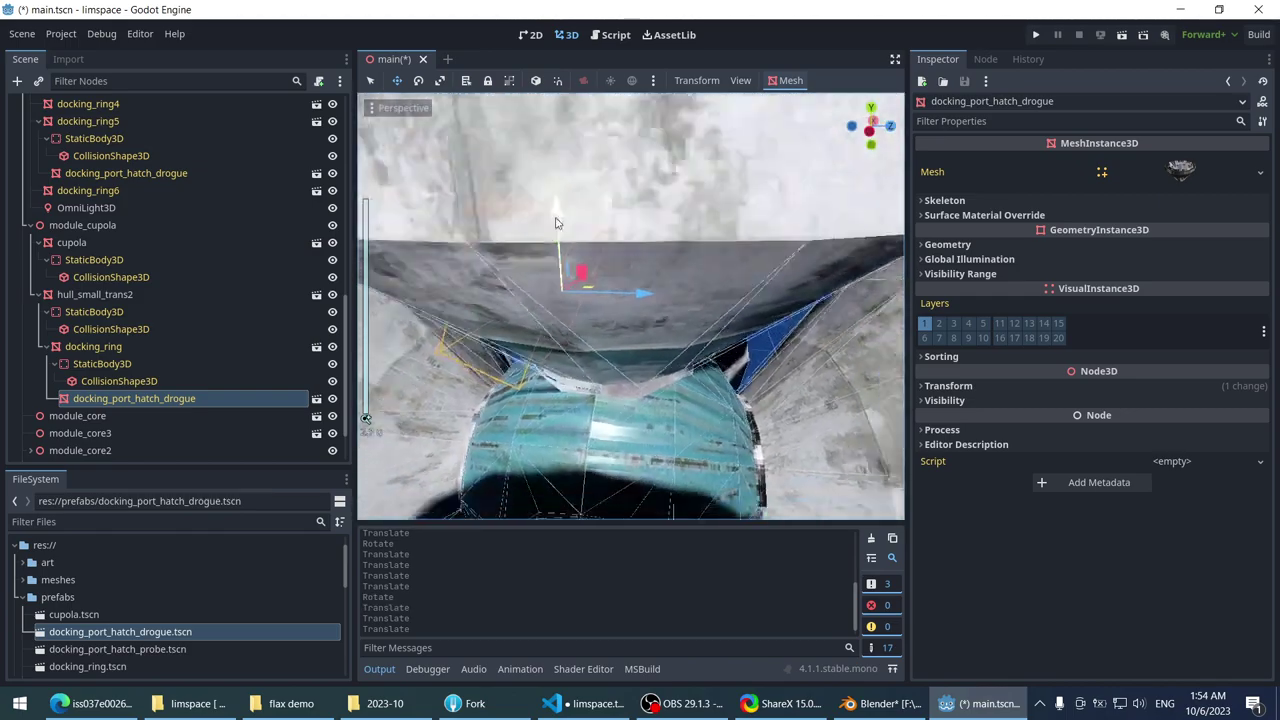
click(774, 183)
- Save and run the project, check the limspace (DEBUG) window, then close it with Escape
click(1033, 35)
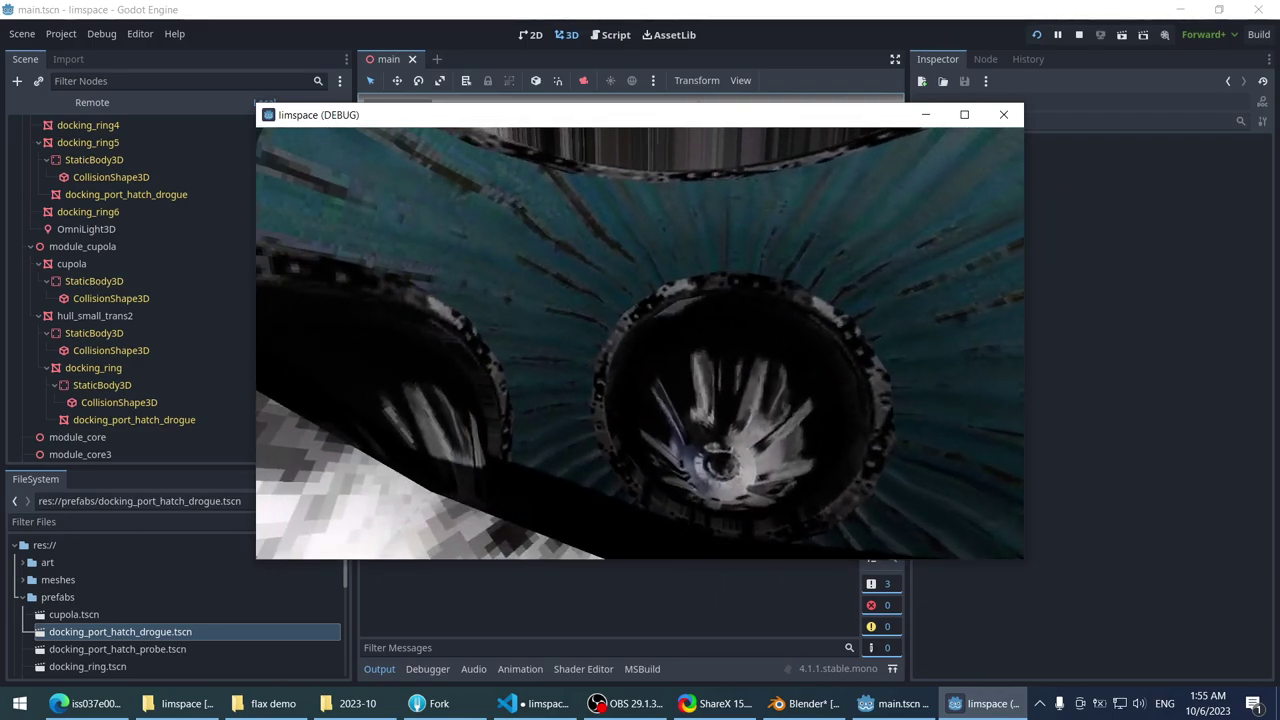
key(Escape)
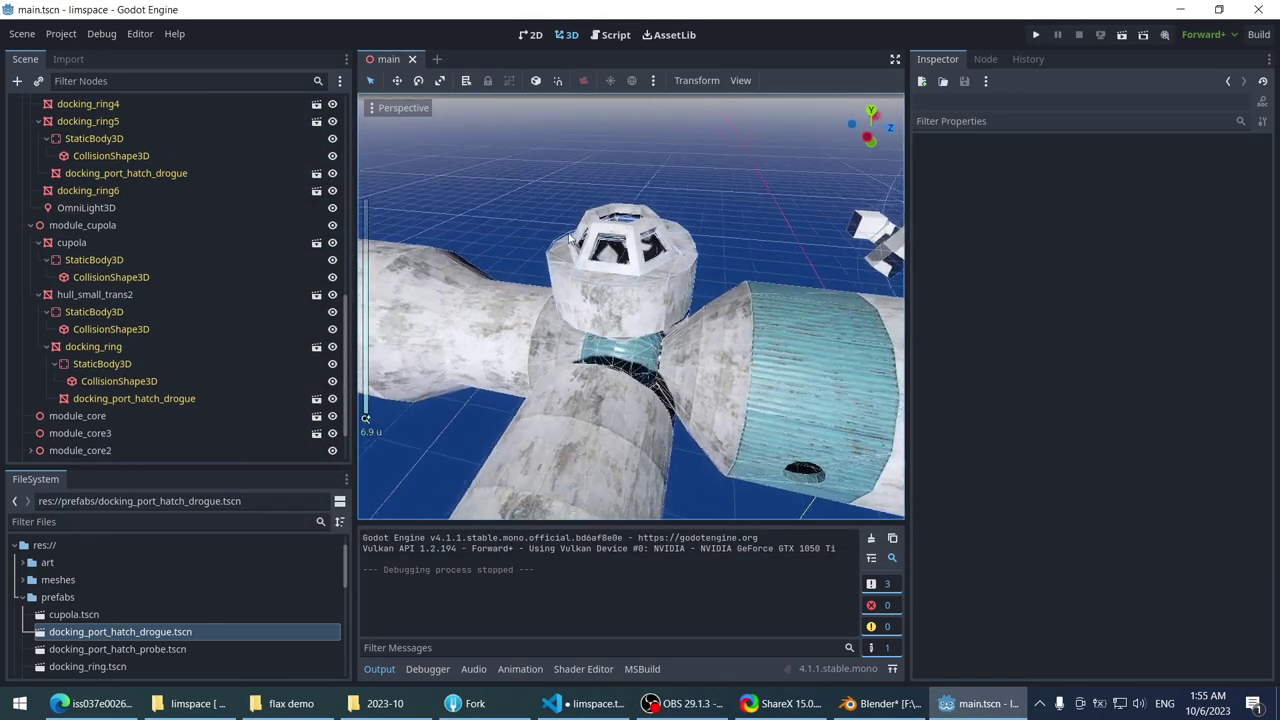
middle_drag(570, 237, 534, 289)
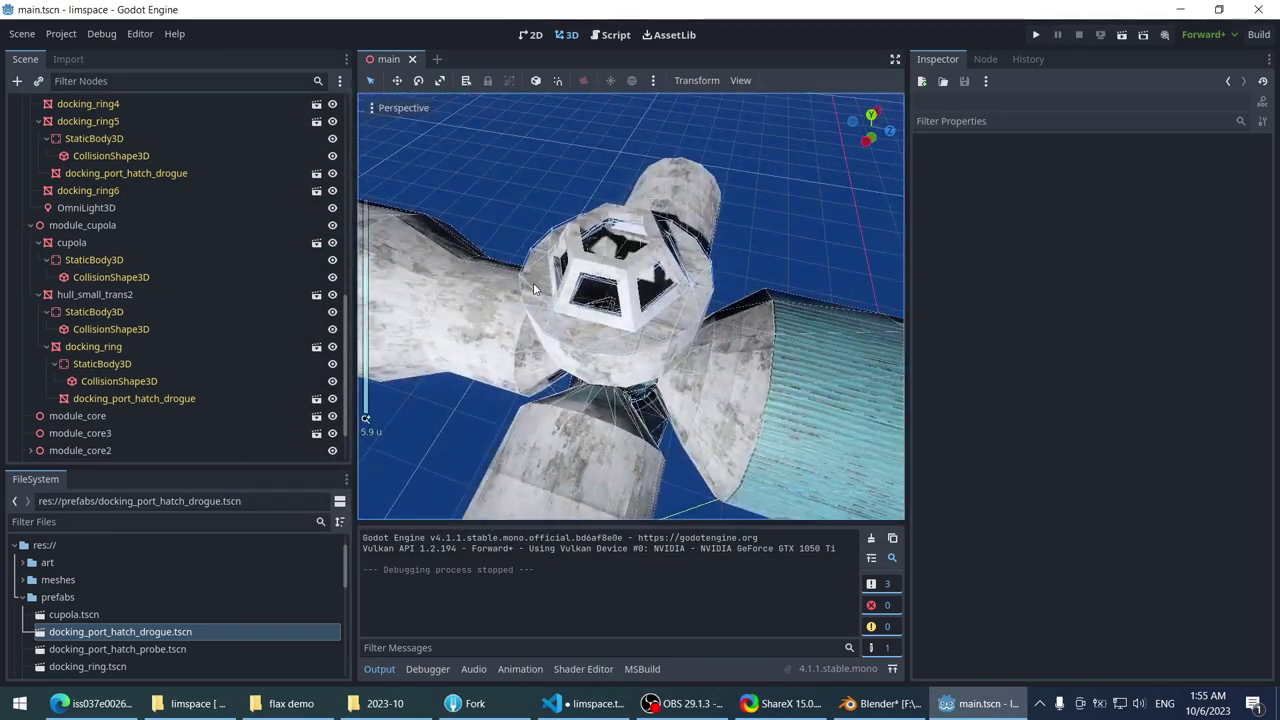
key(ctrl+z)
key(ctrl+z)
key(ctrl+z)
key(ctrl+z)
key(ctrl+z)
key(ctrl+z)
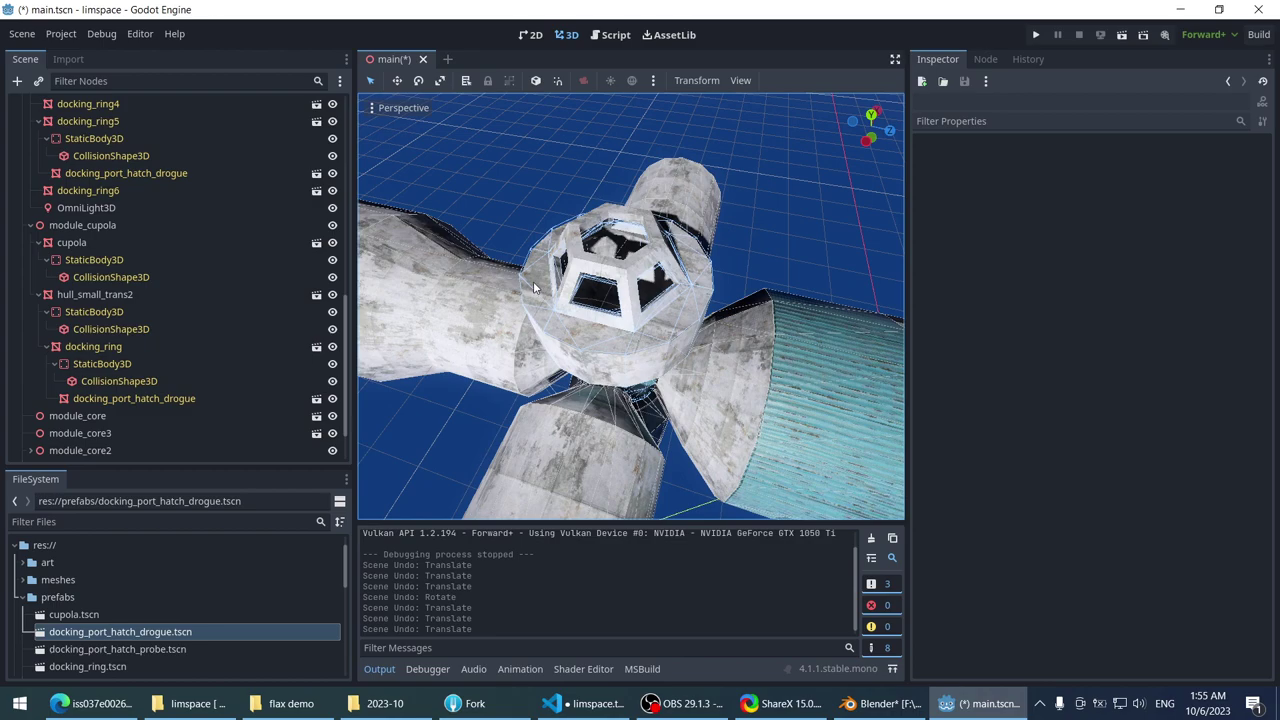
key(ctrl+z)
key(ctrl+z)
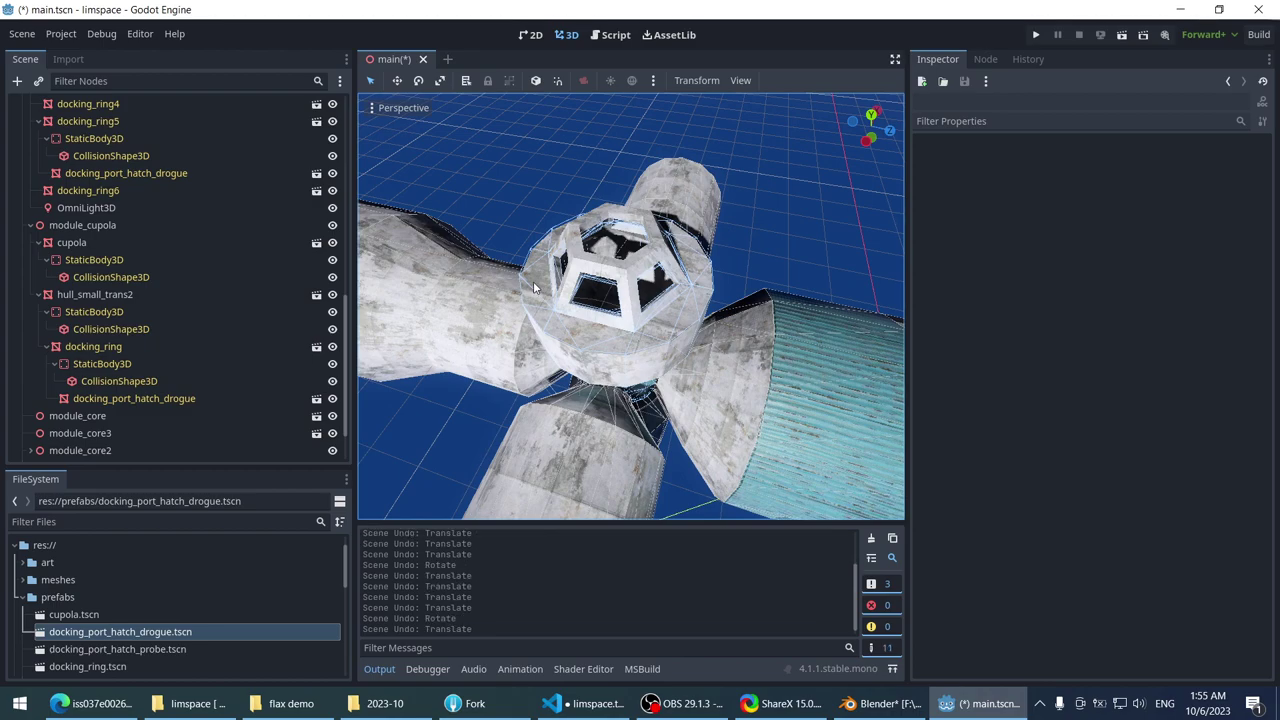
middle_drag(534, 288, 550, 238)
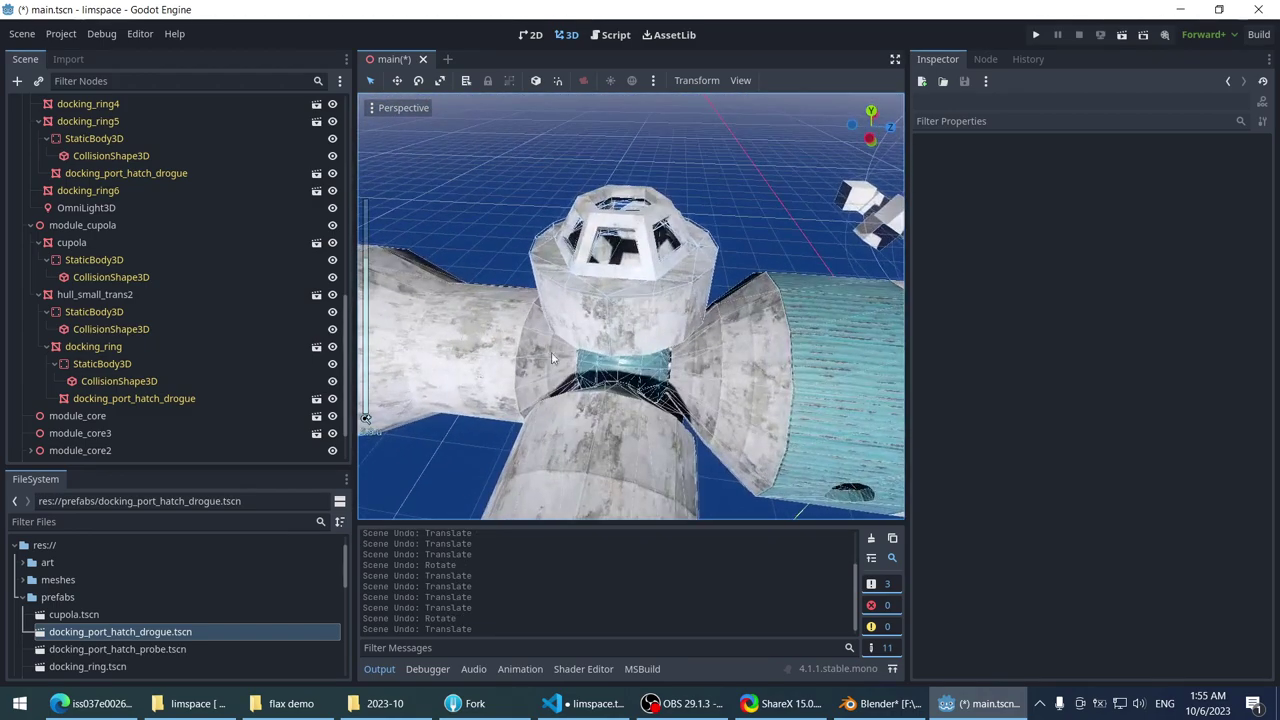
scroll(560, 242, down, 2)
scroll(560, 243, up, 8)
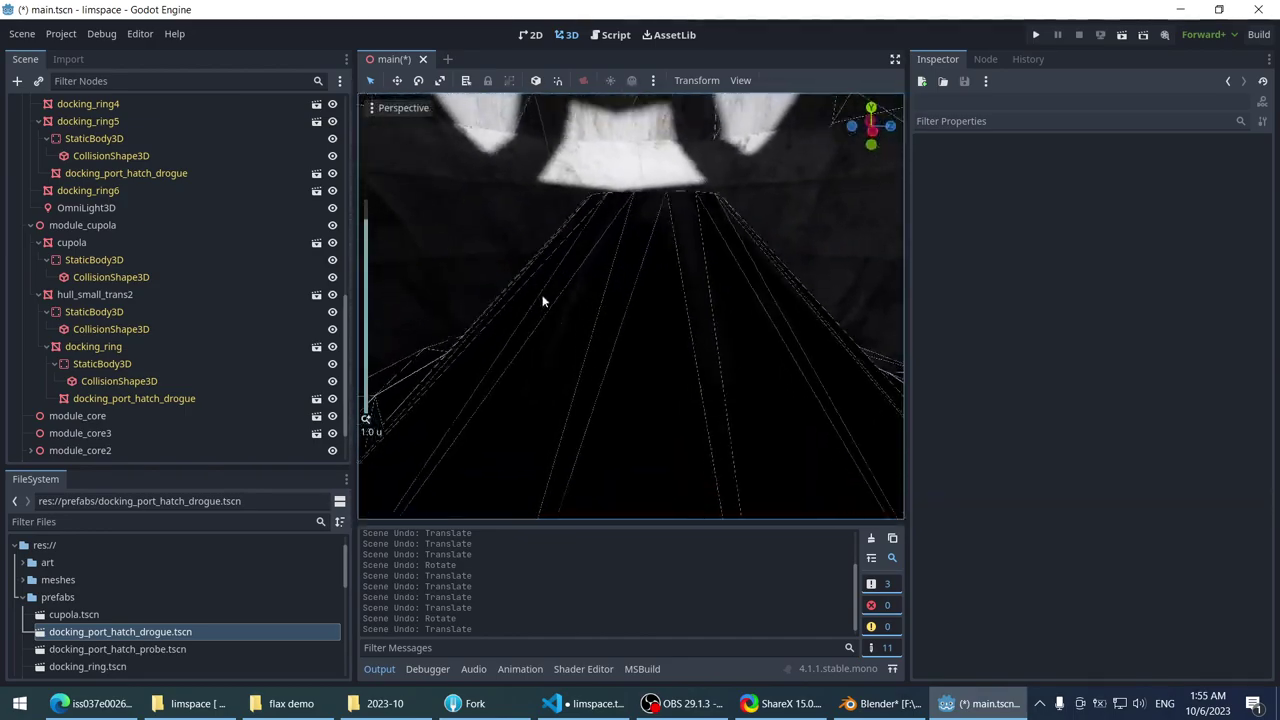
scroll(550, 250, down, 5)
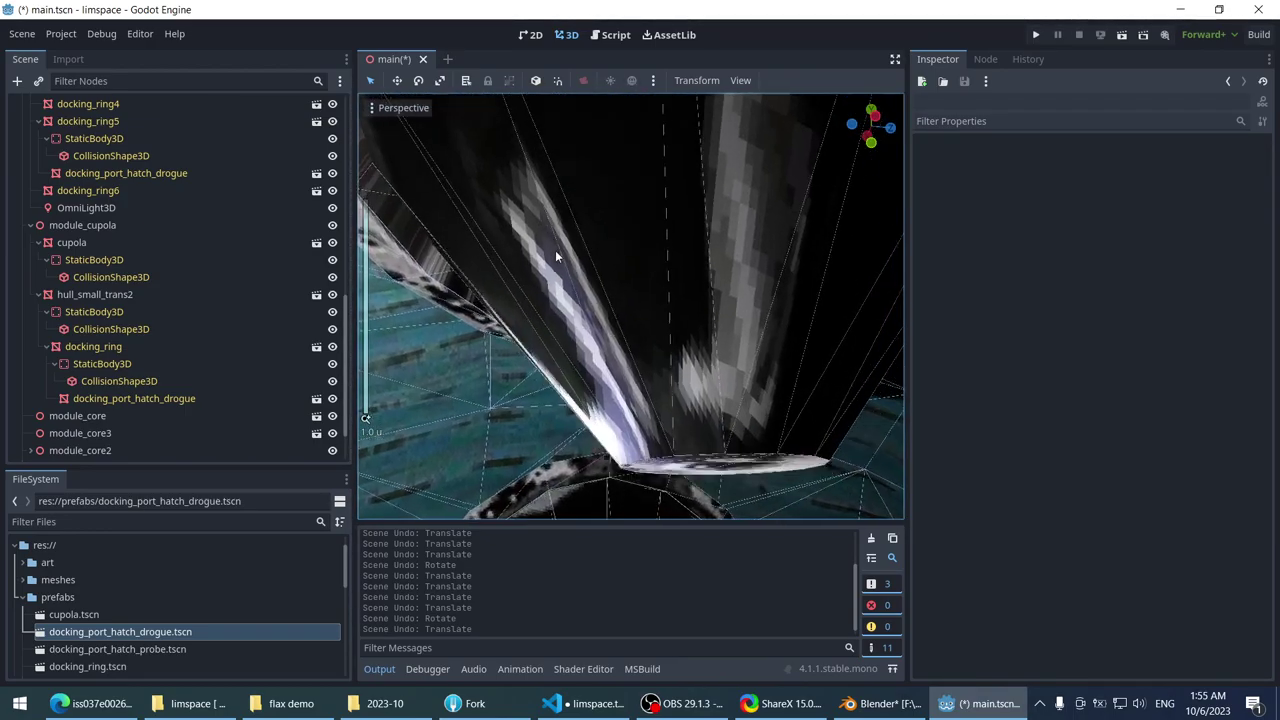
scroll(560, 240, down, 3)
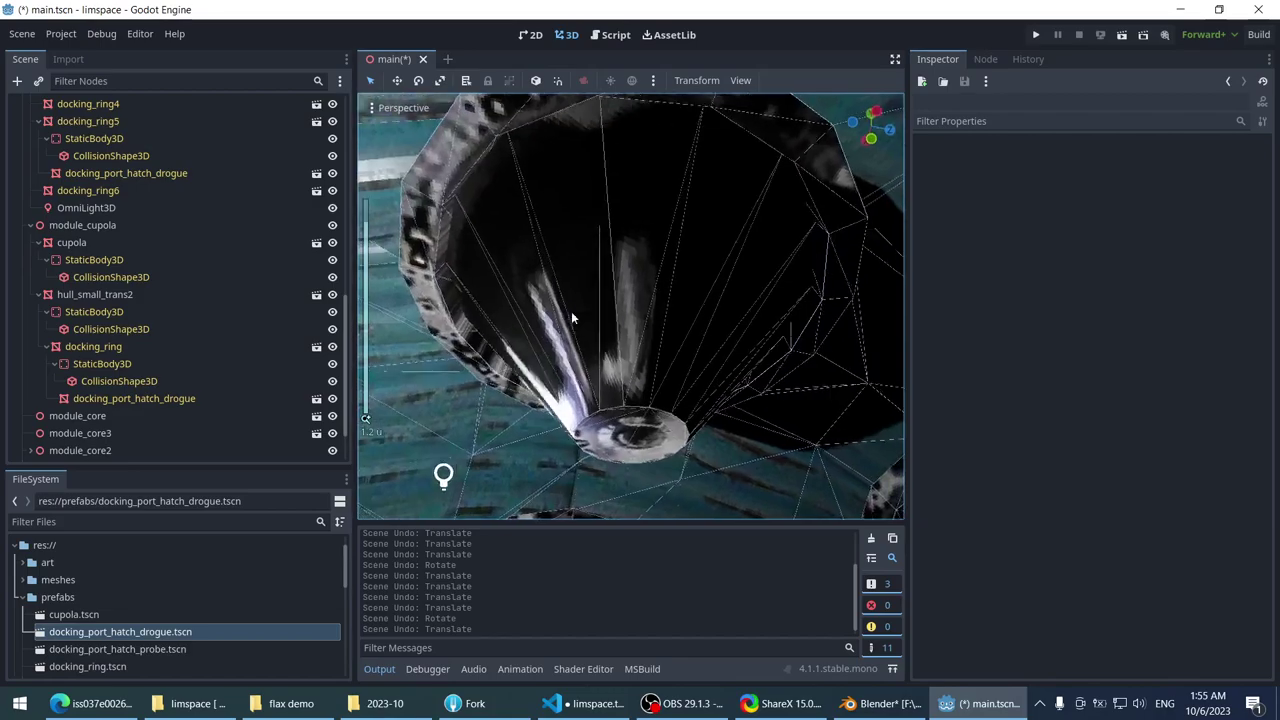
click(619, 328)
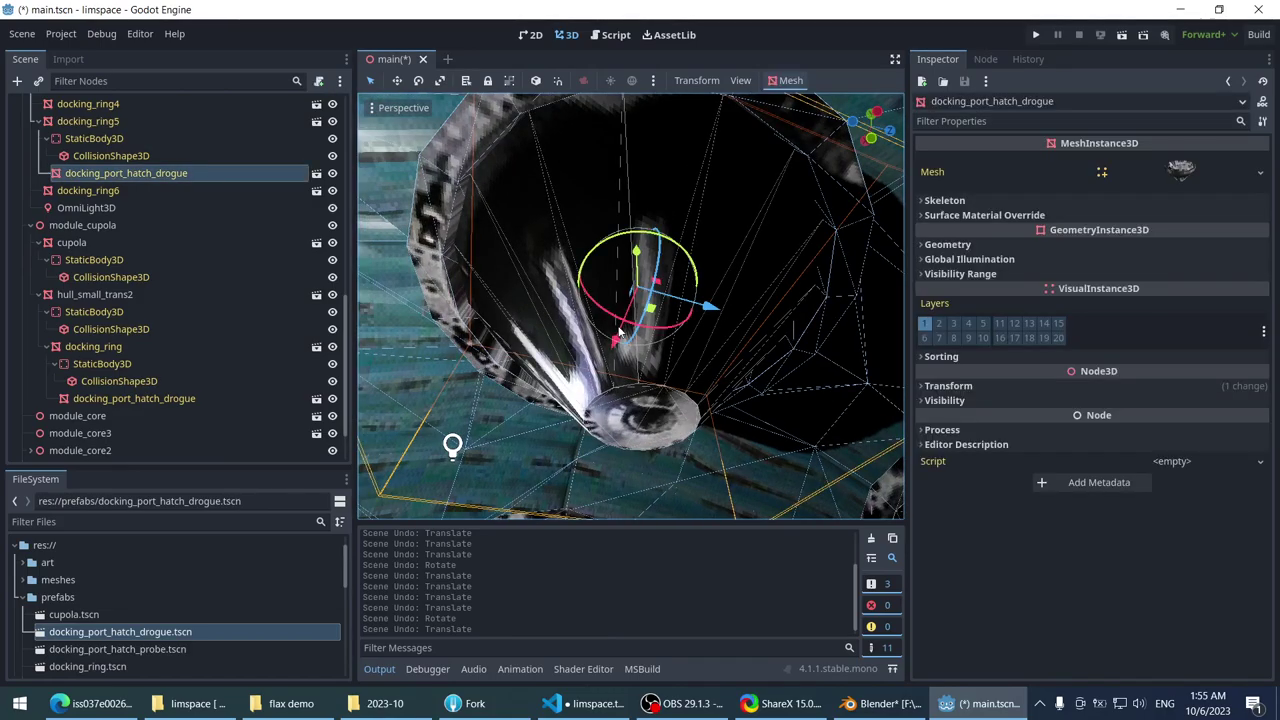
scroll(110, 190, up, 3)
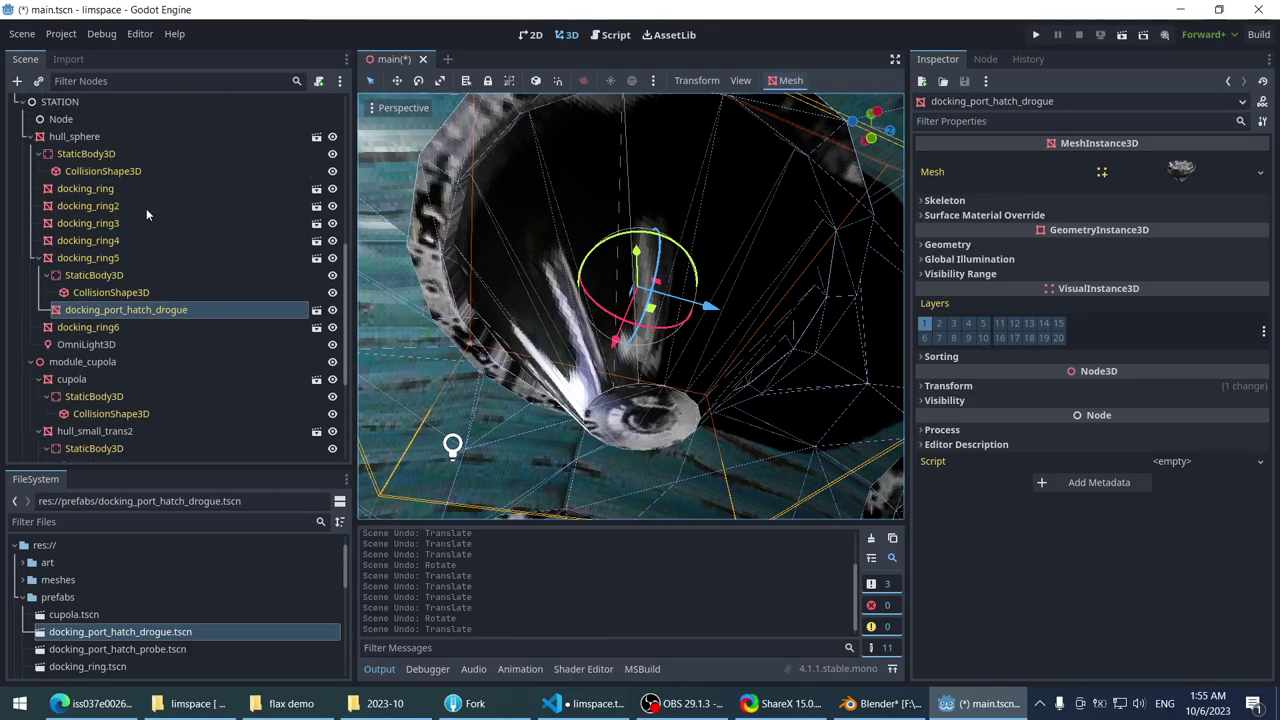
- Inspect hull_sphere's child nodes, down to docking_ring5's CollisionShape3D and drogue hatch
click(81, 138)
right_click(81, 138)
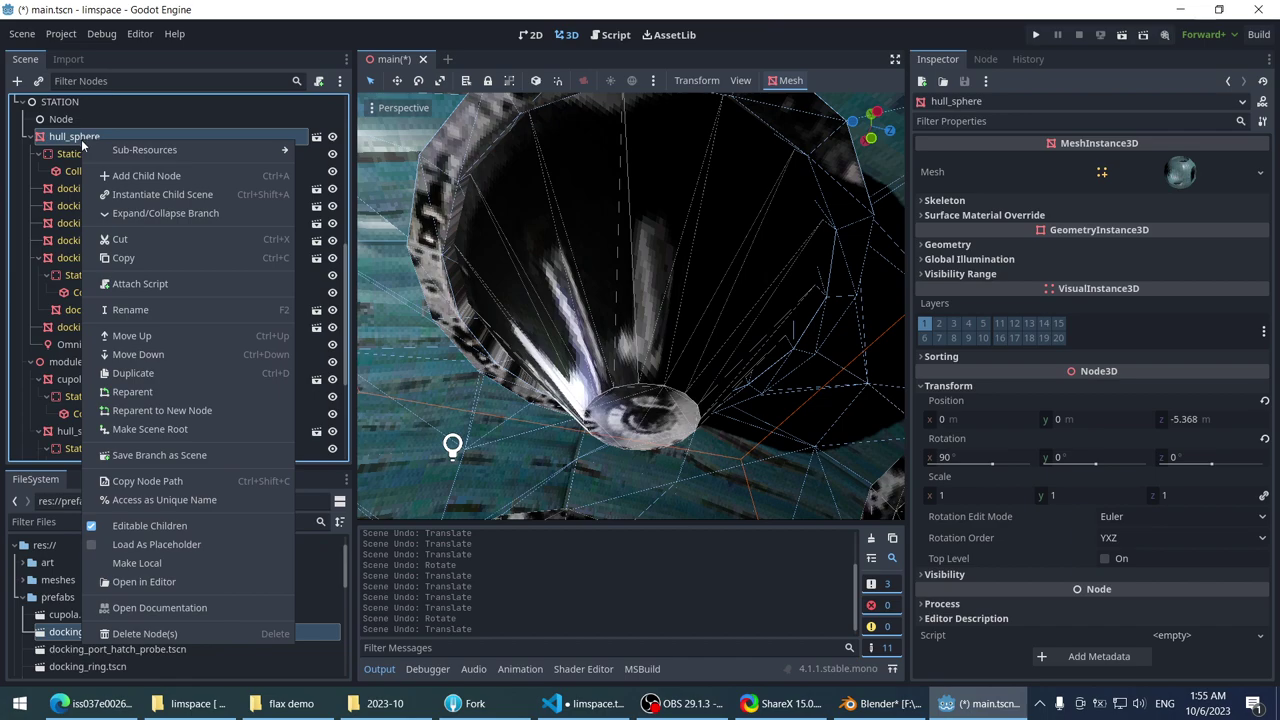
click(550, 260)
click(148, 310)
click(155, 322)
click(168, 294)
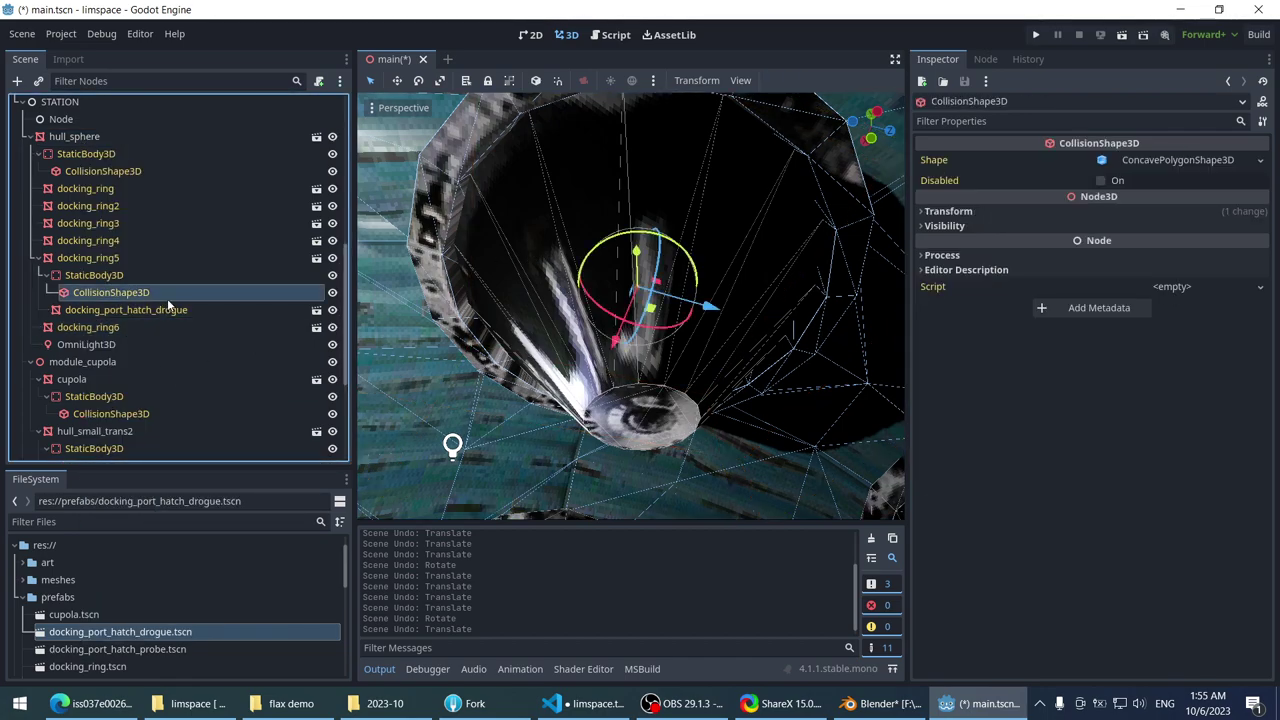
click(158, 310)
middle_drag(689, 316, 497, 299)
- Turn off Editable Children on hull_sphere and confirm reverting its children to defaults
click(94, 139)
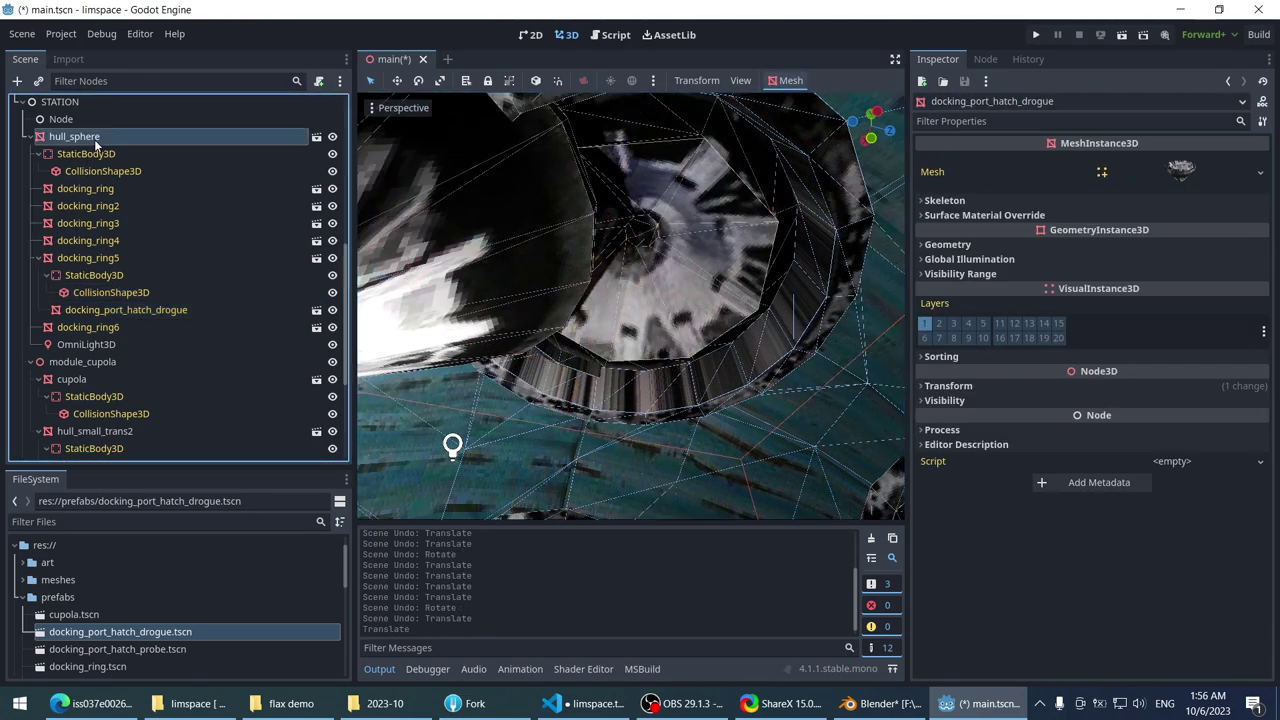
right_click(94, 139)
click(162, 526)
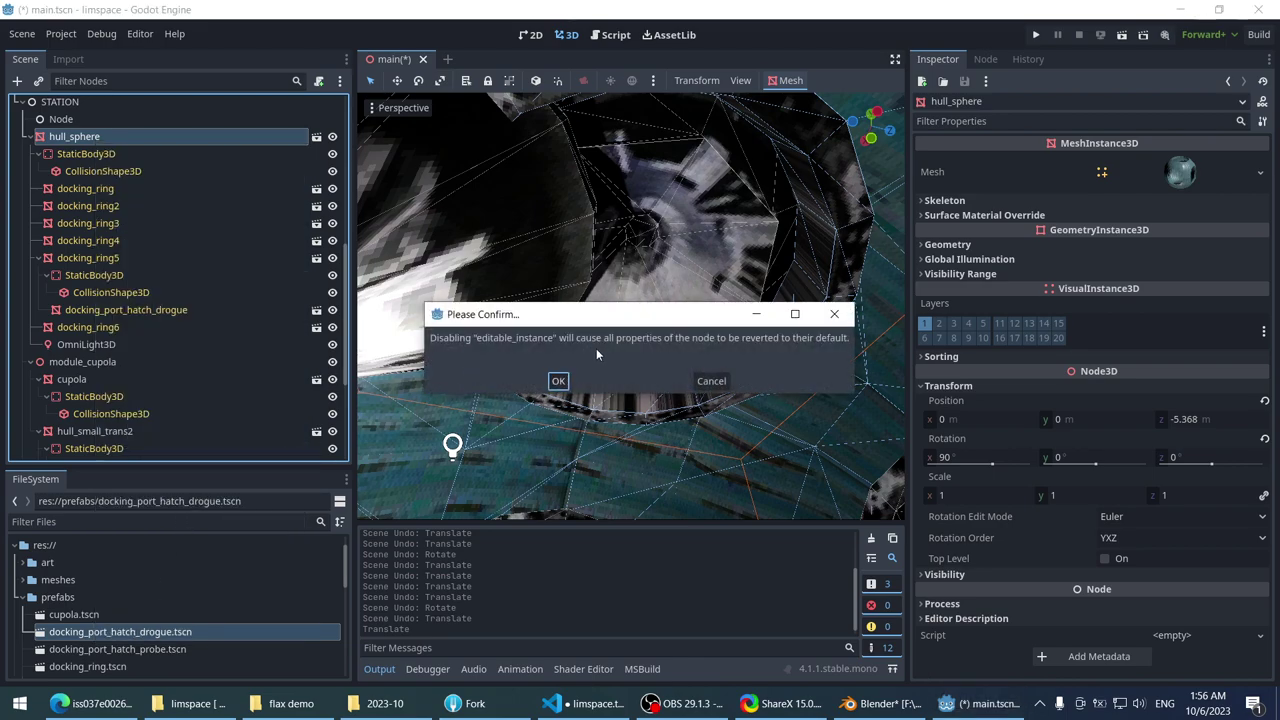
click(560, 379)
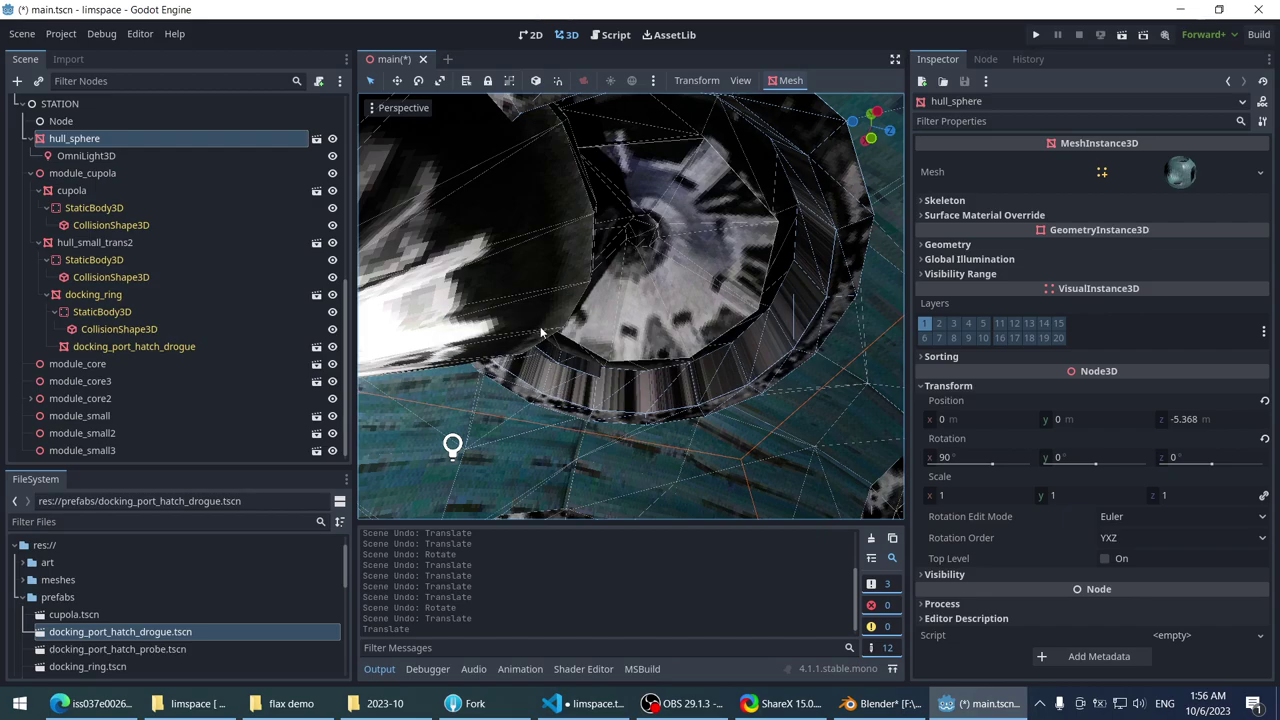
- Test-move the hull along Z twice, undoing each move
scroll(548, 300, up, 5)
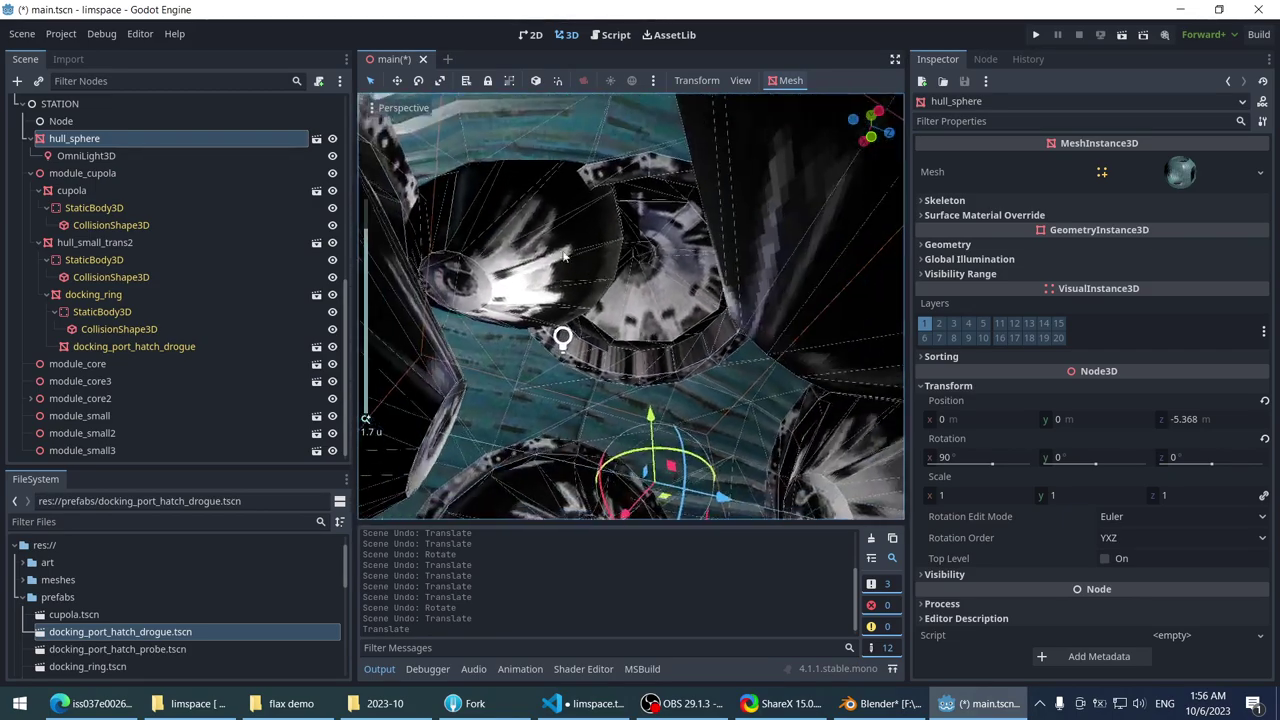
drag(728, 503, 736, 457)
key(ctrl+z)
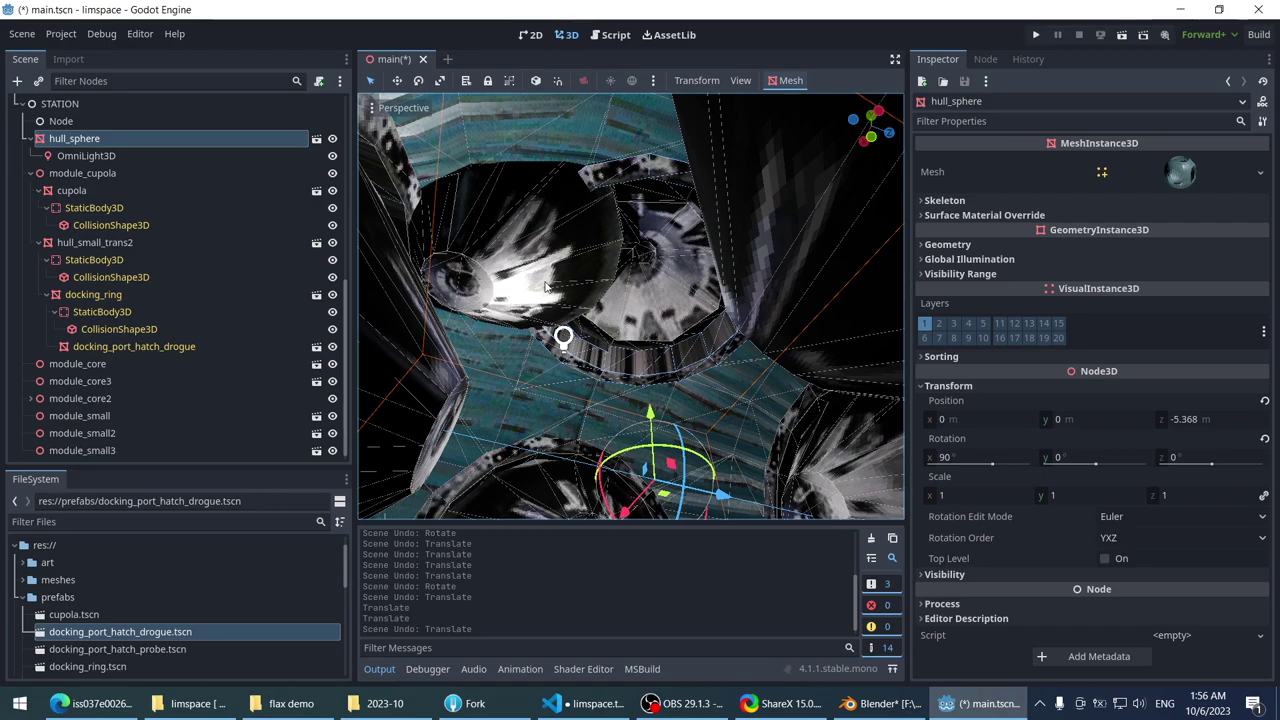
drag(726, 505, 675, 365)
key(ctrl+z)
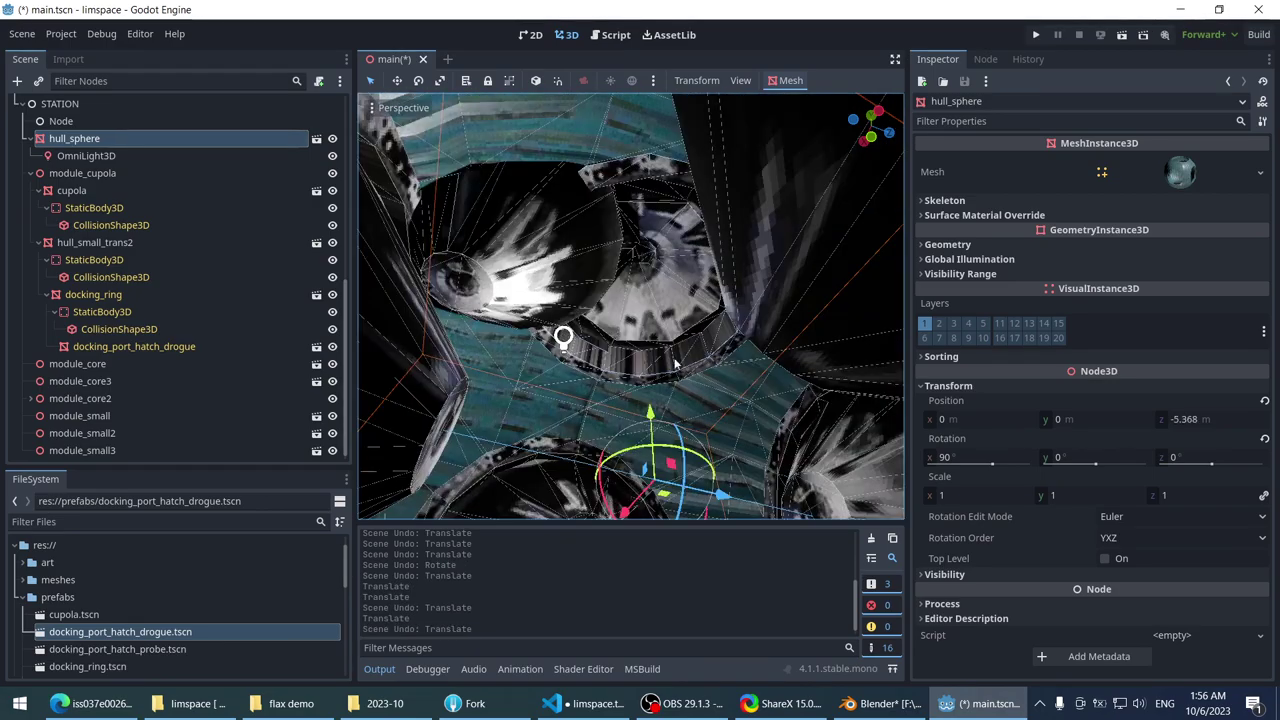
scroll(549, 232, up, 4)
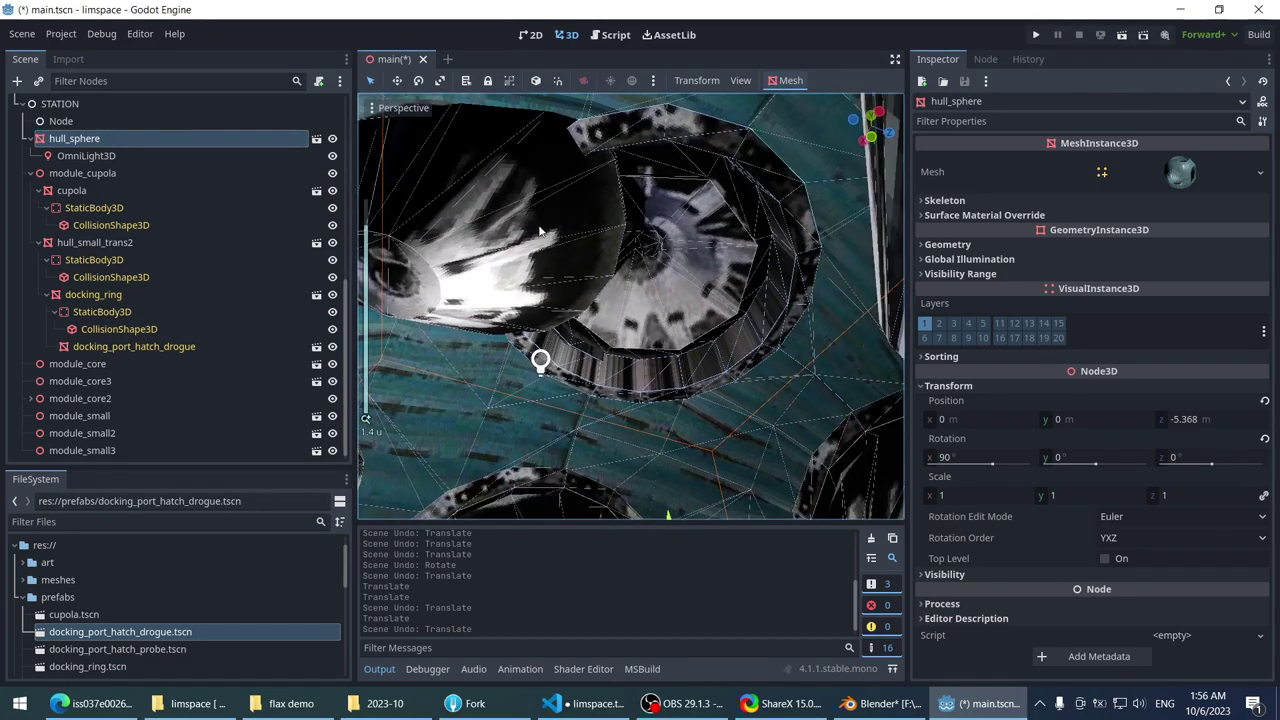
click(316, 139)
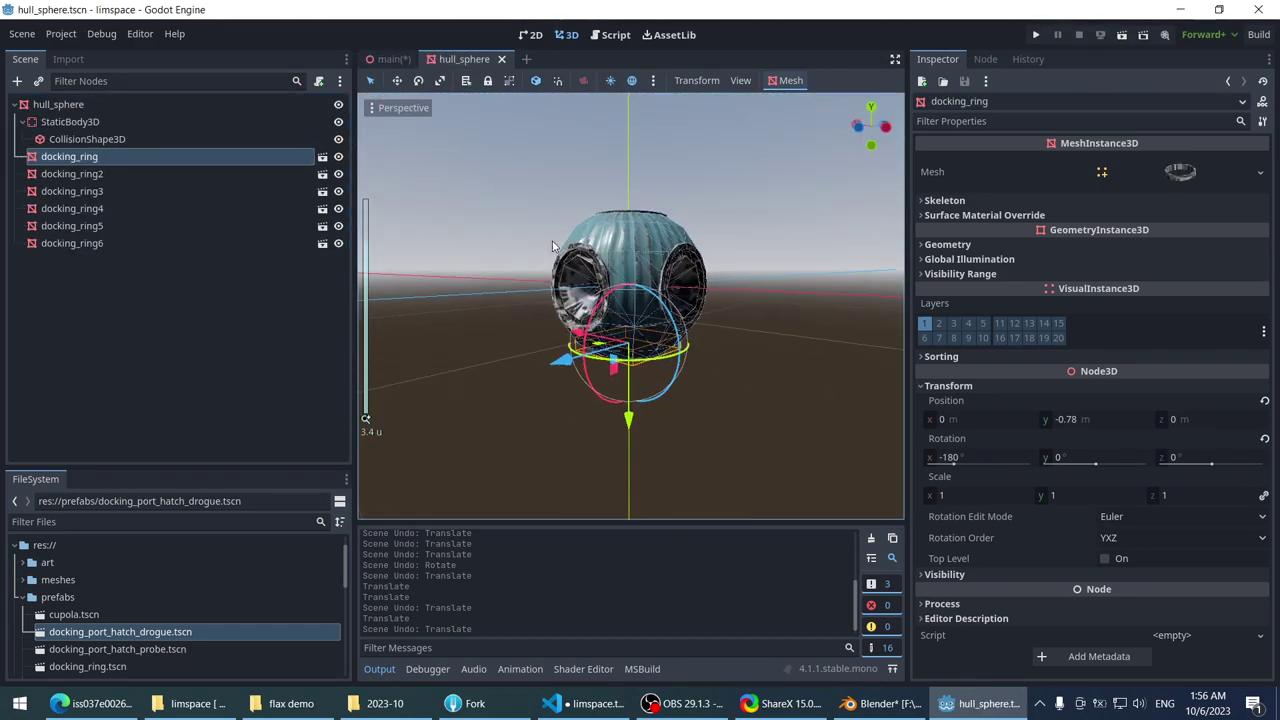
middle_drag(552, 348, 523, 105)
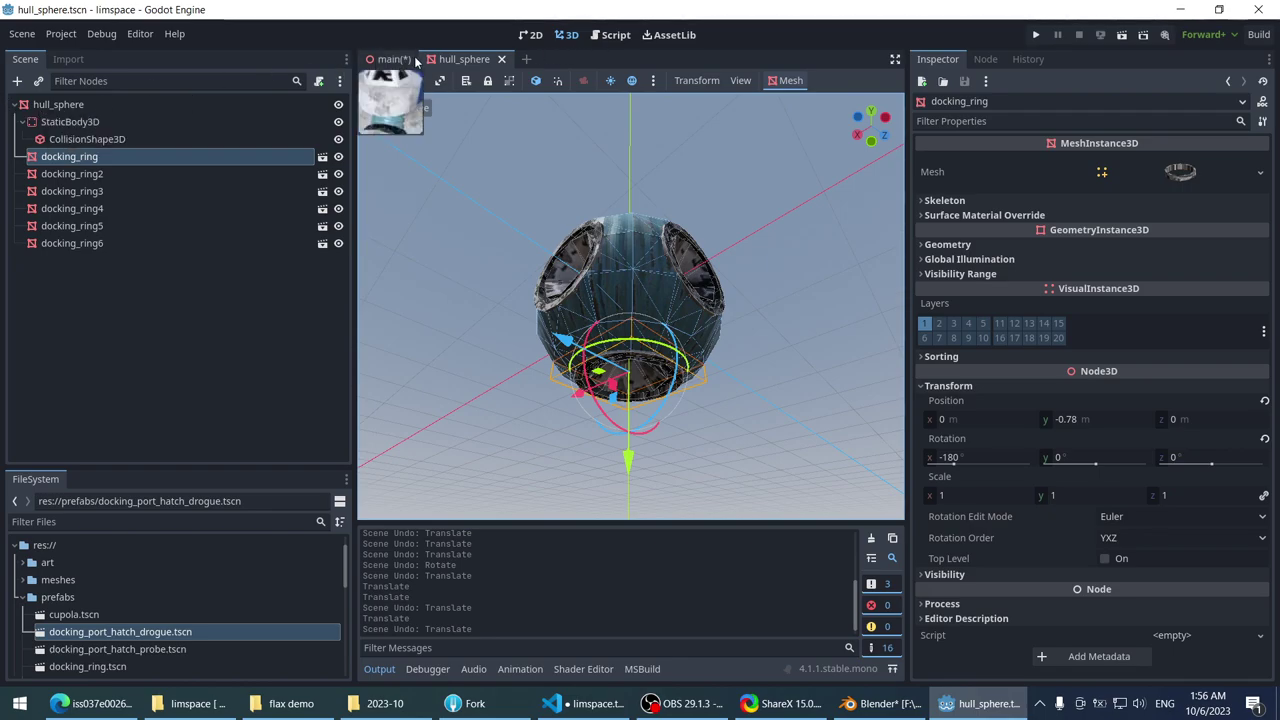
middle_click(466, 59)
middle_drag(544, 102, 598, 272)
scroll(586, 148, down, 2)
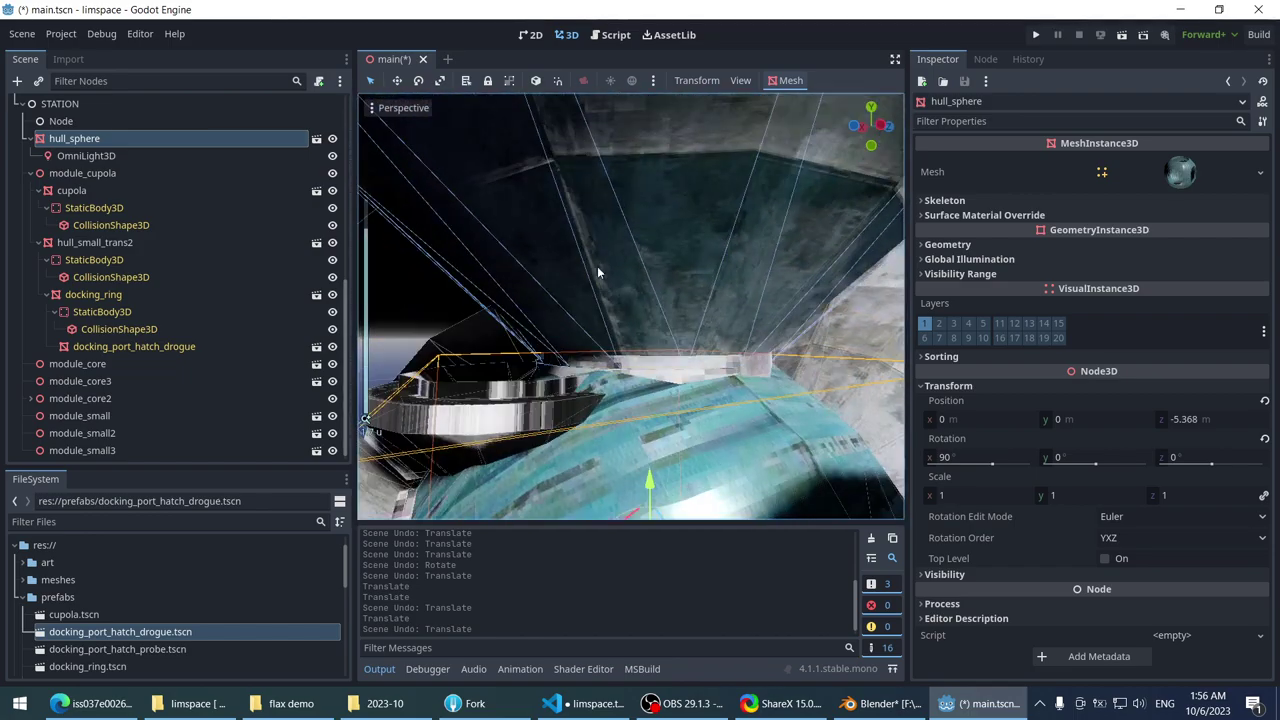
- Frame hull_small_trans2, turn off its Editable Children and confirm the revert to defaults
click(613, 212)
key(f)
middle_drag(613, 212, 535, 237)
scroll(535, 237, up, 2)
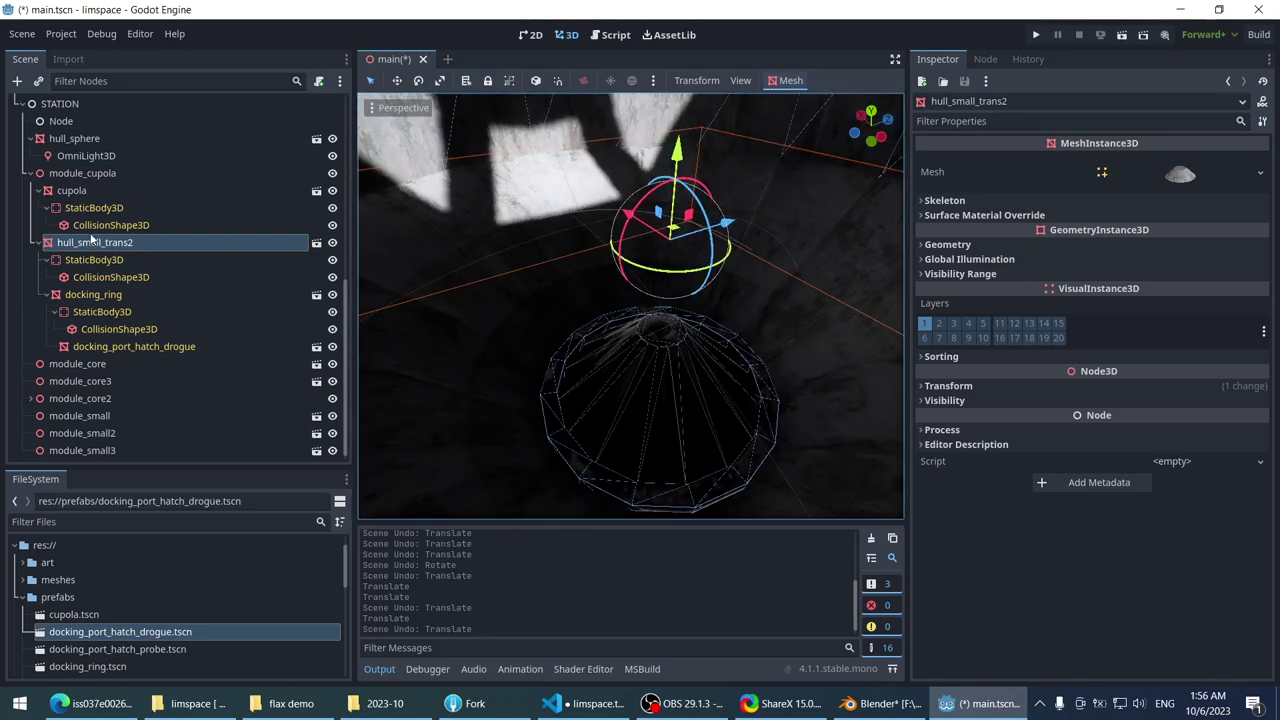
scroll(449, 253, up, 2)
scroll(450, 258, down, 2)
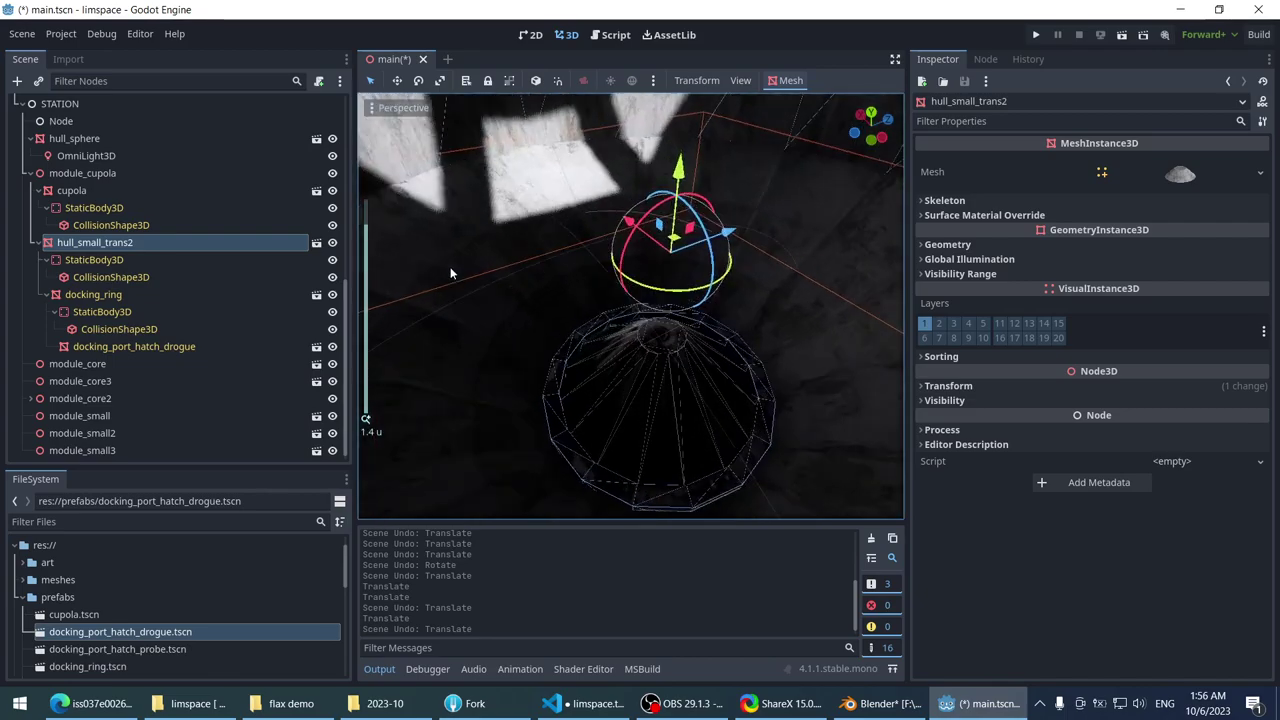
right_click(100, 246)
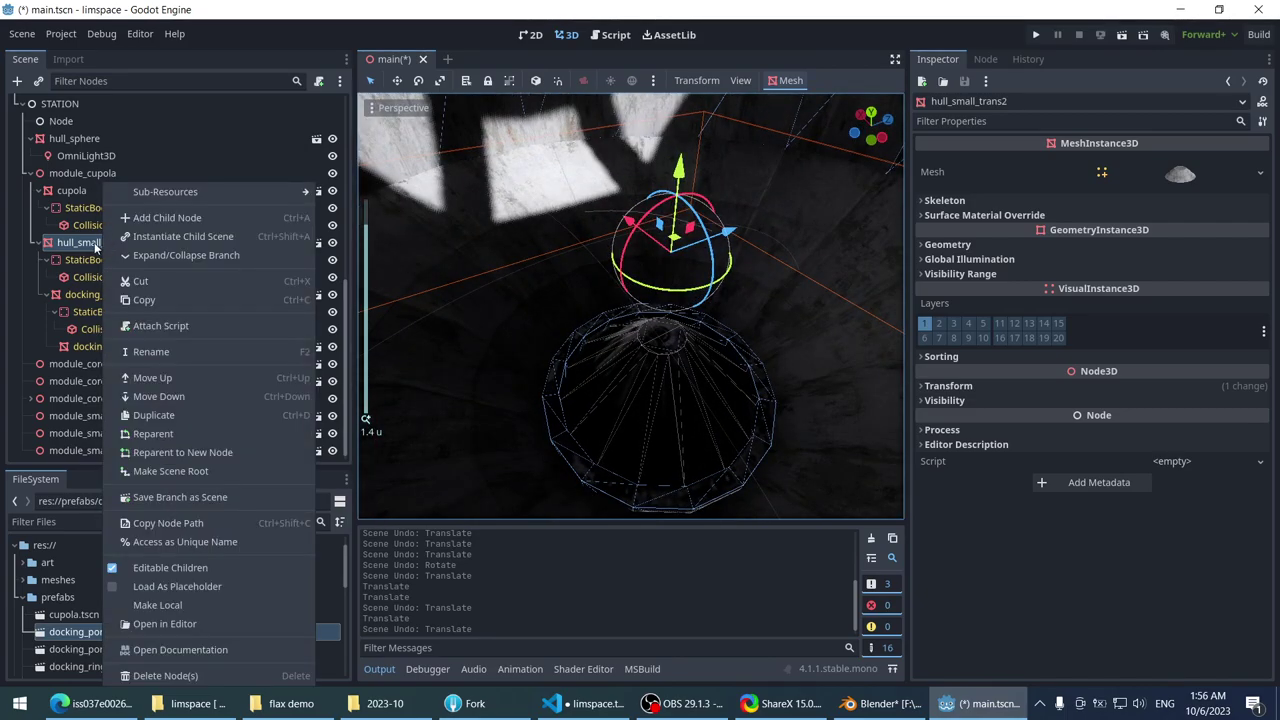
click(180, 566)
click(559, 381)
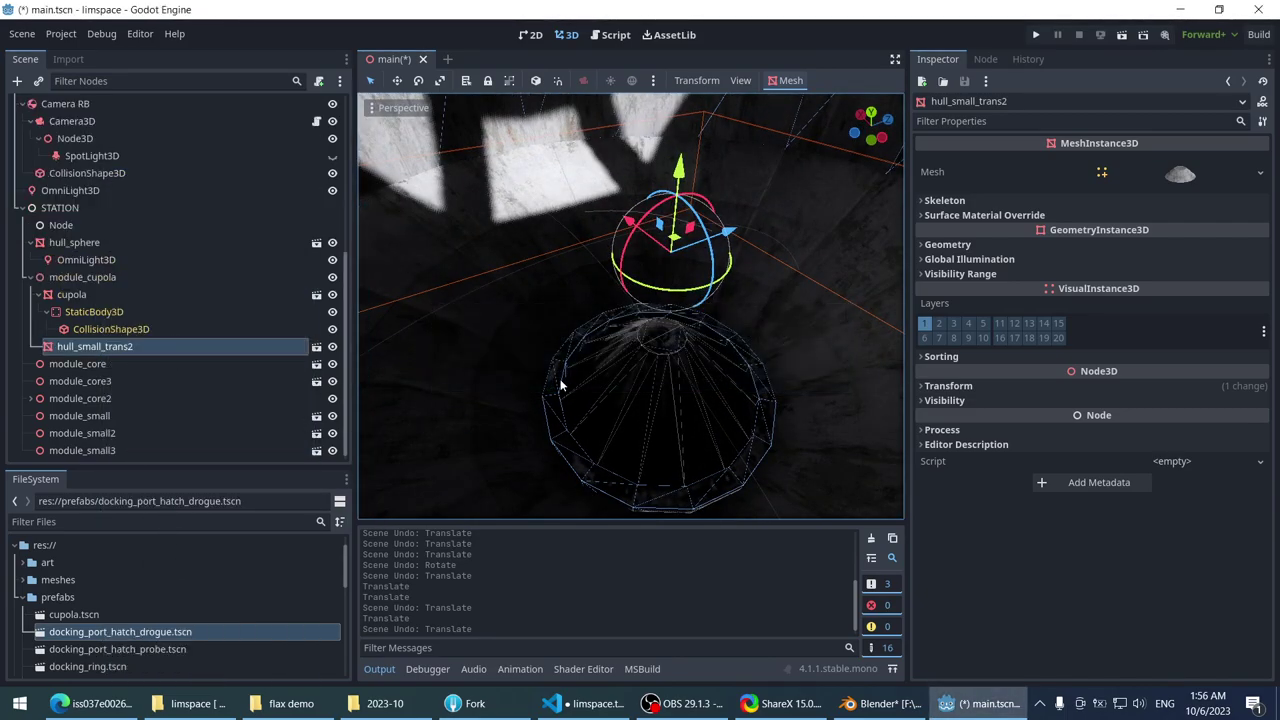
- Turn off Editable Children on cupola and confirm reverting it to defaults
click(93, 312)
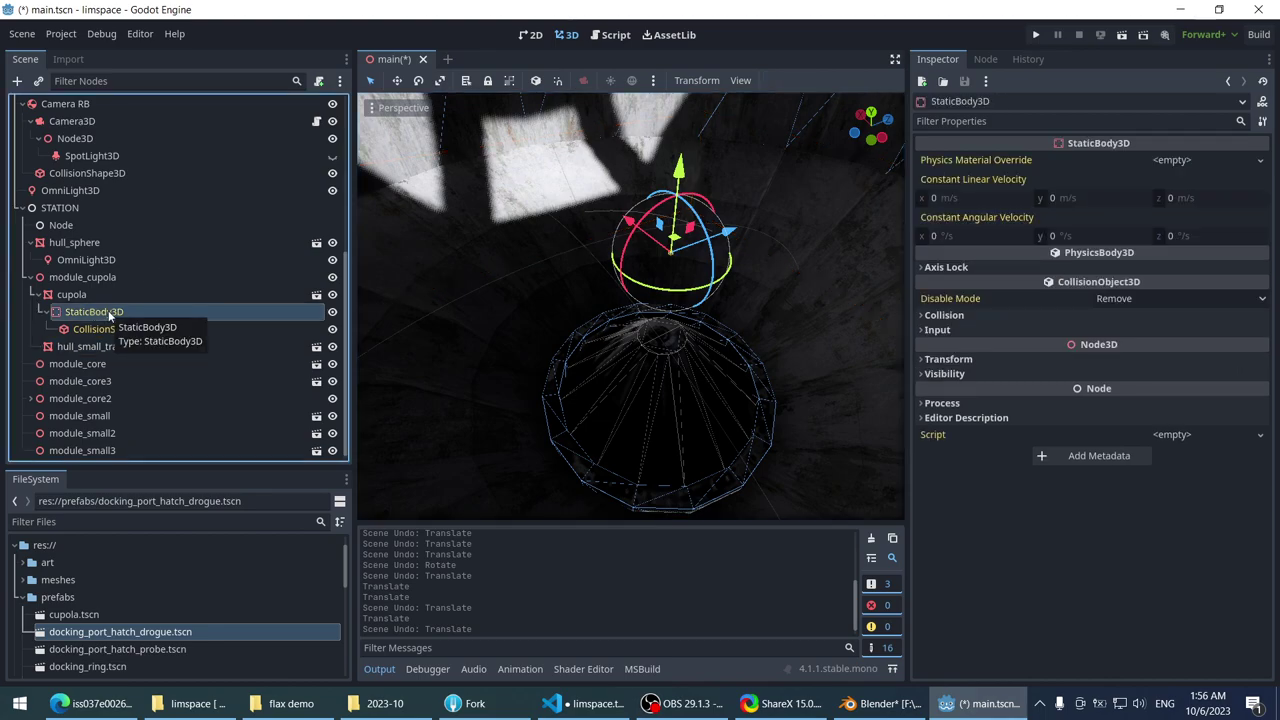
click(72, 295)
right_click(88, 295)
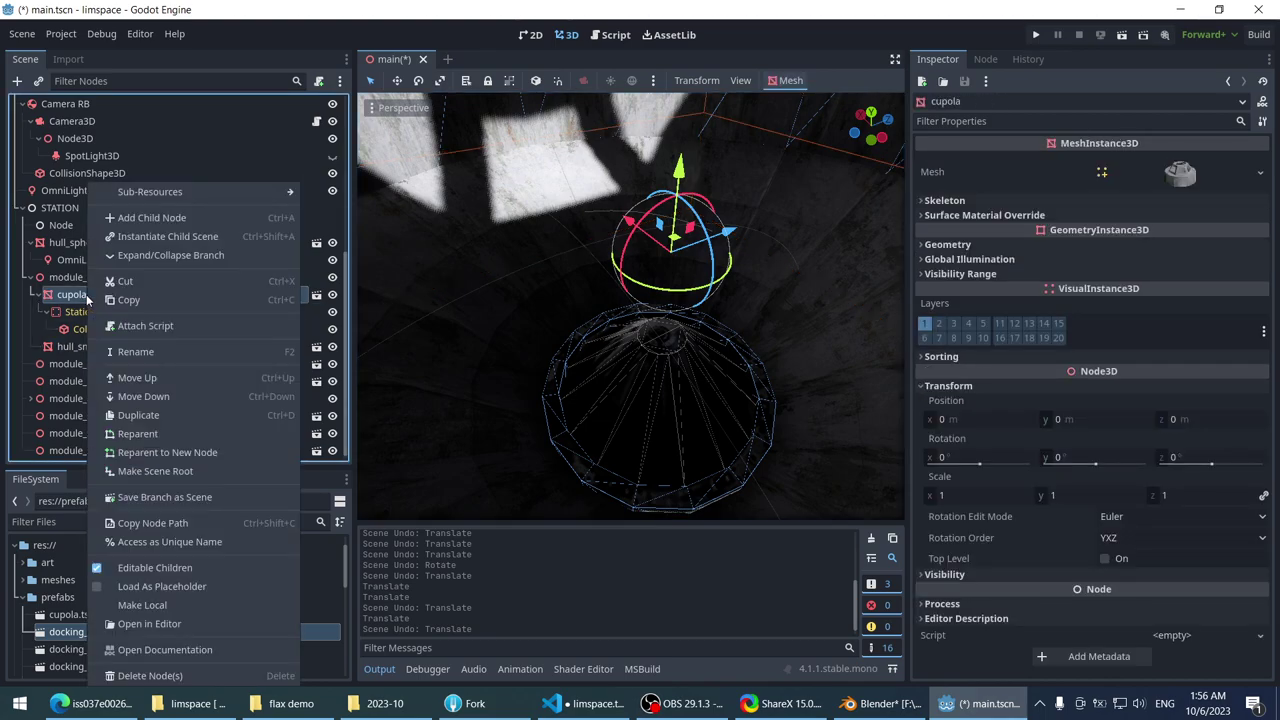
click(189, 566)
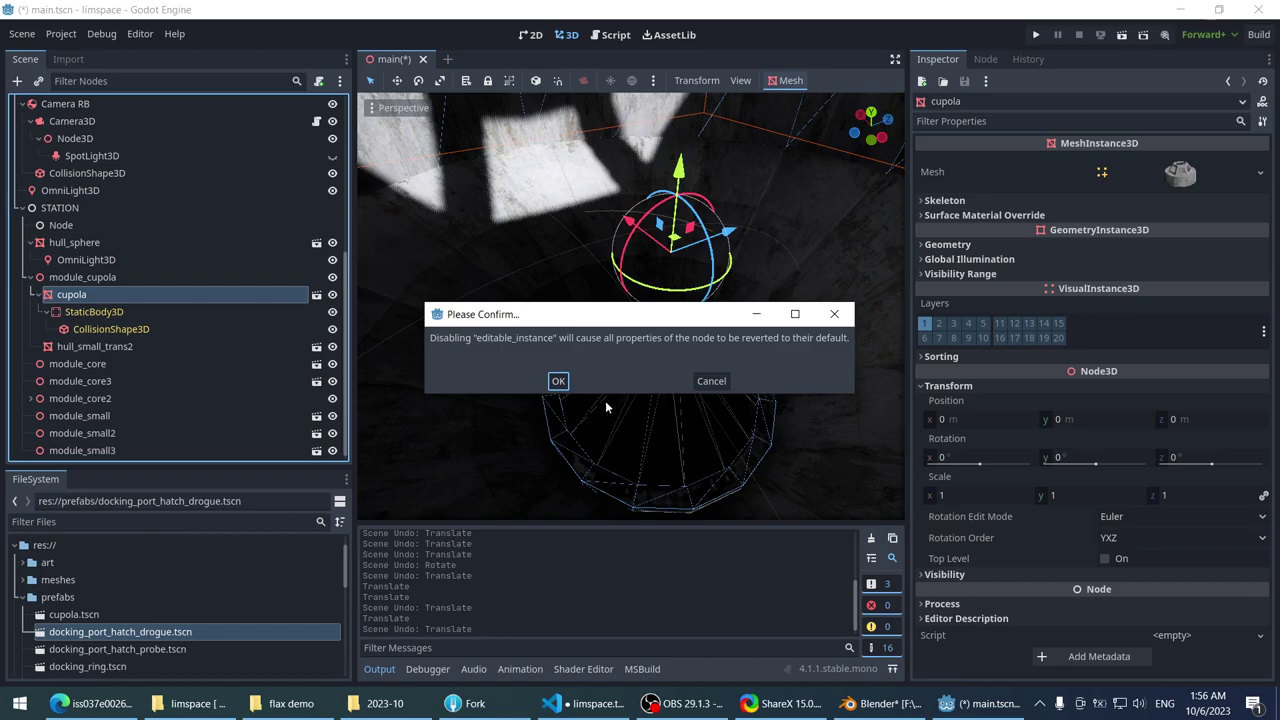
click(558, 381)
scroll(440, 304, up, 5)
middle_drag(444, 162, 521, 240)
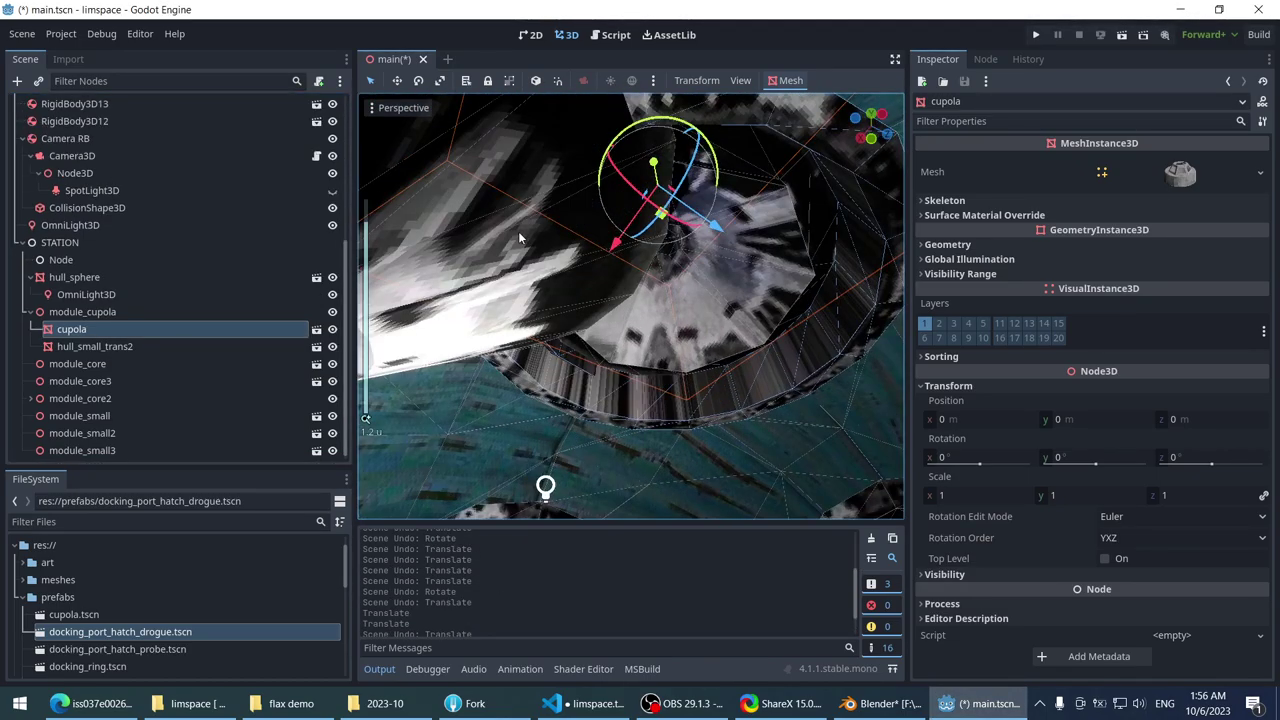
click(518, 231)
- Look over the finished station, orbiting and zooming around the hull
scroll(585, 228, down, 5)
scroll(596, 231, down, 3)
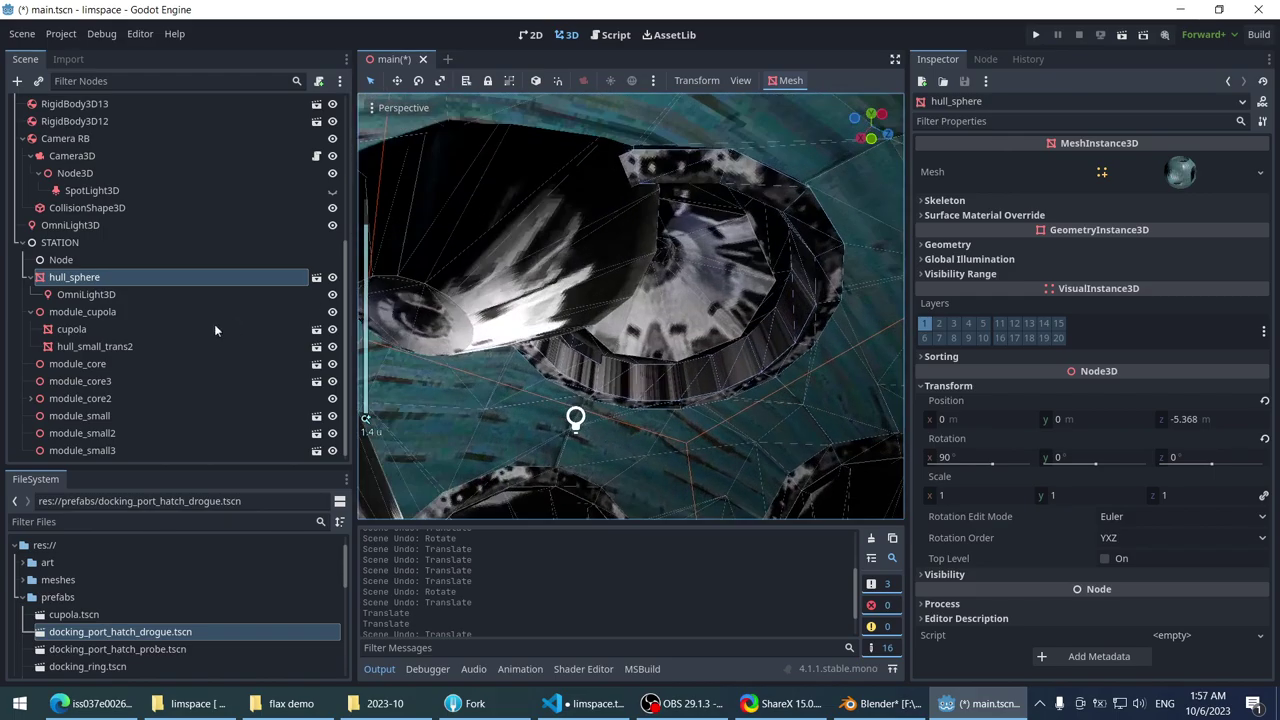
right_click(135, 275)
click(420, 280)
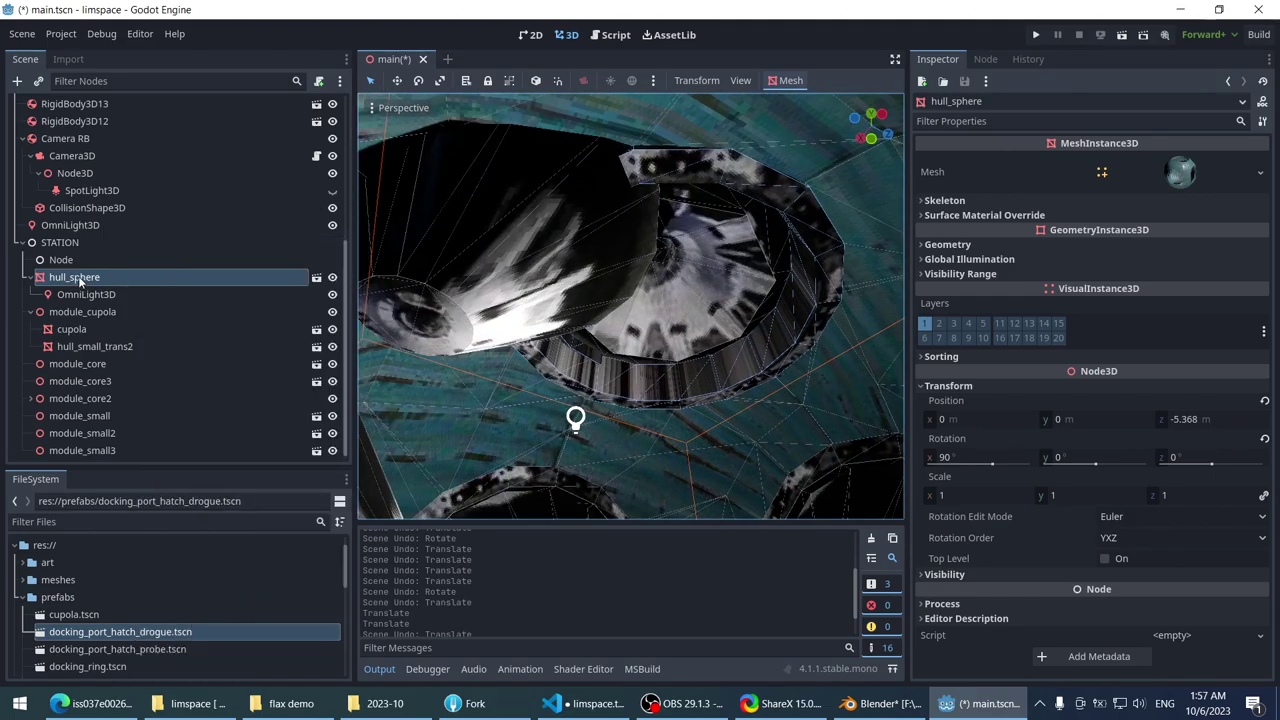
scroll(486, 272, up, 5)
scroll(504, 258, down, 3)
middle_drag(508, 260, 586, 256)
scroll(586, 263, up, 6)
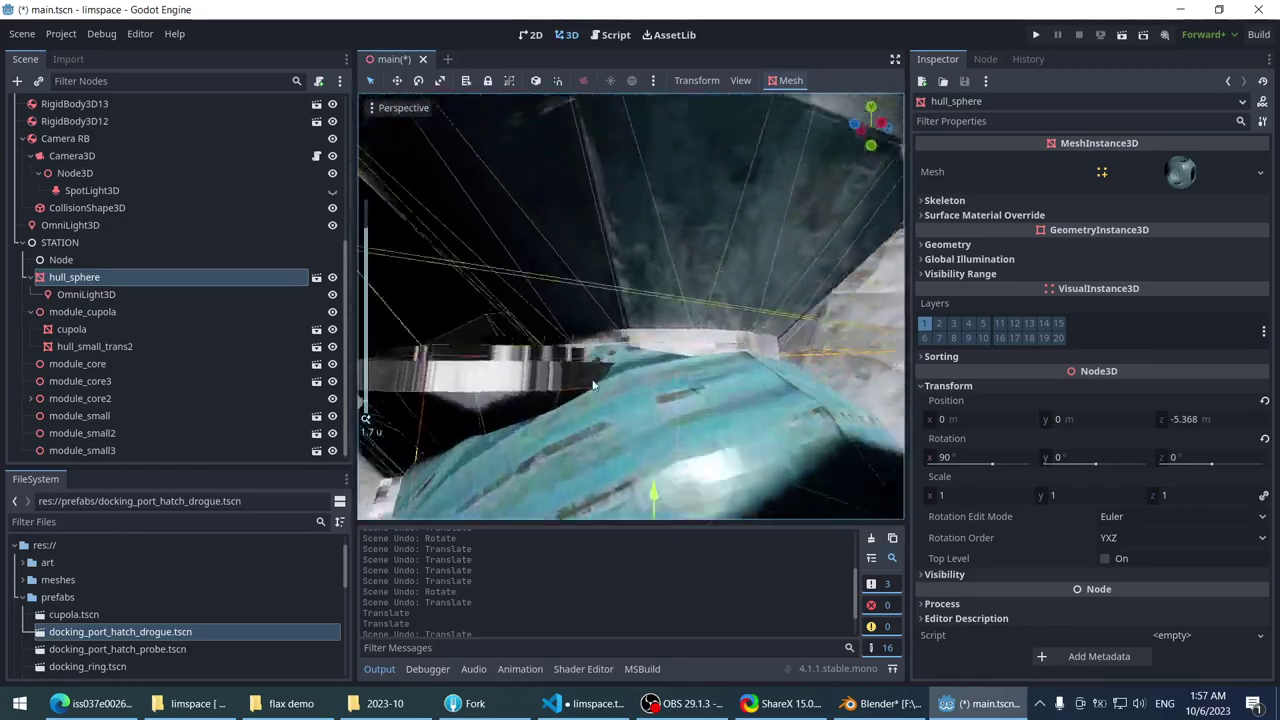
scroll(581, 302, down, 8)
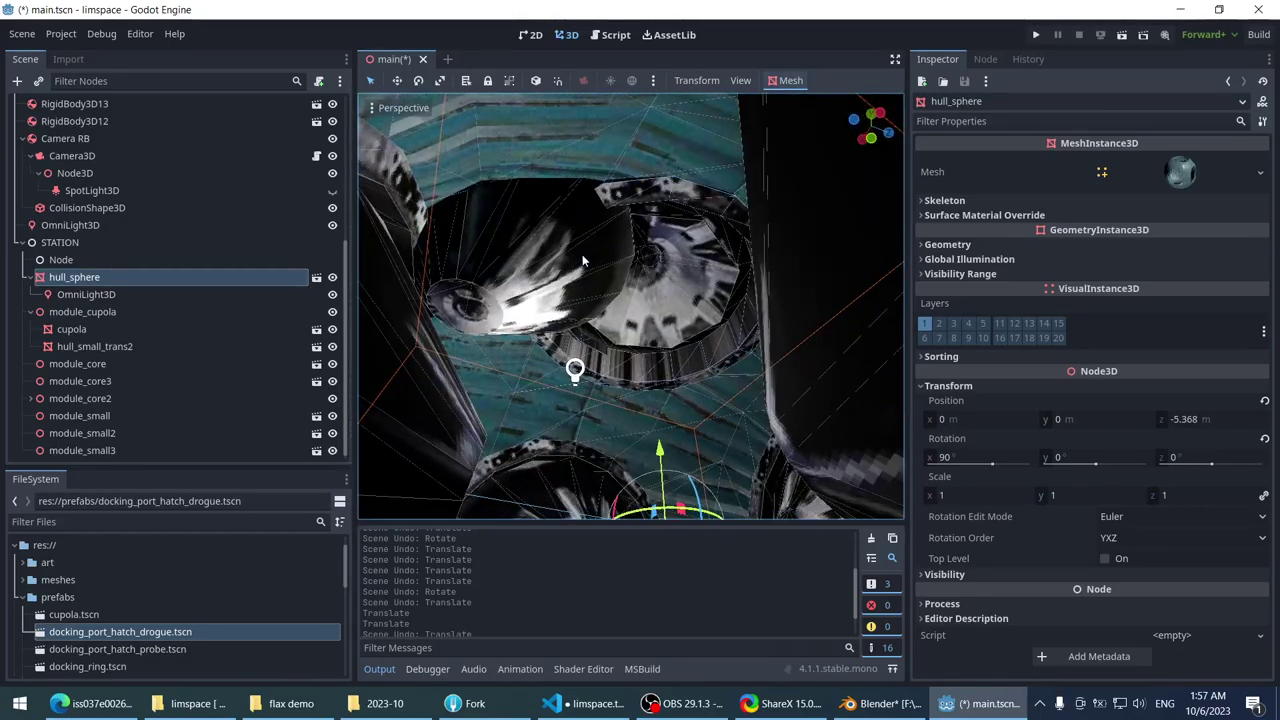
scroll(586, 320, down, 5)
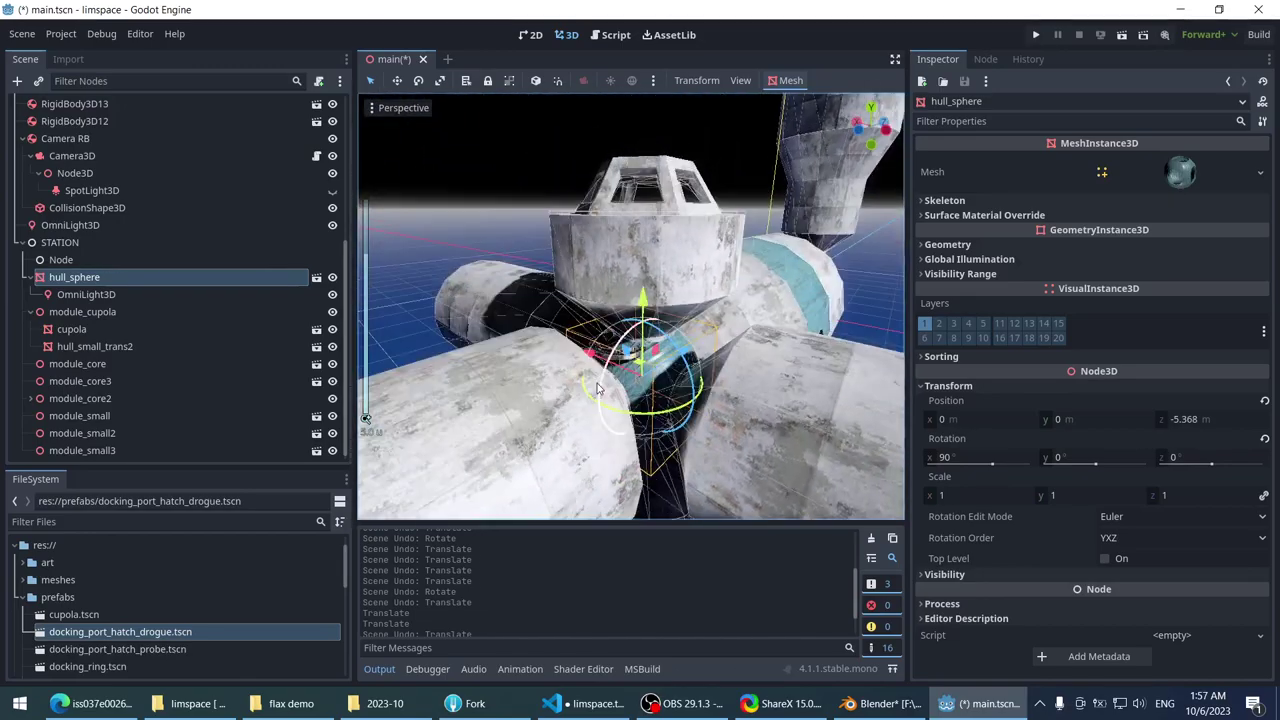
- Save main.tscn with Ctrl+S and run the project
key(ctrl+s)
scroll(698, 230, up, 8)
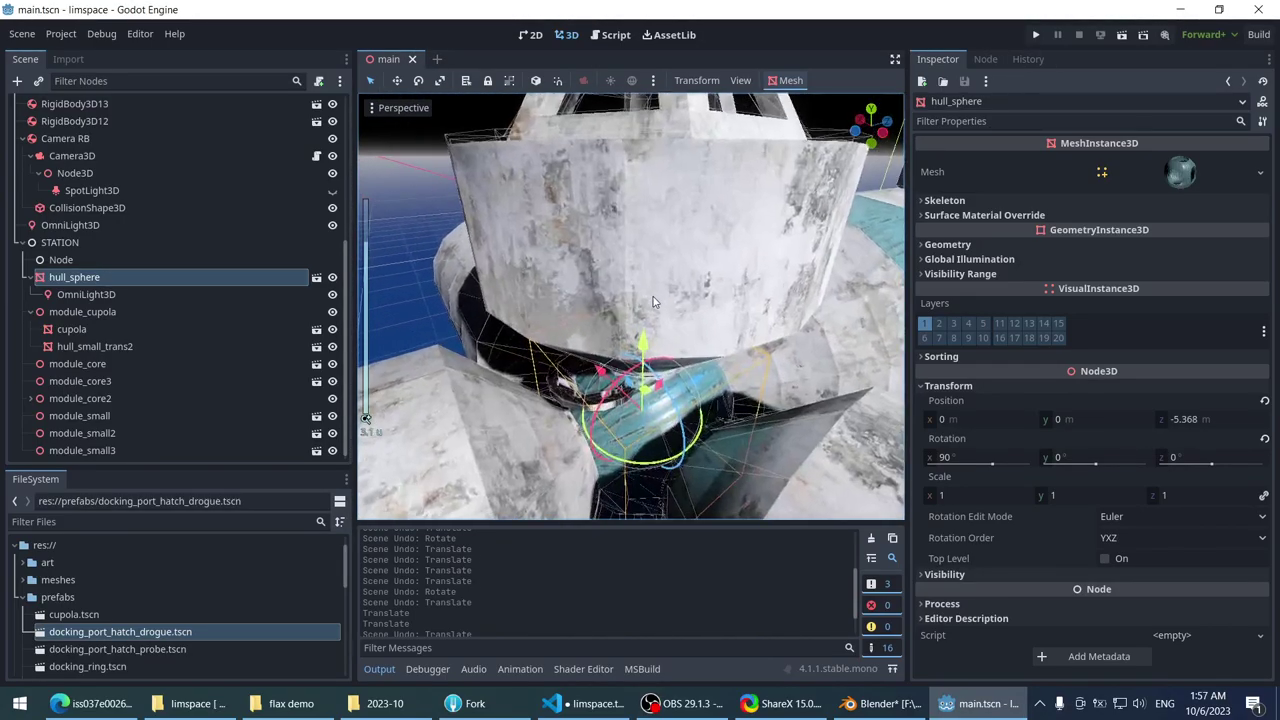
click(1038, 35)
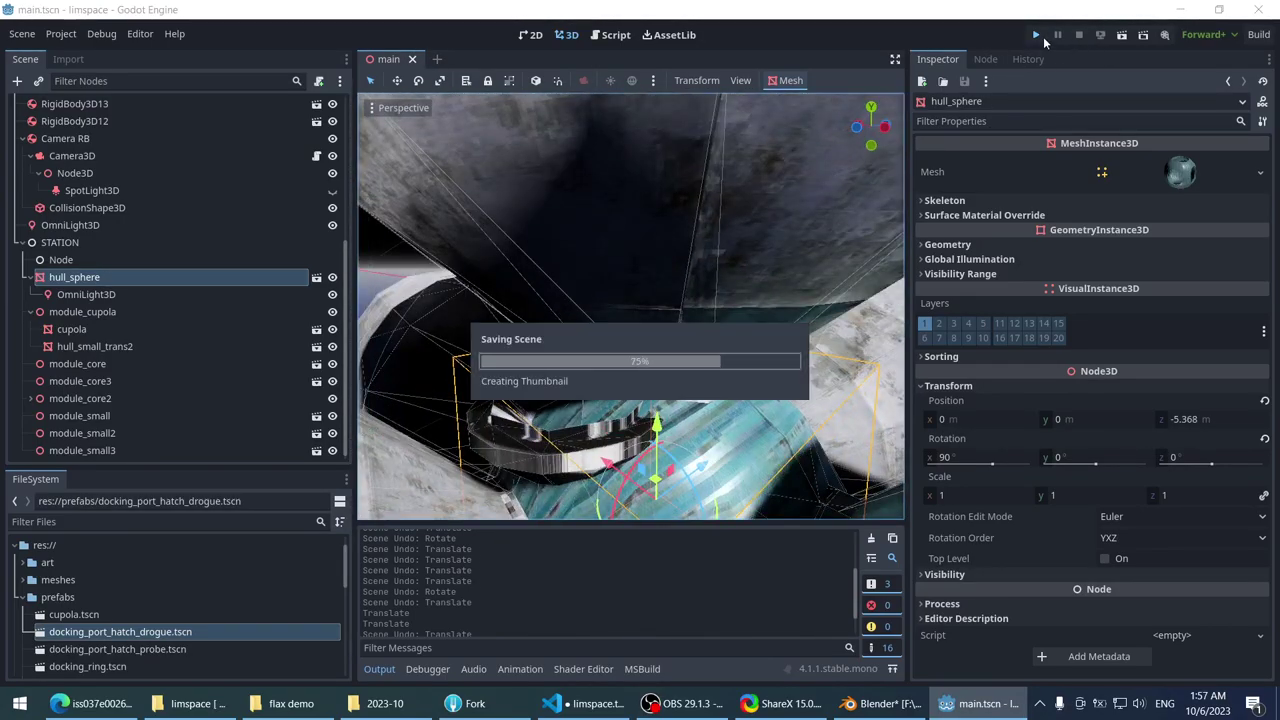
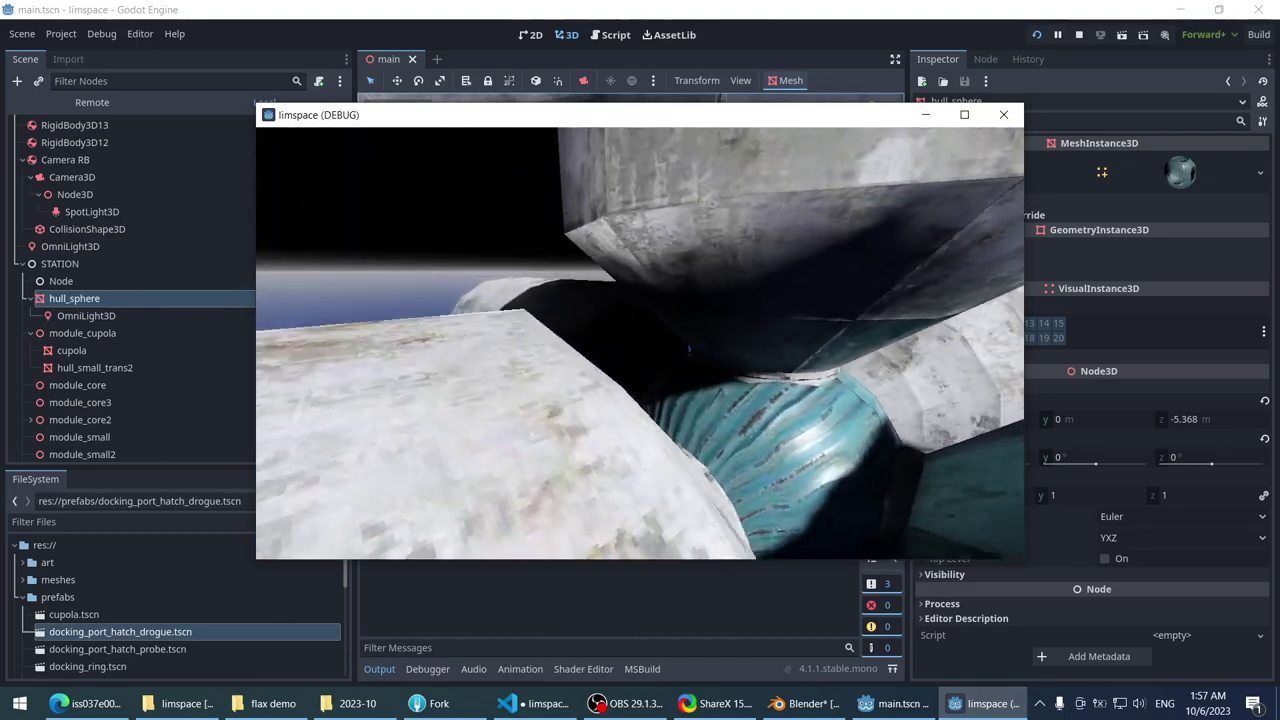
- Stop the running game, close and reopen main.tscn, then save the scene
key(Escape)
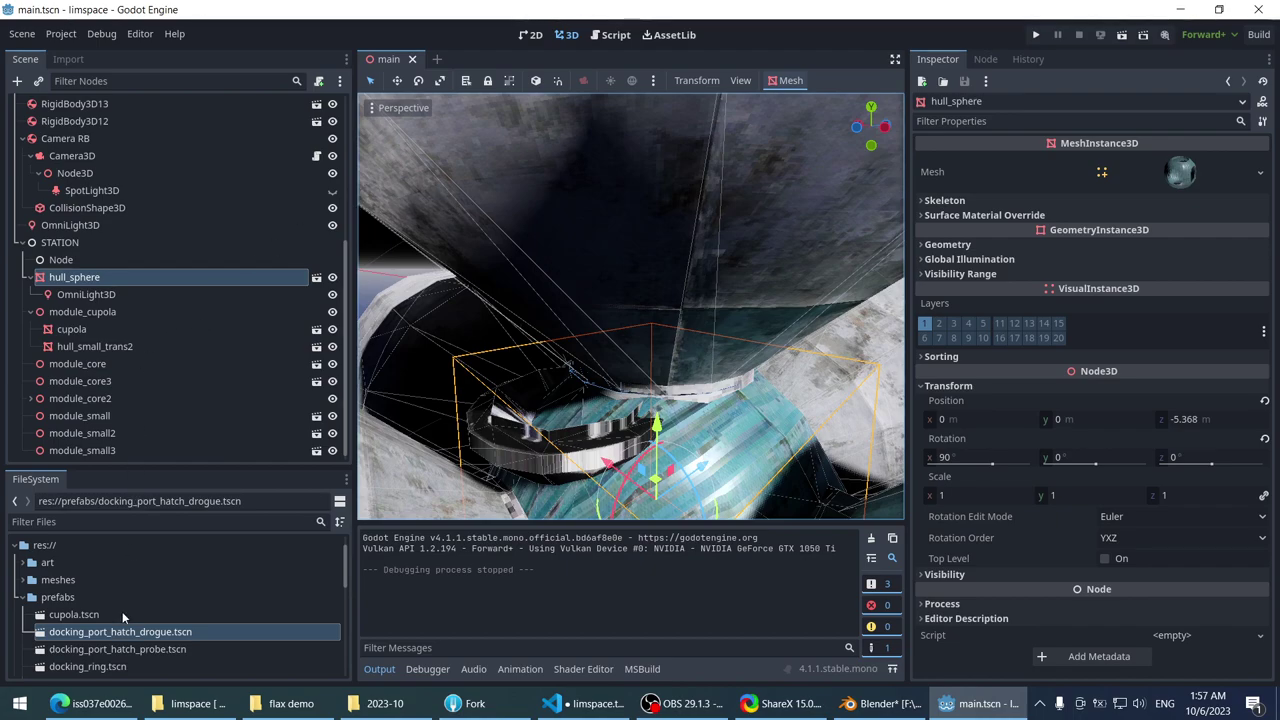
scroll(132, 590, down, 1)
scroll(104, 574, up, 2)
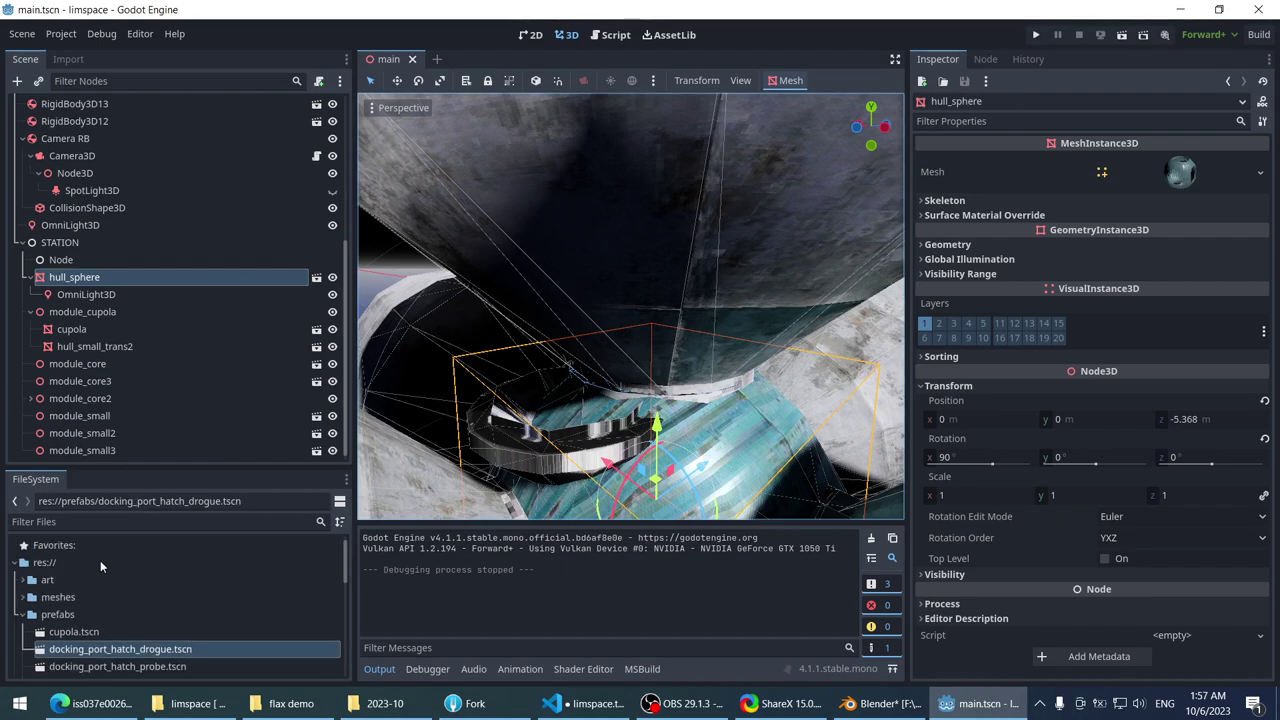
click(413, 60)
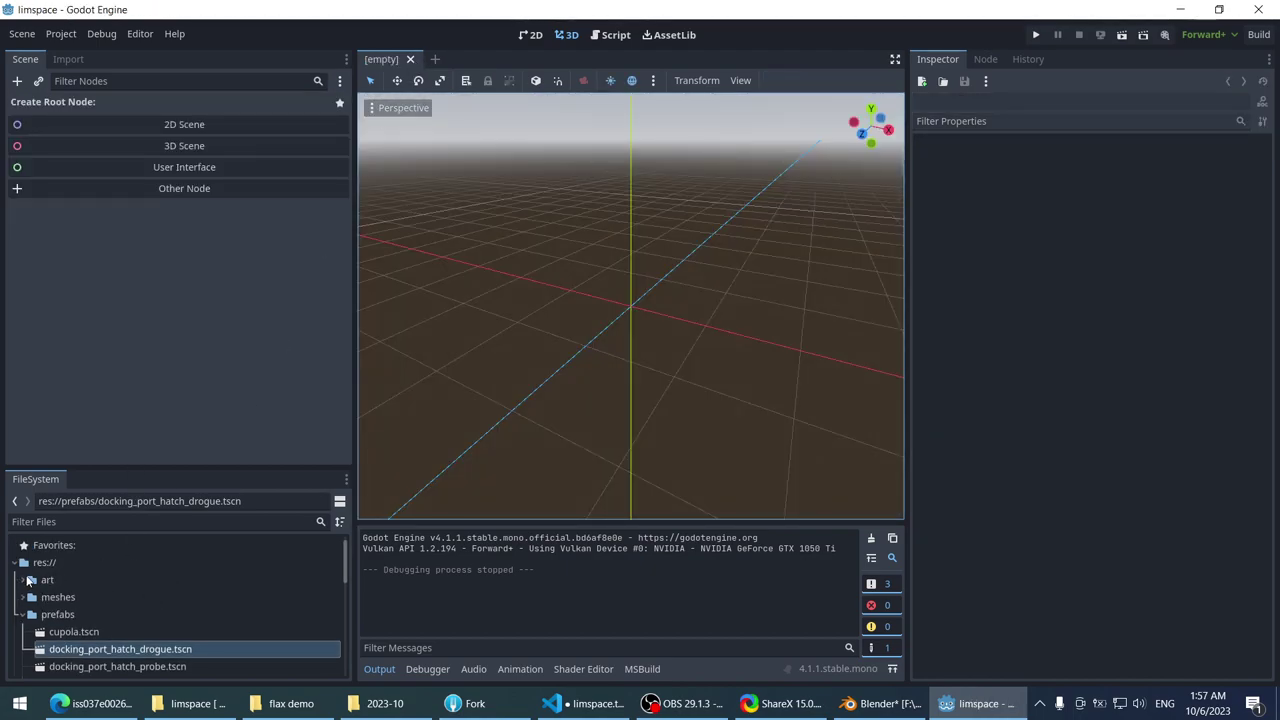
scroll(82, 578, down, 10)
click(88, 647)
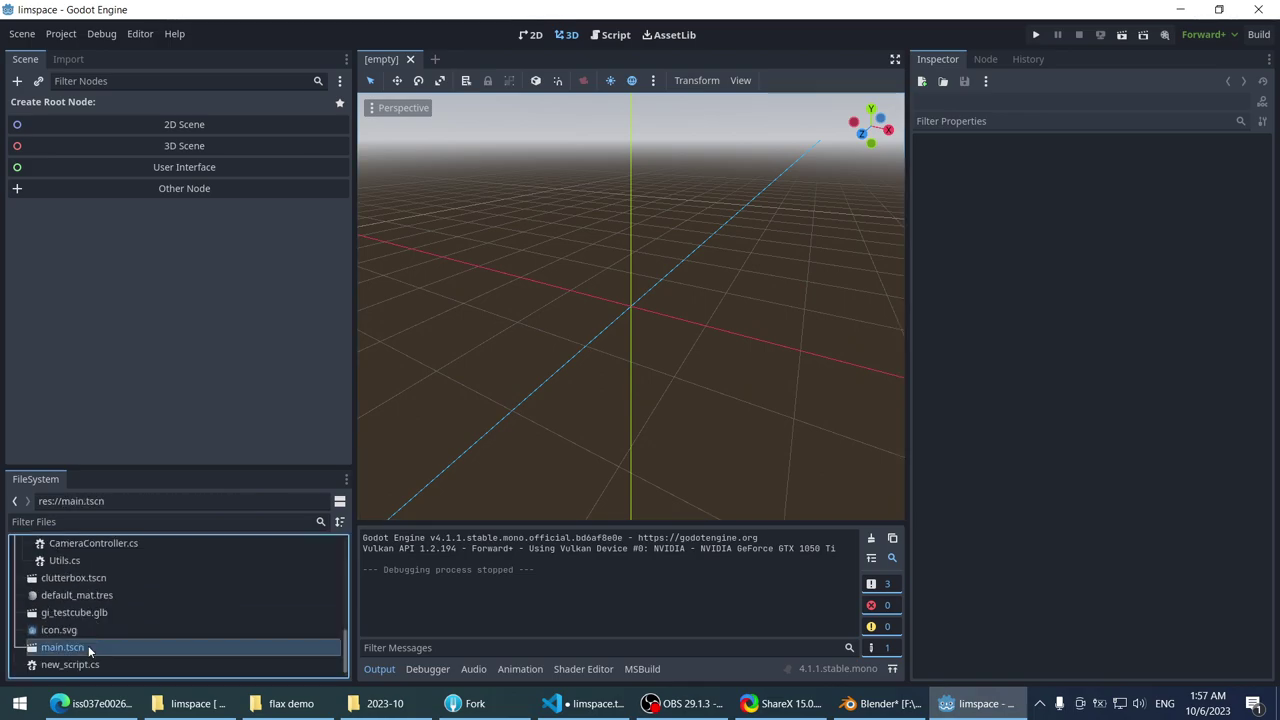
double_click(88, 647)
scroll(540, 300, up, 5)
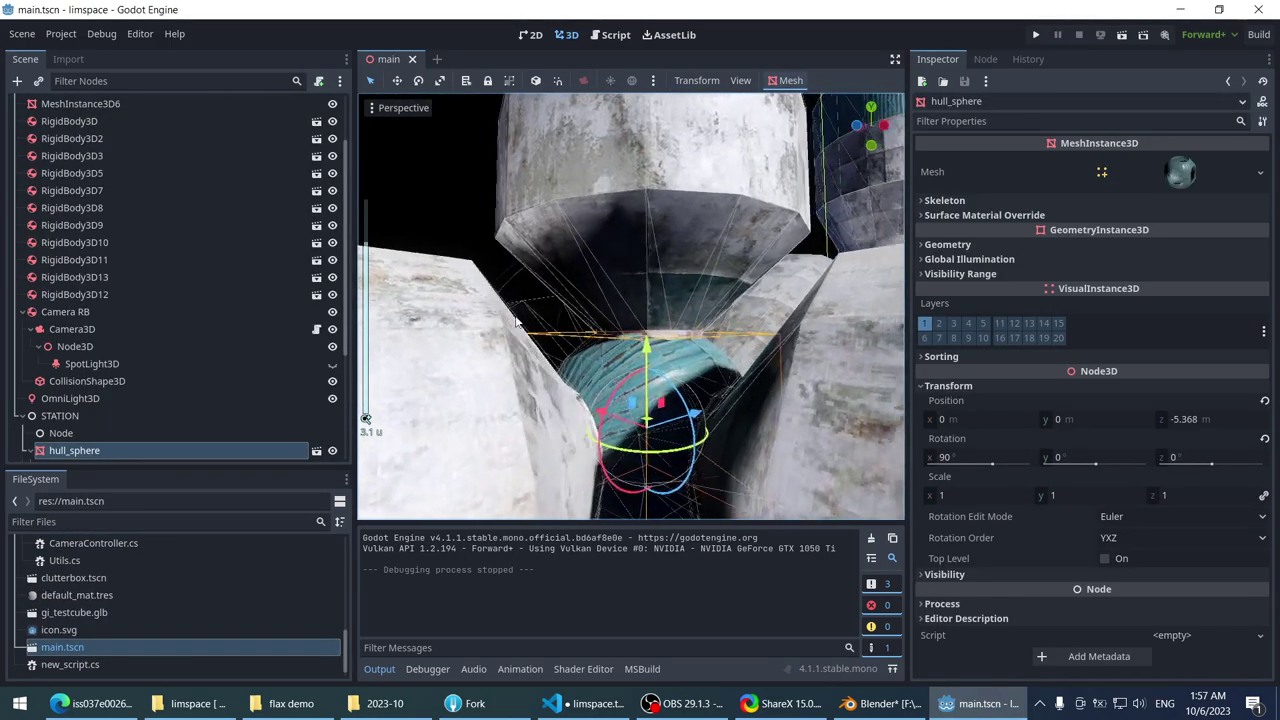
middle_drag(515, 320, 654, 313)
key(ctrl+s)
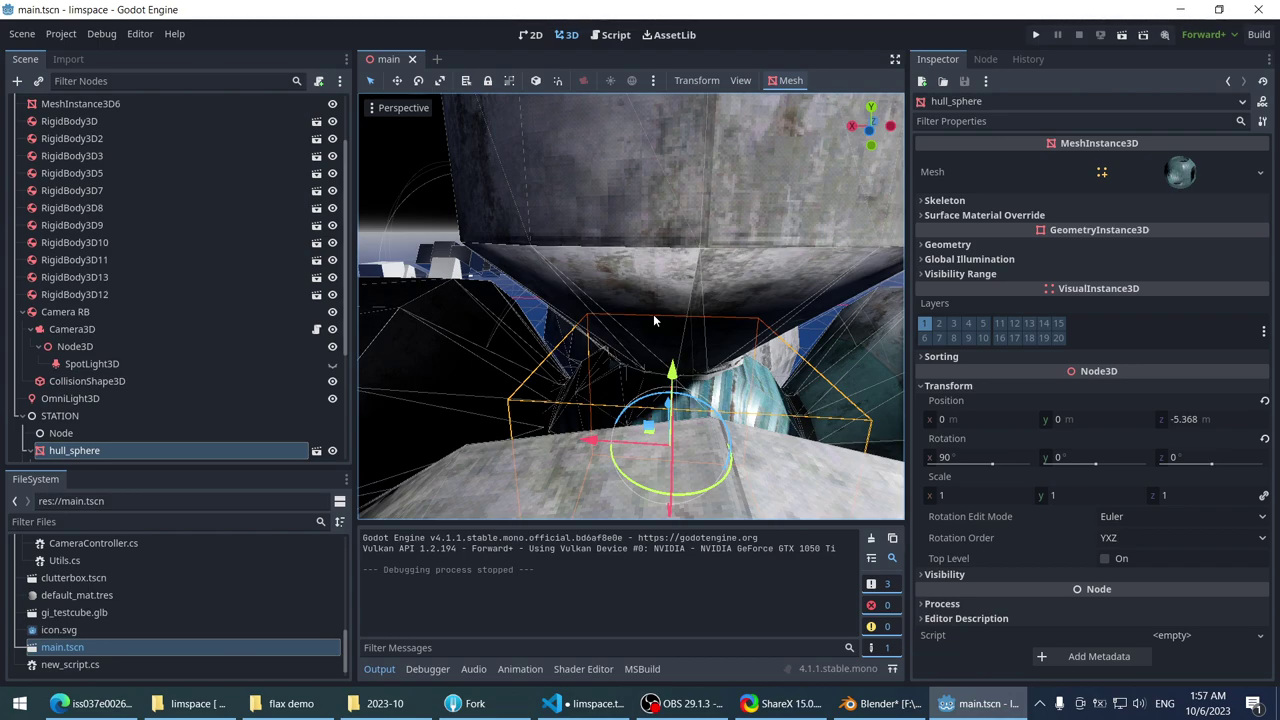
- Orbit in on the cupola, focus the view on hull_small_trans2, and select the prefabs folder
scroll(541, 328, down, 4)
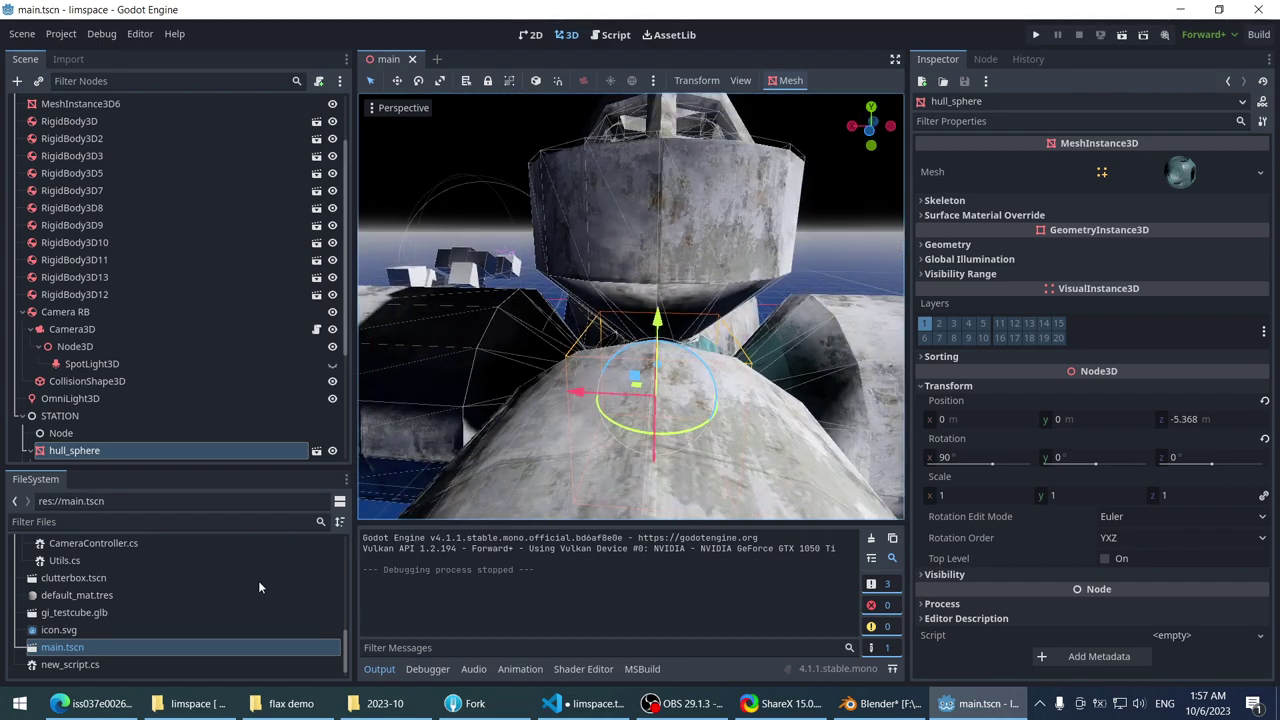
middle_drag(498, 422, 504, 266)
scroll(498, 422, up, 1)
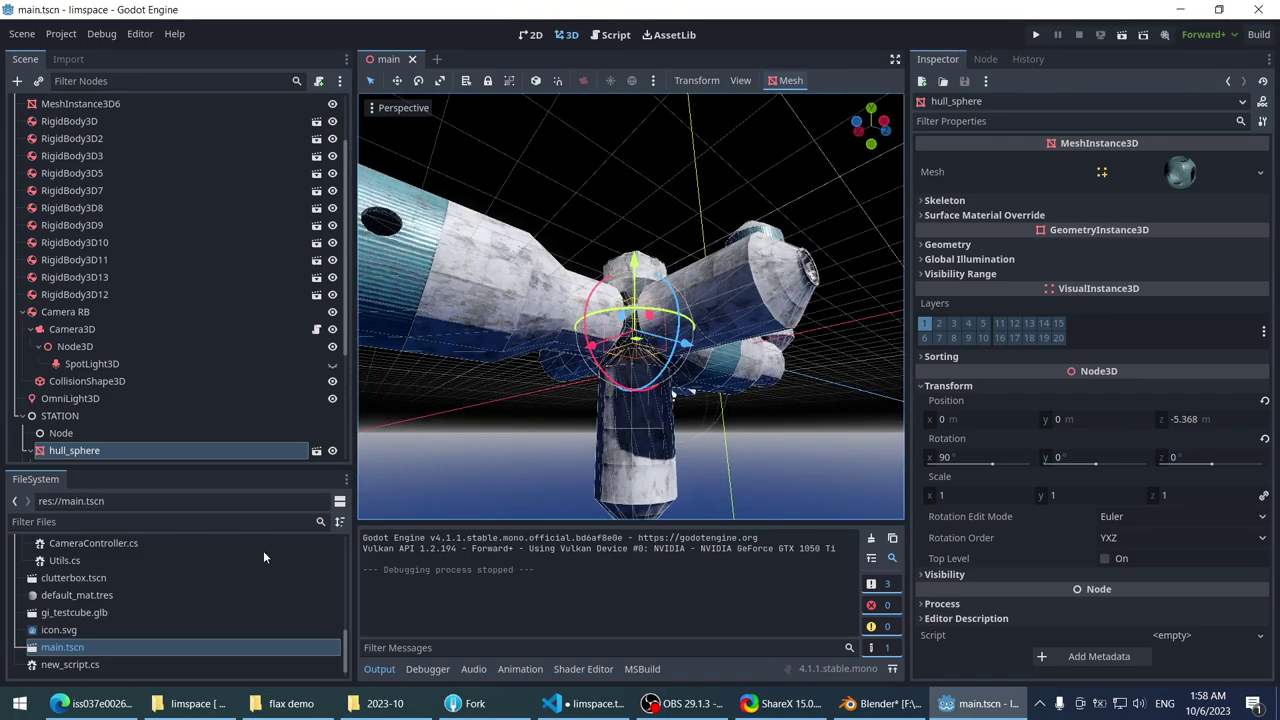
middle_drag(546, 323, 570, 173)
scroll(524, 326, up, 3)
click(570, 173)
scroll(570, 240, up, 5)
middle_drag(570, 240, 631, 352)
scroll(573, 375, down, 5)
scroll(585, 405, up, 6)
click(631, 352)
key(f)
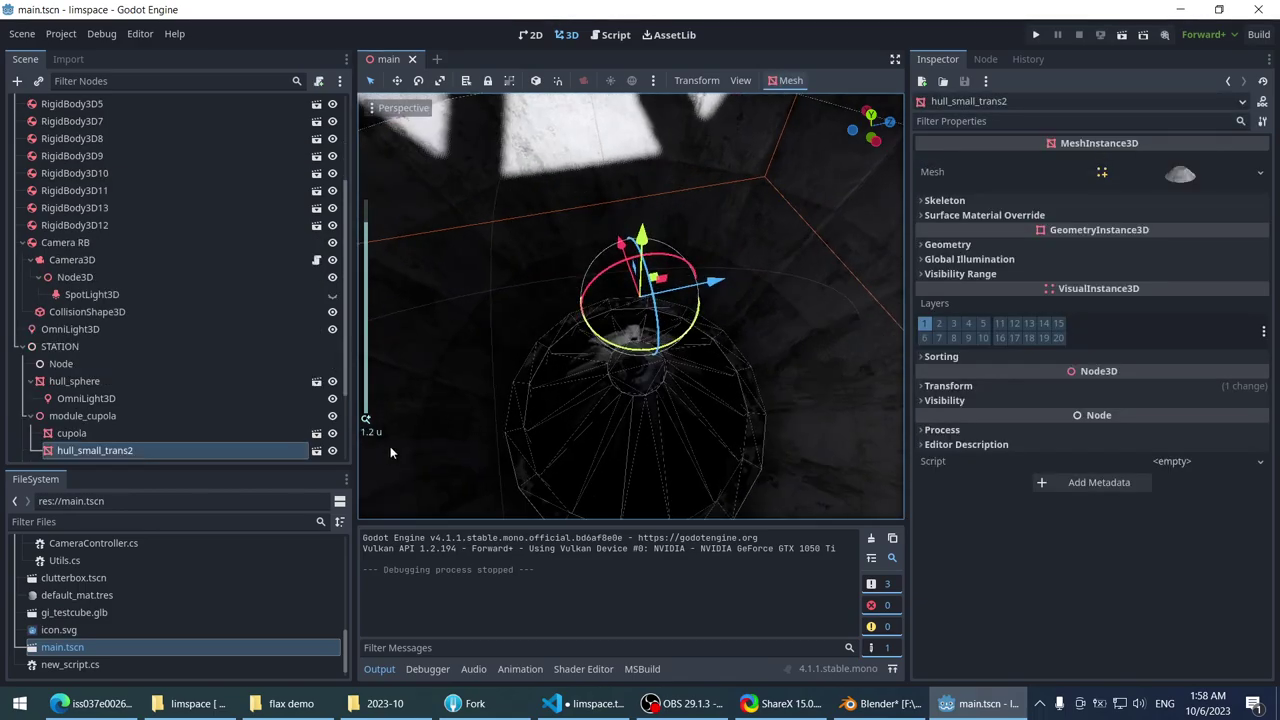
scroll(117, 616, up, 15)
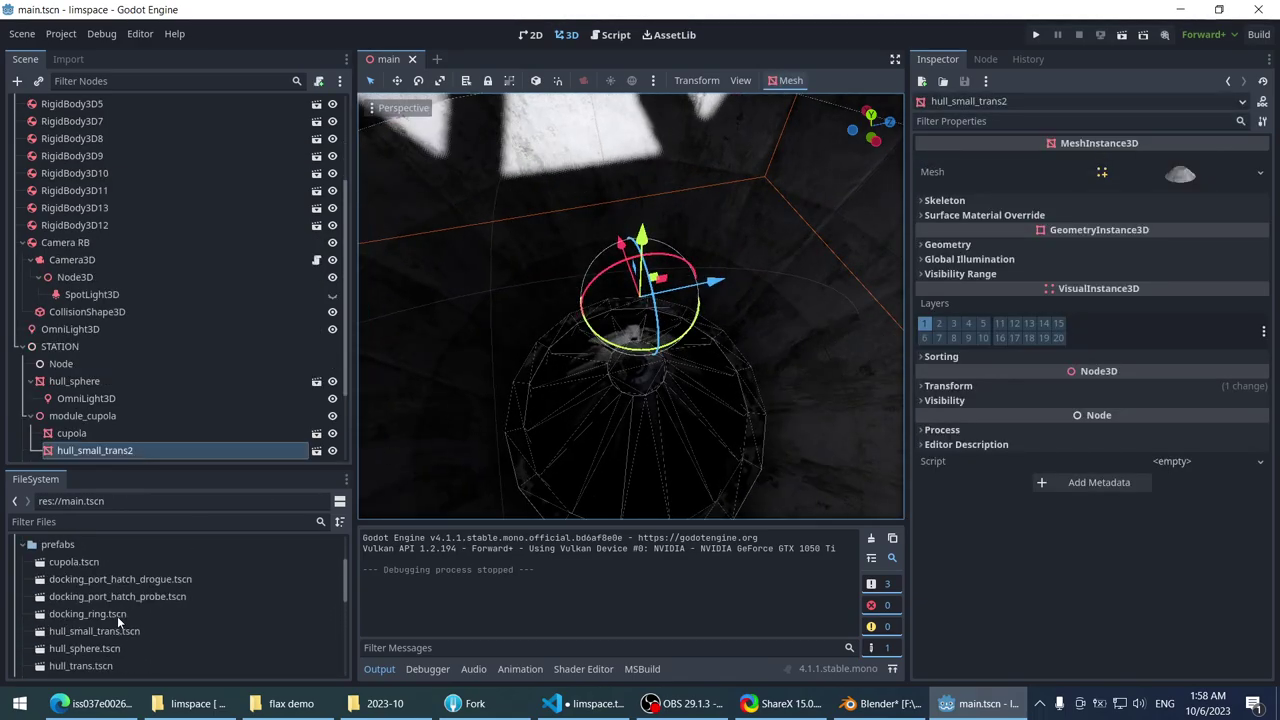
click(108, 612)
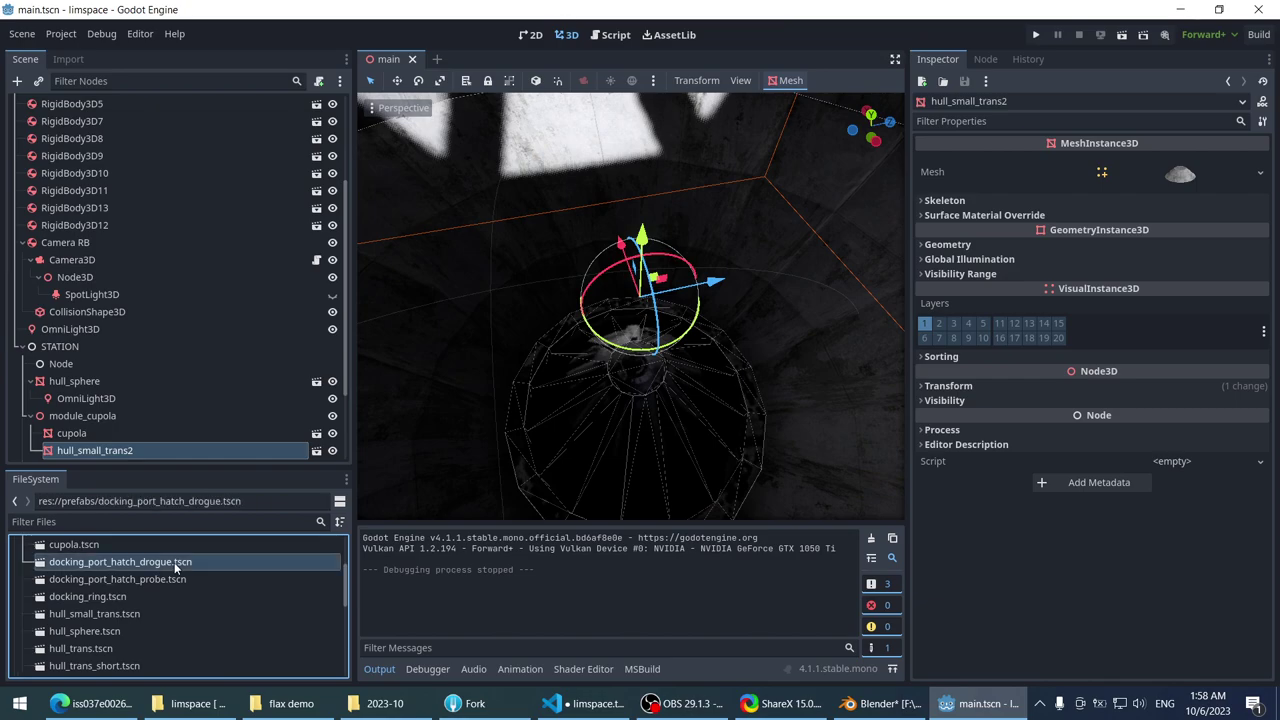
- Open the docking_ring scene and select its docking_port_hatch_drogue node, undoing a stray move
double_click(174, 562)
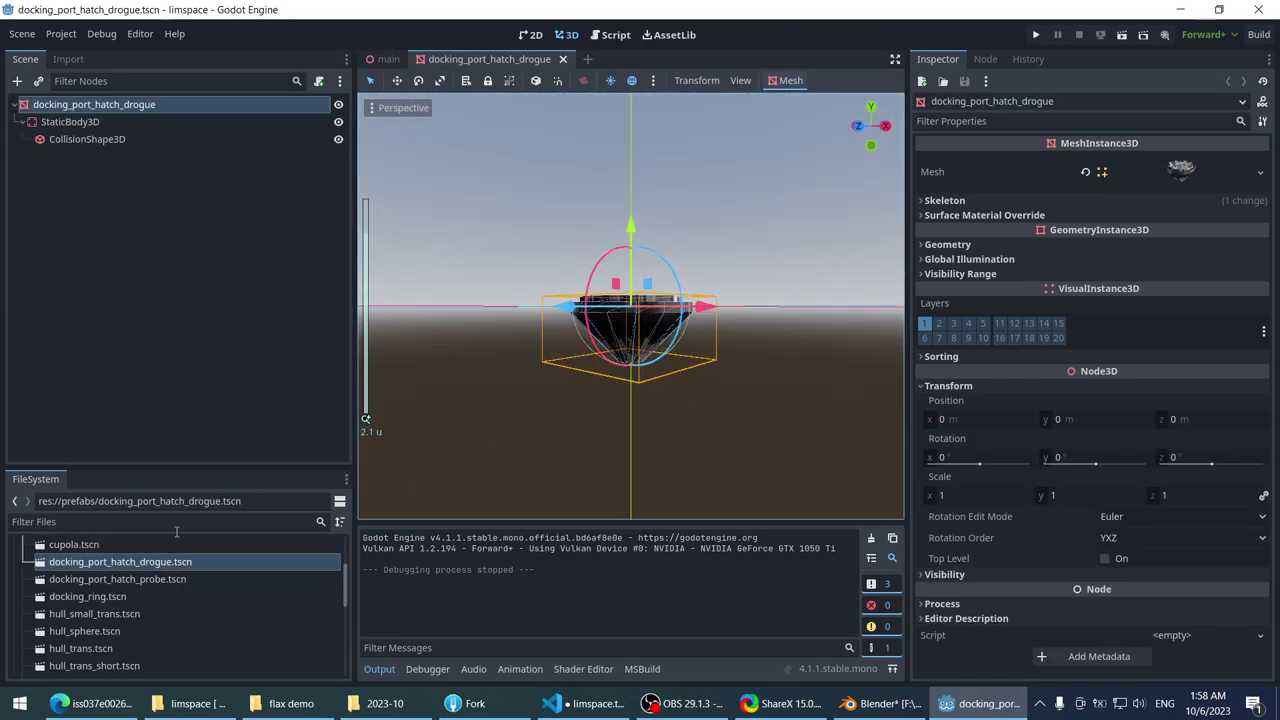
double_click(140, 563)
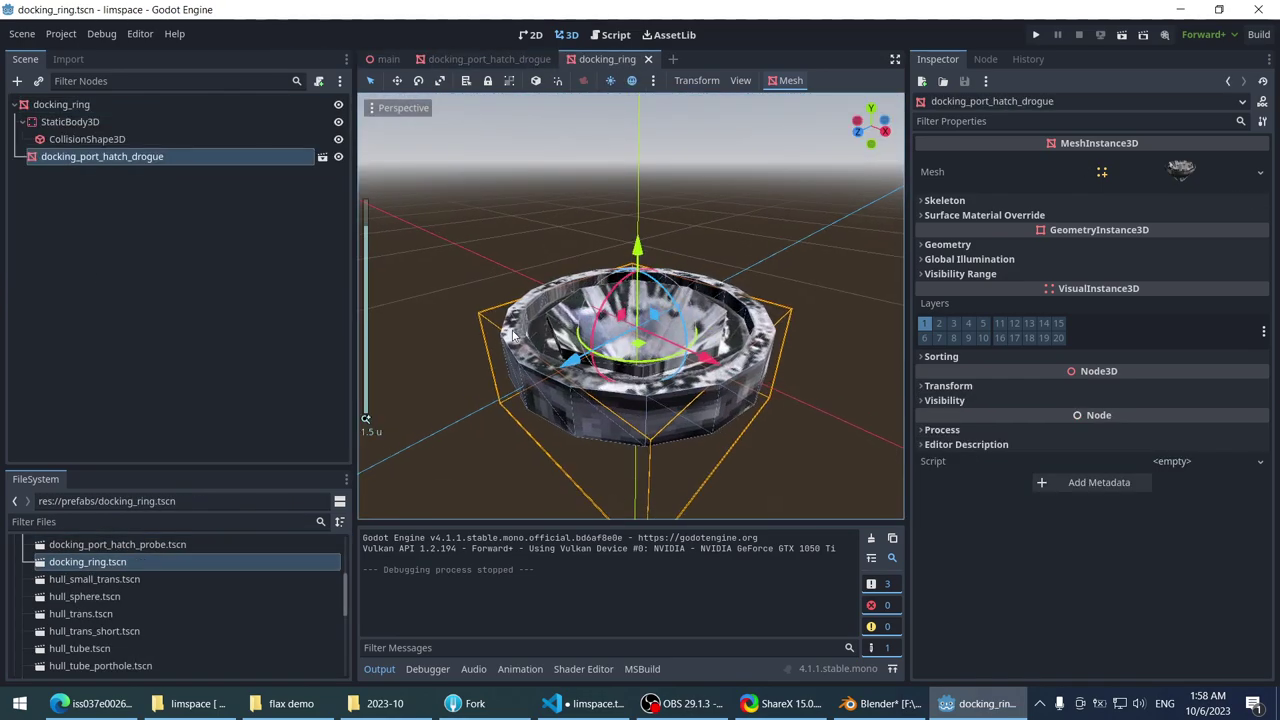
scroll(590, 284, down, 3)
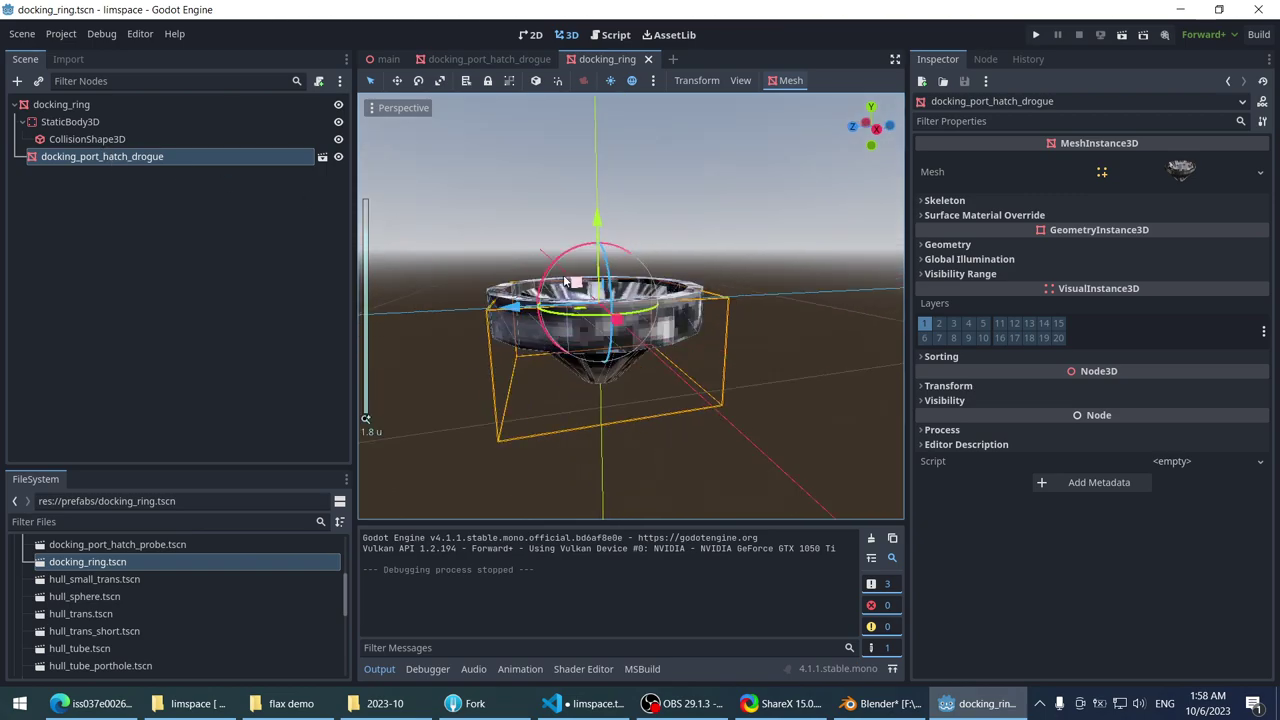
middle_drag(593, 245, 593, 215)
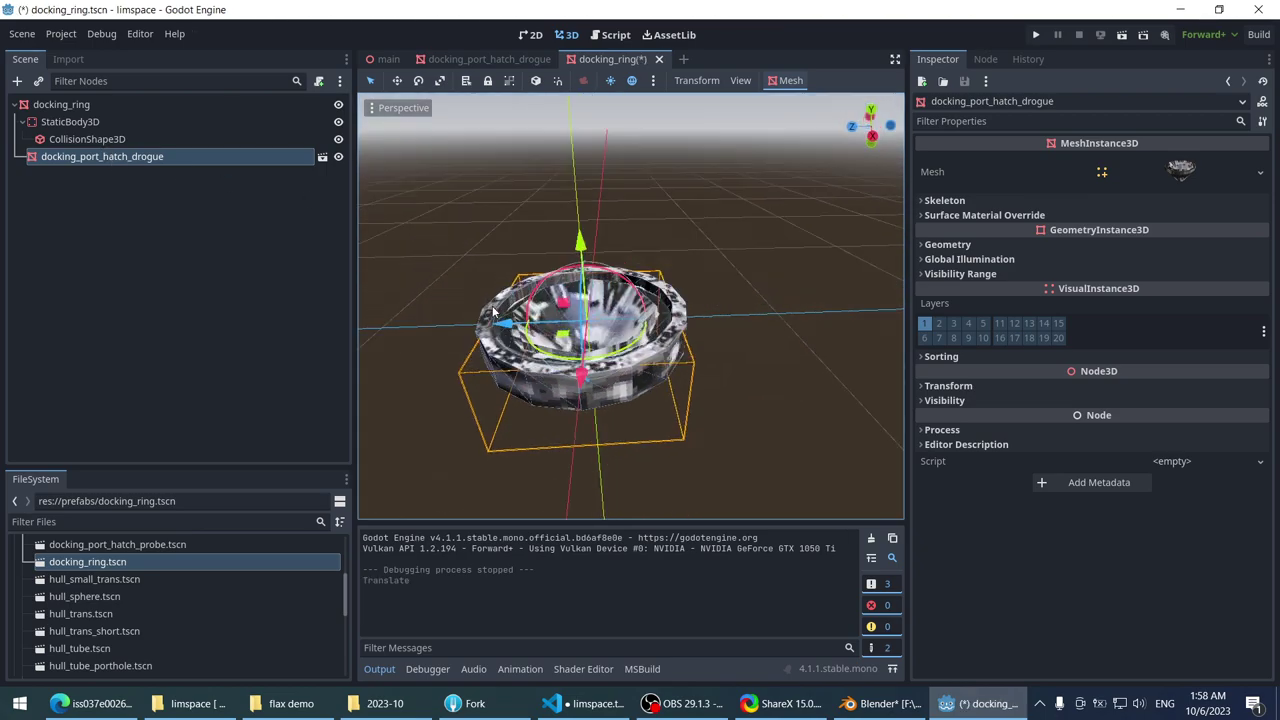
click(87, 139)
click(102, 156)
scroll(566, 245, up, 2)
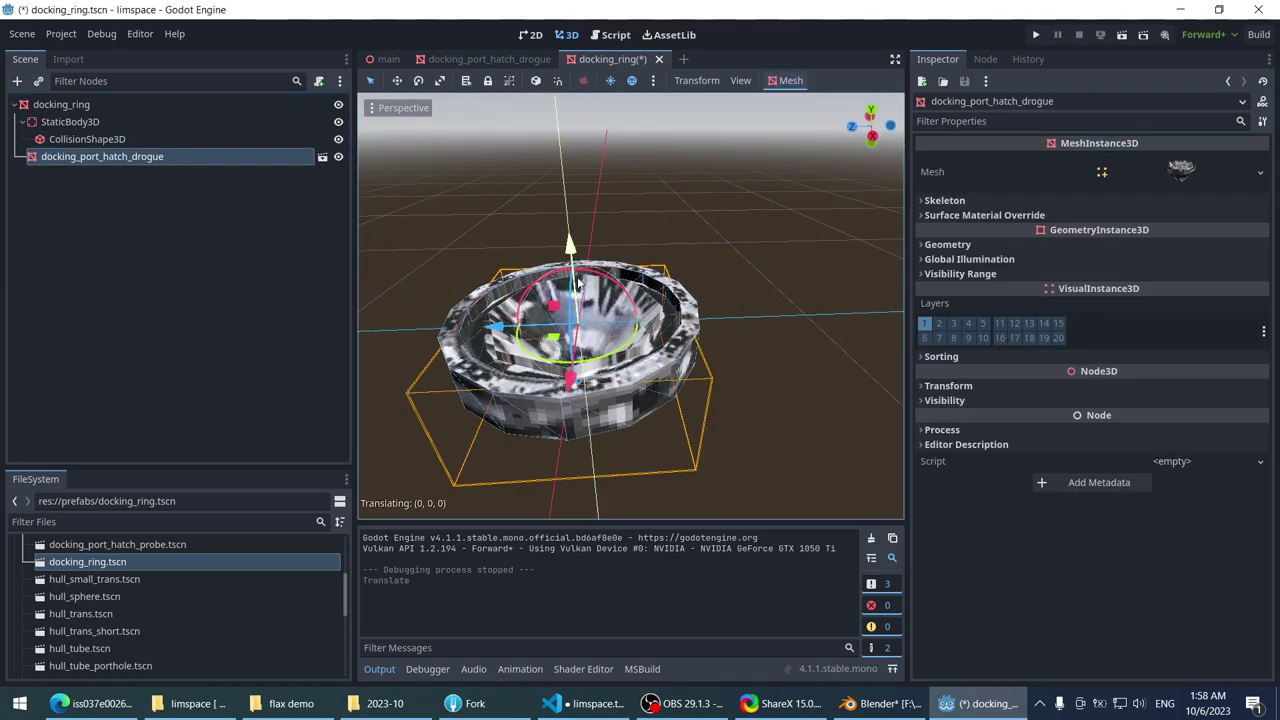
middle_drag(518, 266, 570, 288)
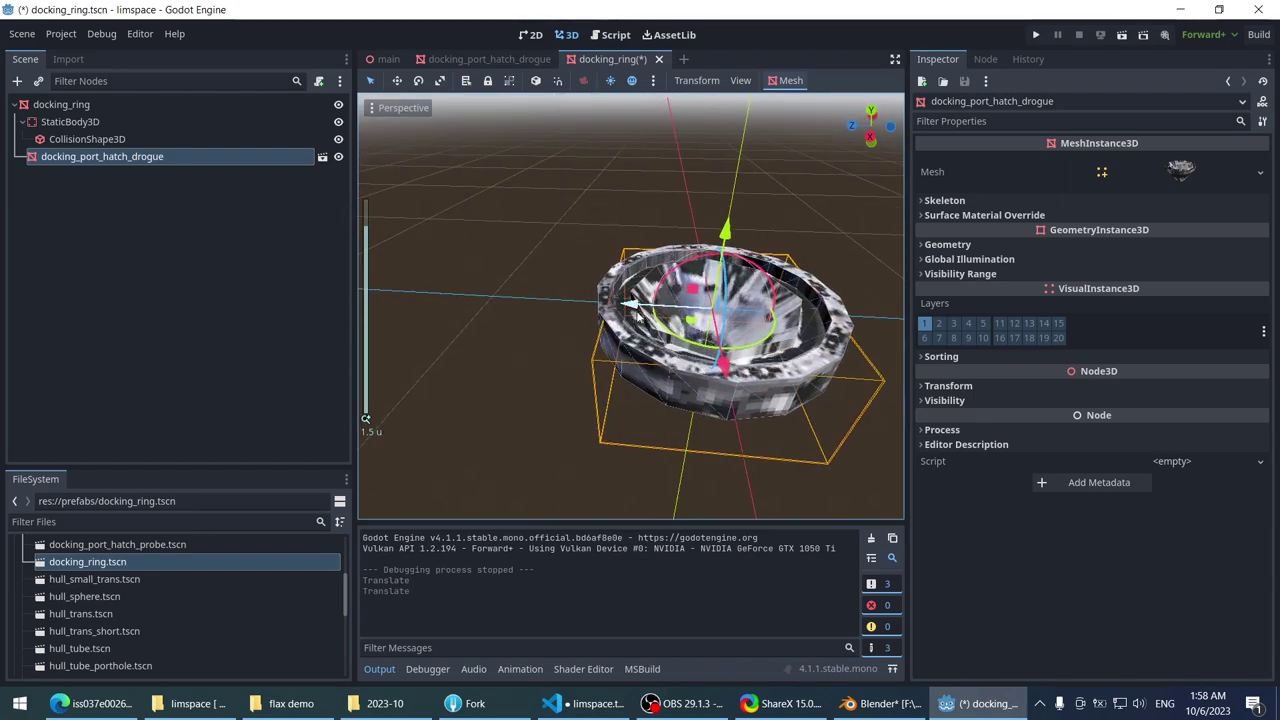
mouse_move(570, 288)
mouse_down()
mouse_move(460, 316)
mouse_move(532, 314)
mouse_up()
key(ctrl+z)
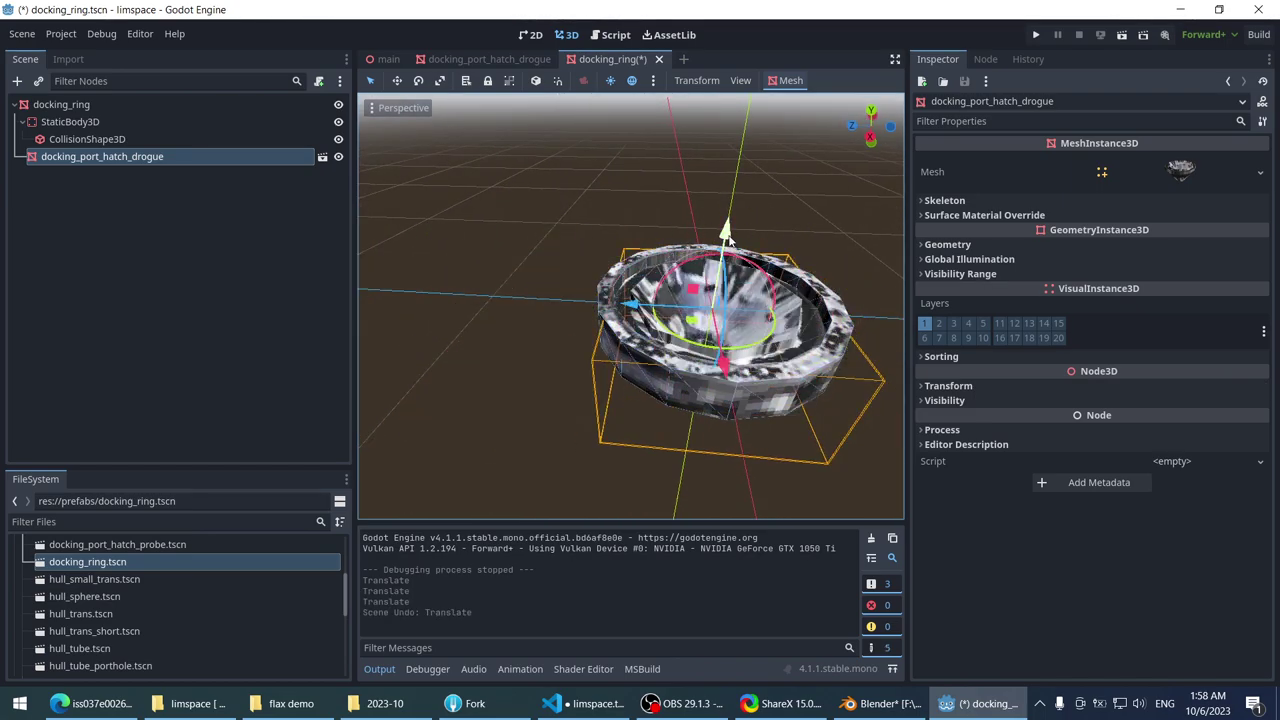
- Tilt the hatch drogue with the rotate gizmo and shift it down and outward
click(658, 288)
middle_drag(658, 288, 680, 255)
scroll(690, 232, down, 1)
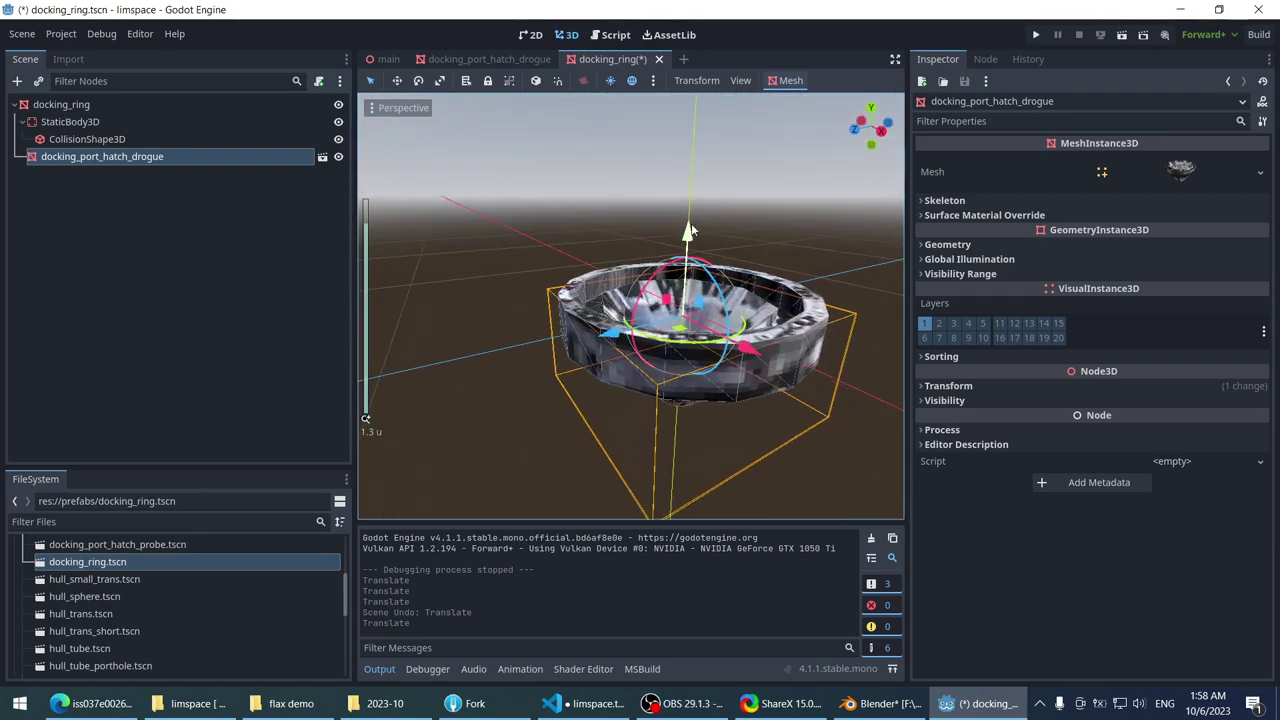
key(ctrl+z)
drag(676, 287, 655, 278)
mouse_move(655, 278)
middle_down()
mouse_move(617, 261)
mouse_move(634, 267)
middle_up()
mouse_move(643, 283)
mouse_down()
mouse_move(714, 229)
mouse_move(755, 226)
mouse_up()
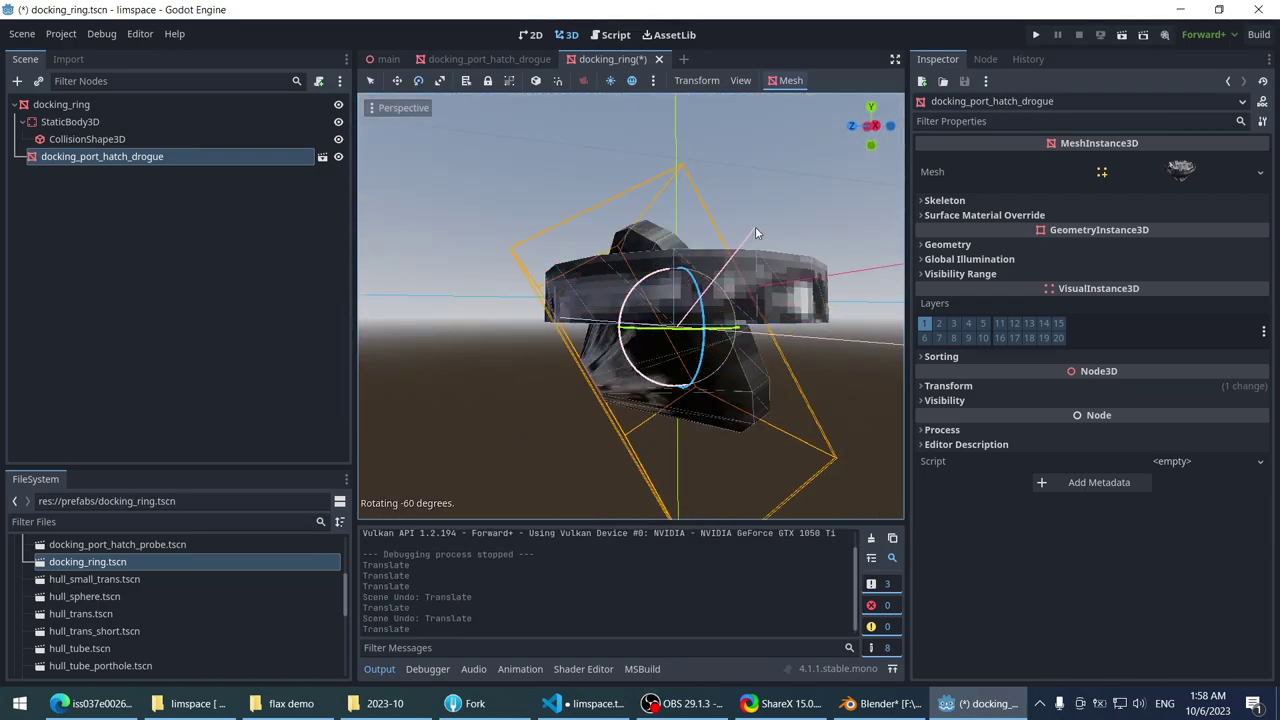
key(w)
mouse_move(665, 318)
mouse_down()
mouse_move(585, 382)
mouse_move(545, 505)
mouse_up()
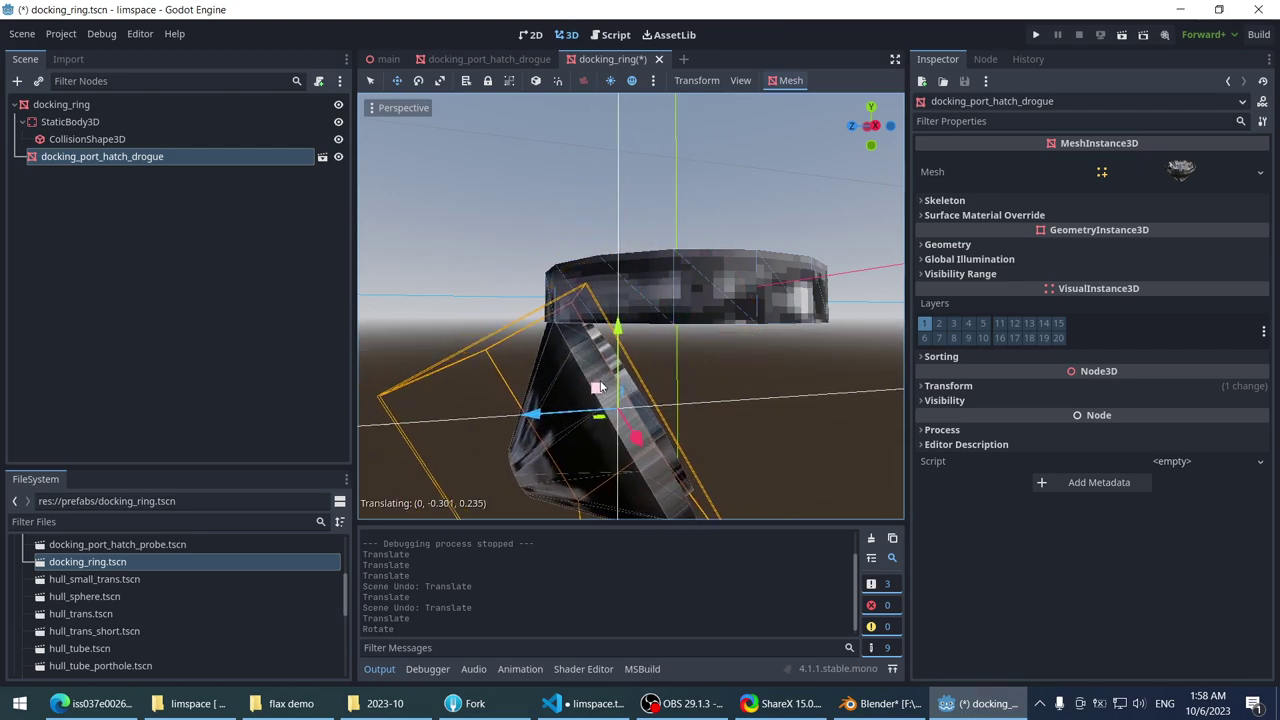
mouse_move(545, 505)
middle_down()
mouse_move(570, 332)
mouse_move(590, 460)
middle_up()
drag(590, 460, 574, 465)
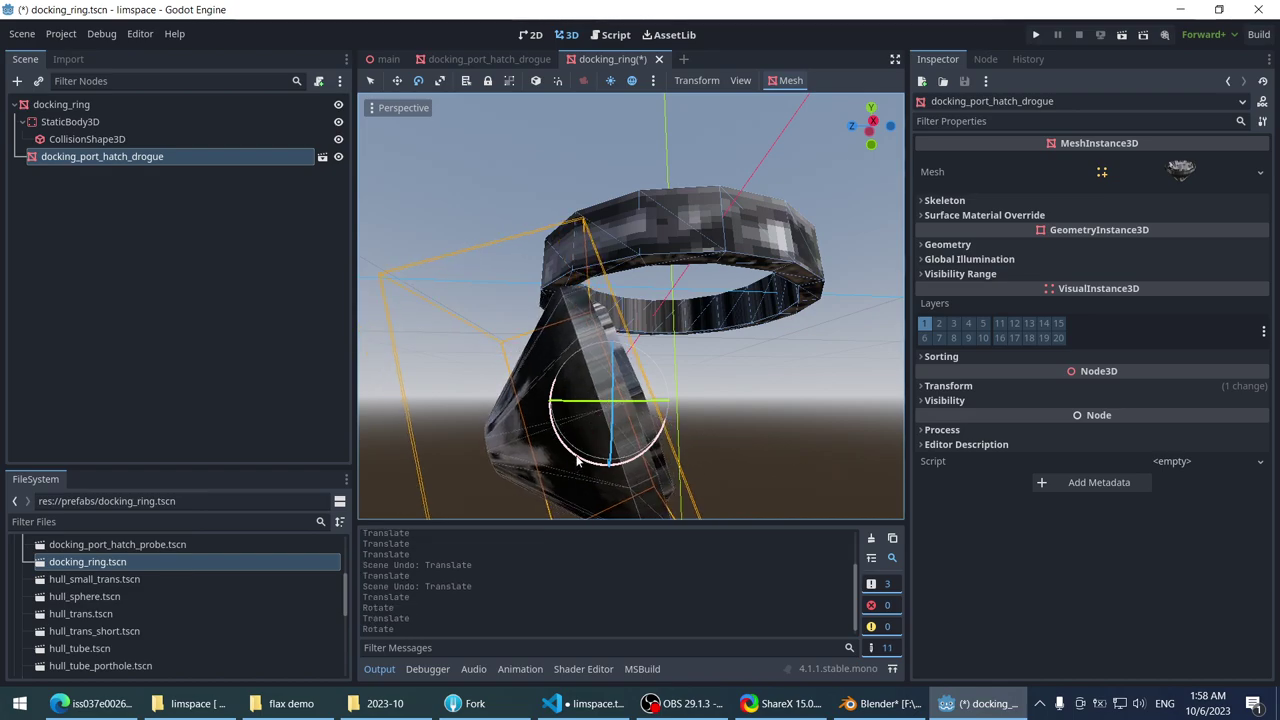
- In Right Orthogonal view, slide the drogue below the ring, then review it in perspective
key(KP_1)
key(KP_3)
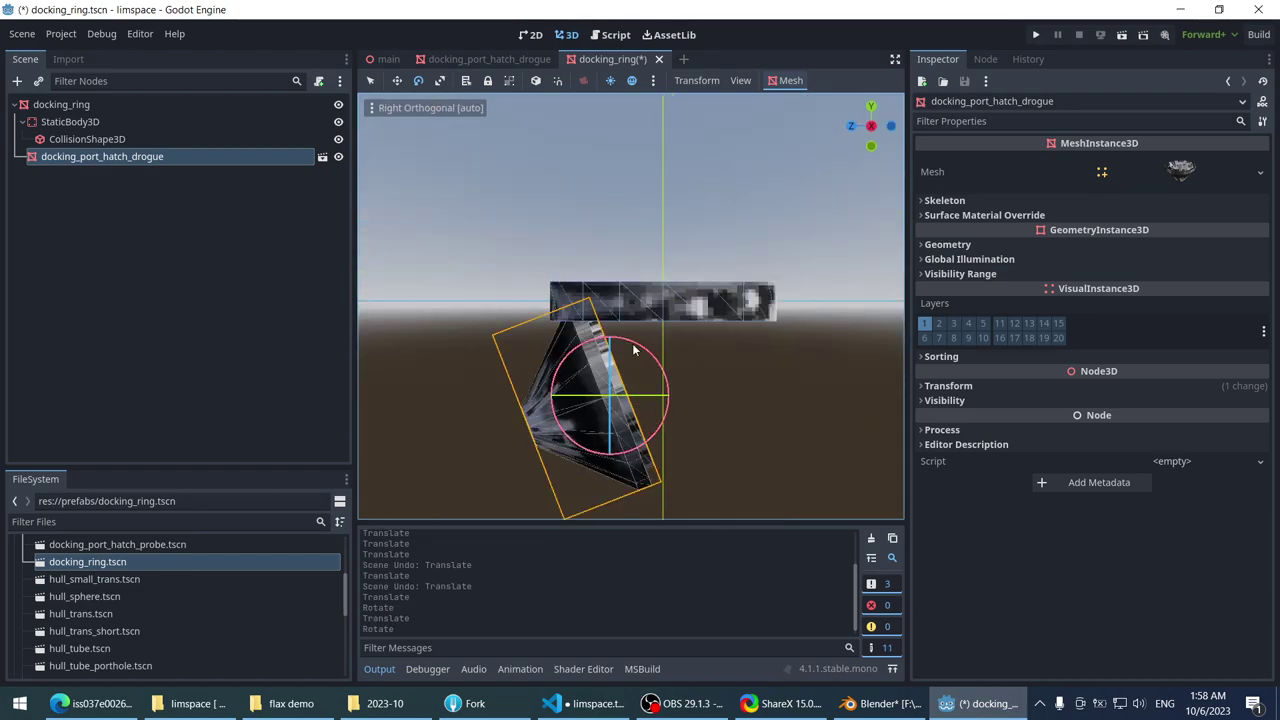
mouse_move(602, 384)
mouse_down()
mouse_move(576, 400)
mouse_move(567, 390)
mouse_up()
scroll(646, 420, down, 2)
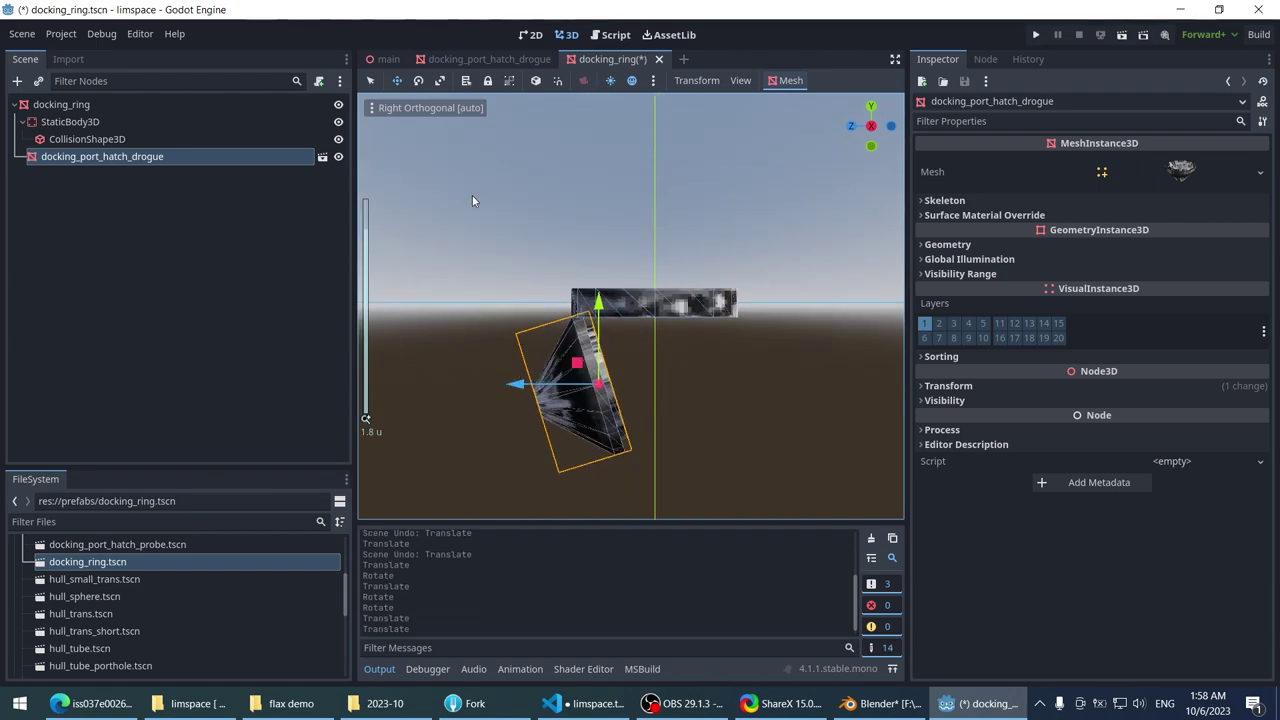
mouse_move(472, 195)
middle_down()
mouse_move(514, 224)
mouse_move(586, 186)
middle_up()
click(587, 185)
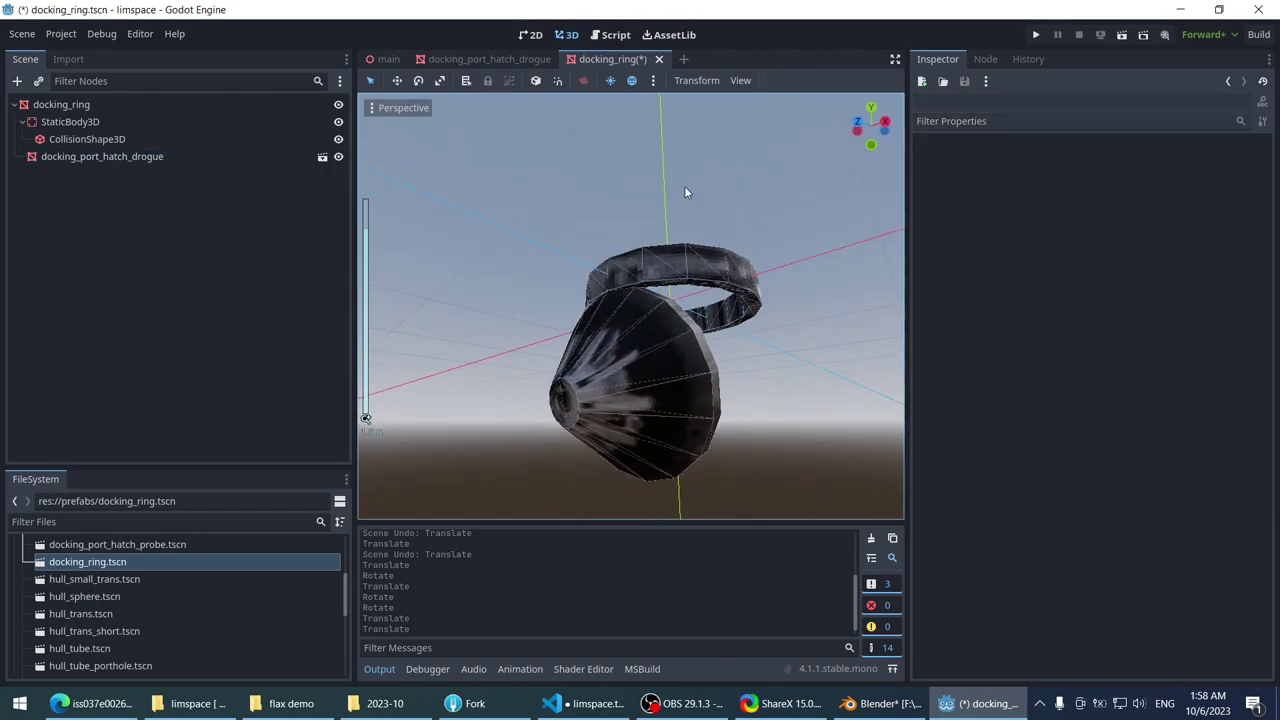
mouse_move(685, 192)
middle_down()
mouse_move(523, 249)
mouse_move(575, 322)
mouse_move(509, 234)
mouse_move(257, 443)
middle_up()
scroll(567, 291, down, 2)
- In Edge, look through the reference tabs, then search Google for 'soyuz hatch drogue'
click(100, 704)
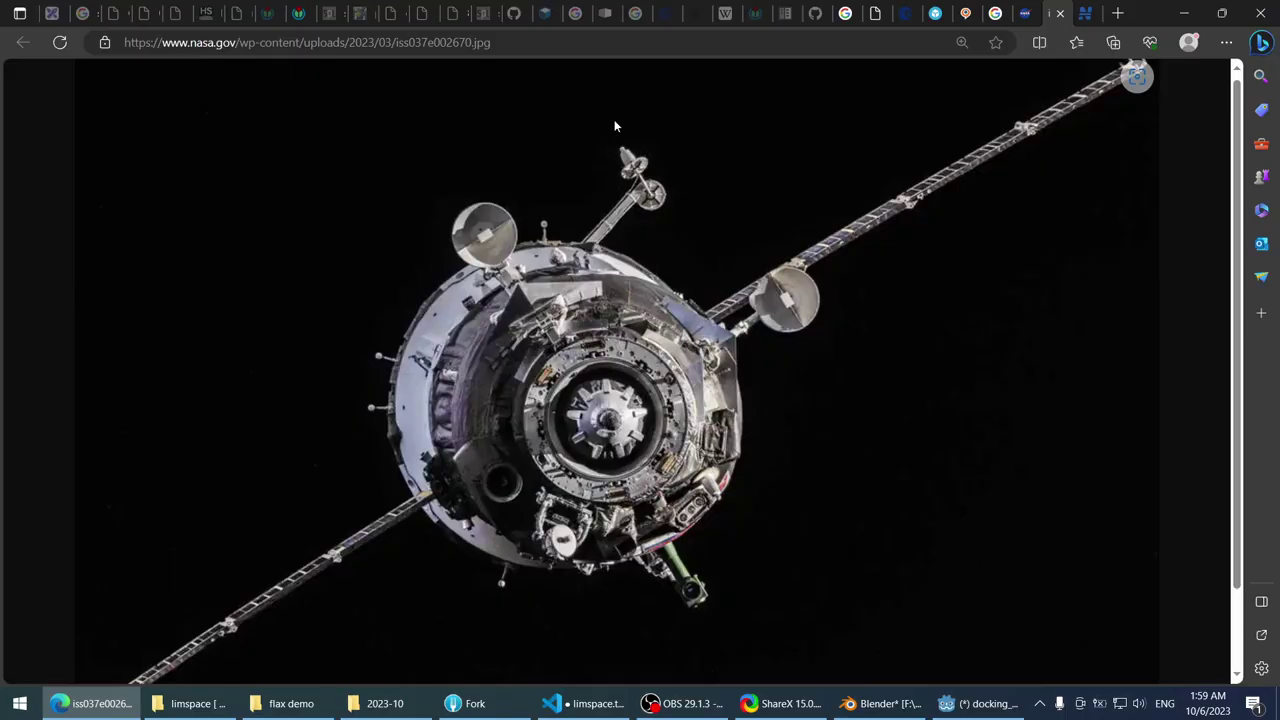
click(966, 12)
click(906, 12)
click(873, 12)
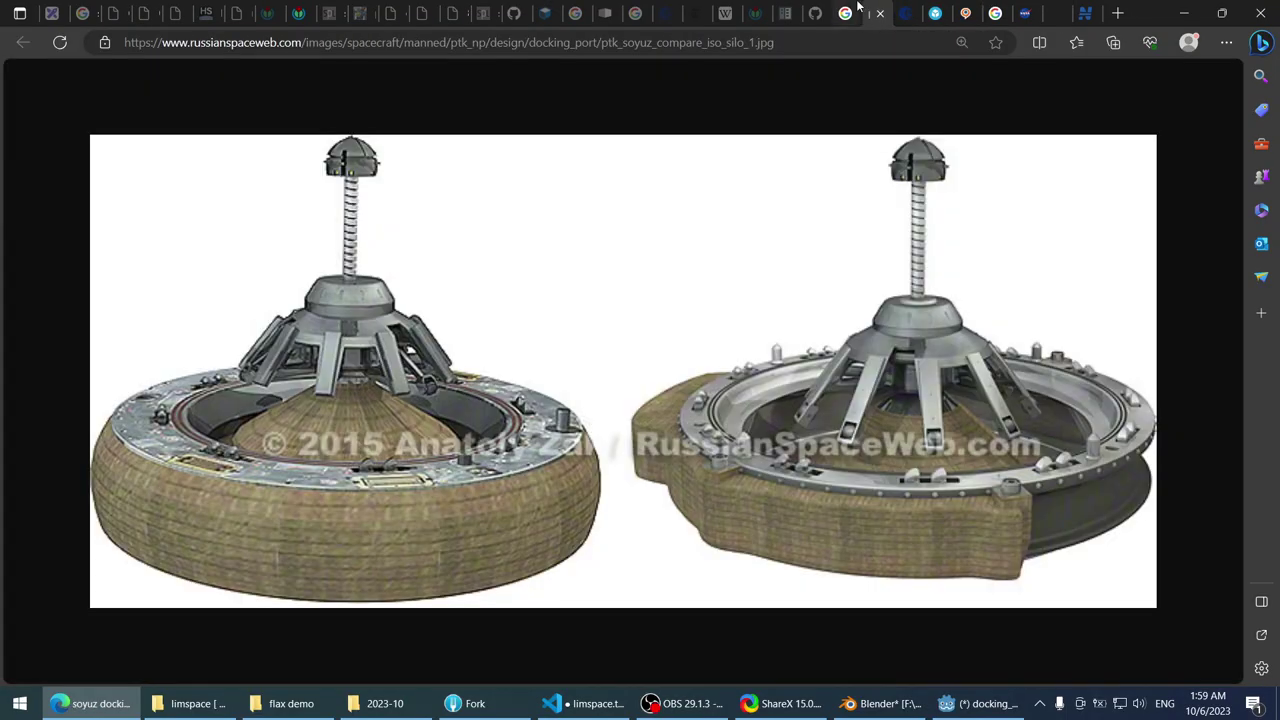
click(849, 10)
click(1117, 11)
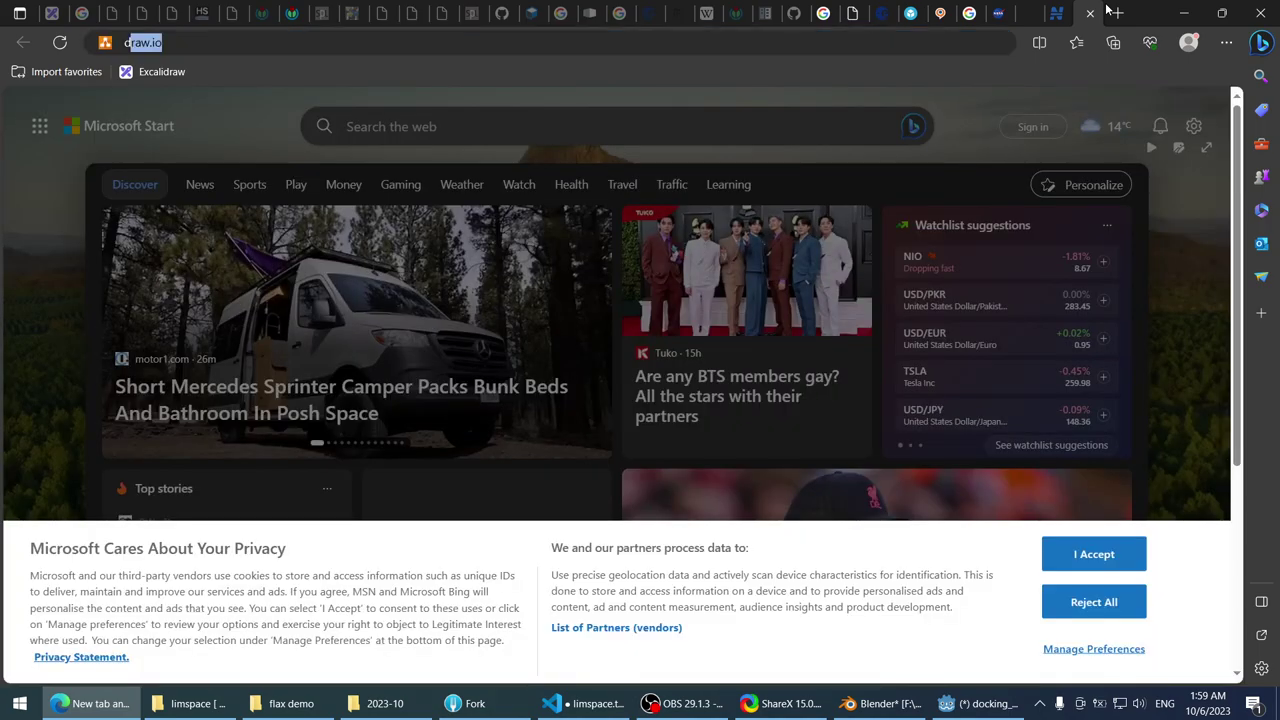
text(do)
key(BackSpace)
key(BackSpace)
text(soyuz )
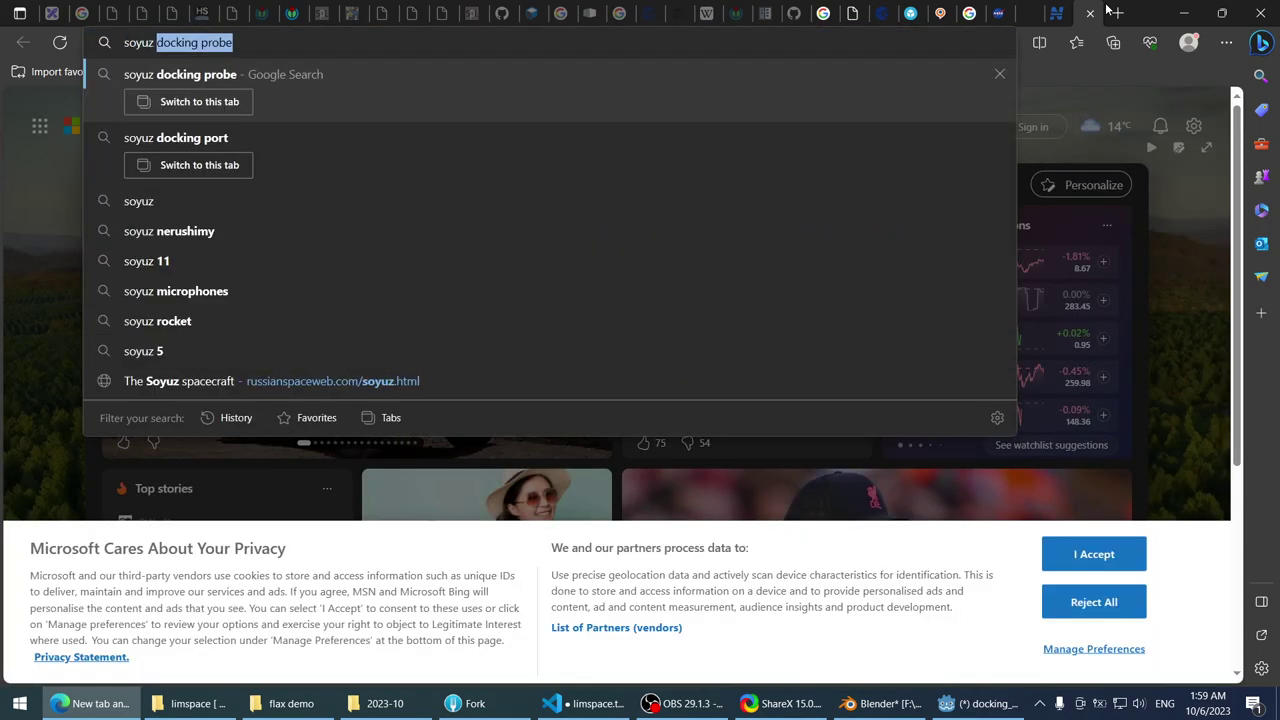
text(hatch)
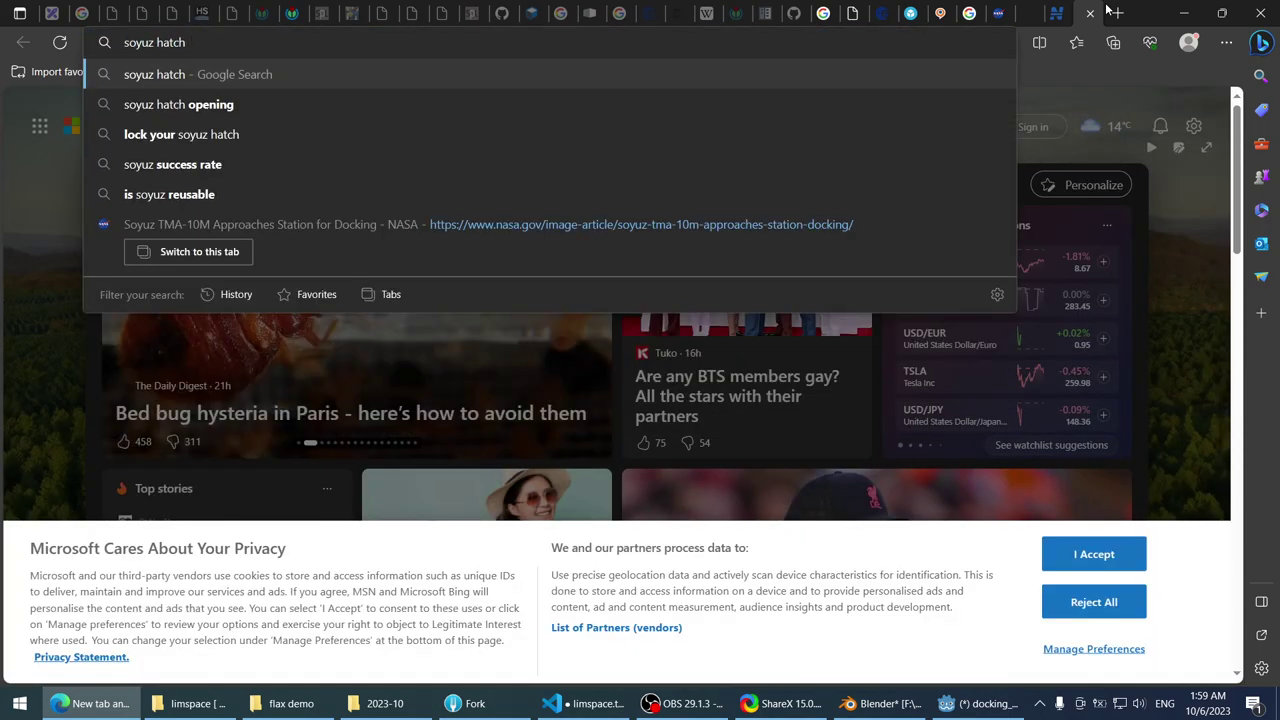
text( dro)
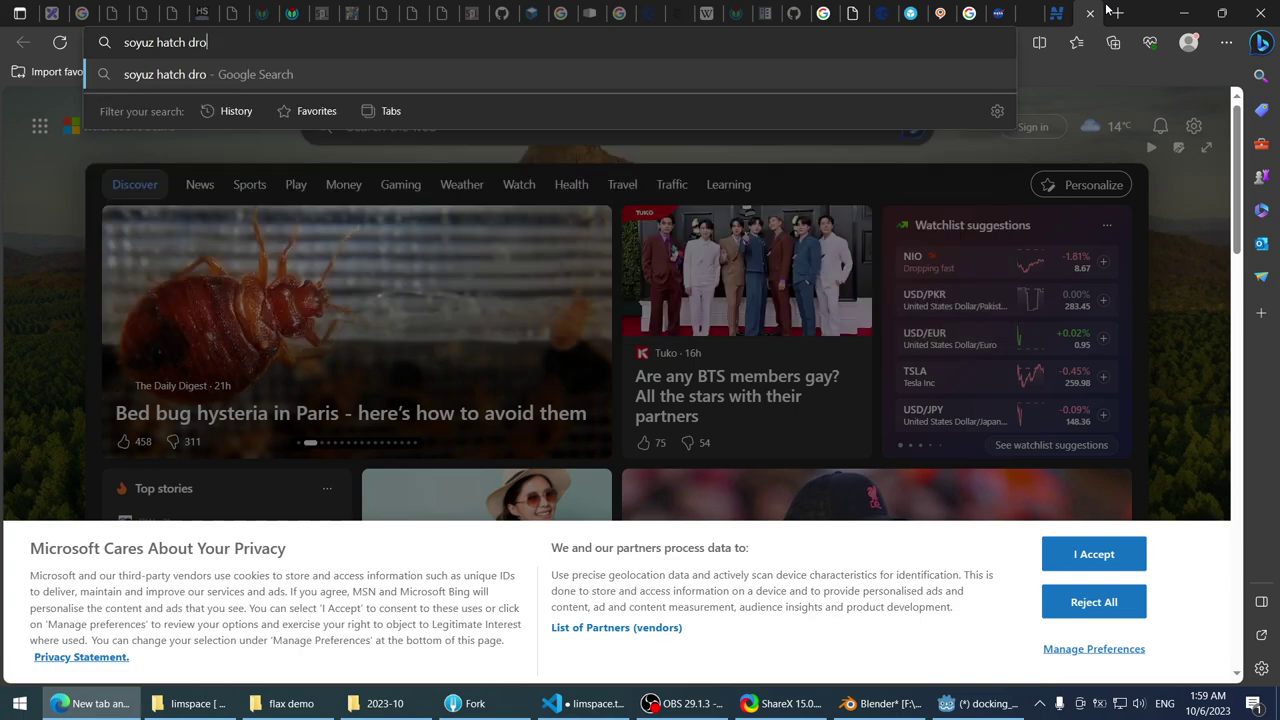
text(gue)
key(Return)
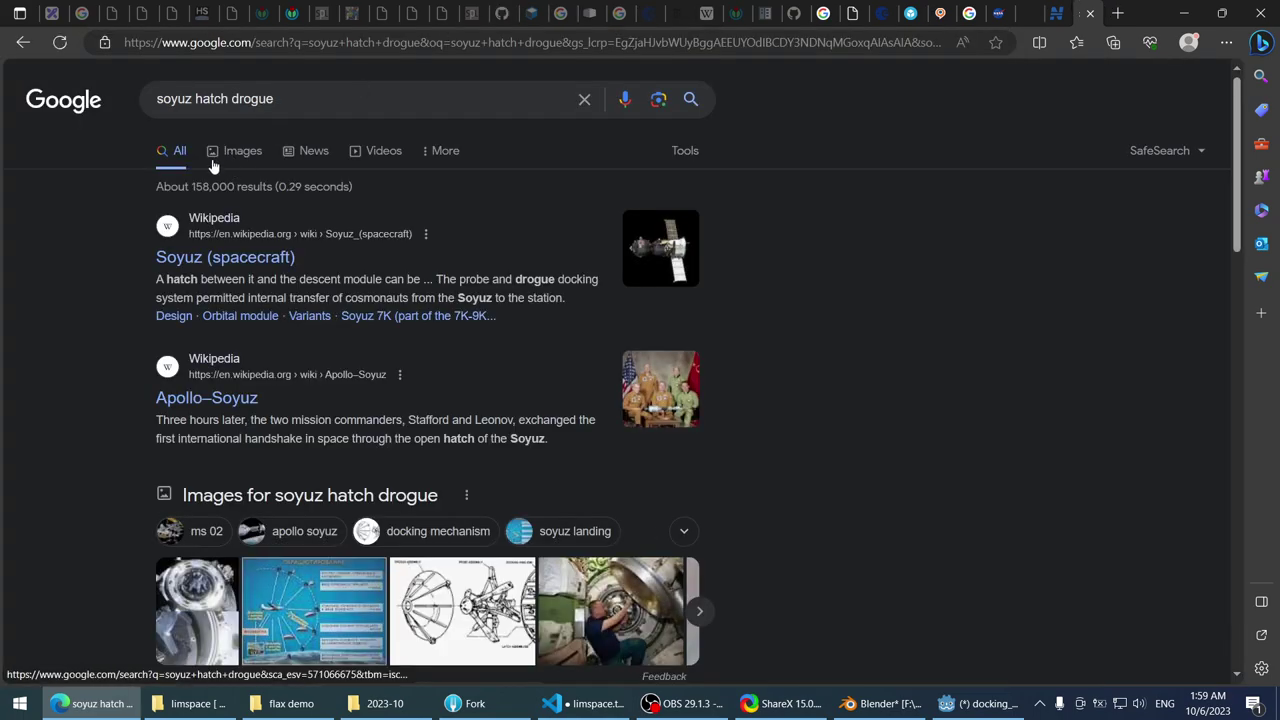
- Open a Soyuz hatch photo from the Images results full-size in its own tab
click(227, 152)
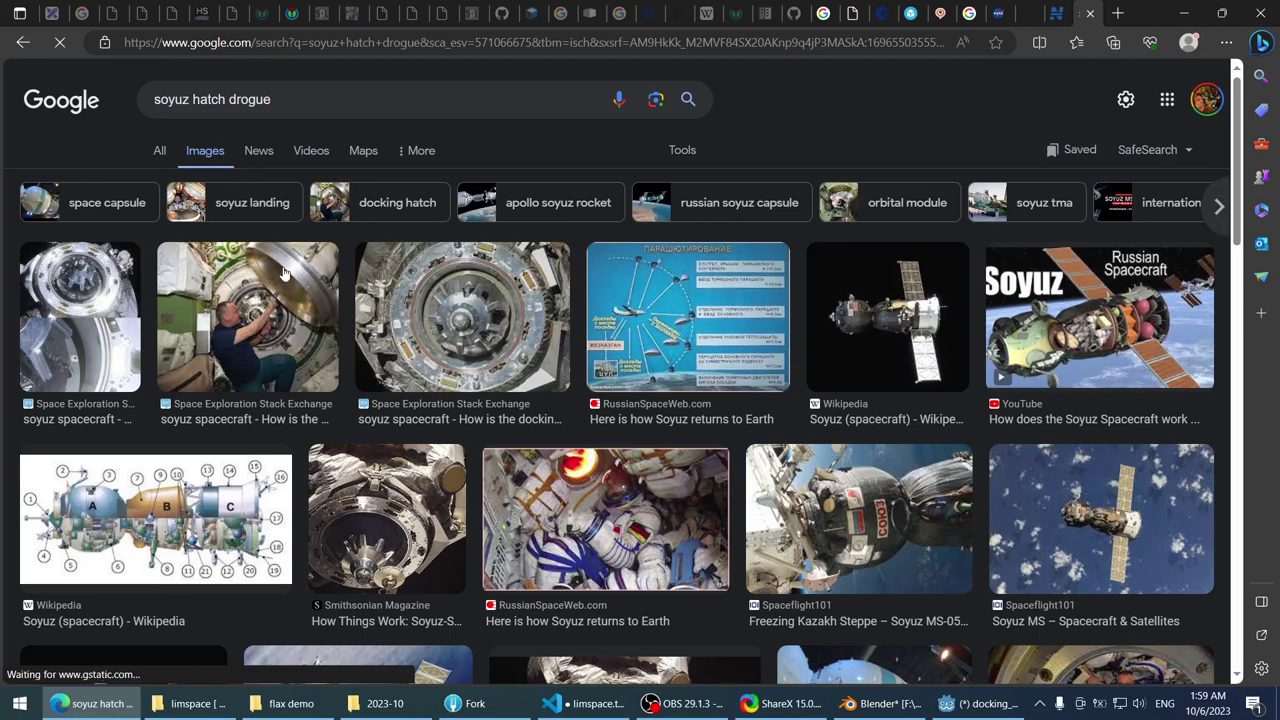
click(279, 320)
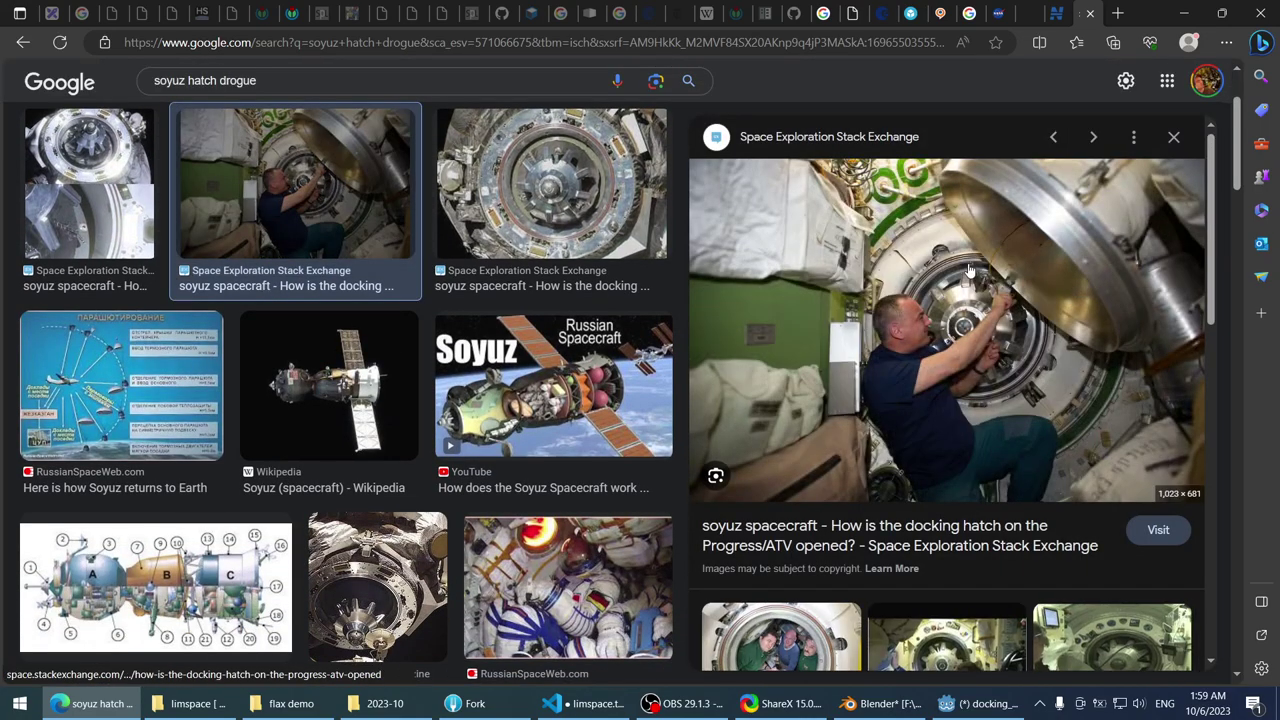
right_click(925, 242)
click(980, 398)
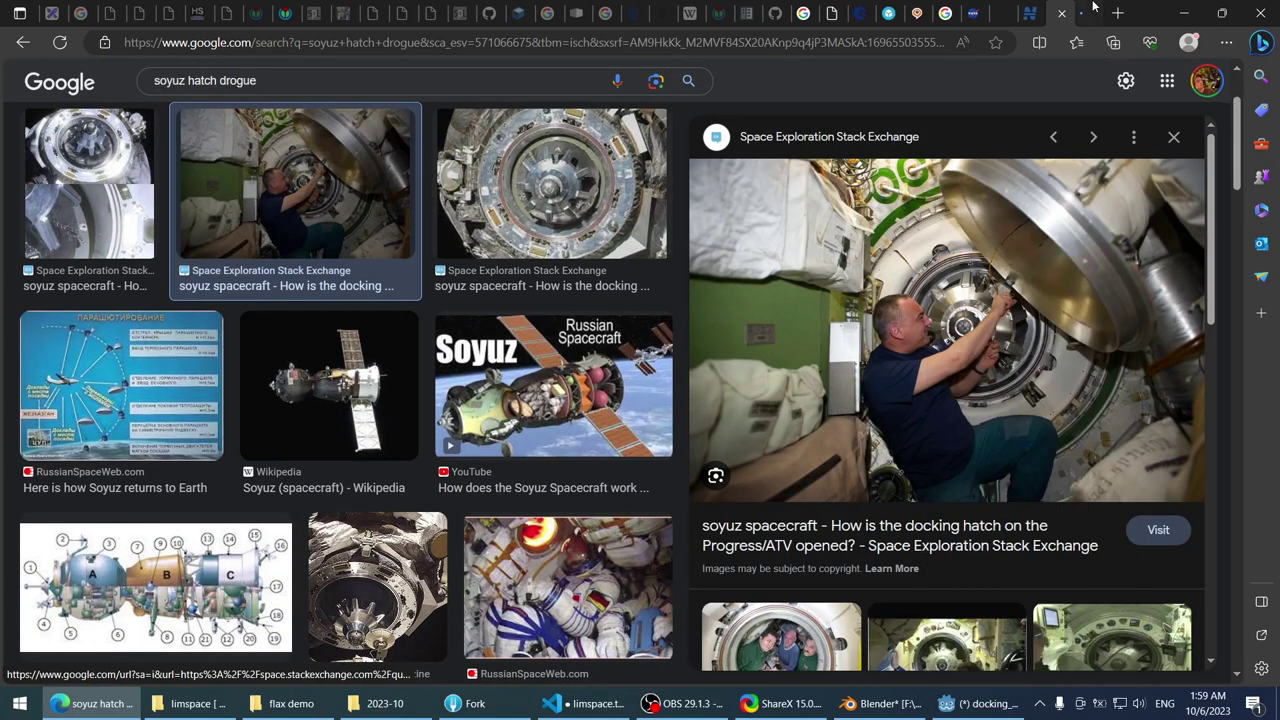
click(1083, 8)
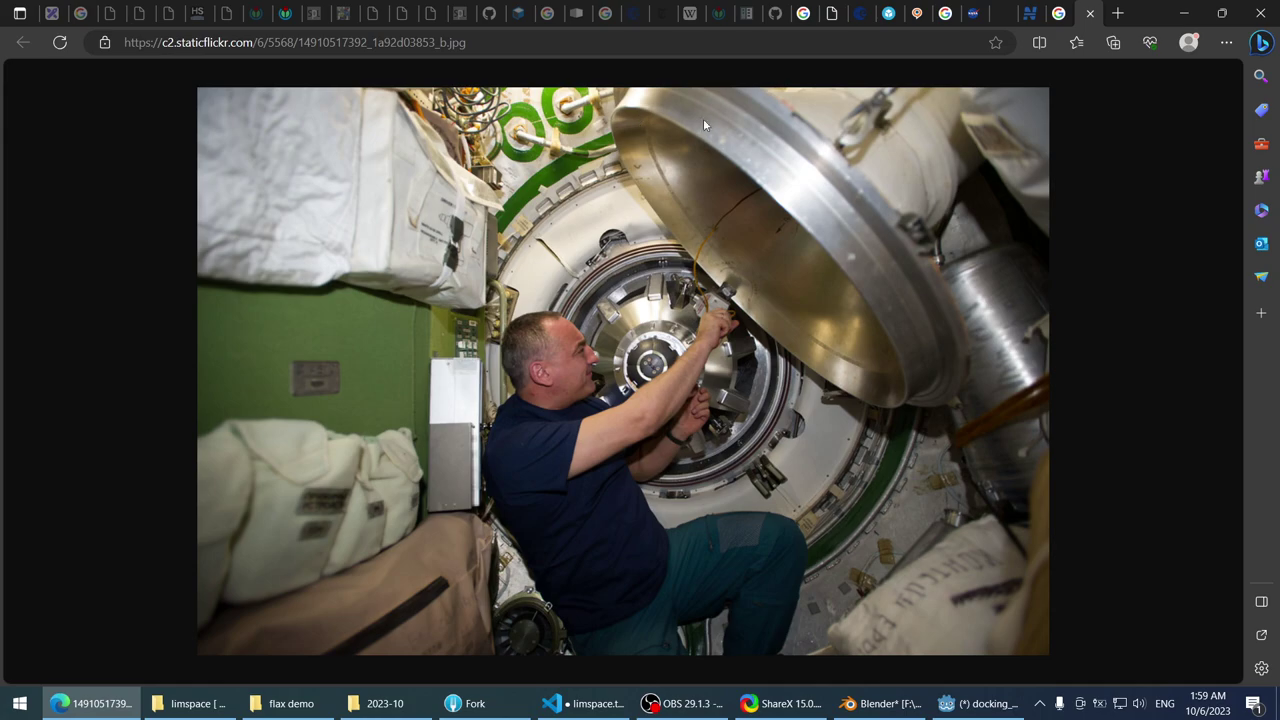
- Minimize Edge and orbit around the docking_ring scene back in Godot
click(118, 703)
middle_drag(610, 207, 613, 250)
scroll(583, 286, up, 5)
scroll(637, 289, down, 3)
scroll(613, 250, down, 4)
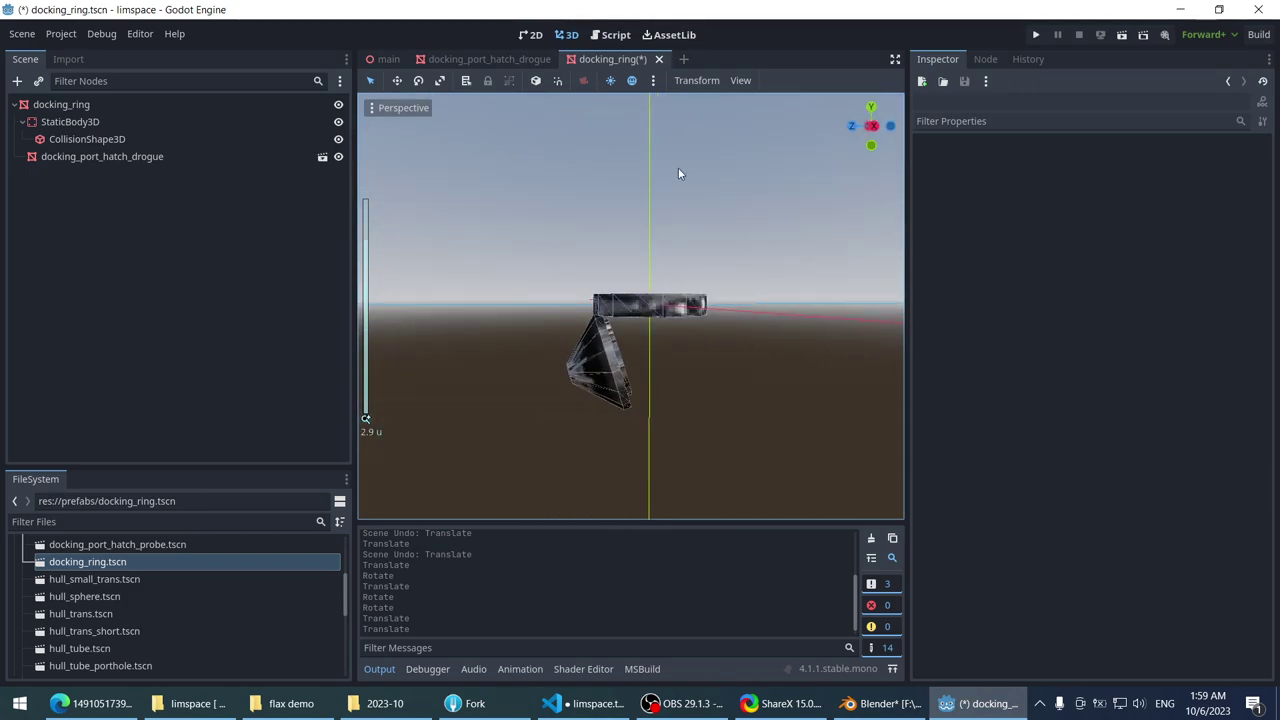
- Close the docking_ring and docking_port_hatch_drogue scene tabs, leaving main.tscn open
click(648, 59)
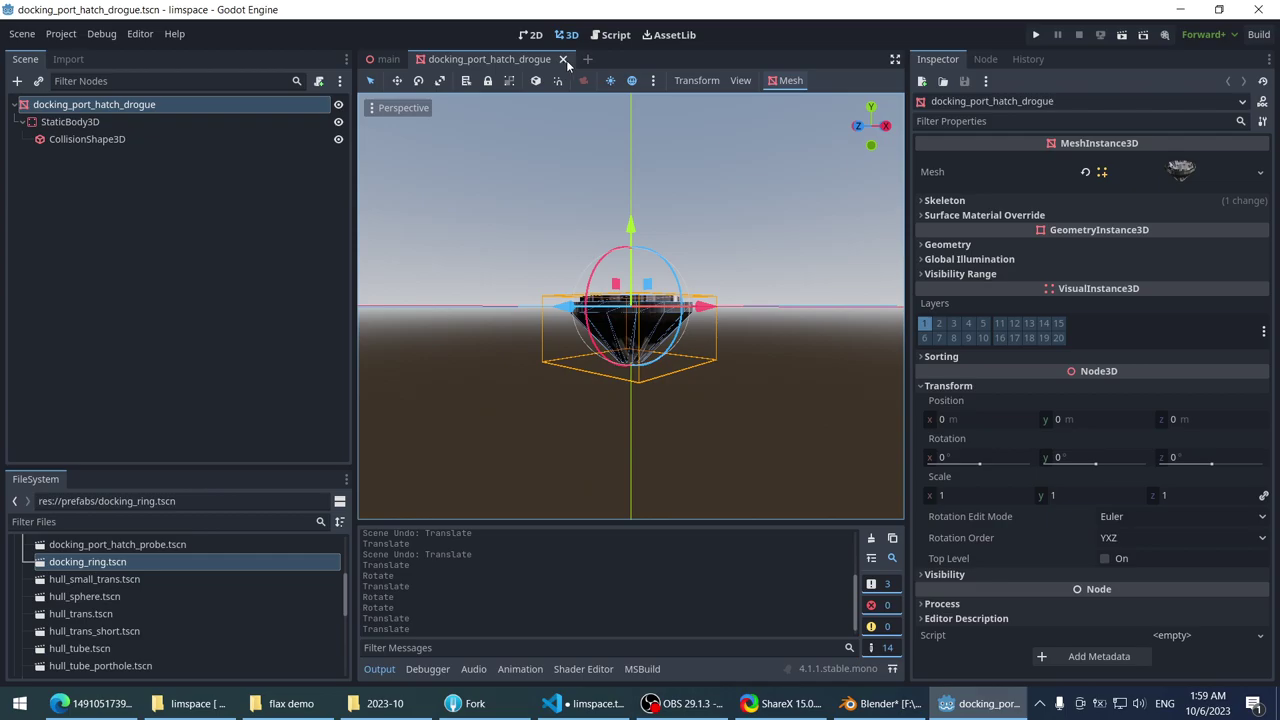
click(563, 59)
scroll(612, 207, up, 3)
scroll(616, 323, down, 3)
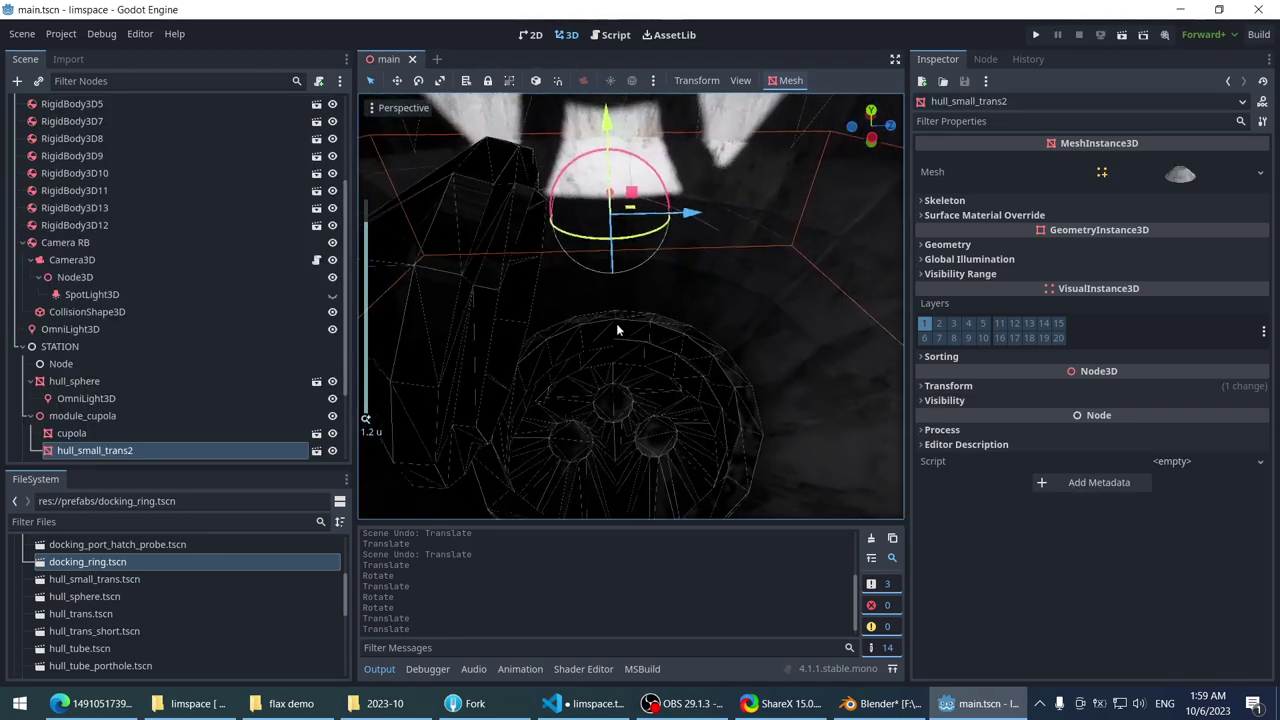
scroll(616, 323, up, 3)
scroll(608, 227, down, 2)
scroll(593, 296, up, 2)
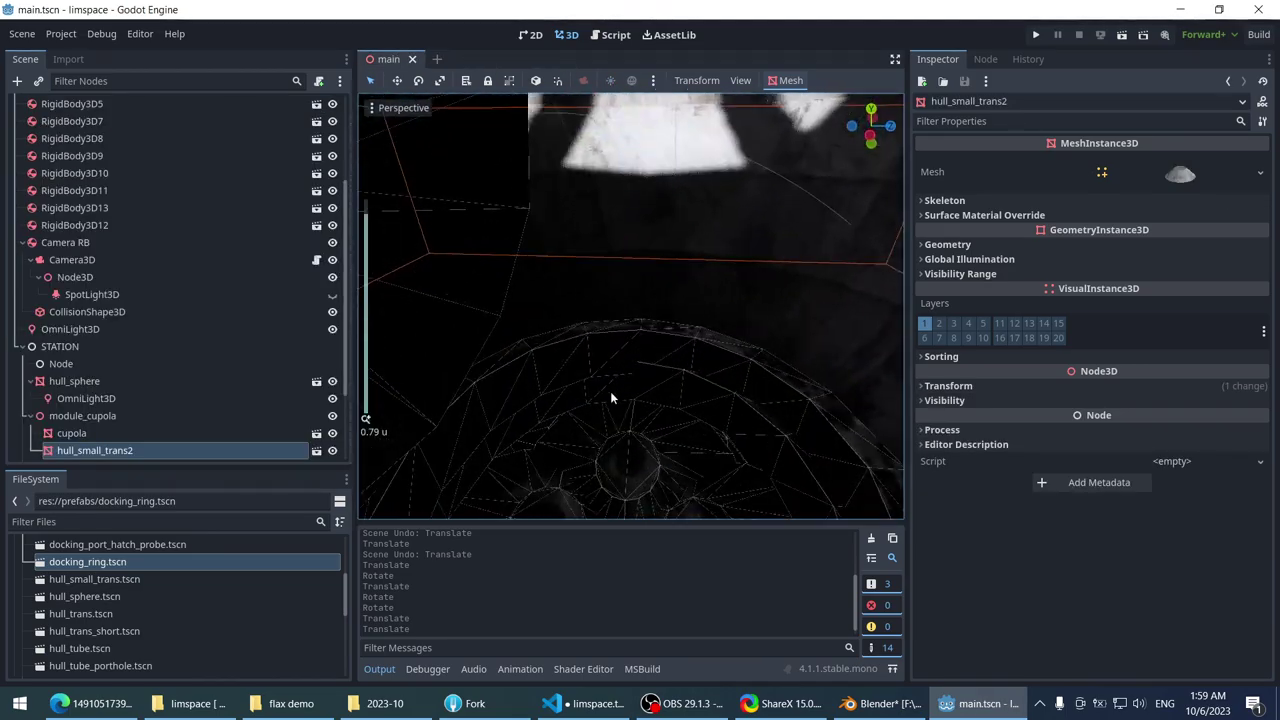
- Orbit the main scene around the dome's portholes, then select the file filter text
middle_drag(612, 398, 632, 262)
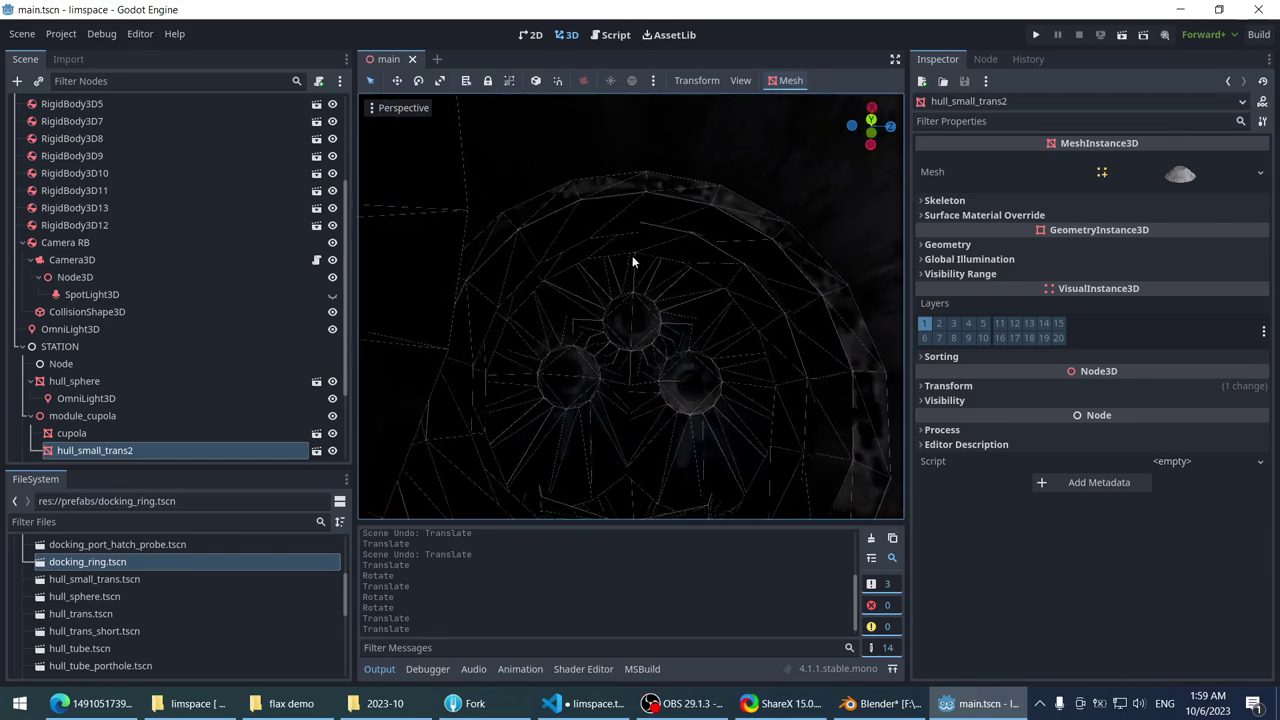
scroll(632, 258, up, 5)
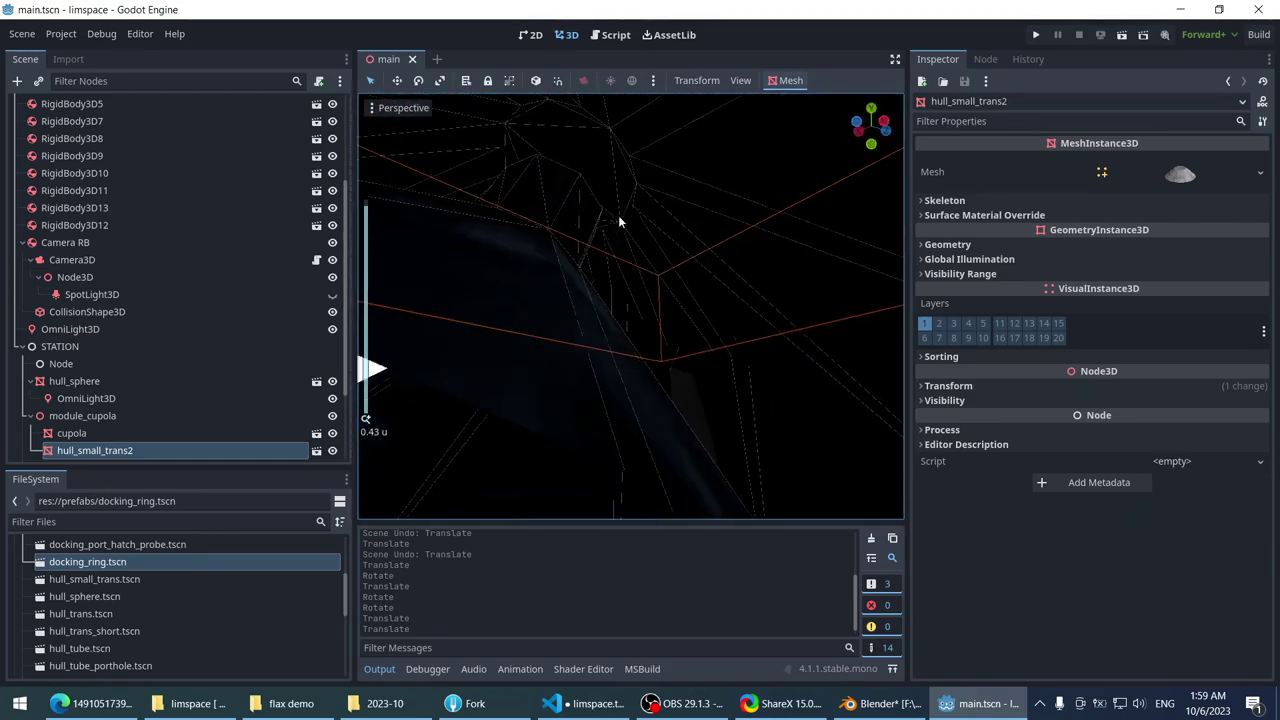
scroll(618, 215, down, 3)
middle_drag(614, 231, 600, 298)
scroll(600, 298, down, 2)
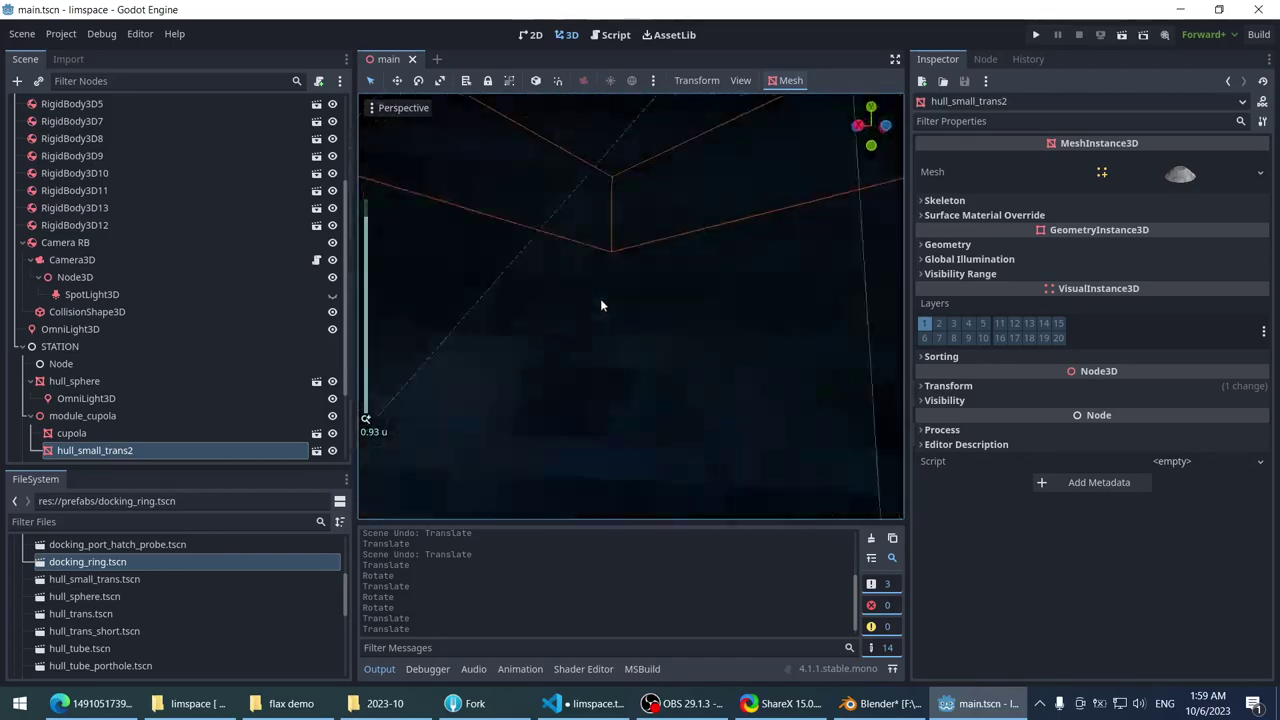
scroll(600, 305, down, 8)
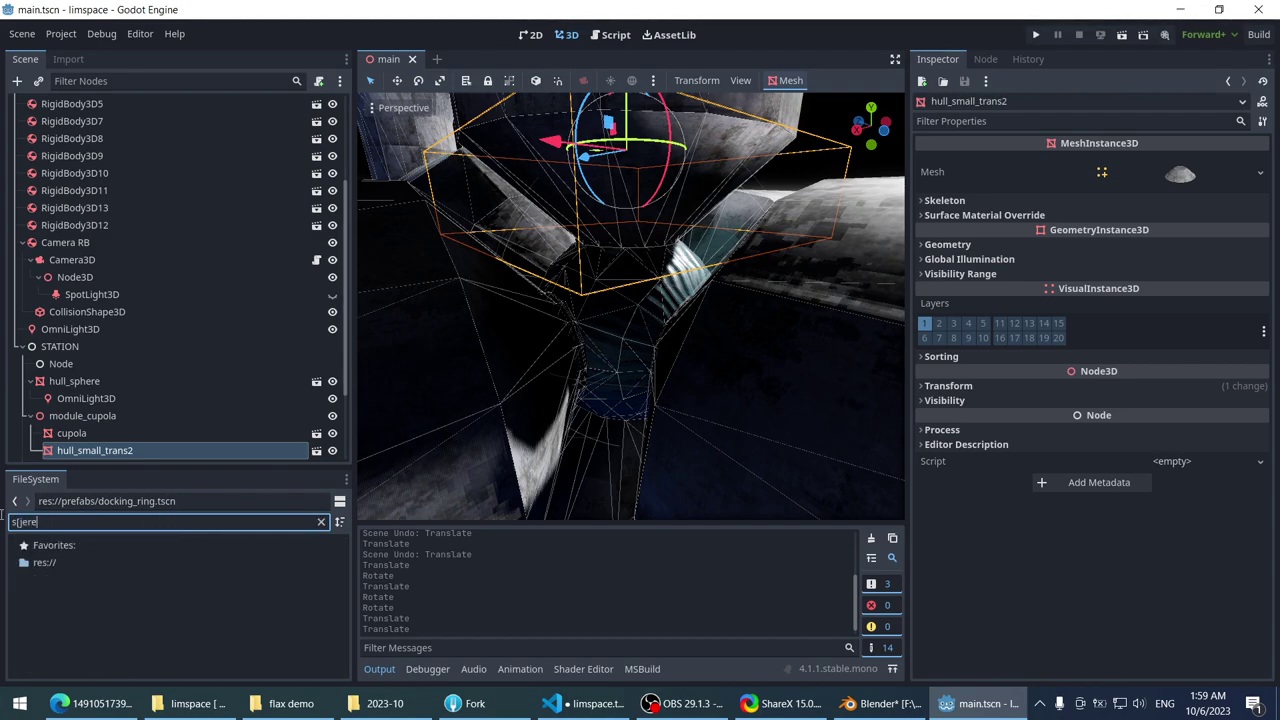
key(ctrl+a)
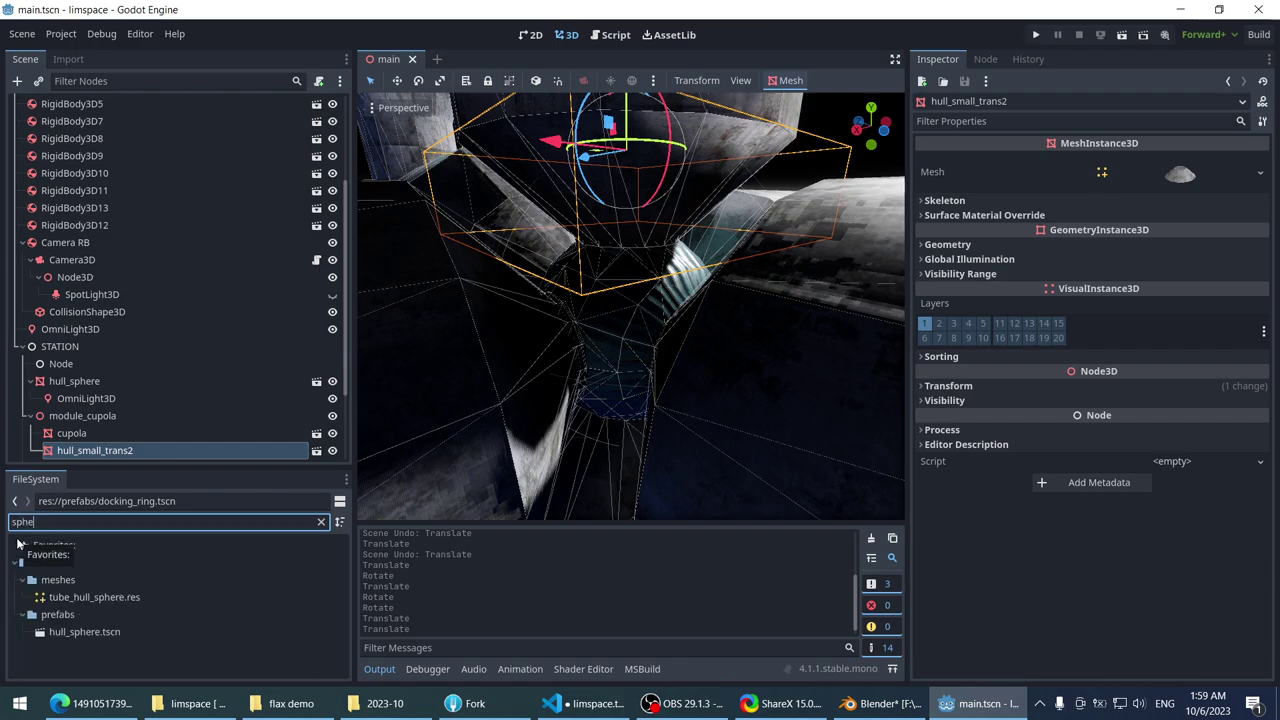
- Open hull_sphere.tscn from the 'sphere' filter results and orbit around the sphere hull
double_click(125, 633)
scroll(530, 258, up, 5)
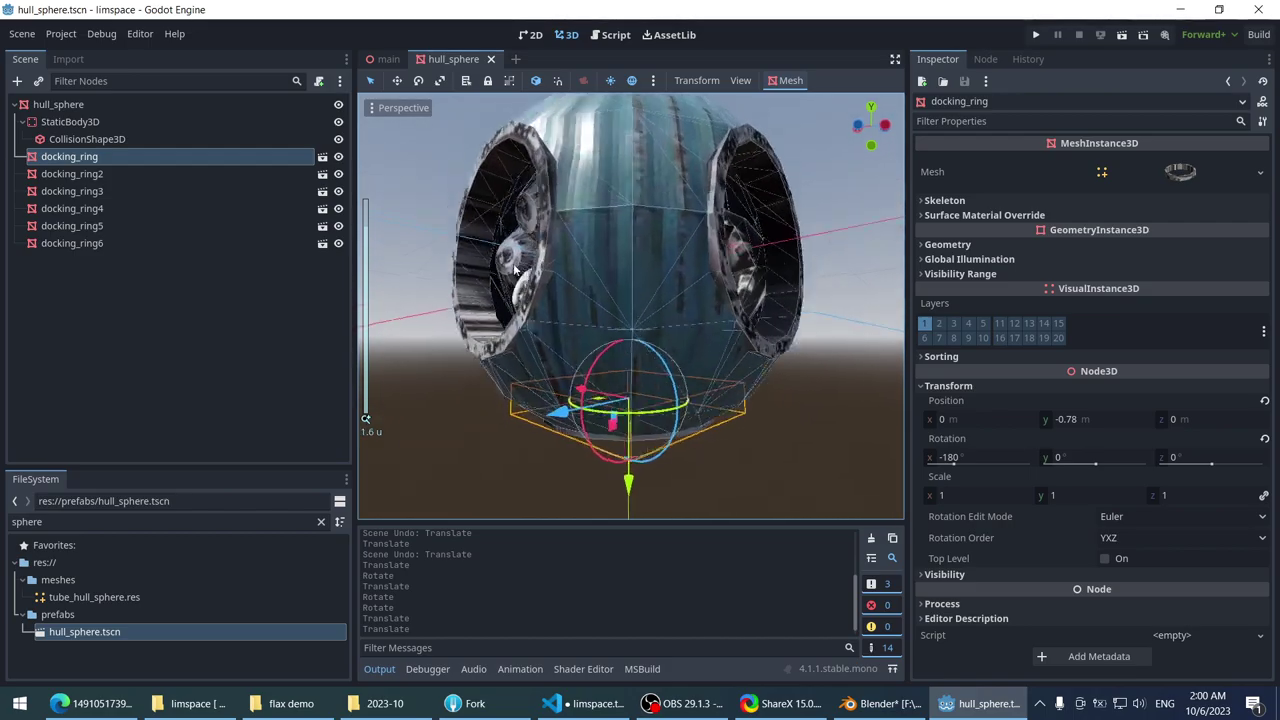
scroll(515, 268, up, 3)
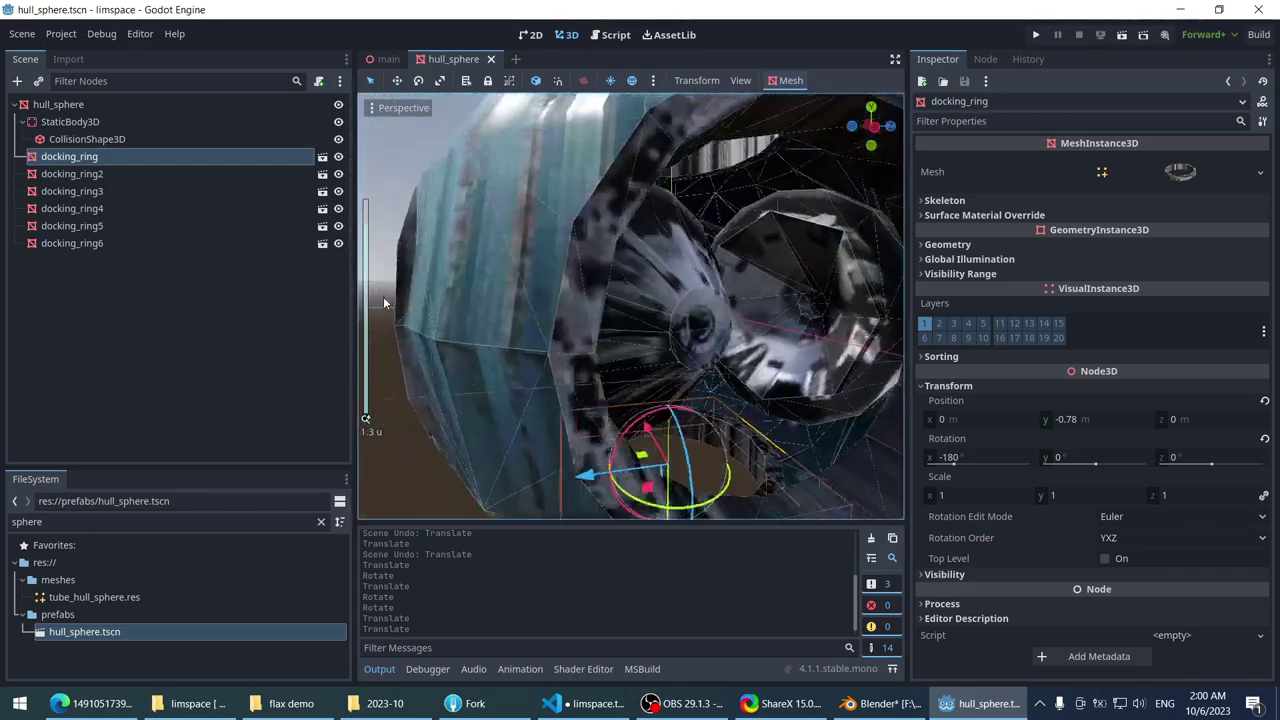
middle_drag(384, 303, 782, 267)
scroll(600, 300, down, 5)
scroll(780, 264, up, 6)
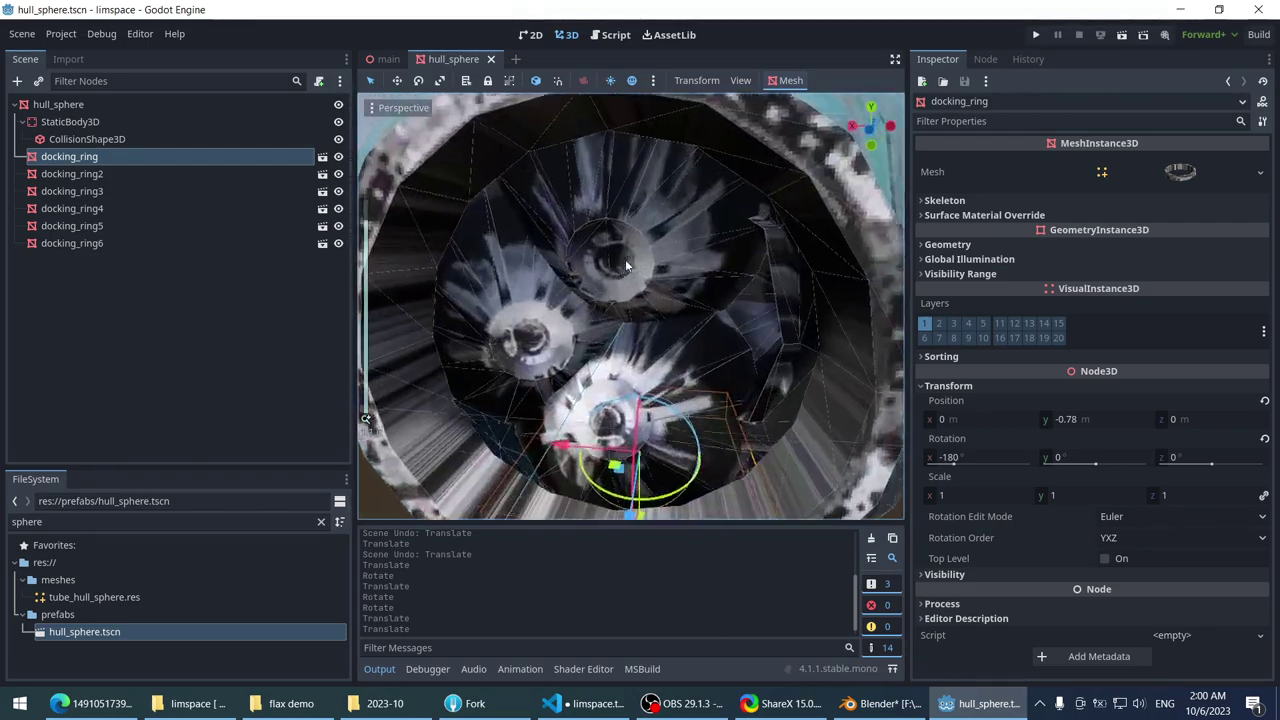
middle_drag(625, 259, 610, 275)
scroll(594, 291, down, 5)
scroll(698, 240, up, 5)
middle_drag(698, 240, 692, 141)
scroll(656, 214, down, 5)
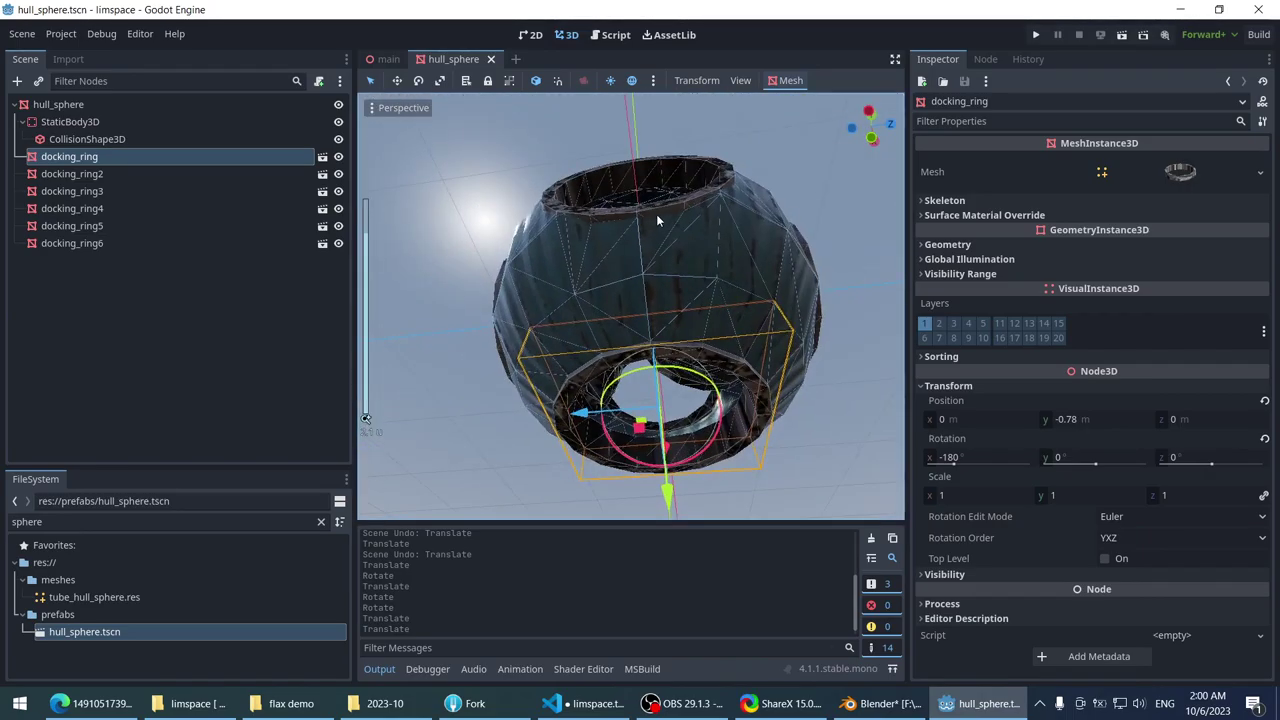
- Look inside the docking rings, then select docking_ring5 and rotate it
middle_drag(656, 214, 683, 206)
scroll(683, 206, up, 5)
mouse_move(708, 294)
middle_down()
mouse_move(703, 266)
mouse_move(657, 232)
mouse_move(694, 292)
mouse_move(684, 319)
mouse_move(630, 297)
mouse_move(720, 322)
mouse_move(580, 313)
mouse_move(708, 308)
middle_up()
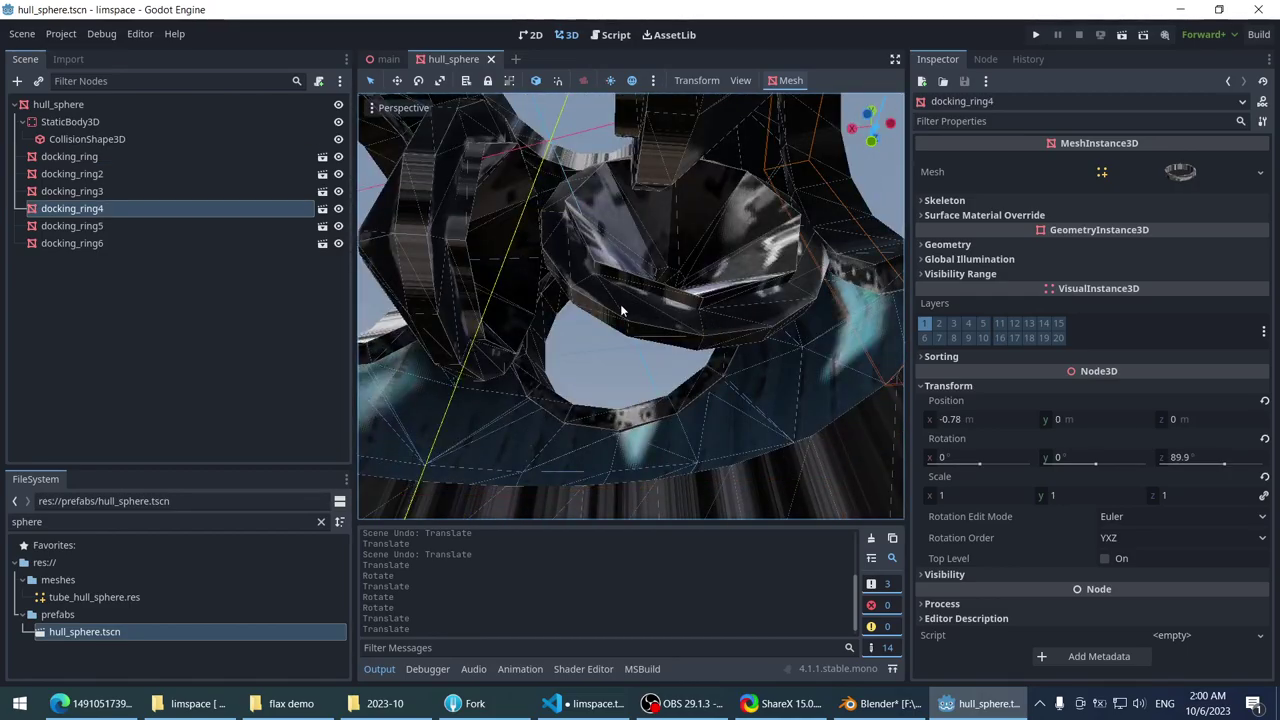
middle_drag(620, 311, 646, 266)
scroll(610, 308, up, 2)
scroll(737, 277, down, 2)
click(560, 250)
middle_drag(560, 250, 665, 405)
scroll(558, 246, up, 2)
drag(681, 418, 566, 431)
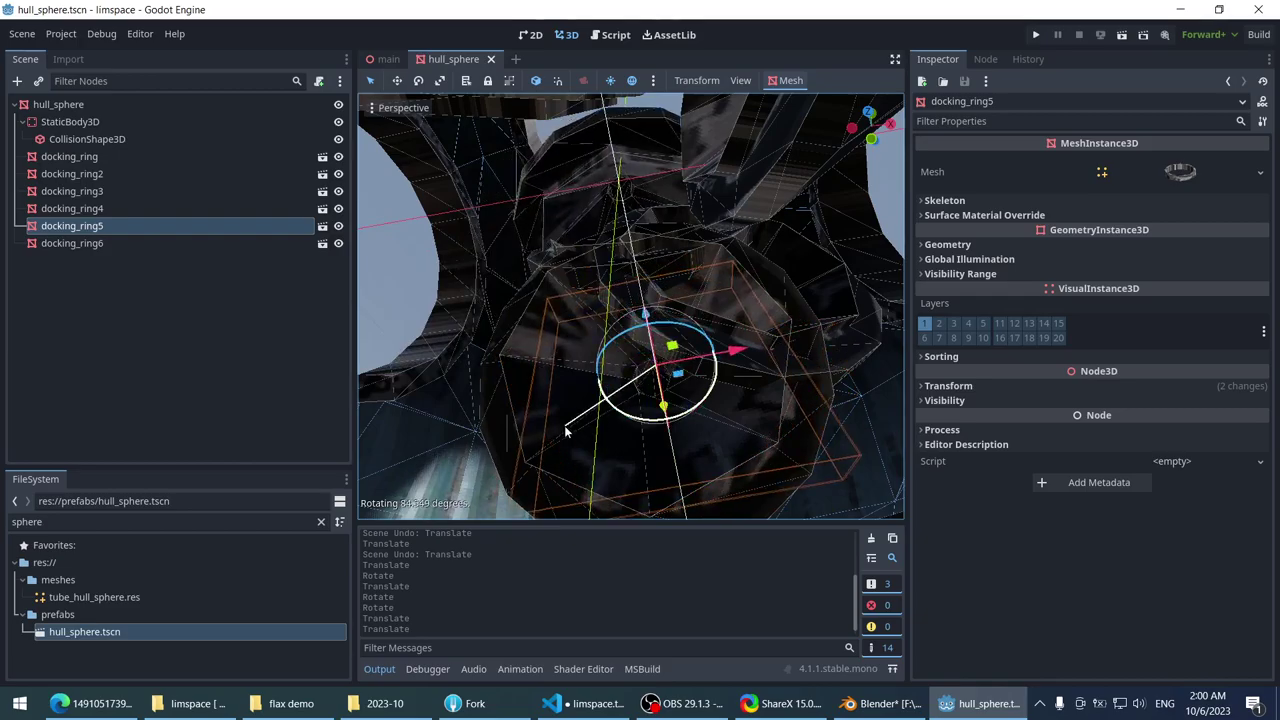
- Undo docking_ring5's rotation, then try tilting and rotating docking_ring3, undoing each attempt
middle_drag(586, 390, 690, 245)
click(656, 264)
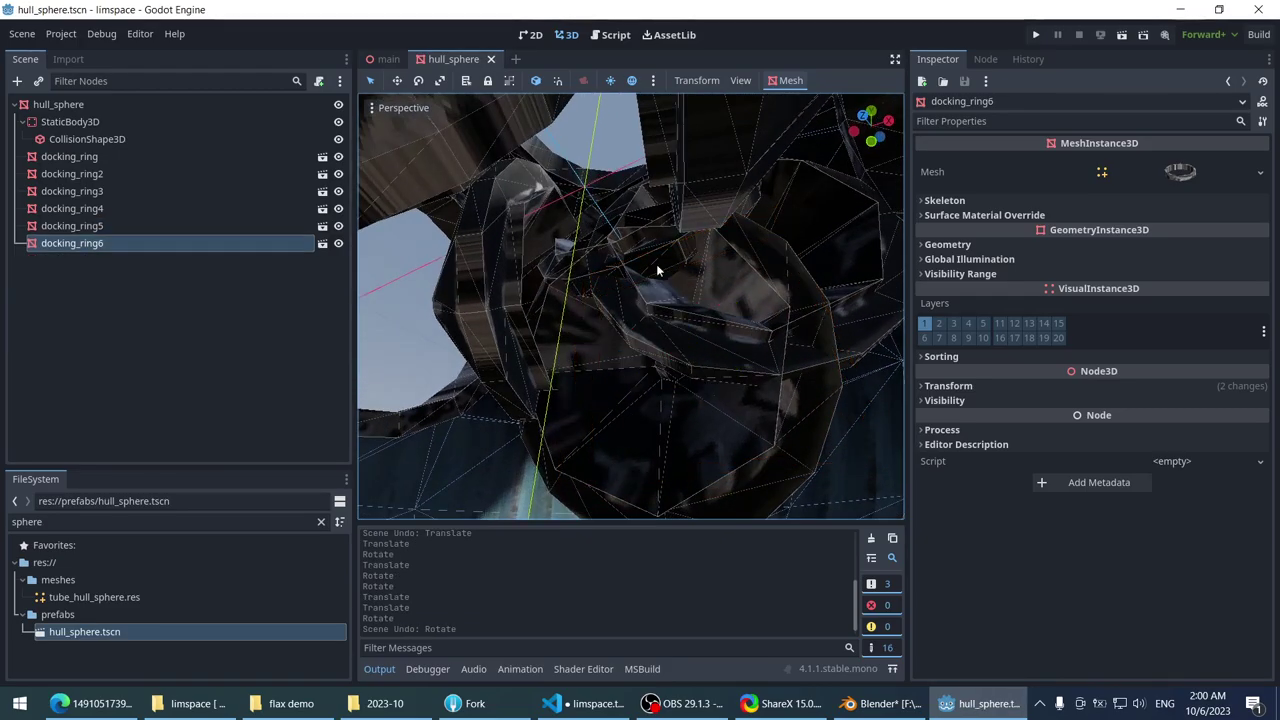
key(ctrl+z)
click(703, 268)
middle_drag(623, 314, 621, 430)
drag(621, 430, 548, 314)
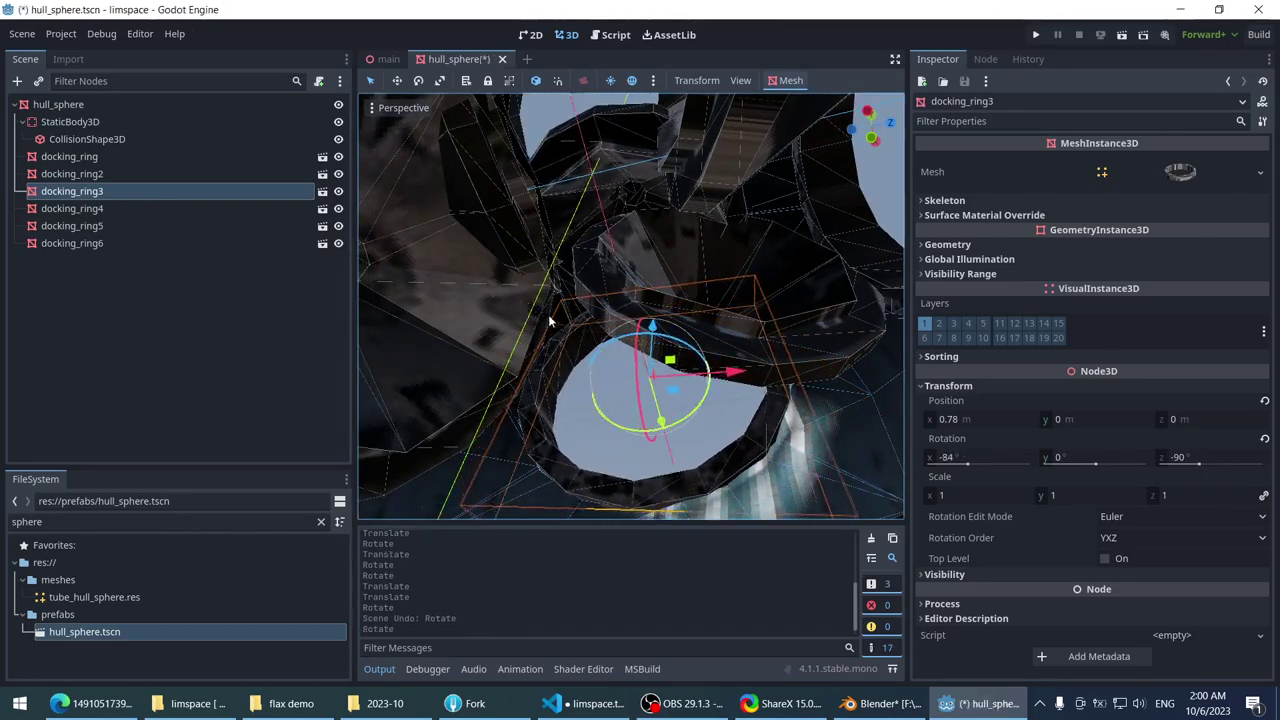
key(ctrl+z)
drag(616, 432, 570, 333)
mouse_move(570, 333)
middle_down()
mouse_move(633, 230)
mouse_move(636, 283)
mouse_move(670, 272)
mouse_move(588, 328)
middle_up()
scroll(636, 283, up, 2)
key(ctrl+z)
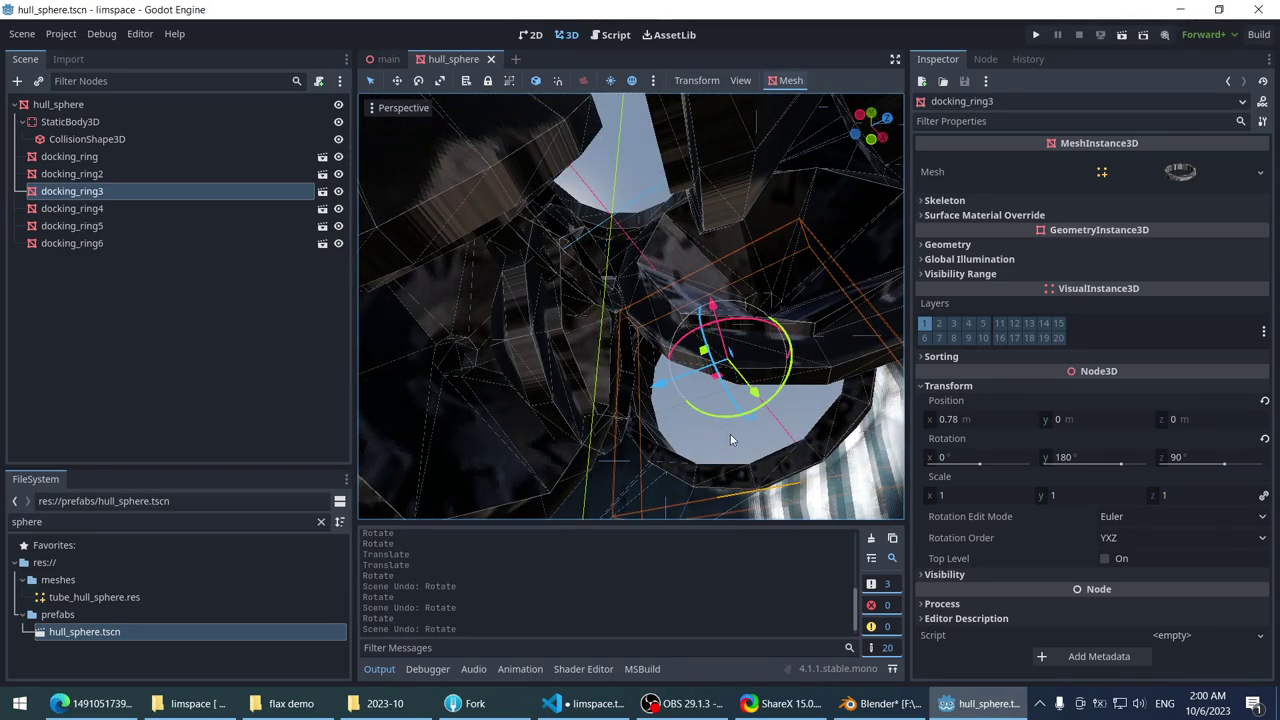
- Tilt docking_ring3 to -45 degrees, discard a trial tilt, and settle on a quarter turn
drag(728, 418, 640, 400)
middle_drag(640, 400, 630, 211)
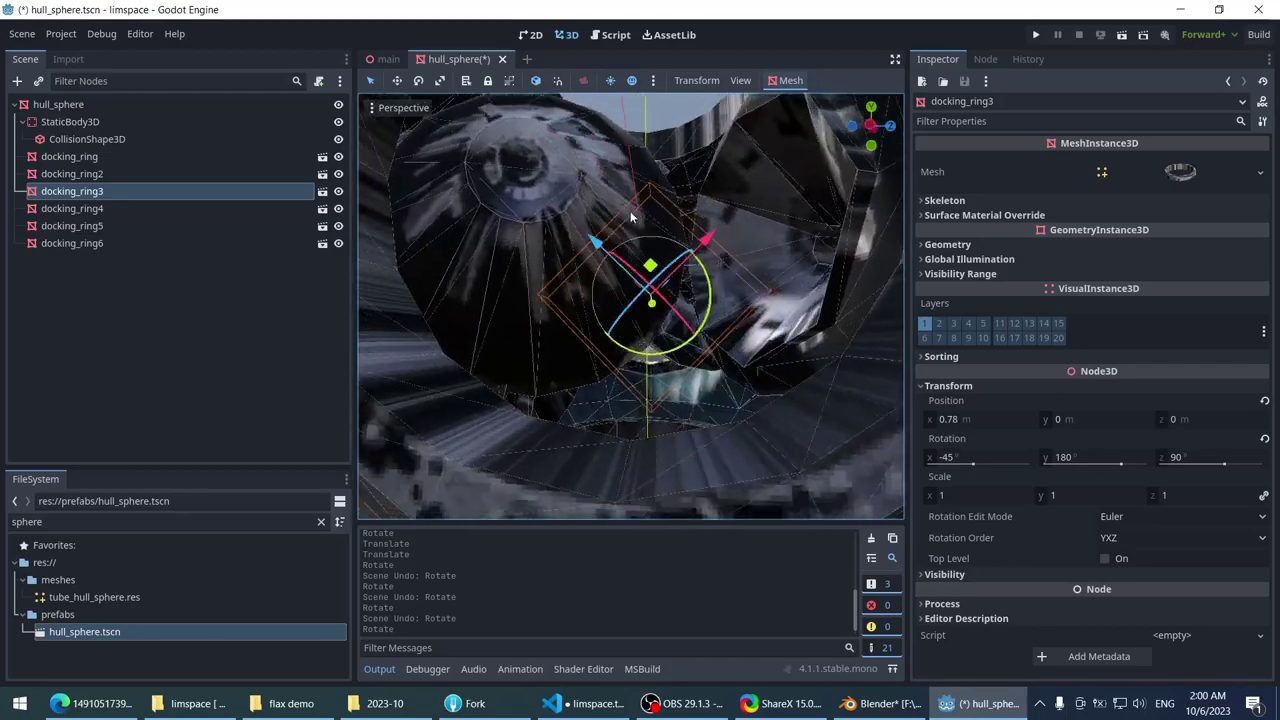
middle_drag(730, 300, 629, 252)
scroll(629, 252, up, 2)
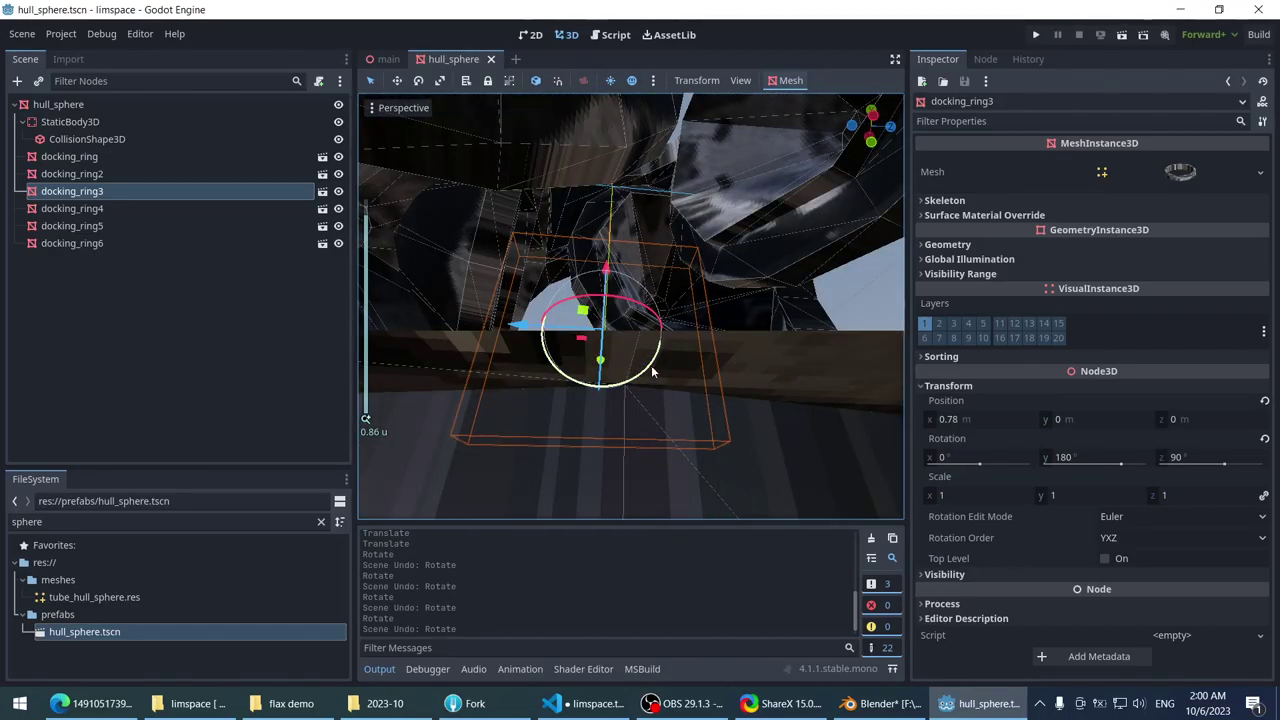
drag(652, 372, 575, 400)
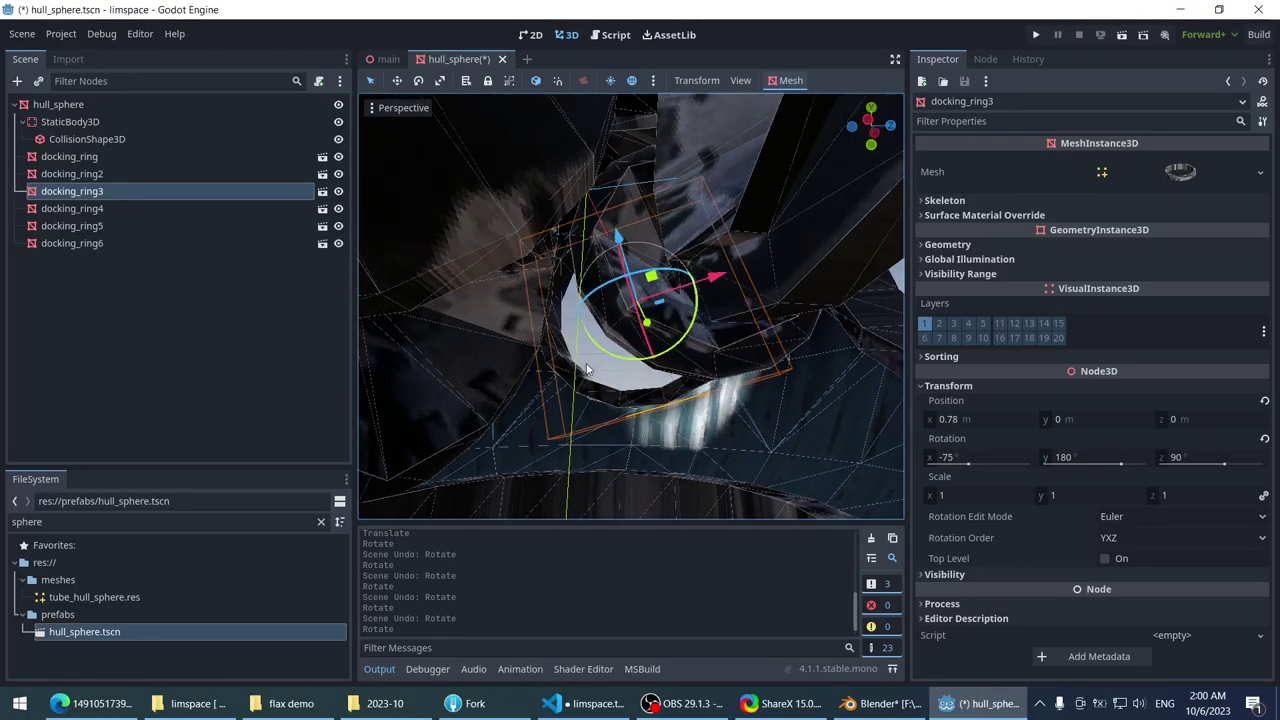
middle_drag(575, 400, 600, 368)
key(ctrl+z)
drag(600, 368, 514, 237)
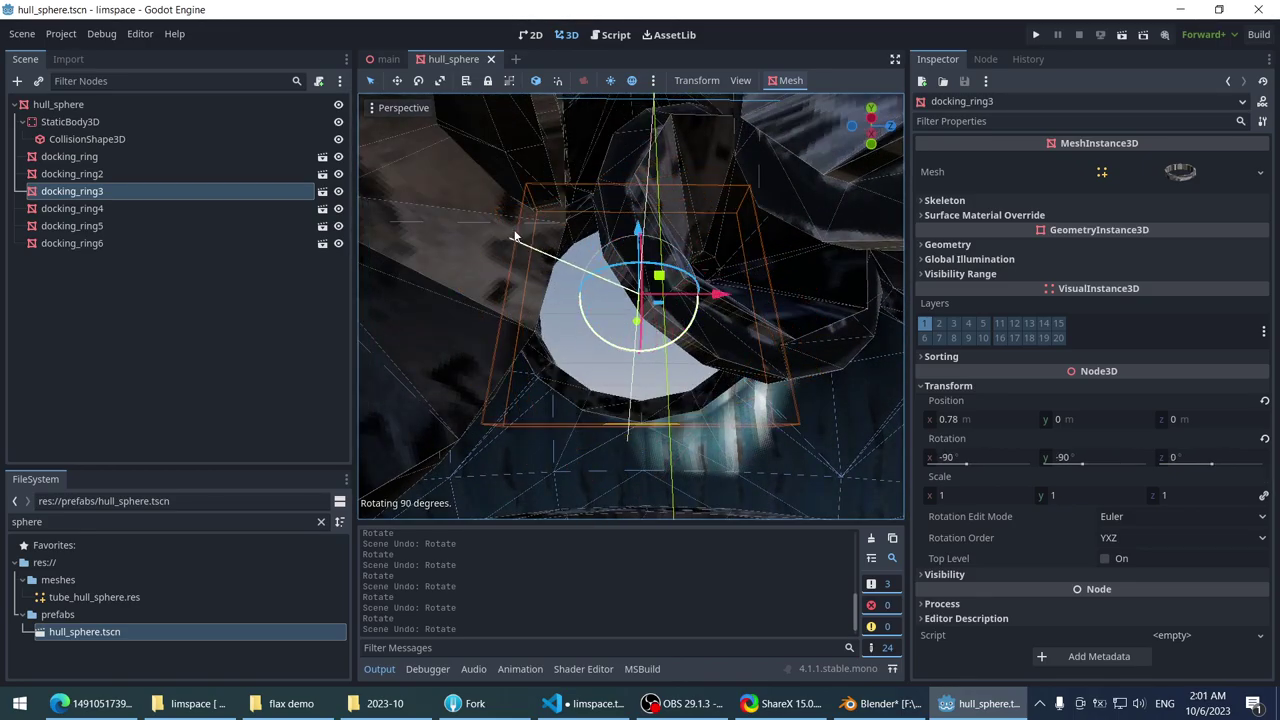
middle_drag(566, 258, 718, 265)
- Select docking_ring4, docking_ring, docking_ring5, docking_ring3 and docking_ring2 in turn to check their orientations
click(777, 304)
scroll(607, 293, up, 5)
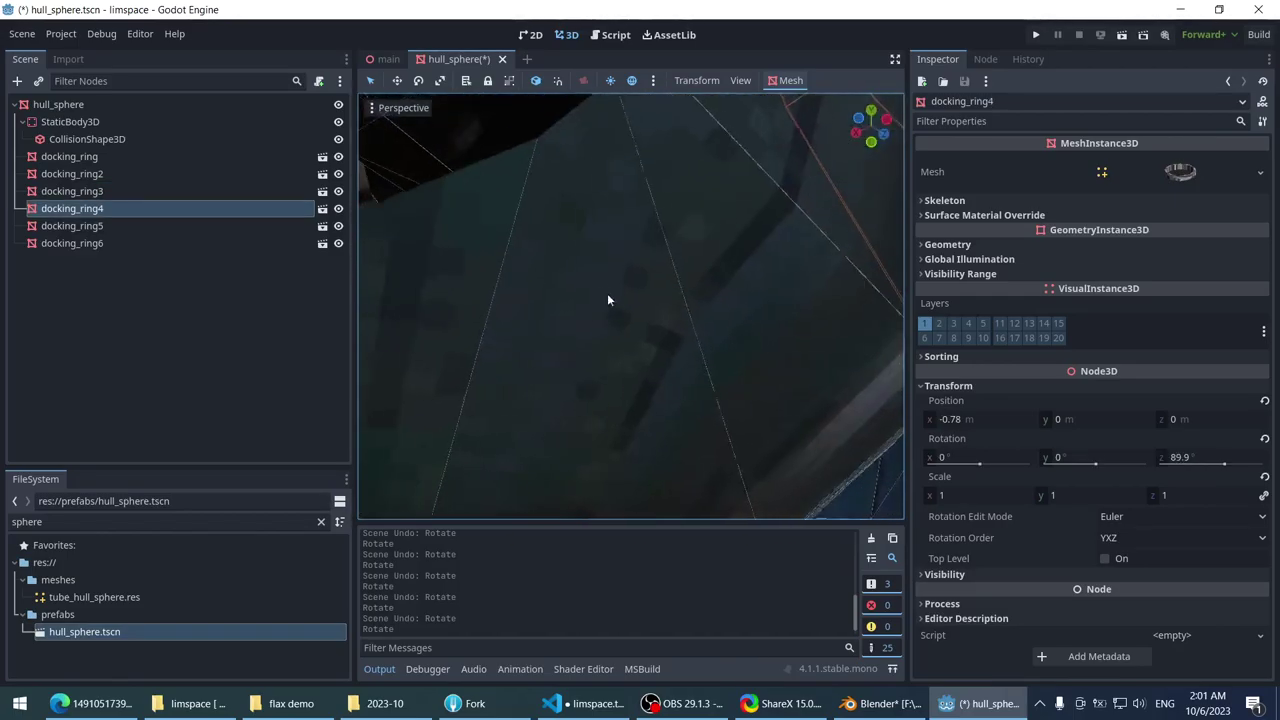
middle_drag(678, 310, 685, 303)
scroll(685, 303, up, 2)
click(565, 360)
right_drag(565, 360, 590, 225)
scroll(600, 285, down, 2)
click(590, 185)
click(560, 226)
click(668, 190)
click(558, 274)
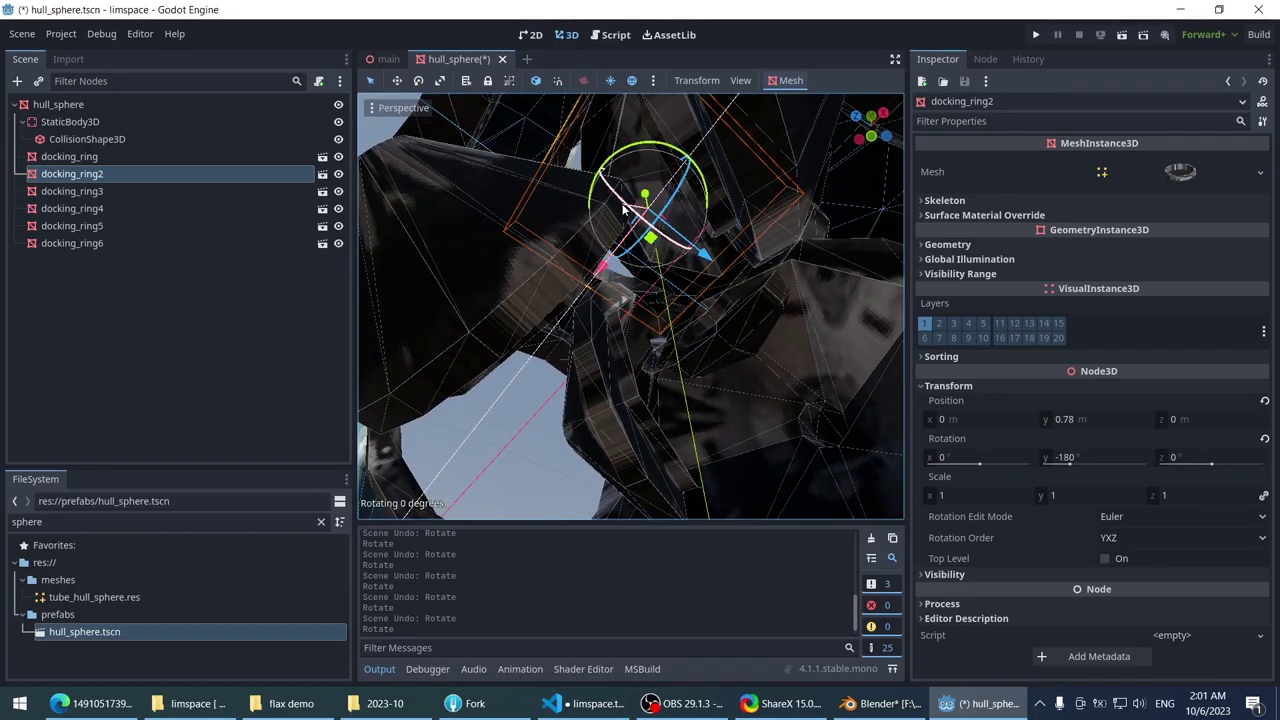
right_drag(663, 196, 642, 323)
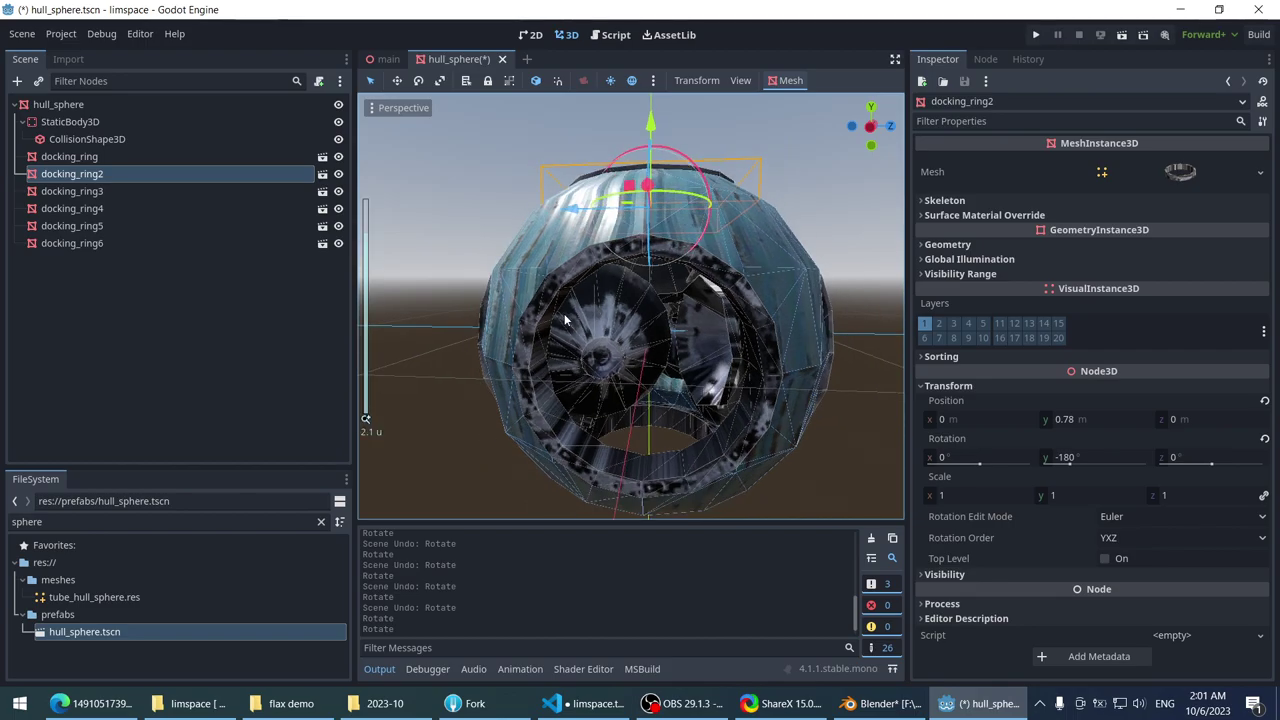
- Orbit around the hull sphere, checking docking_ring4 and docking_ring6 against their openings
scroll(642, 323, up, 5)
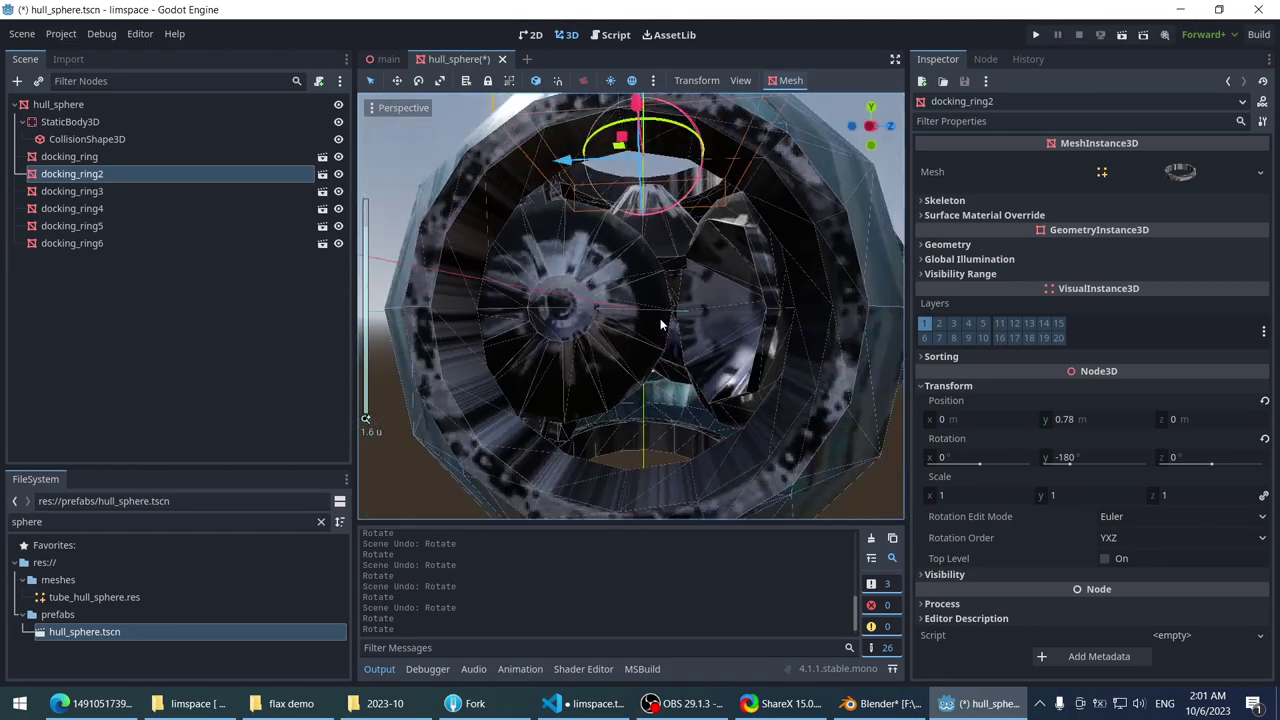
middle_drag(660, 318, 461, 328)
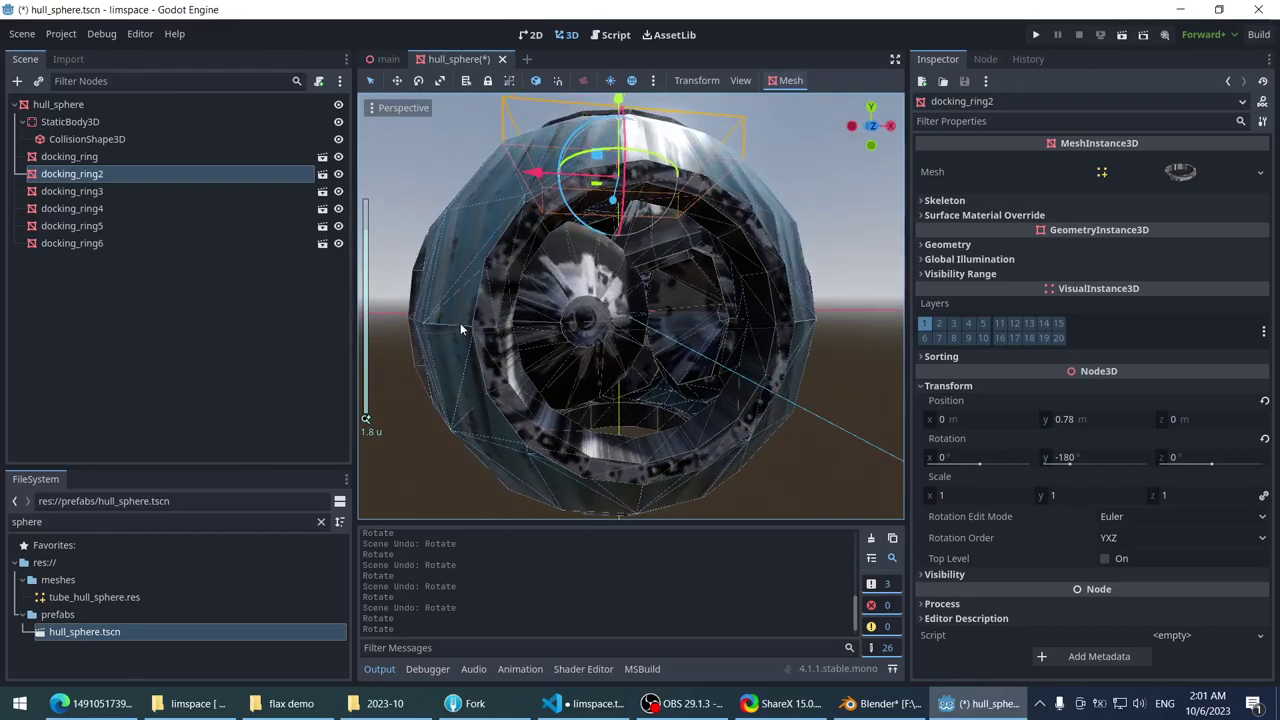
click(544, 297)
middle_drag(544, 297, 585, 288)
click(368, 269)
click(505, 290)
middle_drag(505, 290, 704, 263)
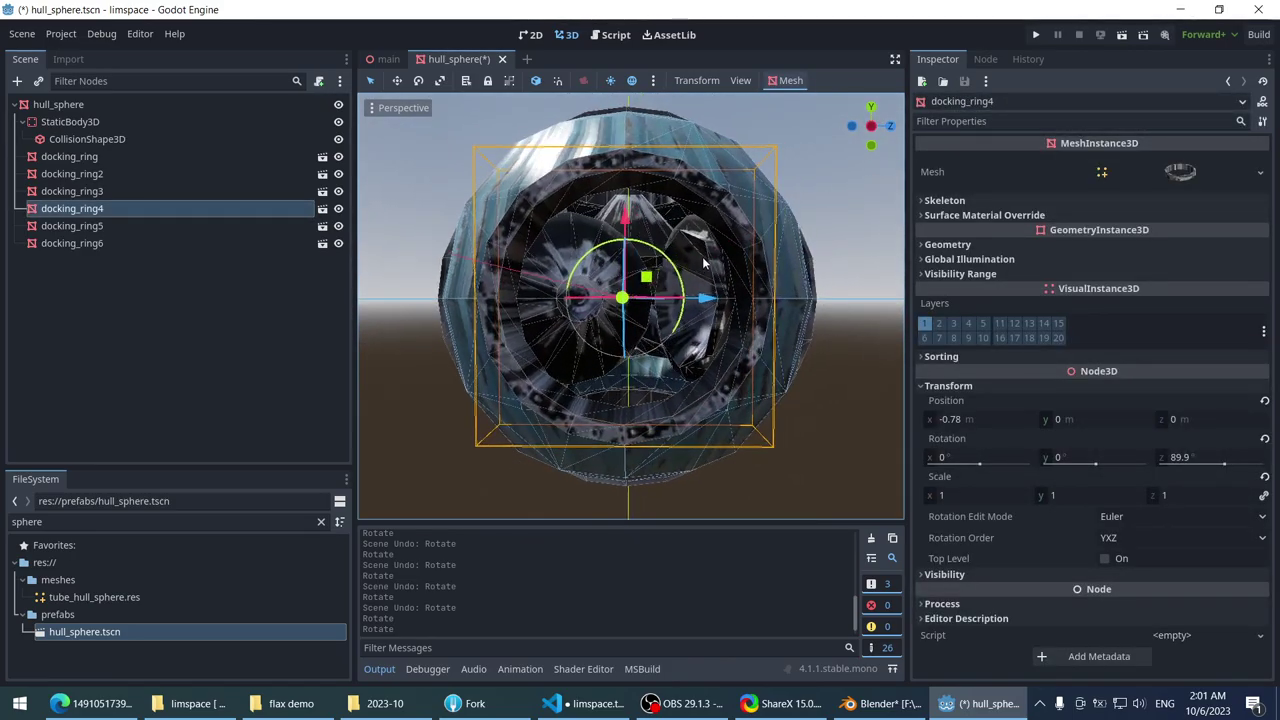
middle_drag(590, 240, 548, 259)
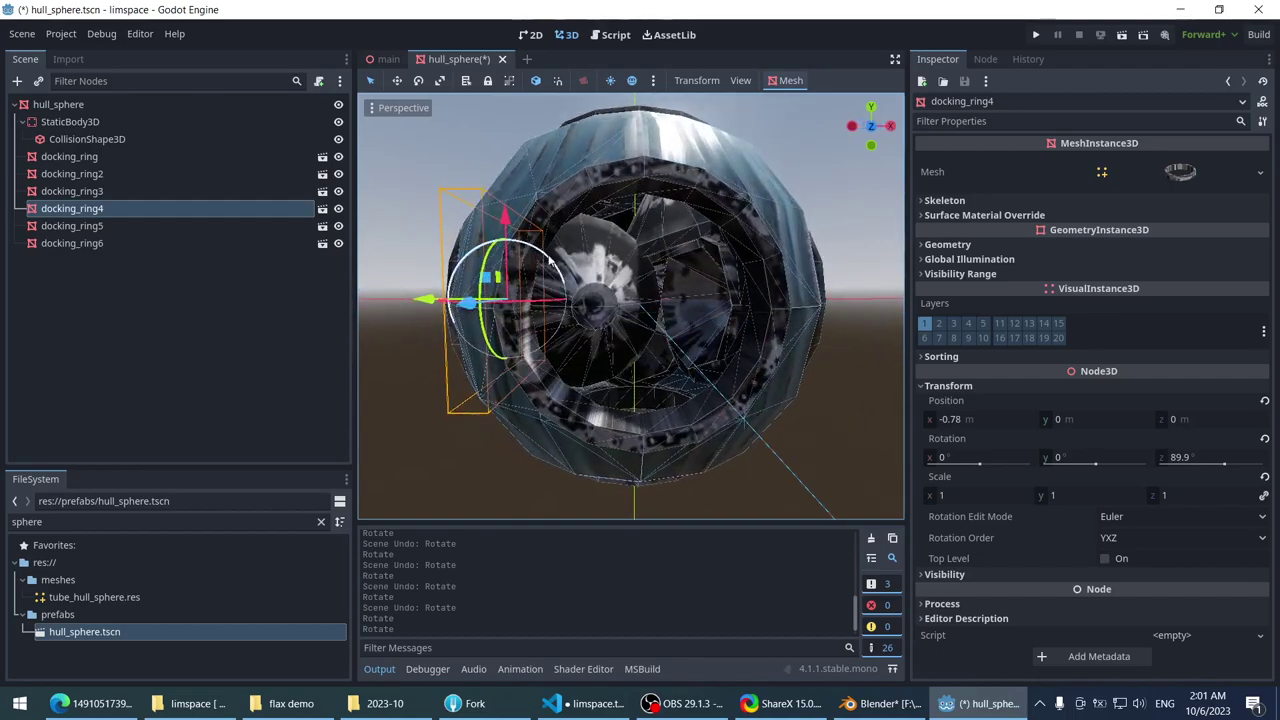
click(730, 304)
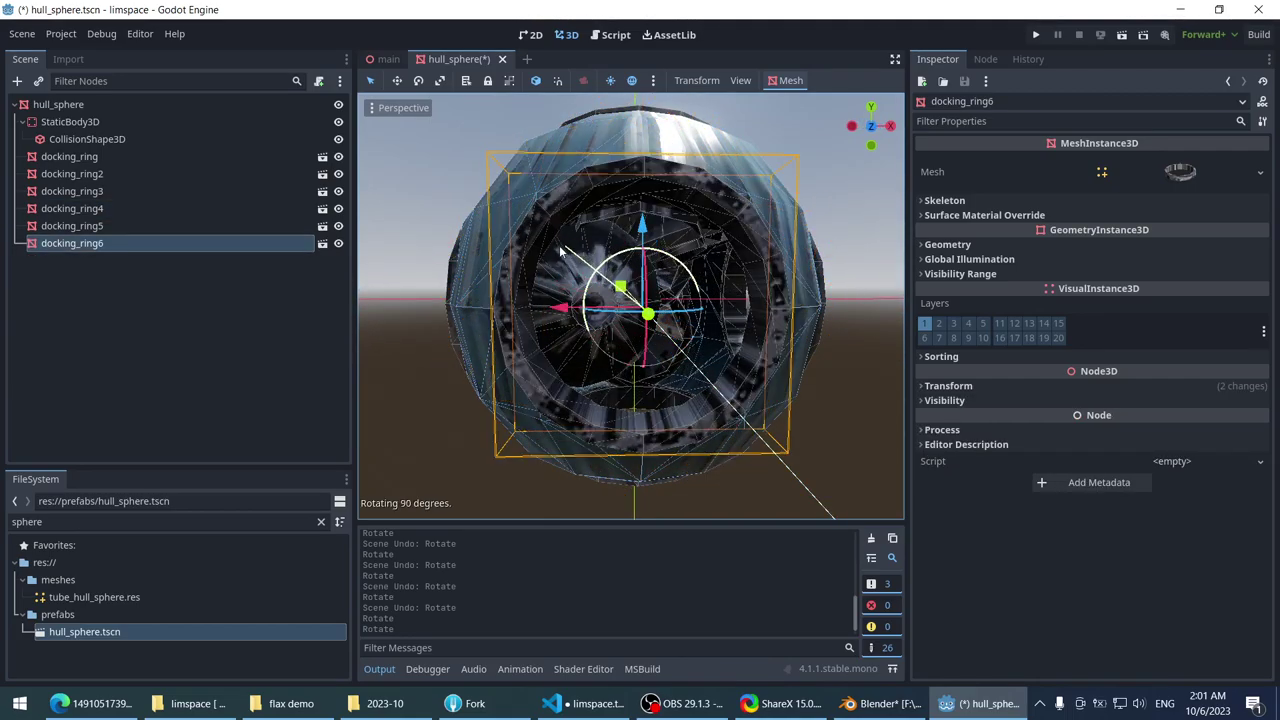
mouse_move(555, 250)
middle_down()
mouse_move(780, 252)
mouse_move(570, 267)
middle_up()
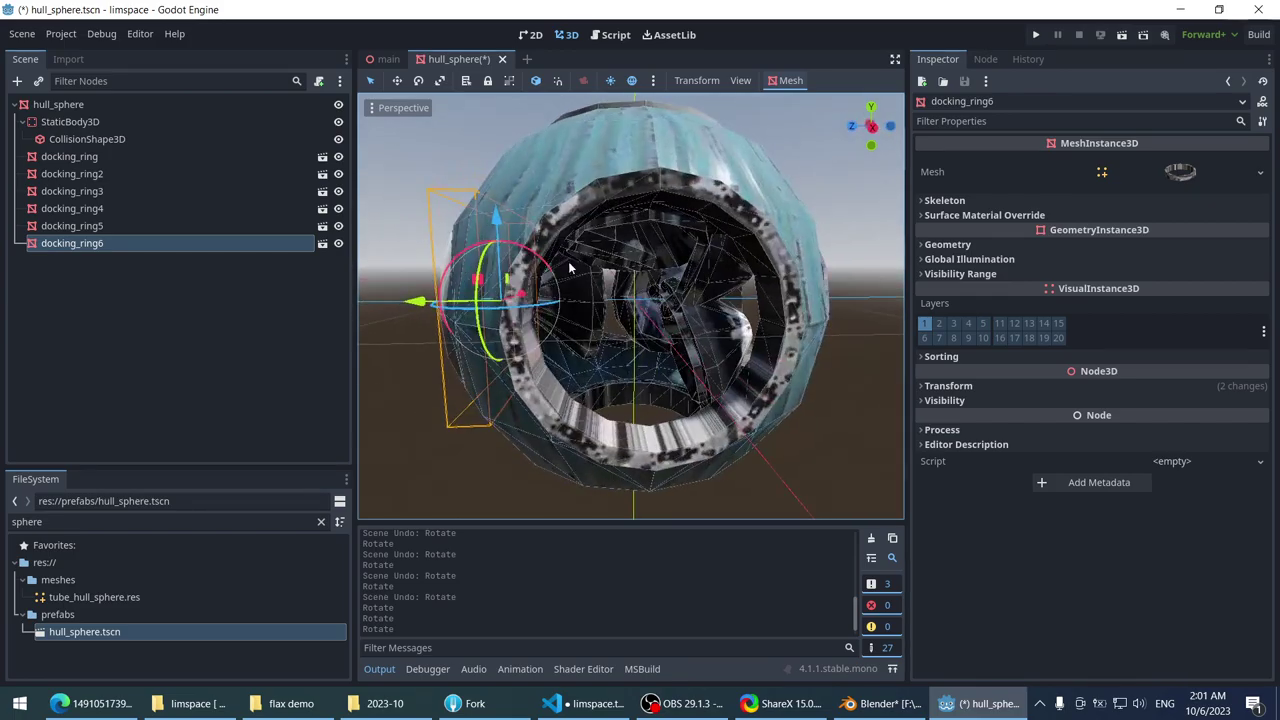
- Rotate the next docking ring to a new angle inside its opening
click(585, 310)
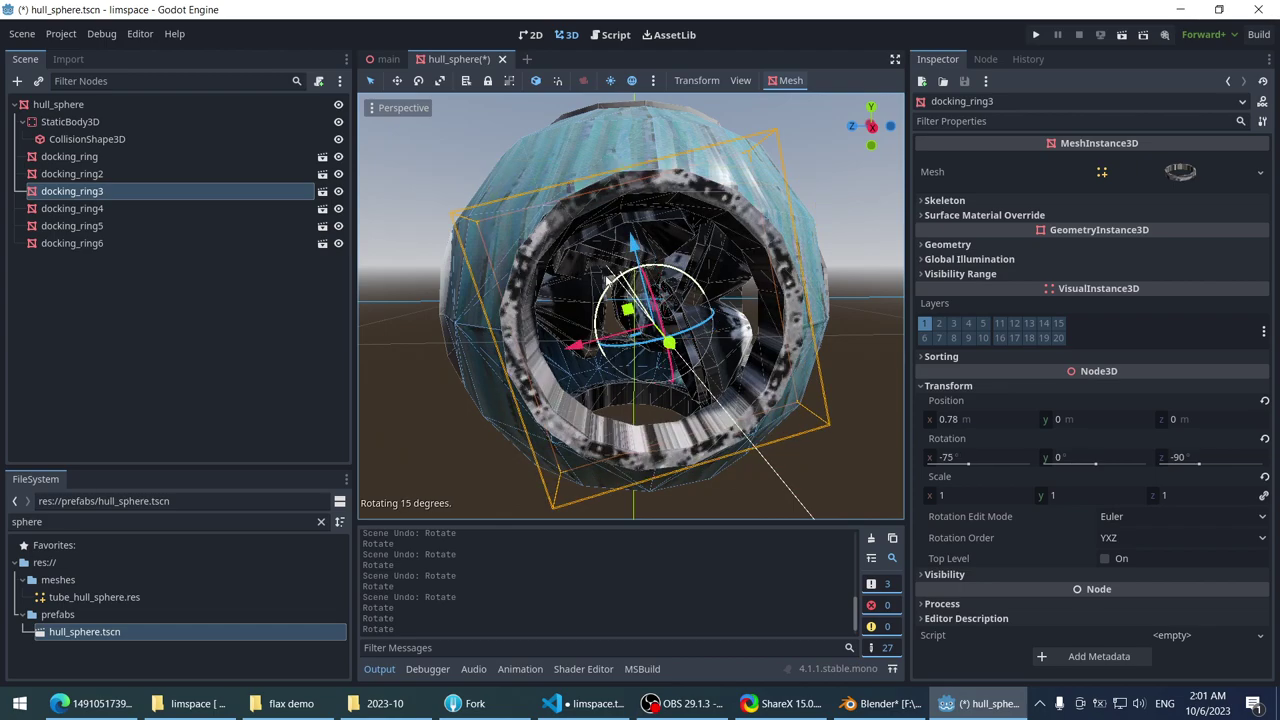
drag(608, 280, 778, 243)
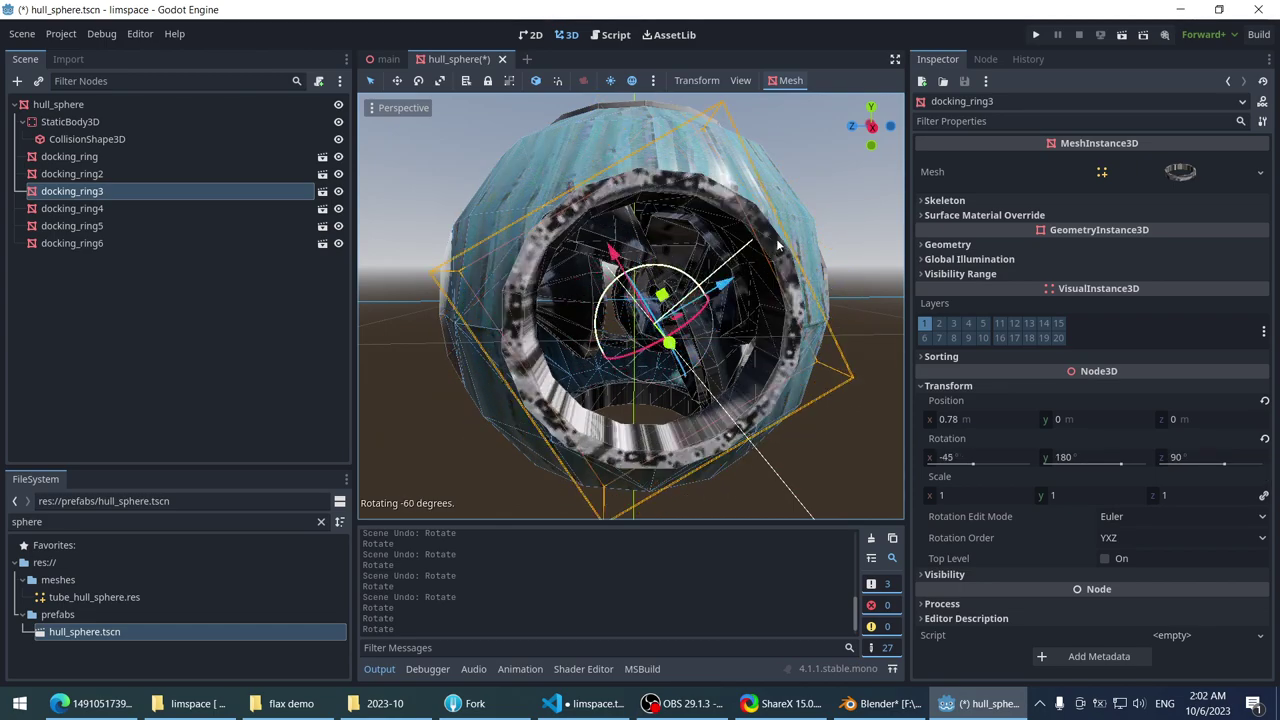
drag(918, 323, 679, 428)
middle_drag(679, 428, 440, 300)
click(409, 469)
- Rotate docking_ring4 by 90 degrees and look through the ring to check alignment
click(550, 338)
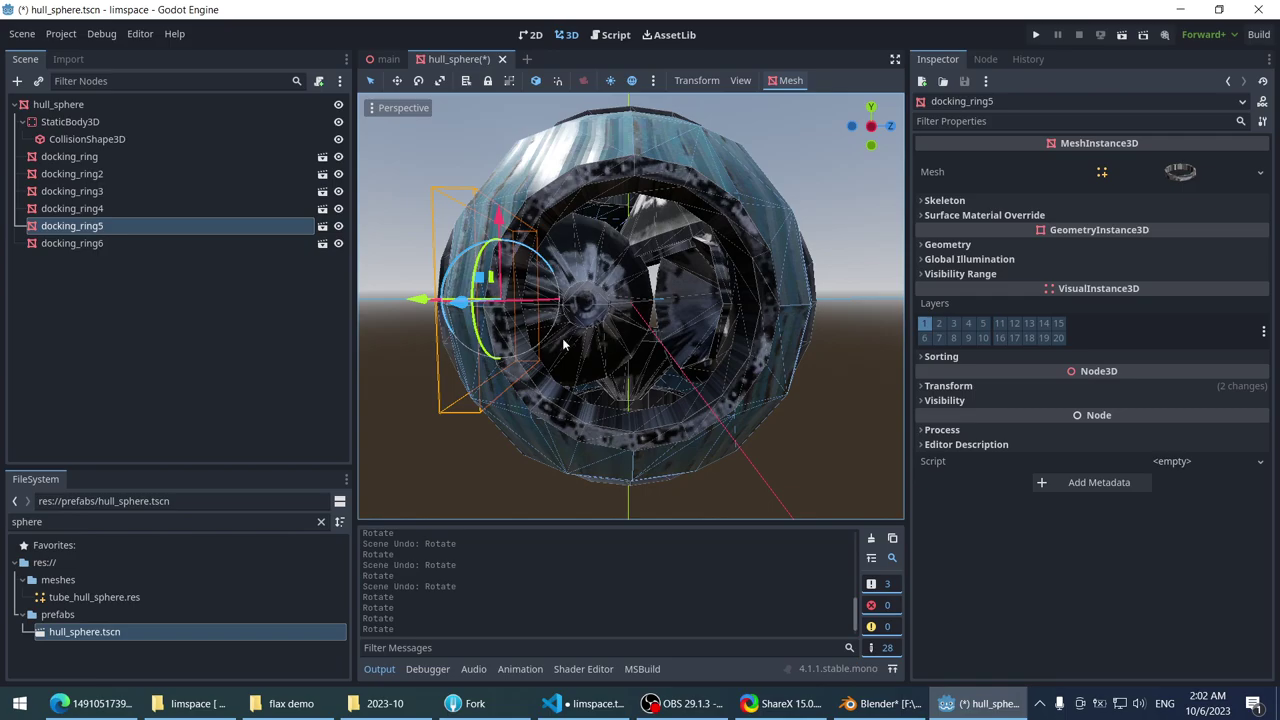
click(644, 455)
middle_drag(644, 455, 812, 327)
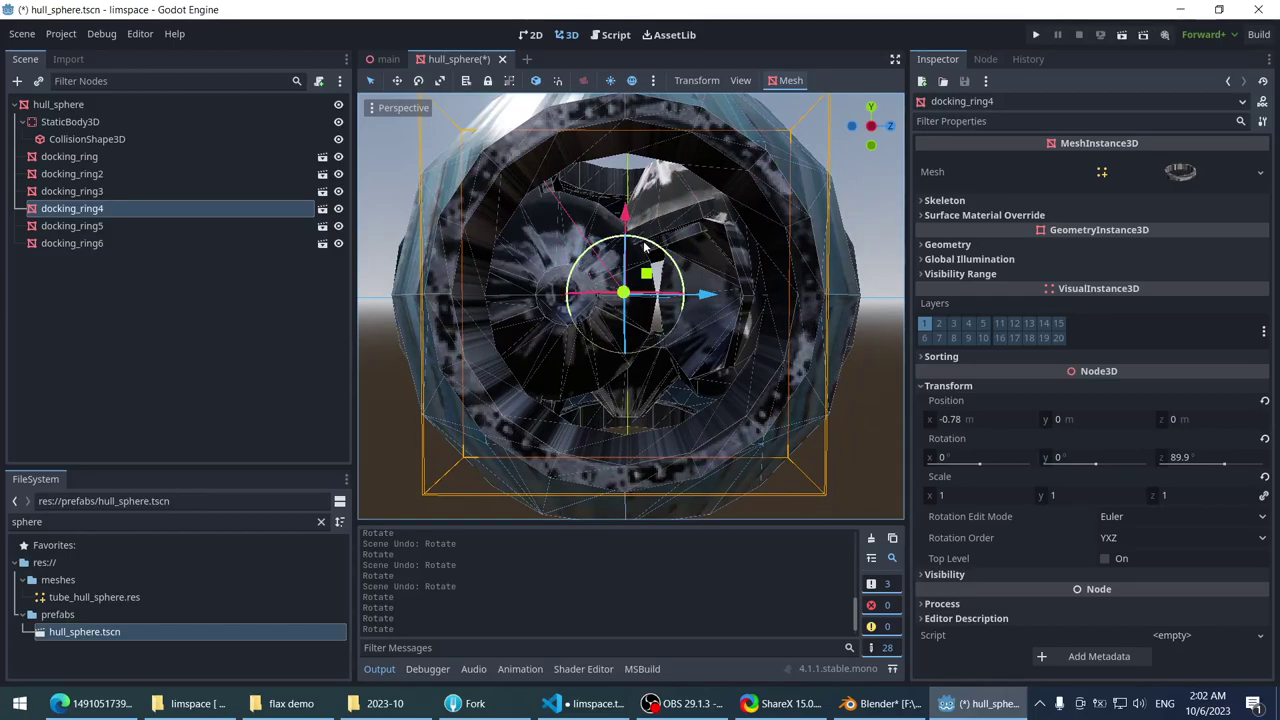
drag(644, 247, 510, 265)
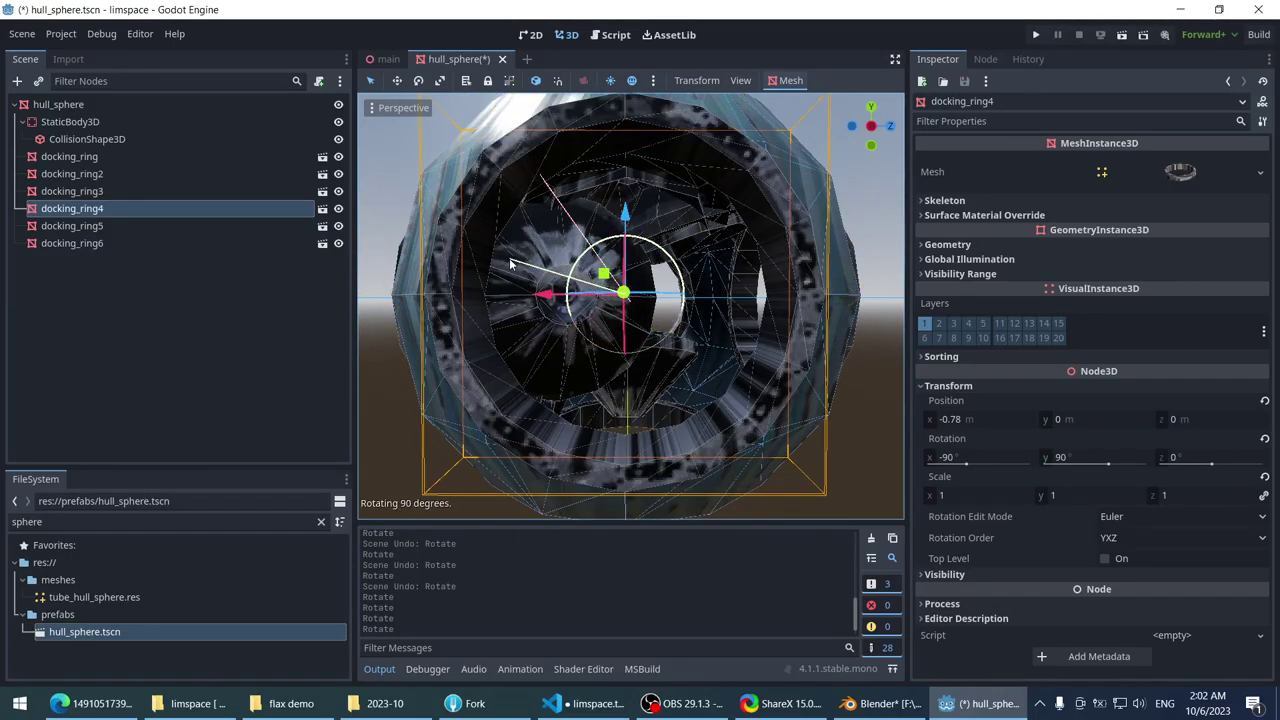
middle_drag(770, 198, 650, 272)
scroll(696, 223, up, 10)
scroll(678, 239, down, 2)
scroll(481, 270, down, 5)
scroll(558, 290, up, 5)
middle_drag(758, 257, 661, 247)
- Turn docking_ring2 around its vertical axis to a new angle
drag(672, 216, 550, 224)
middle_drag(550, 224, 643, 250)
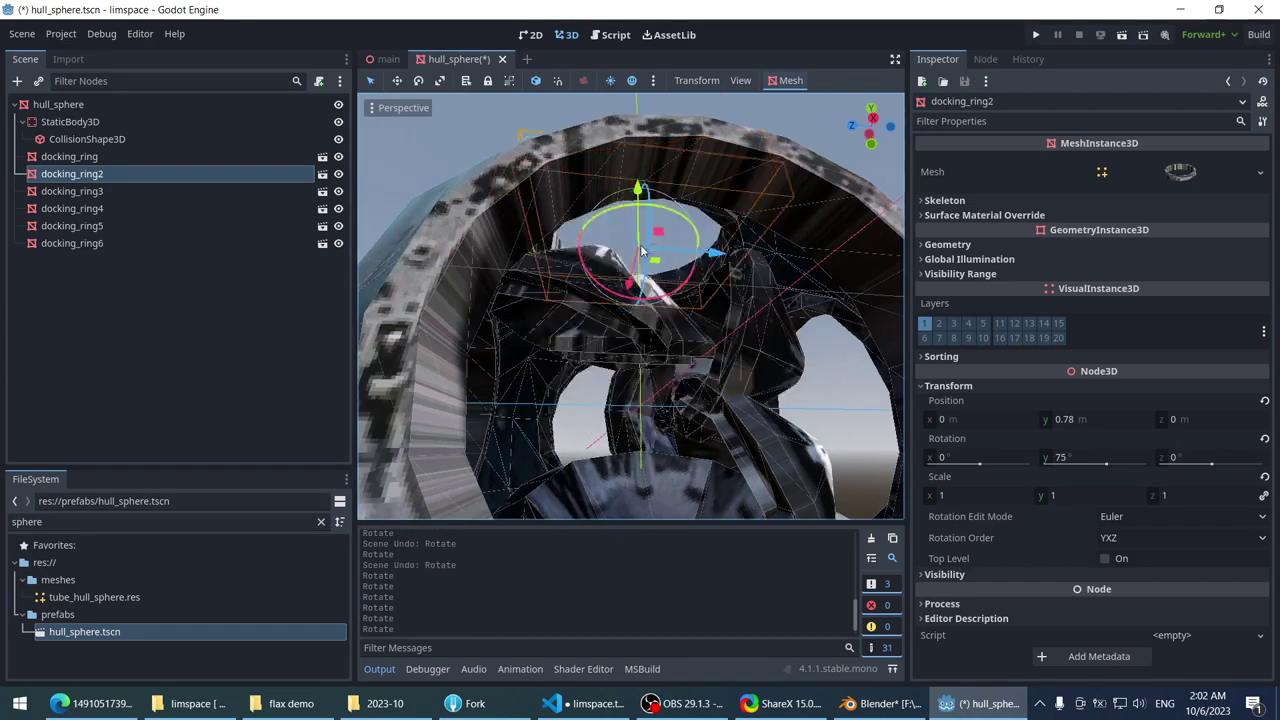
drag(615, 230, 590, 234)
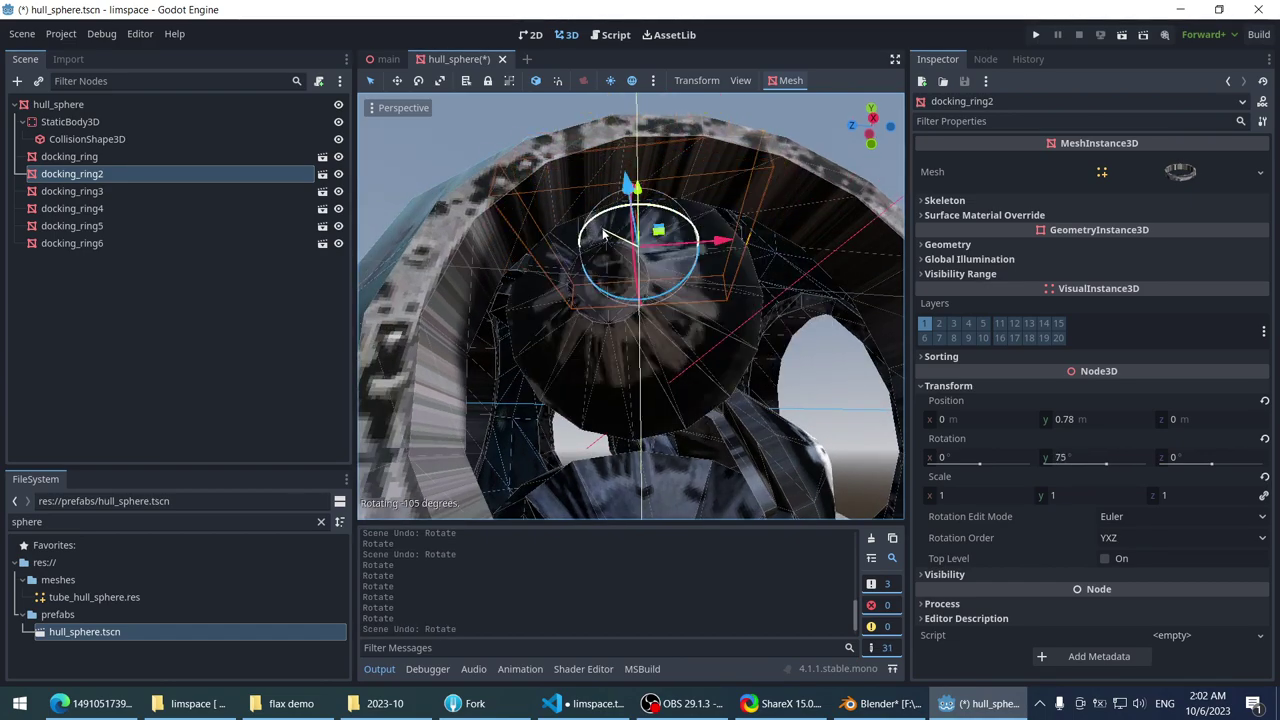
middle_drag(607, 263, 668, 433)
scroll(767, 252, down, 3)
scroll(642, 282, up, 2)
- Re-angle docking_ring3 so it tilts 30° about X in its opening
click(645, 314)
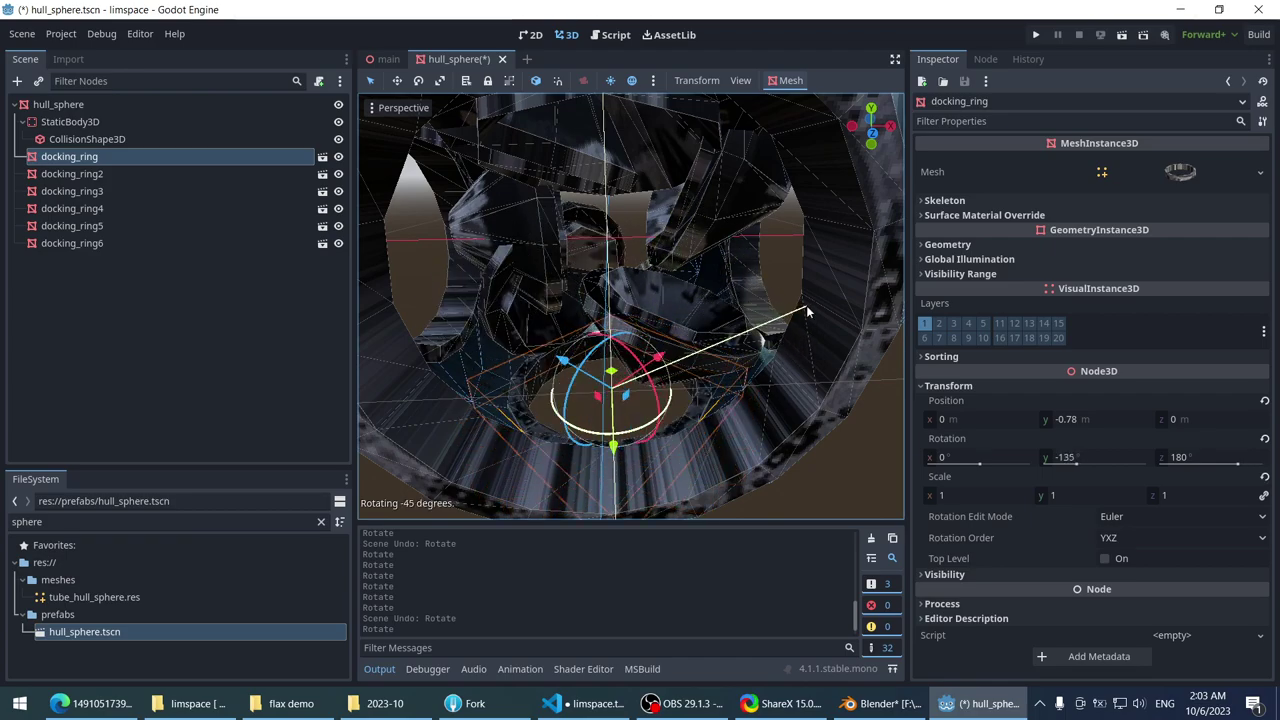
drag(806, 305, 806, 305)
middle_drag(806, 305, 529, 298)
scroll(634, 218, down, 3)
scroll(654, 202, down, 3)
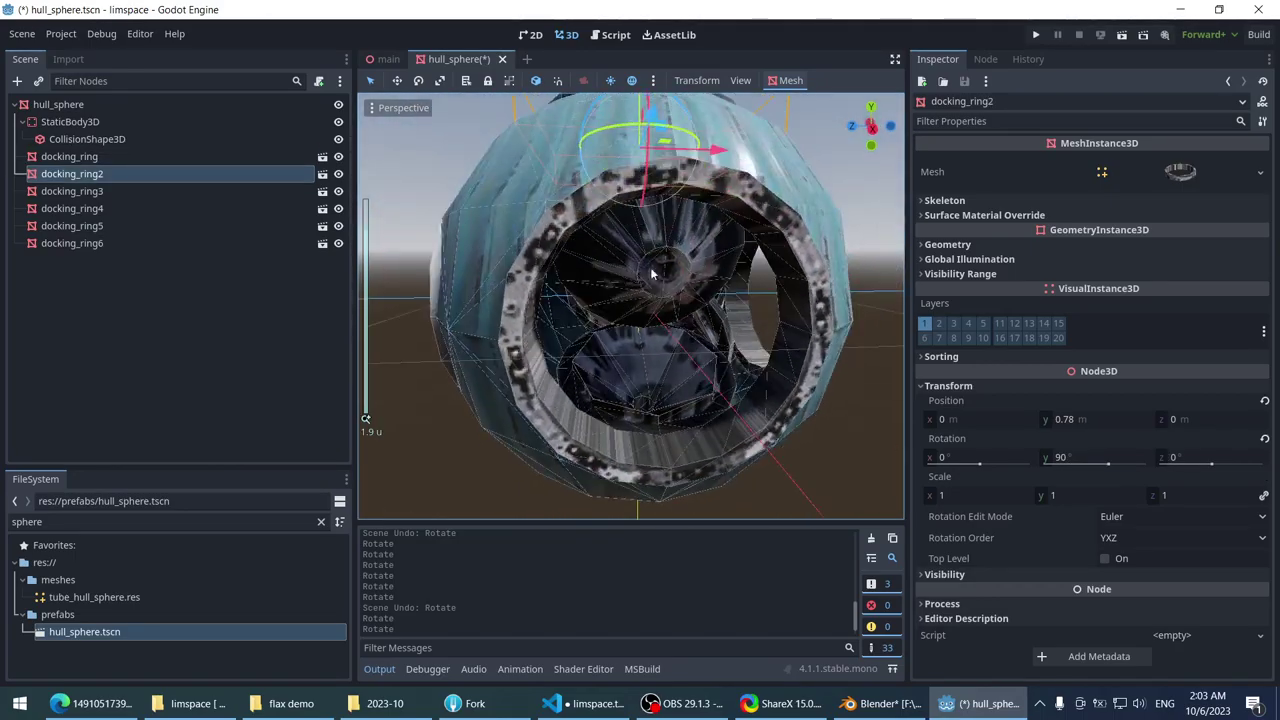
middle_drag(654, 202, 662, 364)
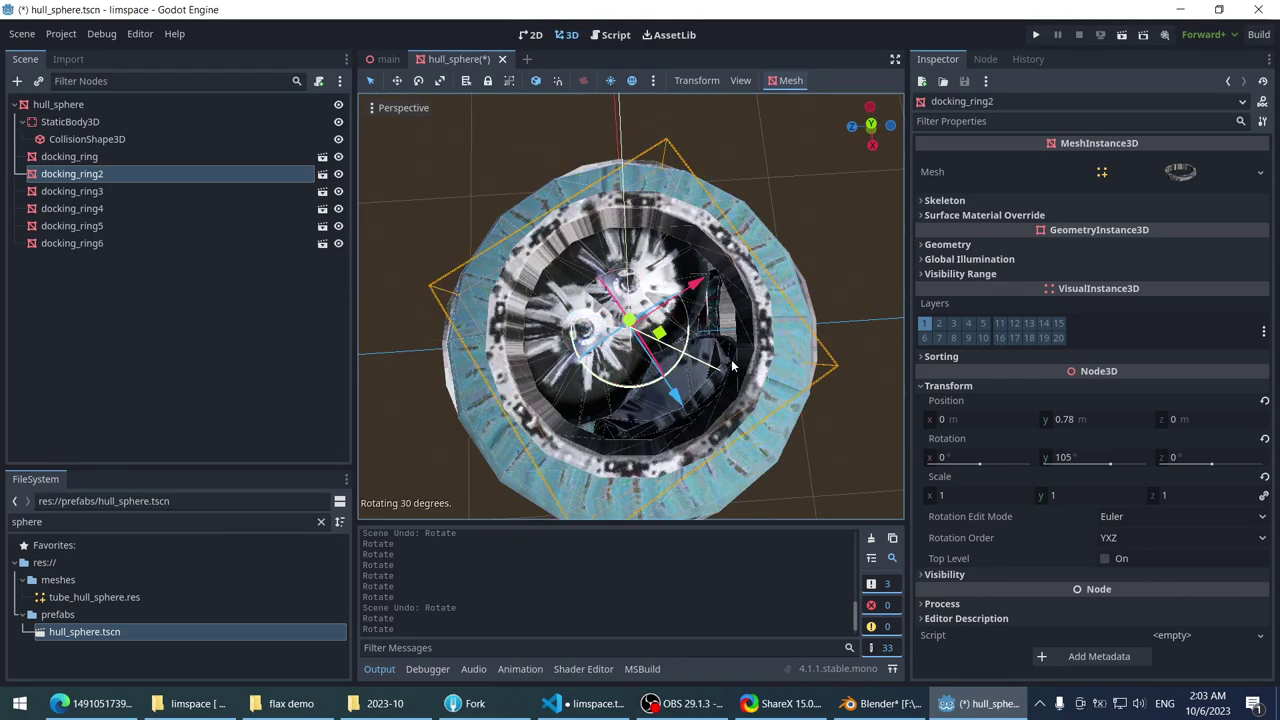
drag(743, 345, 700, 330)
middle_drag(700, 330, 660, 313)
scroll(615, 424, up, 3)
click(615, 424)
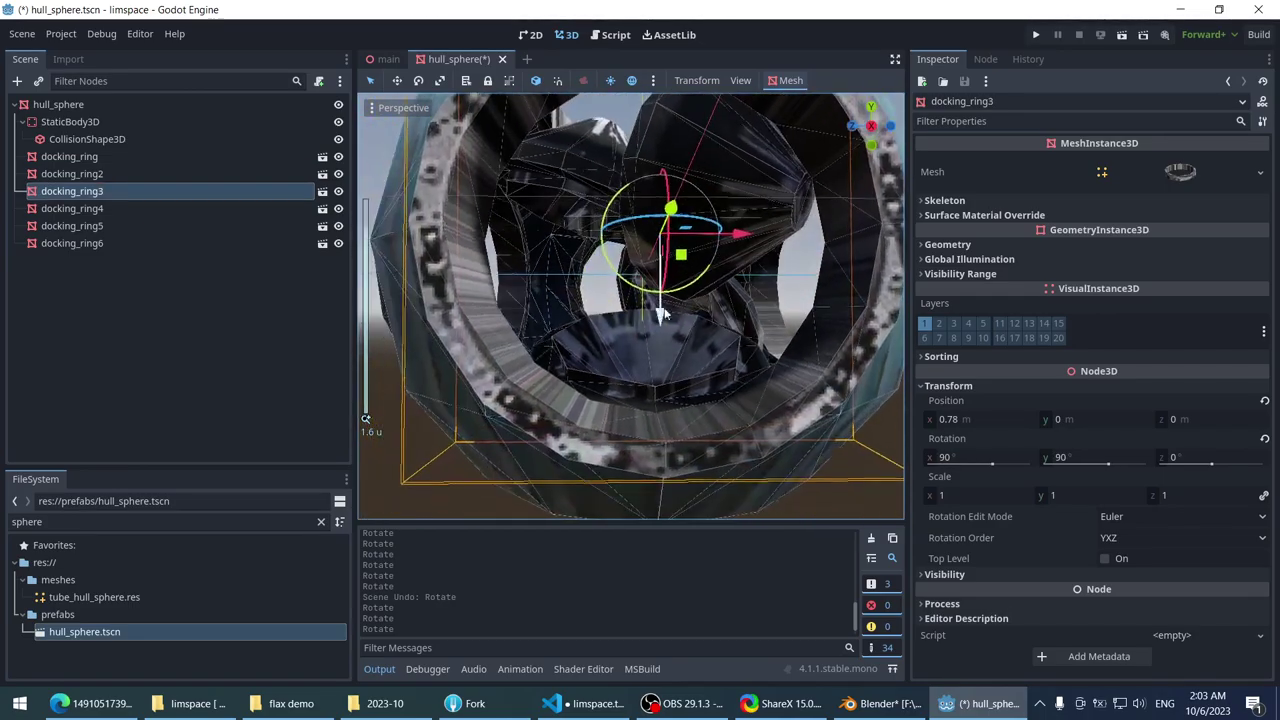
drag(686, 290, 615, 310)
scroll(620, 312, down, 2)
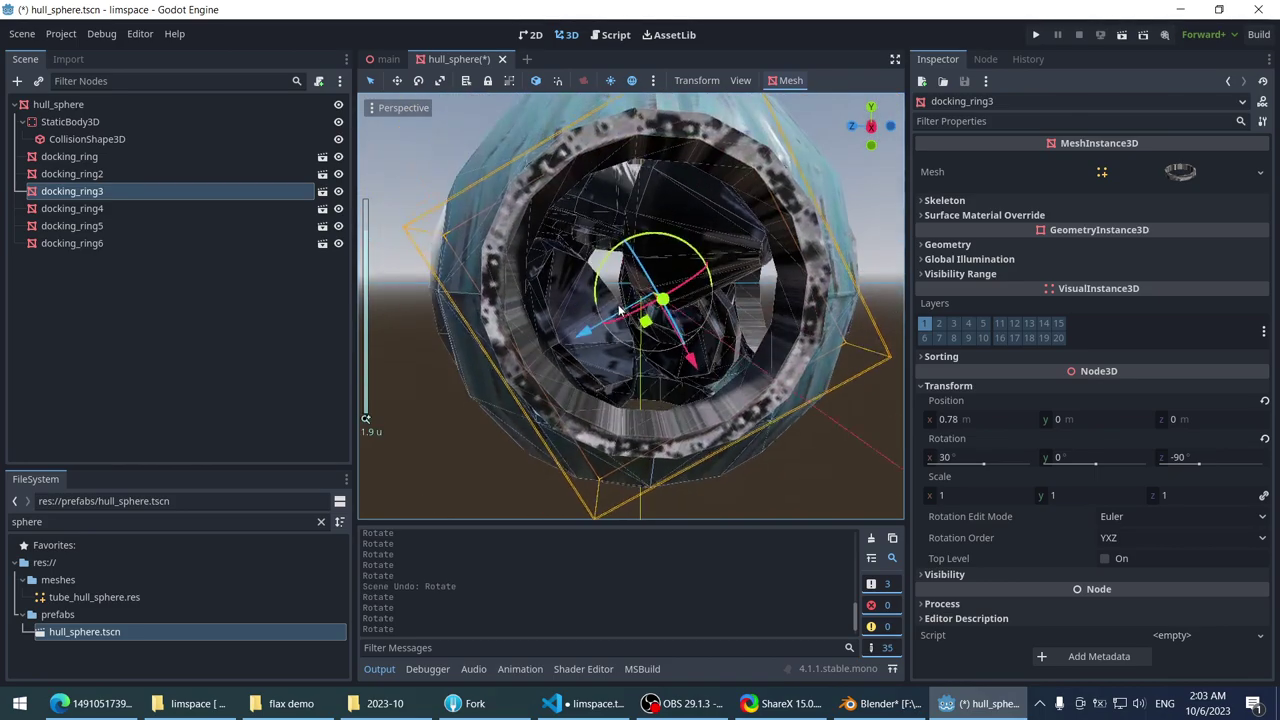
middle_drag(779, 302, 620, 237)
- Nudge docking_ring2 once more to settle it in place
click(572, 267)
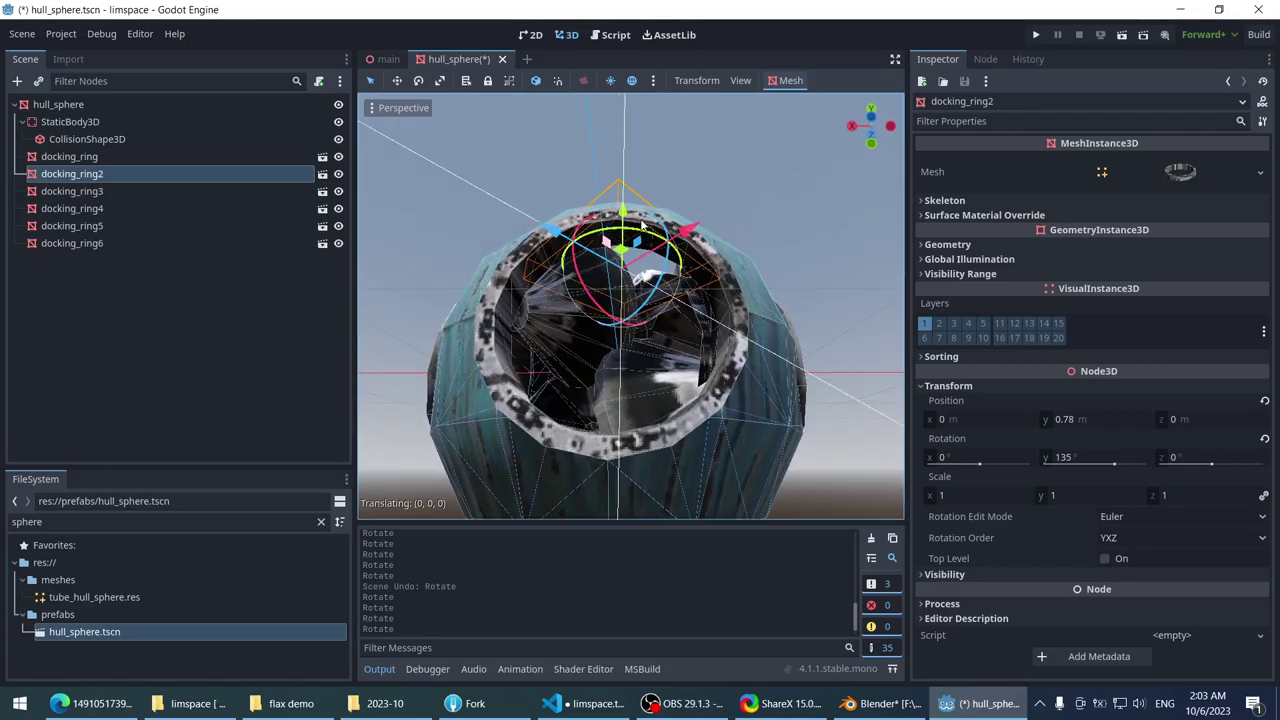
drag(643, 227, 643, 228)
middle_drag(643, 228, 644, 375)
scroll(644, 375, up, 2)
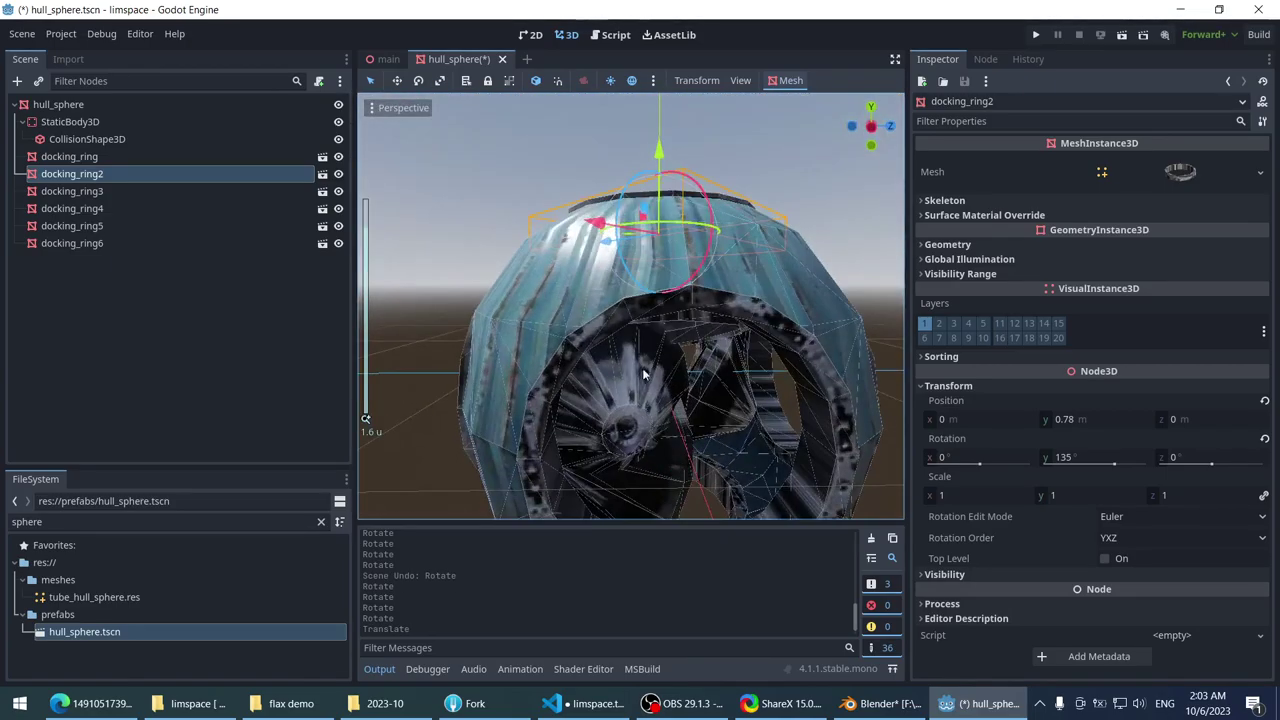
- Rotate docking_ring5 by −60 degrees to sit in its opening
click(700, 418)
middle_drag(700, 418, 658, 305)
middle_drag(516, 300, 678, 270)
drag(644, 346, 600, 405)
middle_drag(600, 405, 646, 241)
- Select docking_ring4 and undo its last rotation
click(704, 315)
scroll(706, 300, up, 5)
click(636, 225)
scroll(631, 192, down, 5)
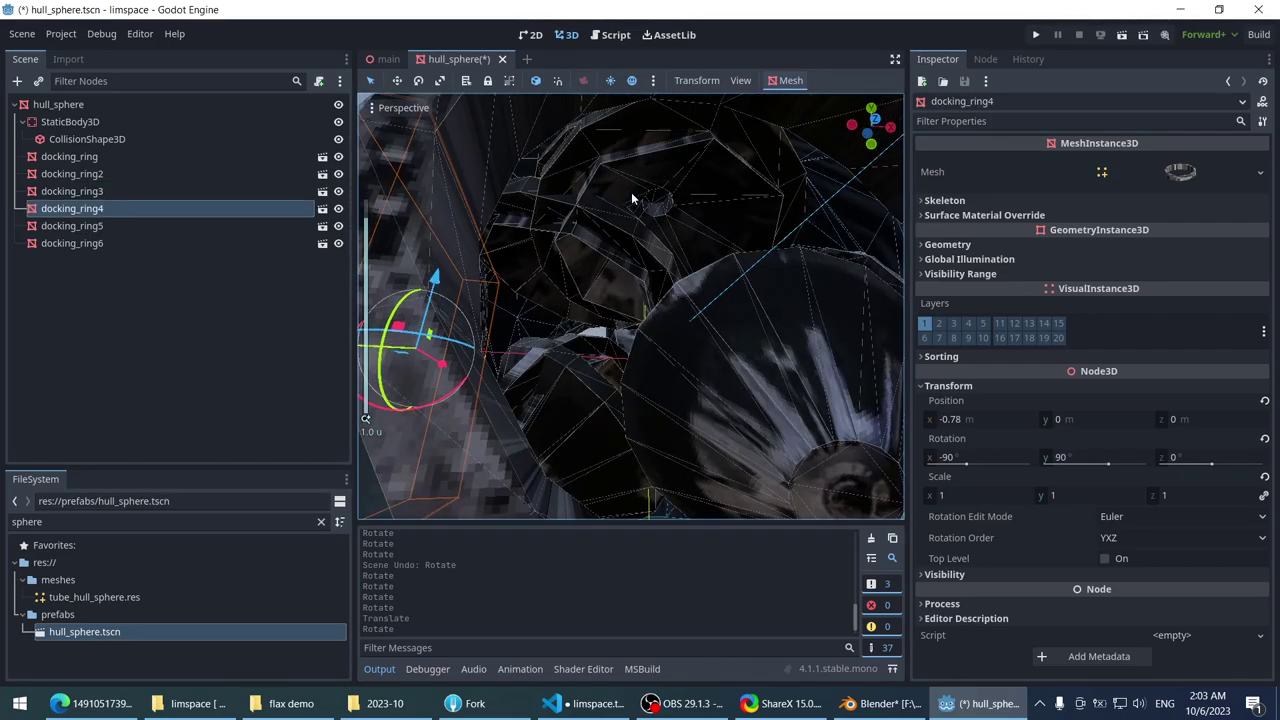
middle_drag(676, 272, 596, 265)
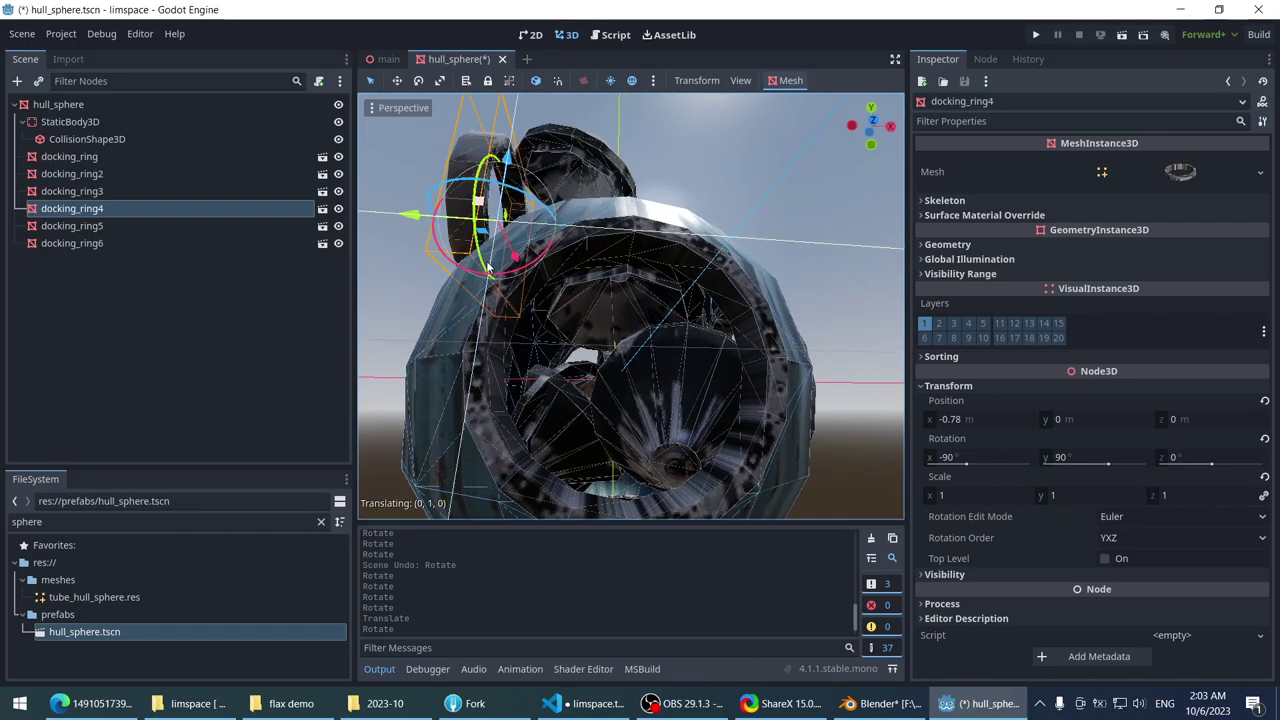
mouse_move(514, 289)
middle_down()
mouse_move(671, 300)
mouse_move(480, 345)
mouse_move(514, 294)
mouse_move(641, 237)
mouse_move(498, 297)
mouse_move(556, 285)
mouse_move(550, 300)
mouse_move(512, 297)
middle_up()
key(ctrl+z)
- Re-angle docking_ring4 to −45°, 179.9°, −89.9° and check it face-on
click(695, 197)
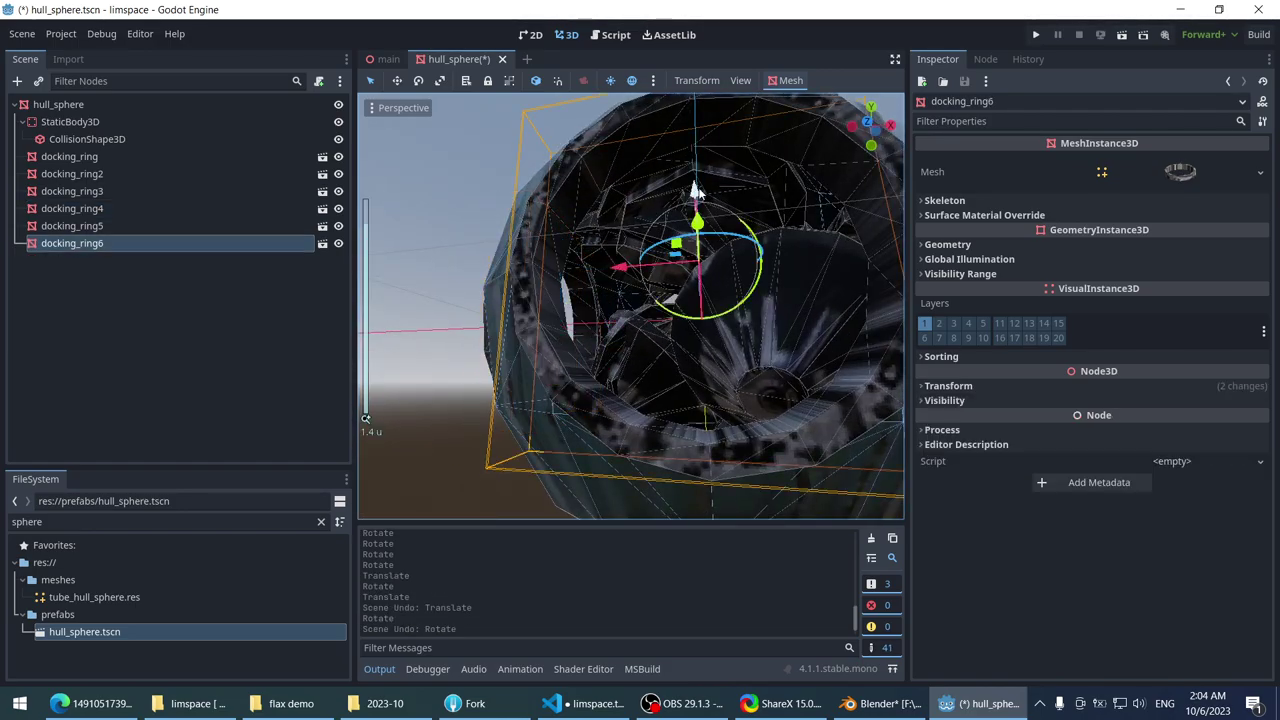
middle_drag(695, 197, 502, 177)
click(636, 228)
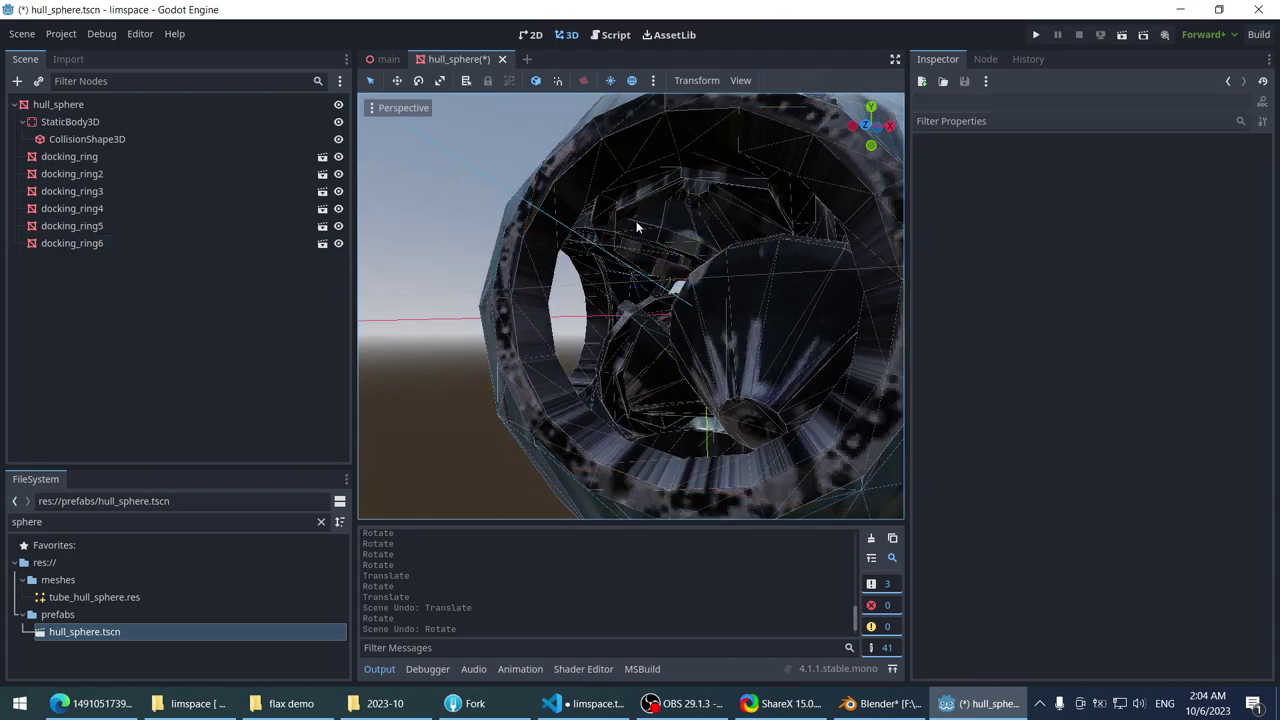
click(623, 288)
scroll(630, 285, down, 5)
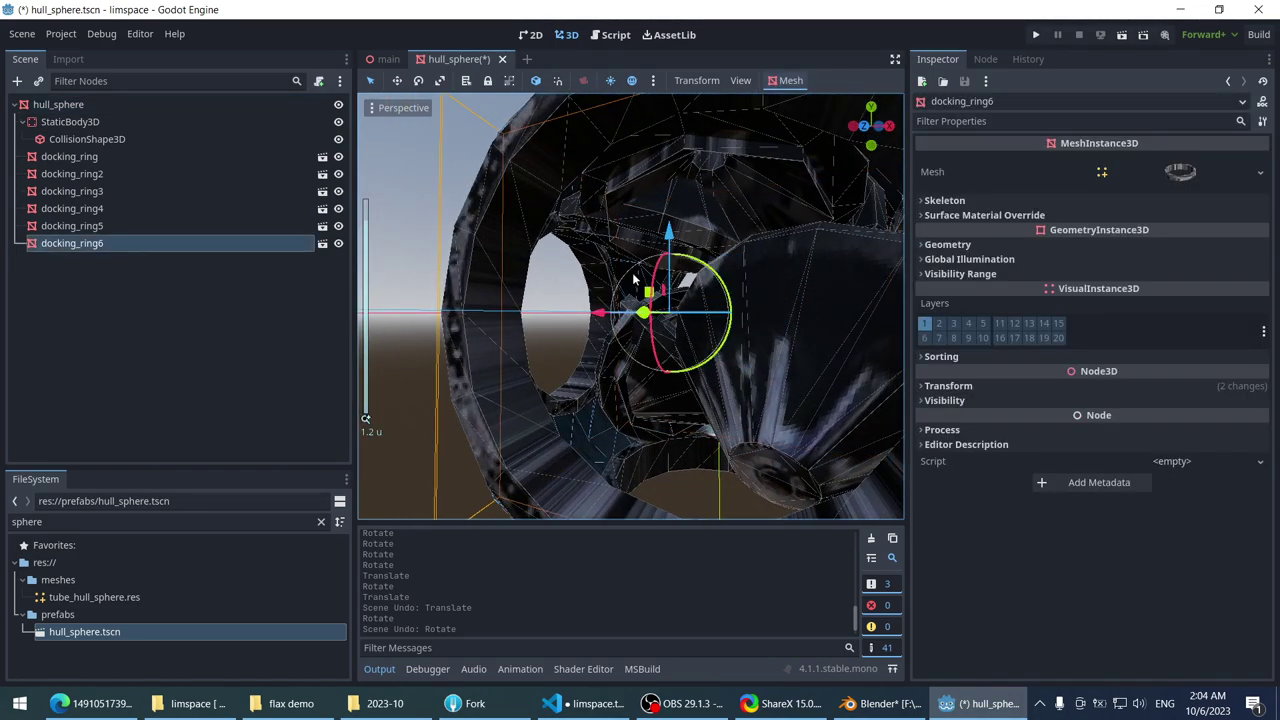
click(625, 277)
drag(563, 299, 612, 266)
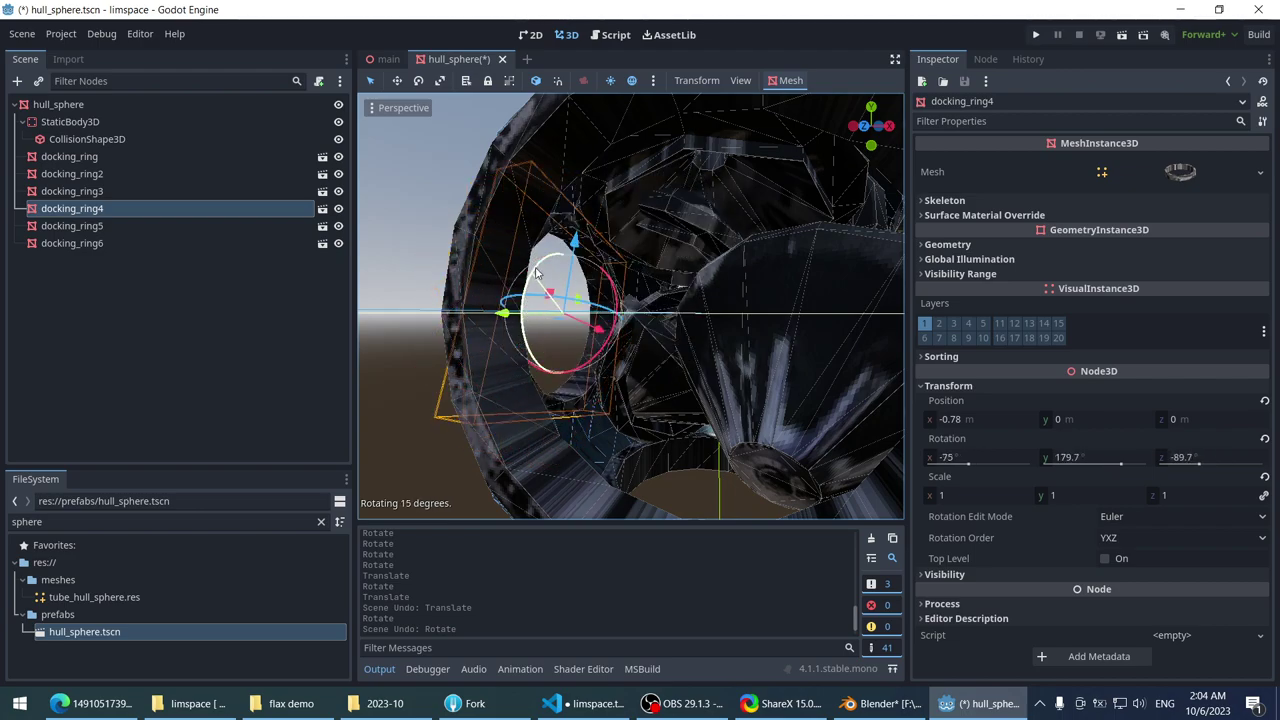
scroll(548, 257, down, 10)
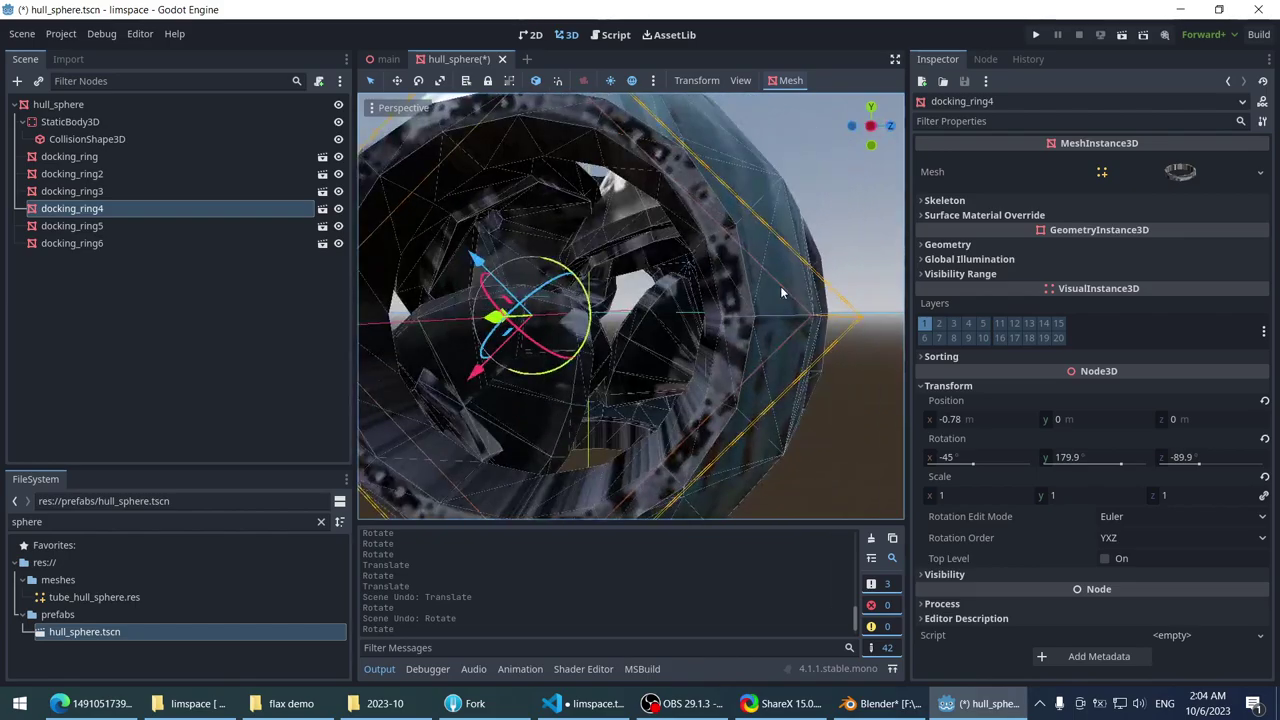
middle_drag(776, 295, 850, 215)
scroll(722, 320, up, 3)
middle_drag(476, 227, 586, 245)
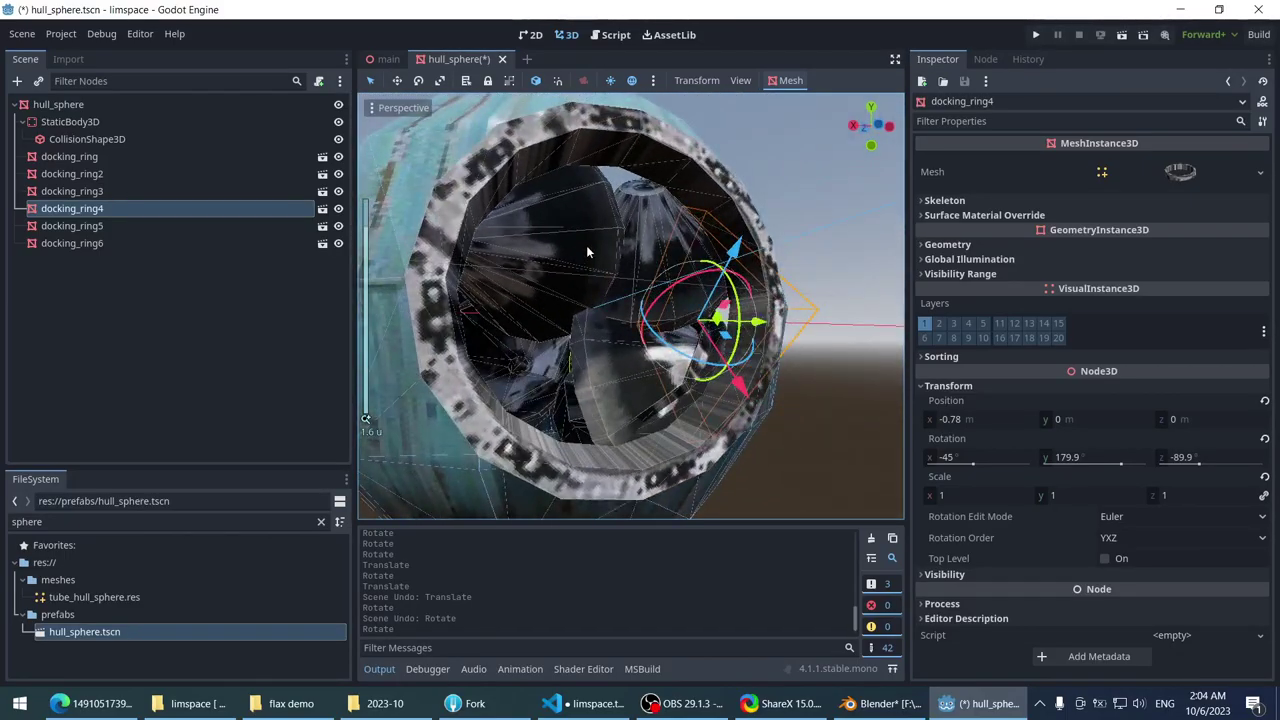
- Close the hull_sphere.tscn scene to return to main.tscn
click(491, 59)
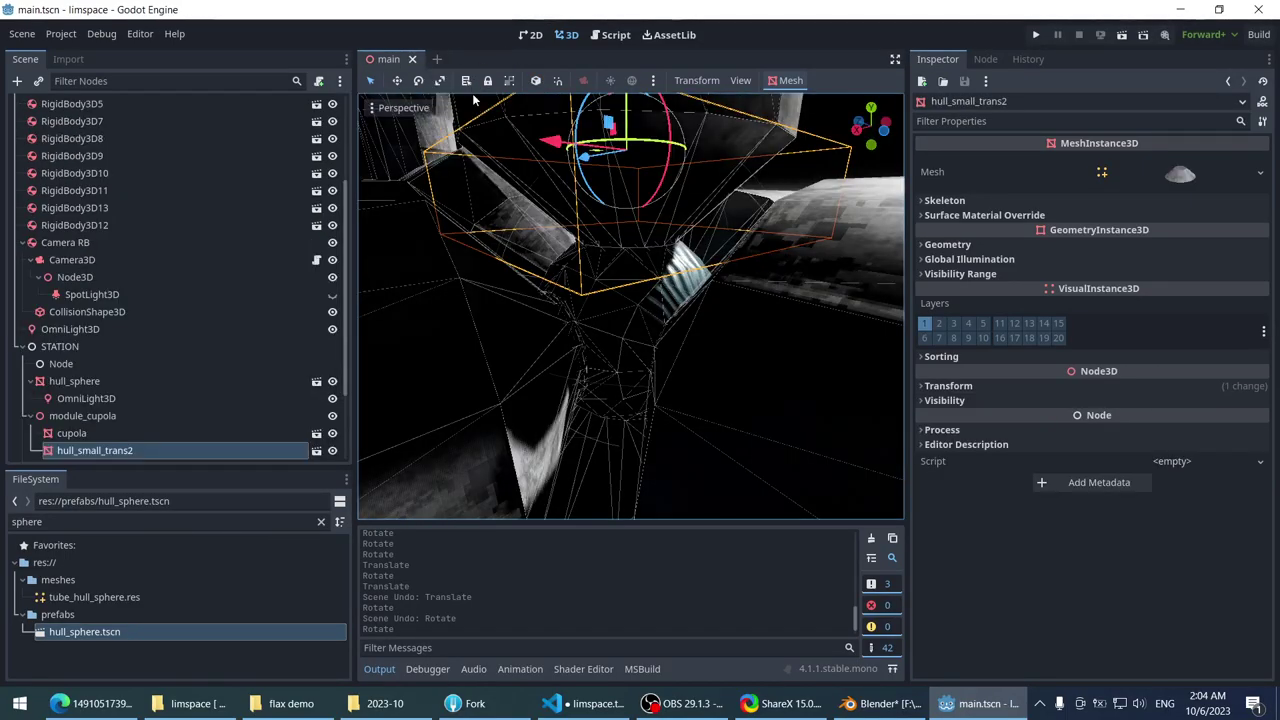
scroll(545, 182, down, 5)
scroll(545, 182, down, 3)
click(620, 184)
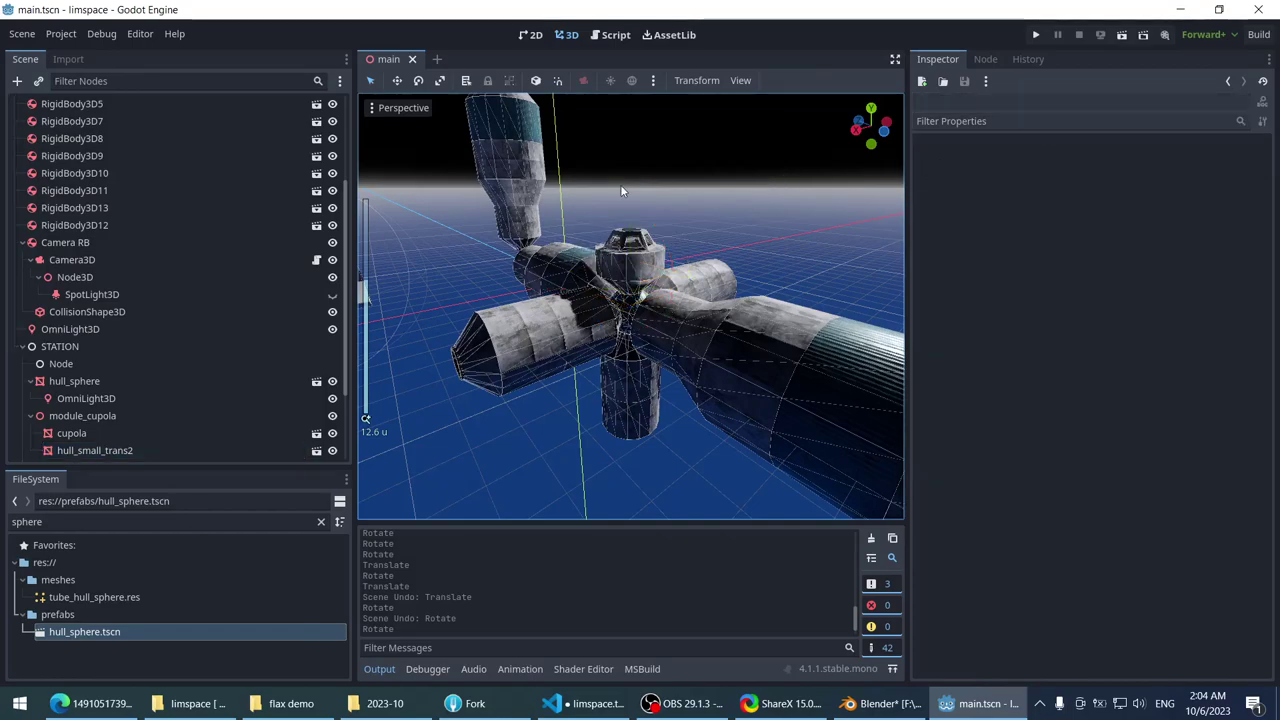
middle_drag(620, 184, 590, 240)
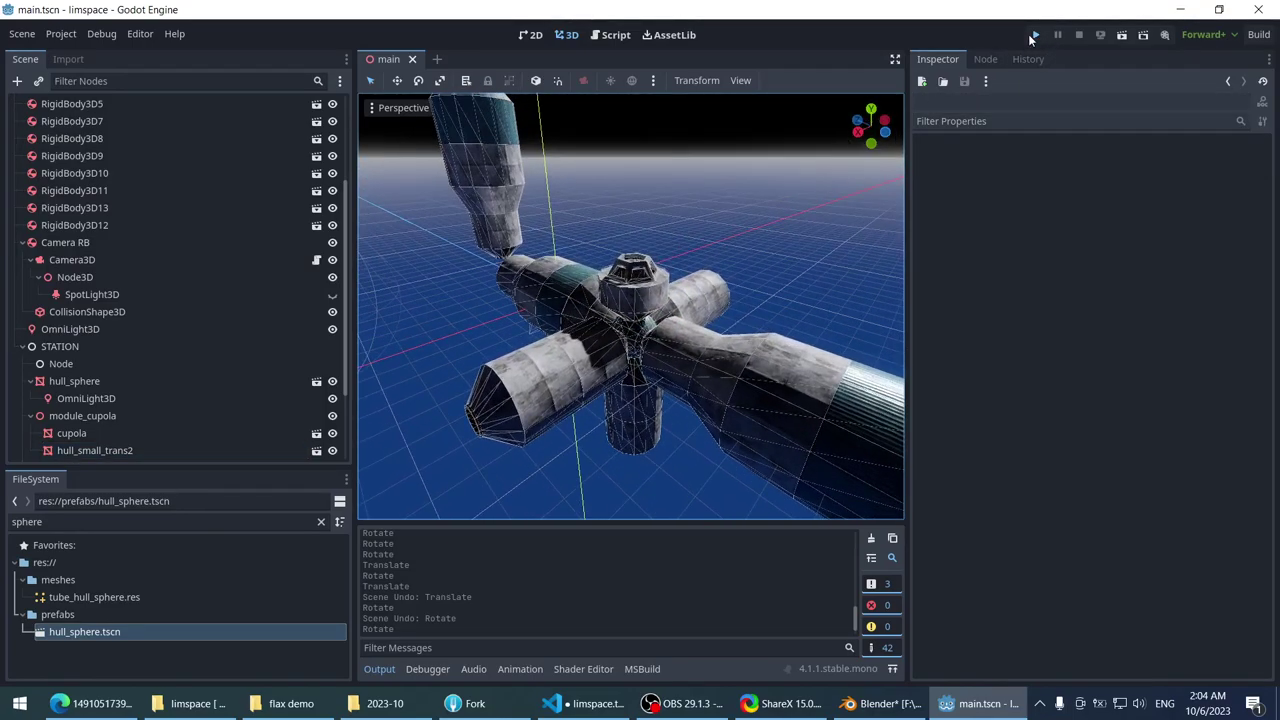
click(1034, 35)
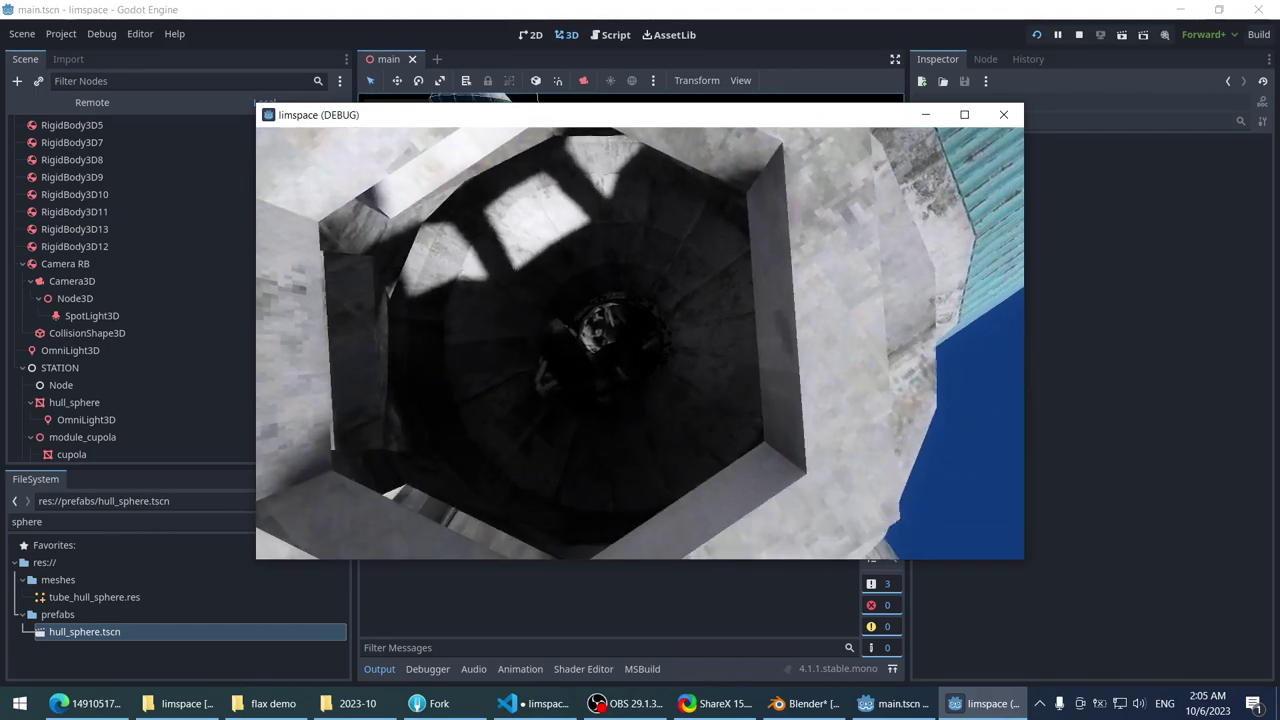
key(F8)
scroll(630, 300, down, 5)
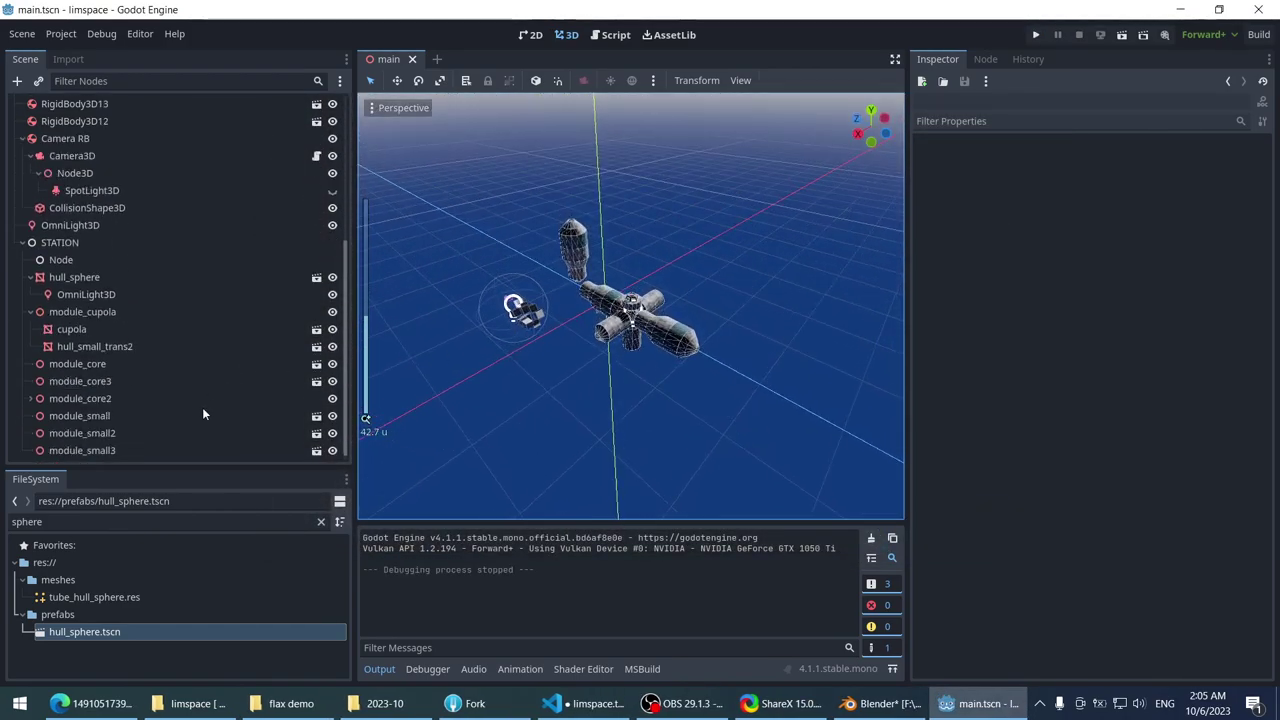
- Navigate the FileSystem dock to the res:// root and enlarge the file browser
click(94, 566)
click(98, 580)
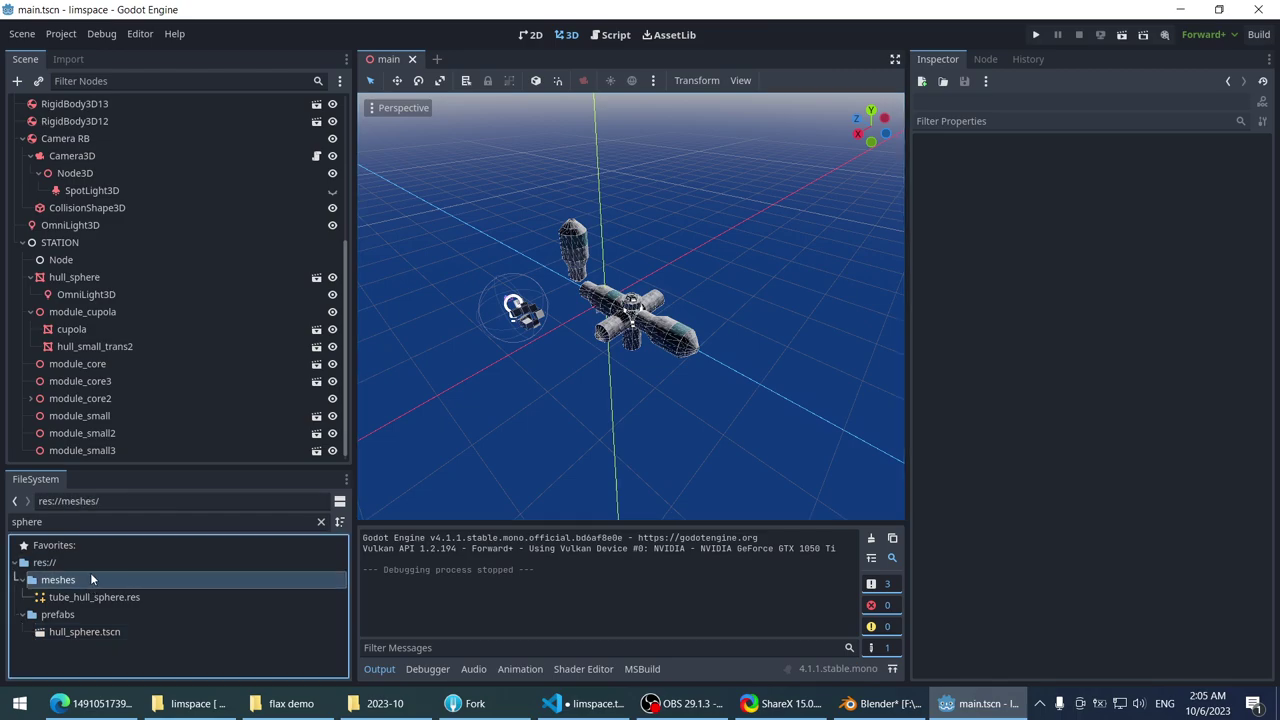
click(102, 562)
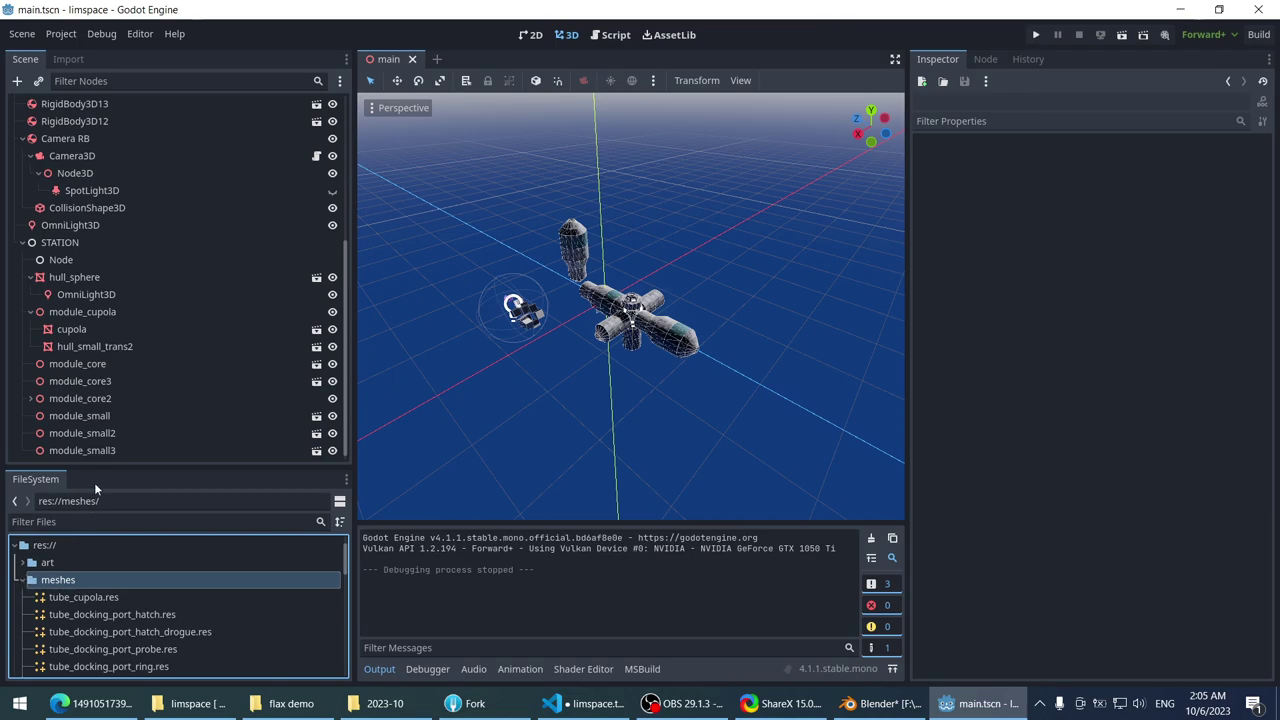
drag(101, 466, 101, 320)
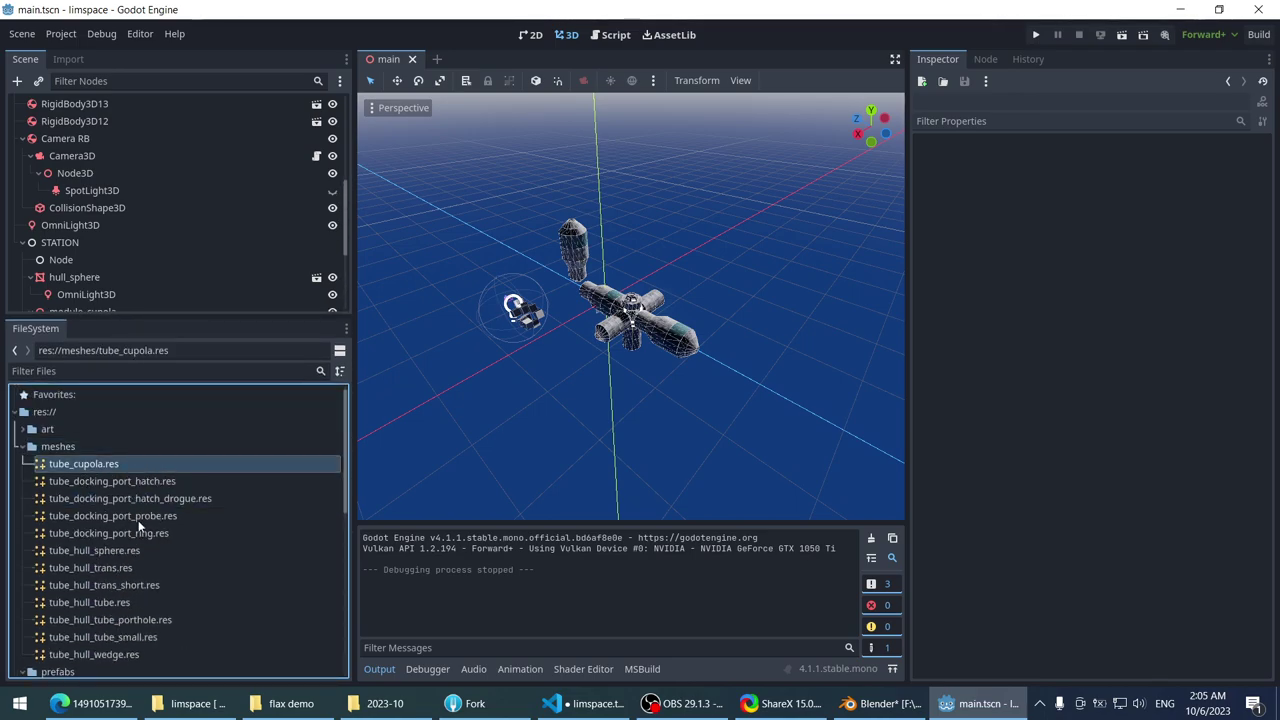
- Select the module_small3 station module and orbit around it
scroll(600, 392, up, 6)
mouse_move(550, 340)
middle_down()
mouse_move(514, 377)
mouse_move(560, 350)
middle_up()
click(560, 350)
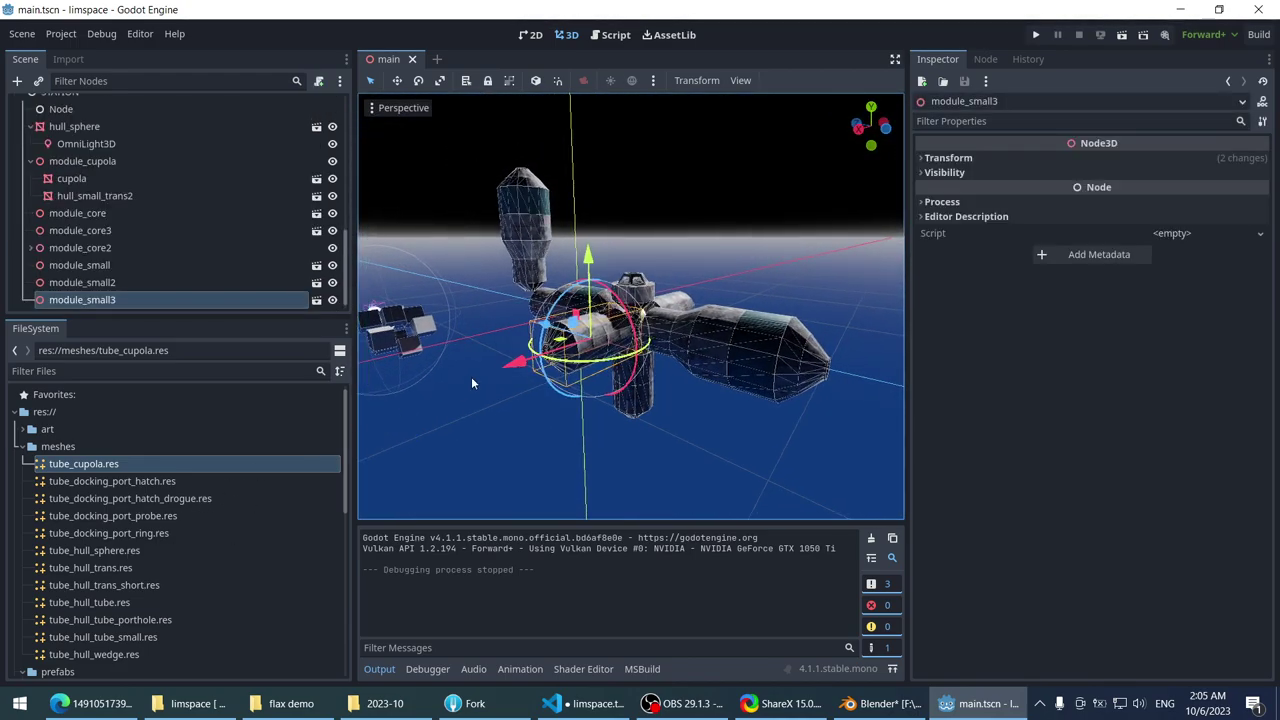
scroll(473, 381, up, 4)
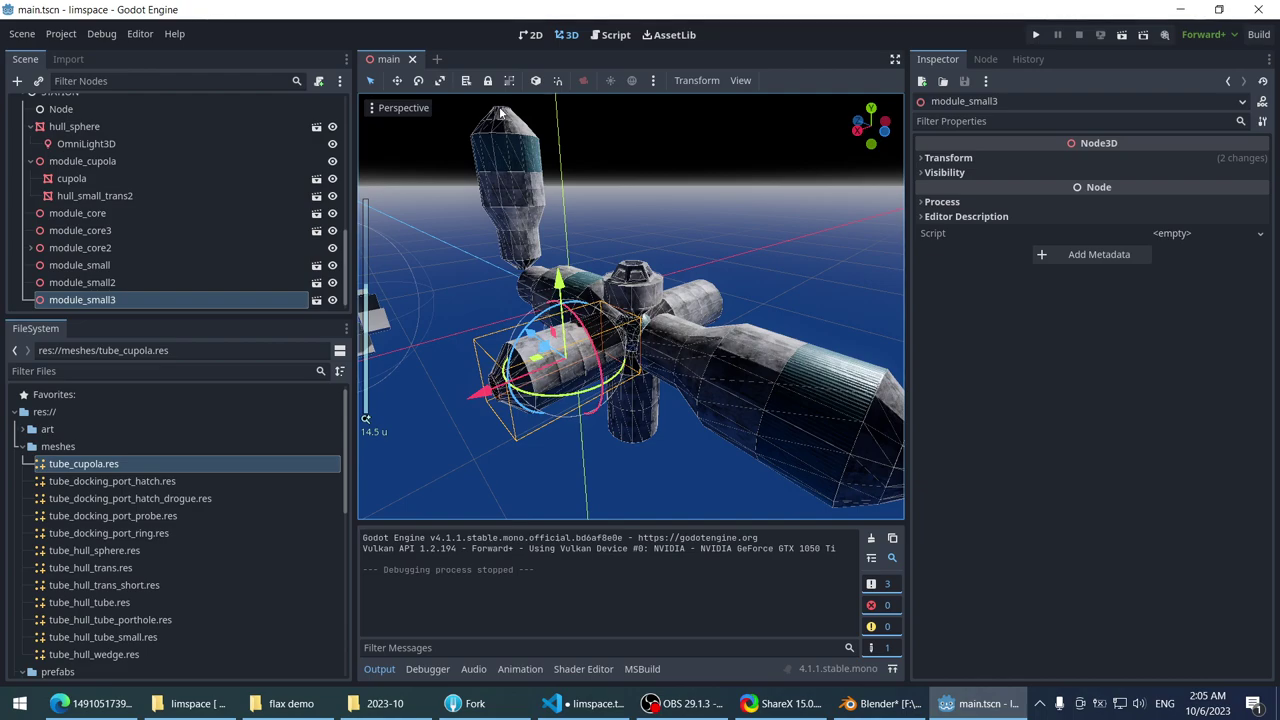
middle_drag(500, 347, 480, 415)
scroll(474, 414, up, 2)
scroll(480, 415, down, 1)
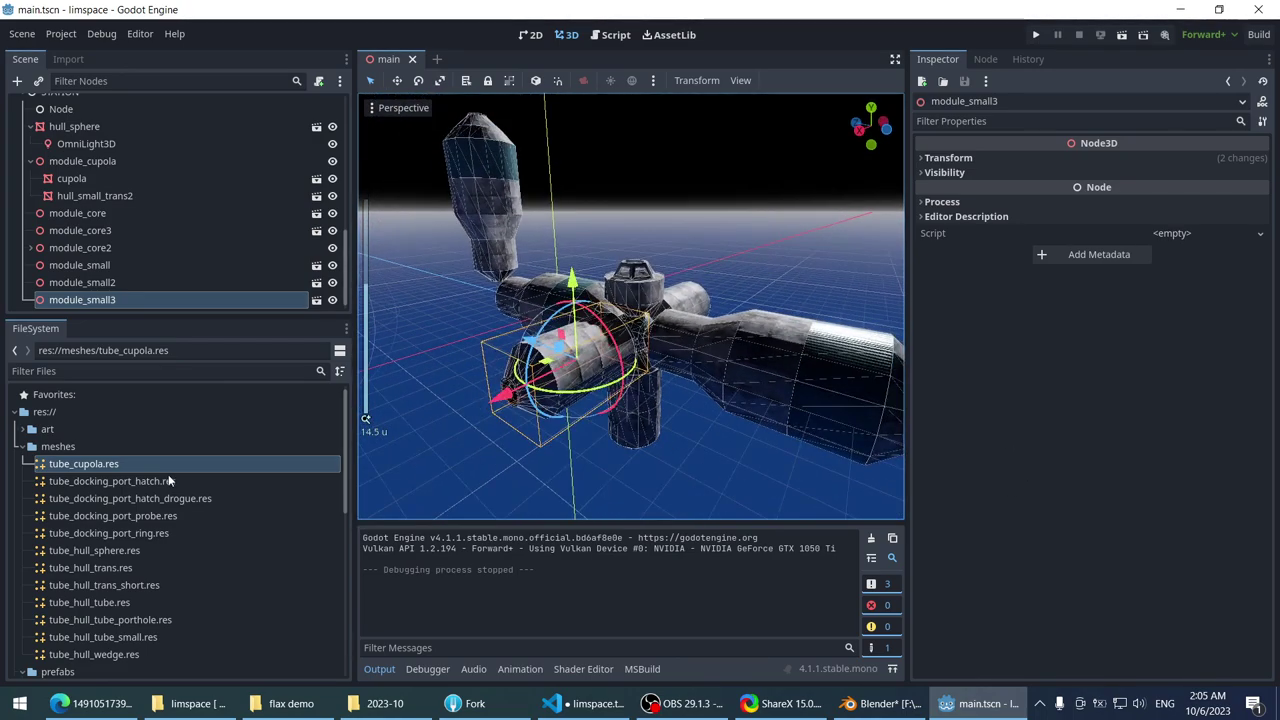
scroll(135, 510, down, 5)
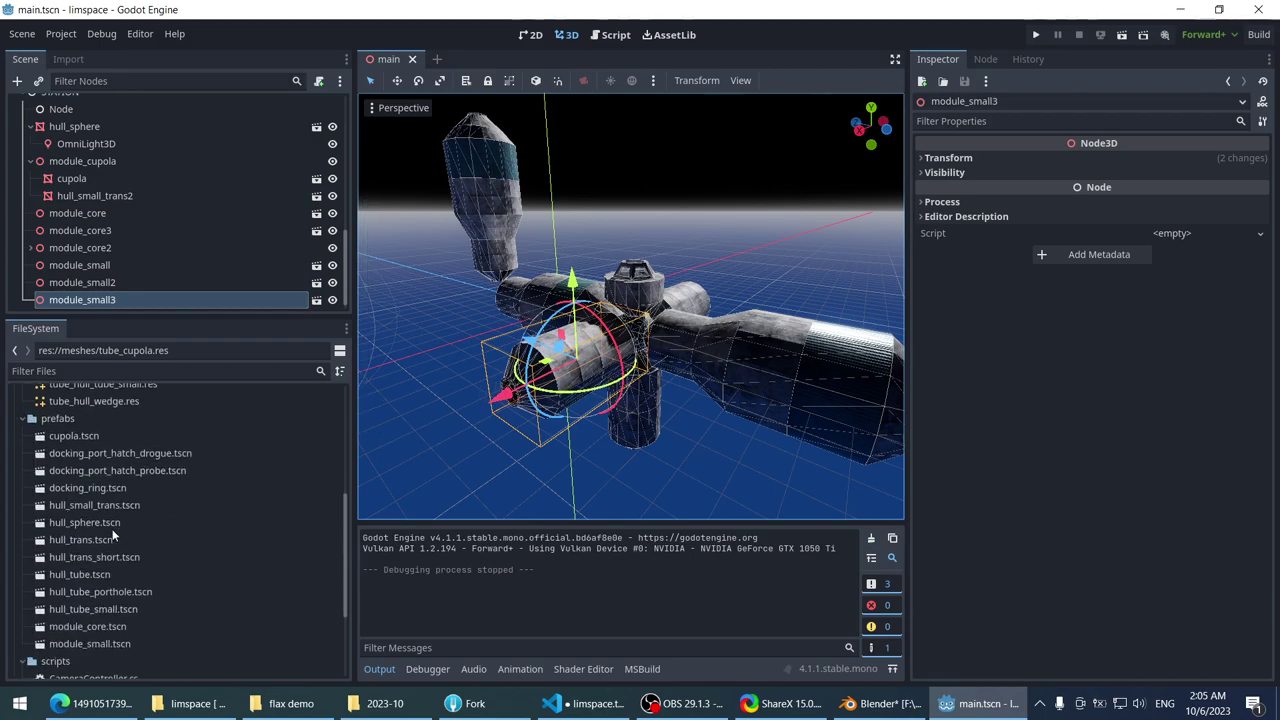
scroll(135, 510, up, 4)
- Glance at Blender, then return to Godot and clear the selection
key(alt+Tab)
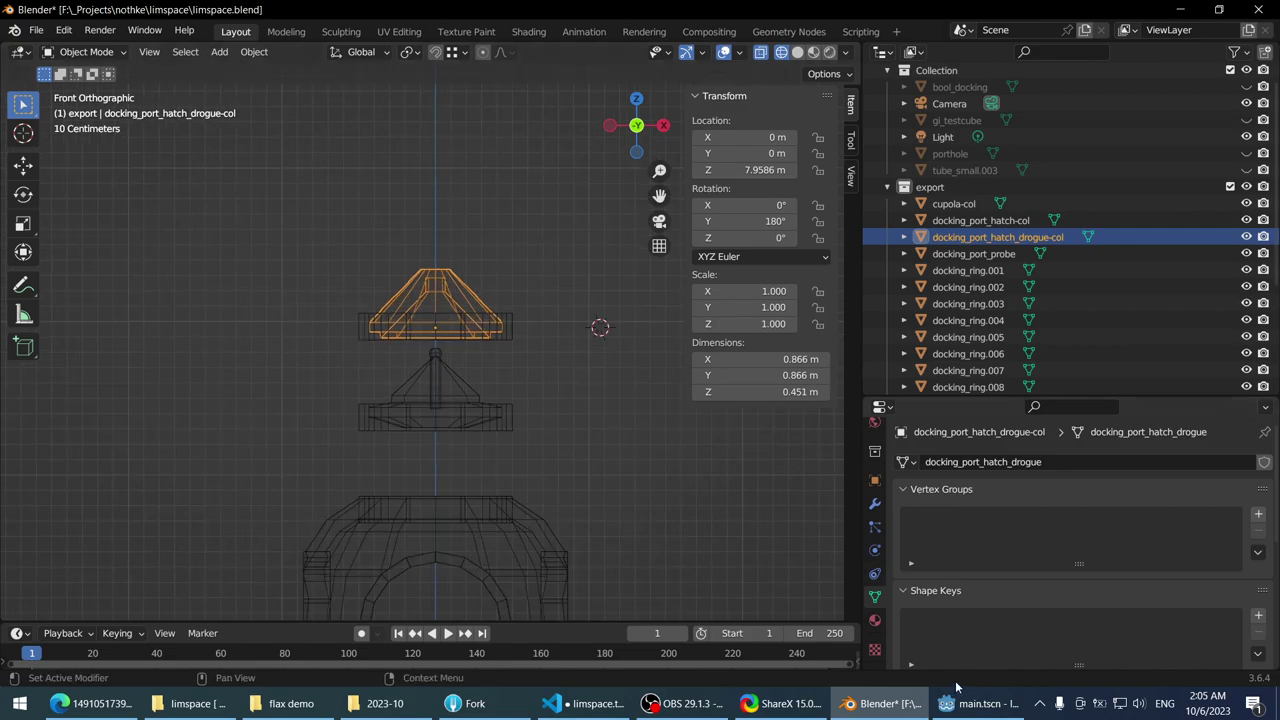
key(alt+Tab)
scroll(565, 352, up, 6)
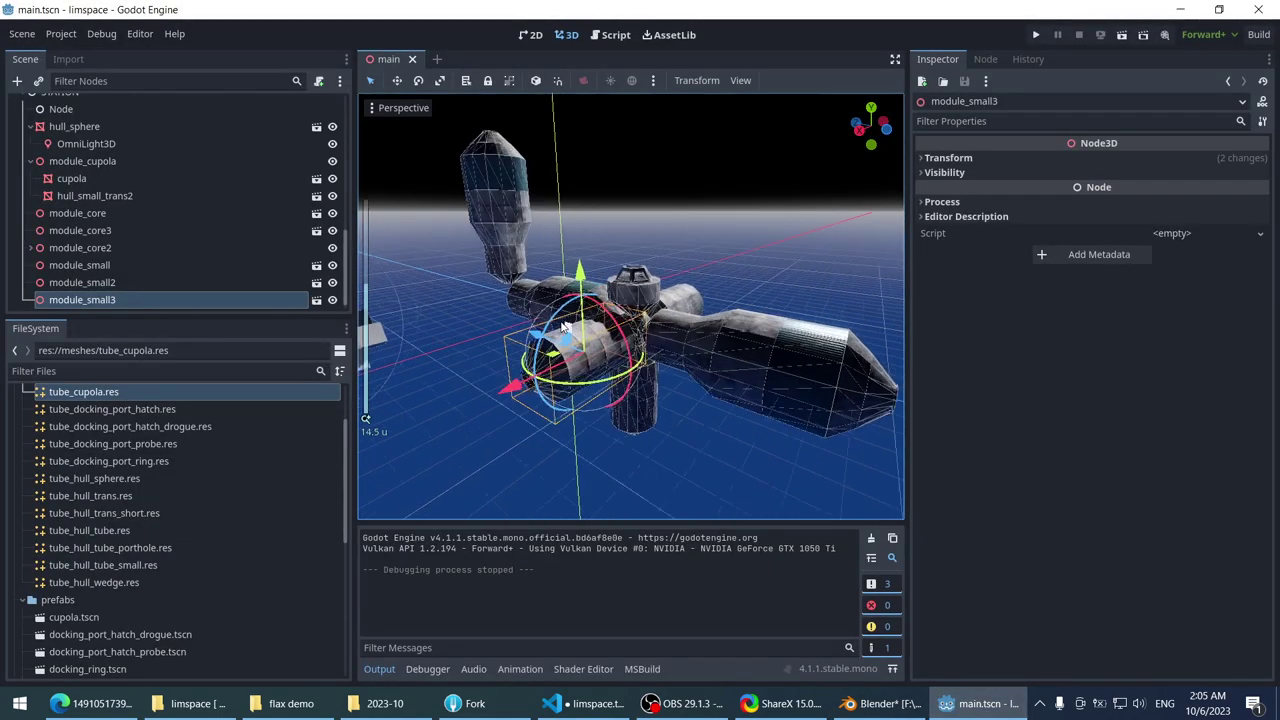
scroll(595, 276, down, 5)
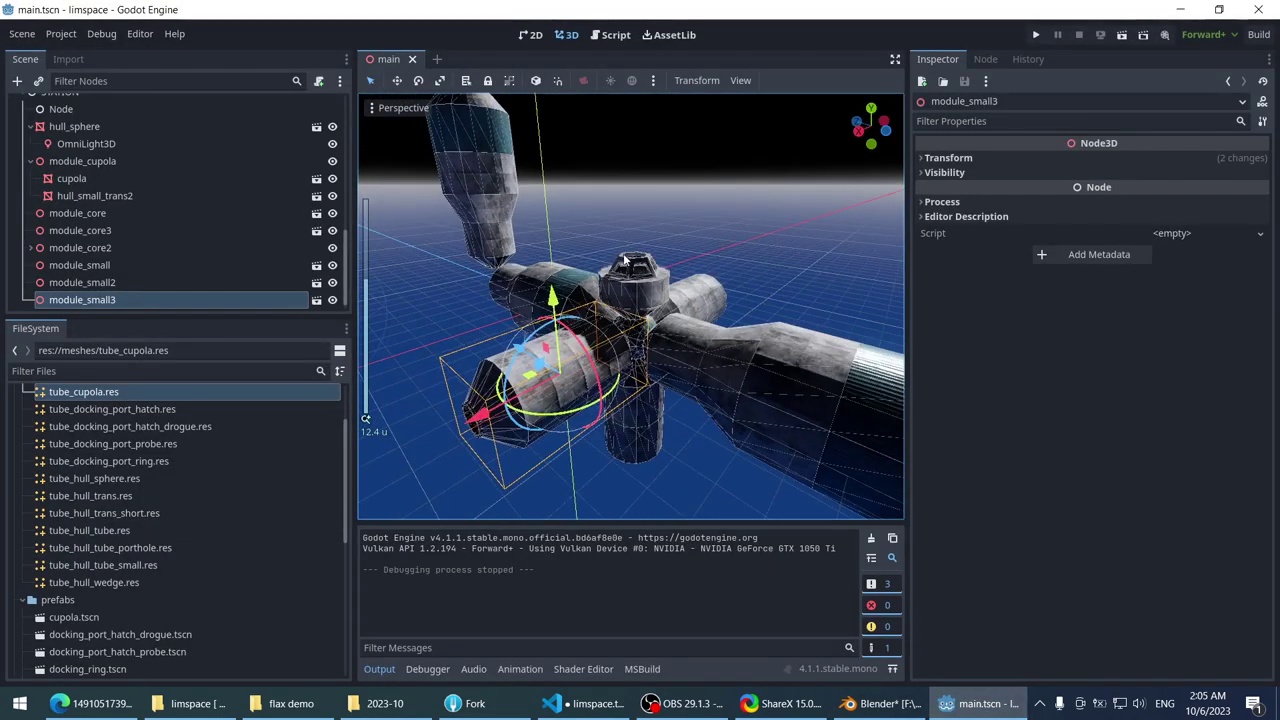
click(639, 199)
middle_drag(639, 199, 570, 275)
- Save main.tscn with Ctrl+S and launch the limspace game with Play
key(ctrl+s)
scroll(590, 242, down, 3)
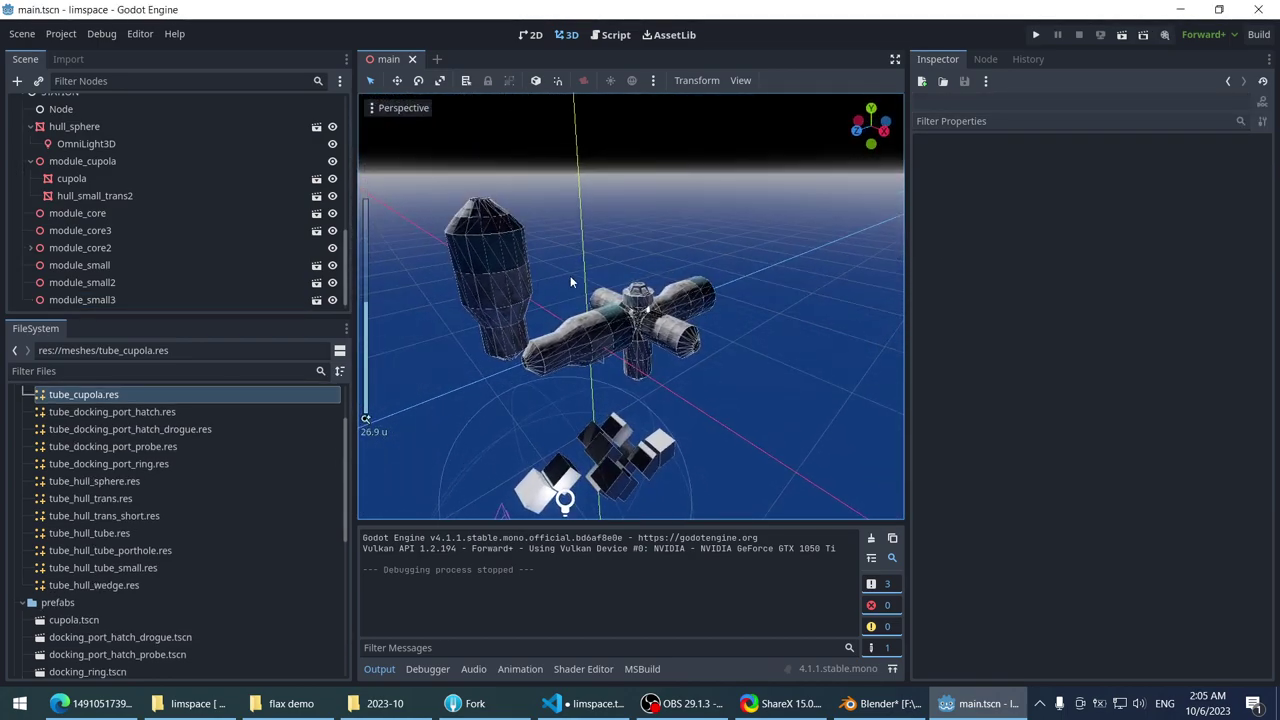
scroll(204, 527, up, 2)
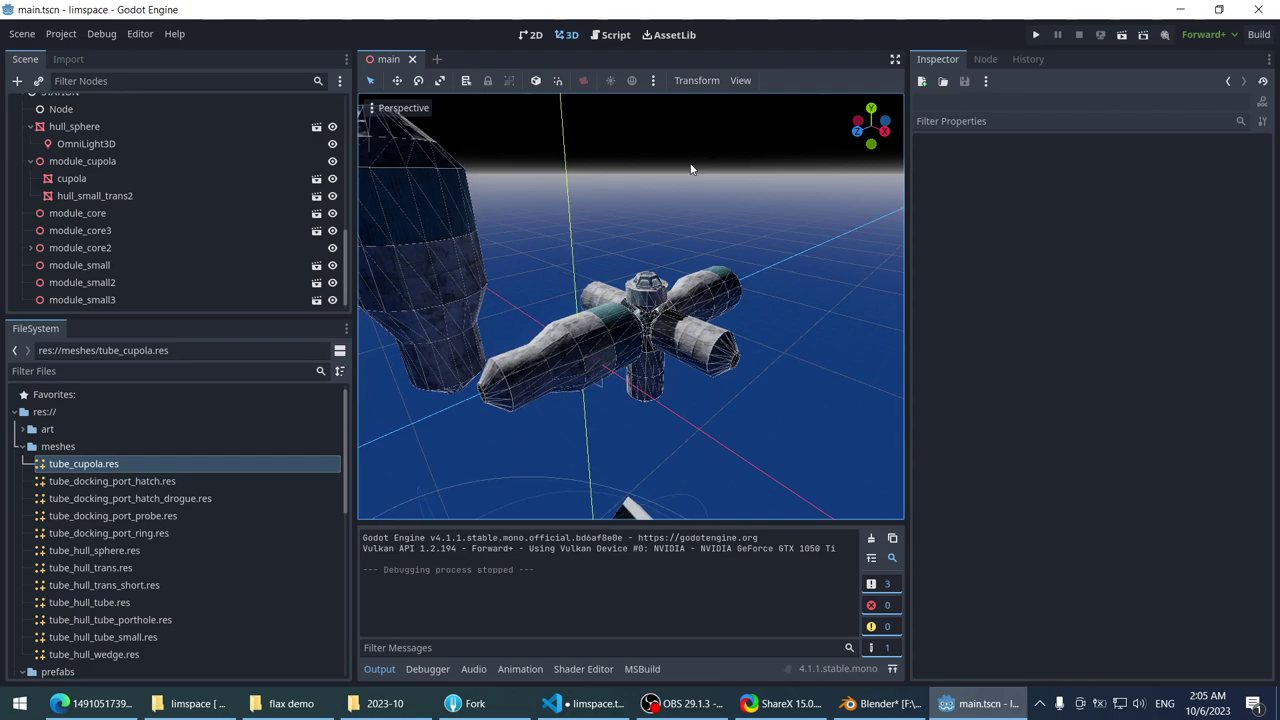
scroll(689, 166, up, 4)
middle_drag(689, 166, 890, 75)
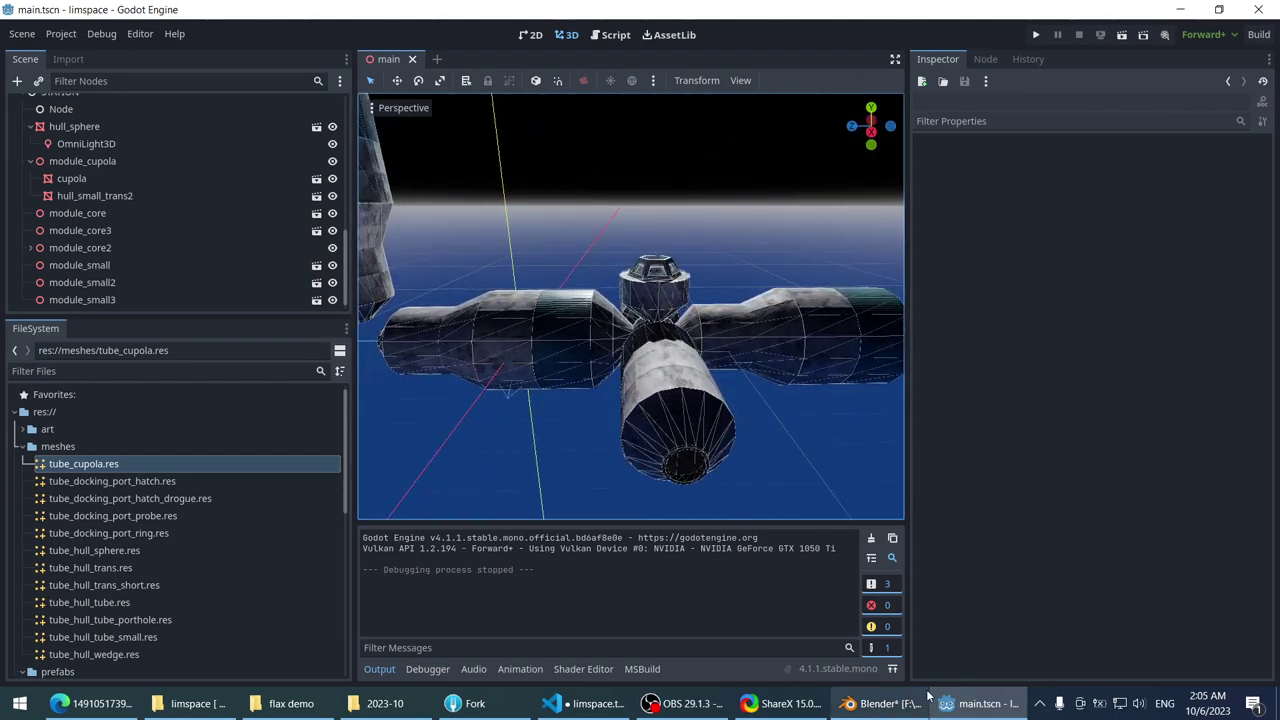
click(1035, 36)
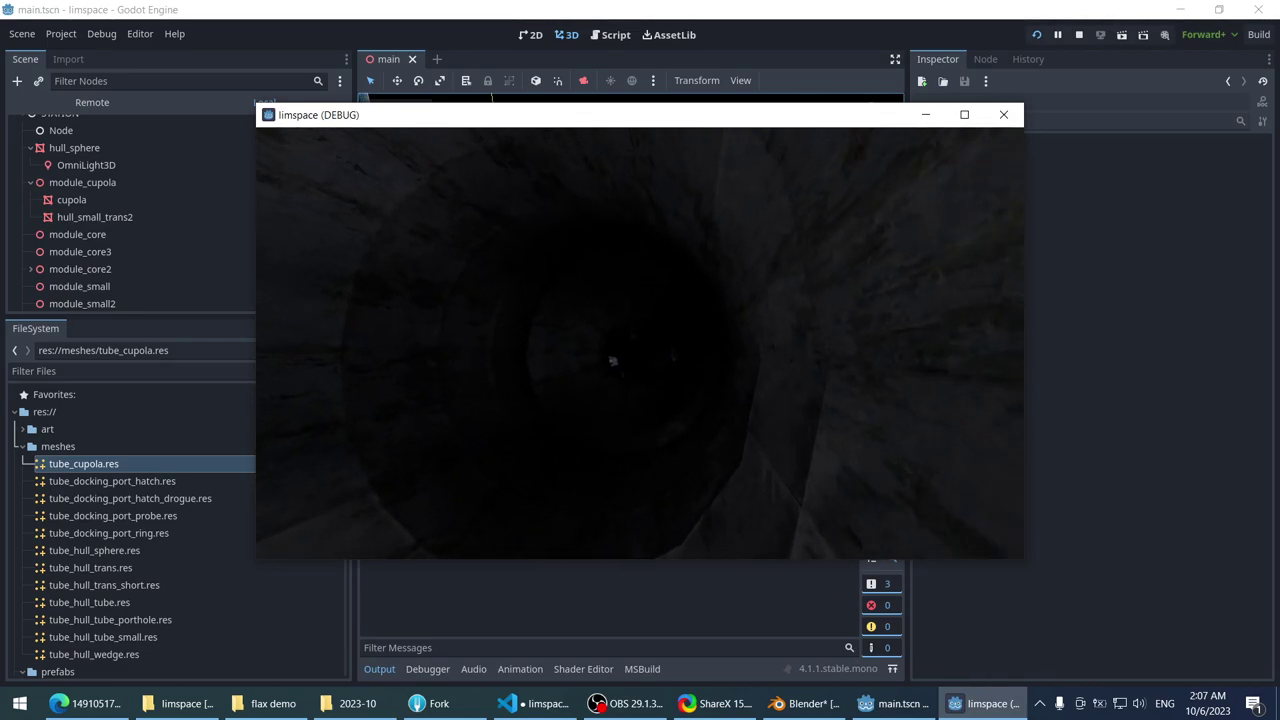
- Press Escape to stop the running limspace game
key(Escape)
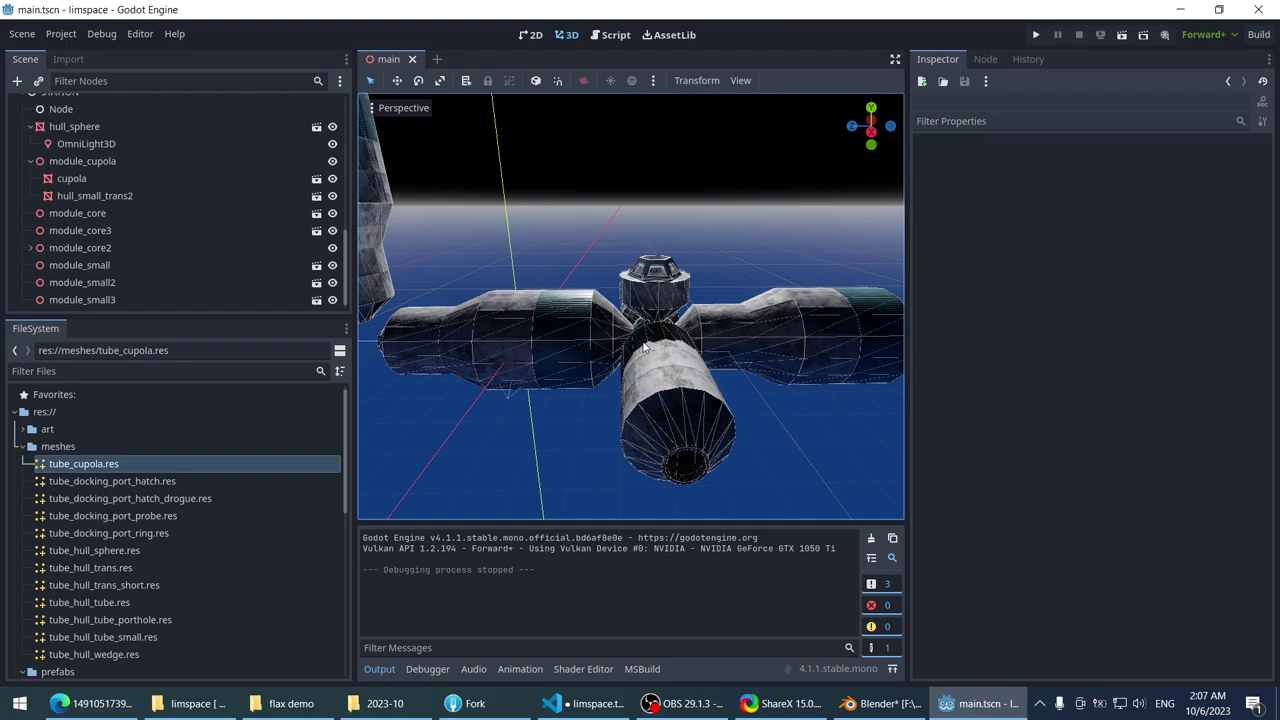
- Rename the Camera RB node to 'Player' in the Scene dock
middle_drag(677, 342, 600, 310)
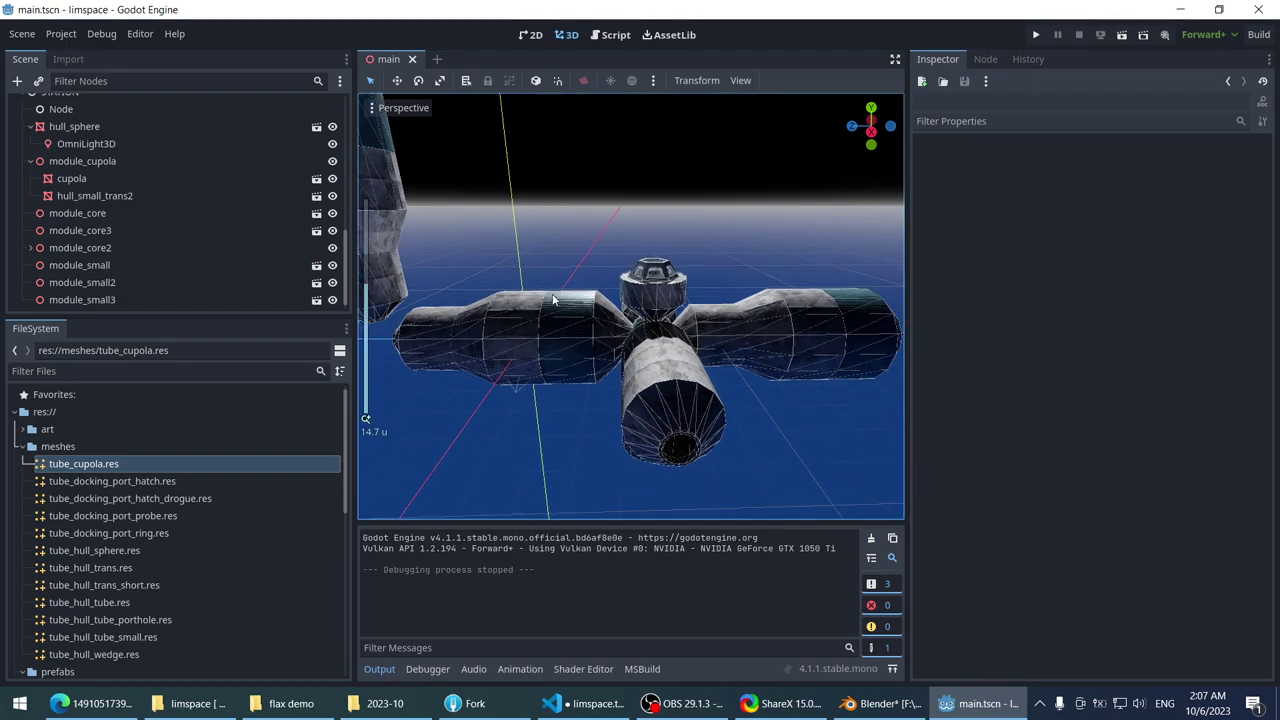
scroll(572, 300, up, 3)
scroll(572, 300, down, 4)
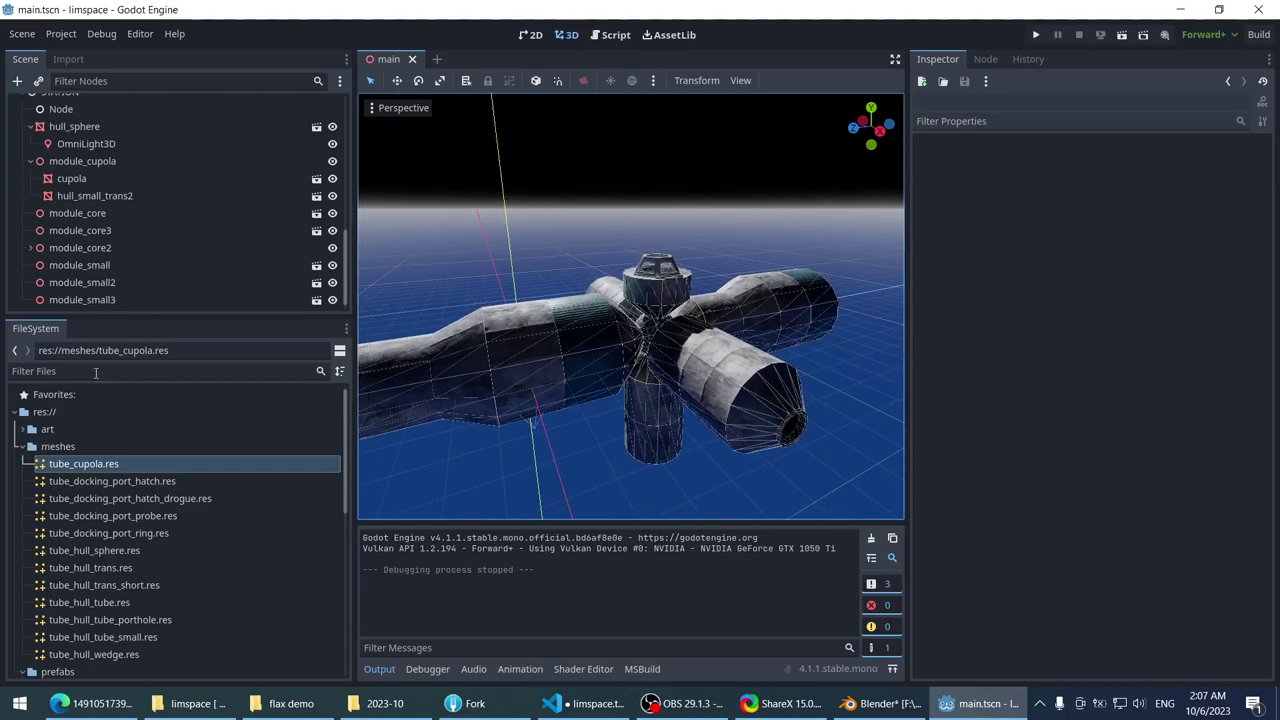
scroll(59, 454, down, 8)
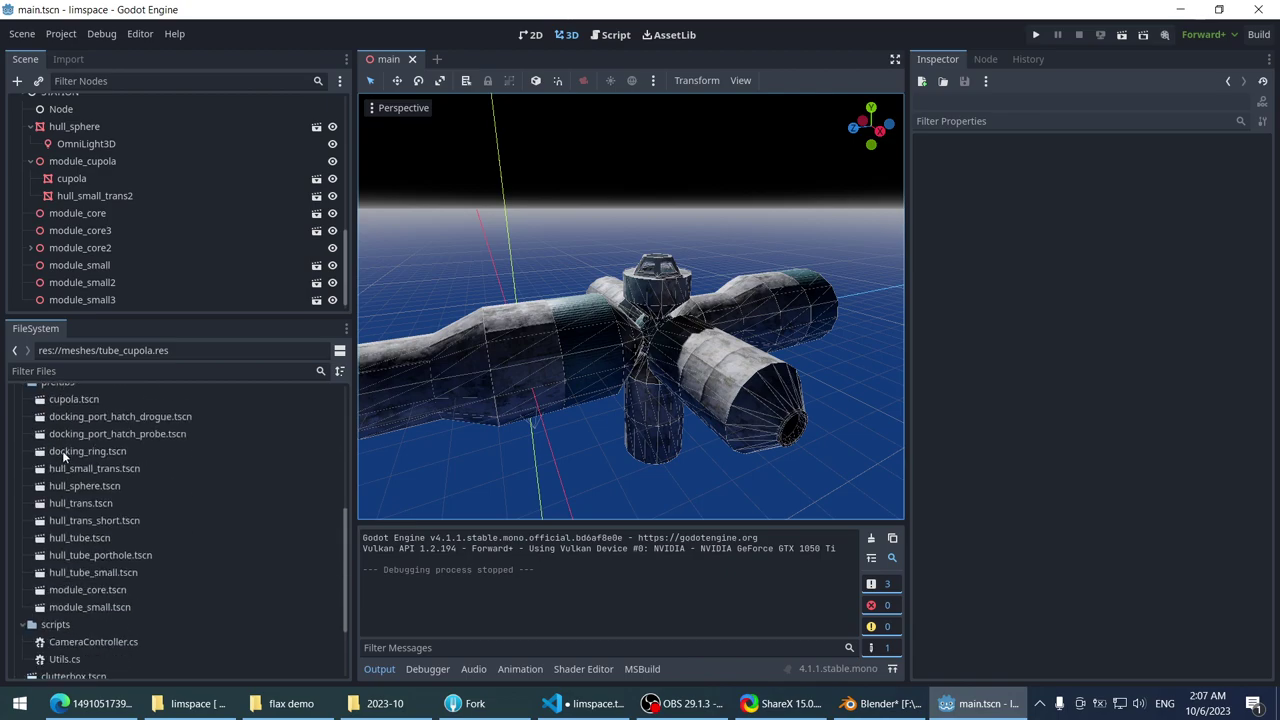
scroll(62, 450, up, 7)
scroll(138, 220, up, 2)
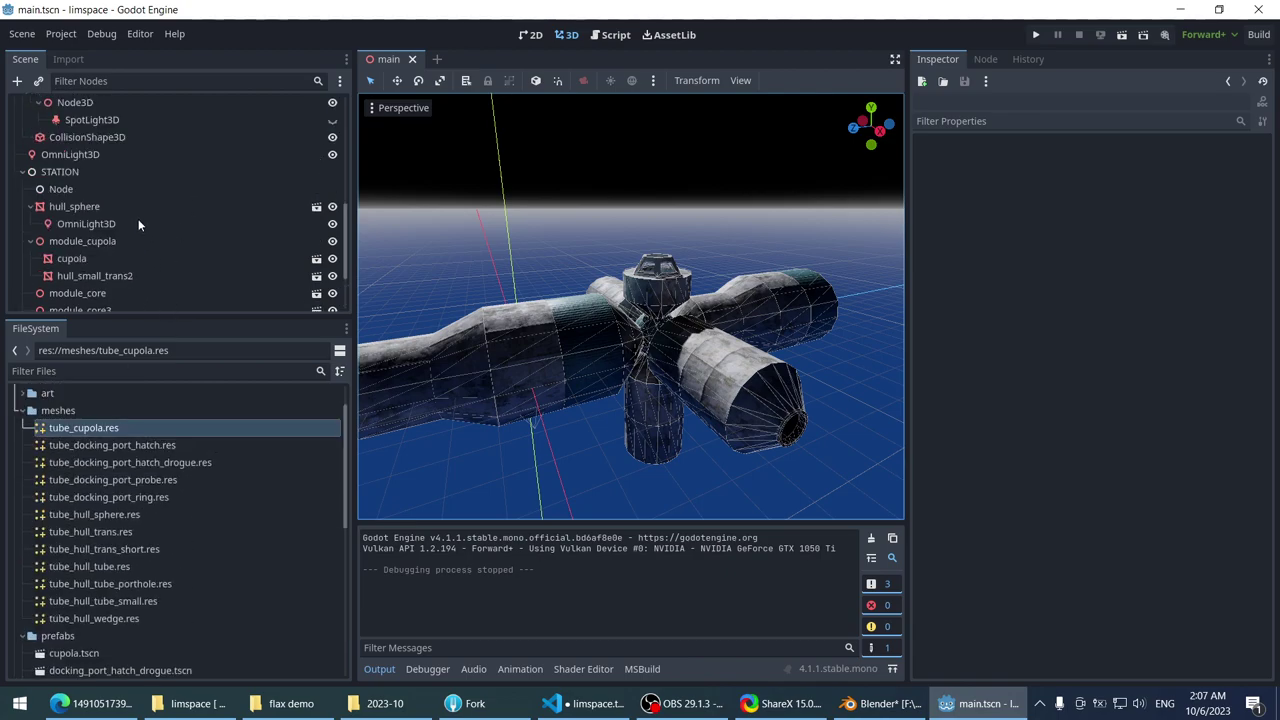
scroll(140, 219, up, 5)
scroll(140, 226, down, 5)
click(143, 224)
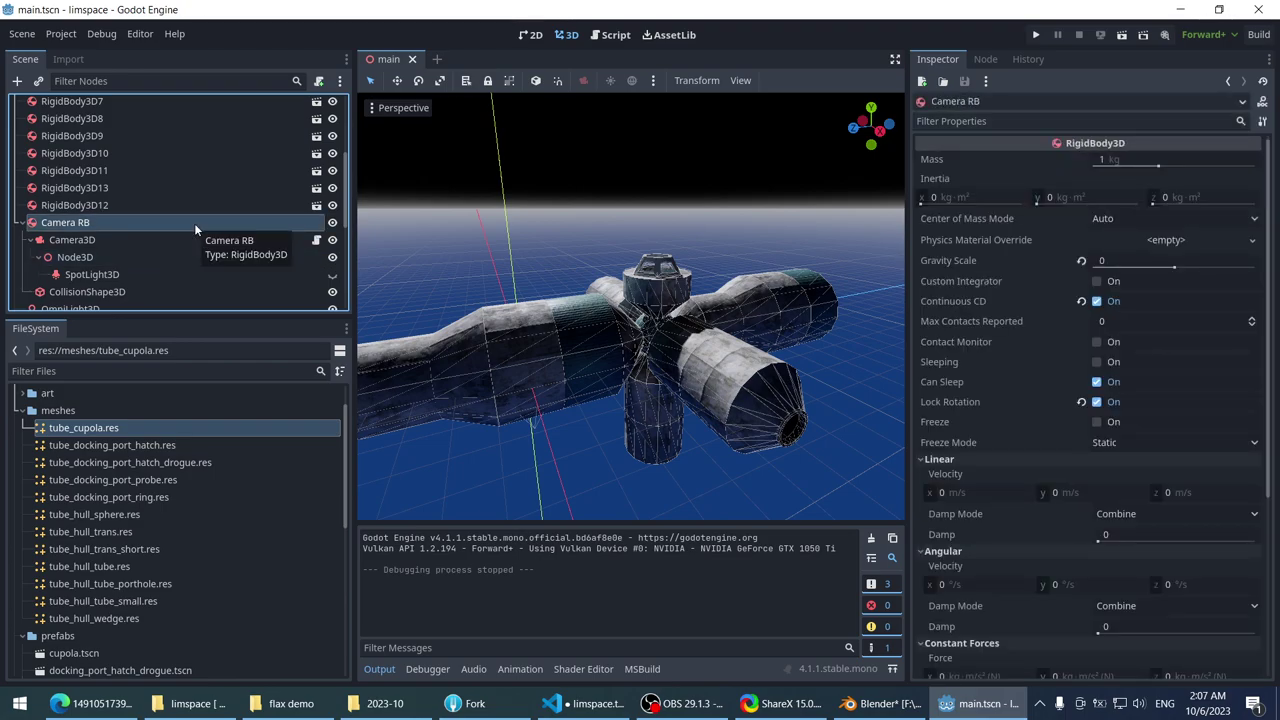
click(195, 223)
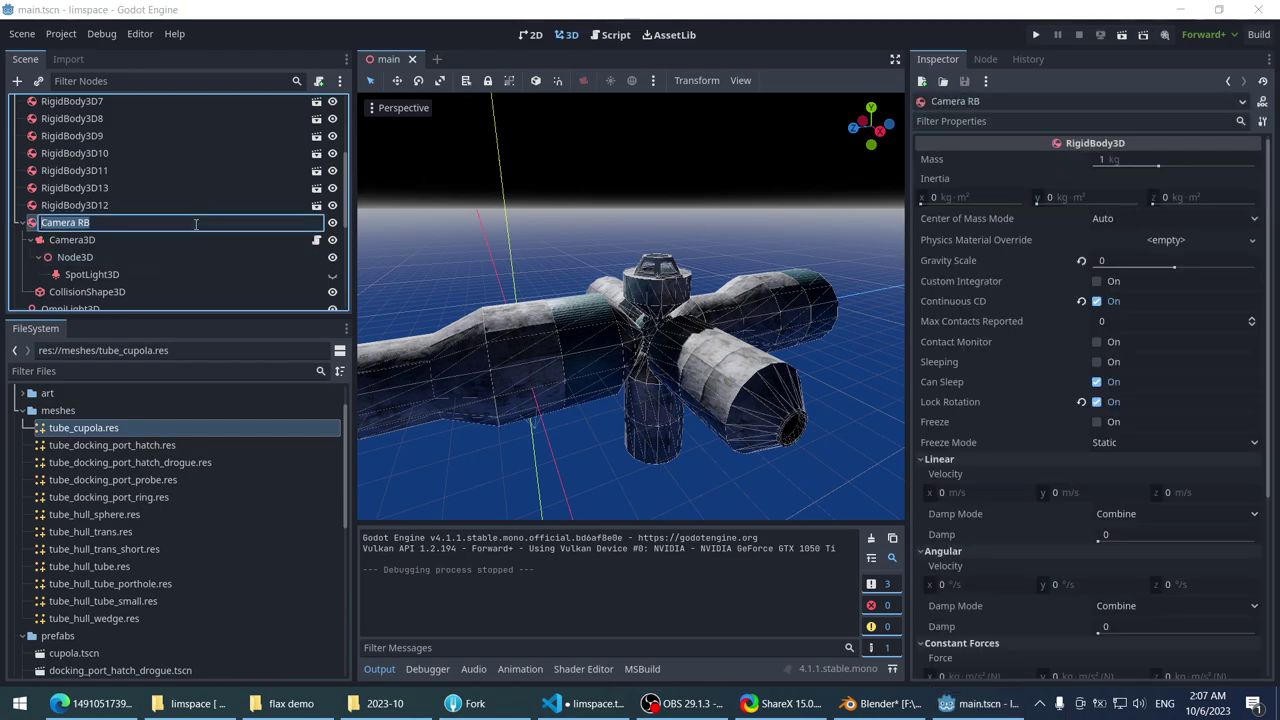
text(Player)
key(Return)
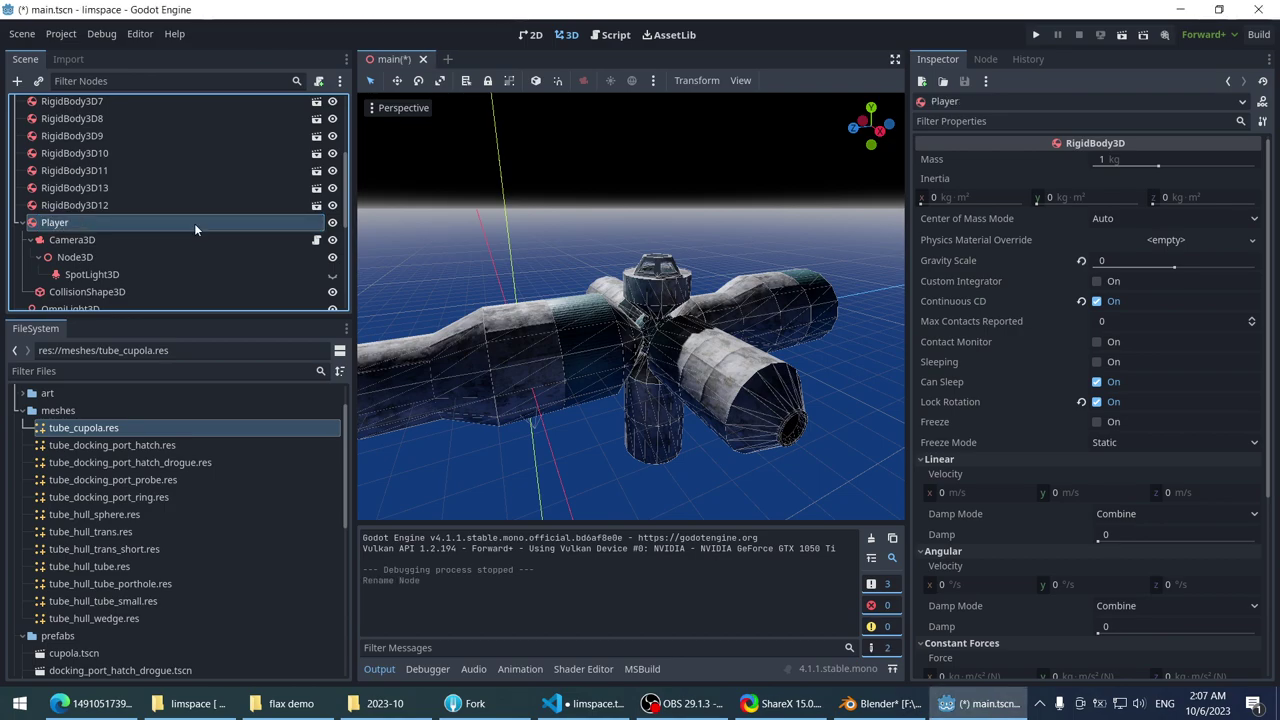
- Hide the Player's SpotLight3D flashlight node
click(118, 205)
scroll(118, 207, down, 1)
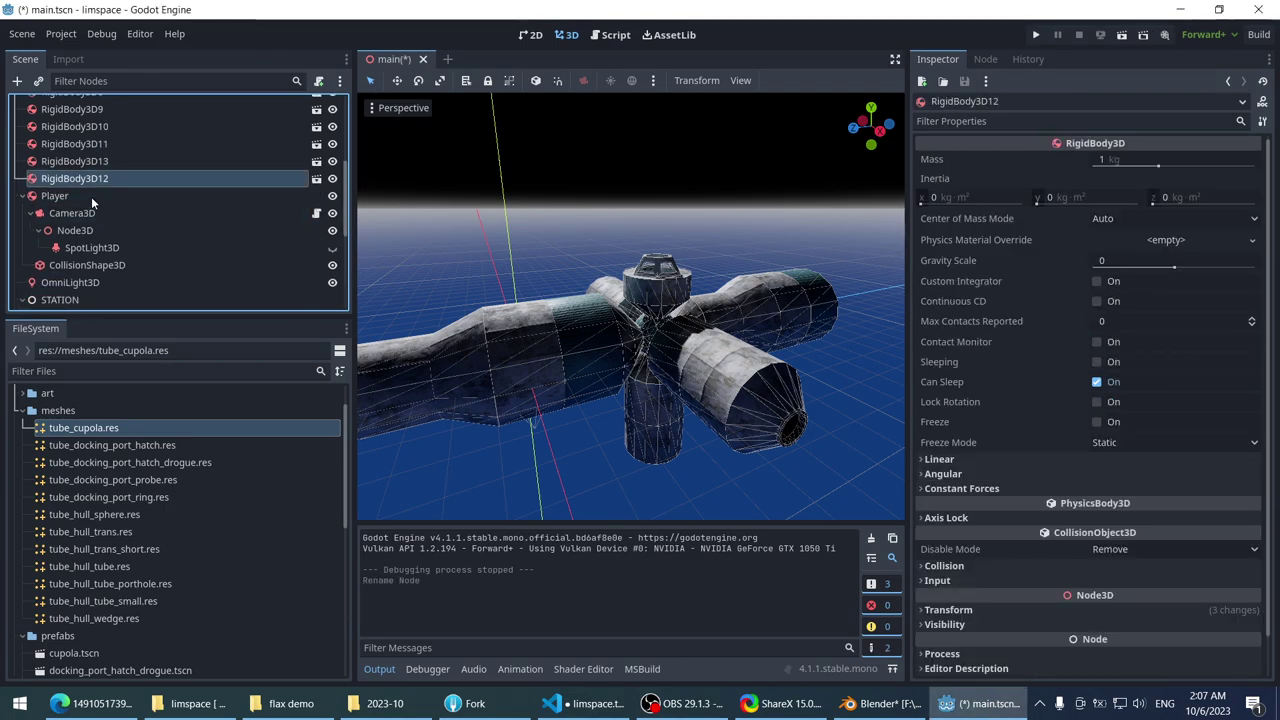
click(91, 196)
click(97, 248)
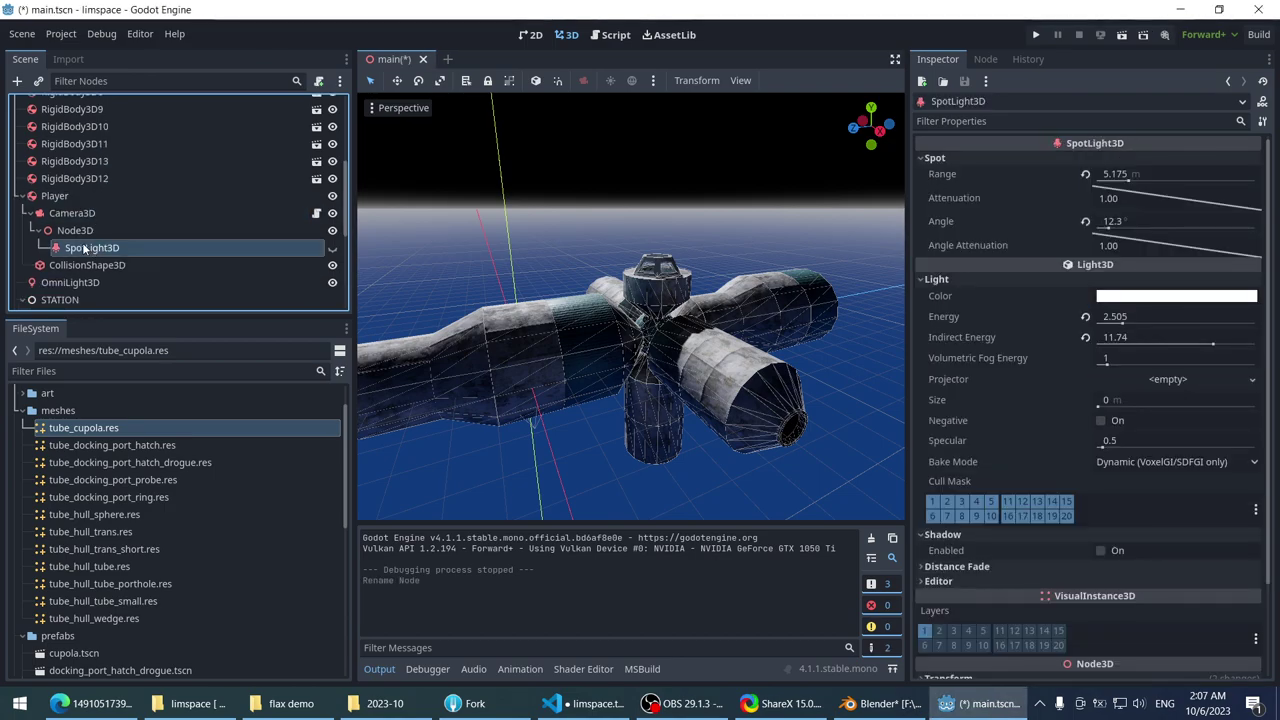
scroll(458, 214, down, 2)
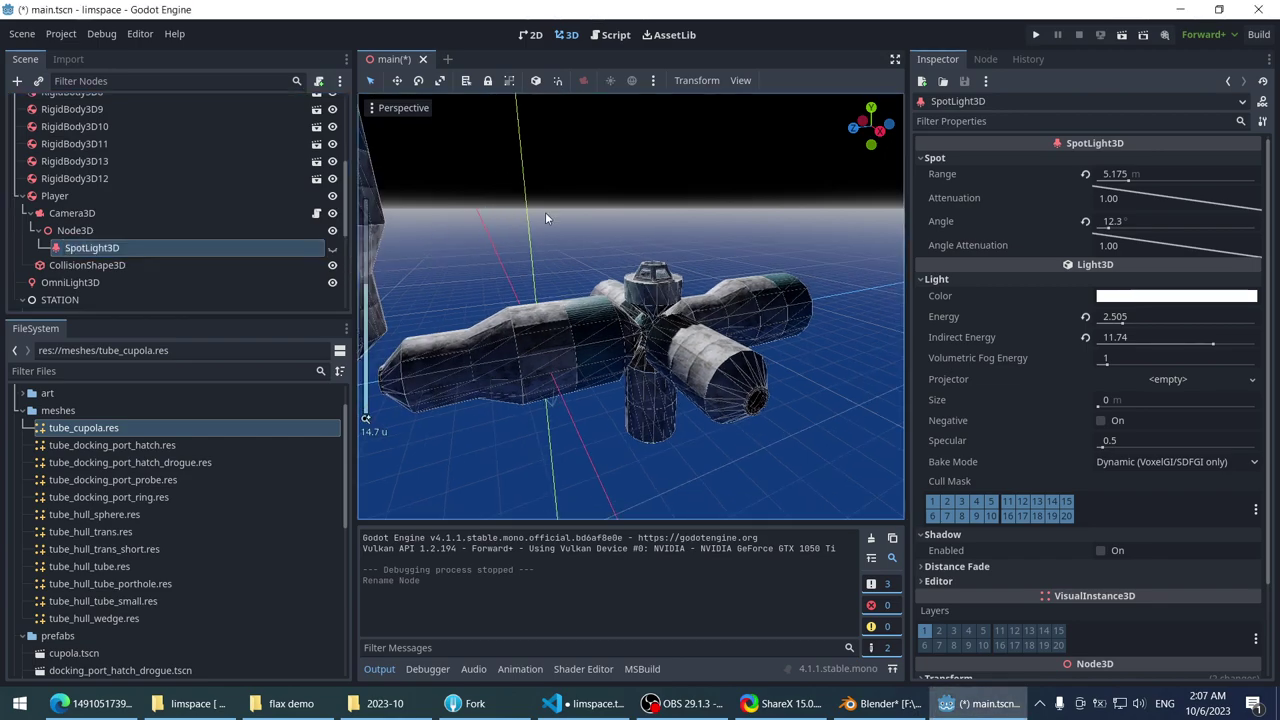
scroll(540, 212, up, 2)
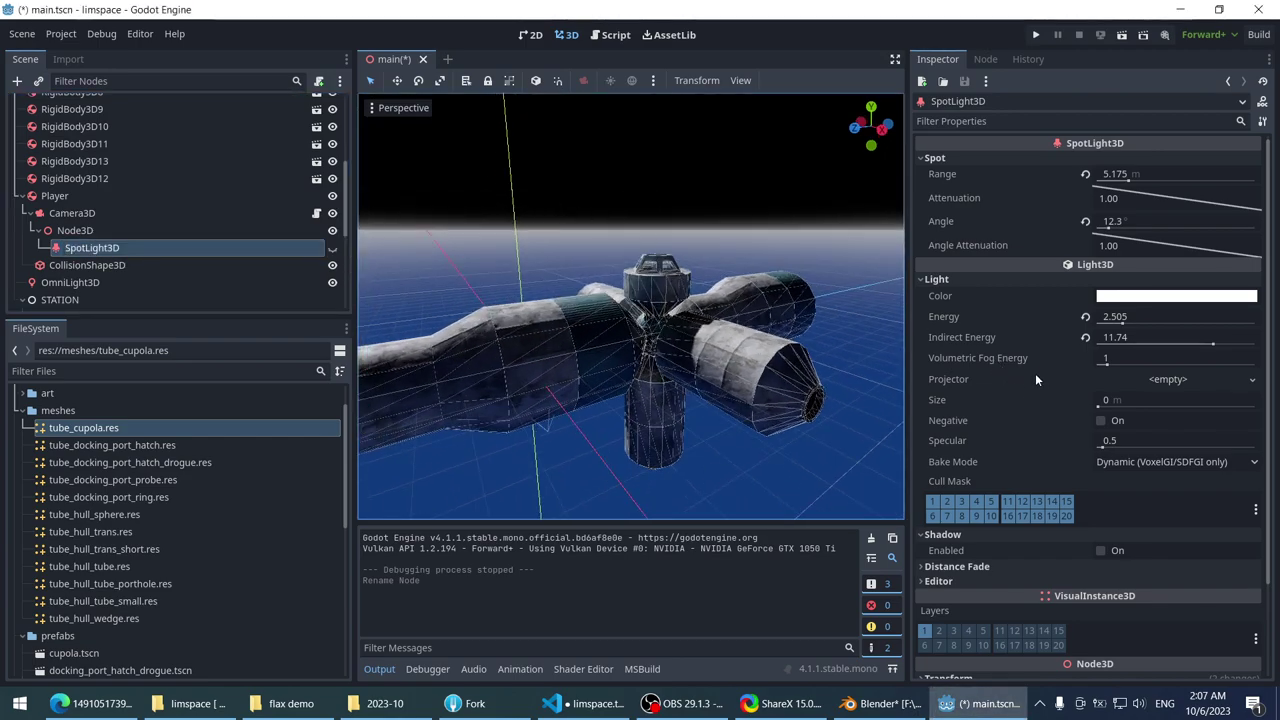
click(332, 248)
scroll(540, 247, down, 2)
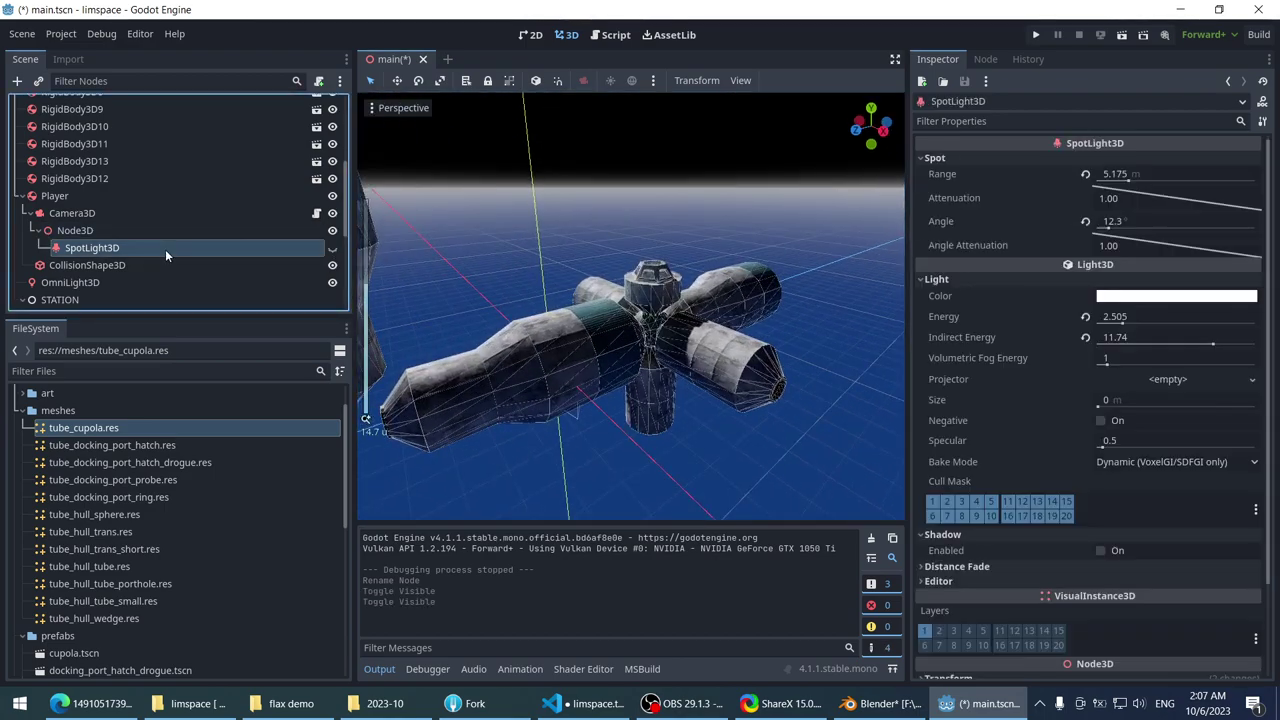
- Inspect the Camera3D node's script, then switch over to VS Code
click(72, 213)
click(96, 195)
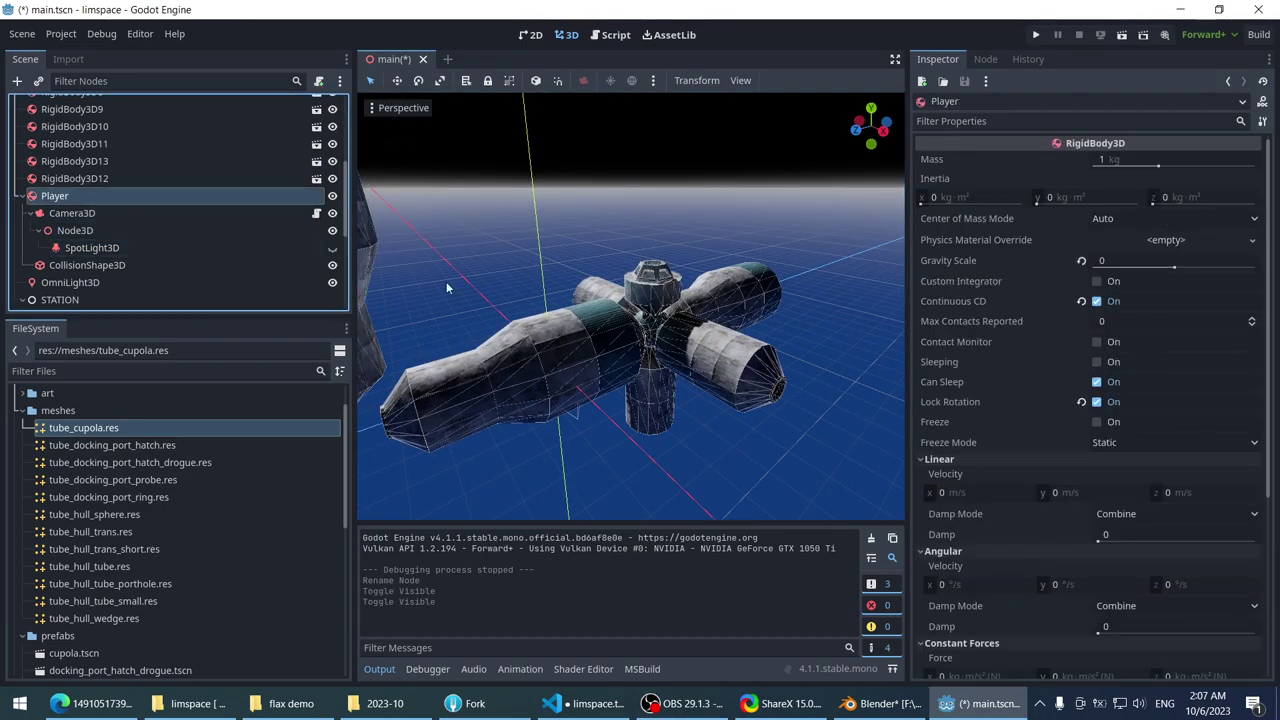
scroll(1092, 411, down, 10)
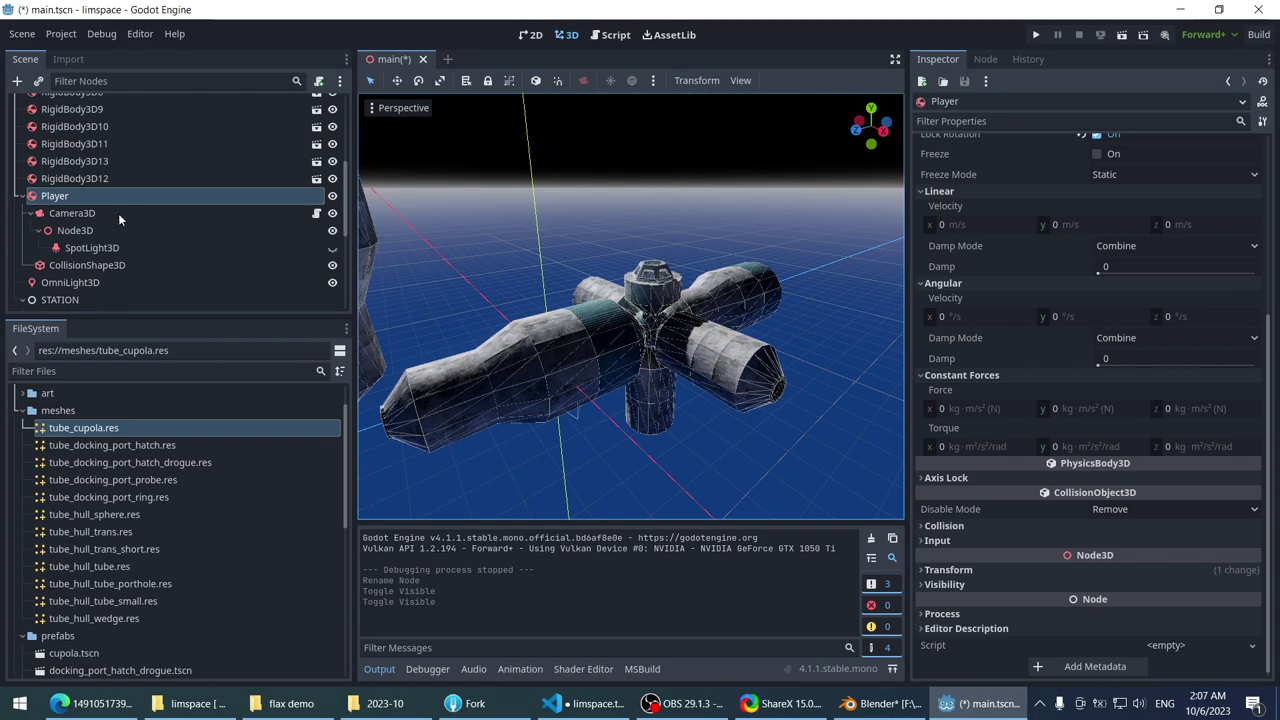
click(72, 213)
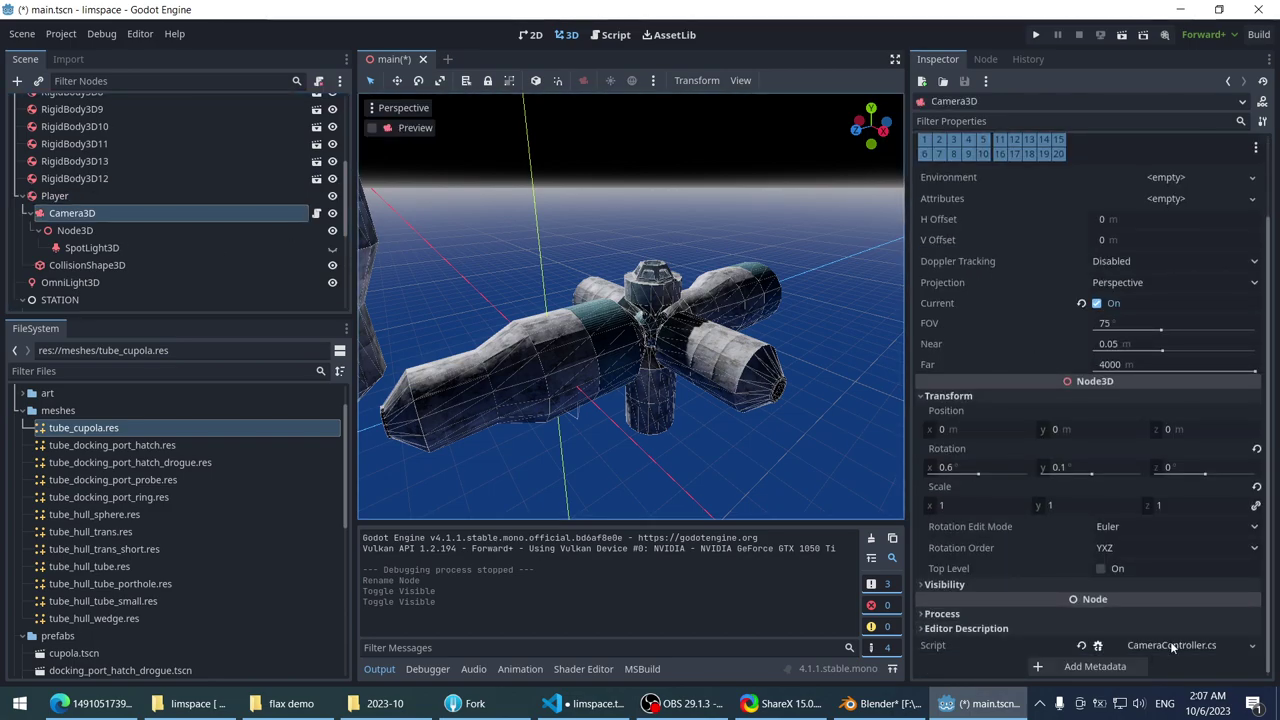
click(590, 703)
scroll(577, 470, up, 10)
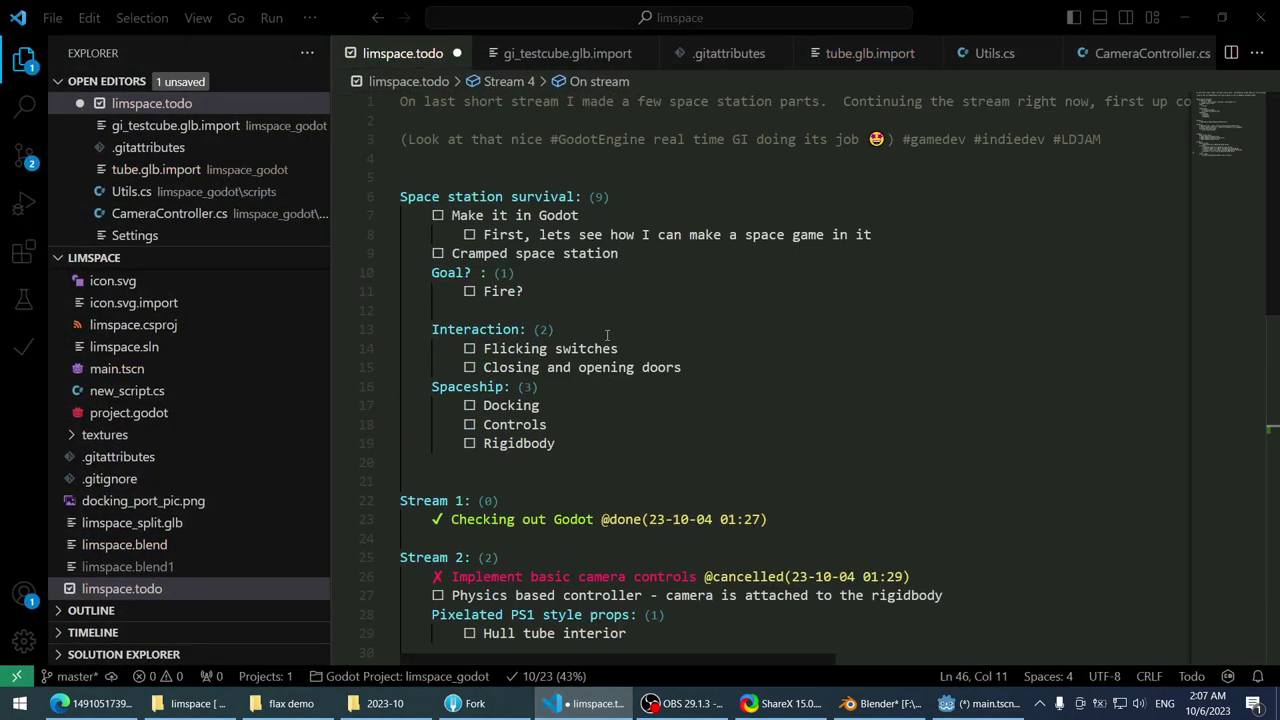
- Save the limspace.todo notes and look over the top of CameraController.cs
key(ctrl+s)
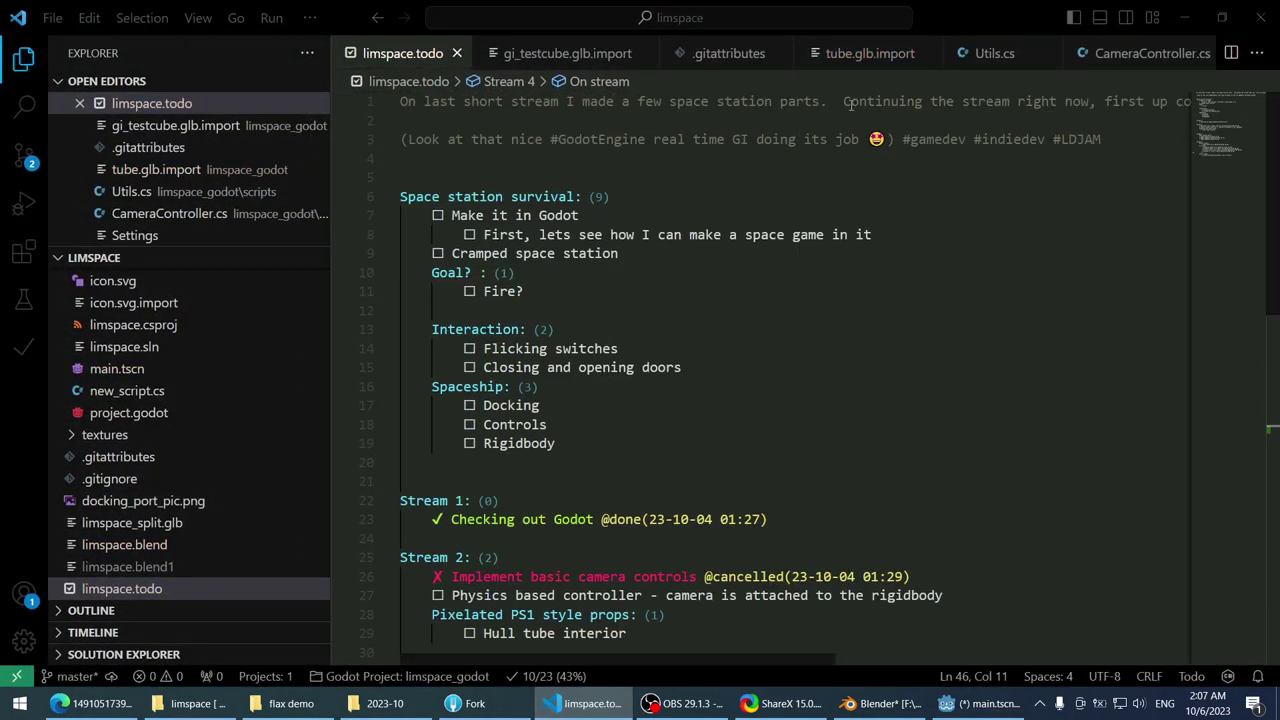
click(1140, 53)
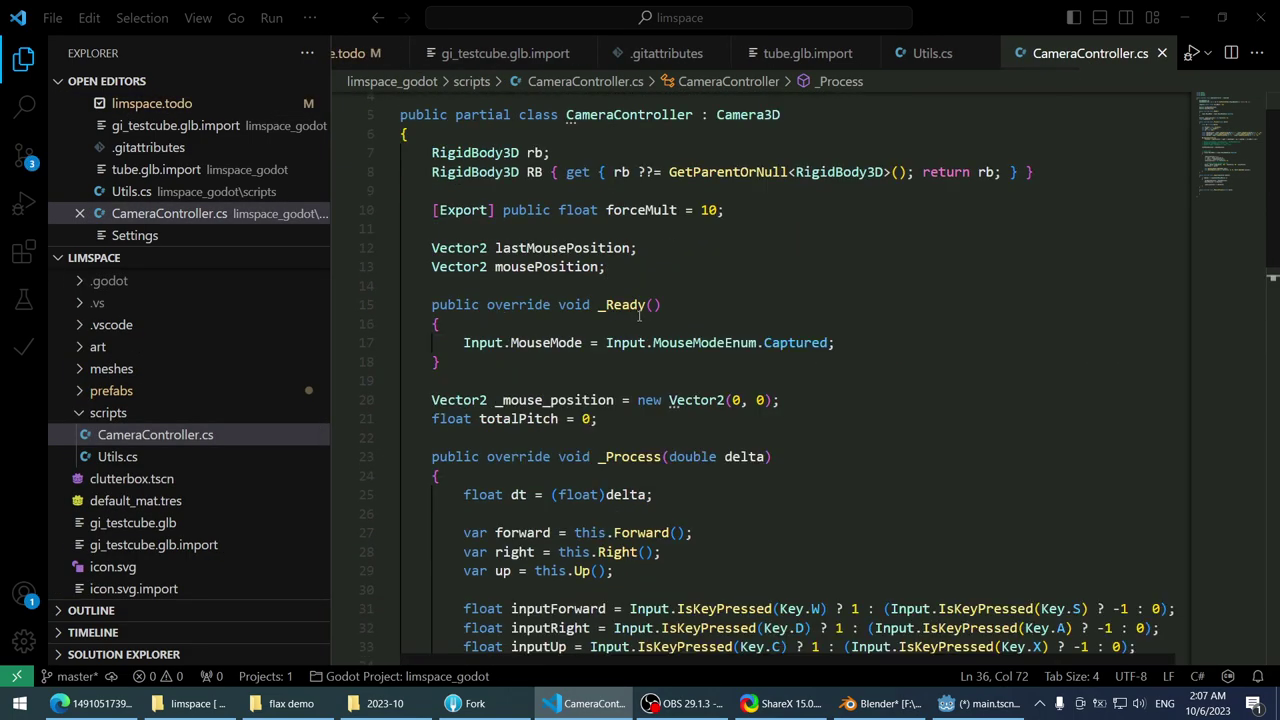
scroll(640, 316, up, 1)
click(770, 317)
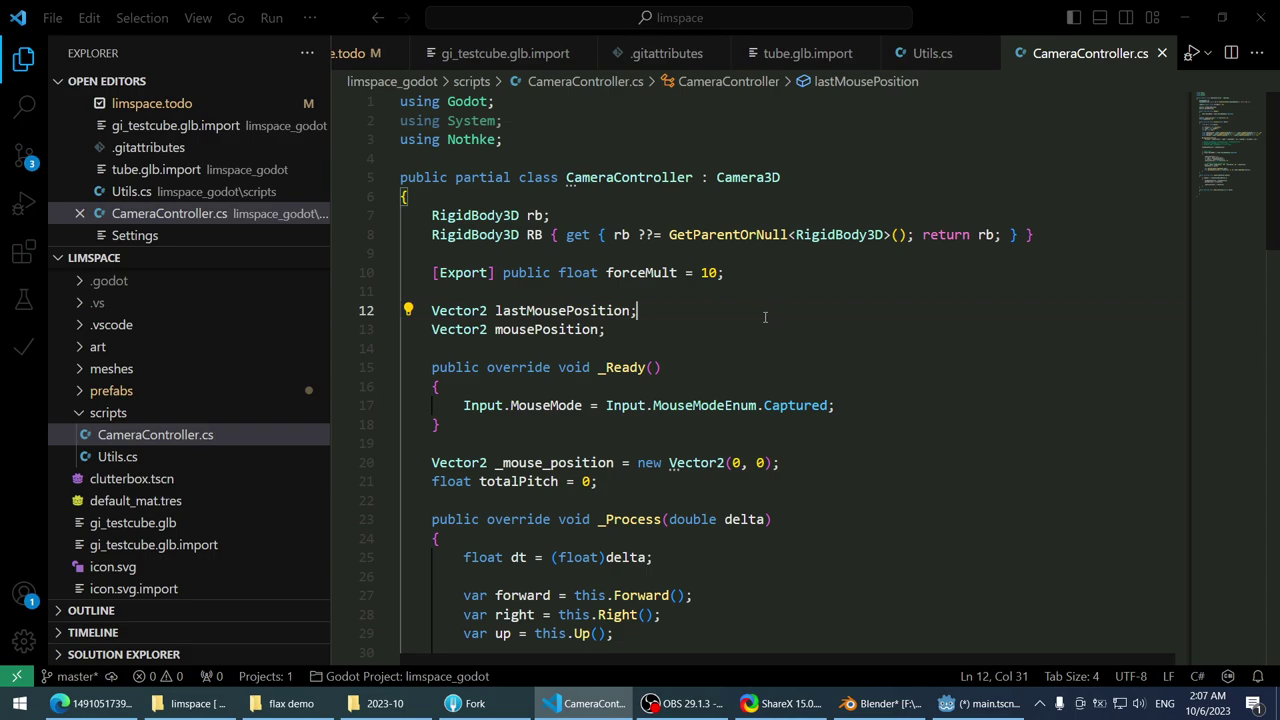
click(765, 272)
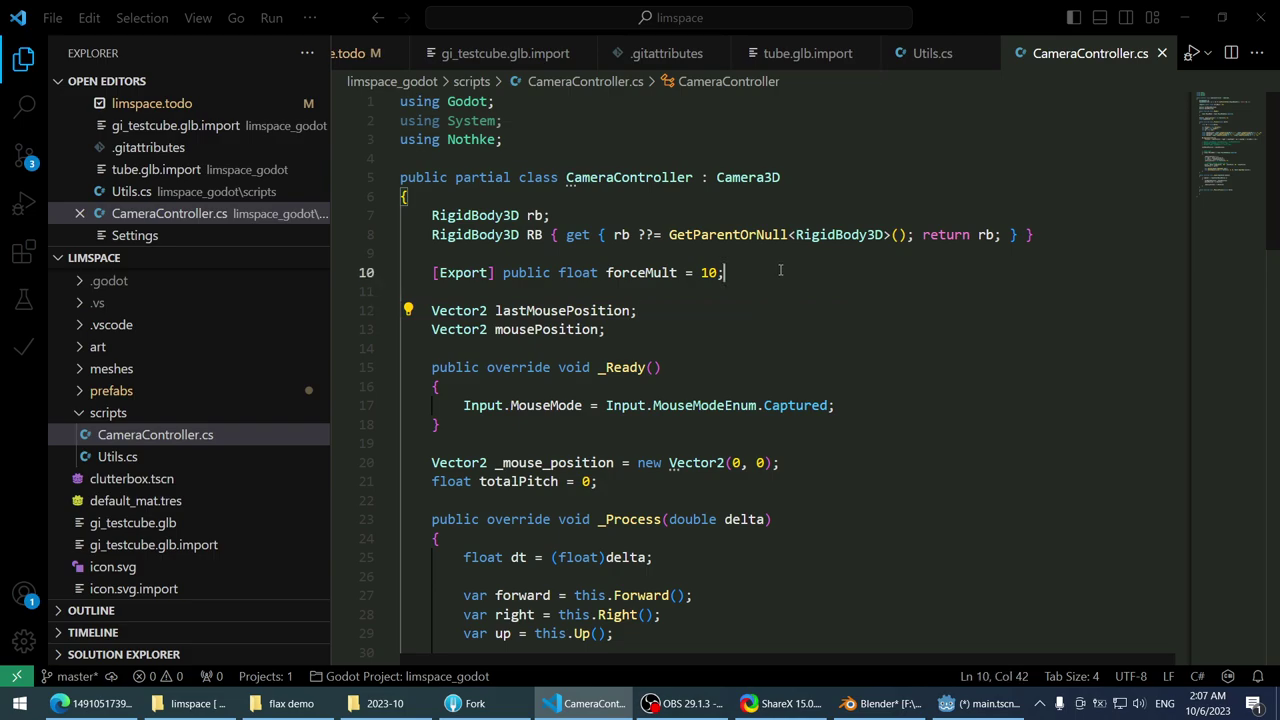
click(955, 703)
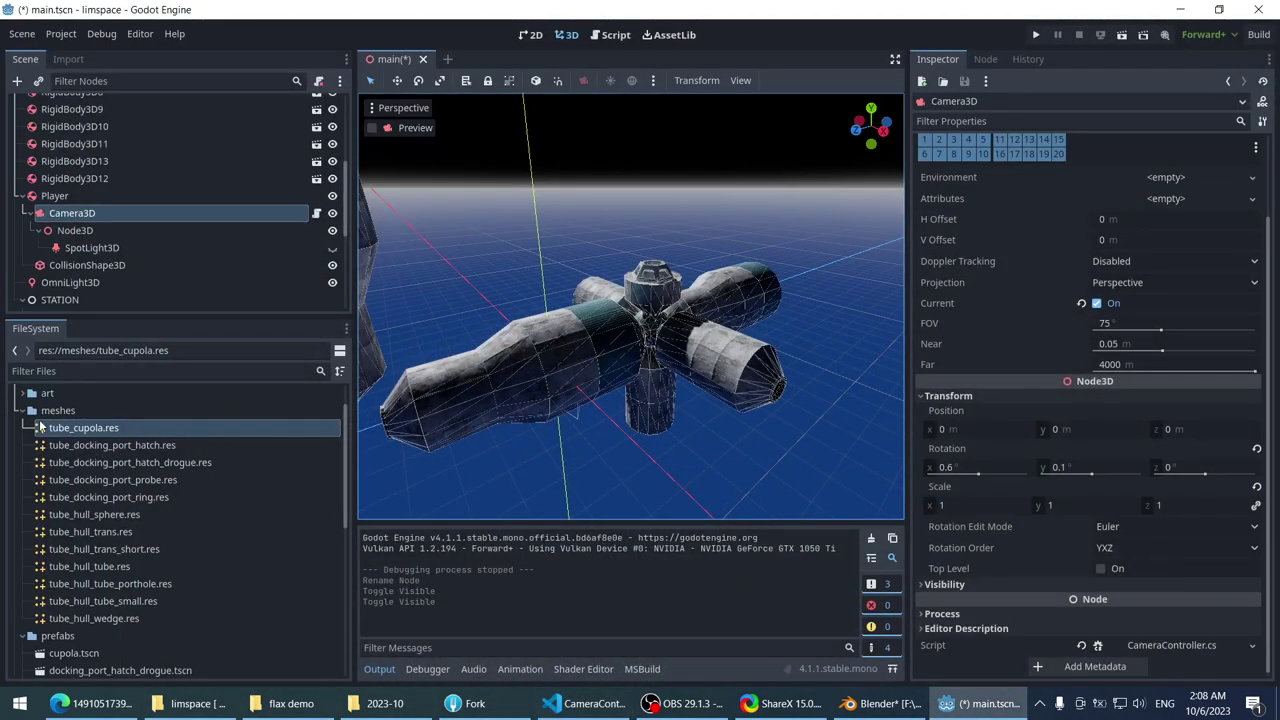
click(588, 703)
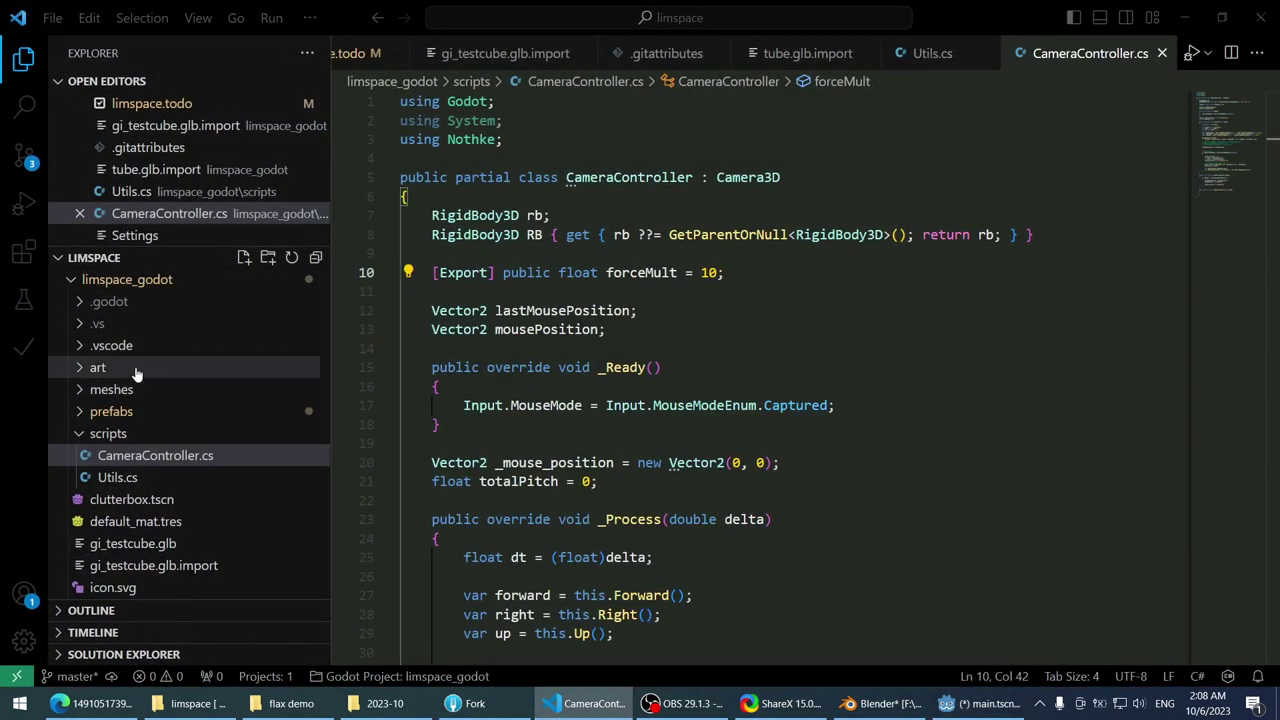
- Create a new file named Flashlight.cs in the scripts folder
right_click(133, 436)
click(190, 86)
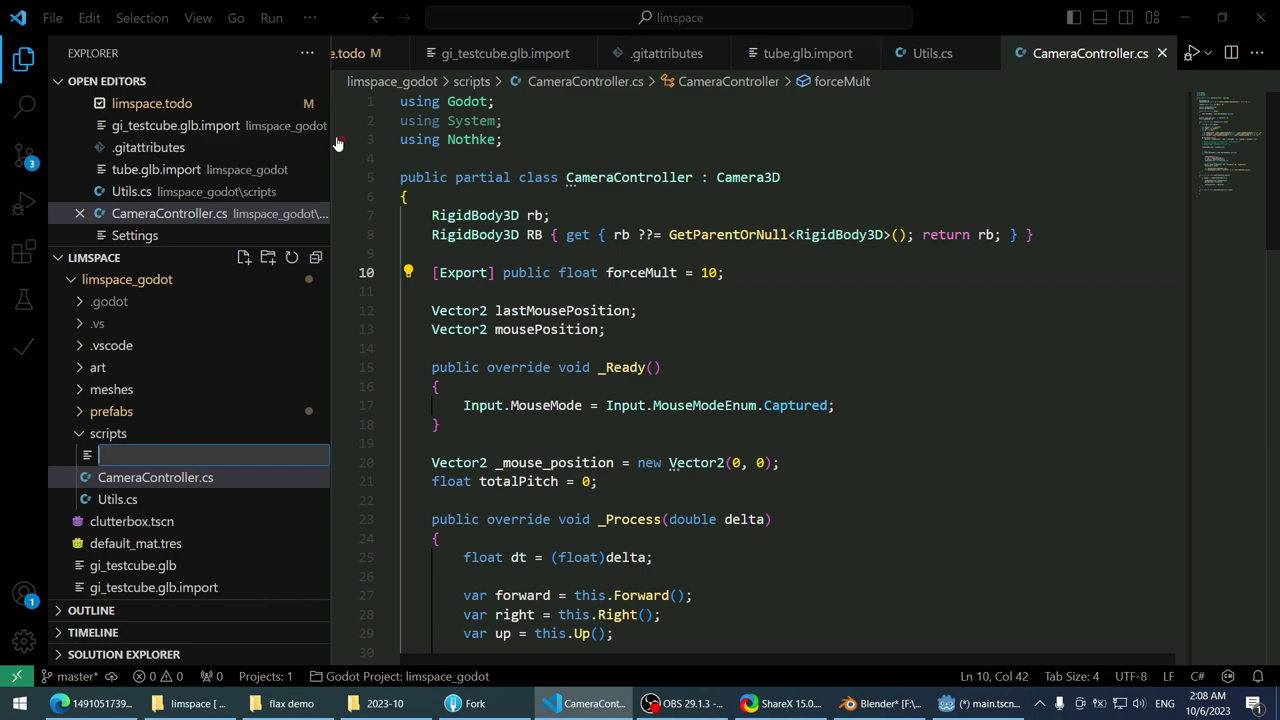
text(Flashlight.cs)
key(Return)
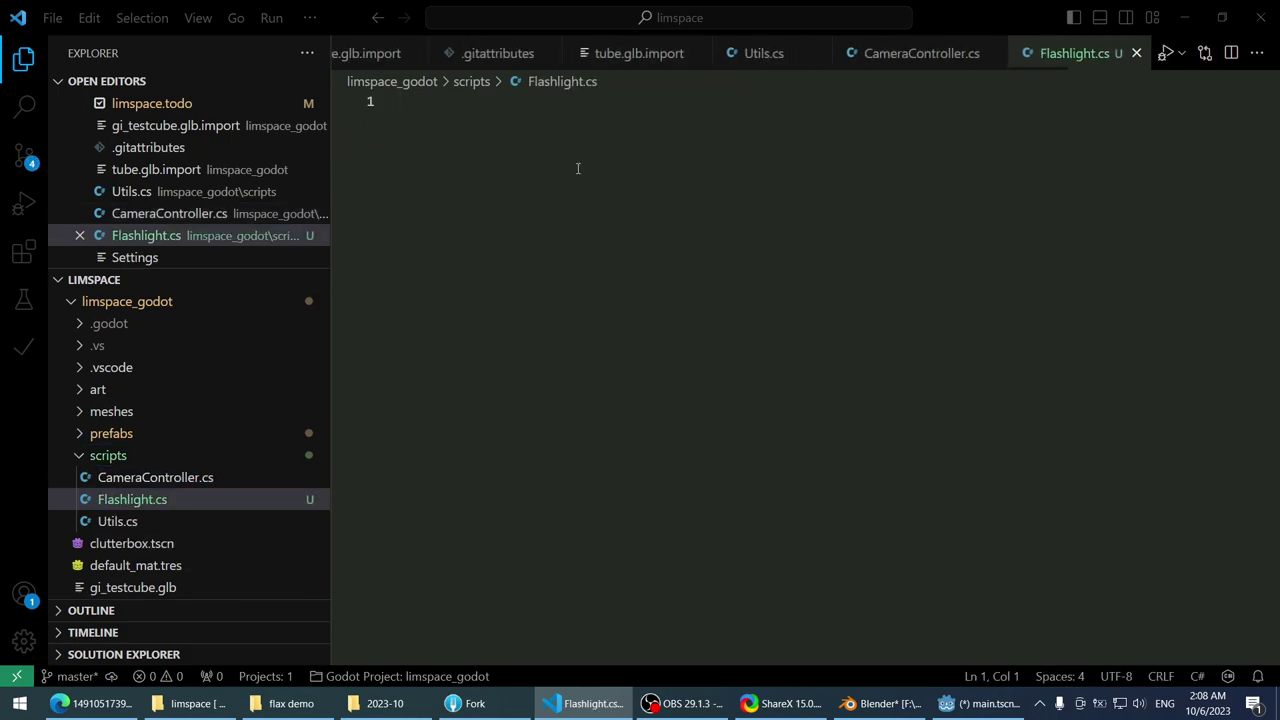
- Copy the using statements from CameraController.cs into Flashlight.cs
click(196, 477)
click(532, 142)
key(ctrl+shift+Home)
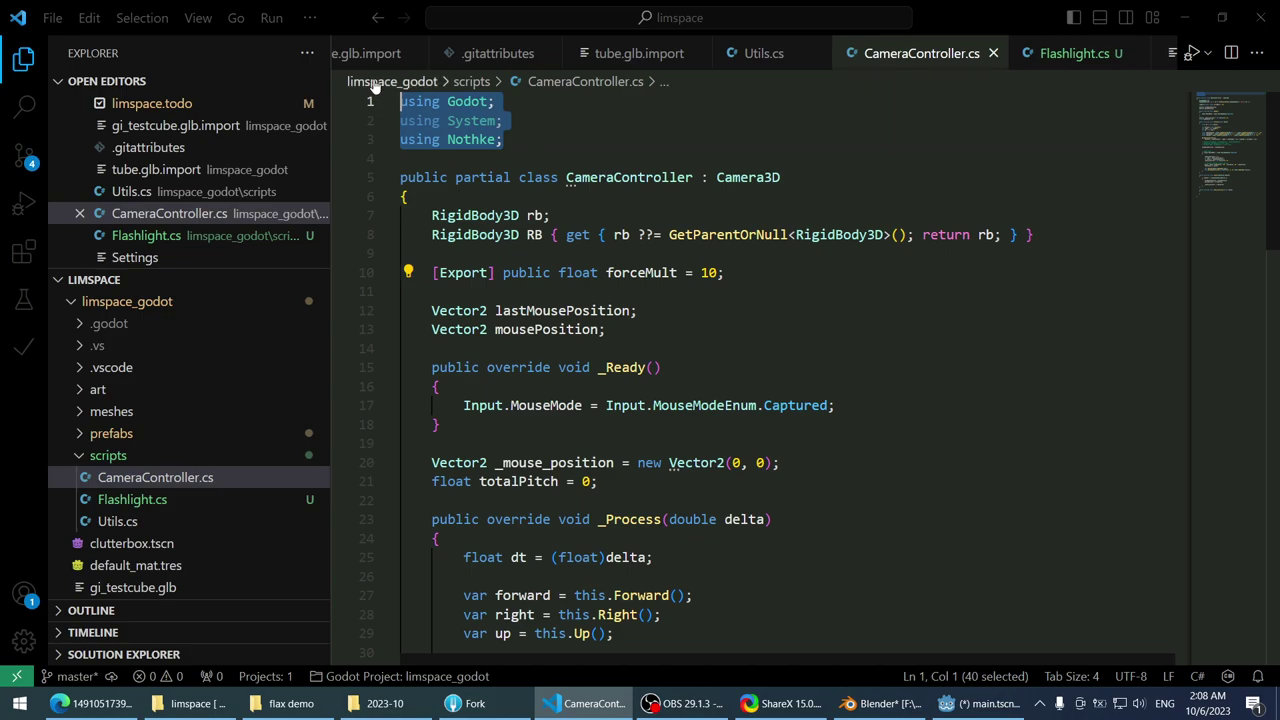
key(ctrl+c)
key(ctrl+Tab)
key(ctrl+v)
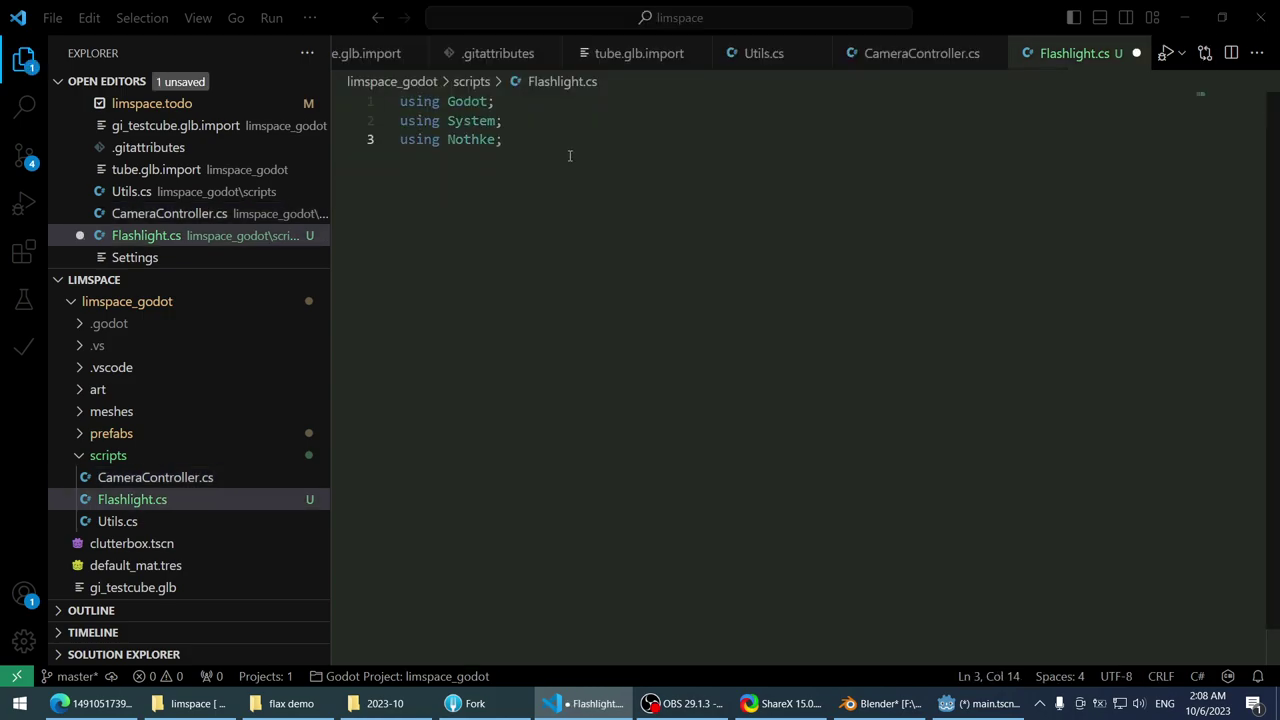
key(Return)
key(Return)
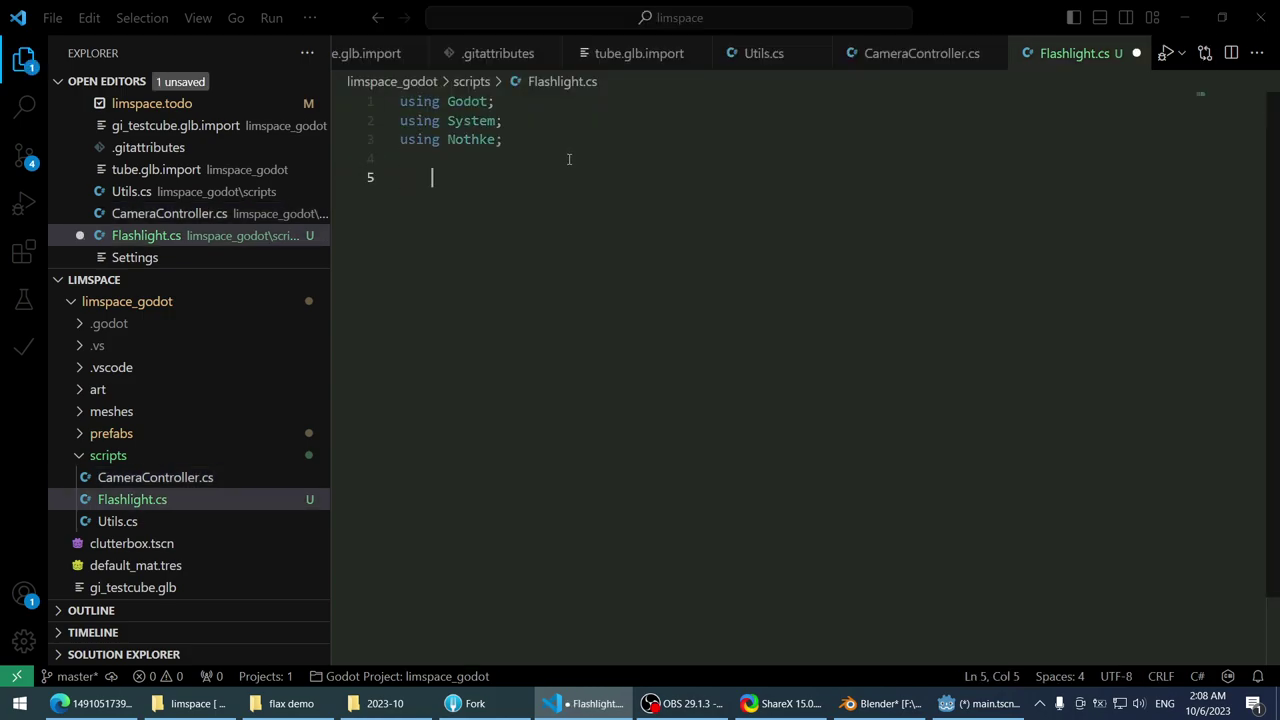
key(ctrl+Tab)
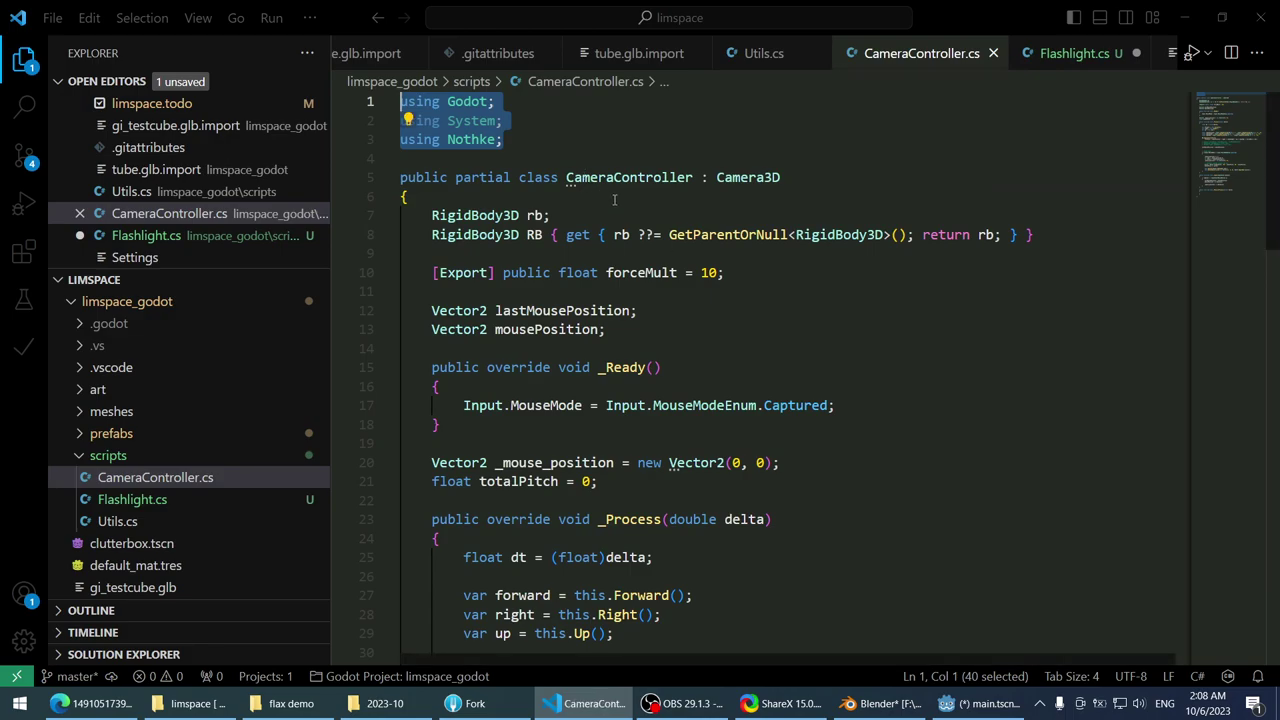
- Paste CameraController's class declaration into Flashlight.cs and close it with a brace
drag(602, 195, 398, 178)
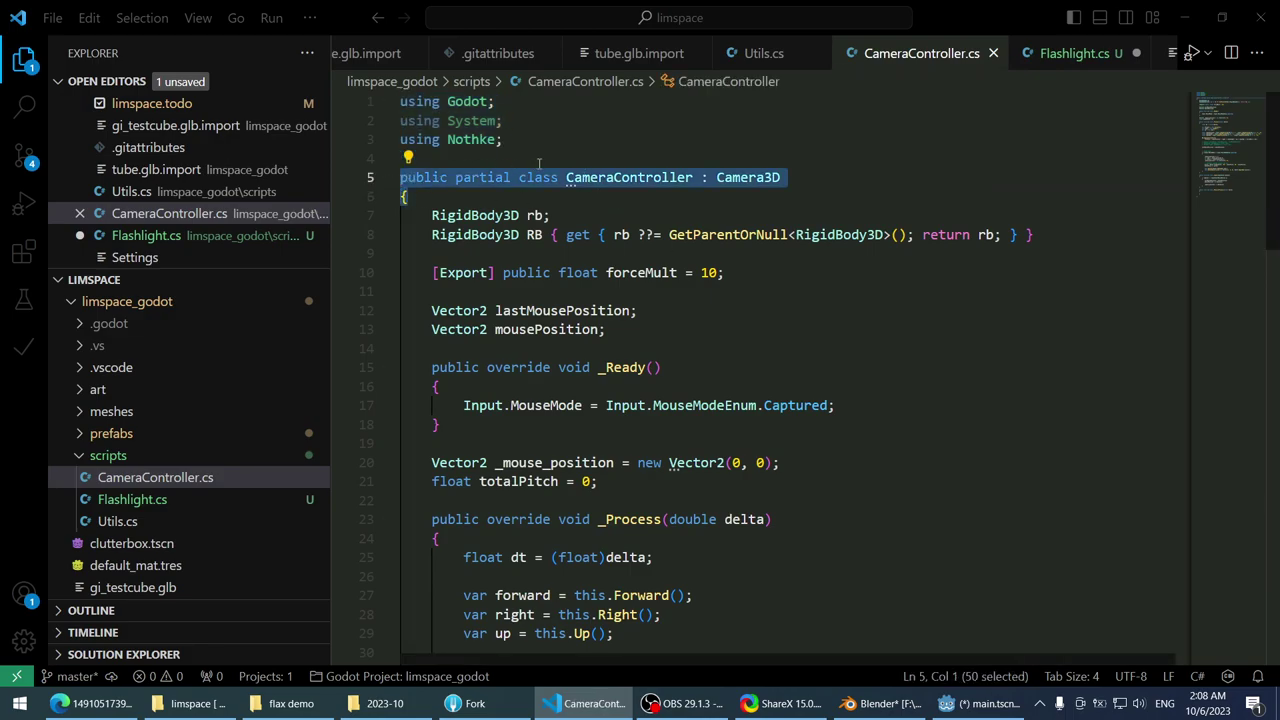
key(ctrl+Tab)
key(ctrl+b)
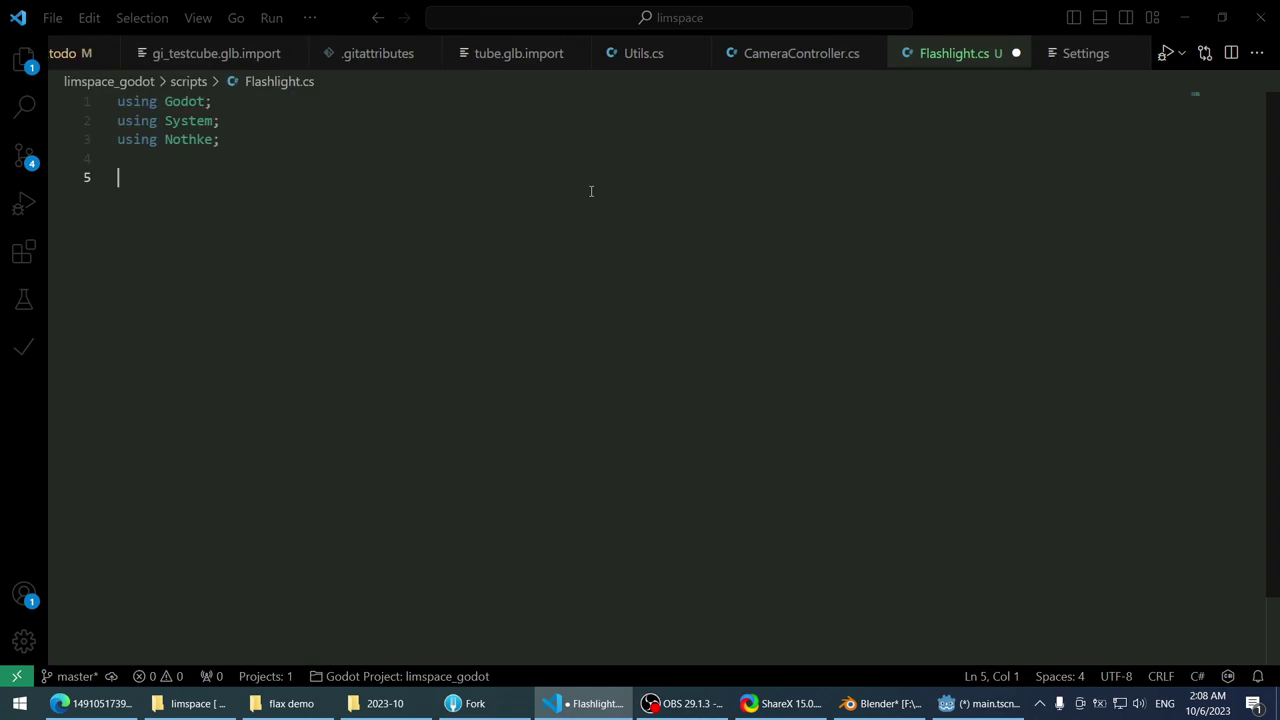
key(ctrl+v)
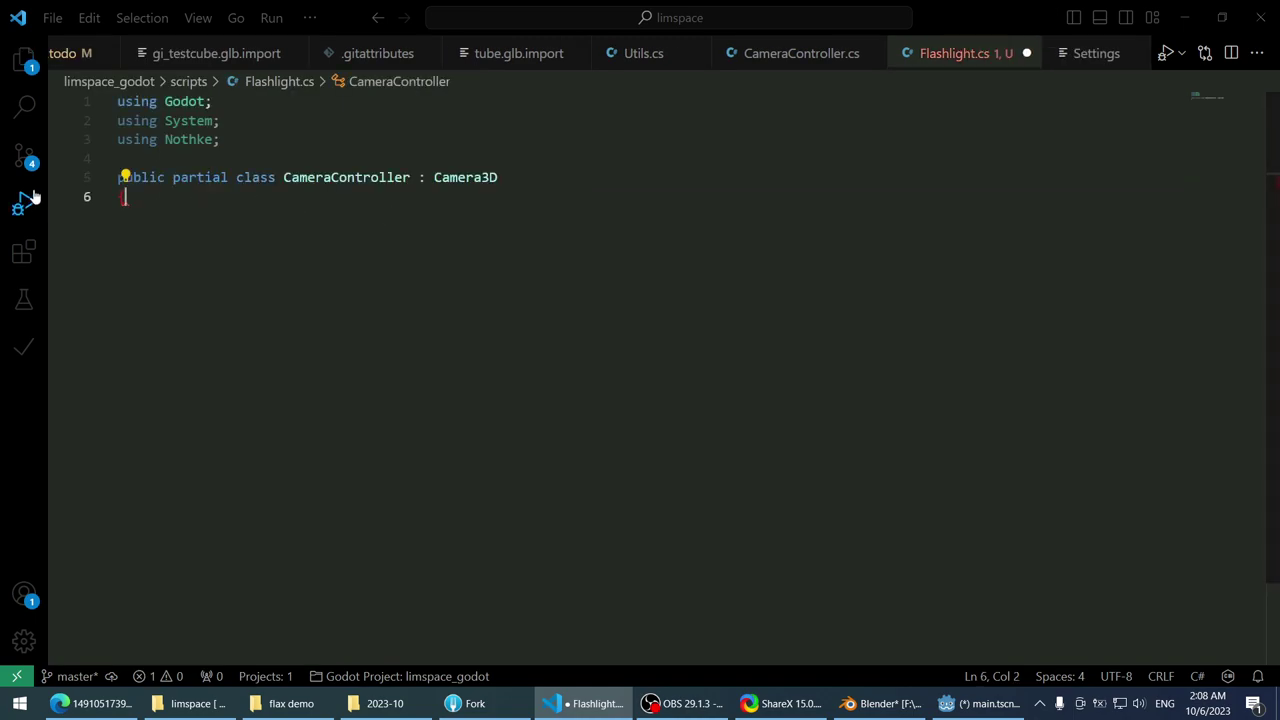
key(ctrl+b)
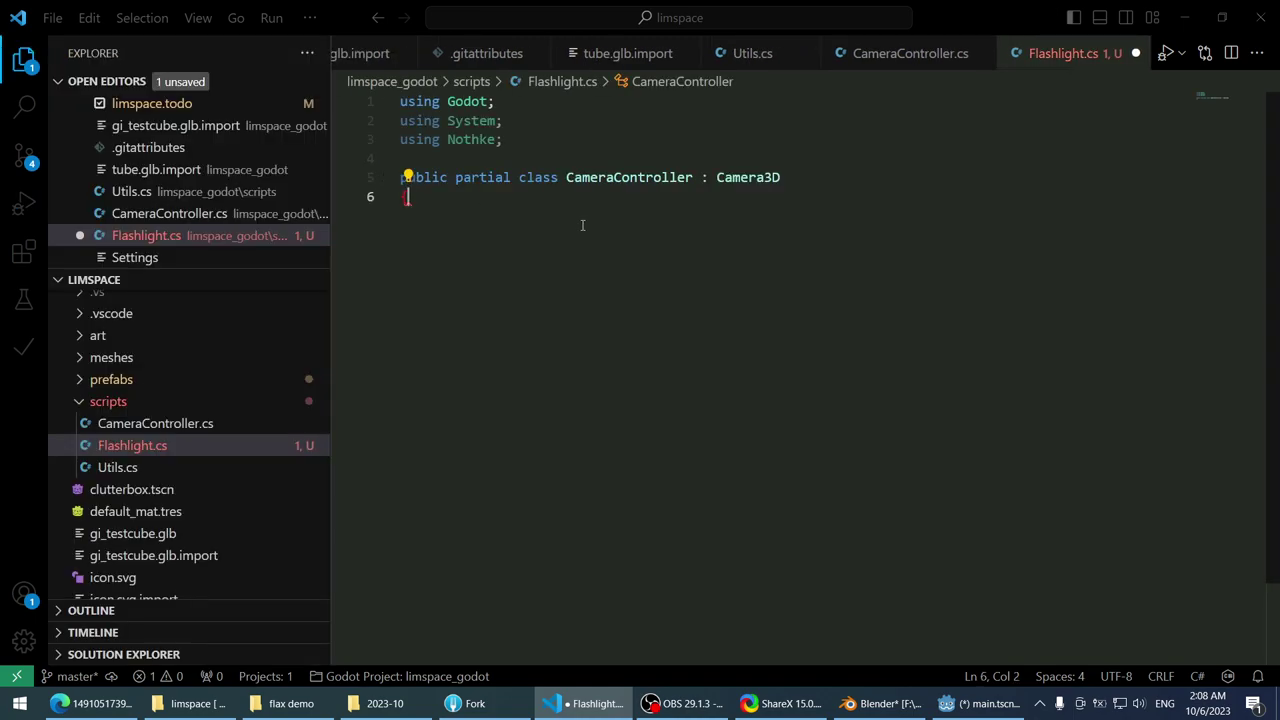
key(Return)
key(Return)
text(})
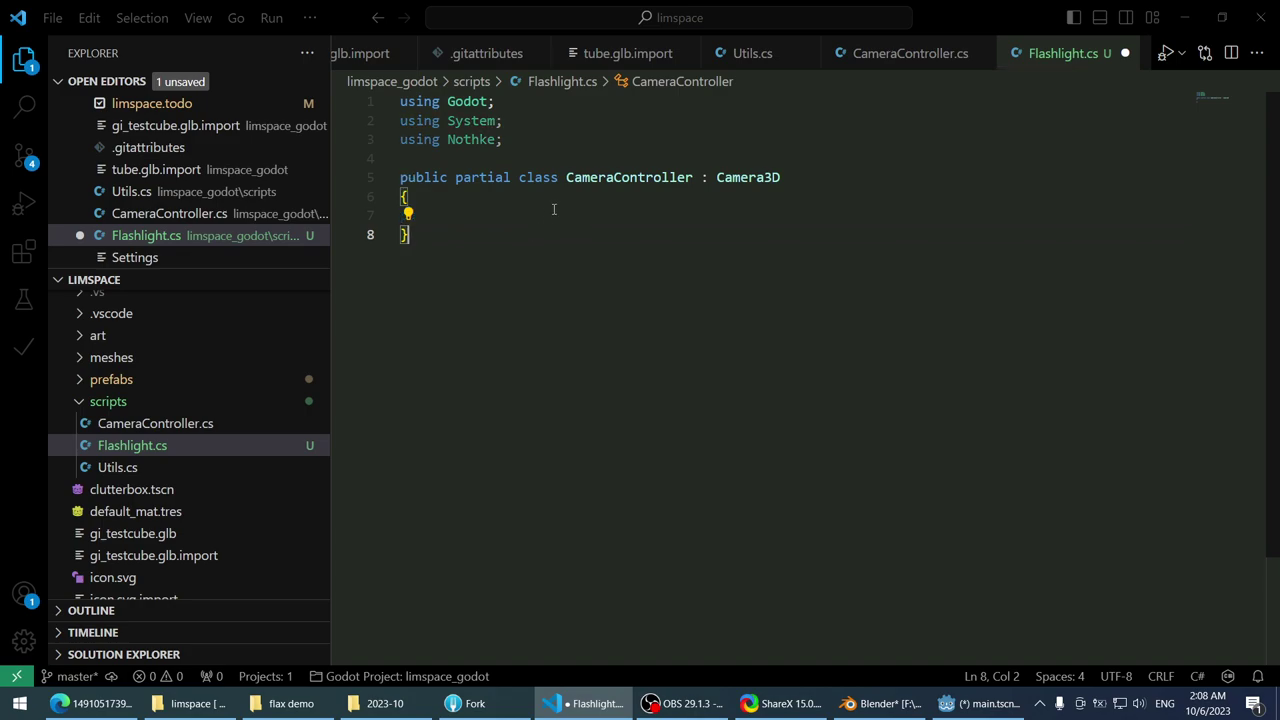
- Change the base type from Camera3D to Light3D
double_click(747, 179)
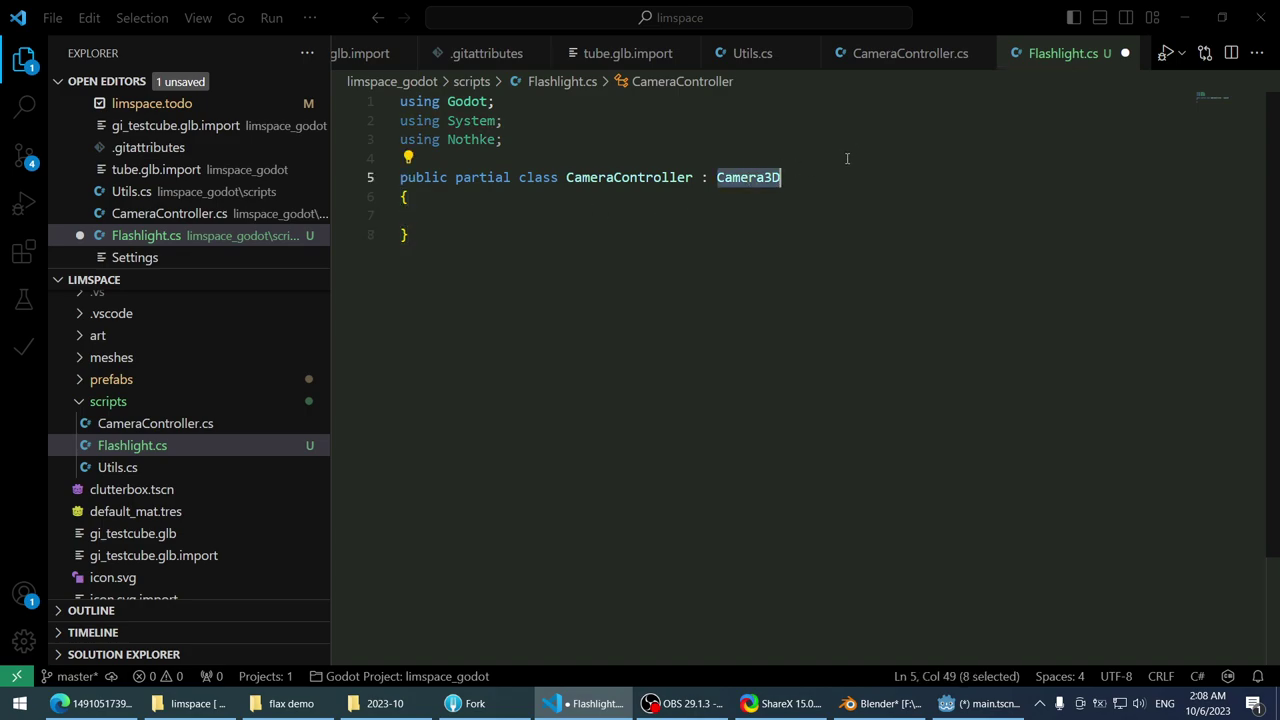
text(N)
key(BackSpace)
text(Light)
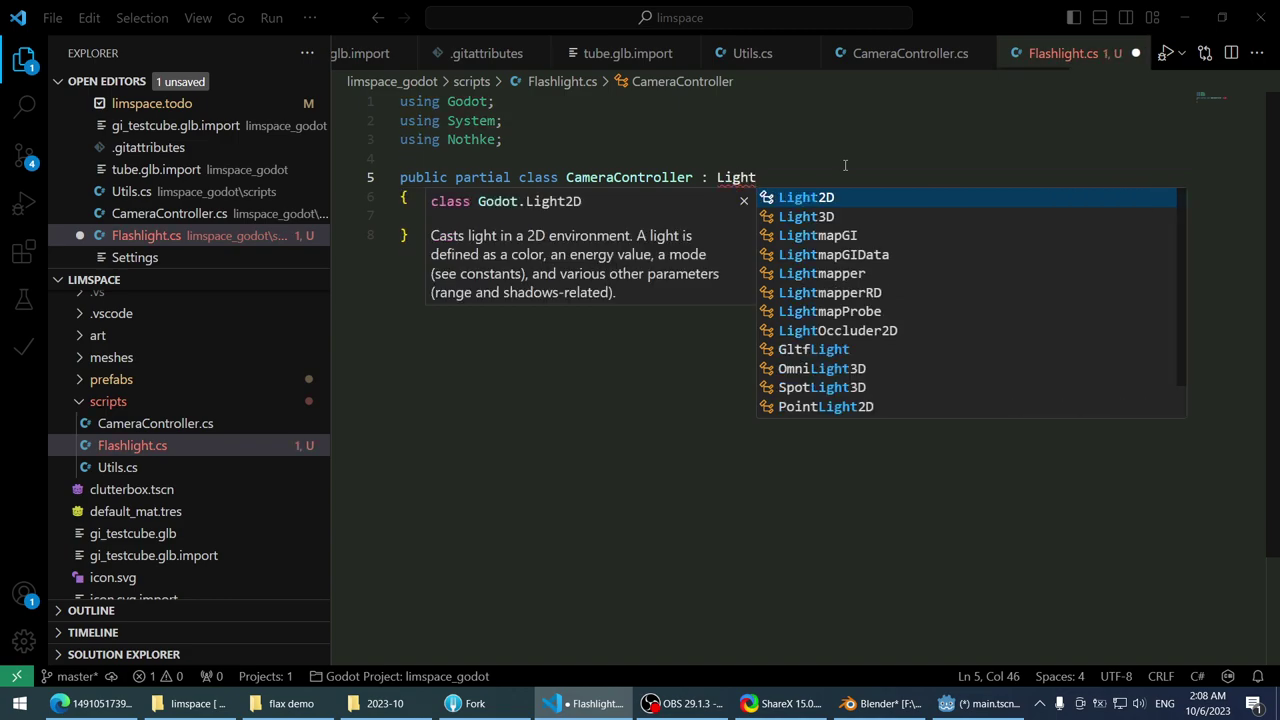
key(Down)
key(Return)
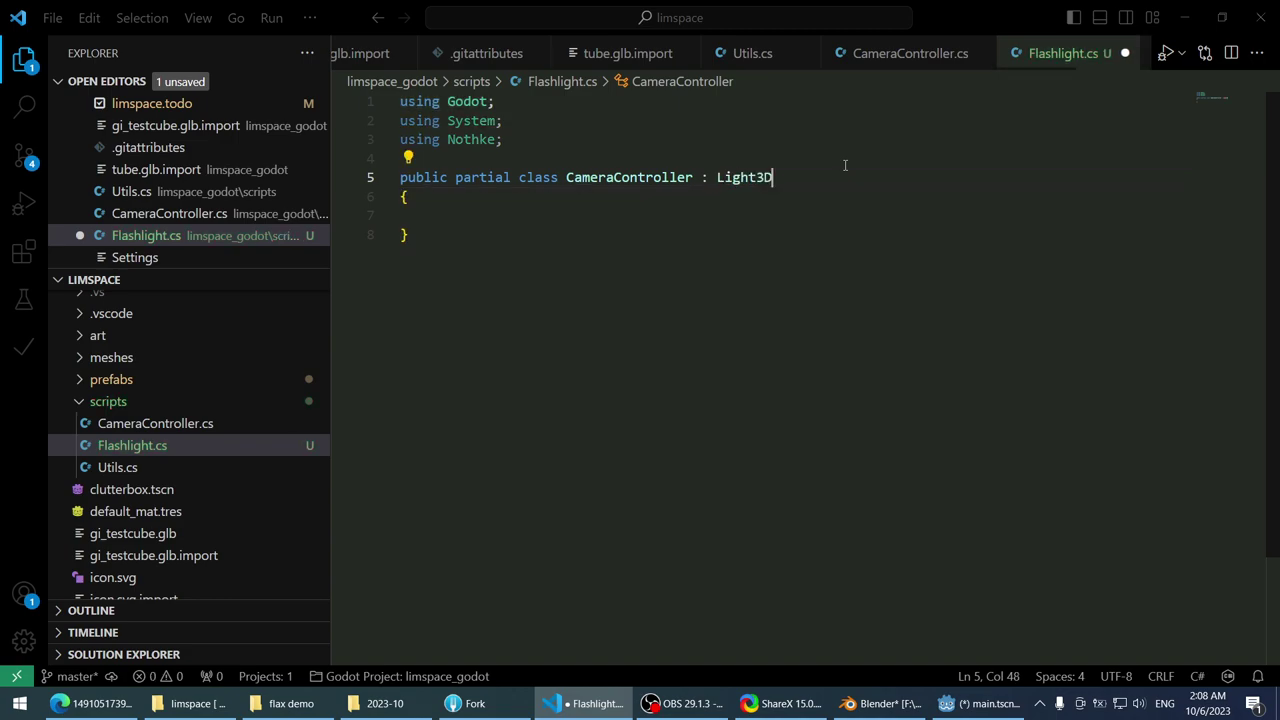
key(ctrl+shift+Left)
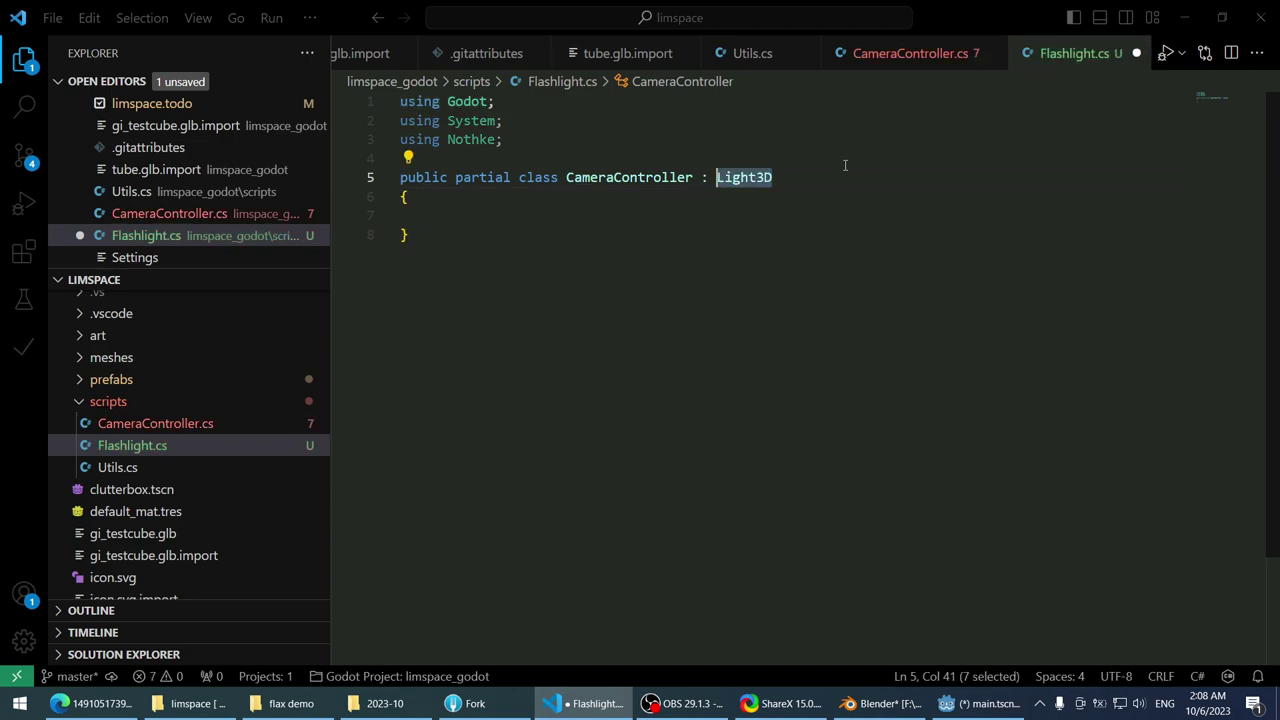
key(BackSpace)
text(Light)
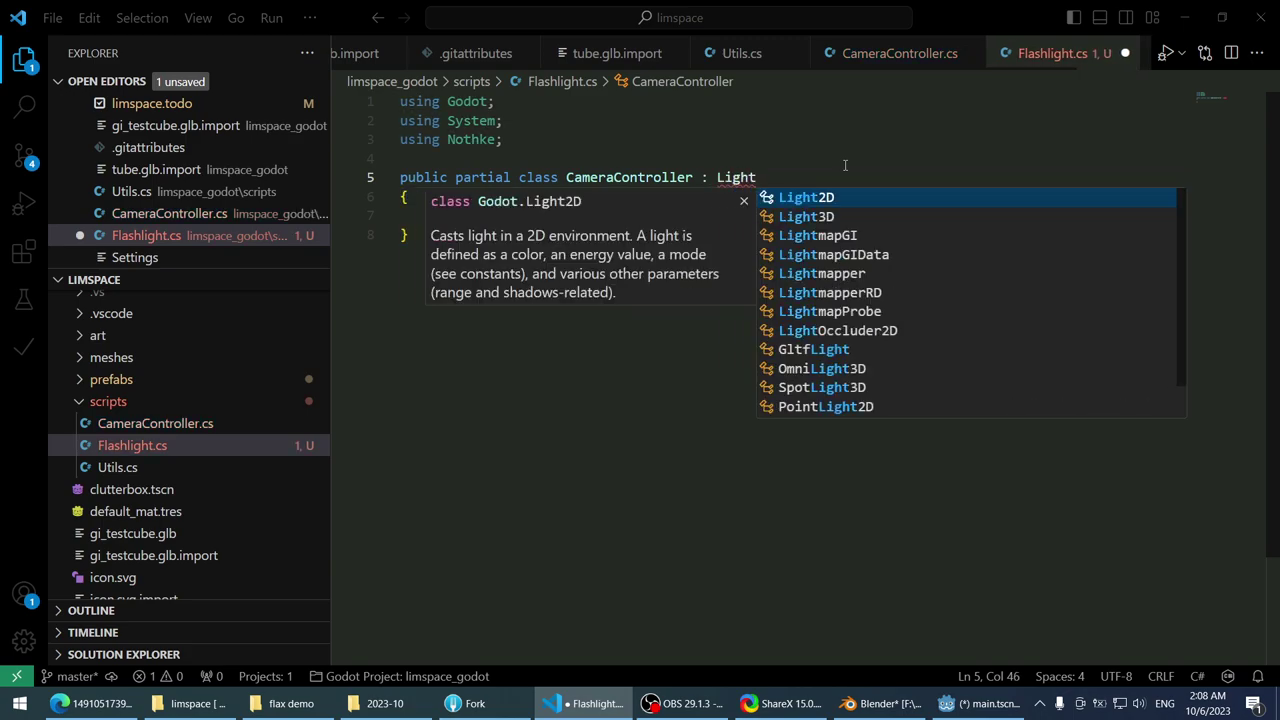
text(3D)
key(Escape)
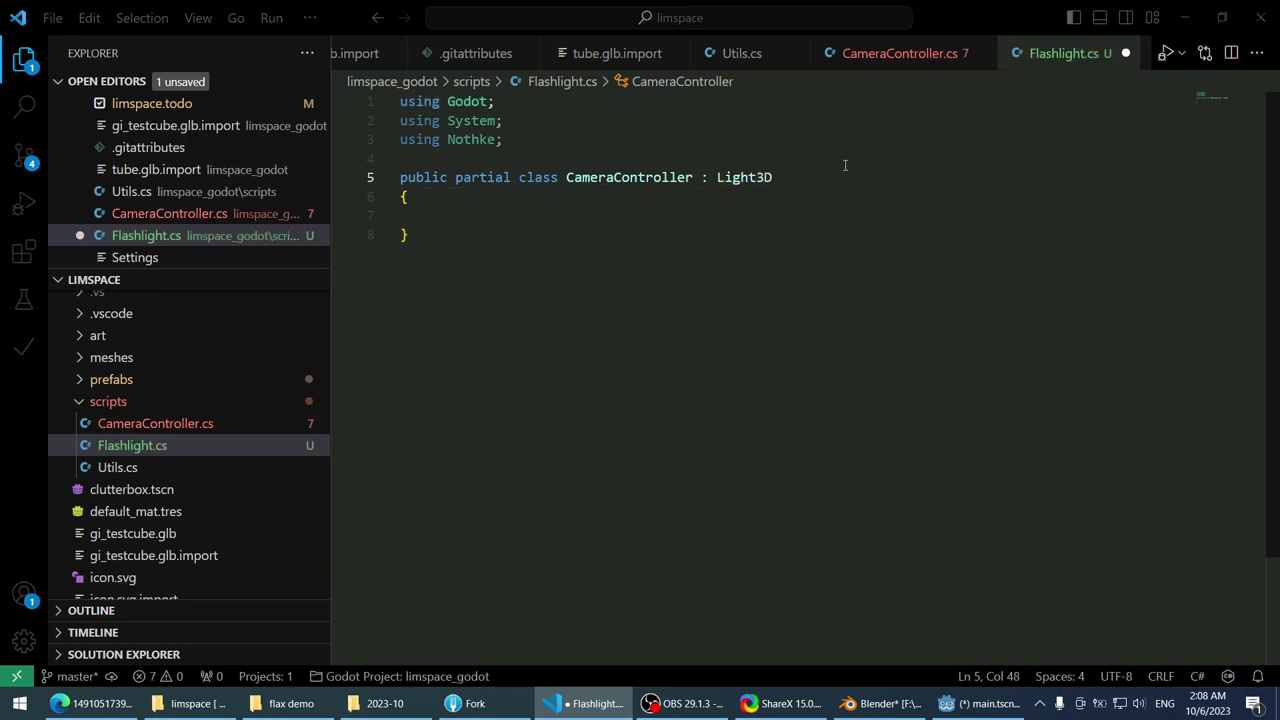
- Rename the class to Flashlight and move into the class body
key(ctrl+shift+Left)
key(Left)
key(Left)
key(Left)
key(ctrl+shift+Left)
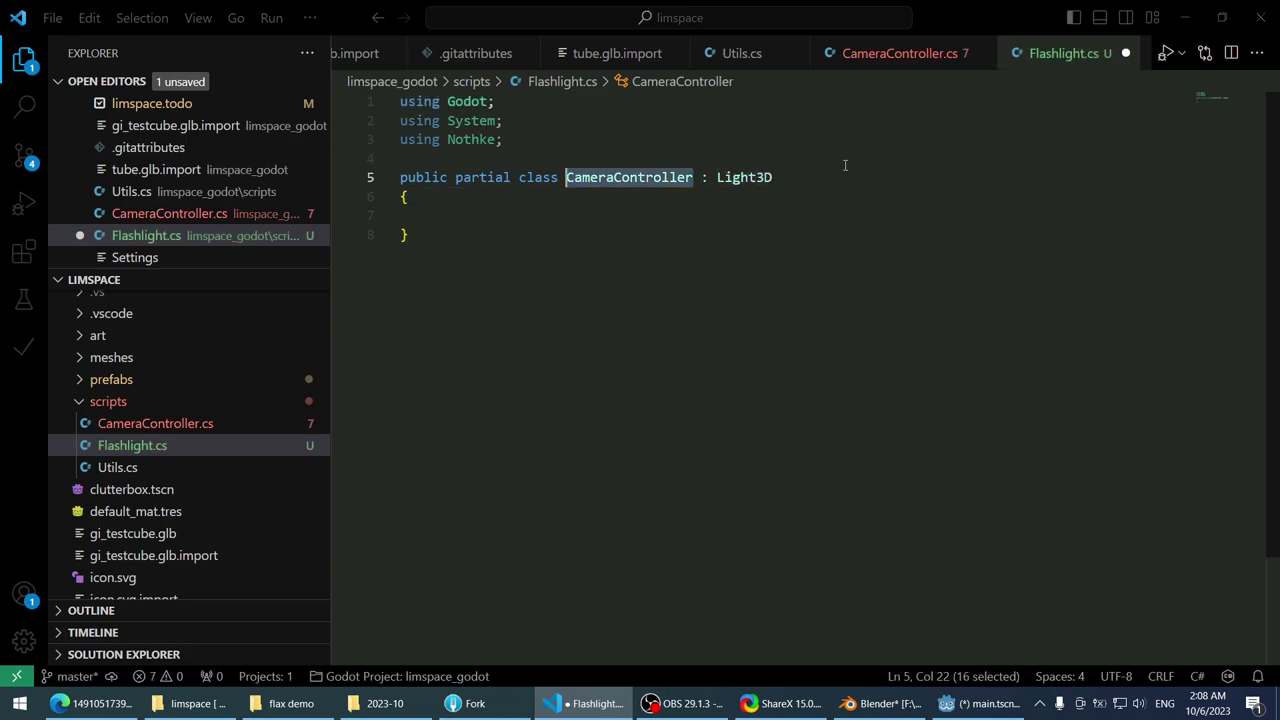
text(Flashlight)
key(End)
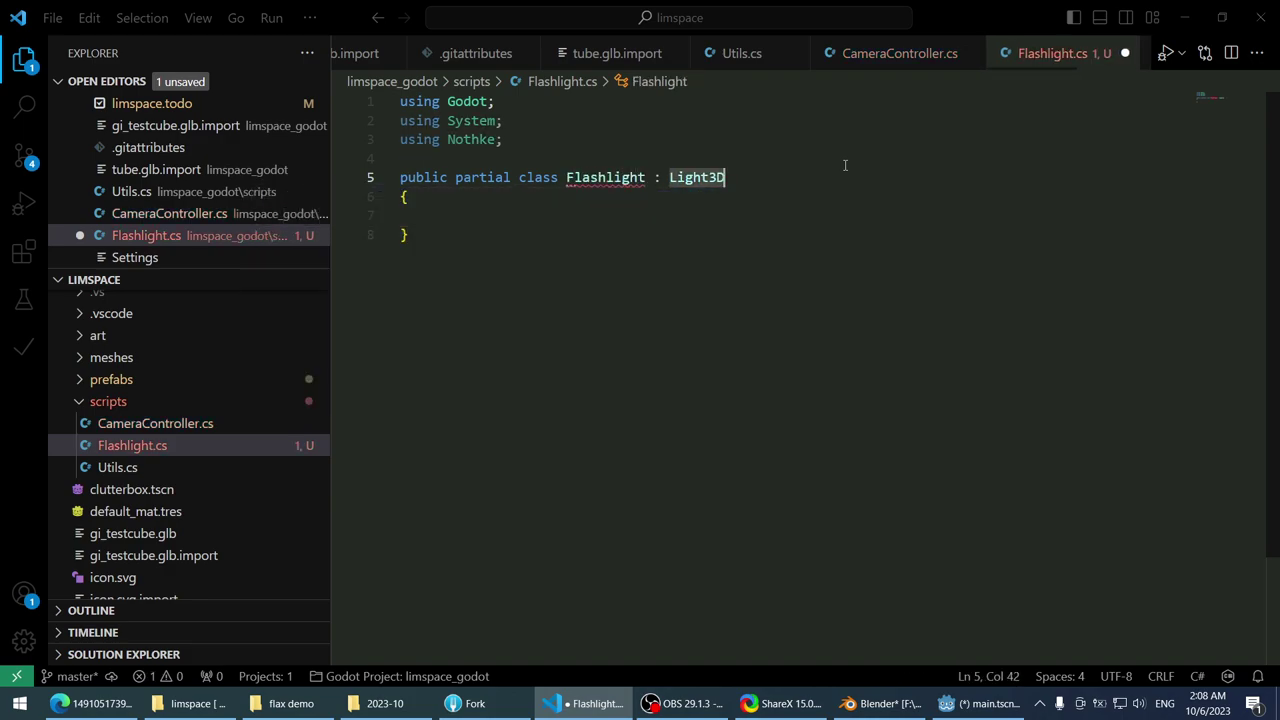
key(Down)
key(Down)
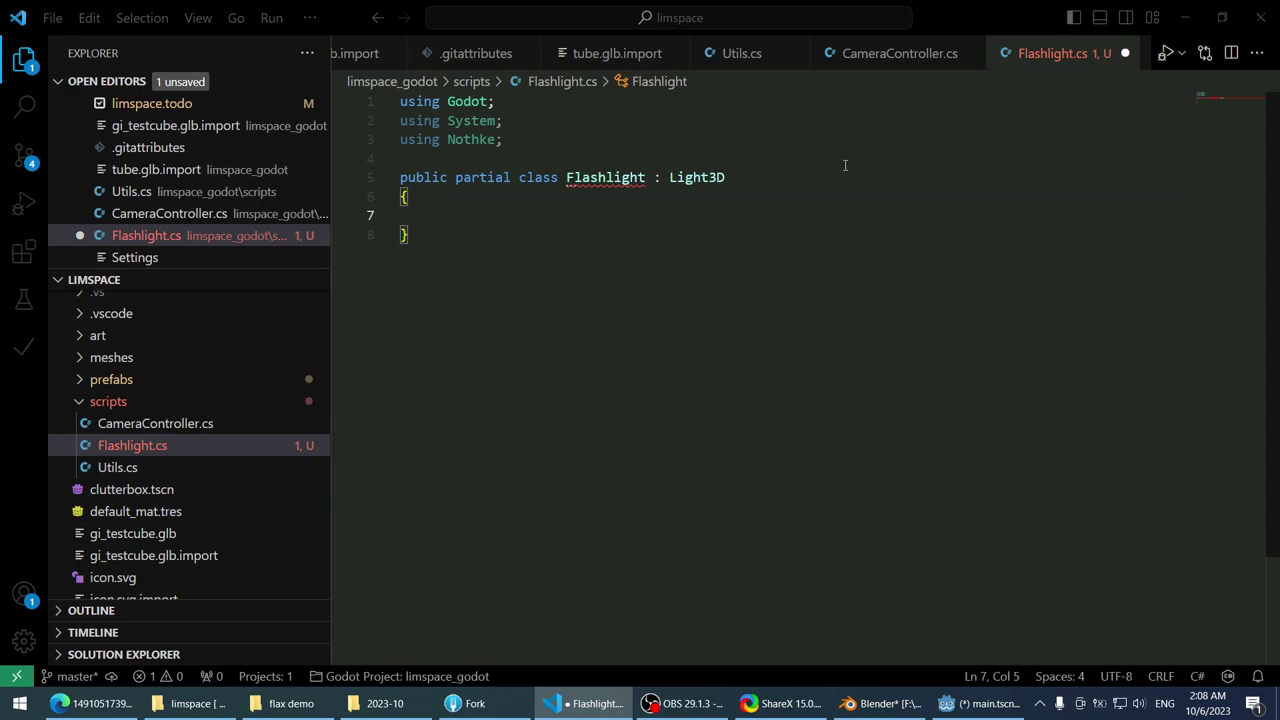
- Type the word process in the class body, undoing the Process autocompletion
text(process)
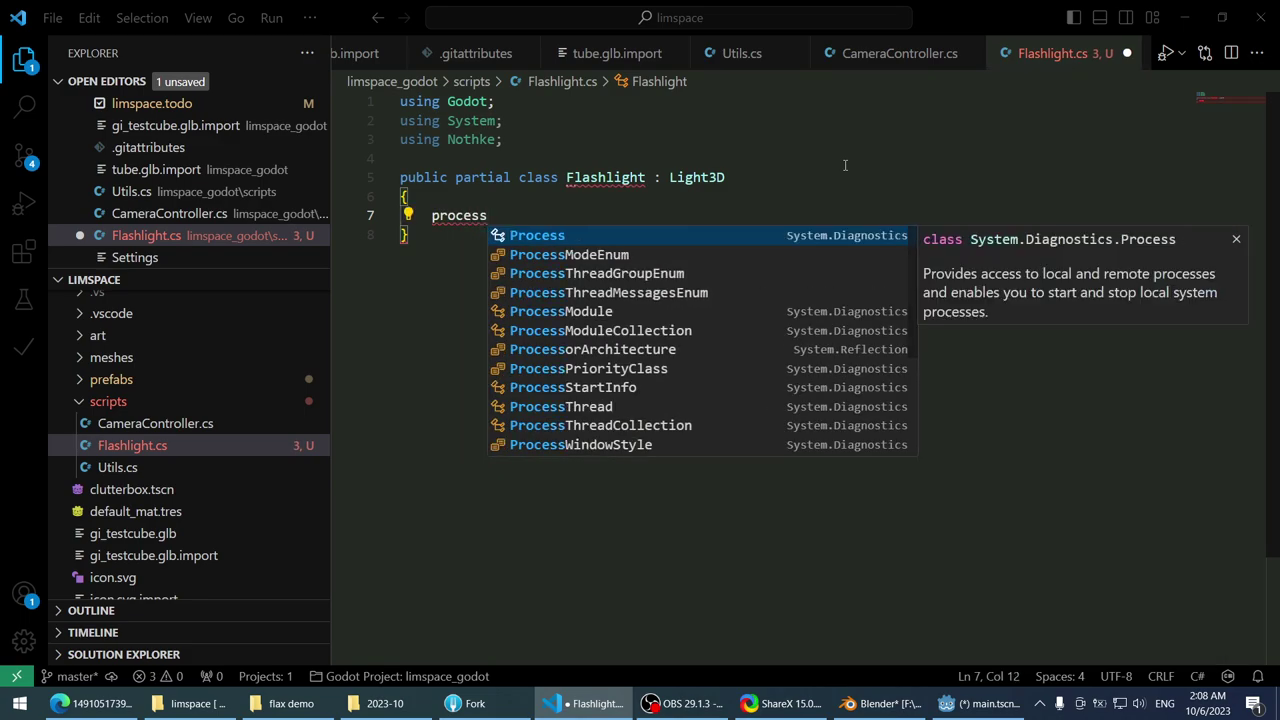
key(Tab)
key(ctrl+z)
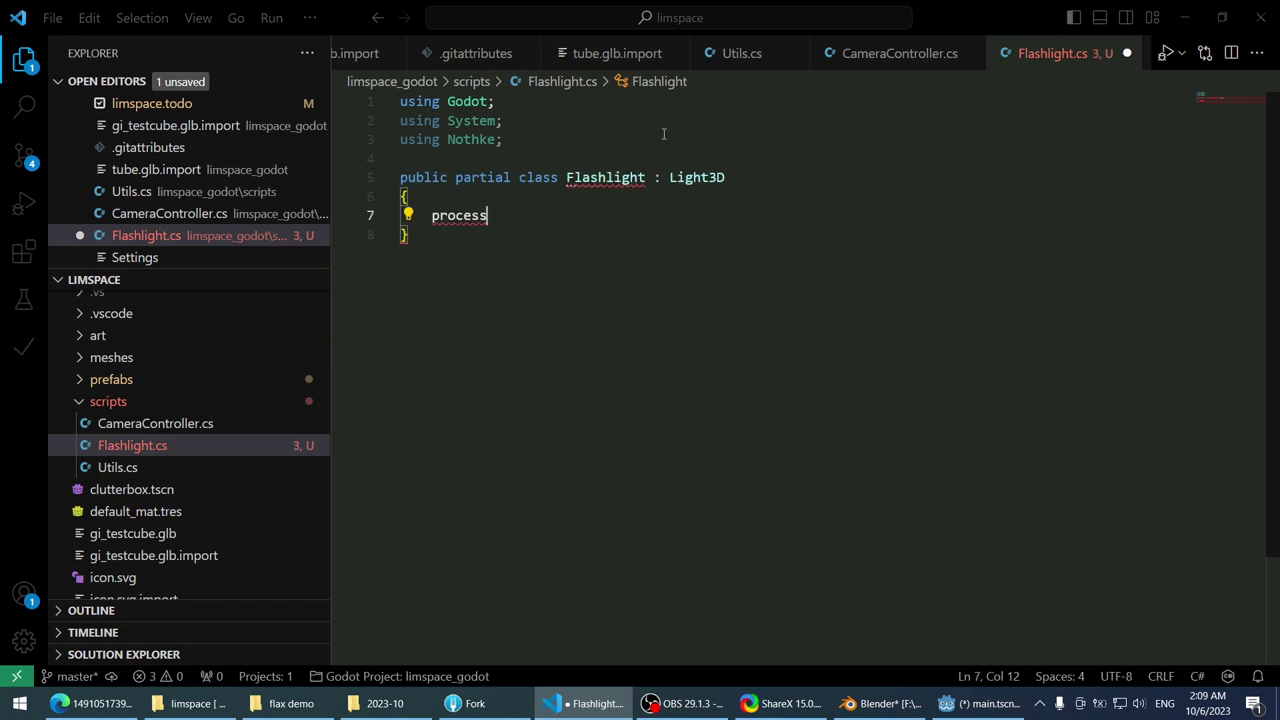
key(ctrl+Tab)
- Switch to CameraController.cs and scroll through its code around lines 60-61
key(Down)
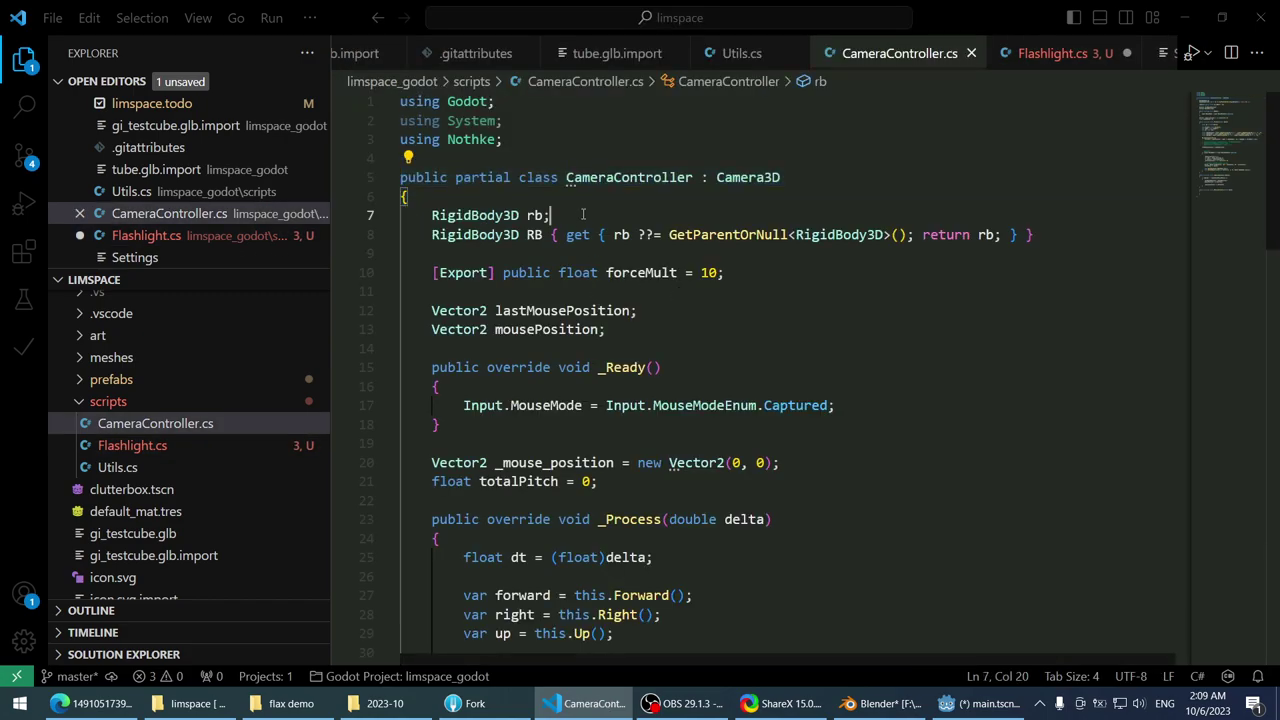
scroll(486, 336, down, 2)
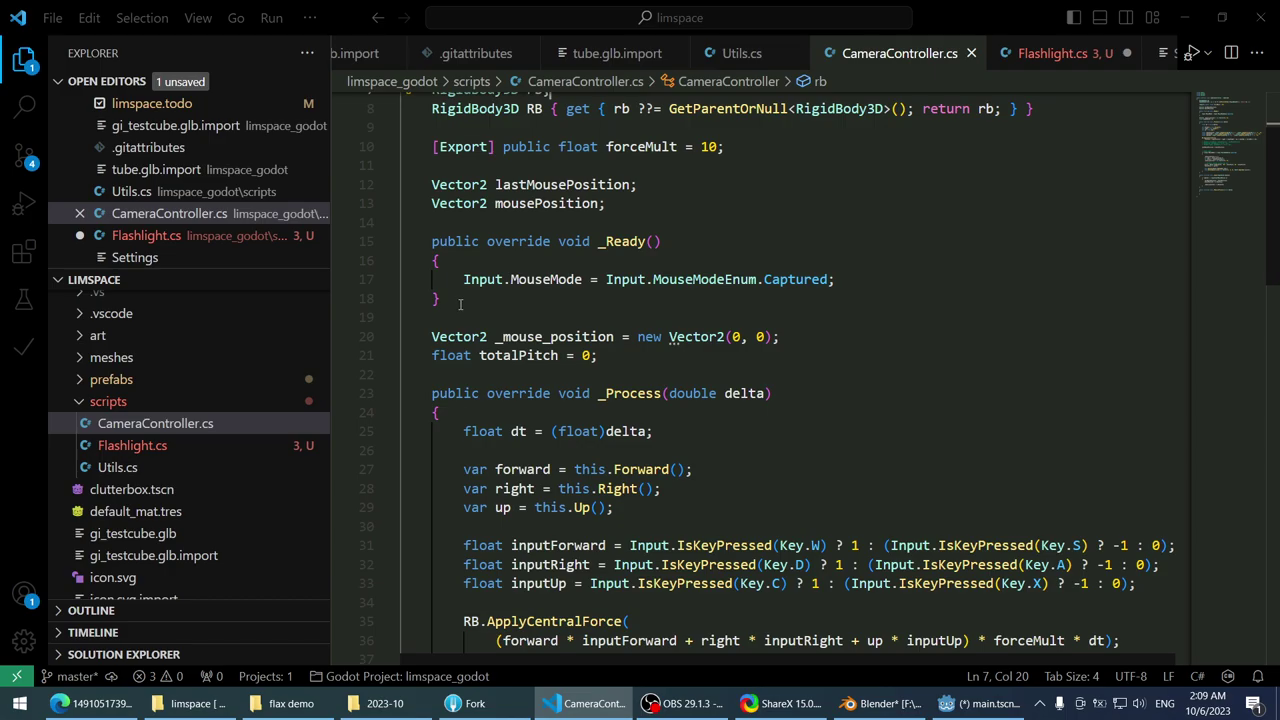
scroll(460, 304, down, 2)
drag(434, 331, 552, 434)
scroll(553, 433, down, 6)
shift+drag(470, 240, 404, 463)
click(580, 290)
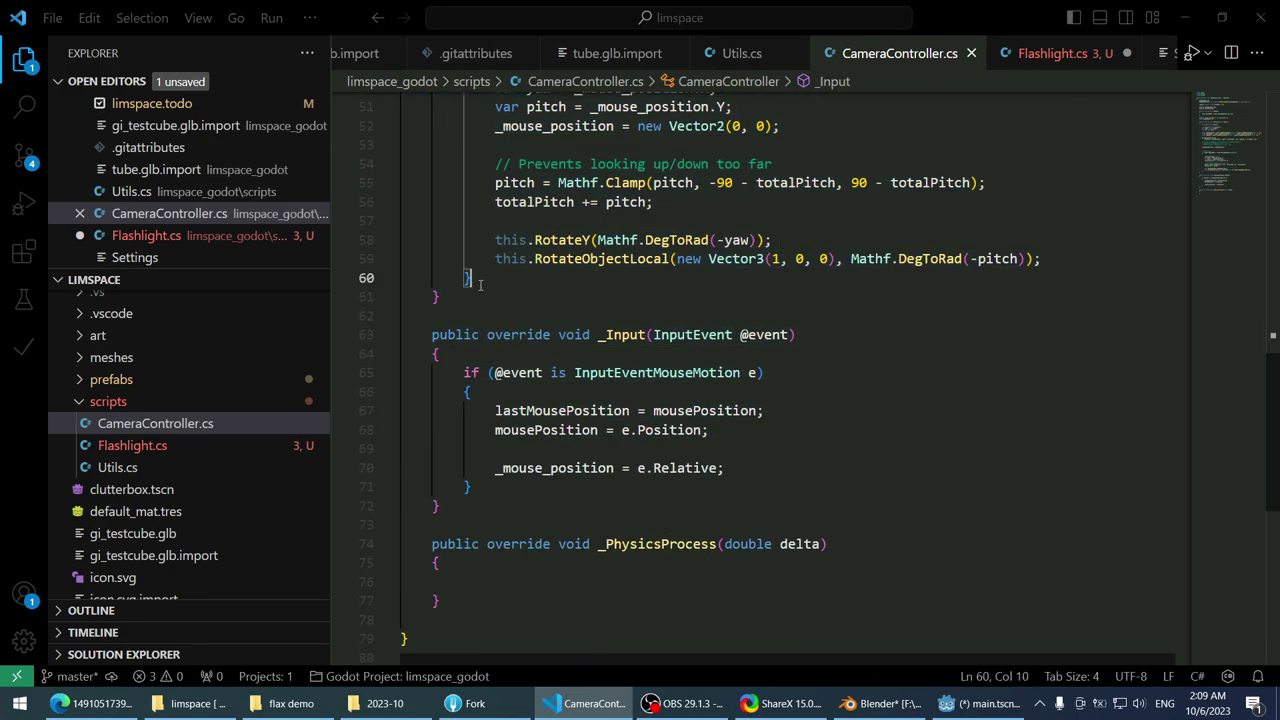
click(571, 293)
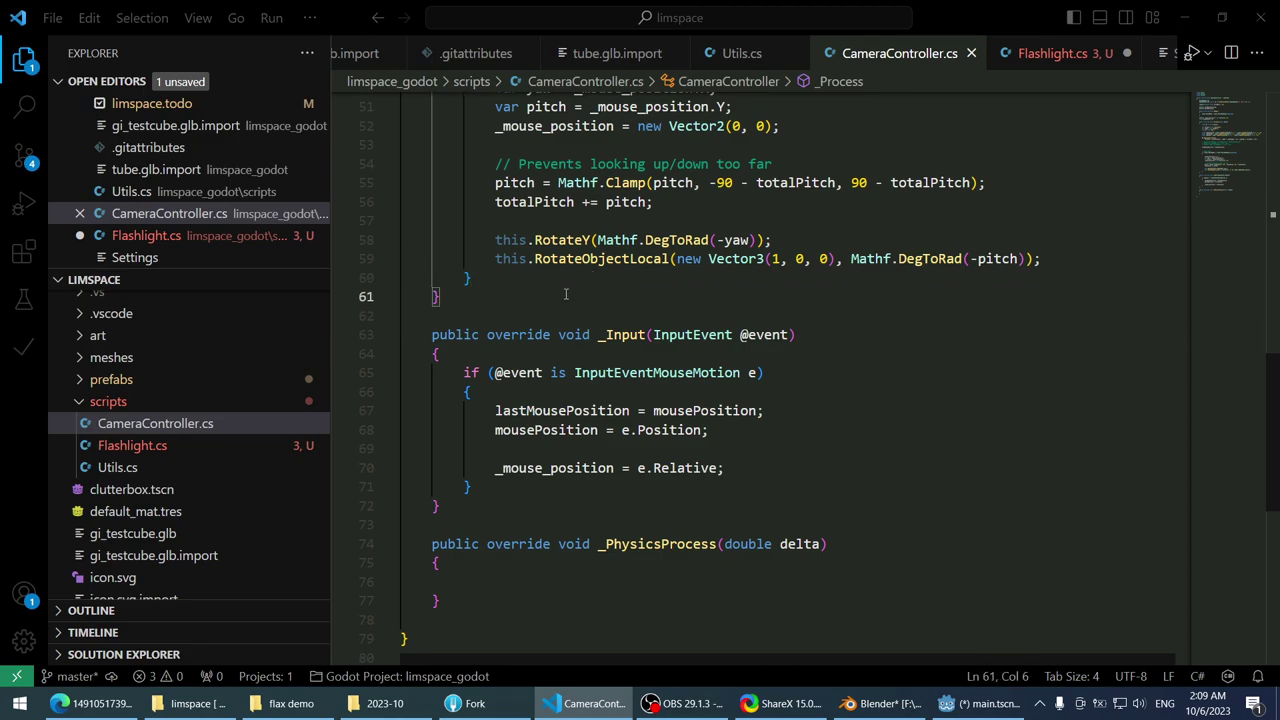
scroll(565, 293, up, 9)
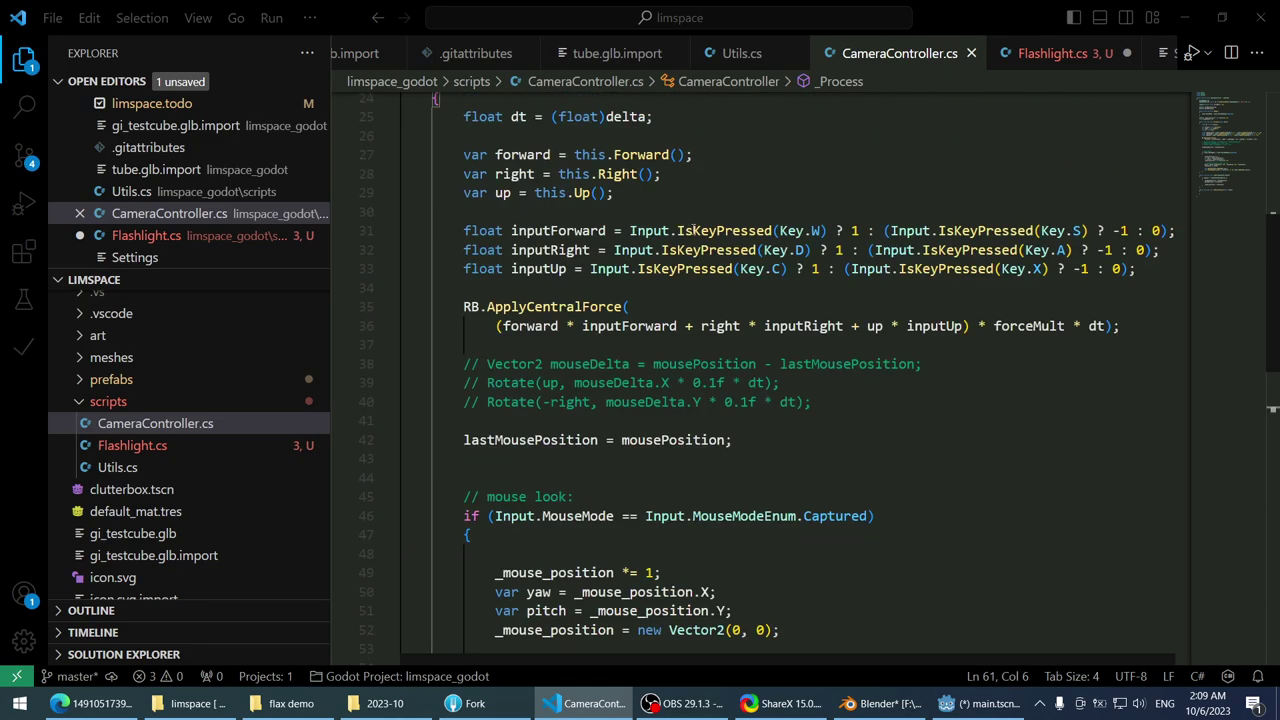
mouse_move(686, 252)
scroll(670, 280, down, 8)
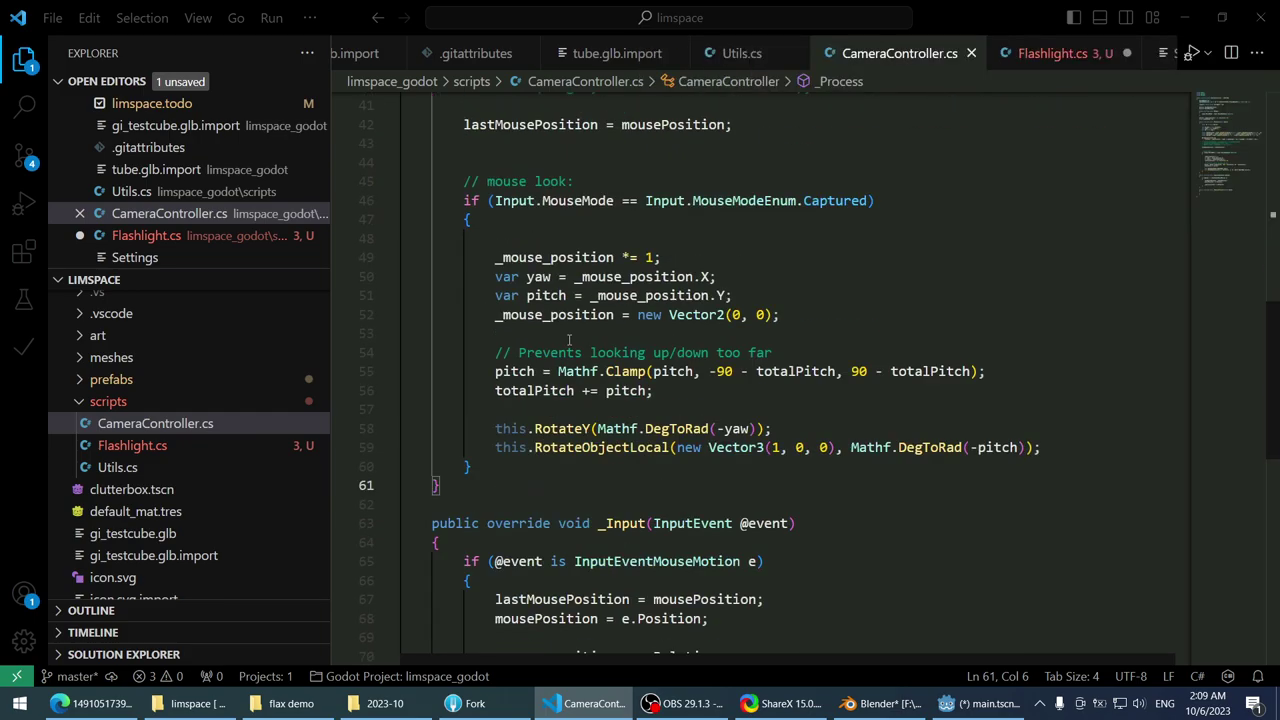
scroll(678, 300, up, 8)
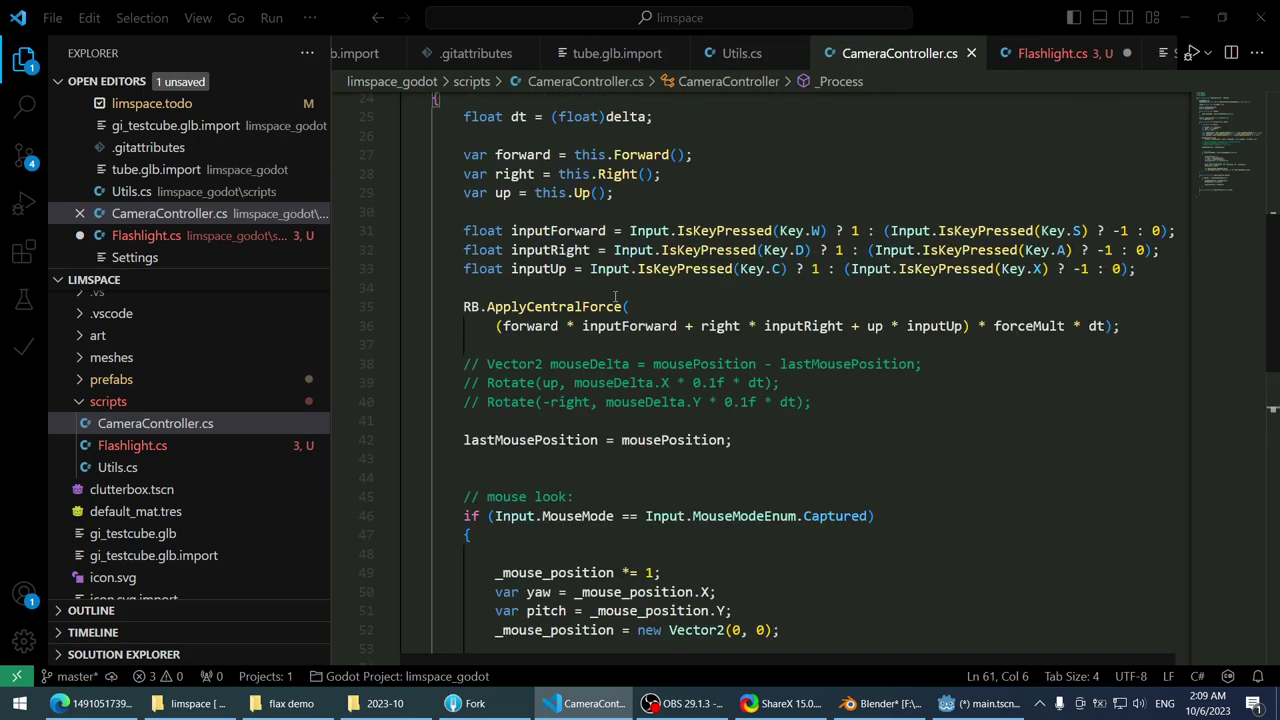
- Start an Input.key line below the up vector line, then delete it
click(703, 193)
key(Return)
key(Return)
text(Inpug)
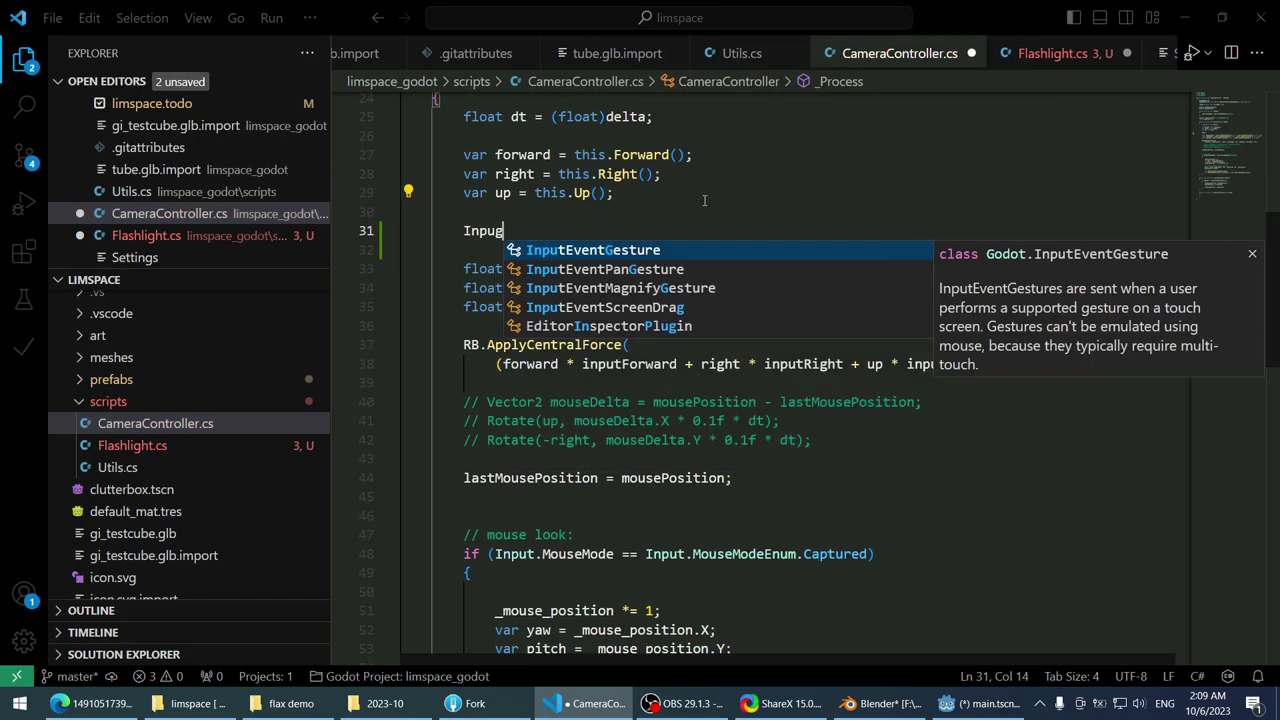
key(BackSpace)
text(t.key)
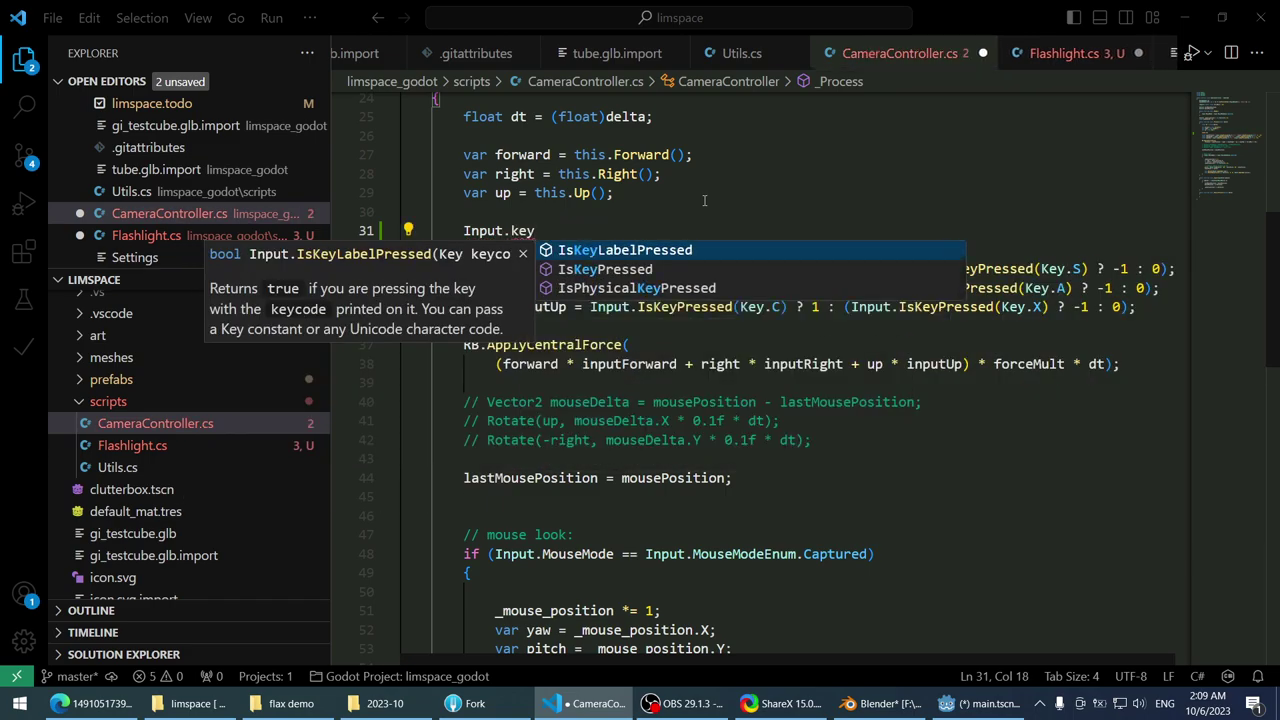
key(ctrl+shift+k)
key(ctrl+shift+k)
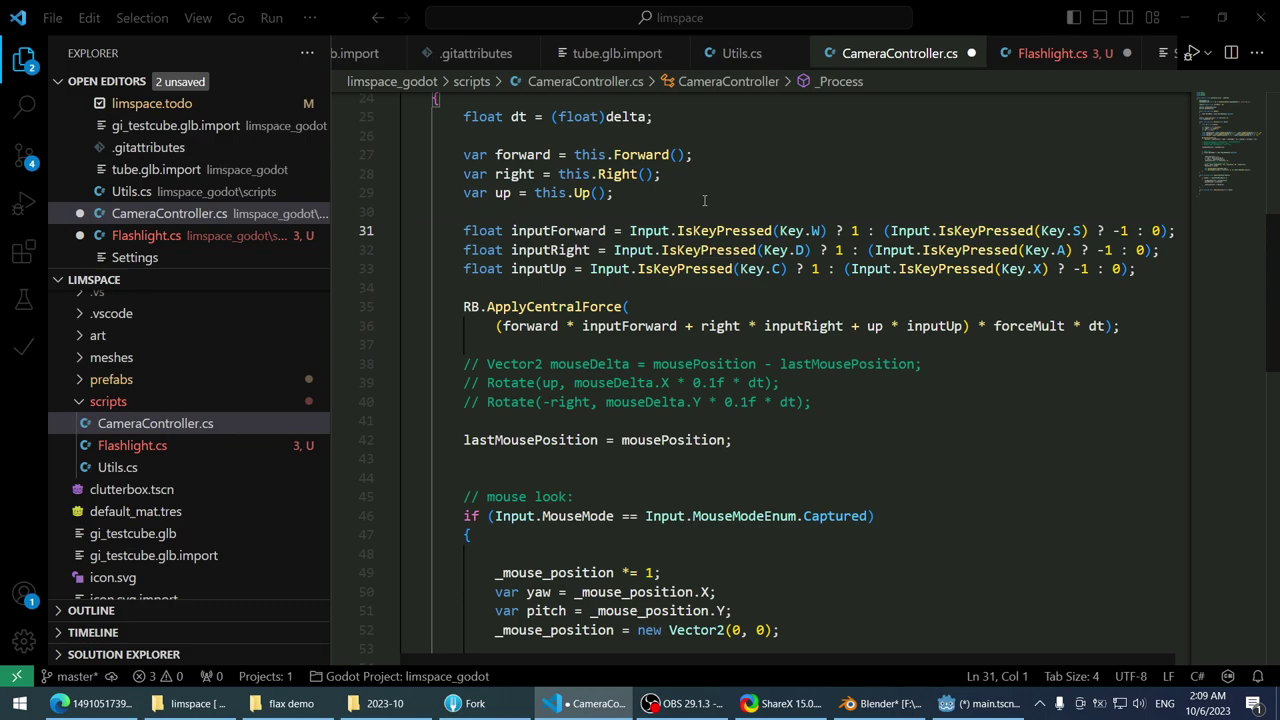
- Select the _Input method declaration line, then switch to Flashlight.cs
scroll(704, 200, down, 8)
scroll(658, 226, up, 1)
scroll(470, 435, down, 1)
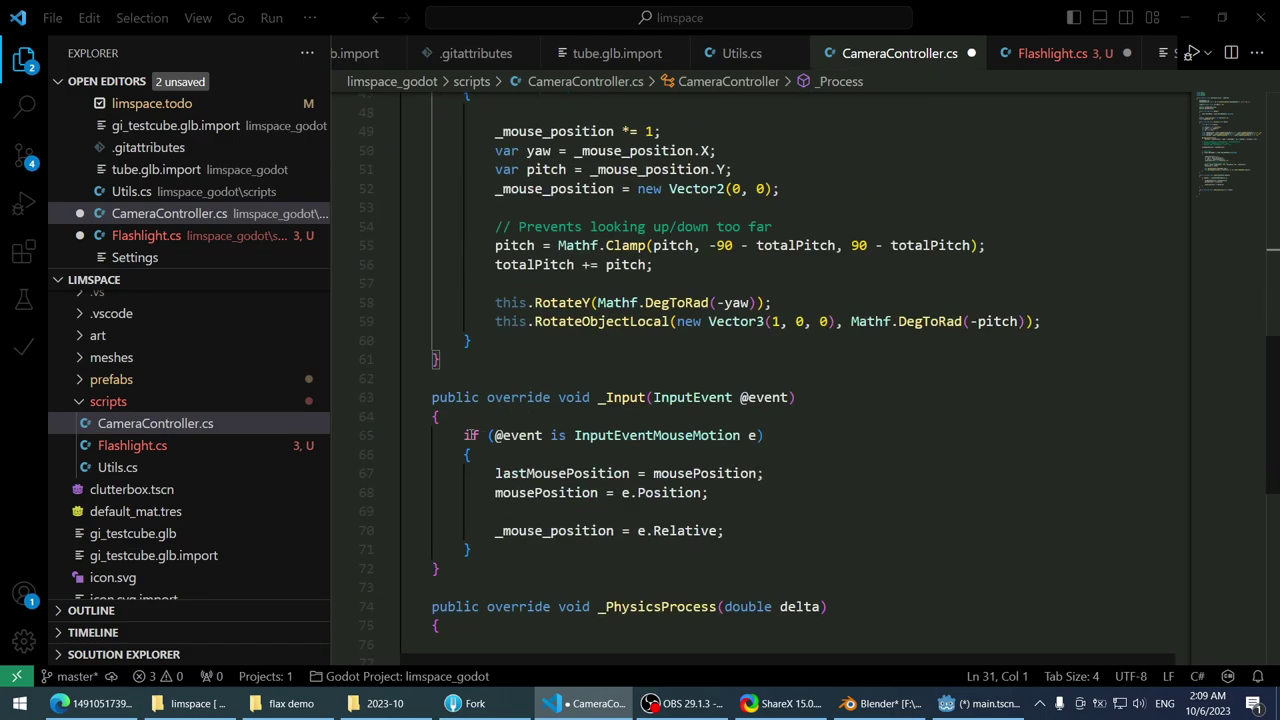
click(457, 418)
click(366, 397)
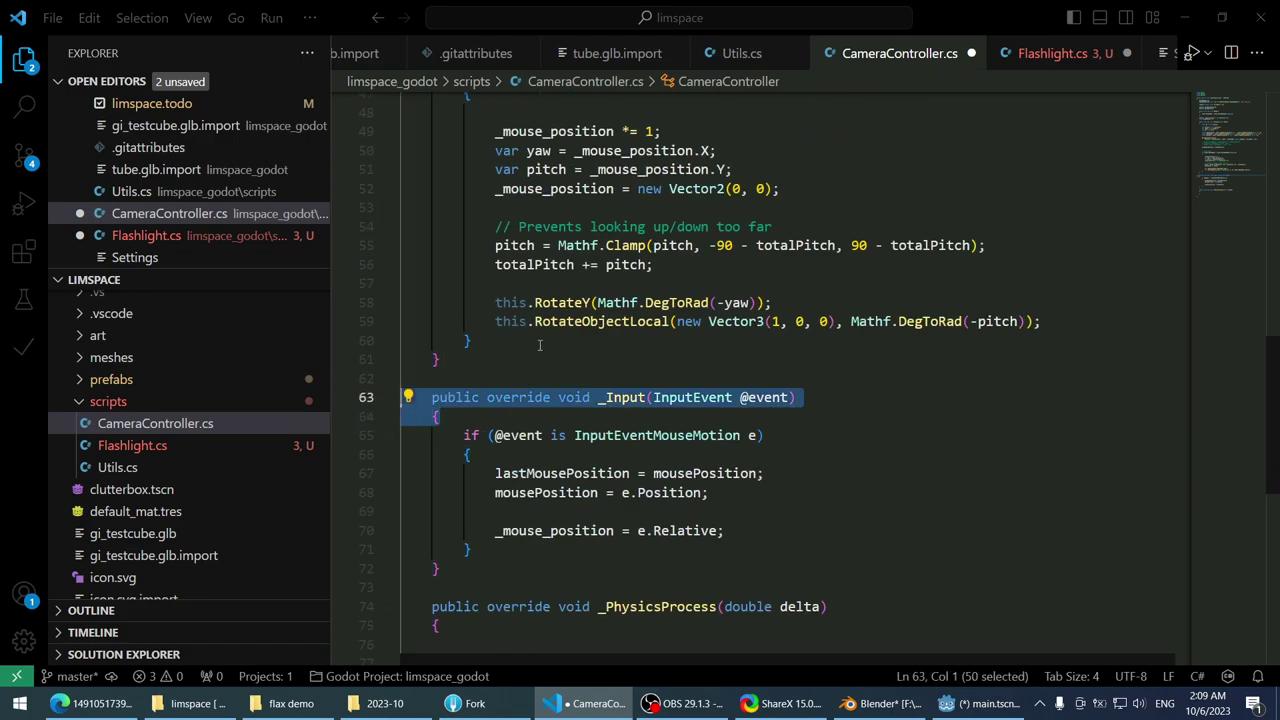
key(ctrl+Tab)
- Replace the placeholder process with an _Input override via autocomplete, then trim extra lines
key(ctrl+shift+Left)
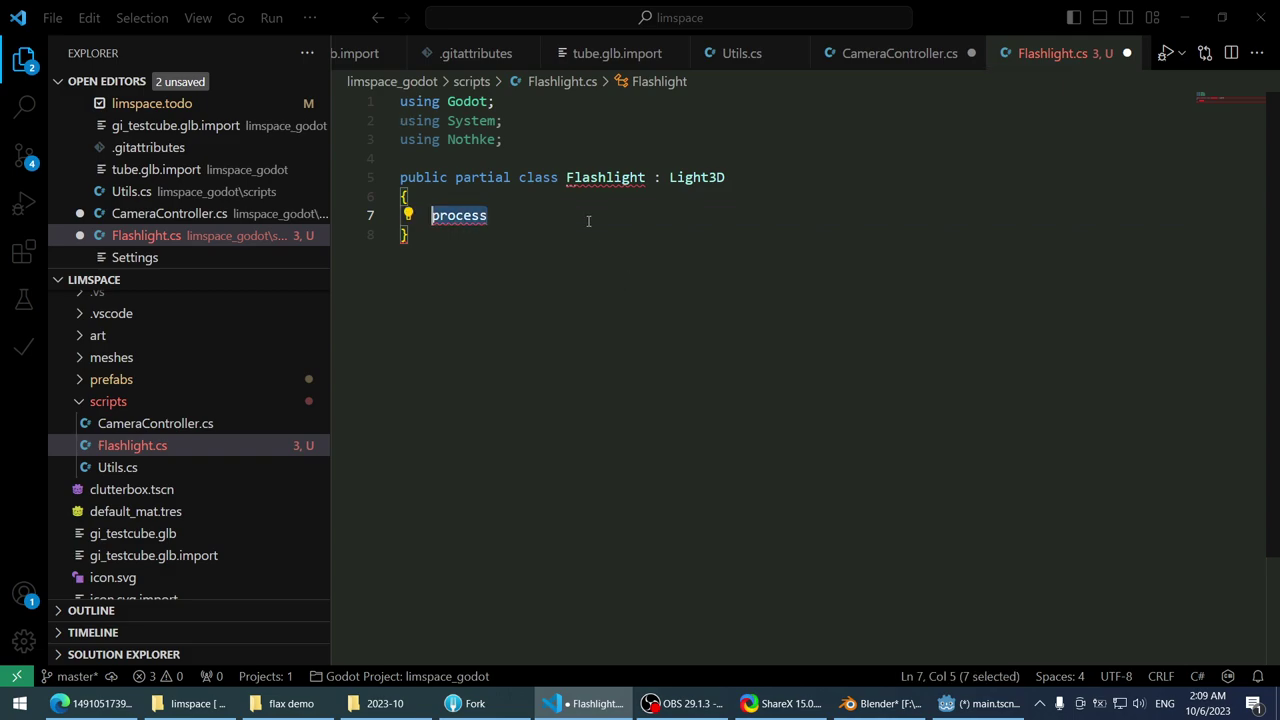
text(_Inp)
key(Return)
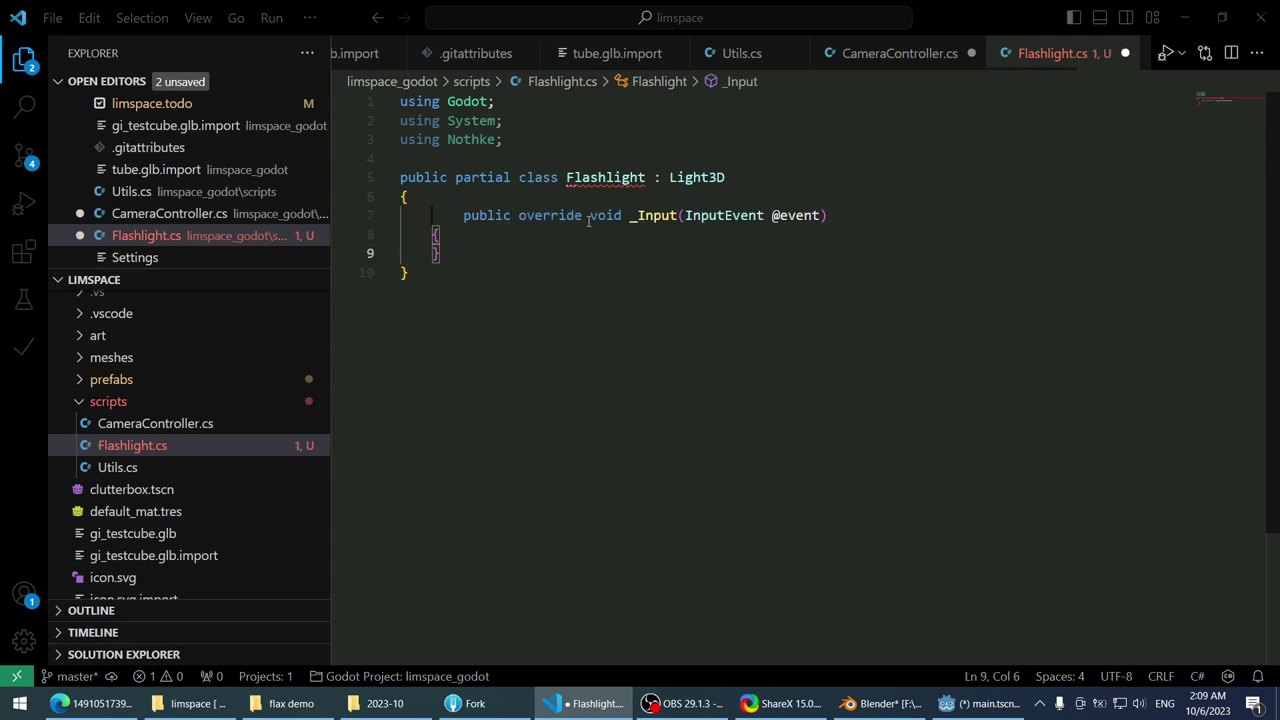
key(Up)
key(Up)
key(Up)
key(Return)
text(_inpu)
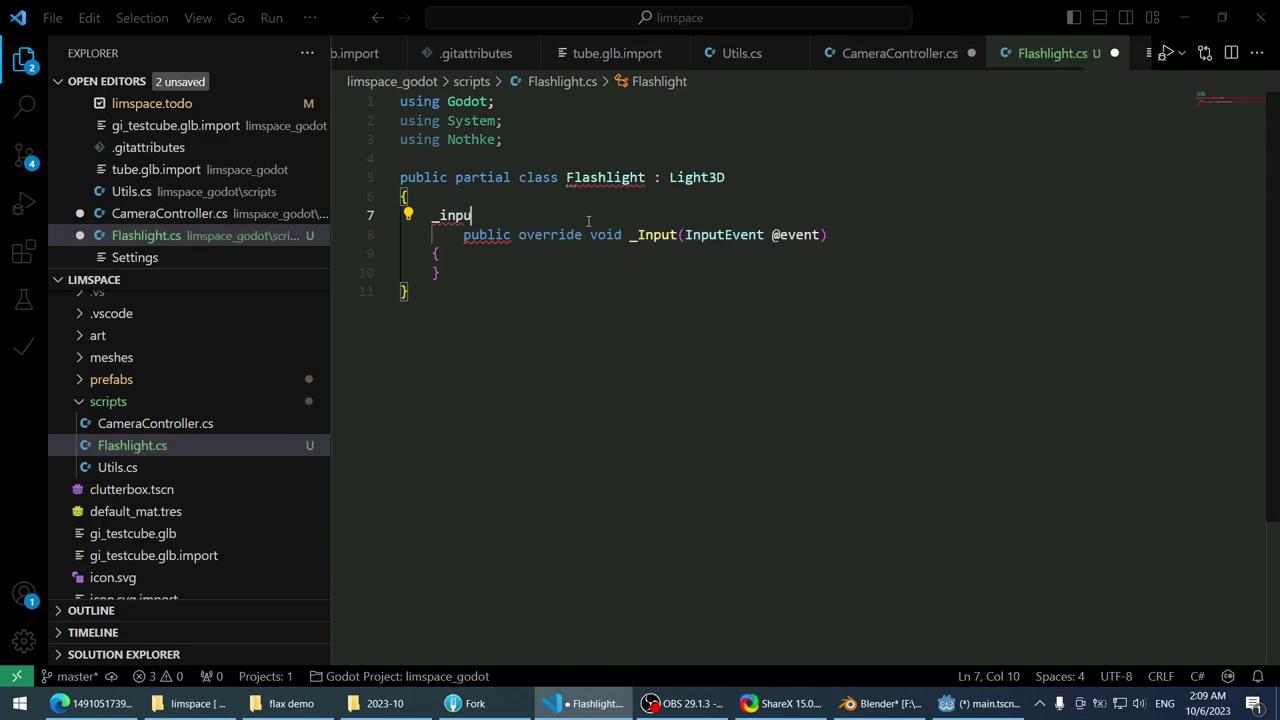
key(ctrl+shift+k)
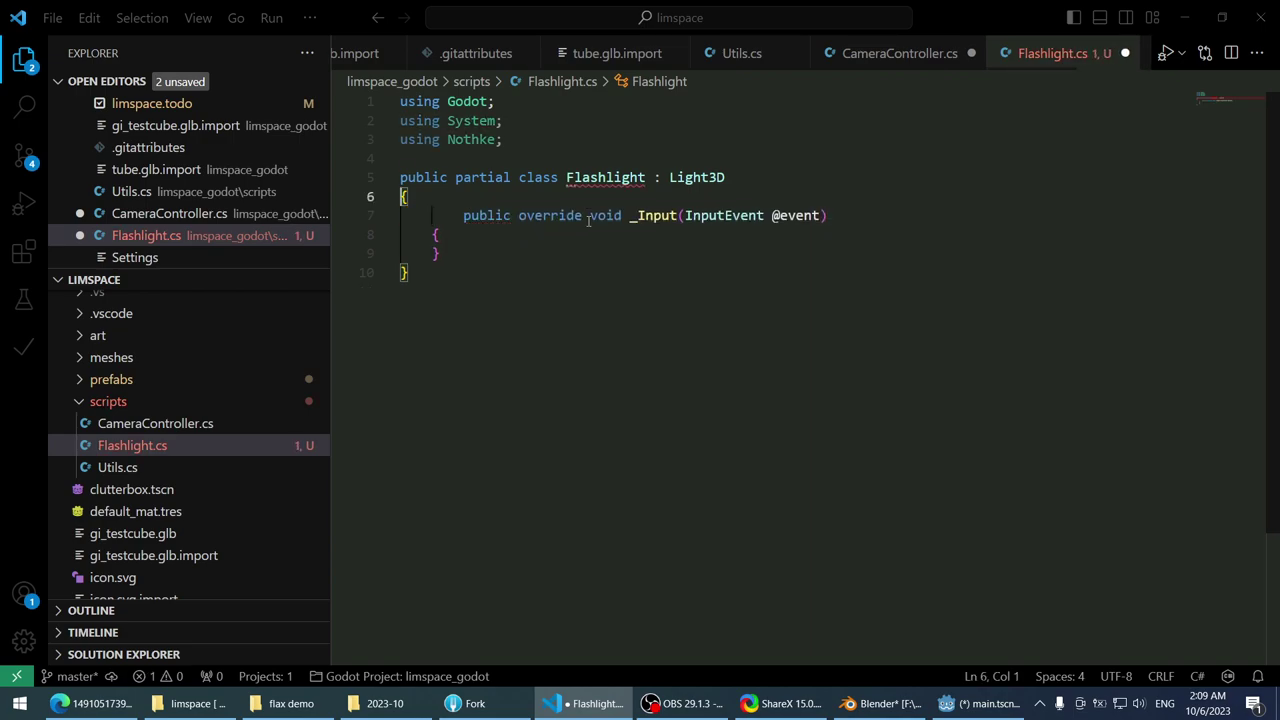
key(ctrl+shift+k)
key(ctrl+shift+k)
key(ctrl+shift+k)
key(Up)
key(End)
key(Return)
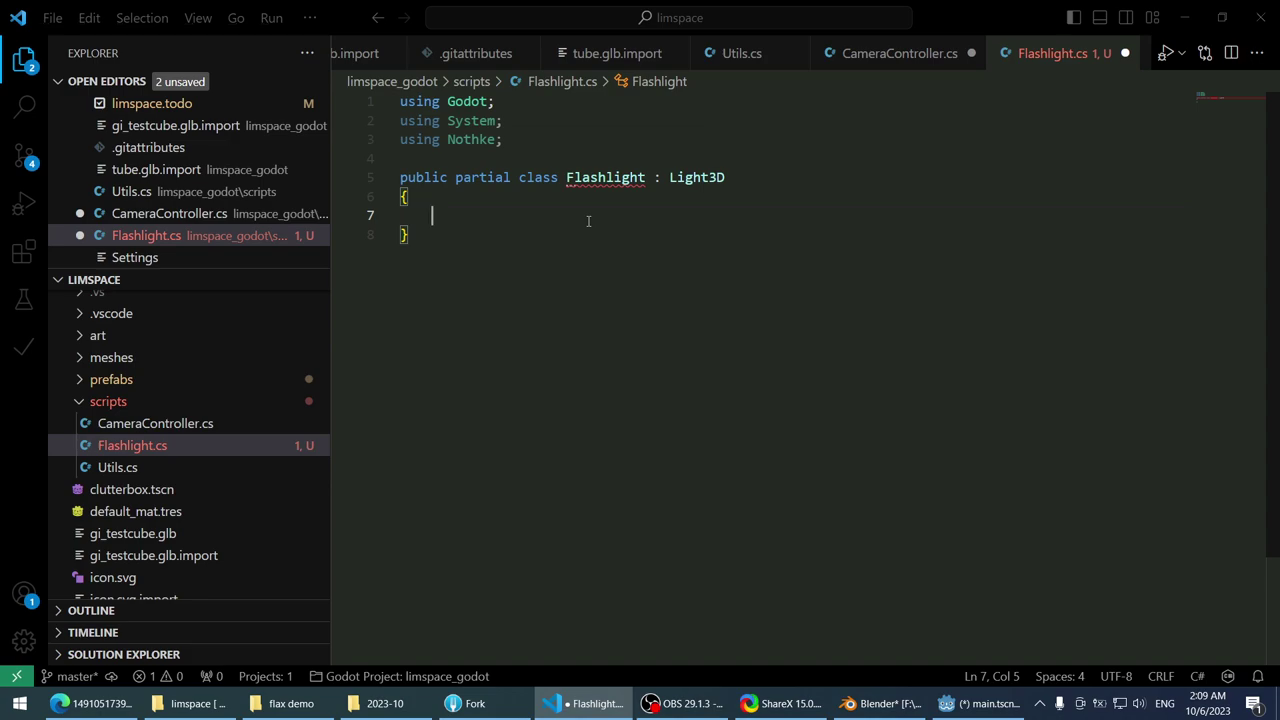
- Dismiss the quick actions and undo back to the clean _Input override
key(ctrl+period)
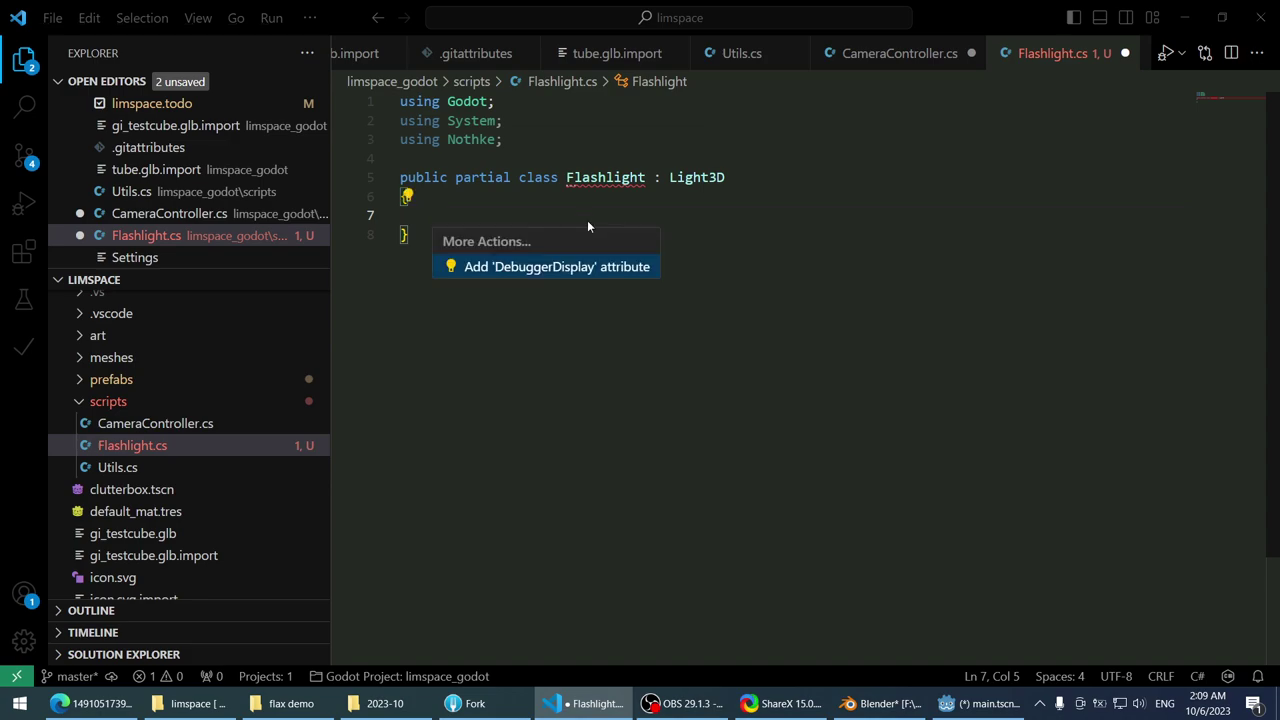
key(Escape)
key(ctrl+z)
key(ctrl+z)
key(ctrl+z)
key(ctrl+z)
key(ctrl+z)
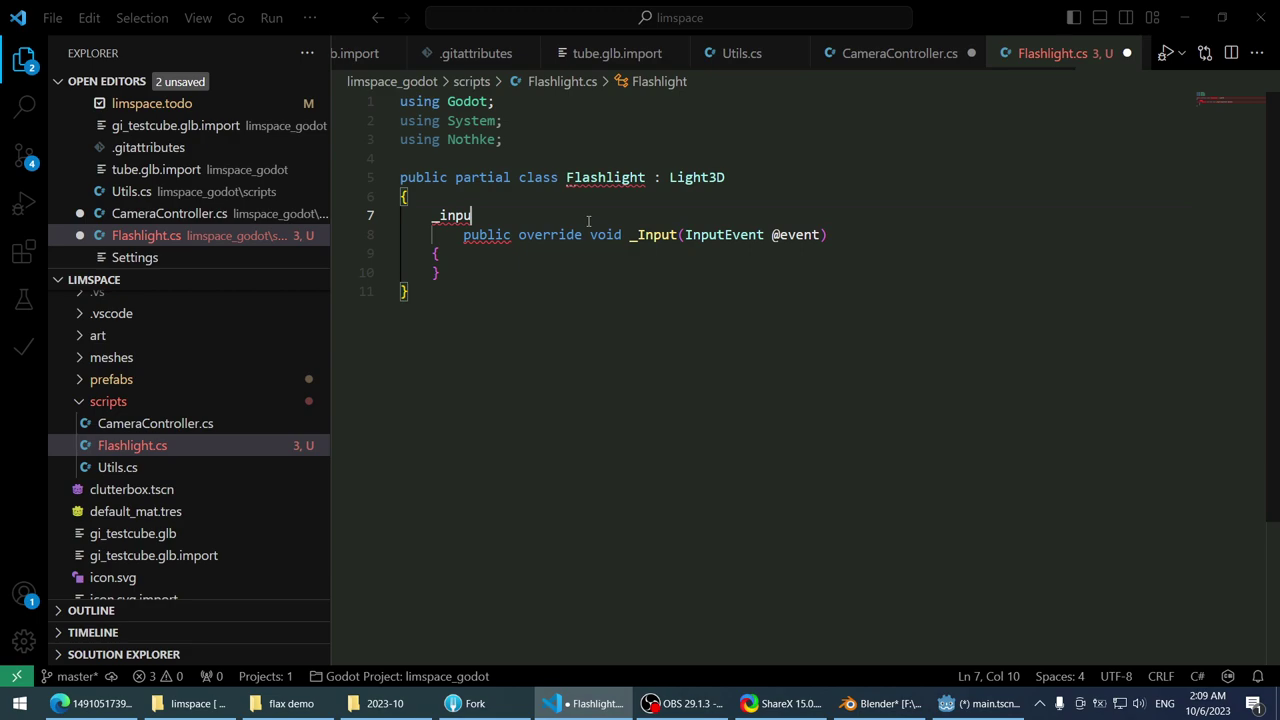
key(ctrl+z)
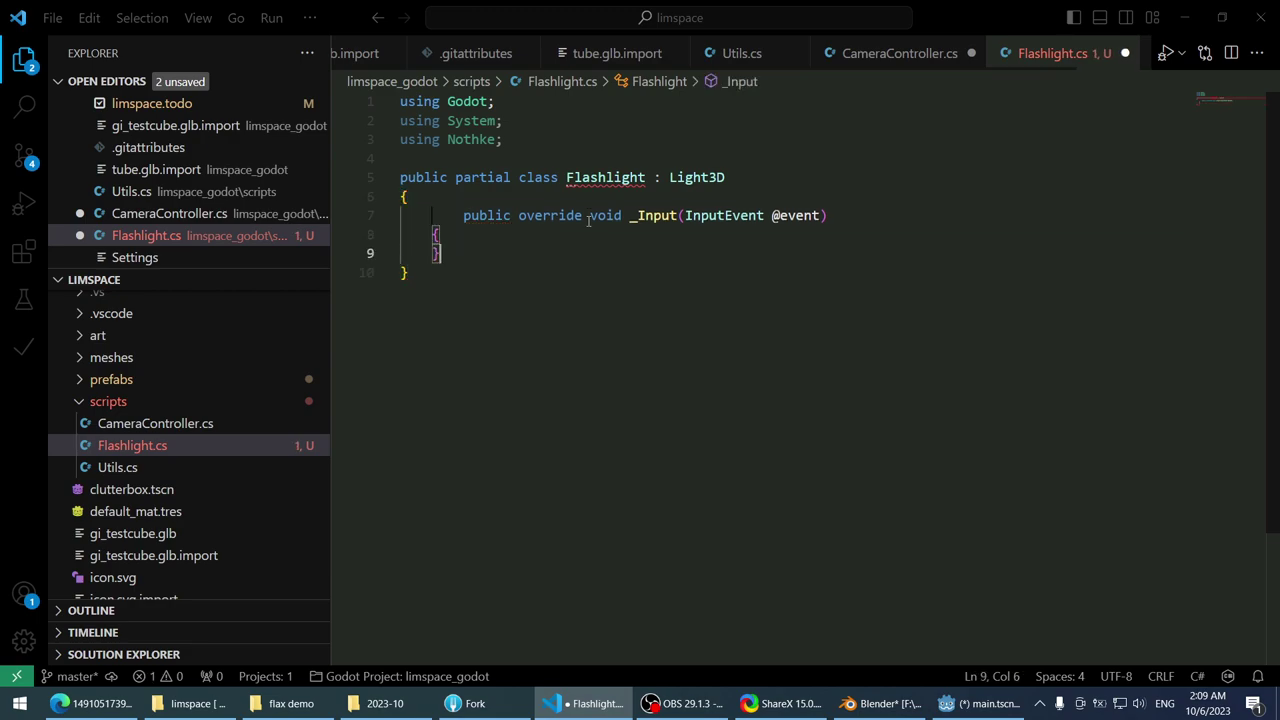
key(Up)
- Apply the DebuggerDisplay quick fix on the Flashlight class, then undo it
mouse_move(618, 177)
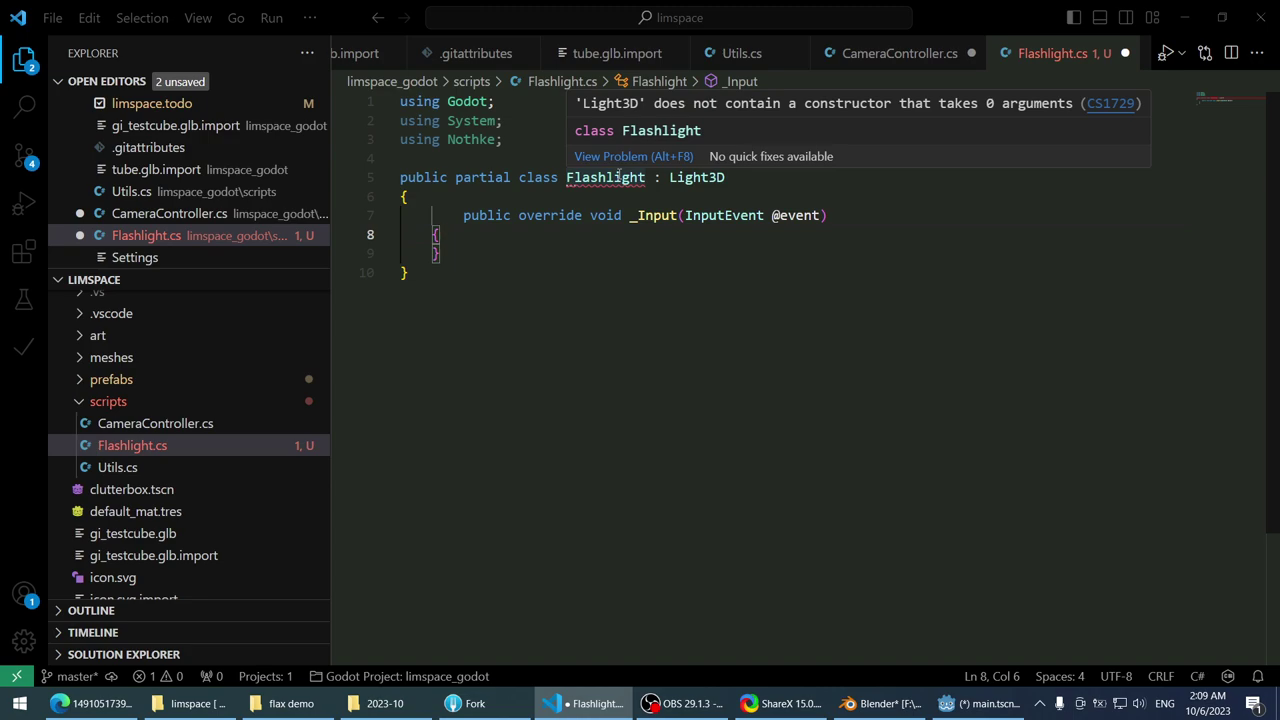
click(618, 177)
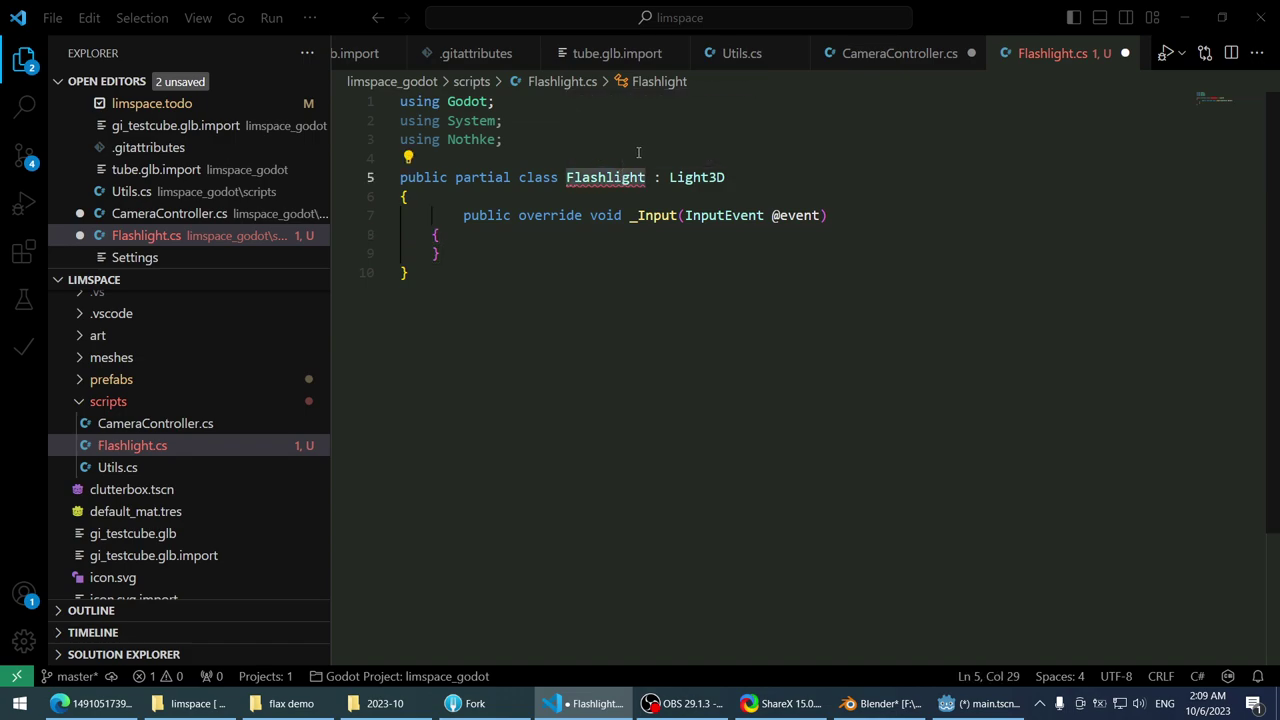
key(ctrl+period)
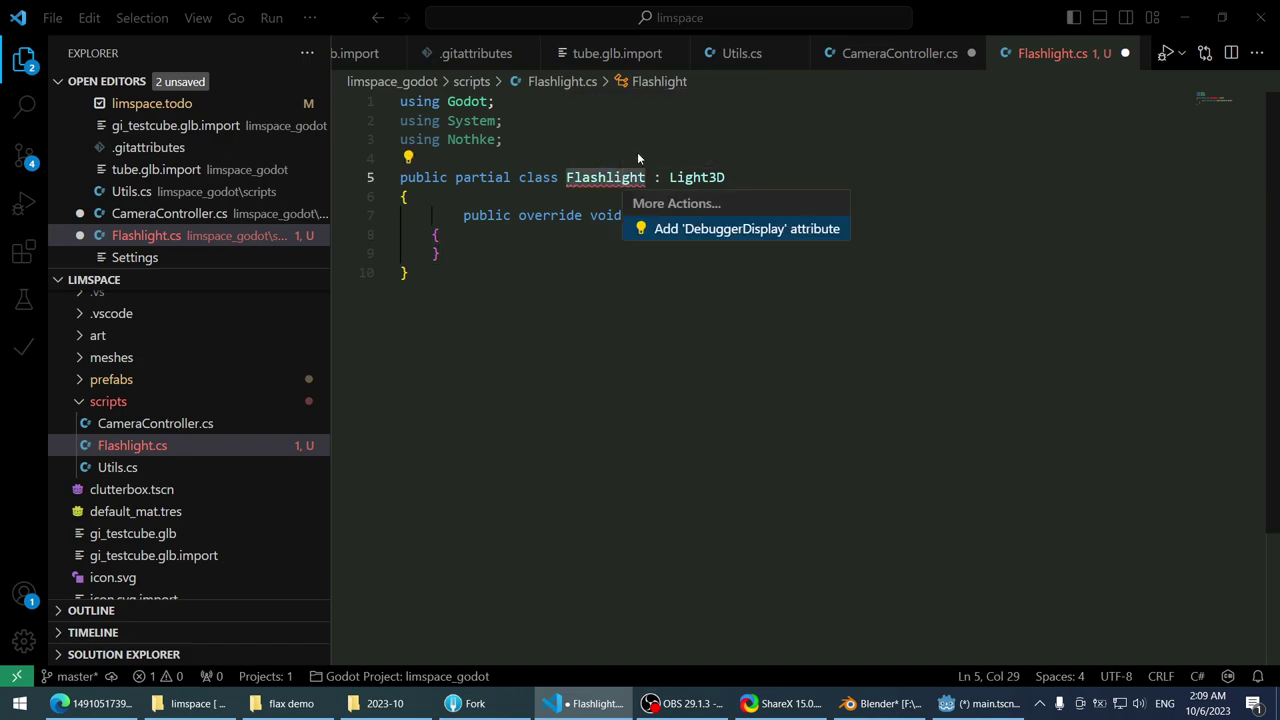
key(Return)
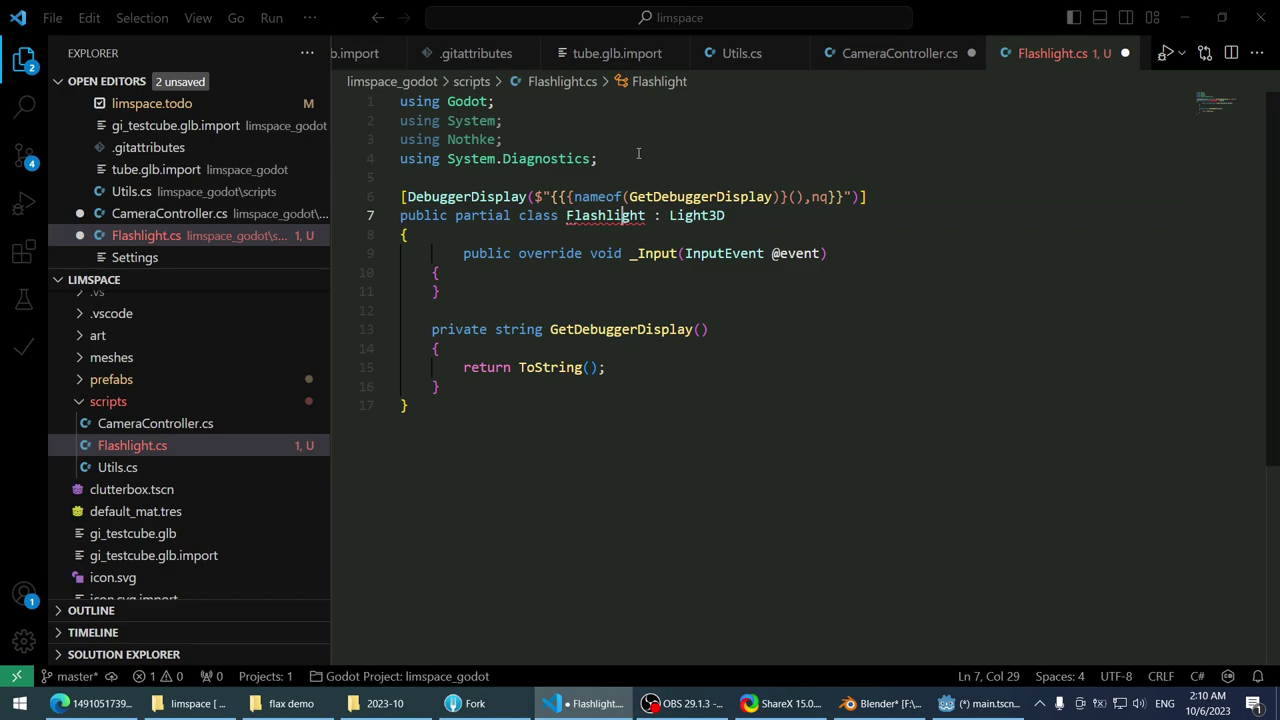
key(ctrl+z)
key(ctrl+z)
- Scroll through CameraController.cs, then come back to Flashlight.cs
key(ctrl+Tab)
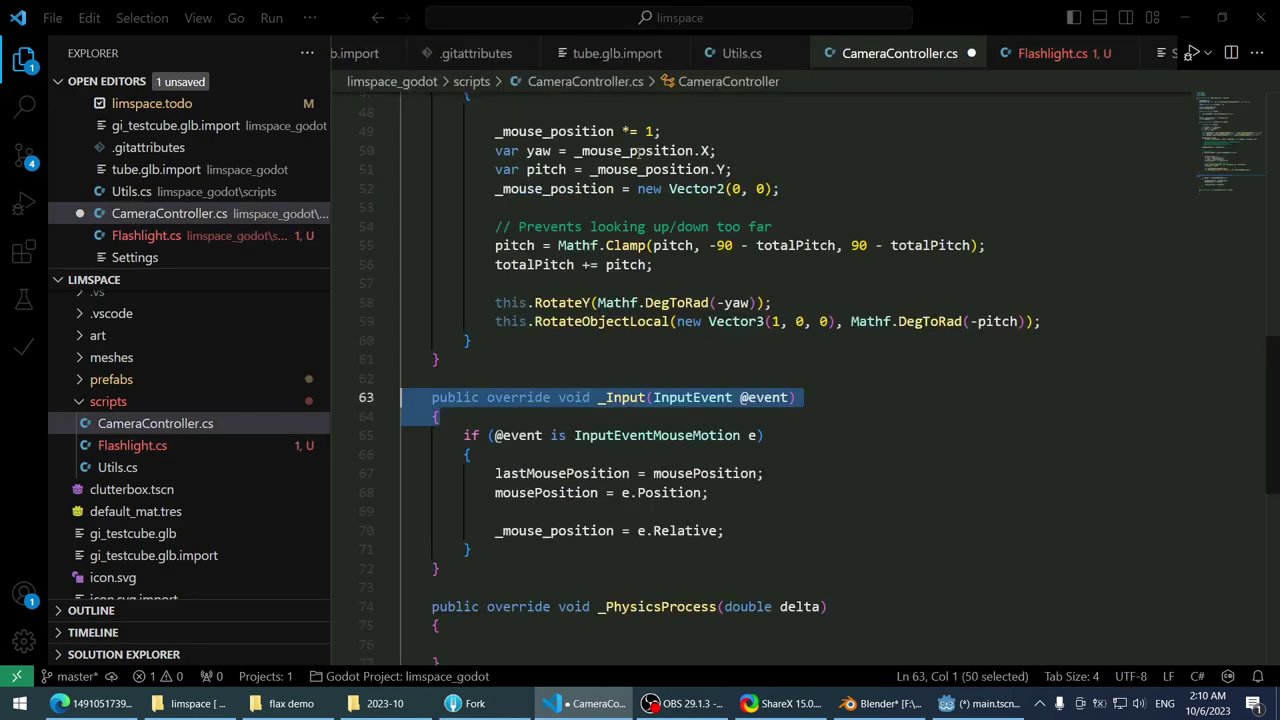
scroll(640, 150, up, 15)
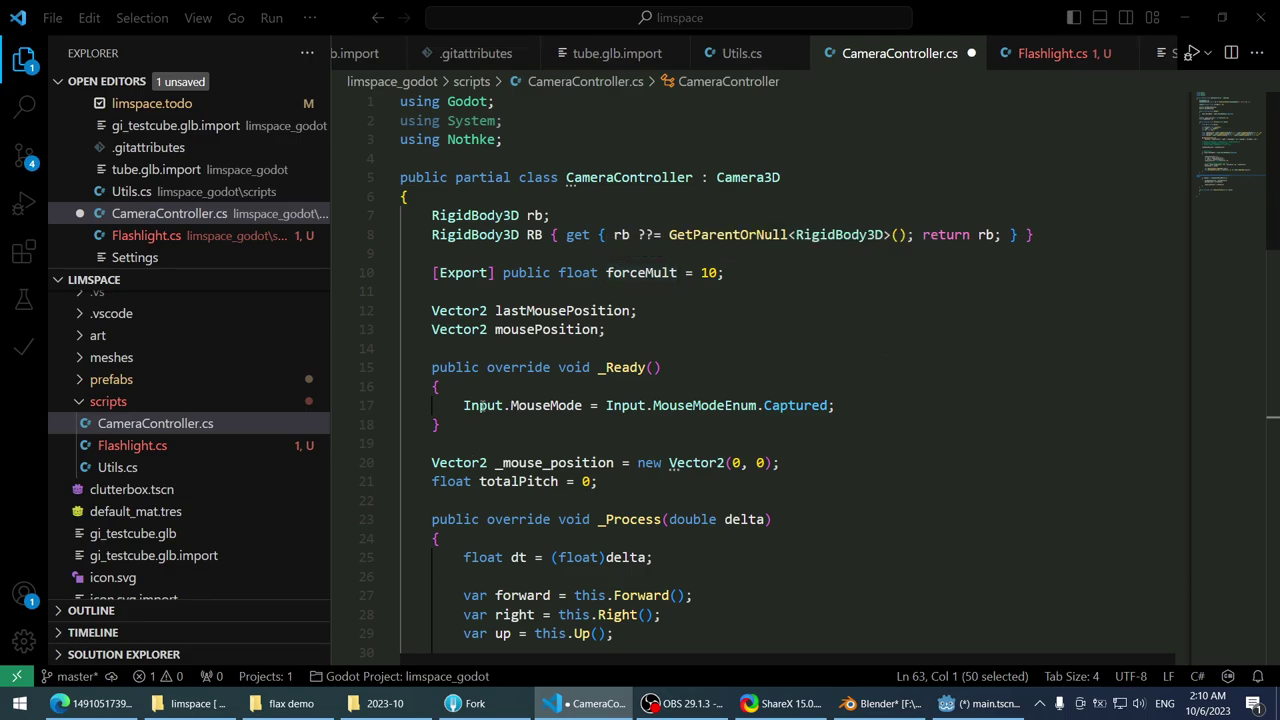
scroll(667, 358, down, 20)
scroll(667, 358, up, 8)
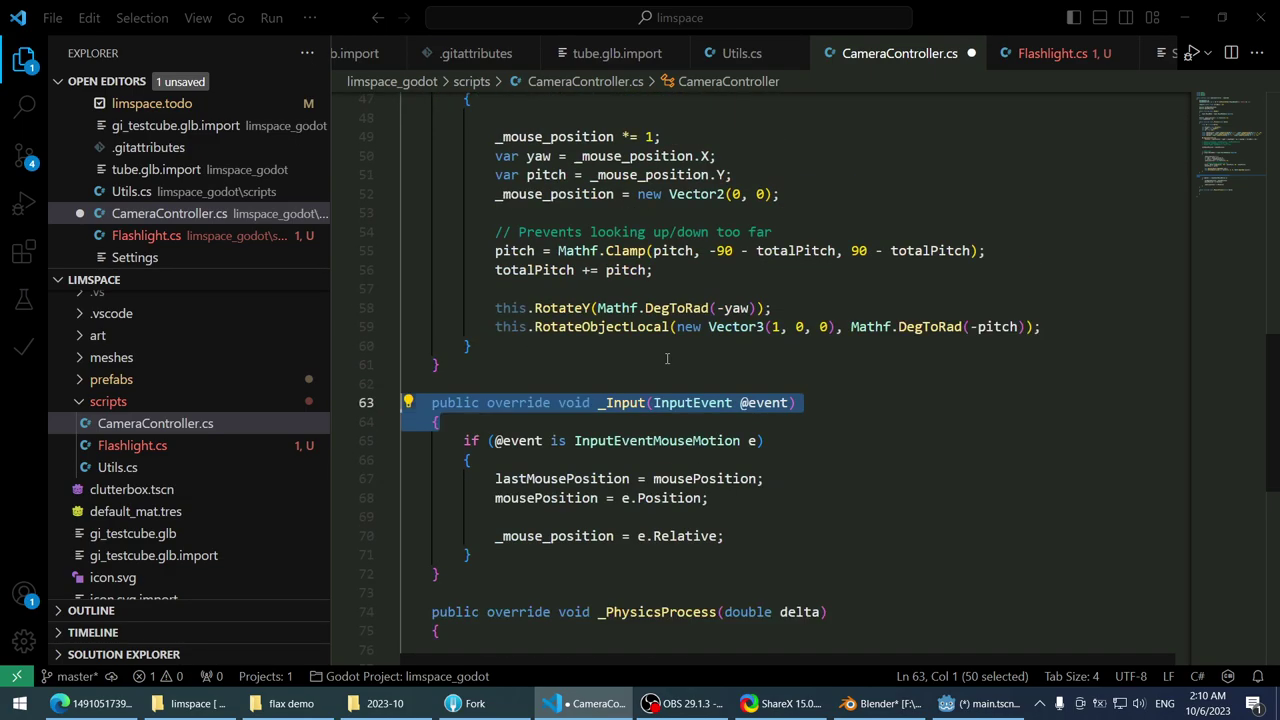
scroll(667, 358, up, 15)
key(ctrl+Tab)
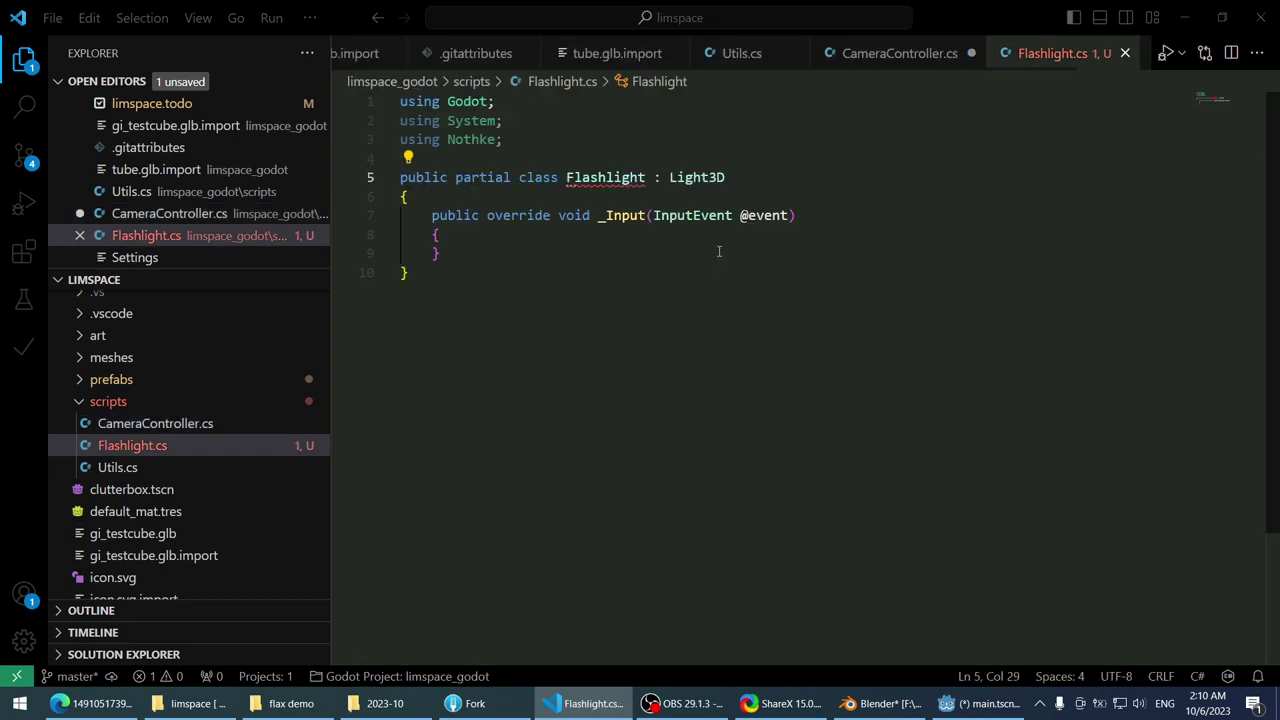
- Add a blank line inside the _Input body, then bring up the Godot editor
key(Down)
key(Down)
key(Down)
key(End)
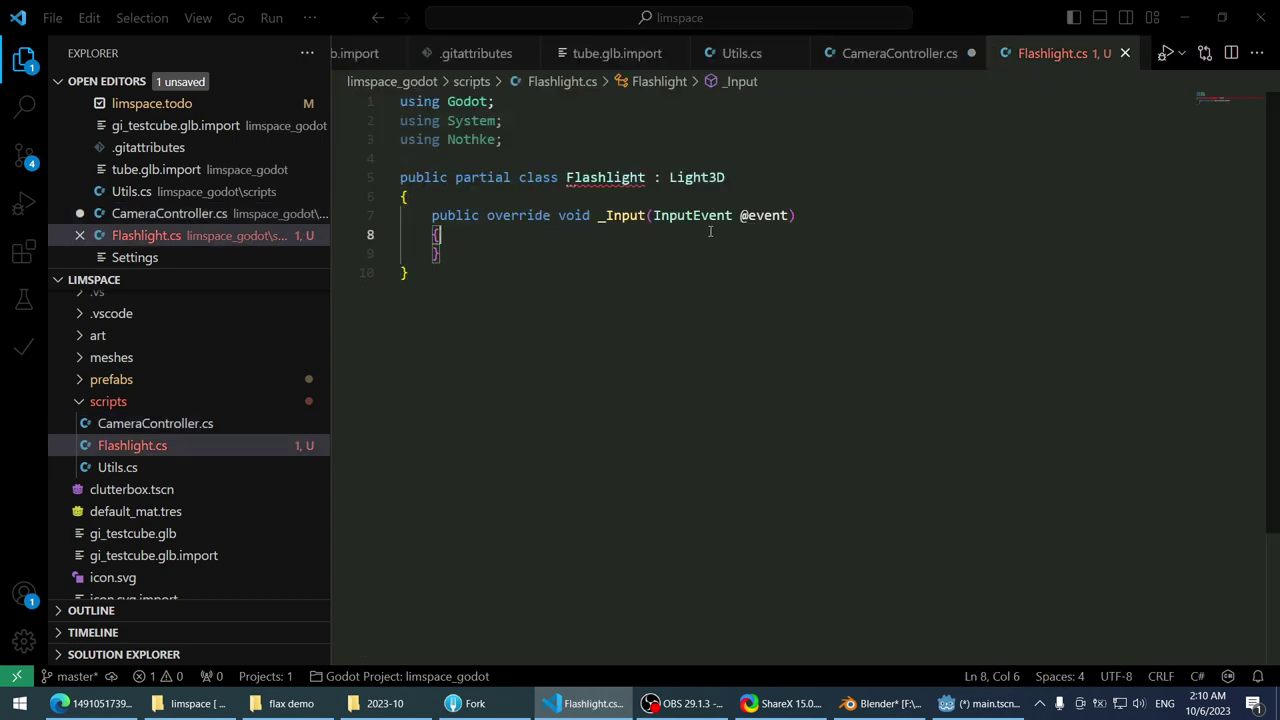
key(Return)
key(ctrl+Tab)
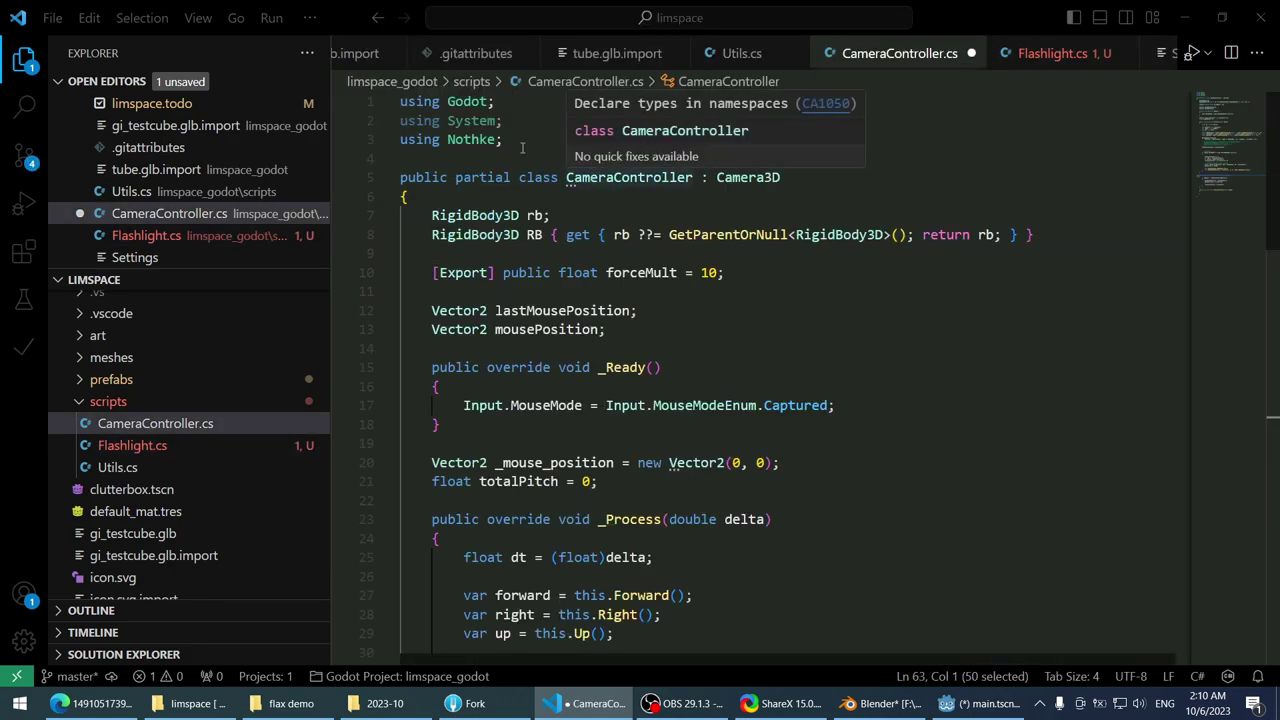
key(ctrl+Tab)
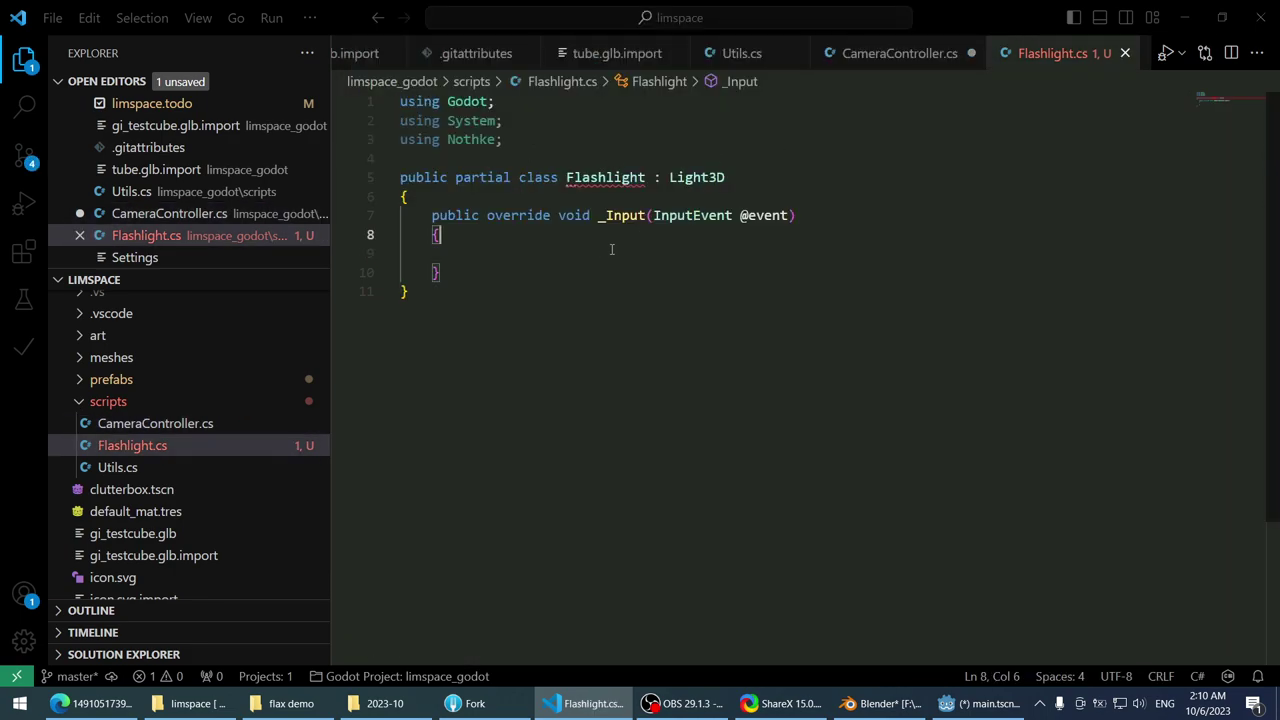
click(978, 703)
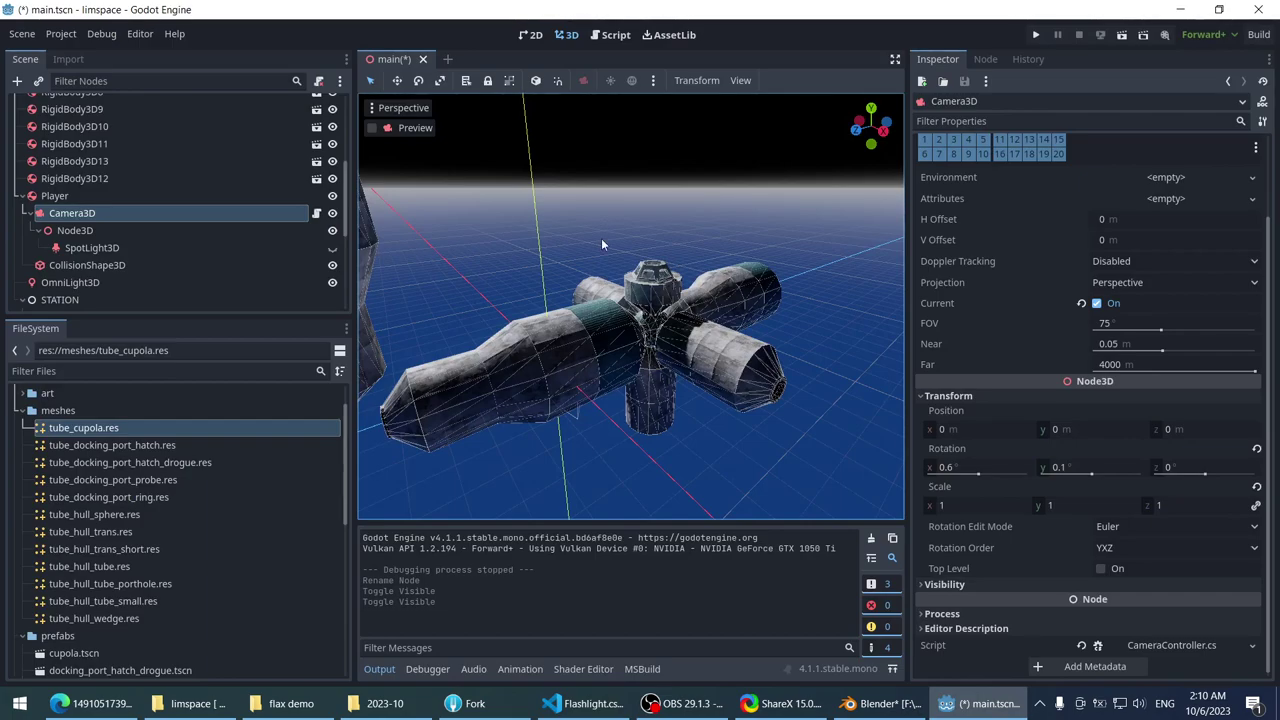
- Run the project with F5, dismiss the build failure, and enlarge the output log
middle_drag(602, 244, 544, 237)
scroll(237, 502, up, 2)
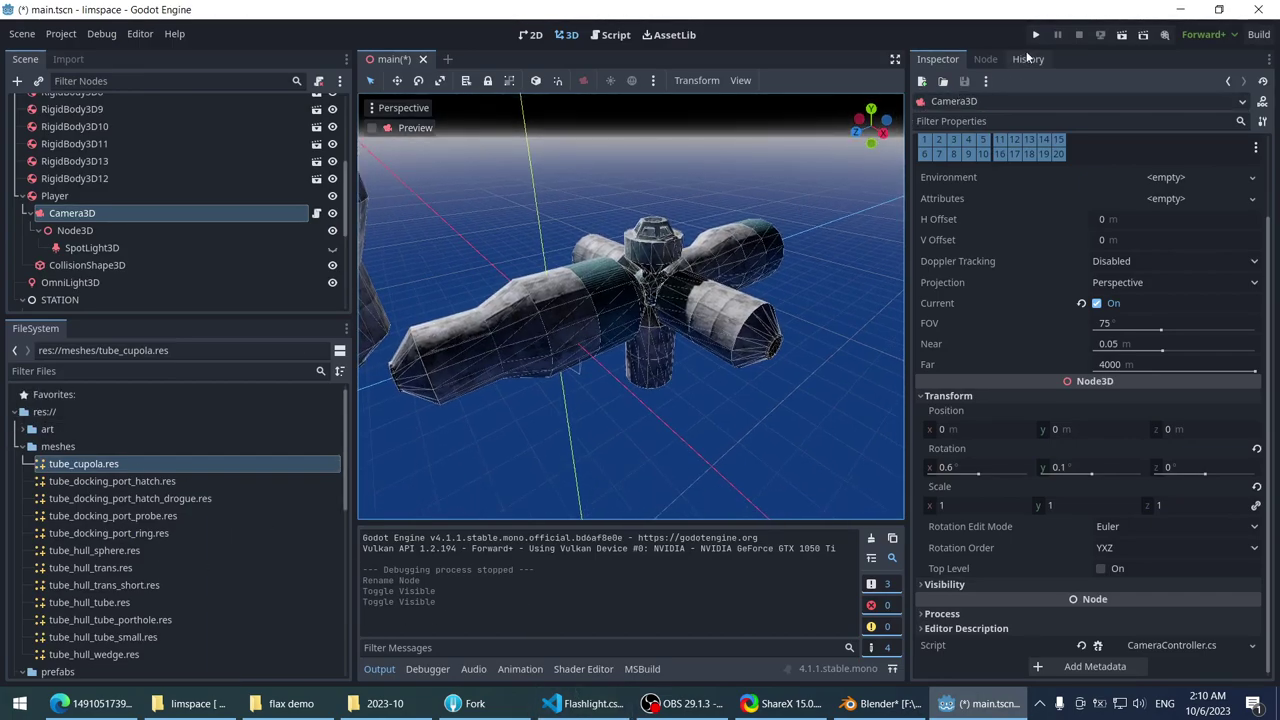
key(F5)
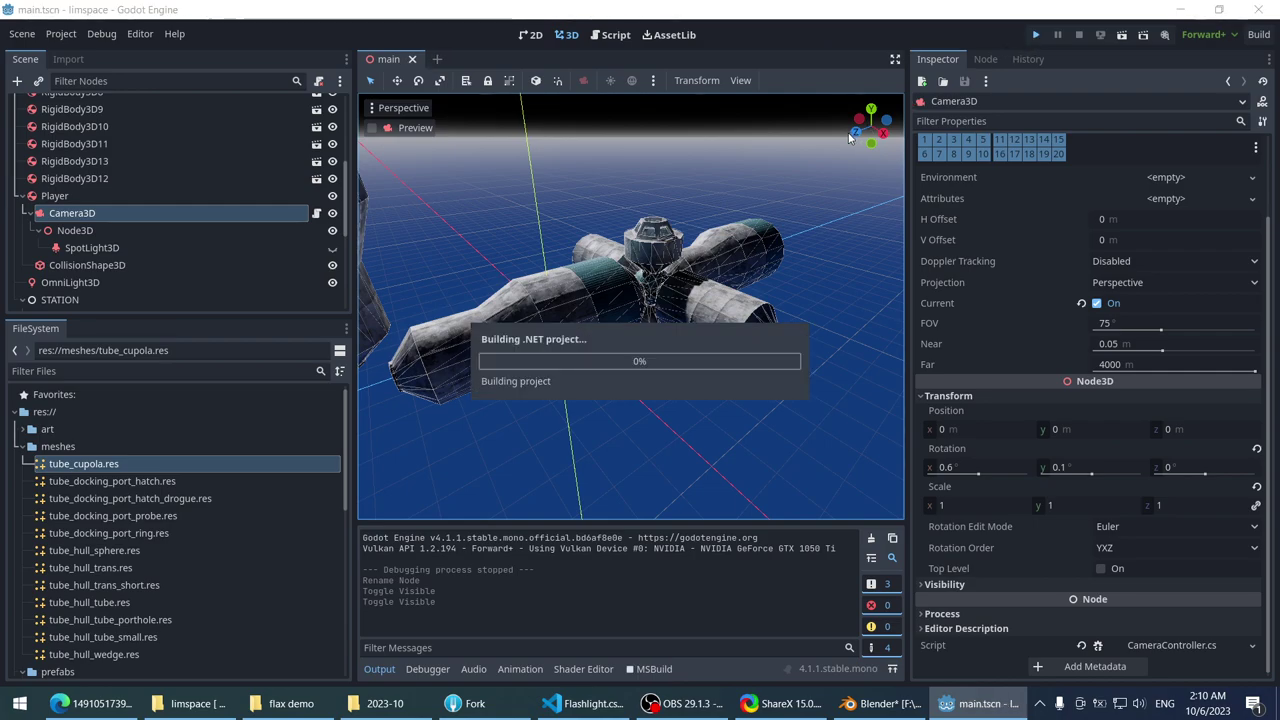
click(38, 446)
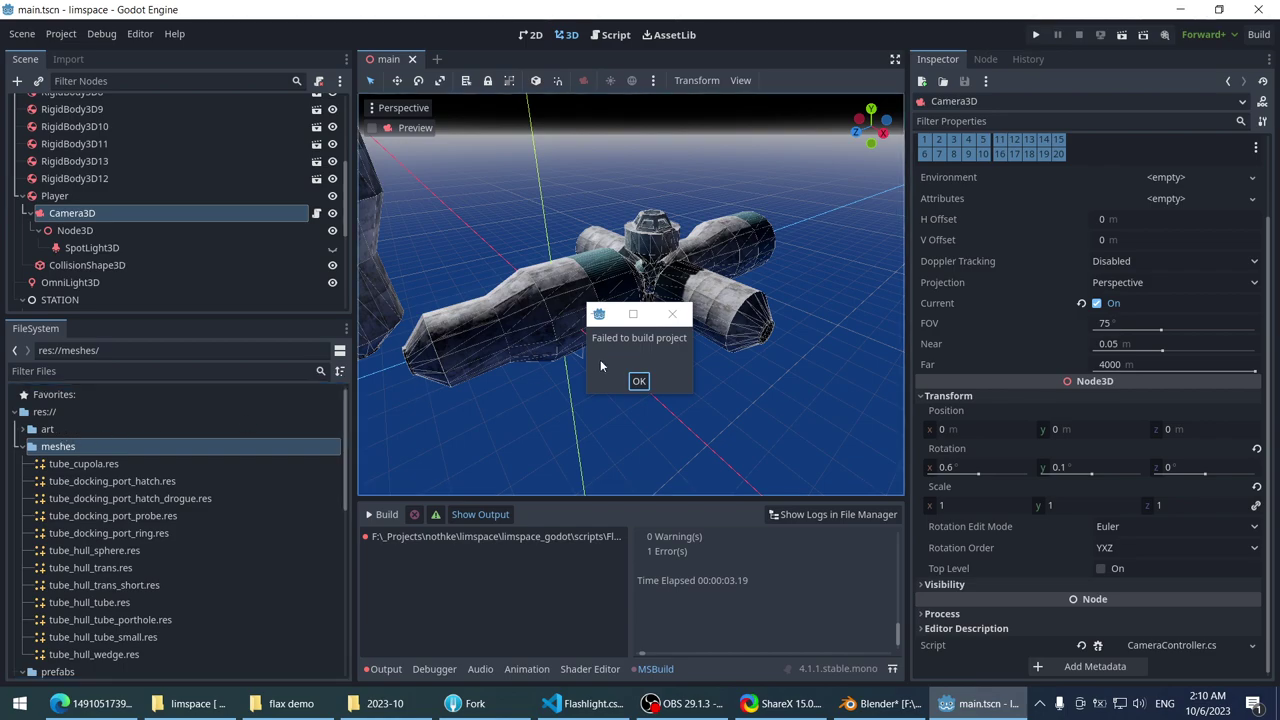
click(638, 381)
click(437, 538)
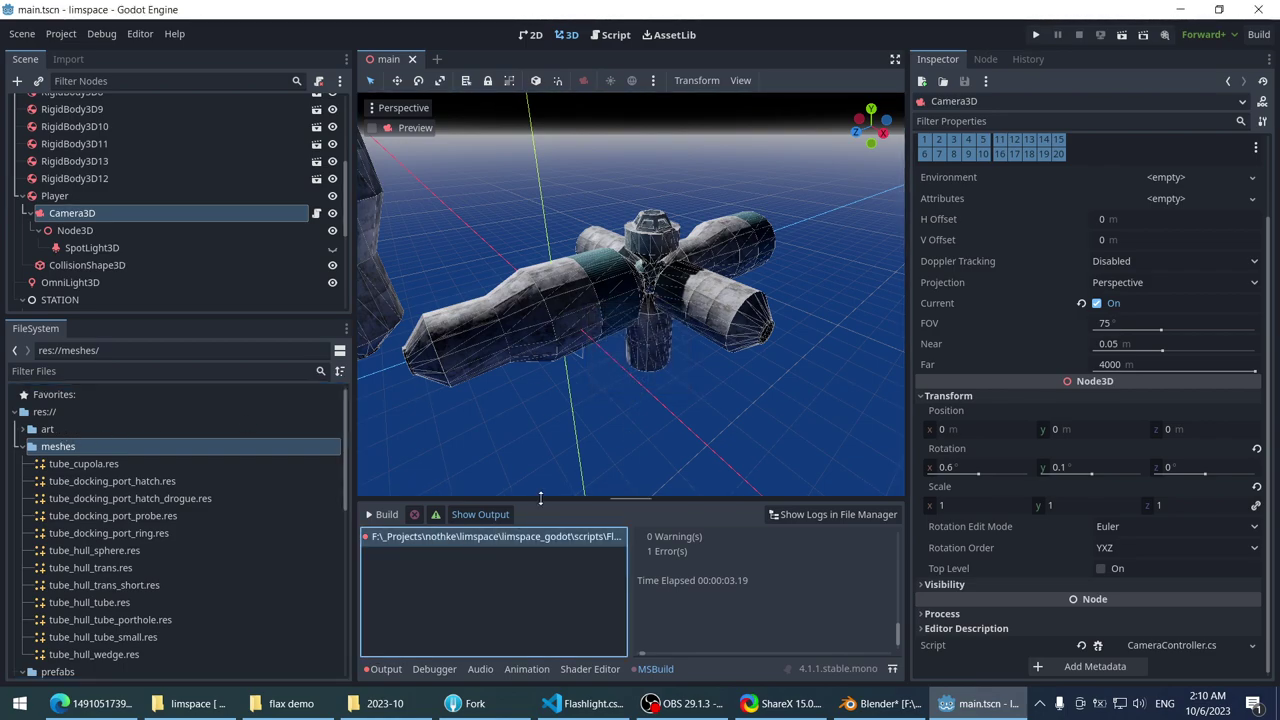
drag(540, 499, 540, 447)
click(425, 675)
click(388, 669)
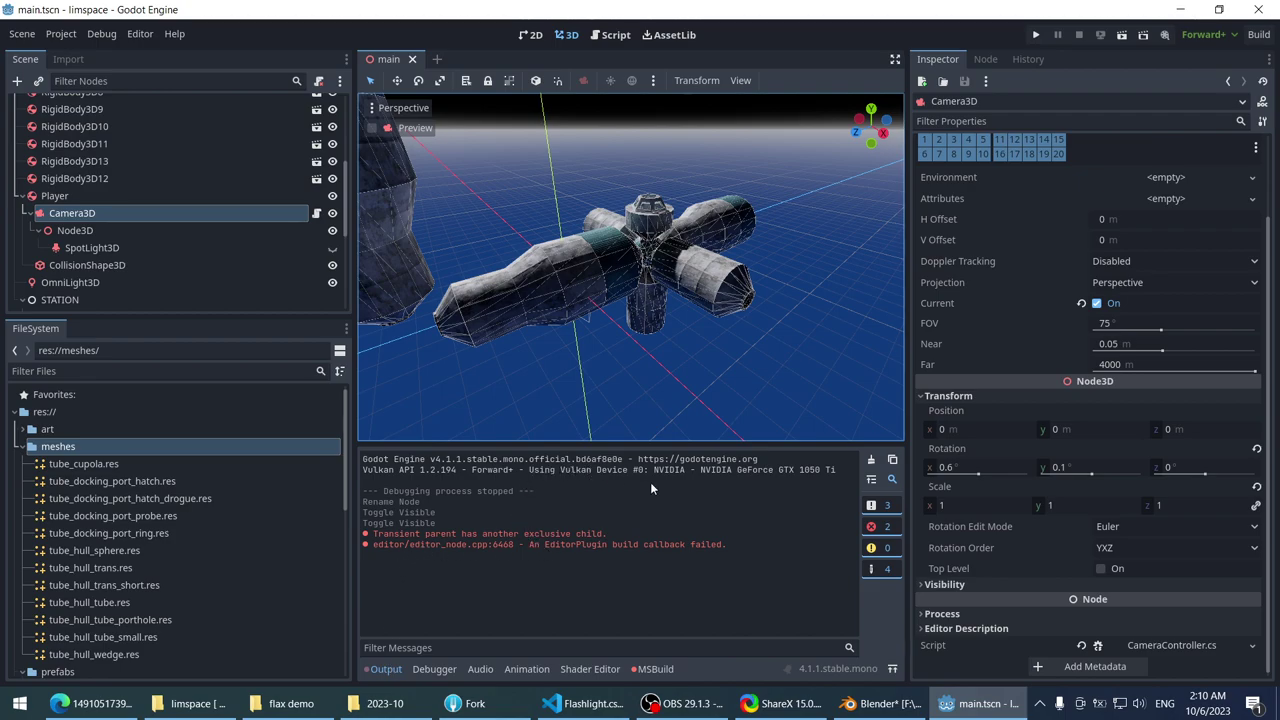
- Browse the debugger's errors, profiler, monitors, video memory and network tabs
click(434, 669)
click(441, 456)
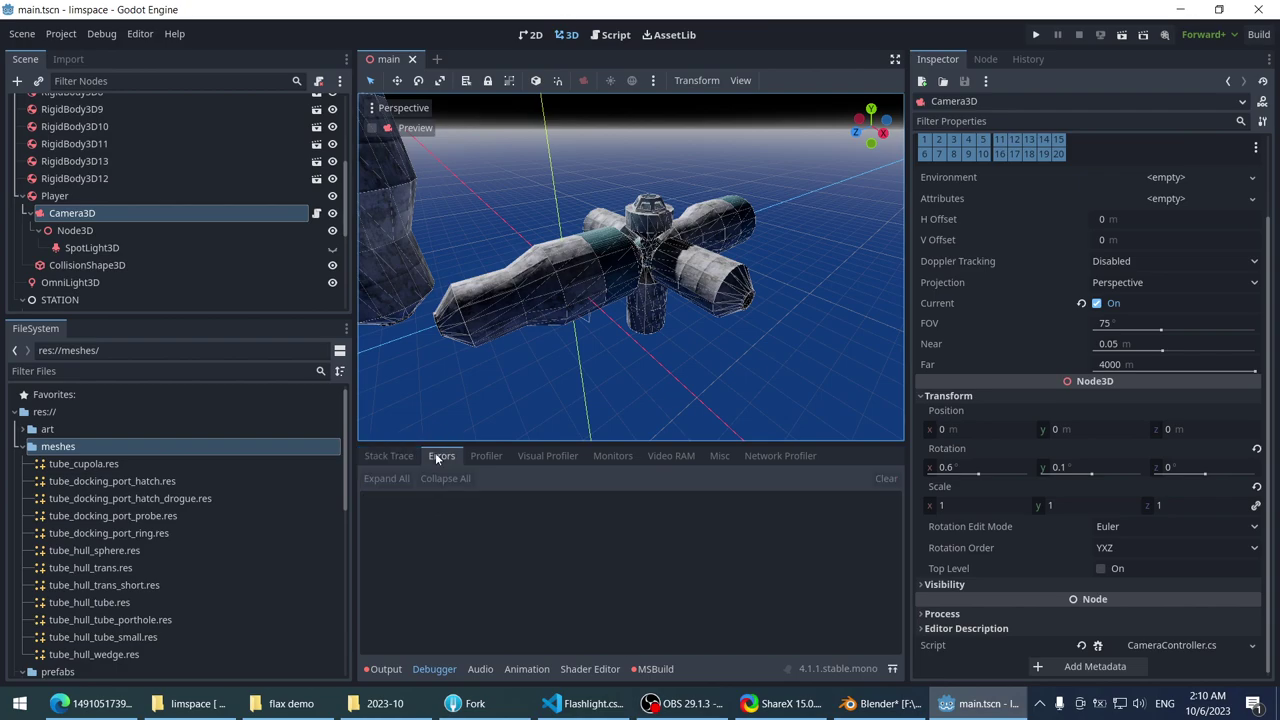
click(486, 456)
click(547, 456)
click(612, 456)
click(677, 456)
click(780, 456)
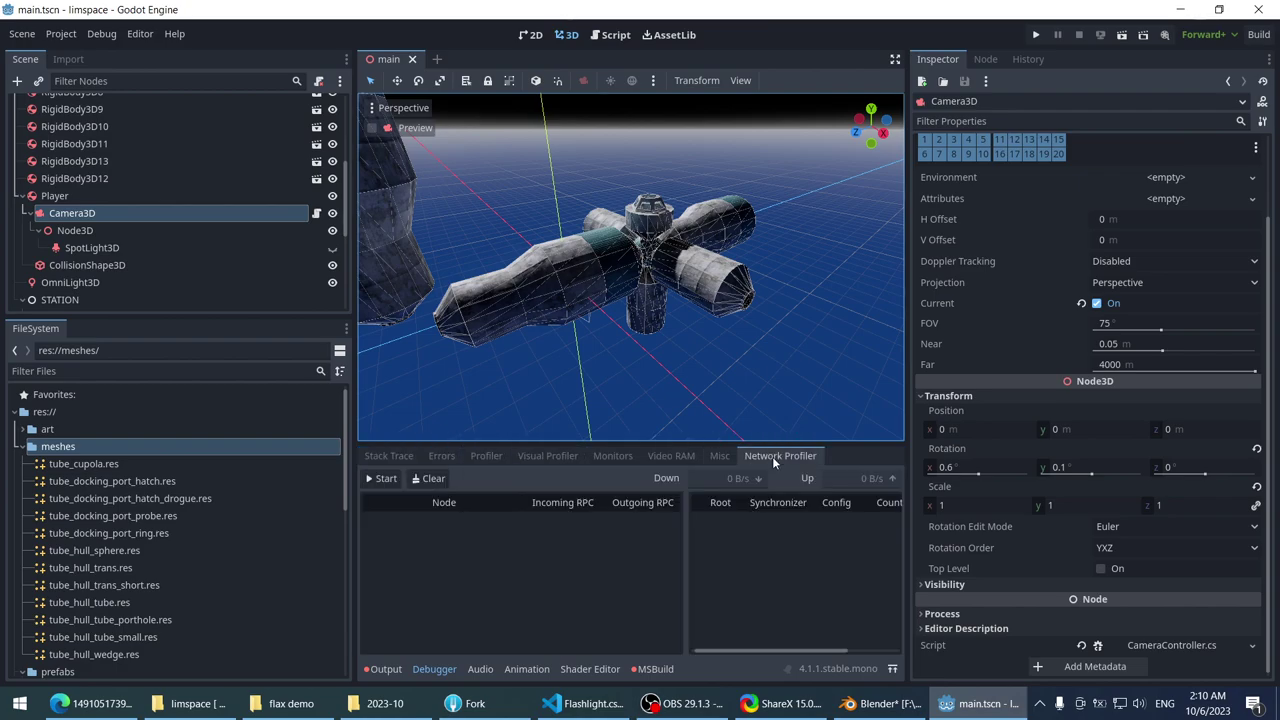
click(719, 456)
click(388, 456)
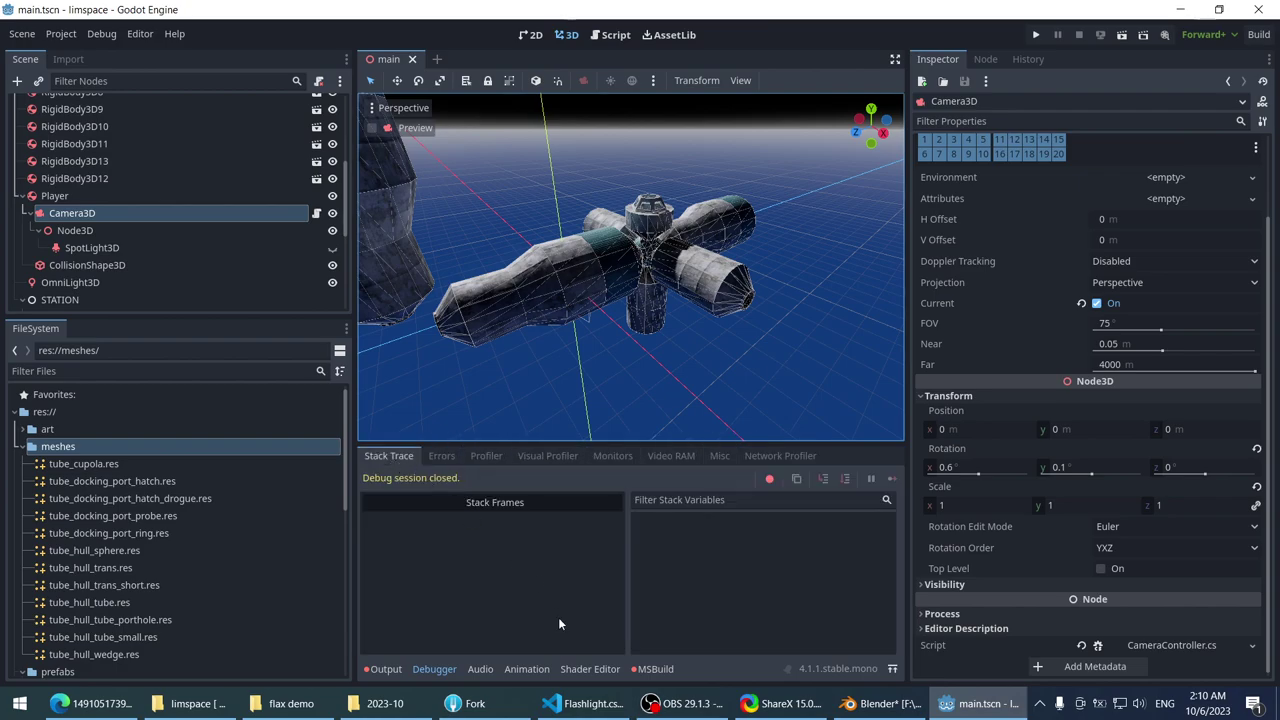
- Read the C# build log error, then toggle error messages in the output log
click(655, 669)
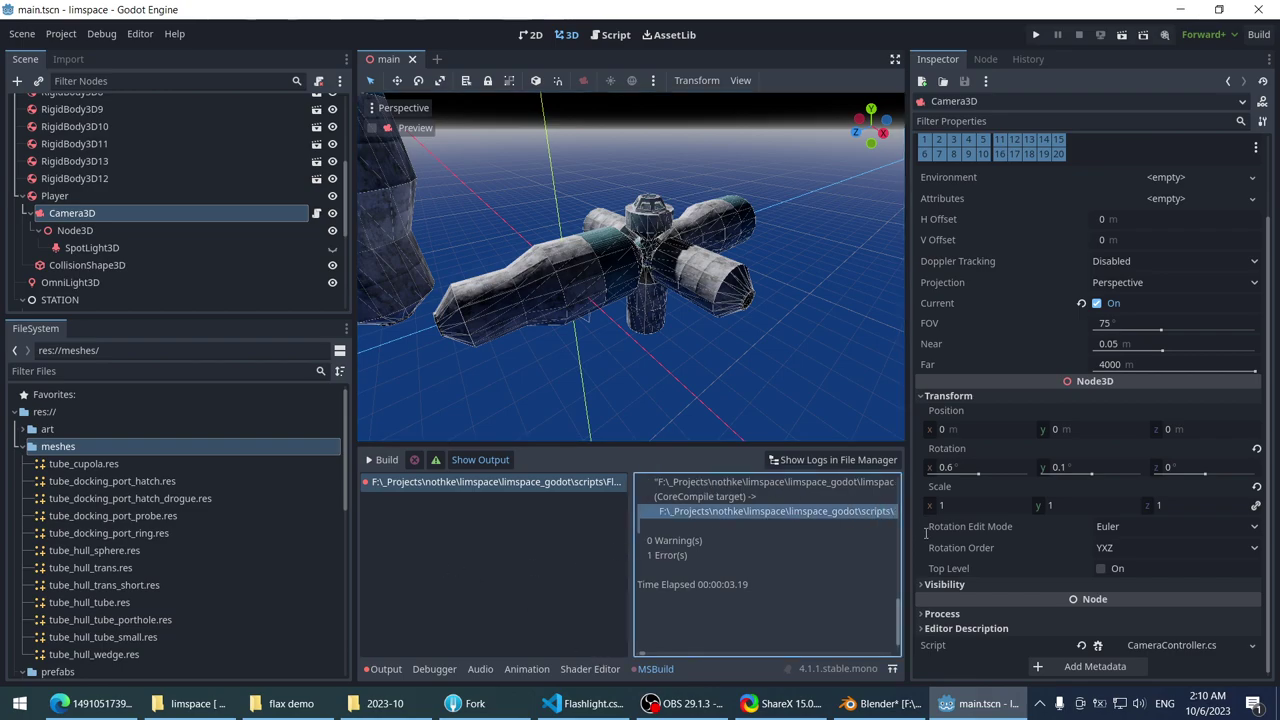
click(387, 671)
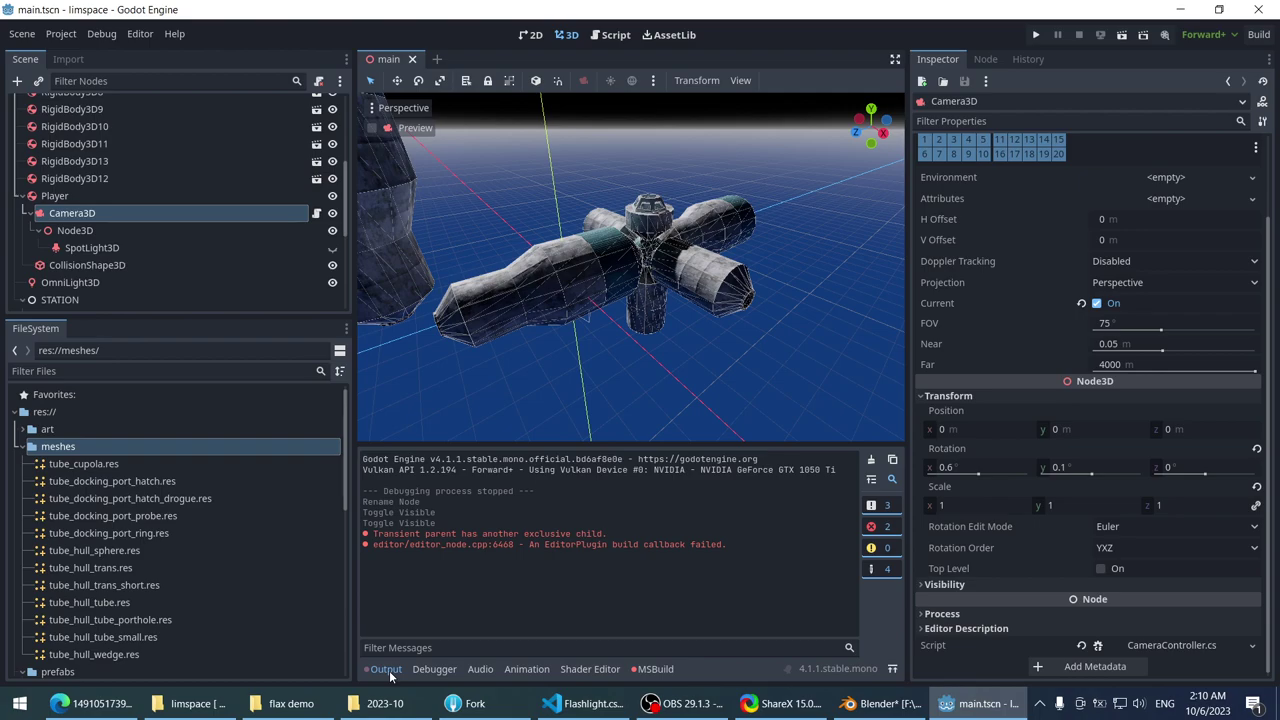
click(888, 527)
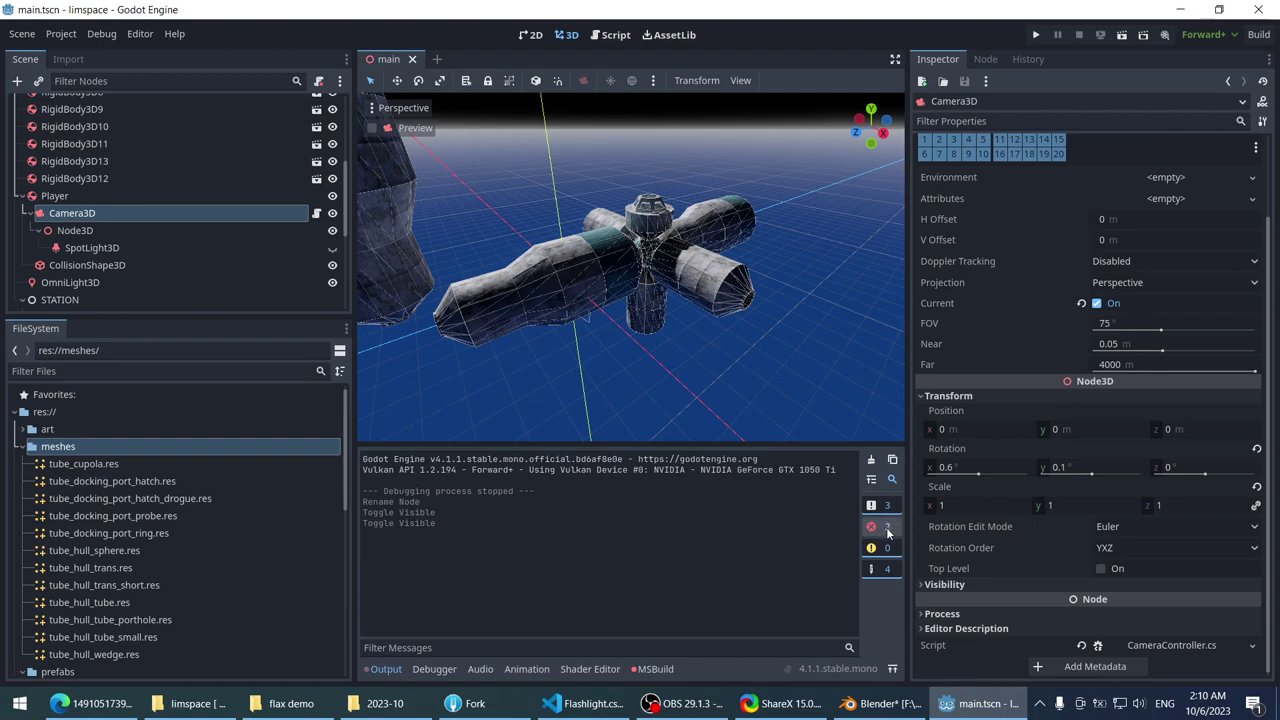
click(884, 535)
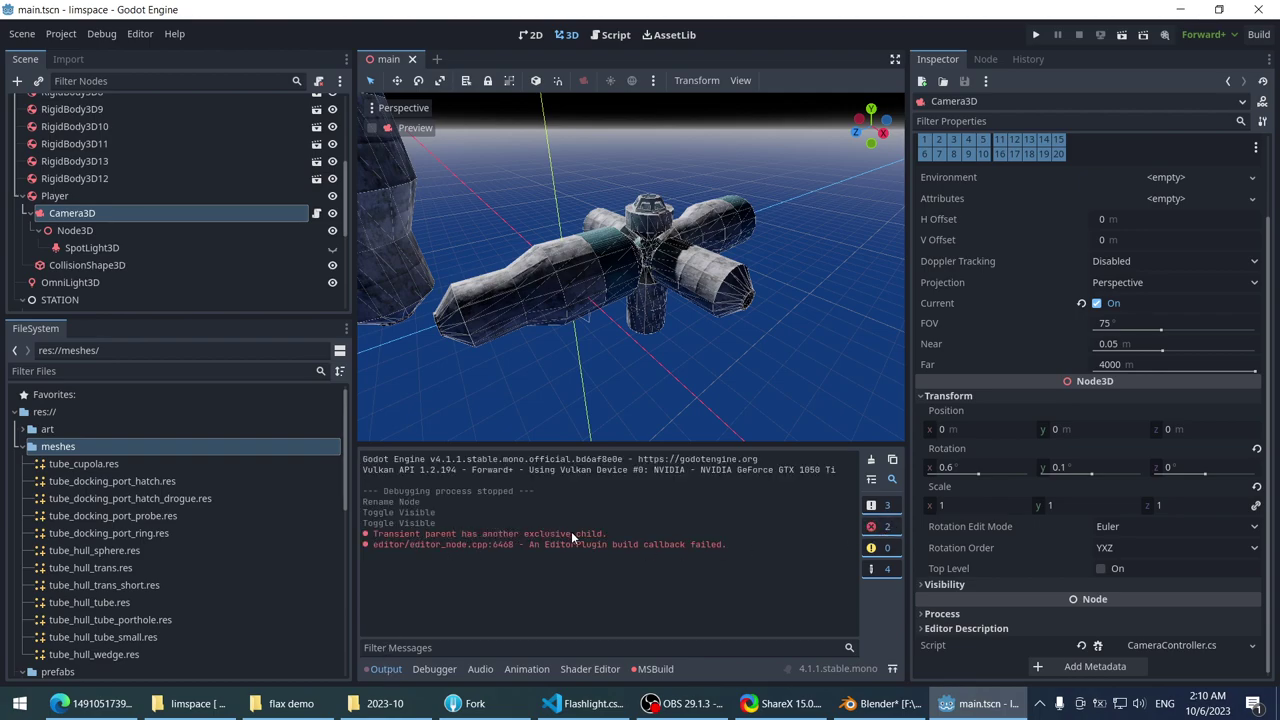
- Orbit the viewport closer to the station, then return to Flashlight.cs in VS Code
mouse_move(620, 300)
middle_down()
mouse_move(595, 283)
mouse_move(597, 307)
middle_up()
scroll(595, 283, up, 2)
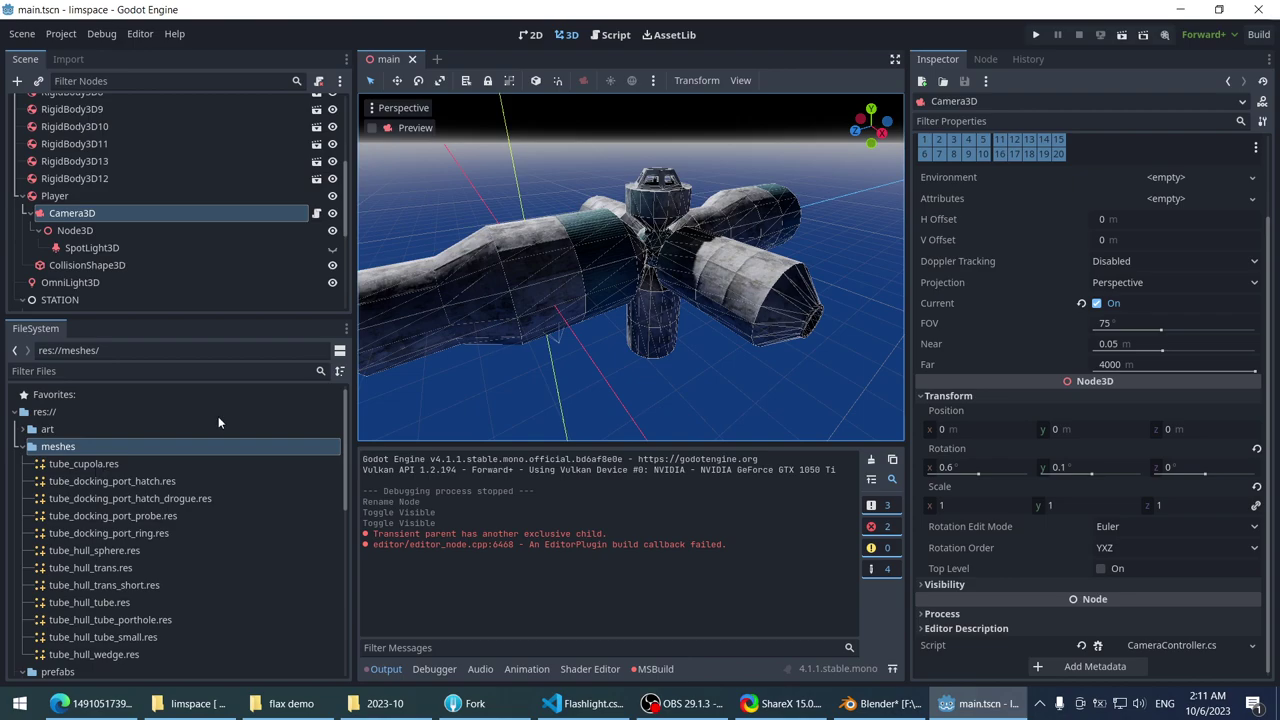
scroll(555, 270, down, 4)
scroll(555, 270, up, 2)
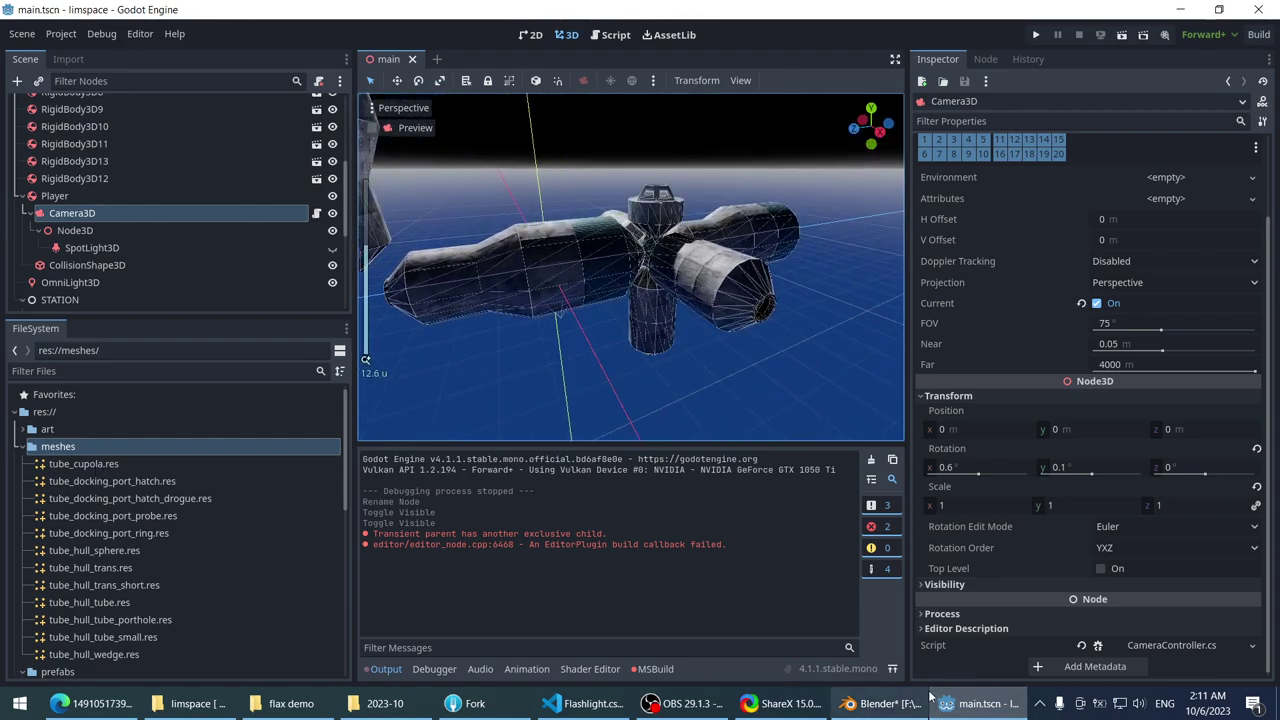
click(590, 703)
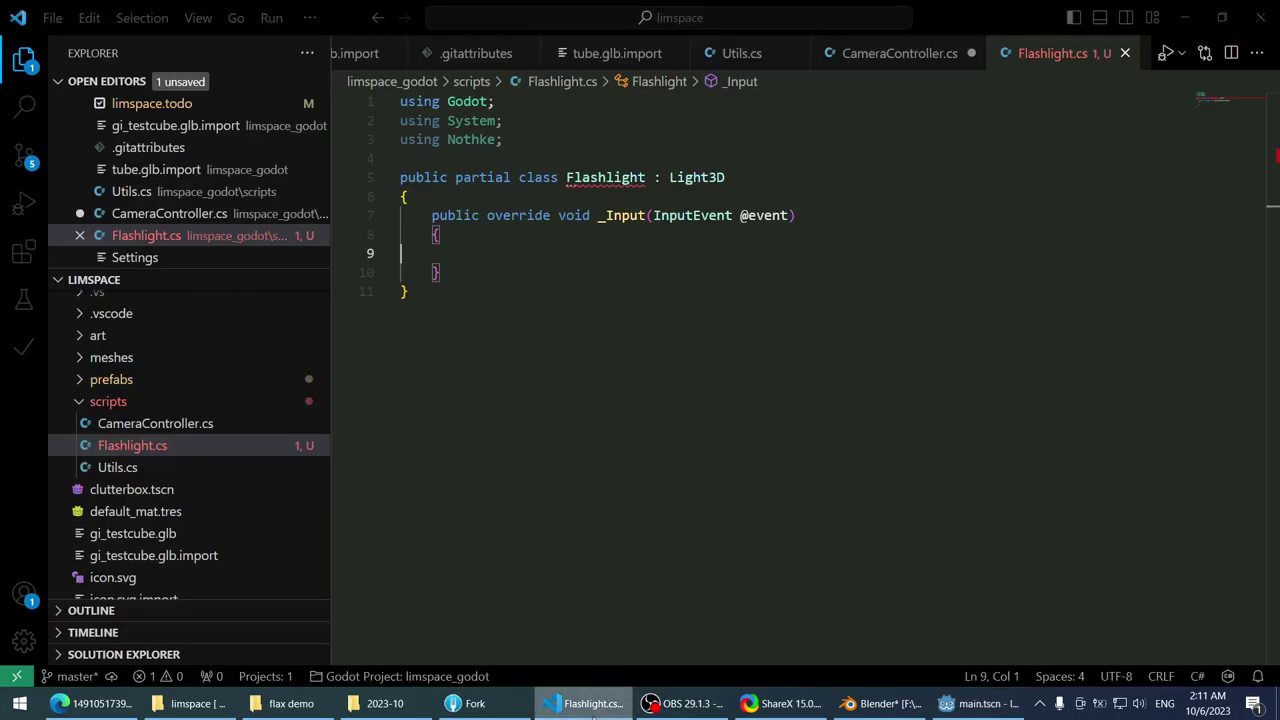
- Find Flashlight.cs in Godot's scripts folder, open it externally, and inspect its Resource properties
click(593, 705)
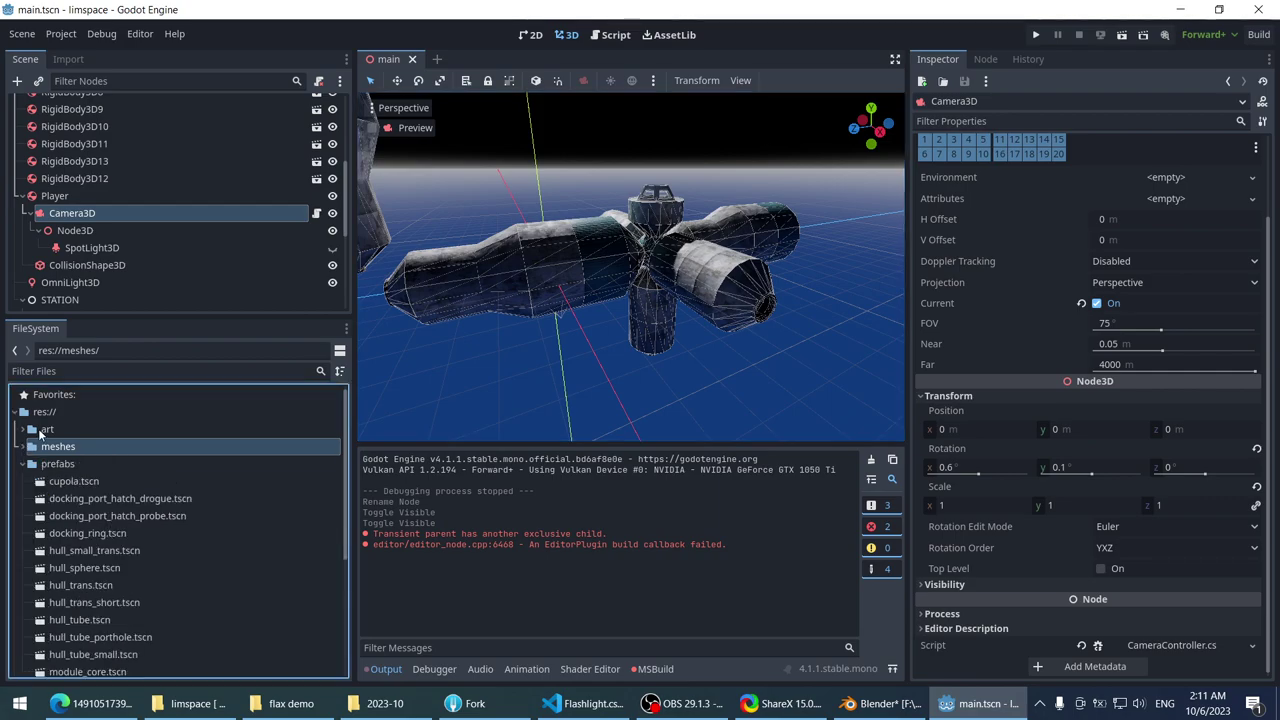
click(30, 464)
click(24, 466)
click(55, 481)
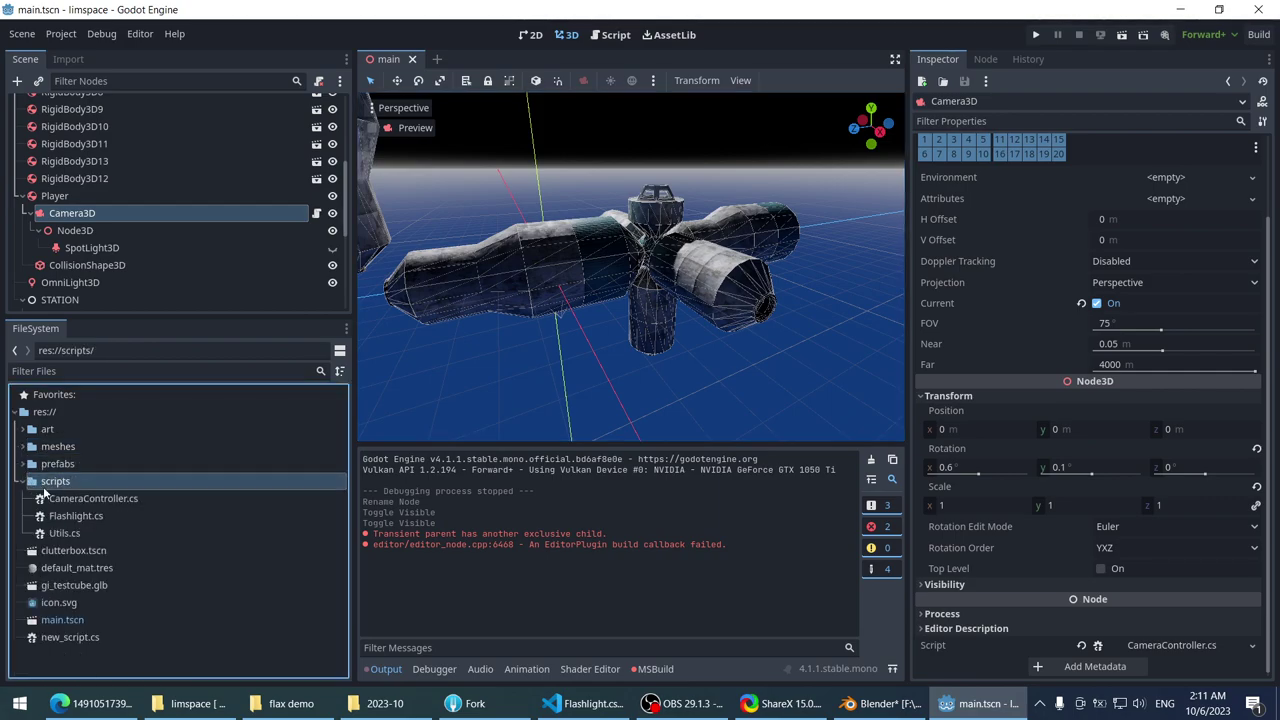
click(85, 498)
double_click(78, 515)
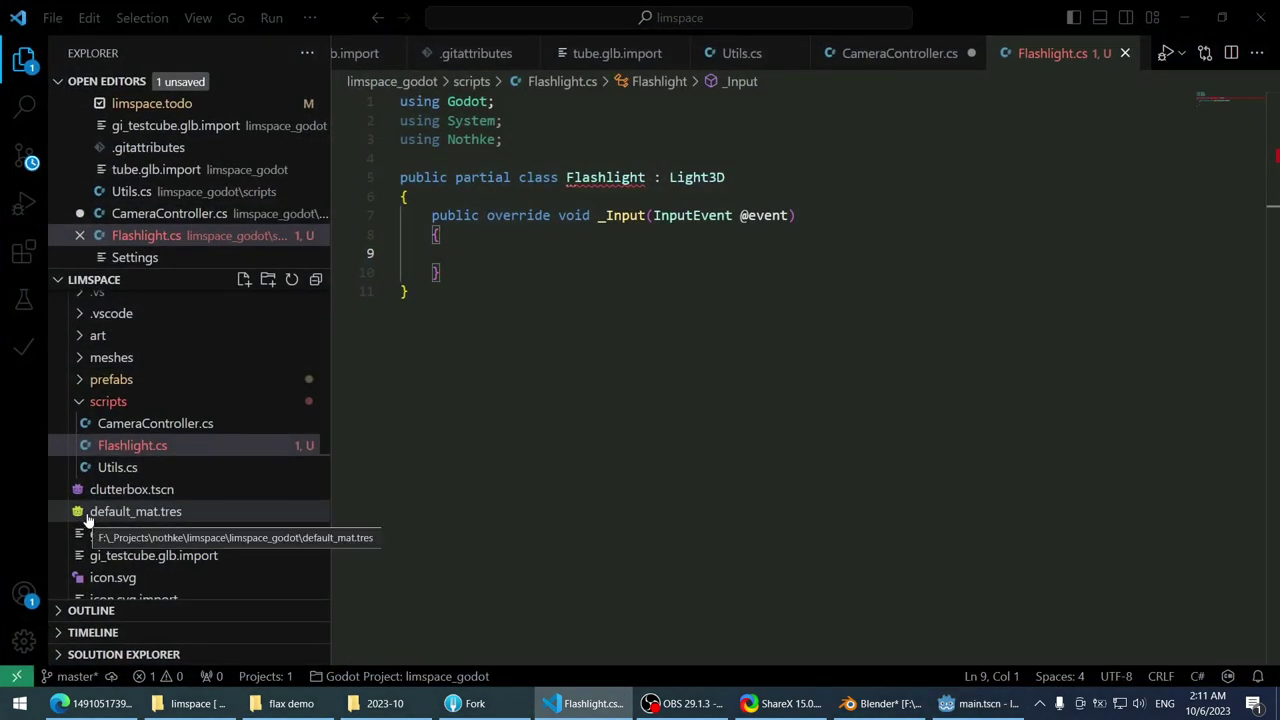
click(590, 703)
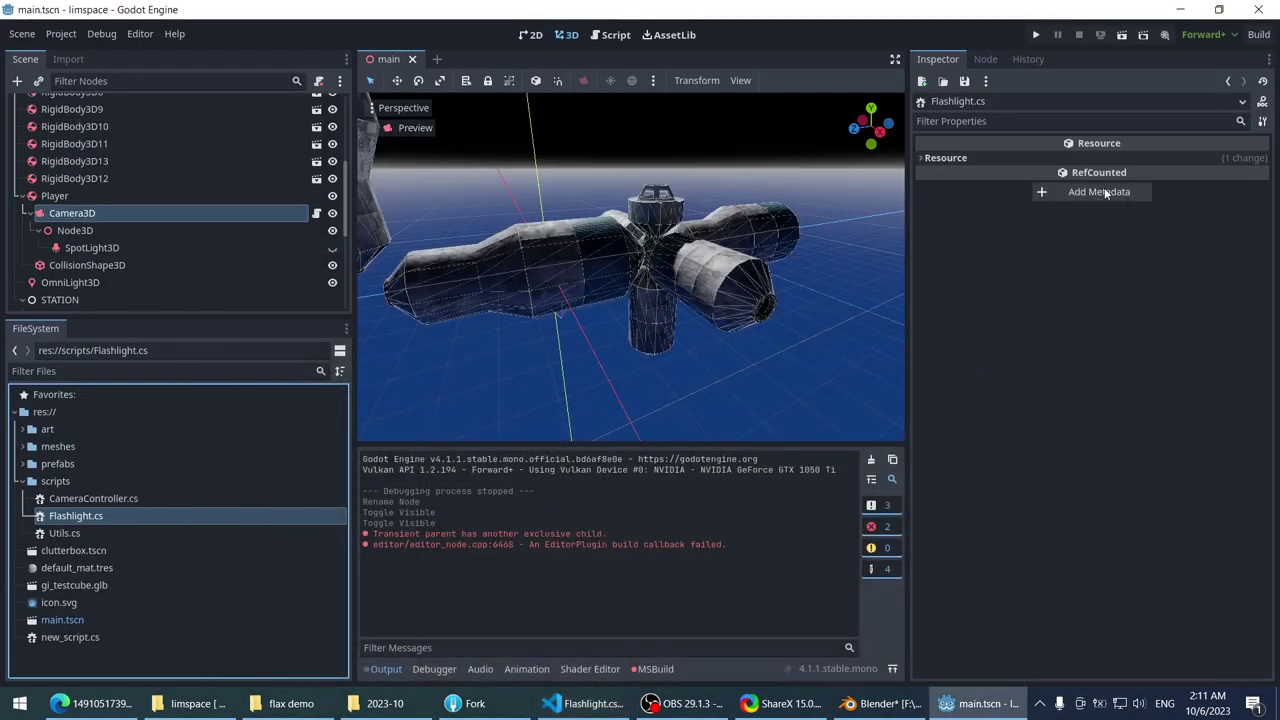
click(1078, 160)
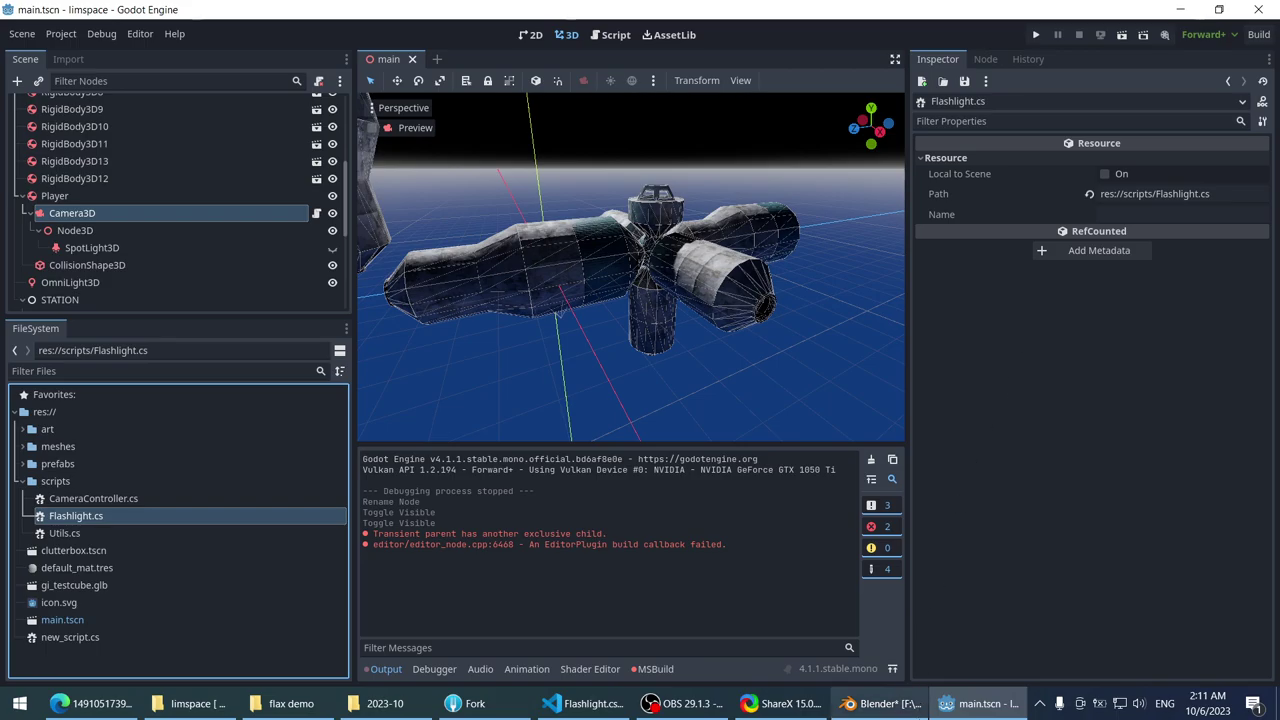
- Check Flashlight.cs in VS Code, then begin and cancel a new script in scripts
click(880, 703)
click(880, 703)
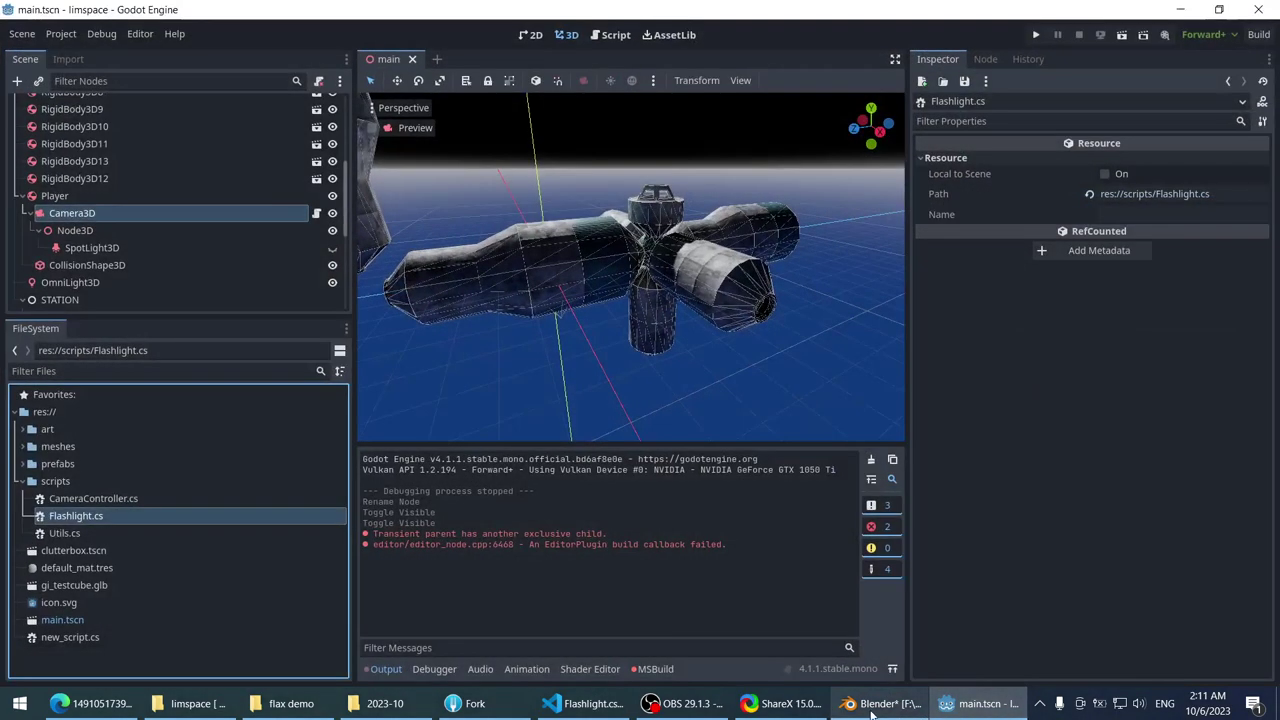
click(590, 703)
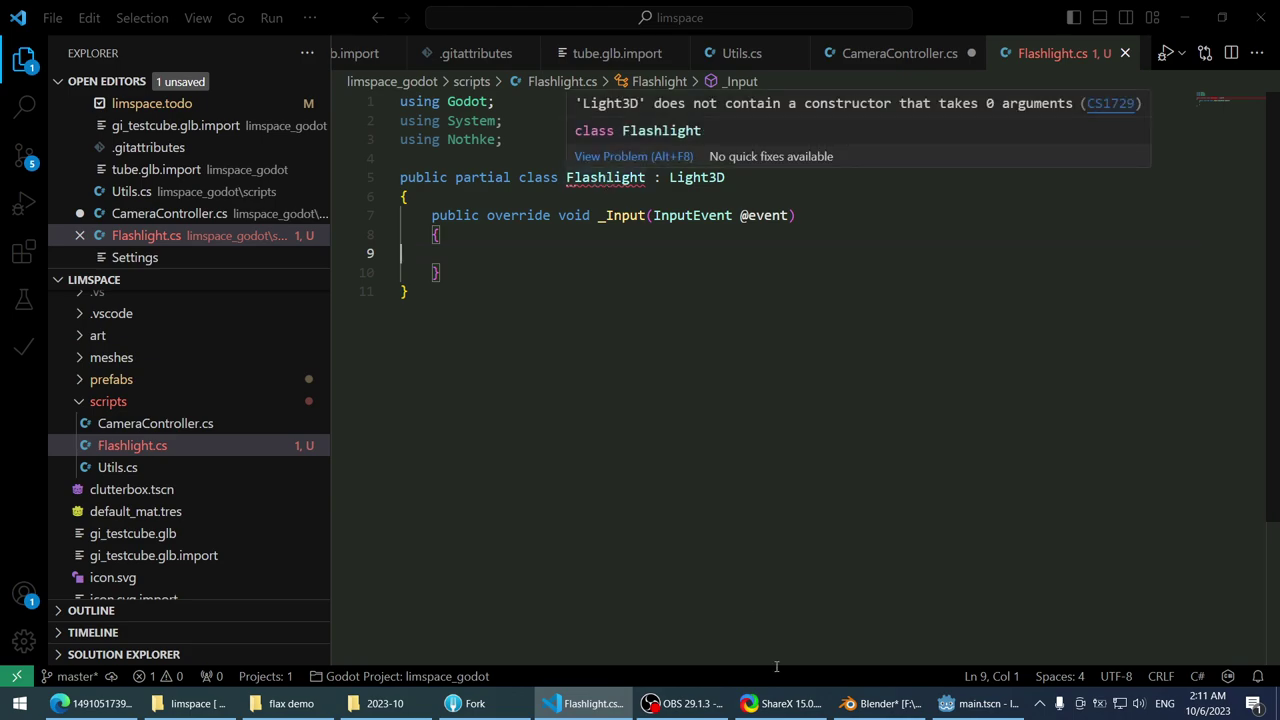
click(980, 703)
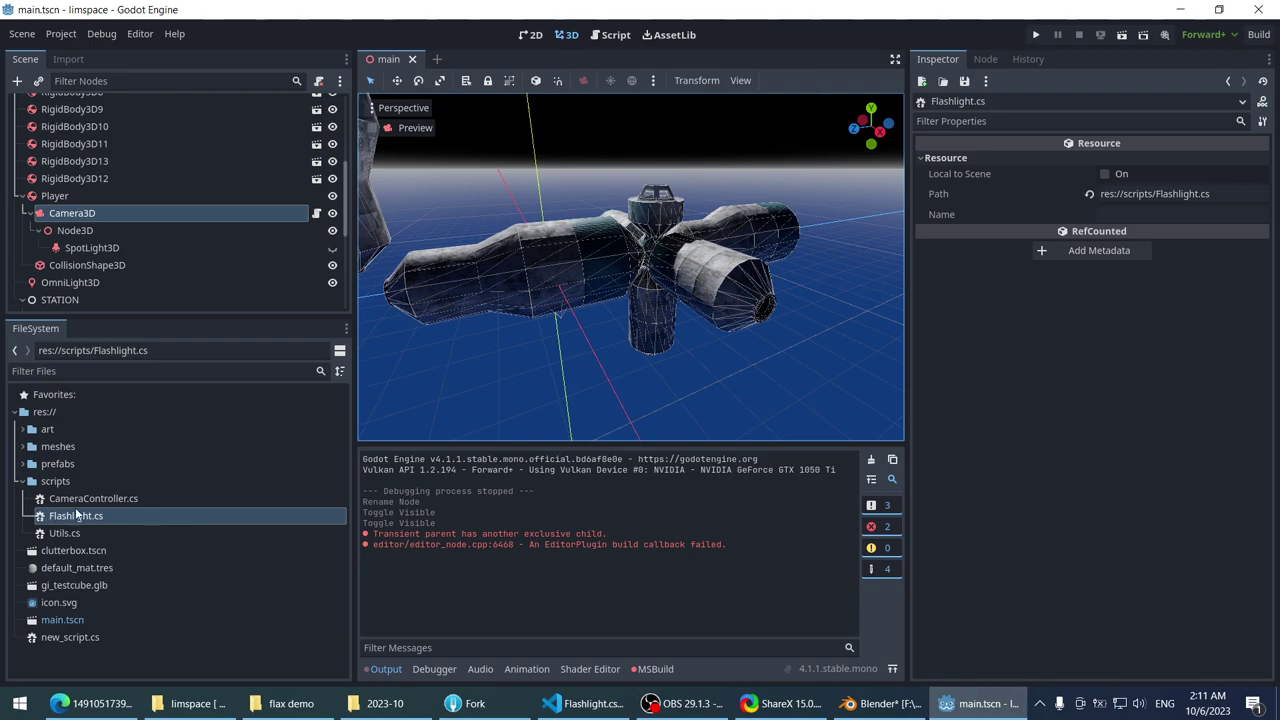
right_click(80, 479)
mouse_move(243, 462)
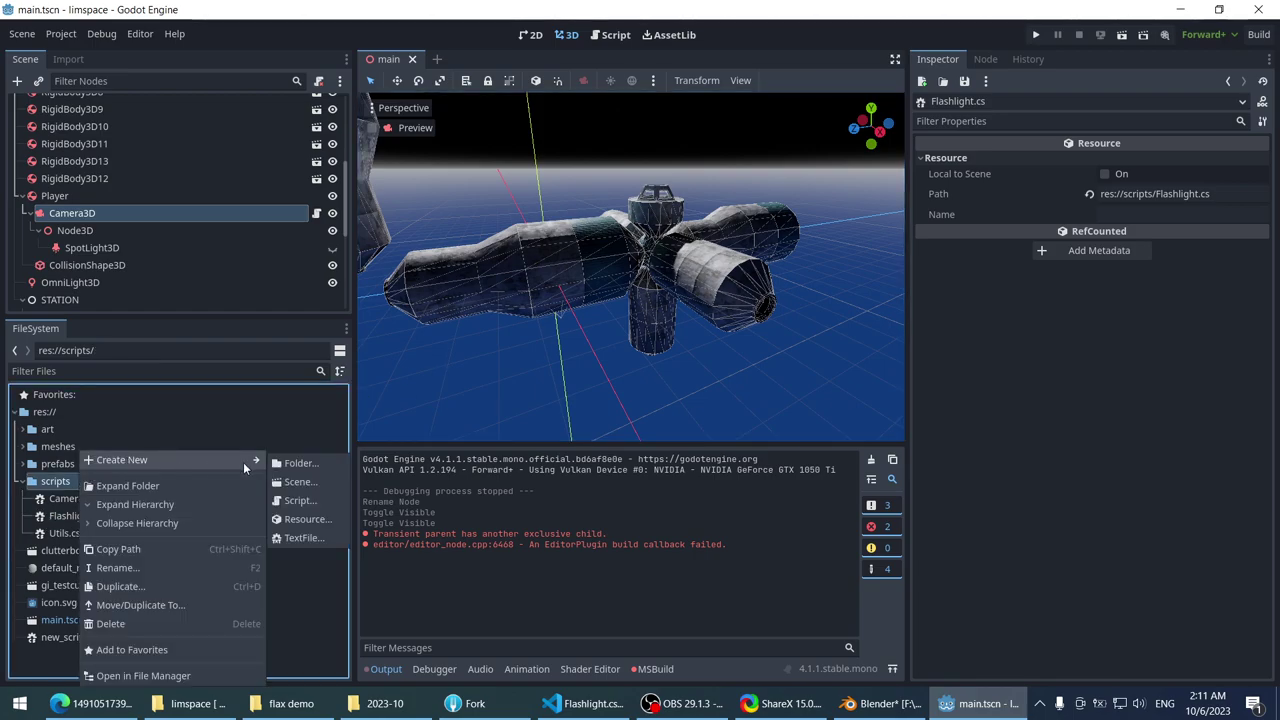
click(320, 501)
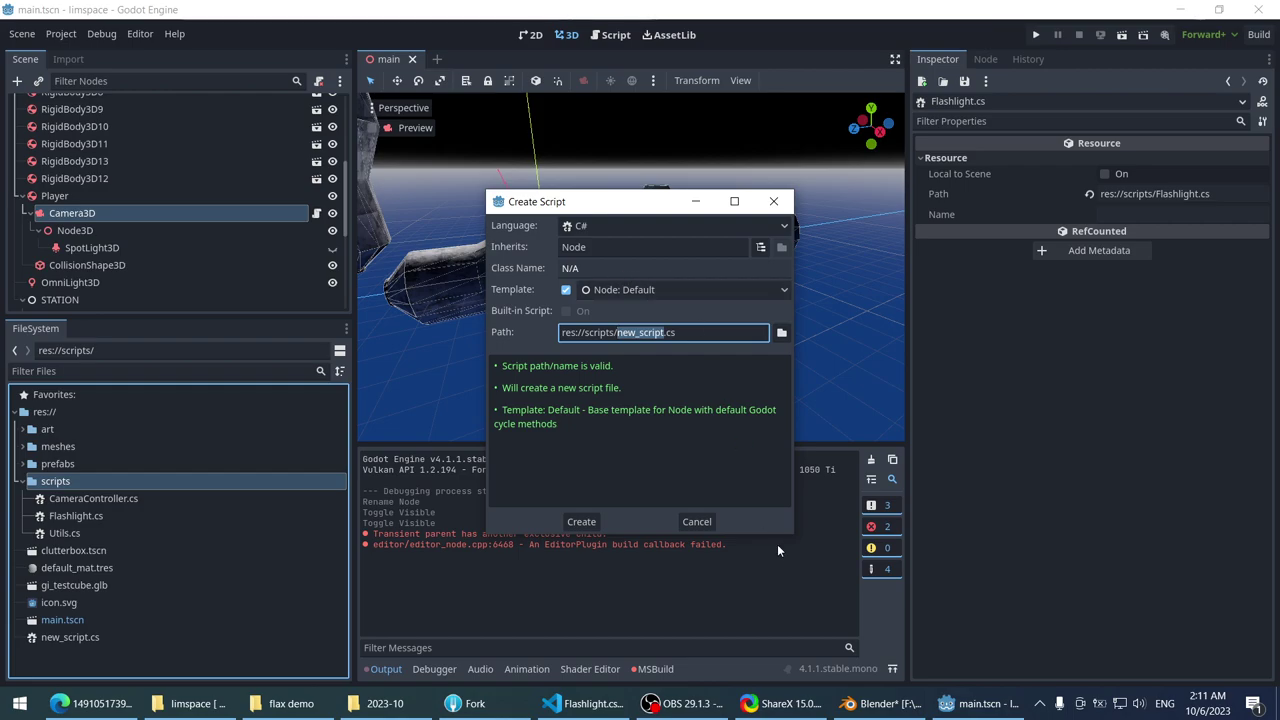
click(694, 522)
- Delete Flashlight.cs from VS Code's Explorer, moving it to the Recycle Bin
click(571, 711)
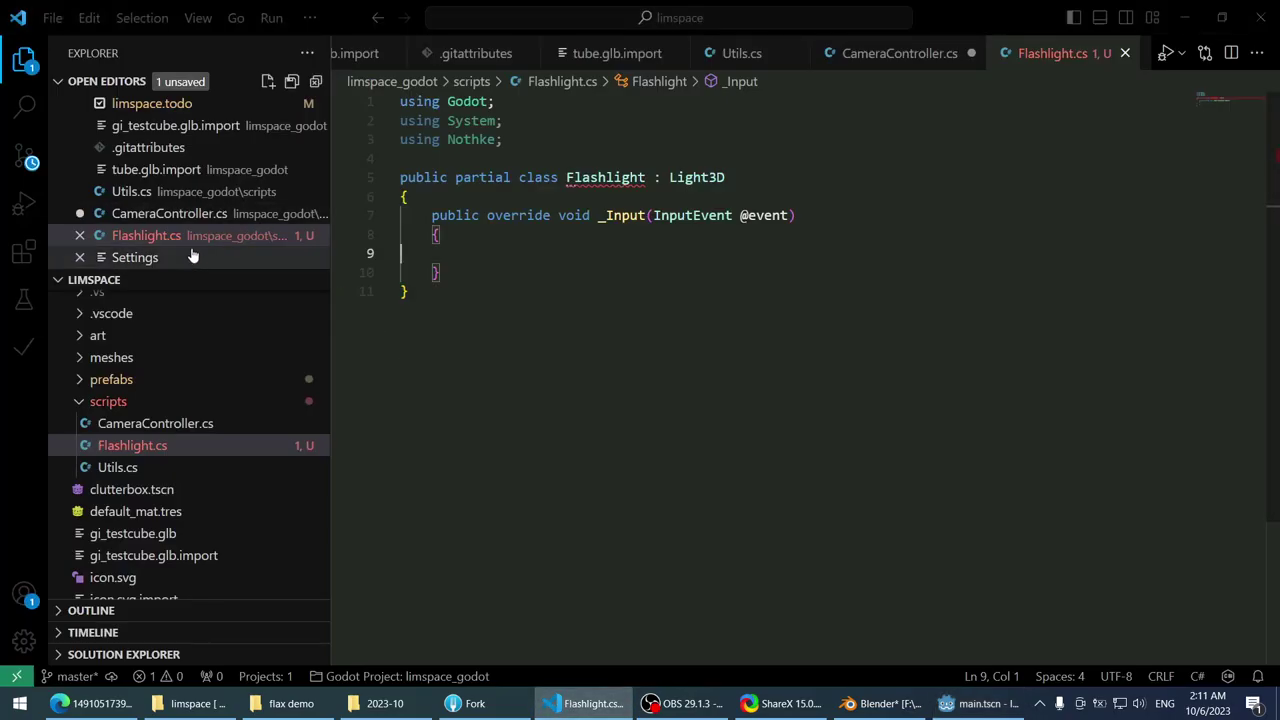
right_click(134, 447)
click(178, 424)
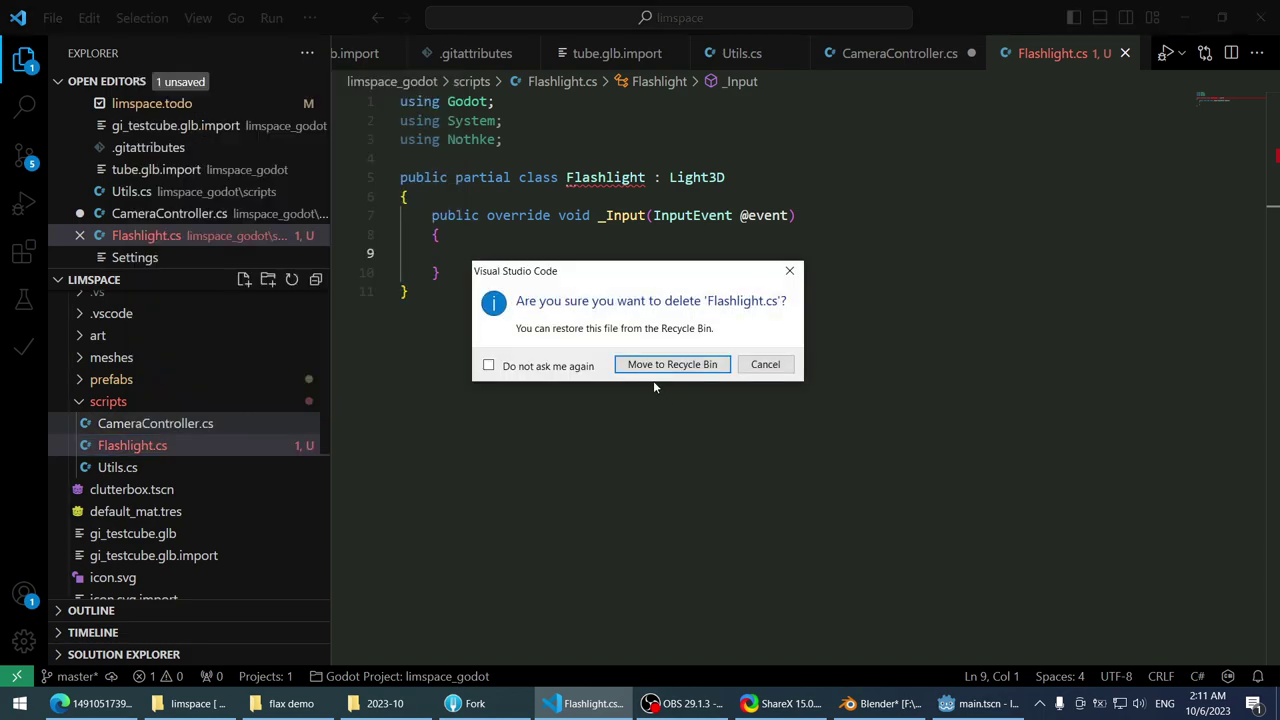
click(650, 366)
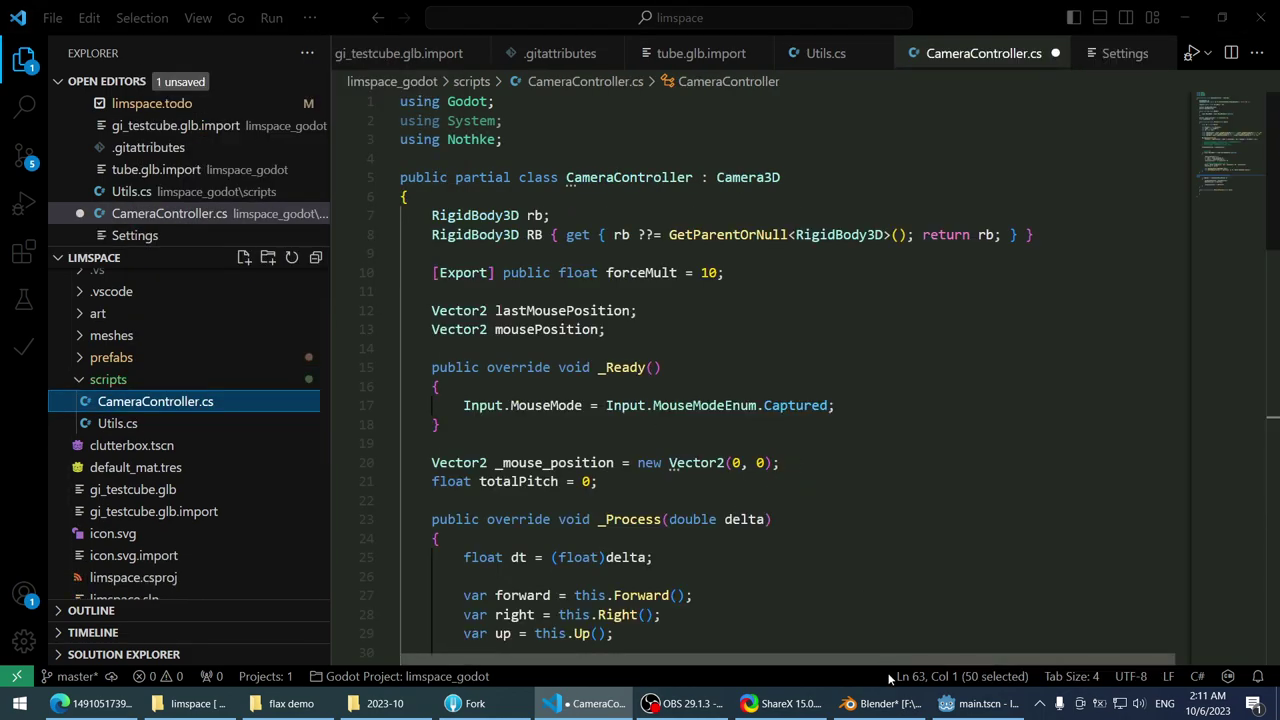
key(alt+Tab)
right_click(101, 482)
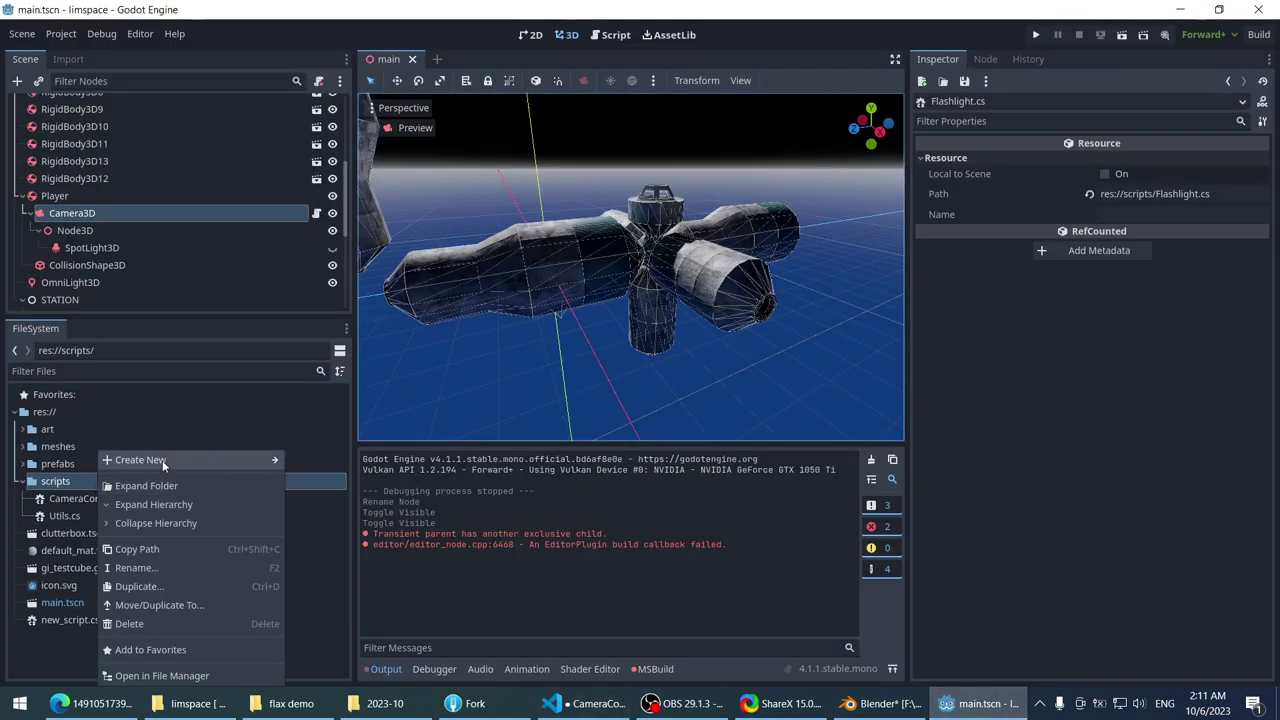
- Create a new Flashlight script with the Node: Default template, and search inheritable classes for 'light'
mouse_move(162, 460)
click(329, 500)
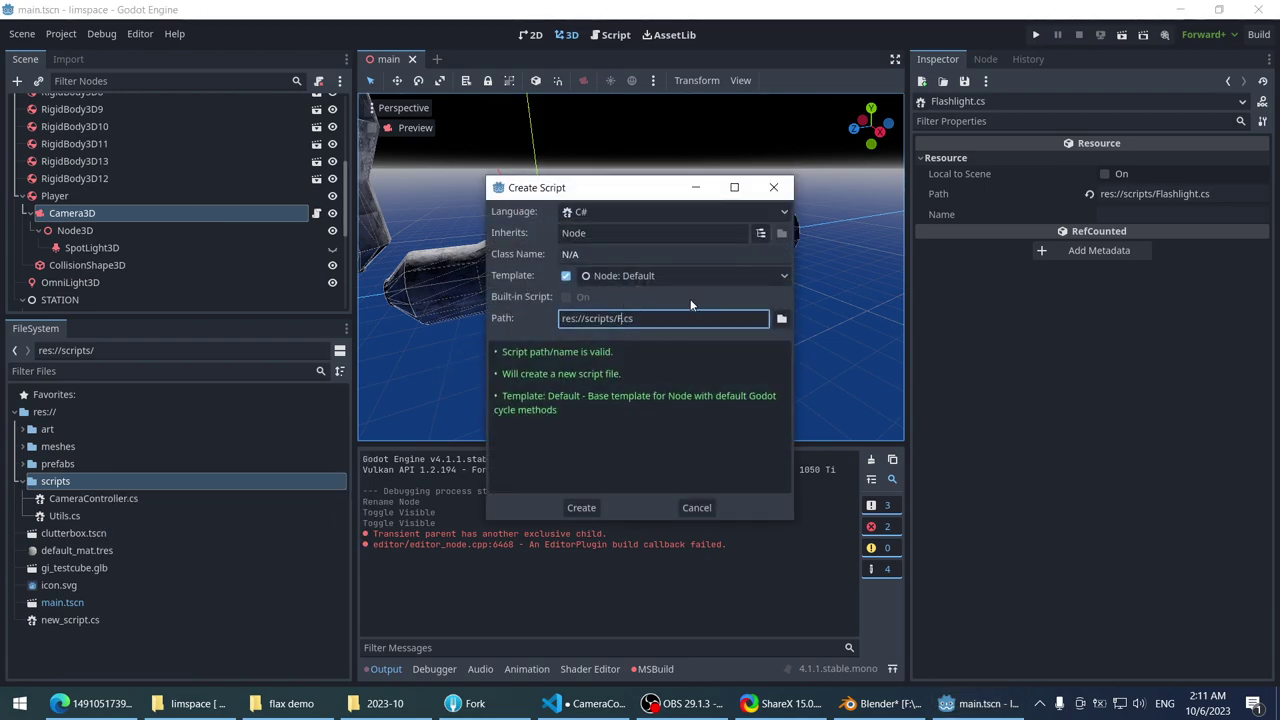
text(Flashlight)
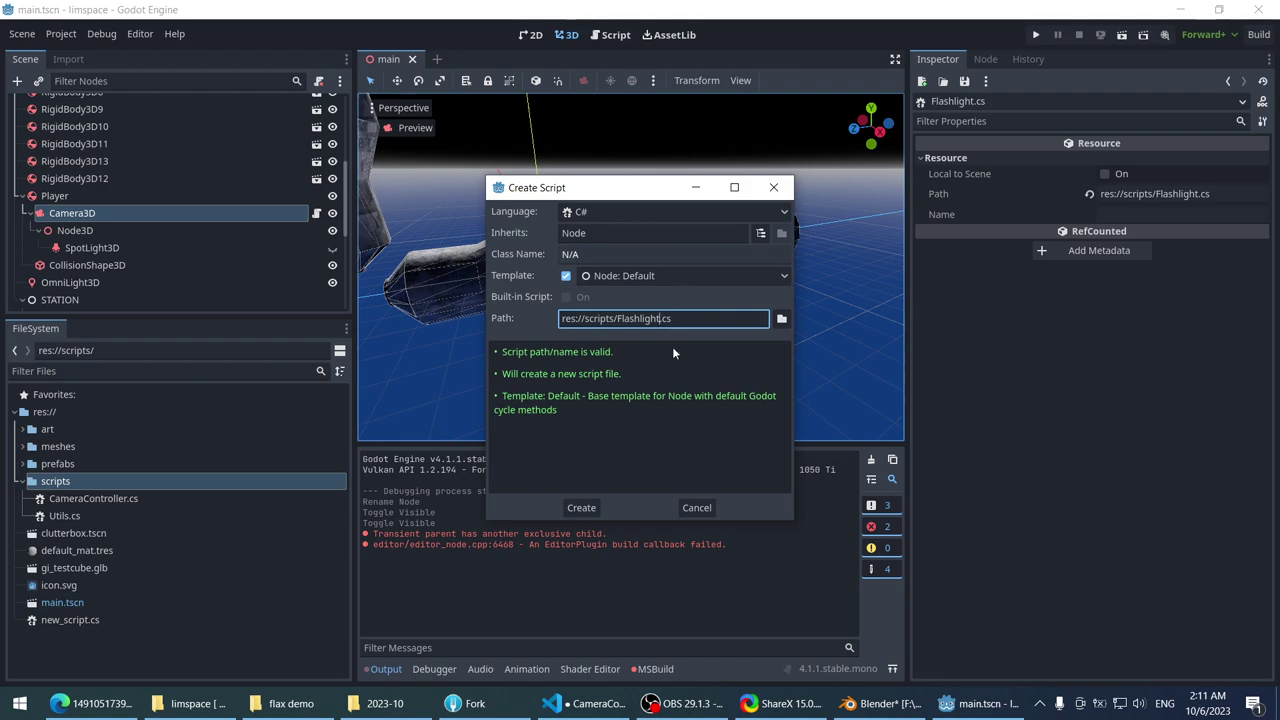
click(612, 275)
click(616, 278)
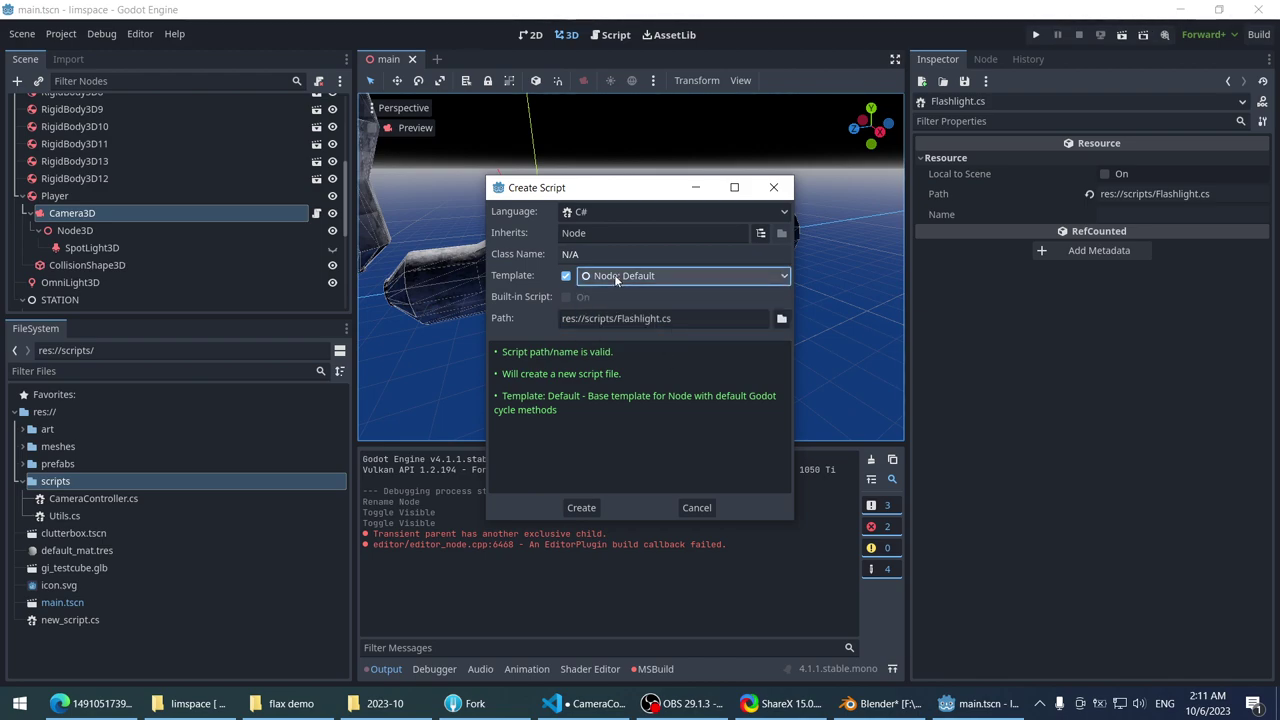
click(617, 278)
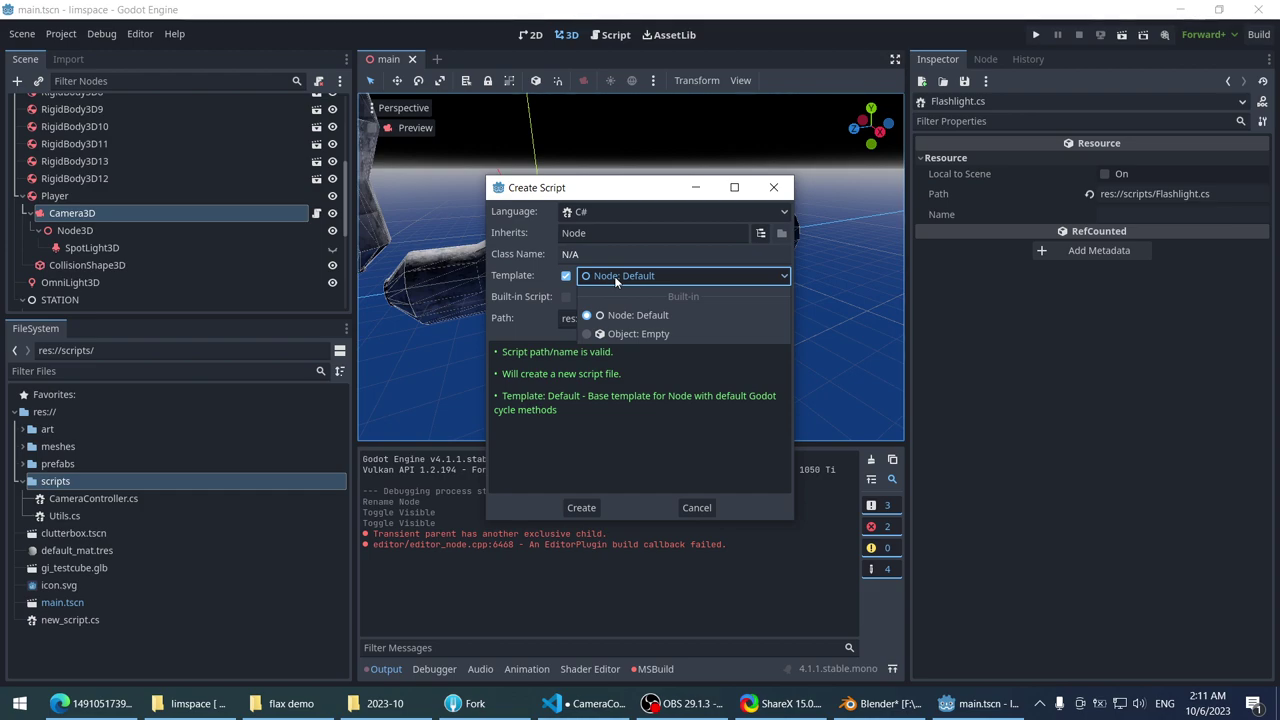
click(604, 278)
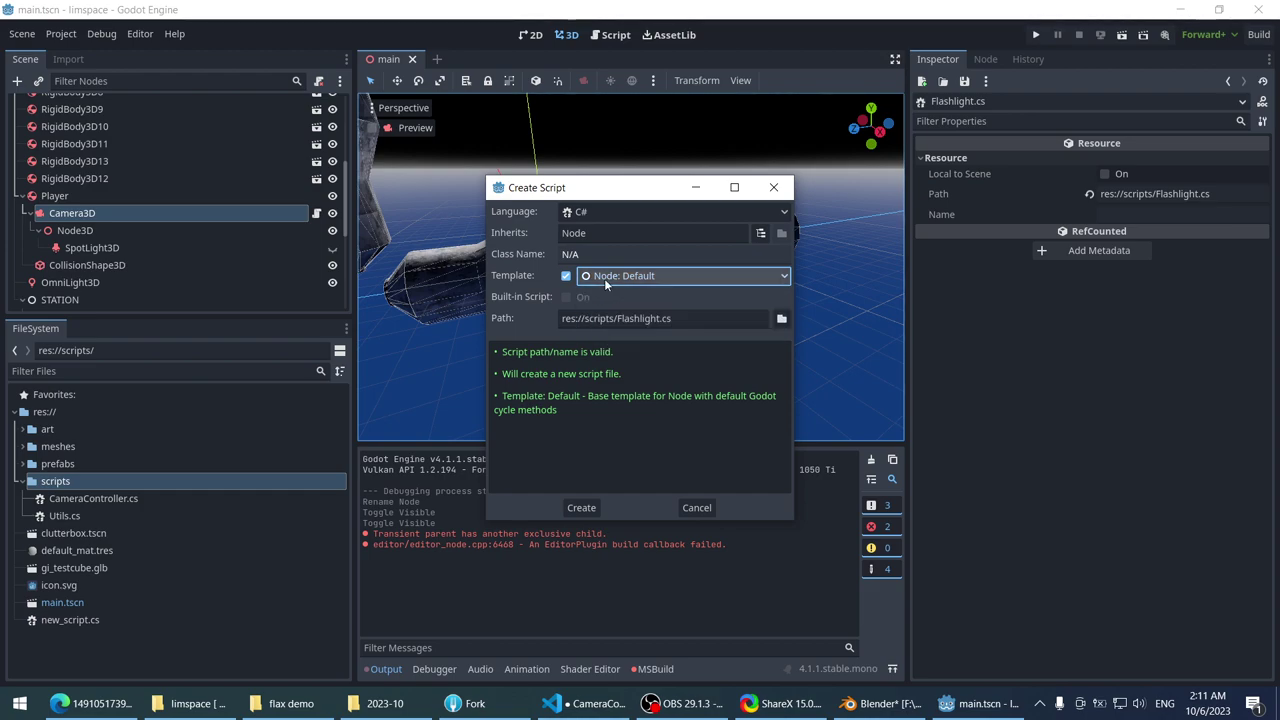
click(760, 234)
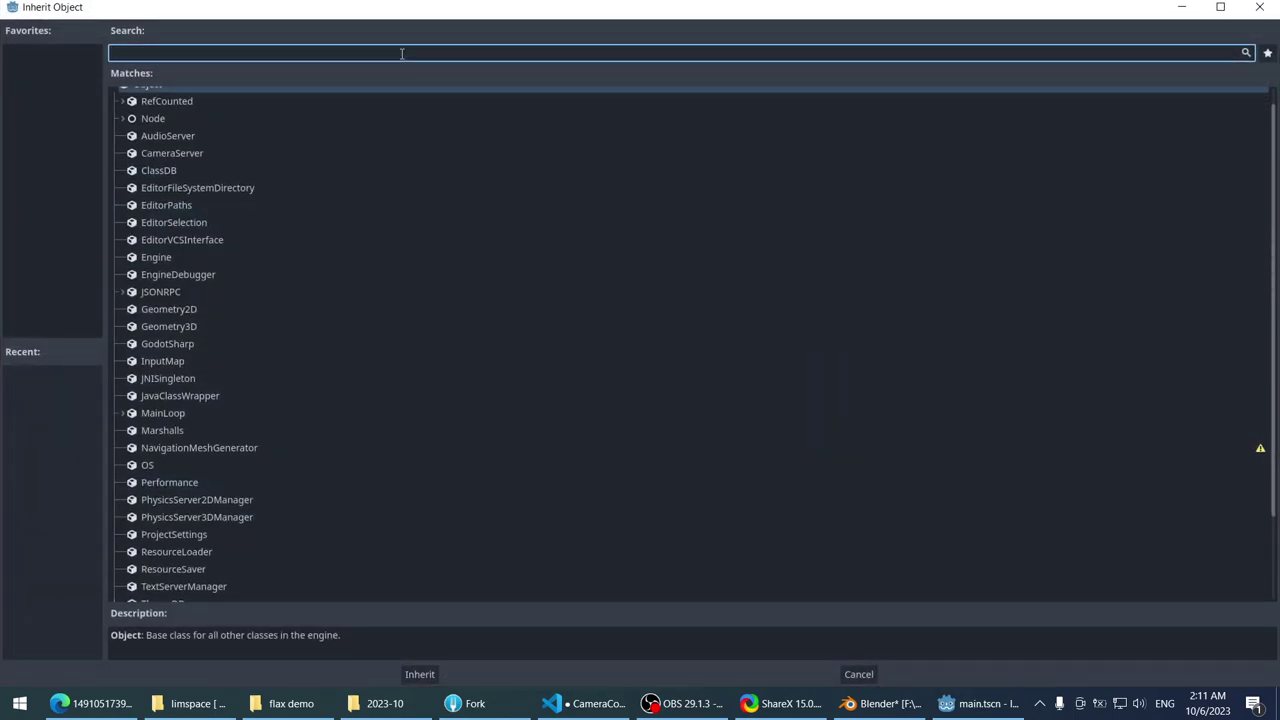
text(light)
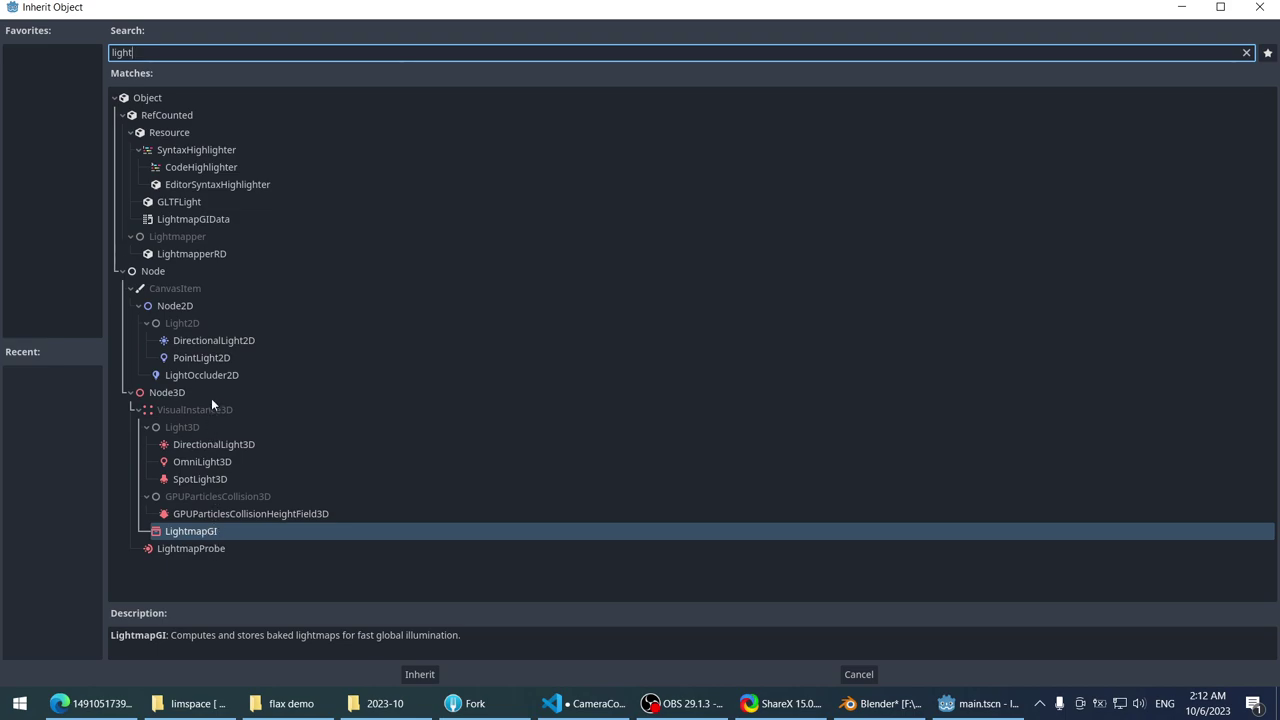
- Compare the Light3D, OmniLight3D and SpotLight3D classes, then create Flashlight.cs inheriting OmniLight3D
click(224, 431)
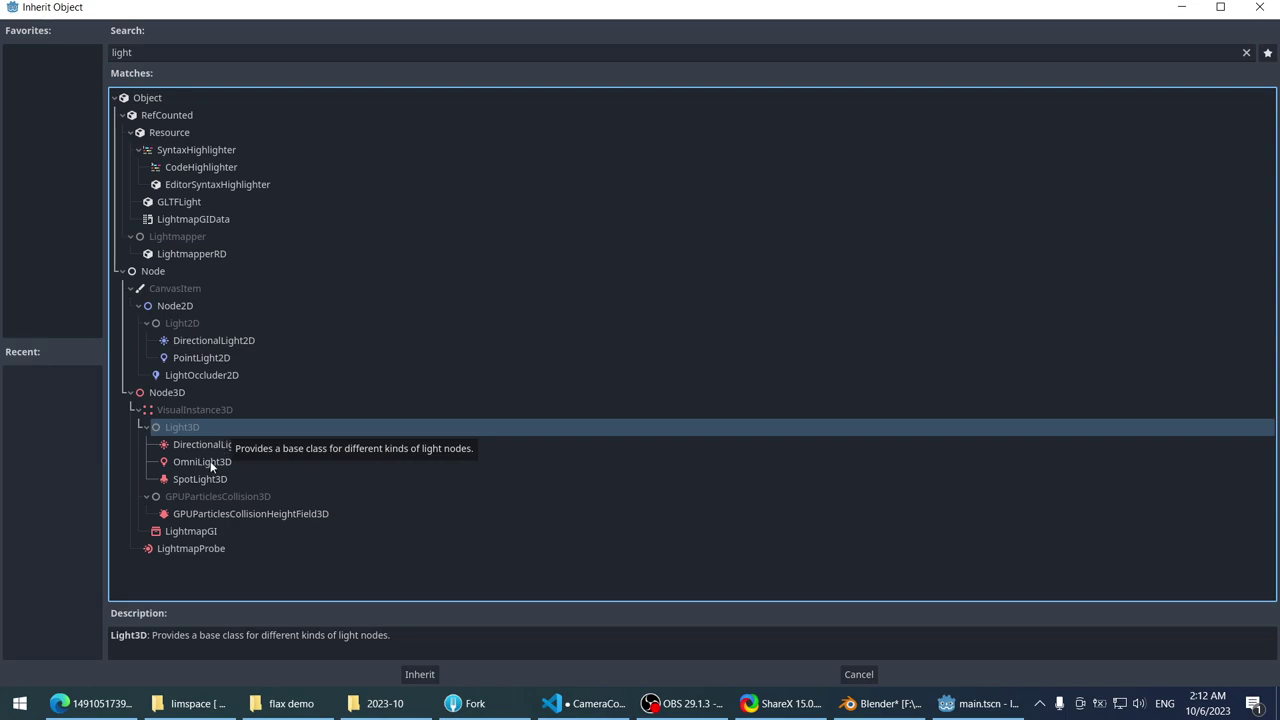
click(209, 464)
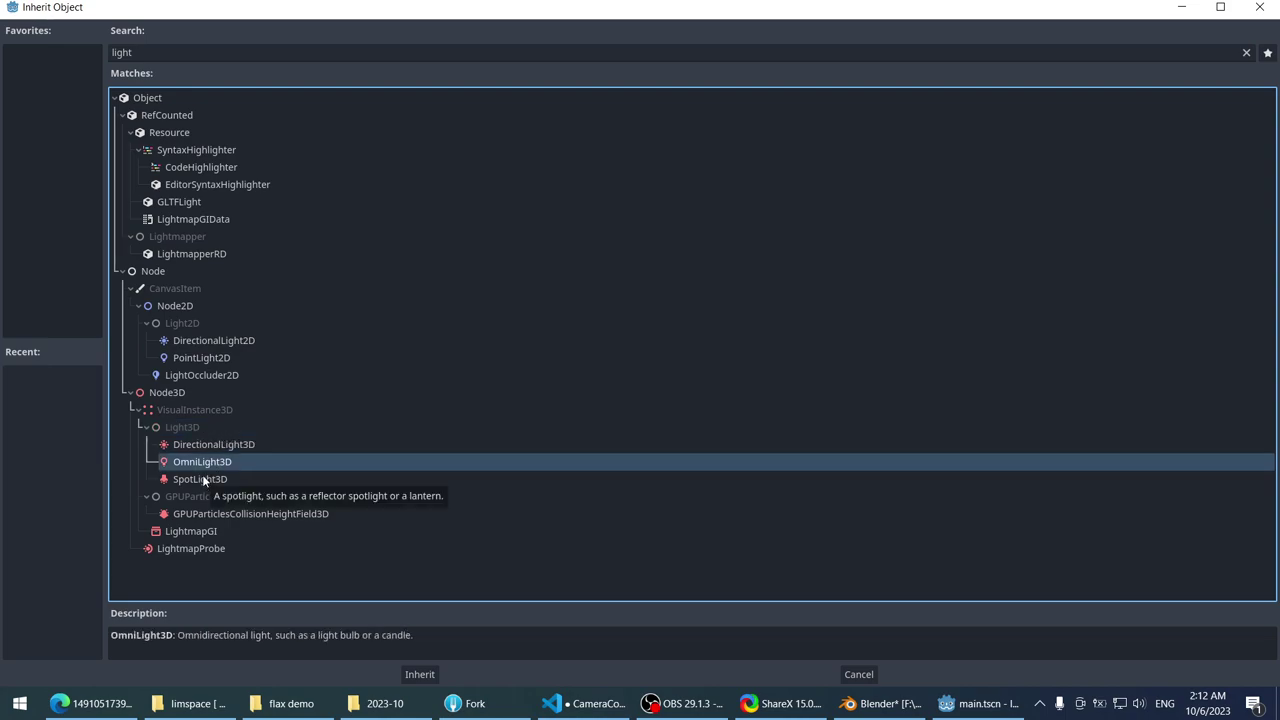
click(203, 478)
click(222, 462)
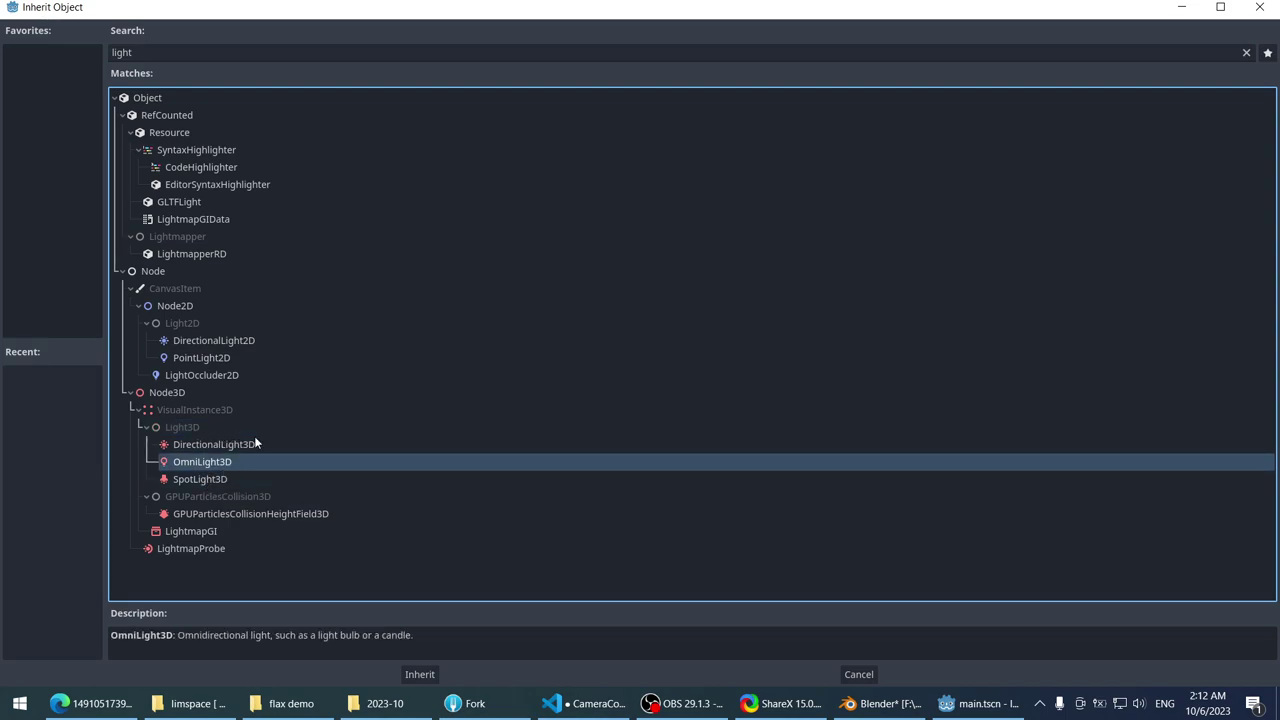
click(246, 435)
click(233, 462)
click(250, 425)
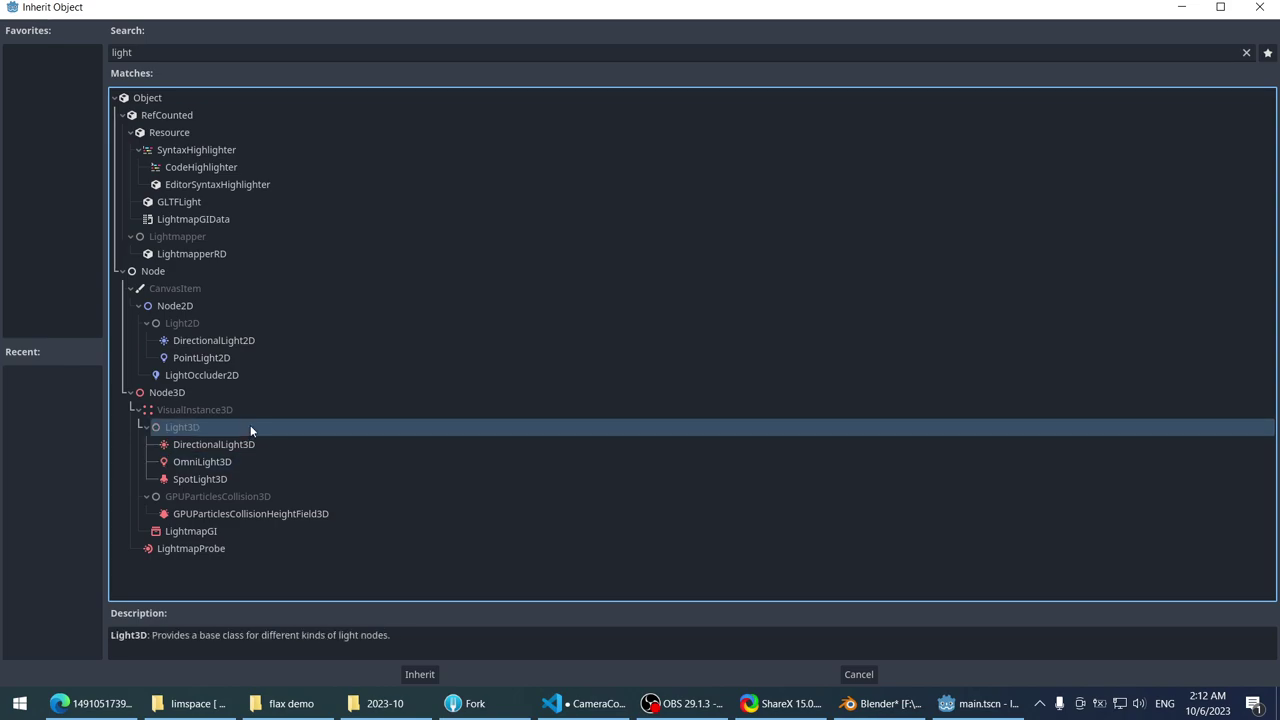
double_click(239, 462)
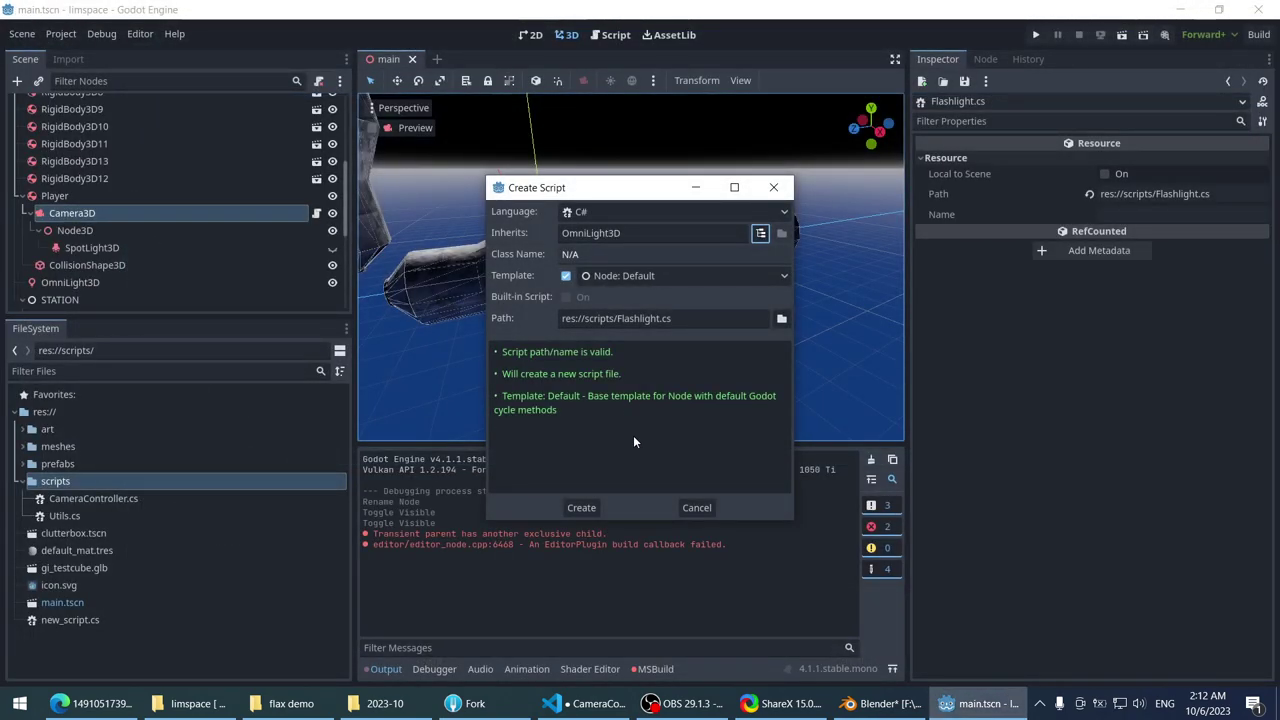
click(585, 507)
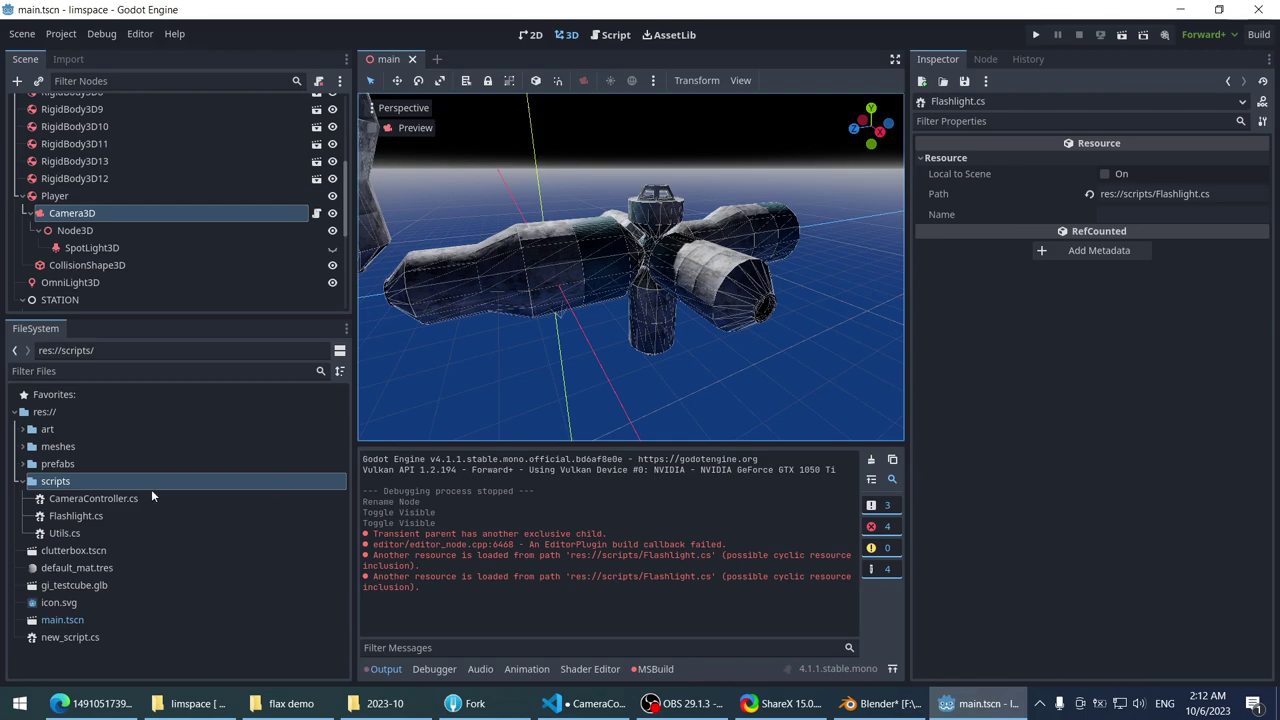
- Open Flashlight.cs in Visual Studio Code
click(76, 516)
double_click(76, 516)
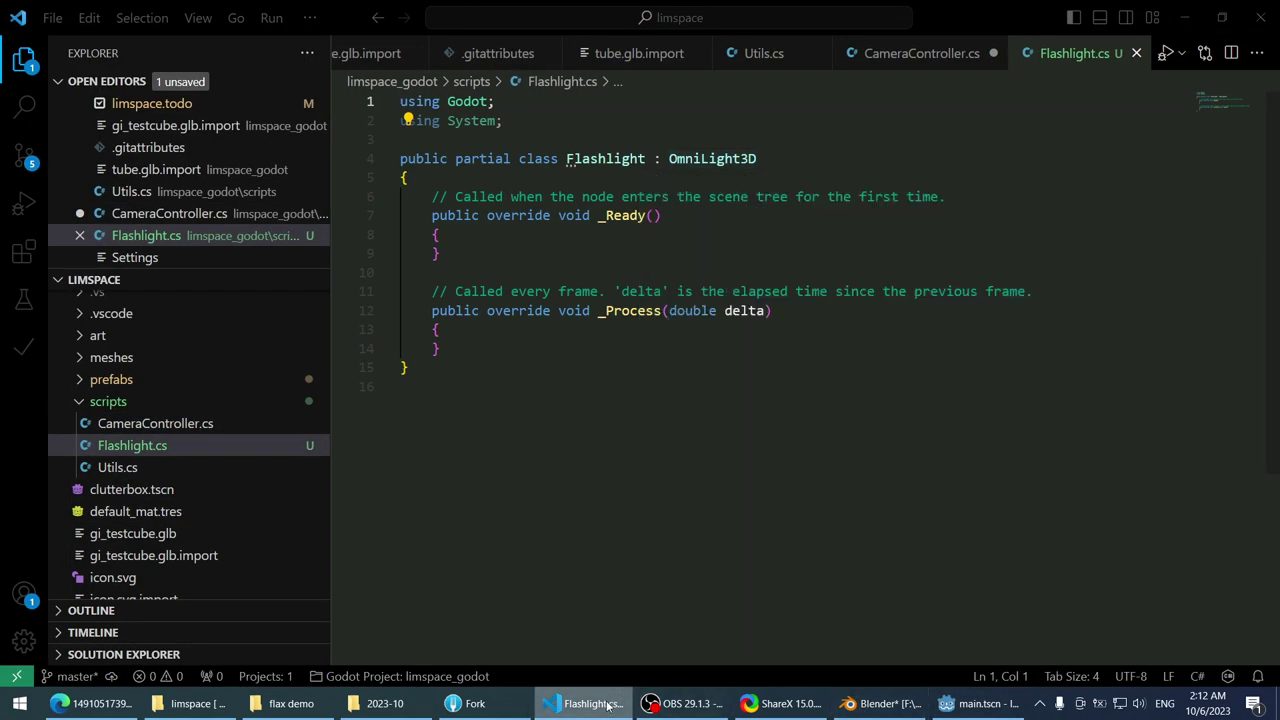
key(alt+Tab)
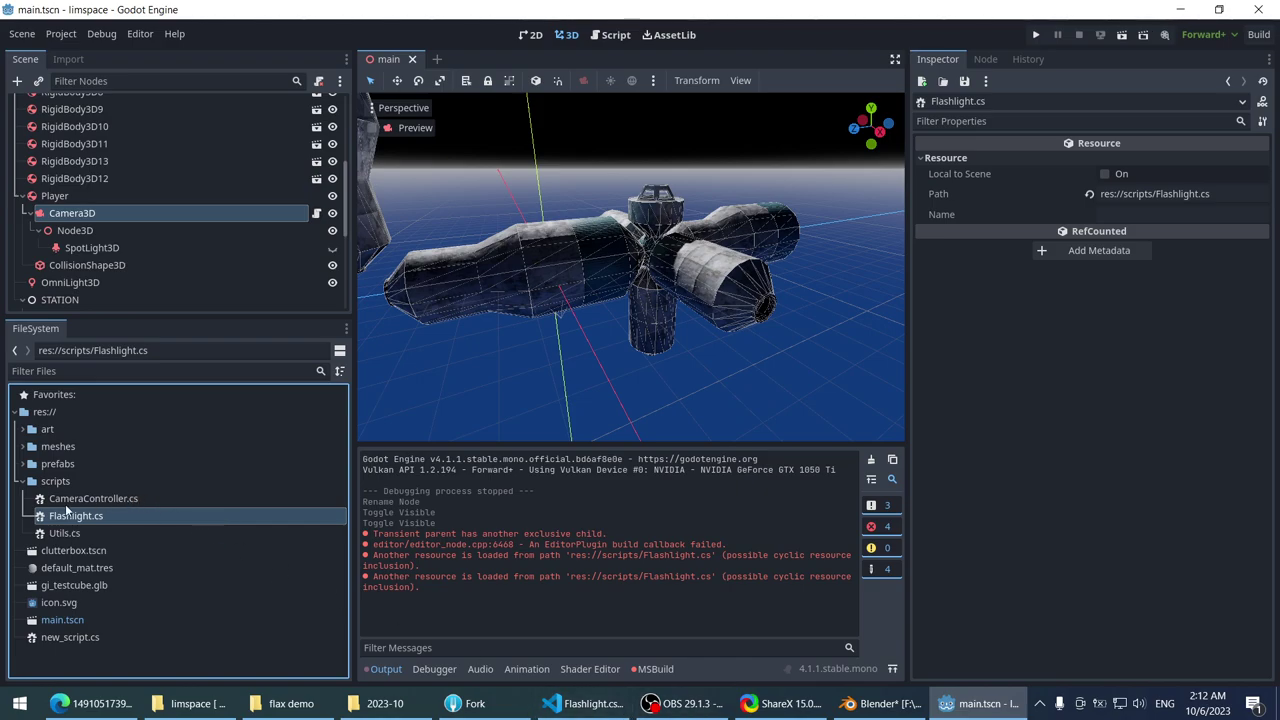
key(alt+Tab)
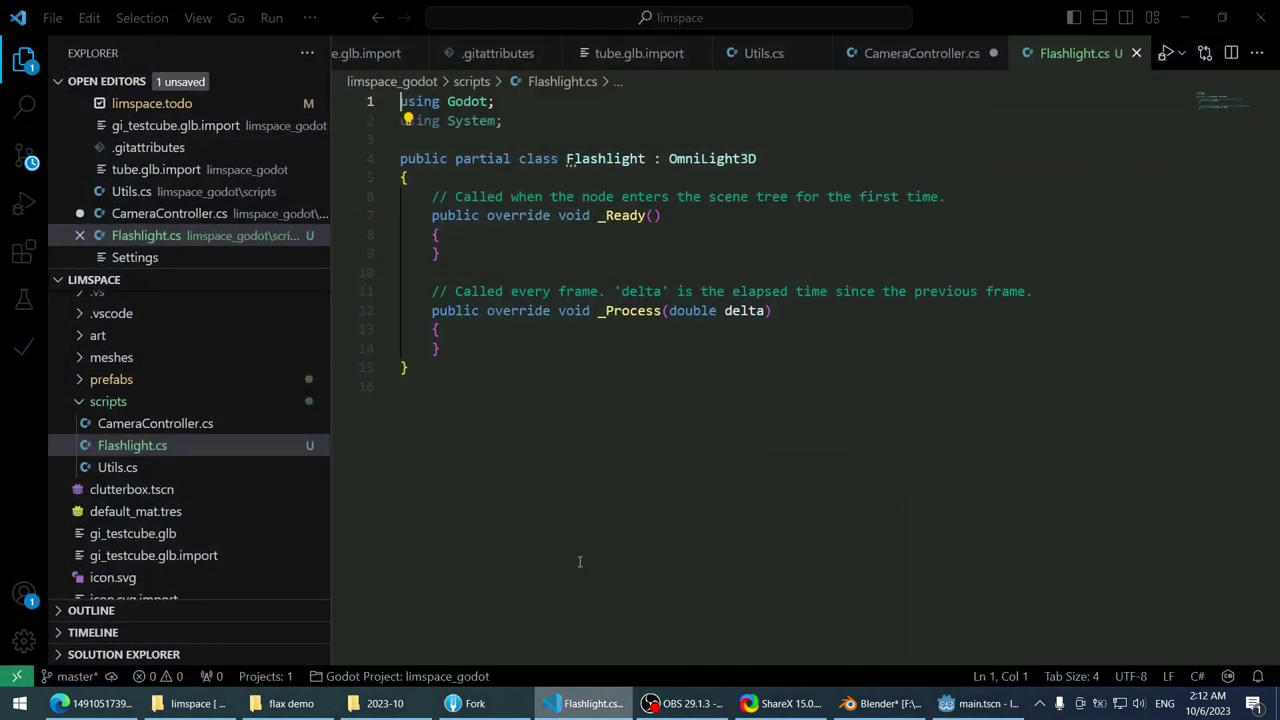
- Change the class's base from OmniLight3D to SpotLight3D
double_click(703, 158)
text(SpotLight3D)
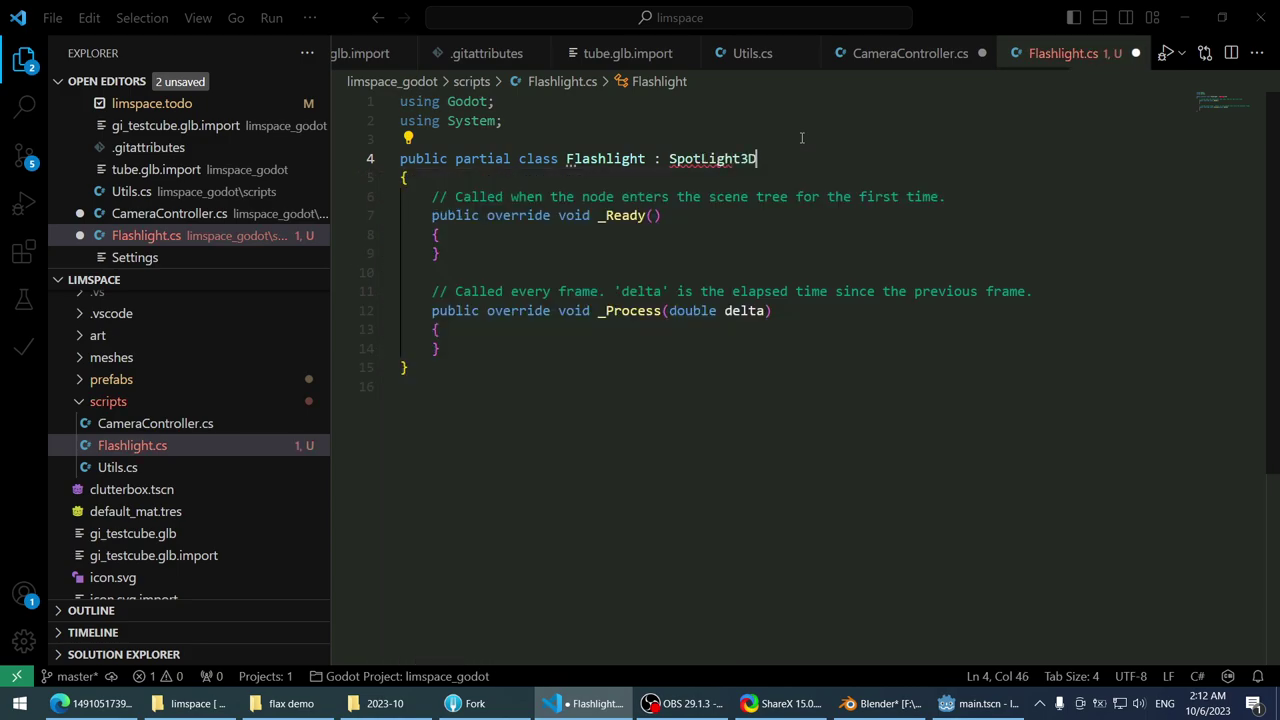
key(ctrl+shift+Left)
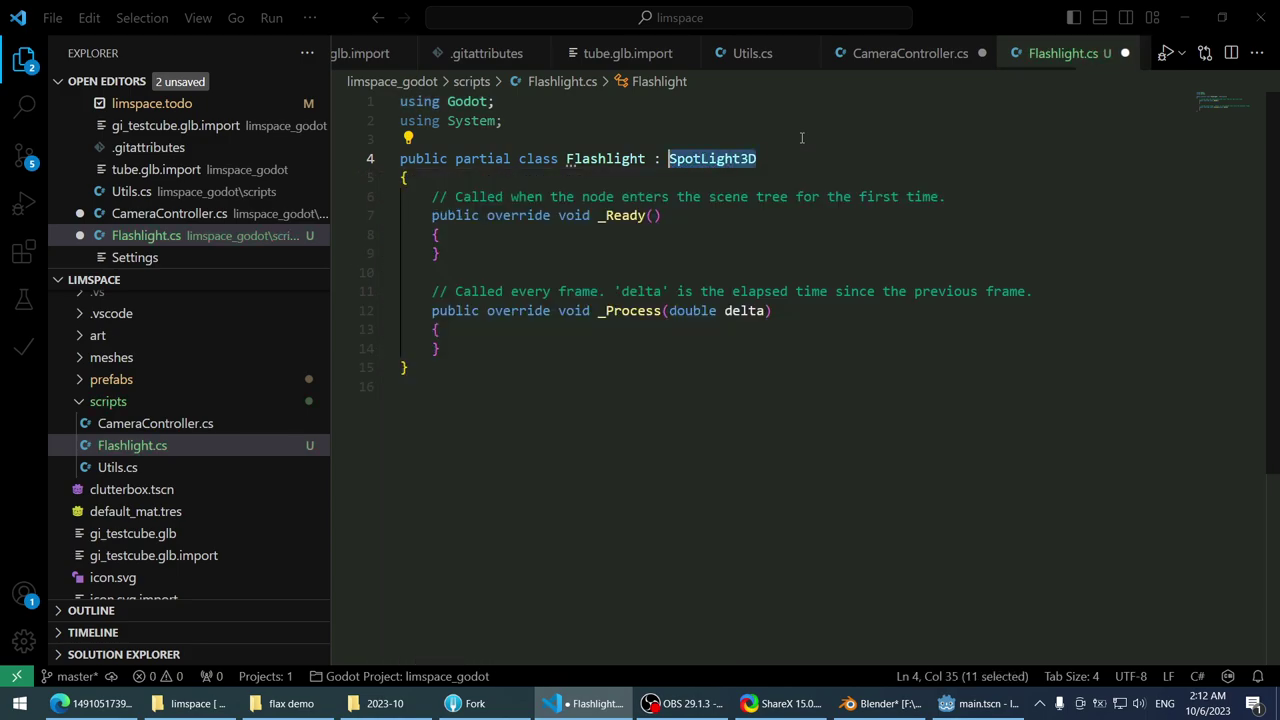
text(Light)
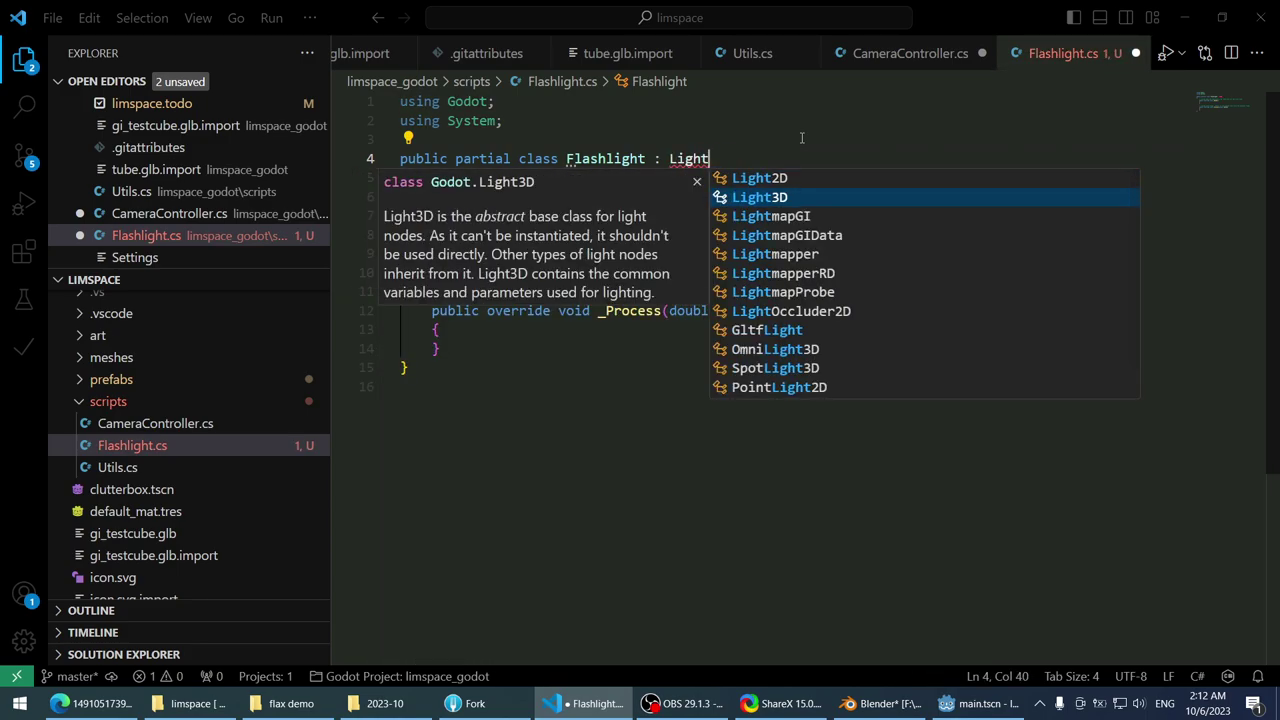
key(Tab)
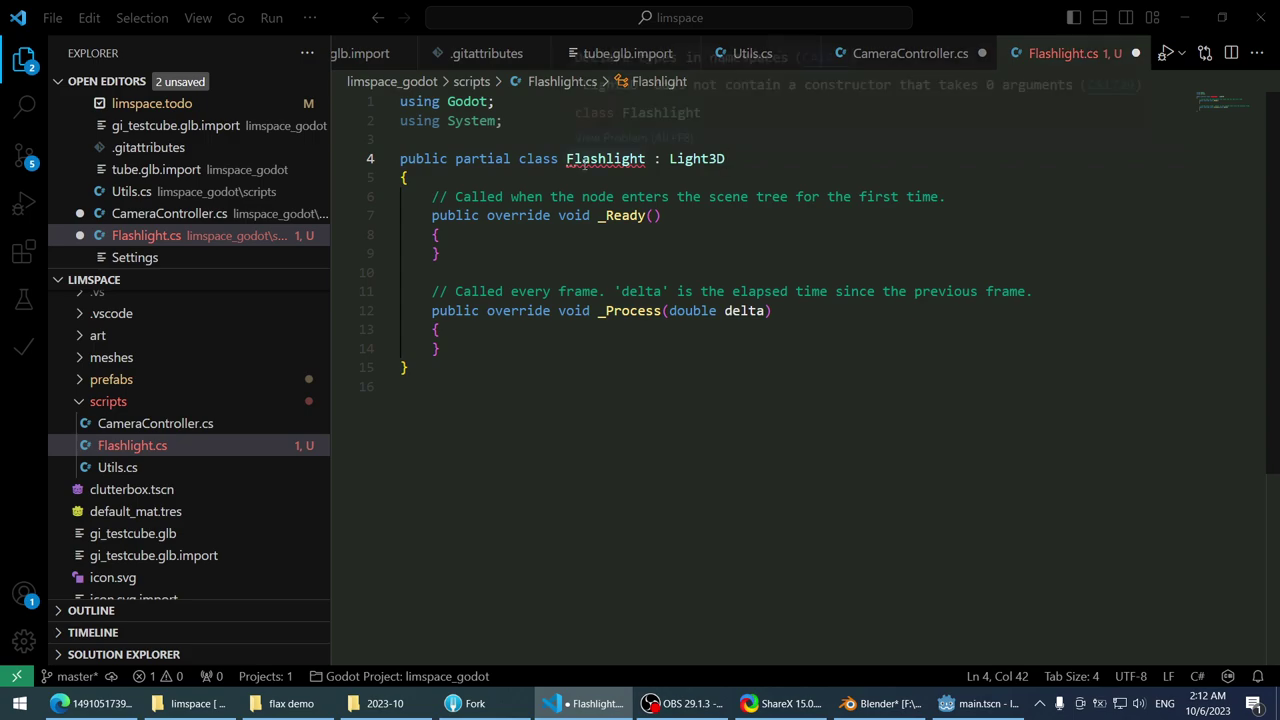
mouse_move(584, 170)
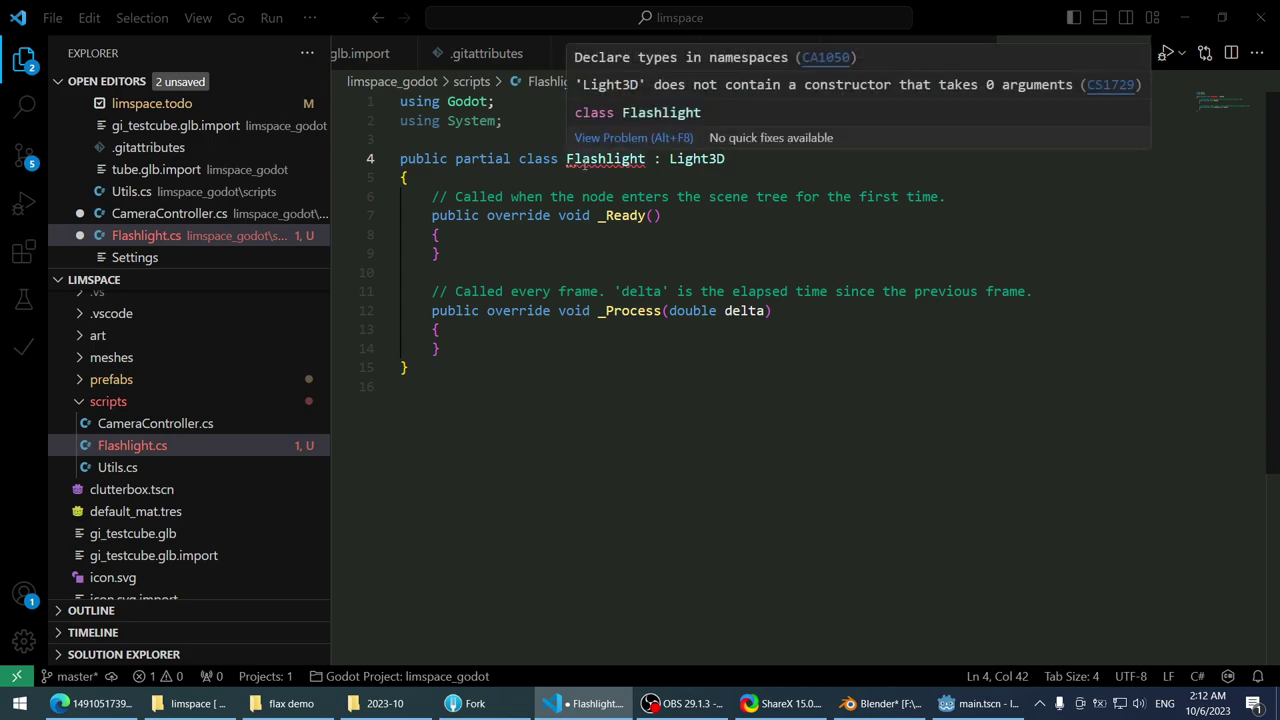
key(BackSpace)
key(BackSpace)
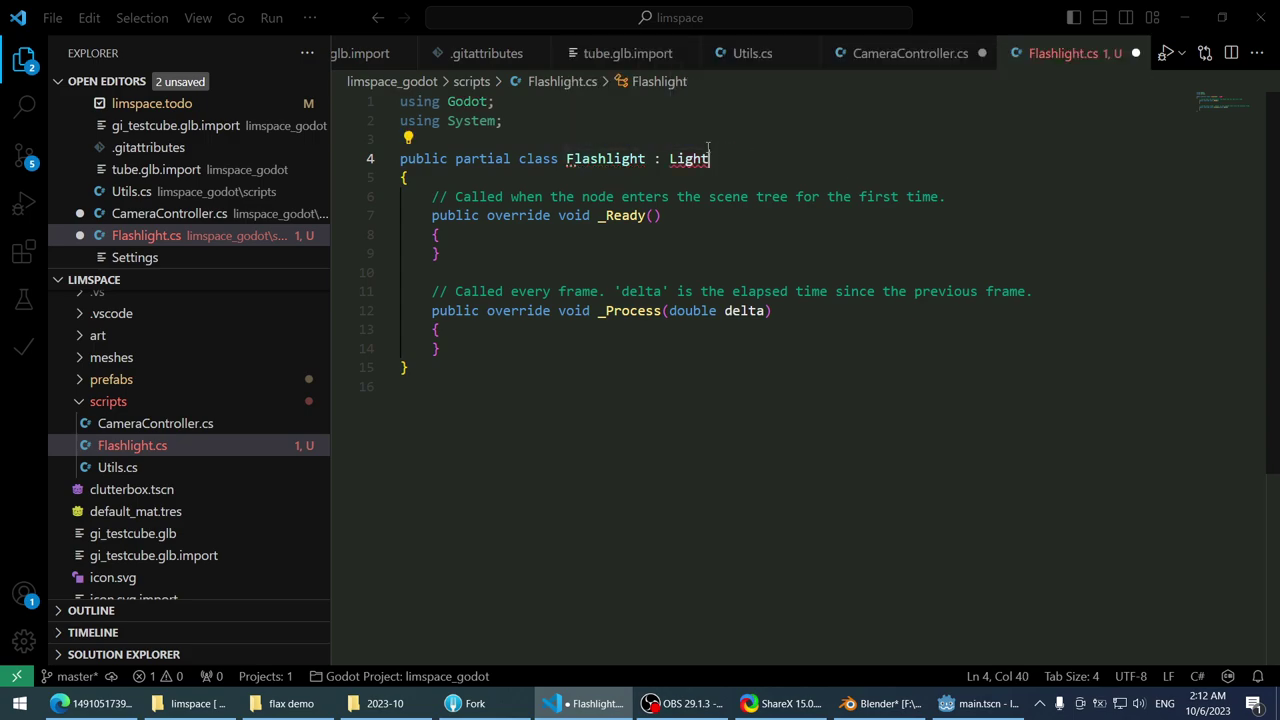
key(ctrl+z)
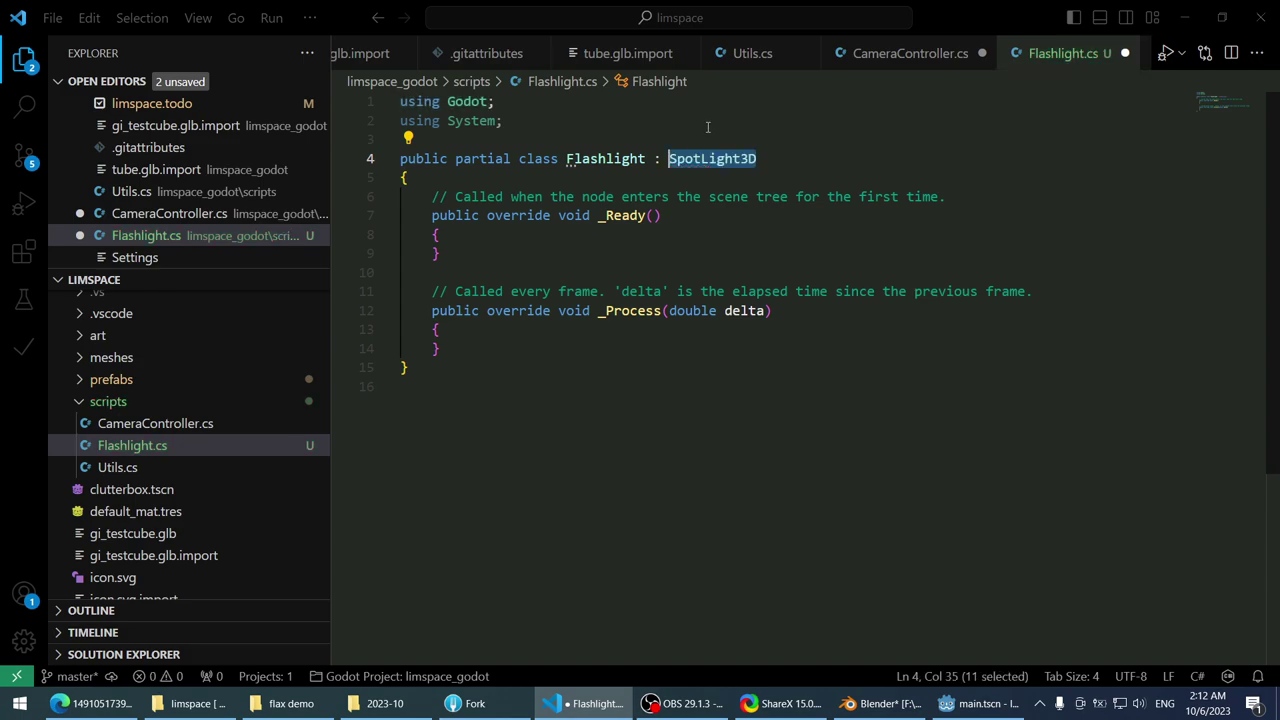
key(Down)
- Delete the _Ready and _Process comment lines and start a new line inside _Ready
key(ctrl+shift+k)
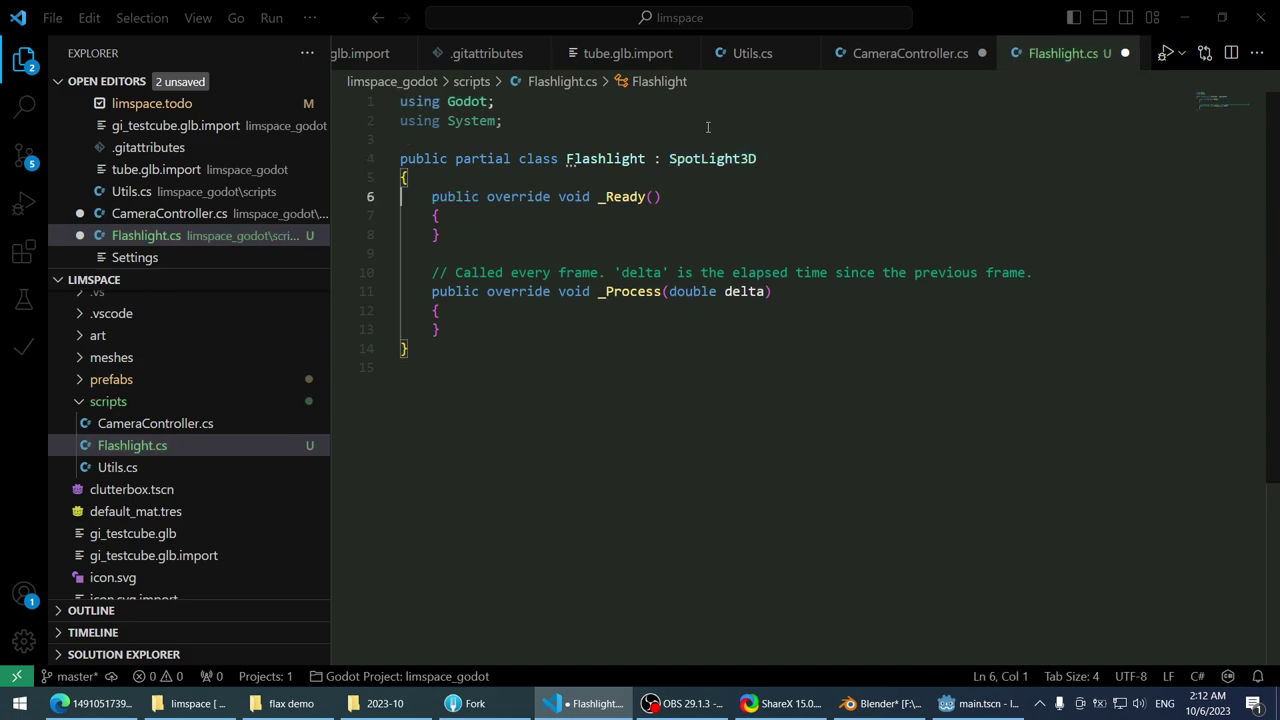
key(Down)
key(Down)
key(Down)
key(Down)
key(ctrl+shift+k)
key(Up)
key(Up)
key(Up)
key(Up)
key(Up)
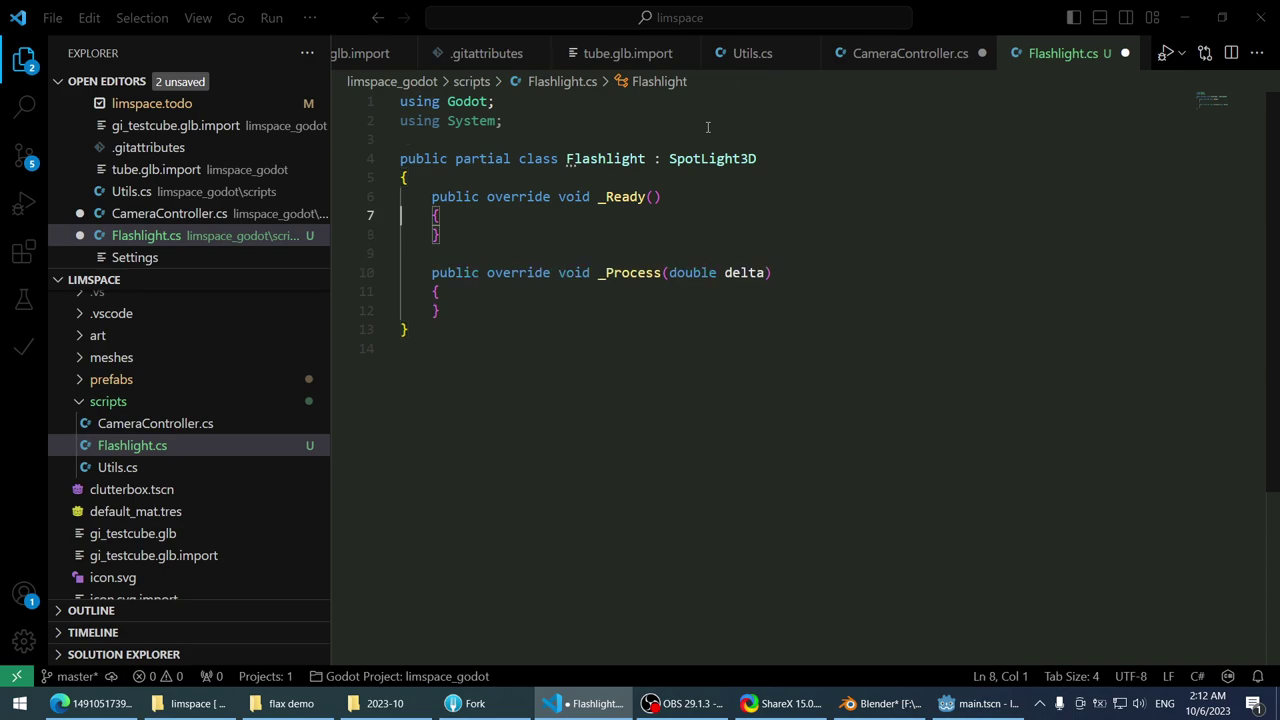
key(End)
key(Return)
key(Return)
key(Up)
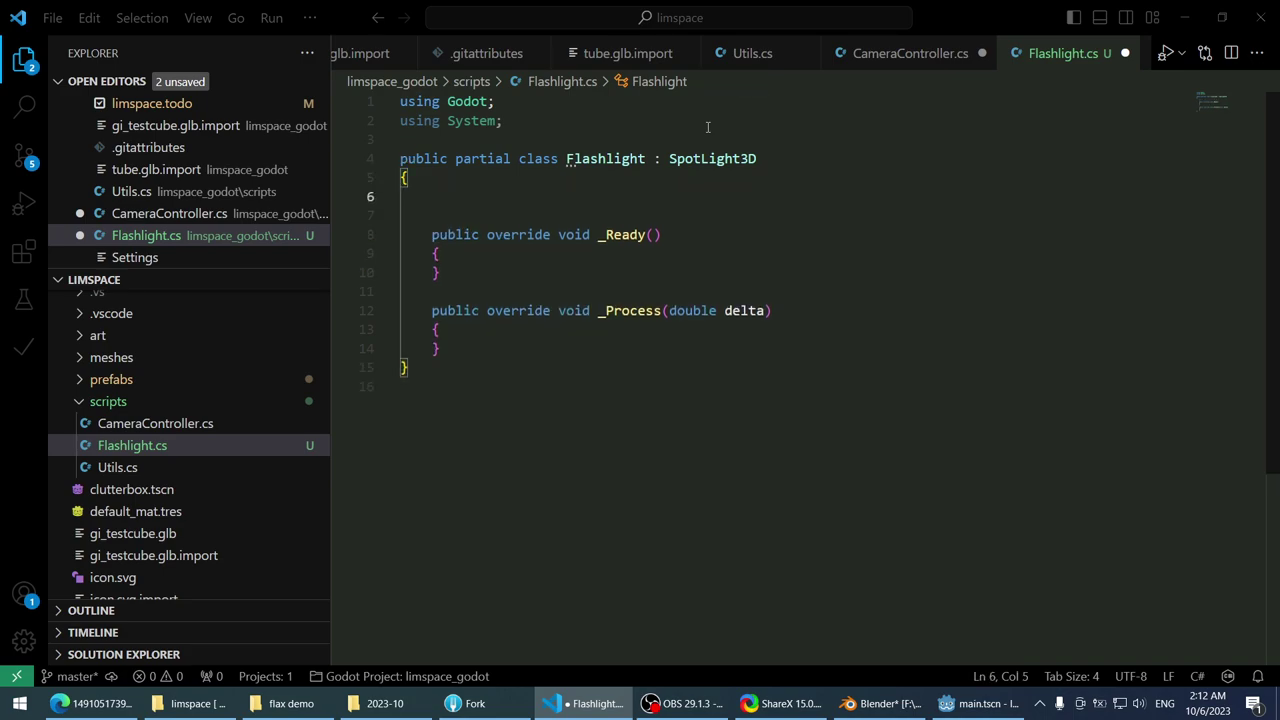
key(Down)
key(End)
key(Return)
- Write 'this.Visible = false;' in _Ready
text(Node)
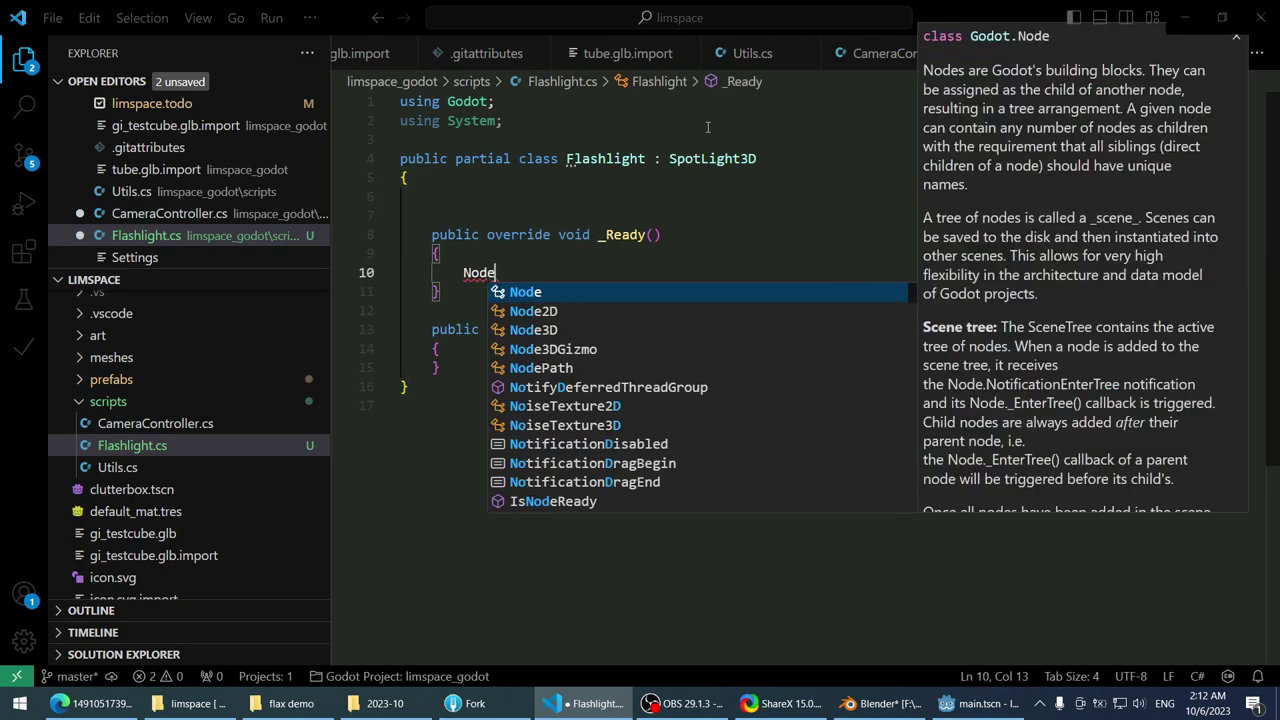
key(BackSpace)
key(BackSpace)
key(BackSpace)
key(BackSpace)
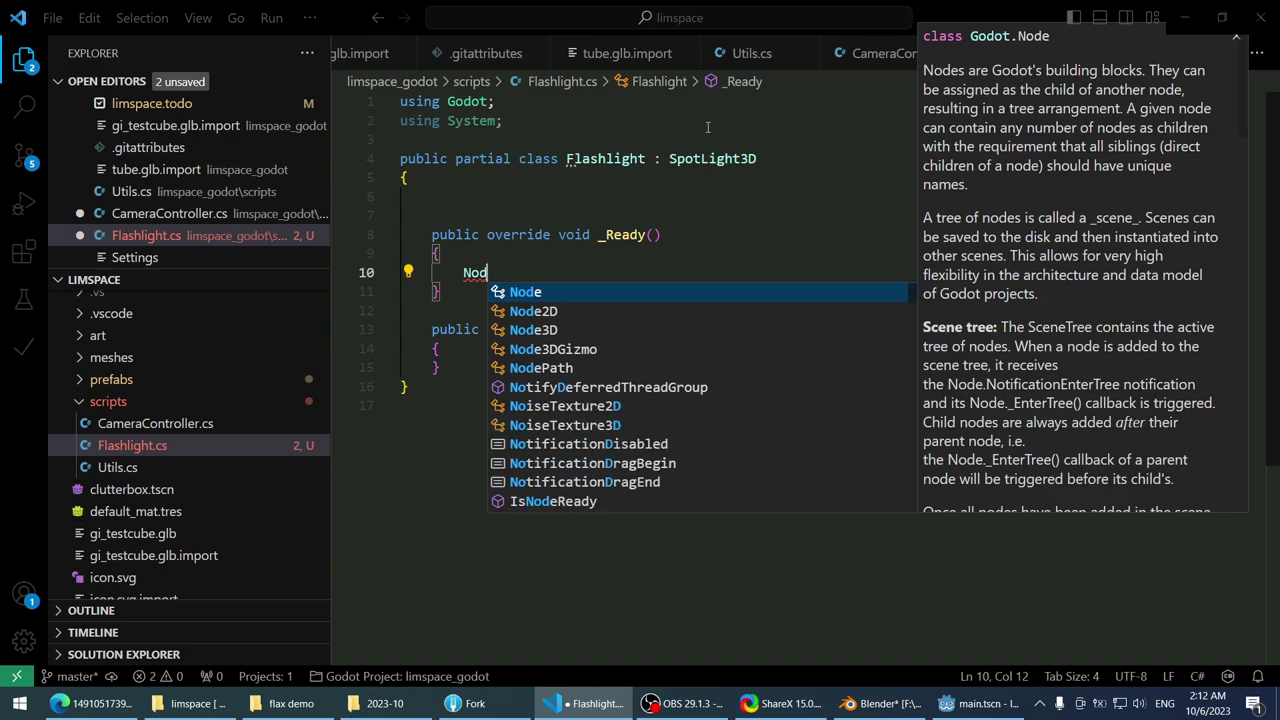
text(this.enable)
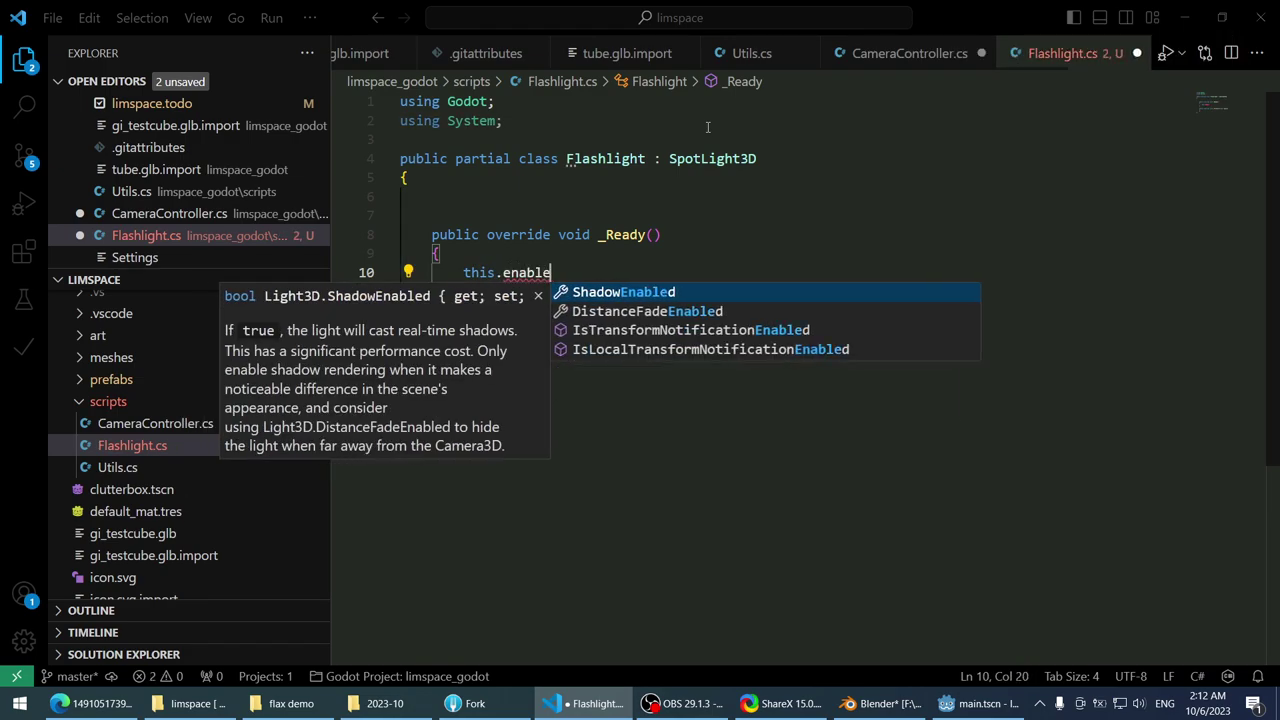
key(ctrl+shift+Left)
text(acti)
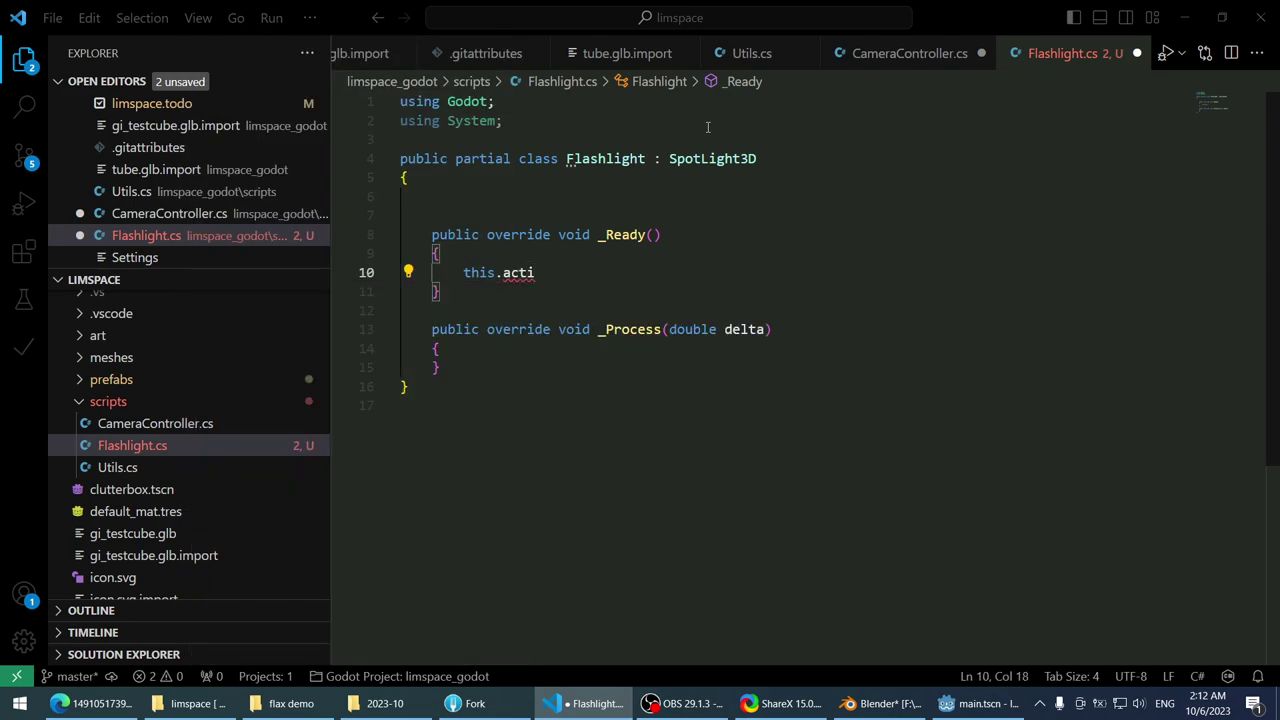
key(alt+Tab)
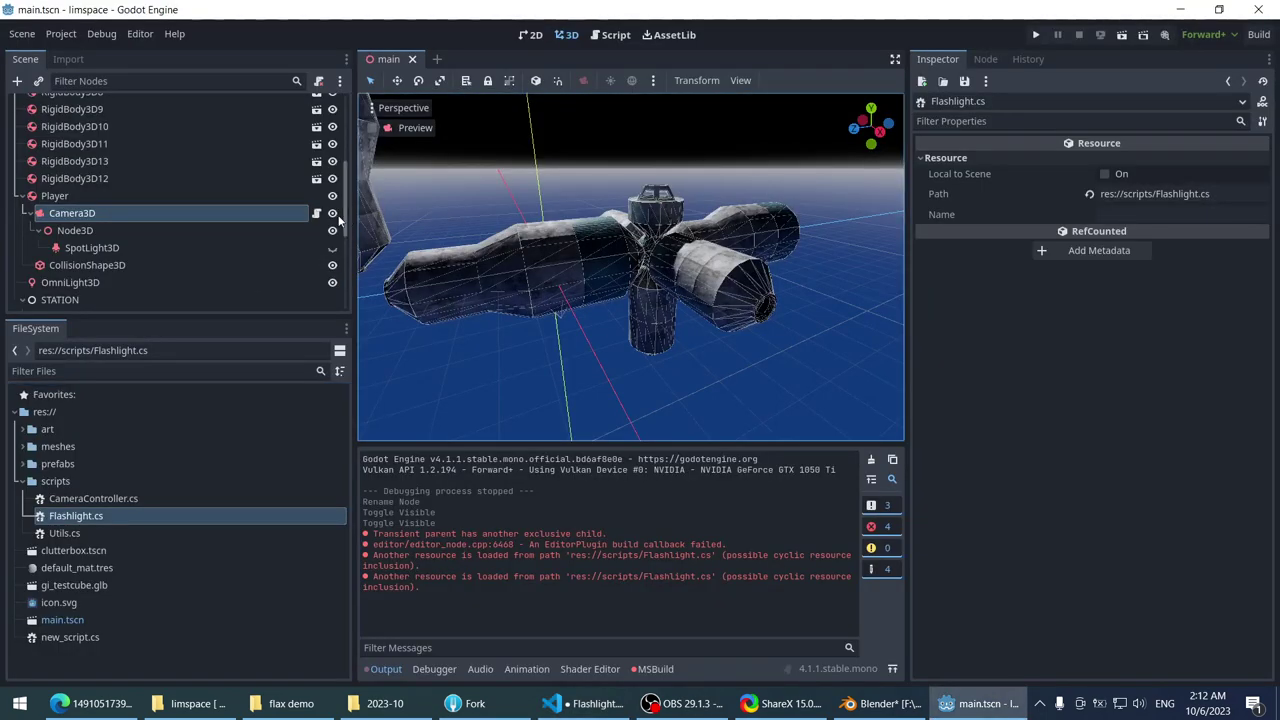
key(alt+Tab)
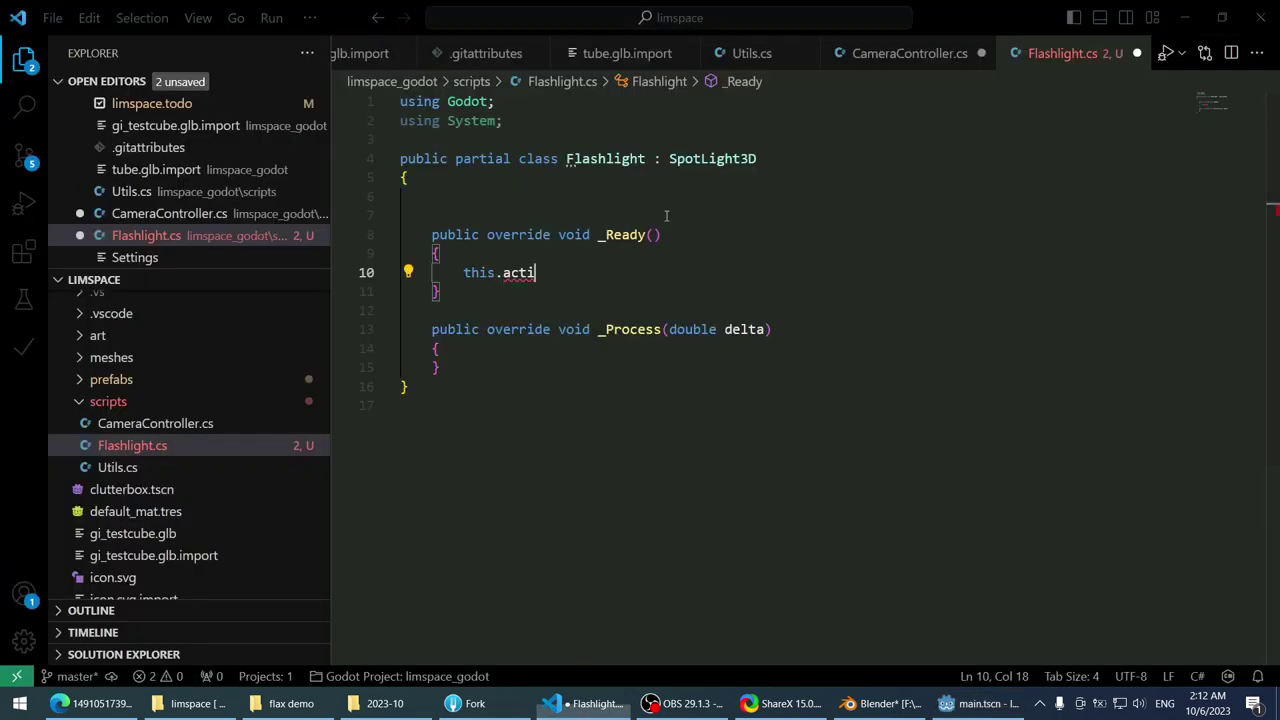
key(ctrl+shift+Left)
text(visib)
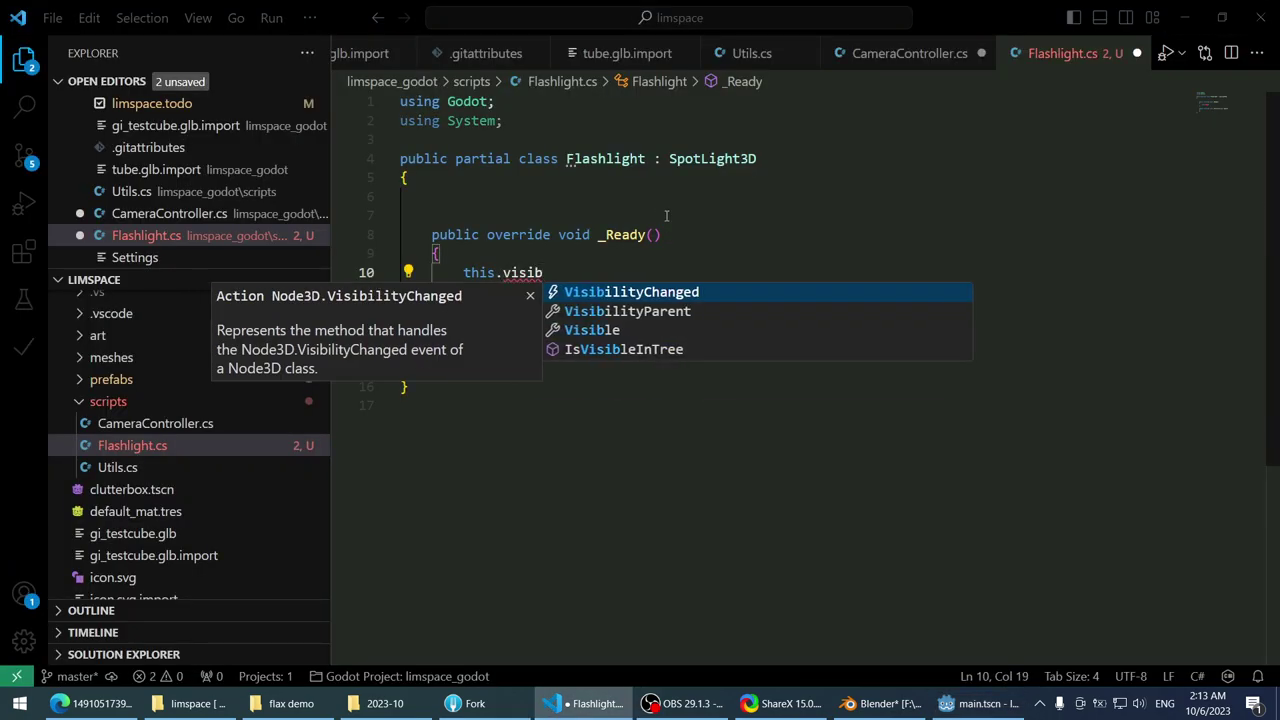
key(Down)
key(Down)
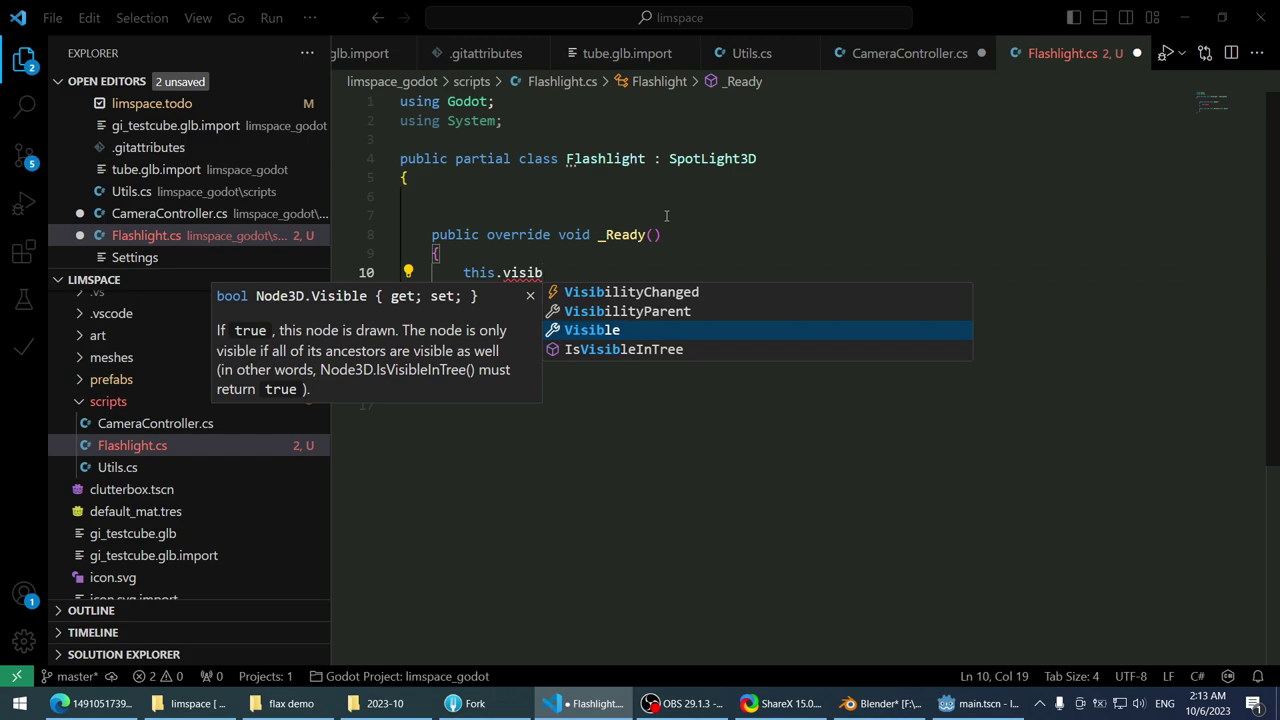
key(Tab)
text(= false;)
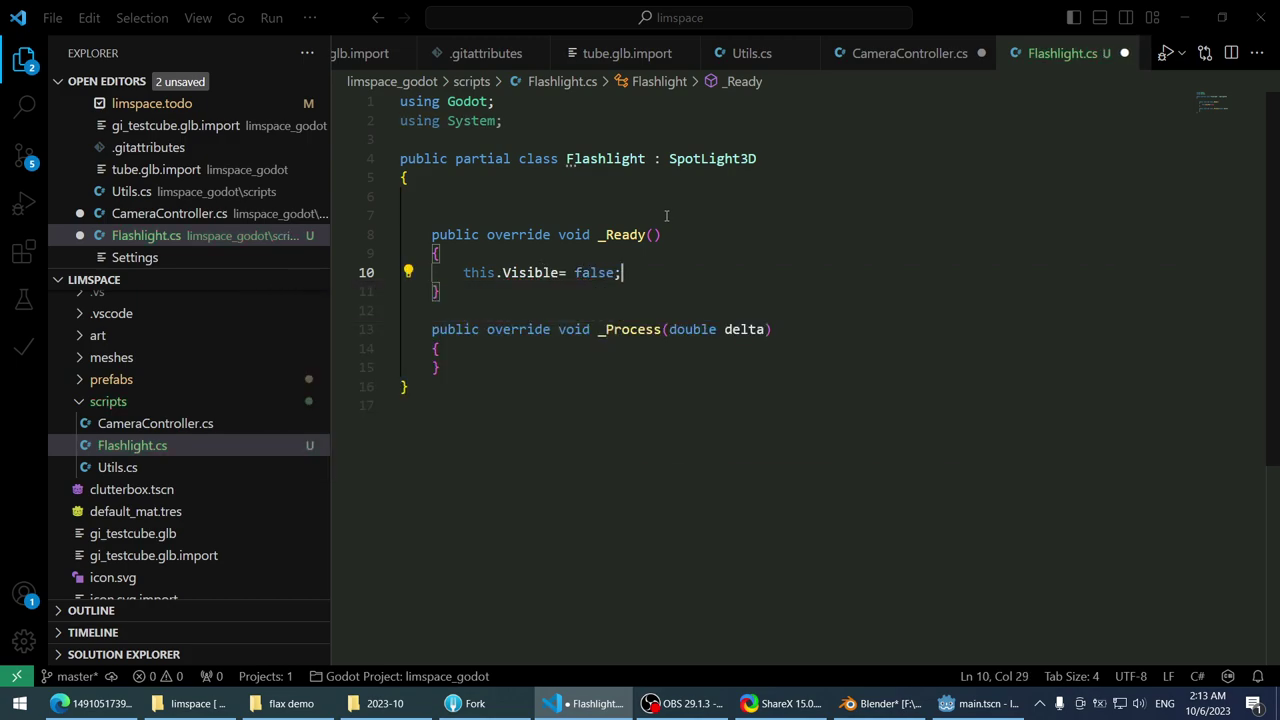
- Drop the 'this.' prefix and remove the blank lines after the class brace
key(Home)
key(ctrl+shift+Right)
key(ctrl+shift+Right)
key(shift+Left)
key(shift+Left)
key(shift+Left)
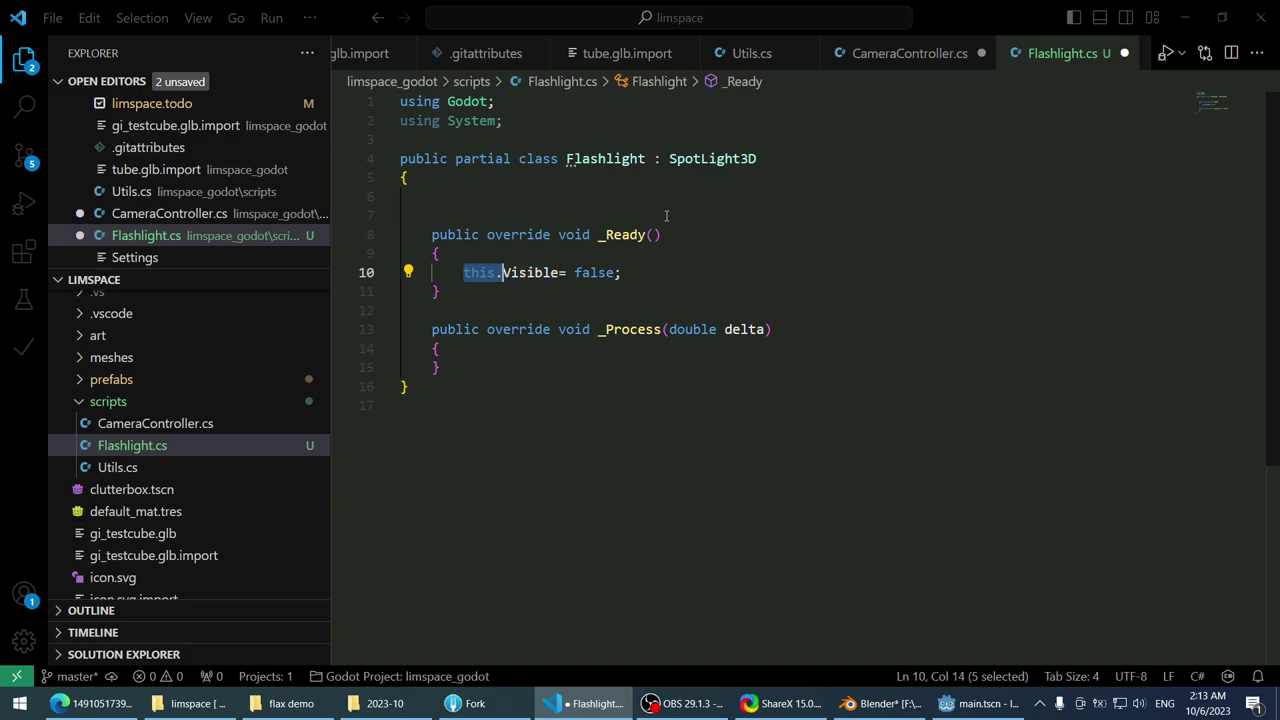
key(BackSpace)
key(Up)
key(Up)
key(Up)
key(Up)
key(Up)
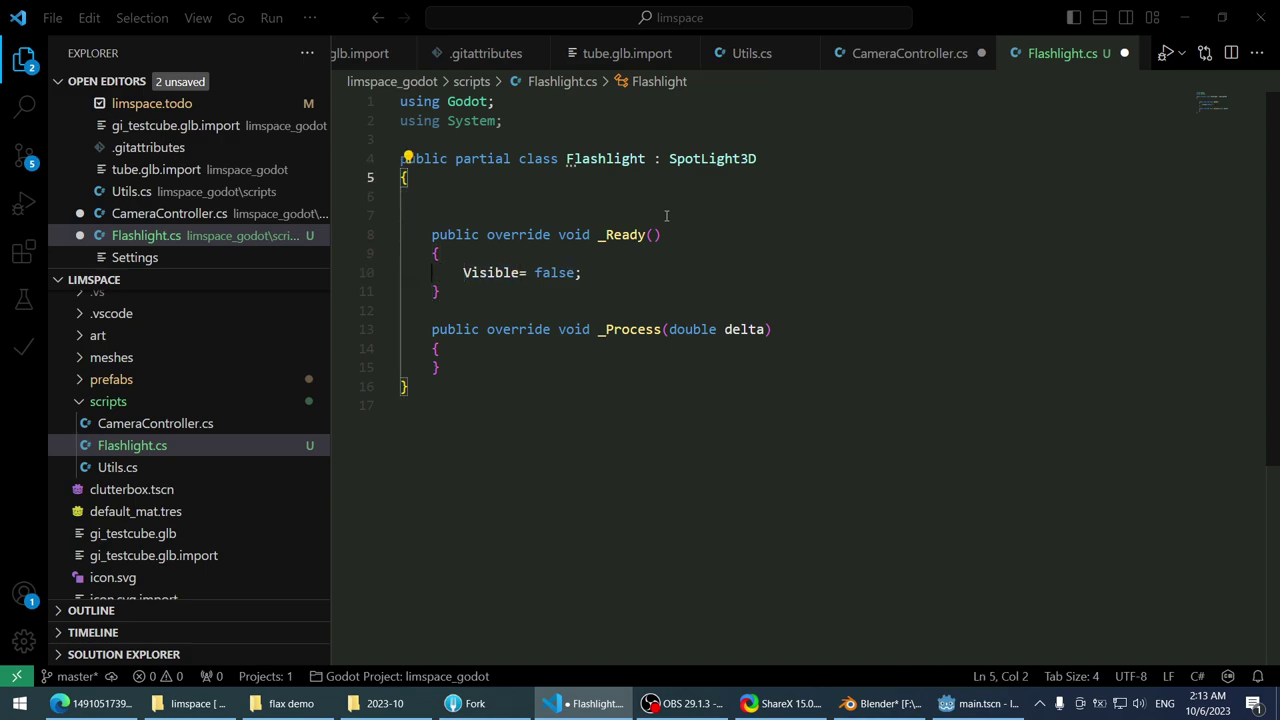
key(BackSpace)
key(Delete)
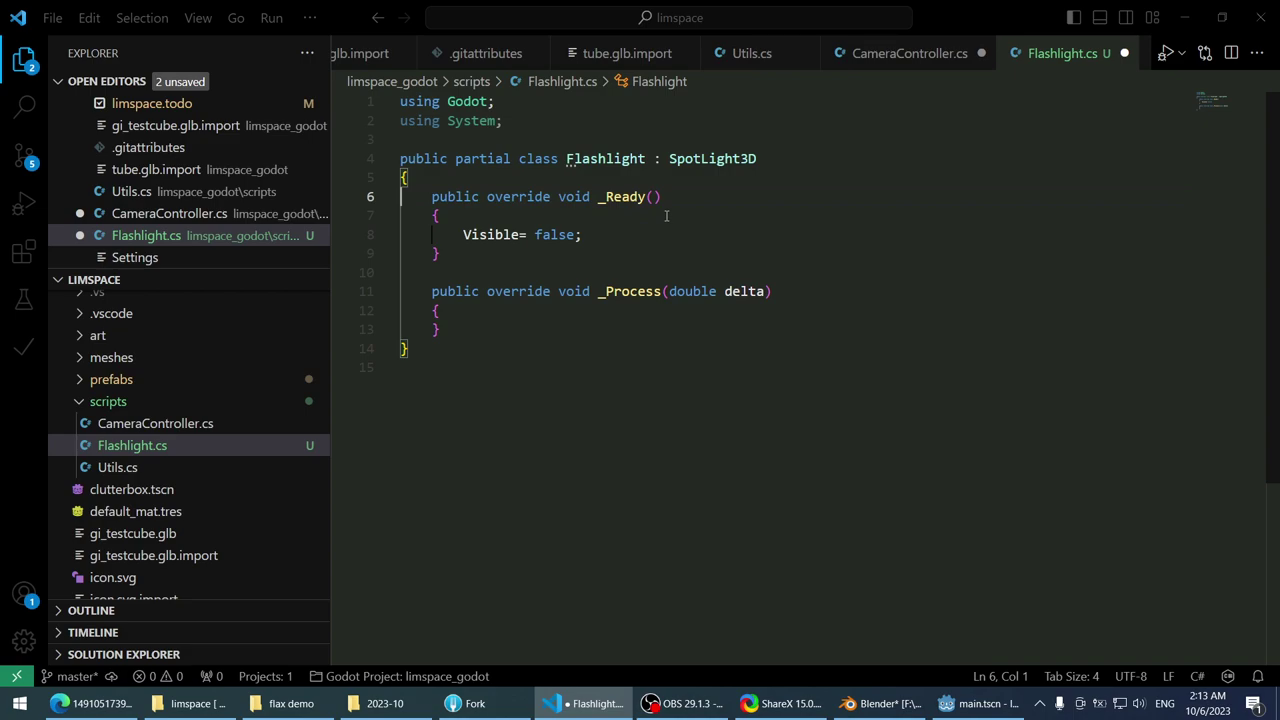
- Add two blank lines after _Process's closing brace for a new method
key(Down)
key(Down)
key(End)
key(Down)
key(Down)
key(Down)
key(ctrl+Right)
key(ctrl+Right)
key(Up)
key(Up)
key(Up)
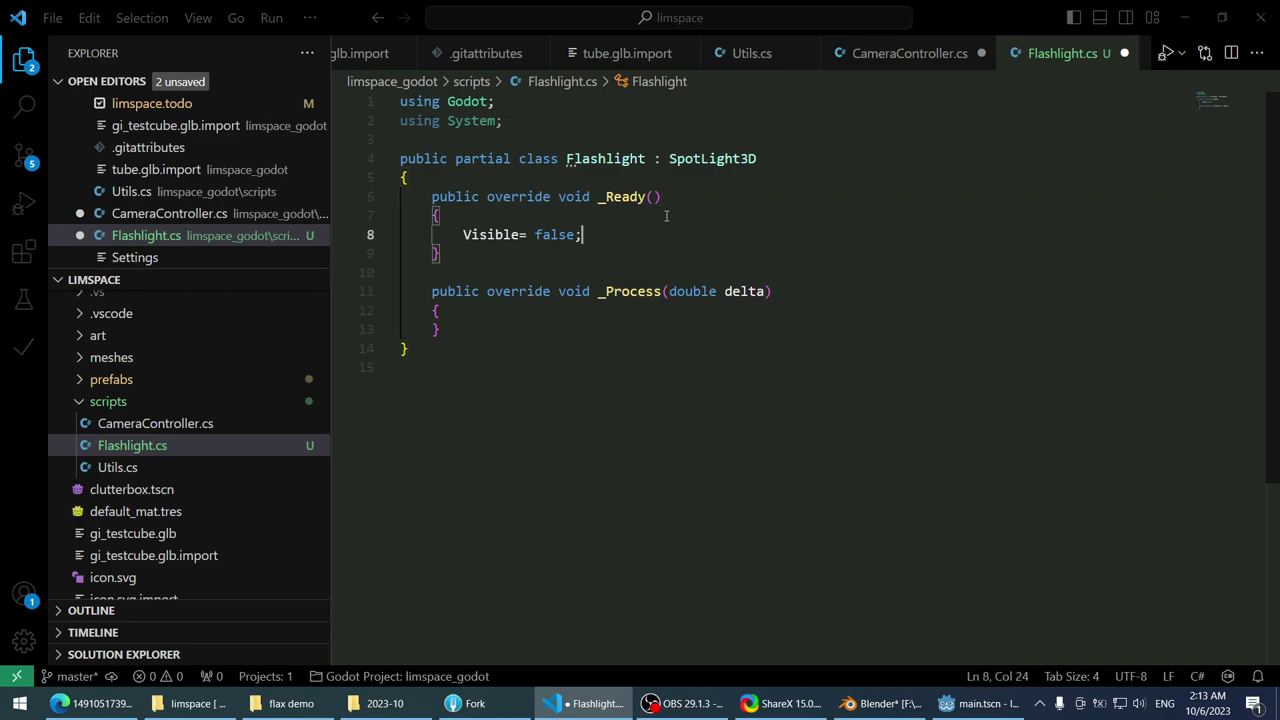
key(Down)
key(Down)
key(Down)
key(Down)
key(Down)
key(Return)
key(Return)
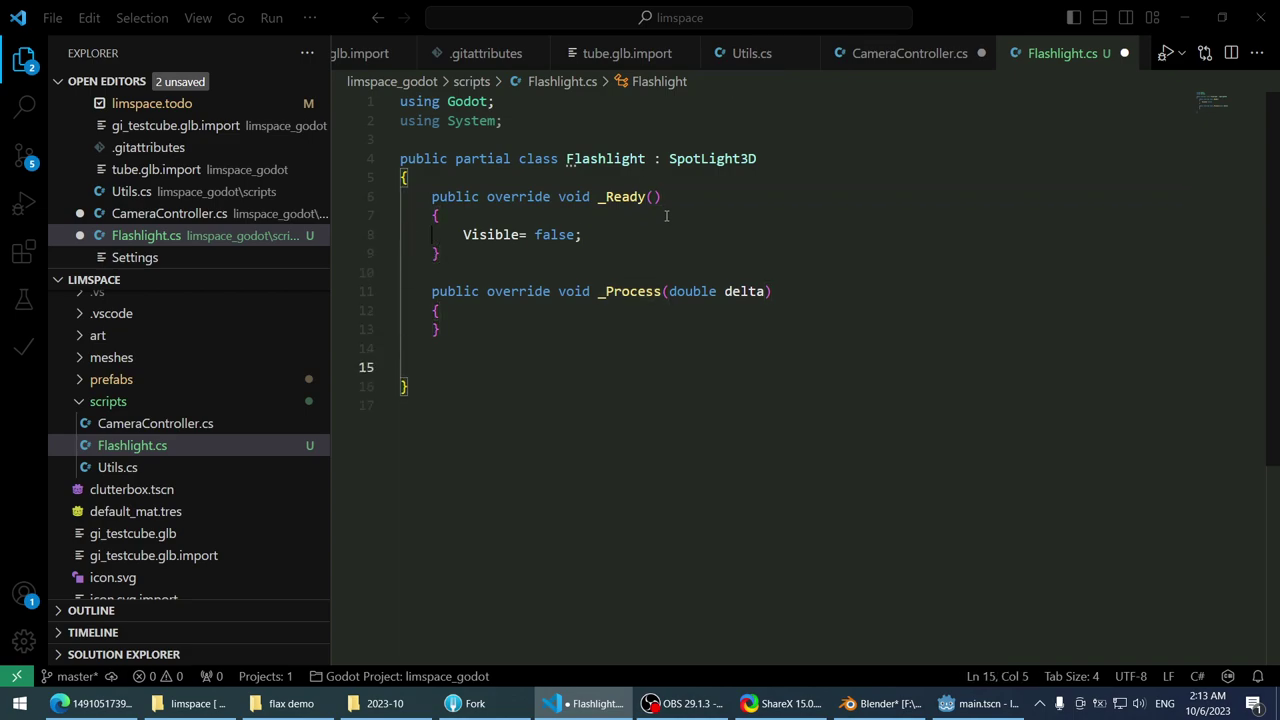
text(override )
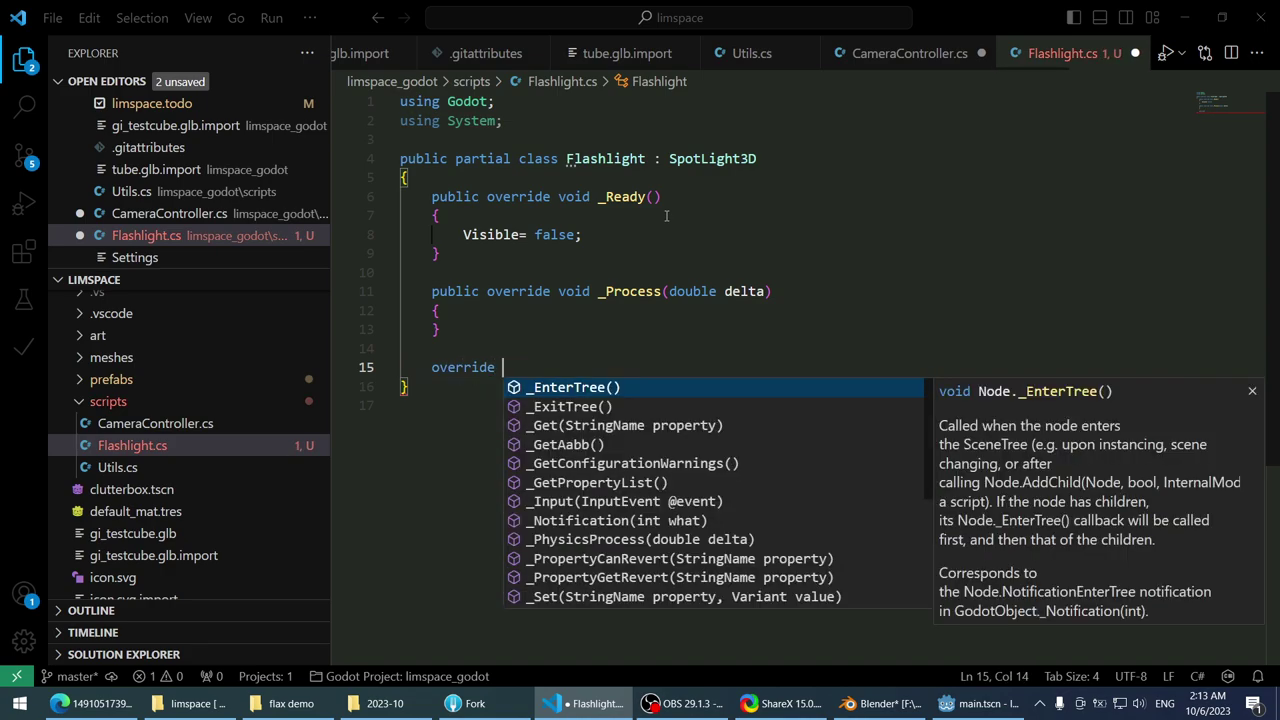
text(void _Inp)
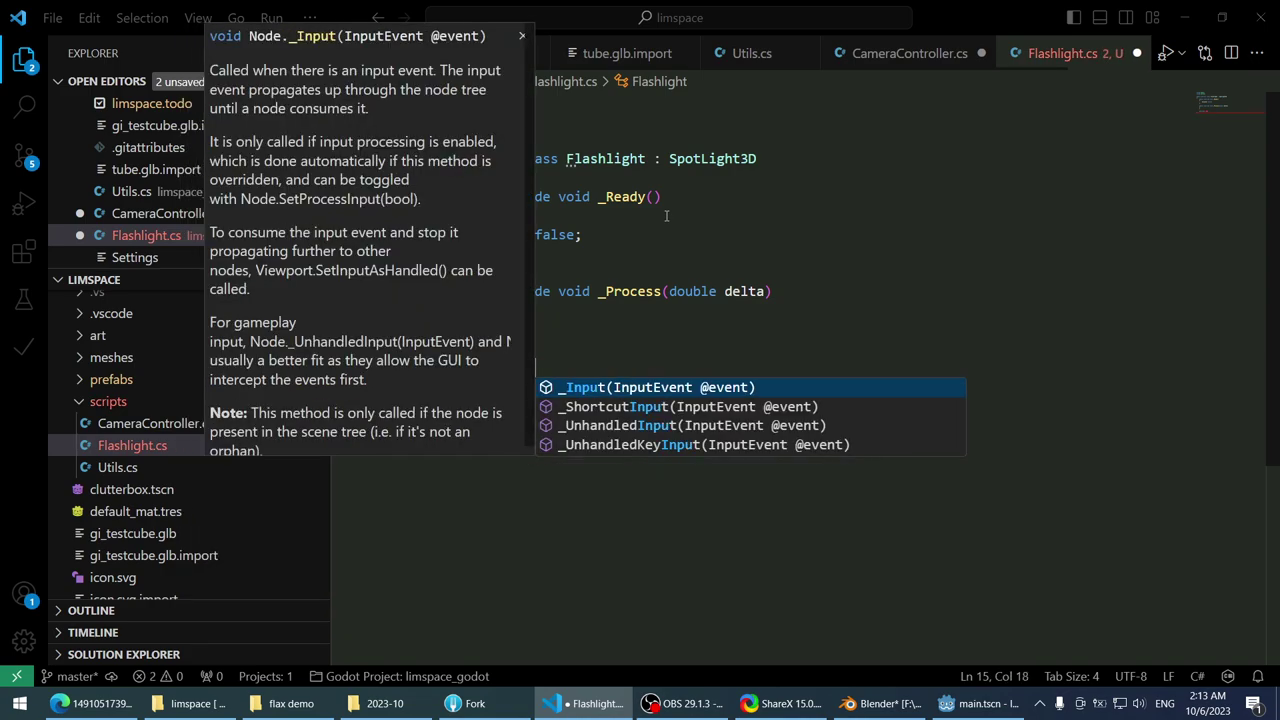
key(Return)
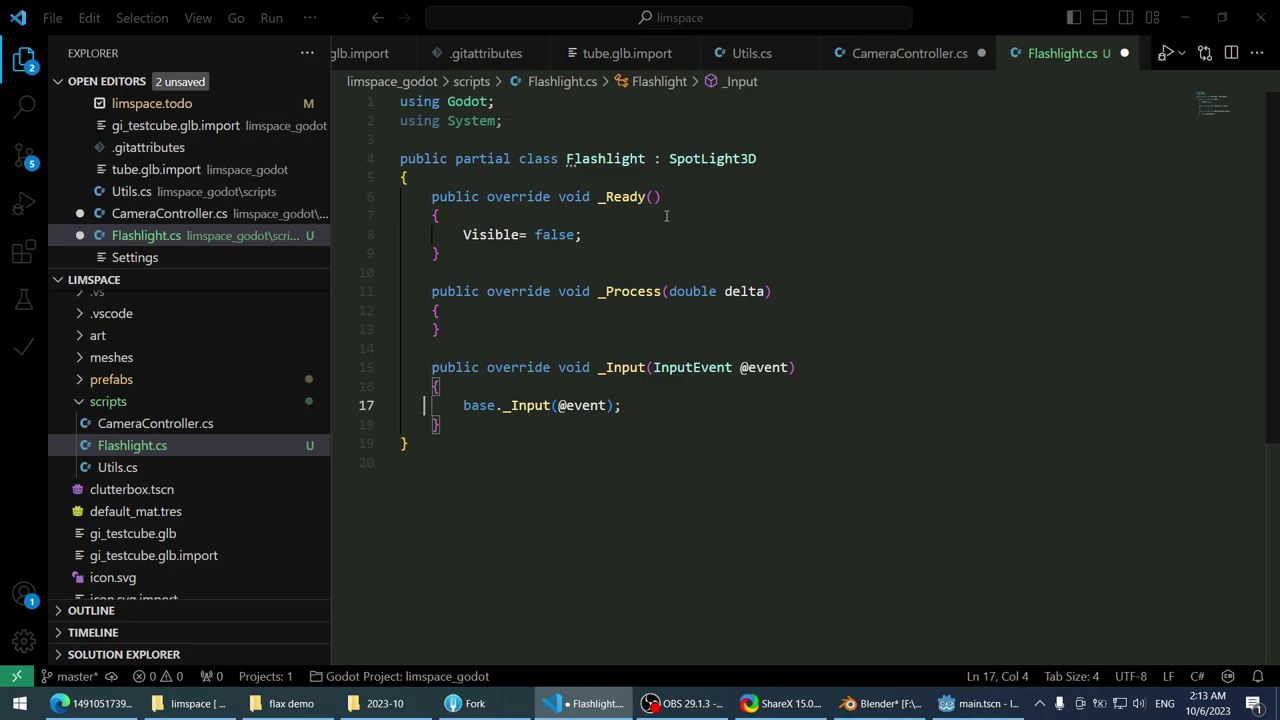
key(Up)
key(Down)
key(End)
key(ctrl+BackSpace)
key(ctrl+BackSpace)
key(ctrl+BackSpace)
key(ctrl+BackSpace)
key(ctrl+BackSpace)
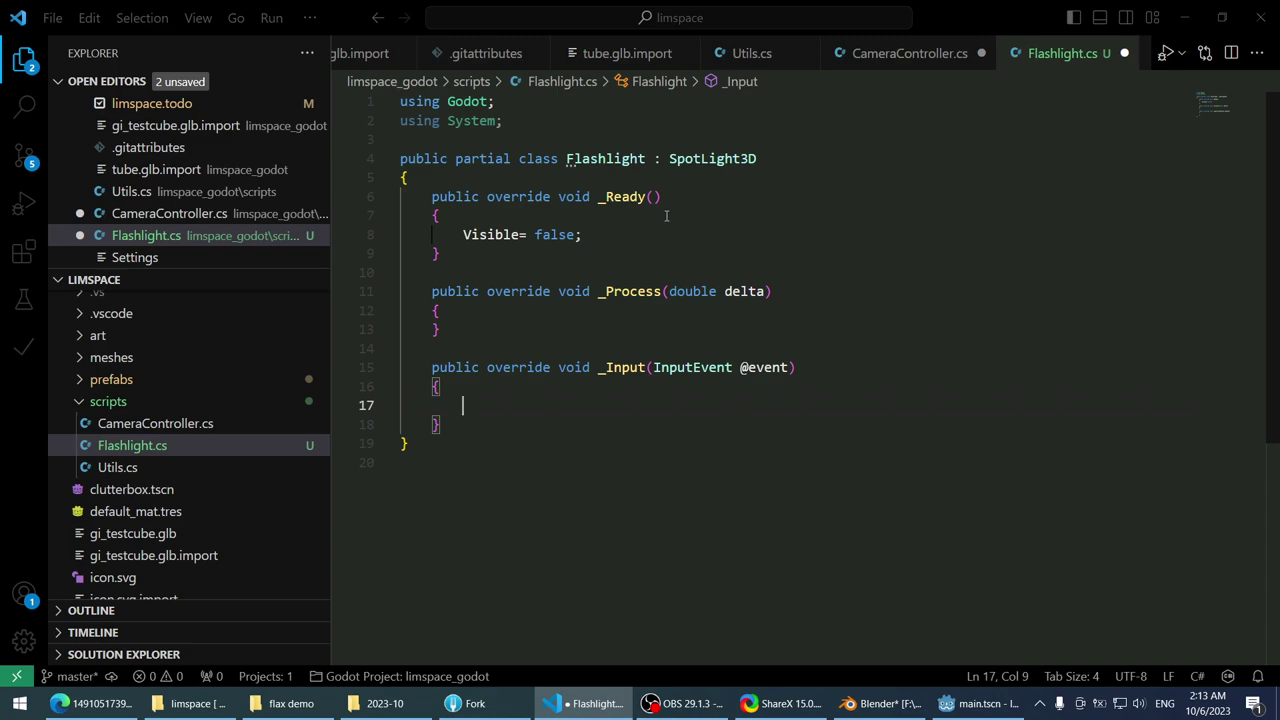
text(if (@eve)
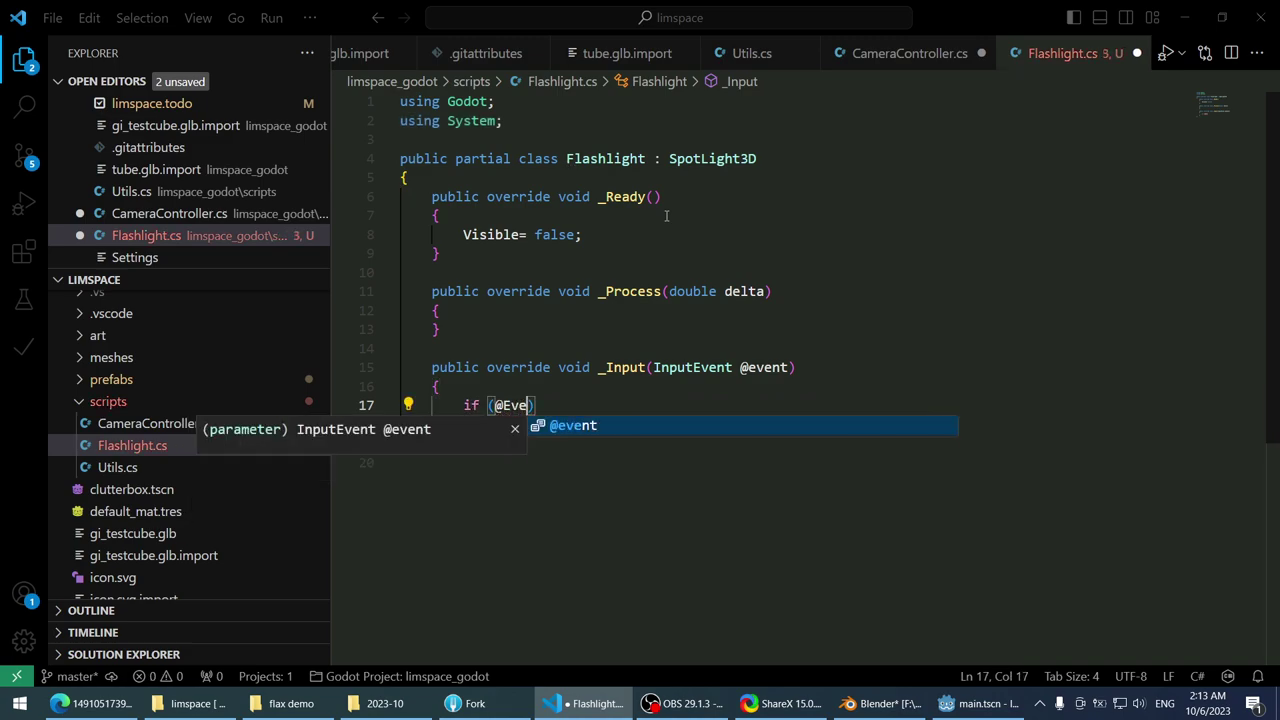
text(nt)
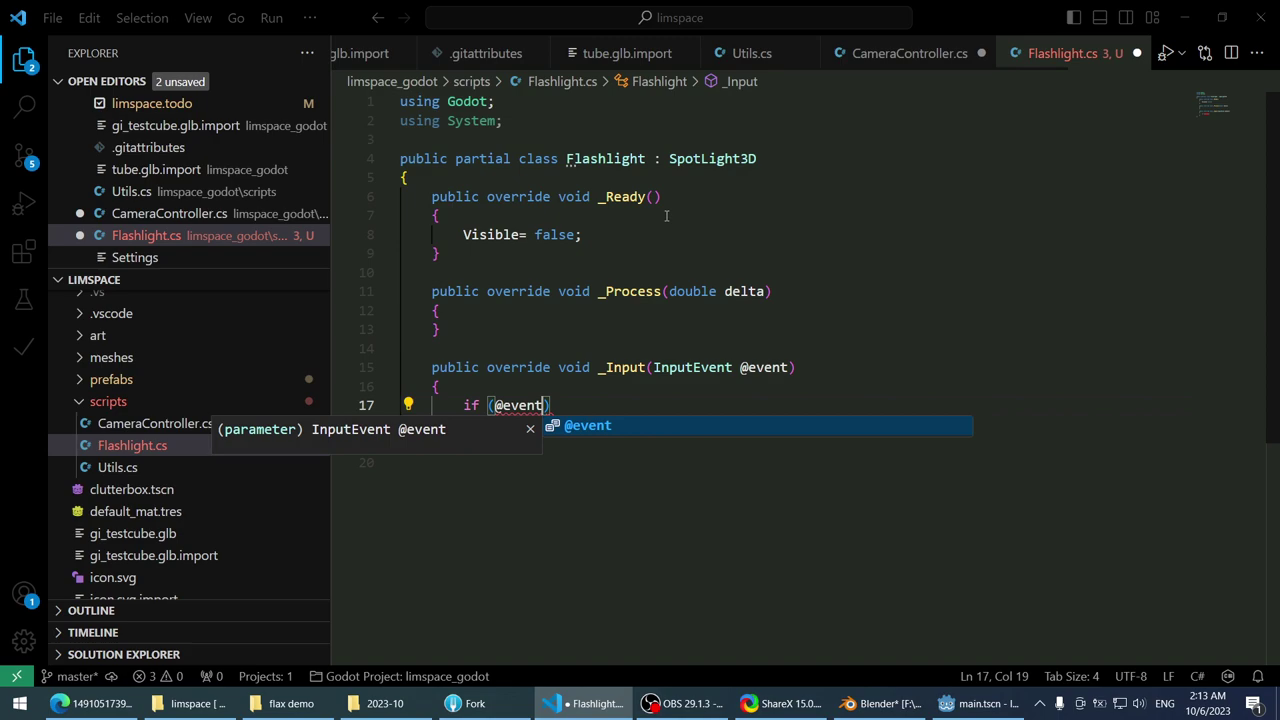
text(.)
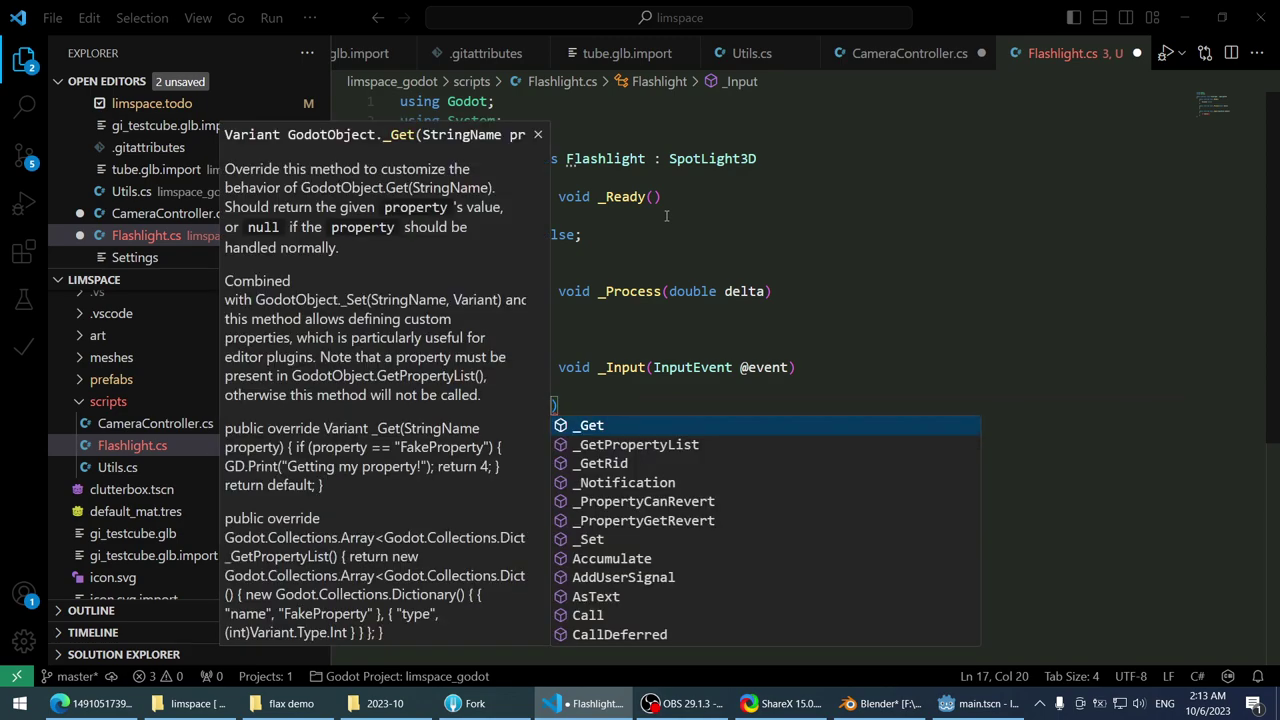
- Scroll through CameraController.cs for reference
key(ctrl+Tab)
scroll(617, 355, down, 10)
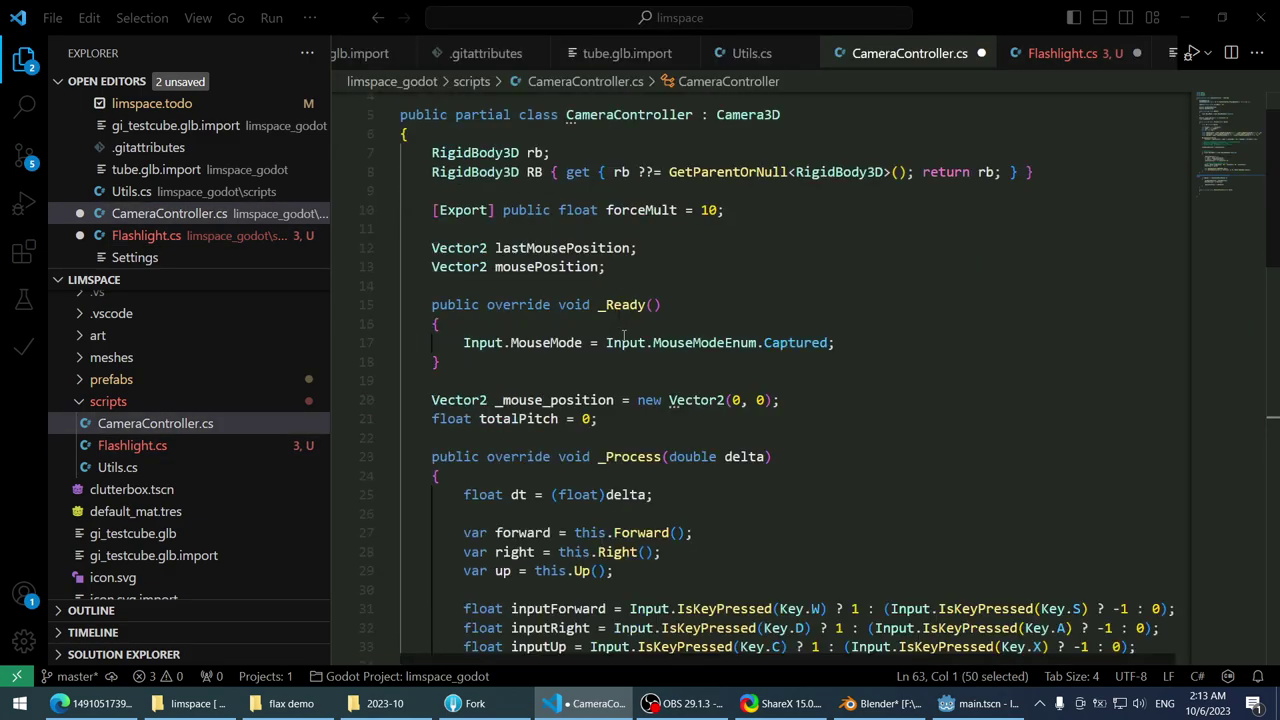
scroll(617, 355, down, 4)
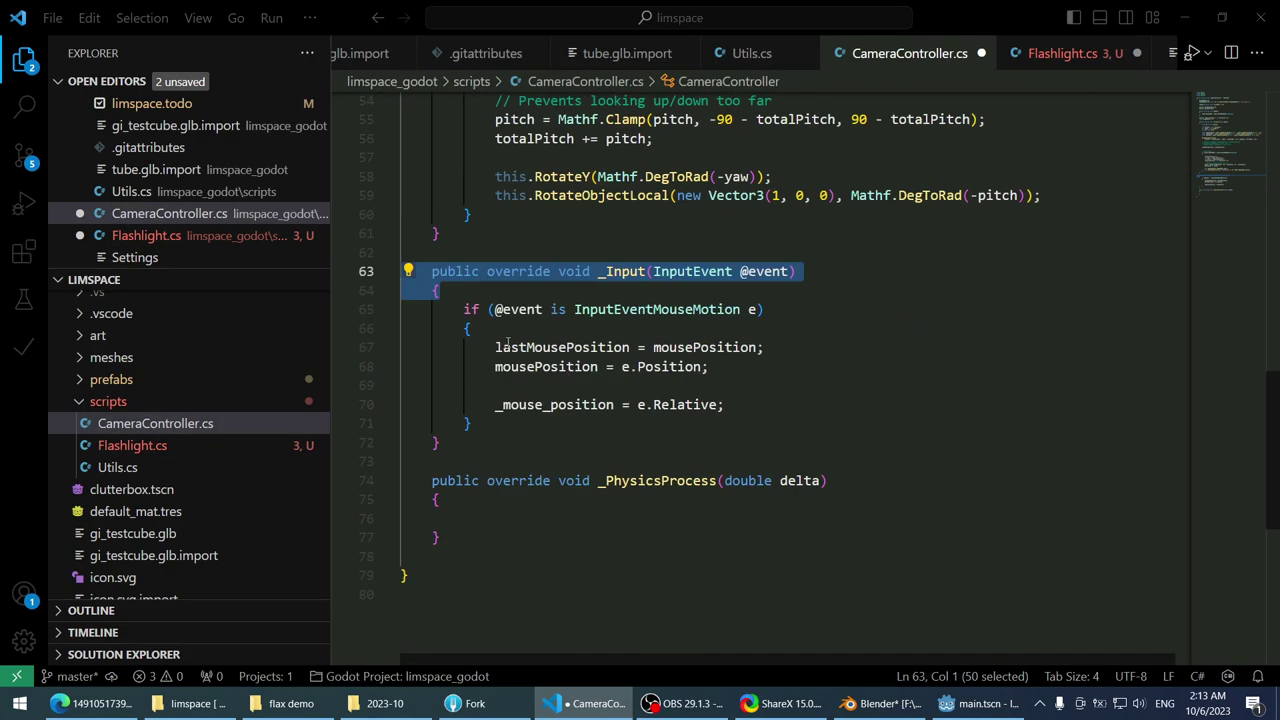
key(ctrl+Tab)
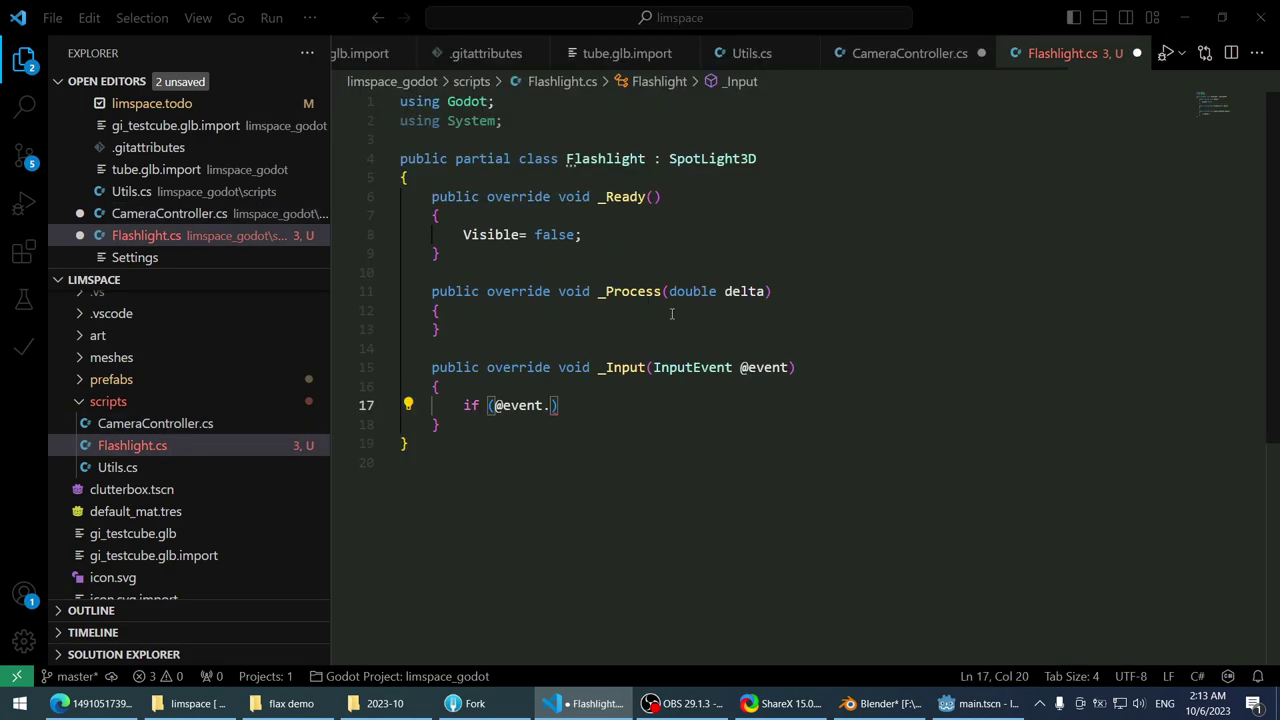
- Extend the condition with an 'is' type check, accepting the EventArgs completion
text(is Key)
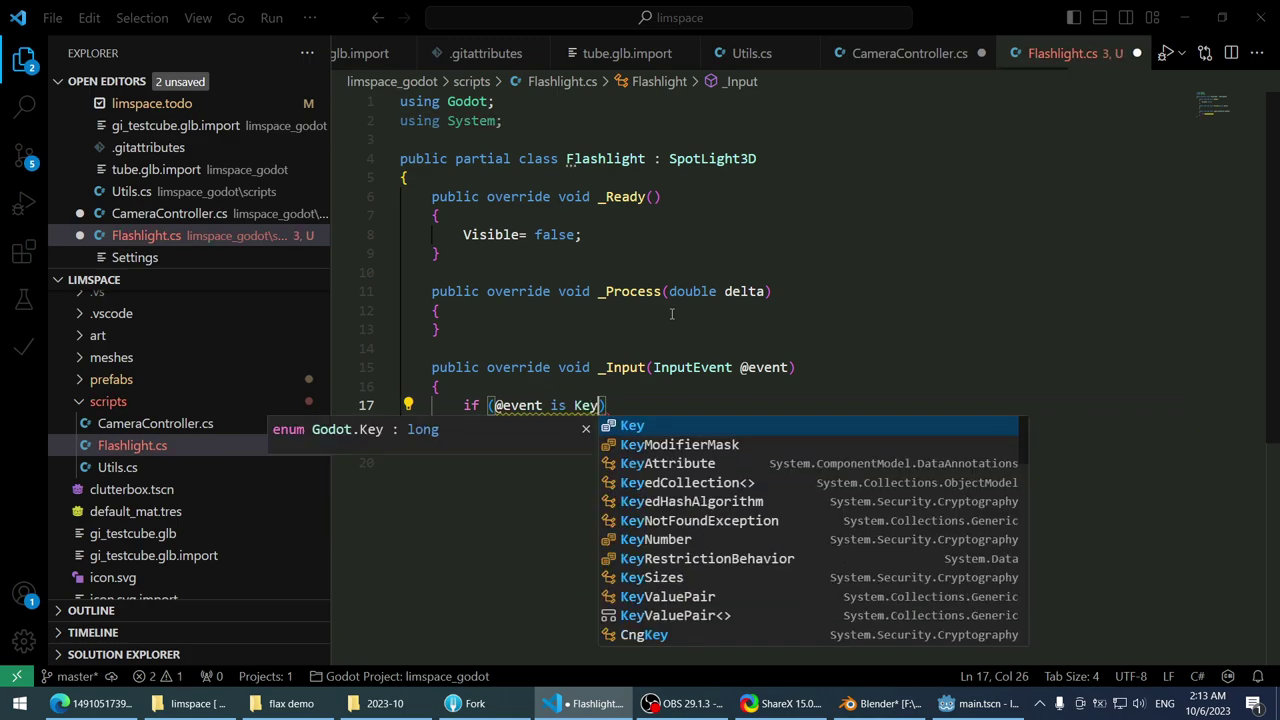
text(event)
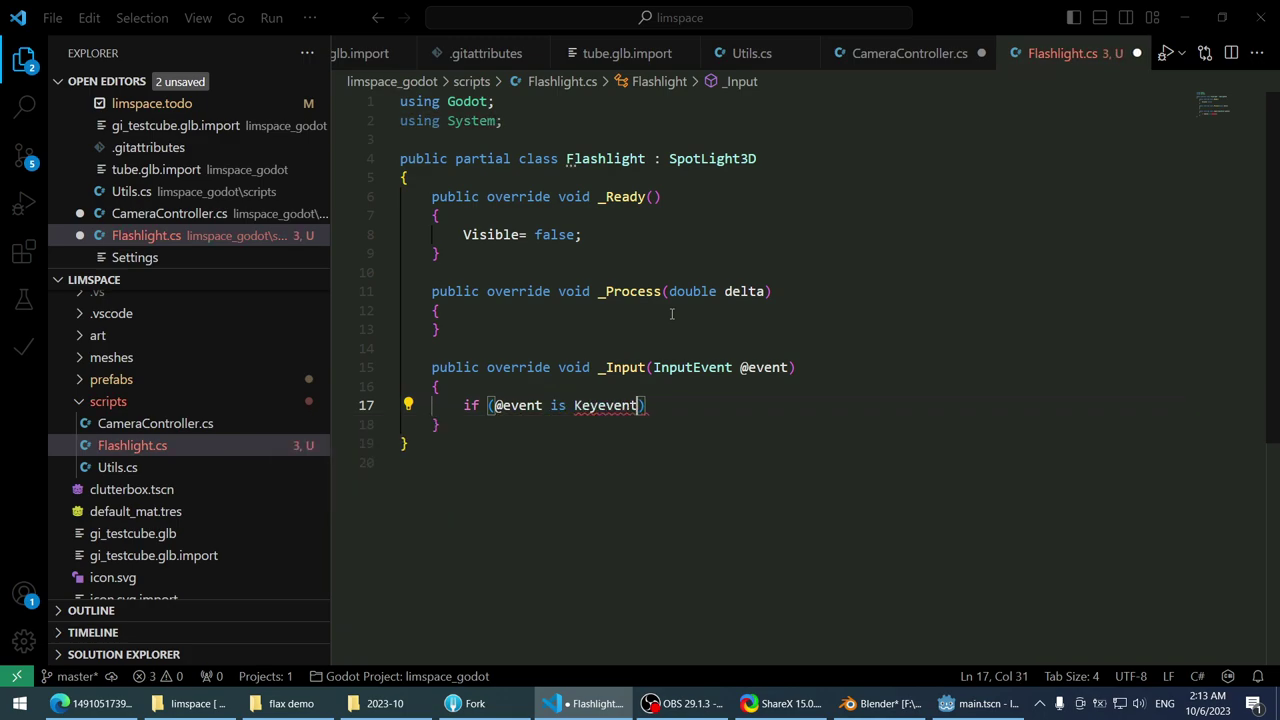
key(ctrl+shift+Left)
text(k)
key(BackSpace)
text(keyb)
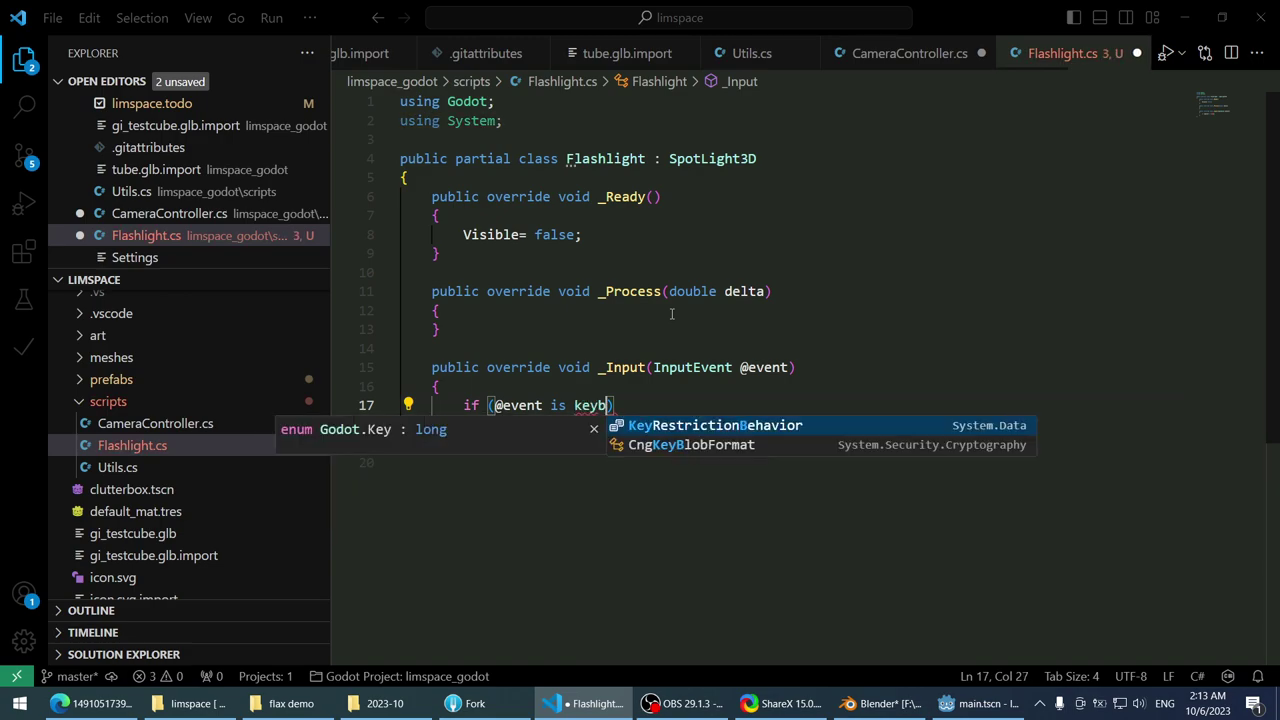
text(oard)
key(ctrl+shift+Left)
text(event)
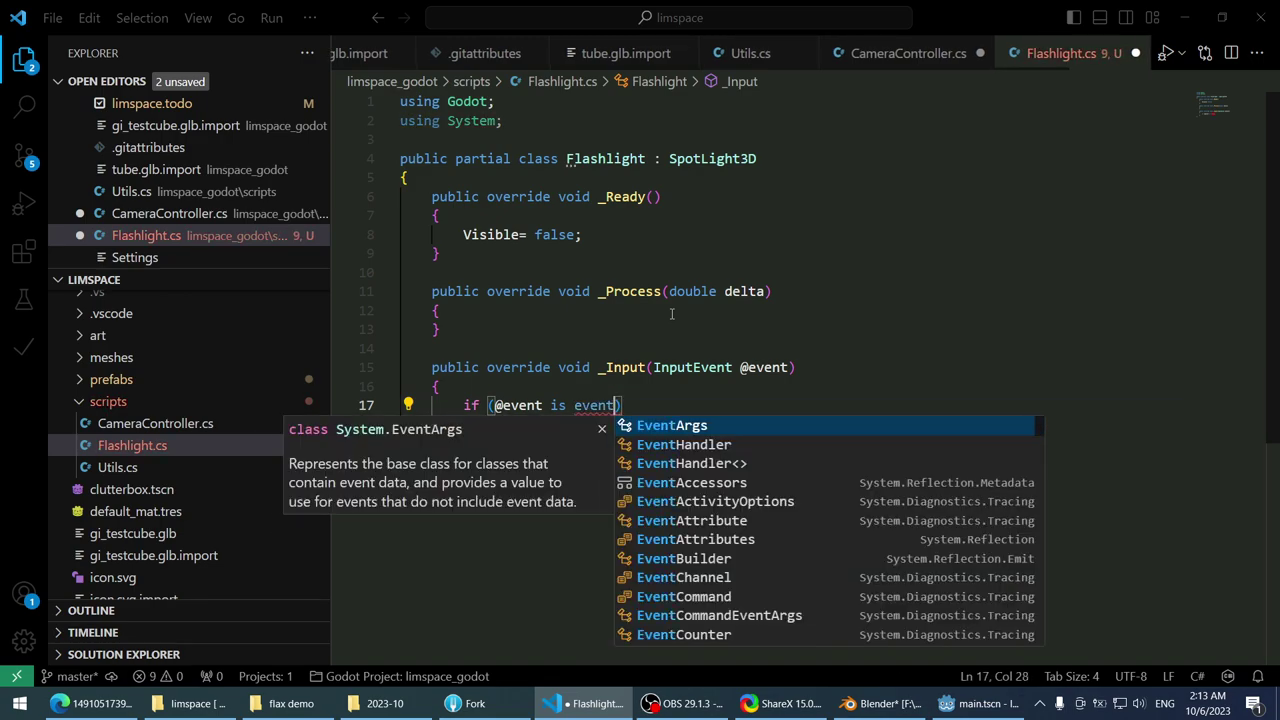
key(Tab)
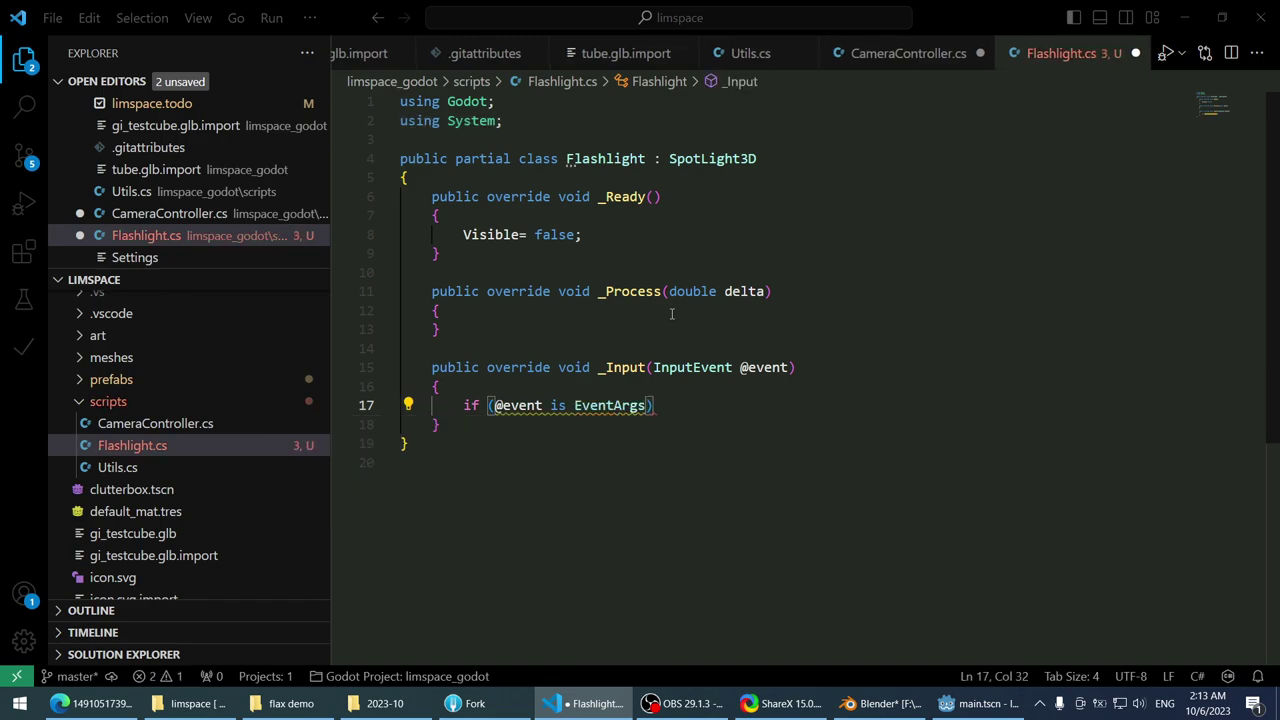
- Check the InputEventMouseMotion type used in CameraController.cs's _Input
key(ctrl+Tab)
key(Up)
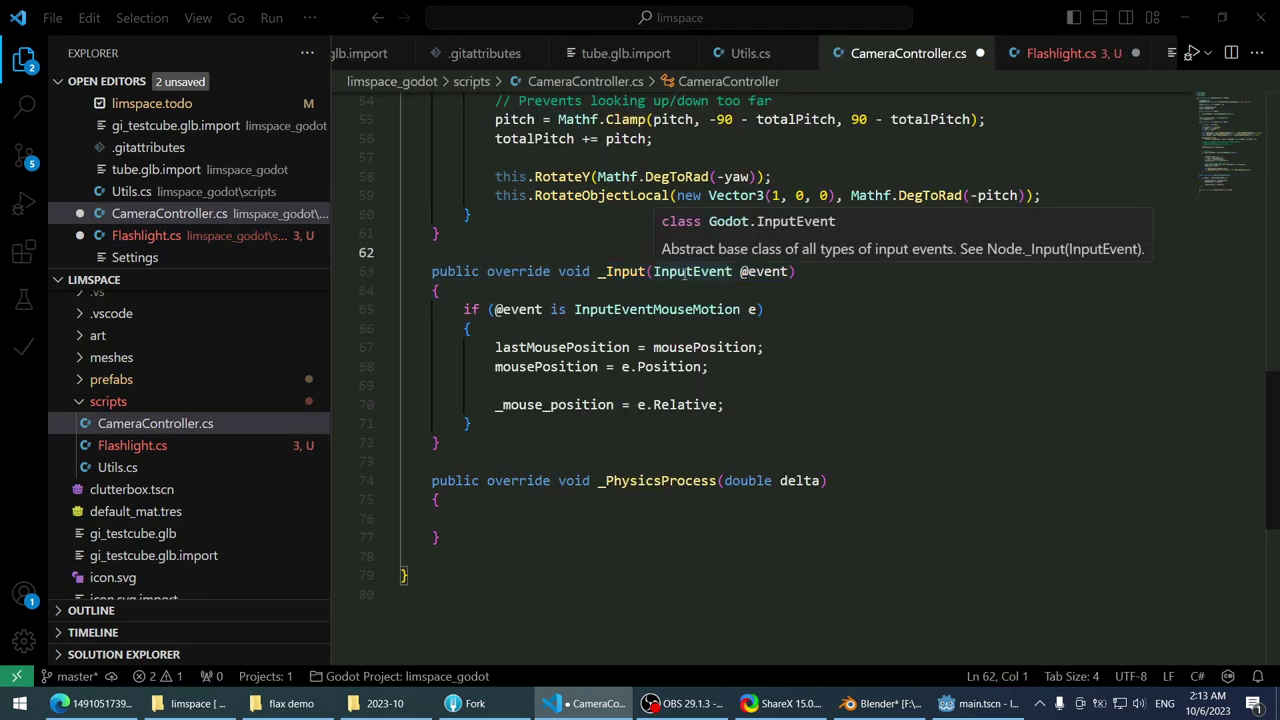
double_click(624, 310)
scroll(908, 434, up, 10)
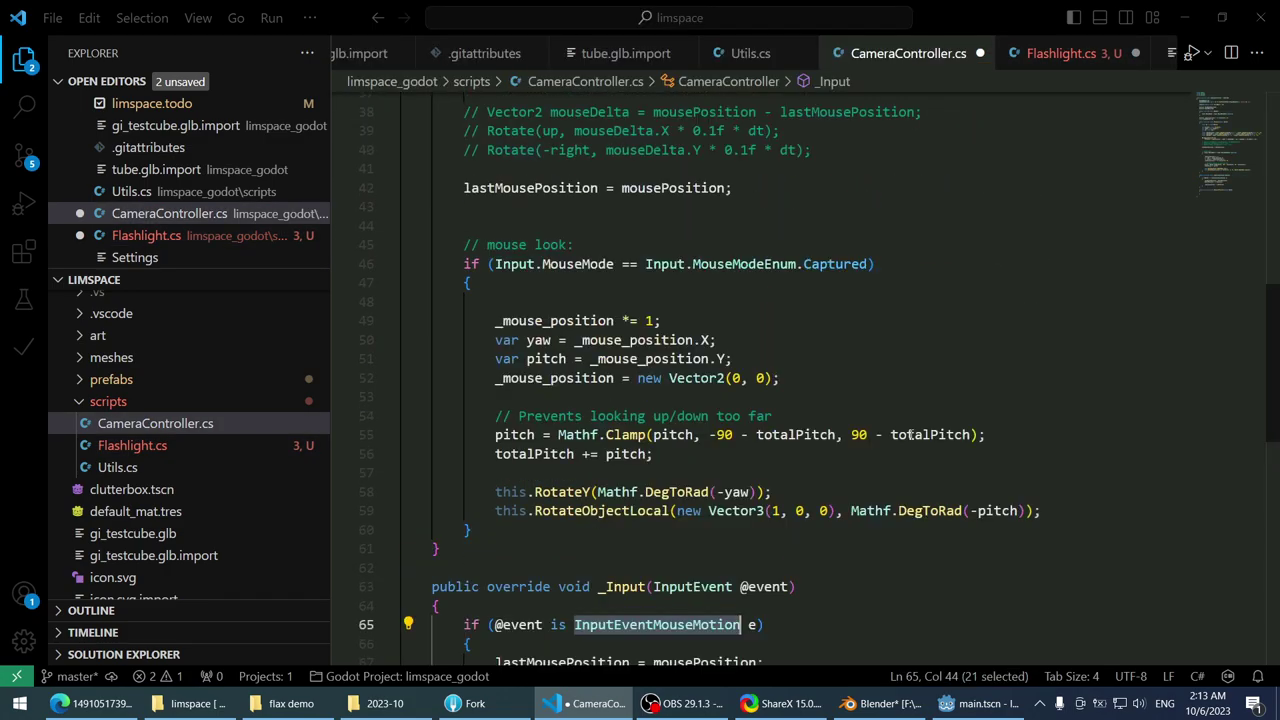
scroll(908, 434, down, 7)
click(95, 703)
- Search 'godot press button' in a new tab and skim the Programmatically click a button answer
key(ctrl+t)
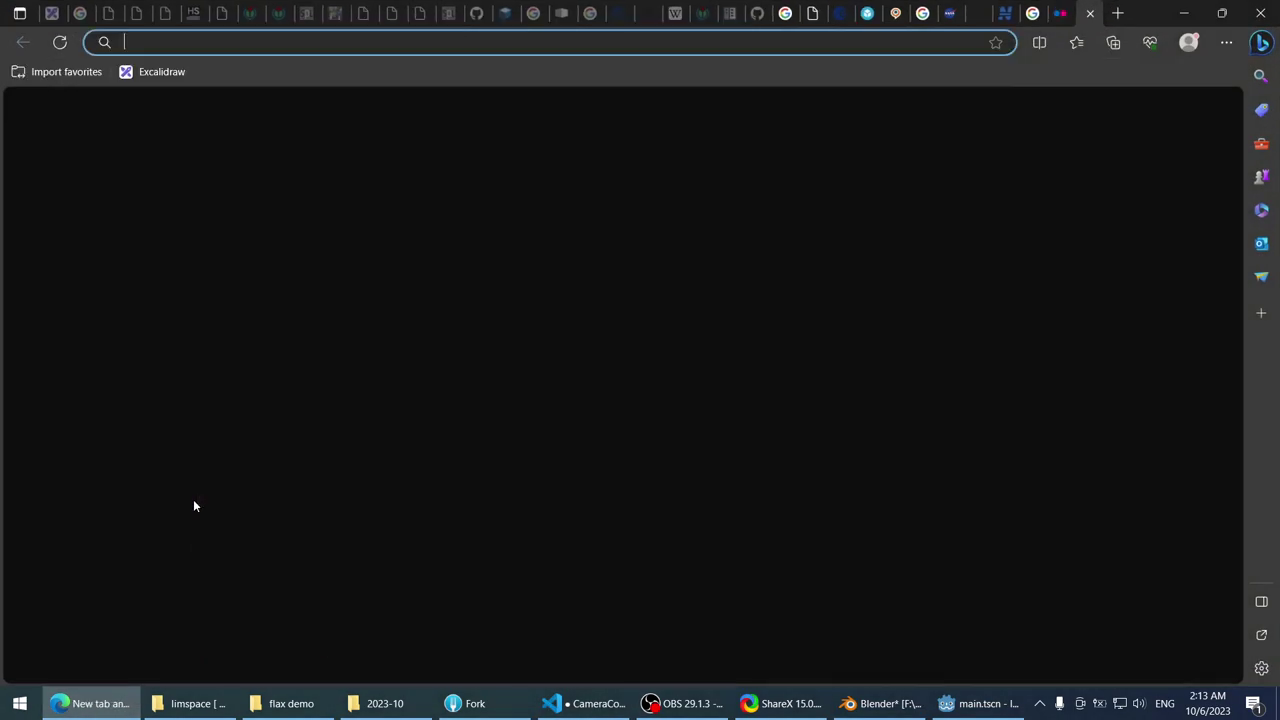
text(godot pre)
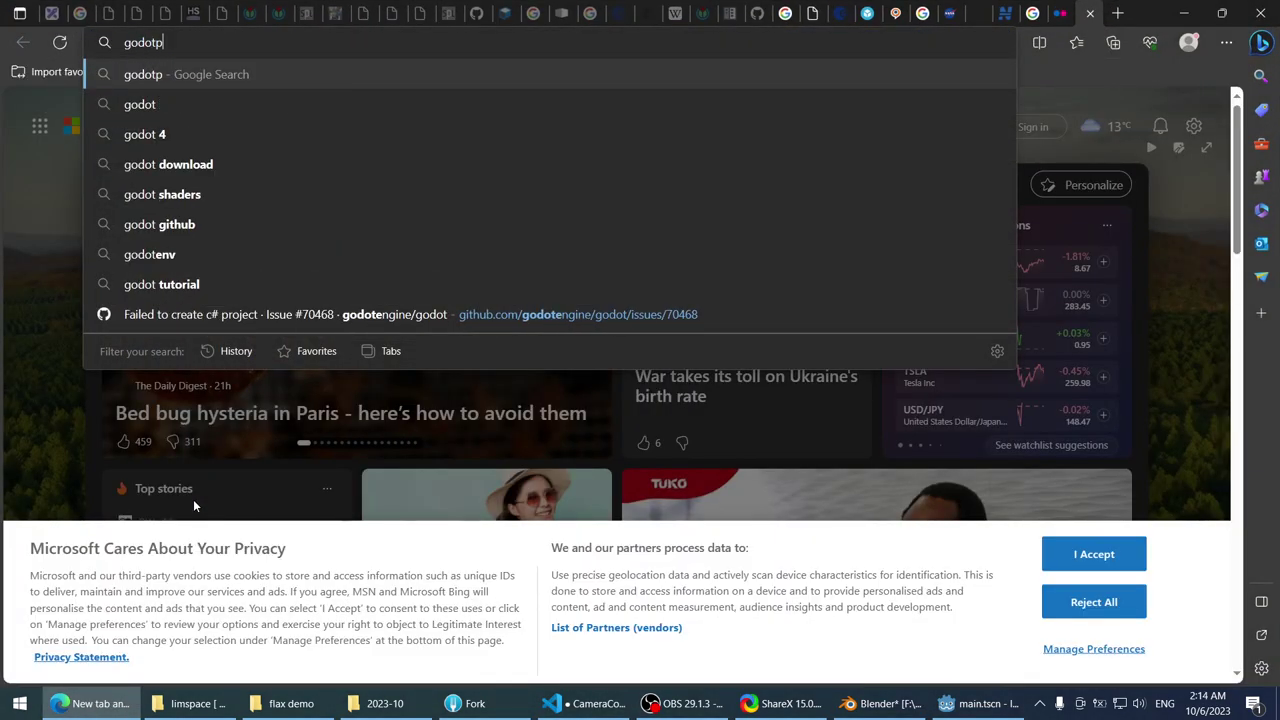
text(ss bu)
key(BackSpace)
text(button)
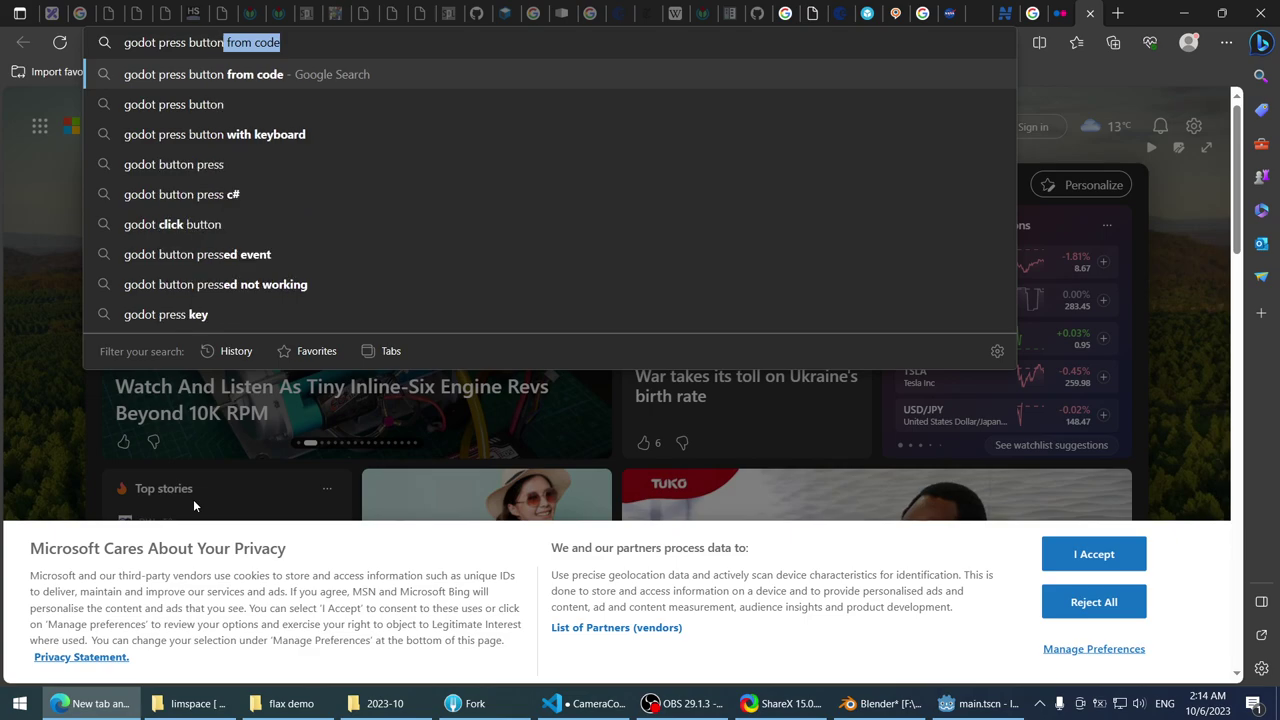
key(Return)
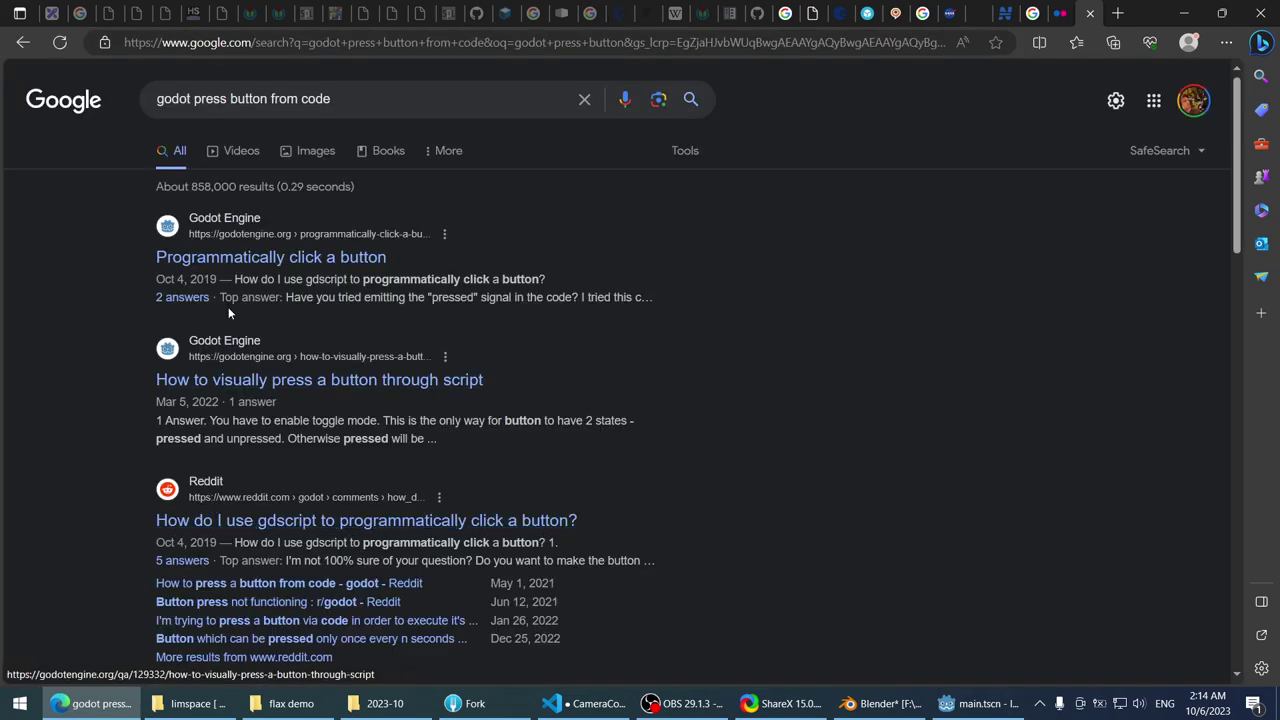
click(257, 262)
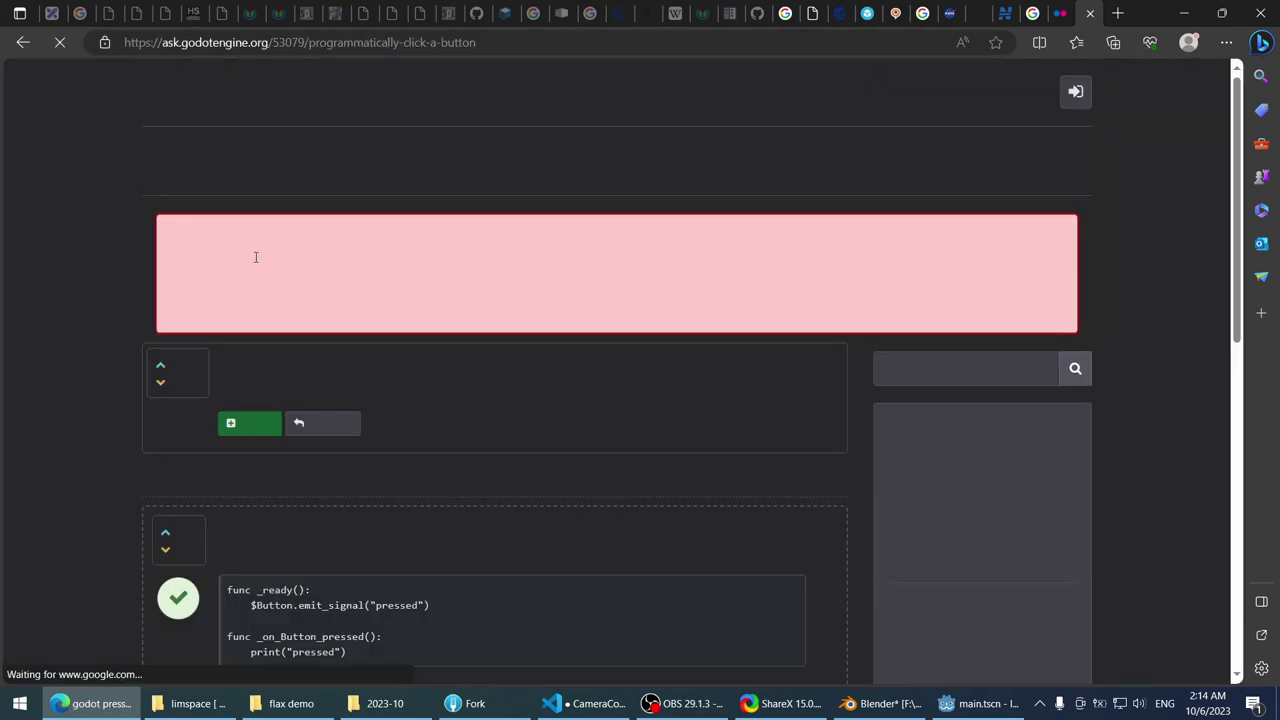
scroll(41, 296, down, 4)
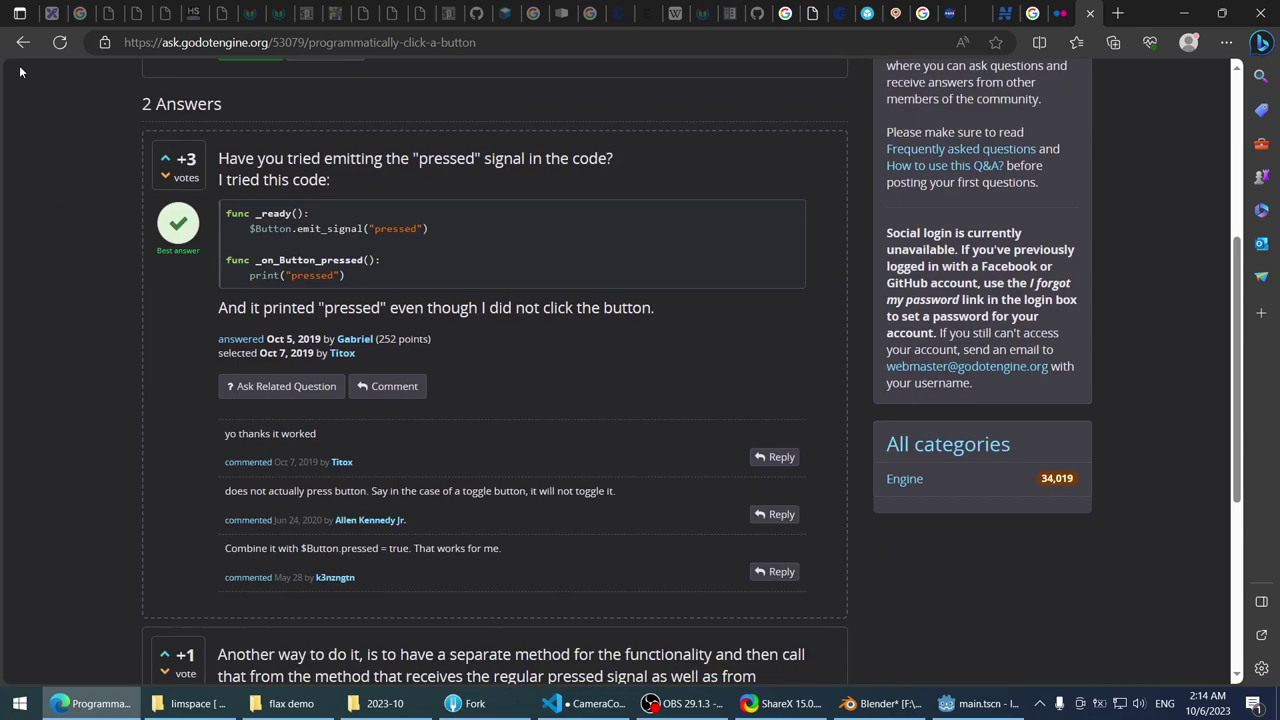
click(23, 42)
scroll(72, 355, down, 2)
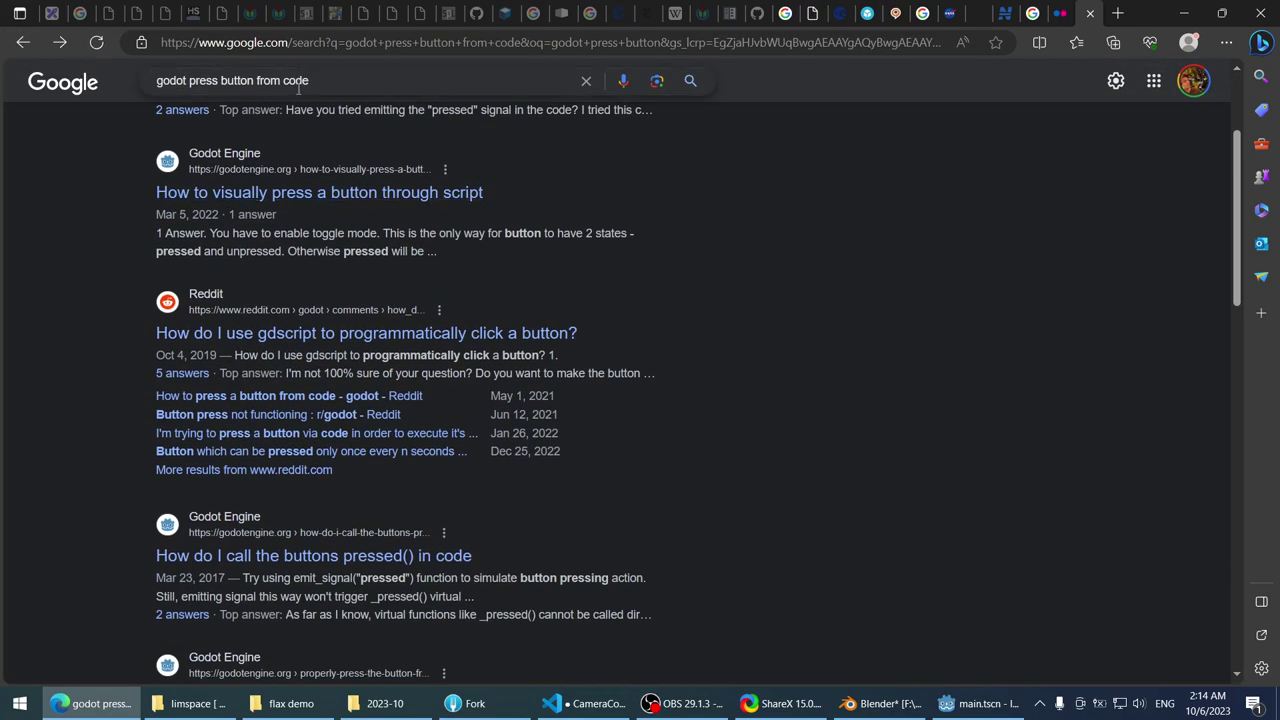
- Search 'godot onkeydown' and open the Using InputEvent docs page to its first example
drag(312, 81, 194, 94)
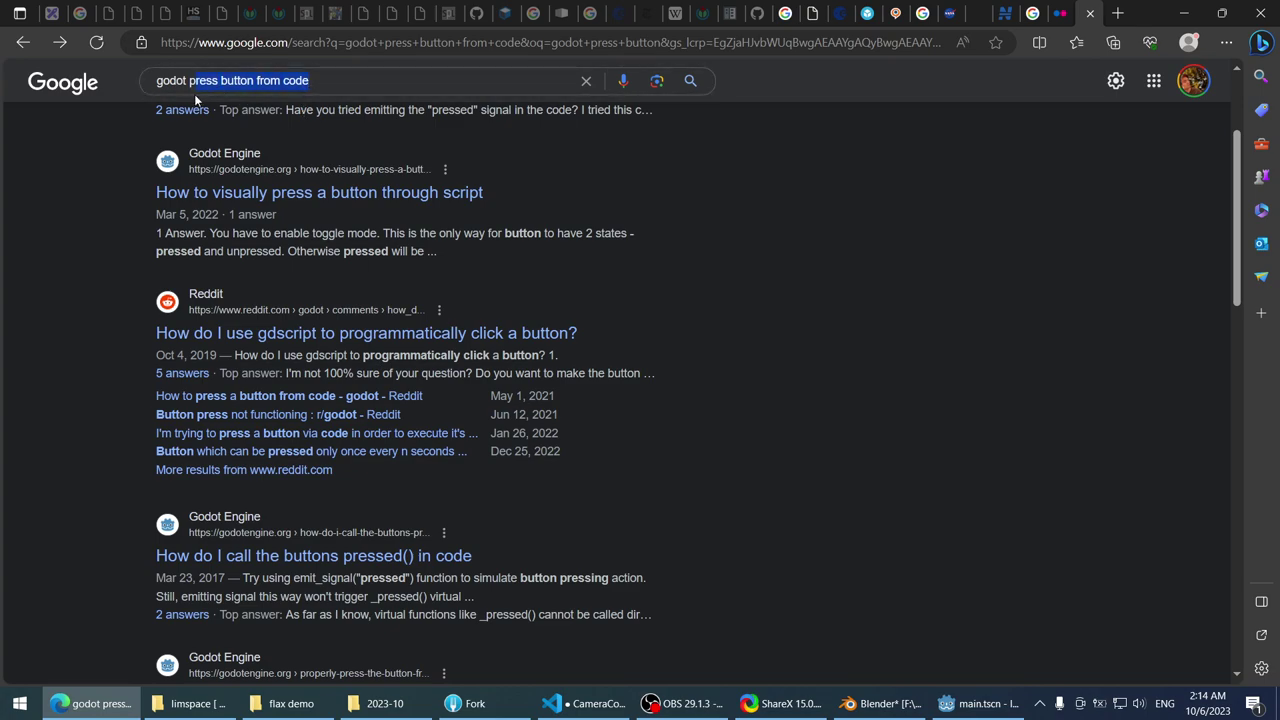
text(onkeydown)
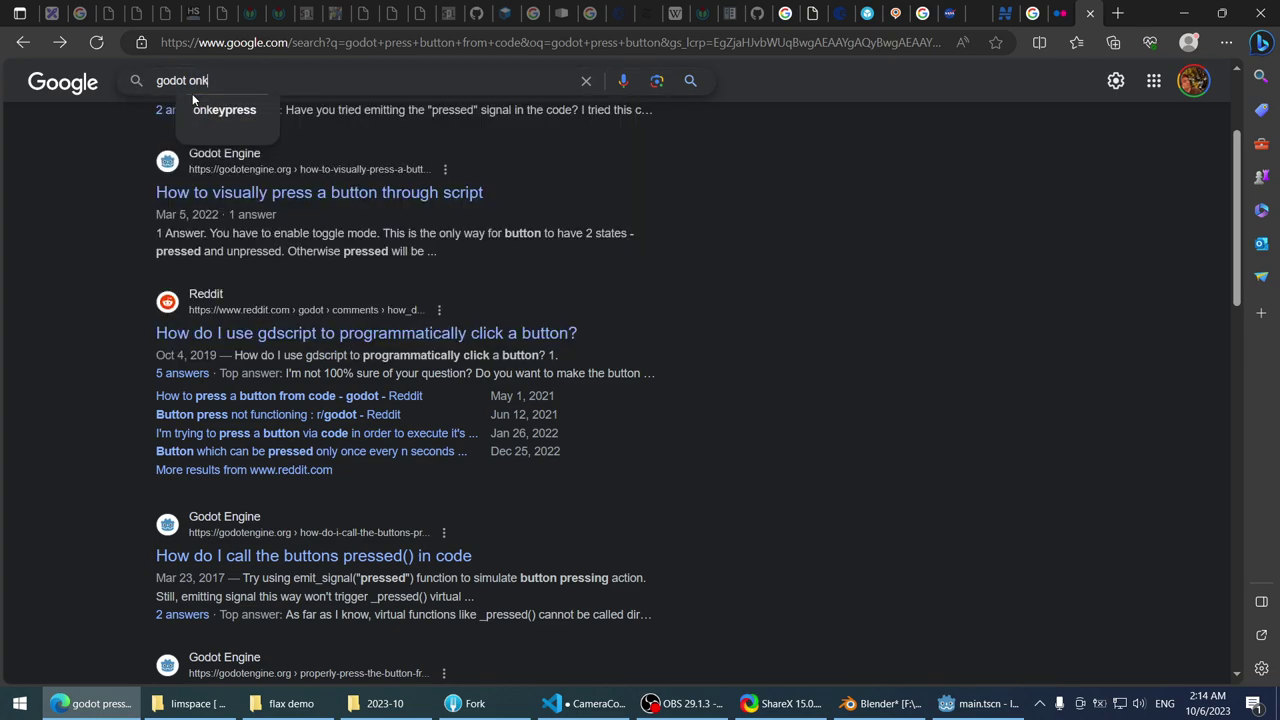
key(Return)
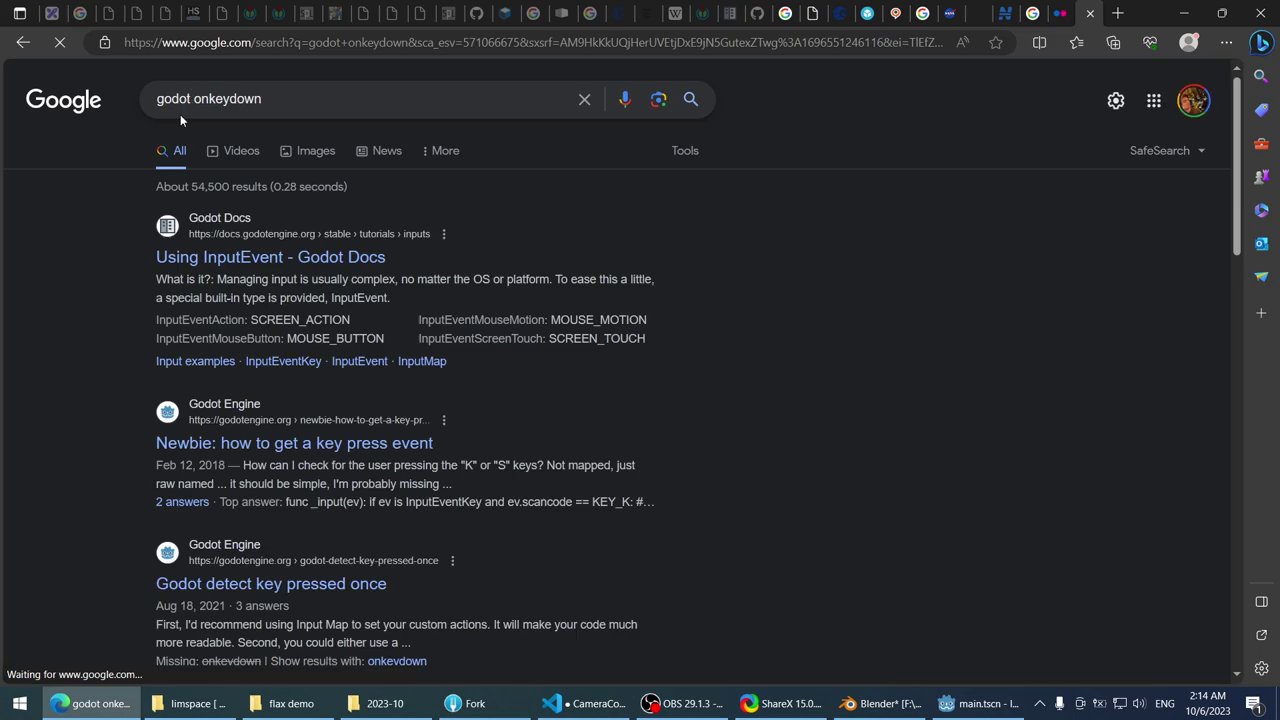
click(247, 258)
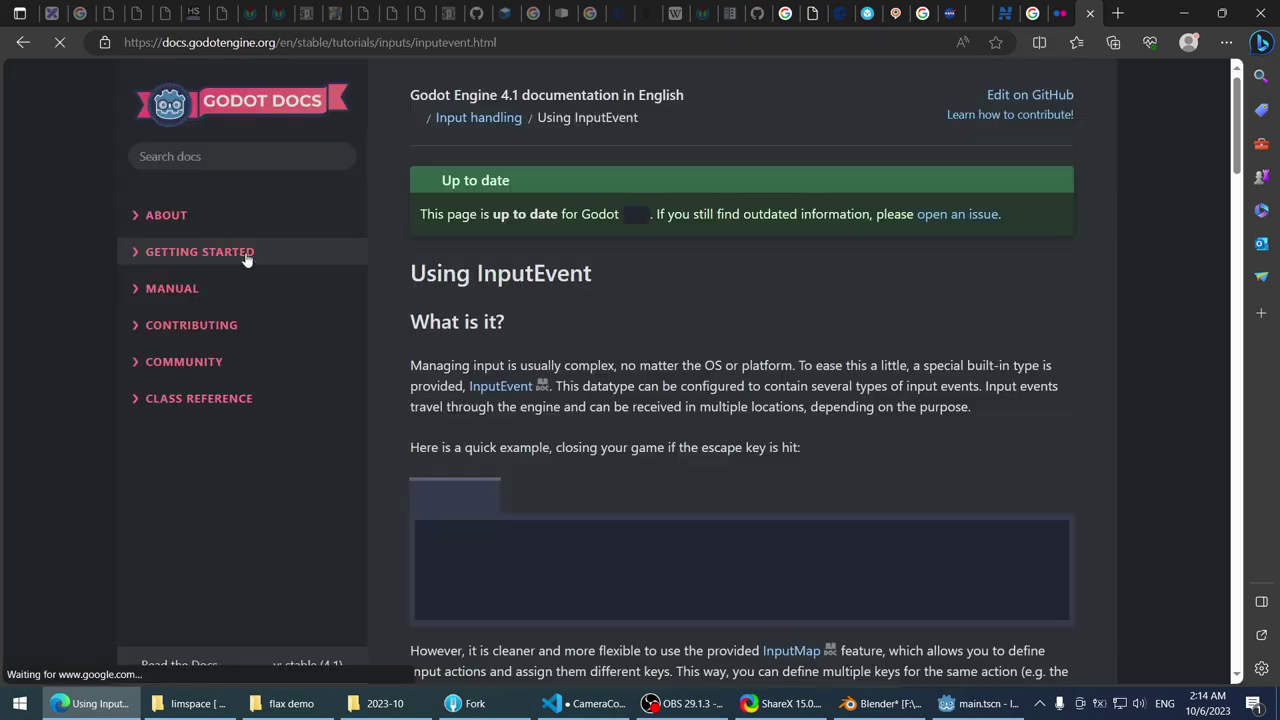
scroll(475, 378, down, 2)
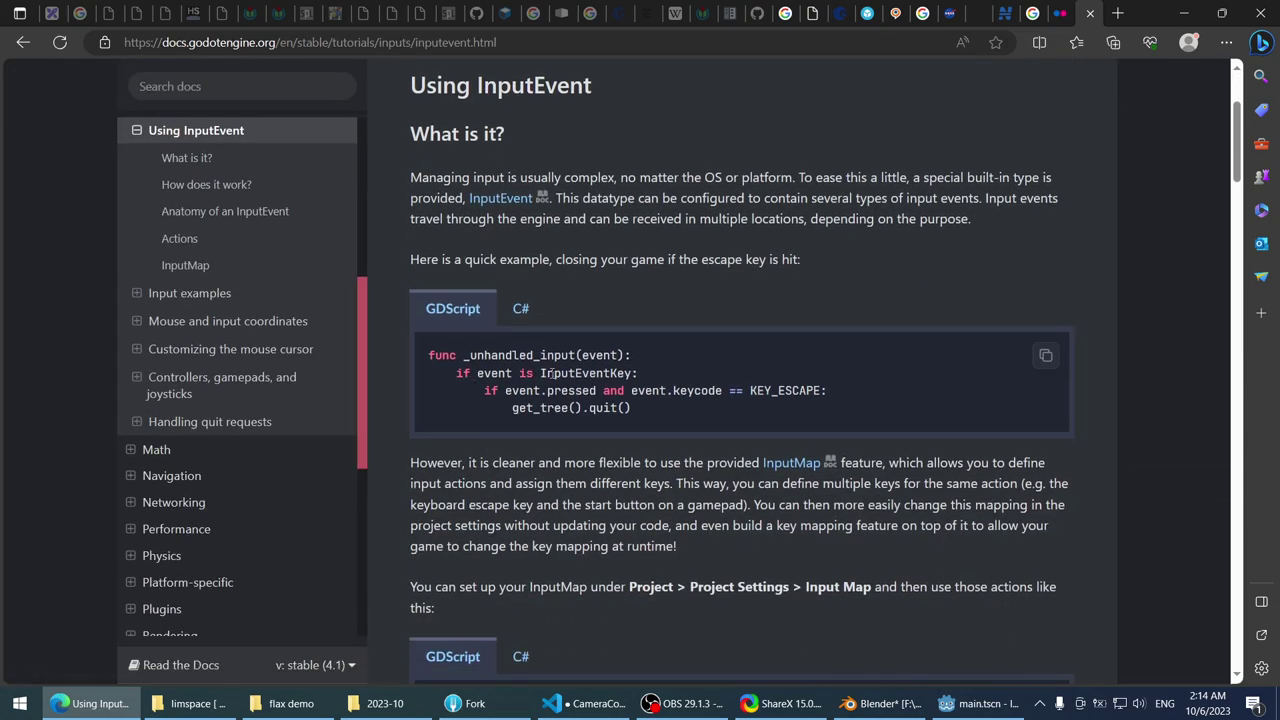
key(alt+Tab)
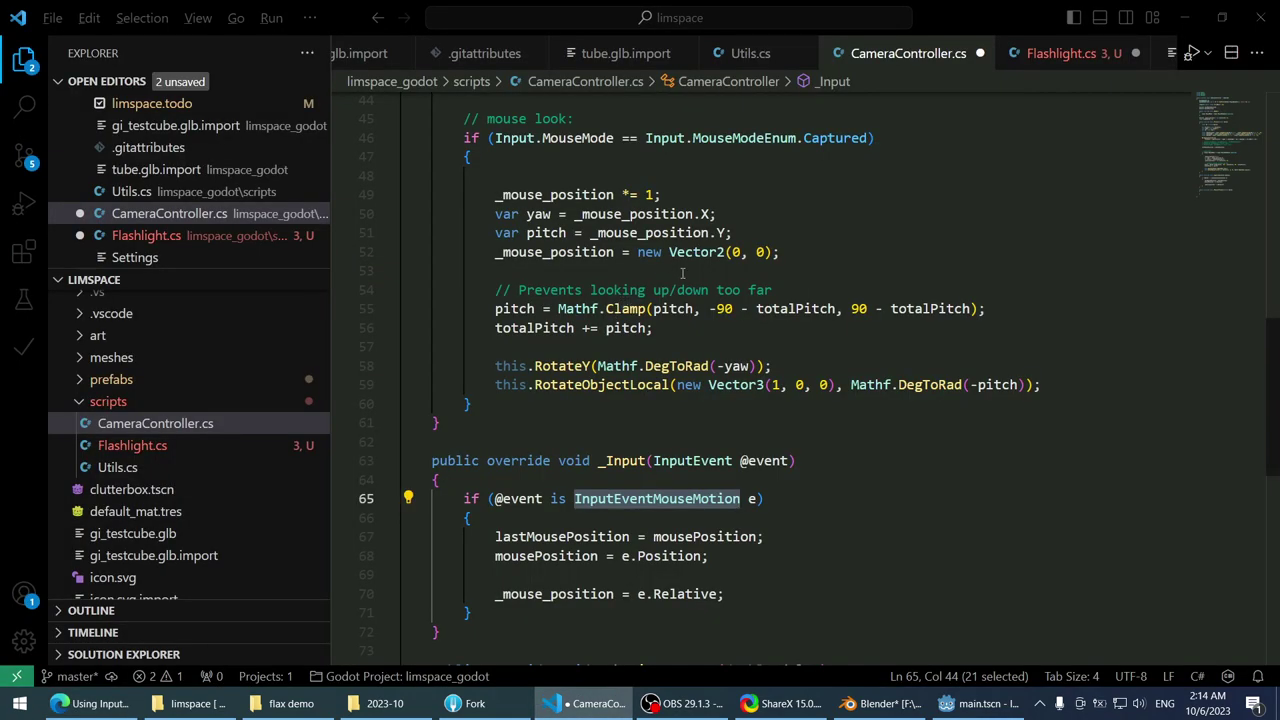
- In CameraController.cs, start an InputEventKey check, removing the old mouse-motion lines and beginning if (e.Pressed
key(alt+Tab)
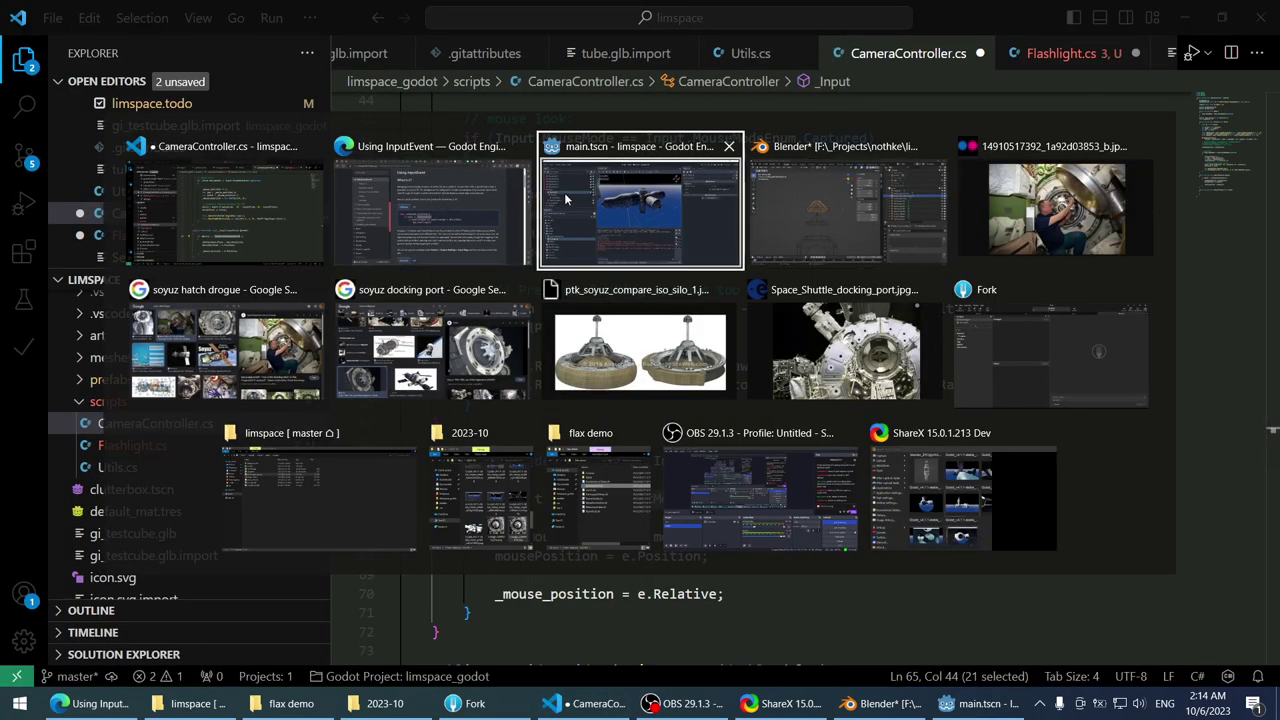
key(alt+shift+Tab)
key(alt+shift+Tab)
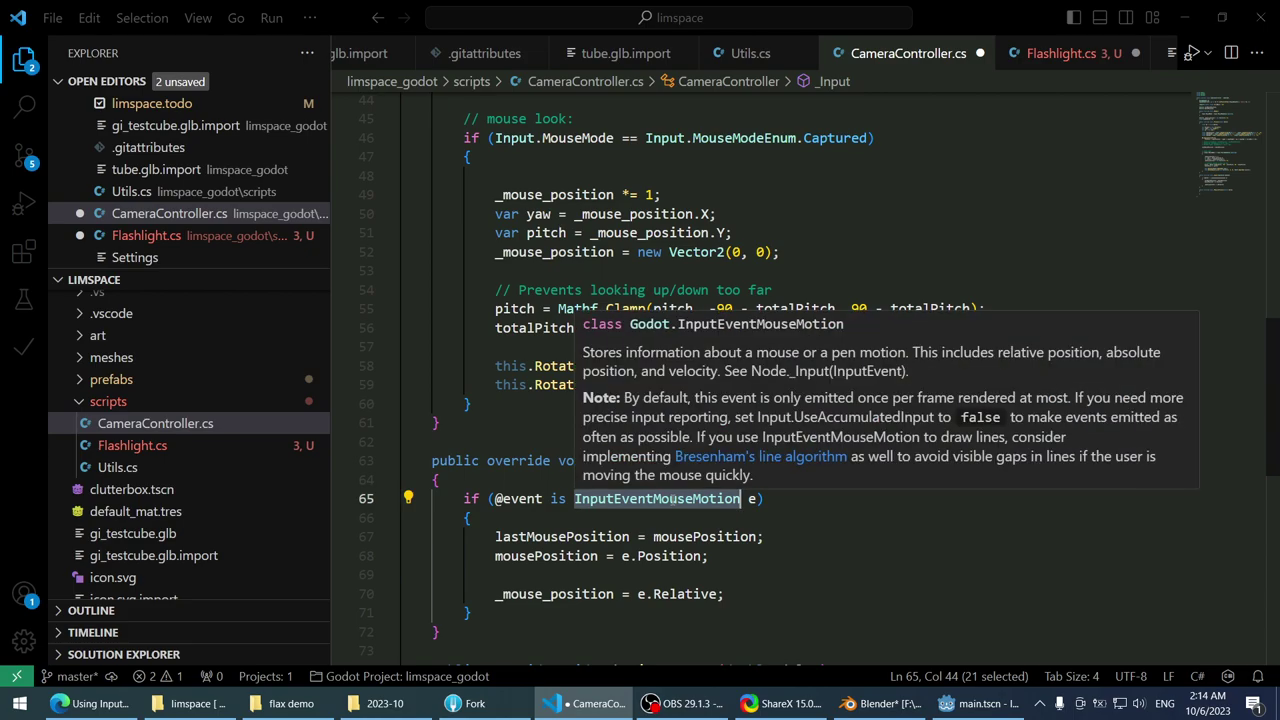
text(Input)
text(EventKey)
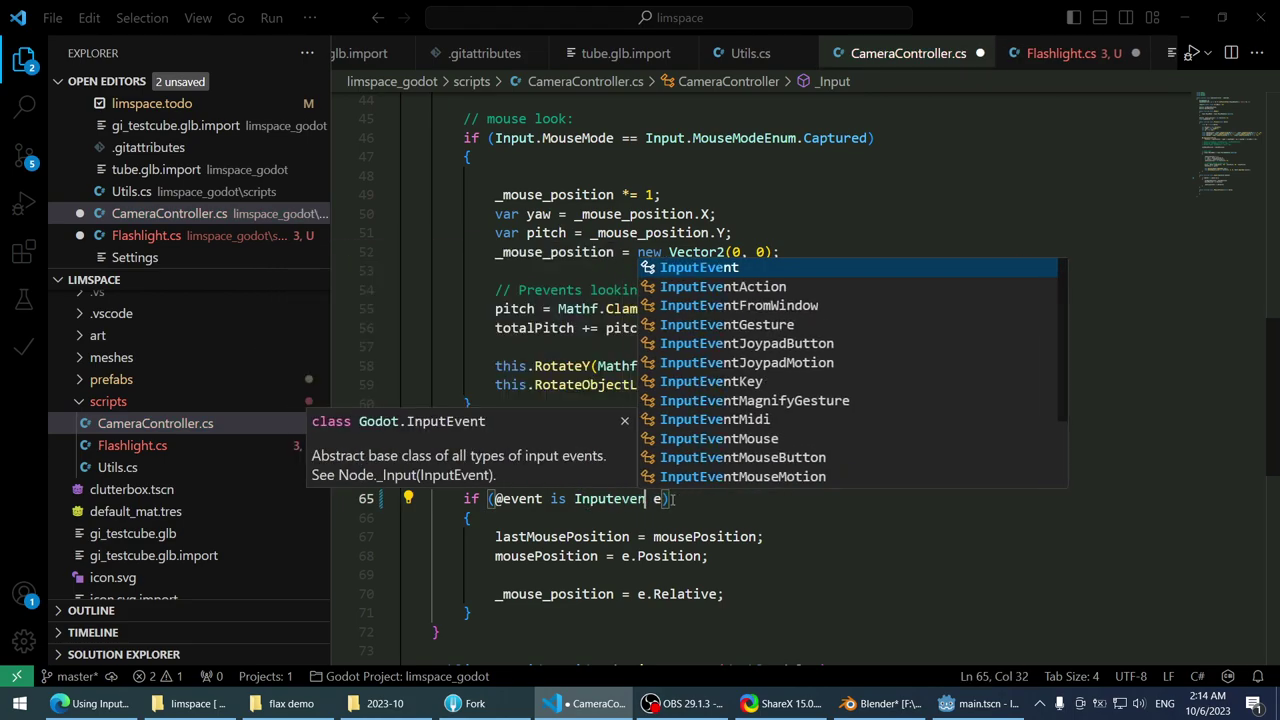
key(Escape)
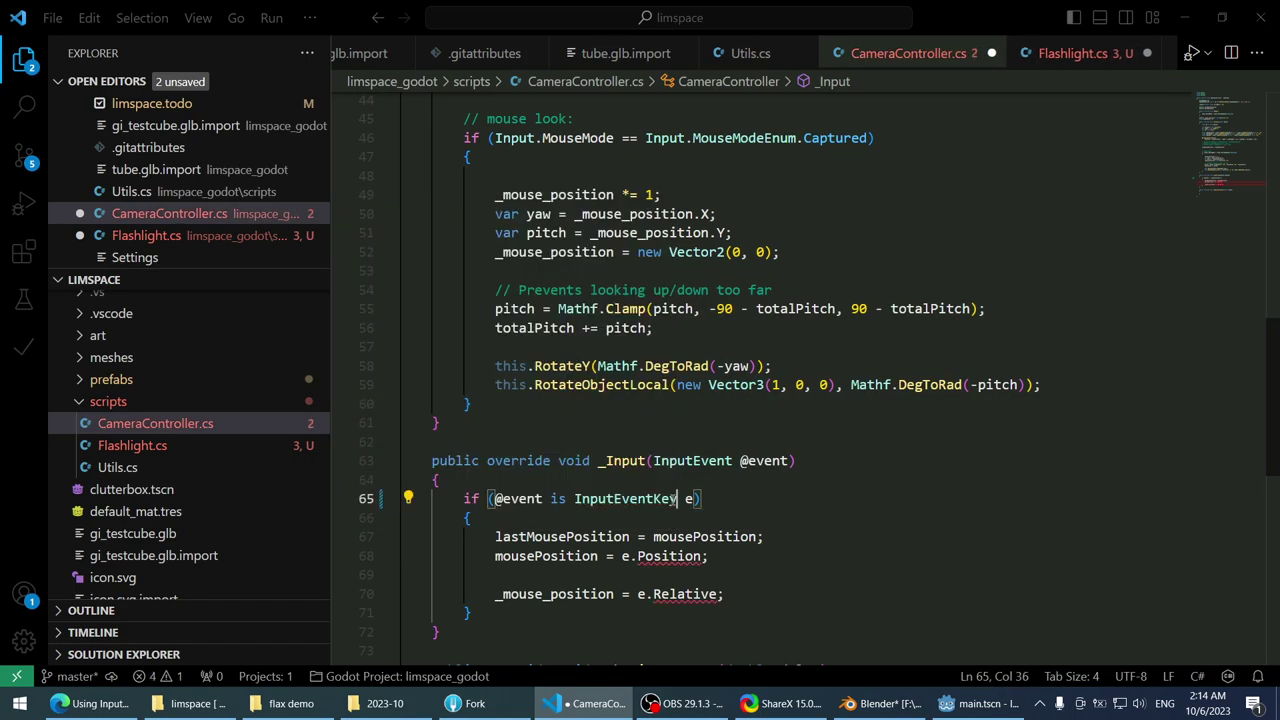
key(Down)
key(Down)
key(ctrl+shift+k)
key(ctrl+shift+k)
key(ctrl+shift+k)
key(ctrl+shift+k)
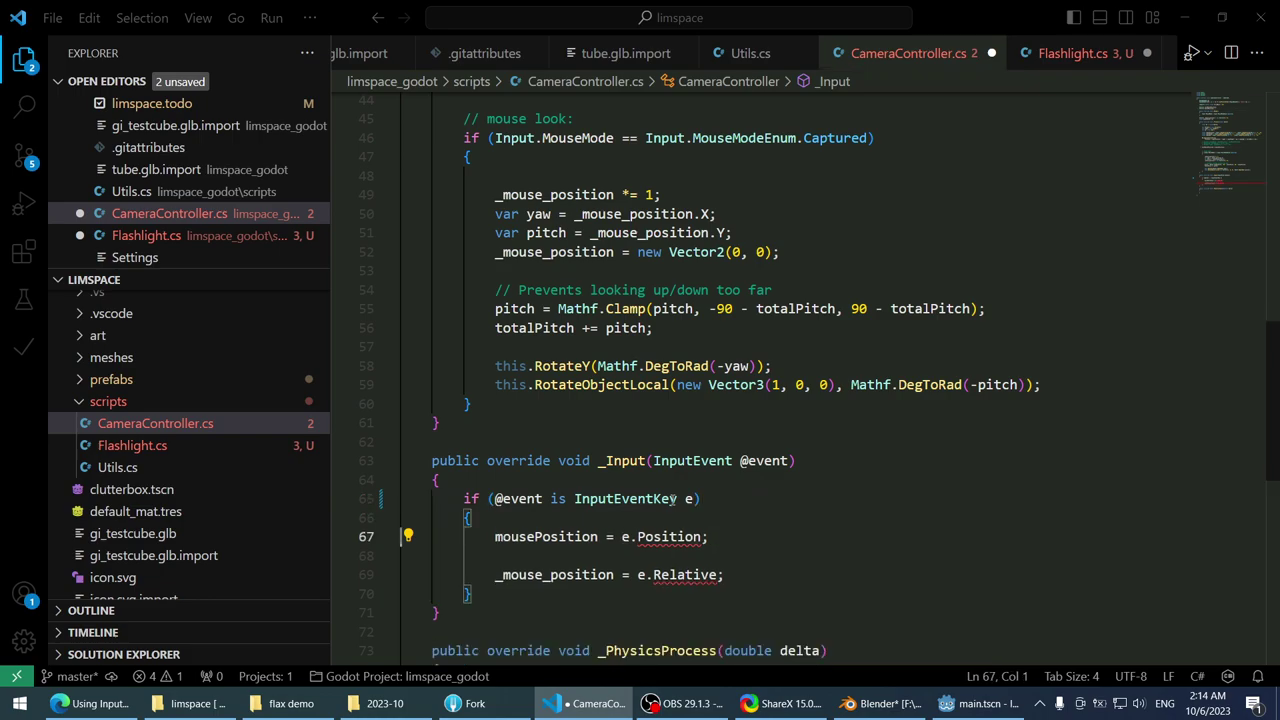
key(ctrl+shift+Return)
text(e.)
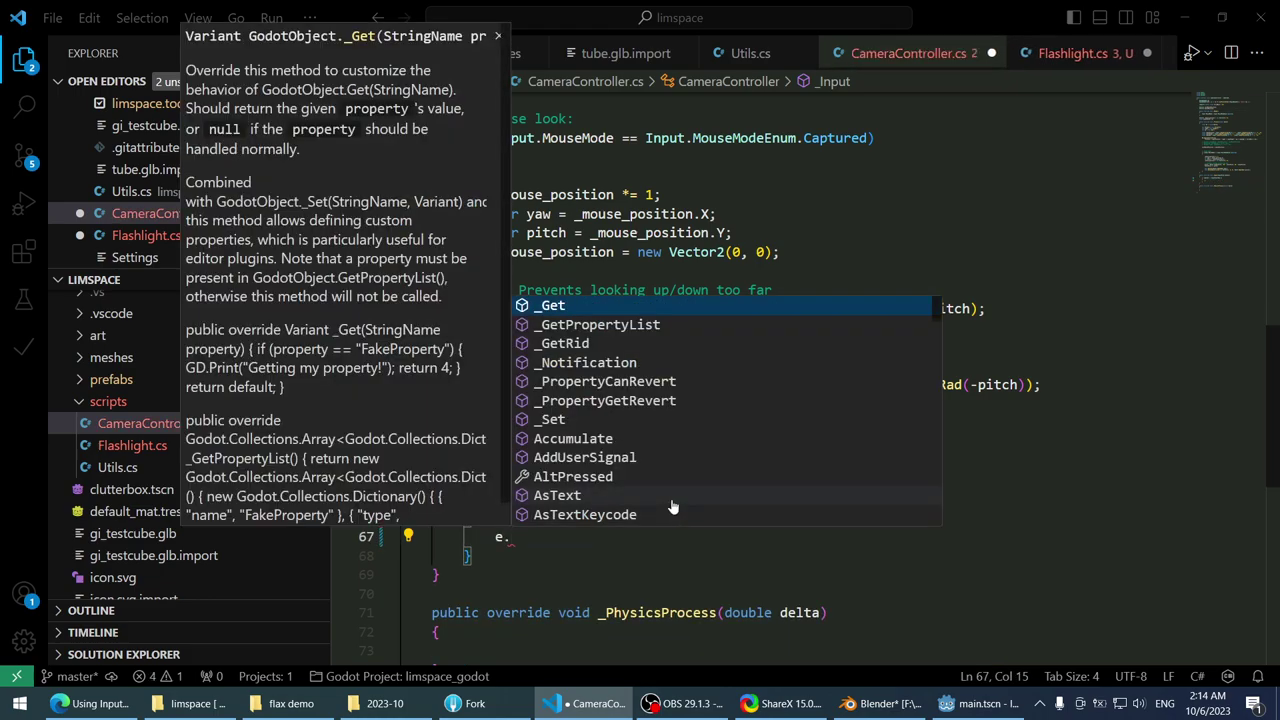
text(Pressed =)
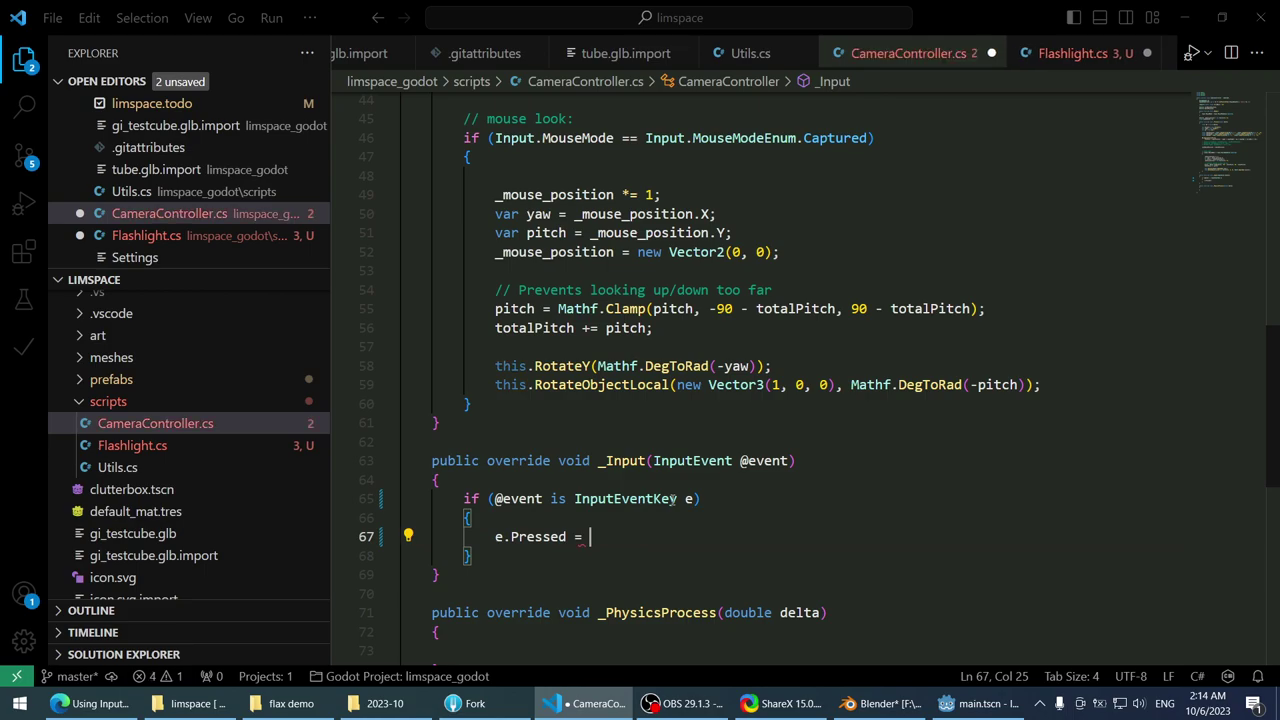
key(Home)
text(if)
key(shift+End)
text(()
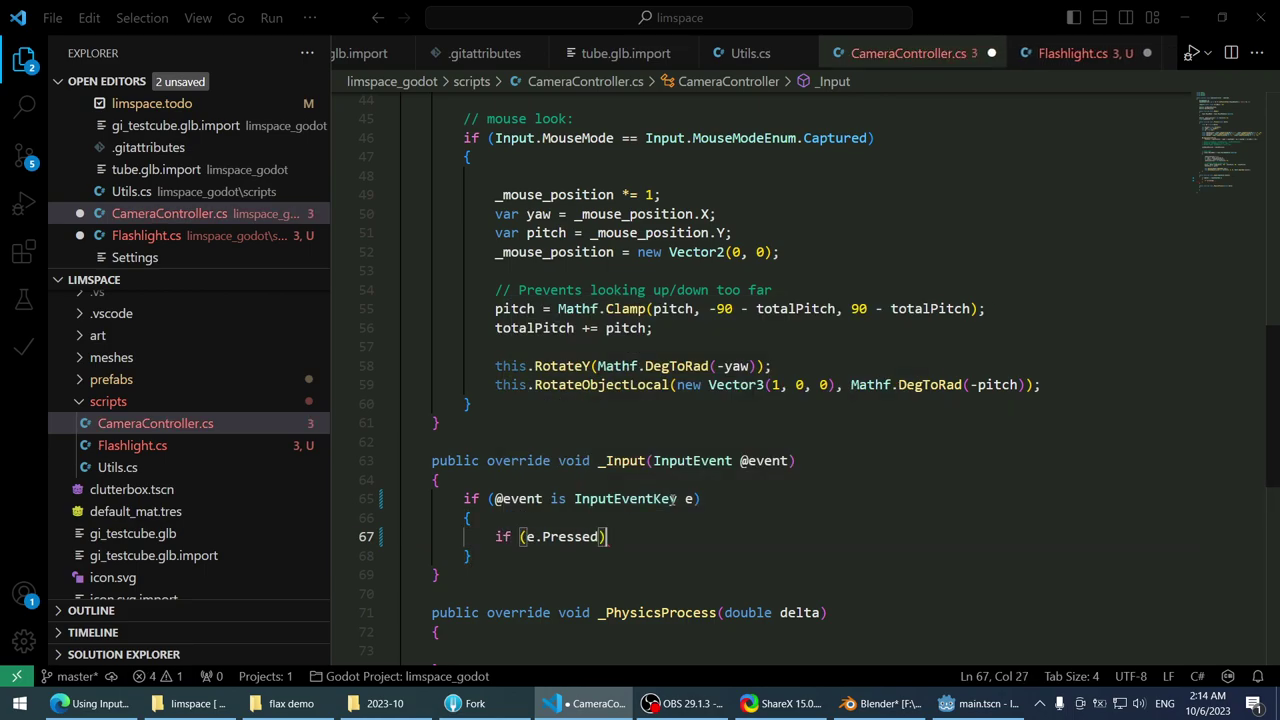
- Extend the condition to require the key equals Key.F, checking the InputEvent docs, and open a brace block
key(alt+Tab)
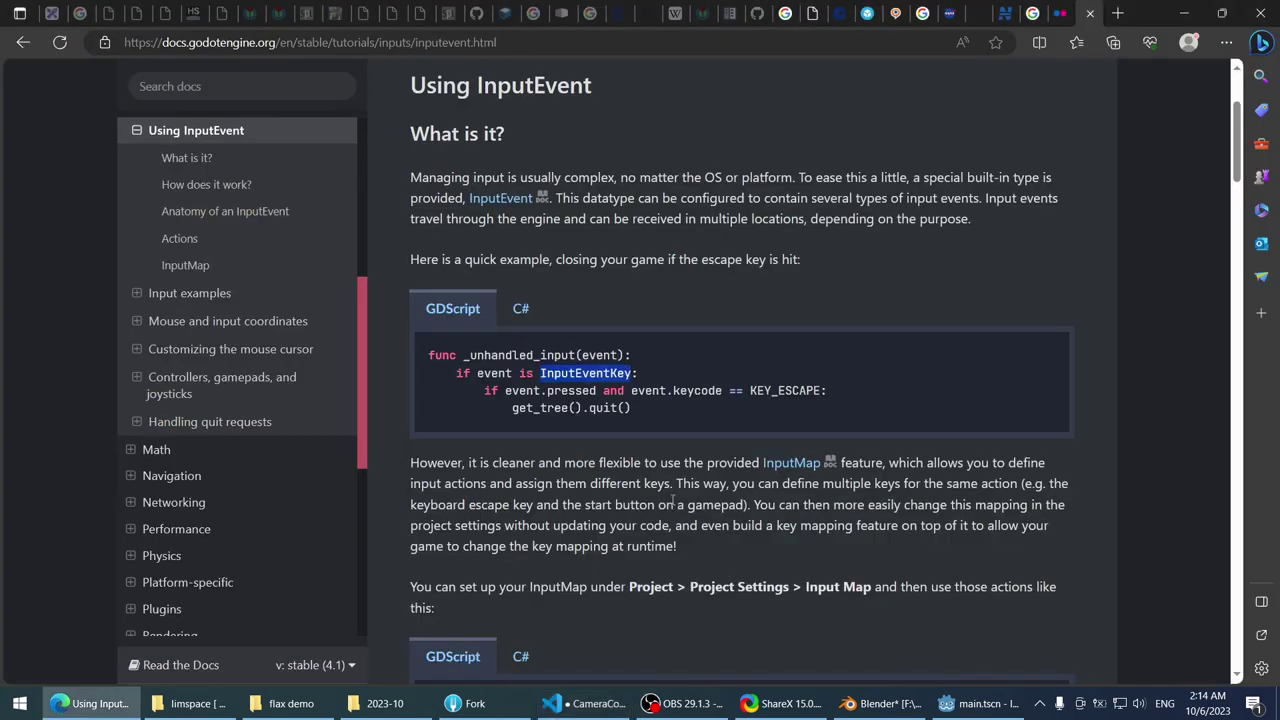
key(alt+Tab)
text(and e.k)
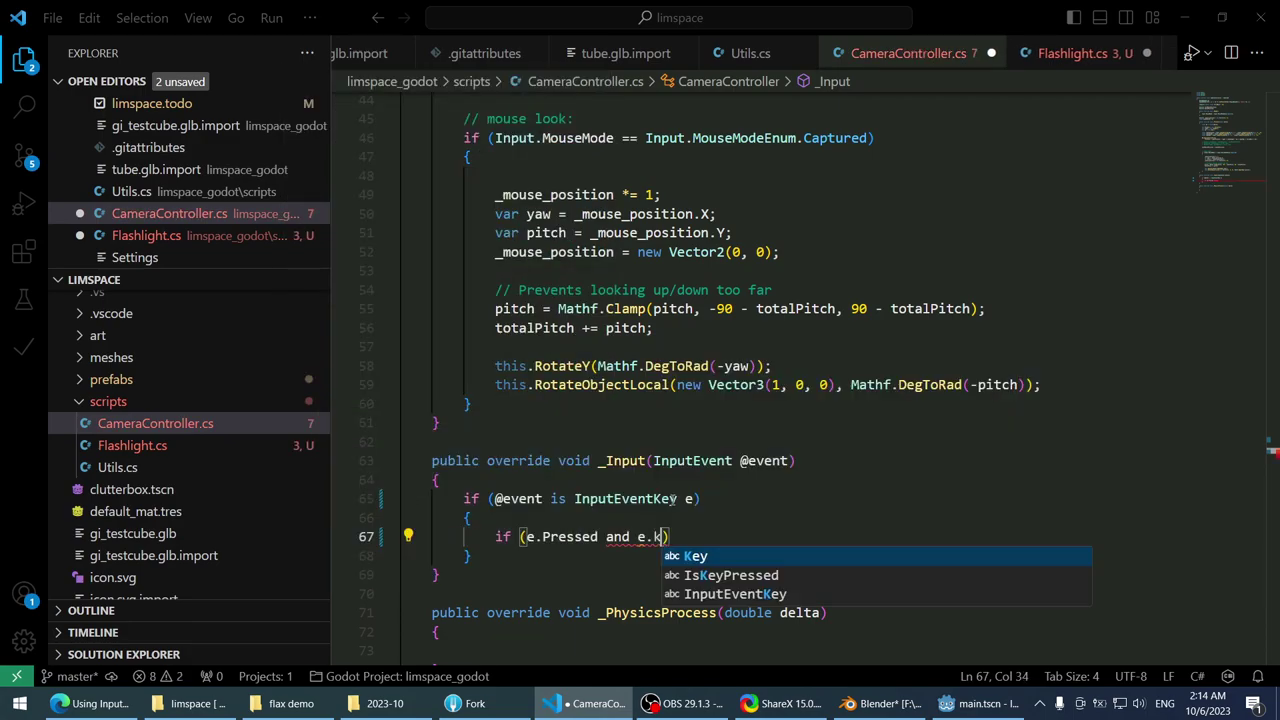
text(eyco)
key(BackSpace)
key(BackSpace)
key(BackSpace)
text(ey)
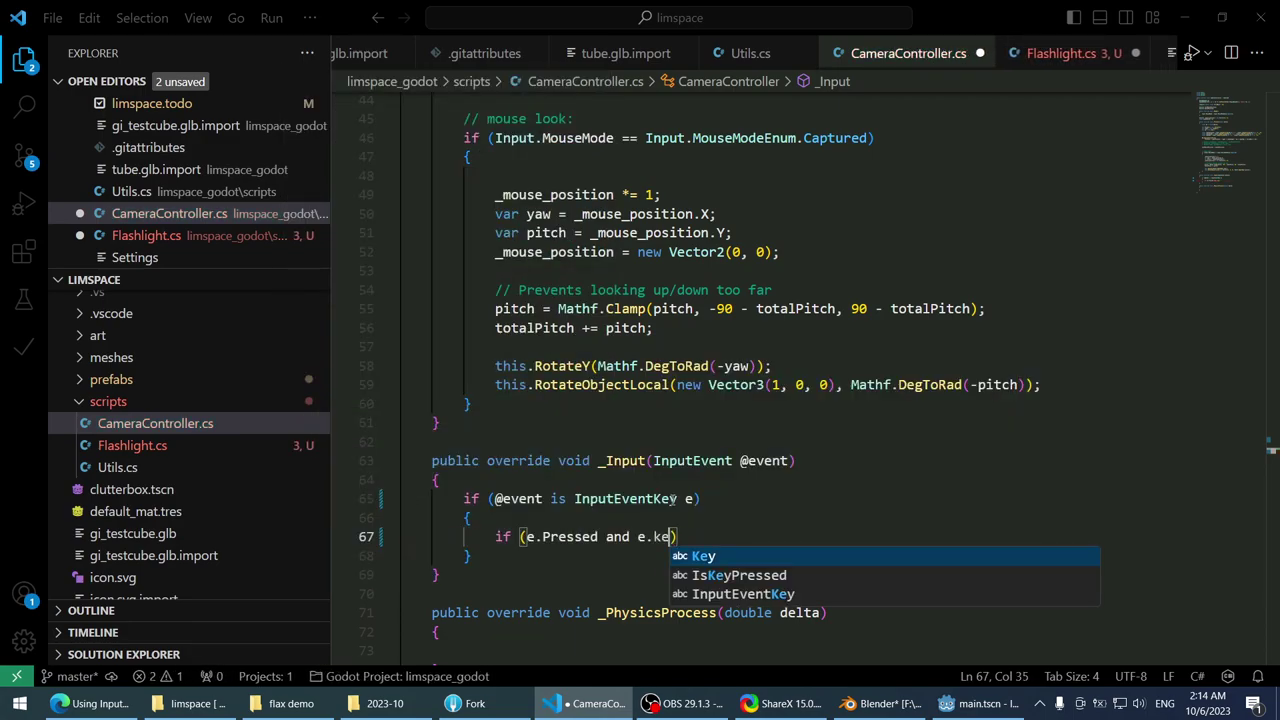
key(alt+Tab)
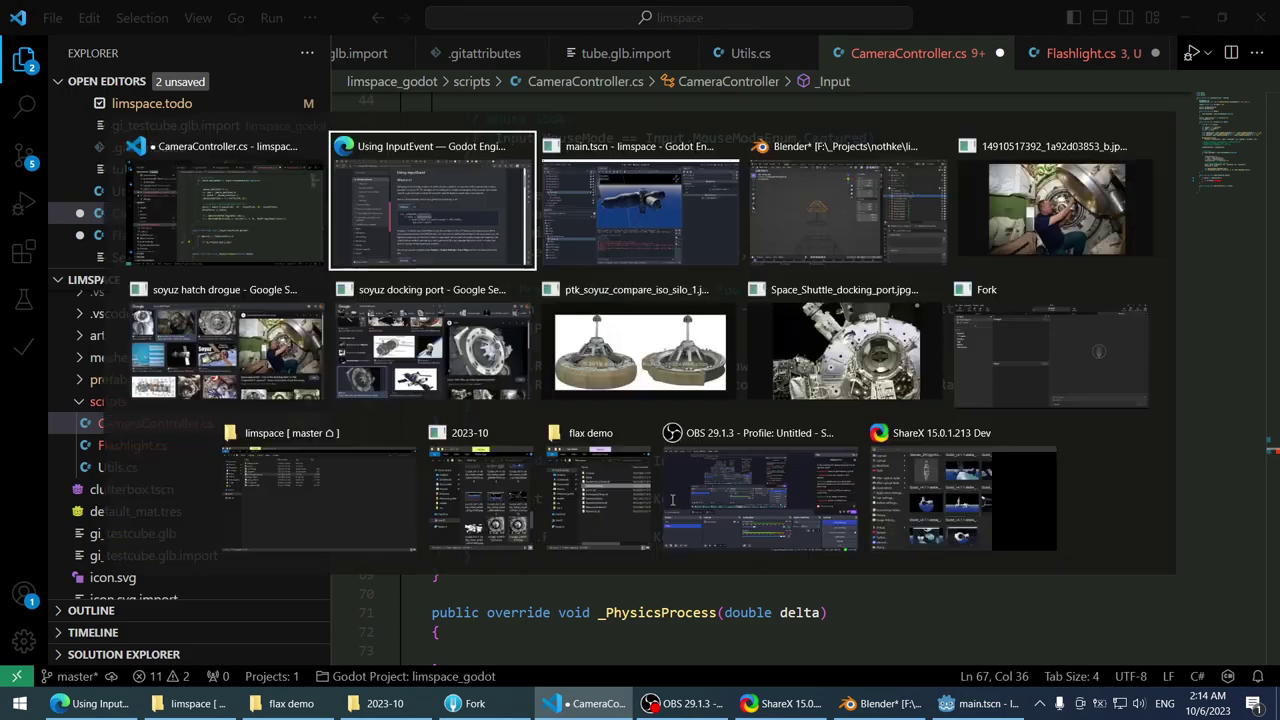
key(alt+Tab)
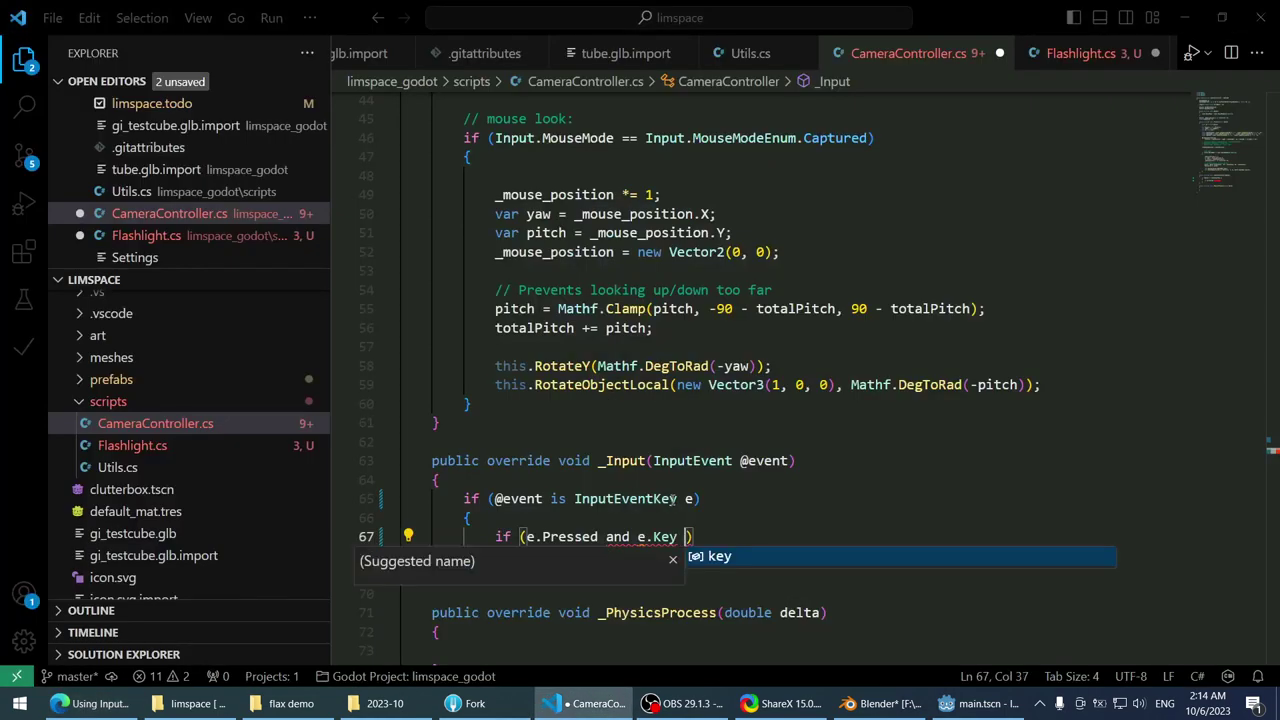
text(== Key.)
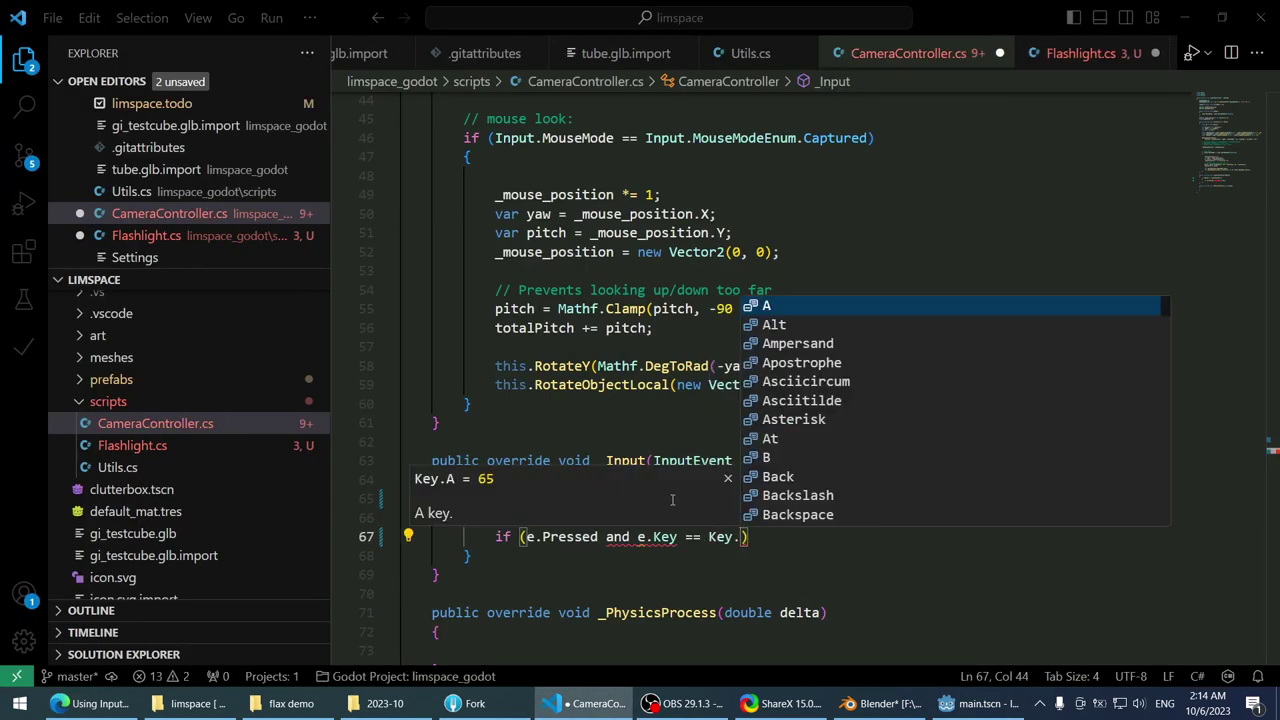
text(F))
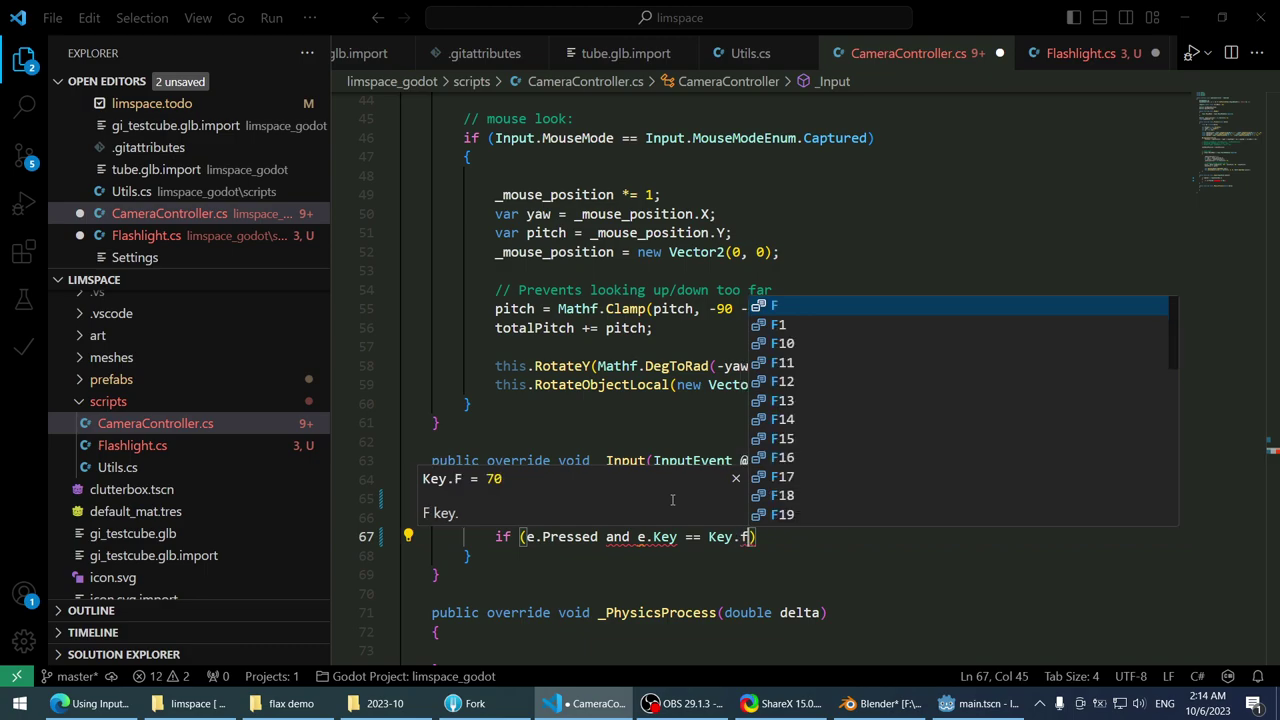
key(Return)
text({)
key(Return)
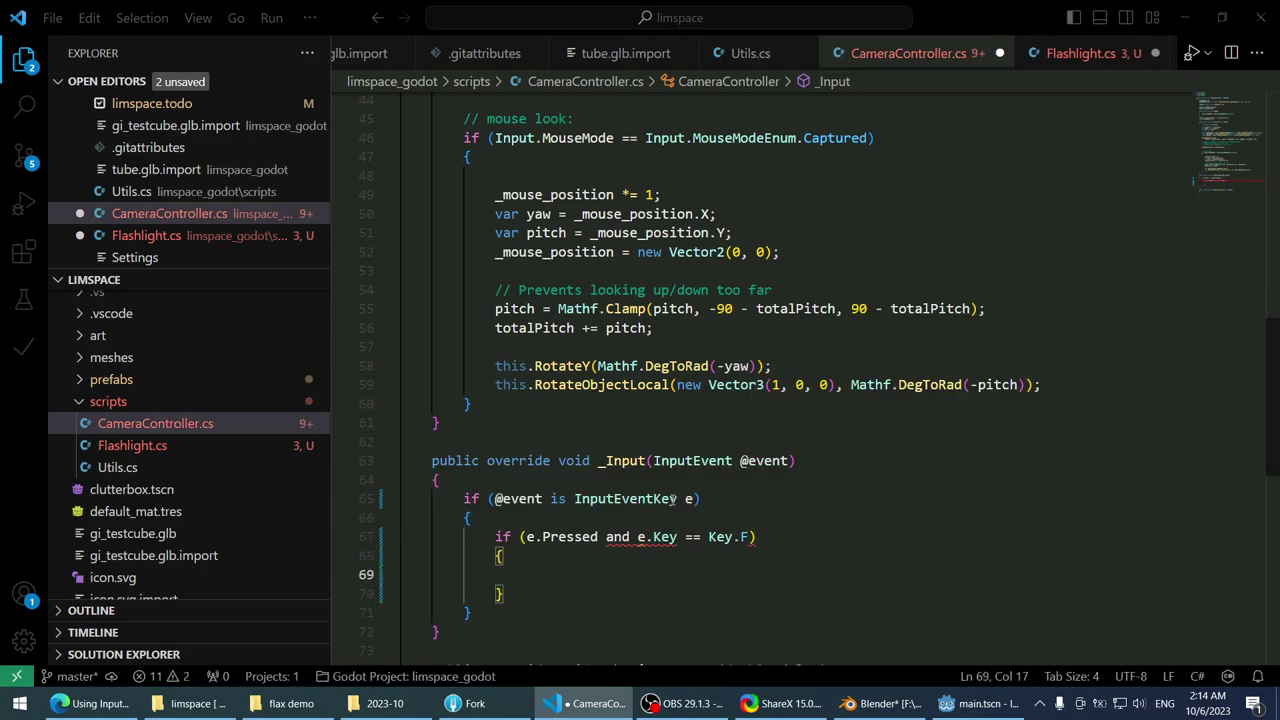
- Replace 'and' with && and switch the key property to Keycode in the F-key condition
double_click(618, 538)
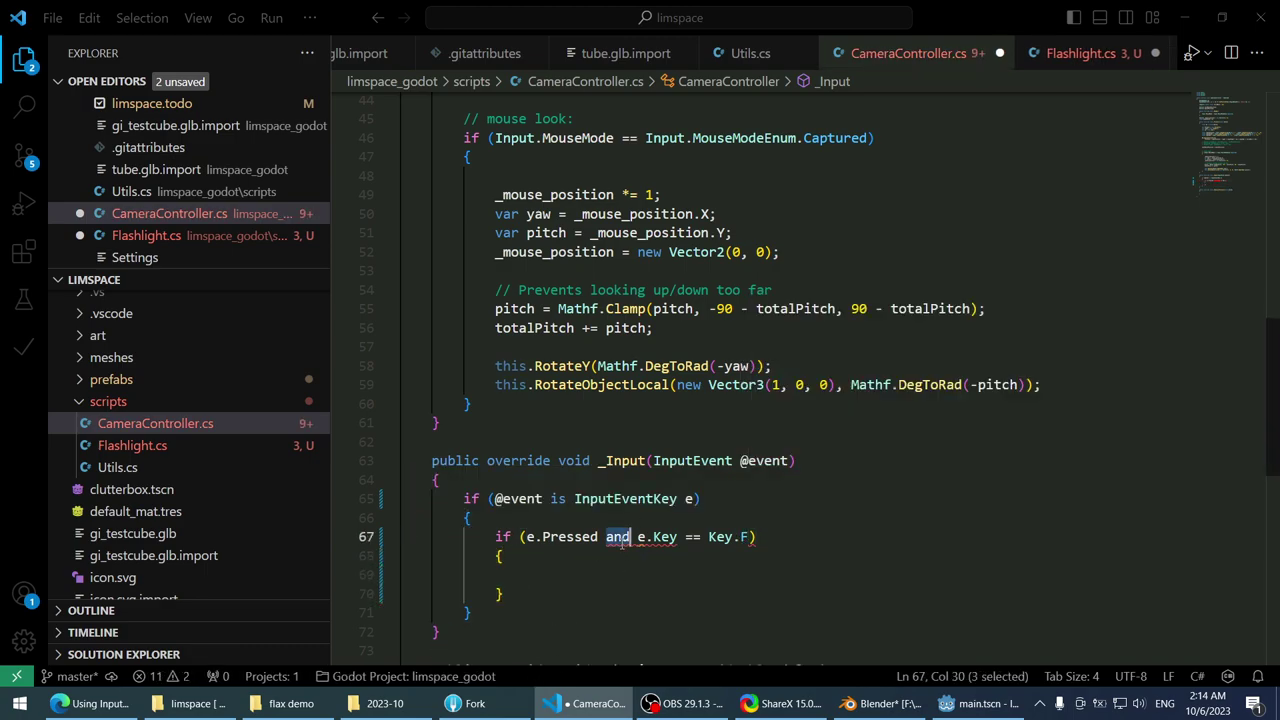
text(&&)
key(Down)
key(Down)
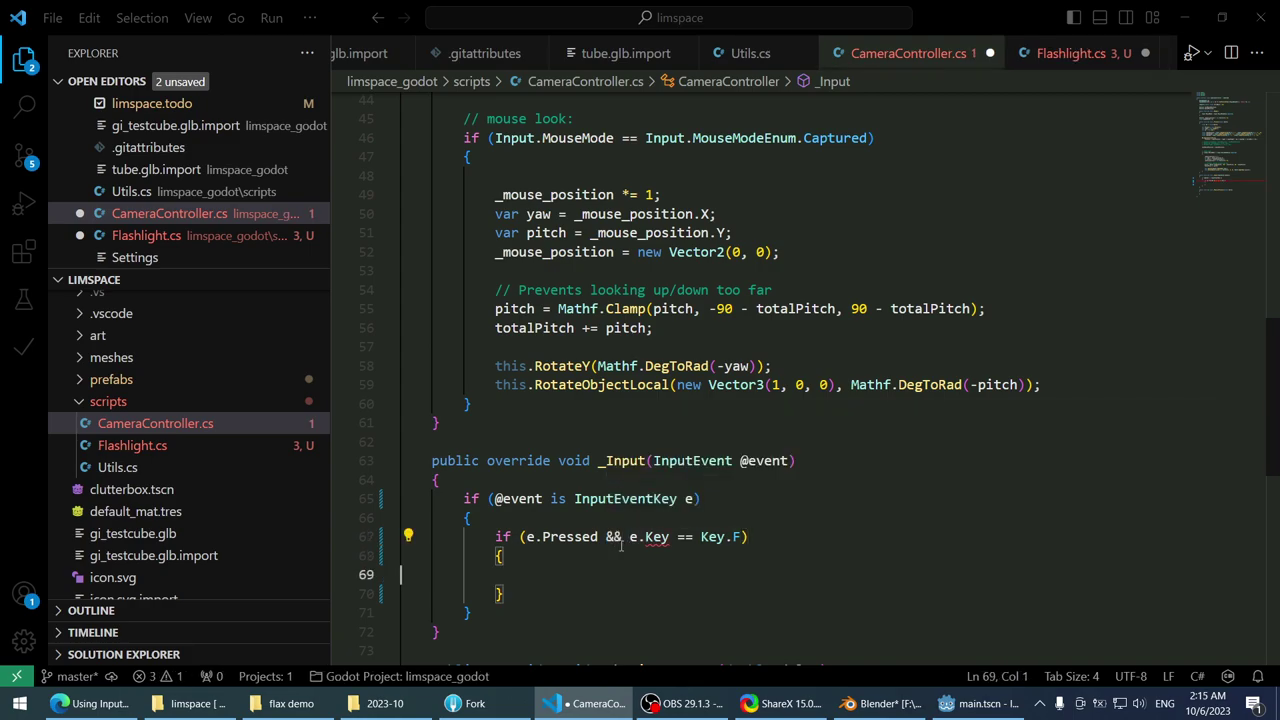
key(Up)
key(Up)
key(Up)
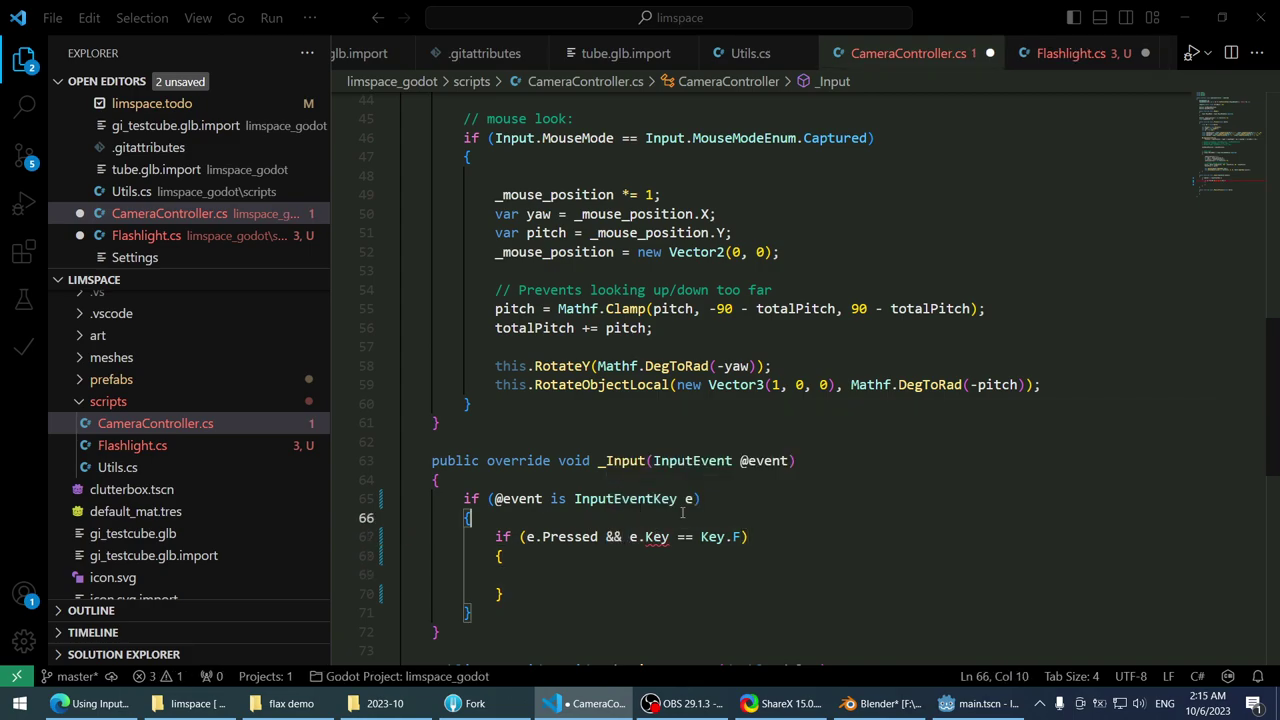
key(Down)
key(End)
key(Left)
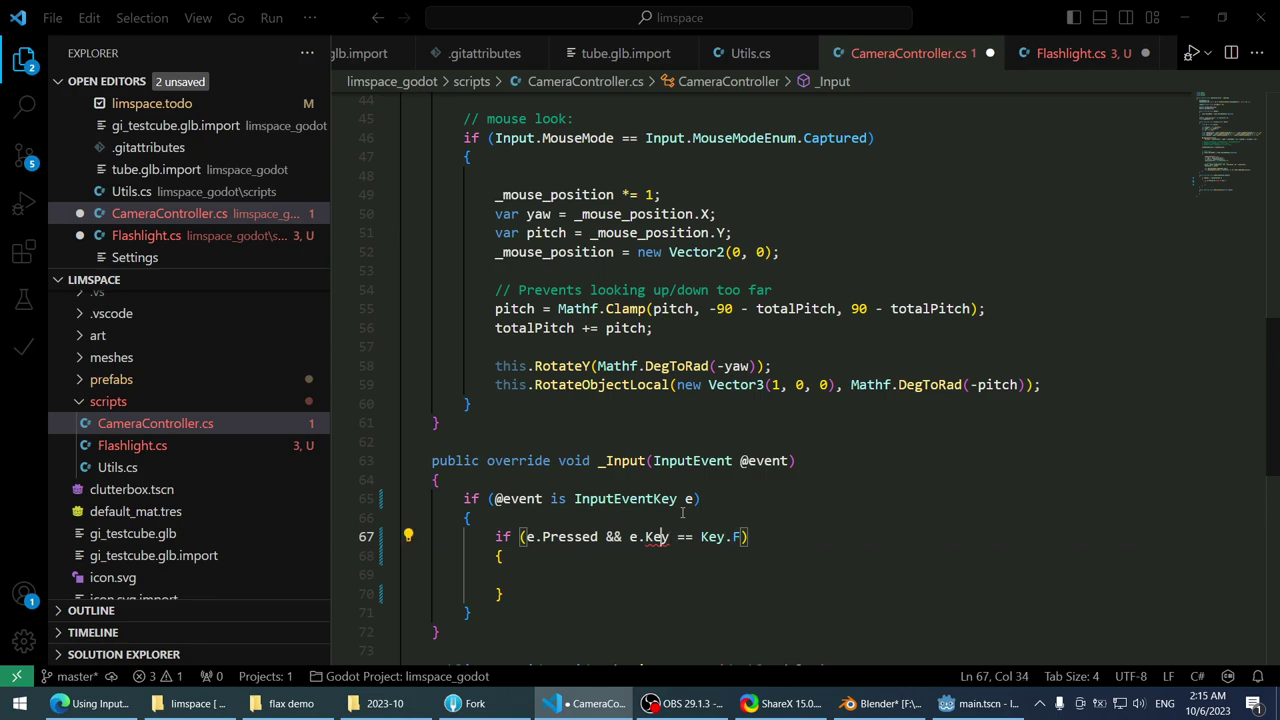
key(BackSpace)
key(BackSpace)
key(BackSpace)
text(key)
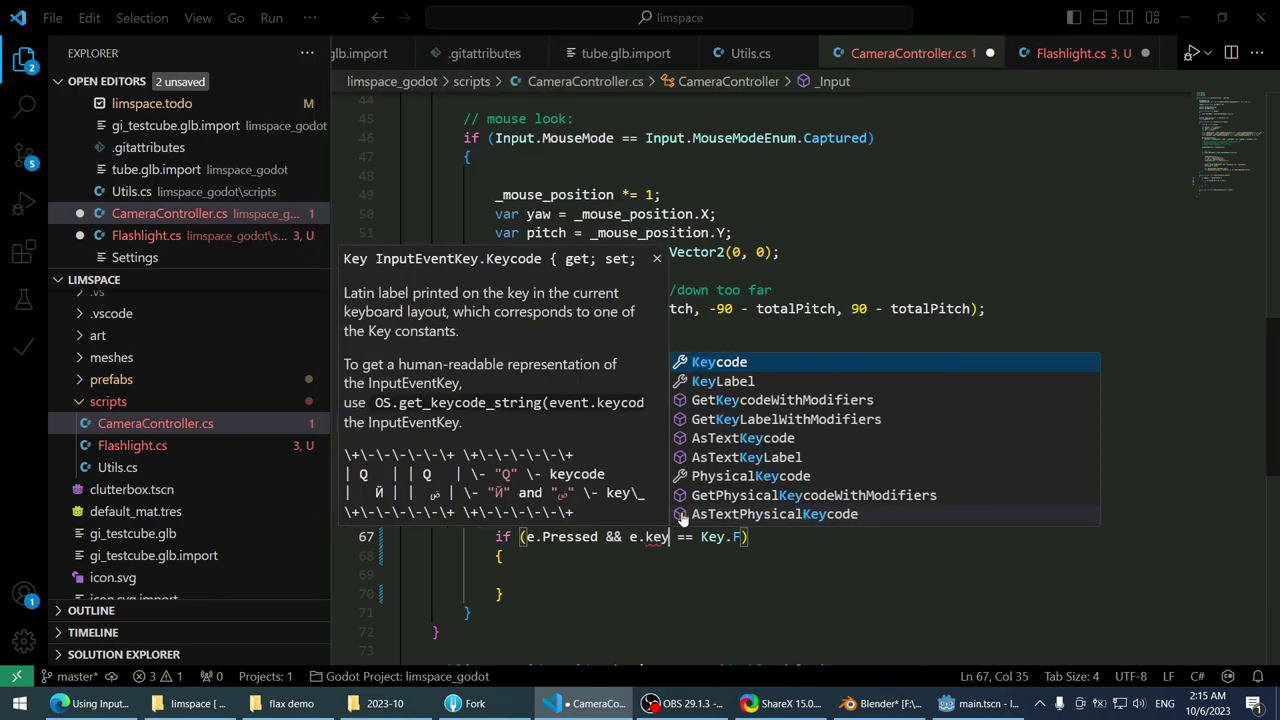
key(Tab)
key(Down)
key(Down)
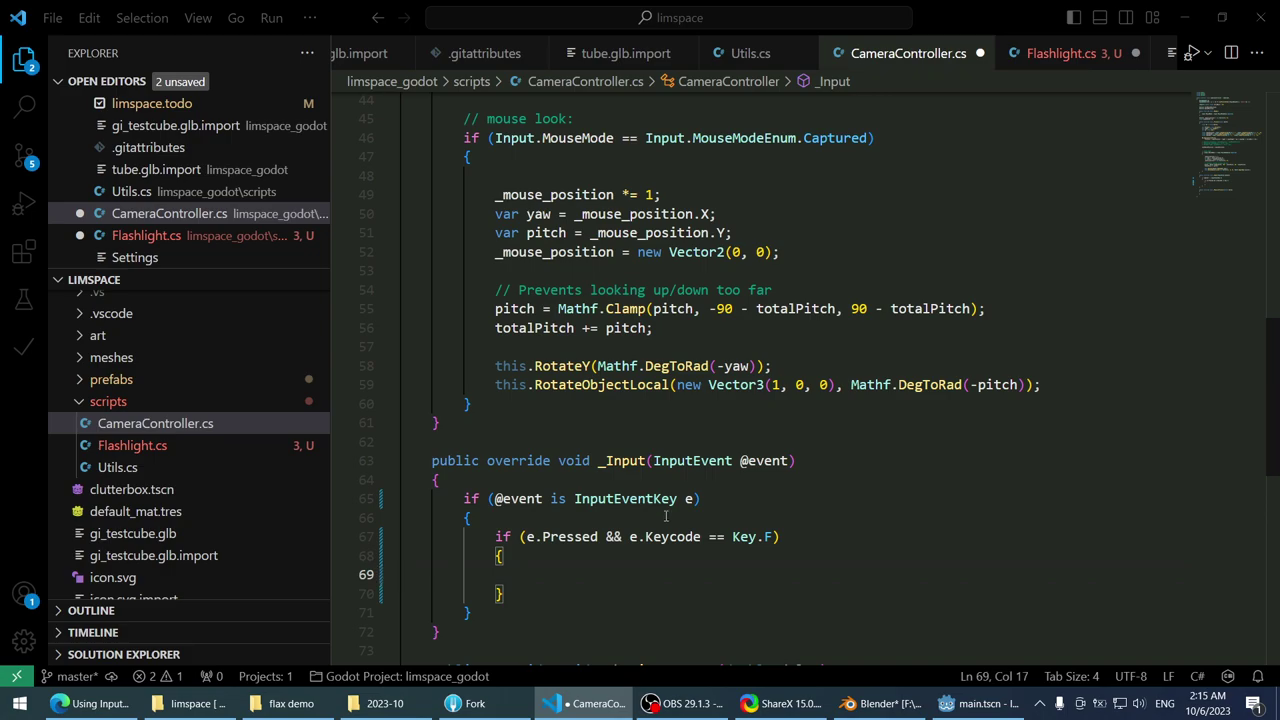
- Select the whole _Input method, lines 63–72
scroll(766, 428, down, 3)
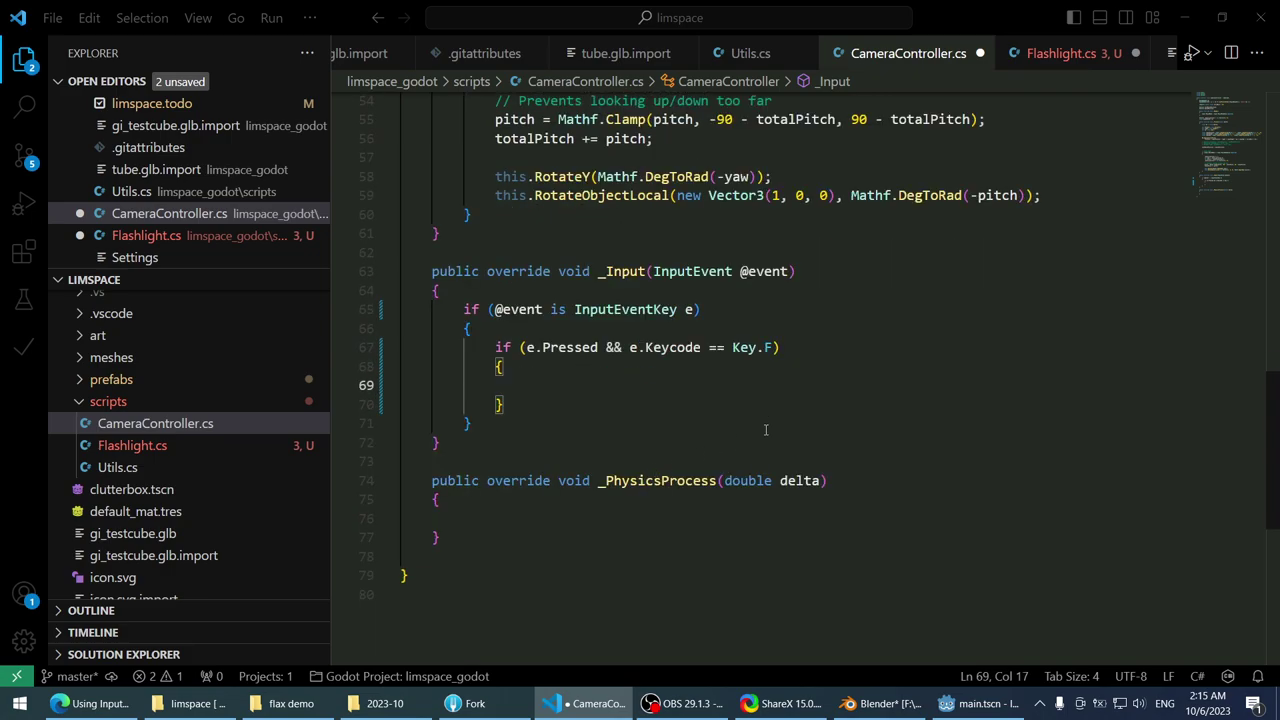
scroll(766, 430, up, 7)
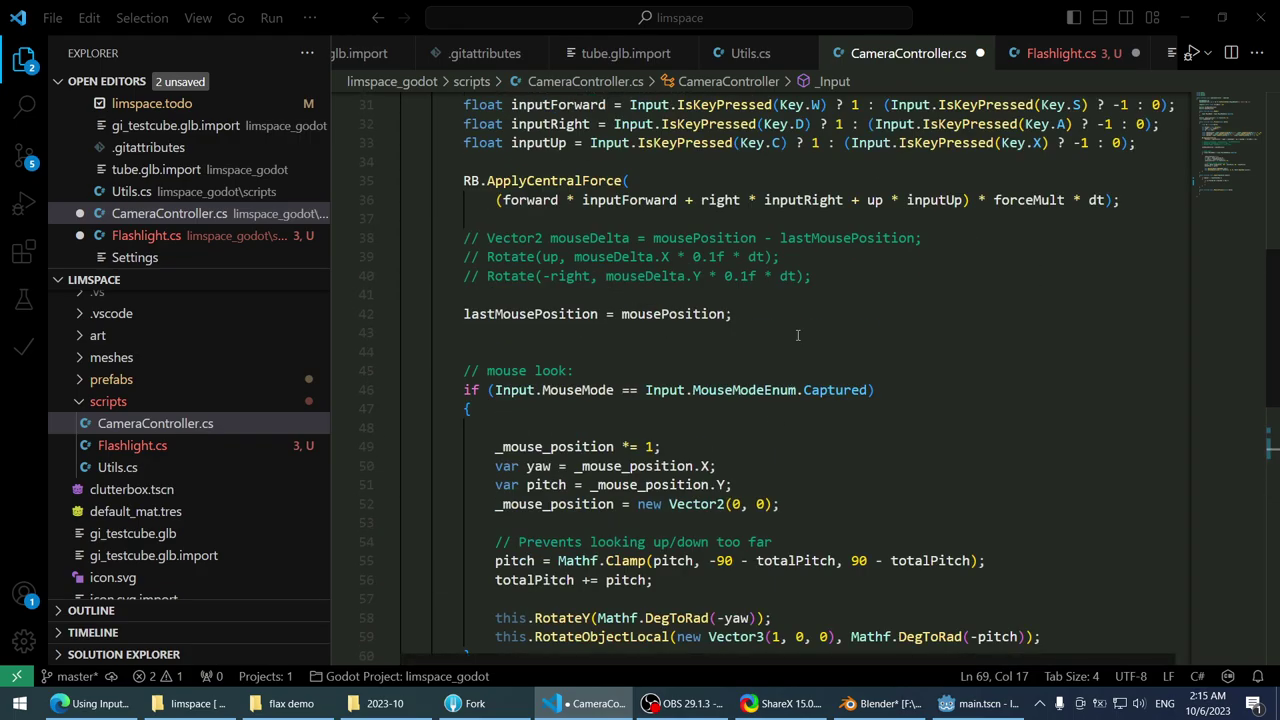
scroll(790, 390, up, 5)
scroll(803, 372, down, 6)
scroll(800, 370, down, 5)
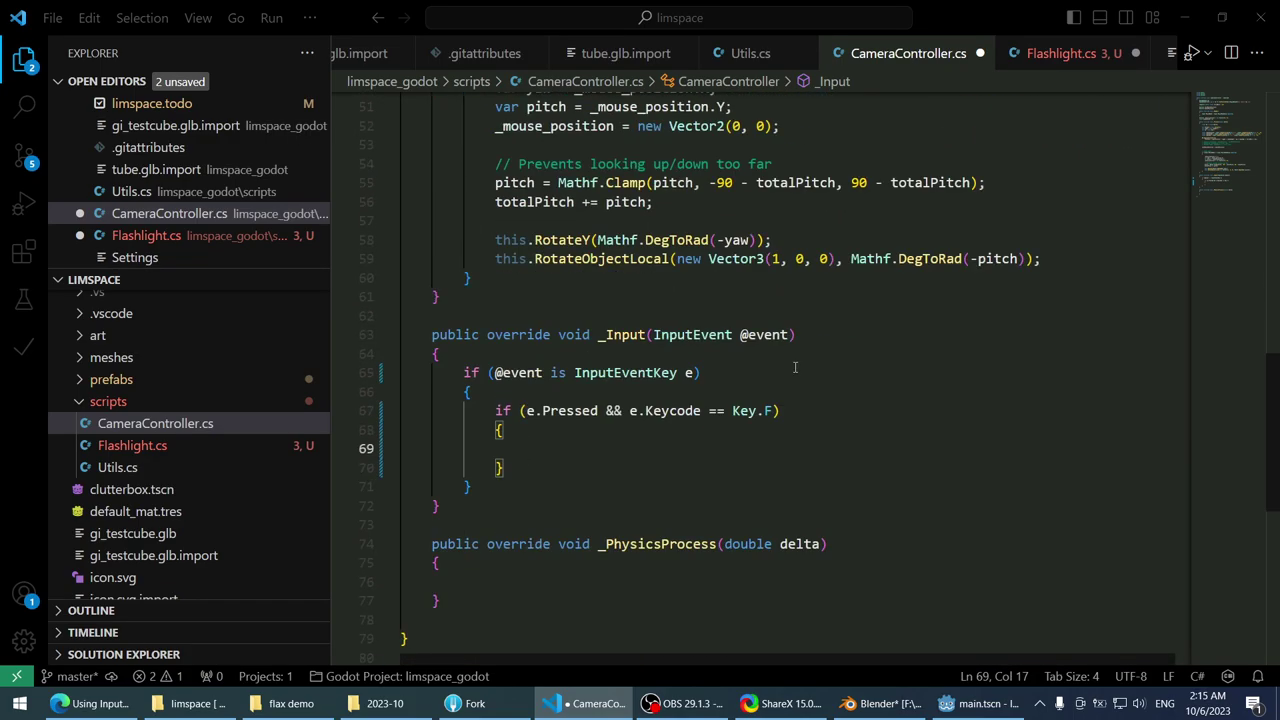
scroll(795, 370, up, 14)
scroll(788, 385, down, 2)
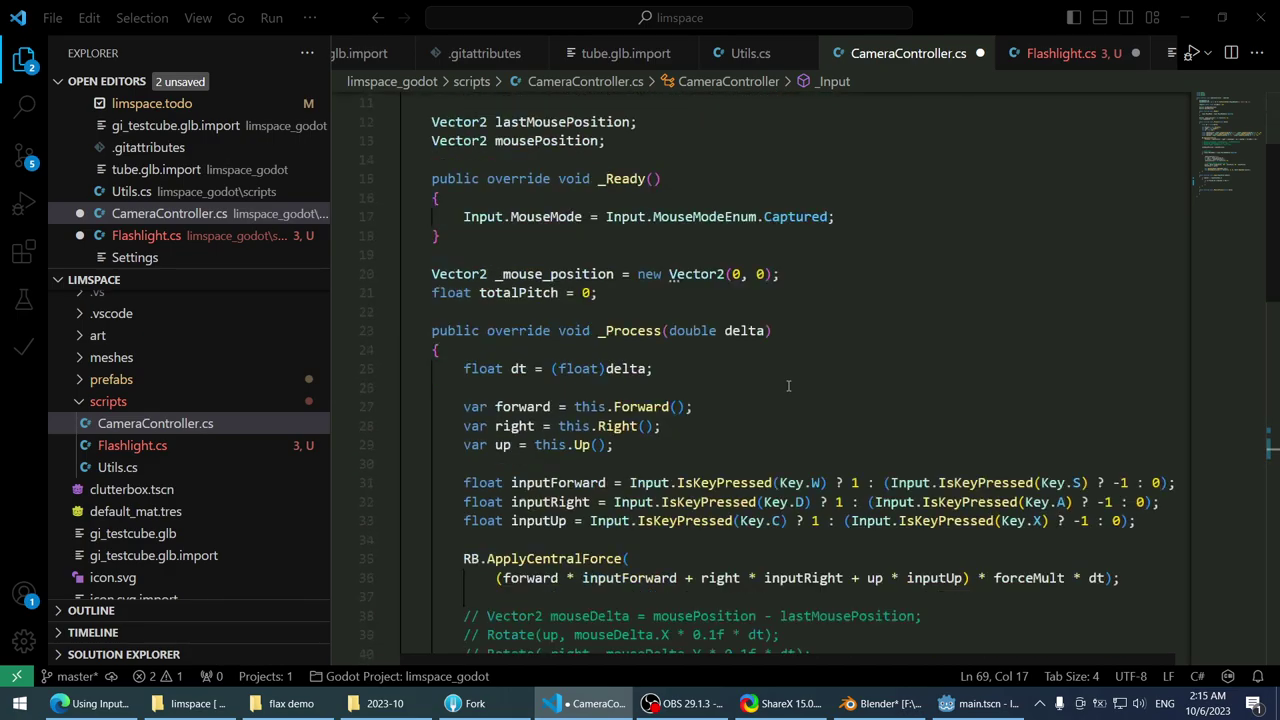
scroll(788, 385, down, 14)
drag(489, 434, 338, 276)
key(ctrl+c)
- Undo the stray edits back to the up * inputUp force line, keeping the InputEventMouseMotion check, and save
key(ctrl+z)
key(ctrl+z)
key(ctrl+z)
key(ctrl+z)
key(ctrl+z)
key(ctrl+z)
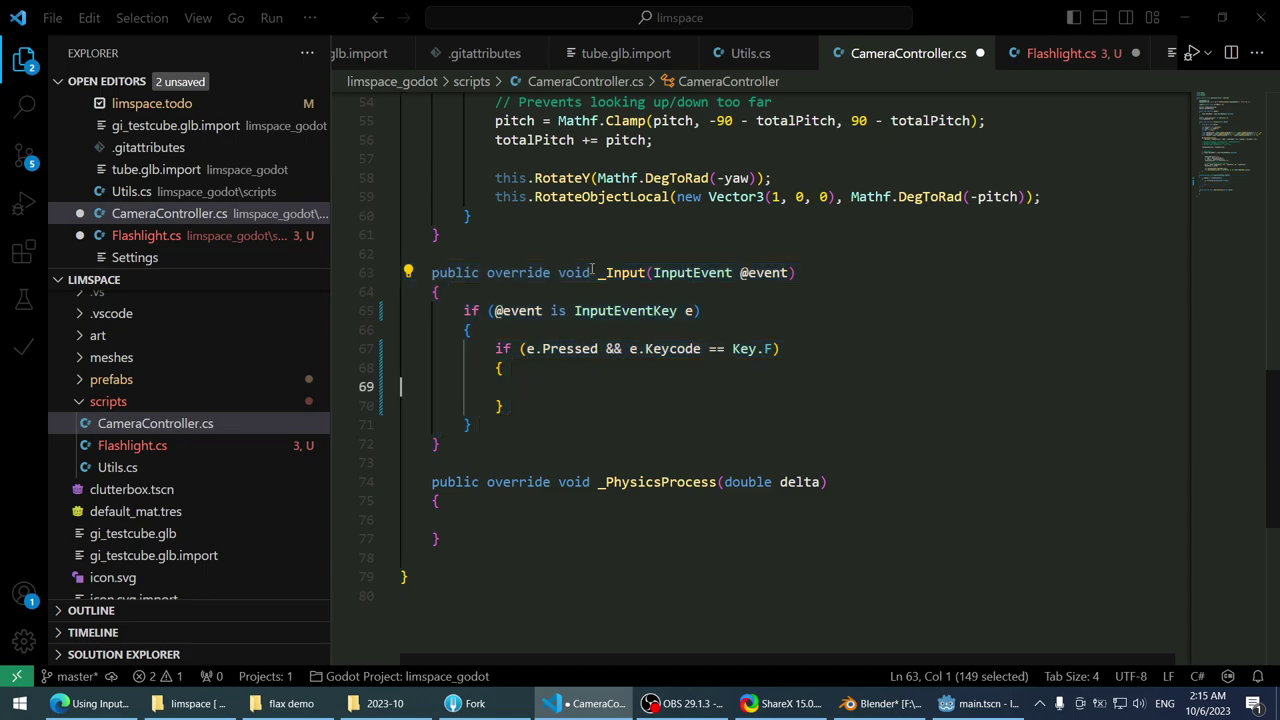
key(ctrl+z)
key(ctrl+z)
key(ctrl+z)
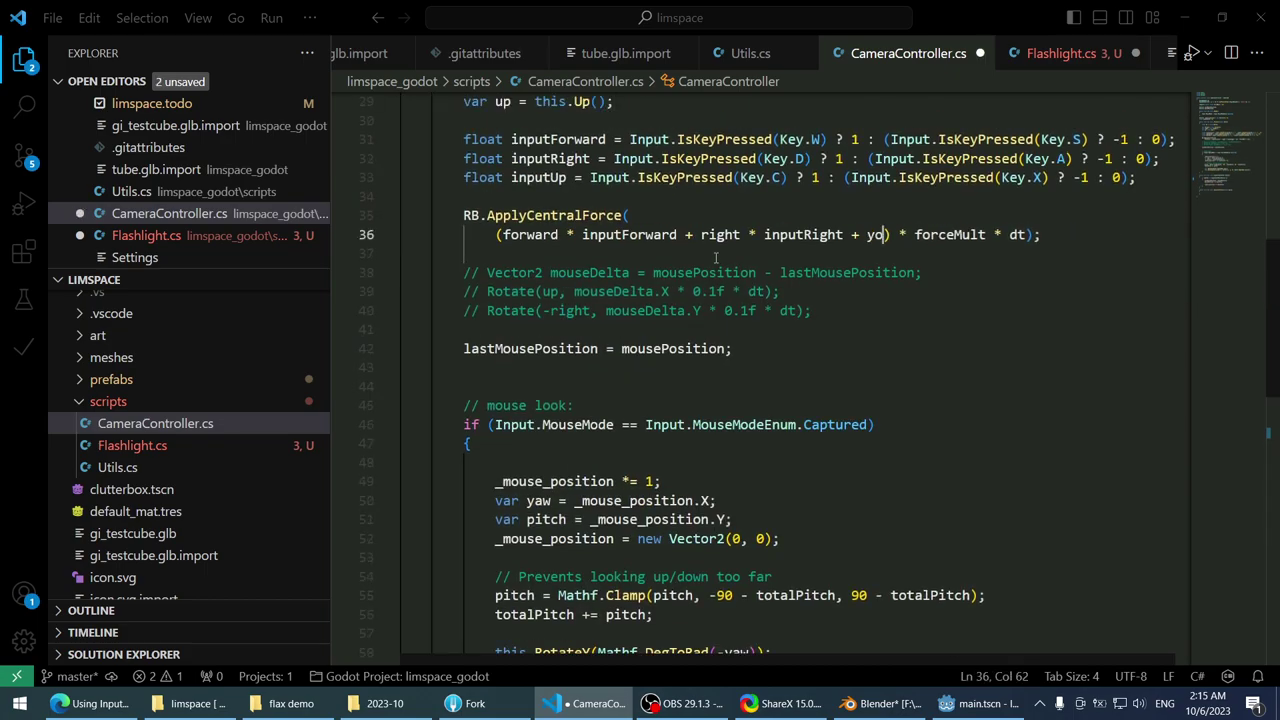
key(ctrl+z)
key(ctrl+z)
key(ctrl+z)
key(ctrl+z)
key(ctrl+z)
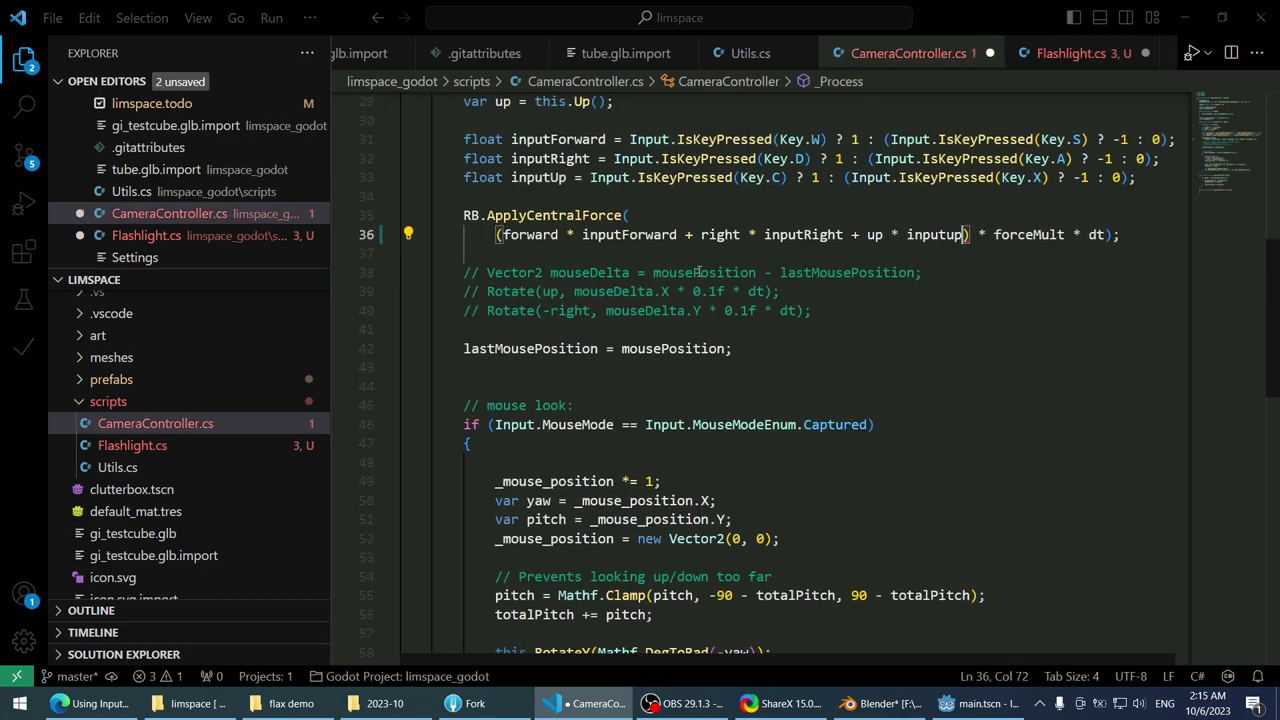
key(ctrl+z)
key(ctrl+z)
key(ctrl+z)
key(ctrl+z)
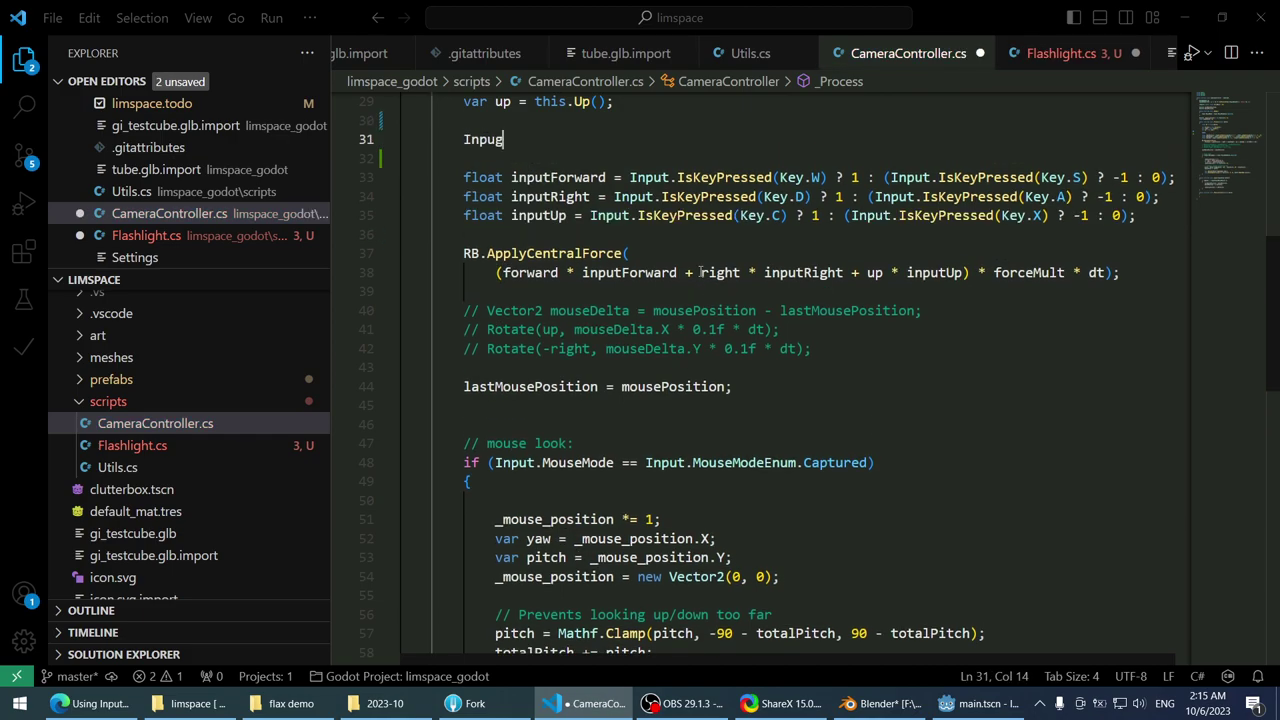
key(ctrl+z)
key(ctrl+z)
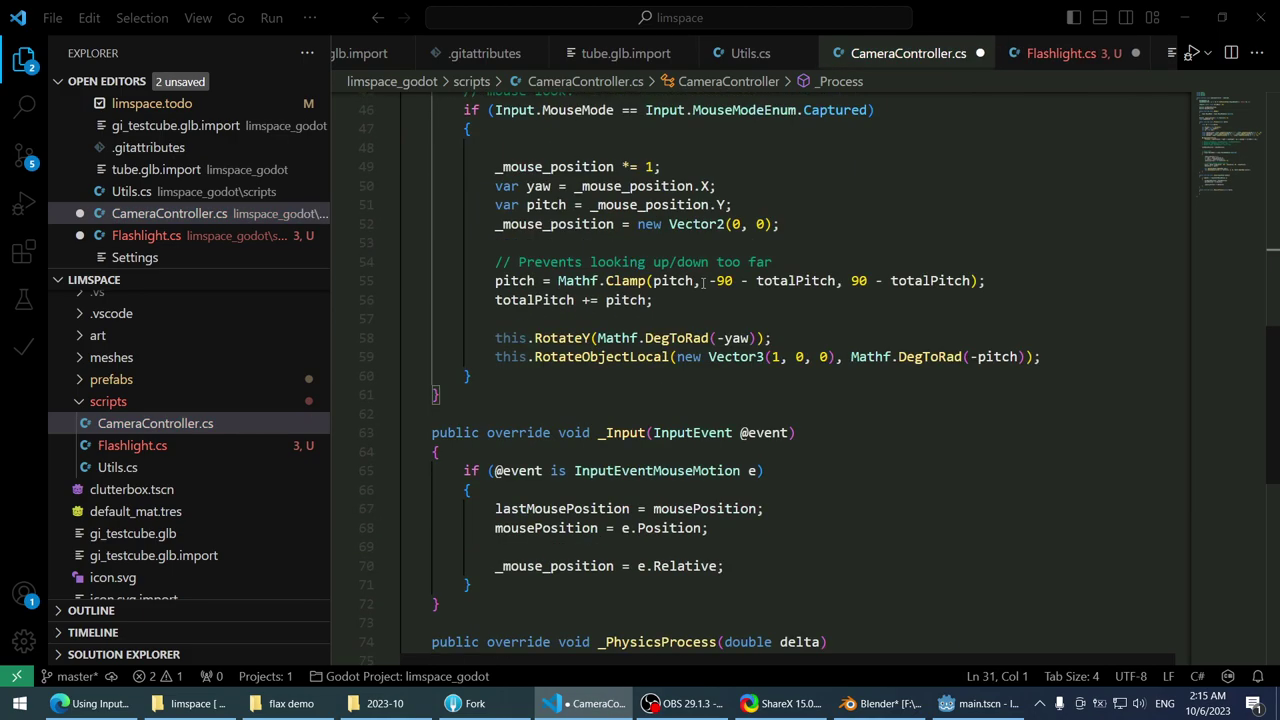
key(ctrl+y)
scroll(706, 289, up, 4)
key(ctrl+Tab)
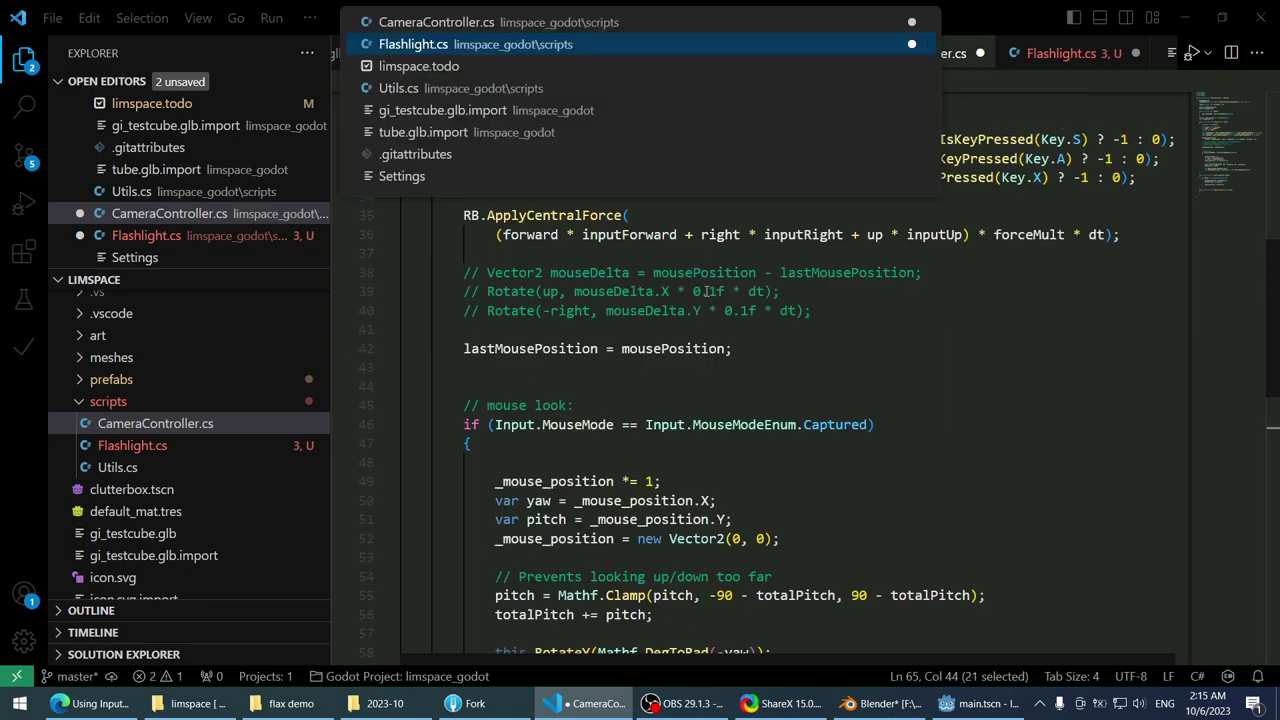
key(ctrl+Tab)
- In Flashlight.cs, replace the old _Input body with the pasted InputEventKey F check
key(ctrl+s)
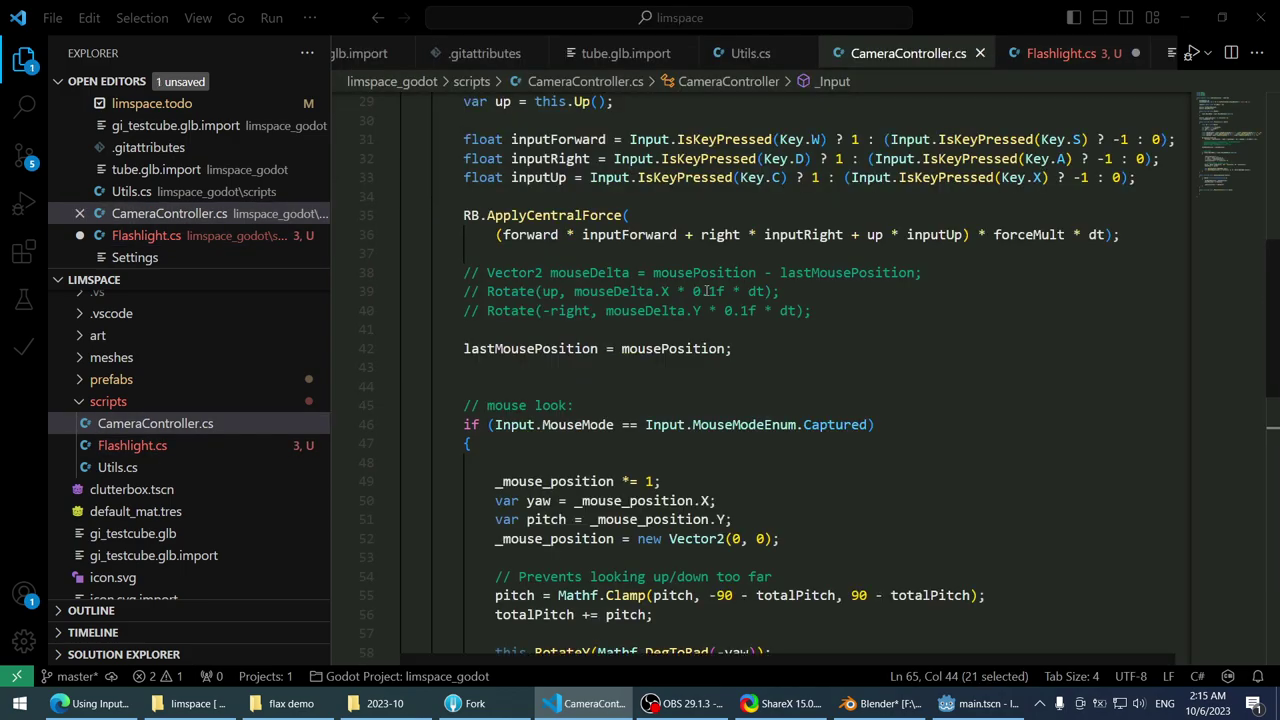
key(ctrl+Tab)
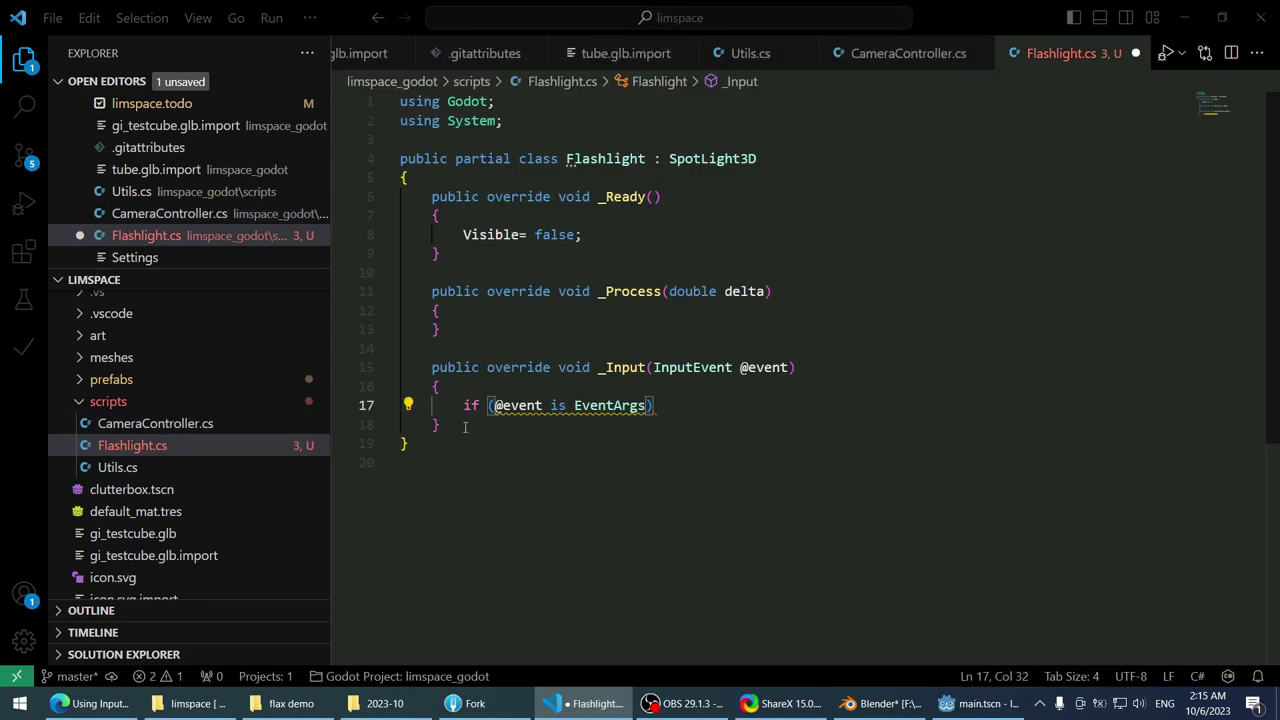
drag(465, 427, 431, 367)
key(ctrl+v)
- Make the F branch toggle visibility with Visible = !Visible;
click(694, 405)
click(706, 493)
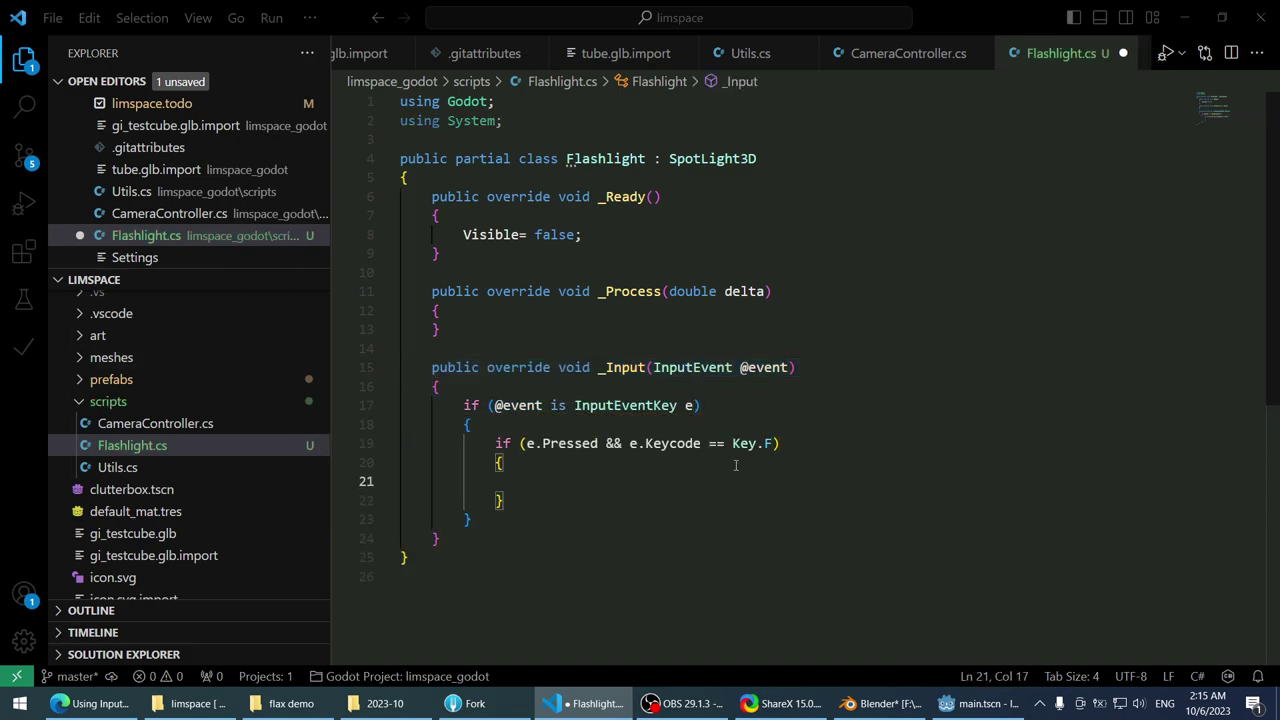
text(visi)
key(Down)
key(Down)
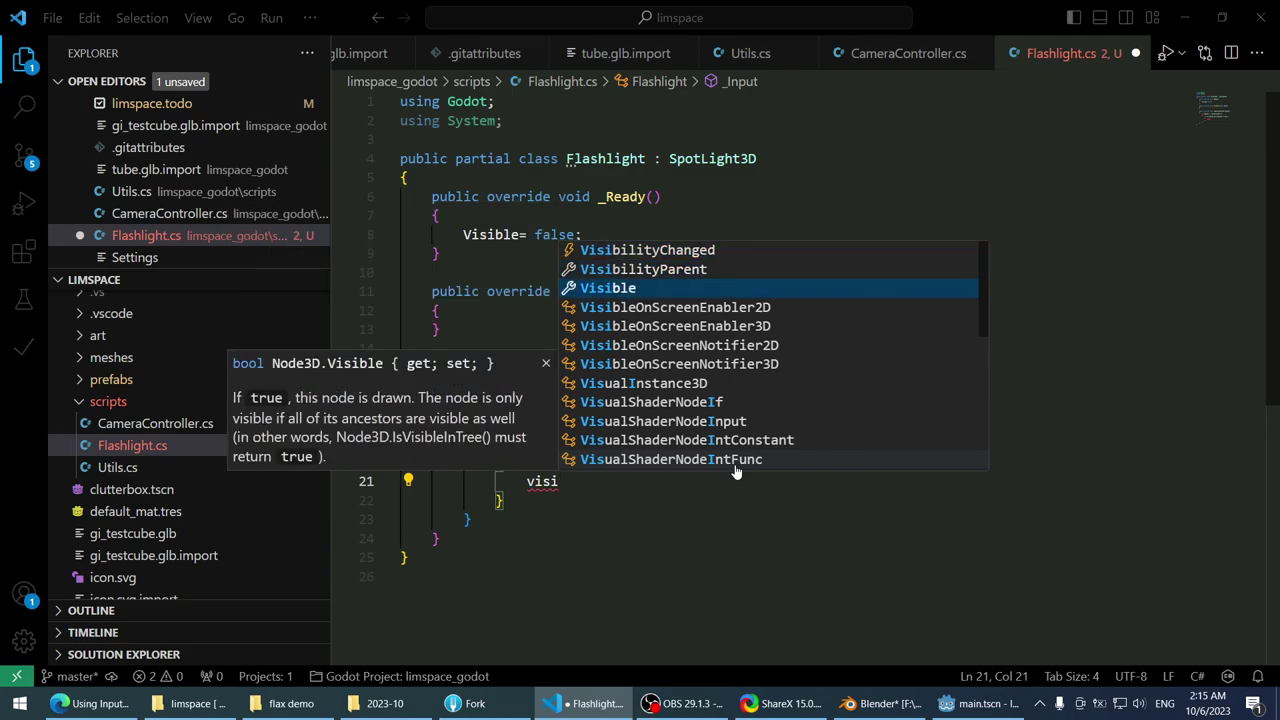
key(Tab)
text(= !)
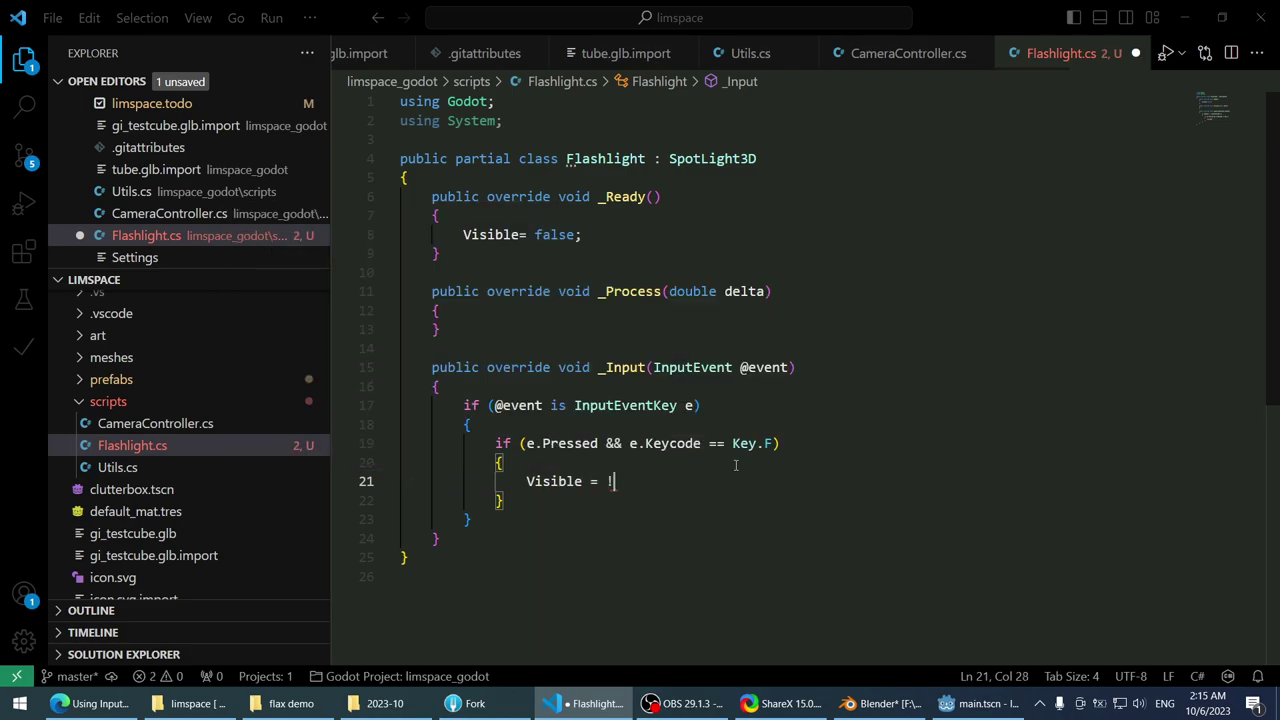
text(visible)
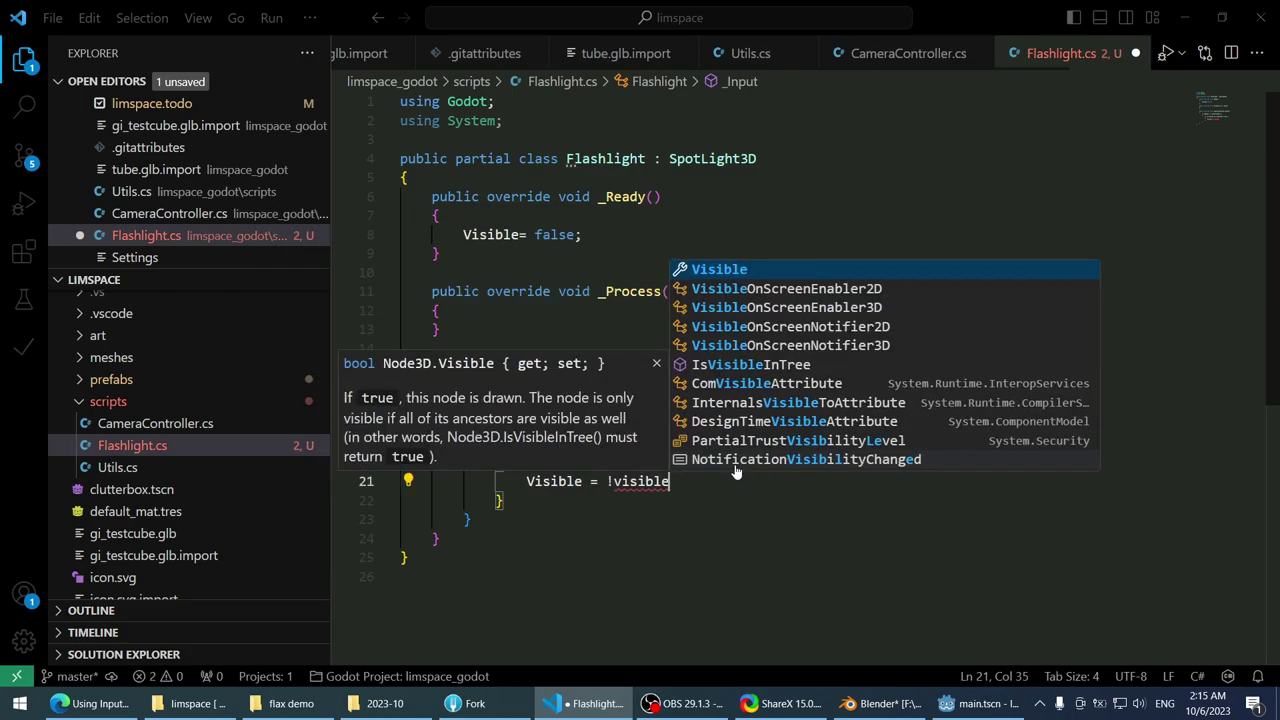
key(Tab)
text(;)
- Delete the Visible = false line from _Ready and save Flashlight.cs
key(Up)
key(Up)
key(Up)
key(Up)
key(Up)
key(Up)
key(Up)
key(Up)
key(Up)
key(Up)
key(Up)
key(Up)
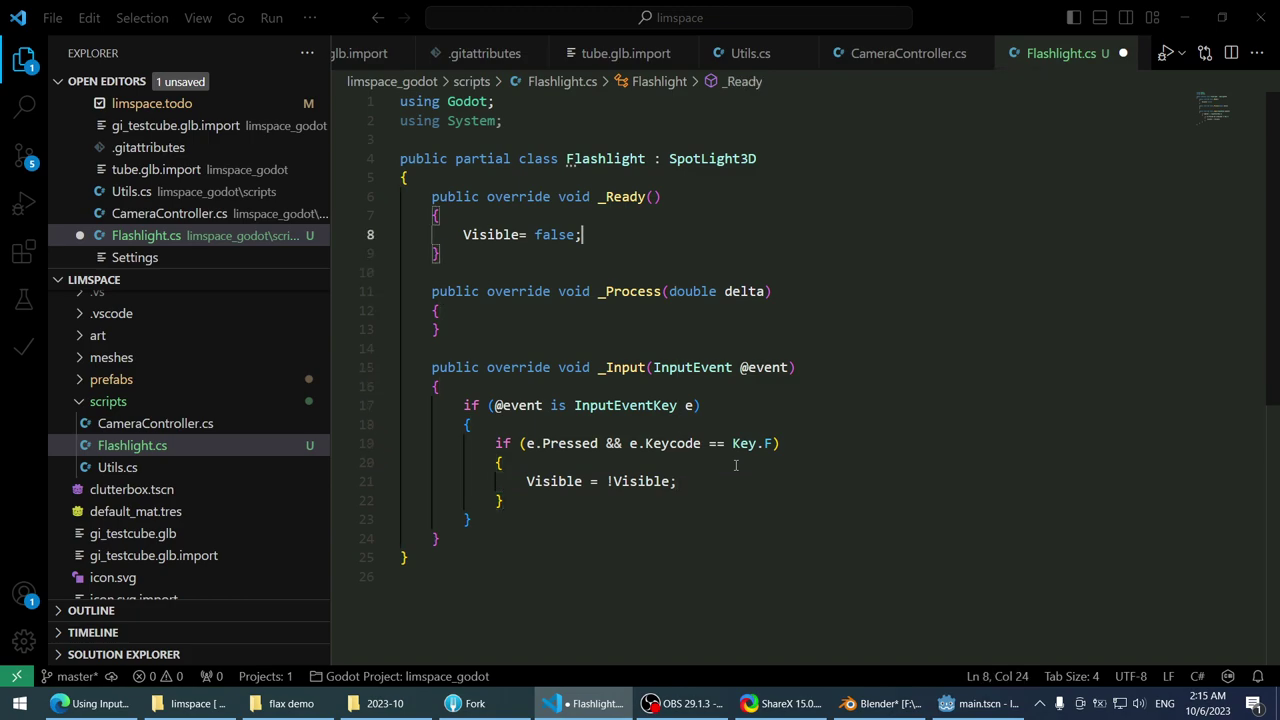
key(ctrl+shift+k)
key(Down)
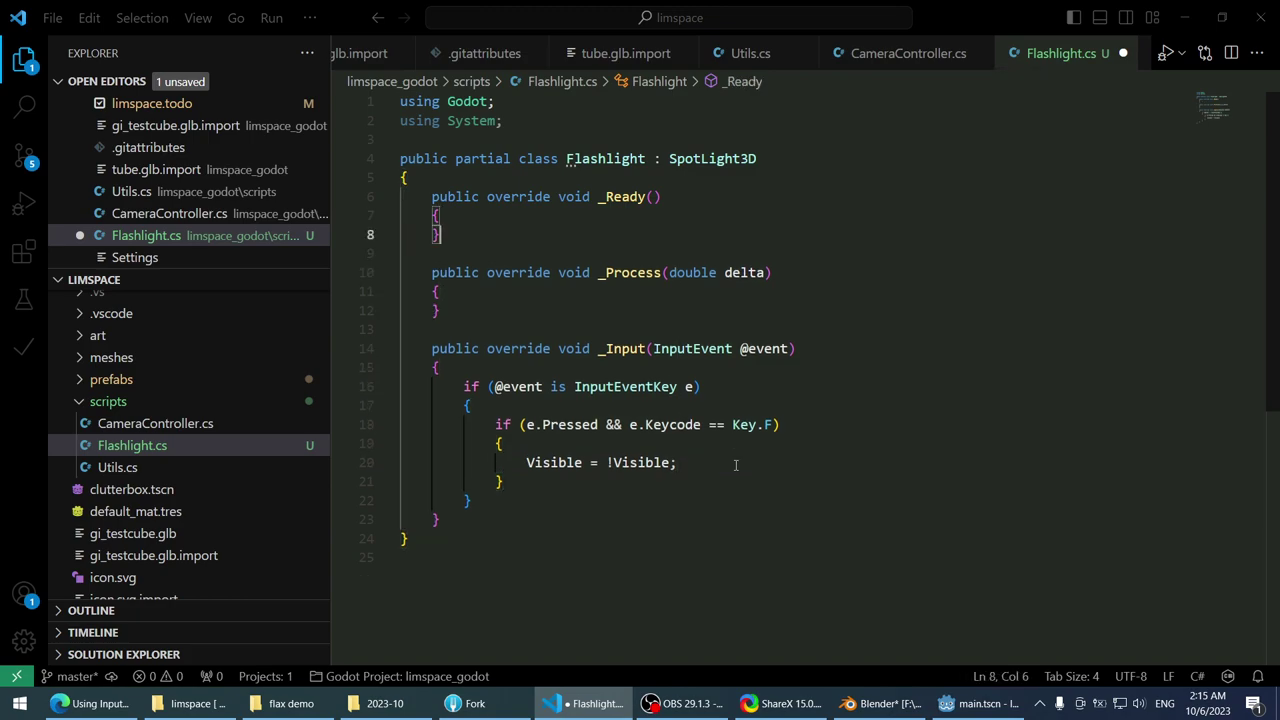
key(ctrl+s)
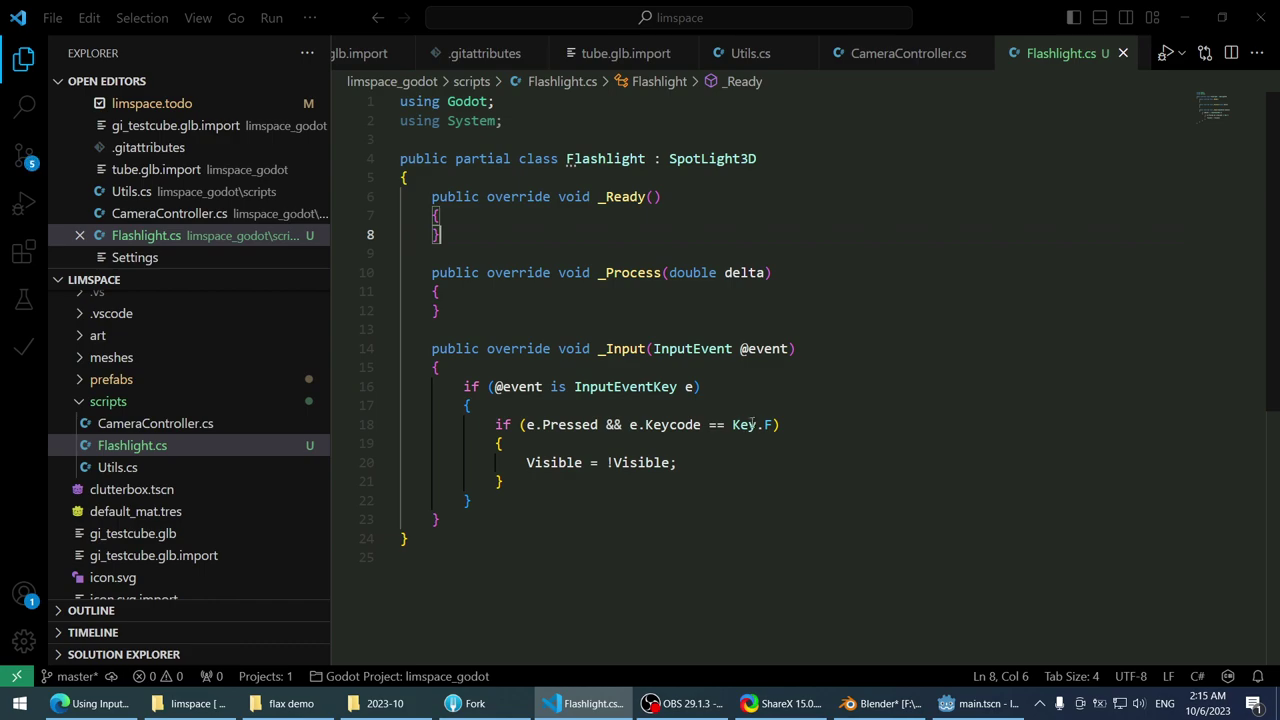
- Select the player's SpotLight3D and load scripts/Flashlight.cs into its Script field
click(980, 703)
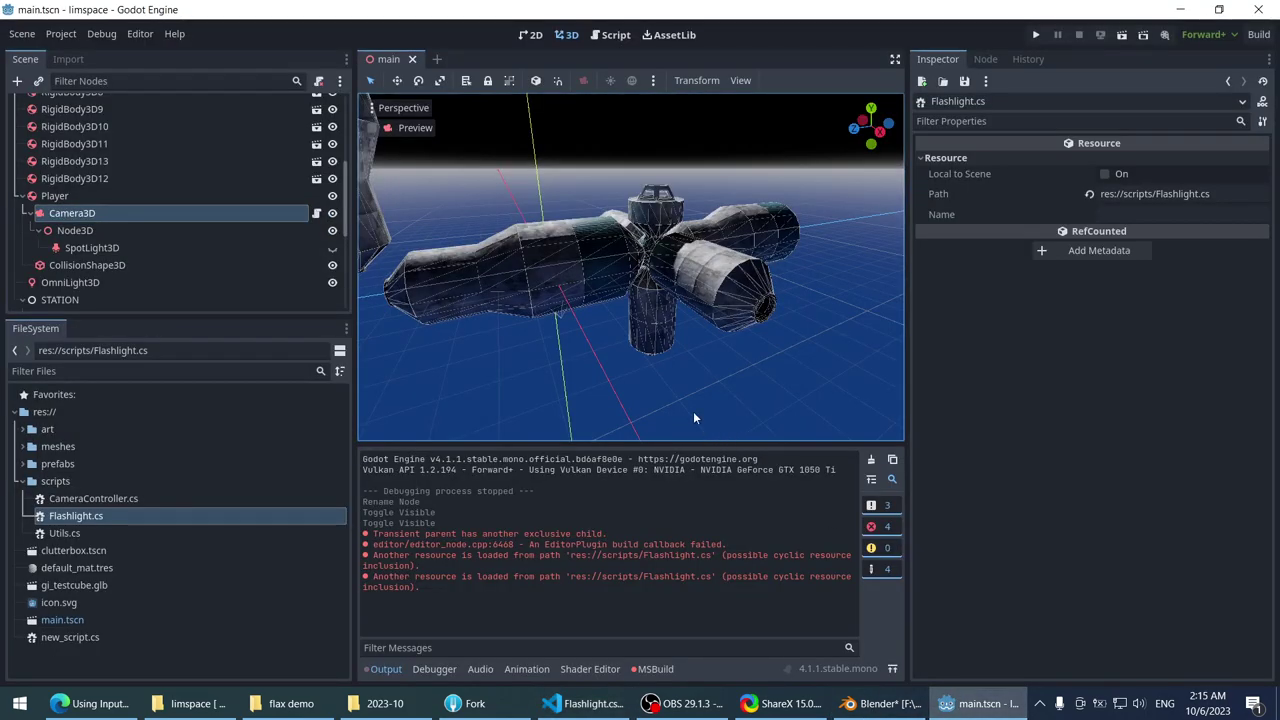
scroll(556, 254, up, 3)
click(167, 230)
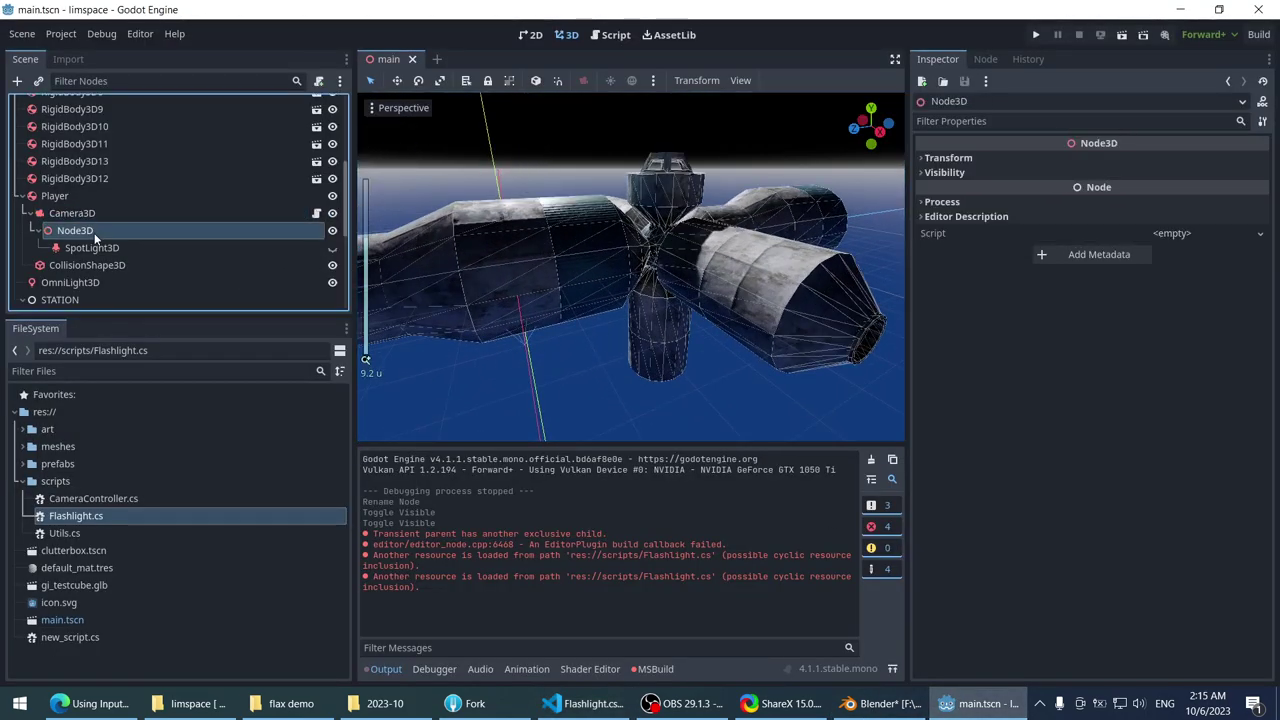
click(160, 247)
scroll(1088, 465, down, 3)
click(1165, 645)
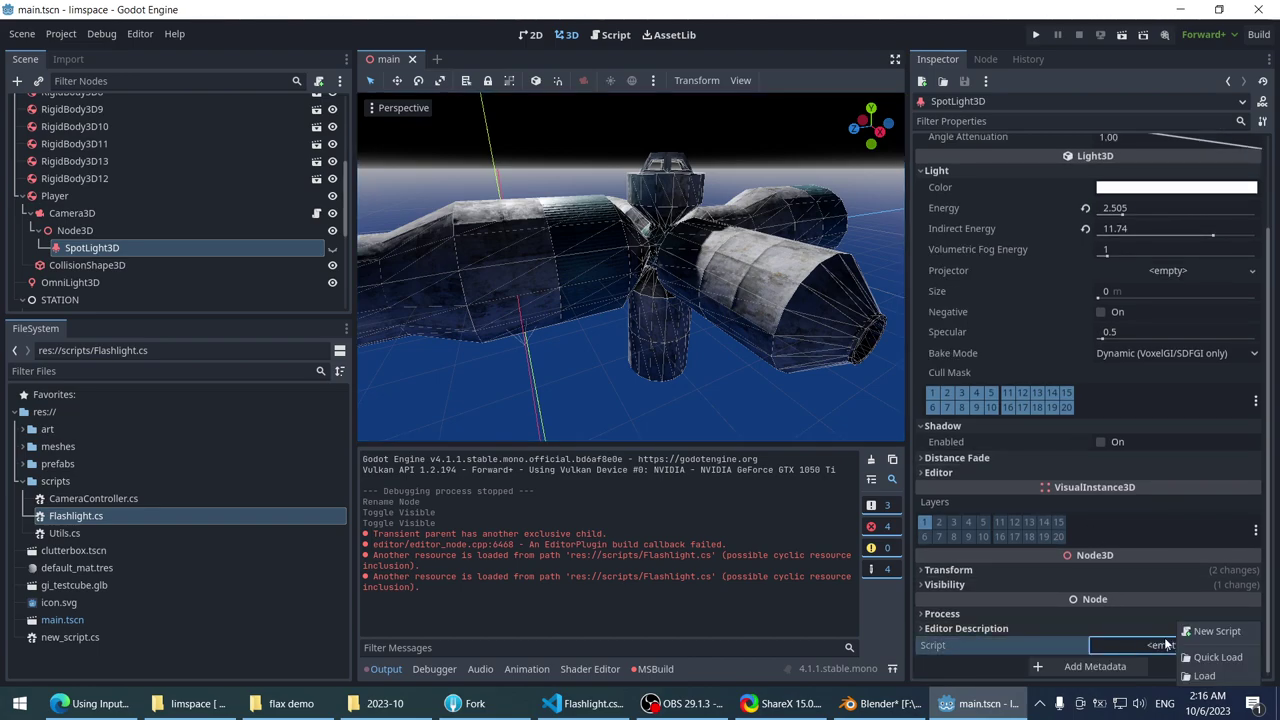
click(1203, 676)
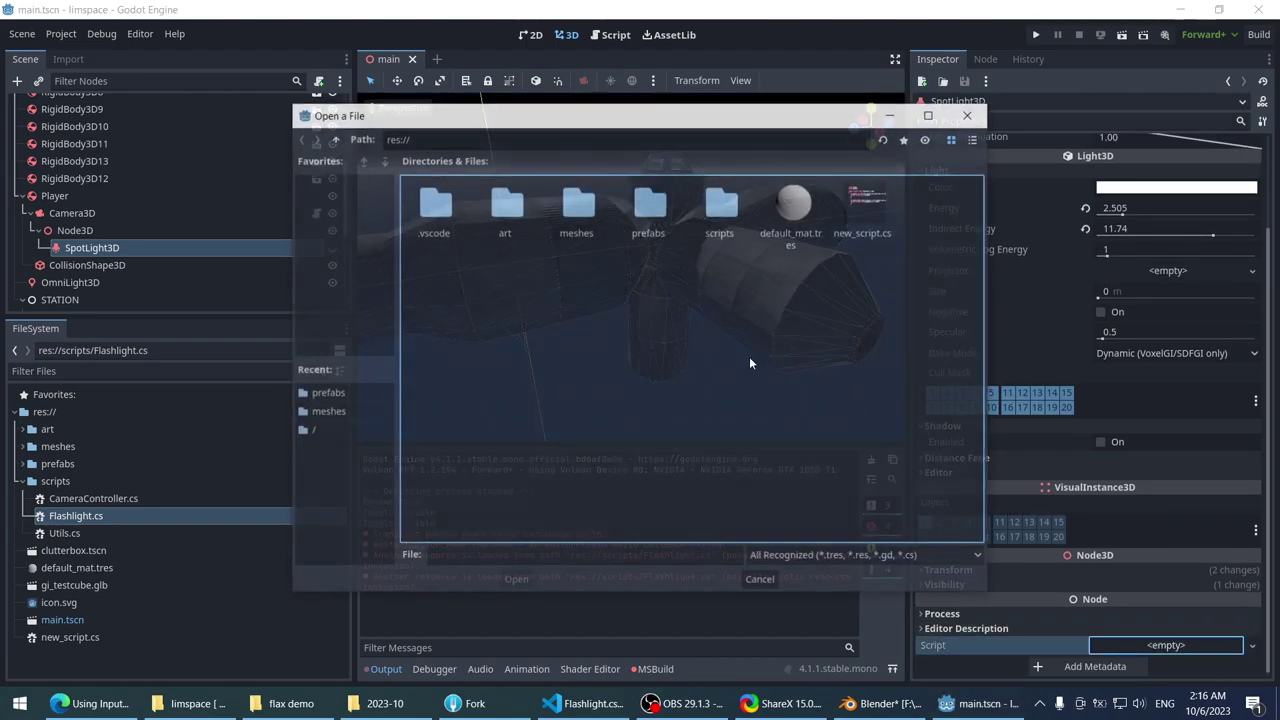
click(719, 197)
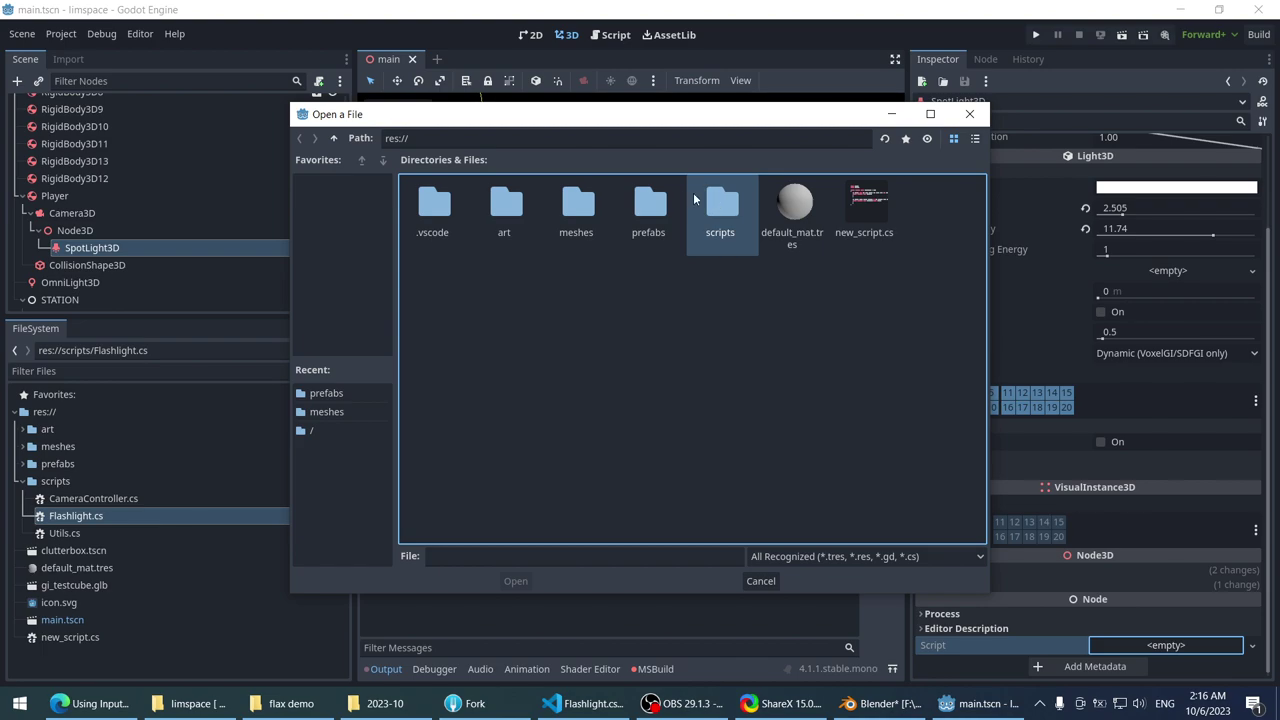
double_click(700, 205)
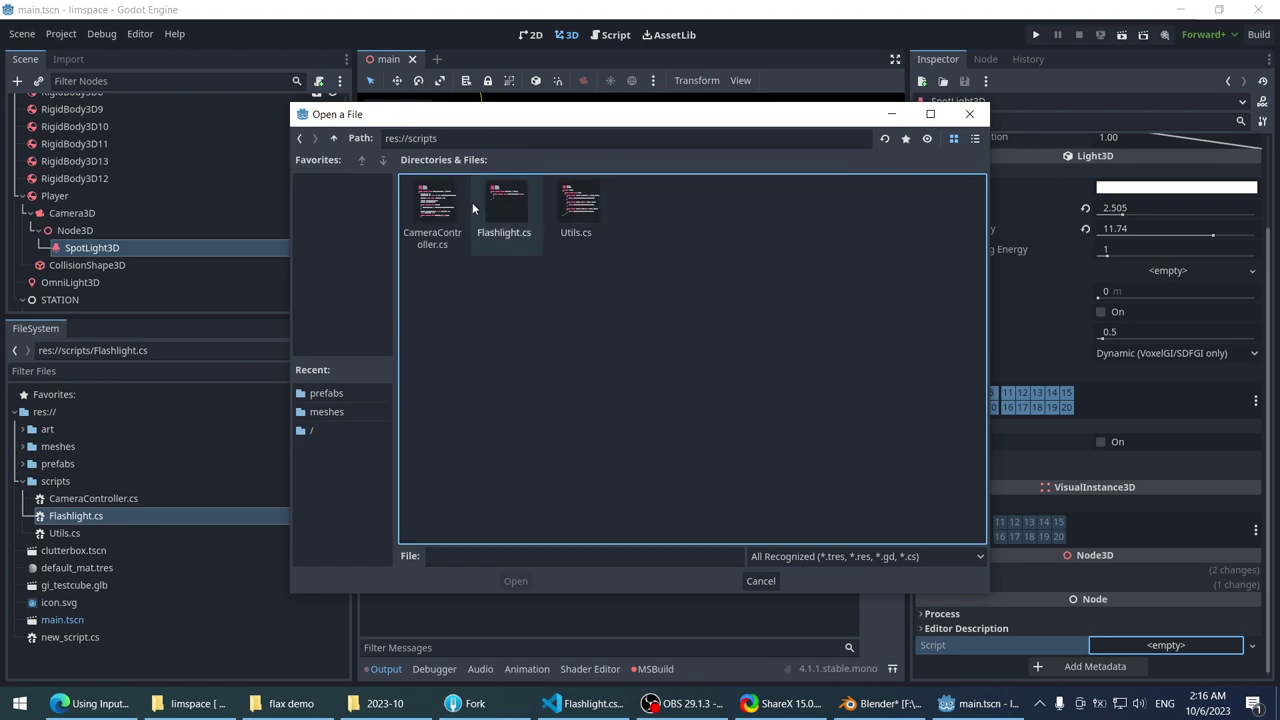
click(505, 201)
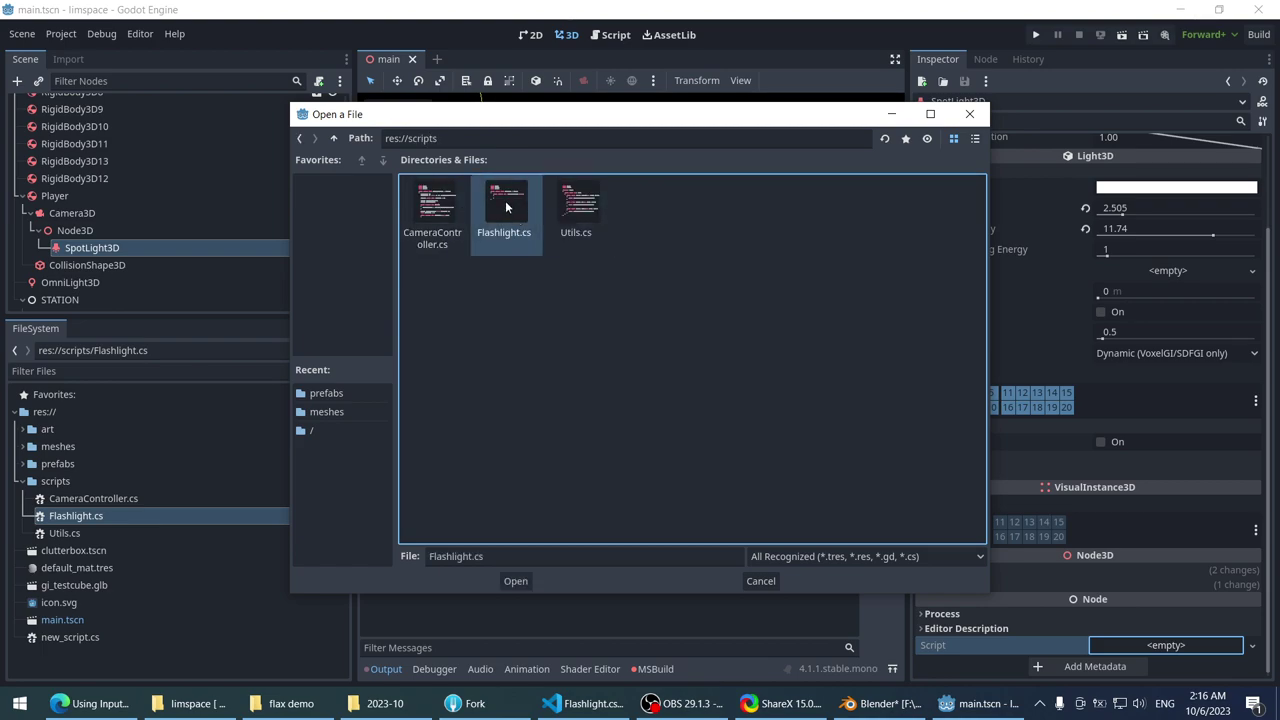
double_click(507, 203)
- Review the scene's nodes around the SpotLight3D and save main.tscn
scroll(684, 303, down, 3)
middle_drag(684, 303, 603, 305)
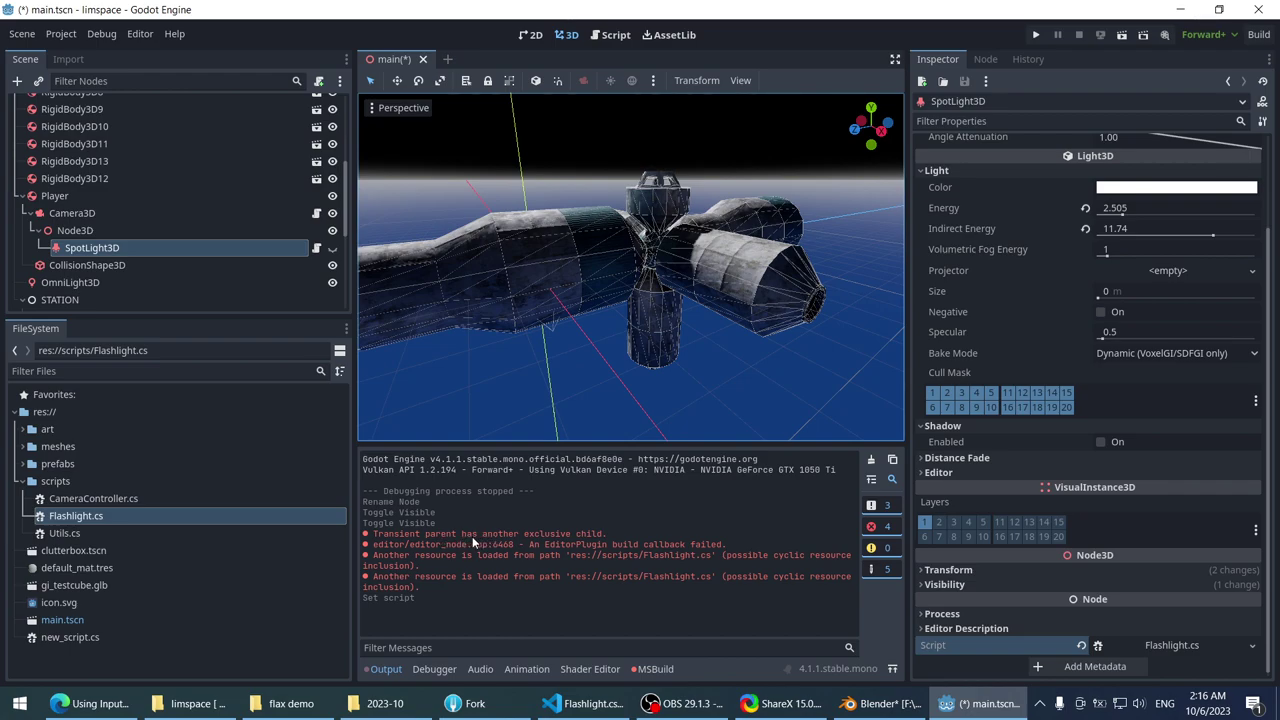
click(84, 231)
click(262, 264)
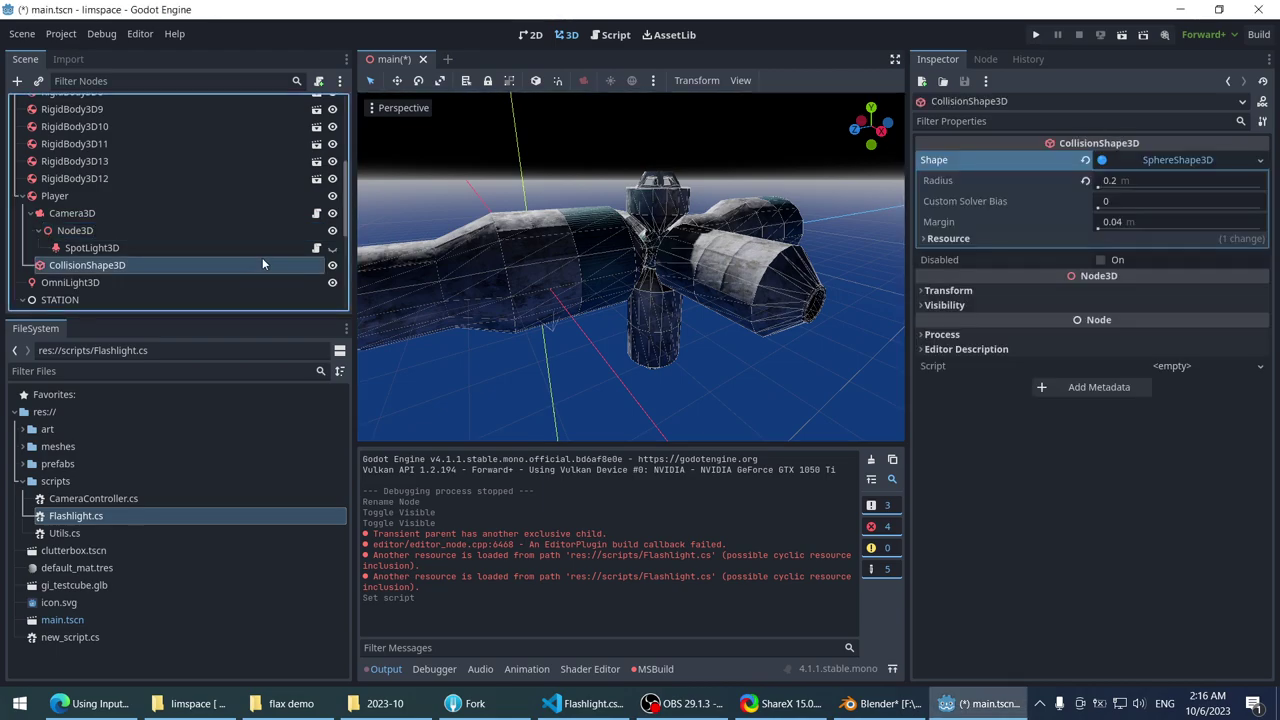
click(217, 248)
key(ctrl+s)
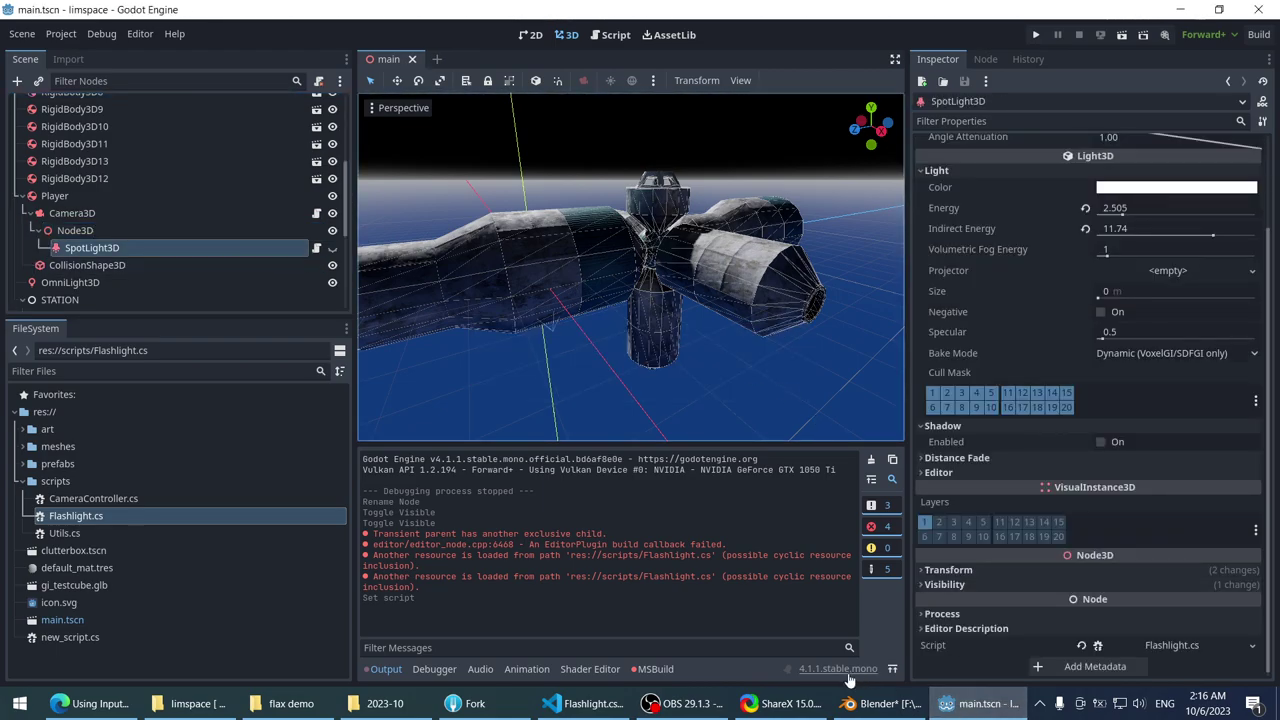
key(alt+Tab)
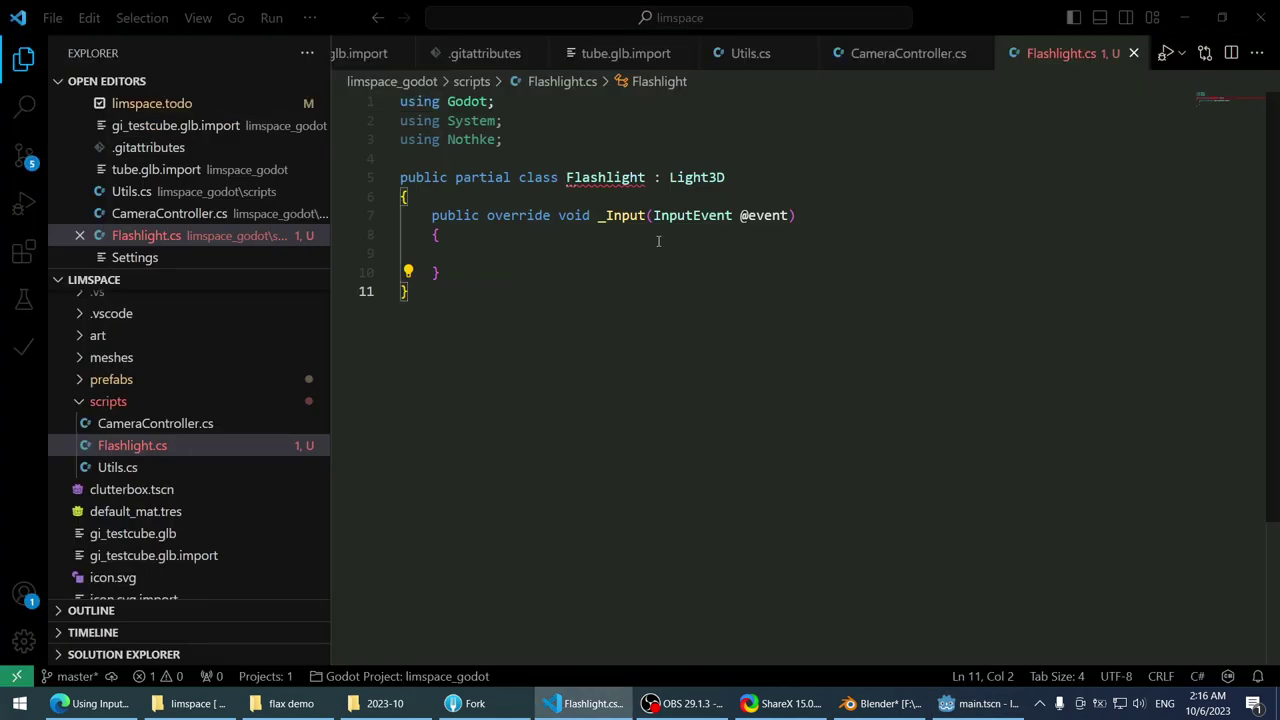
- Close and reopen Flashlight.cs in VS Code, glancing at CameraController.cs in between
mouse_move(615, 187)
double_click(680, 177)
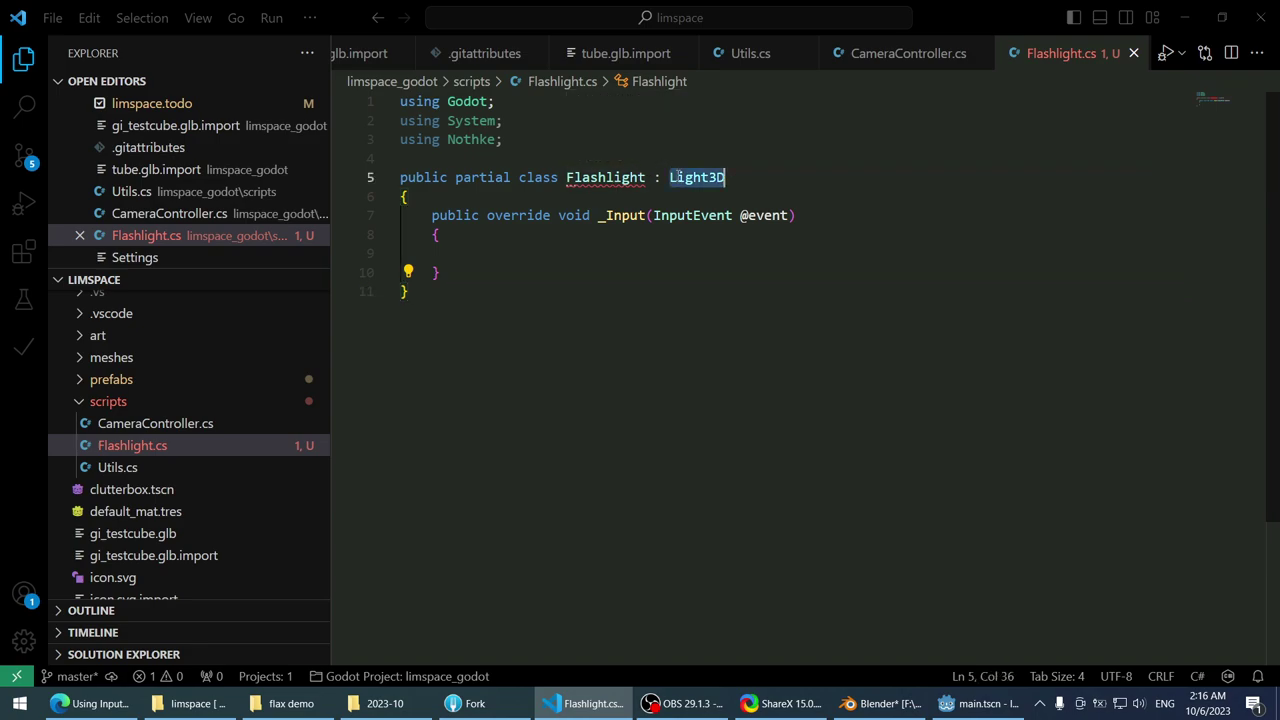
middle_click(1073, 65)
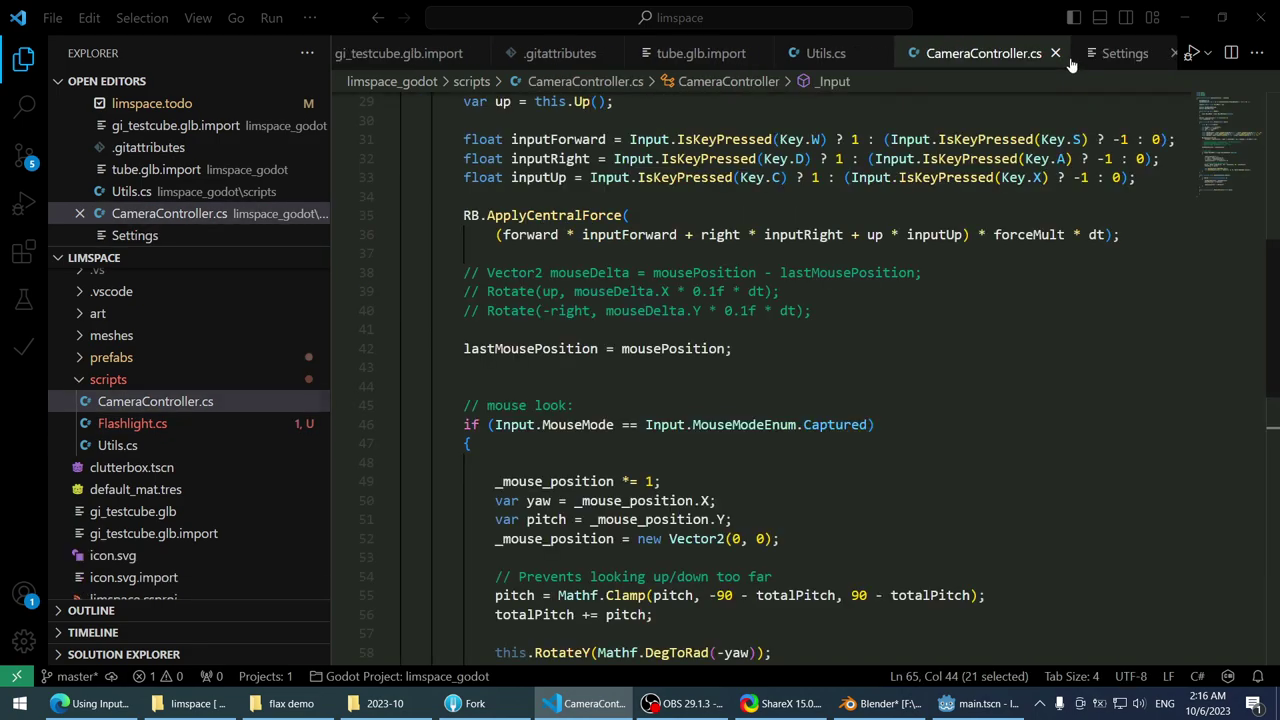
click(178, 445)
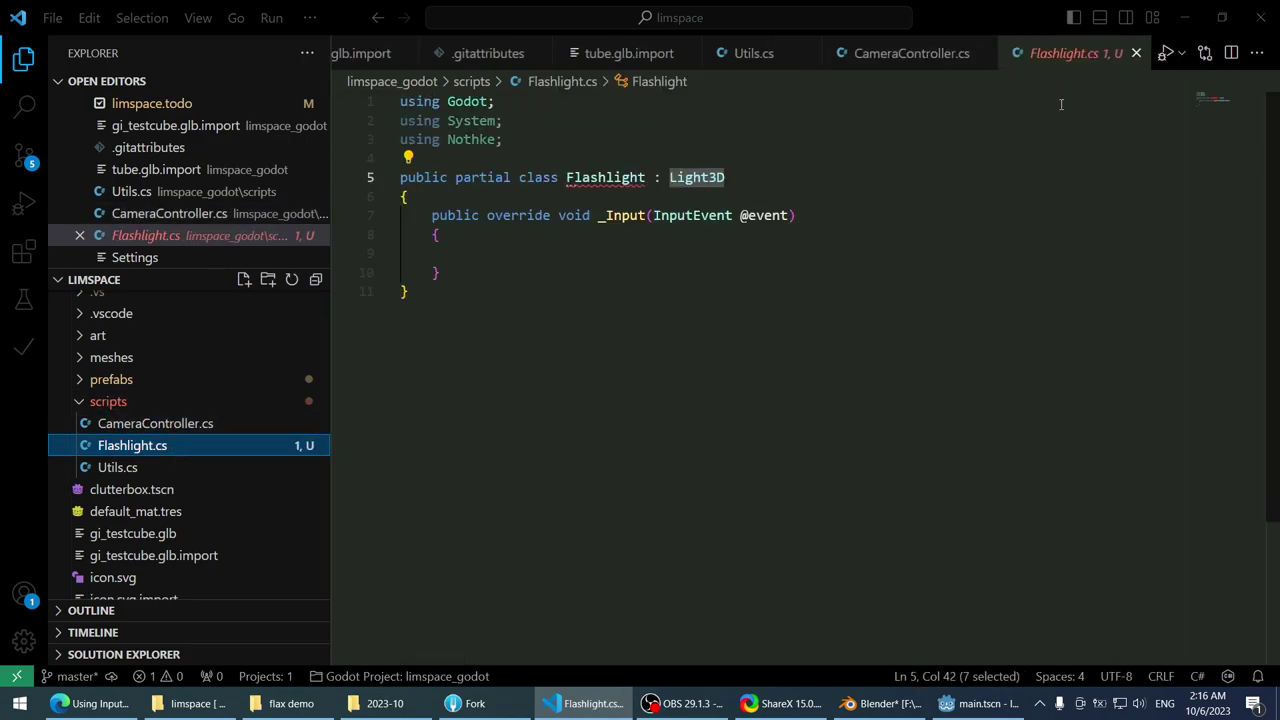
key(ctrl+Tab)
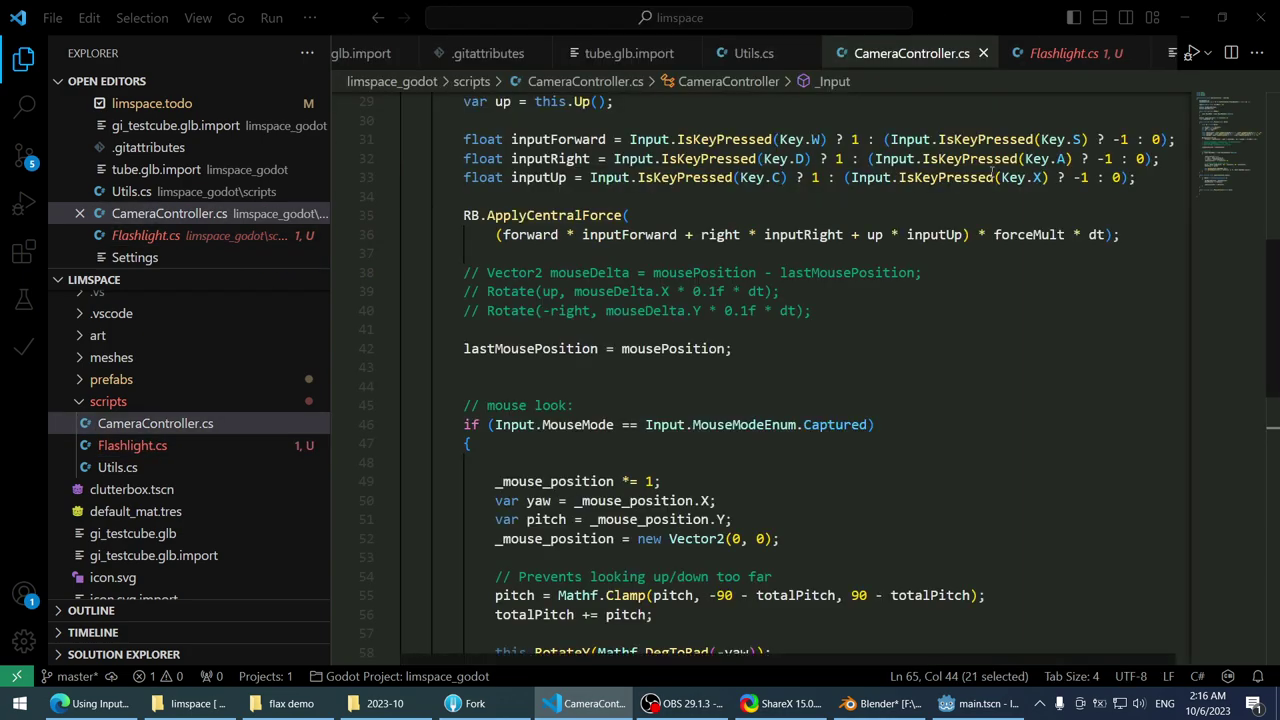
key(ctrl+Tab)
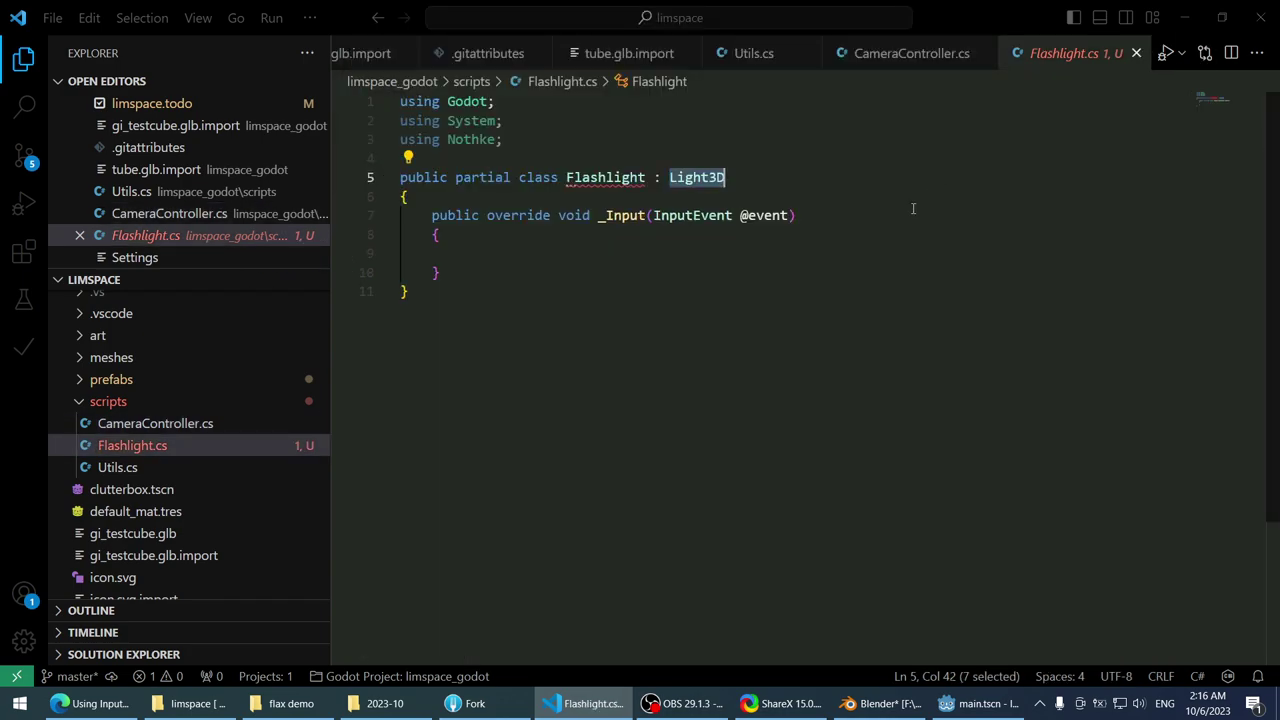
scroll(914, 50, right, 2)
scroll(914, 50, left, 5)
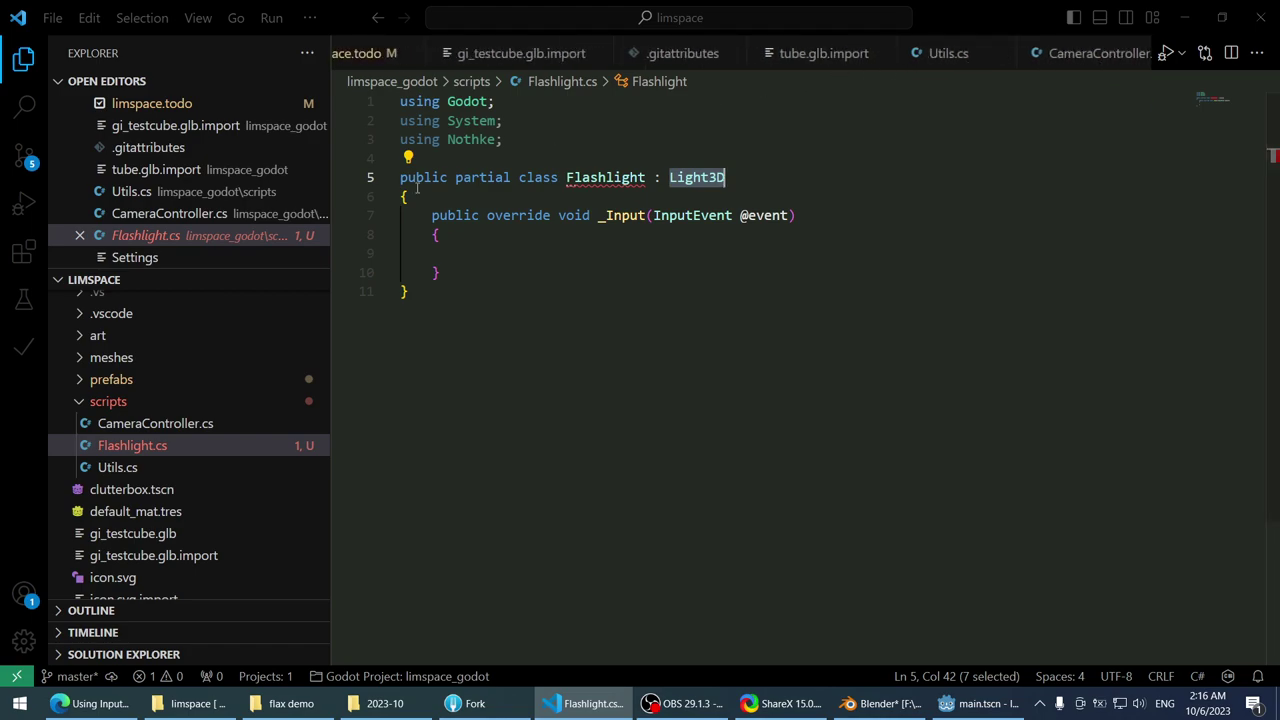
click(160, 445)
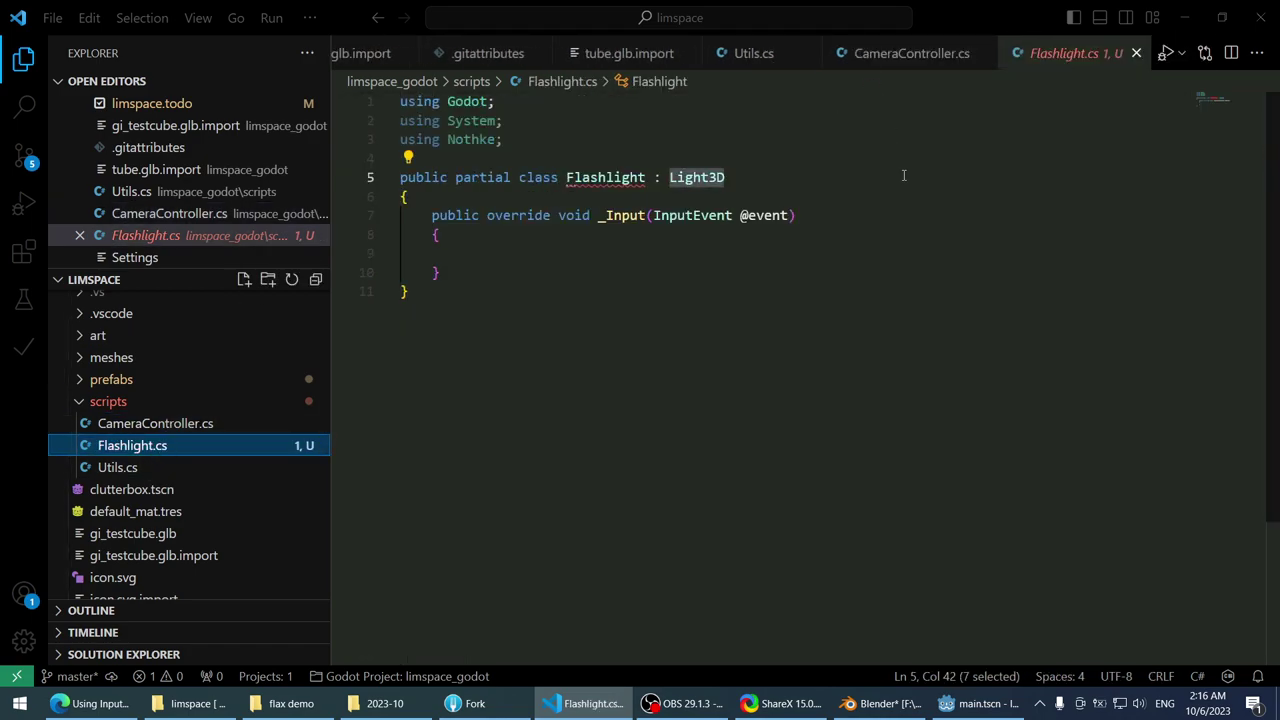
scroll(903, 45, right, 1)
- Open Flashlight.cs from Godot's FileSystem dock in the external code editor
key(alt+Tab)
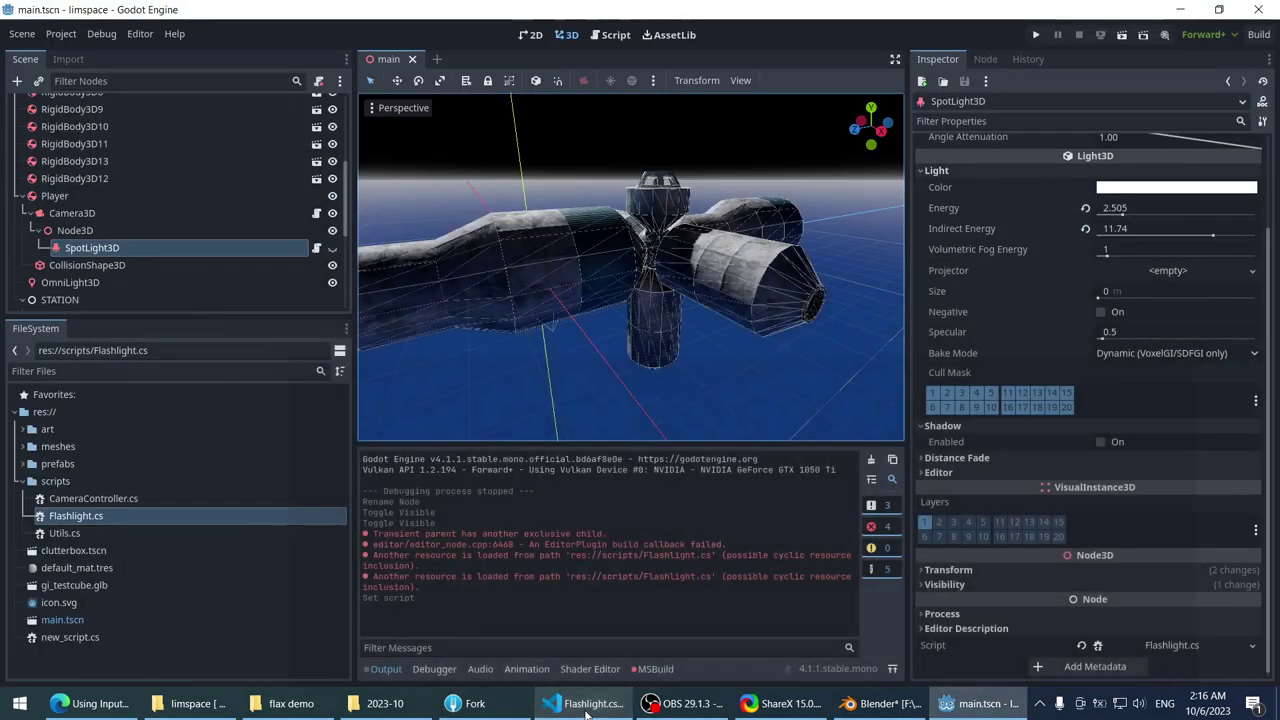
double_click(112, 517)
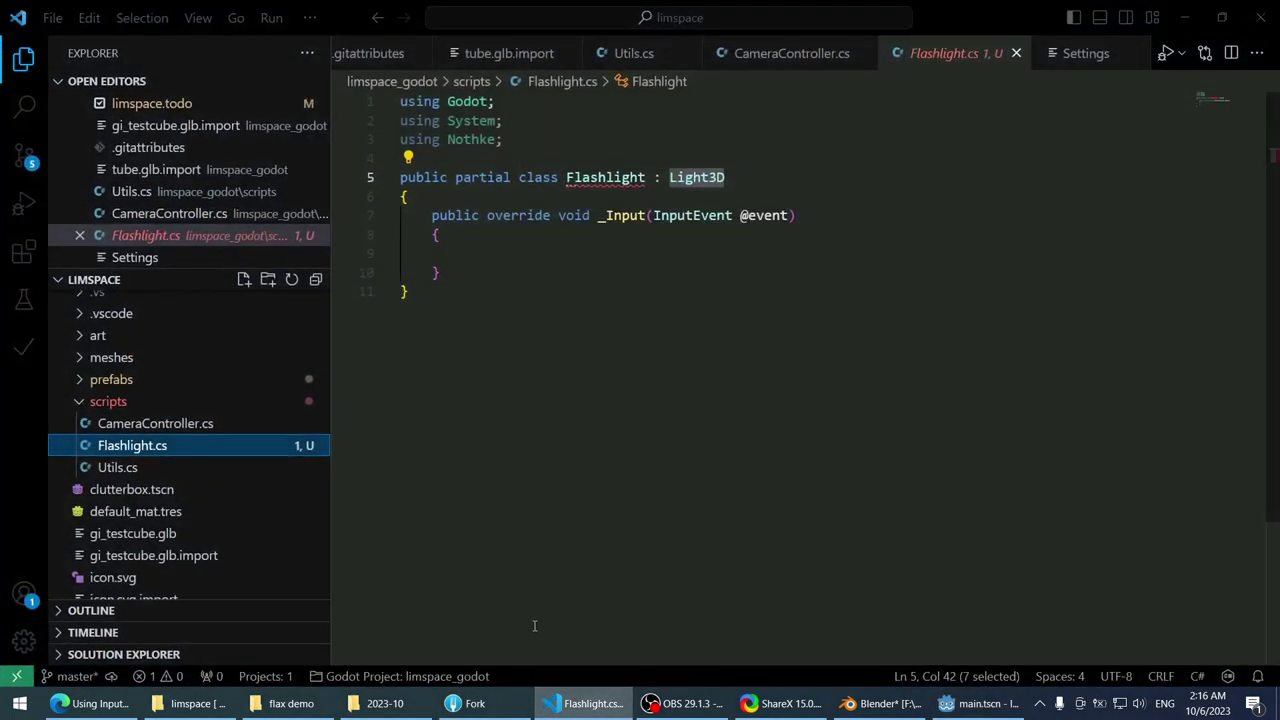
key(alt+Tab)
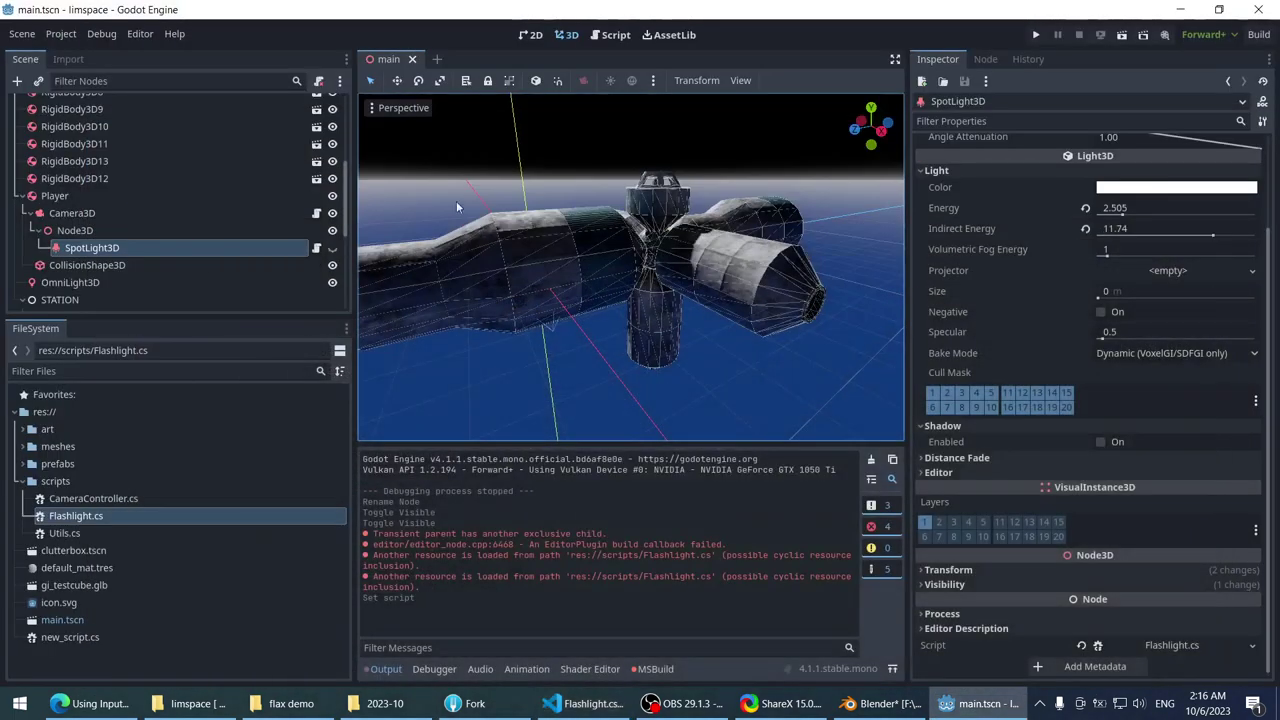
click(608, 36)
click(566, 35)
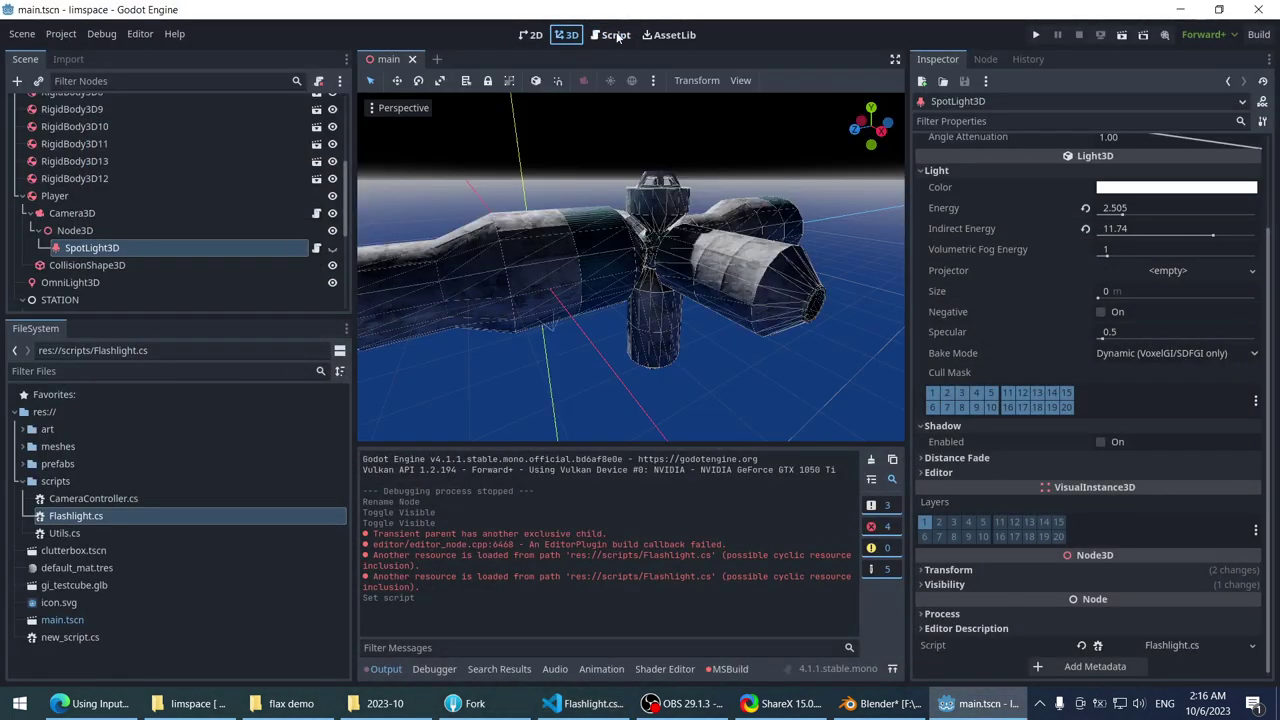
click(593, 704)
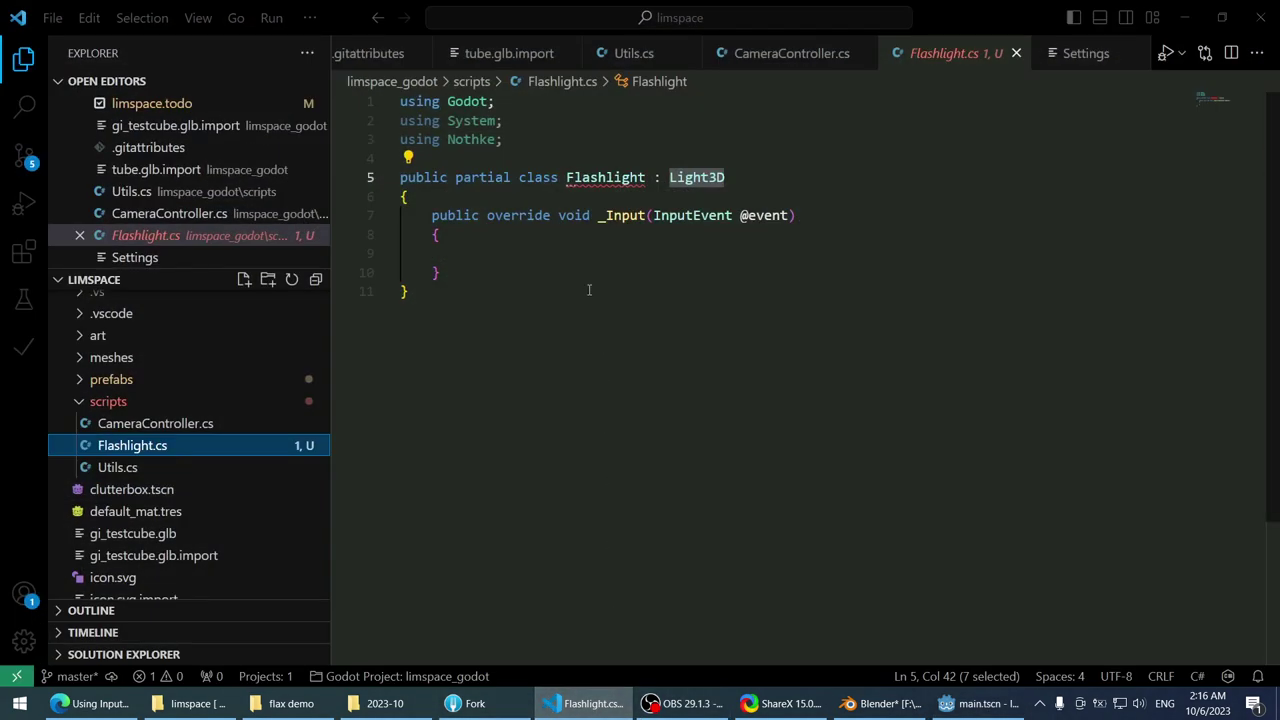
- Review Utils.cs and CameraController.cs, then return to Flashlight.cs at the end of line 8
click(155, 423)
click(132, 445)
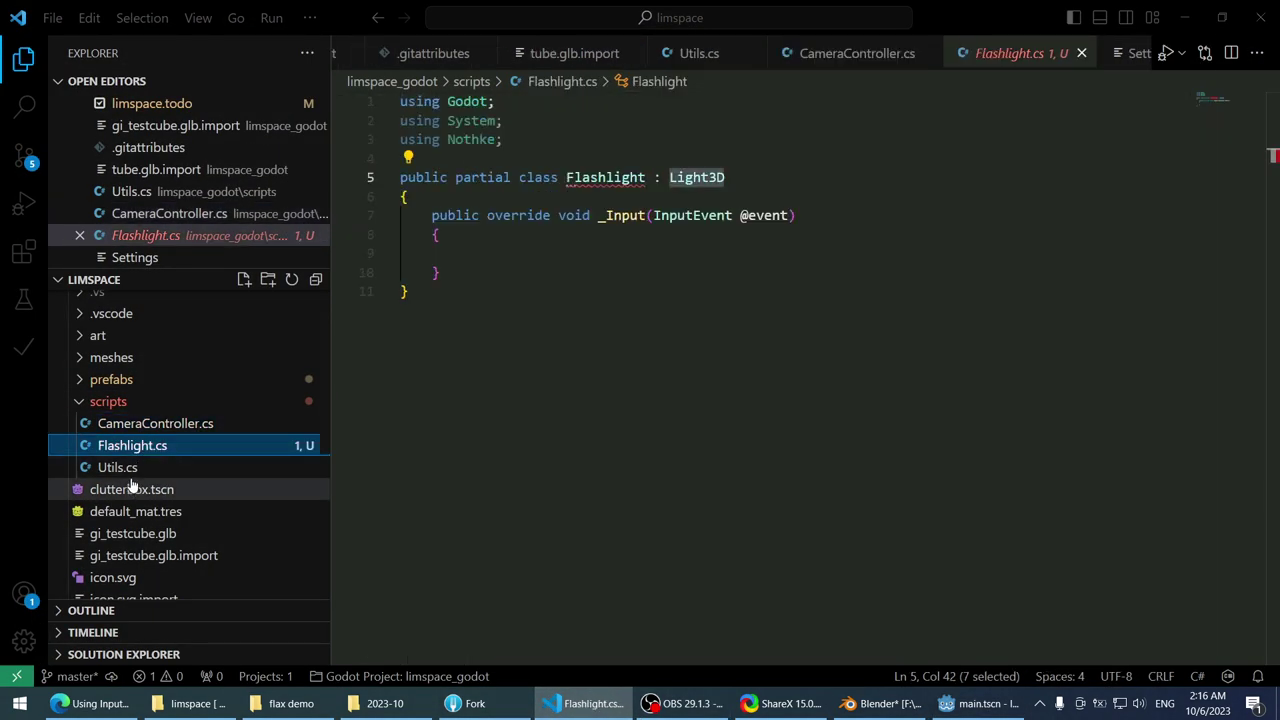
click(118, 467)
click(153, 447)
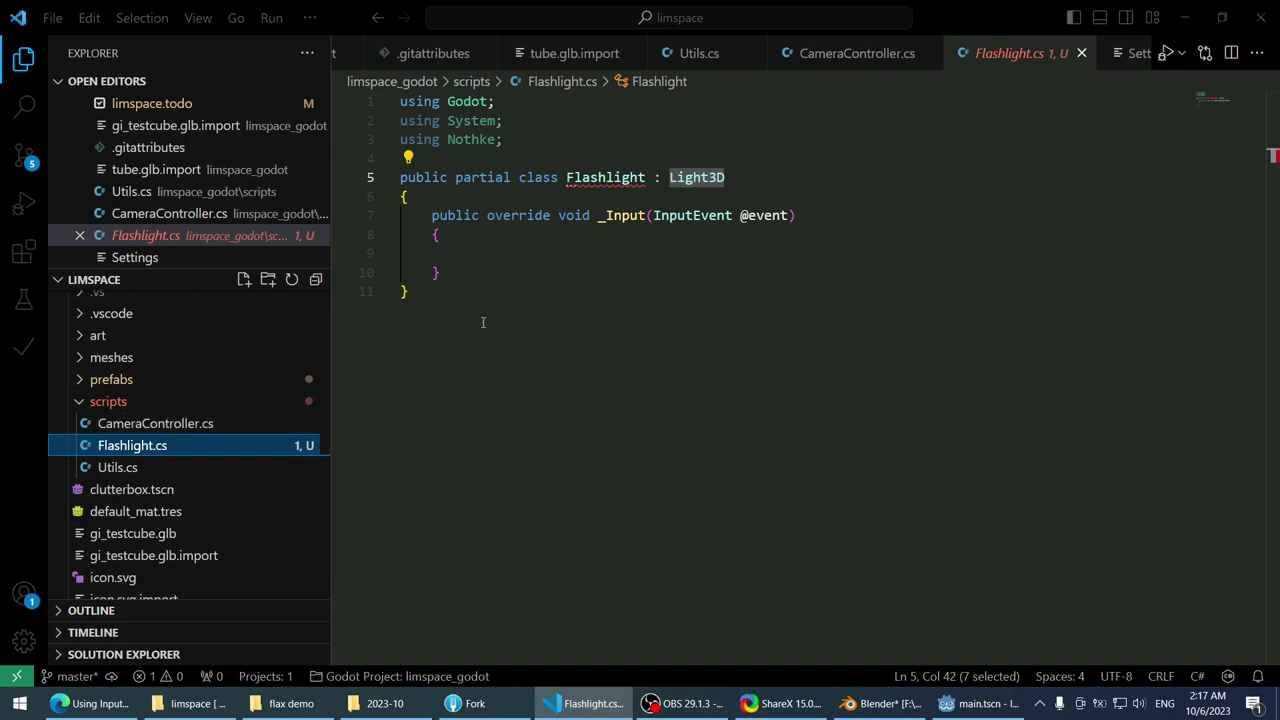
click(857, 53)
click(700, 53)
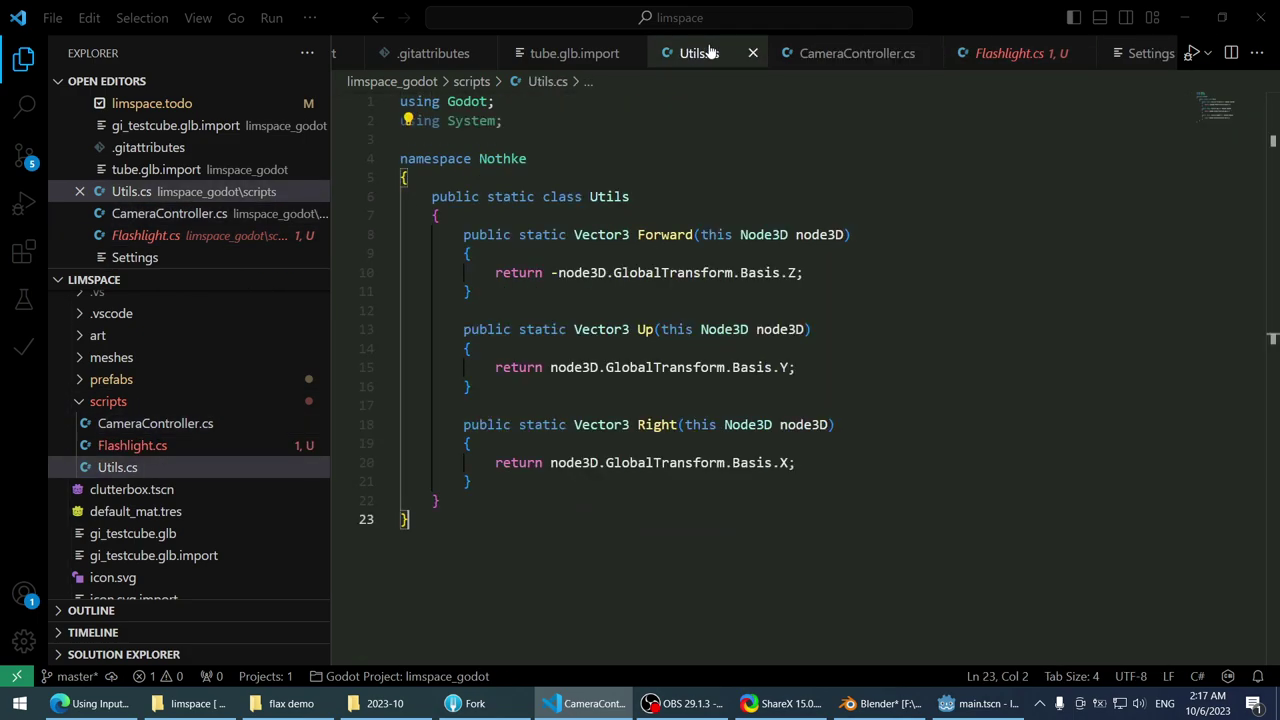
click(811, 53)
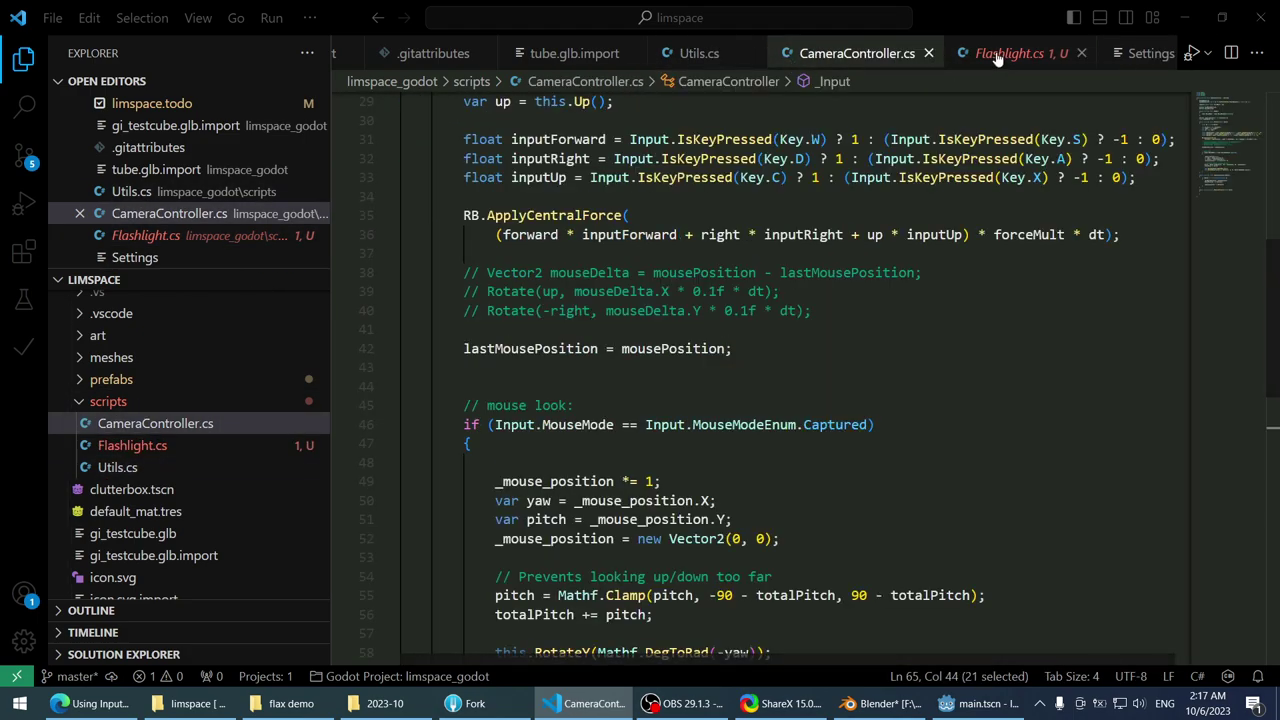
scroll(672, 350, down, 12)
scroll(672, 349, up, 5)
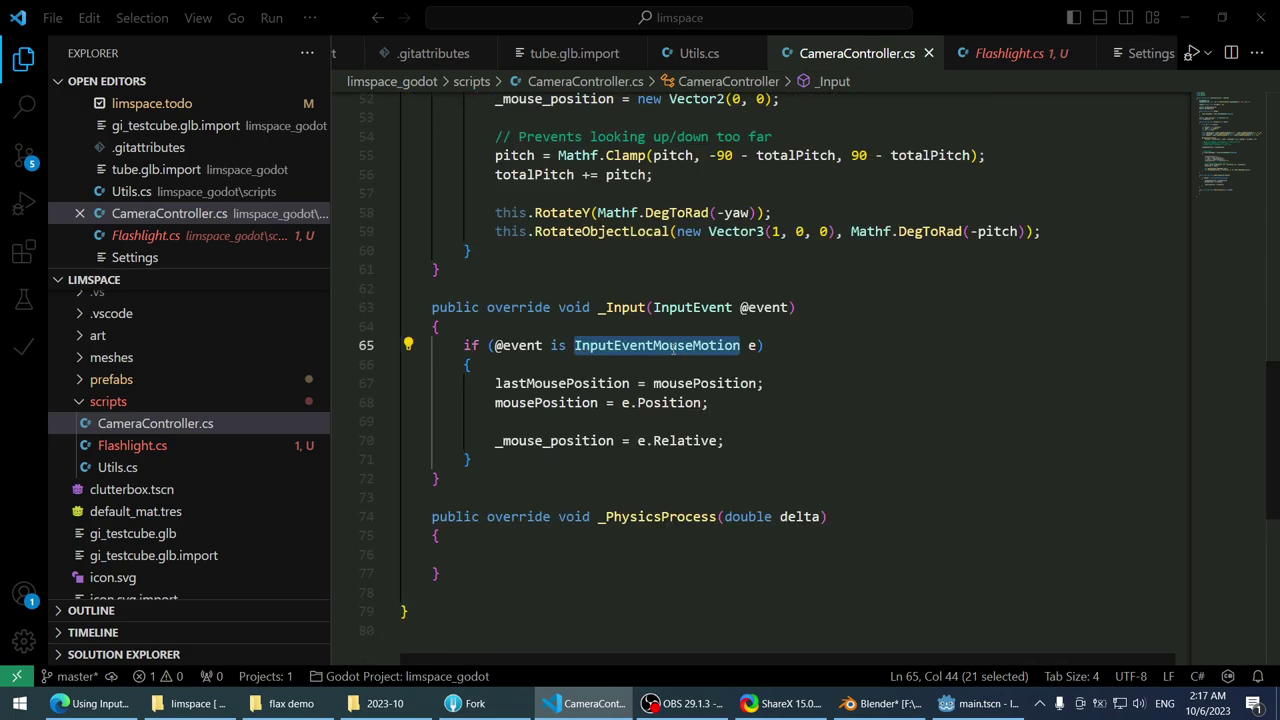
click(483, 472)
click(1008, 53)
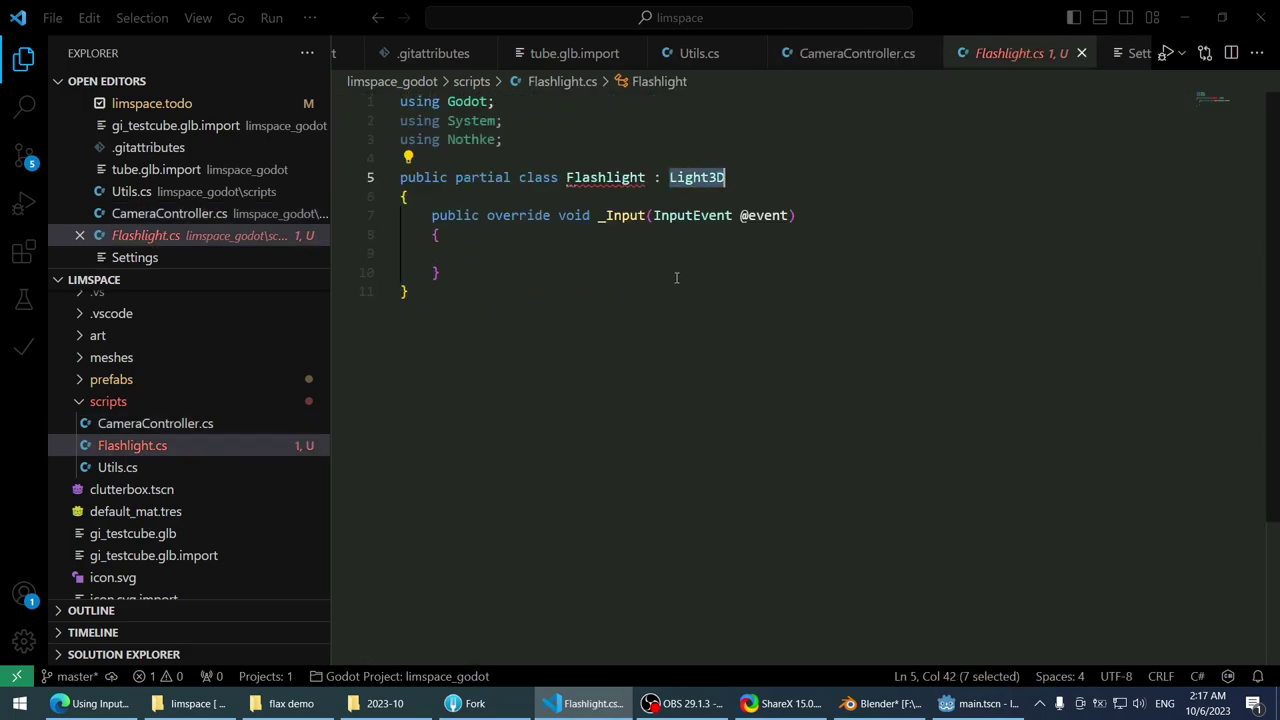
click(667, 242)
- Delete the empty _Input method and trim the Light3D base type down to F
drag(514, 265, 506, 190)
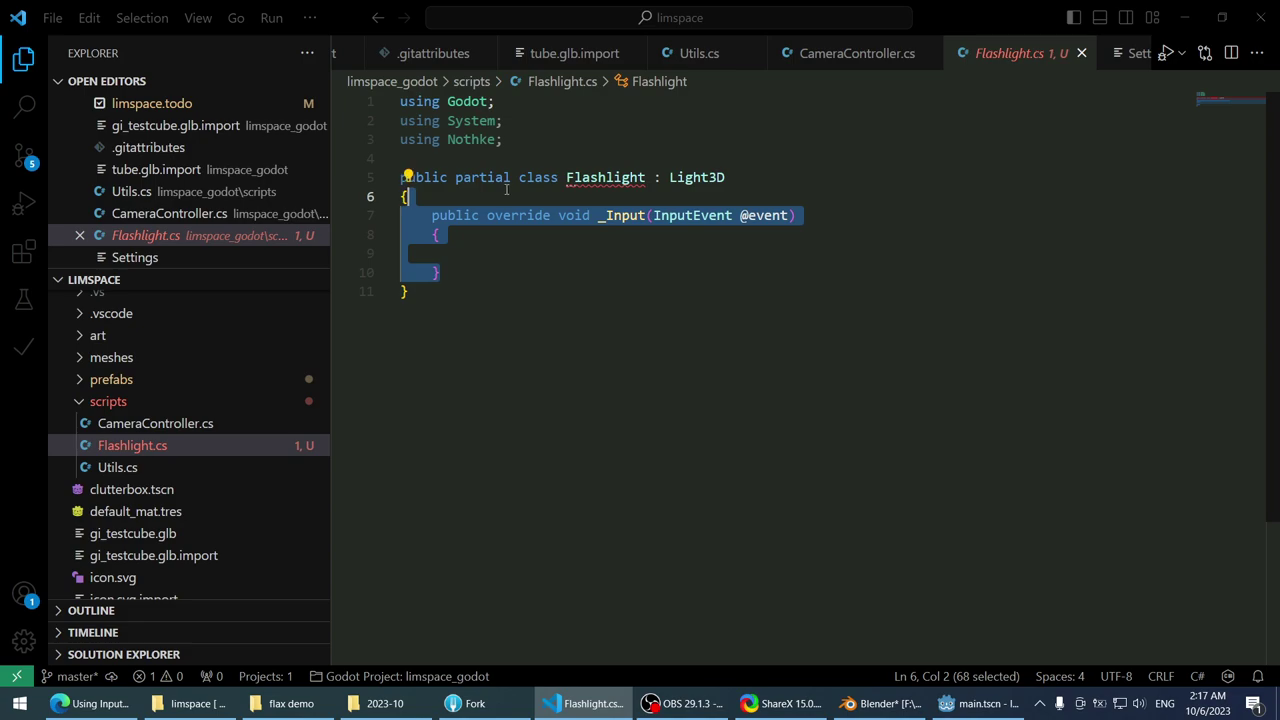
key(BackSpace)
key(Up)
key(End)
key(ctrl+shift+Left)
text(Om)
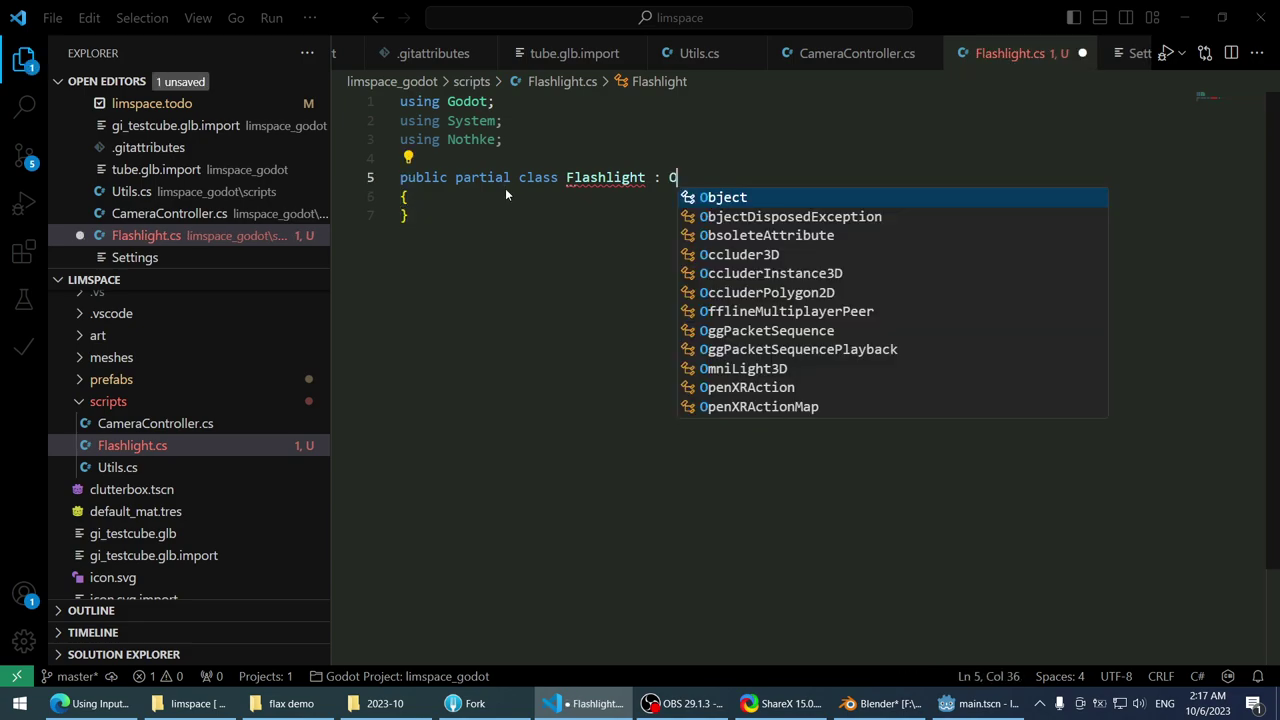
key(BackSpace)
key(BackSpace)
text(F)
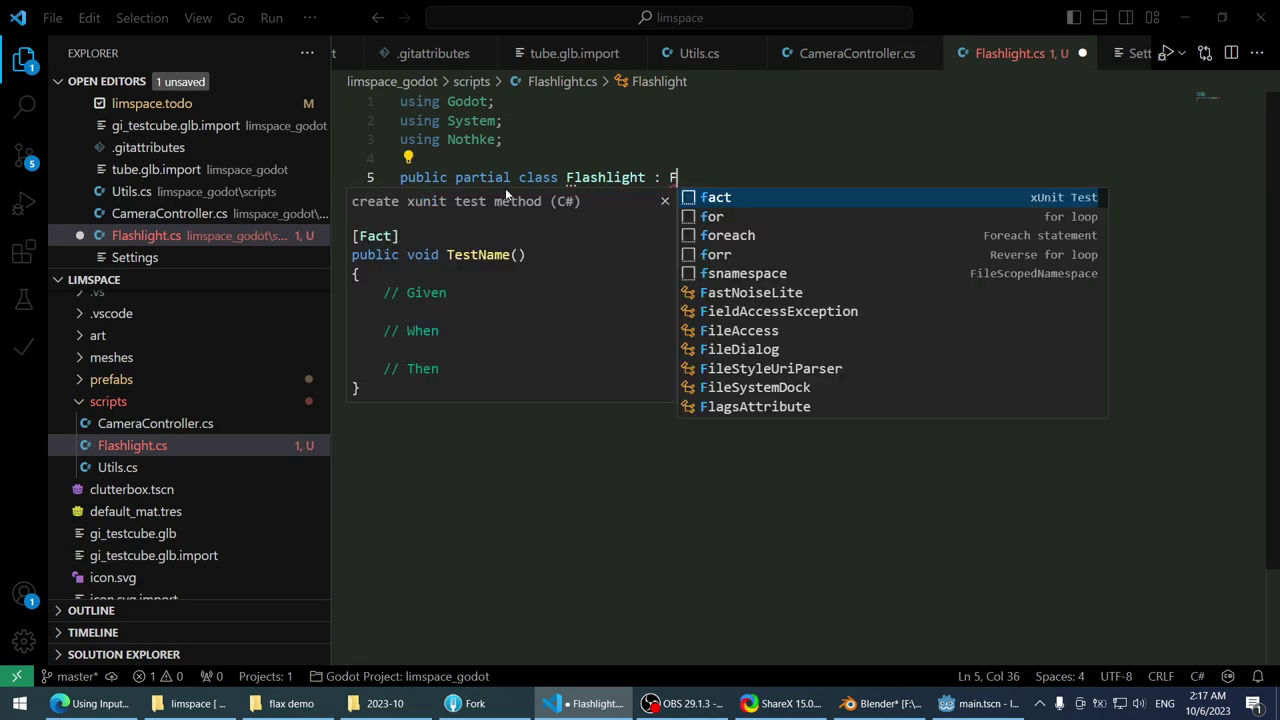
click(581, 482)
- Review the pending changes in Fork, including the hull_sphere.tscn and new Flashlight.cs diffs
click(189, 381)
click(189, 381)
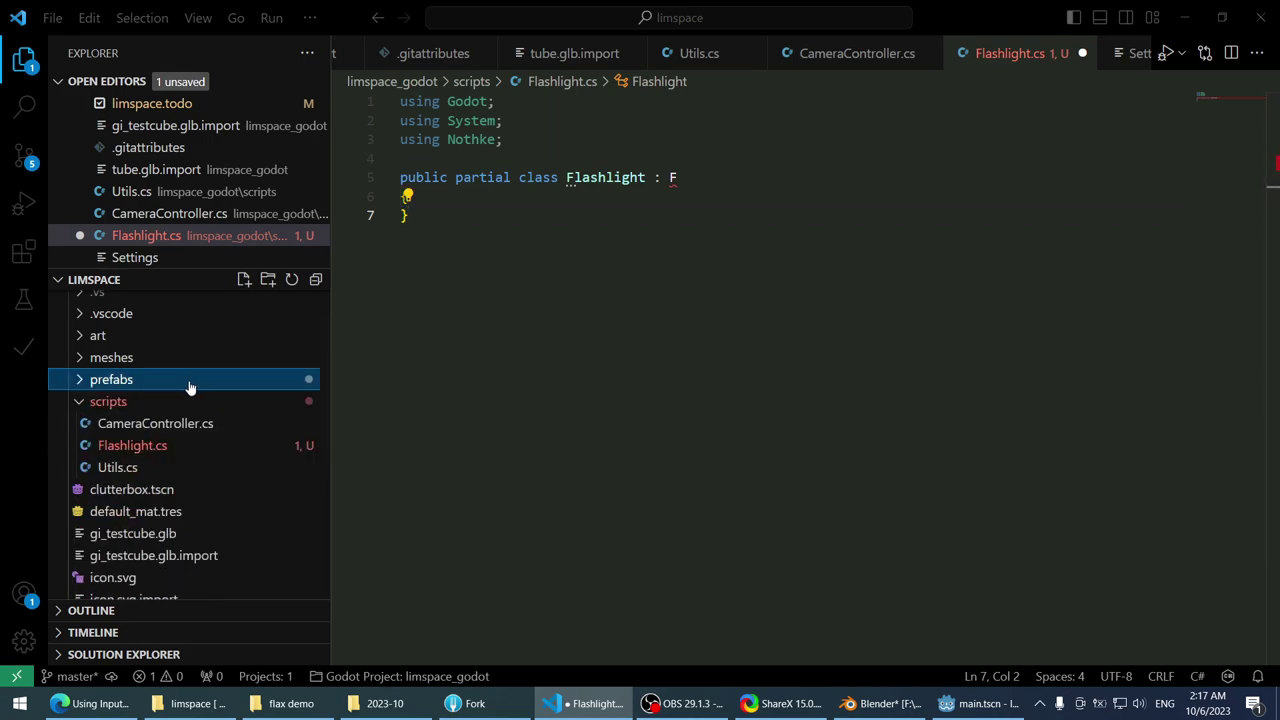
scroll(194, 398, down, 3)
scroll(194, 398, down, 3)
scroll(194, 398, up, 7)
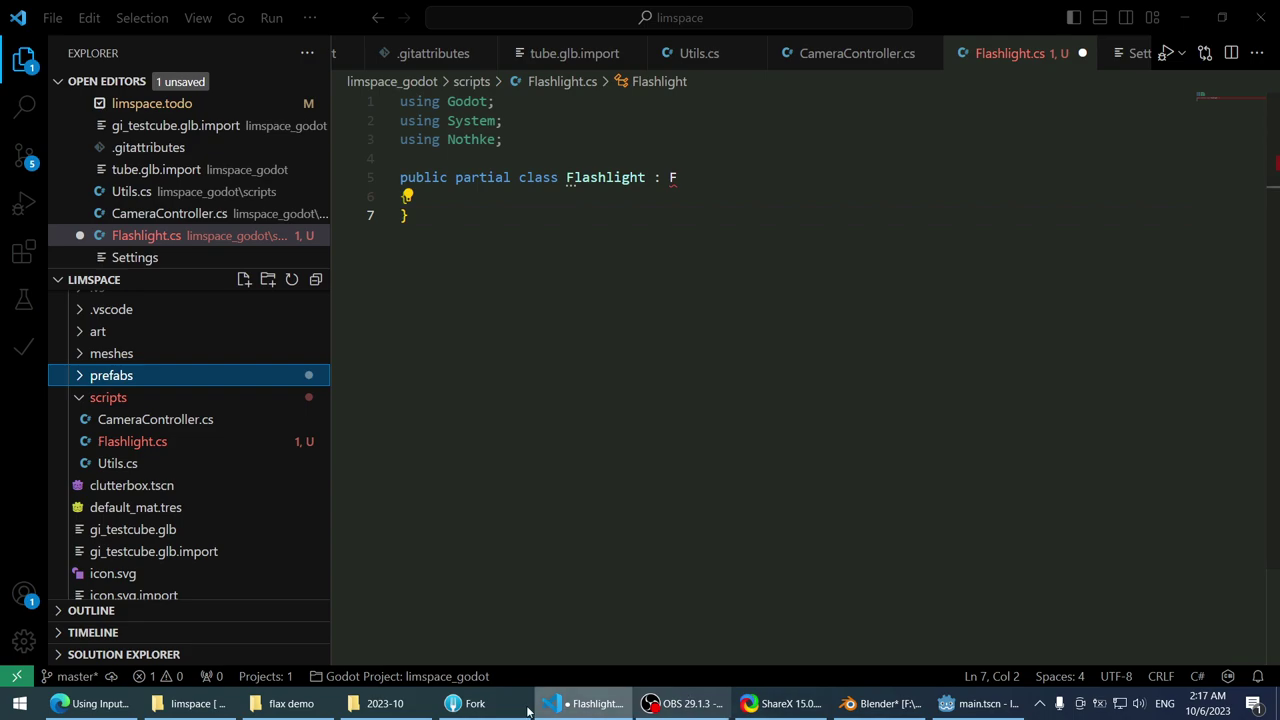
click(465, 703)
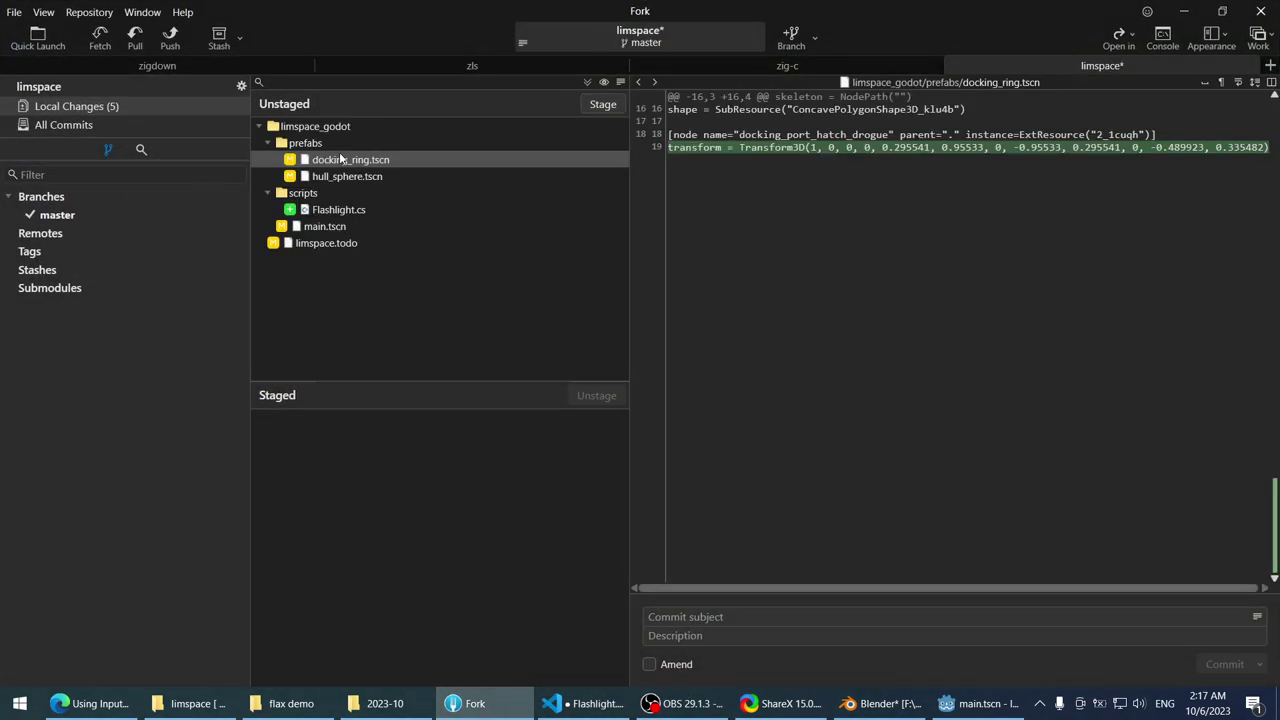
click(343, 176)
click(334, 210)
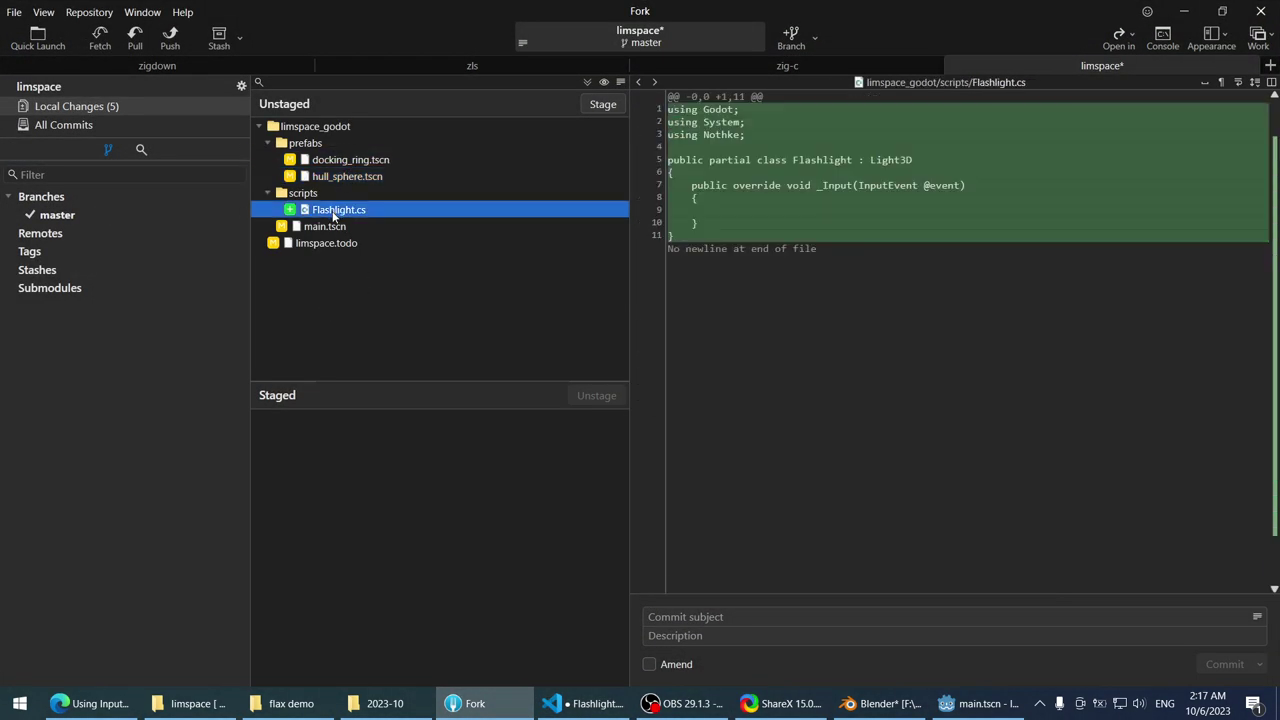
key(alt+Tab)
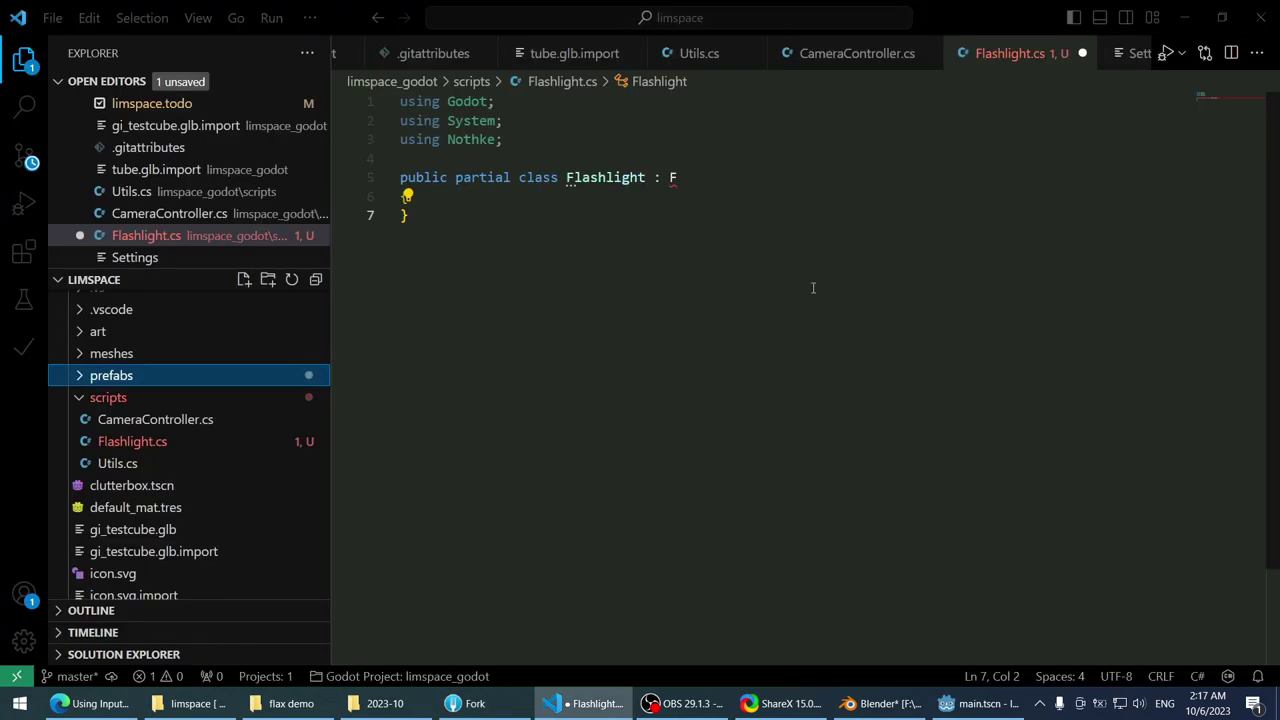
- Make the Flashlight class inherit from SpotLight3D
click(709, 177)
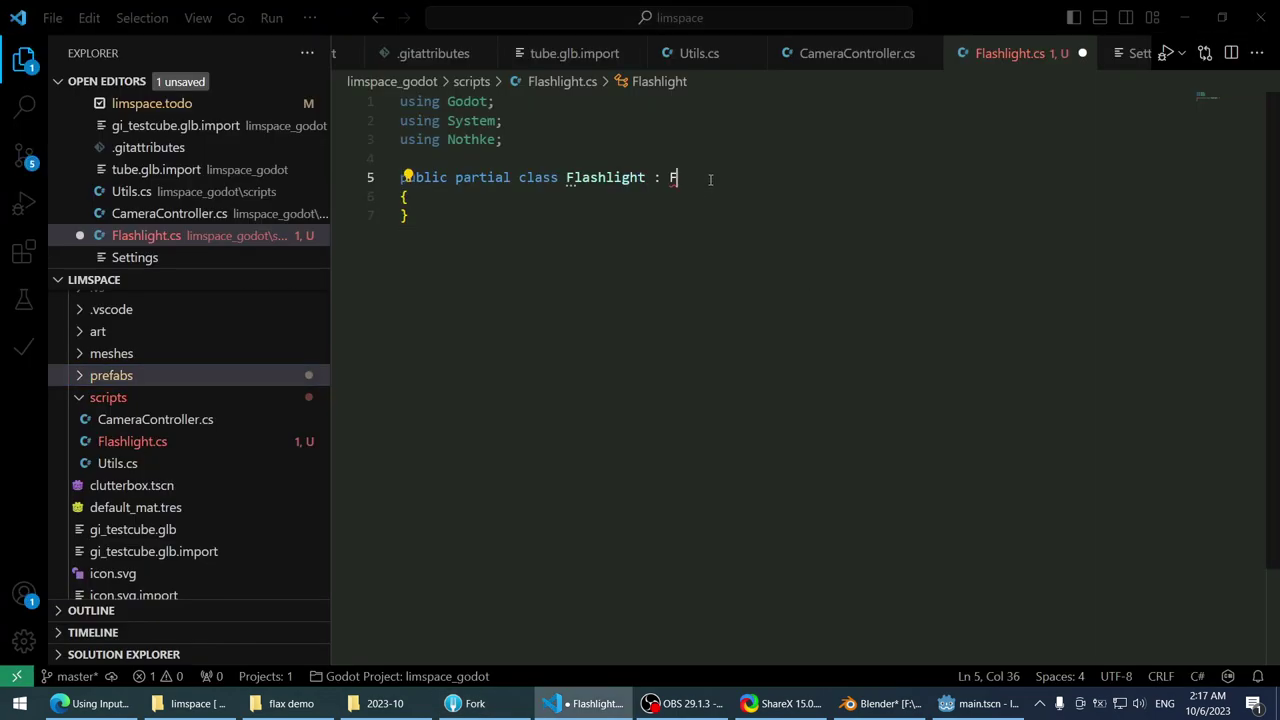
click(727, 195)
click(740, 175)
text(lash)
key(BackSpace)
key(BackSpace)
key(BackSpace)
key(BackSpace)
key(BackSpace)
key(BackSpace)
key(BackSpace)
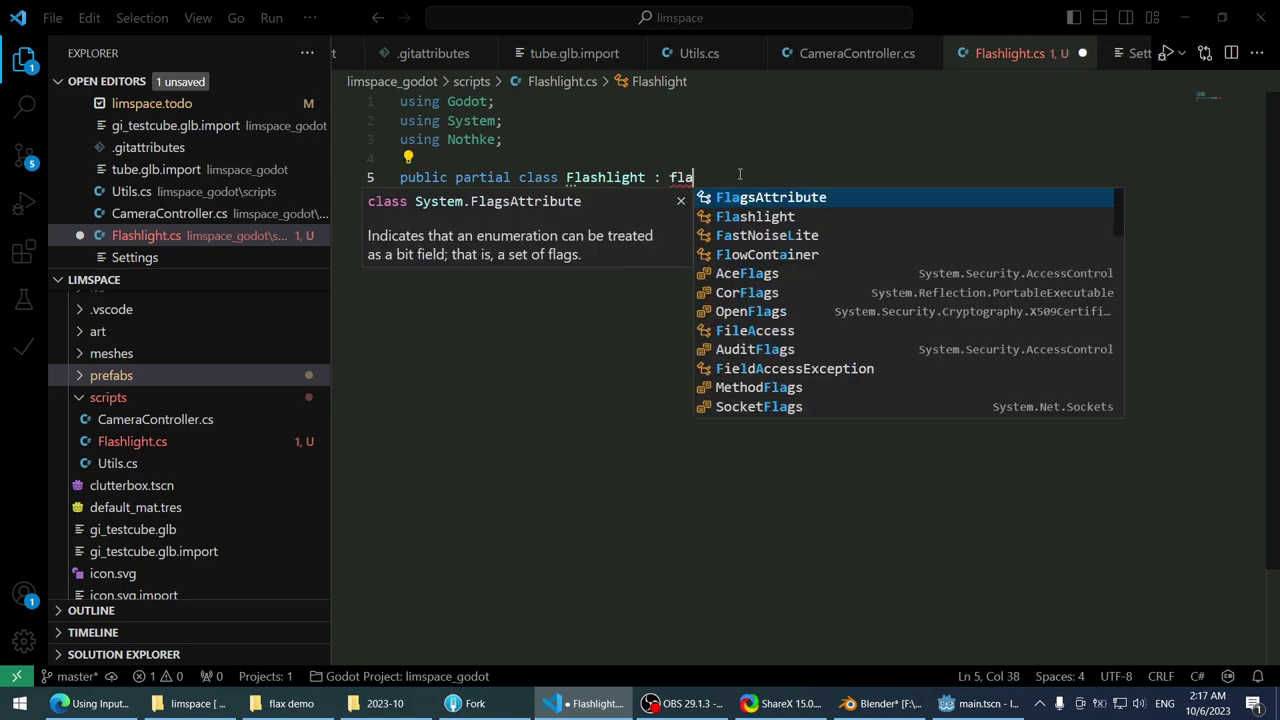
text(: )
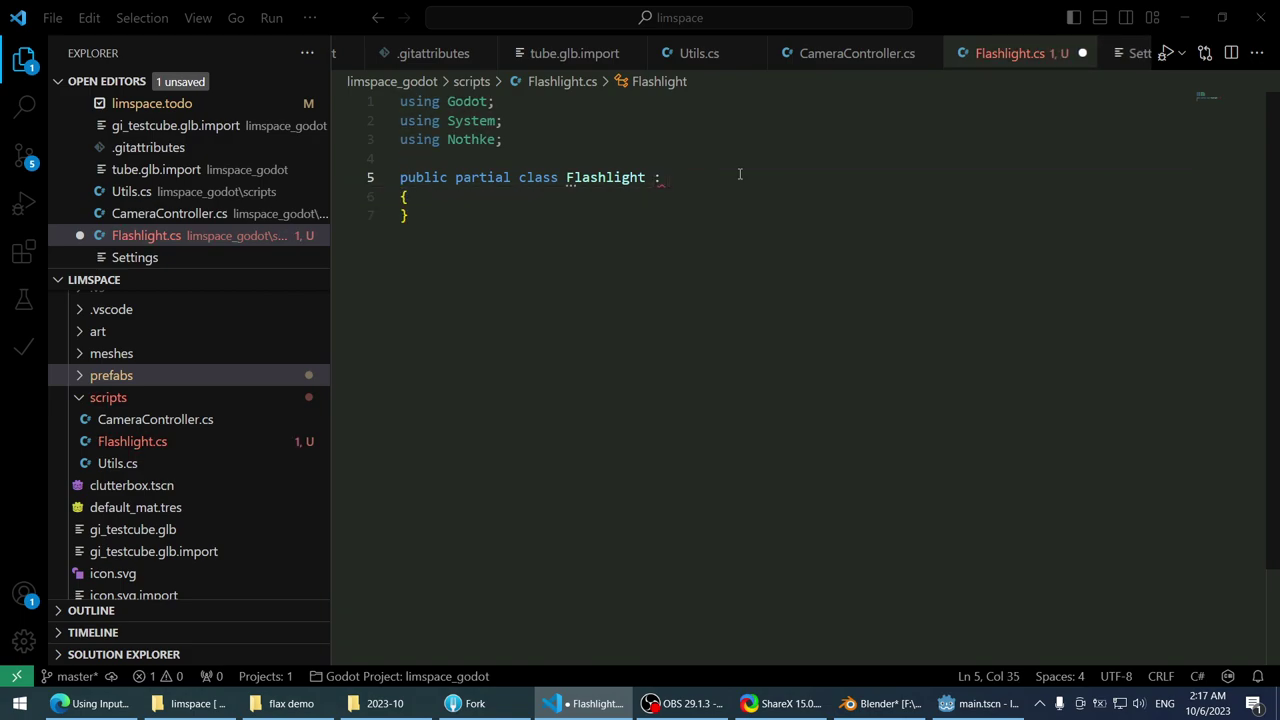
text(SpotLight3D)
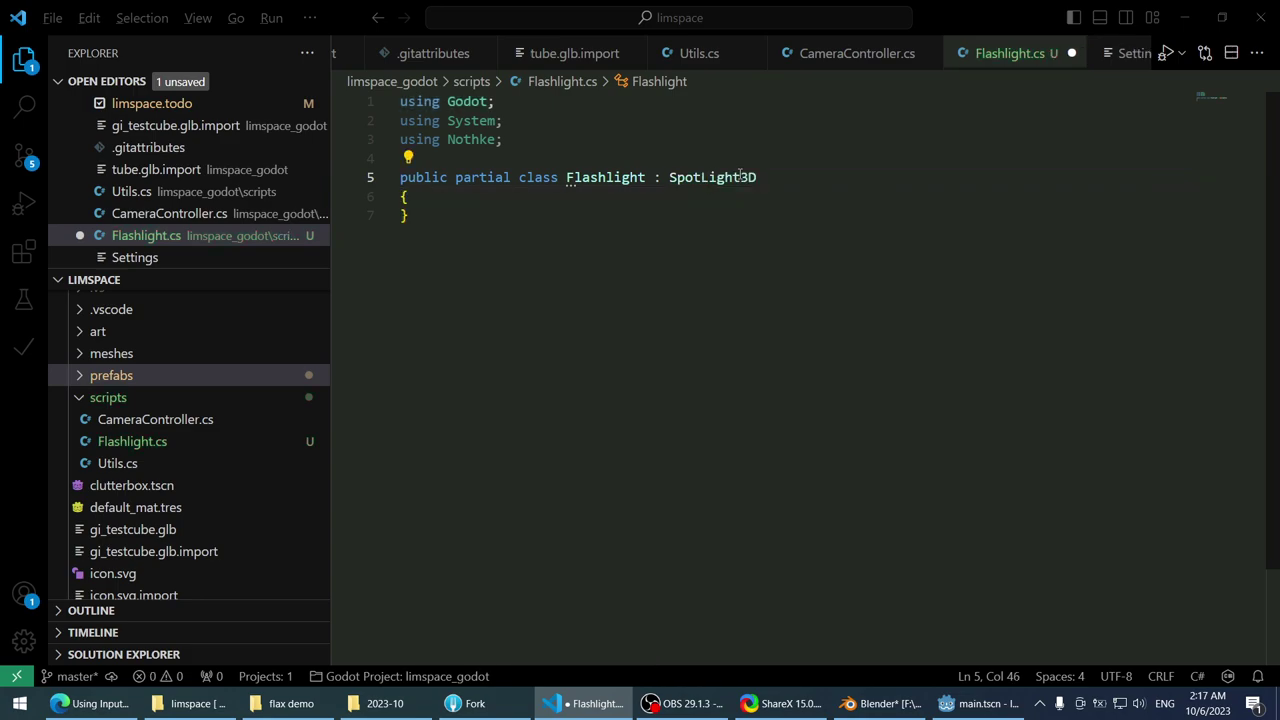
key(alt)
key(Down)
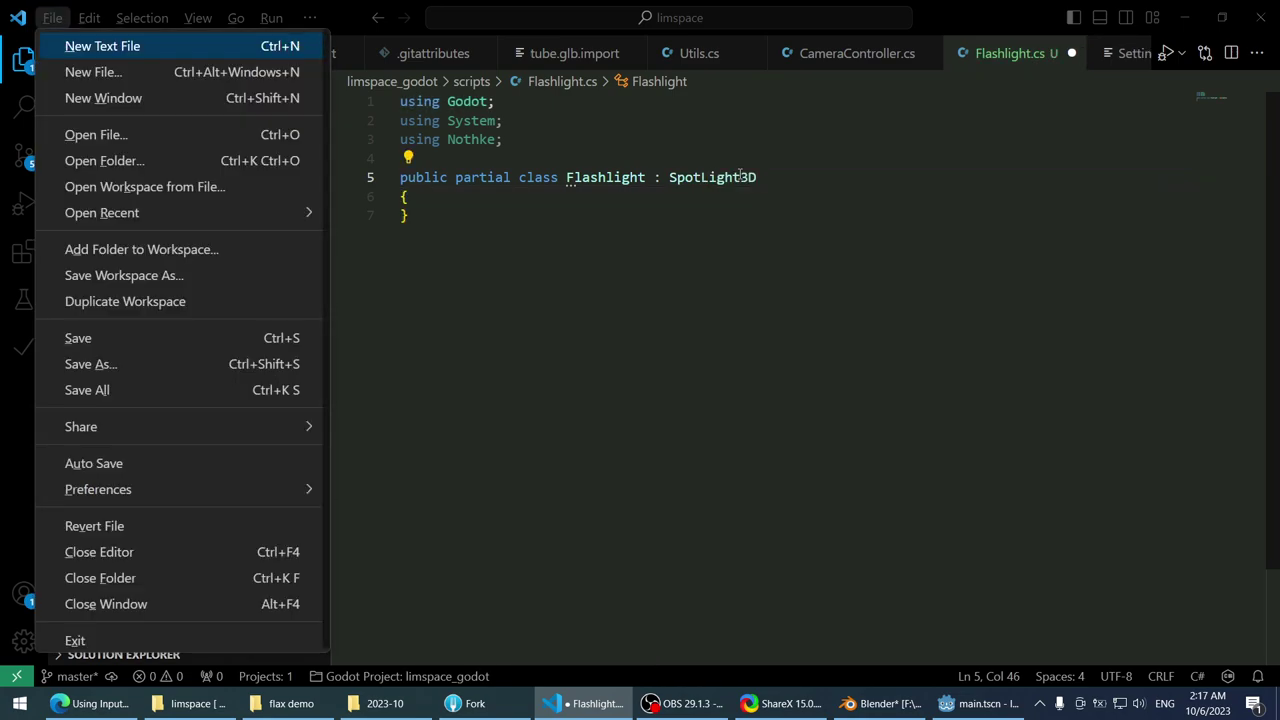
key(Escape)
key(Down)
click(705, 204)
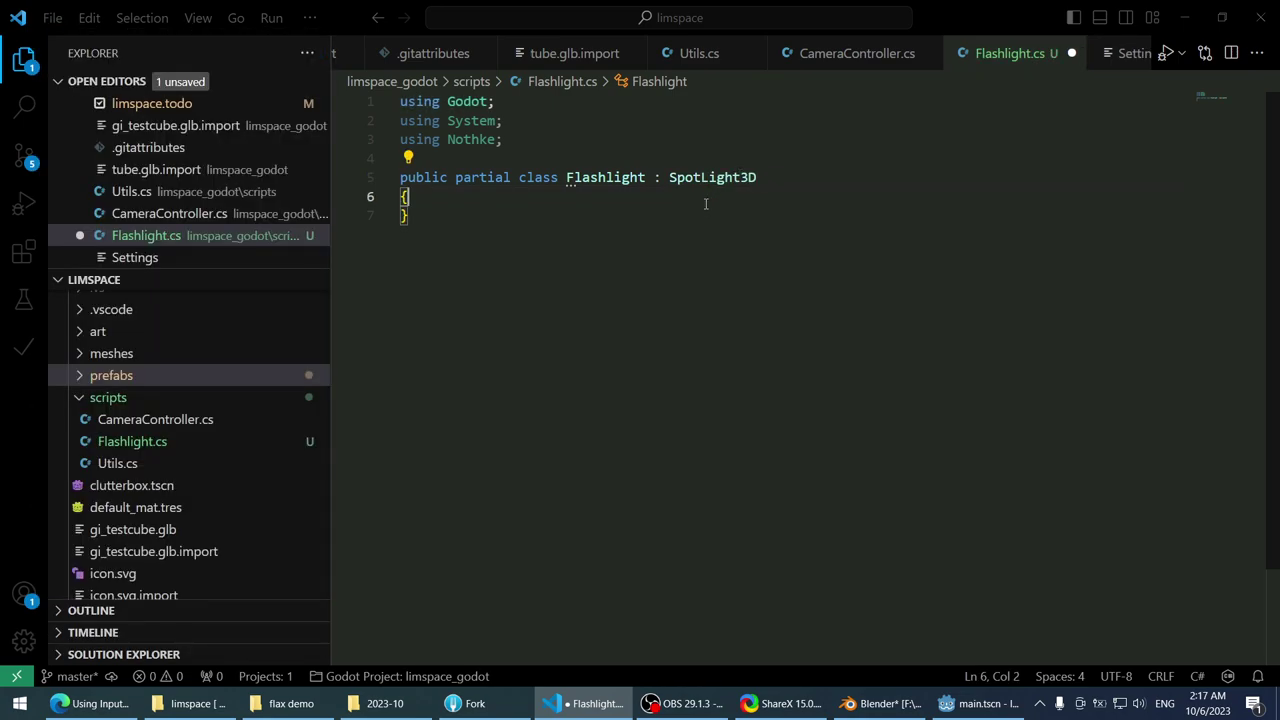
key(Return)
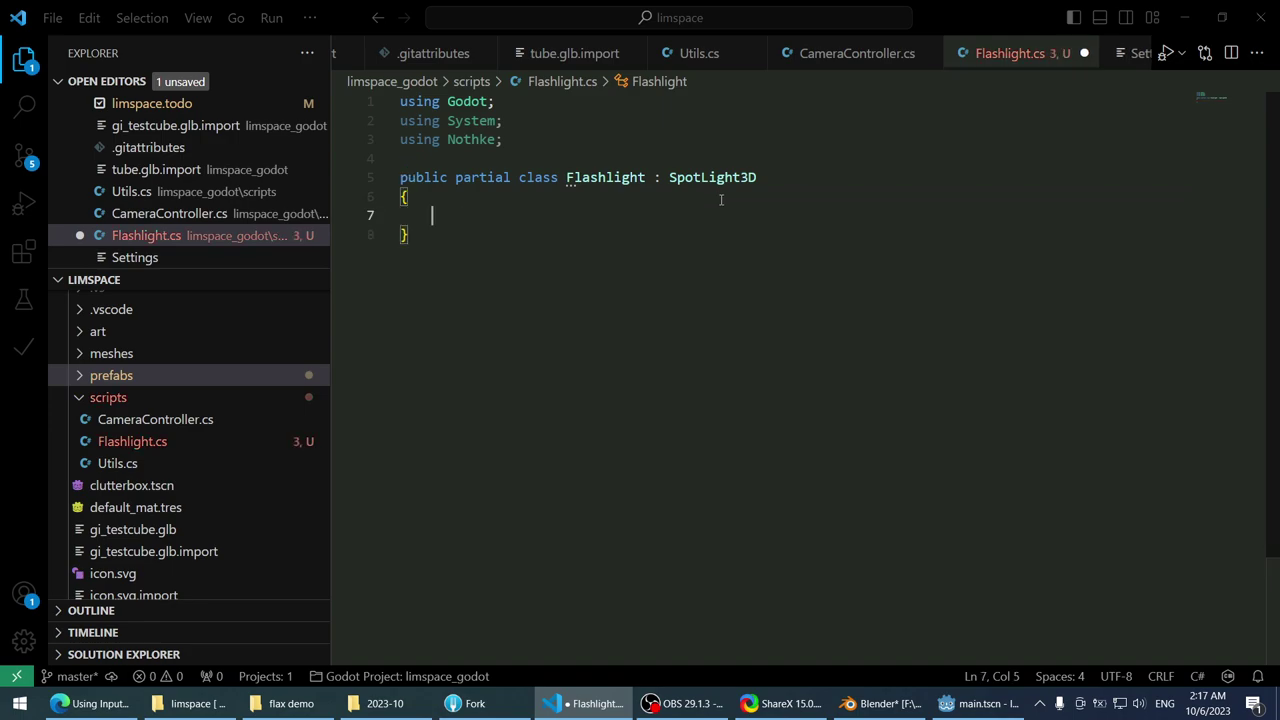
text(input)
key(ctrl+shift+Left)
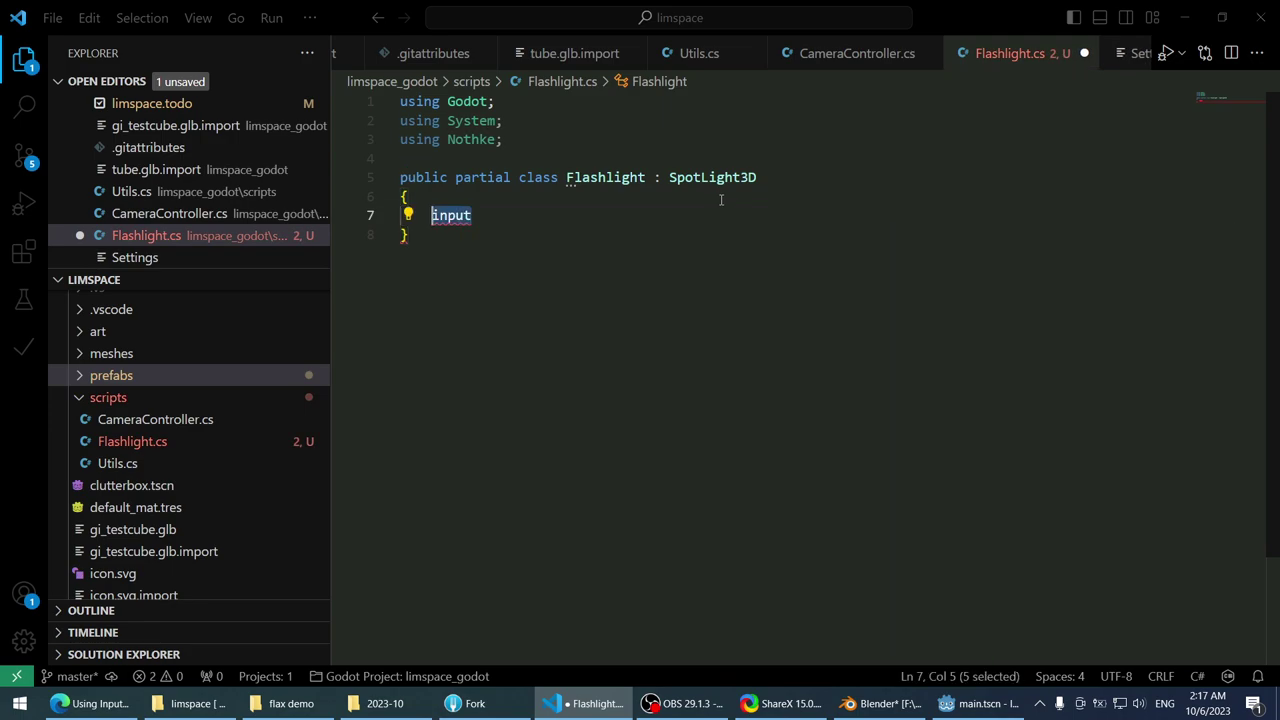
text(override)
text(nput)
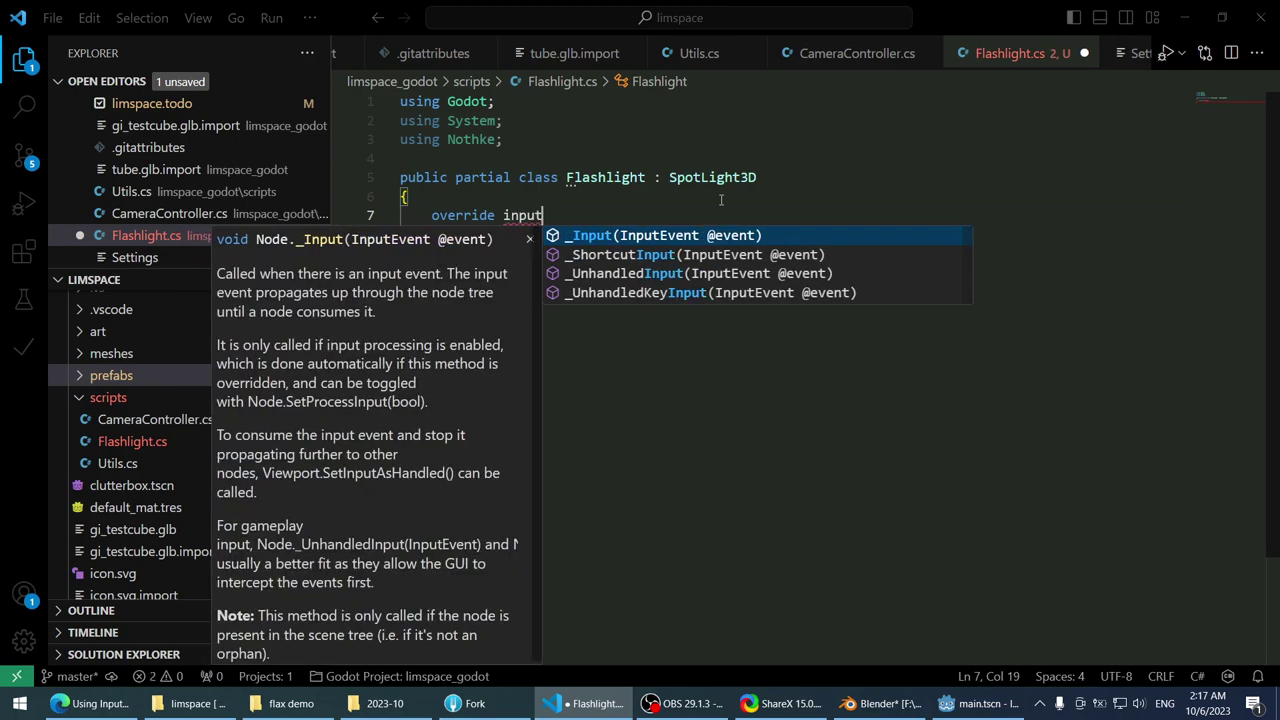
key(Return)
key(shift+Home)
key(BackSpace)
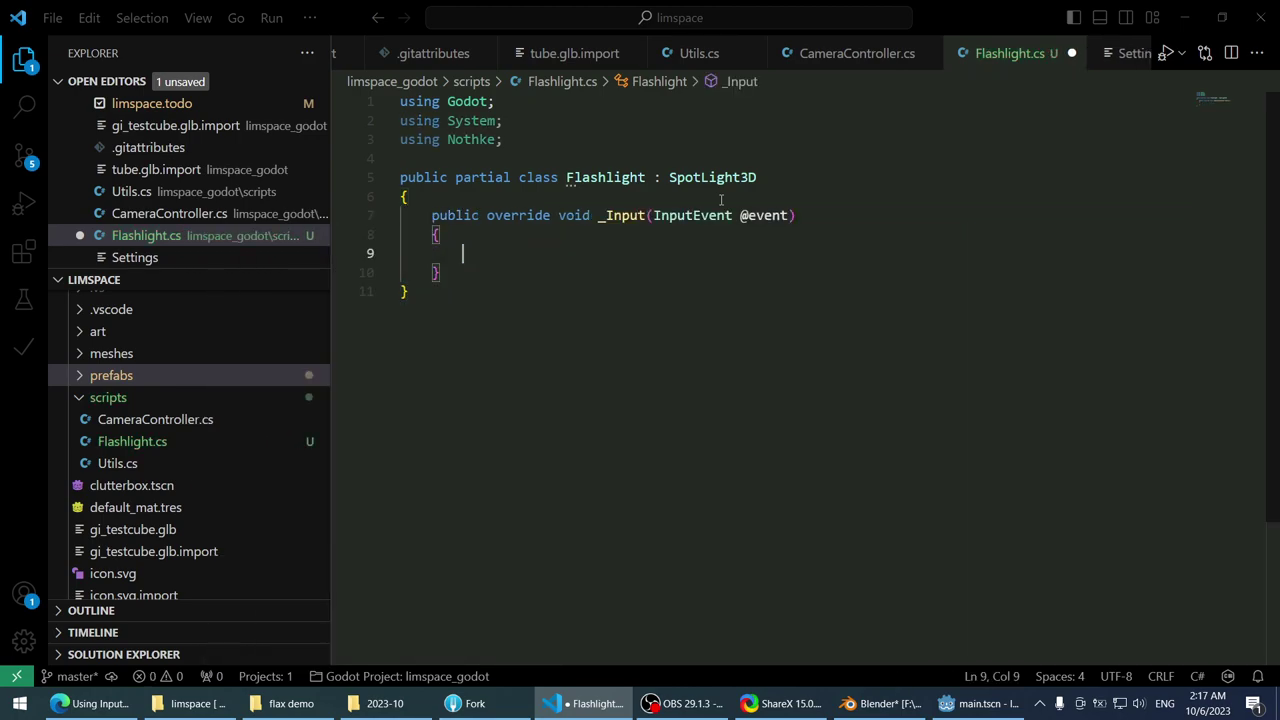
key(ctrl+z)
- Save Flashlight.cs, then reopen it from the project files
key(ctrl+s)
key(alt+Tab)
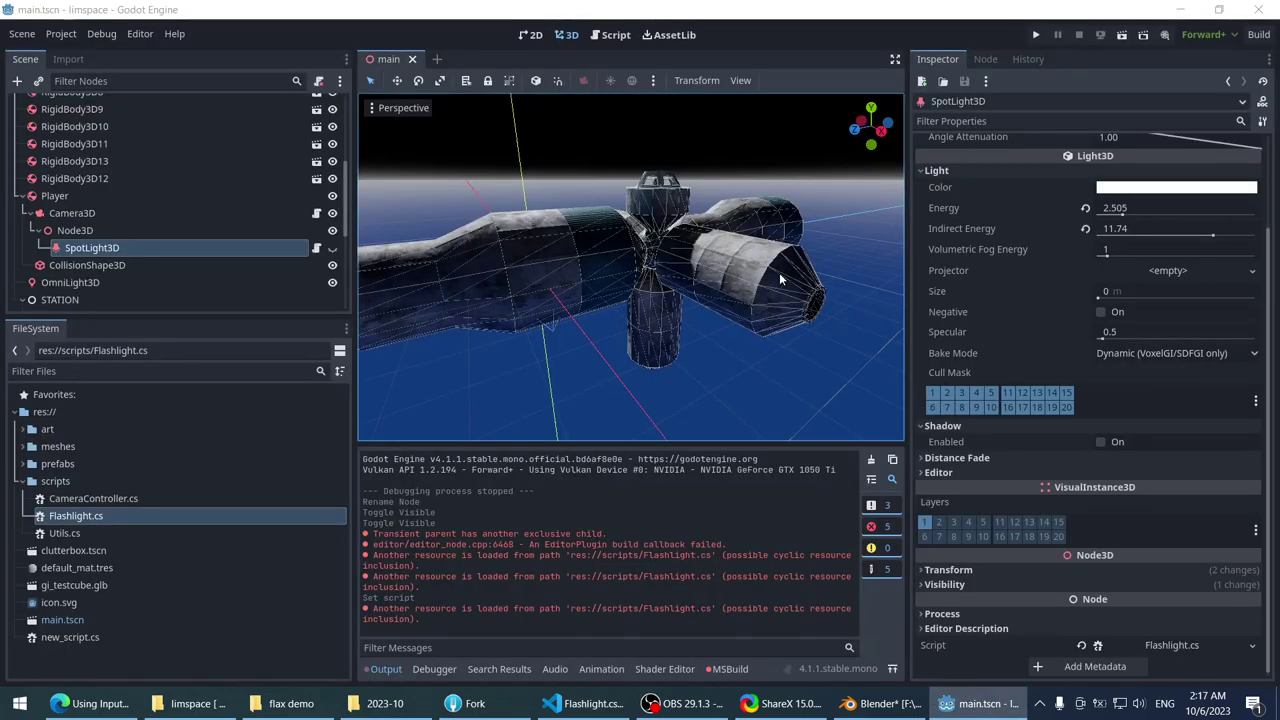
key(alt+Tab)
key(alt+Tab)
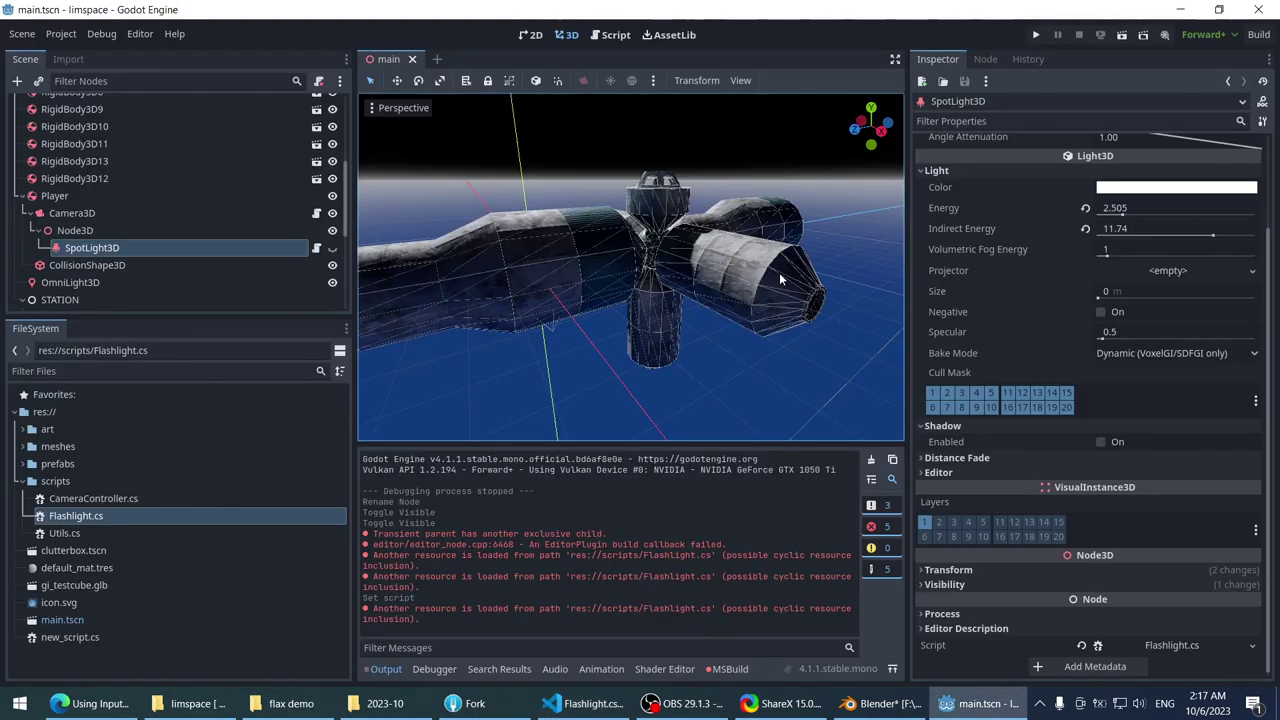
click(70, 498)
click(68, 516)
double_click(68, 516)
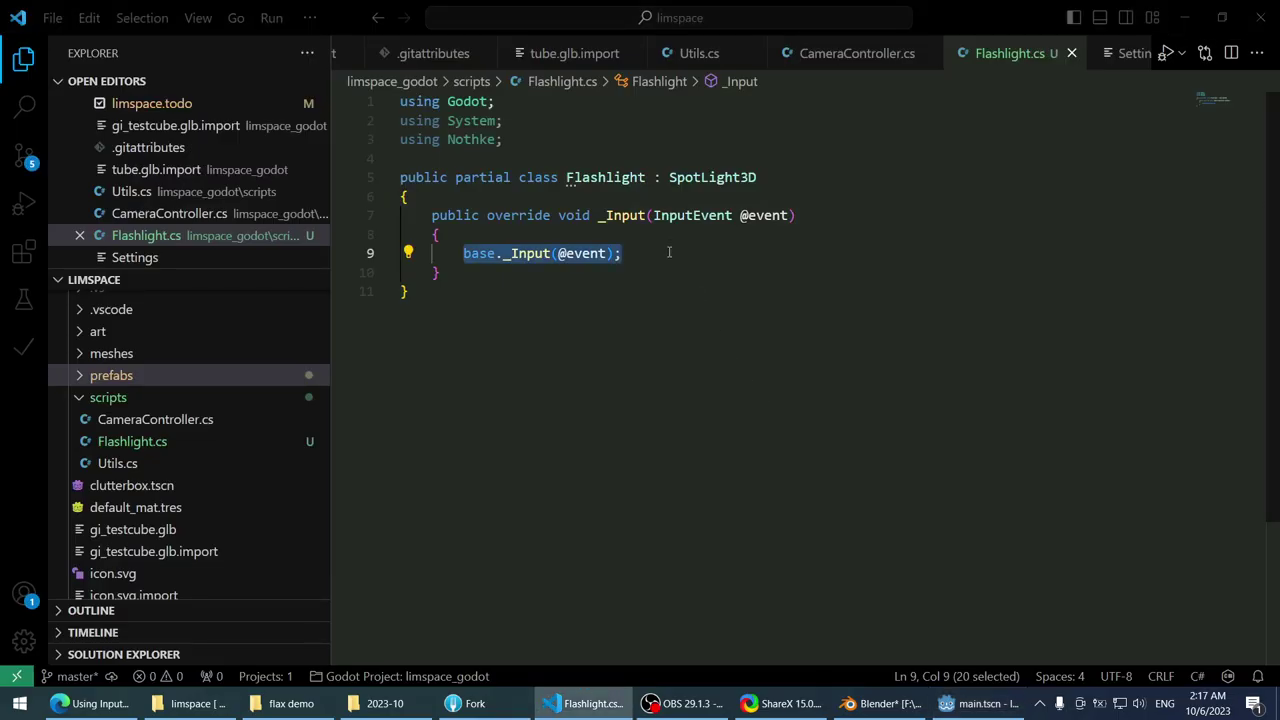
click(662, 256)
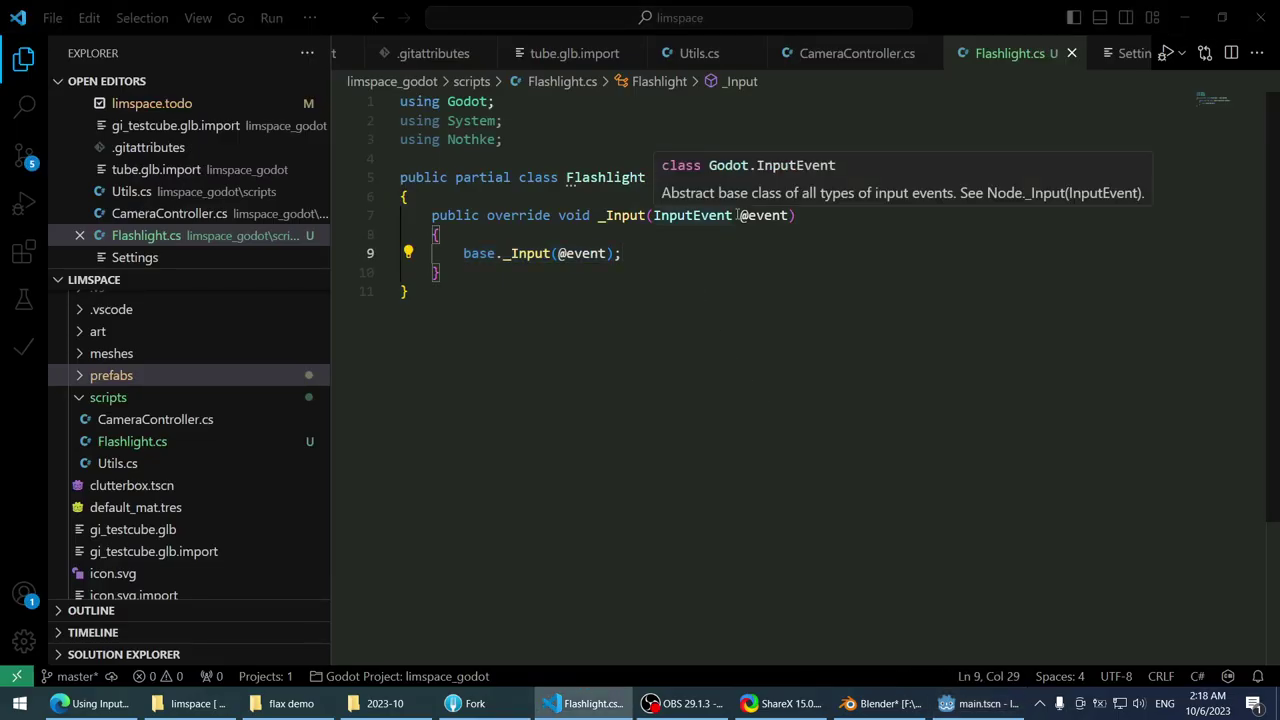
key(shift+Home)
text(if ()
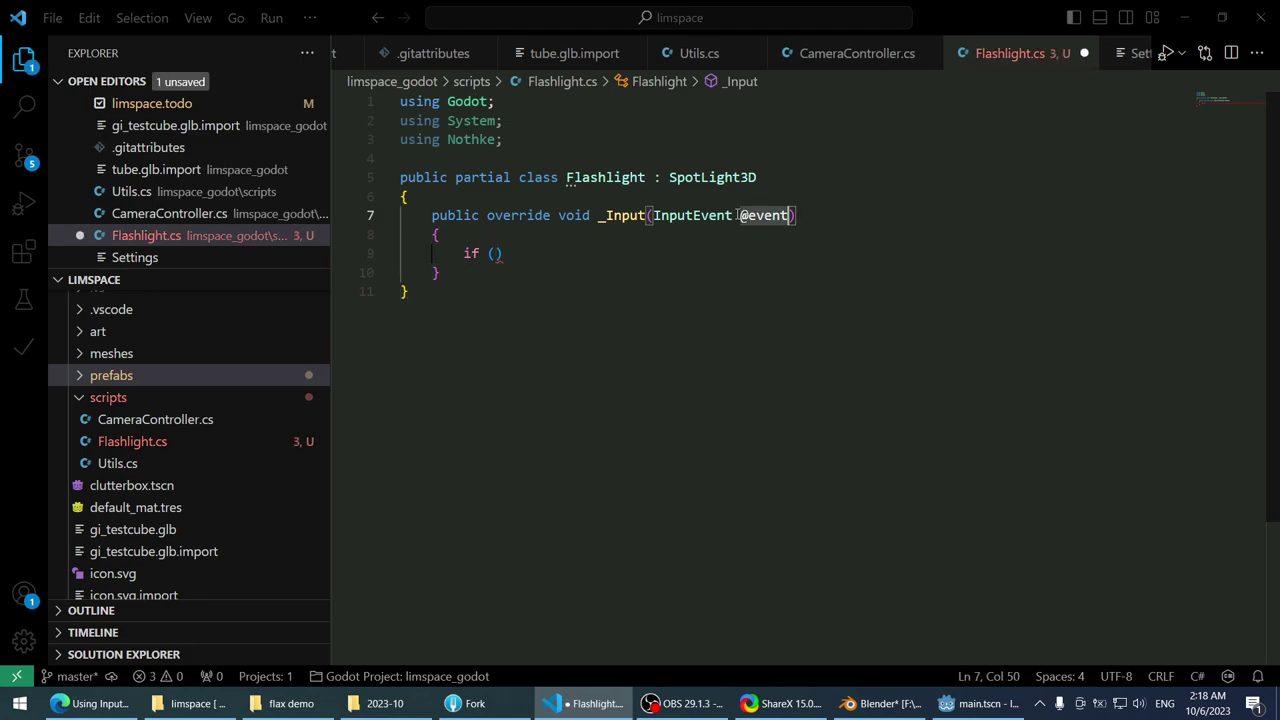
key(ctrl+shift+Left)
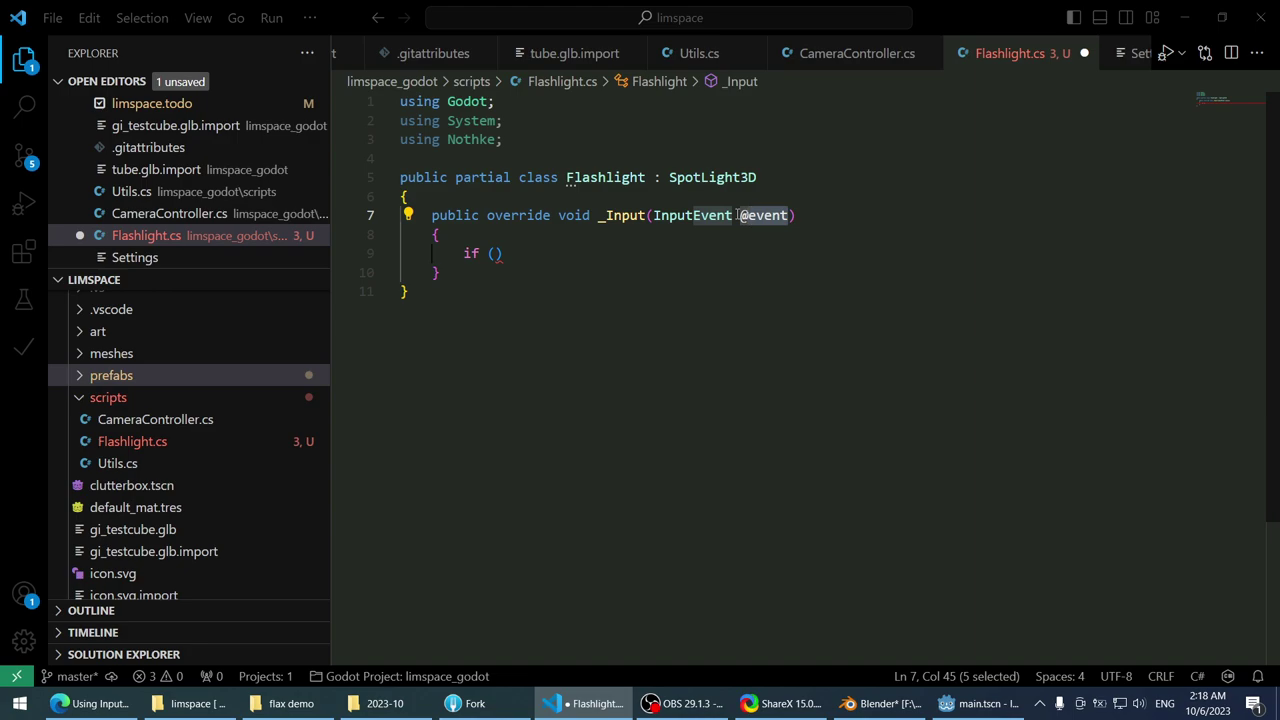
key(Down)
key(Down)
text(@event is )
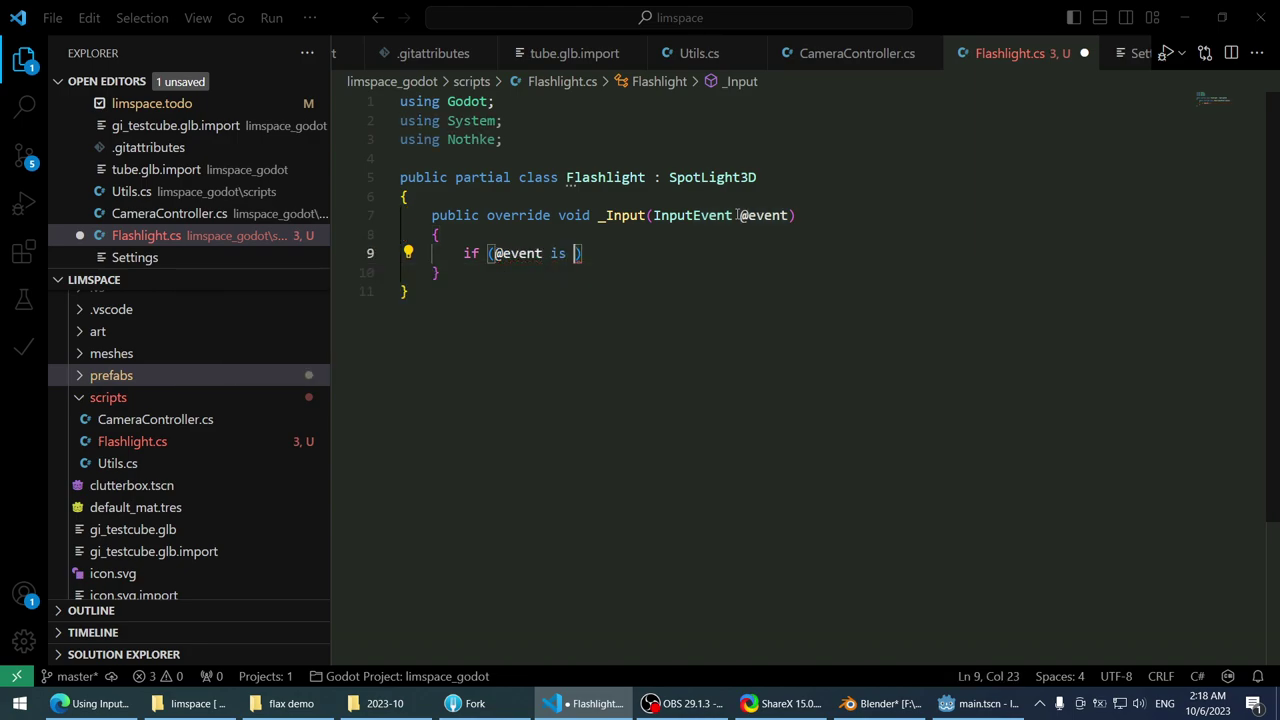
text(InputEventKey)
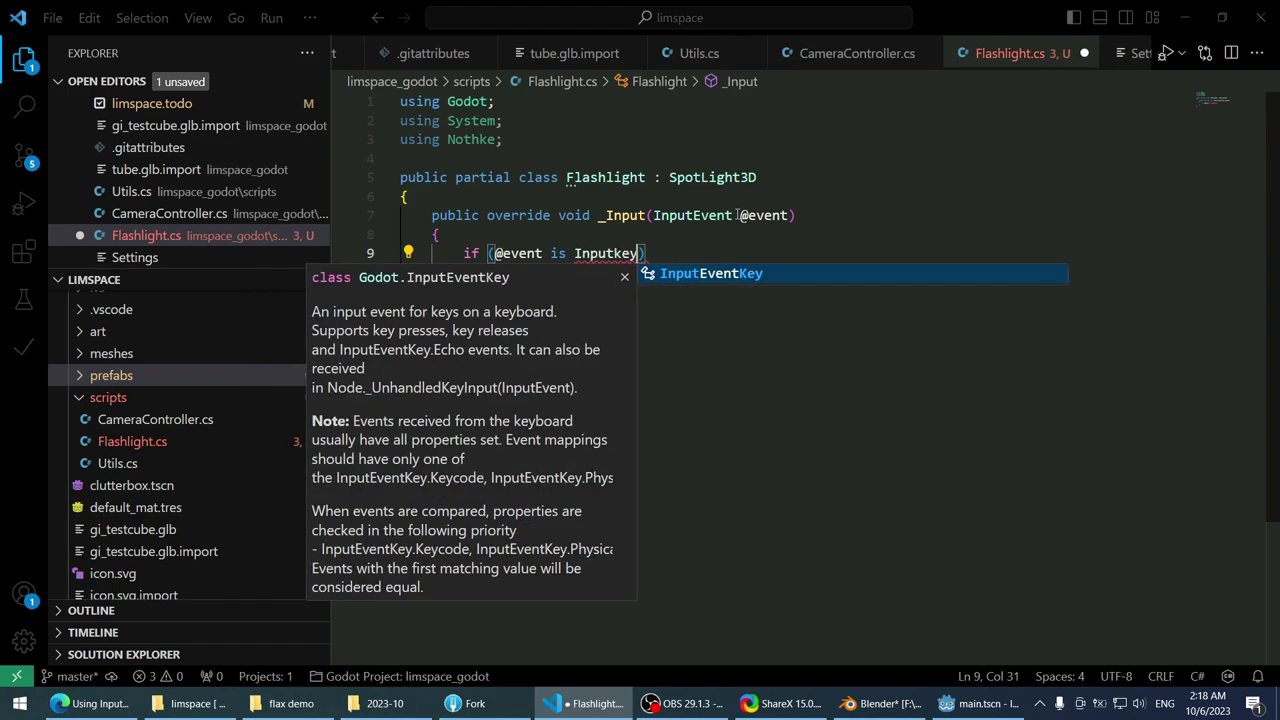
text( e)
key(End)
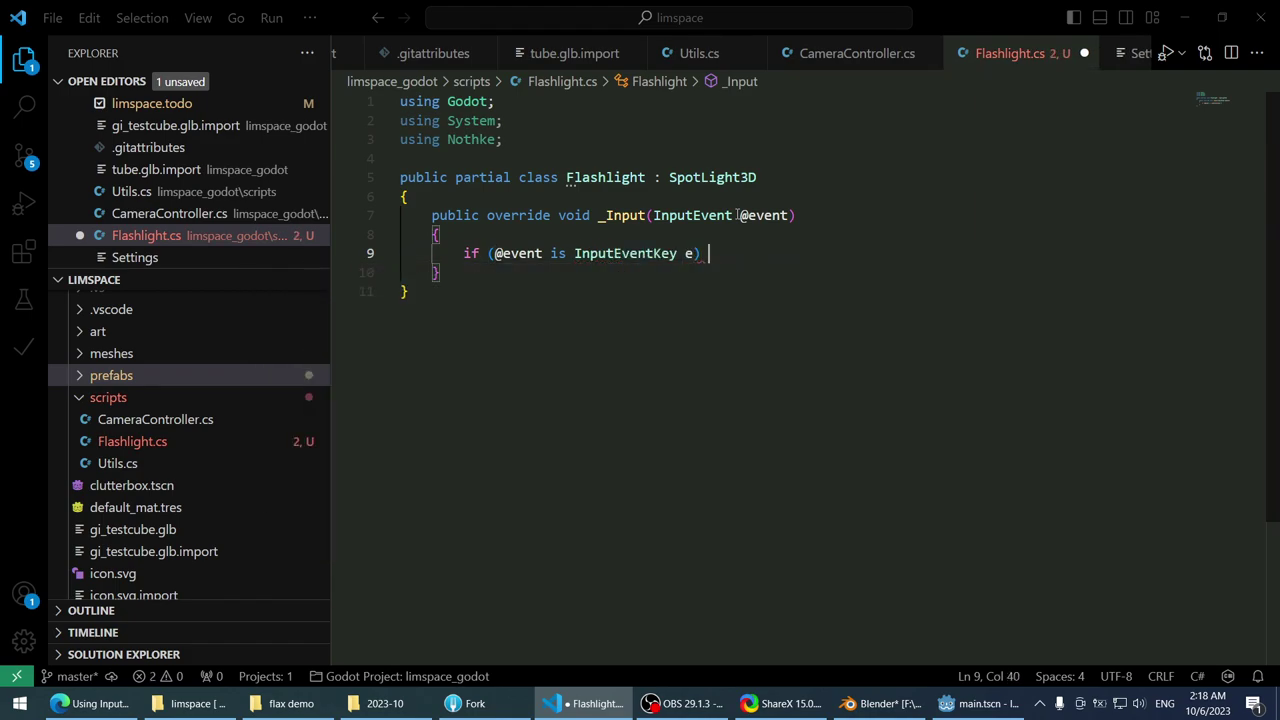
text({)
key(Return)
- Inside it, set Visible = !Visible when e.Pressed && e.Keycode == Key.F
text(if (e.)
key(BackSpace)
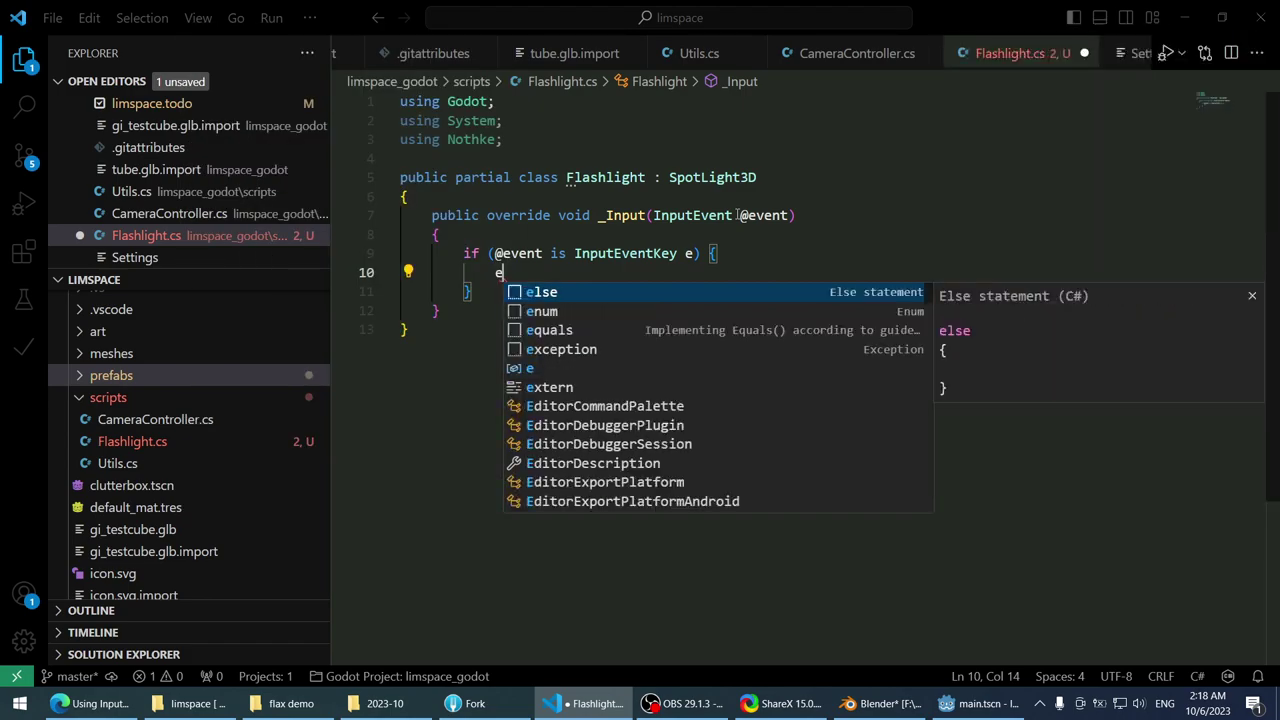
key(BackSpace)
text(e.)
text(Pressed )
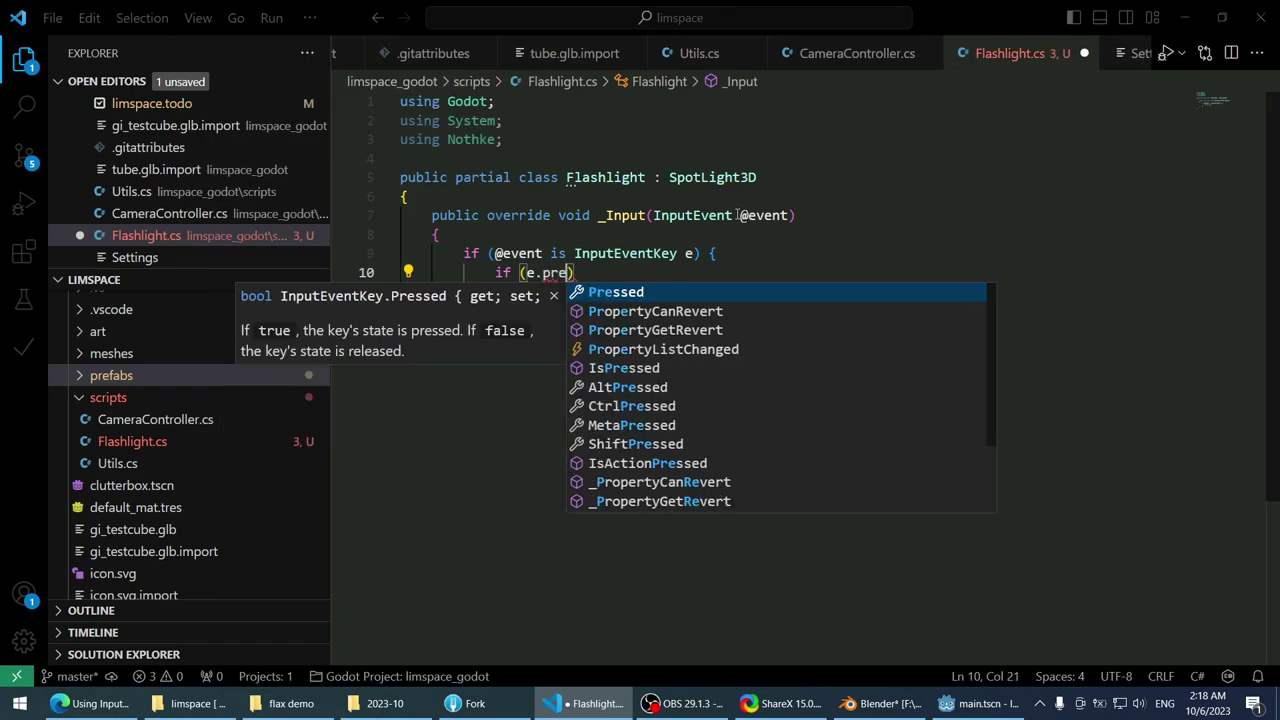
text(&& )
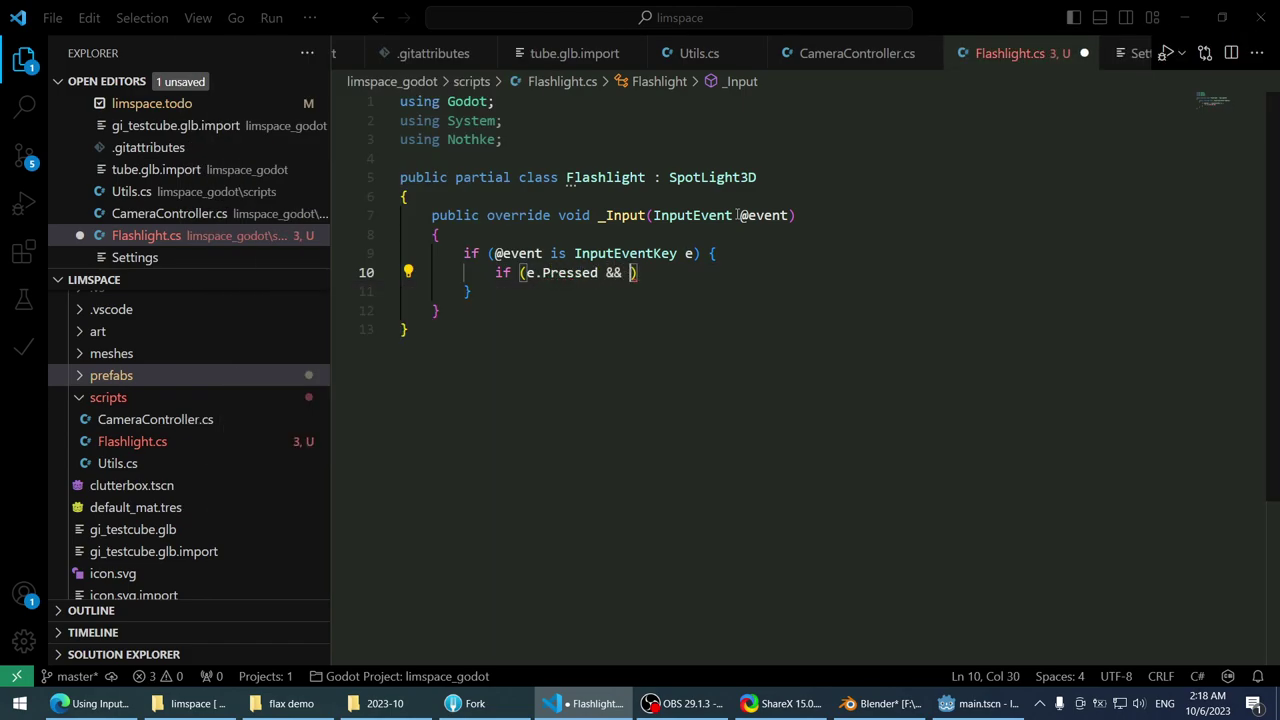
text(e.Keycode == )
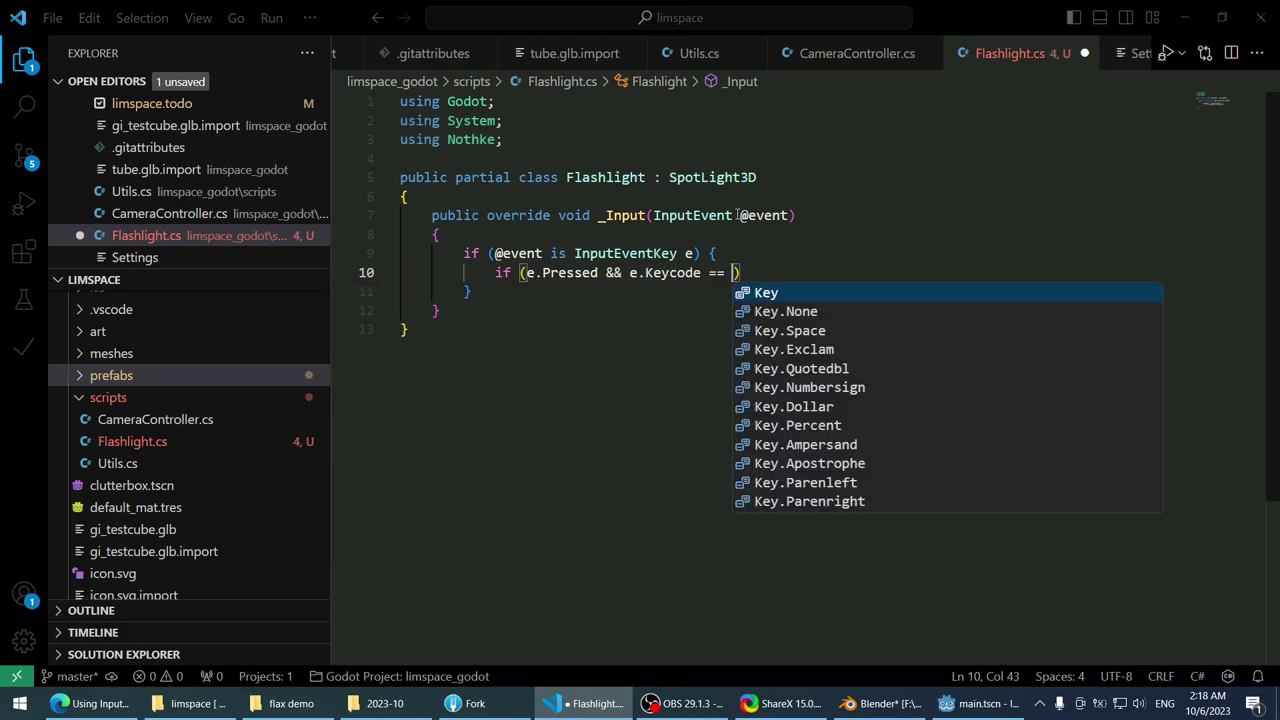
text(Key.)
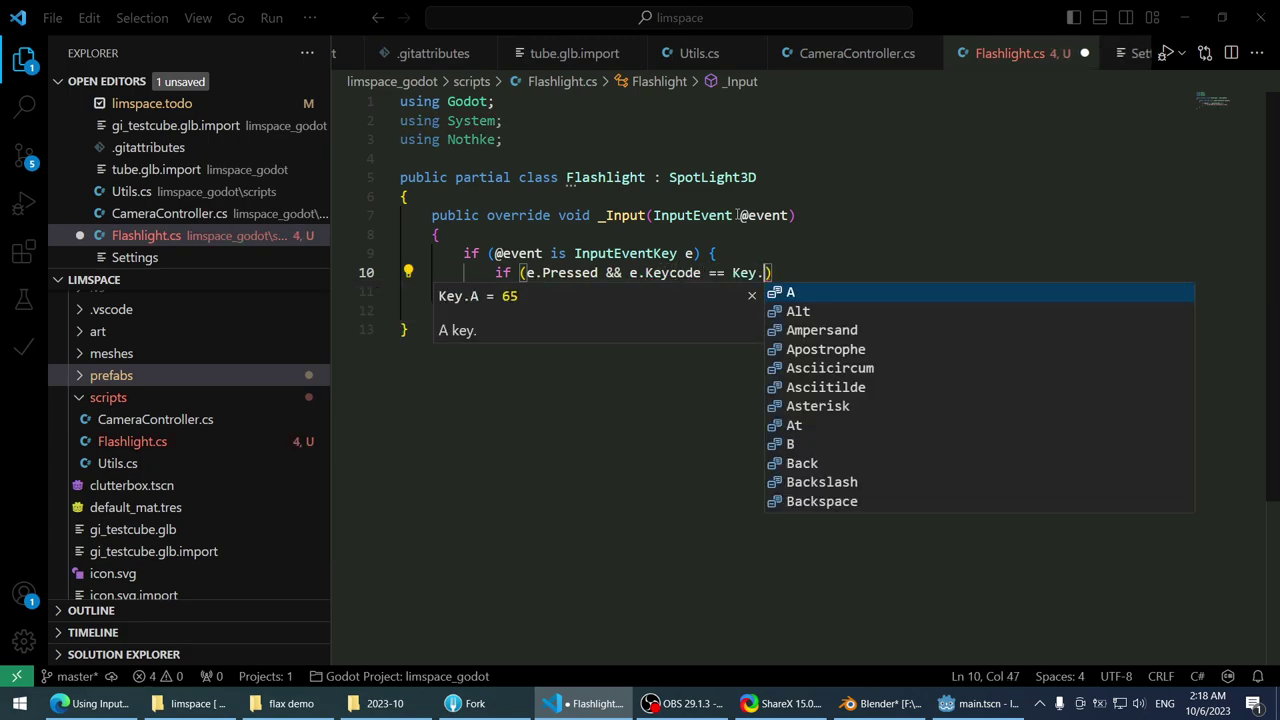
text(F))
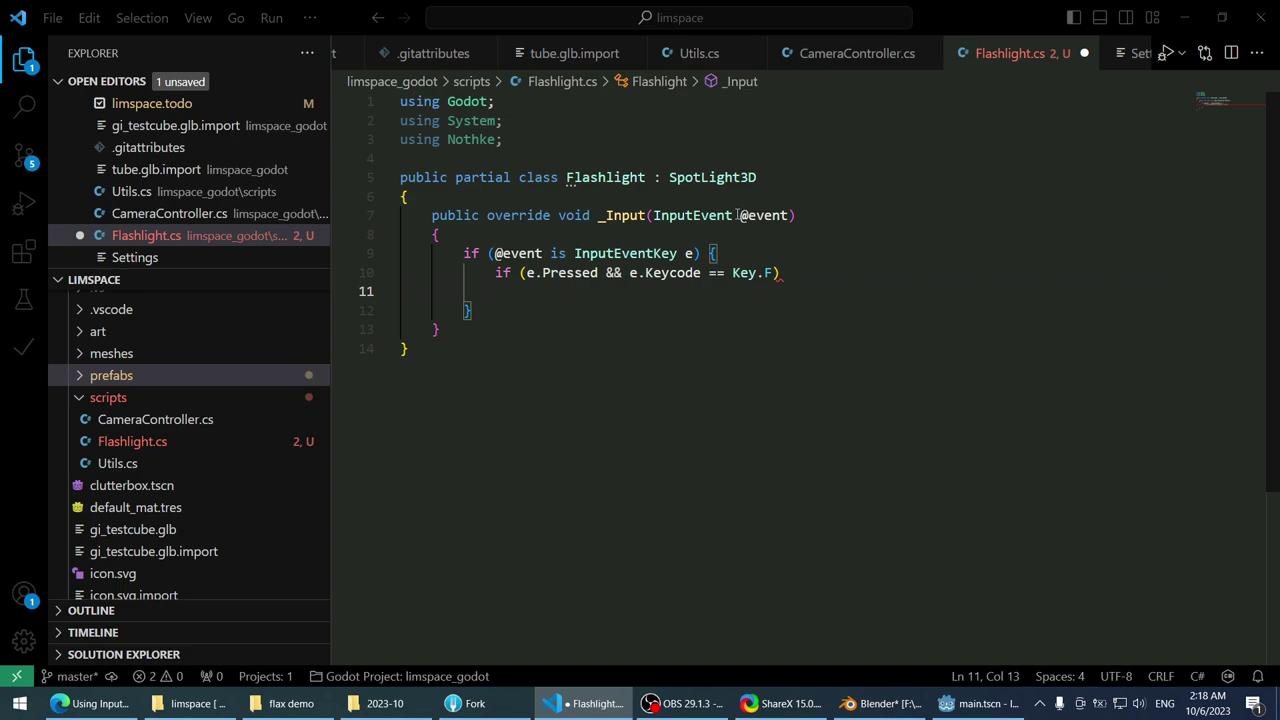
key(Return)
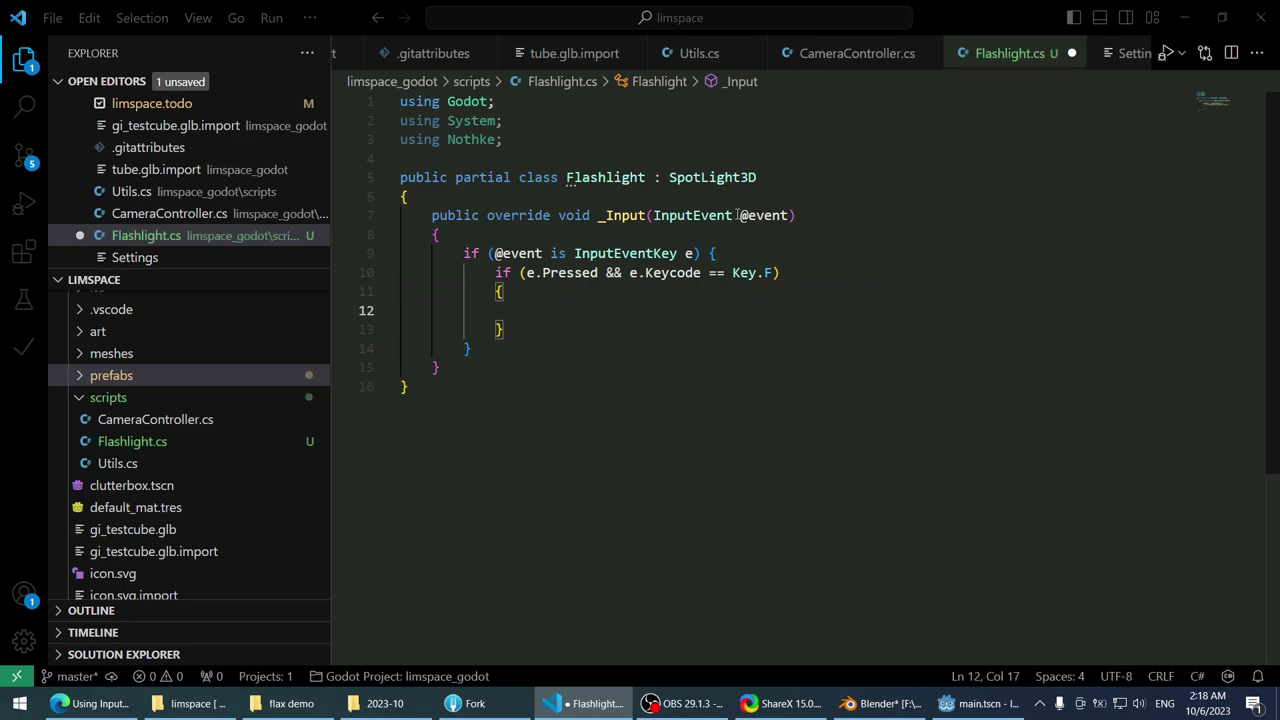
text(Visible )
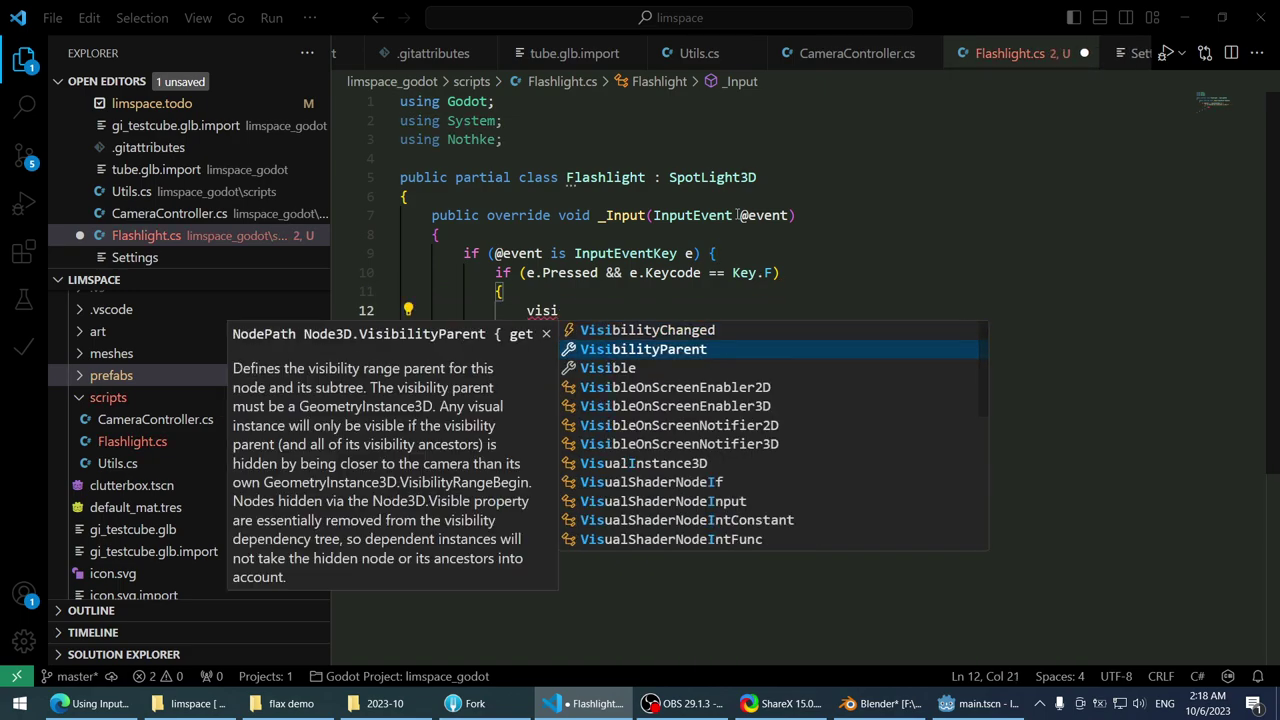
text(= !visi)
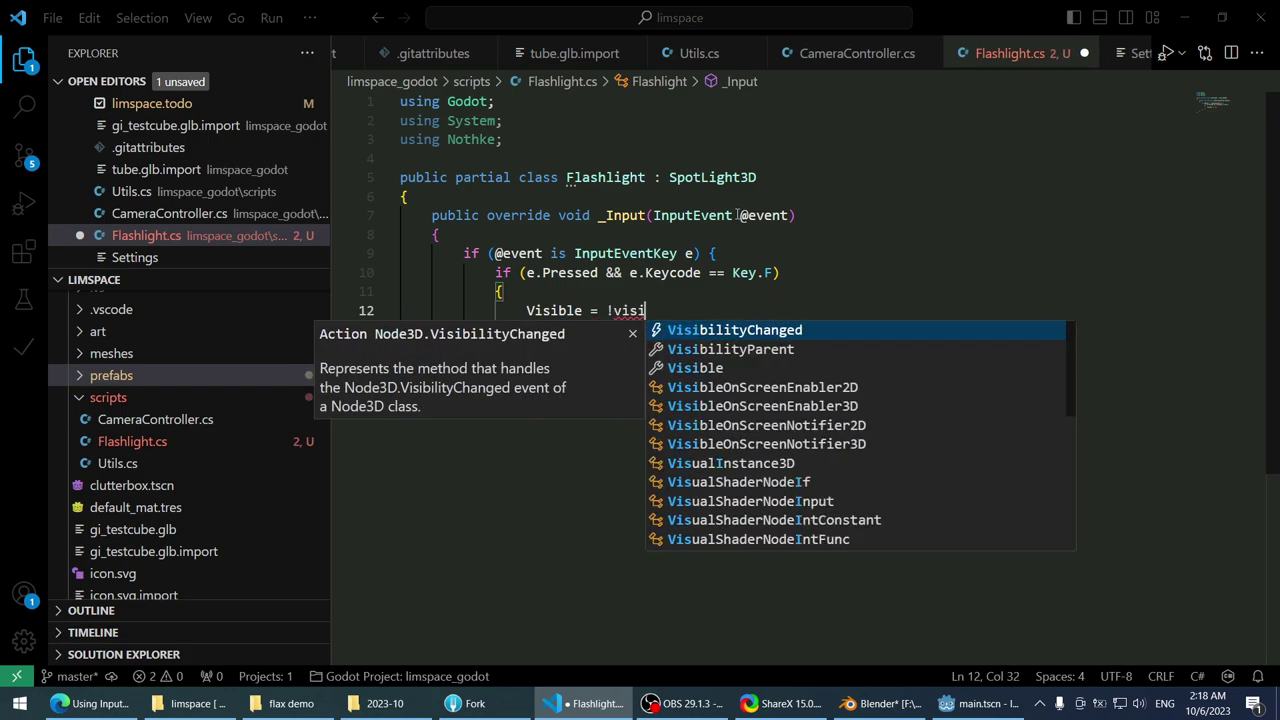
key(Down)
key(Down)
key(Down)
text(ble;)
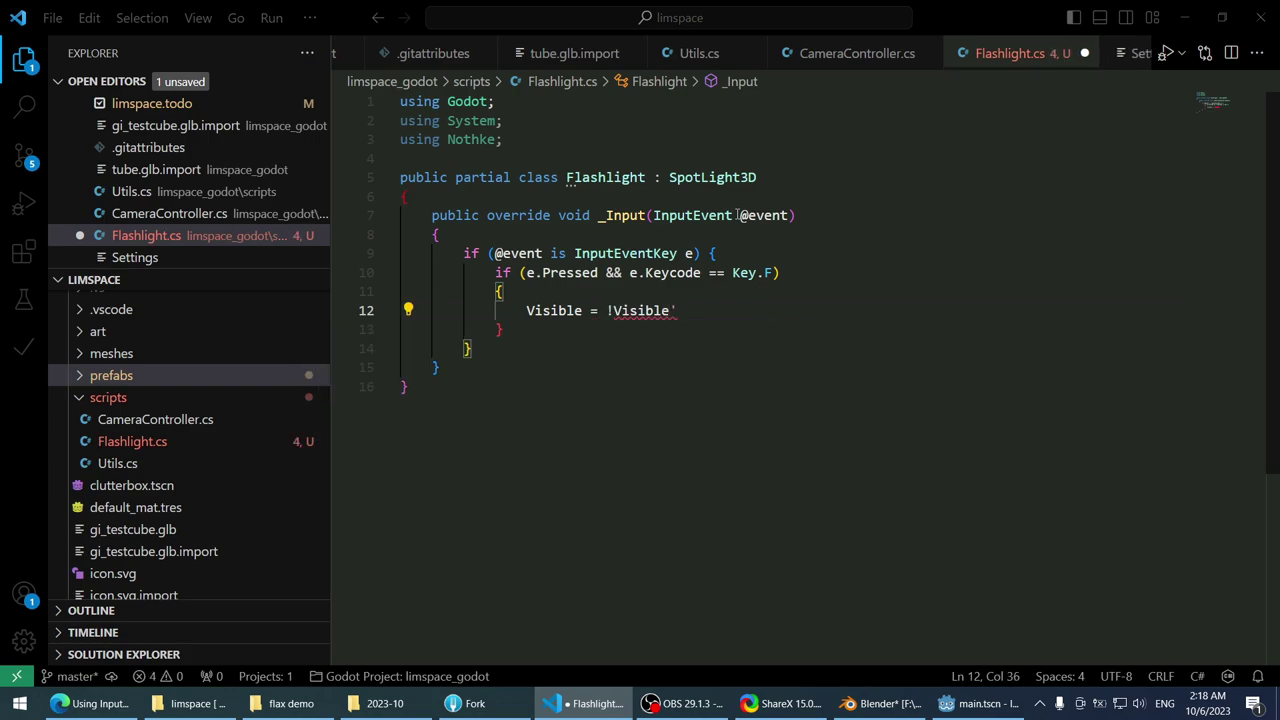
text(l)
key(BackSpace)
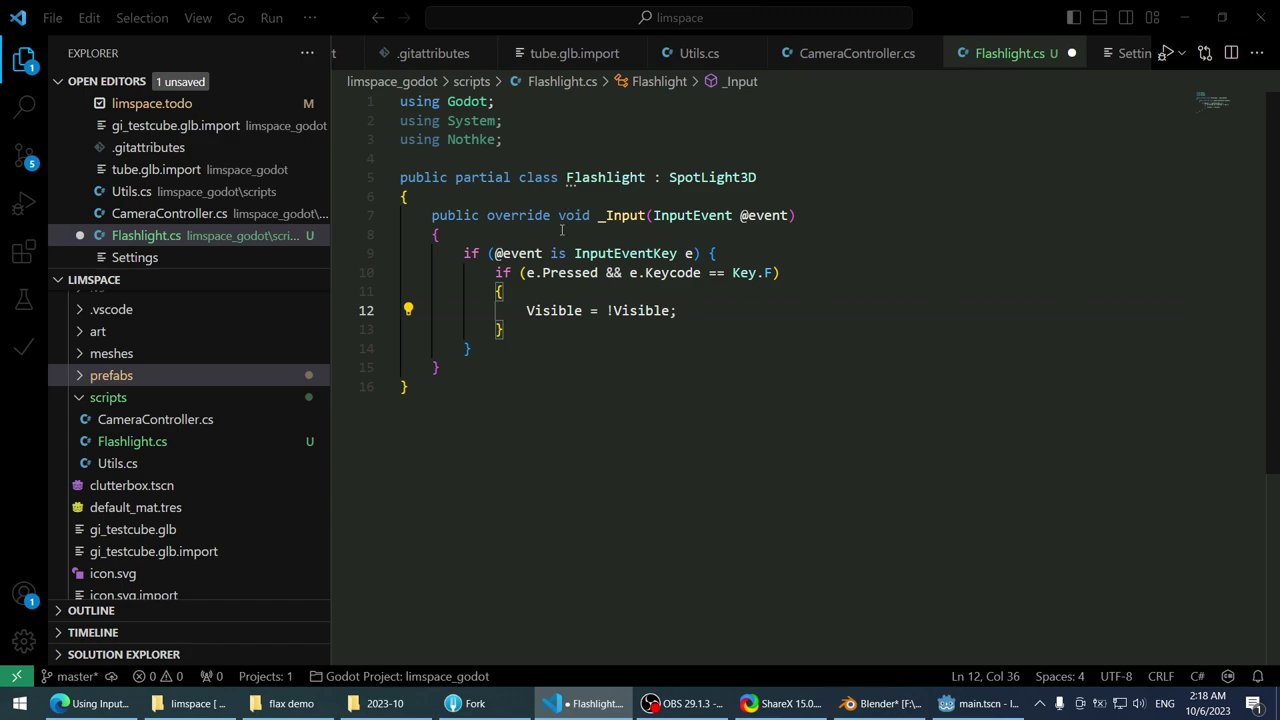
- Format the whole document and save Flashlight.cs
drag(681, 432, 398, 100)
key(ctrl+a)
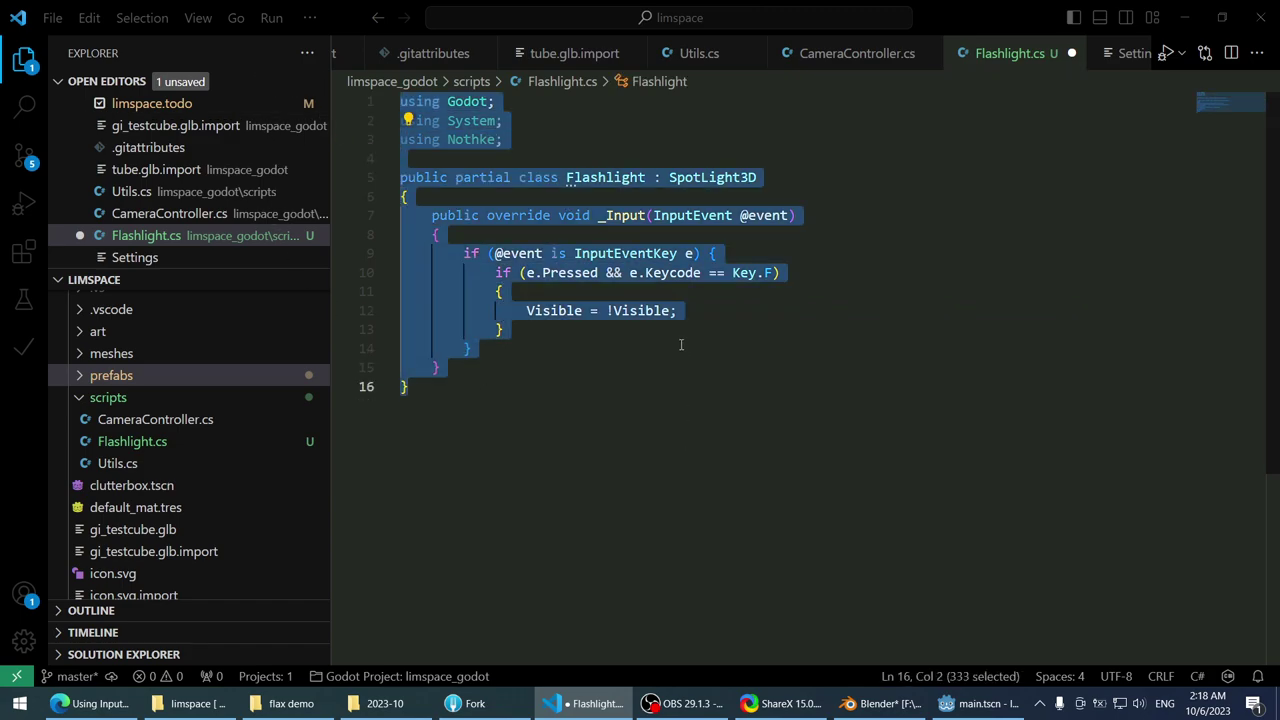
key(shift+alt+f)
key(ctrl+s)
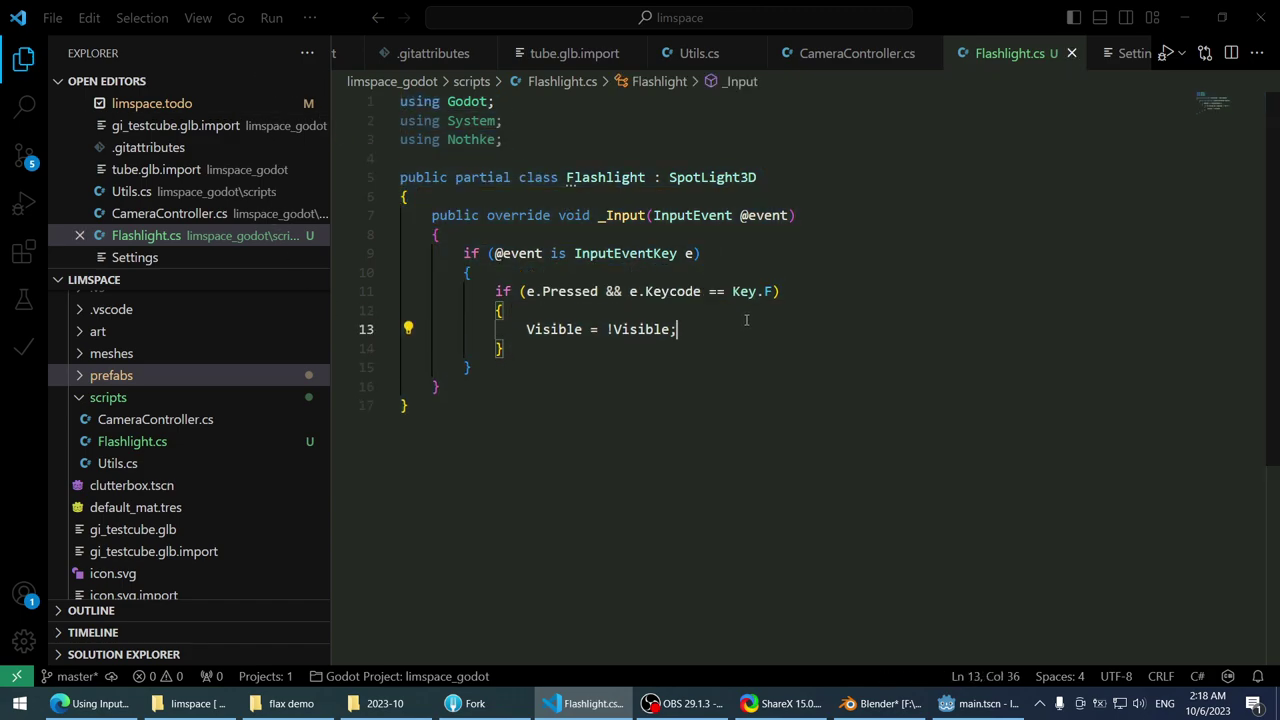
key(alt+Tab)
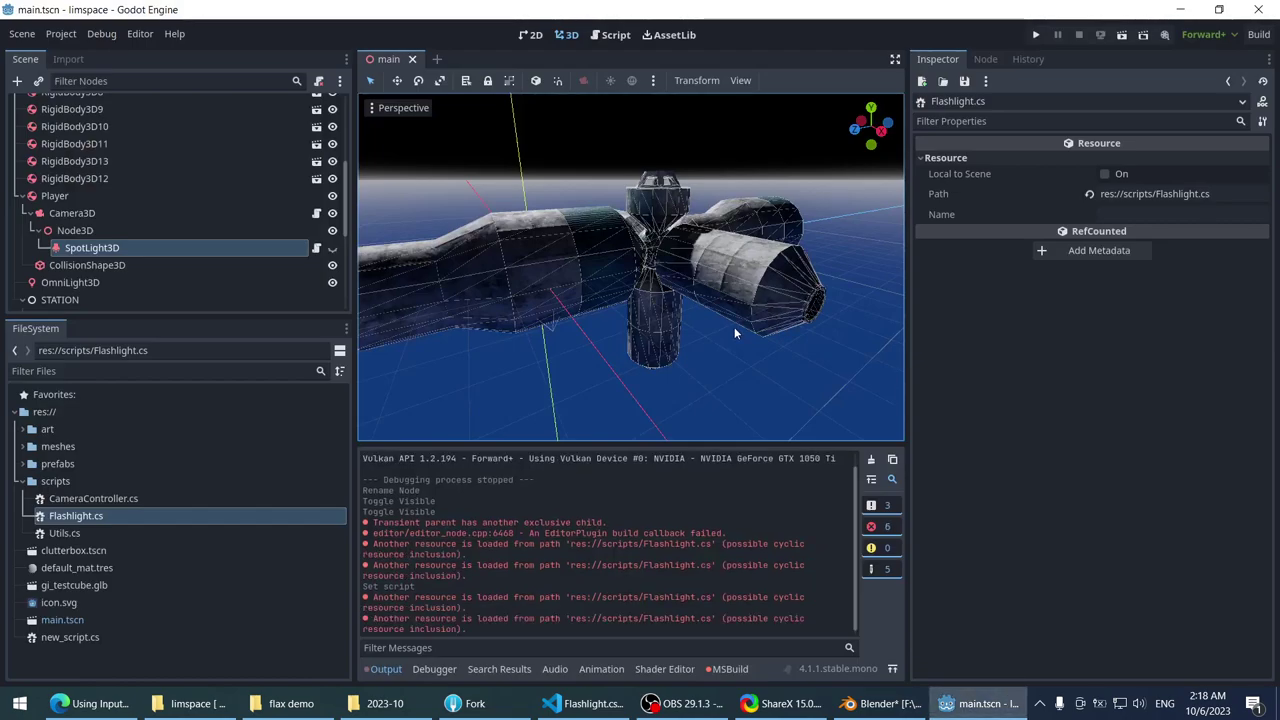
- Check Flashlight.cs and Utils.cs in the code editor from the FileSystem dock
double_click(62, 516)
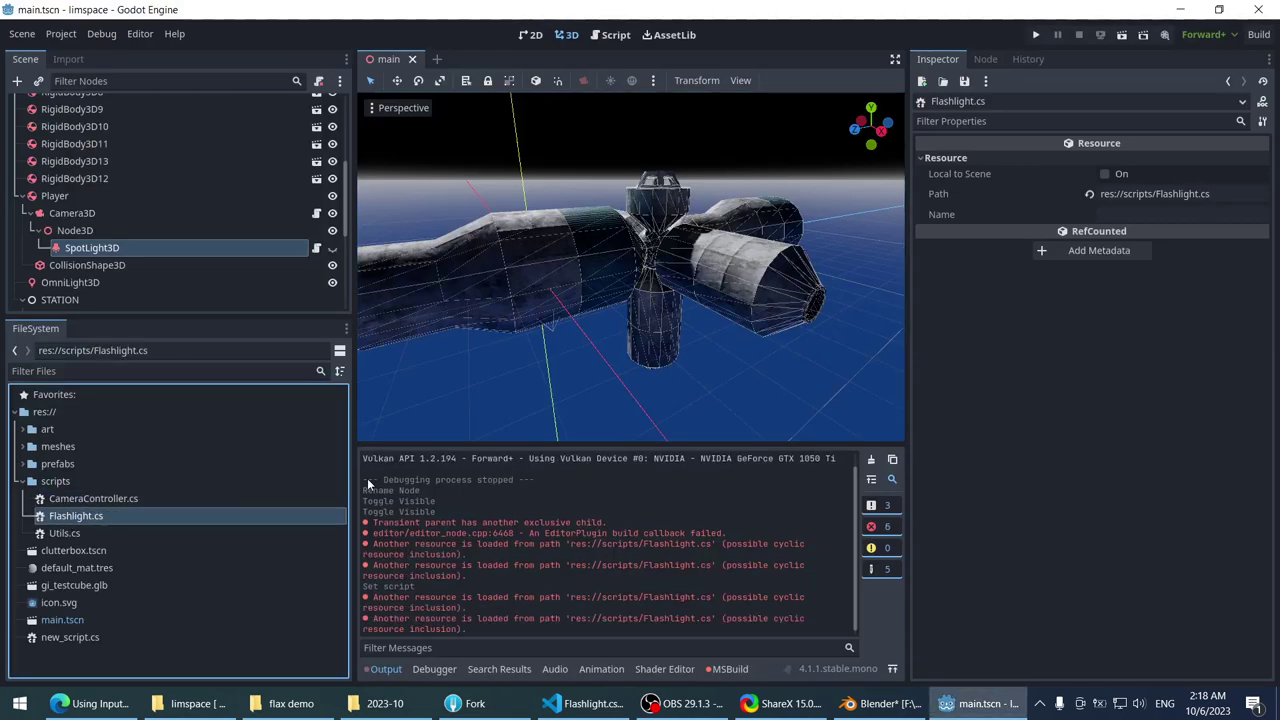
key(alt+Tab)
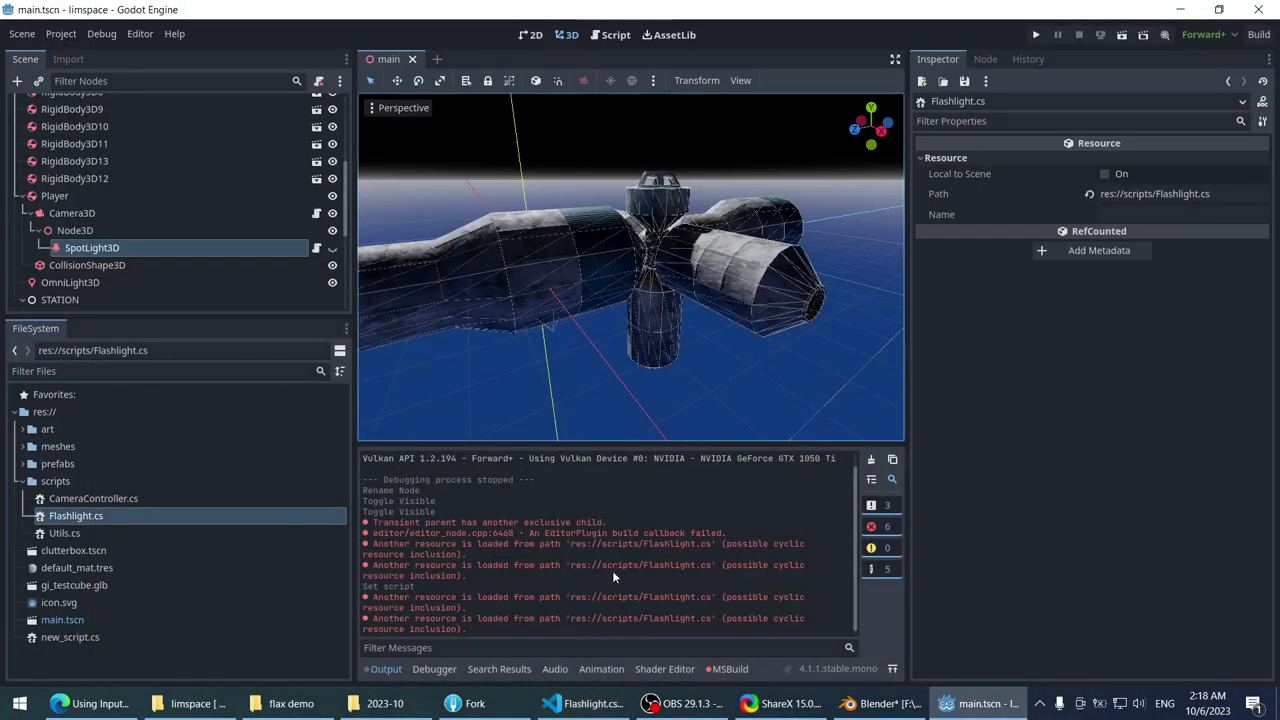
double_click(93, 531)
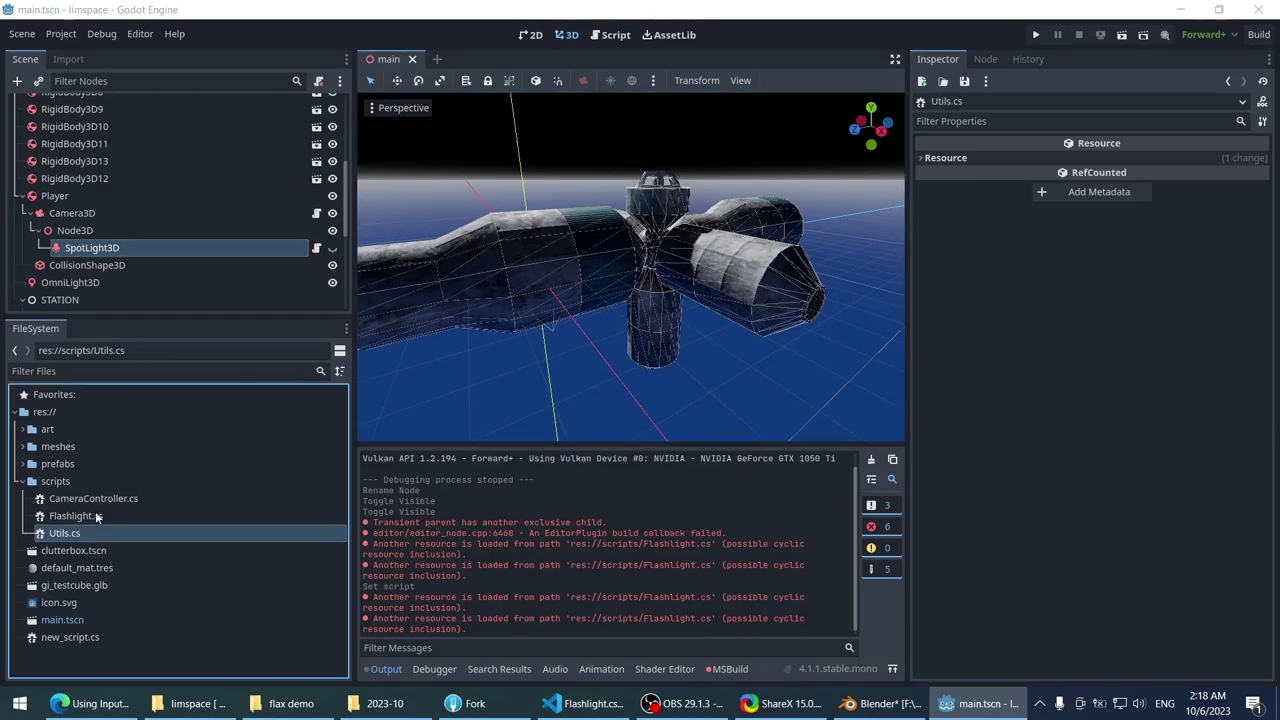
key(alt+Tab)
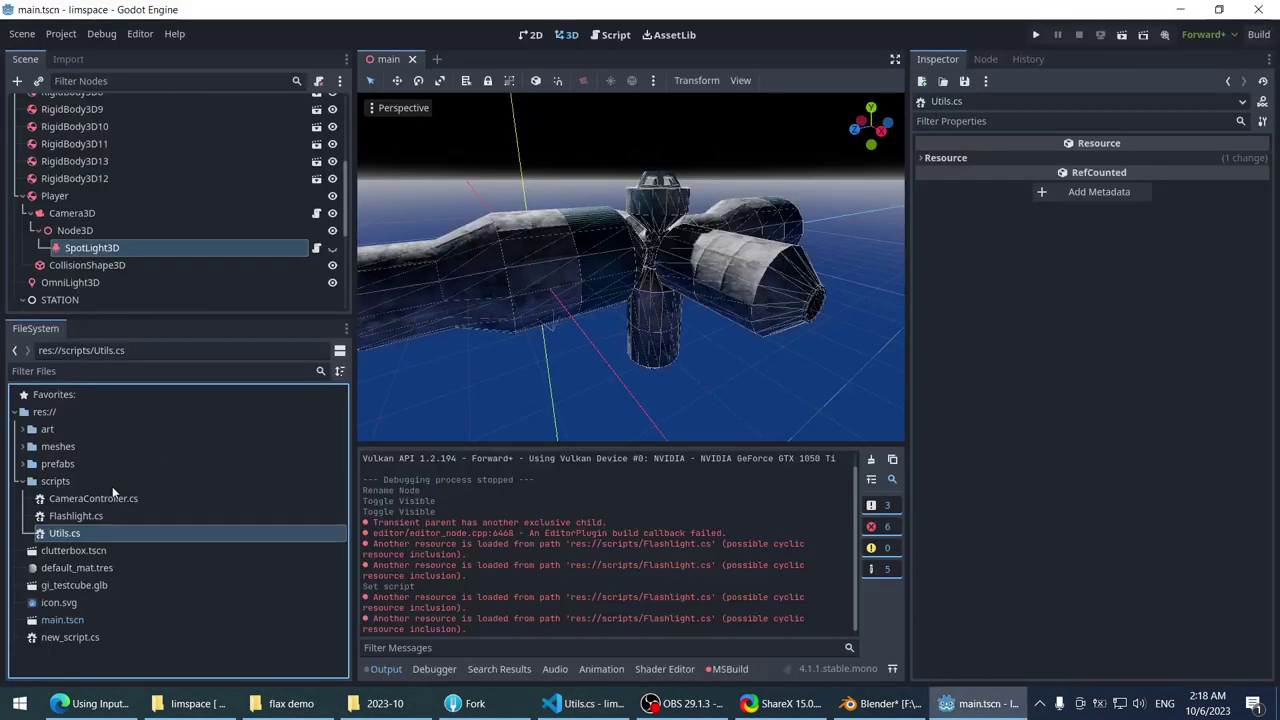
double_click(91, 519)
key(alt+Tab)
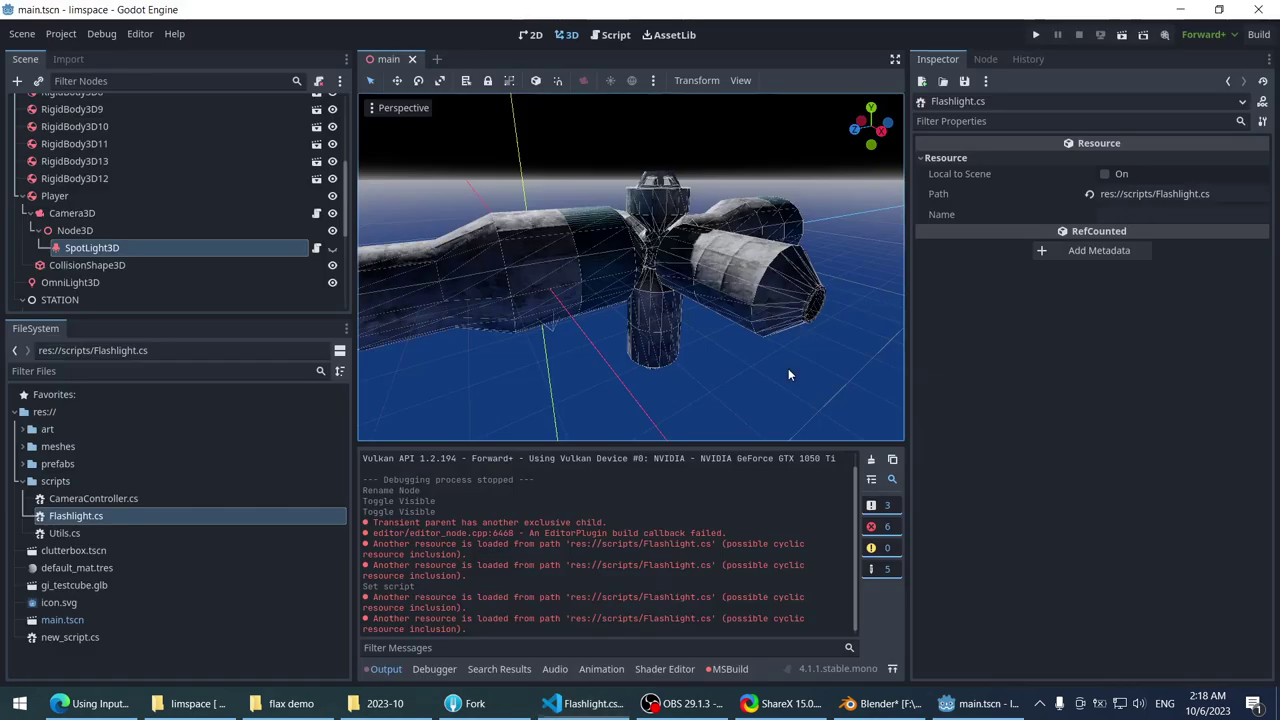
- Select the player's SpotLight3D node to show its light properties
double_click(658, 618)
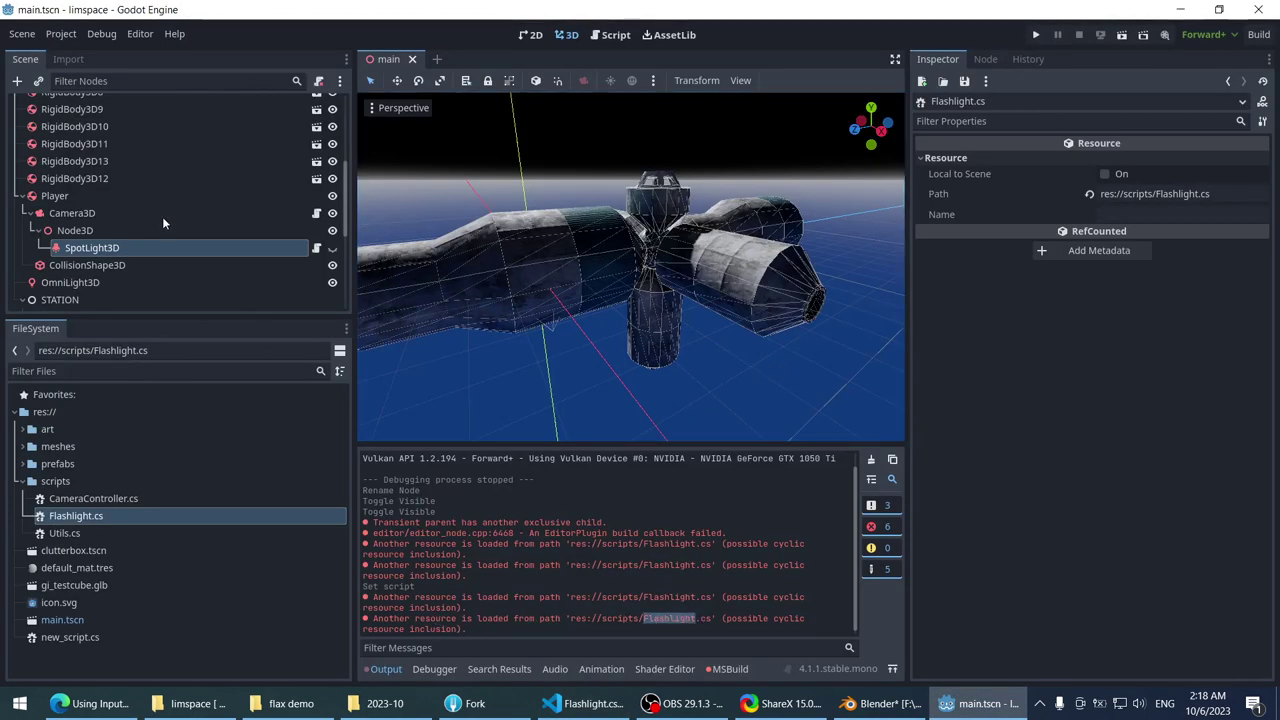
click(150, 232)
click(271, 247)
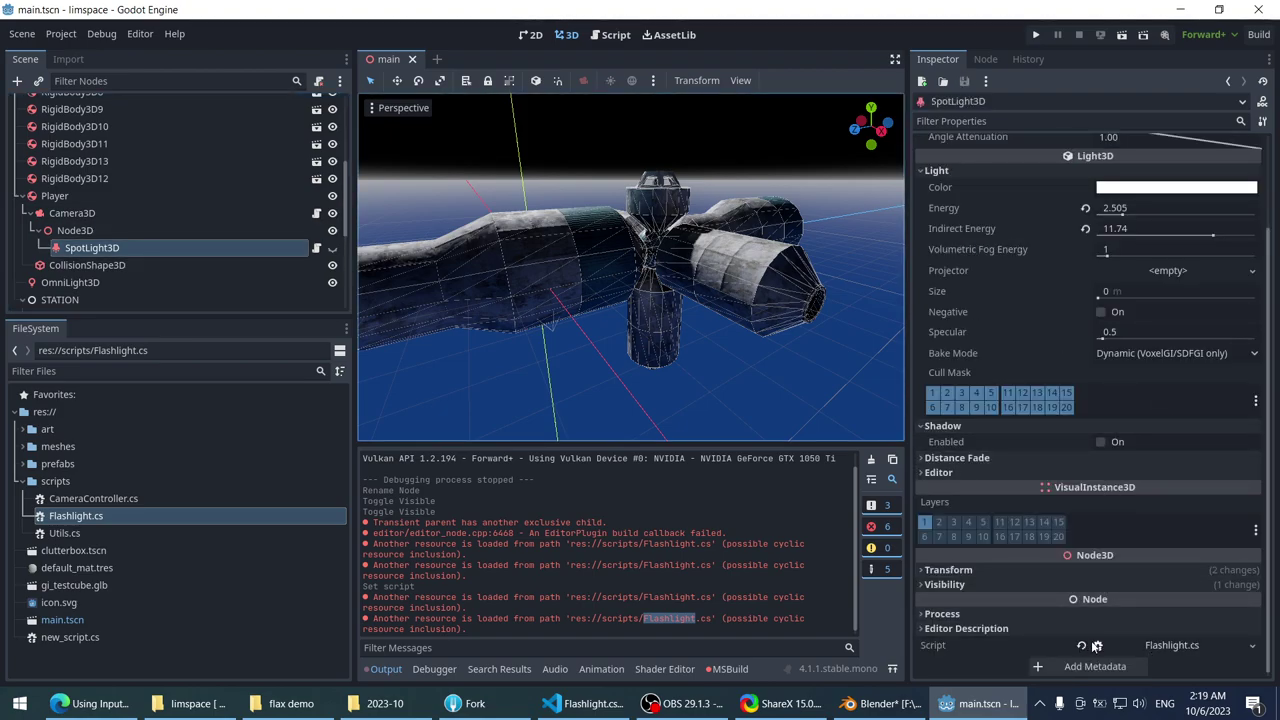
- Run the game to test the F-key flashlight, stop it, and reselect SpotLight3D
click(1036, 35)
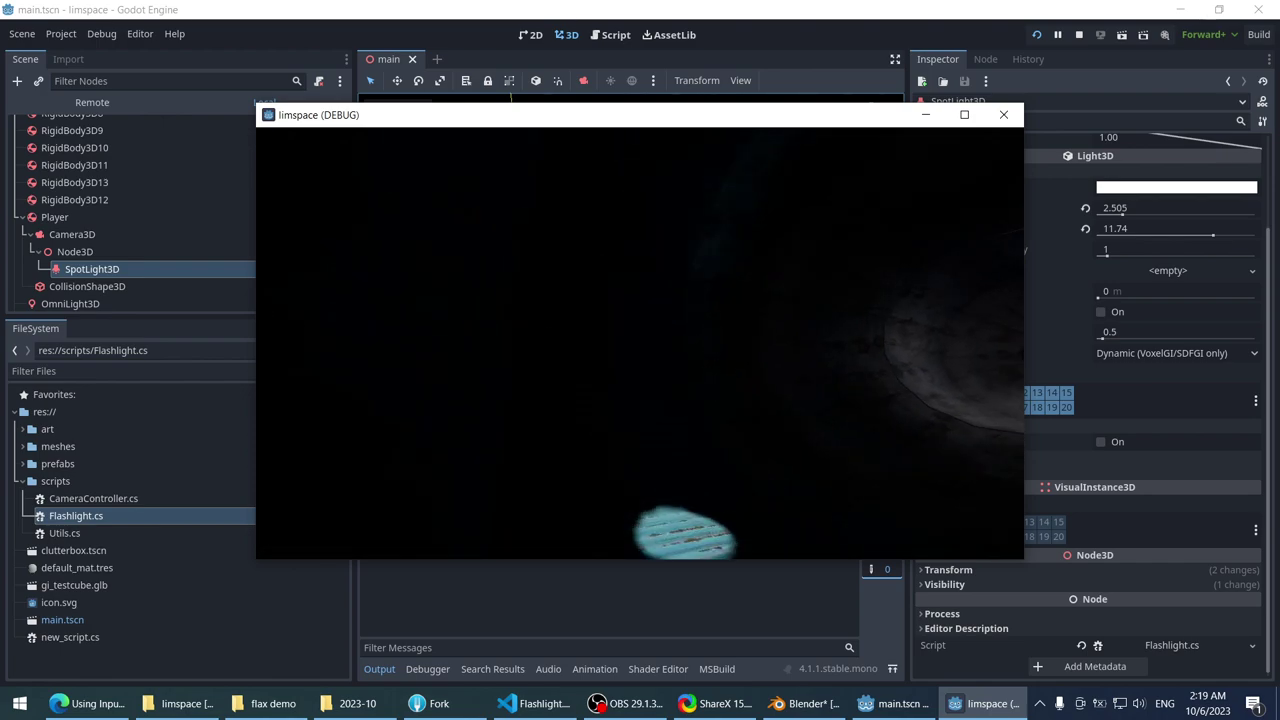
key(Escape)
click(139, 247)
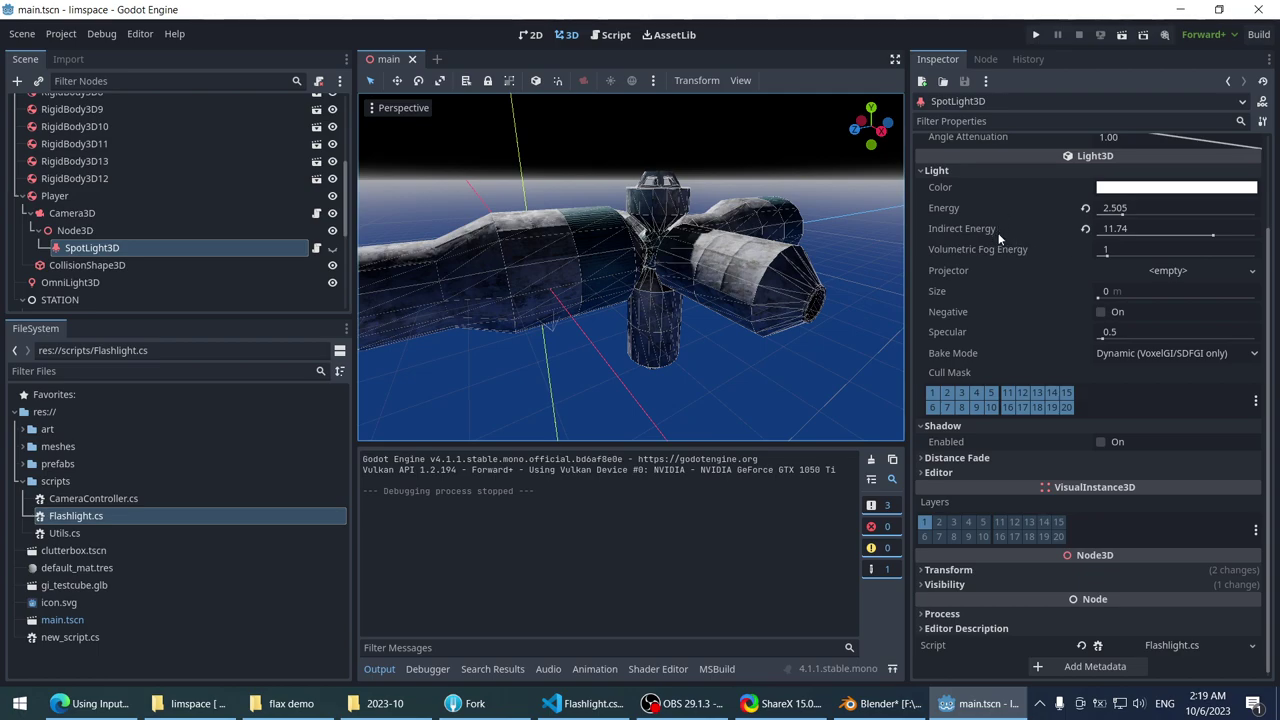
- Drag the SpotLight3D angle to 30.05°, save the scene, and play-test the beam
scroll(986, 194, up, 3)
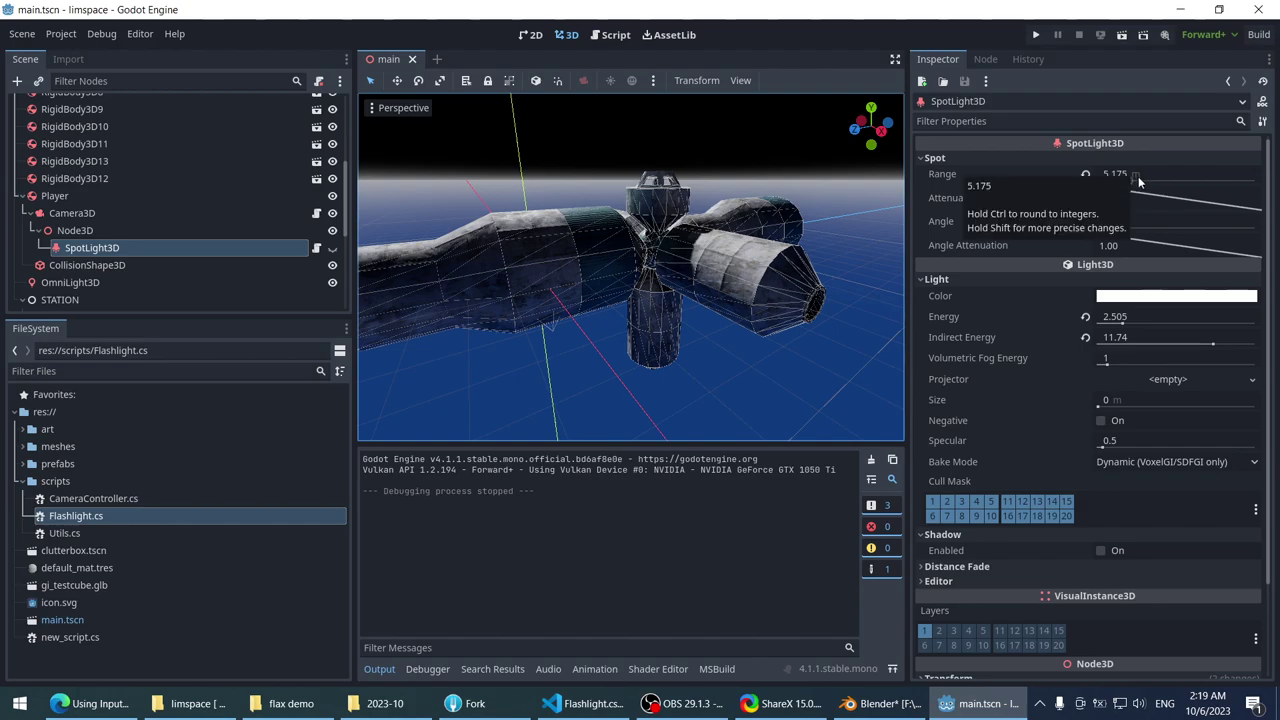
drag(1128, 221, 1180, 221)
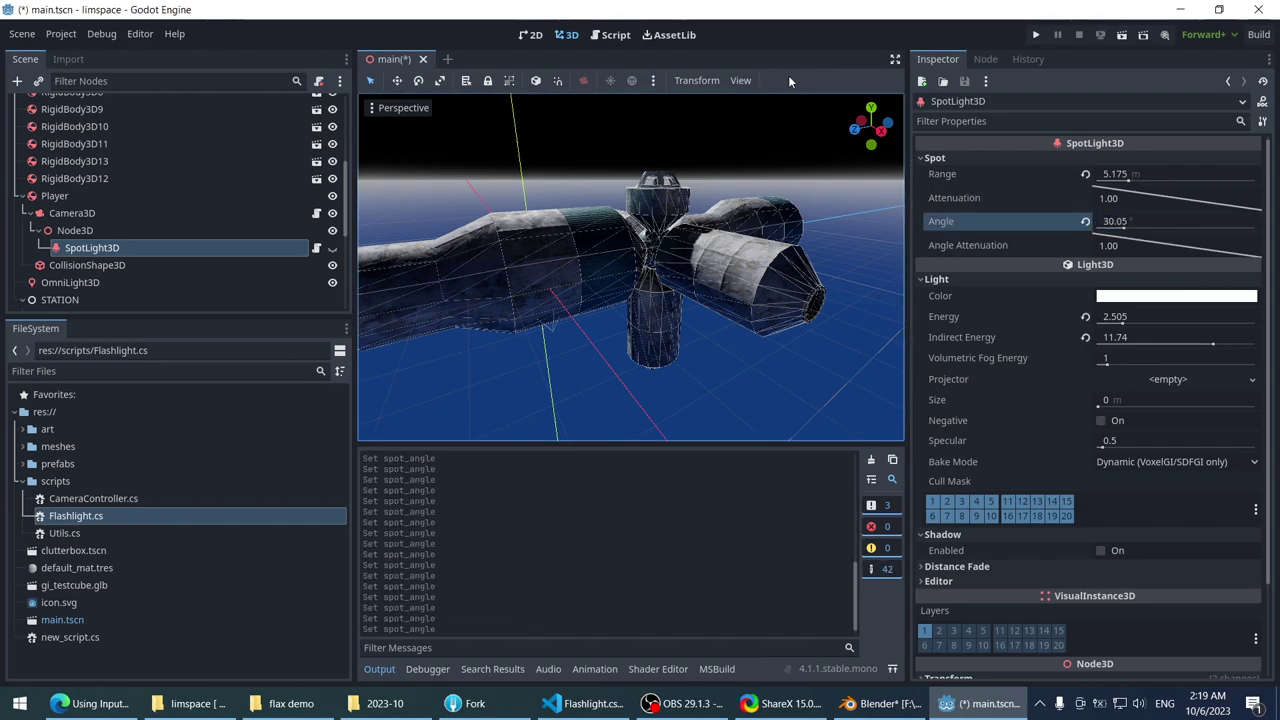
key(ctrl+s)
click(1033, 35)
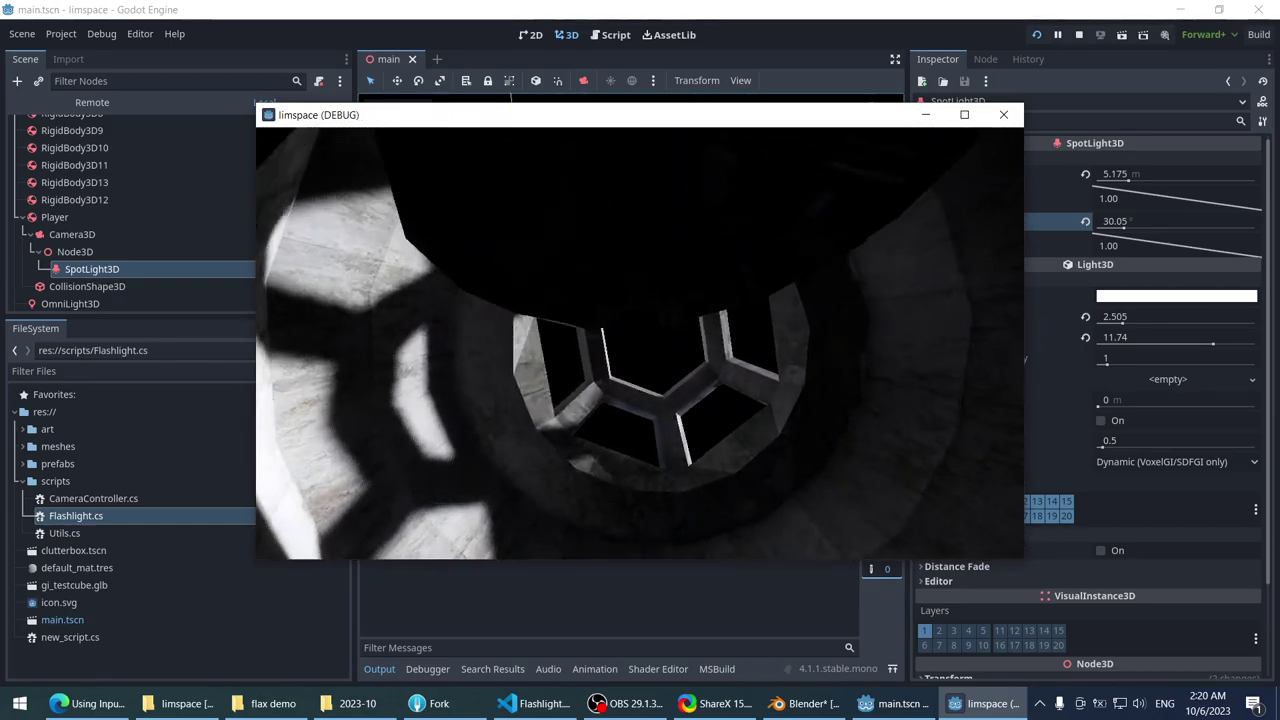
key(Escape)
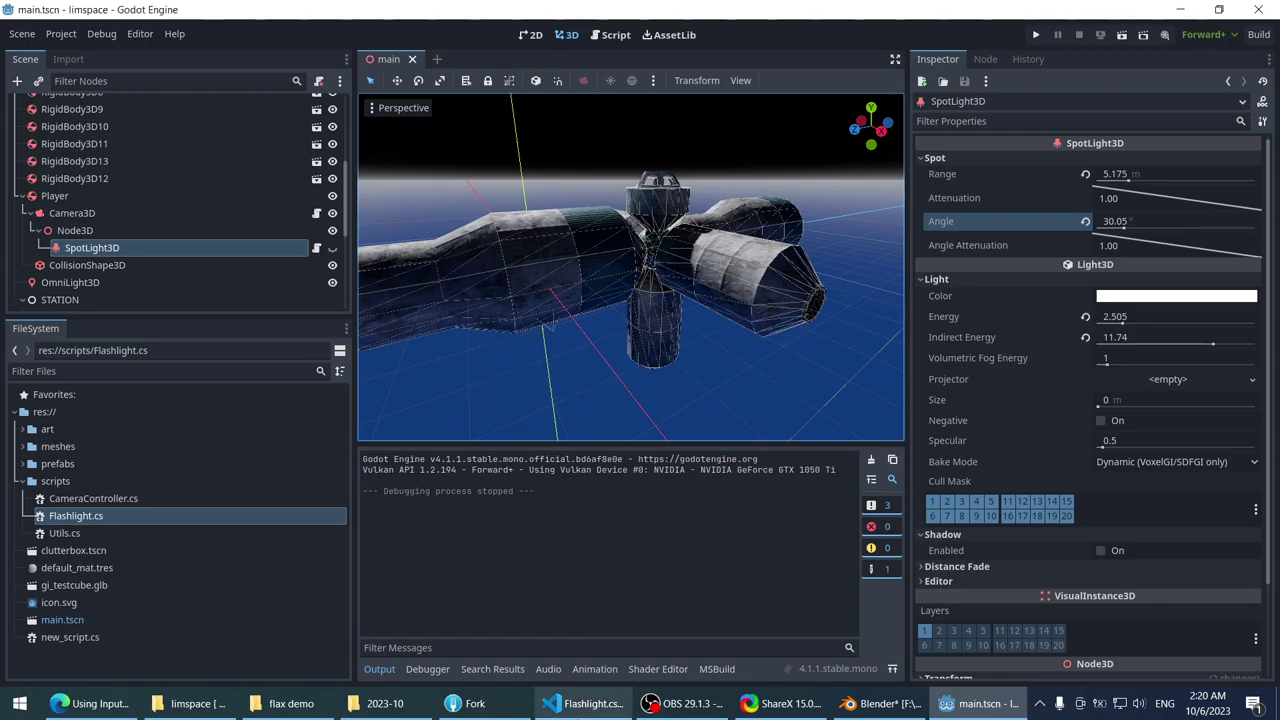
- Stage limspace_godot and limspace.todo, reword the subject to 'Added flashlight and port hatches', and commit
click(495, 704)
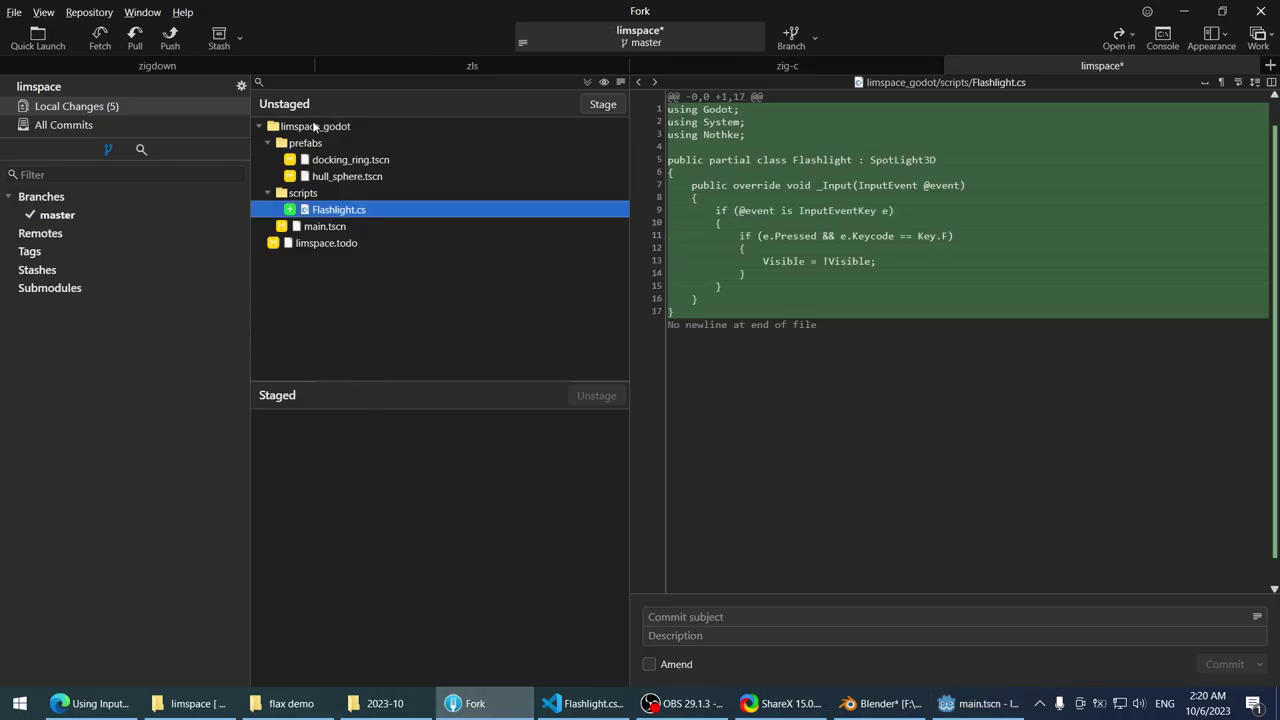
double_click(314, 126)
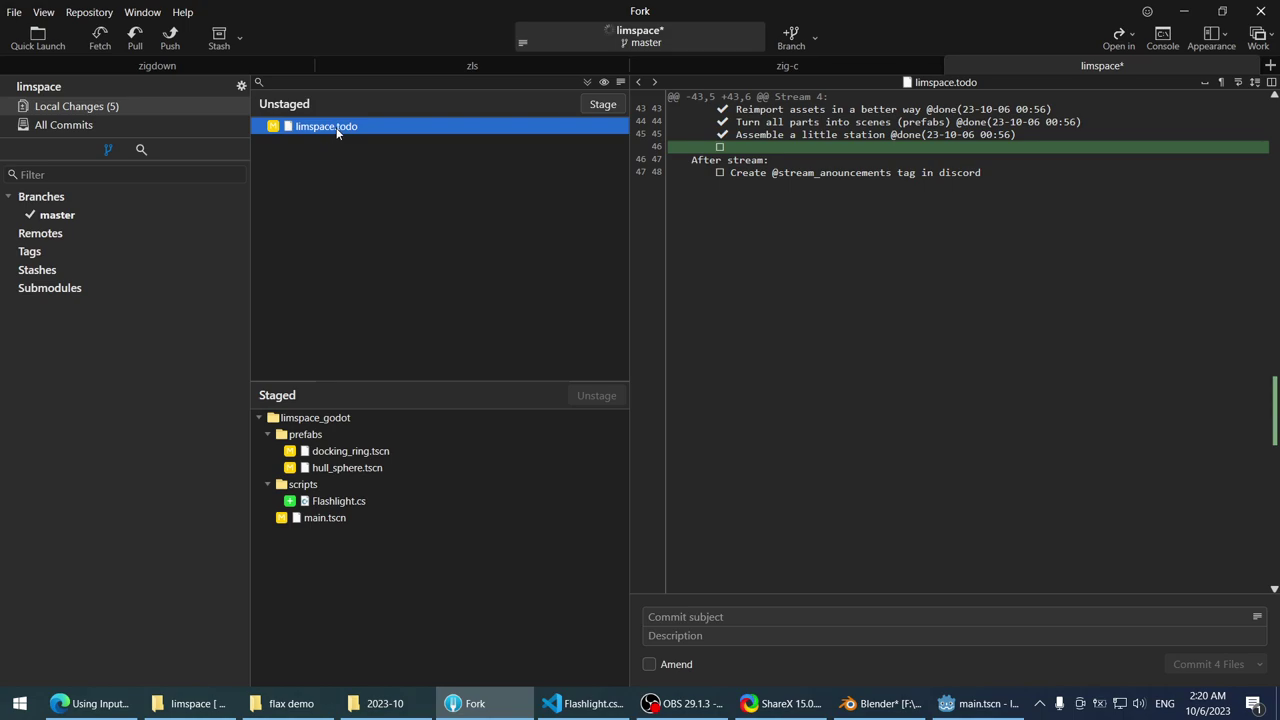
double_click(337, 129)
click(840, 544)
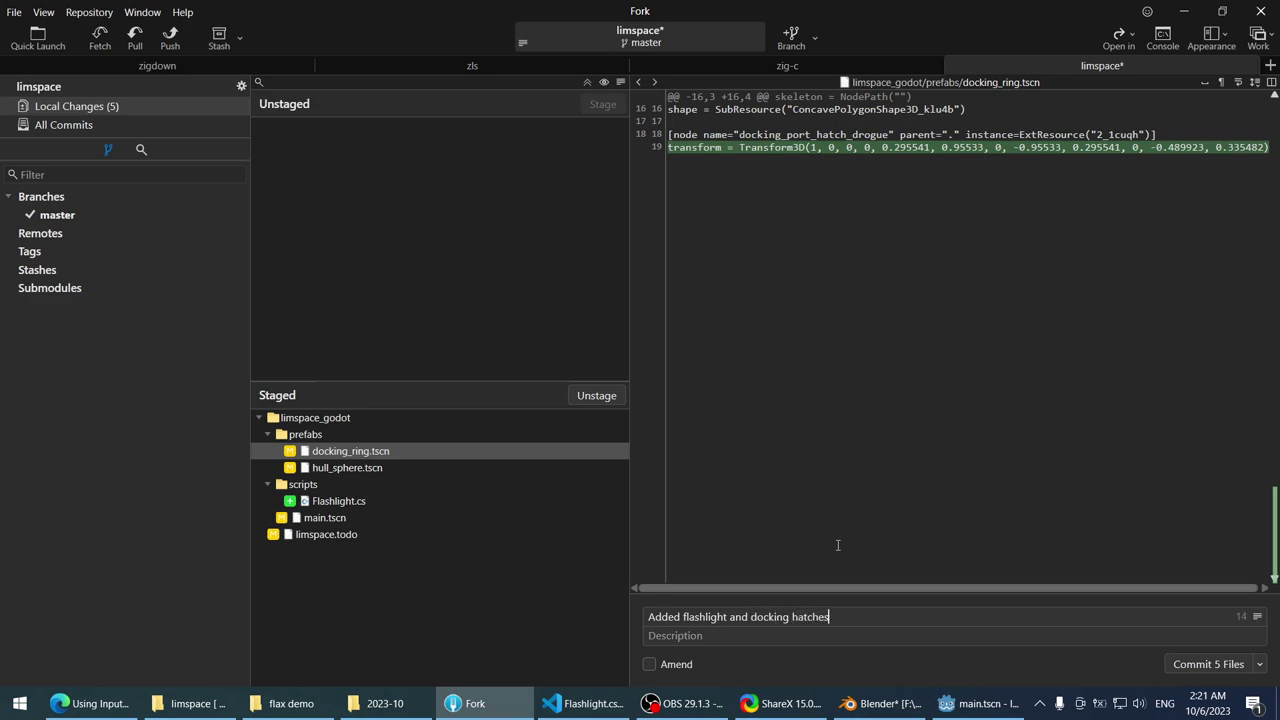
key(ctrl+shift+Left)
key(ctrl+shift+Left)
text(po)
click(1224, 664)
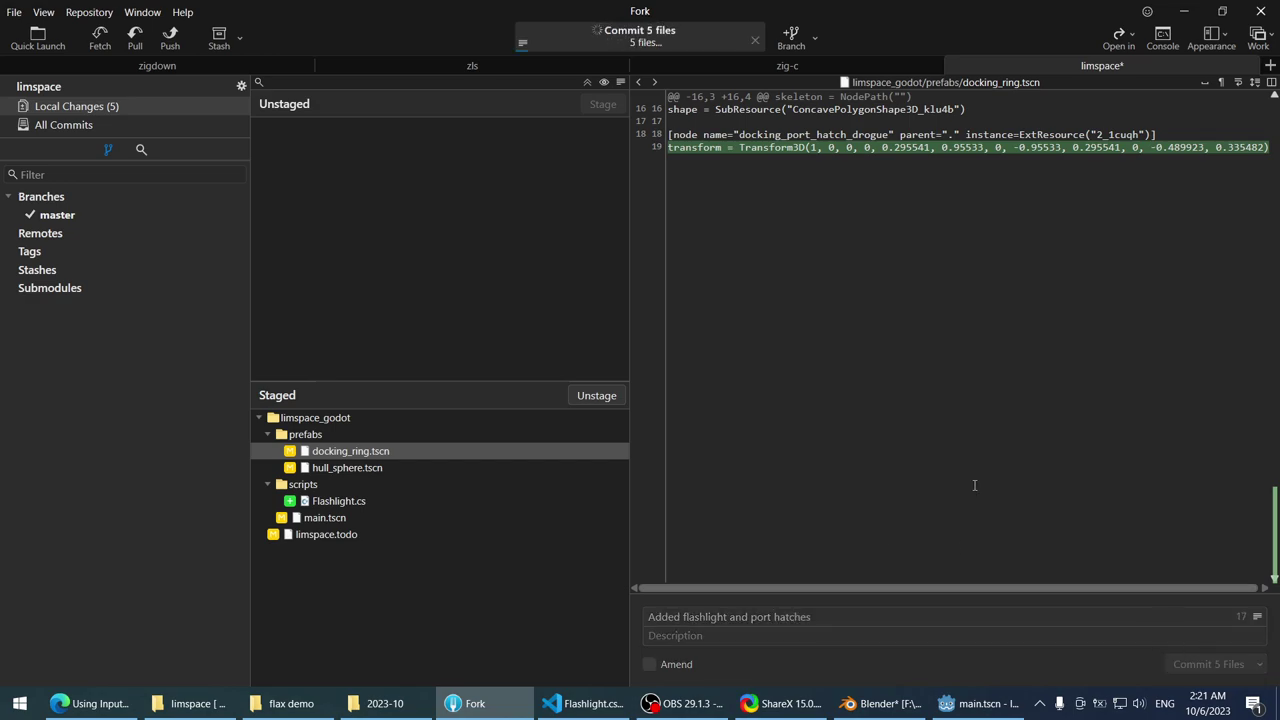
click(978, 703)
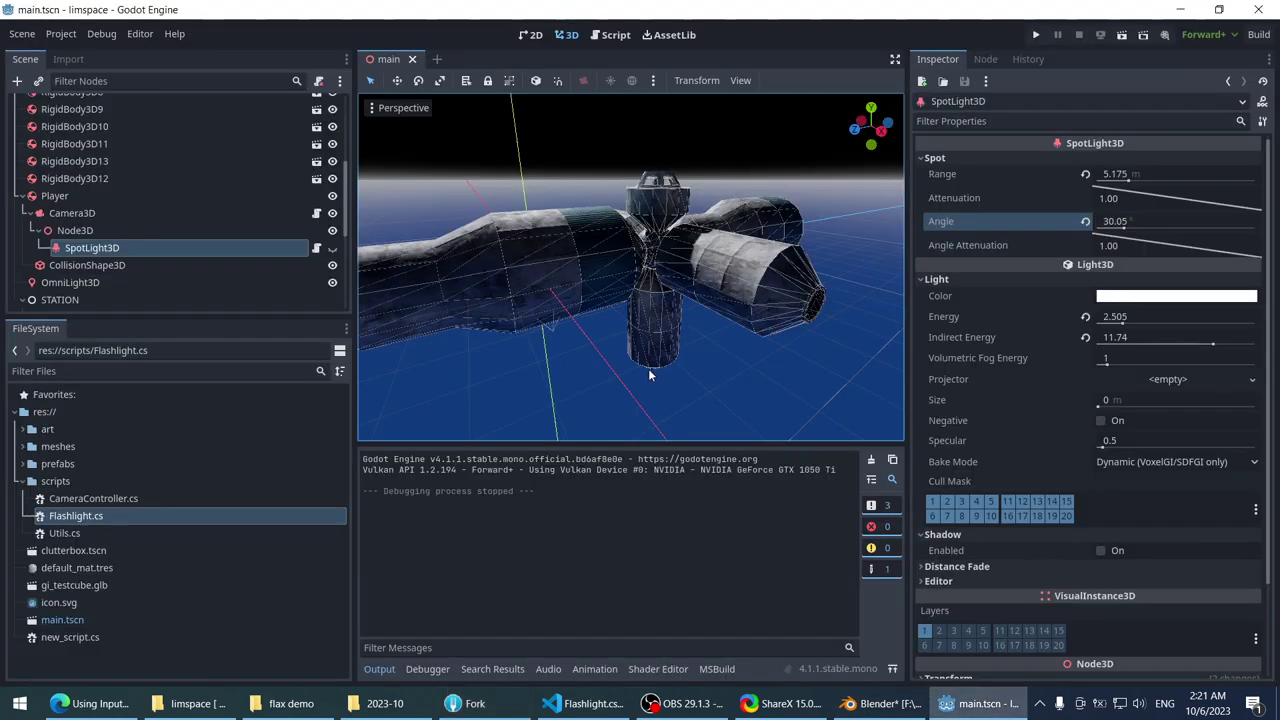
- Look over Flashlight.cs, Fork and the InputEvent documentation page
click(585, 703)
text(;)
click(1188, 10)
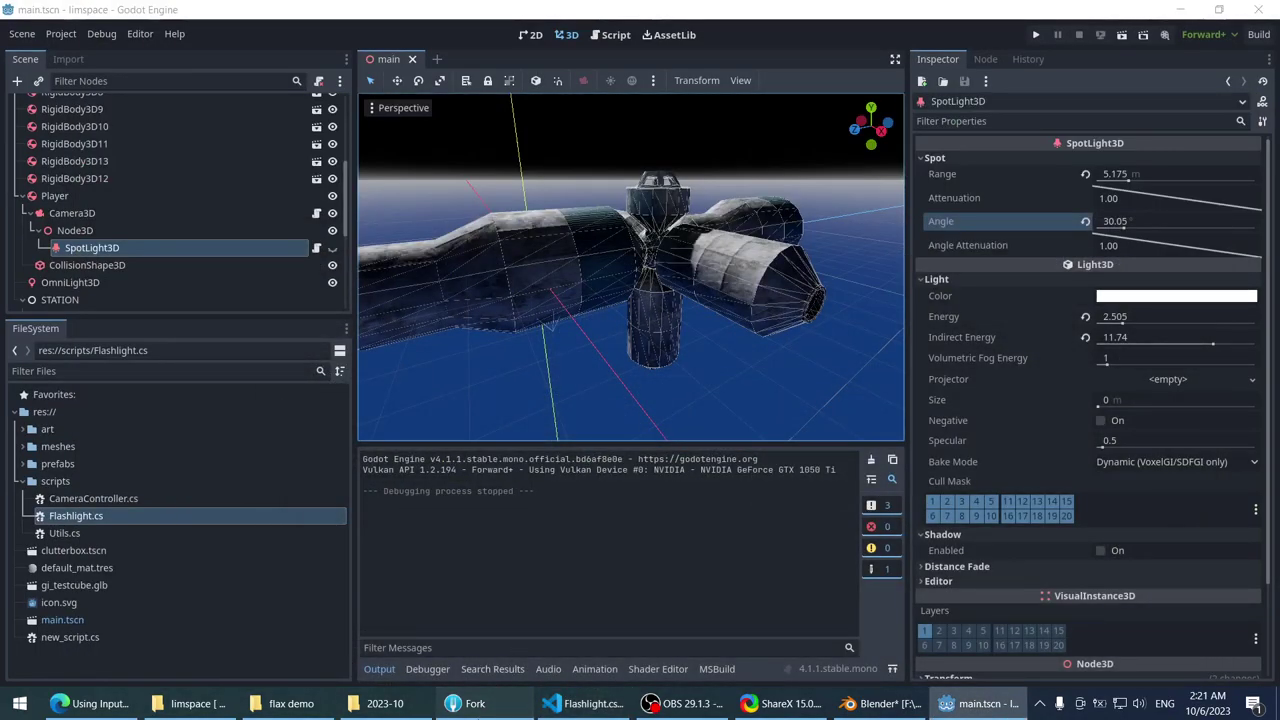
click(470, 703)
click(470, 703)
click(580, 705)
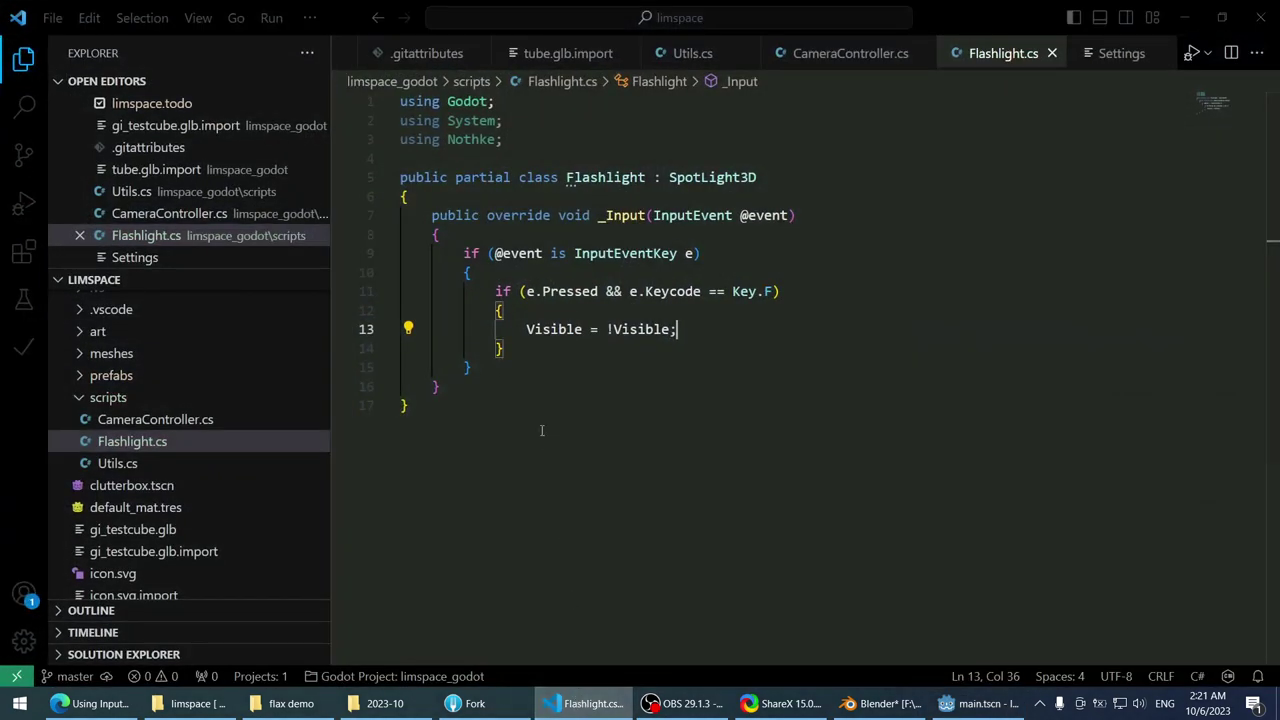
click(90, 703)
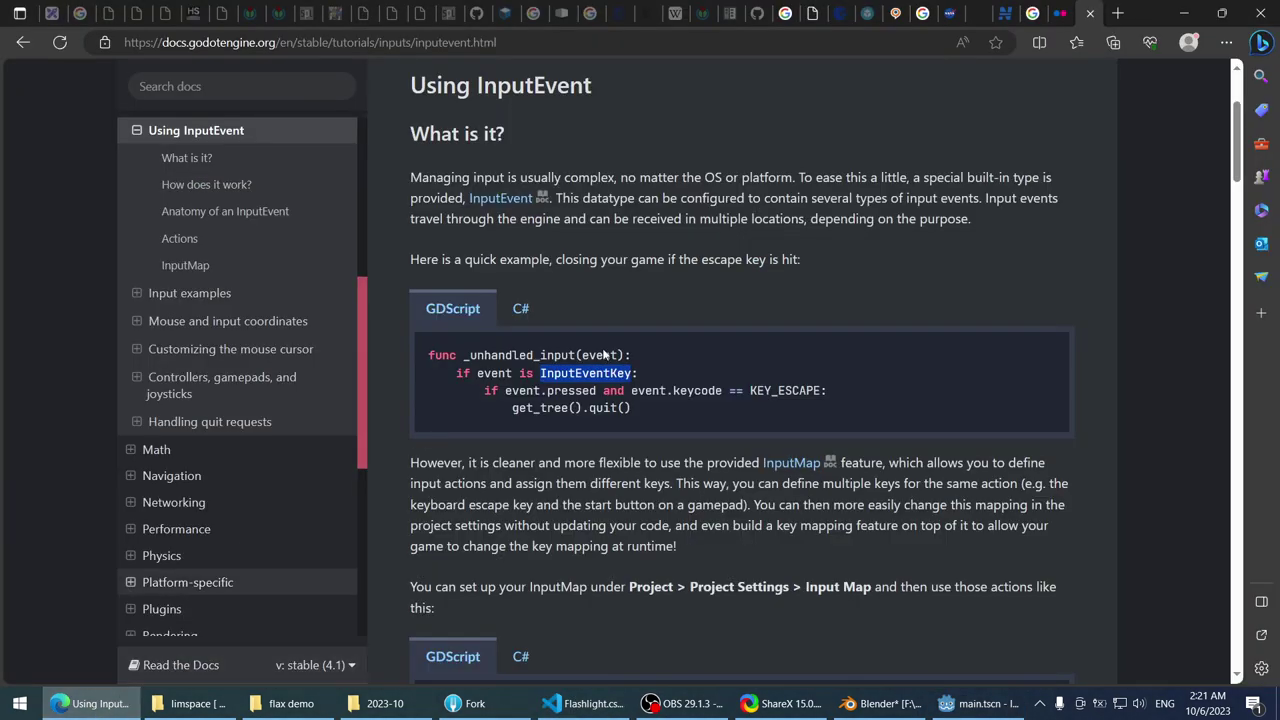
scroll(698, 325, down, 2)
scroll(698, 325, up, 2)
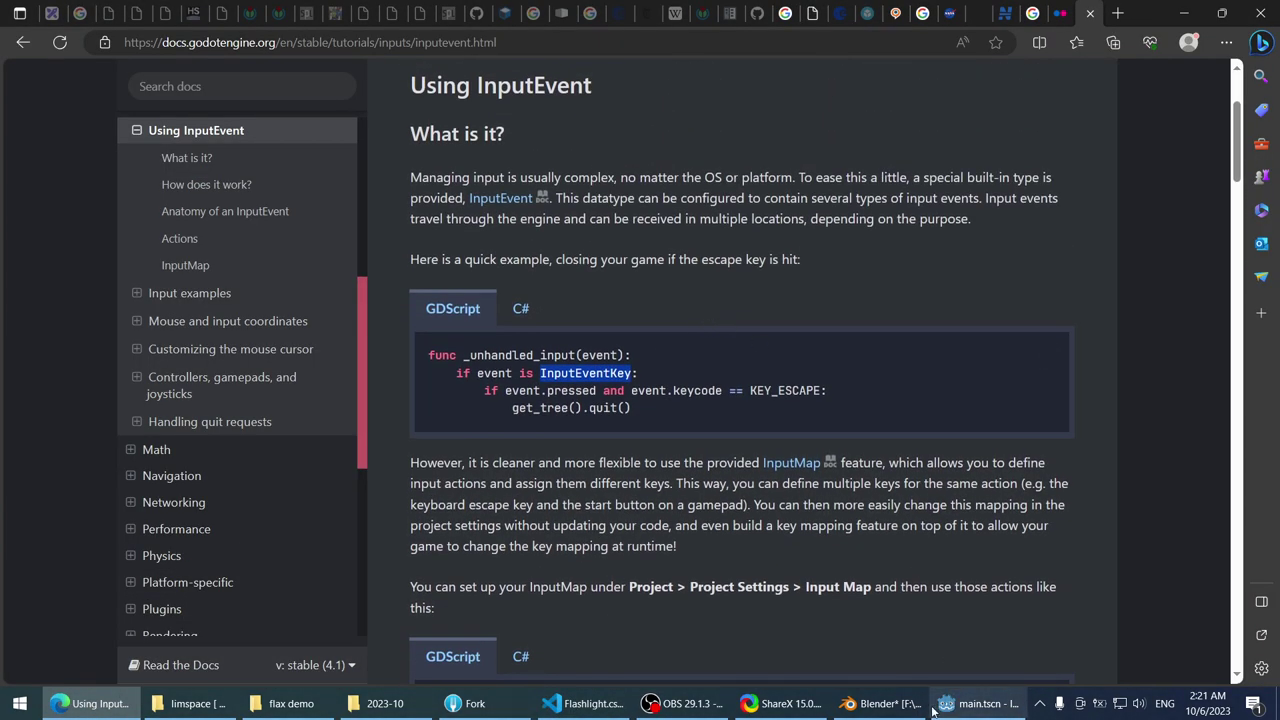
key(alt+Tab)
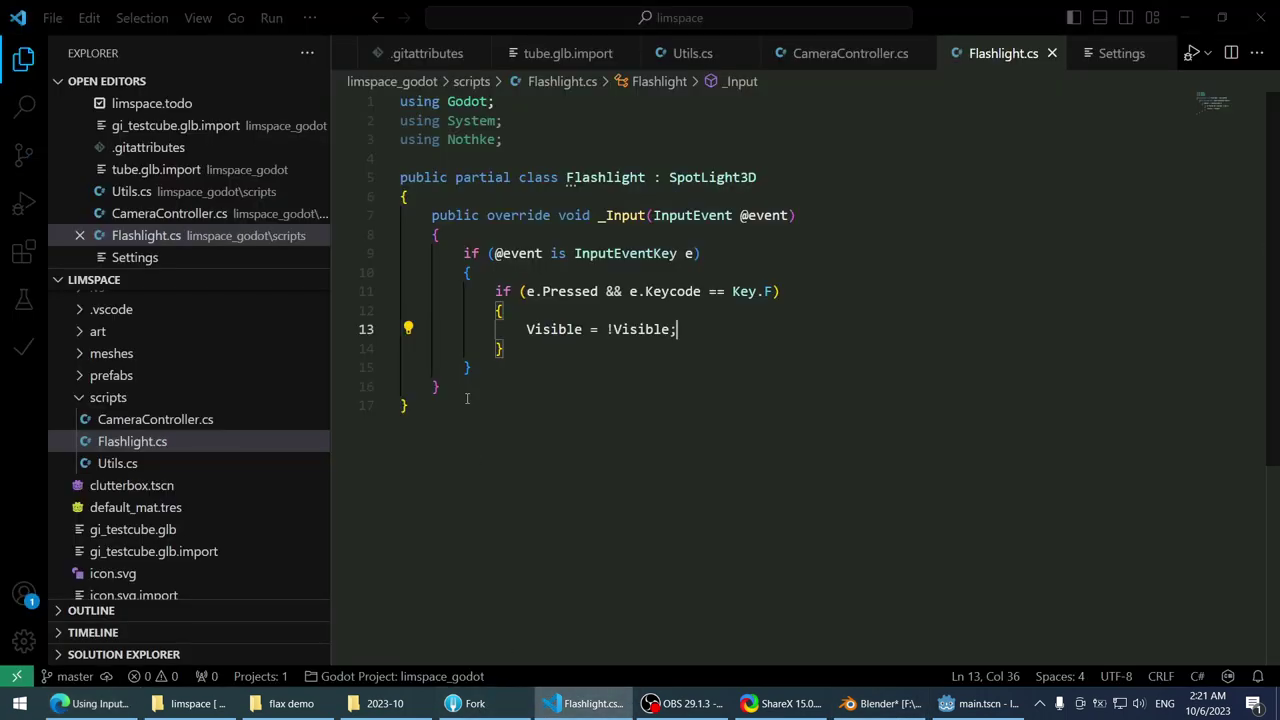
- Open limspace.todo from the Explorer and scroll to the Stream 4 tasks
scroll(195, 490, down, 5)
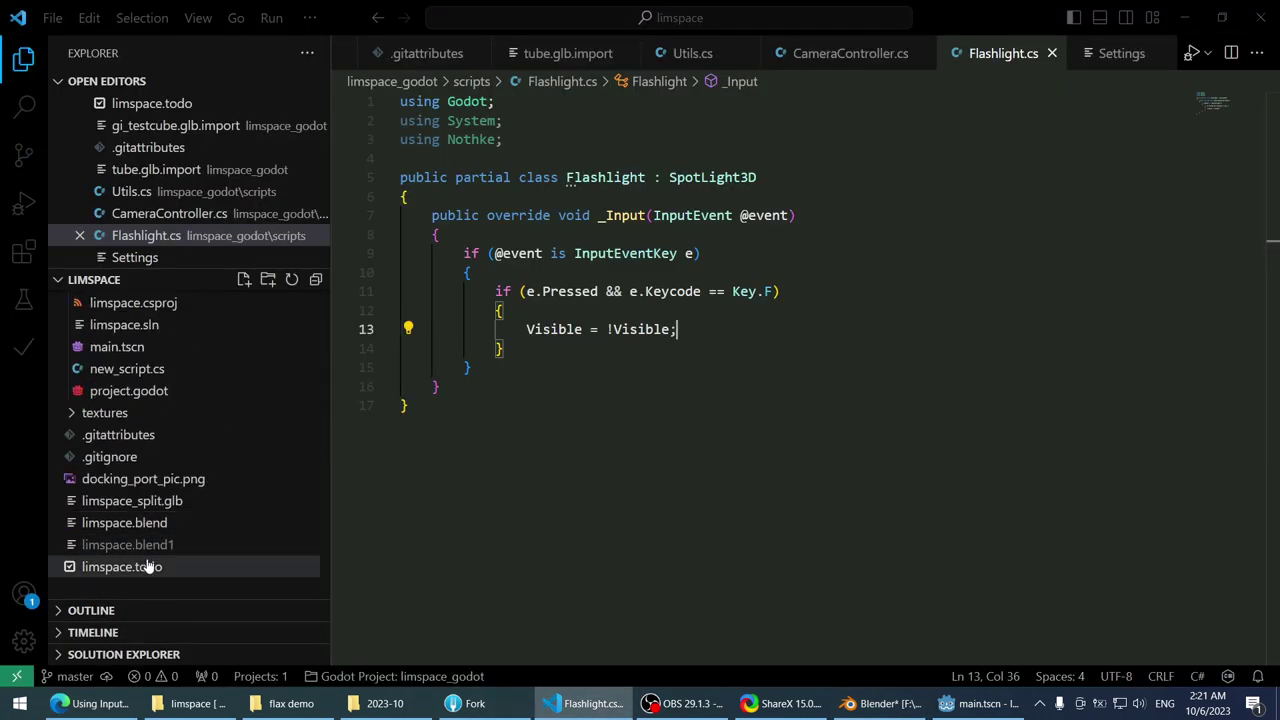
click(145, 566)
scroll(598, 371, down, 10)
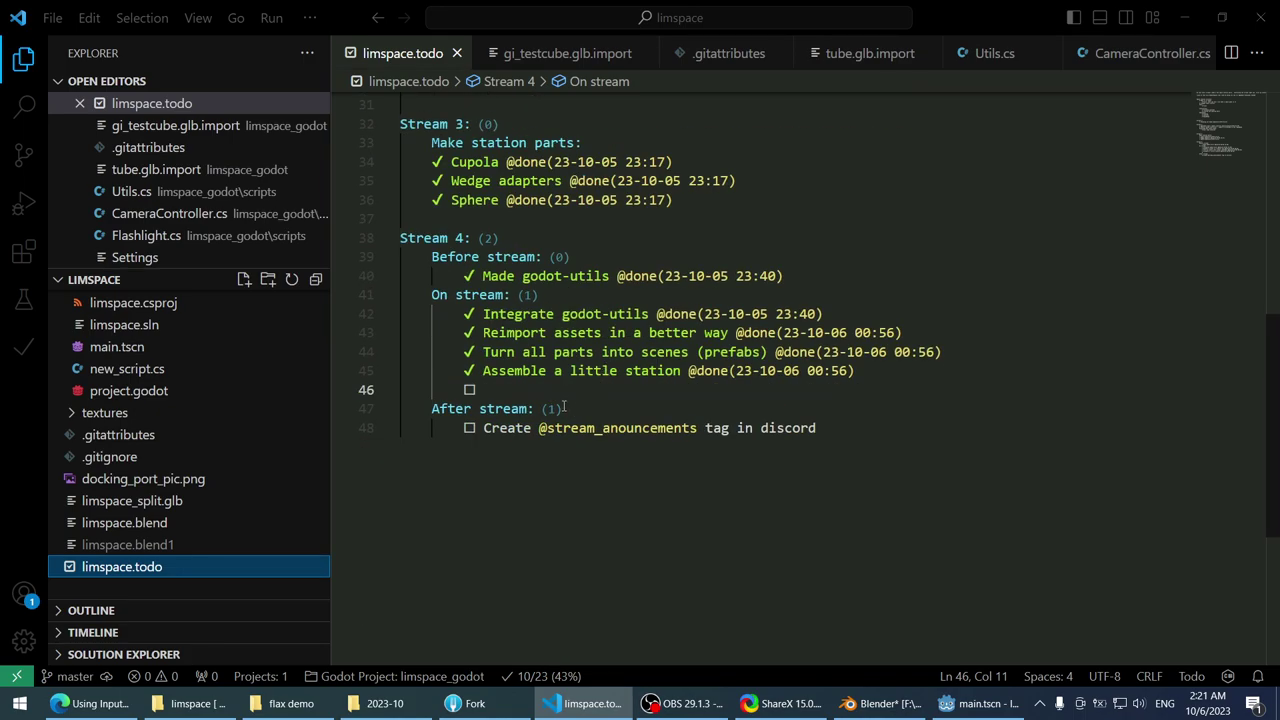
- Fill the empty Stream 4 task with 'Model docking hatches'
click(601, 371)
key(Down)
key(Down)
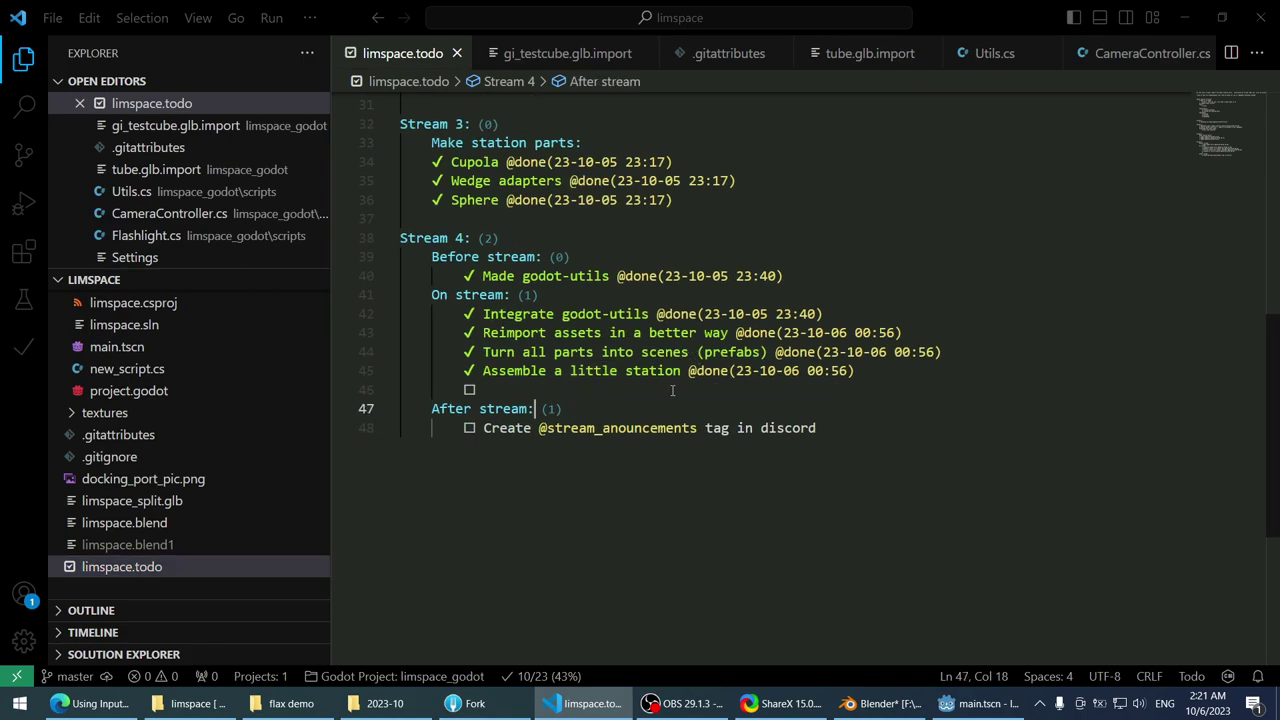
click(669, 389)
text(Model docking prob)
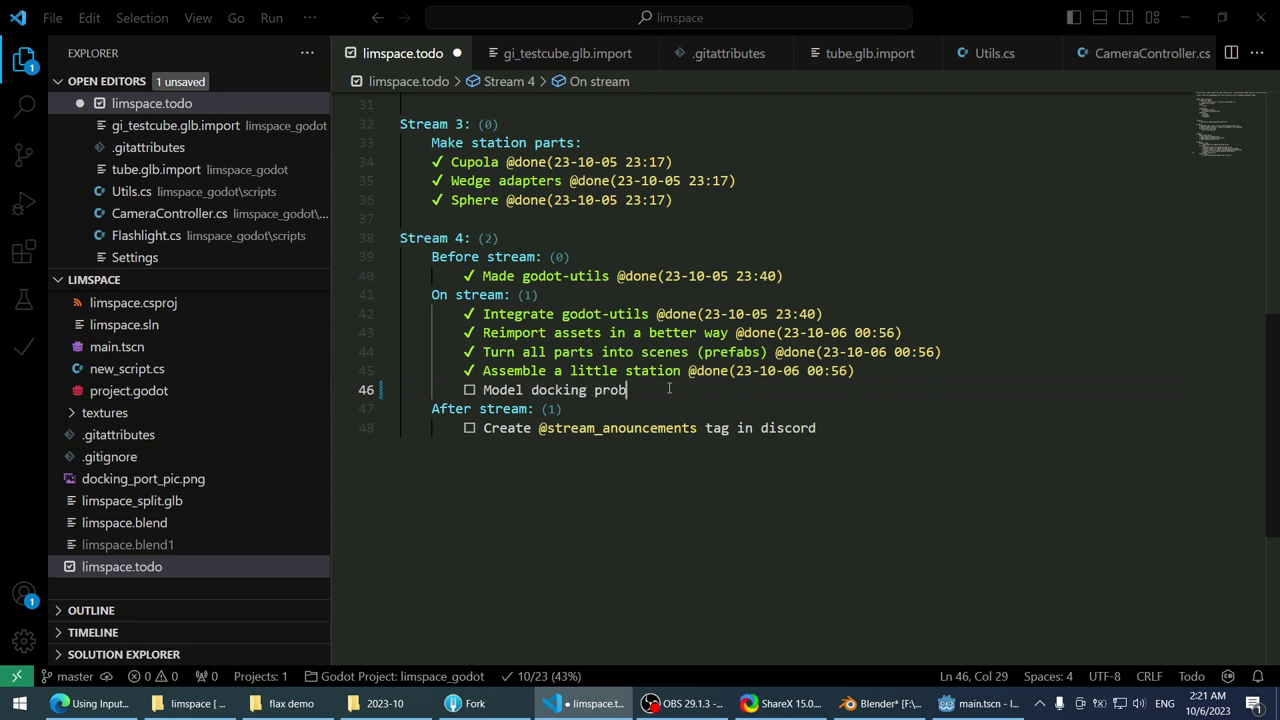
text(es)
key(ctrl+shift+Left)
text(hatches)
key(Return)
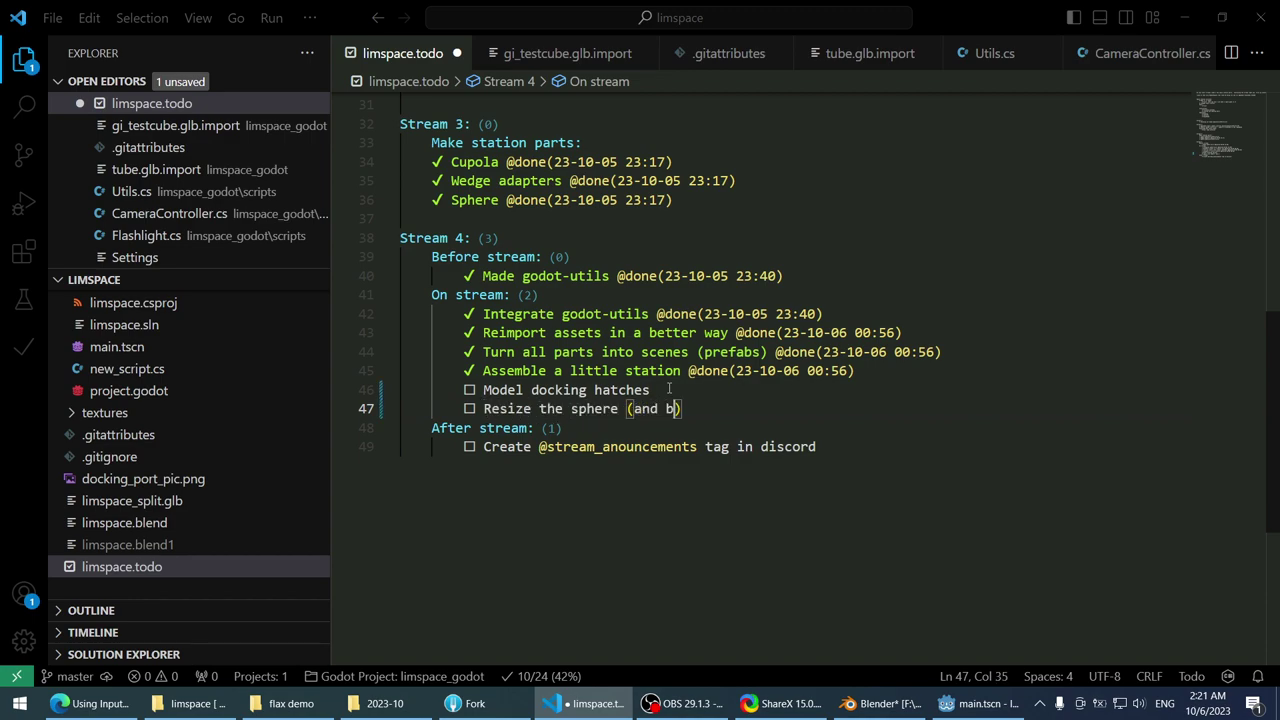
- Add the 'Resize the sphere node' task without its parenthetical note, and save
text(make)
key(ctrl+shift+Left)
key(ctrl+shift+Left)
key(ctrl+shift+Left)
key(ctrl+shift+Left)
key(ctrl+shift+Left)
key(ctrl+shift+Left)
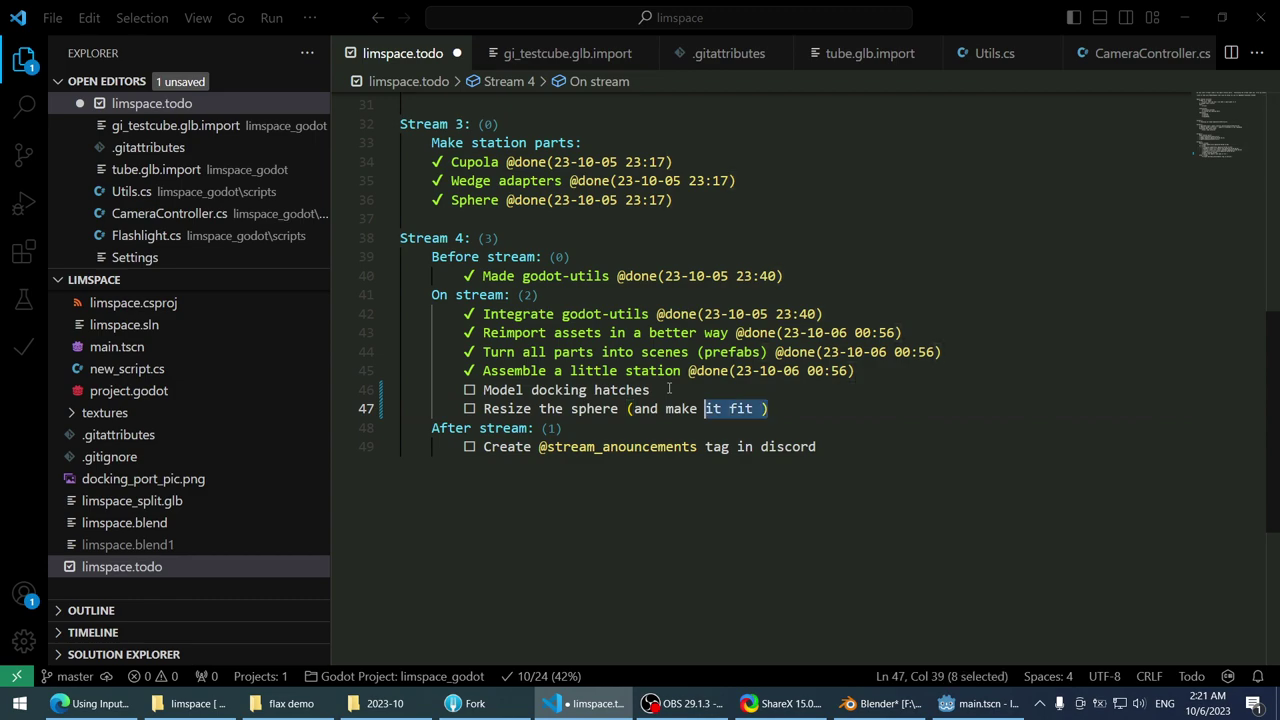
key(BackSpace)
key(Up)
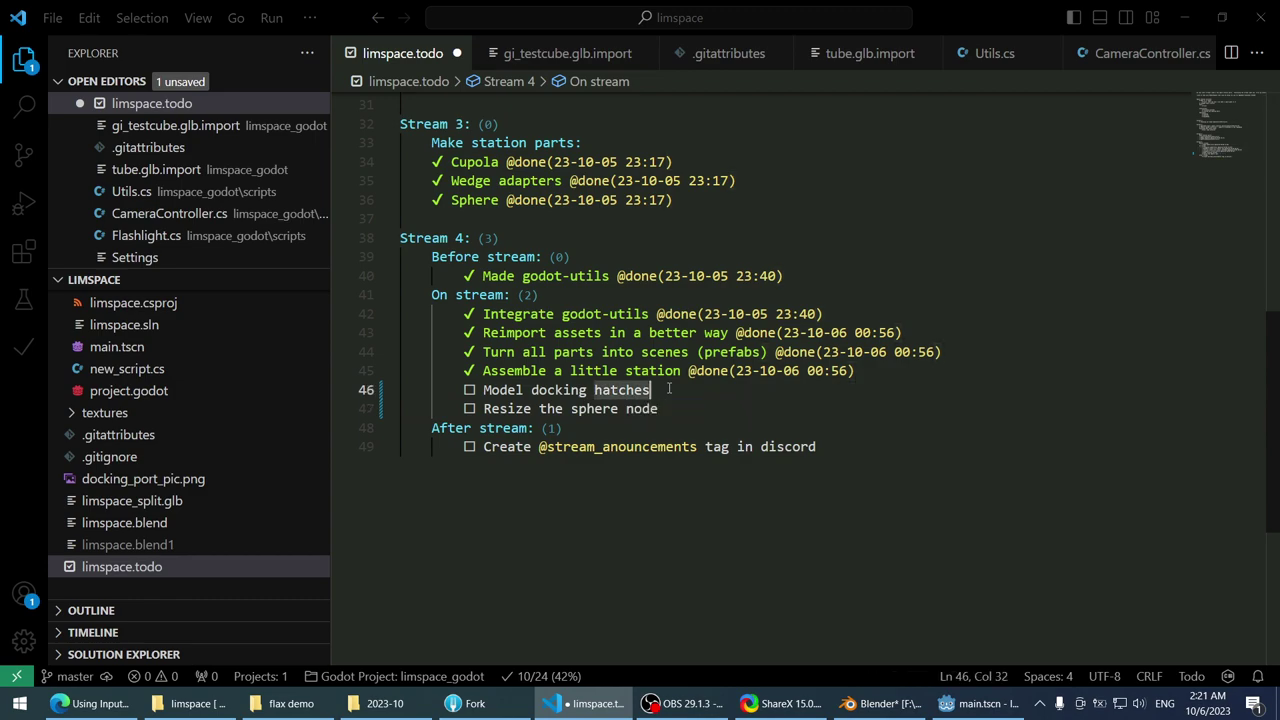
key(ctrl+s)
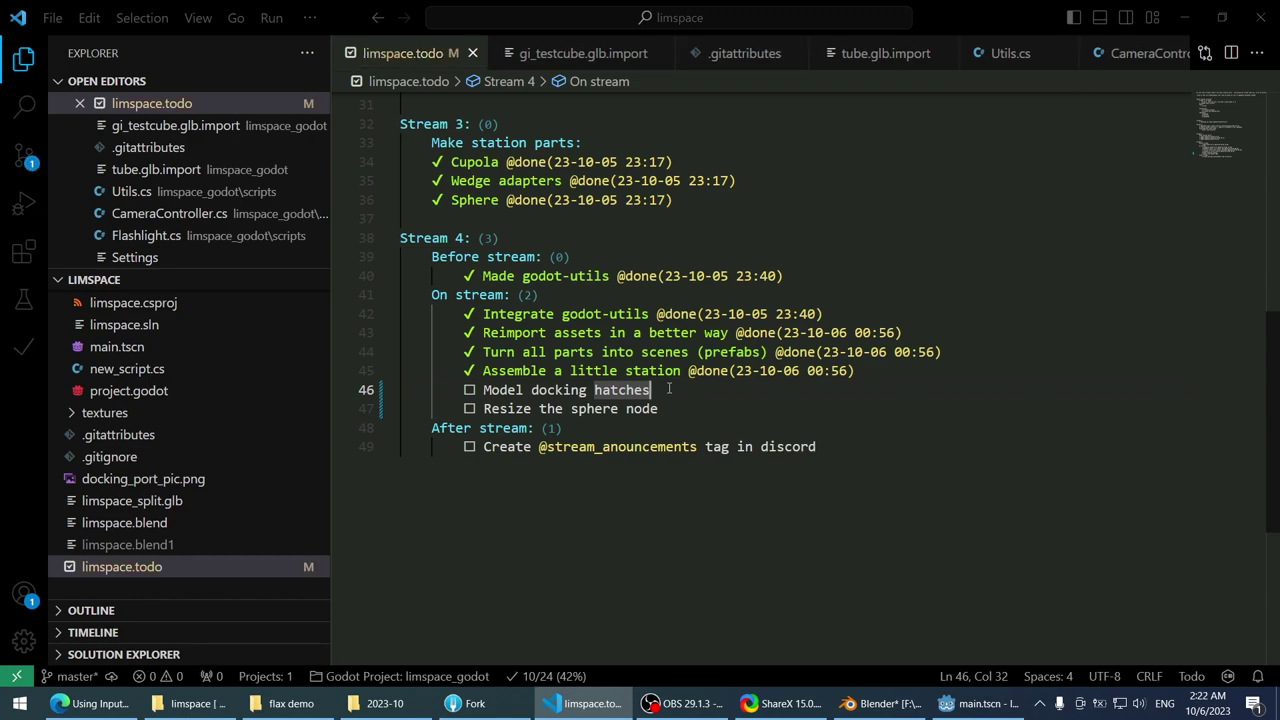
- Mark 'Model docking hatches' as done
key(alt+d)
key(Up)
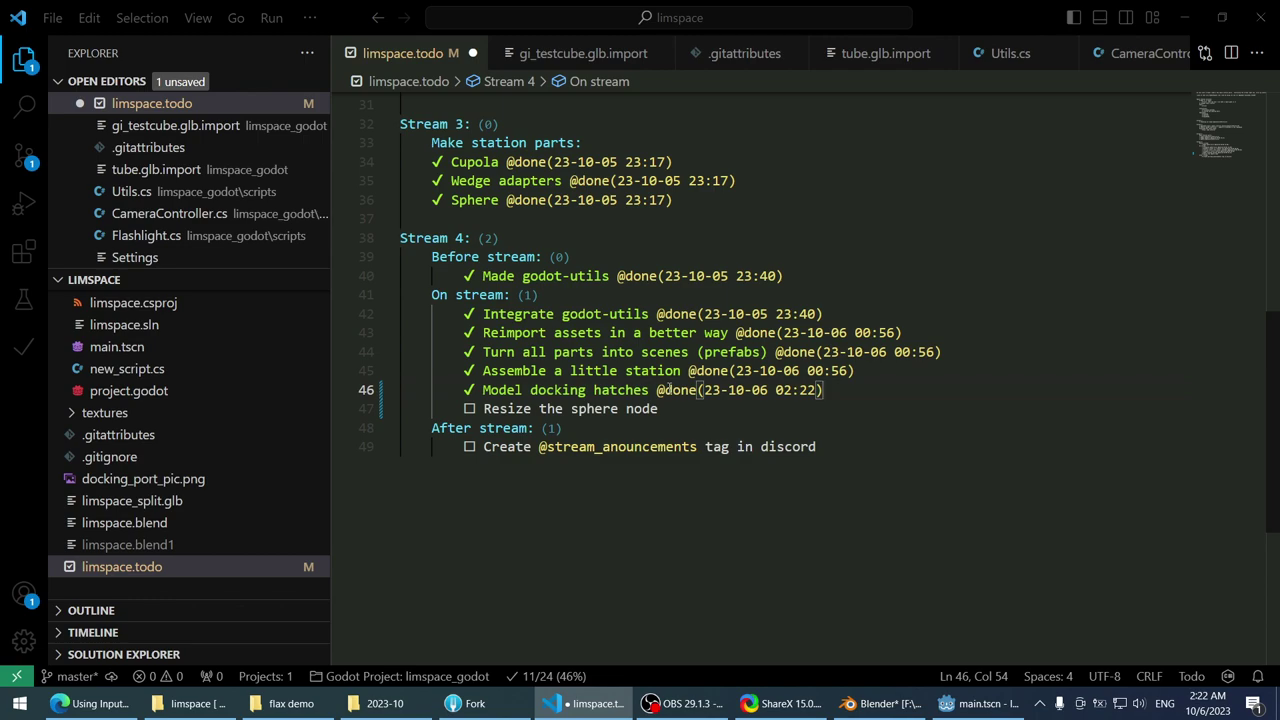
key(Down)
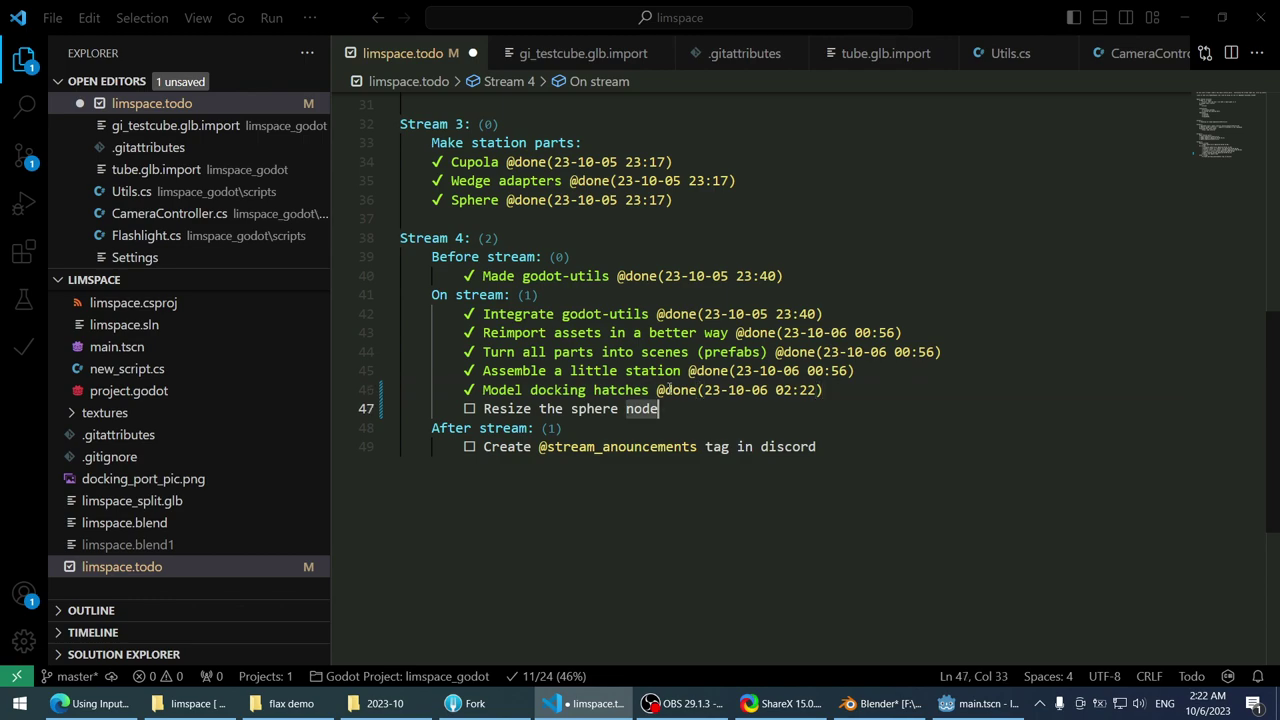
click(590, 703)
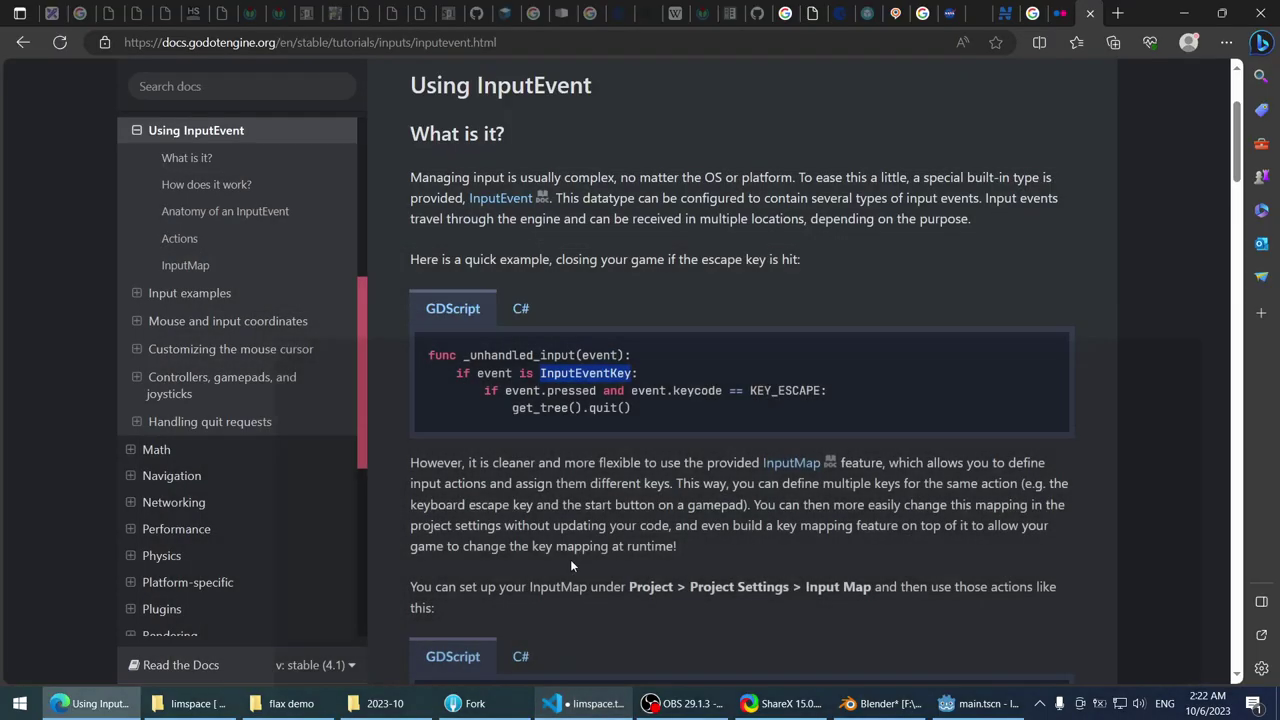
click(590, 703)
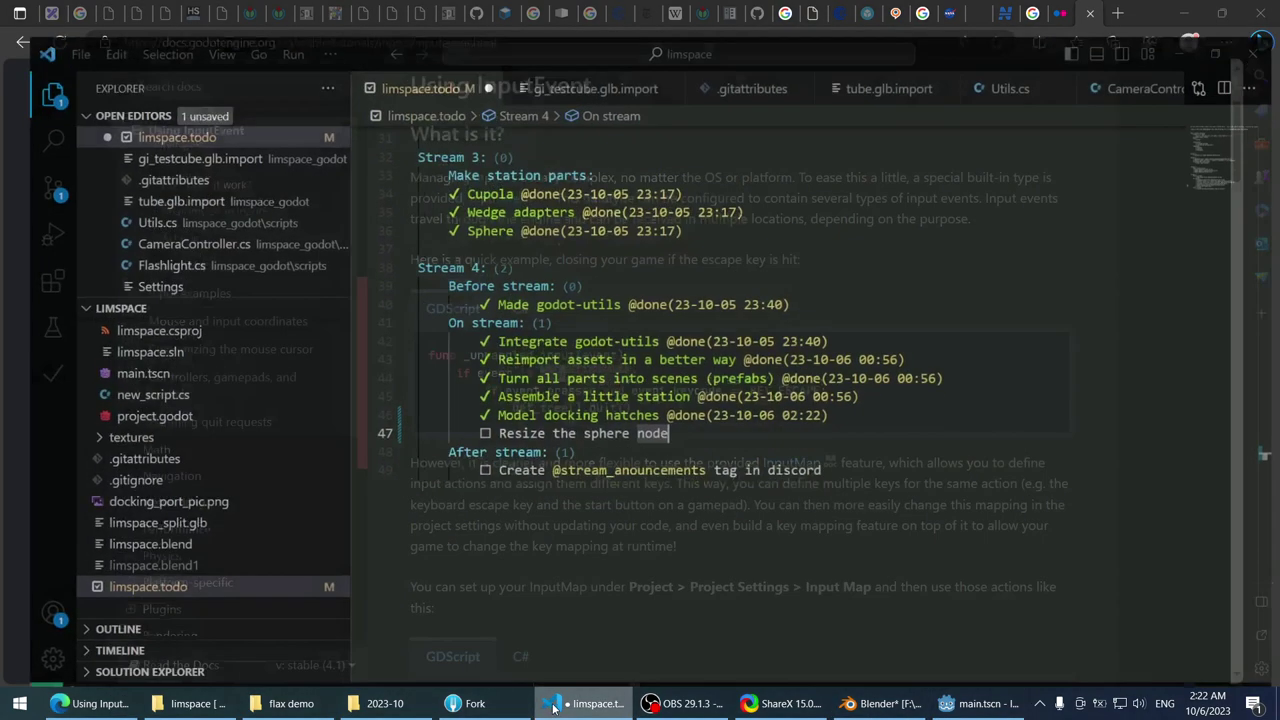
- Add an unchecked 'Solar panels' task below 'Resize the sphere node' and save the file
key(Return)
key(Return)
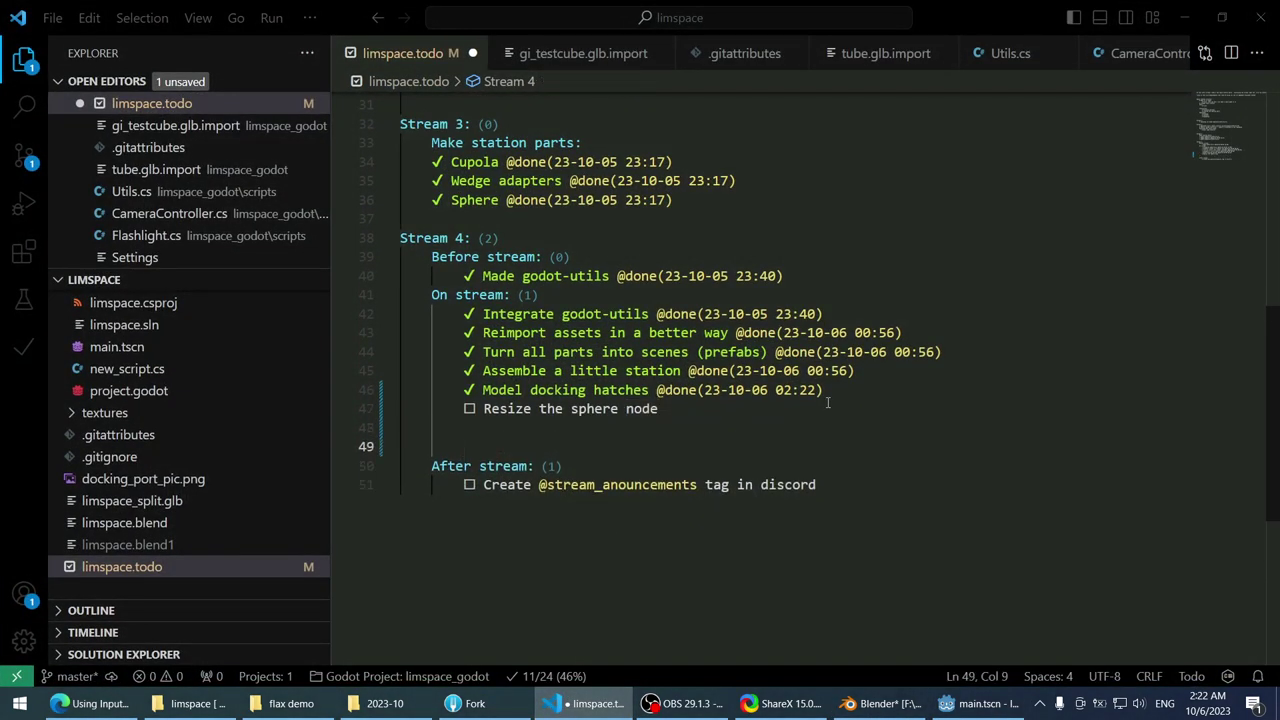
key(BackSpace)
key(ctrl+Return)
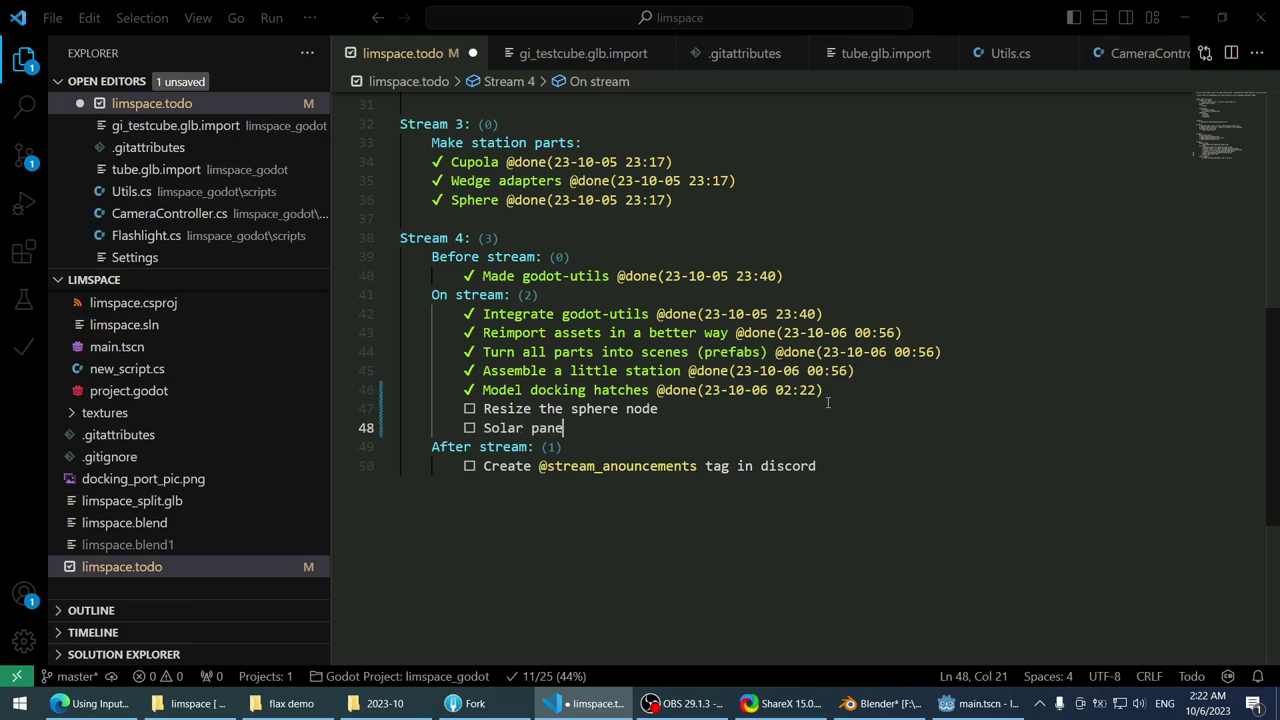
key(ctrl+s)
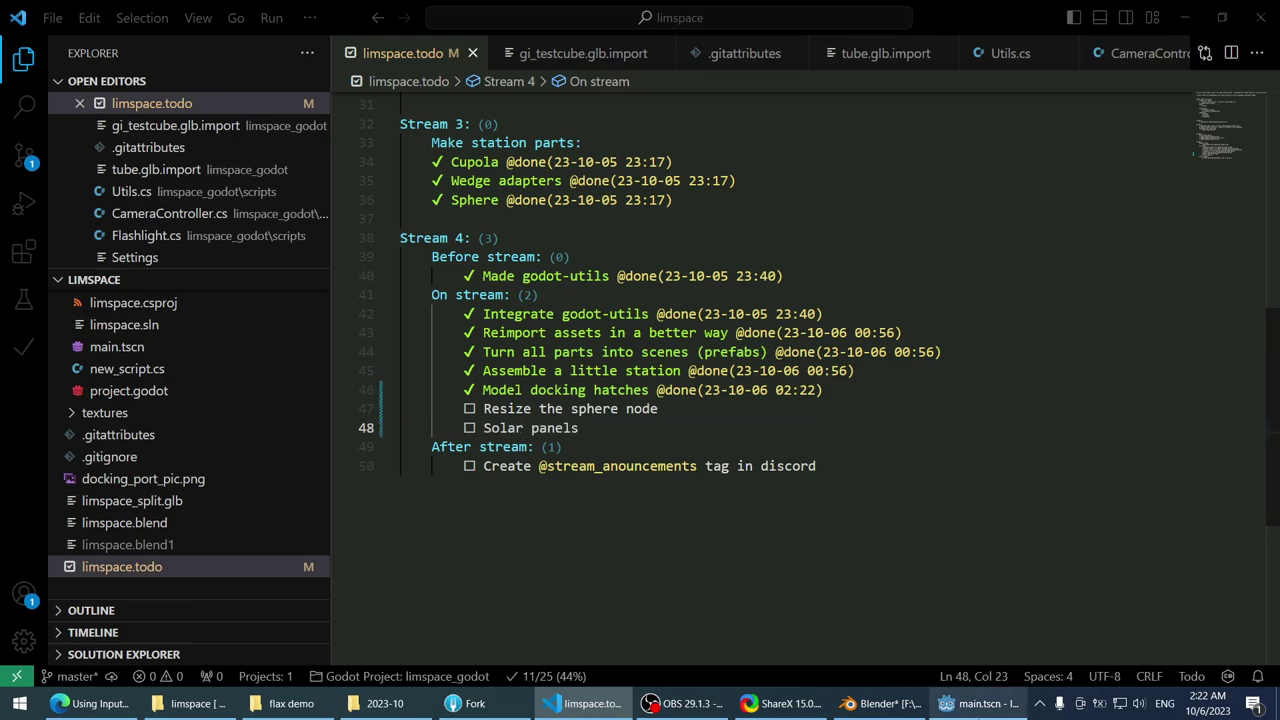
key(alt+Tab)
scroll(578, 198, up, 3)
scroll(605, 195, up, 2)
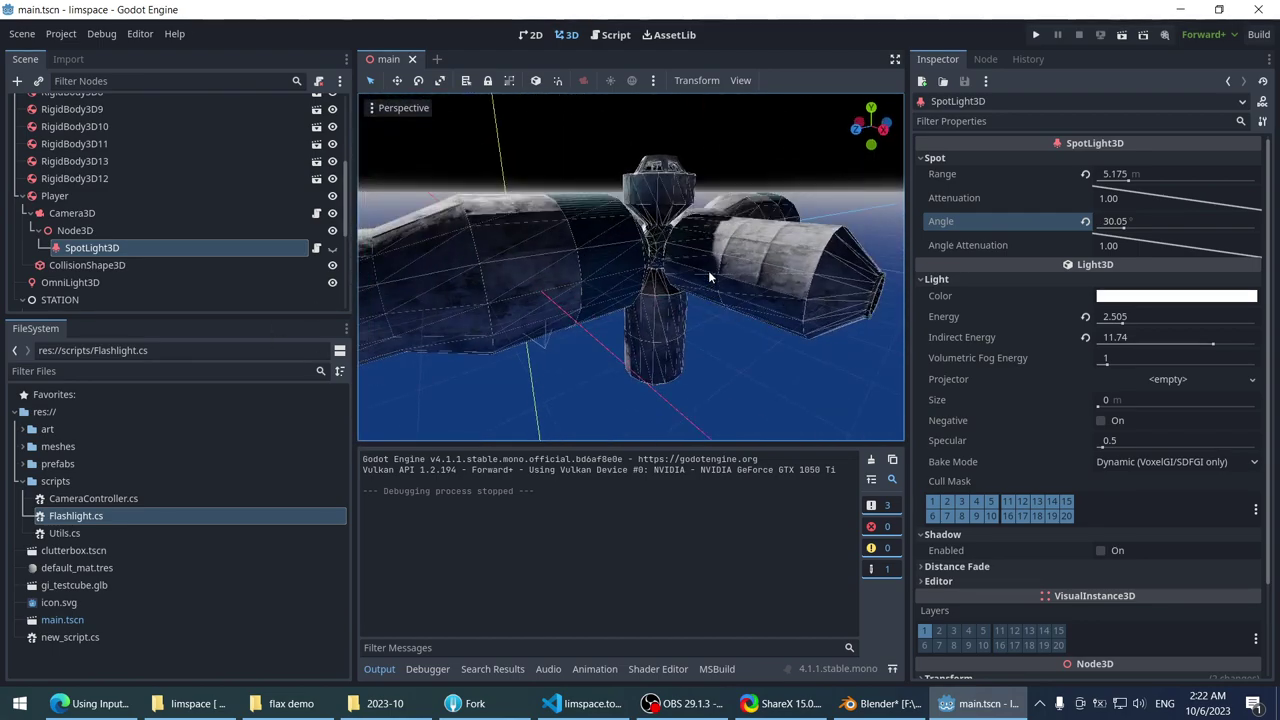
- Move from Godot to Blender and check the todo list before returning to the 3D scene
middle_drag(709, 277, 620, 295)
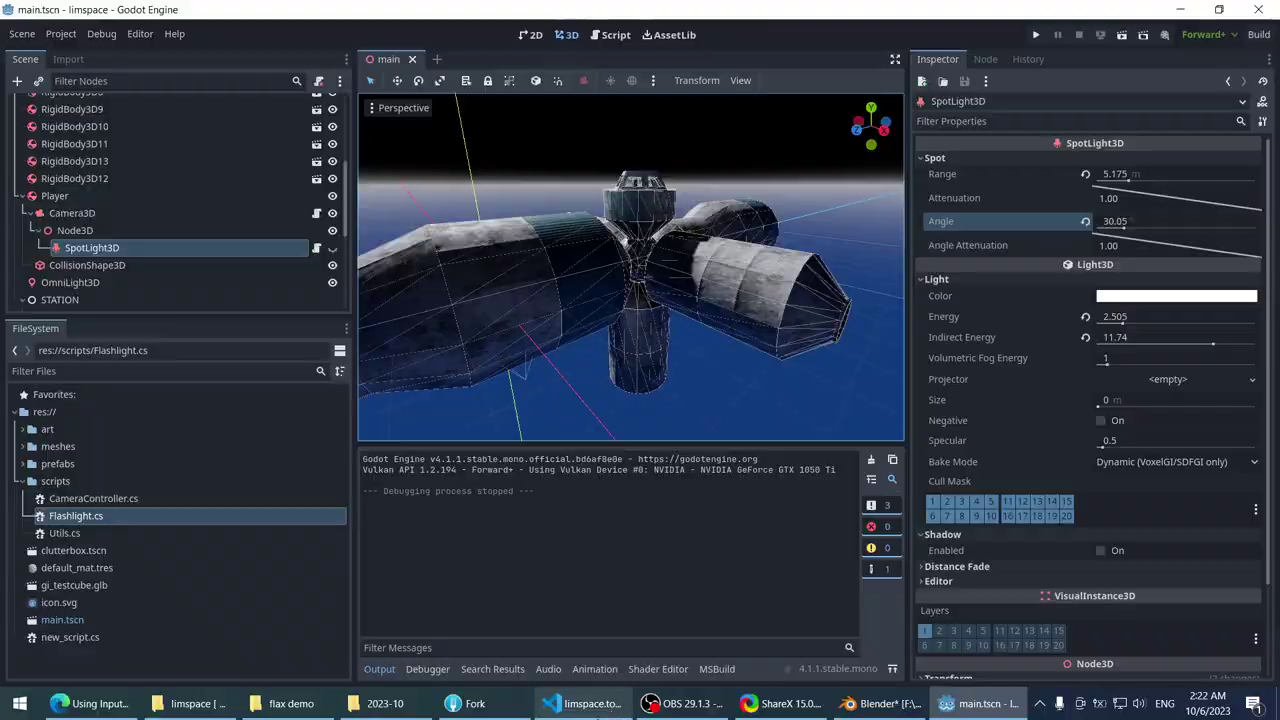
click(590, 703)
click(880, 703)
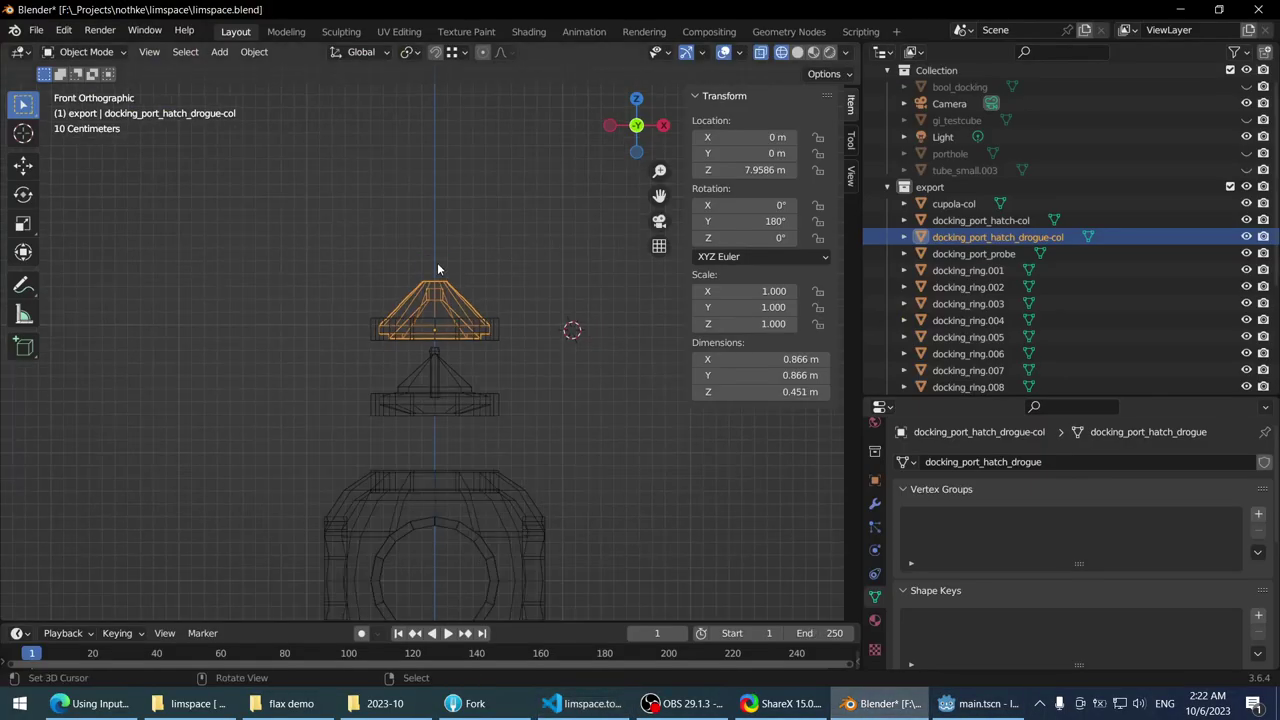
middle_drag(437, 268, 443, 263)
key(alt+Tab)
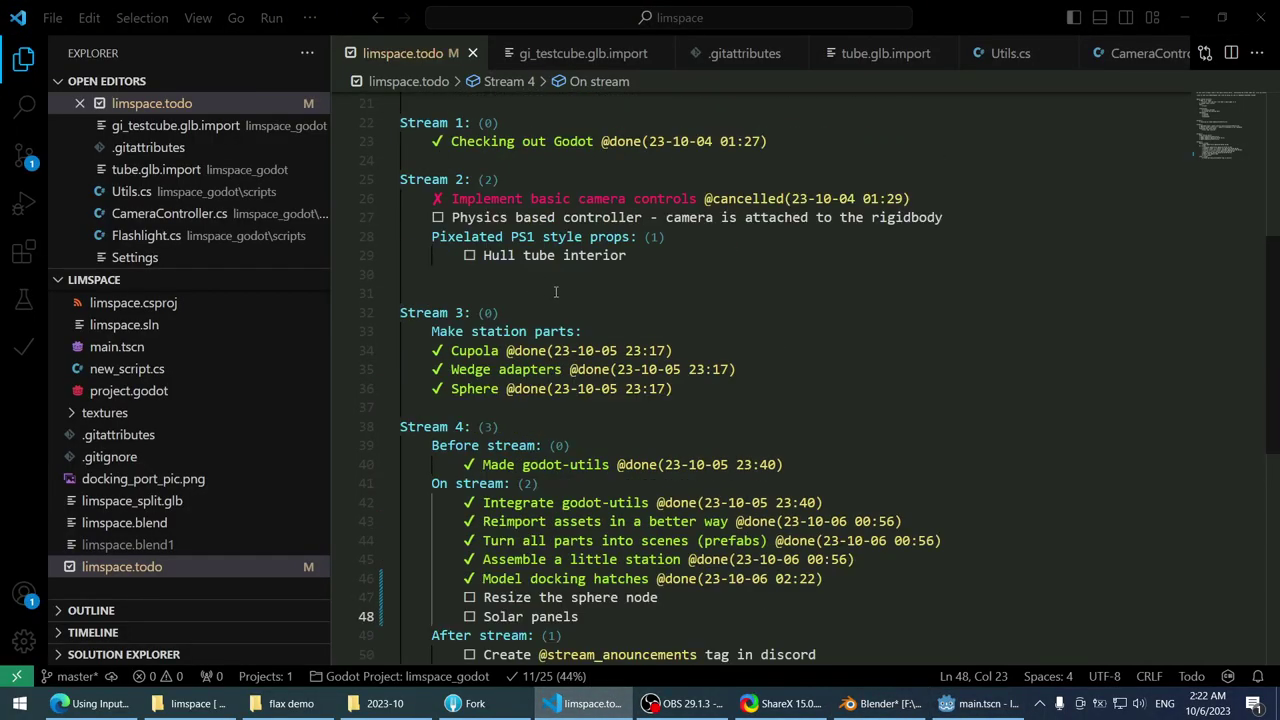
scroll(555, 292, up, 1)
scroll(555, 292, down, 4)
scroll(555, 292, up, 1)
key(alt+Tab)
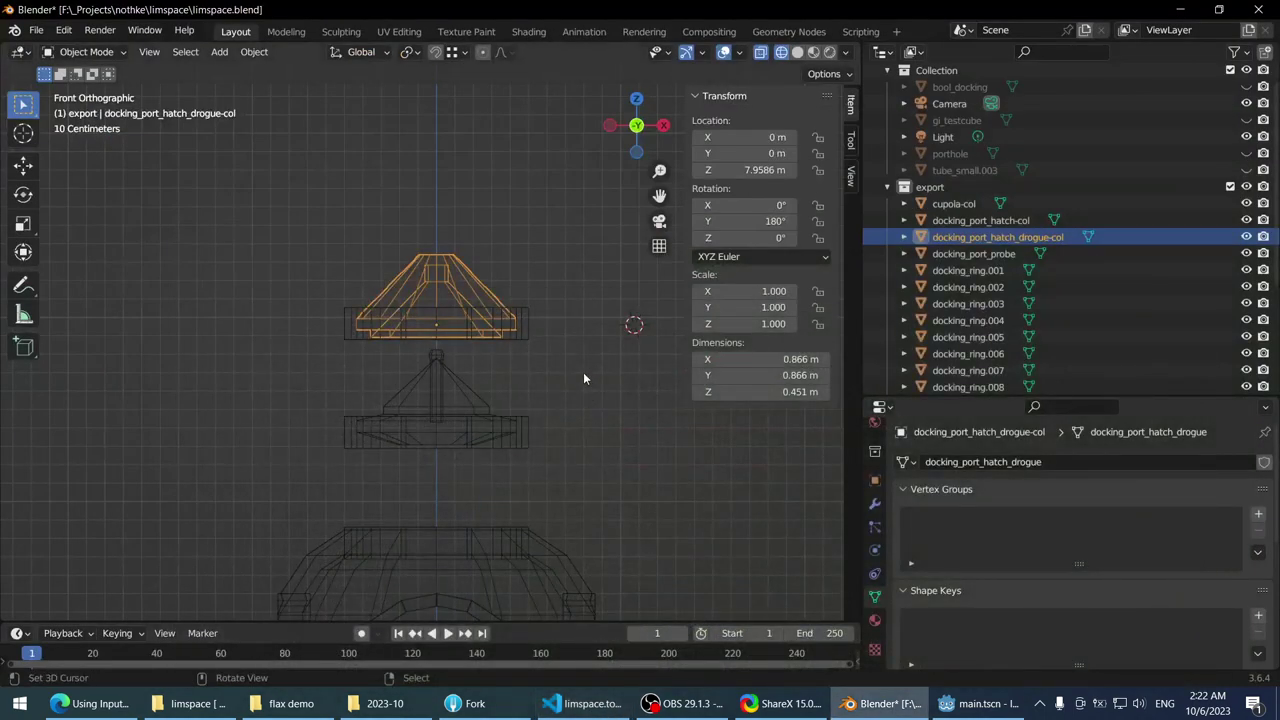
scroll(583, 378, up, 2)
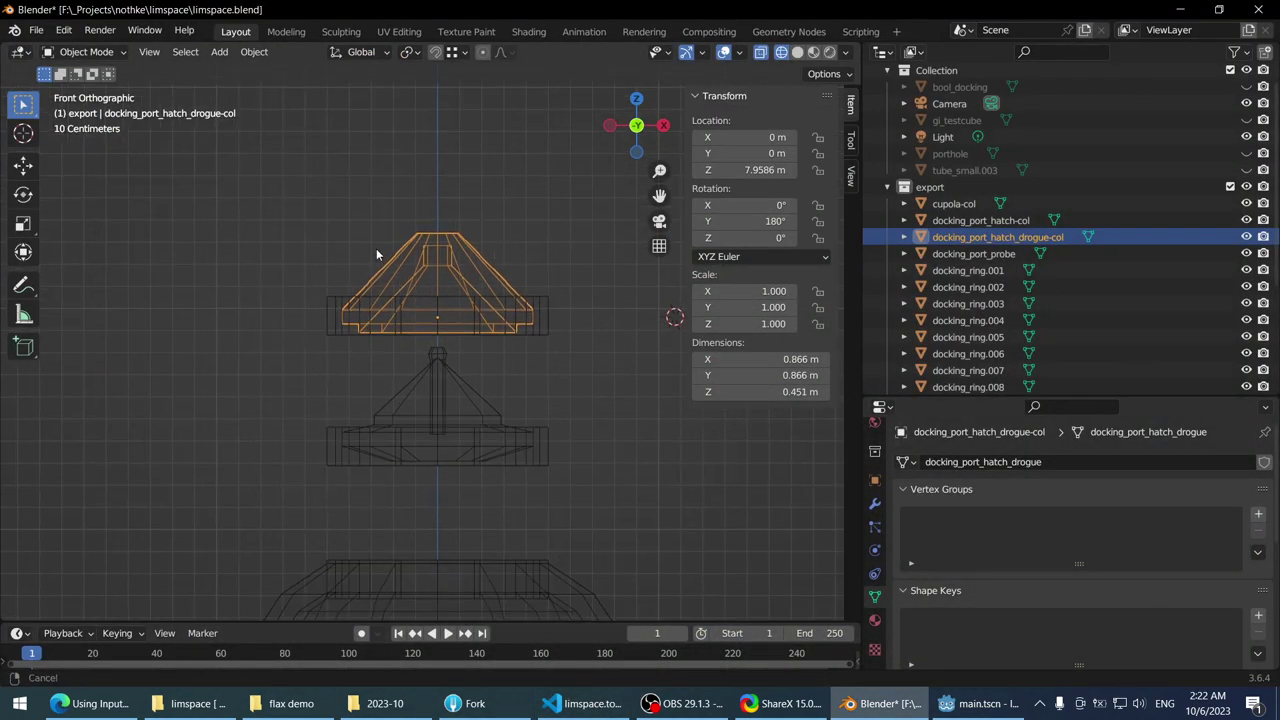
- Select the hull_sphere-col sphere, after trying the docking port objects, and centre the view on it
click(358, 211)
click(420, 237)
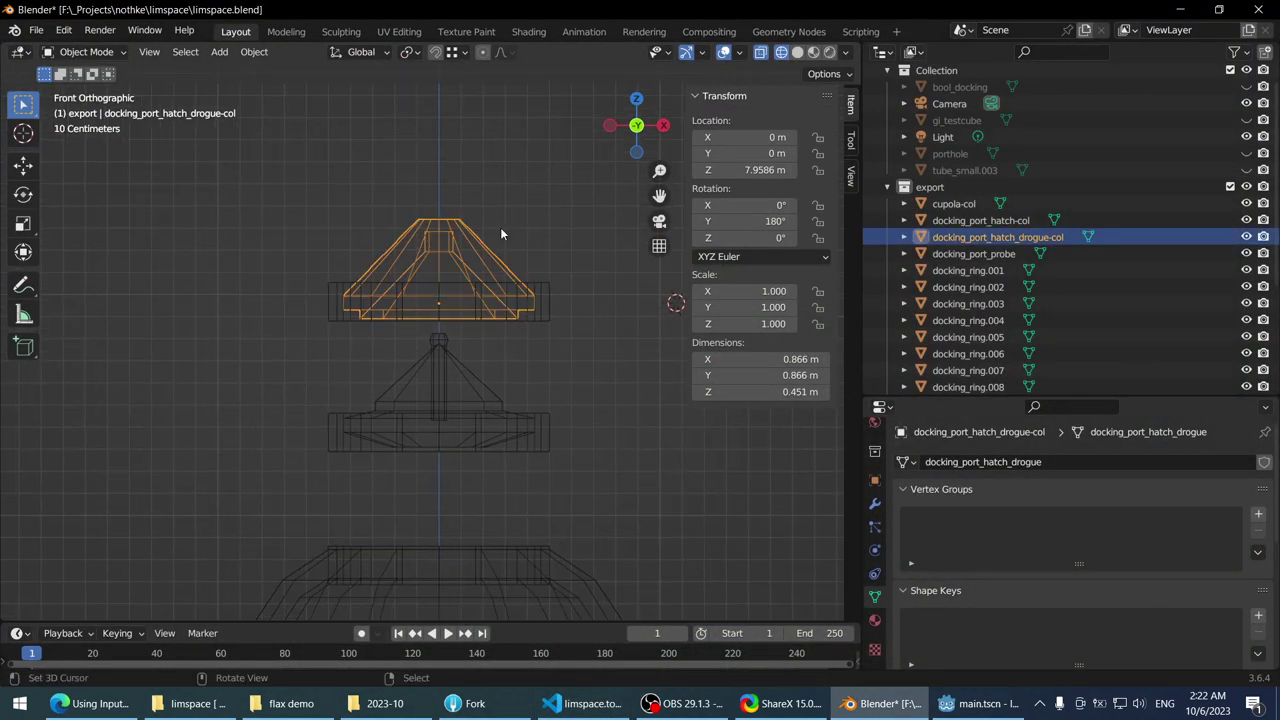
click(443, 397)
click(393, 299)
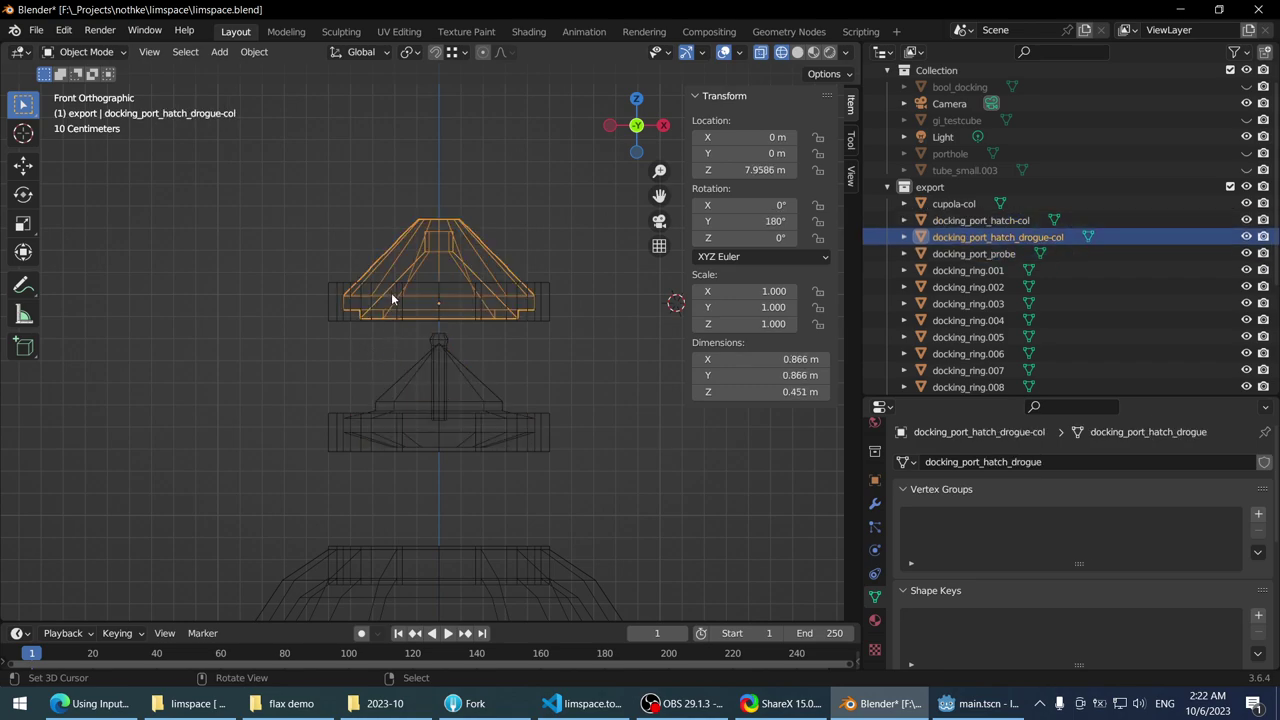
click(328, 275)
scroll(324, 273, down, 3)
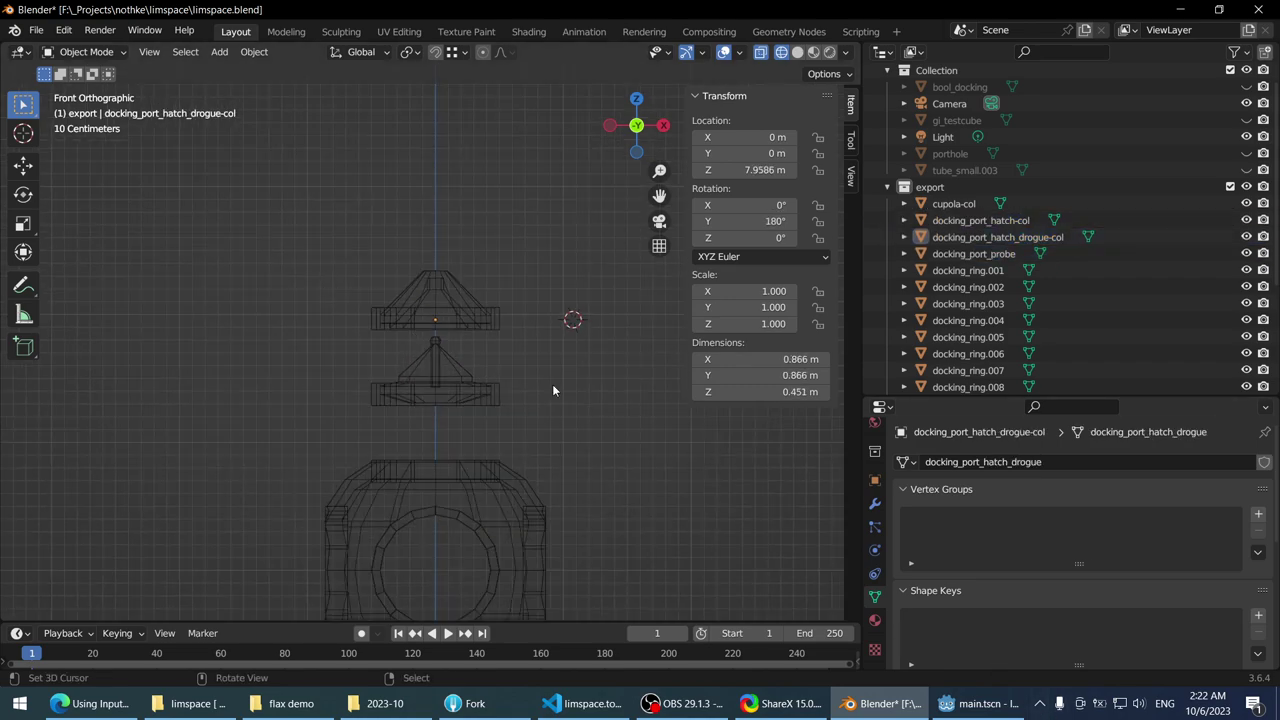
scroll(434, 439, down, 2)
click(510, 432)
scroll(523, 436, up, 1)
shift+middle_drag(523, 436, 494, 334)
scroll(476, 286, up, 2)
- Test-scale the hull sphere several times, cancelling each back to 1.000, under Material Preview shading
key(s)
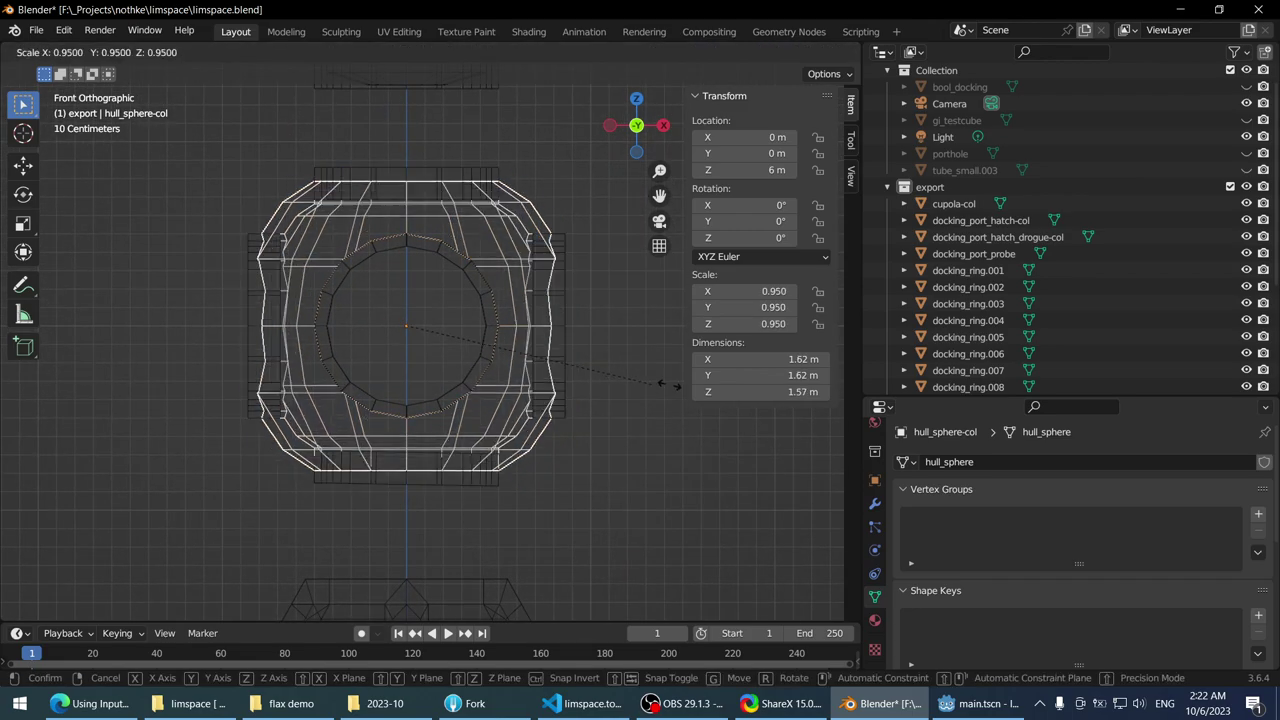
key(Escape)
key(shift+z)
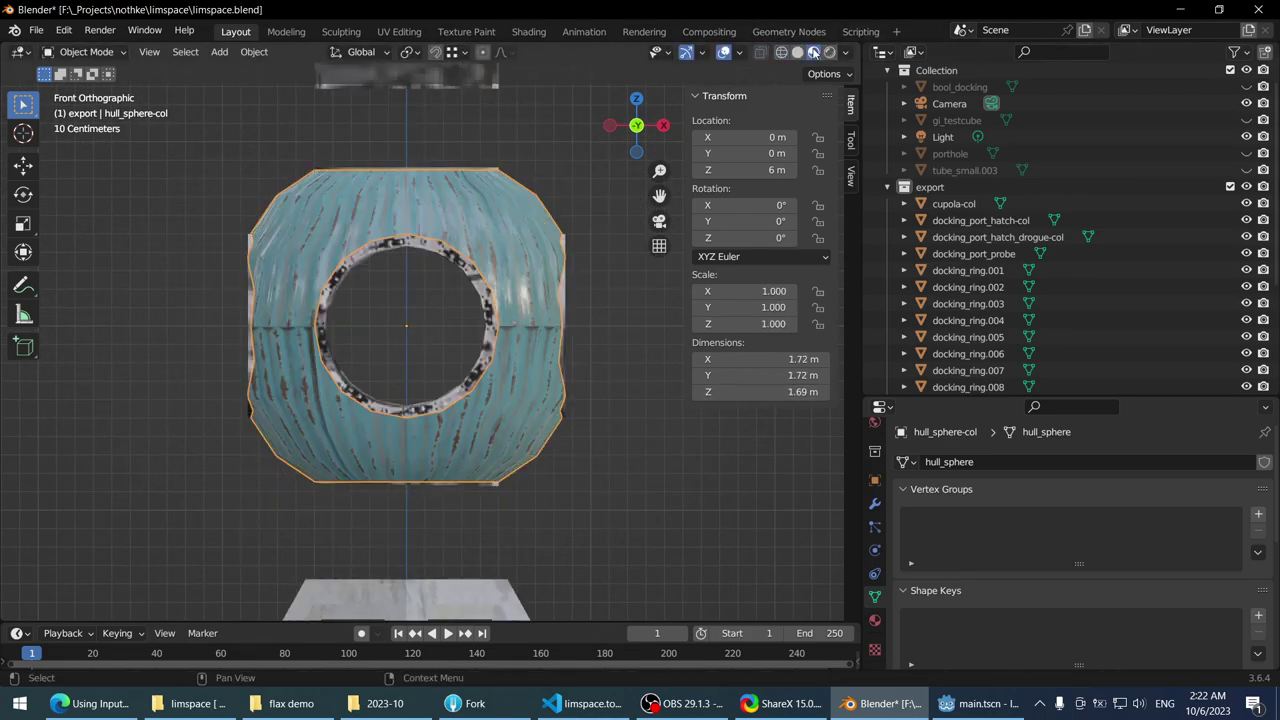
key(s)
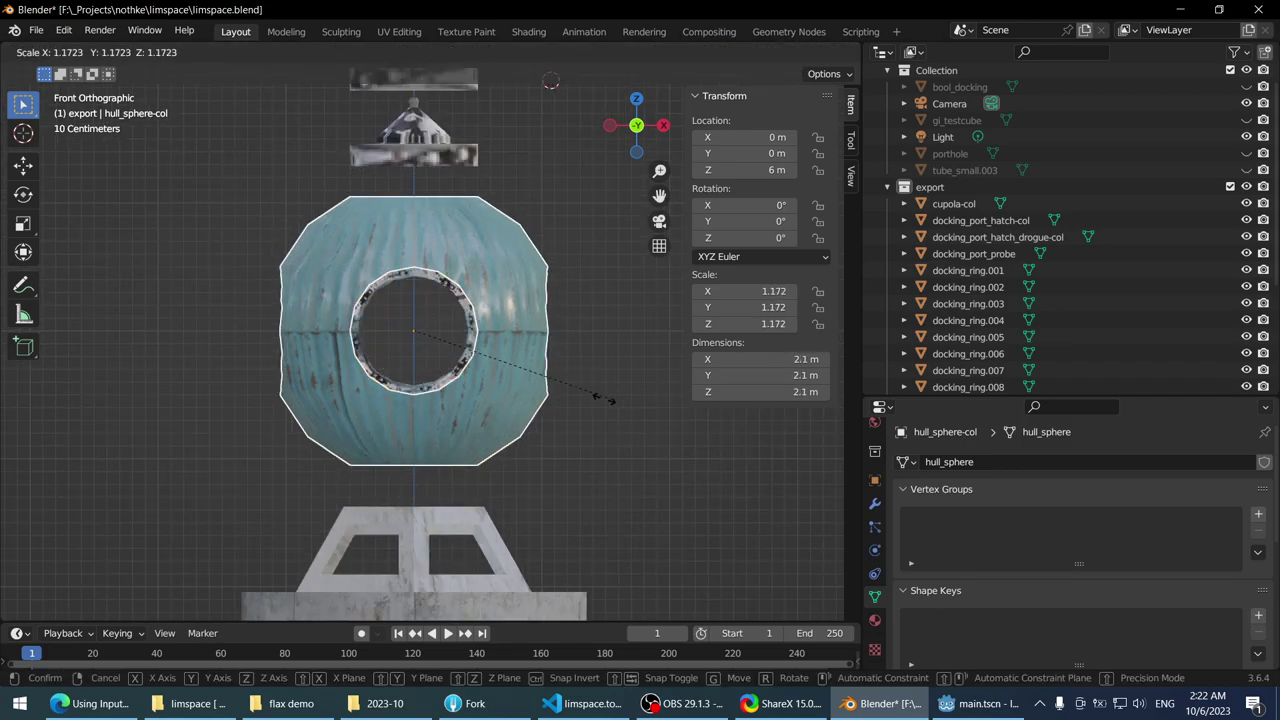
key(Escape)
key(s)
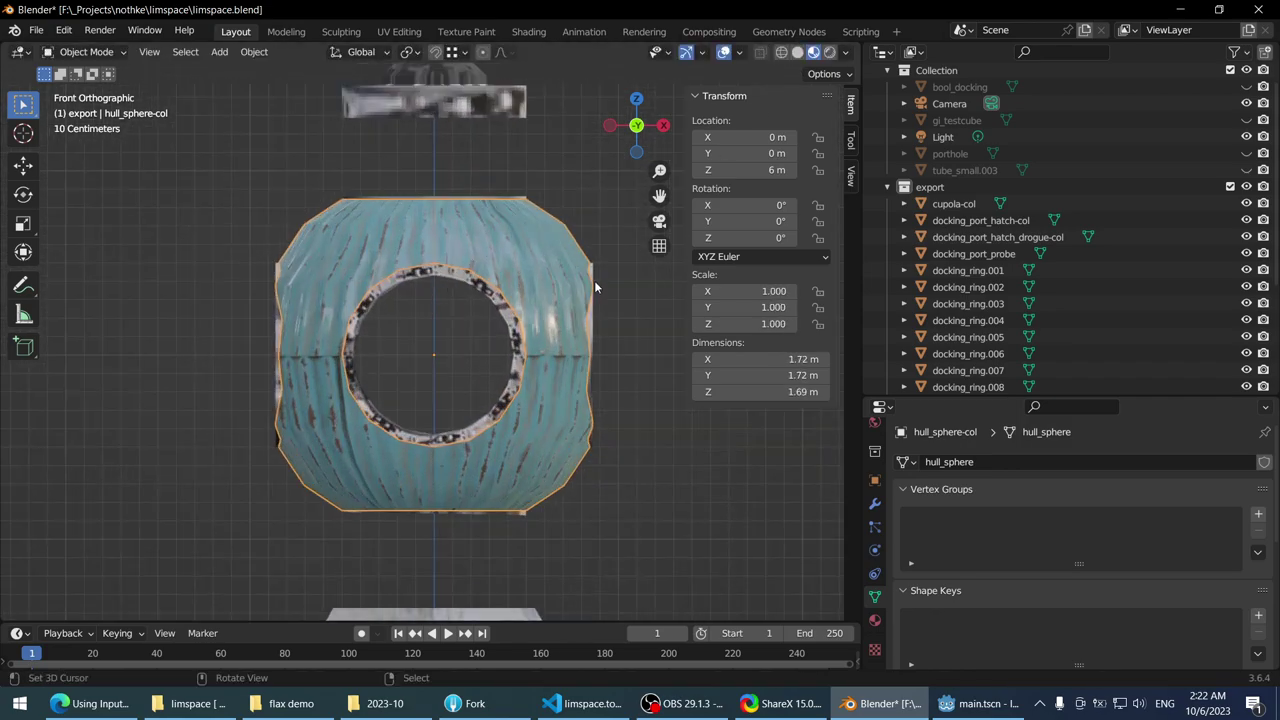
key(Escape)
middle_drag(600, 288, 610, 447)
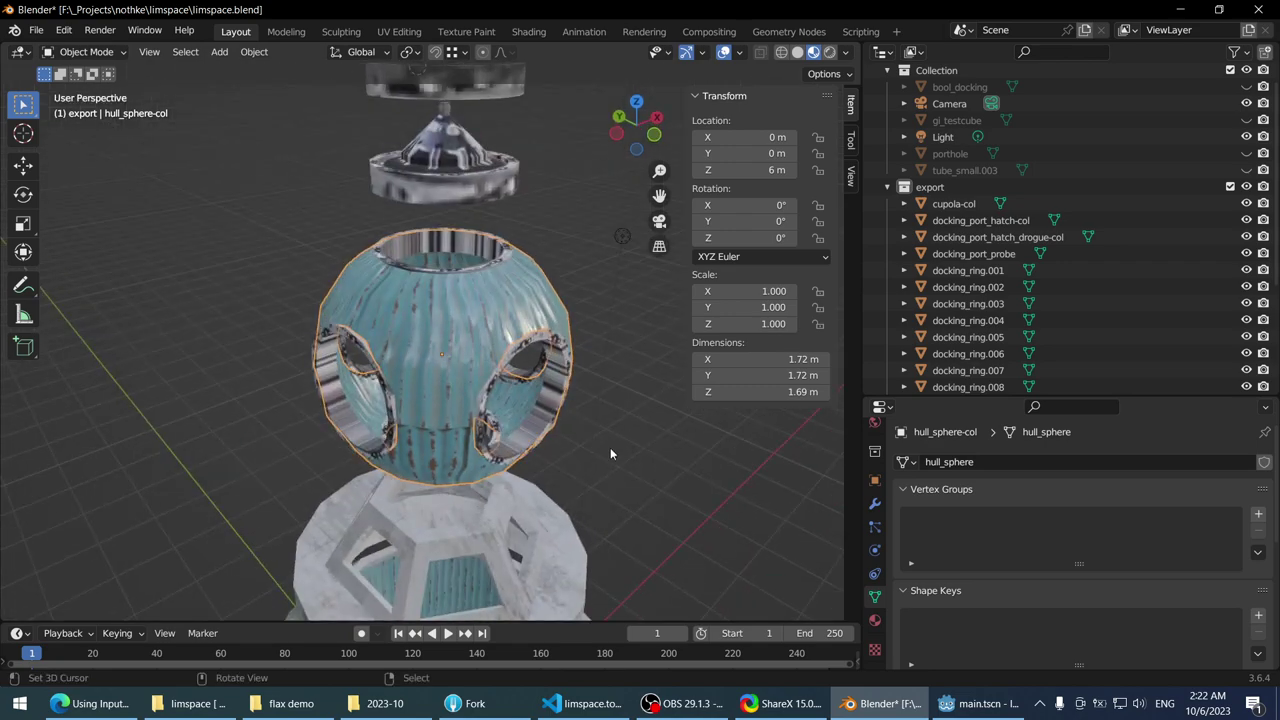
key(s)
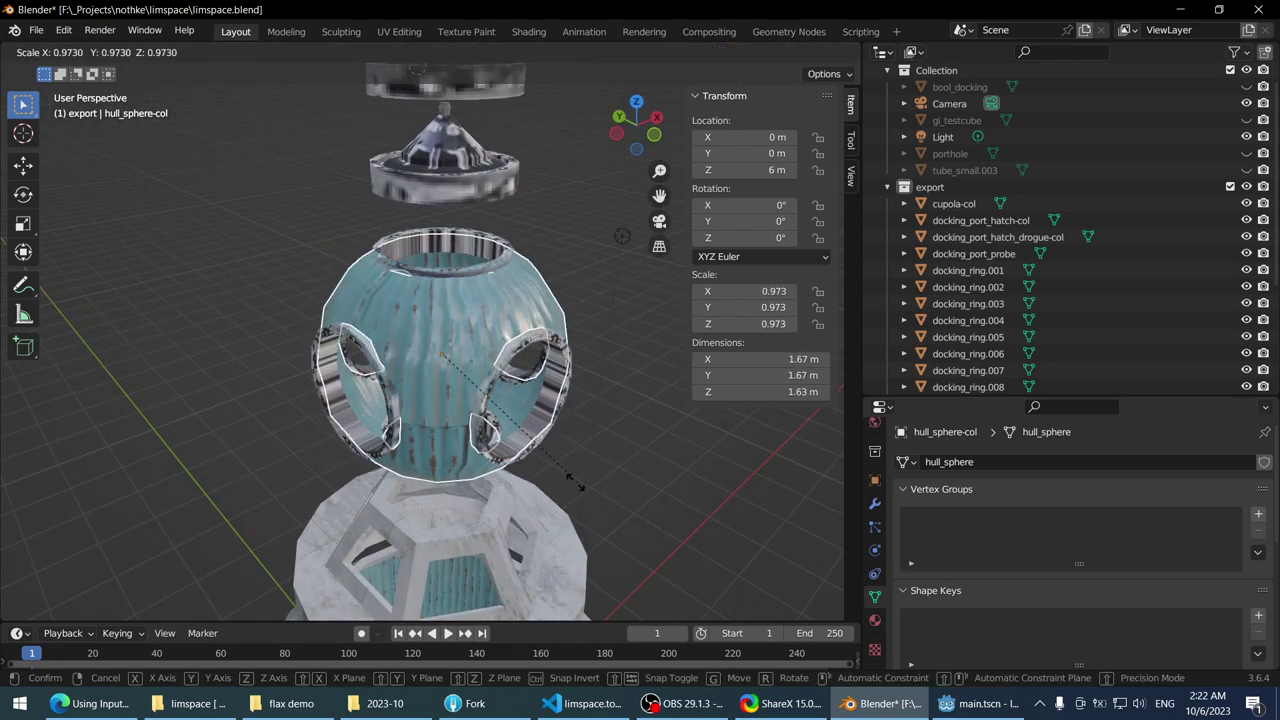
key(Escape)
- Return to the straight front view and bring up the Add menu
middle_drag(580, 482, 536, 446)
key(KP_1)
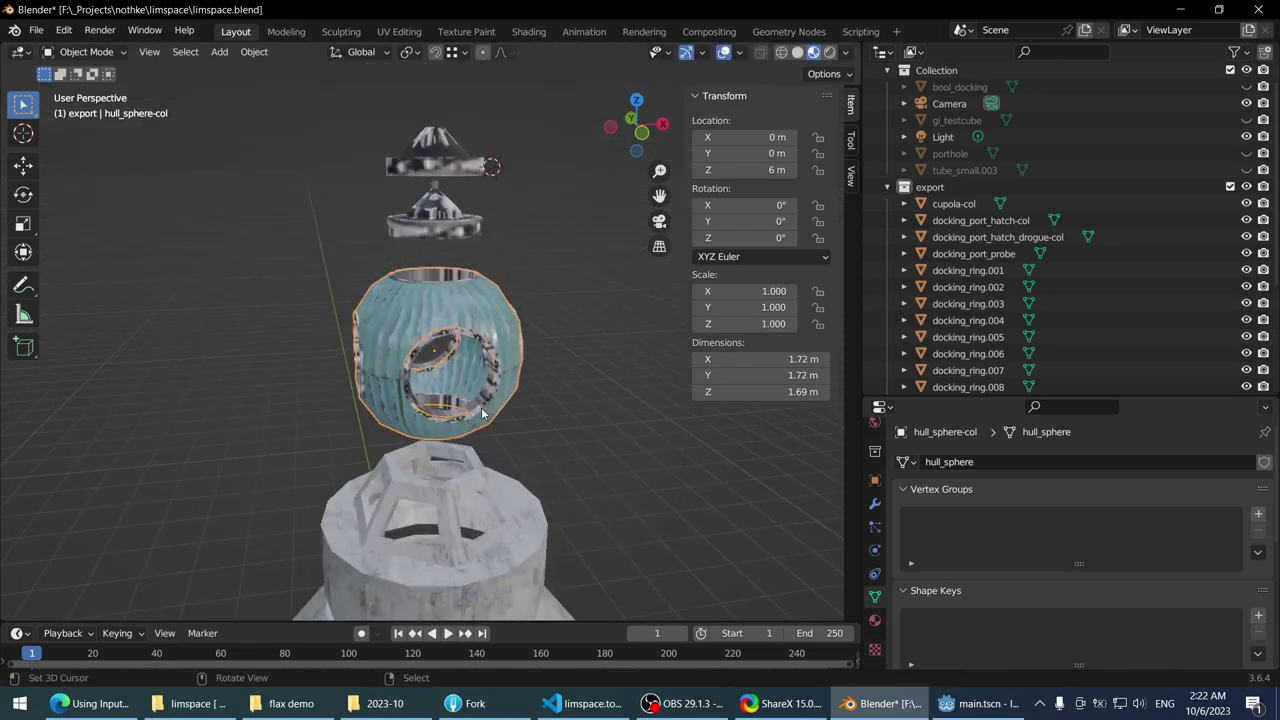
scroll(533, 356, up, 3)
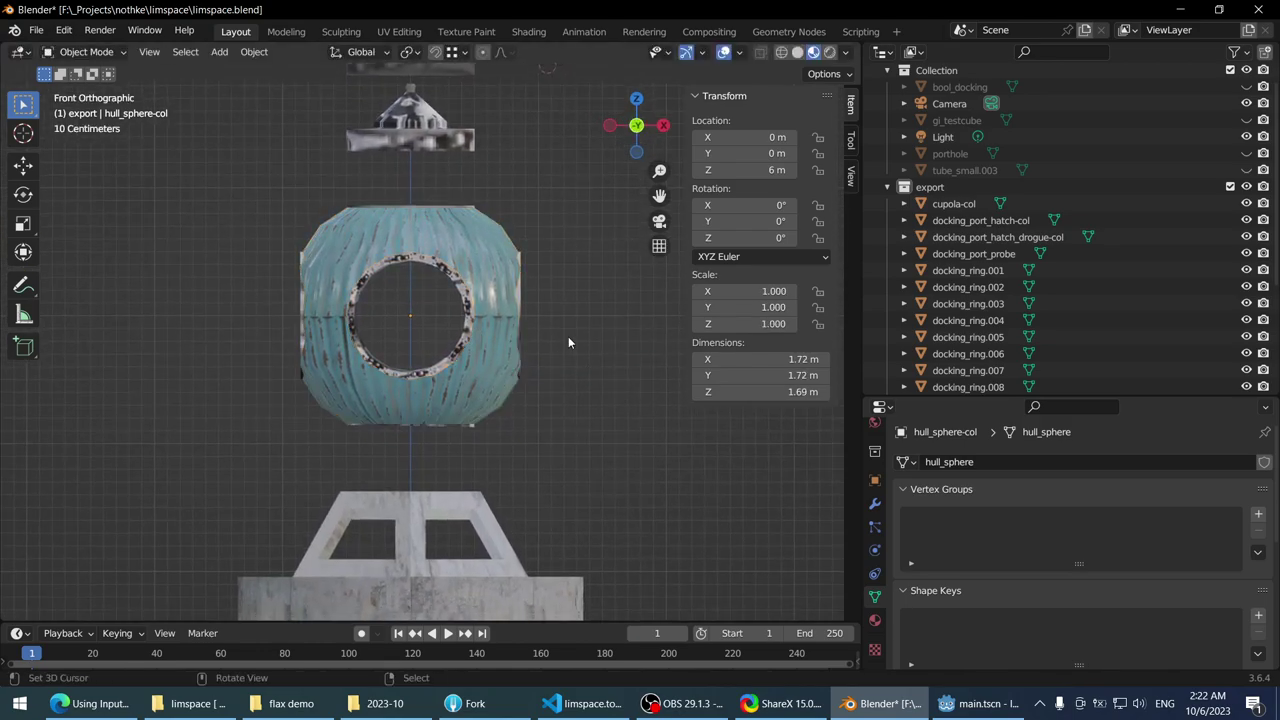
key(shift+a)
- Add a cube mesh and move it up over the hull sphere
mouse_move(569, 341)
click(630, 353)
scroll(513, 274, down, 3)
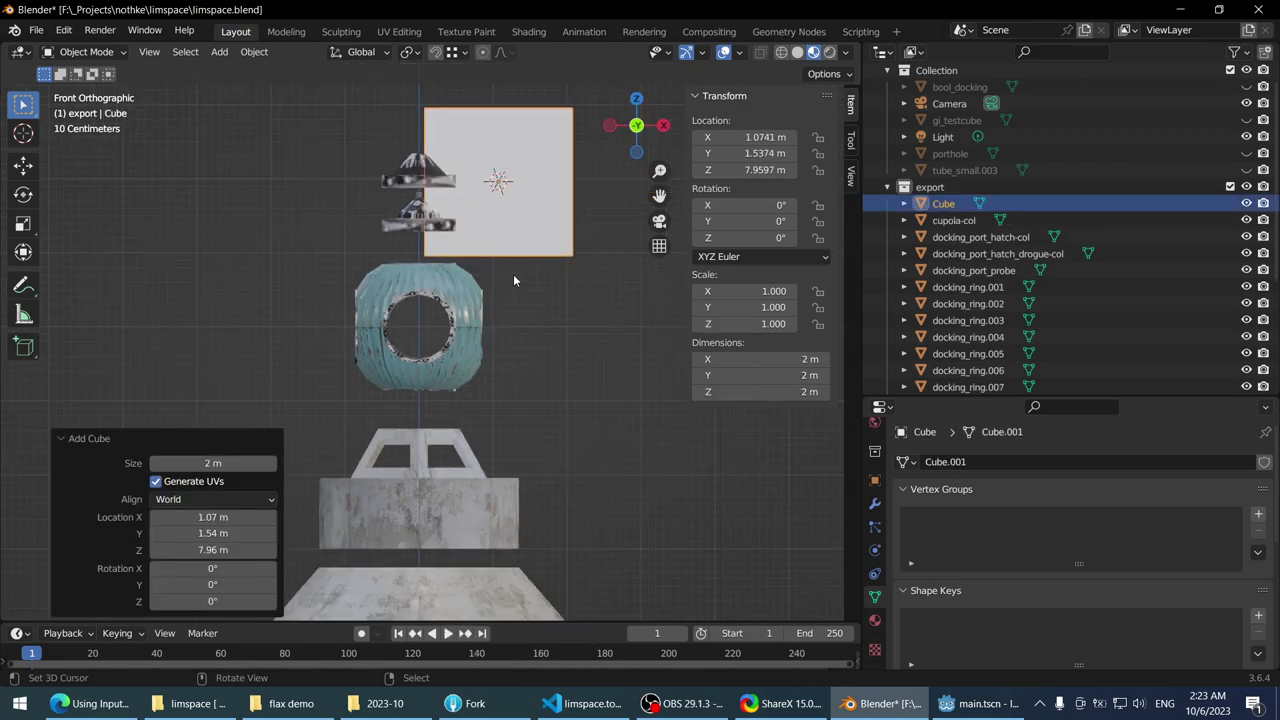
key(g)
click(482, 498)
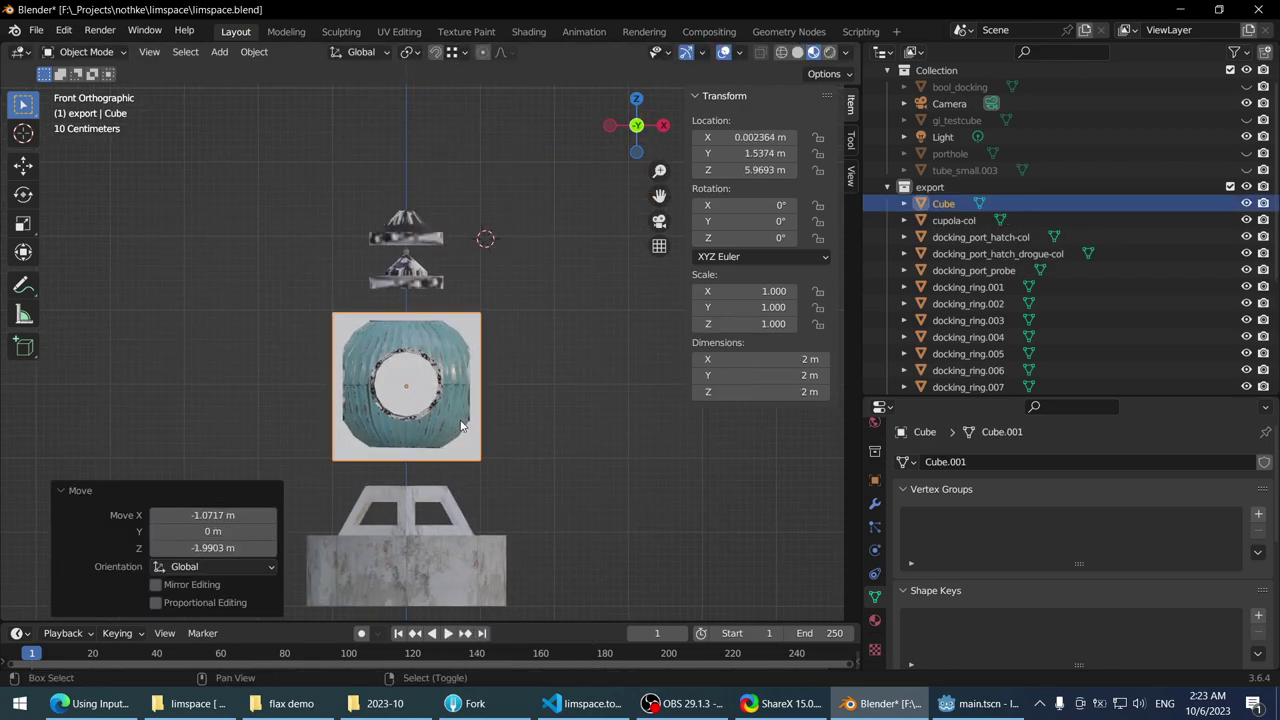
scroll(495, 300, up, 2)
click(486, 302)
click(528, 262)
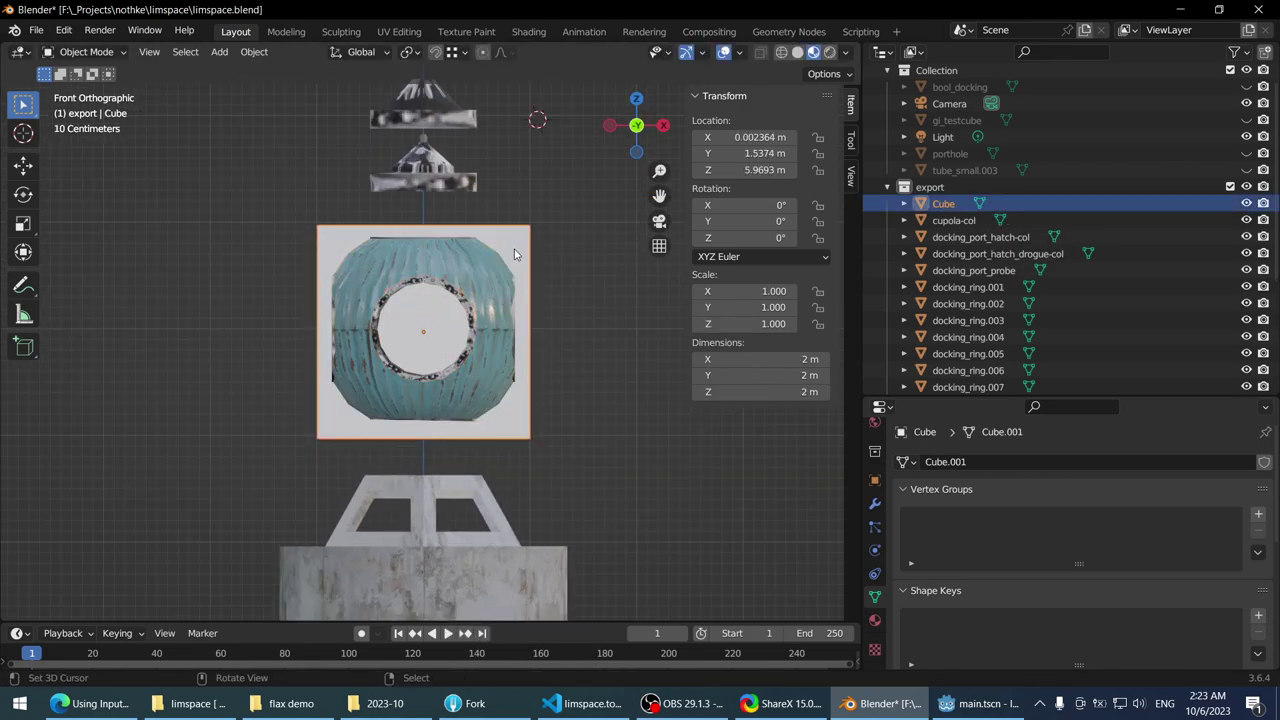
key(g)
click(516, 247)
click(502, 273)
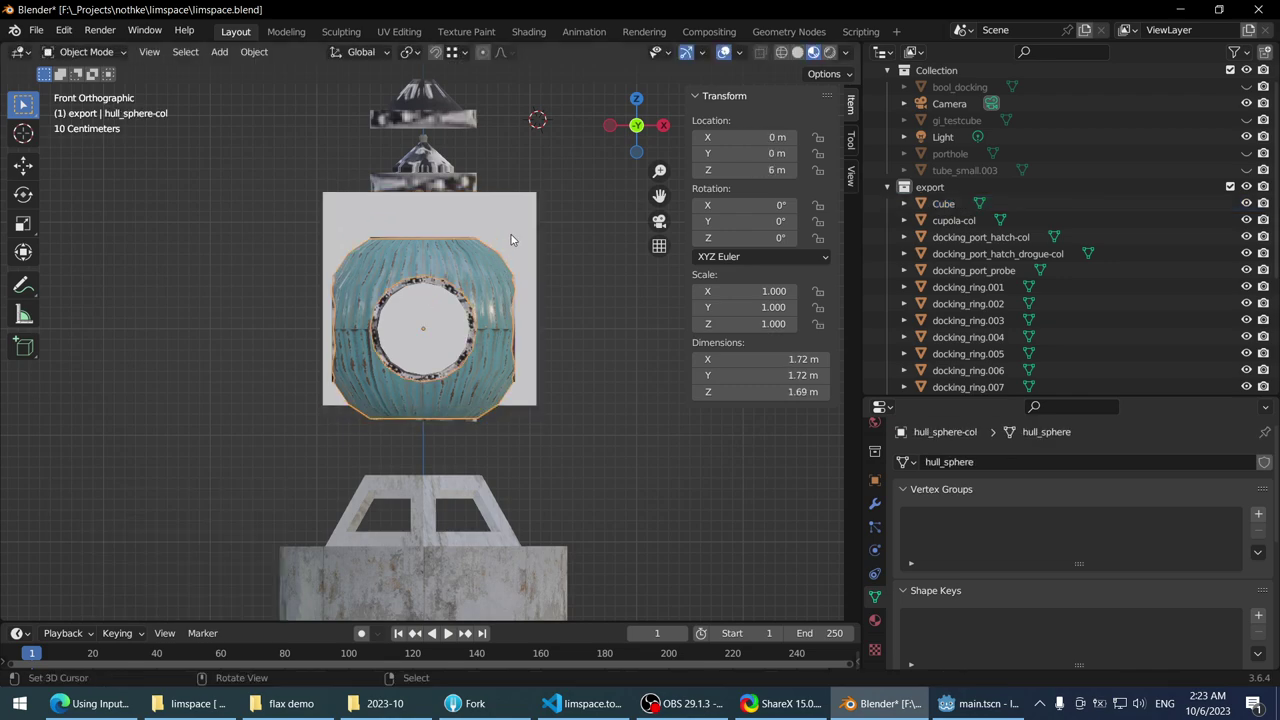
click(511, 236)
- Set the Cube's location to X 0, Y 0, Z 6 m in the N-panel
click(745, 137)
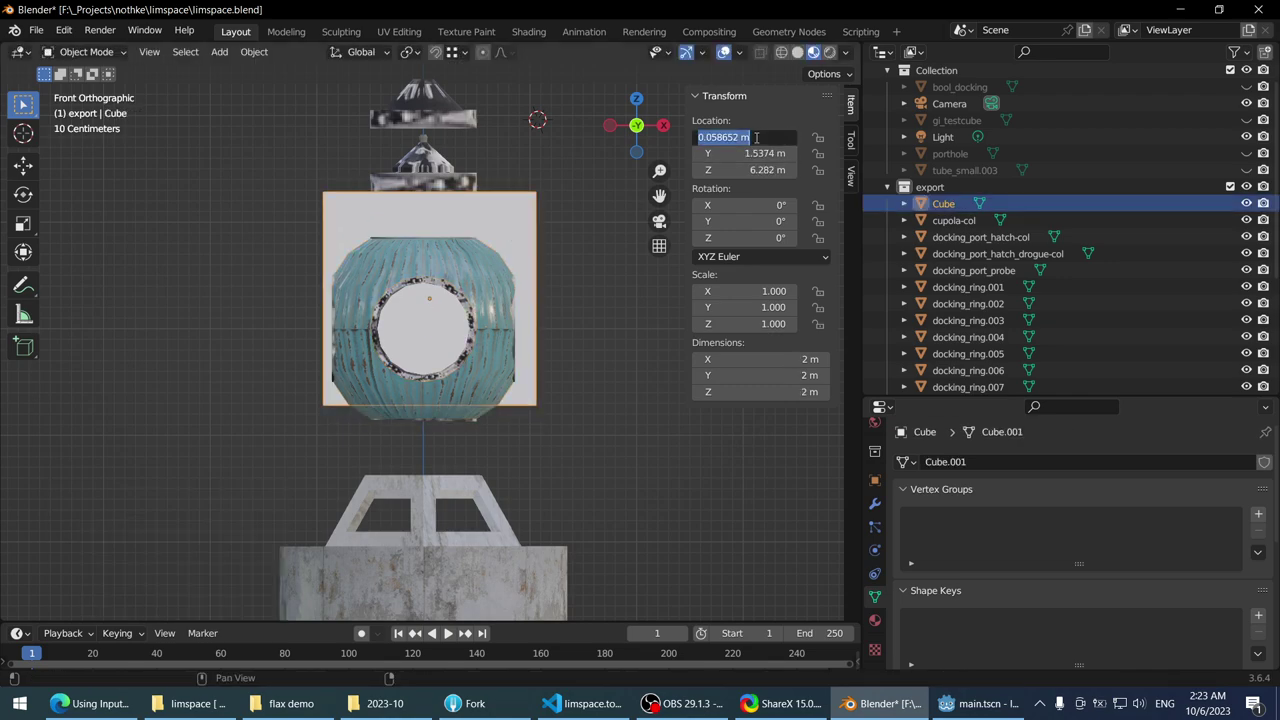
text(9)
key(Return)
click(745, 137)
text(0)
key(Tab)
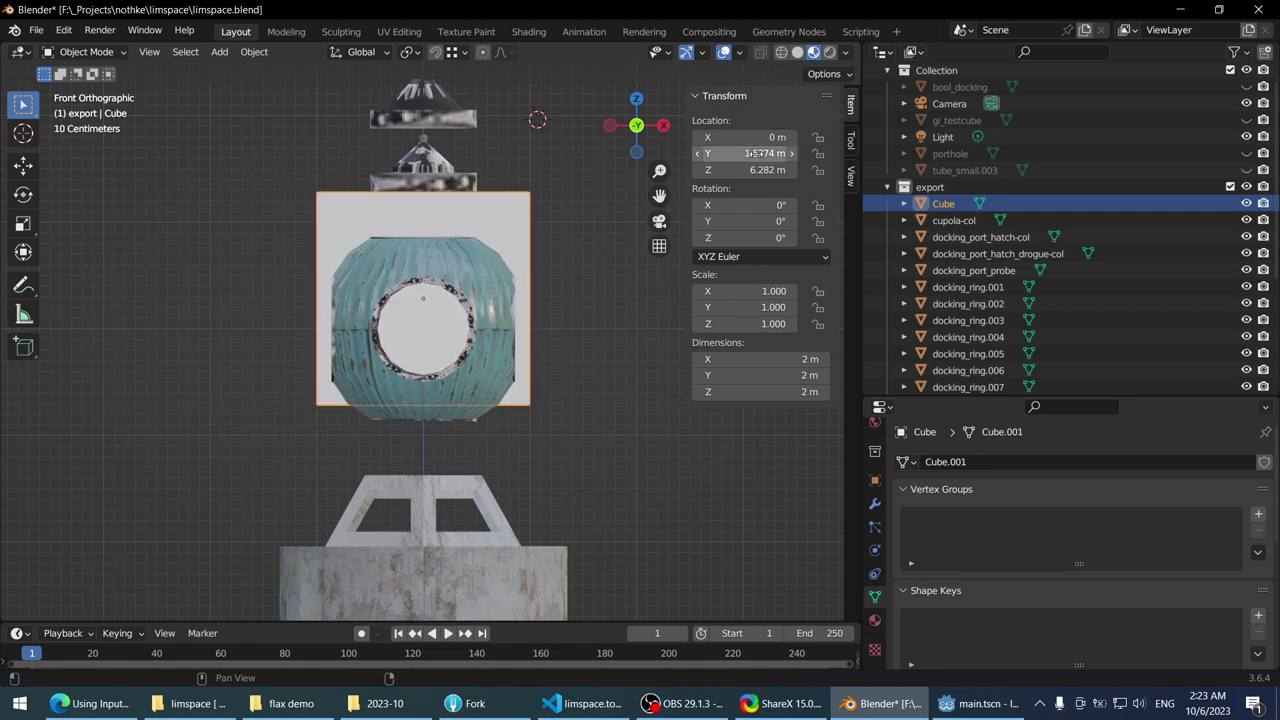
text(0)
key(Tab)
text(5)
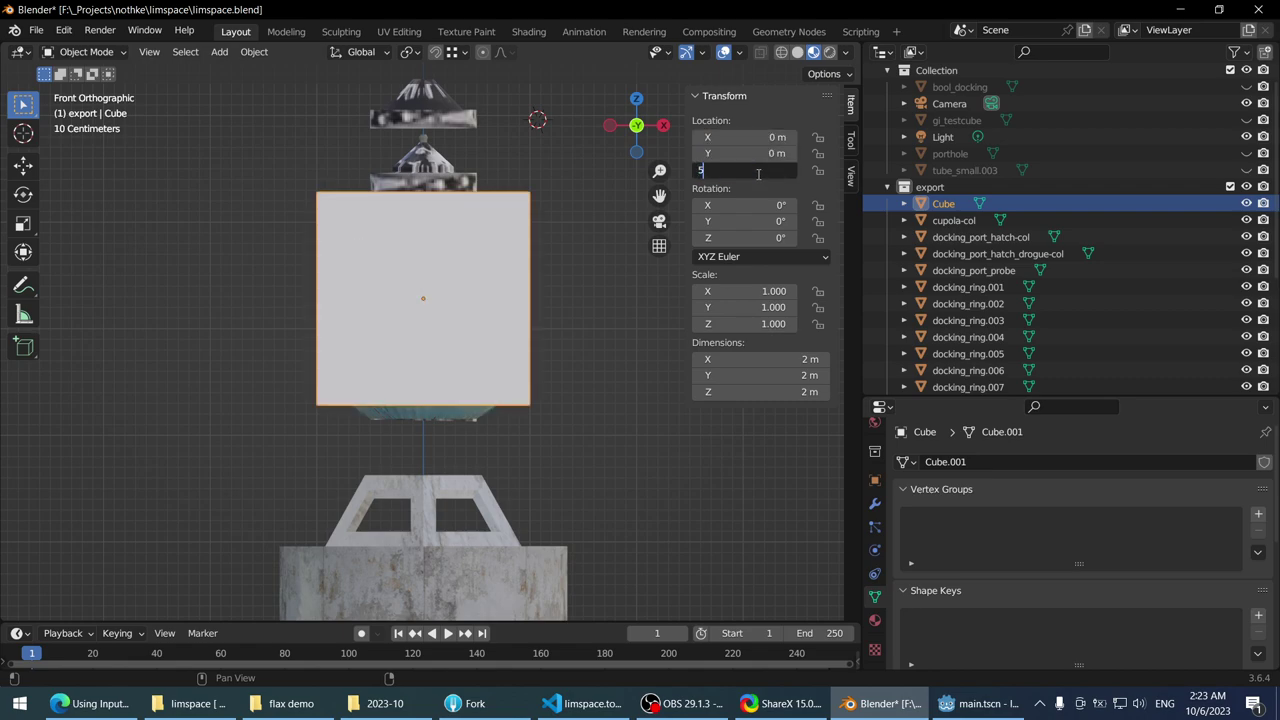
key(Return)
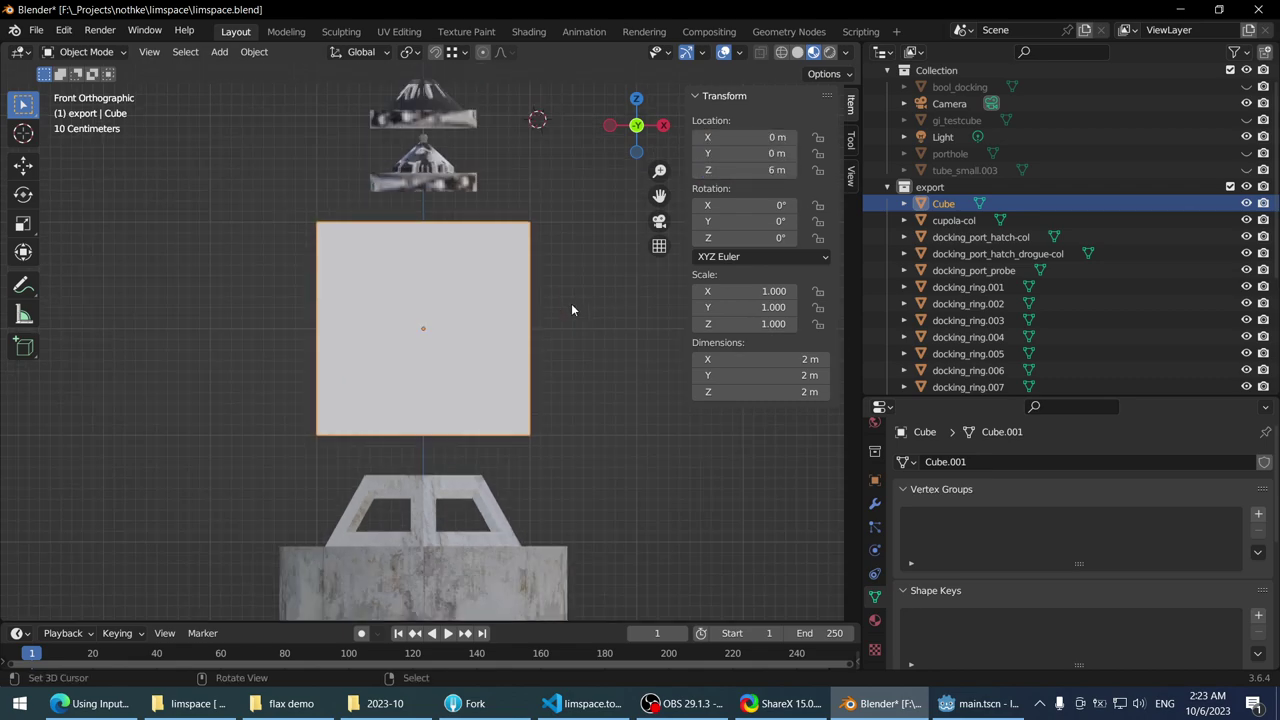
key(s)
key(Escape)
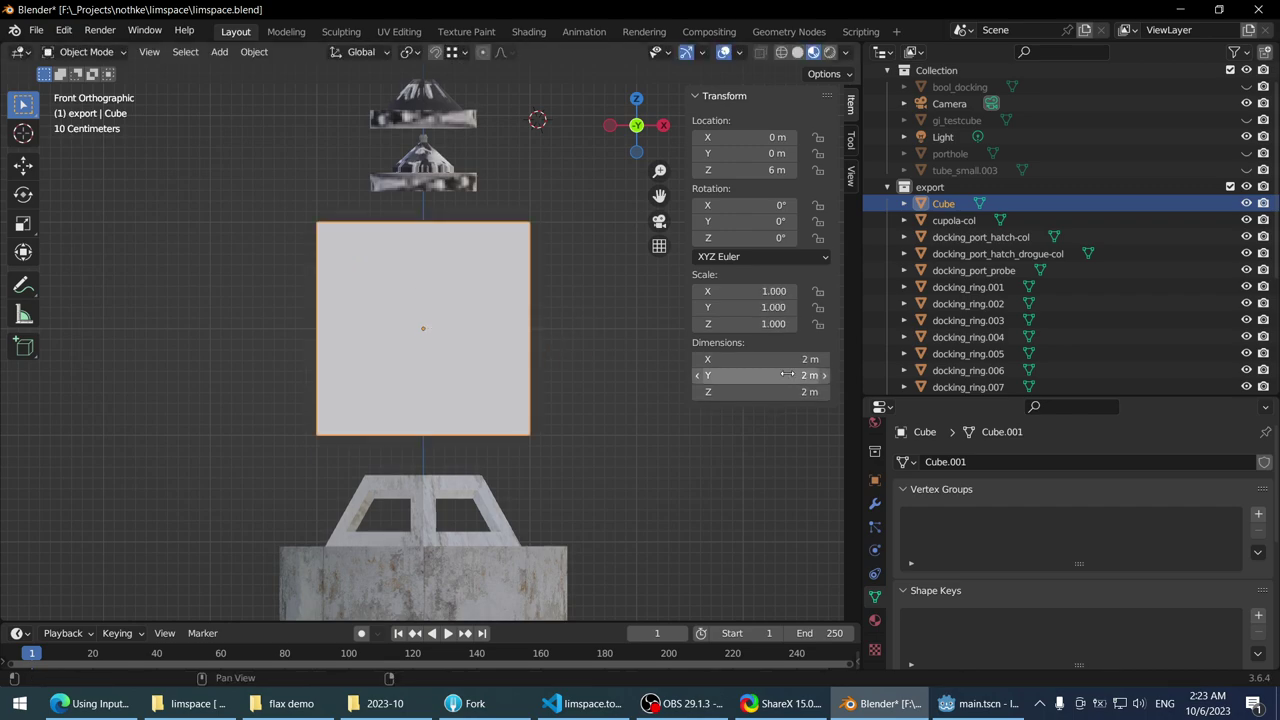
- Switch the viewport to Wireframe shading and select docking_ring-col
scroll(569, 287, down, 1)
key(z)
click(270, 281)
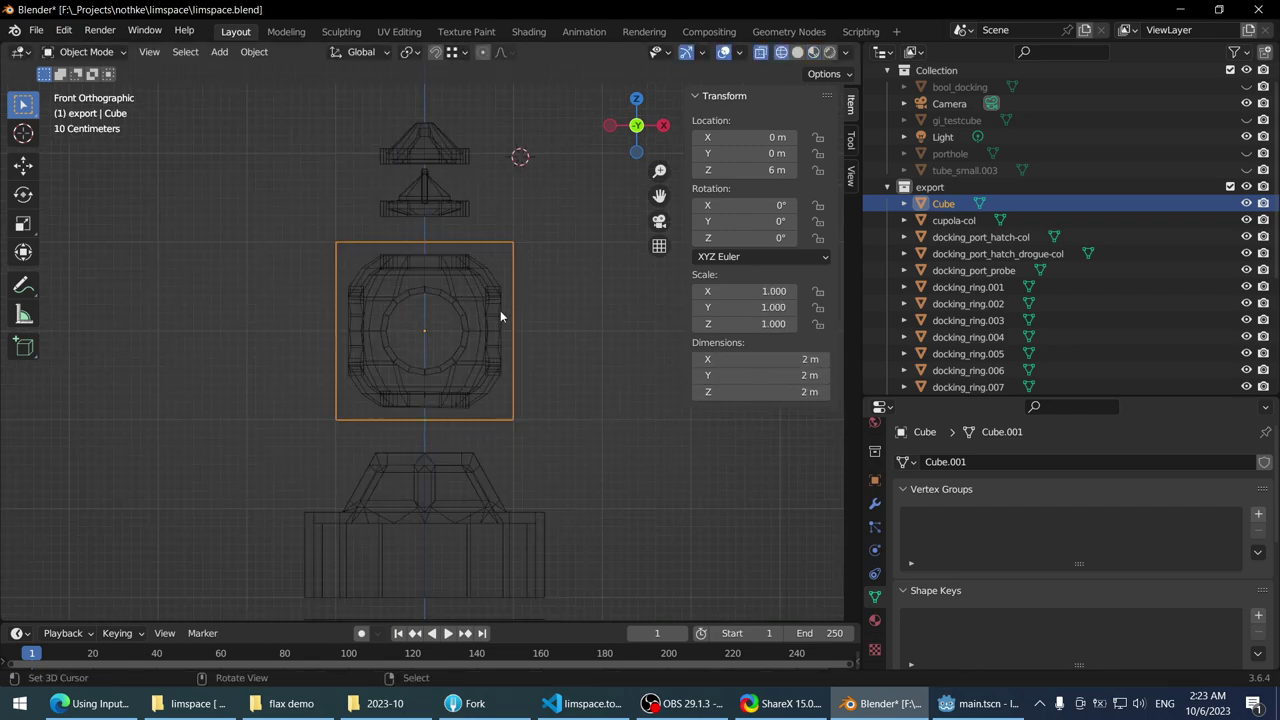
click(500, 317)
scroll(520, 257, up, 2)
click(532, 330)
shift+middle_drag(532, 330, 474, 323)
scroll(470, 323, up, 5)
key(g)
key(x)
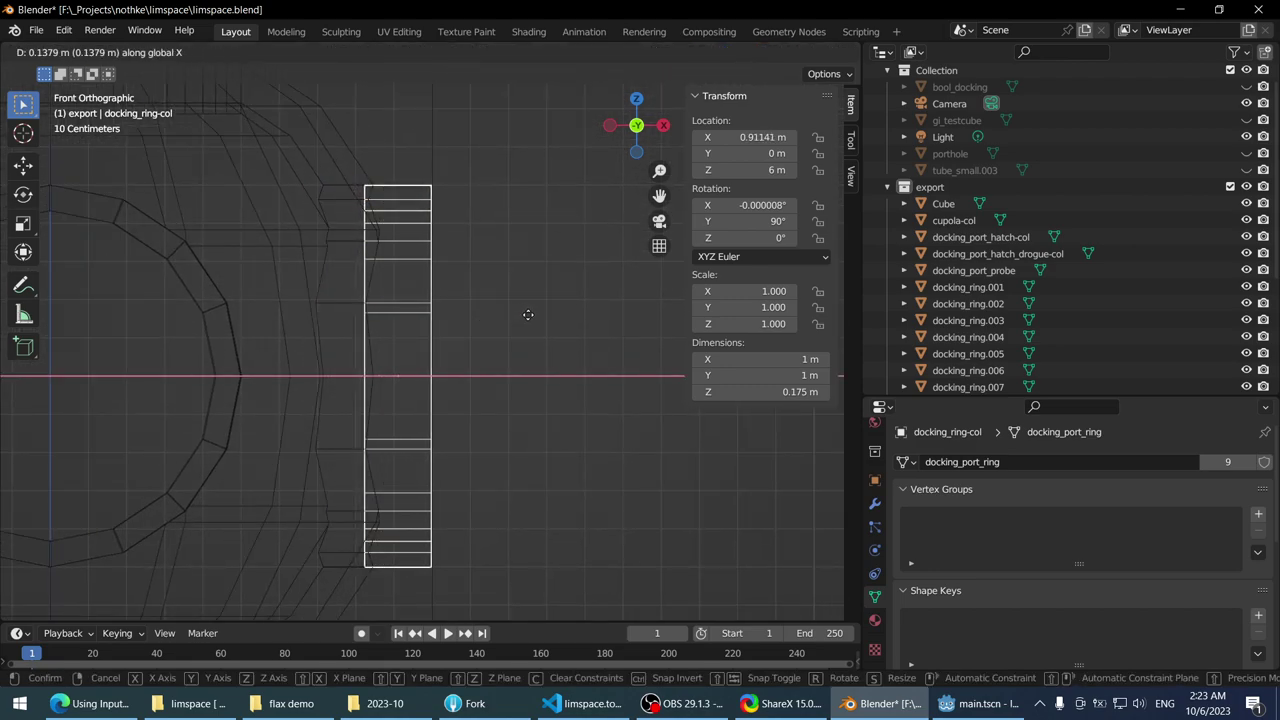
key(Escape)
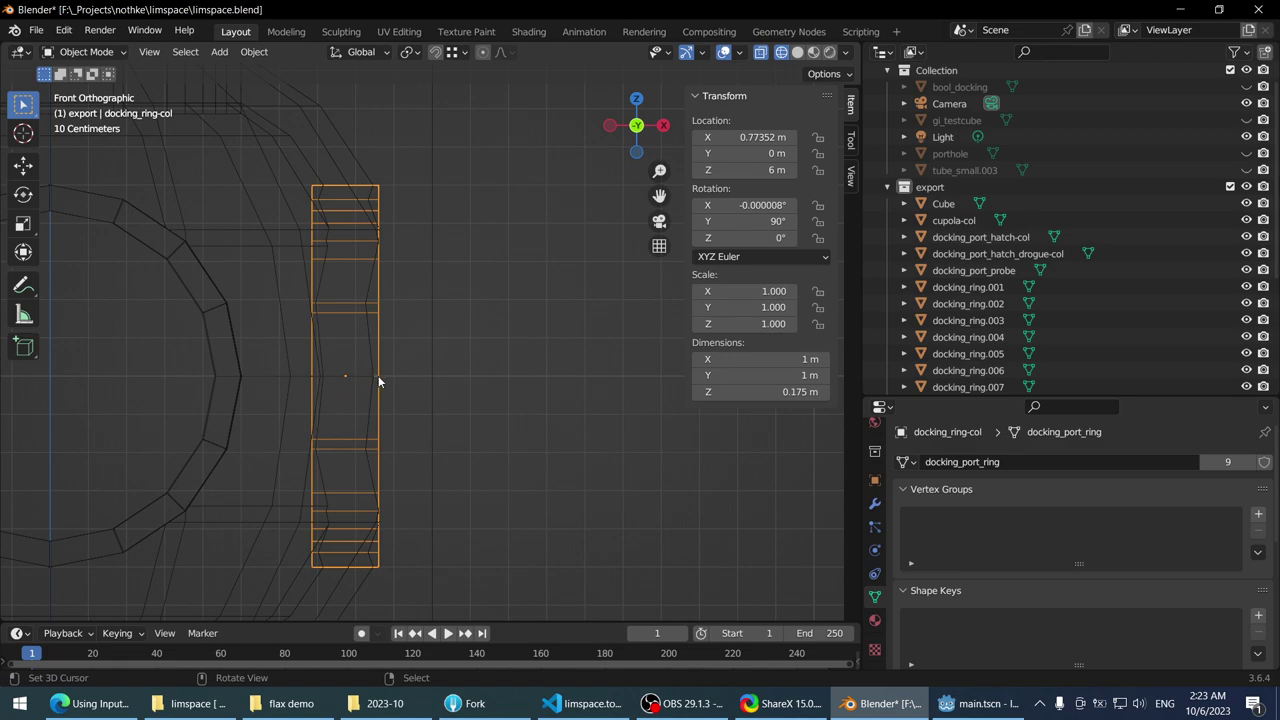
- Enable Affect Only Origins in the active tool's transform options
click(850, 140)
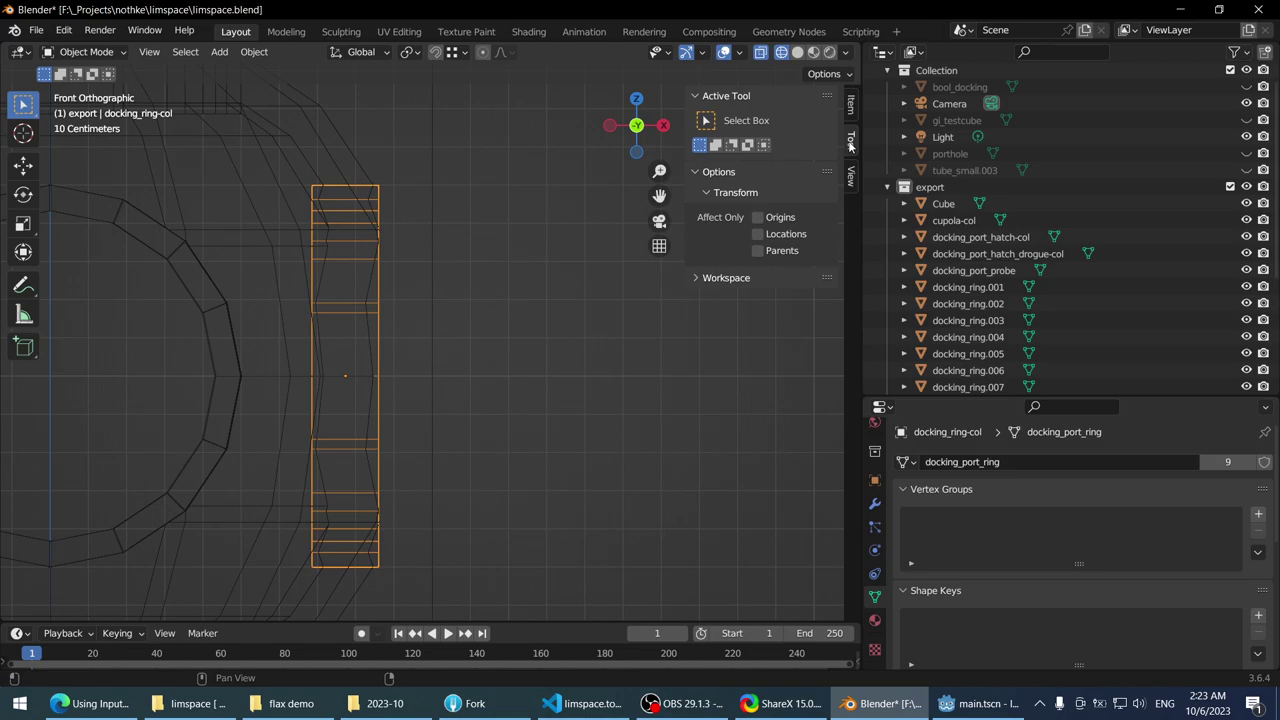
scroll(445, 240, up, 2)
click(759, 217)
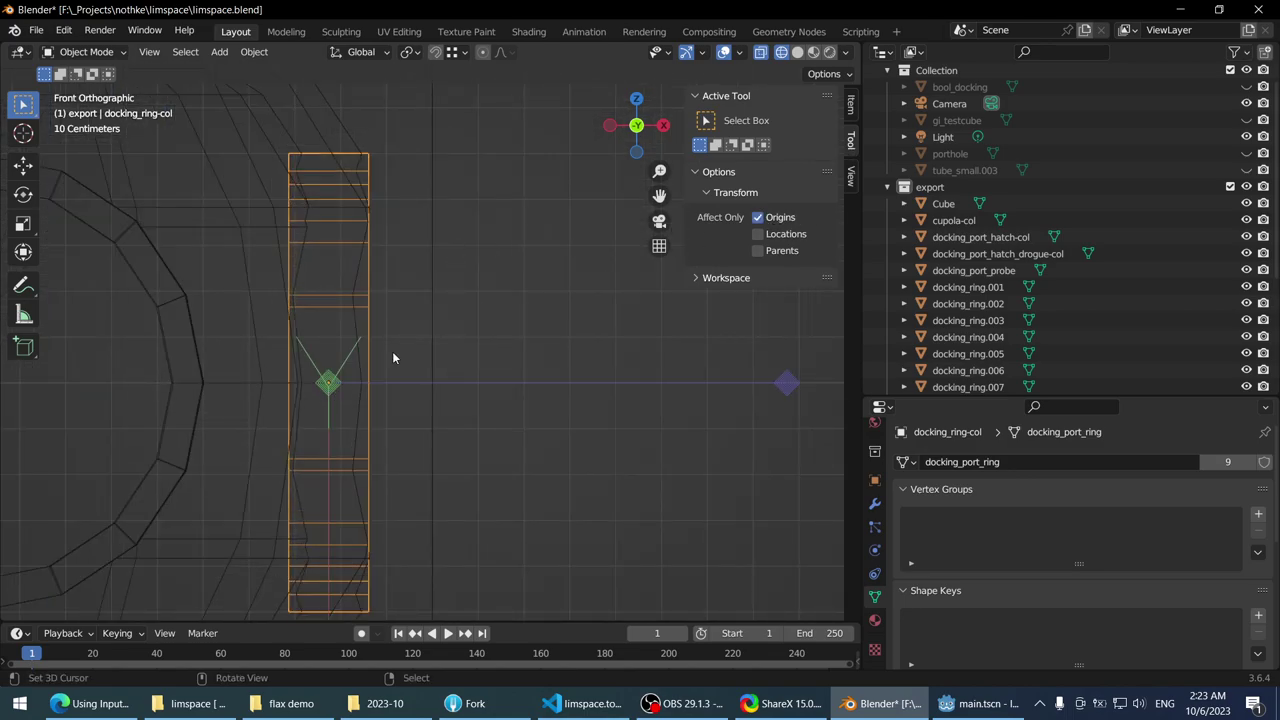
scroll(460, 365, down, 3)
scroll(514, 343, up, 1)
- Move docking_ring-col's origin along X to the ring's outer right edge, then disable Affect Only Origins
key(g)
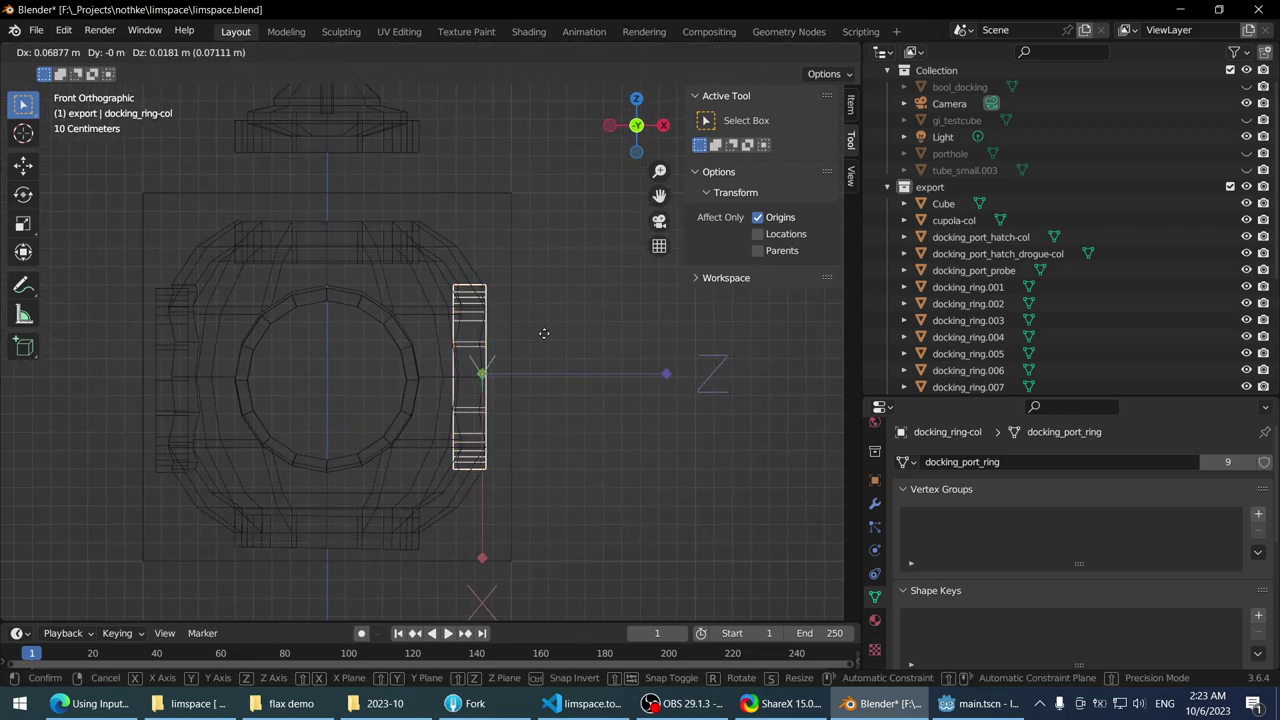
click(554, 333)
scroll(578, 394, up, 5)
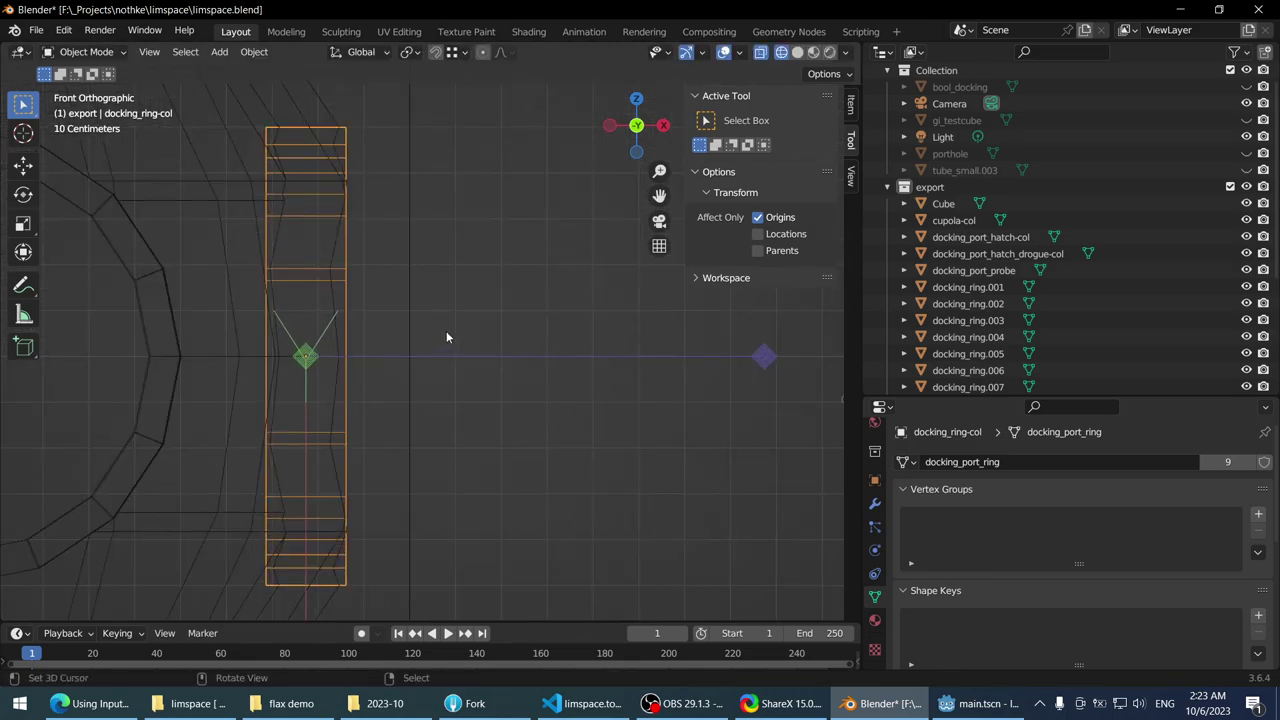
key(g)
key(y)
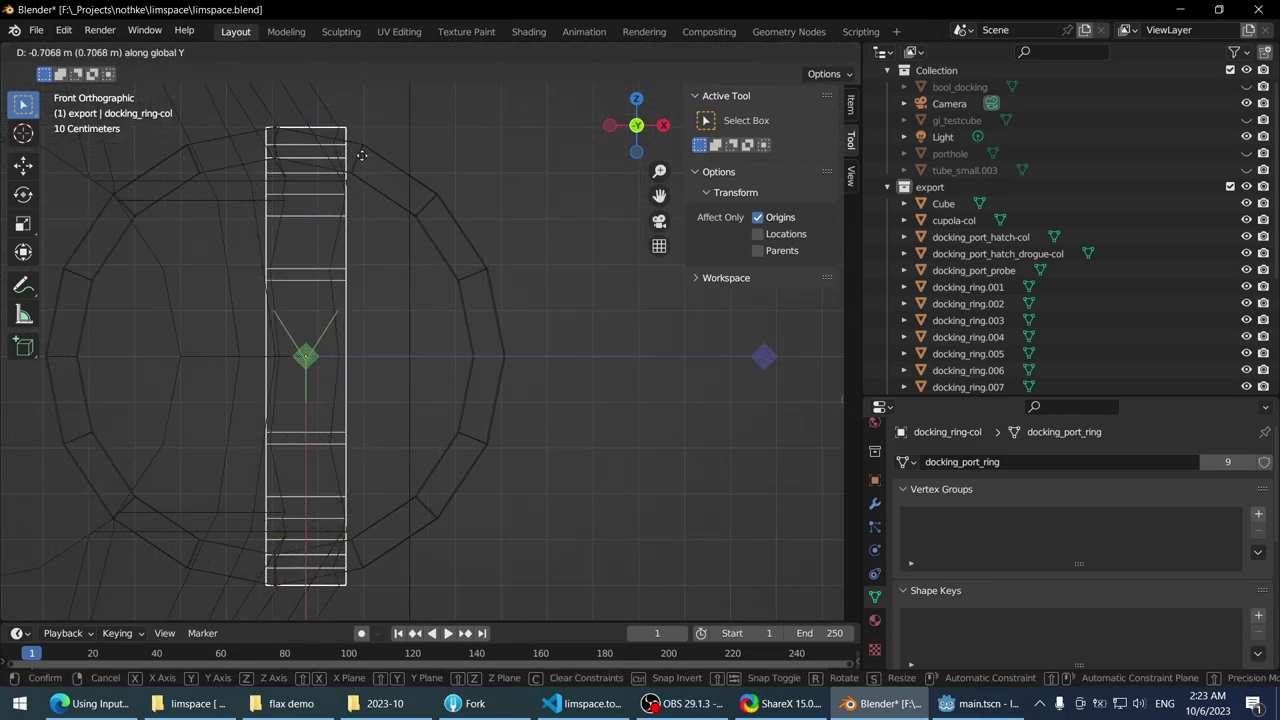
key(x)
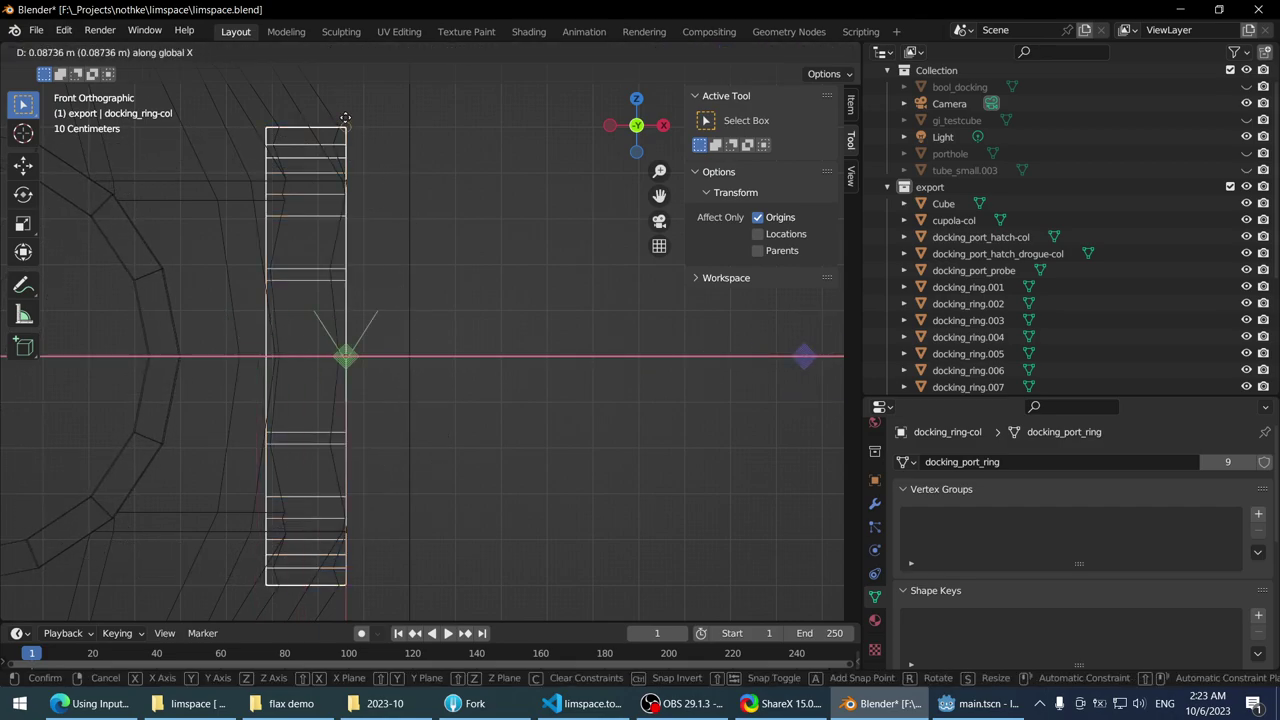
click(345, 118)
scroll(417, 228, down, 2)
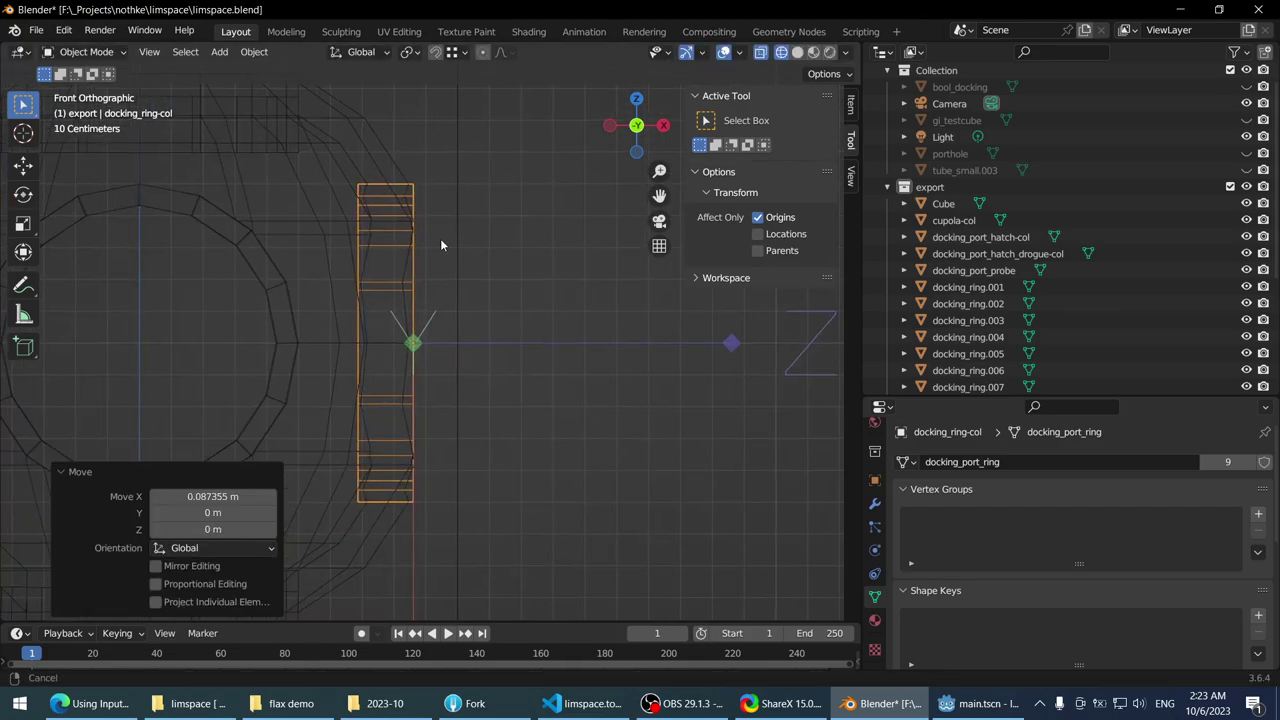
click(780, 218)
scroll(559, 294, up, 1)
scroll(443, 316, down, 2)
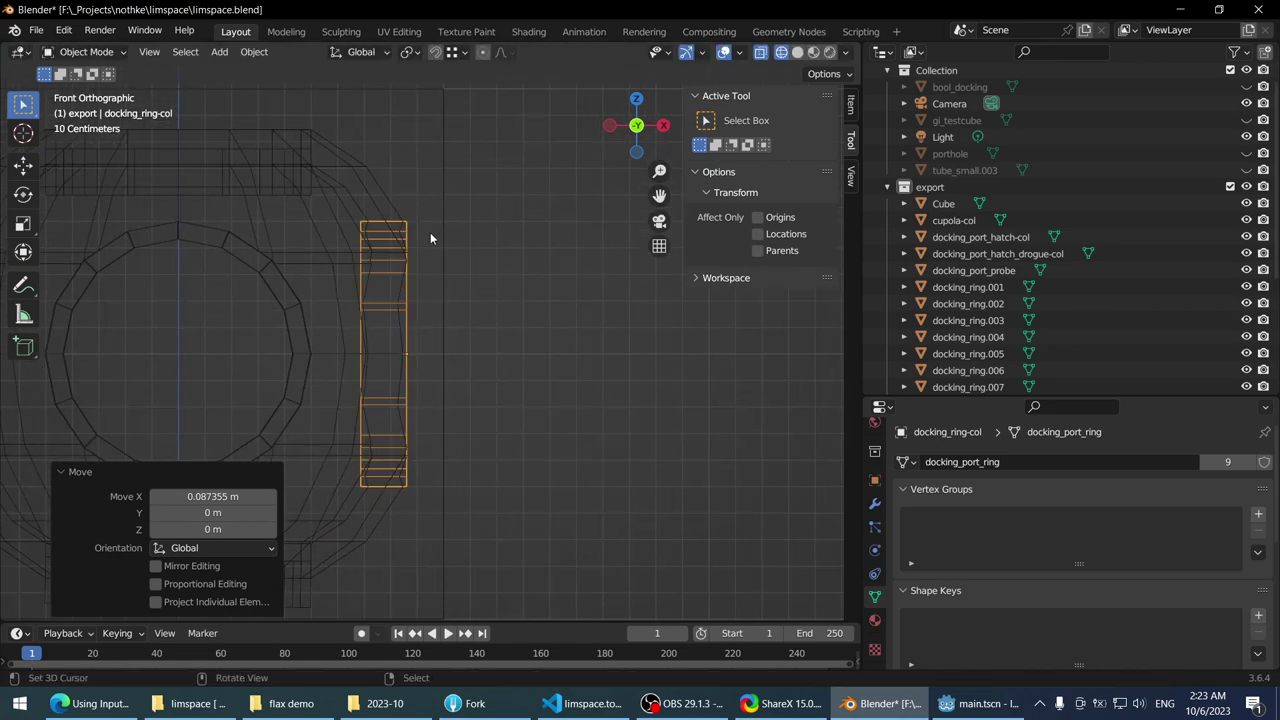
- Delete the stray linked duplicate of the docking ring
key(alt+d)
key(r)
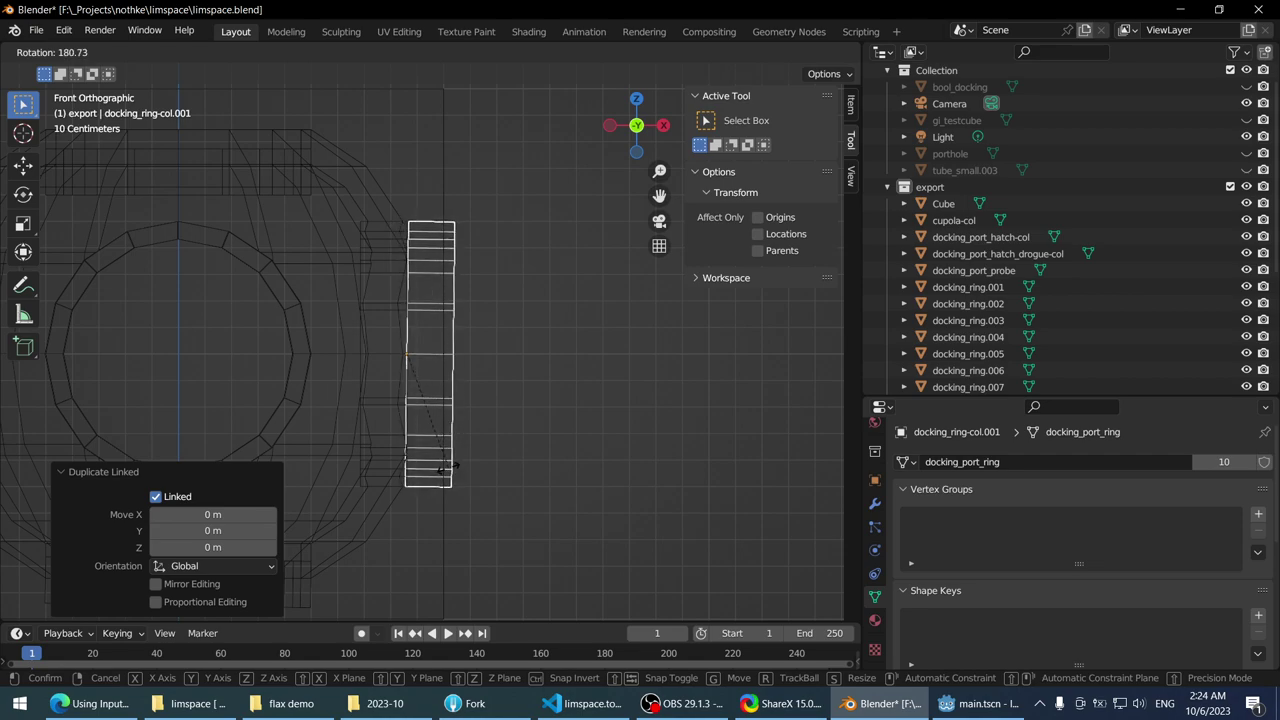
right_click(447, 470)
key(x)
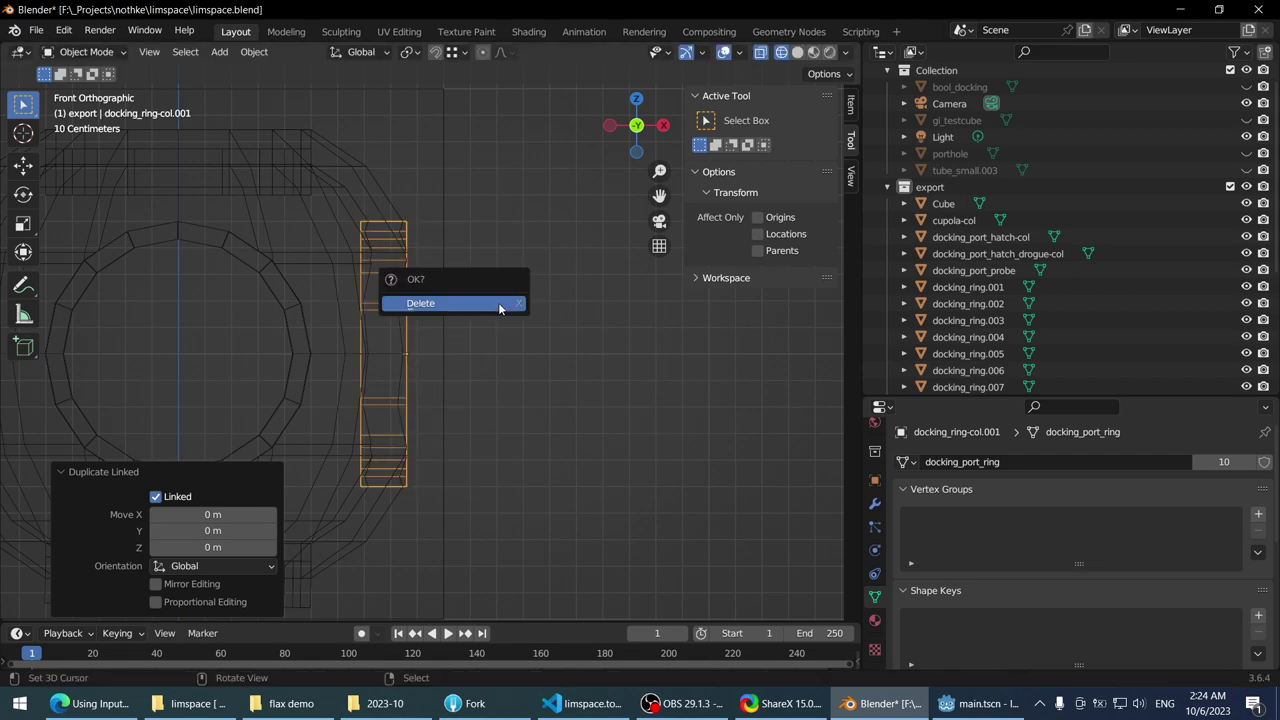
click(500, 305)
- Shift docking_ring-col 0.139 m to the right along X
scroll(445, 297, down, 3)
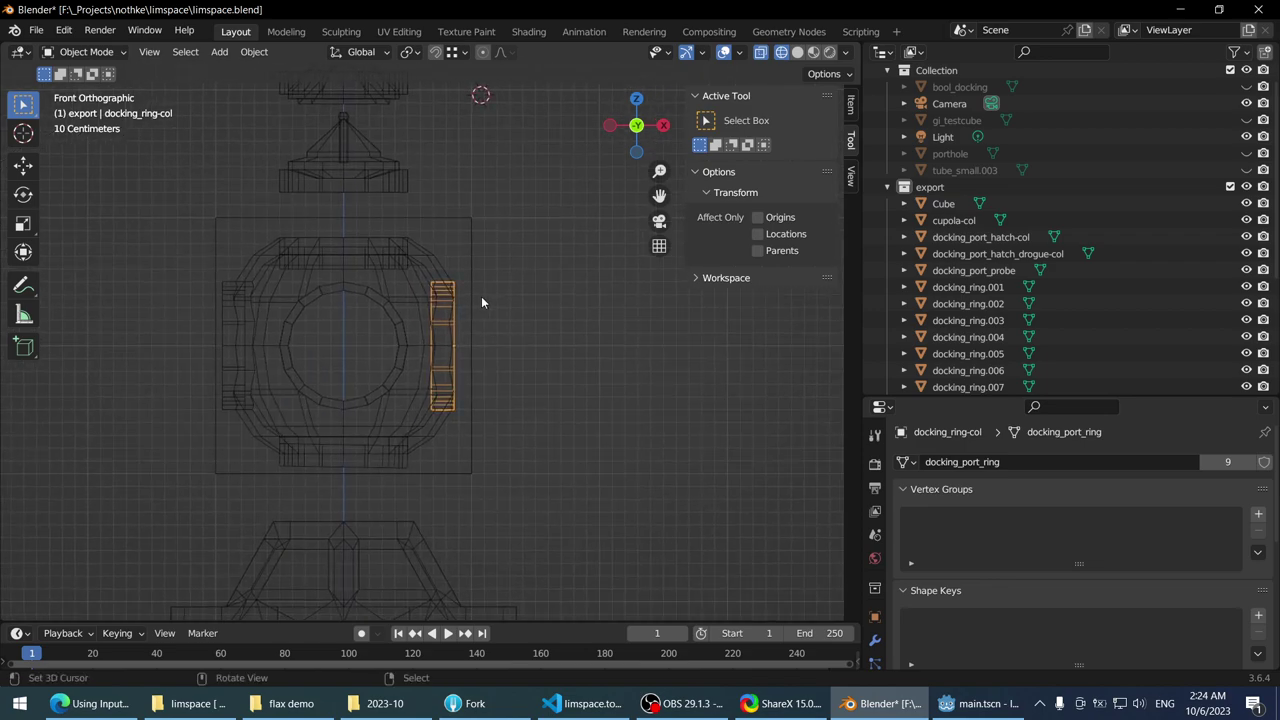
scroll(481, 296, up, 1)
scroll(482, 270, up, 1)
scroll(482, 270, up, 4)
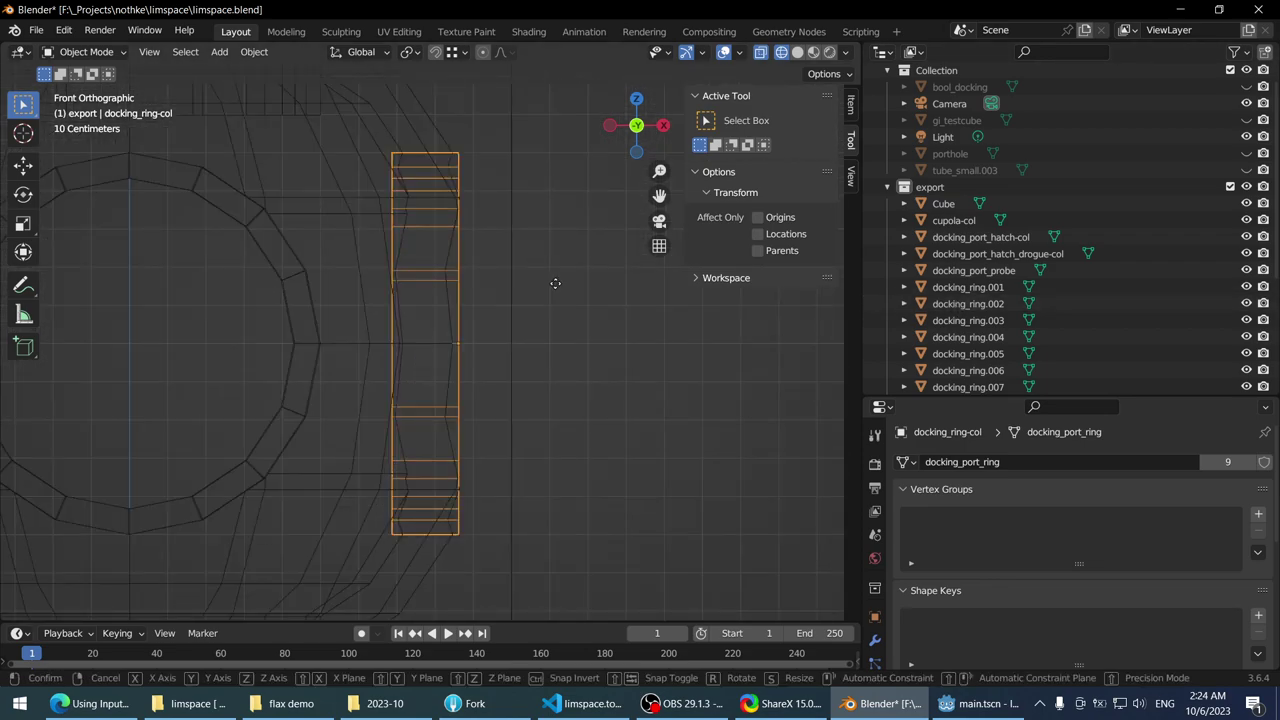
key(alt+d)
key(x)
right_click(607, 275)
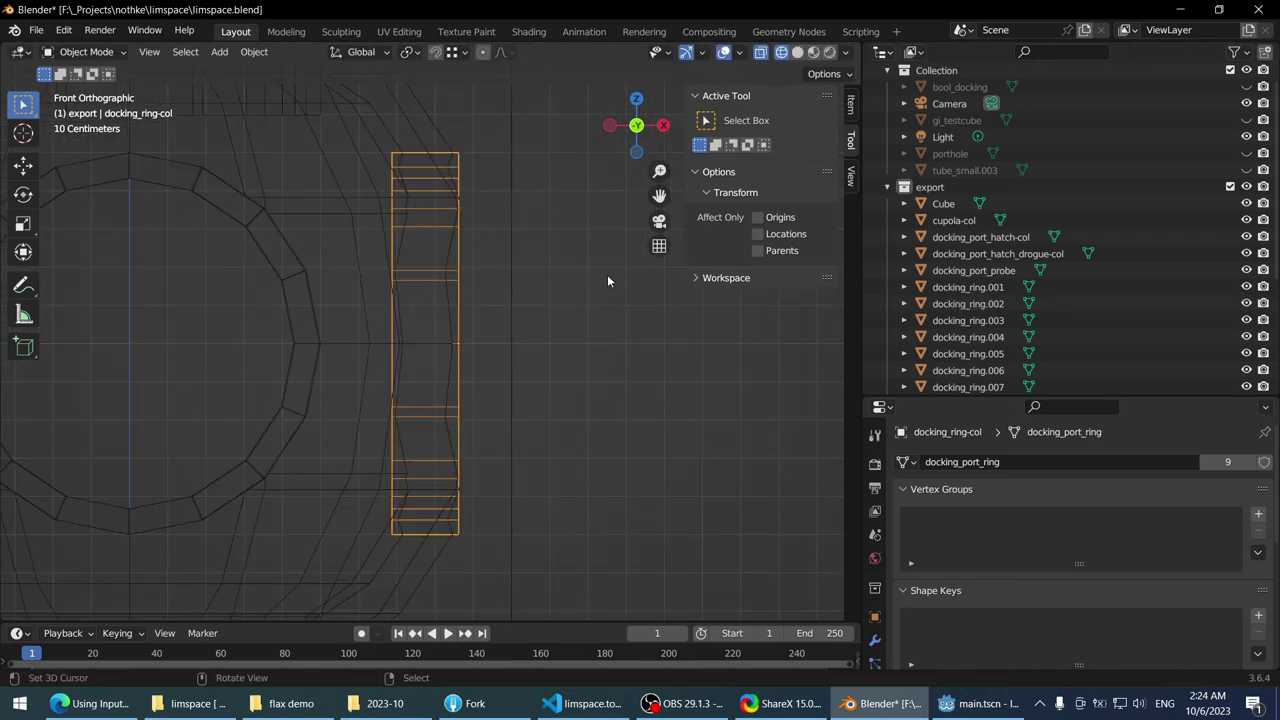
scroll(484, 302, down, 3)
scroll(443, 171, up, 2)
key(g)
key(x)
click(424, 109)
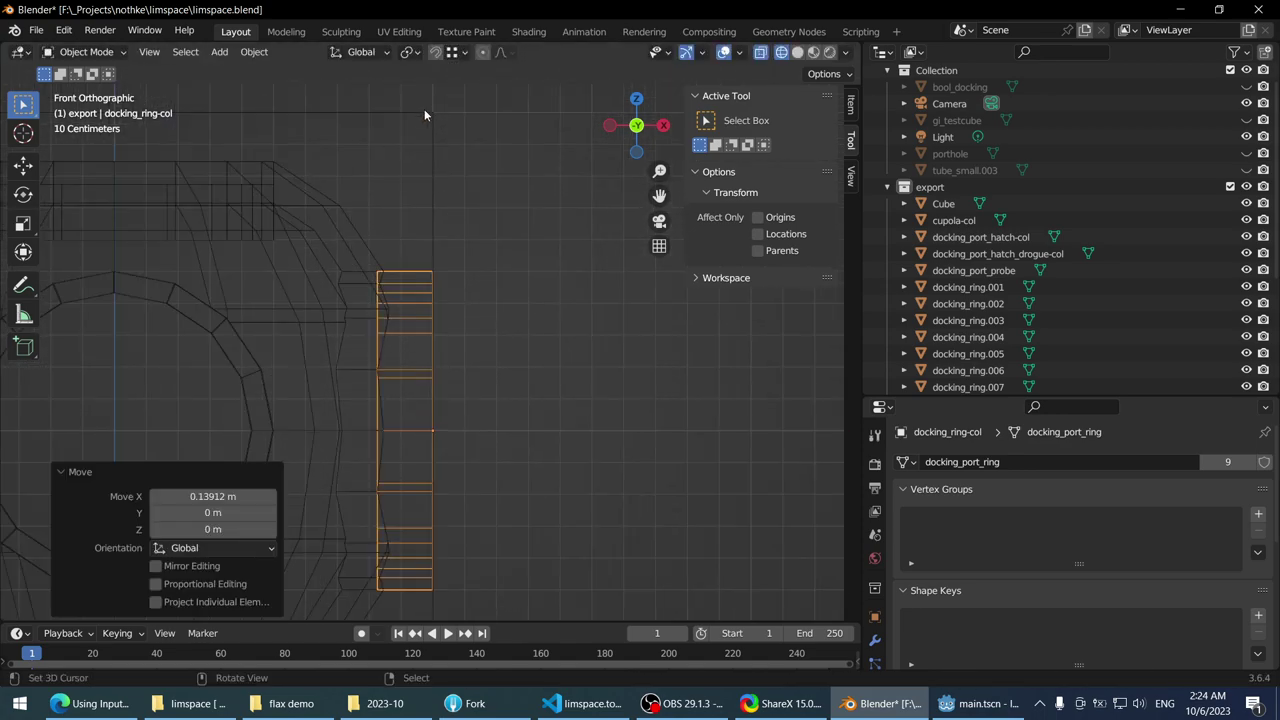
scroll(400, 180, down, 3)
scroll(415, 260, up, 2)
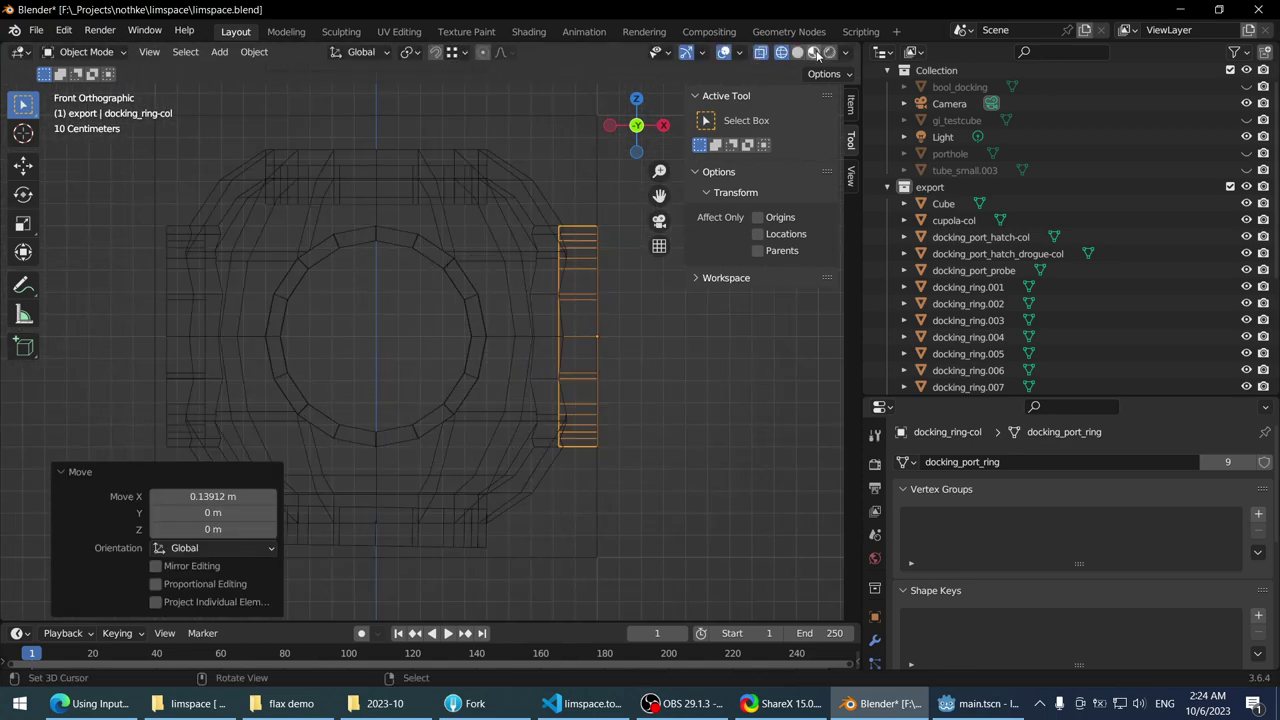
- Compare material and solid shading, then return the viewport to wireframe
click(815, 52)
click(798, 52)
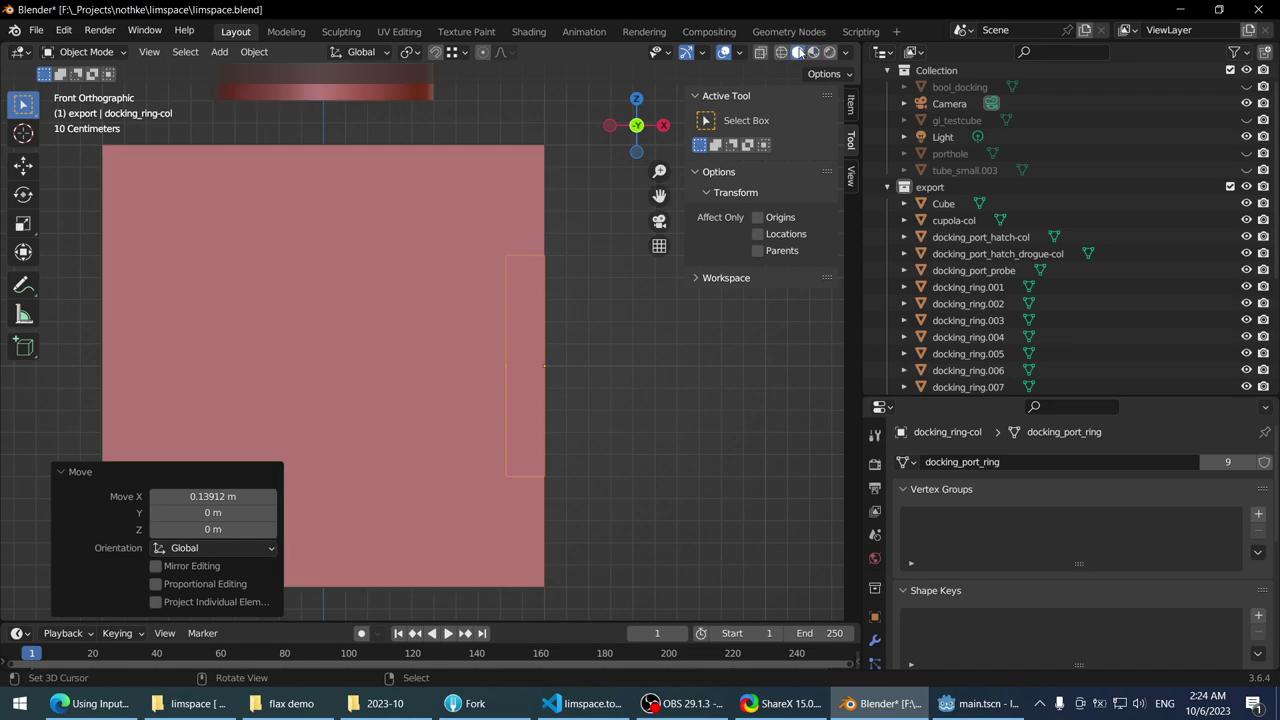
click(813, 52)
key(shift+z)
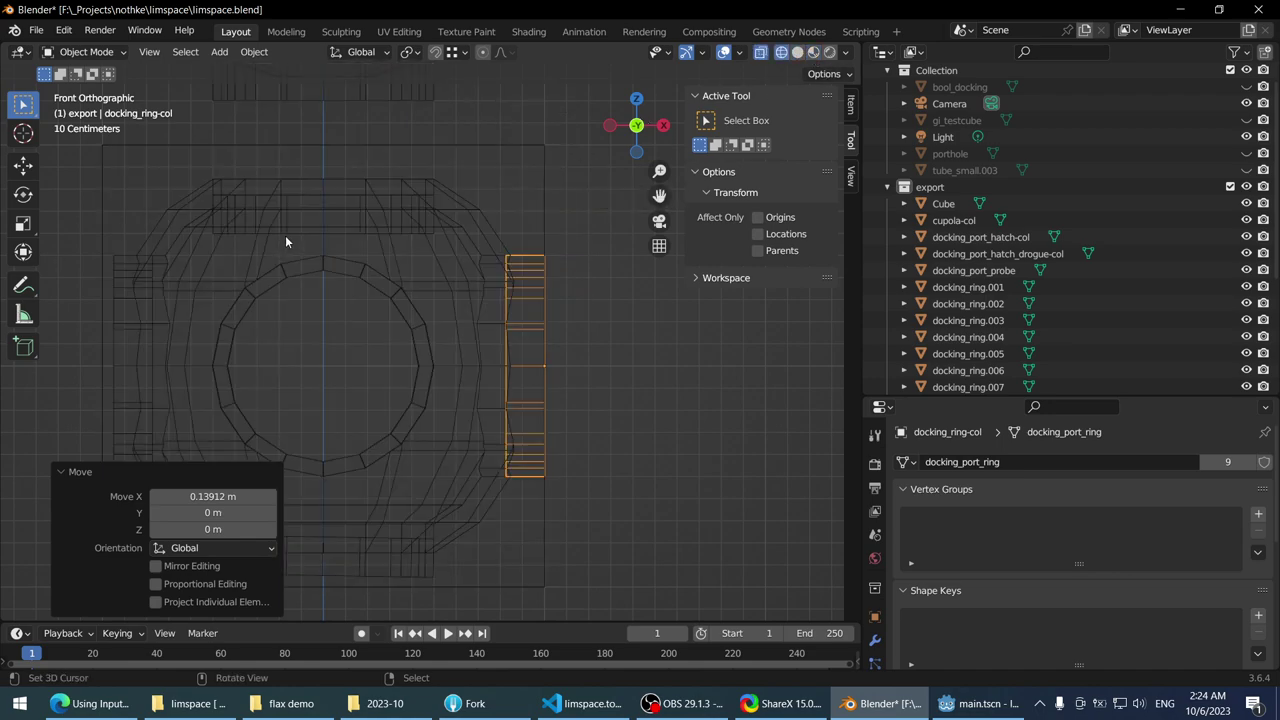
- Raise docking_ring.004 at the top of the assembly along Z
shift+middle_drag(285, 241, 378, 291)
click(505, 231)
click(489, 243)
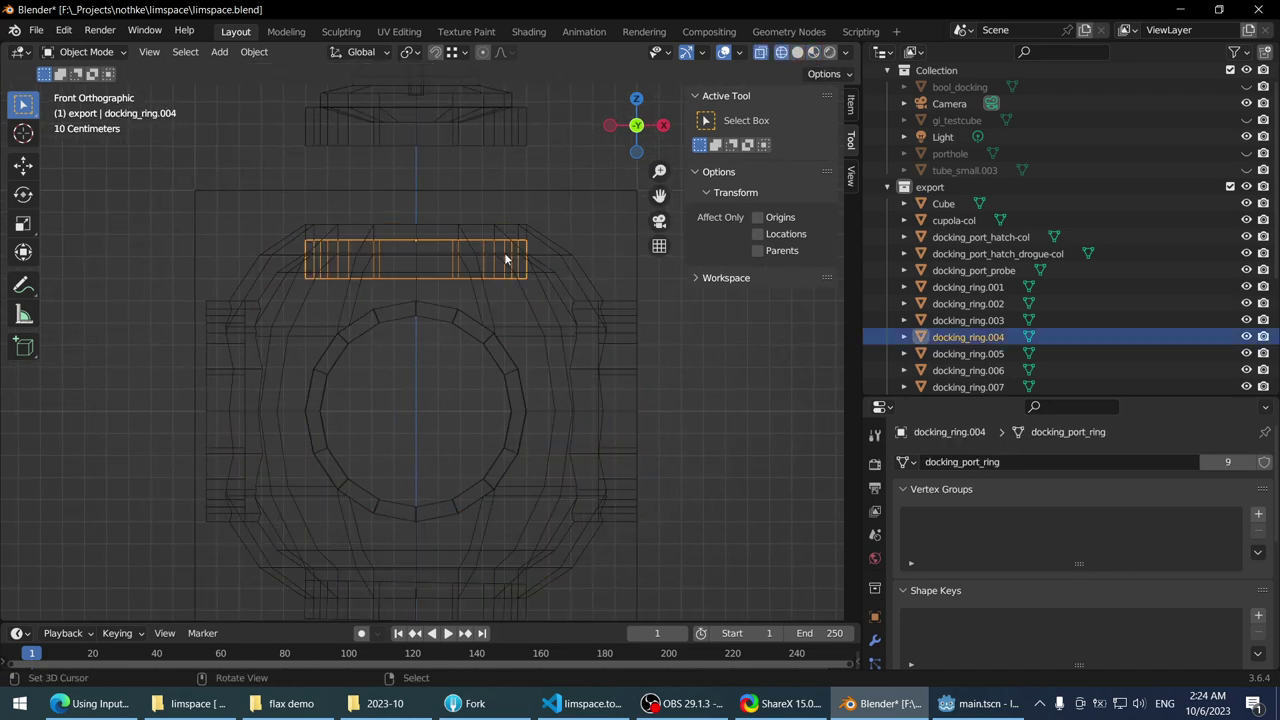
key(g)
key(z)
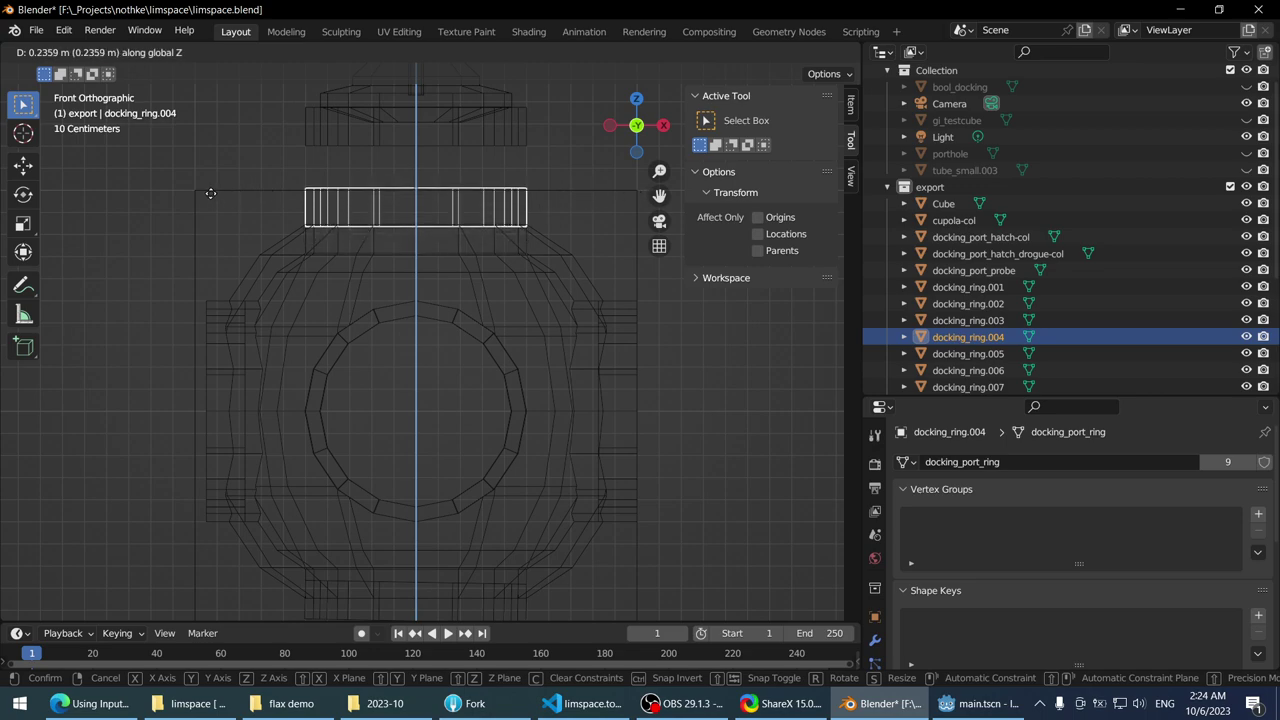
click(197, 227)
- Move docking_ring.001 0.226 m left along X and rotate it 180°, then select docking_ring.005
shift+middle_drag(197, 227, 403, 243)
click(414, 243)
key(g)
key(x)
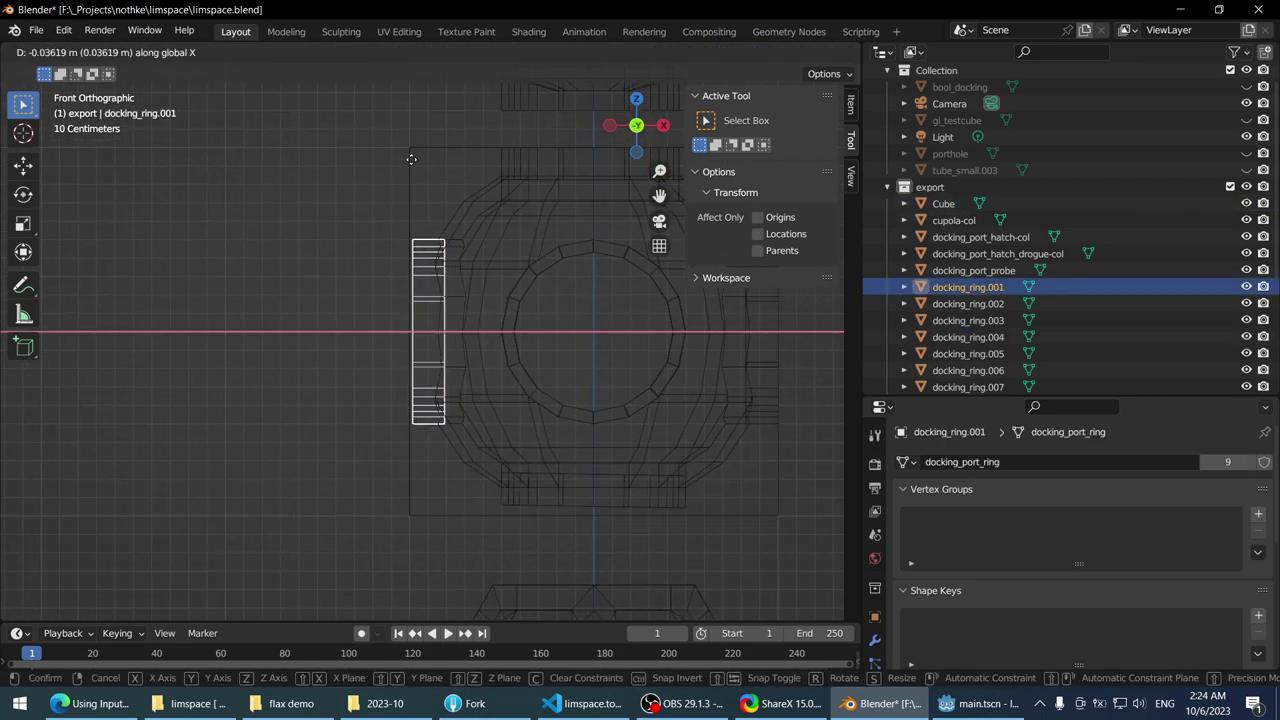
ctrl+click(413, 150)
key(g)
key(x)
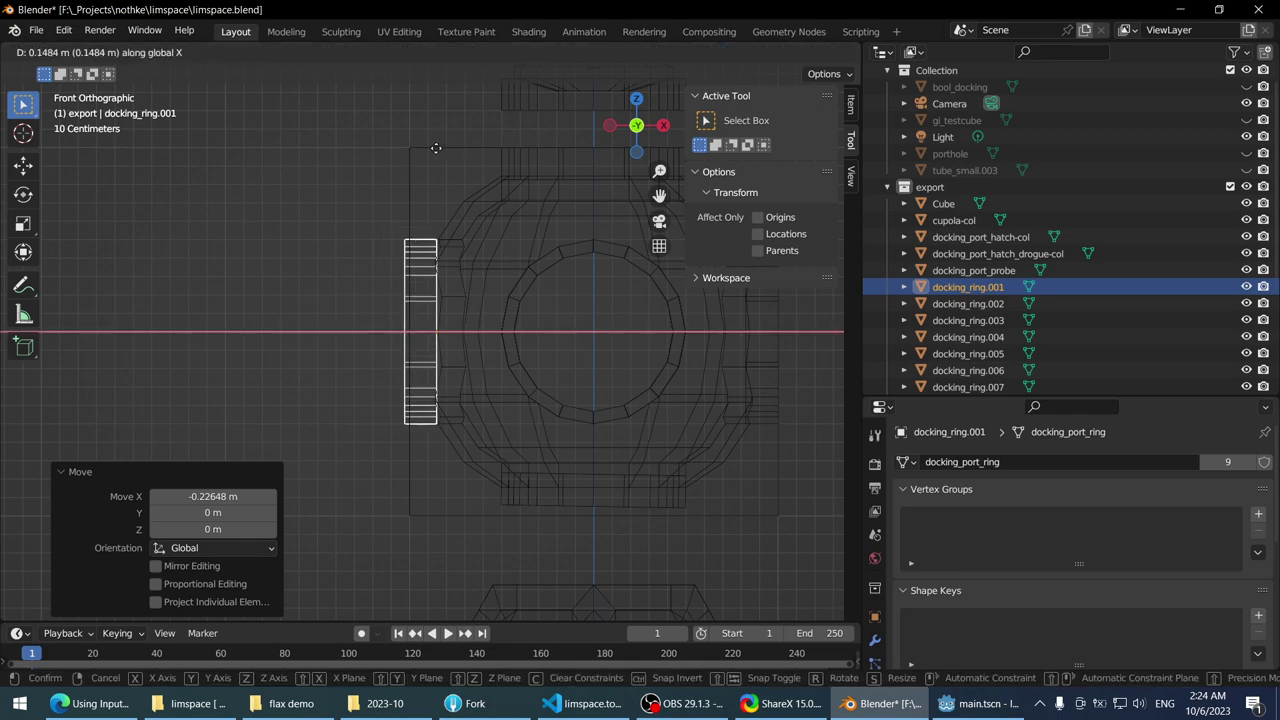
key(Escape)
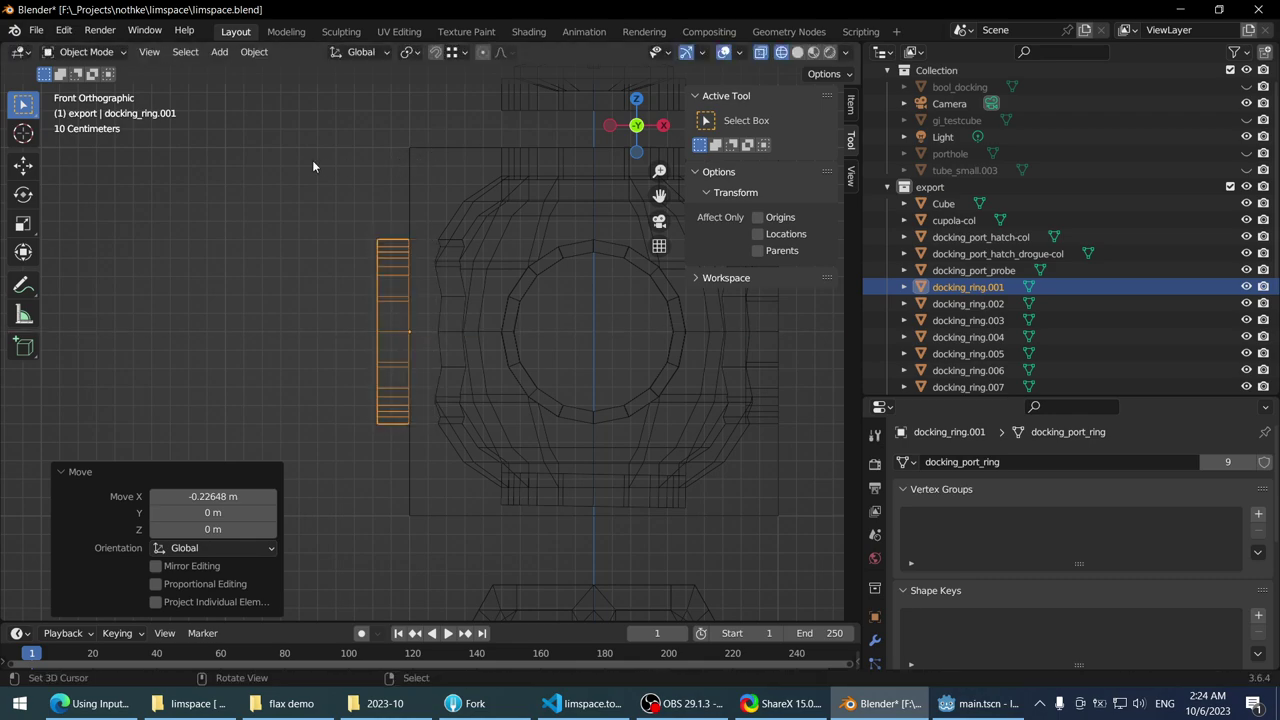
text(r180)
key(Return)
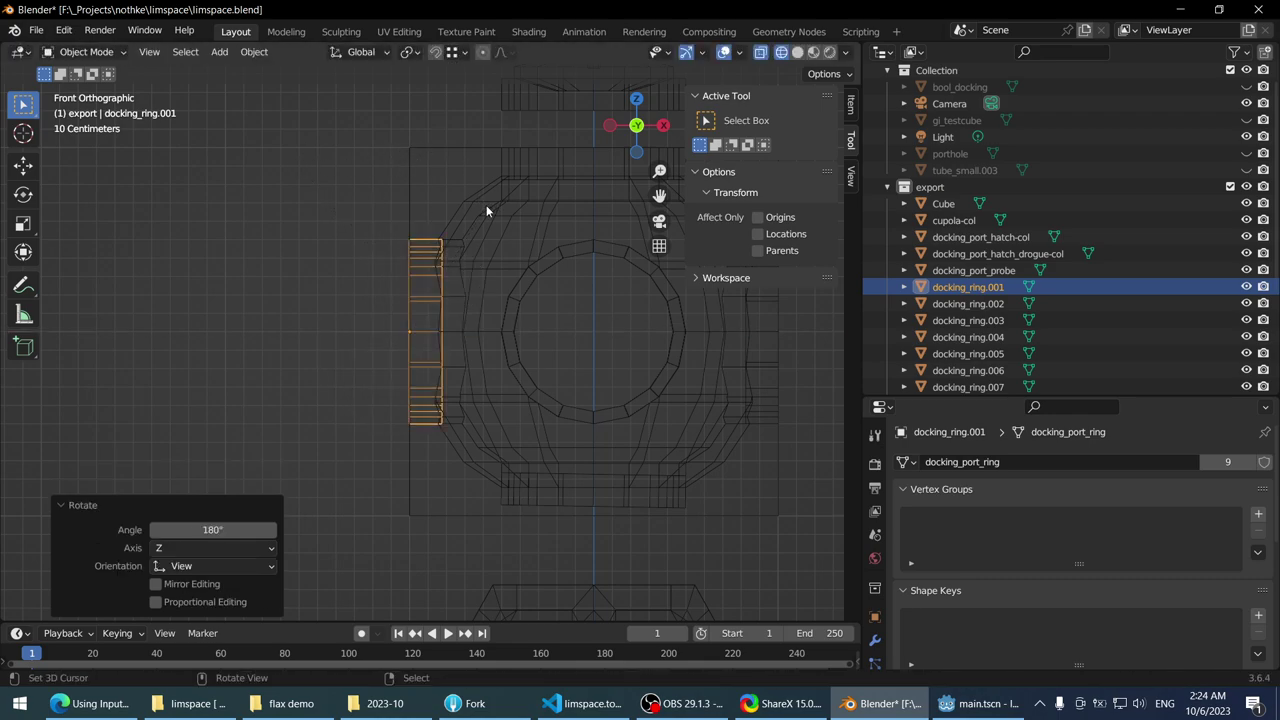
text(gx)
text(0)
key(Return)
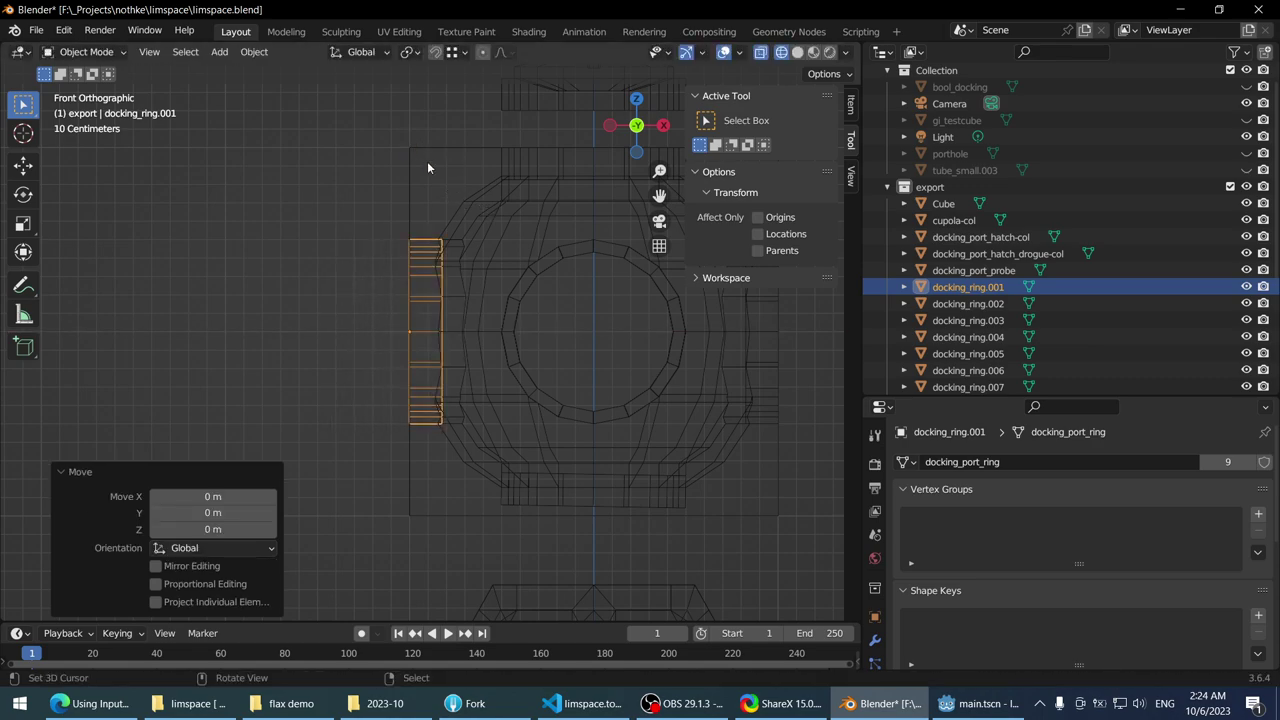
shift+middle_drag(632, 456, 471, 266)
click(462, 411)
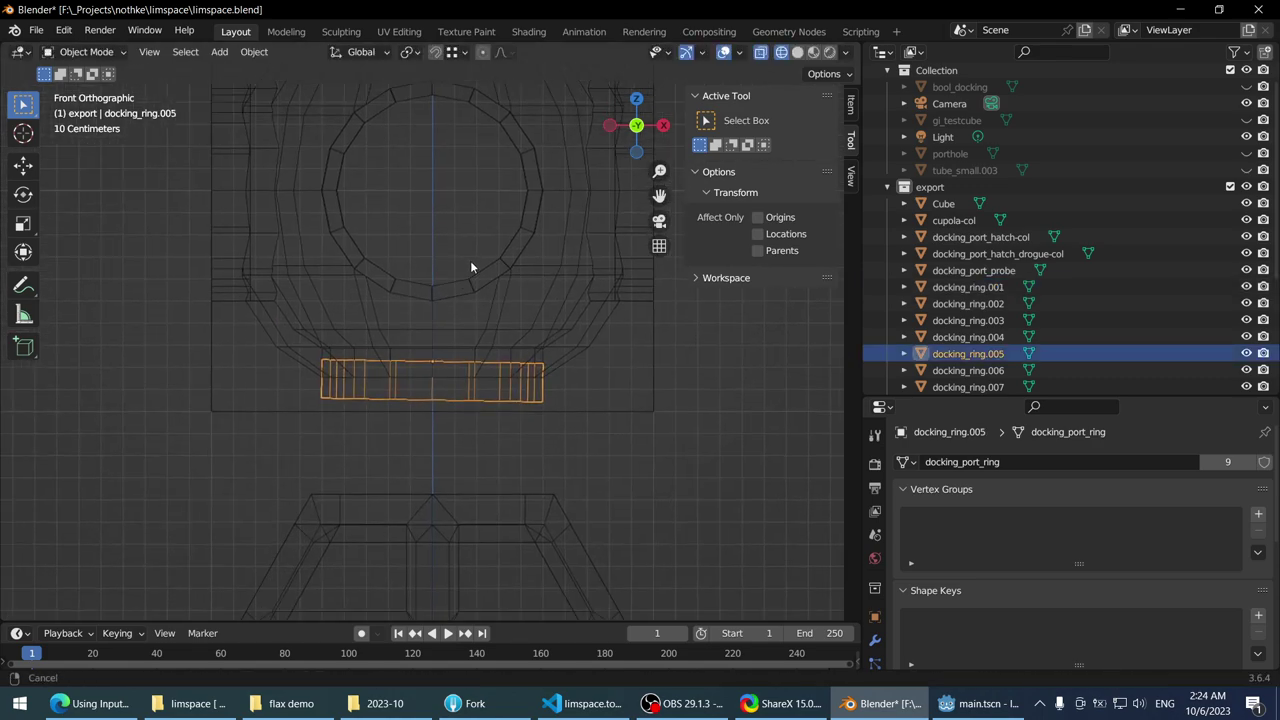
- Set docking_ring.005's X and Y rotation to 0° in the transform panel
scroll(471, 266, up, 1)
click(851, 104)
click(760, 204)
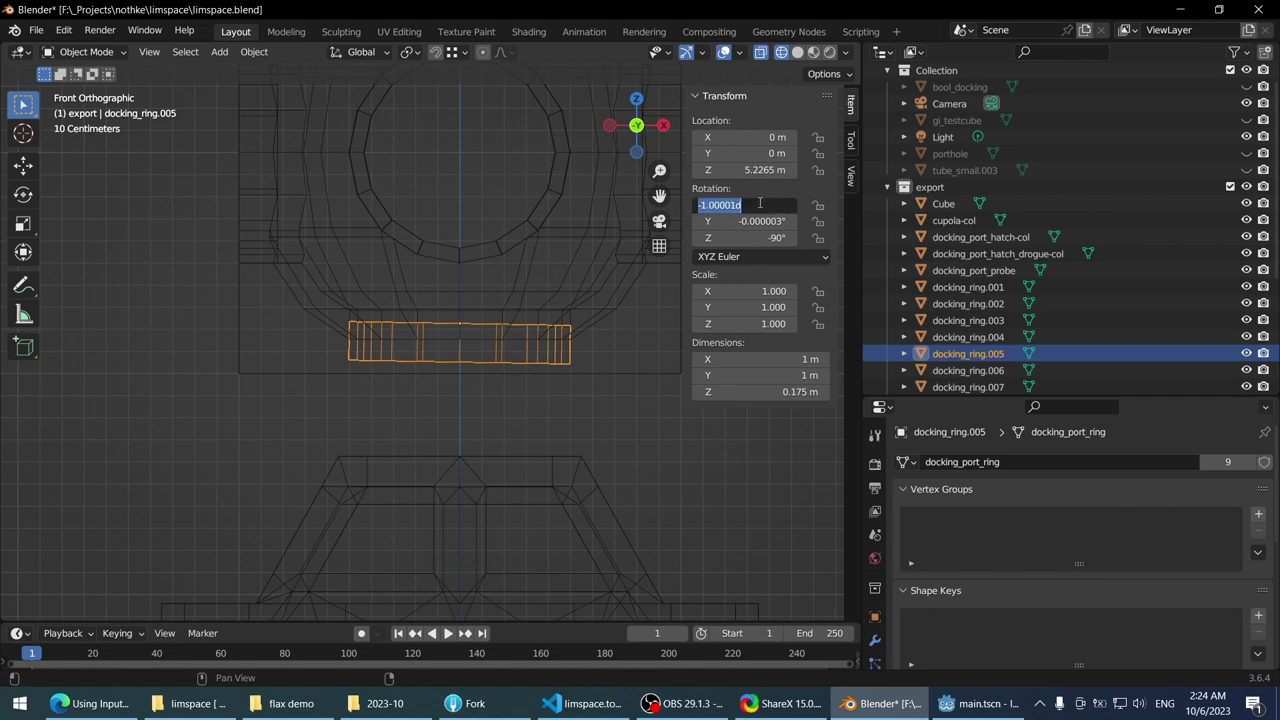
text(0)
key(Tab)
text(0)
key(Return)
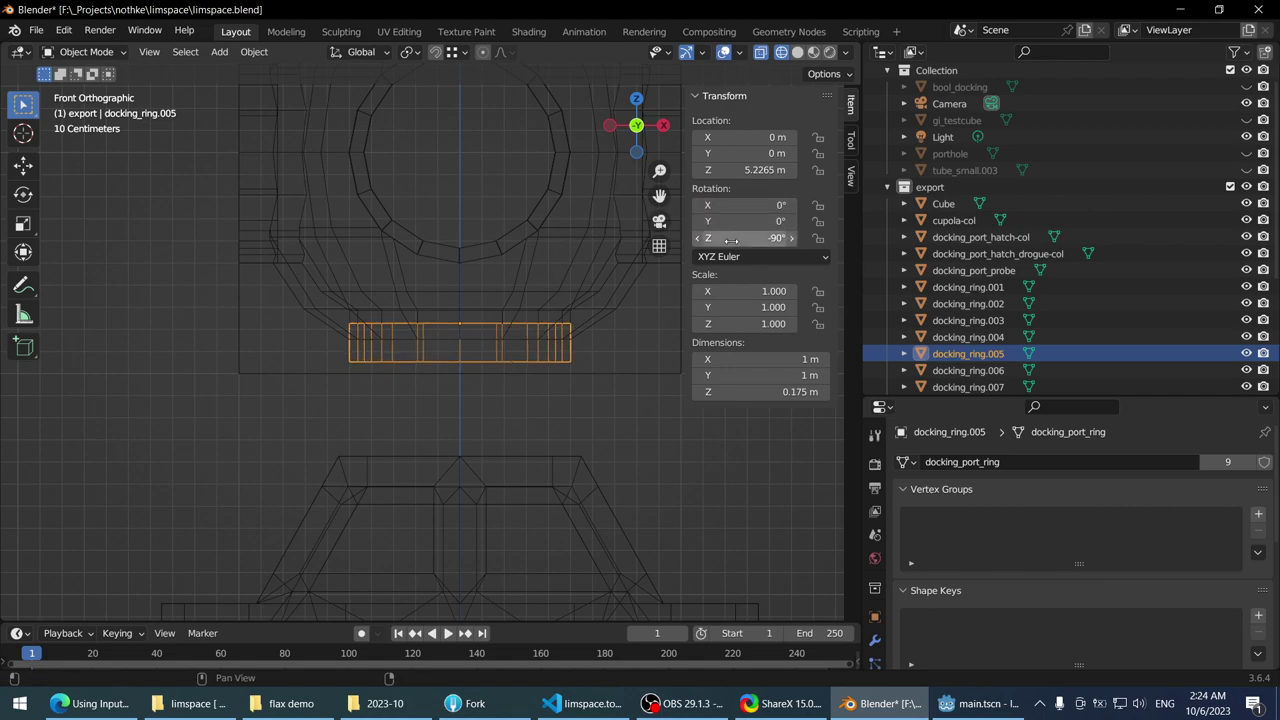
- Flip docking_ring.005 by 180° and lower it along Z to 5 m
key(g)
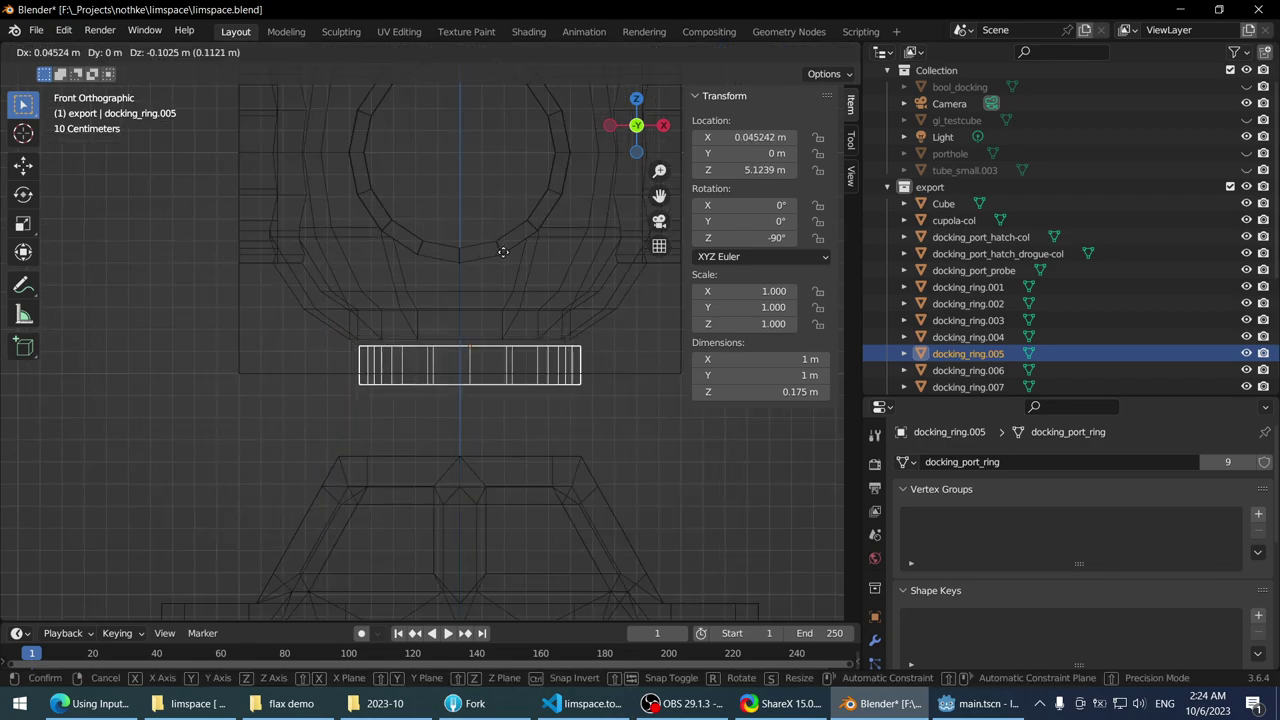
key(Escape)
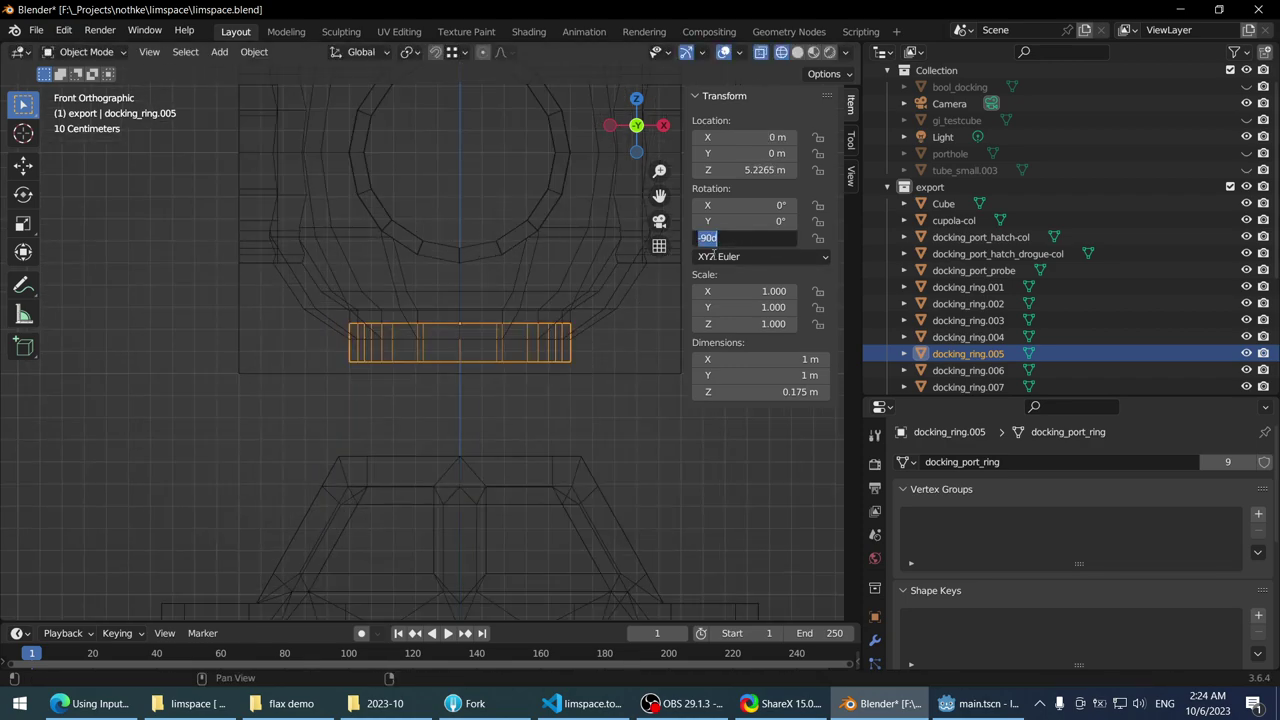
scroll(491, 261, up, 2)
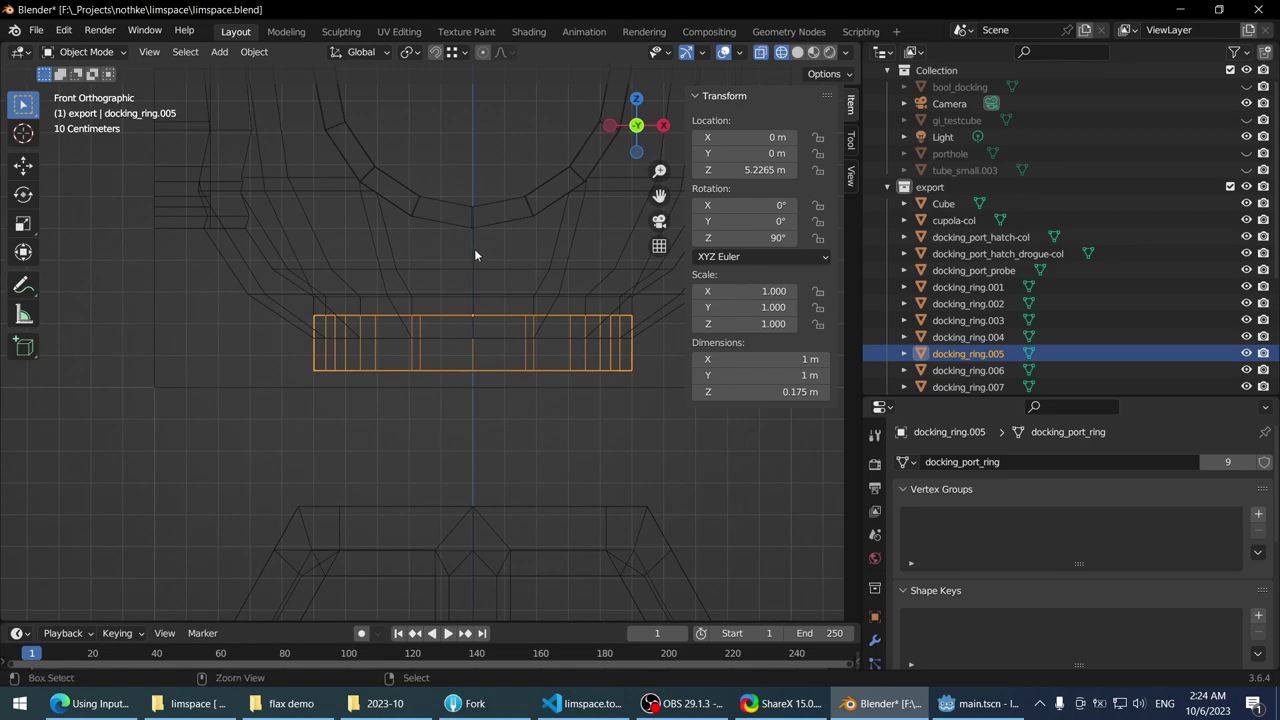
text(r180)
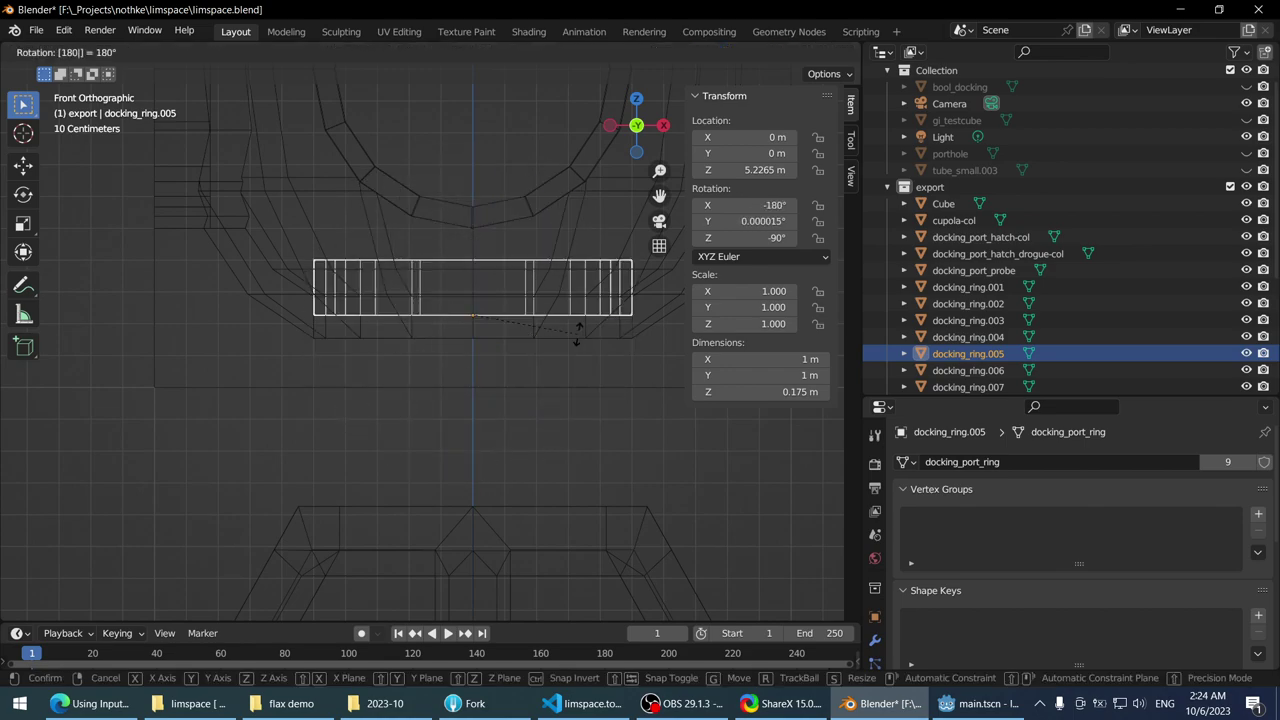
key(Return)
key(g)
key(z)
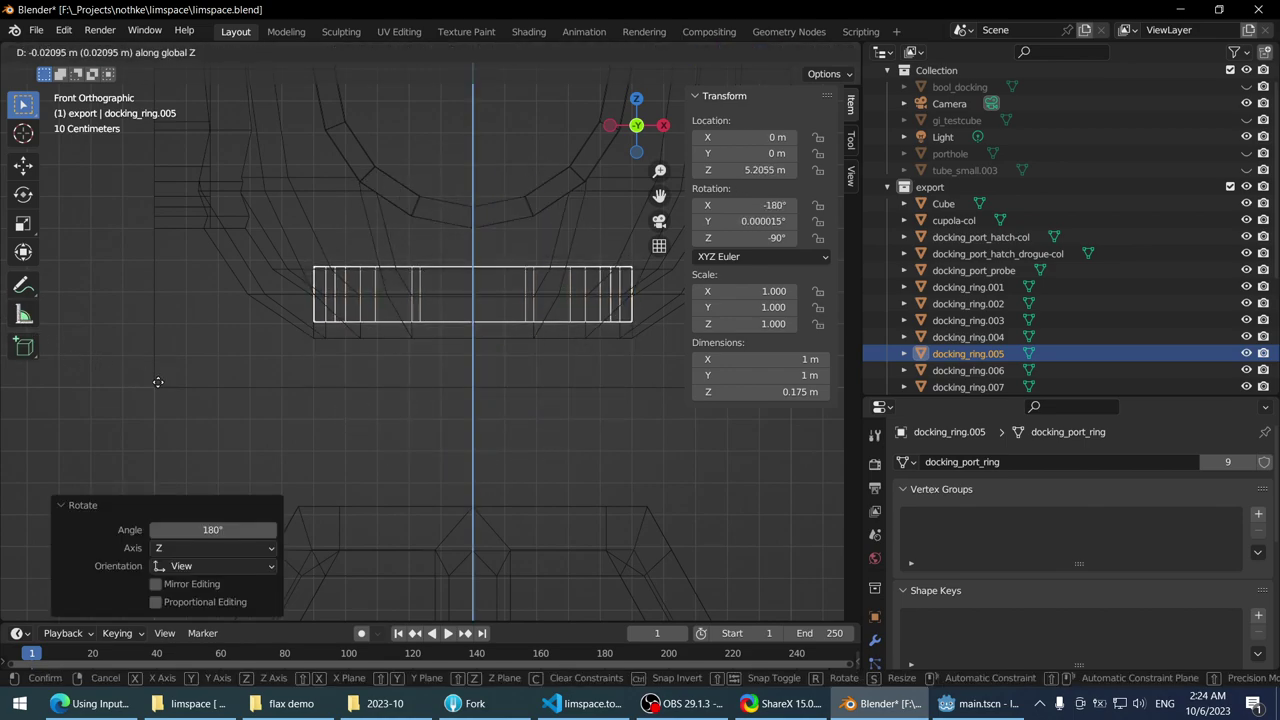
key(Return)
- Select the hull sphere, docking_ring.004 and docking_ring.007 to check their positions
scroll(436, 327, down, 2)
click(446, 127)
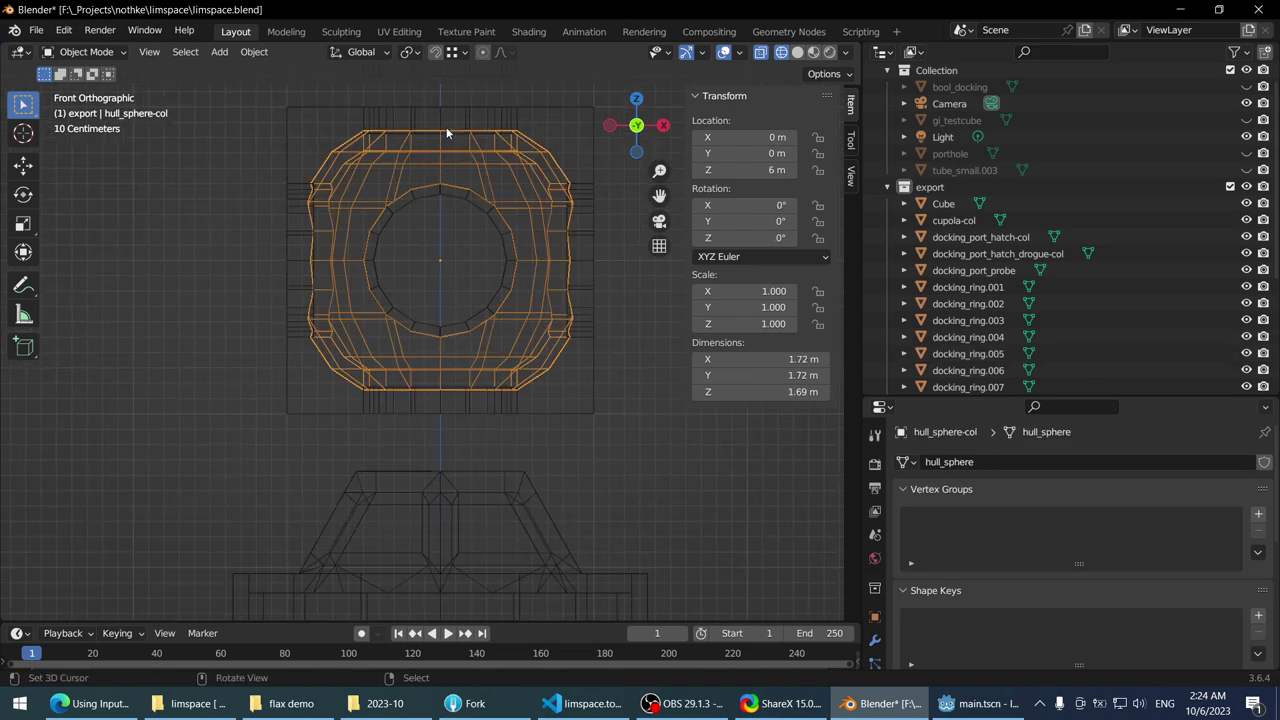
click(446, 127)
scroll(446, 243, up, 2)
shift+middle_drag(446, 243, 465, 305)
scroll(426, 276, down, 1)
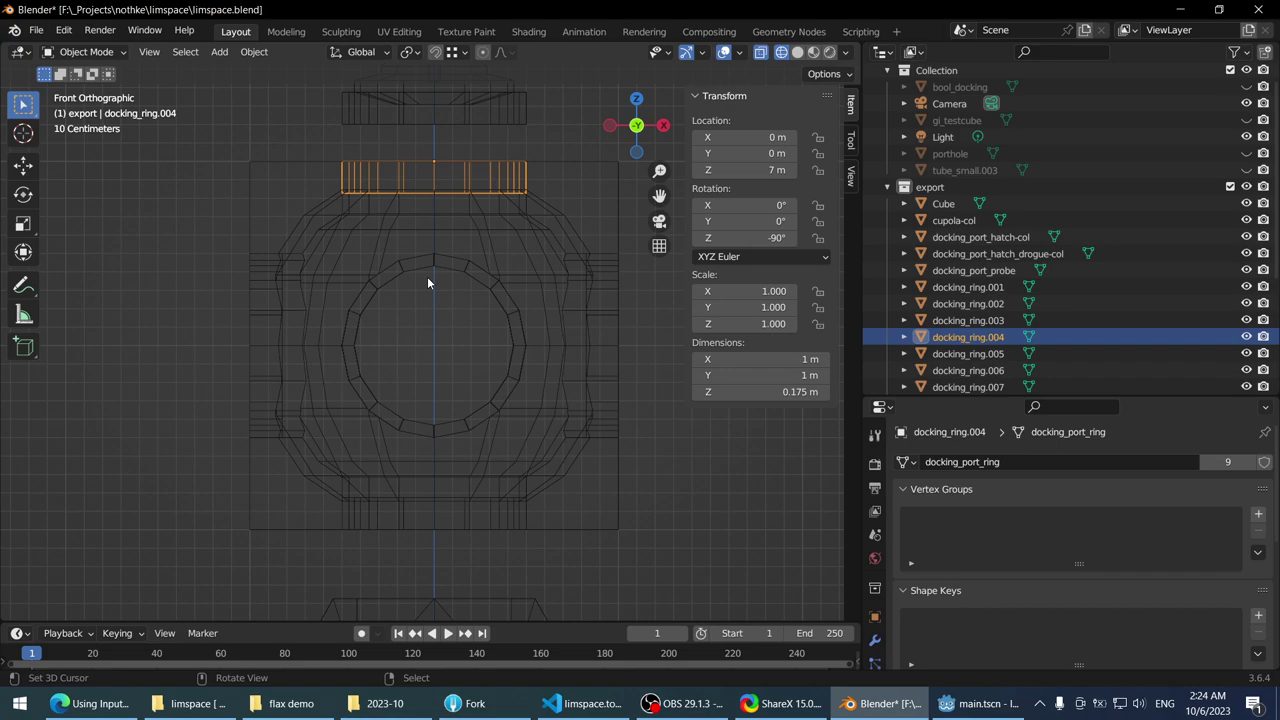
scroll(427, 276, down, 4)
scroll(457, 183, up, 3)
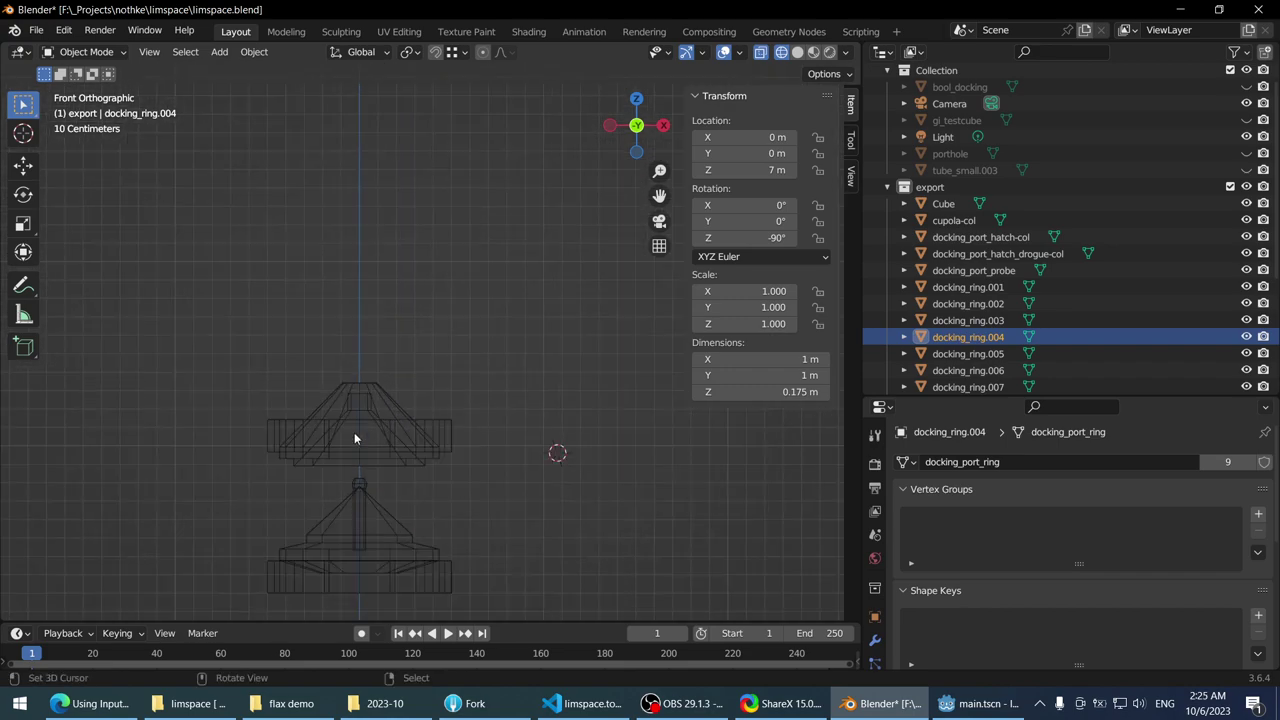
shift+middle_drag(354, 437, 429, 203)
scroll(465, 414, up, 2)
click(467, 427)
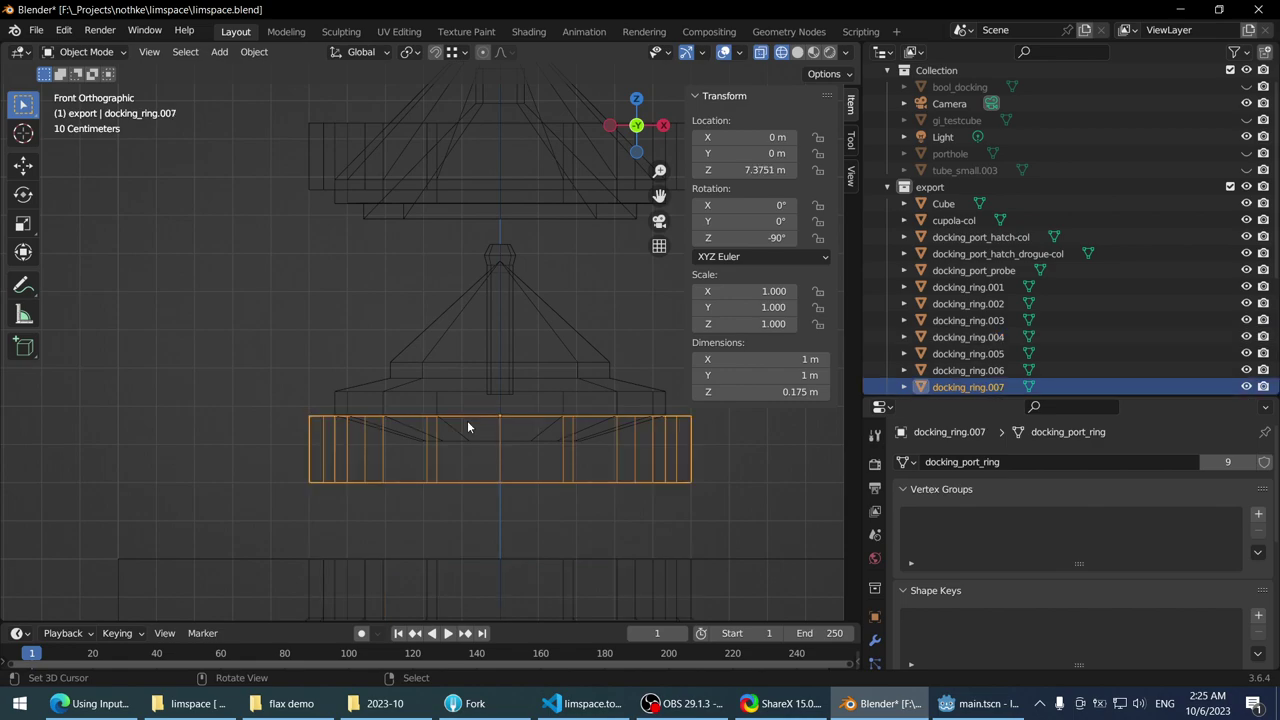
shift+middle_drag(569, 411, 503, 329)
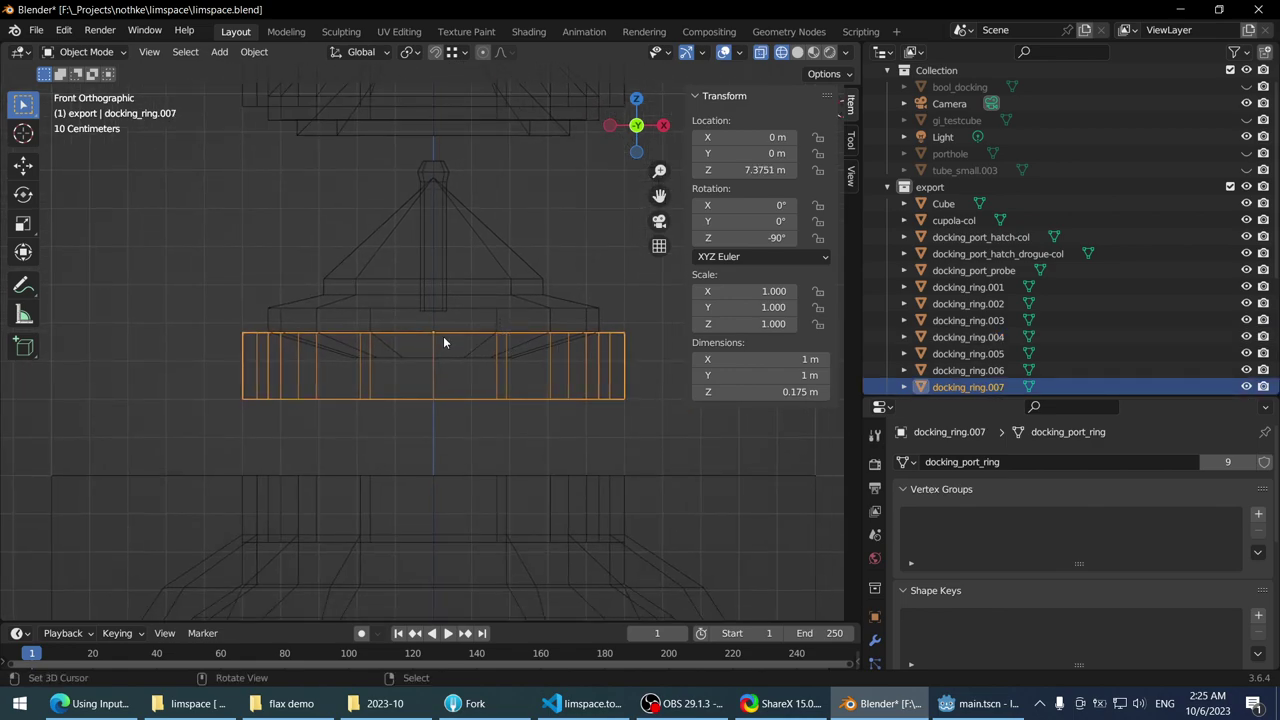
scroll(502, 390, down, 5)
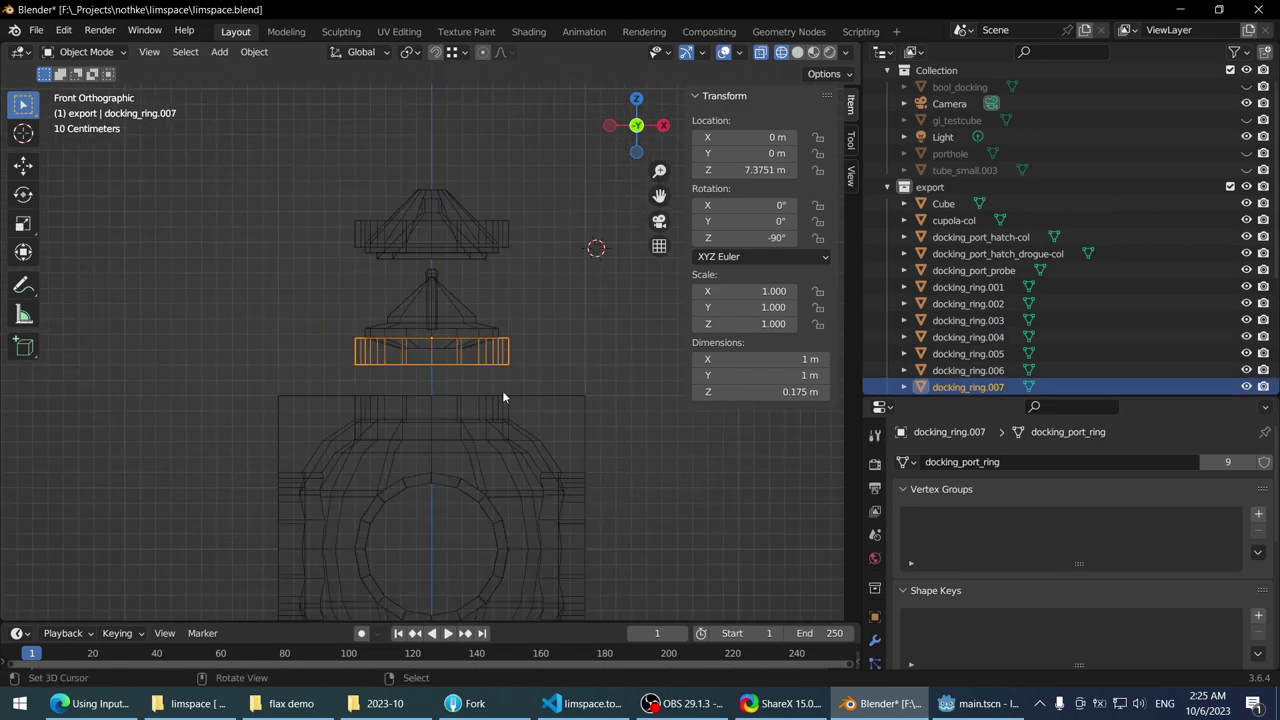
shift+middle_drag(502, 390, 449, 223)
click(442, 210)
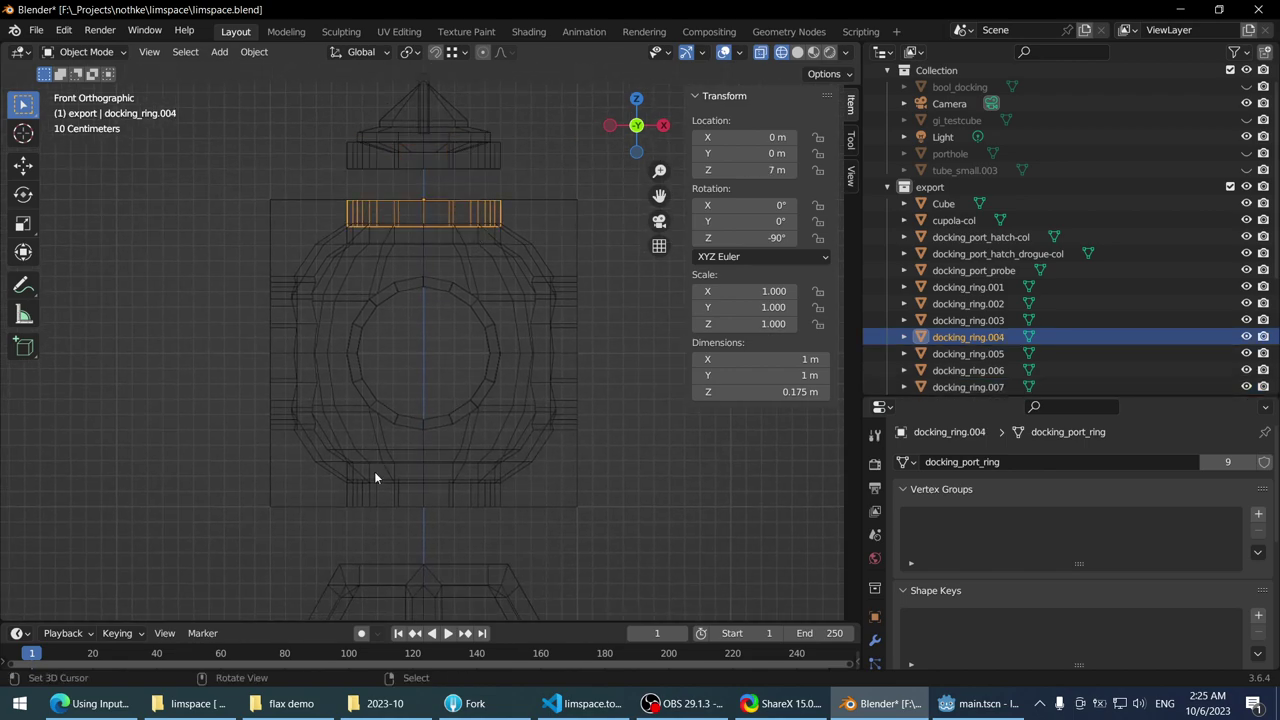
- Check hull_sphere-col at Z 6 m and docking_ring.005, then reset the view
scroll(366, 459, down, 1)
scroll(534, 464, up, 3)
click(534, 464)
click(490, 474)
scroll(509, 423, up, 2)
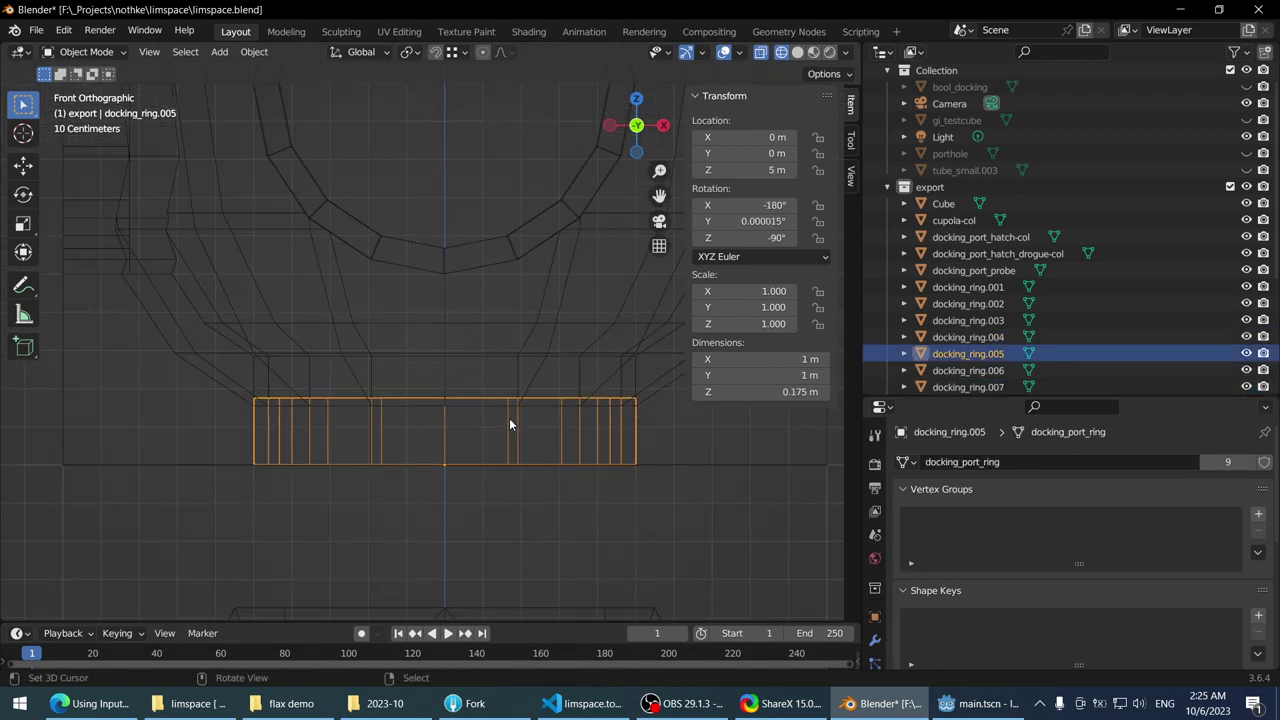
scroll(440, 365, down, 4)
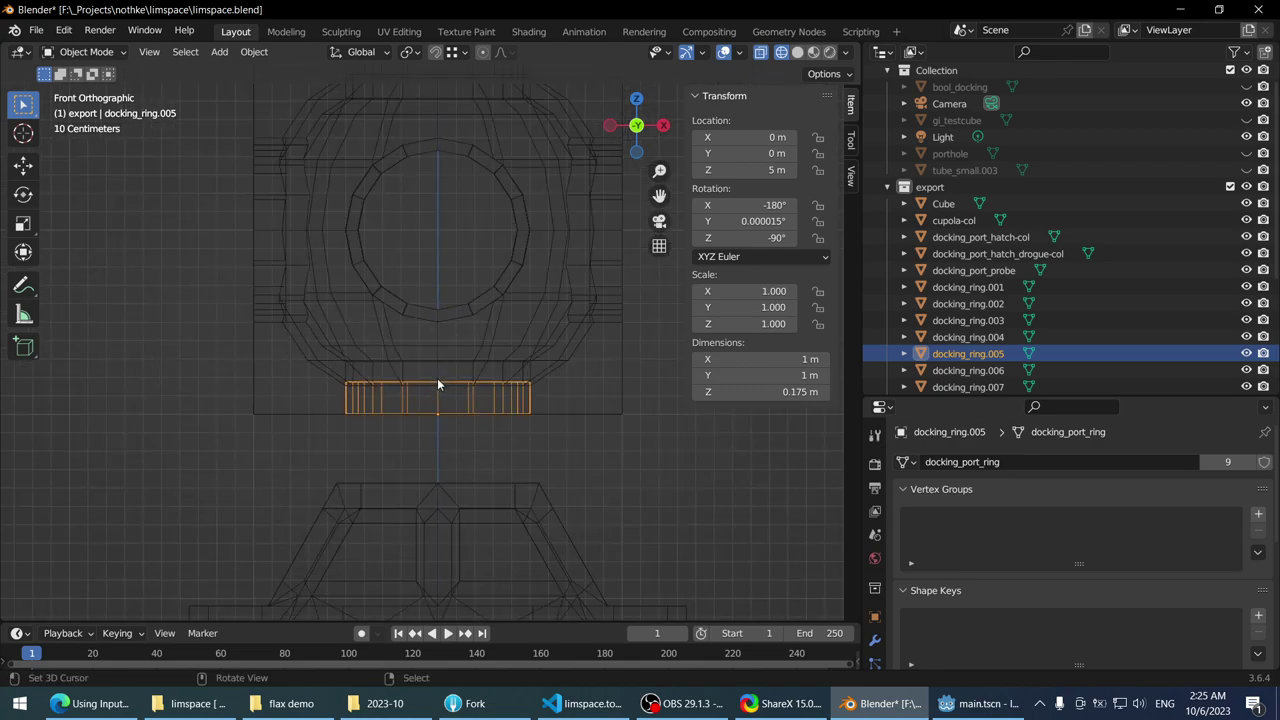
click(377, 318)
shift+middle_drag(377, 271, 394, 327)
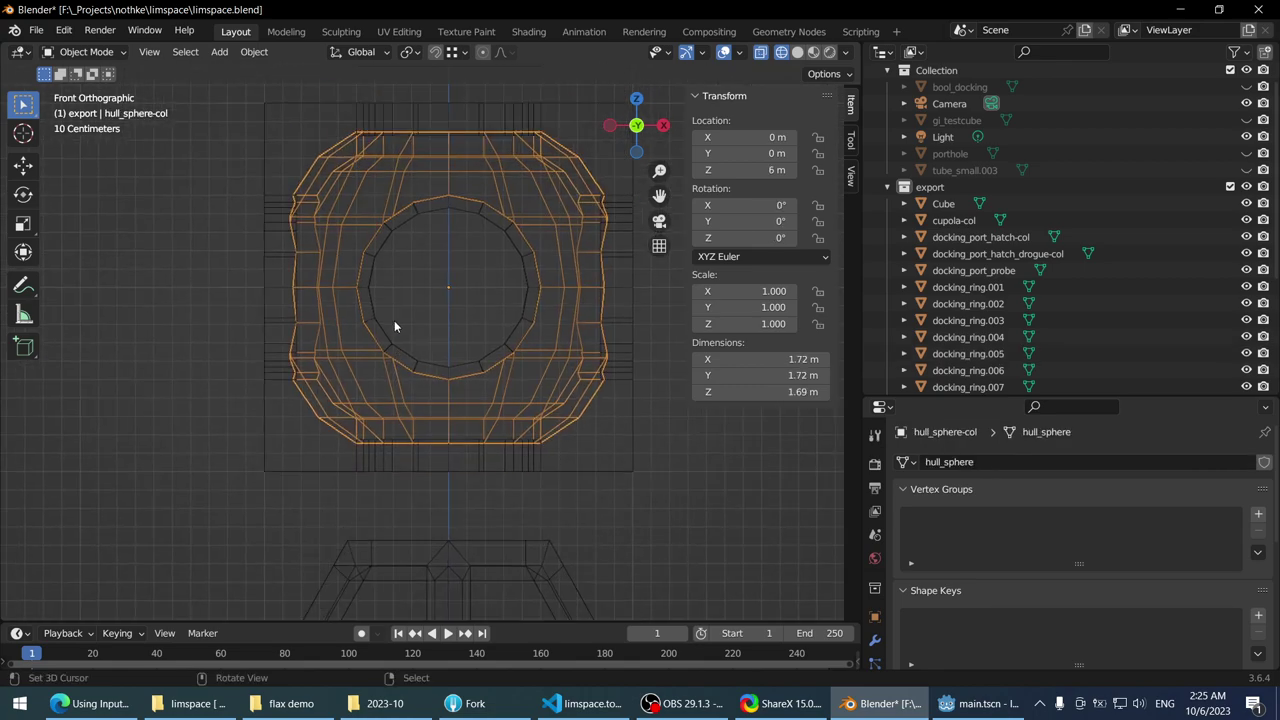
key(KP_0)
- Switch to Material Preview shading and hide the Cube to reveal the hull
key(KP_1)
shift+middle_drag(375, 355, 365, 373)
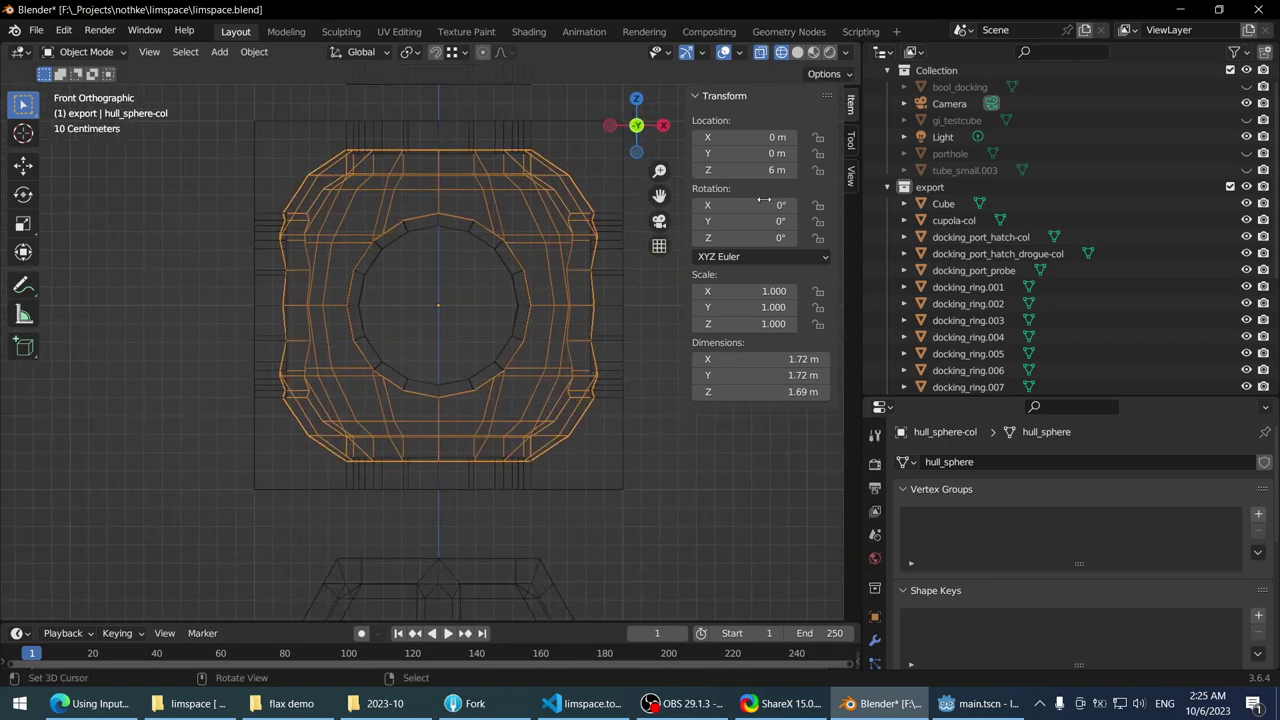
click(813, 52)
click(943, 203)
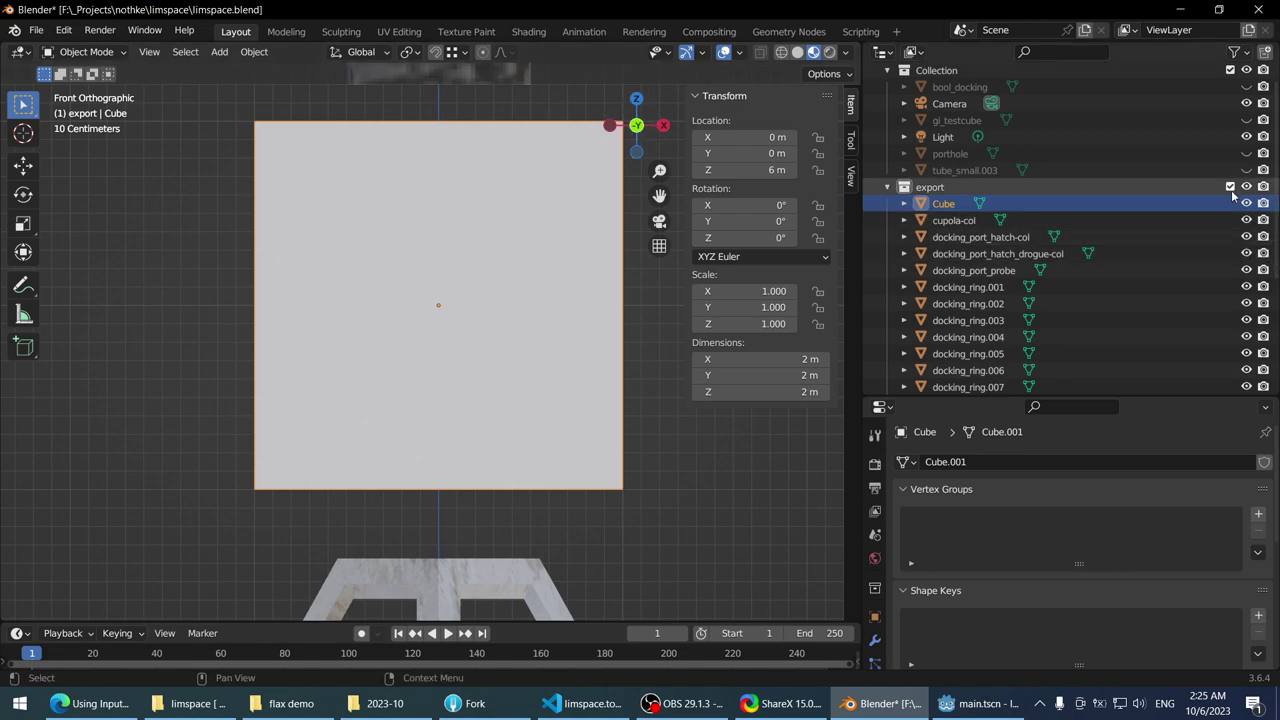
key(alt+h)
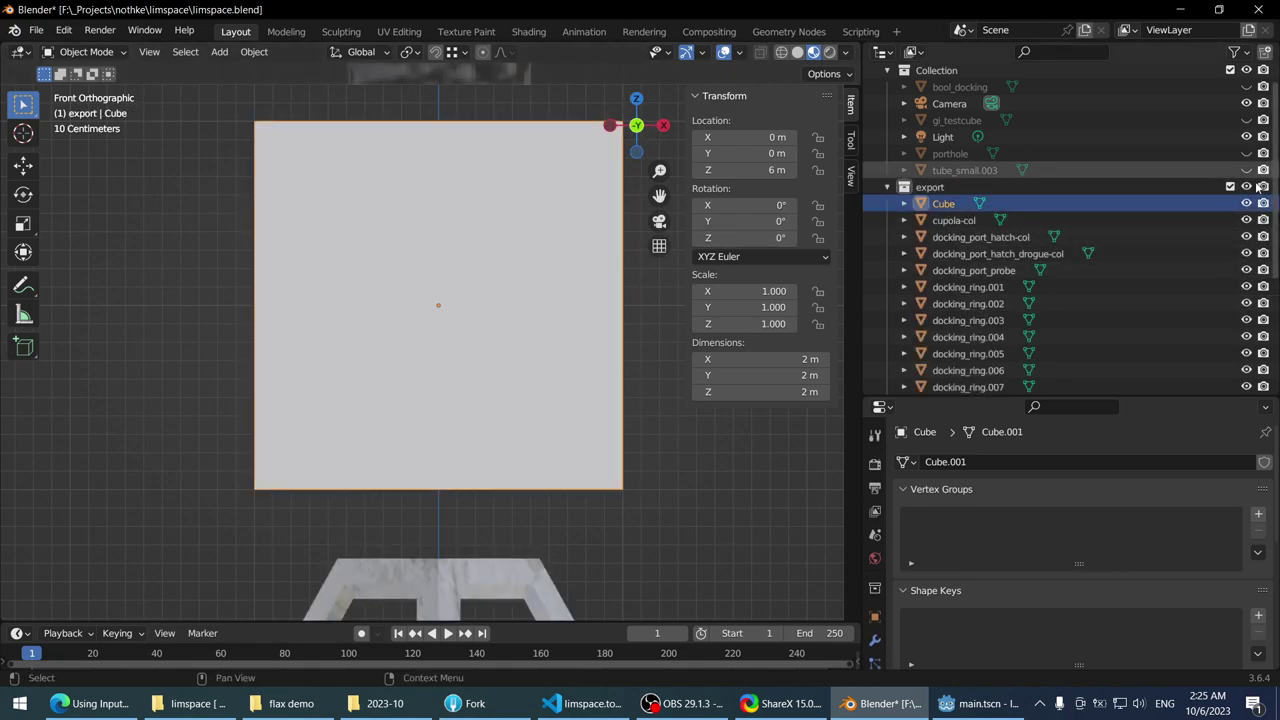
click(1250, 204)
- Scale hull_sphere-col uniformly to 1.099, about 1.93 m across
scroll(486, 314, down, 1)
click(486, 314)
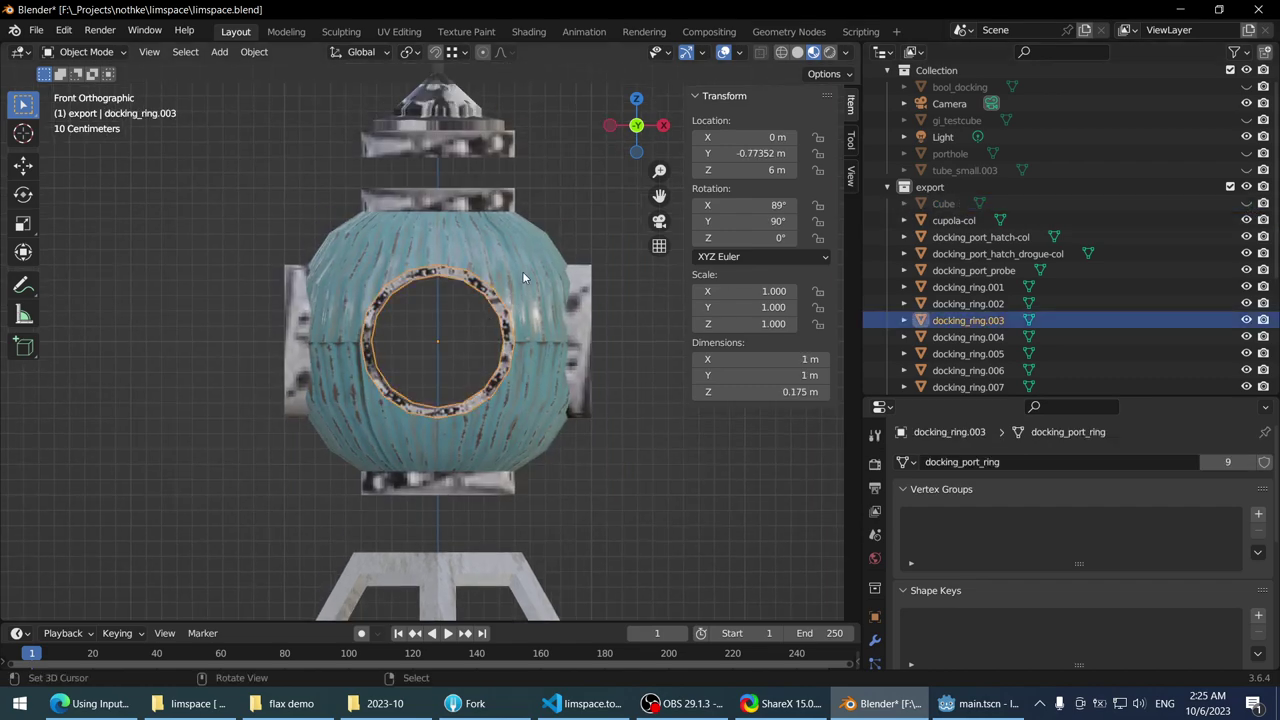
click(532, 447)
key(s)
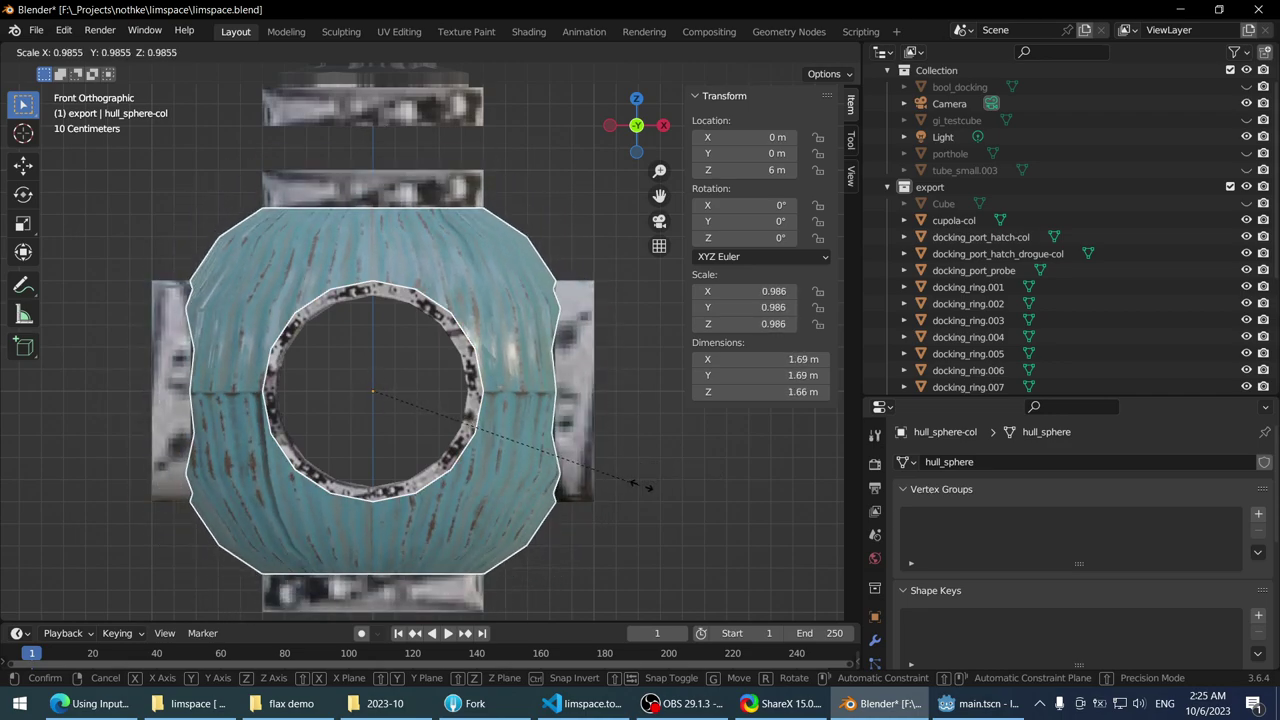
right_click(618, 423)
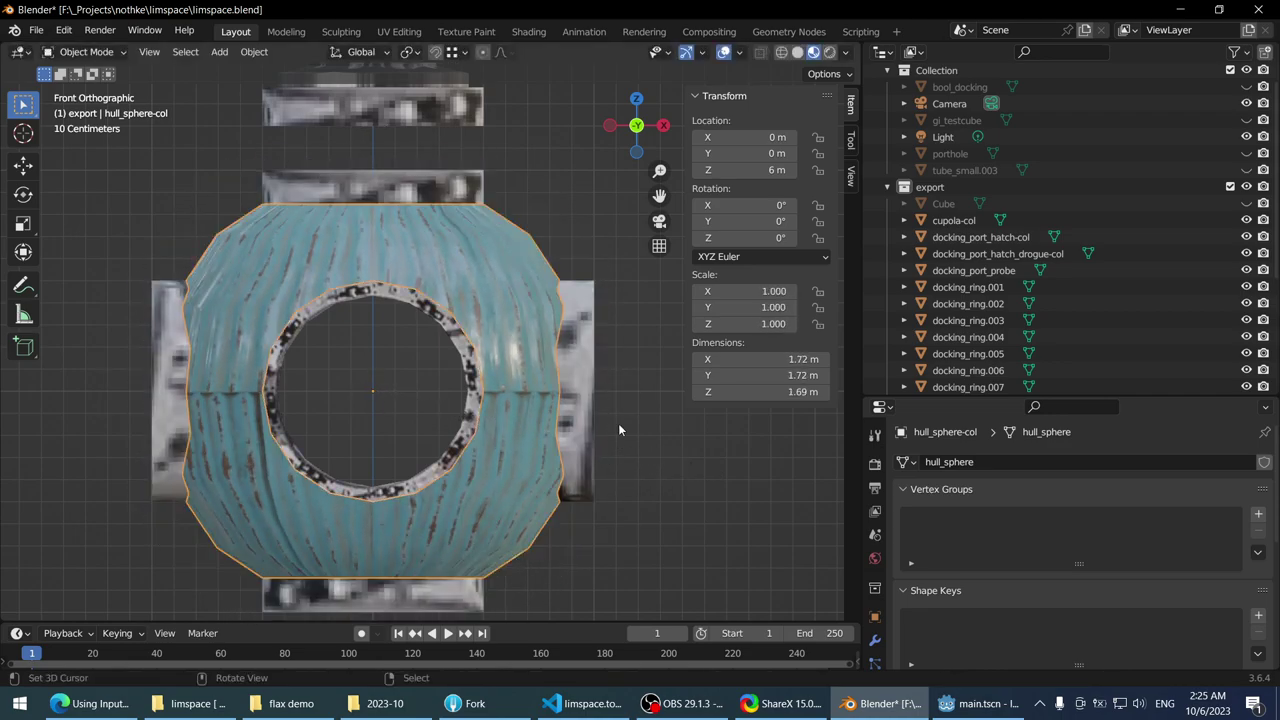
scroll(560, 428, down, 2)
scroll(654, 420, up, 1)
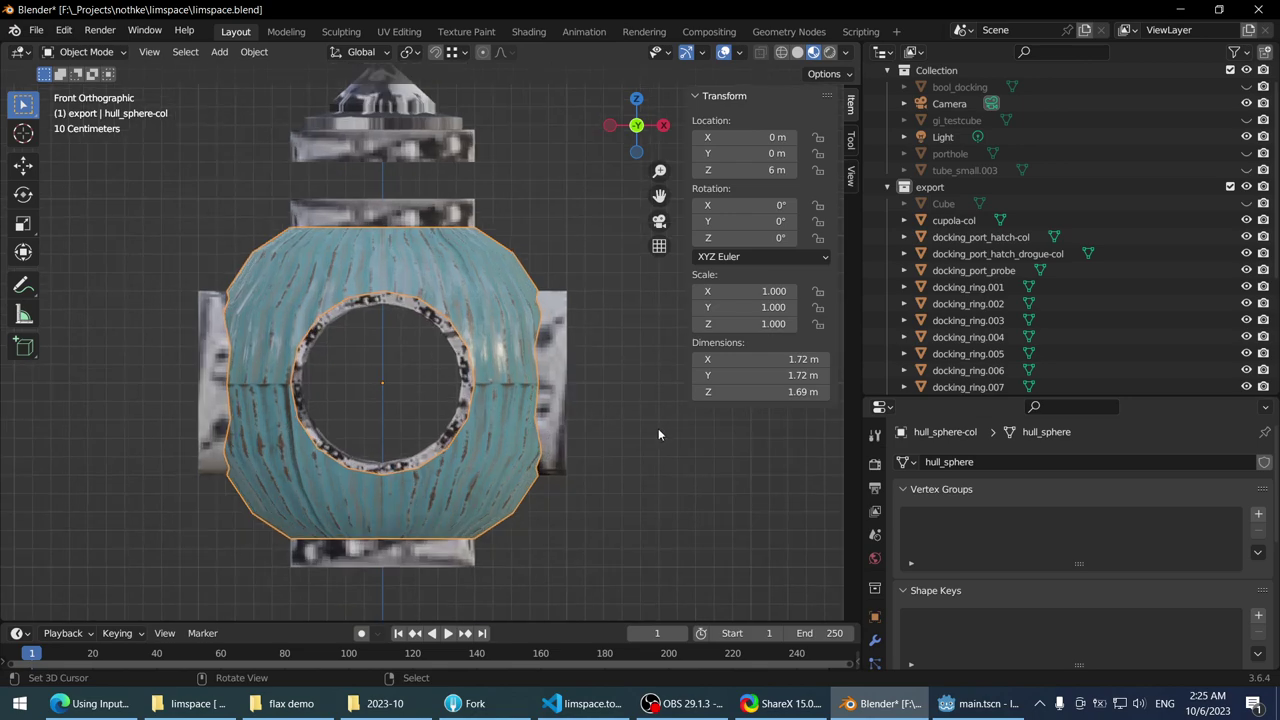
key(s)
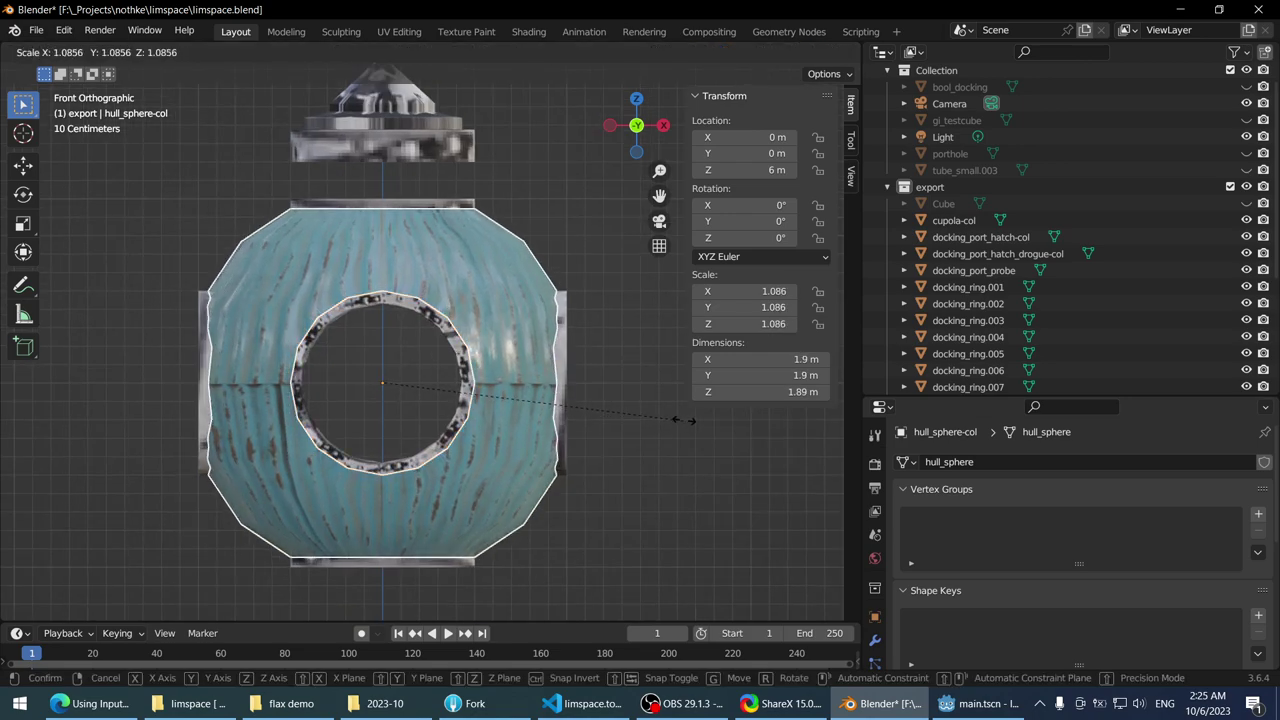
right_click(684, 426)
key(s)
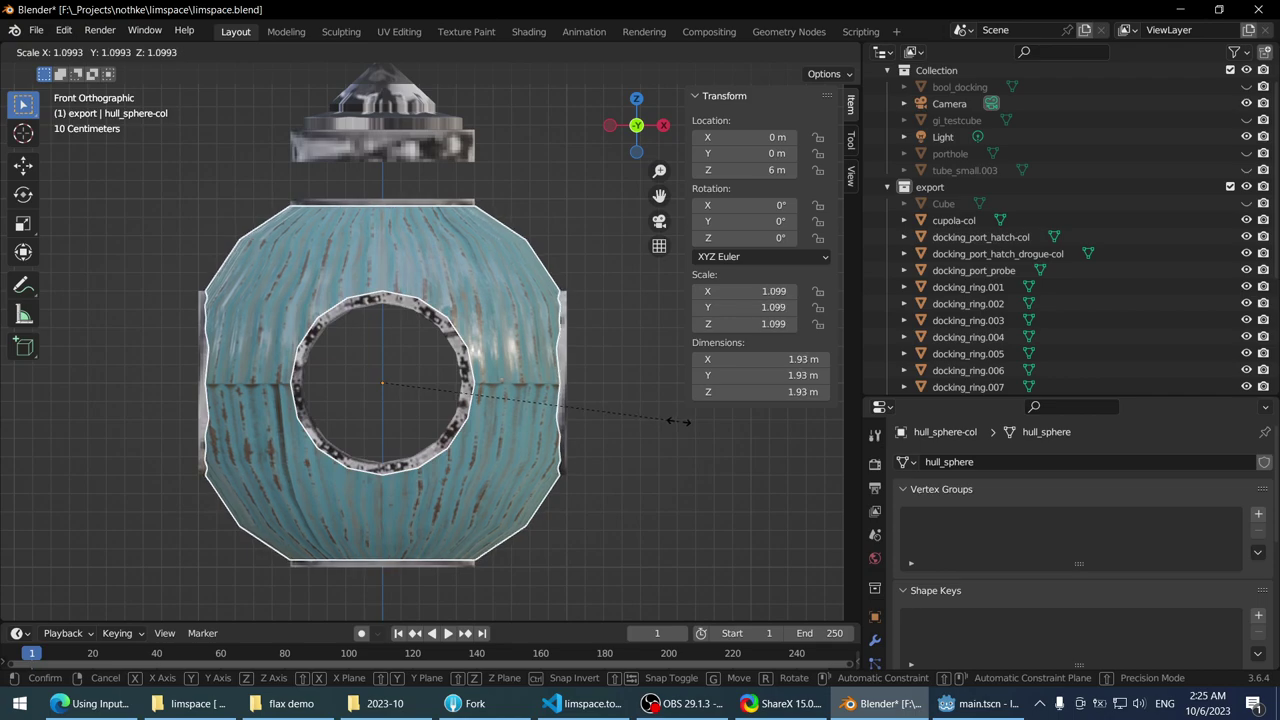
click(678, 423)
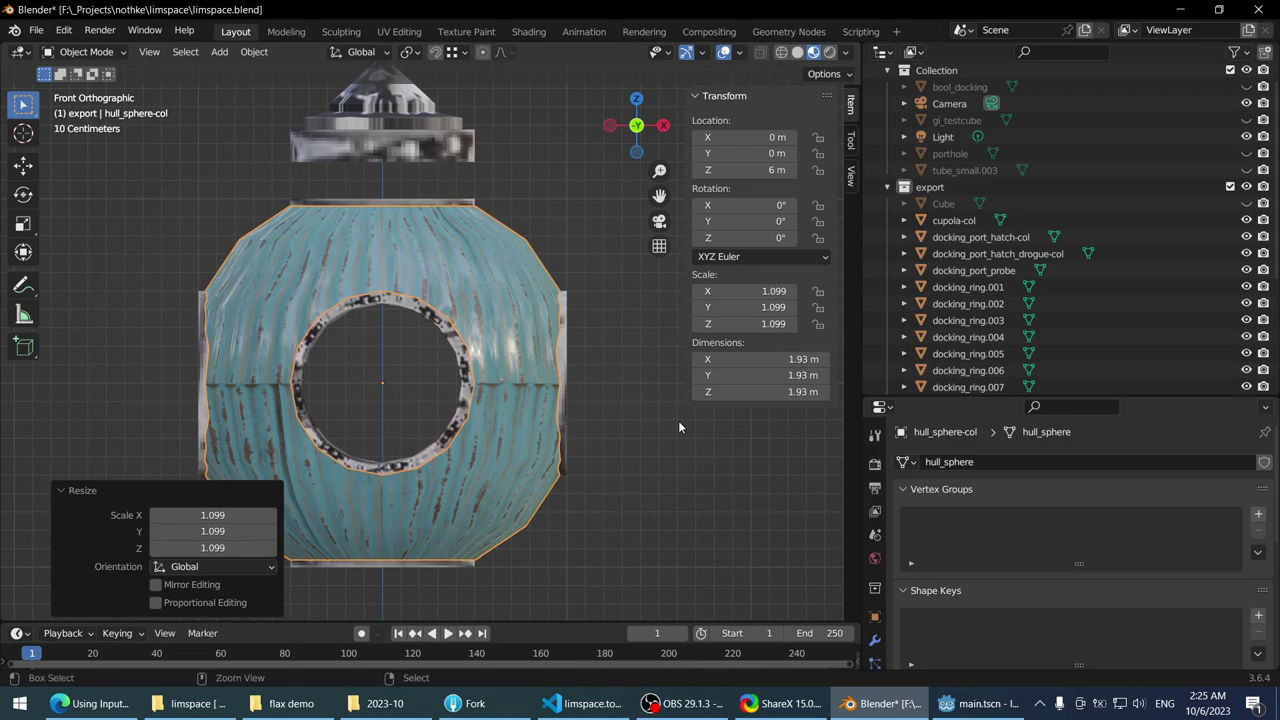
key(ctrl+z)
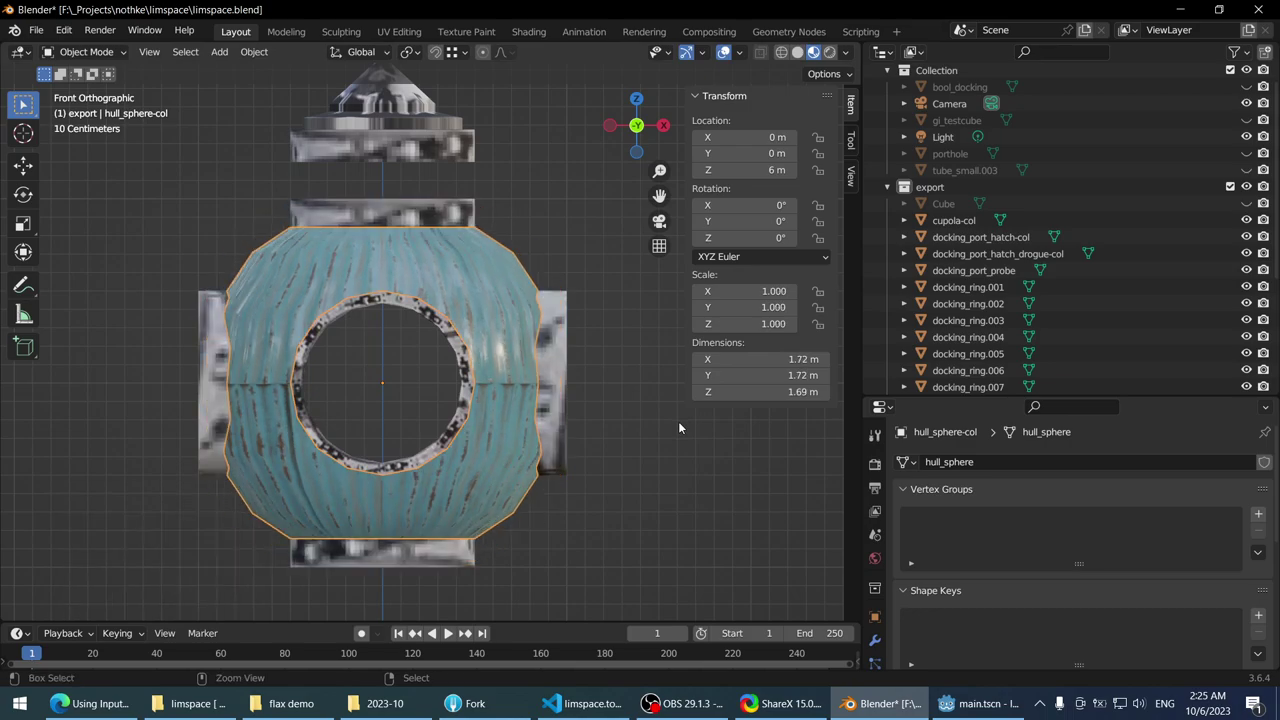
key(ctrl+shift+z)
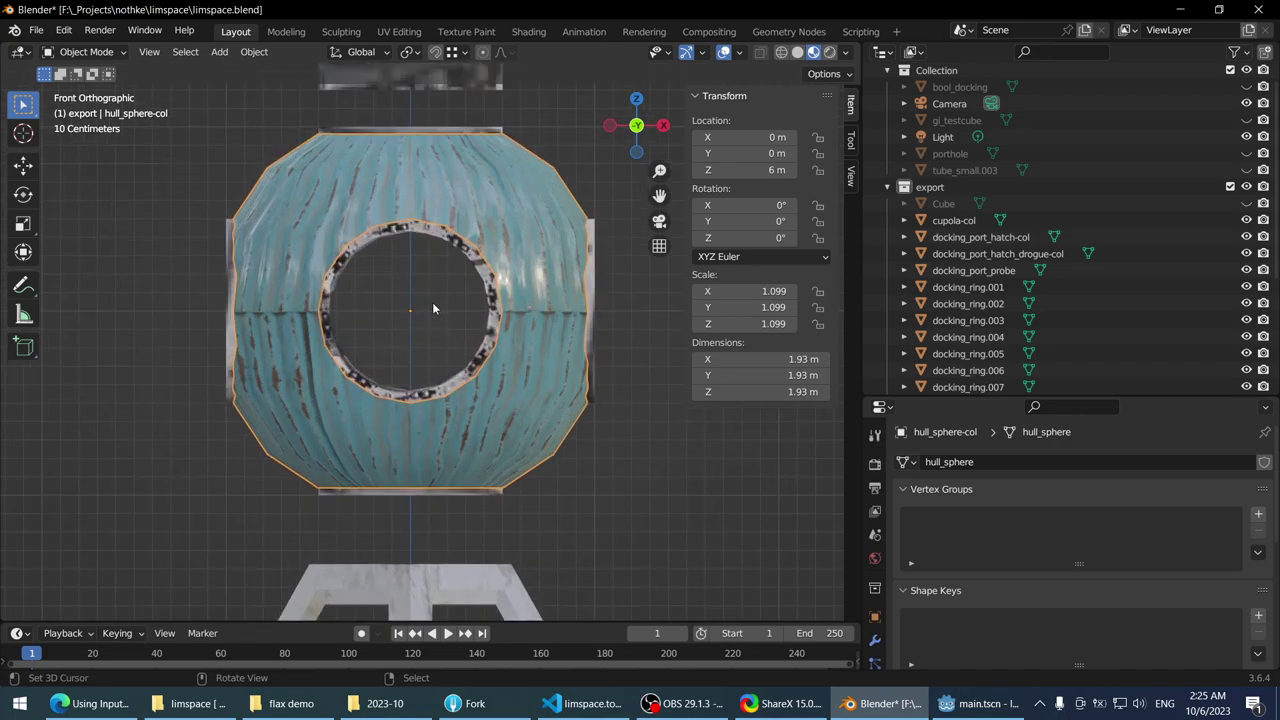
middle_drag(433, 309, 323, 212)
- Inspect docking_ring.003 from front and right views in wireframe, with the Cube visible again
scroll(390, 308, up, 4)
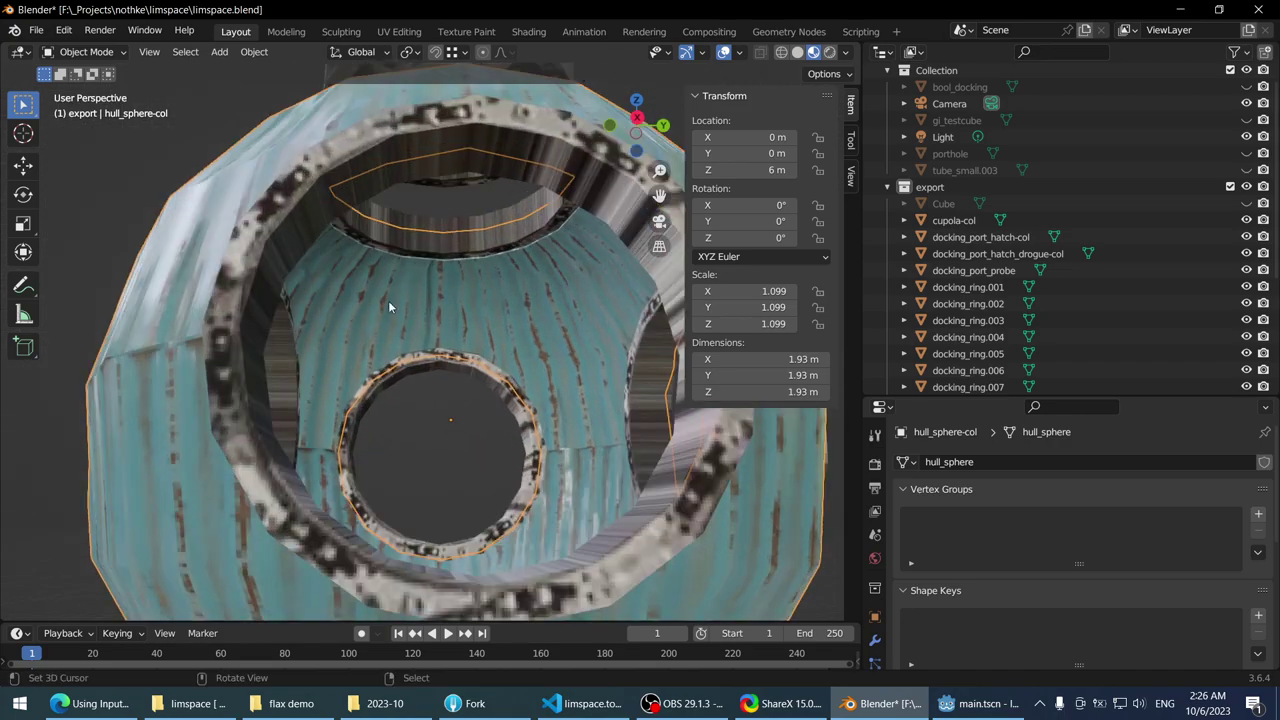
mouse_move(390, 308)
middle_down()
mouse_move(380, 259)
mouse_move(466, 209)
mouse_move(472, 301)
mouse_move(433, 353)
mouse_move(403, 306)
mouse_move(384, 396)
mouse_move(420, 370)
mouse_move(330, 369)
mouse_move(362, 381)
mouse_move(367, 316)
mouse_move(233, 324)
mouse_move(406, 300)
middle_up()
scroll(420, 370, down, 5)
click(265, 318)
key(KP_1)
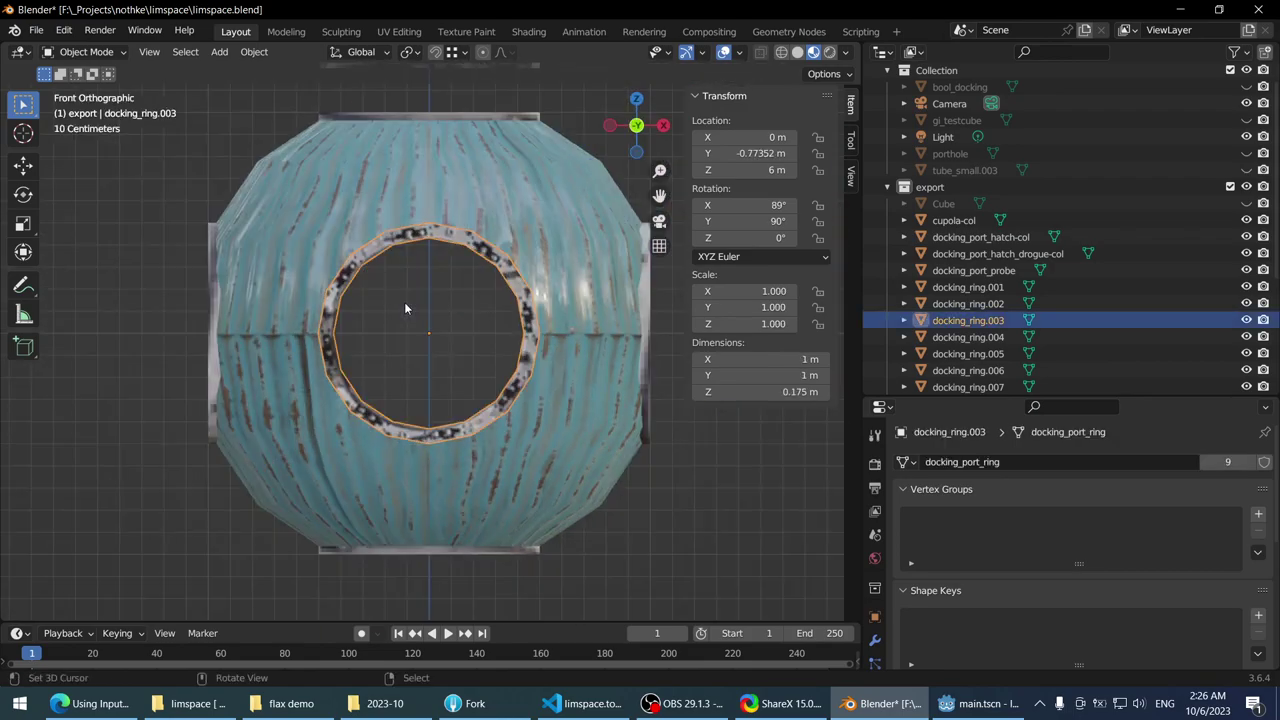
key(KP_3)
key(z)
click(263, 337)
scroll(529, 324, up, 3)
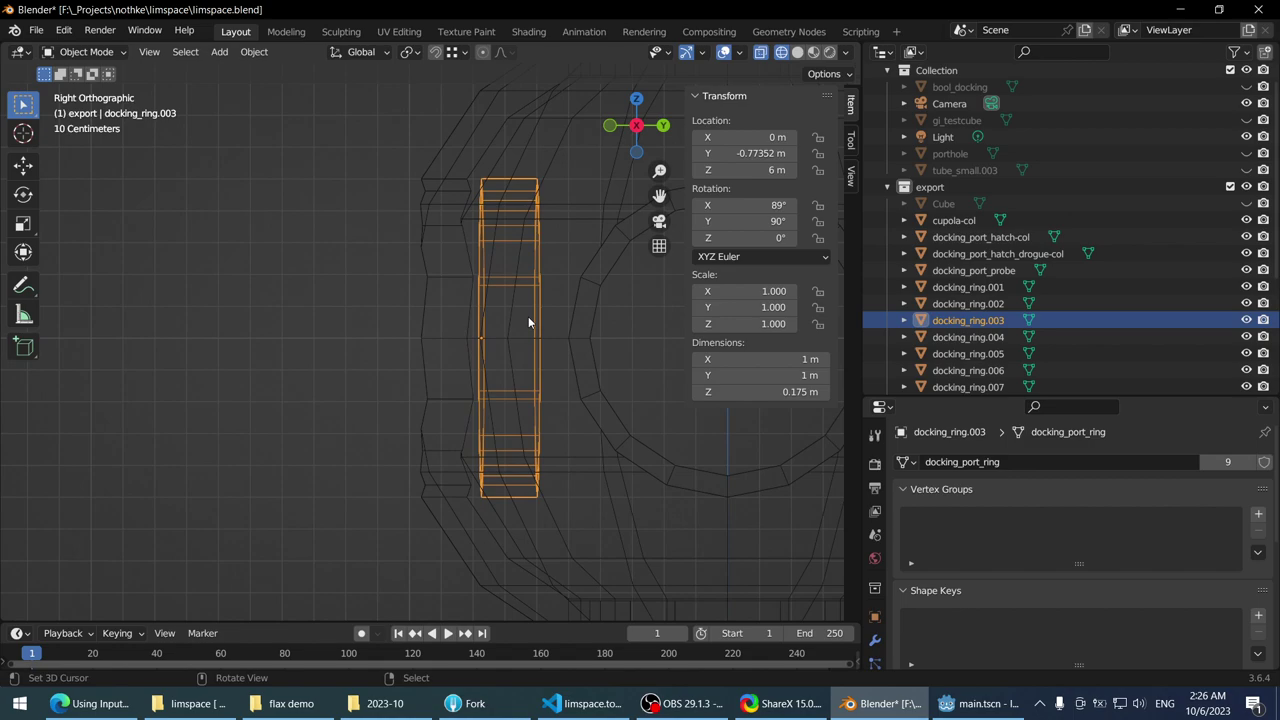
scroll(528, 322, down, 3)
click(1246, 203)
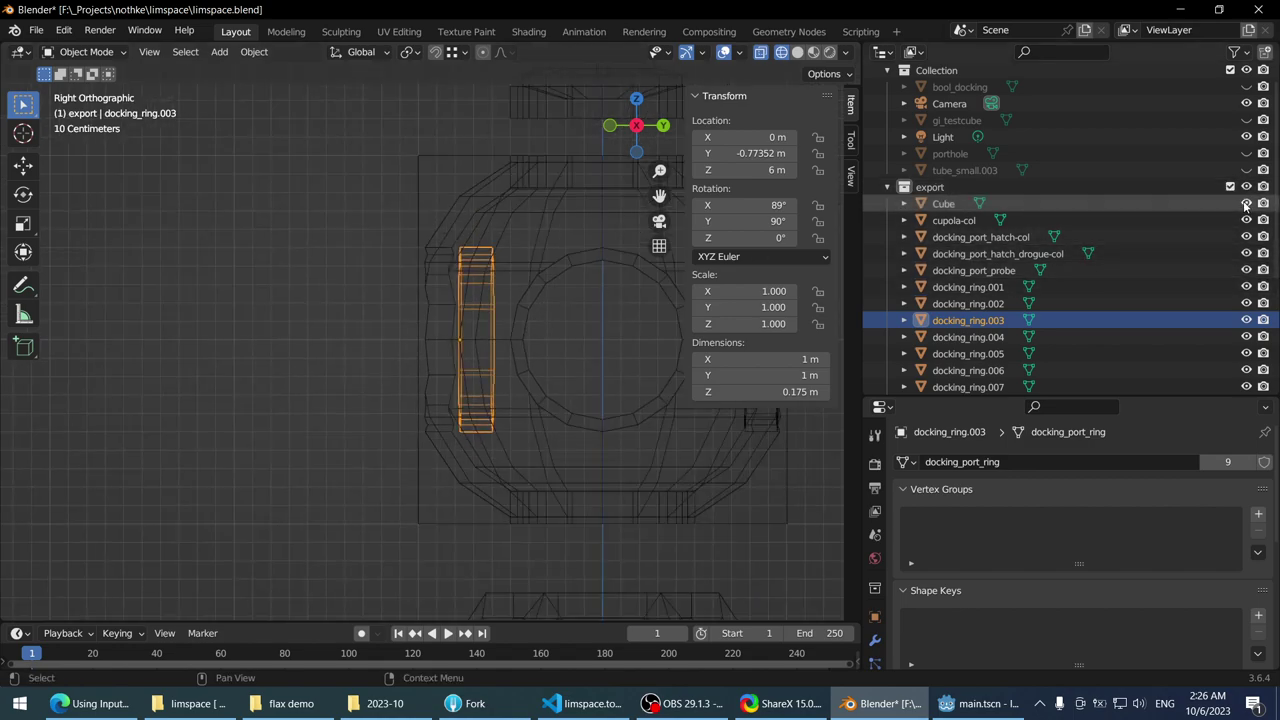
scroll(514, 263, up, 1)
- Move docking_ring.003 along Y to a new position
key(g)
right_click(457, 180)
key(g)
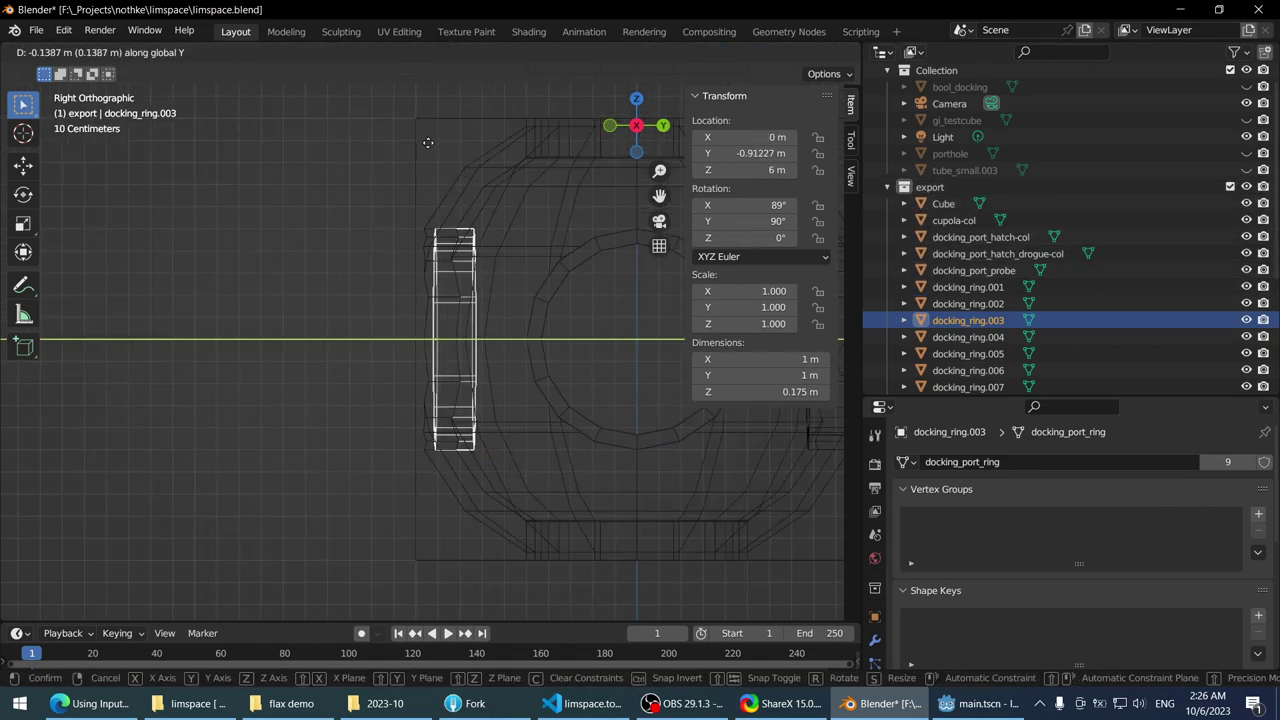
click(423, 122)
- Select docking_ring.002 and move it along the Y axis
shift+middle_drag(790, 286, 413, 286)
click(453, 280)
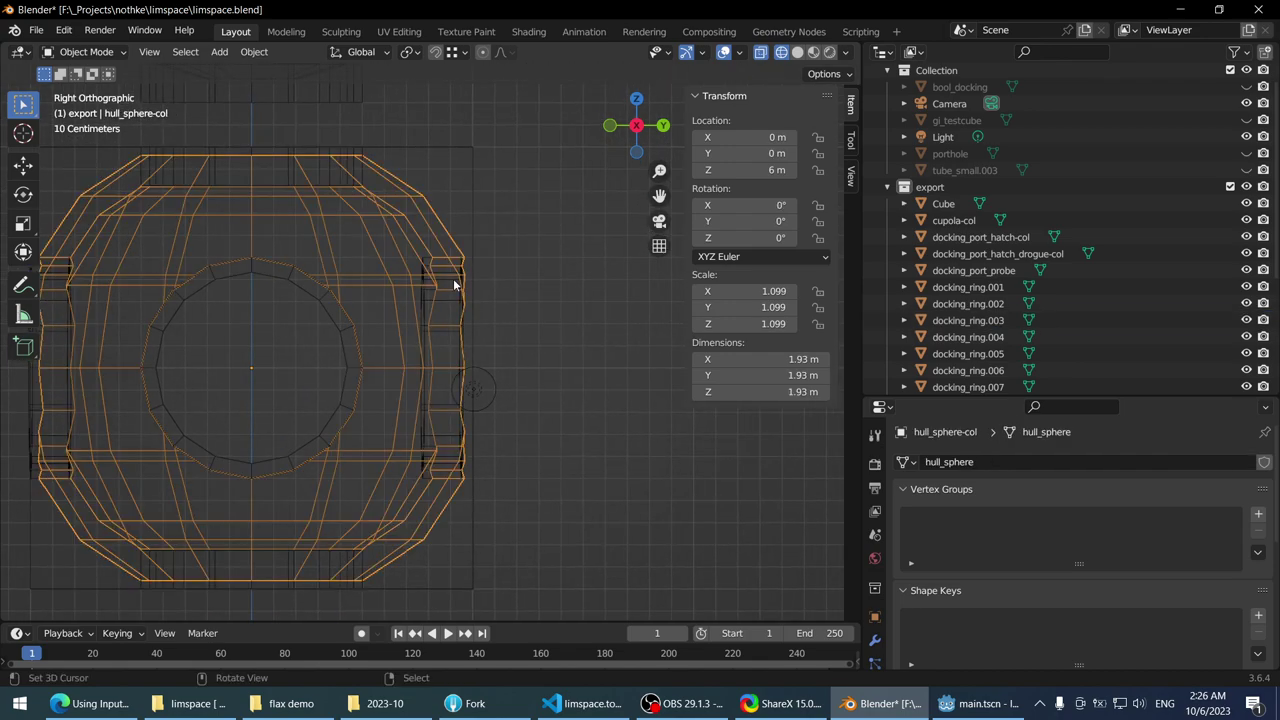
click(457, 285)
click(474, 240)
click(474, 245)
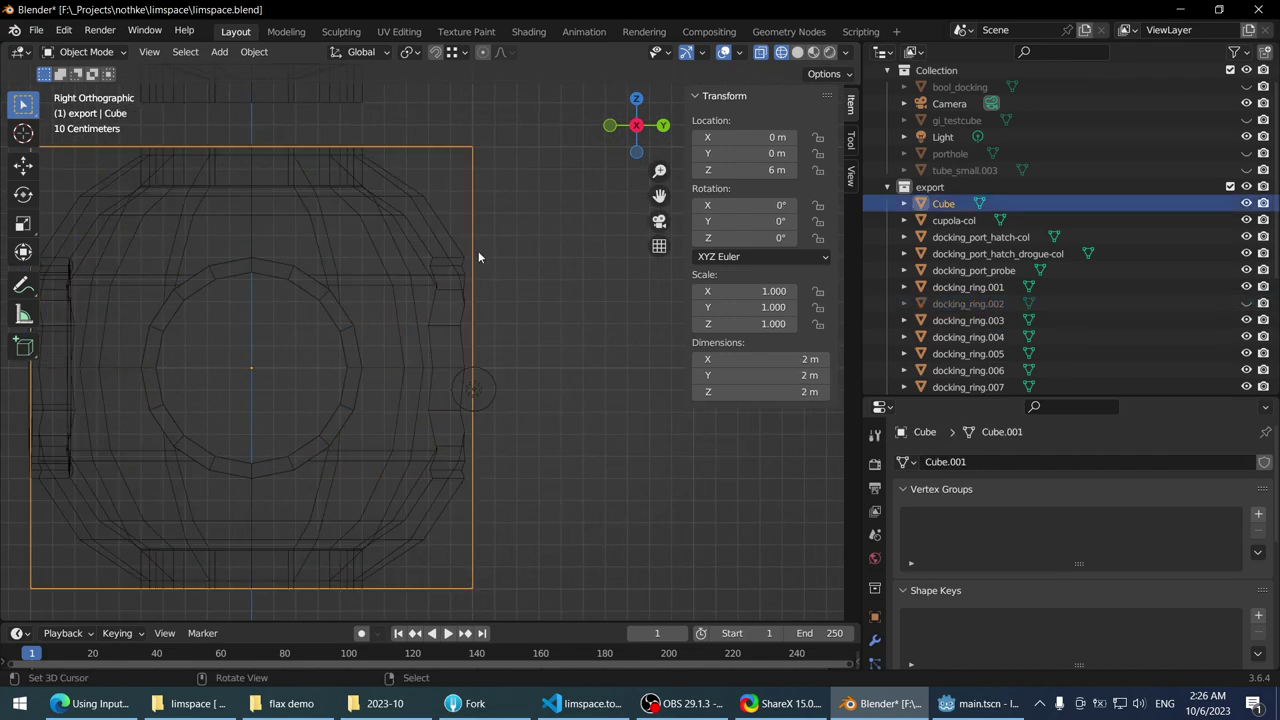
key(ctrl+z)
key(ctrl+z)
key(g)
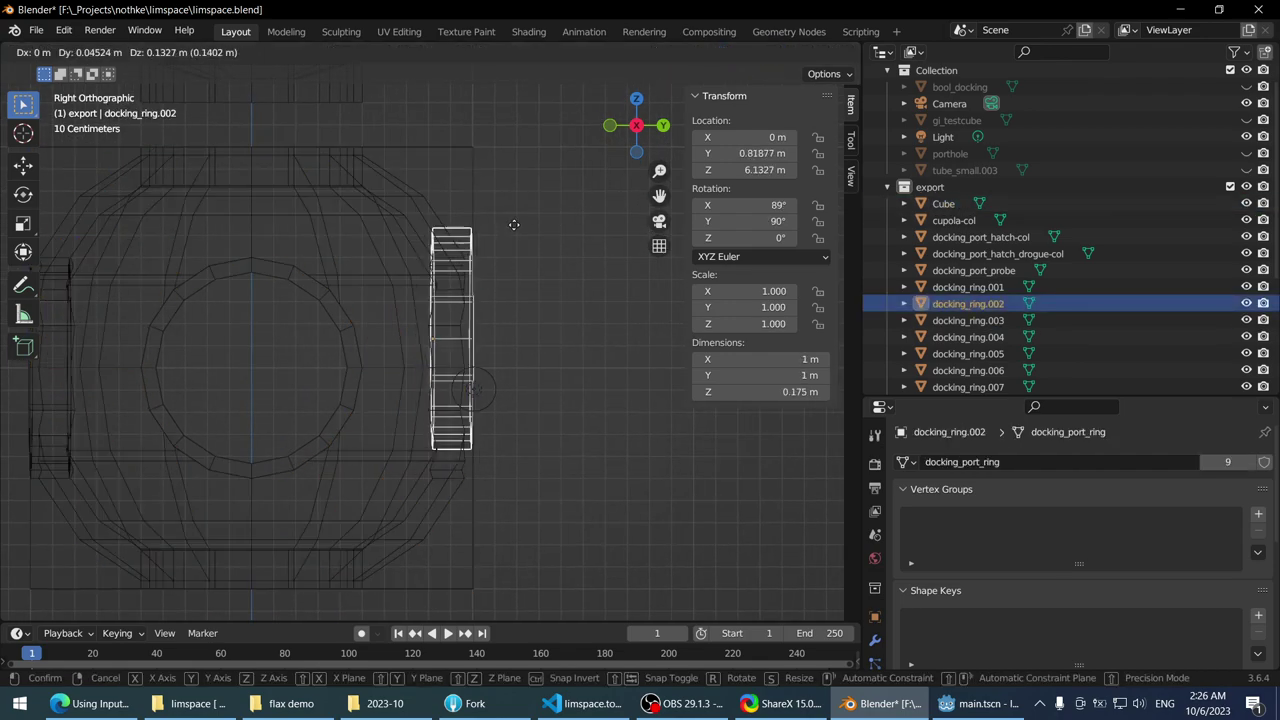
key(y)
click(556, 140)
- Rotate docking_ring.002 to X -90° and Y 180° so it stands upright
text(r)
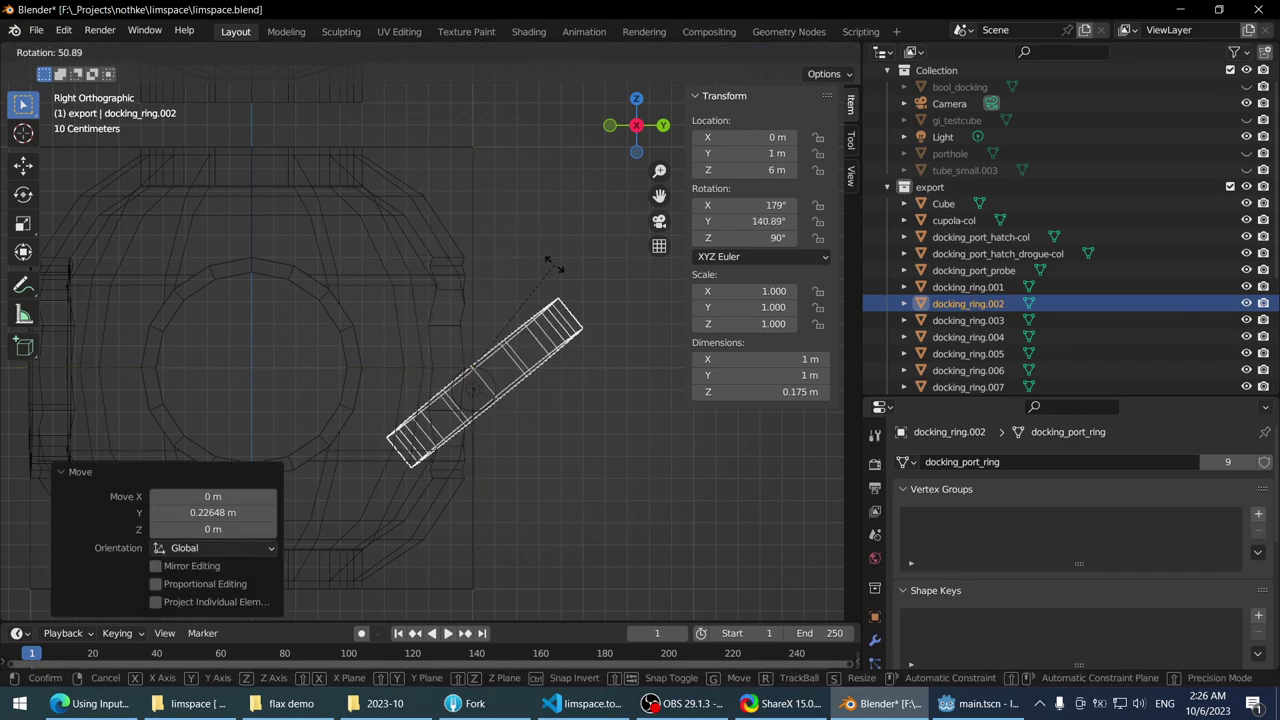
text(190)
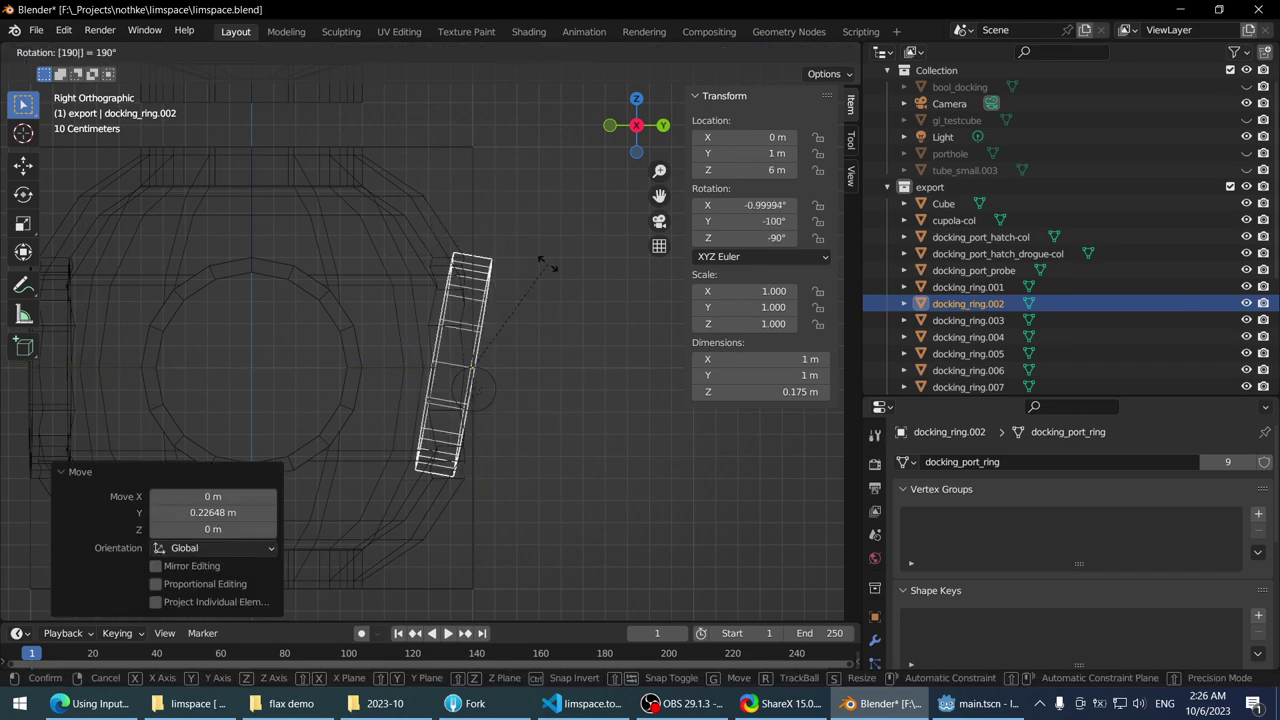
key(Escape)
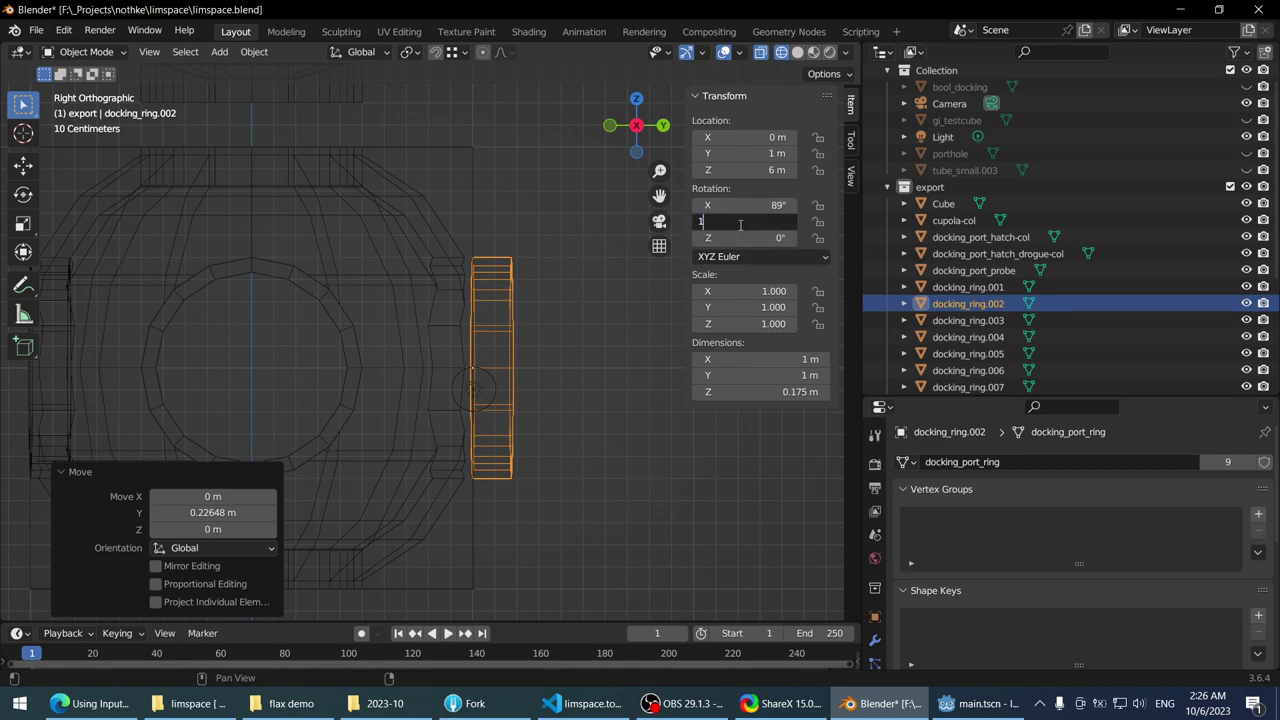
key(Return)
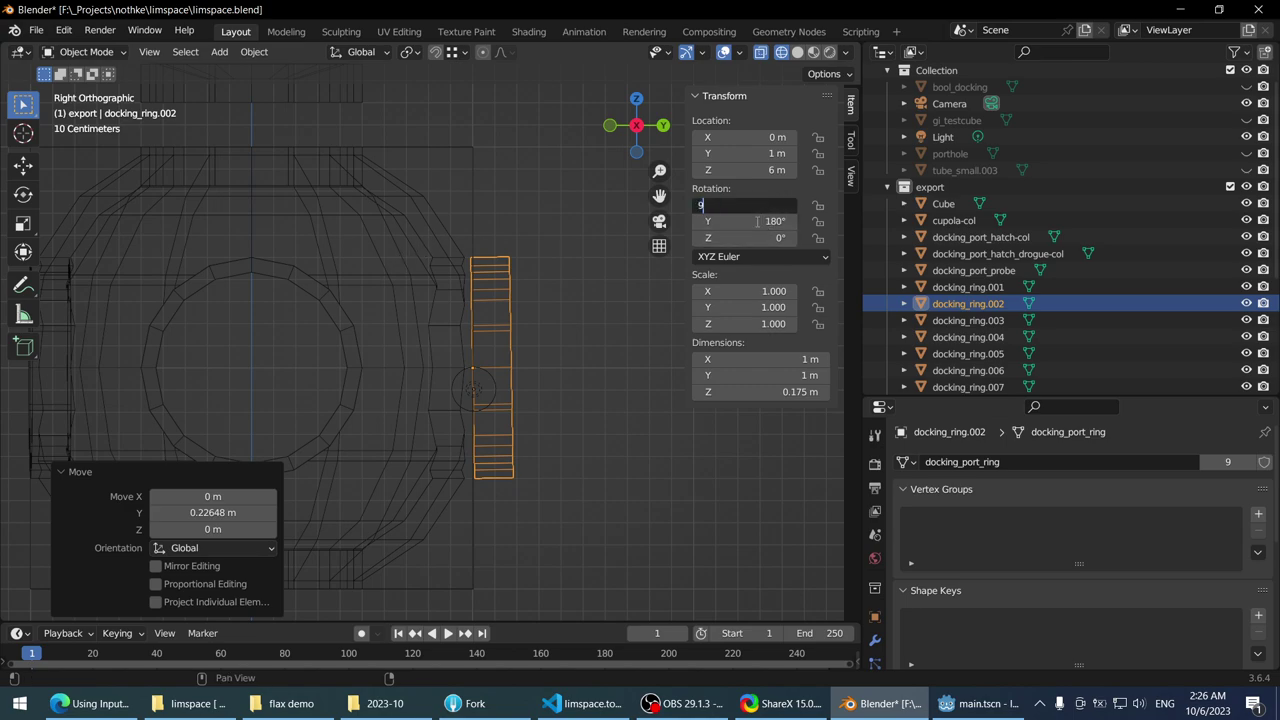
text(0)
key(Return)
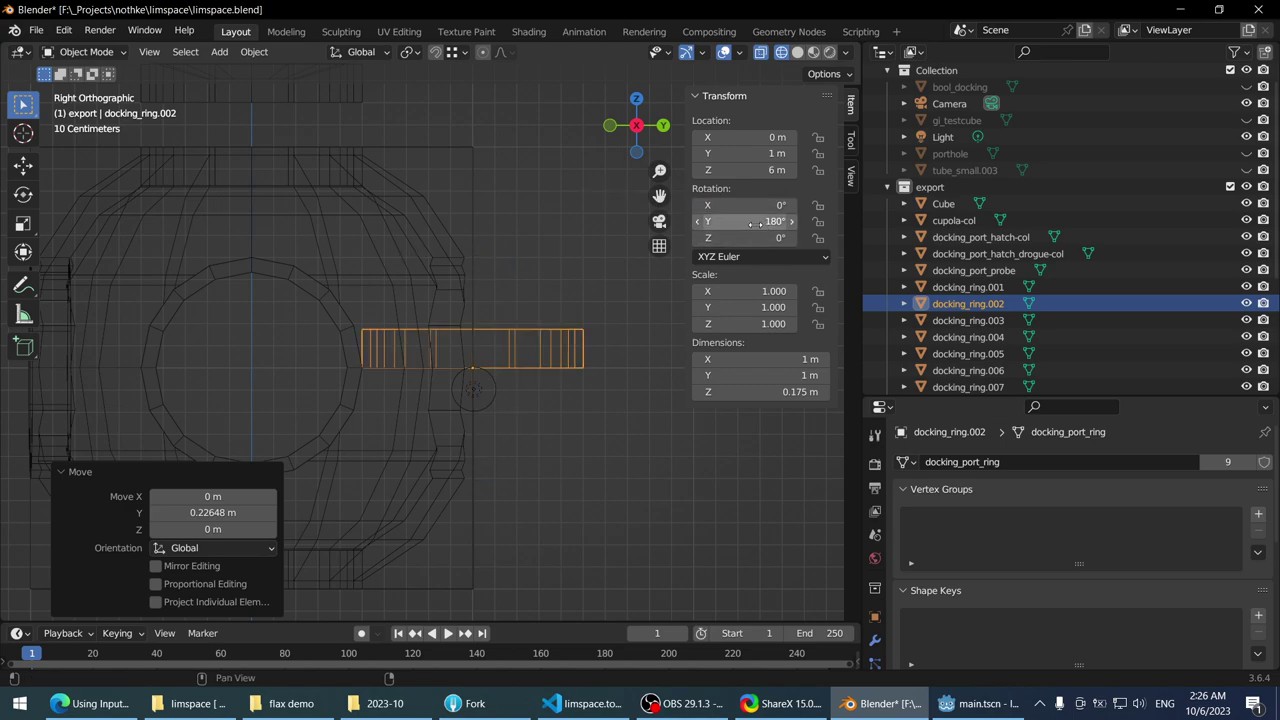
drag(747, 221, 726, 201)
key(Return)
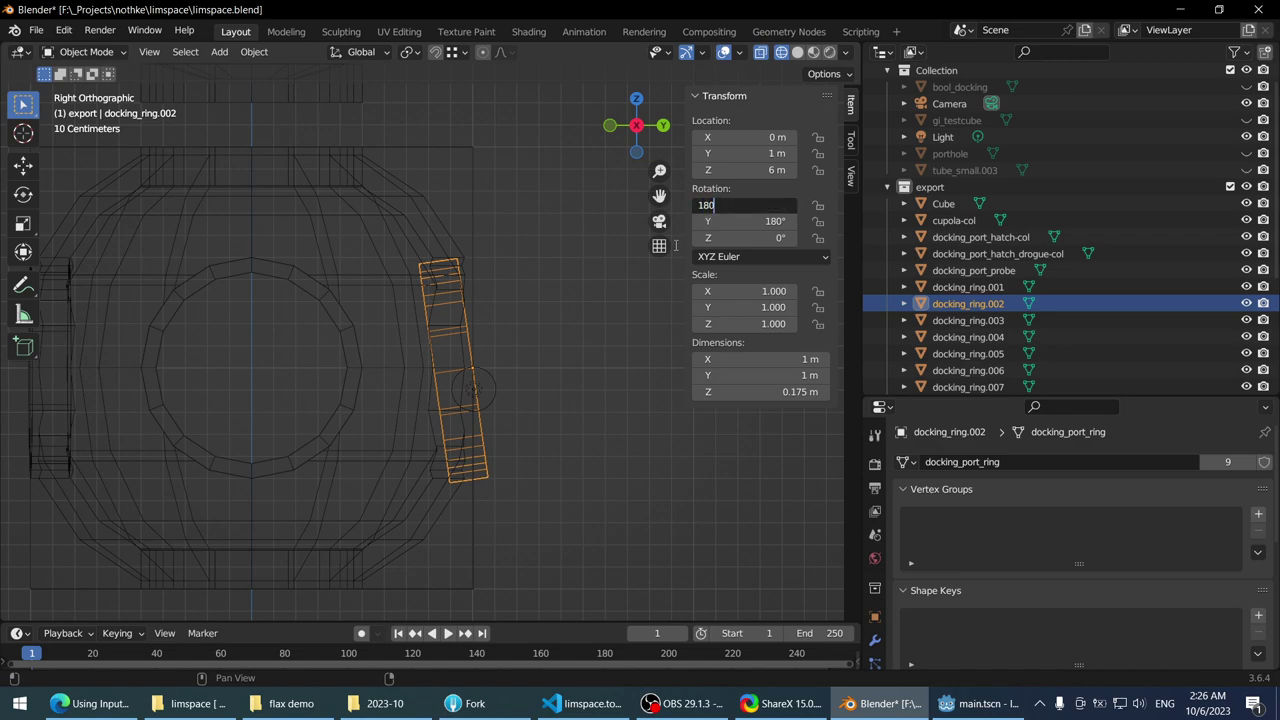
text(180)
key(Return)
mouse_move(760, 221)
mouse_down()
mouse_move(790, 221)
mouse_move(765, 221)
mouse_move(790, 205)
mouse_move(748, 202)
mouse_up()
key(Escape)
click(748, 202)
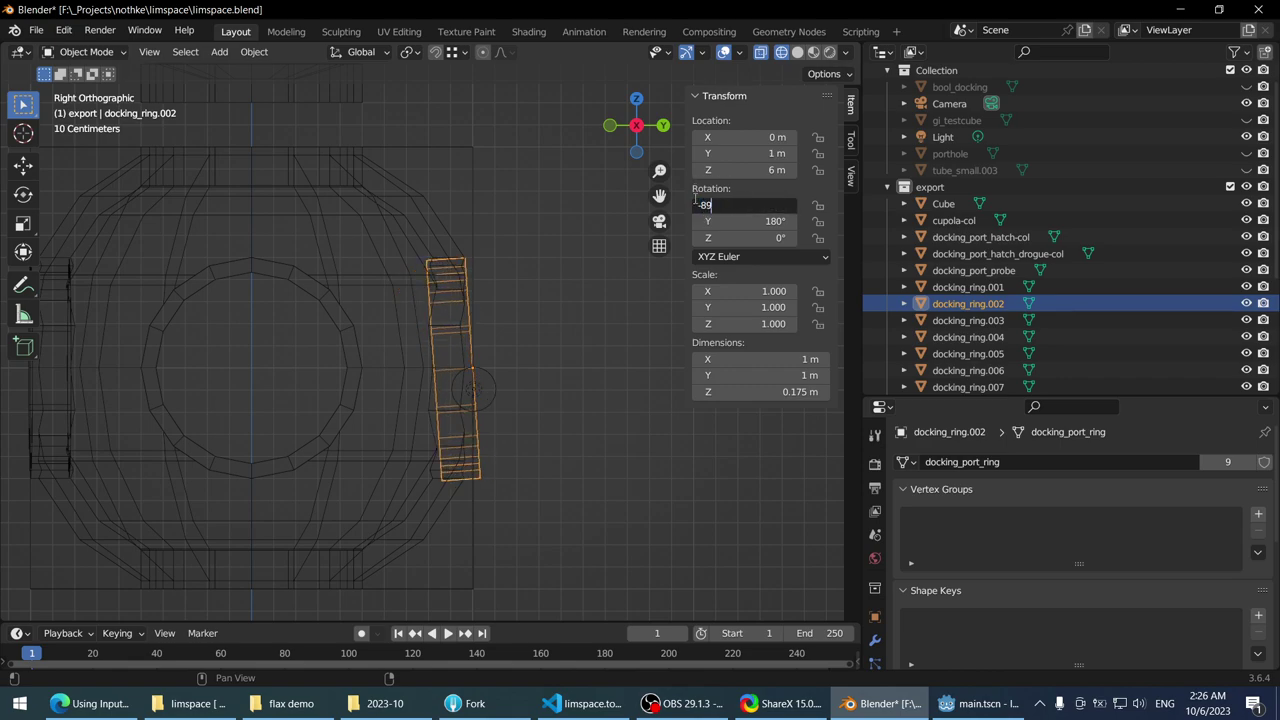
text(-90)
key(Return)
- Select hull_sphere-col and frame it in the view
scroll(250, 247, down, 2)
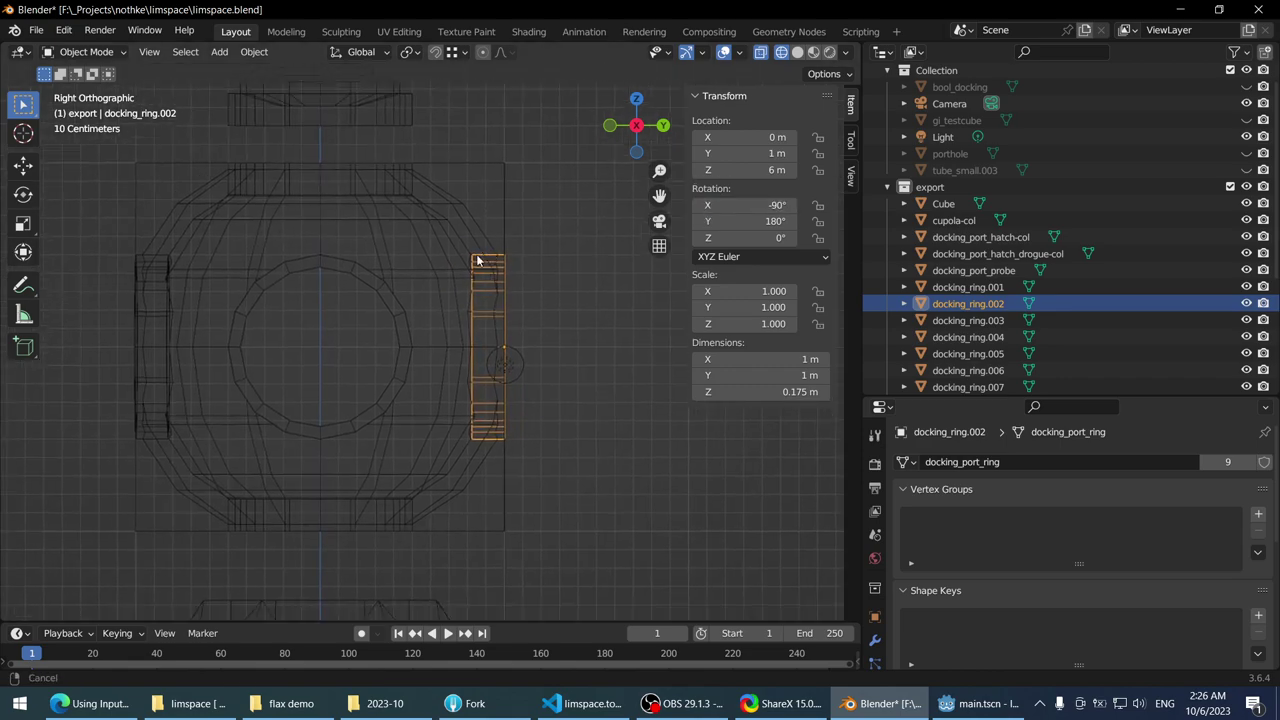
click(448, 251)
key(KP_Decimal)
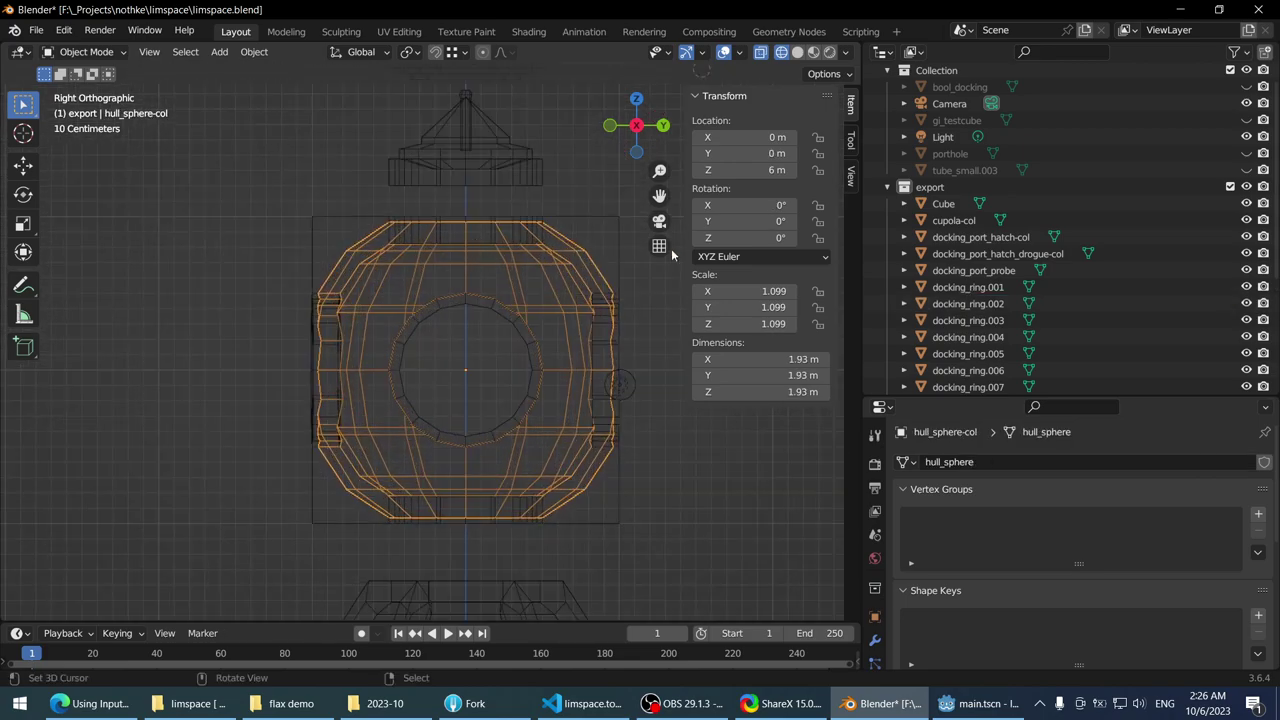
- In material preview, set docking_ring.003's X rotation to 90°
key(KP_1)
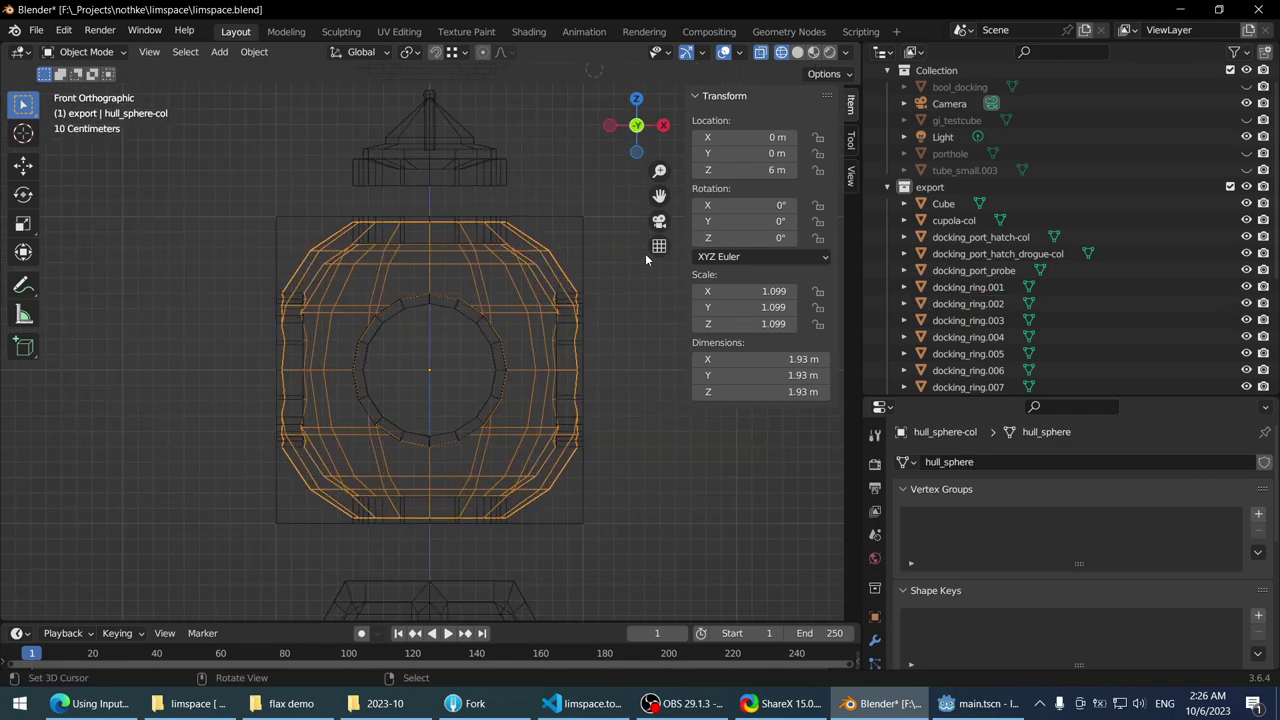
click(814, 52)
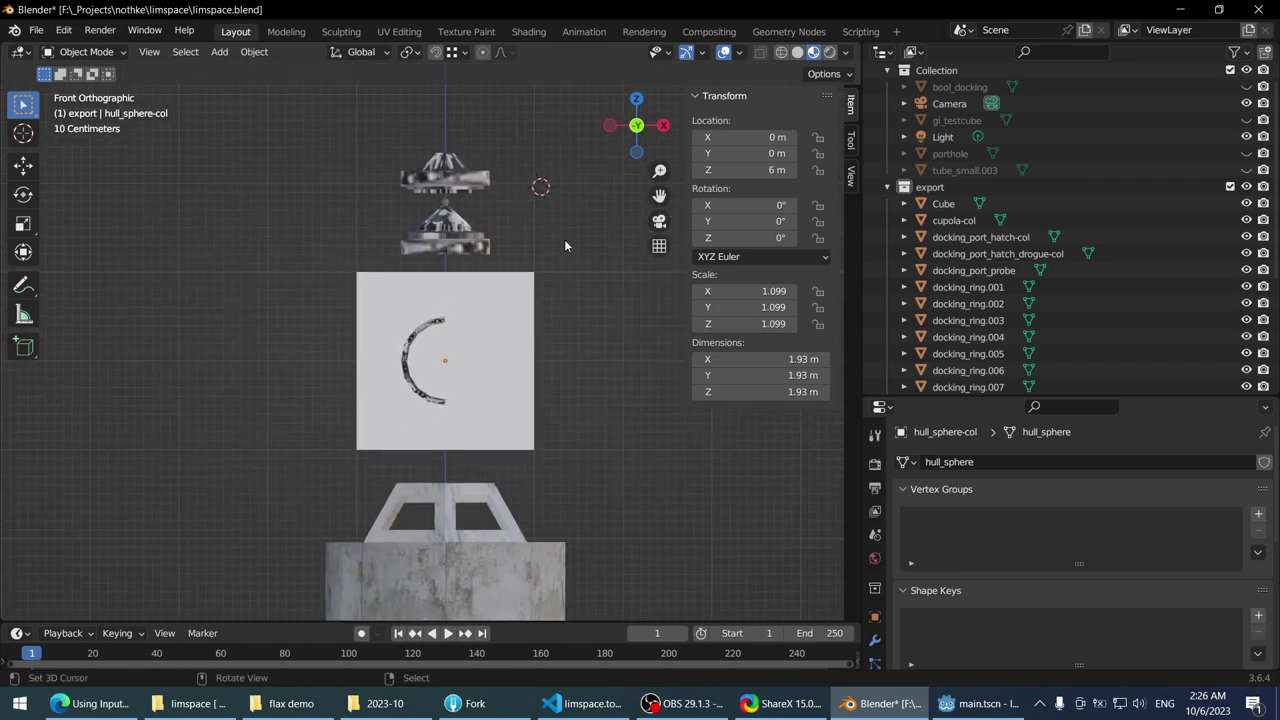
scroll(457, 277, up, 5)
click(454, 273)
scroll(451, 270, down, 4)
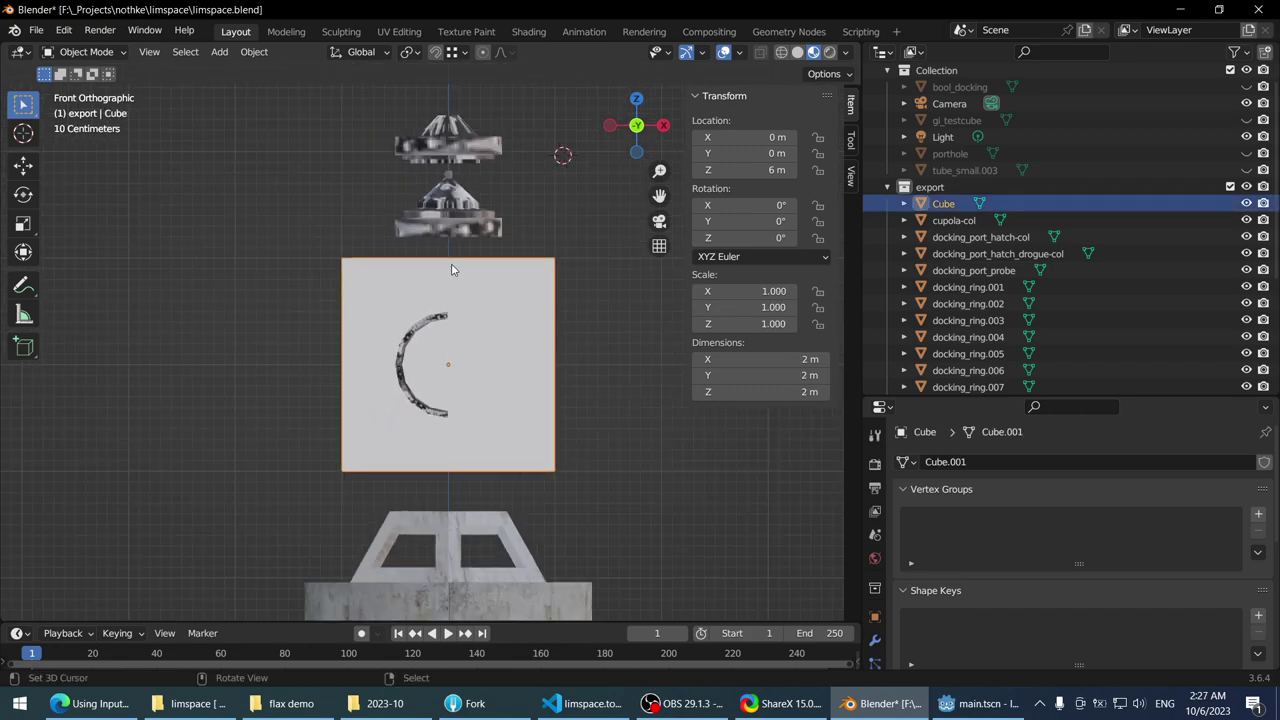
click(425, 330)
scroll(478, 320, up, 3)
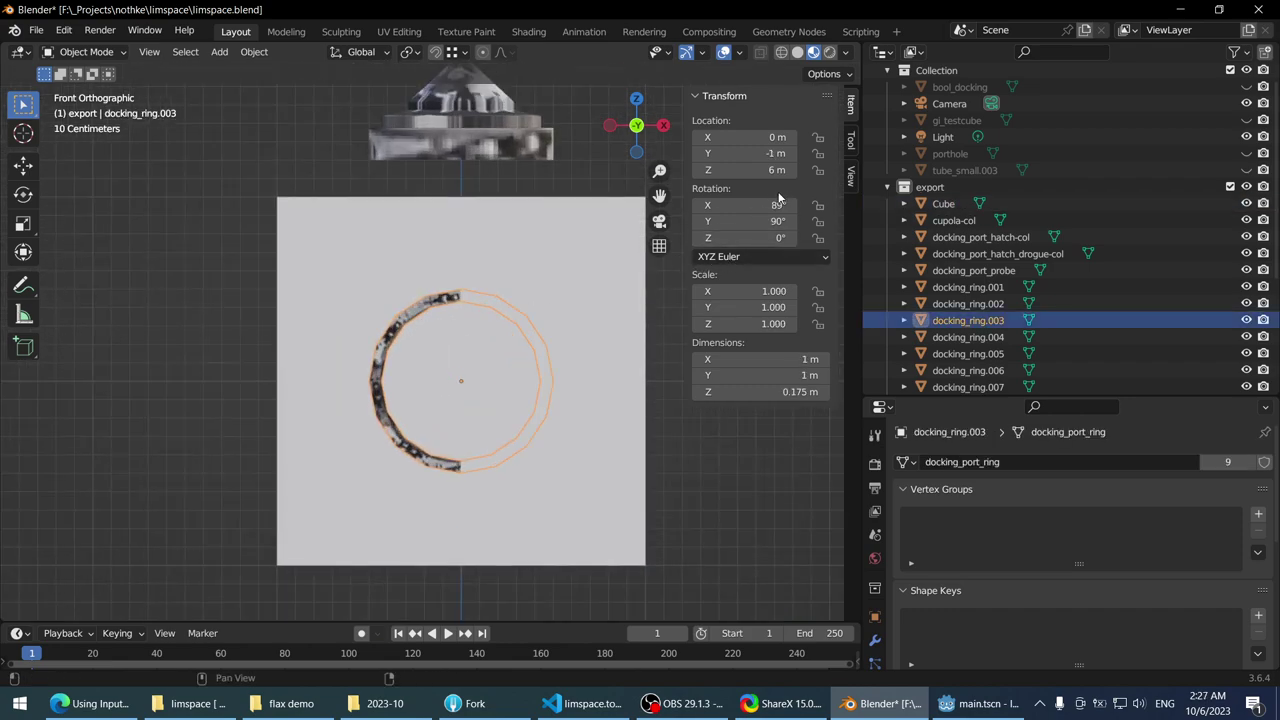
key(Return)
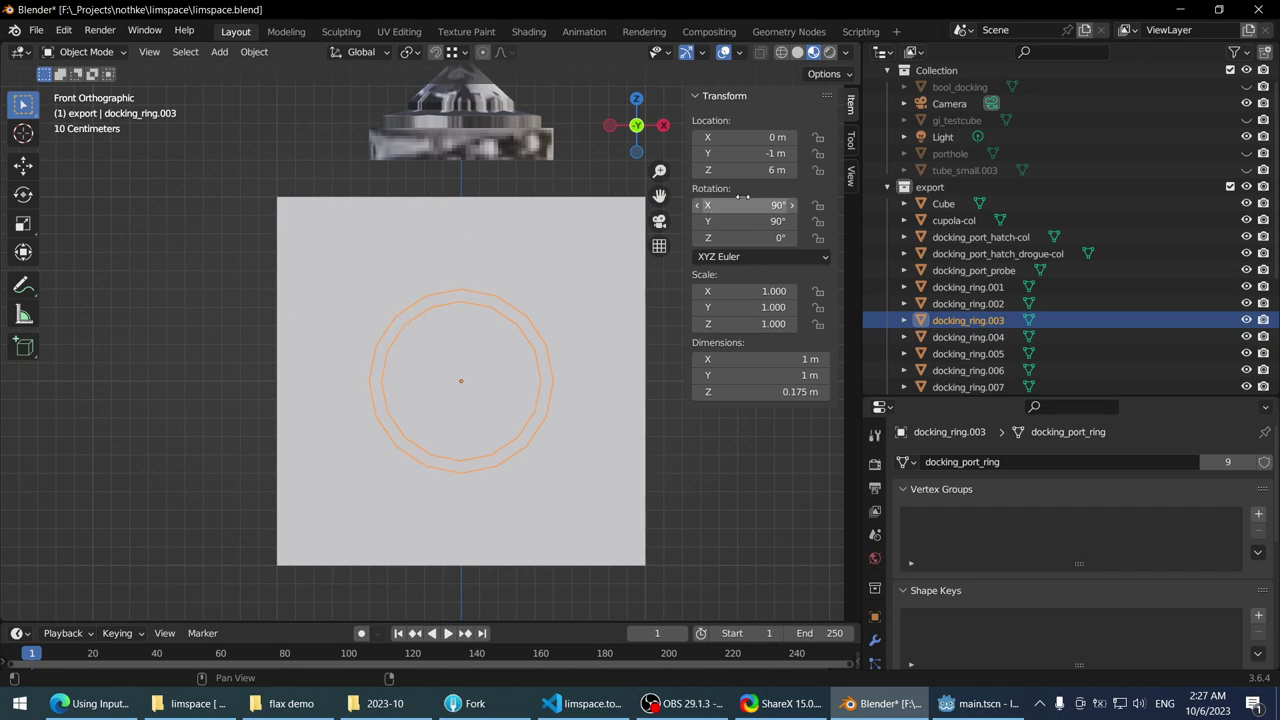
scroll(490, 363, down, 4)
- Hide the Cube and orbit around the sphere and tower
middle_drag(490, 363, 408, 391)
click(440, 289)
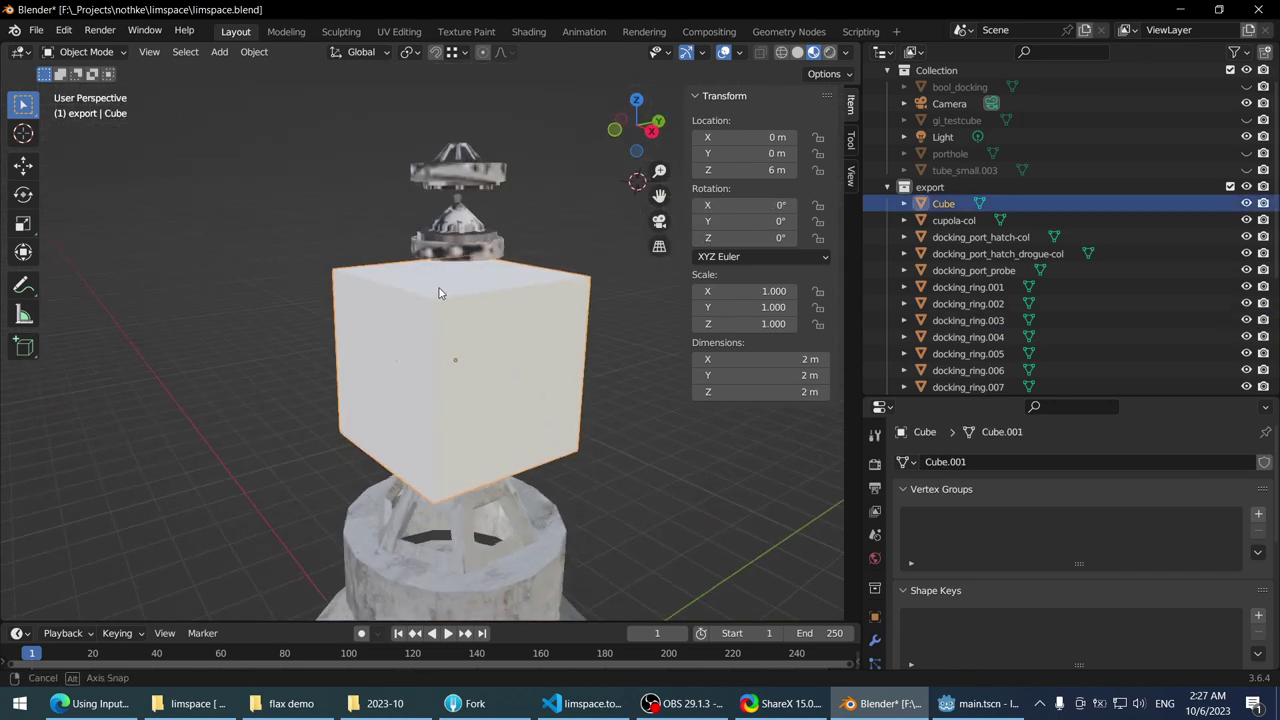
click(1246, 203)
middle_drag(560, 290, 340, 270)
scroll(378, 305, down, 2)
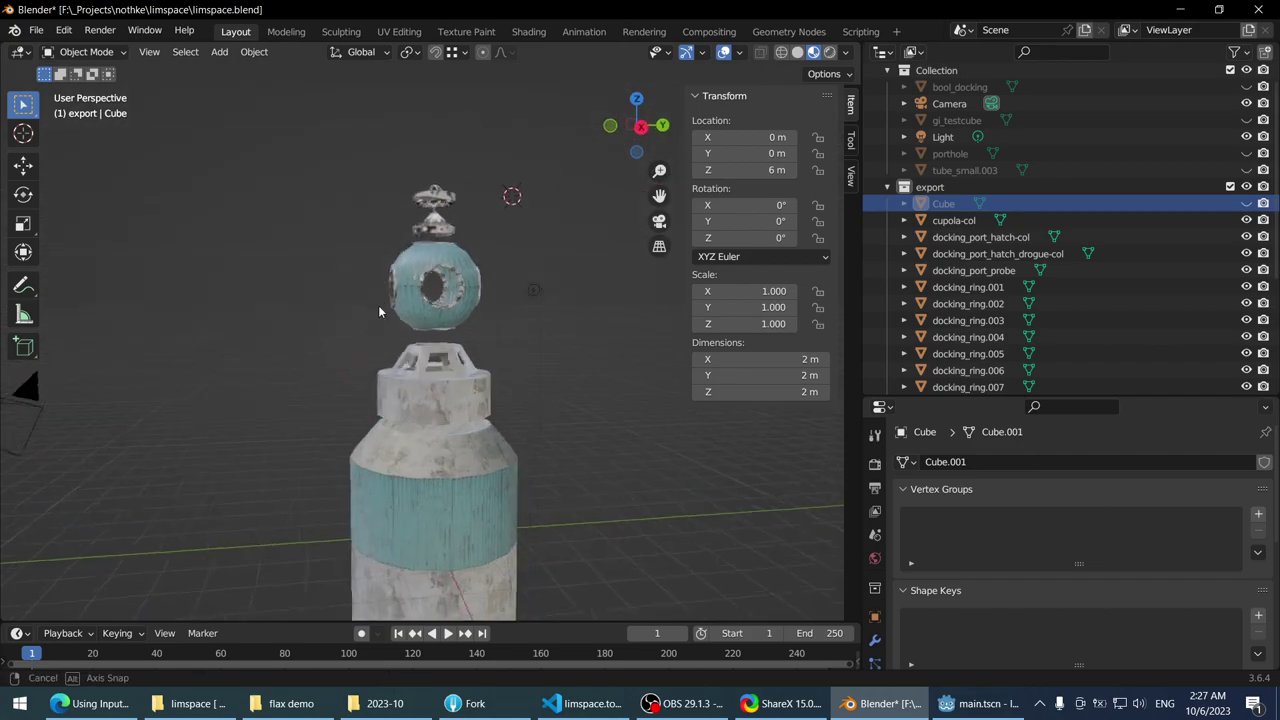
scroll(337, 332, up, 5)
middle_drag(337, 338, 395, 268)
scroll(385, 331, down, 3)
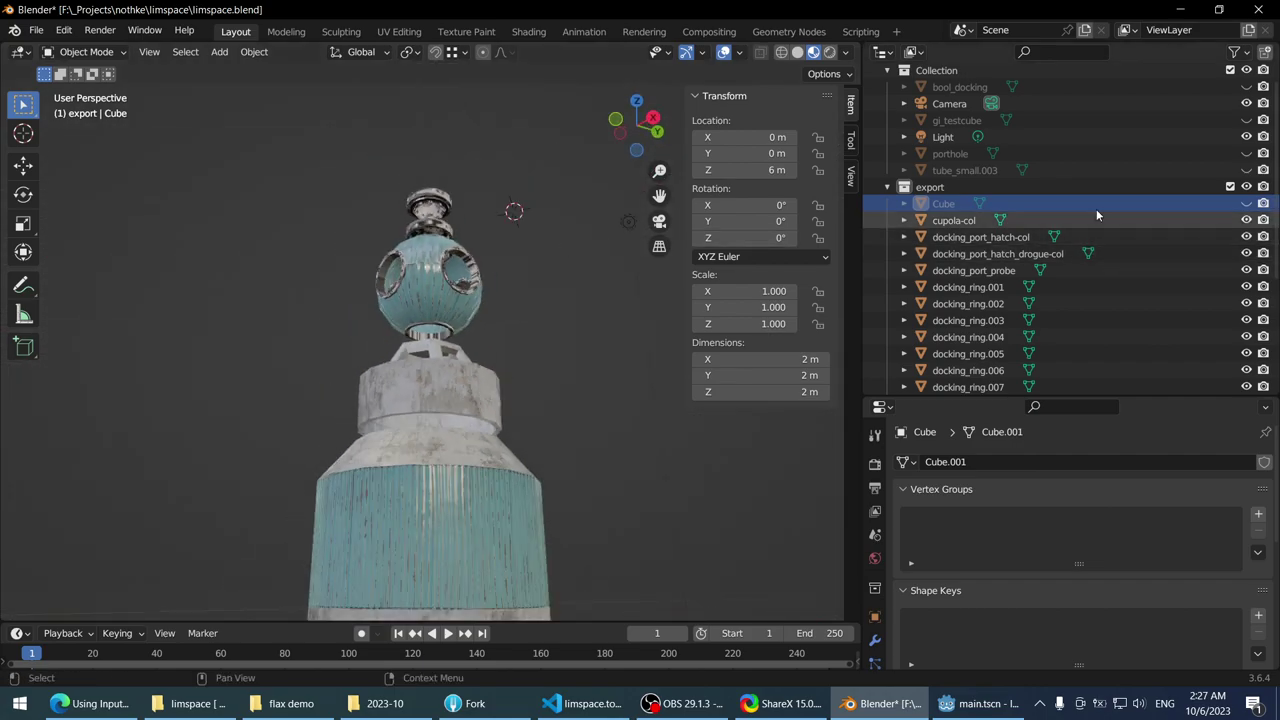
- Save the limspace.blend file
right_click(955, 190)
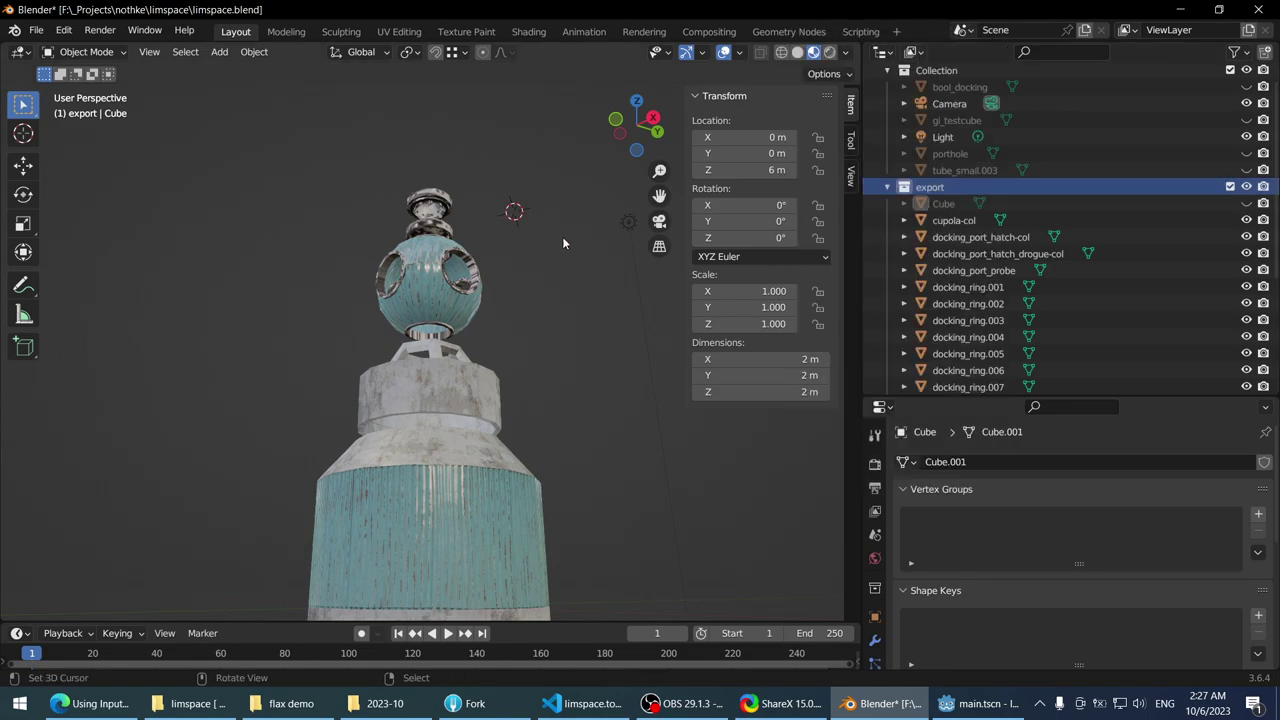
middle_drag(562, 236, 618, 283)
key(ctrl+s)
middle_drag(563, 220, 580, 262)
- Move the Cube out of the export collection into the main Collection
right_click(965, 186)
right_click(997, 186)
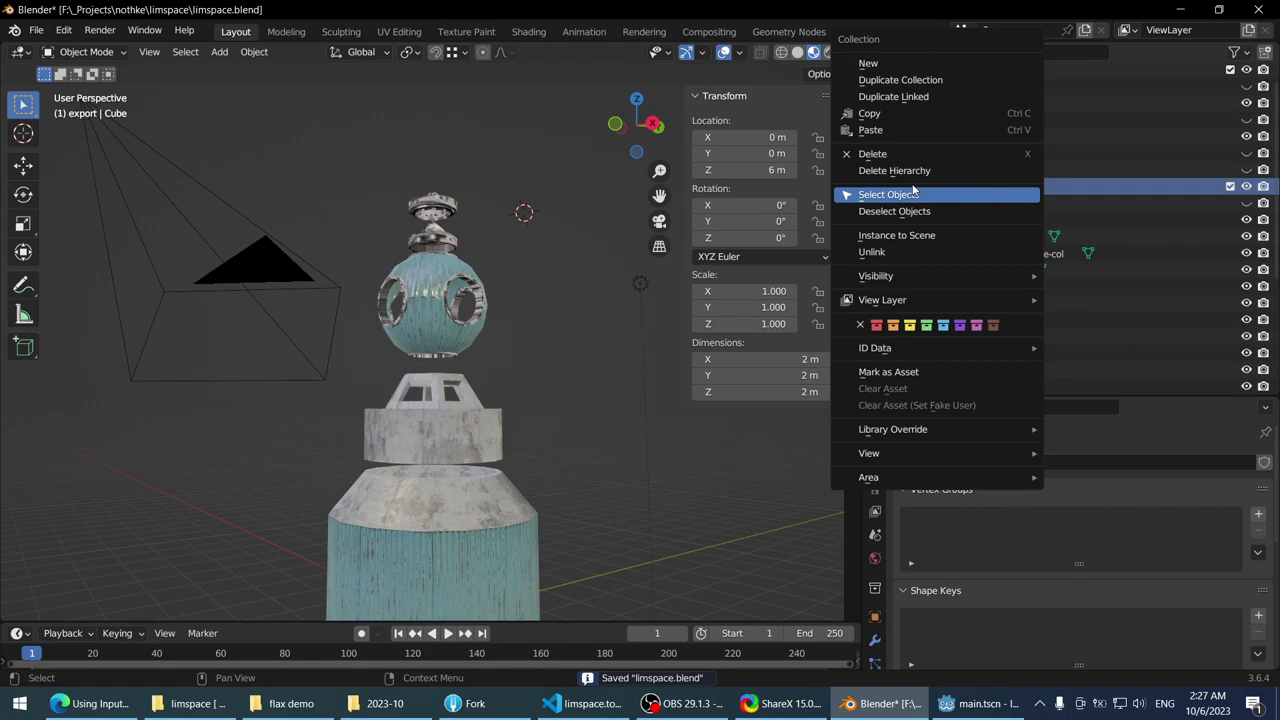
click(905, 197)
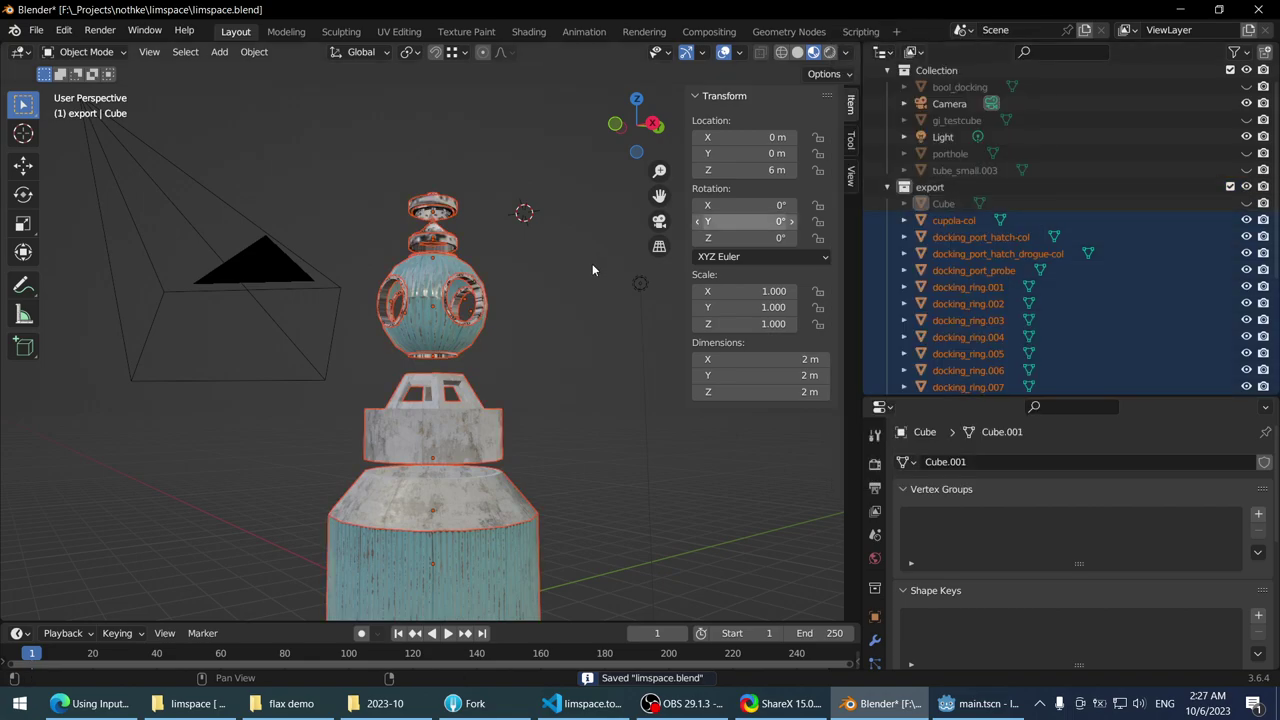
click(592, 263)
right_click(942, 188)
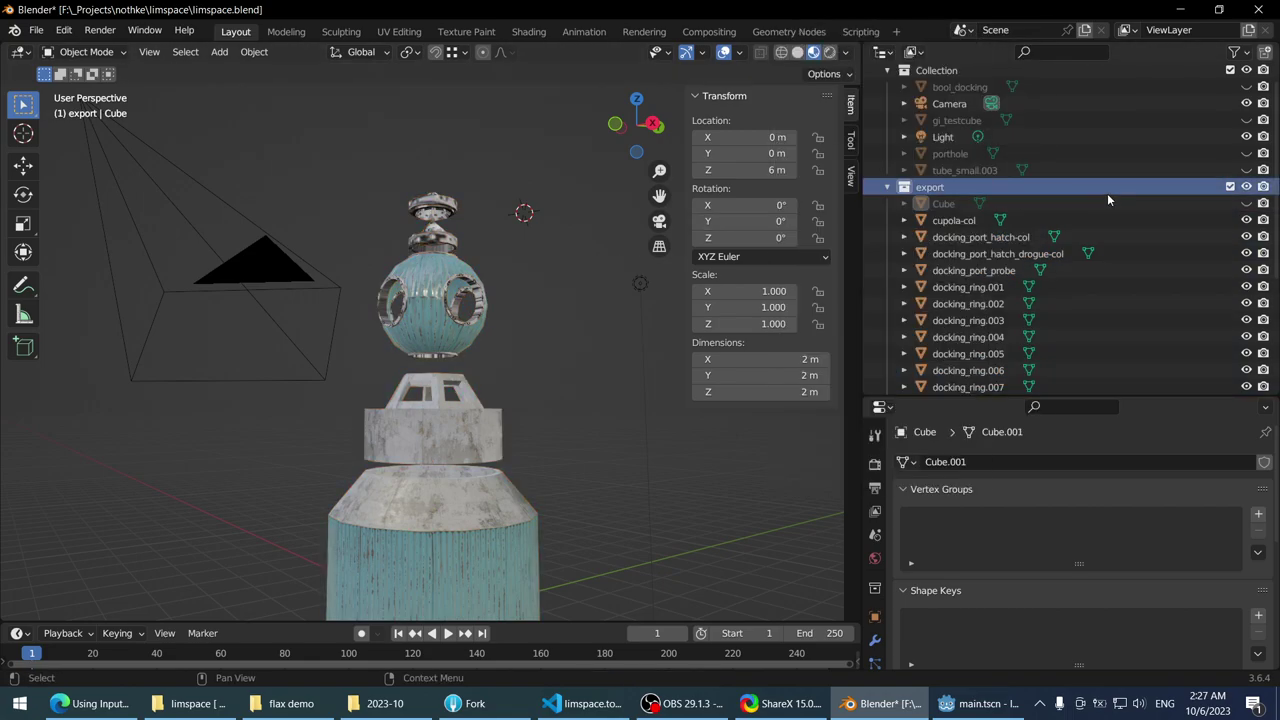
drag(950, 203, 950, 143)
- Select the export collection's objects and export them as glTF 2.0 binary
right_click(950, 205)
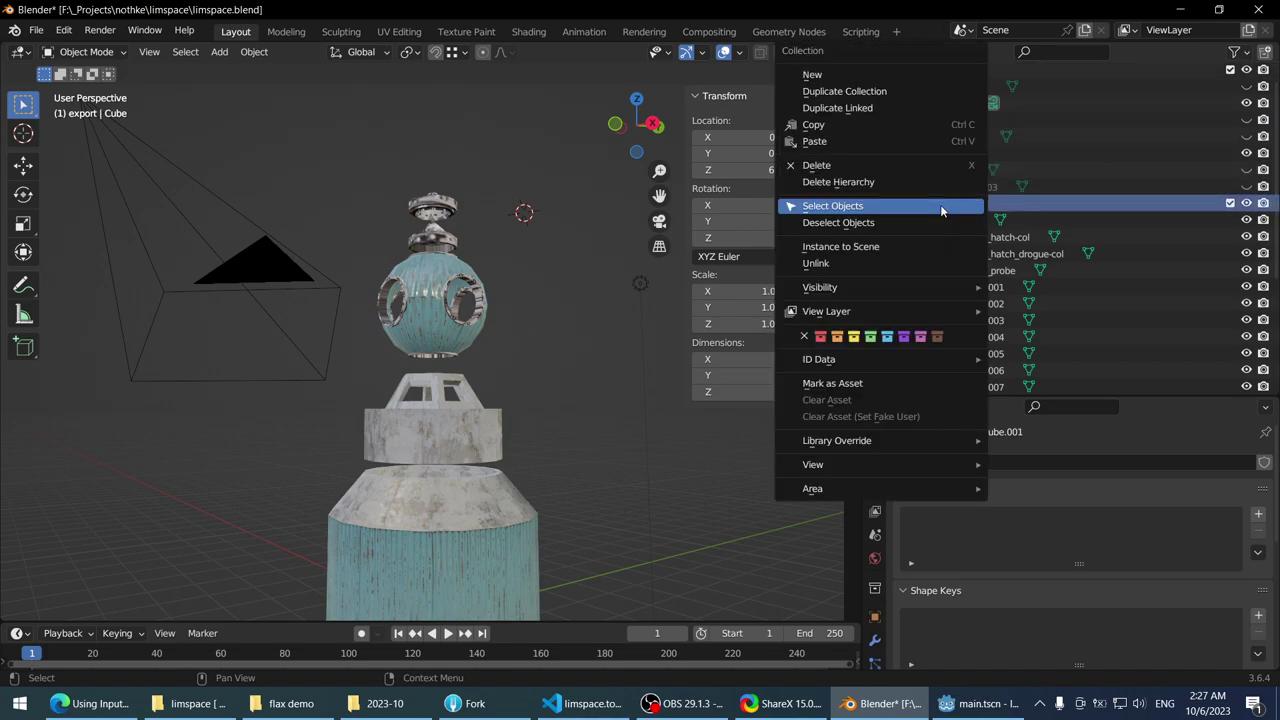
click(906, 206)
key(q)
click(560, 265)
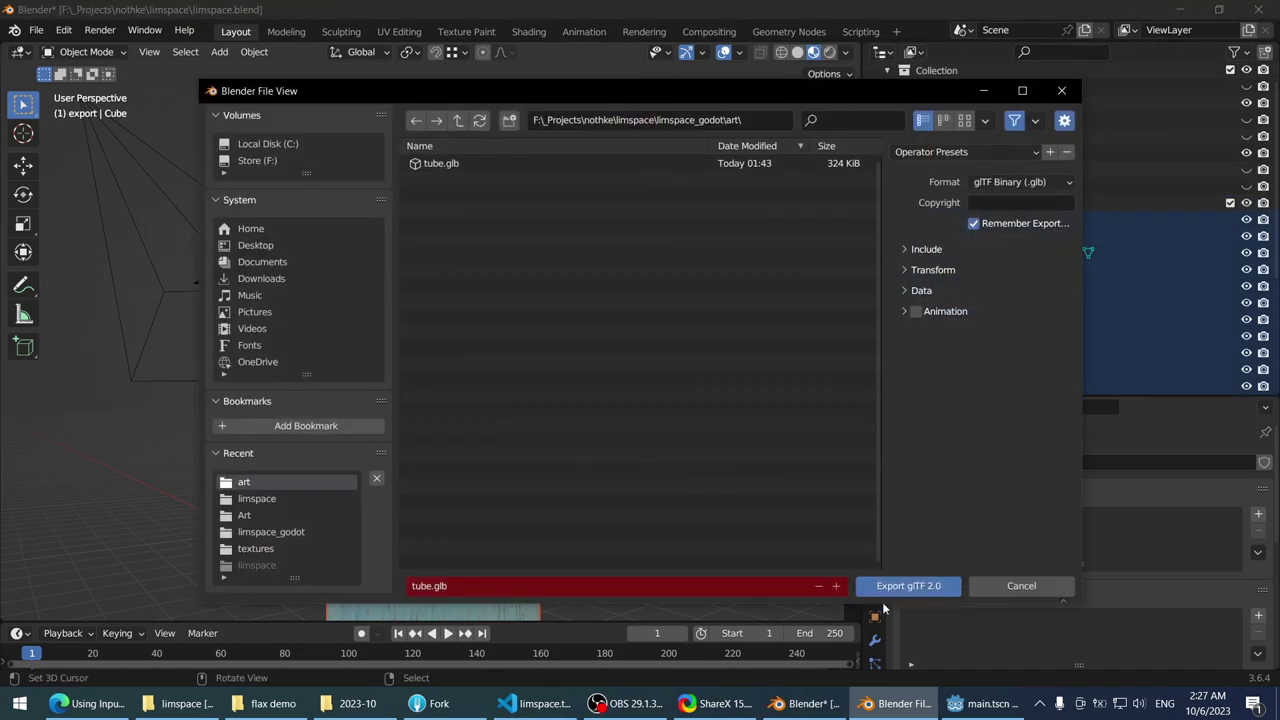
click(909, 587)
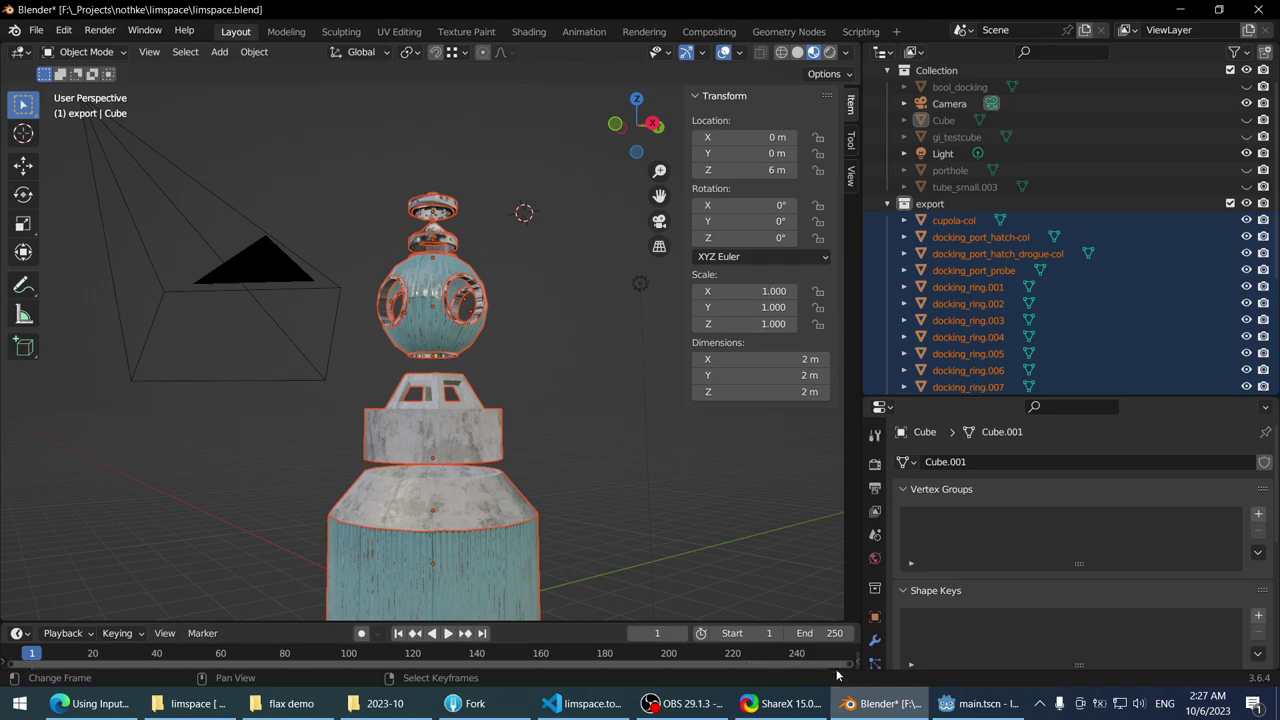
- Switch to the Godot project and browse the res:// root in the FileSystem dock
click(978, 703)
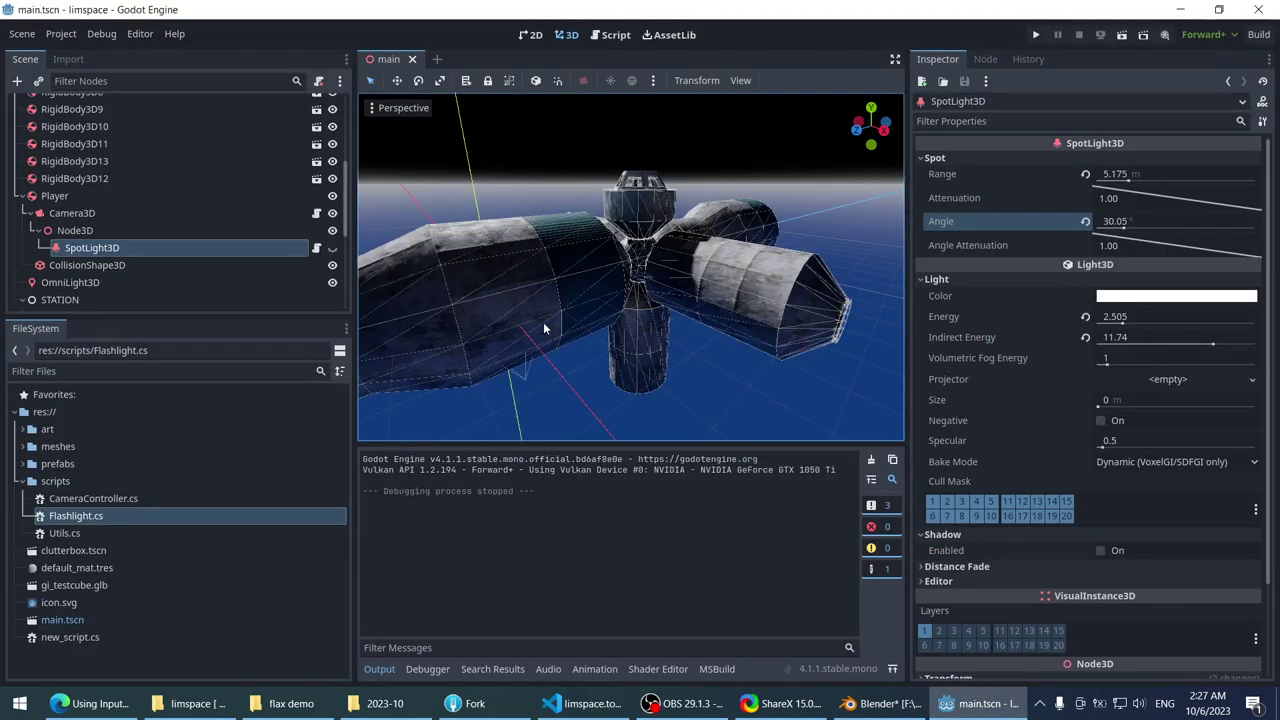
middle_drag(544, 328, 167, 380)
scroll(525, 290, up, 3)
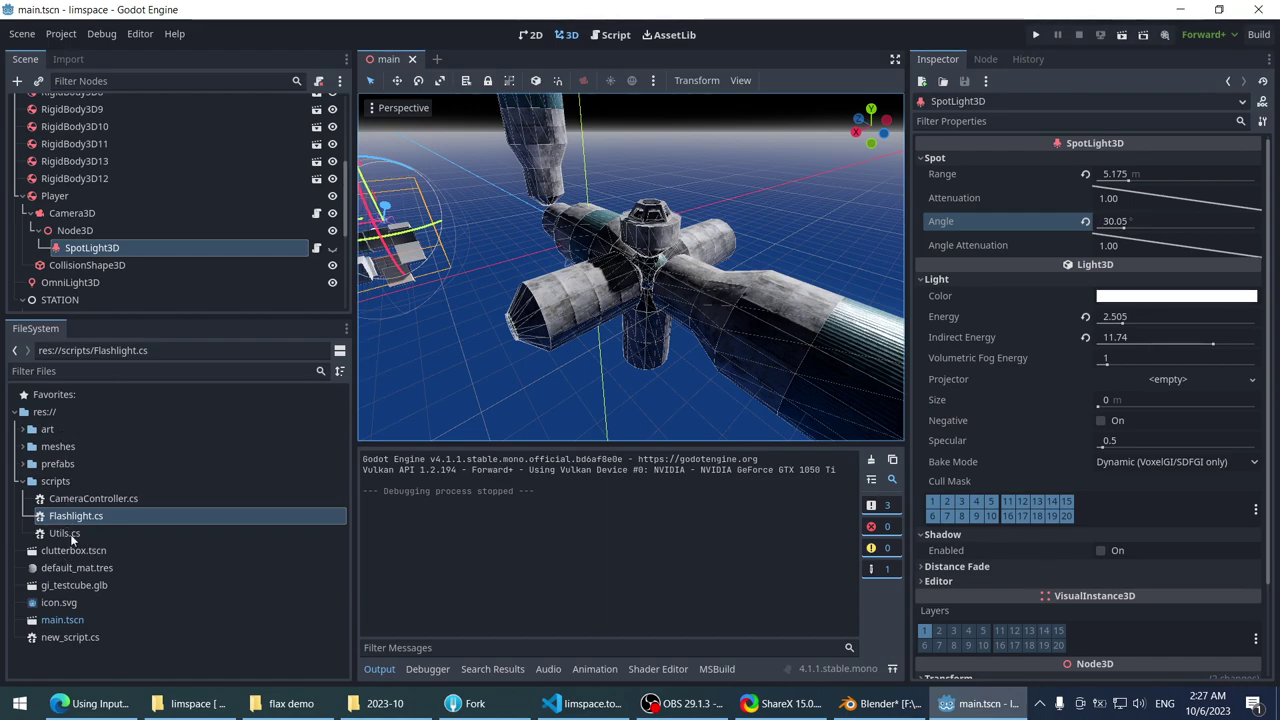
click(72, 414)
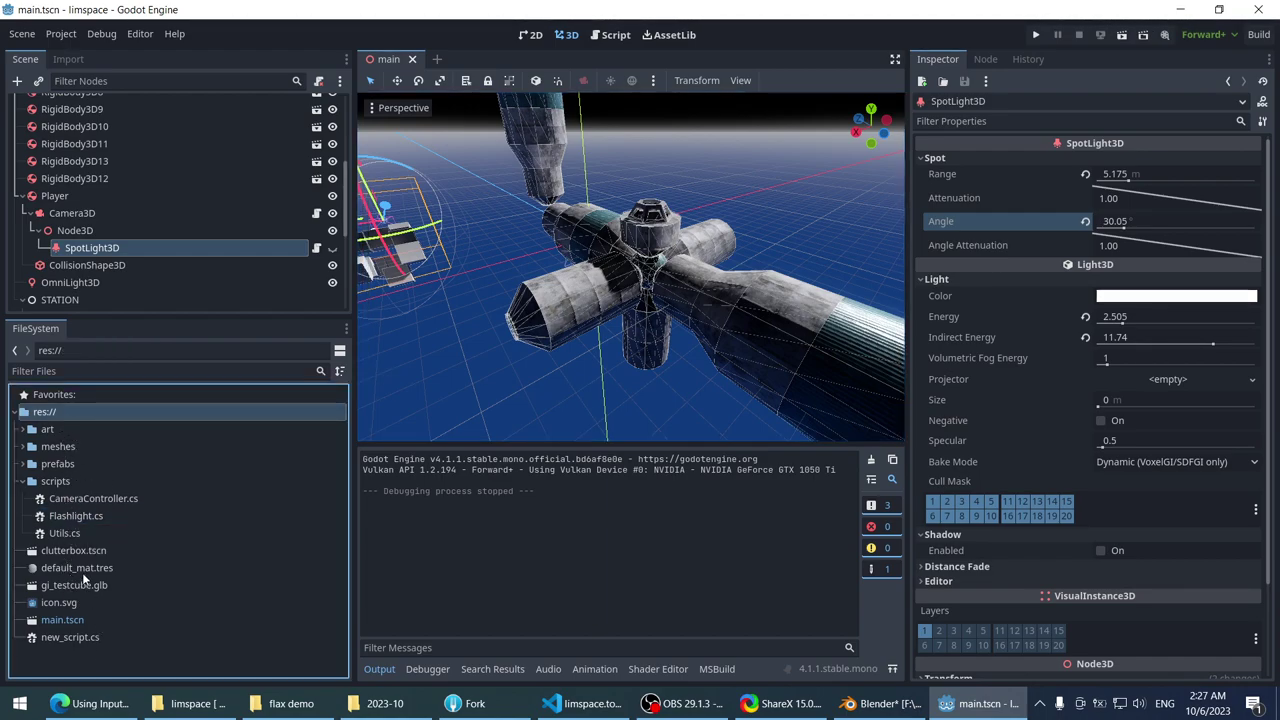
scroll(170, 246, down, 3)
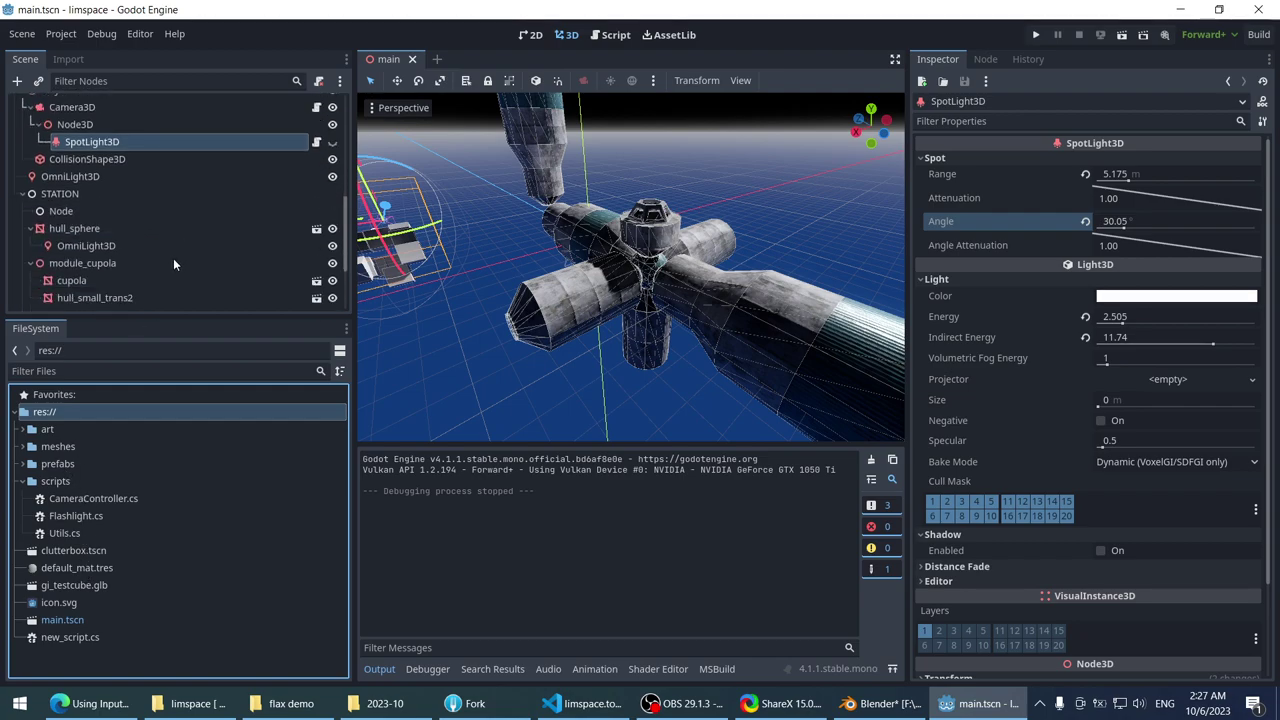
scroll(168, 270, up, 2)
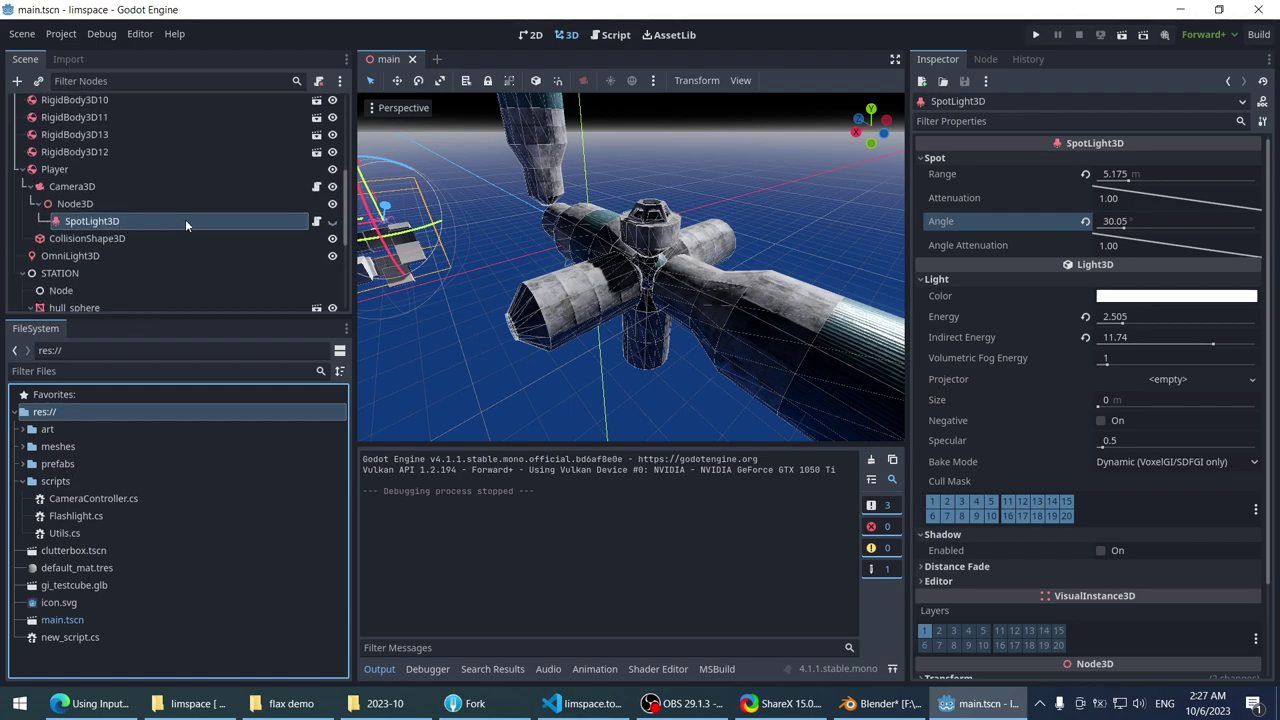
scroll(172, 255, down, 5)
click(135, 372)
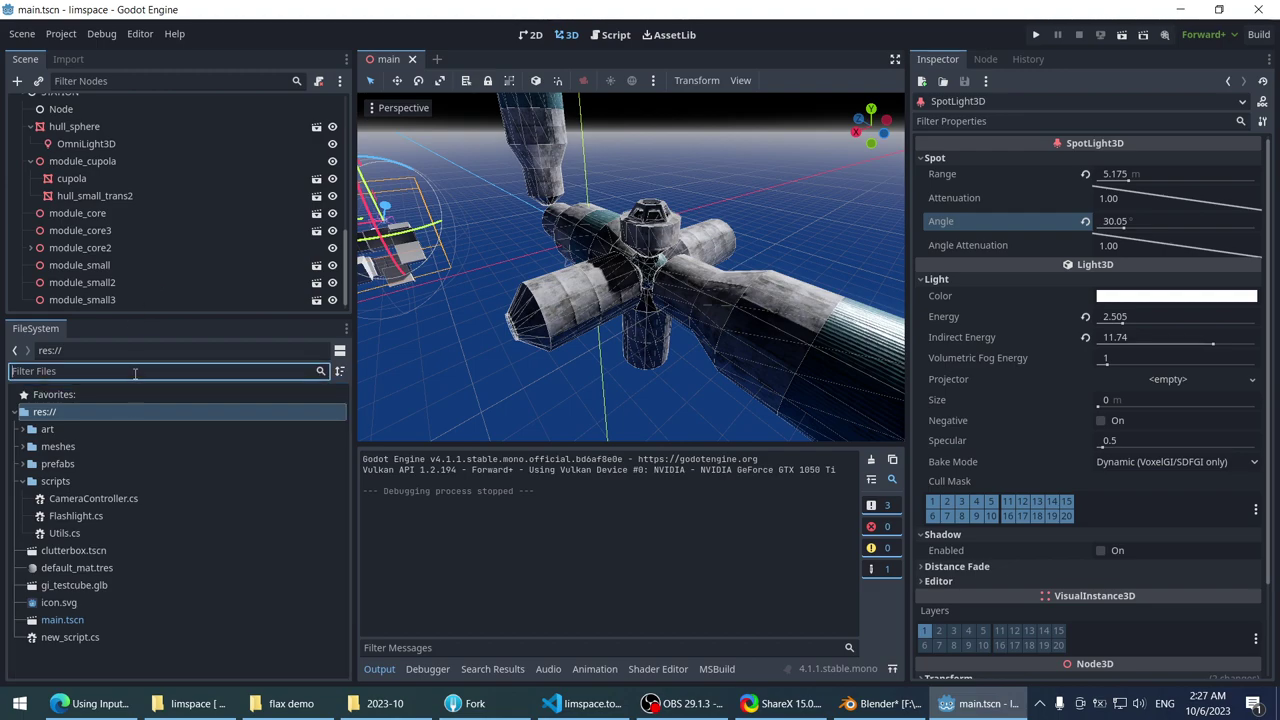
- Expand the prefabs folder and open hull_sphere.tscn
double_click(53, 462)
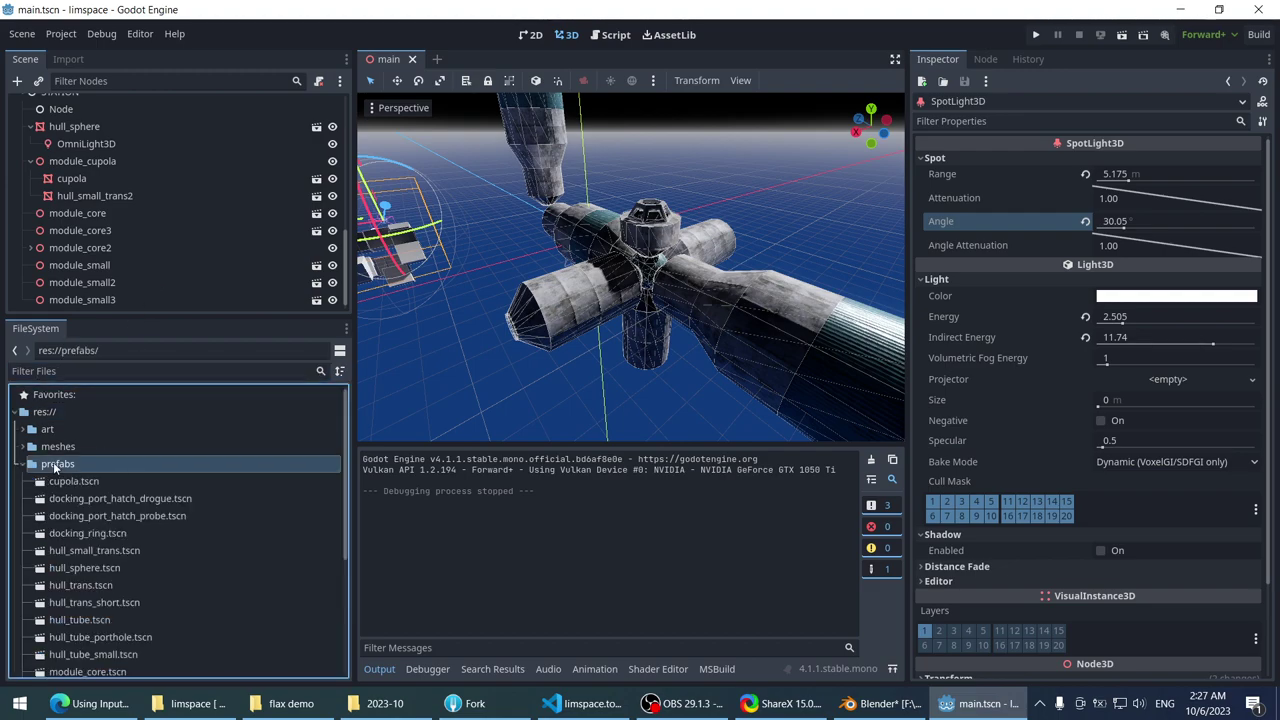
scroll(140, 468, down, 5)
scroll(142, 491, up, 1)
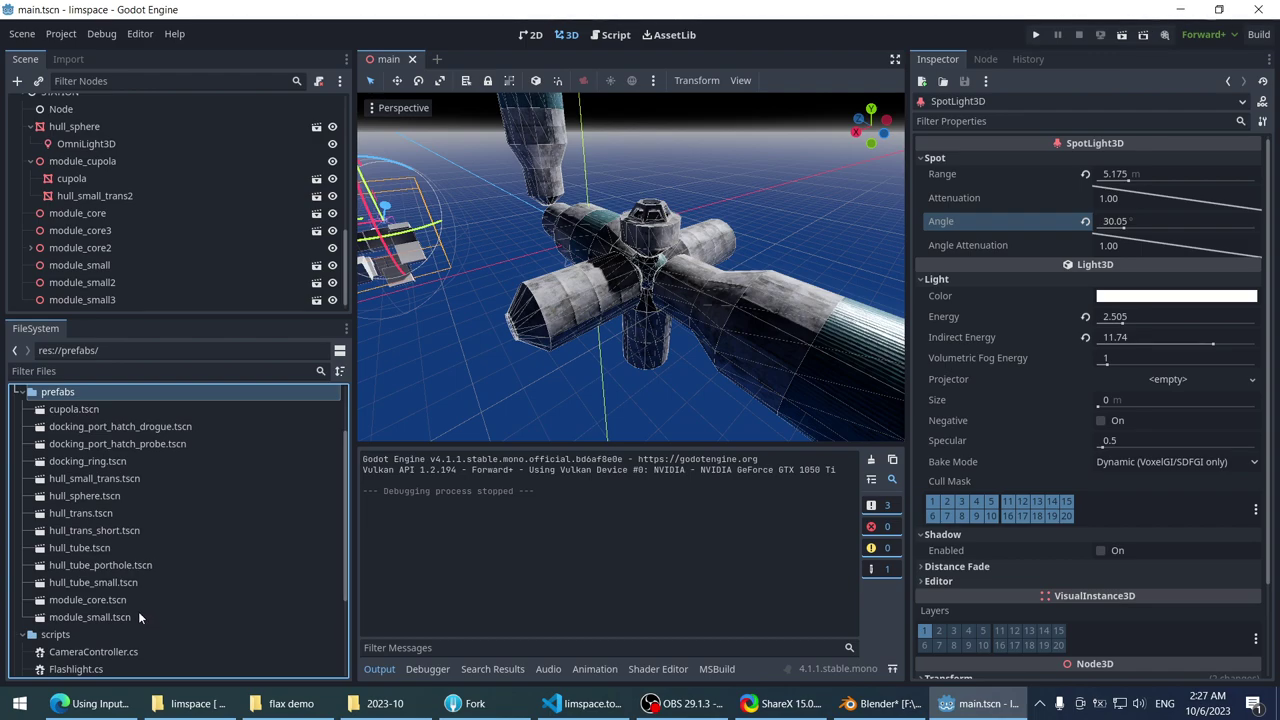
click(104, 410)
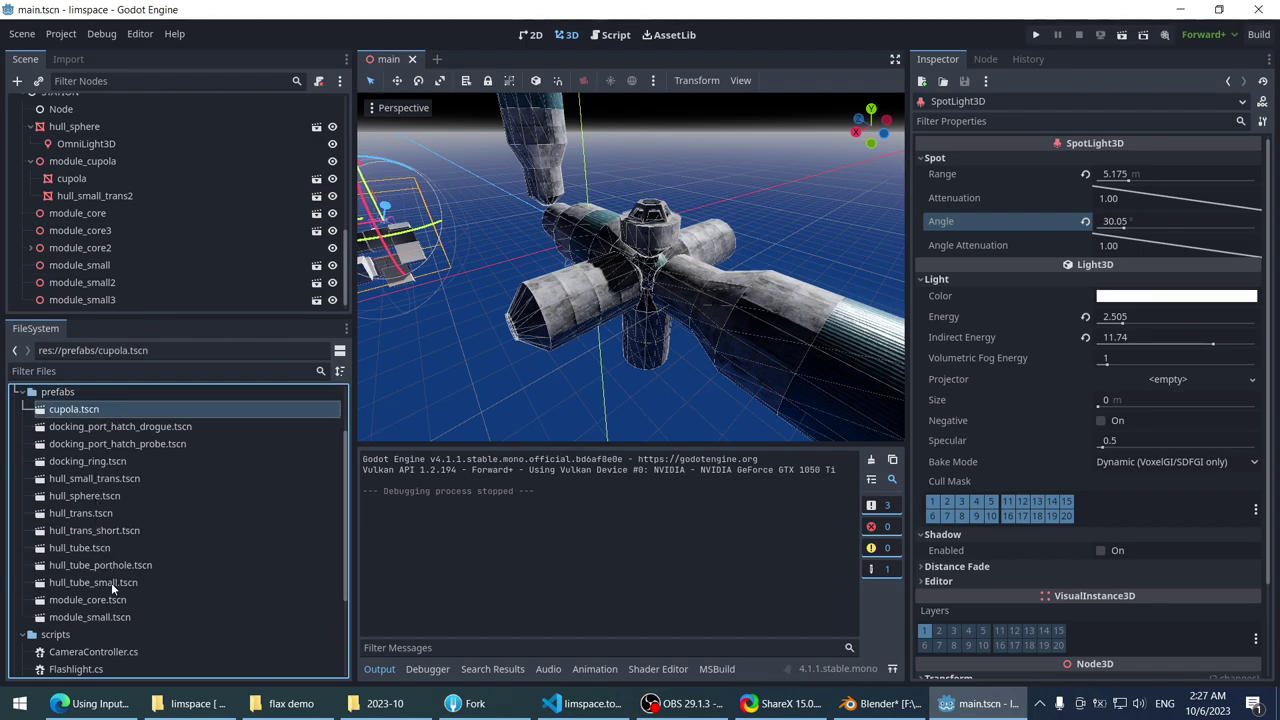
click(102, 494)
double_click(122, 497)
middle_drag(708, 144, 580, 222)
scroll(569, 222, up, 3)
- Select docking_ring5 at the hull opening and slide it slightly along its axis
scroll(770, 330, down, 2)
click(751, 323)
scroll(751, 323, down, 2)
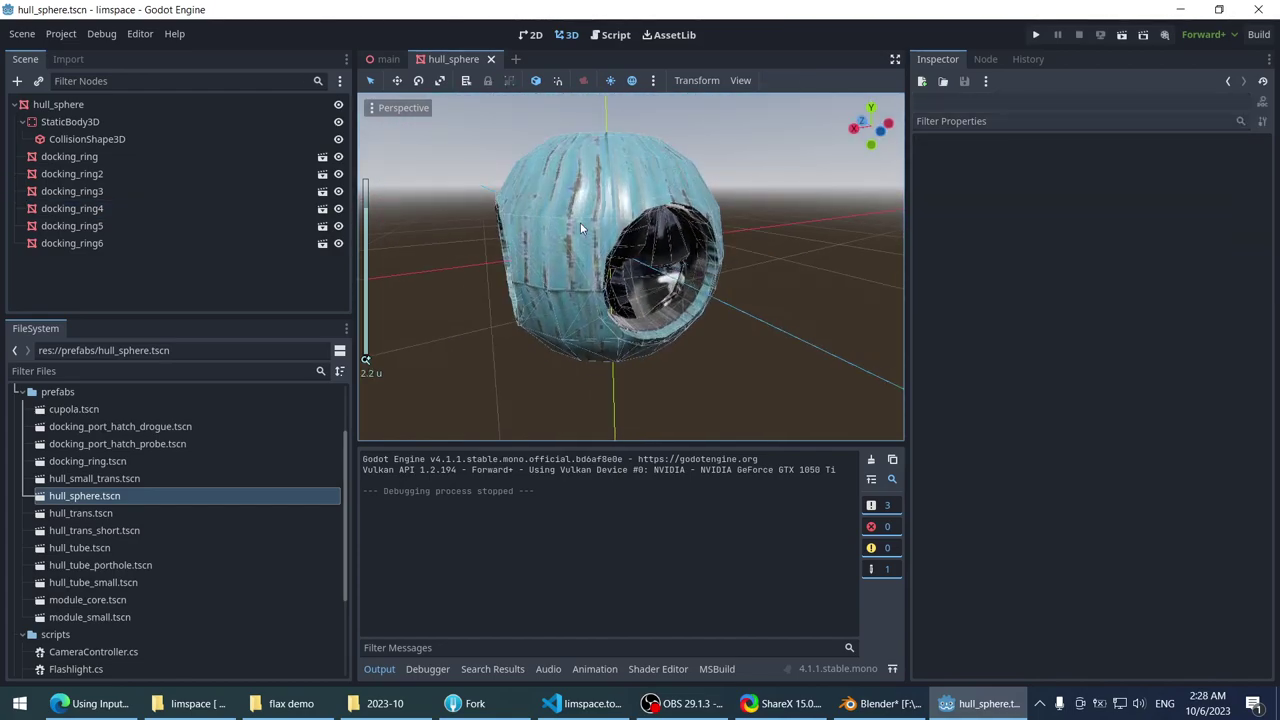
click(580, 222)
scroll(888, 338, up, 4)
click(888, 338)
click(774, 262)
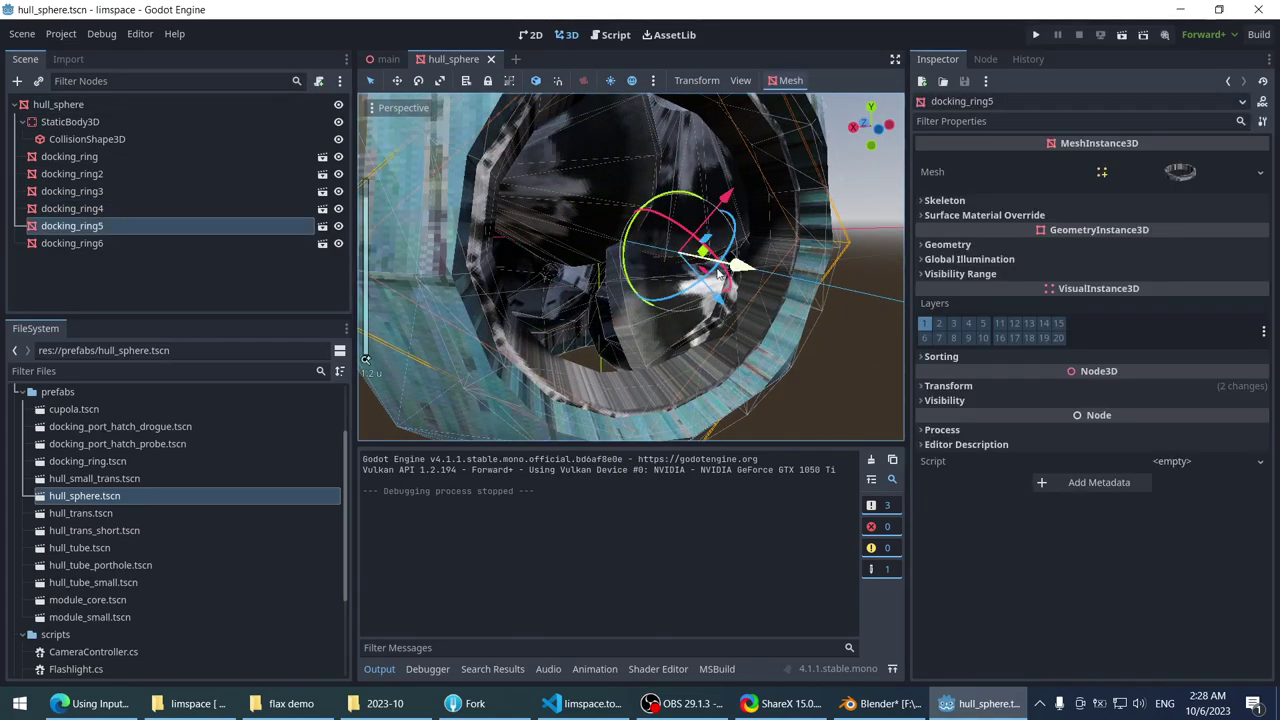
middle_drag(774, 262, 668, 255)
drag(747, 256, 784, 262)
scroll(735, 193, down, 3)
scroll(735, 193, up, 4)
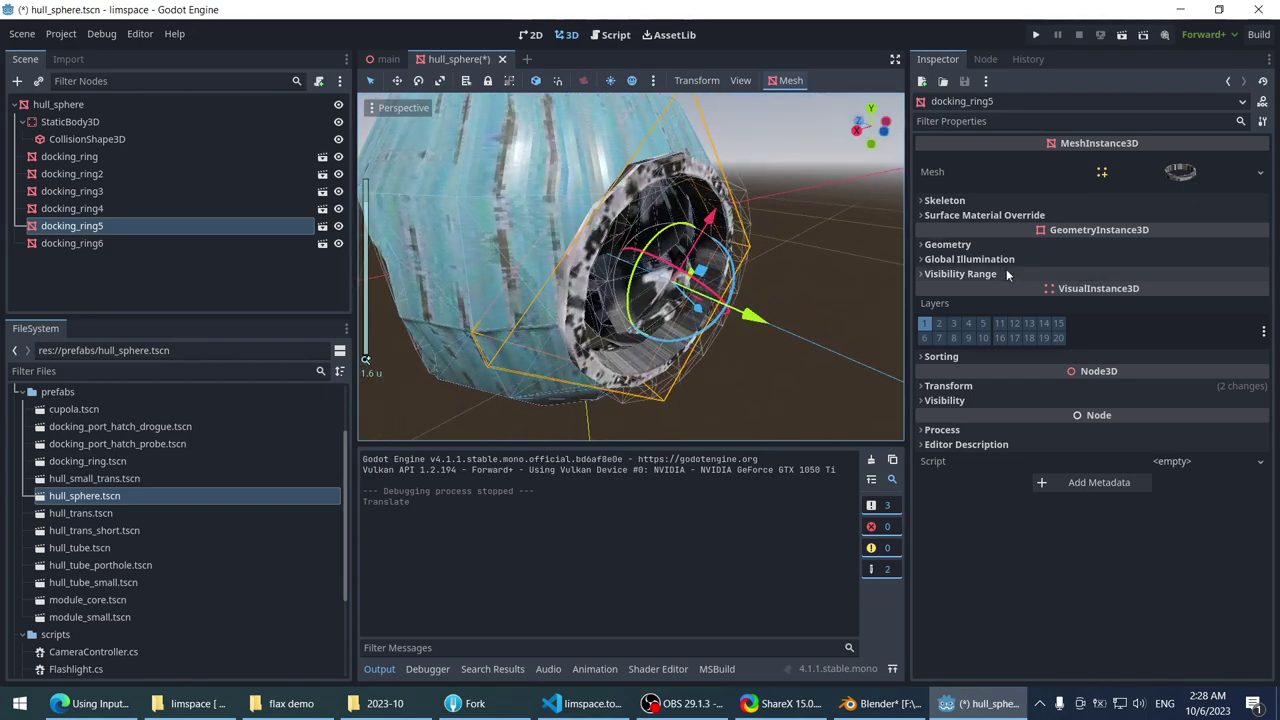
- Set docking_ring5's Position Z to -1 in the Inspector Transform
click(997, 244)
click(997, 244)
click(945, 386)
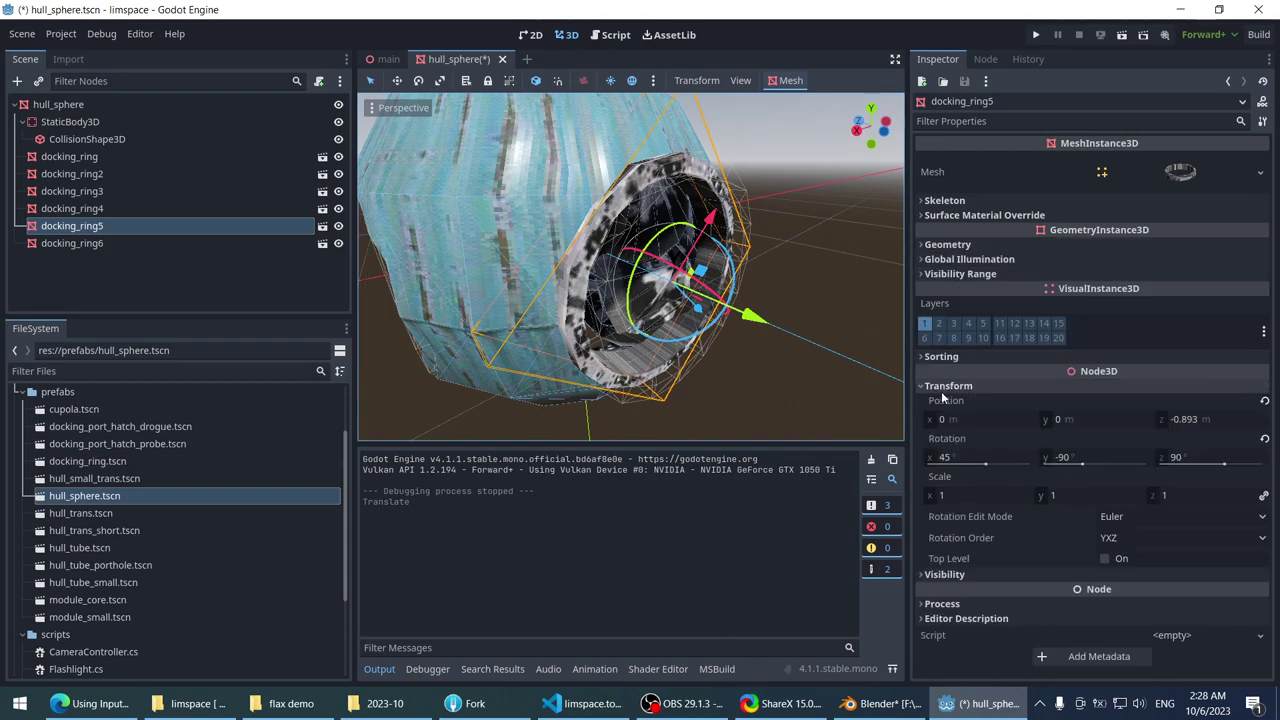
click(1225, 418)
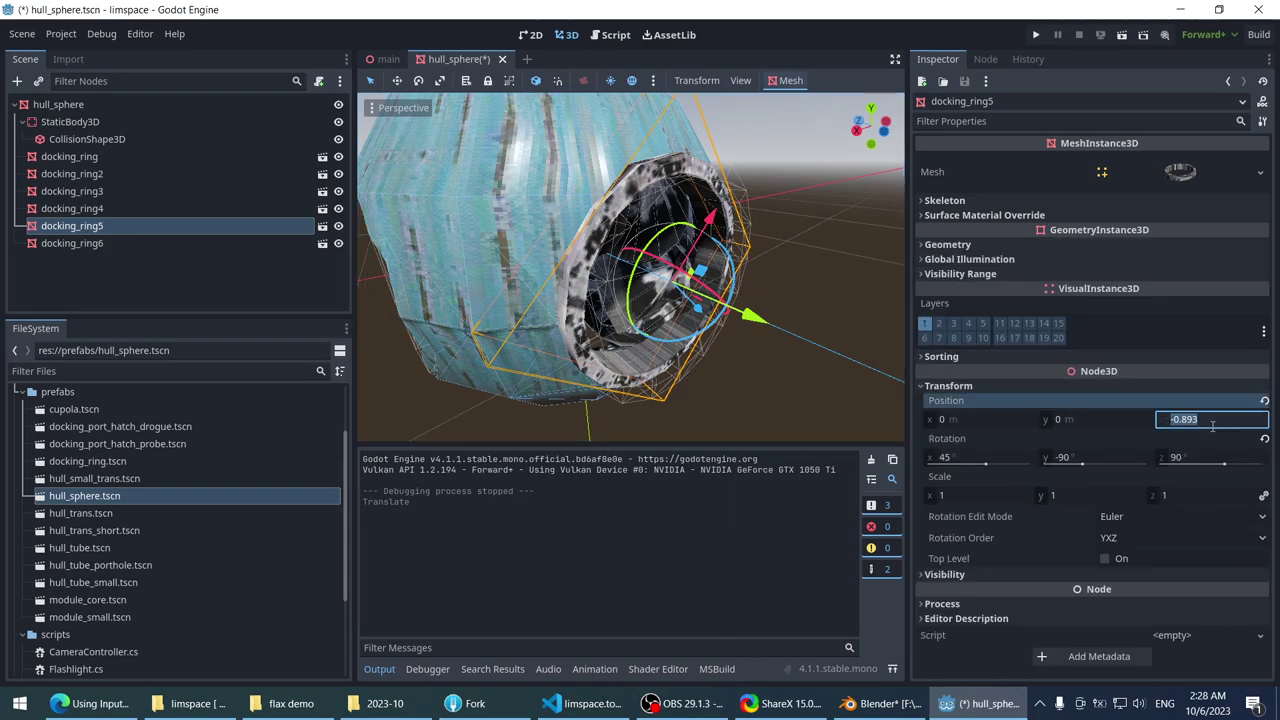
text(-1)
key(Return)
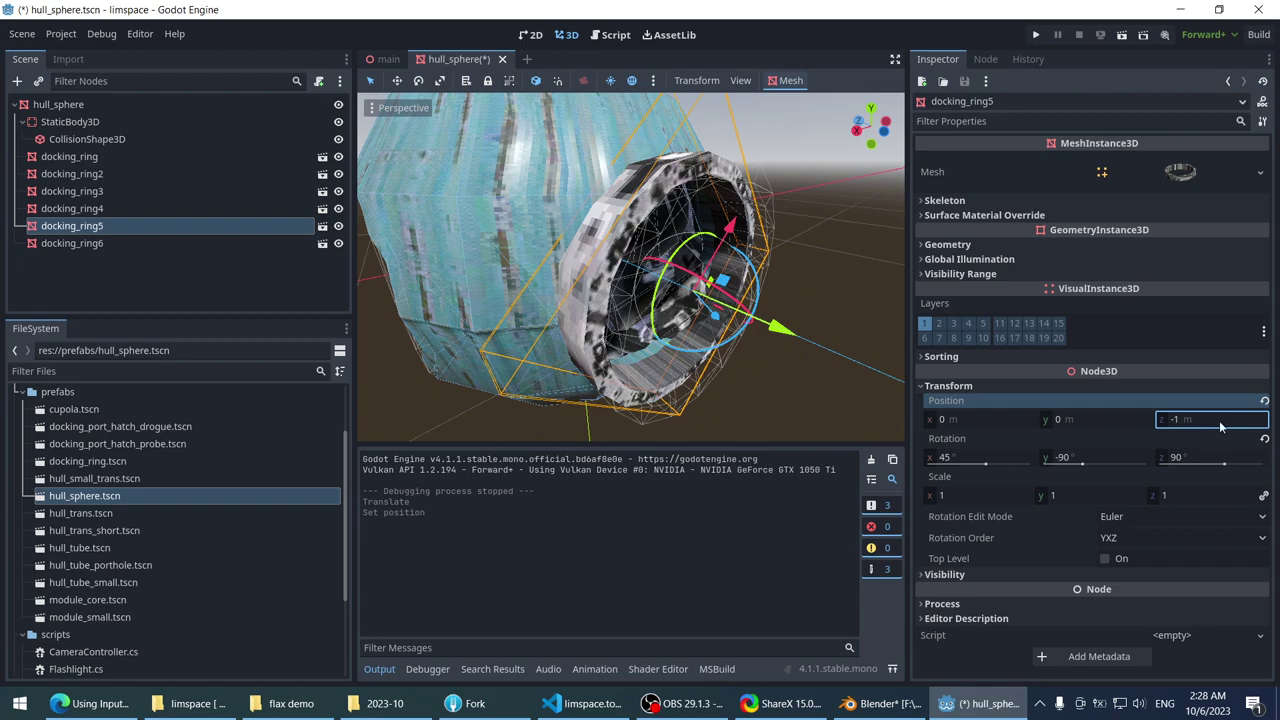
middle_drag(760, 300, 630, 285)
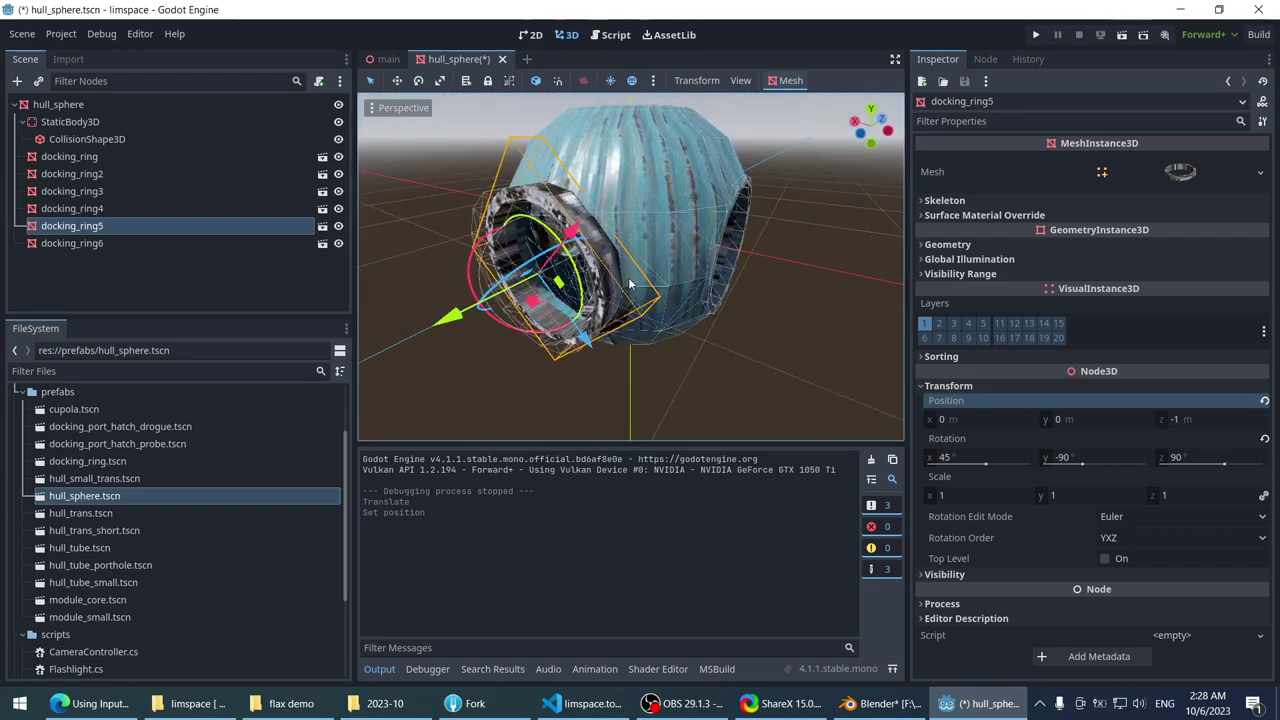
key(alt+Tab)
- Apply hull_sphere-col's scale so it reads 1.000
click(444, 274)
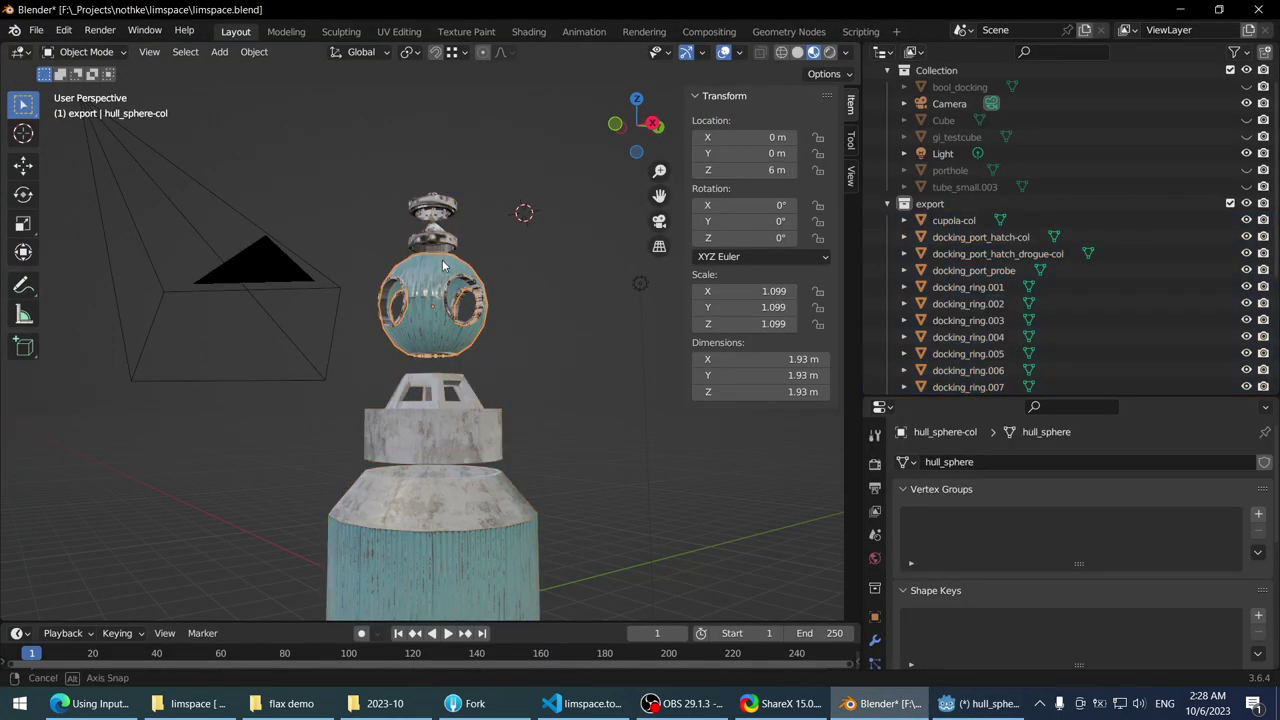
key(ctrl+a)
click(522, 271)
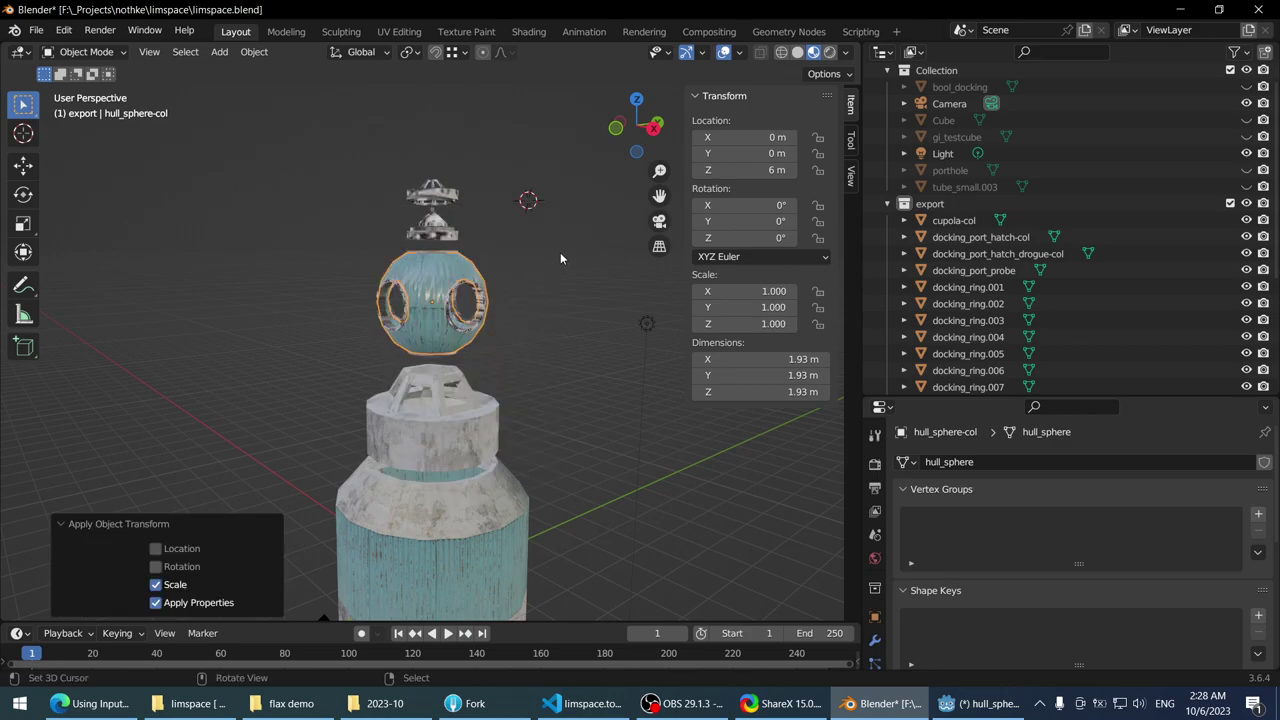
- Re-export the export collection's objects as glTF to tube.glb
click(953, 220)
right_click(950, 206)
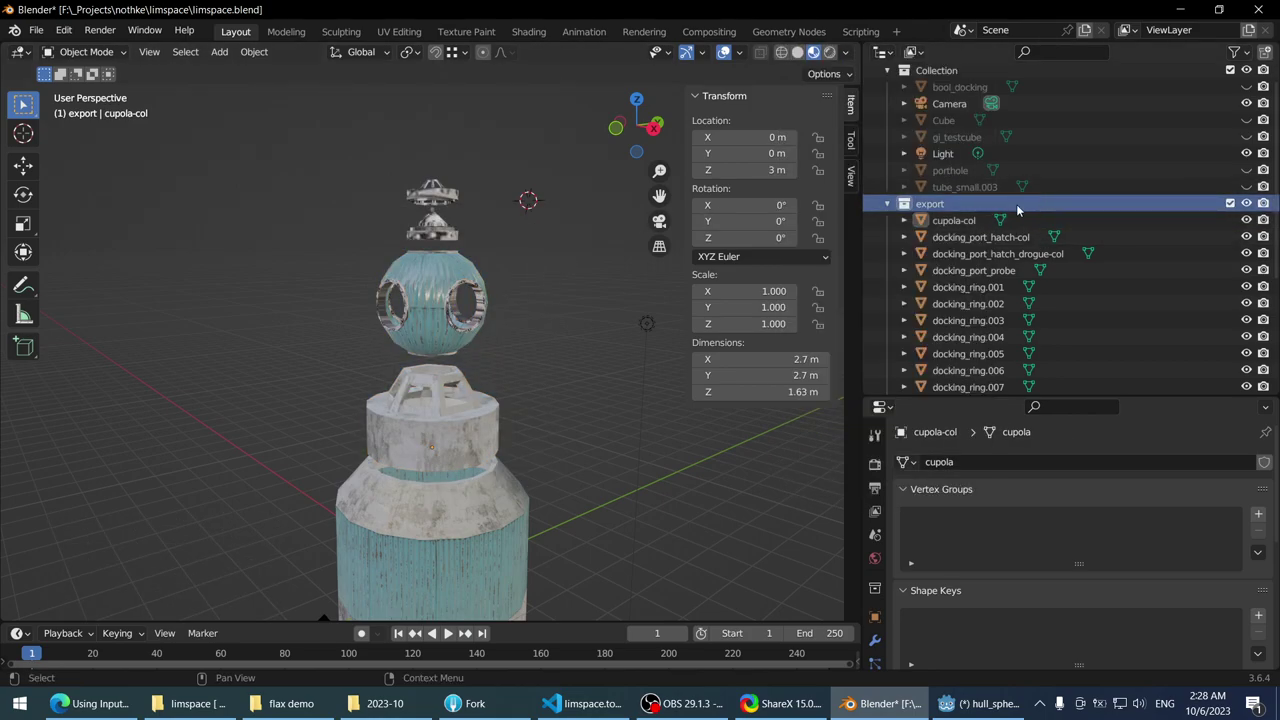
right_click(920, 206)
click(920, 203)
key(q)
click(619, 274)
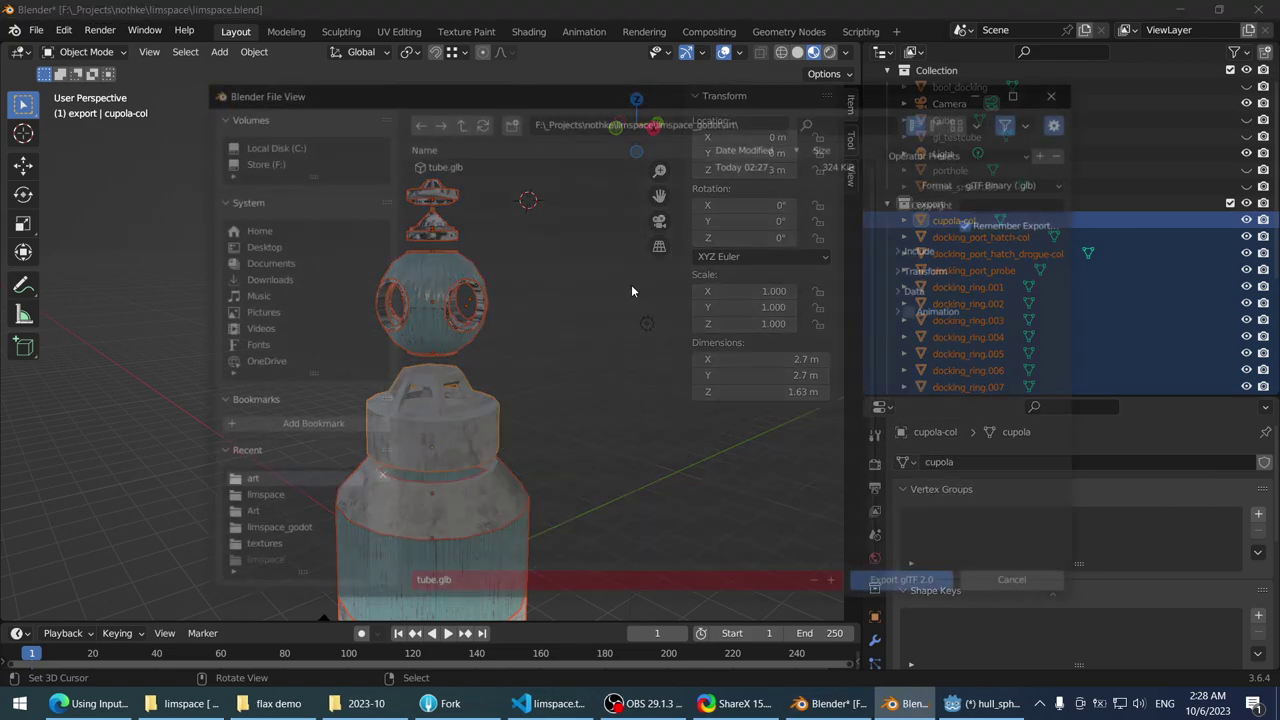
click(903, 589)
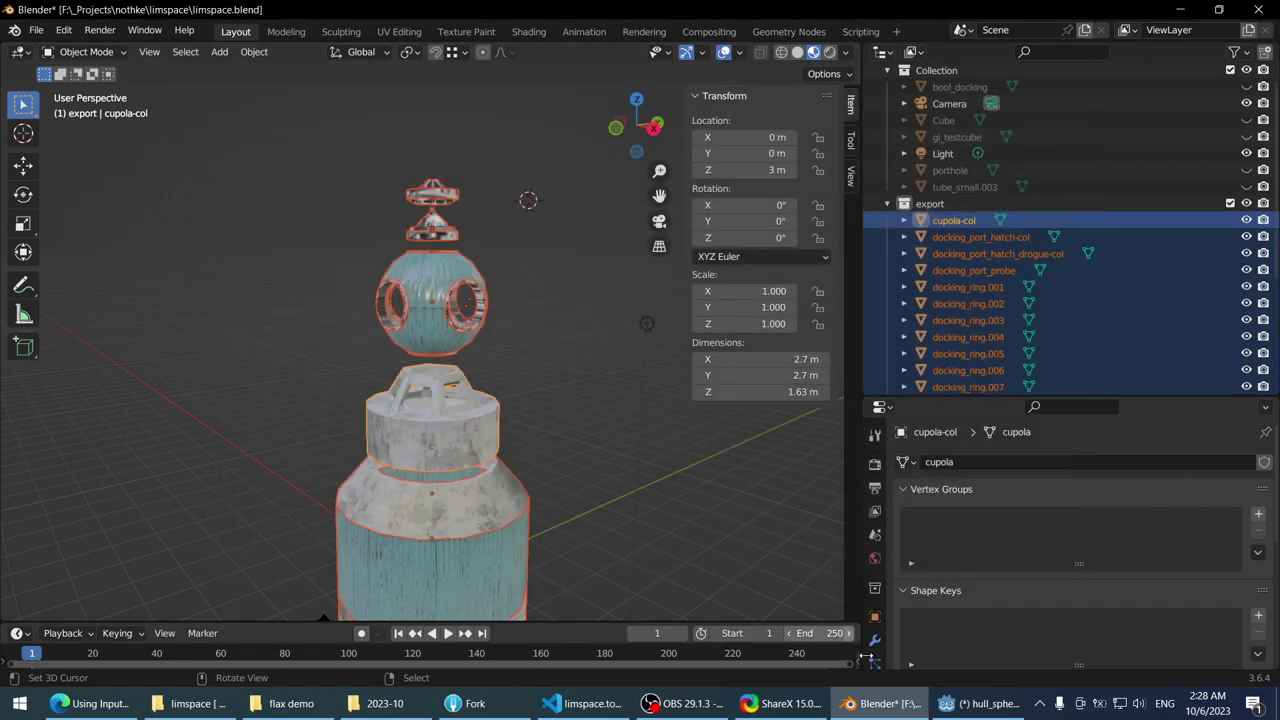
click(985, 703)
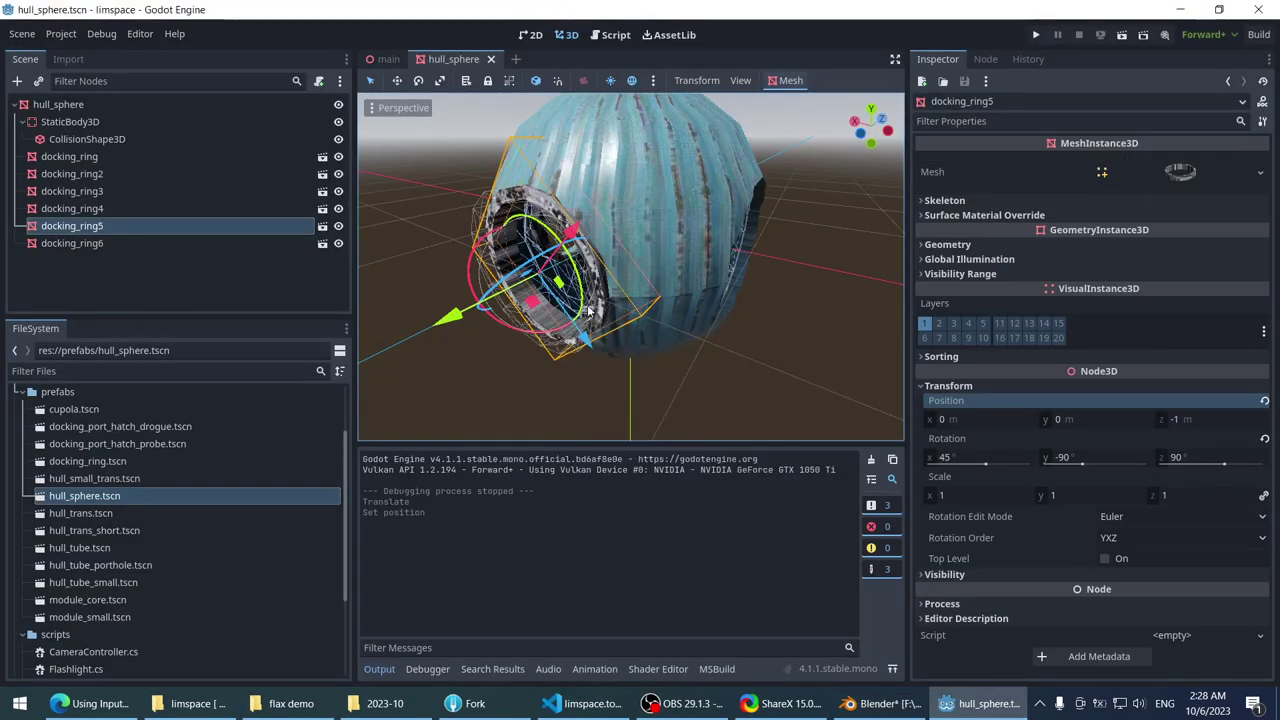
- Move docking_ring4 to X position -1 and docking_ring6 to Z position 1
scroll(588, 310, up, 2)
middle_drag(588, 310, 664, 254)
scroll(664, 252, up, 3)
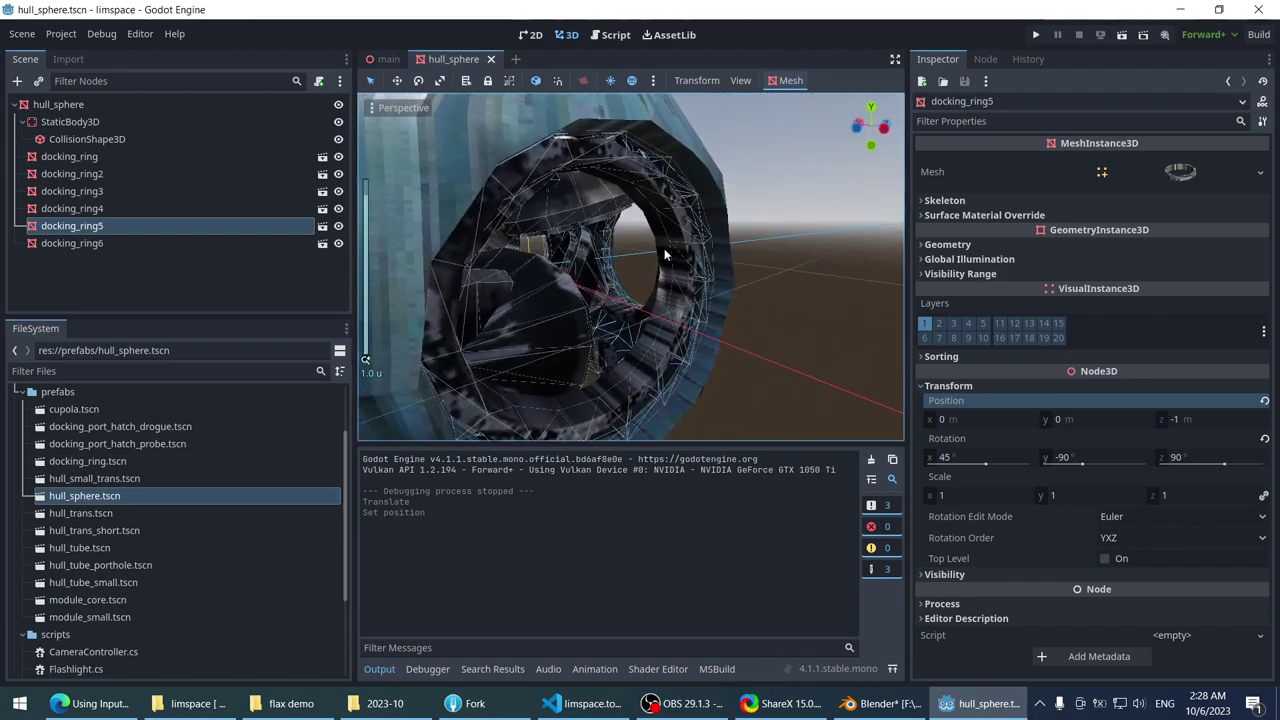
click(686, 250)
click(997, 420)
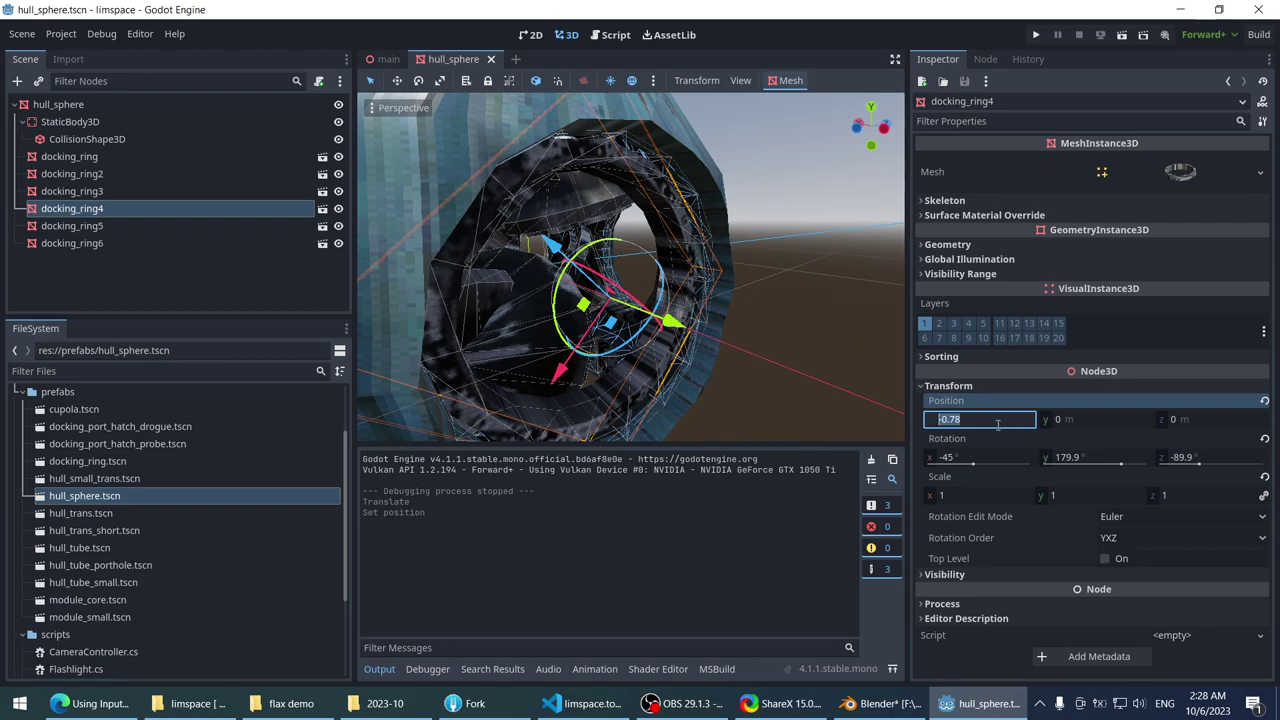
text(-1)
key(Return)
scroll(538, 230, down, 5)
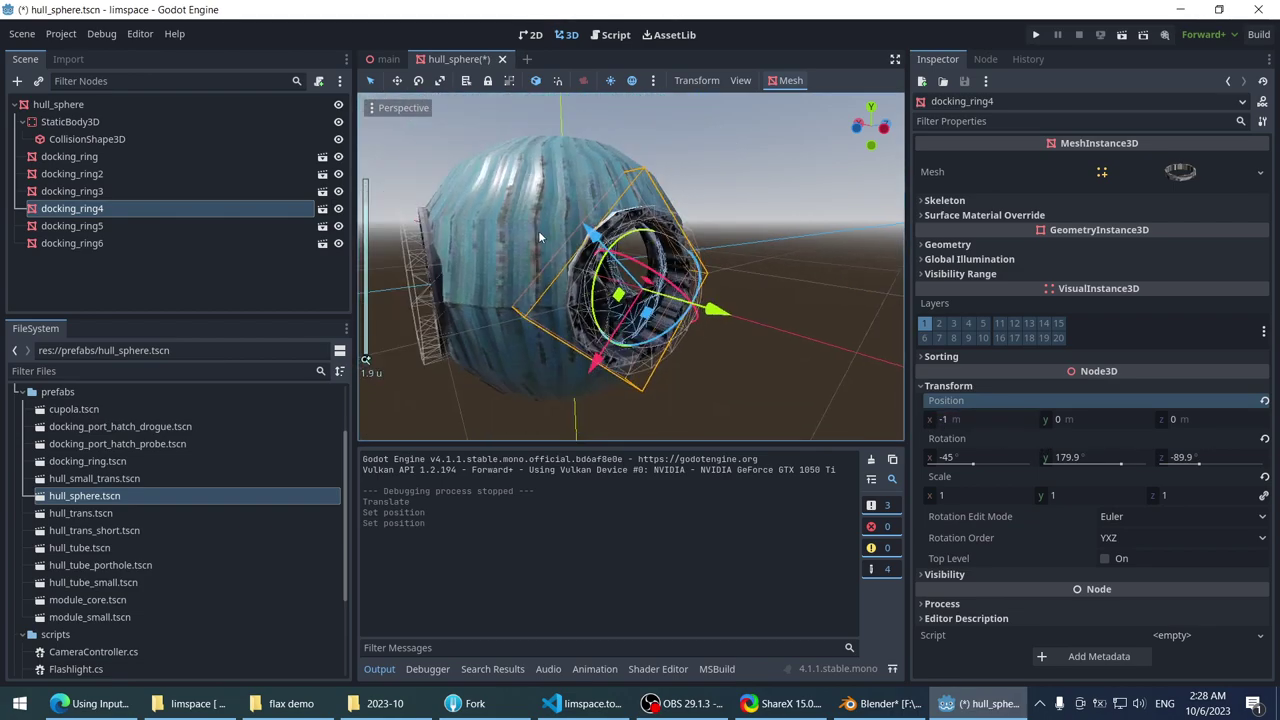
scroll(601, 263, up, 3)
middle_drag(601, 263, 718, 241)
click(718, 241)
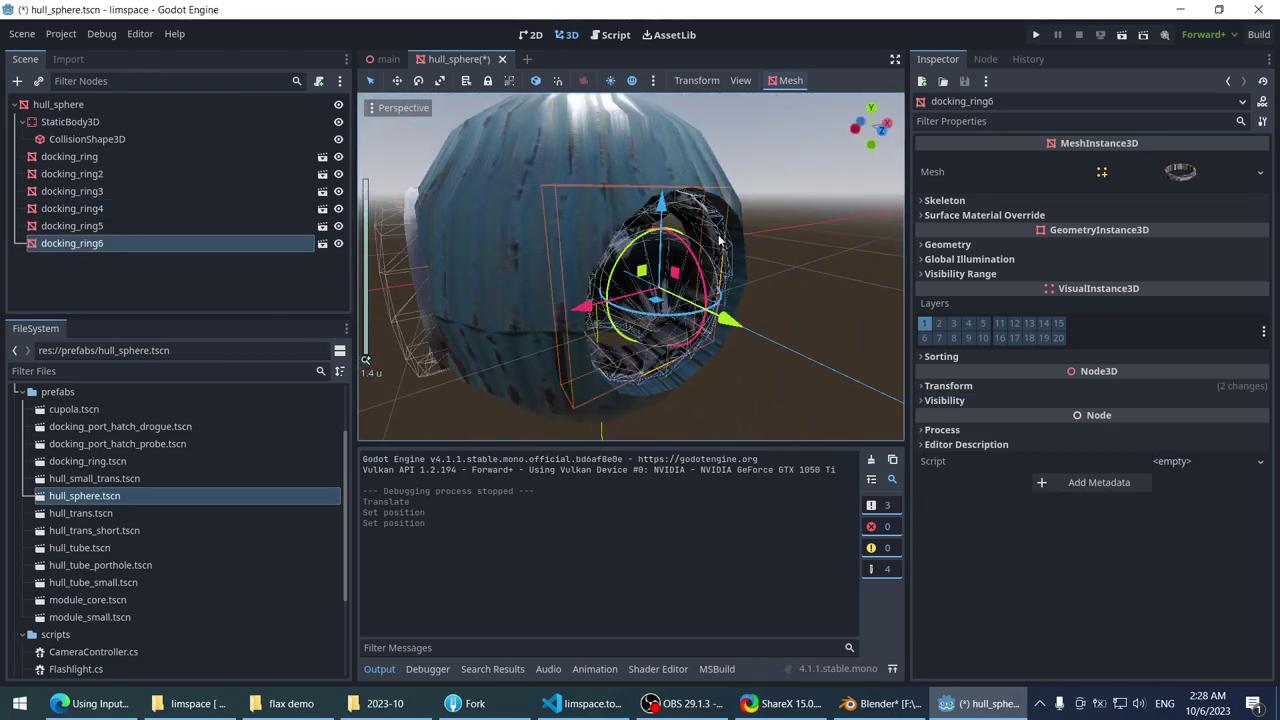
click(995, 387)
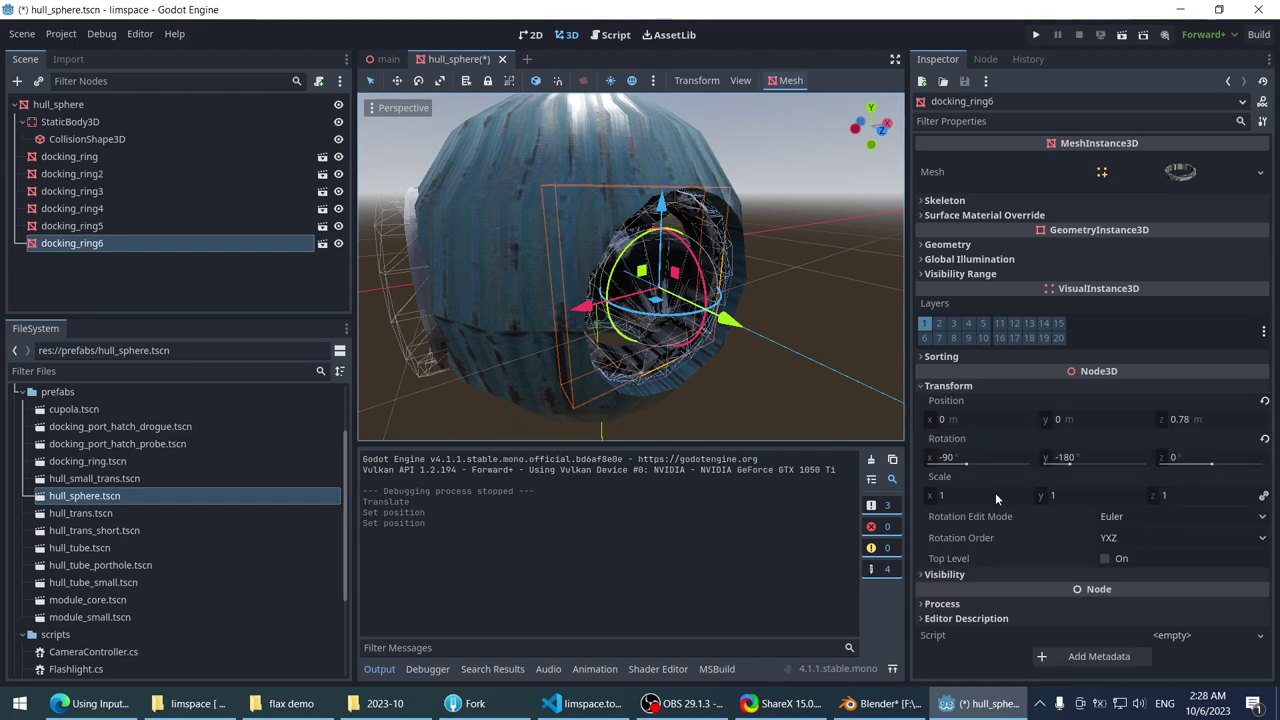
click(1191, 420)
text(1)
click(1095, 420)
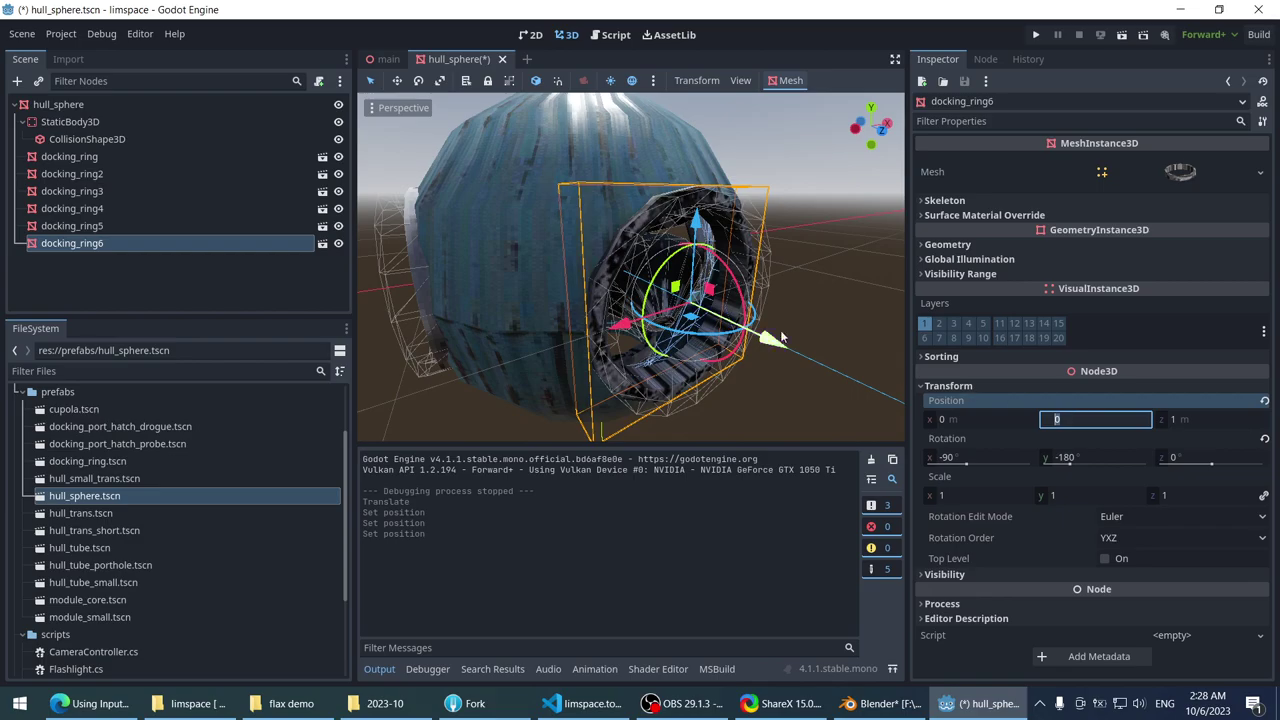
- Move docking_ring3 to X position 1 and docking_ring, under the sphere, to Y position -1
middle_drag(850, 300, 792, 260)
click(737, 258)
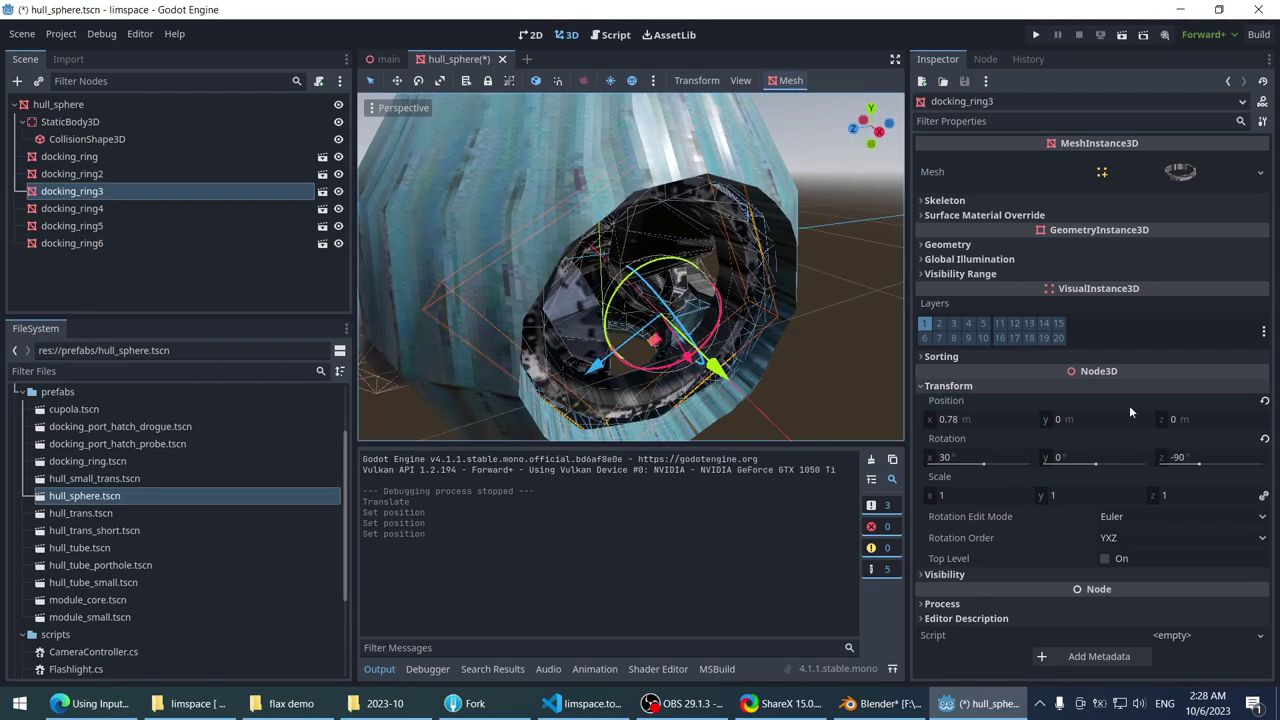
click(1019, 418)
text(1)
key(Tab)
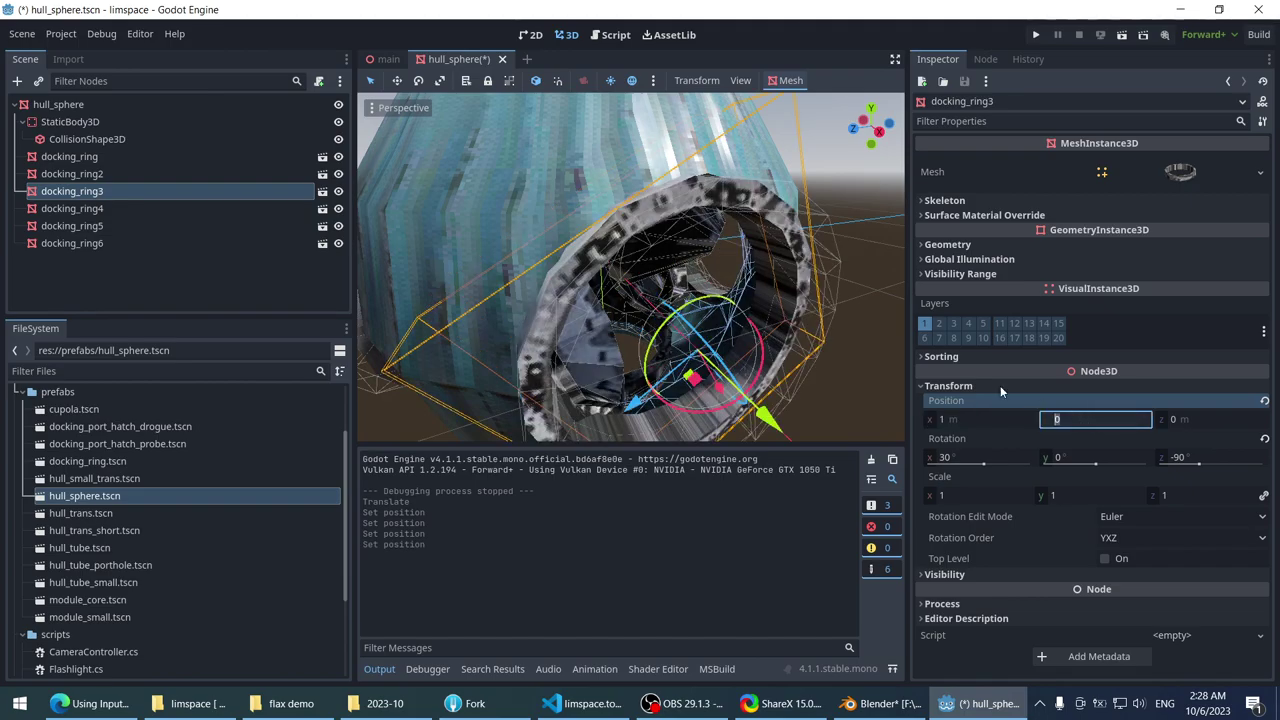
scroll(700, 280, down, 3)
middle_drag(700, 280, 647, 368)
click(647, 365)
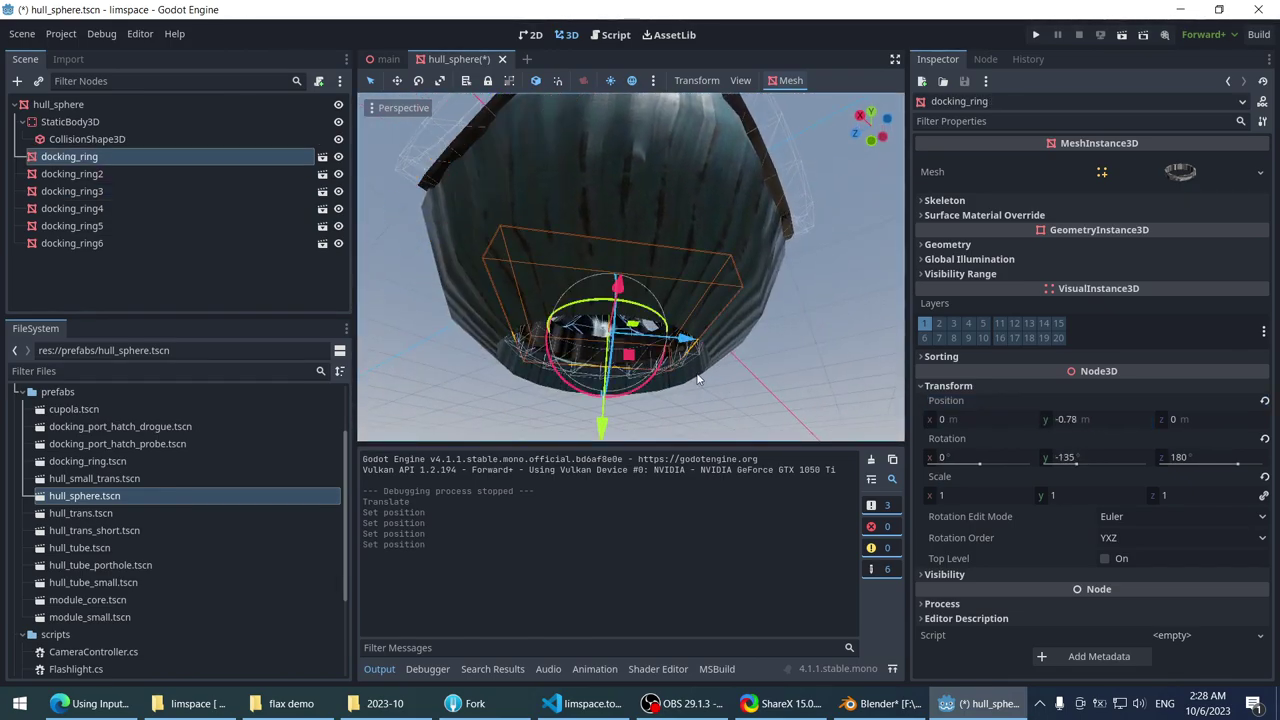
click(1095, 419)
text(01)
key(BackSpace)
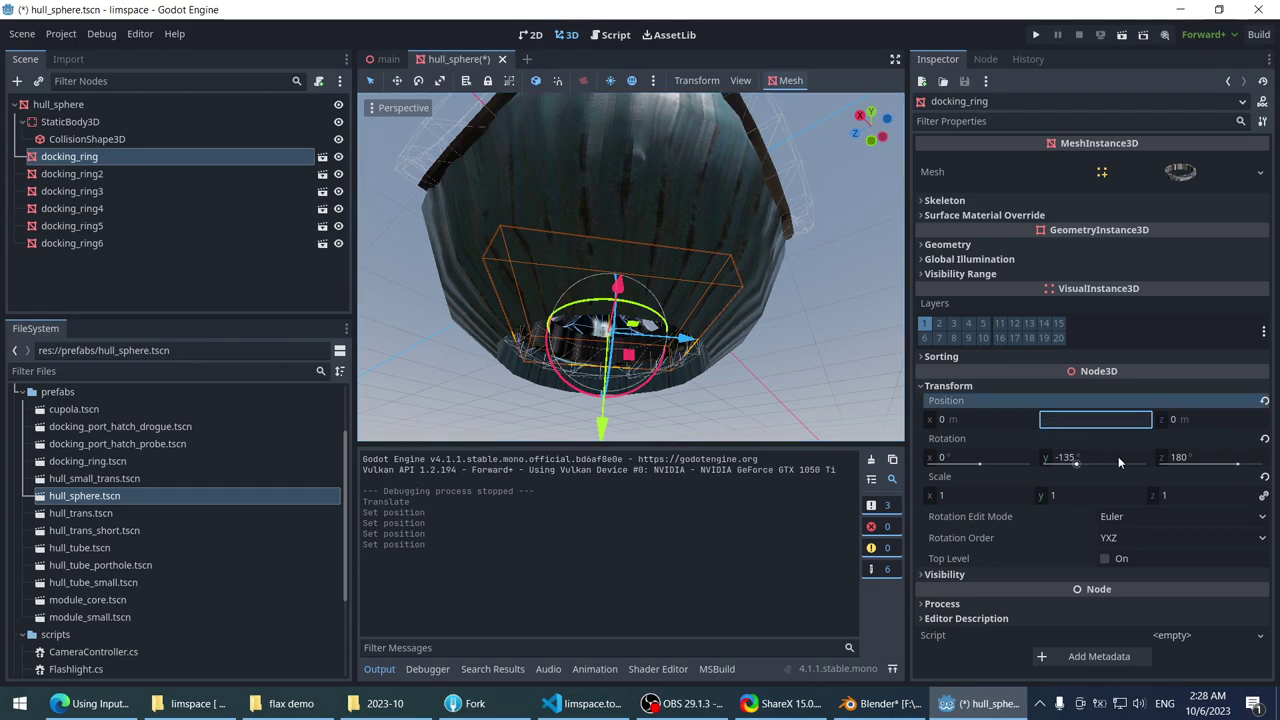
text(-1)
key(Return)
- Raise docking_ring2 on top of the sphere to Y position 1, then hide the side docks
middle_drag(700, 300, 625, 375)
scroll(640, 220, down, 2)
click(632, 233)
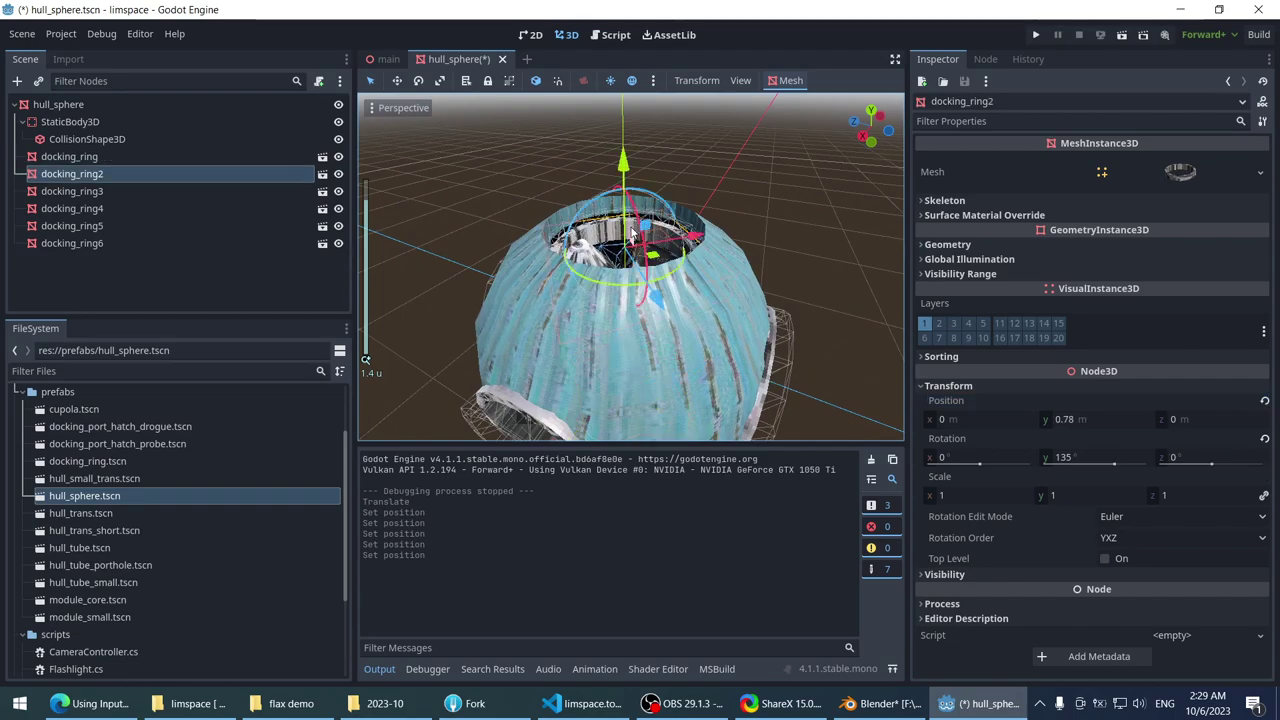
click(1124, 420)
text(1)
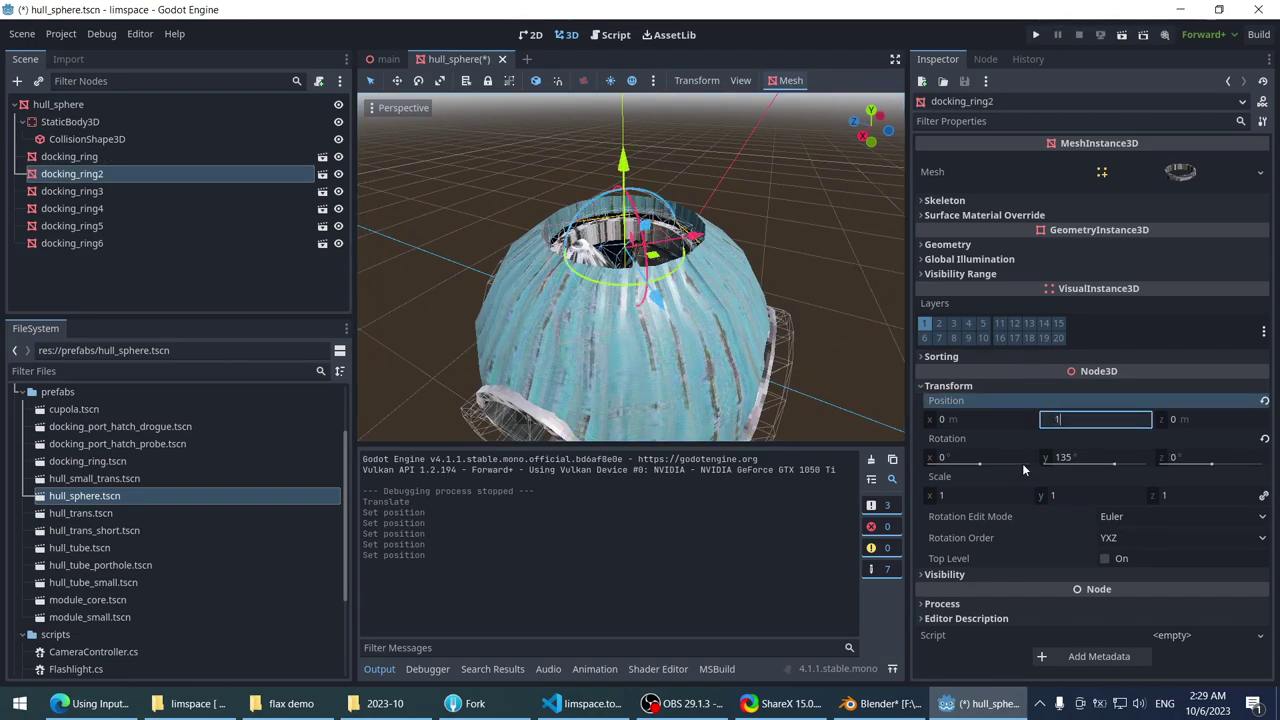
key(shift+Tab)
middle_drag(690, 330, 1104, 423)
scroll(730, 230, down, 1)
key(ctrl+shift+F11)
- Collapse the Output panel and orbit around the hull to inspect the repositioned rings
scroll(558, 300, up, 6)
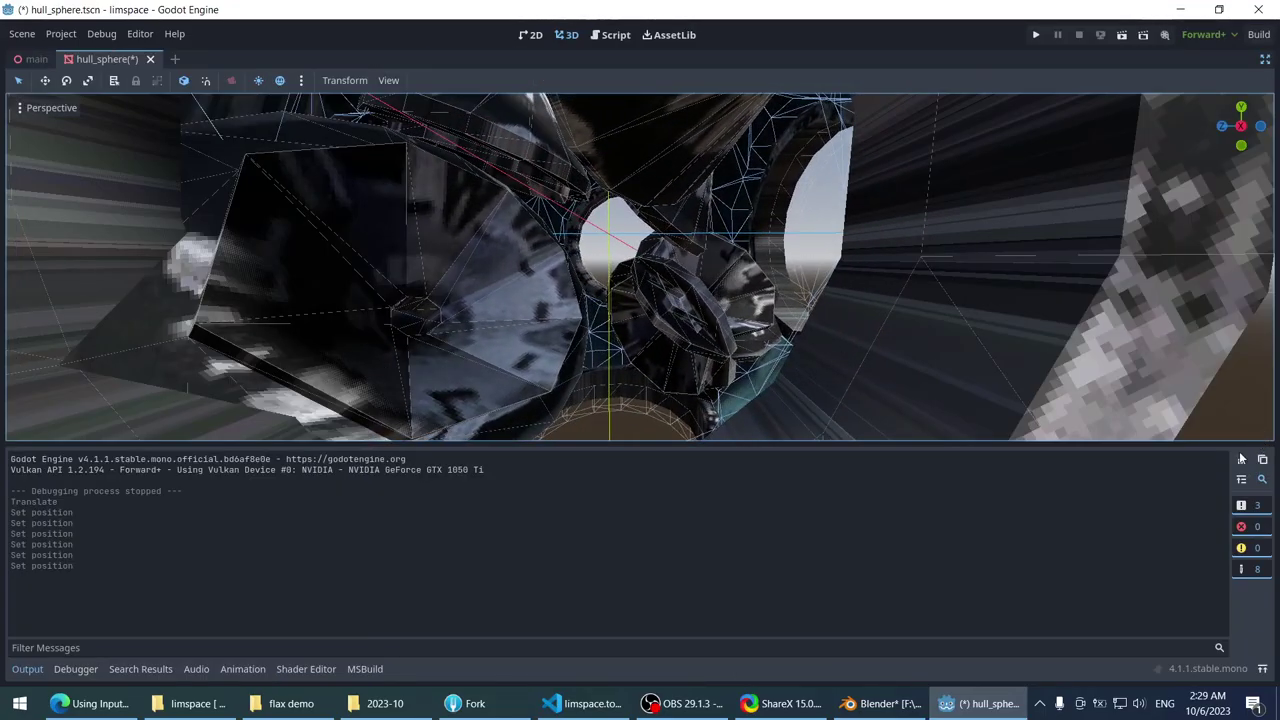
click(27, 669)
mouse_move(471, 243)
middle_down()
mouse_move(457, 280)
mouse_move(533, 233)
mouse_move(383, 313)
mouse_move(414, 249)
mouse_move(460, 323)
mouse_move(429, 289)
mouse_move(421, 320)
mouse_move(449, 254)
mouse_move(512, 242)
mouse_move(328, 280)
mouse_move(481, 258)
middle_up()
scroll(474, 253, down, 5)
scroll(460, 323, up, 2)
scroll(481, 313, up, 4)
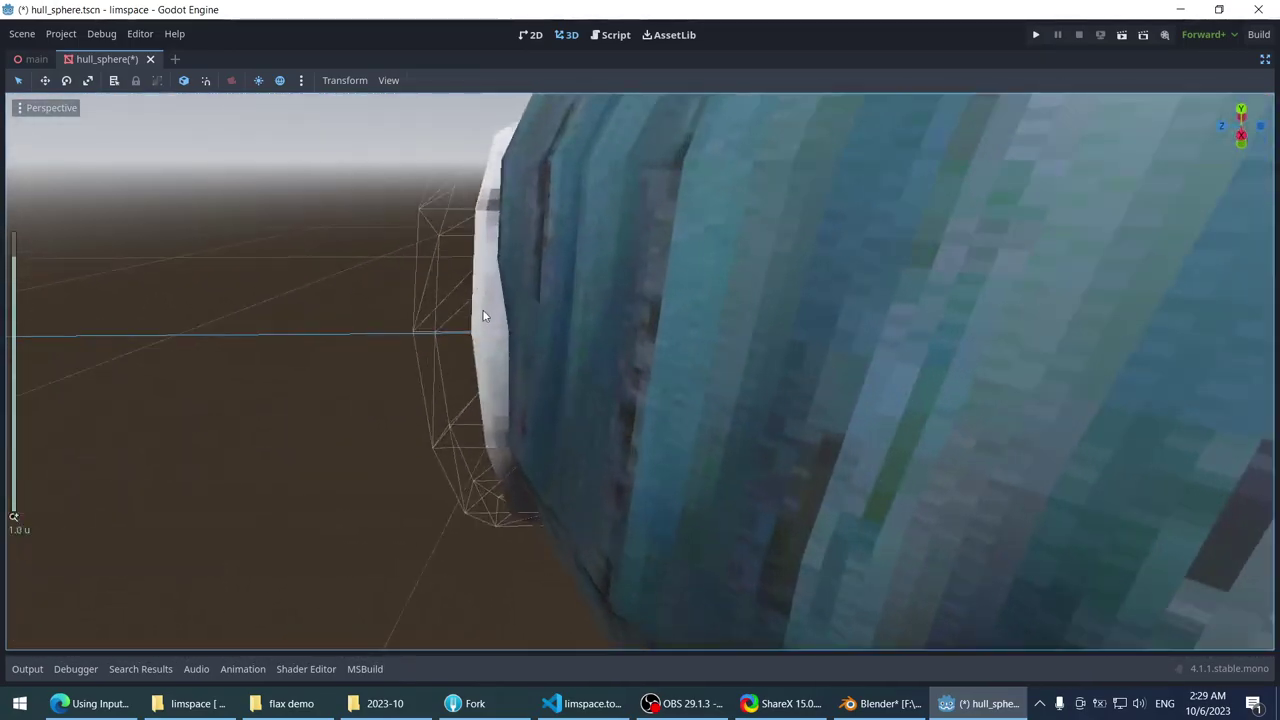
click(481, 313)
scroll(481, 313, down, 3)
- Restore the side docks and select docking_ring6 in the viewport
key(ctrl+shift+F11)
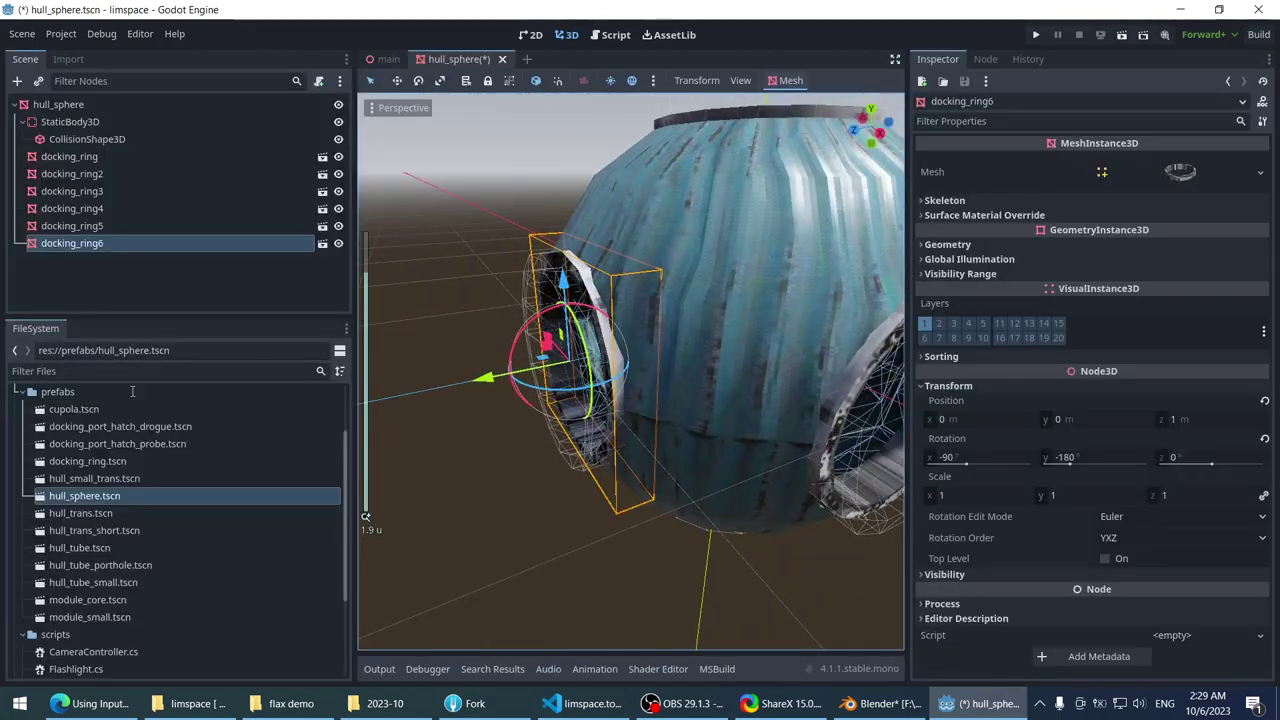
middle_drag(430, 330, 482, 331)
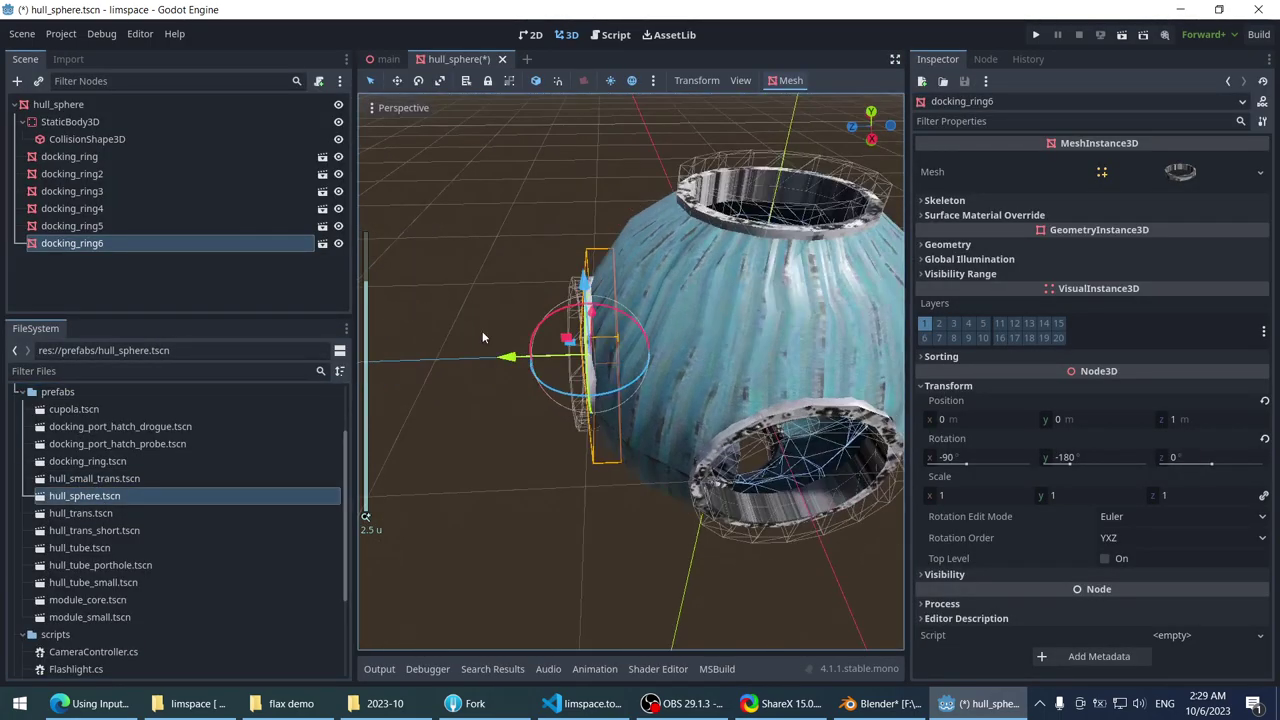
click(482, 331)
scroll(565, 338, up, 3)
click(562, 338)
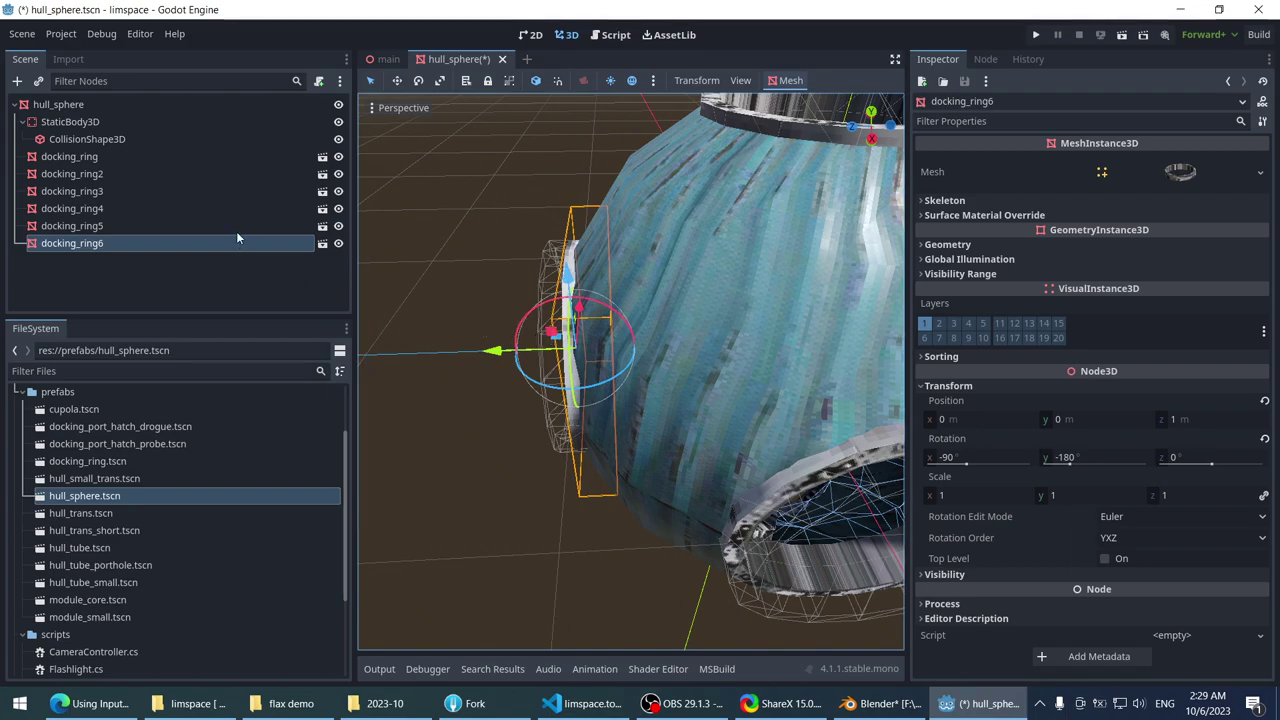
- Open docking_ring6's source docking_ring scene and orbit around the ring
click(322, 243)
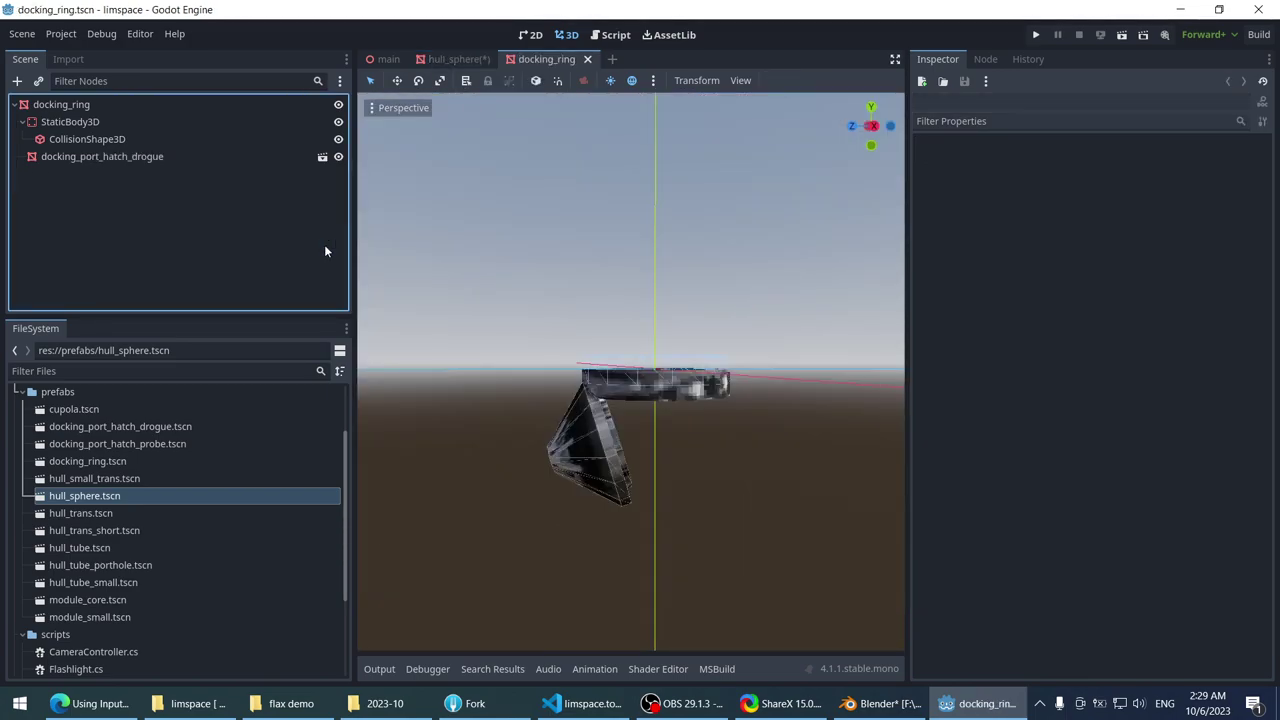
scroll(569, 261, up, 1)
middle_drag(569, 261, 560, 345)
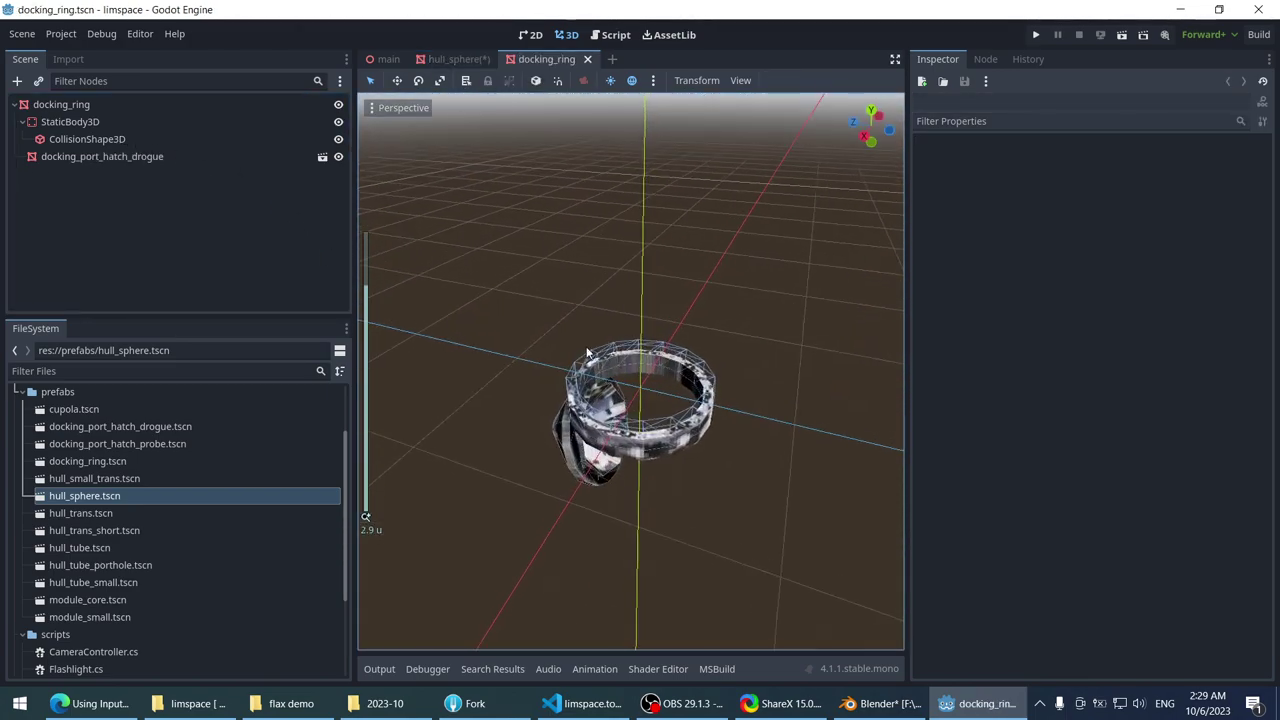
scroll(595, 303, up, 4)
middle_drag(595, 303, 522, 226)
scroll(522, 226, up, 3)
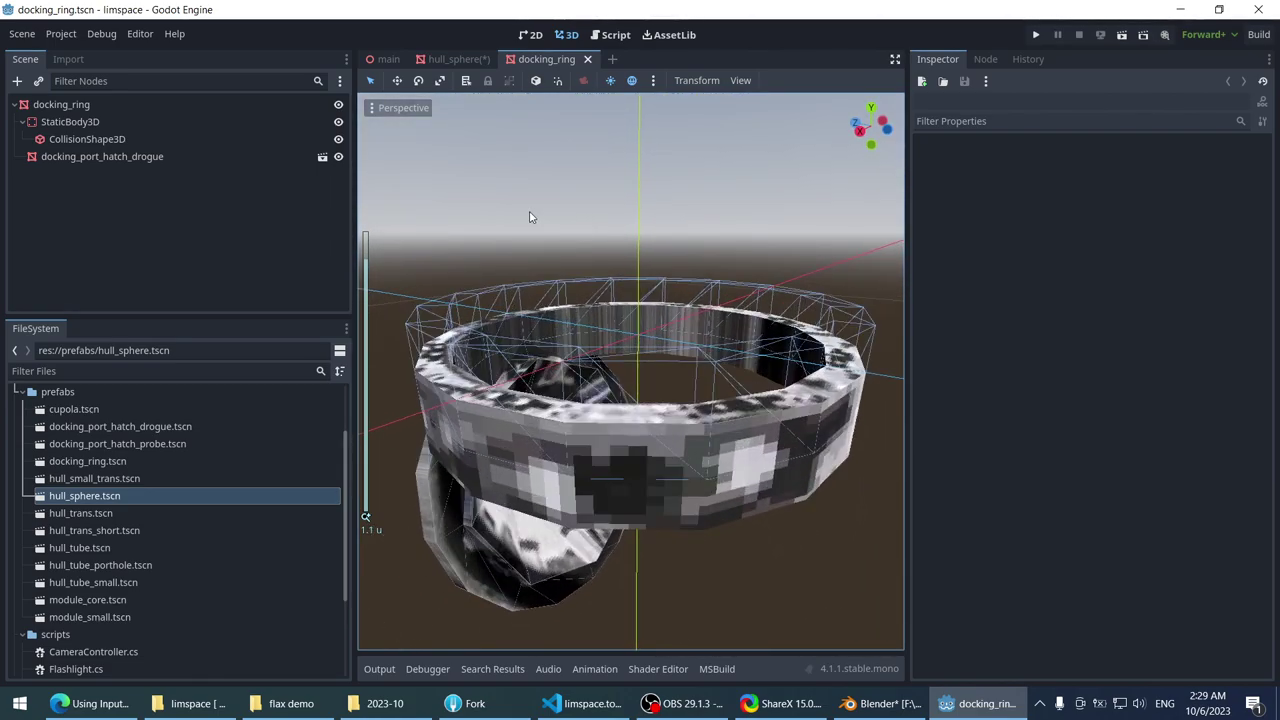
scroll(530, 214, down, 2)
- Inspect the docking ring's collision shape, static body and mesh nodes, including the shape's transform
click(147, 157)
click(155, 139)
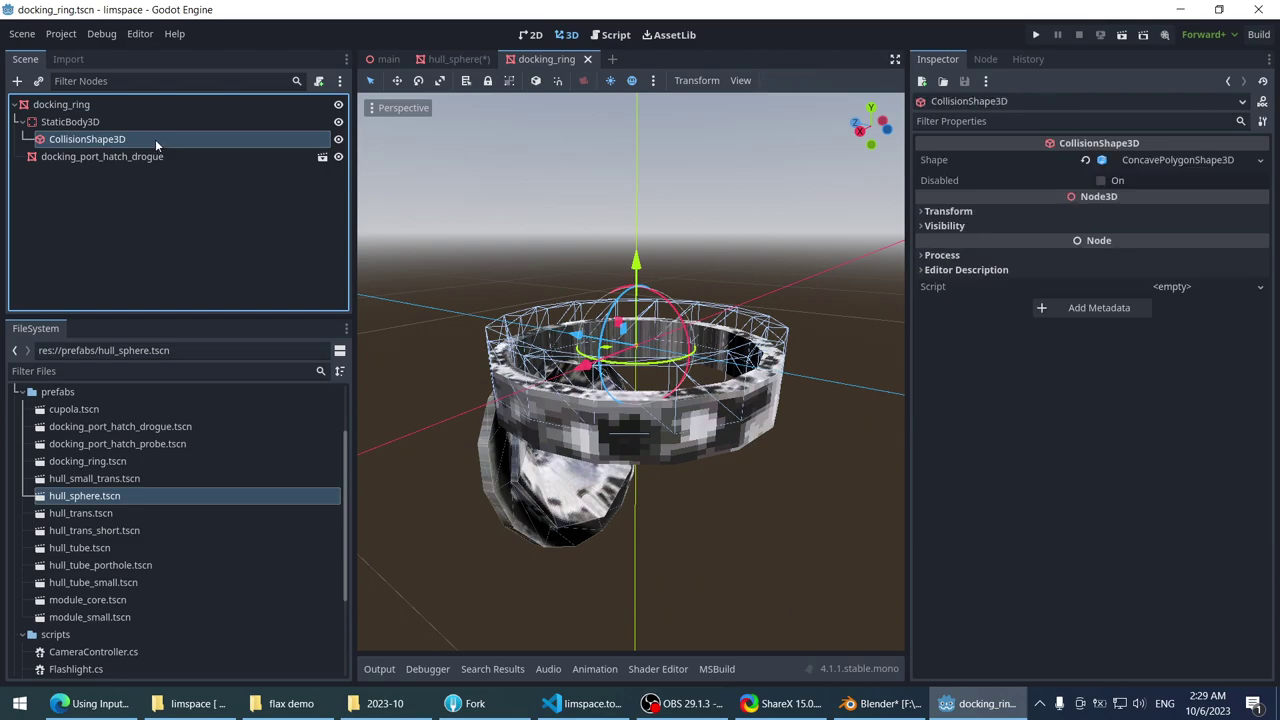
click(135, 140)
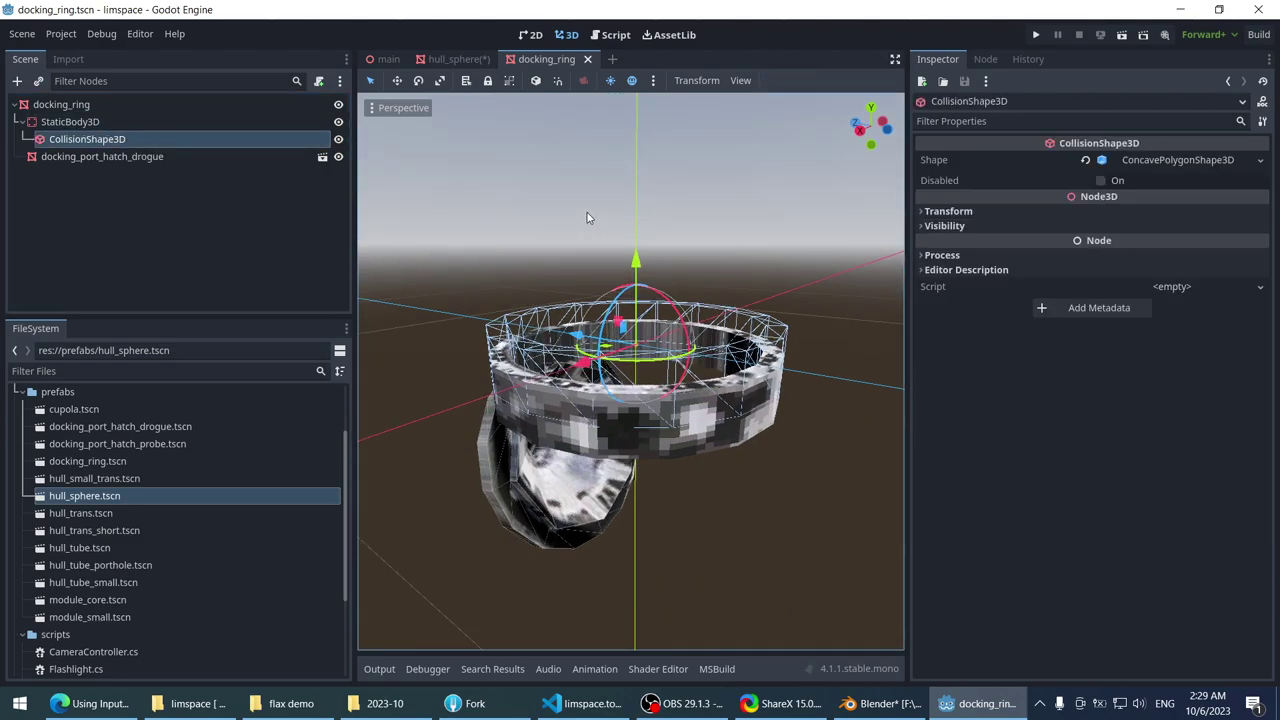
click(120, 121)
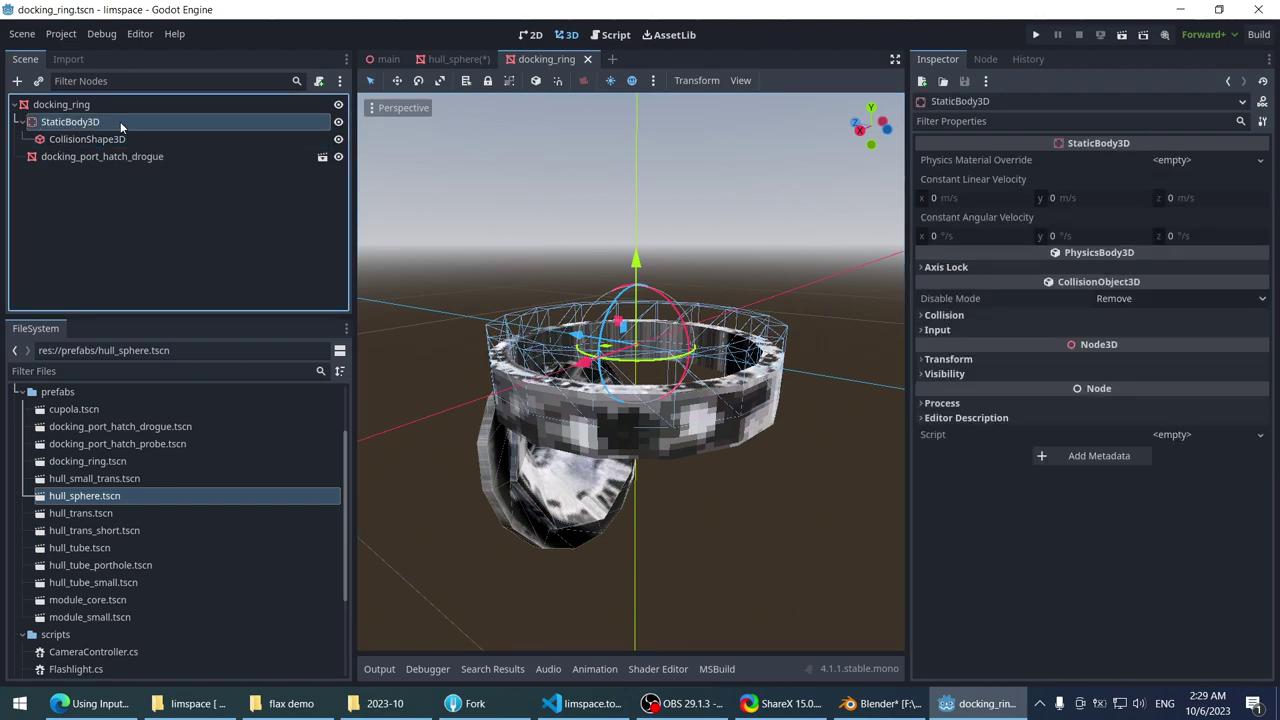
click(114, 138)
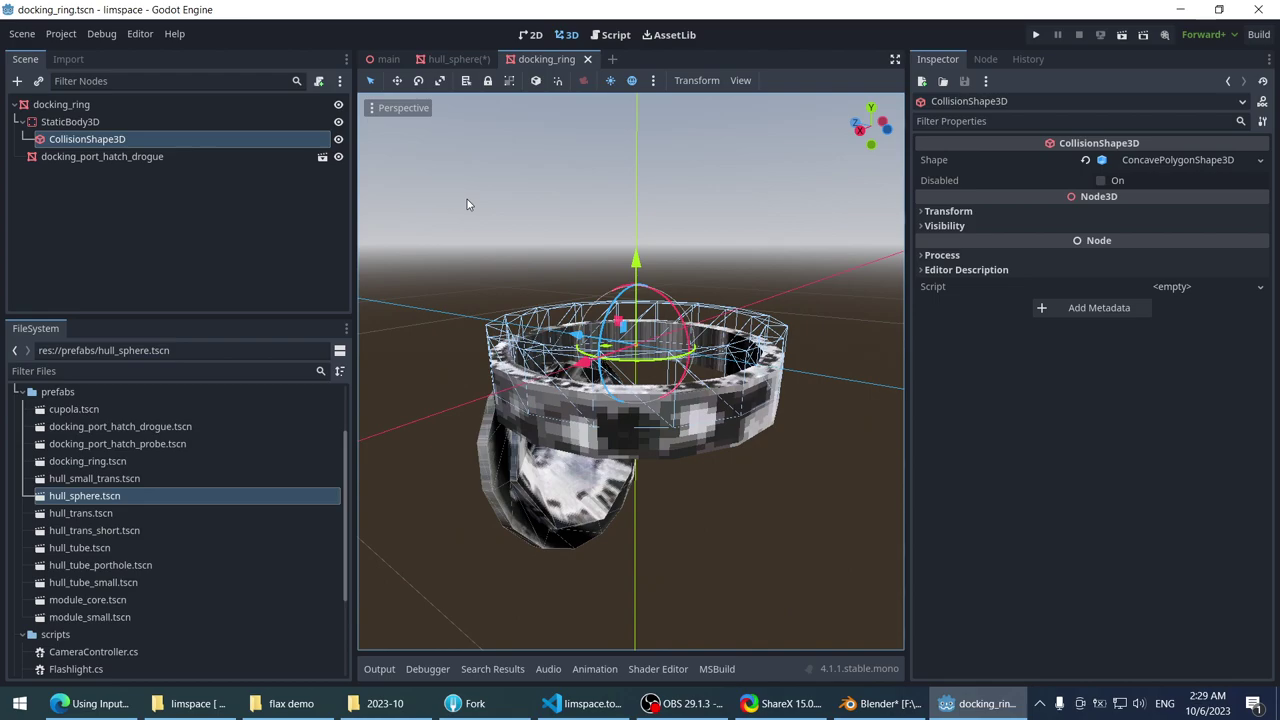
click(84, 108)
click(86, 139)
click(110, 105)
click(102, 122)
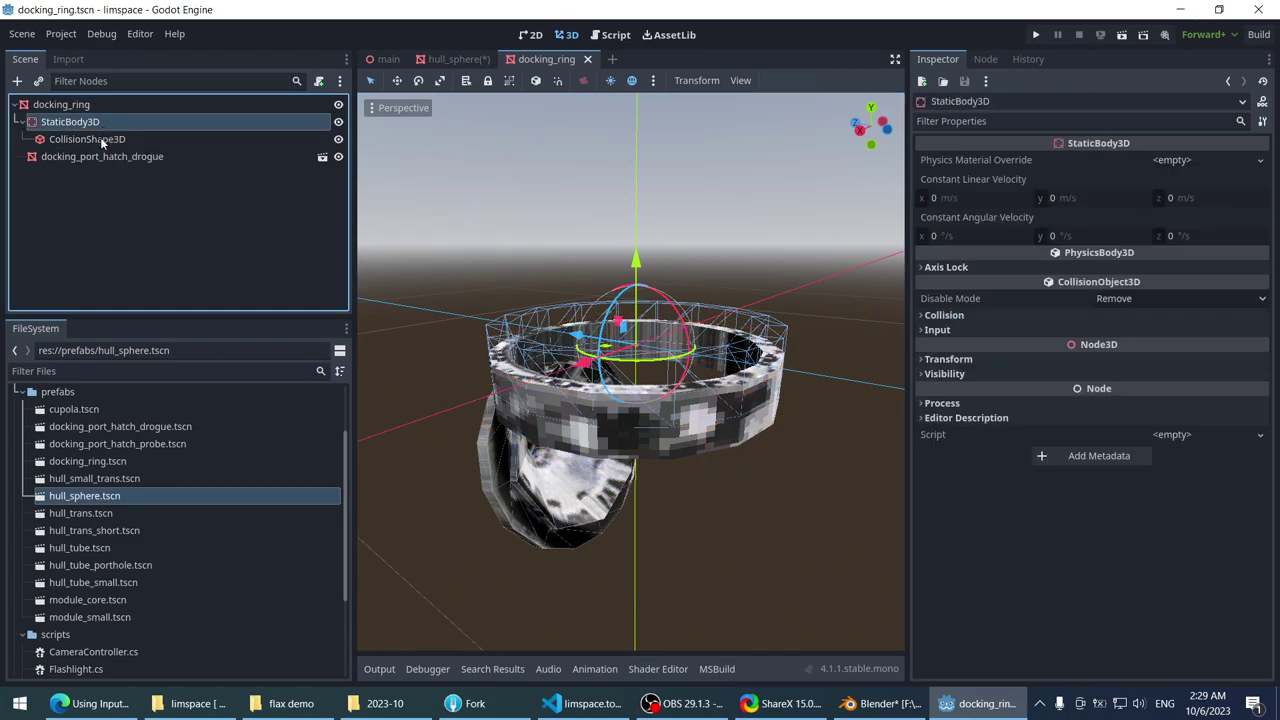
click(104, 139)
click(990, 211)
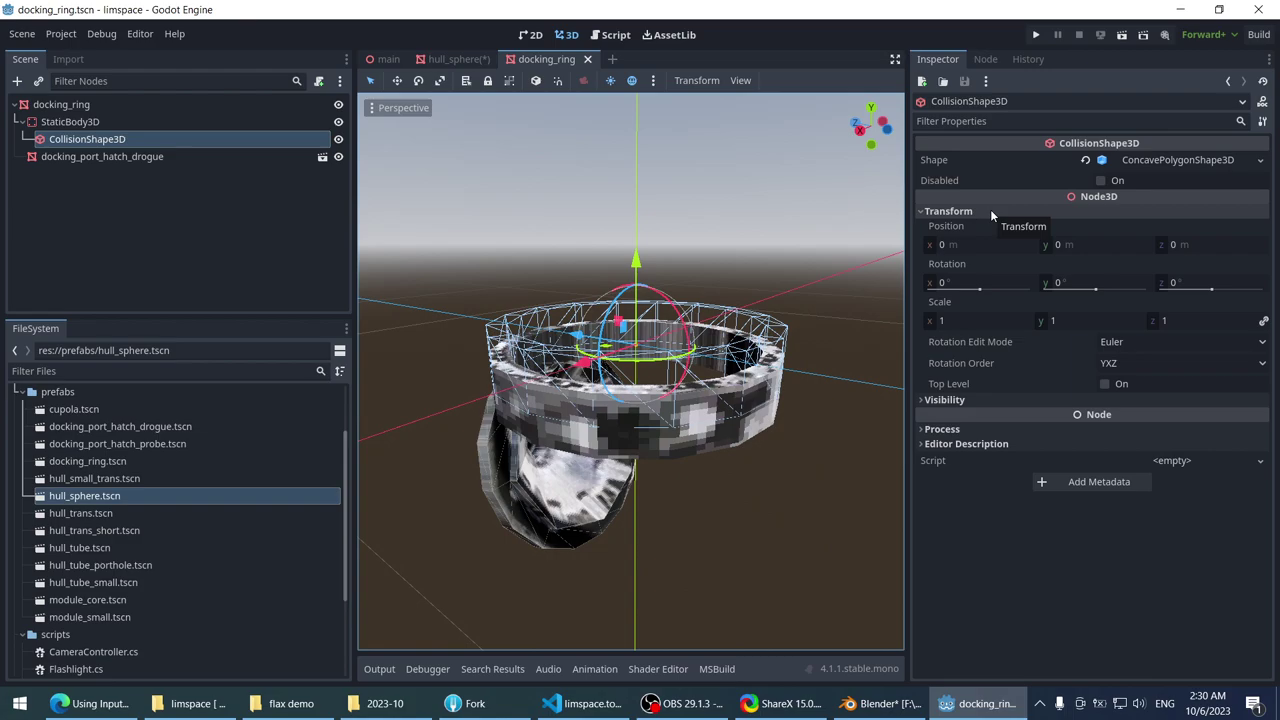
click(990, 211)
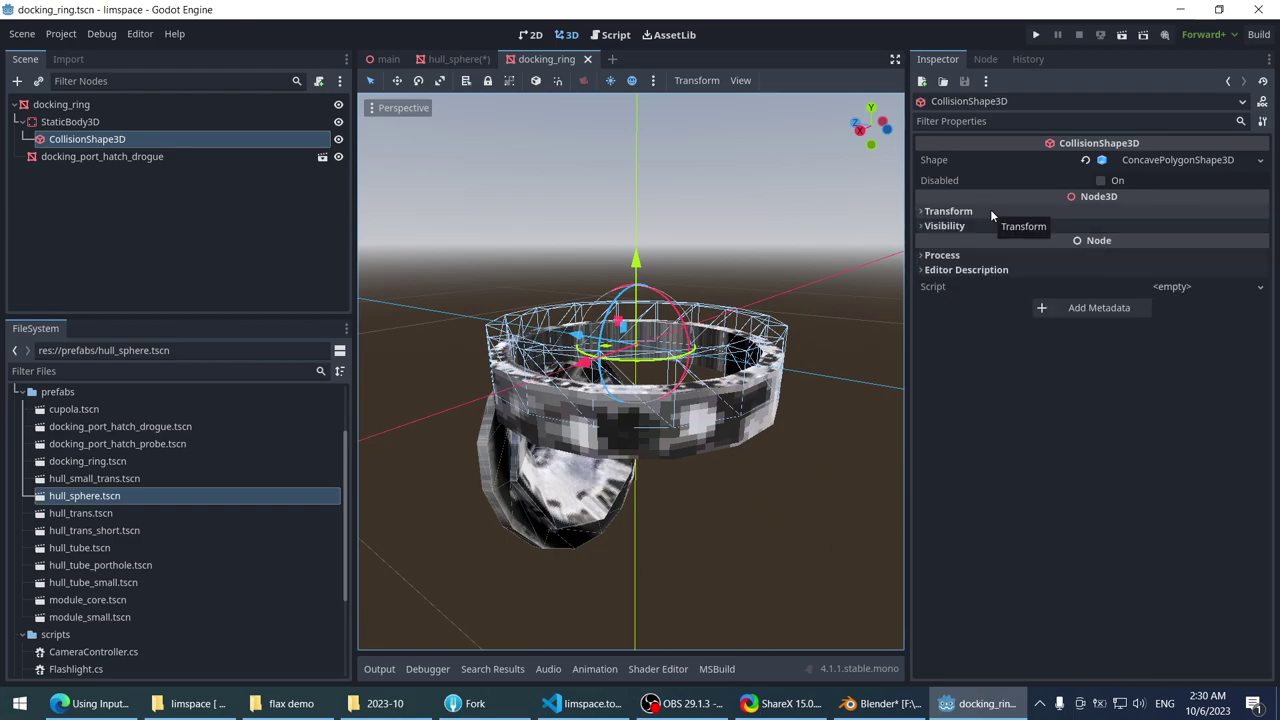
click(90, 106)
middle_drag(520, 200, 551, 349)
scroll(551, 349, up, 1)
click(80, 140)
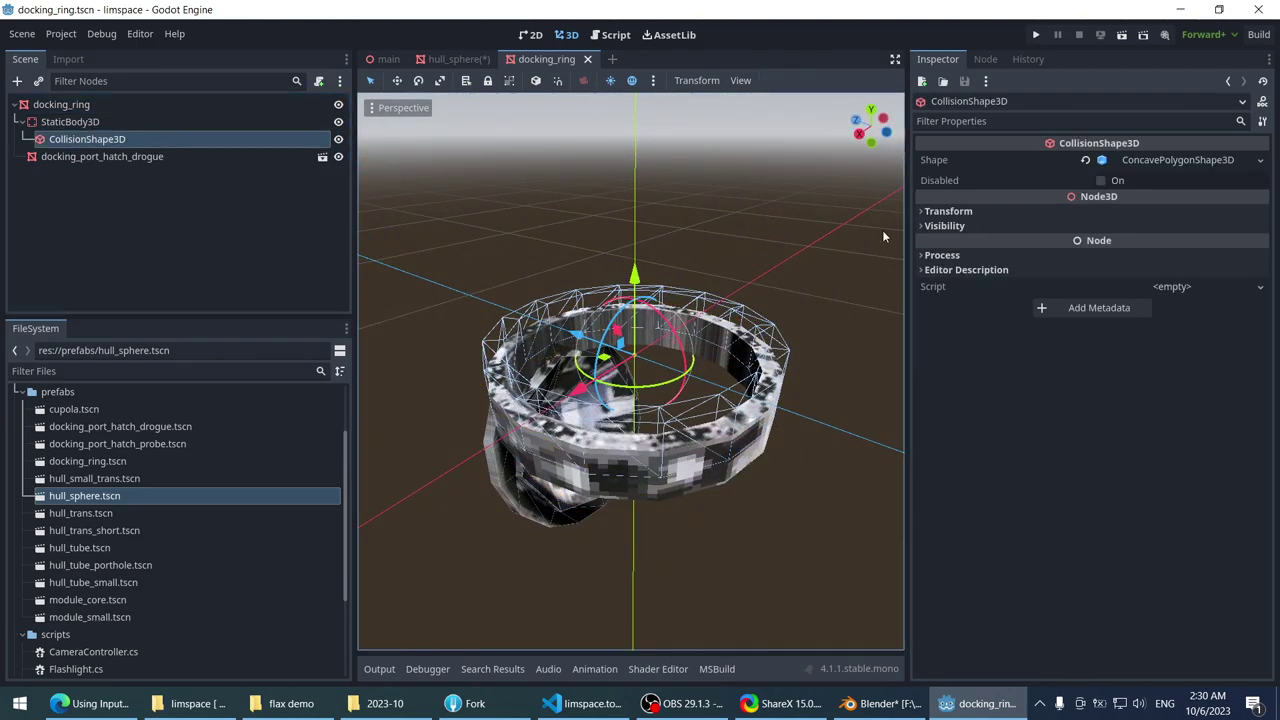
- Expand the ConcavePolygonShape3D resource to confirm its path is inside docking_ring.tscn
click(1174, 161)
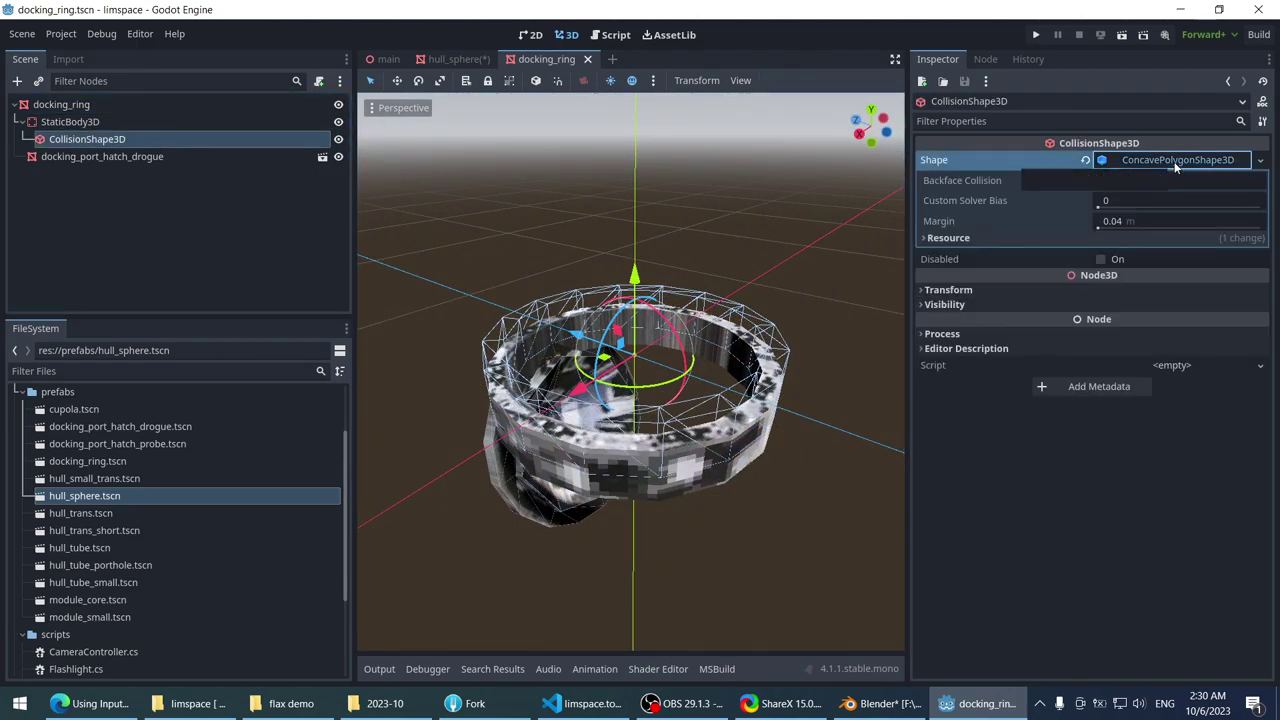
click(993, 238)
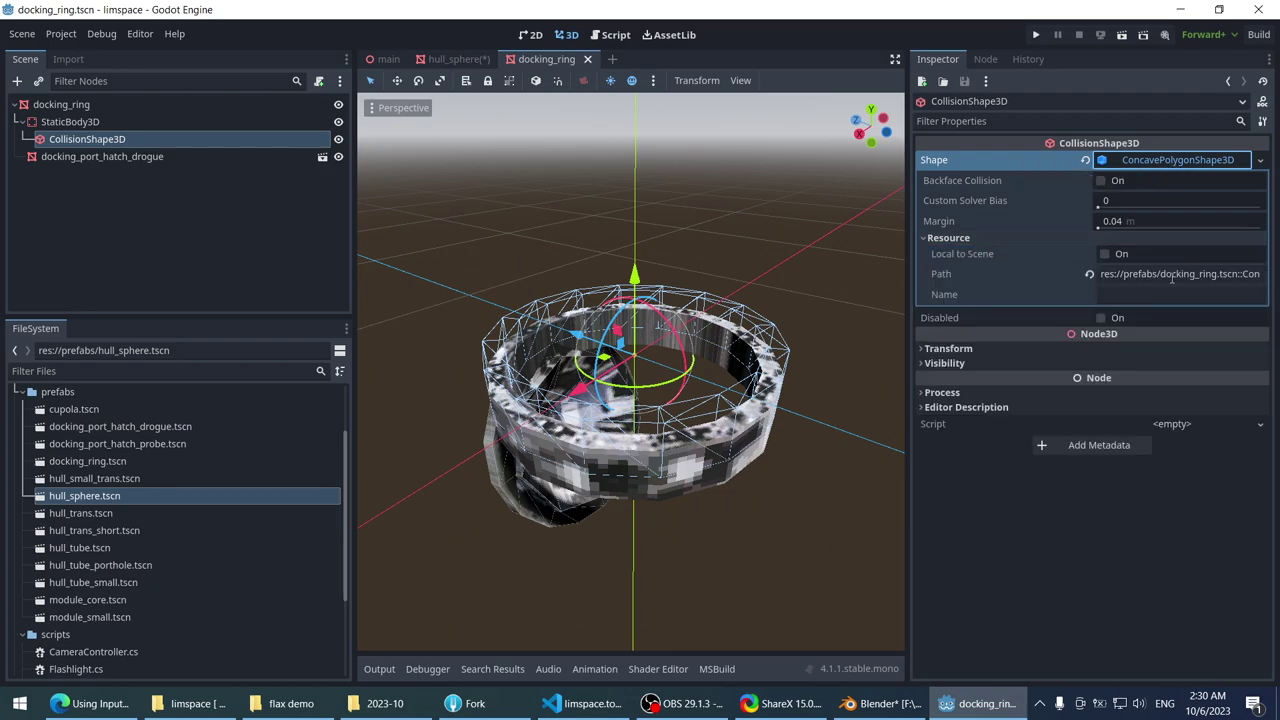
drag(1221, 274, 1183, 274)
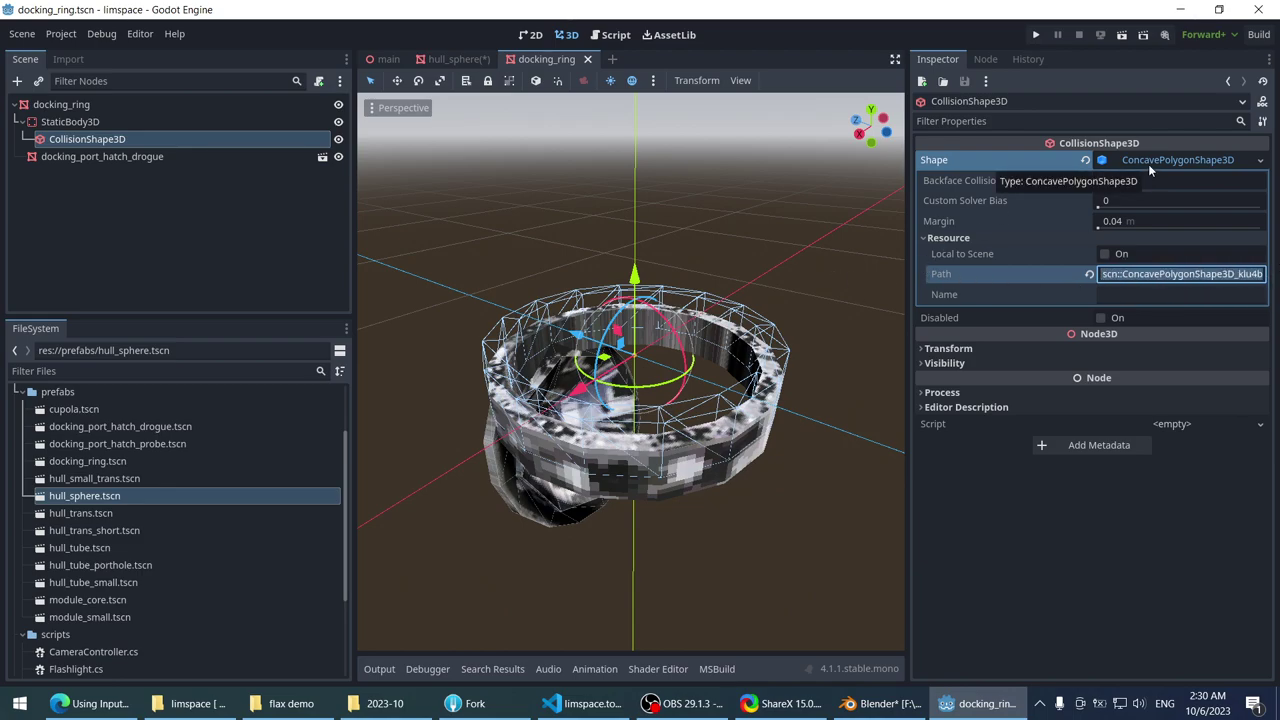
click(68, 120)
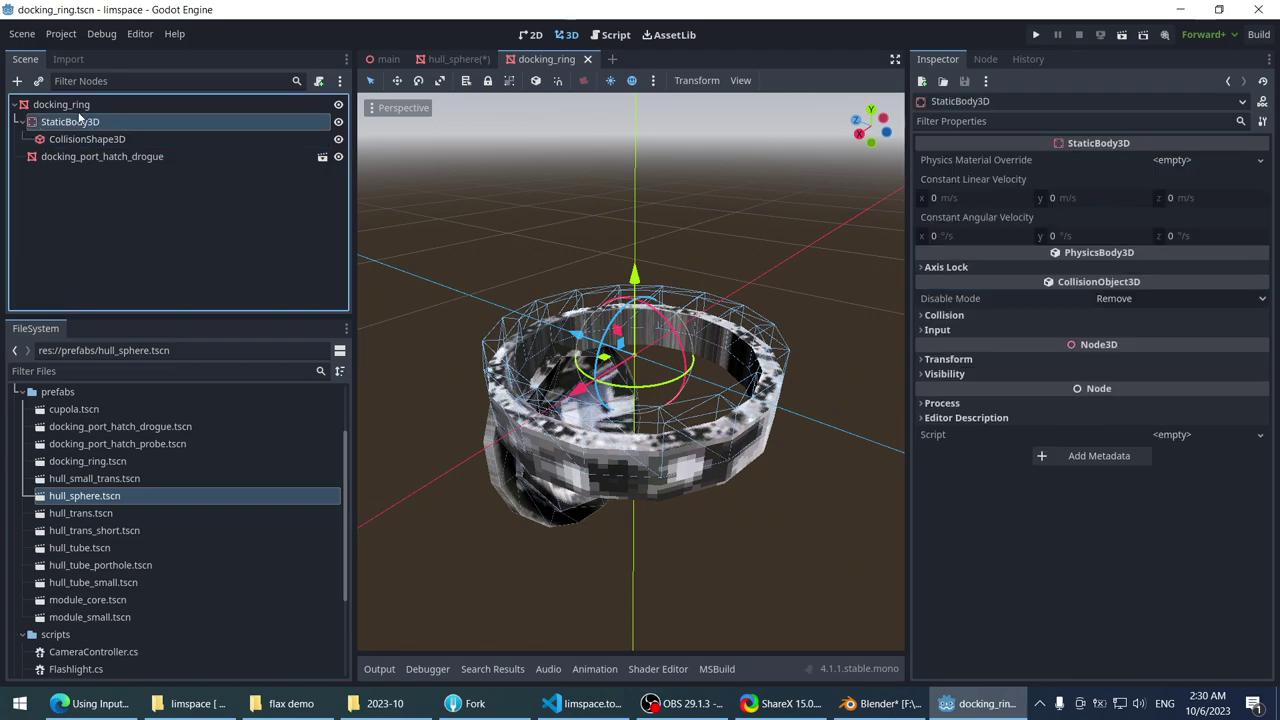
click(78, 105)
click(75, 121)
click(72, 137)
click(93, 103)
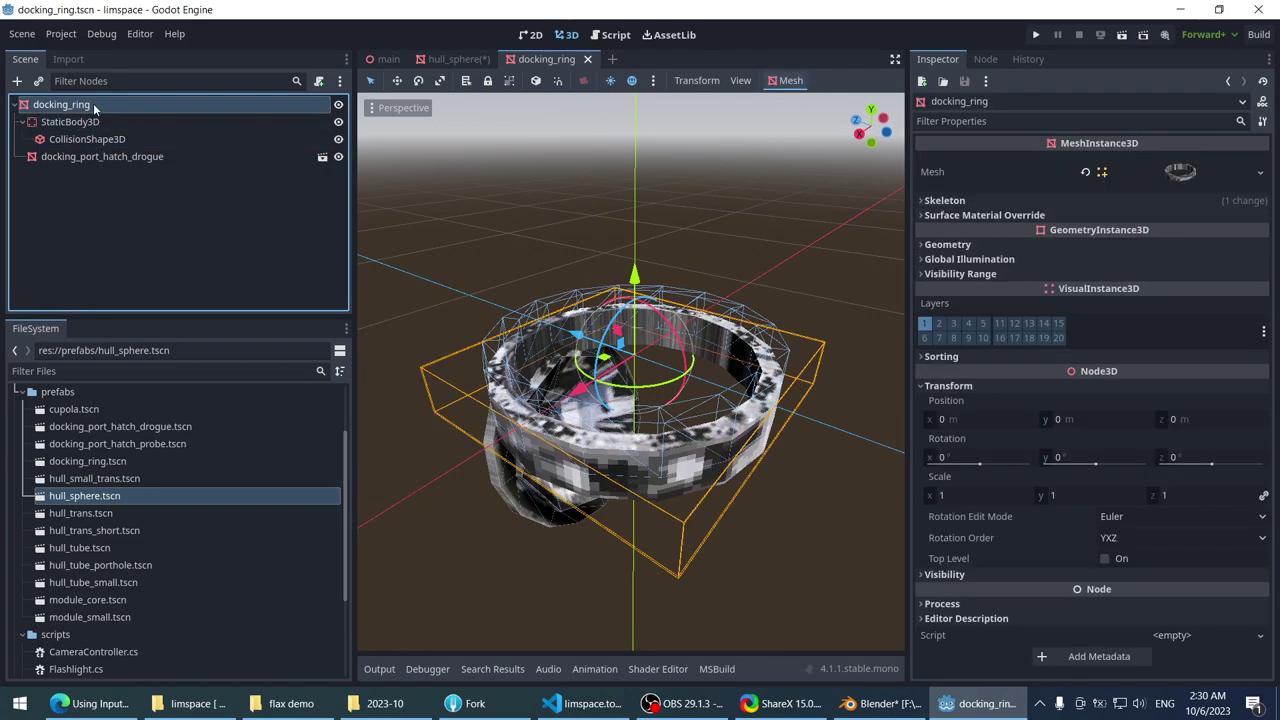
- Close docking_ring, save the hull_sphere prefab, and look over its rings from inside and out
click(587, 59)
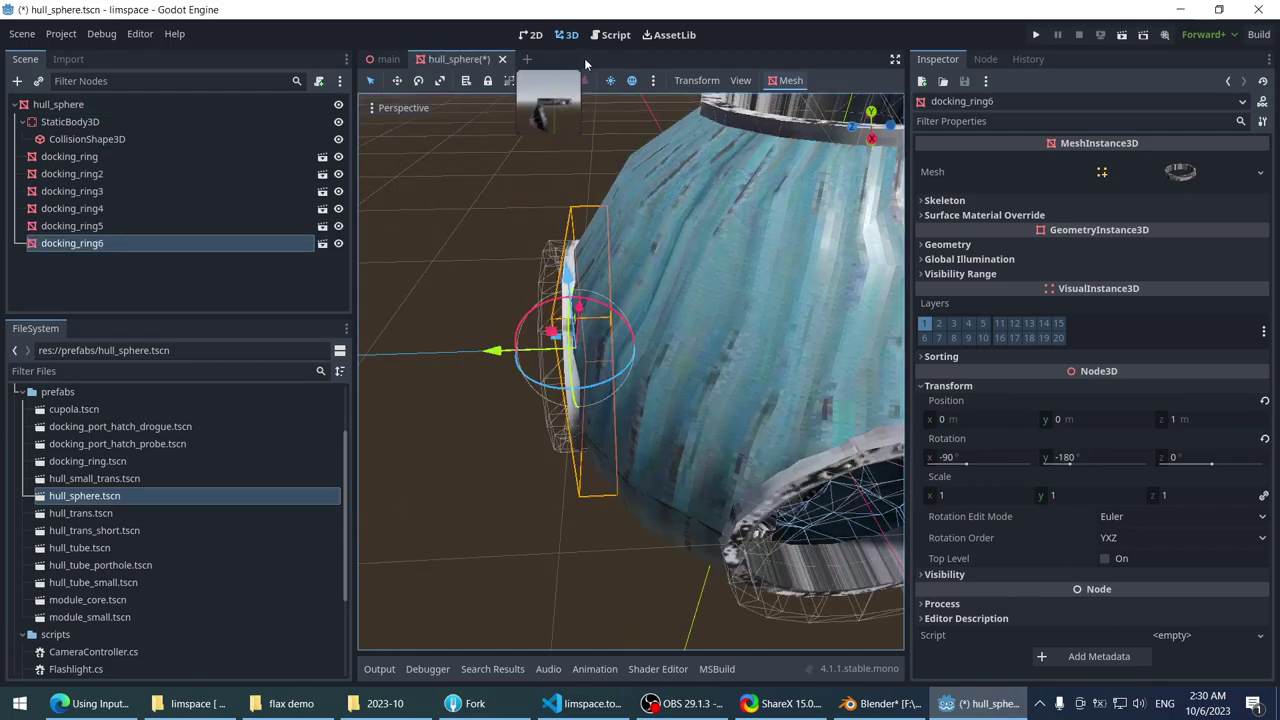
scroll(593, 215, down, 3)
key(ctrl+s)
middle_drag(608, 202, 563, 196)
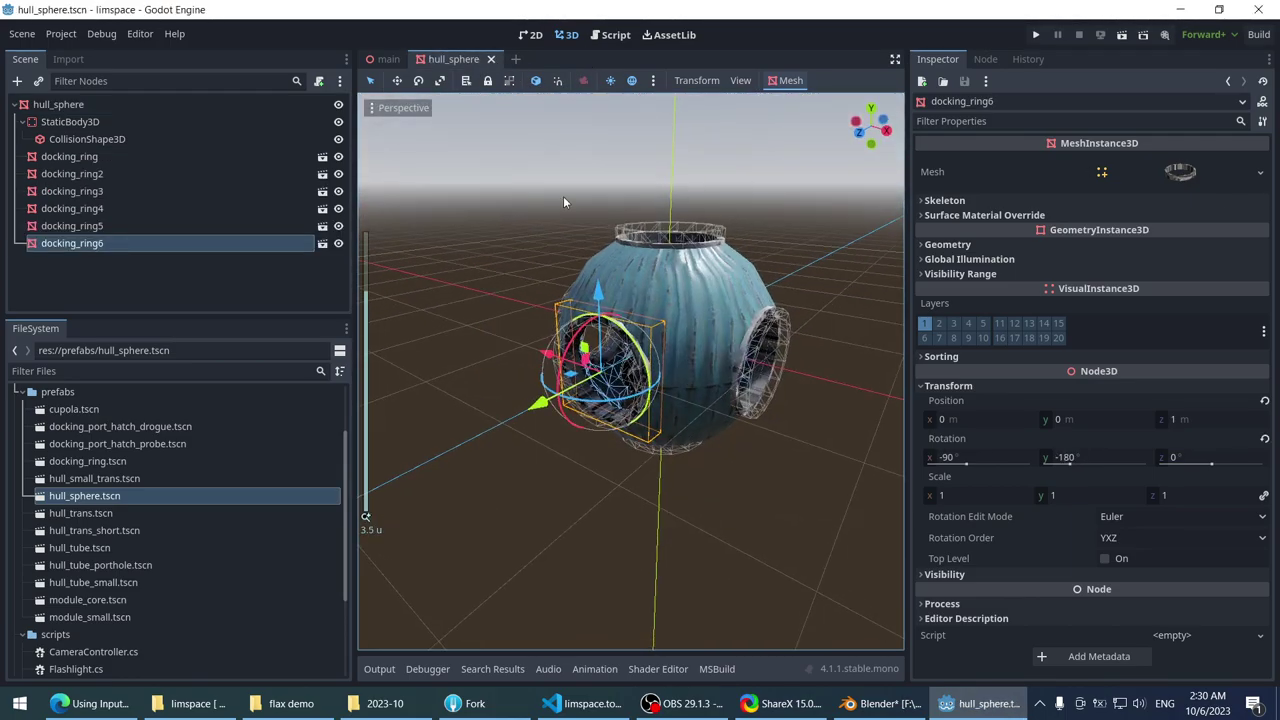
scroll(528, 190, up, 3)
scroll(521, 211, down, 3)
middle_drag(640, 250, 678, 268)
scroll(554, 240, up, 5)
scroll(554, 240, up, 5)
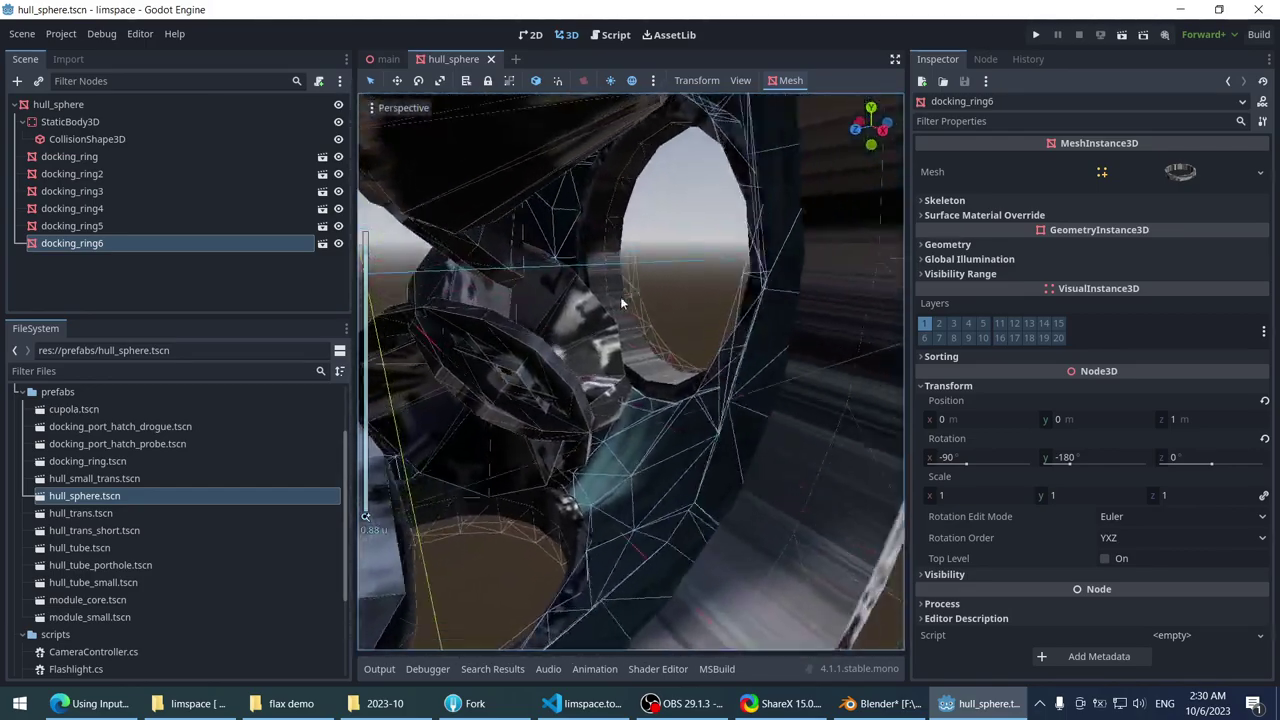
scroll(523, 378, up, 2)
middle_drag(430, 443, 828, 254)
scroll(791, 309, down, 10)
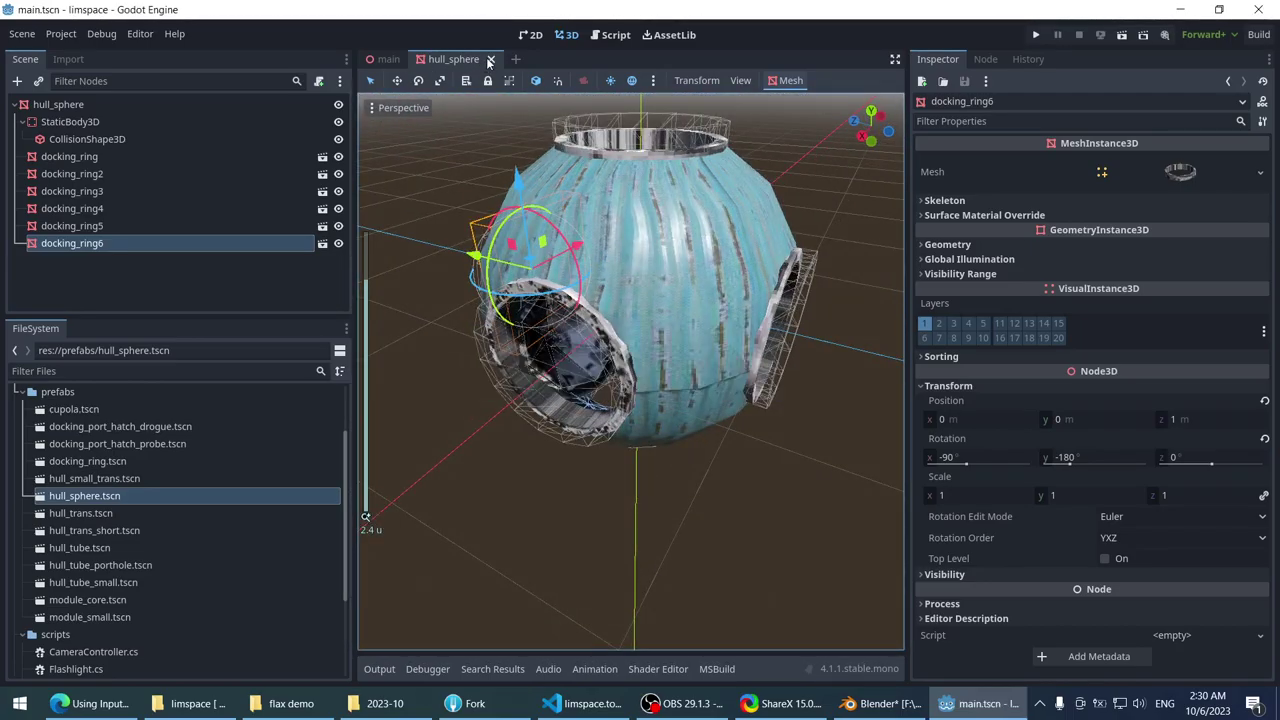
- Close hull_sphere, then run the station game from the main scene and stop it
click(490, 60)
click(1035, 36)
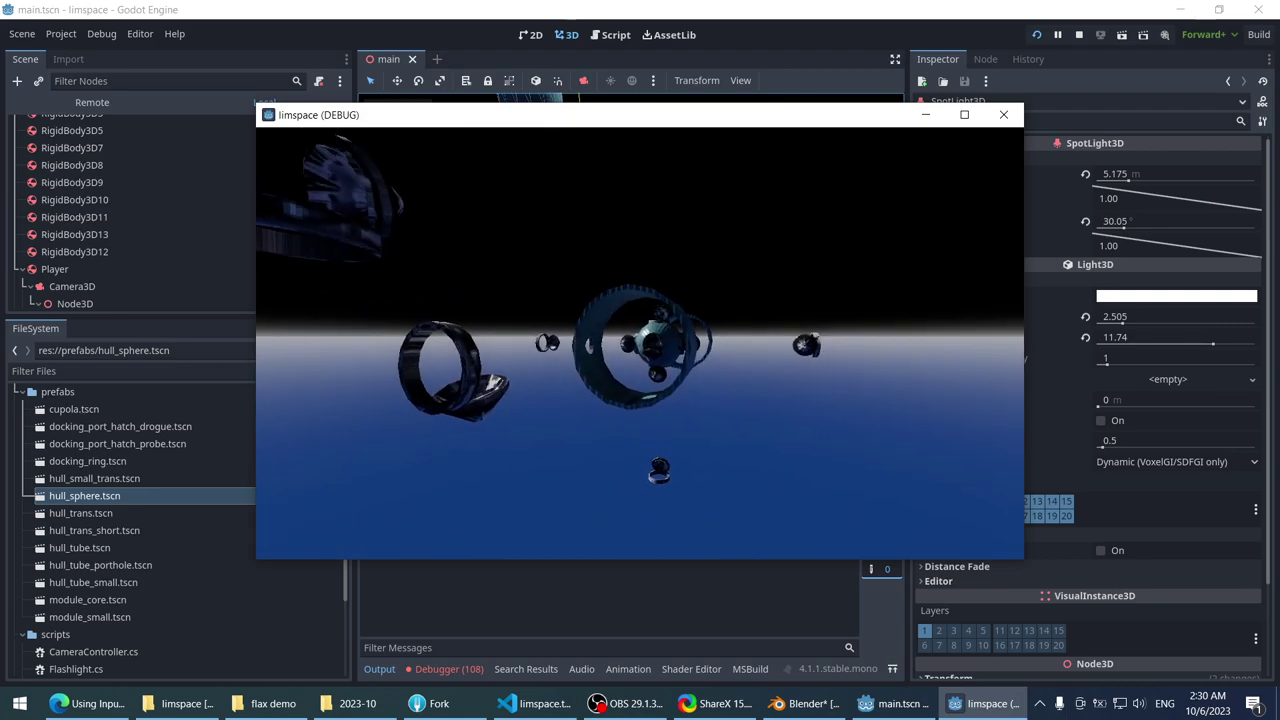
key(Escape)
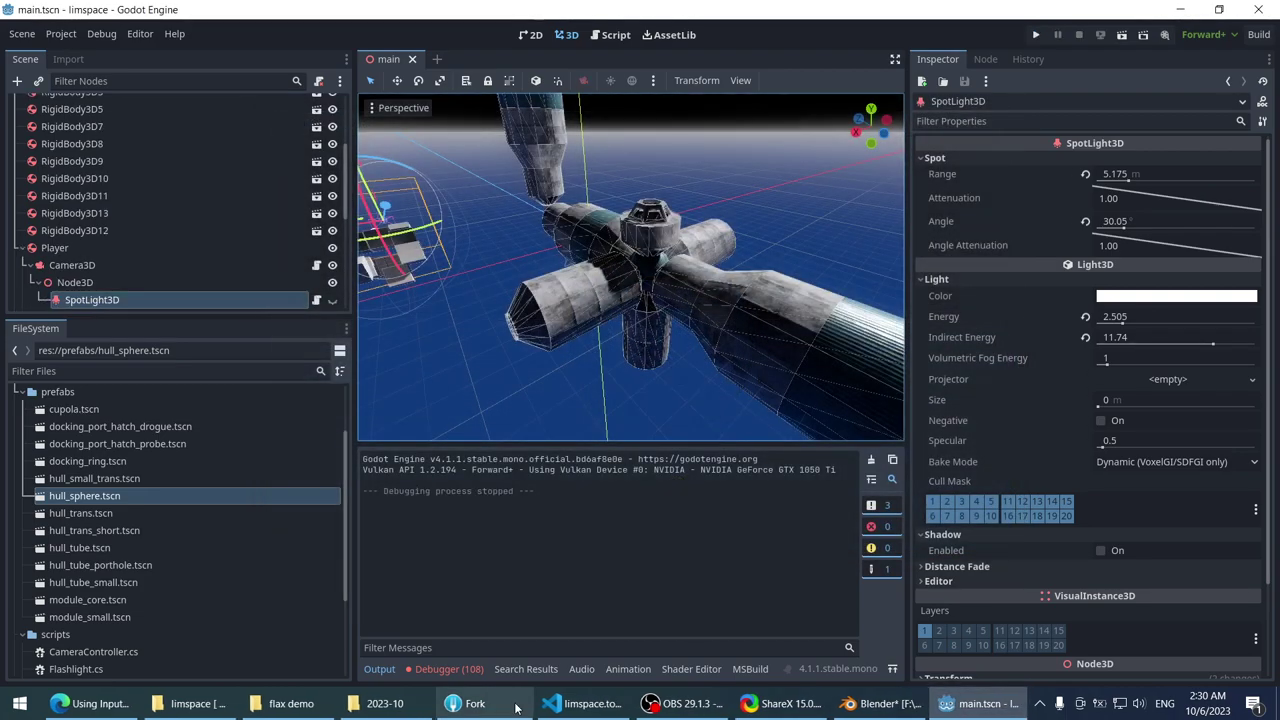
- Show the Debugger panel and reimport tube.glb from the art folder
click(448, 669)
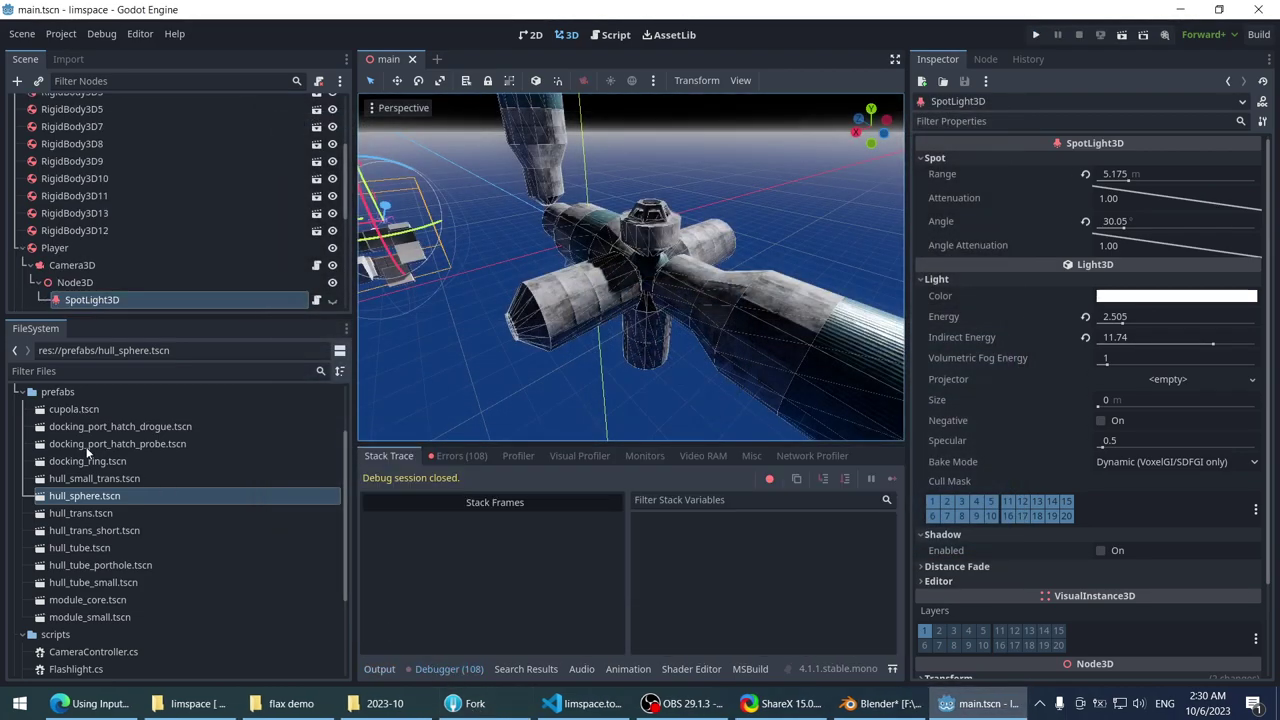
scroll(87, 452, up, 2)
click(24, 464)
click(22, 485)
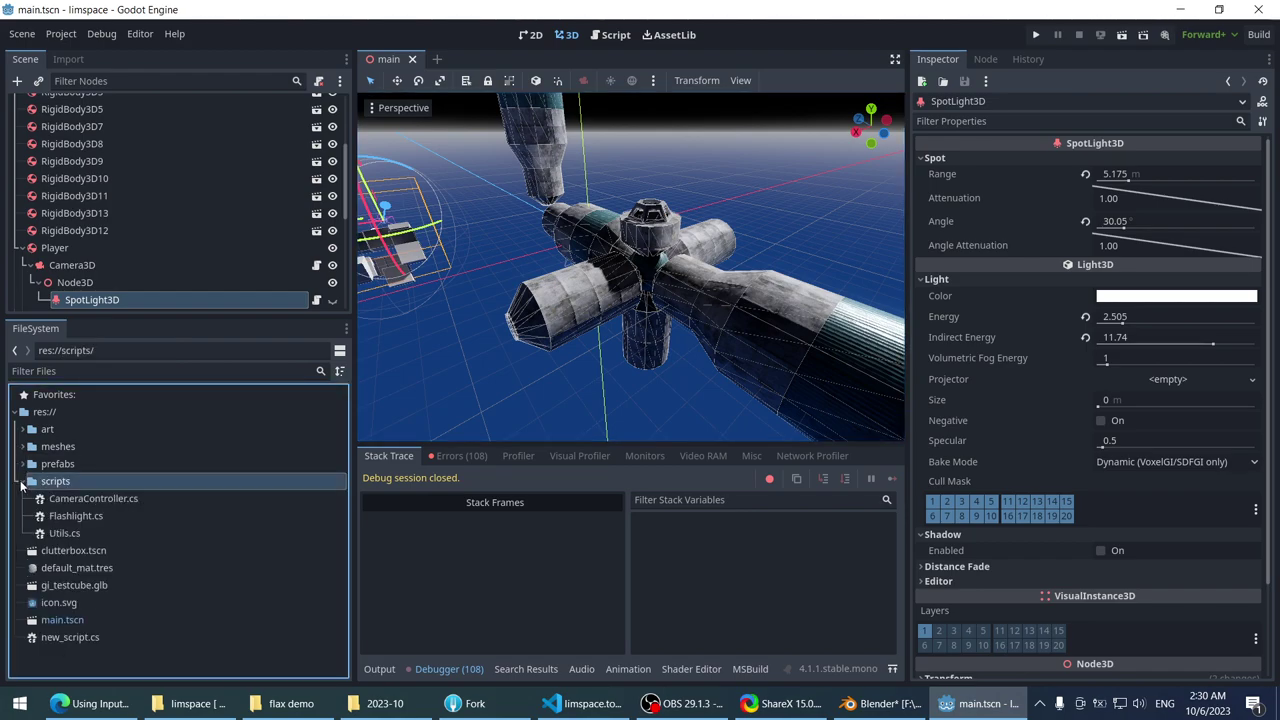
click(24, 431)
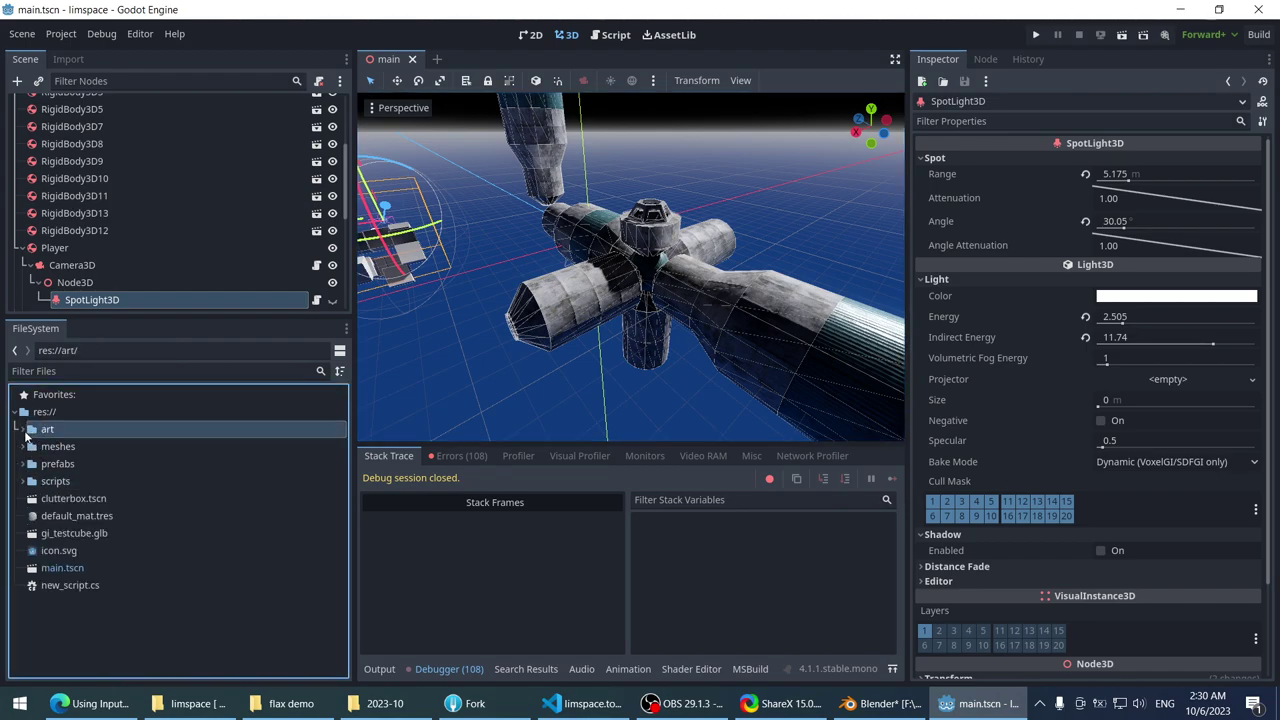
double_click(50, 447)
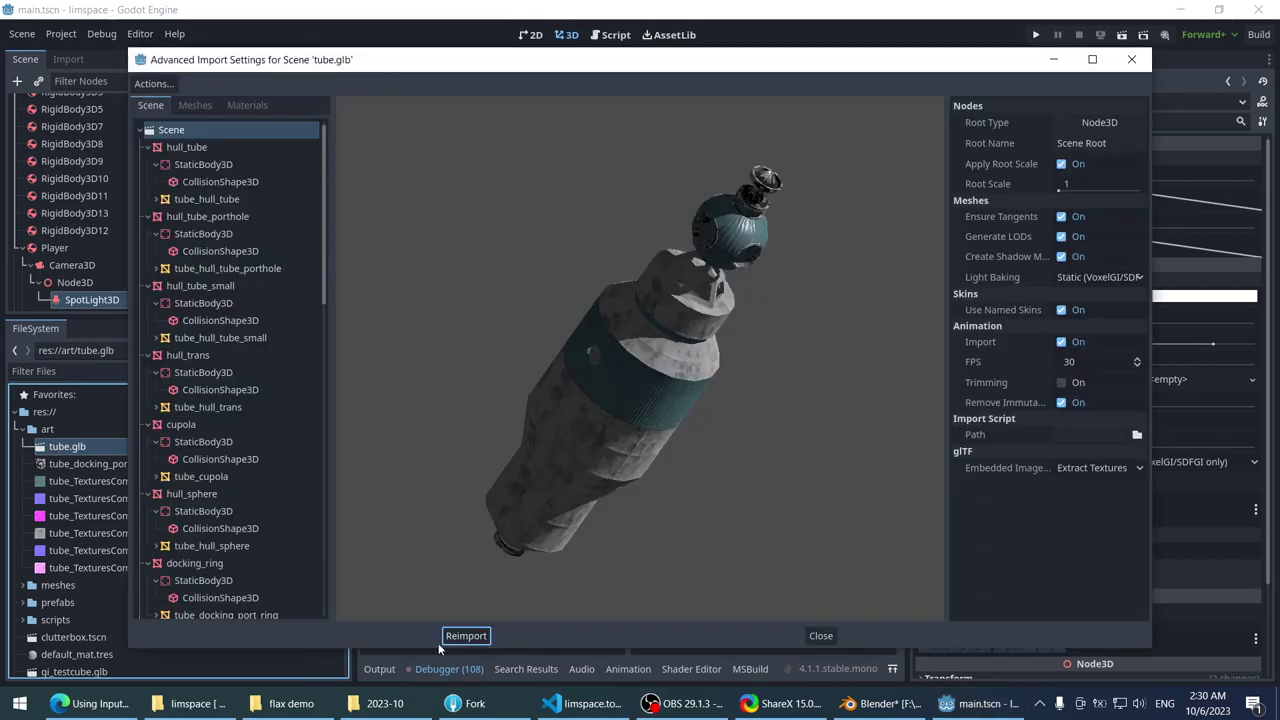
click(446, 636)
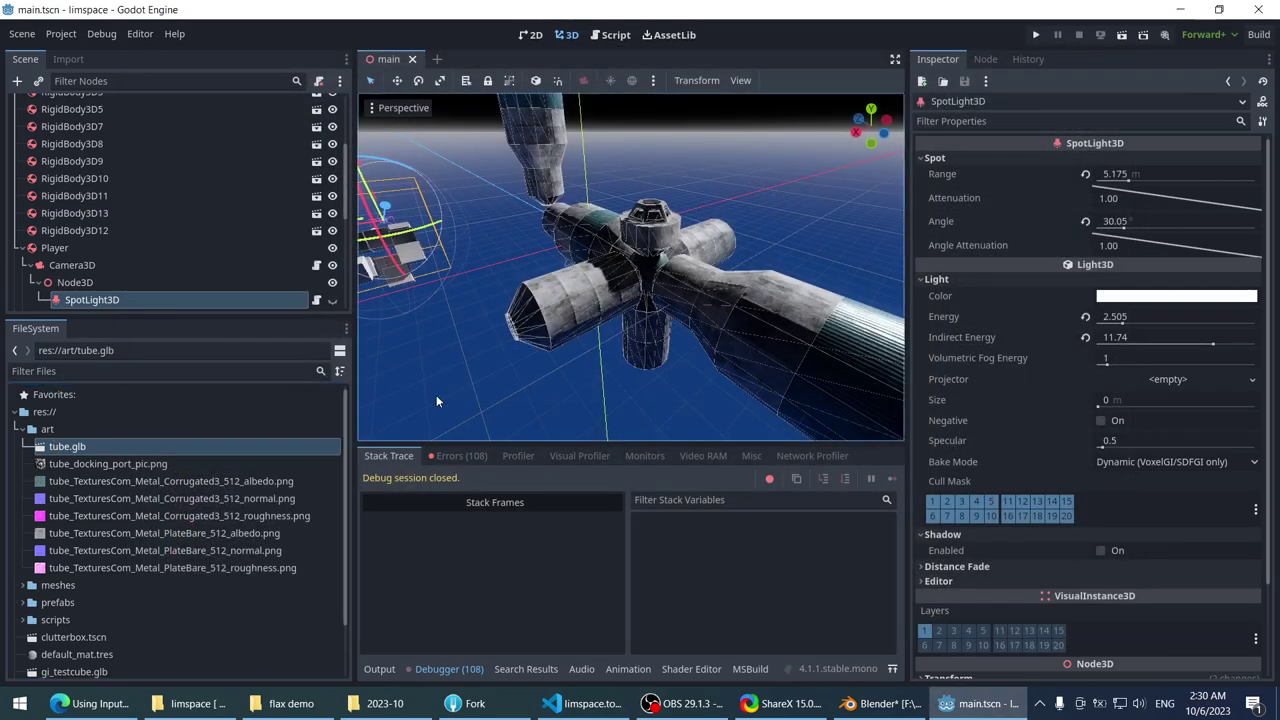
- Look around the spotlight among the station tubes, then stop the running game
key(f)
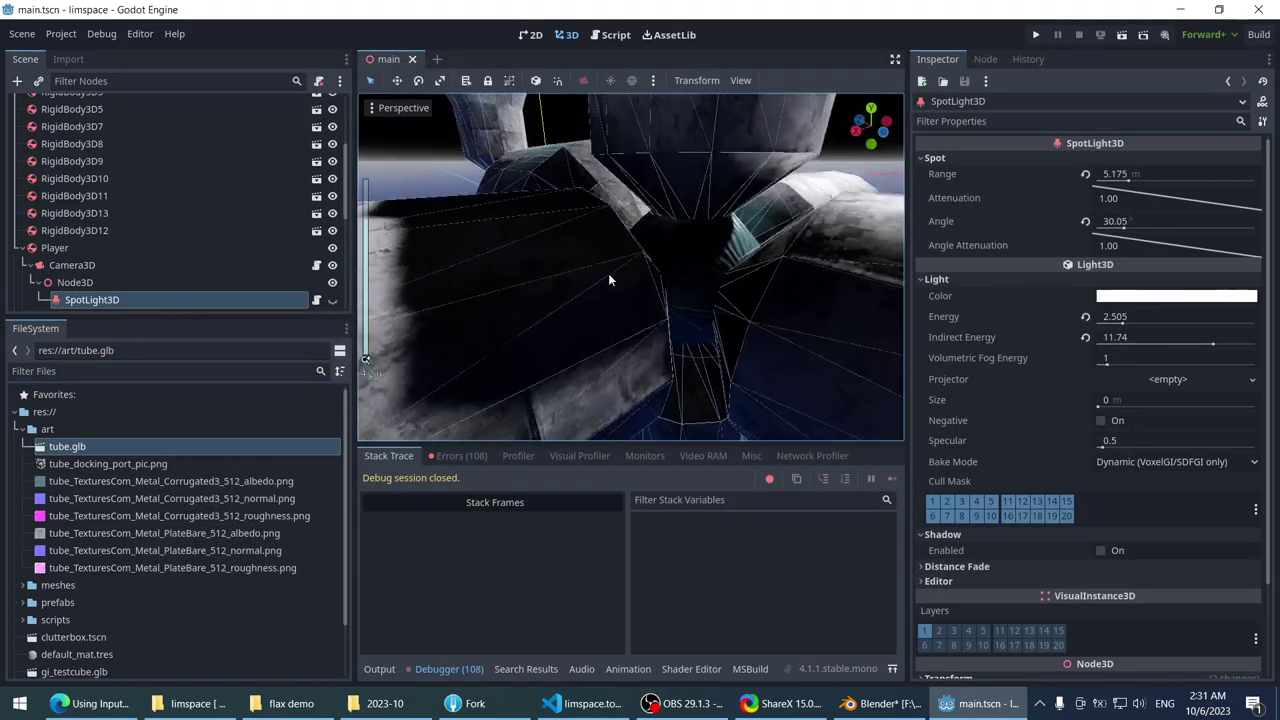
middle_drag(610, 238, 476, 226)
scroll(513, 248, down, 5)
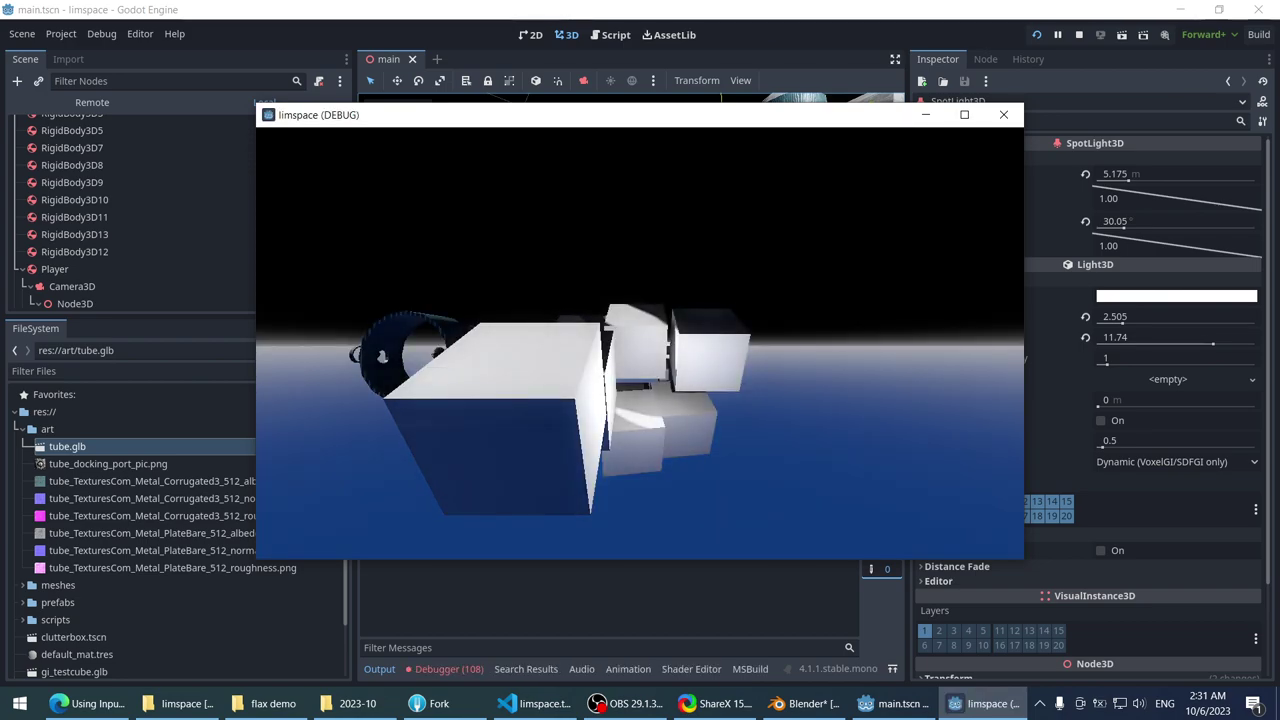
key(Escape)
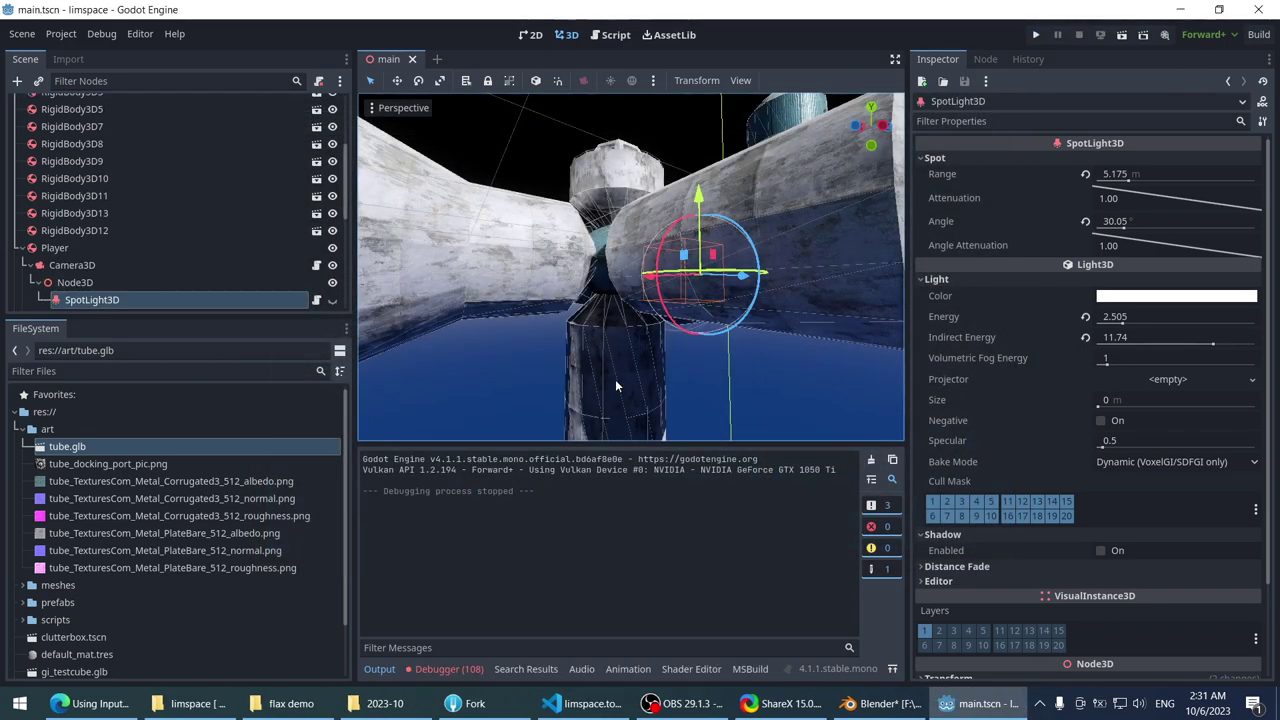
- Quit Godot with Ctrl+Q and select the Godot shortcut on the desktop
key(ctrl+q)
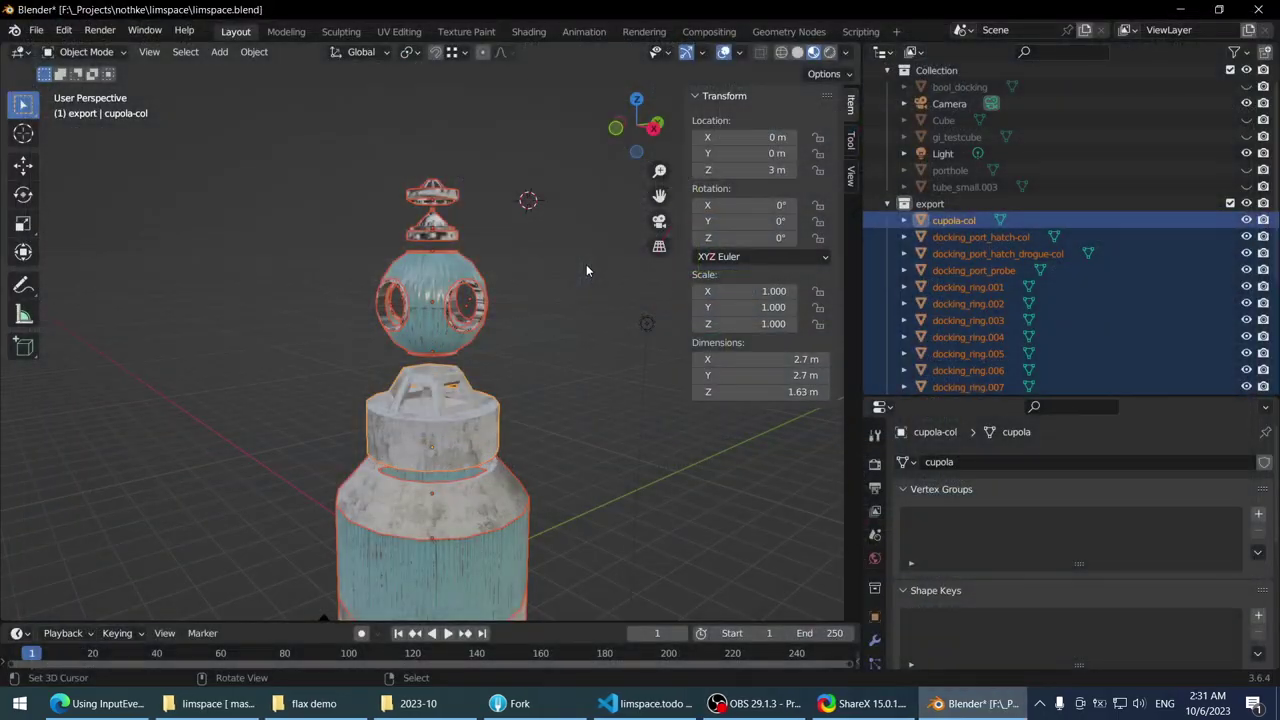
key(super+d)
click(805, 300)
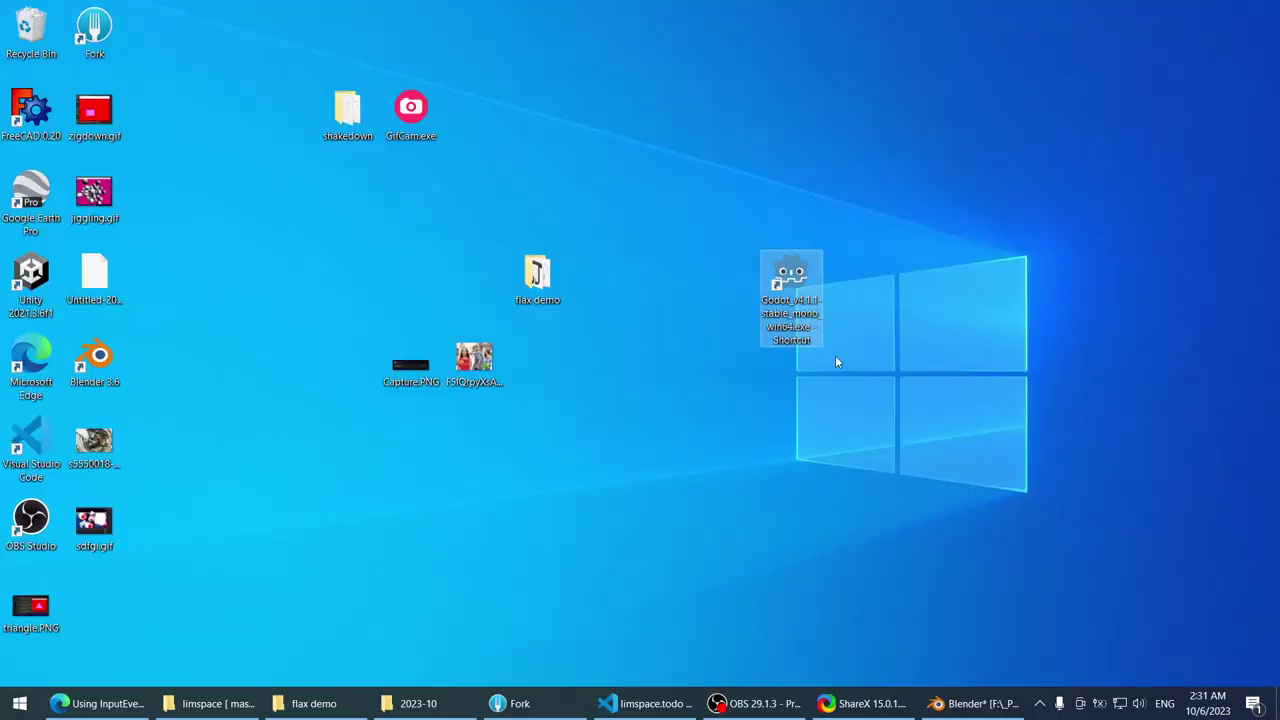
- Launch Godot from the desktop shortcut and open the limspace project
double_click(818, 288)
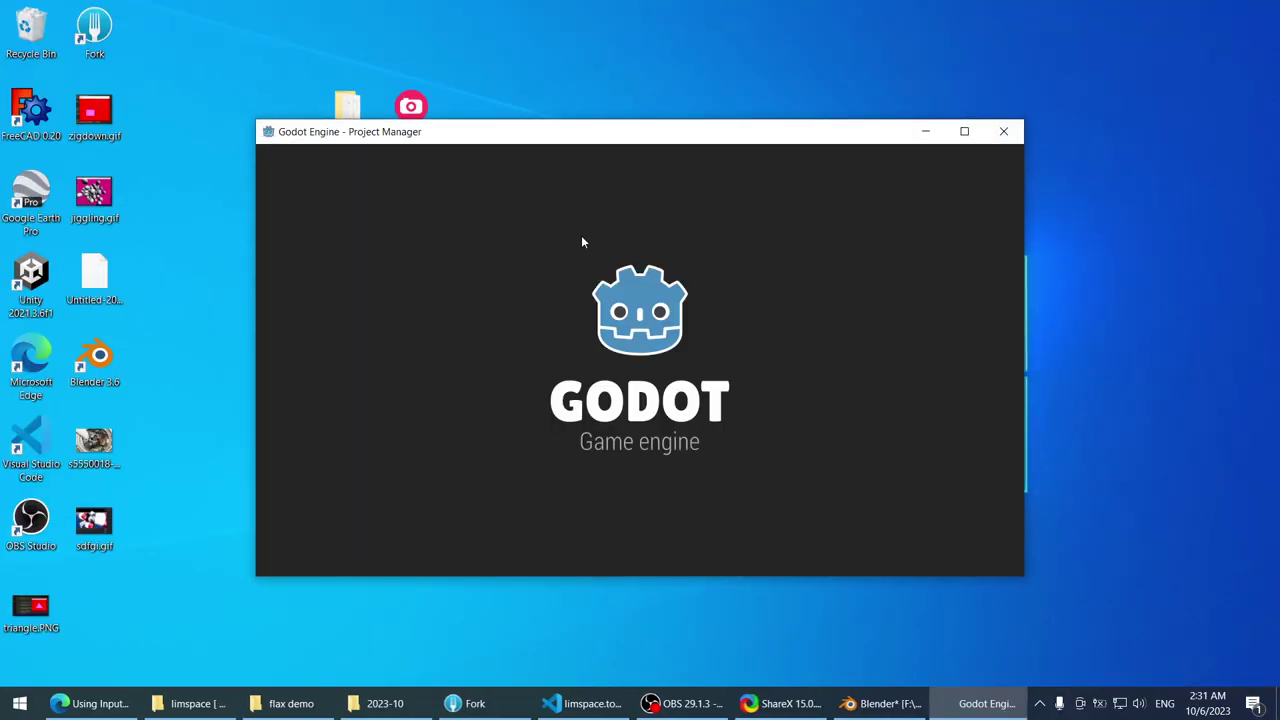
double_click(513, 232)
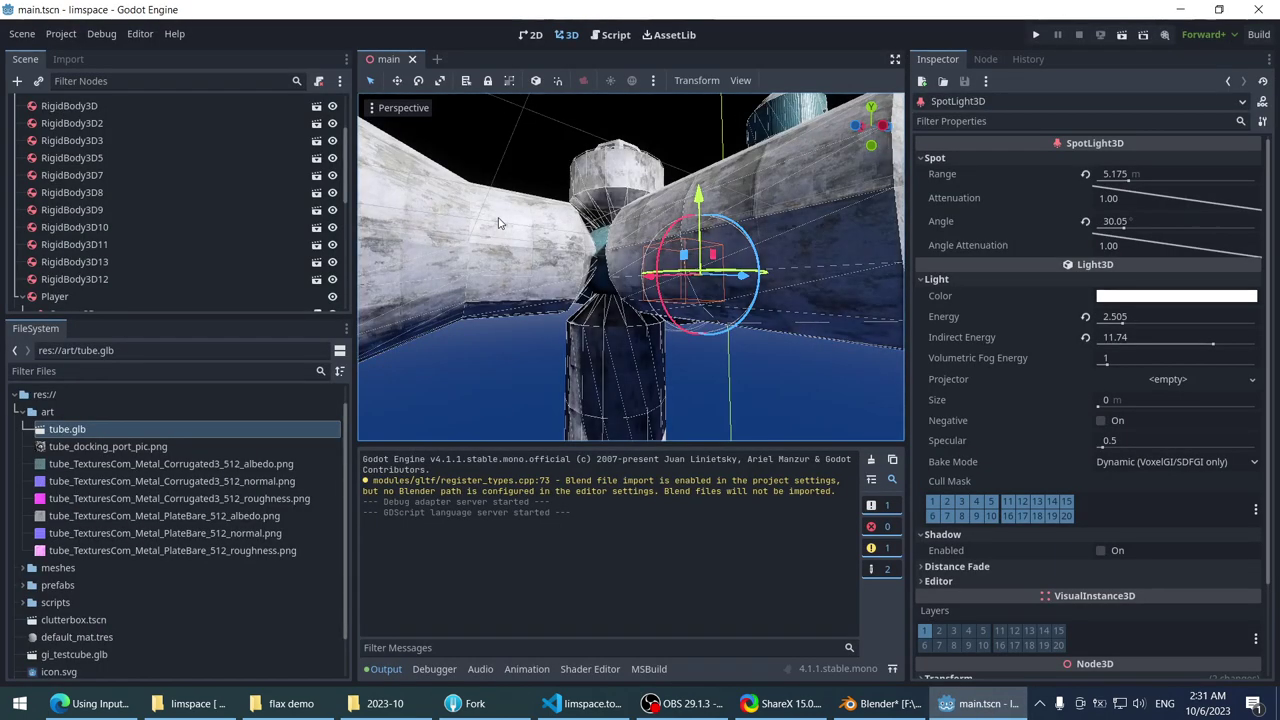
- Run the limspace project, stop it, then select the hull_sphere node in the main scene
scroll(538, 170, down, 5)
scroll(556, 189, up, 4)
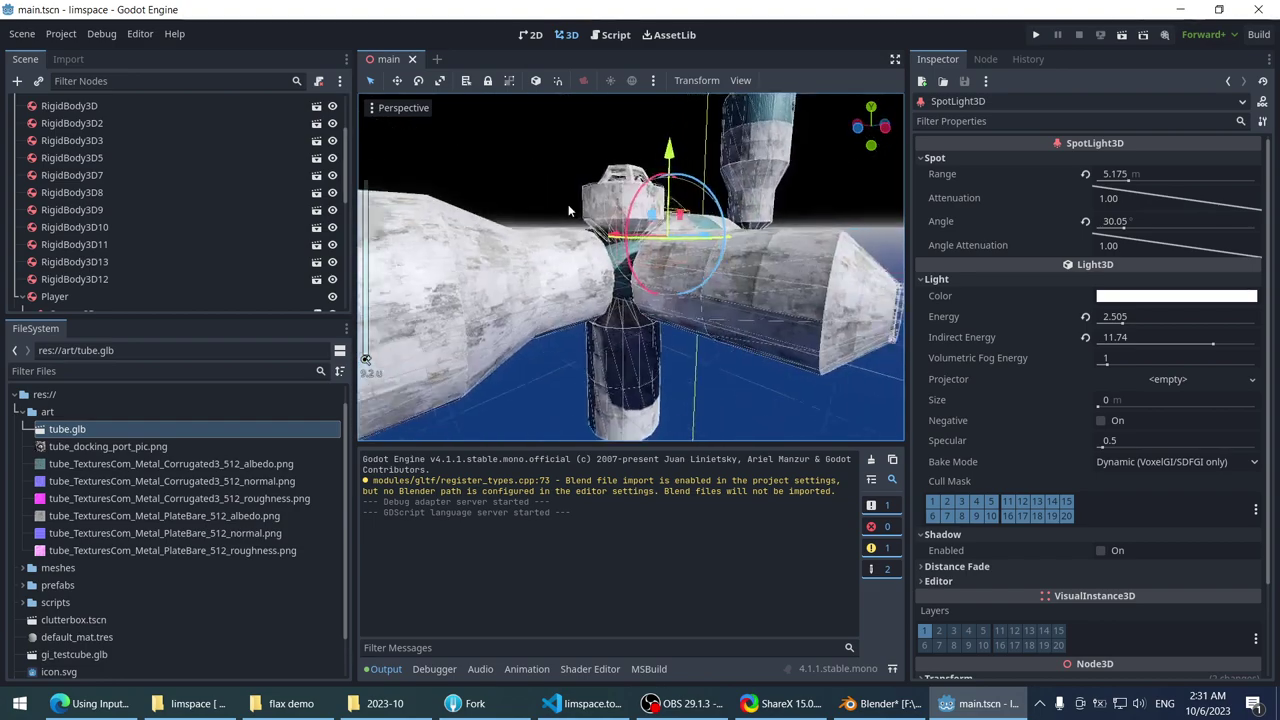
click(1035, 34)
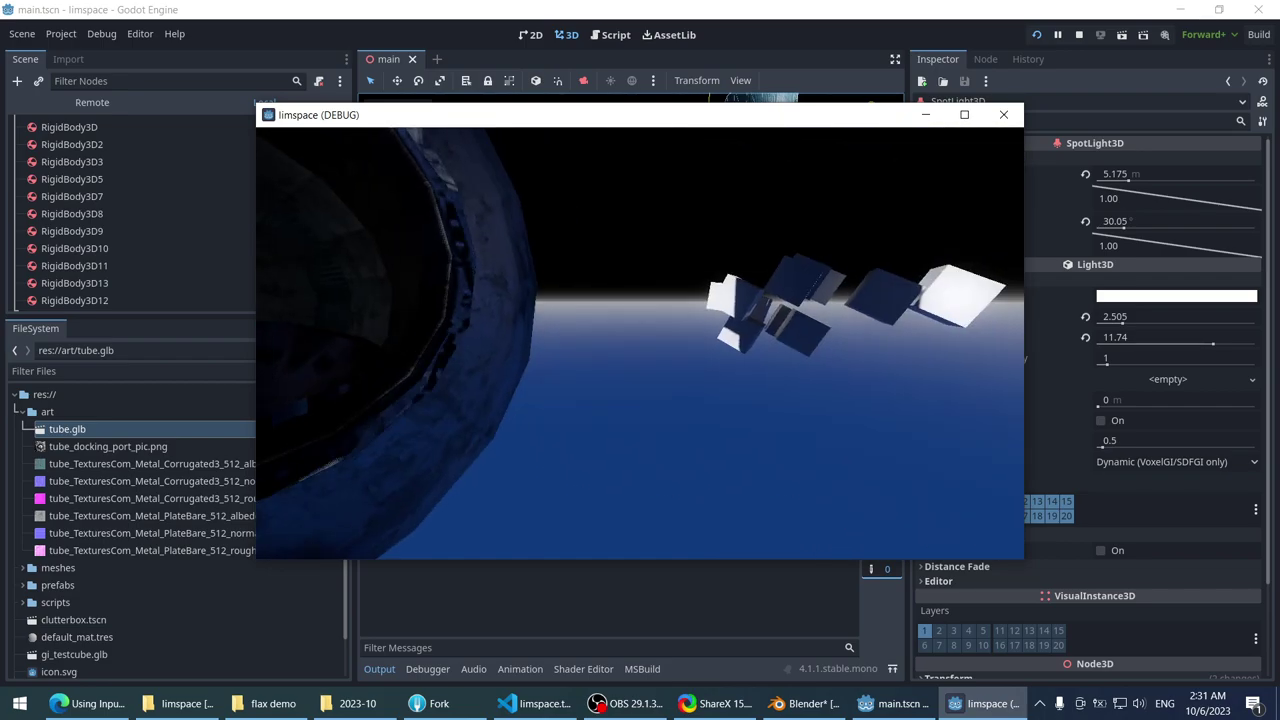
key(Escape)
right_drag(675, 187, 578, 258)
click(585, 268)
- Open the hull_sphere prefab, then the docking_ring prefab from the ring on its top
key(f)
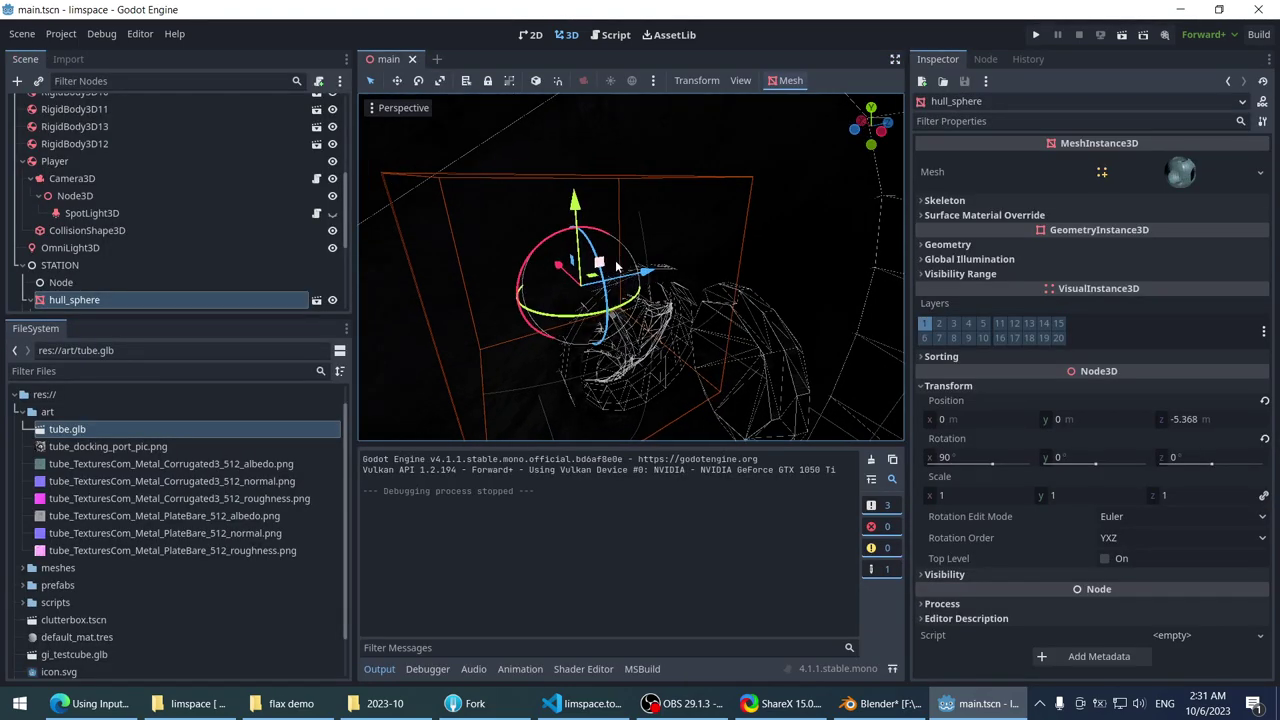
right_drag(617, 265, 567, 254)
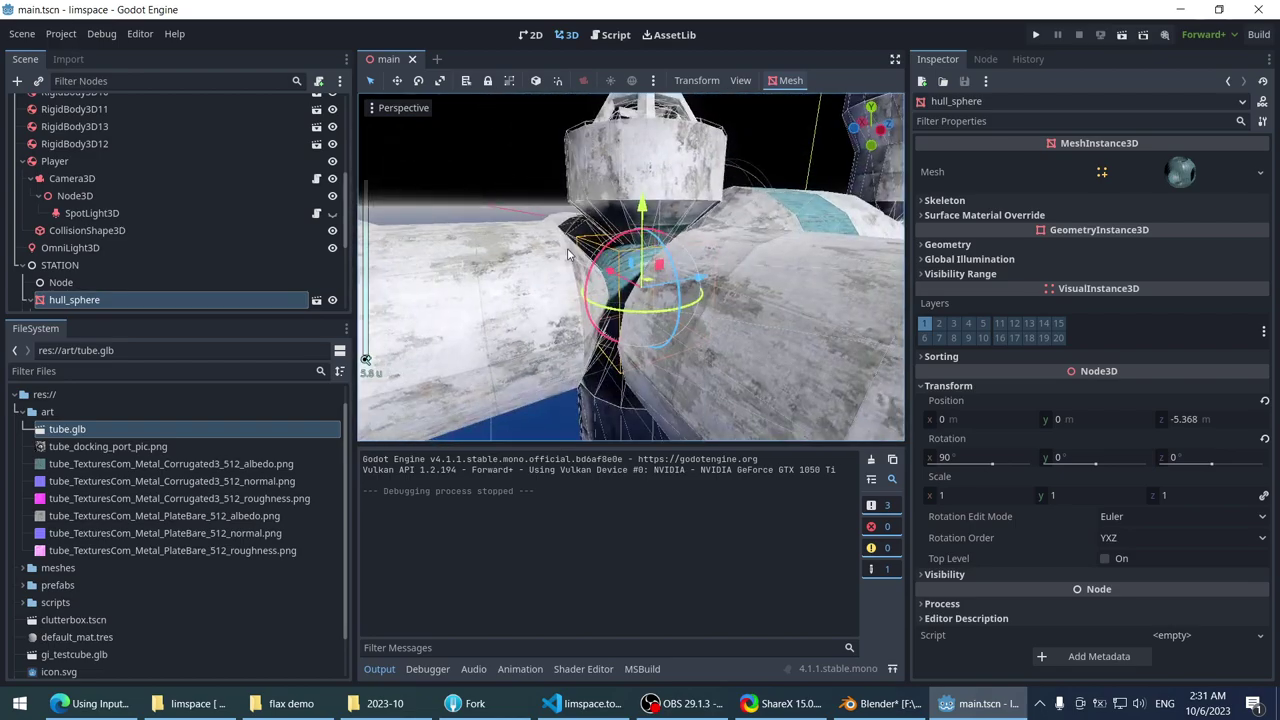
click(316, 302)
drag(475, 441, 490, 520)
scroll(580, 202, up, 5)
middle_drag(612, 210, 601, 154)
click(601, 154)
scroll(521, 194, down, 2)
click(658, 197)
click(658, 197)
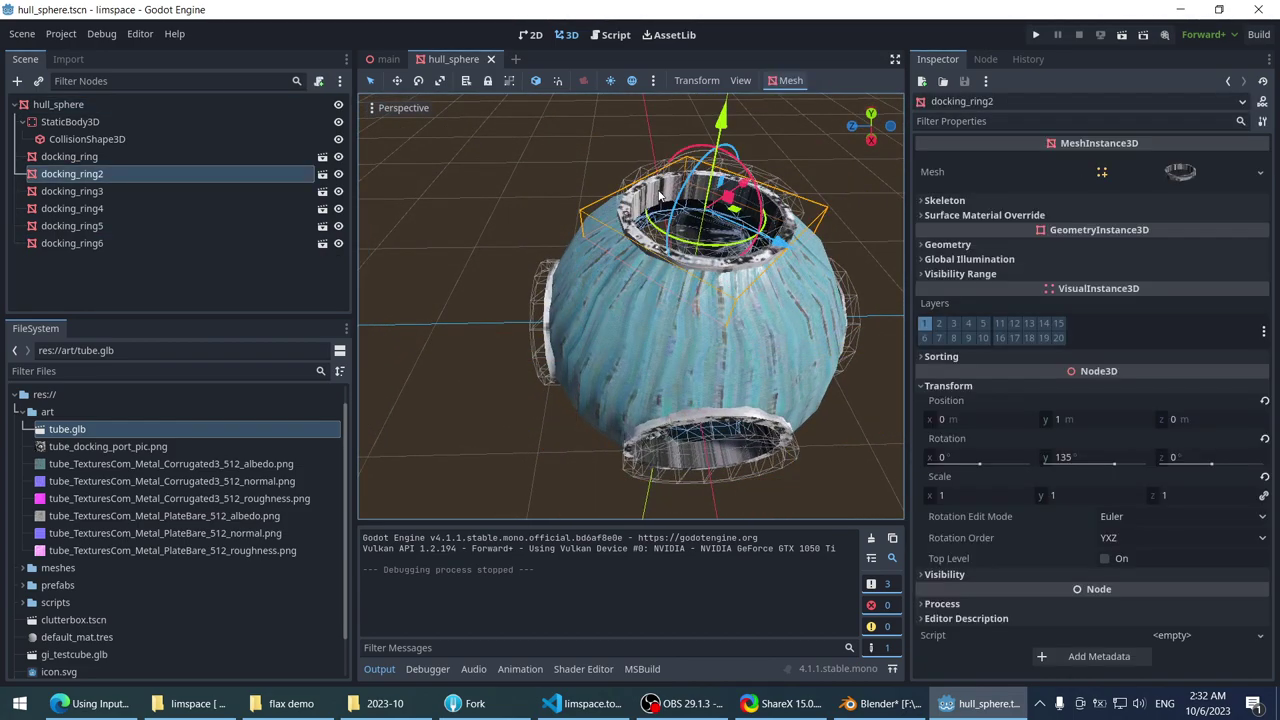
click(322, 174)
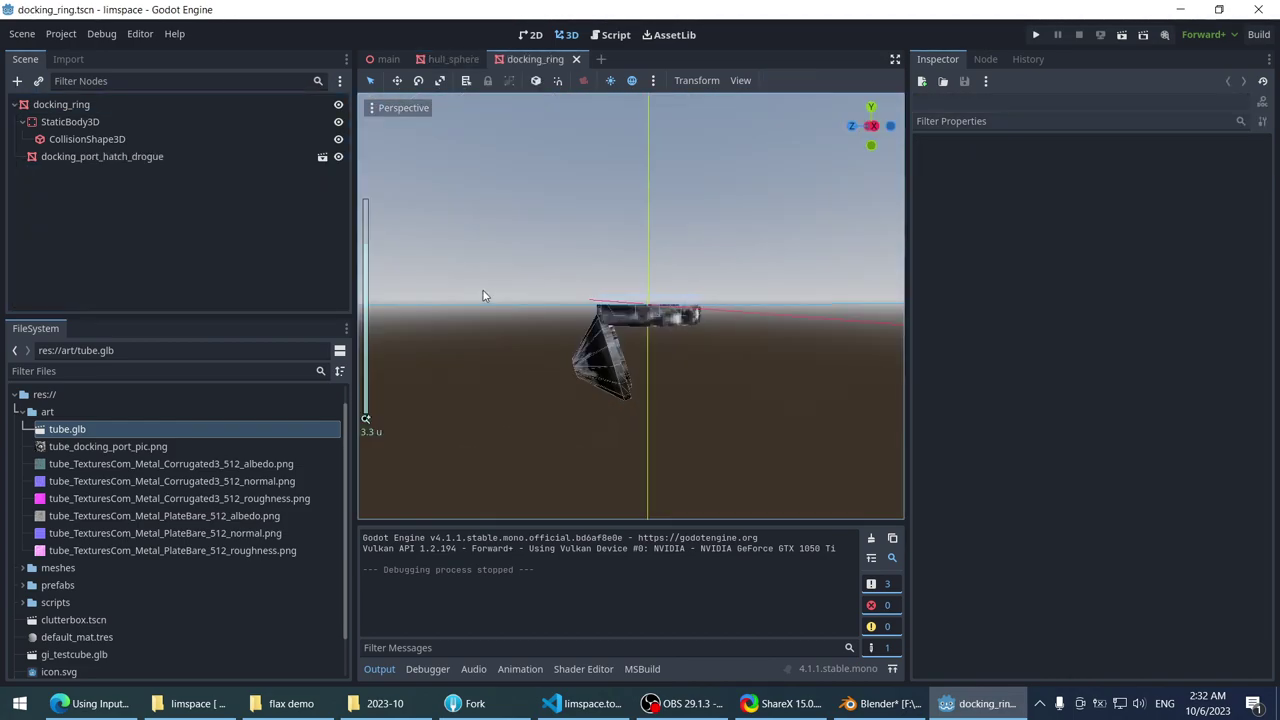
- Select the docking ring's CollisionShape3D and show its ConcavePolygonShape3D shape properties
scroll(454, 287, up, 5)
middle_drag(454, 287, 376, 239)
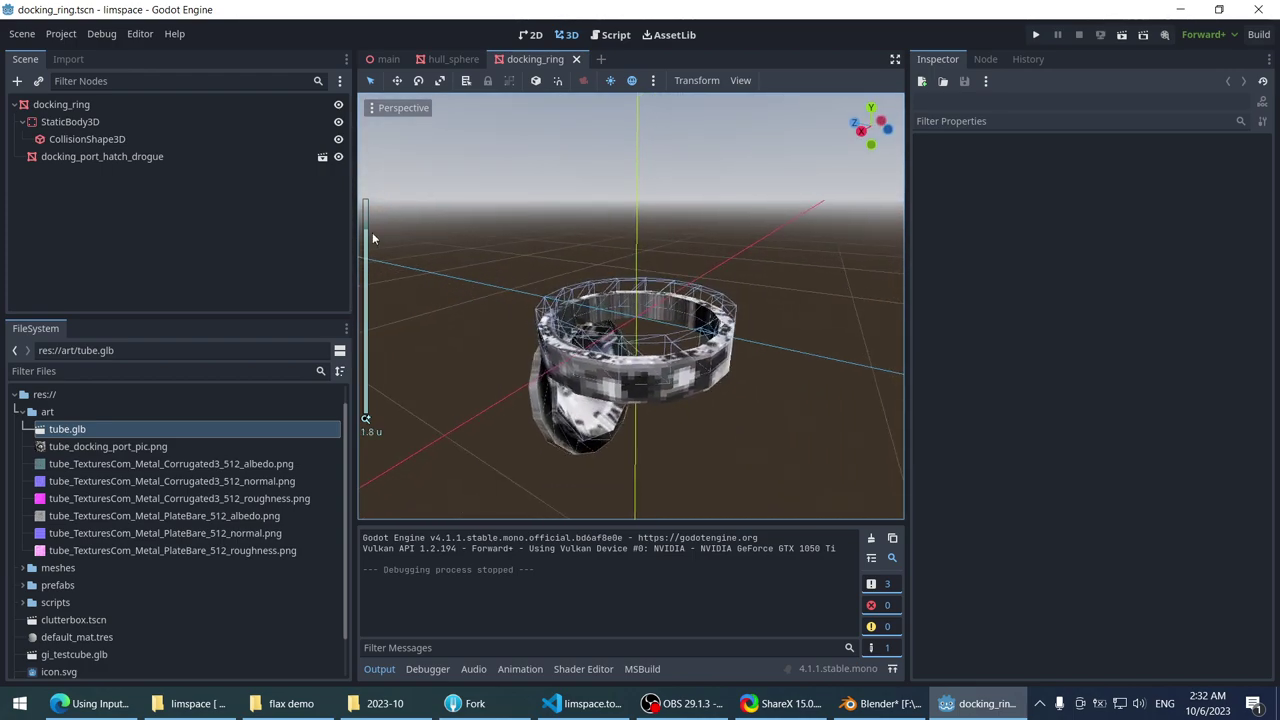
click(130, 140)
click(86, 105)
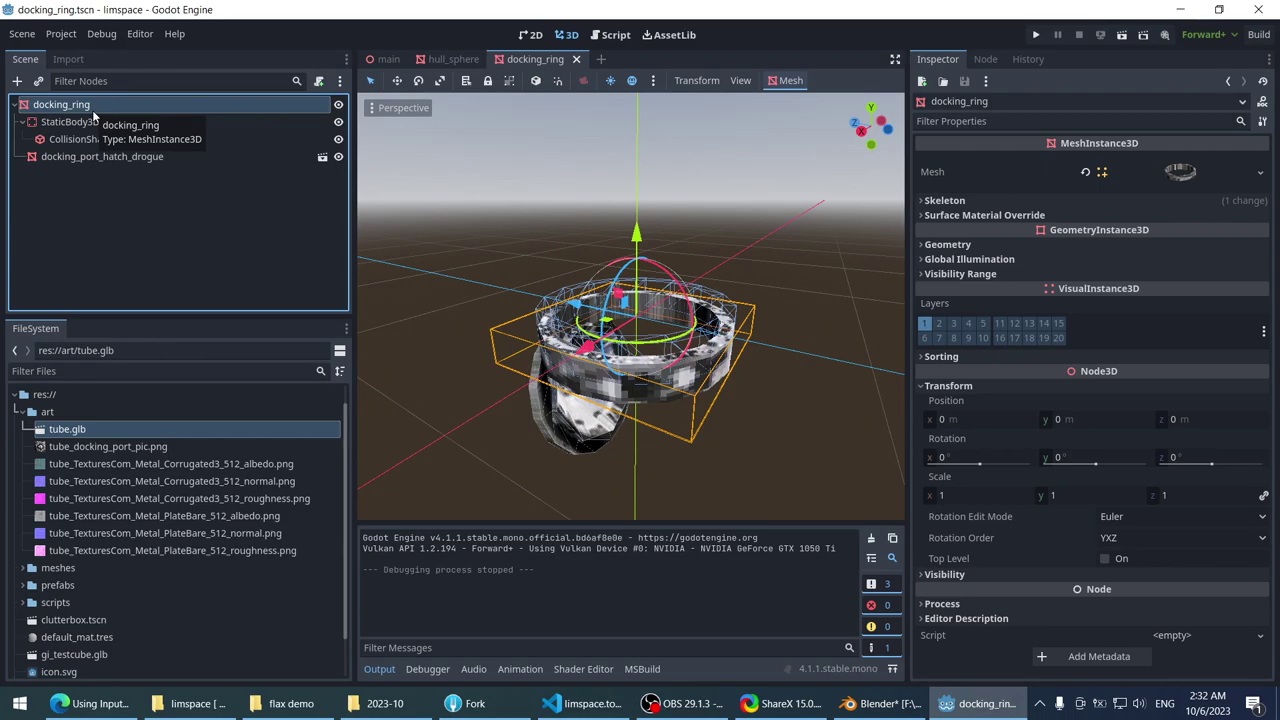
click(96, 121)
click(100, 139)
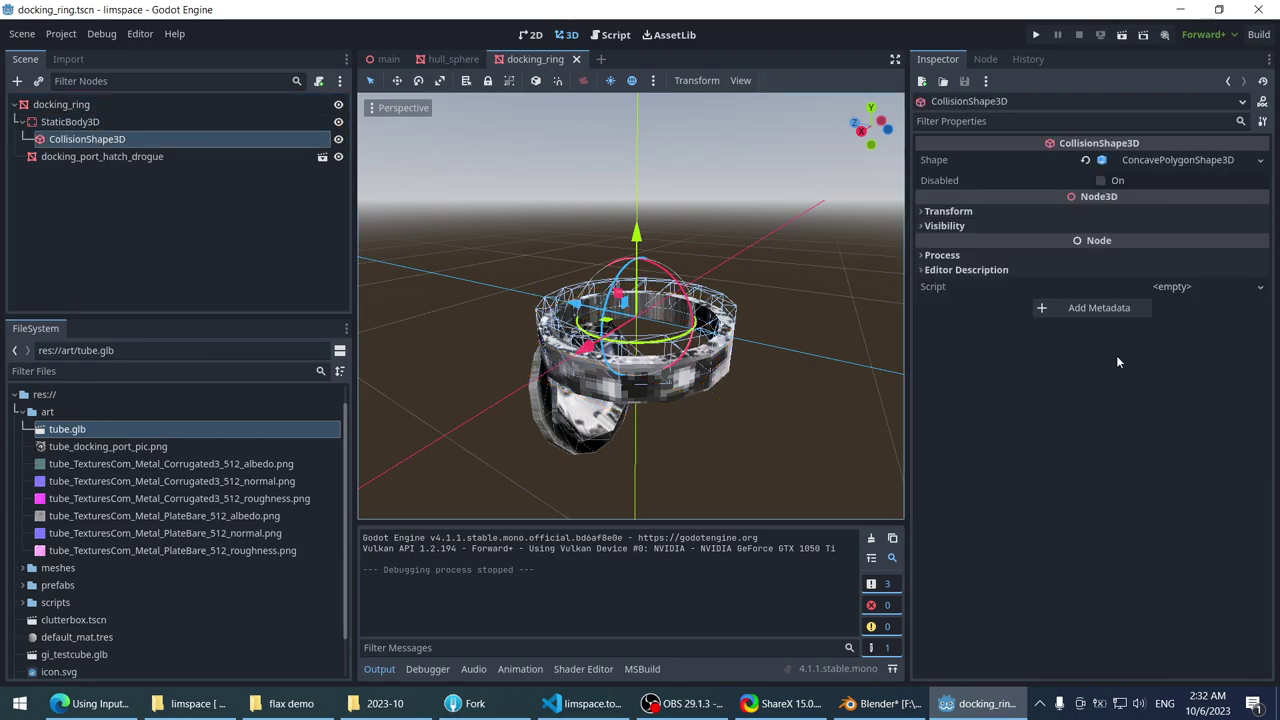
scroll(726, 292, up, 3)
scroll(726, 292, up, 2)
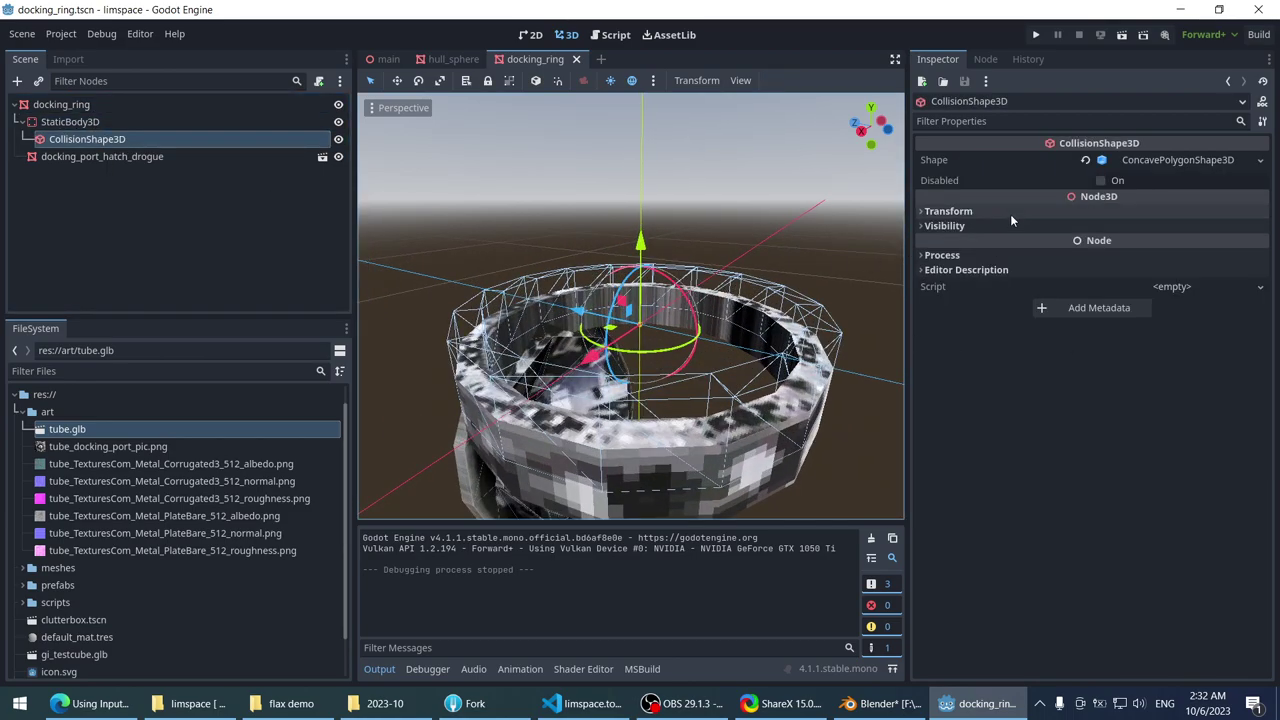
click(940, 256)
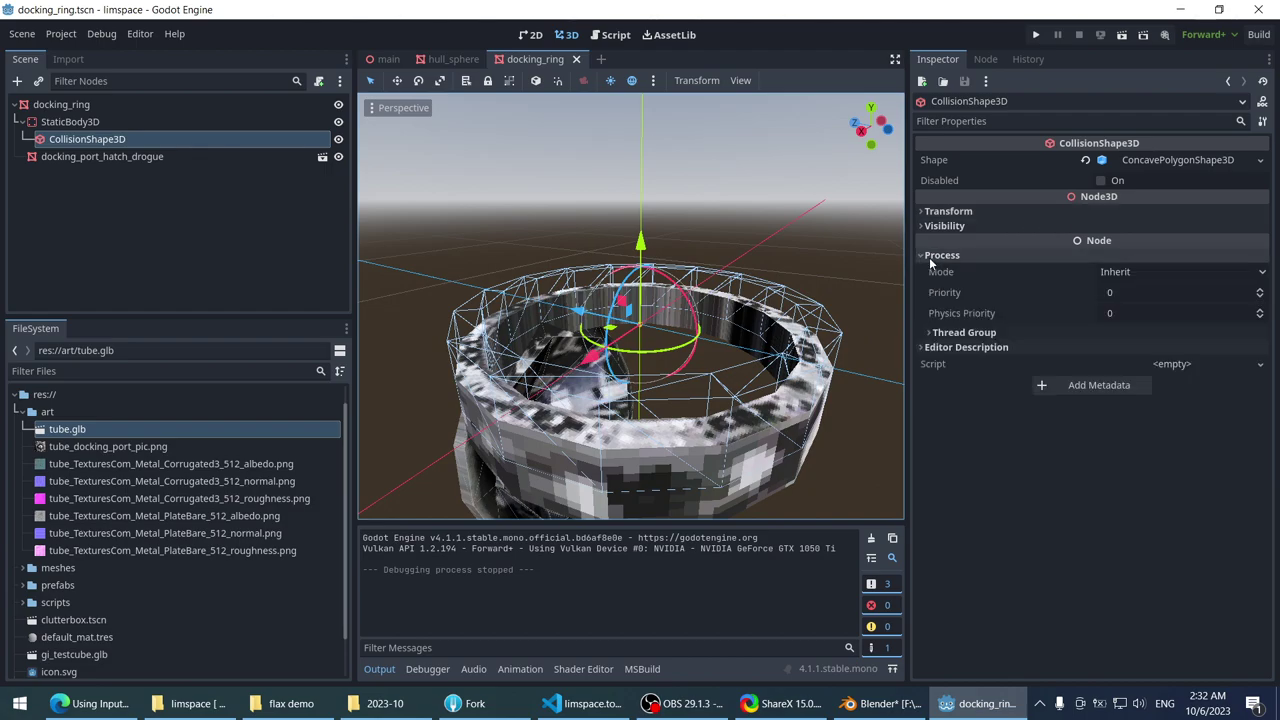
click(930, 256)
click(945, 211)
click(945, 211)
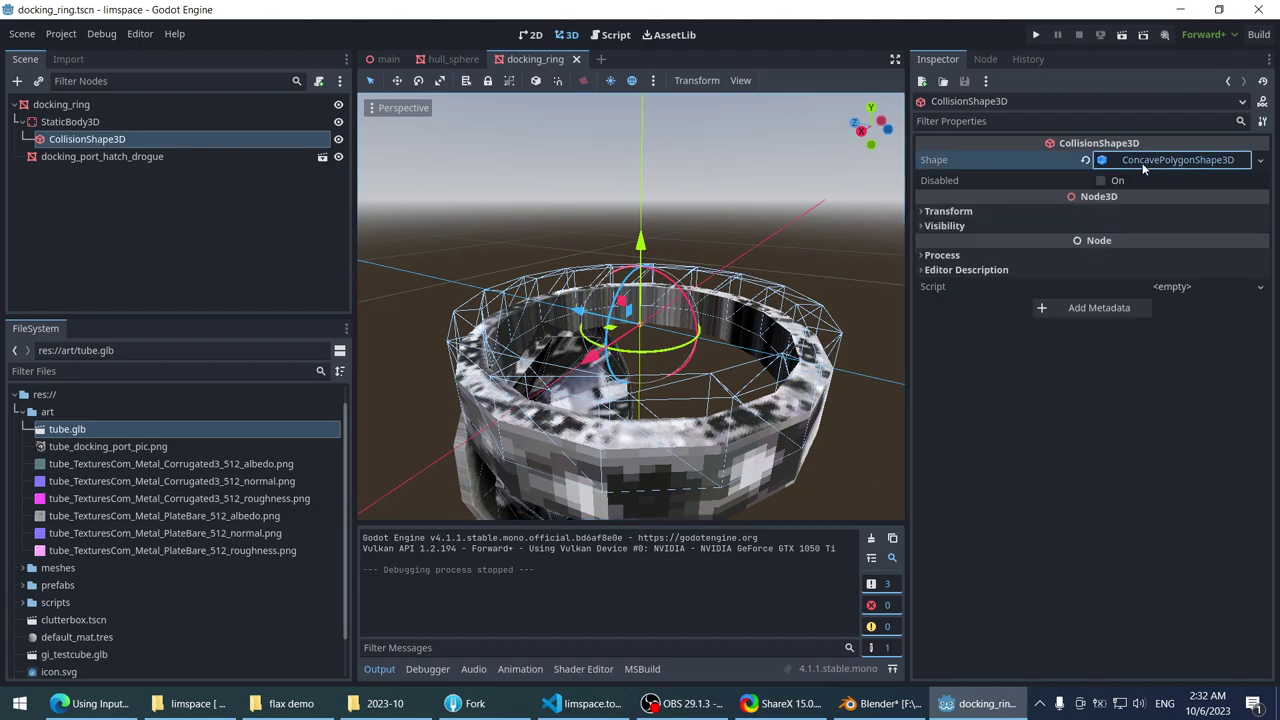
click(1141, 162)
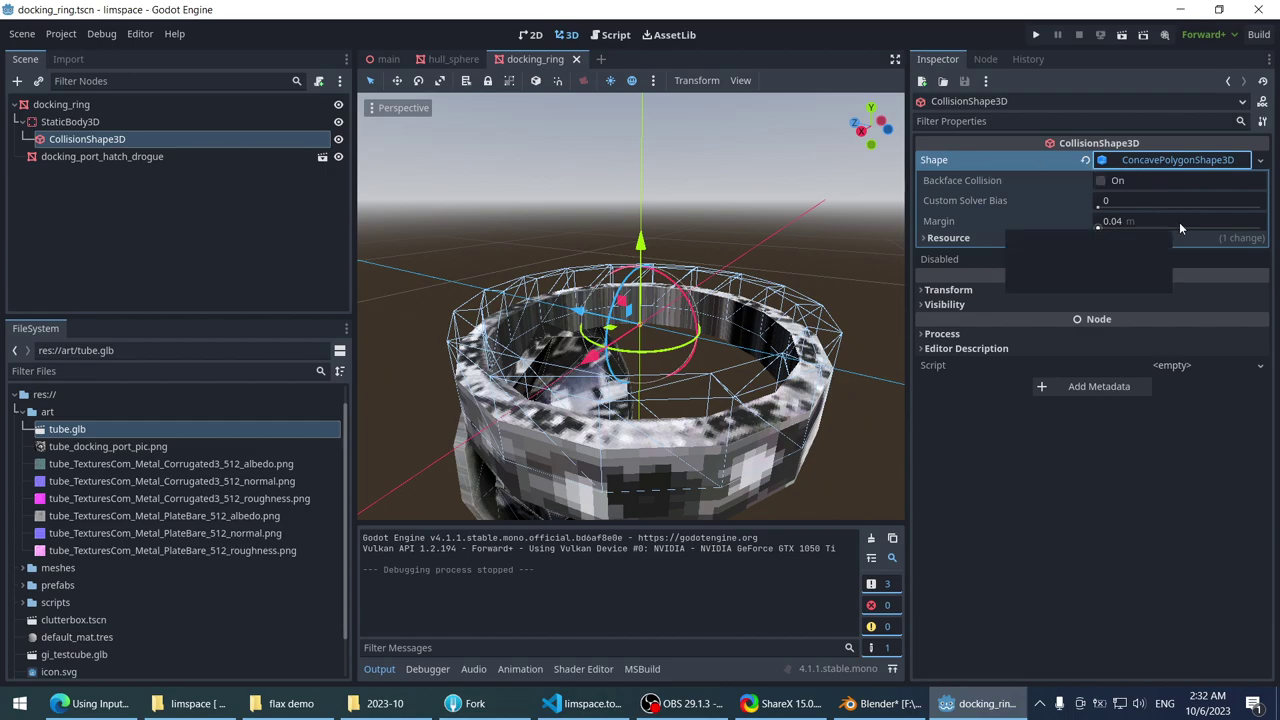
- Expand the shape's Resource section and inspect its path embedded in docking_ring.tscn
scroll(783, 260, down, 2)
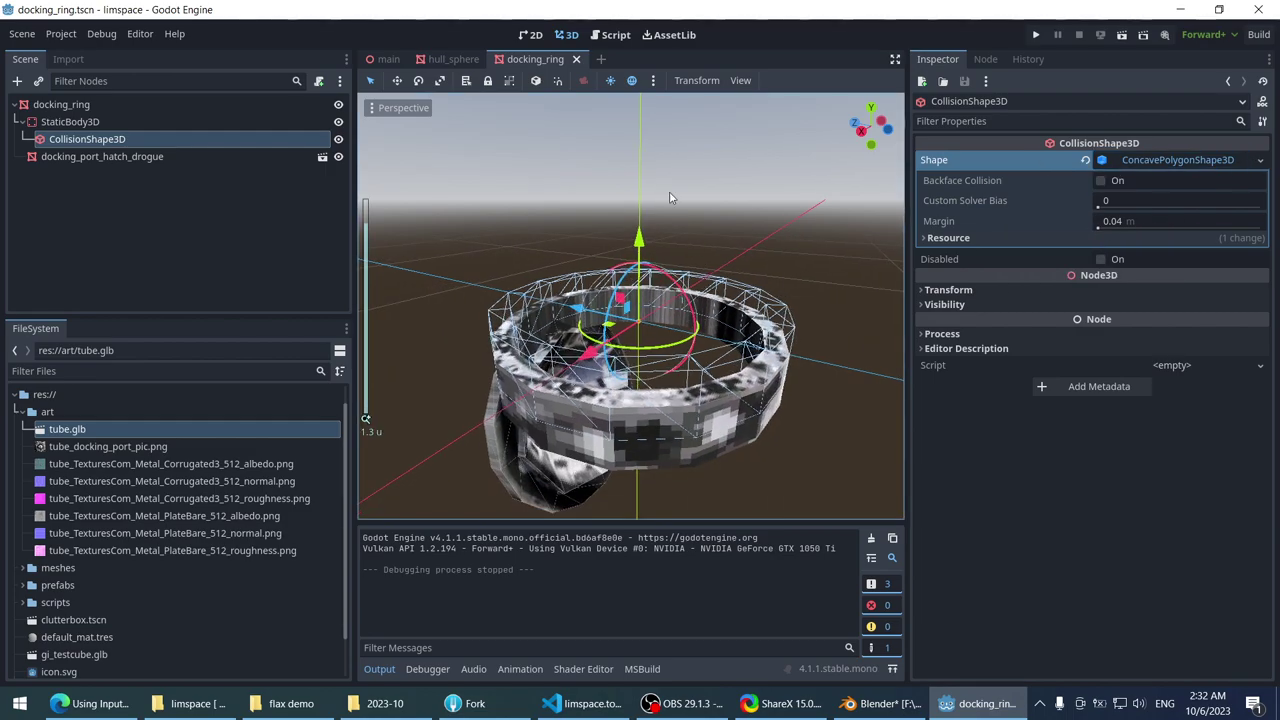
click(940, 238)
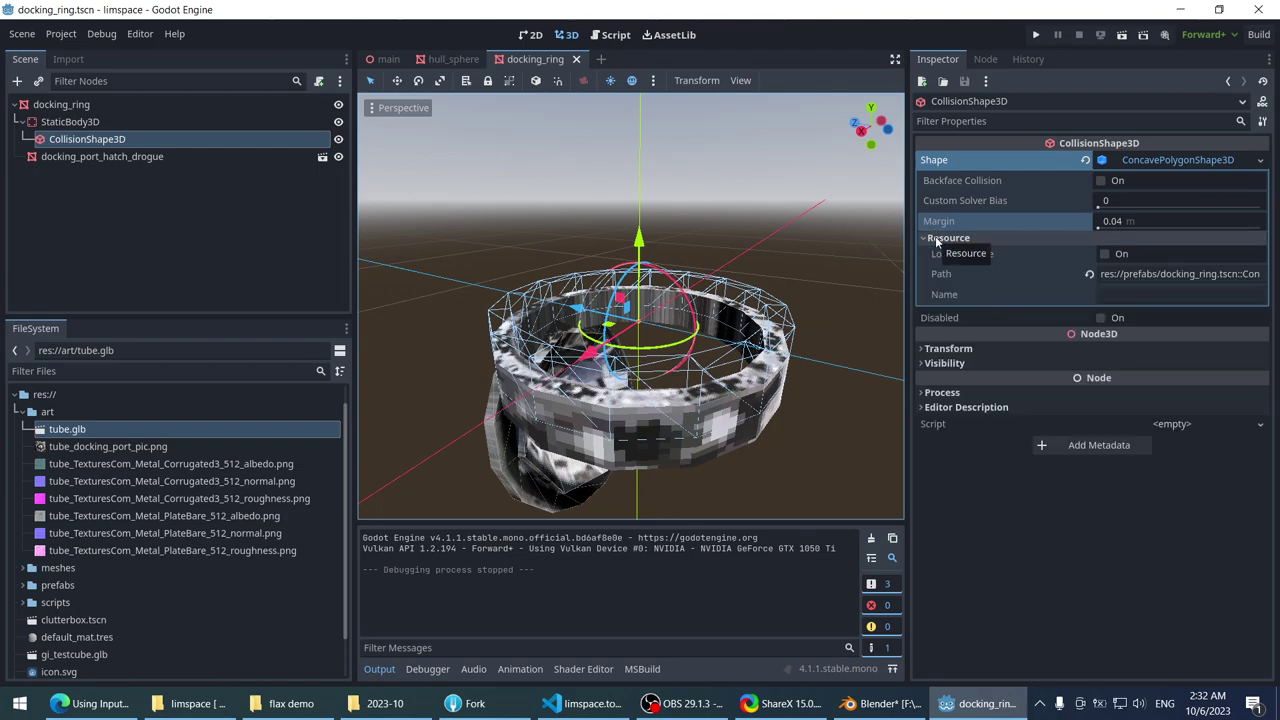
click(1143, 273)
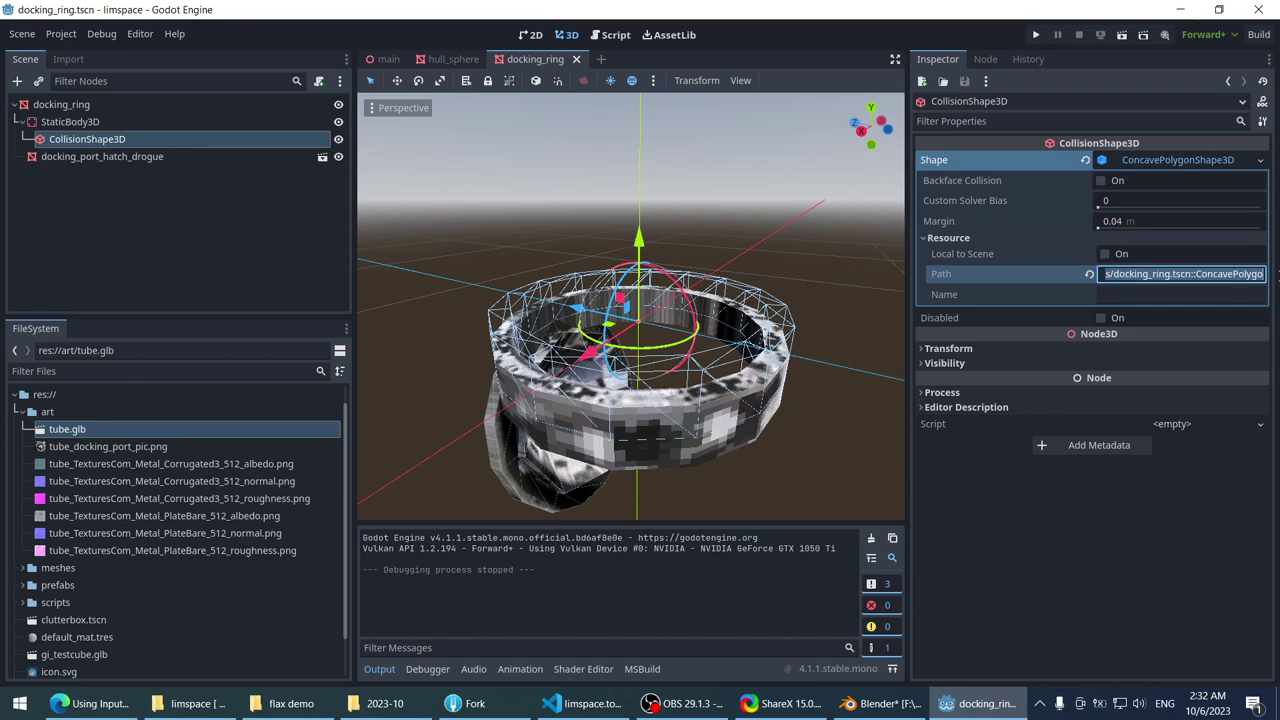
click(1240, 277)
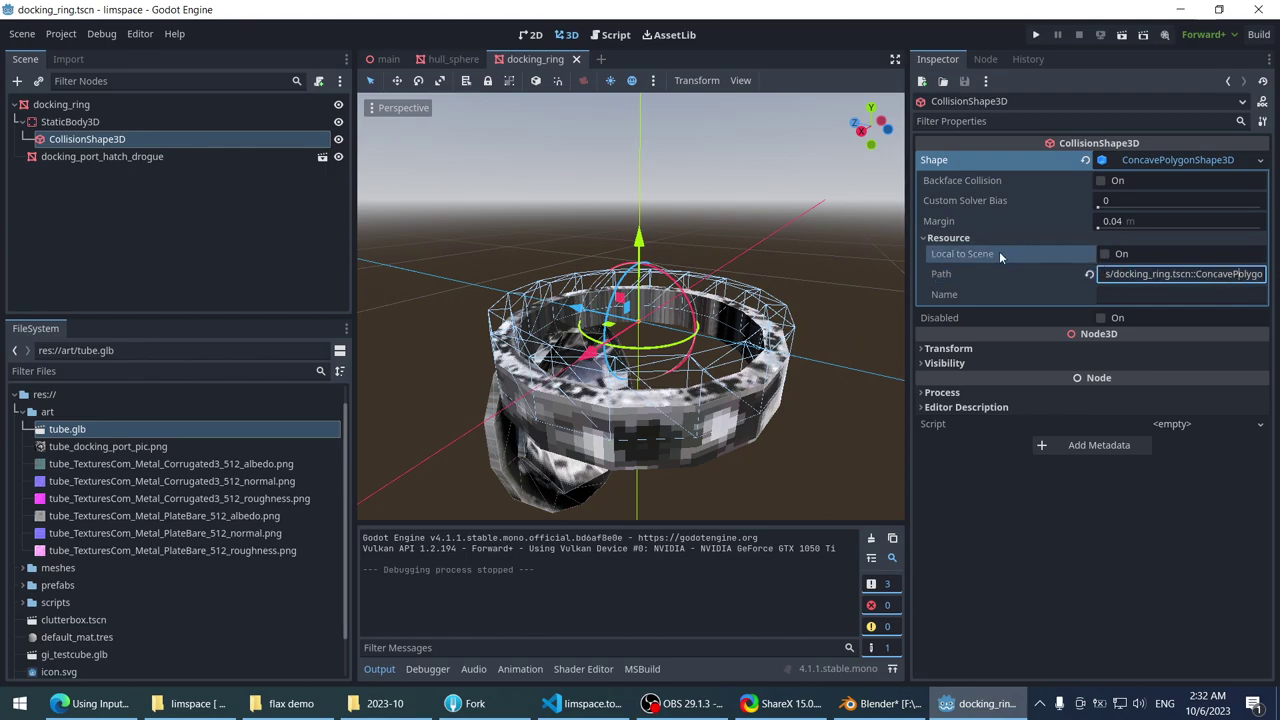
- Test clearing the Shape and its resource path, undoing both with Ctrl+Z
right_click(187, 139)
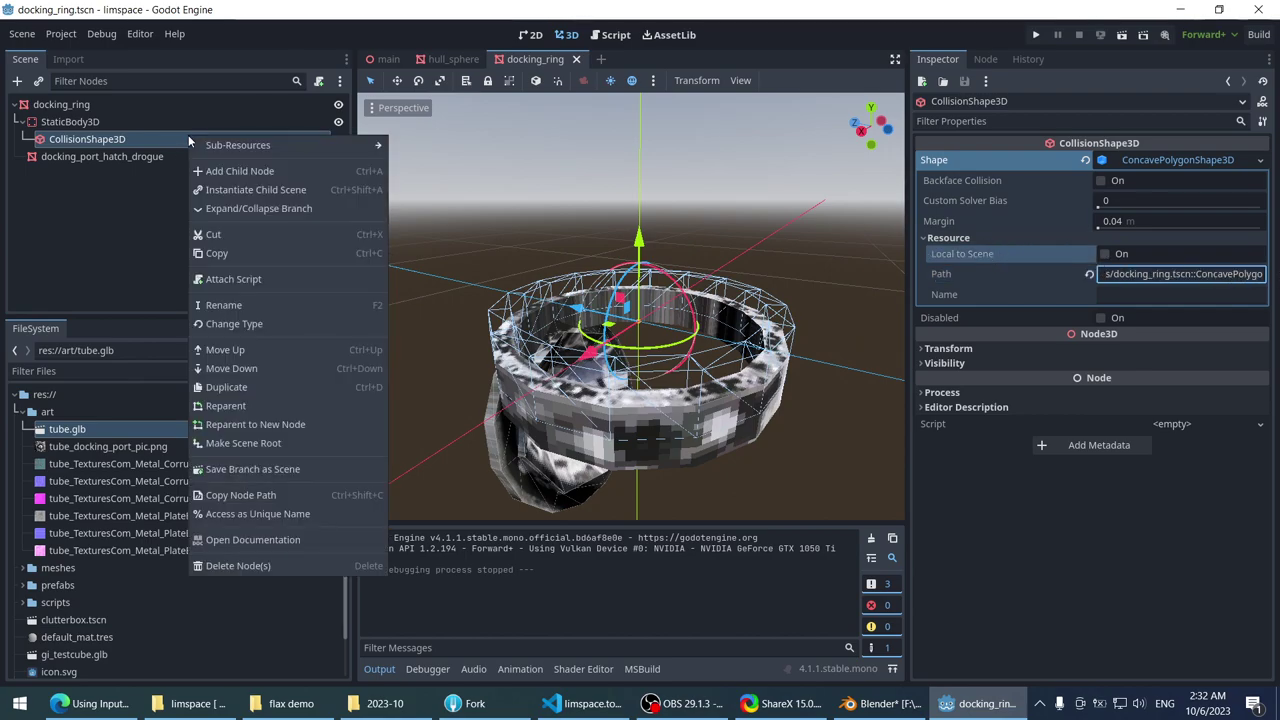
click(1027, 155)
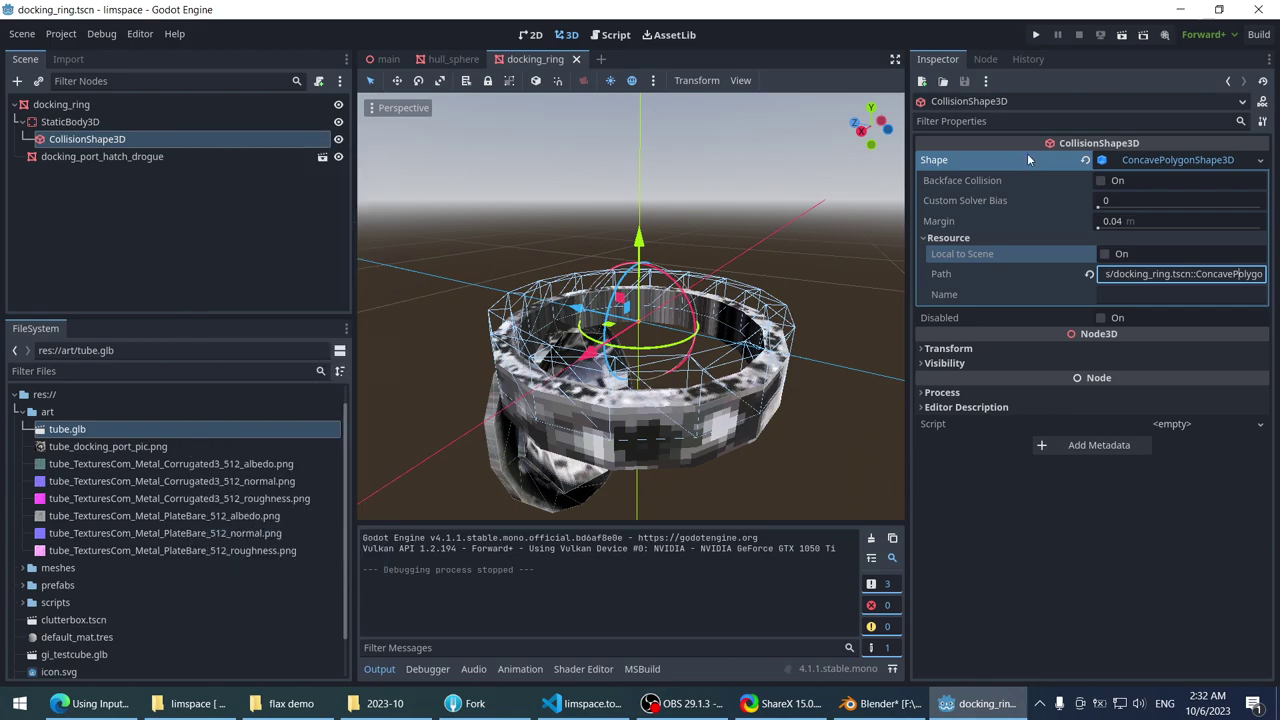
click(1086, 160)
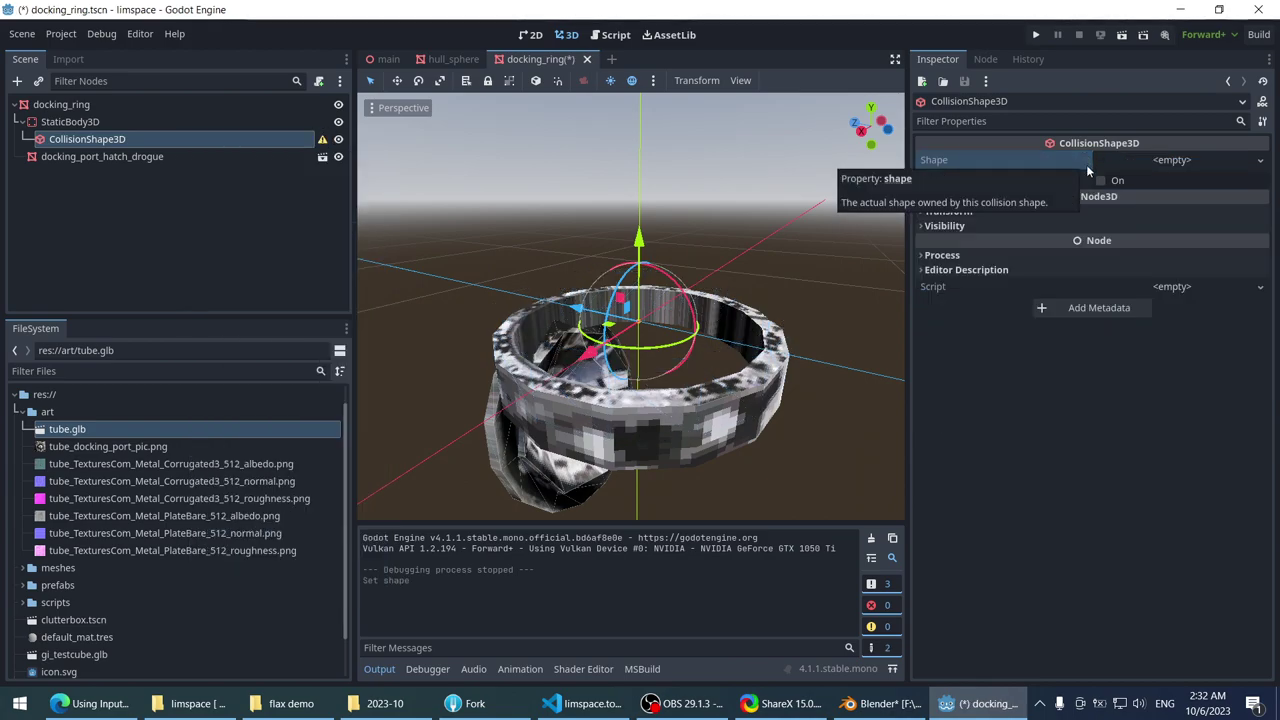
key(ctrl+z)
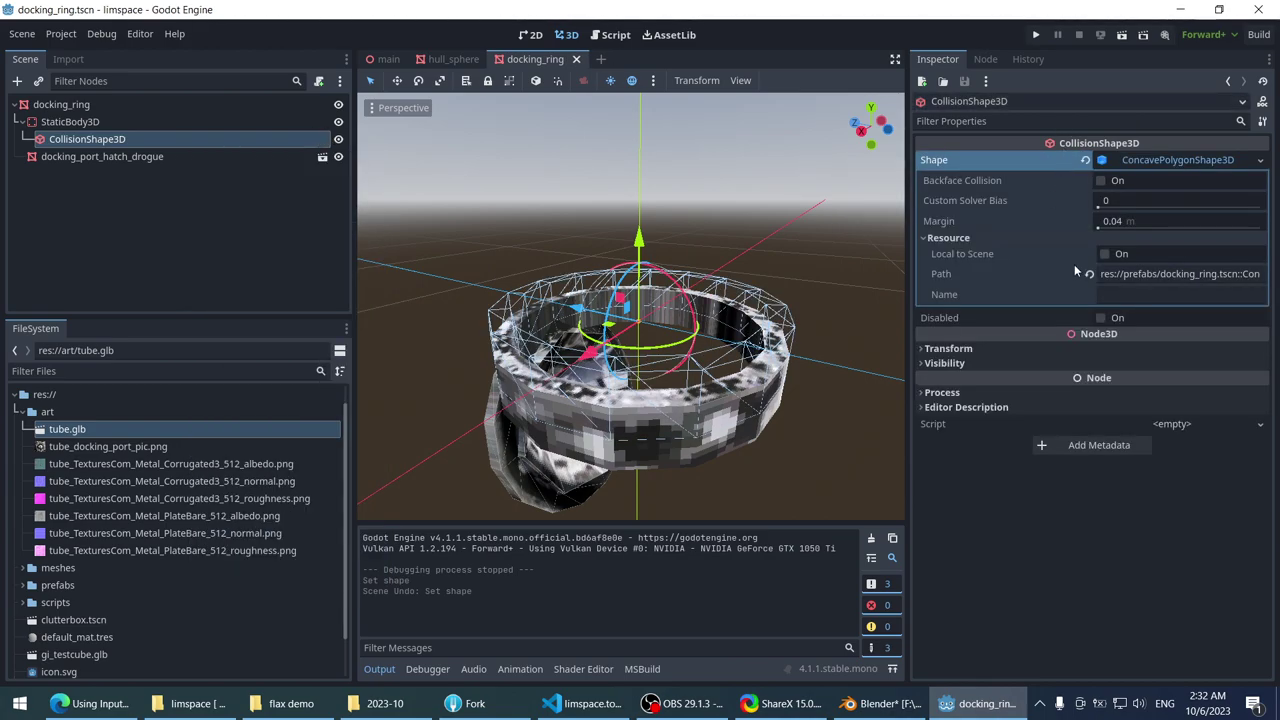
click(1089, 273)
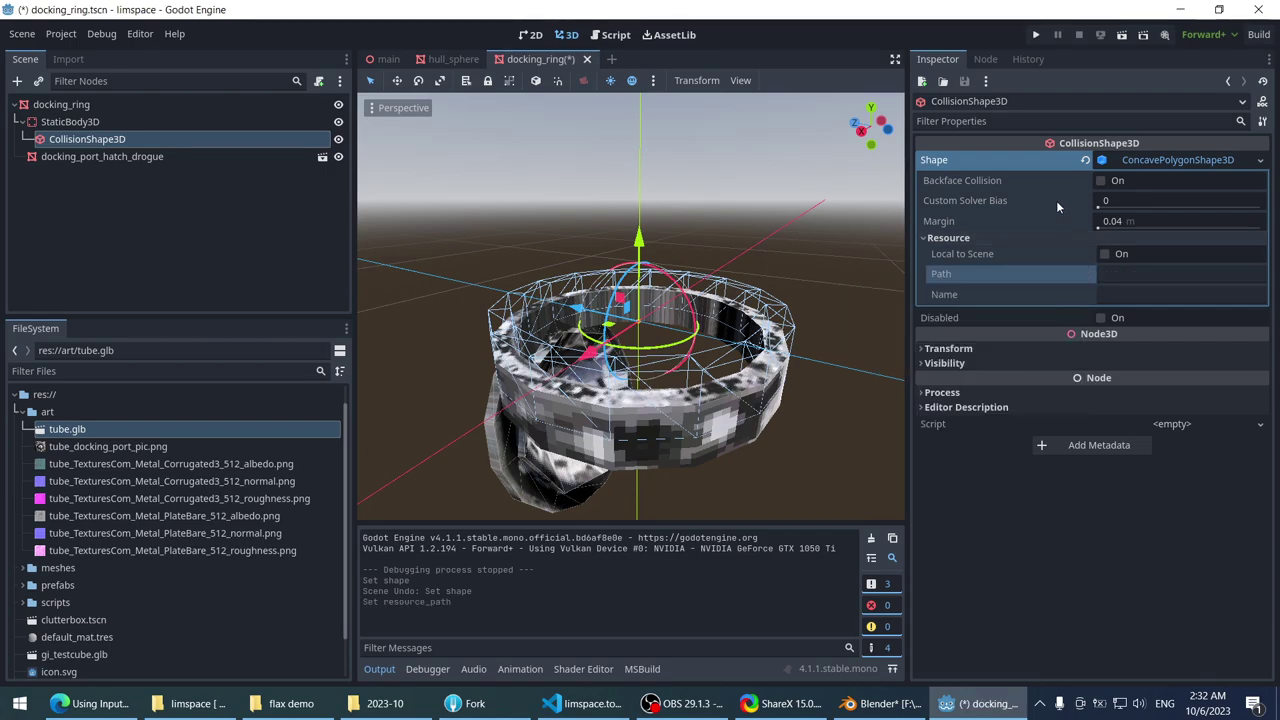
key(ctrl+z)
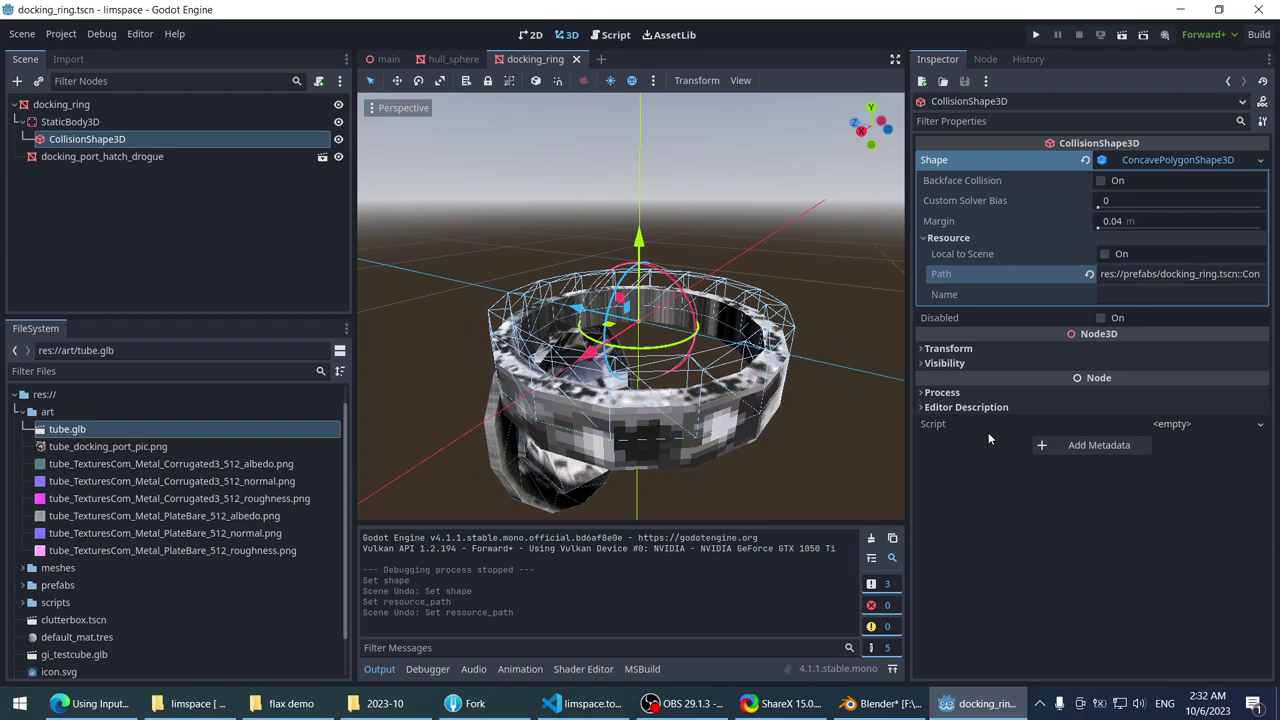
- Toggle the collision's Disabled flag and open the Shape sub-resource on its own
double_click(1100, 318)
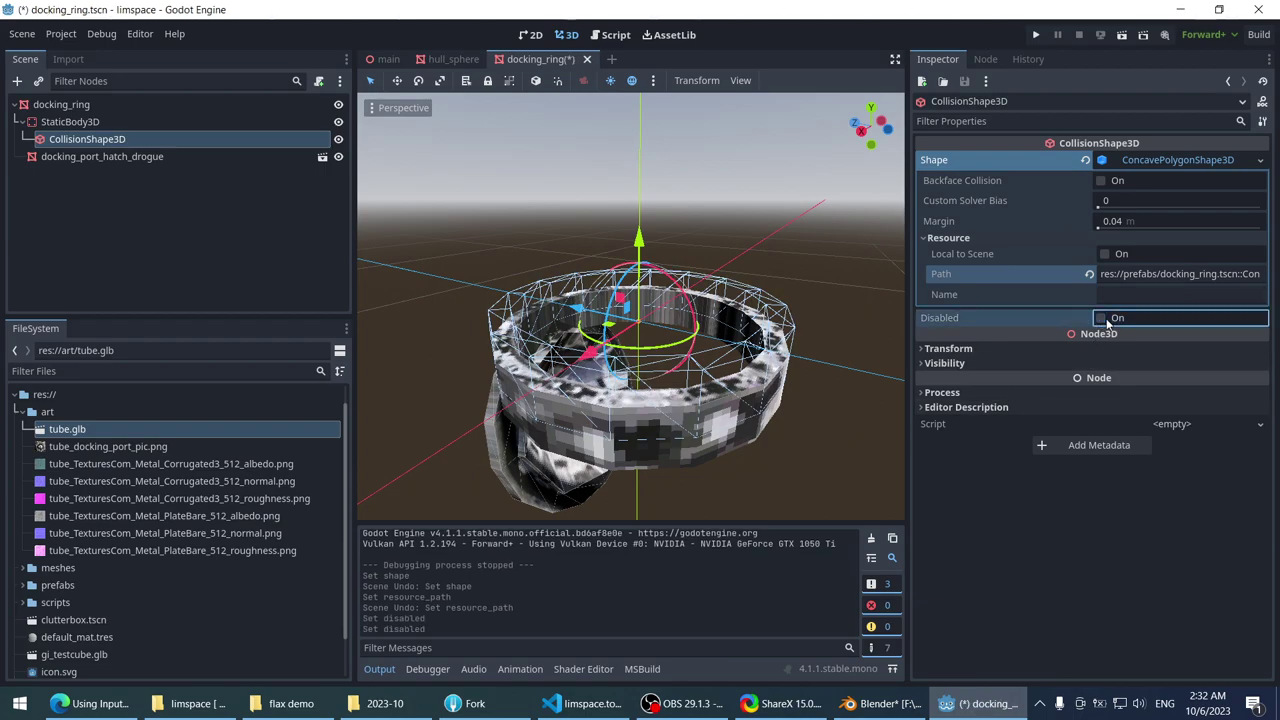
double_click(1101, 318)
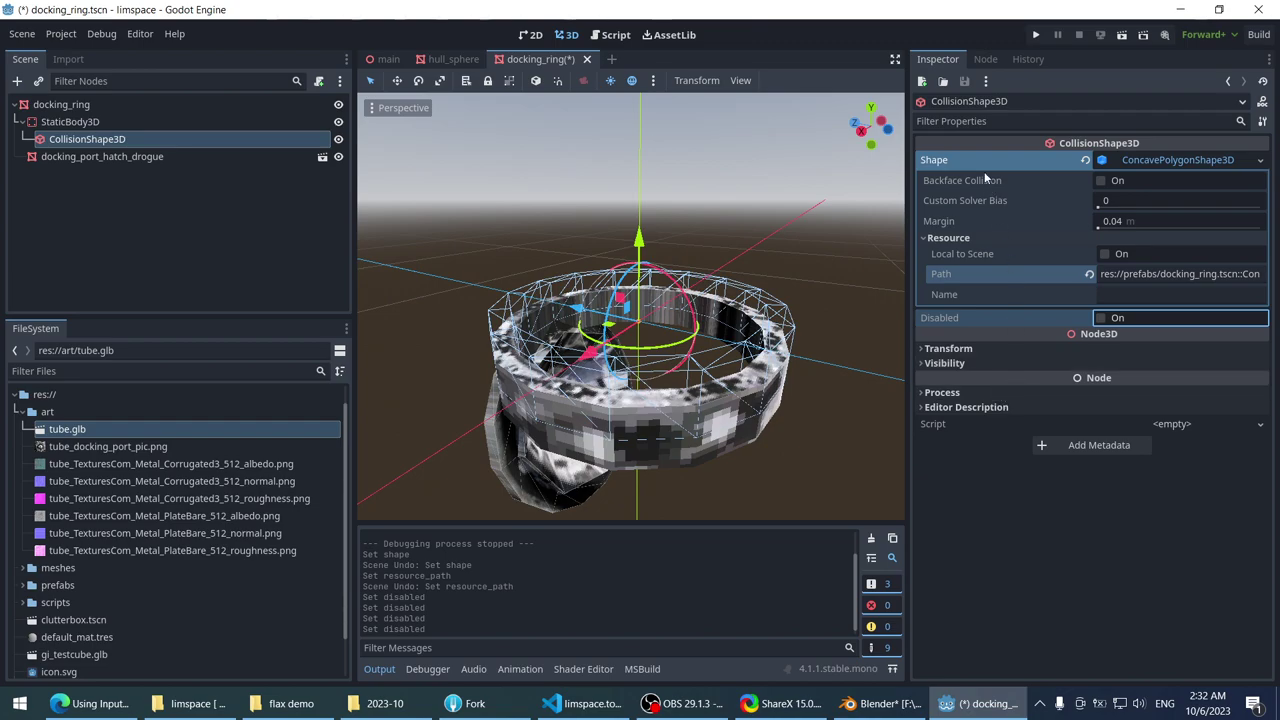
right_click(163, 143)
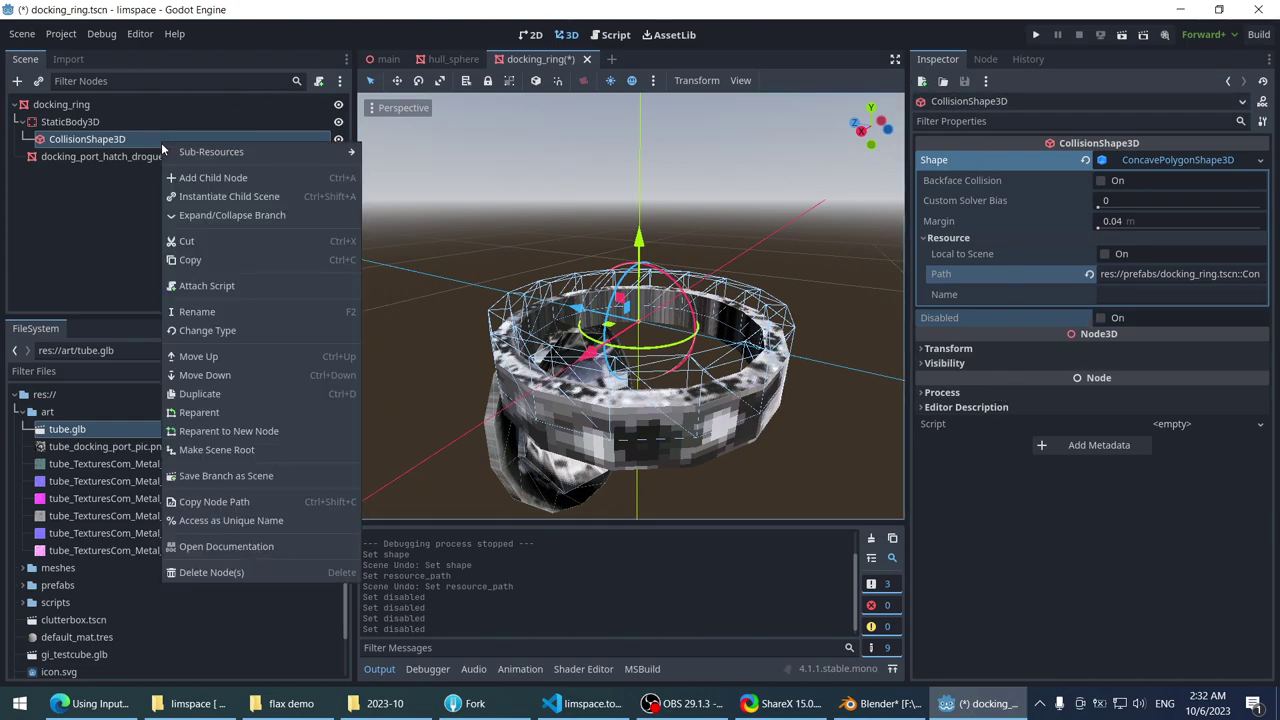
mouse_move(225, 150)
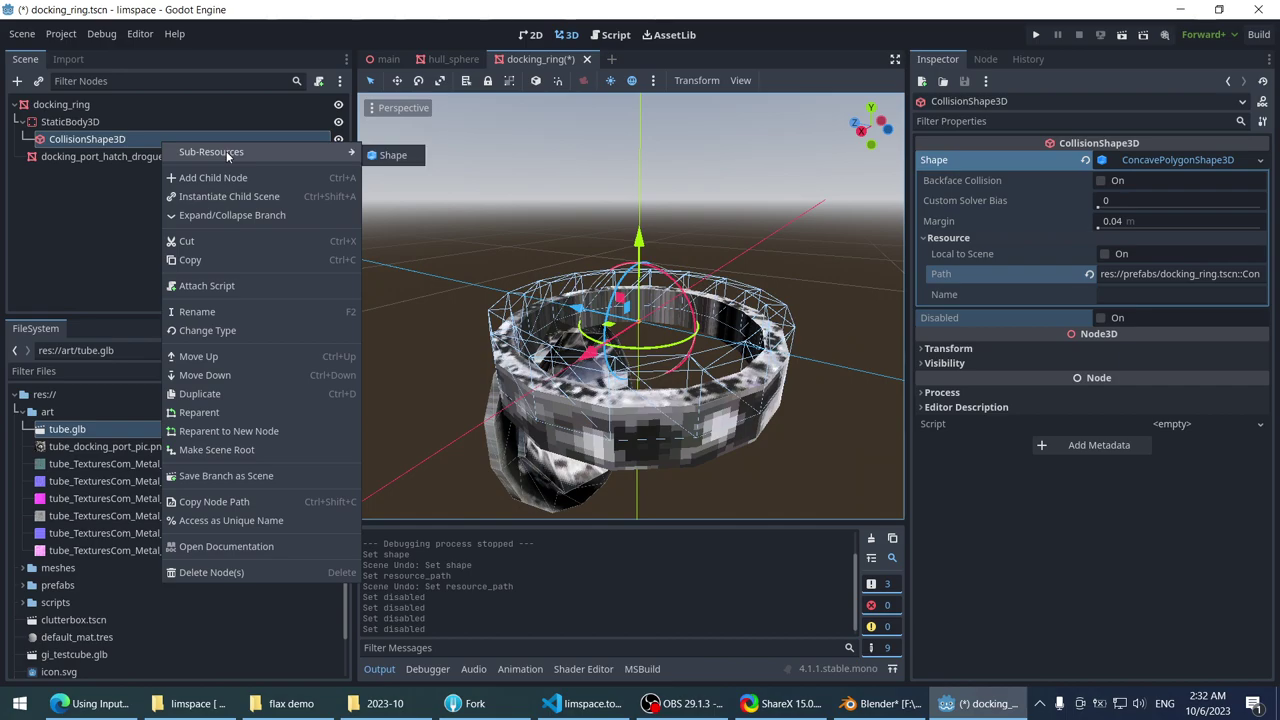
click(393, 153)
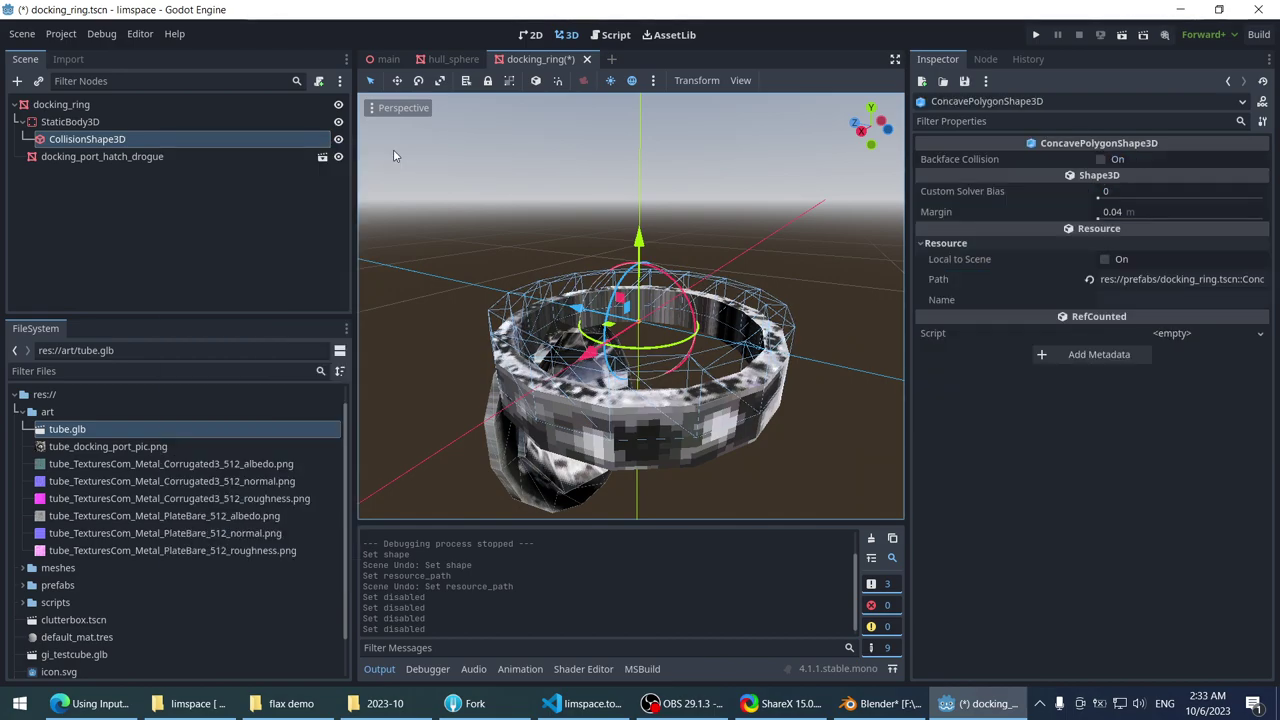
click(120, 139)
- Clear the shape's resource path, save docking_ring, and inspect the regenerated path id
right_click(119, 136)
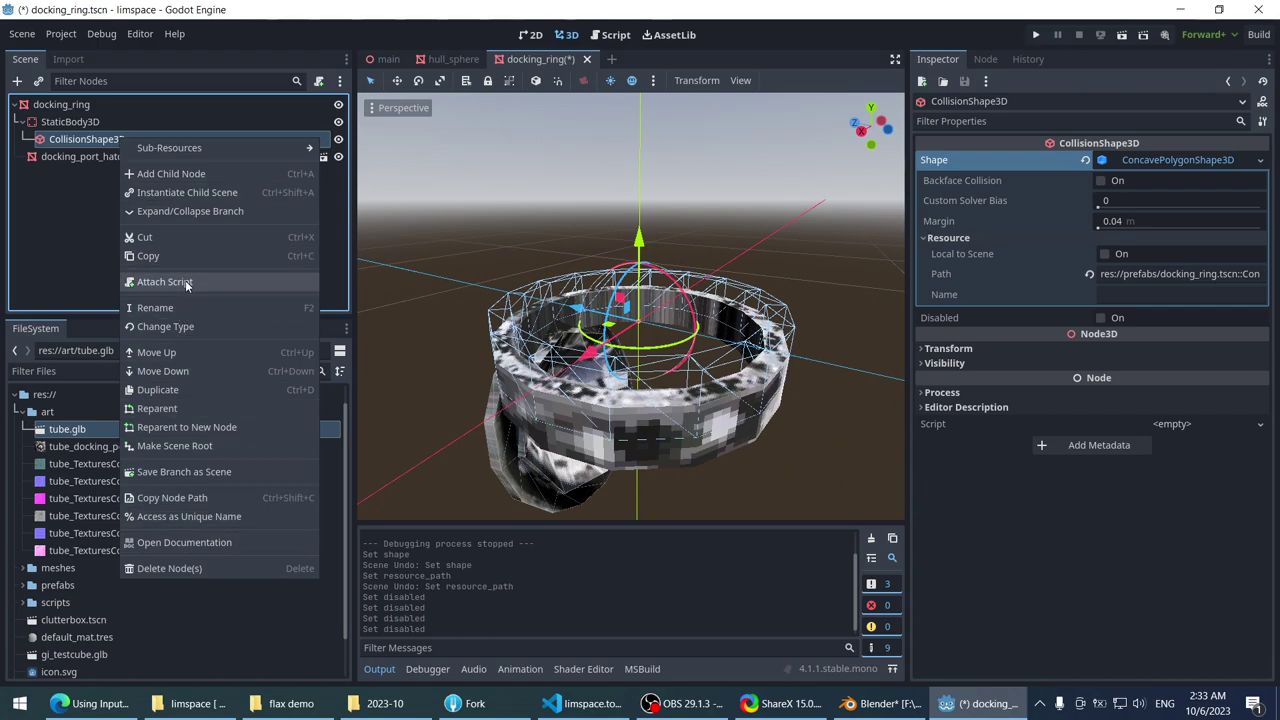
click(1062, 517)
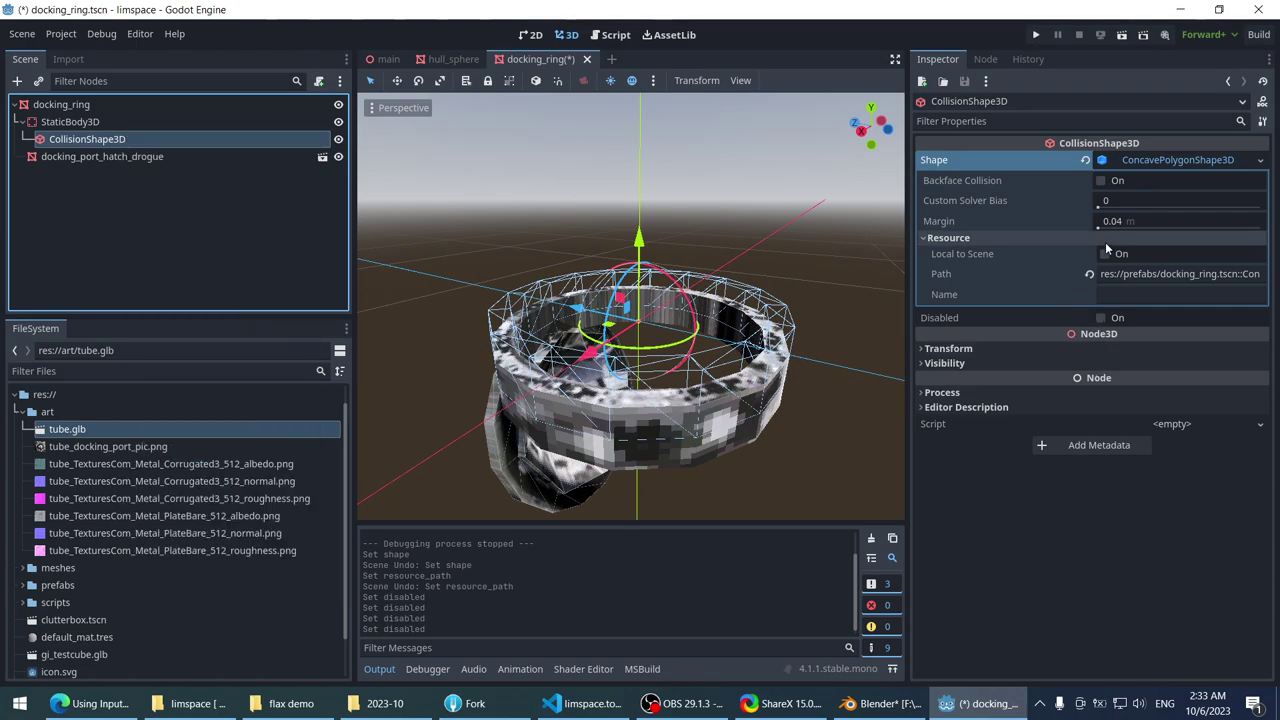
click(1089, 274)
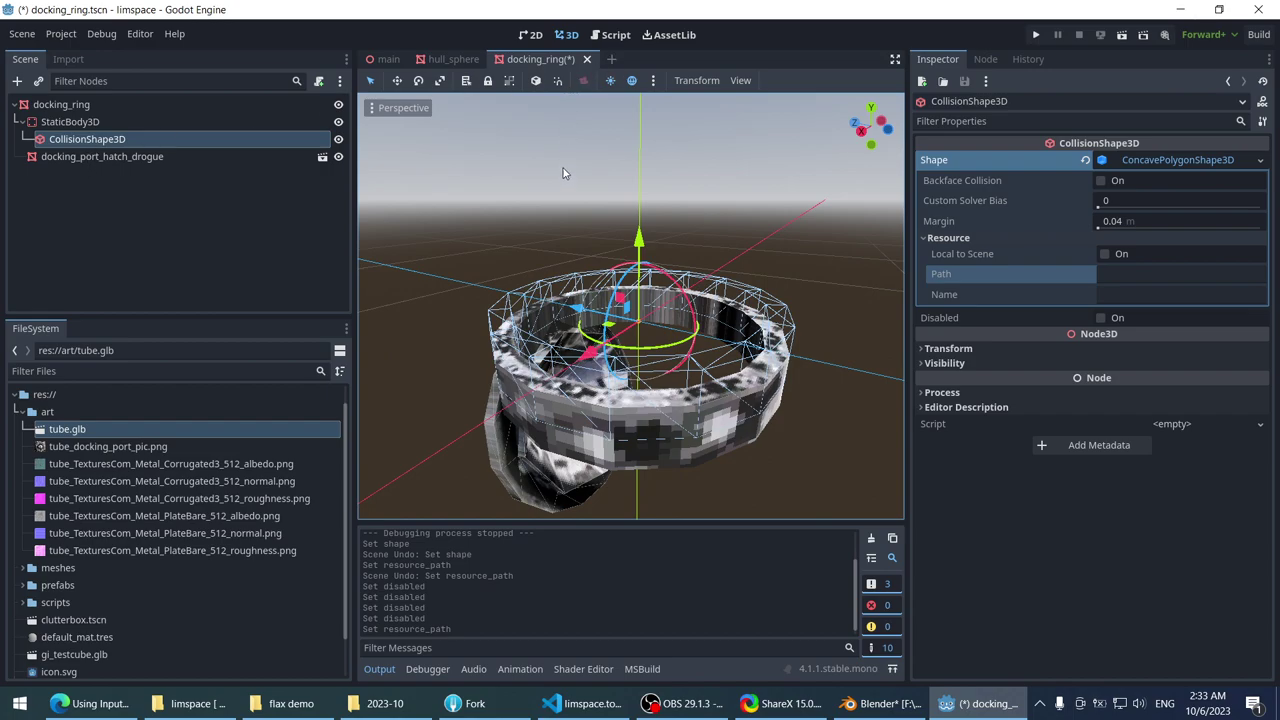
key(ctrl+s)
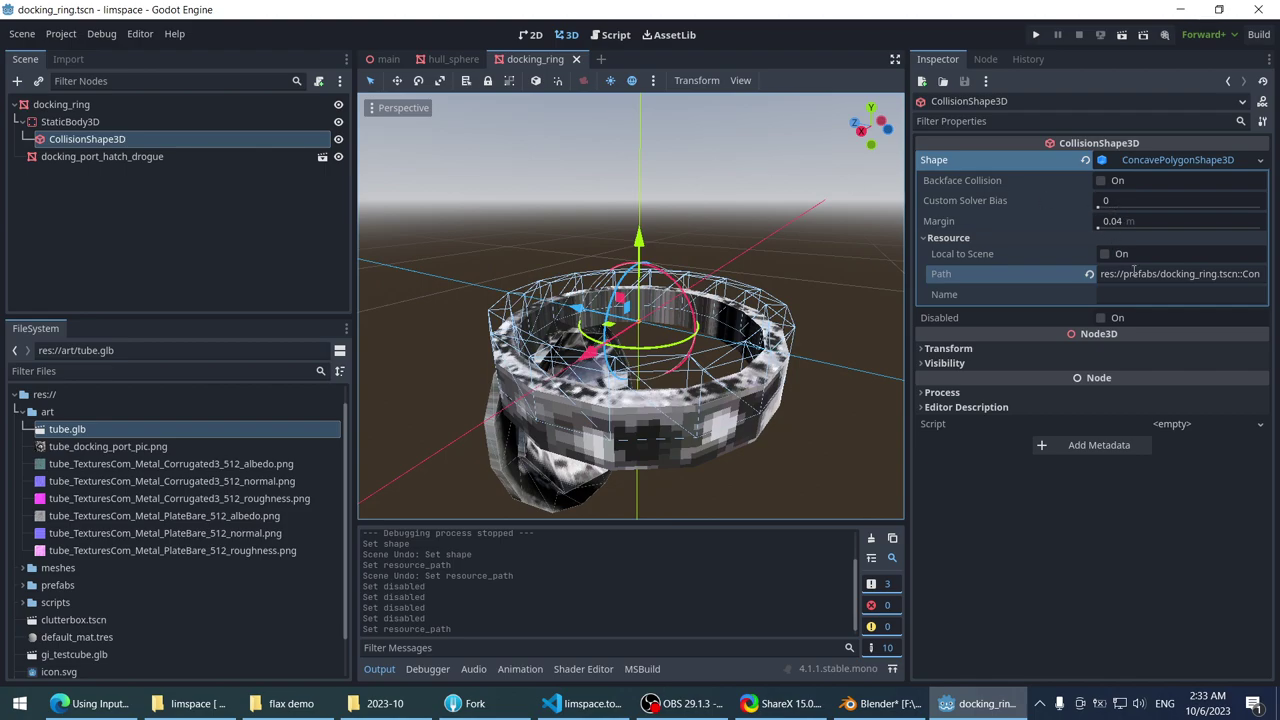
click(1133, 273)
click(1250, 282)
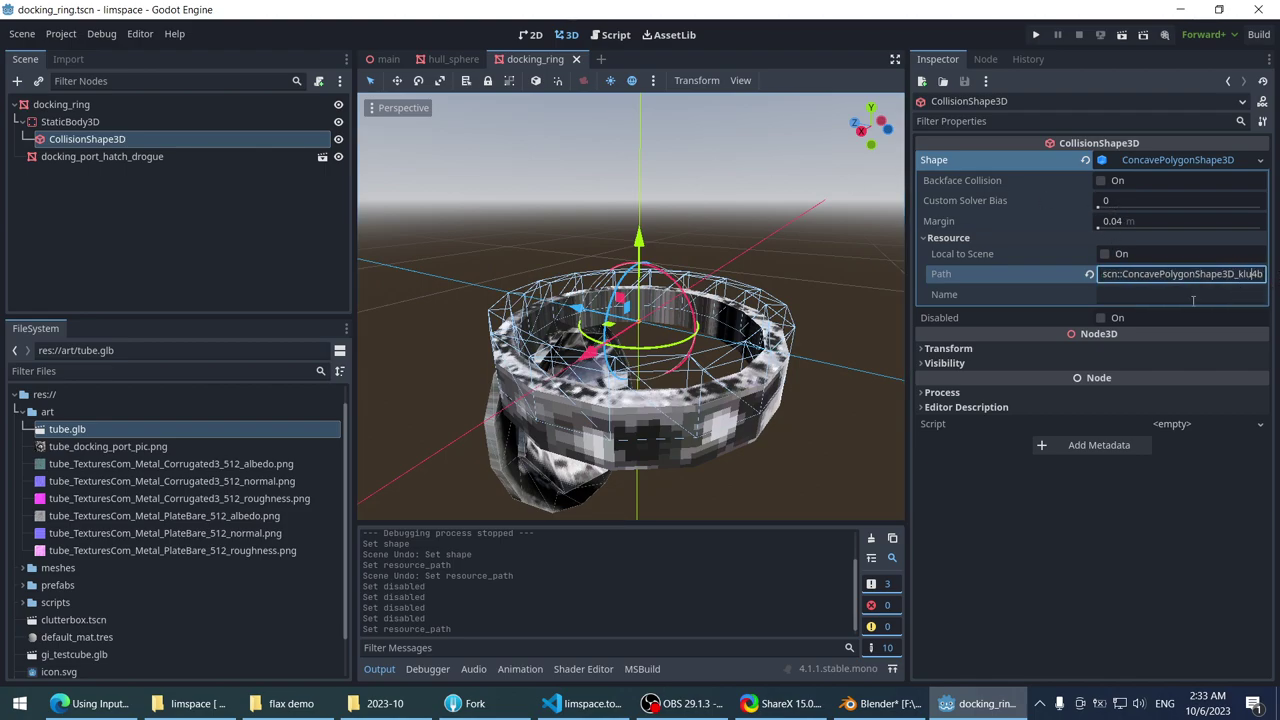
key(Return)
key(ctrl+s)
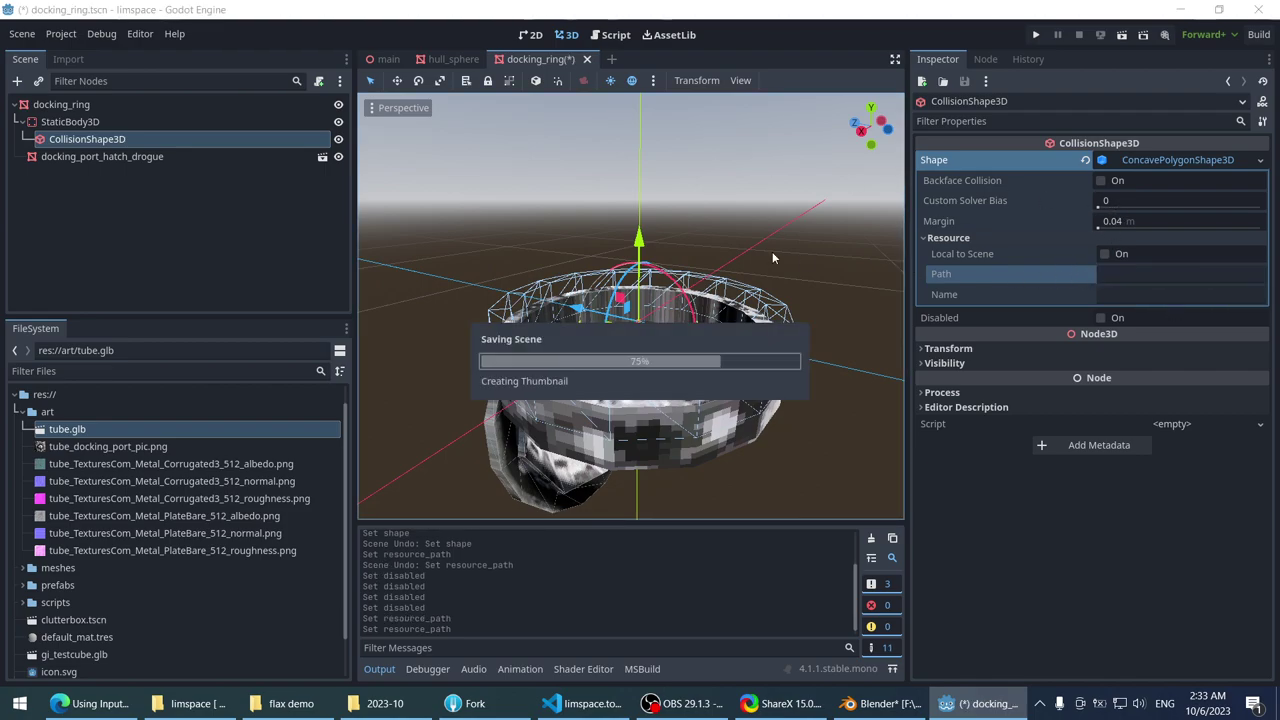
drag(1277, 286, 1277, 286)
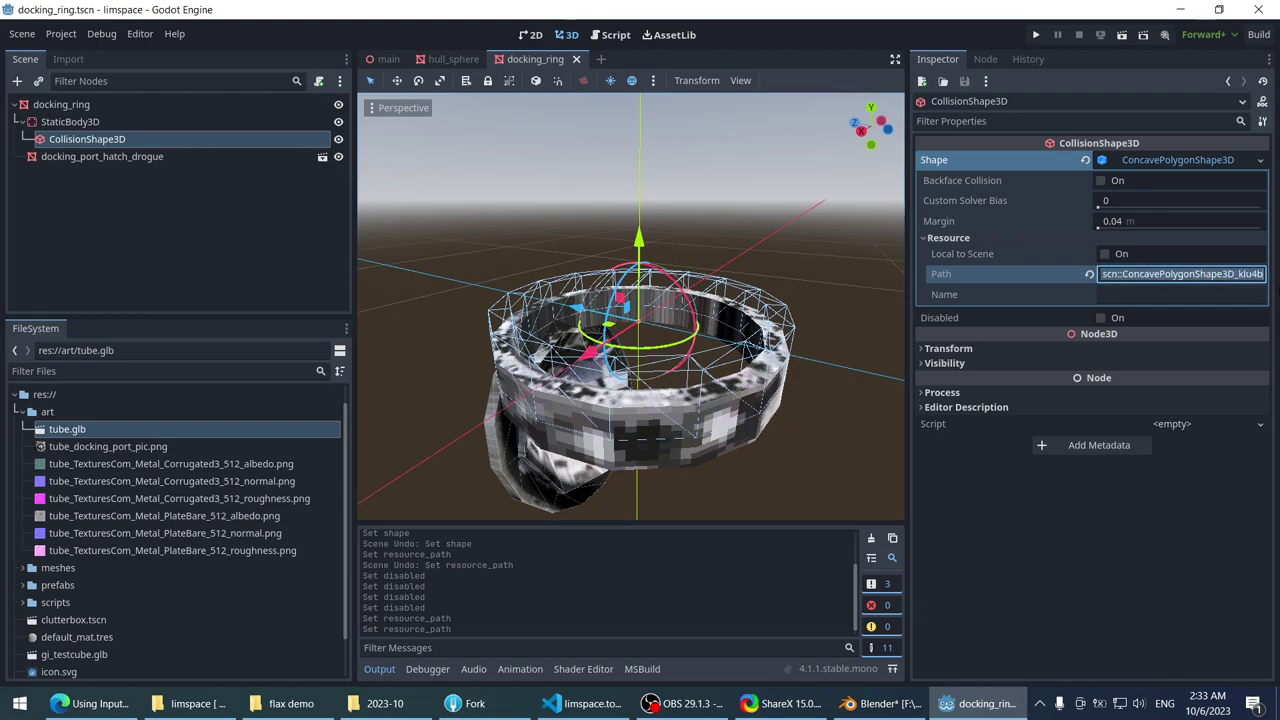
click(1241, 282)
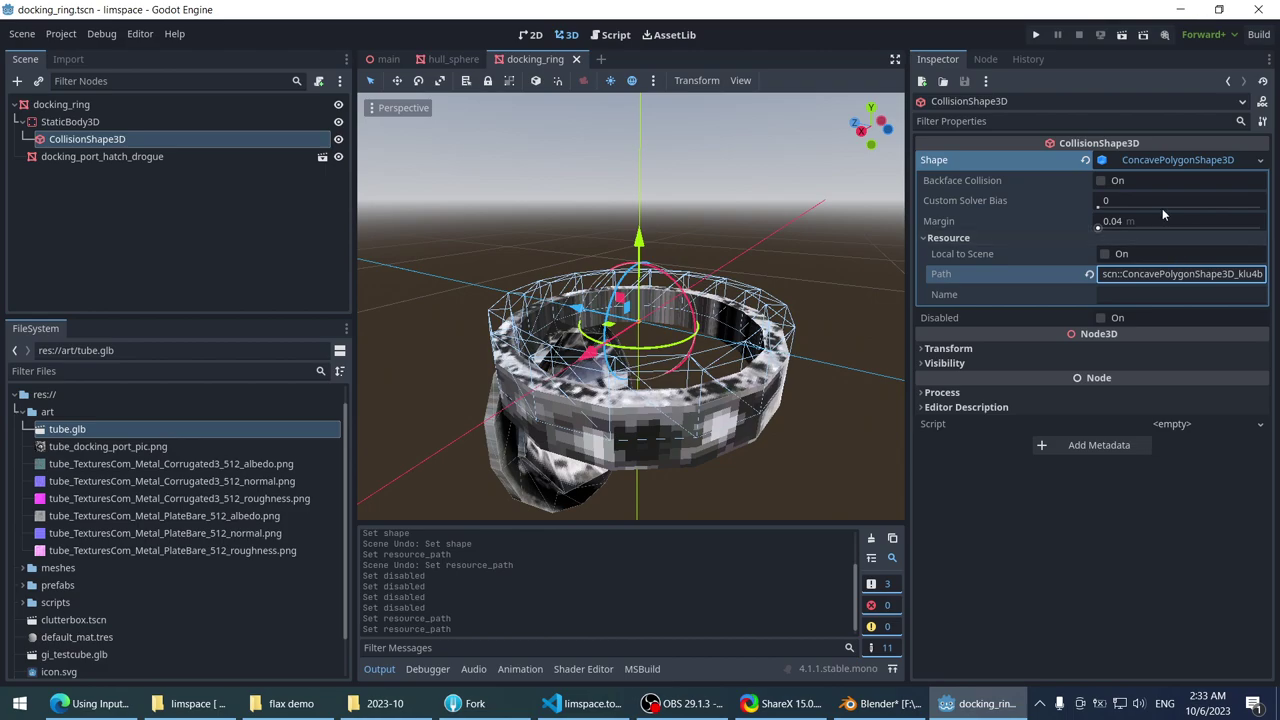
- Replace the ring's collision with a new ConcavePolygonShape3D and save the scene
click(1086, 164)
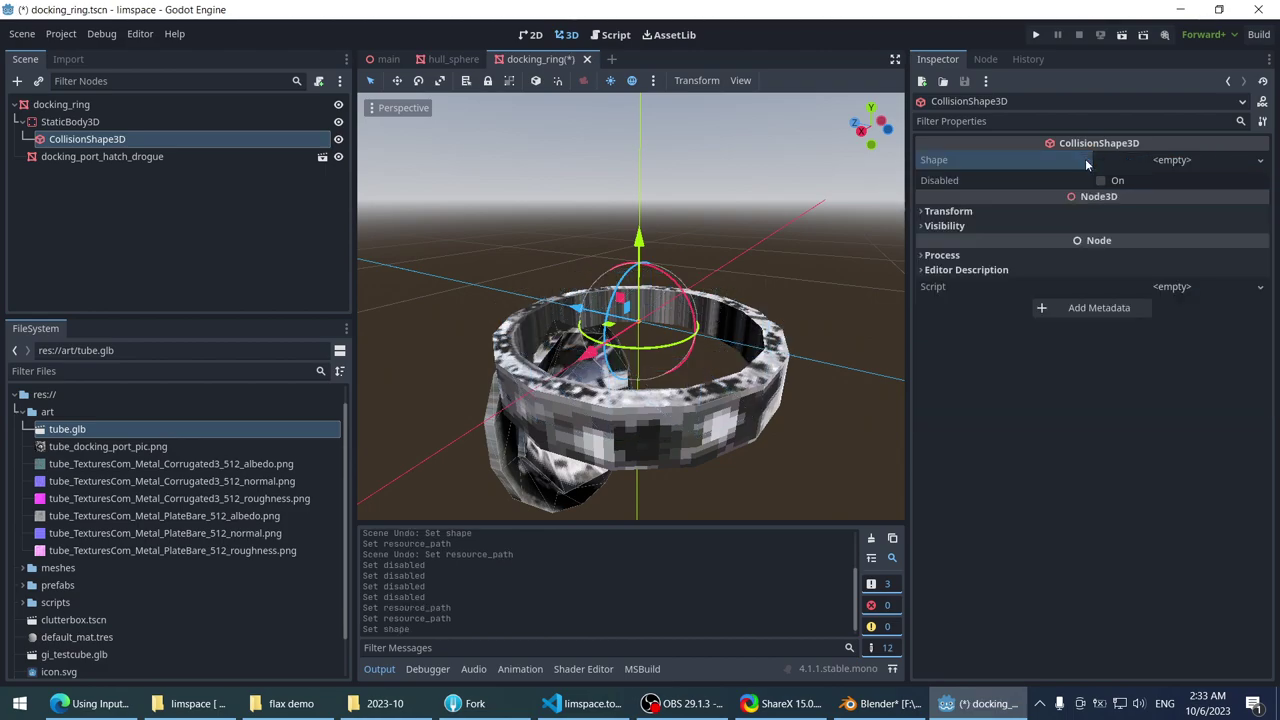
click(1136, 162)
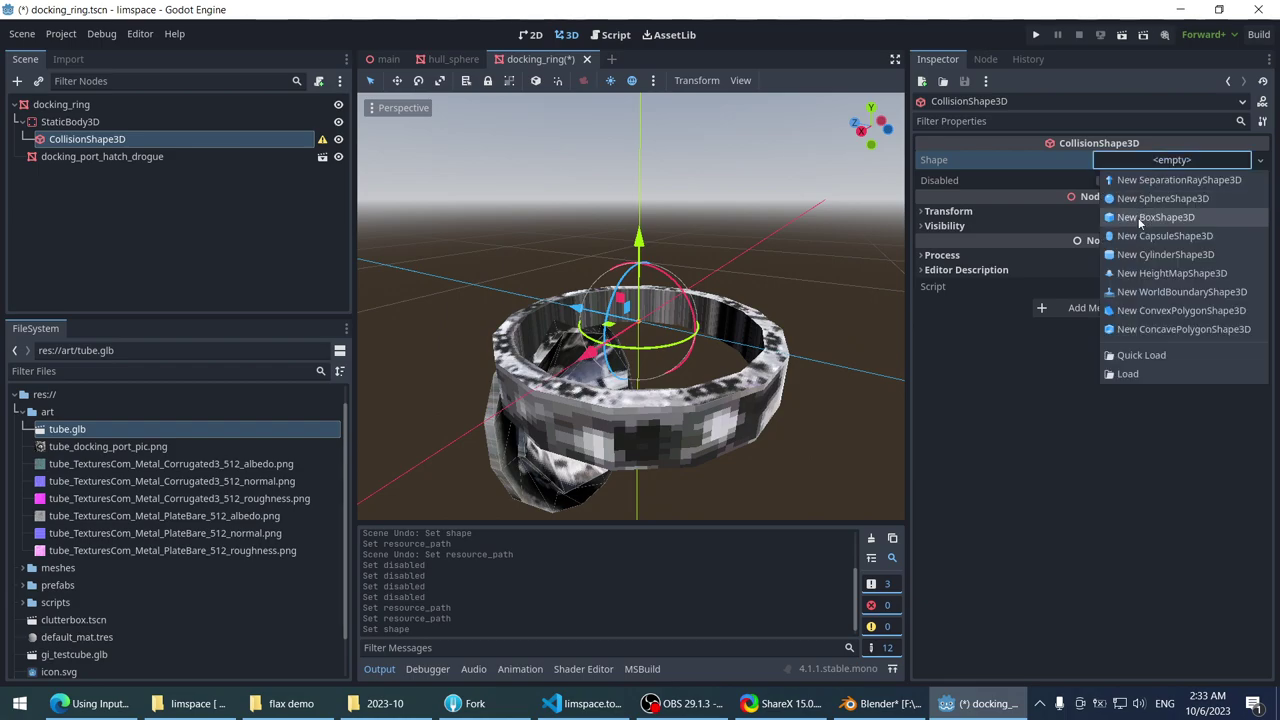
click(1147, 328)
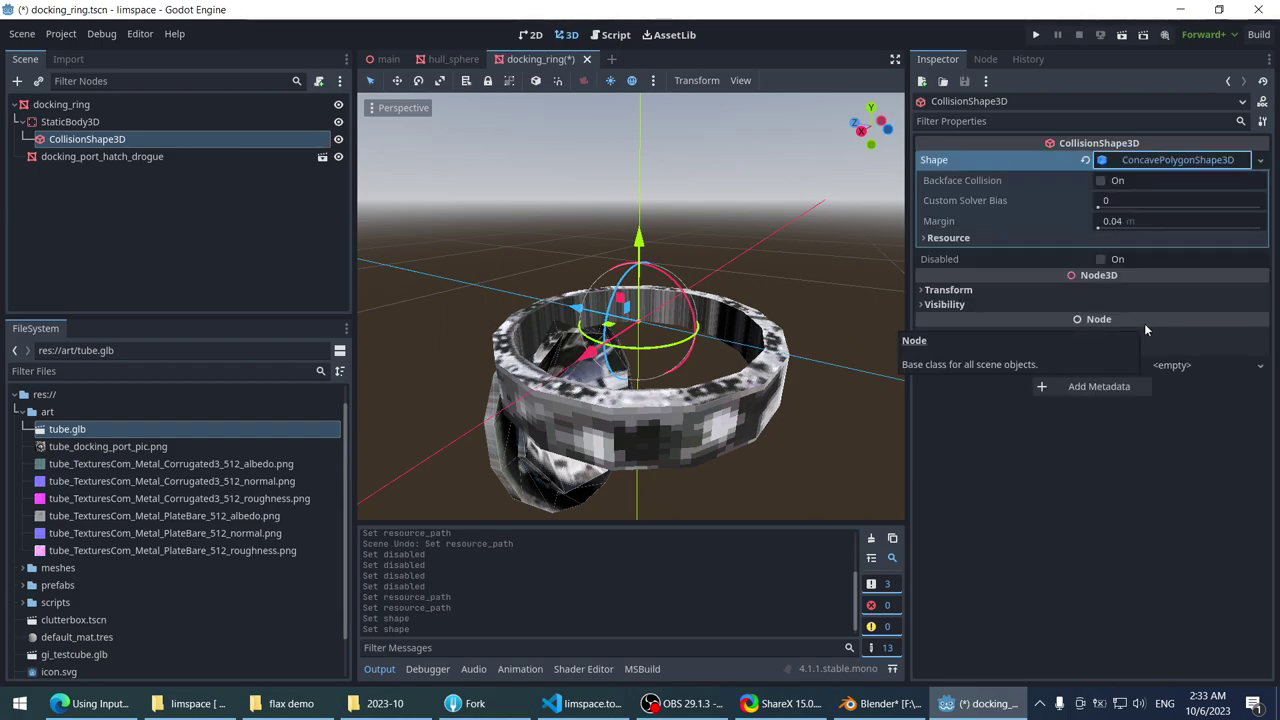
click(932, 238)
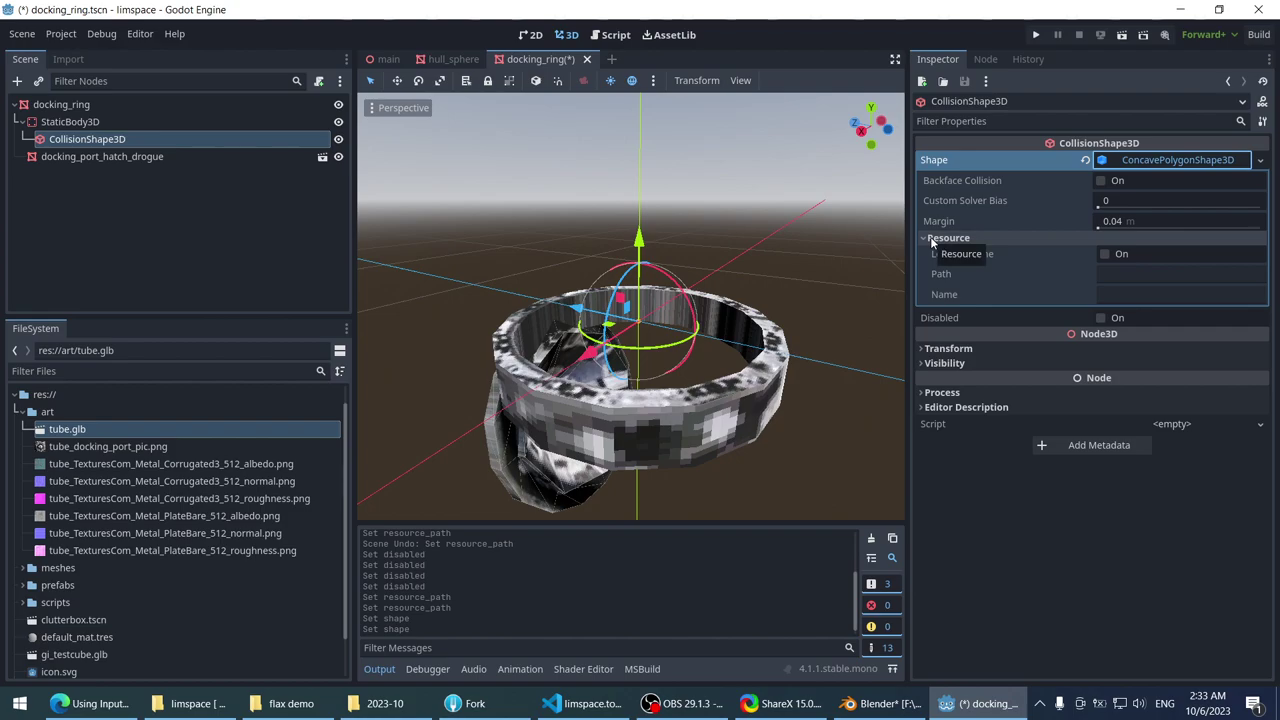
key(ctrl+s)
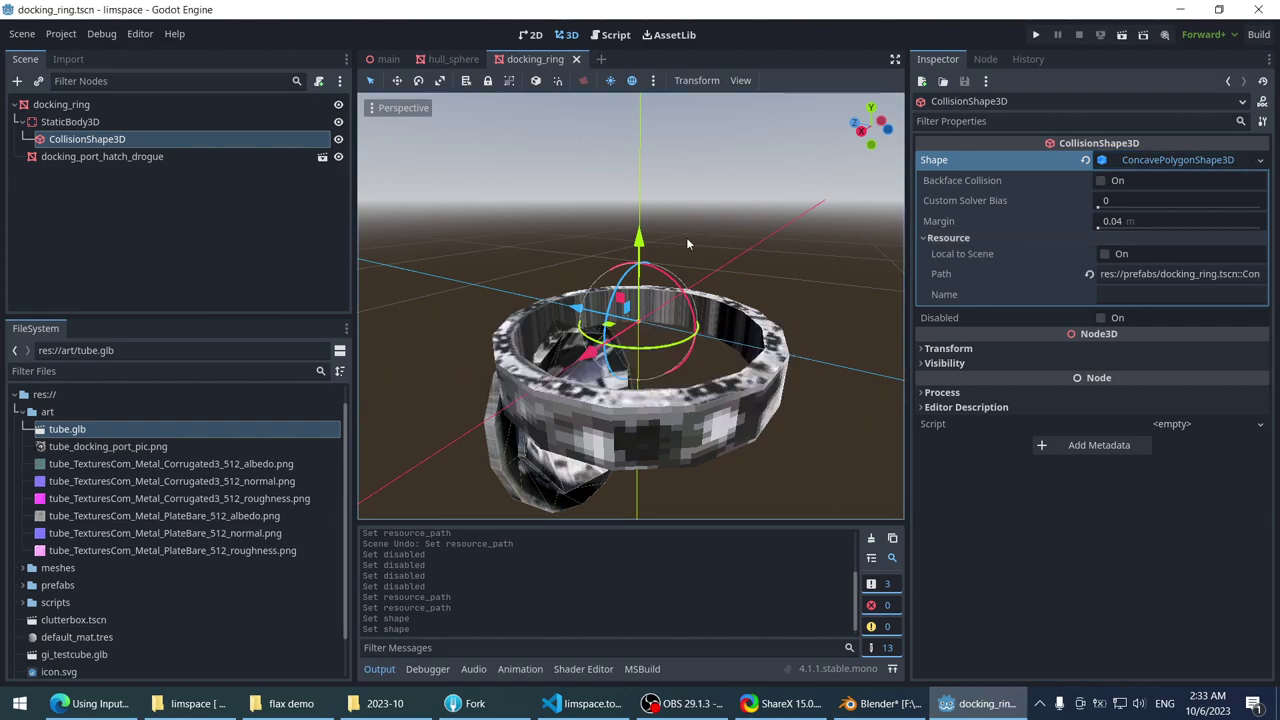
- Check the new shape's resource name and path, then return to the main scene
scroll(686, 237, down, 2)
middle_drag(686, 237, 580, 226)
drag(1180, 274, 1262, 274)
click(1244, 292)
click(1240, 274)
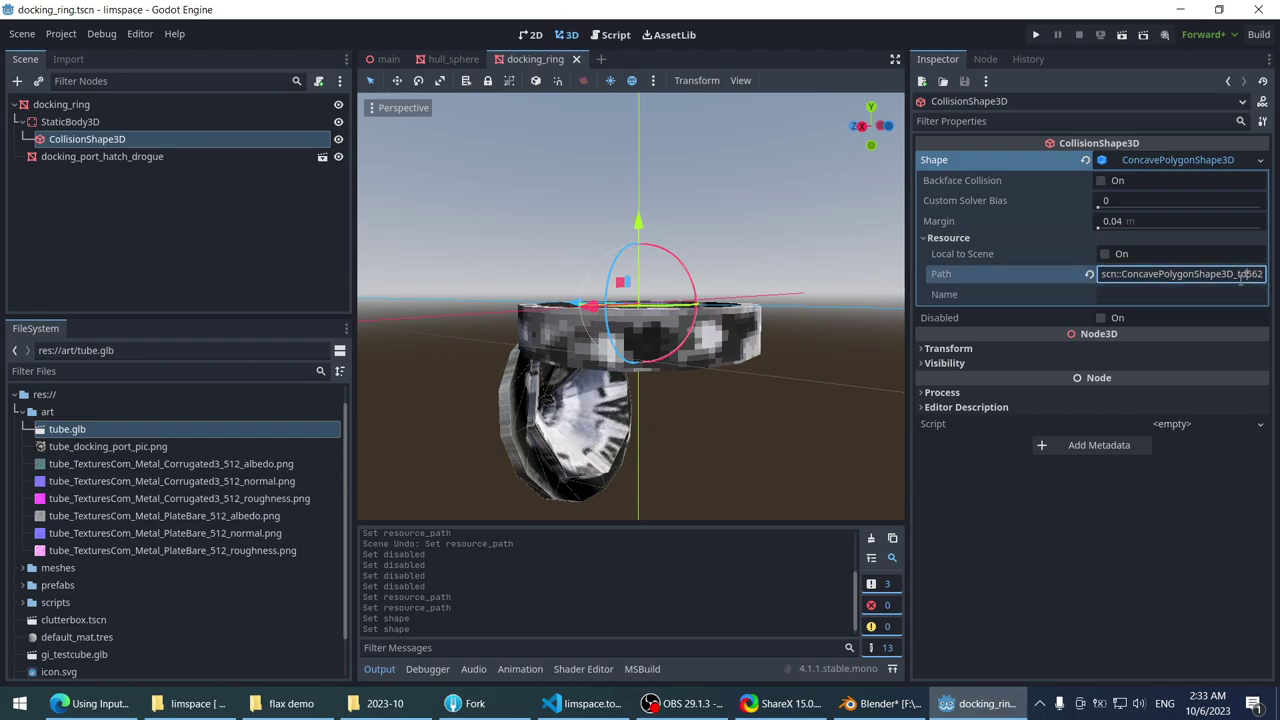
scroll(527, 250, up, 3)
mouse_move(527, 243)
middle_down()
mouse_move(526, 214)
mouse_move(534, 221)
middle_up()
scroll(526, 214, down, 1)
scroll(560, 215, down, 5)
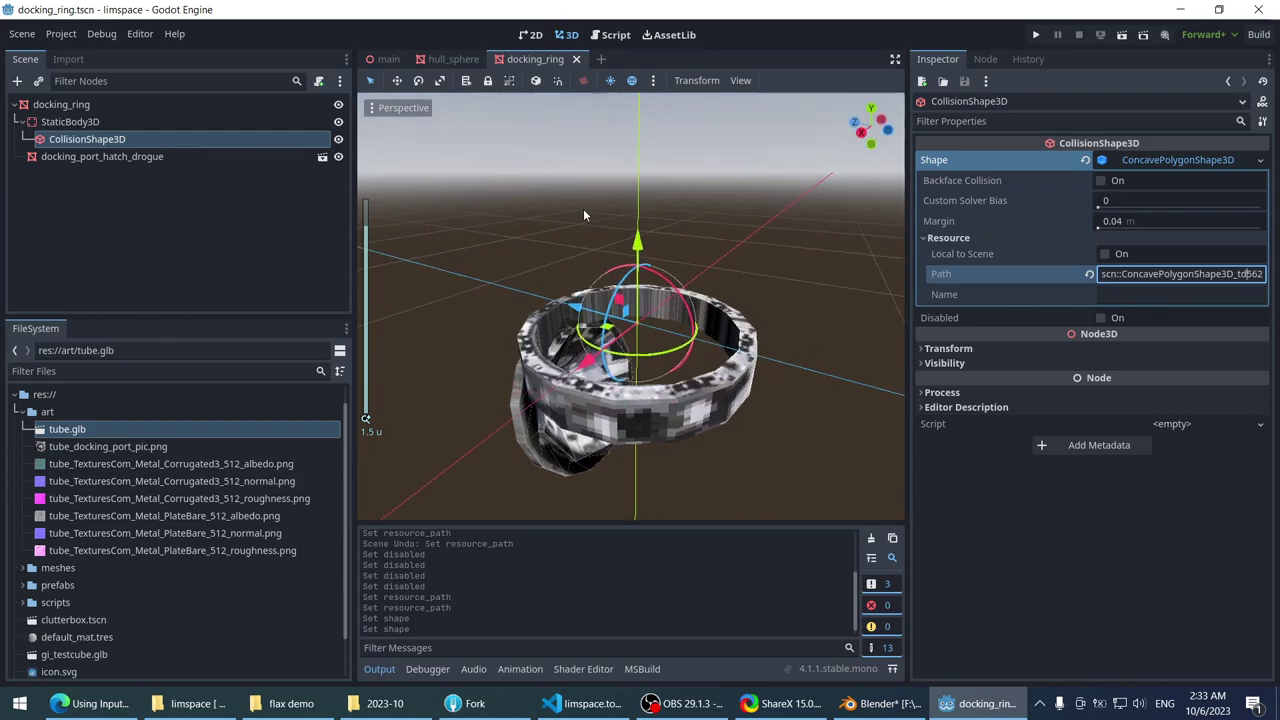
click(388, 59)
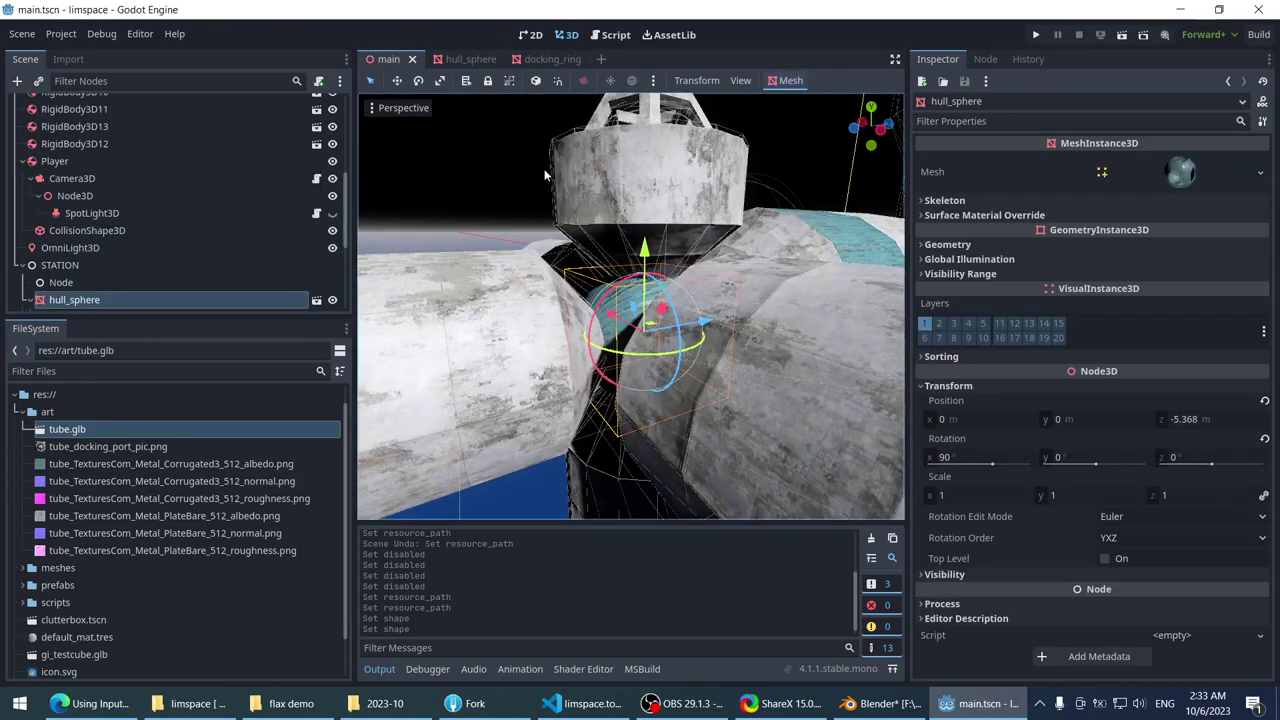
- Look over the station's docking hole, reselect the hull sphere and reopen its scene
scroll(568, 231, down, 3)
scroll(572, 264, up, 5)
middle_drag(572, 264, 569, 199)
scroll(554, 245, down, 3)
scroll(515, 135, down, 3)
scroll(508, 156, up, 3)
scroll(622, 133, down, 3)
scroll(585, 150, down, 5)
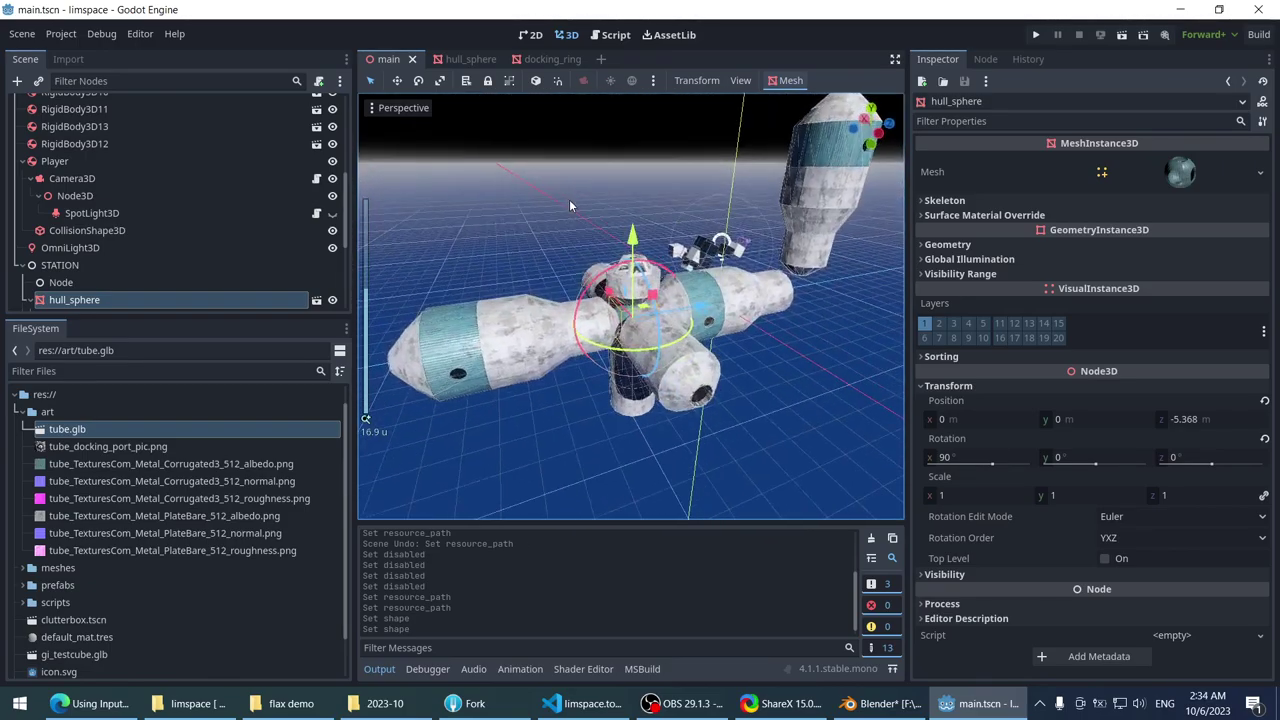
scroll(569, 199, up, 6)
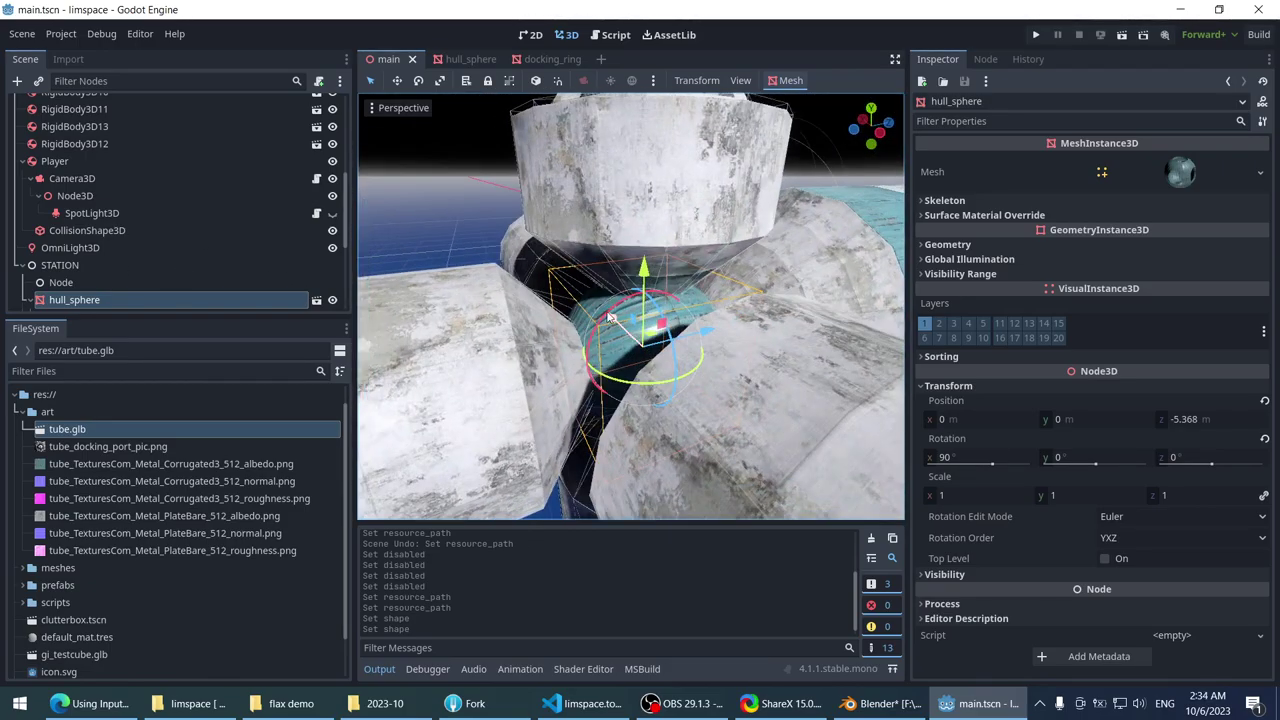
click(404, 160)
click(605, 326)
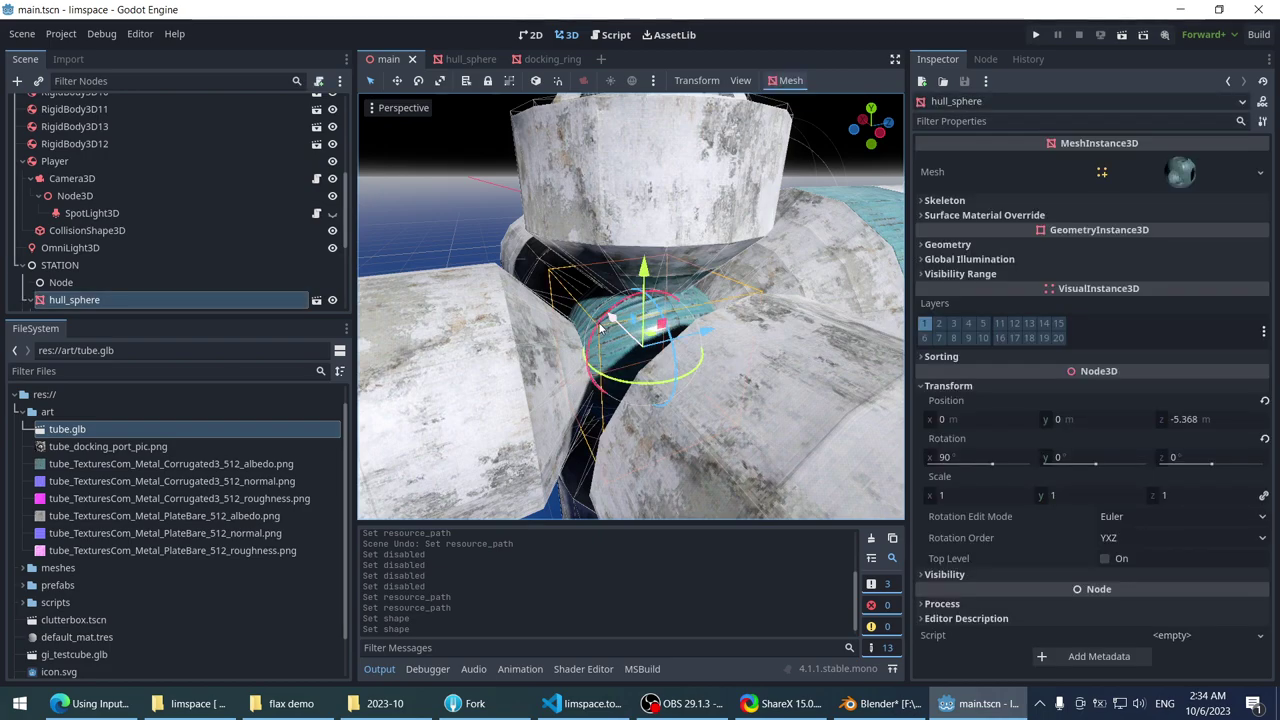
click(316, 300)
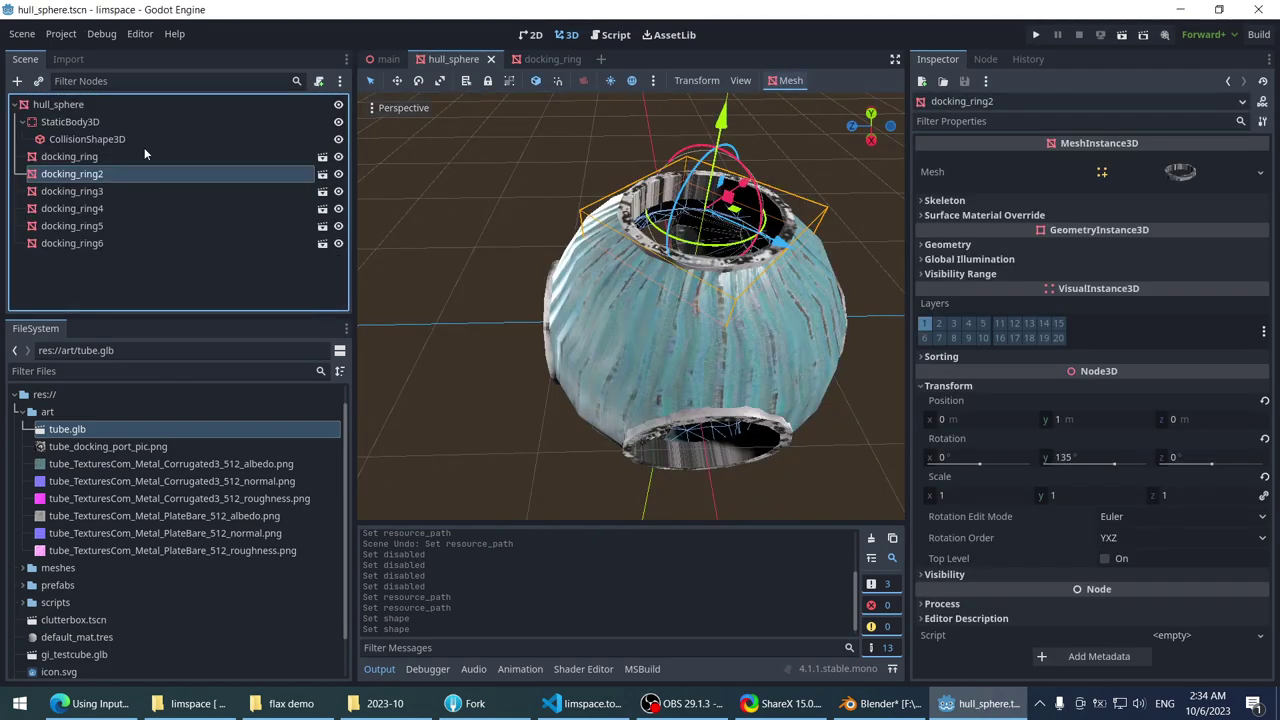
- Select the hull sphere's CollisionShape3D and expand its current shape resource
click(70, 121)
scroll(640, 300, down, 3)
middle_drag(640, 300, 683, 180)
scroll(683, 180, up, 5)
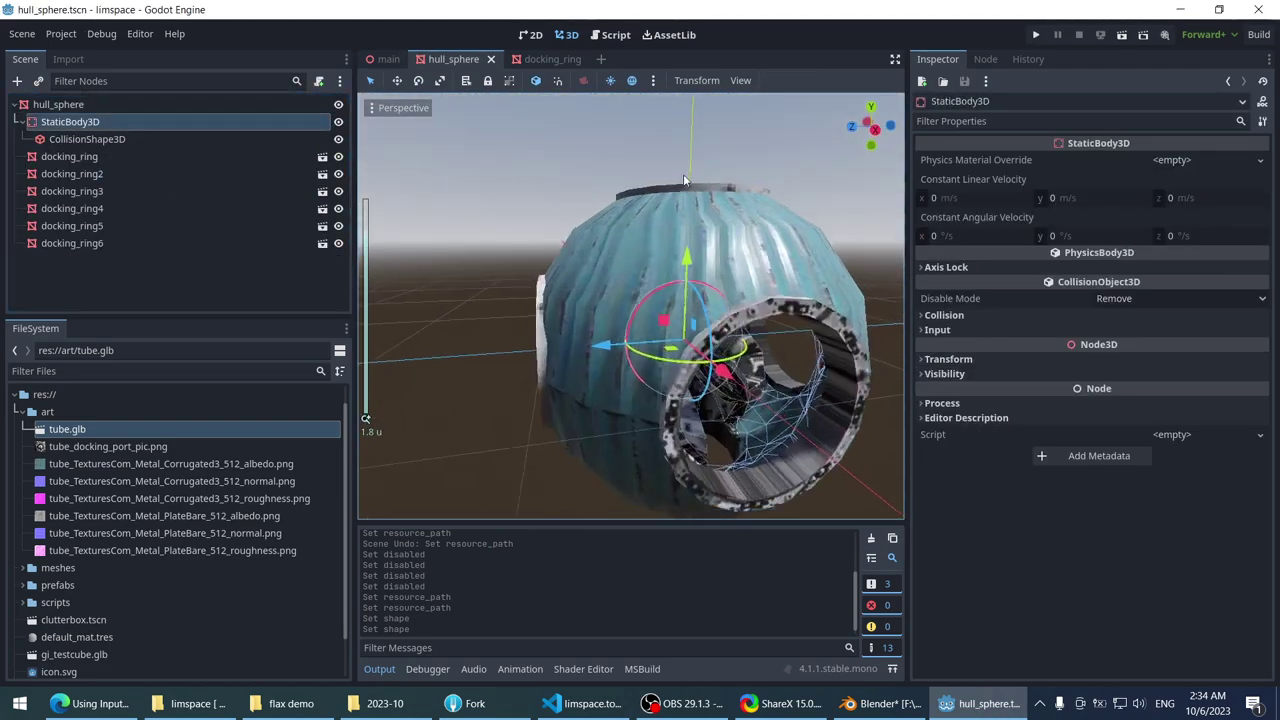
click(106, 139)
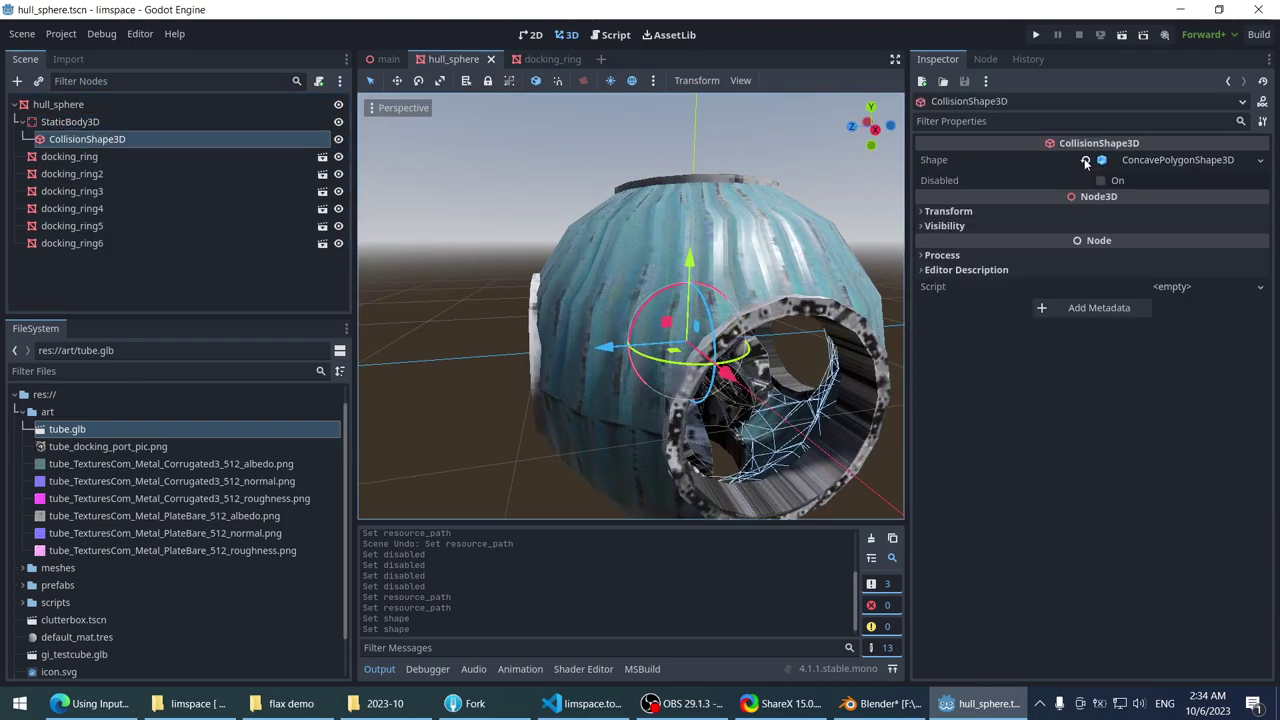
click(1130, 160)
click(1172, 163)
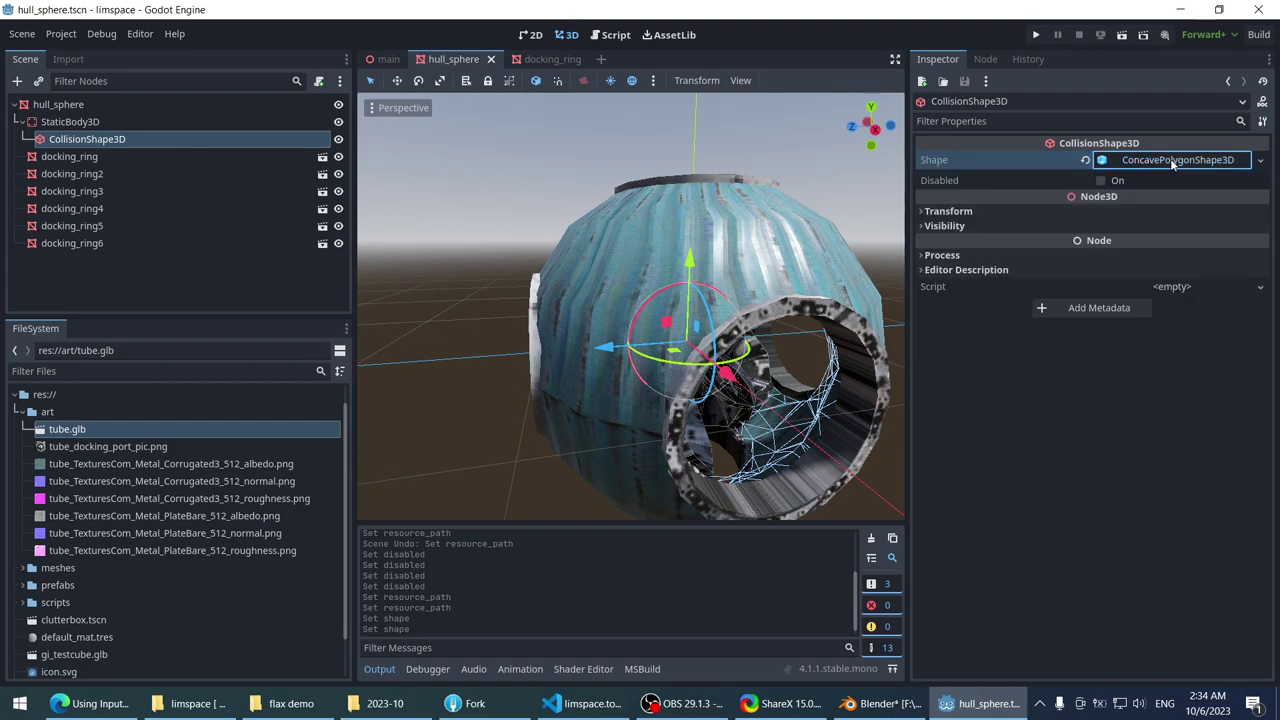
click(1172, 163)
- Replace the hull's collision with a new ConcavePolygonShape3D and show its resource details
click(1085, 160)
click(1200, 164)
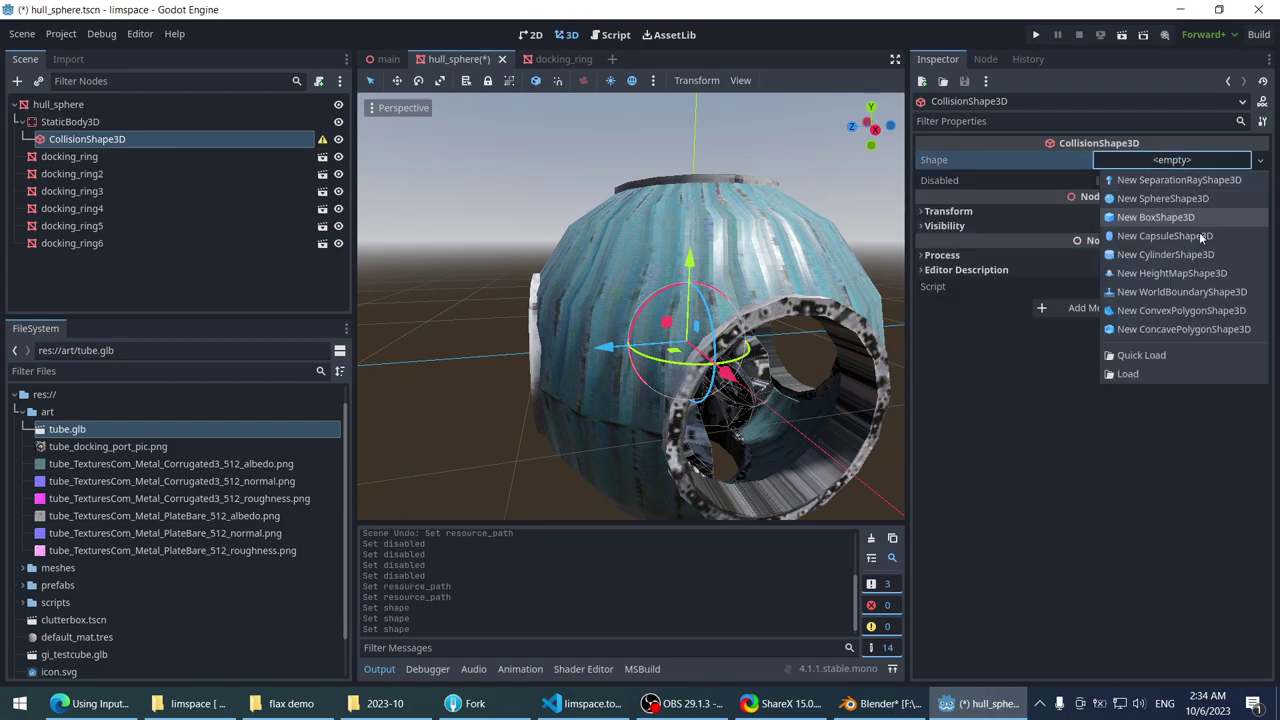
click(1214, 328)
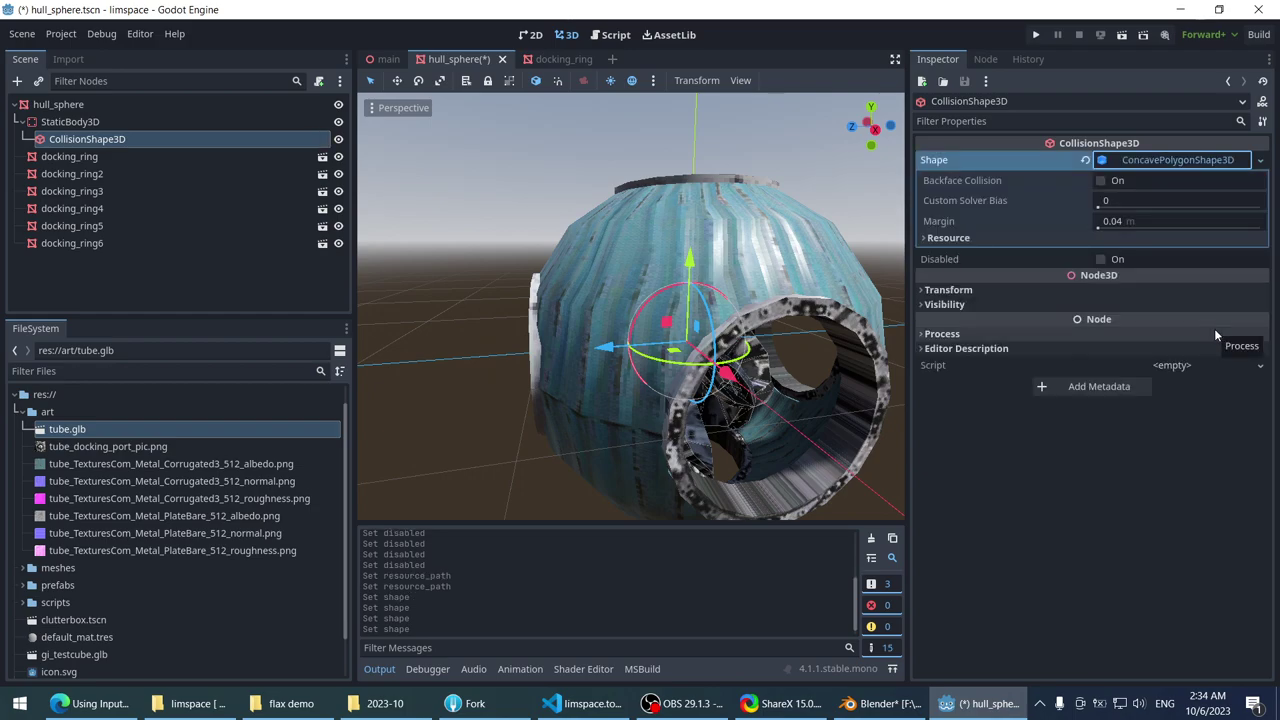
click(988, 237)
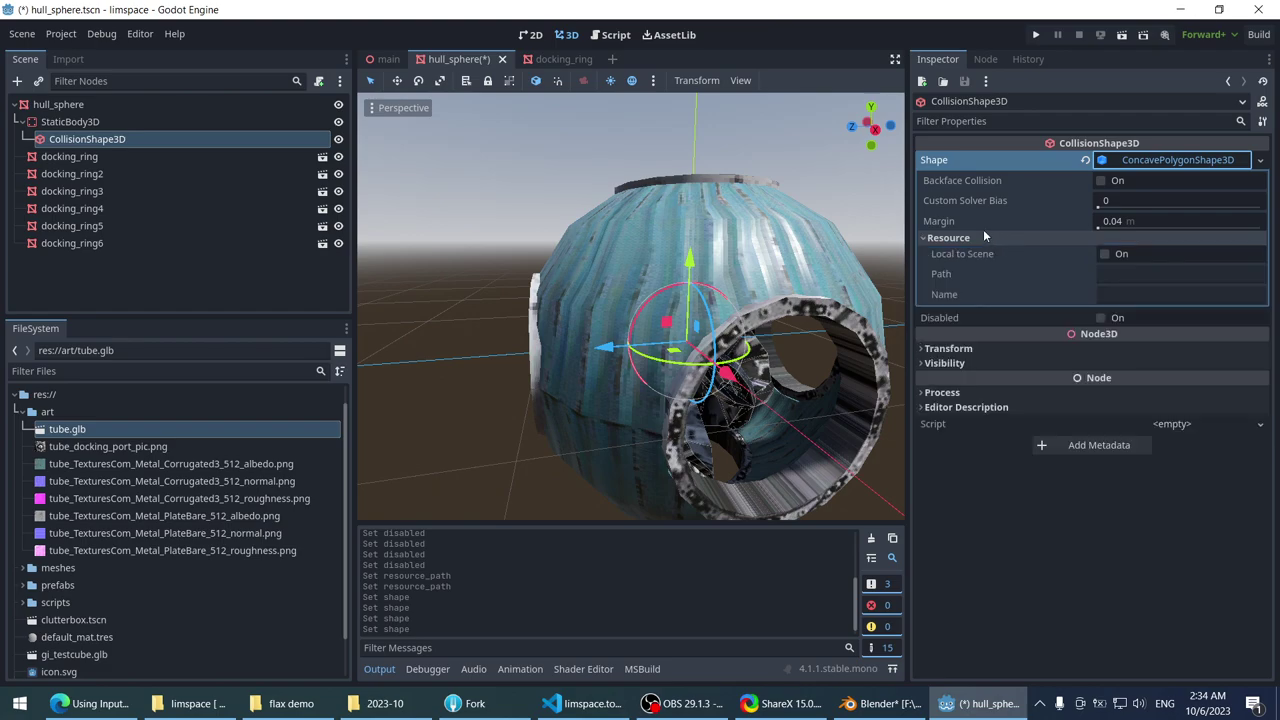
scroll(615, 230, down, 3)
scroll(615, 230, up, 5)
scroll(650, 215, down, 3)
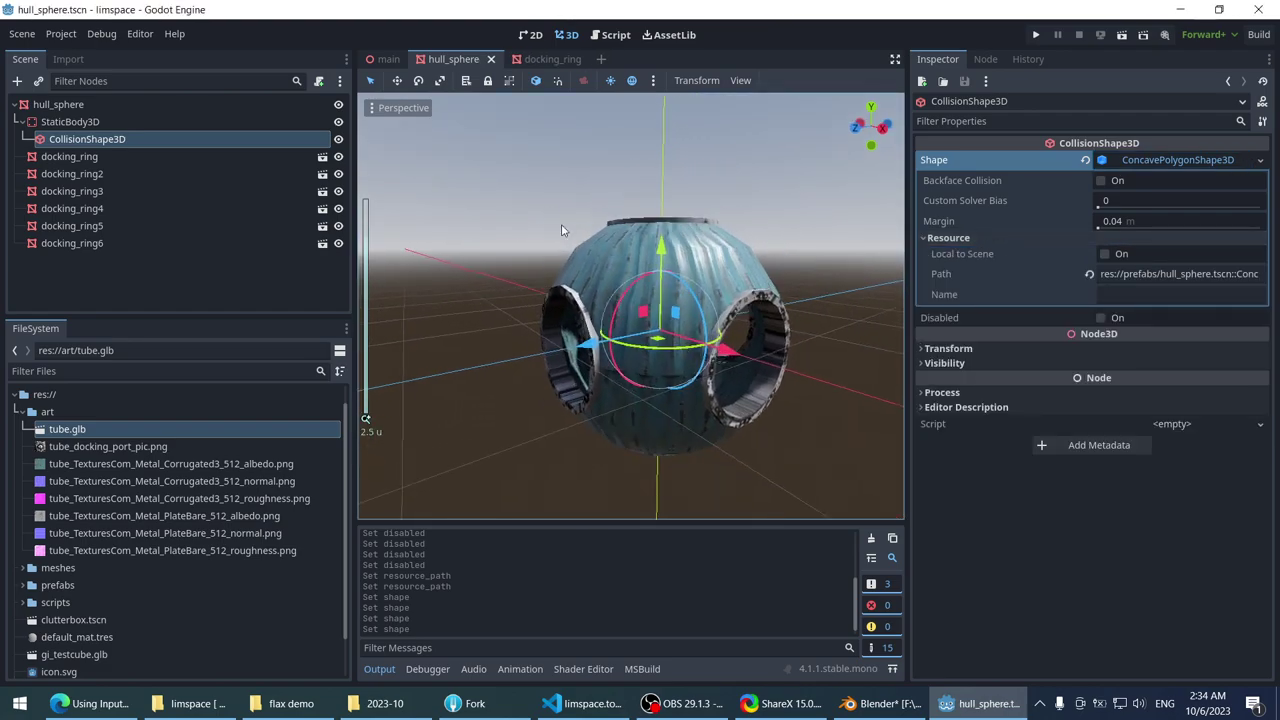
mouse_move(650, 215)
middle_down()
mouse_move(614, 211)
mouse_move(713, 166)
mouse_move(774, 184)
mouse_move(698, 236)
mouse_move(736, 236)
mouse_move(580, 223)
mouse_move(680, 240)
mouse_move(640, 208)
middle_up()
scroll(614, 211, up, 8)
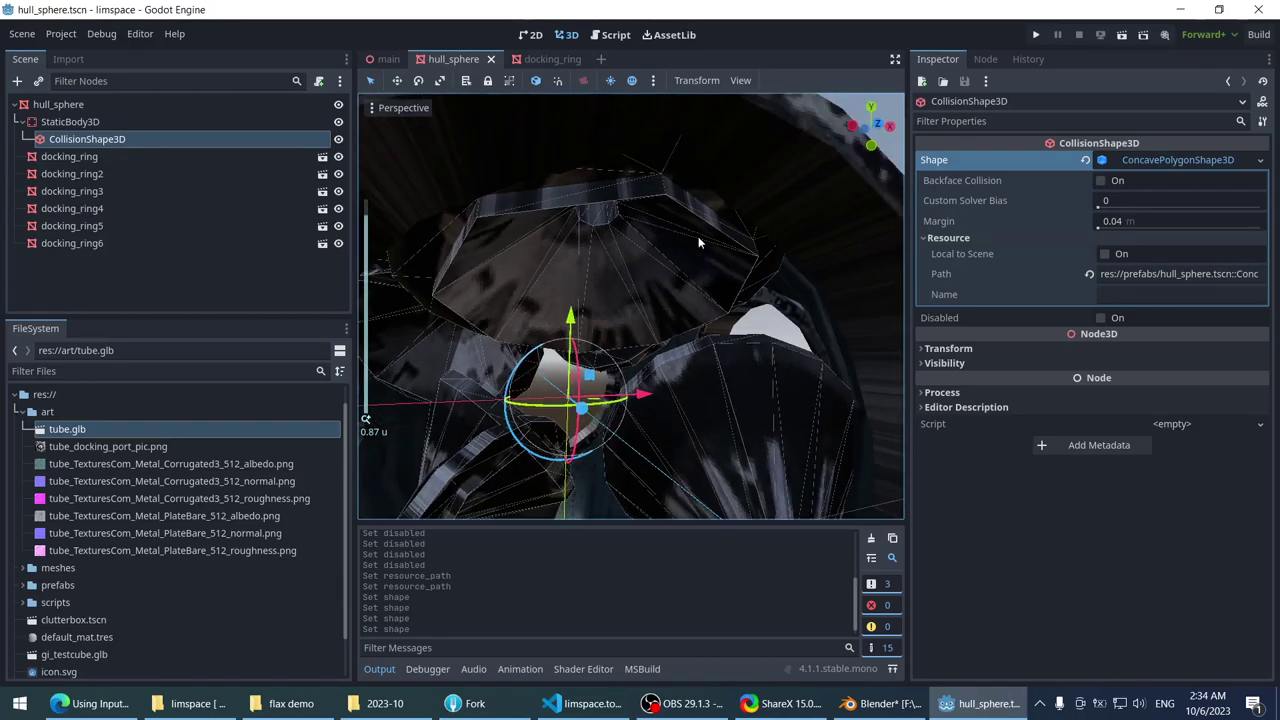
scroll(698, 236, down, 2)
scroll(580, 223, down, 2)
- Recheck the hull's collision shape node and return to the main station scene
click(75, 156)
click(83, 139)
scroll(720, 227, down, 3)
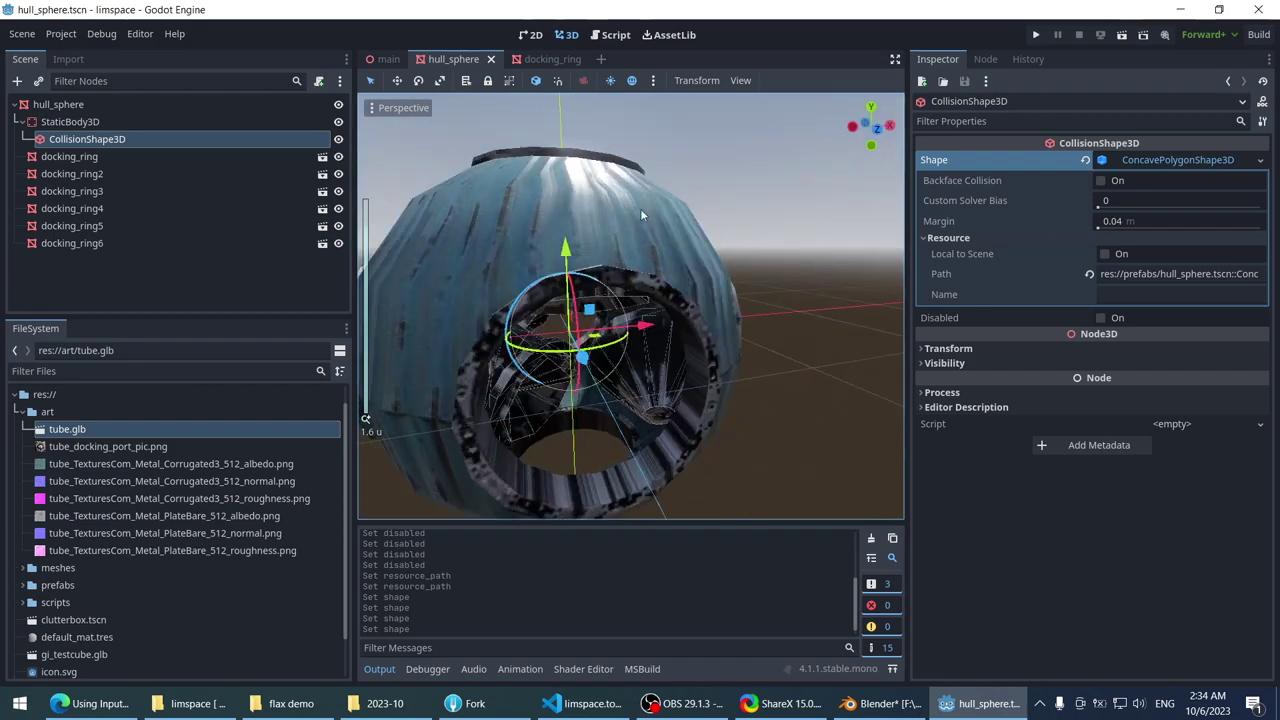
click(389, 60)
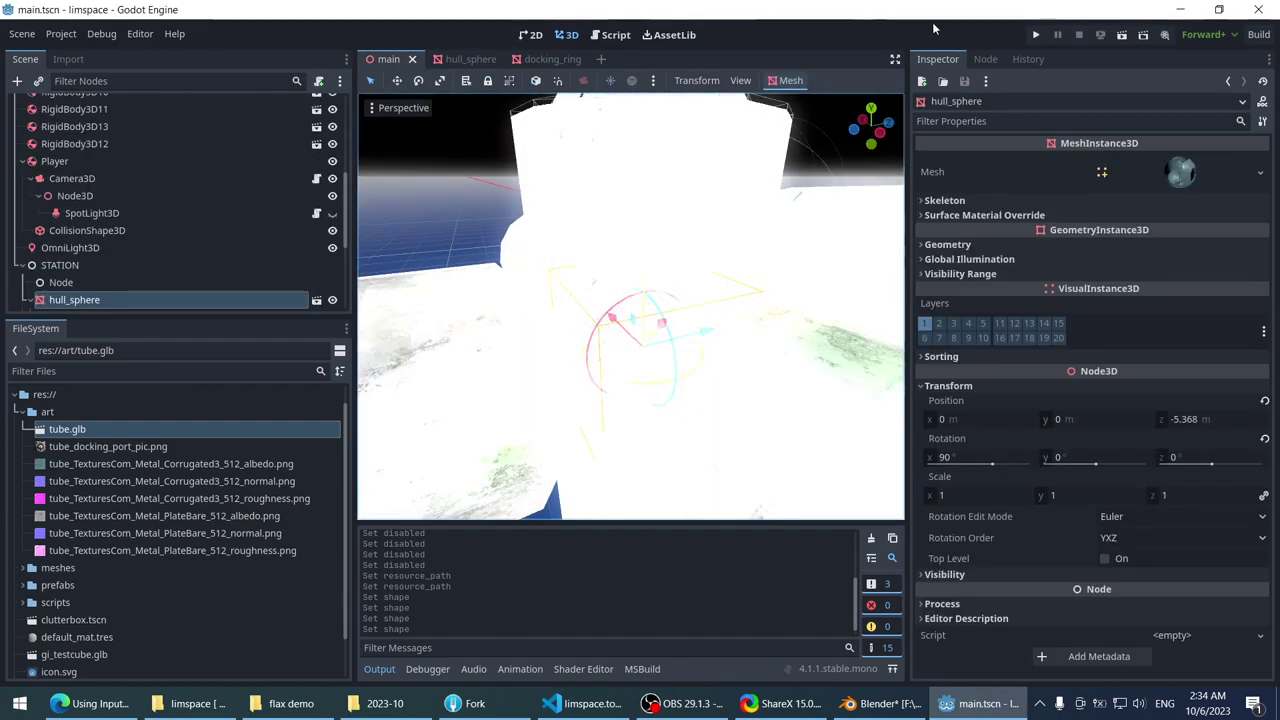
- Run the station game to test collisions, stop it, and reopen the hull_sphere prefab
middle_drag(685, 240, 745, 179)
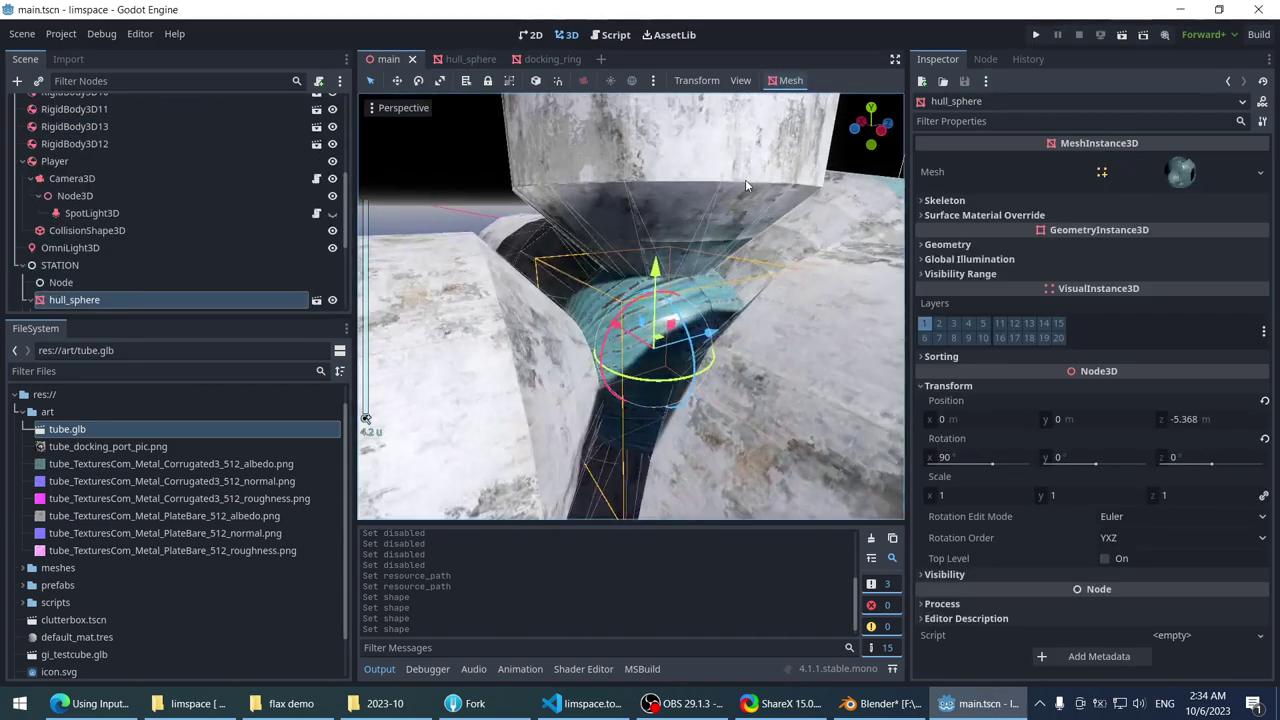
click(1035, 35)
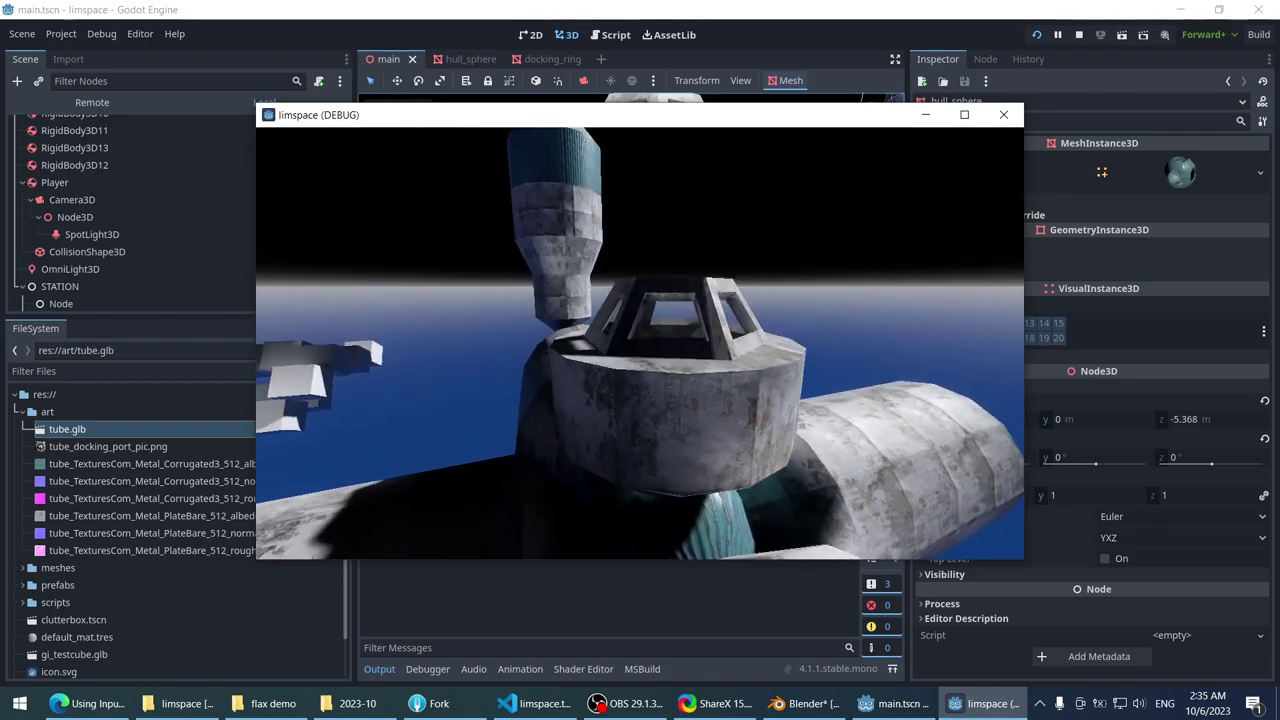
key(Escape)
key(f)
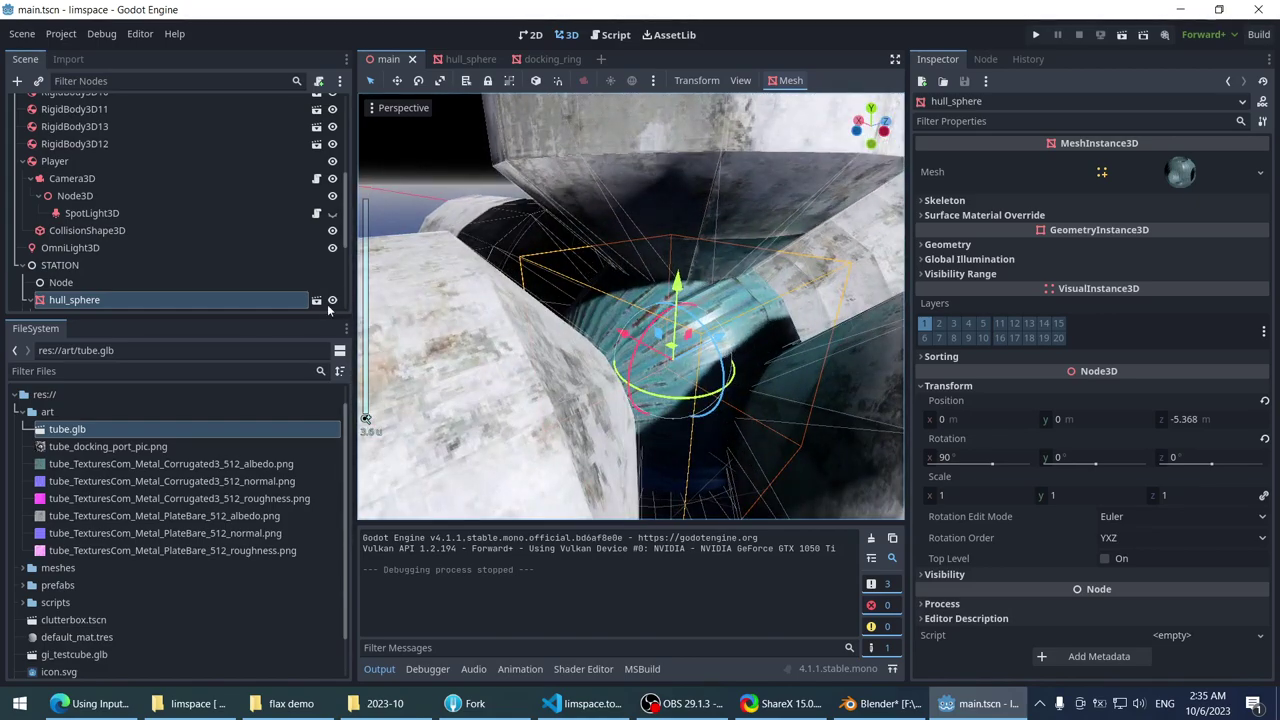
click(316, 300)
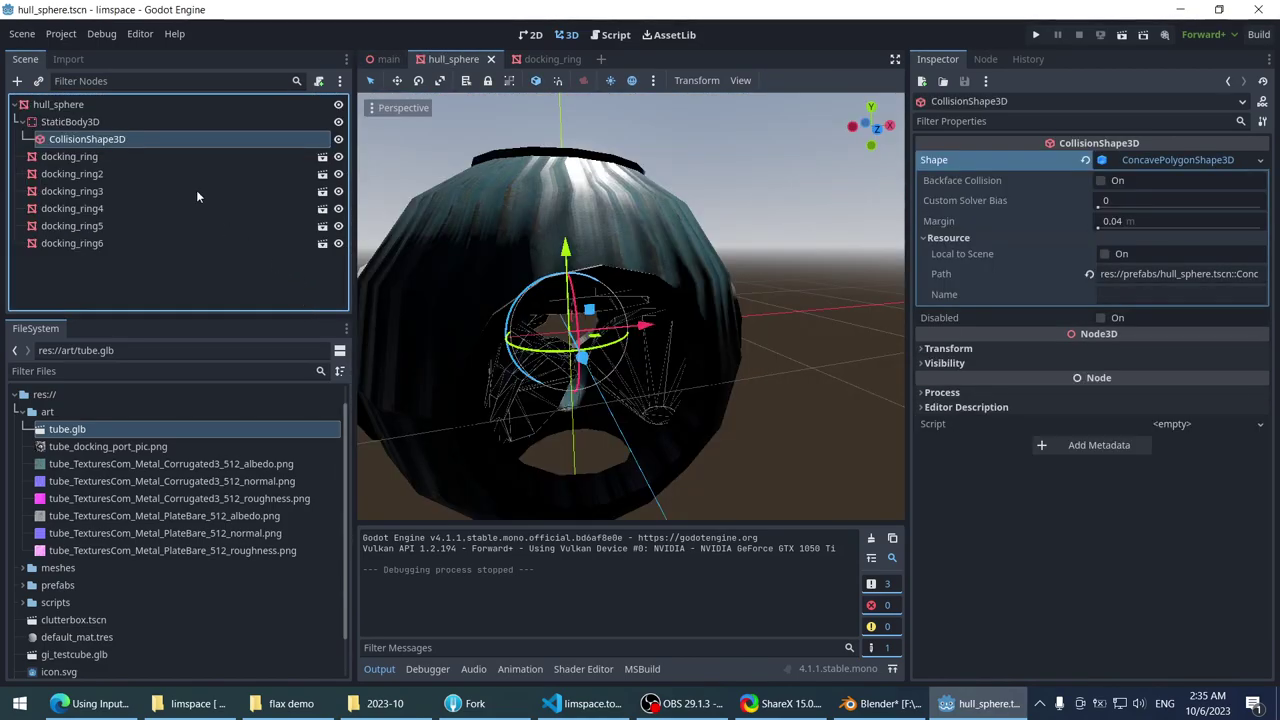
- Review the hull's StaticBody3D and CollisionShape3D with its ConcavePolygonShape3D settings
click(81, 122)
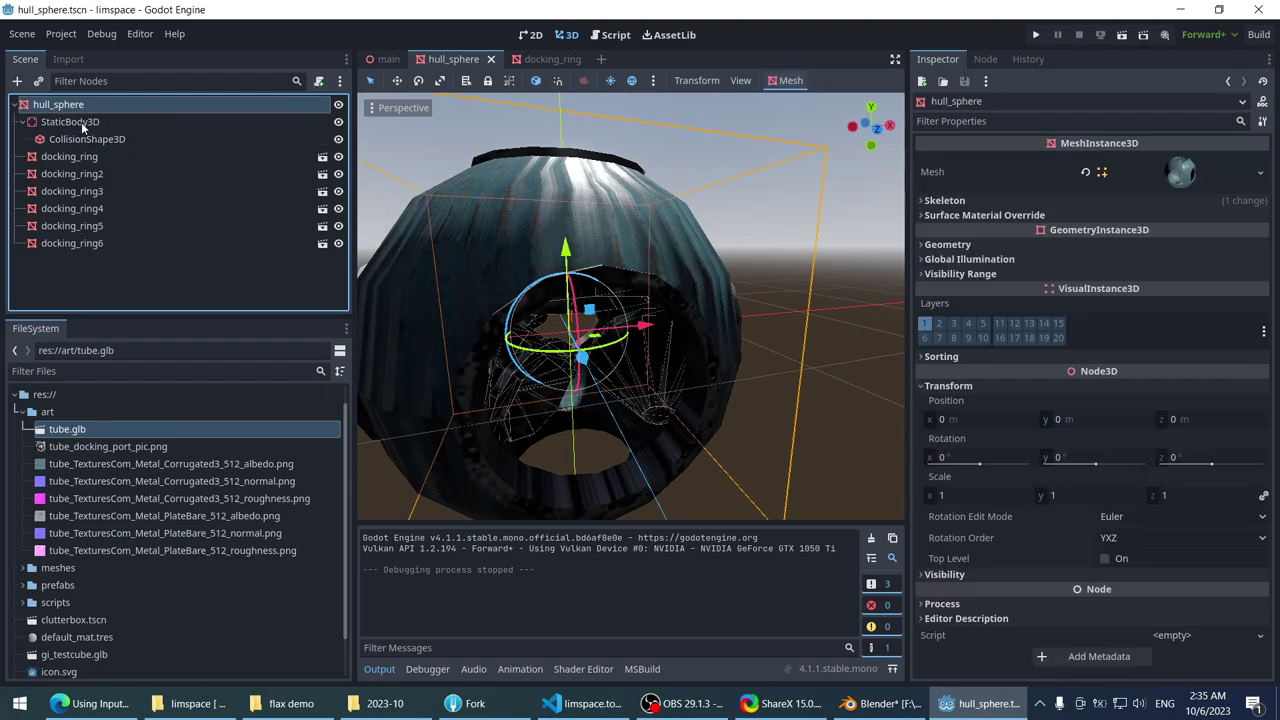
click(79, 140)
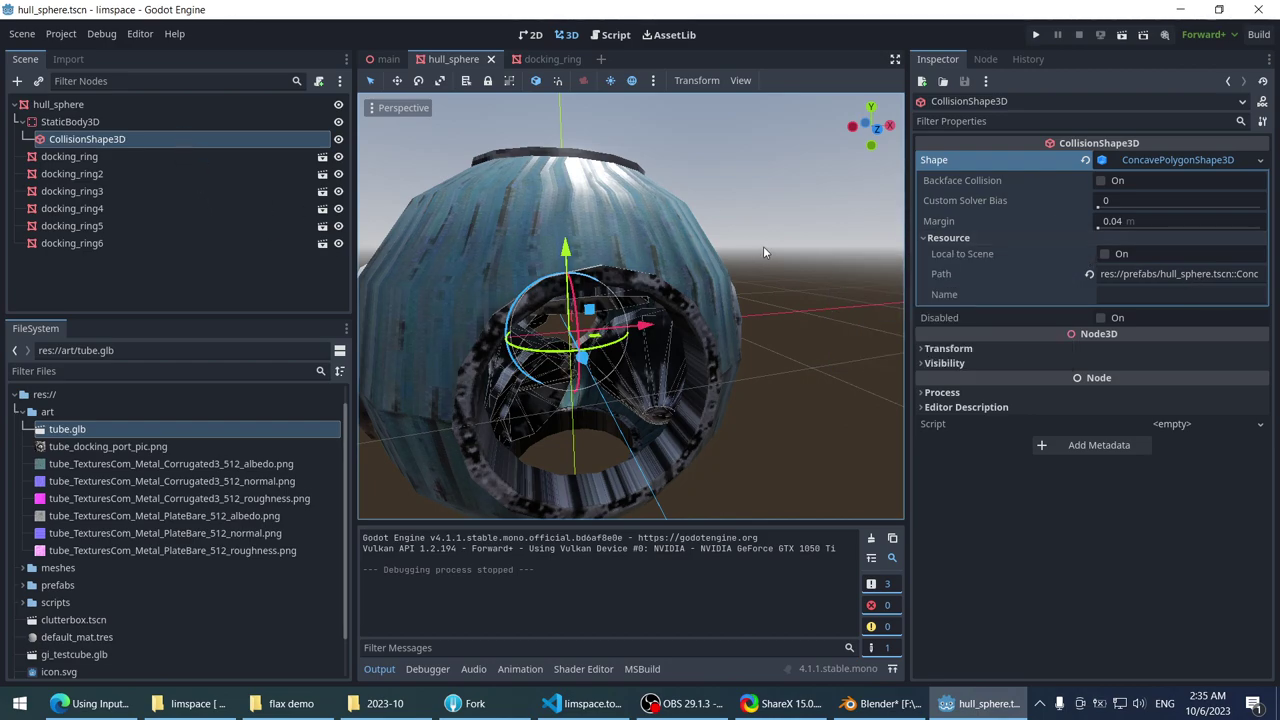
scroll(763, 246, up, 4)
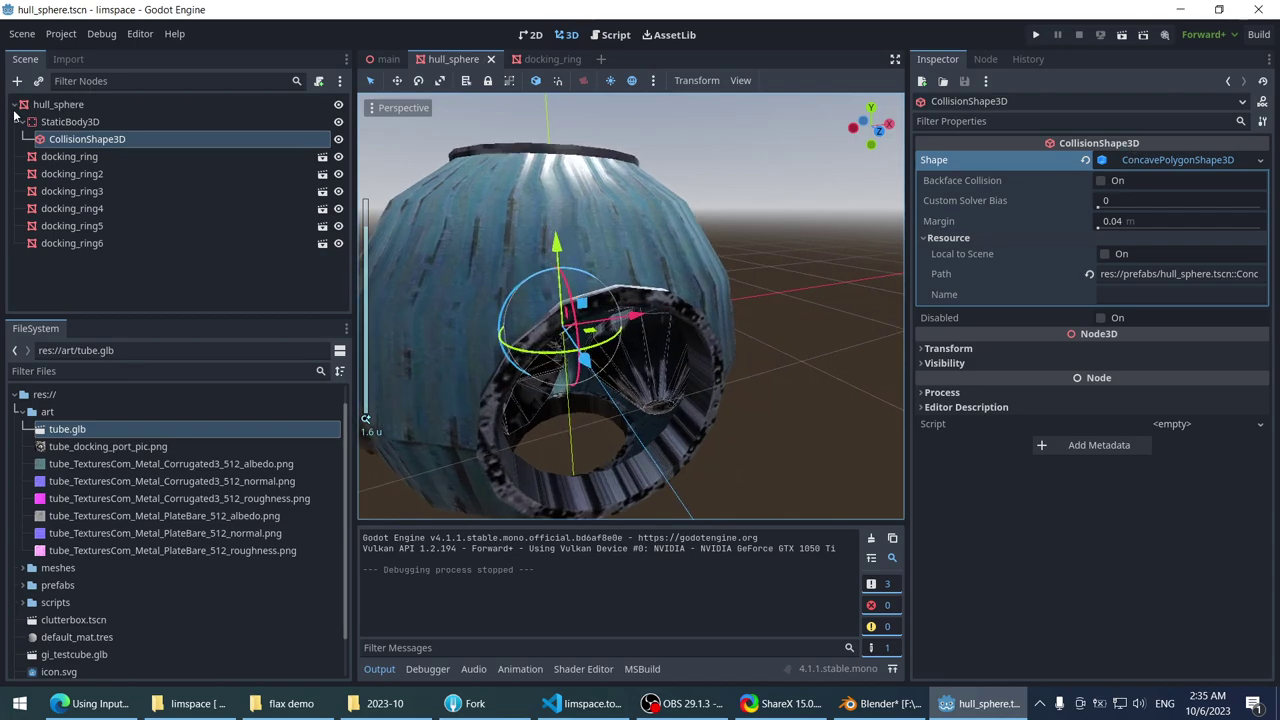
click(60, 105)
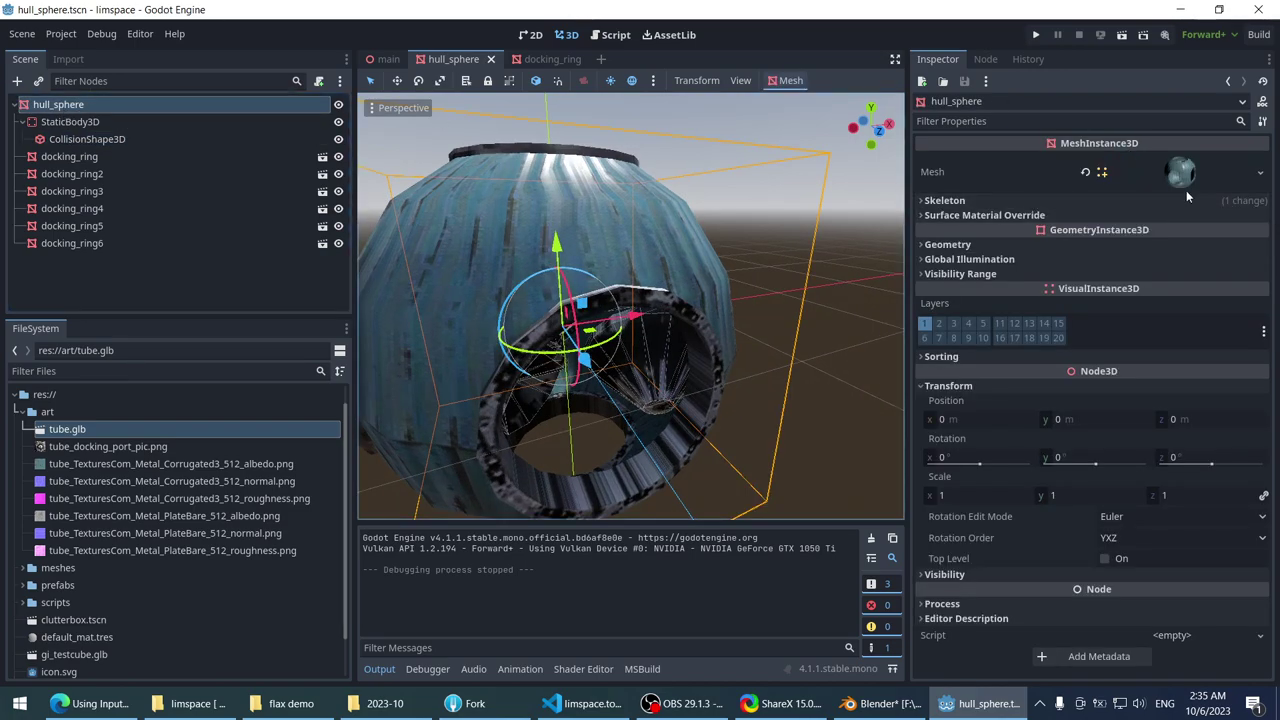
click(137, 141)
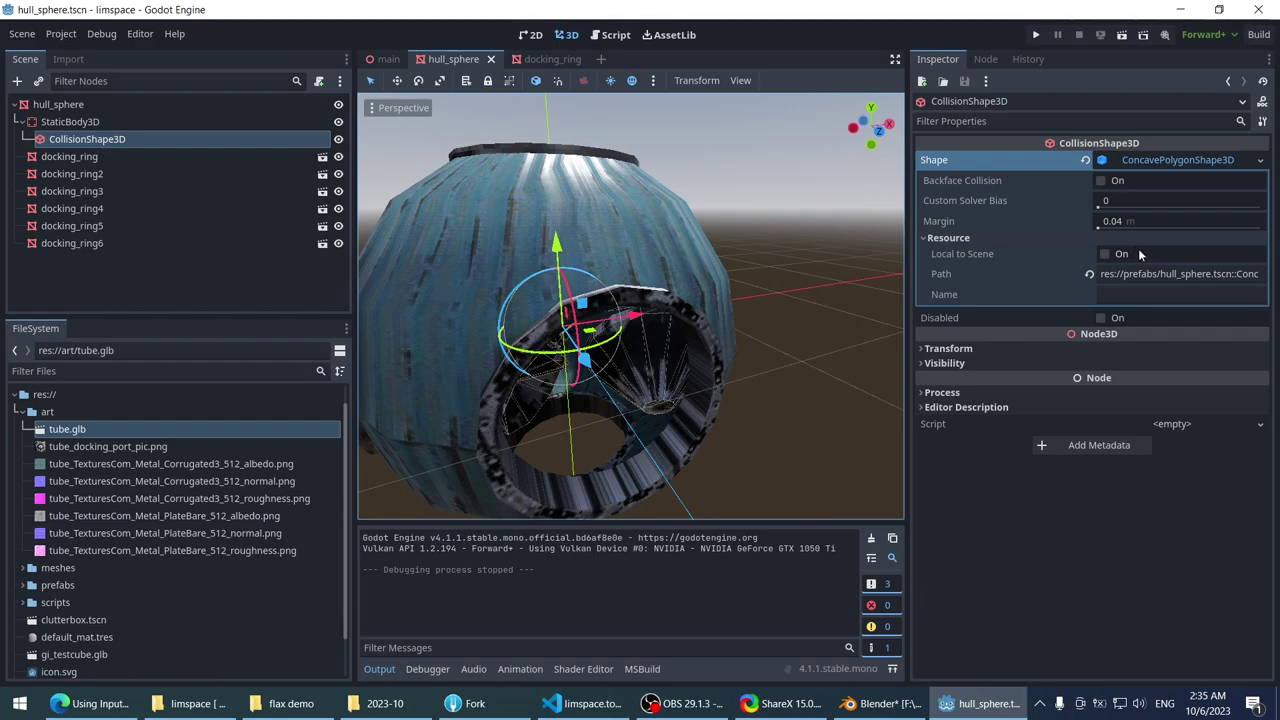
click(977, 391)
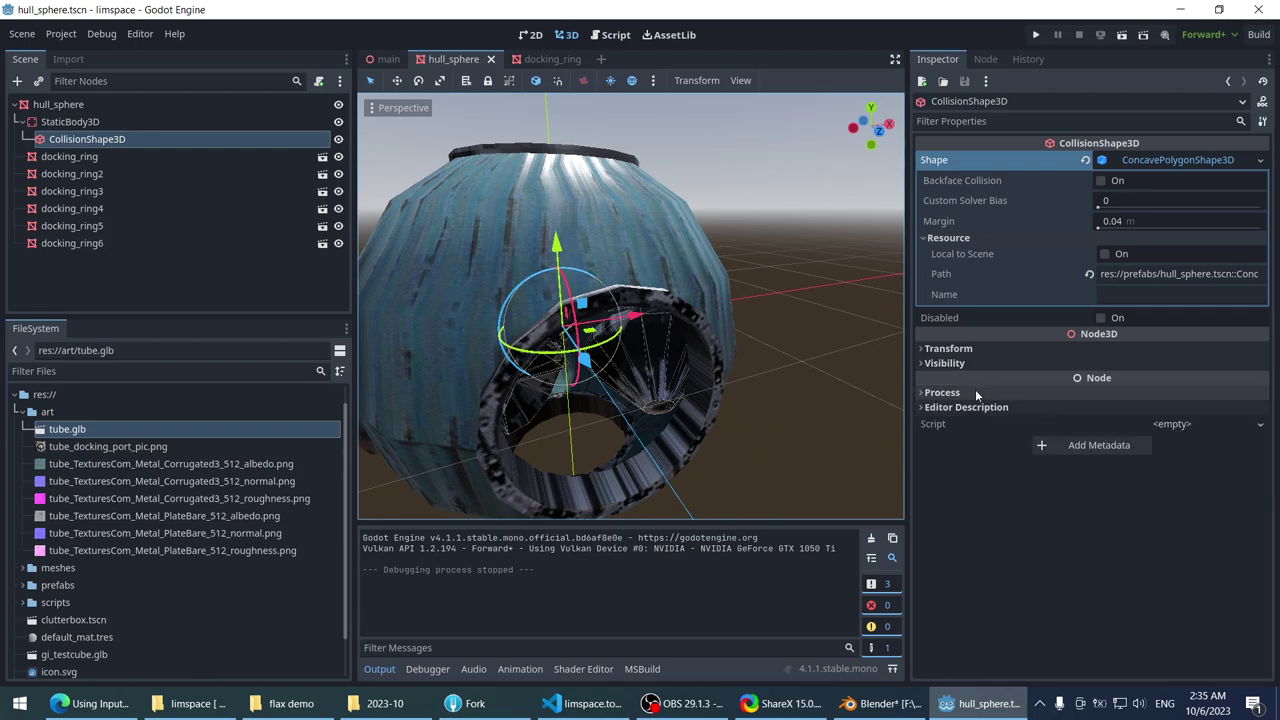
click(973, 391)
click(970, 363)
click(970, 363)
click(972, 348)
click(973, 348)
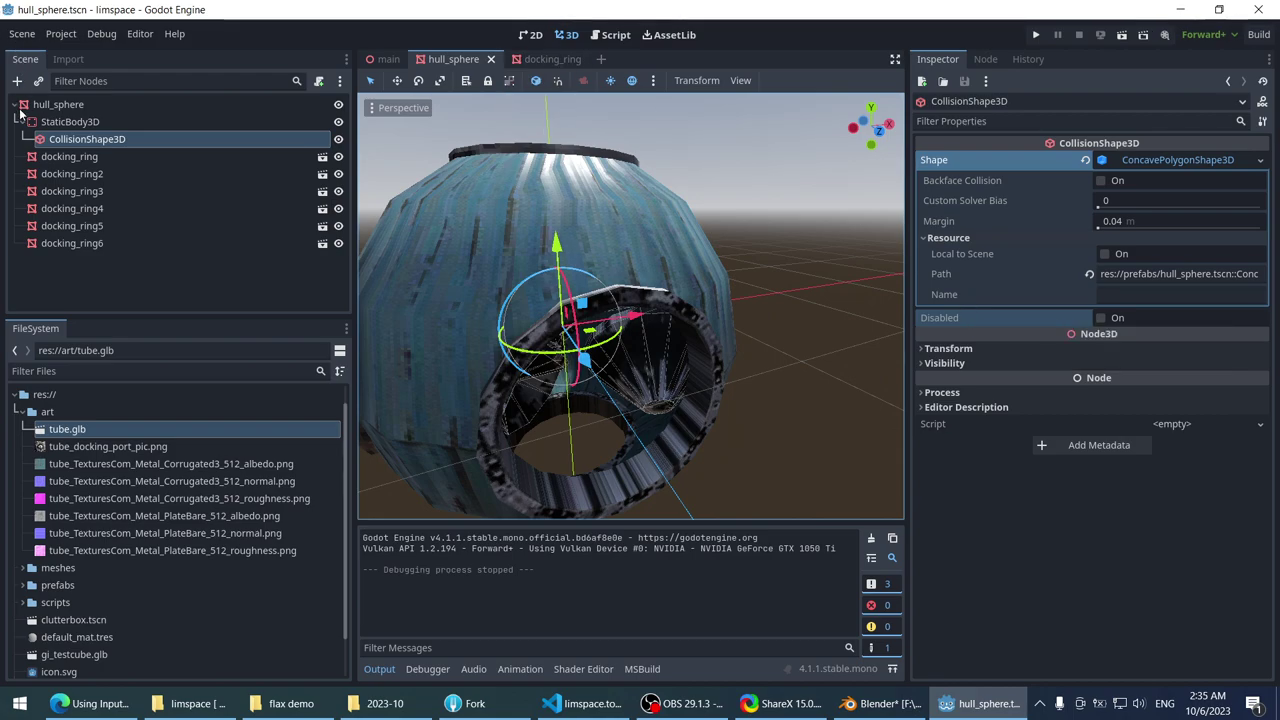
- Inspect the hull_sphere root's tube_hull_sphere.res mesh resource details
click(66, 122)
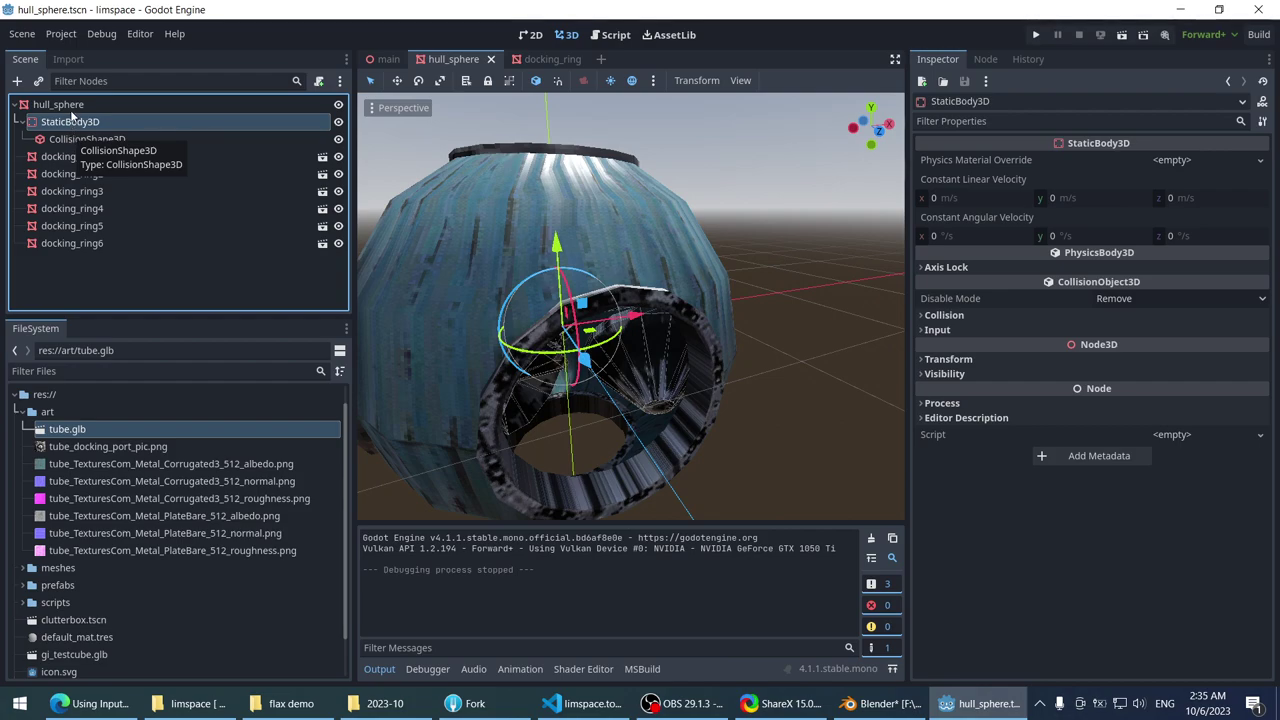
click(70, 108)
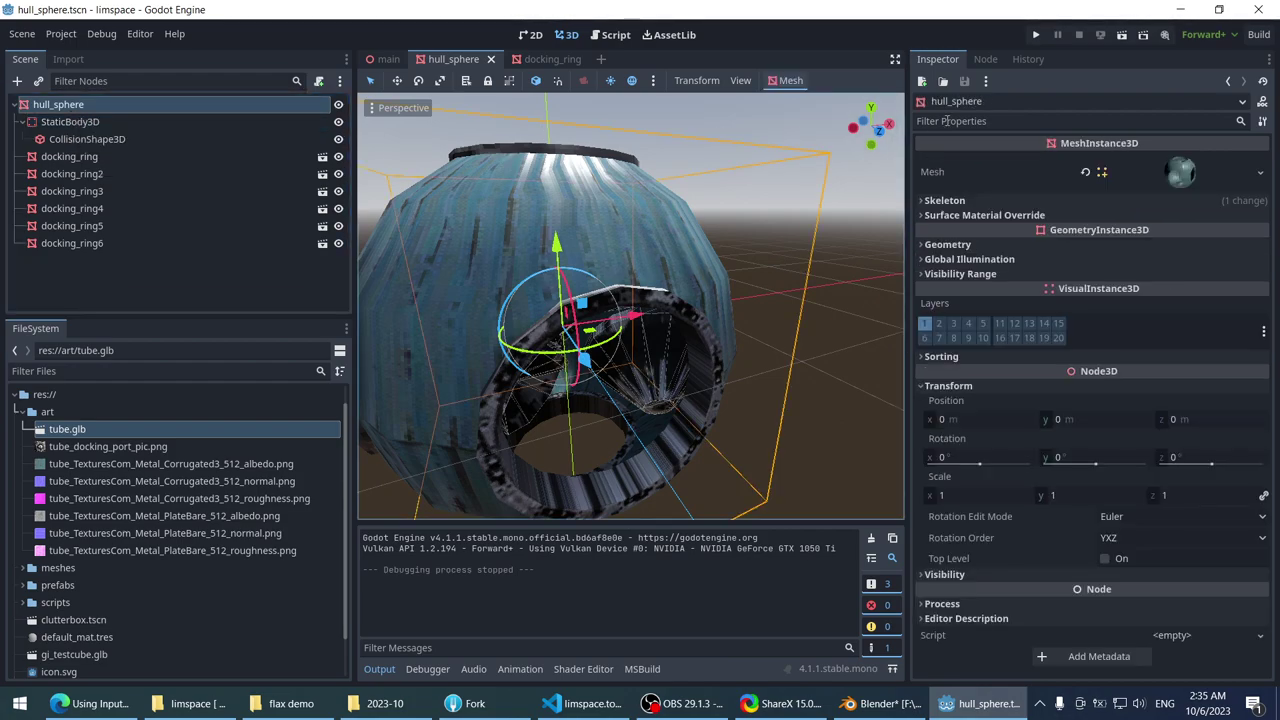
click(1196, 174)
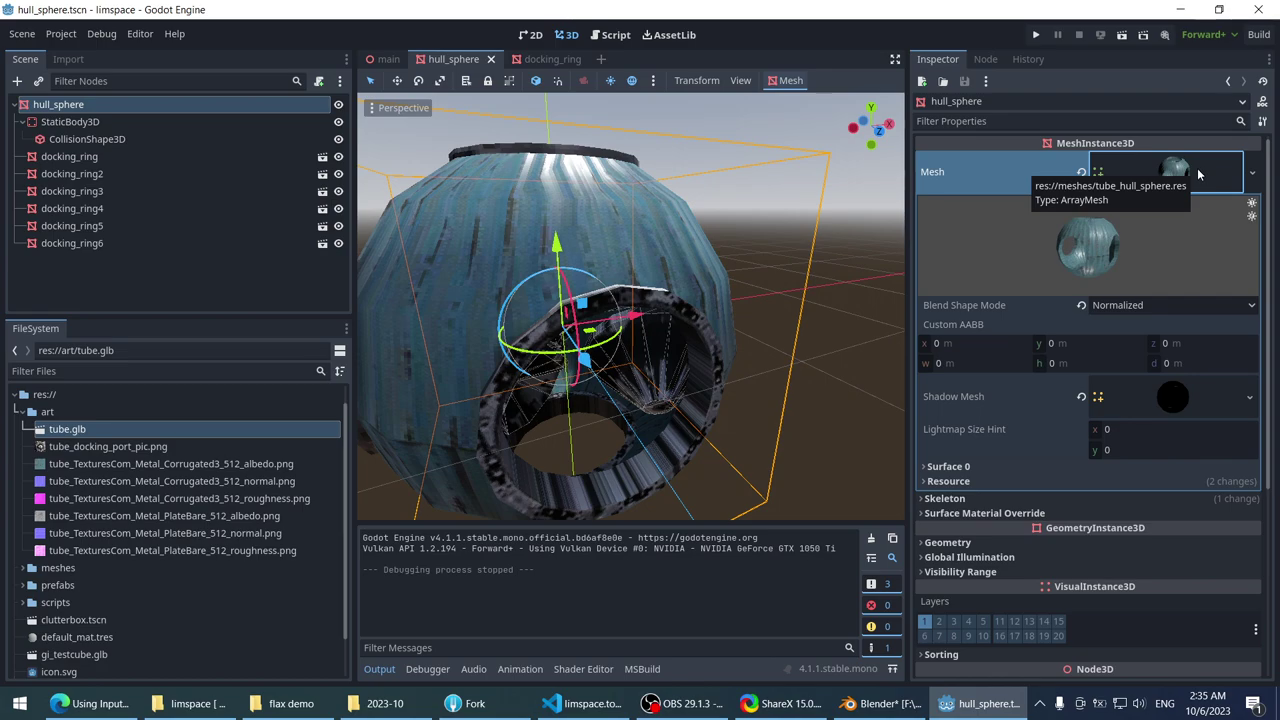
click(1198, 174)
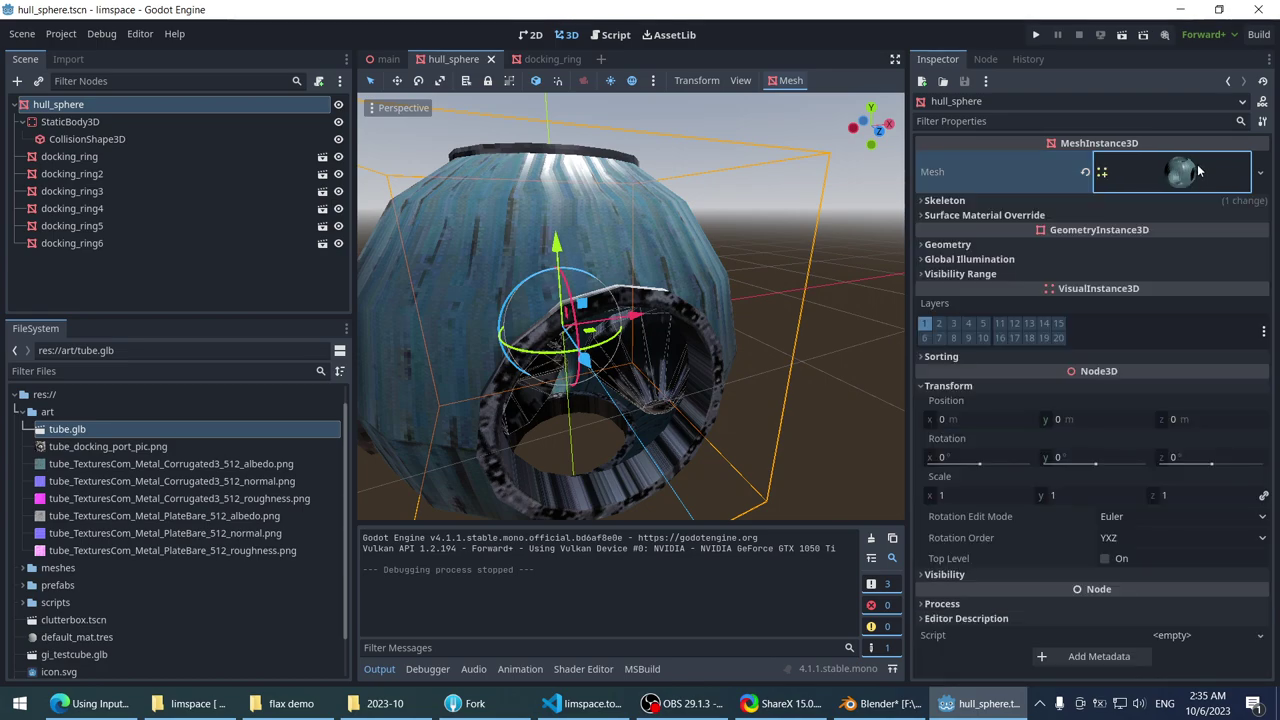
click(90, 703)
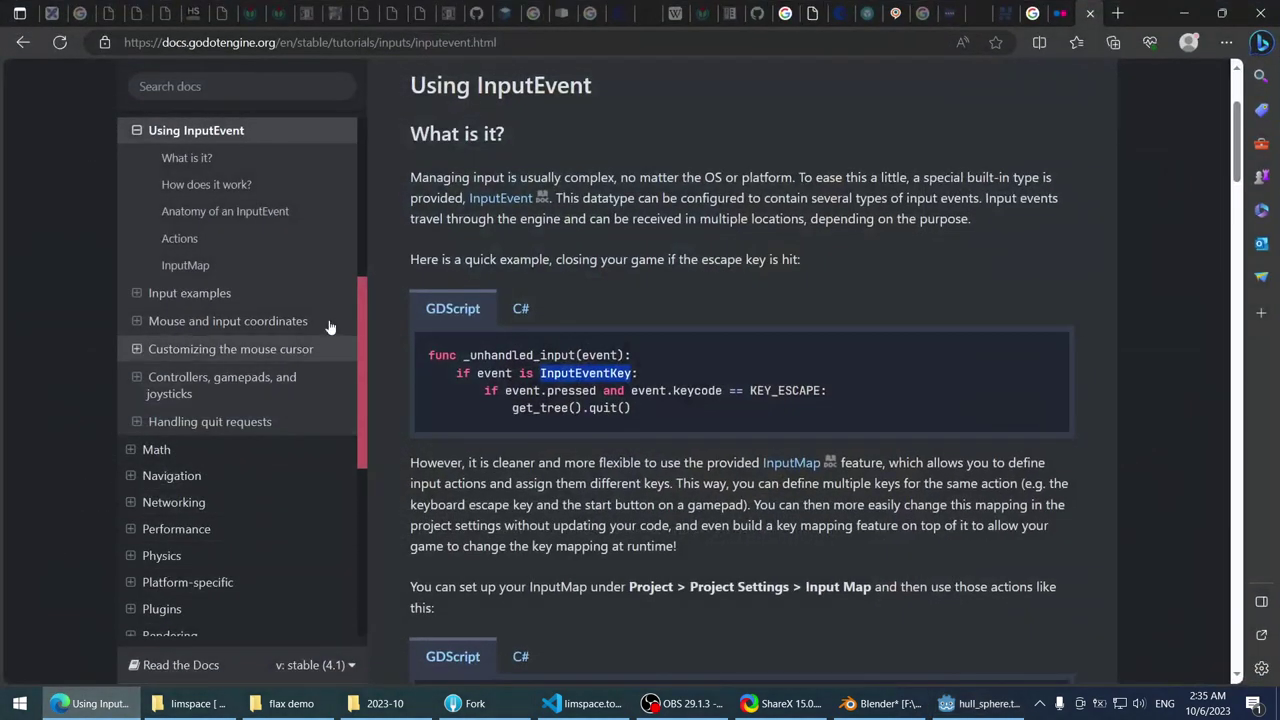
key(ctrl+t)
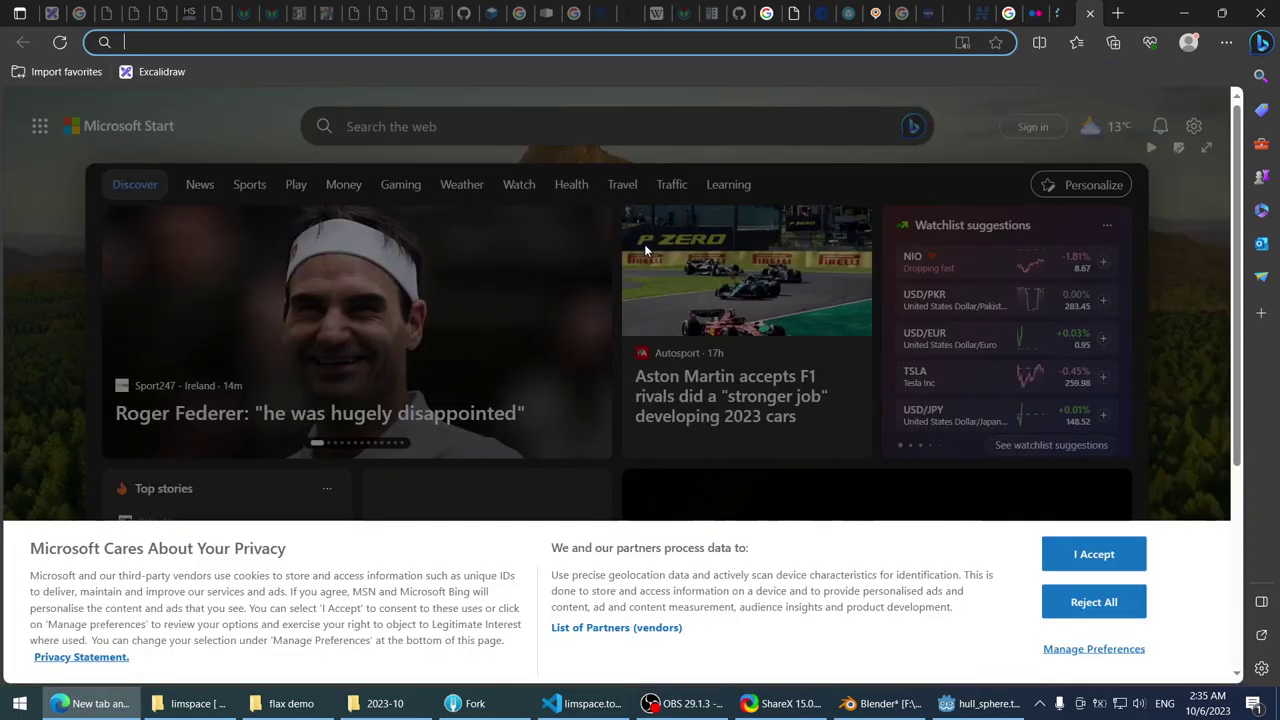
text(t)
key(BackSpace)
key(BackSpace)
key(ctrl+w)
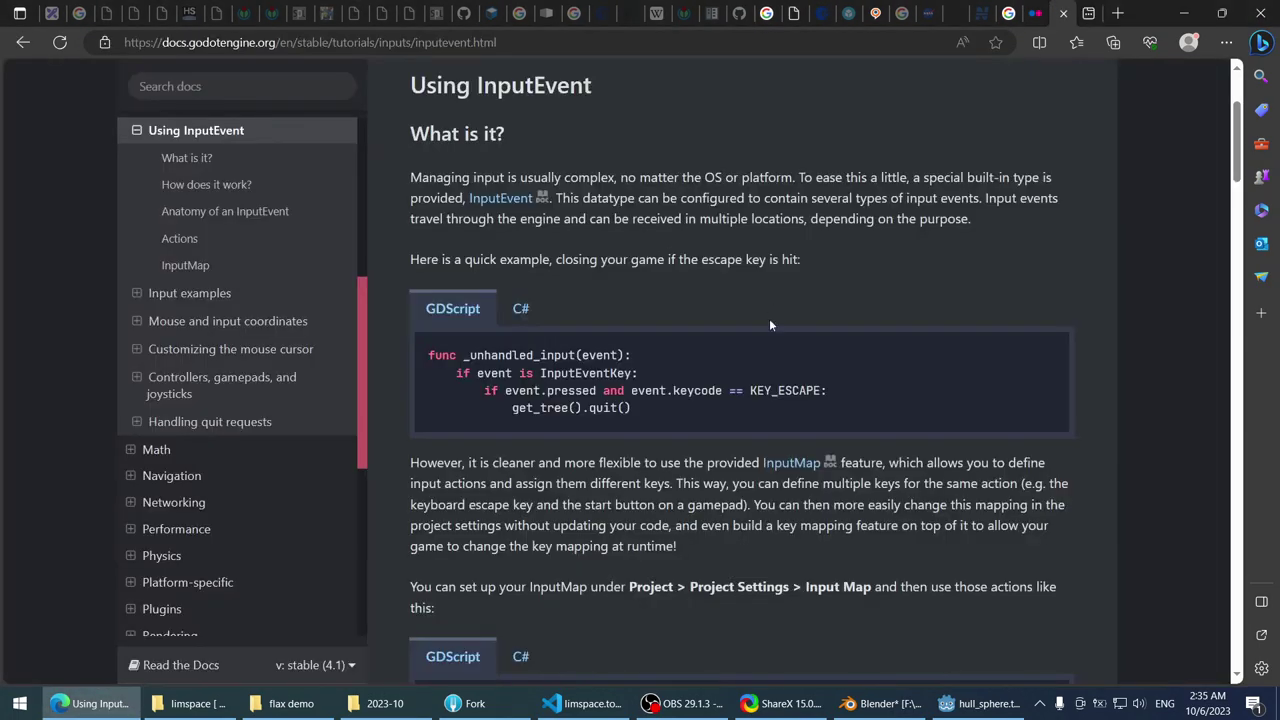
click(884, 703)
click(957, 702)
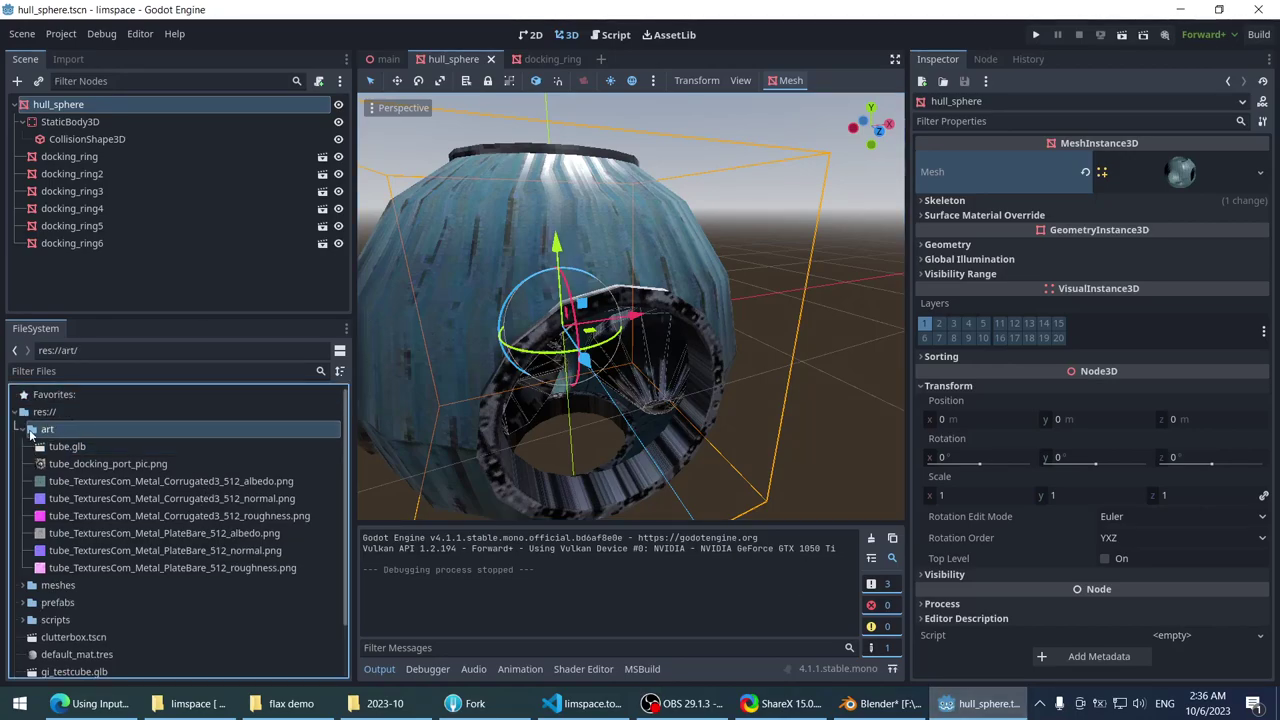
click(24, 434)
drag(24, 434, 25, 436)
click(22, 447)
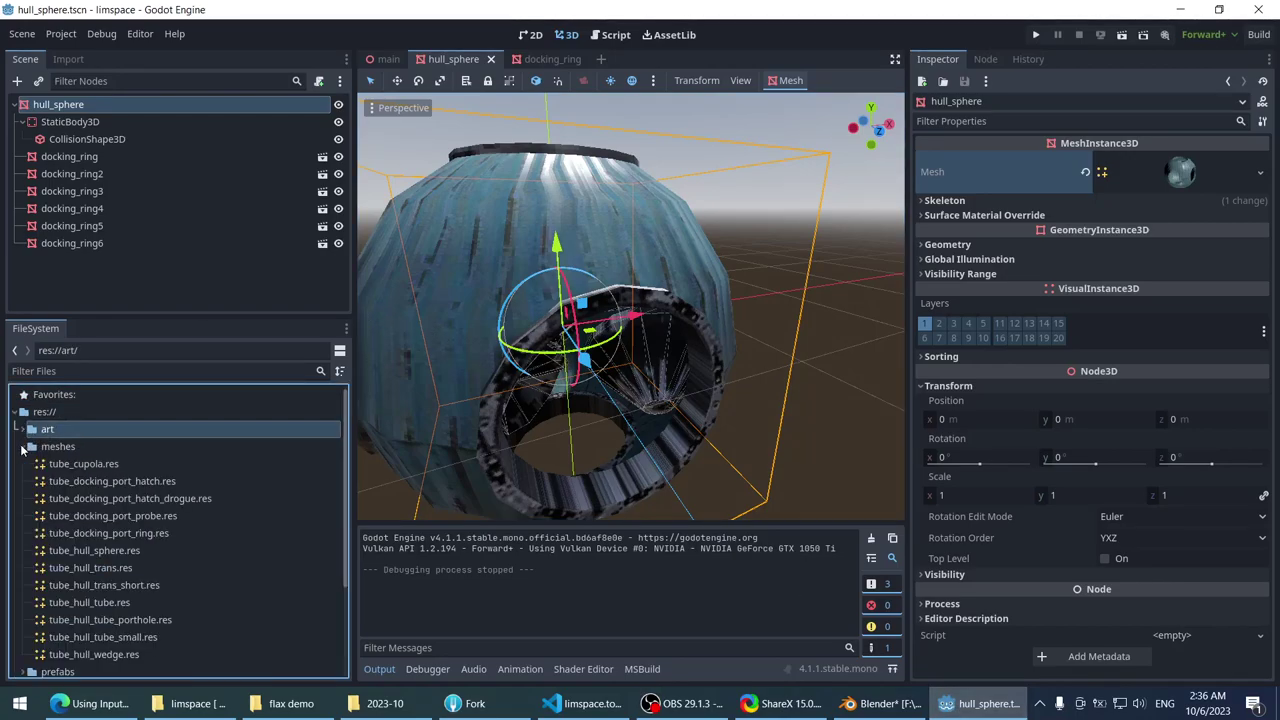
scroll(182, 459, down, 3)
scroll(182, 459, up, 2)
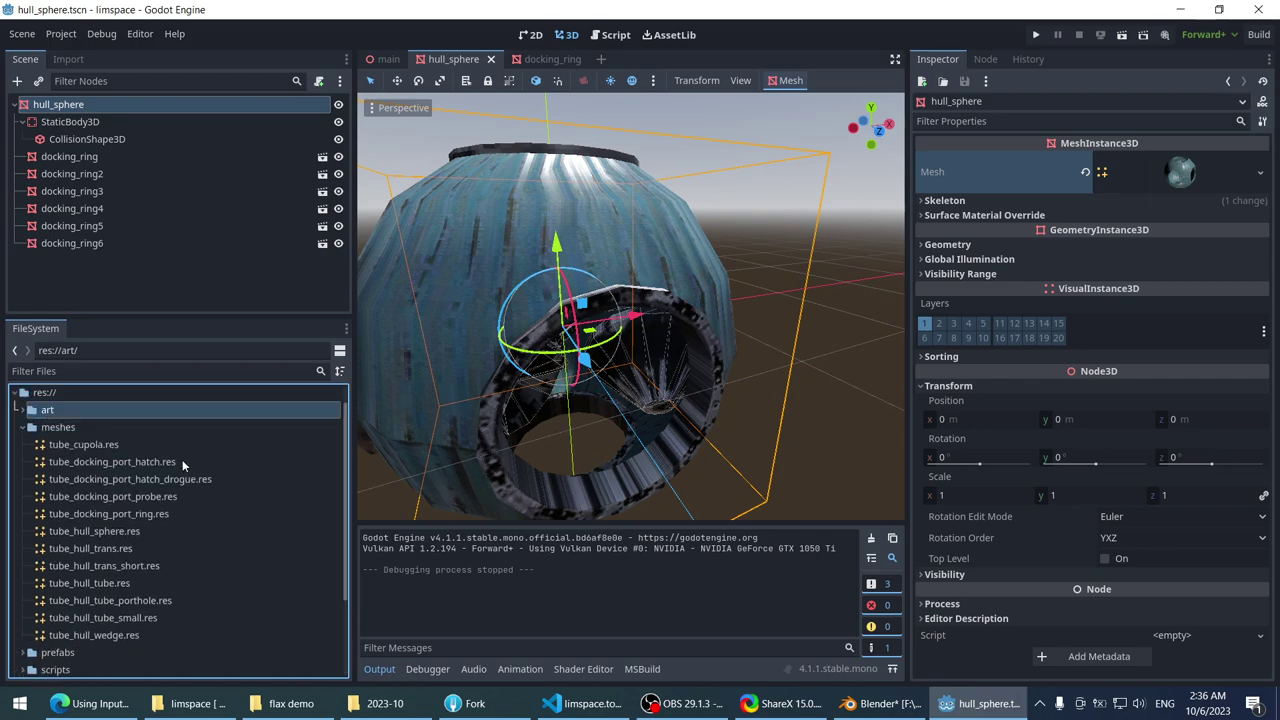
click(180, 442)
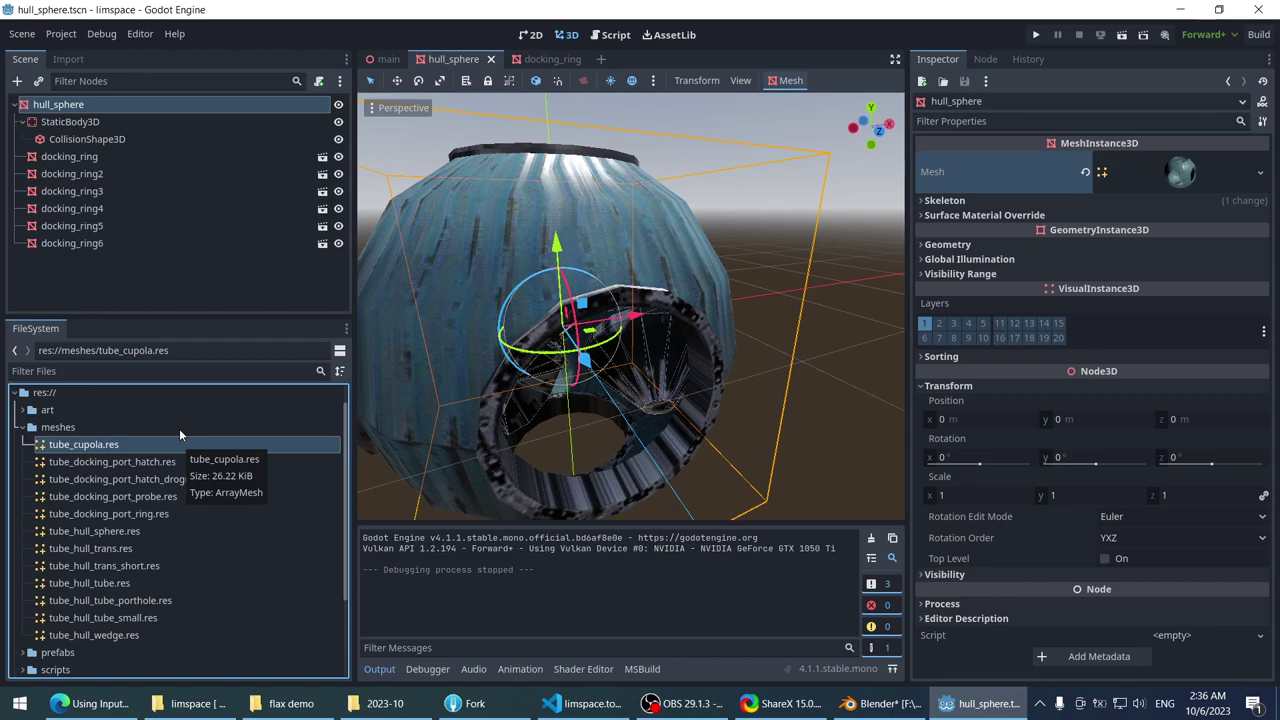
click(22, 427)
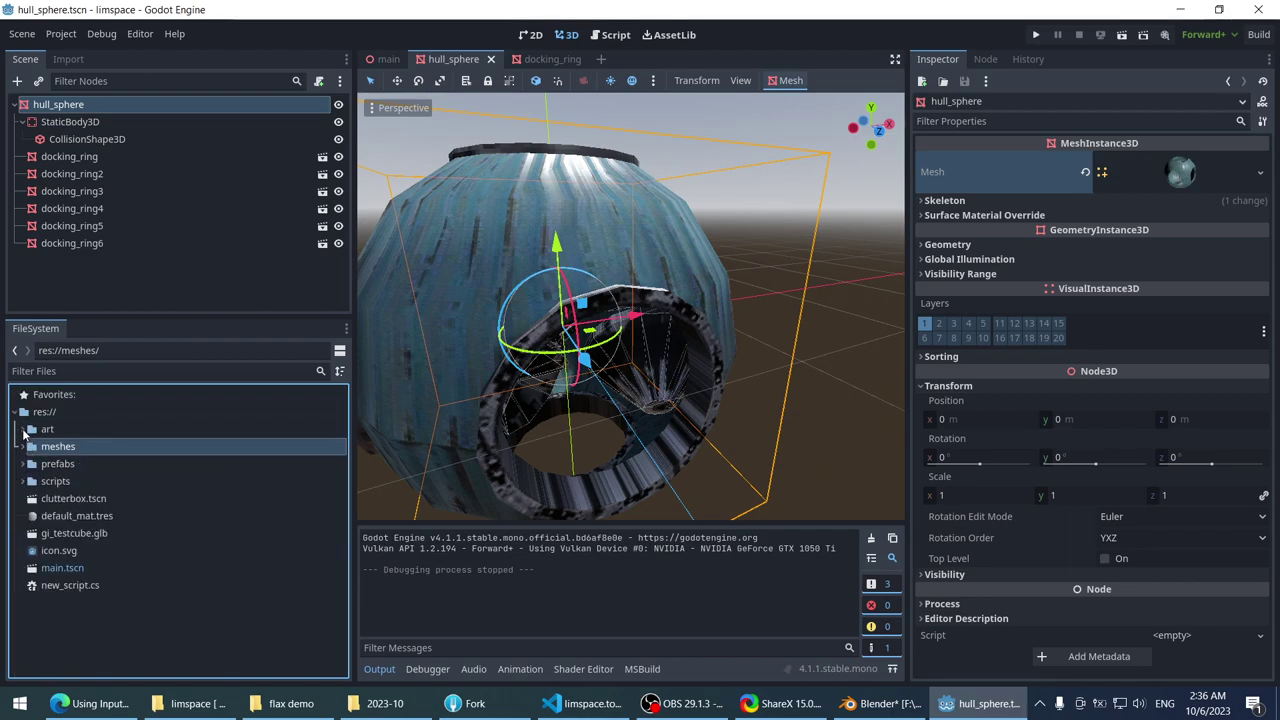
click(88, 703)
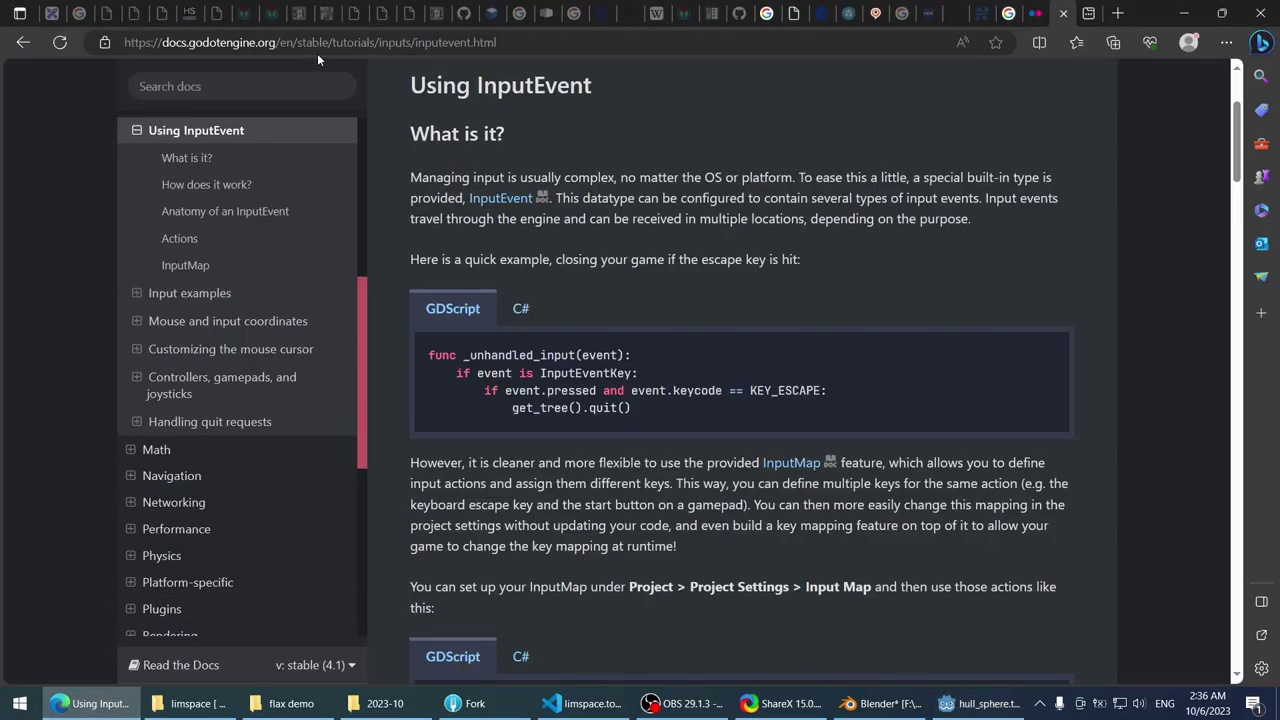
- Search 'godot how to update mesh collider' and read GitHub issue #4877 on re-creating colliders
click(348, 45)
text(godot )
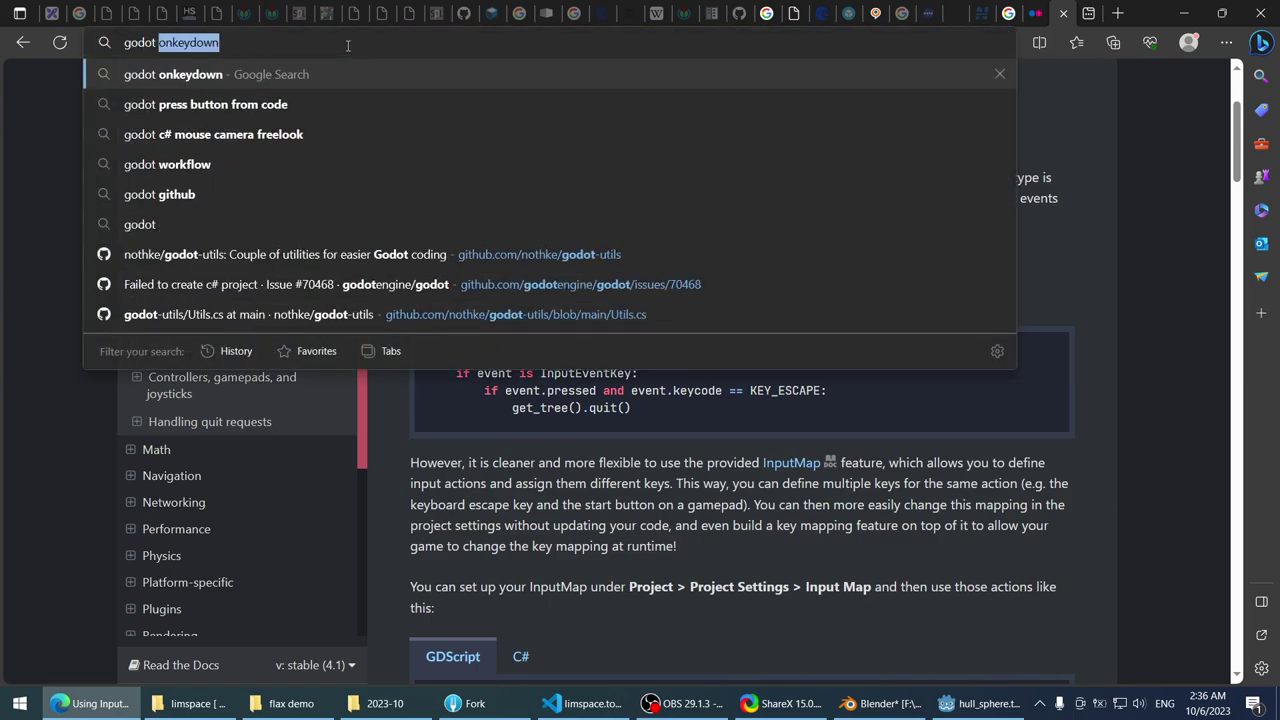
text(how to update )
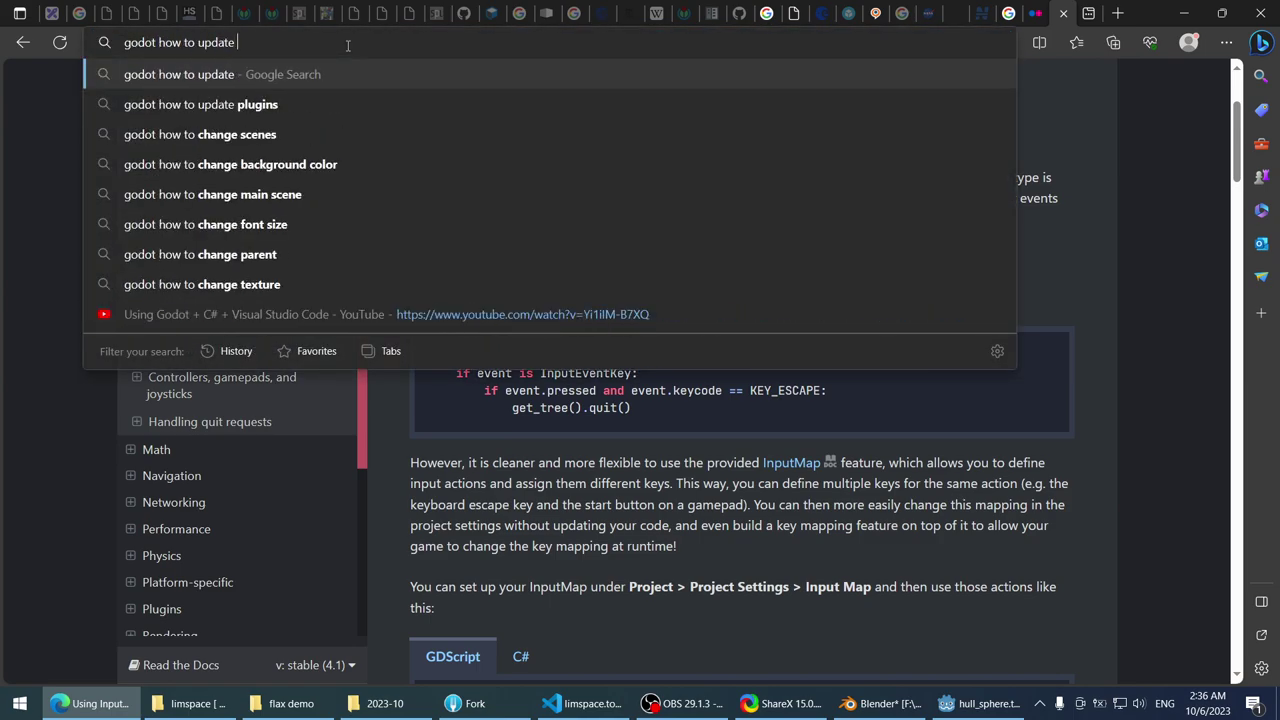
text(mesh collider)
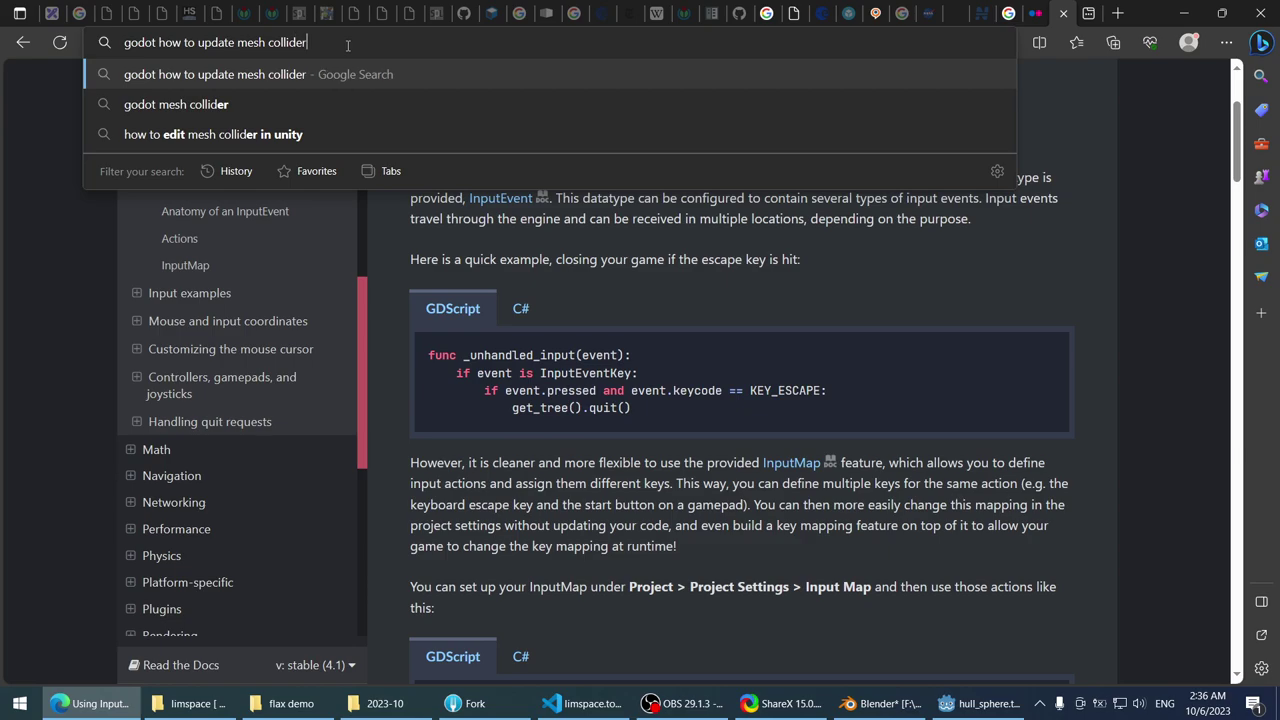
key(Return)
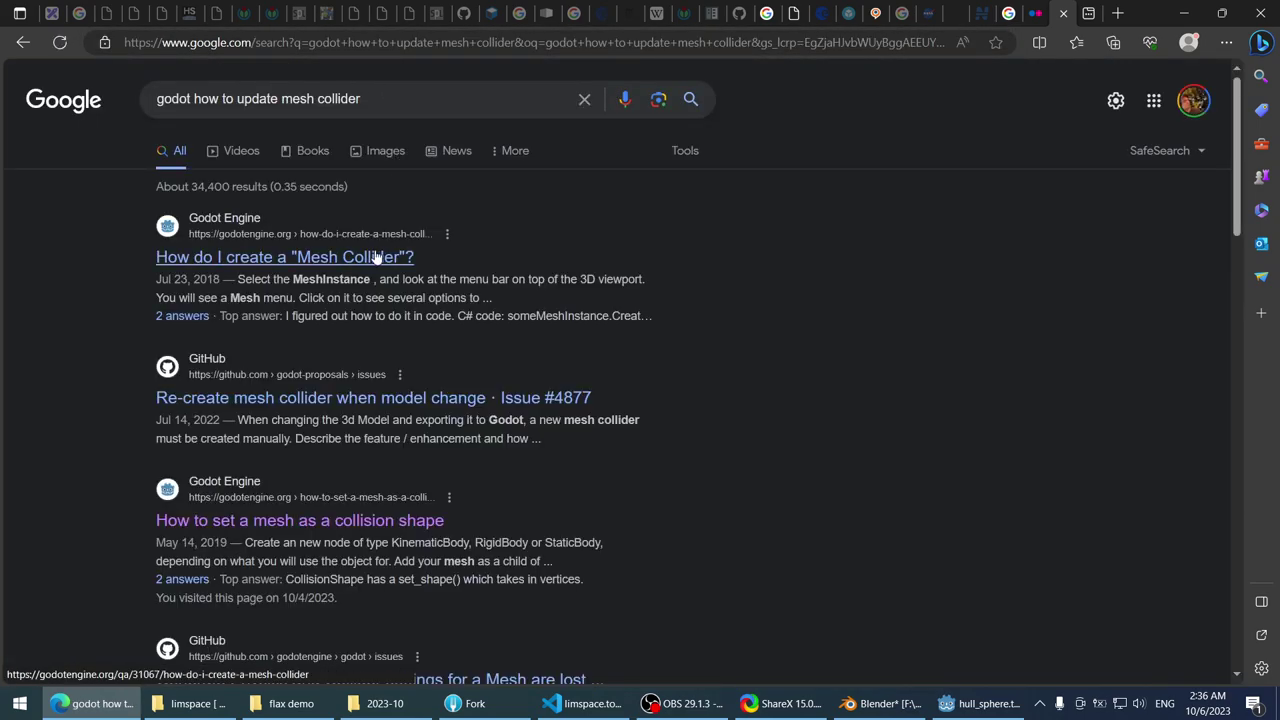
click(399, 374)
click(546, 391)
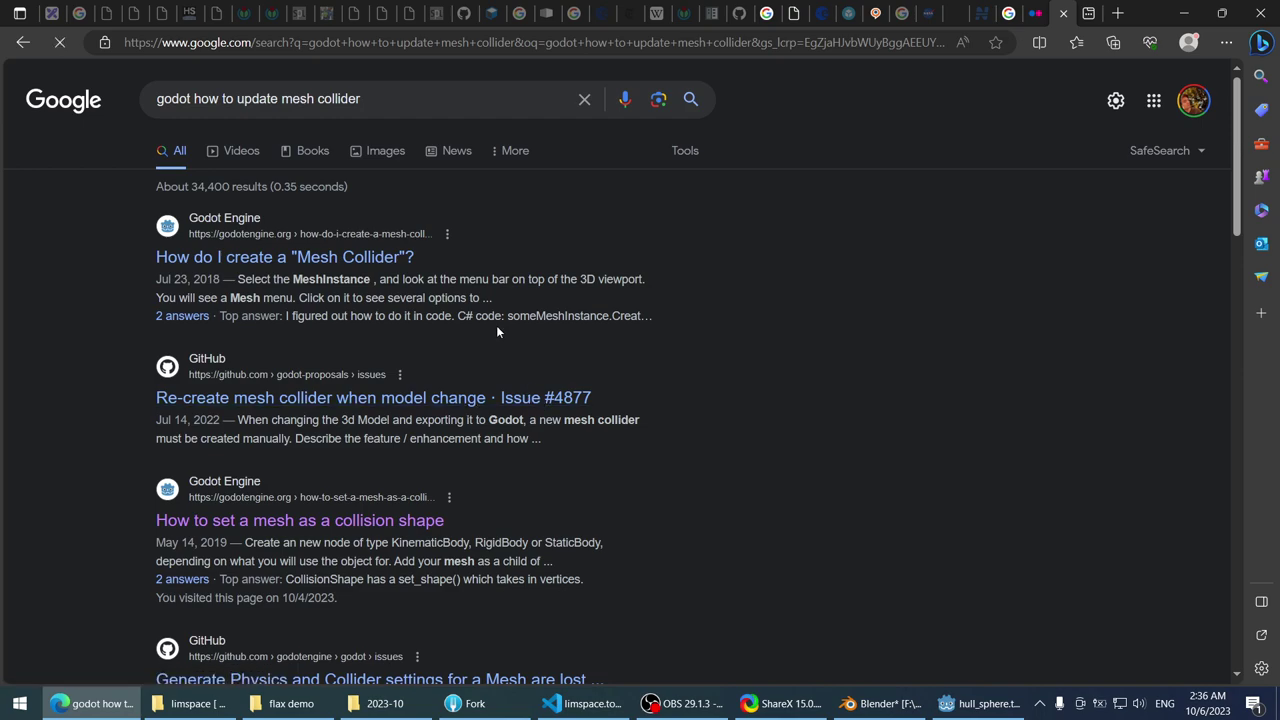
scroll(107, 267, down, 1)
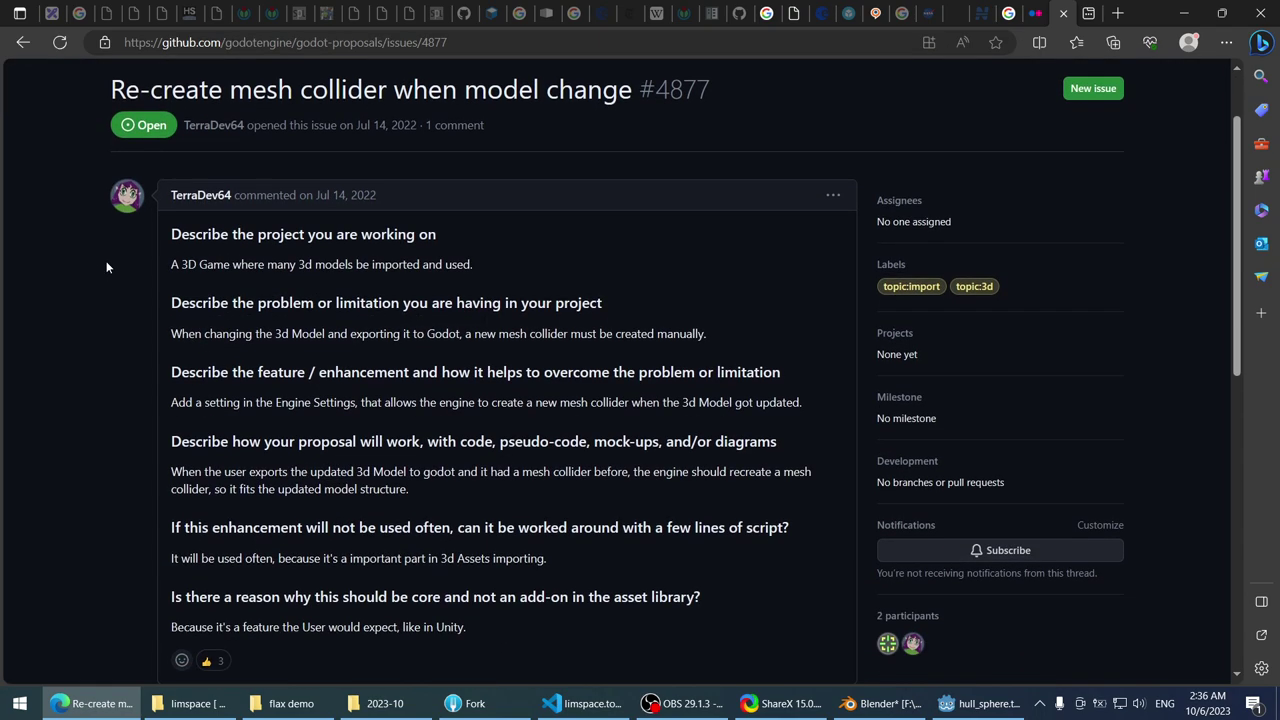
scroll(107, 266, down, 1)
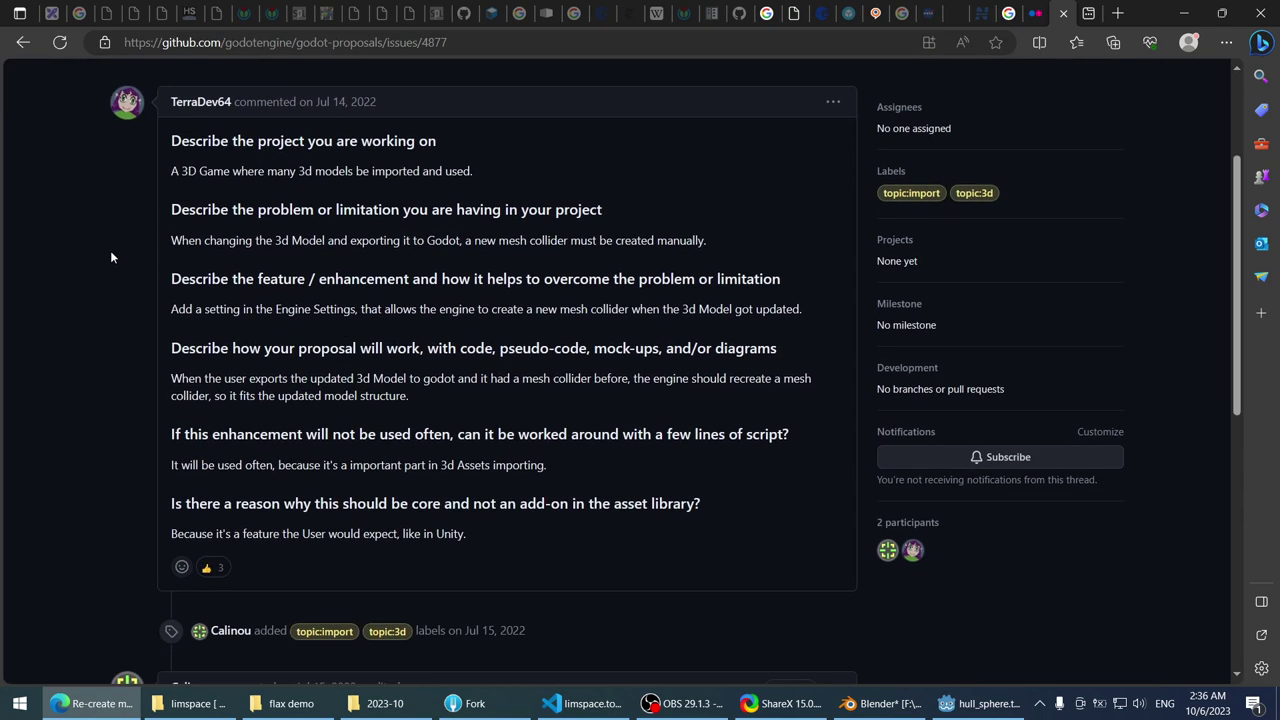
scroll(120, 250, down, 3)
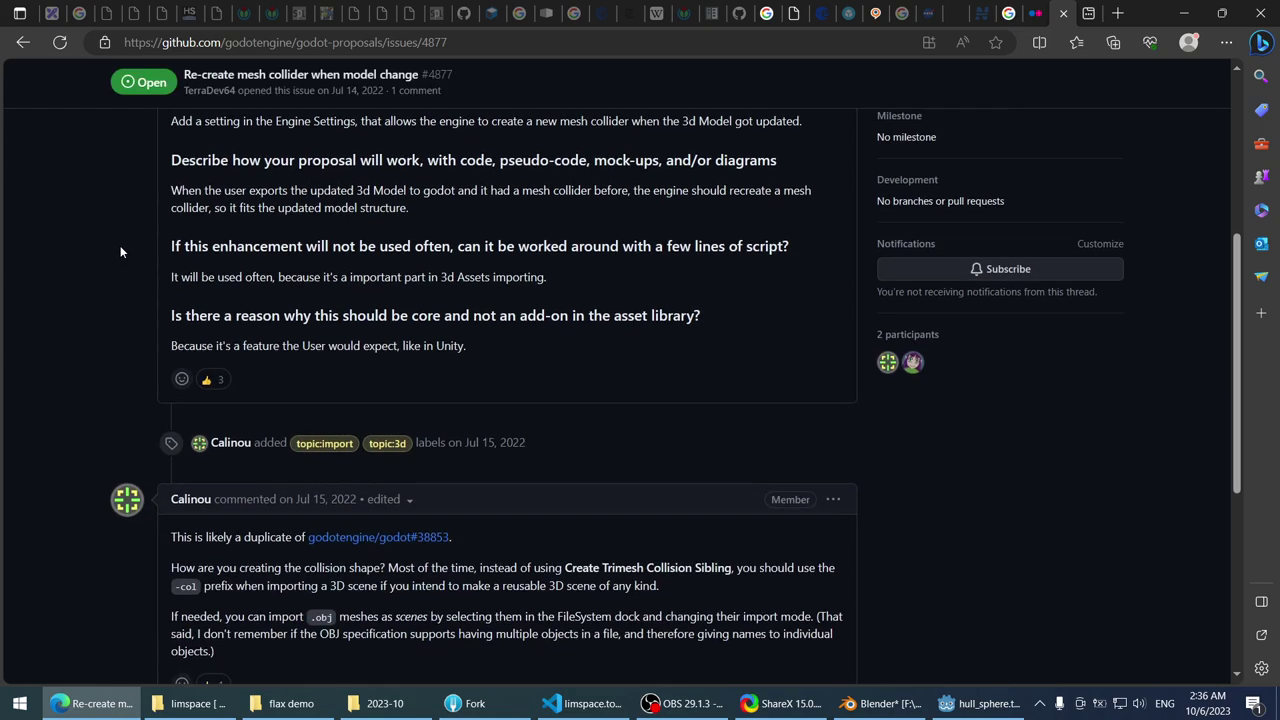
scroll(115, 253, down, 2)
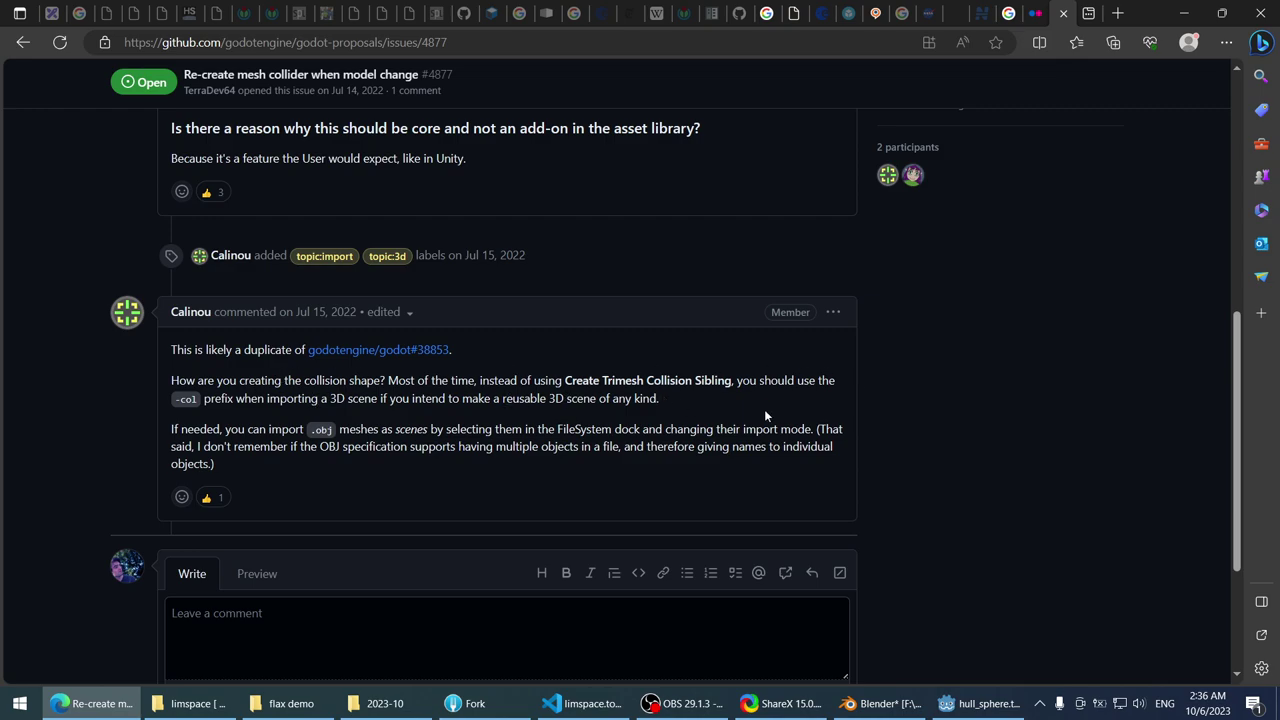
- Select the hull_sphere-col object in Blender, then return to Godot
click(865, 703)
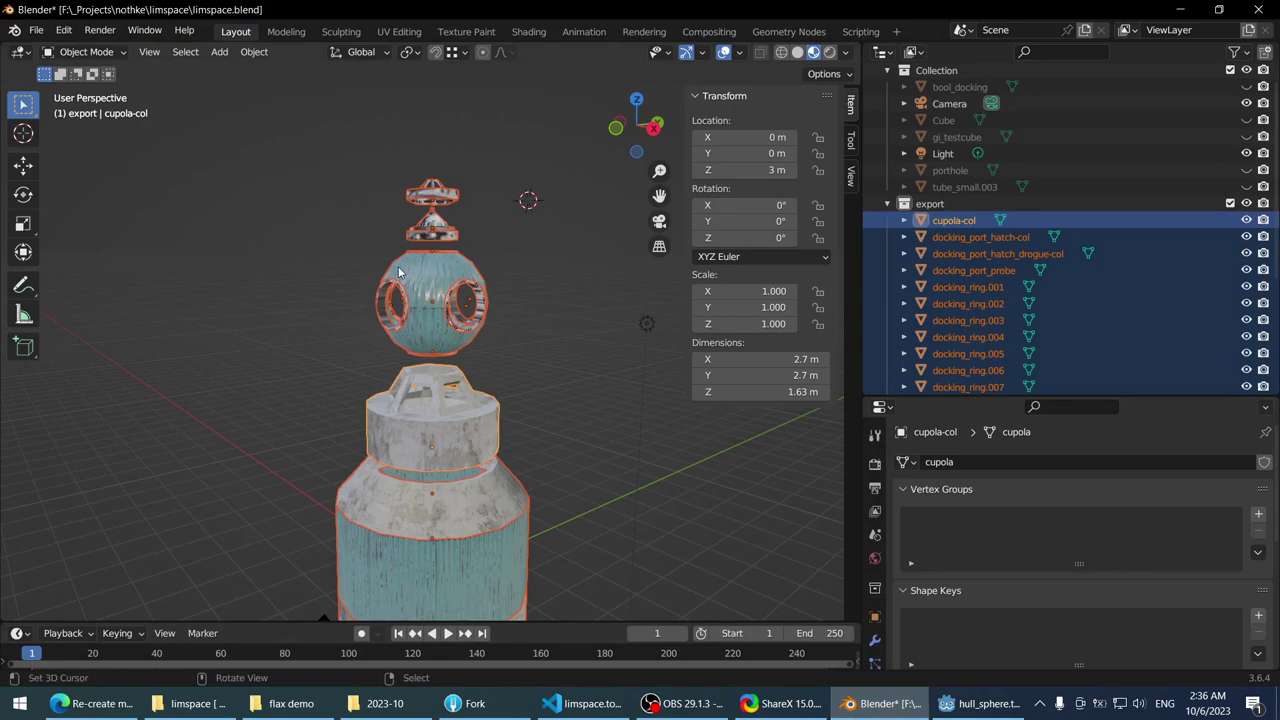
click(532, 252)
click(452, 279)
scroll(952, 260, down, 5)
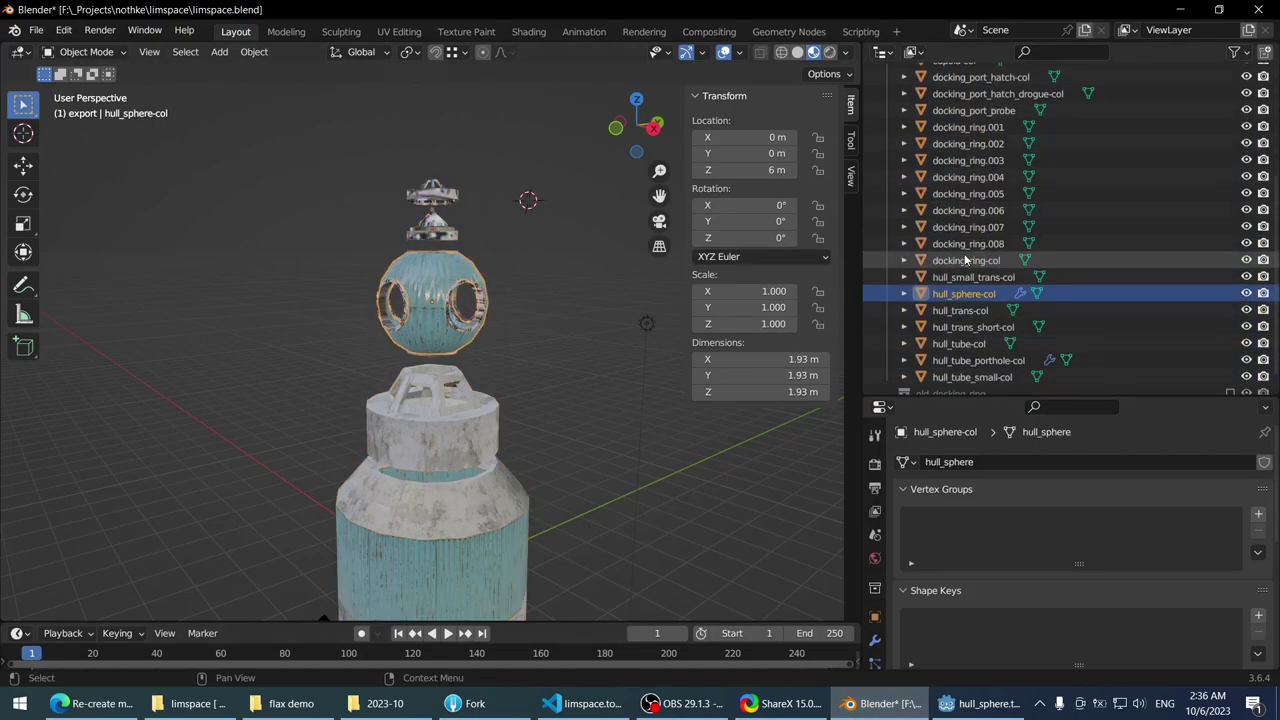
click(980, 703)
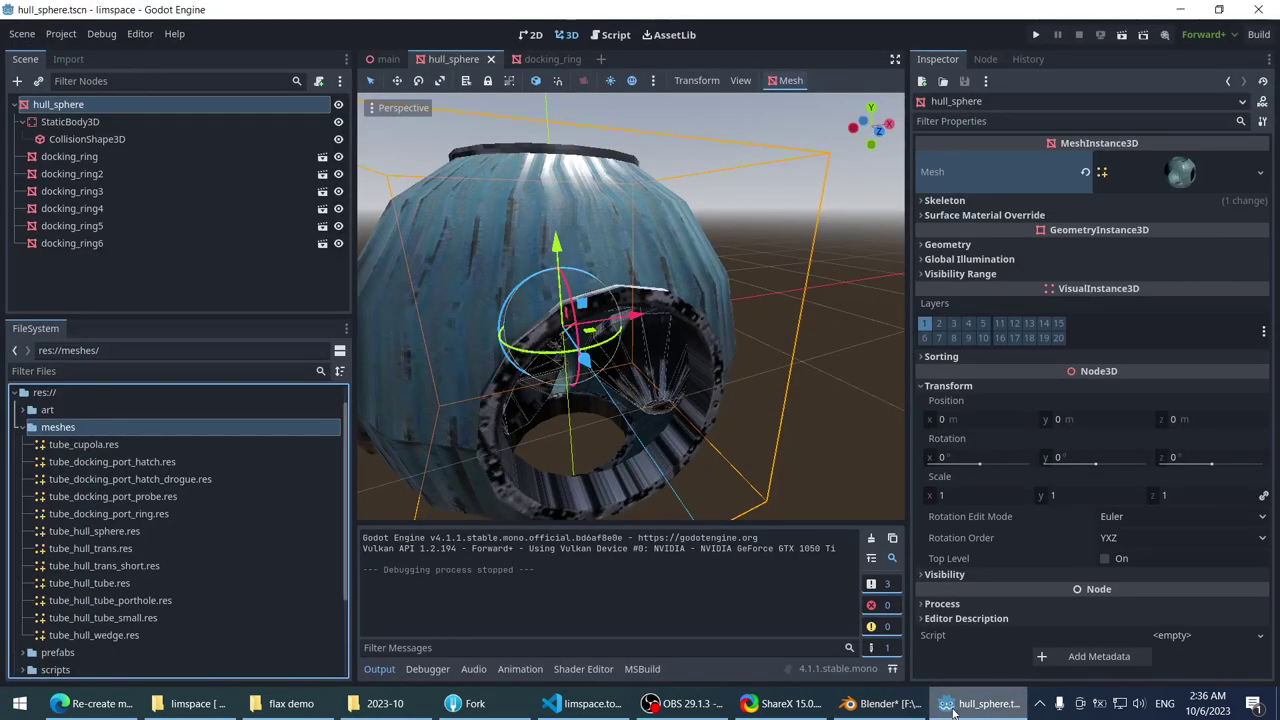
- Collapse the meshes folder in FileSystem and return to issue #4877 in Edge
click(24, 429)
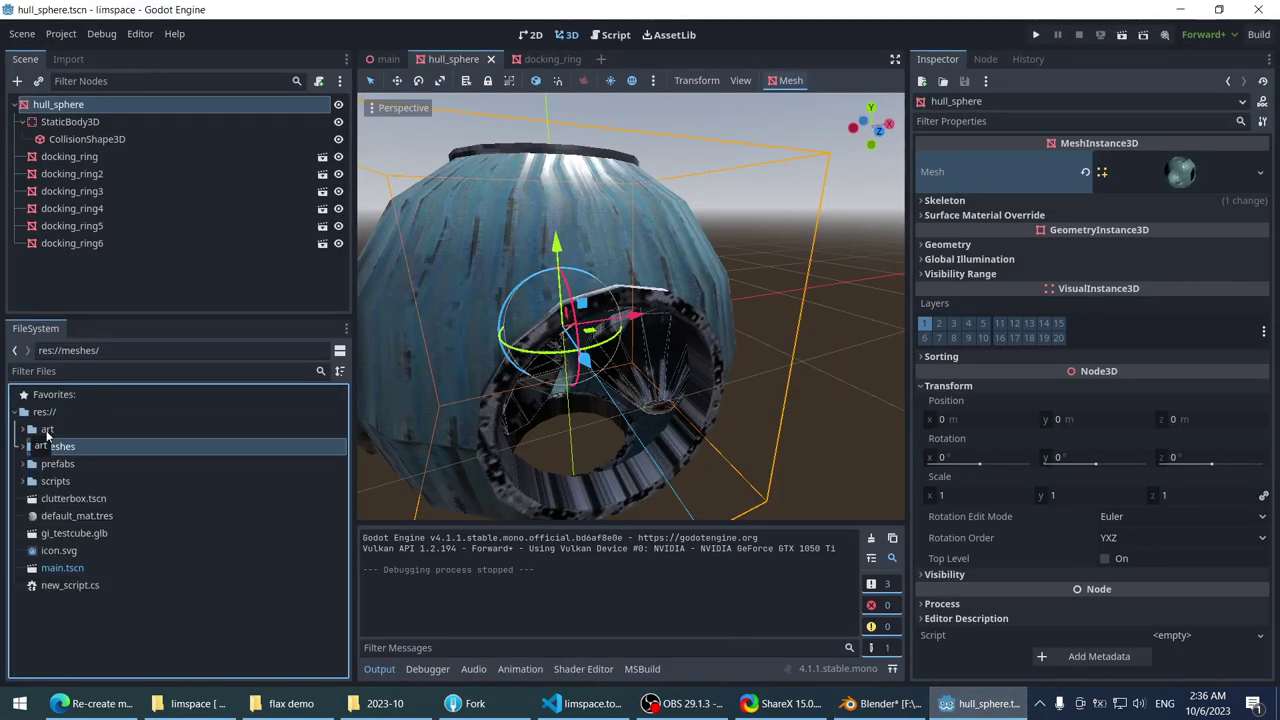
click(88, 704)
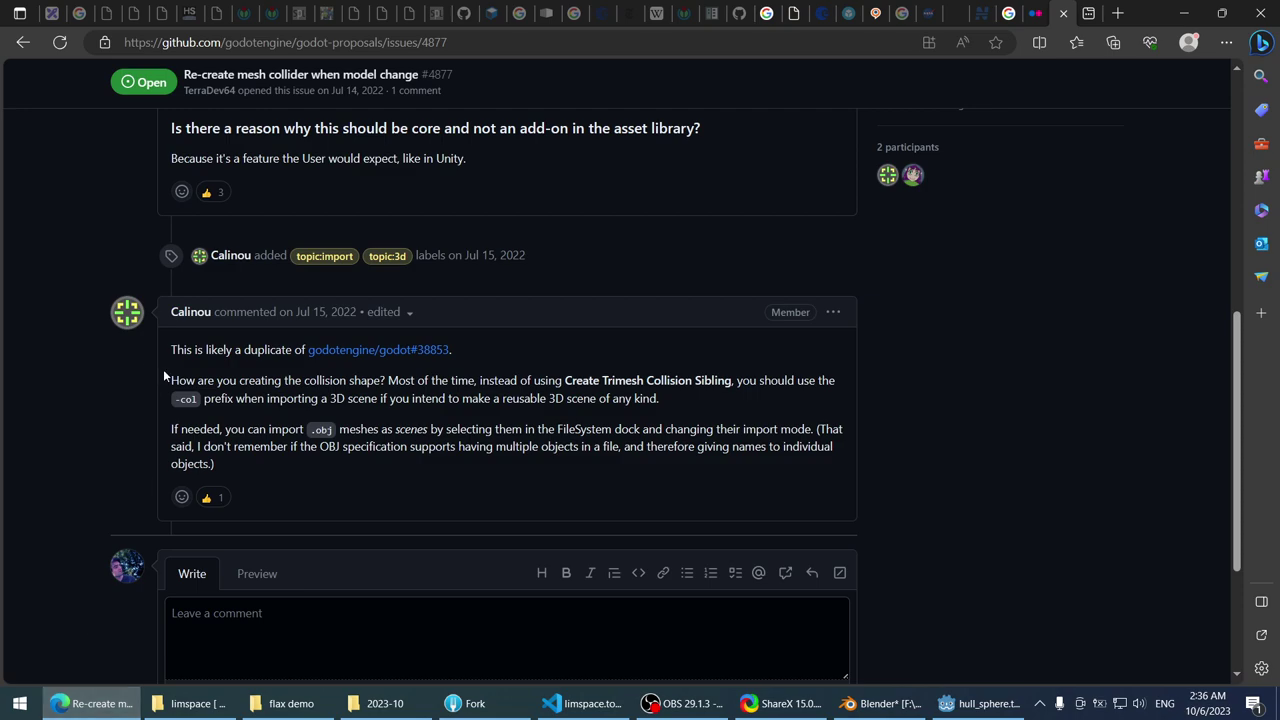
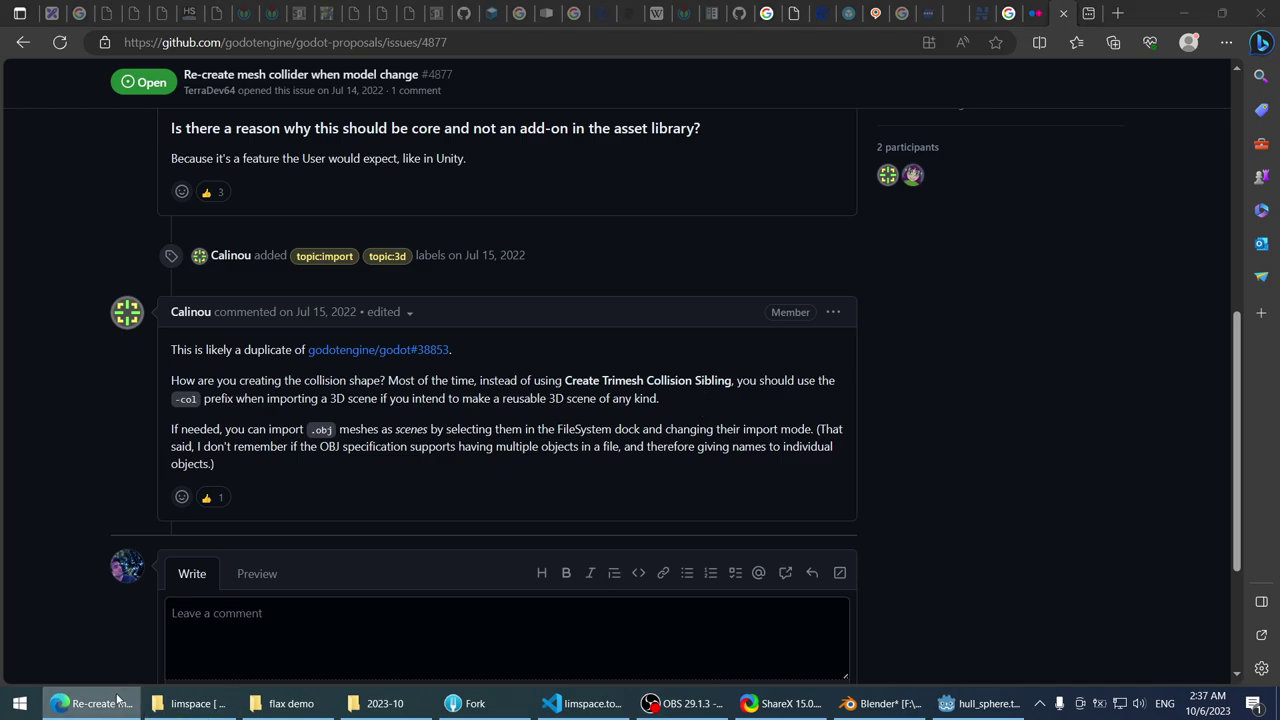
- Back in Godot, expand and collapse the meshes folder in the FileSystem dock
key(alt+Tab)
click(60, 465)
click(62, 449)
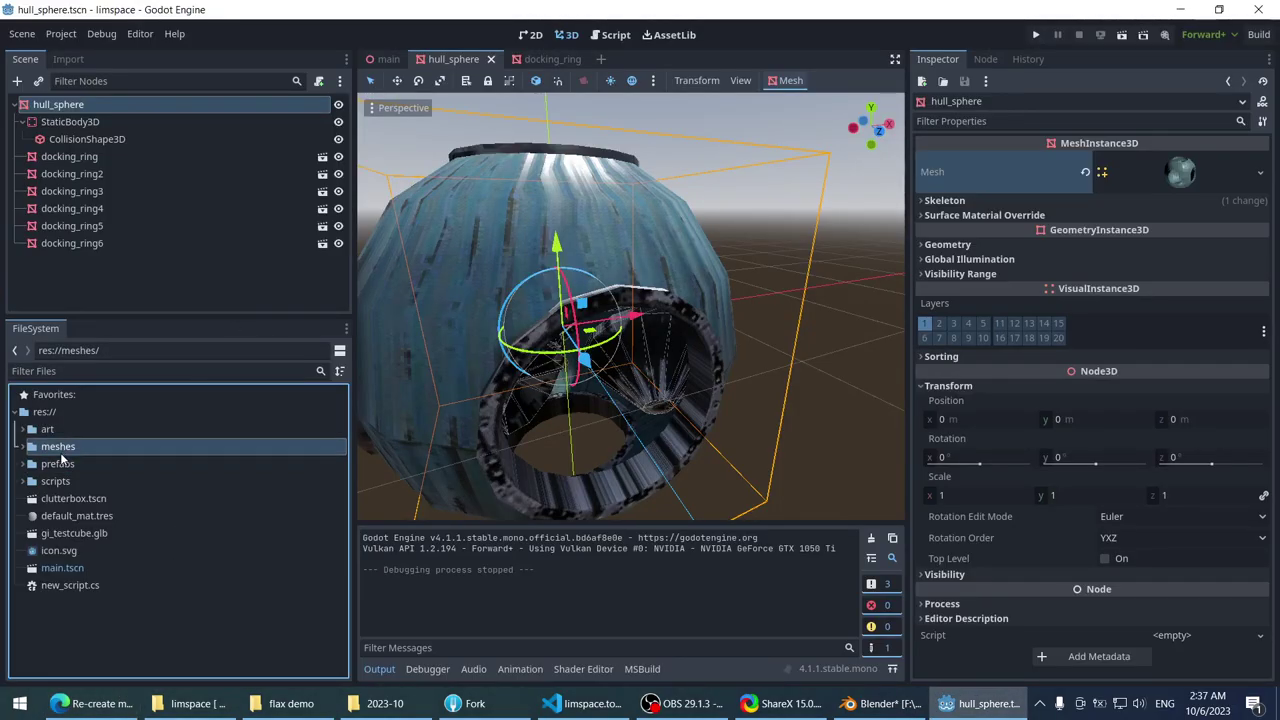
click(22, 447)
click(21, 429)
- Inspect CollisionShape3D's ConcavePolygonShape3D on the hull sphere, then reselect the hull_sphere root node
click(88, 139)
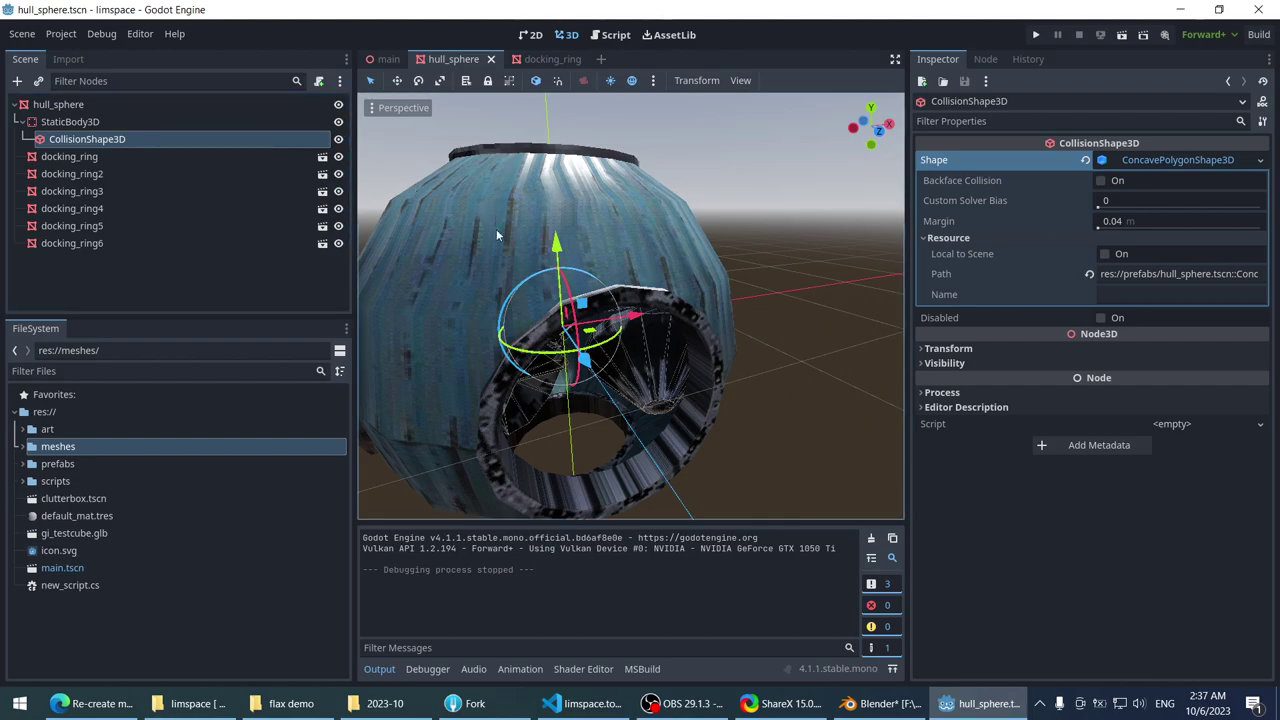
middle_drag(496, 229, 628, 259)
scroll(628, 259, up, 3)
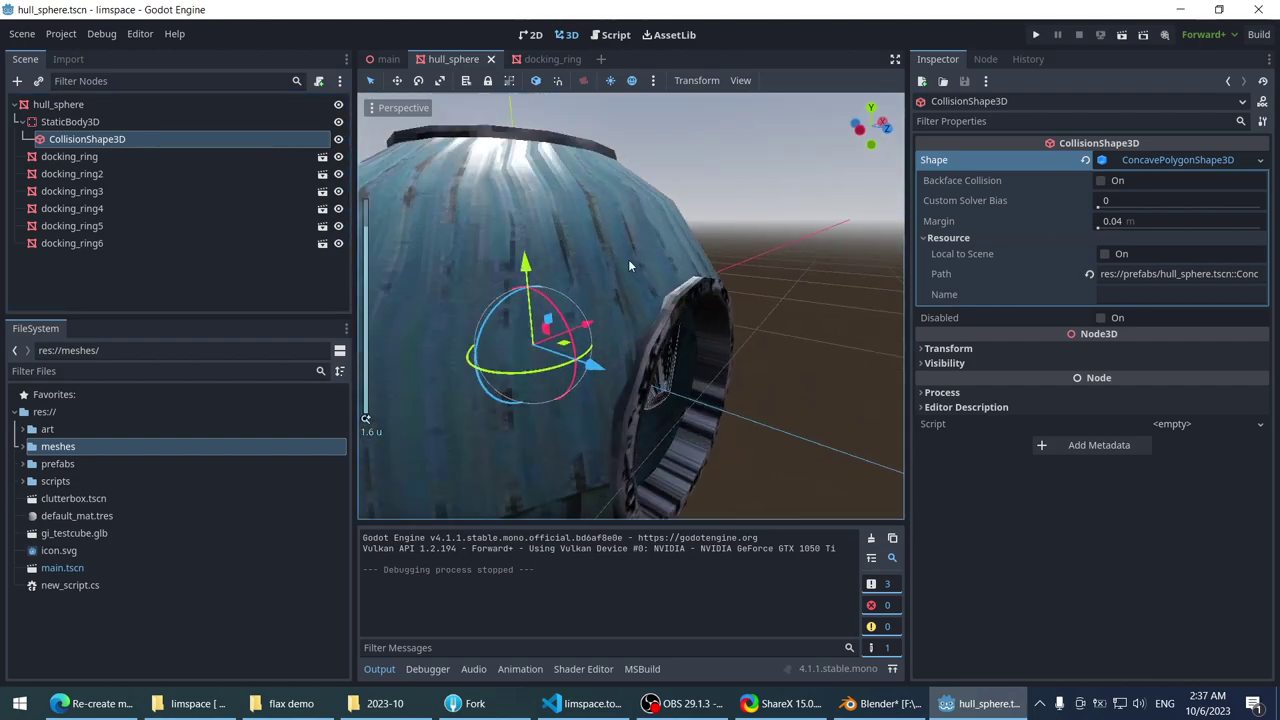
click(1230, 163)
click(1260, 162)
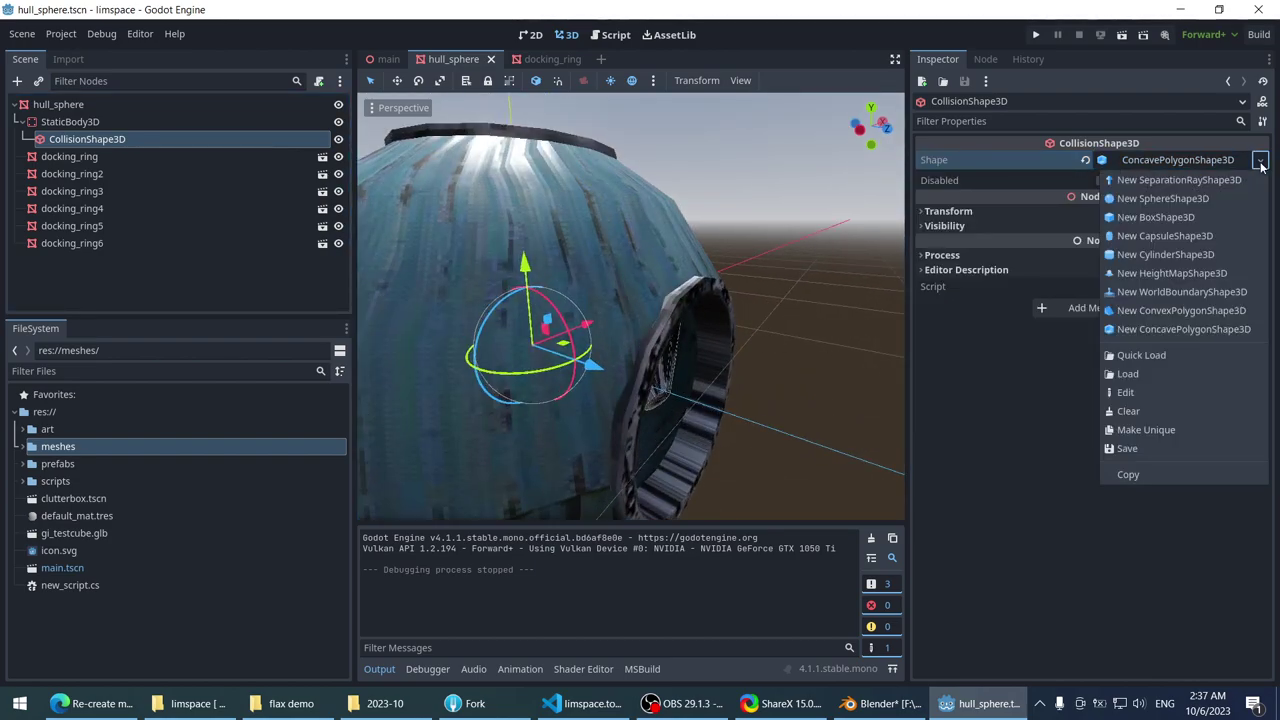
click(1260, 162)
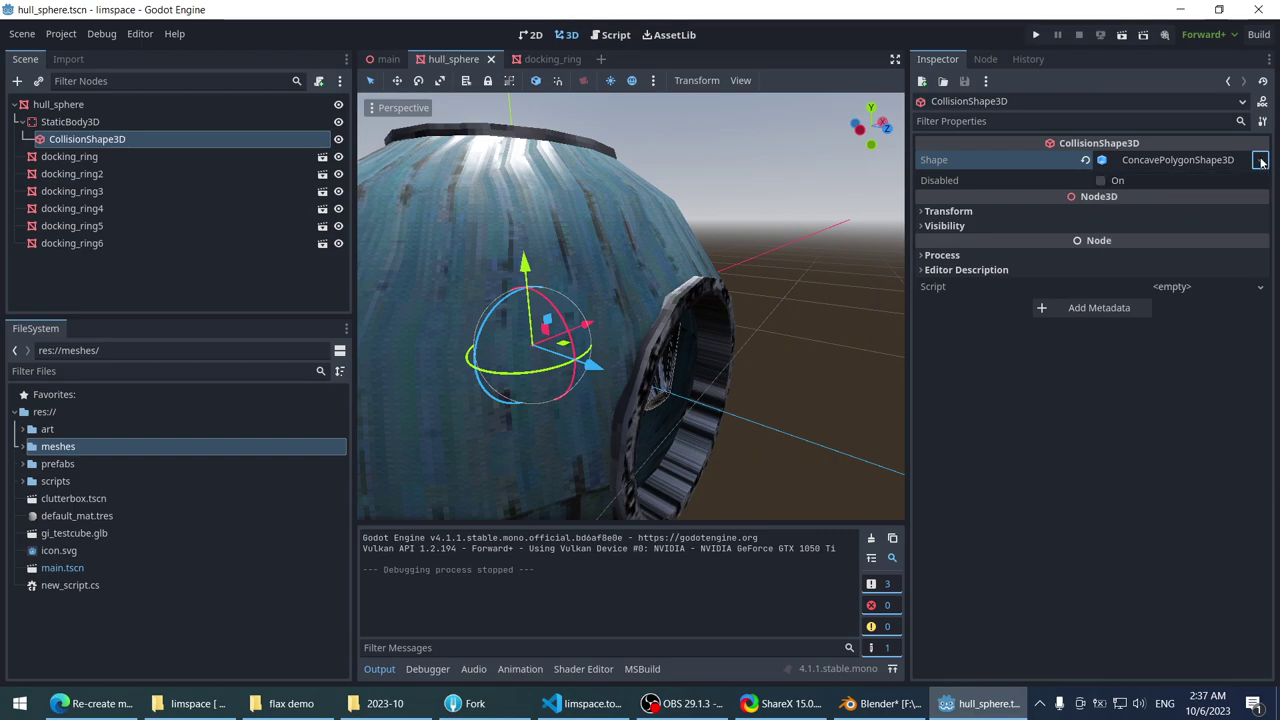
click(1203, 160)
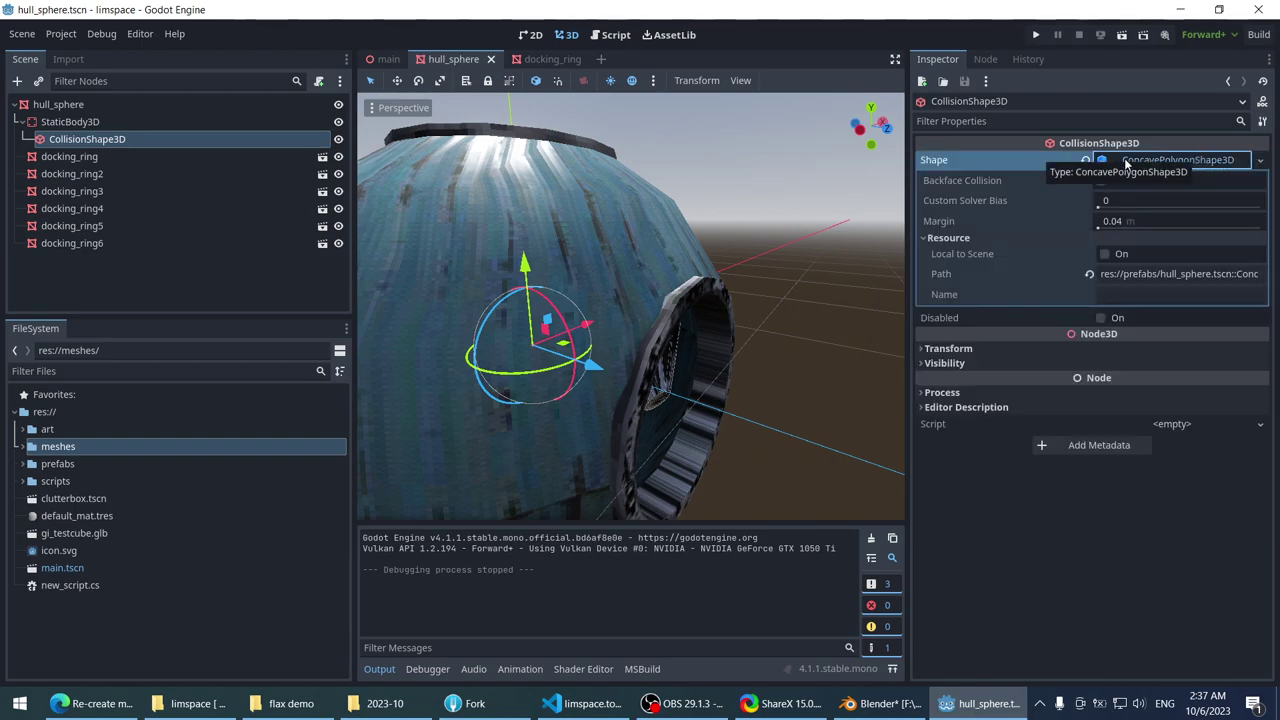
middle_drag(600, 300, 450, 220)
scroll(418, 195, down, 3)
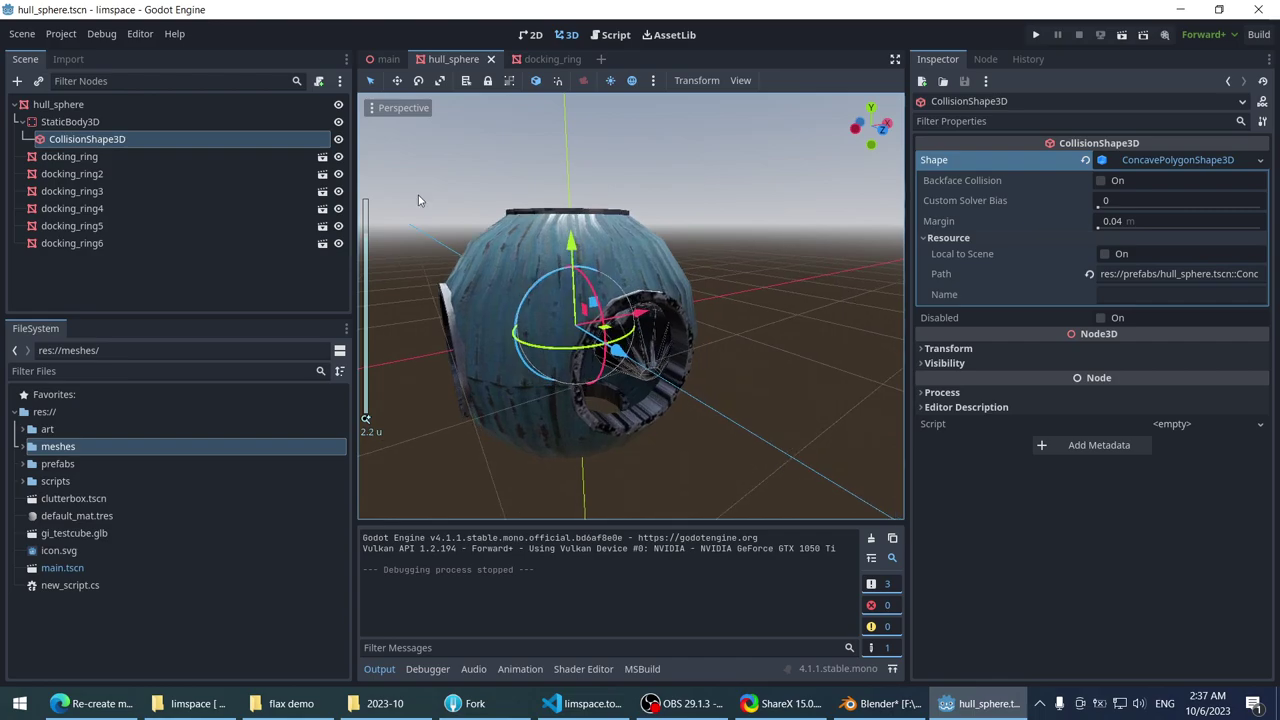
click(60, 104)
click(70, 122)
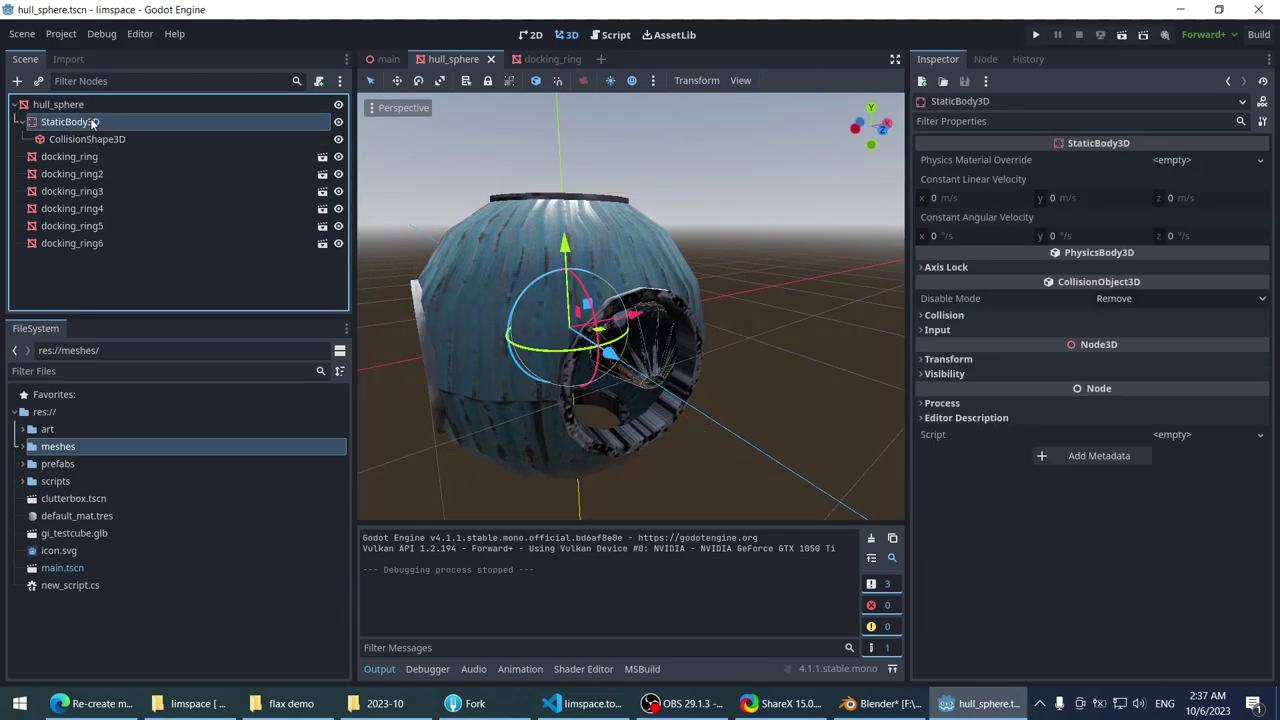
click(96, 105)
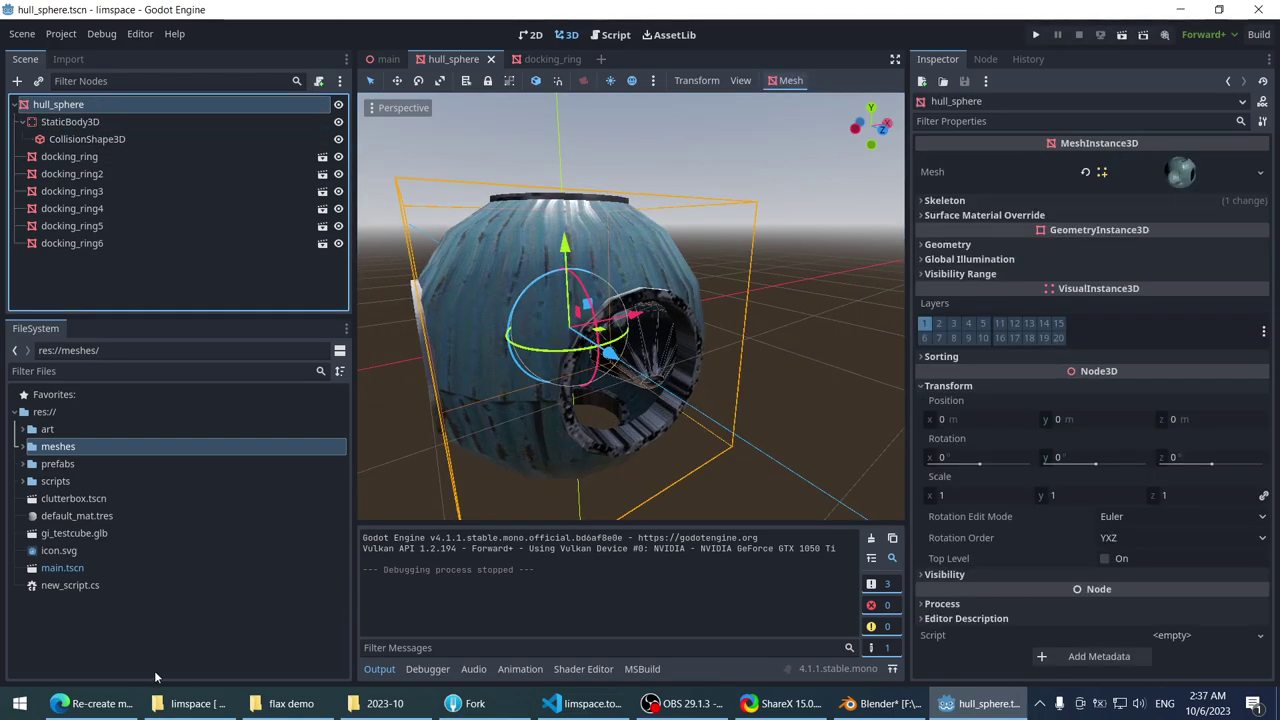
- On the GitHub issue page, follow the link to duplicate issue #38853
click(95, 703)
scroll(61, 294, up, 3)
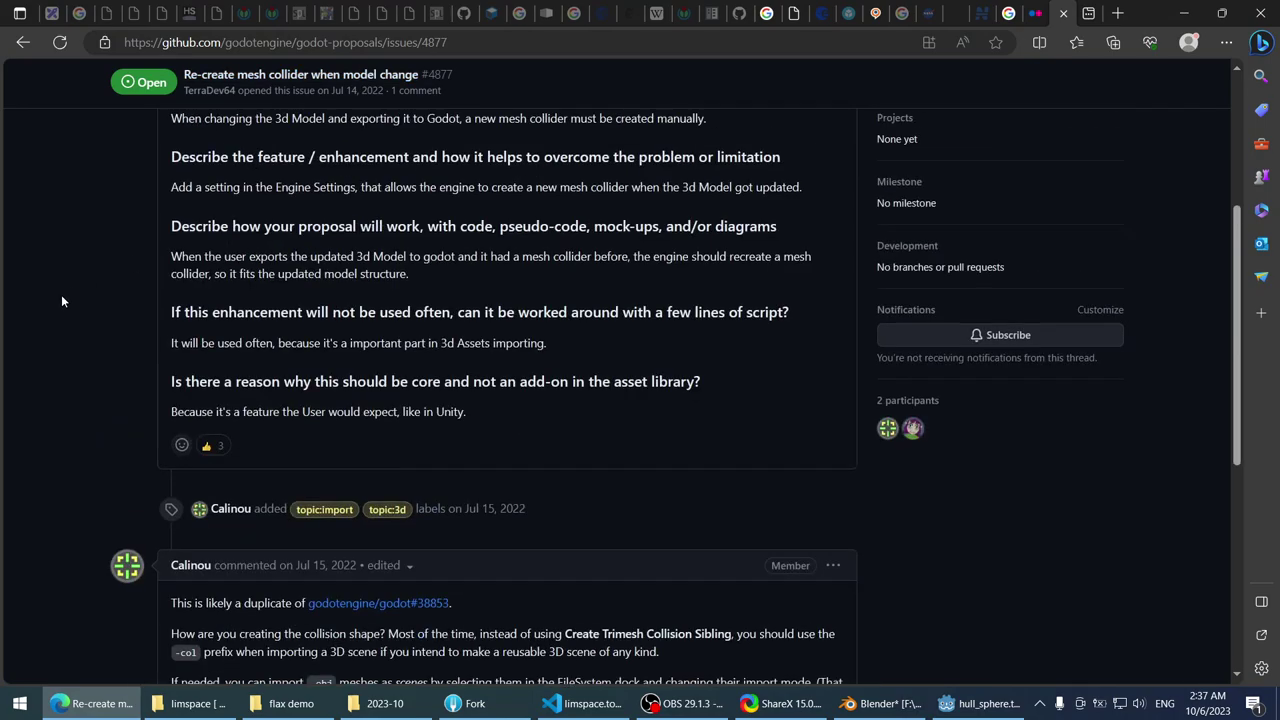
scroll(61, 294, down, 2)
click(331, 449)
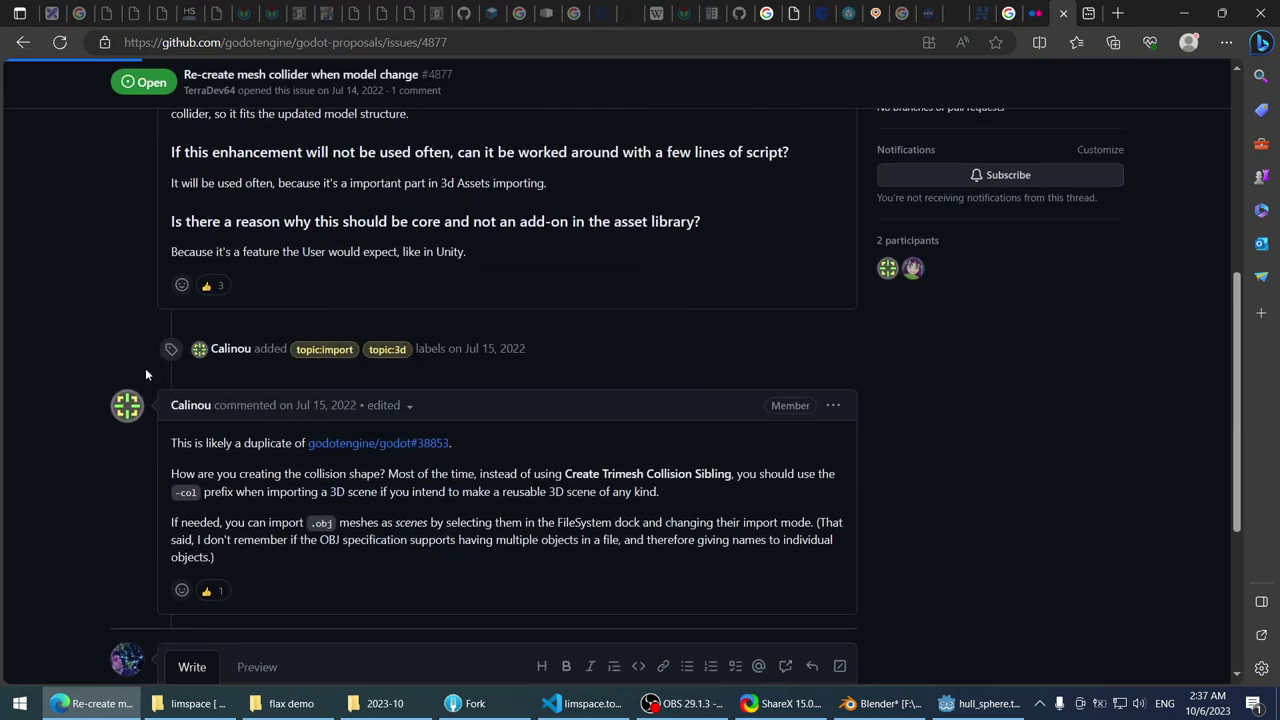
- Read through the comments of issue #38853, then return to the Godot editor
scroll(104, 360, down, 15)
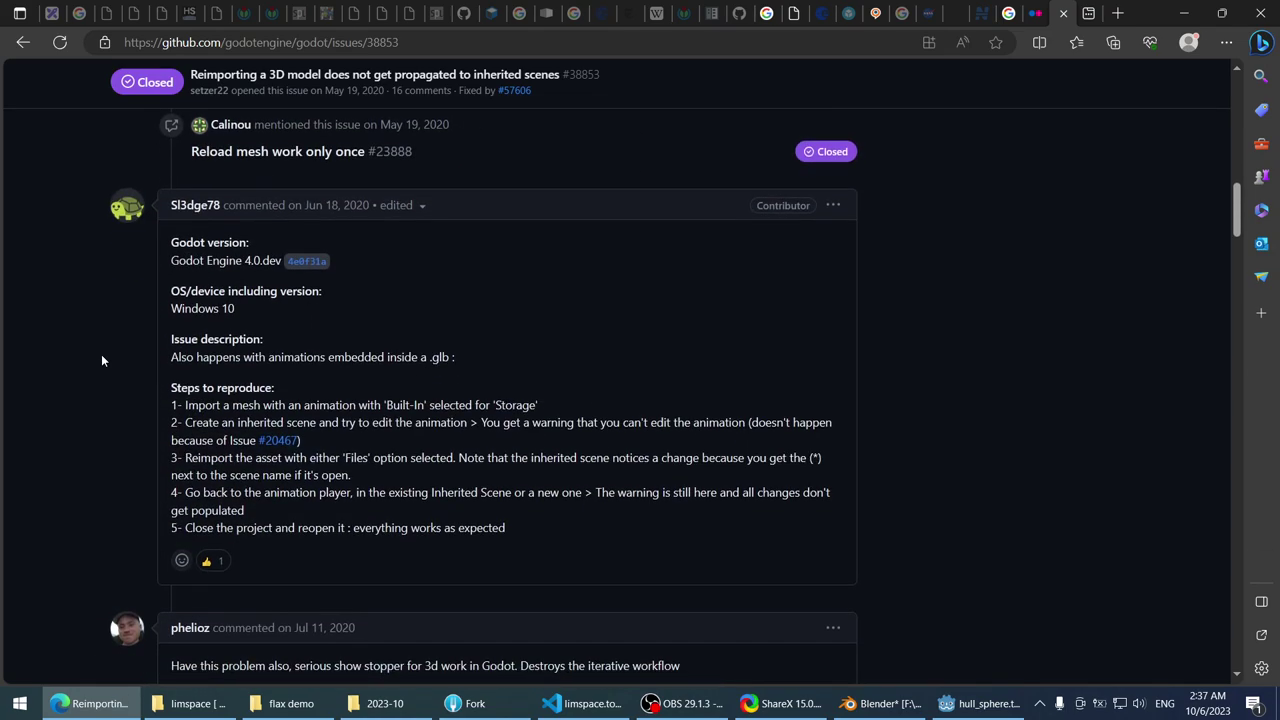
scroll(101, 360, down, 2)
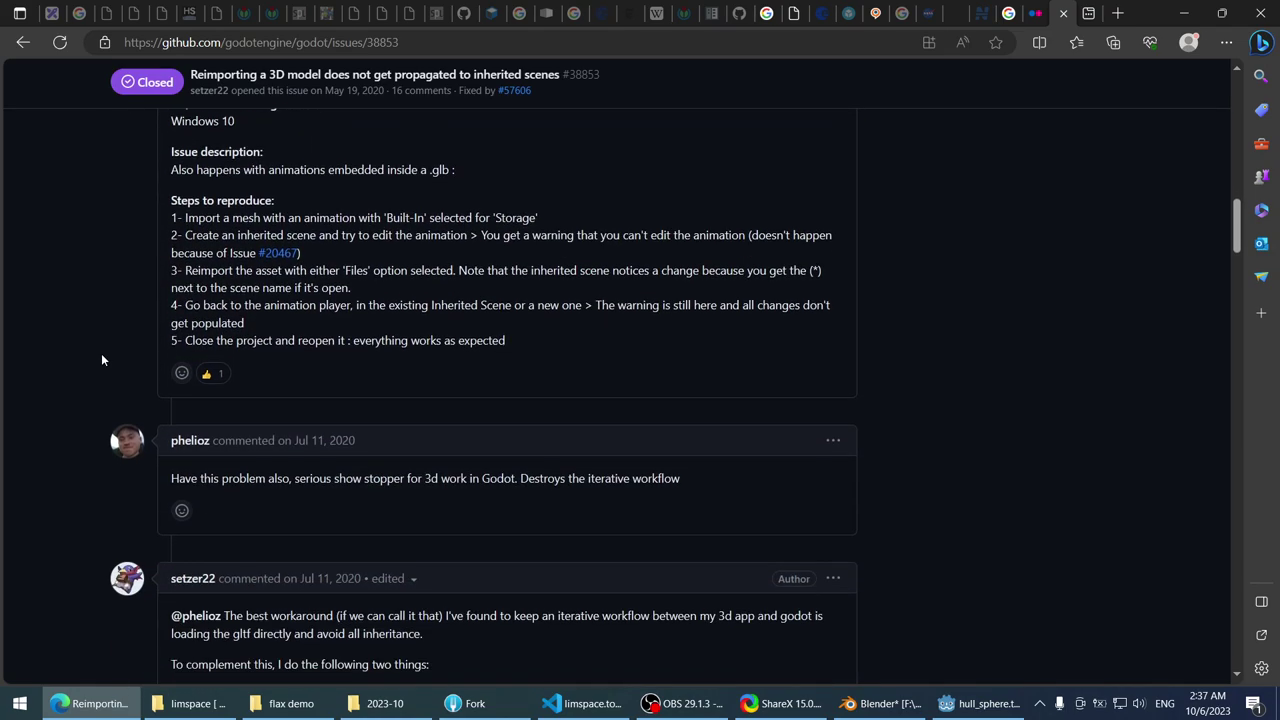
scroll(101, 360, down, 4)
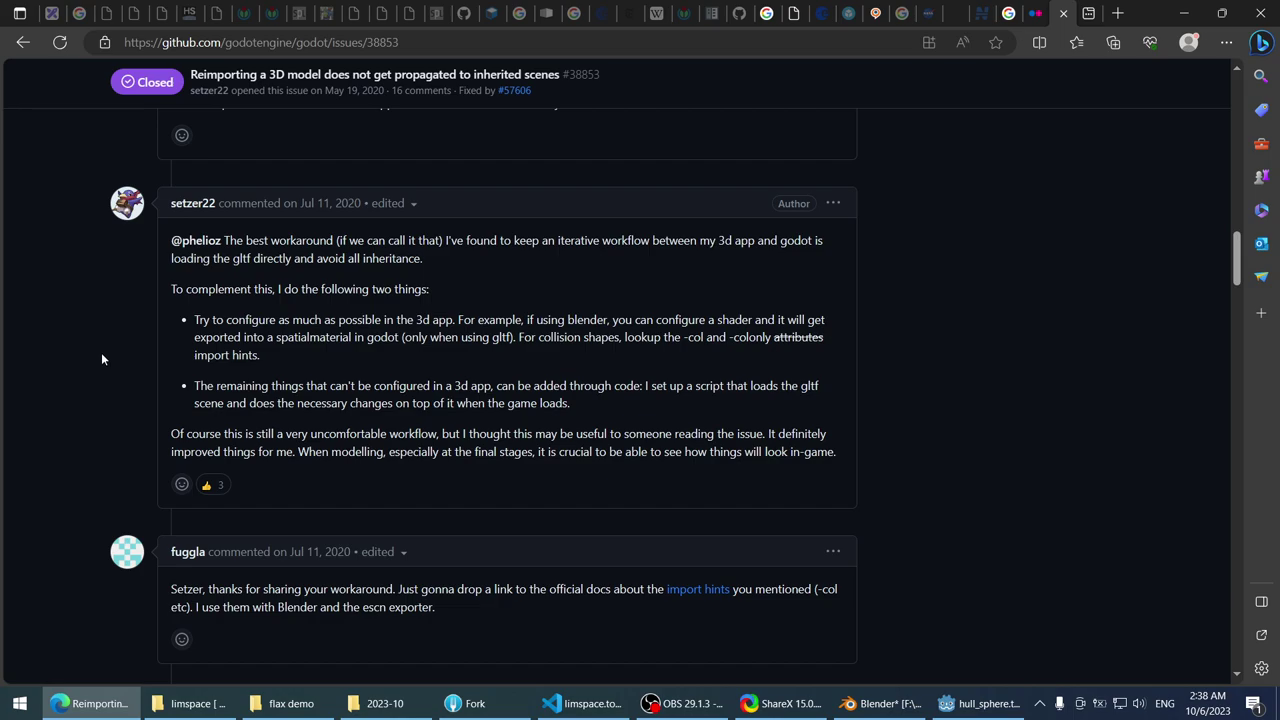
scroll(102, 352, down, 1)
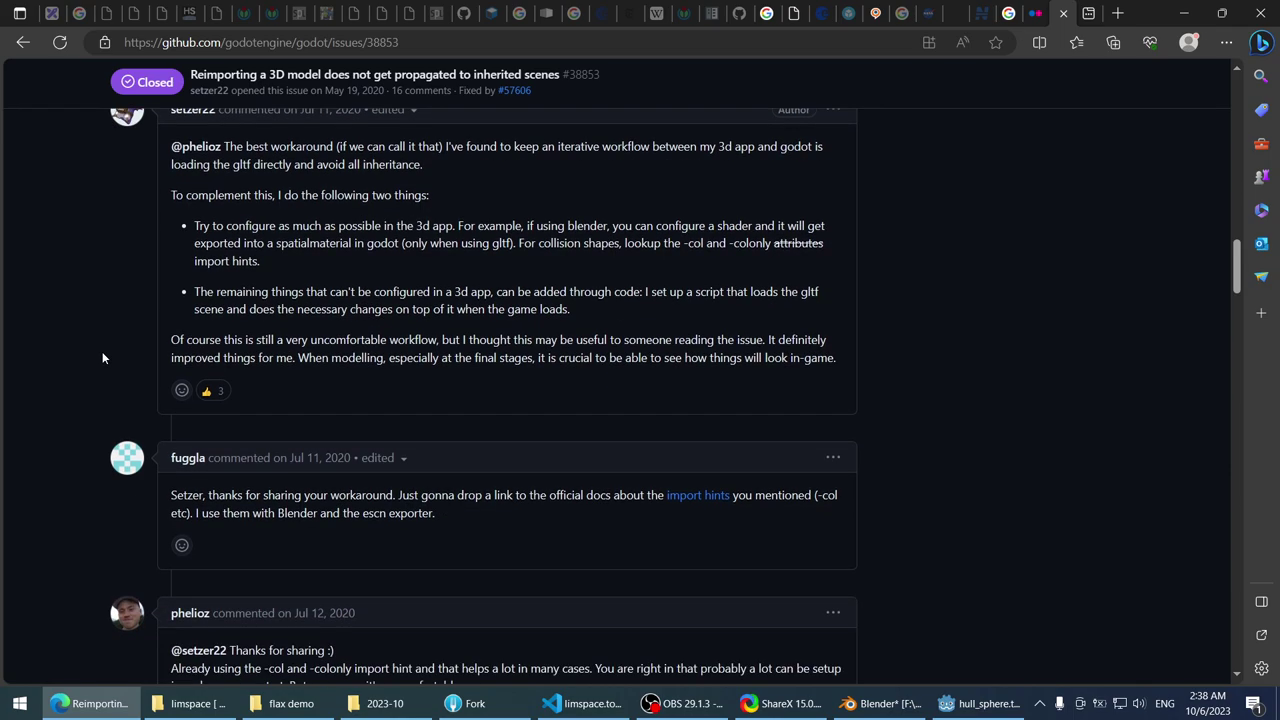
scroll(102, 352, down, 1)
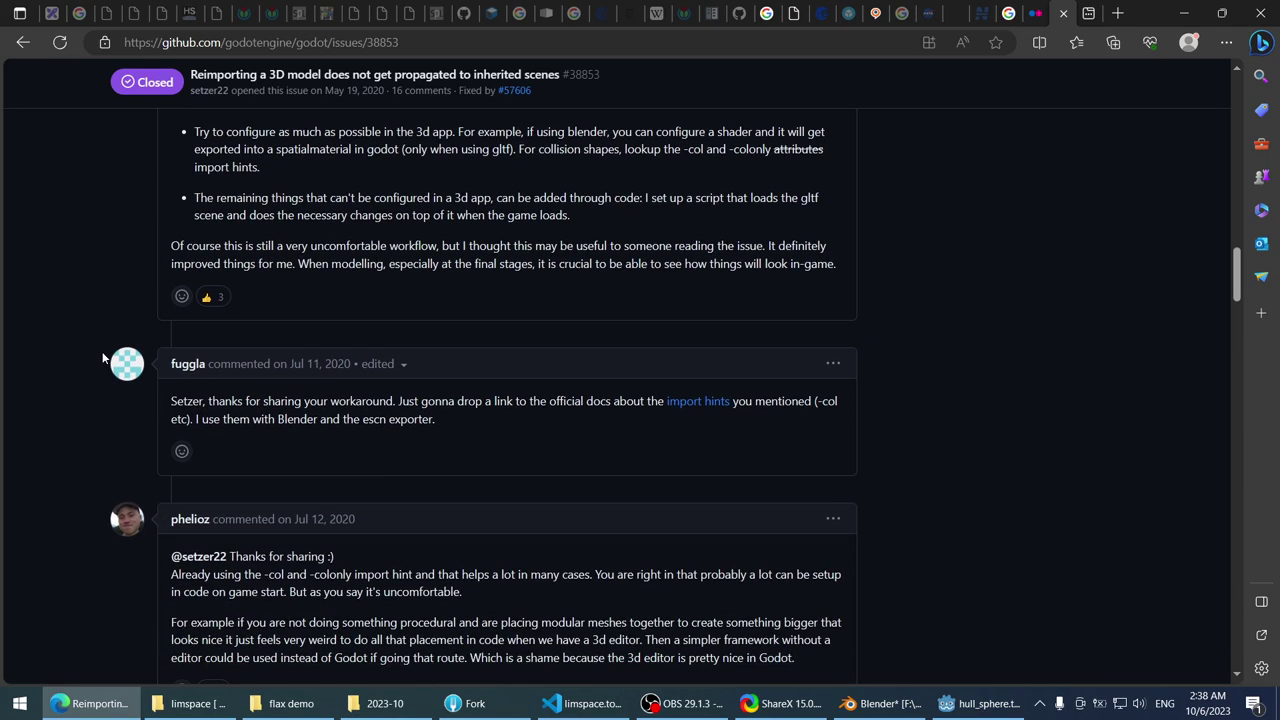
scroll(102, 357, down, 3)
scroll(102, 357, down, 5)
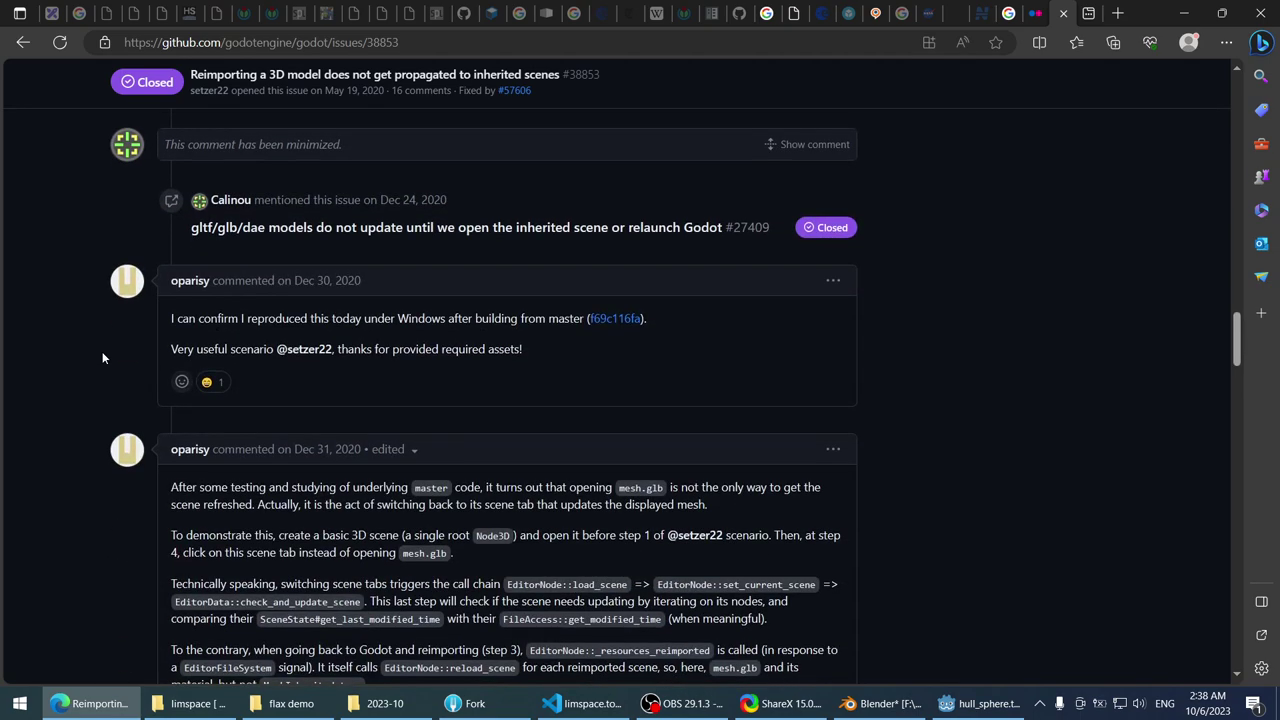
scroll(102, 357, down, 2)
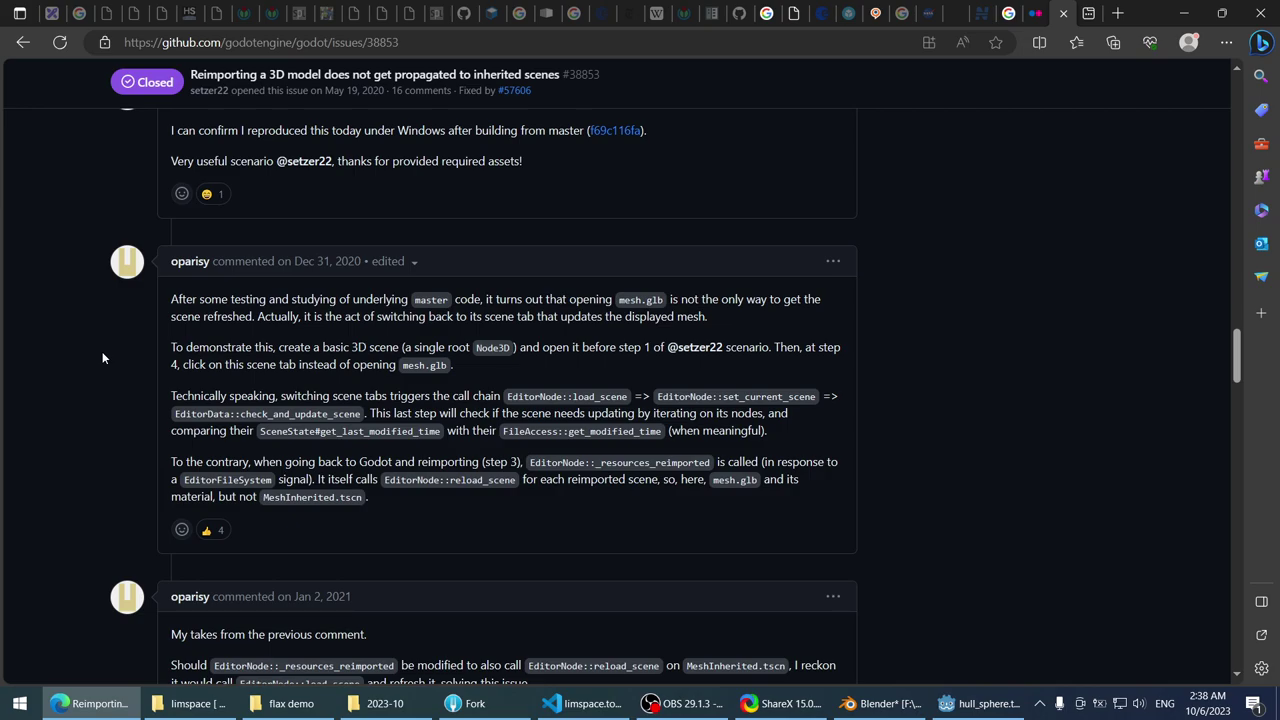
scroll(102, 357, down, 3)
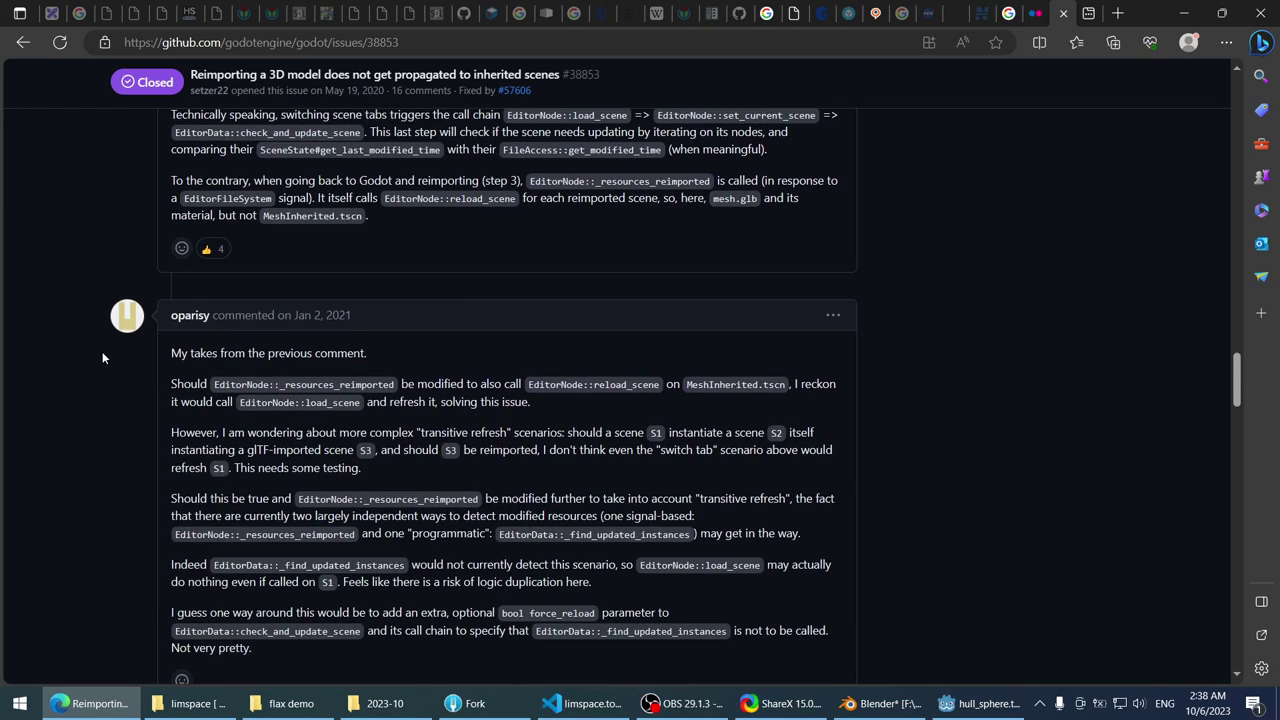
scroll(102, 357, down, 5)
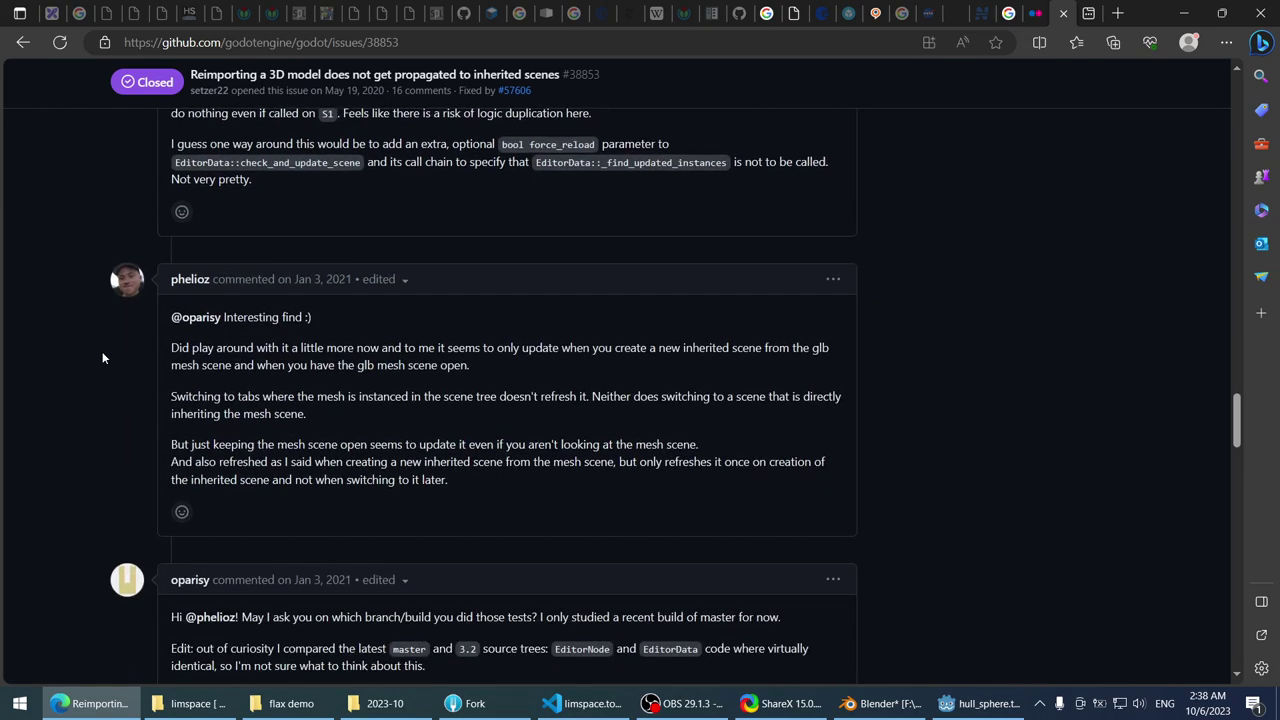
scroll(102, 357, down, 10)
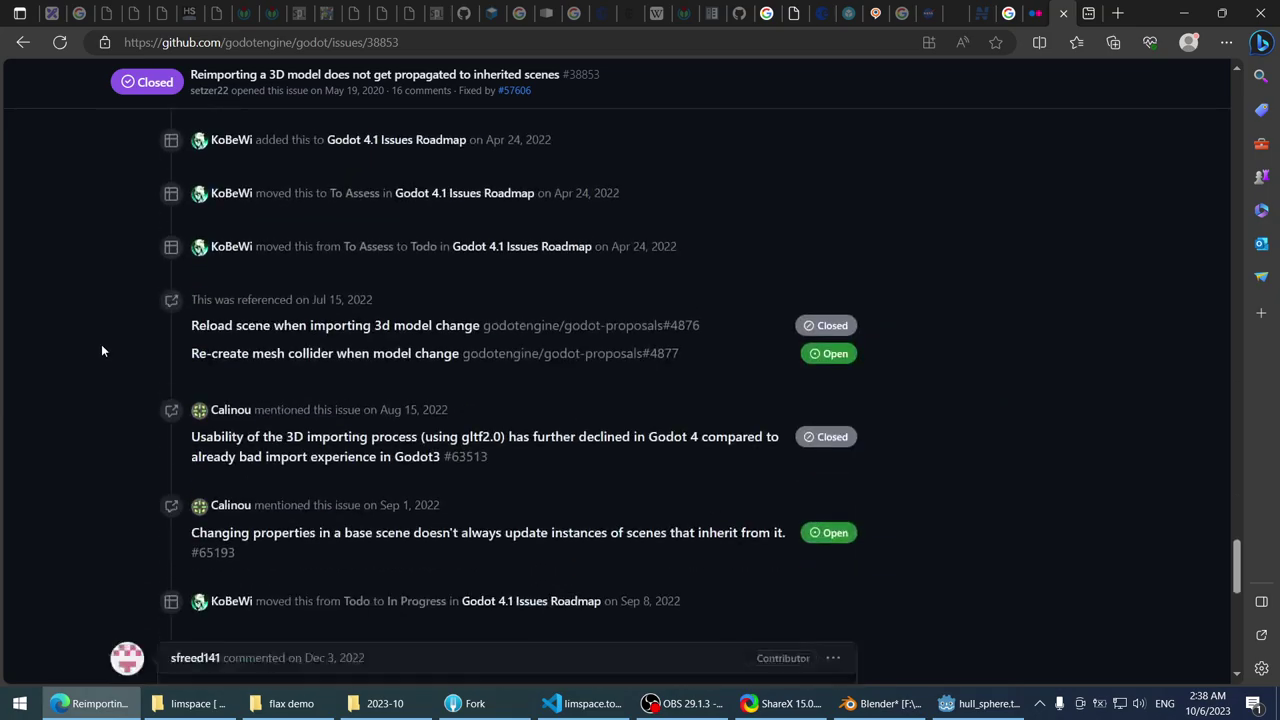
scroll(102, 350, down, 8)
scroll(103, 352, up, 2)
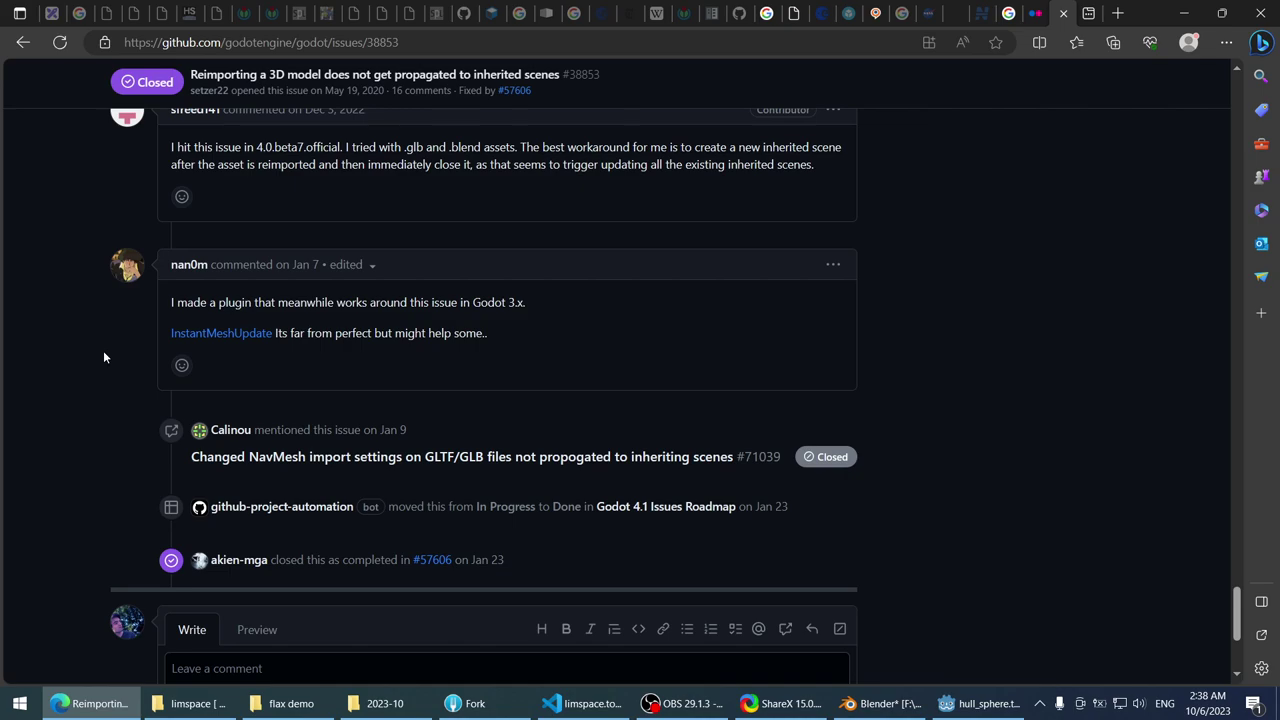
scroll(103, 357, up, 1)
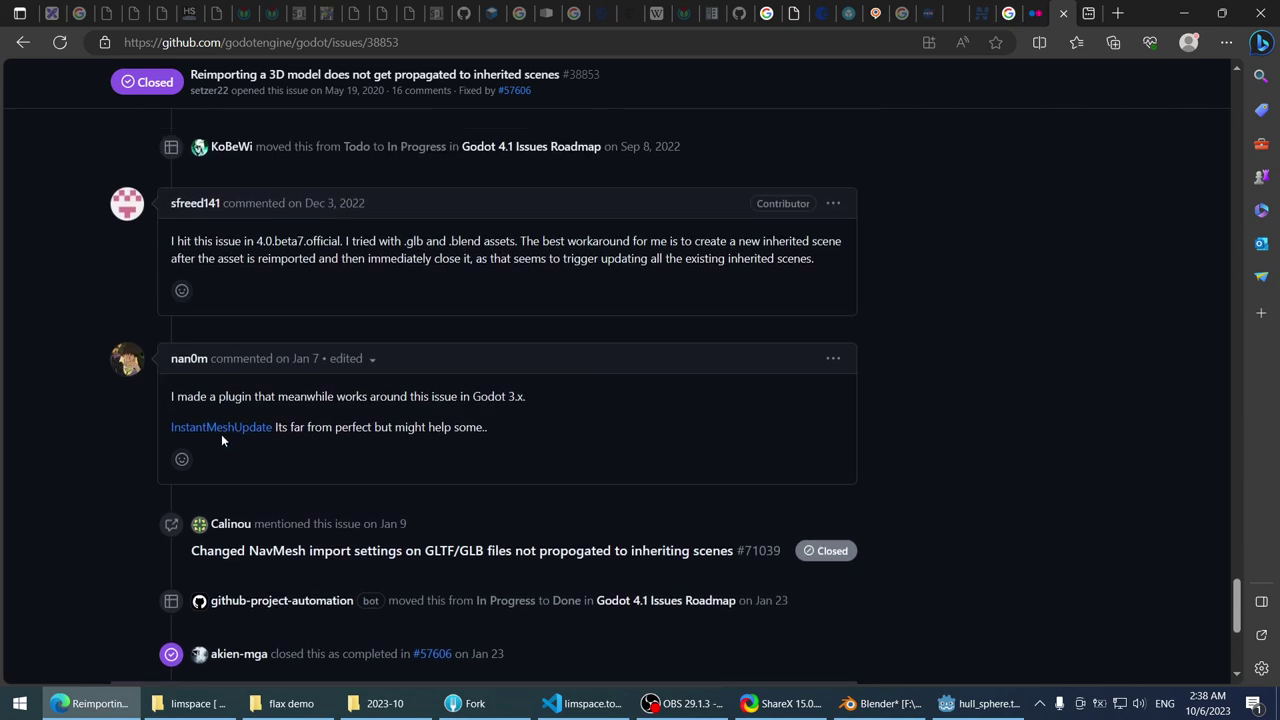
scroll(112, 366, up, 1)
key(alt+Tab)
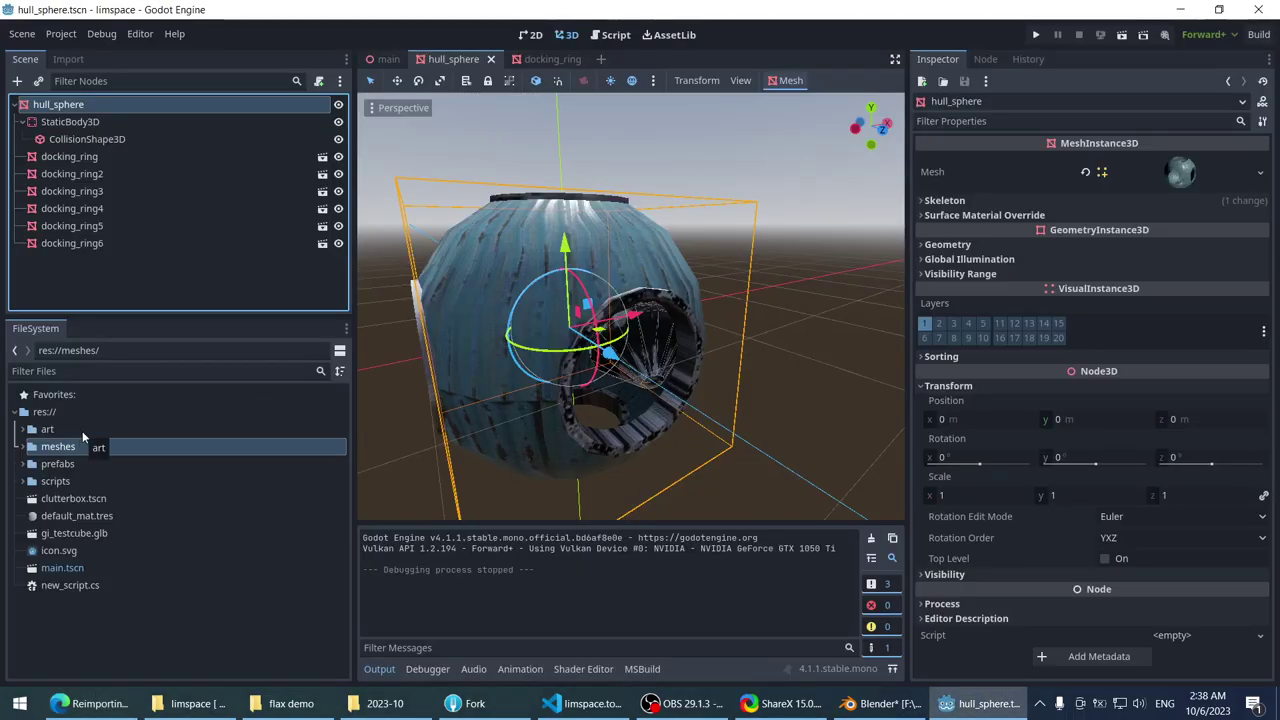
- Expand the art folder and open tube.glb's Advanced Import Settings
drag(82, 431, 53, 446)
click(57, 436)
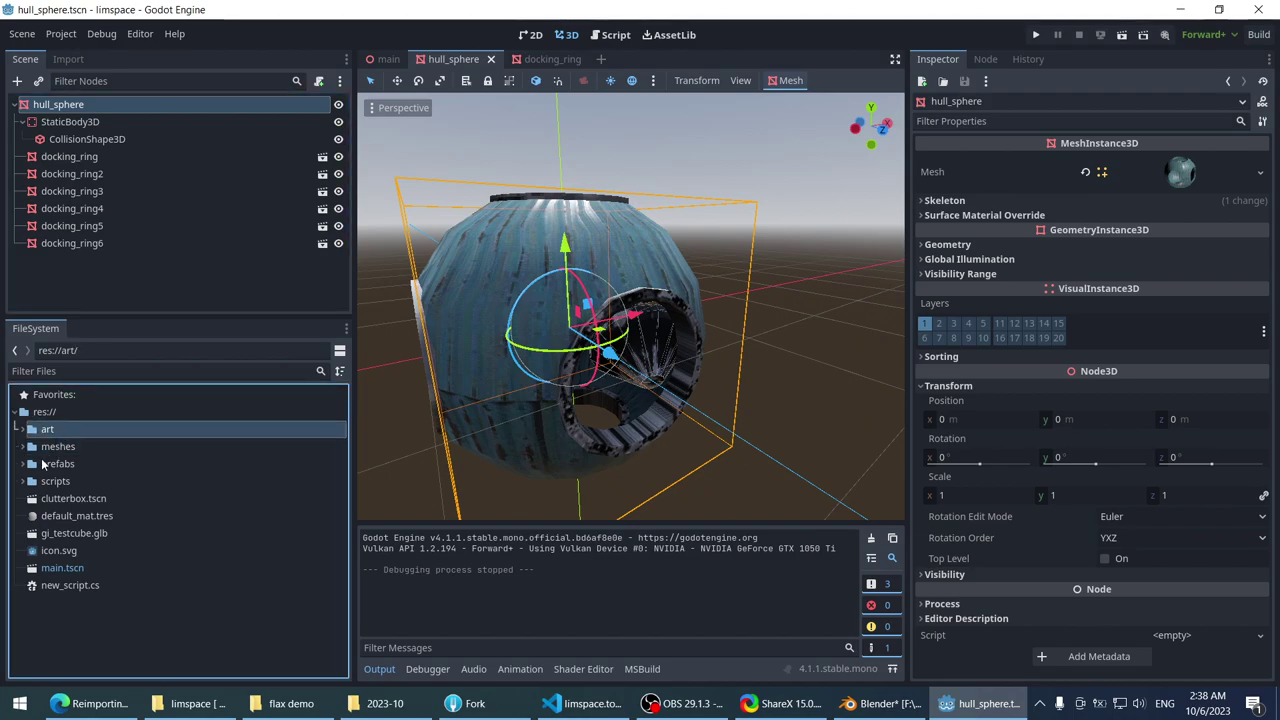
click(78, 410)
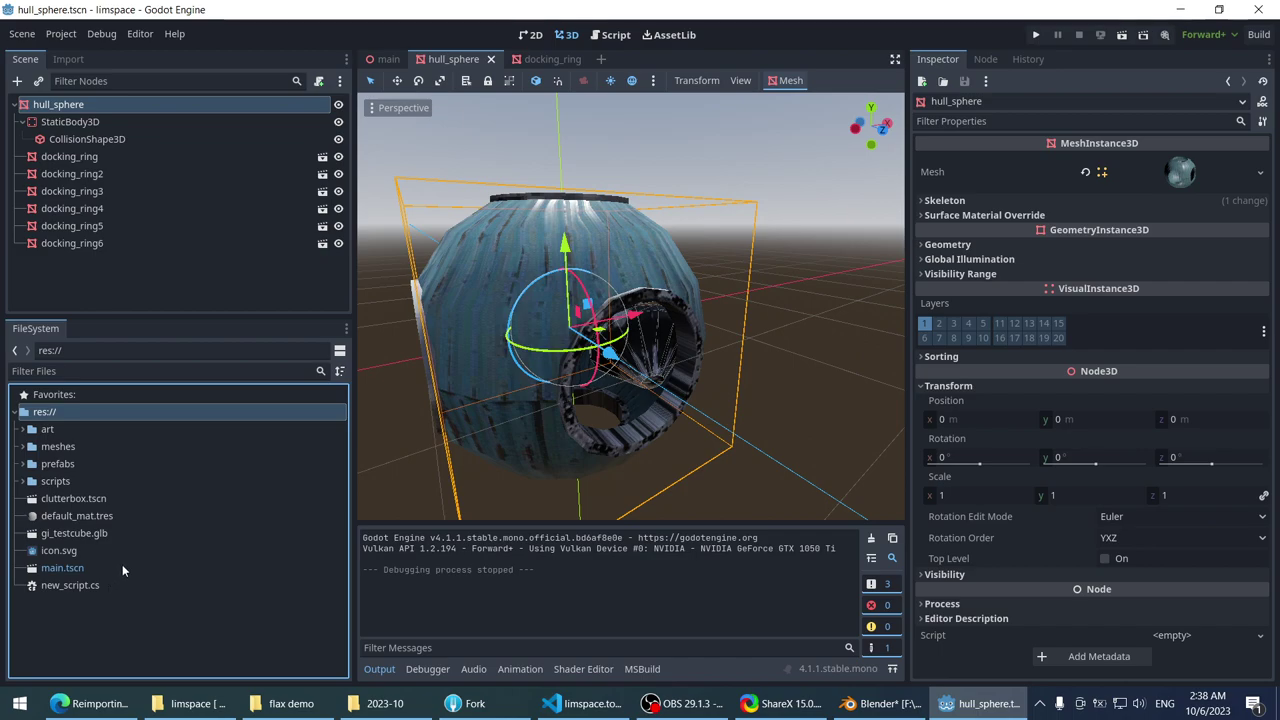
double_click(72, 428)
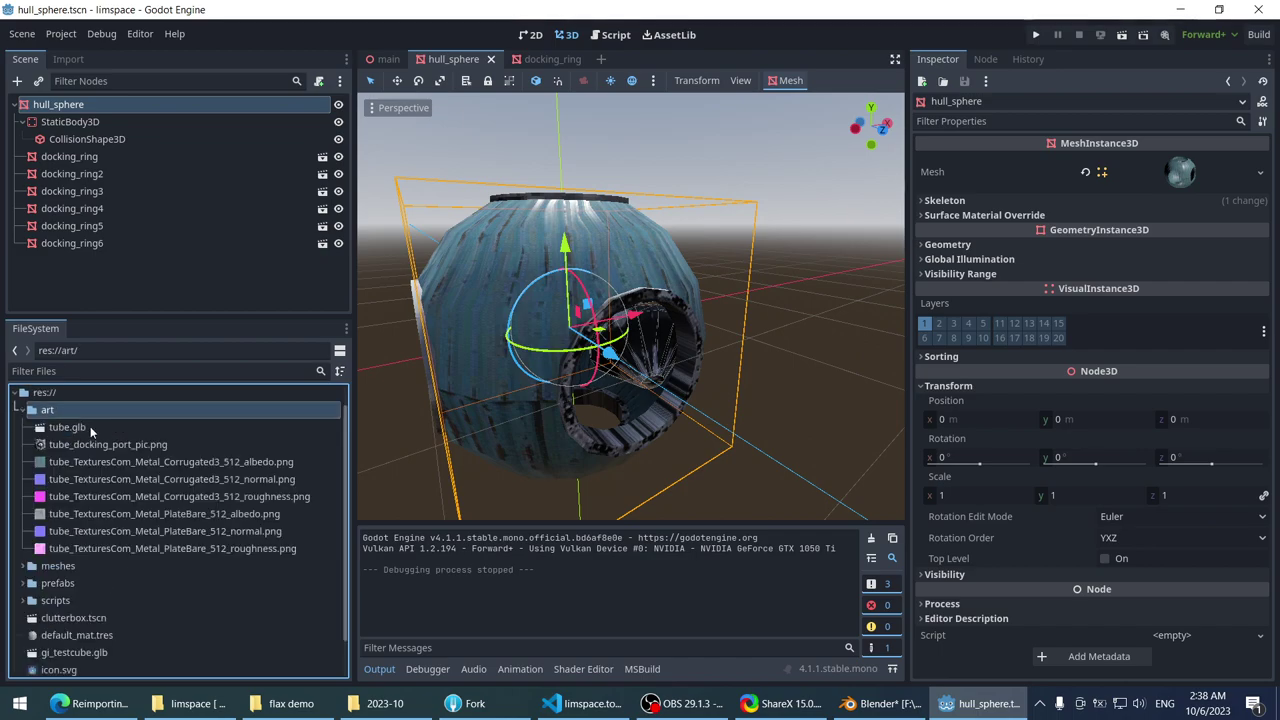
double_click(101, 428)
- Review the tube.glb import options for hull_tube's body and collision and the cupola nodes
drag(494, 352, 630, 306)
scroll(668, 298, up, 3)
click(195, 105)
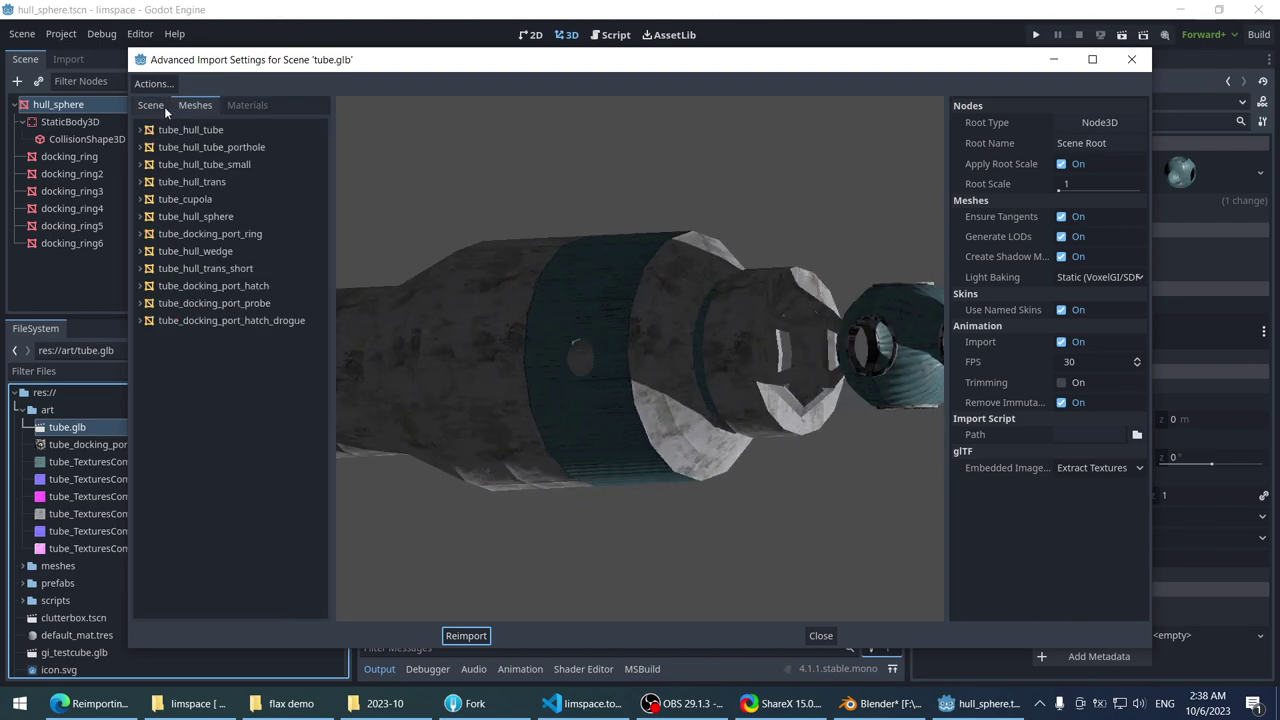
click(160, 105)
click(203, 164)
click(220, 181)
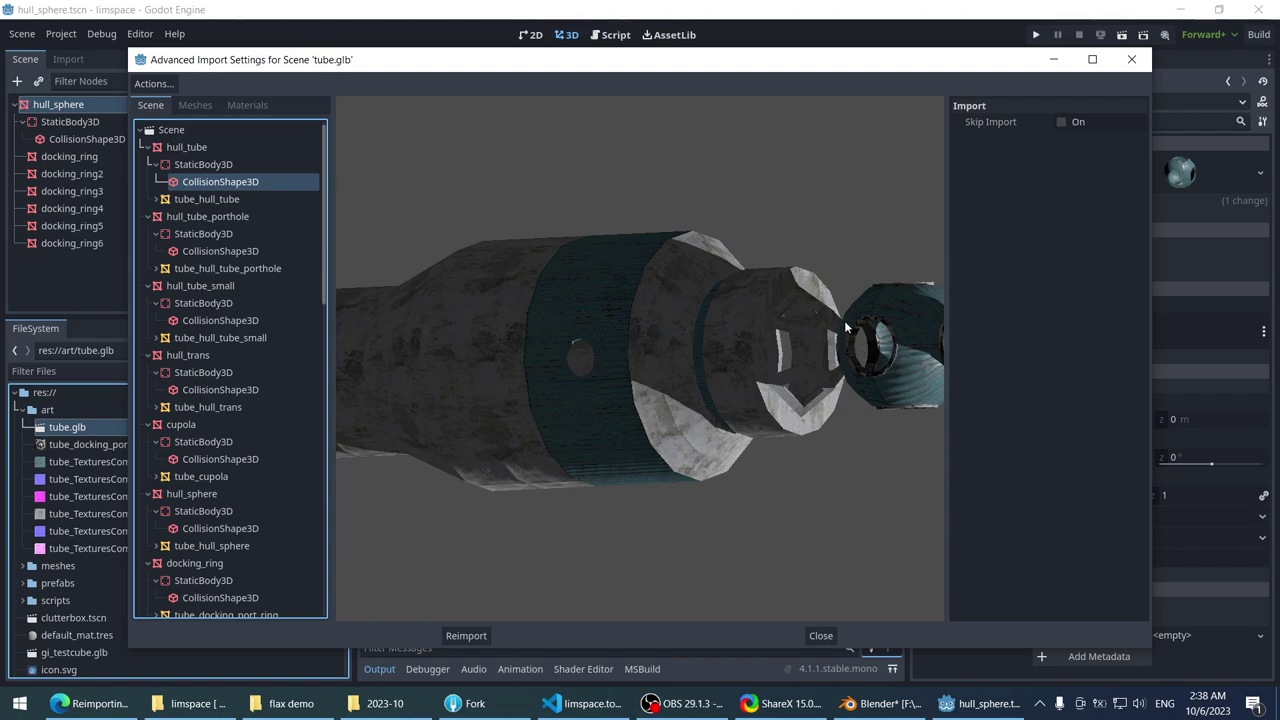
drag(756, 313, 690, 312)
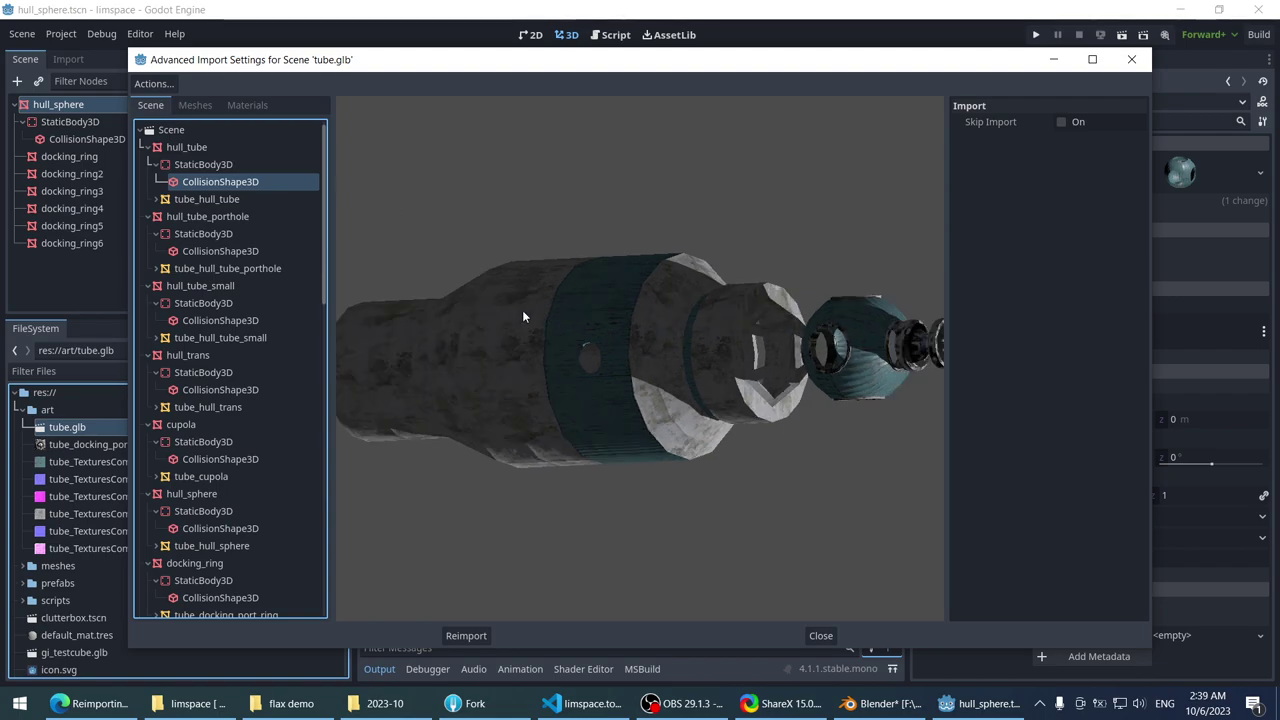
click(244, 422)
click(234, 439)
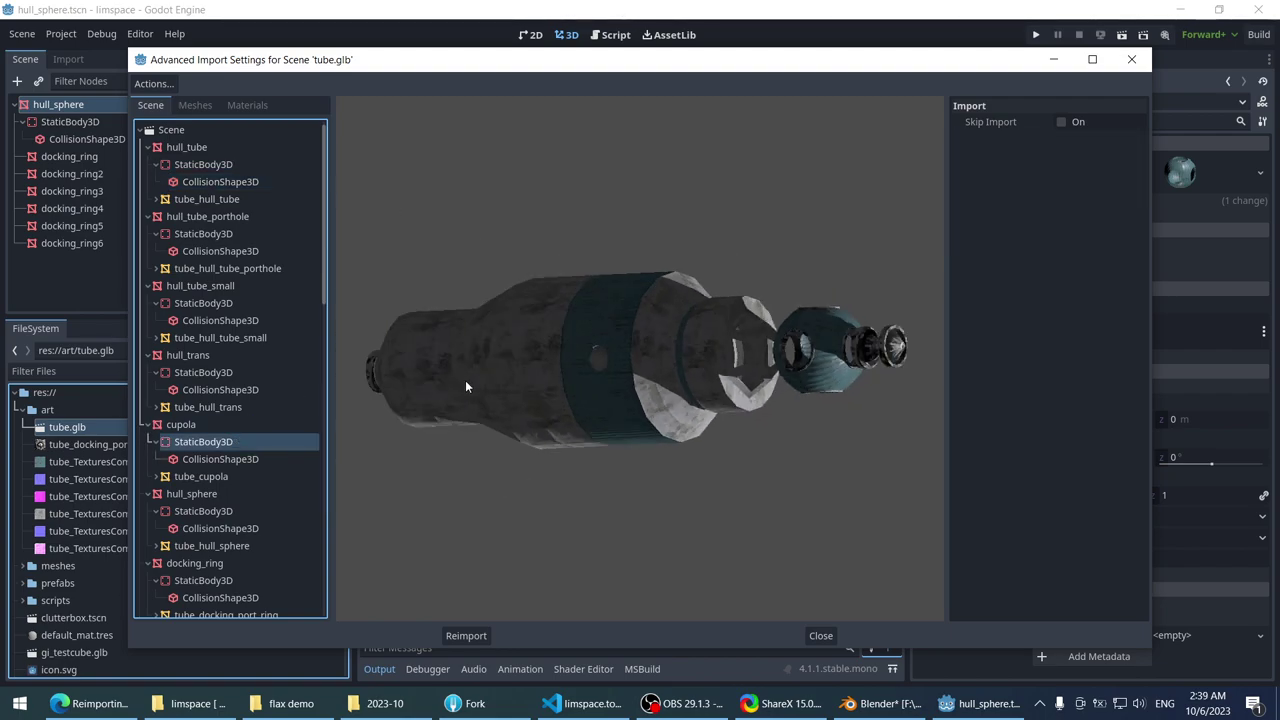
click(256, 474)
- Inspect the hull_sphere node and its collision shape in the rotated preview
click(244, 493)
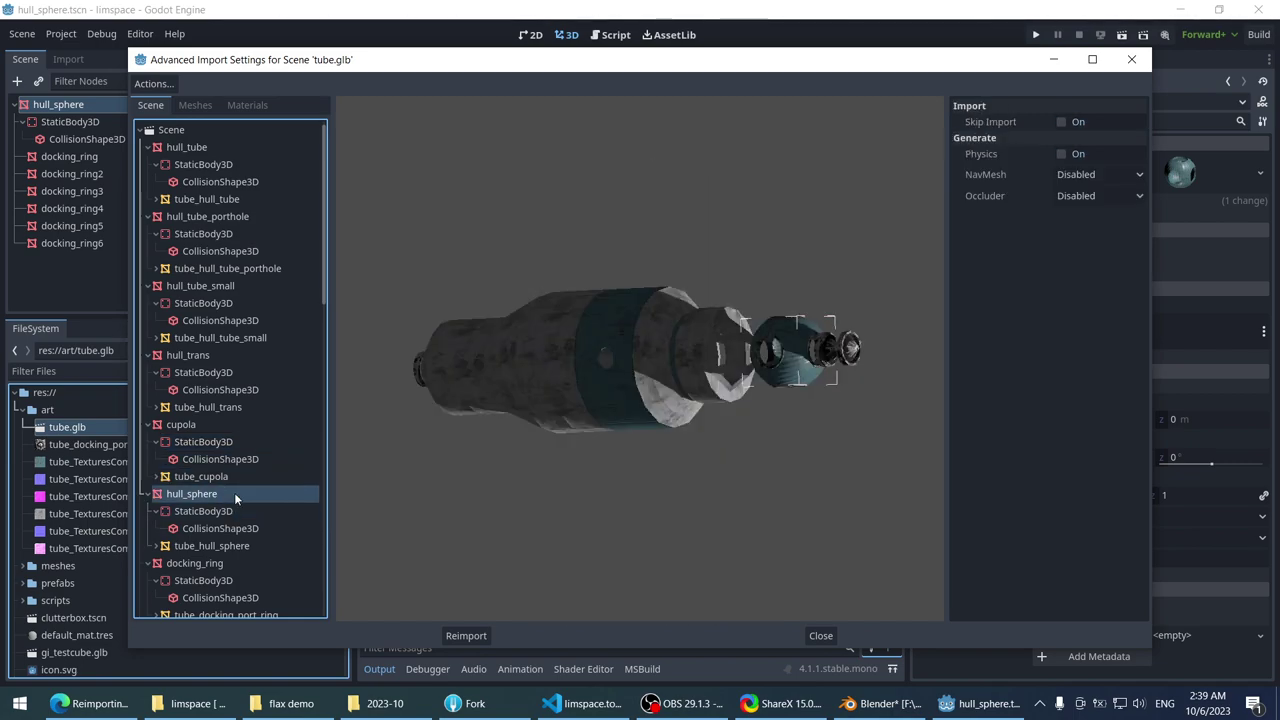
drag(606, 358, 490, 369)
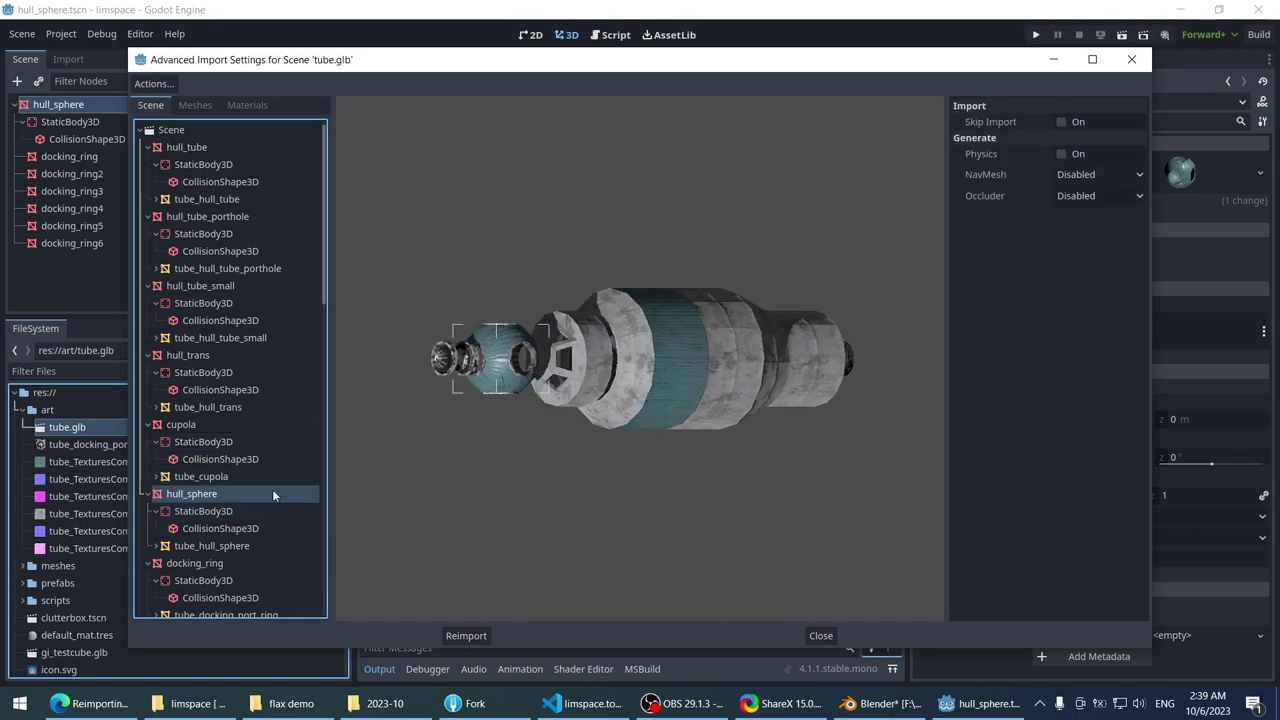
click(220, 528)
scroll(600, 360, up, 3)
drag(640, 340, 542, 300)
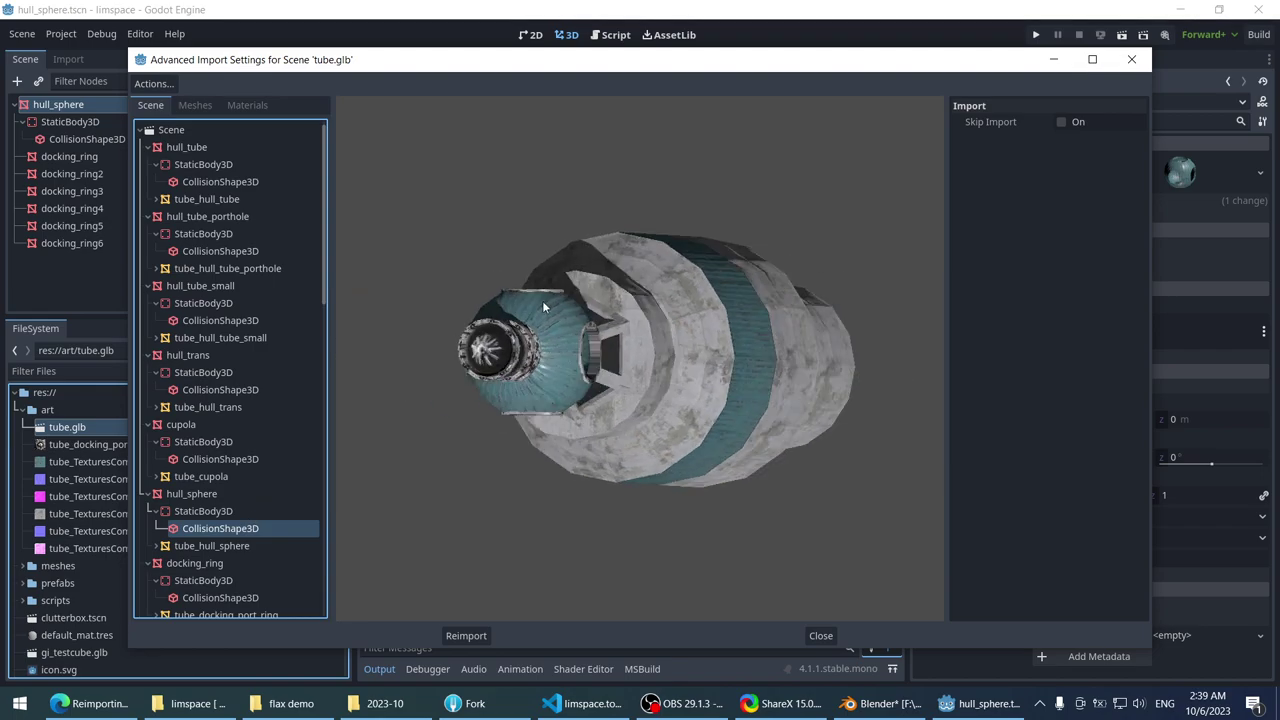
drag(480, 340, 618, 330)
scroll(618, 330, up, 3)
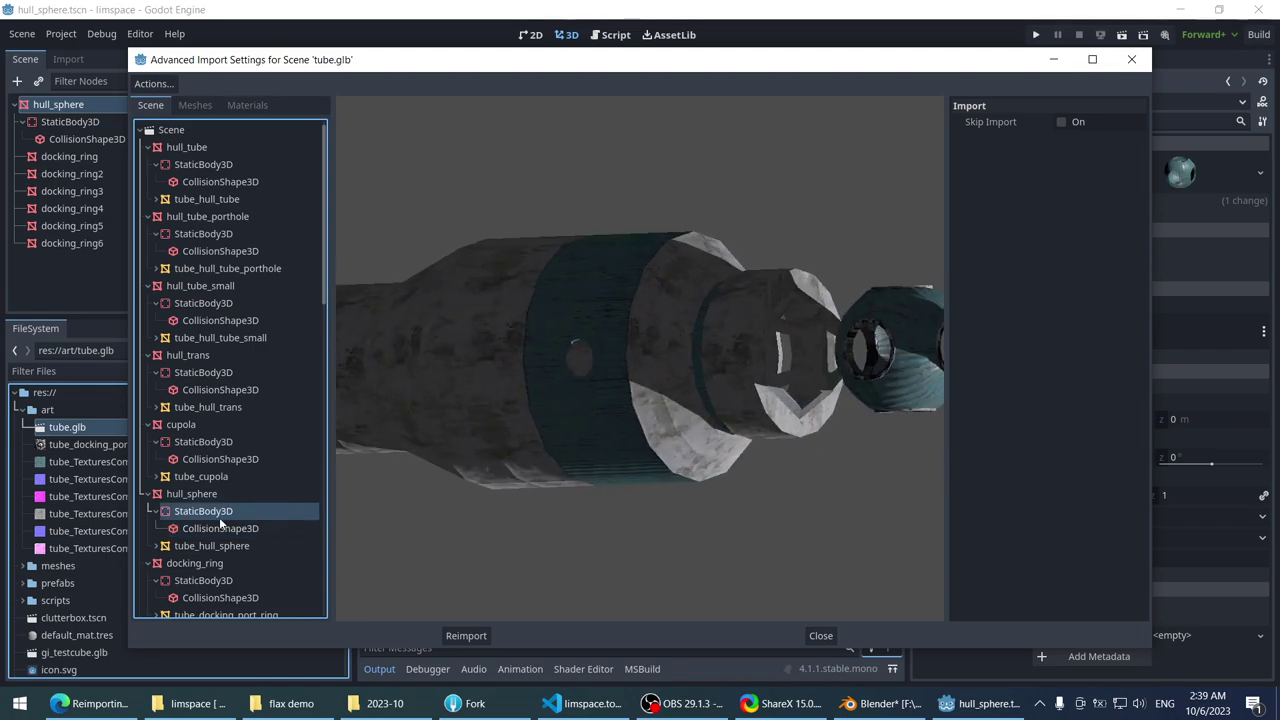
click(222, 495)
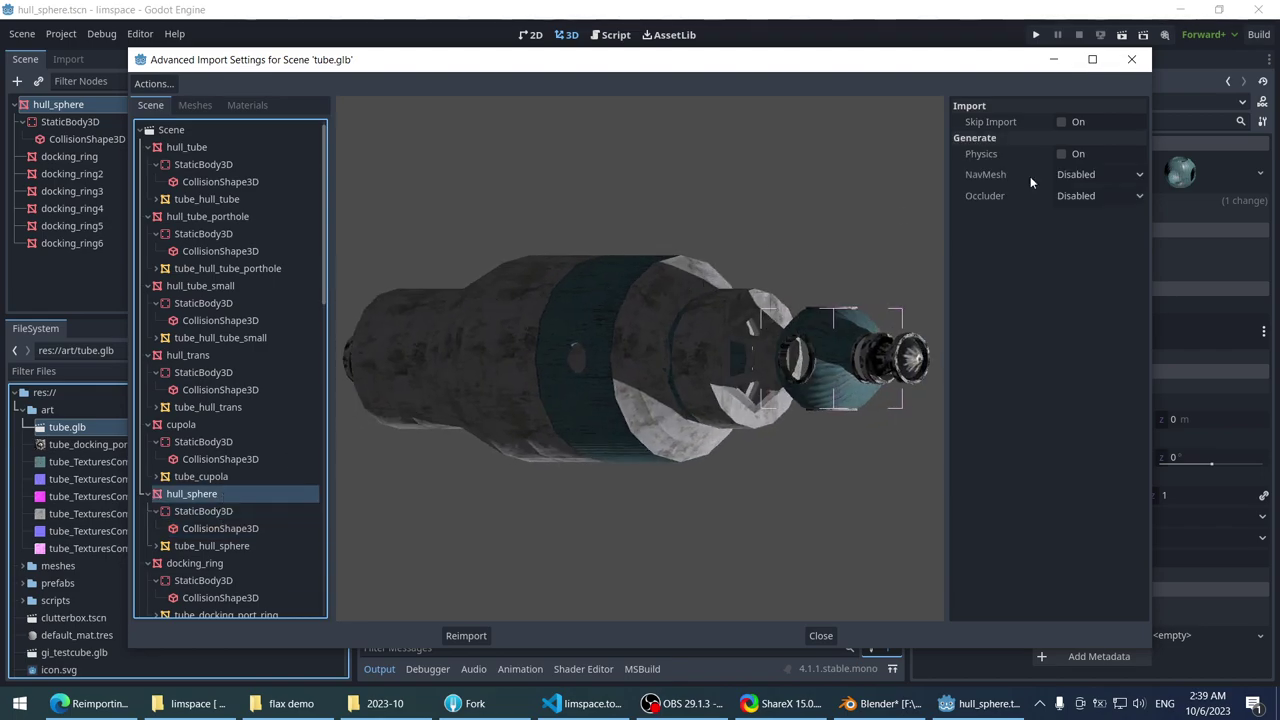
- Leave hull_sphere's Physics generation off and reimport tube.glb
click(1079, 155)
click(1079, 155)
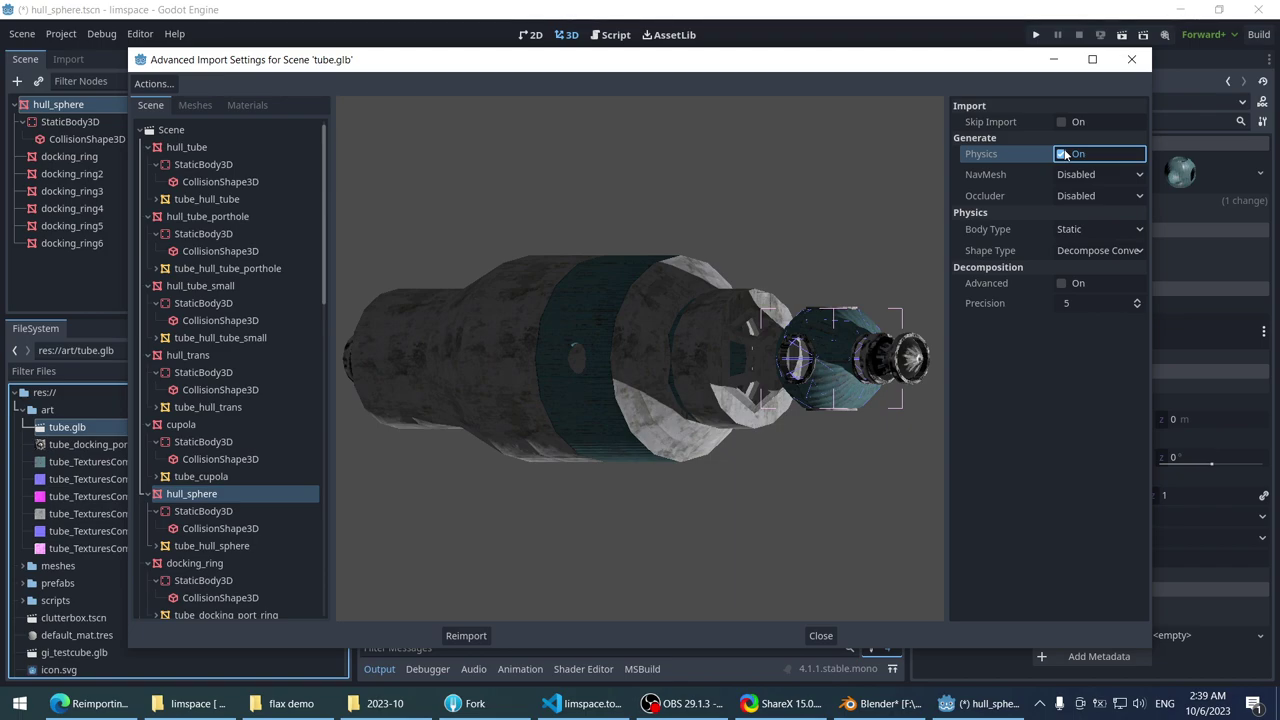
click(1062, 154)
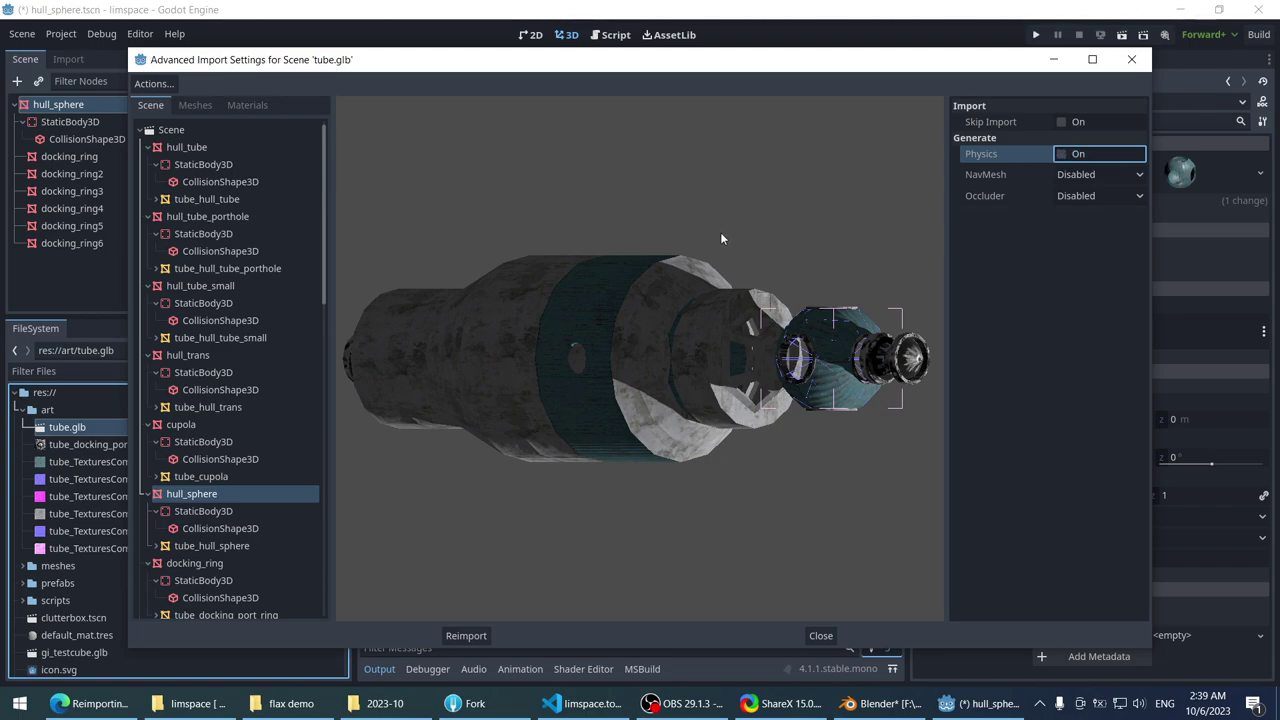
drag(720, 191, 718, 230)
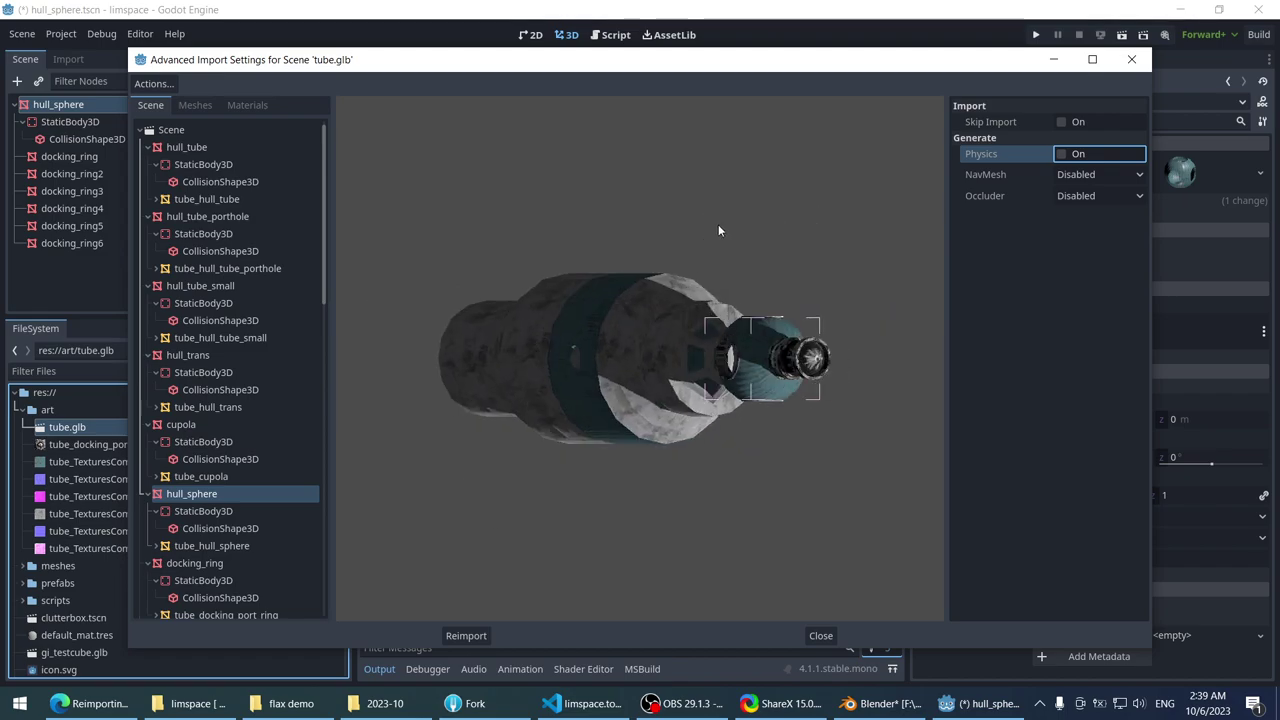
click(468, 636)
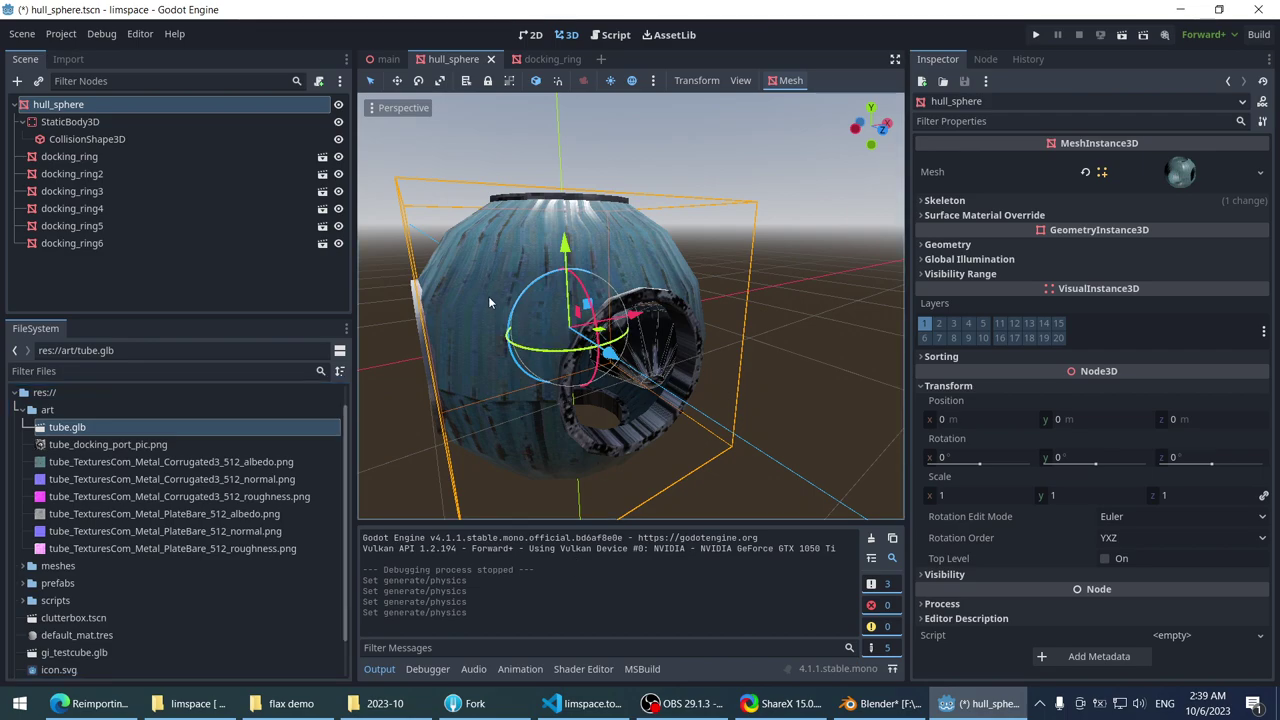
middle_drag(488, 296, 560, 250)
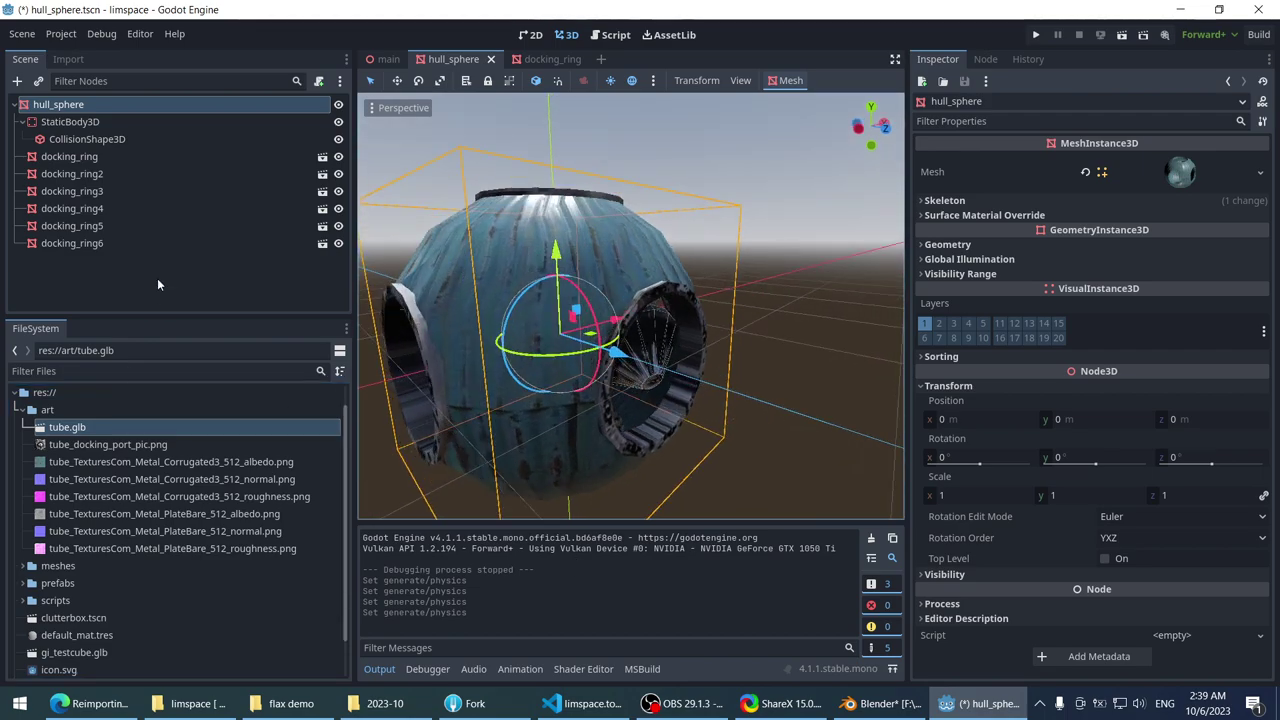
click(100, 122)
click(101, 140)
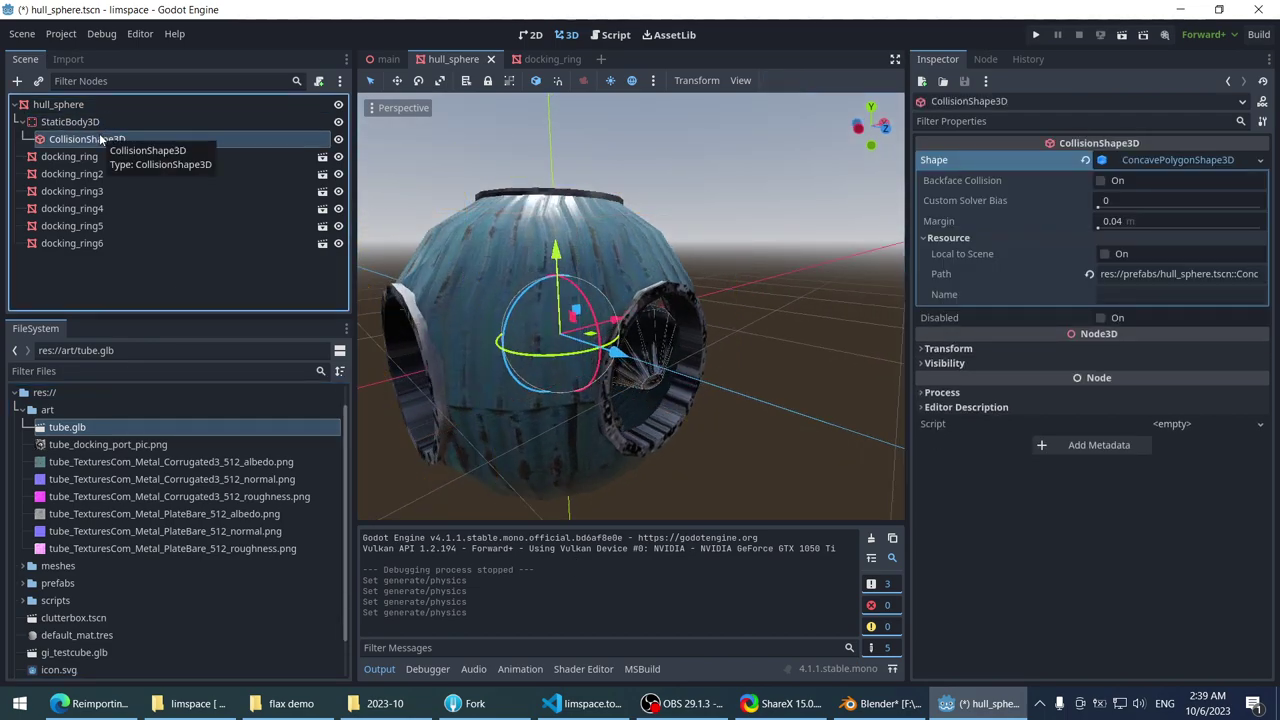
middle_drag(694, 253, 748, 253)
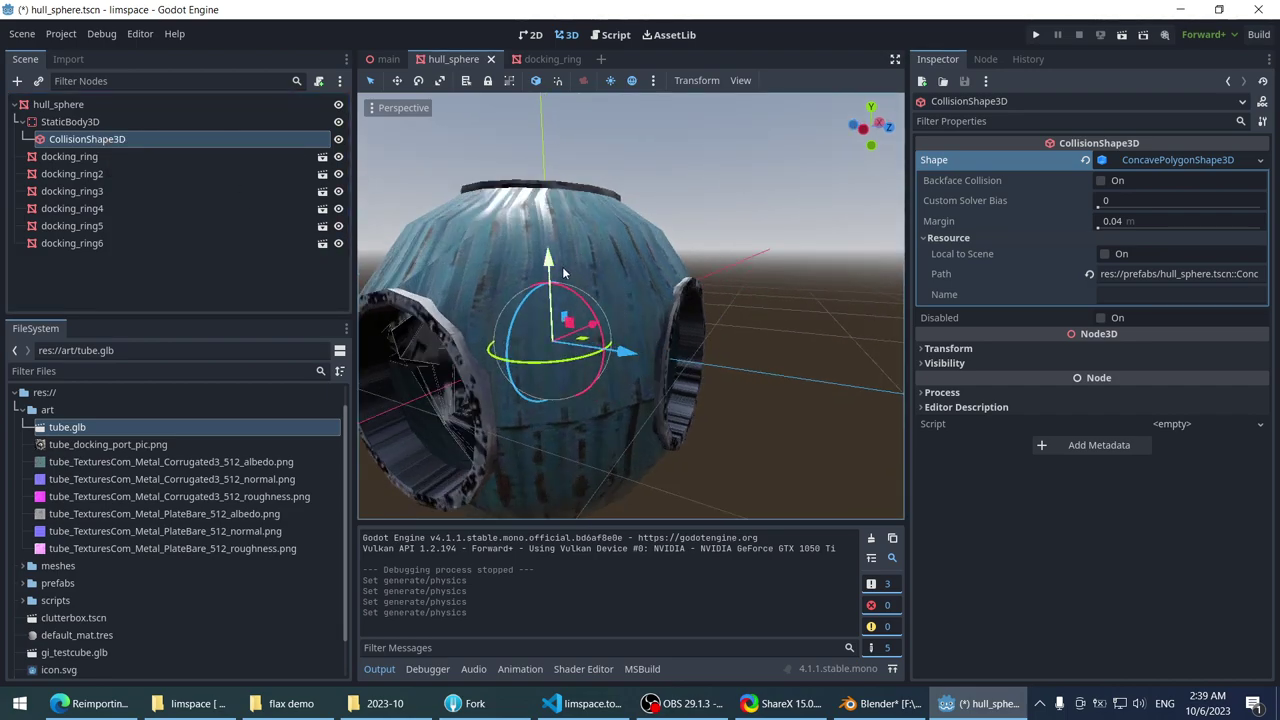
drag(550, 255, 547, 130)
middle_drag(547, 130, 664, 265)
key(ctrl+z)
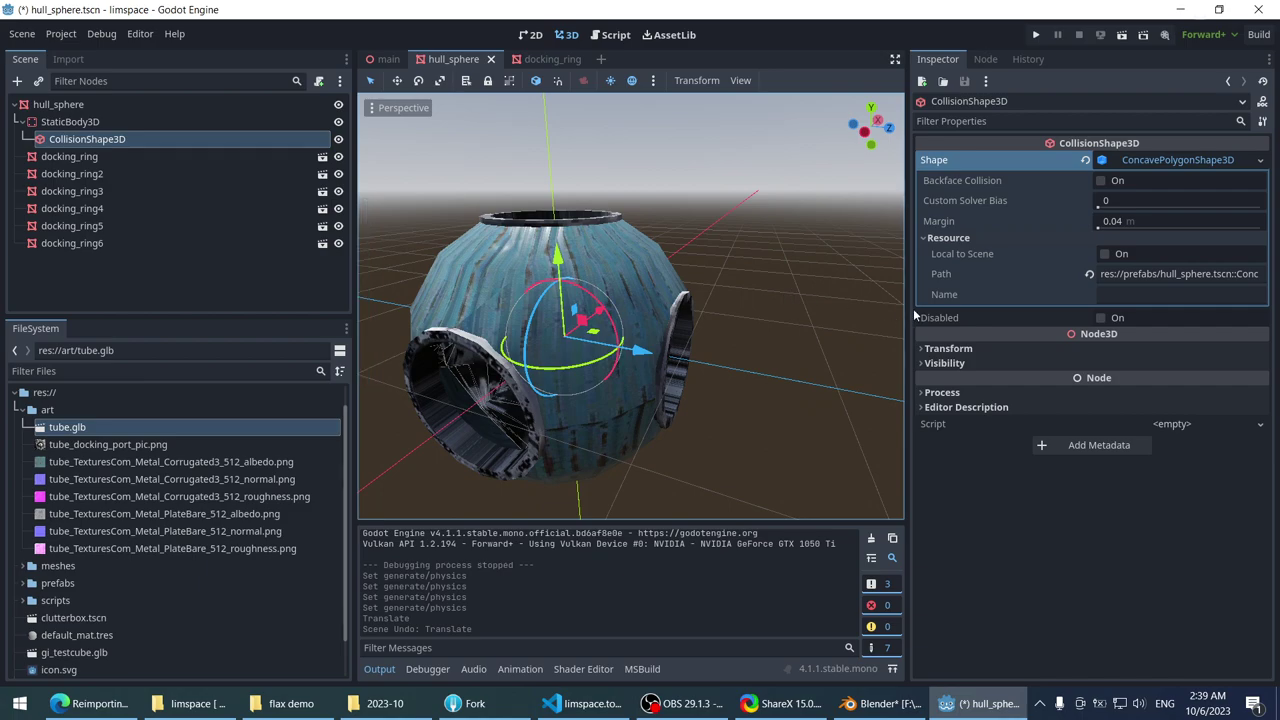
click(106, 105)
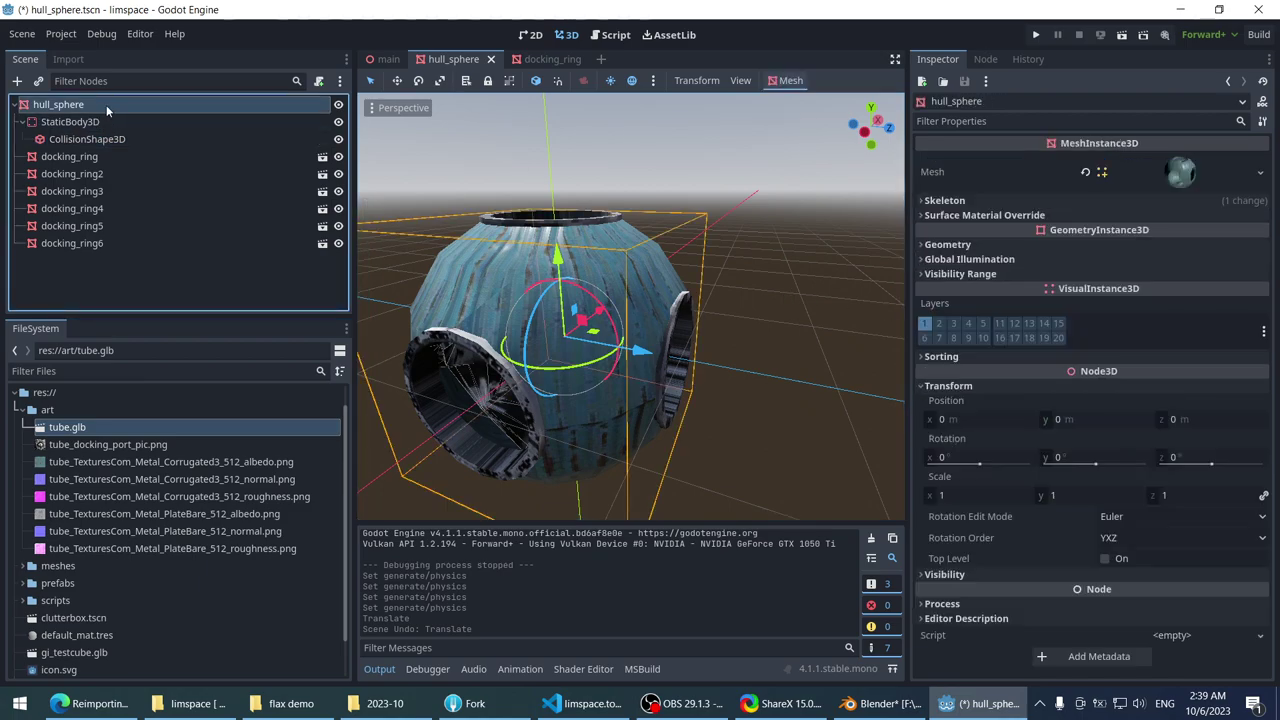
- Clear the concave collision shape's resource path and save the hull_sphere scene
click(103, 121)
click(101, 139)
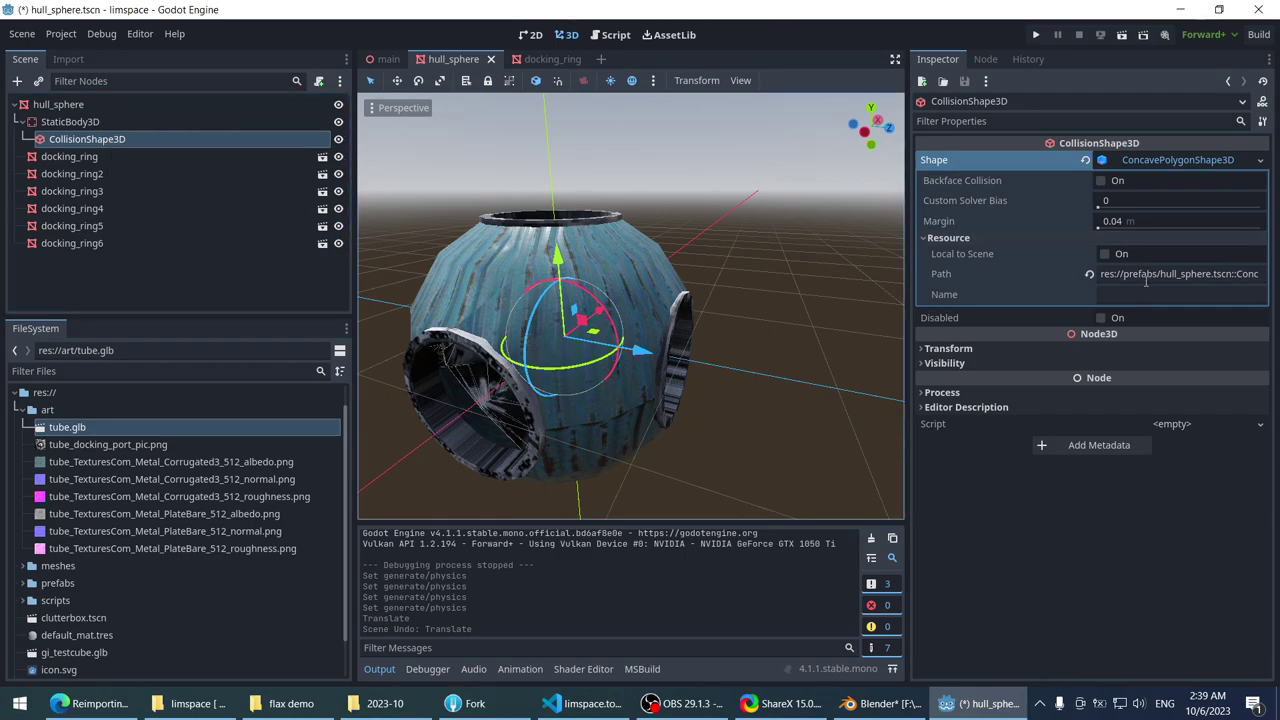
click(1088, 271)
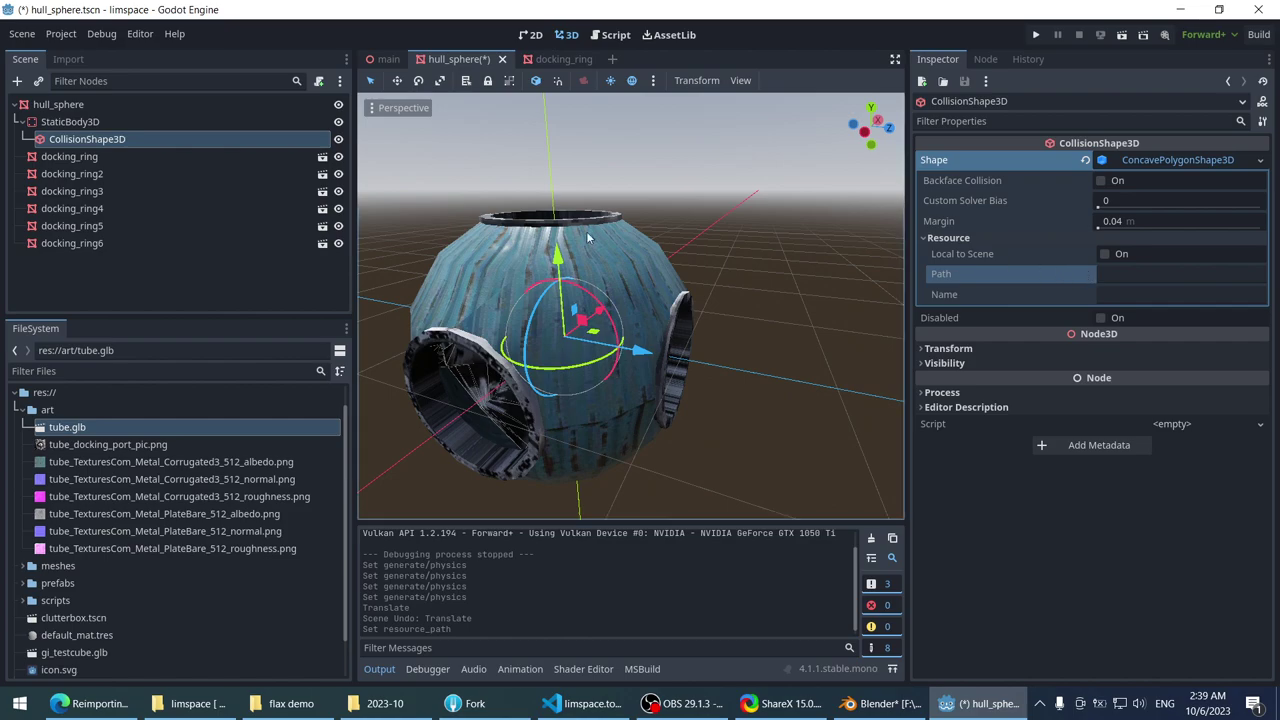
click(212, 157)
click(210, 139)
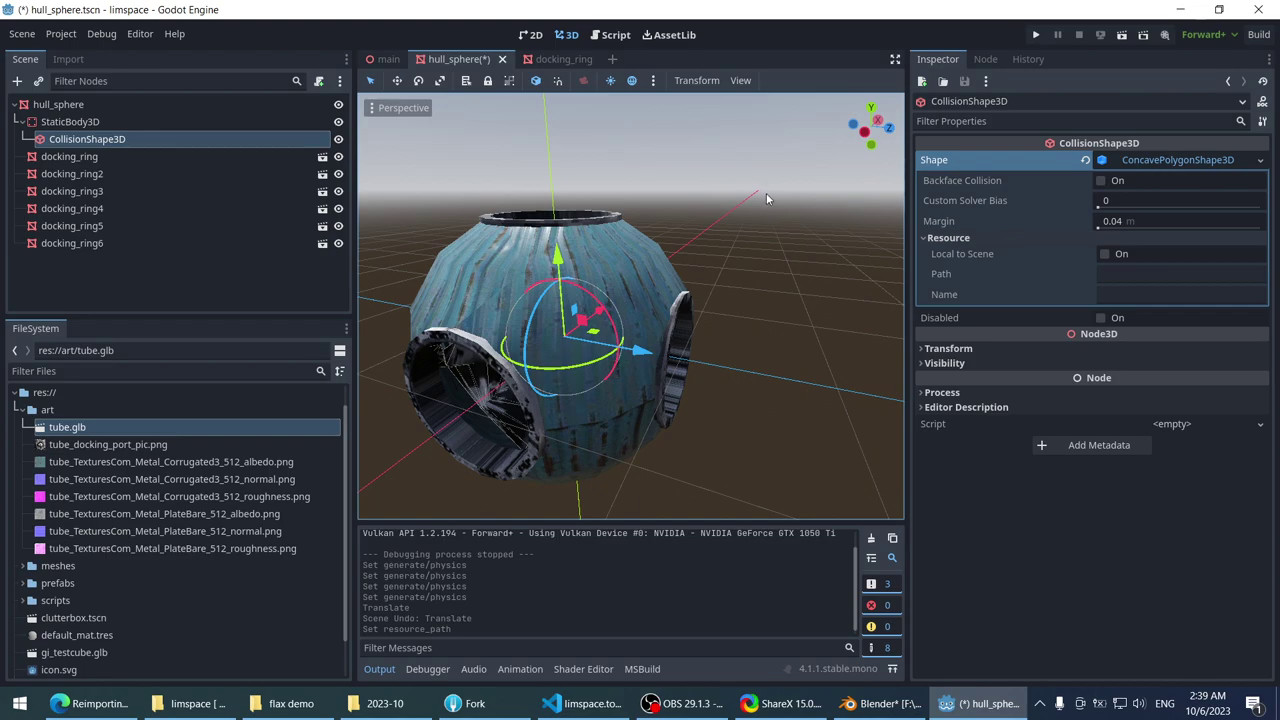
key(ctrl+s)
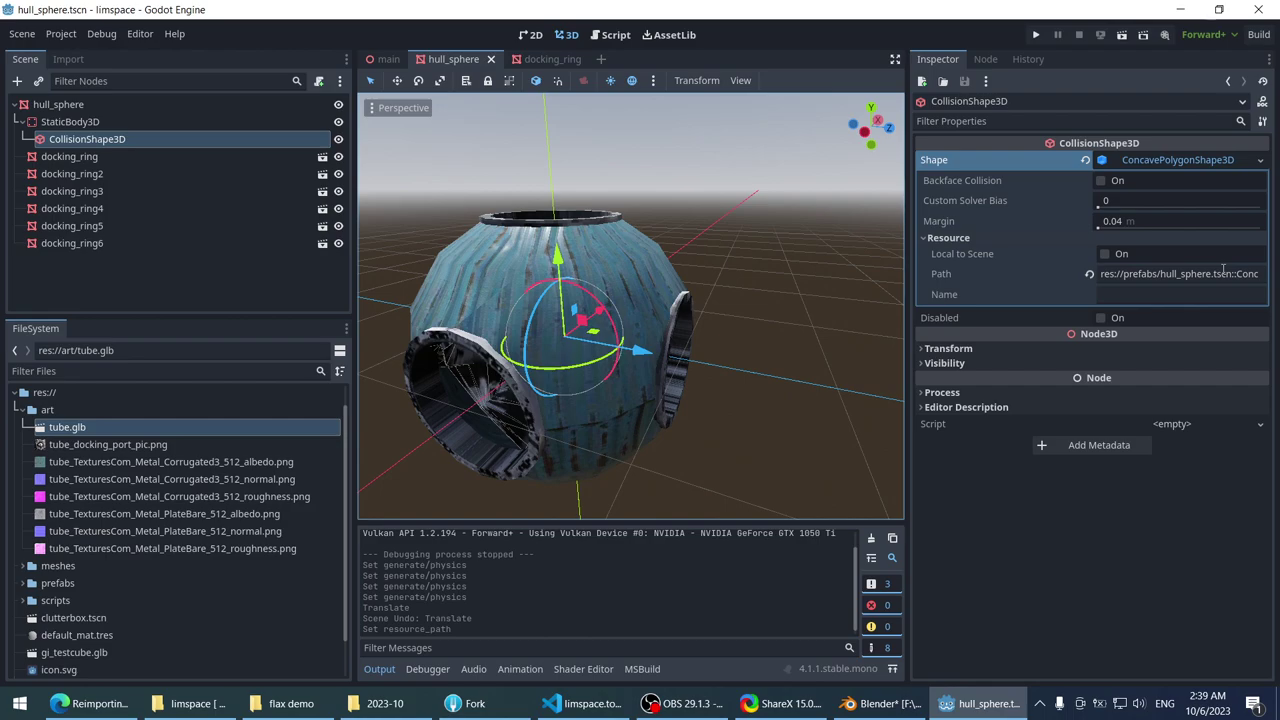
- Confirm the shape's Path now points inside hull_sphere.tscn, then return to GitHub issue #38853
click(1222, 270)
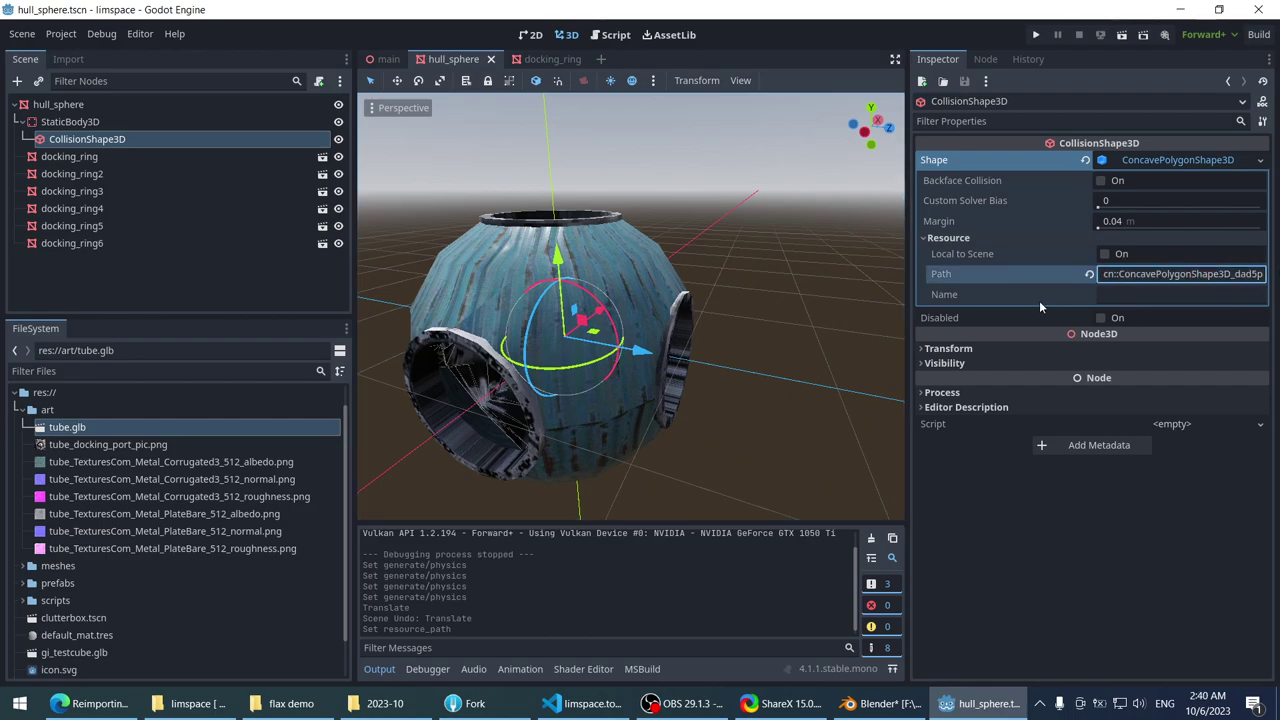
click(1153, 296)
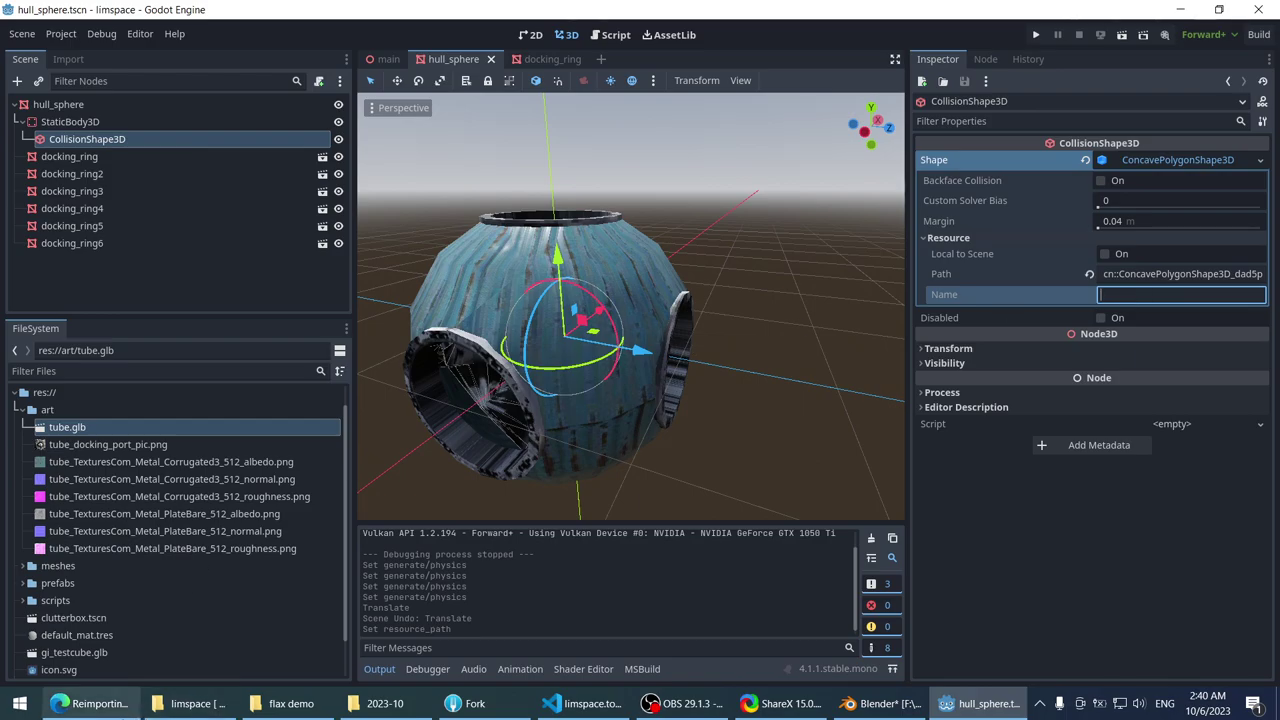
click(90, 703)
scroll(368, 147, up, 4)
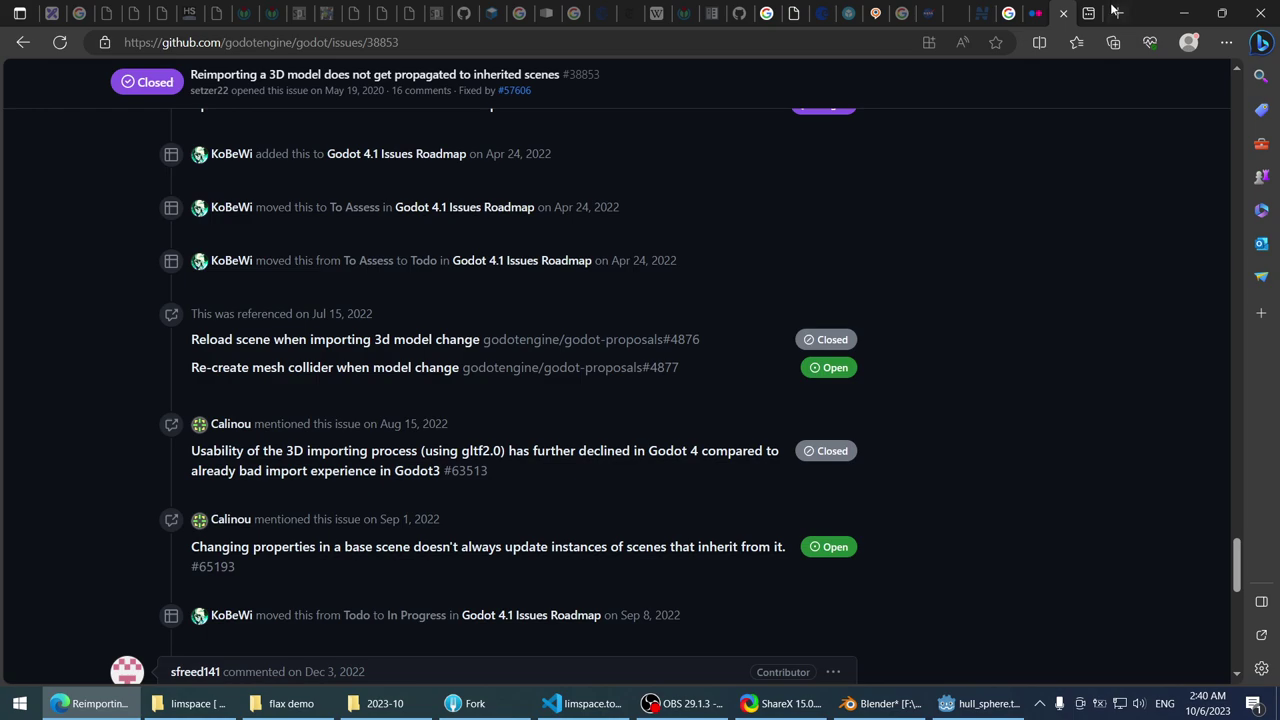
- Search Google in a new tab for 'godot select mesh for collider'
key(ctrl+t)
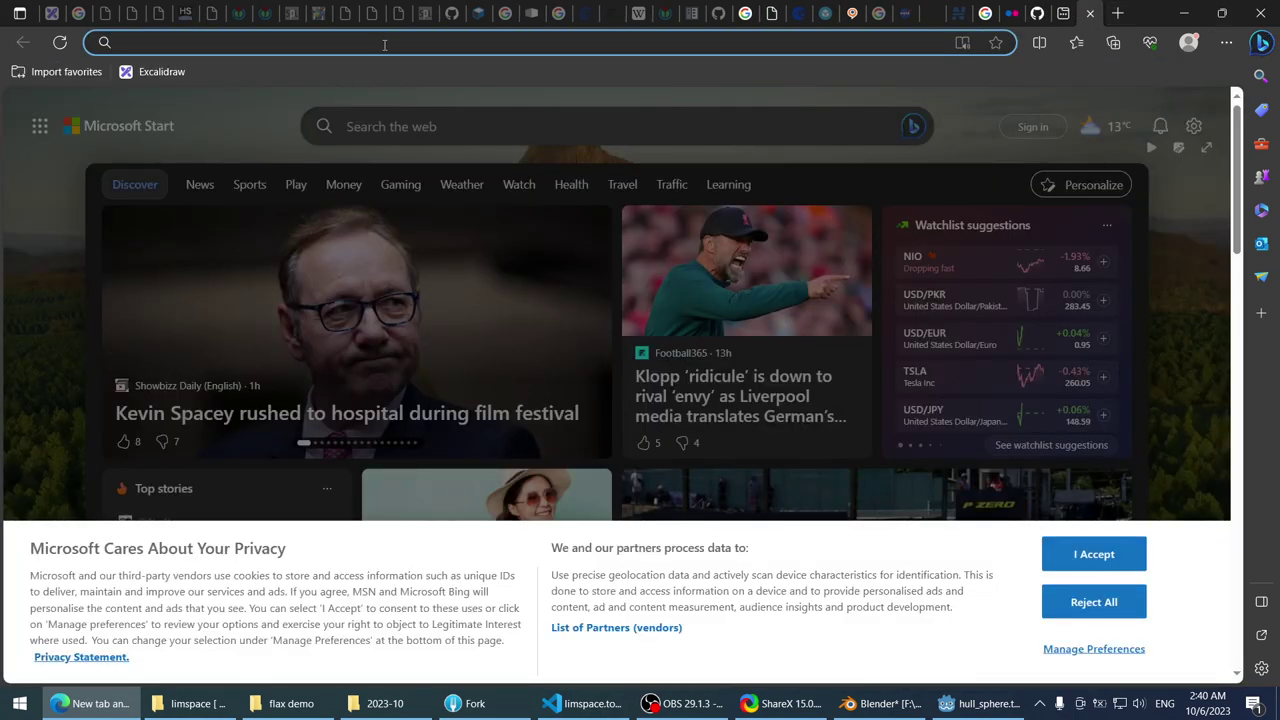
text(s)
key(BackSpace)
key(BackSpace)
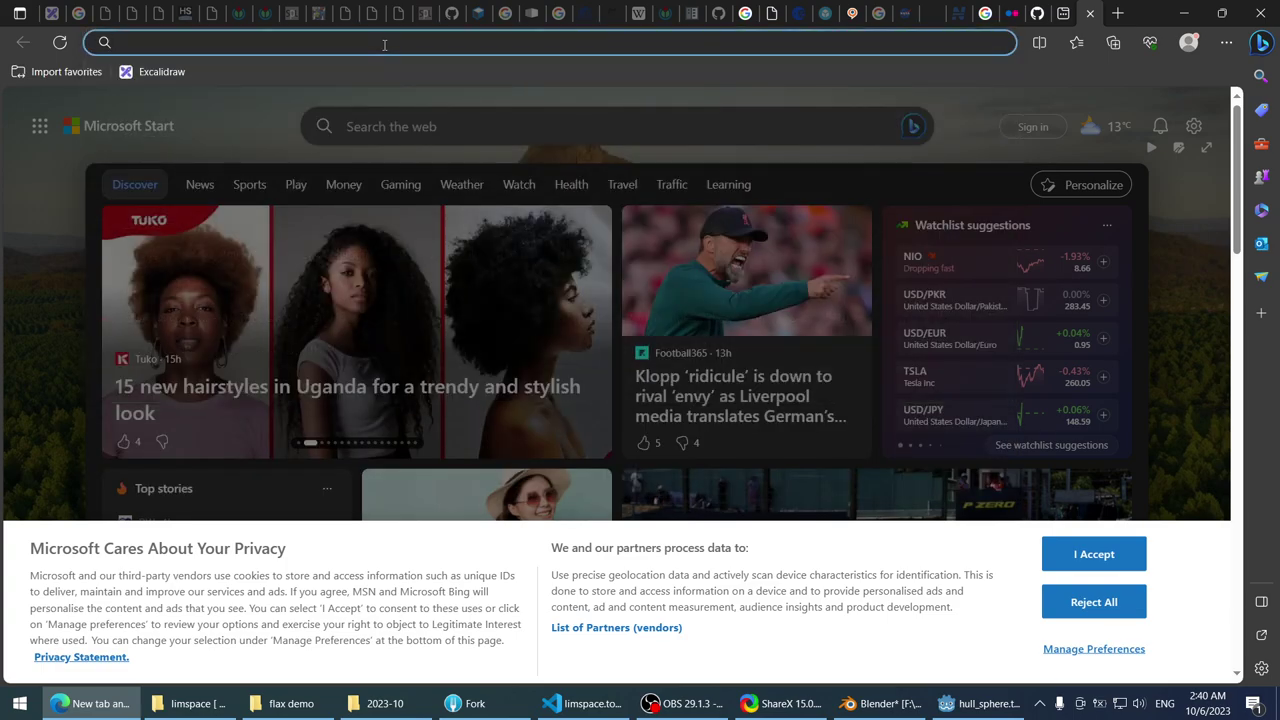
text(go)
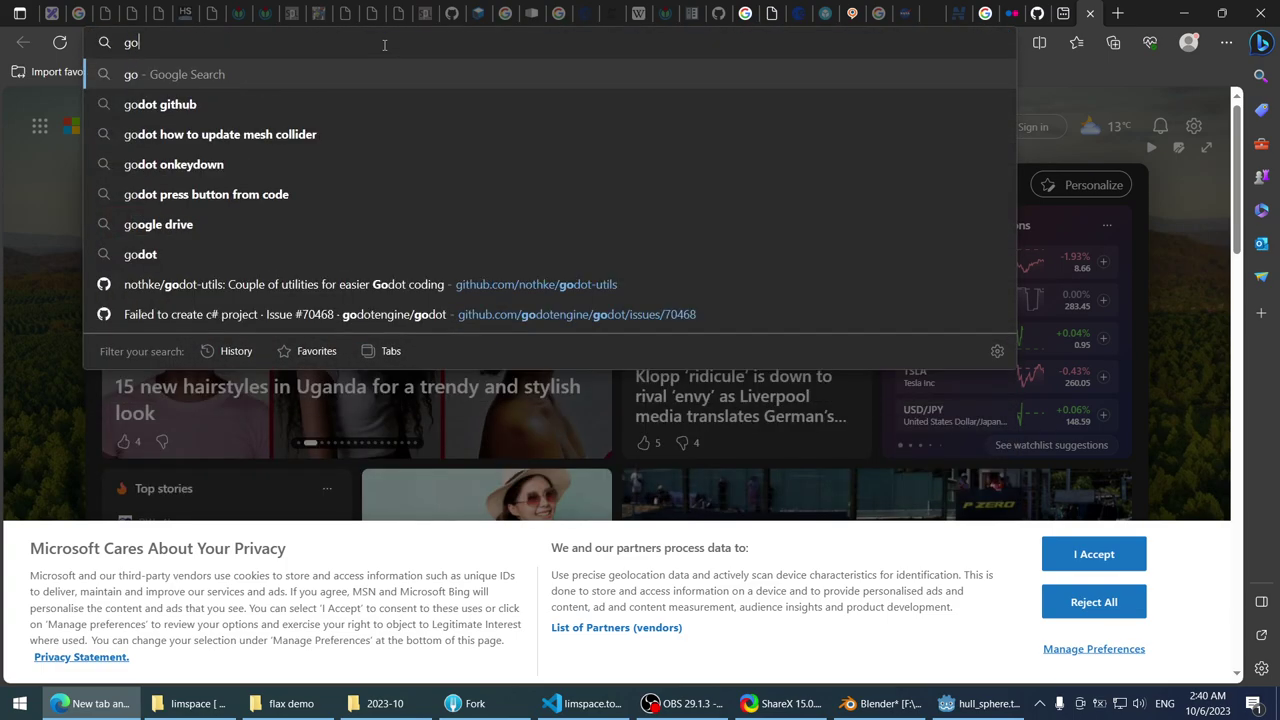
text(dot sel)
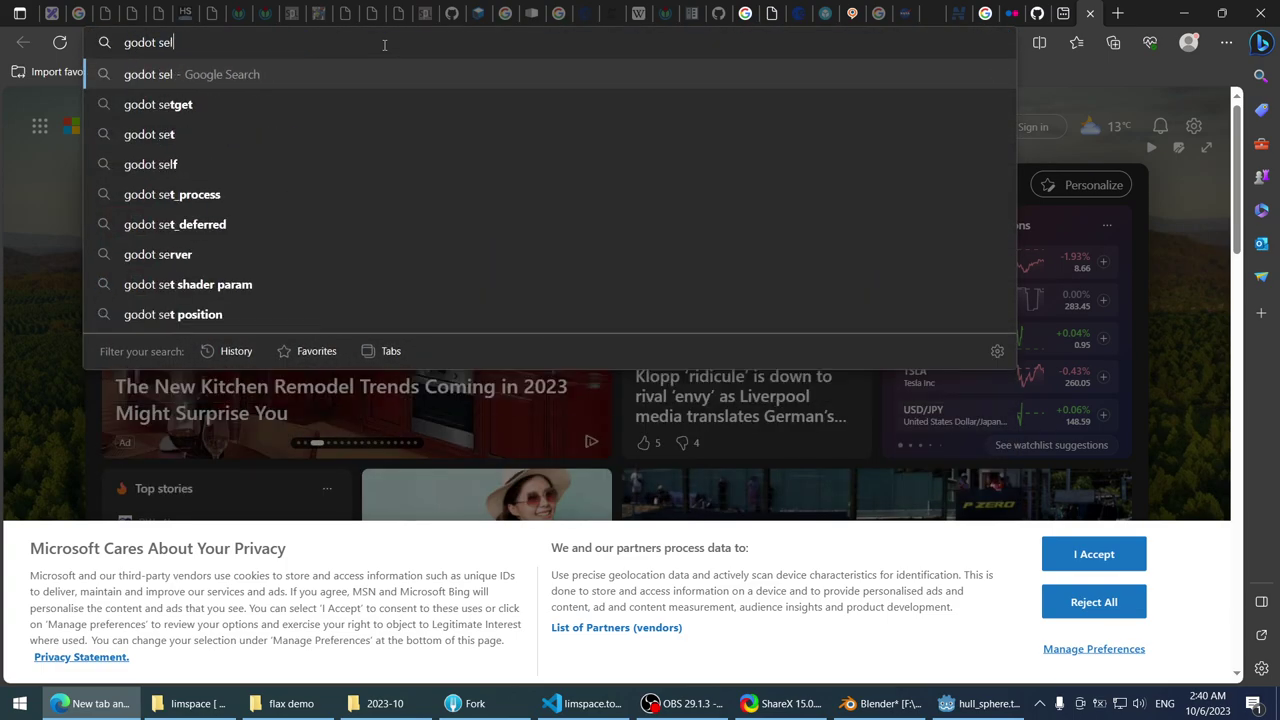
text(ect mesh for )
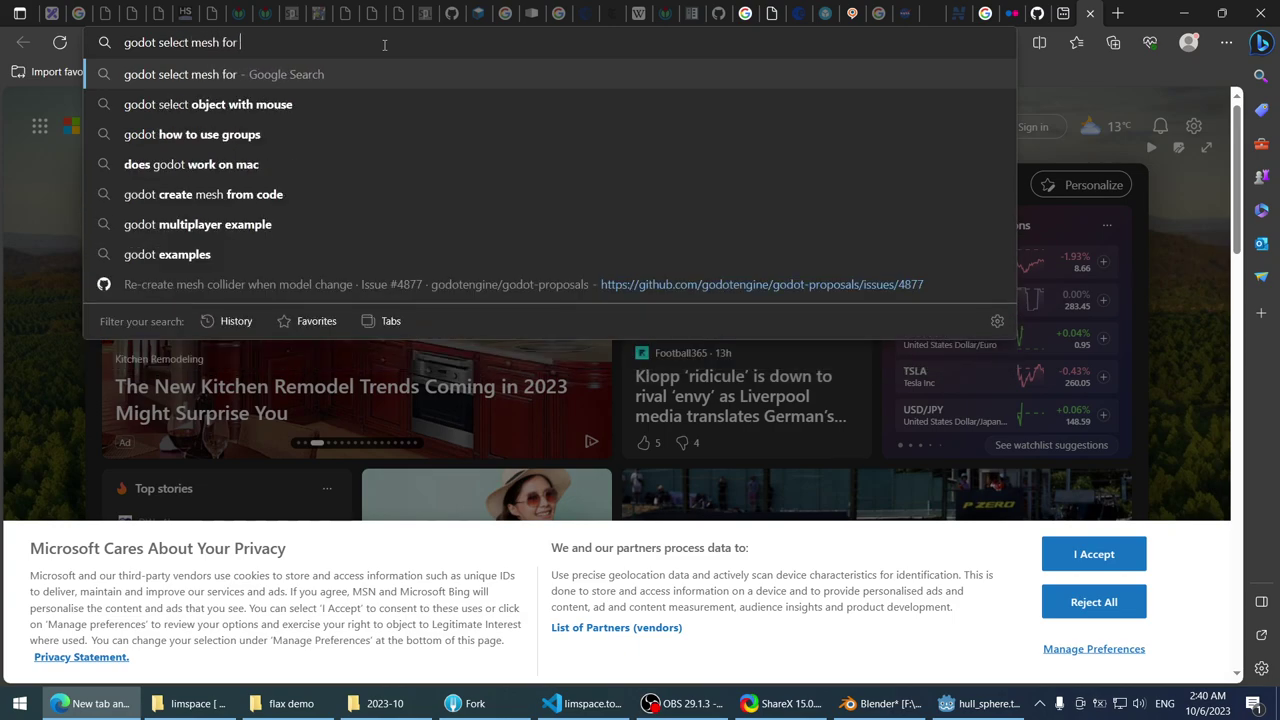
text(collider)
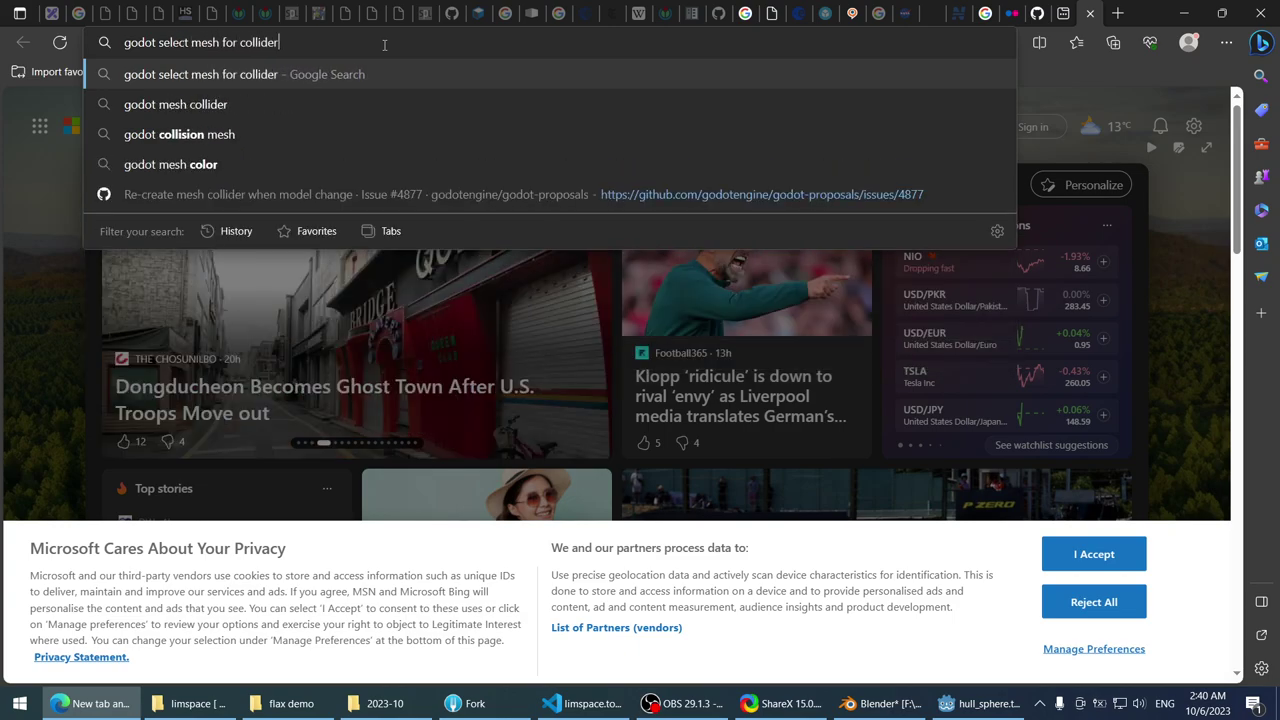
key(Return)
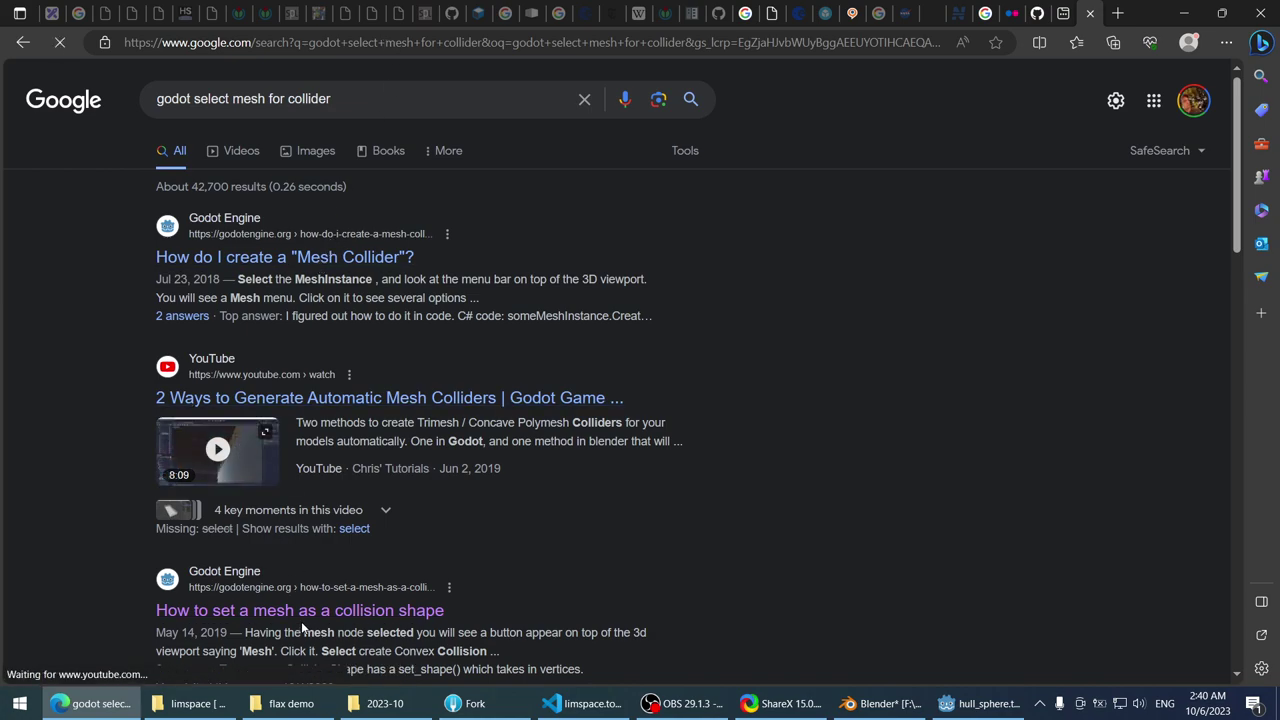
scroll(453, 618, down, 1)
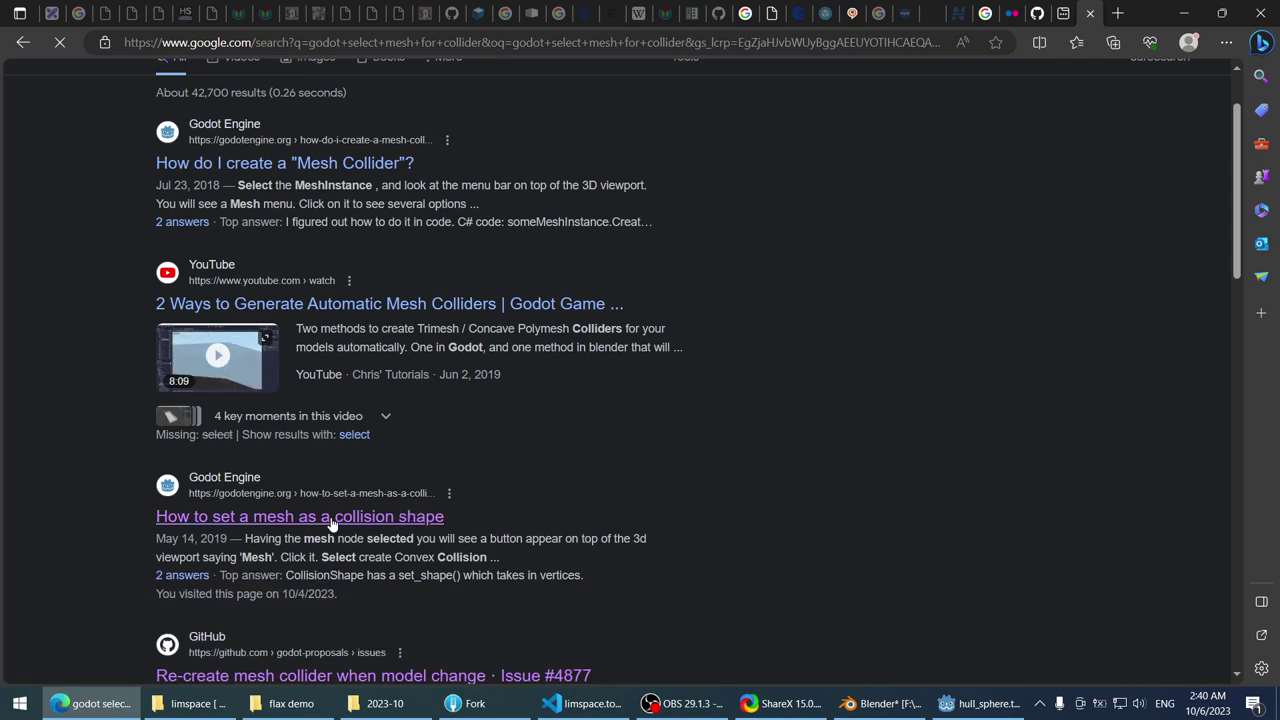
- Open the 'How to set a mesh as a collision shape' Q&A answer in a background tab, then return to Godot
middle_click(332, 524)
click(1090, 13)
click(1050, 8)
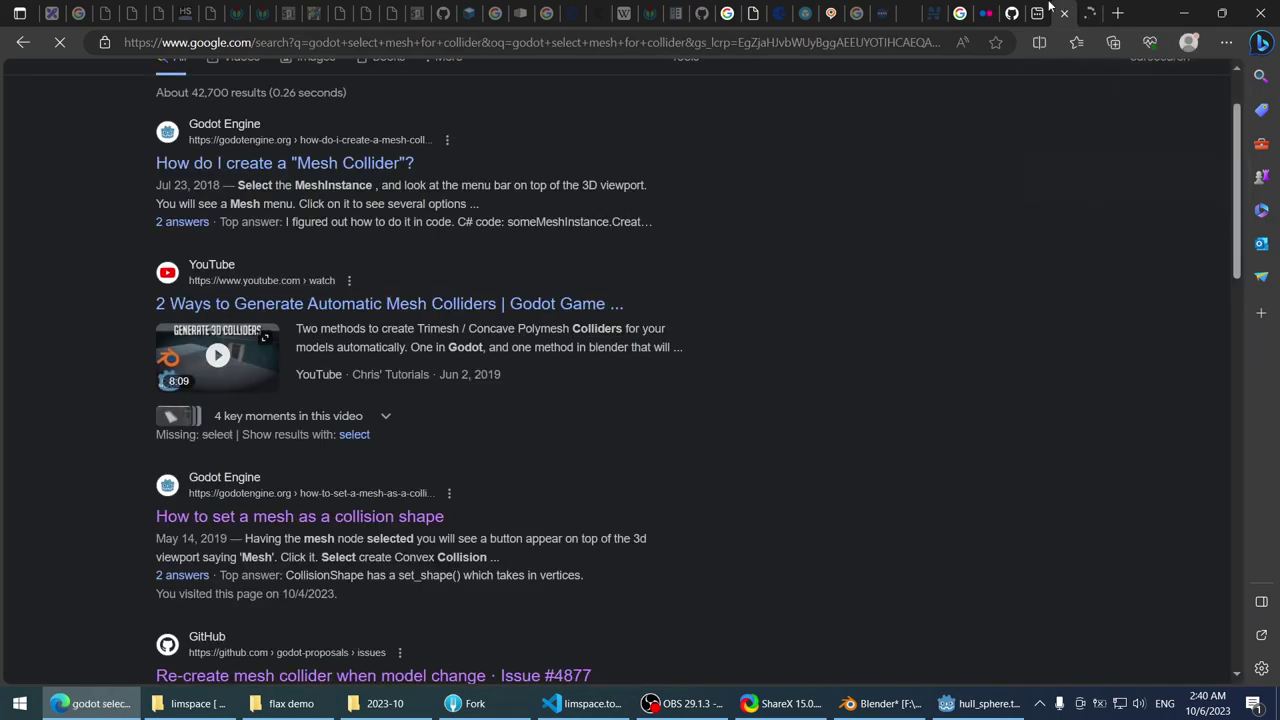
key(ctrl+t)
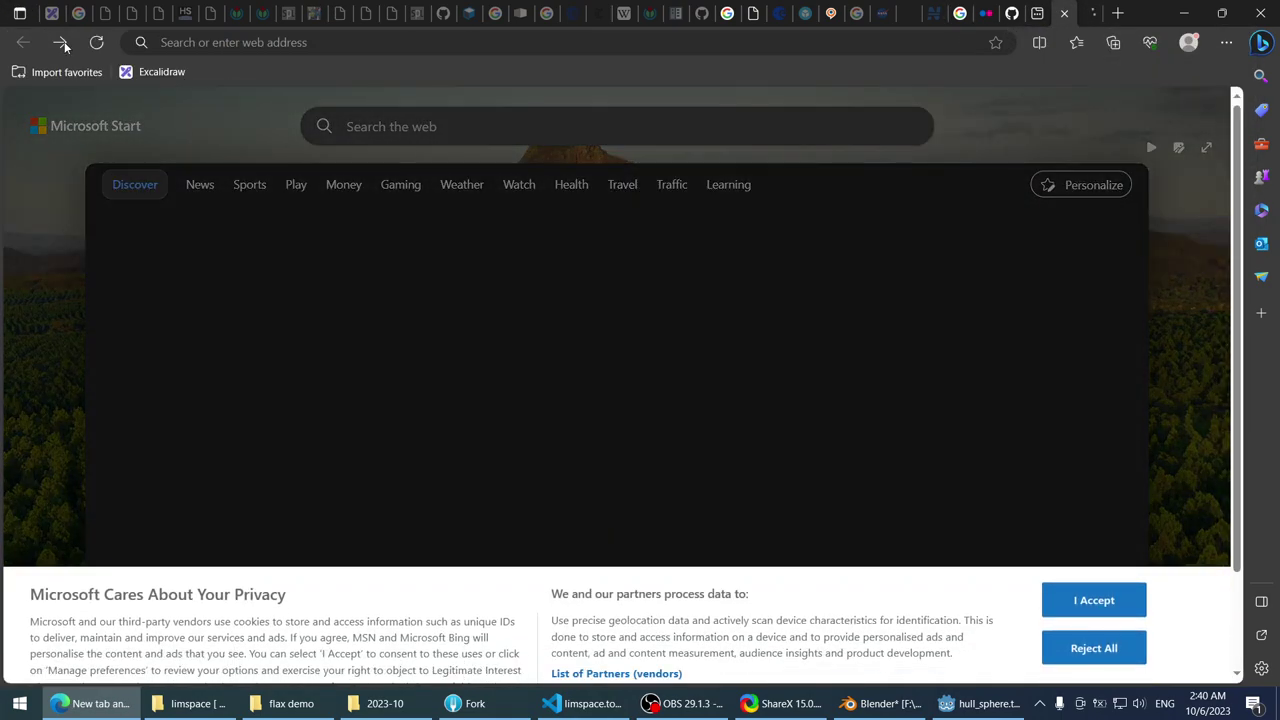
click(60, 42)
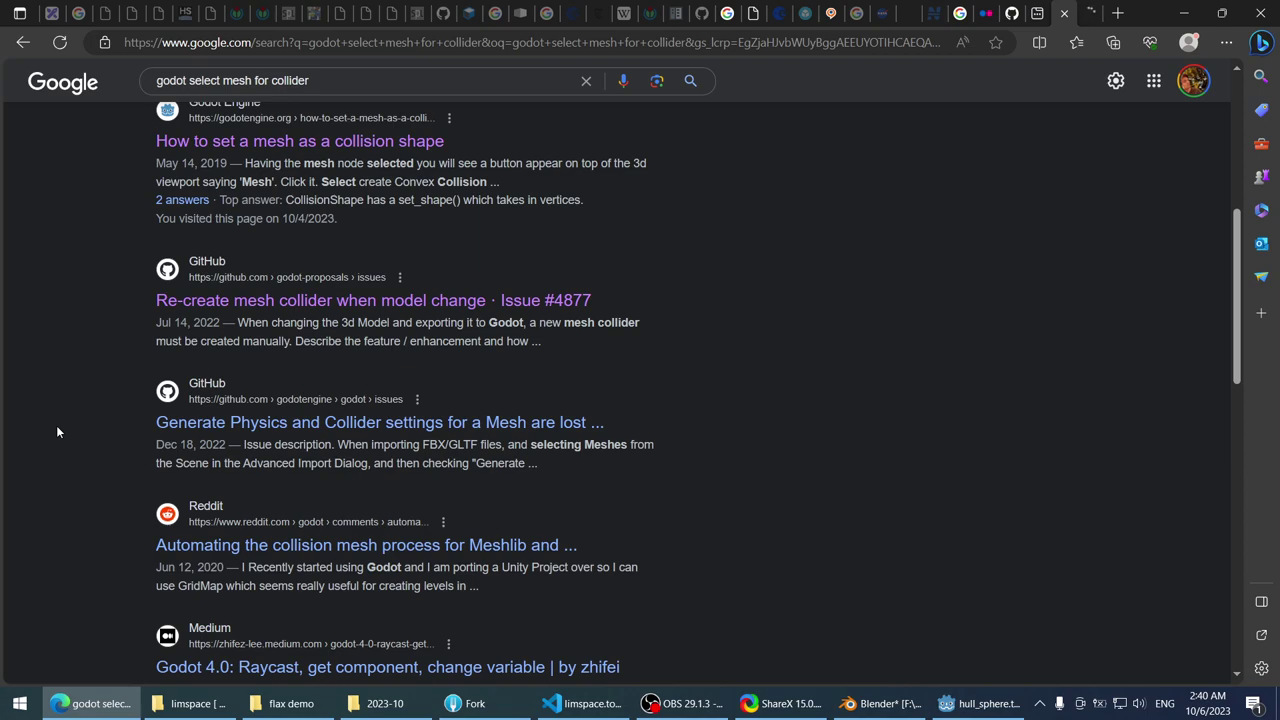
scroll(56, 426, down, 1)
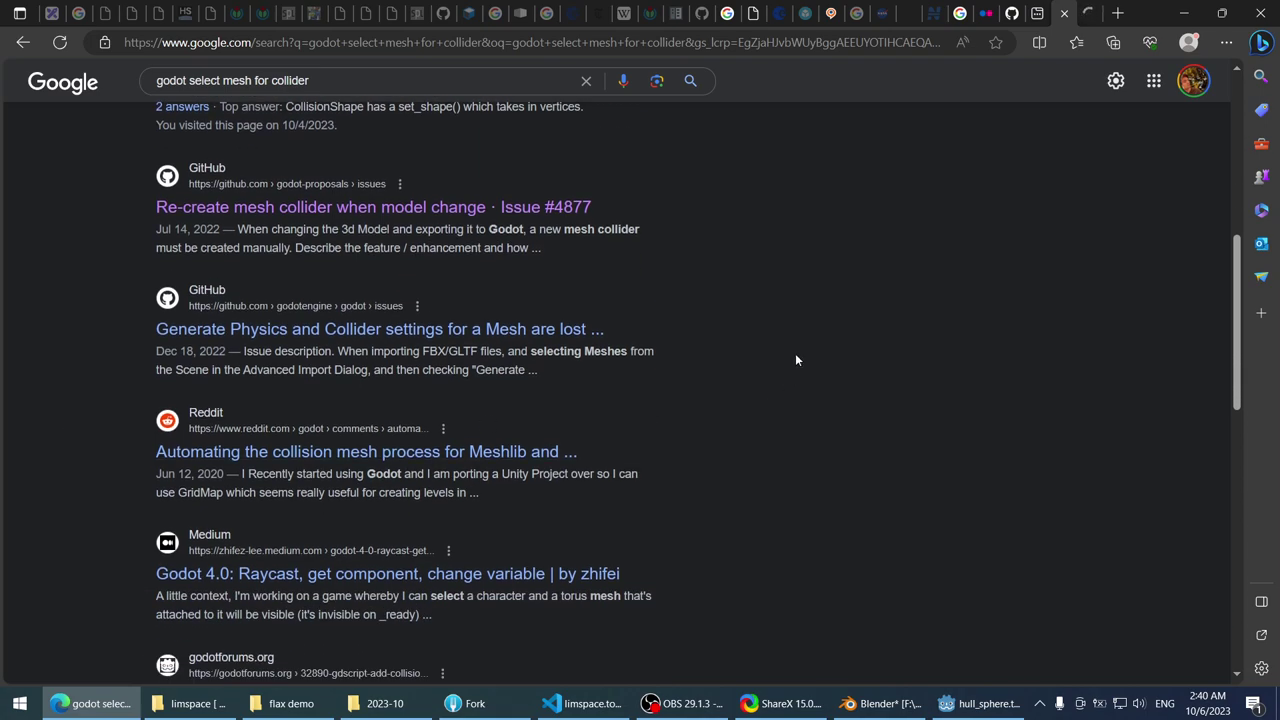
click(1076, 10)
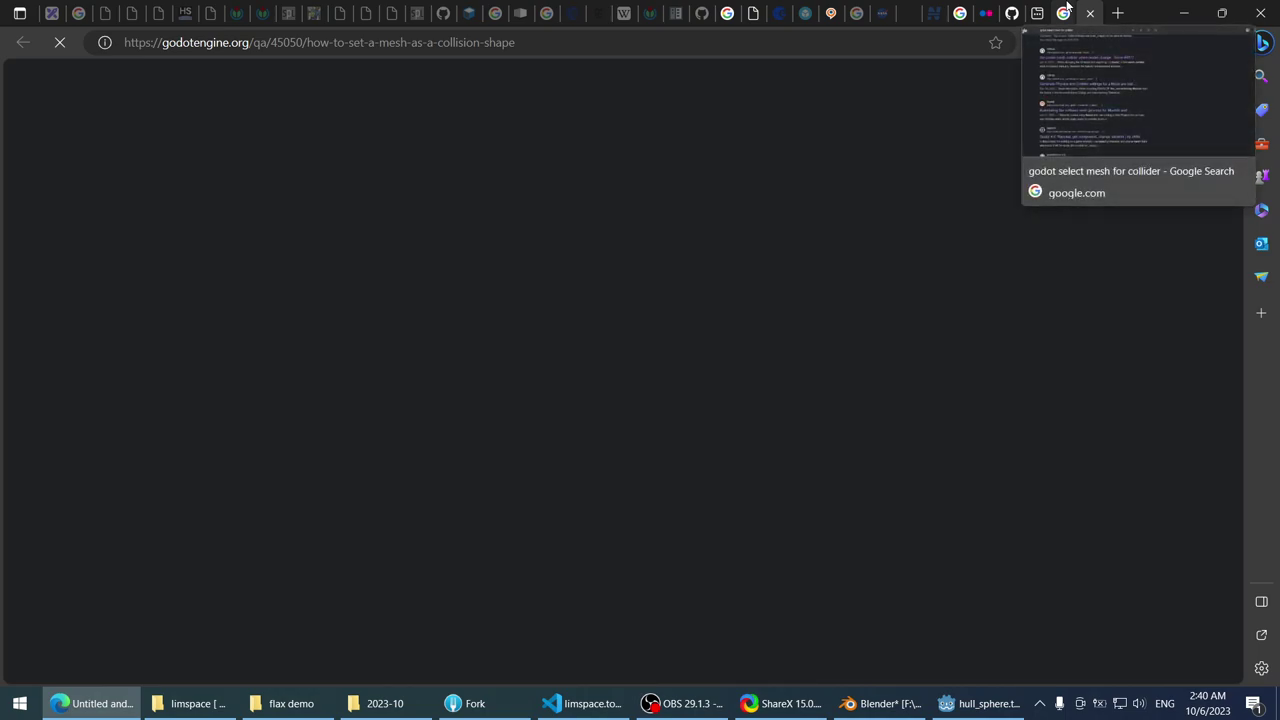
click(1066, 12)
scroll(82, 343, down, 4)
scroll(81, 339, down, 3)
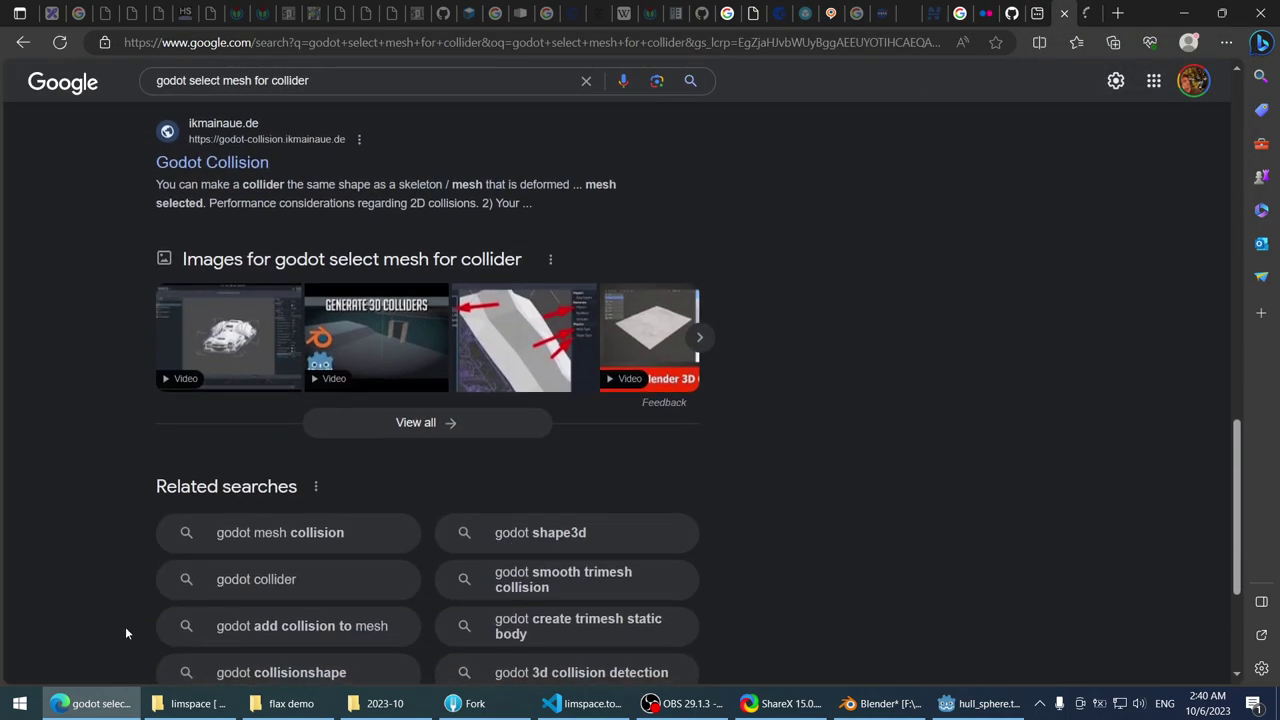
key(alt+Tab)
- Leave CollisionShape3D enabled after toggling Disabled, and recheck its ConcavePolygonShape3D properties
scroll(433, 297, up, 3)
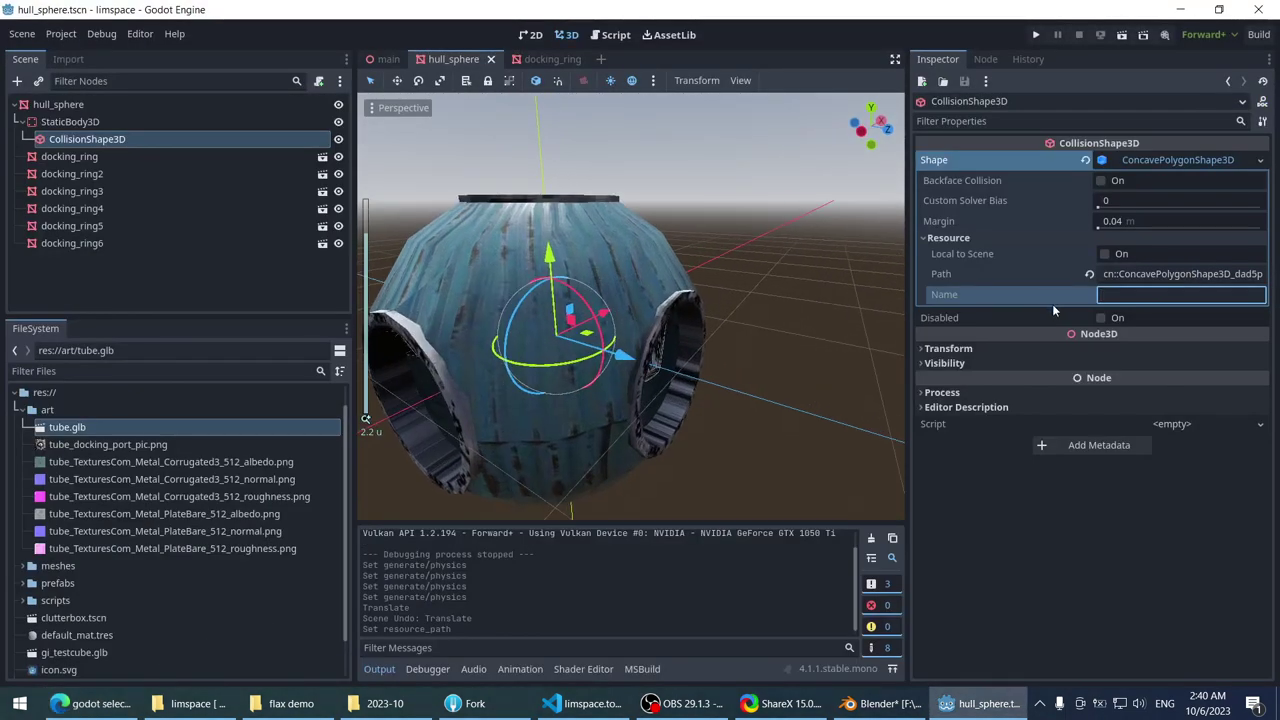
click(1101, 318)
click(1101, 318)
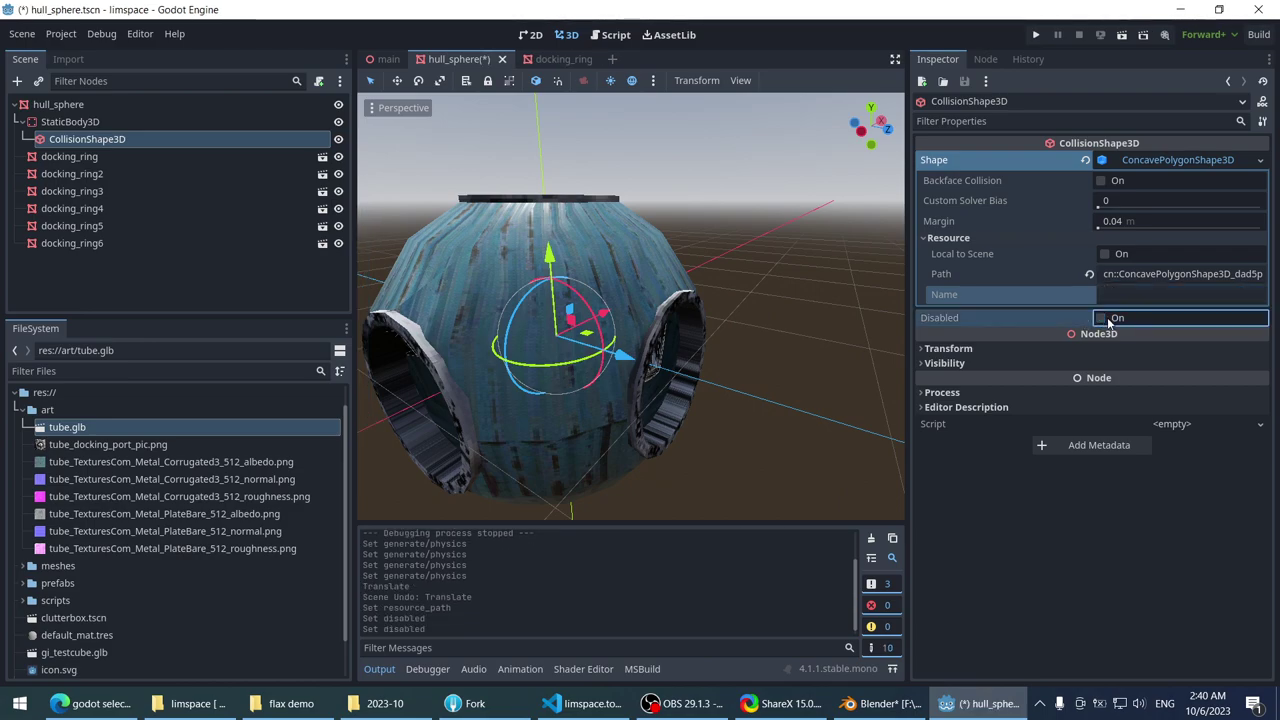
click(1101, 318)
click(1100, 318)
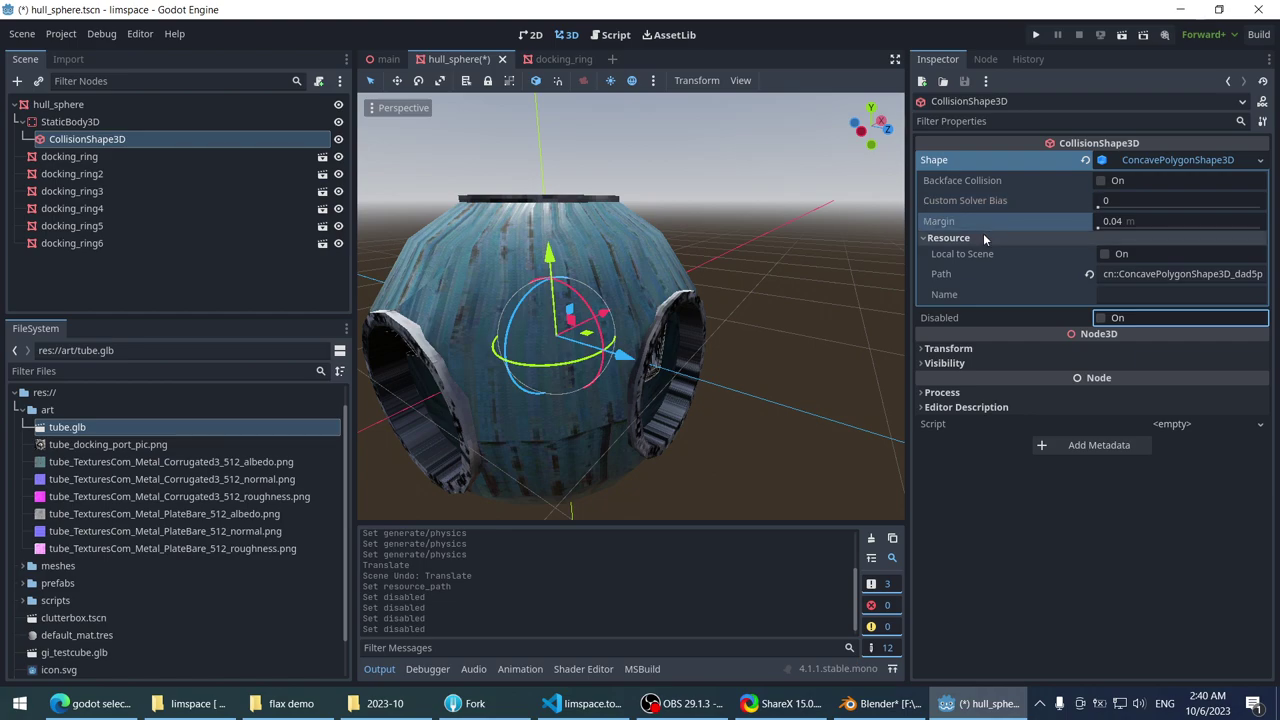
click(1151, 160)
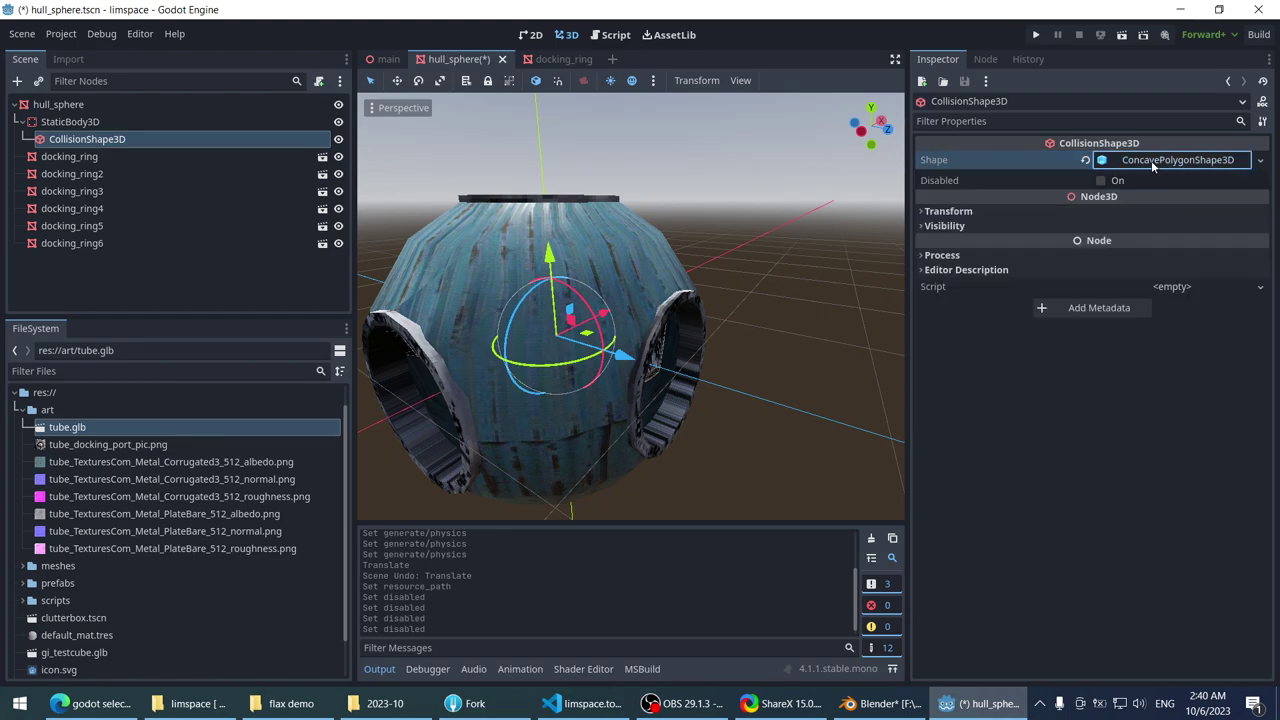
click(1151, 160)
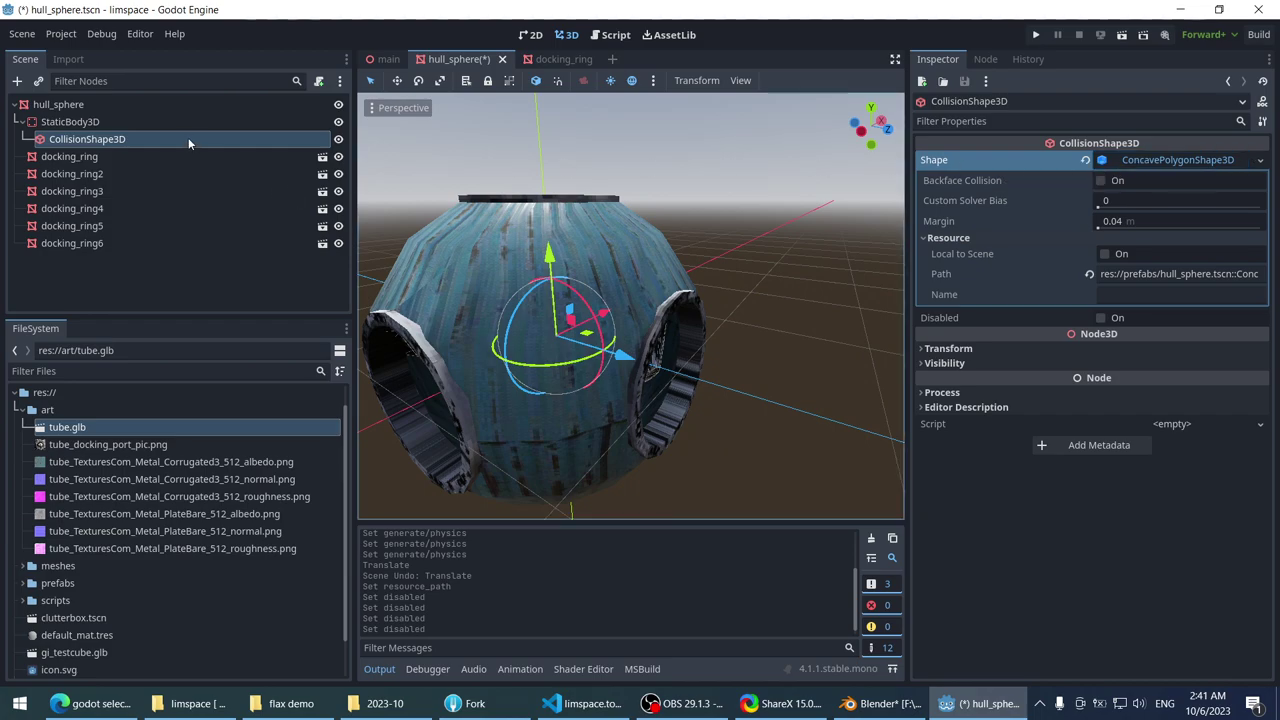
- Check hull_sphere's Mesh resource and CollisionShape3D's actions, then go back to the browser
right_click(188, 141)
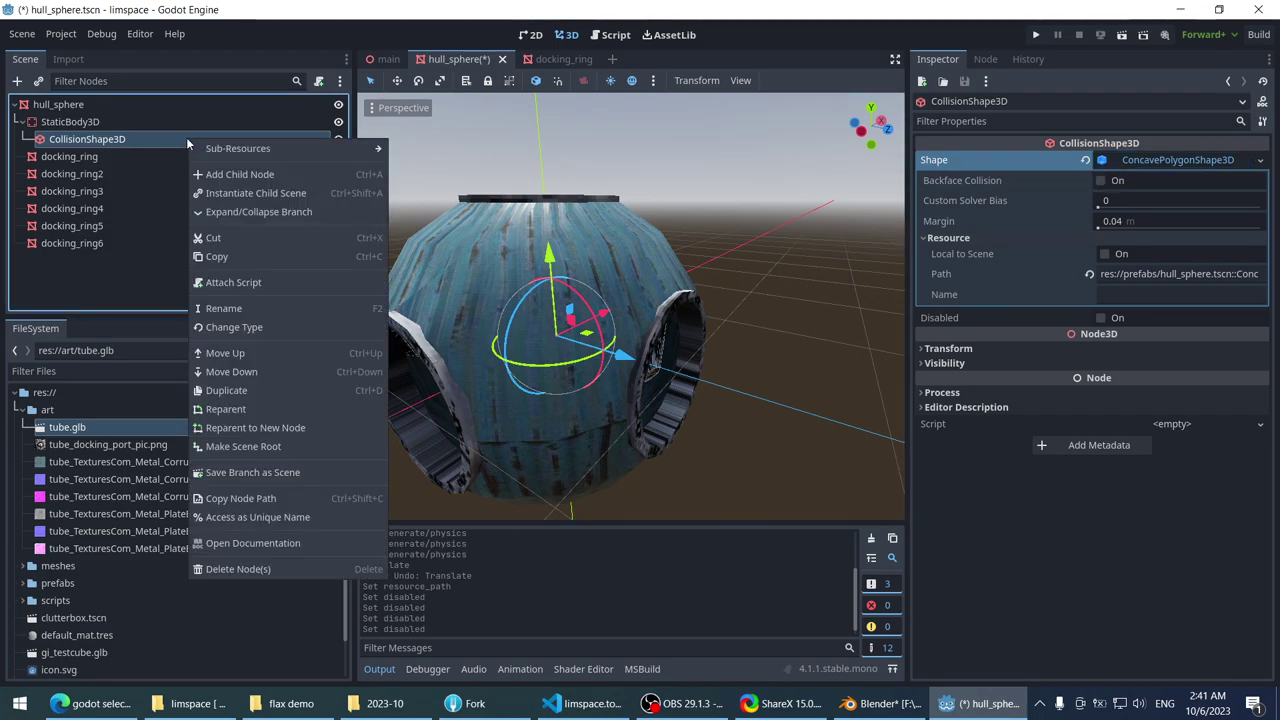
click(136, 128)
click(132, 107)
click(127, 120)
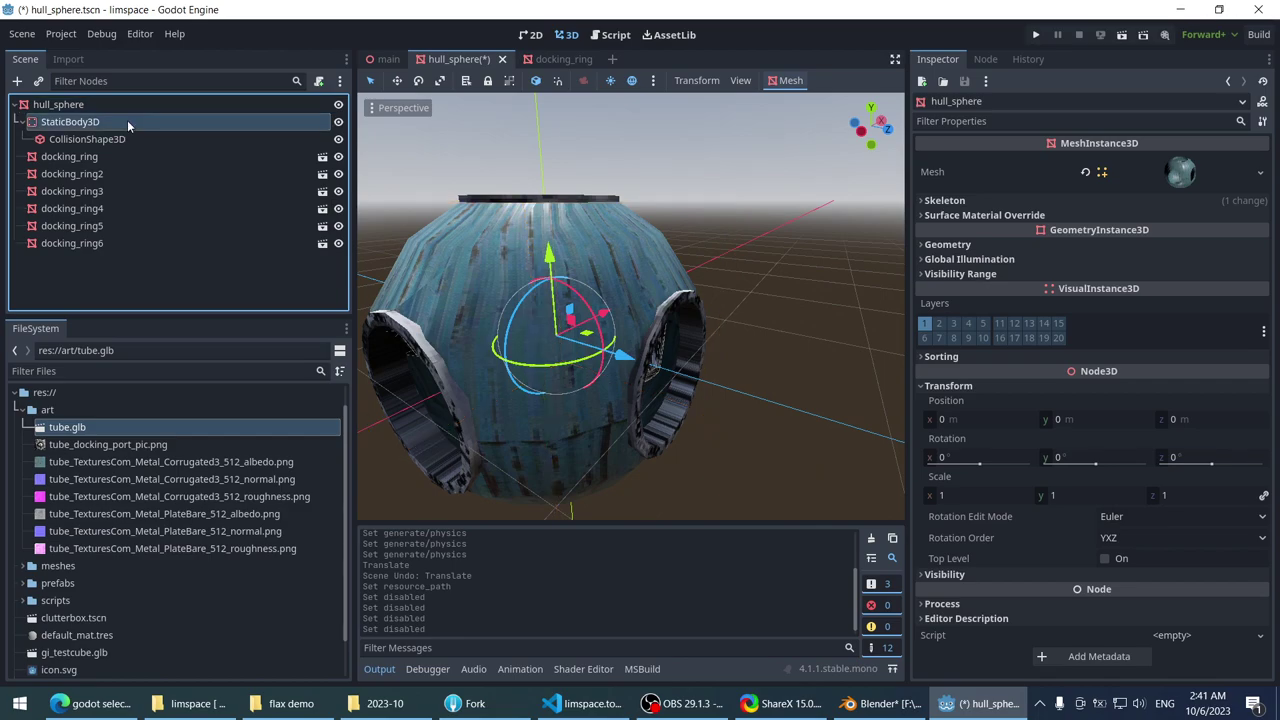
click(129, 106)
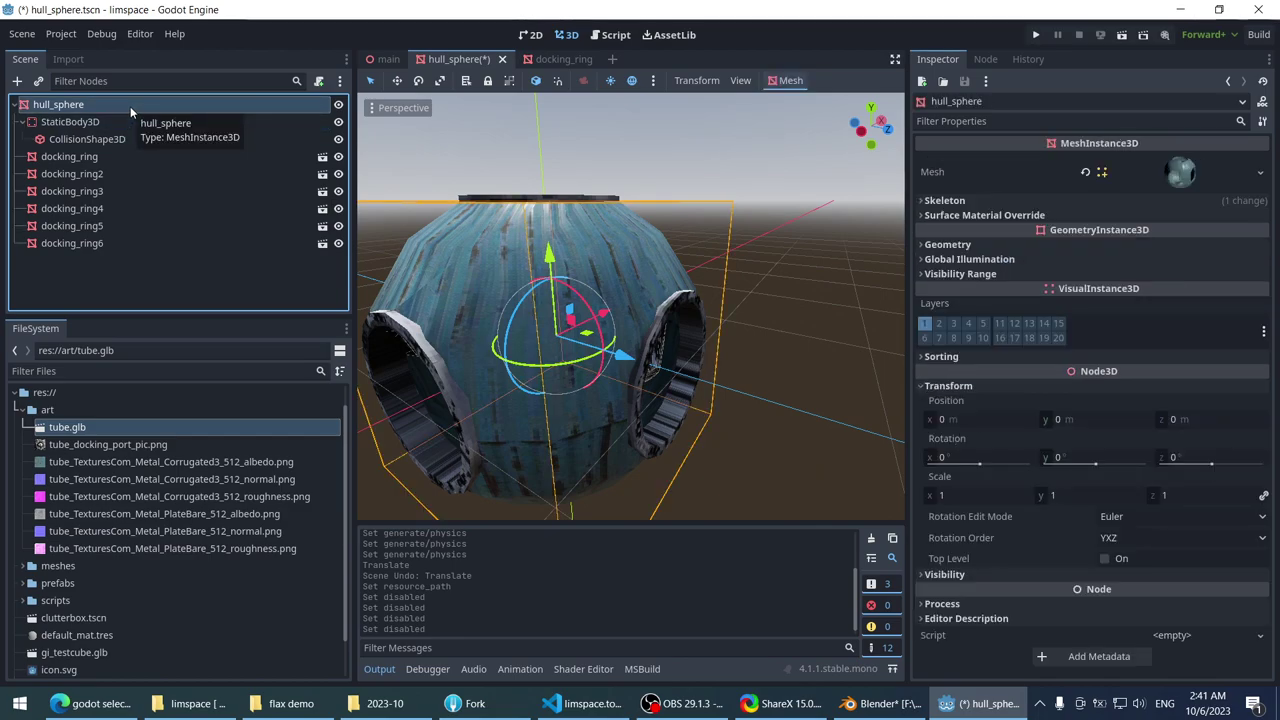
click(1212, 172)
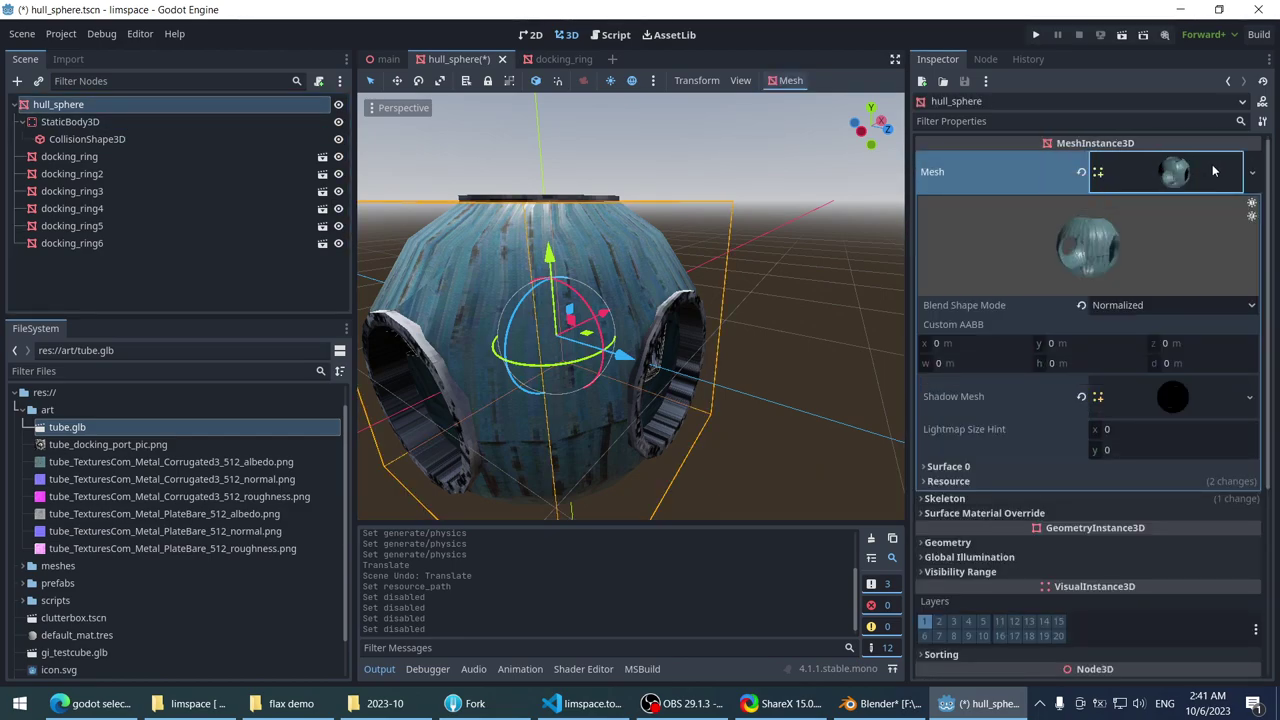
click(1213, 172)
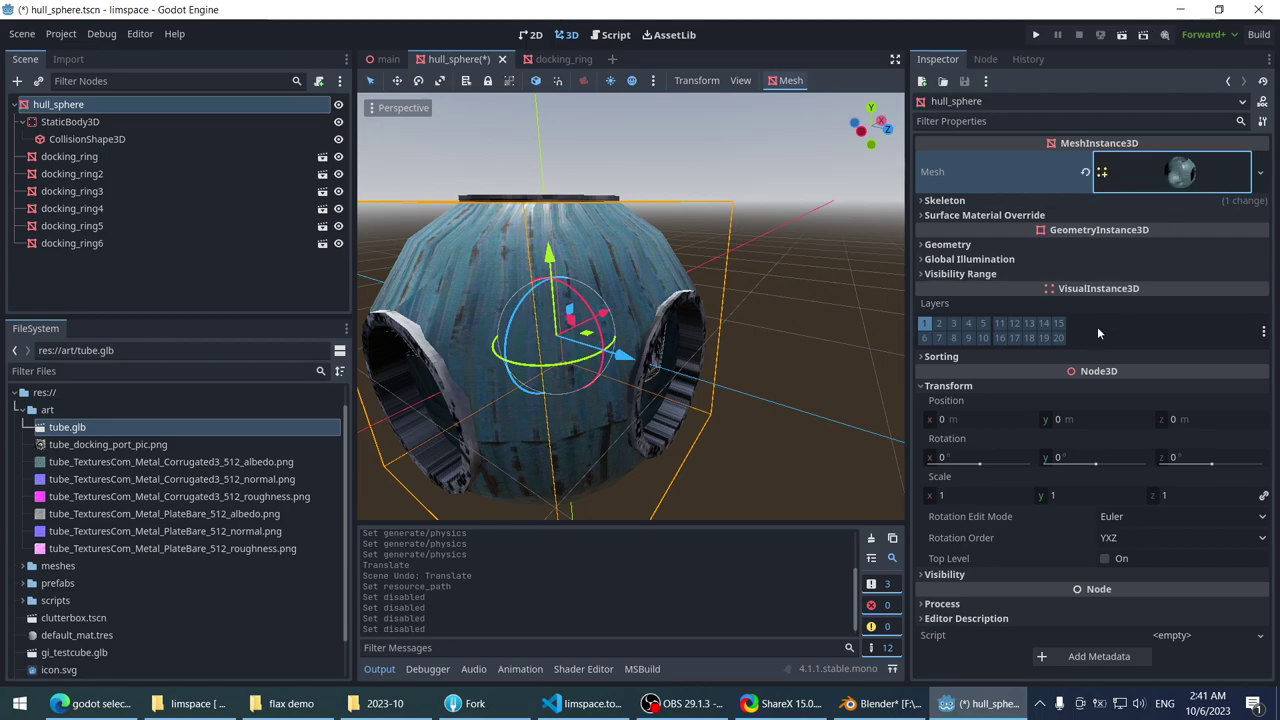
click(202, 134)
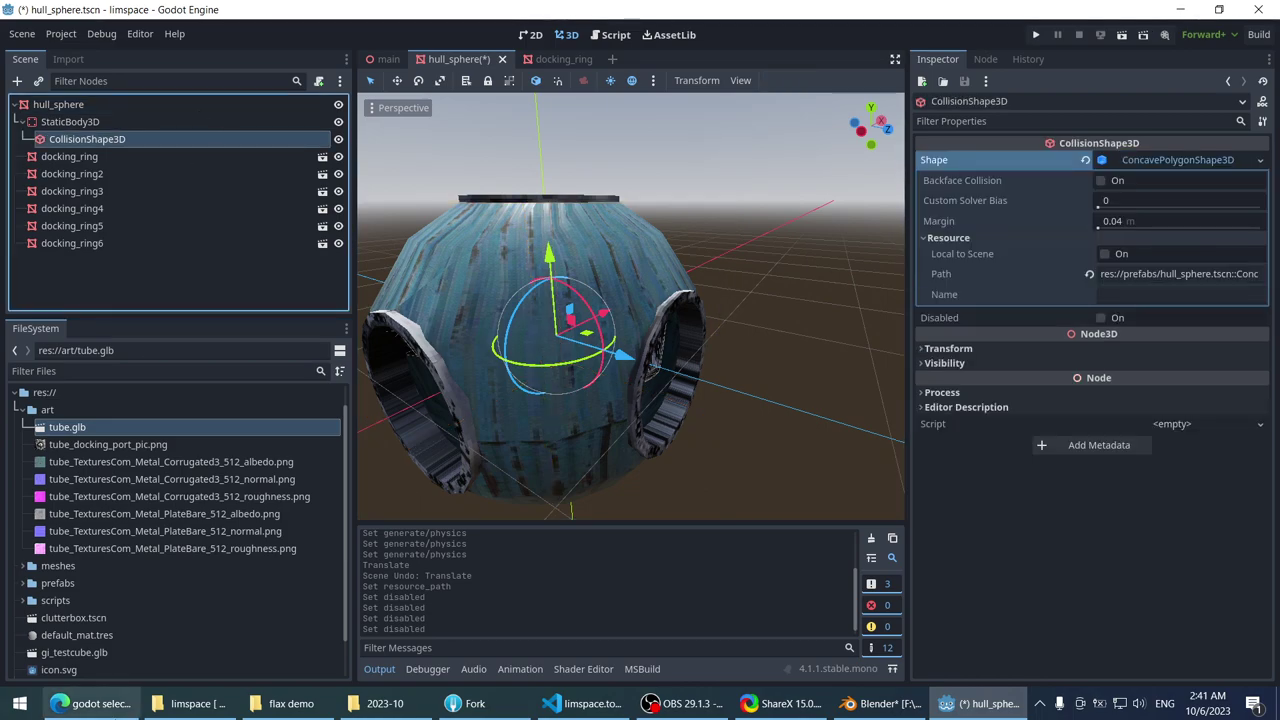
click(100, 704)
- Close the blank tab, read the Q&A answers on making a mesh a collision shape, then return to Godot
click(1118, 12)
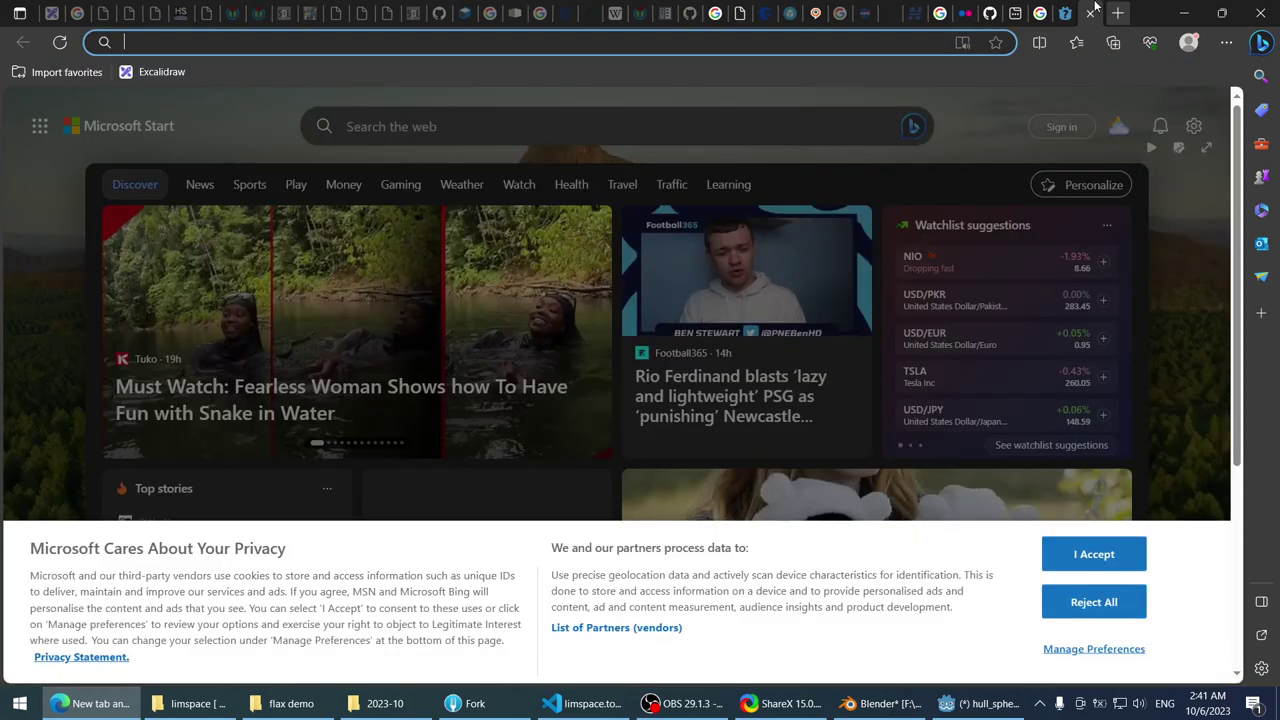
click(1050, 12)
middle_click(1097, 8)
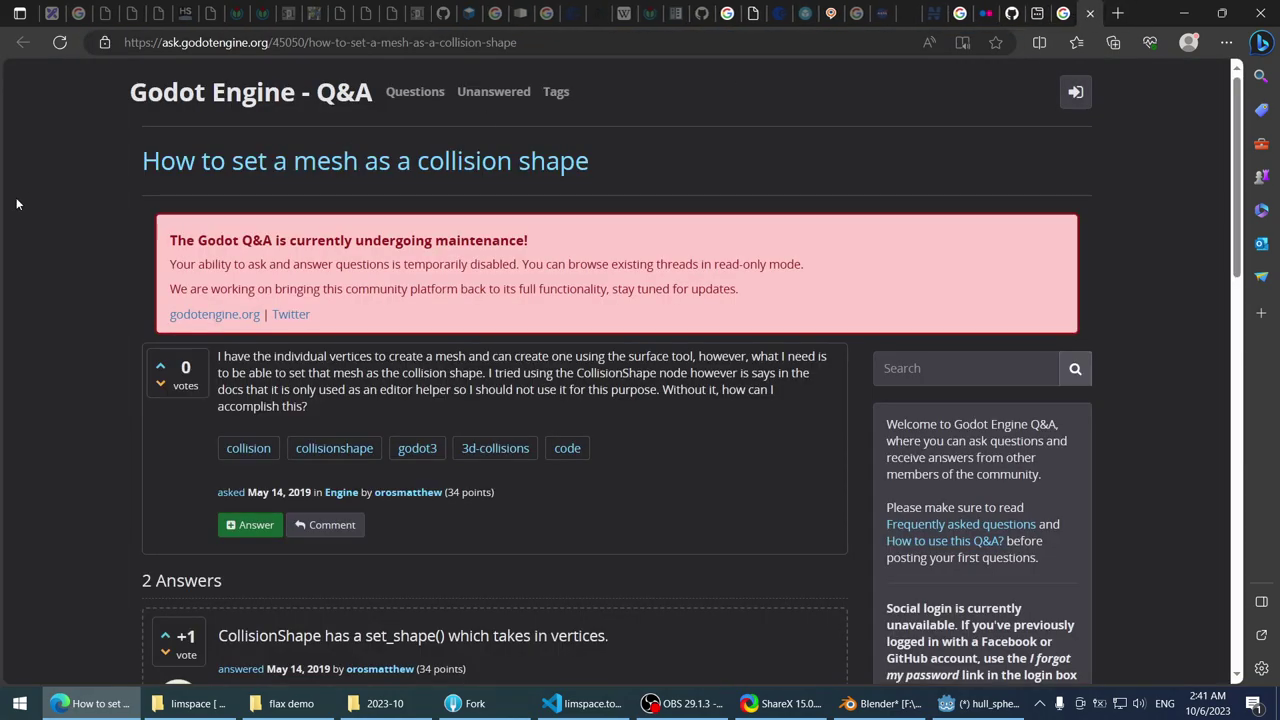
scroll(50, 218, down, 2)
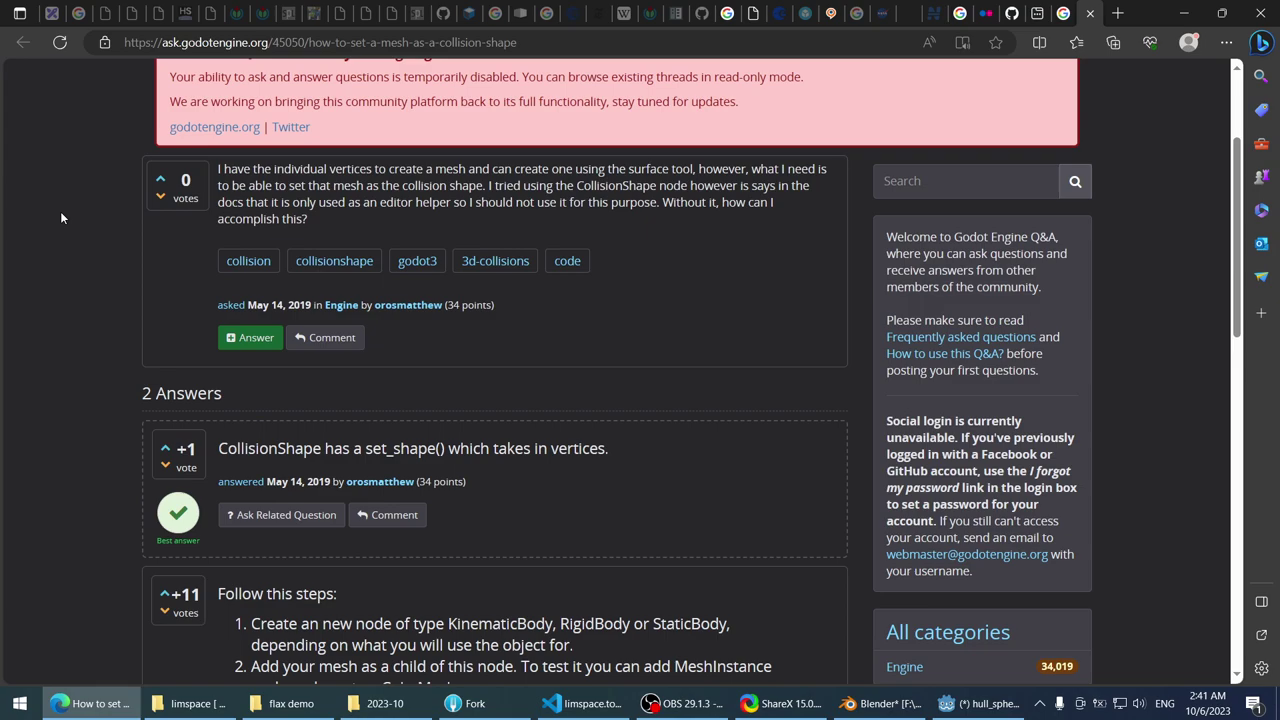
scroll(58, 350, down, 3)
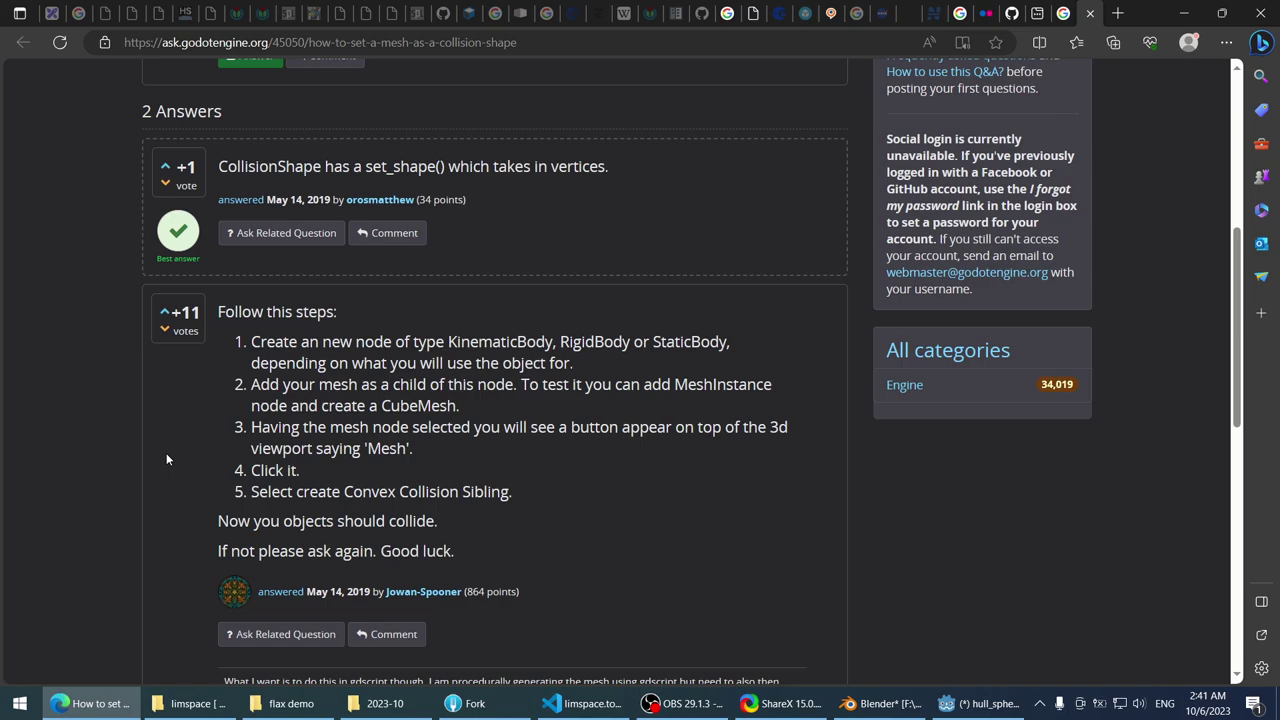
key(alt+Tab)
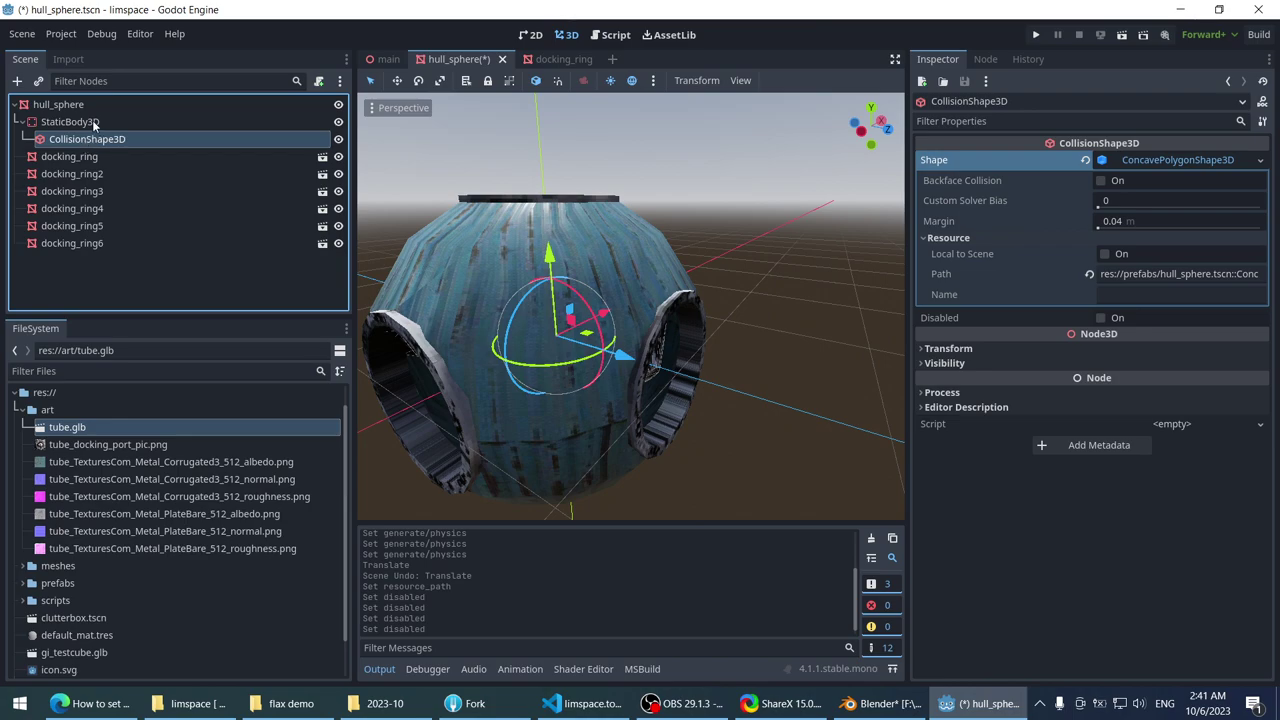
- View the context menus of StaticBody3D, hull_sphere and CollisionShape3D without changes, then switch to the Q&A page
right_click(92, 120)
click(70, 106)
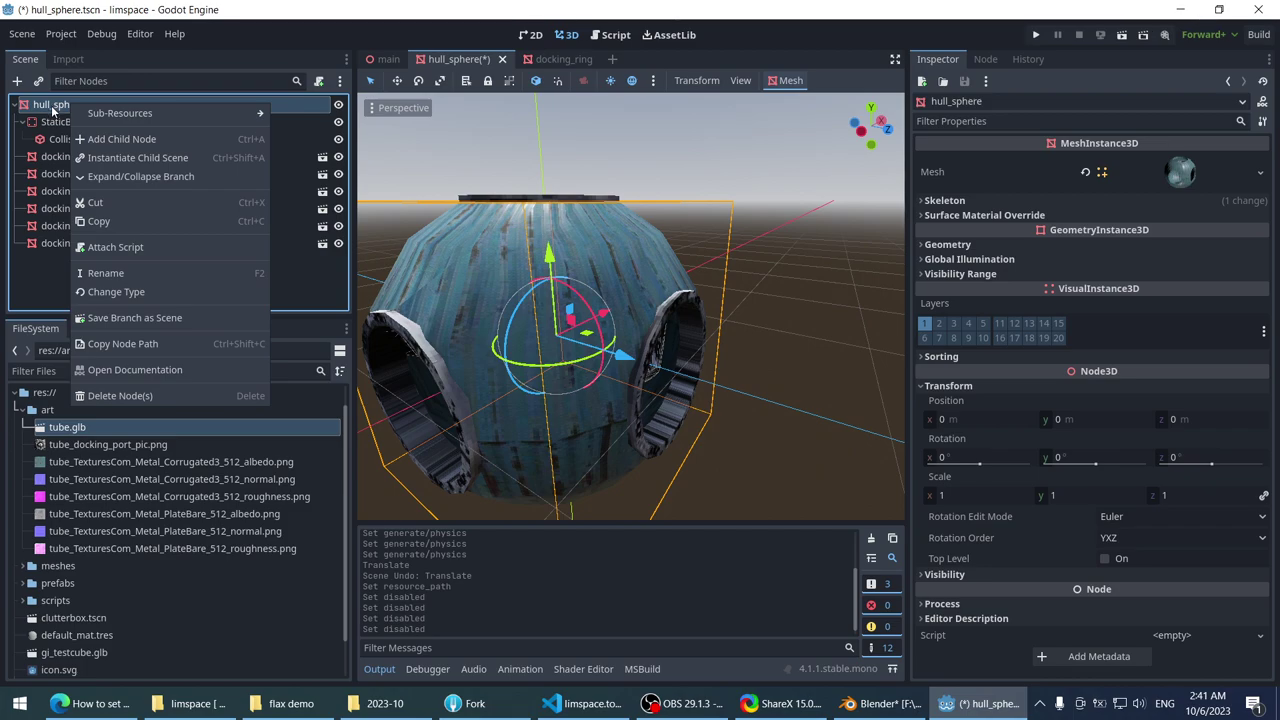
click(54, 121)
click(56, 121)
click(65, 139)
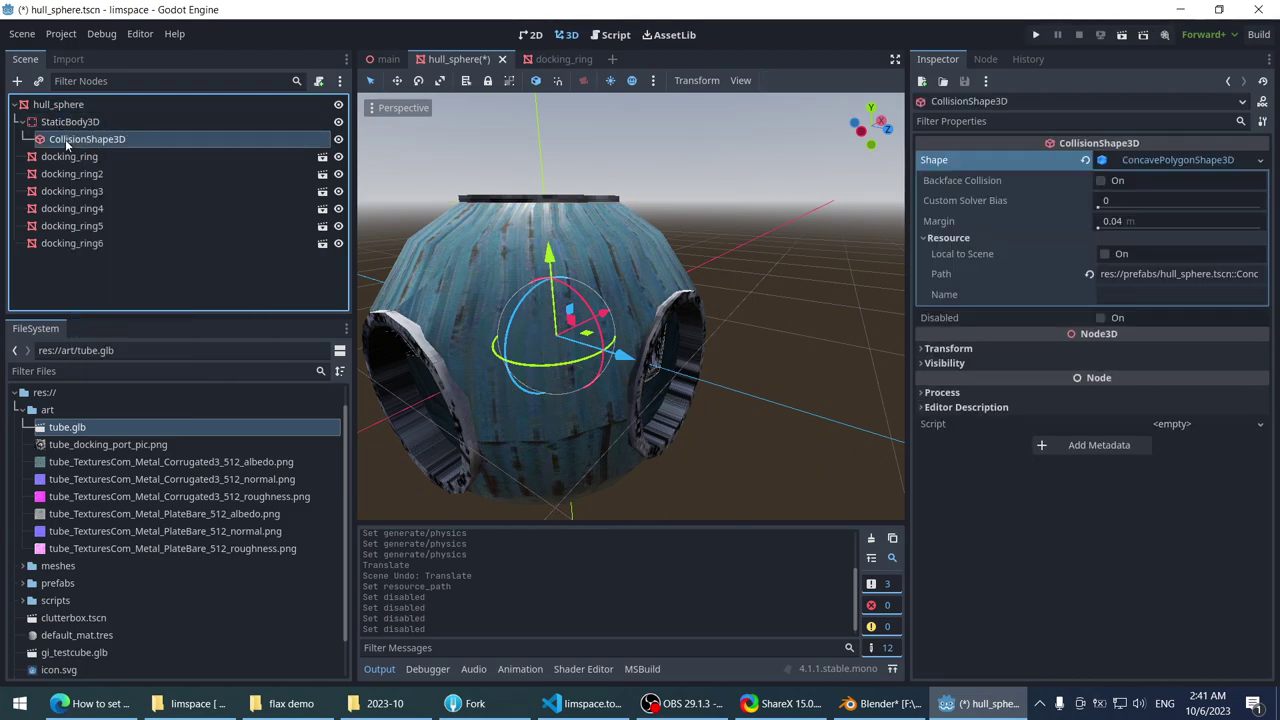
right_click(65, 139)
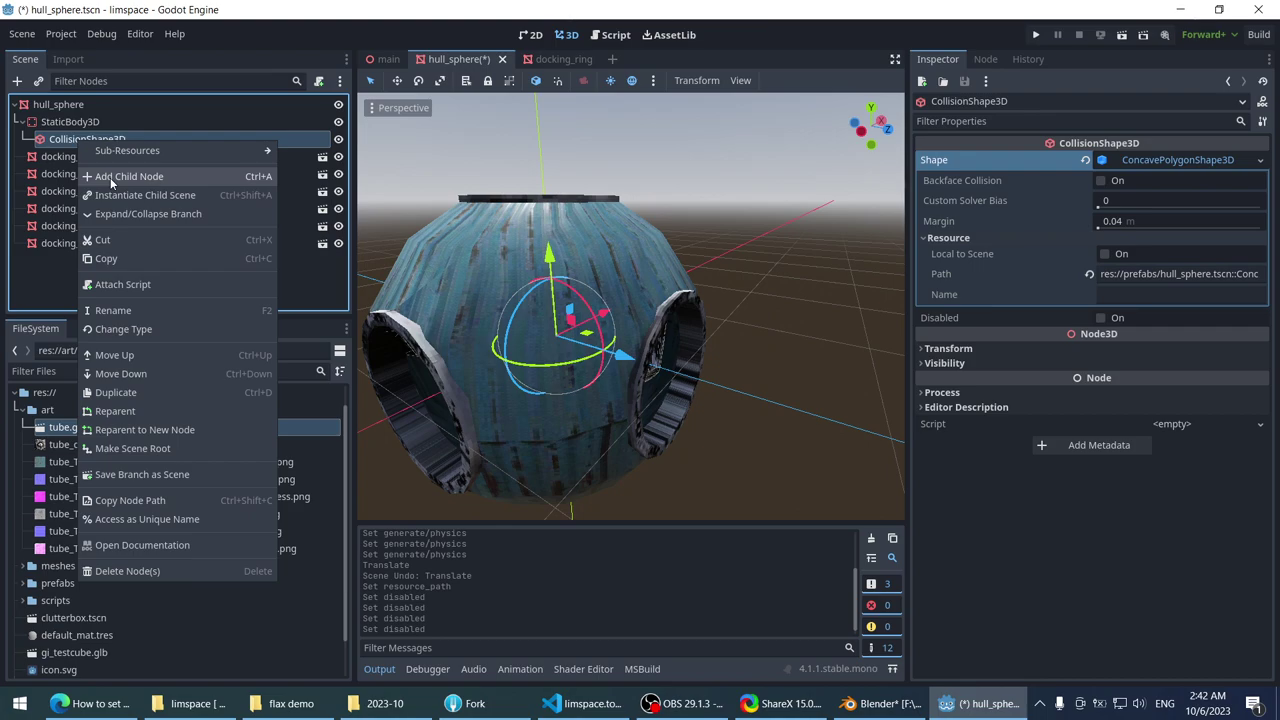
click(82, 113)
click(74, 108)
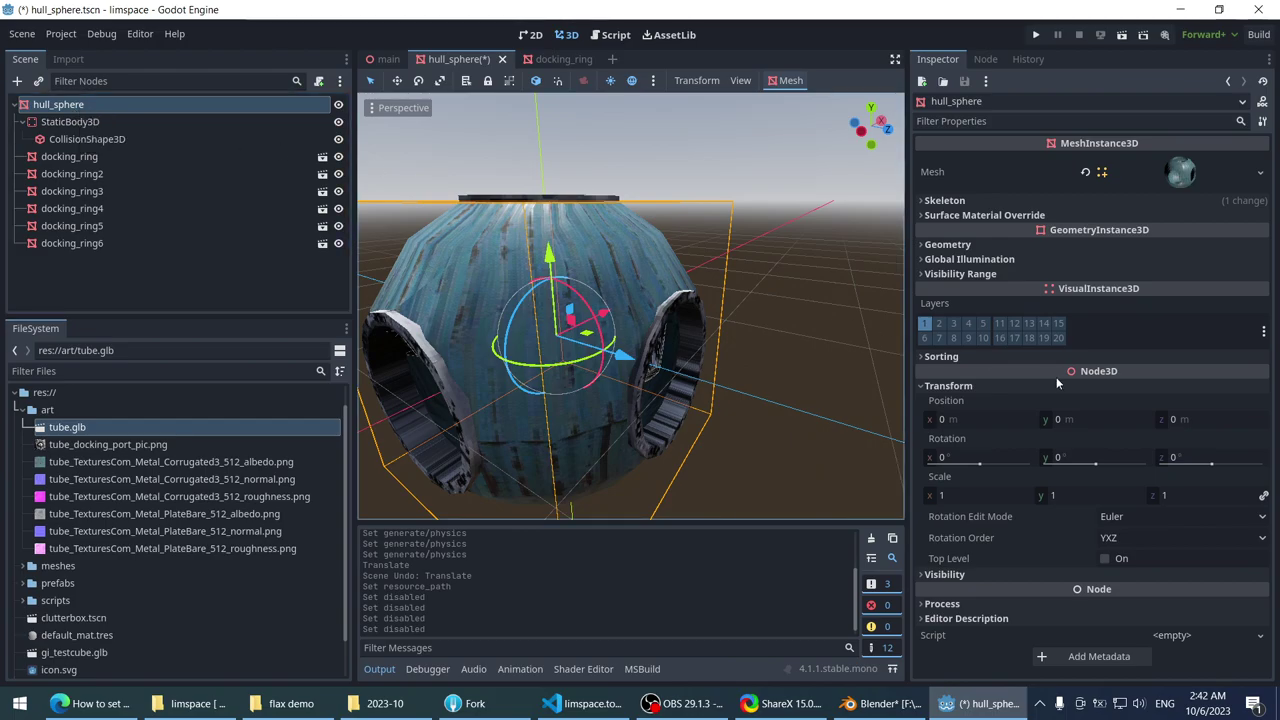
click(92, 703)
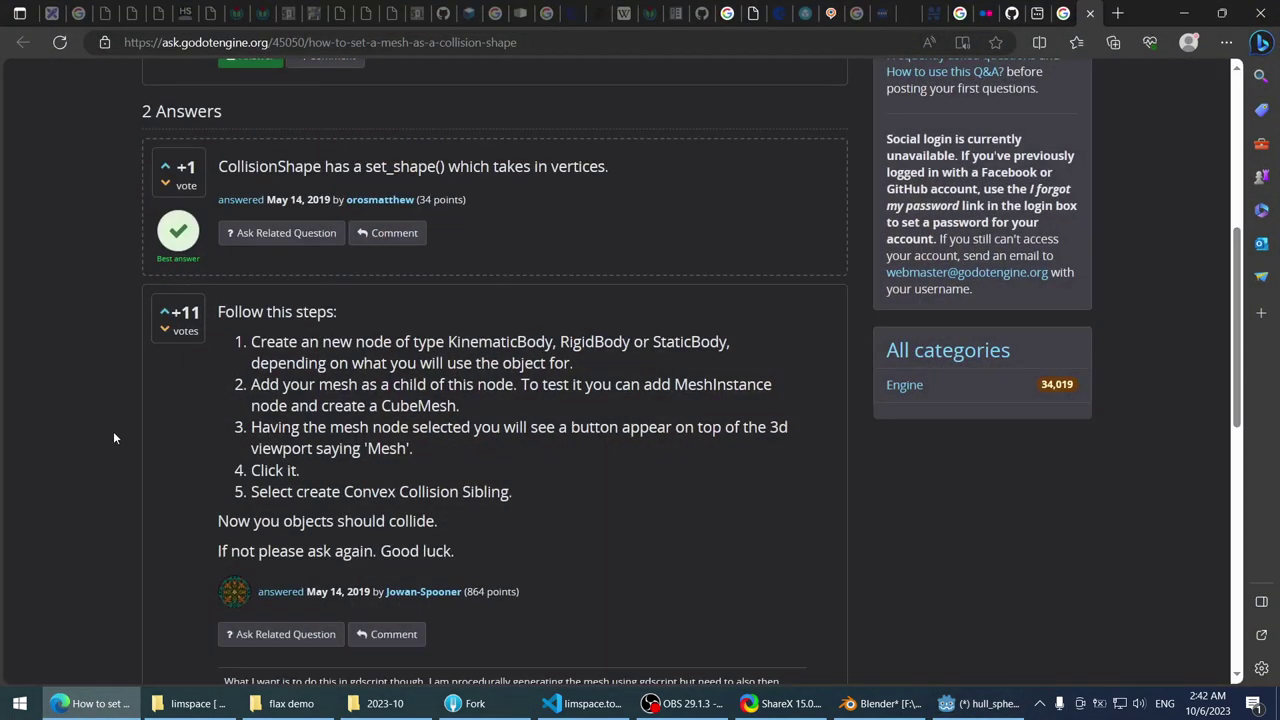
- Read the comments at the bottom of the Q&A thread, then close it and the Google results, returning to issue #38853
scroll(85, 440, down, 7)
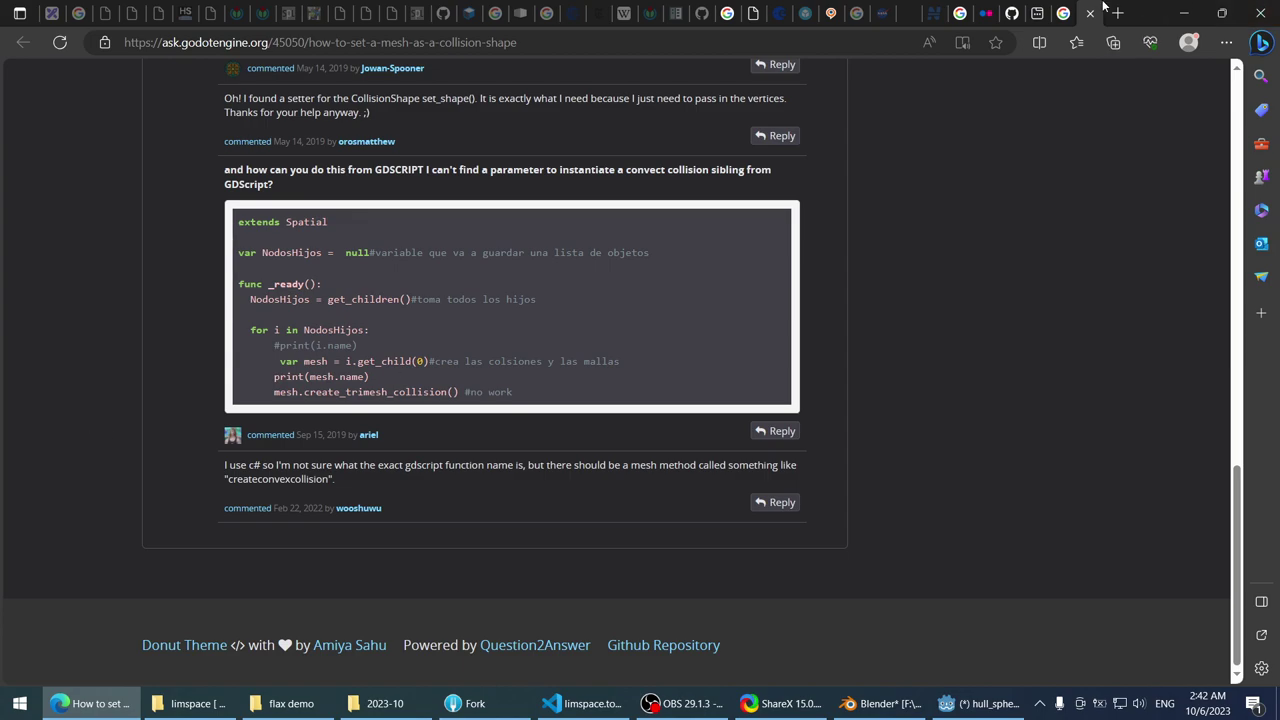
click(1066, 10)
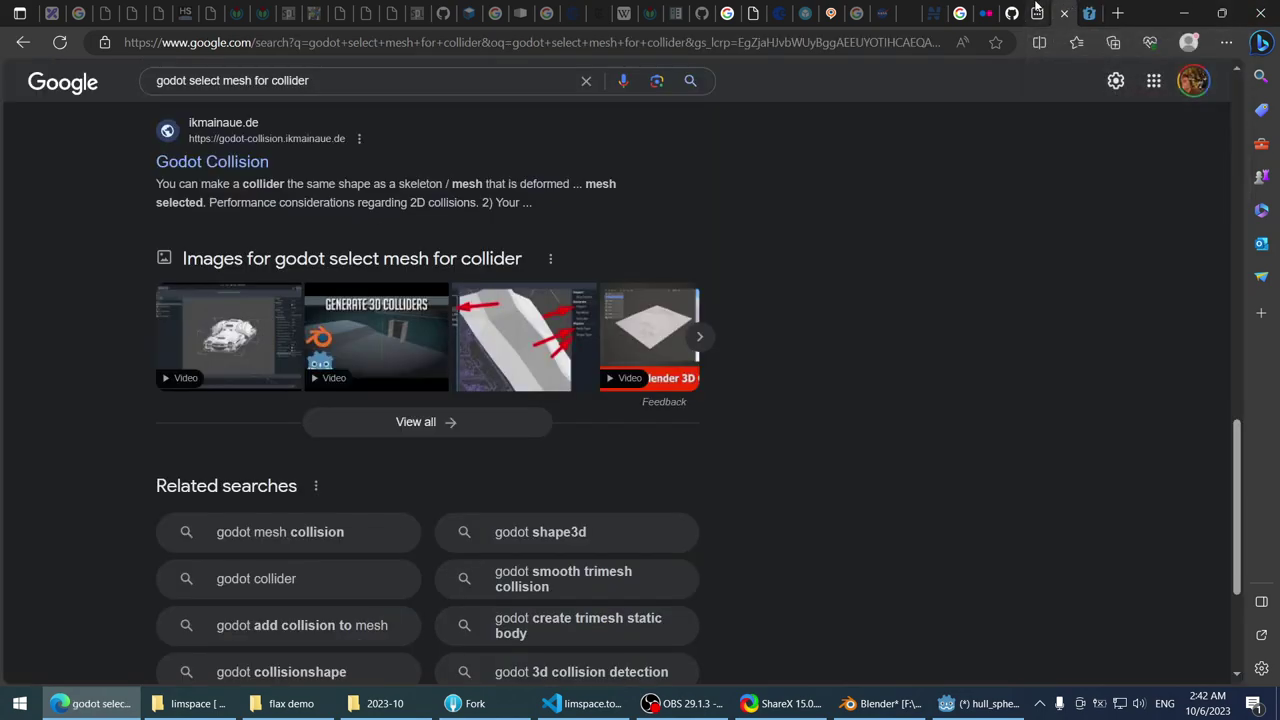
click(1038, 10)
click(1013, 10)
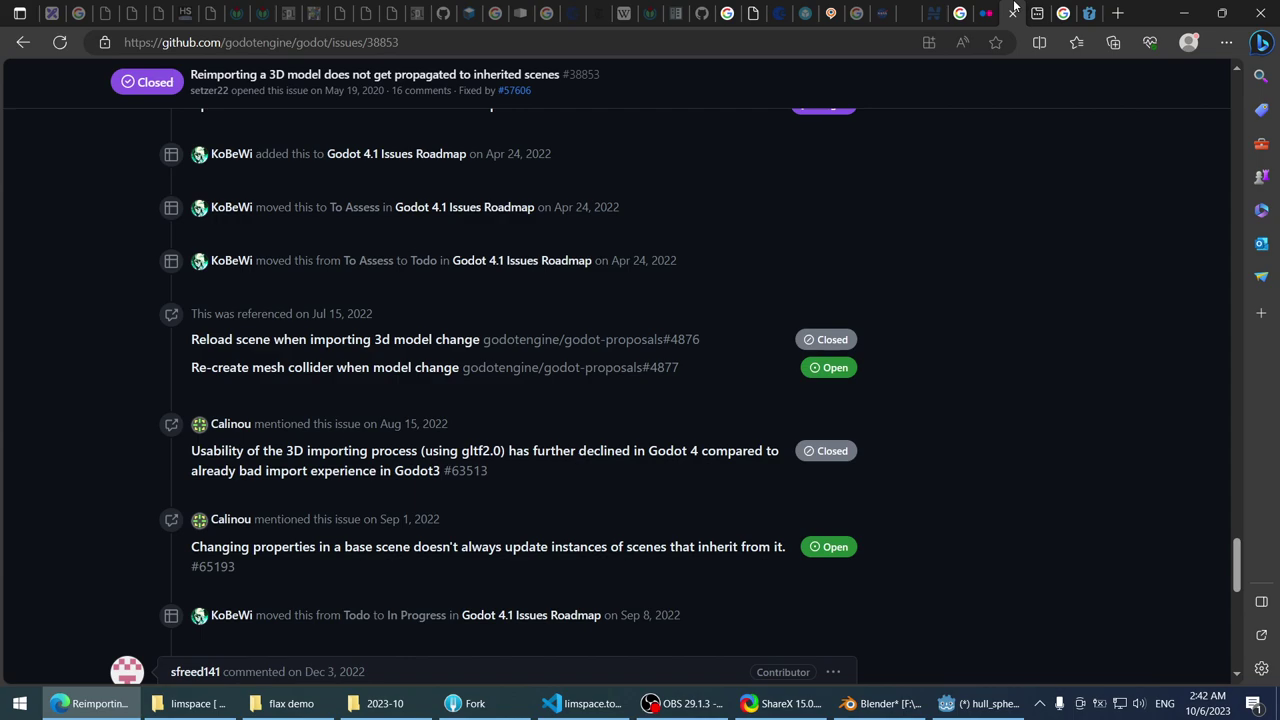
- Open the InstantMeshUpdate plugin repository in a new tab and read its README
scroll(987, 309, down, 5)
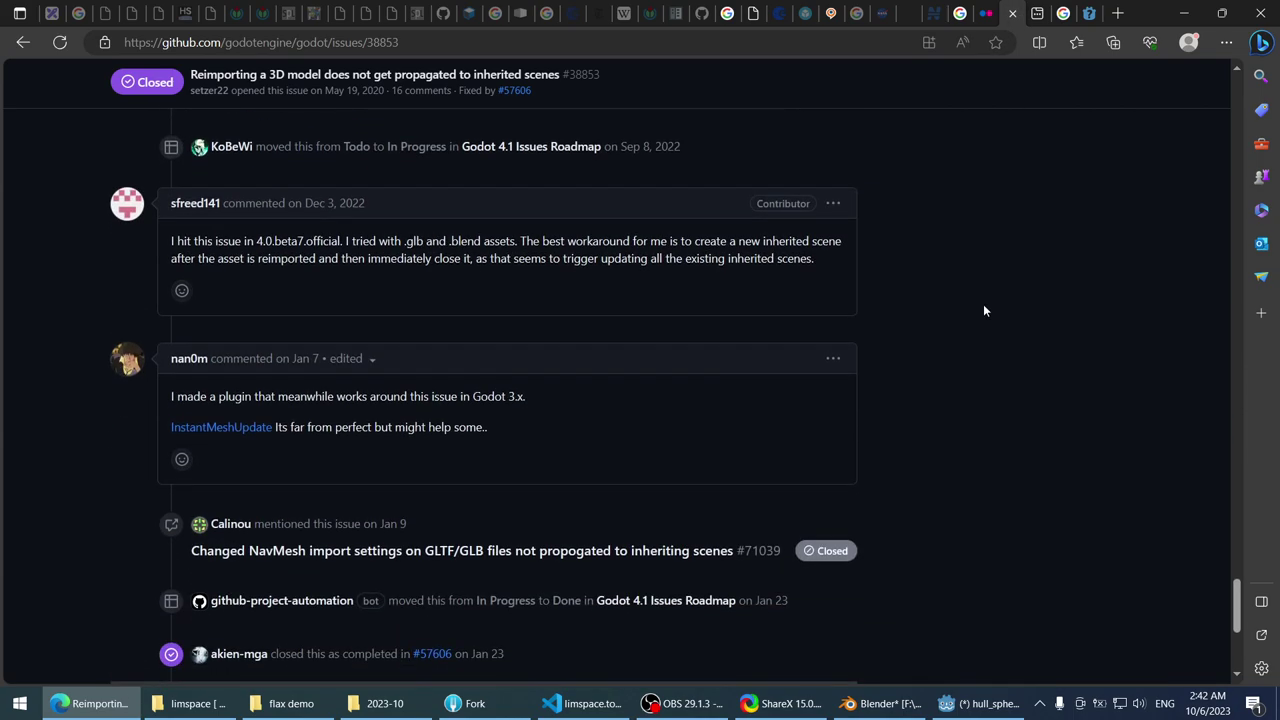
middle_click(203, 429)
scroll(92, 417, down, 4)
scroll(536, 243, up, 3)
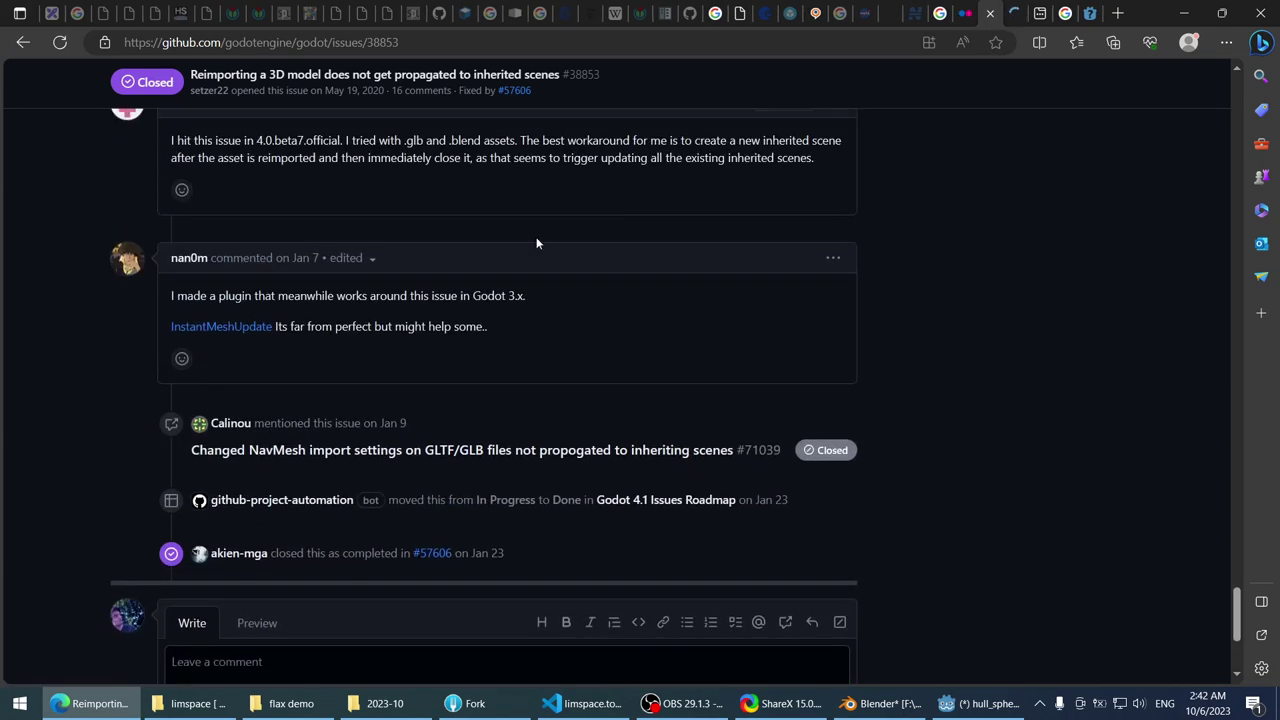
click(1013, 13)
scroll(12, 389, down, 3)
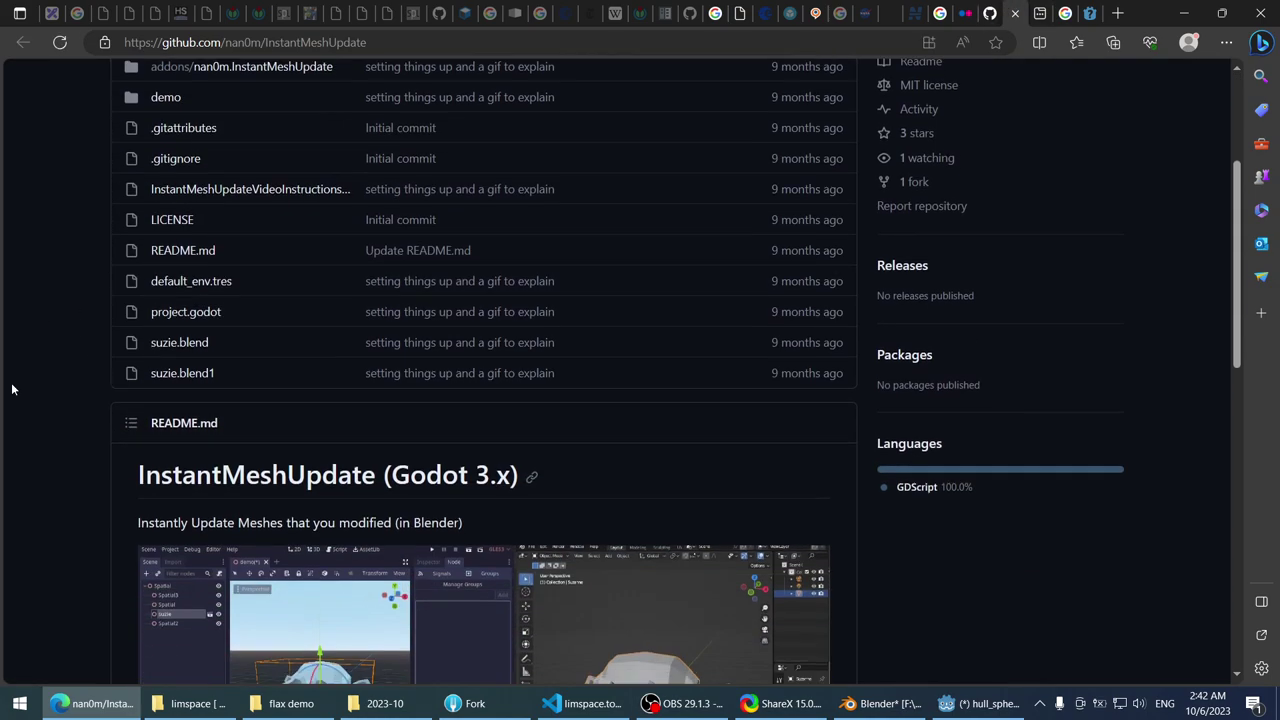
scroll(12, 389, down, 3)
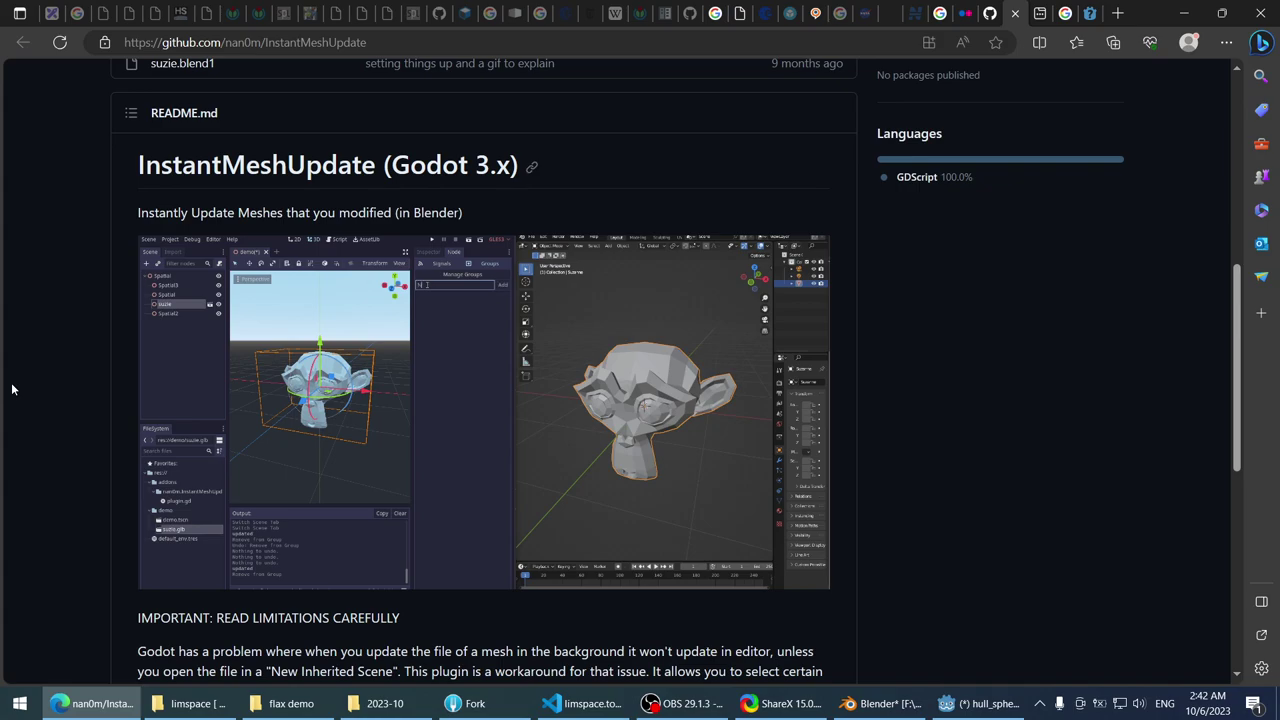
scroll(12, 389, down, 5)
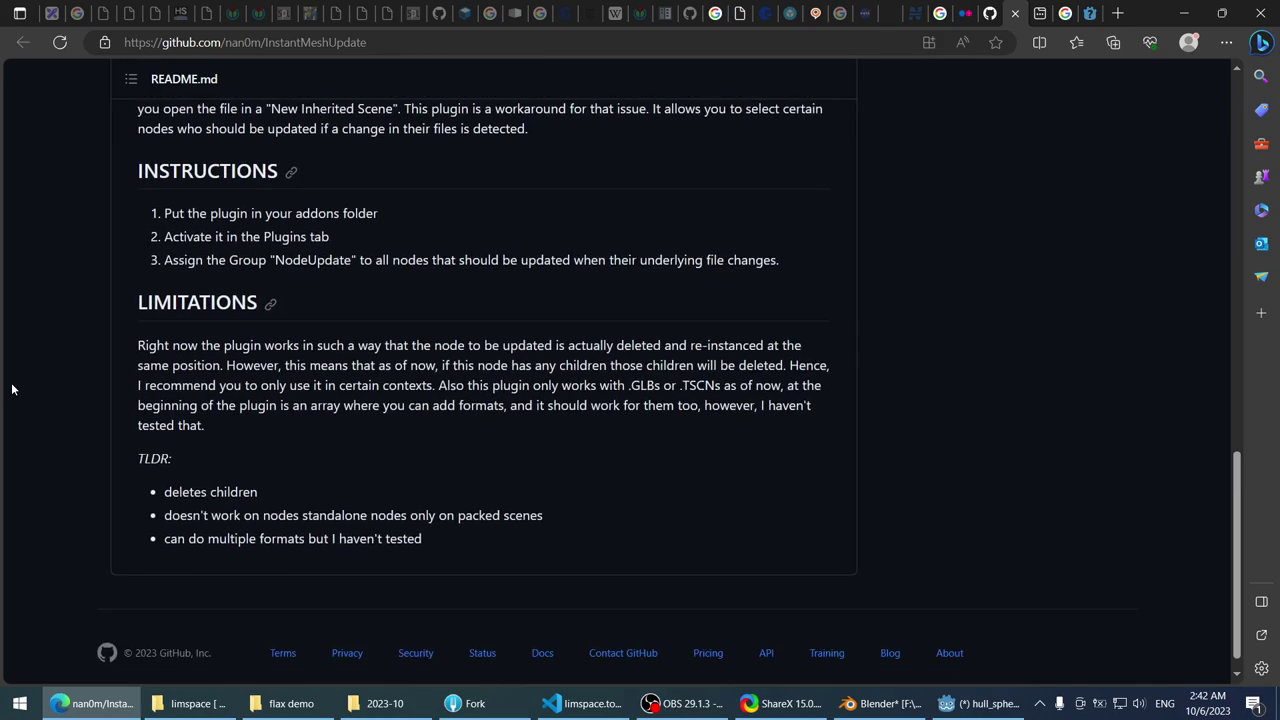
- Reread the reimport discussion on issue #38853, then return to the Godot editor
click(984, 13)
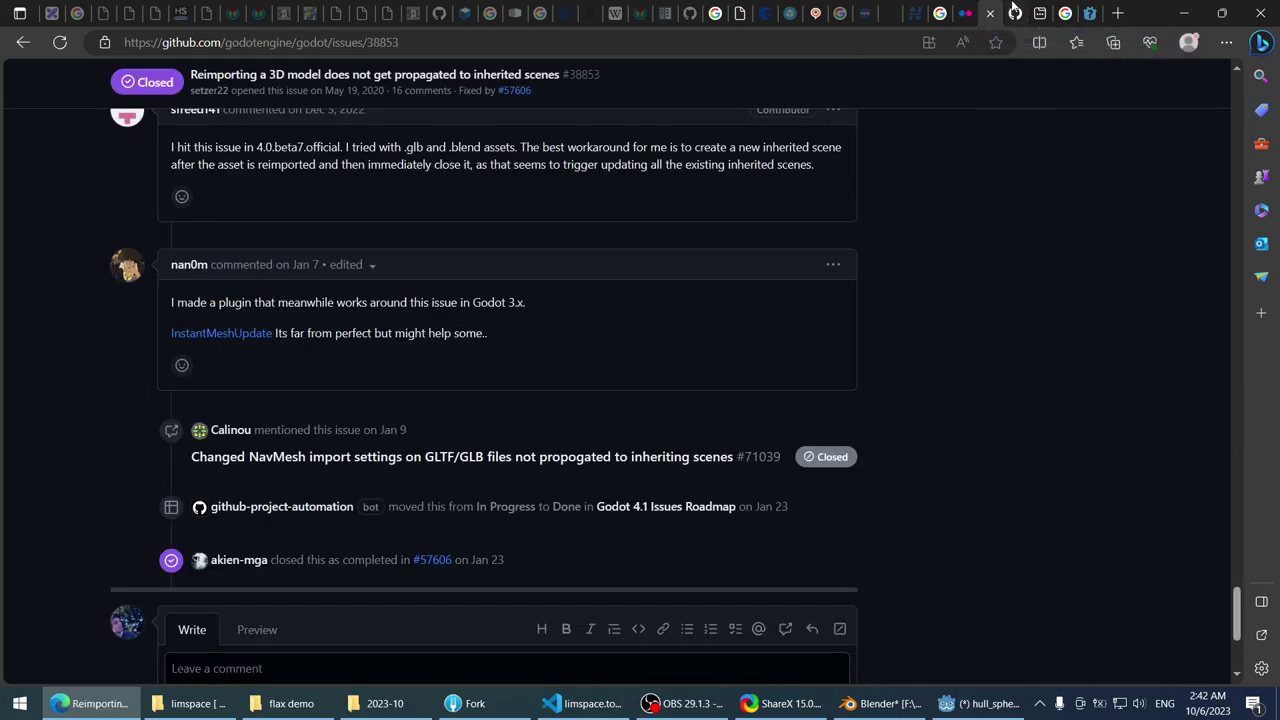
scroll(97, 366, up, 5)
scroll(97, 366, down, 4)
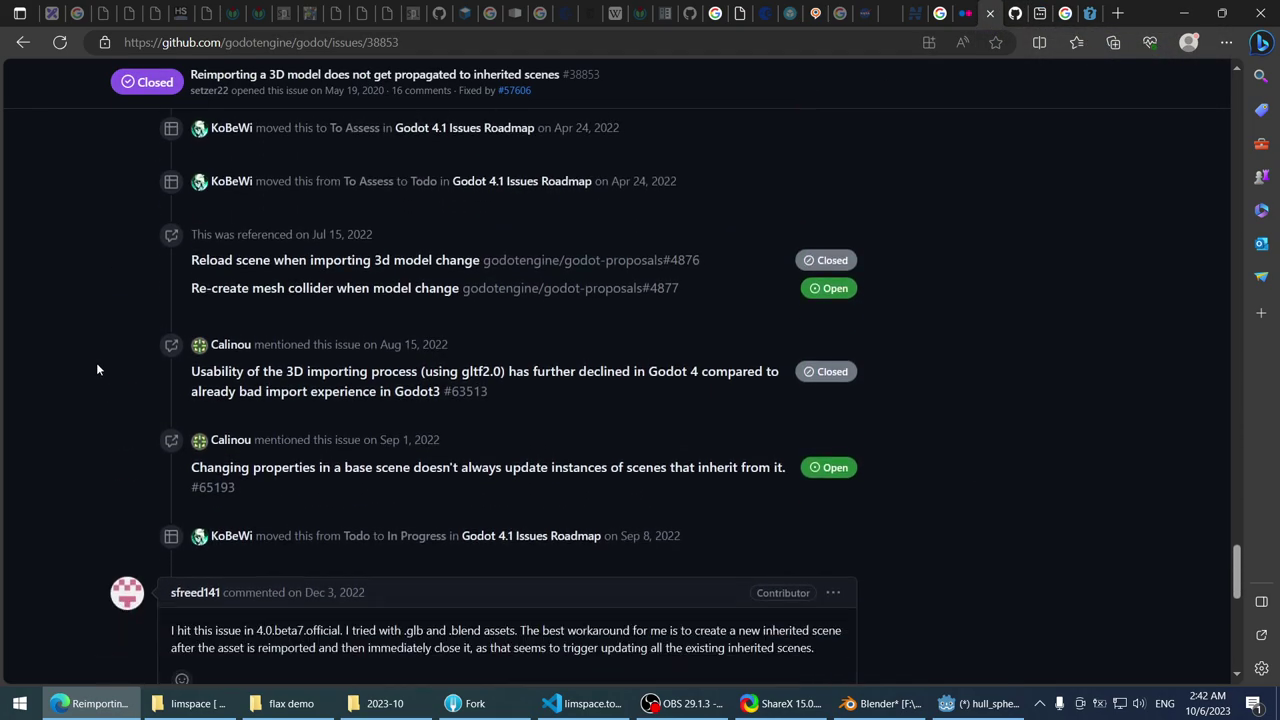
scroll(97, 374, down, 2)
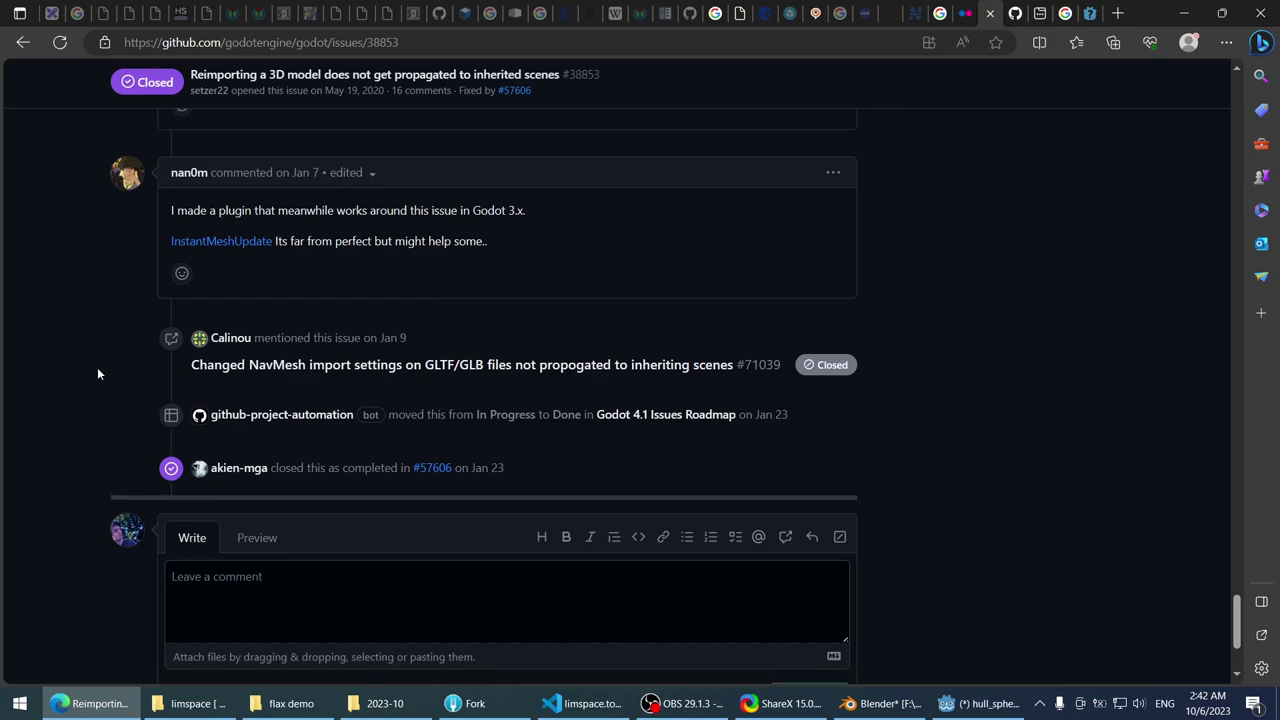
scroll(196, 449, up, 1)
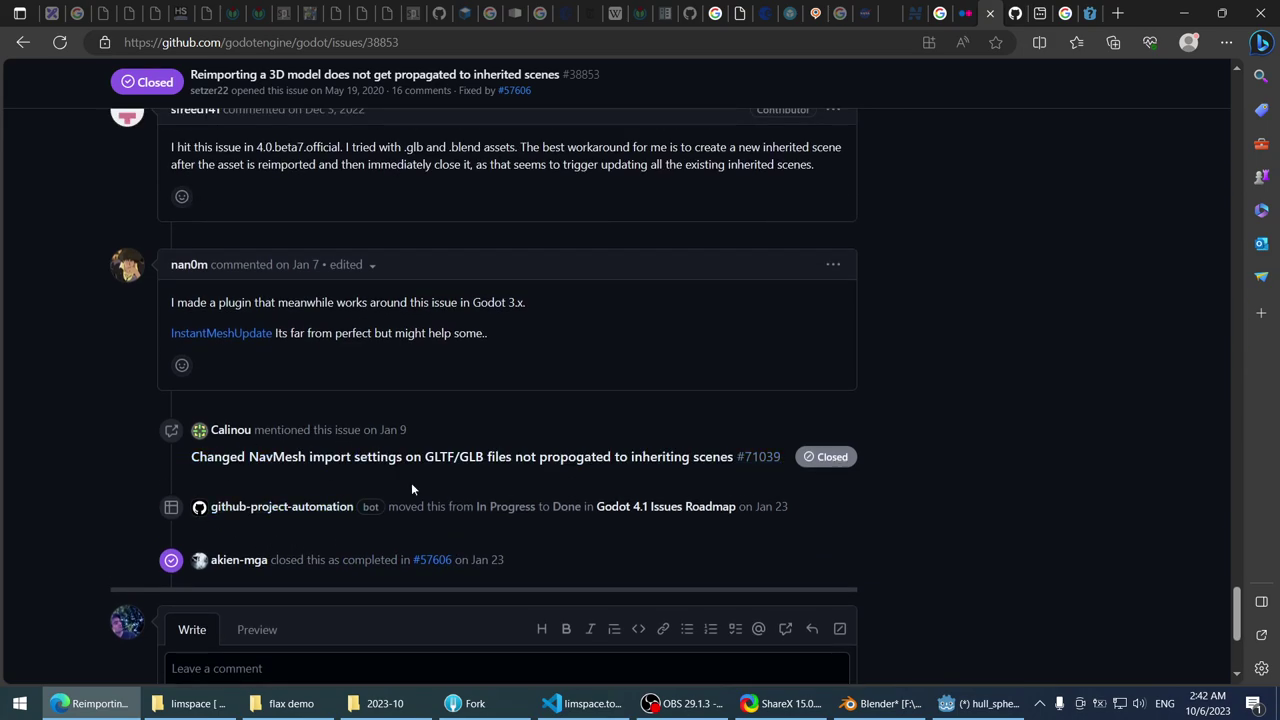
scroll(314, 506, up, 1)
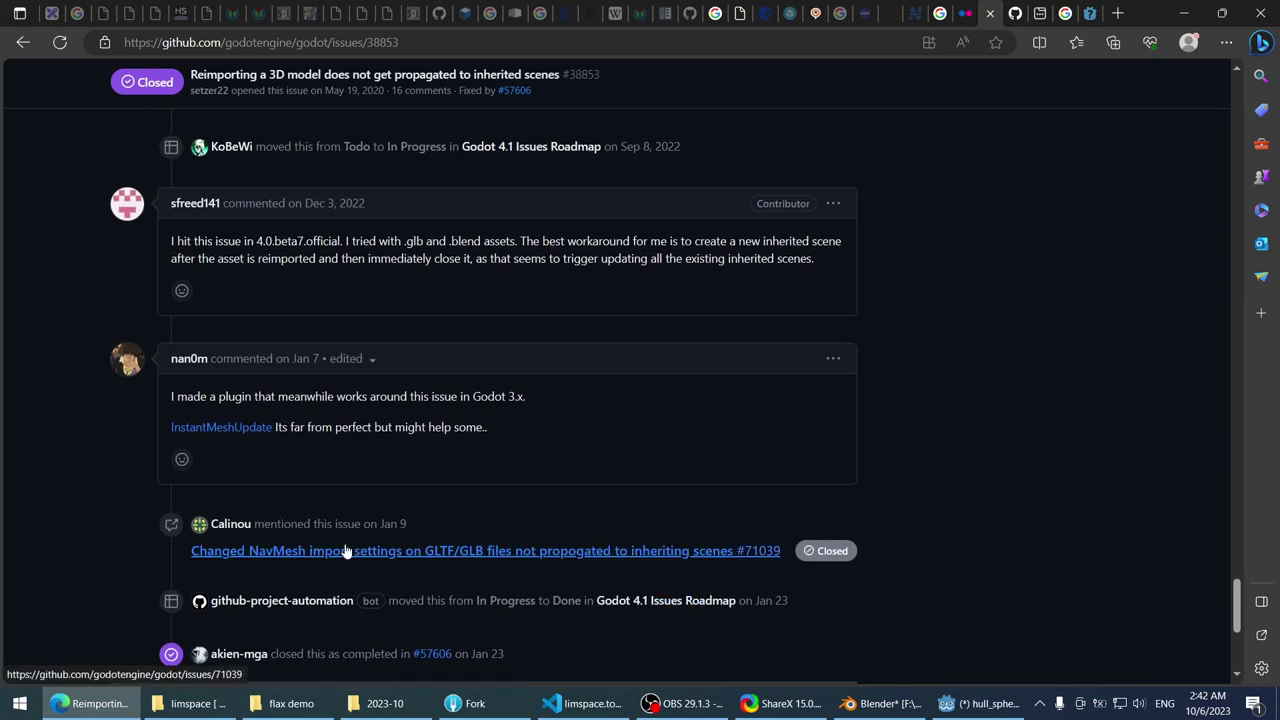
scroll(74, 513, up, 2)
scroll(108, 503, up, 1)
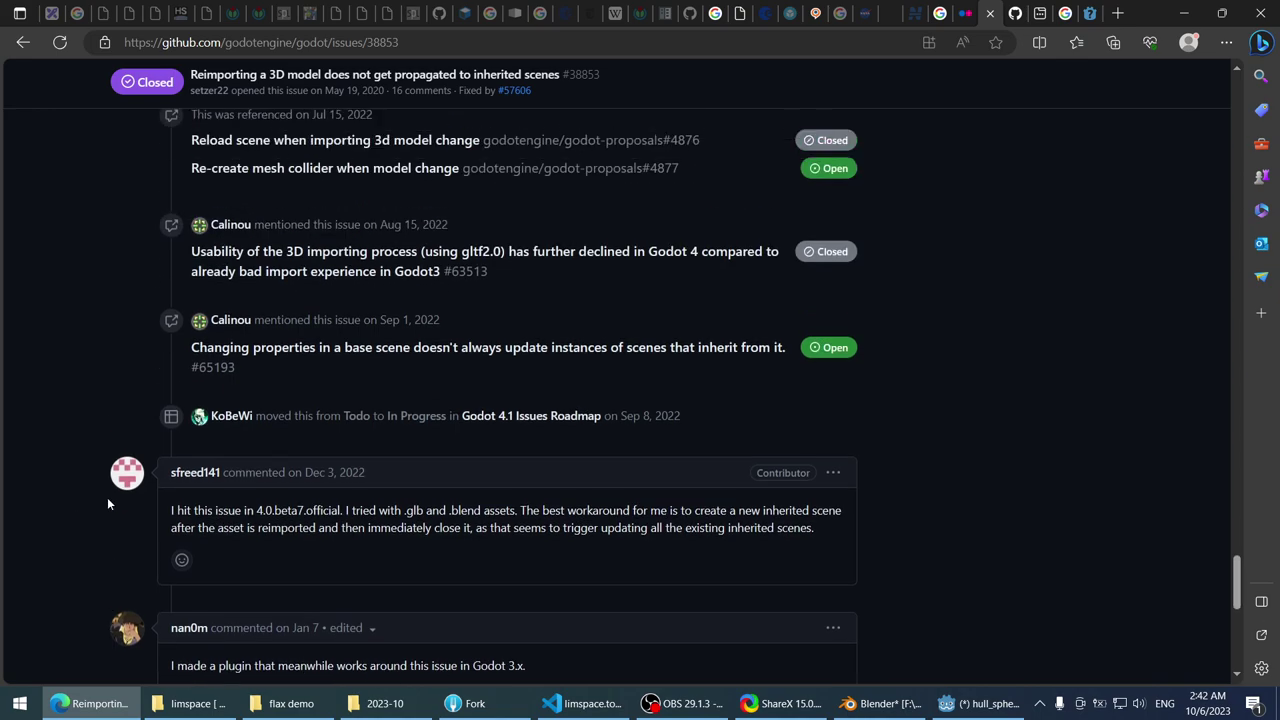
scroll(110, 505, down, 1)
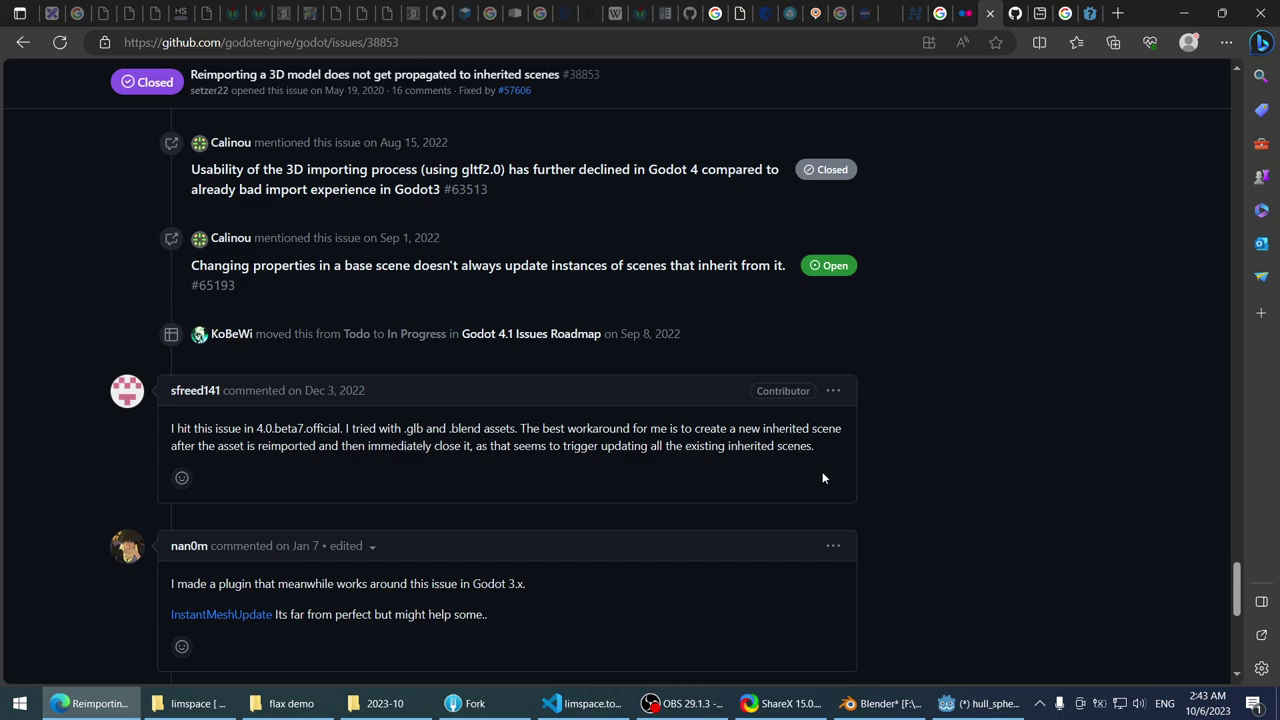
key(alt+Tab)
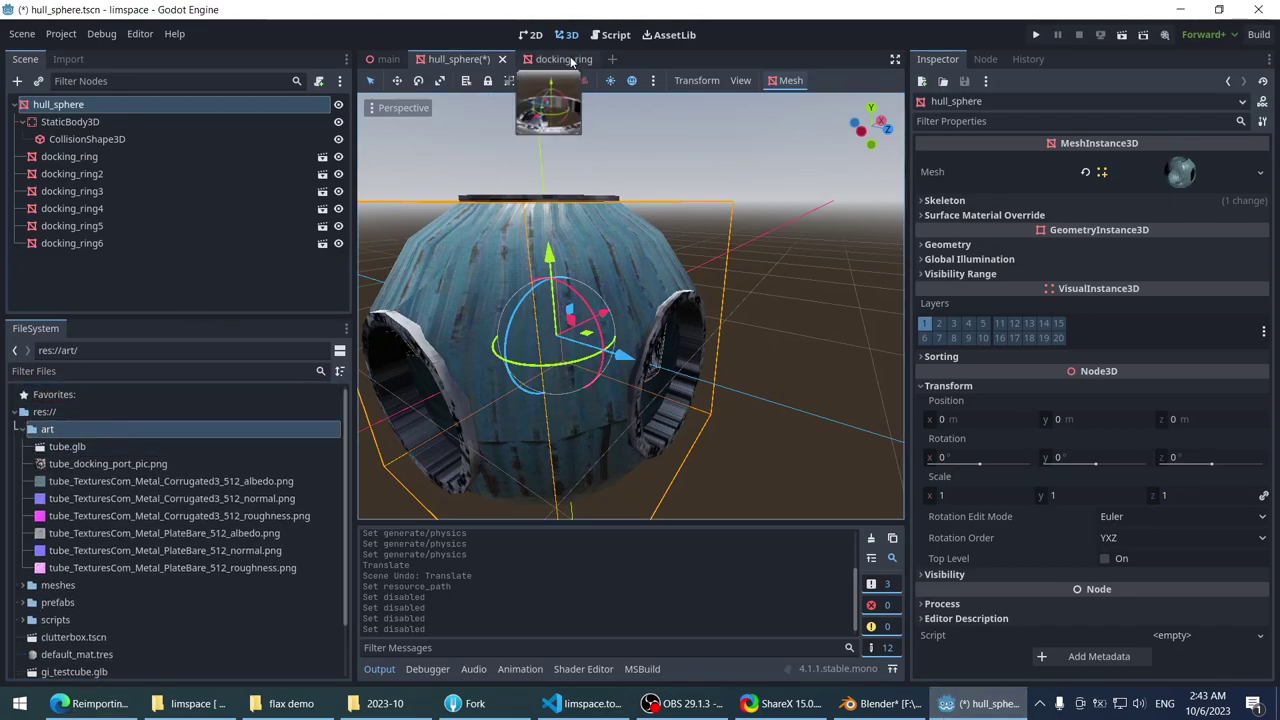
- Close hull_sphere with Don't Save, glance at tube_cupola.res changes in Fork, and return to Godot
click(502, 60)
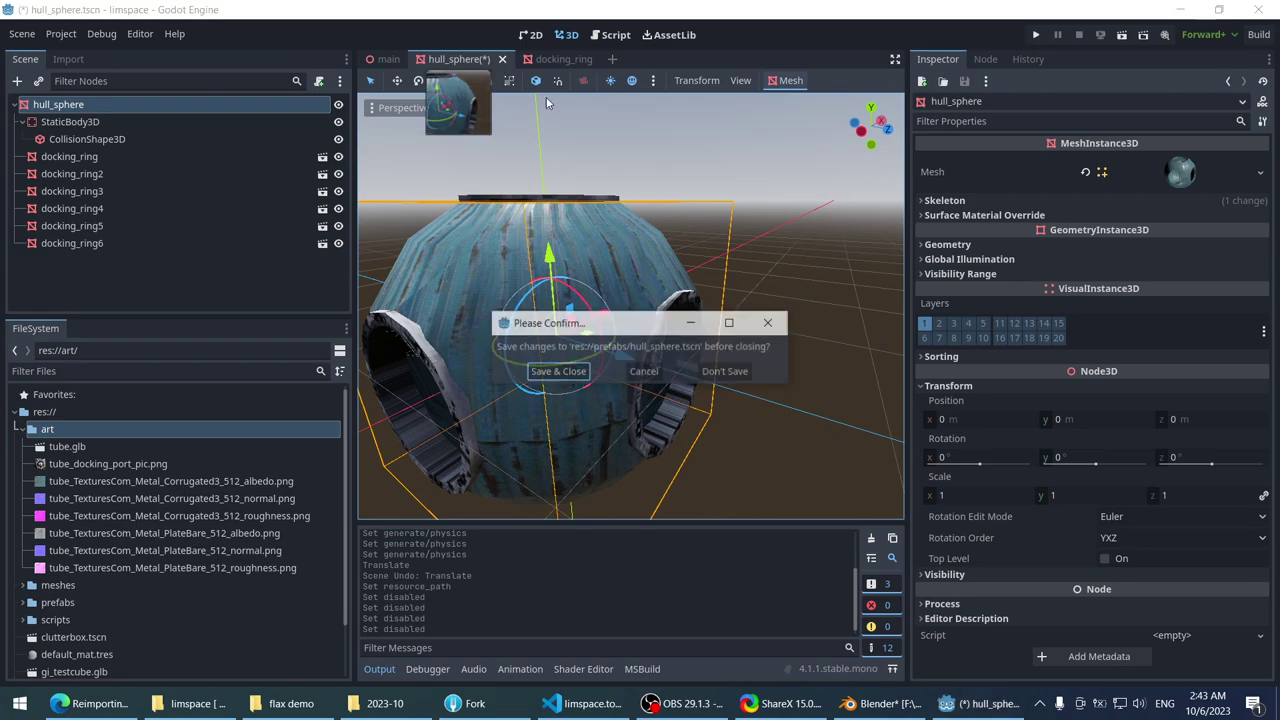
click(716, 376)
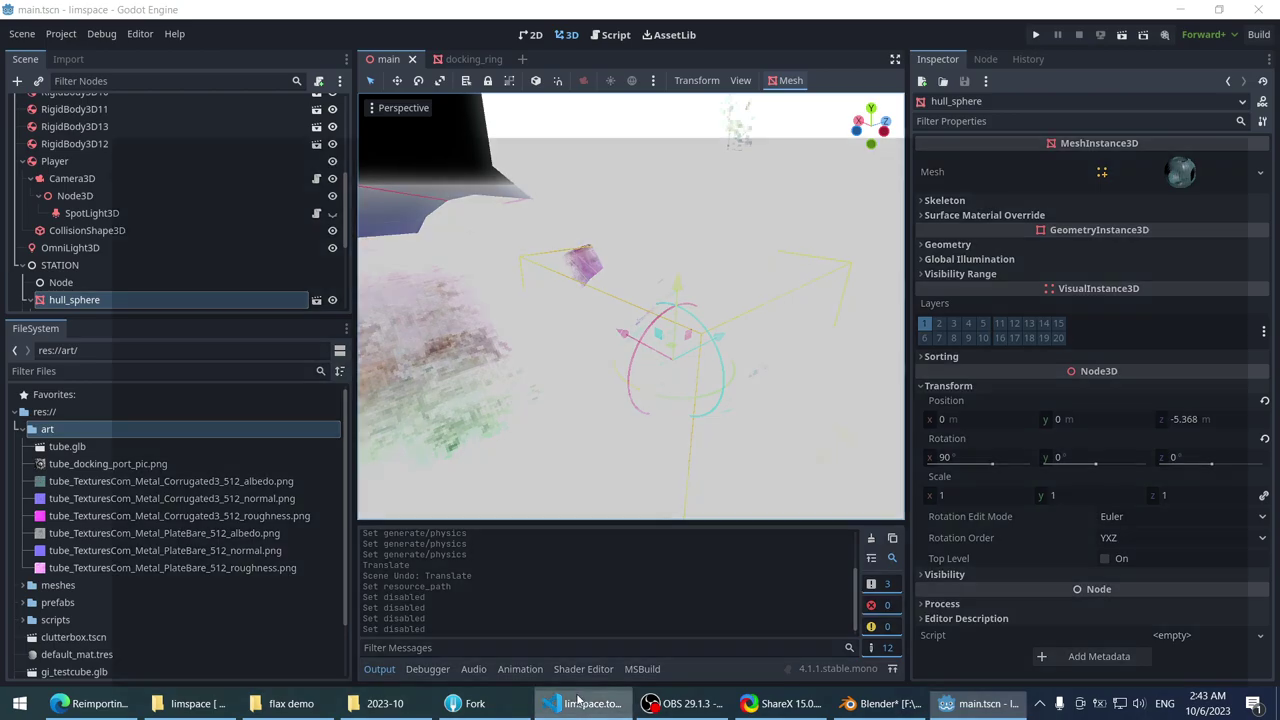
click(465, 703)
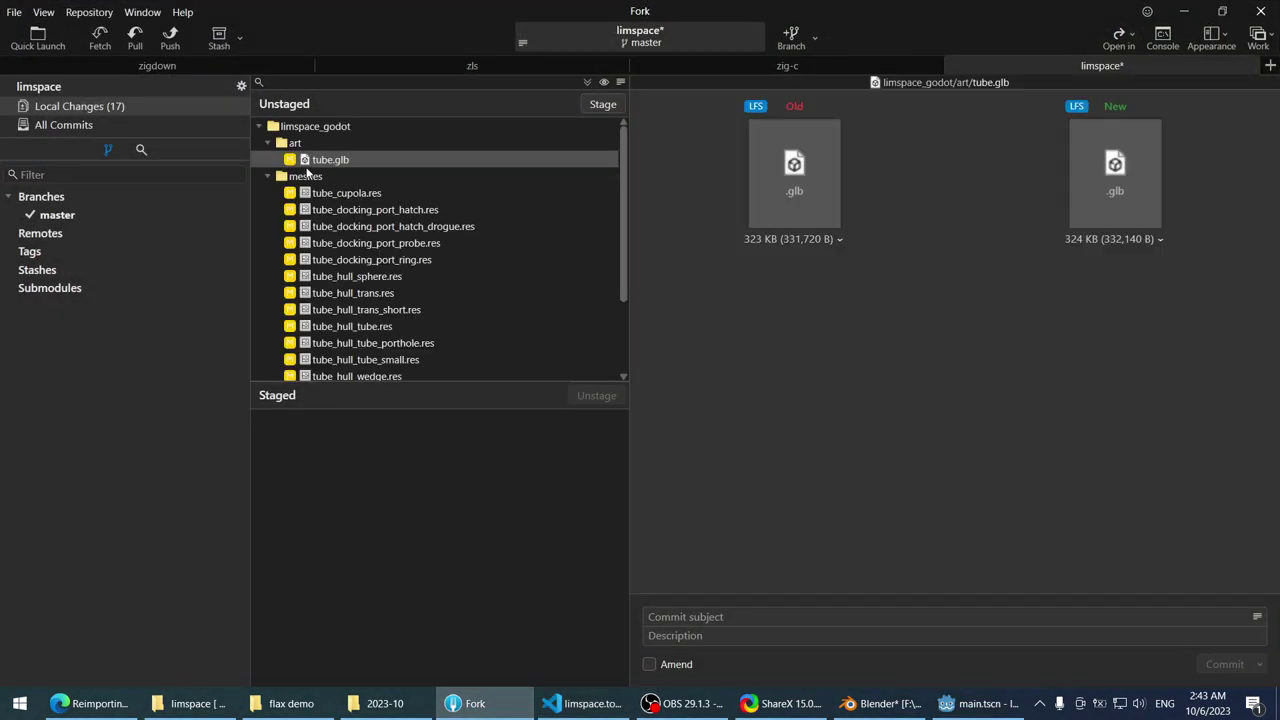
click(374, 193)
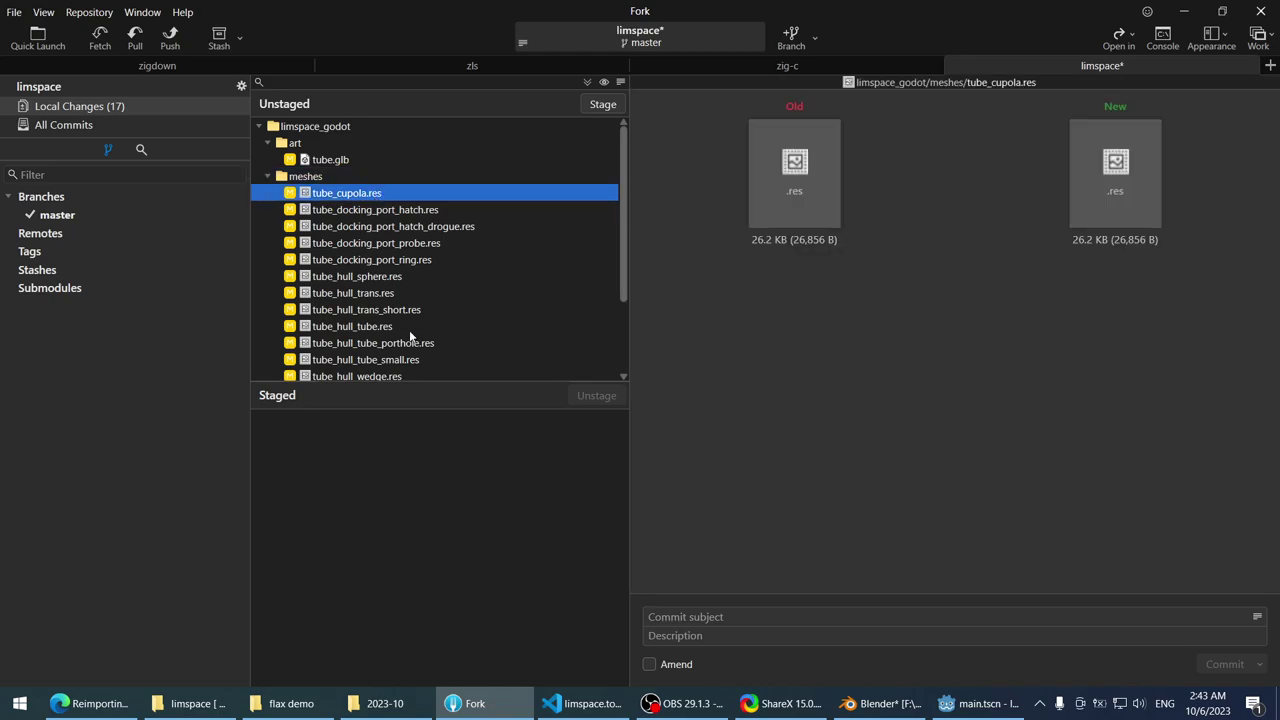
click(580, 703)
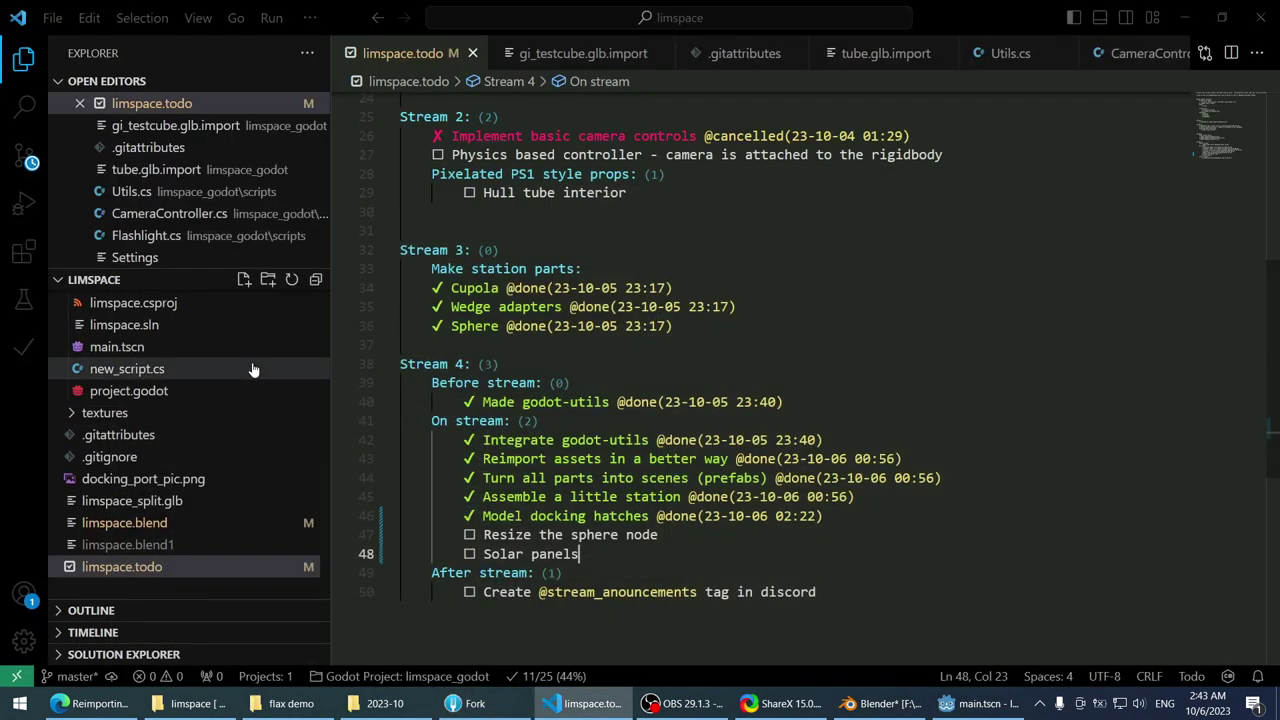
click(983, 703)
scroll(487, 268, down, 5)
- Browse the FileSystem dock to art/tube.glb and glance at its import settings
middle_drag(489, 267, 482, 300)
scroll(482, 300, up, 2)
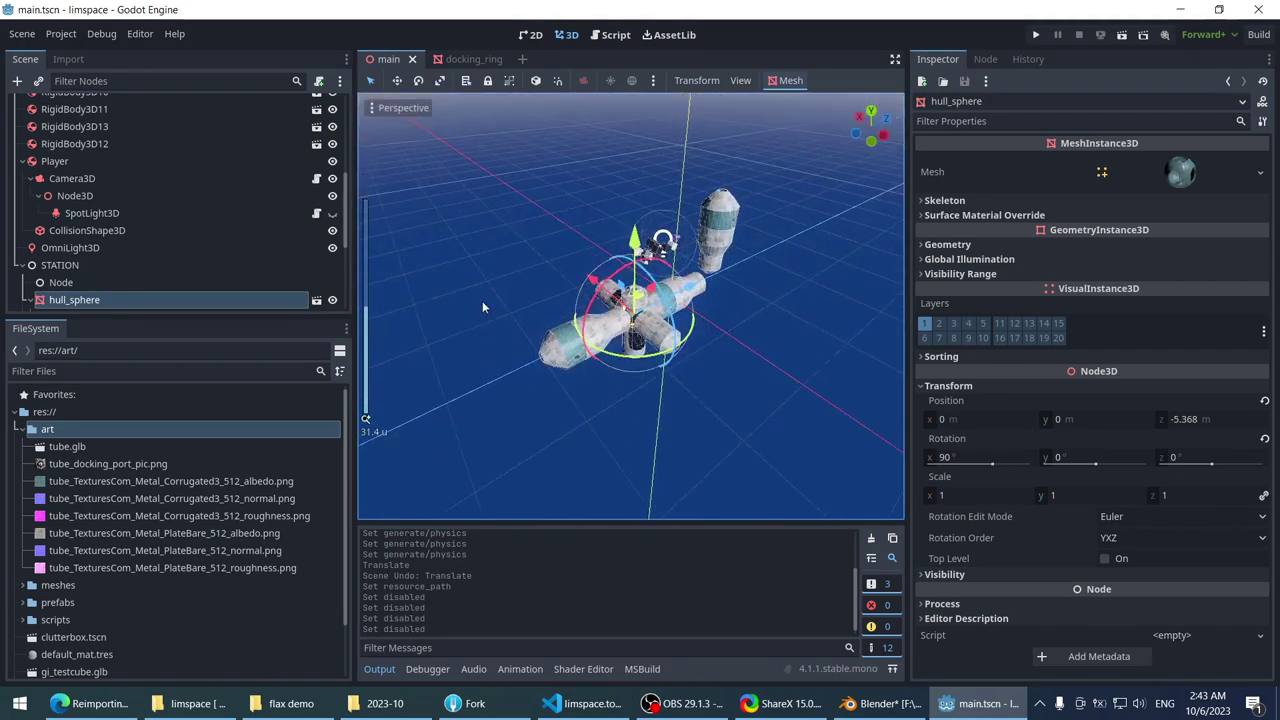
click(22, 428)
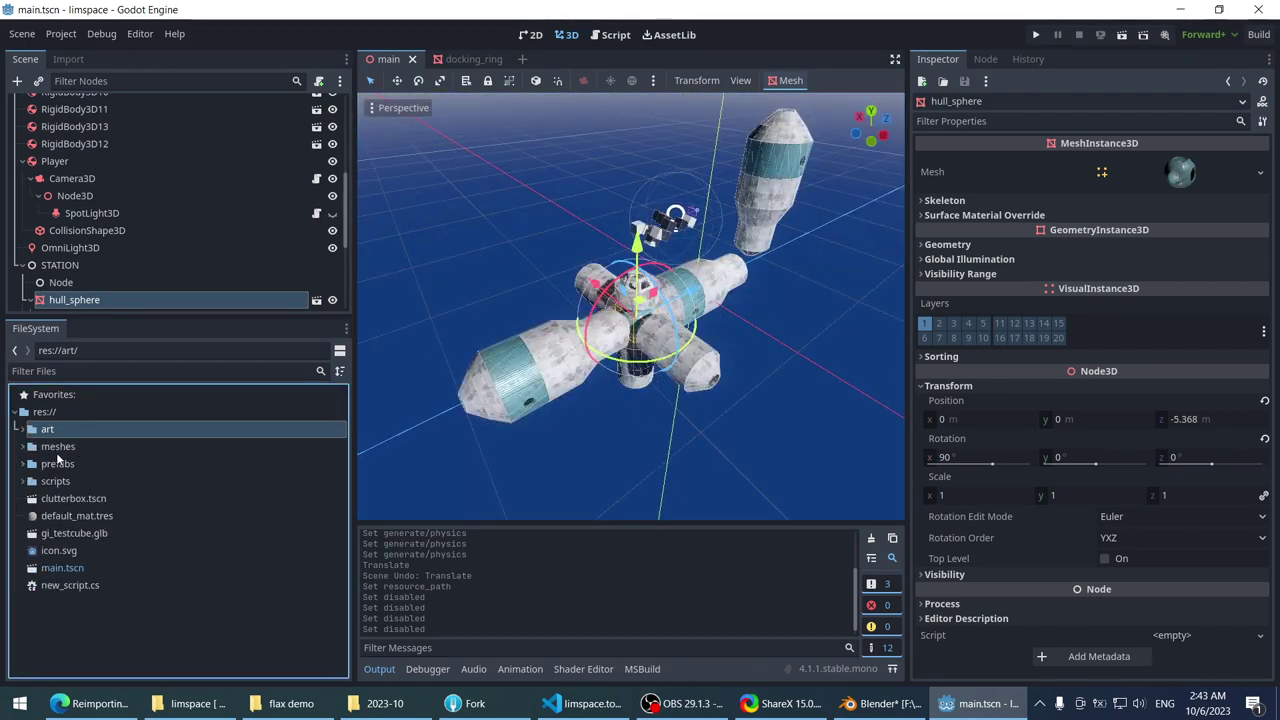
click(62, 447)
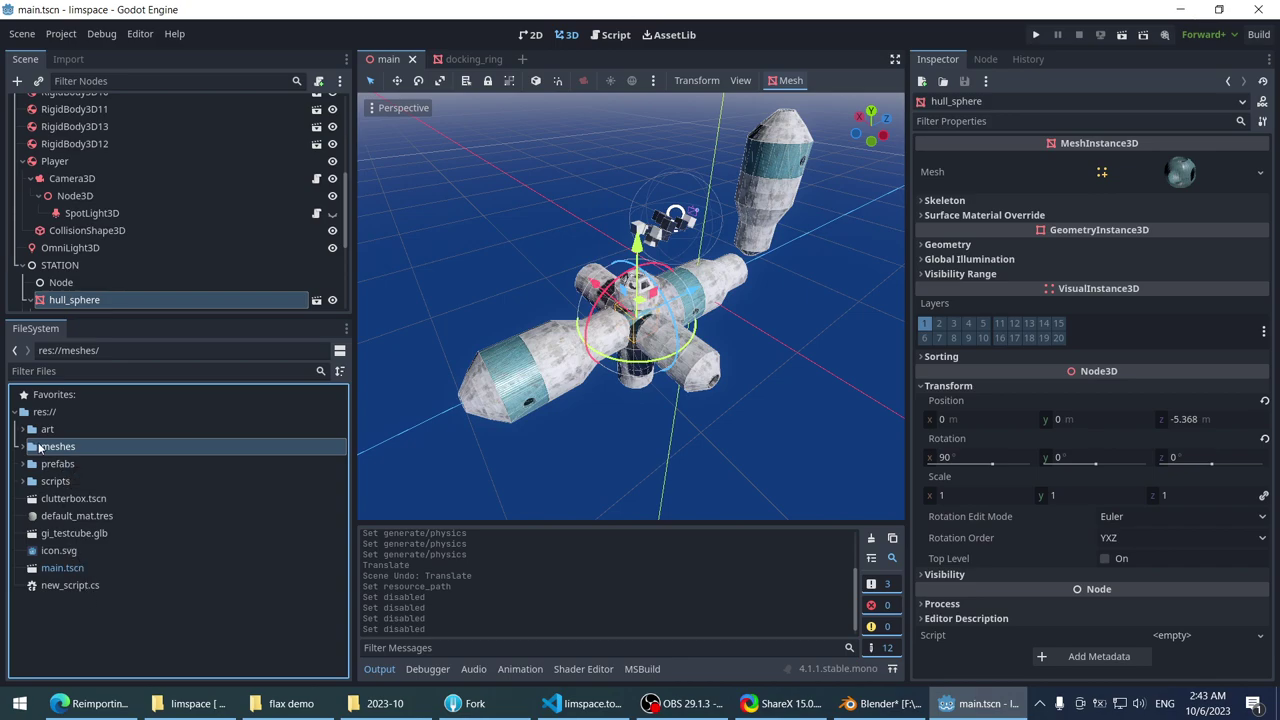
double_click(38, 447)
scroll(96, 468, down, 3)
scroll(100, 480, up, 3)
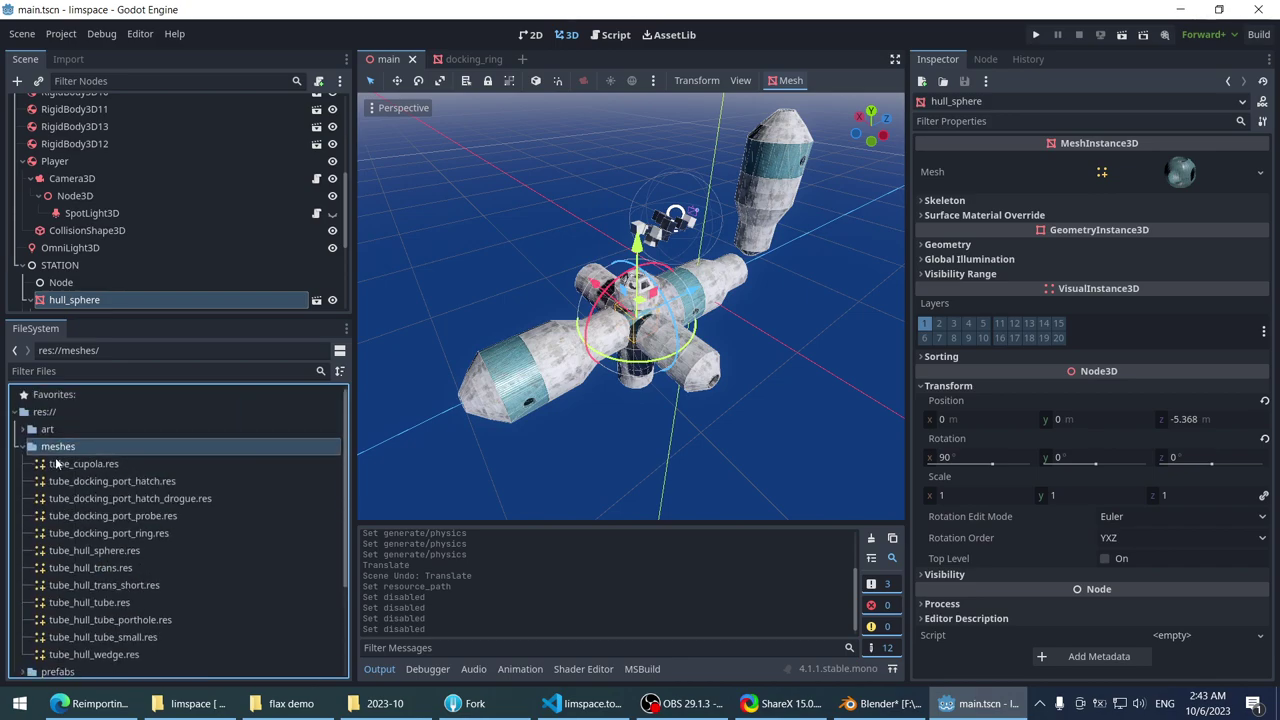
double_click(62, 447)
double_click(62, 447)
double_click(58, 450)
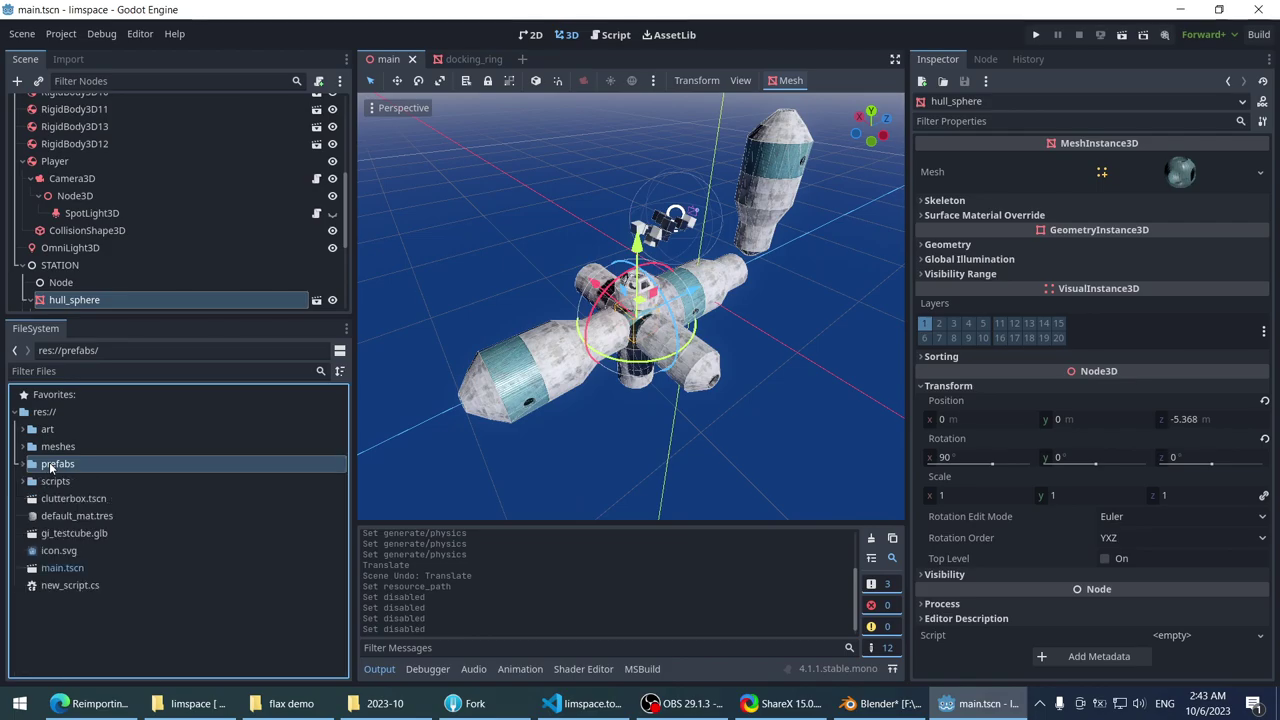
click(50, 429)
double_click(50, 429)
double_click(112, 446)
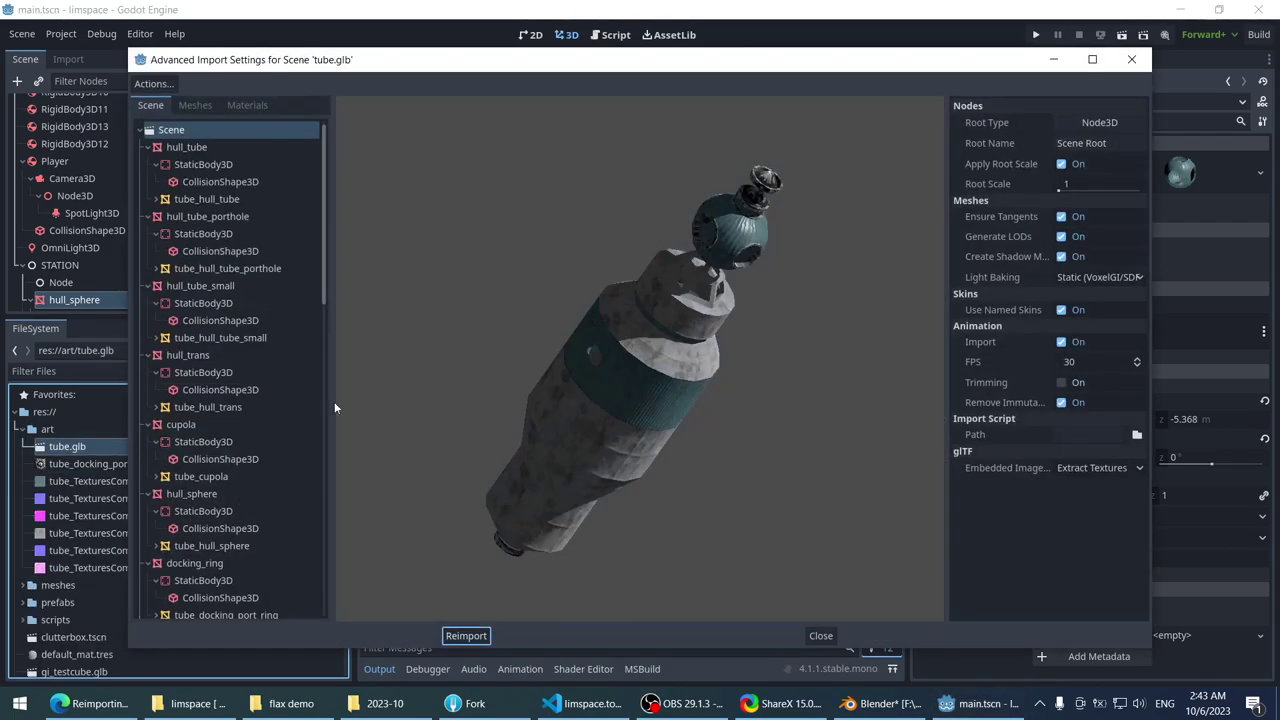
click(1131, 59)
- Create a new inherited scene from tube.glb
right_click(98, 447)
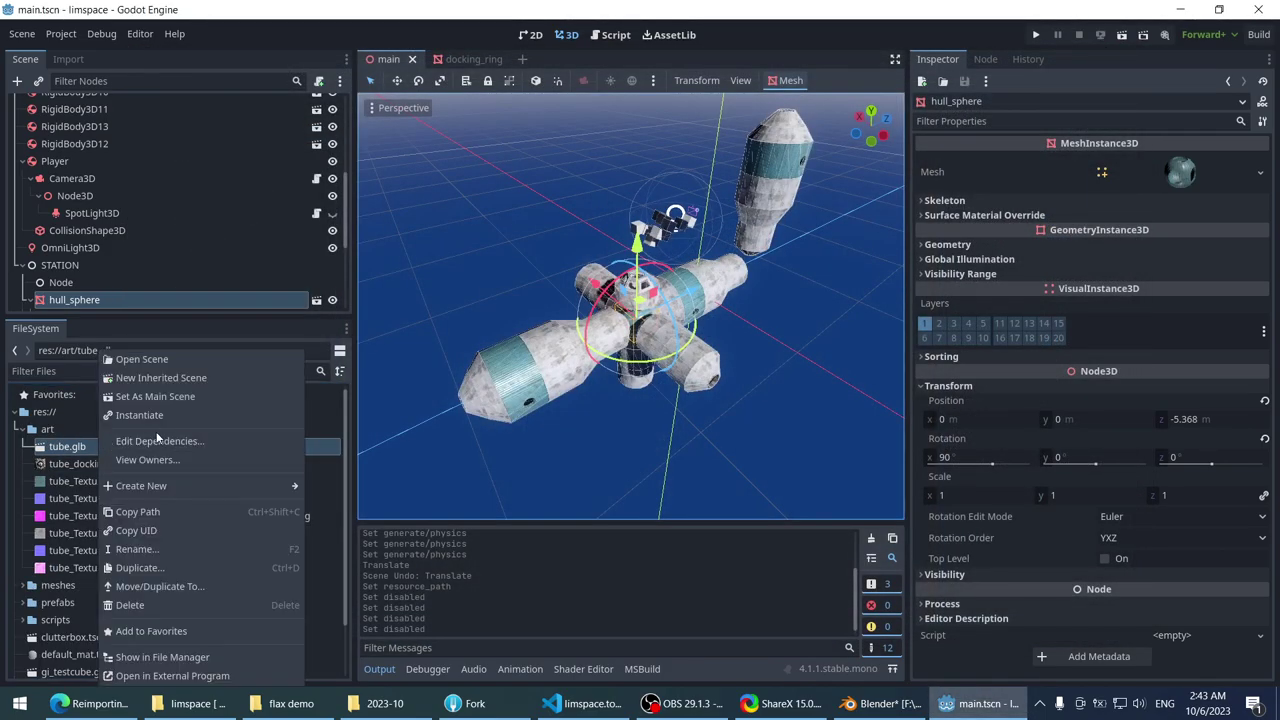
click(168, 377)
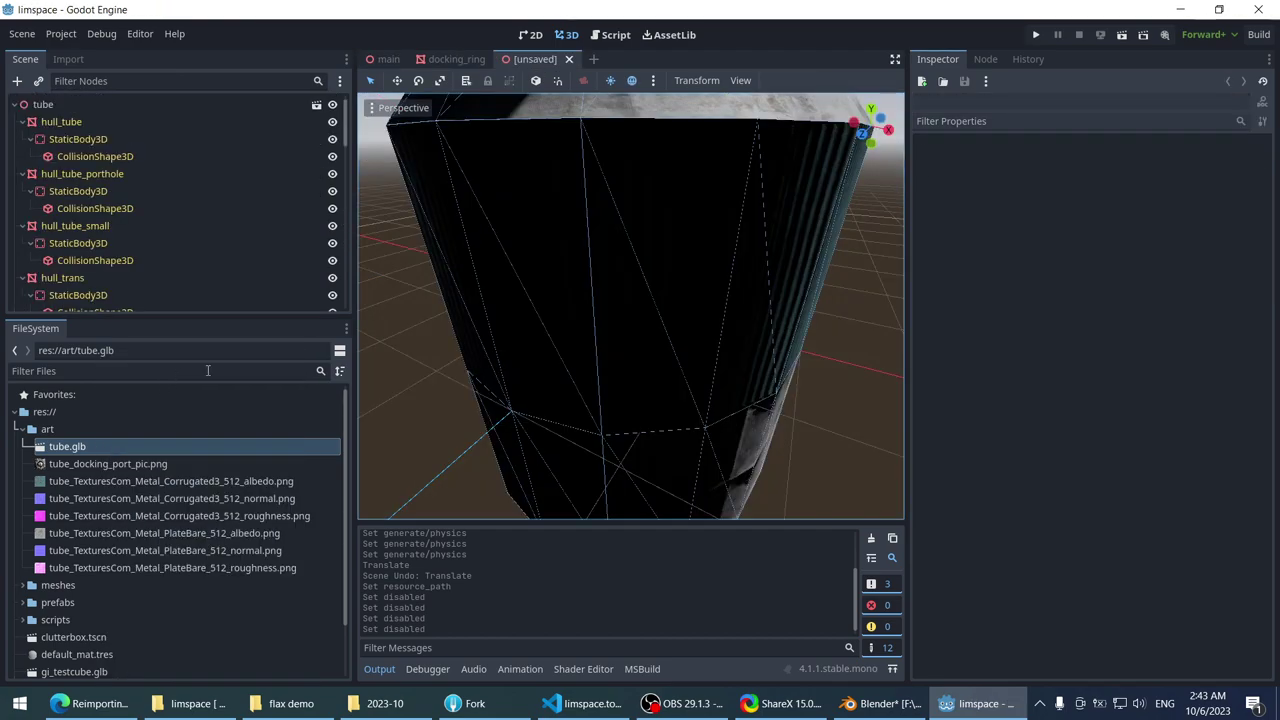
scroll(540, 320, down, 4)
scroll(526, 320, up, 4)
scroll(600, 250, down, 4)
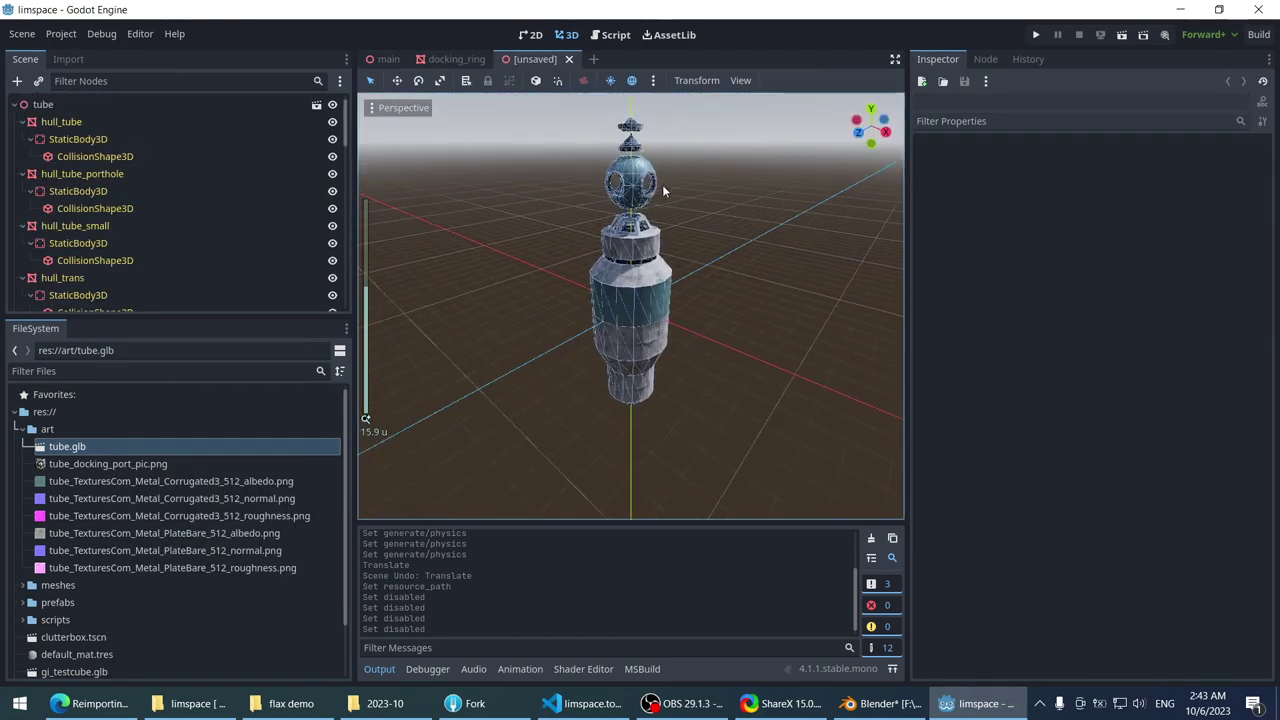
- Select the hull_sphere node in the inherited scene and centre the view on it
click(634, 183)
scroll(578, 290, up, 2)
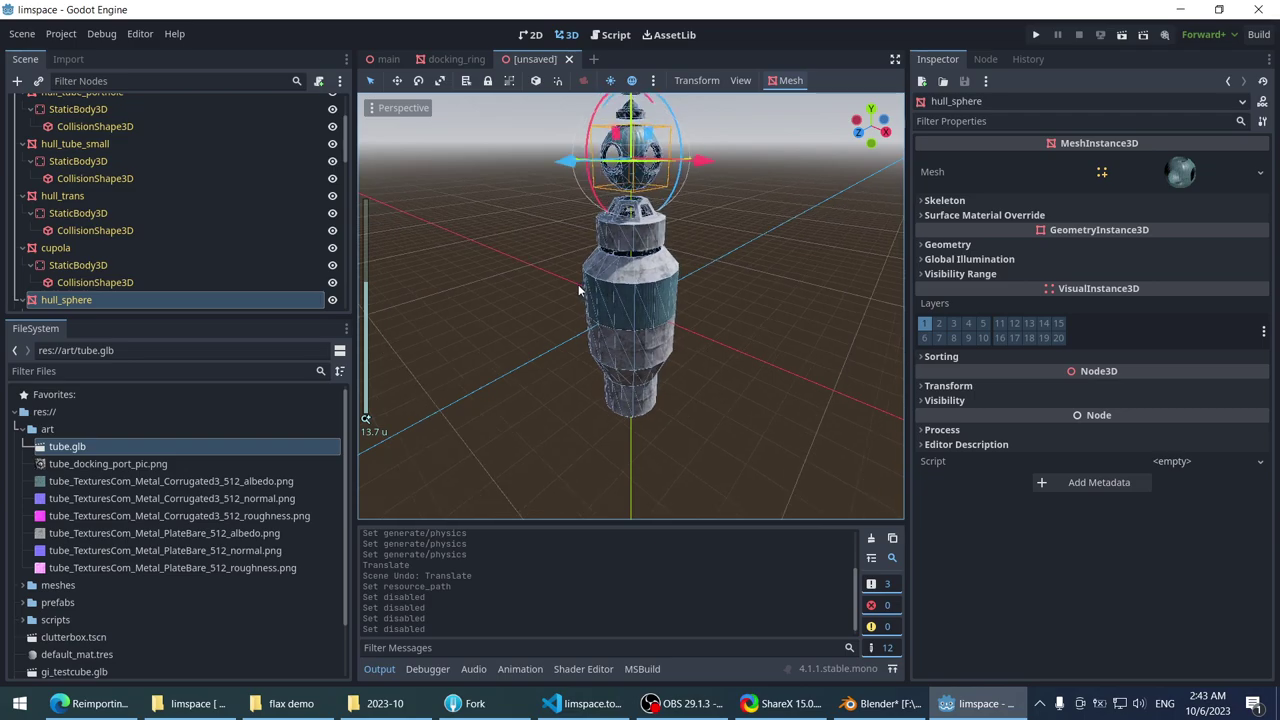
click(131, 300)
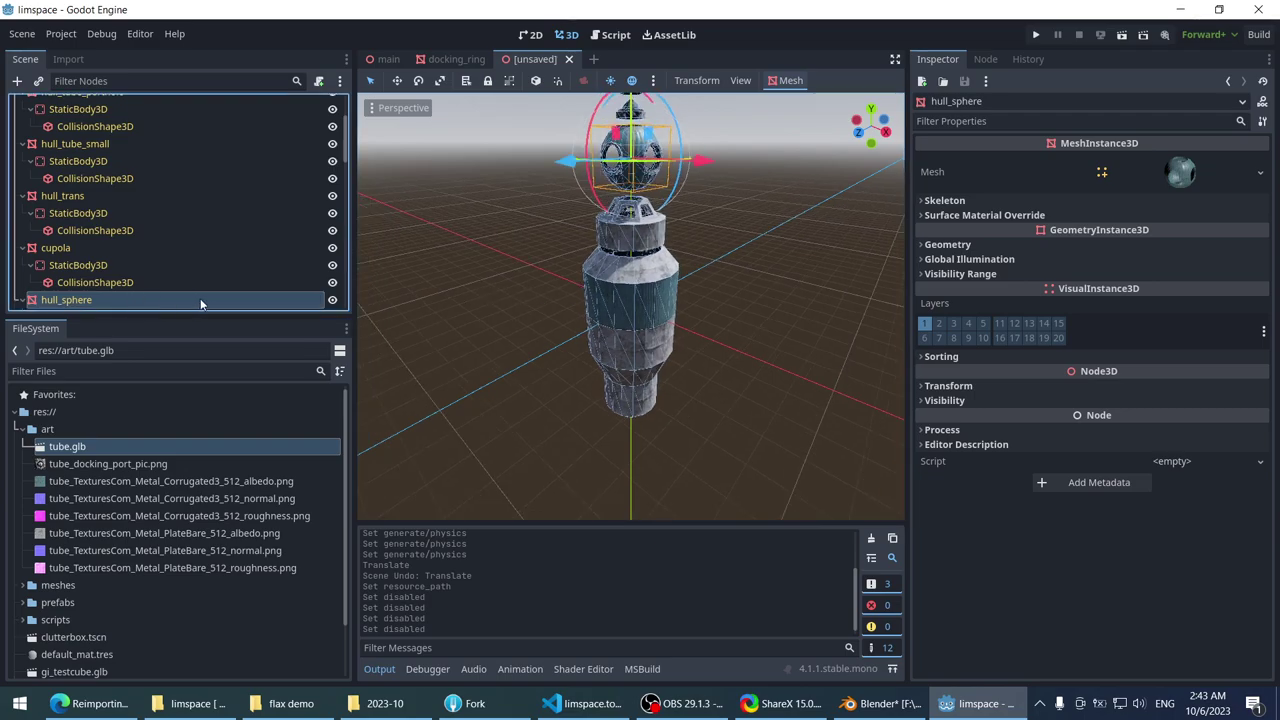
click(98, 282)
click(100, 300)
scroll(404, 290, down, 3)
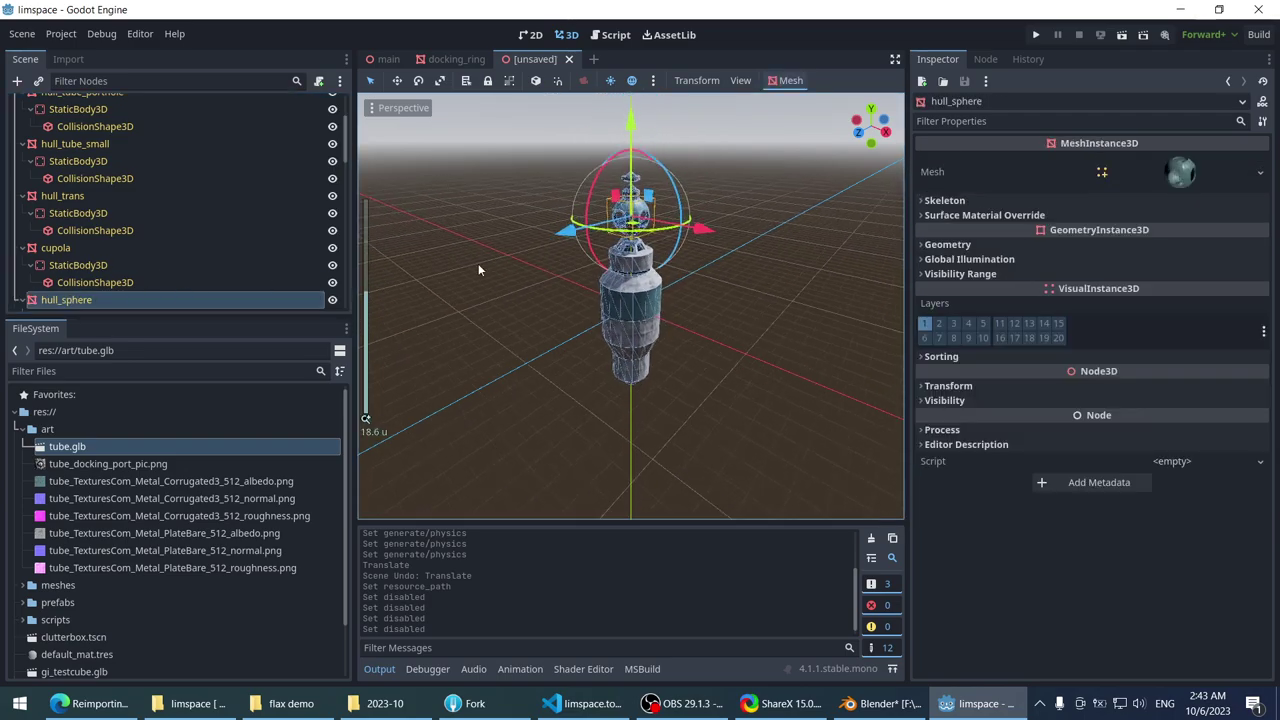
scroll(478, 263, up, 3)
shift+middle_drag(560, 187, 564, 410)
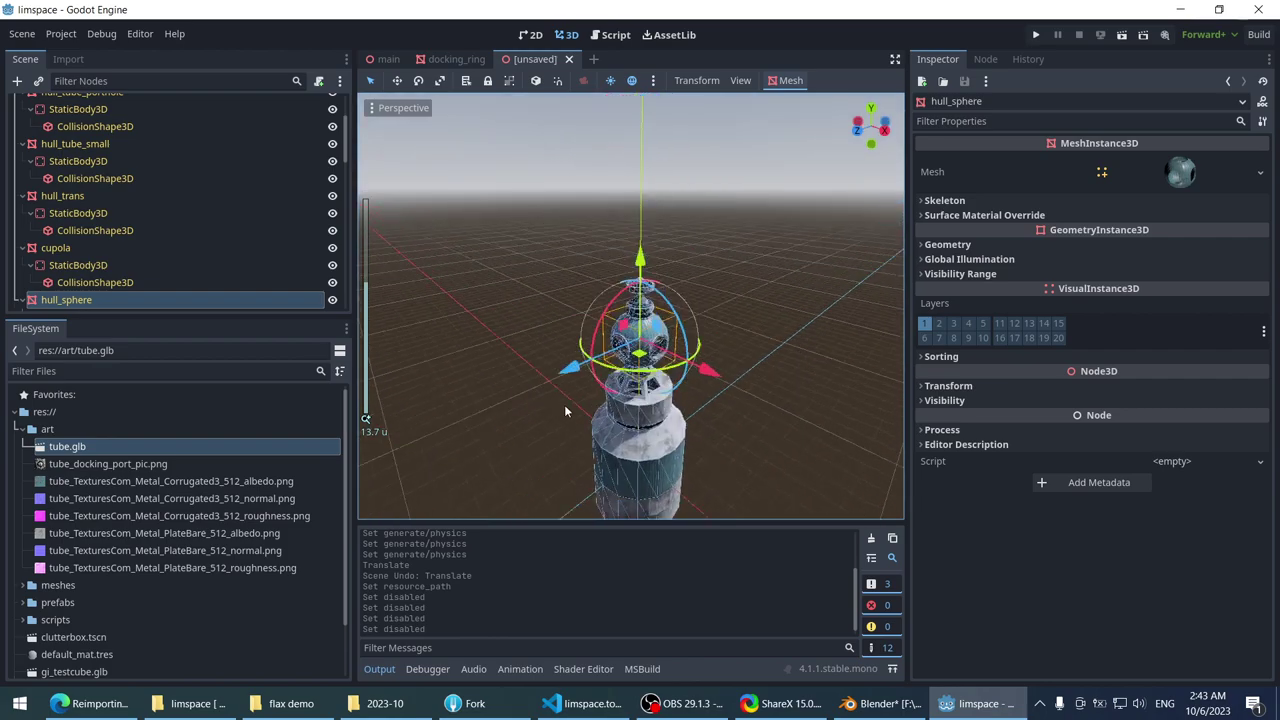
scroll(548, 412, up, 5)
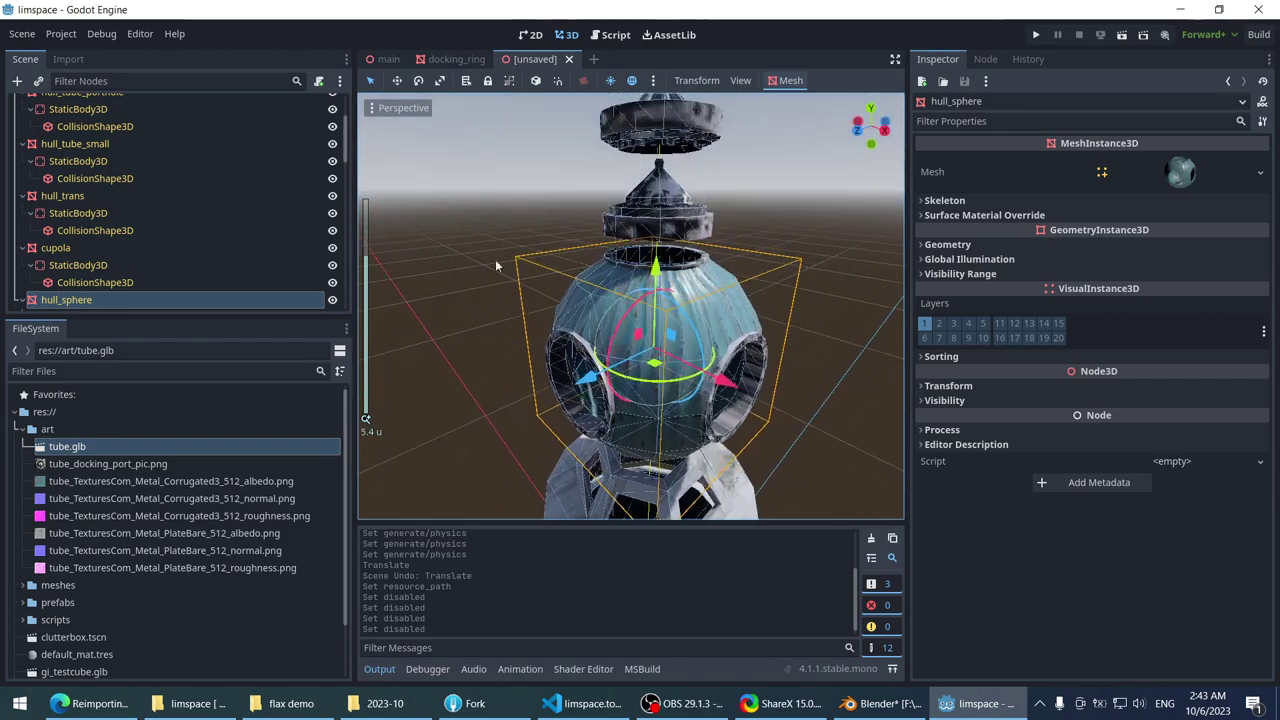
click(569, 59)
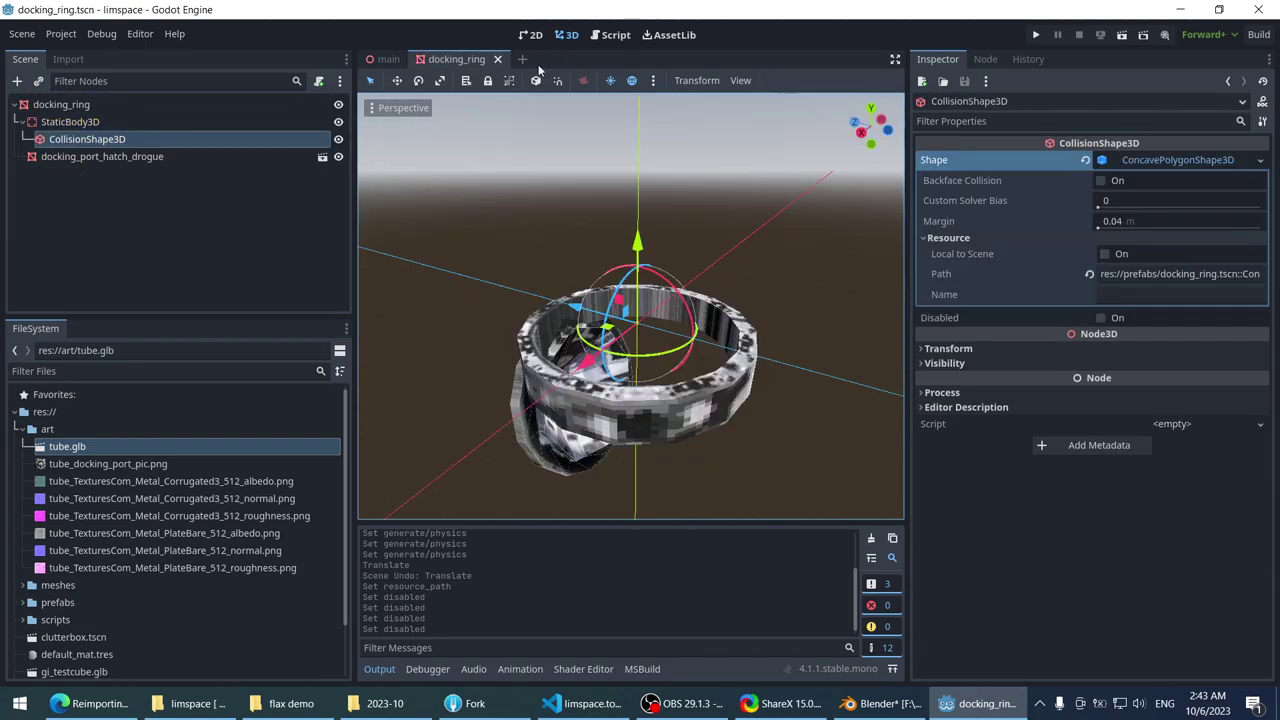
scroll(549, 242, up, 3)
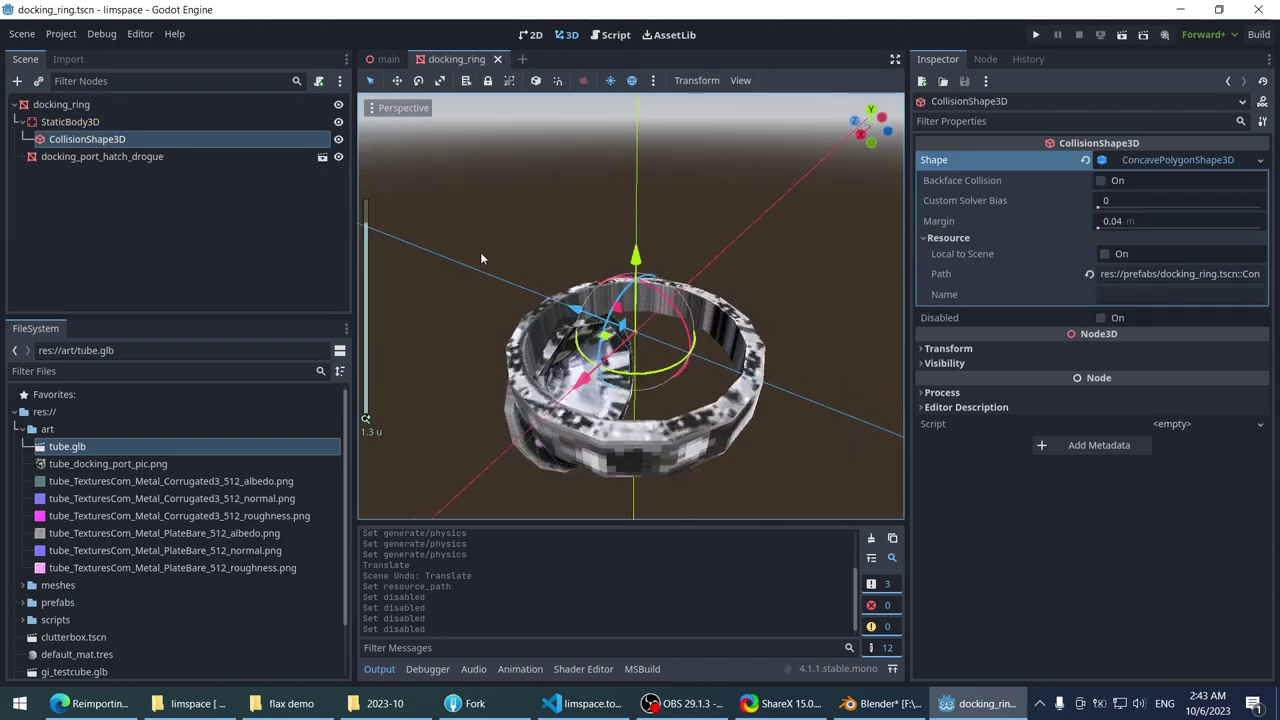
click(79, 148)
middle_drag(430, 215, 961, 313)
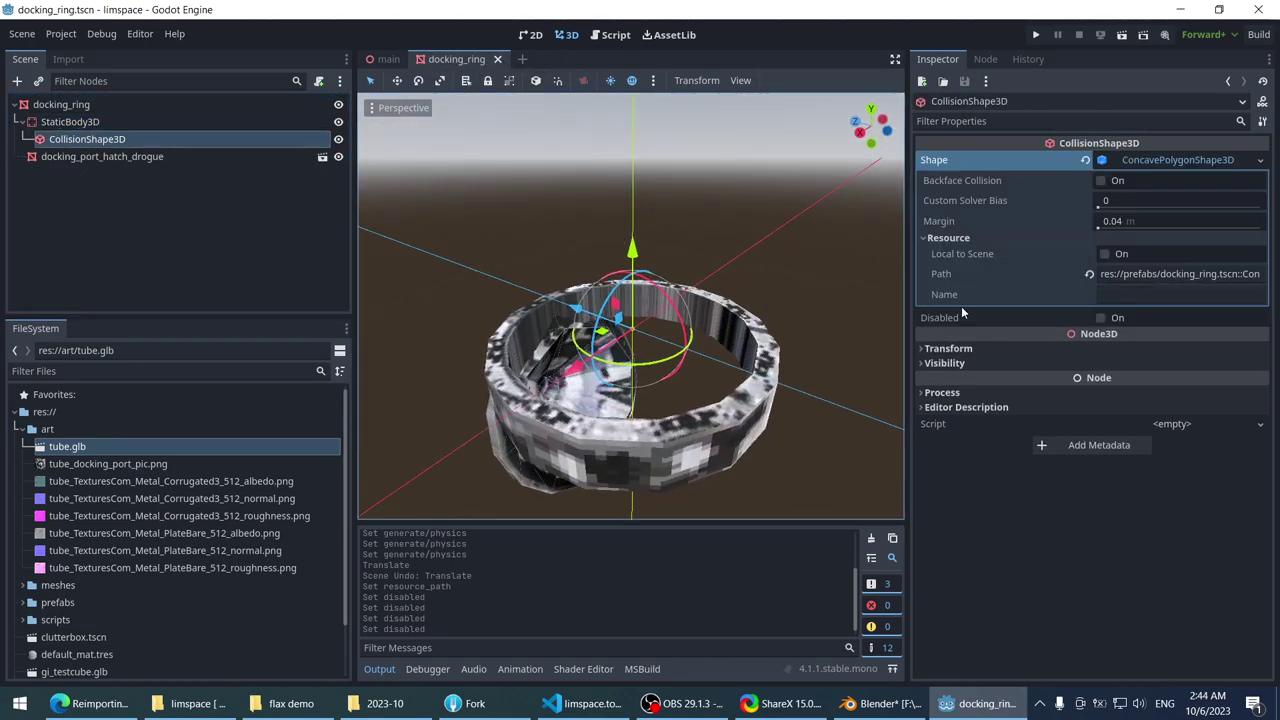
middle_drag(598, 260, 591, 209)
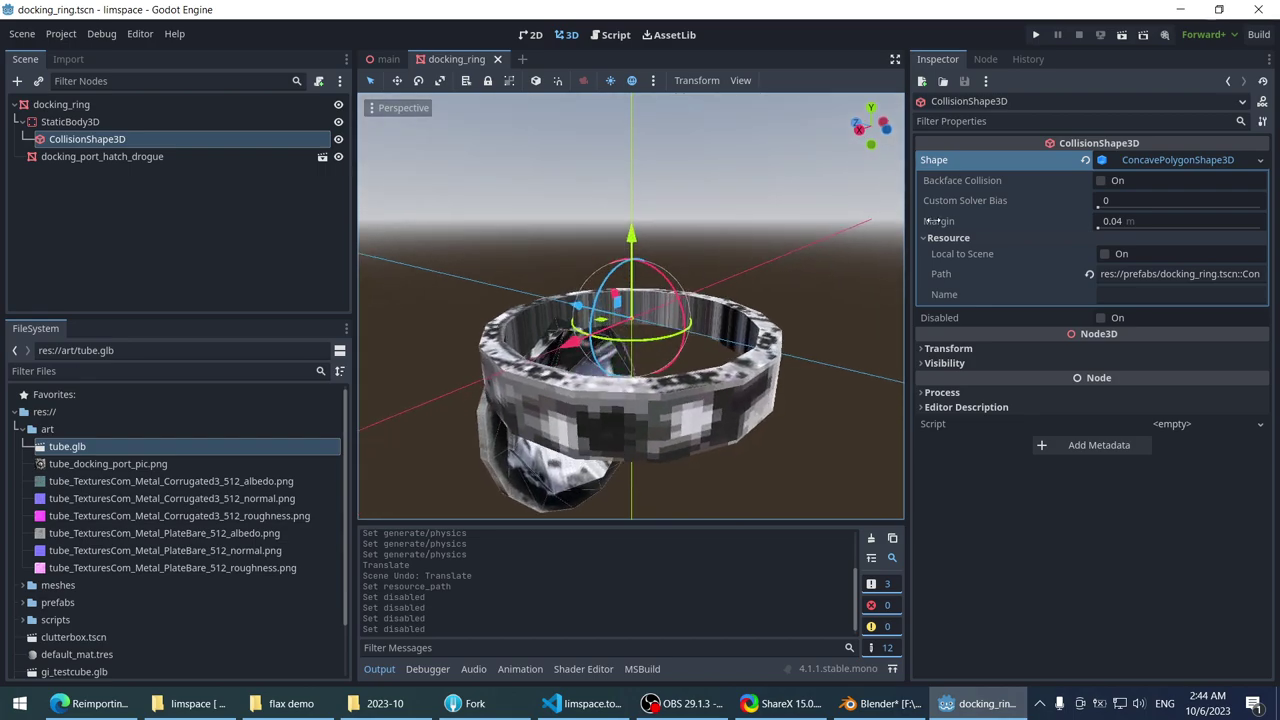
triple_click(1211, 276)
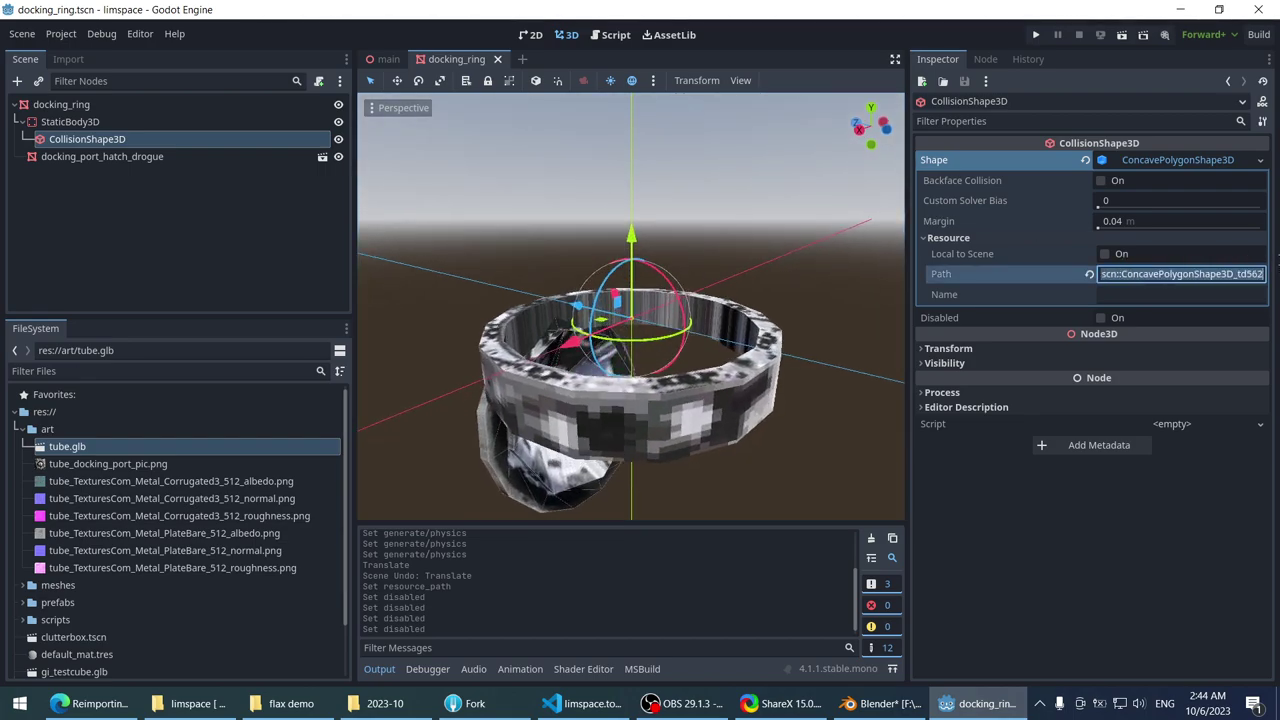
click(529, 129)
scroll(500, 170, down, 3)
scroll(487, 189, up, 6)
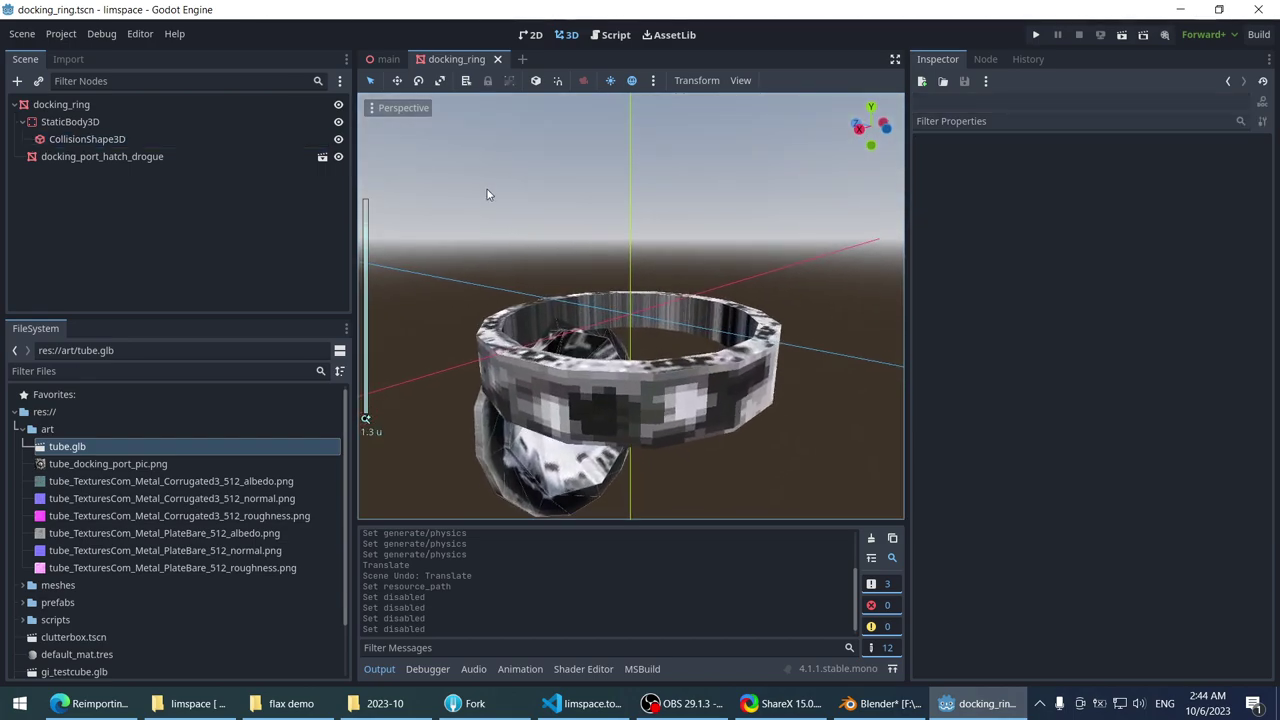
click(603, 347)
mouse_move(527, 267)
middle_down()
mouse_move(527, 330)
mouse_move(528, 258)
middle_up()
scroll(527, 252, down, 3)
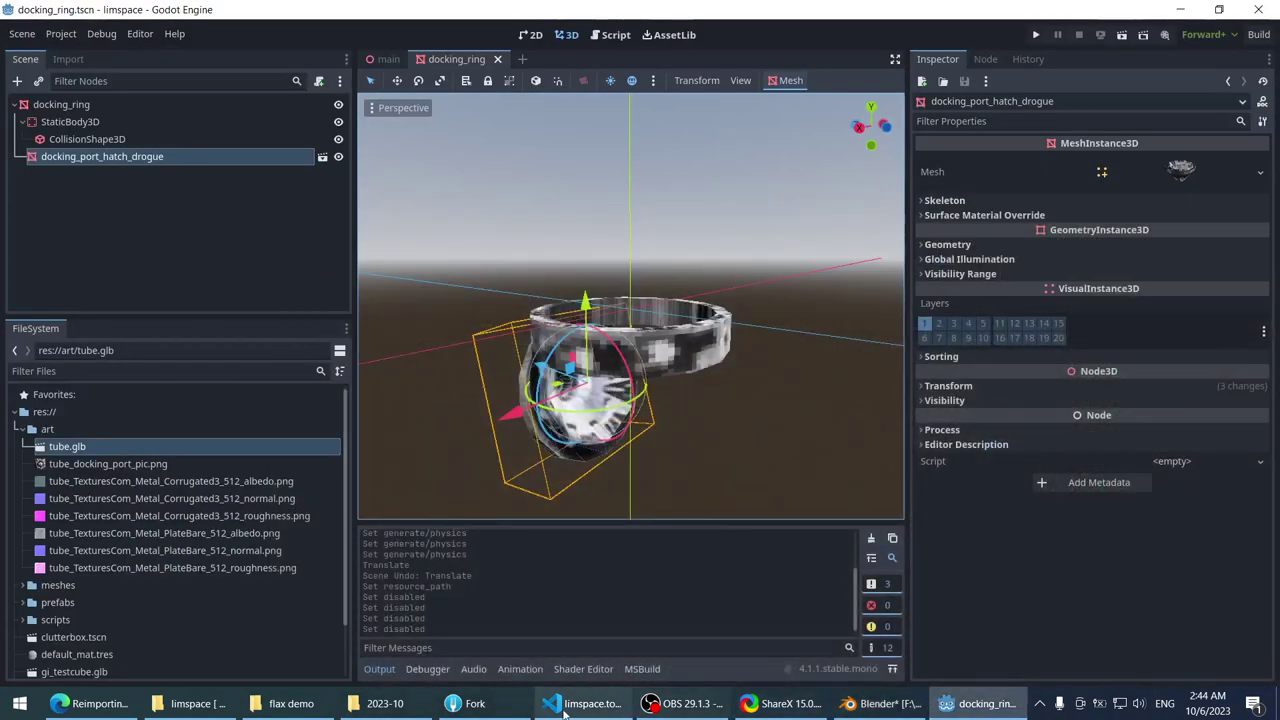
- Close the docking_ring scene in Godot and bring Fork to the front
click(465, 703)
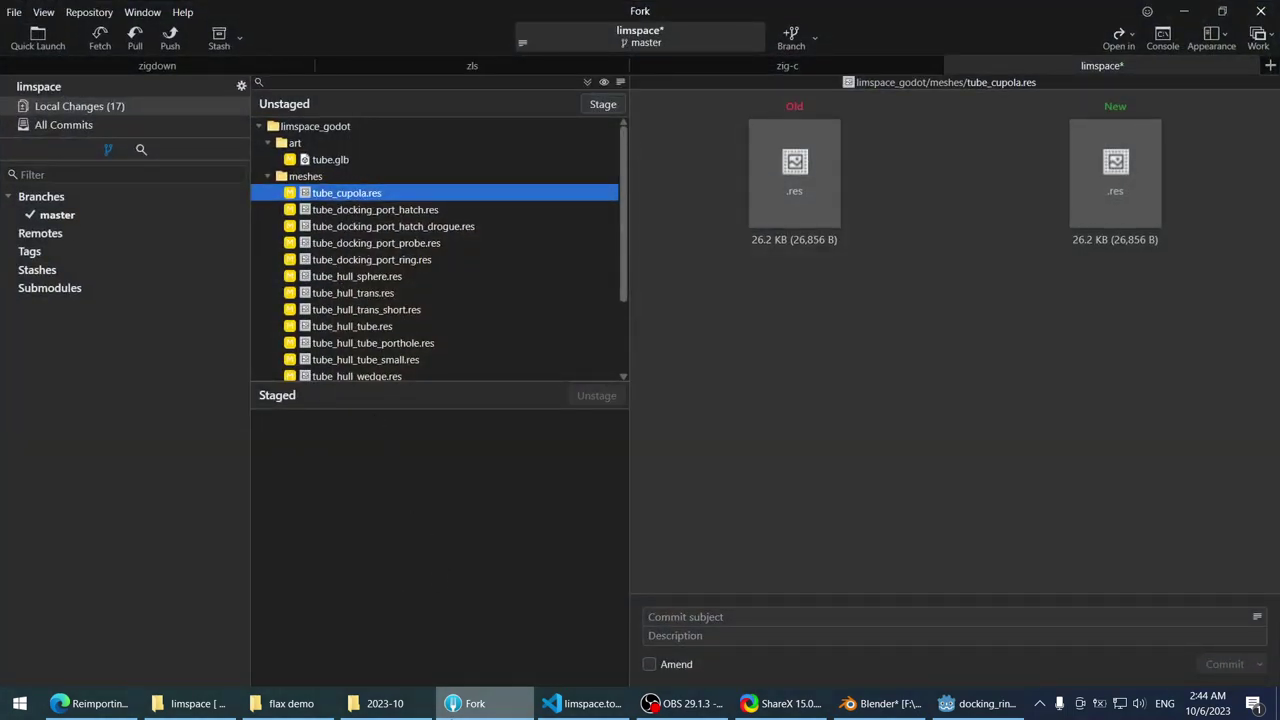
click(465, 703)
click(497, 59)
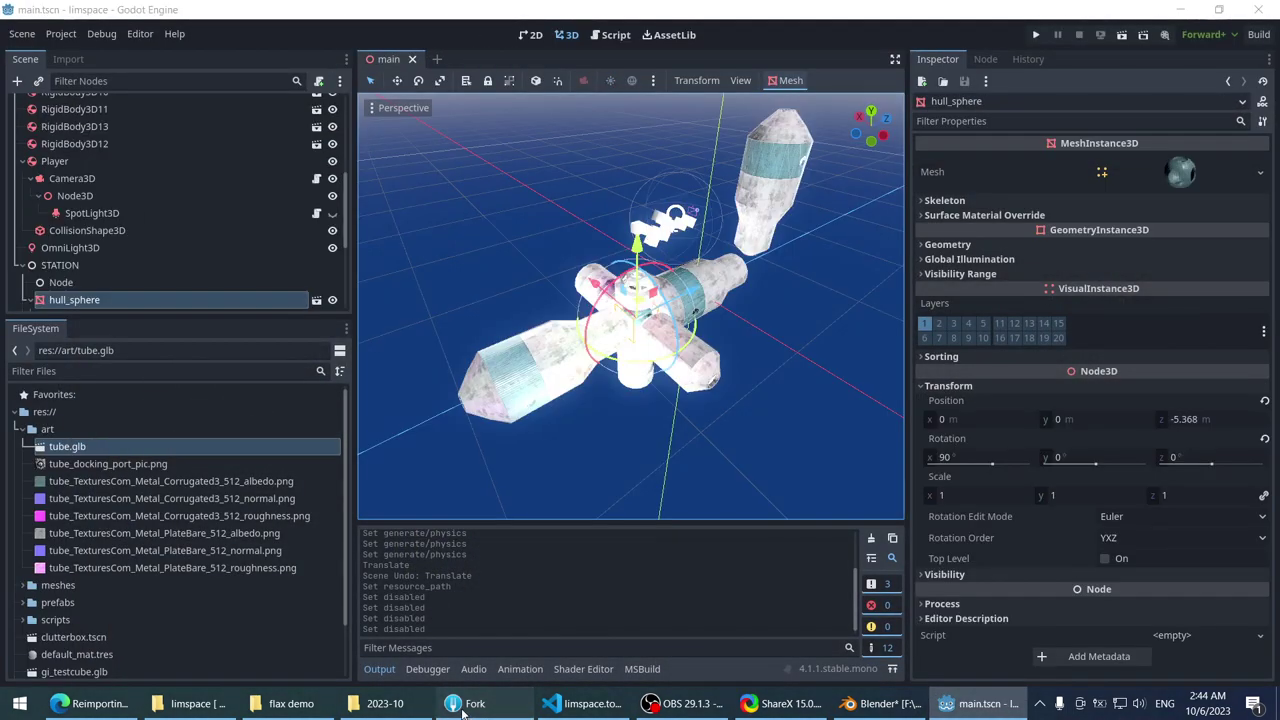
click(465, 703)
- Review the changed mesh diffs, including tube_cupola.res and the docking port hatch
click(306, 177)
click(306, 193)
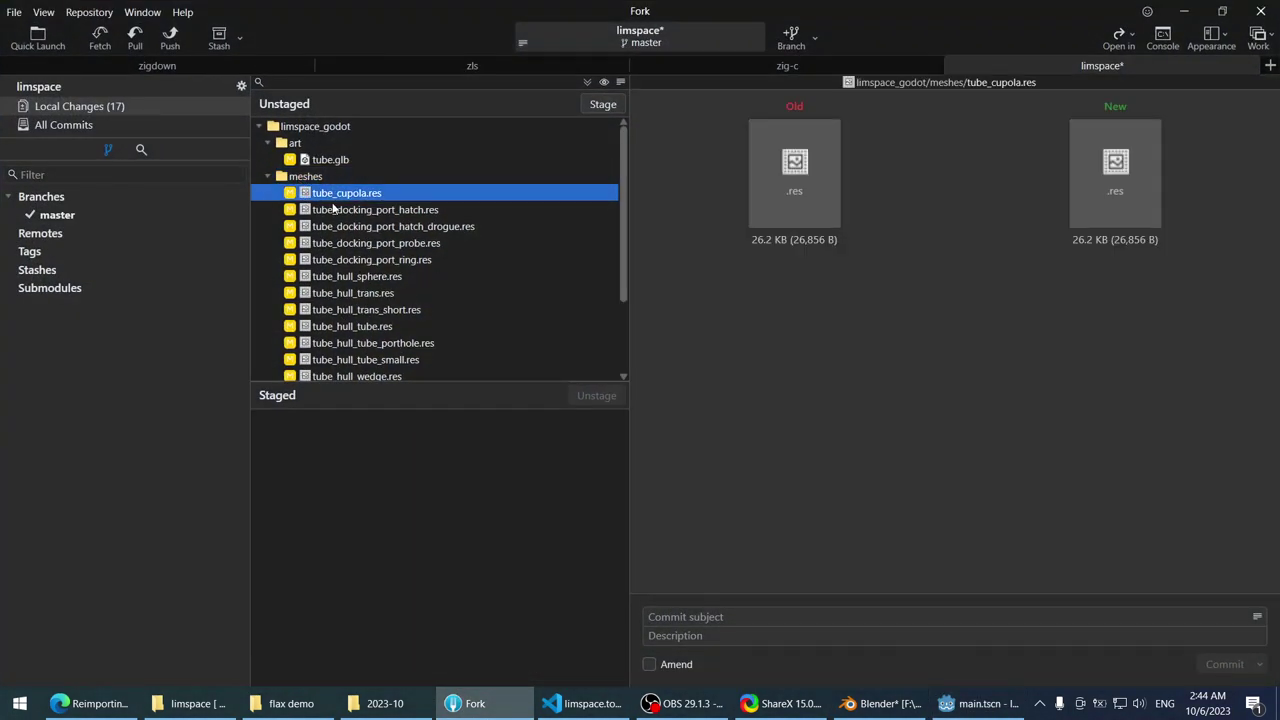
key(Down)
key(Down)
key(Up)
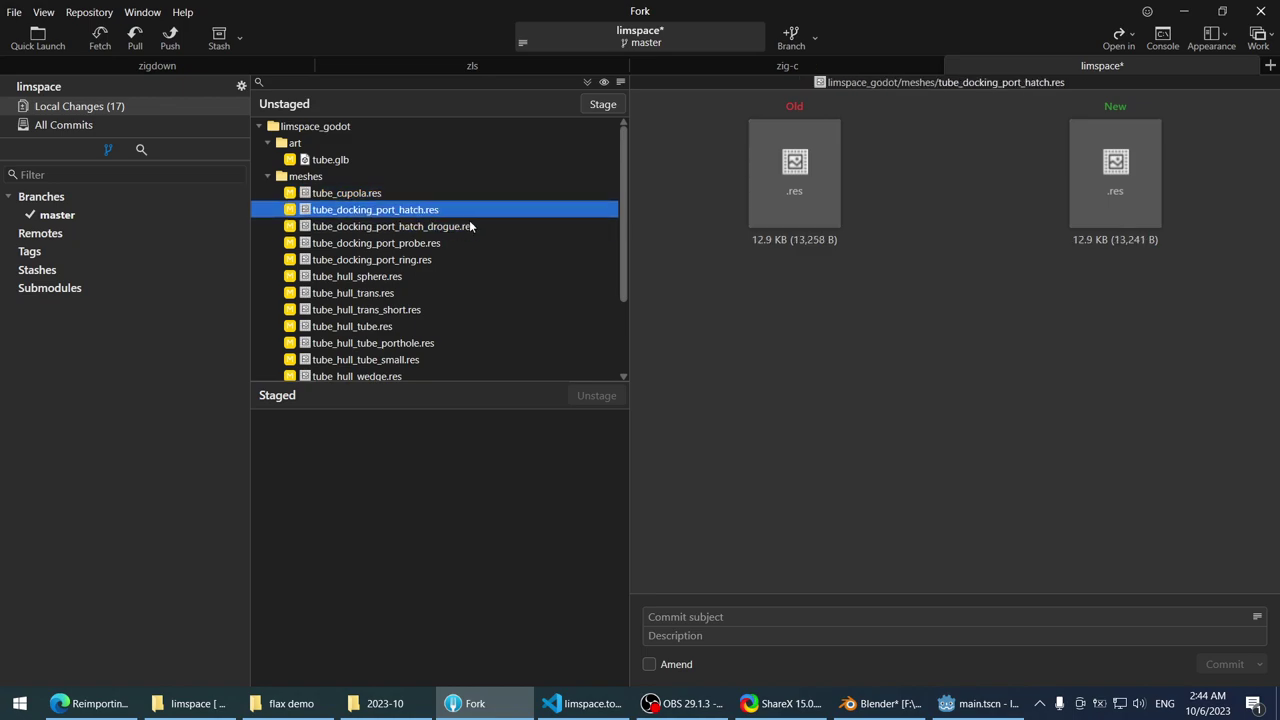
scroll(470, 223, down, 3)
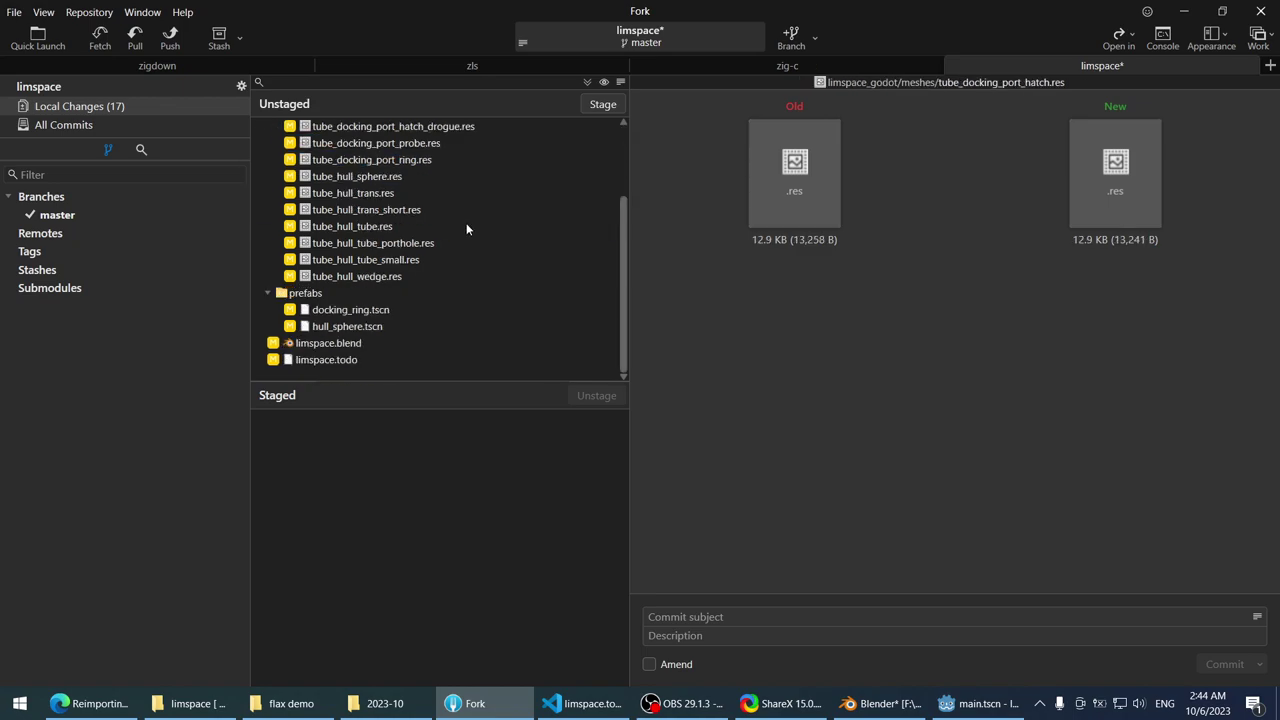
- Discard changes to docking_ring.tscn, then hull_sphere.tscn, and switch back to Godot
click(397, 312)
right_click(391, 312)
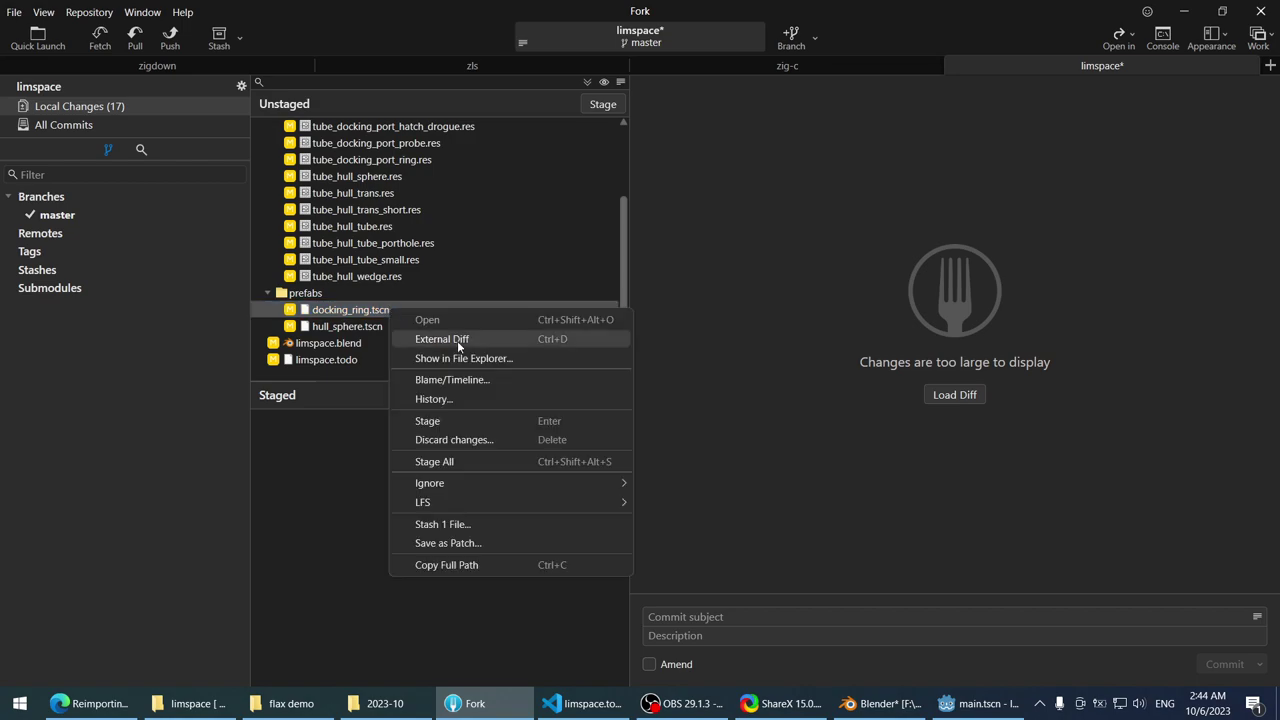
click(451, 440)
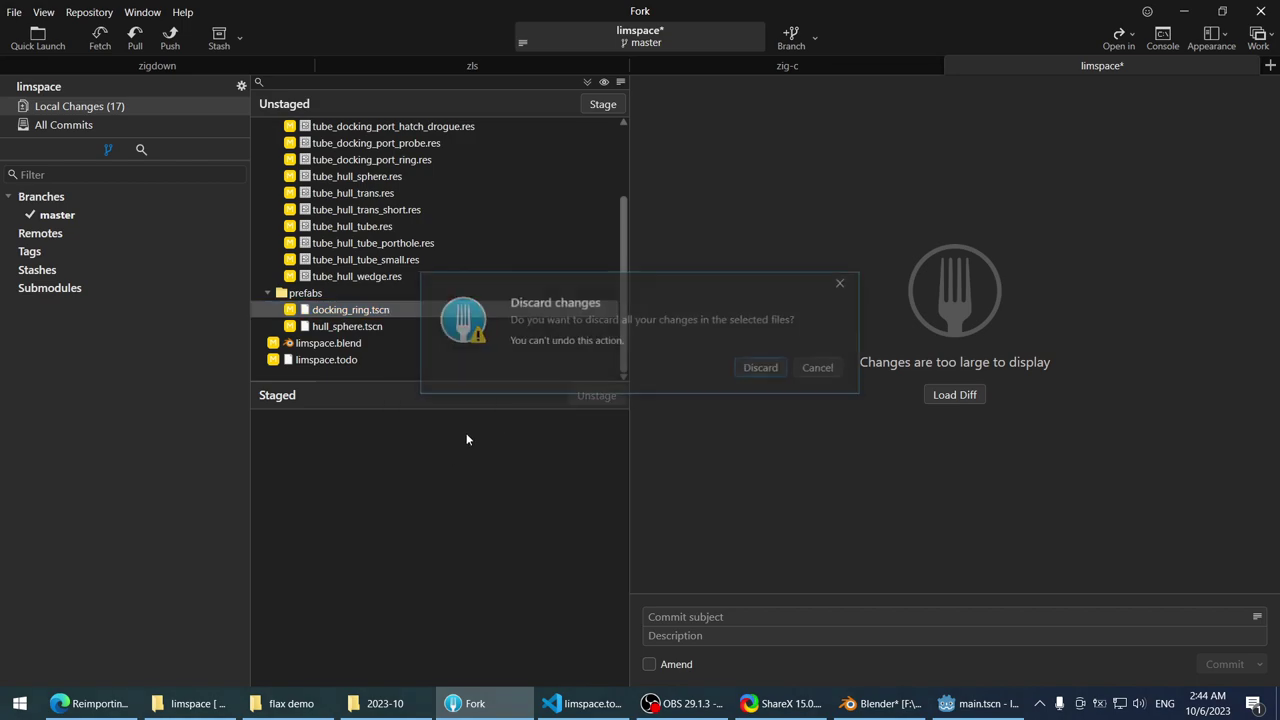
click(730, 368)
right_click(384, 326)
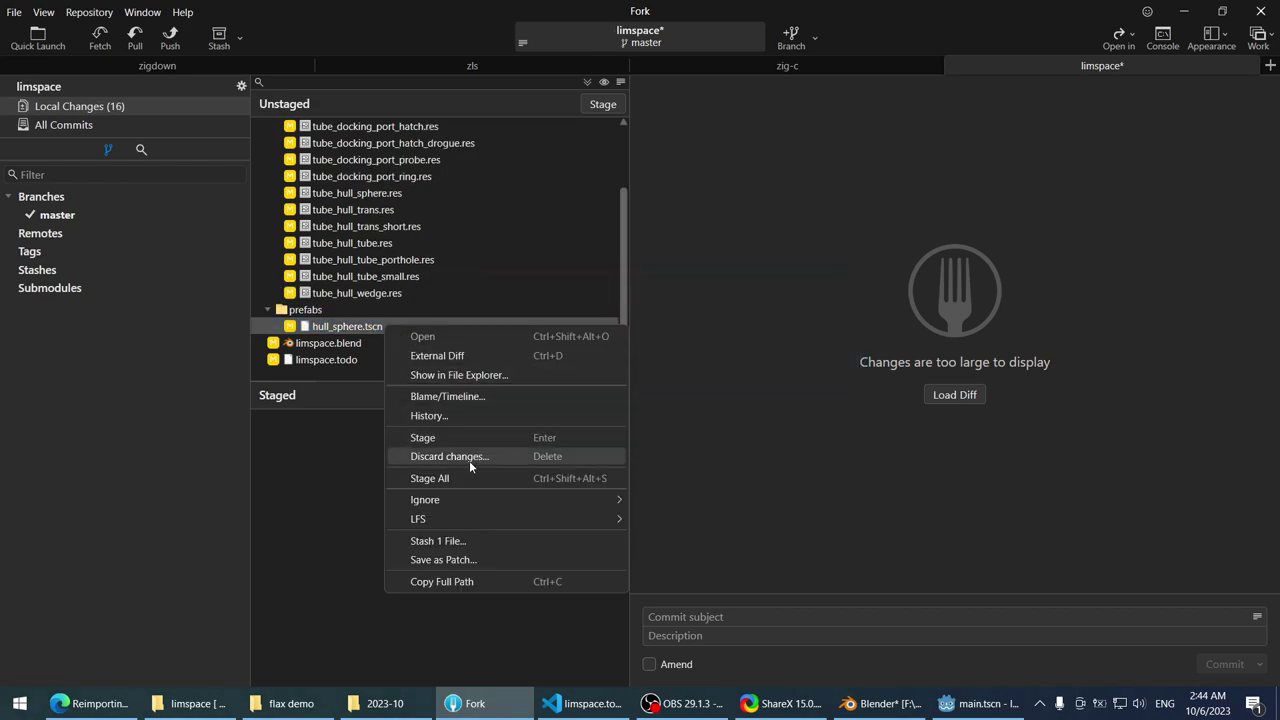
click(457, 456)
click(748, 372)
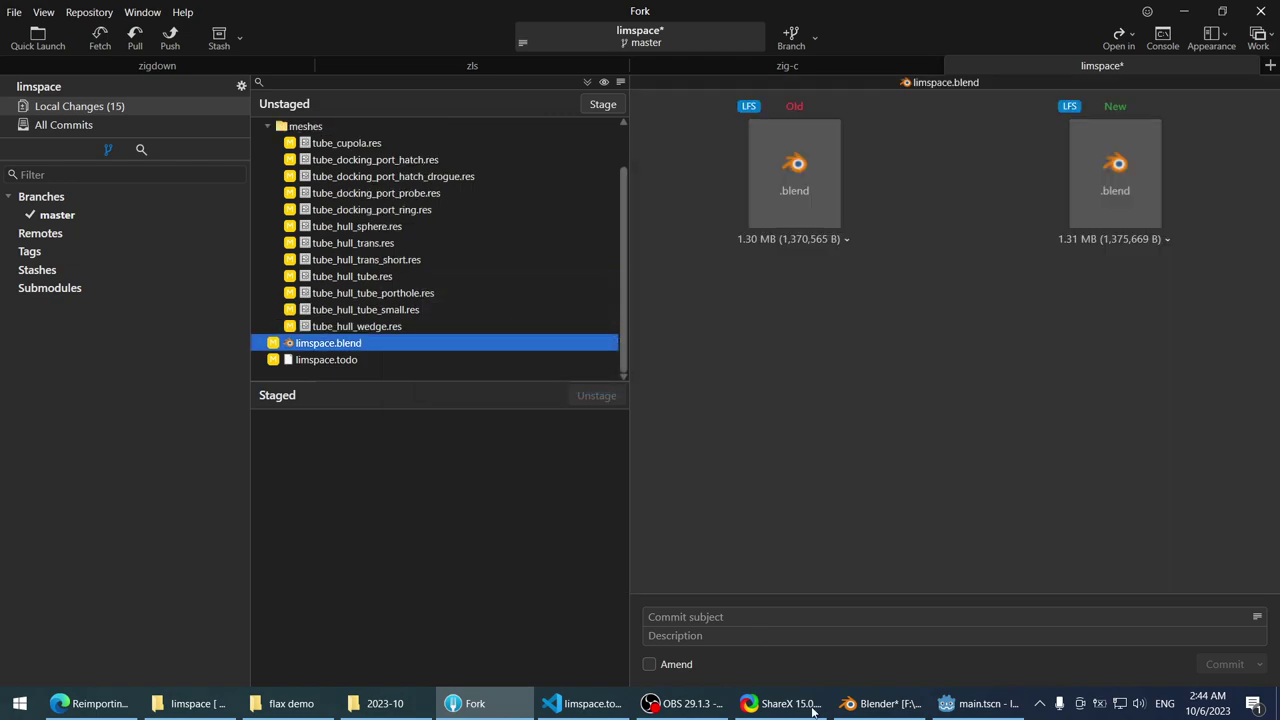
click(975, 703)
scroll(447, 327, down, 2)
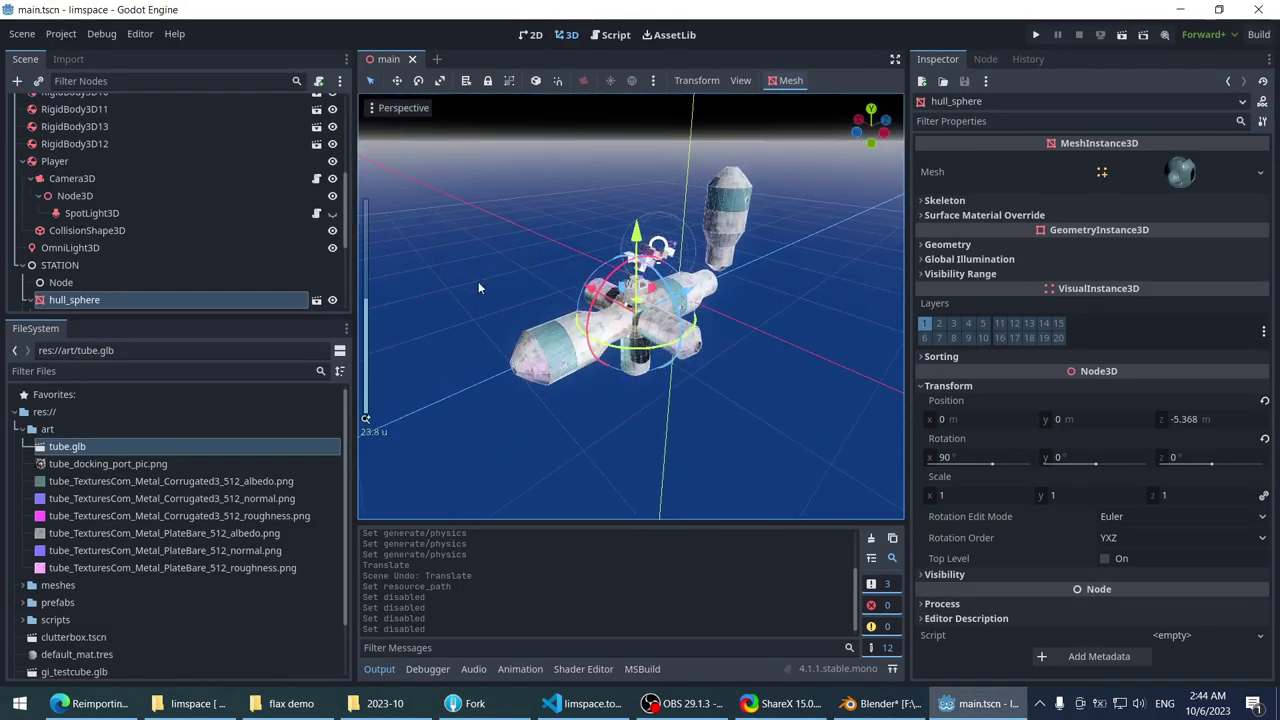
- Close the main scene, then briefly open and close the cupola.tscn prefab
scroll(495, 277, up, 6)
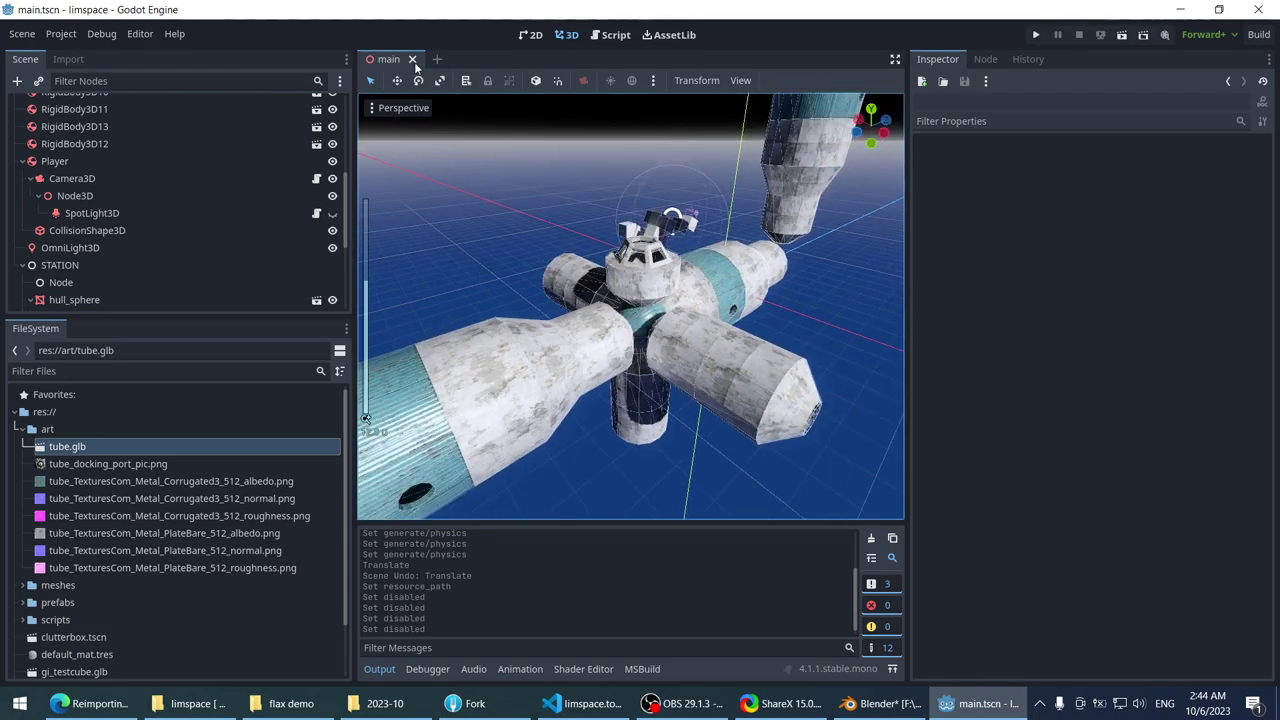
click(412, 59)
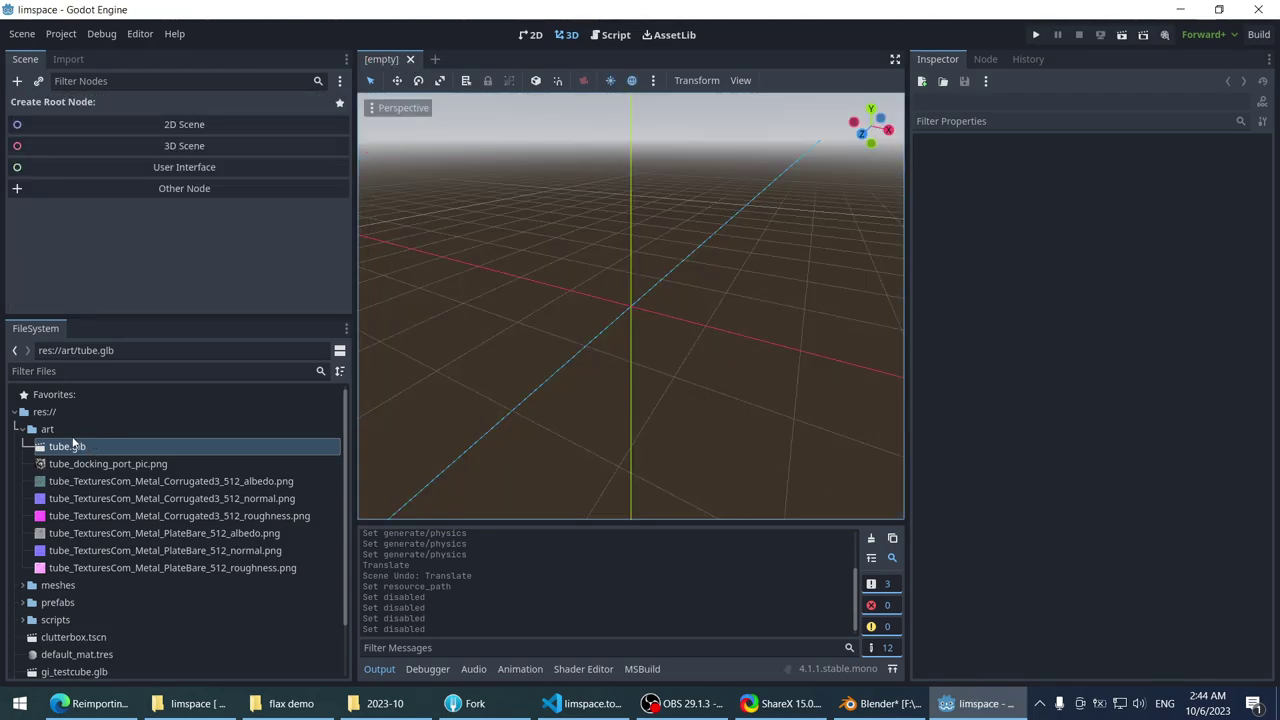
click(77, 605)
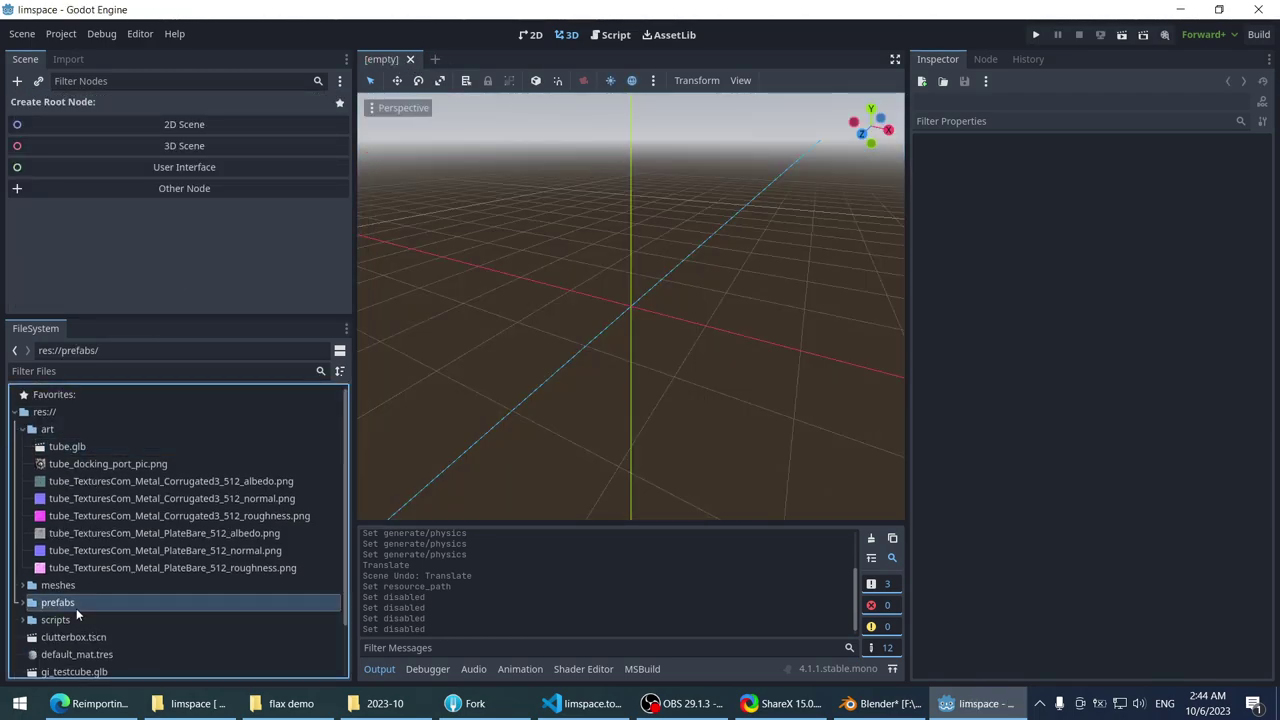
double_click(76, 608)
scroll(75, 604, down, 3)
click(107, 513)
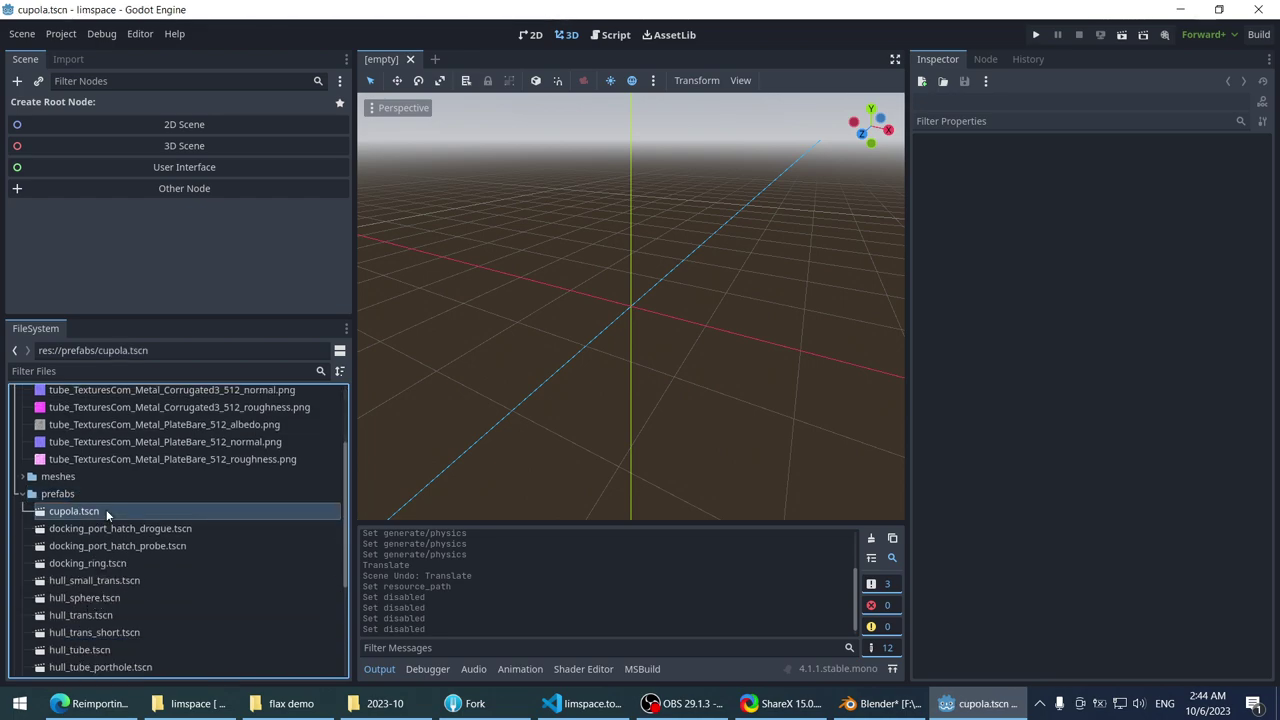
double_click(107, 513)
scroll(134, 512, down, 2)
scroll(165, 527, up, 1)
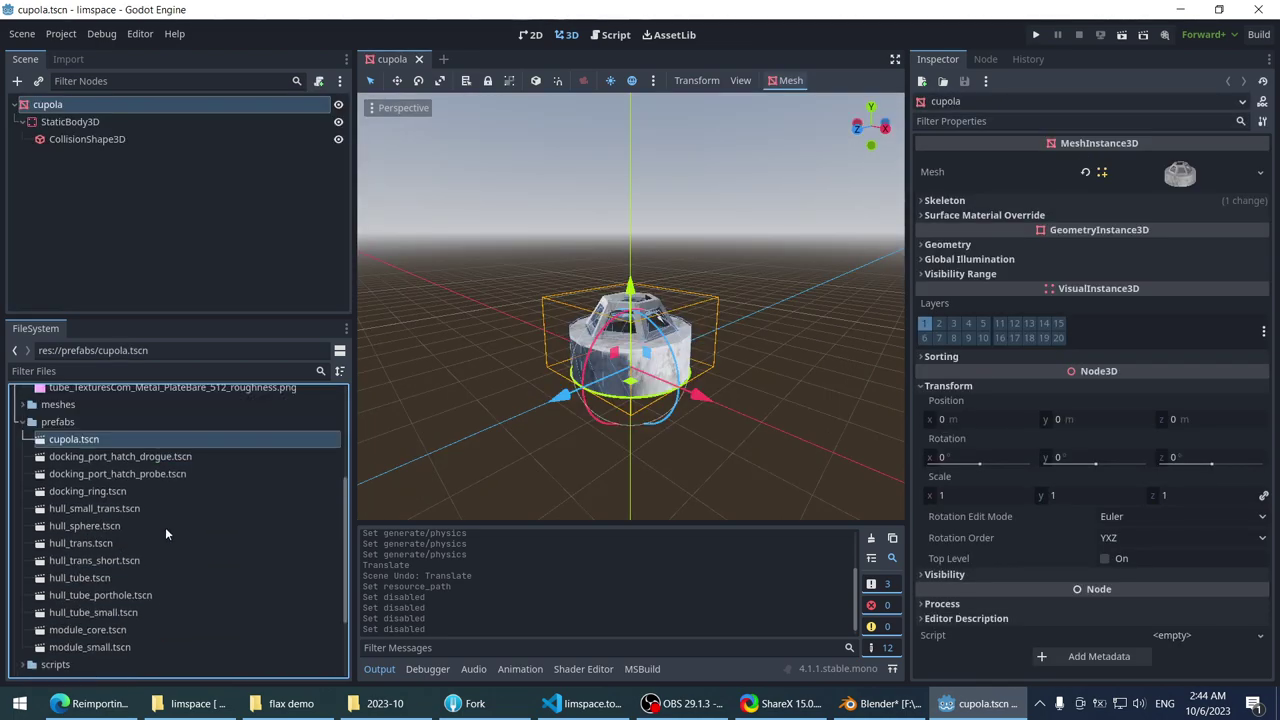
click(419, 60)
- Open the docking_ring prefab and inspect its StaticBody3D and CollisionShape3D
scroll(131, 587, down, 5)
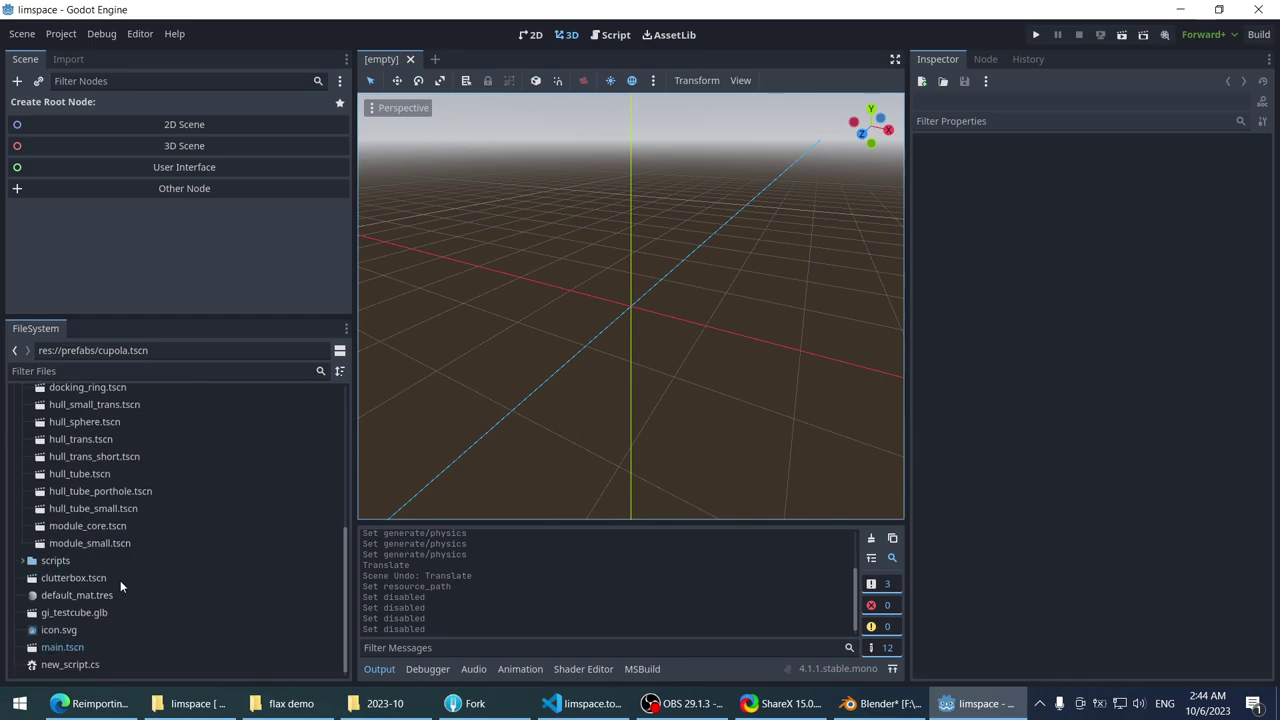
scroll(120, 580, up, 2)
scroll(125, 574, up, 2)
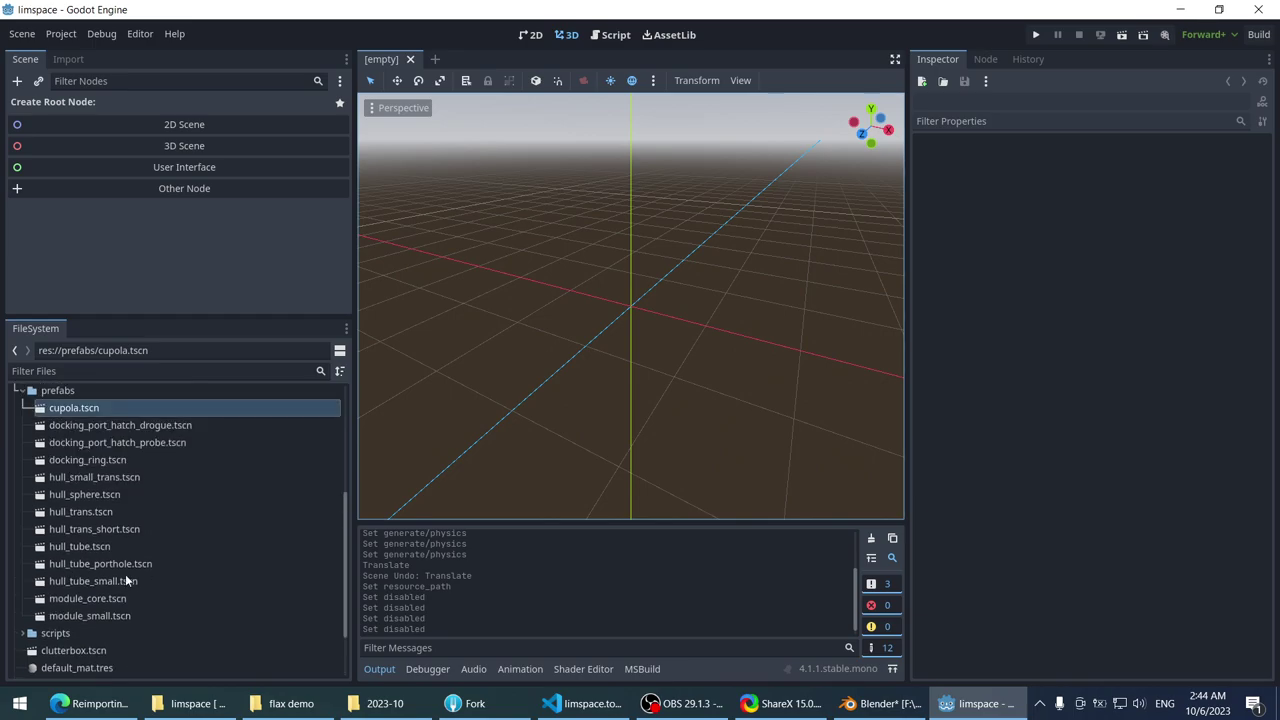
double_click(129, 460)
scroll(554, 261, up, 6)
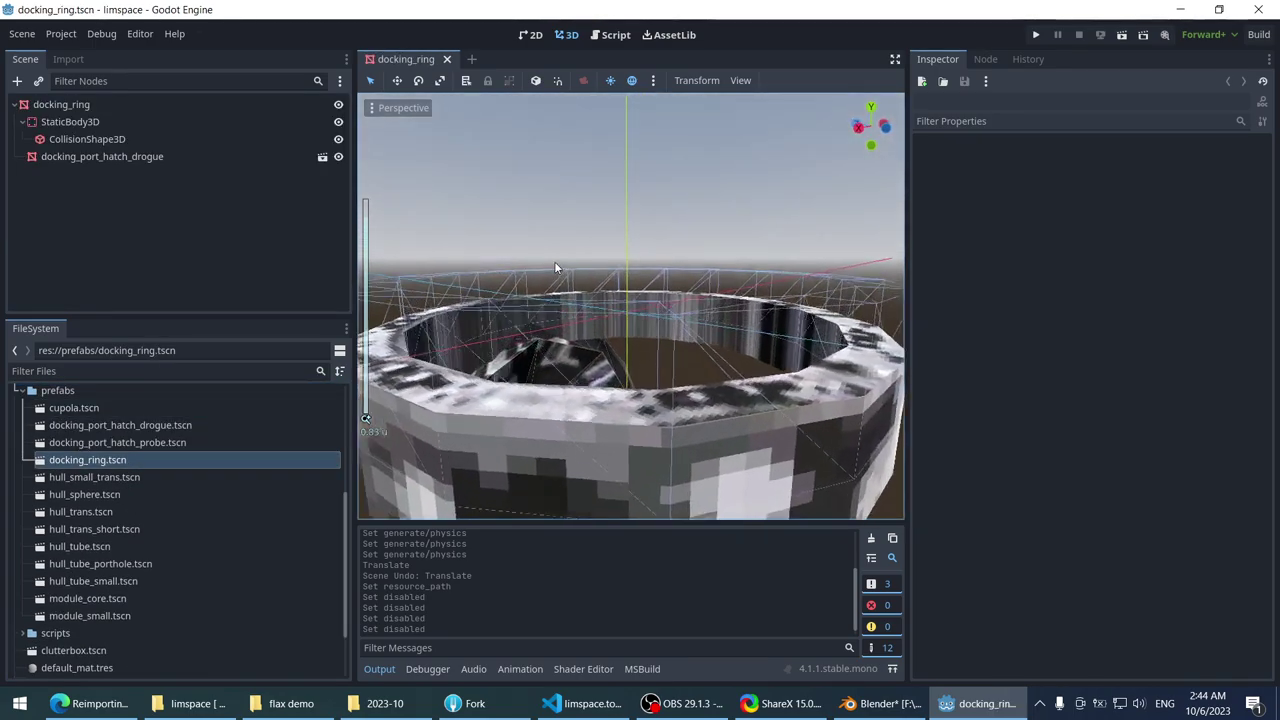
scroll(537, 274, down, 6)
scroll(660, 300, up, 3)
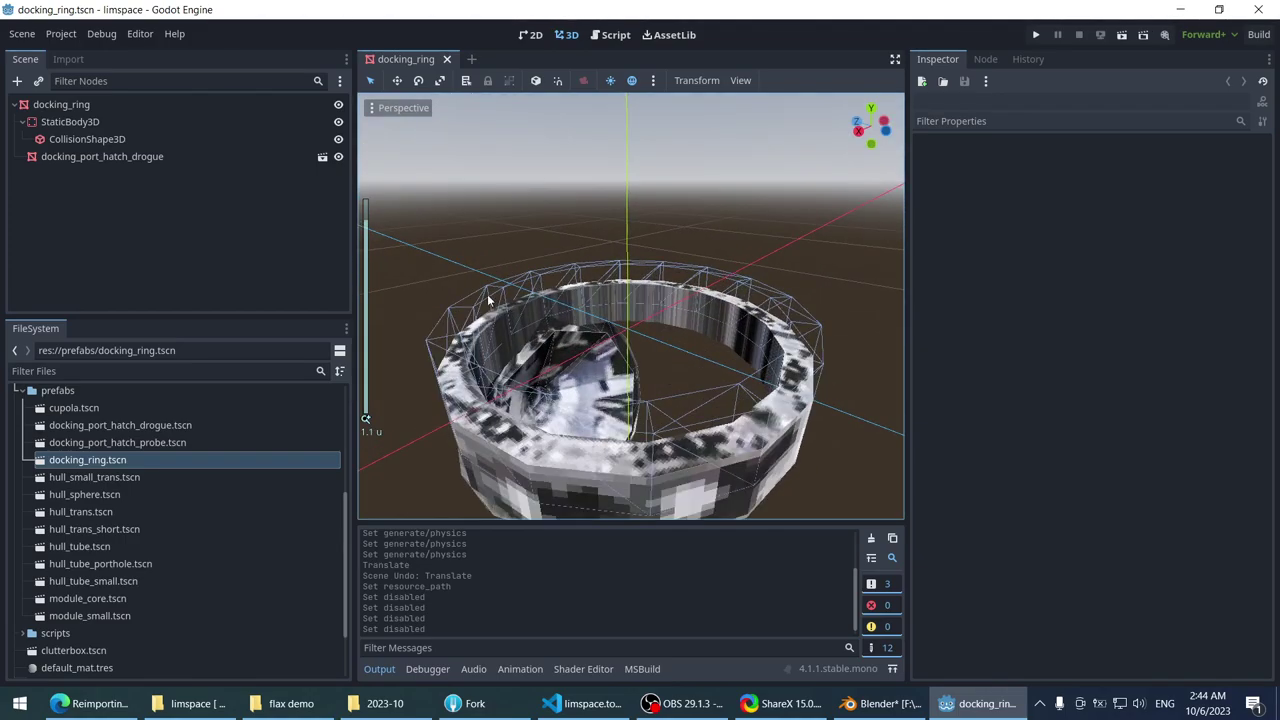
click(150, 146)
click(153, 124)
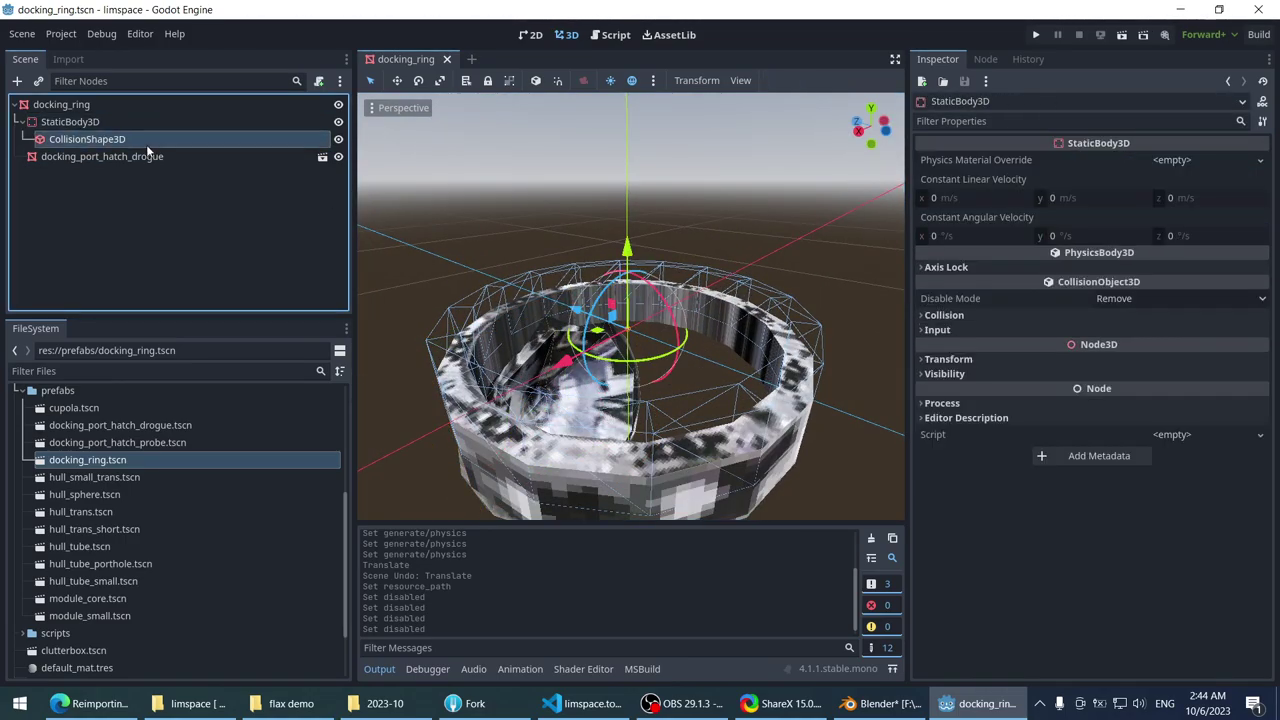
click(146, 142)
scroll(526, 287, down, 5)
scroll(526, 287, up, 3)
scroll(246, 491, down, 2)
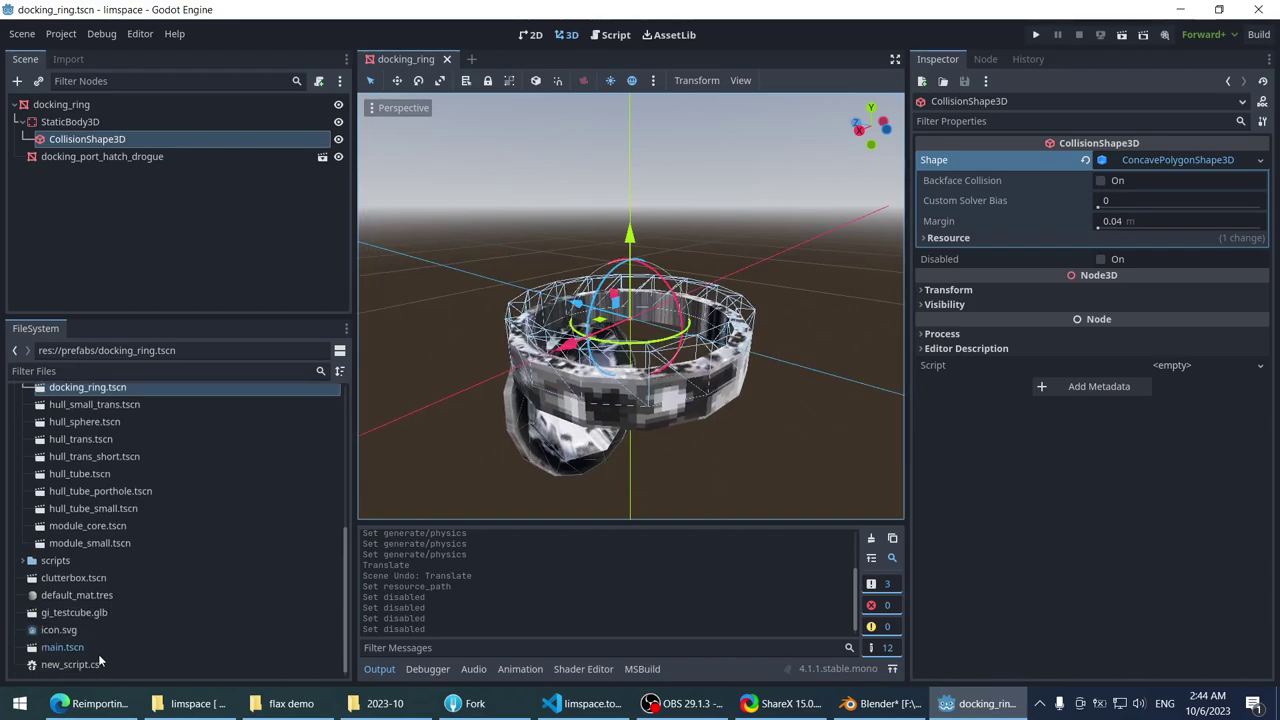
scroll(73, 550, up, 5)
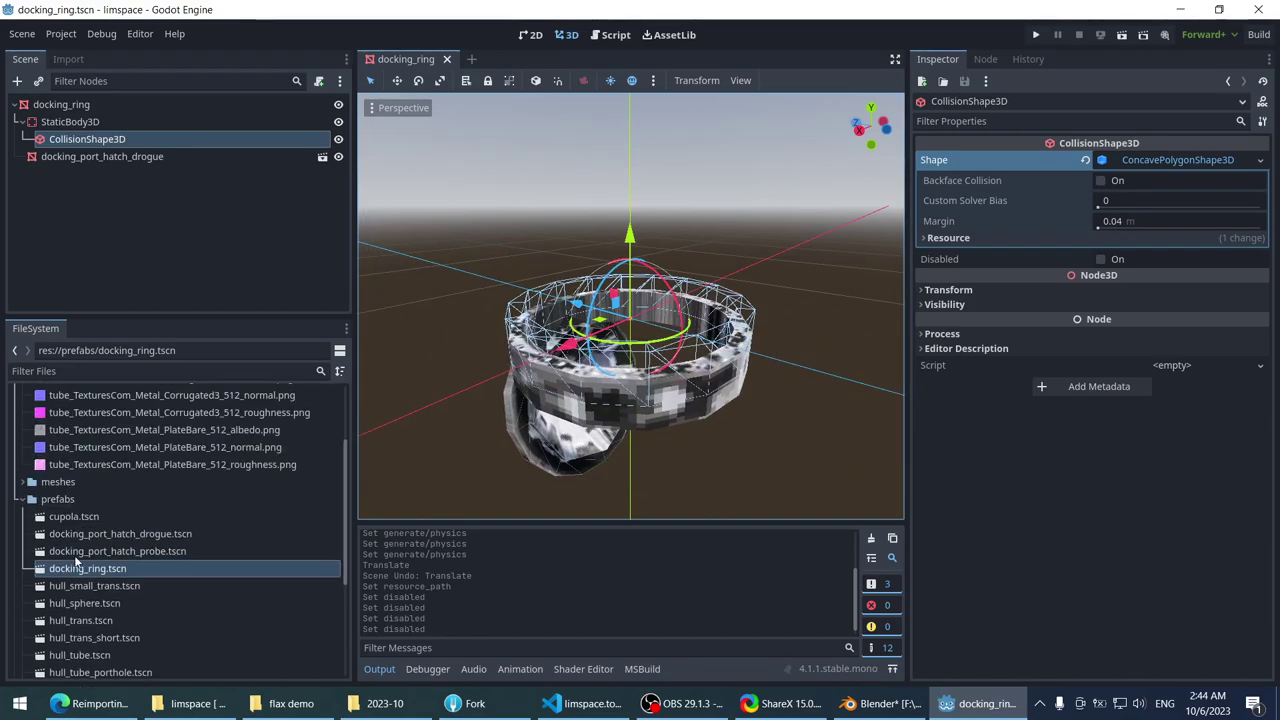
- Open the Advanced Import Settings for art/tube.glb
double_click(82, 488)
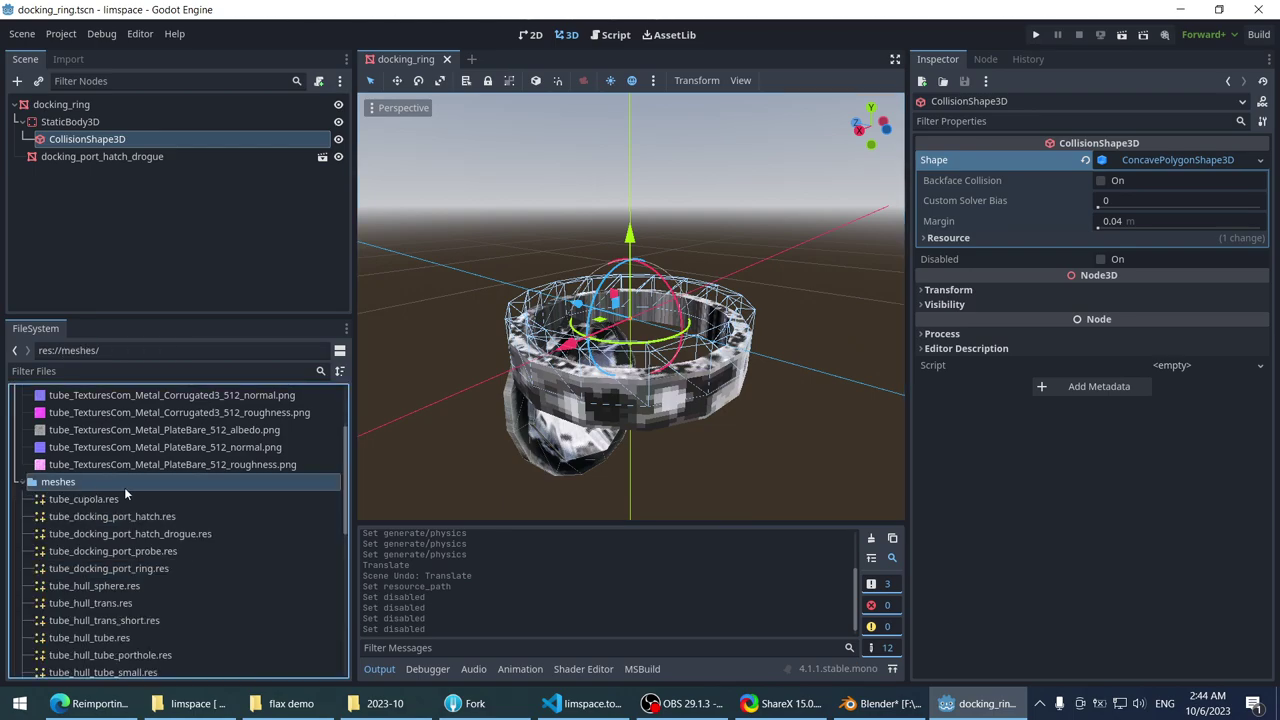
double_click(130, 489)
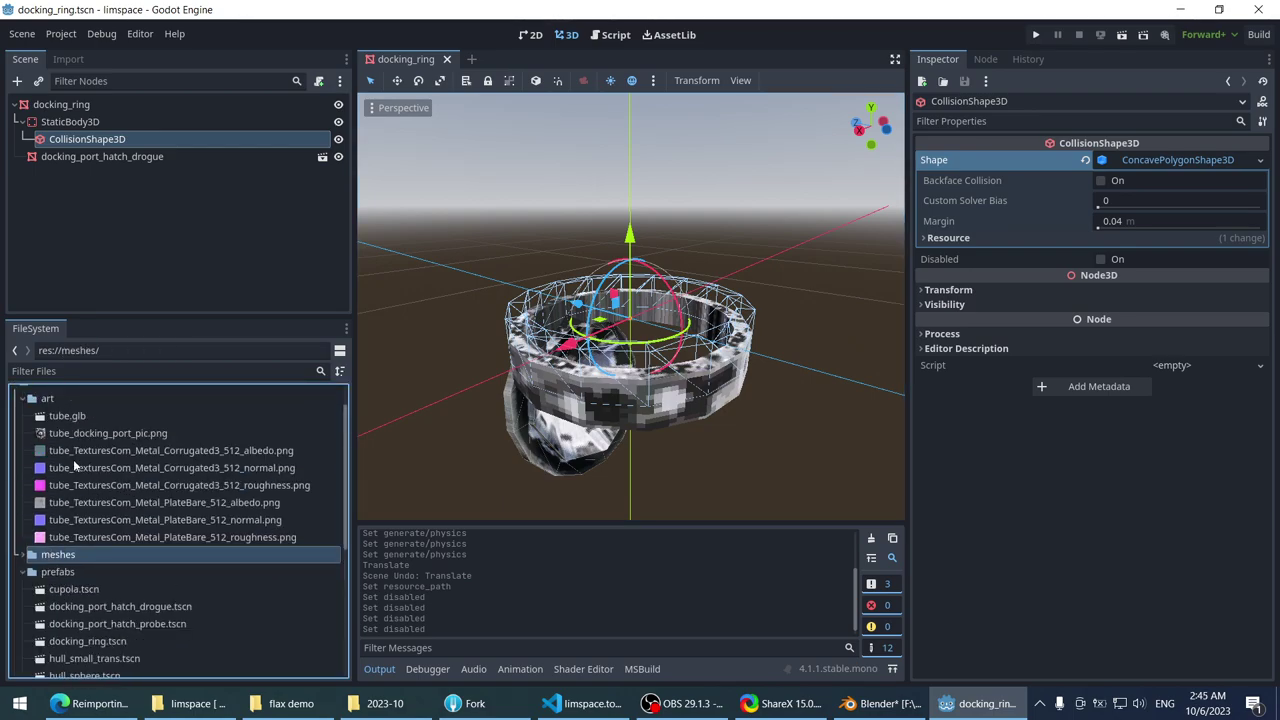
double_click(77, 418)
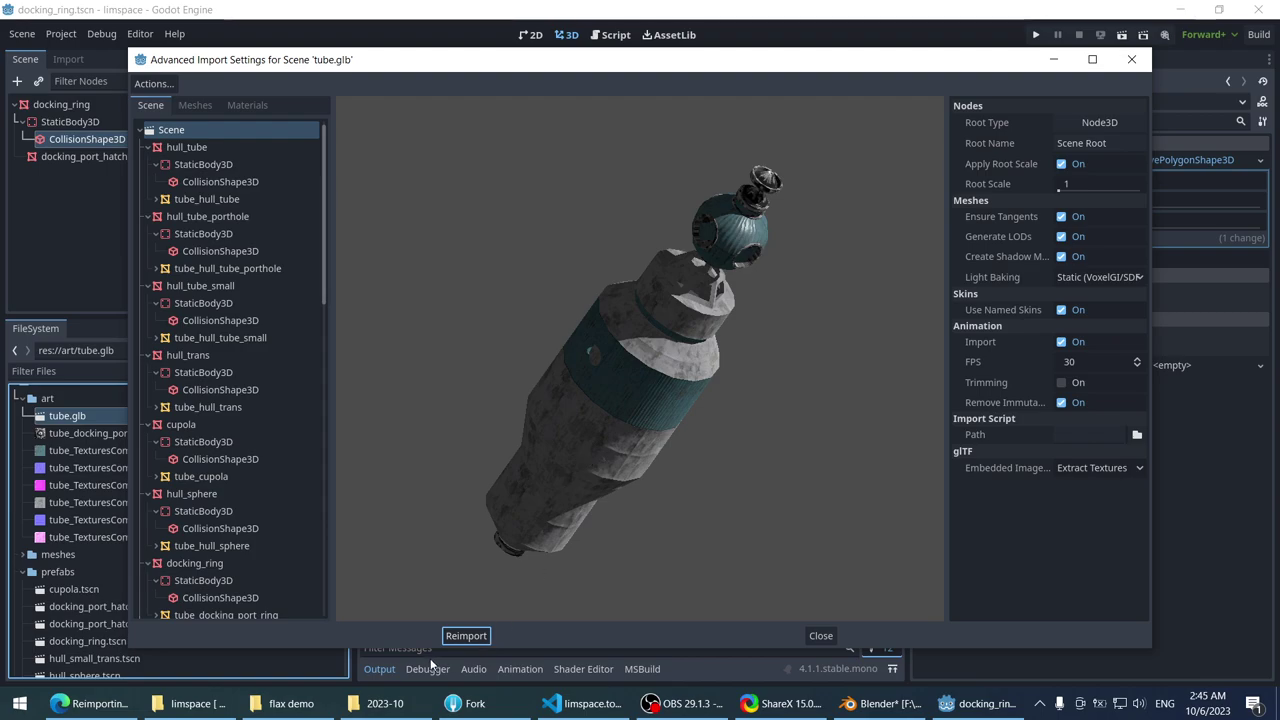
- Reimport tube.glb with its current settings and close the import dialog
click(455, 636)
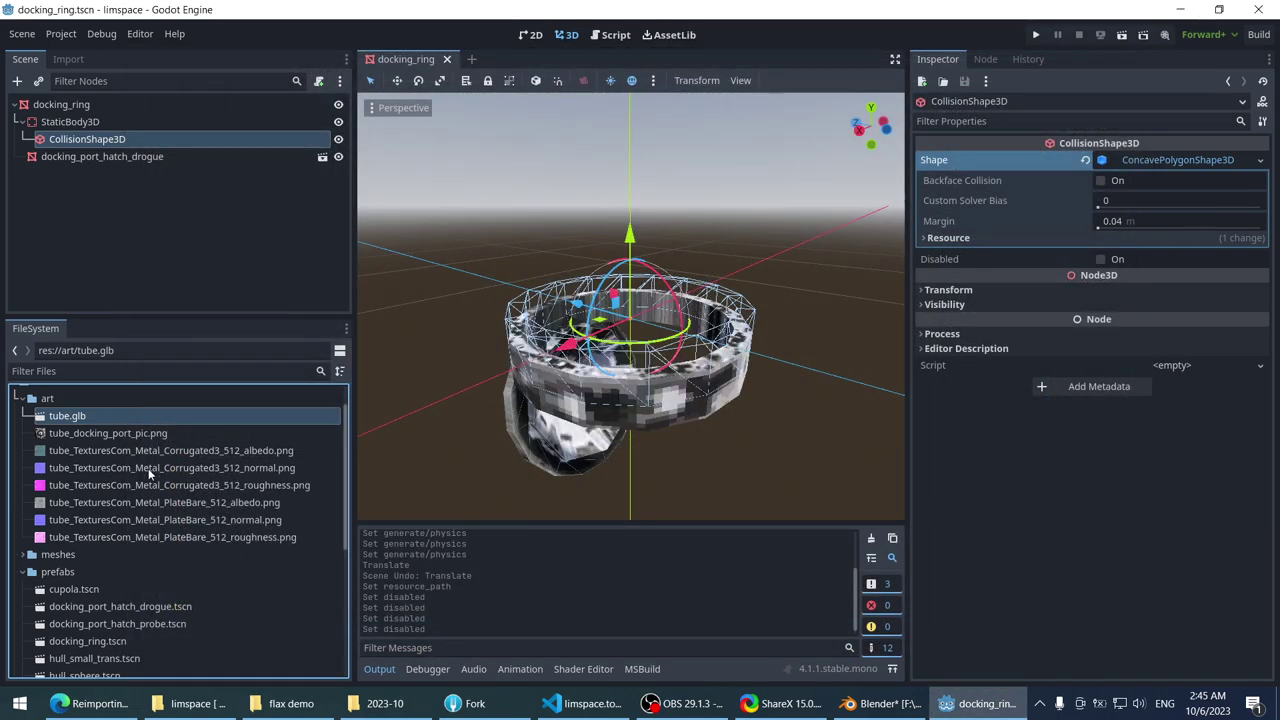
double_click(134, 418)
click(1146, 20)
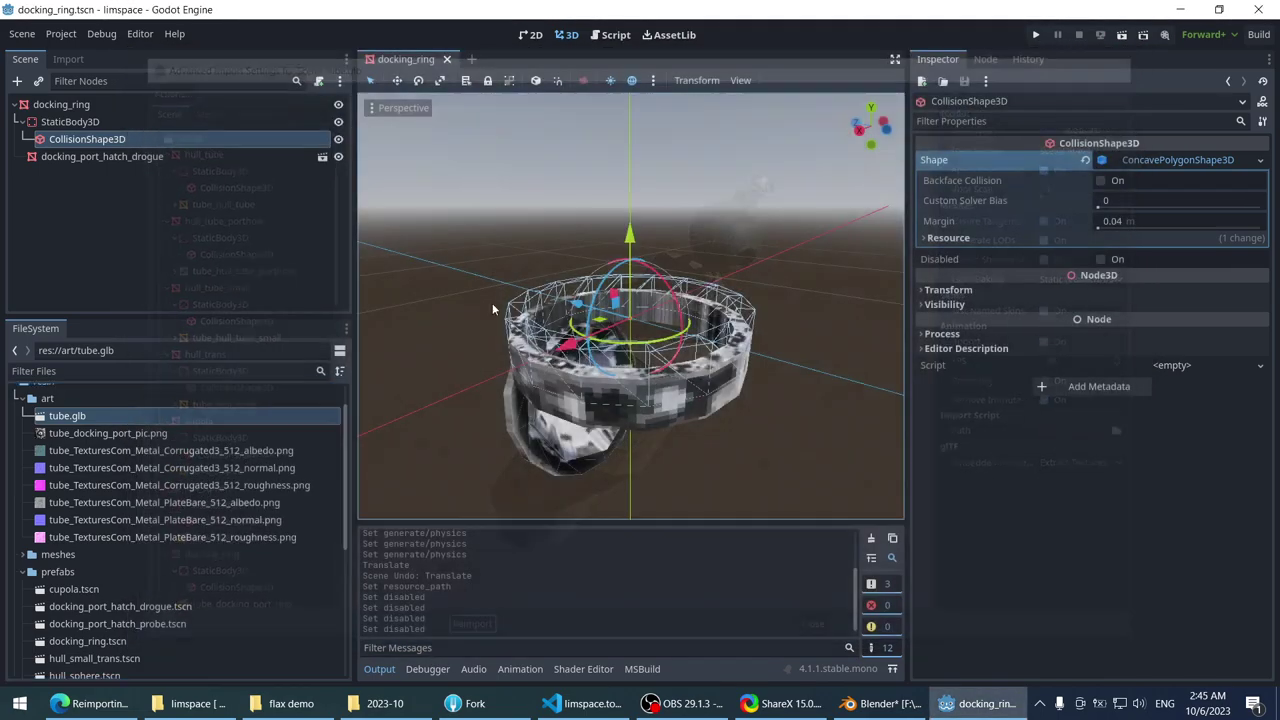
- Create a new inherited scene from tube.glb and centre on the top sphere
right_click(103, 418)
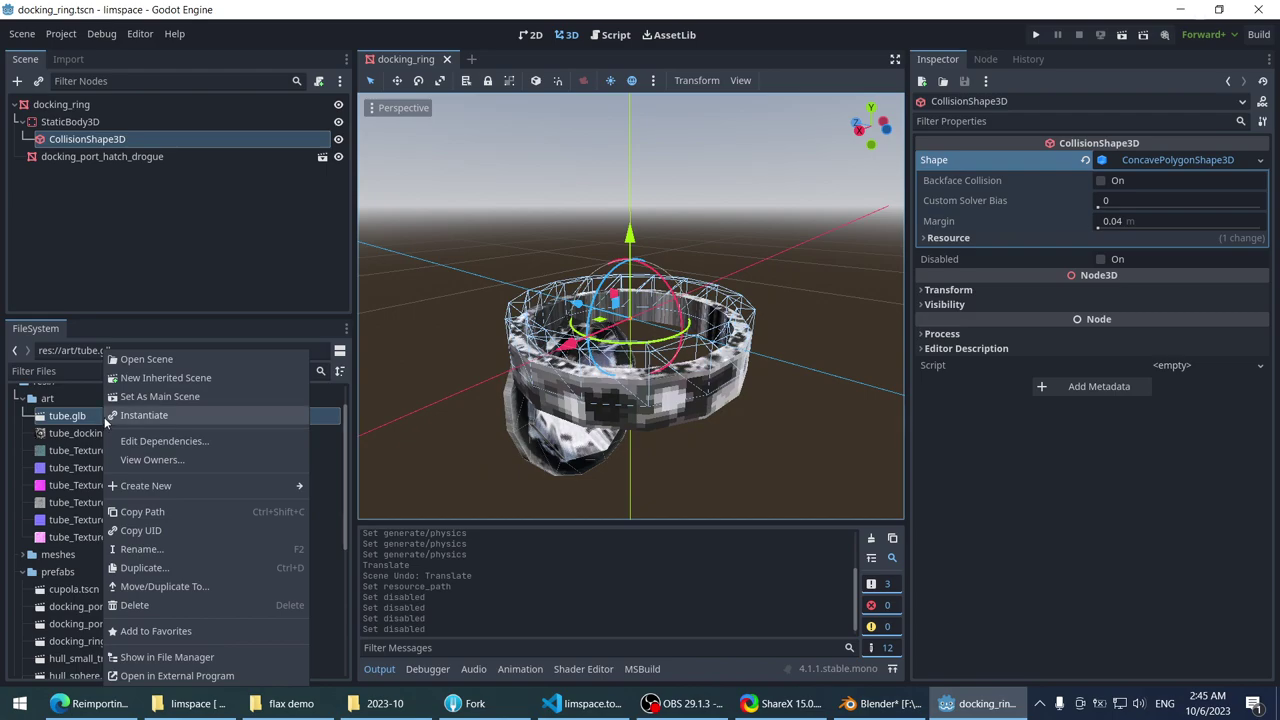
click(210, 375)
scroll(466, 306, down, 10)
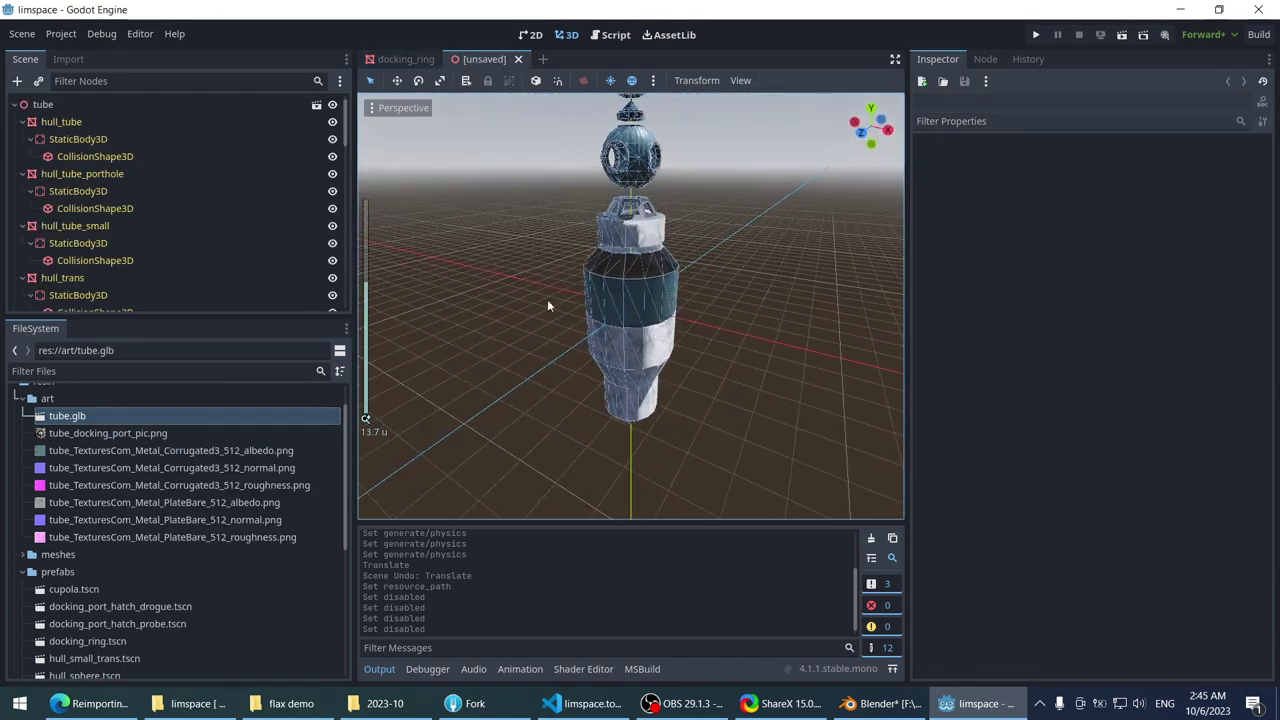
shift+middle_drag(586, 220, 586, 380)
scroll(545, 324, up, 10)
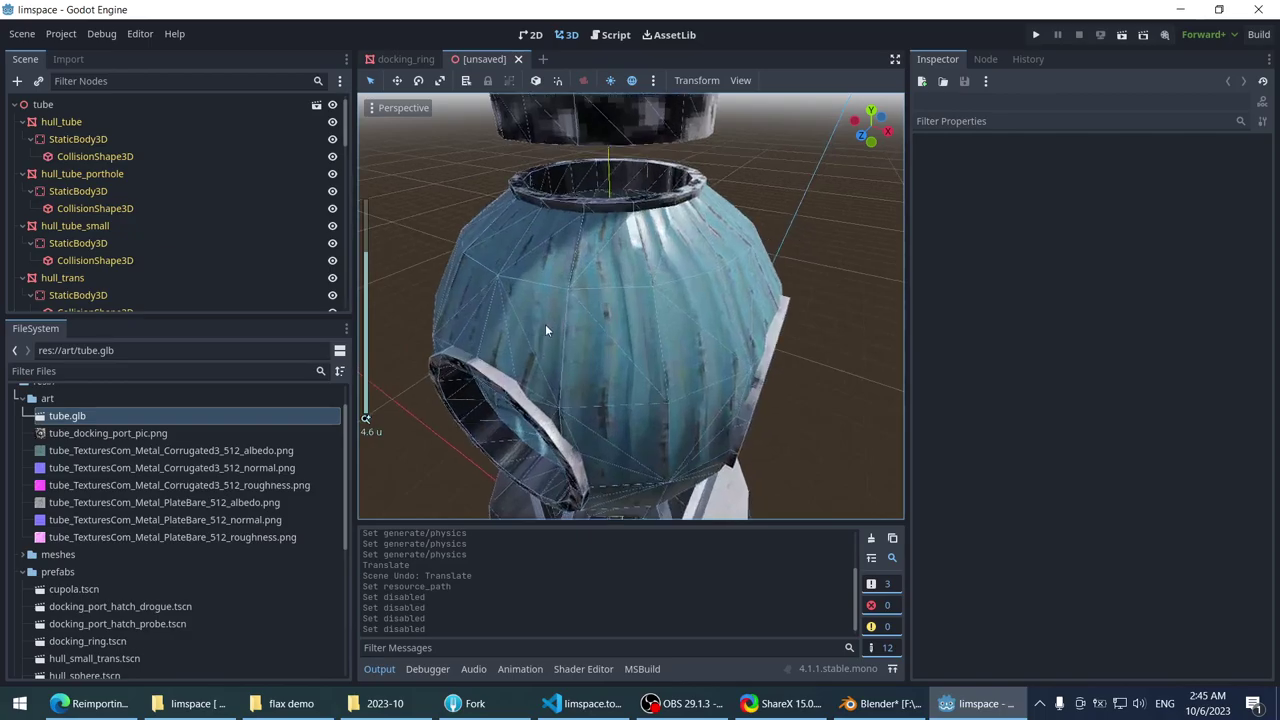
- Test-move docking_ring_004, undo it, and close the unsaved tube scene
shift+middle_drag(536, 312, 481, 340)
click(460, 339)
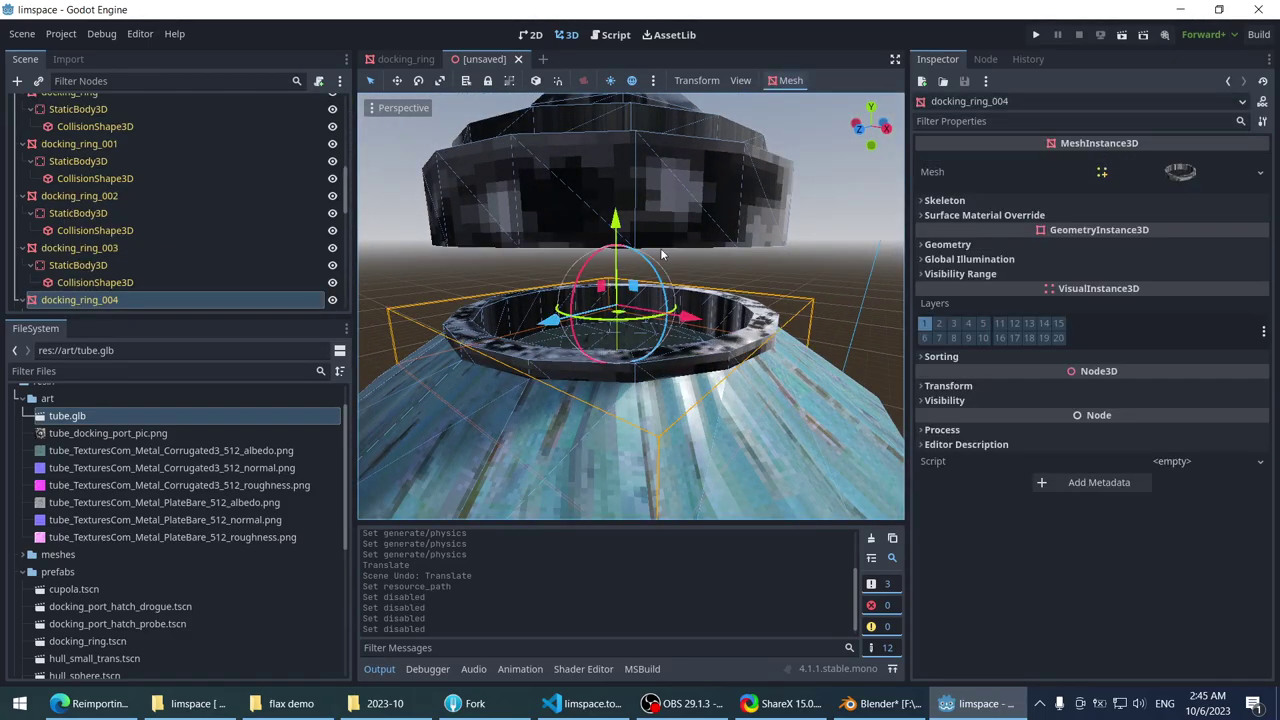
drag(616, 240, 616, 205)
key(ctrl+z)
scroll(521, 289, down, 1)
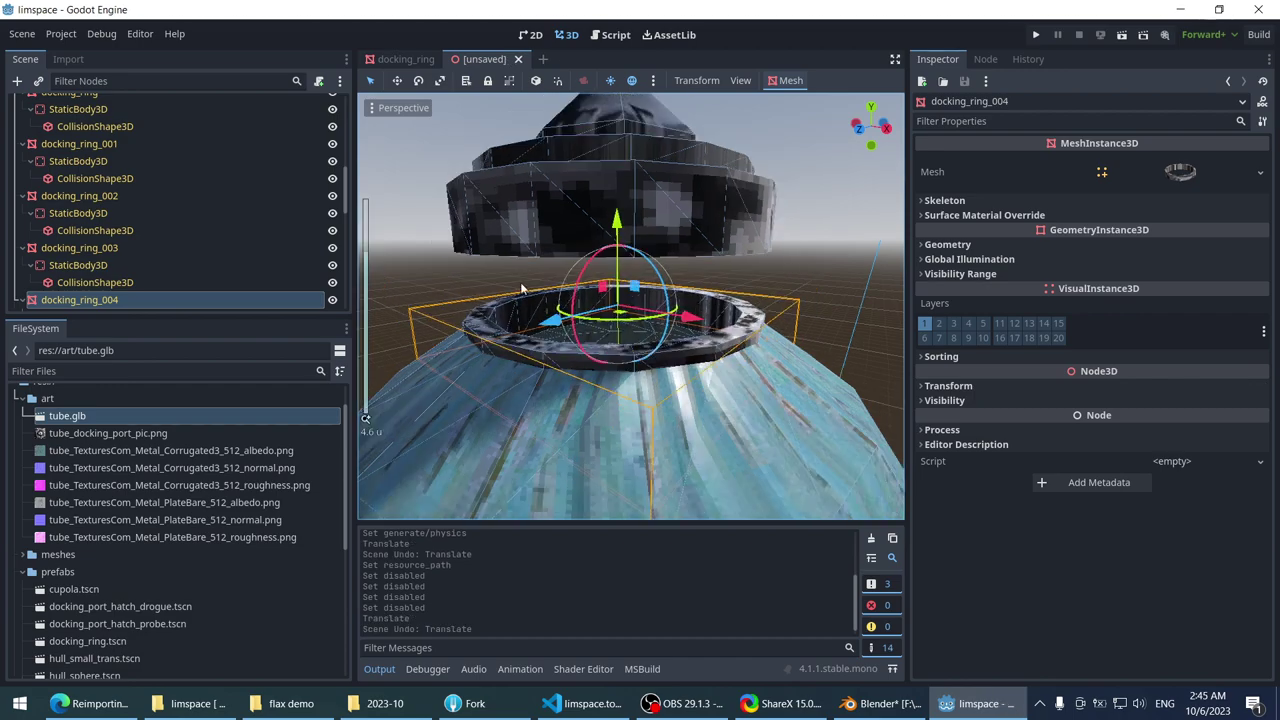
scroll(521, 288, down, 3)
click(518, 59)
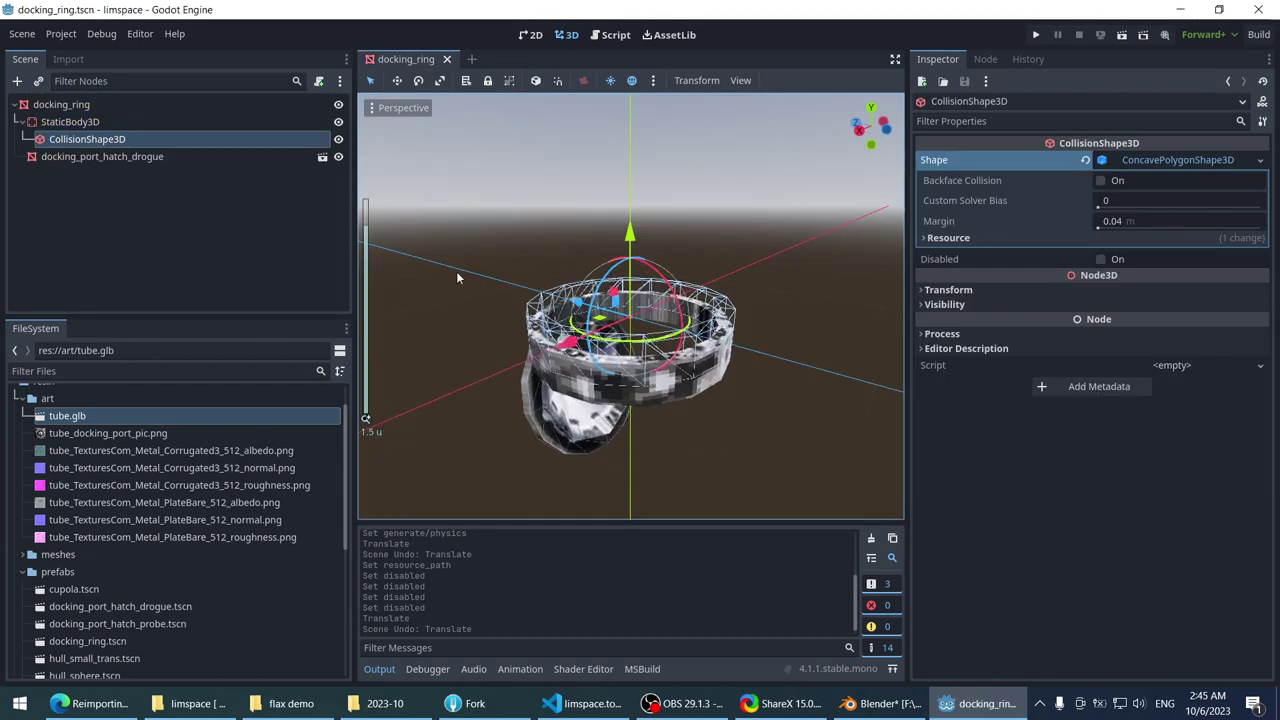
- Deselect the collision shape and orbit to a low side-on view of the ring
scroll(494, 251, up, 3)
scroll(492, 246, down, 2)
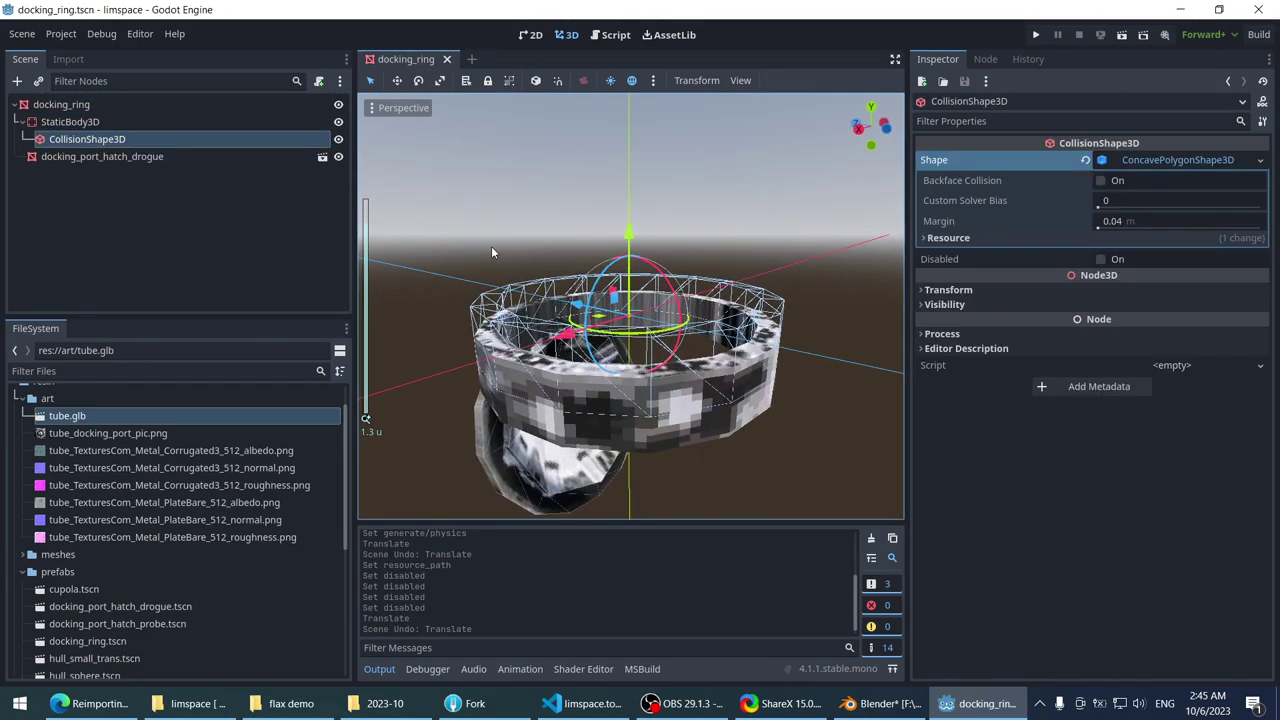
scroll(491, 247, down, 2)
click(491, 247)
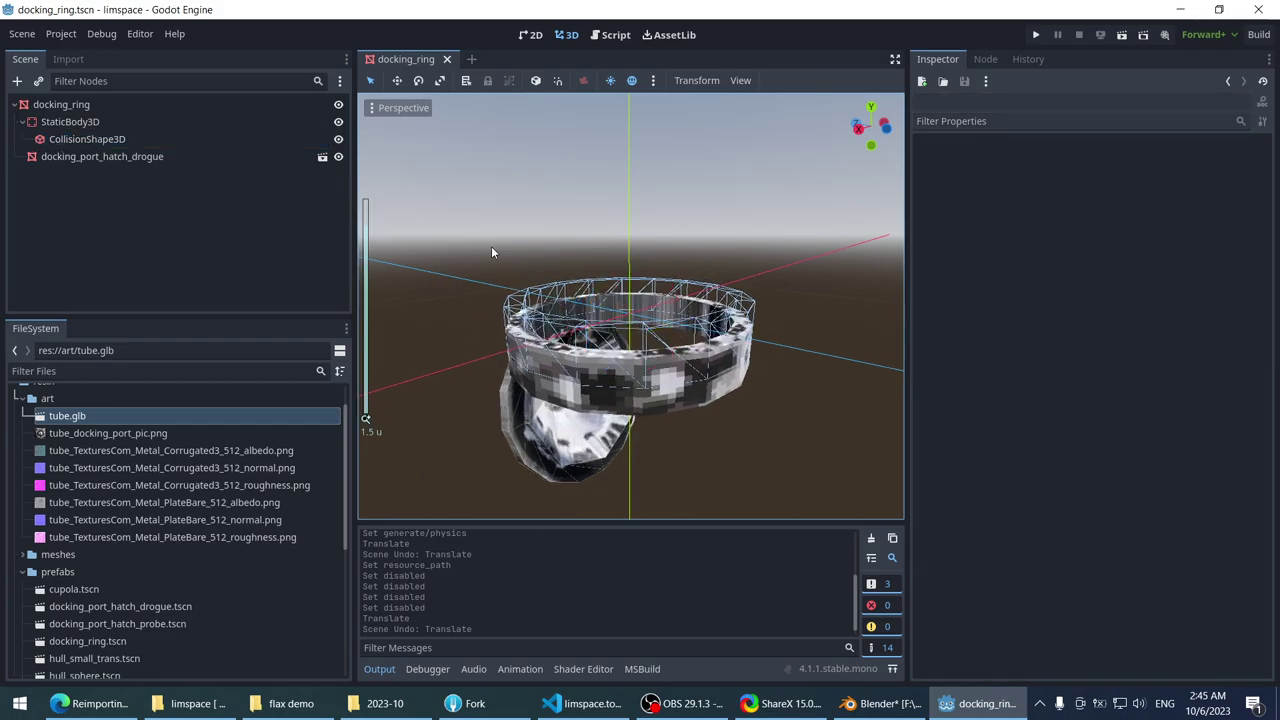
scroll(491, 246, up, 2)
middle_drag(491, 246, 396, 224)
- Reparent CollisionShape3D under StaticBody3D through the Reparent Node dialog
scroll(528, 260, down, 2)
click(470, 245)
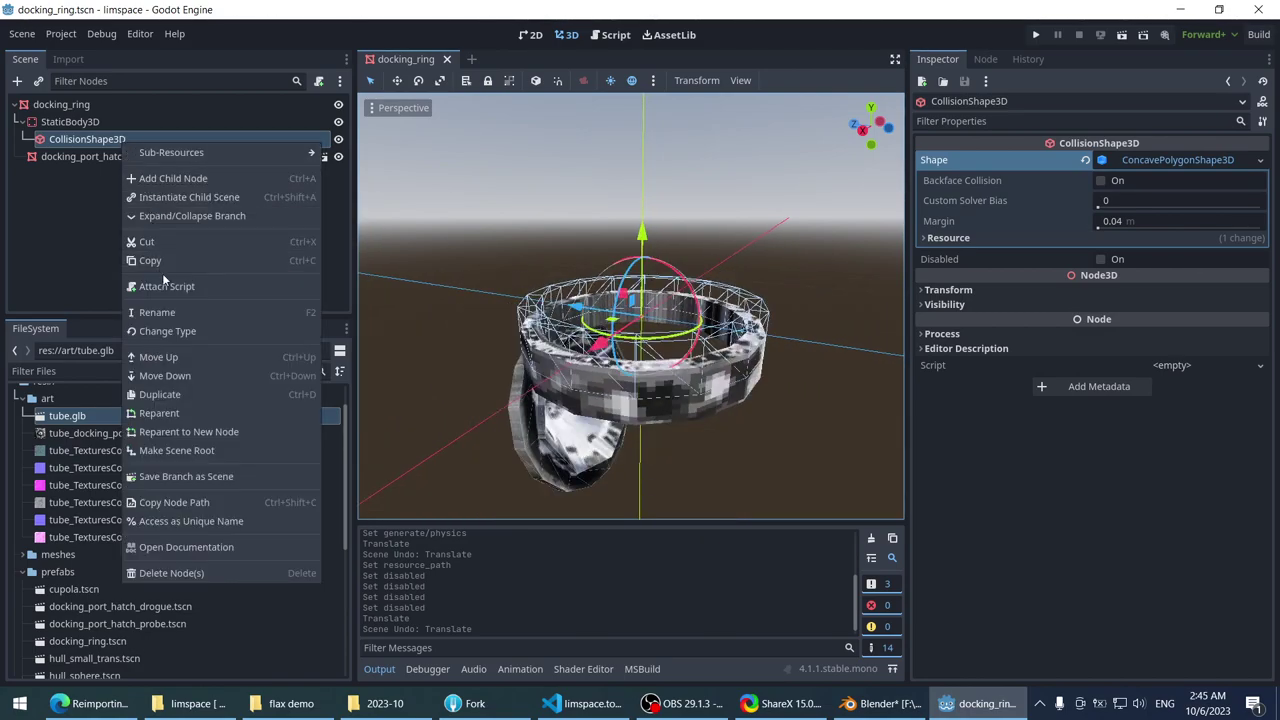
click(198, 412)
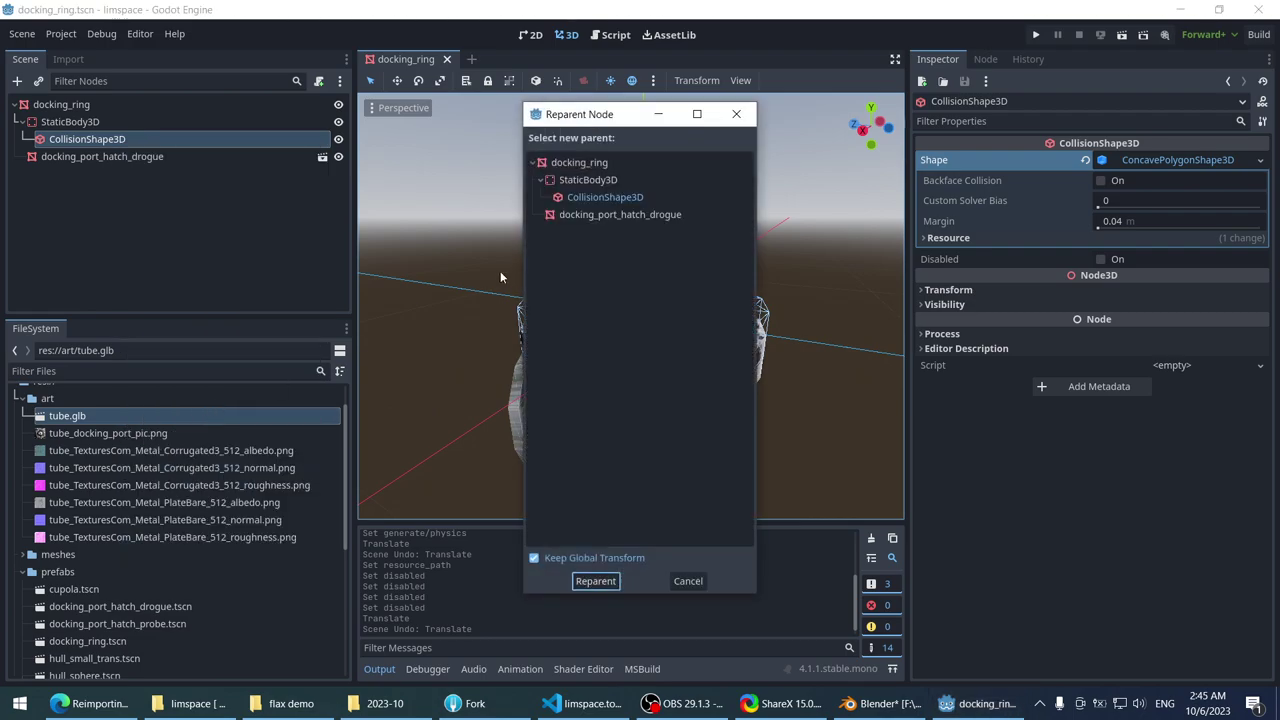
drag(597, 115, 340, 151)
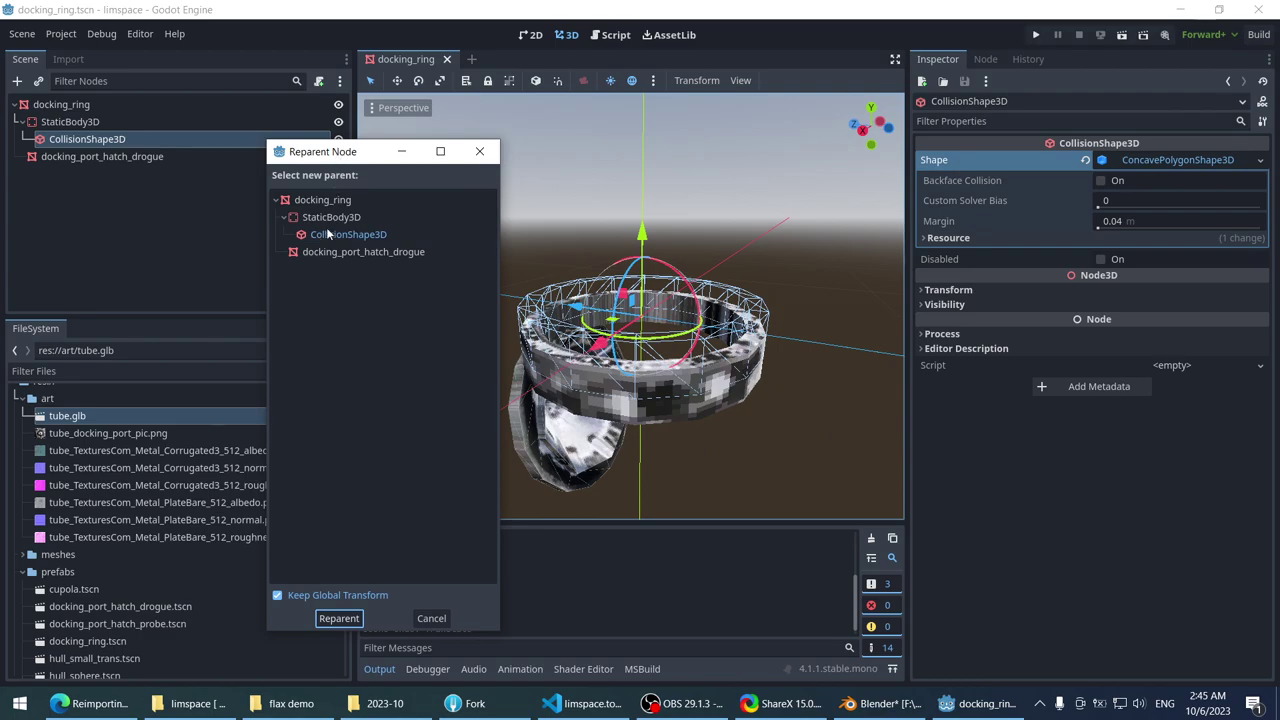
double_click(333, 216)
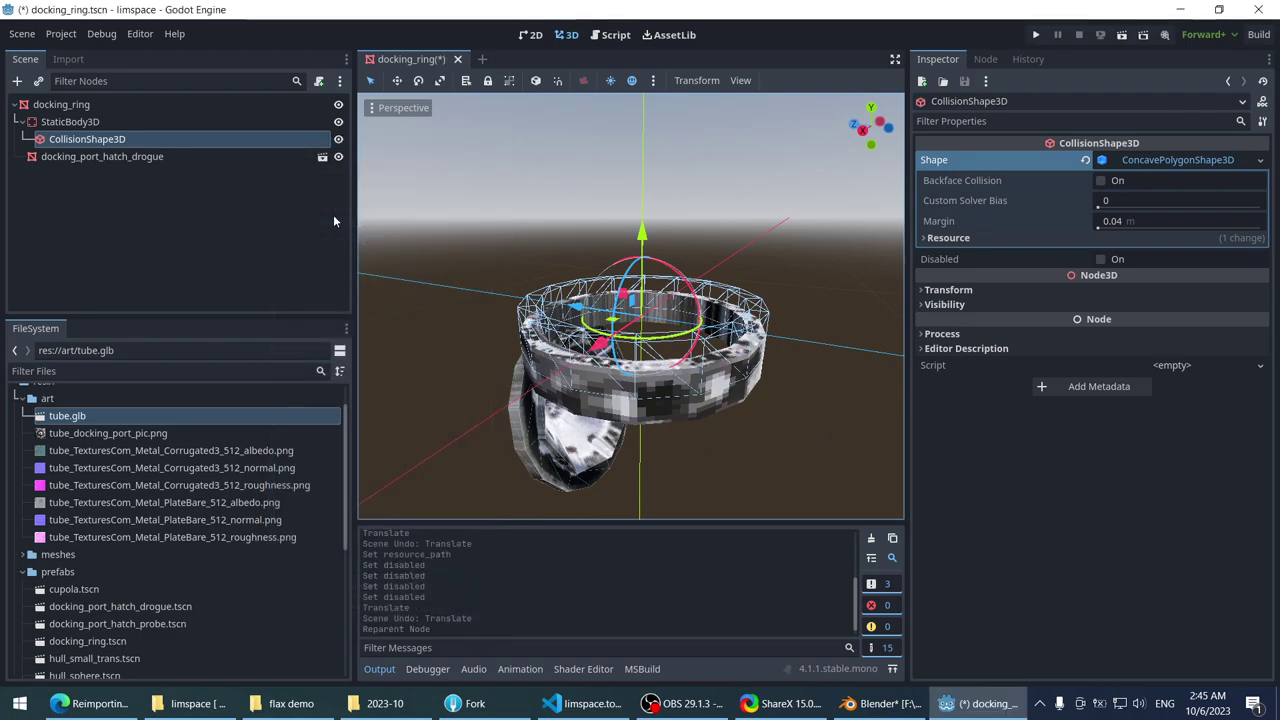
- Bring up the CollisionShape3D actions again, then go to the GitHub issue in the browser
right_click(84, 143)
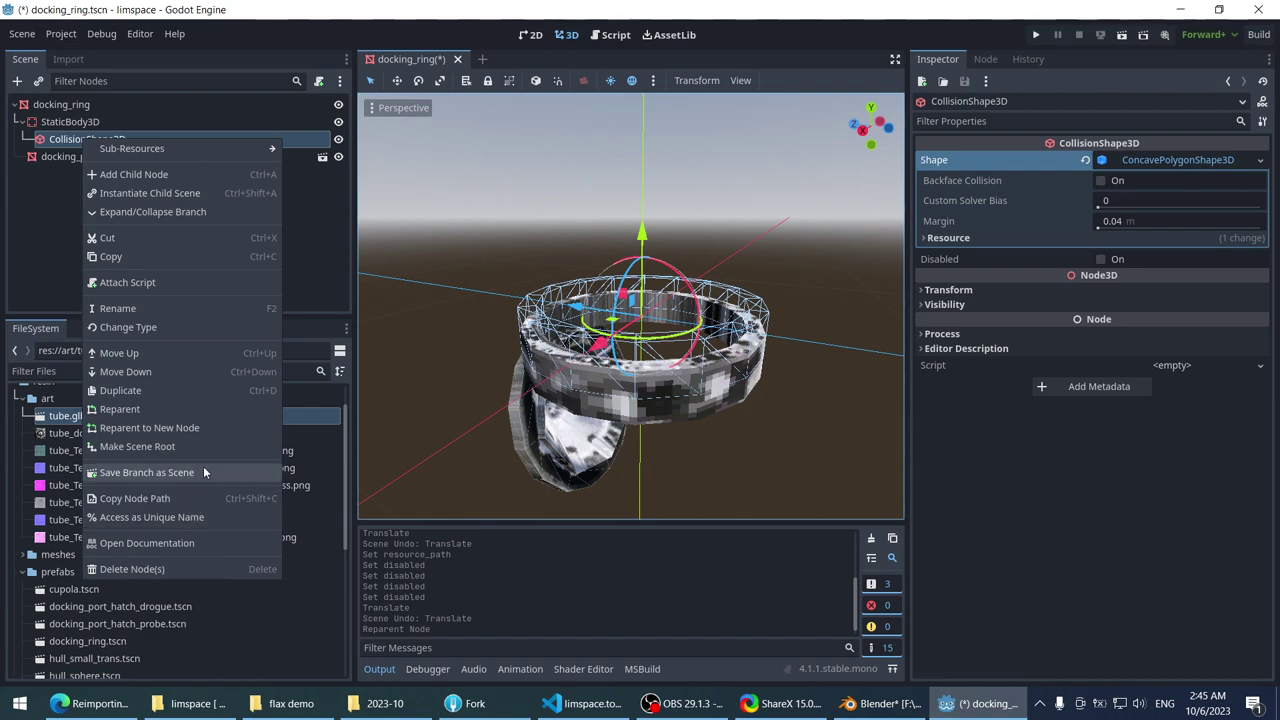
click(90, 703)
scroll(102, 372, down, 4)
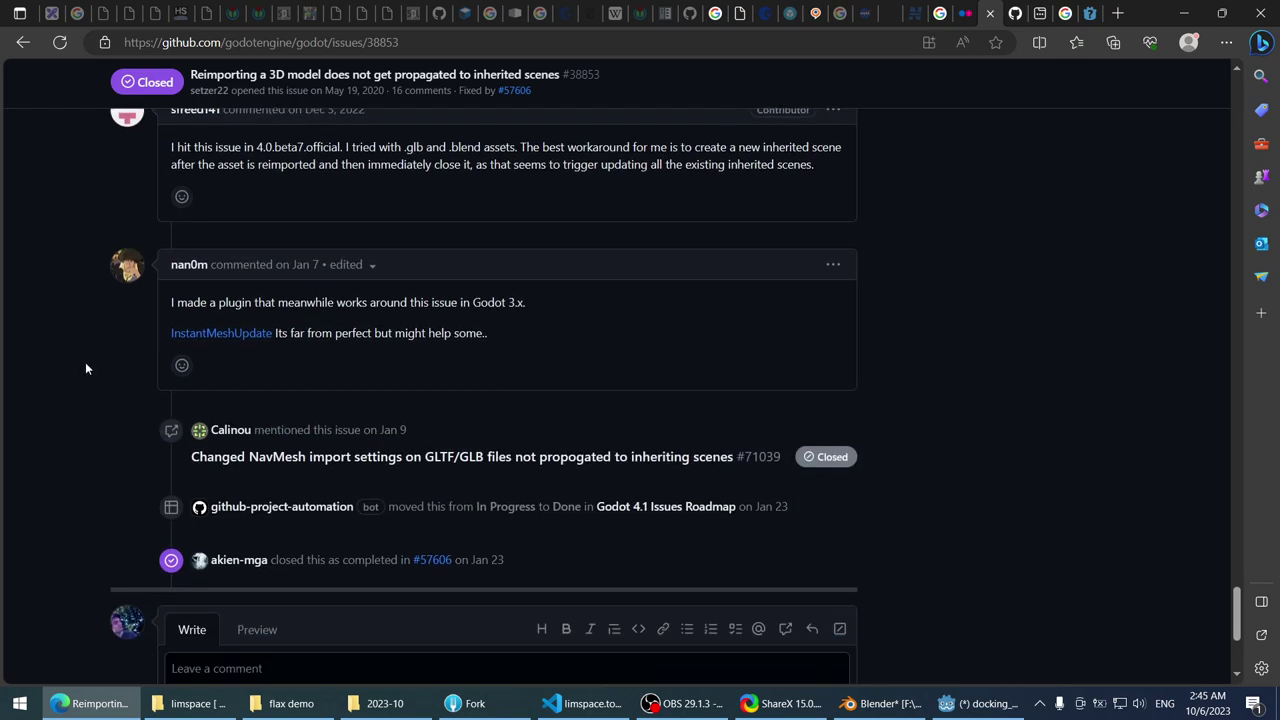
- Scroll issue #38853's comments to the workaround of creating and closing an inherited scene
scroll(86, 369, up, 3)
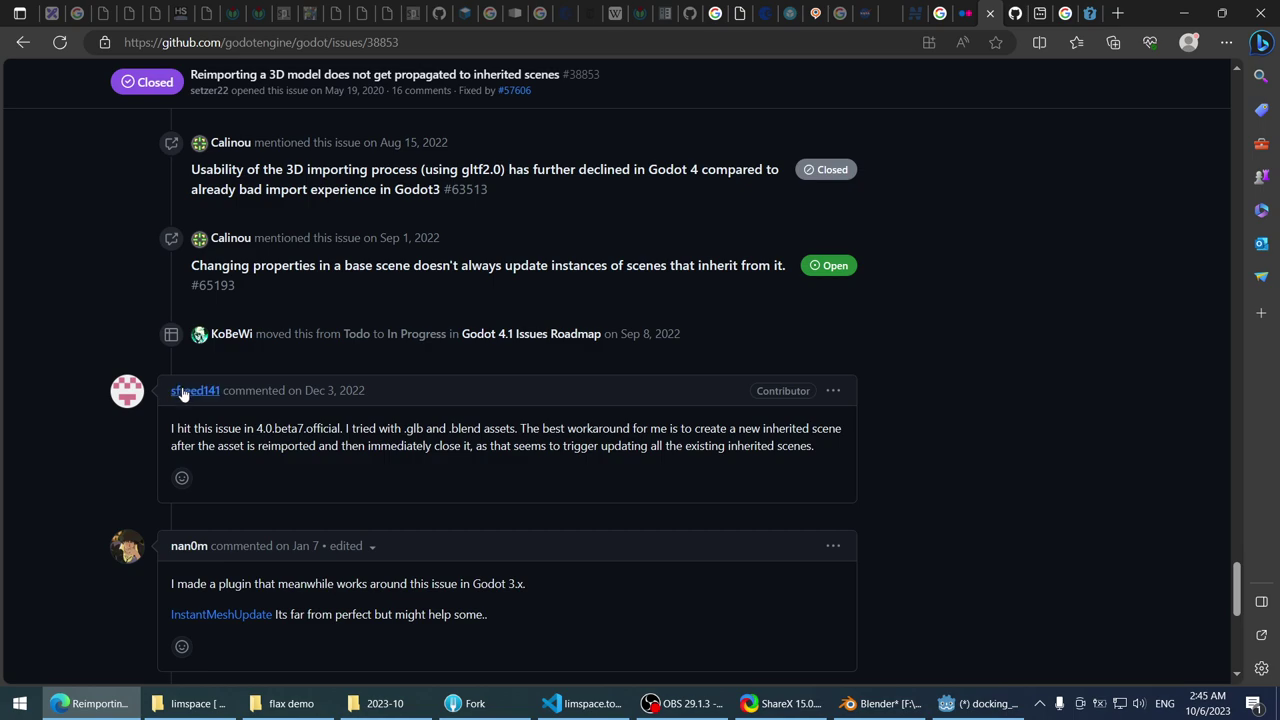
- Open the hull_trans prefab and orbit to an overhead view of the hull
key(alt+Tab)
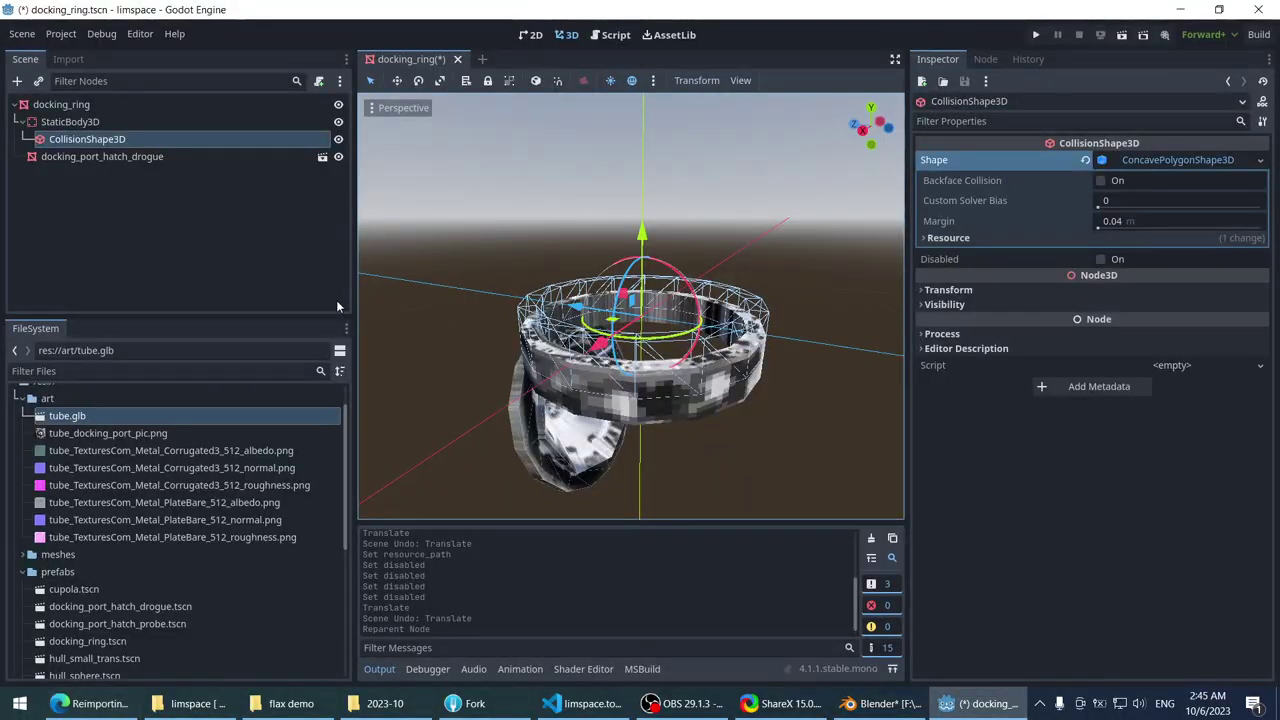
scroll(106, 487, down, 3)
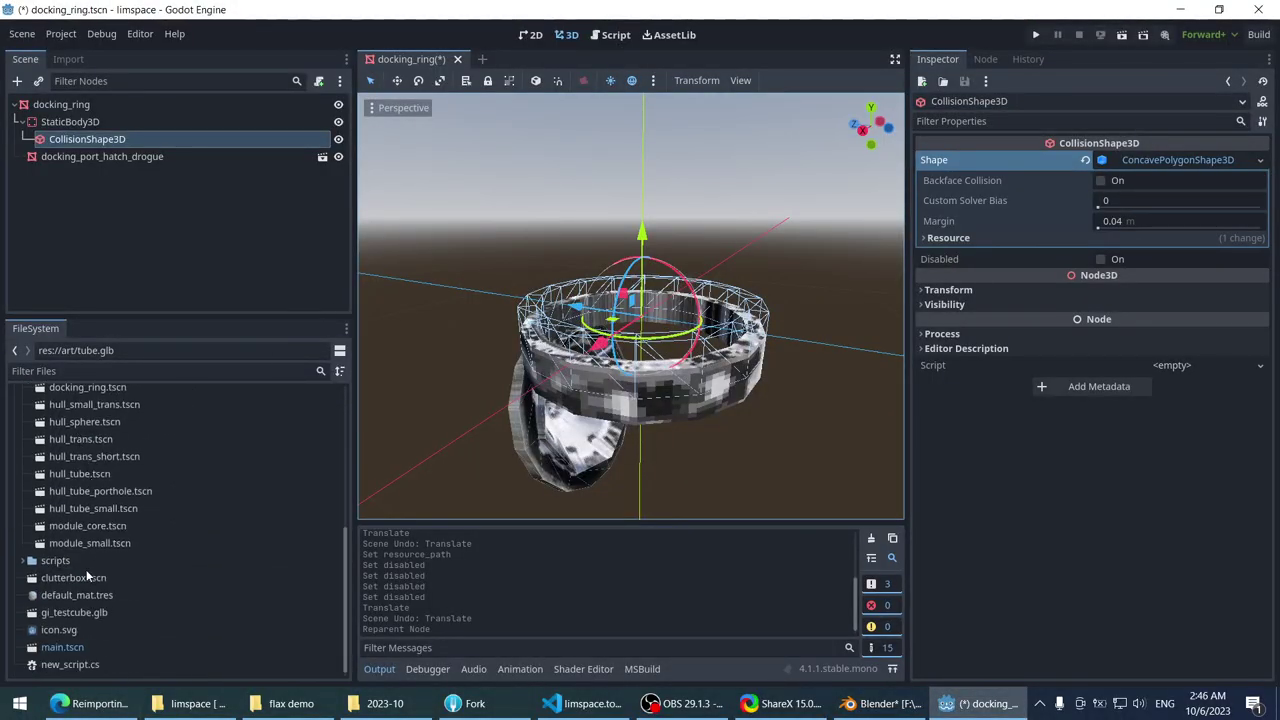
scroll(128, 612, up, 6)
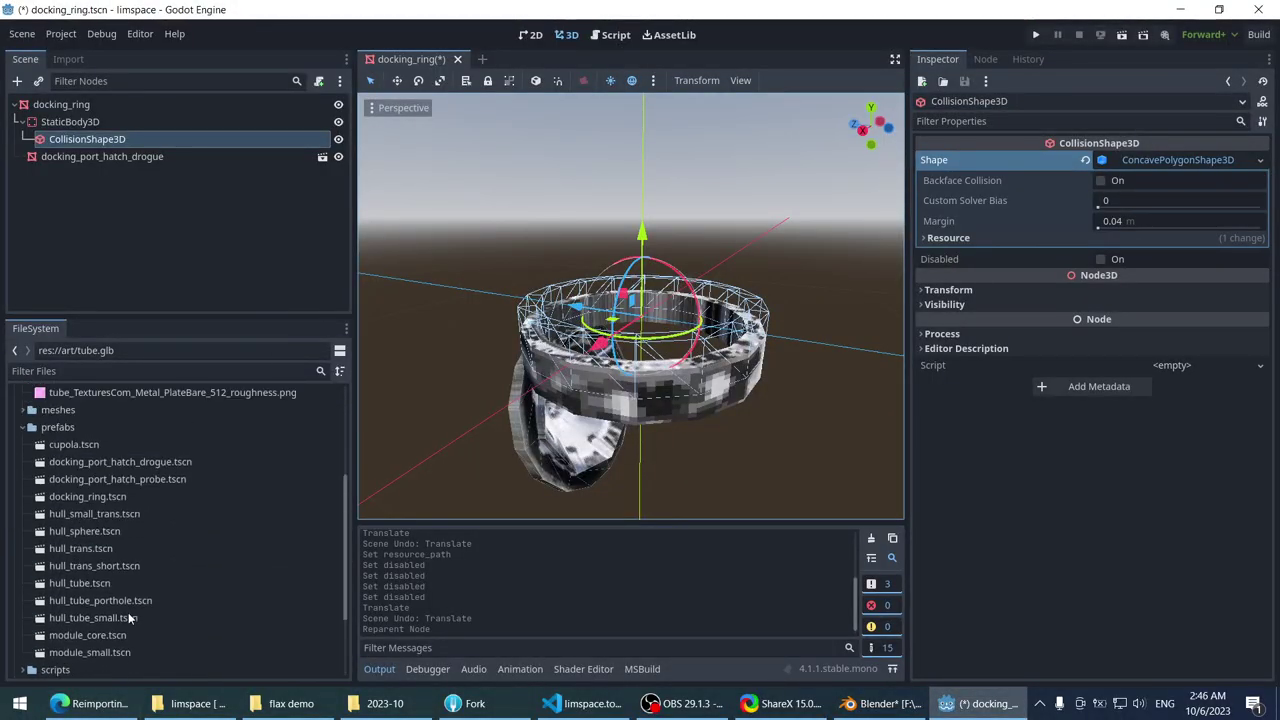
scroll(125, 608, down, 3)
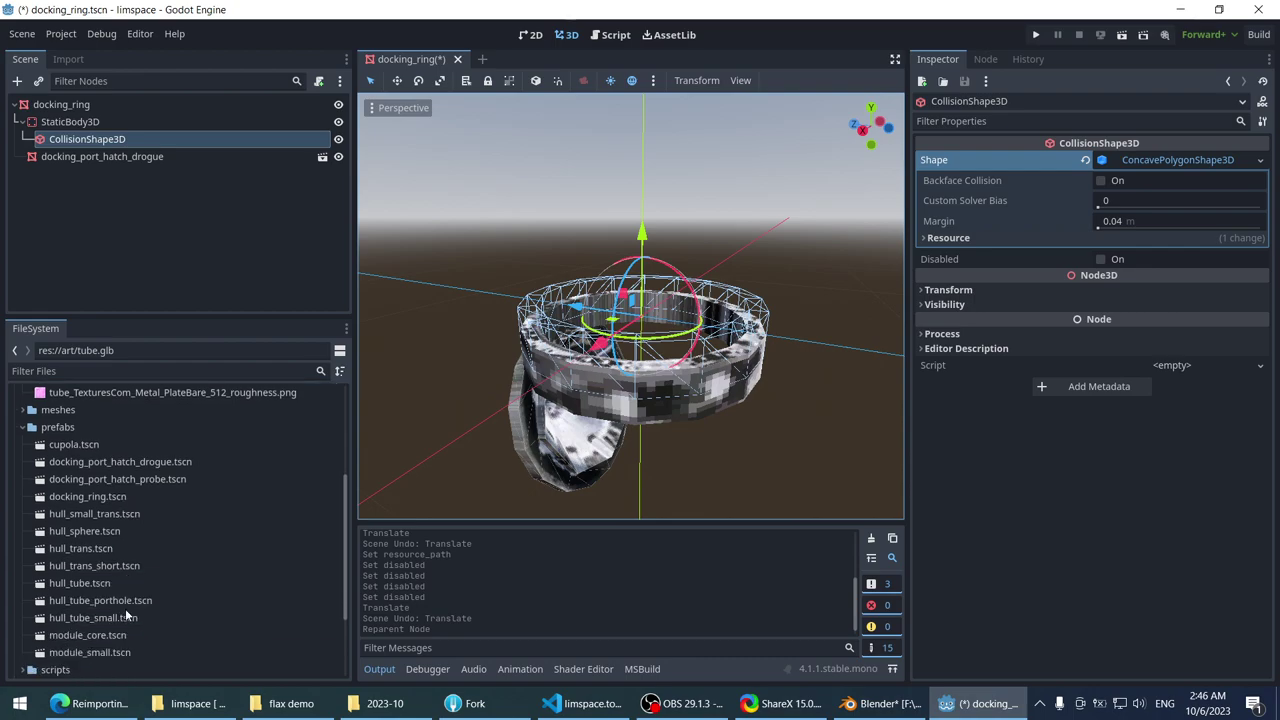
click(97, 536)
click(124, 552)
double_click(124, 547)
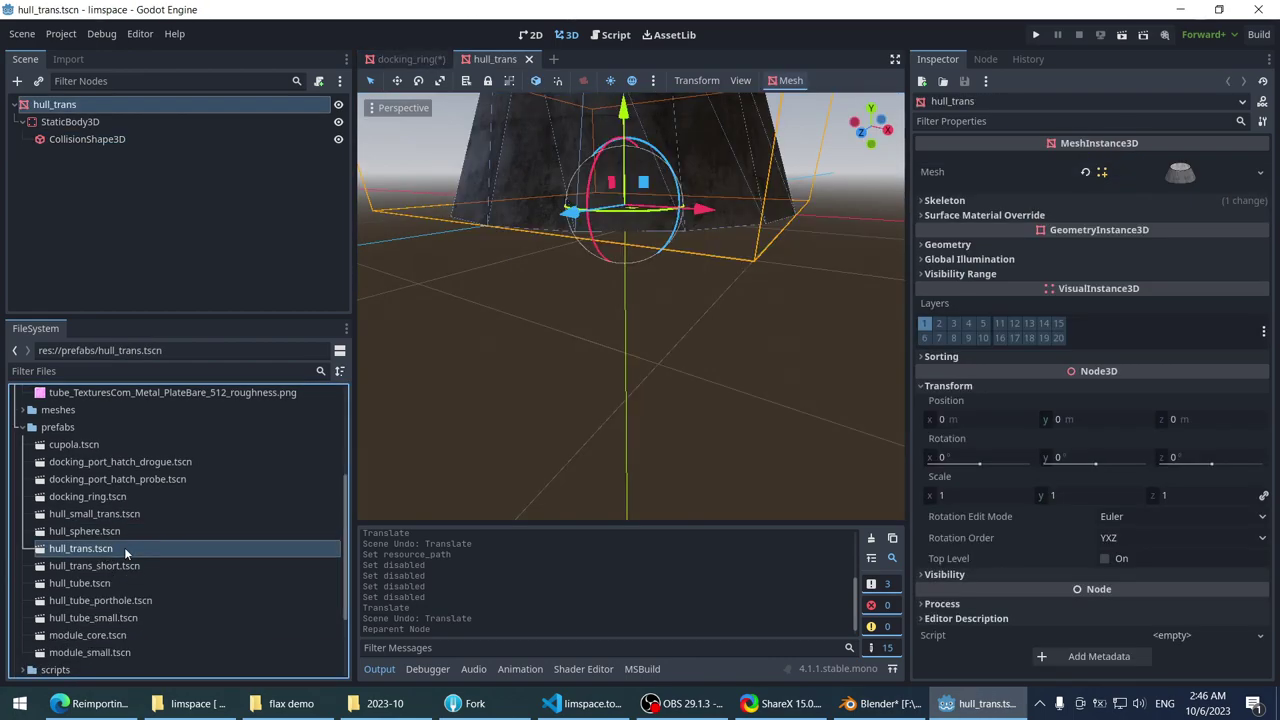
scroll(434, 359, down, 5)
middle_drag(436, 328, 450, 433)
- Open the hull_sphere prefab, orbit around it, then bring up tube.glb's Advanced Import Settings
click(149, 531)
double_click(149, 531)
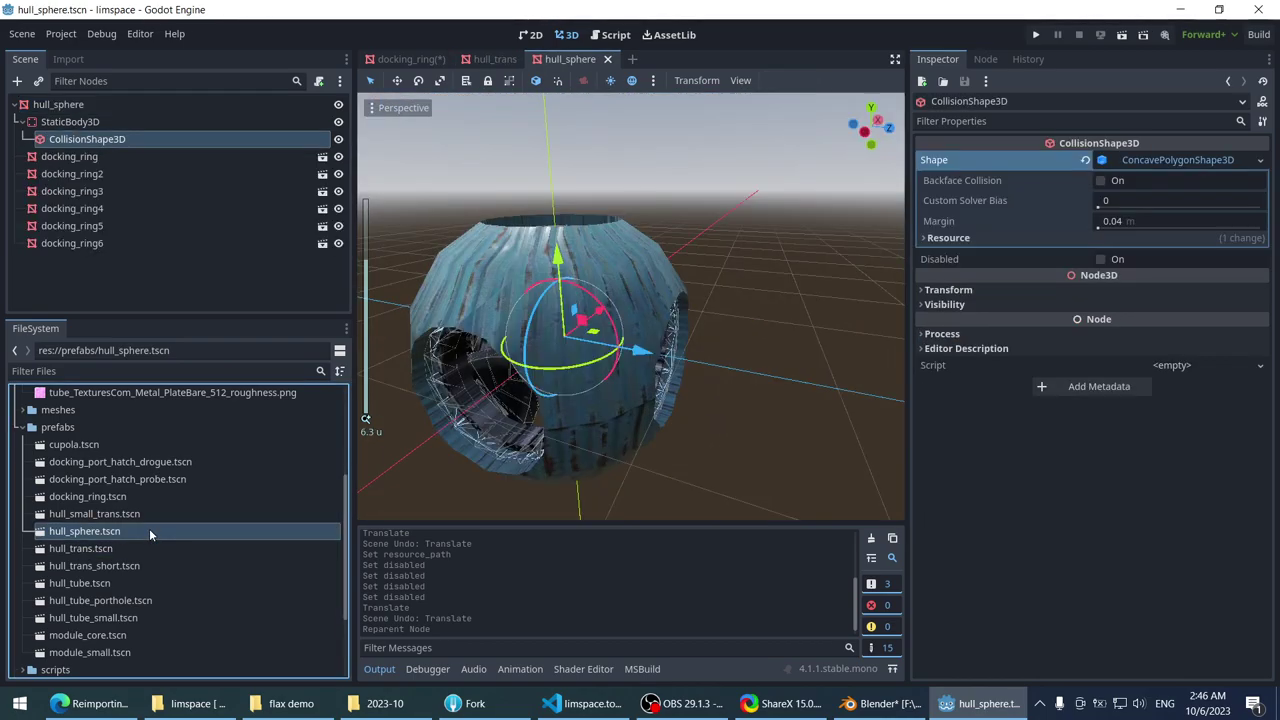
scroll(676, 238, up, 5)
middle_drag(678, 242, 576, 287)
scroll(576, 287, up, 3)
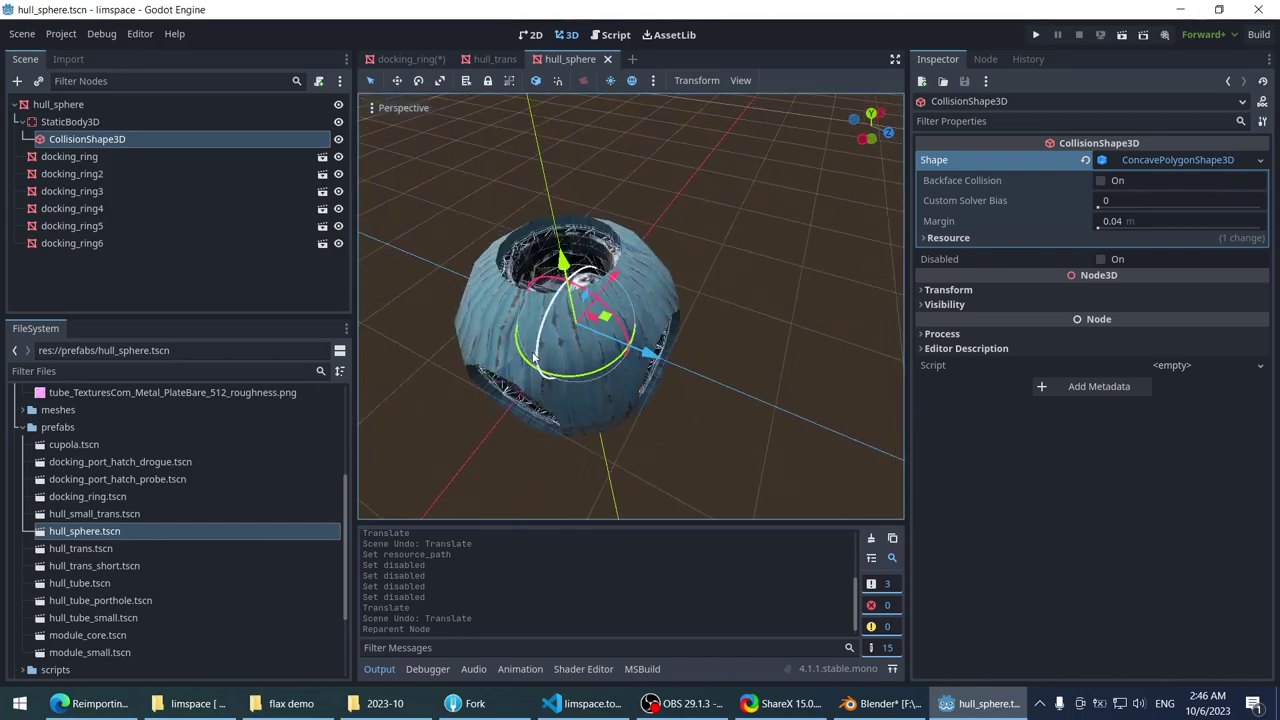
scroll(104, 460, up, 5)
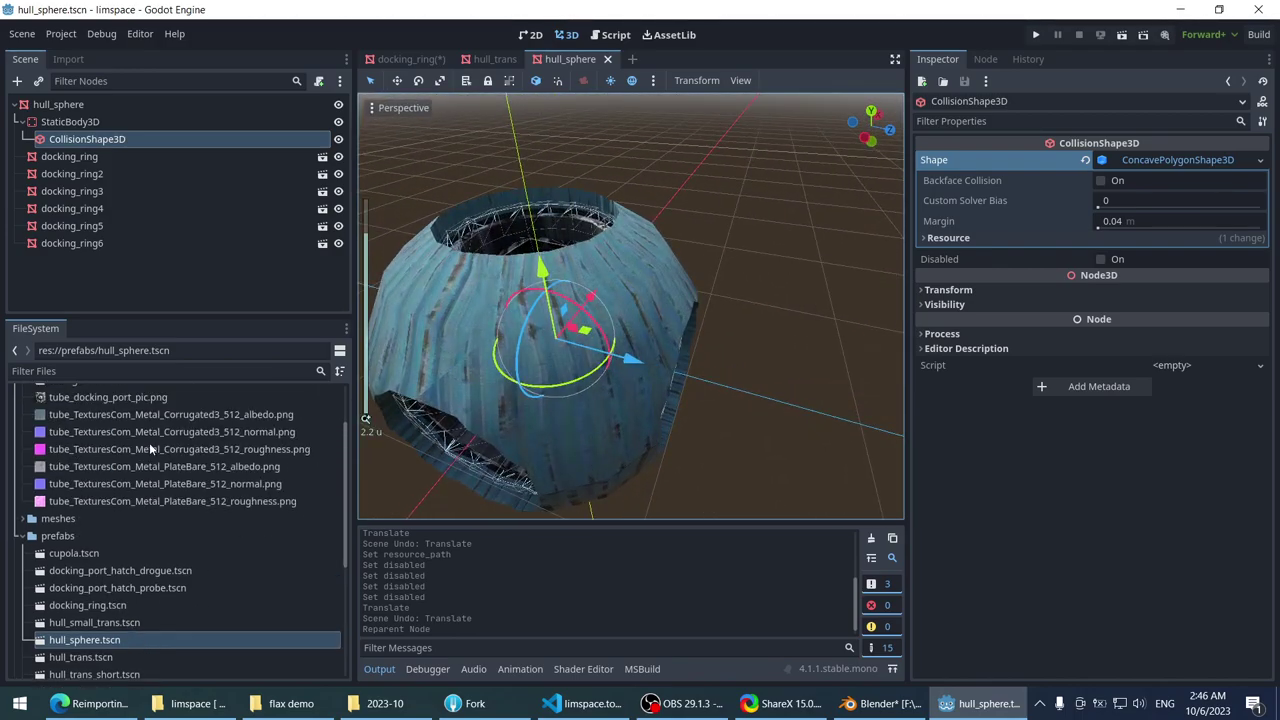
double_click(62, 446)
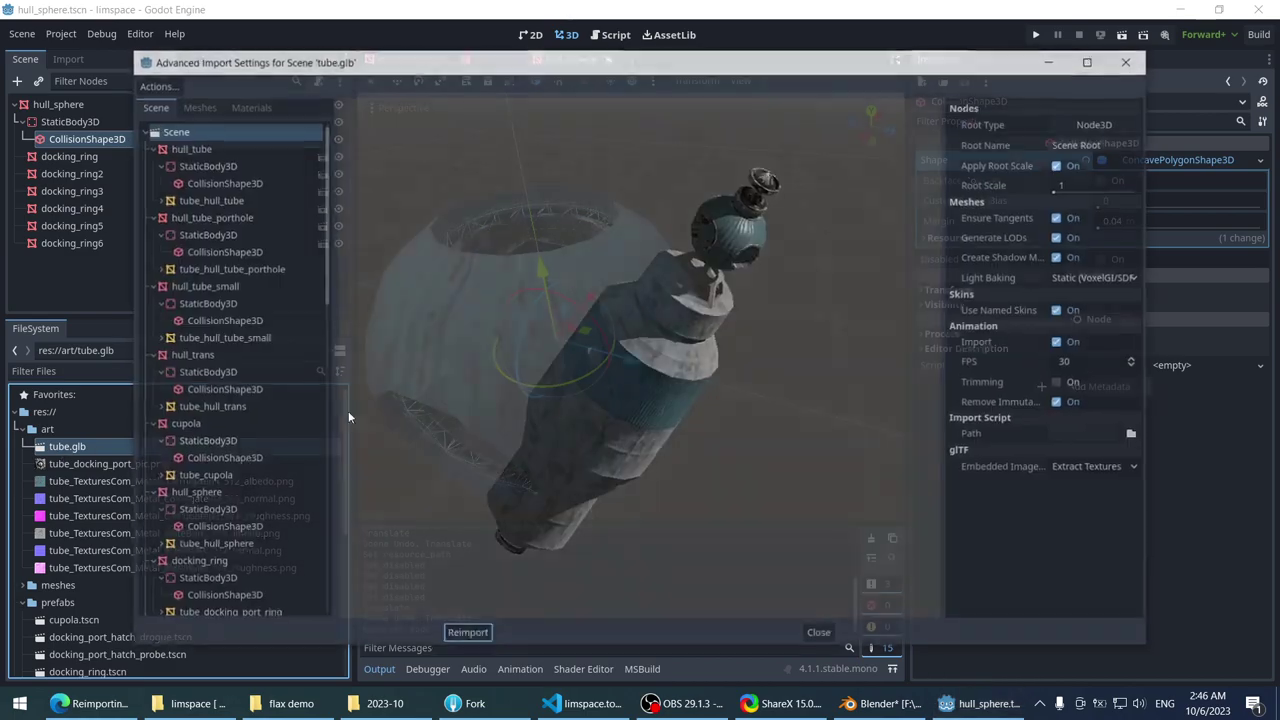
- Set the save paths of tube.glb's meshes to the res://meshes folder
click(190, 106)
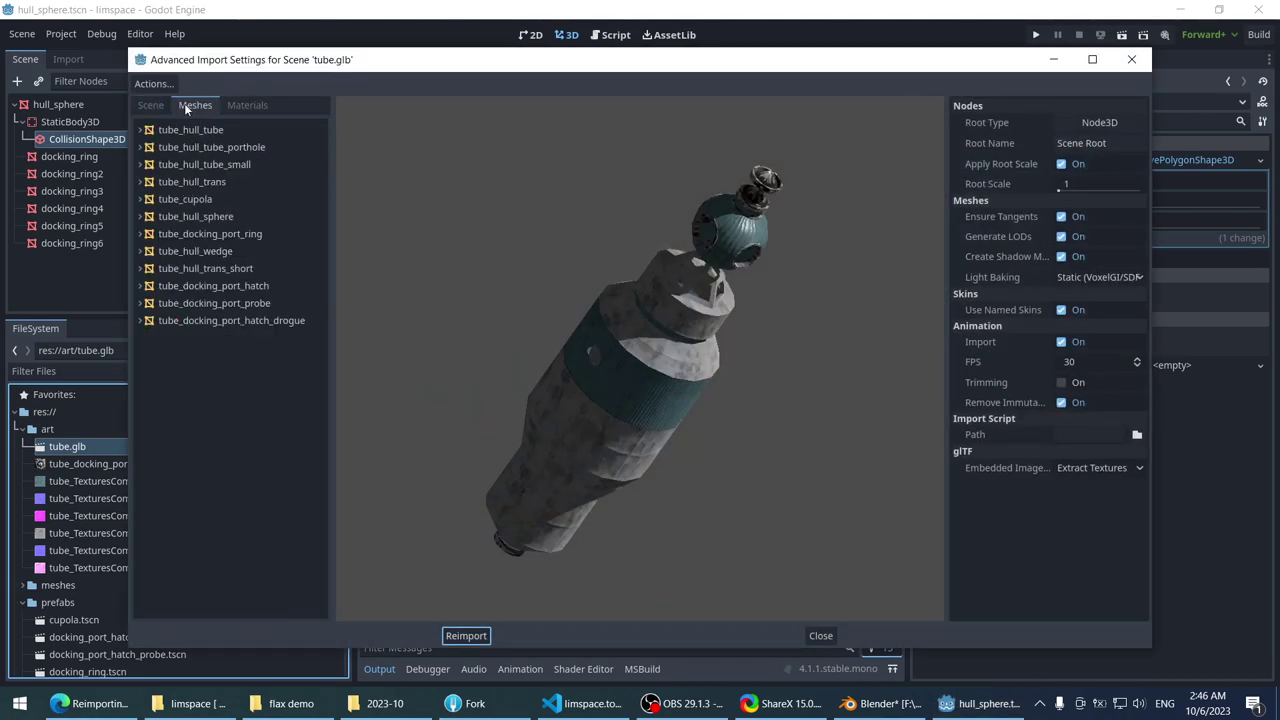
click(150, 105)
click(156, 84)
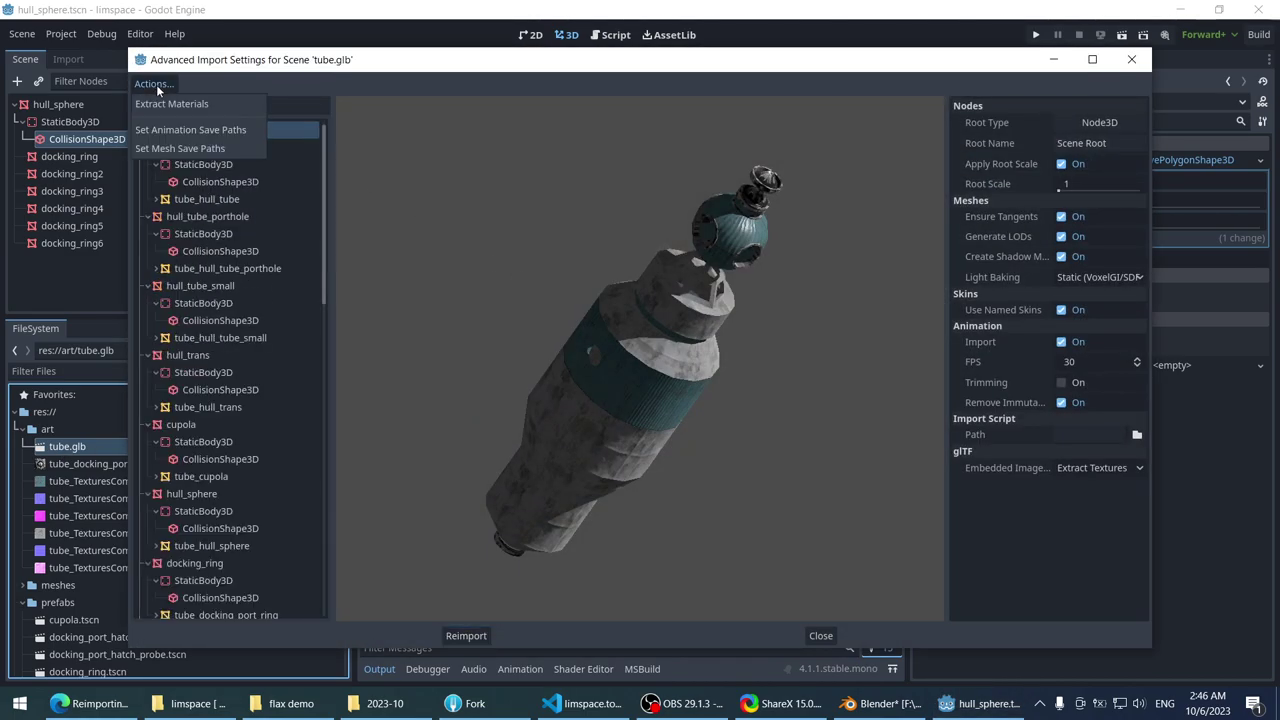
click(180, 148)
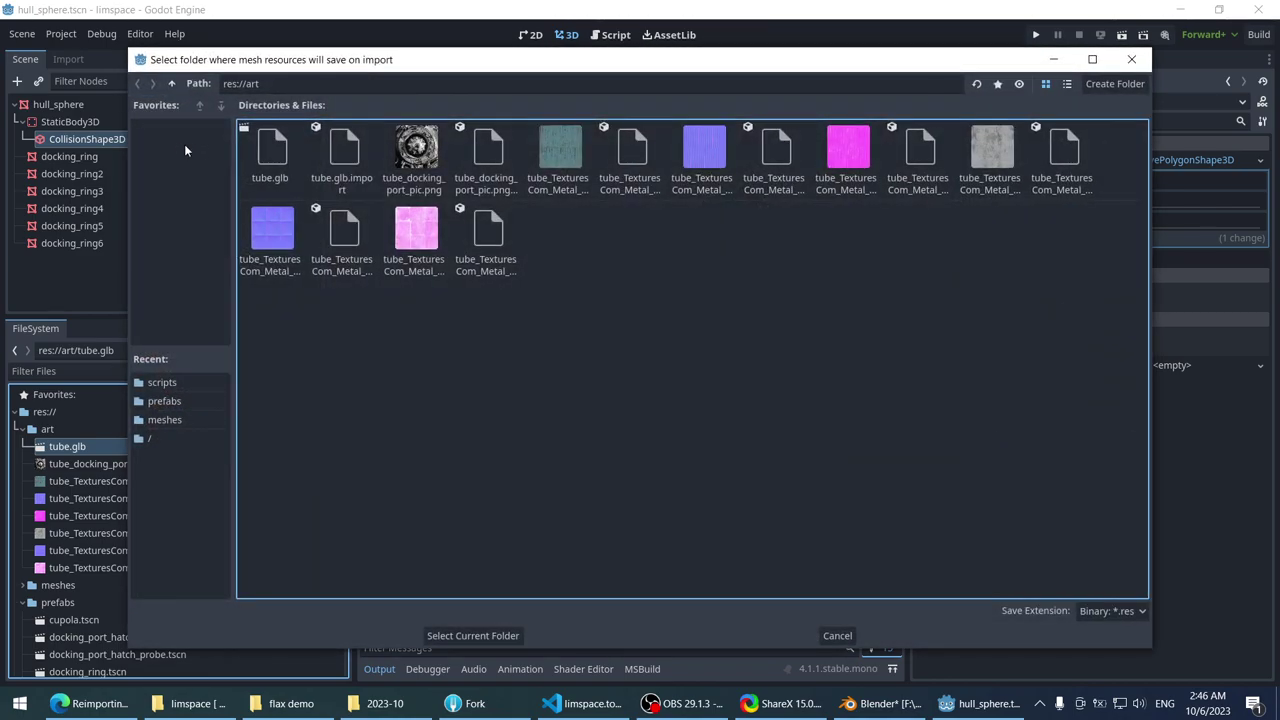
click(187, 402)
click(181, 419)
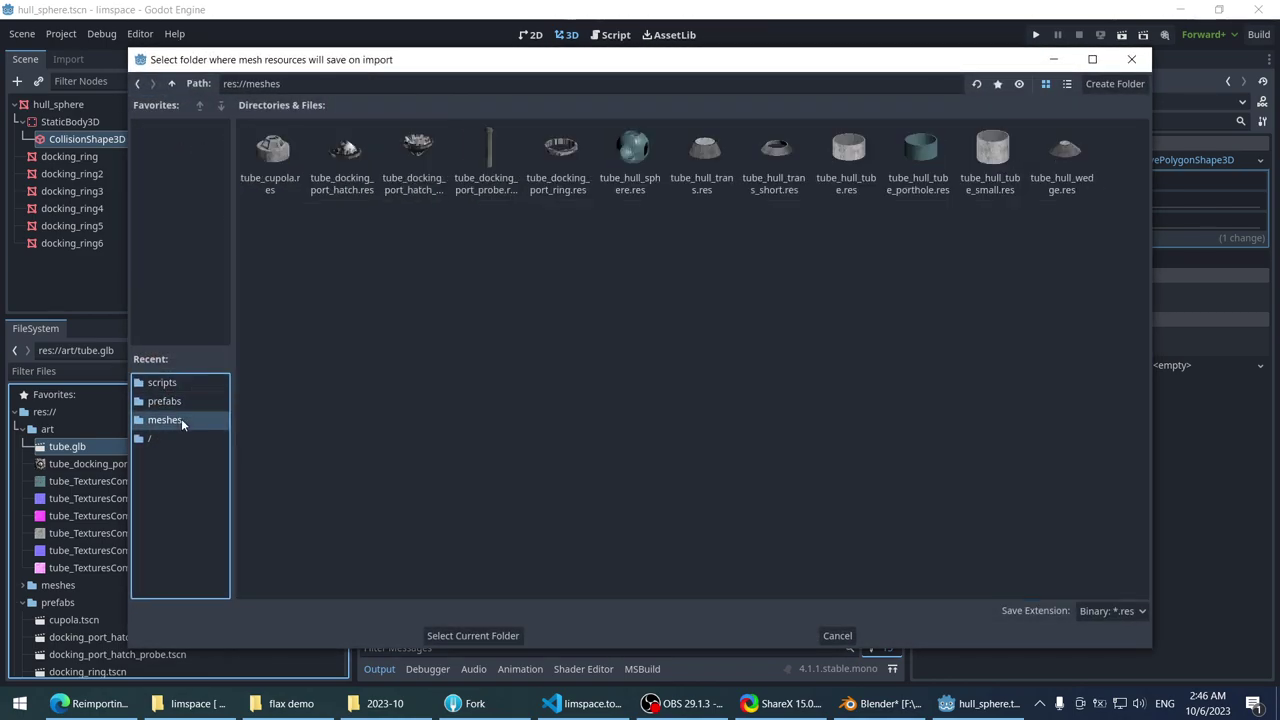
click(486, 638)
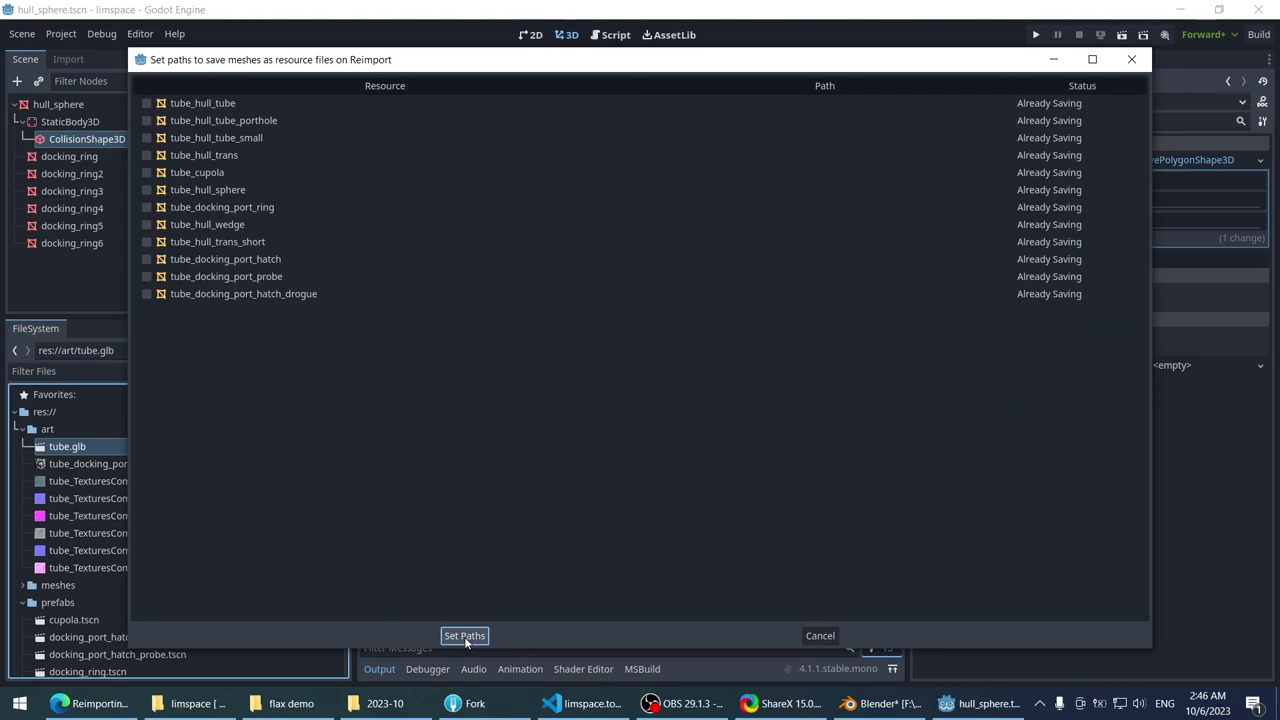
click(147, 294)
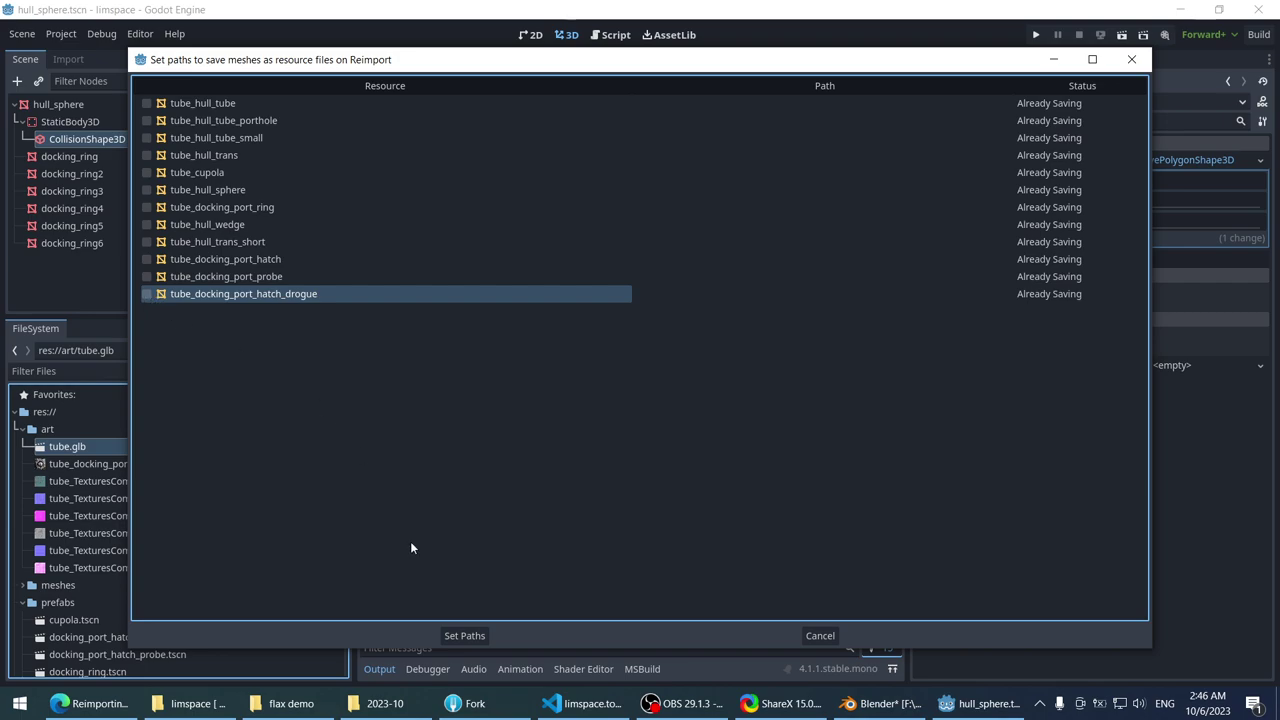
click(462, 635)
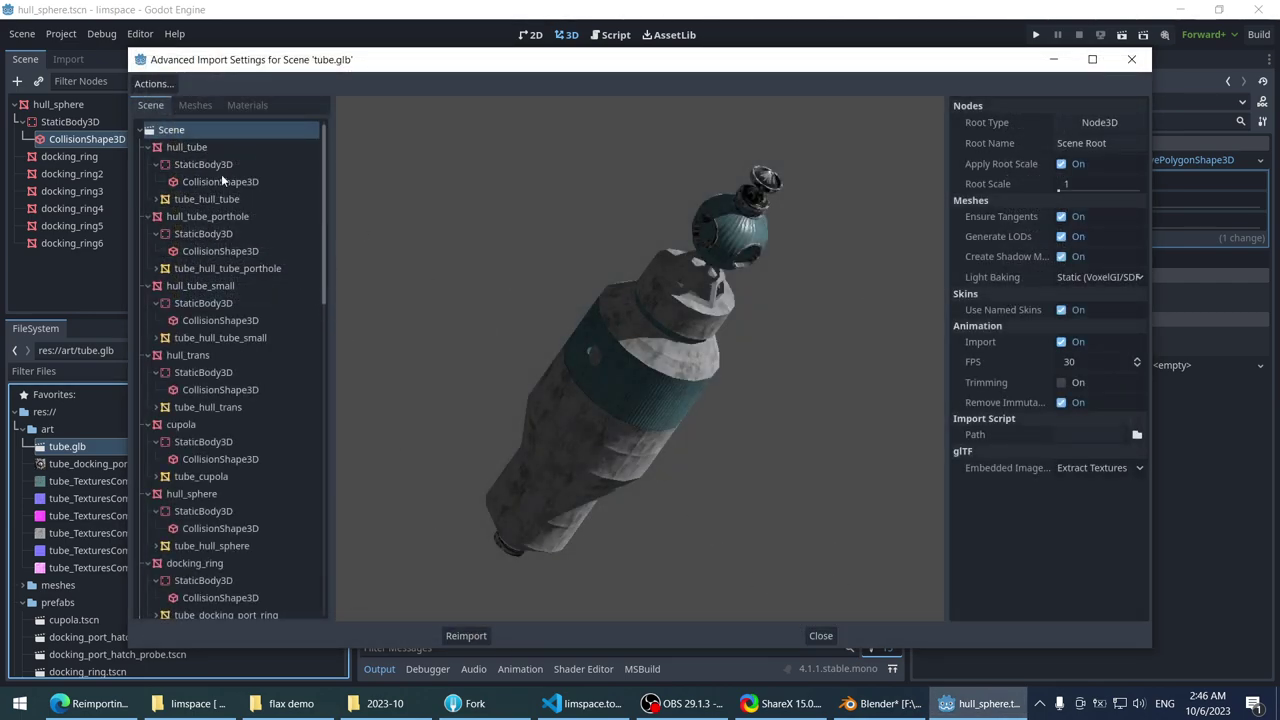
- Review the hull_tube and hull_tube_small nodes in the import tree, then close the dialog
click(219, 155)
click(203, 199)
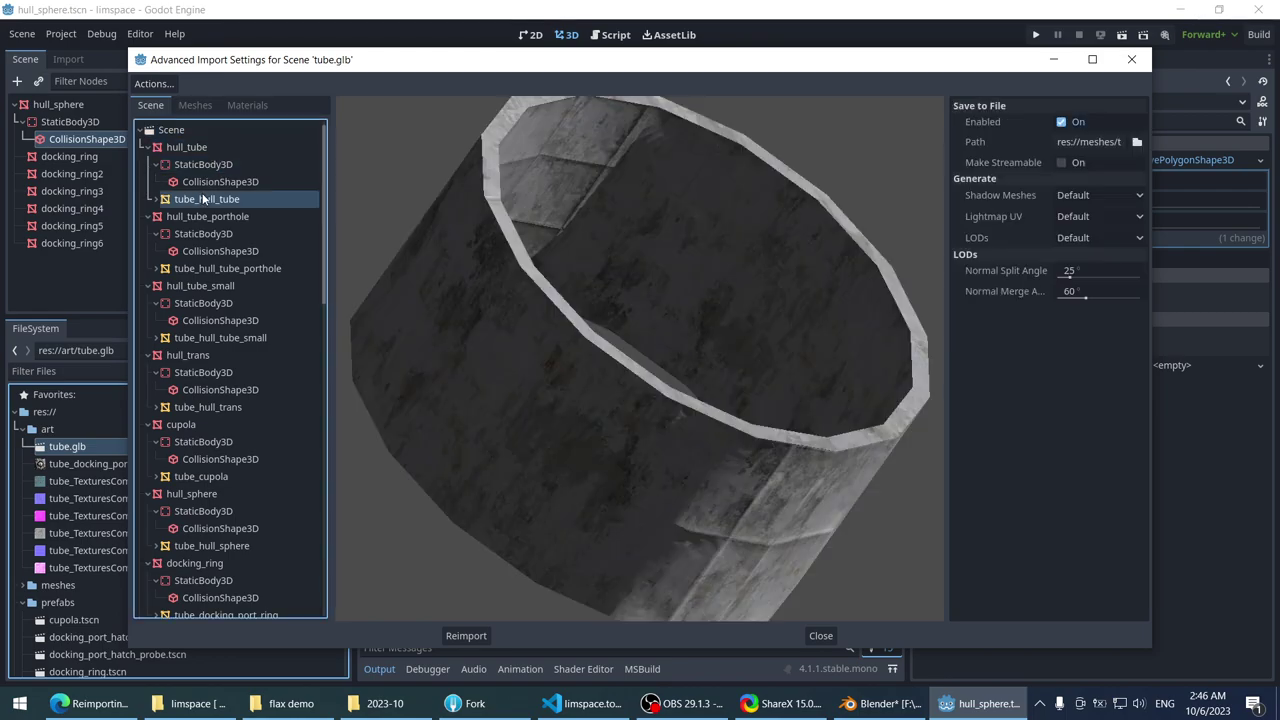
click(208, 182)
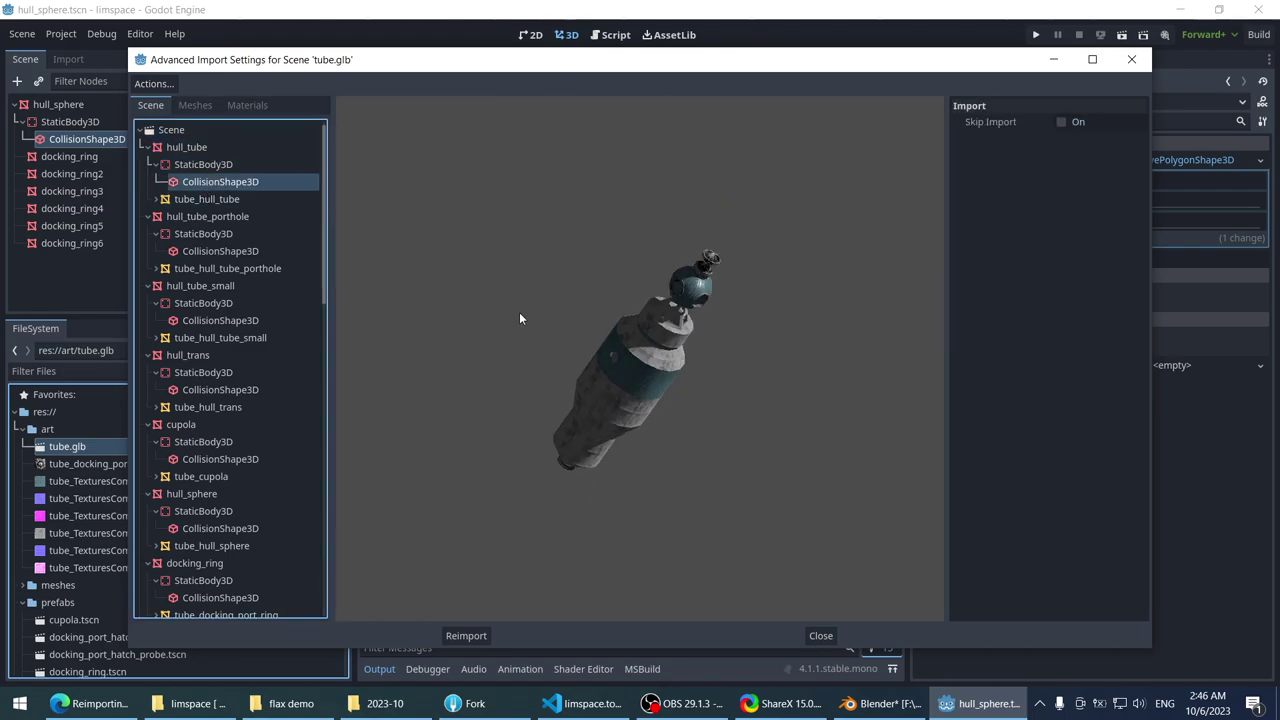
scroll(523, 333, up, 3)
scroll(514, 302, up, 2)
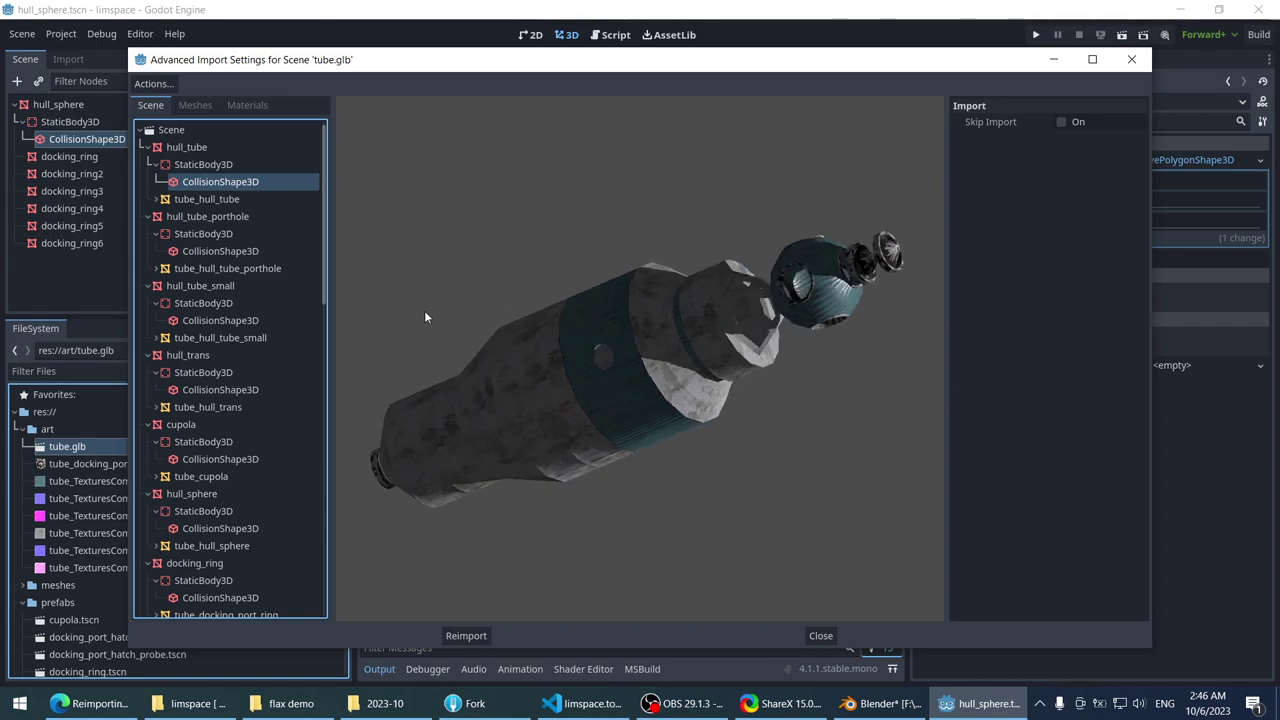
click(218, 302)
click(218, 286)
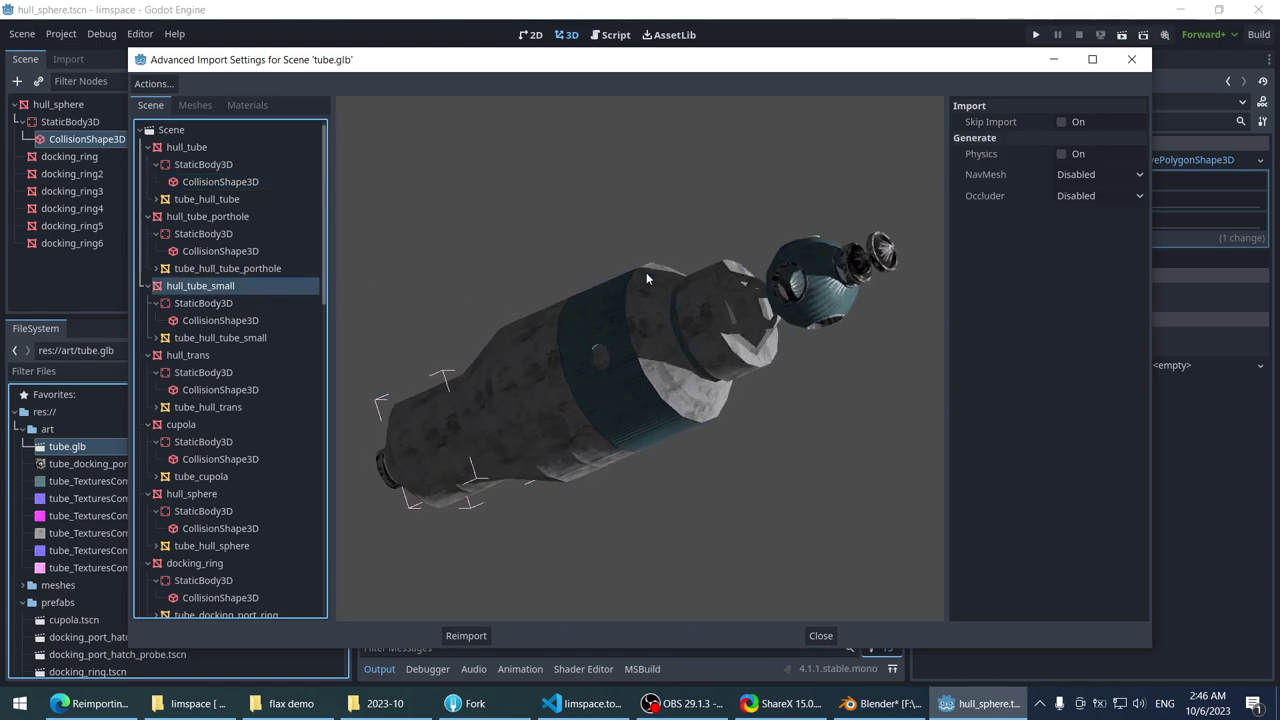
drag(646, 272, 470, 295)
click(820, 635)
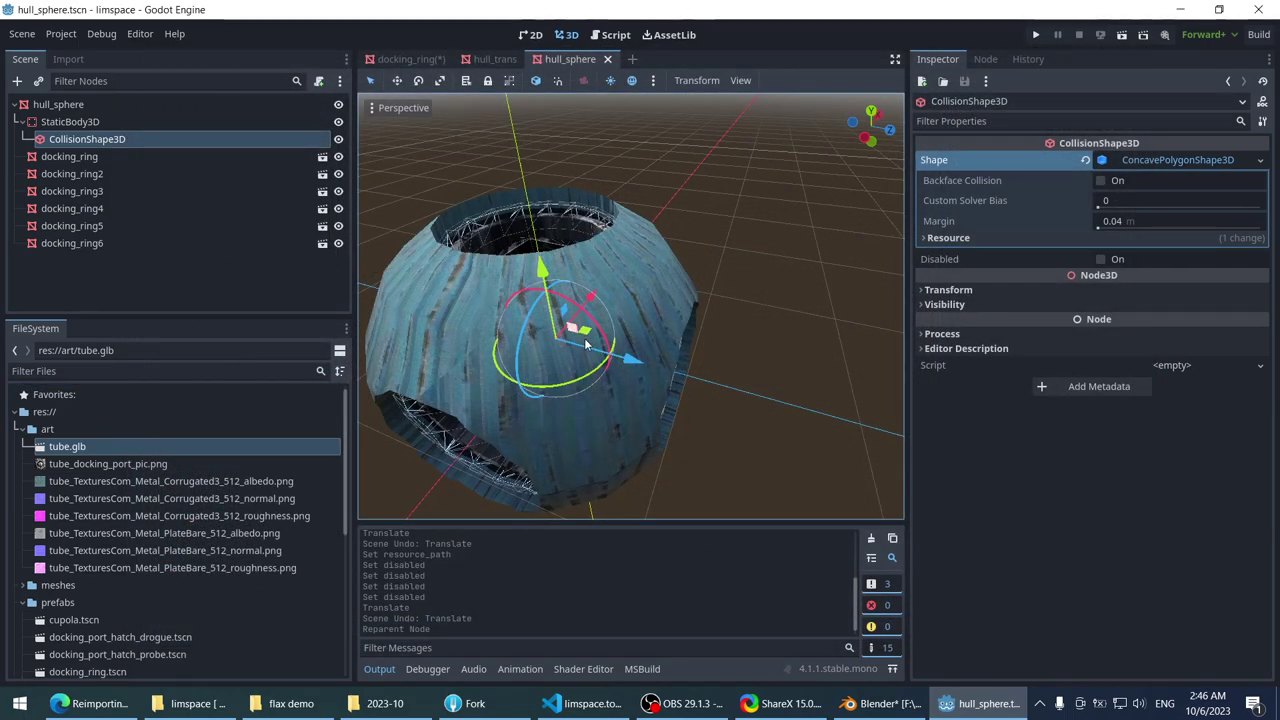
scroll(492, 248, down, 4)
middle_drag(492, 248, 613, 216)
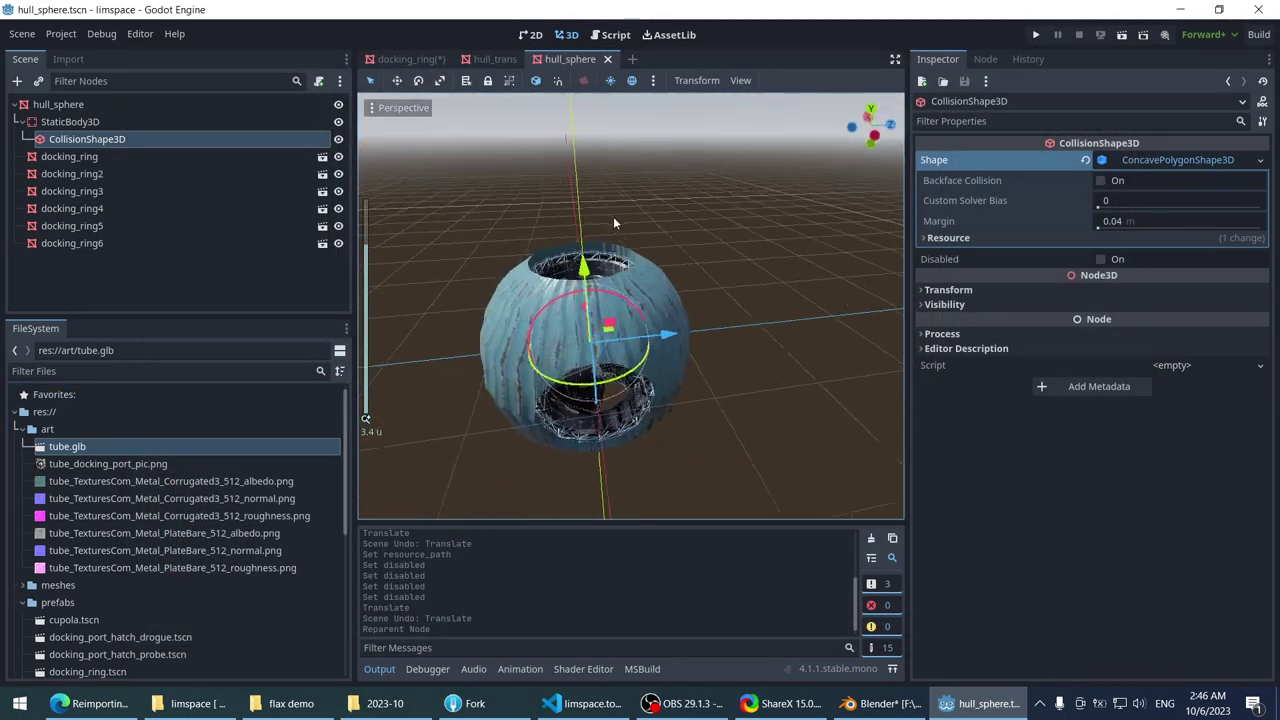
scroll(620, 222, up, 3)
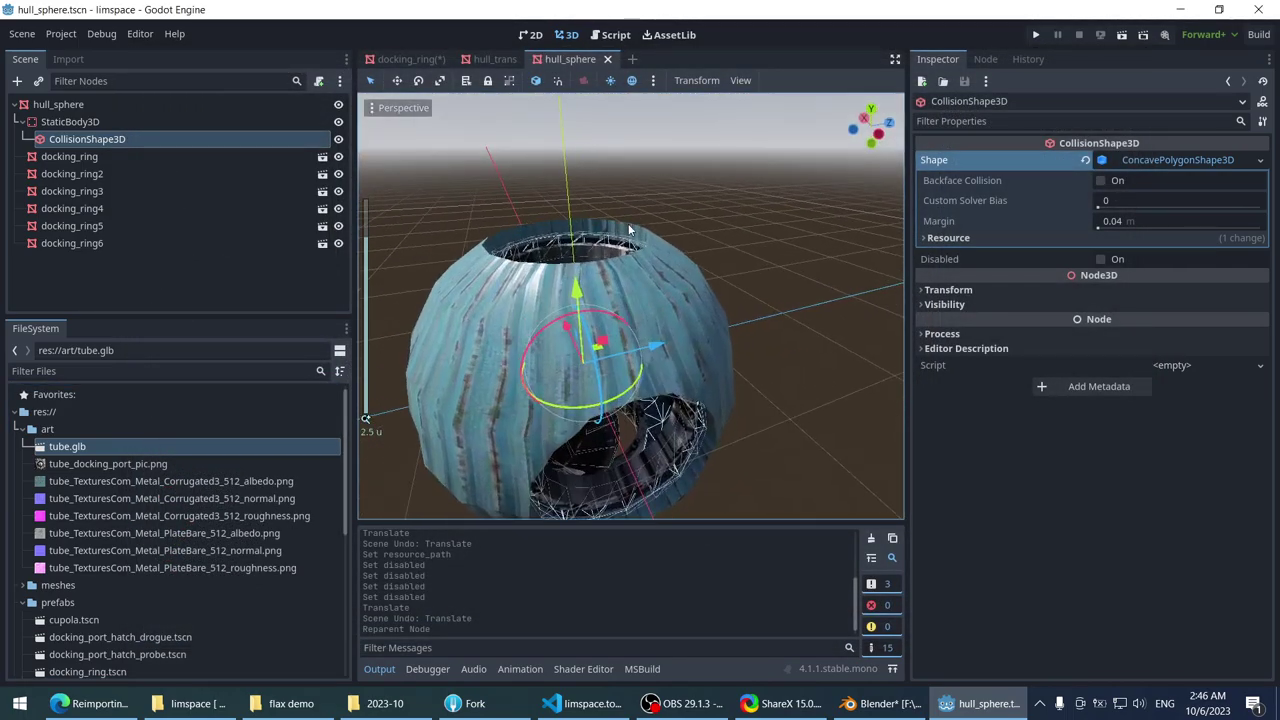
click(212, 465)
click(174, 431)
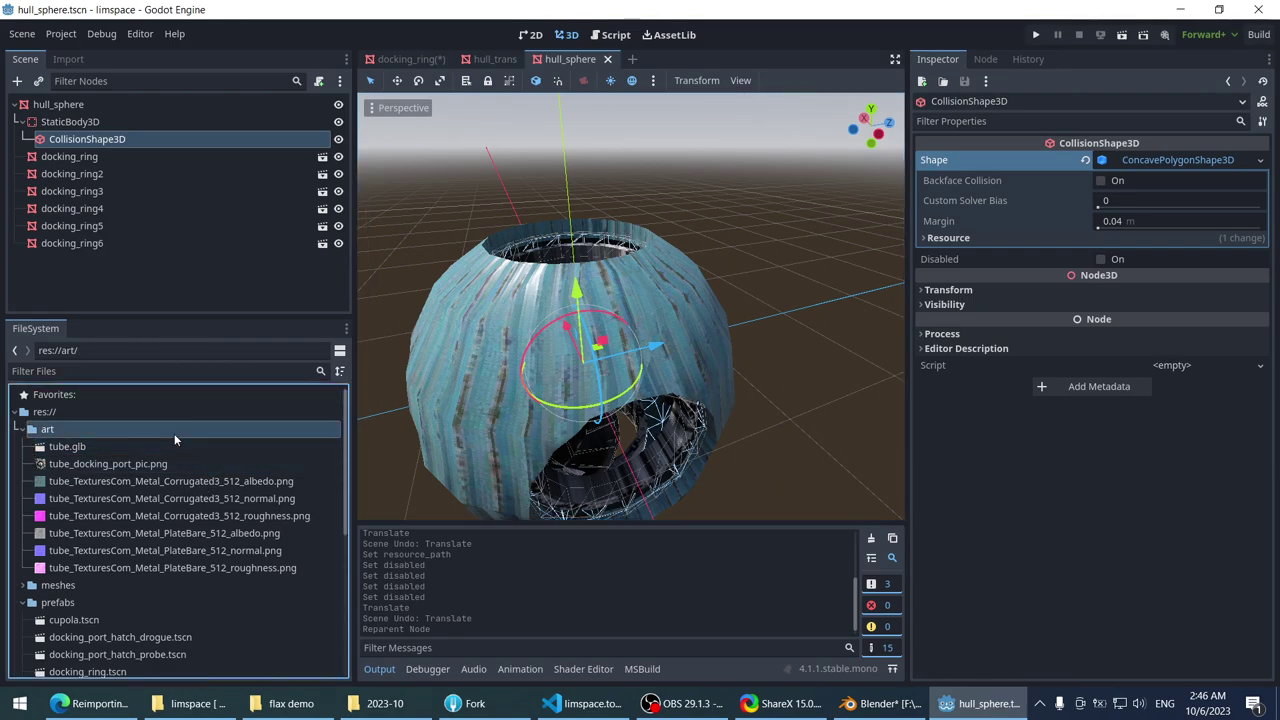
middle_drag(480, 300, 585, 291)
scroll(585, 291, down, 3)
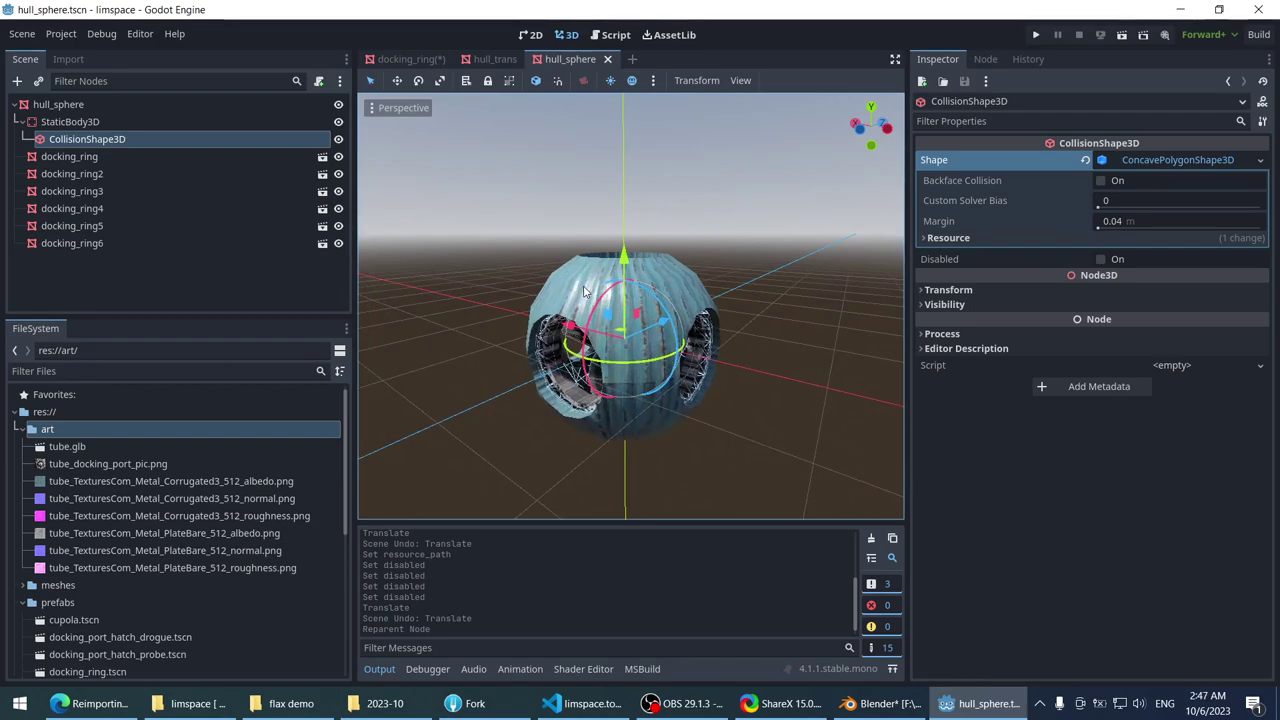
click(1260, 161)
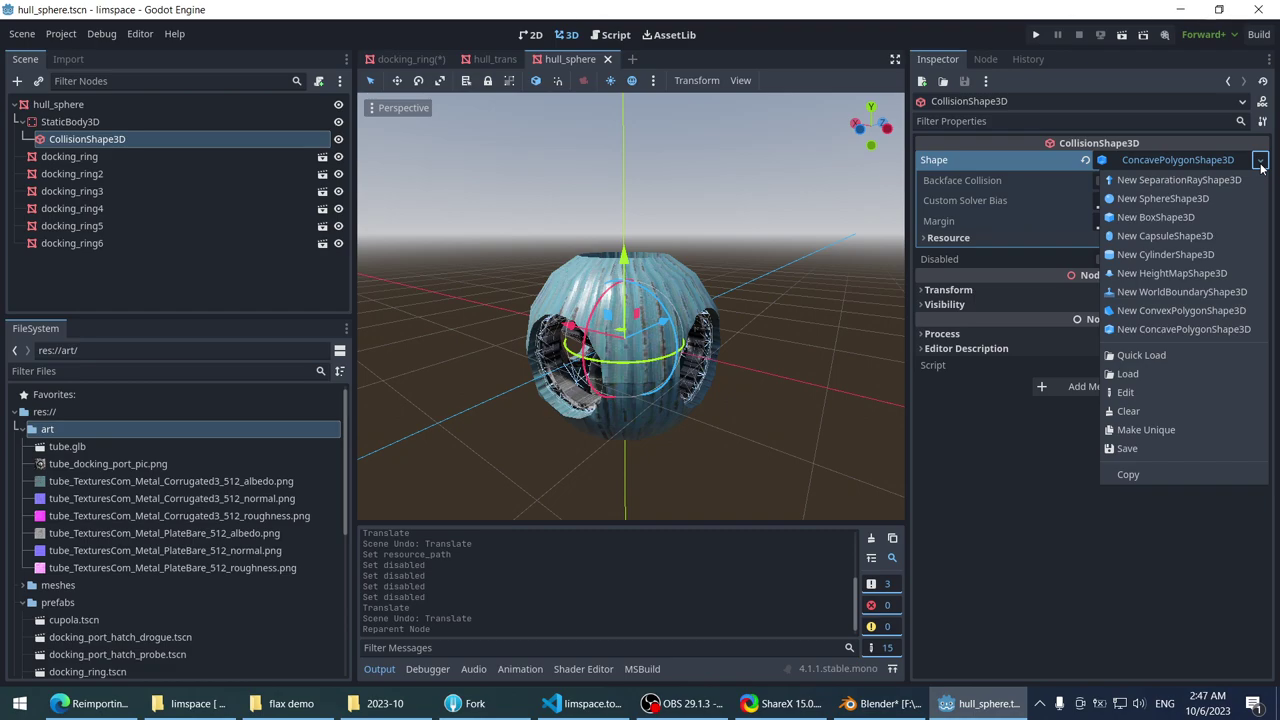
click(1178, 377)
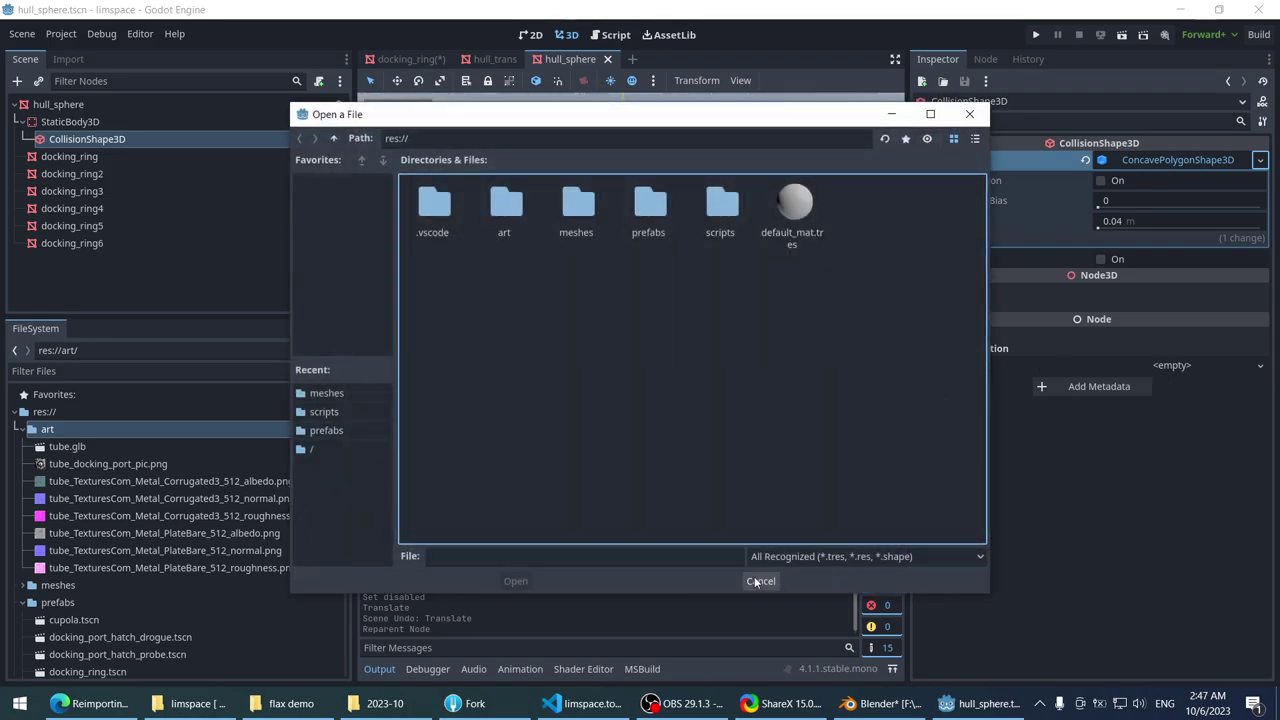
click(756, 579)
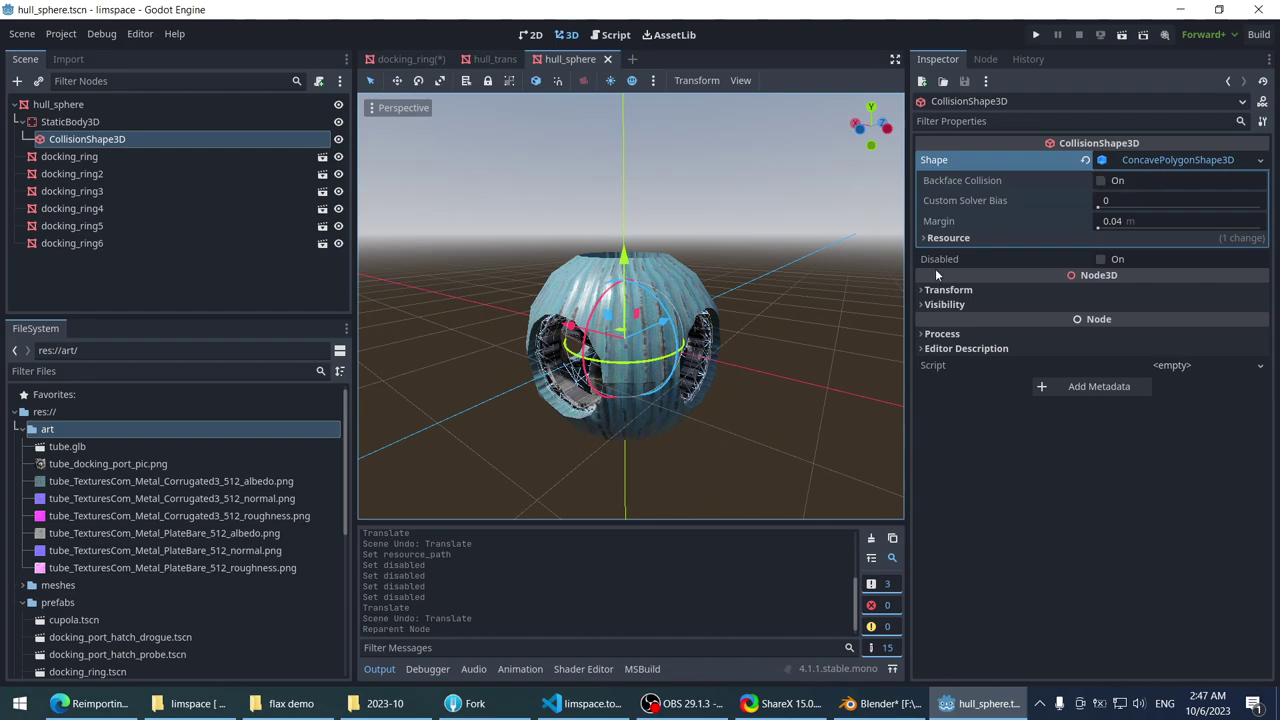
click(943, 237)
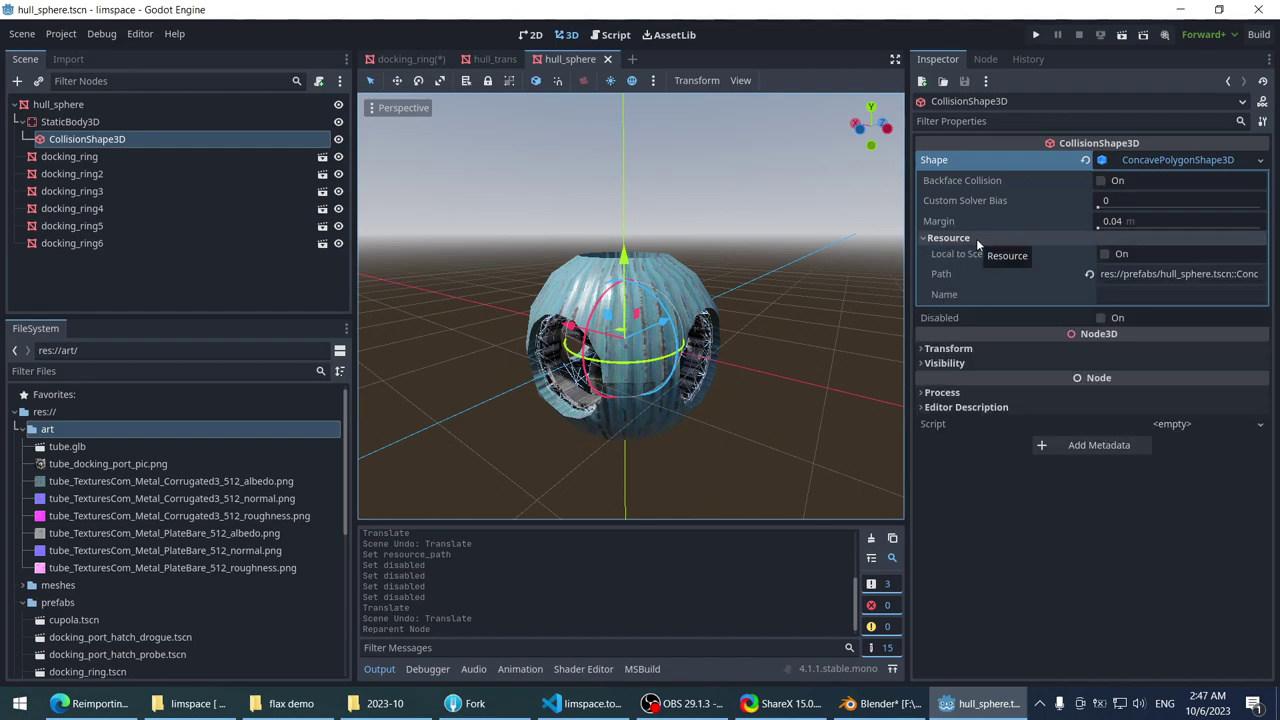
click(977, 238)
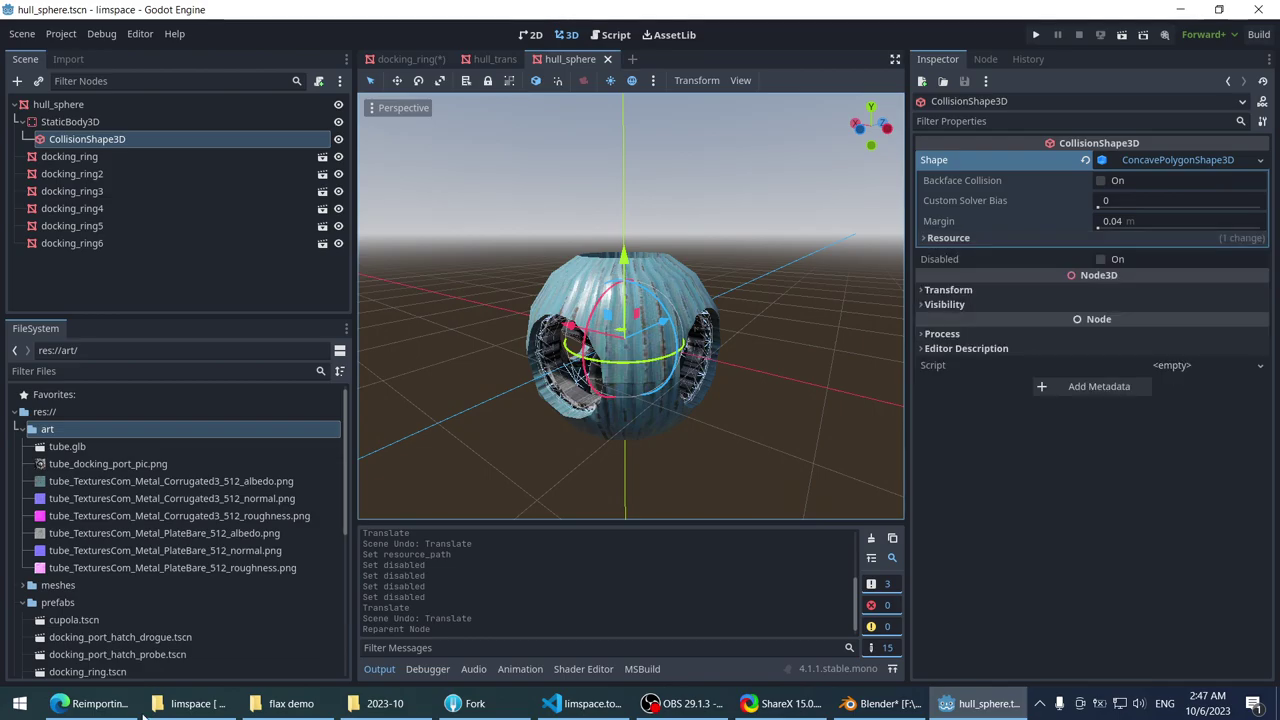
click(90, 703)
- Quit Godot with Don't Save for docking_ring changes, then minimize Edge to show the desktop
scroll(76, 458, down, 1)
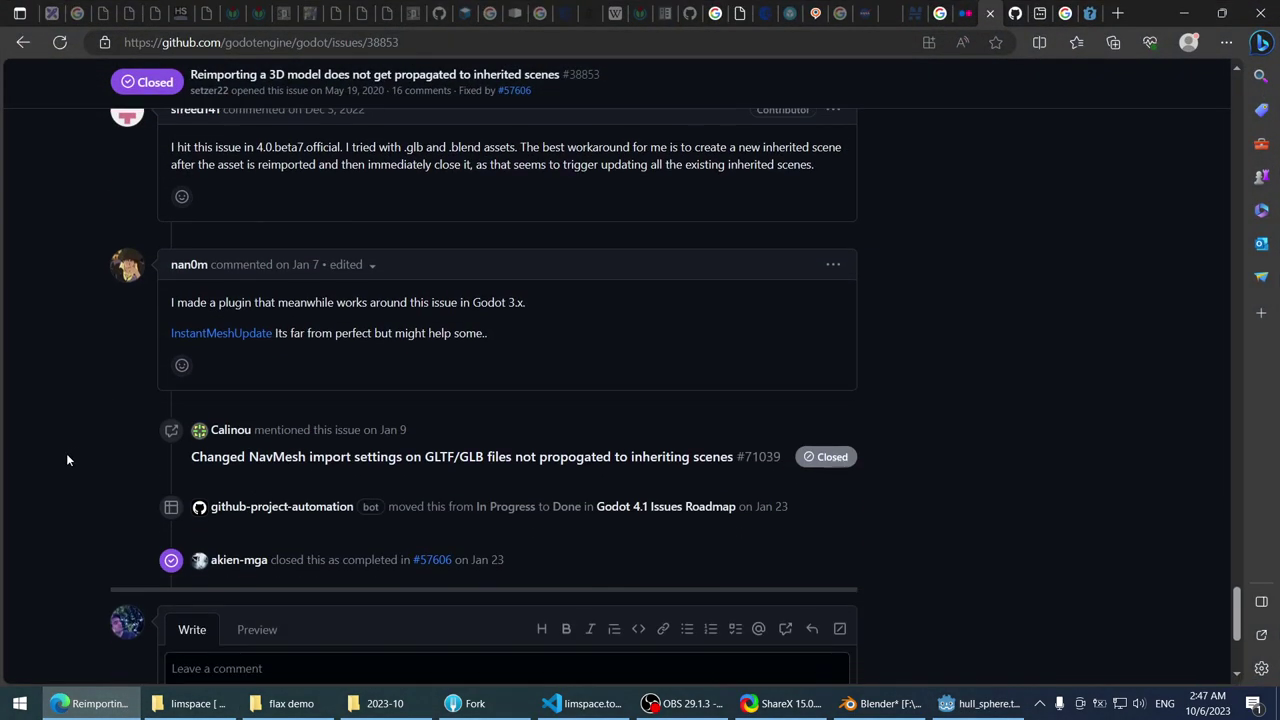
scroll(67, 461, up, 12)
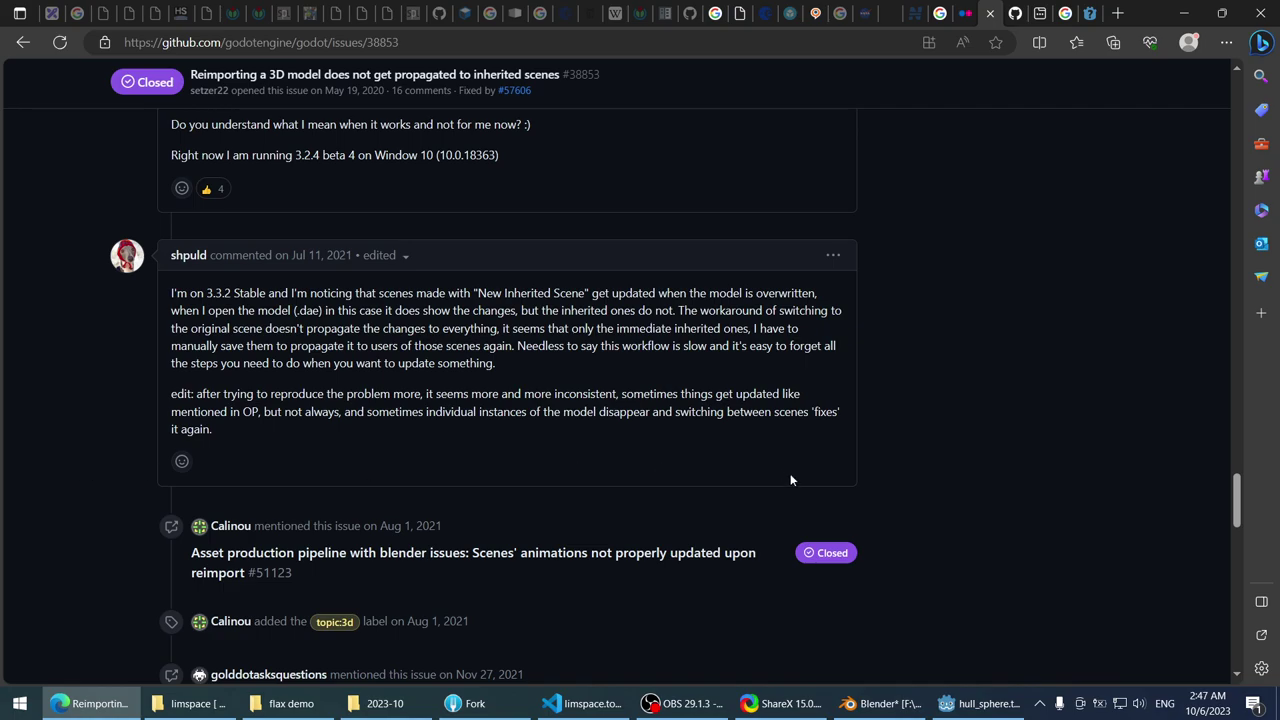
click(980, 703)
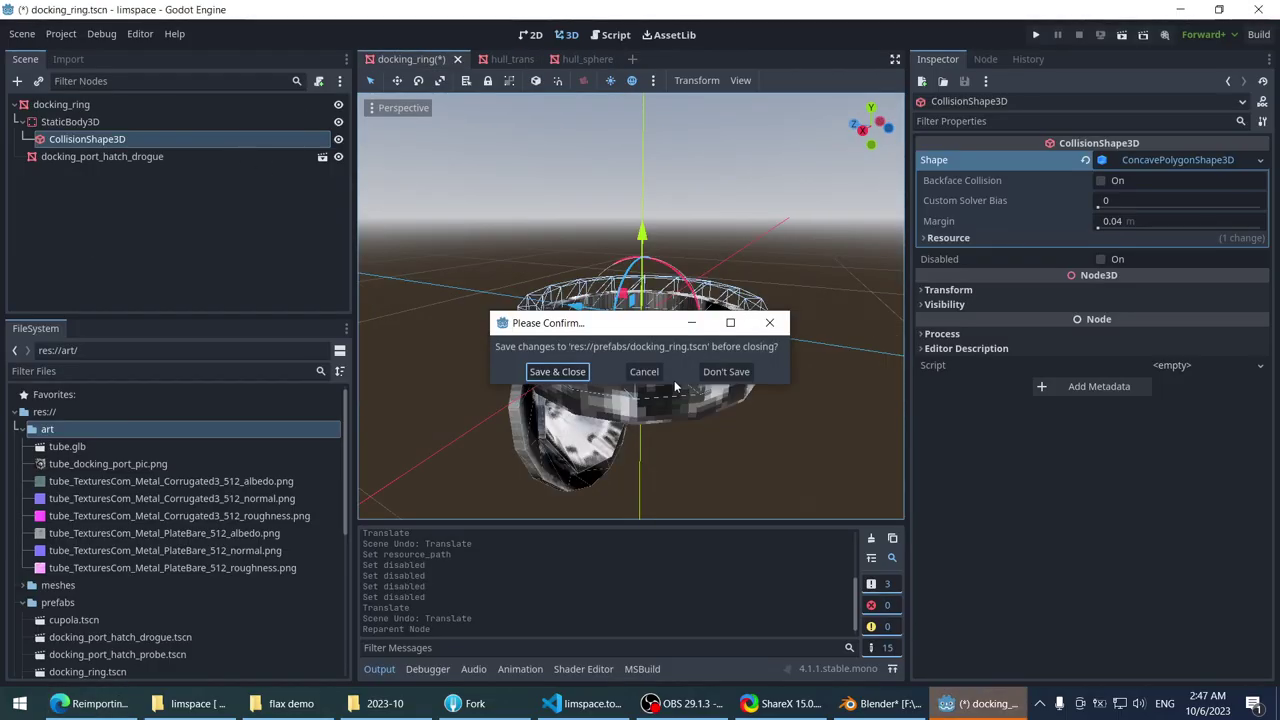
click(727, 372)
key(alt+Tab)
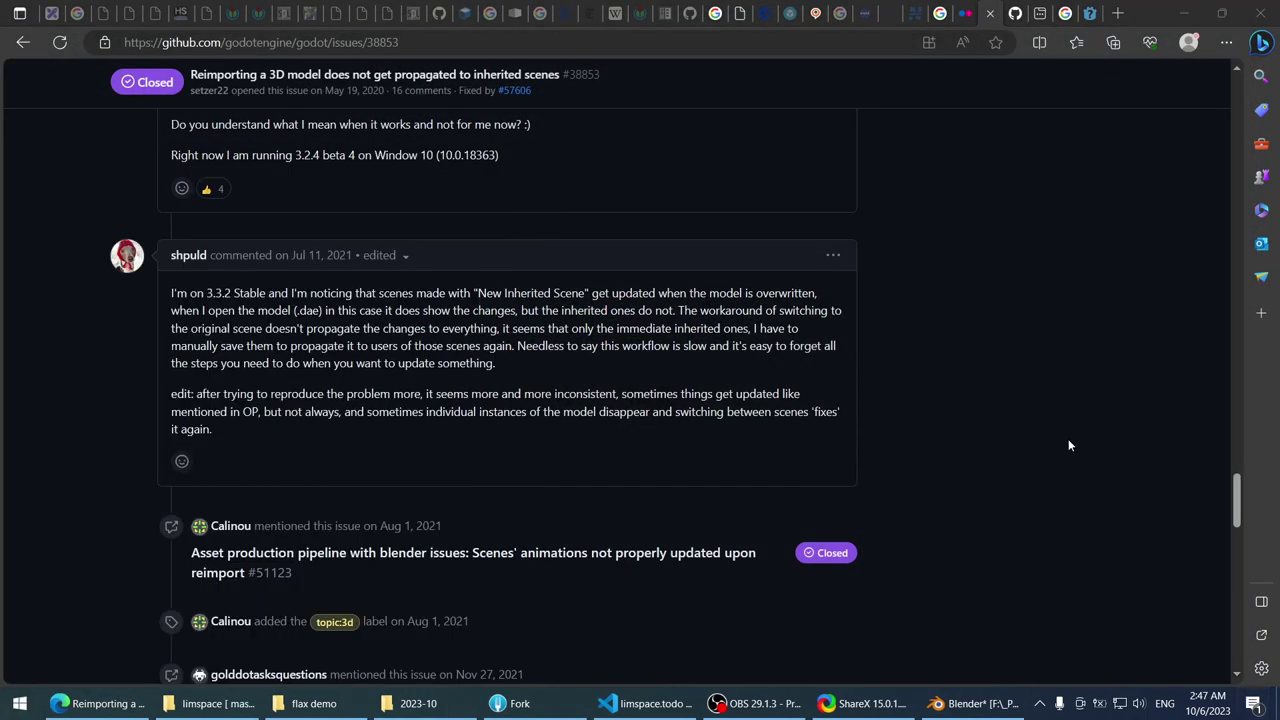
click(1277, 703)
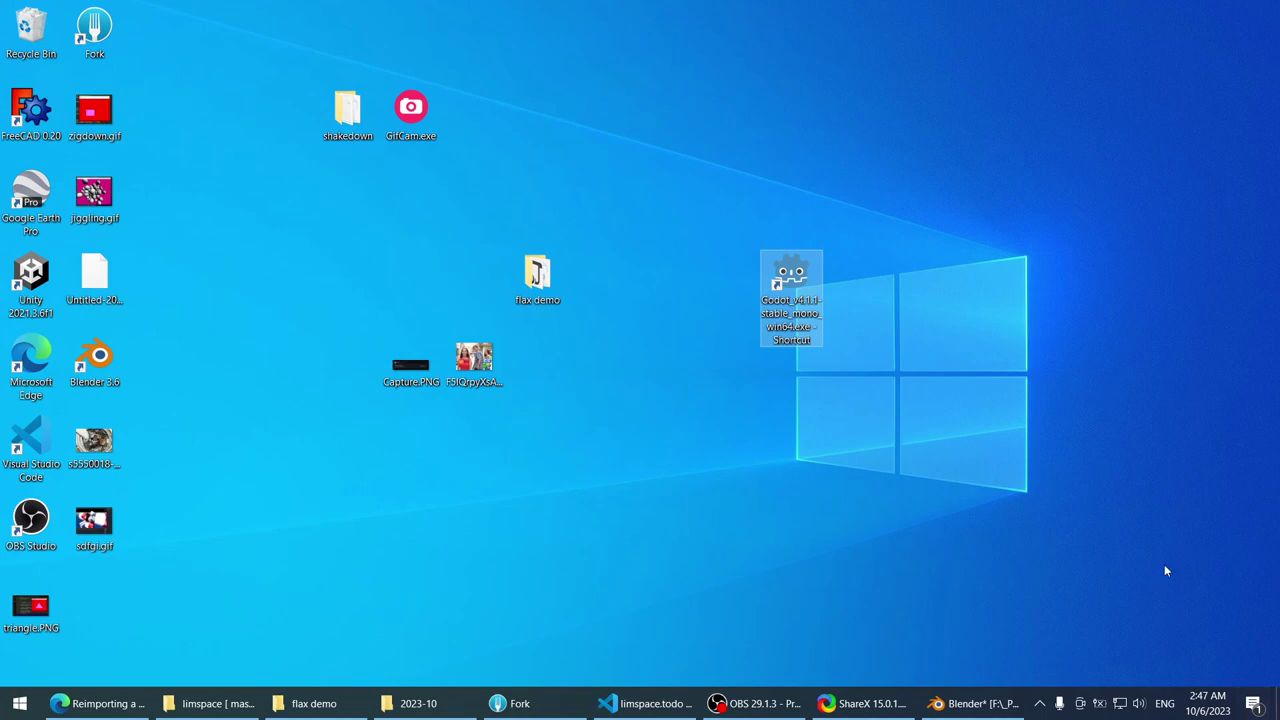
- Relaunch Godot on the limspace project and inspect docking_ring's CollisionShape3D, StaticBody3D and mesh nodes
double_click(806, 283)
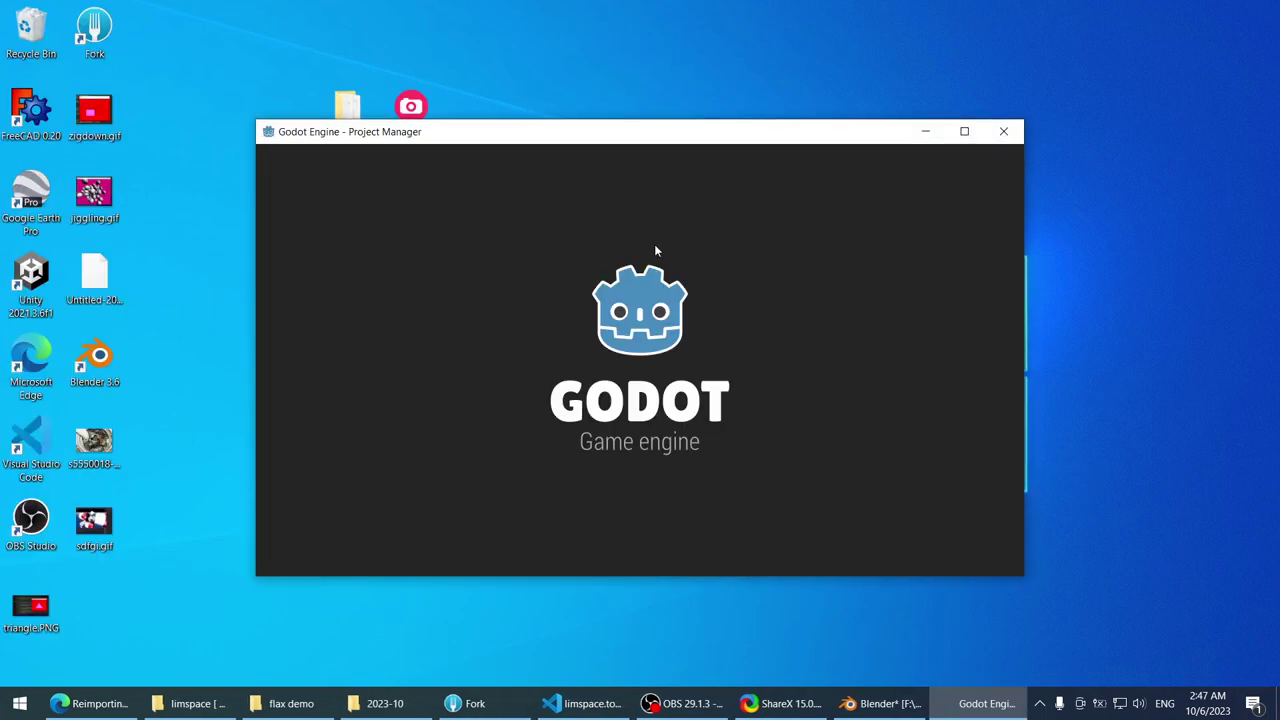
double_click(501, 234)
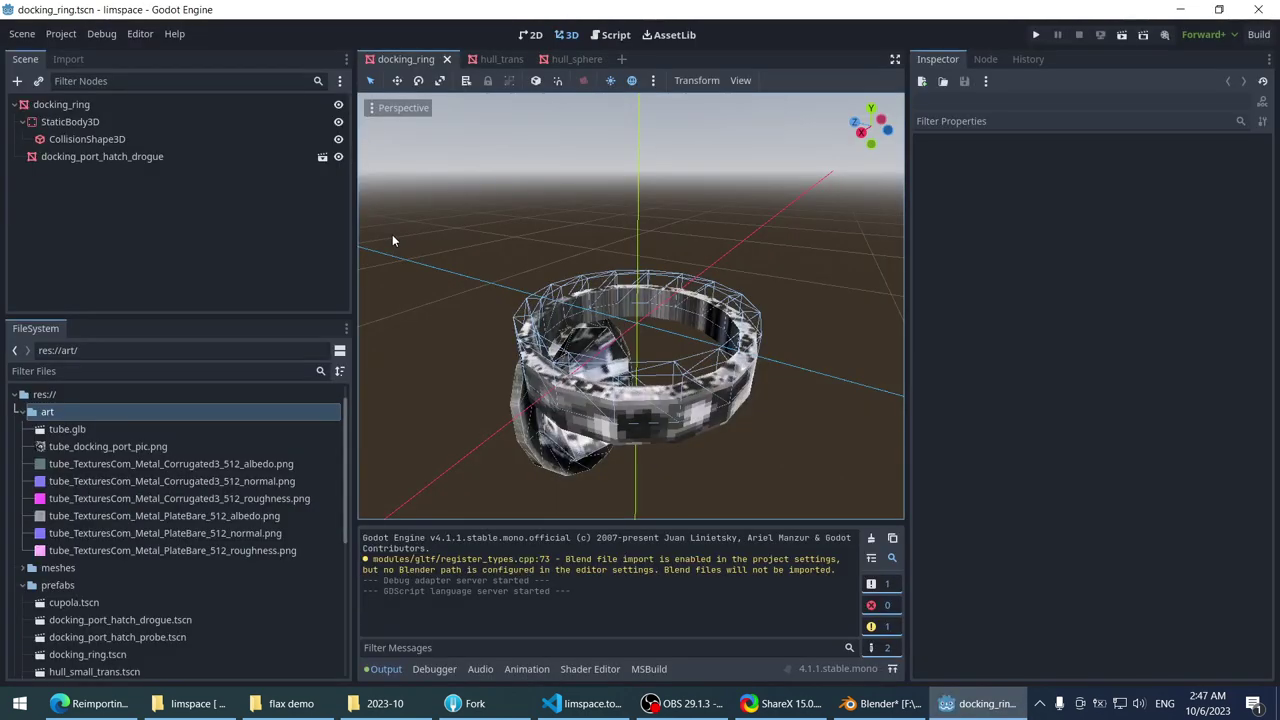
scroll(460, 283, up, 5)
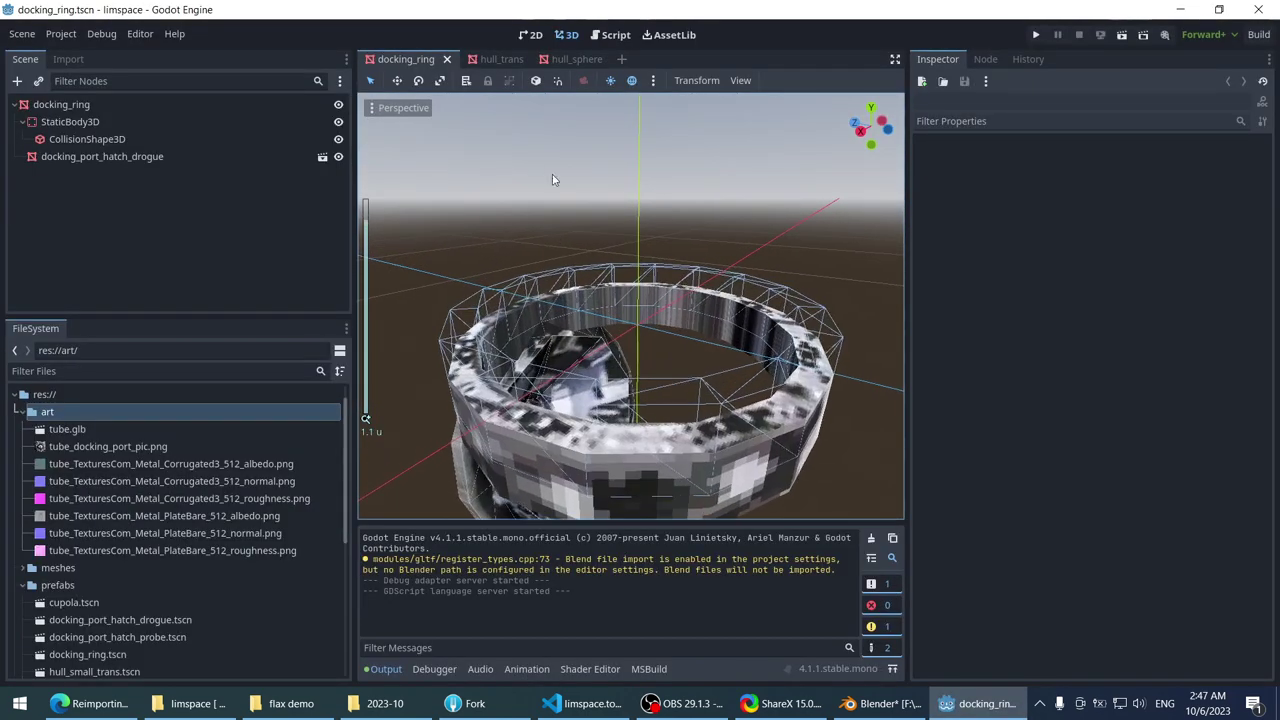
scroll(643, 326, down, 5)
click(181, 137)
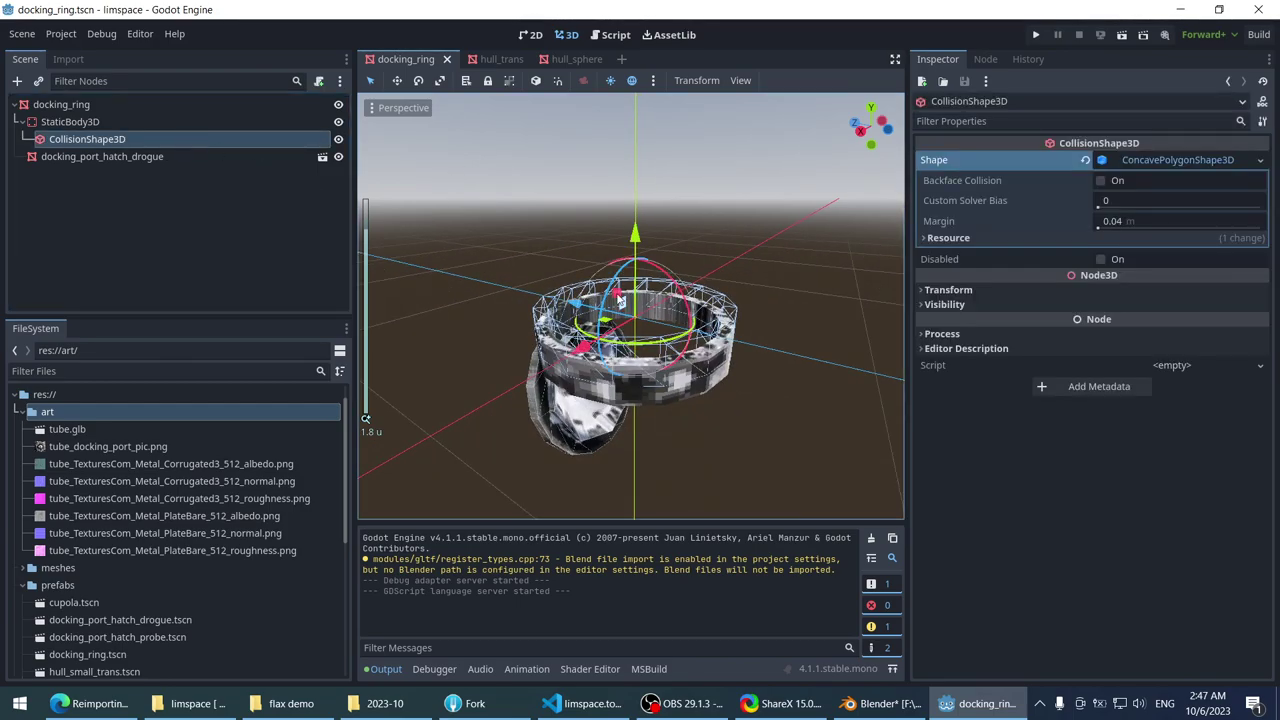
scroll(563, 268, up, 3)
scroll(564, 280, down, 3)
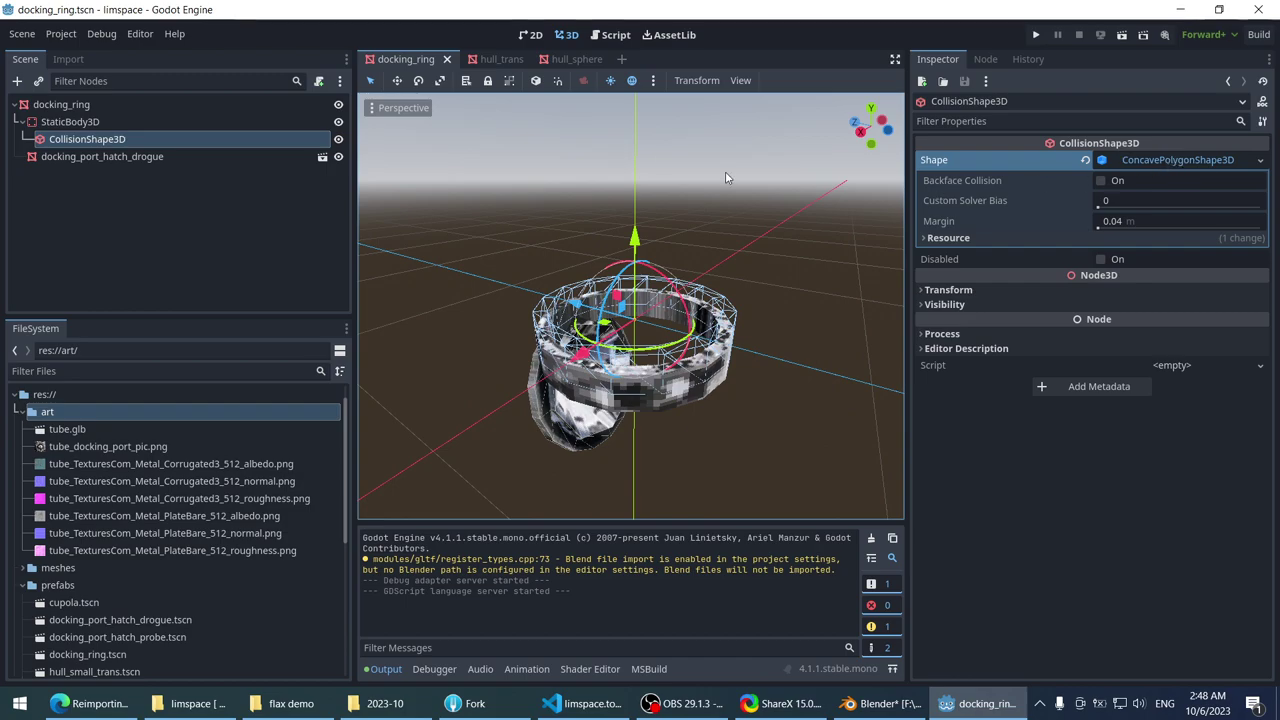
click(170, 117)
click(179, 103)
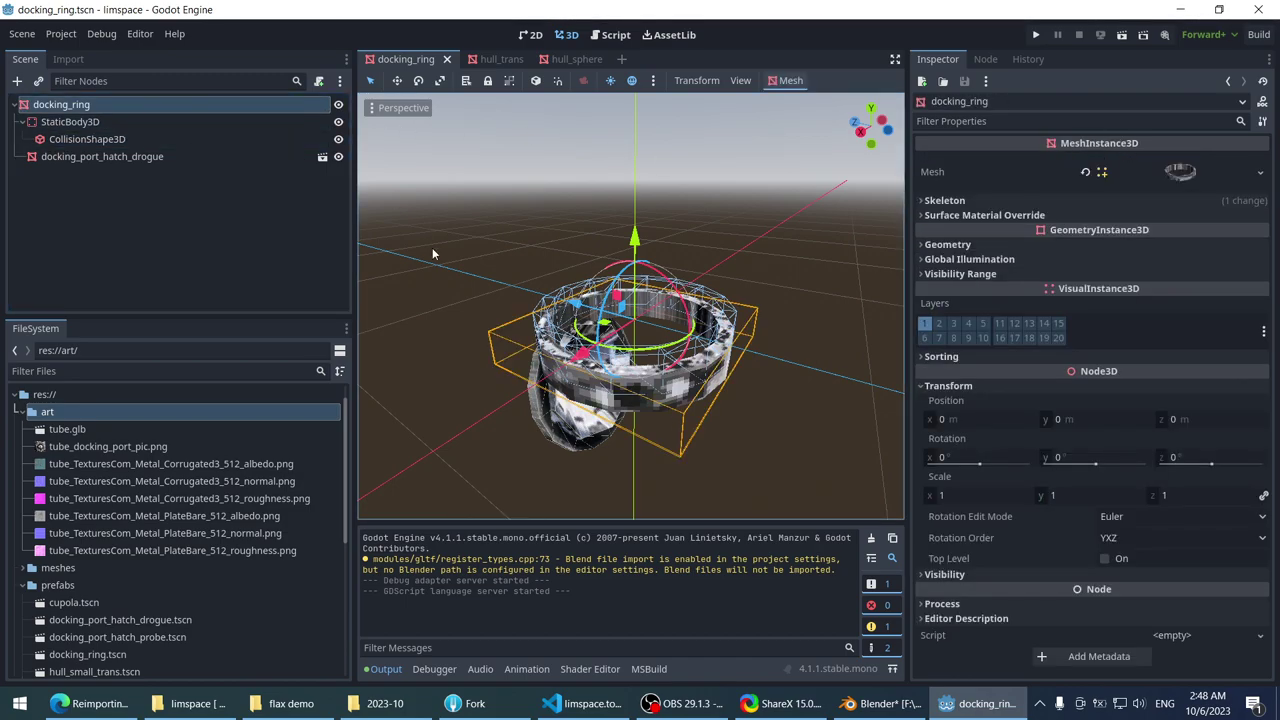
- Glance over the GitHub issue in Edge, then switch to Blender
click(90, 703)
scroll(108, 462, down, 2)
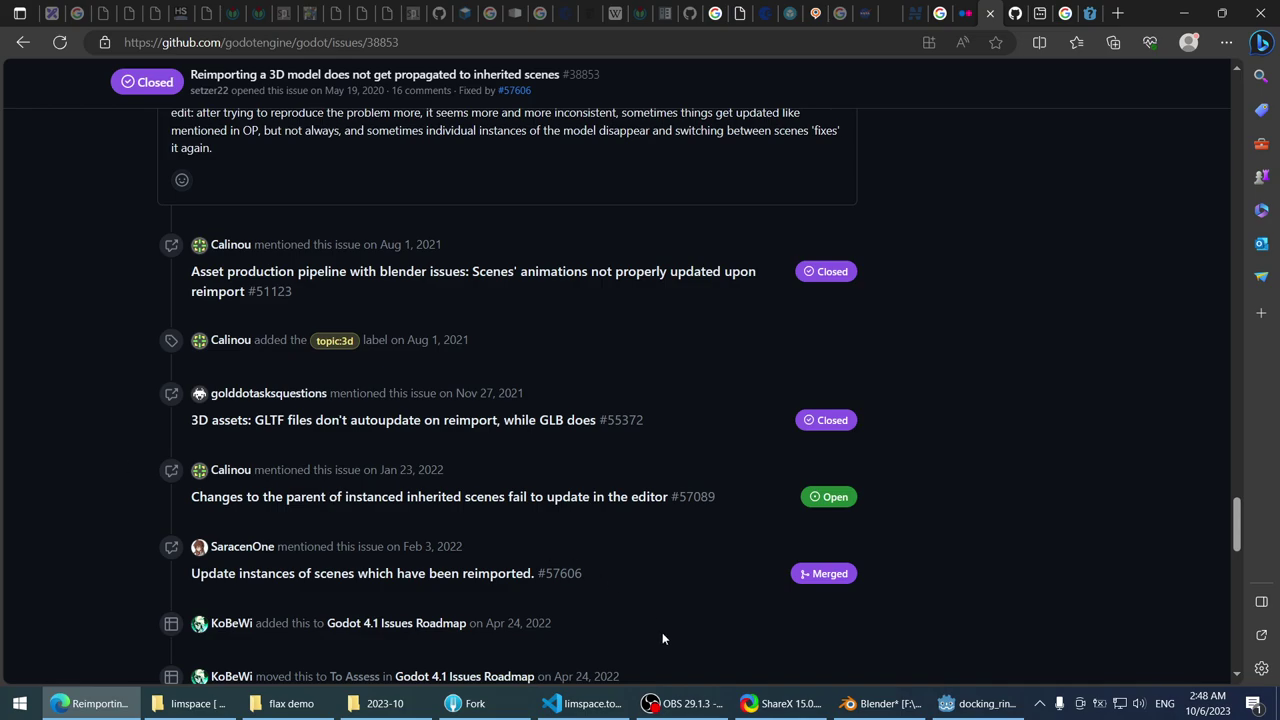
click(880, 703)
- Select all objects in the export collection and export them as glTF 2.0 to tube.glb
scroll(970, 226, up, 5)
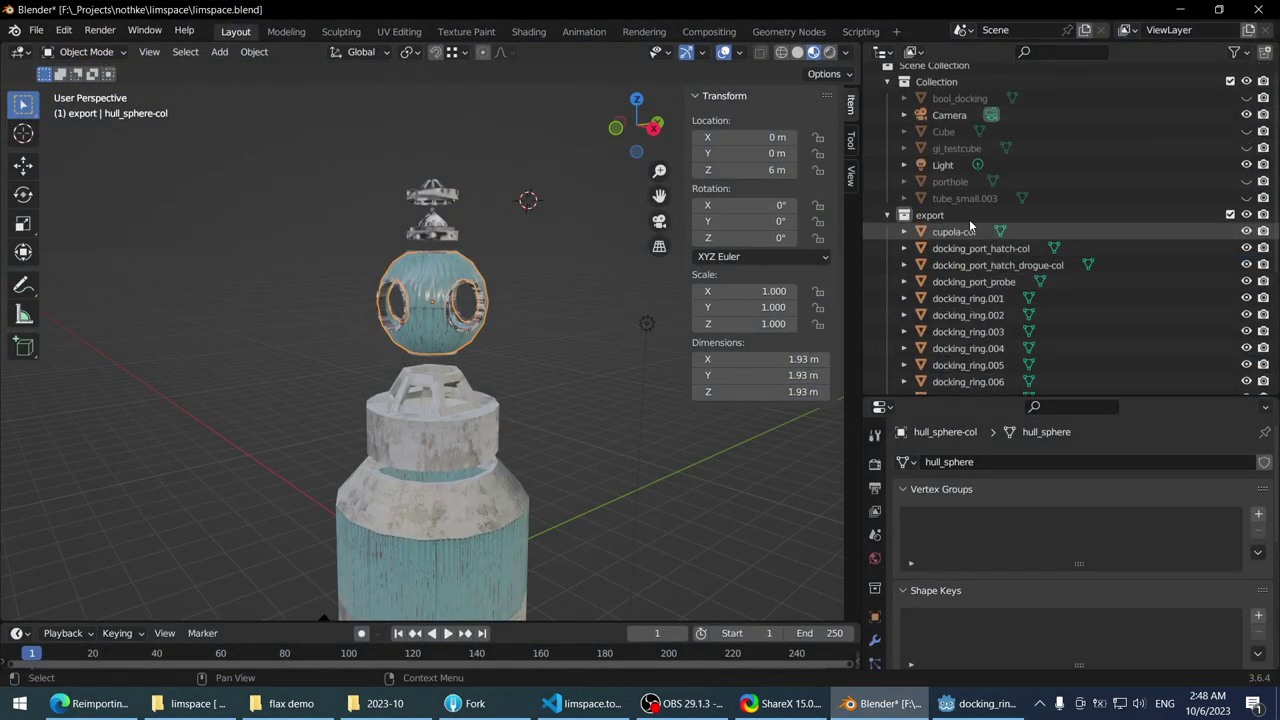
click(960, 222)
right_click(911, 228)
click(870, 226)
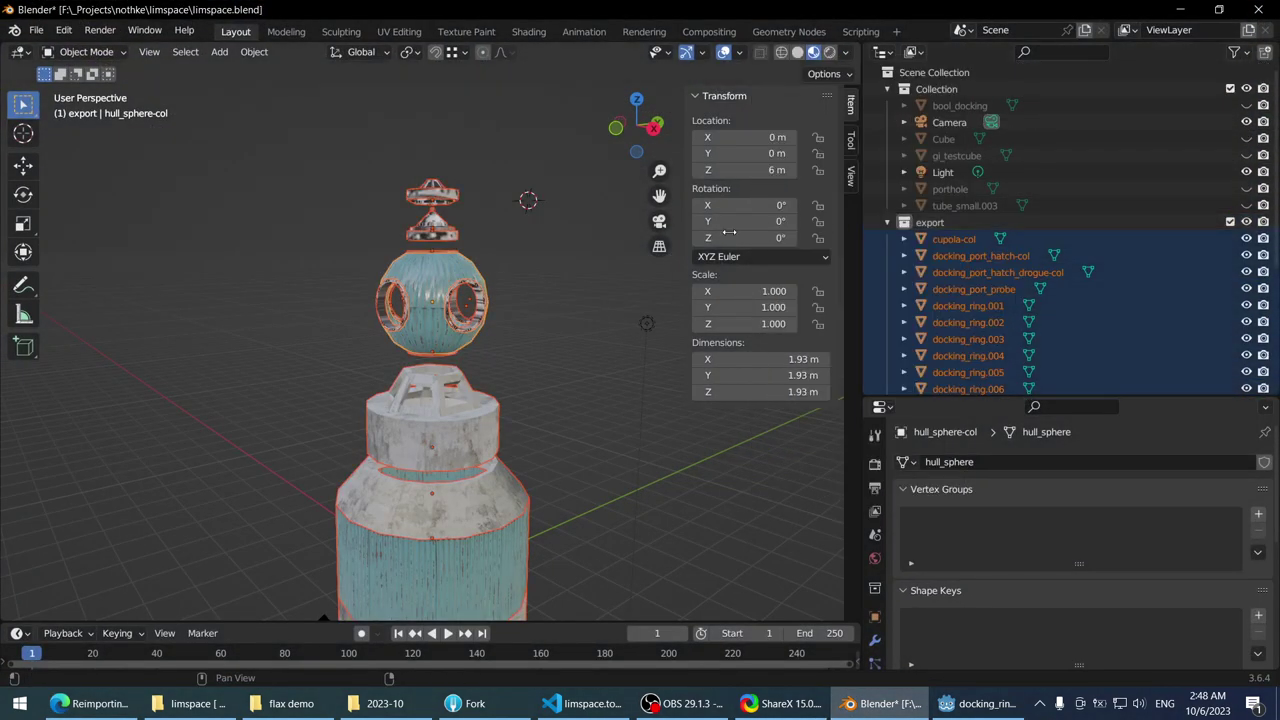
key(q)
click(500, 291)
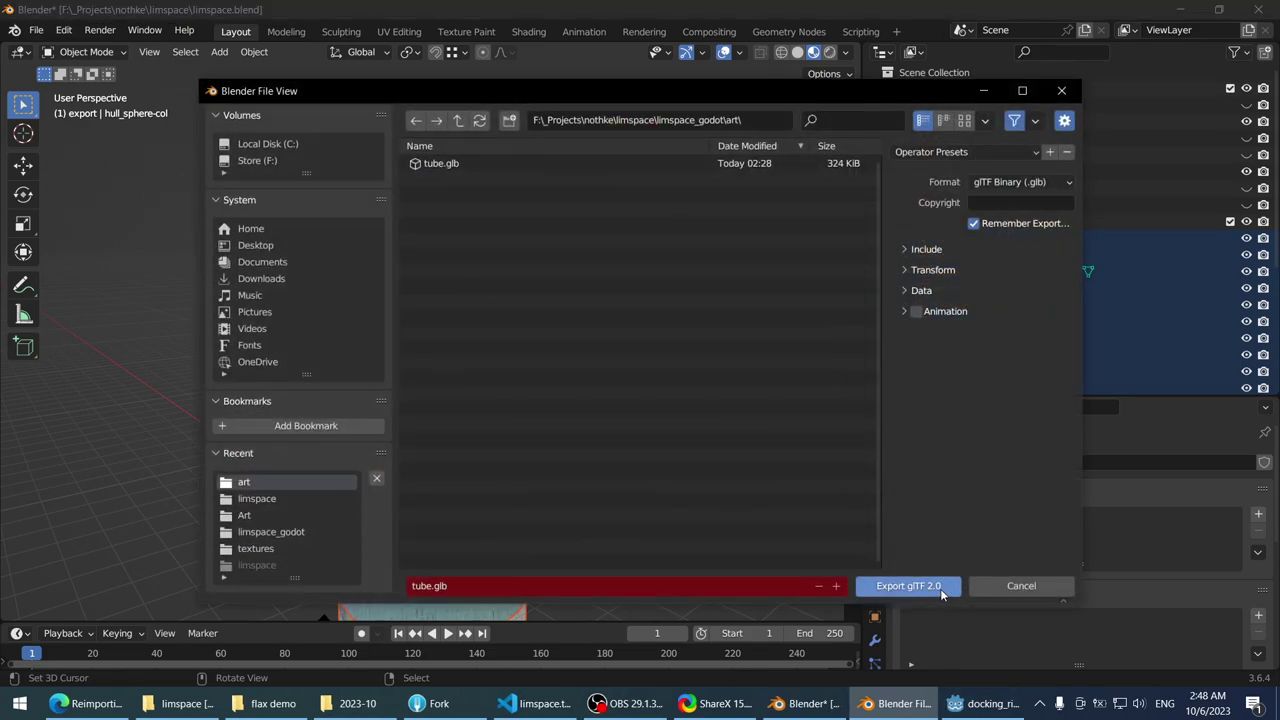
click(922, 585)
click(985, 703)
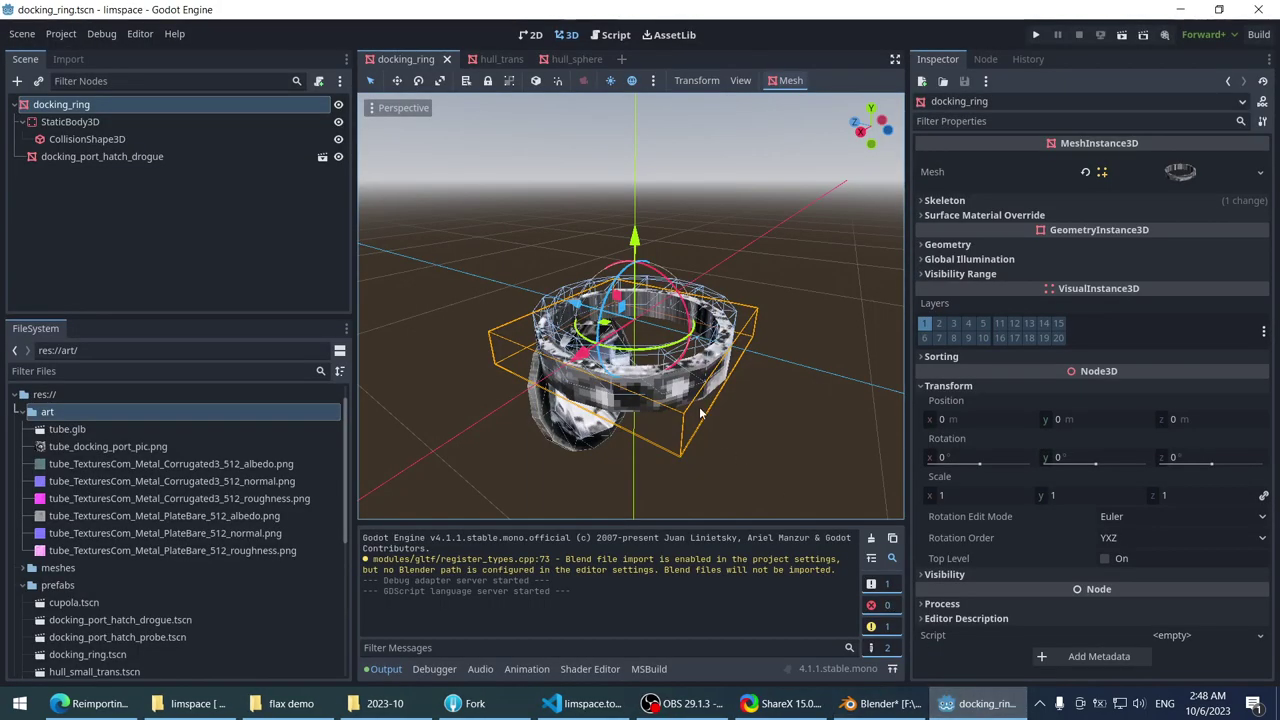
- Run the glTF 2.0 export again, overwriting tube.glb, and return to Godot
scroll(502, 304, down, 4)
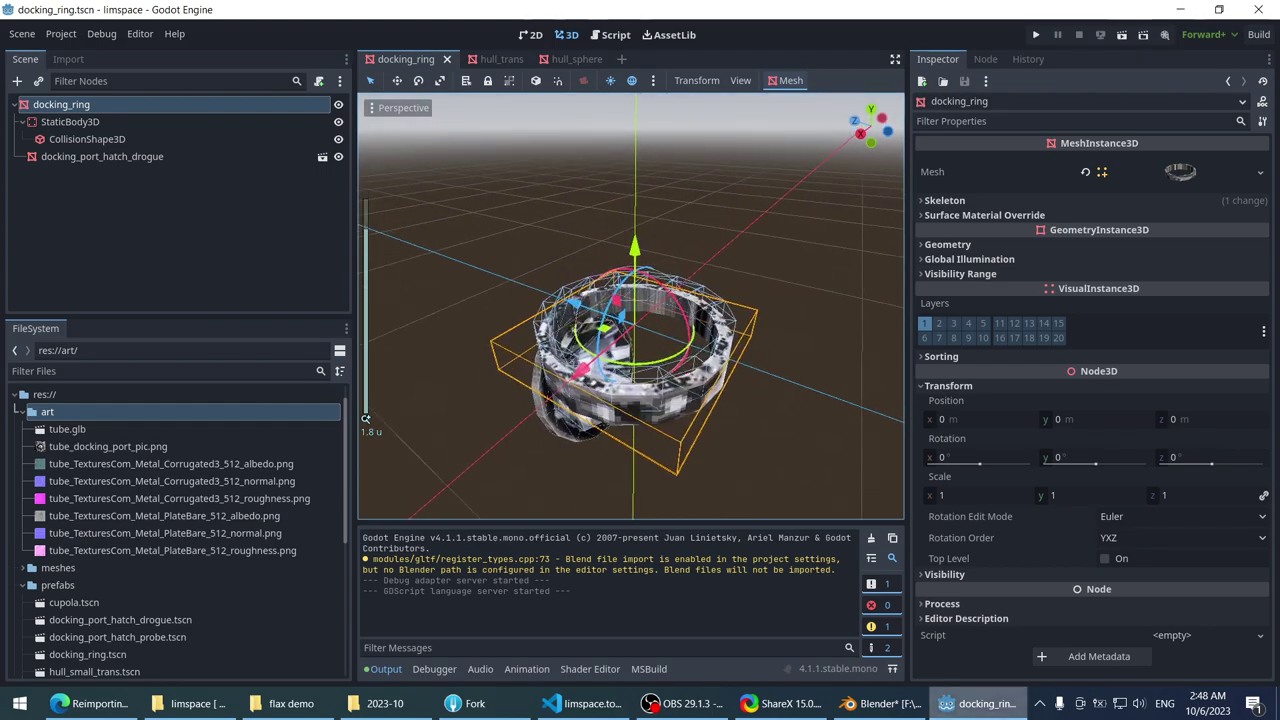
key(alt+Tab)
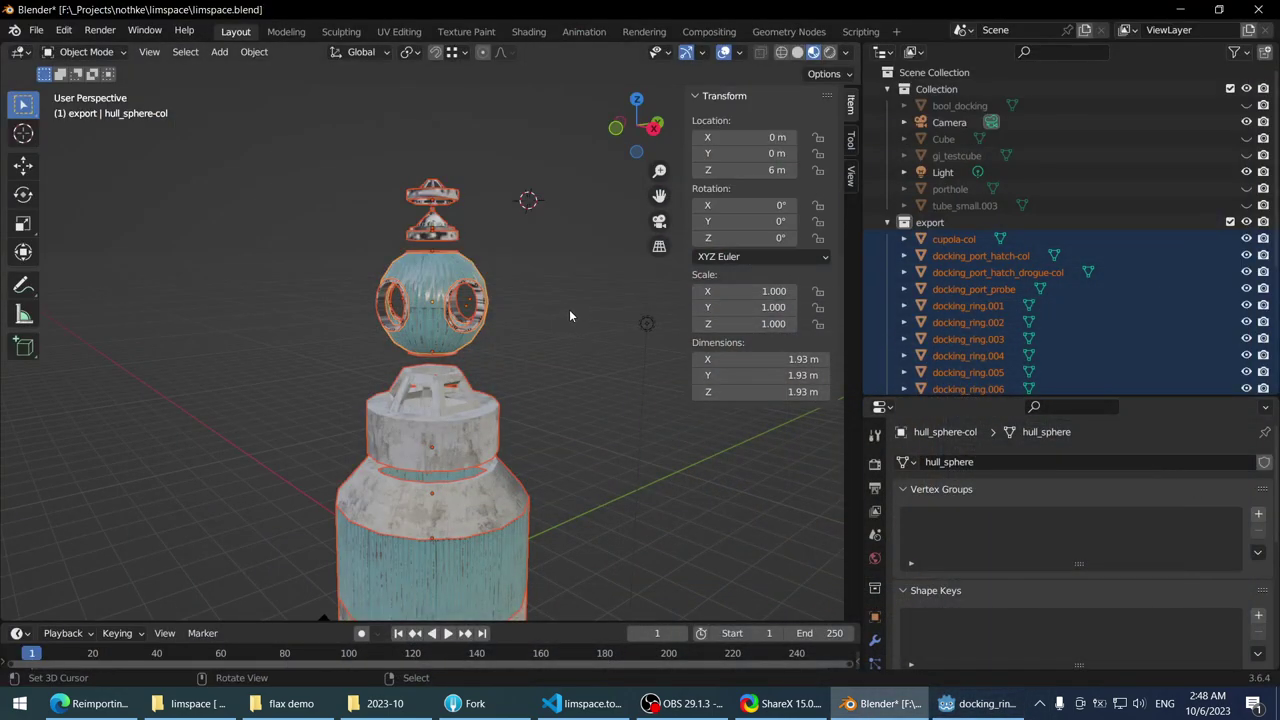
key(q)
click(575, 313)
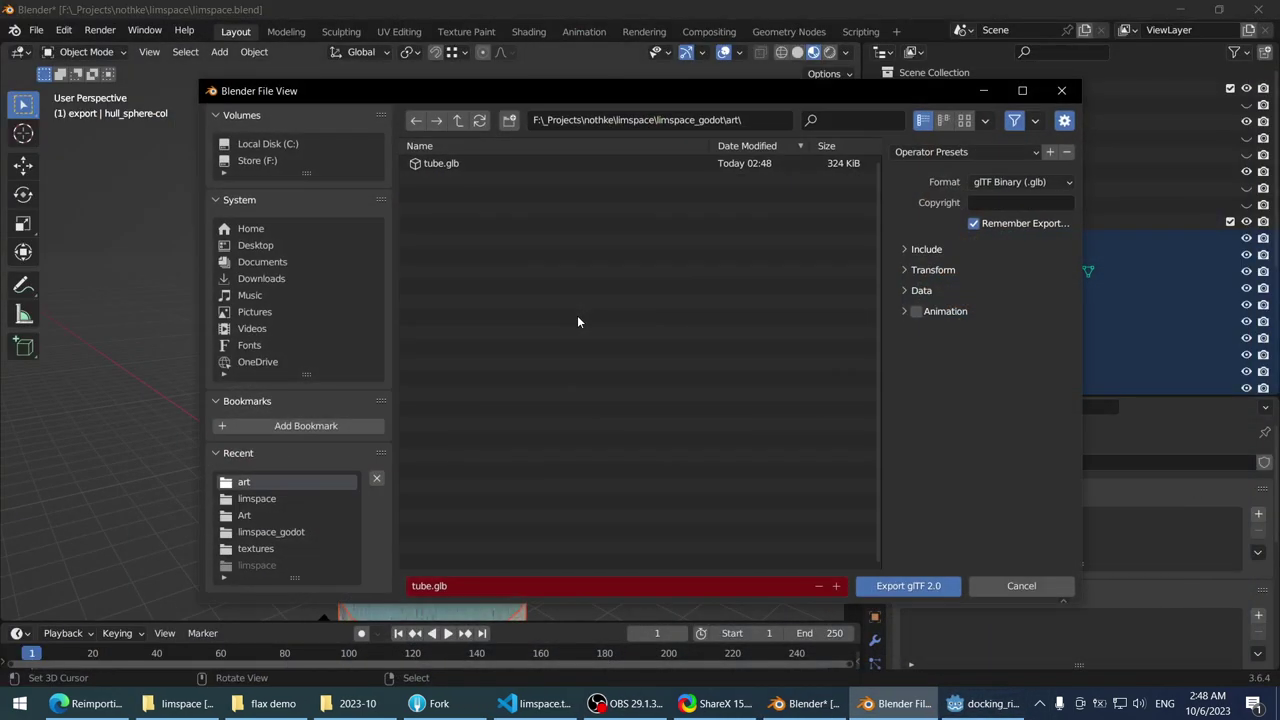
click(887, 588)
click(953, 714)
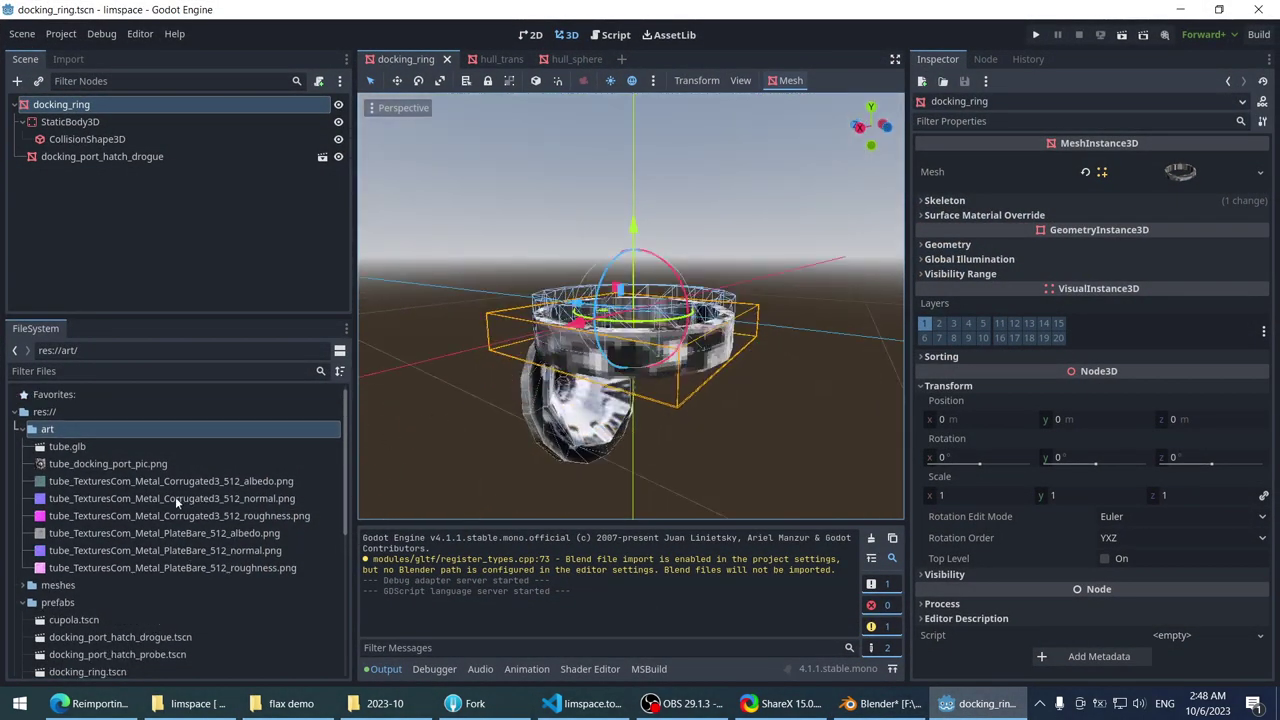
- Reimport tube.glb from its import settings
double_click(93, 445)
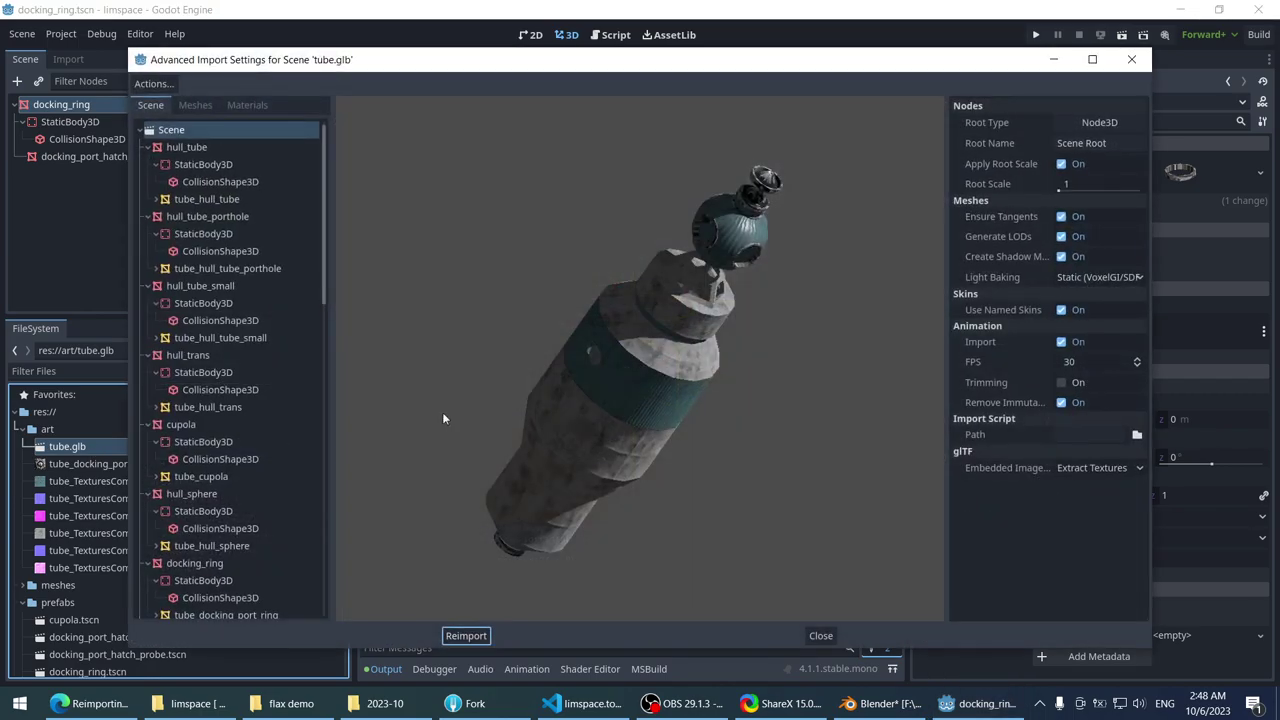
click(478, 637)
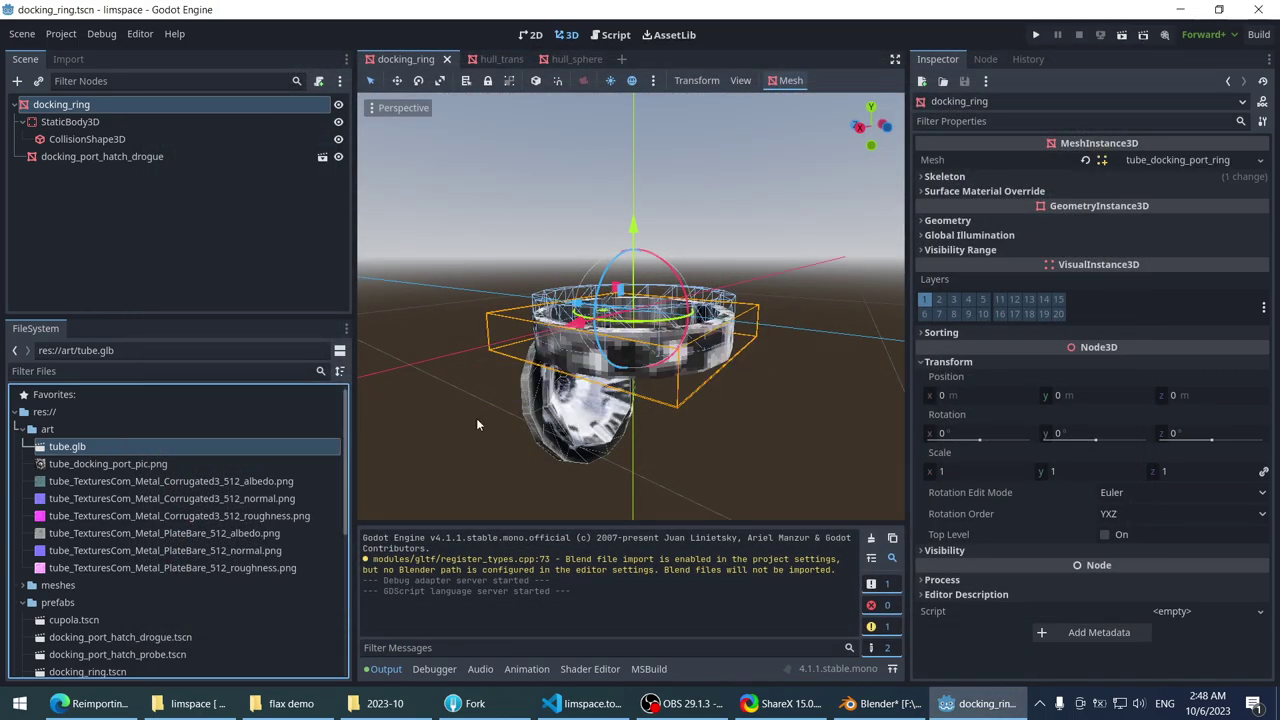
click(170, 140)
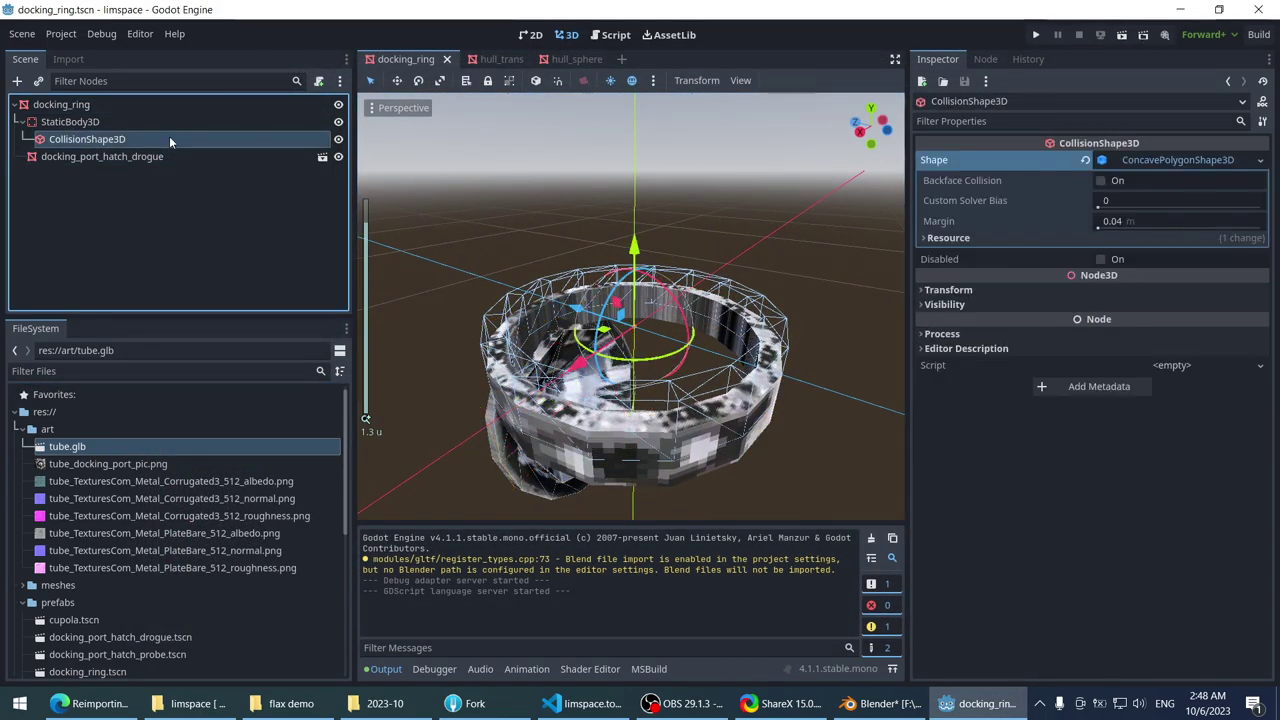
- Close the docking_ring, hull_trans and hull_sphere scene tabs
click(447, 60)
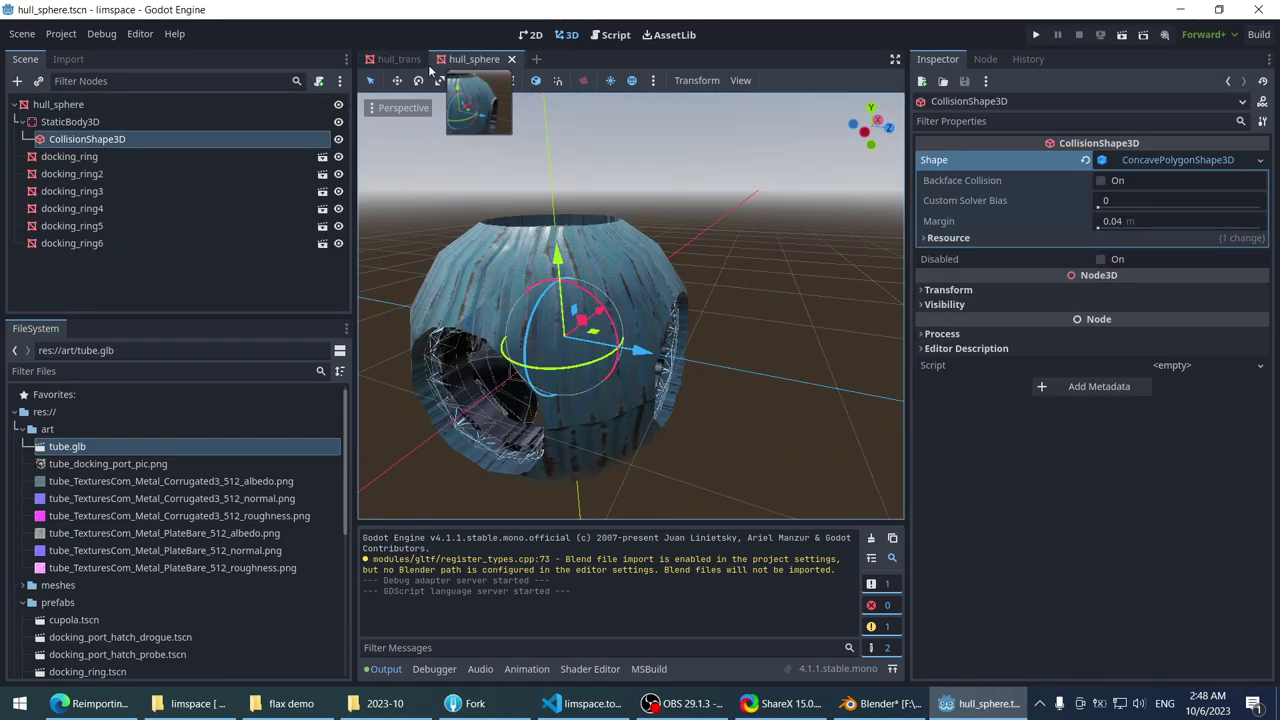
click(414, 62)
click(434, 61)
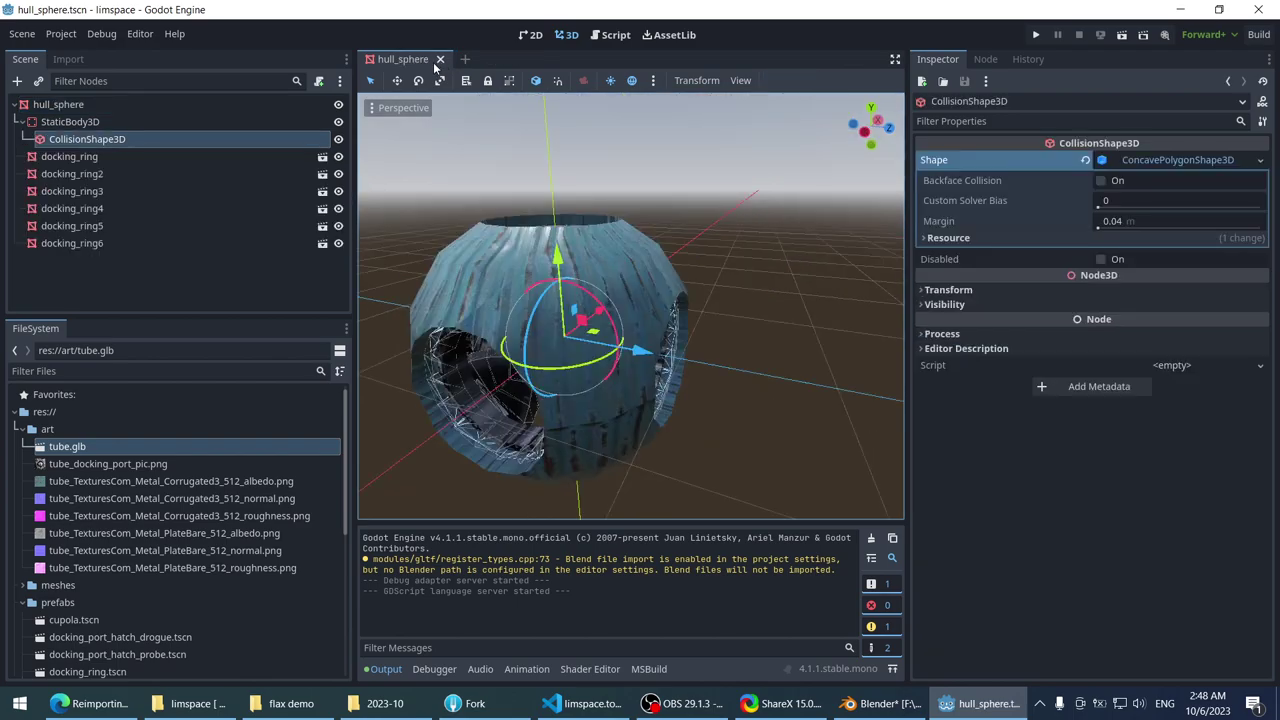
click(434, 61)
- Reopen hull_sphere.tscn and zoom in on the model, then switch to the browser
scroll(68, 604, down, 5)
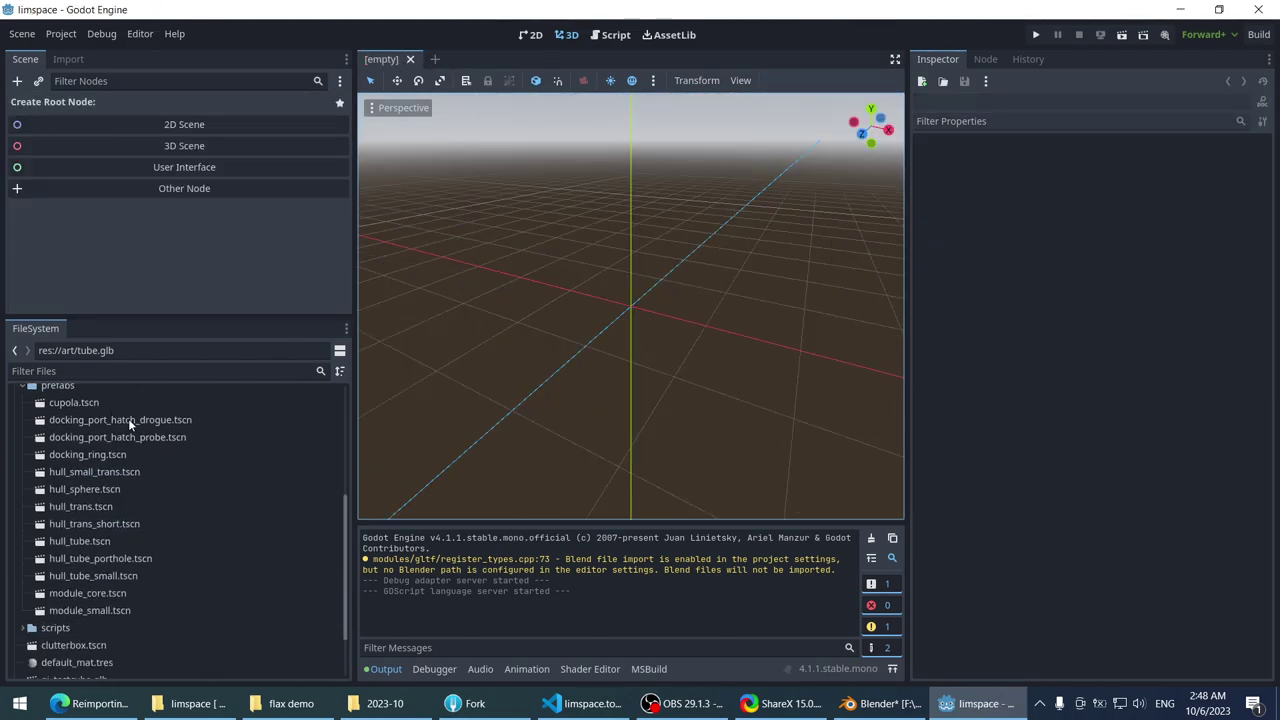
double_click(122, 488)
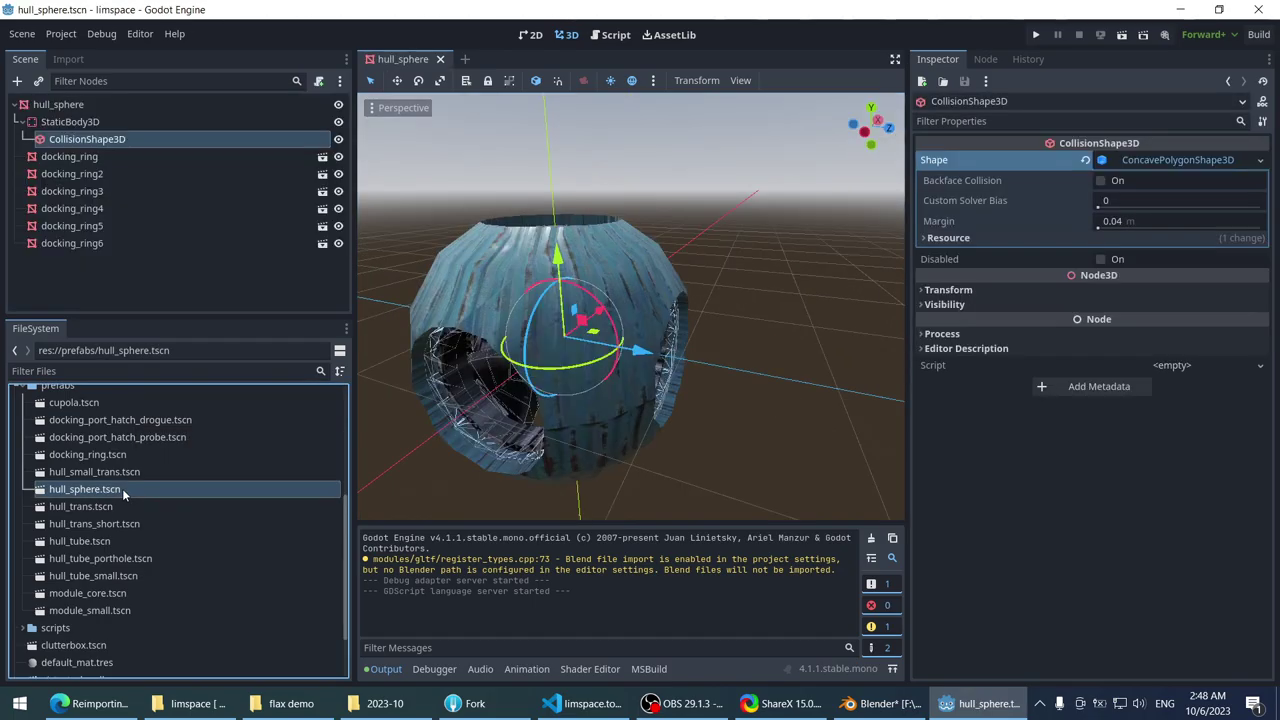
scroll(683, 274, down, 3)
scroll(683, 274, up, 8)
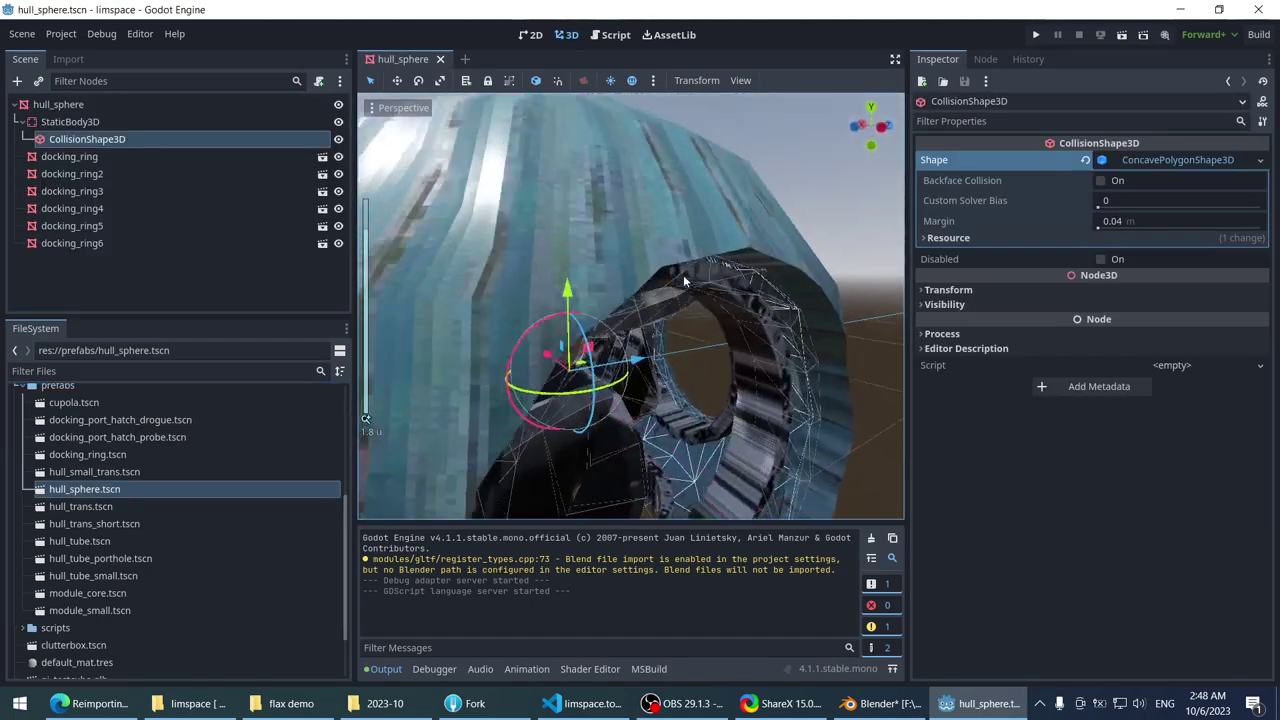
scroll(683, 274, up, 5)
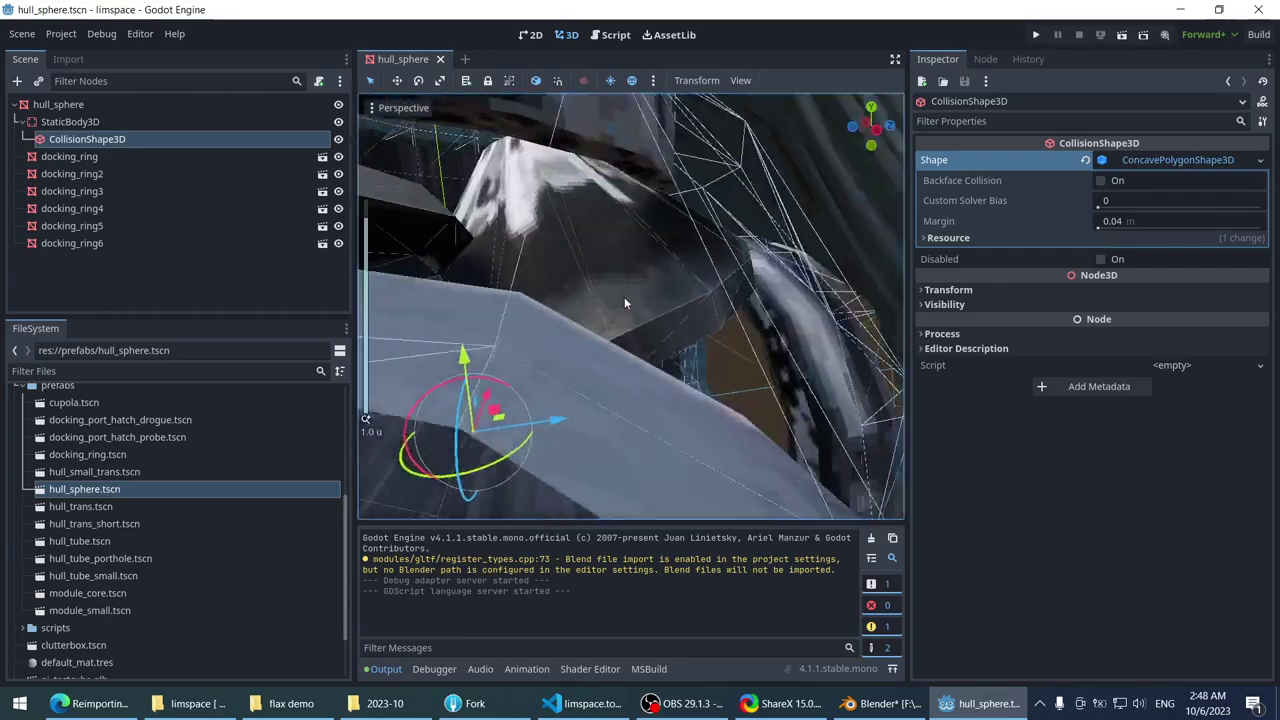
scroll(624, 296, down, 4)
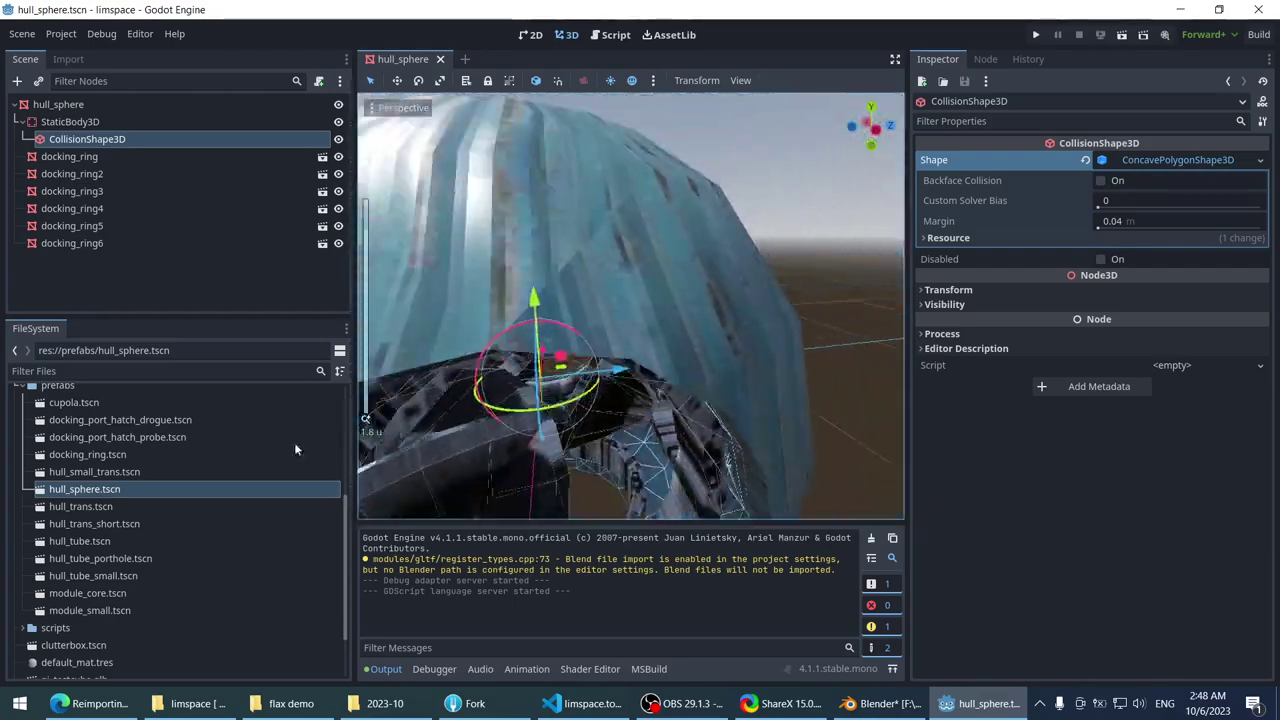
click(90, 703)
- Go back from the GitHub issue to the mesh collider Google results
scroll(40, 356, down, 2)
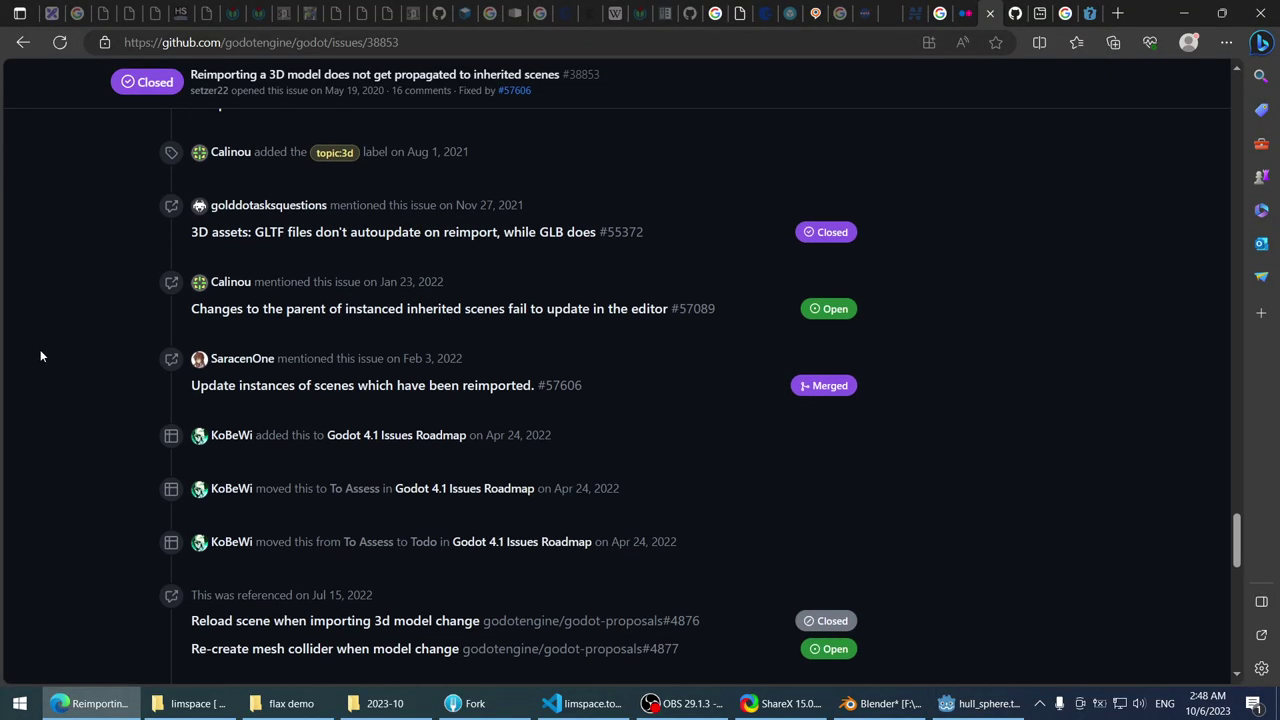
scroll(40, 355, down, 3)
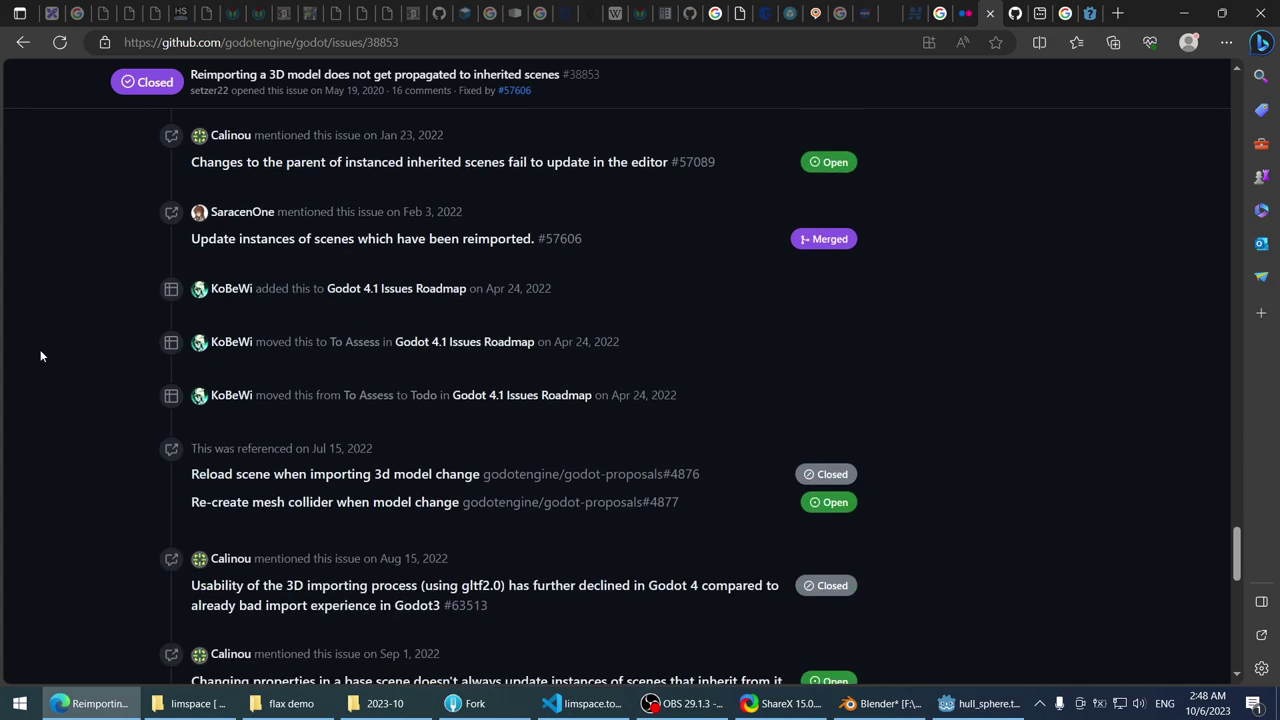
scroll(40, 355, down, 4)
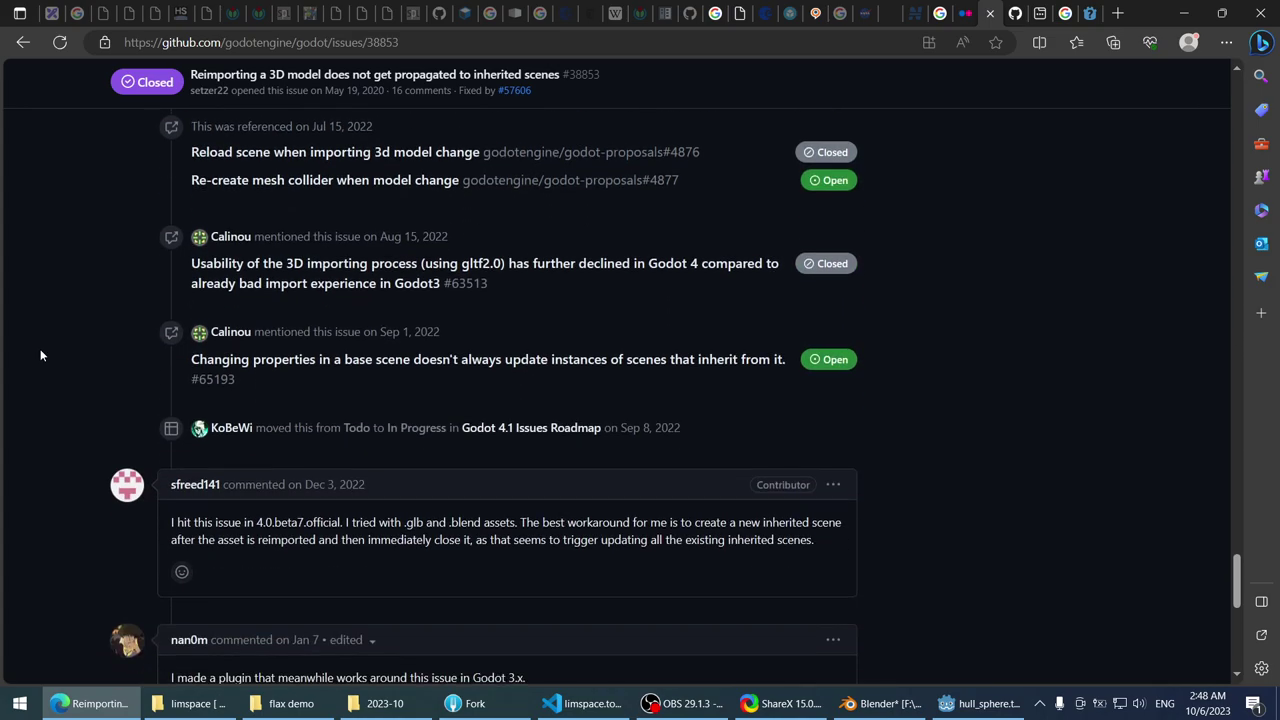
scroll(40, 355, up, 1)
click(18, 44)
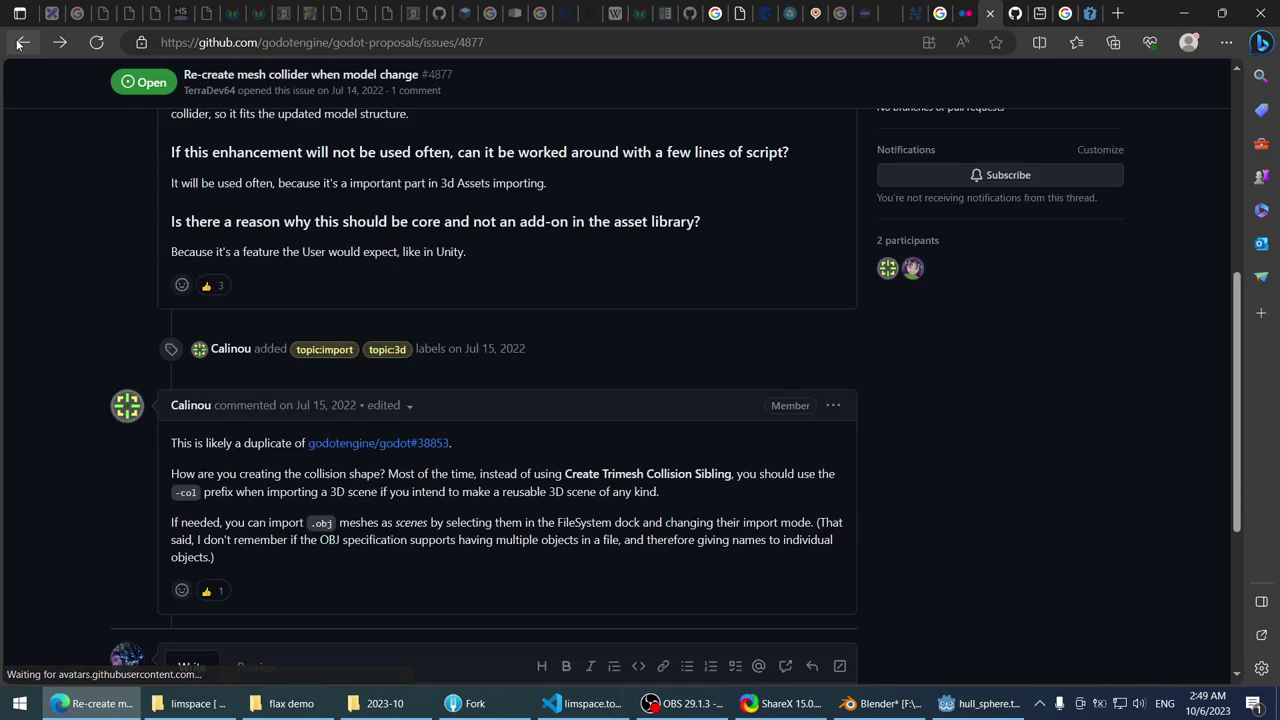
click(17, 46)
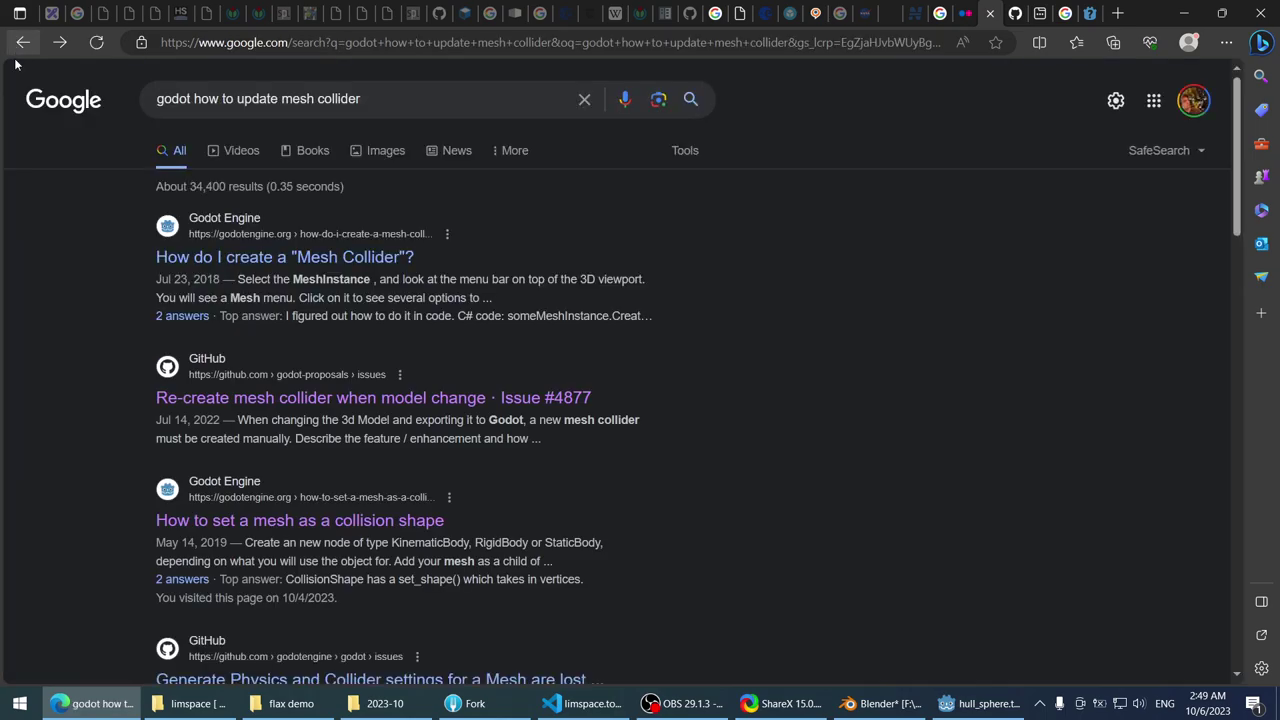
- Read the issue about collider settings lost on reimport, then return to the results
scroll(34, 306, down, 4)
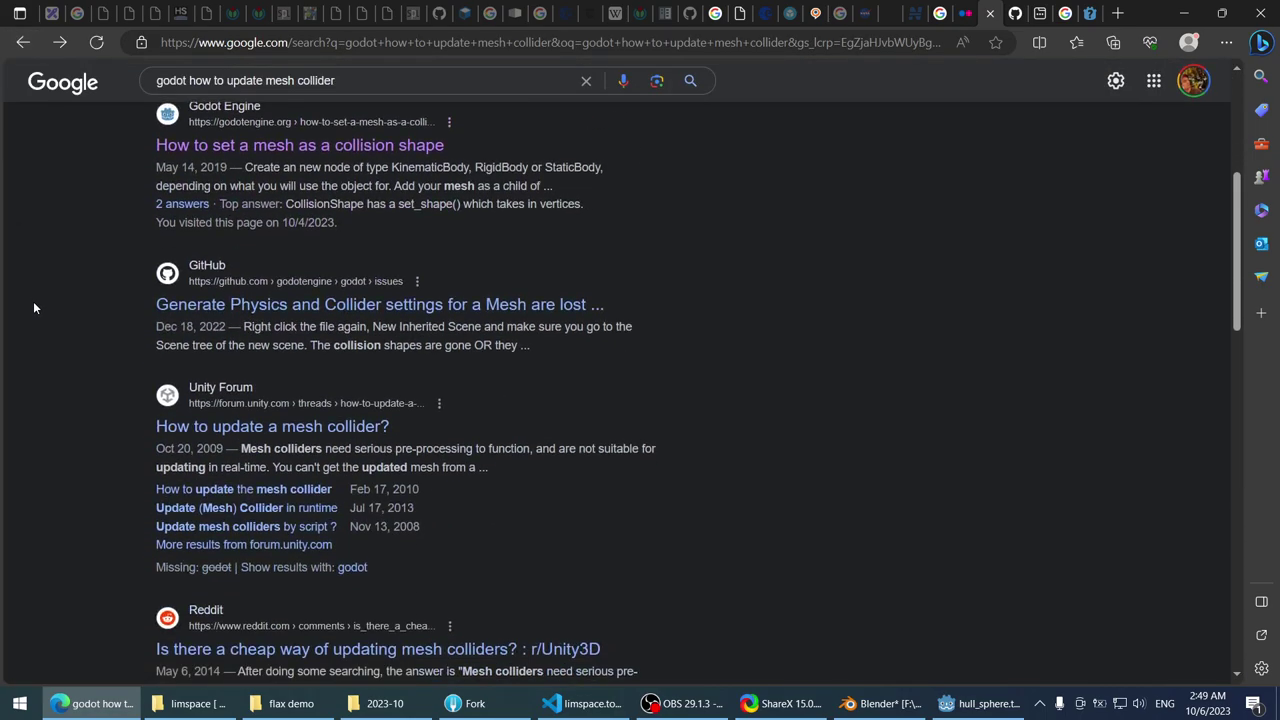
click(258, 307)
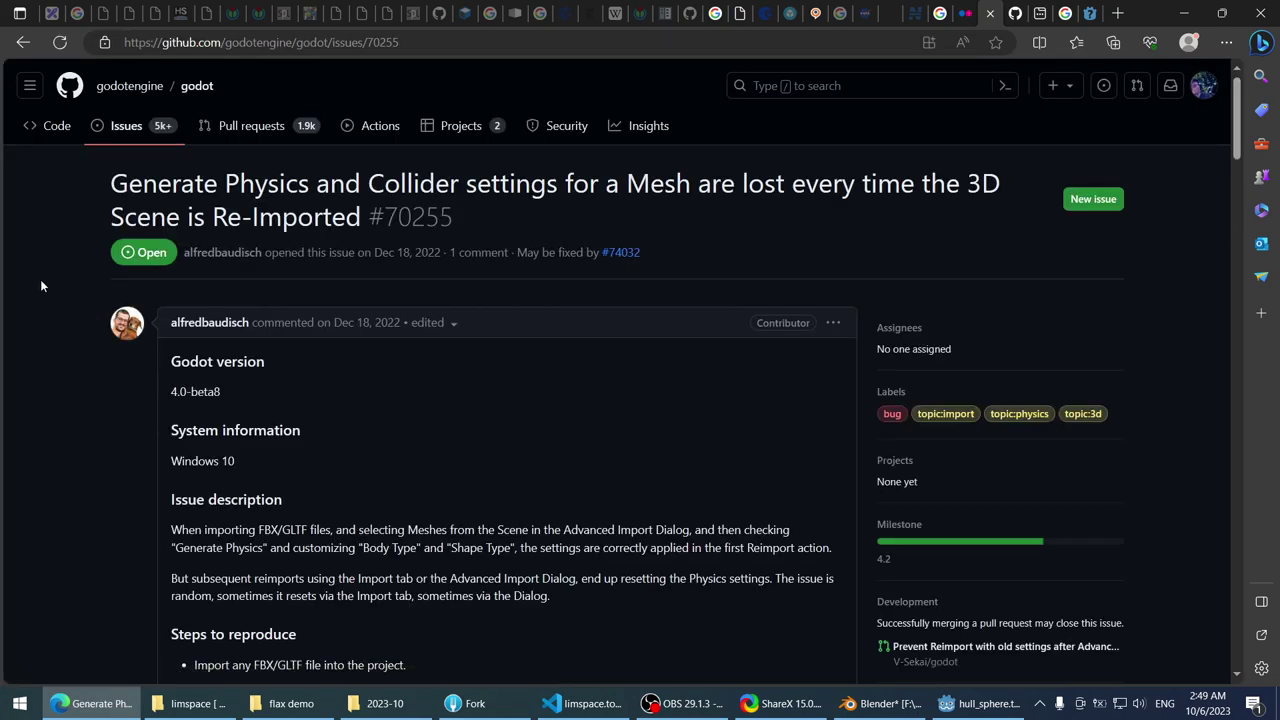
scroll(41, 286, down, 5)
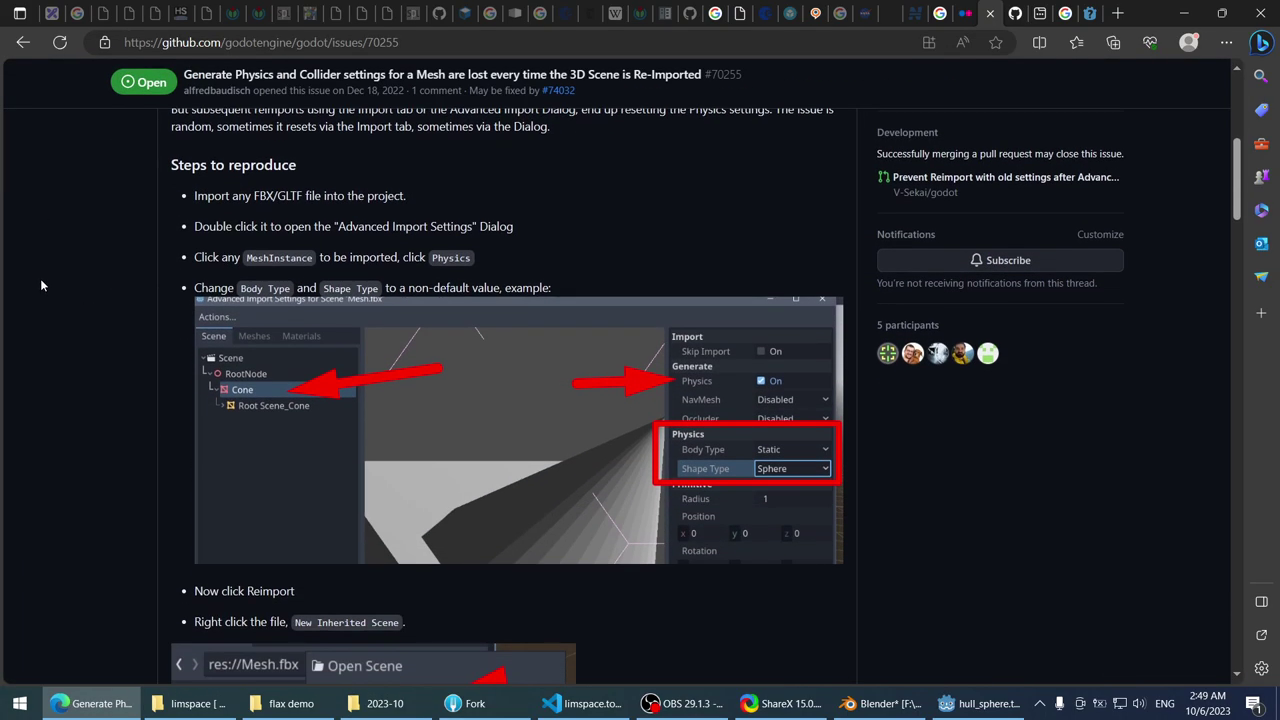
scroll(41, 285, down, 3)
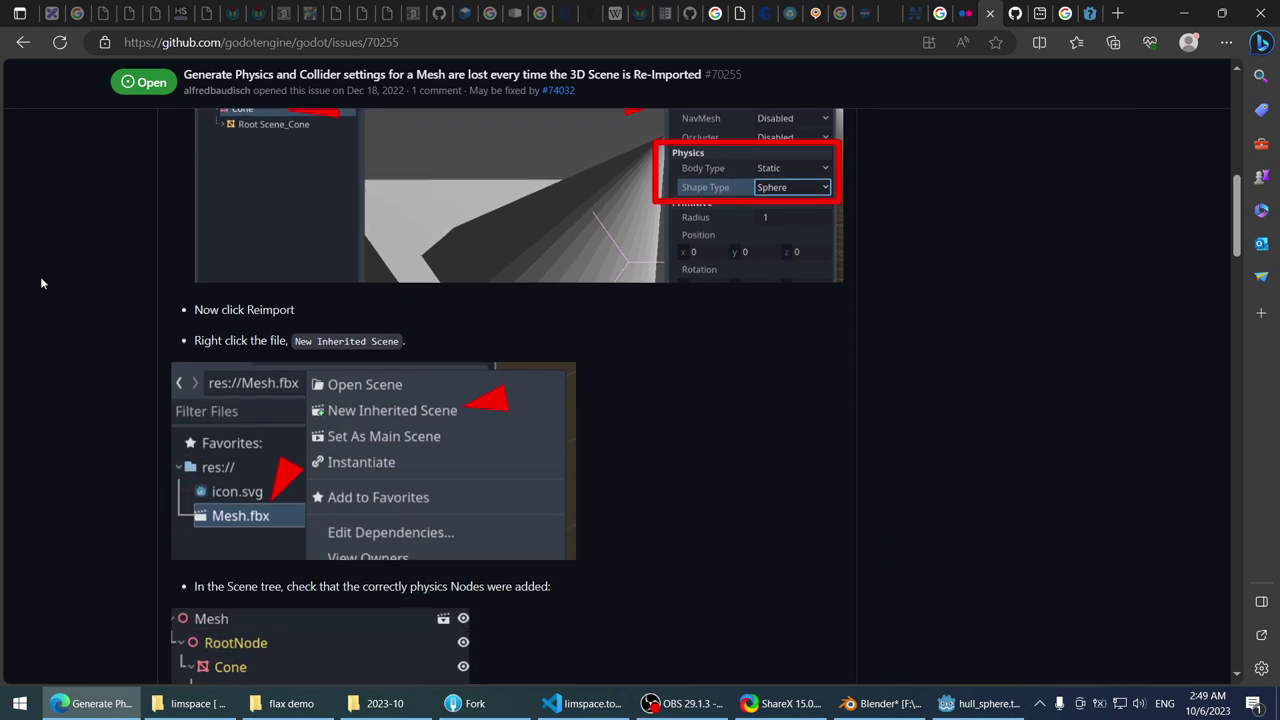
scroll(41, 284, down, 4)
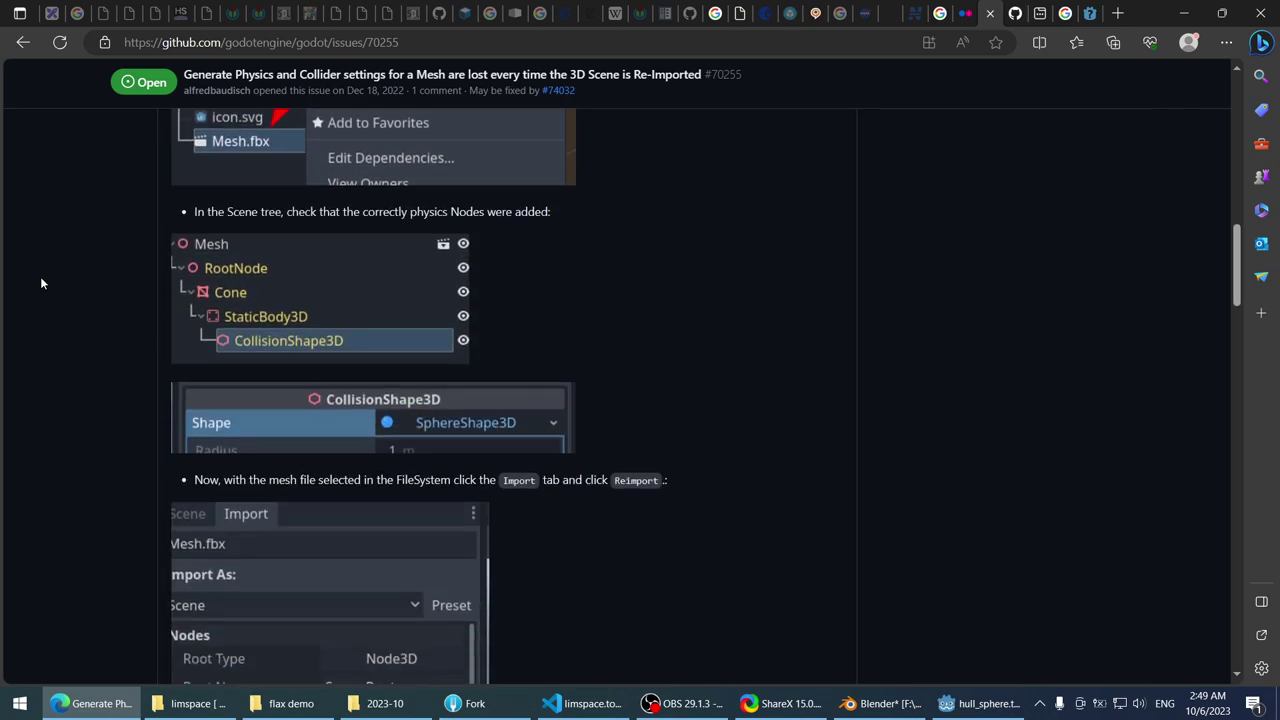
scroll(40, 276, down, 5)
key(alt+Left)
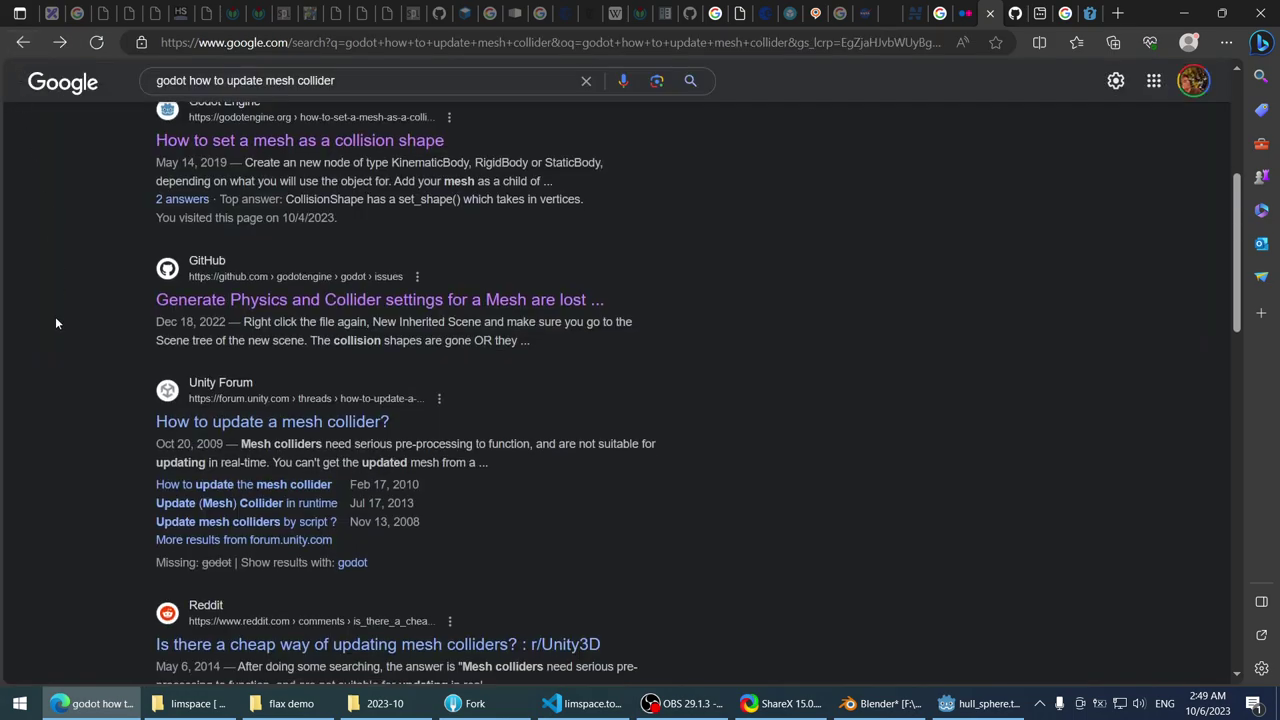
- Open the Unity forum result on updating mesh colliders, then return to the top of the results
scroll(55, 322, down, 3)
click(205, 150)
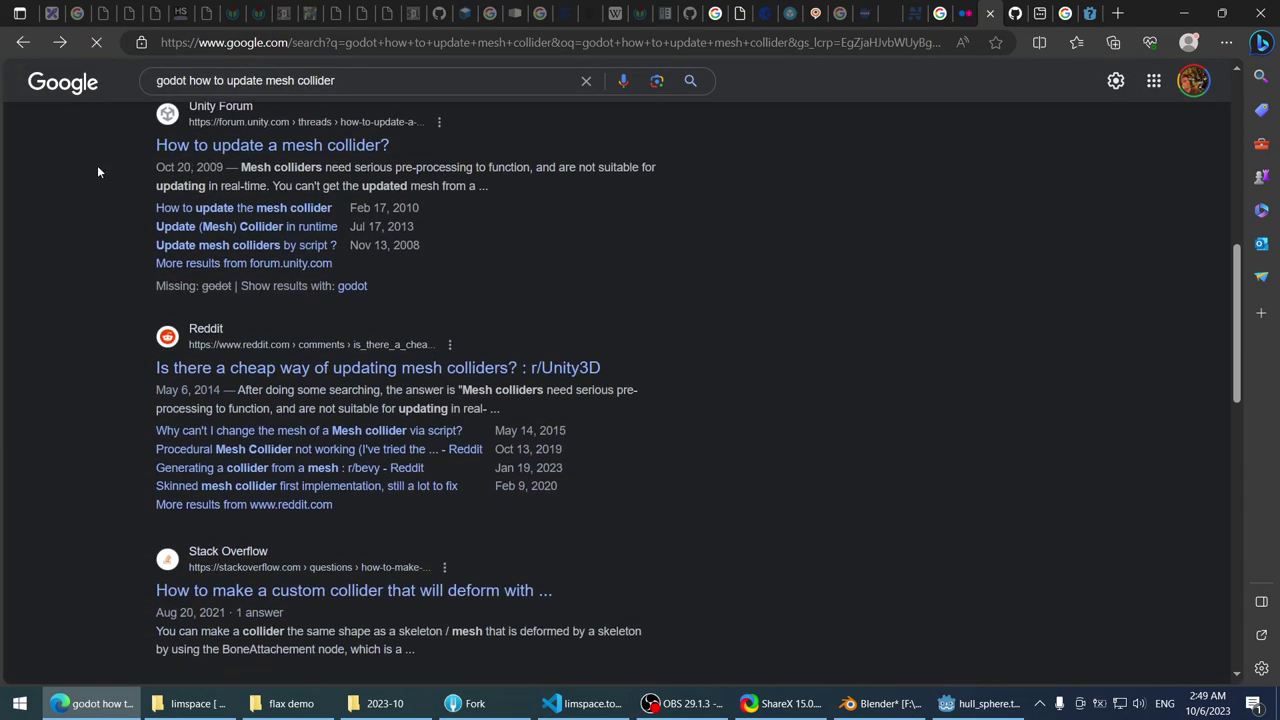
key(alt+Left)
scroll(83, 200, down, 1)
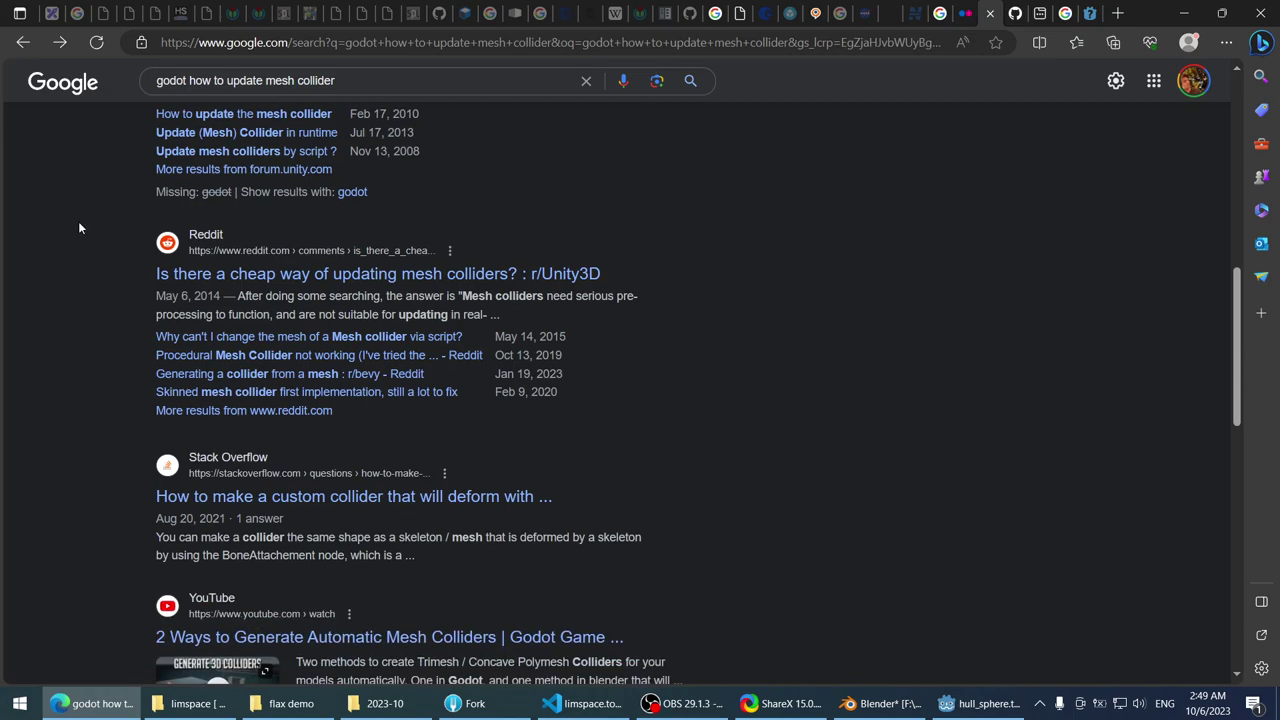
scroll(85, 290, up, 8)
scroll(98, 368, down, 6)
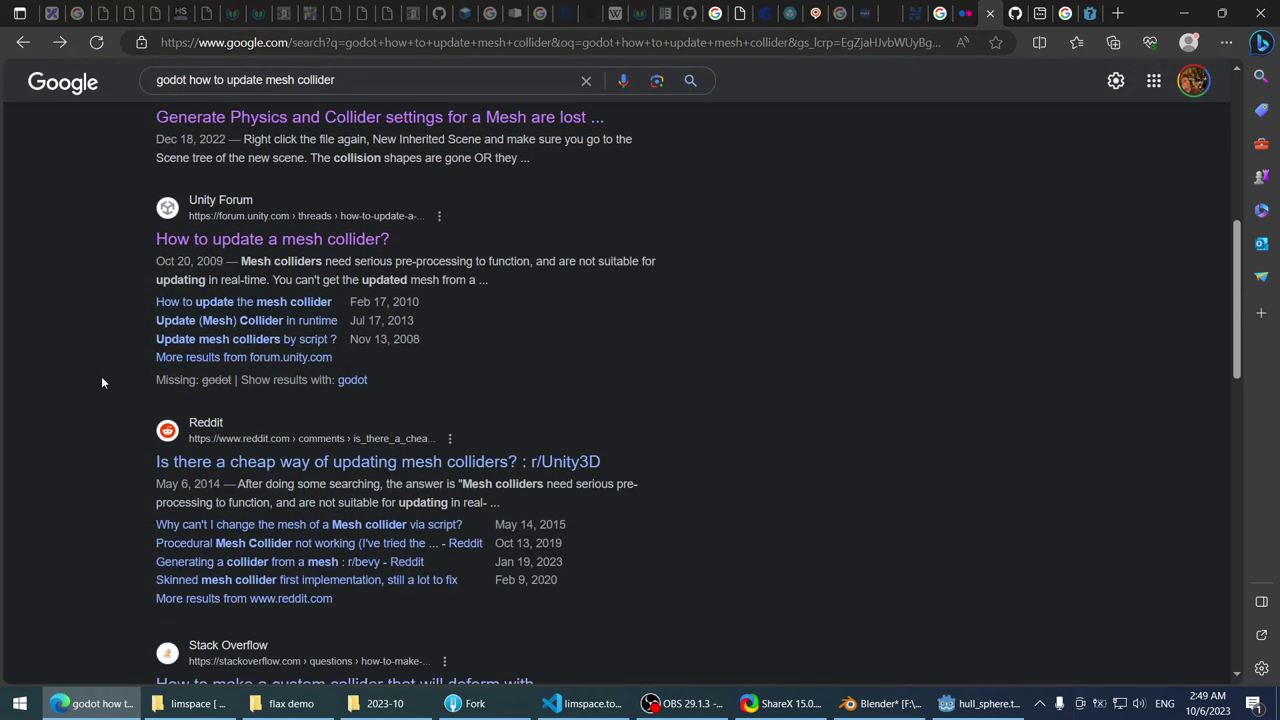
scroll(99, 364, down, 4)
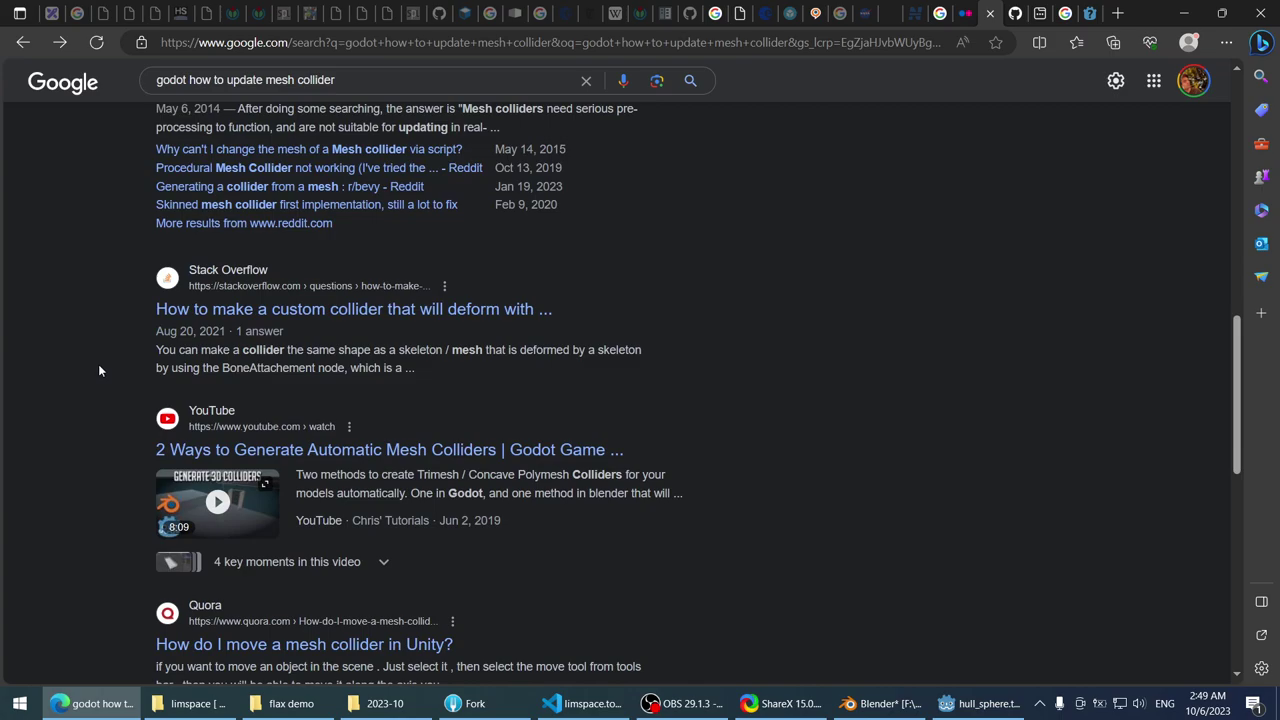
scroll(98, 364, up, 10)
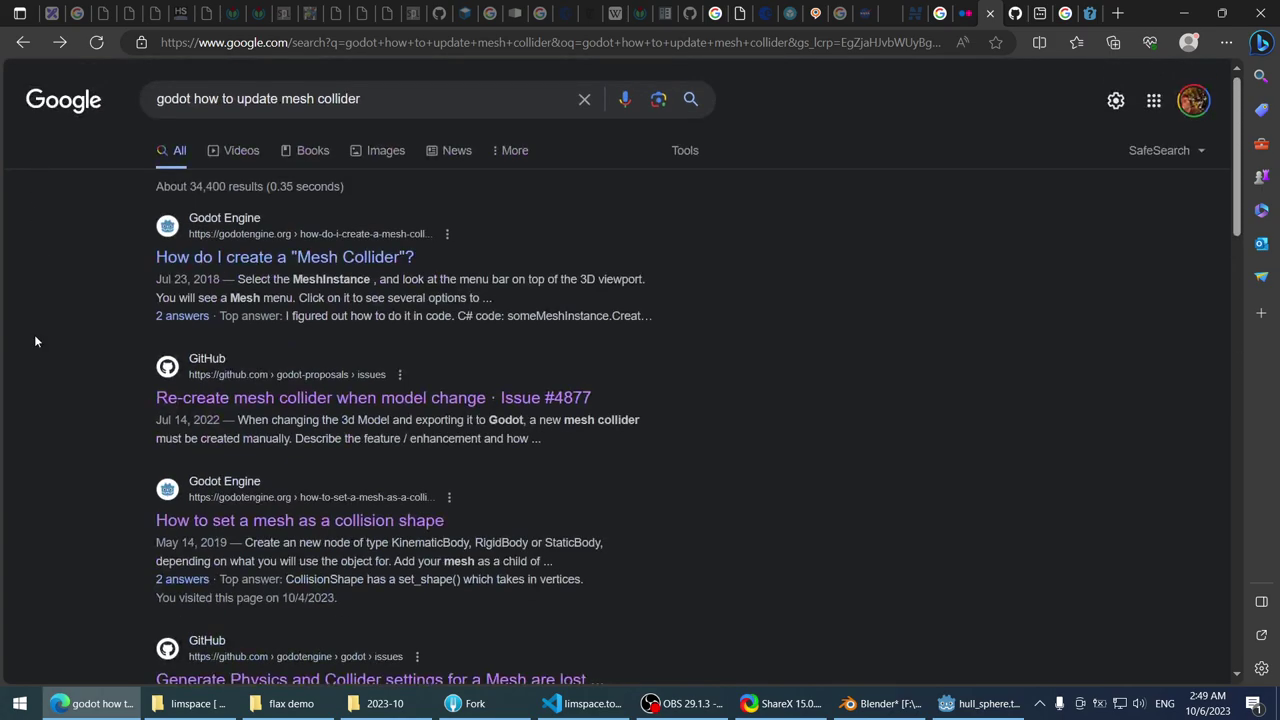
- Back in Godot, orbit around the hull sphere to see it whole
click(92, 703)
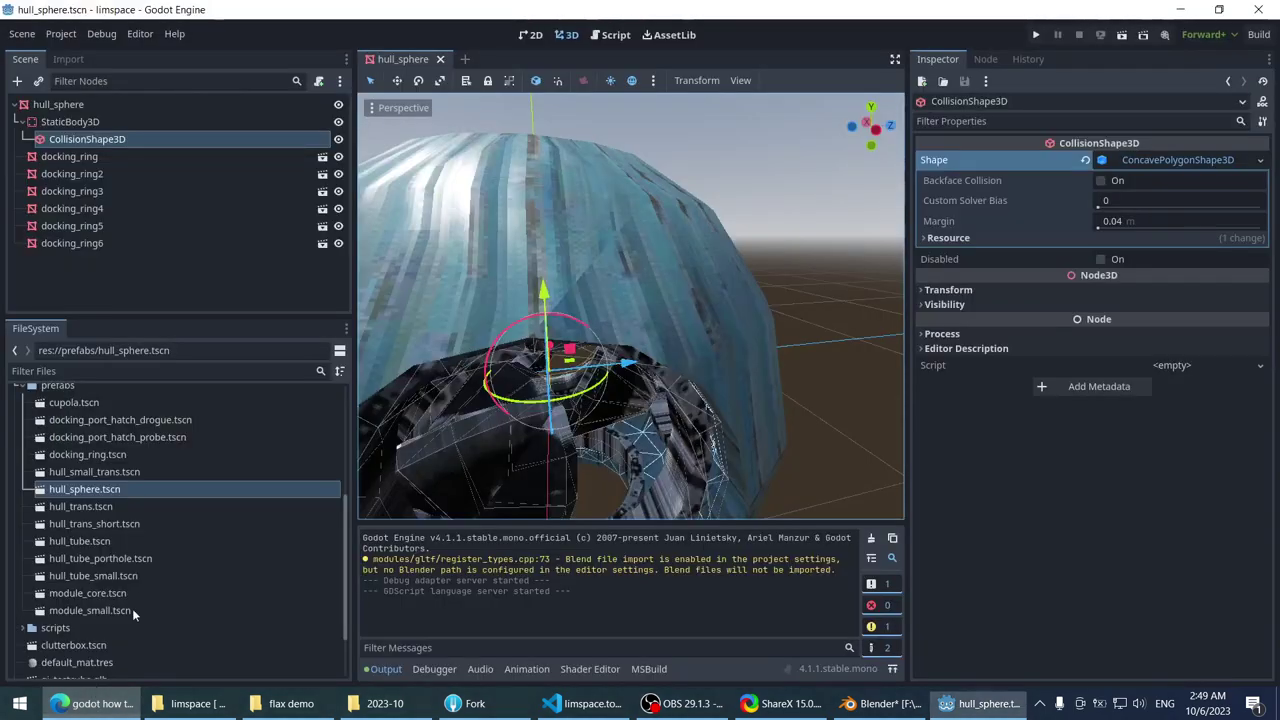
scroll(575, 255, down, 3)
scroll(575, 255, up, 3)
middle_drag(575, 255, 611, 212)
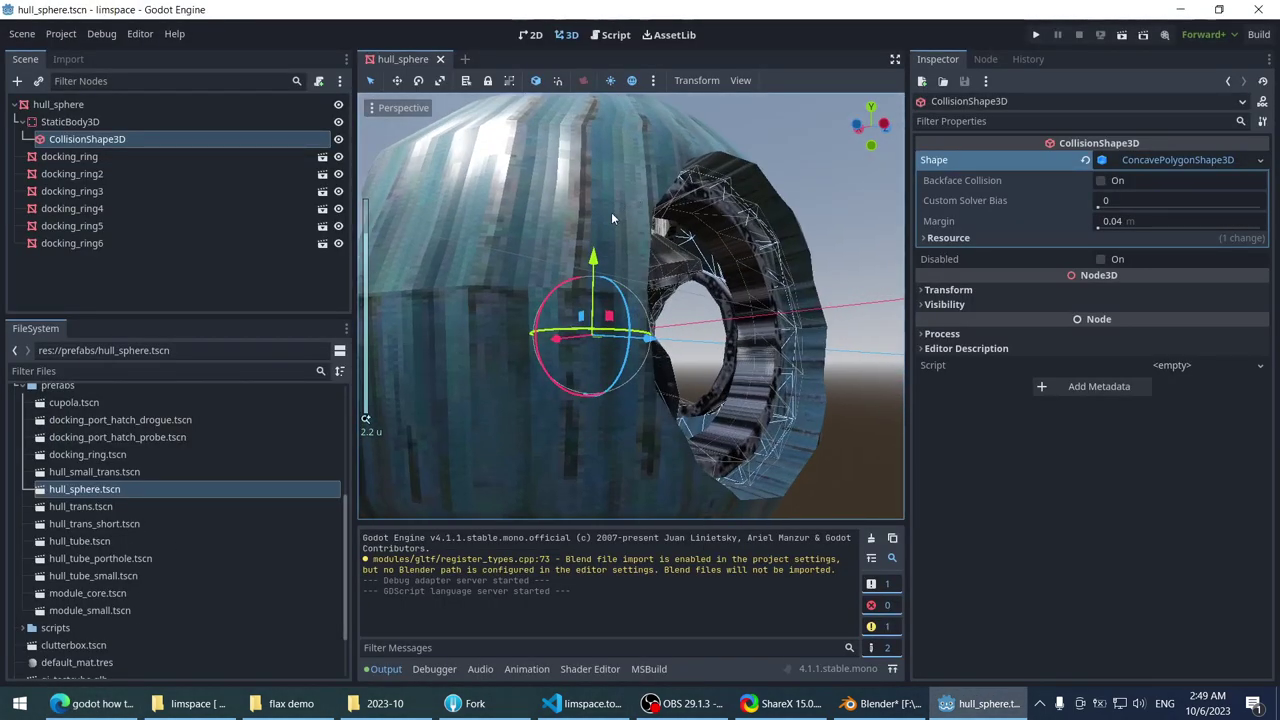
middle_drag(515, 235, 600, 205)
scroll(575, 200, down, 2)
- In Blender, select the hull sphere alone and orbit around it for comparison
key(alt+Tab)
click(441, 254)
scroll(441, 254, up, 3)
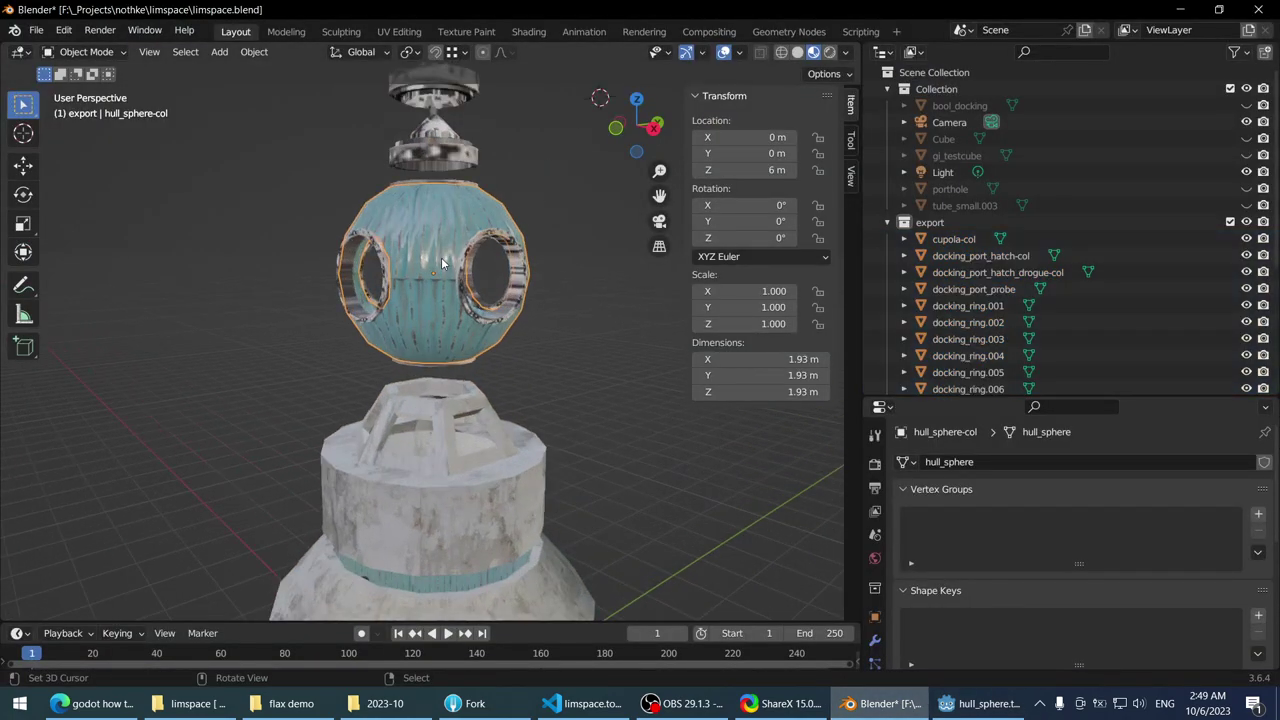
middle_drag(362, 248, 430, 320)
- Return to Godot and orbit and zoom around the hull ring
click(985, 703)
scroll(718, 238, down, 4)
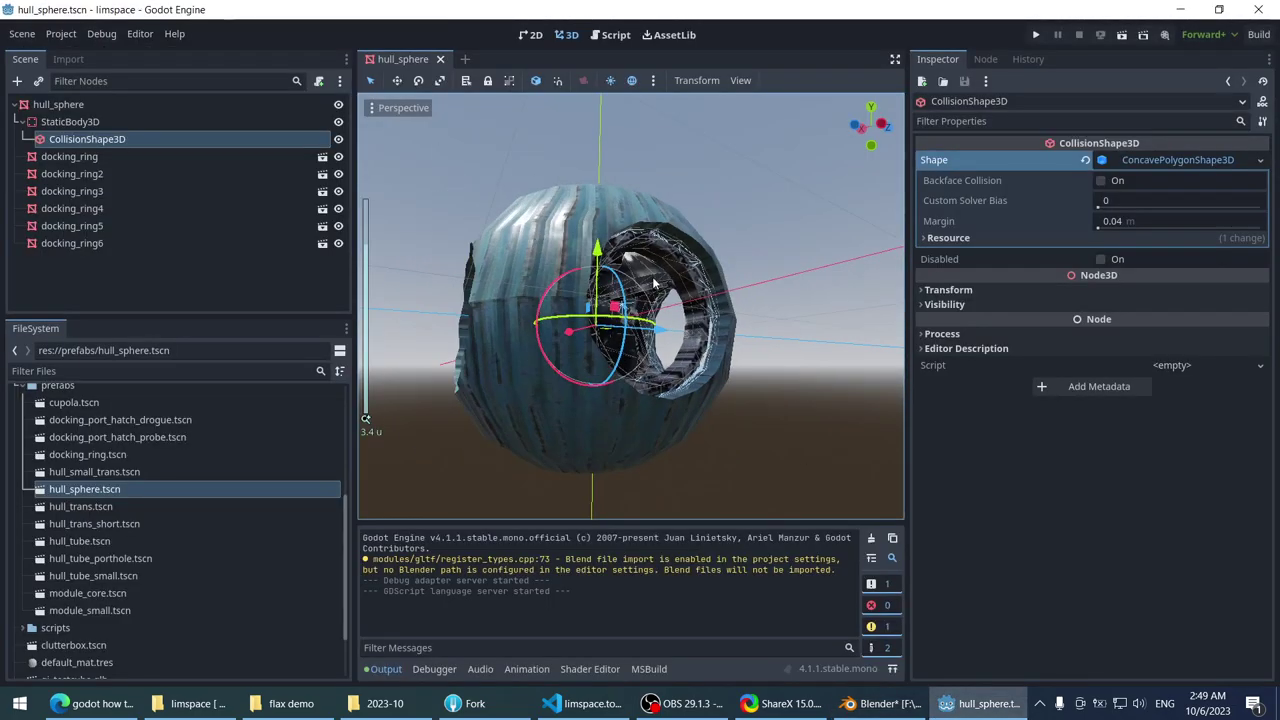
scroll(718, 238, up, 10)
scroll(718, 238, up, 8)
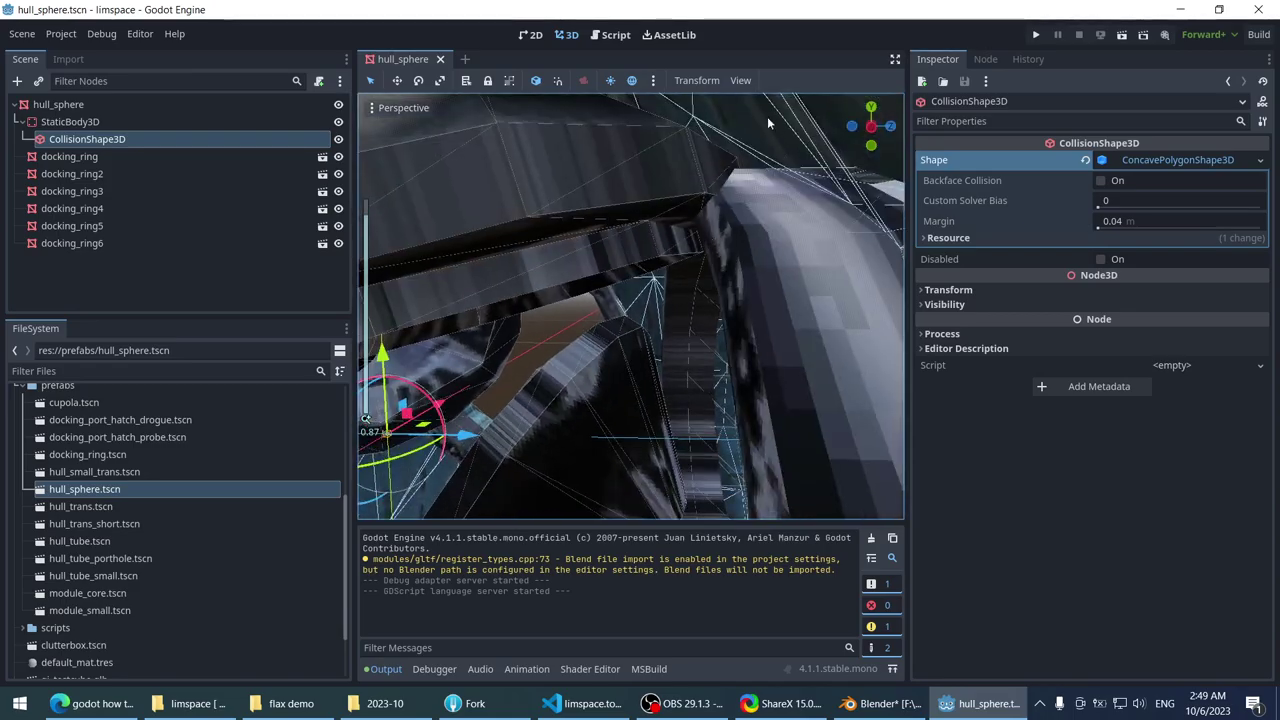
middle_drag(767, 116, 704, 218)
scroll(648, 195, up, 3)
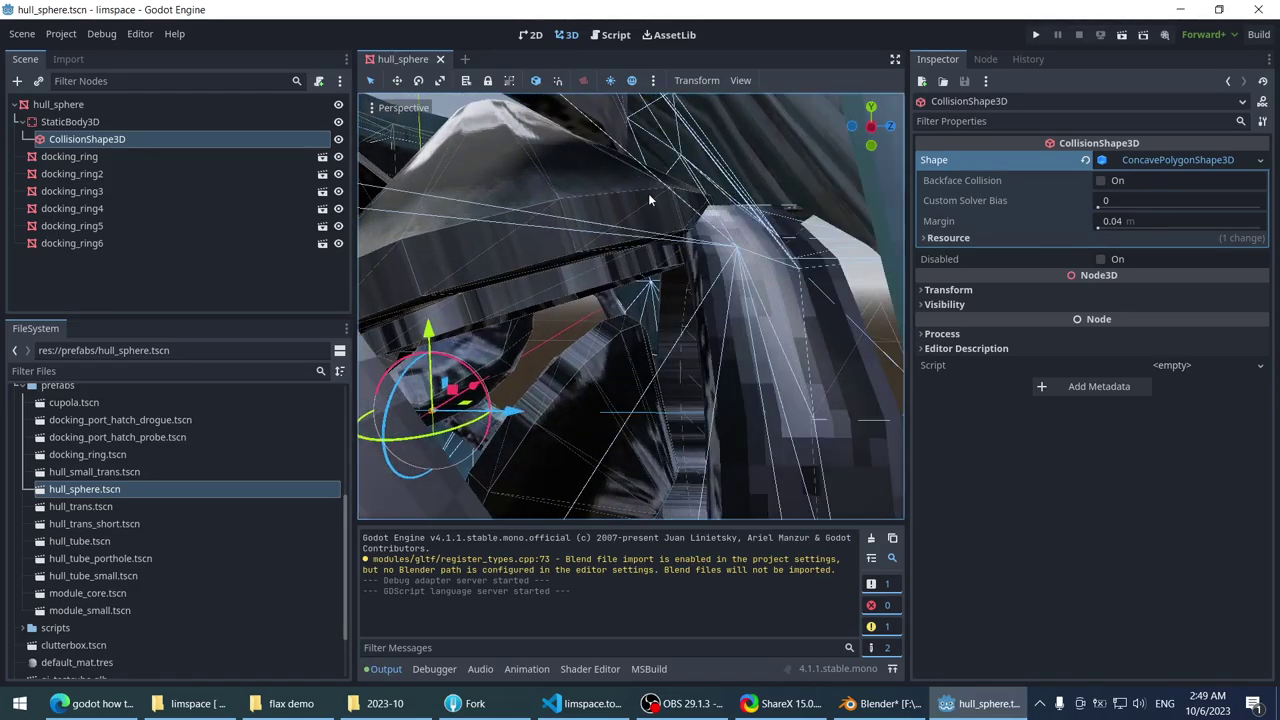
scroll(653, 191, down, 15)
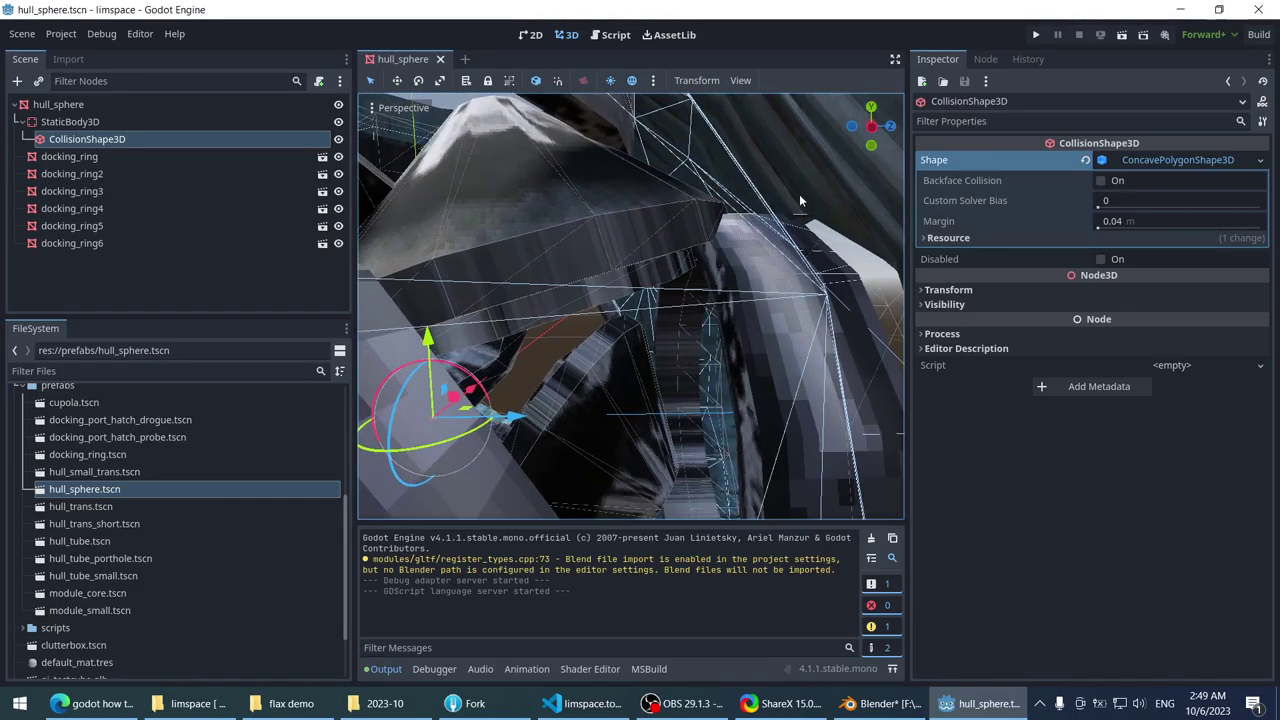
middle_drag(648, 257, 752, 239)
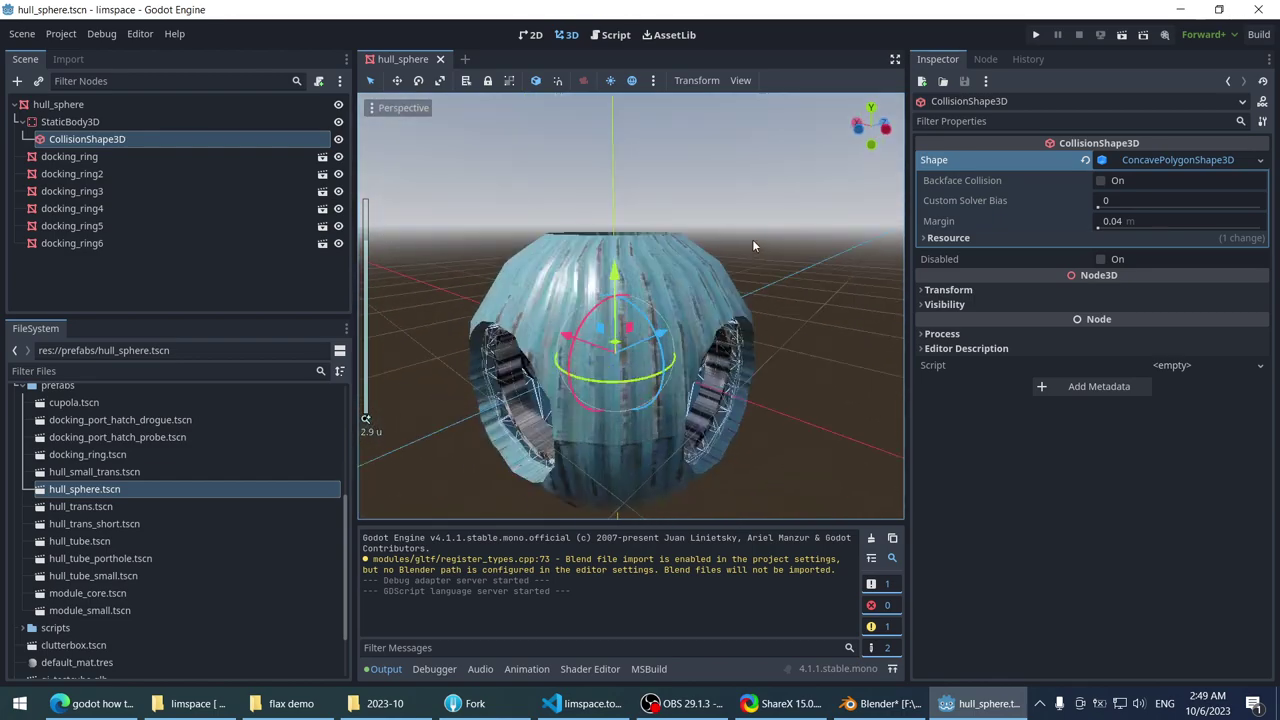
scroll(752, 239, up, 2)
- Select the CollisionShape3D and expand its Shape's Resource details in the Inspector
click(163, 125)
click(164, 137)
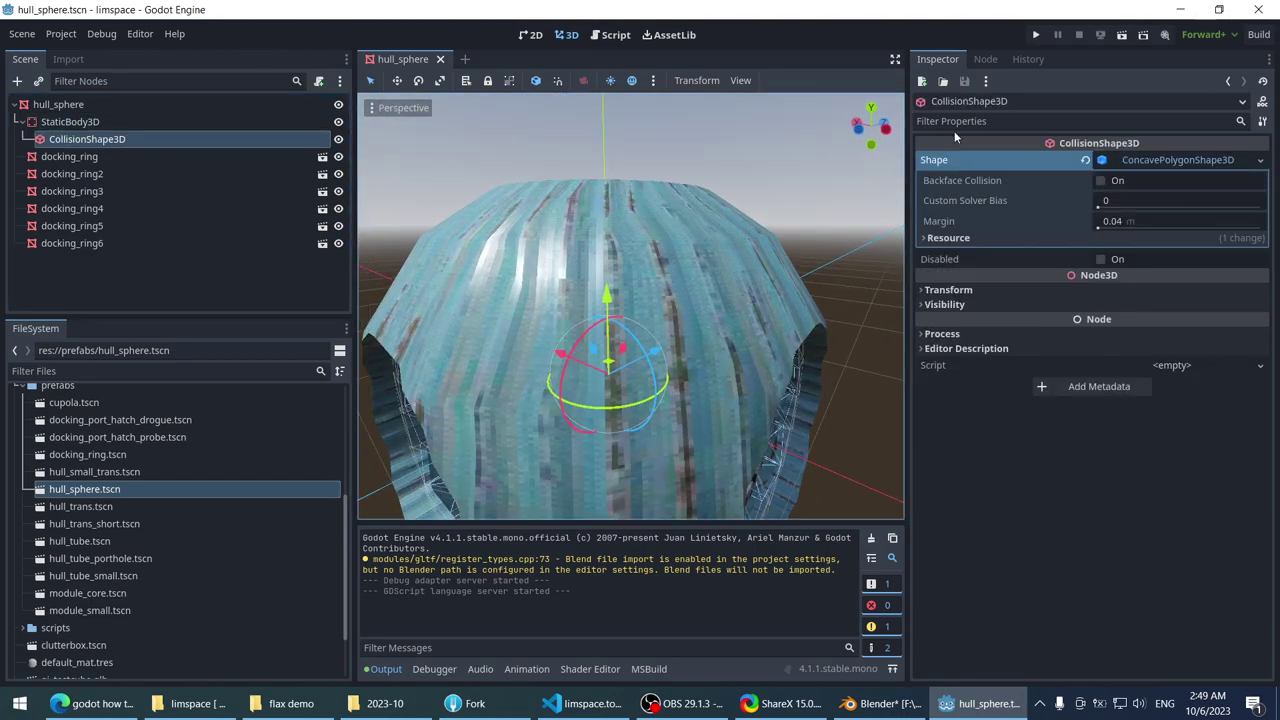
scroll(655, 200, down, 3)
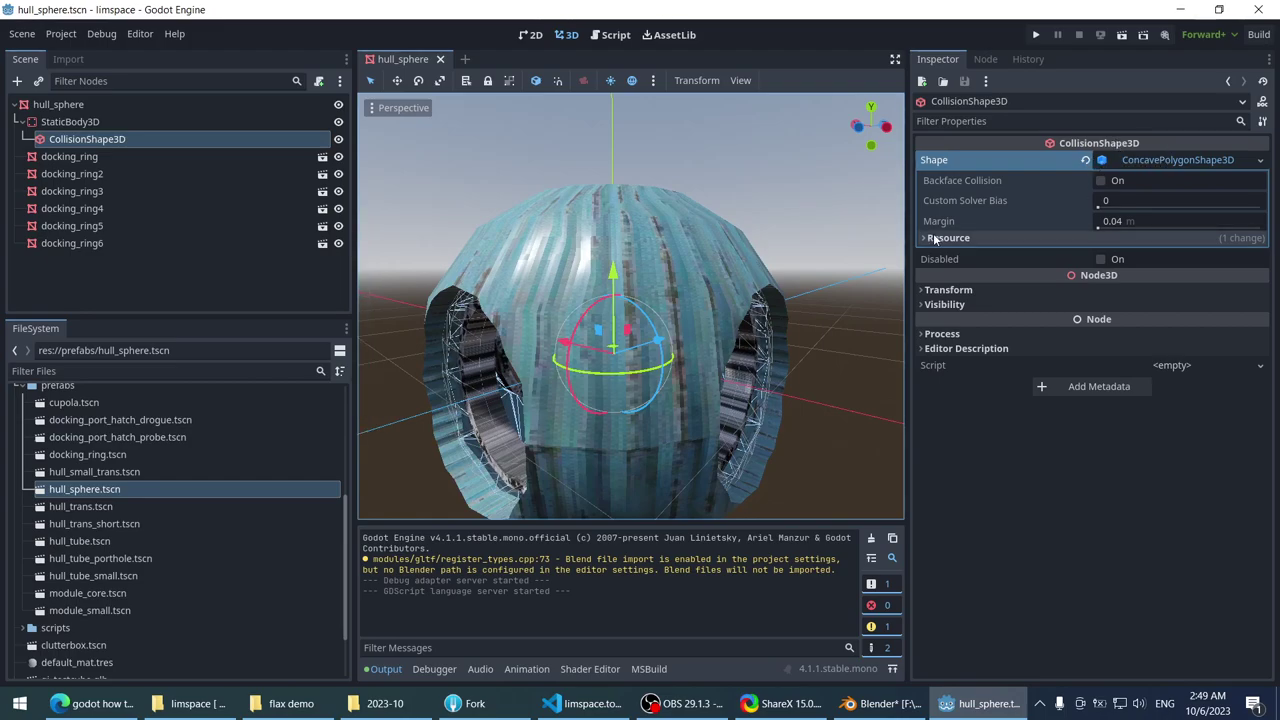
click(1093, 238)
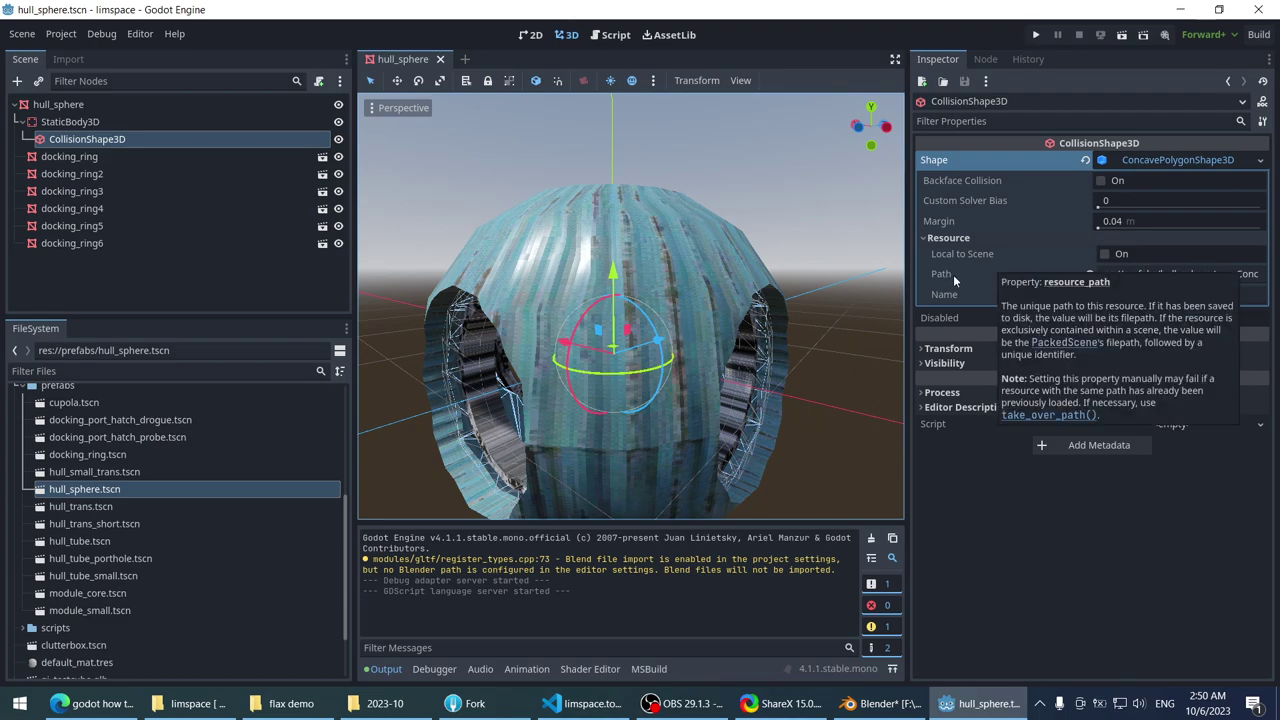
scroll(764, 319, down, 5)
scroll(81, 478, up, 3)
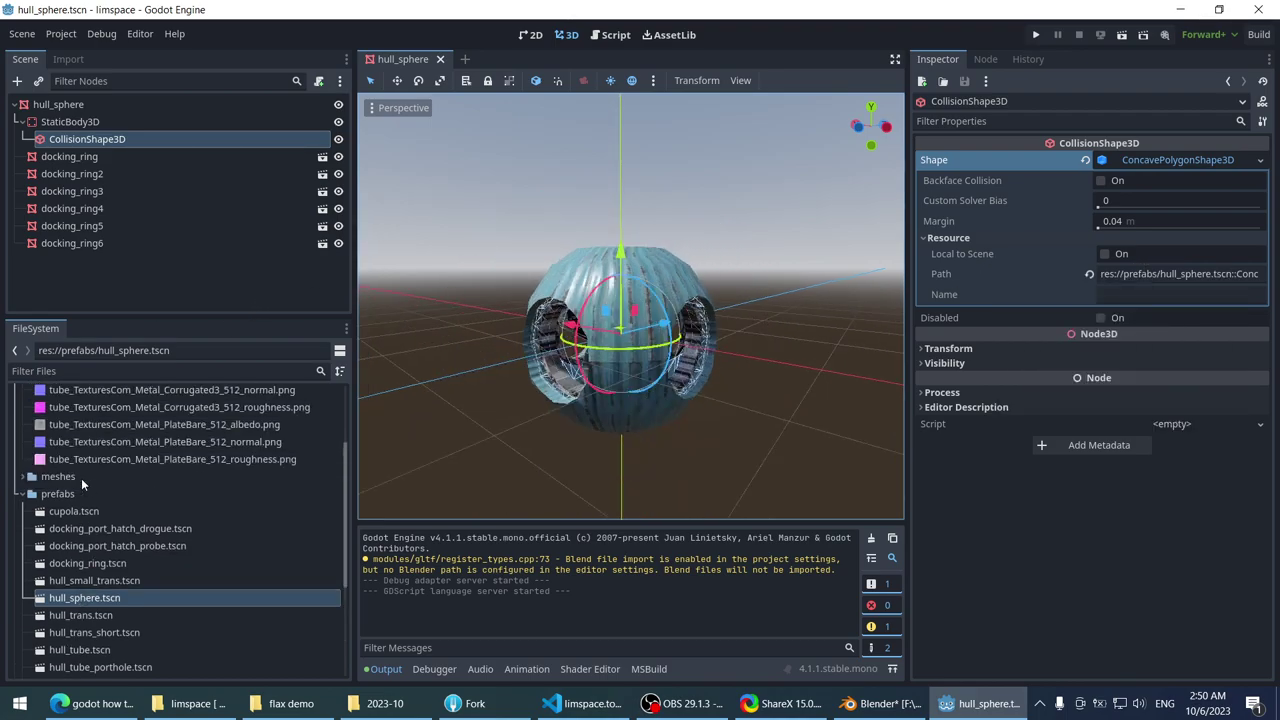
scroll(81, 478, down, 2)
- Close the InstantMeshUpdate repository tab in Edge
click(90, 703)
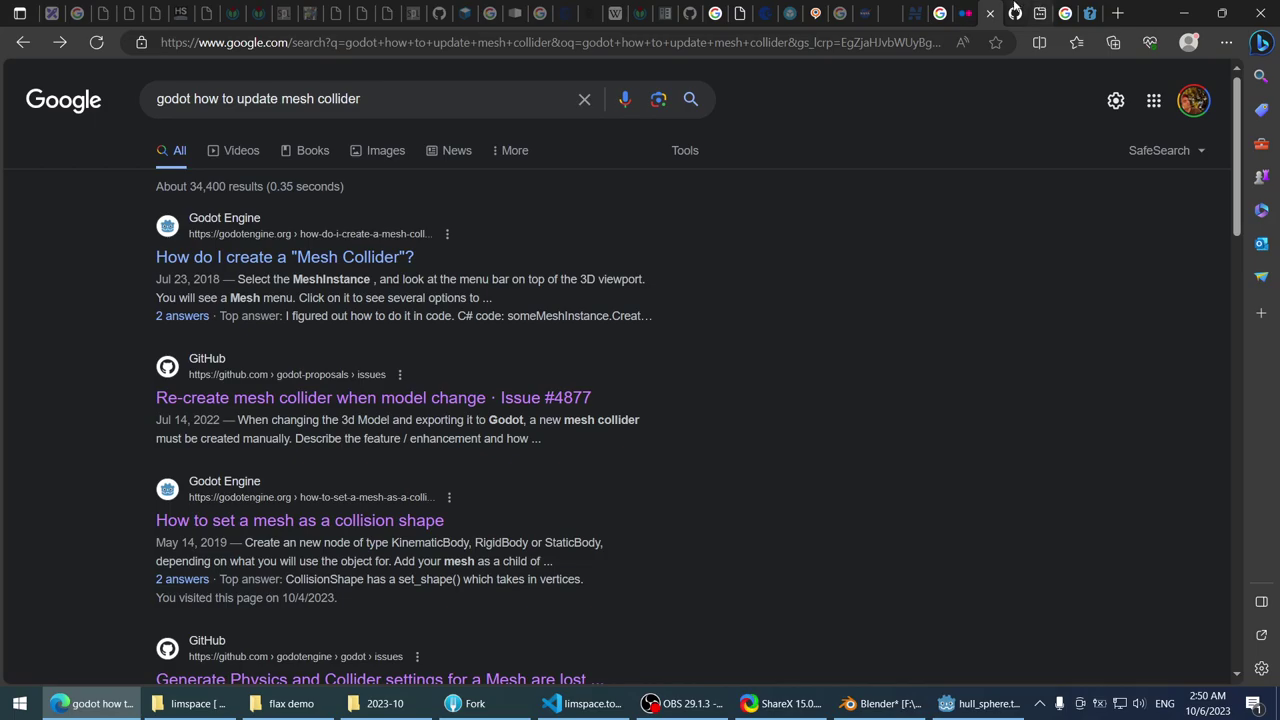
click(1015, 13)
scroll(948, 273, up, 15)
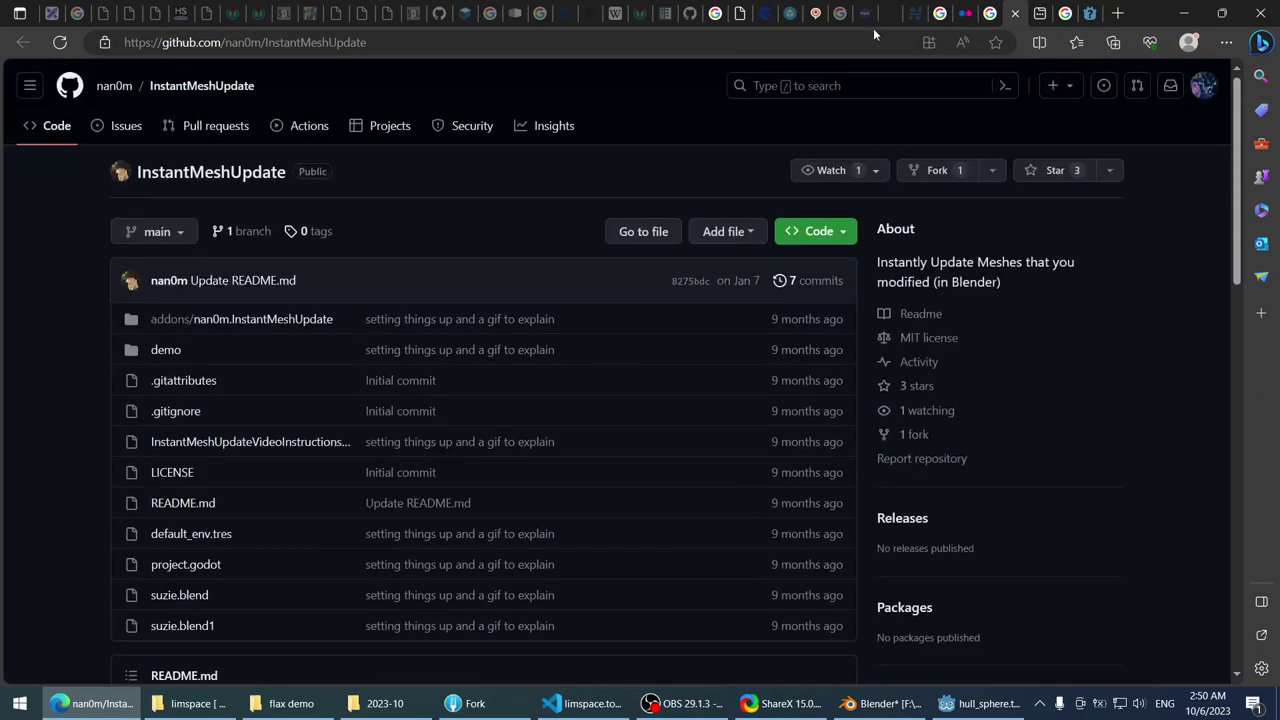
click(1015, 13)
- Back in Godot, collapse and re-expand the ConcavePolygonShape3D settings in the Inspector
click(1183, 13)
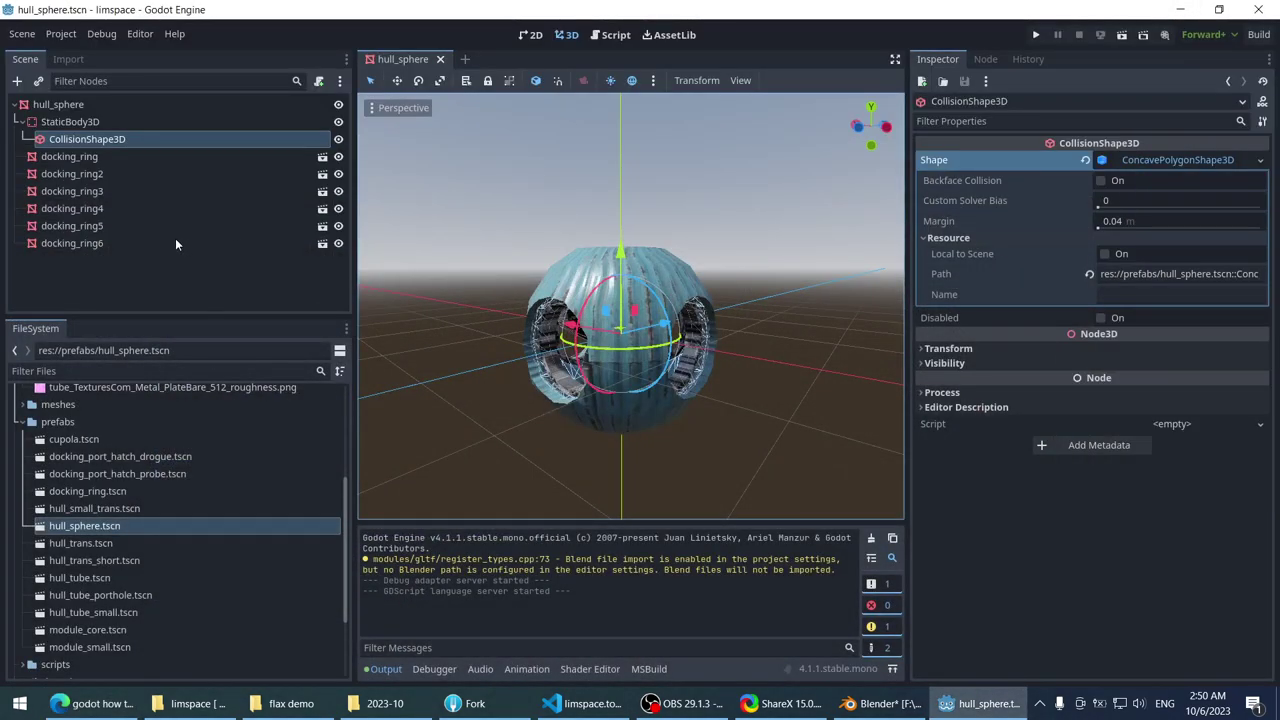
scroll(534, 211, down, 2)
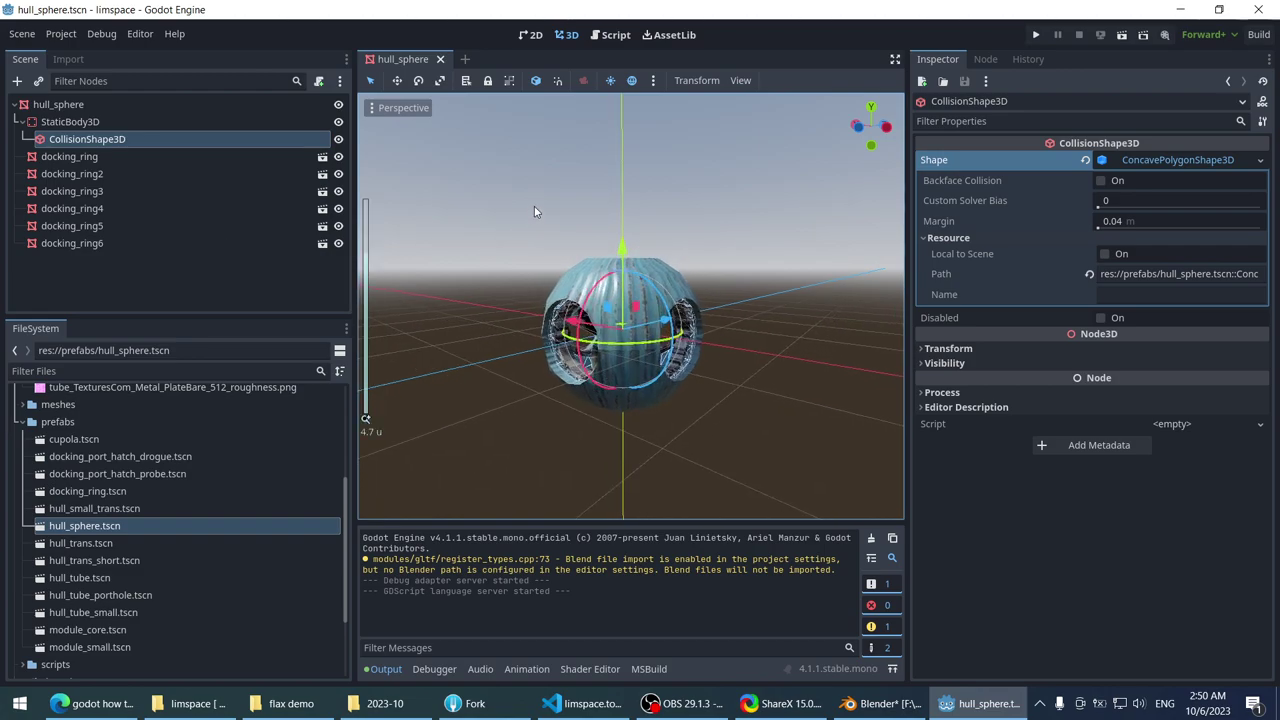
scroll(534, 206, up, 2)
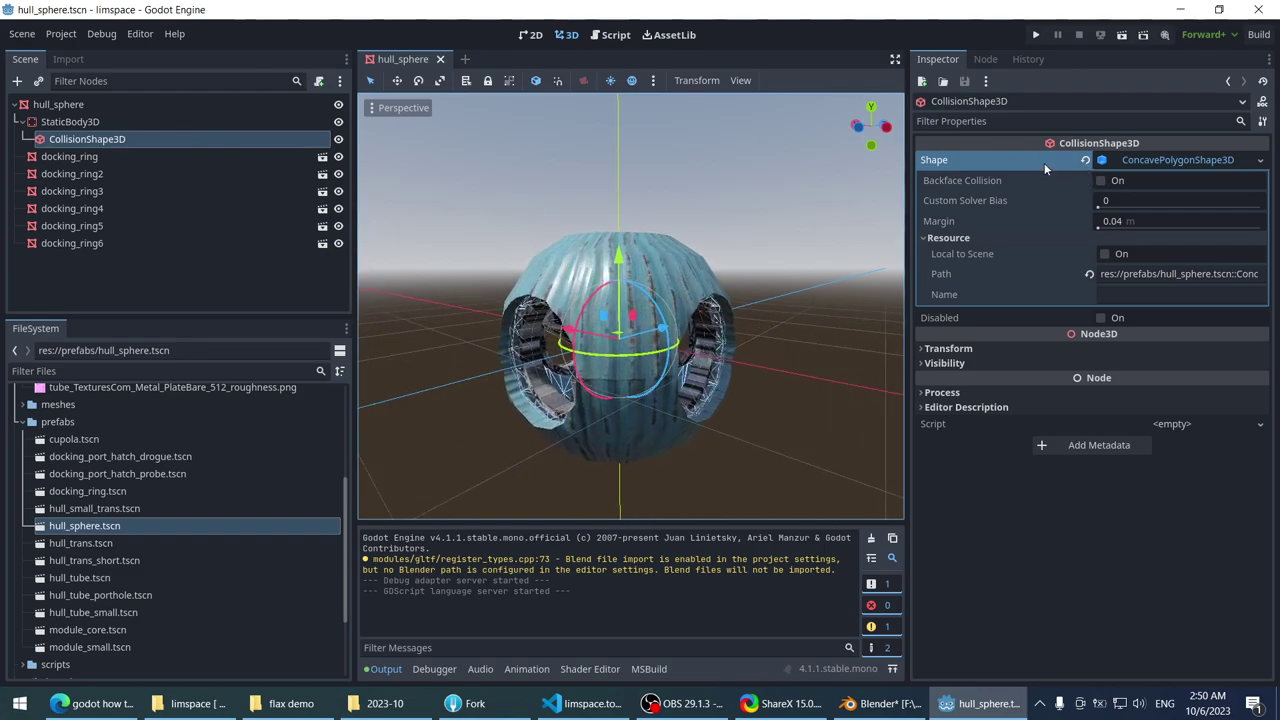
click(1179, 164)
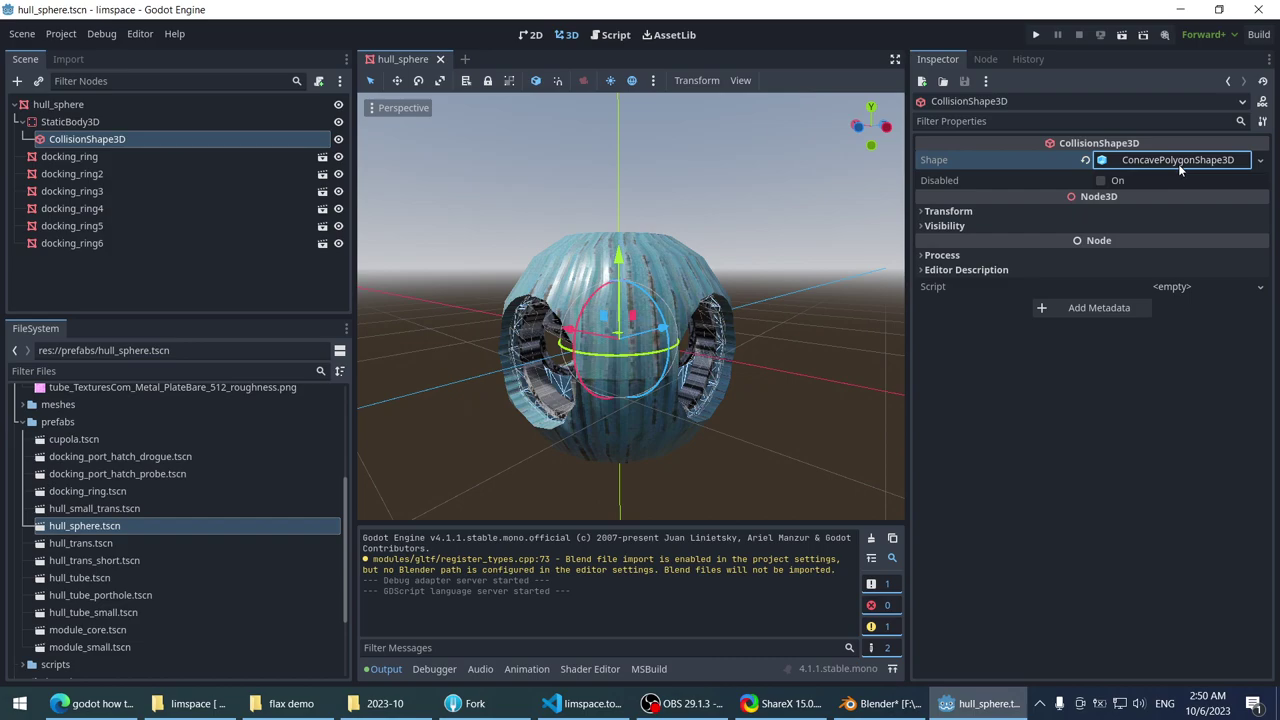
click(1180, 164)
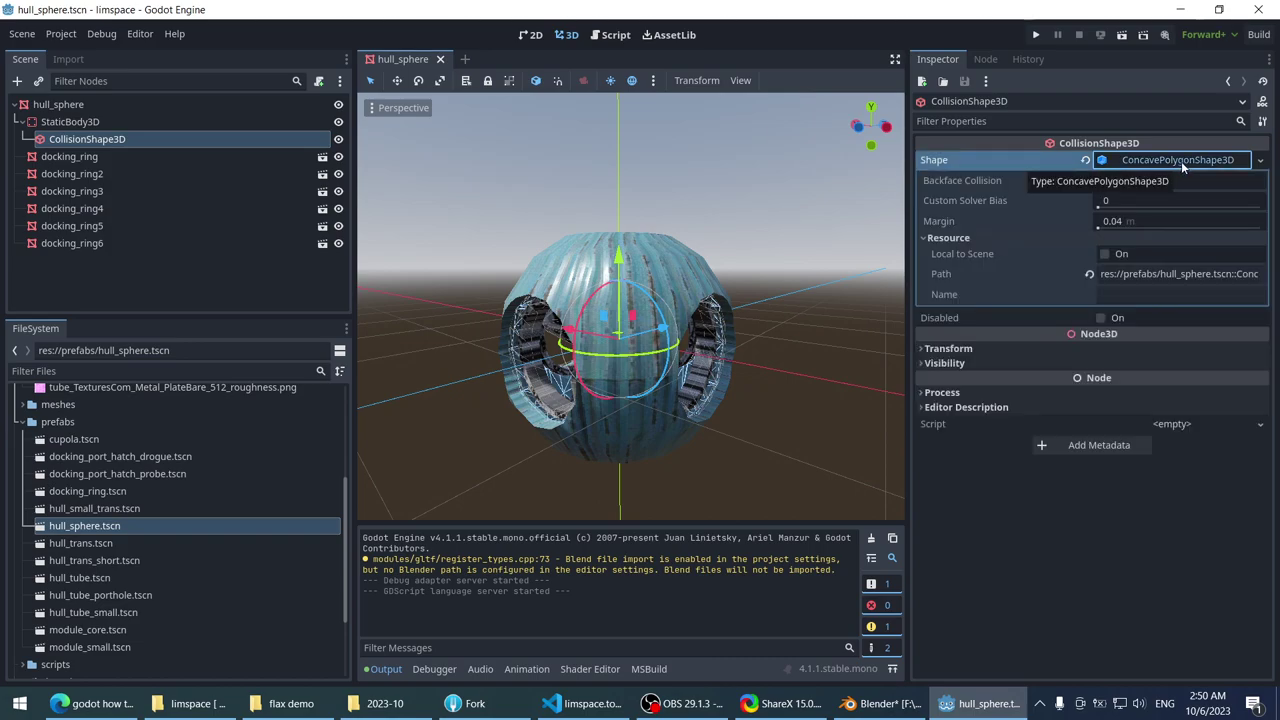
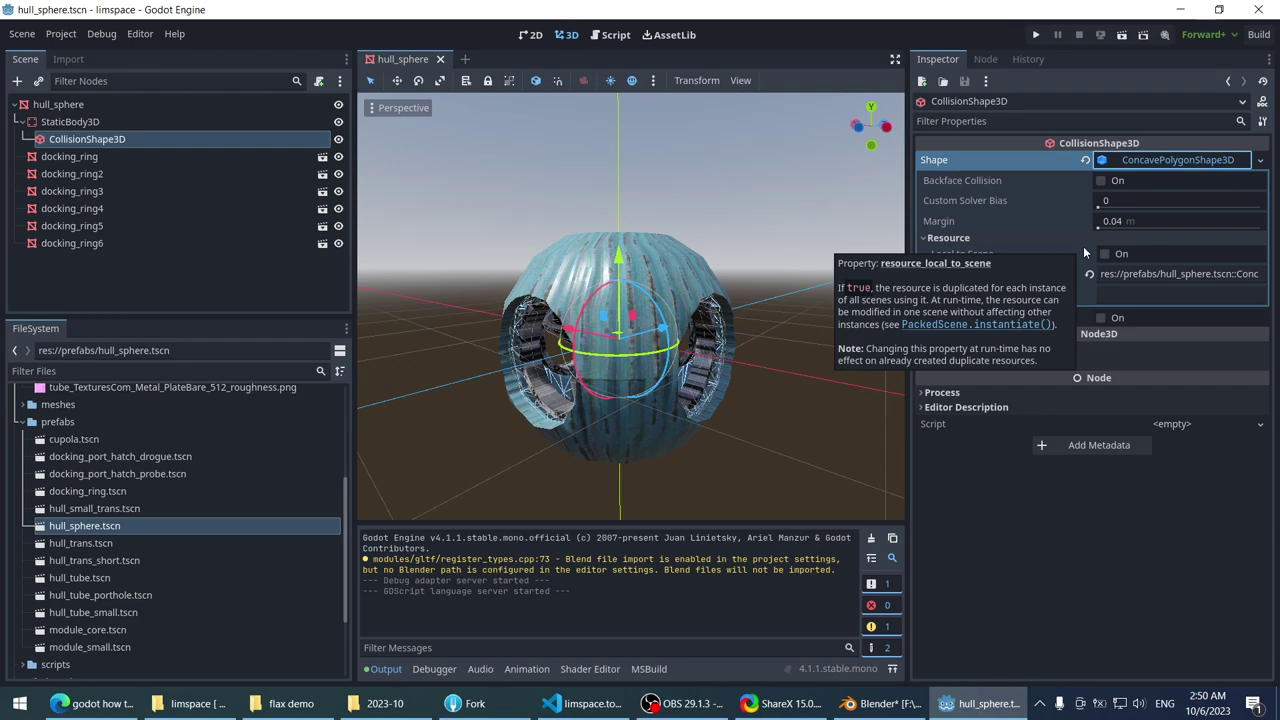
- Delete the existing CollisionShape3D node from under StaticBody3D
click(1205, 158)
click(1150, 162)
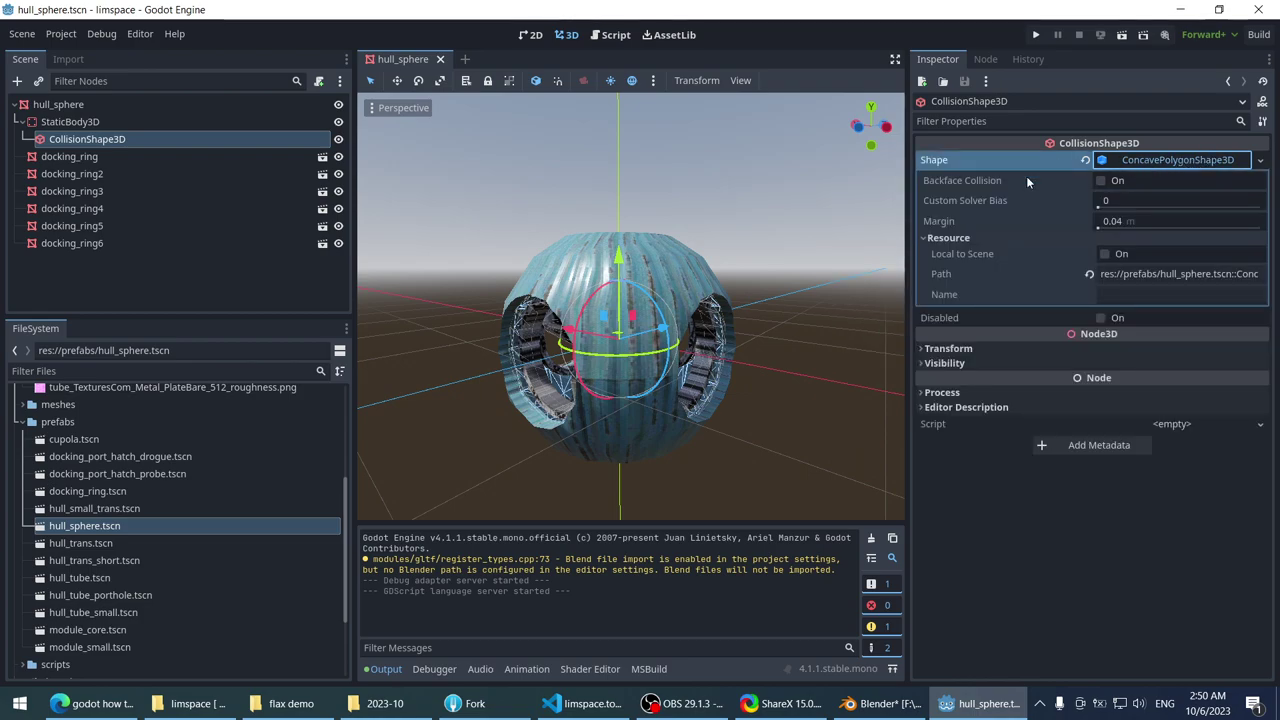
click(70, 110)
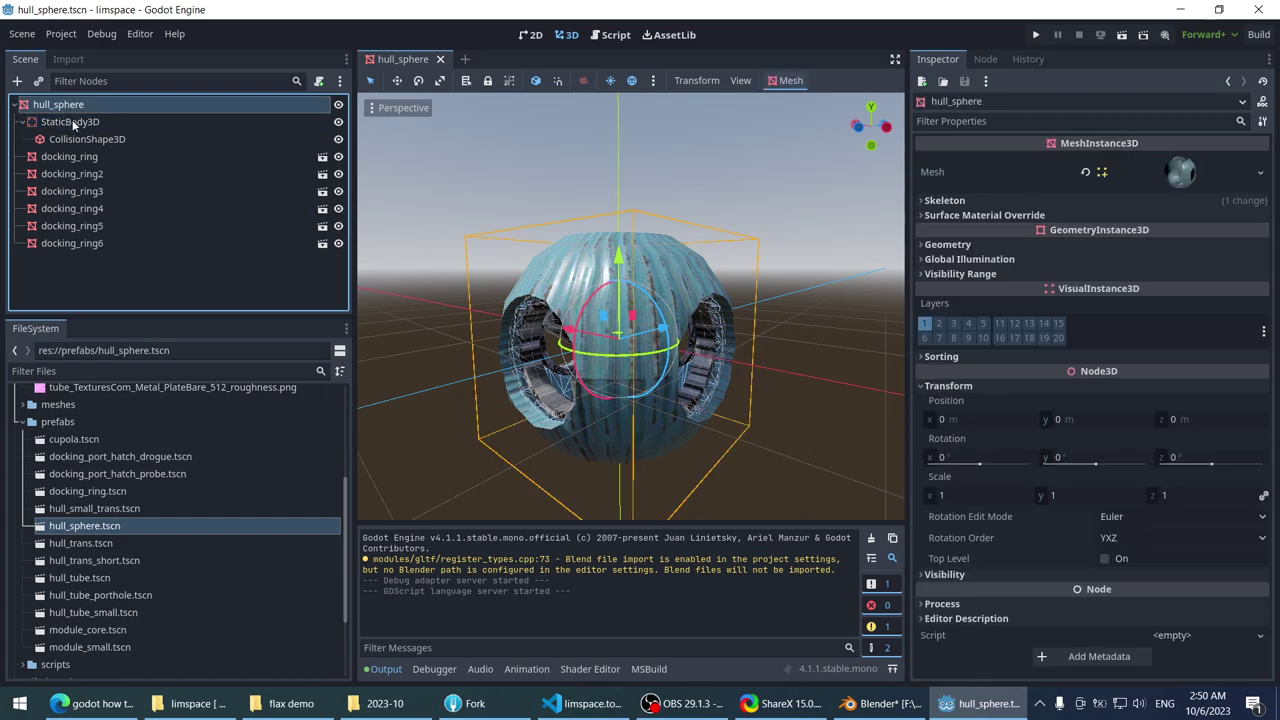
click(160, 117)
click(130, 104)
click(129, 117)
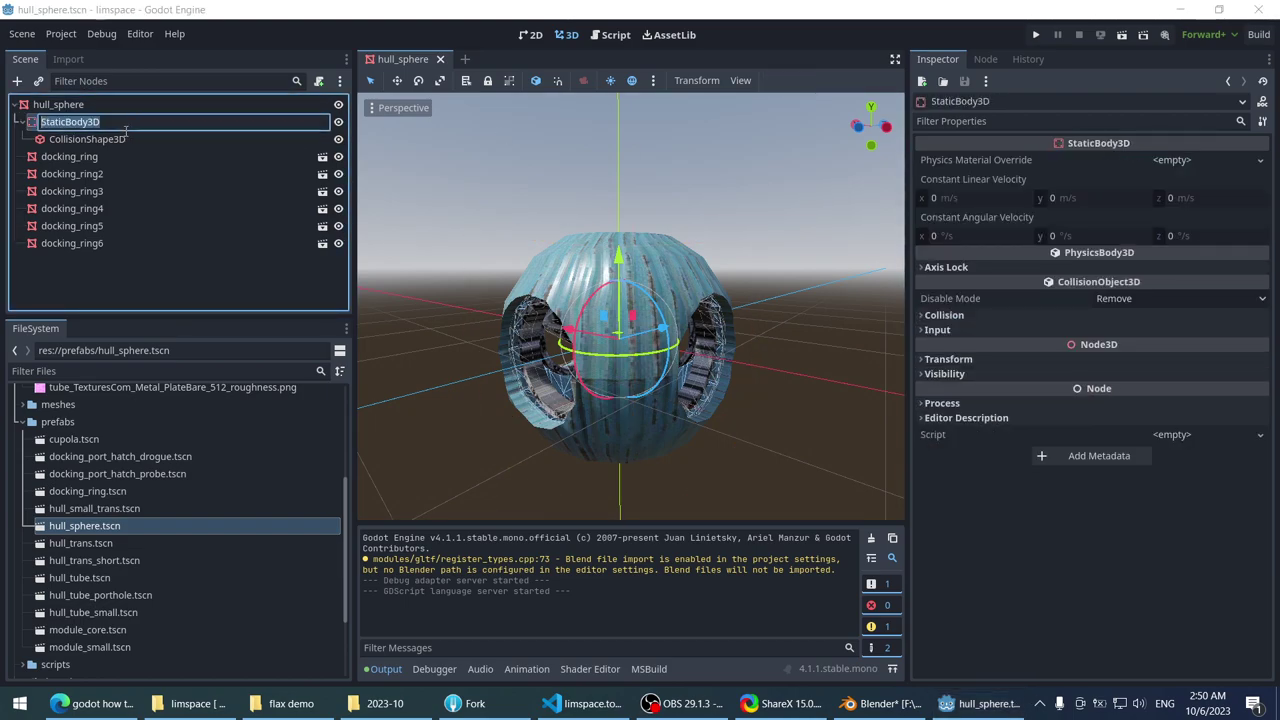
click(121, 139)
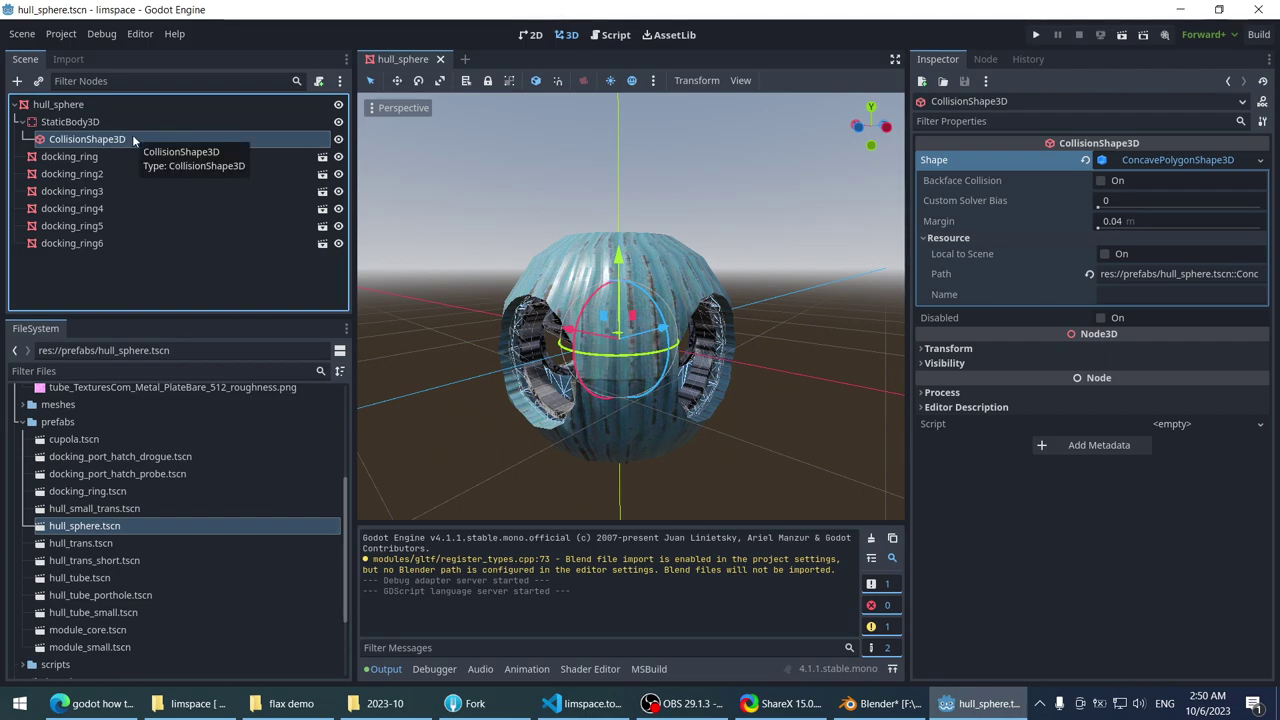
right_click(133, 140)
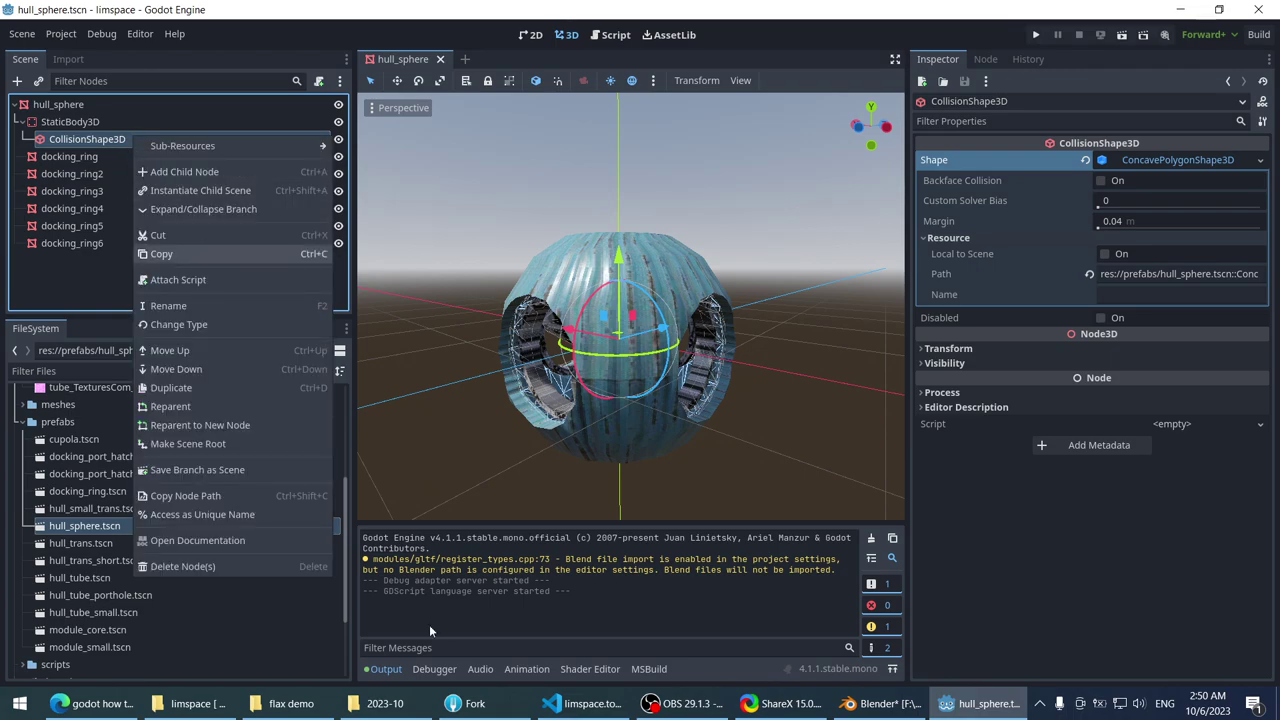
click(480, 712)
click(480, 705)
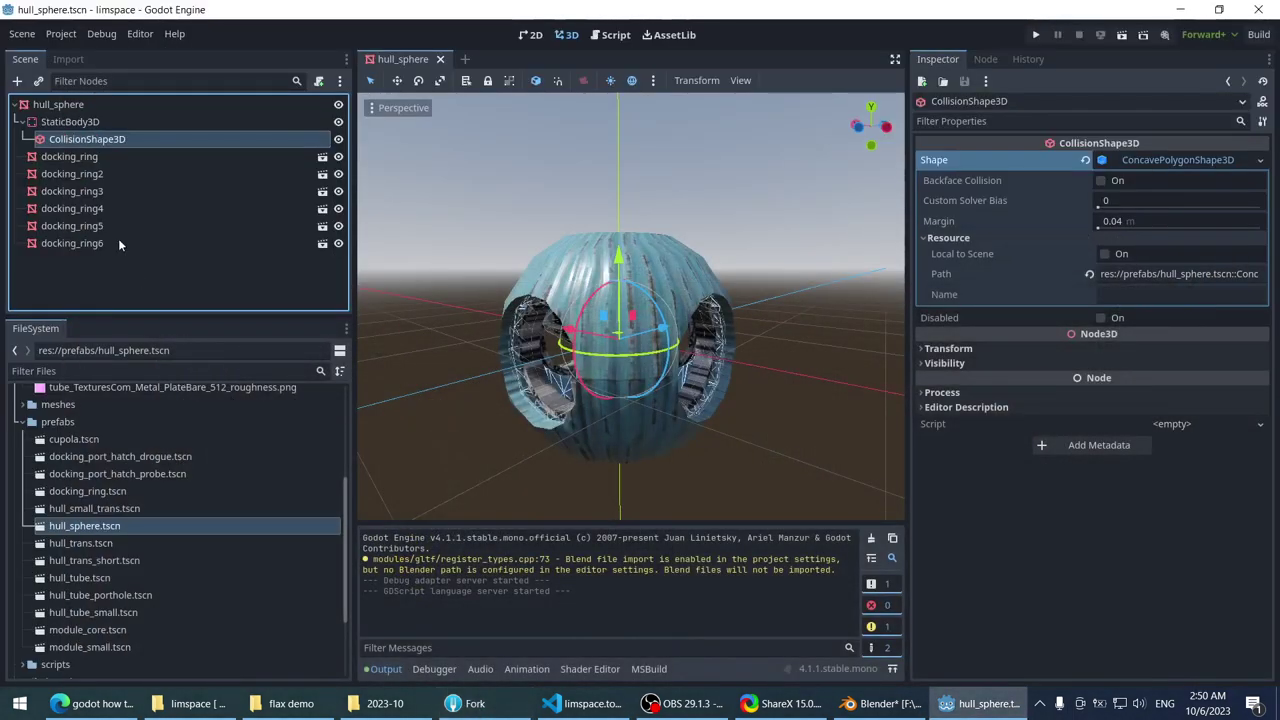
right_click(113, 146)
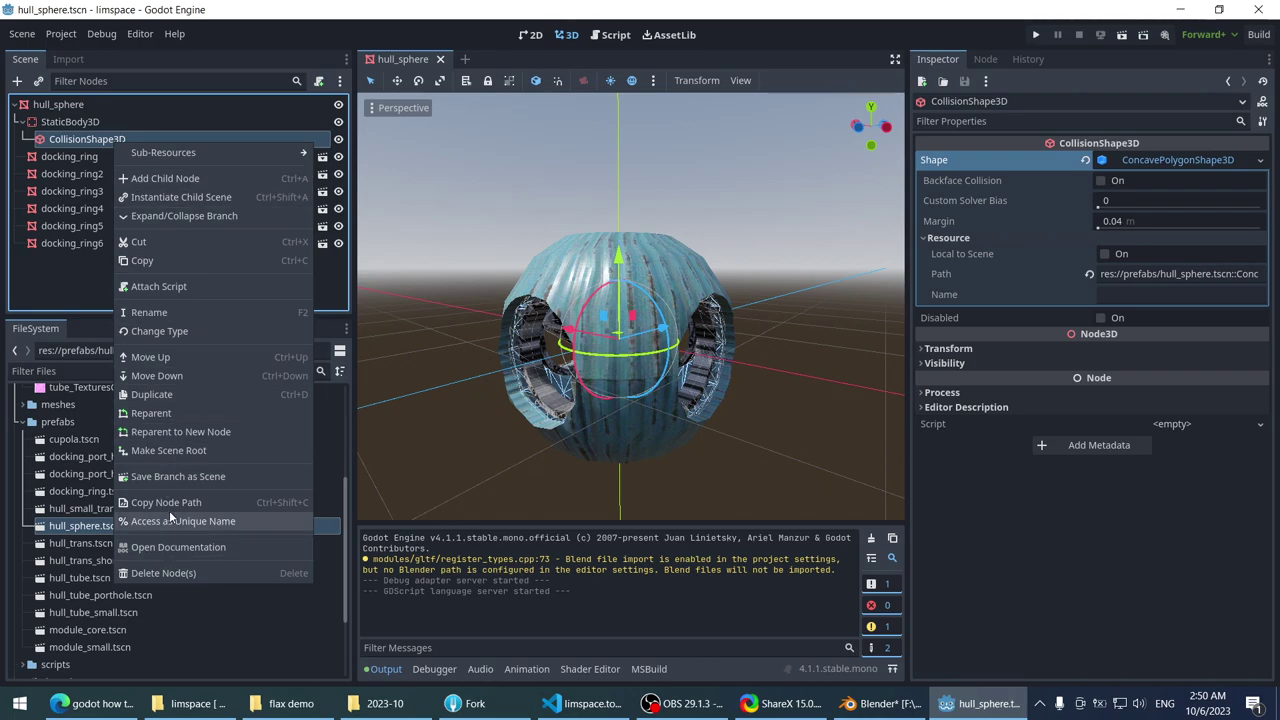
key(Escape)
click(67, 121)
click(66, 140)
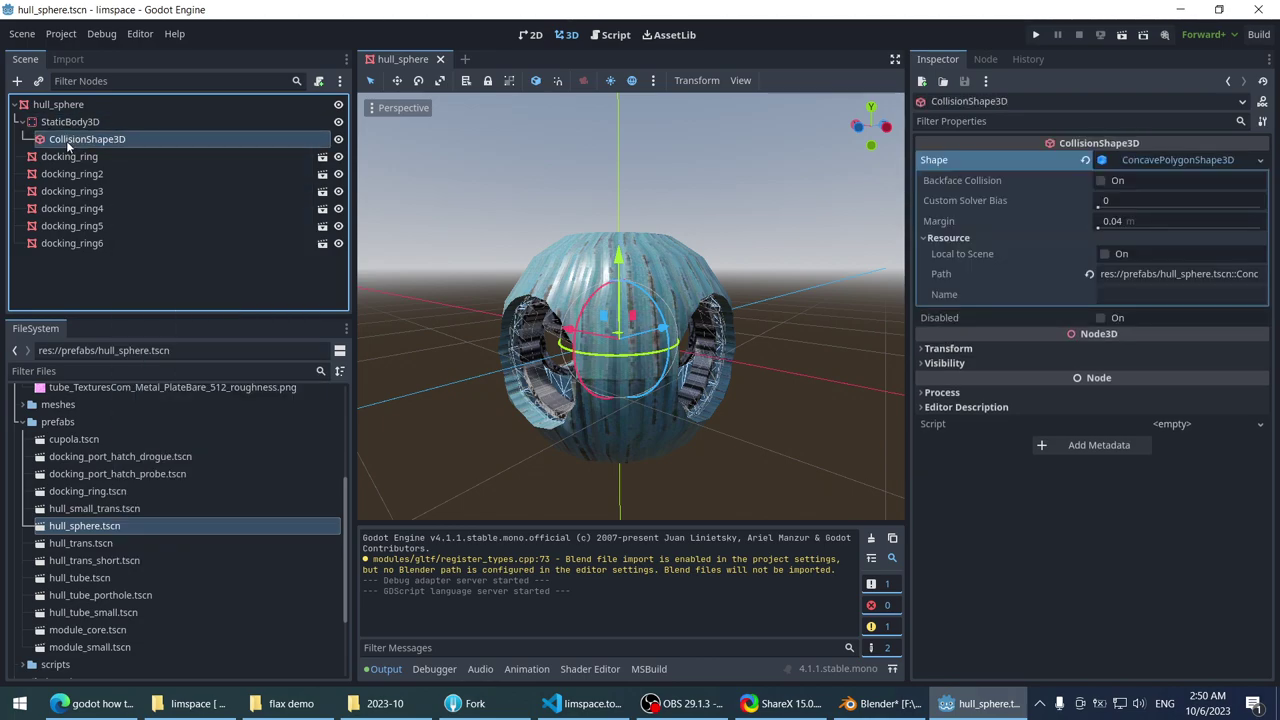
key(Delete)
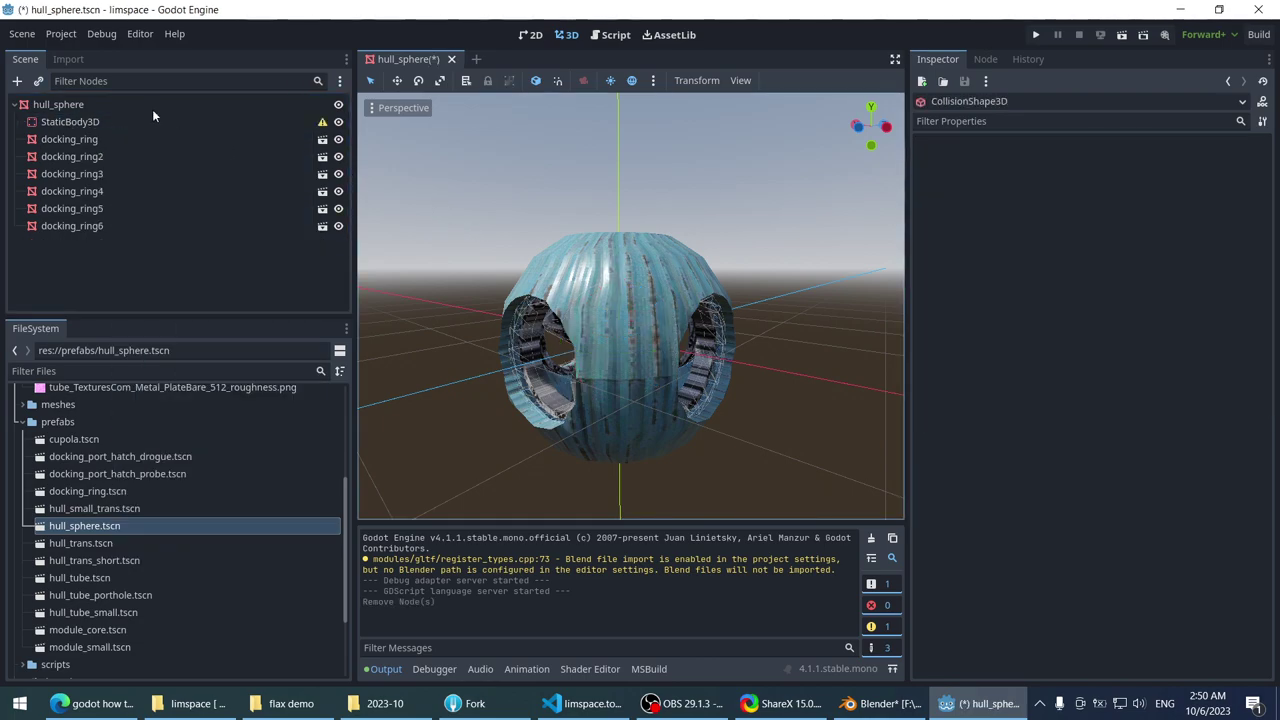
- Add a new CollisionShape3D under StaticBody3D and give it a new ConcavePolygonShape3D
click(152, 109)
click(134, 120)
right_click(133, 121)
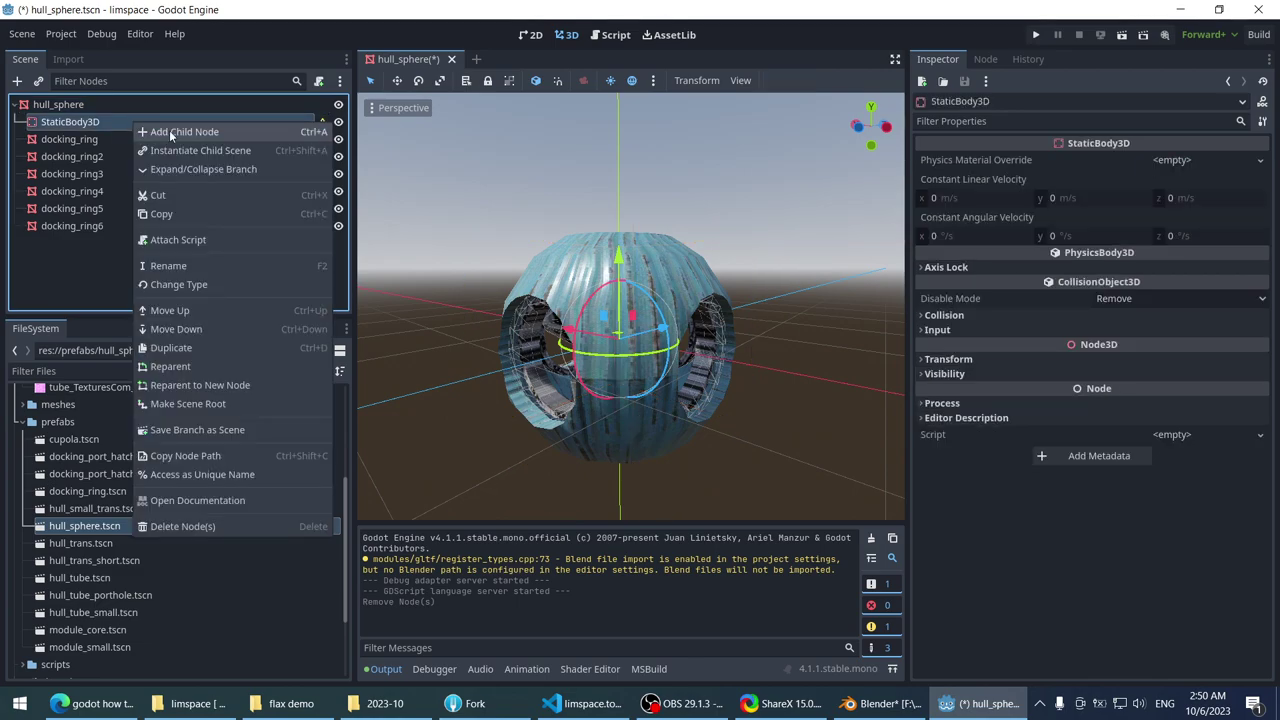
click(169, 131)
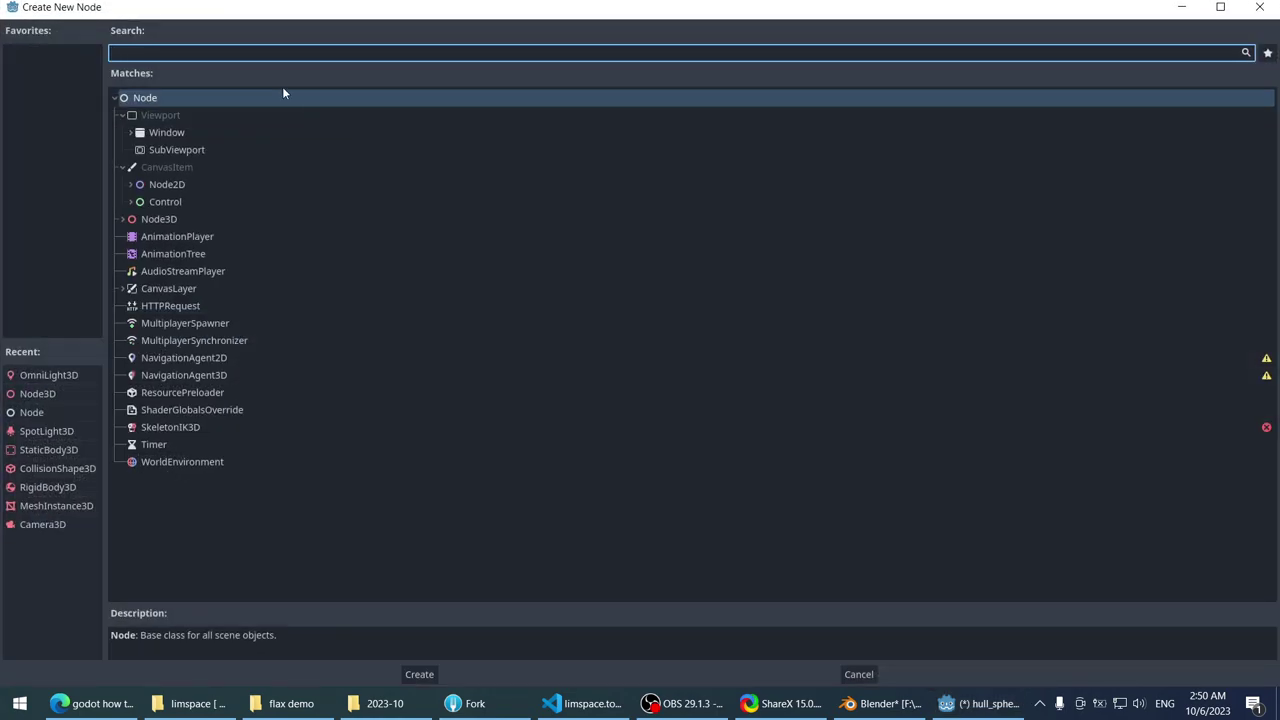
text(colli)
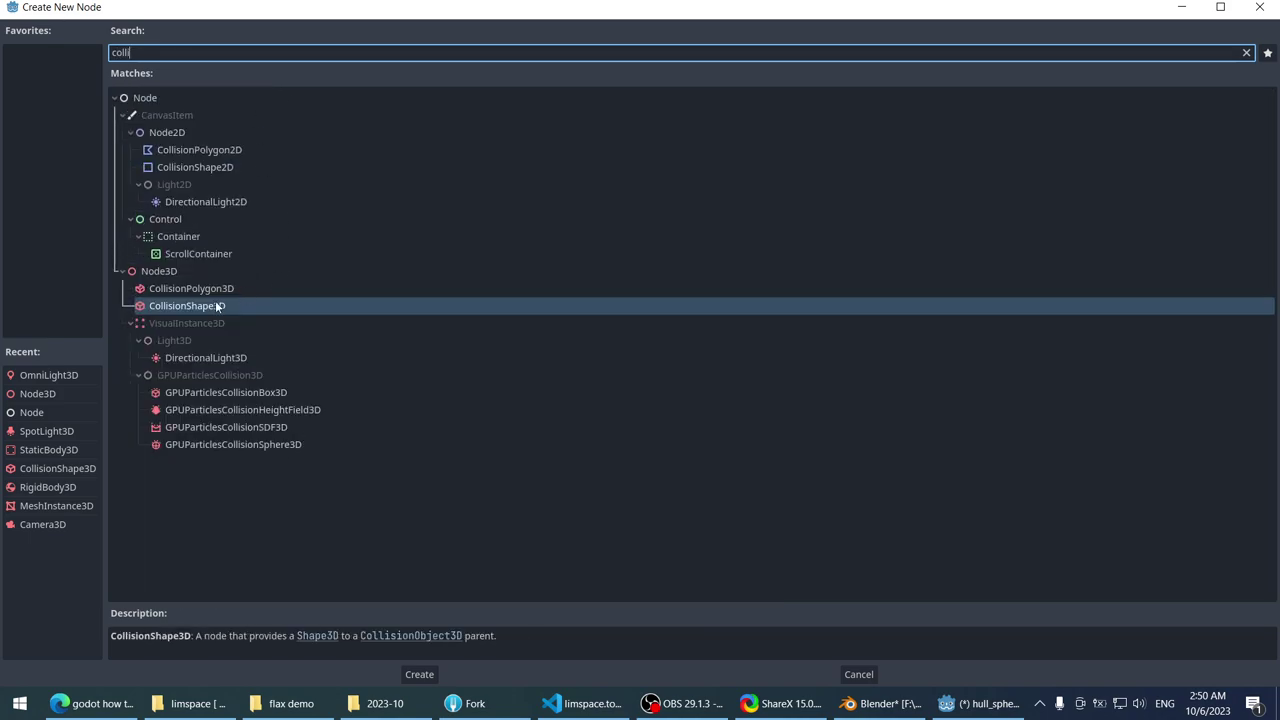
double_click(207, 307)
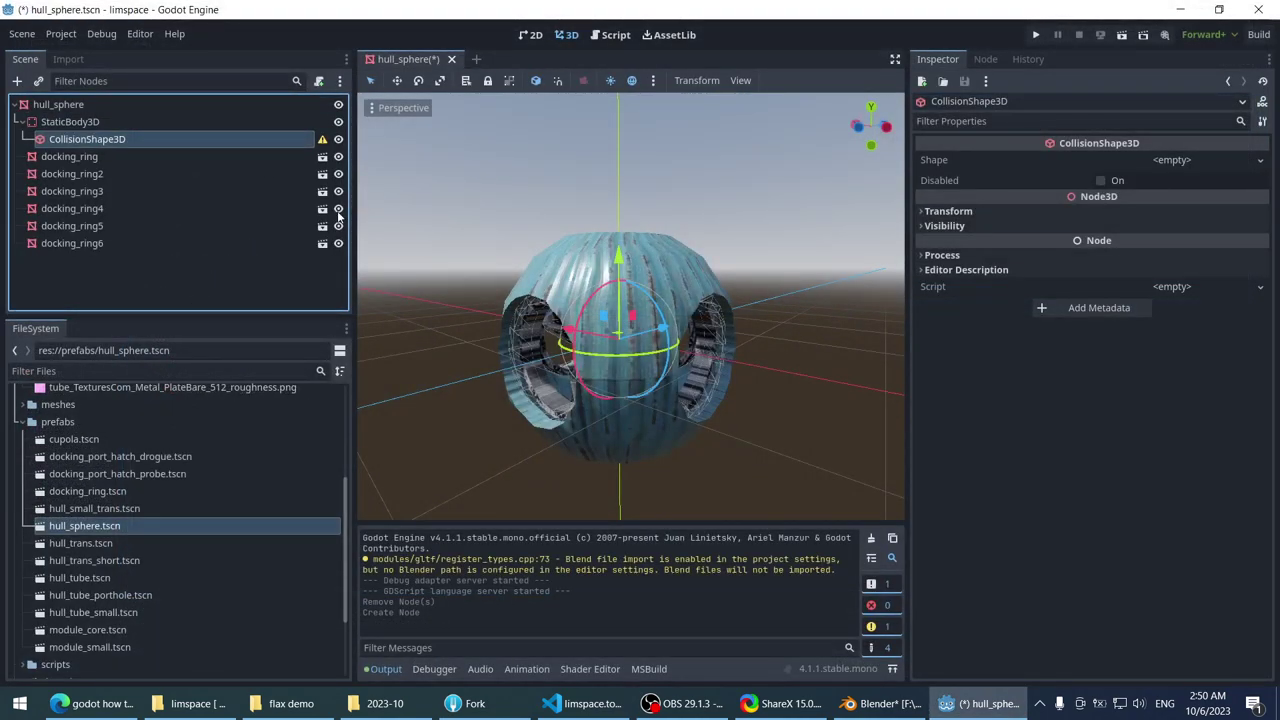
click(1169, 159)
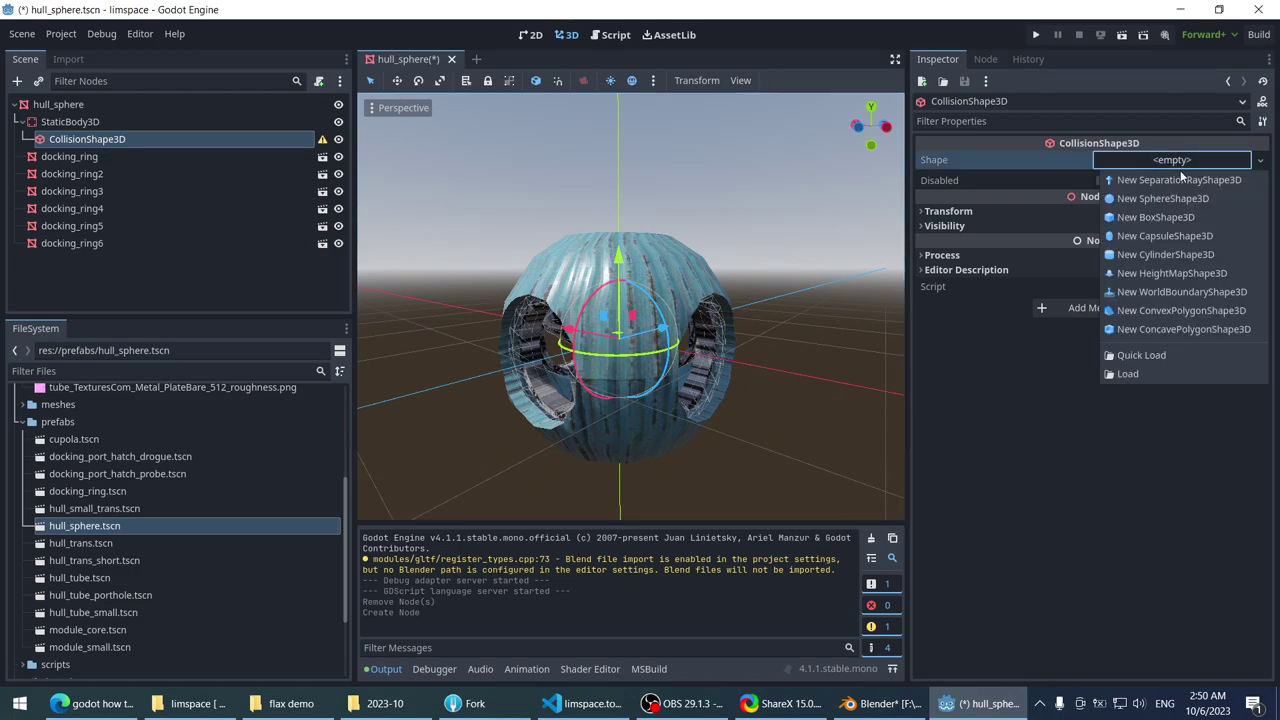
click(1197, 330)
- Inspect the sphere from inside and expand the ConcavePolygonShape3D's resource properties
scroll(683, 217, up, 3)
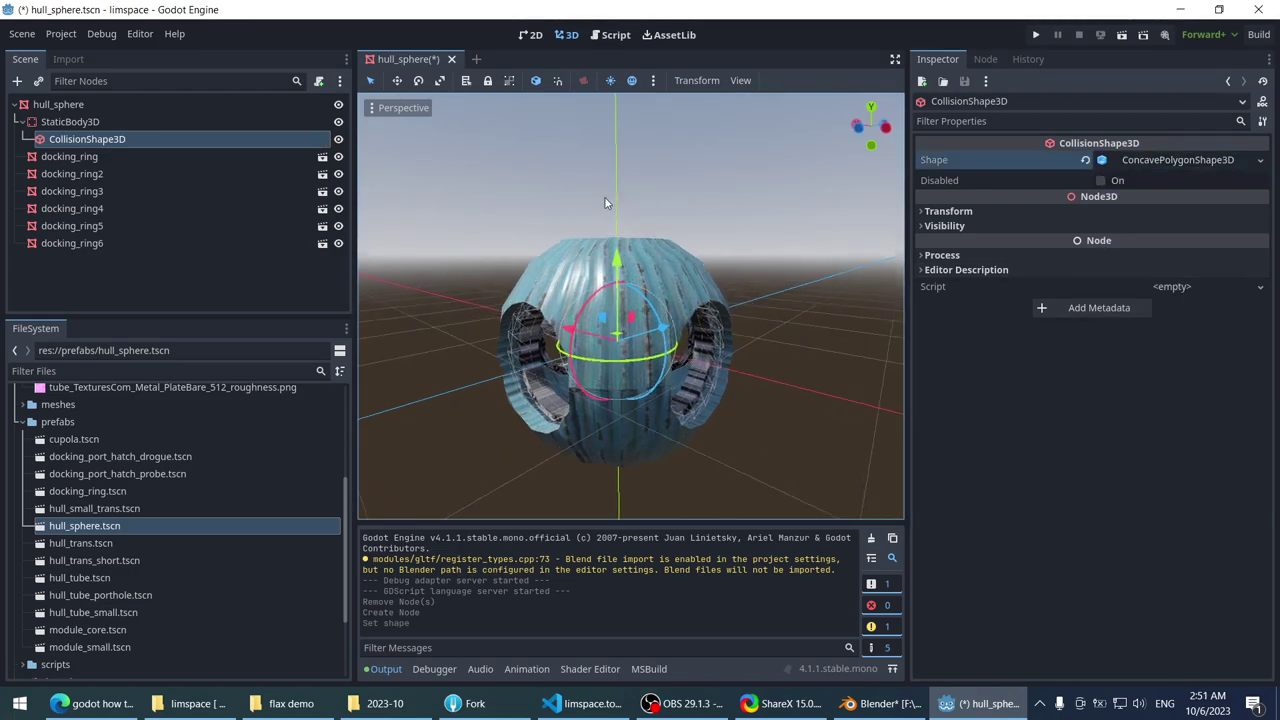
scroll(683, 217, up, 8)
middle_drag(650, 174, 708, 368)
scroll(768, 220, up, 6)
scroll(723, 330, down, 3)
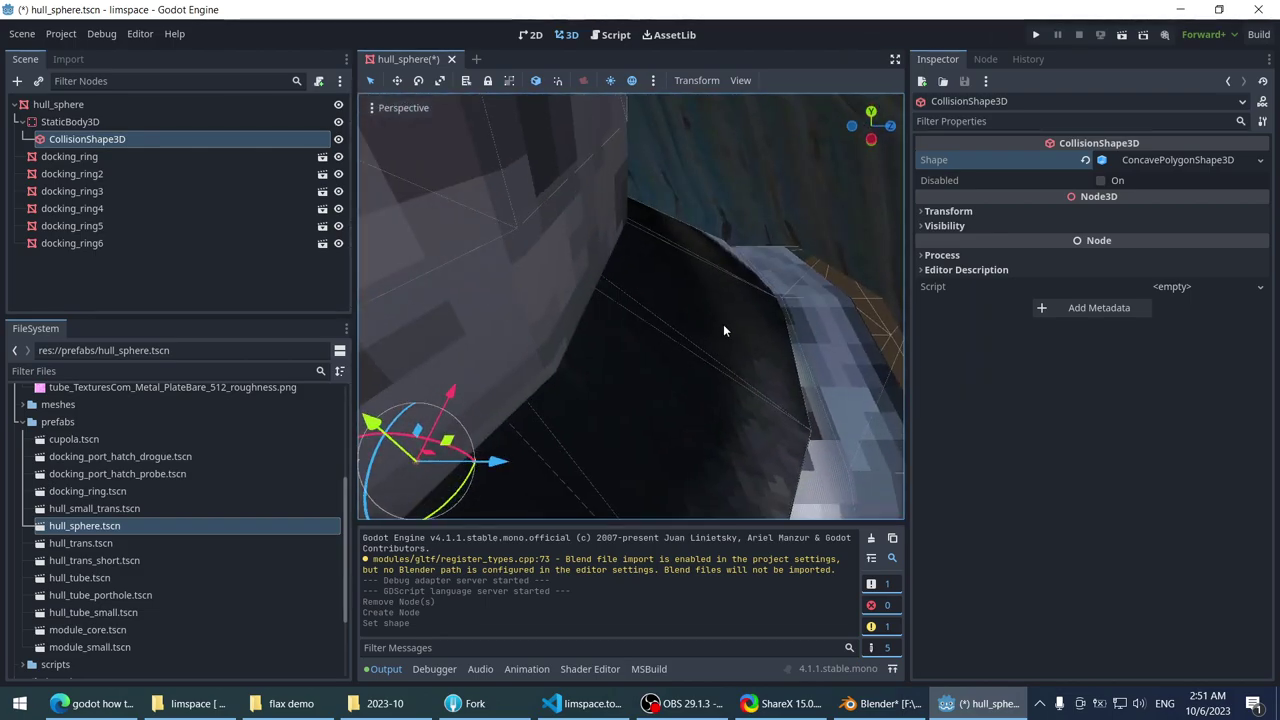
middle_drag(723, 330, 564, 217)
scroll(564, 217, down, 5)
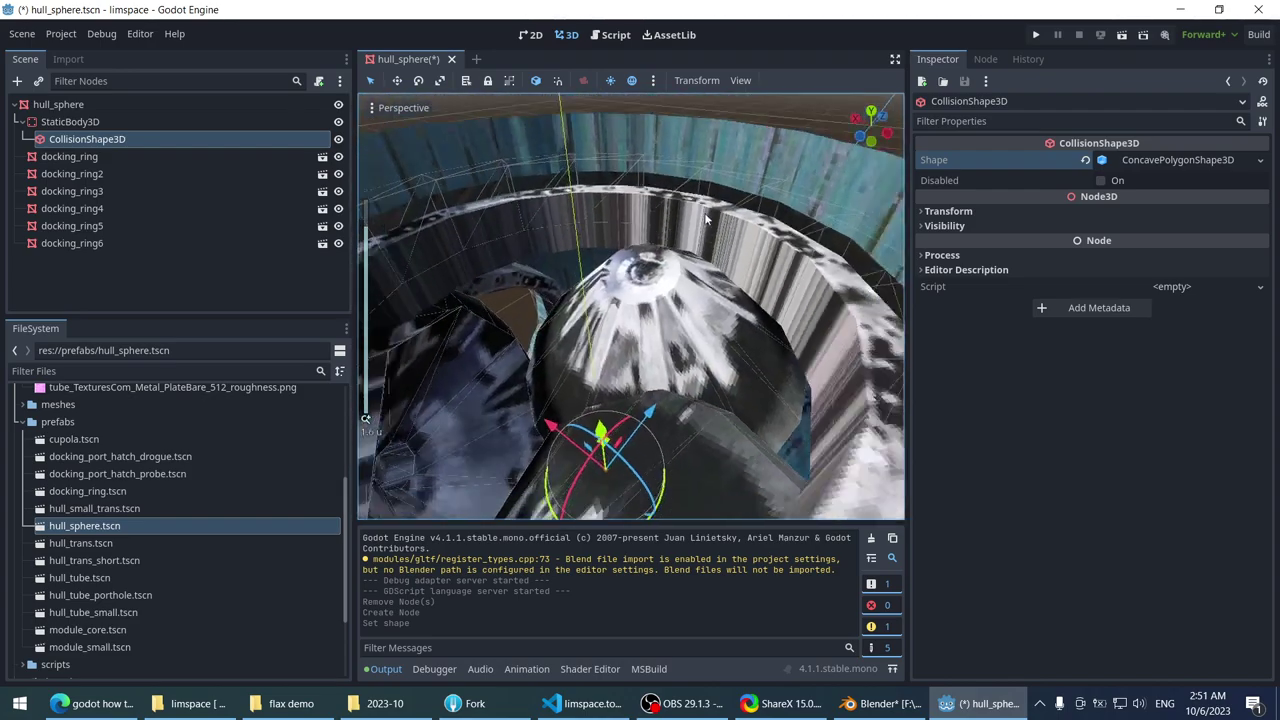
scroll(641, 210, up, 2)
click(1190, 160)
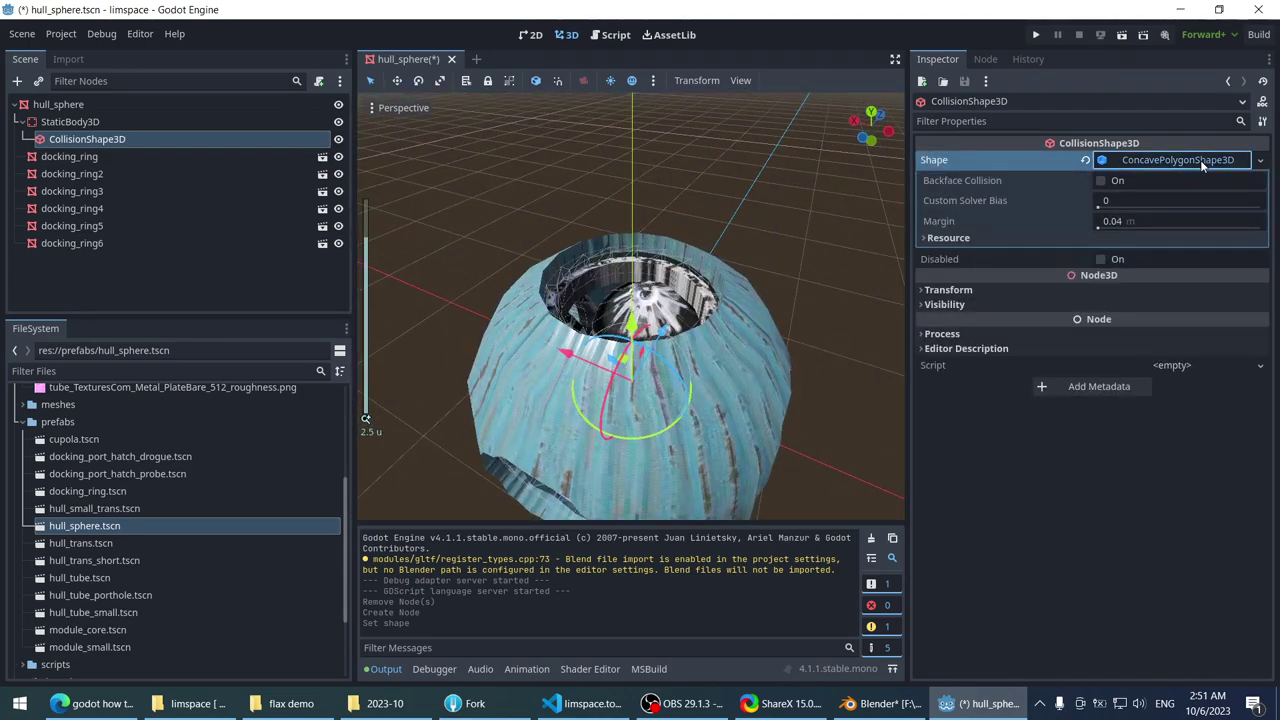
click(988, 240)
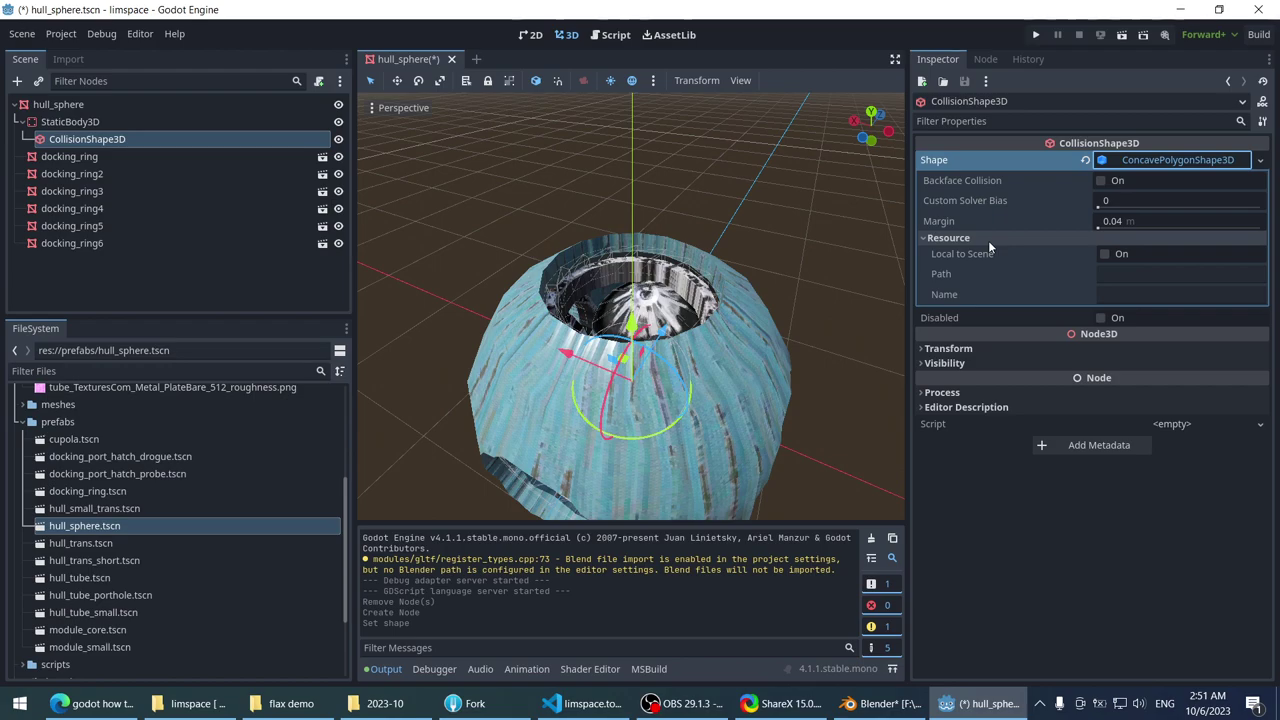
- Save the hull_sphere scene with the new collision shape
scroll(553, 144, up, 3)
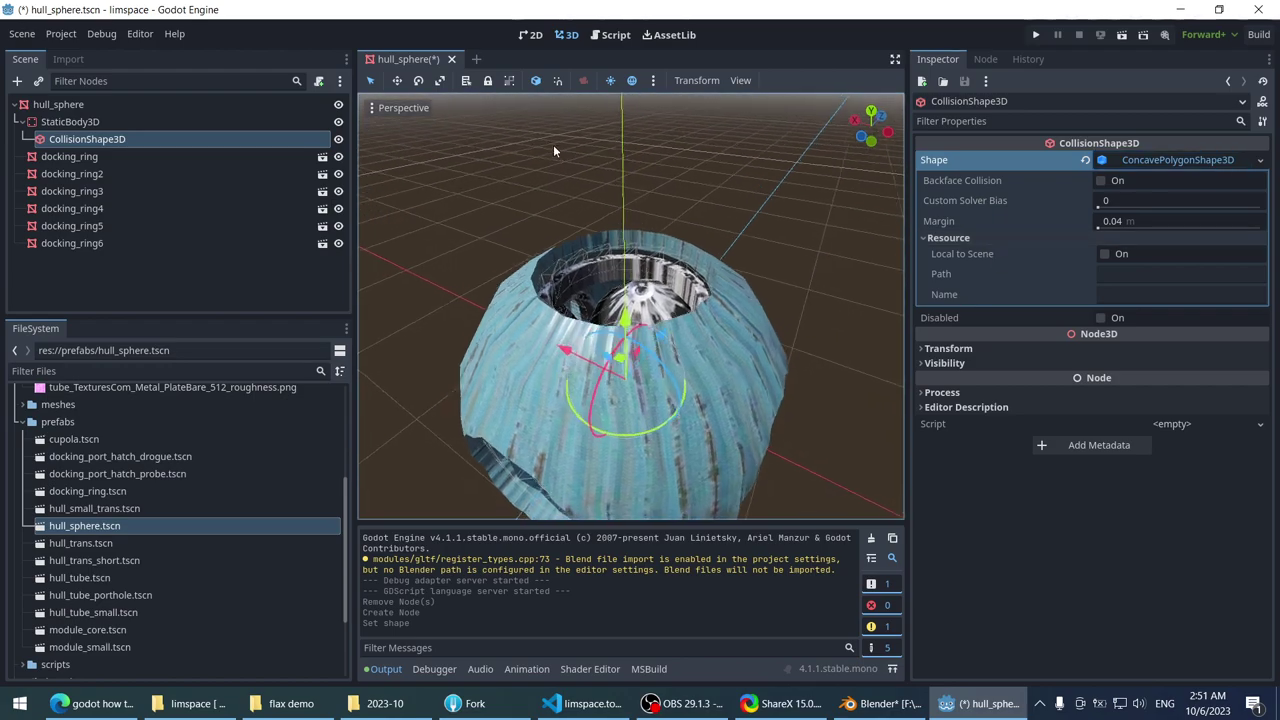
key(ctrl+s)
scroll(592, 148, up, 5)
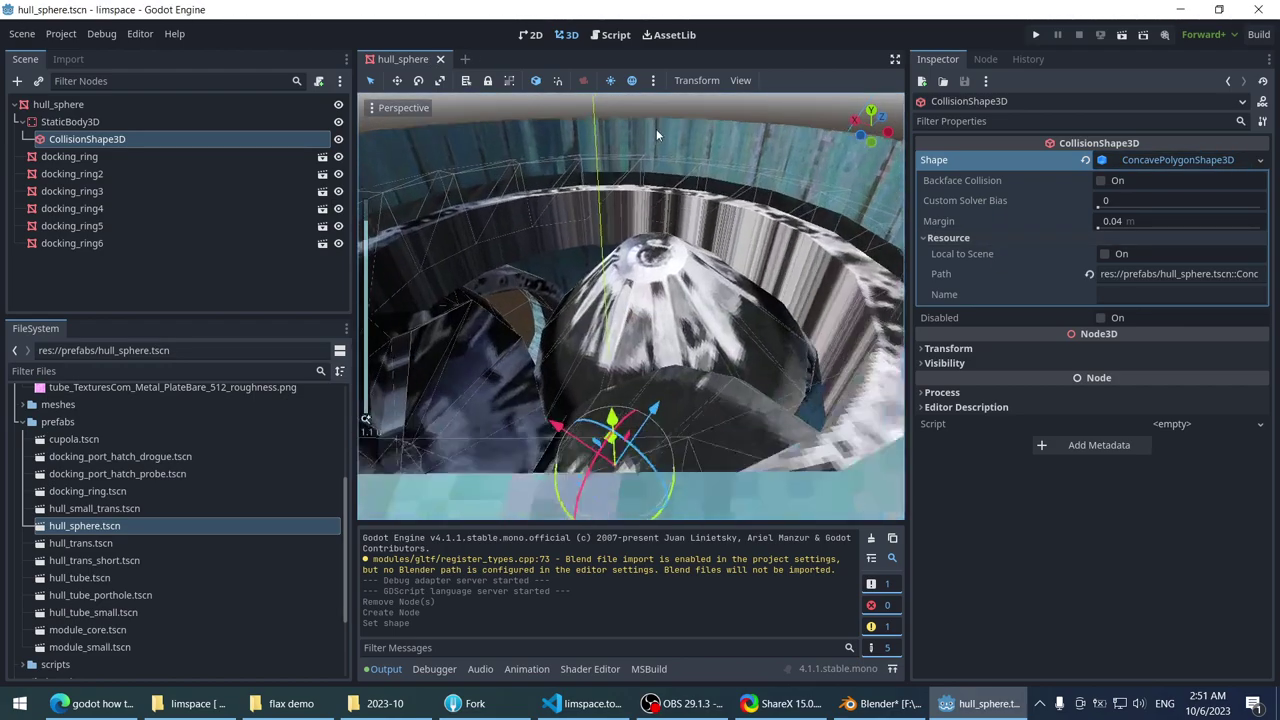
middle_drag(656, 129, 534, 142)
scroll(433, 171, down, 10)
scroll(532, 232, up, 3)
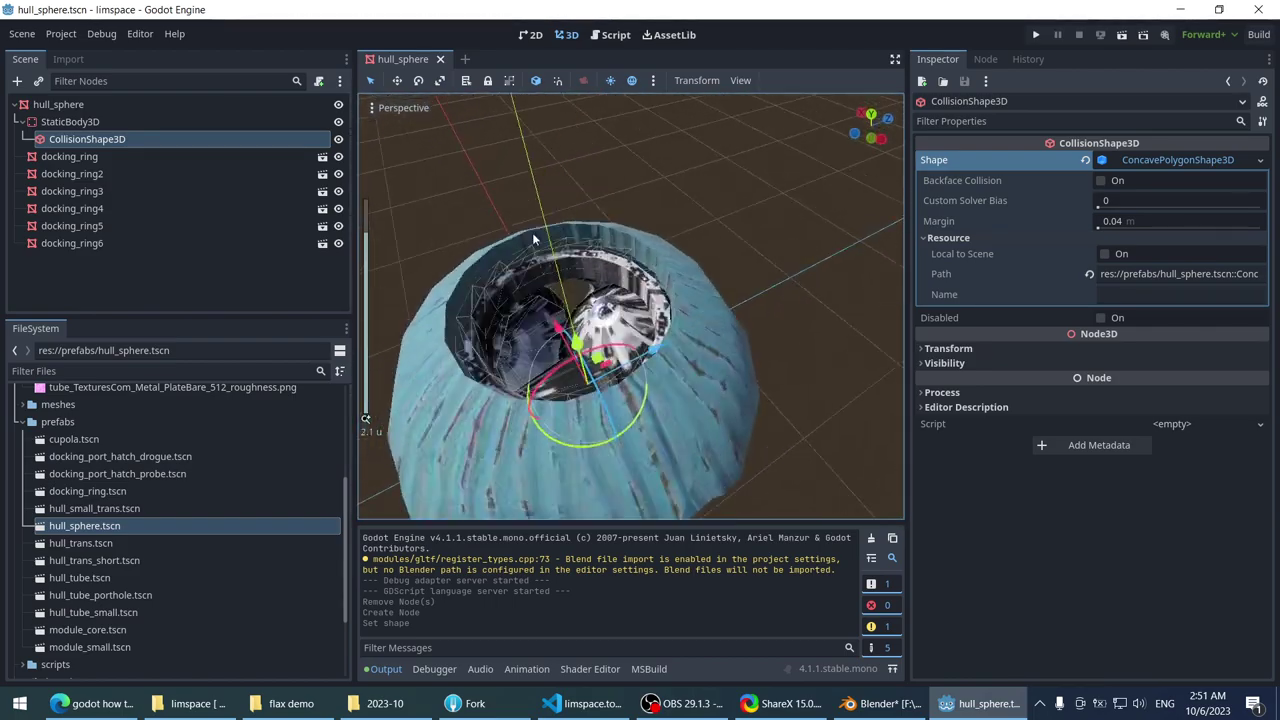
click(58, 104)
- Open the CollisionShape3D's ConcavePolygonShape3D resource for editing
right_click(60, 106)
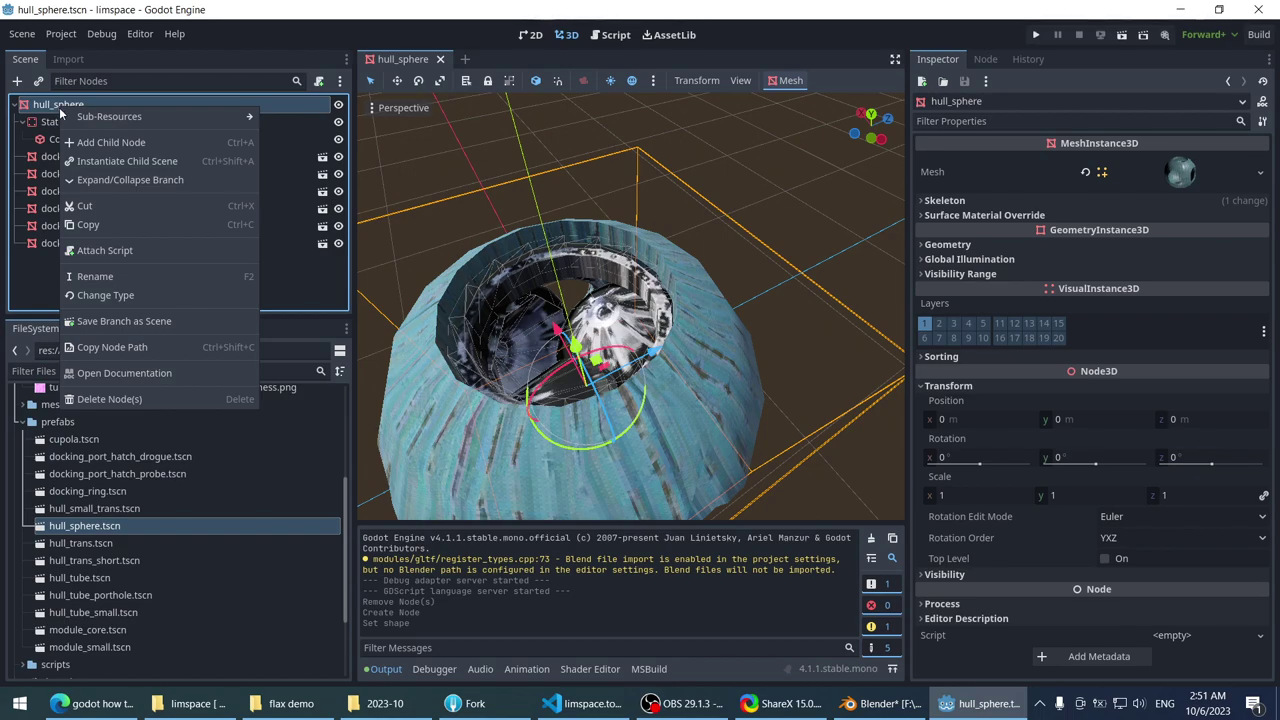
click(54, 124)
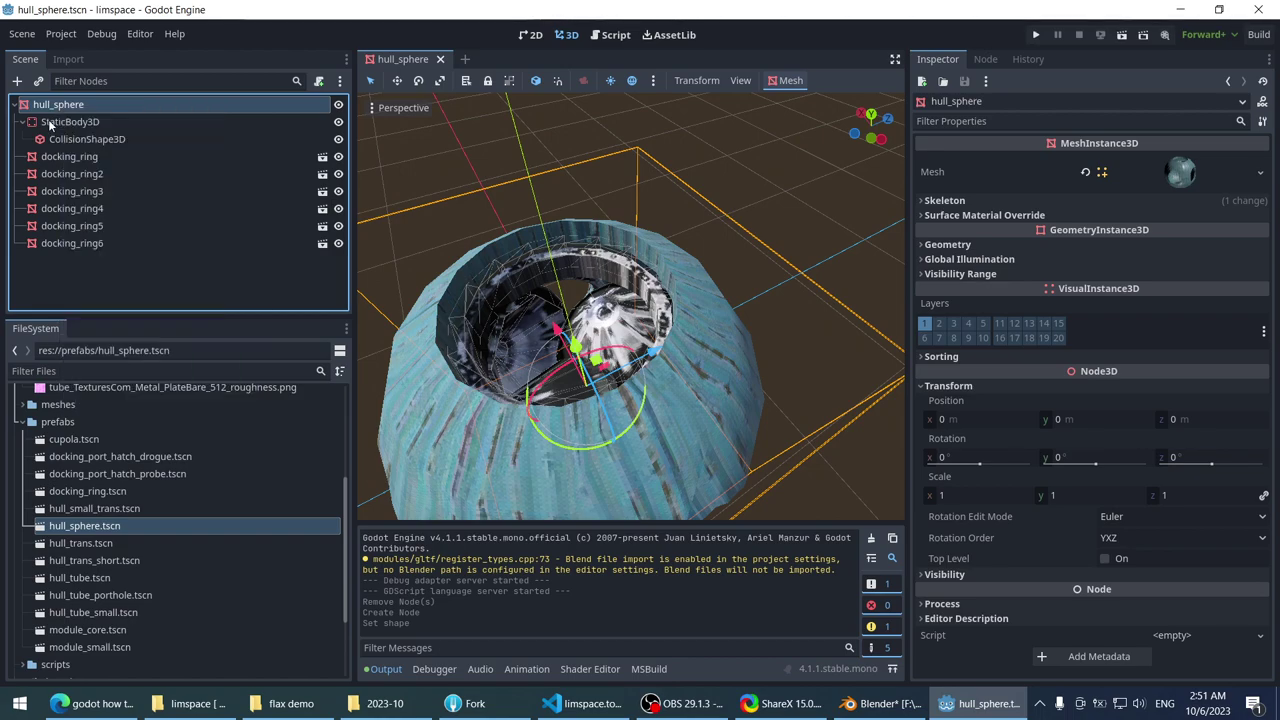
click(88, 139)
right_click(89, 140)
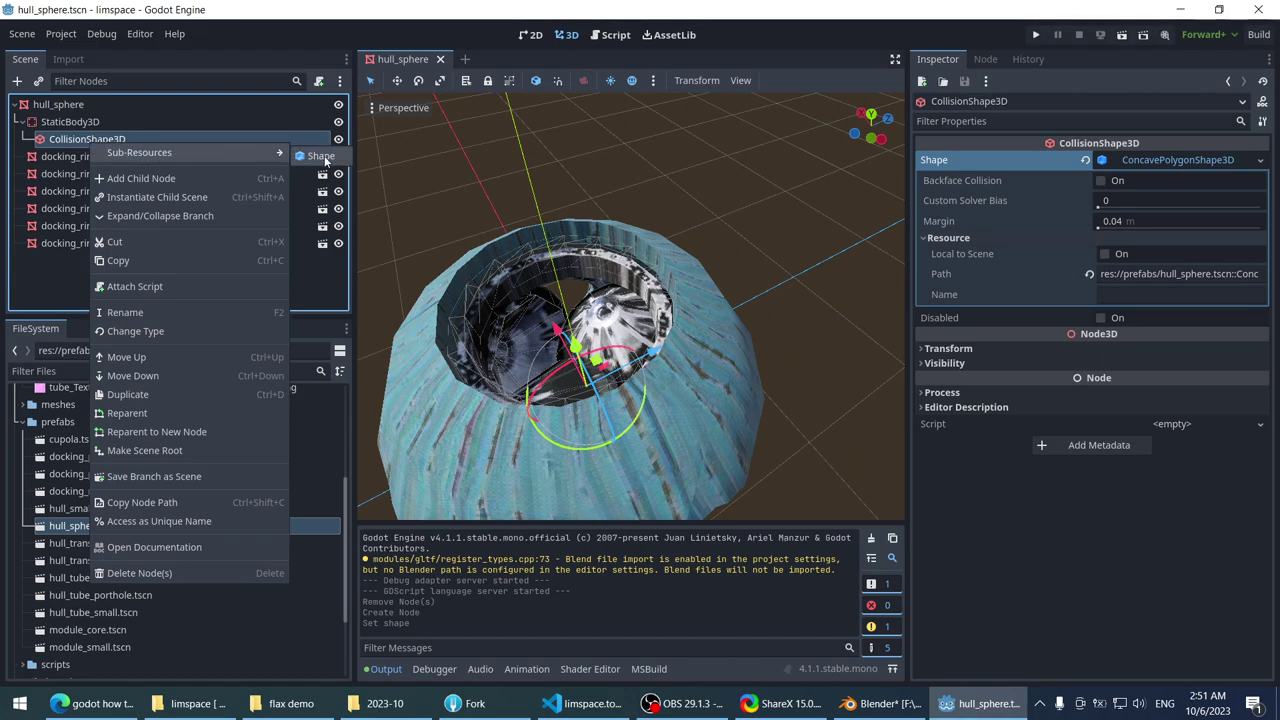
click(318, 156)
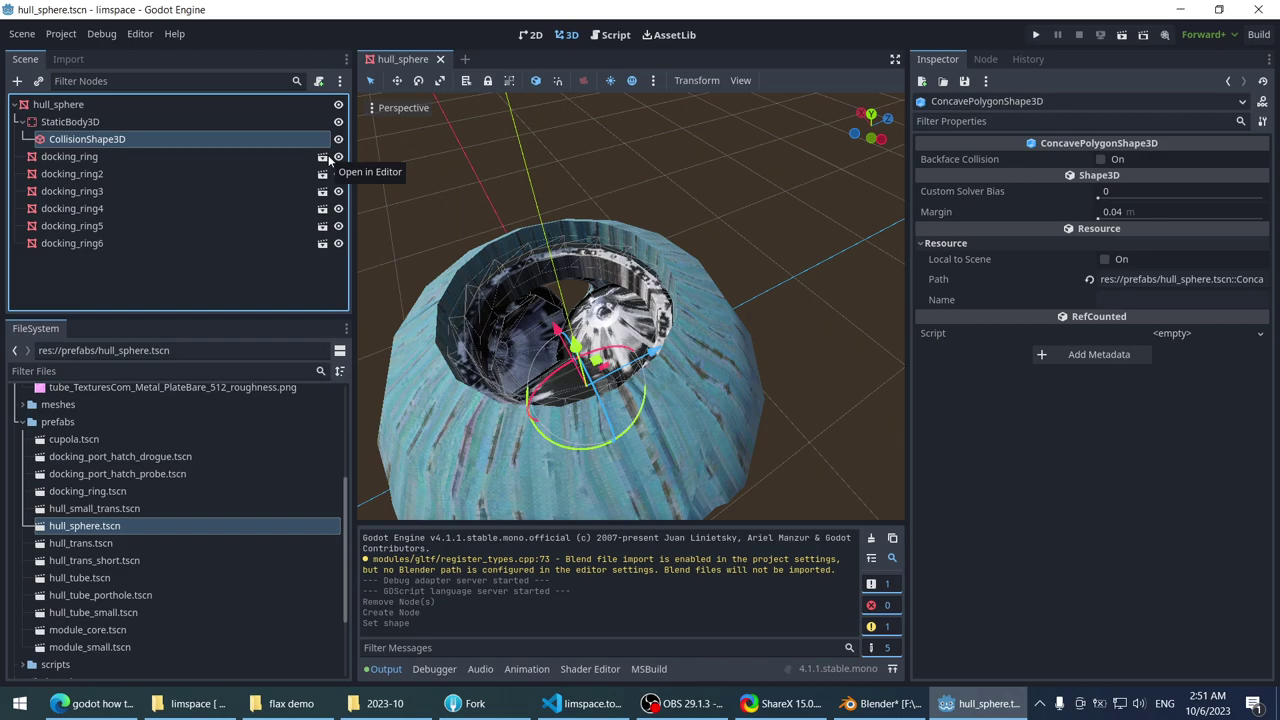
- Add a MeshInstance3D node via a 'meshin' search and nest it under CollisionShape3D
right_click(203, 141)
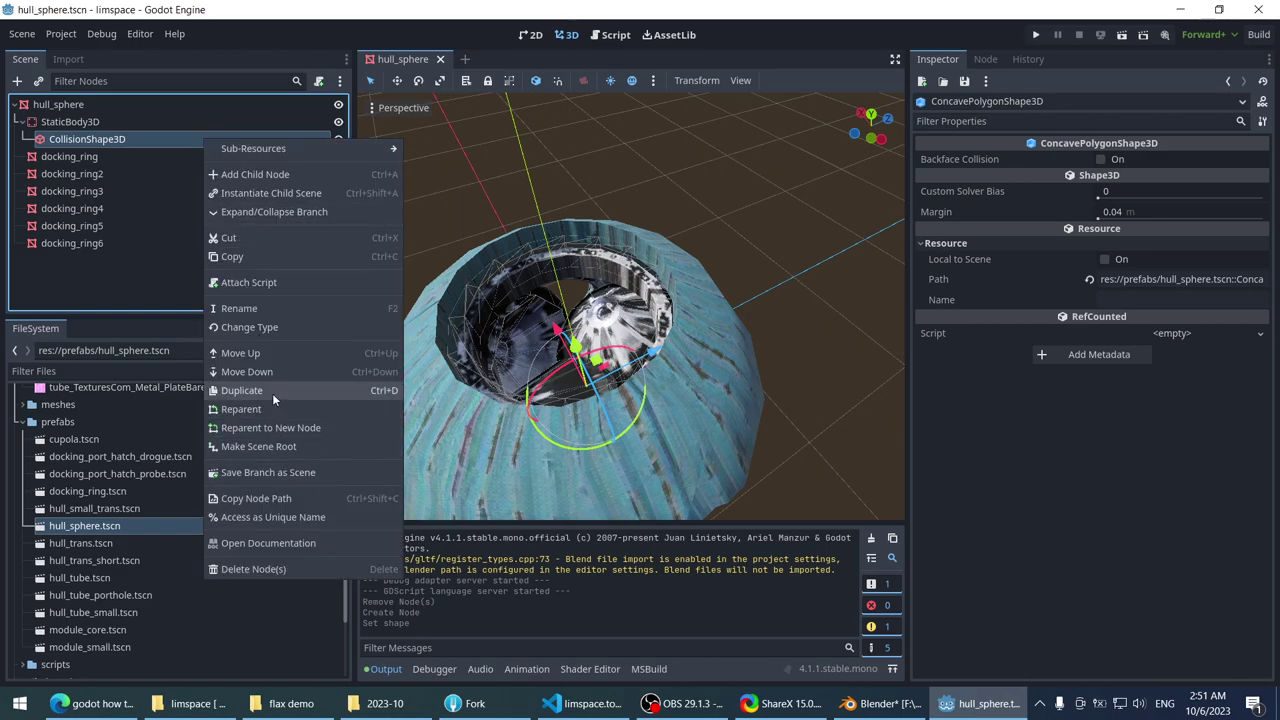
click(274, 172)
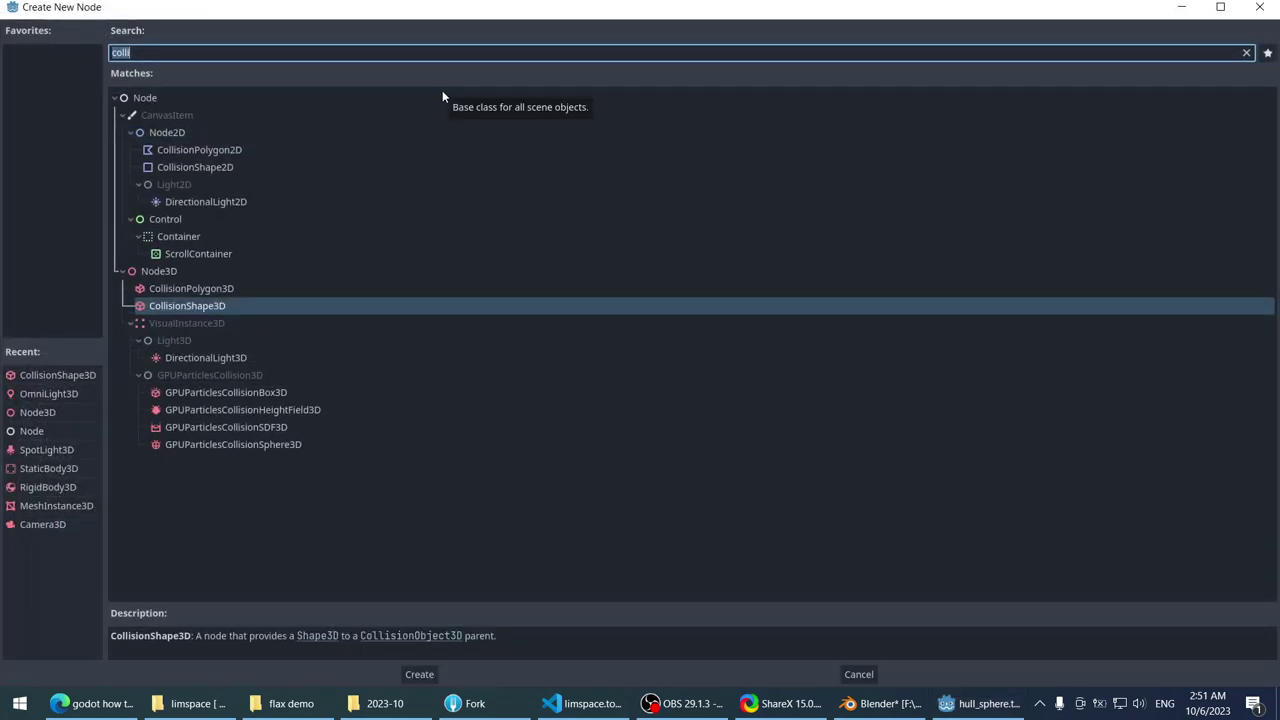
text(sub)
key(BackSpace)
key(BackSpace)
key(BackSpace)
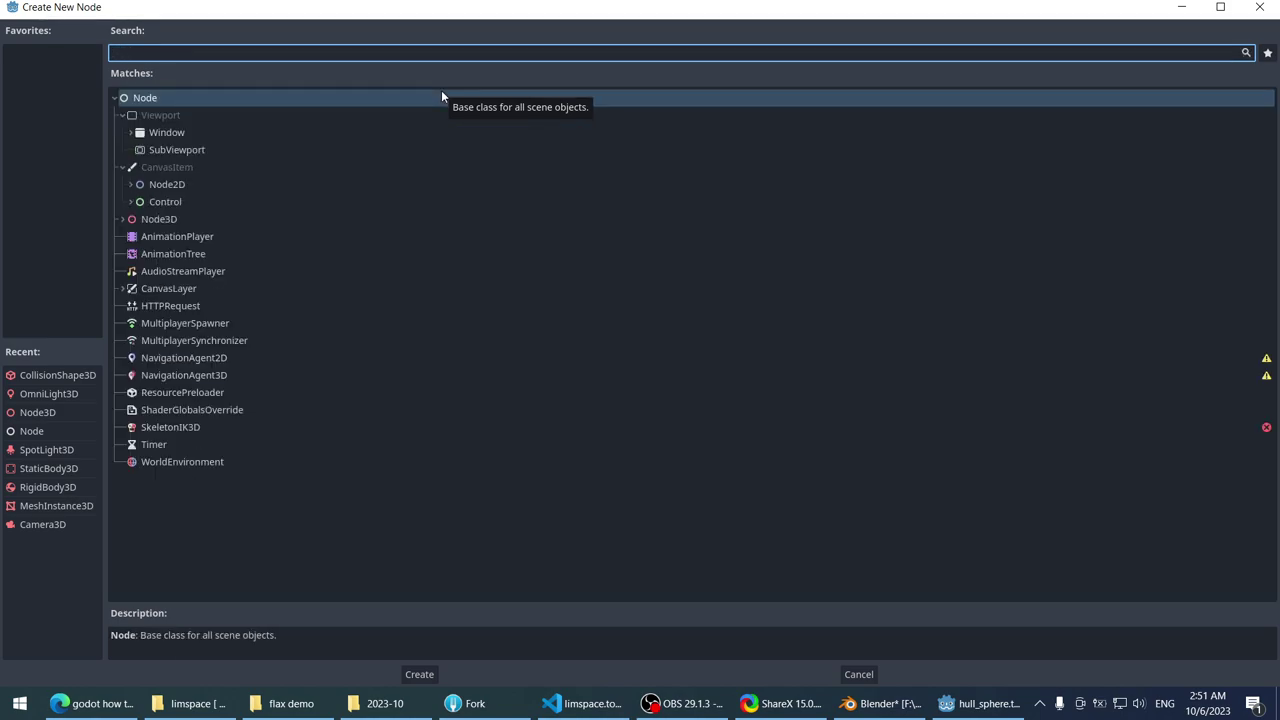
text(node)
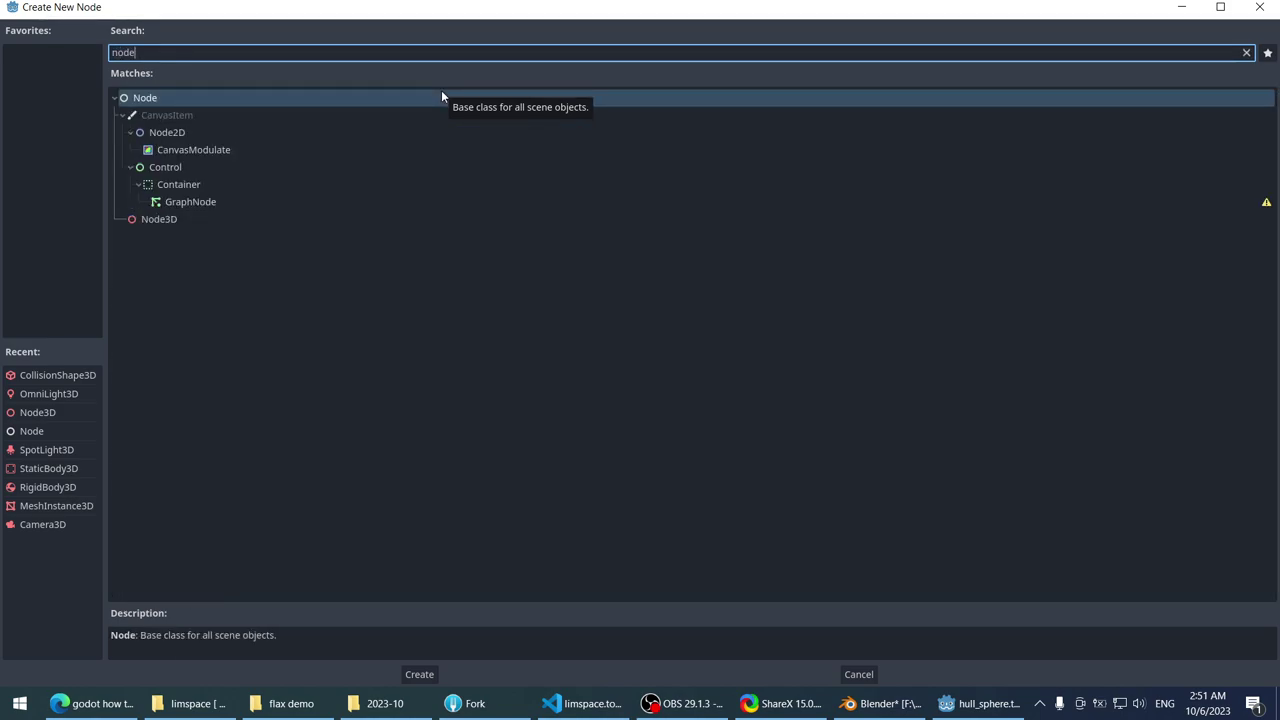
text(meshin)
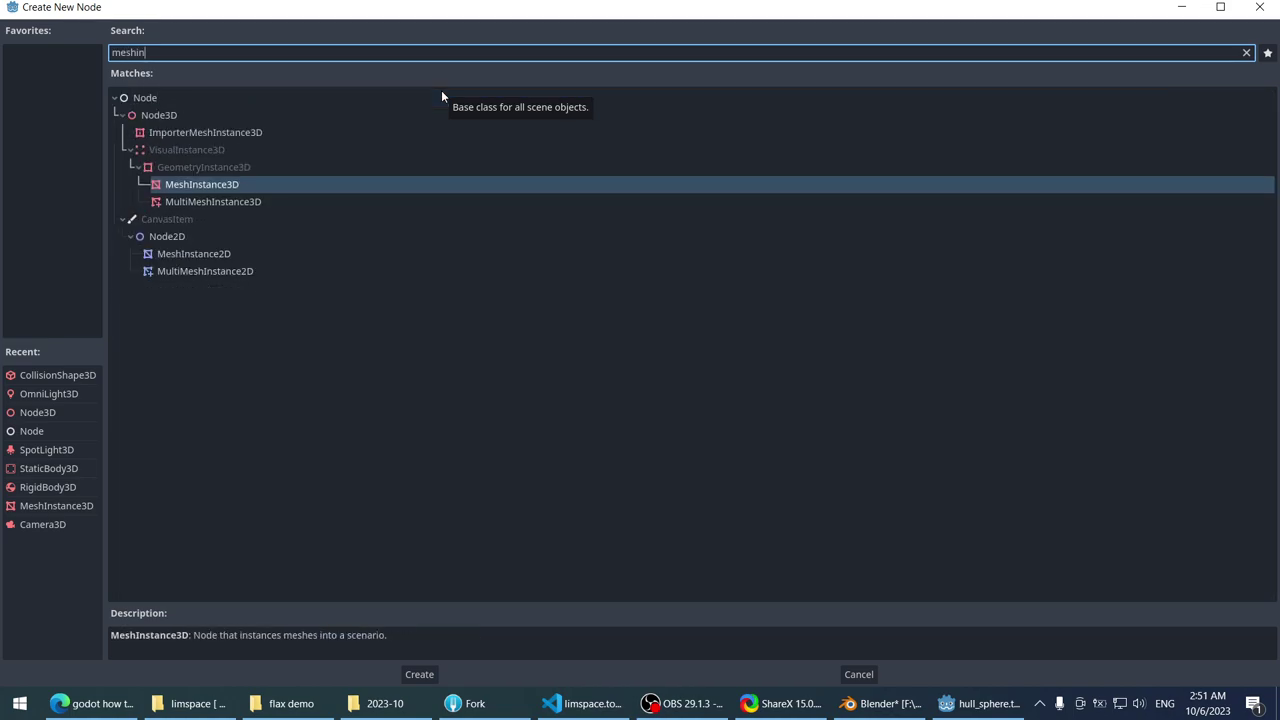
double_click(245, 185)
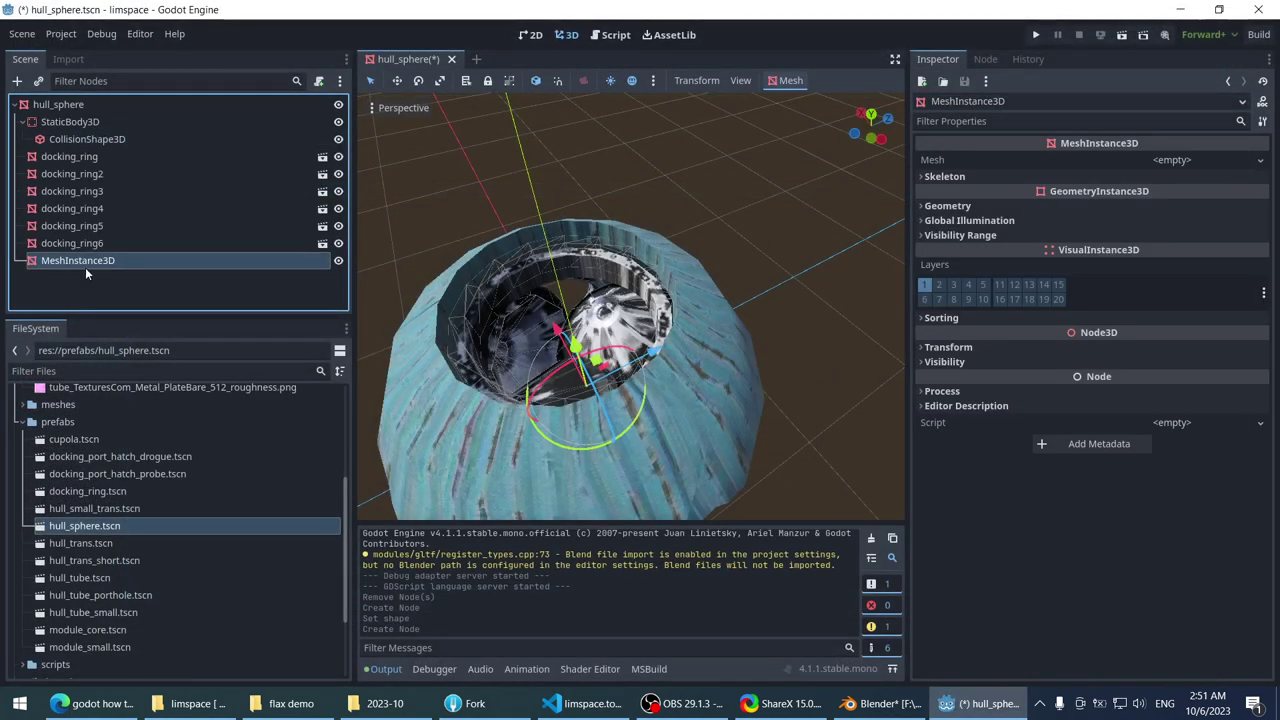
drag(85, 262, 113, 141)
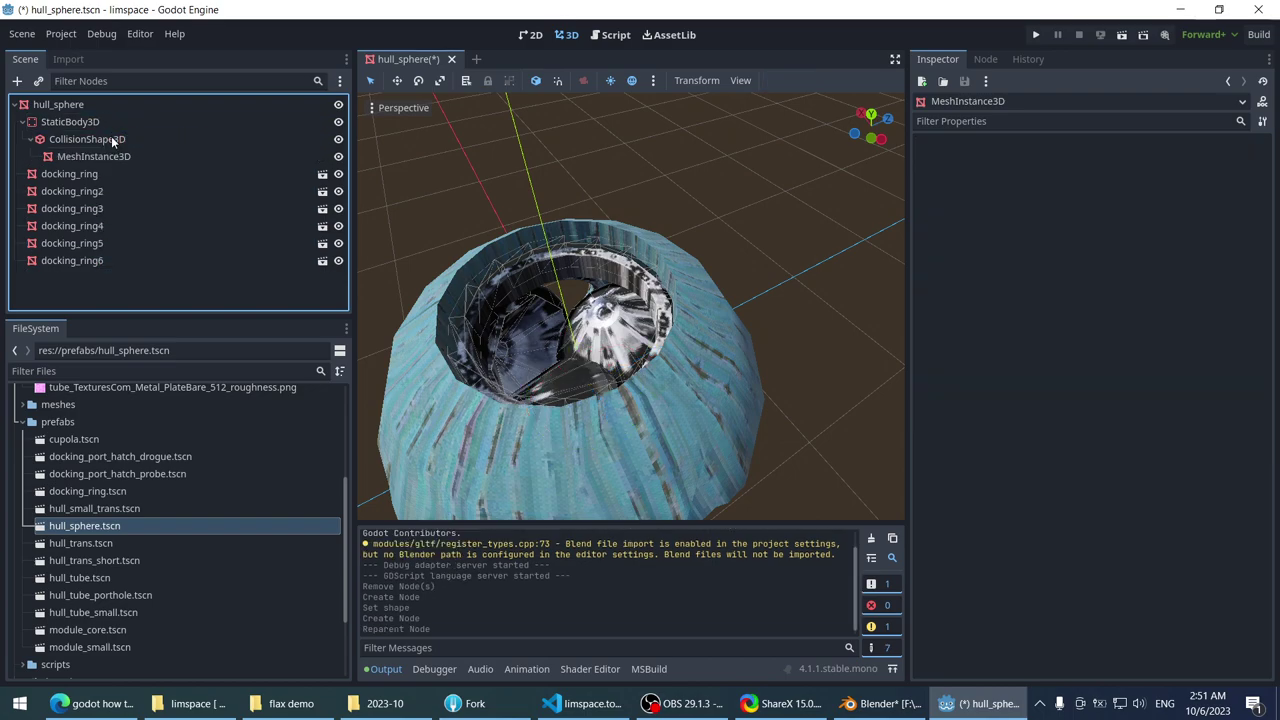
- Load meshes/tube_hull_sphere.res as the MeshInstance3D's mesh
click(175, 141)
click(175, 156)
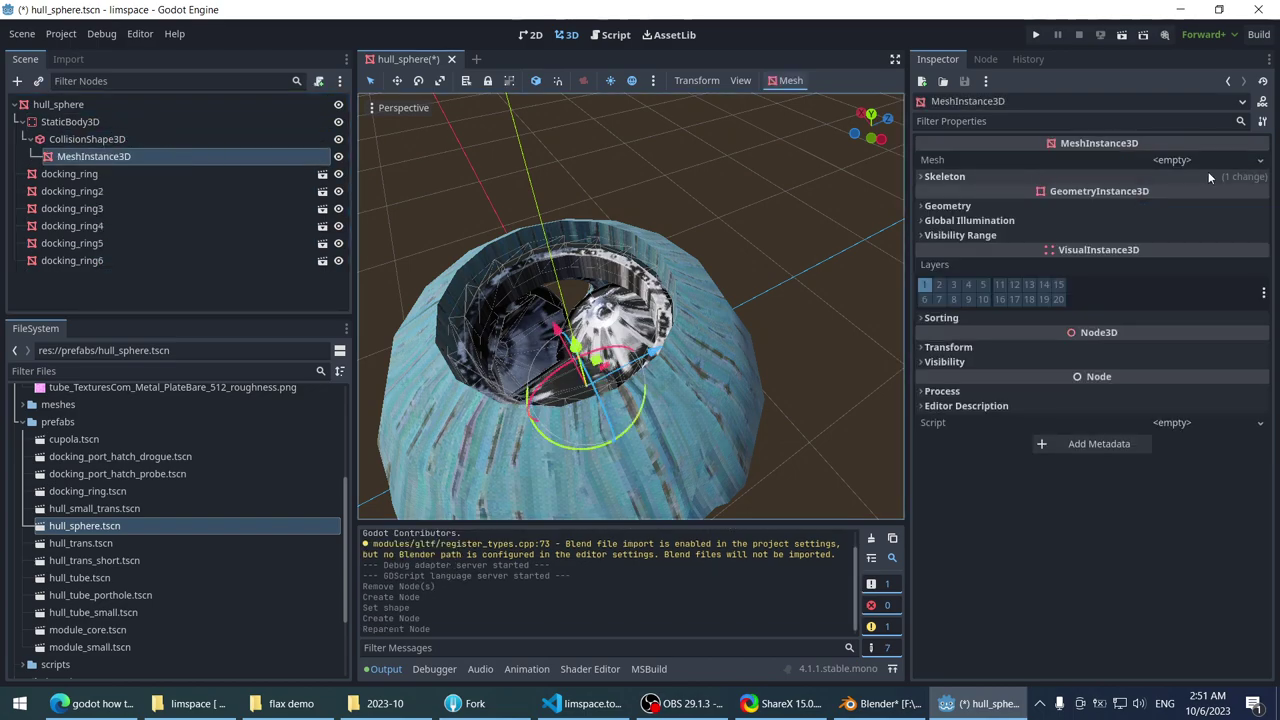
click(1030, 204)
click(1030, 205)
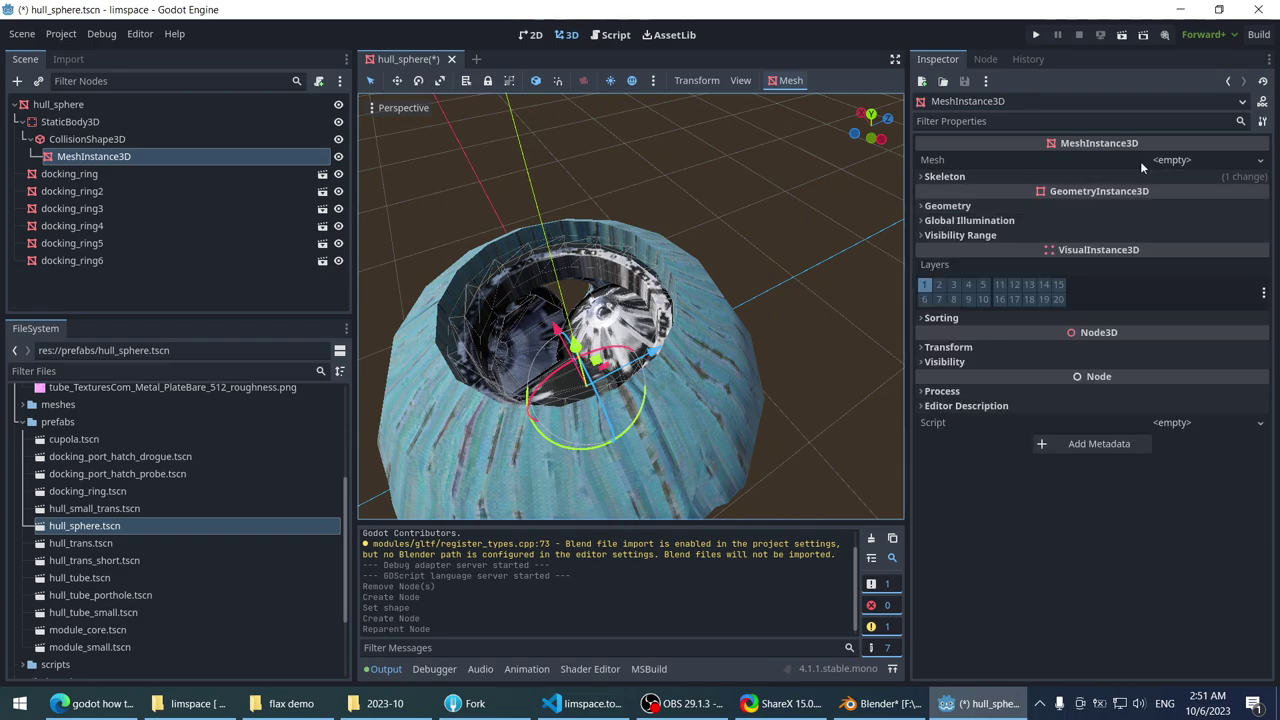
click(1172, 161)
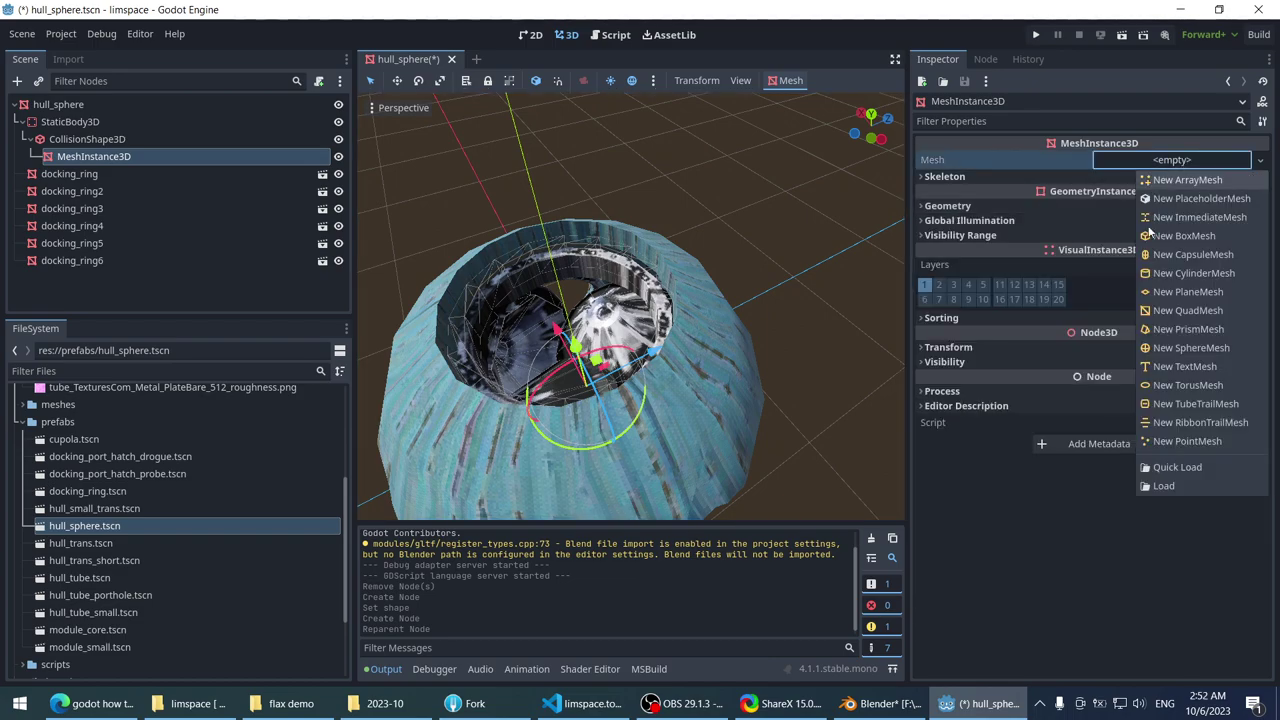
click(1168, 486)
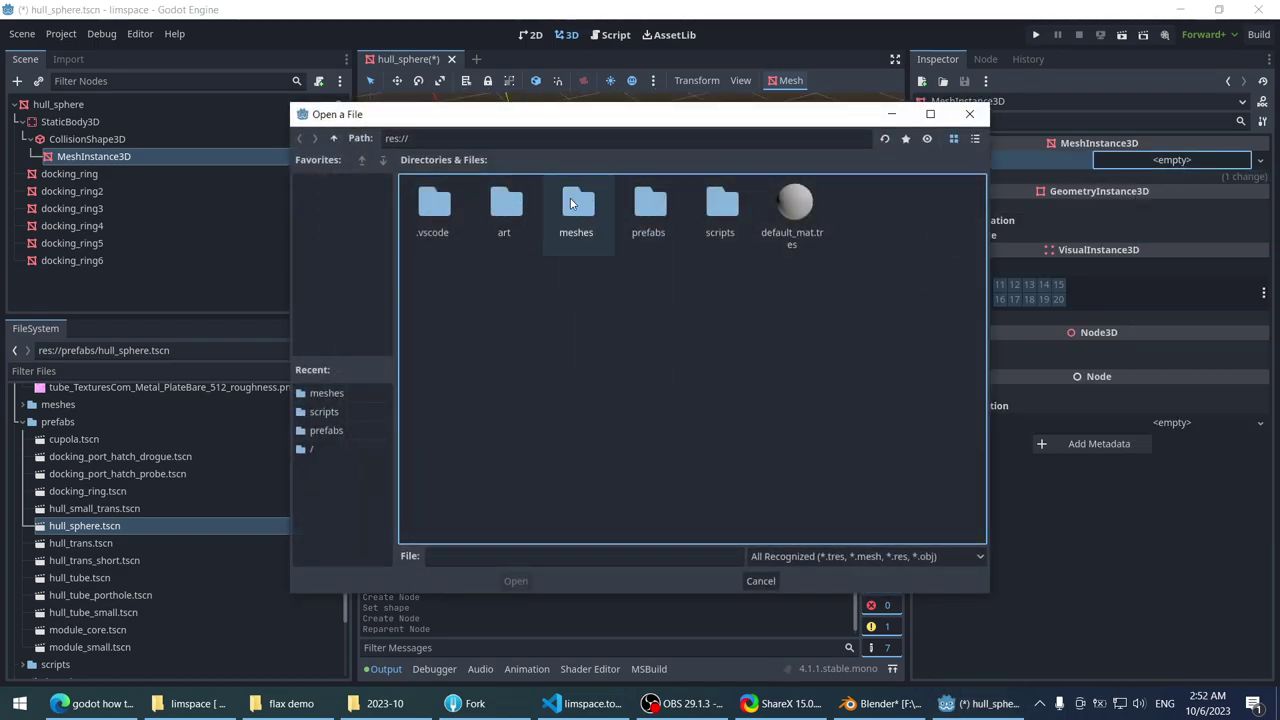
double_click(576, 203)
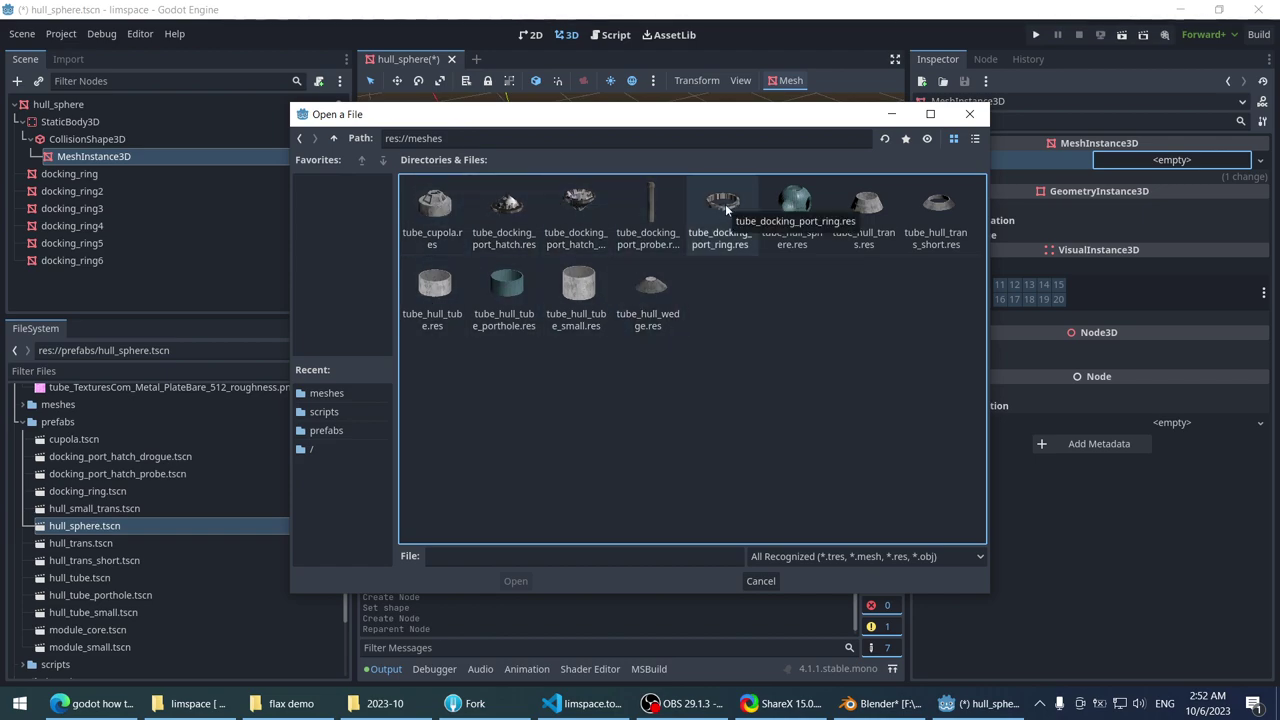
click(791, 206)
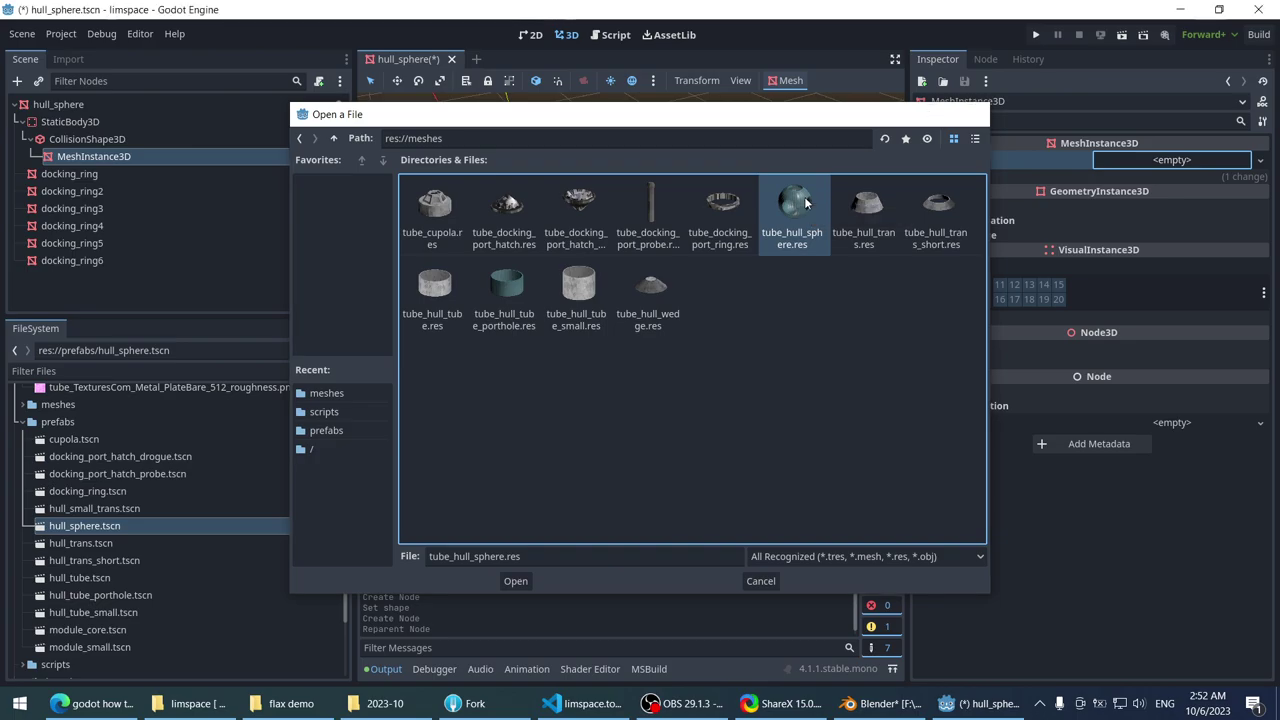
double_click(804, 200)
scroll(636, 230, down, 8)
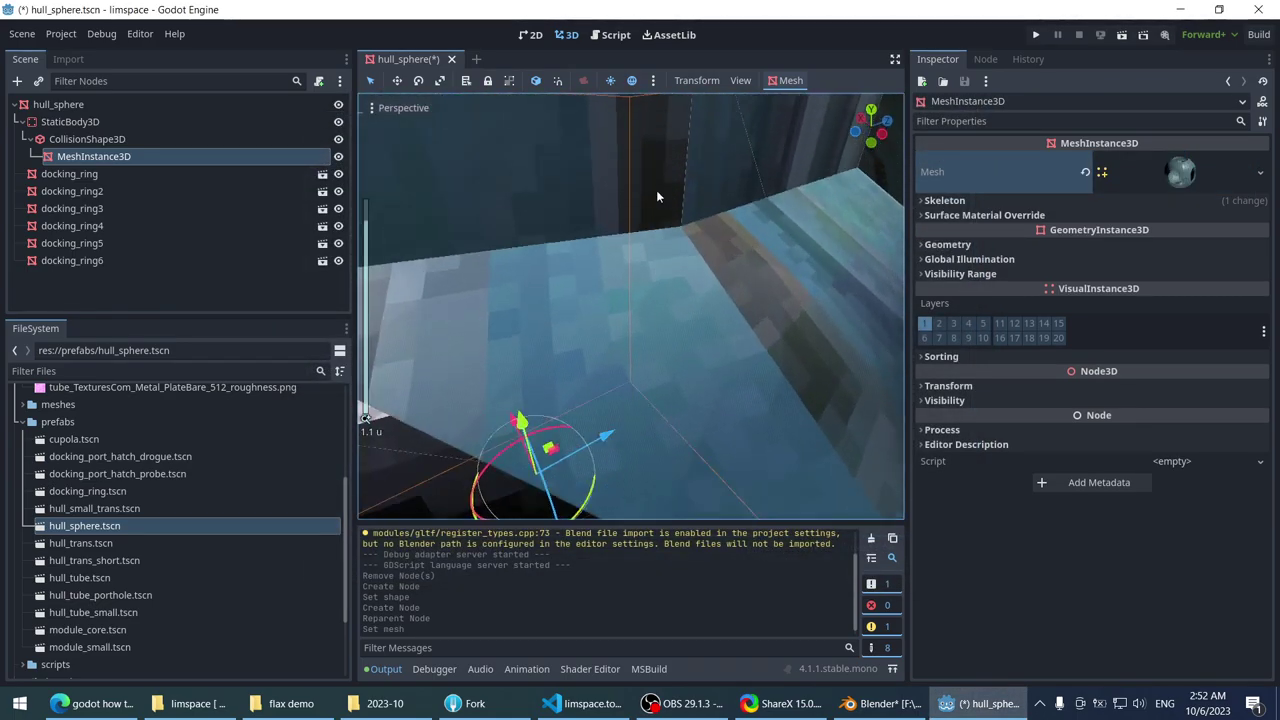
scroll(656, 190, down, 5)
scroll(641, 196, up, 5)
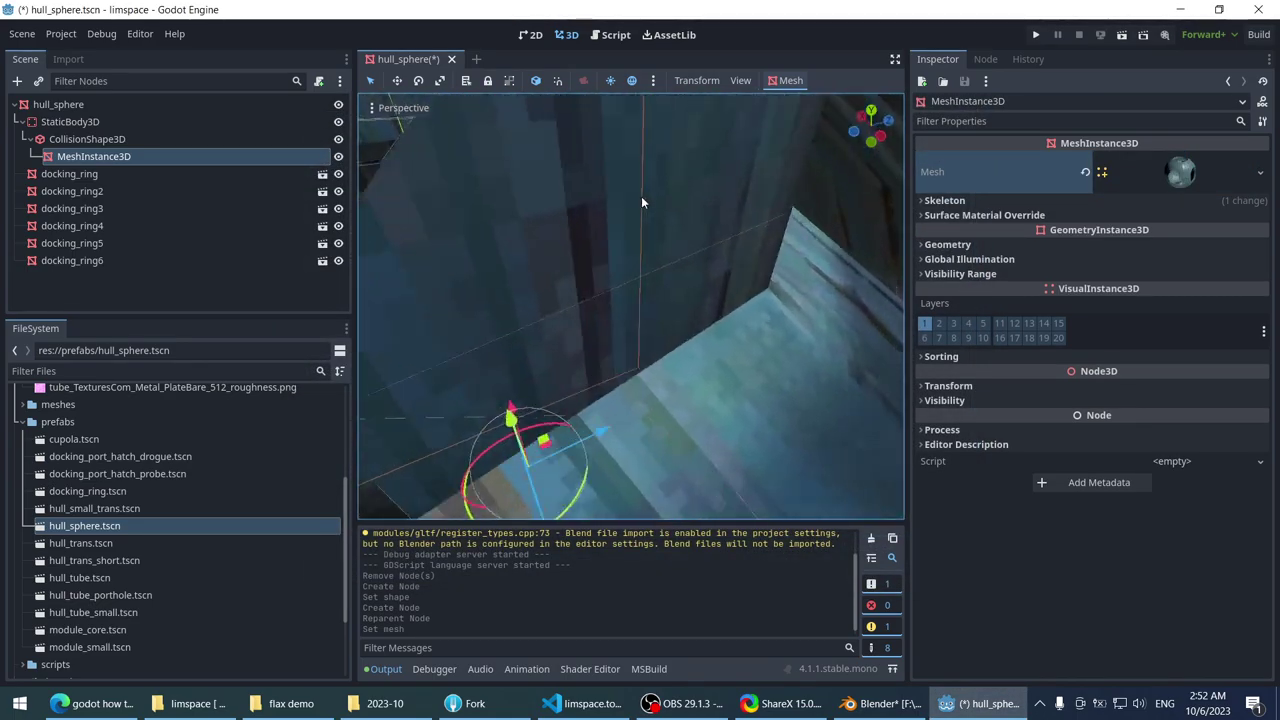
click(1152, 175)
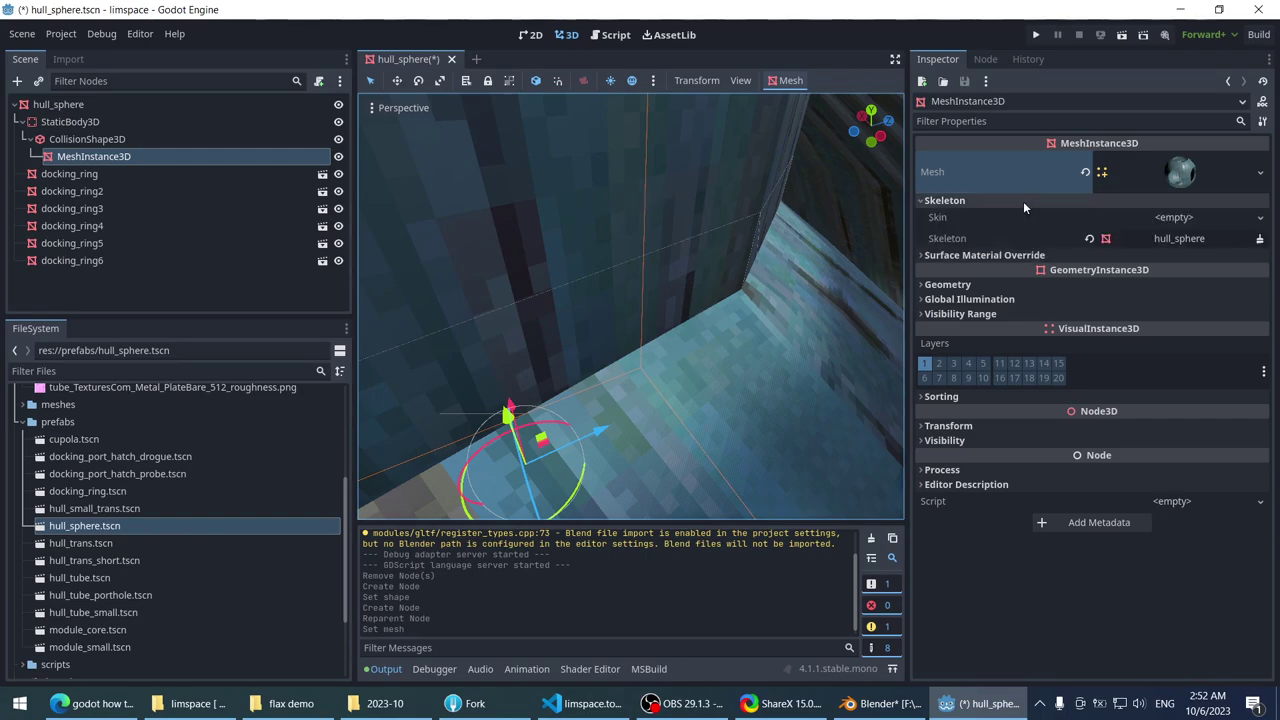
click(1023, 201)
- Frame and inspect the sphere, undo a test move, then delete the MeshInstance3D
click(40, 140)
double_click(92, 156)
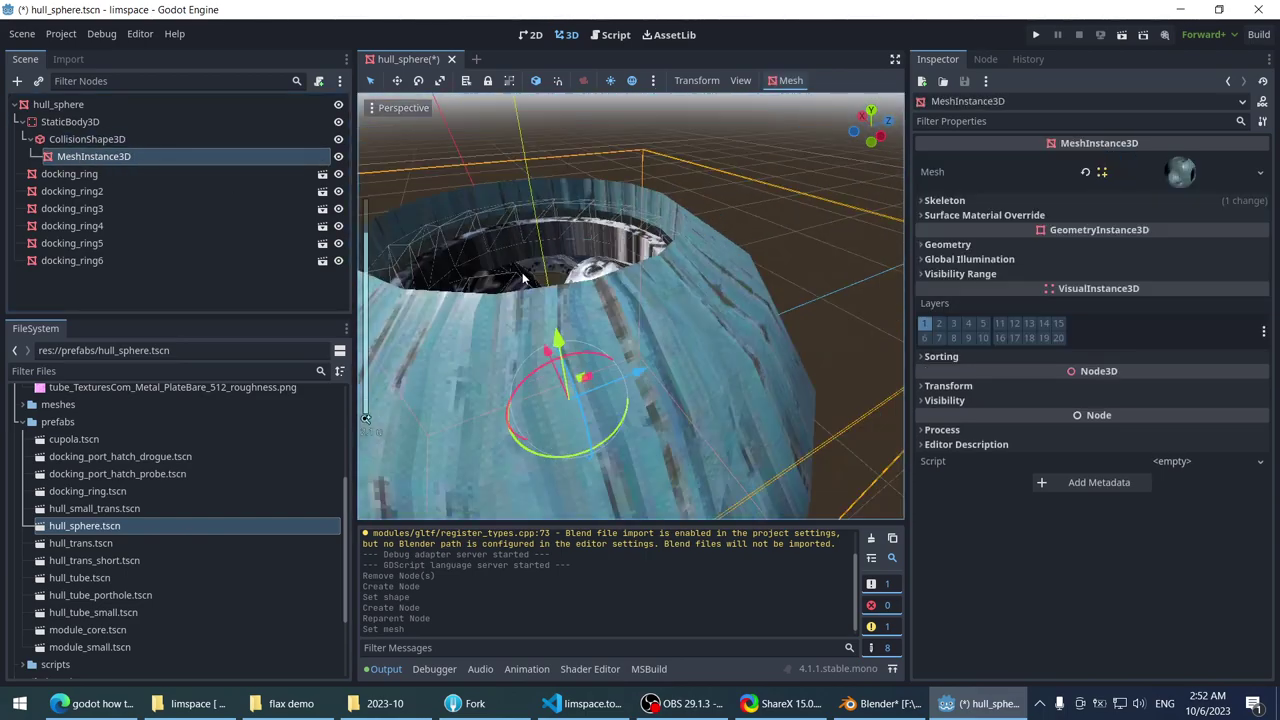
drag(590, 285, 596, 184)
scroll(596, 184, down, 4)
key(ctrl+z)
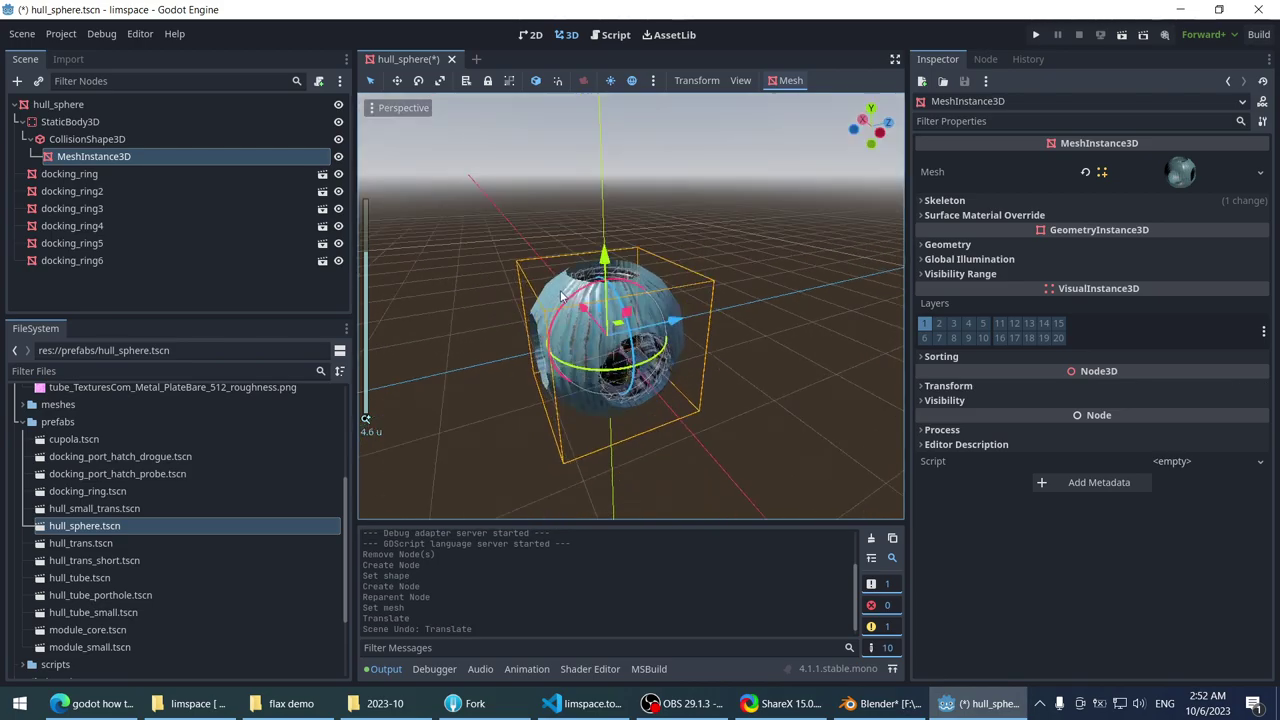
scroll(528, 263, up, 8)
middle_drag(538, 220, 572, 240)
scroll(519, 248, down, 6)
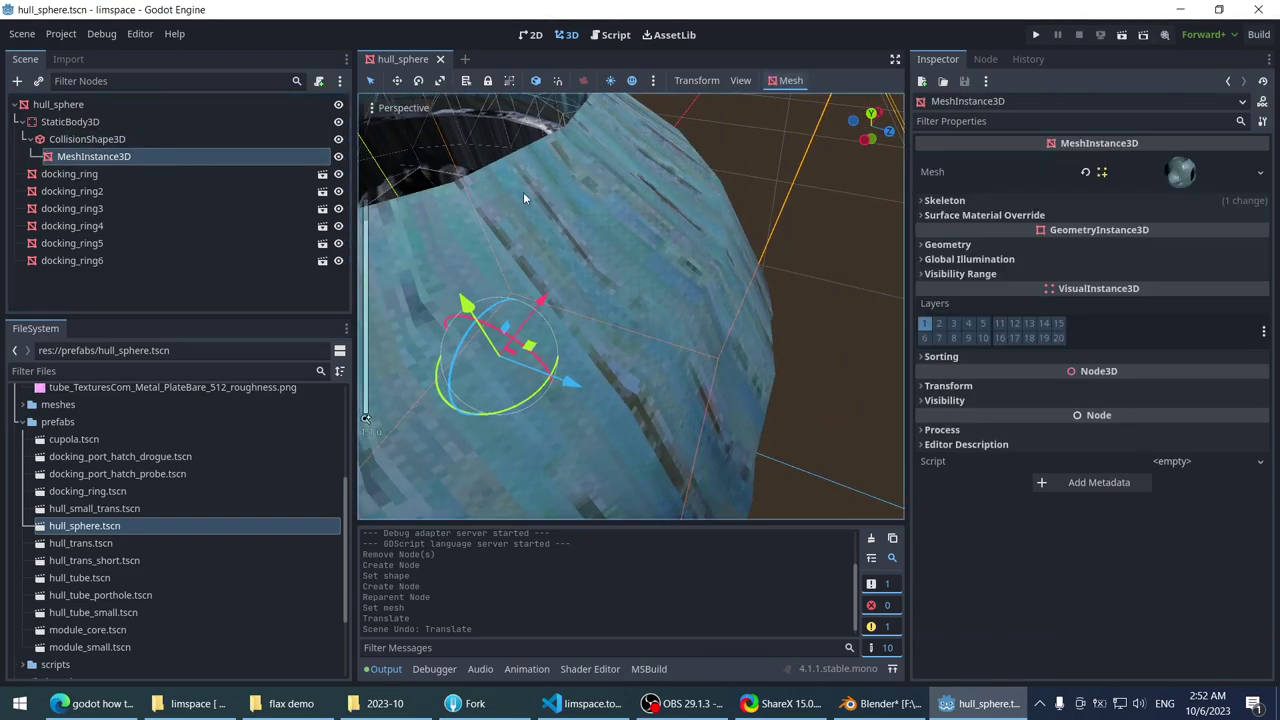
key(Delete)
- Check the CollisionShape3D's shape on the framed sphere and save hull_sphere
click(56, 105)
click(58, 122)
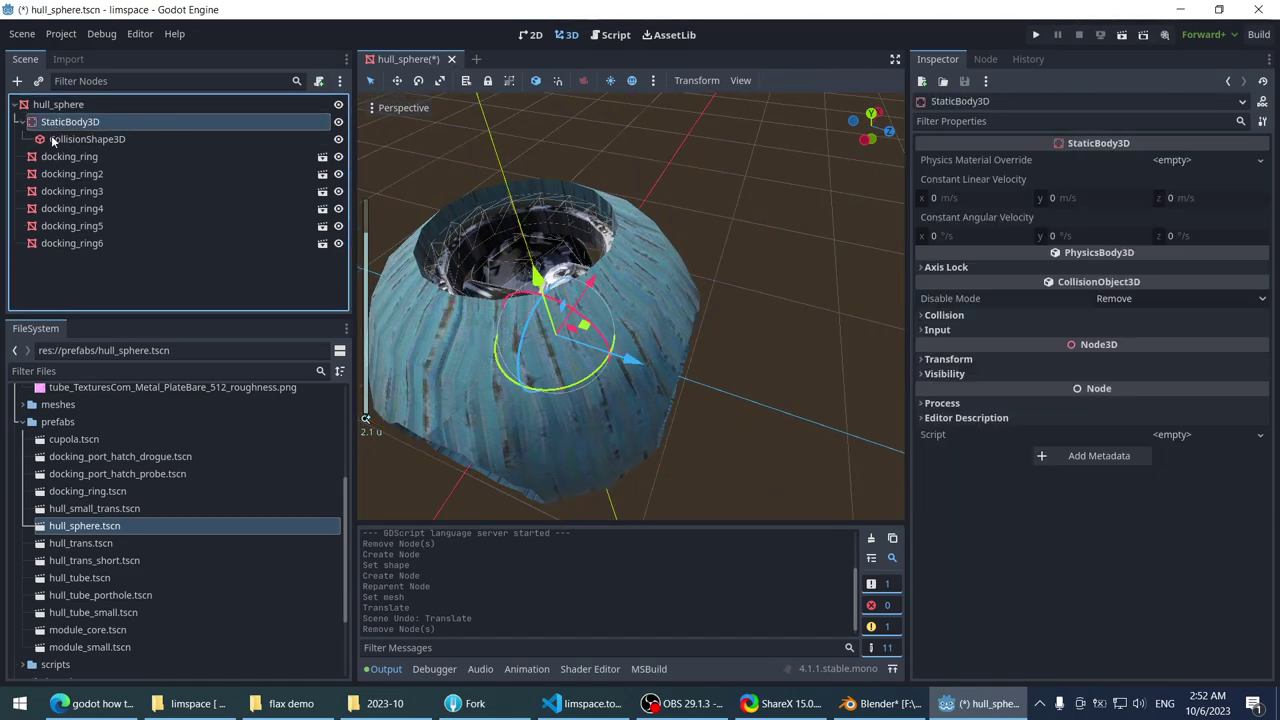
click(60, 139)
key(f)
scroll(606, 193, up, 3)
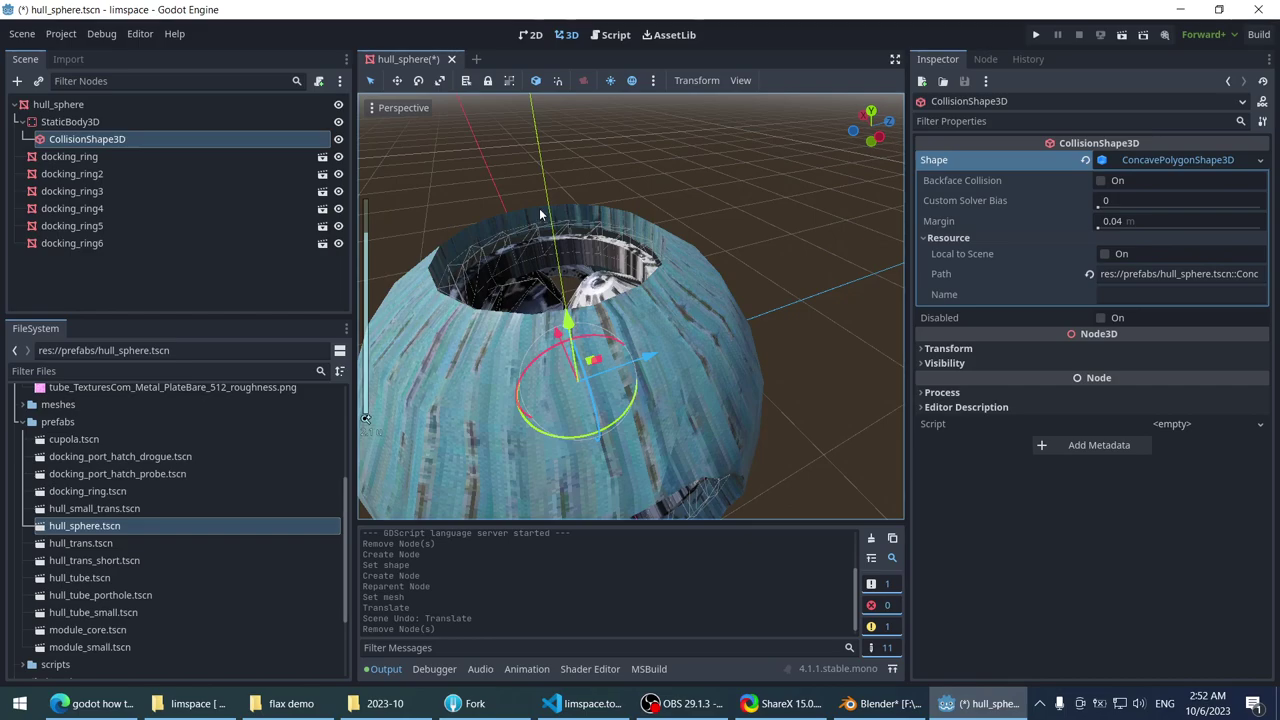
key(ctrl+s)
- Close the hull_sphere scene and browse the FileSystem to res://
click(440, 60)
scroll(94, 478, up, 5)
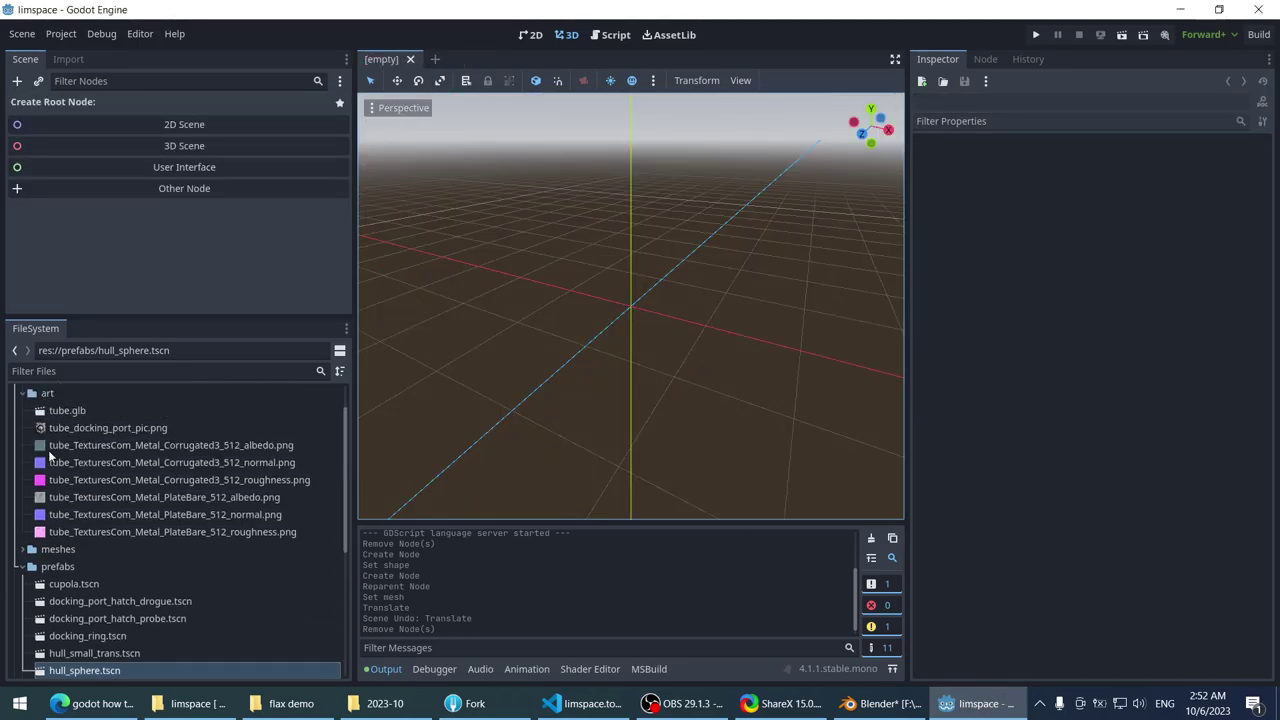
scroll(67, 412, up, 2)
click(68, 413)
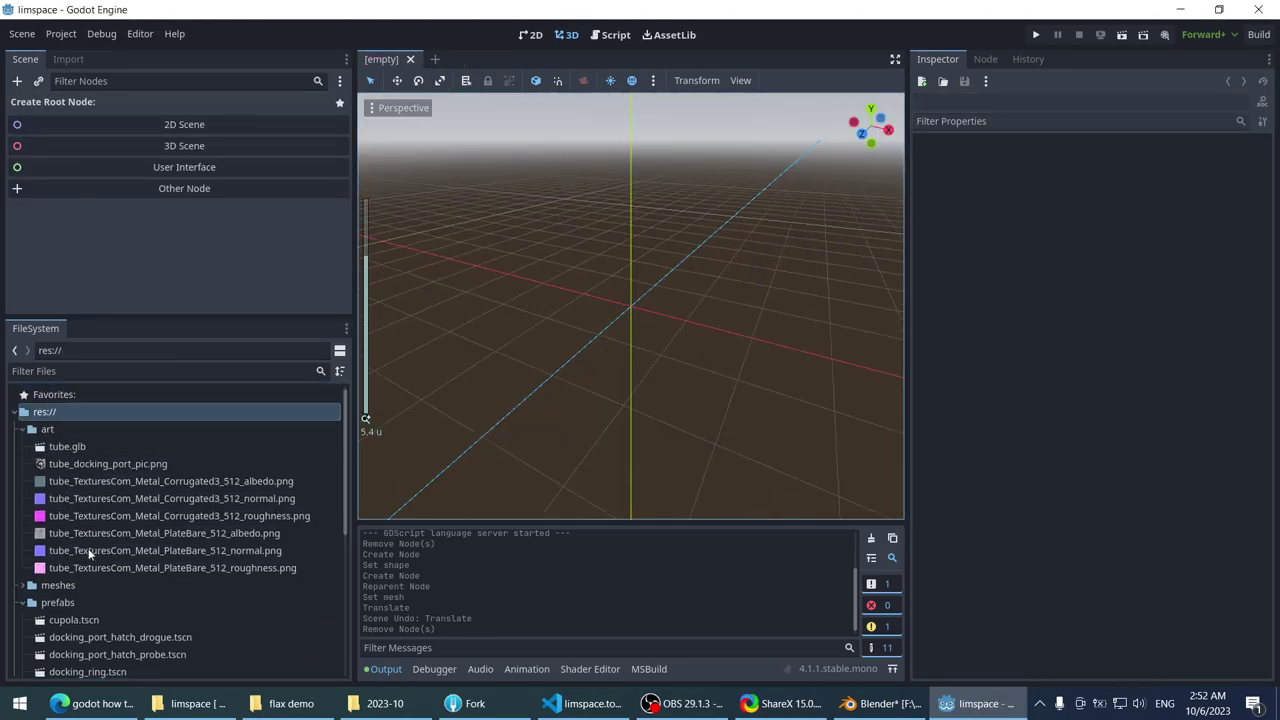
scroll(100, 450, down, 4)
scroll(103, 410, up, 2)
scroll(110, 405, down, 6)
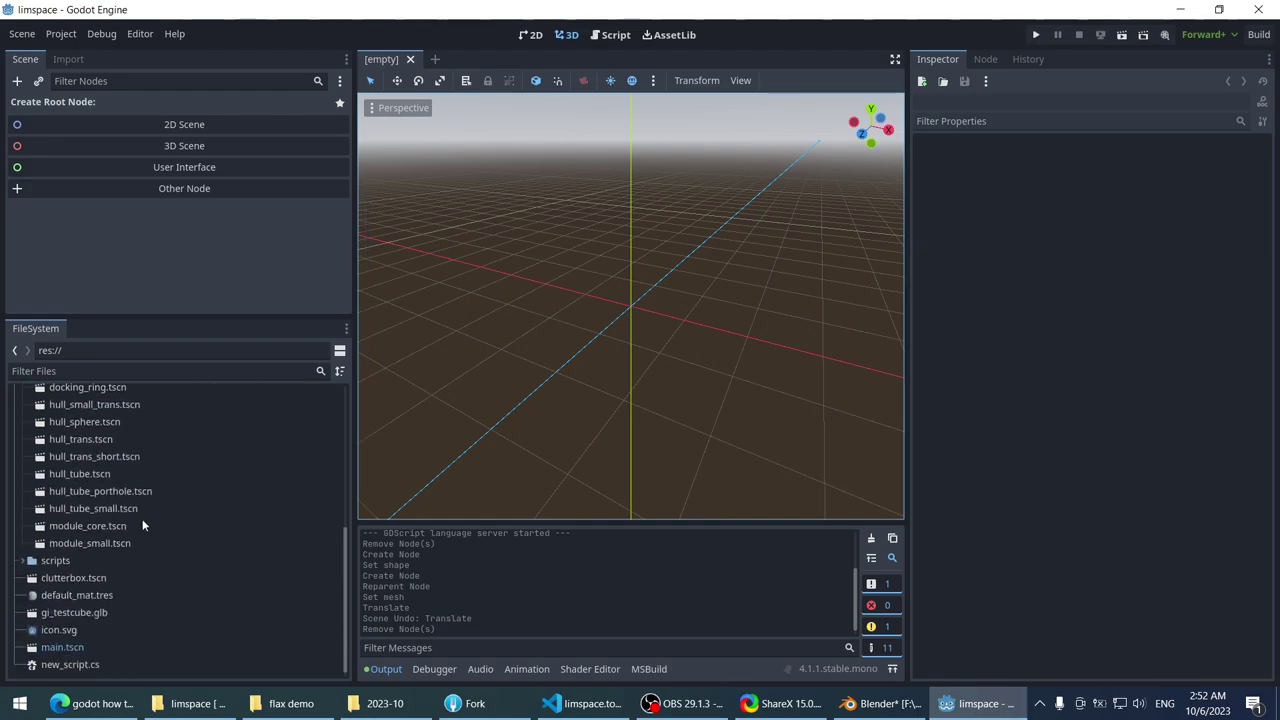
- Open main.tscn and view the station
click(73, 650)
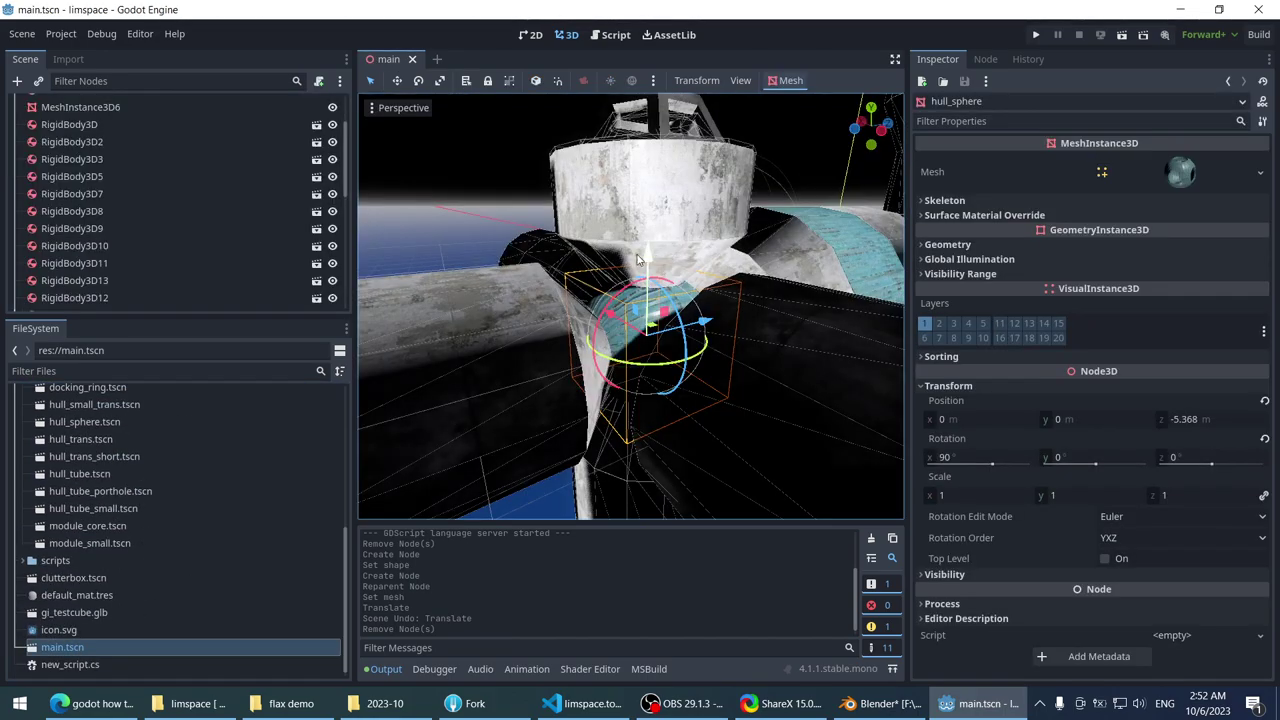
scroll(587, 287, down, 4)
scroll(587, 287, up, 3)
scroll(587, 287, up, 1)
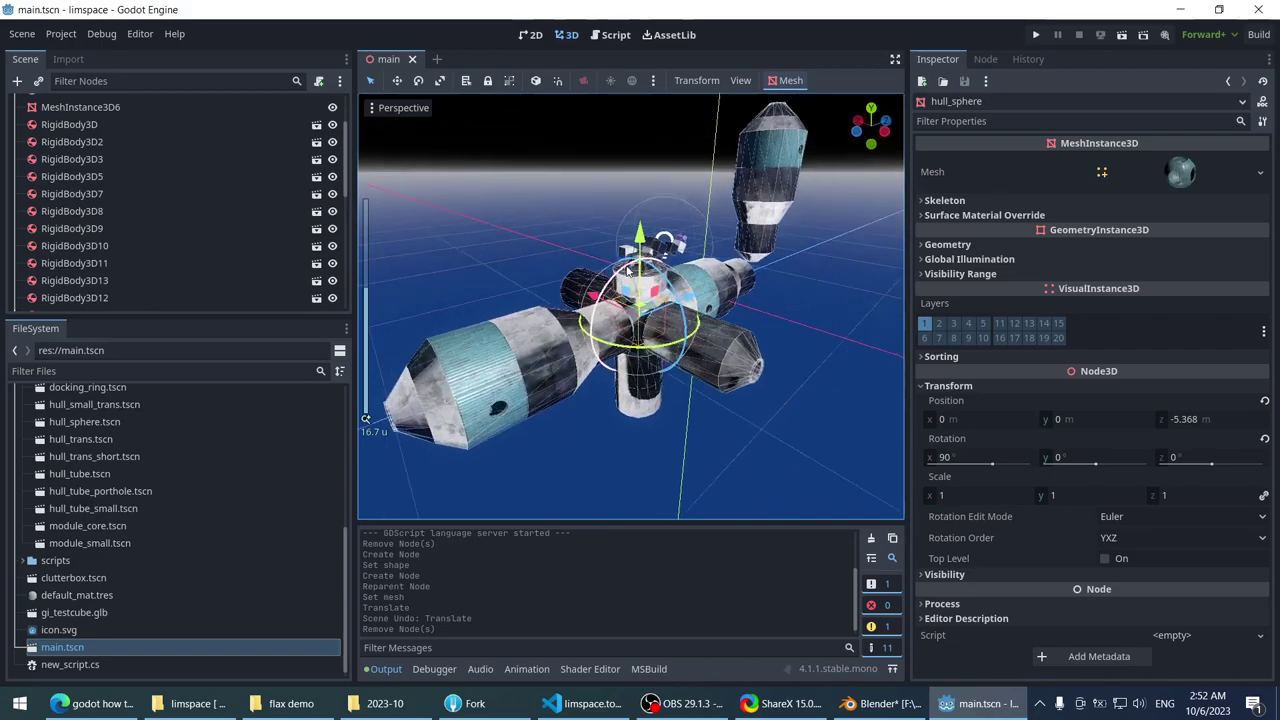
mouse_move(587, 287)
middle_down()
mouse_move(565, 260)
mouse_move(580, 238)
mouse_move(671, 292)
mouse_move(480, 260)
mouse_move(592, 265)
middle_up()
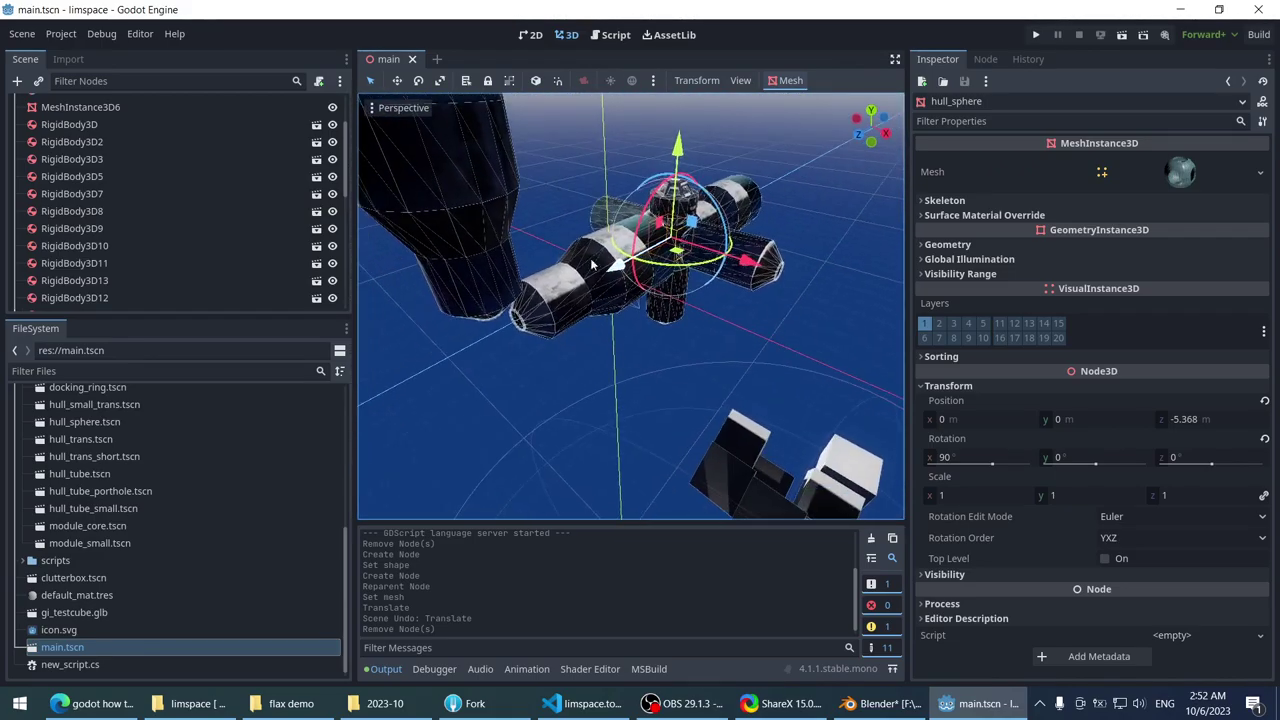
- Place a hull_sphere.tscn instance beside the station, save main.tscn, and run the project
click(123, 371)
text(sphere)
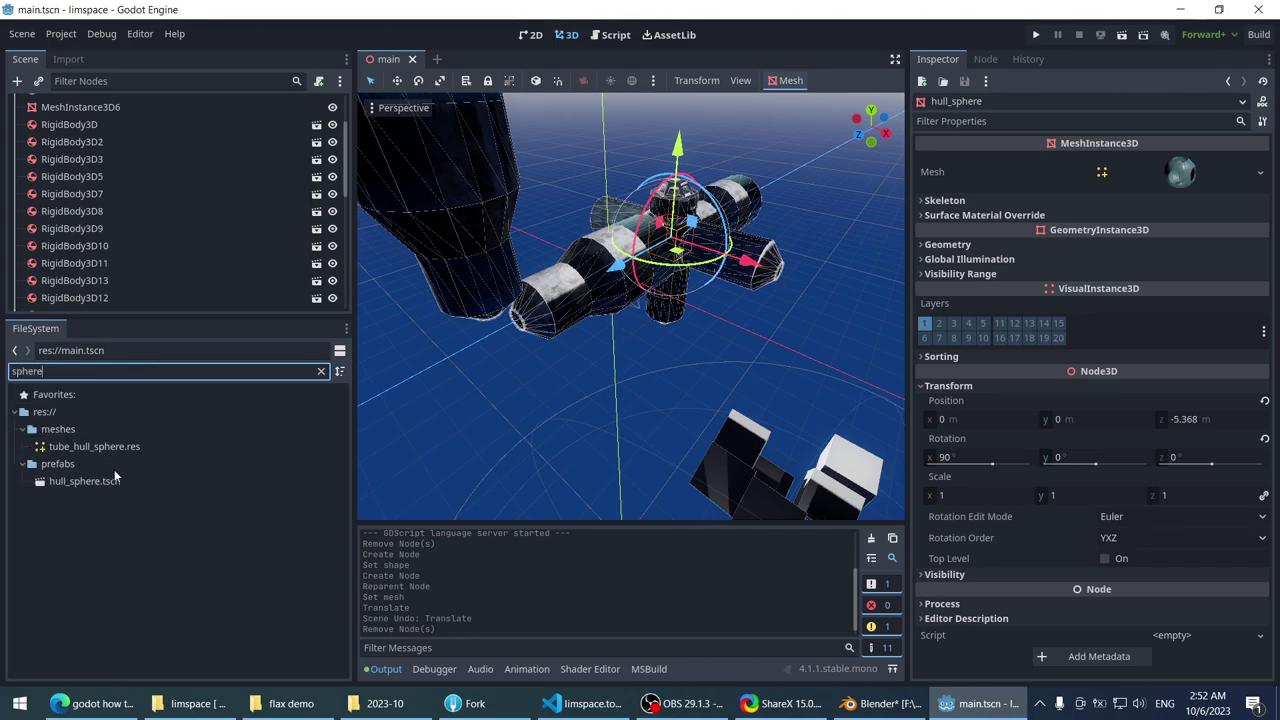
drag(92, 481, 713, 368)
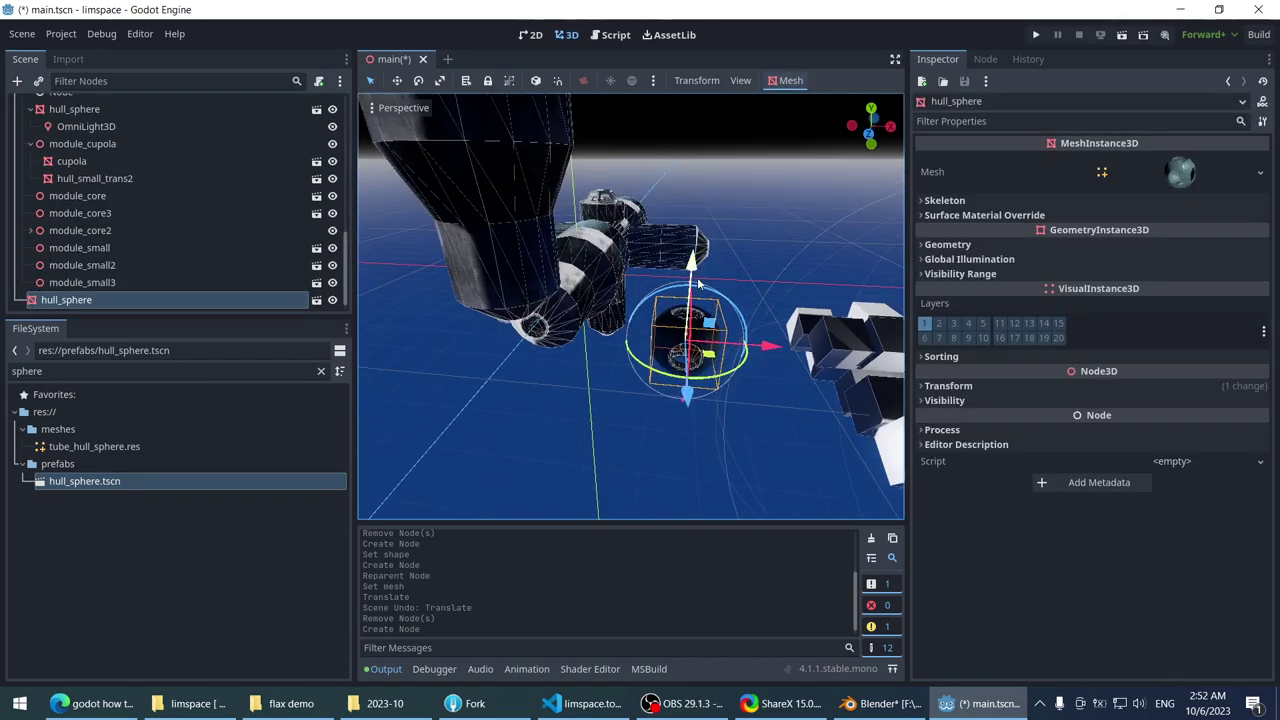
middle_drag(698, 285, 560, 340)
drag(512, 406, 480, 365)
click(472, 354)
middle_drag(472, 354, 531, 347)
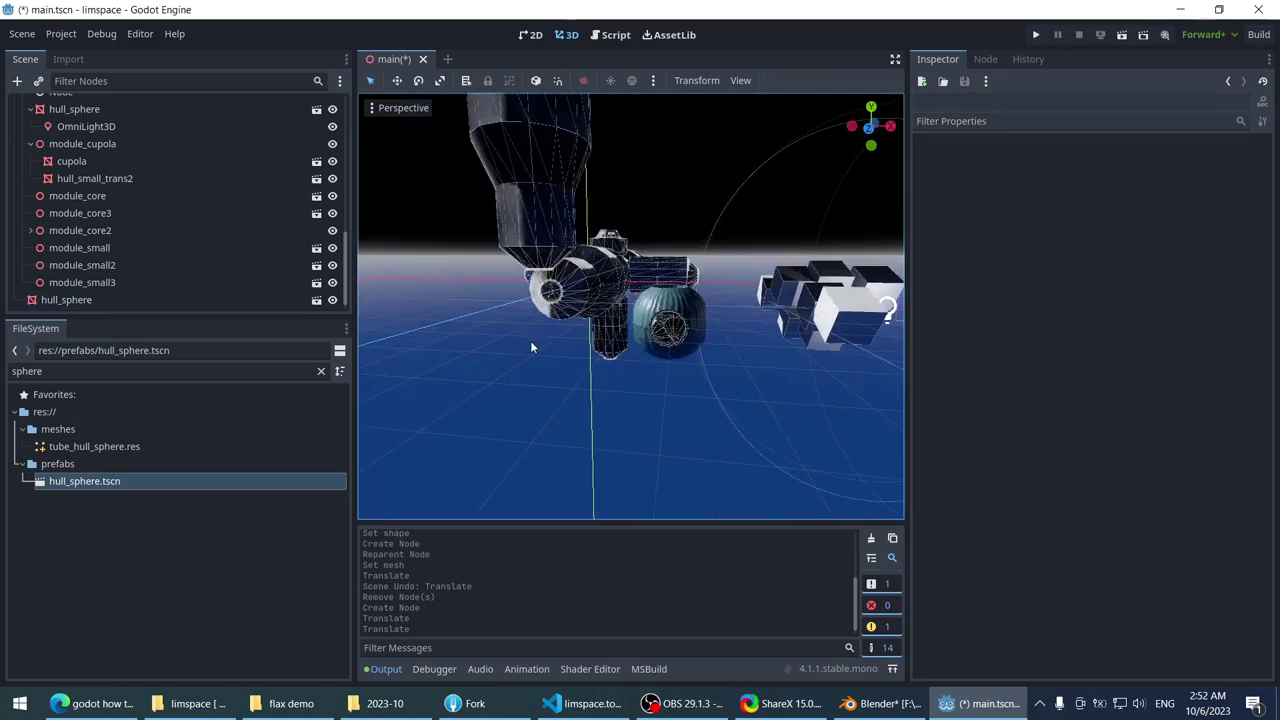
key(ctrl+s)
click(1036, 36)
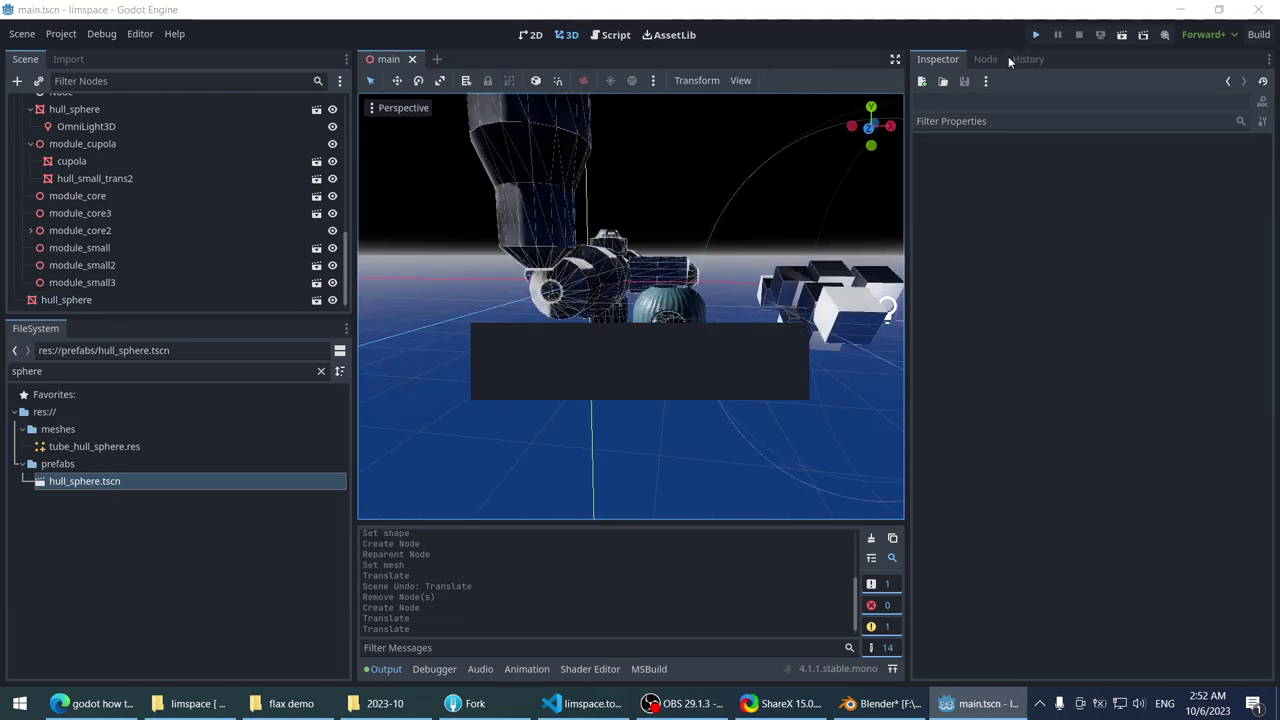